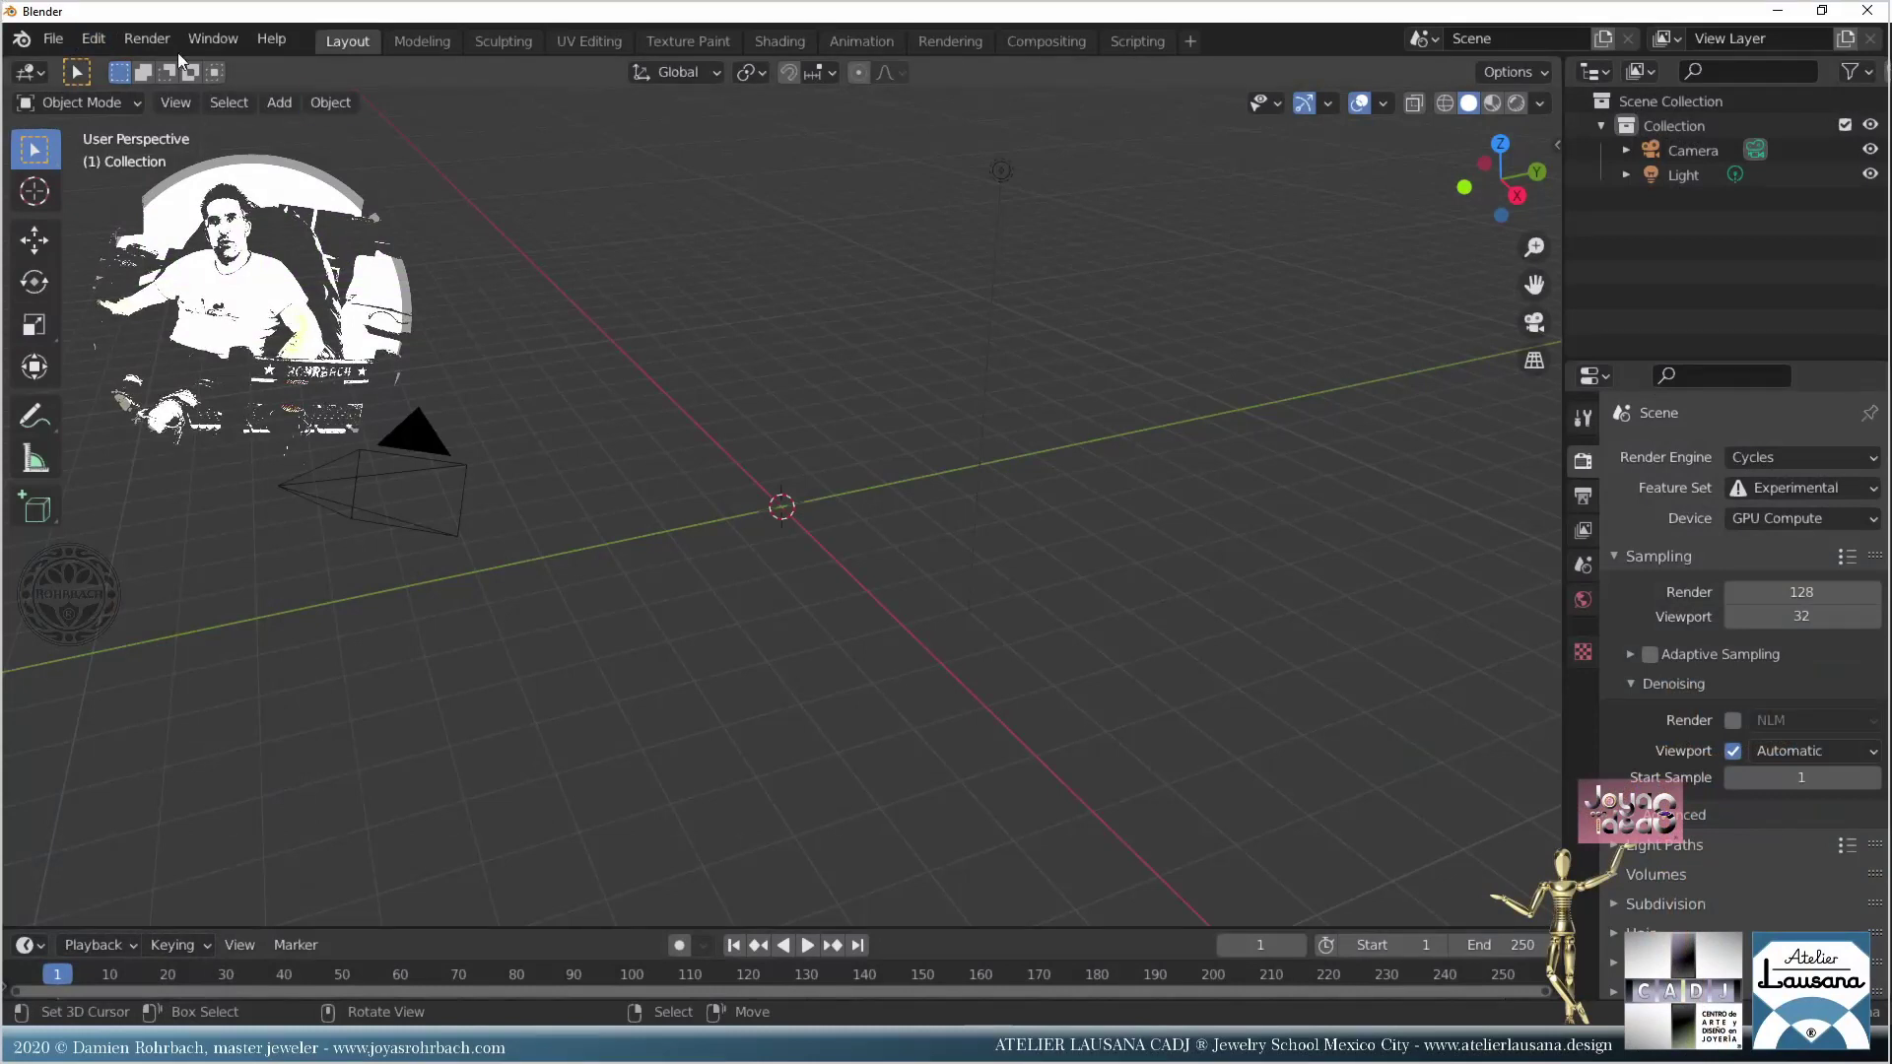
{"action": "left_click", "coordinate": [52, 38]}
{"action": "mouse_move", "coordinate": [151, 370]}
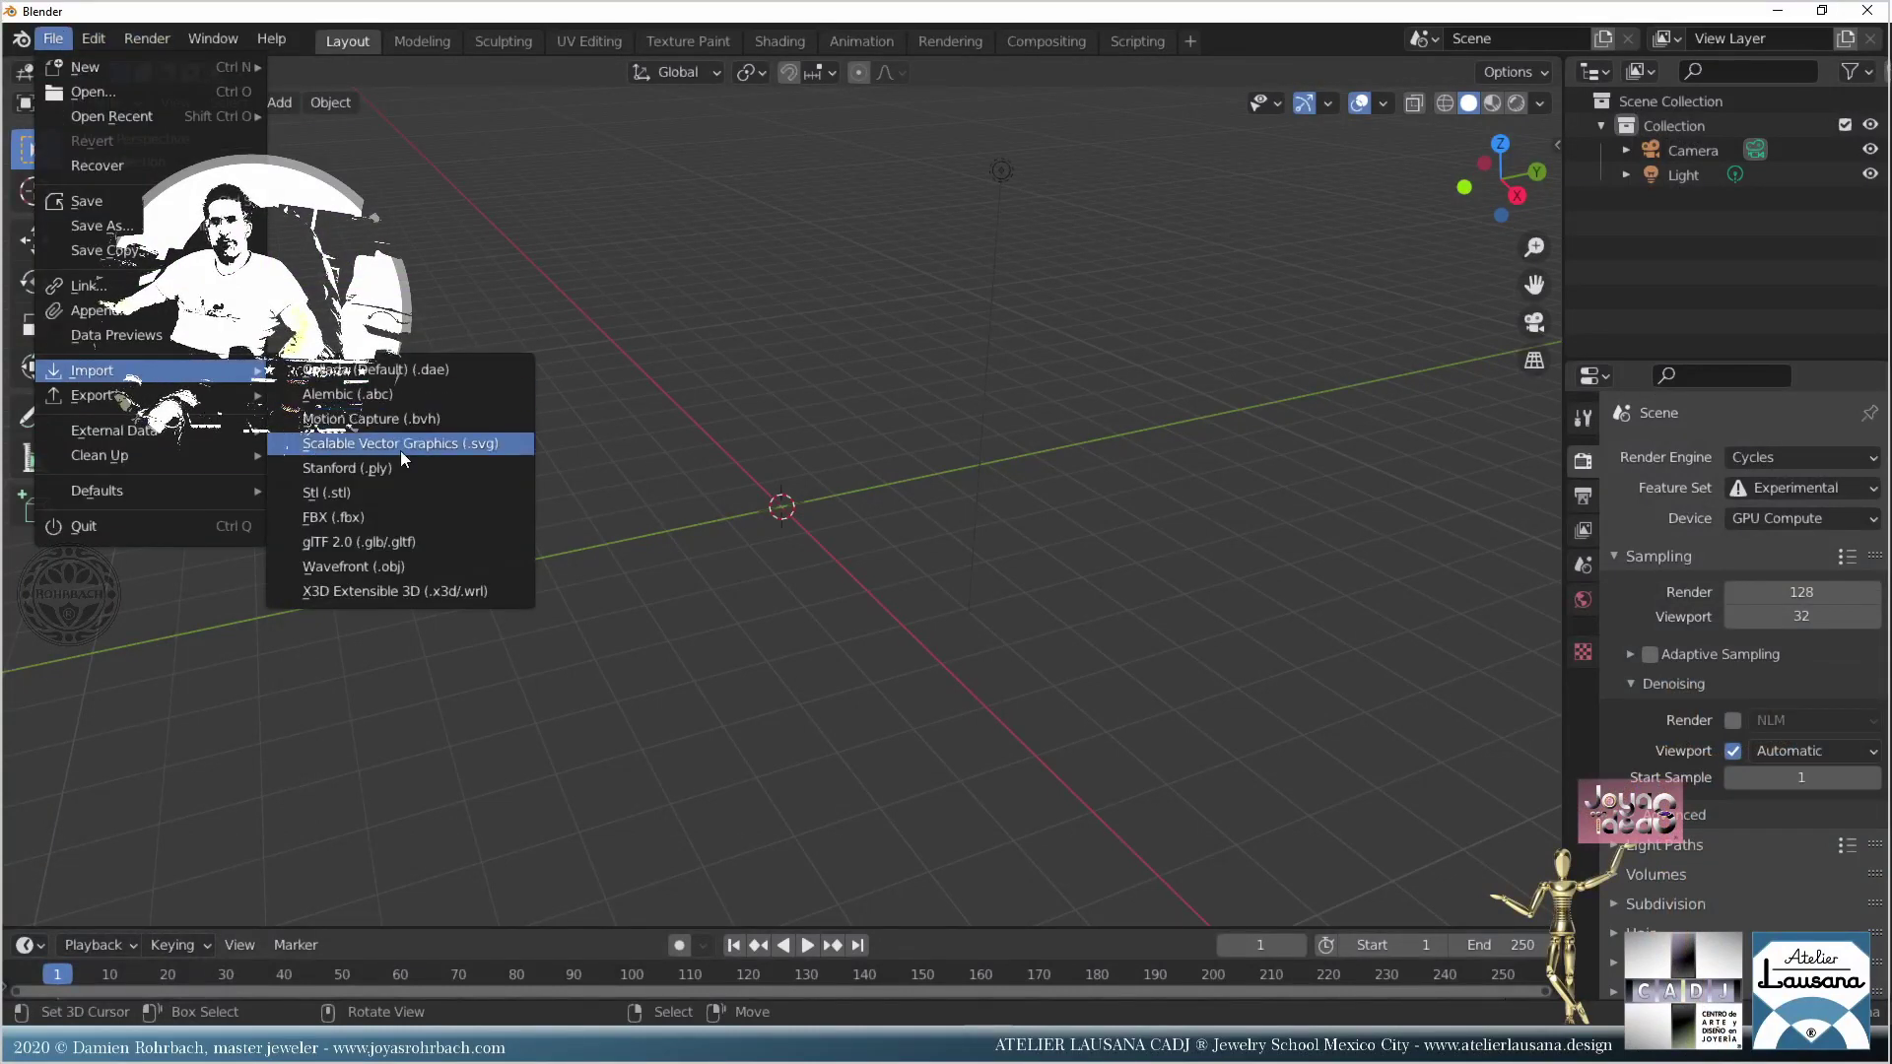
{"action": "key", "text": "Escape"}
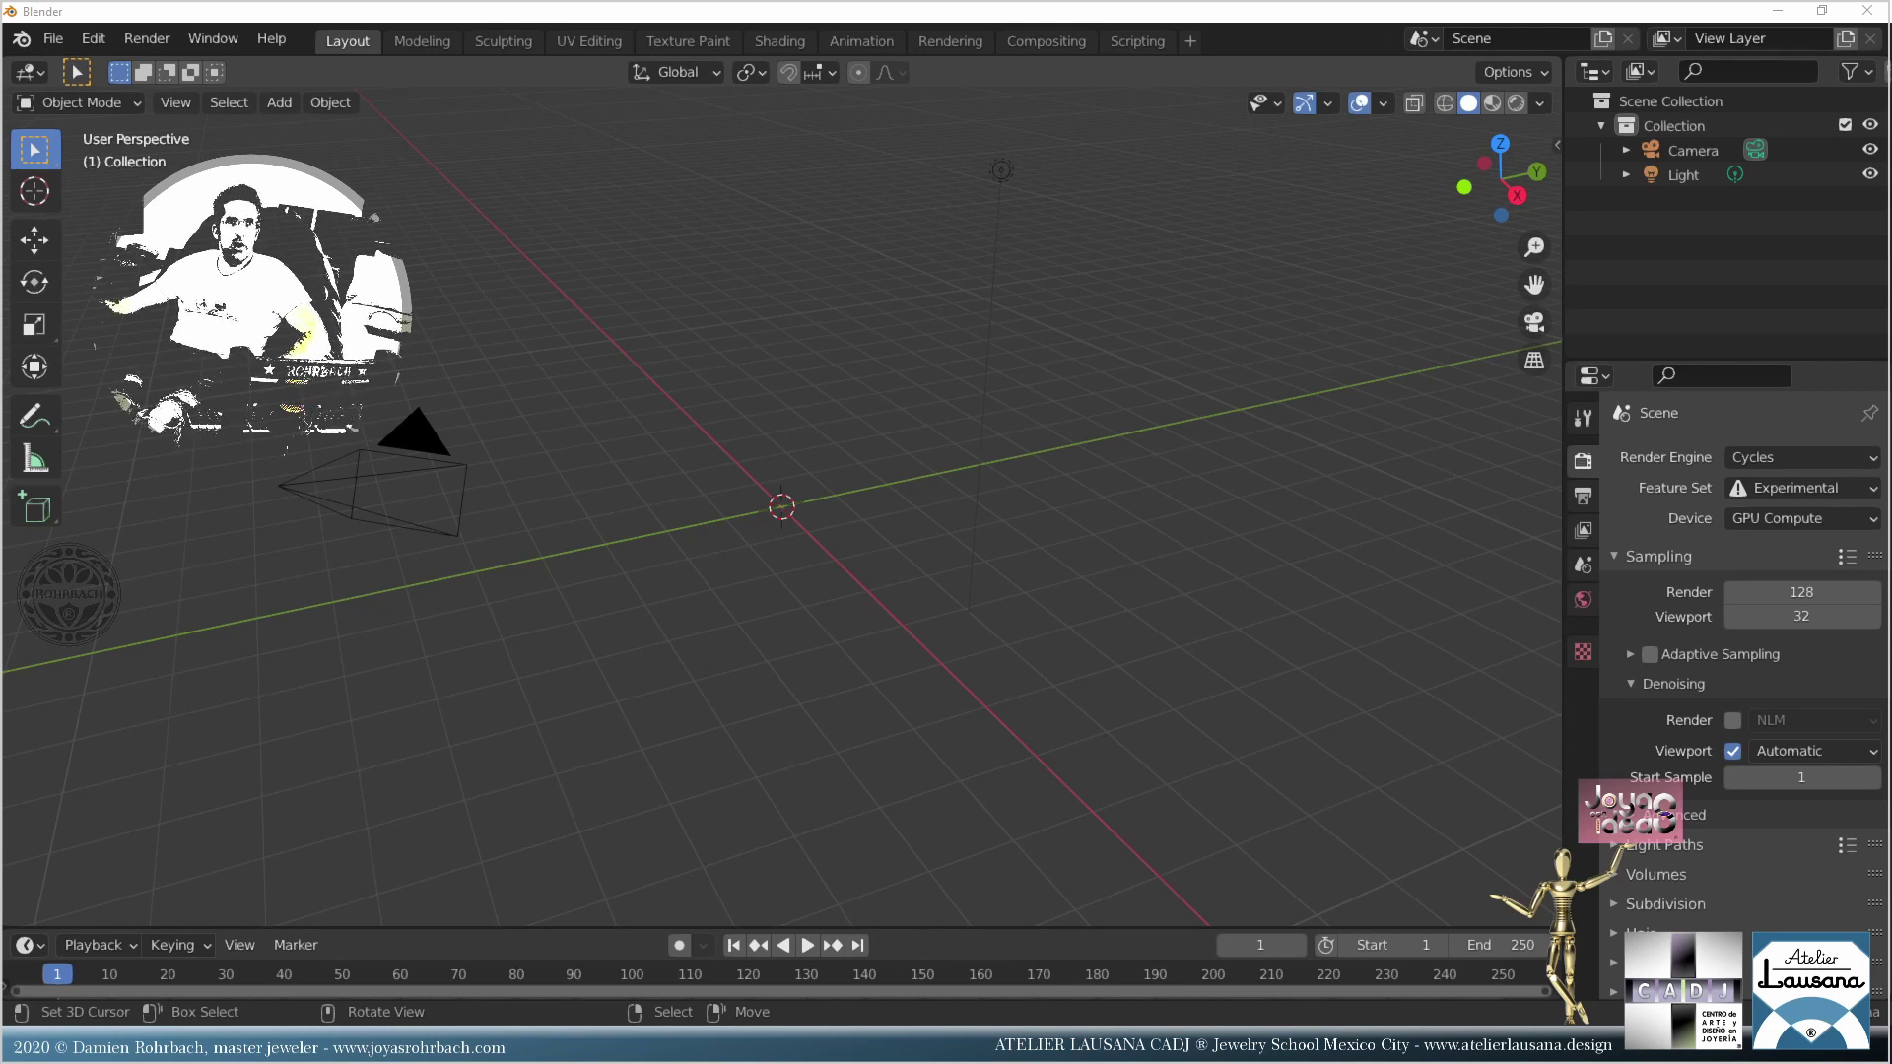
Step: Paste the copied PEAR gem into the scene and set its origin to its geometry
{"action": "key", "text": "ctrl+v"}
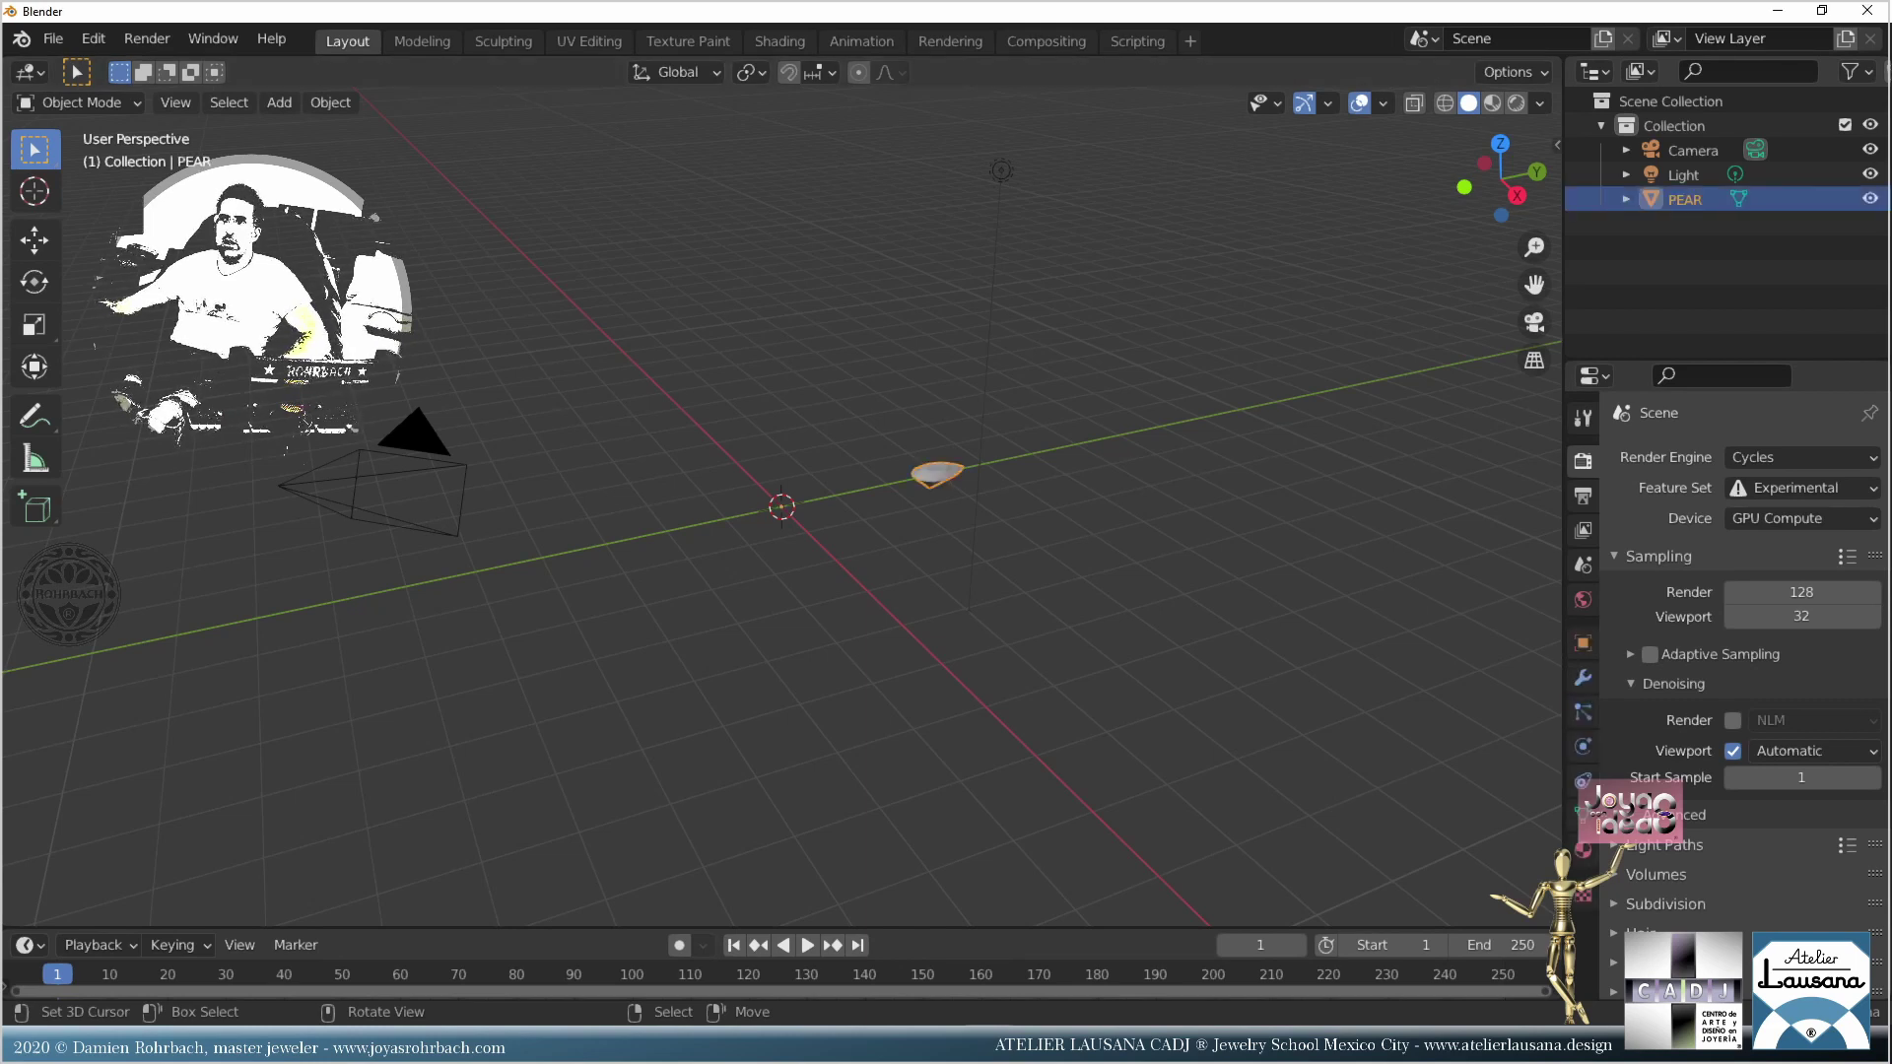
{"action": "left_click", "coordinate": [316, 103]}
{"action": "mouse_move", "coordinate": [411, 152]}
{"action": "left_click", "coordinate": [688, 179]}
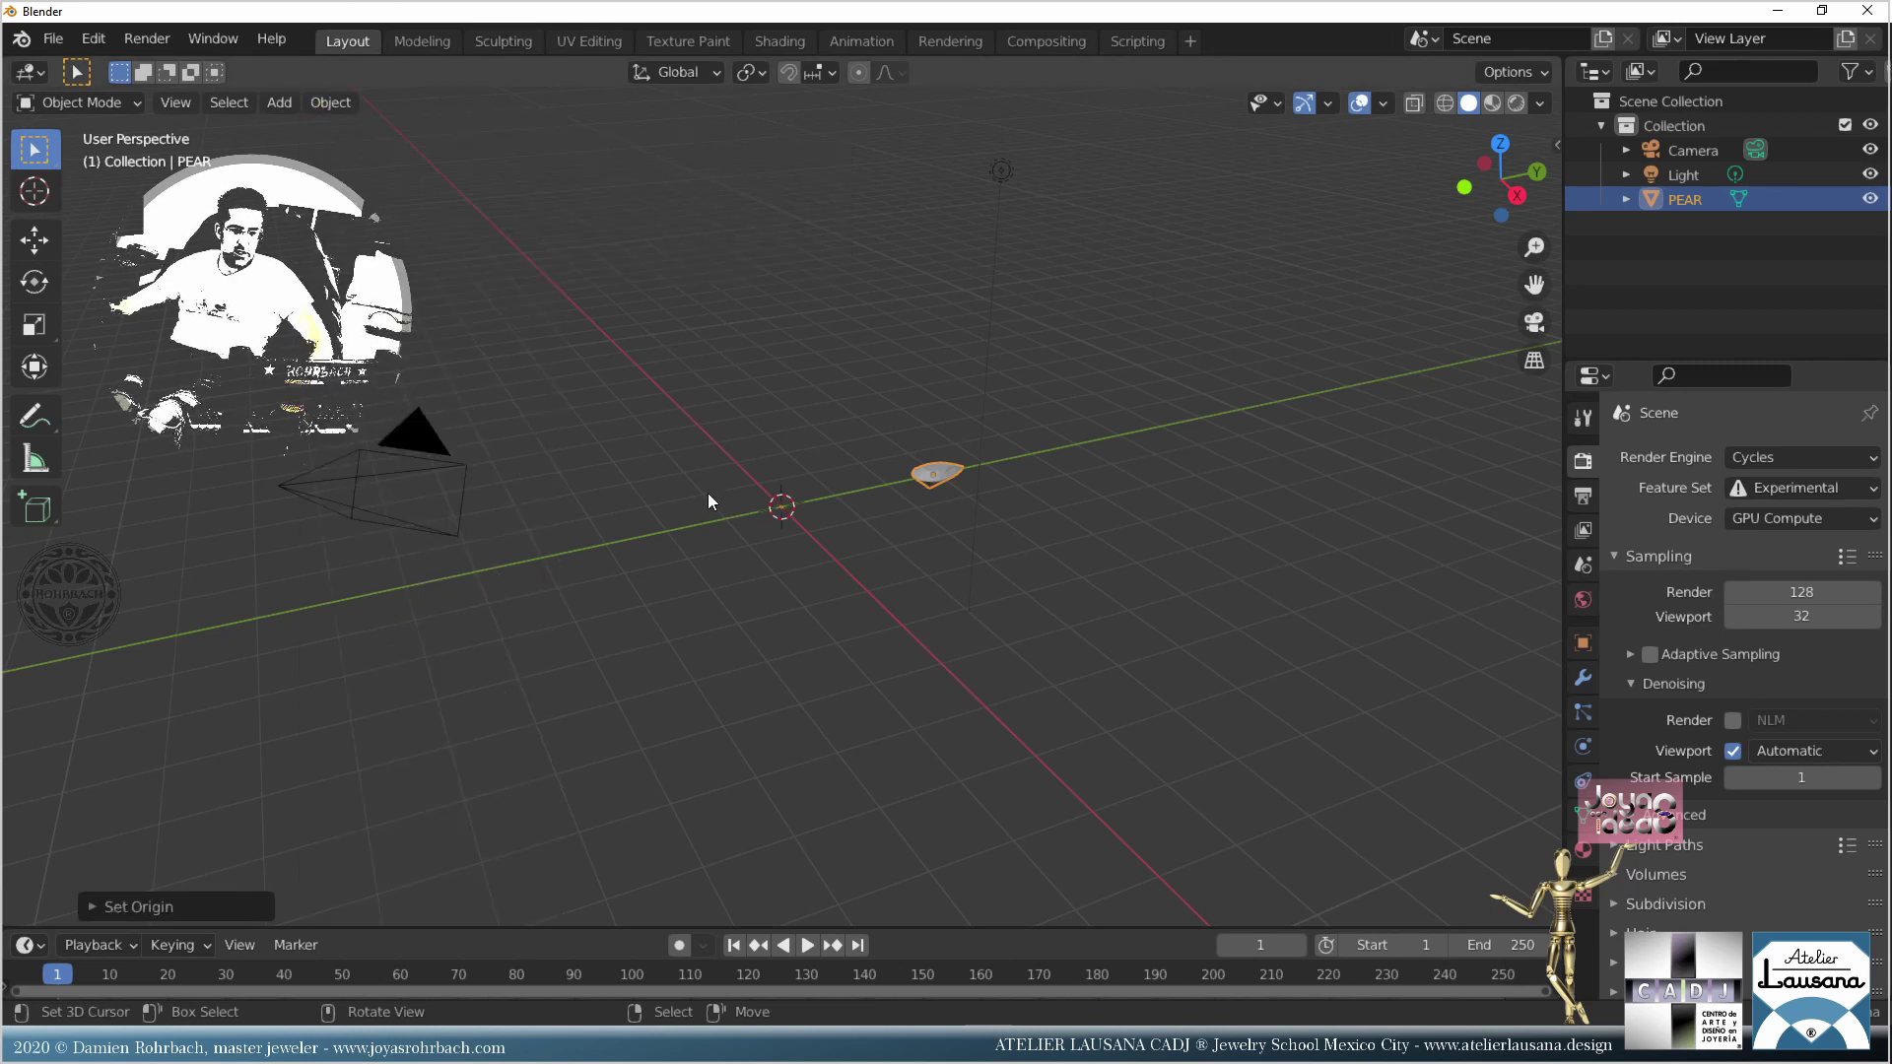
Step: In the top view, set the PEAR gem's dimensions to 6 m in X and 8 m in Y
{"action": "key", "text": "n"}
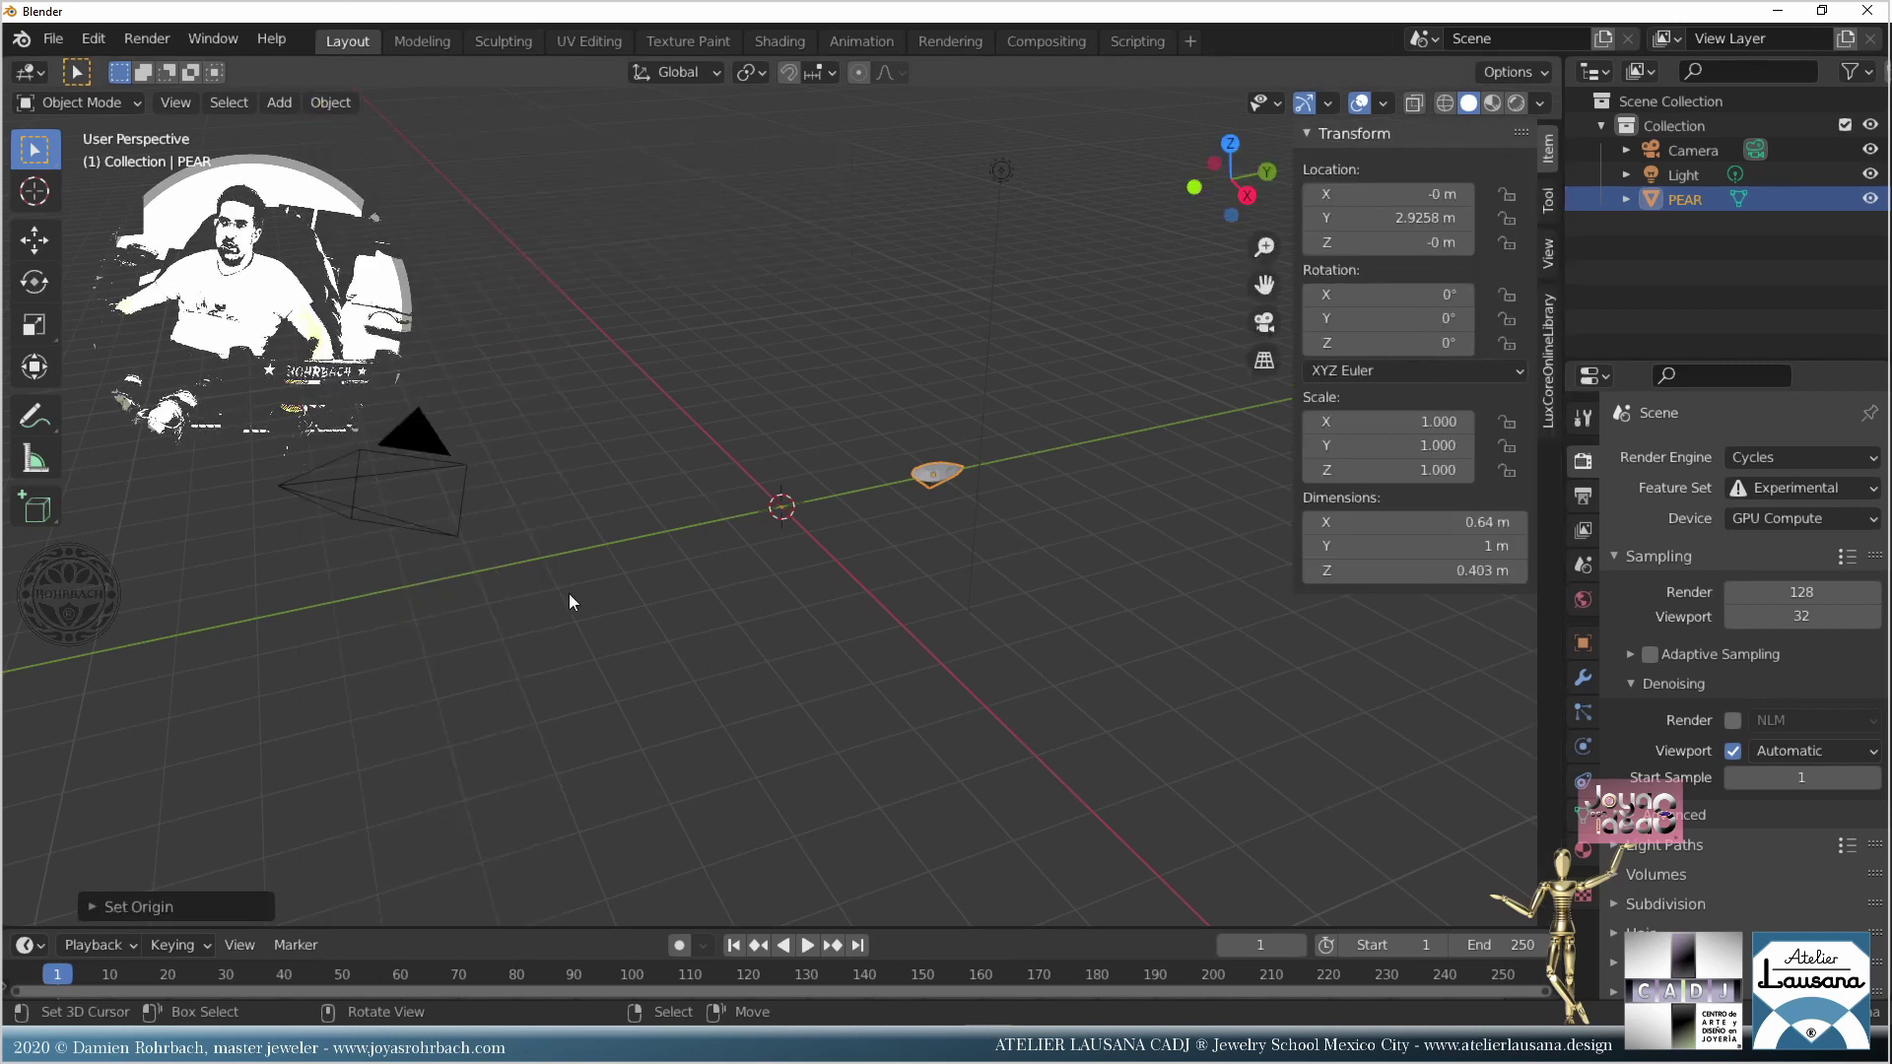
{"action": "left_click", "coordinate": [33, 245]}
{"action": "key", "text": "KP_7"}
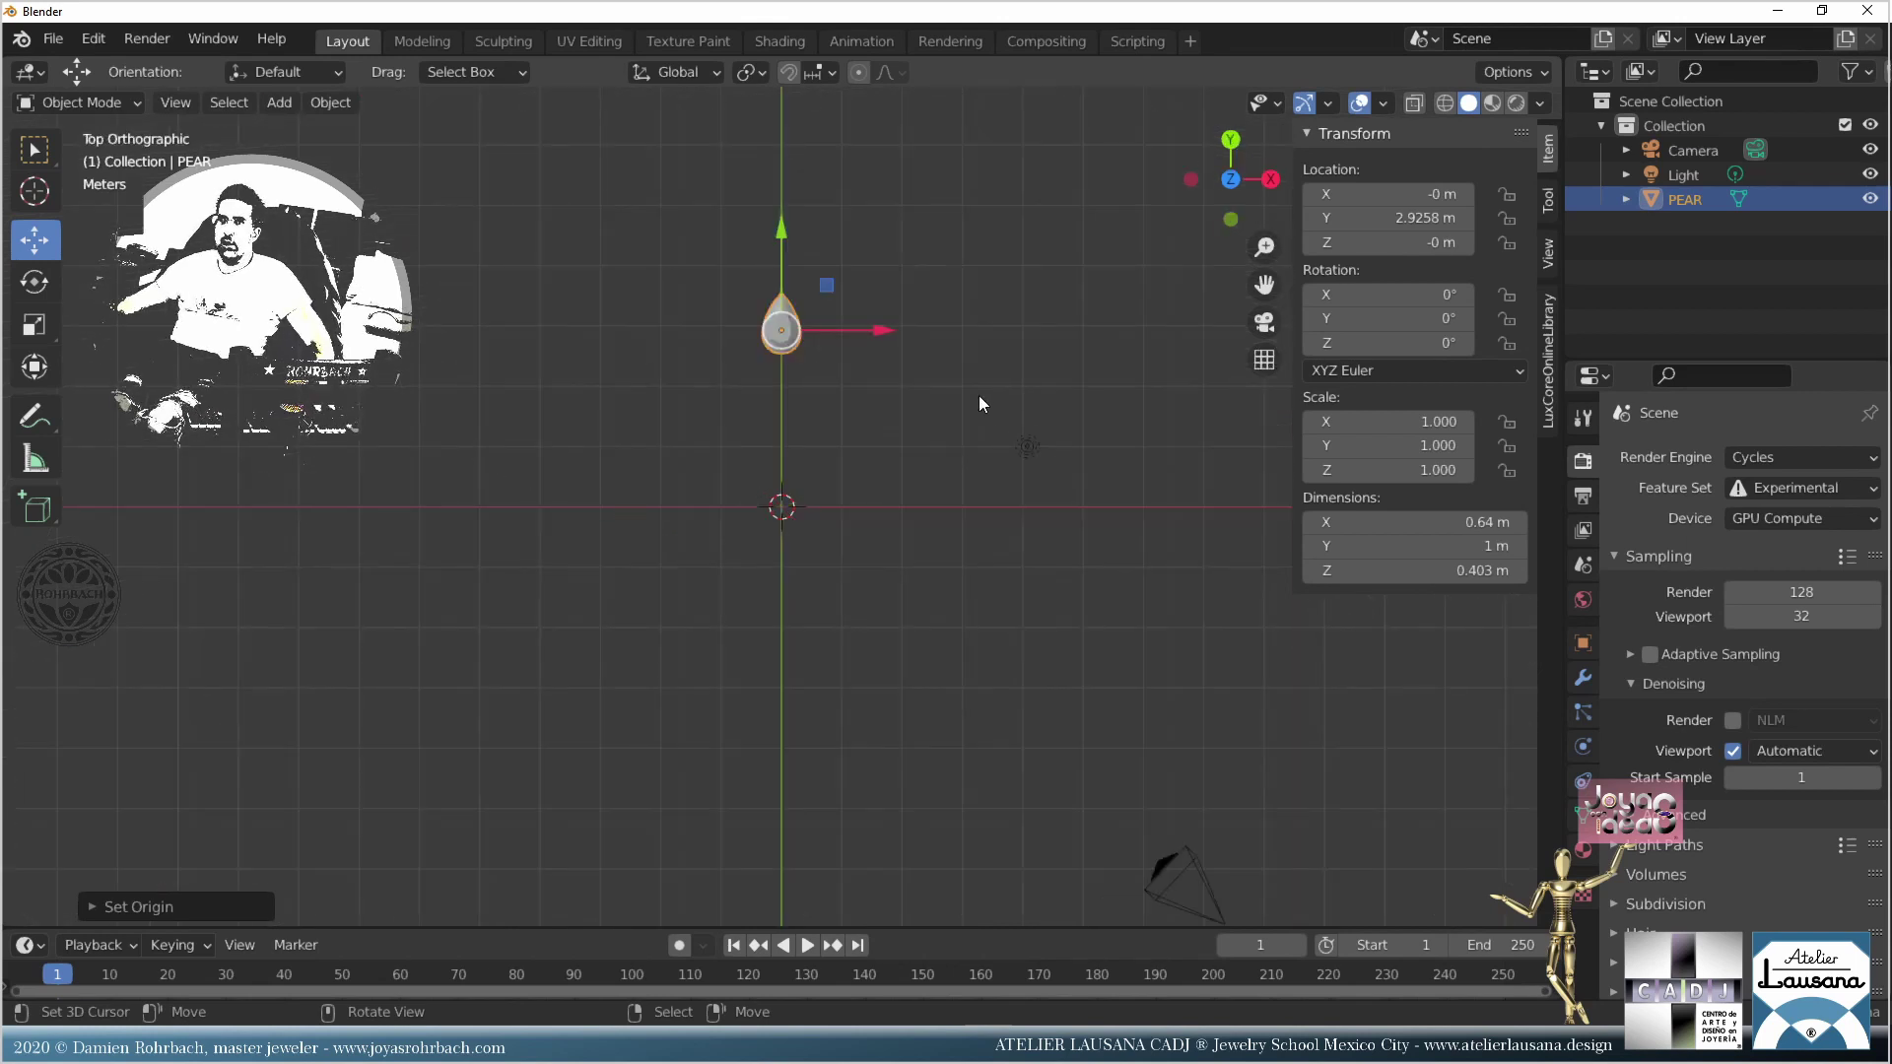
{"action": "left_click", "coordinate": [1440, 521]}
{"action": "type", "text": "6"}
{"action": "key", "text": "Return"}
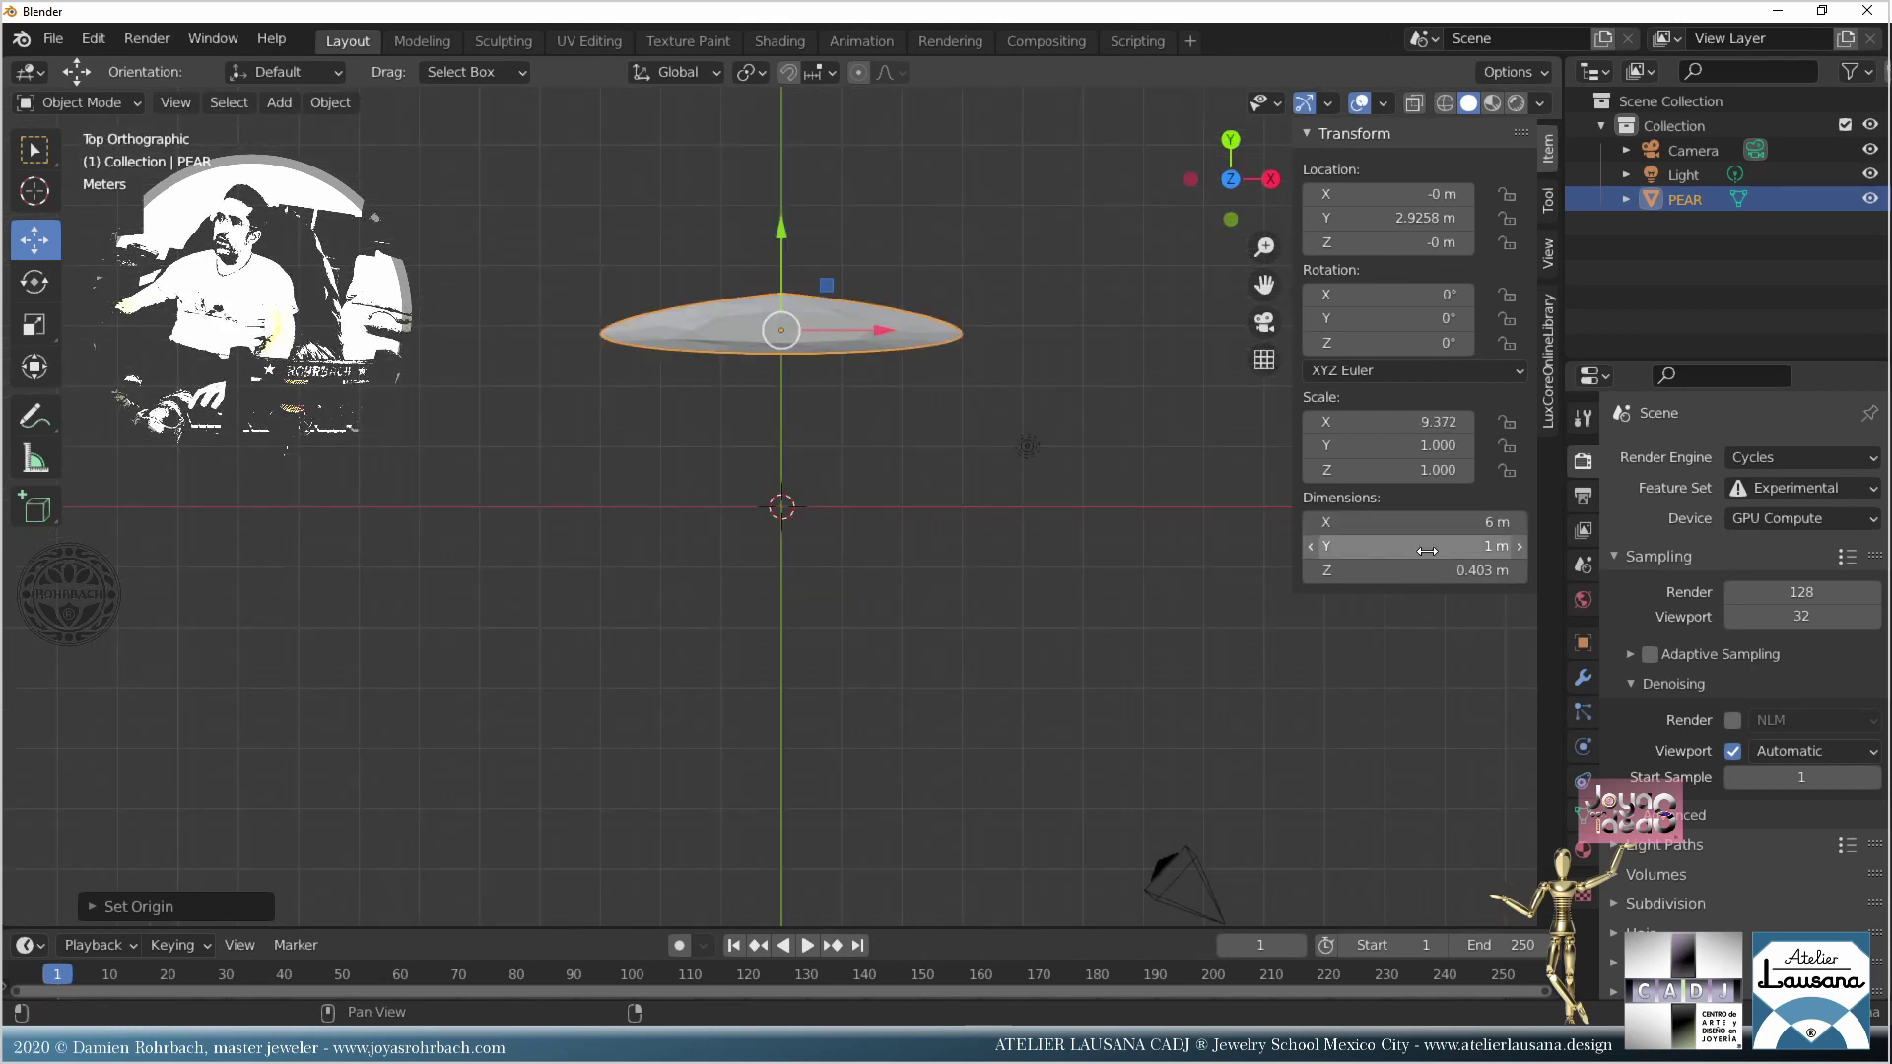
{"action": "left_click", "coordinate": [1426, 545]}
{"action": "type", "text": "8"}
{"action": "key", "text": "Return"}
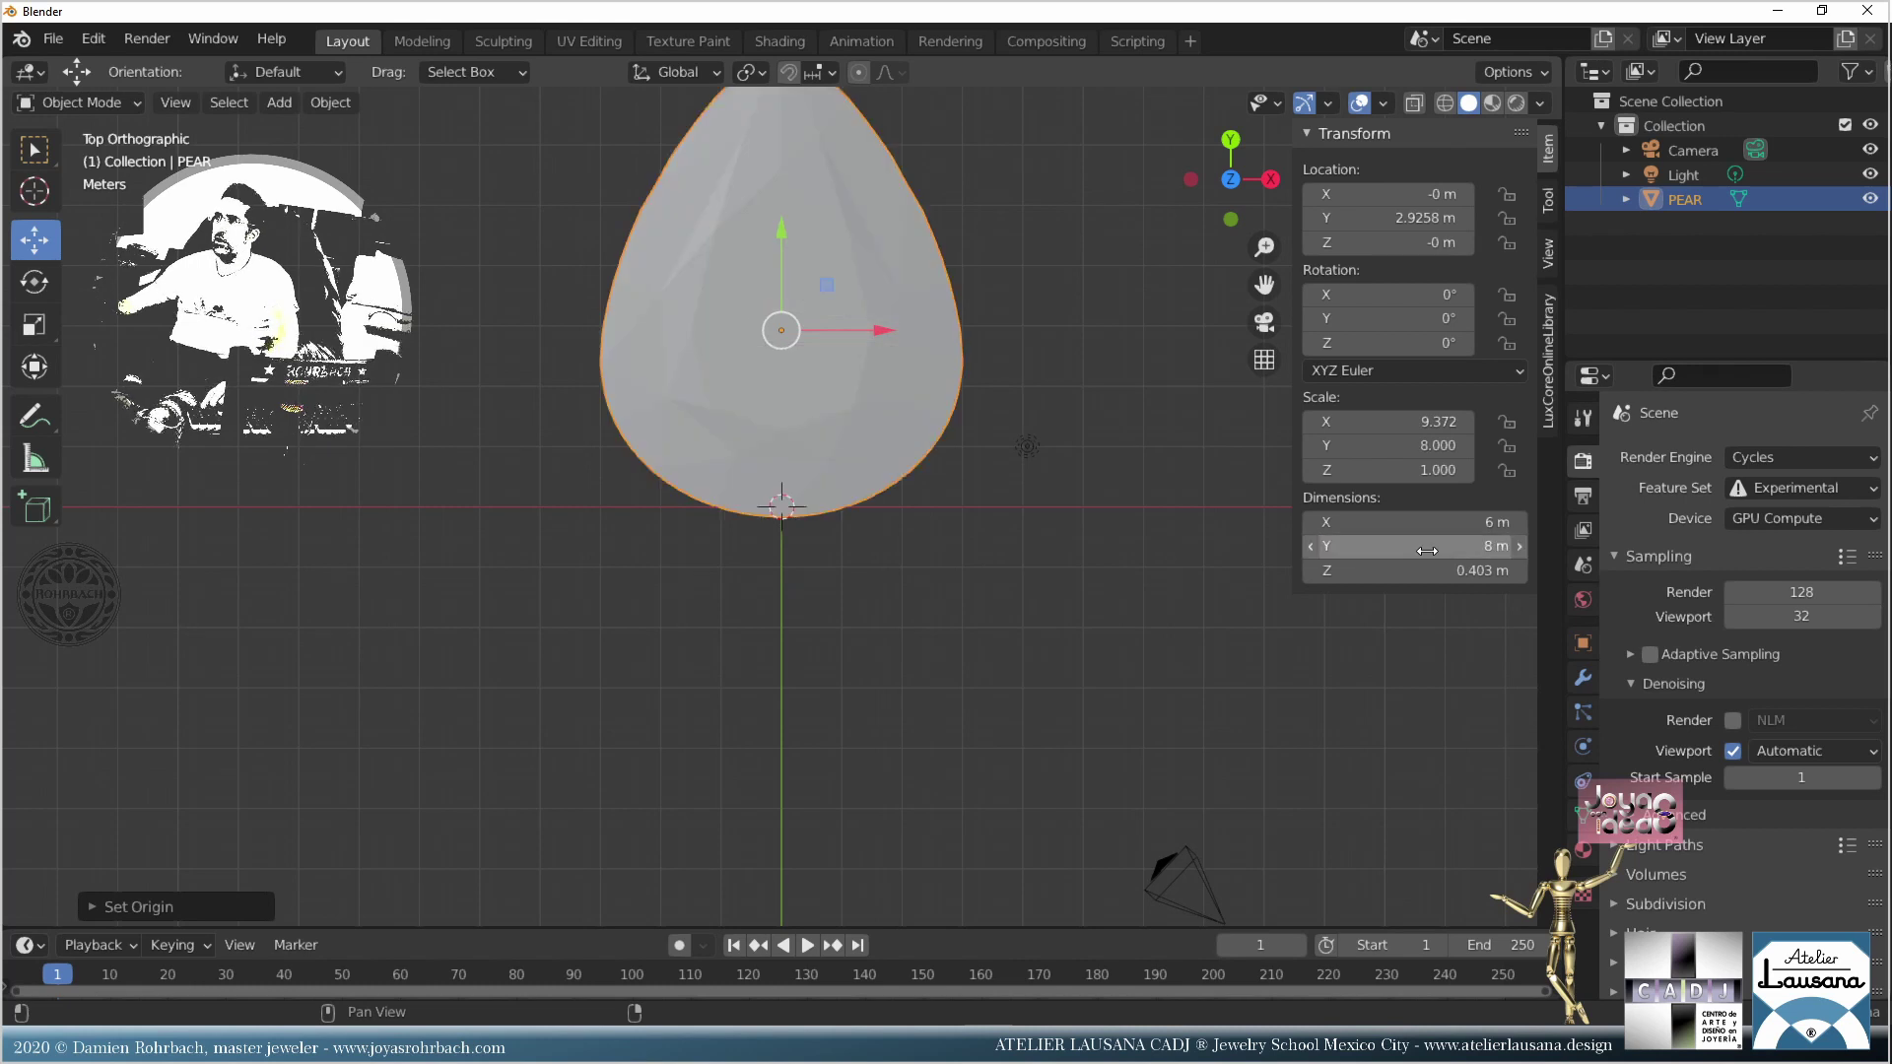
Step: Copy the PEAR gem's X scale value 9.37173 to its Y and Z scale
{"action": "left_click", "coordinate": [1387, 422]}
{"action": "key", "text": "ctrl+c"}
{"action": "key", "text": "Return"}
{"action": "left_click", "coordinate": [1387, 445]}
{"action": "key", "text": "ctrl+v"}
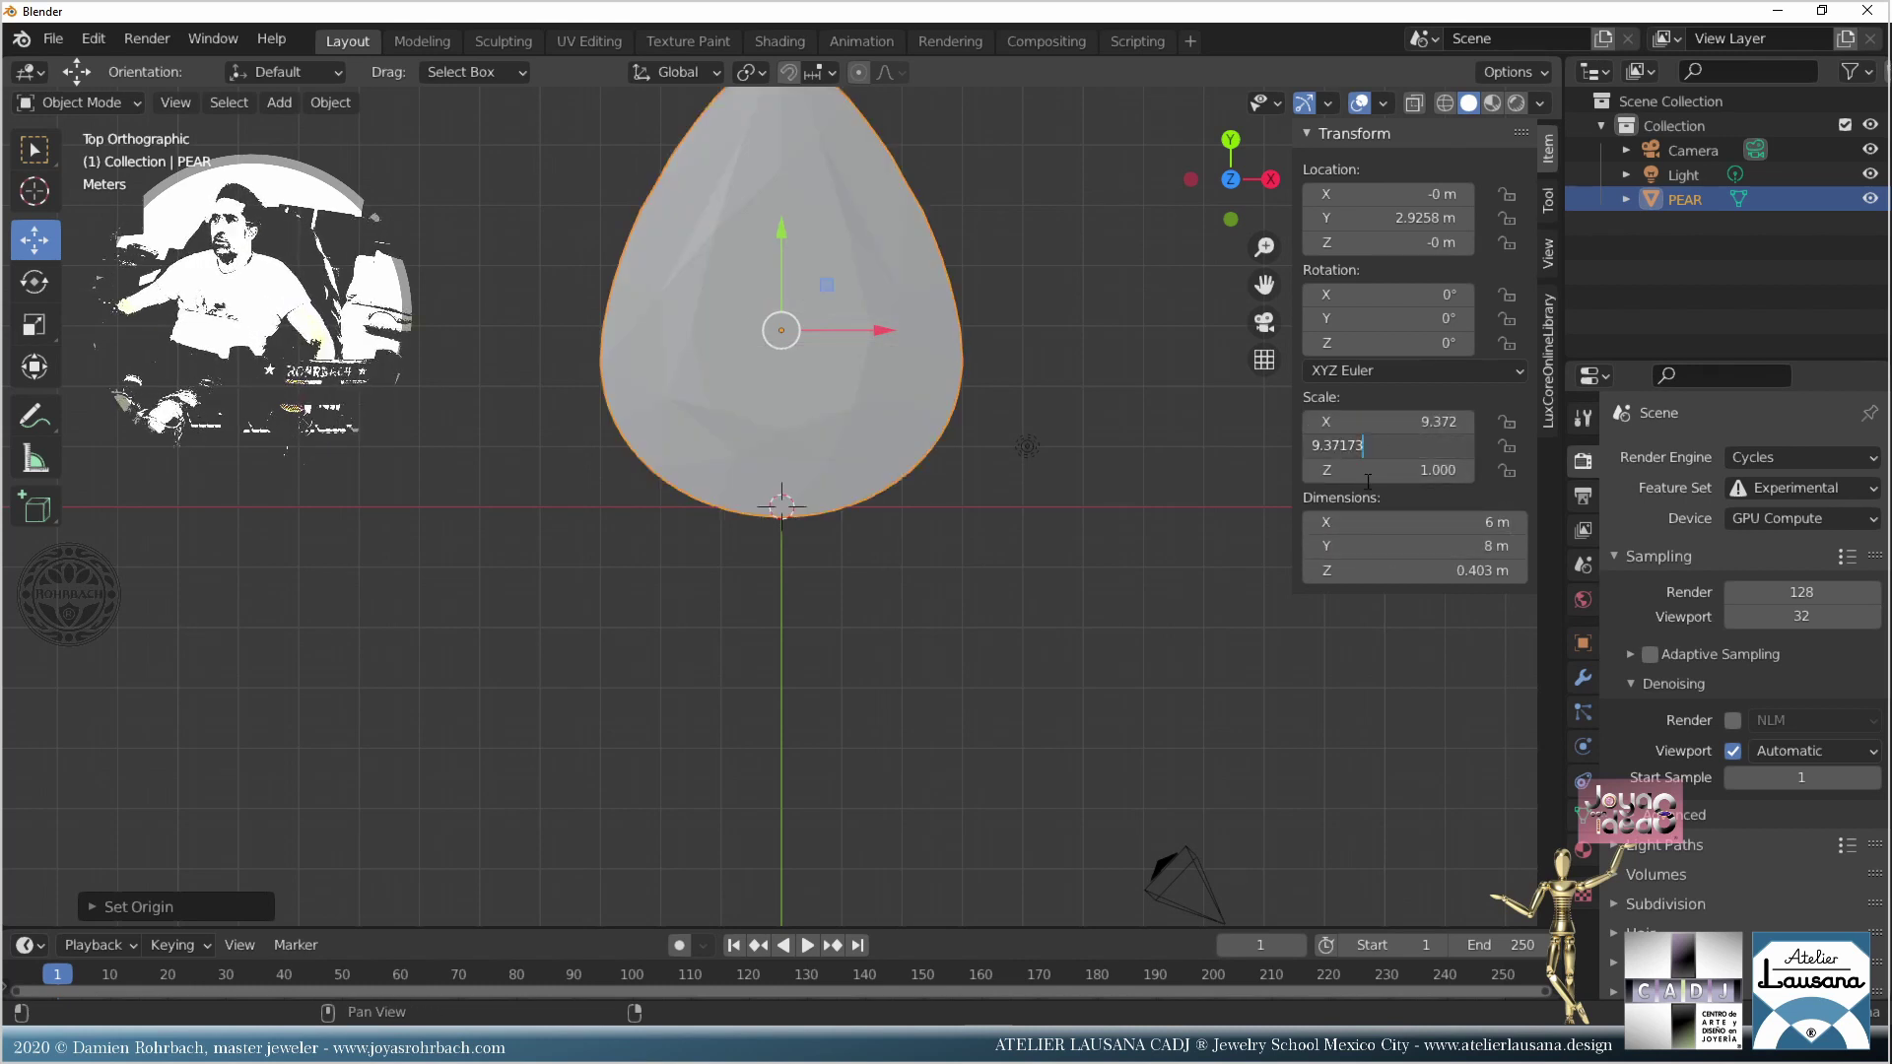
{"action": "key", "text": "Return"}
{"action": "left_click", "coordinate": [1379, 470]}
{"action": "key", "text": "ctrl+v"}
{"action": "key", "text": "Return"}
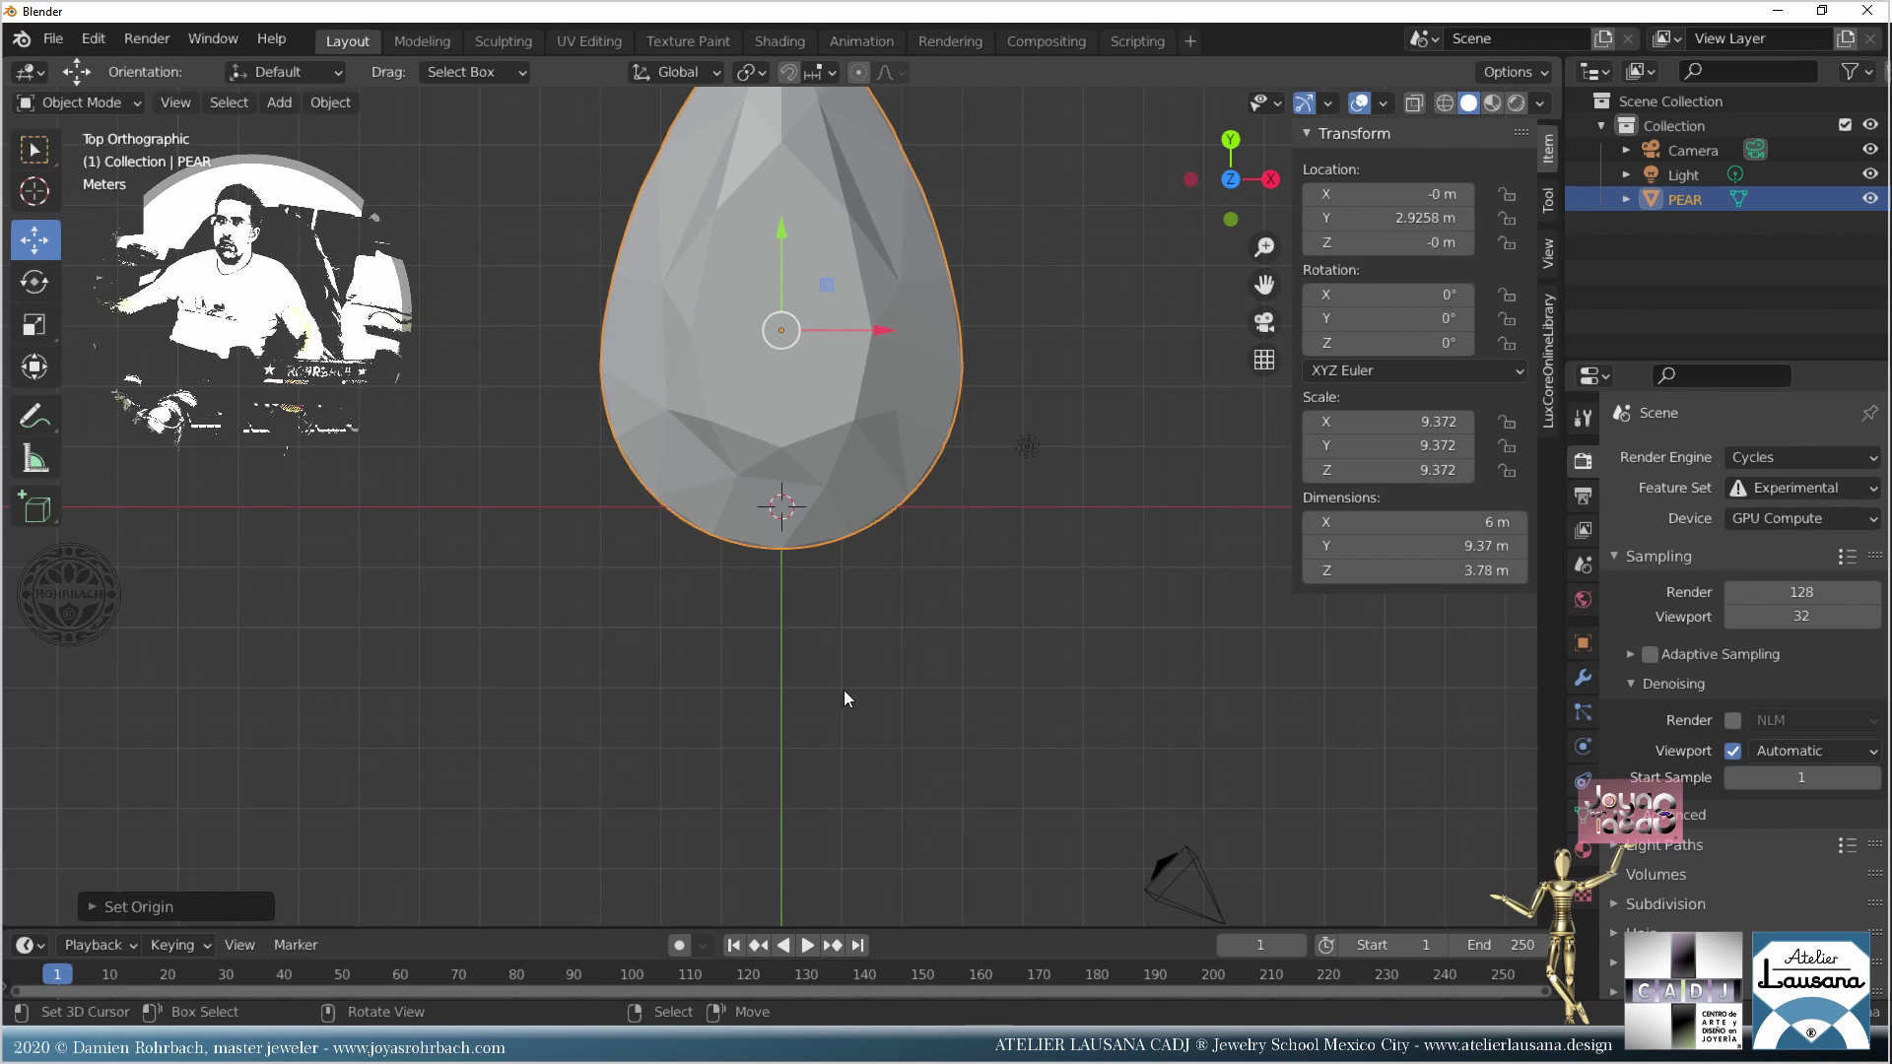
Step: View the PEAR gem from the right side, delete all its vertices in Edit Mode, and remove the emptied object
{"action": "middle_click_drag", "start_coordinate": [865, 735], "coordinate": [743, 423]}
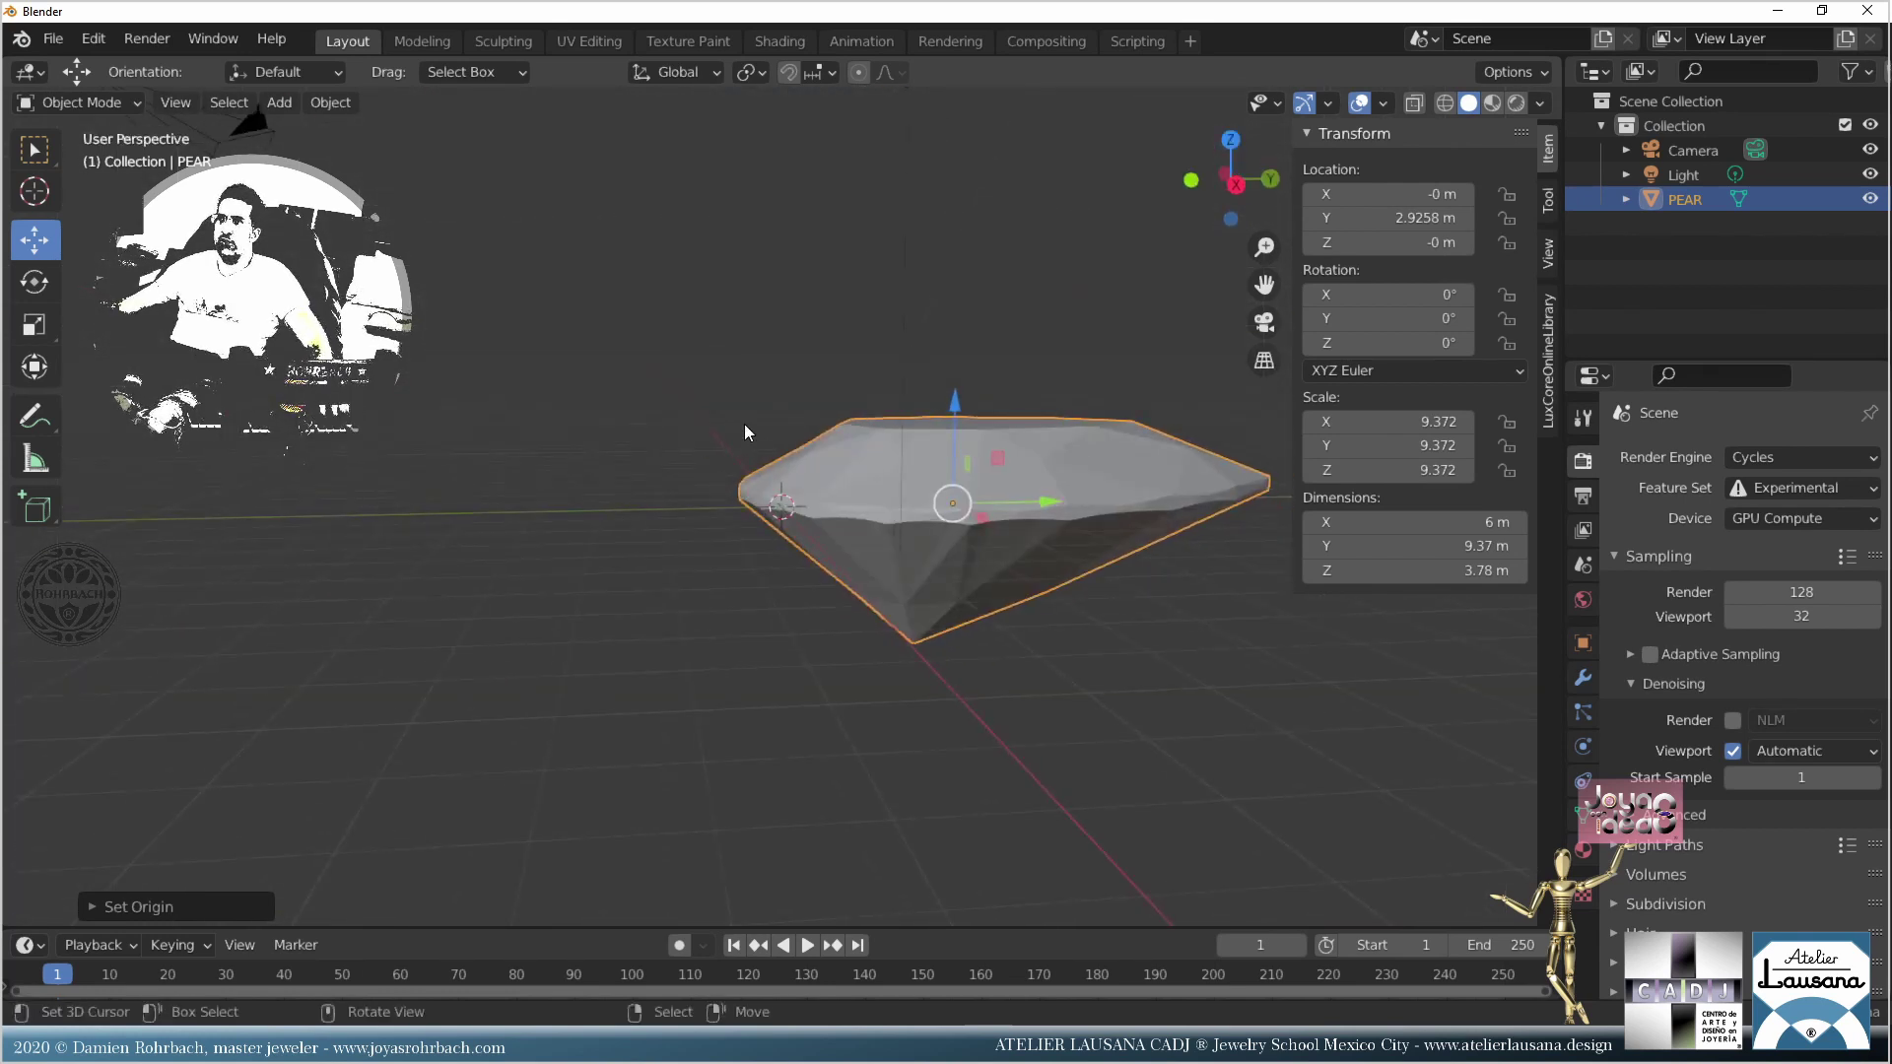
{"action": "key", "text": "KP_3"}
{"action": "scroll", "coordinate": [1007, 433], "scroll_direction": "up", "scroll_amount": 4}
{"action": "middle_click_drag", "start_coordinate": [1008, 434], "coordinate": [666, 434], "text": "shift"}
{"action": "scroll", "coordinate": [666, 435], "scroll_direction": "up", "scroll_amount": 1}
{"action": "key", "text": "Tab"}
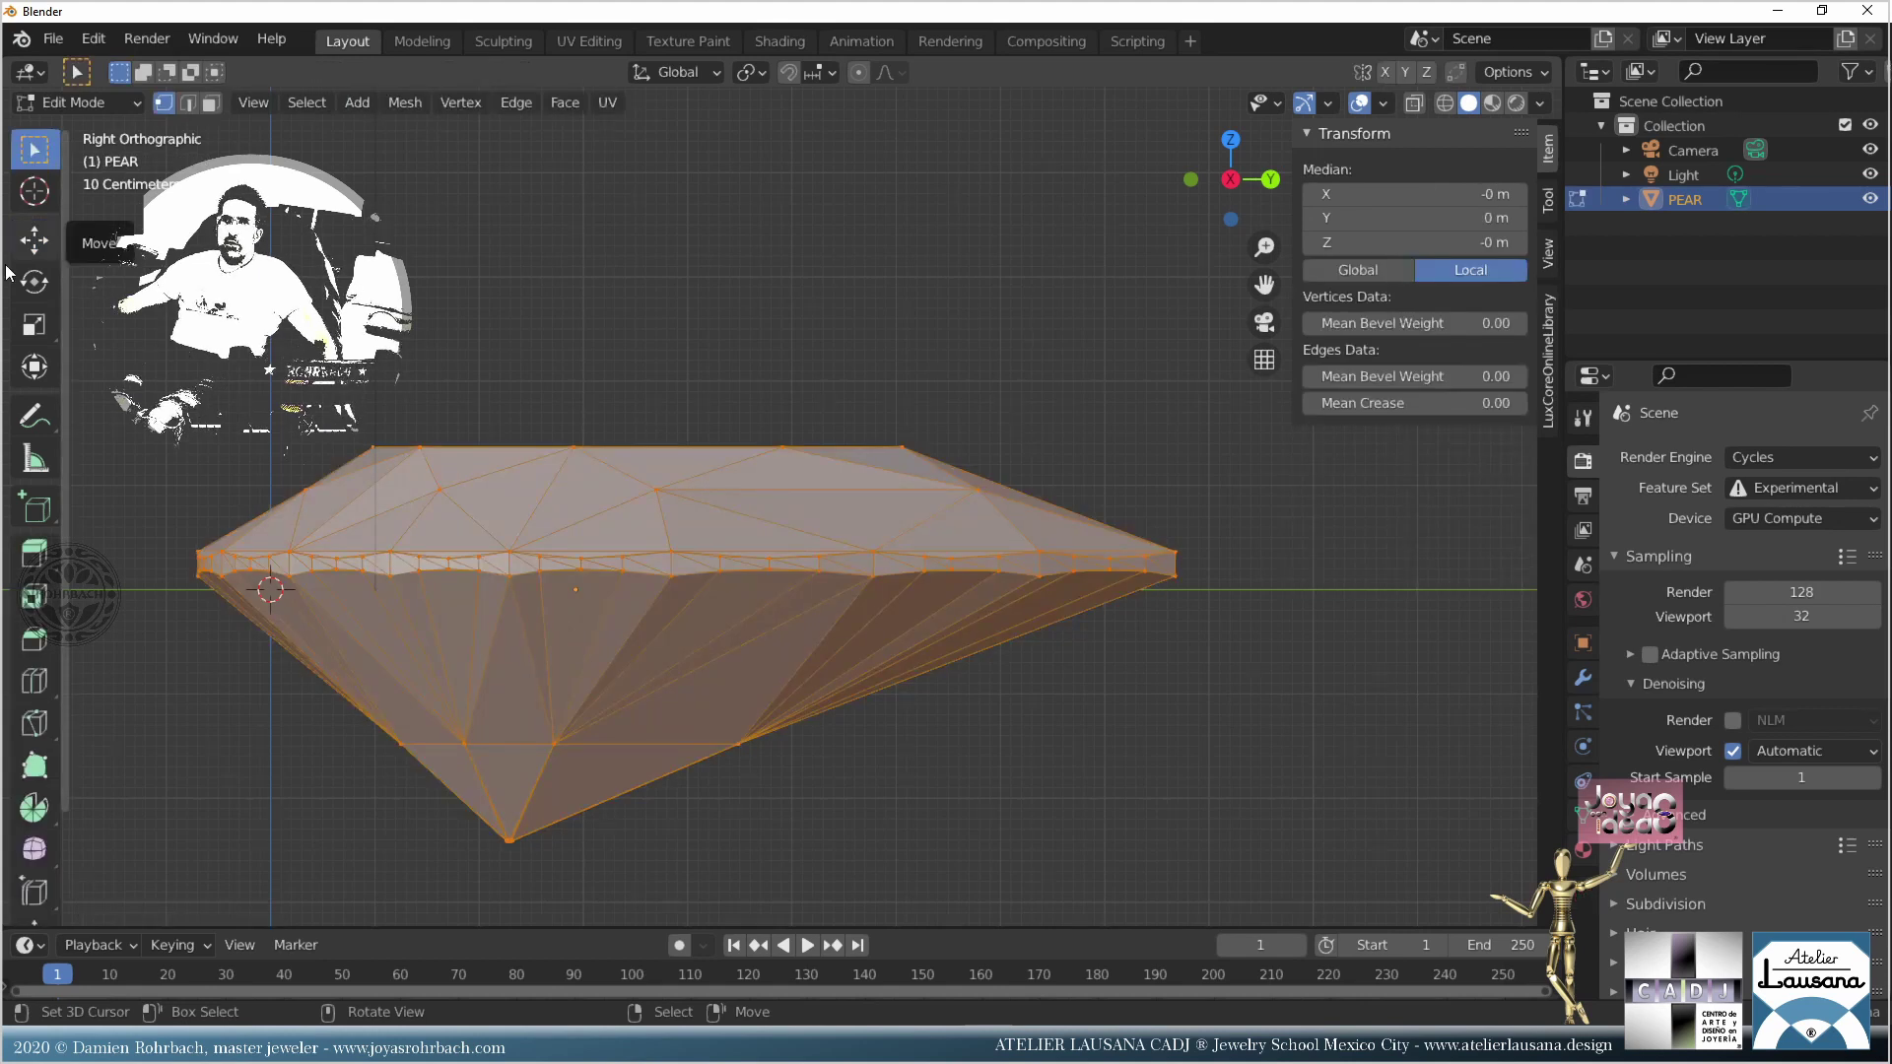
{"action": "middle_click_drag", "start_coordinate": [642, 416], "coordinate": [696, 435], "text": "shift"}
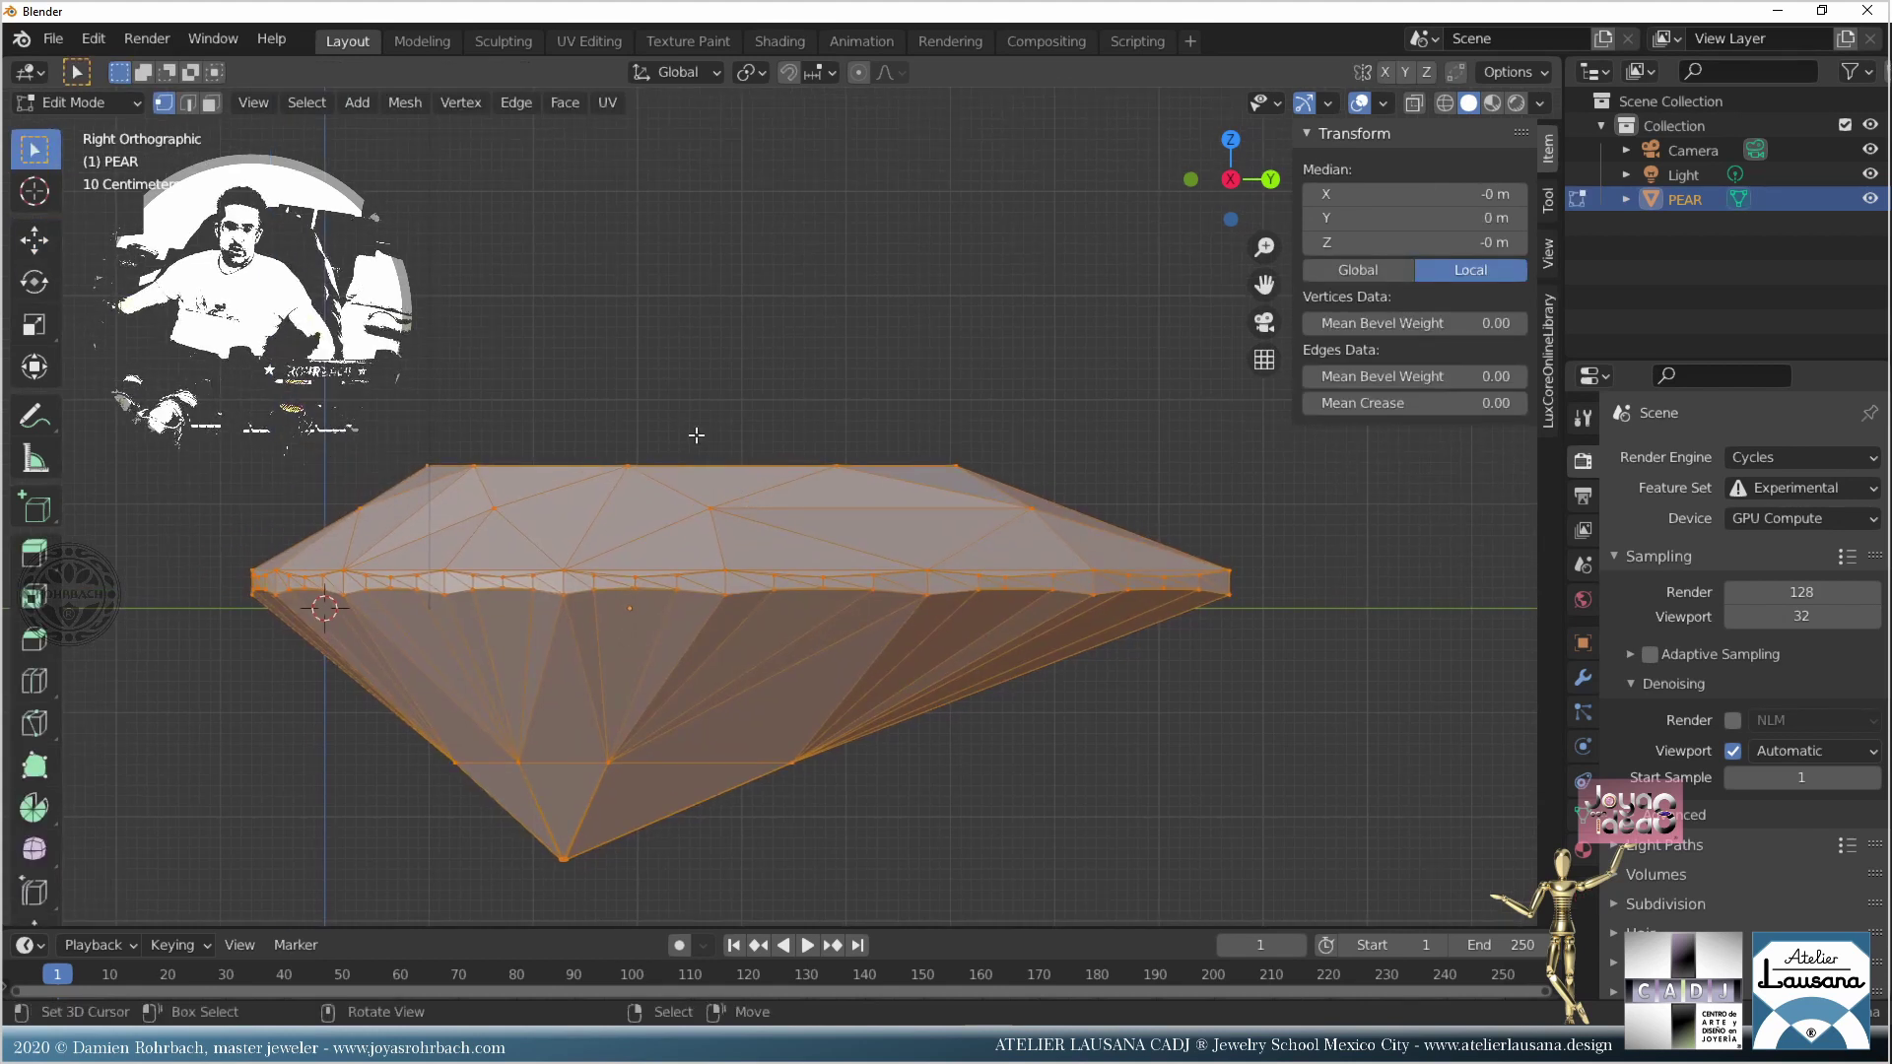
{"action": "key", "text": "x"}
{"action": "left_click", "coordinate": [573, 430]}
{"action": "key", "text": "Tab"}
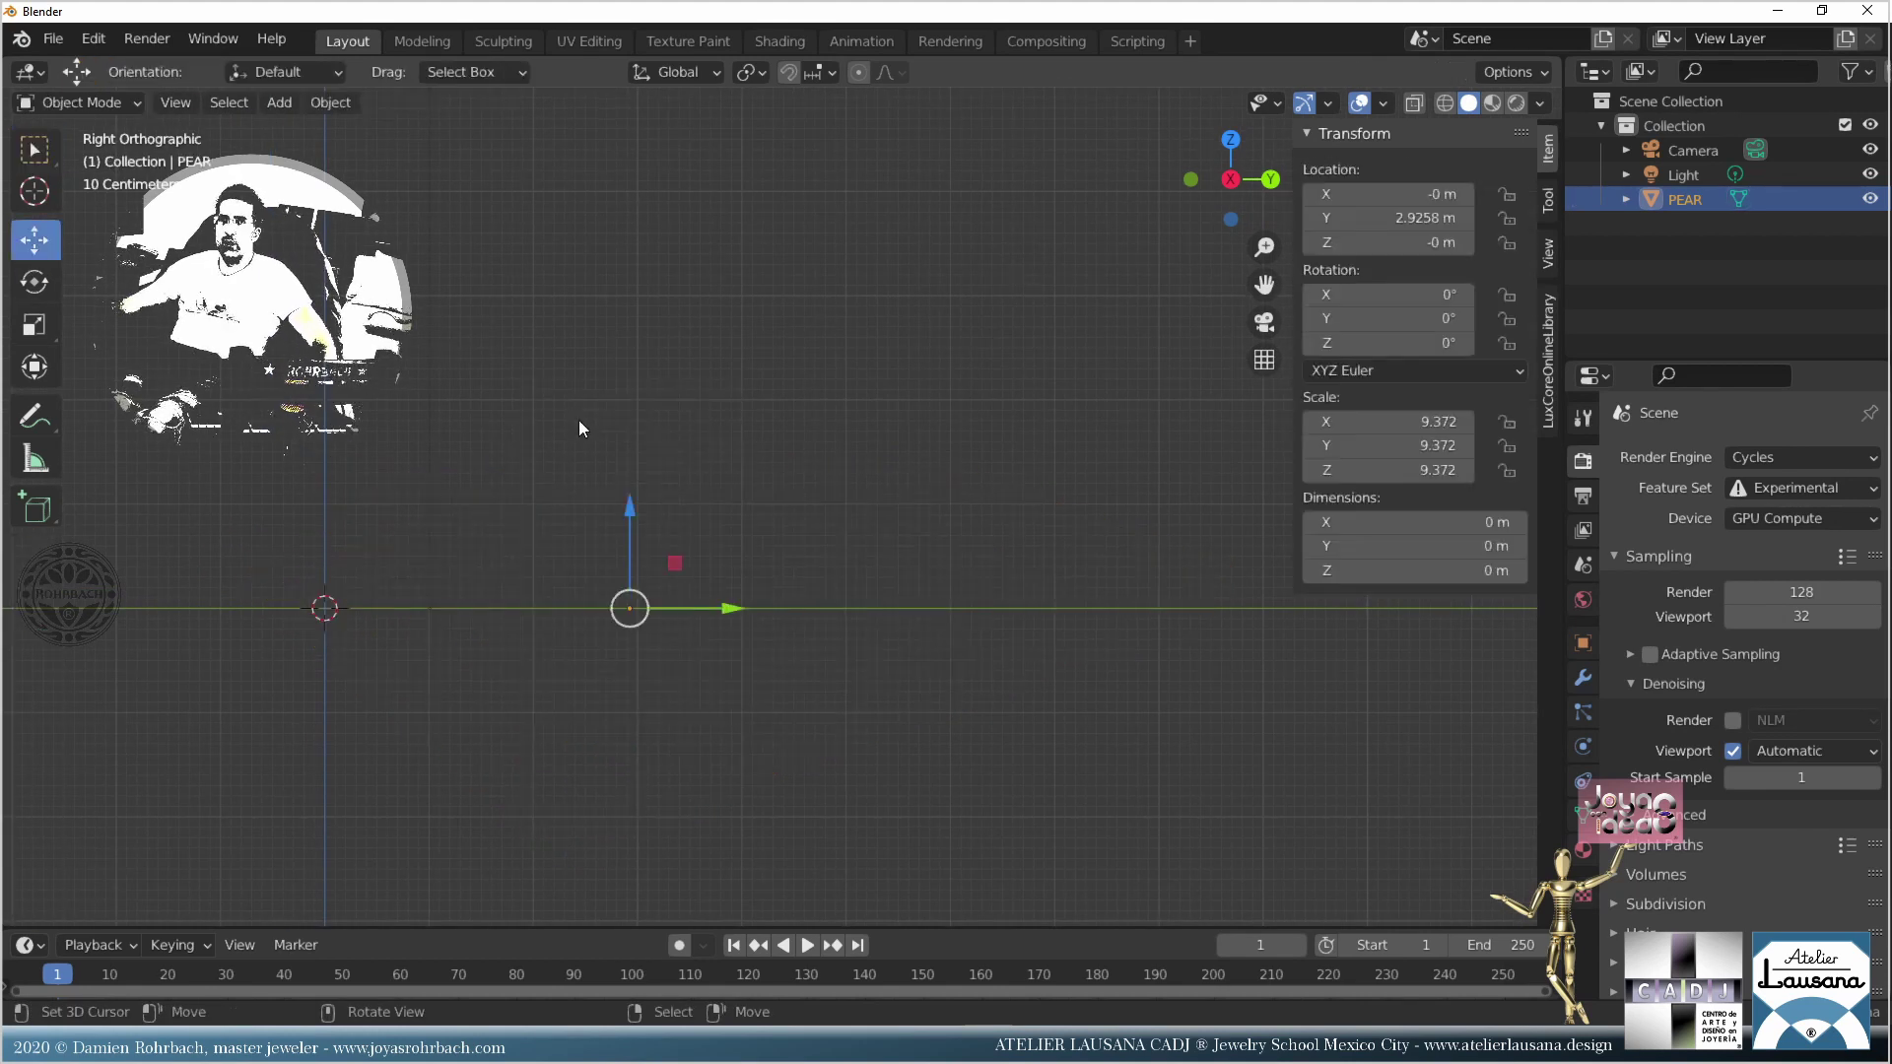
{"action": "key", "text": "Delete"}
Step: Paste the copied PEAR-SHAPE gem into the scene, select it and show it from the top
{"action": "left_click", "coordinate": [53, 38]}
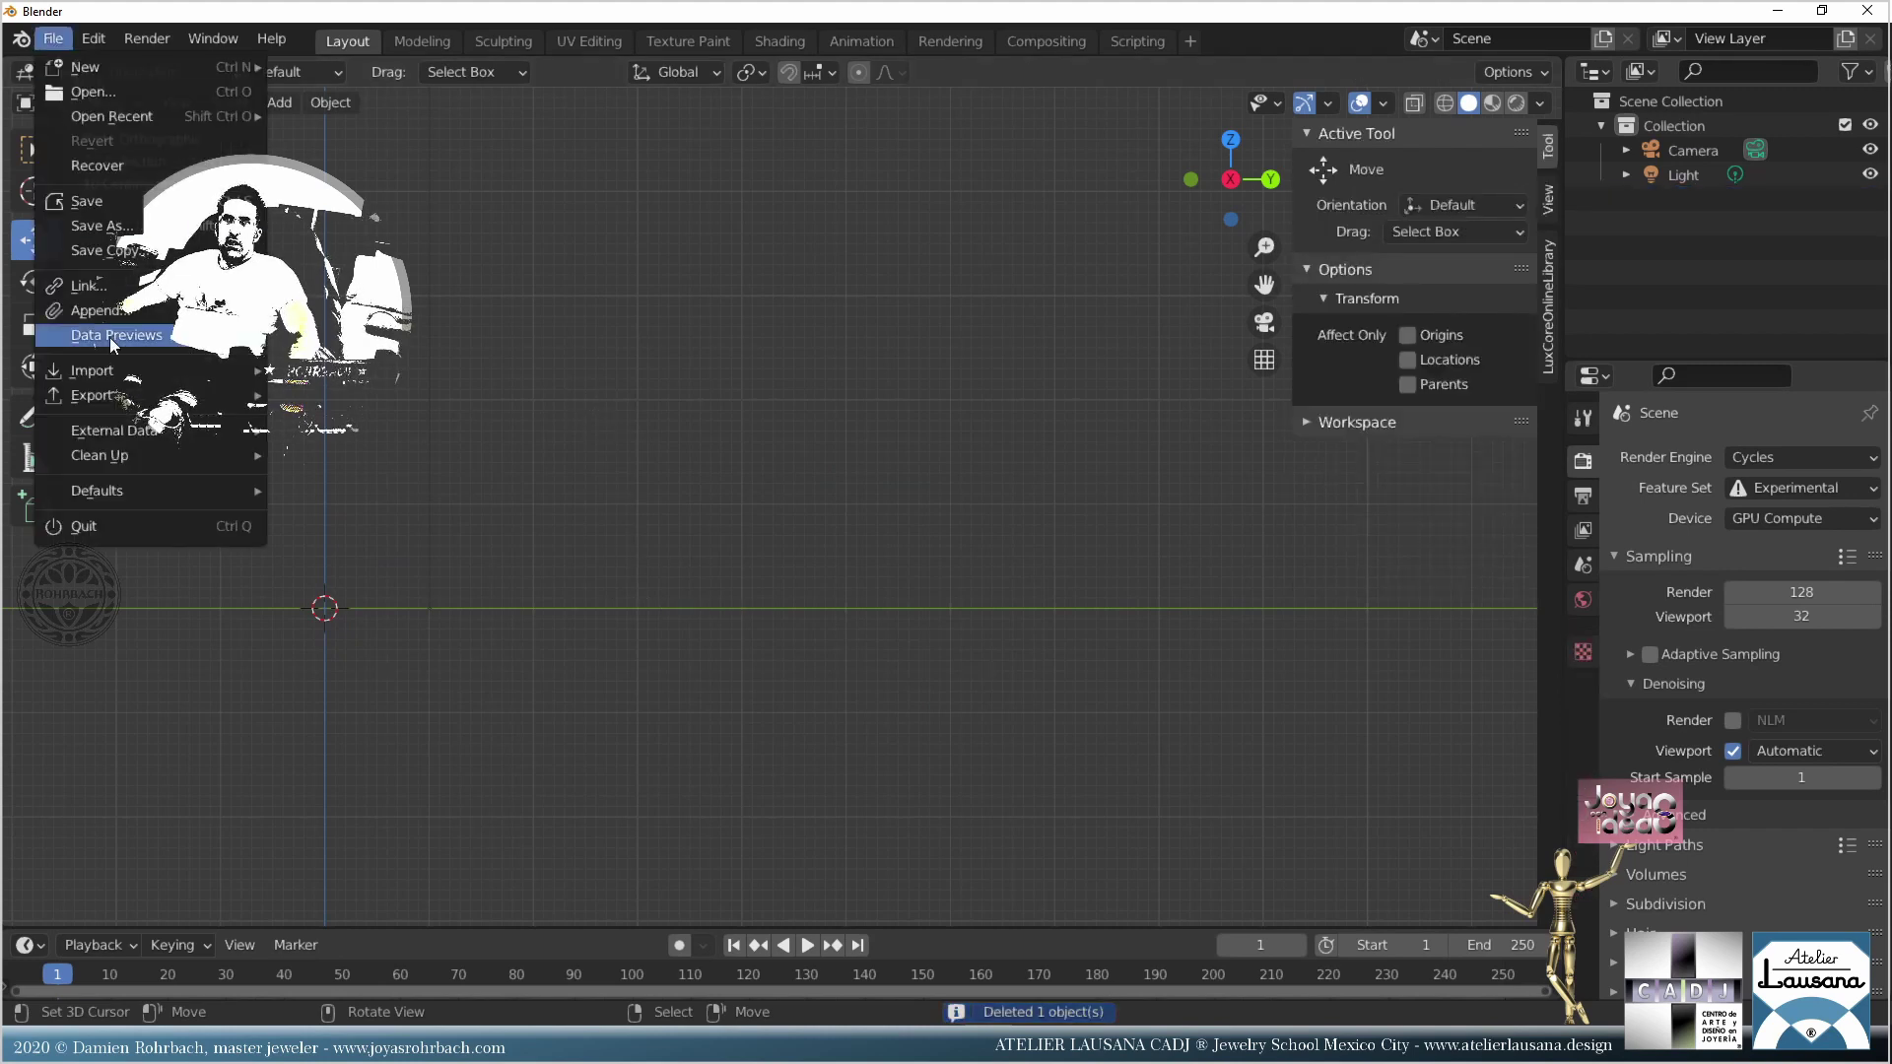
{"action": "key", "text": "Escape"}
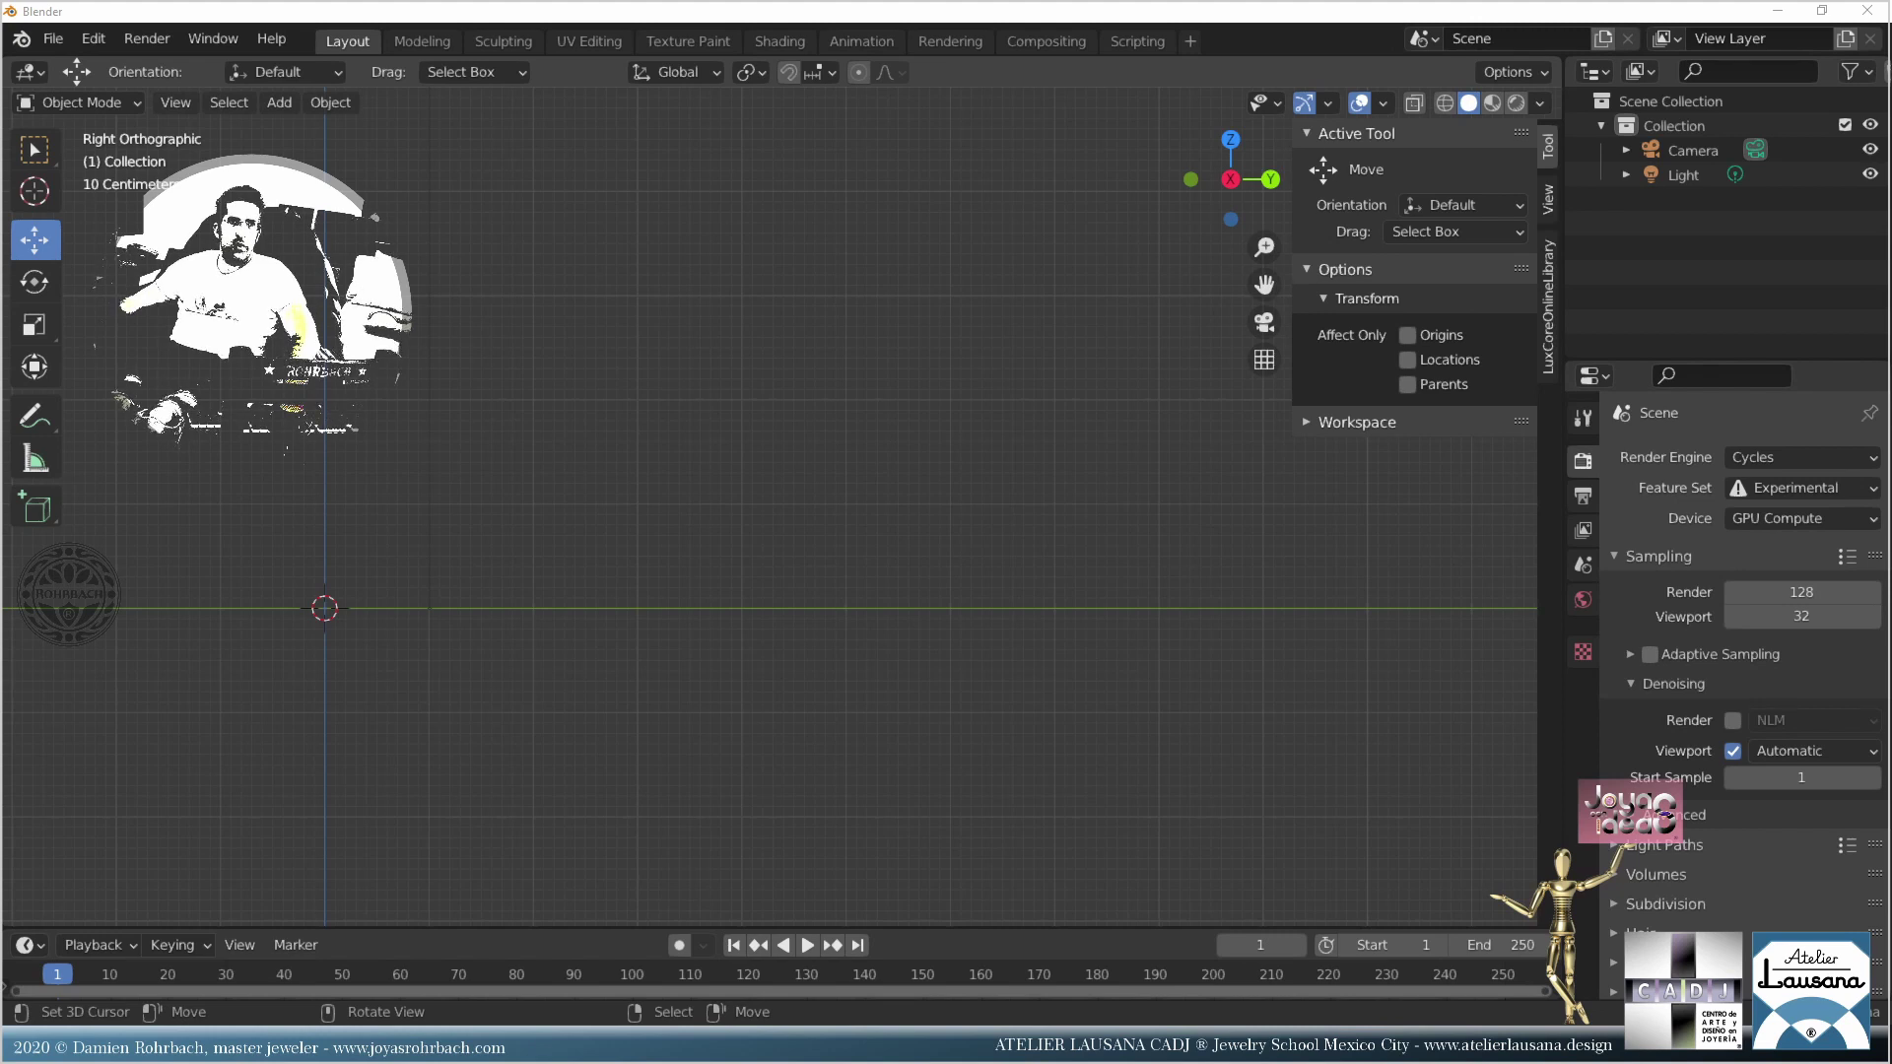
{"action": "key", "text": "ctrl+v"}
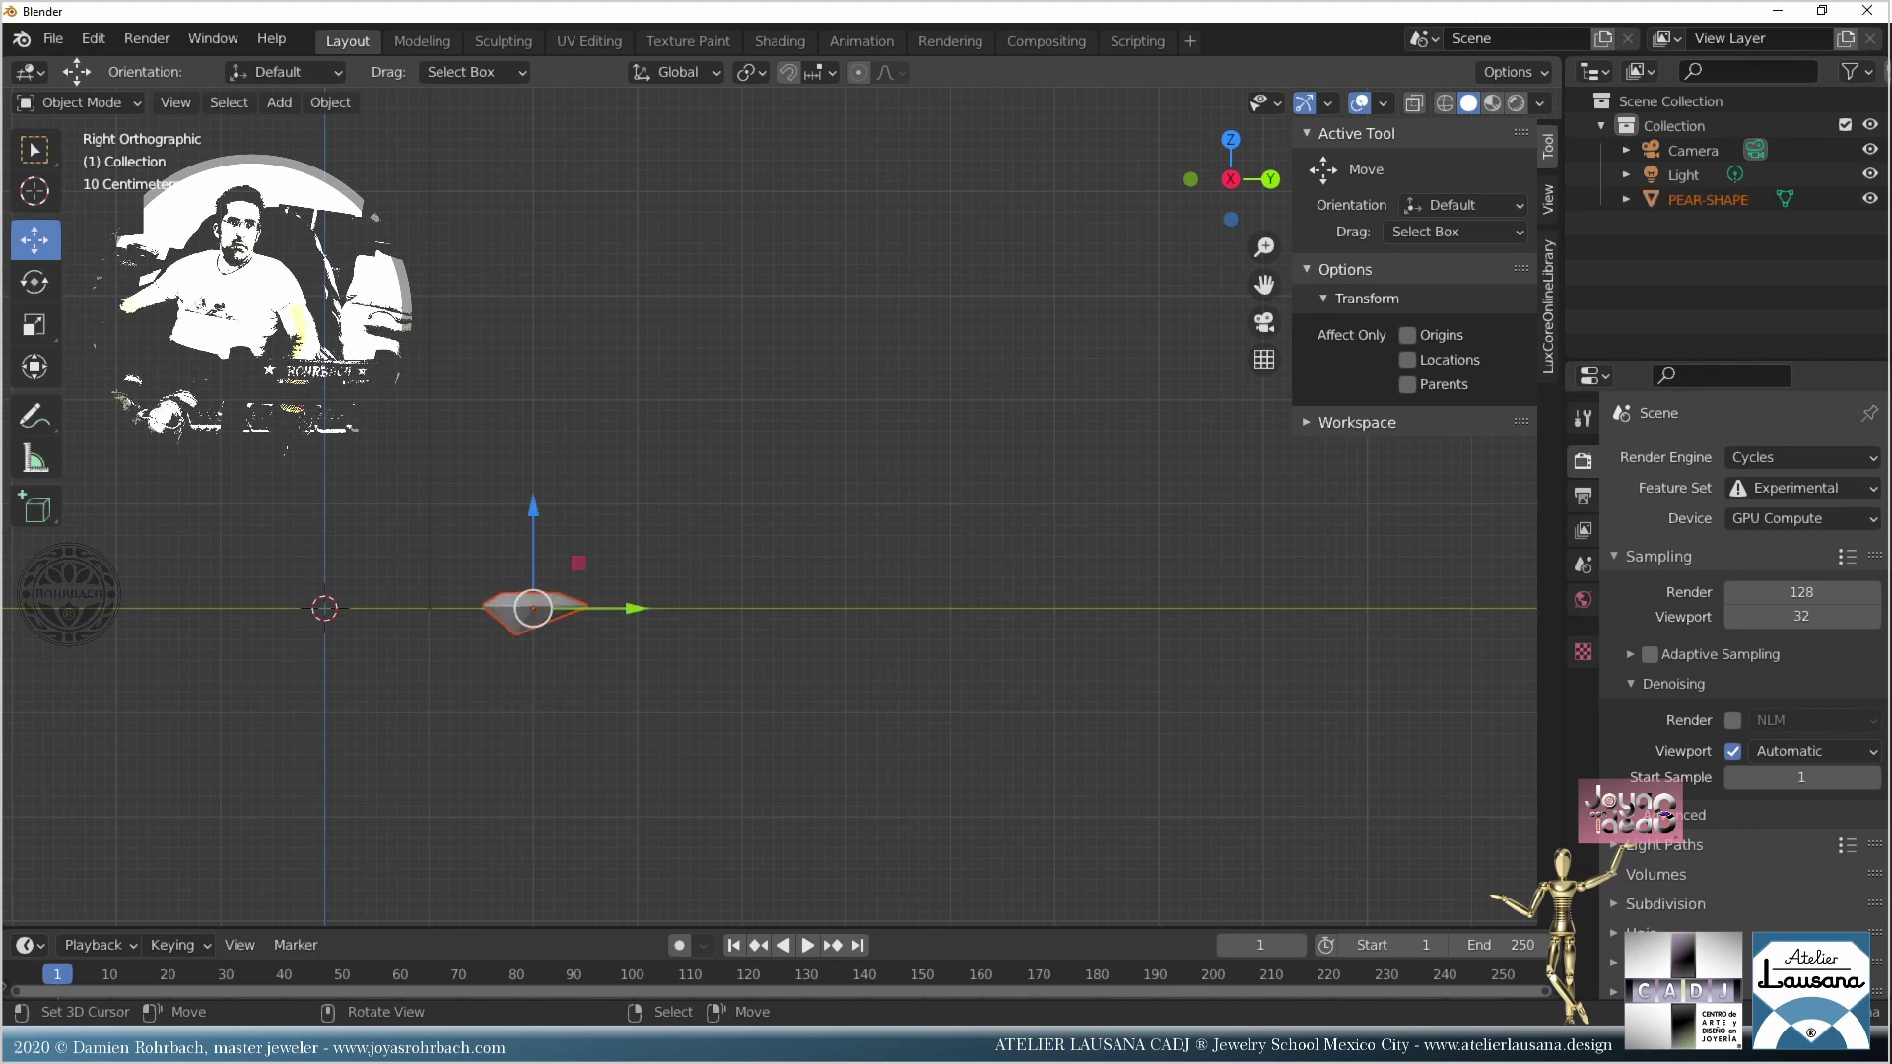
{"action": "left_click", "coordinate": [517, 626]}
{"action": "key", "text": "KP_7"}
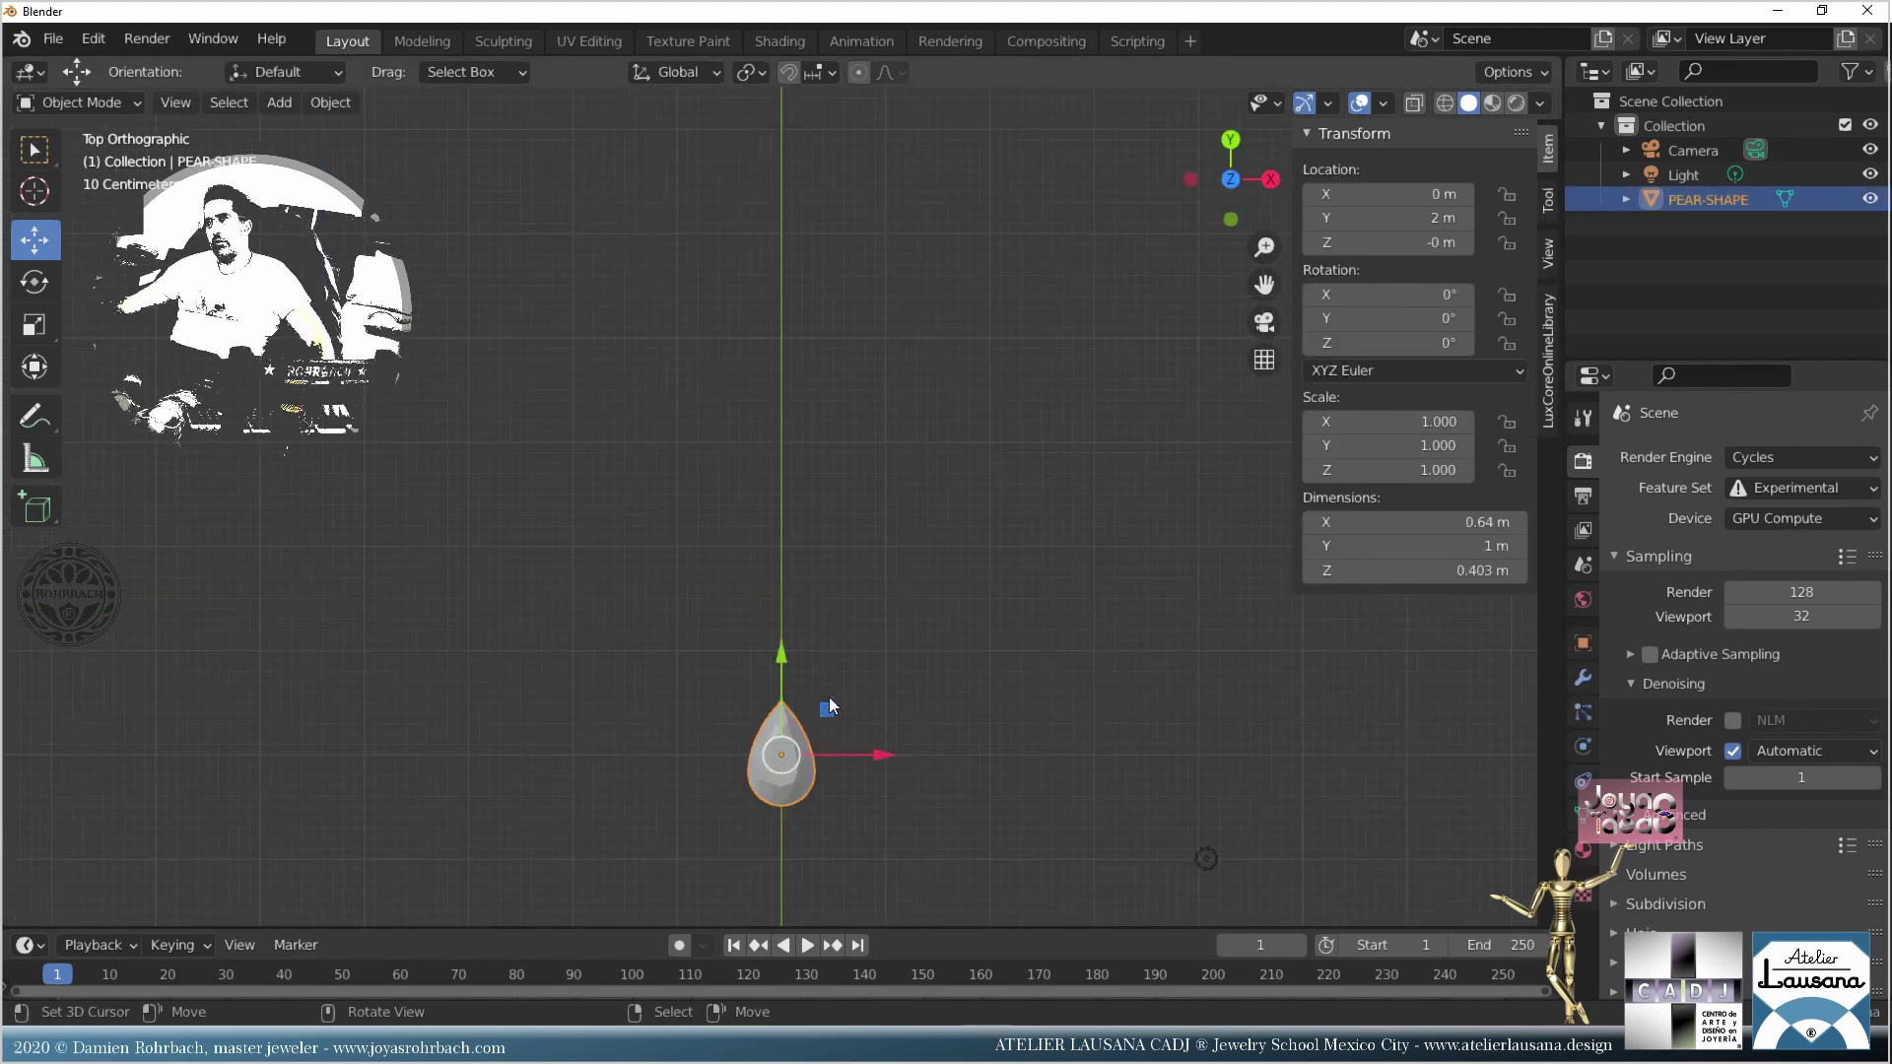
Step: Scale the PEAR-SHAPE gem uniformly to a scale of about 6.2, making it about 3.97 × 6.2 × 2.5 m
{"action": "key", "text": "s"}
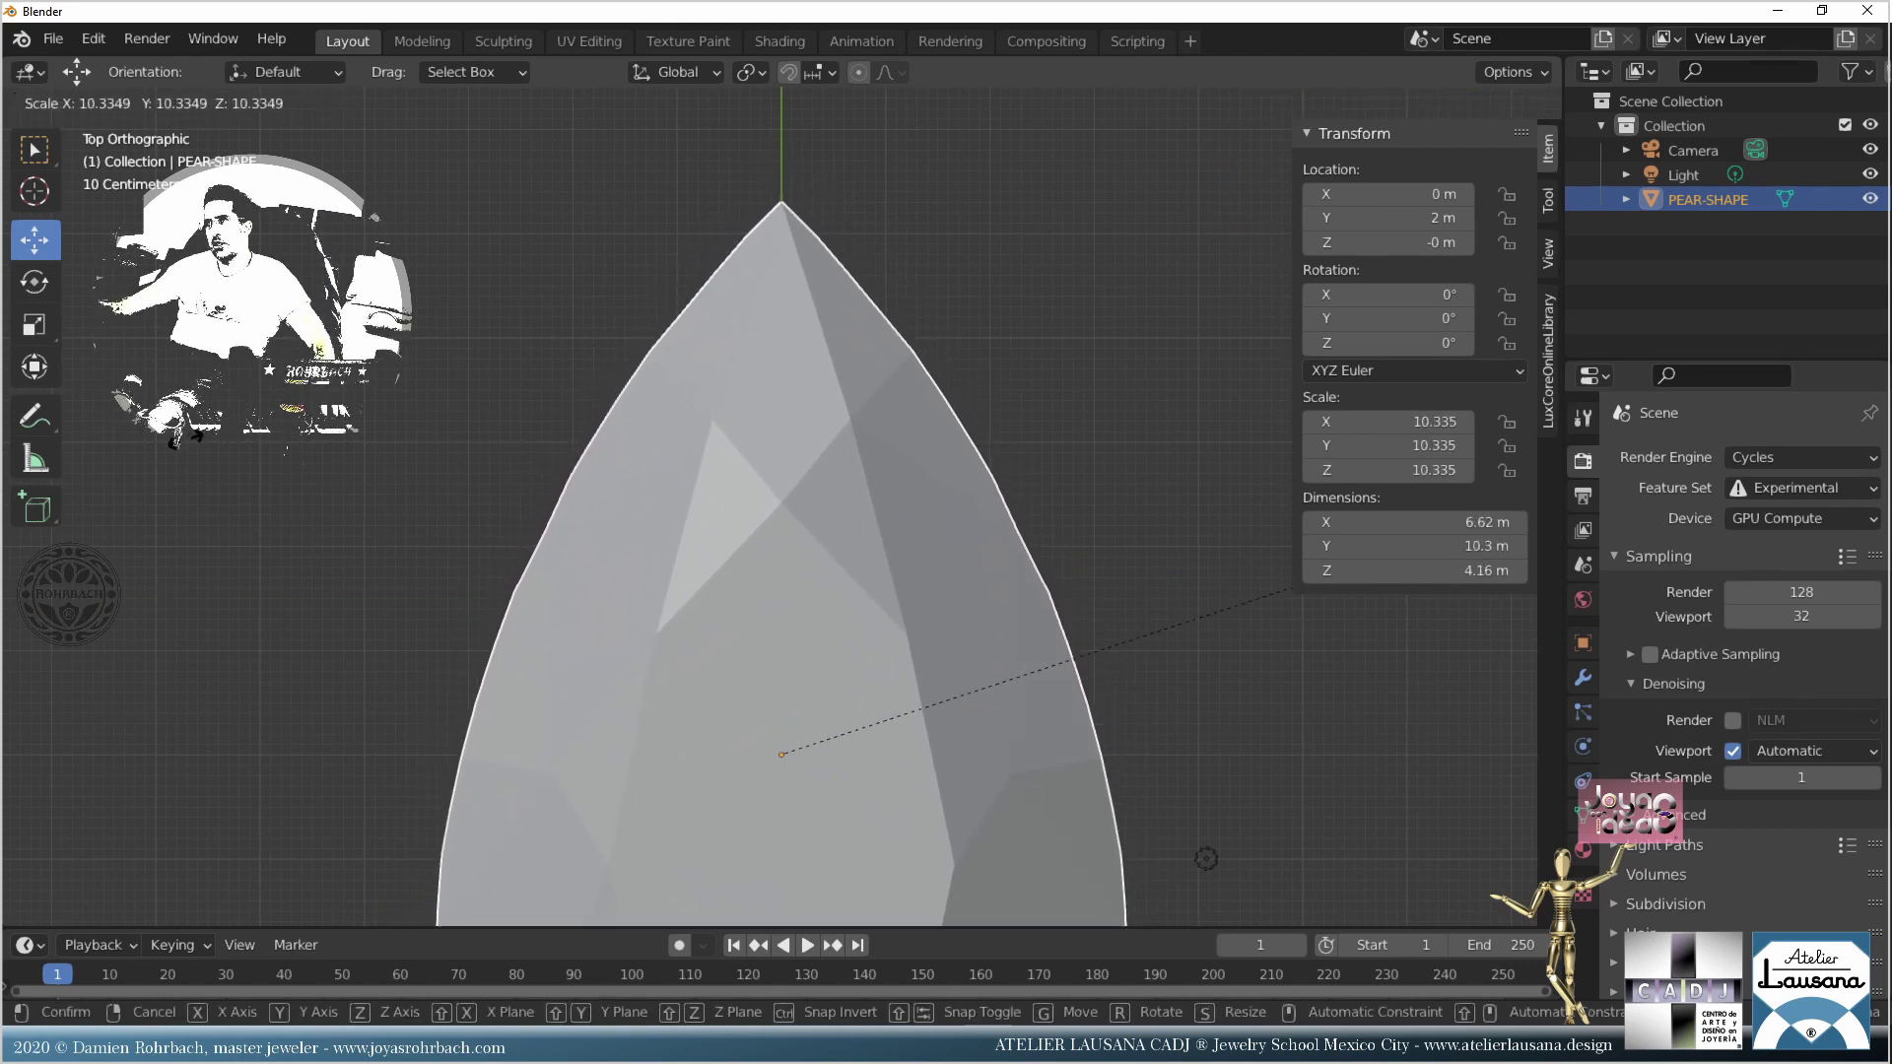
{"action": "key", "text": "Return"}
{"action": "scroll", "coordinate": [1042, 499], "scroll_direction": "down", "scroll_amount": 5}
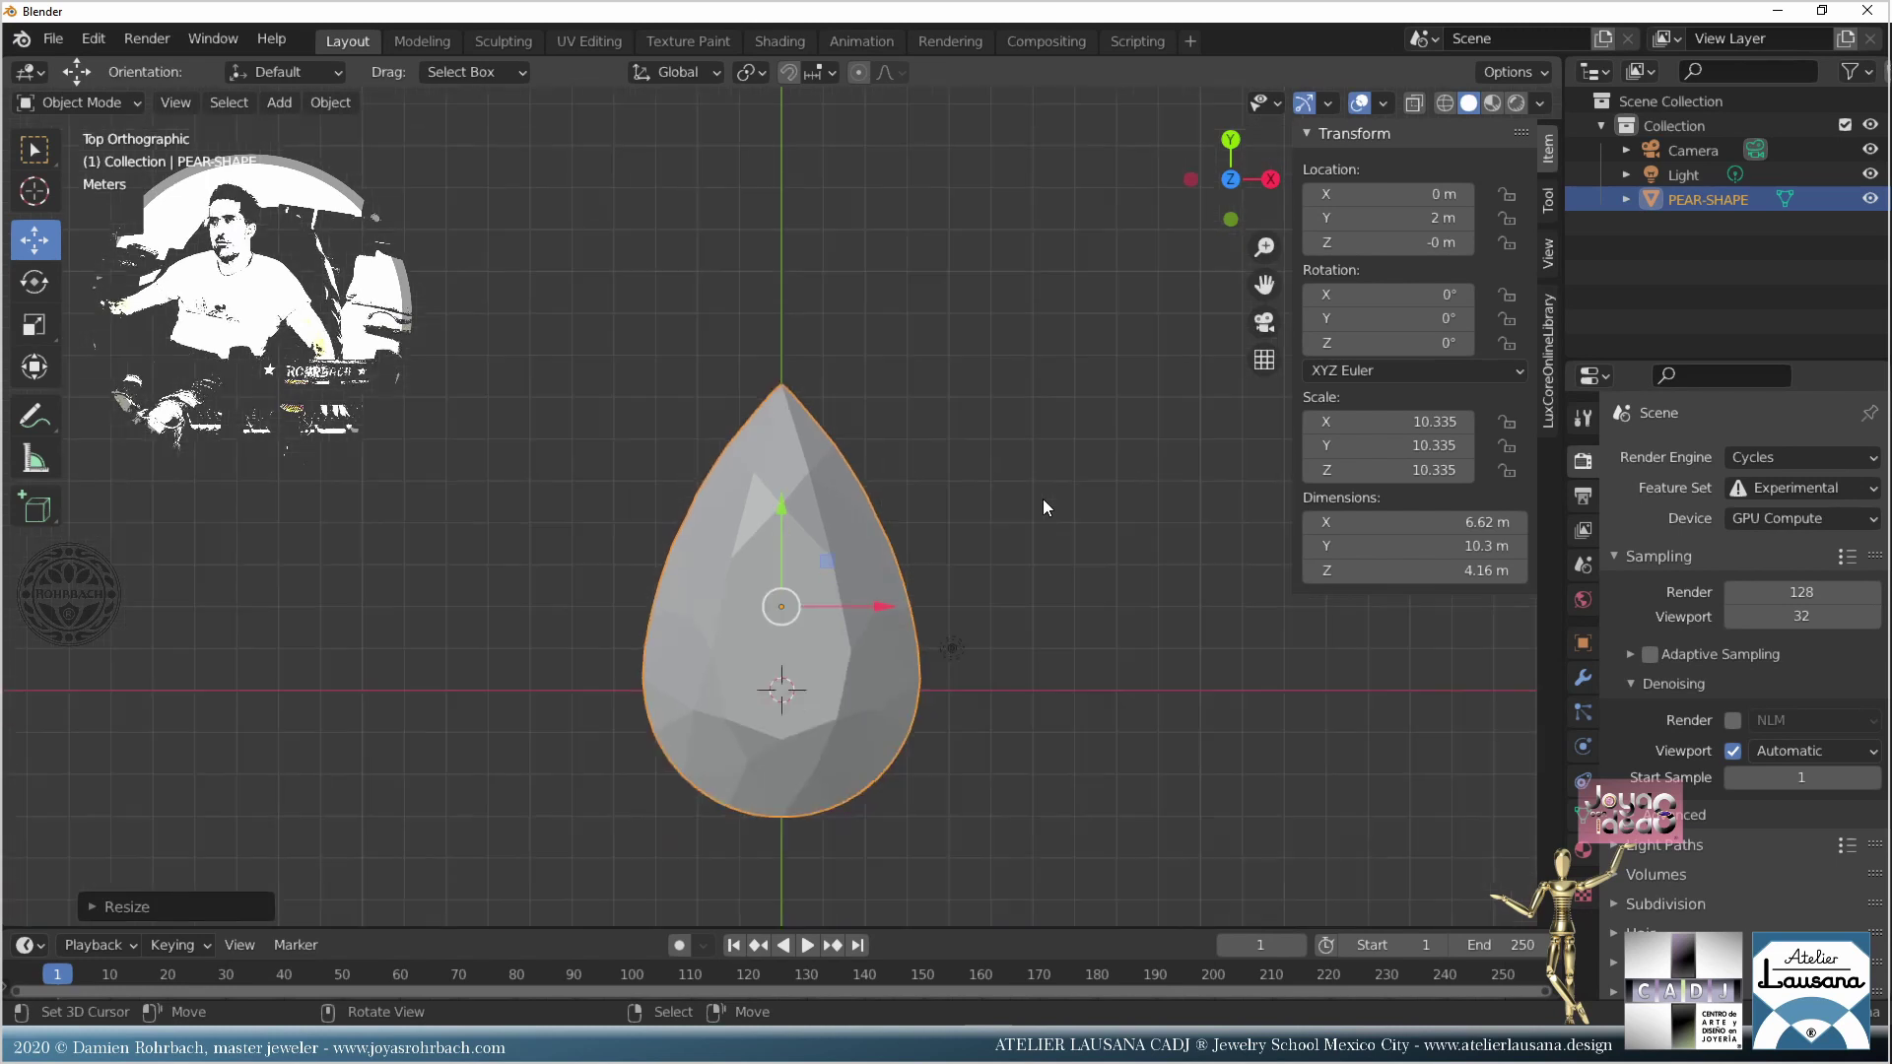
{"action": "middle_click_drag", "start_coordinate": [1042, 498], "coordinate": [949, 518]}
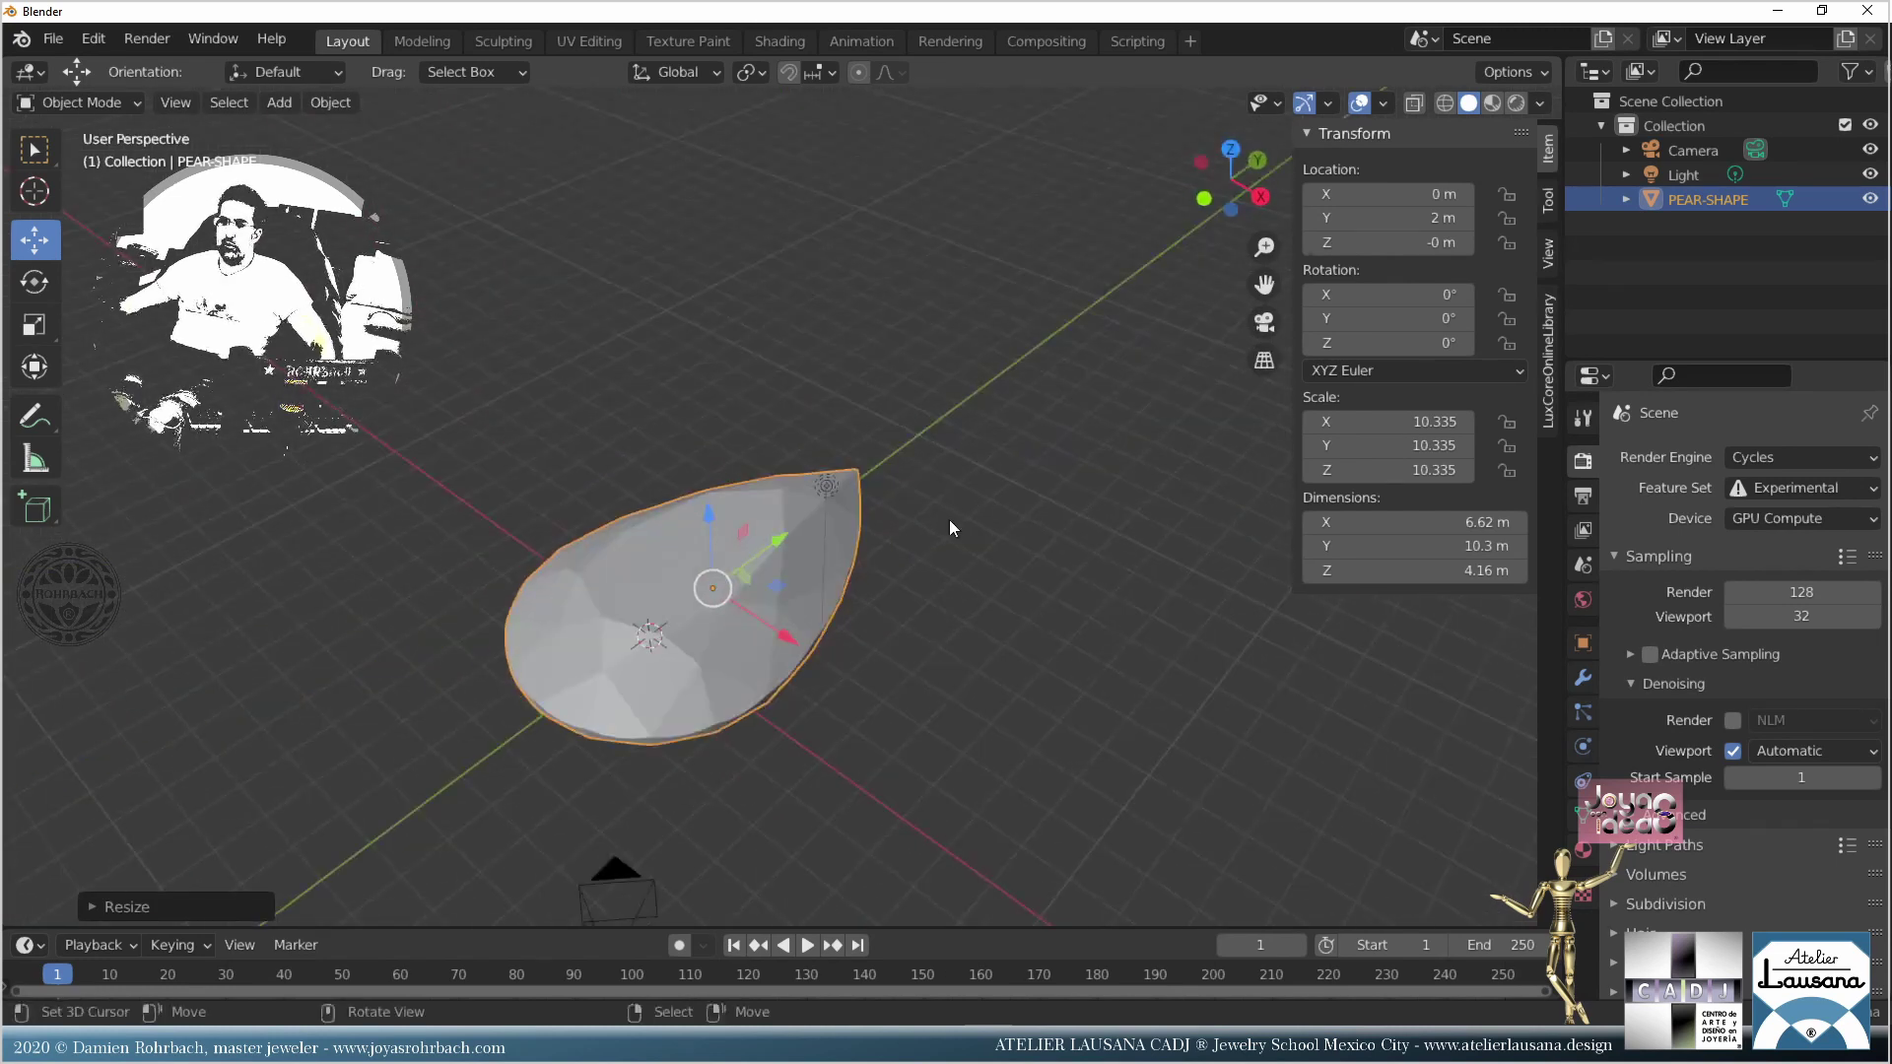
{"action": "key", "text": "KP_7"}
{"action": "scroll", "coordinate": [961, 499], "scroll_direction": "up", "scroll_amount": 4}
{"action": "key", "text": "s"}
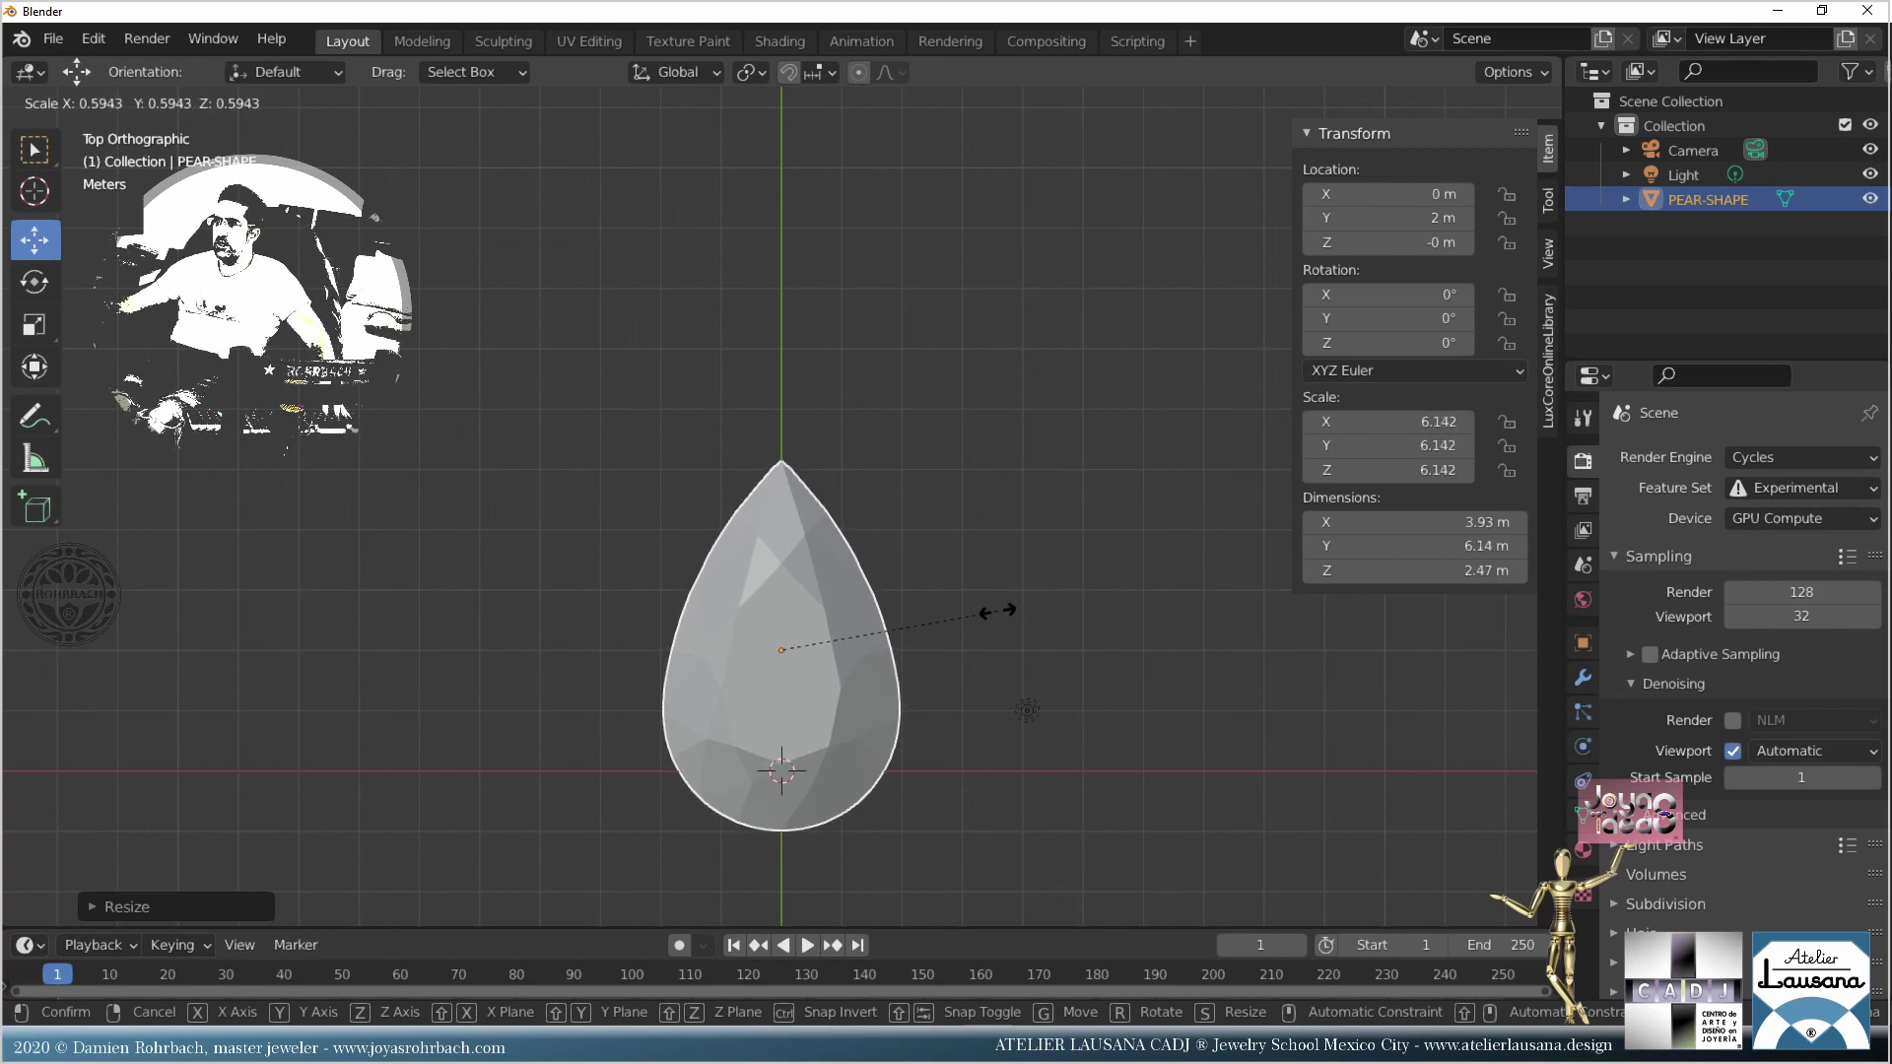
{"action": "left_click", "coordinate": [991, 612]}
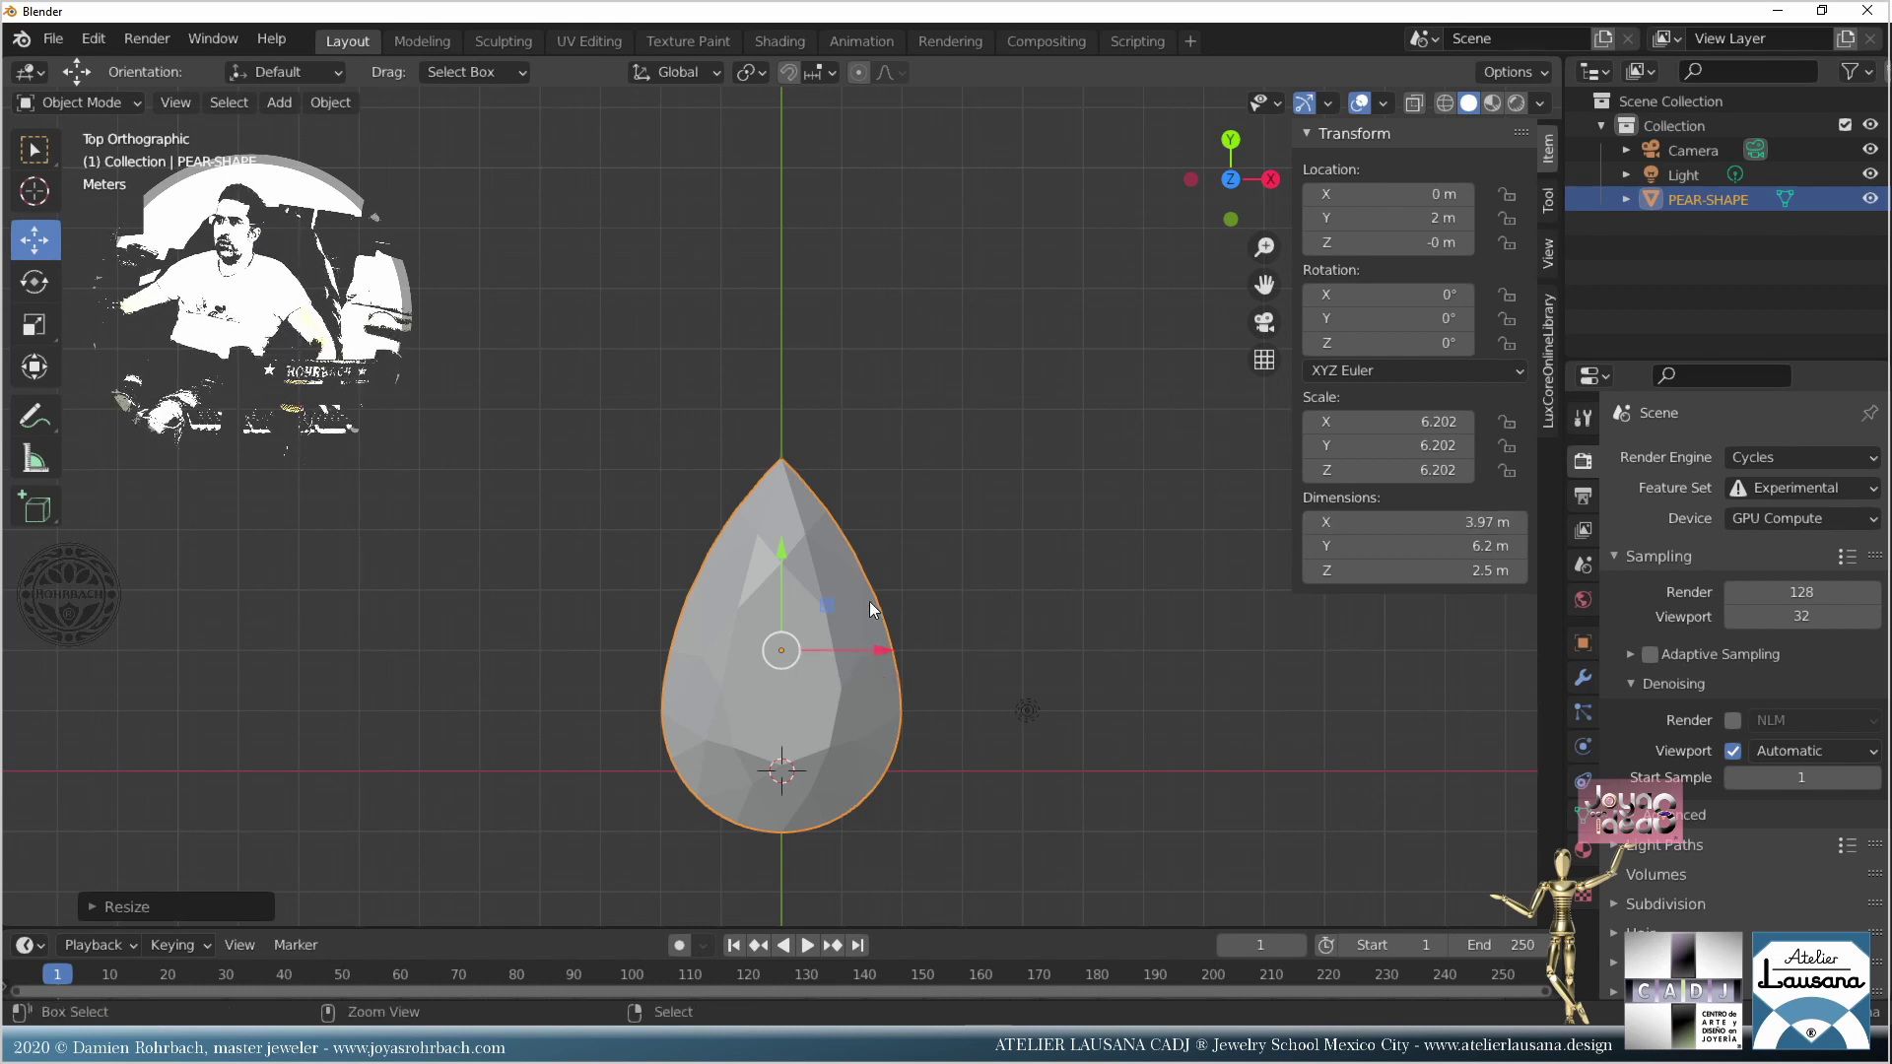
Step: In the front view in Edit Mode, move the crown's left facet vertex outward along X to about -0.2274 m
{"action": "middle_click_drag", "start_coordinate": [871, 593], "coordinate": [742, 494]}
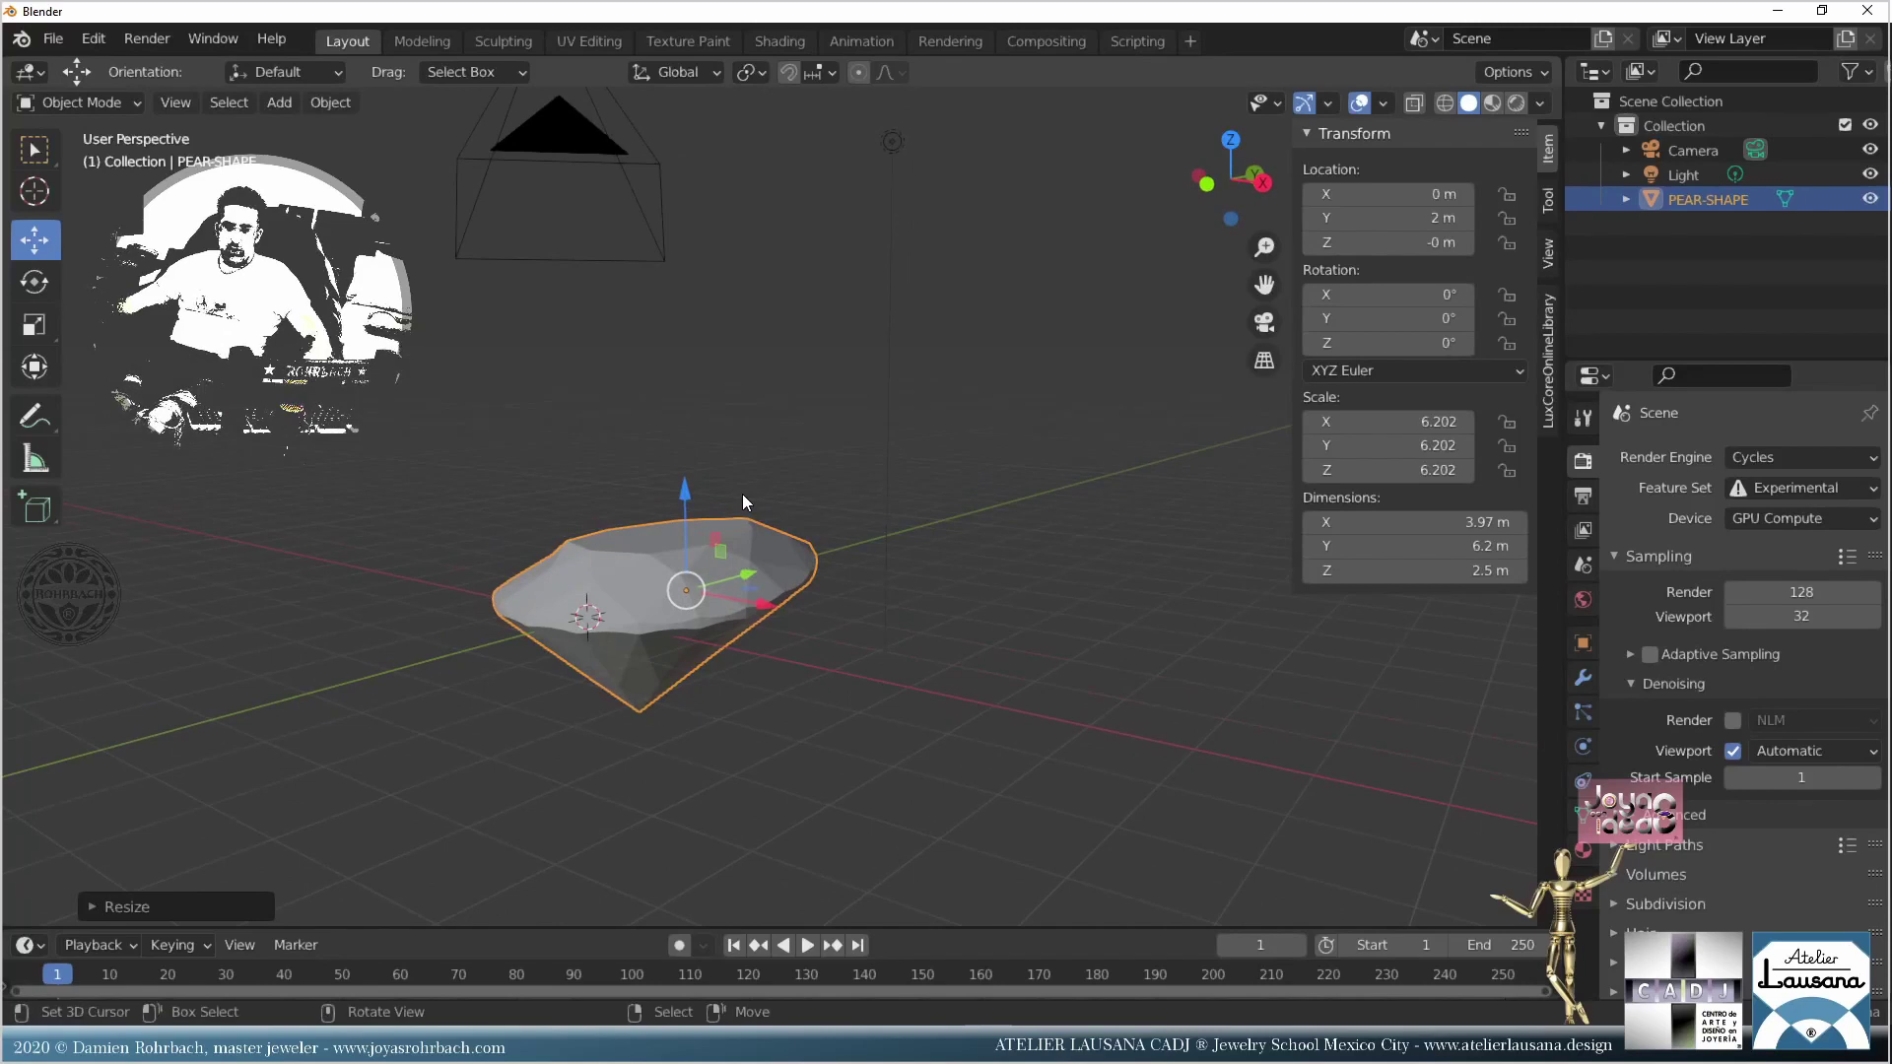
{"action": "key", "text": "KP_1"}
{"action": "scroll", "coordinate": [759, 503], "scroll_direction": "up", "scroll_amount": 5}
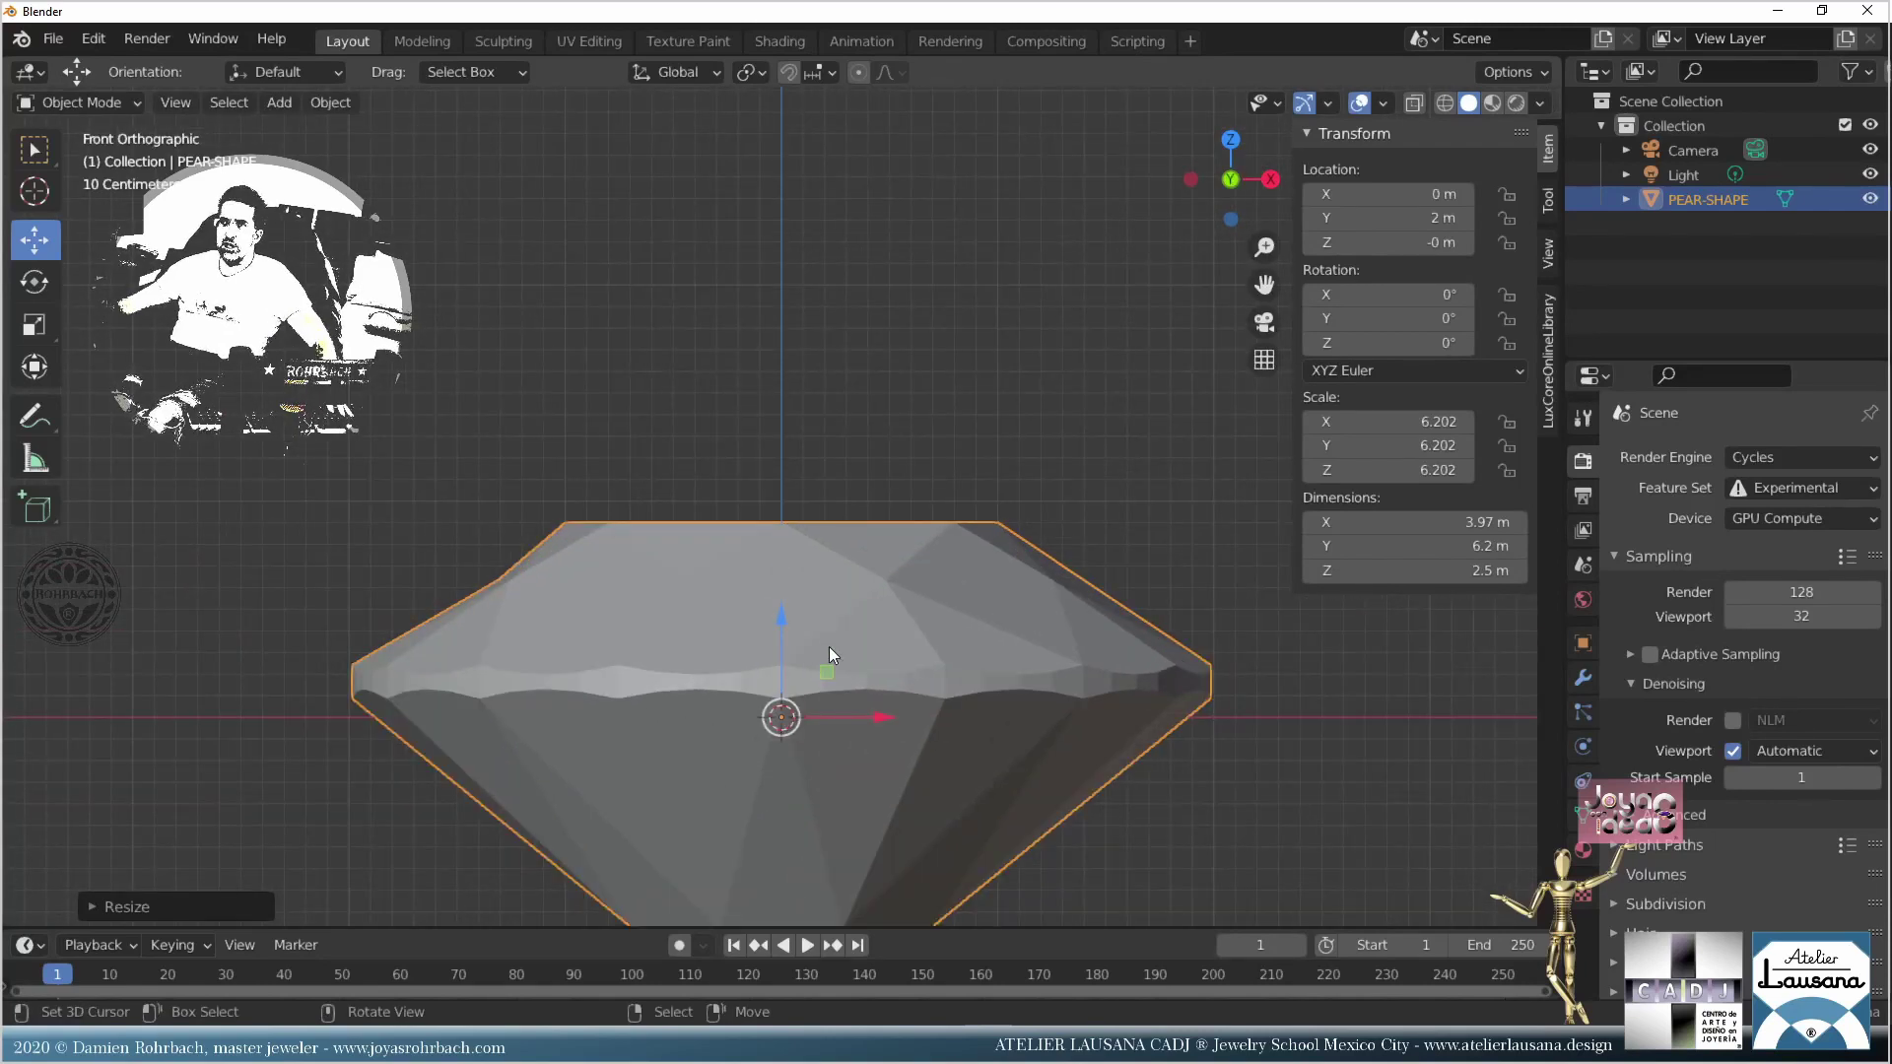
{"action": "key", "text": "Tab"}
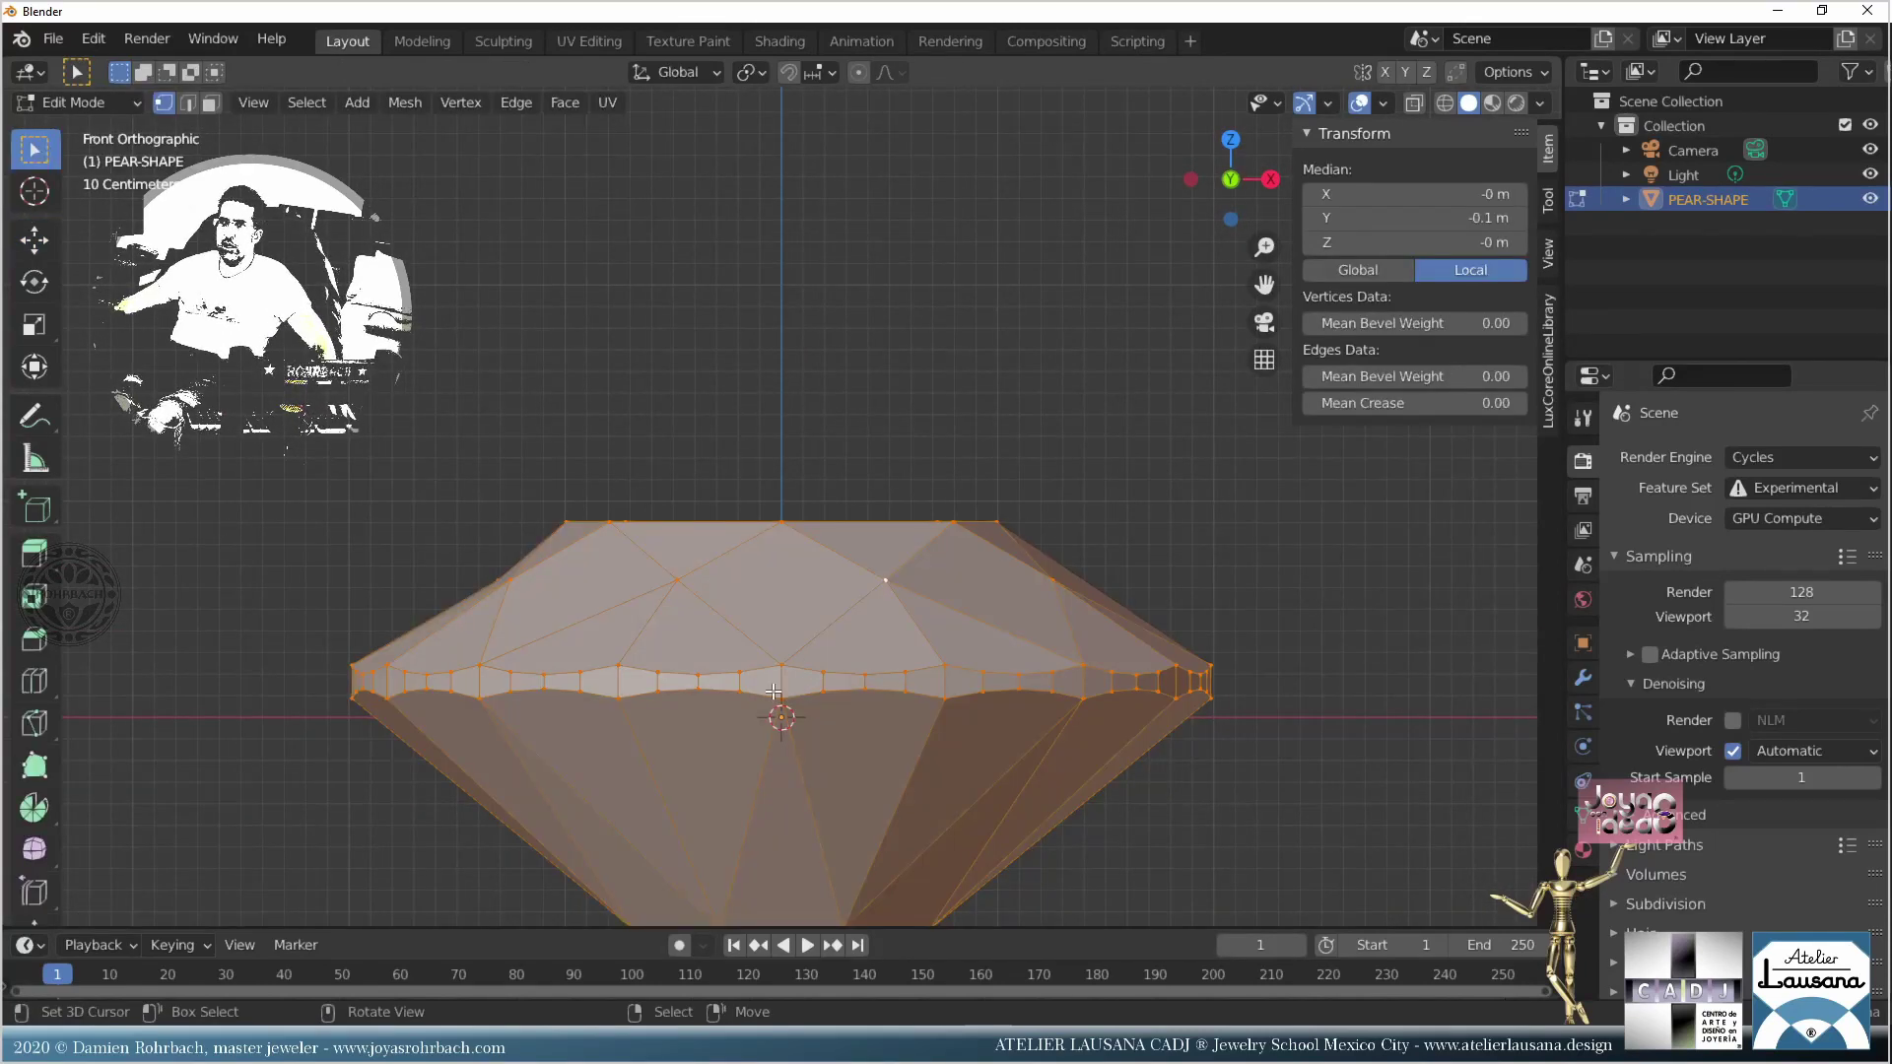
{"action": "left_click", "coordinate": [503, 582]}
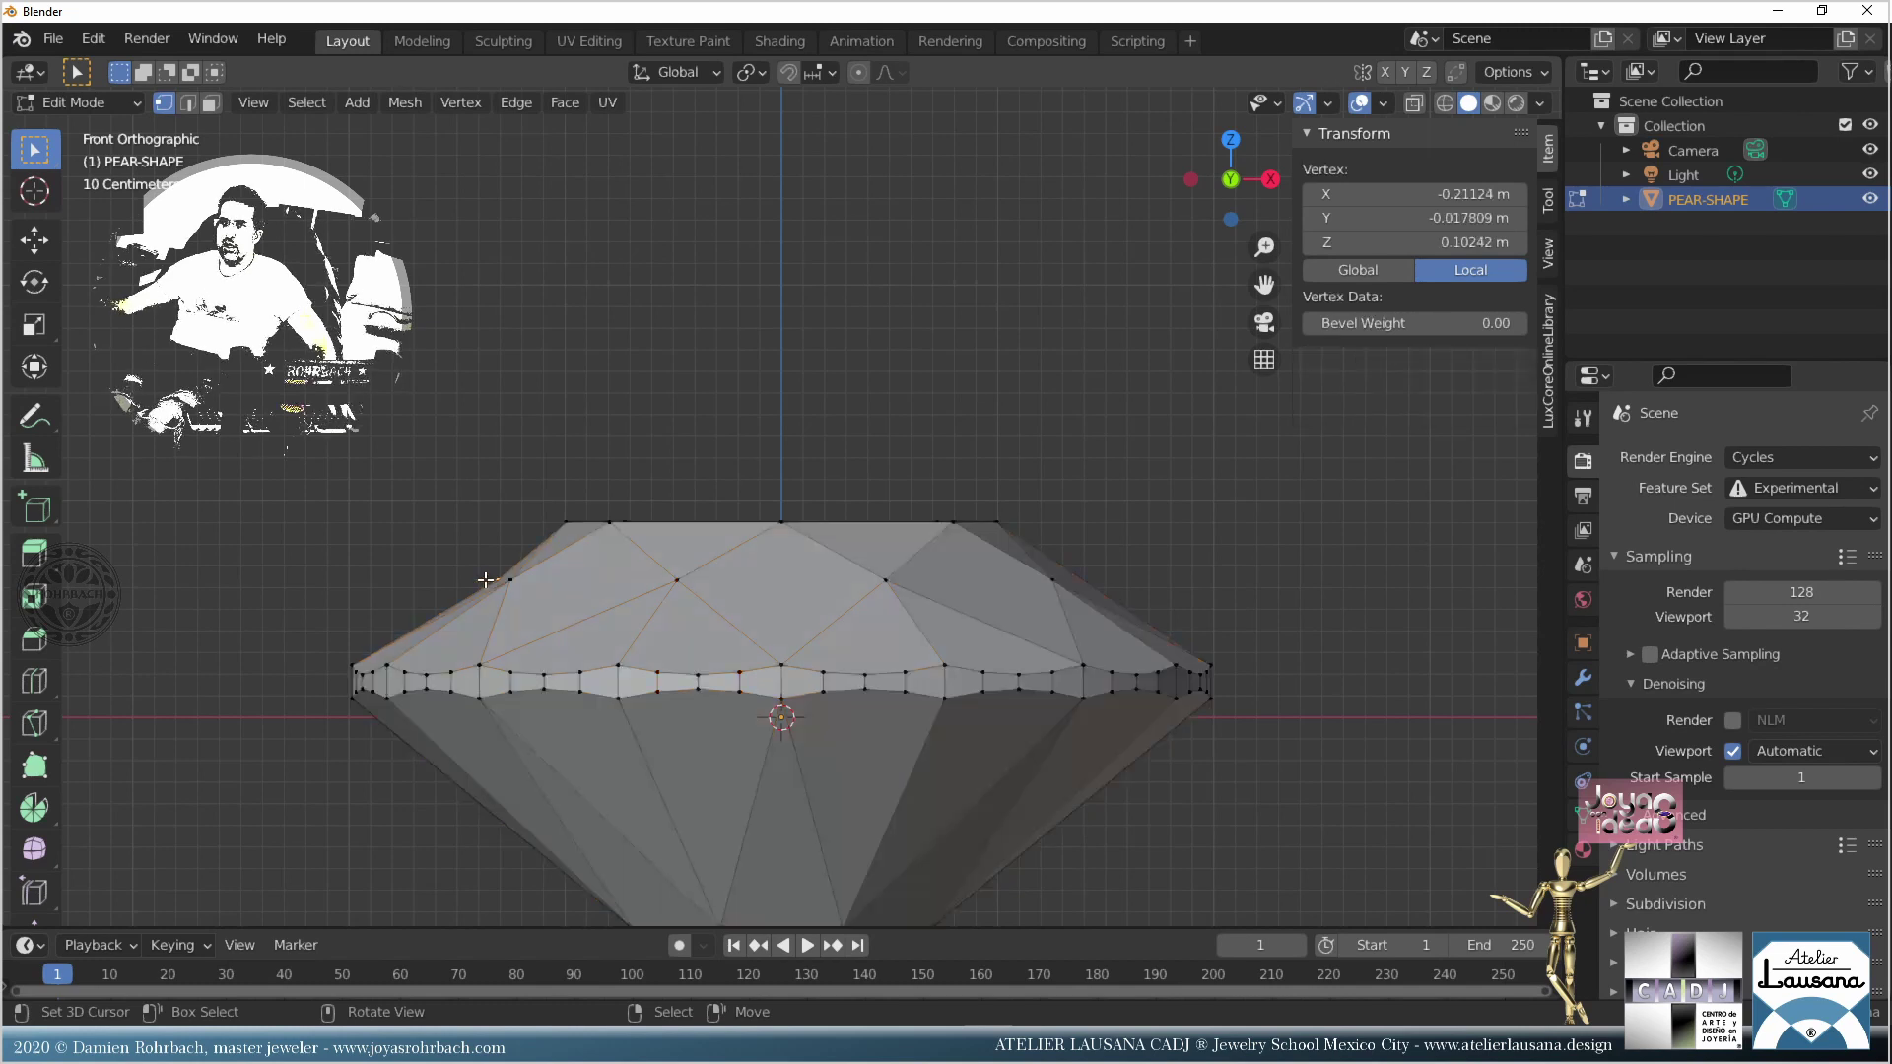
{"action": "left_click", "coordinate": [34, 239]}
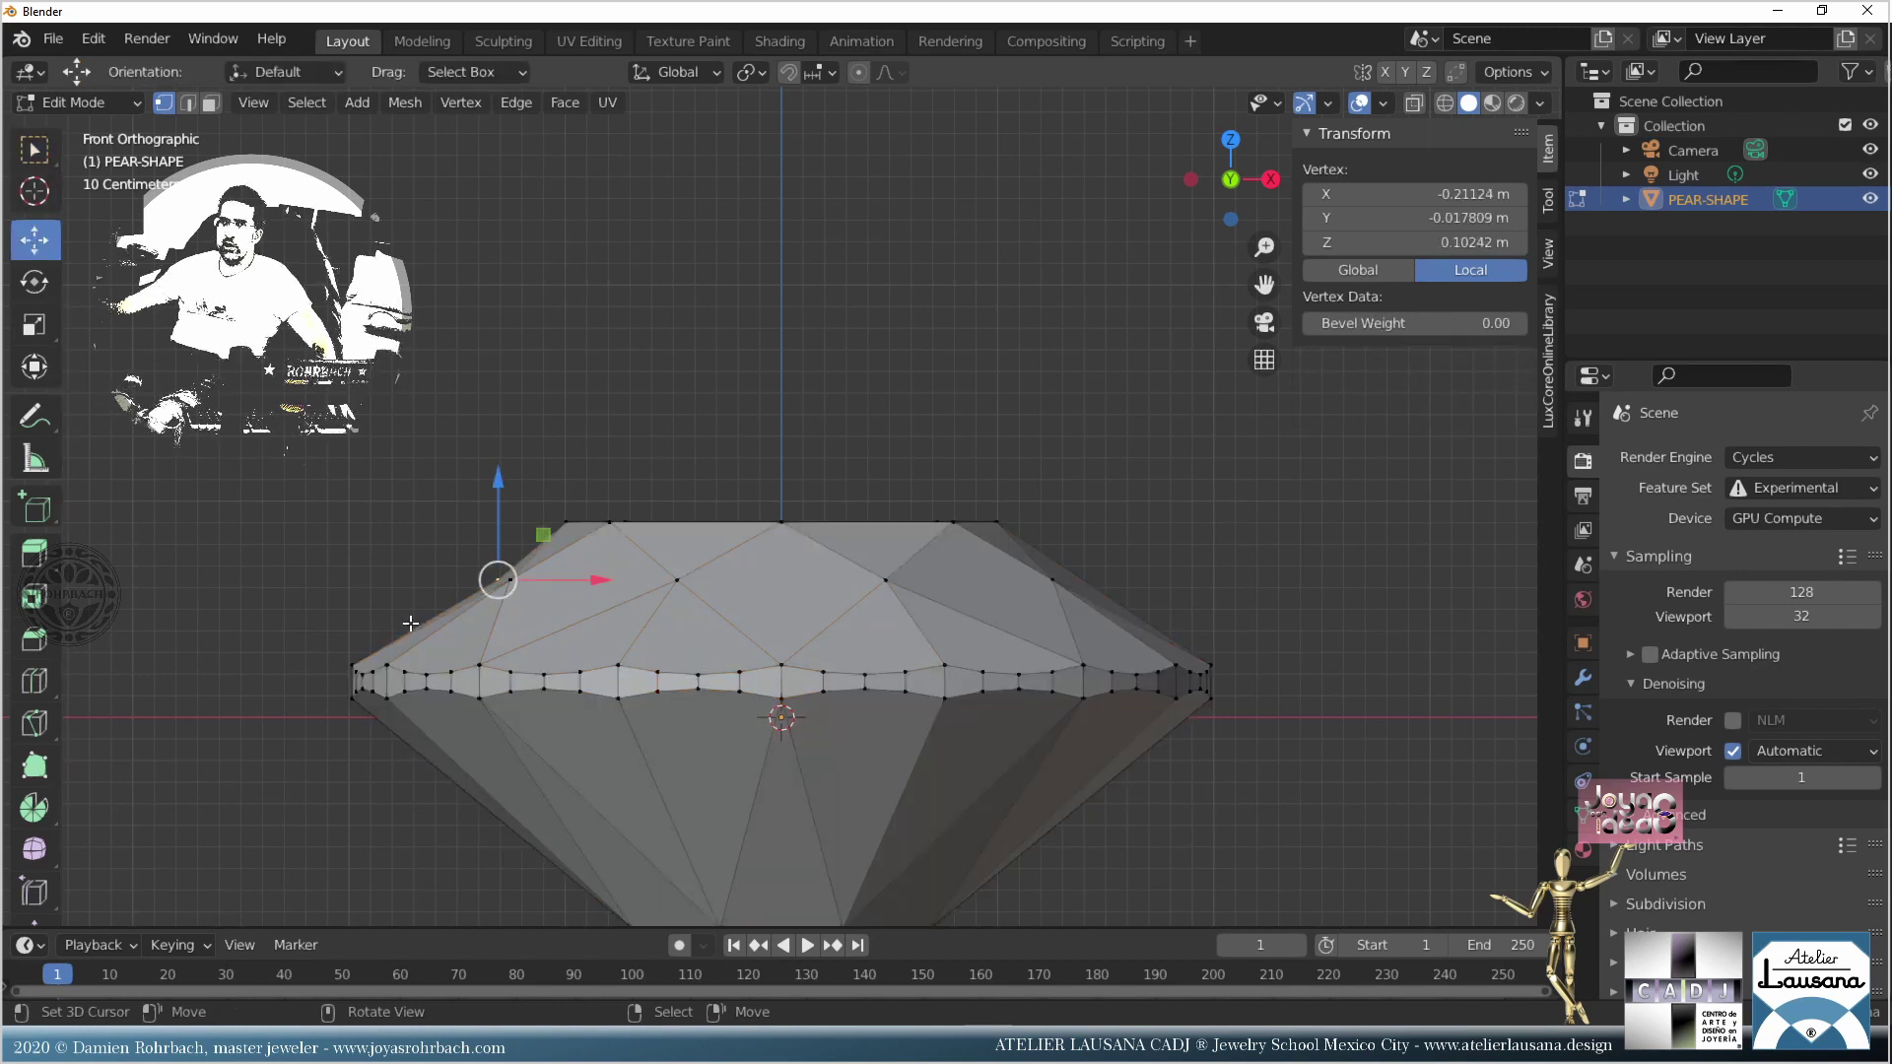
{"action": "left_click_drag", "start_coordinate": [611, 588], "coordinate": [581, 581]}
Step: Examine the moved vertex and the surrounding crown facets from the back, top and side, and return to Object Mode
{"action": "middle_click_drag", "start_coordinate": [581, 582], "coordinate": [544, 651]}
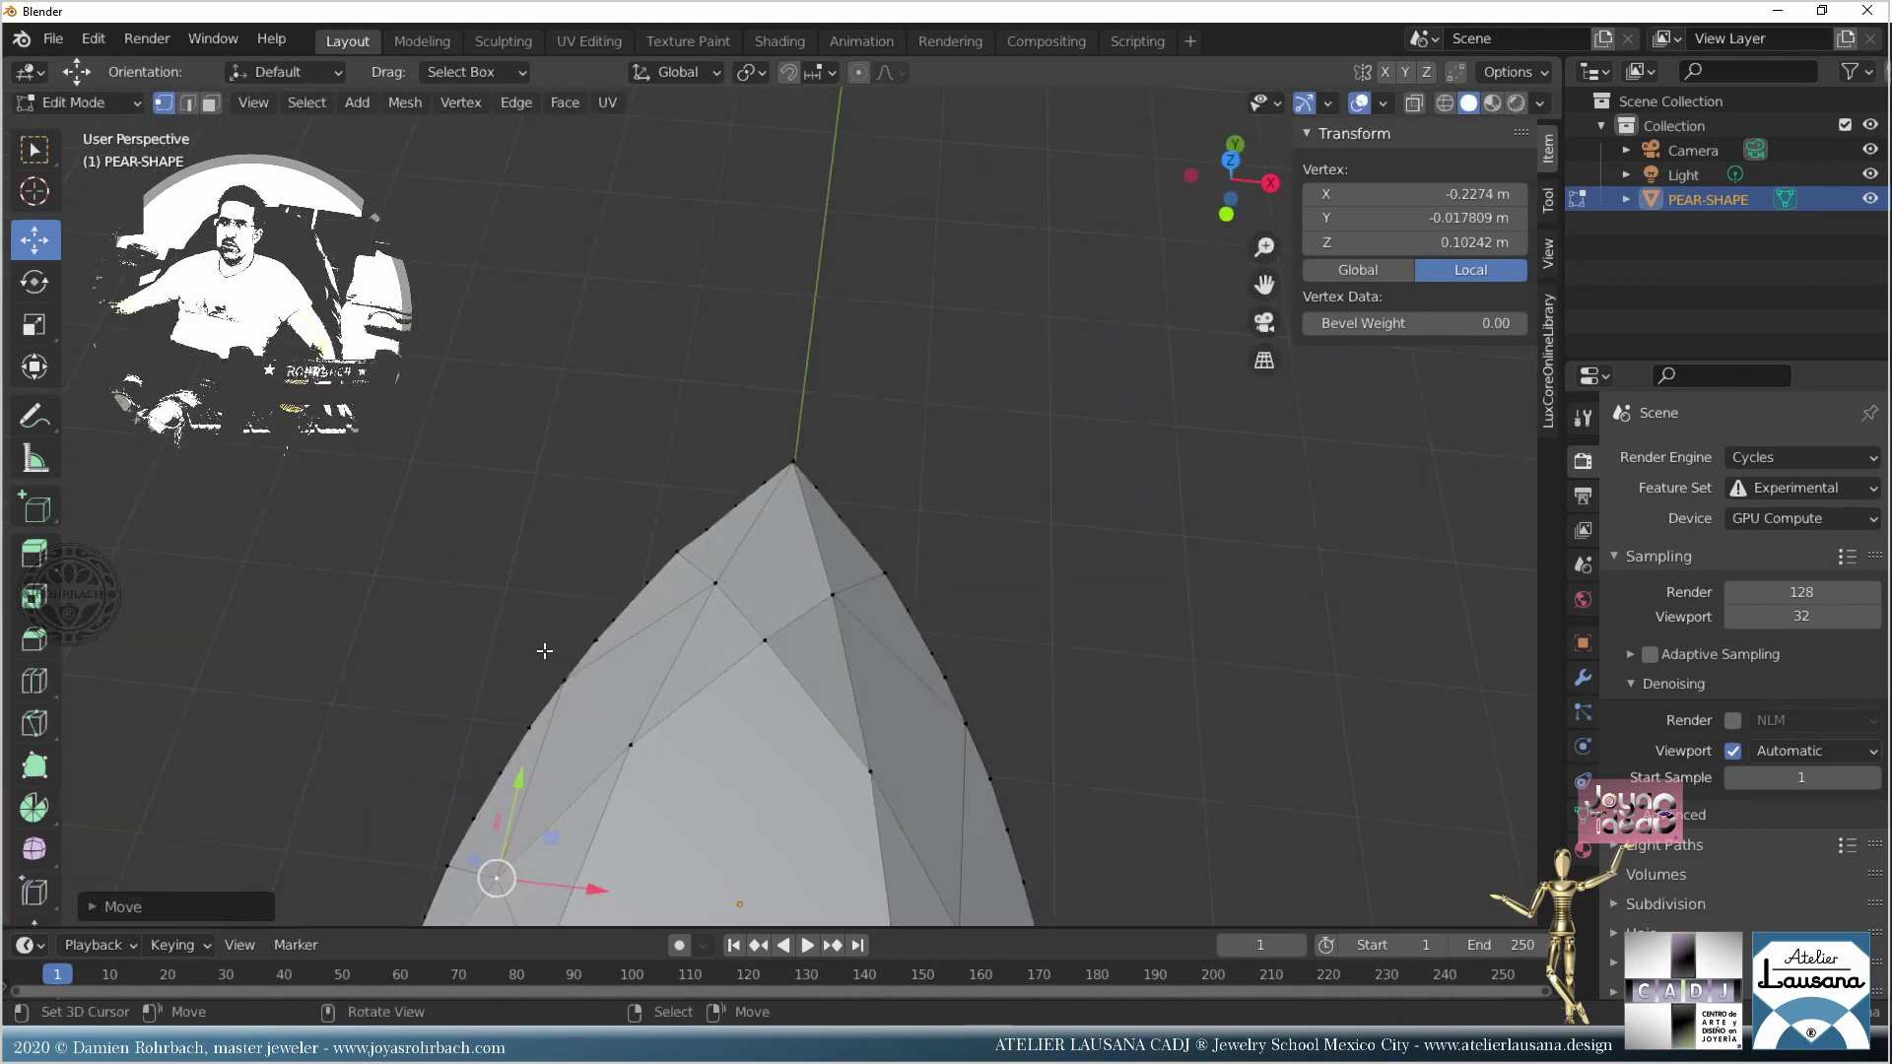
{"action": "middle_click_drag", "start_coordinate": [751, 729], "coordinate": [759, 734]}
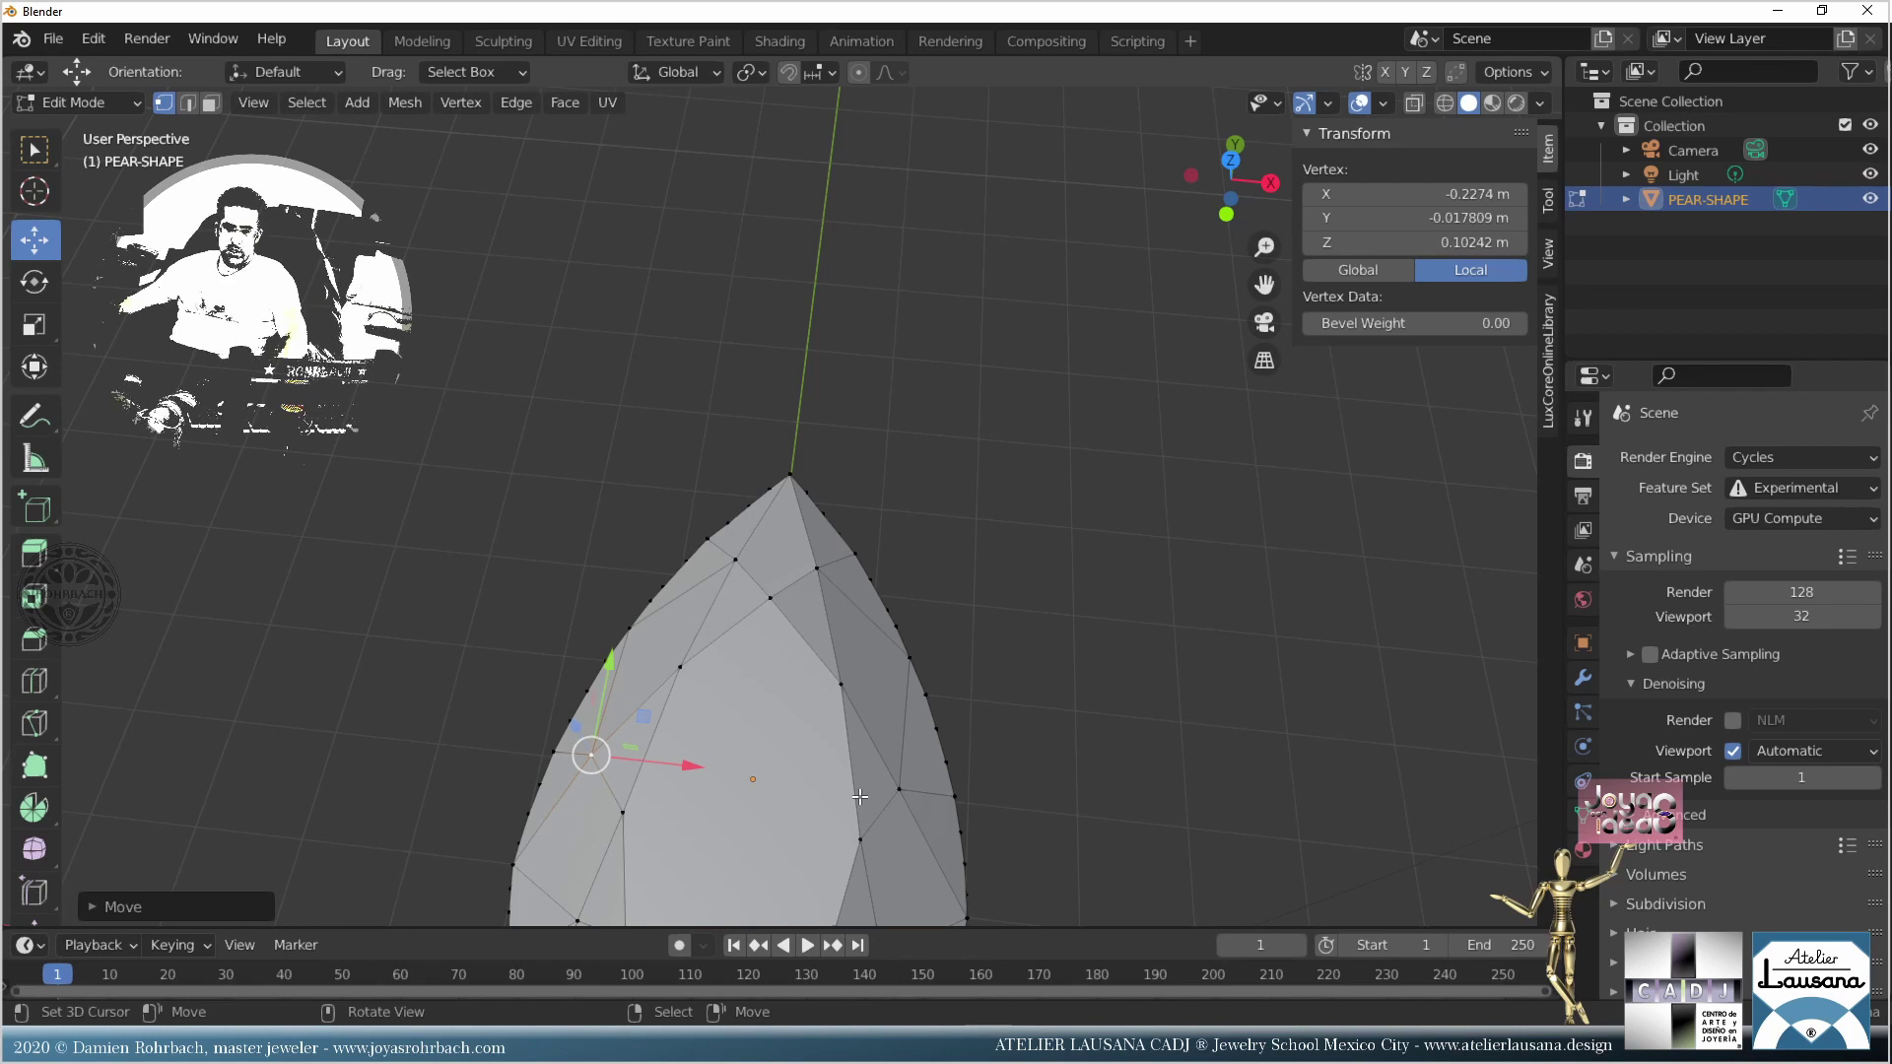
{"action": "middle_click_drag", "start_coordinate": [861, 796], "coordinate": [912, 596]}
{"action": "scroll", "coordinate": [912, 596], "scroll_direction": "up", "scroll_amount": 2}
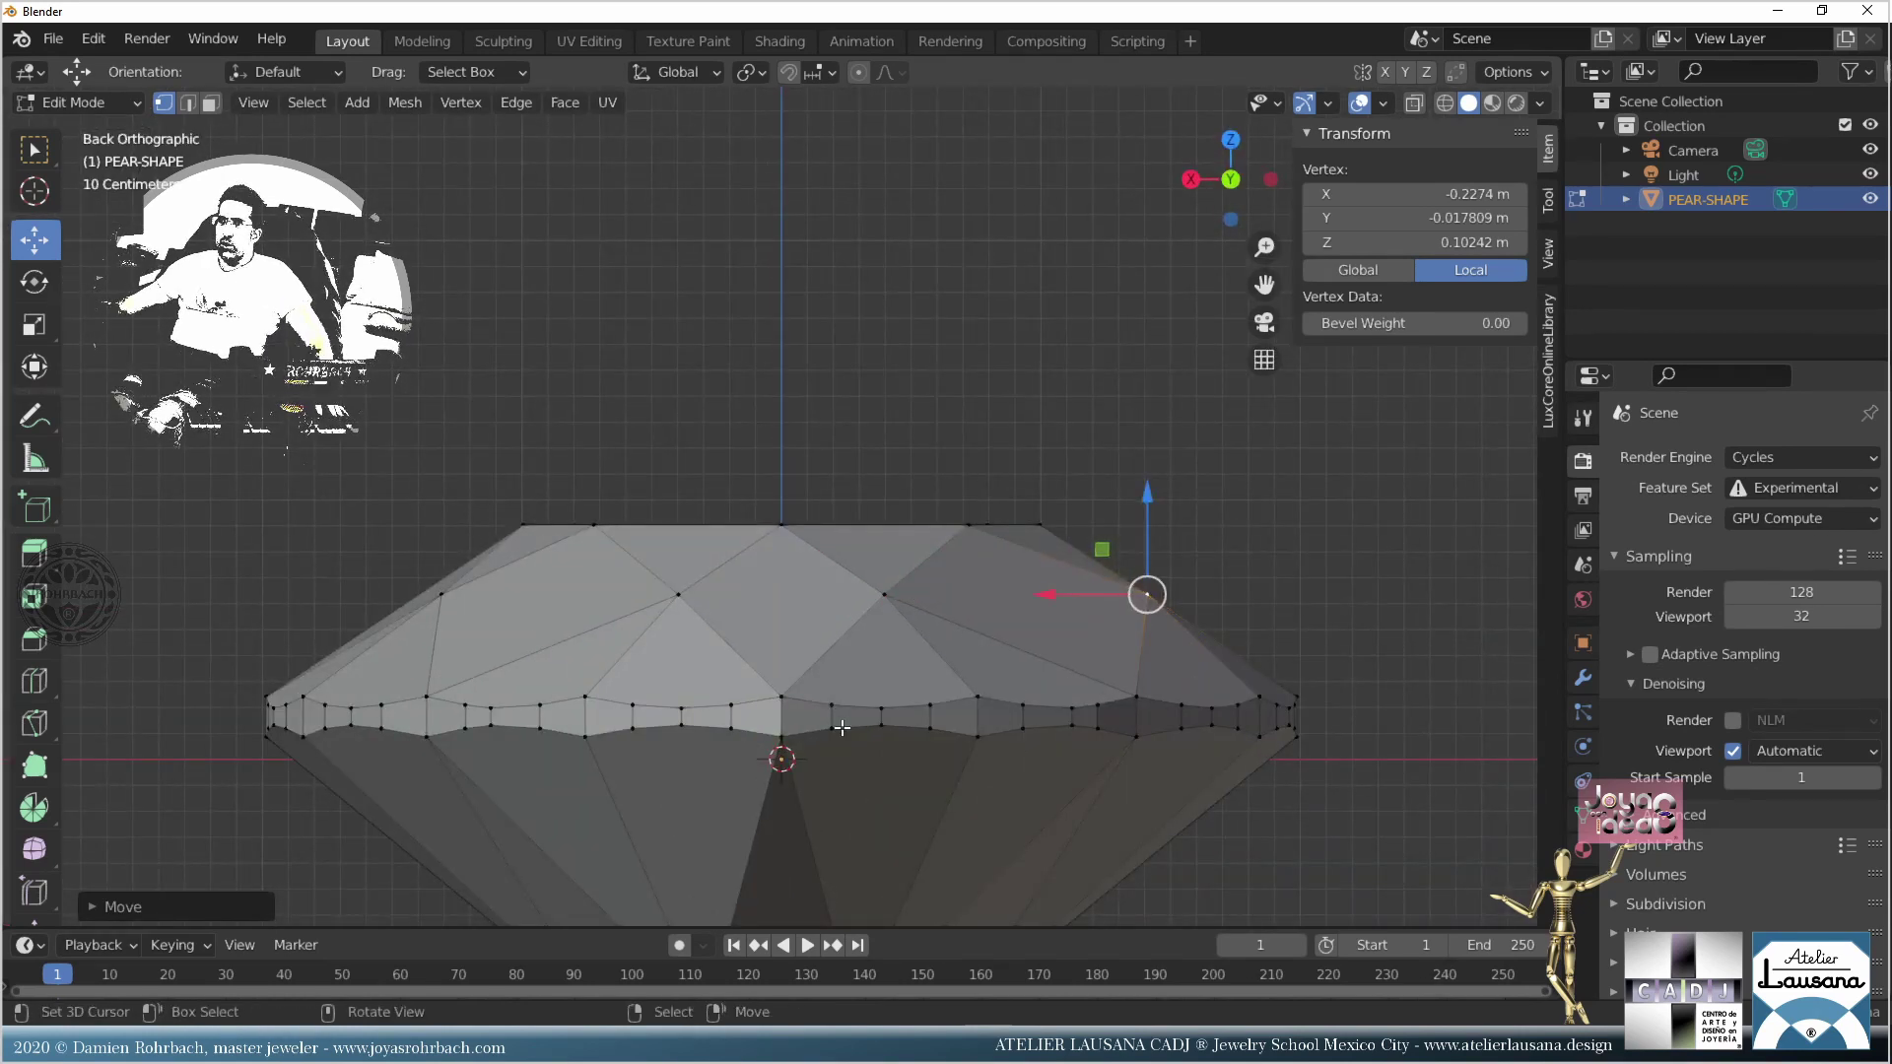
{"action": "middle_click_drag", "start_coordinate": [813, 680], "coordinate": [574, 625]}
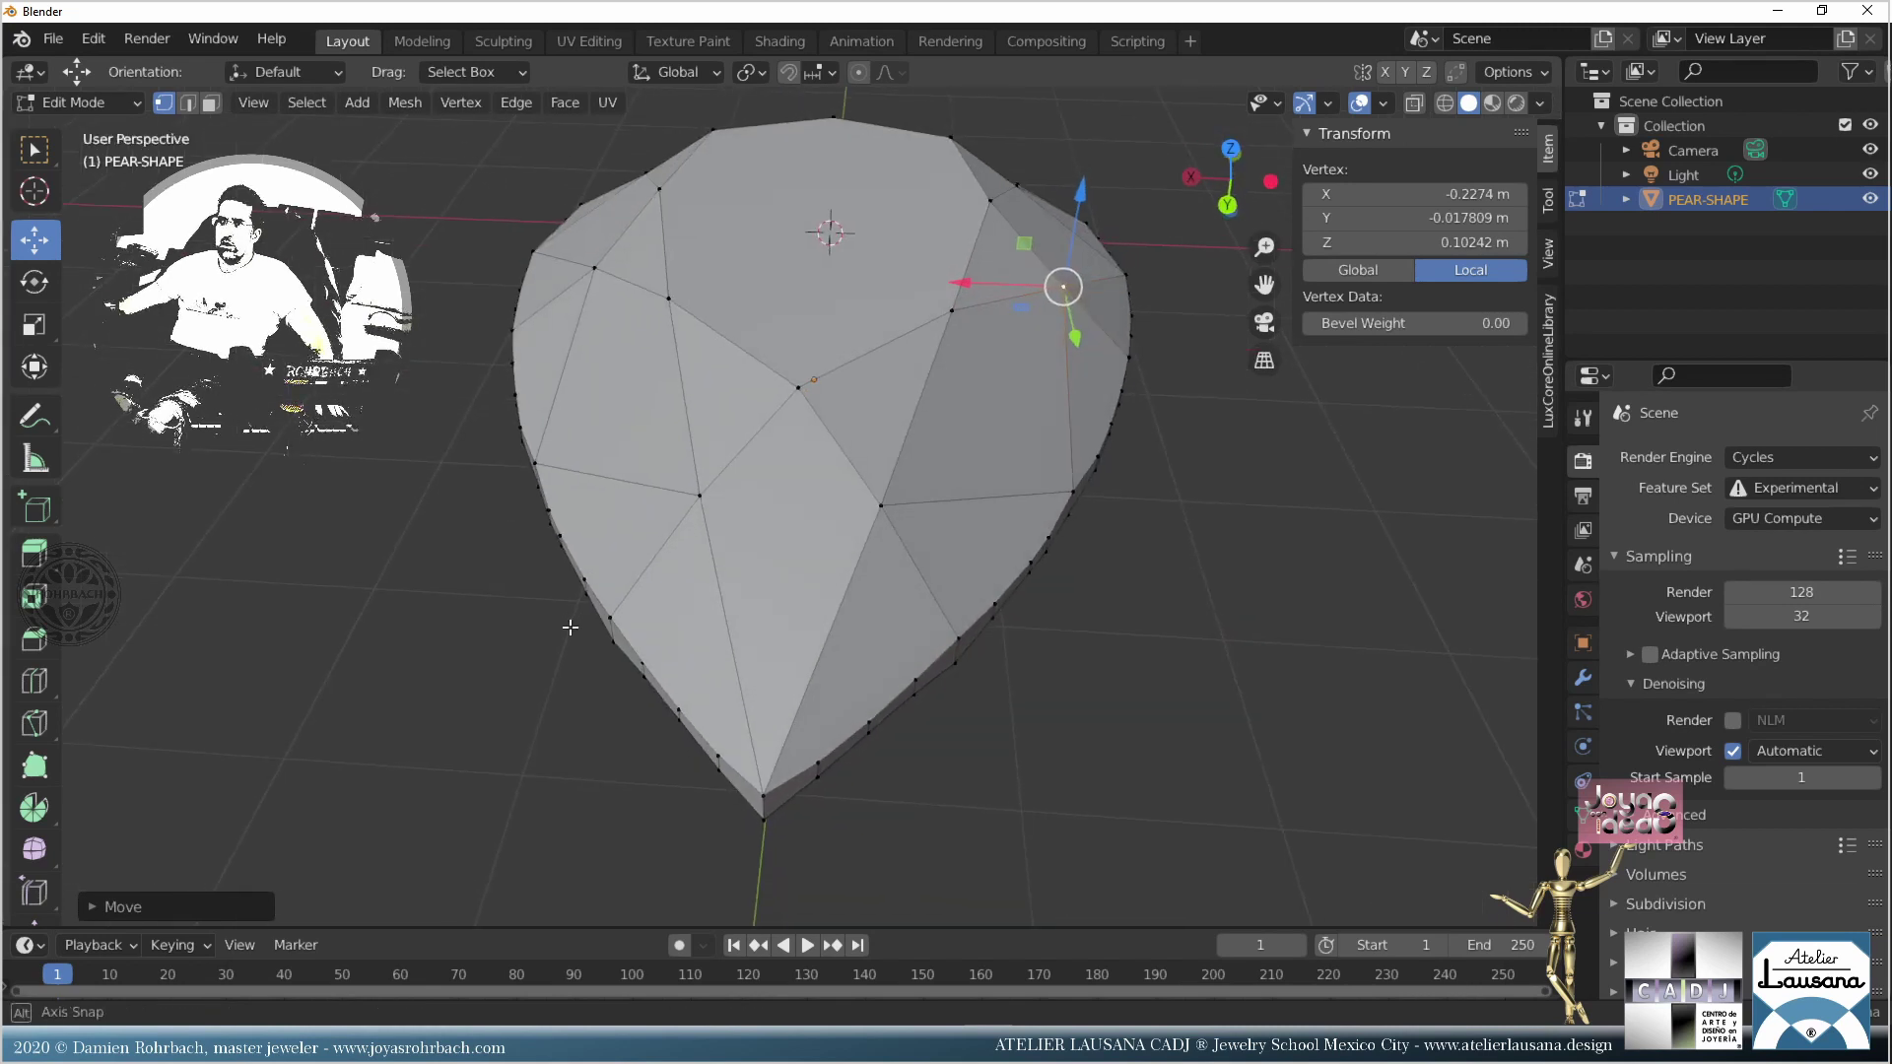
{"action": "key", "text": "KP_7"}
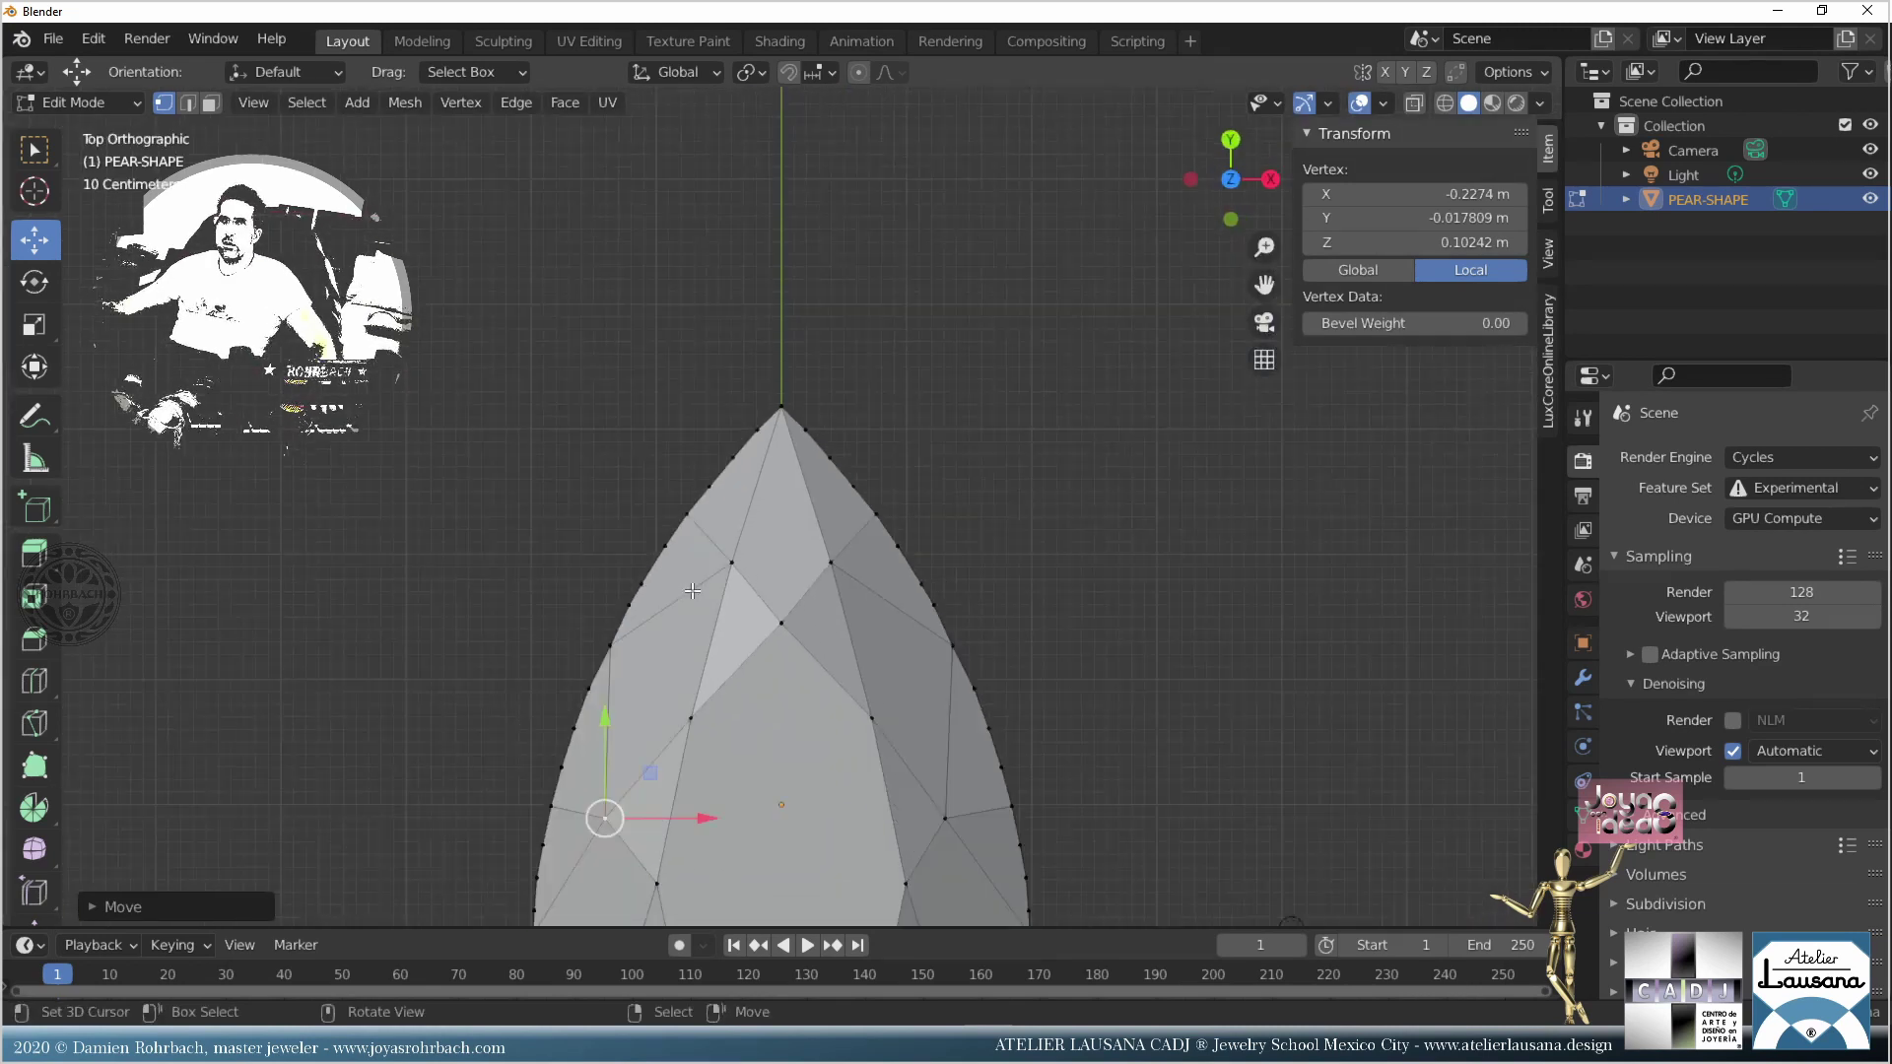
{"action": "middle_click_drag", "start_coordinate": [740, 701], "coordinate": [641, 477], "text": "shift"}
{"action": "scroll", "coordinate": [640, 477], "scroll_direction": "up", "scroll_amount": 2}
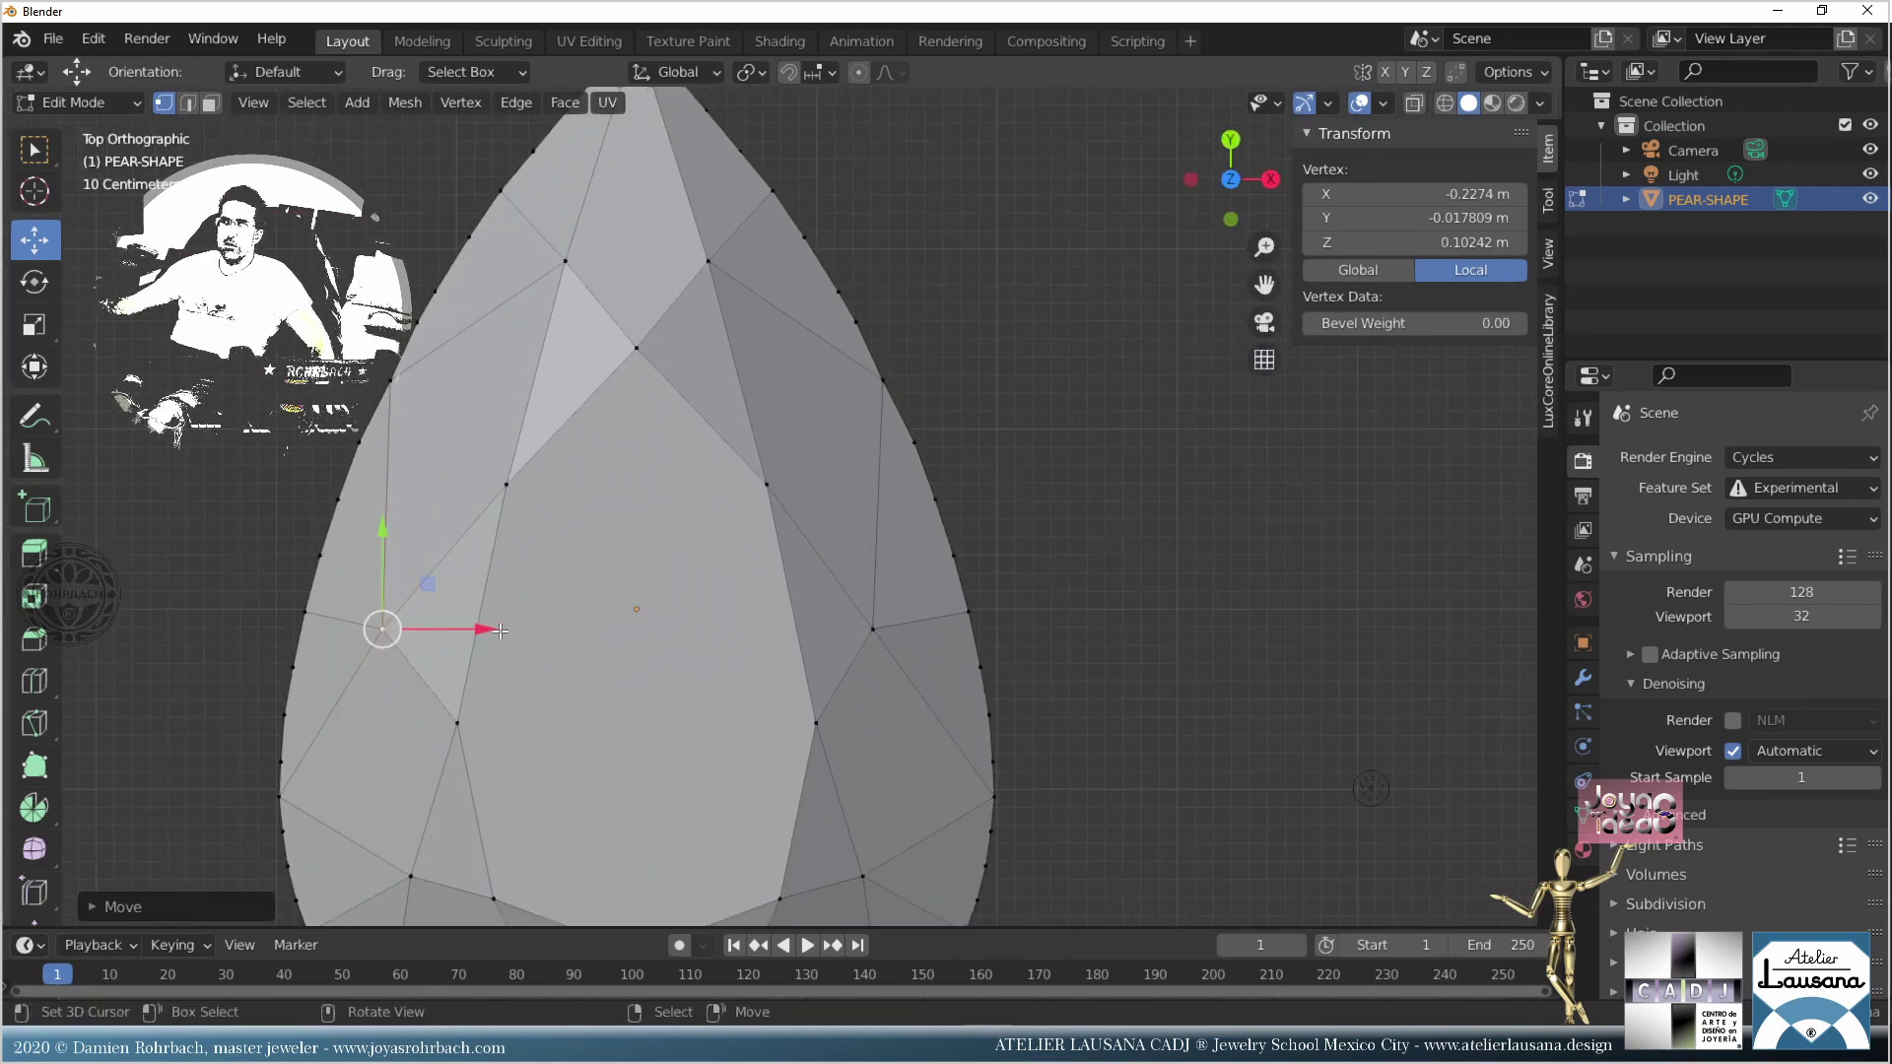
{"action": "middle_click_drag", "start_coordinate": [394, 621], "coordinate": [840, 419]}
{"action": "scroll", "coordinate": [840, 419], "scroll_direction": "down", "scroll_amount": 2}
{"action": "key", "text": "Tab"}
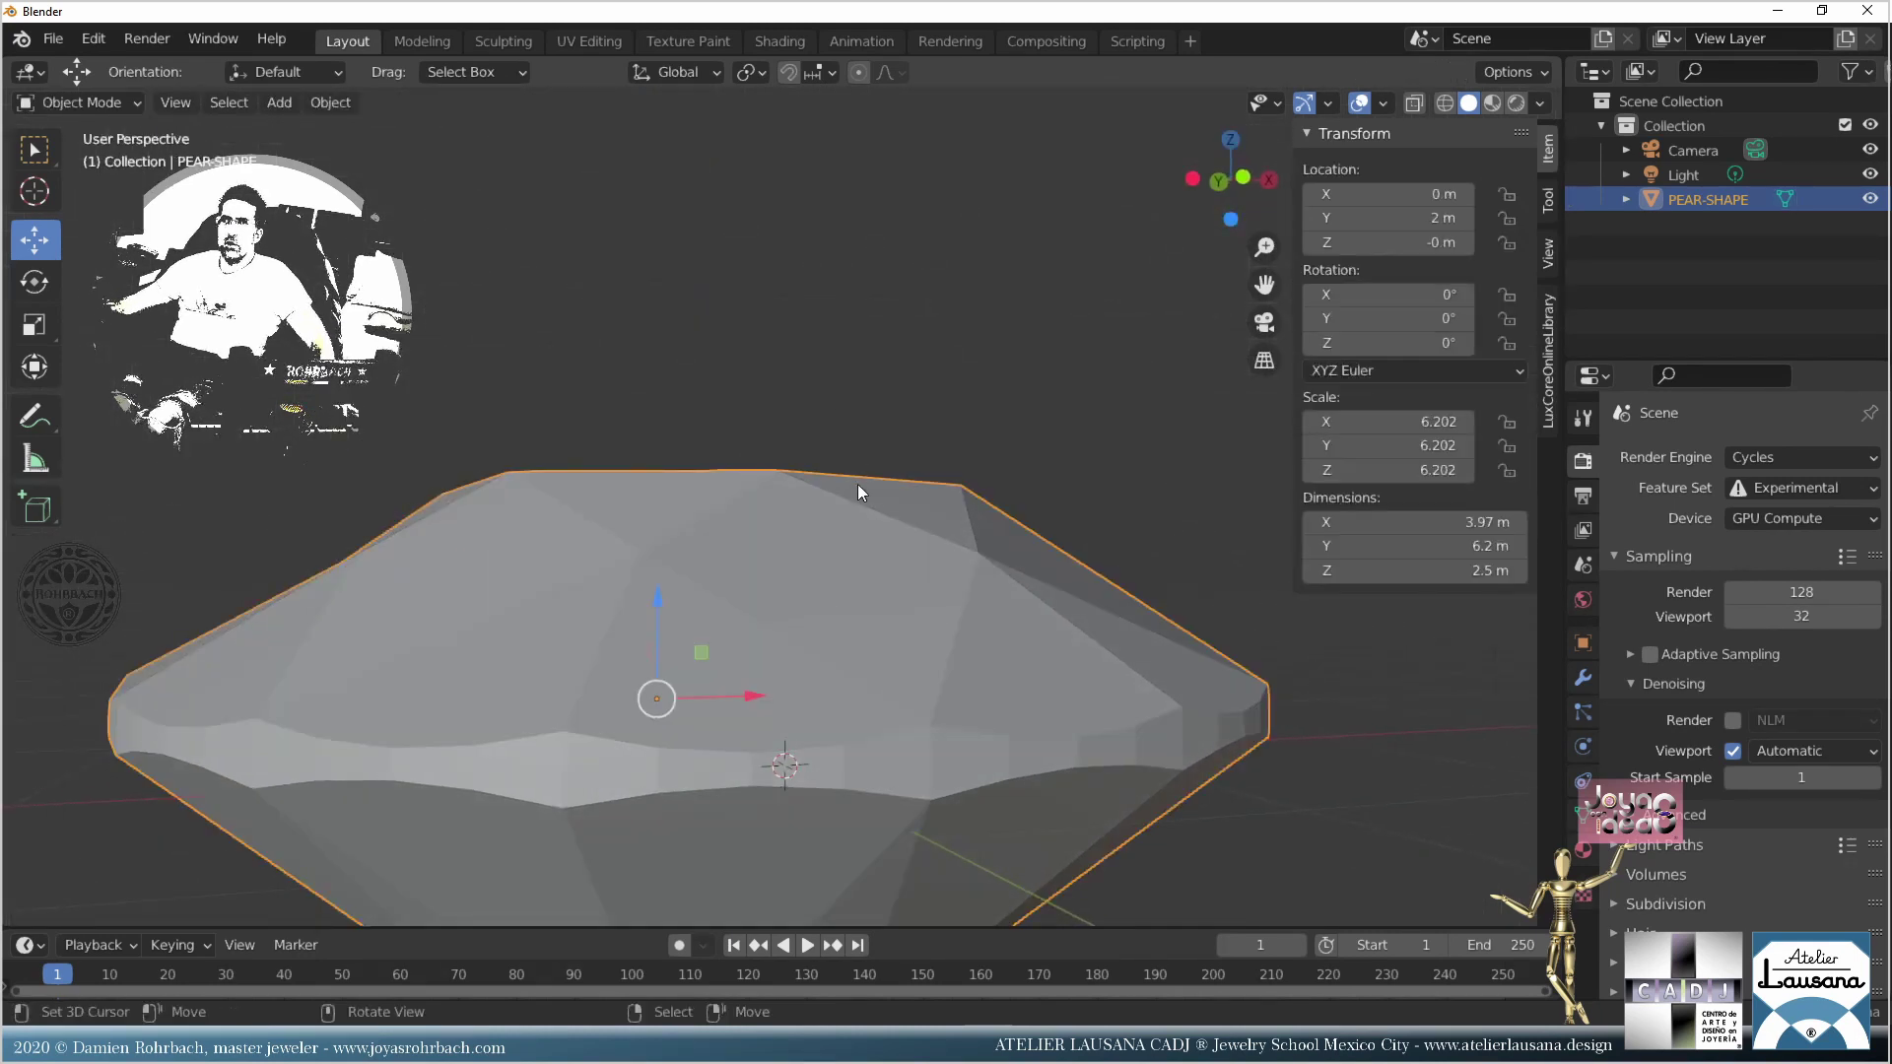
Step: In Edit Mode, move the crown's left vertex near the rounded end to about X -0.211 m, Y -0.239 m local
{"action": "scroll", "coordinate": [857, 482], "scroll_direction": "down", "scroll_amount": 2}
{"action": "mouse_move", "coordinate": [804, 507]}
{"action": "middle_mouse_down"}
{"action": "mouse_move", "coordinate": [813, 565]}
{"action": "mouse_move", "coordinate": [830, 526]}
{"action": "middle_mouse_up"}
{"action": "key", "text": "Tab"}
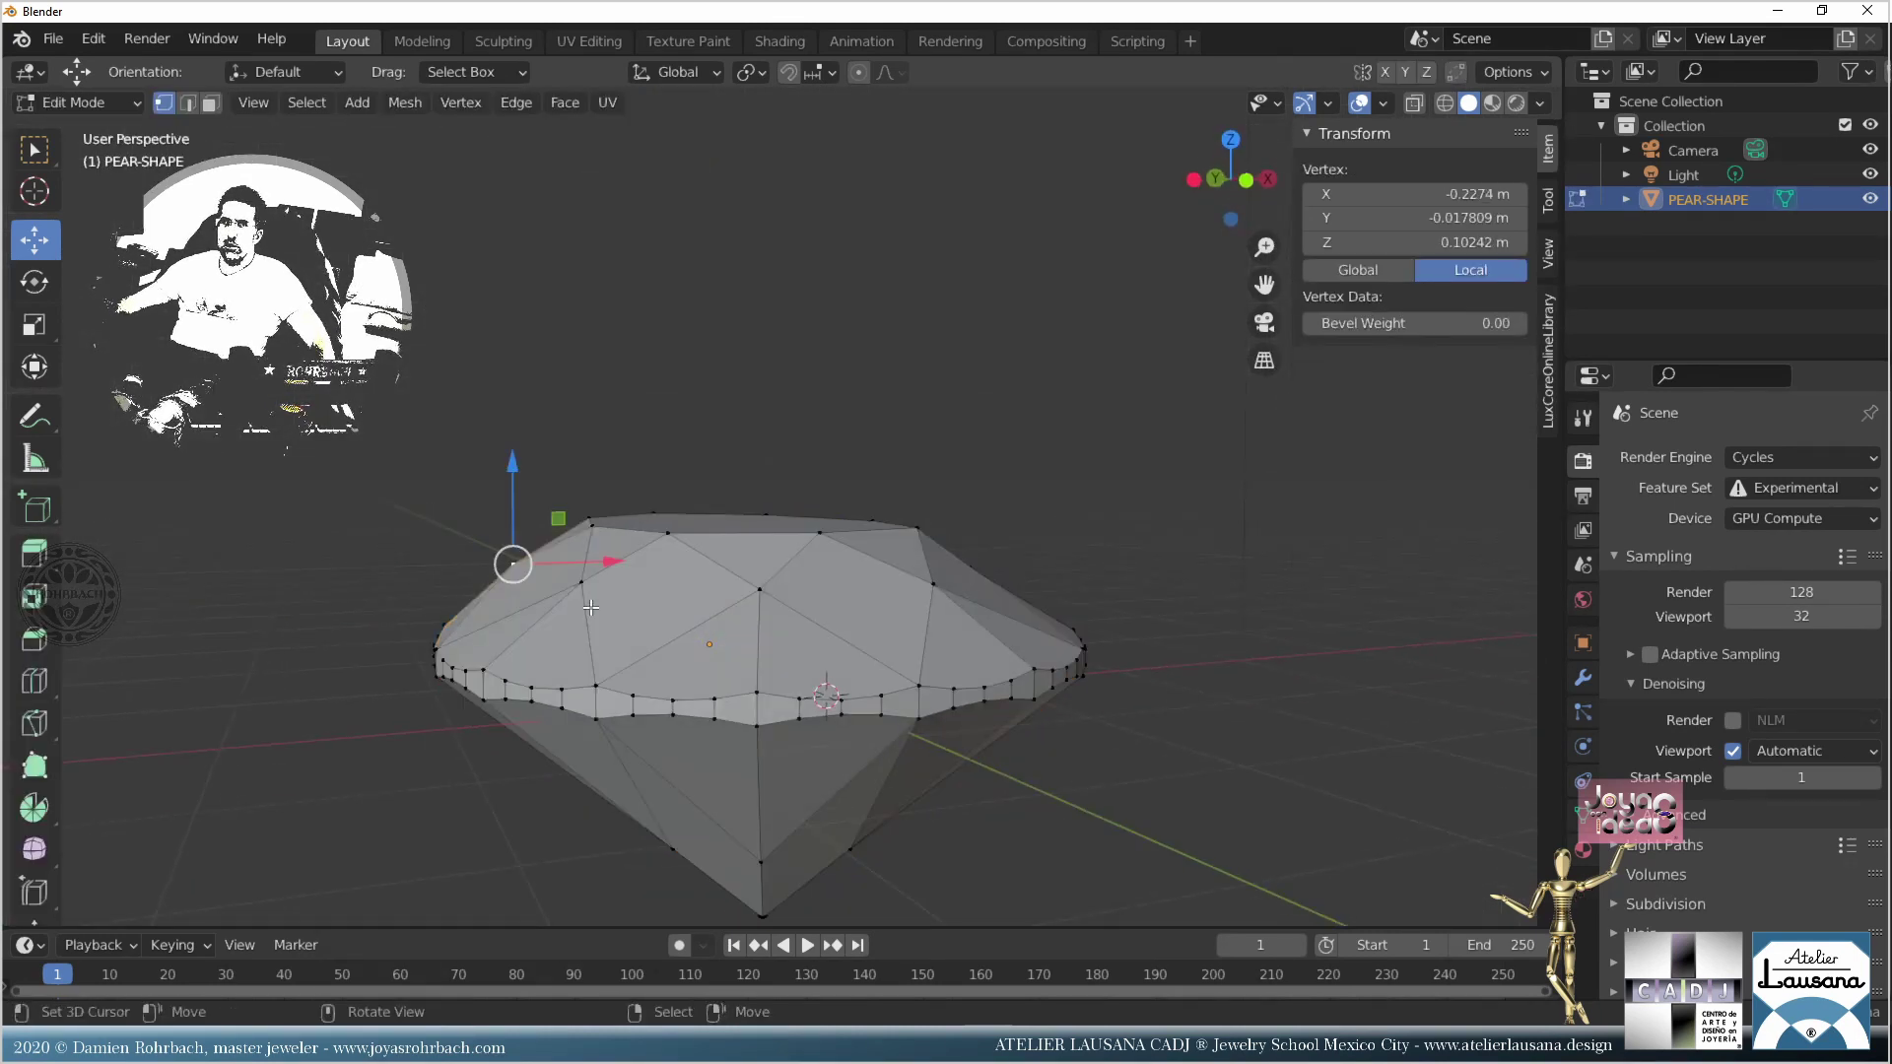
{"action": "left_click", "coordinate": [582, 582]}
{"action": "left_click_drag", "start_coordinate": [676, 576], "coordinate": [682, 574]}
{"action": "left_click", "coordinate": [673, 572]}
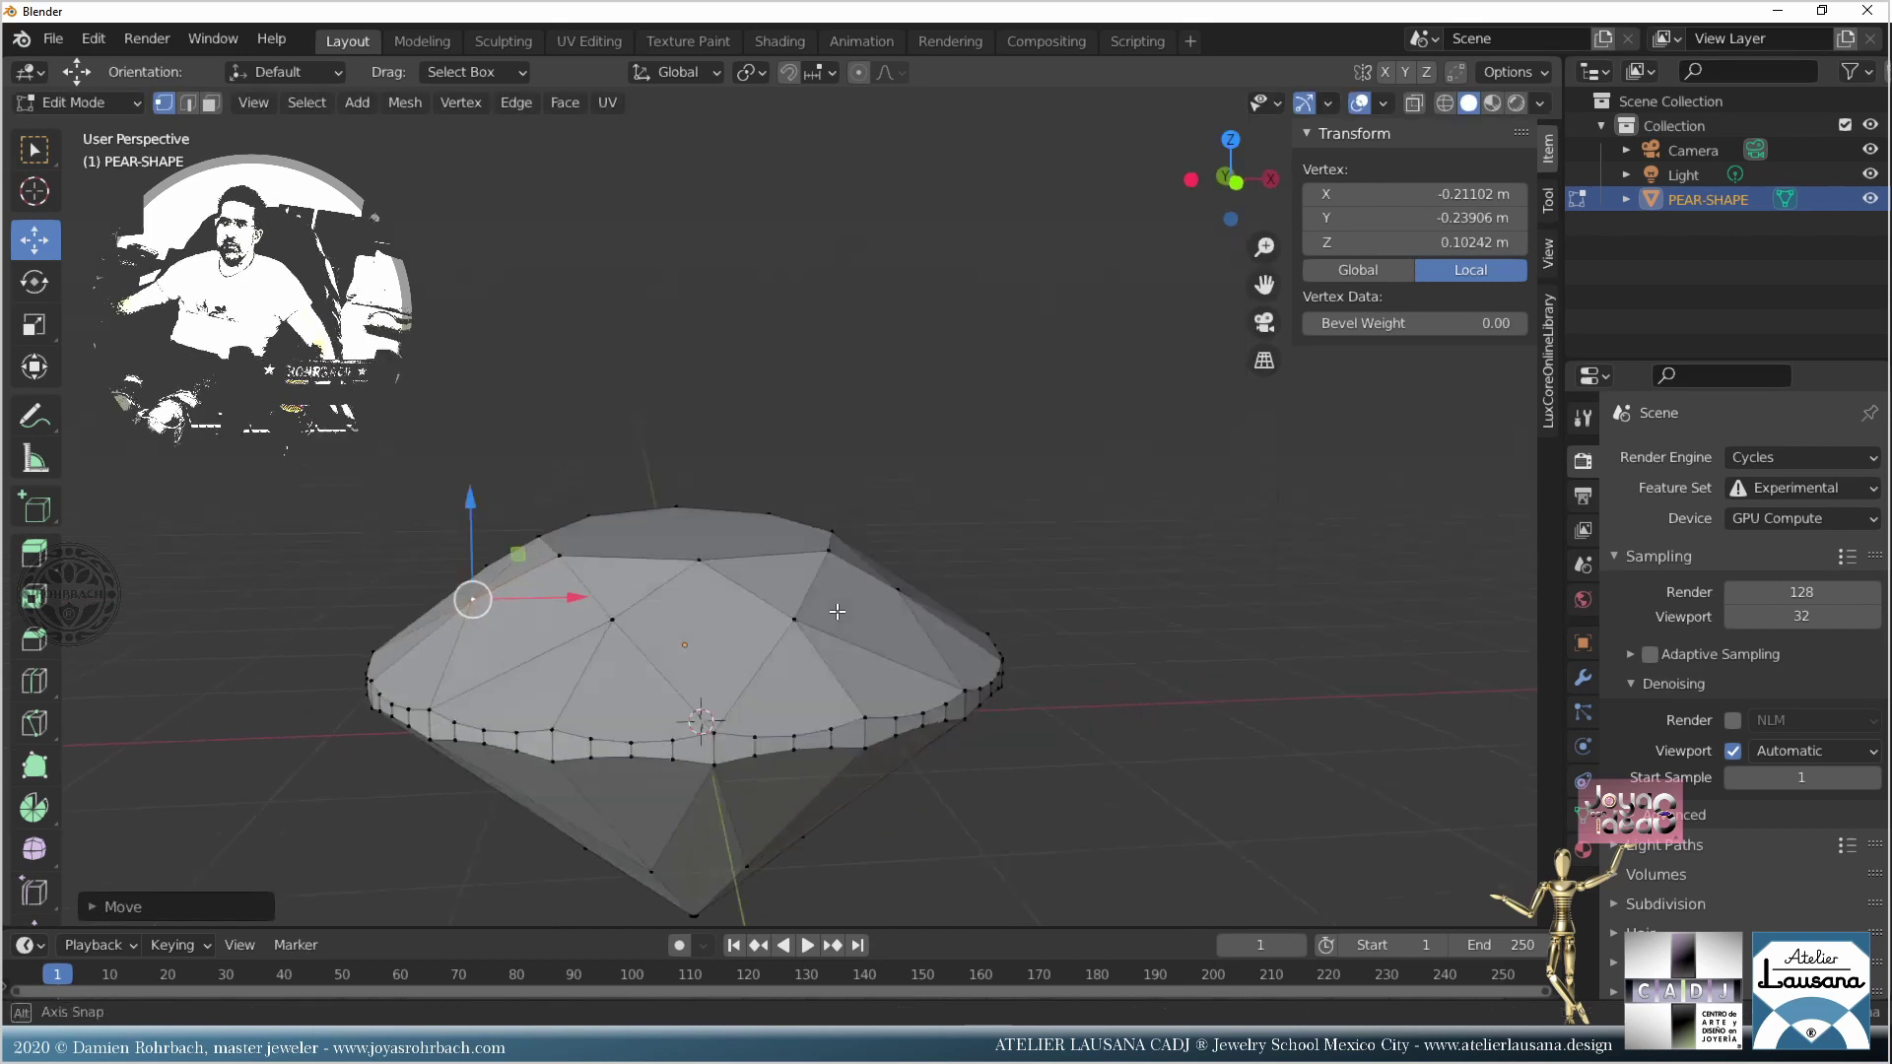
{"action": "middle_click_drag", "start_coordinate": [673, 572], "coordinate": [857, 625]}
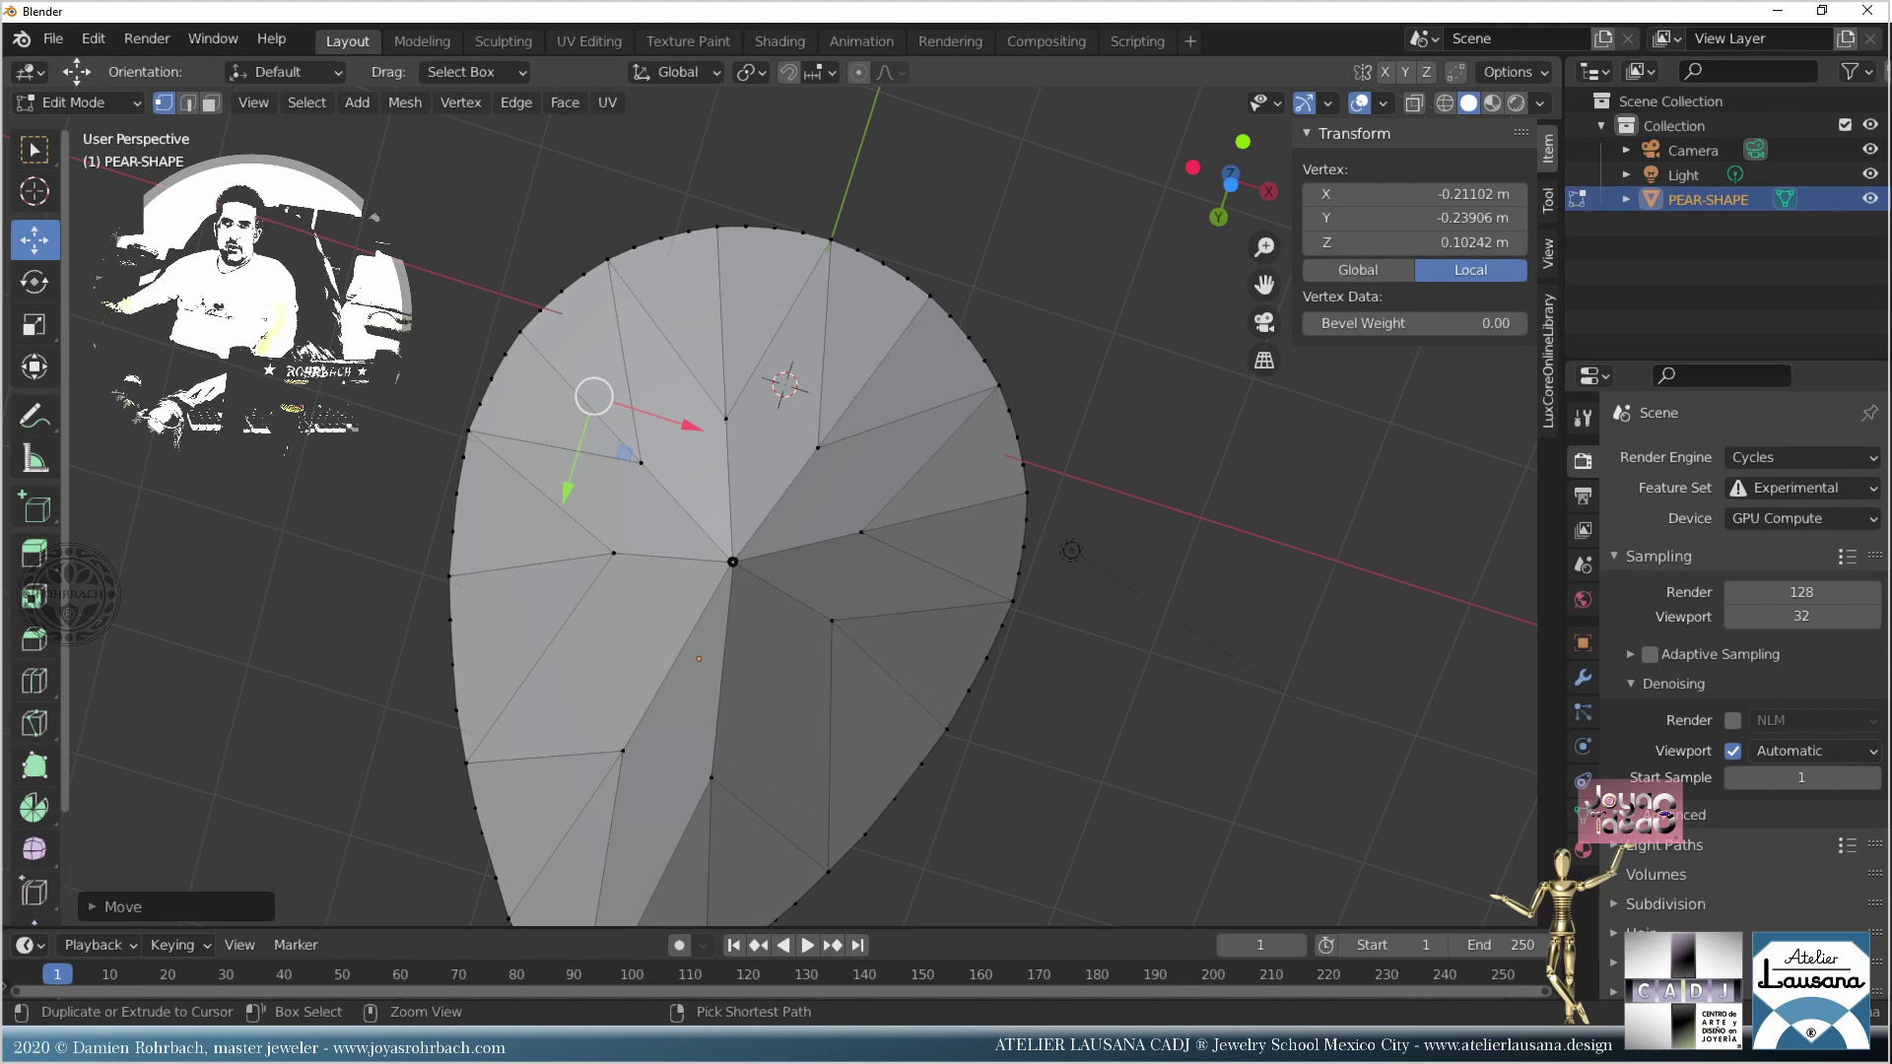
Step: Save the file as VIDEO-3.blend, return to Object Mode and inspect the gem's crown and pavilion facets
{"action": "key", "text": "ctrl+s"}
{"action": "middle_click_drag", "start_coordinate": [835, 483], "coordinate": [594, 558]}
{"action": "key", "text": "Tab"}
{"action": "scroll", "coordinate": [719, 475], "scroll_direction": "up", "scroll_amount": 4}
{"action": "middle_click_drag", "start_coordinate": [719, 476], "coordinate": [786, 451]}
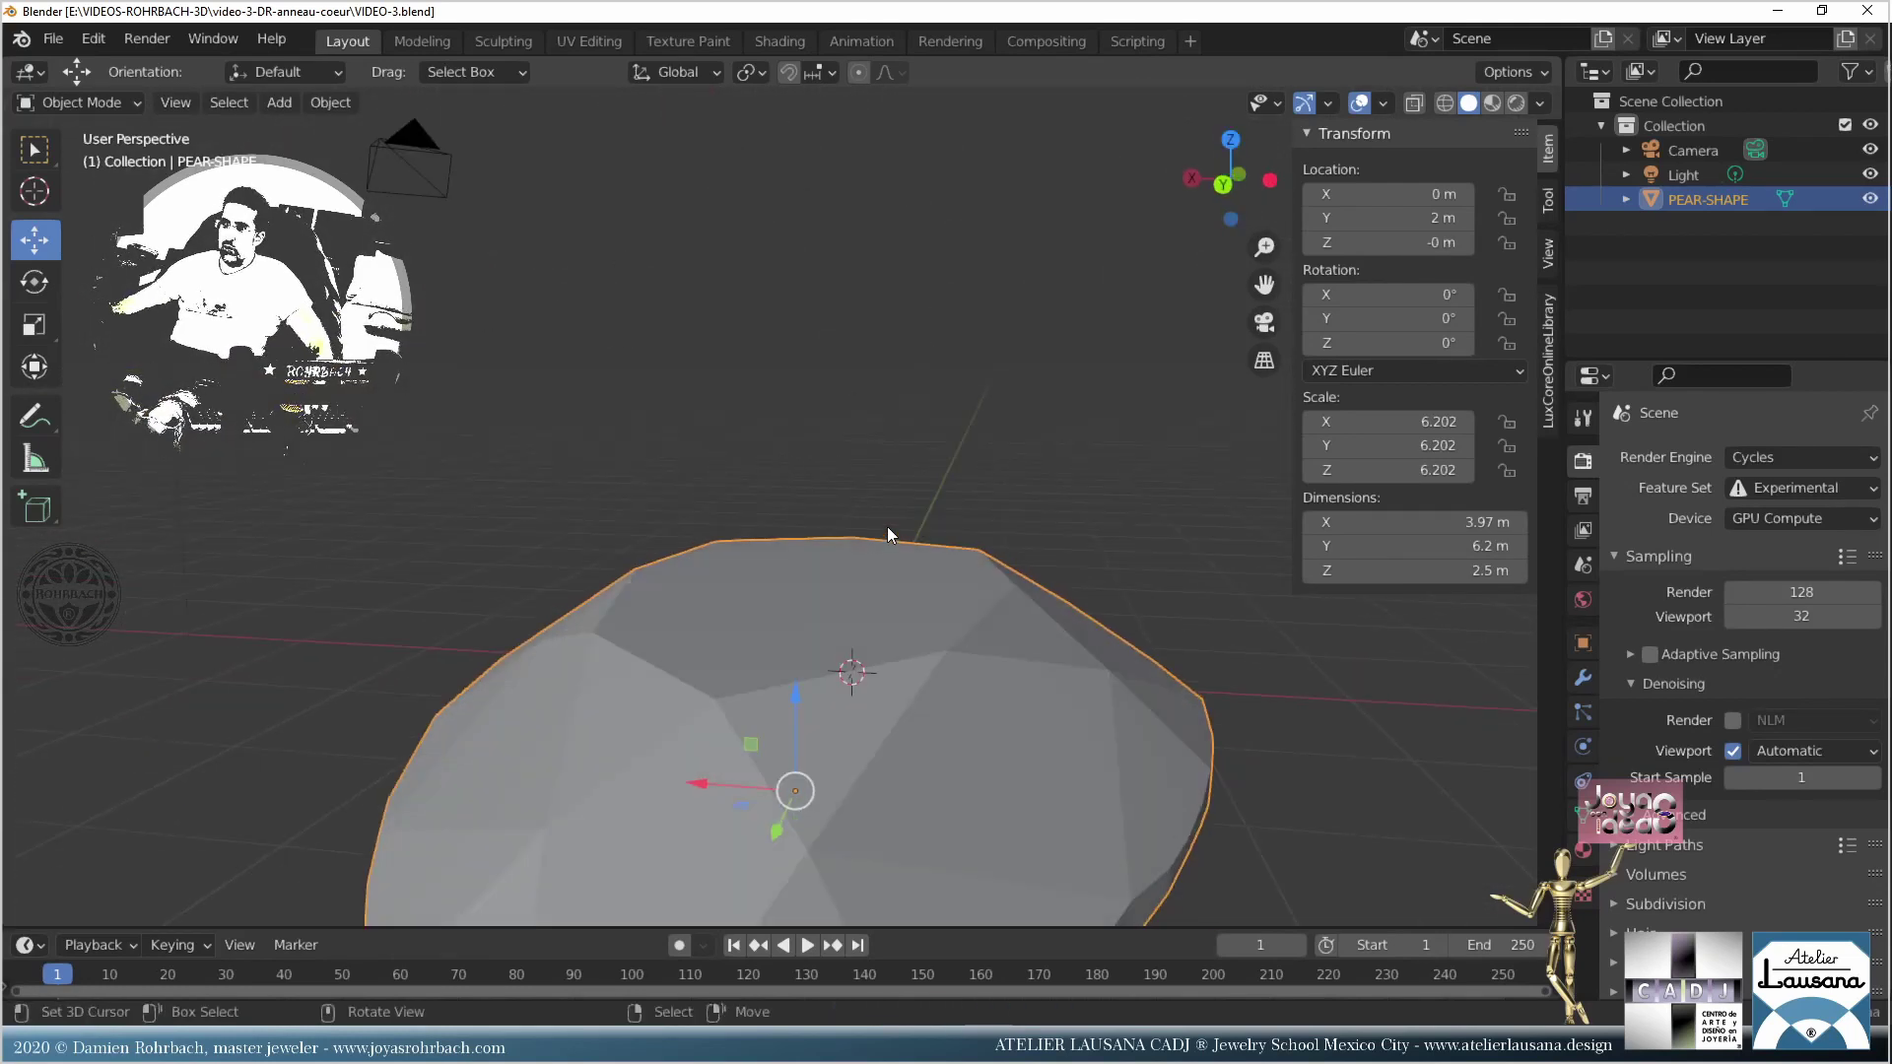
{"action": "key", "text": "n"}
{"action": "key", "text": "n"}
{"action": "middle_click_drag", "start_coordinate": [918, 504], "coordinate": [648, 439]}
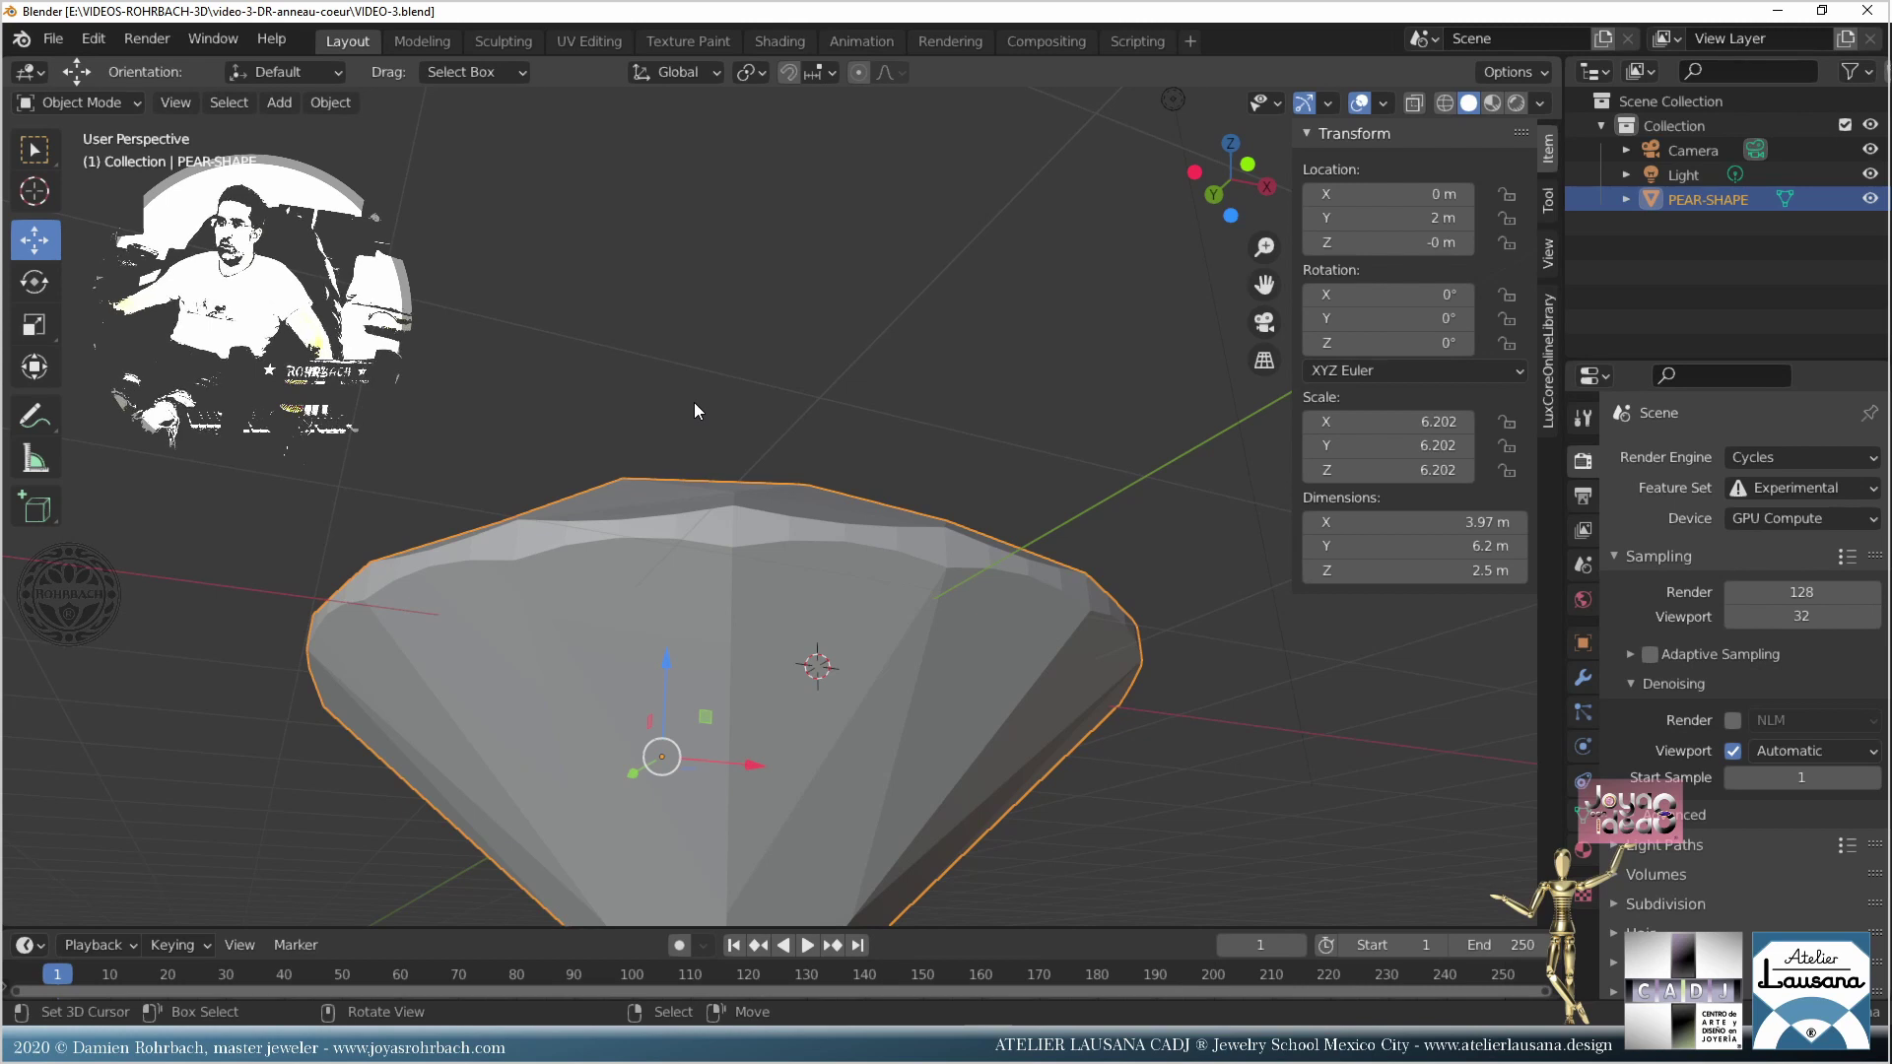
Step: In Edit Mode, move the lower left crown vertex at the rounded end along Y, return to Object Mode and save
{"action": "middle_click_drag", "start_coordinate": [669, 394], "coordinate": [570, 737]}
{"action": "key", "text": "Tab"}
{"action": "right_click", "coordinate": [495, 635]}
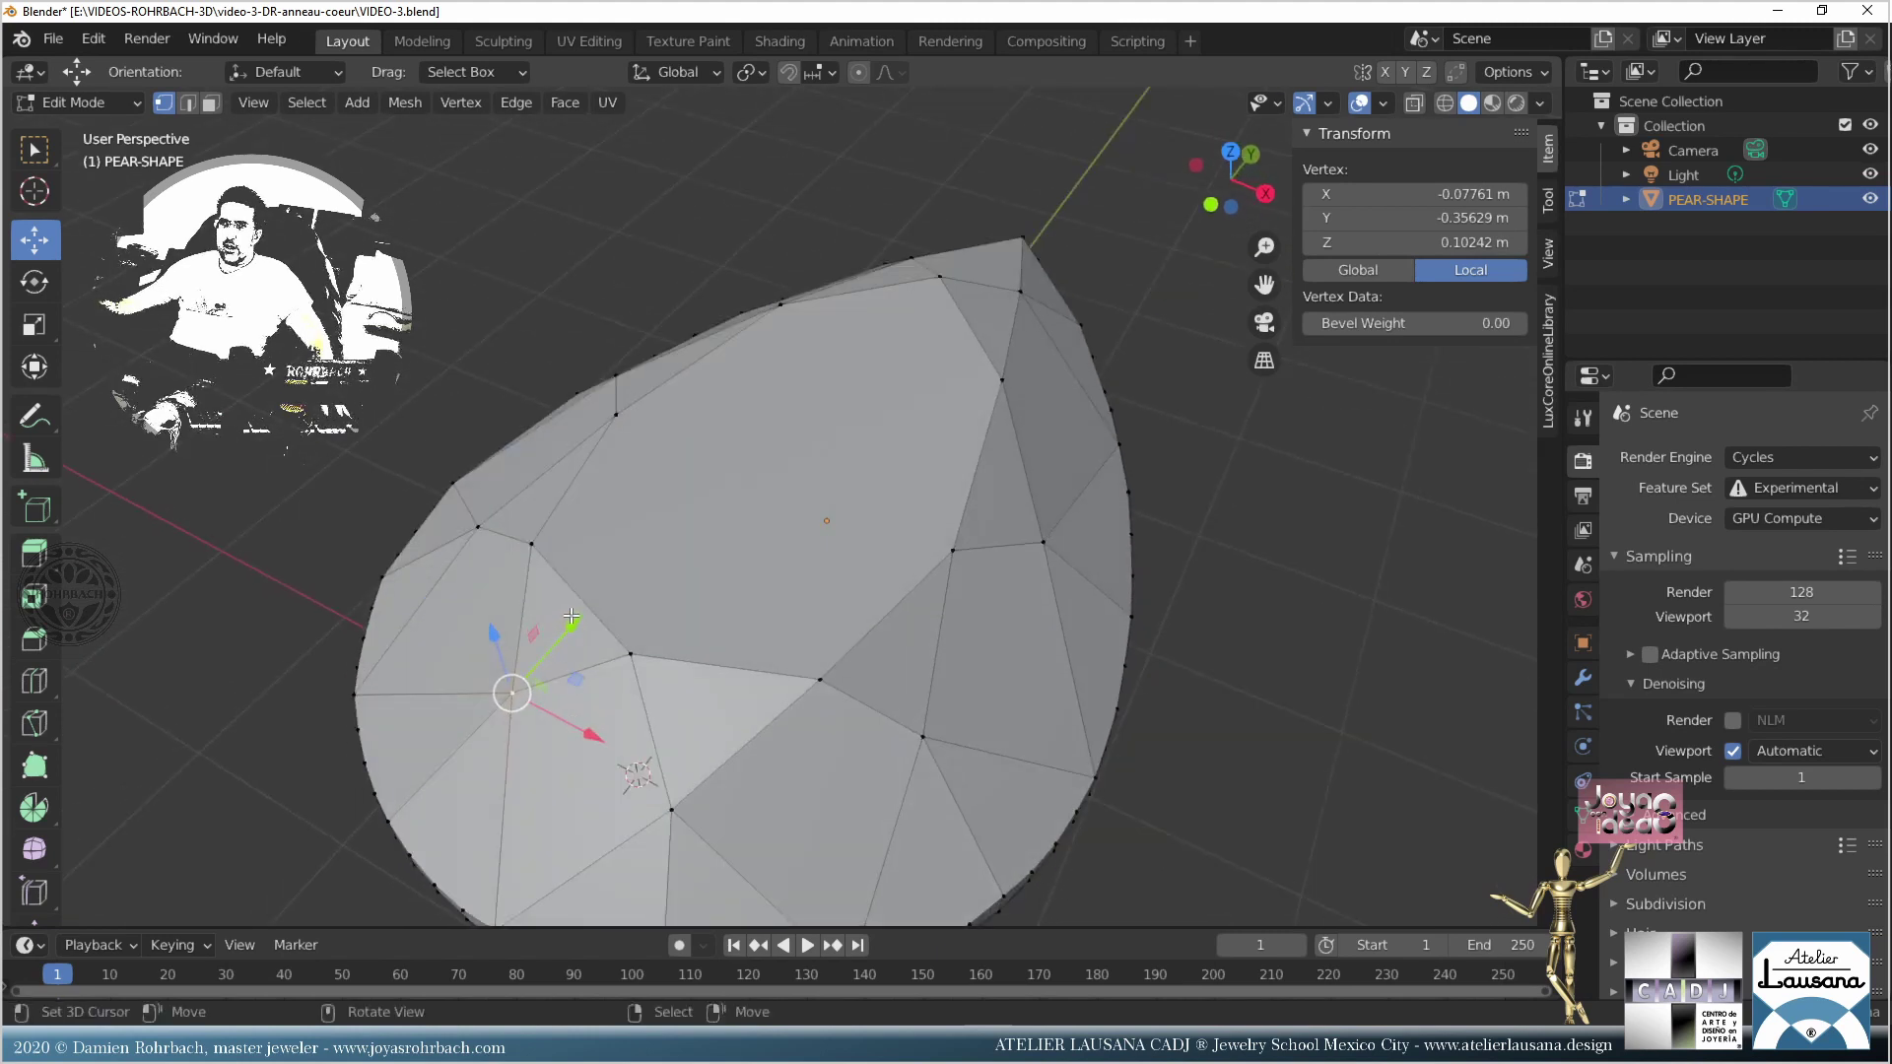
{"action": "key", "text": "g"}
{"action": "key", "text": "y"}
{"action": "left_click", "coordinate": [827, 605]}
{"action": "middle_click_drag", "start_coordinate": [827, 605], "coordinate": [840, 658]}
{"action": "key", "text": "Tab"}
{"action": "key", "text": "ctrl+s"}
Step: Check the gem from the top, and in Edit Mode select a crown vertex near the rounded end and move it outward
{"action": "key", "text": "KP_7"}
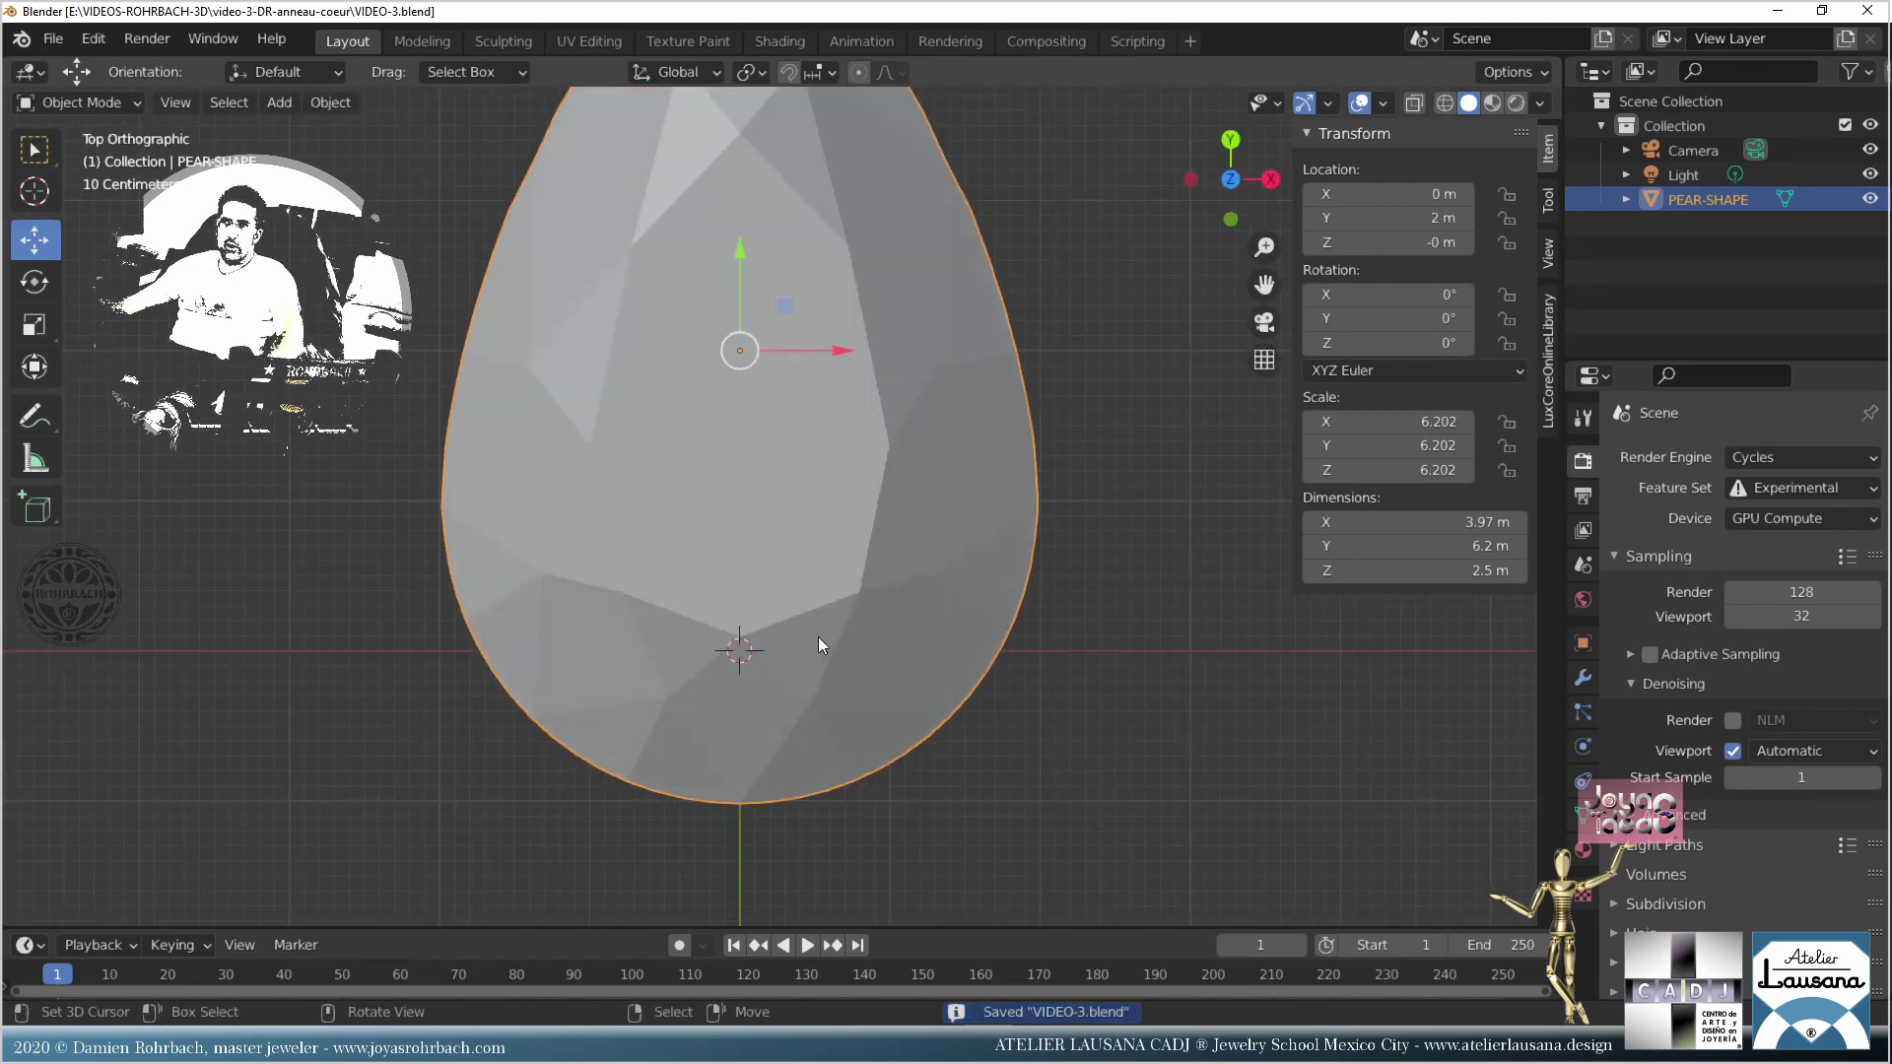
{"action": "scroll", "coordinate": [852, 535], "scroll_direction": "up", "scroll_amount": 2}
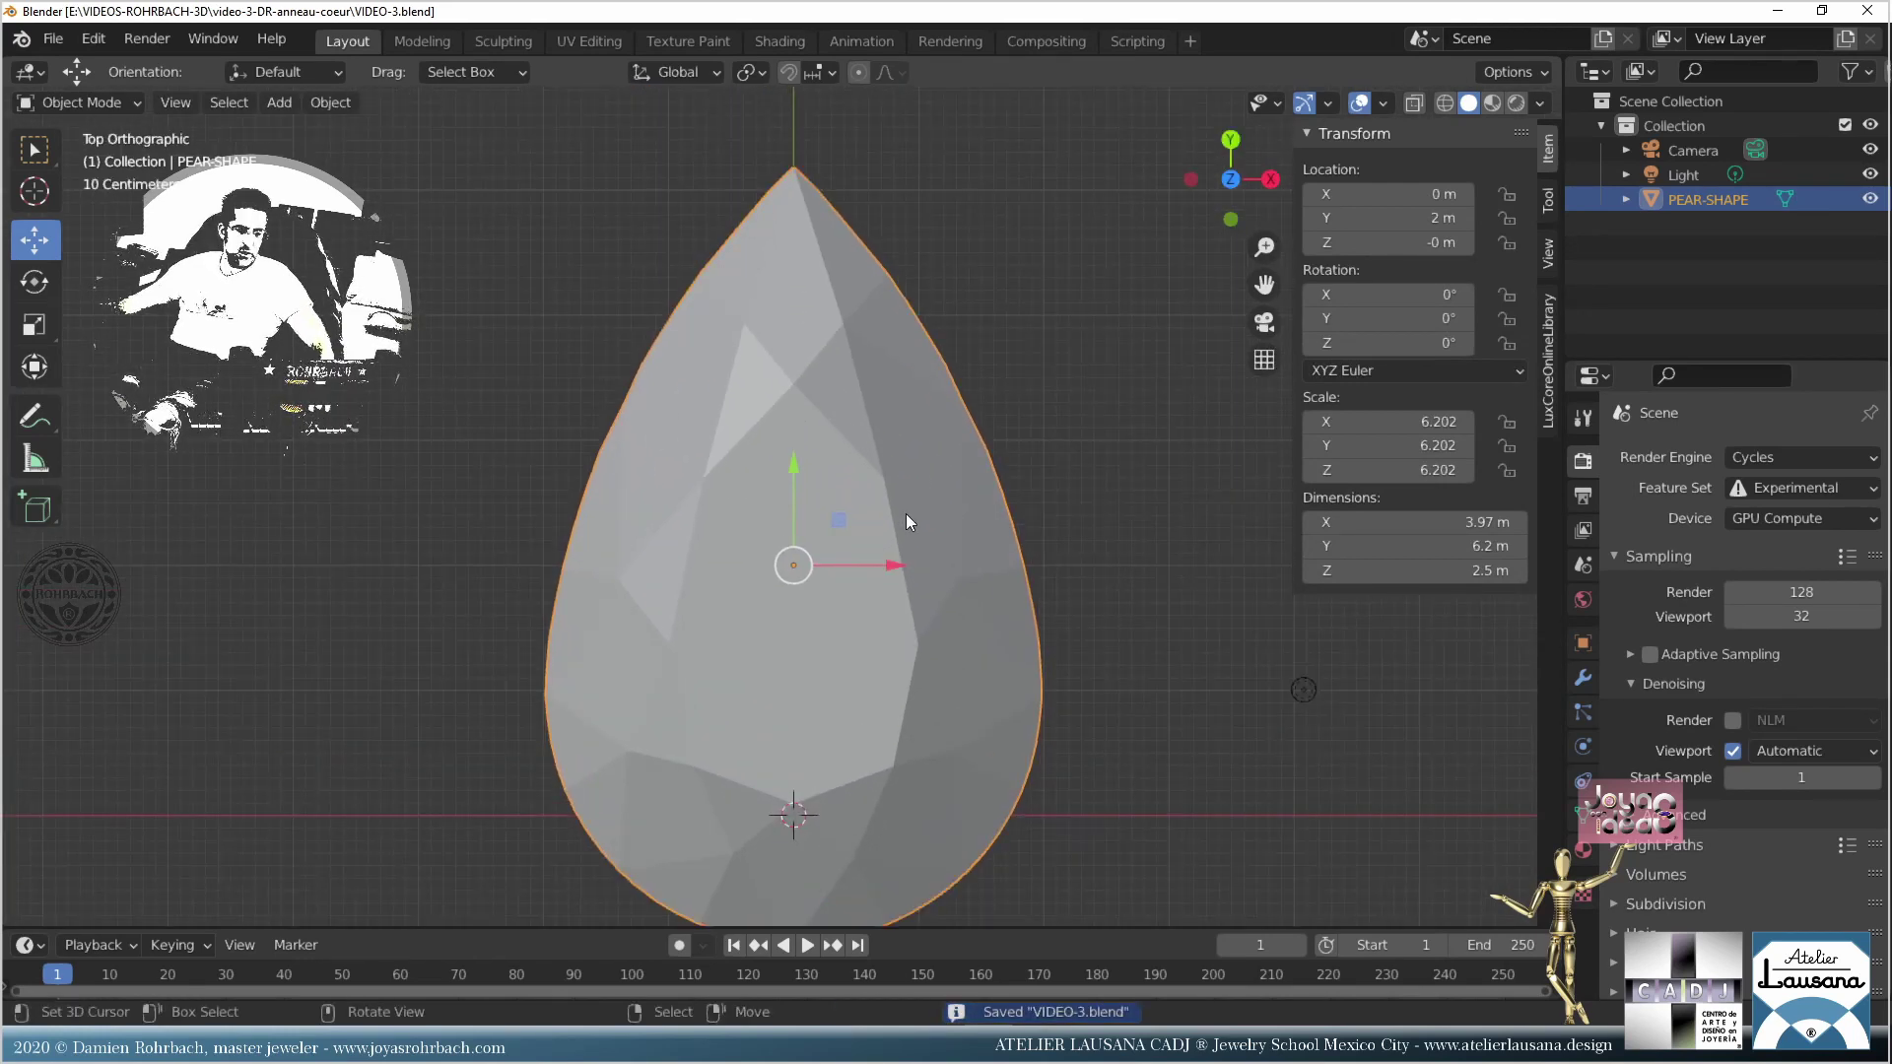
{"action": "key", "text": "n"}
{"action": "middle_click_drag", "start_coordinate": [928, 658], "coordinate": [455, 548], "text": "shift"}
{"action": "scroll", "coordinate": [529, 611], "scroll_direction": "up", "scroll_amount": 2}
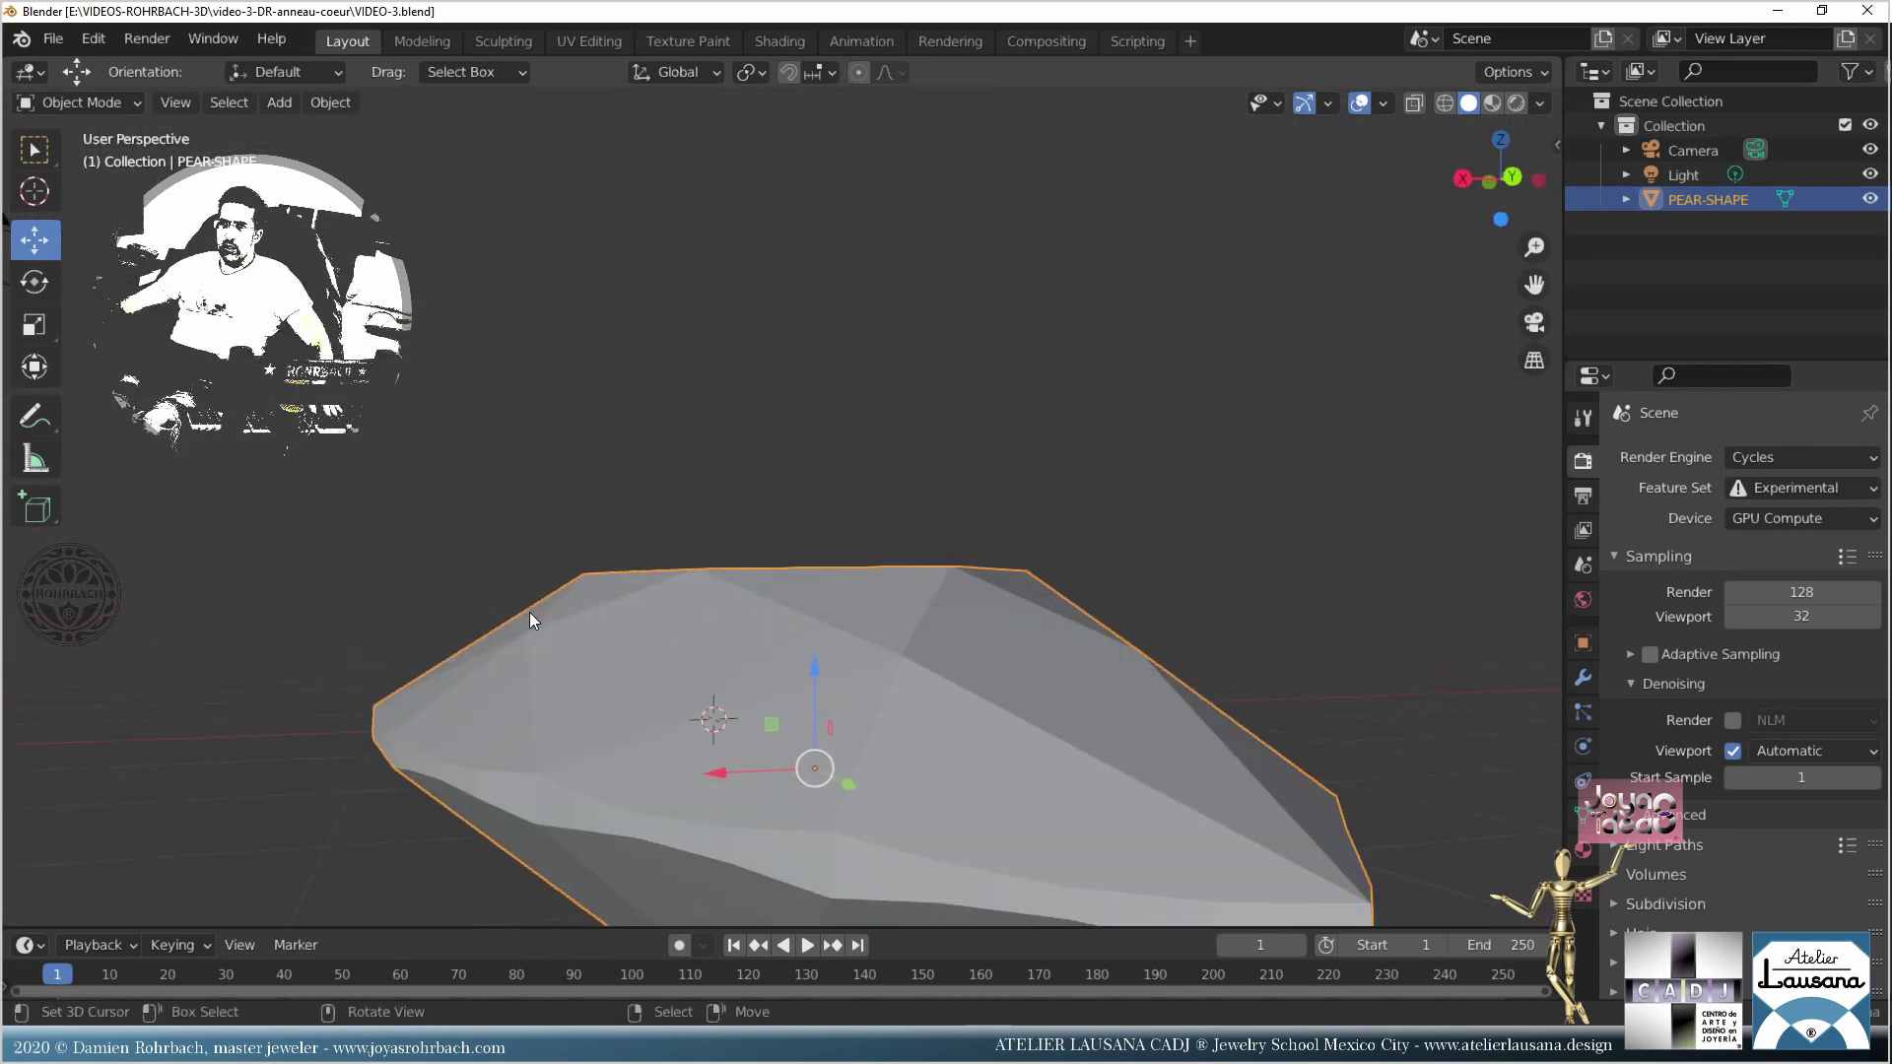
{"action": "key", "text": "Tab"}
{"action": "scroll", "coordinate": [474, 598], "scroll_direction": "up", "scroll_amount": 3}
{"action": "left_click", "coordinate": [474, 598]}
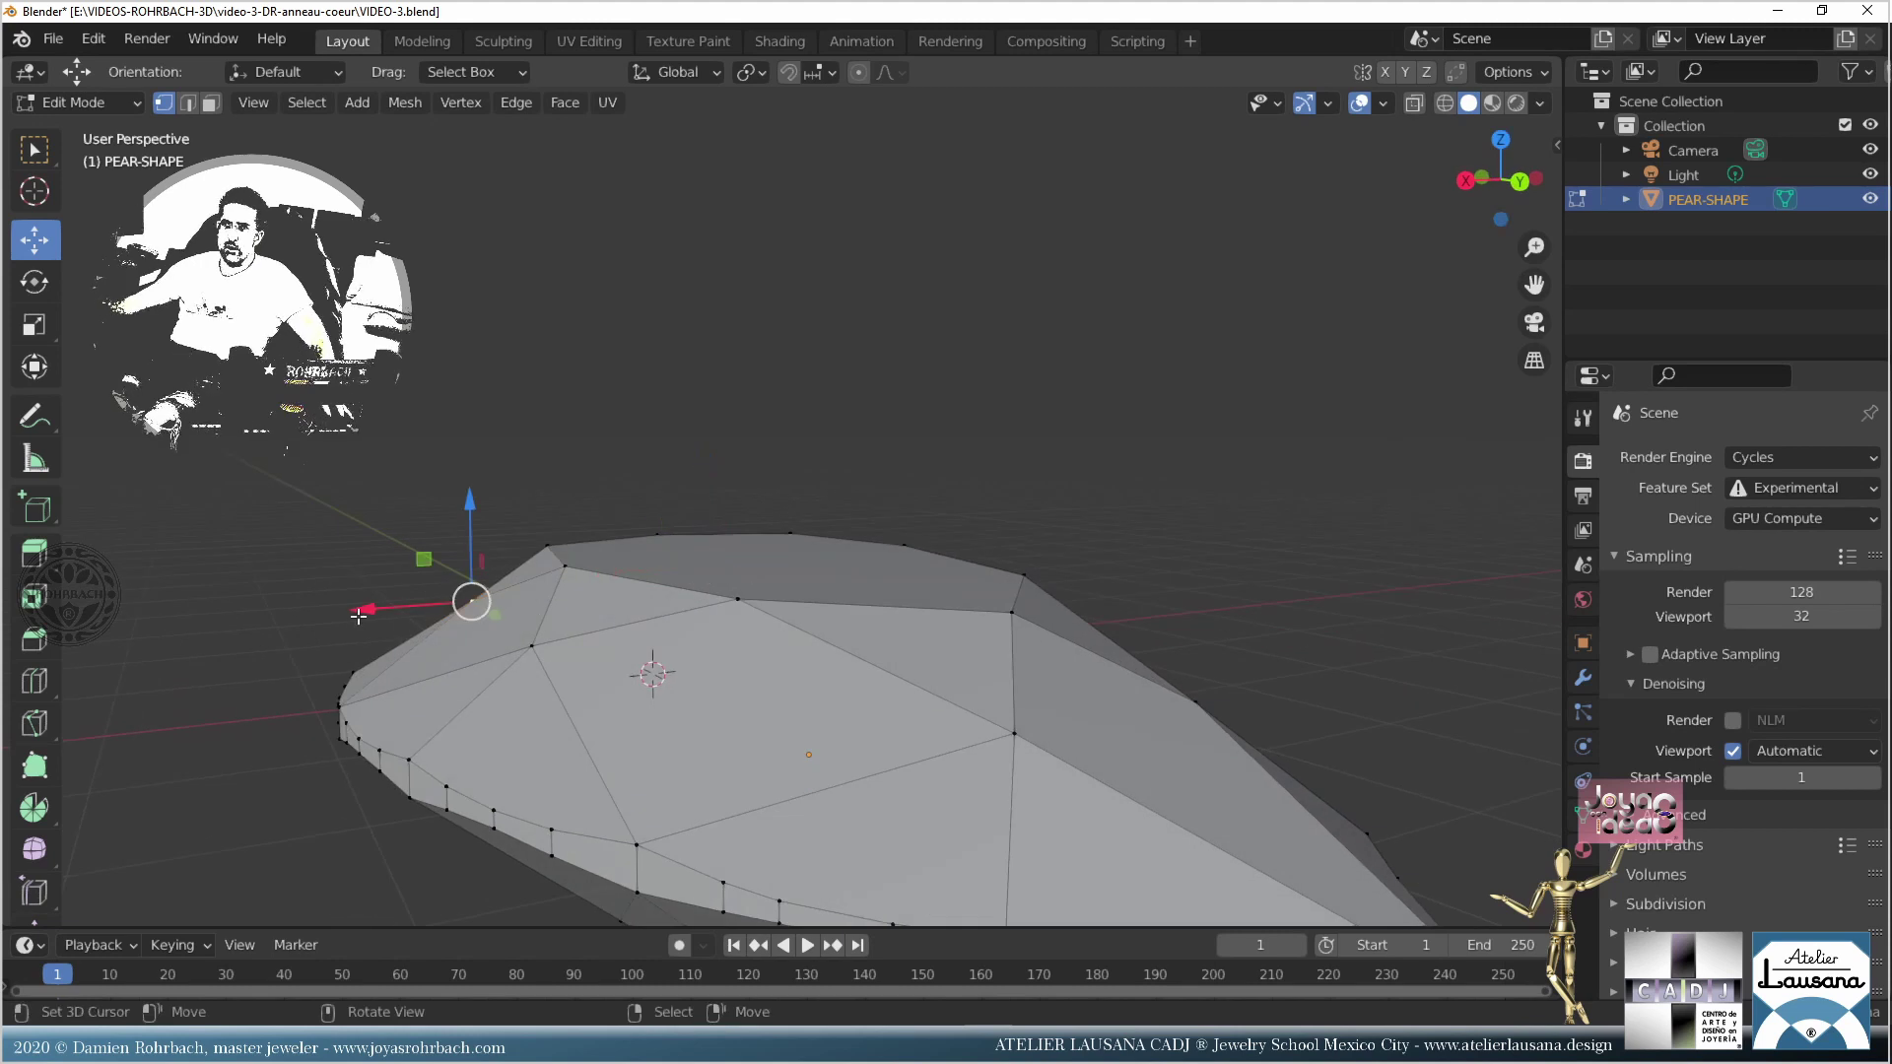
{"action": "key", "text": "g"}
{"action": "left_click", "coordinate": [408, 590]}
{"action": "middle_click_drag", "start_coordinate": [408, 589], "coordinate": [415, 542]}
Step: Move the selected crown vertex about 0.05 m along X, return to Object Mode and save the file
{"action": "key", "text": "g"}
{"action": "key", "text": "x"}
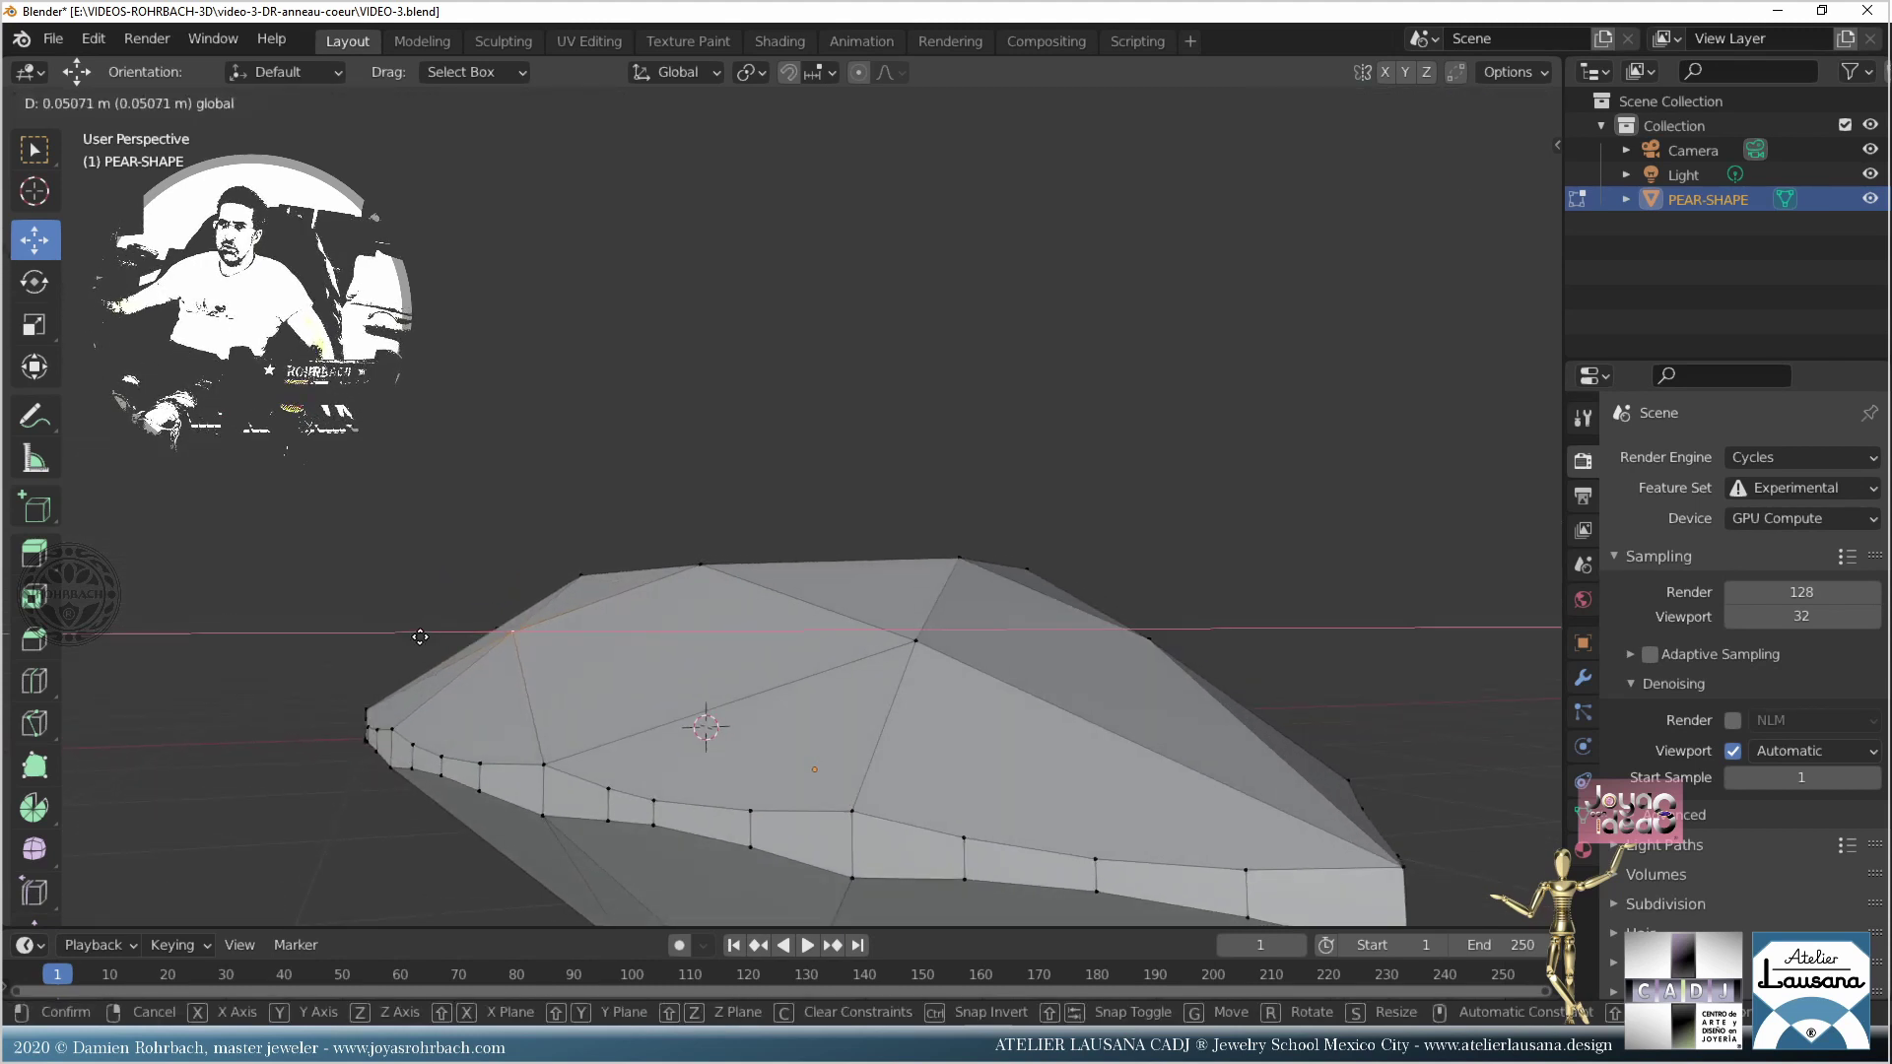
{"action": "left_click", "coordinate": [428, 637]}
{"action": "key", "text": "Tab"}
{"action": "middle_click_drag", "start_coordinate": [429, 637], "coordinate": [765, 579]}
{"action": "key", "text": "ctrl+s"}
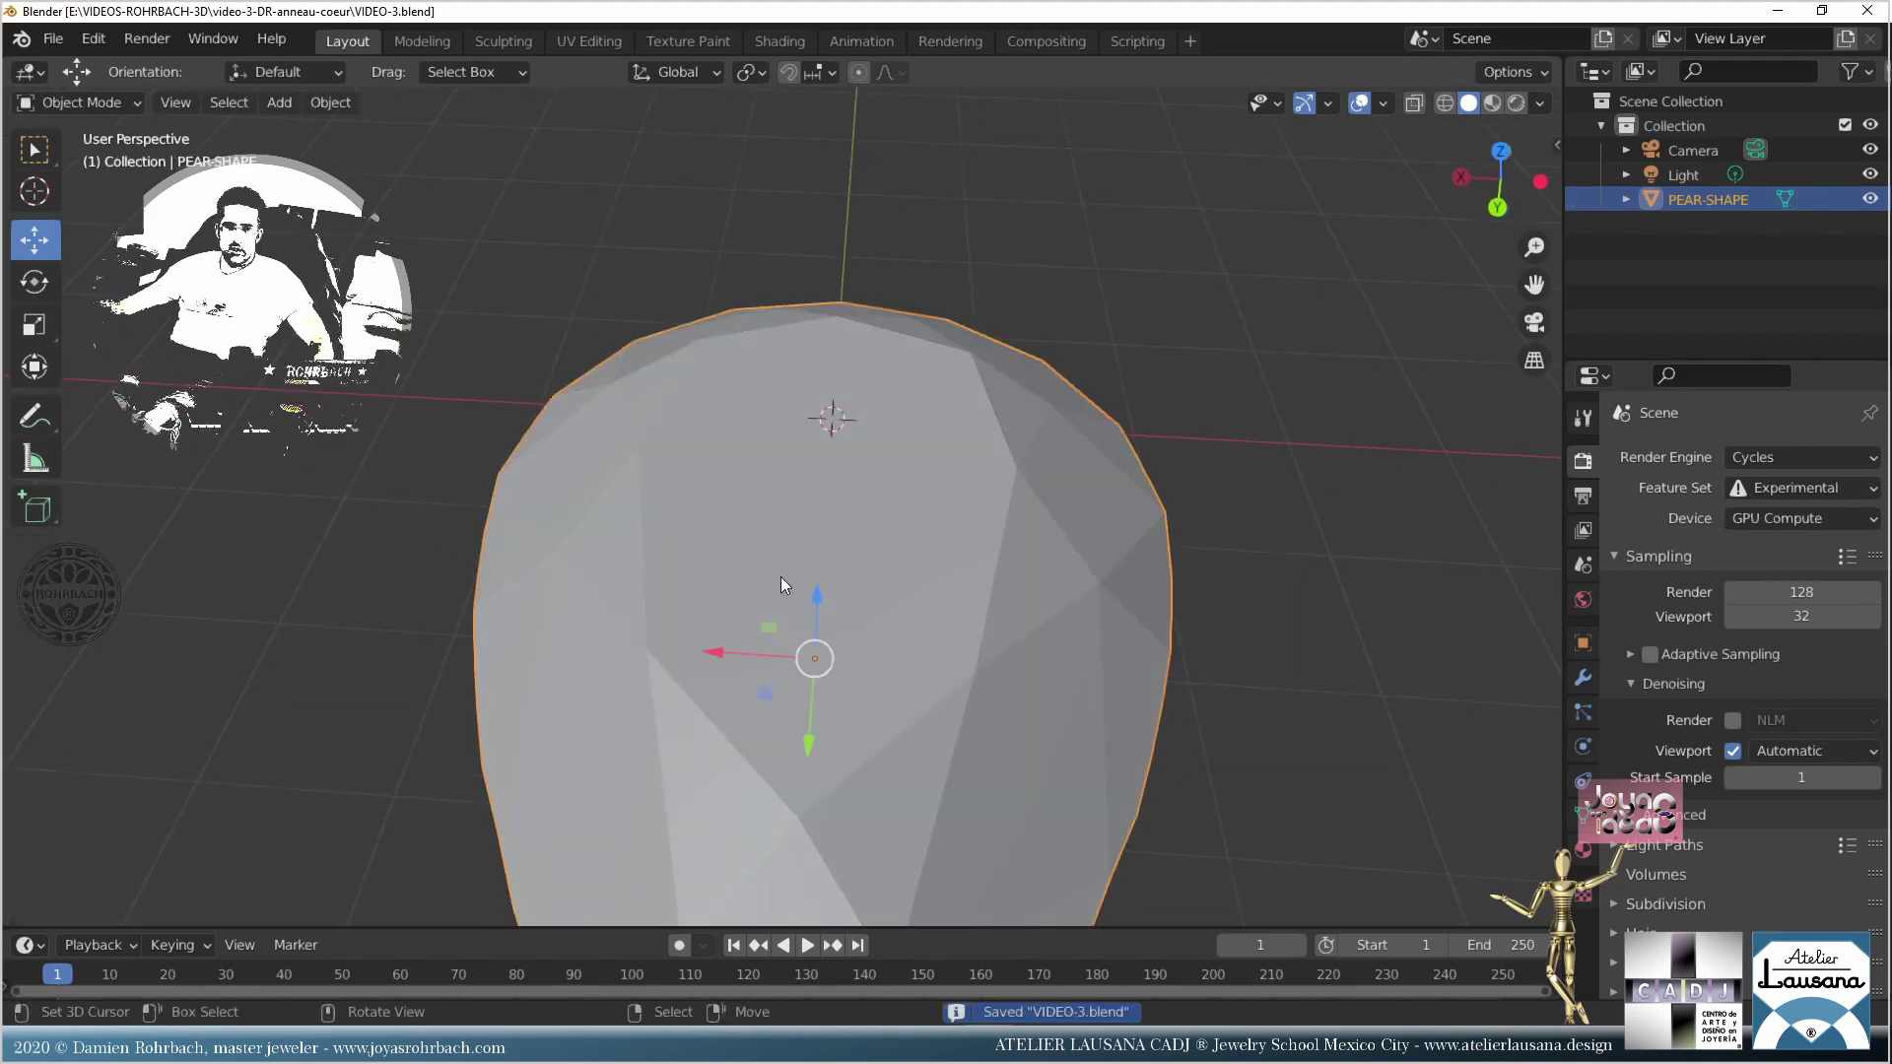
Step: Inspect the reshaped gem from the top and side, and add a Bezier circle in the front view
{"action": "key", "text": "n"}
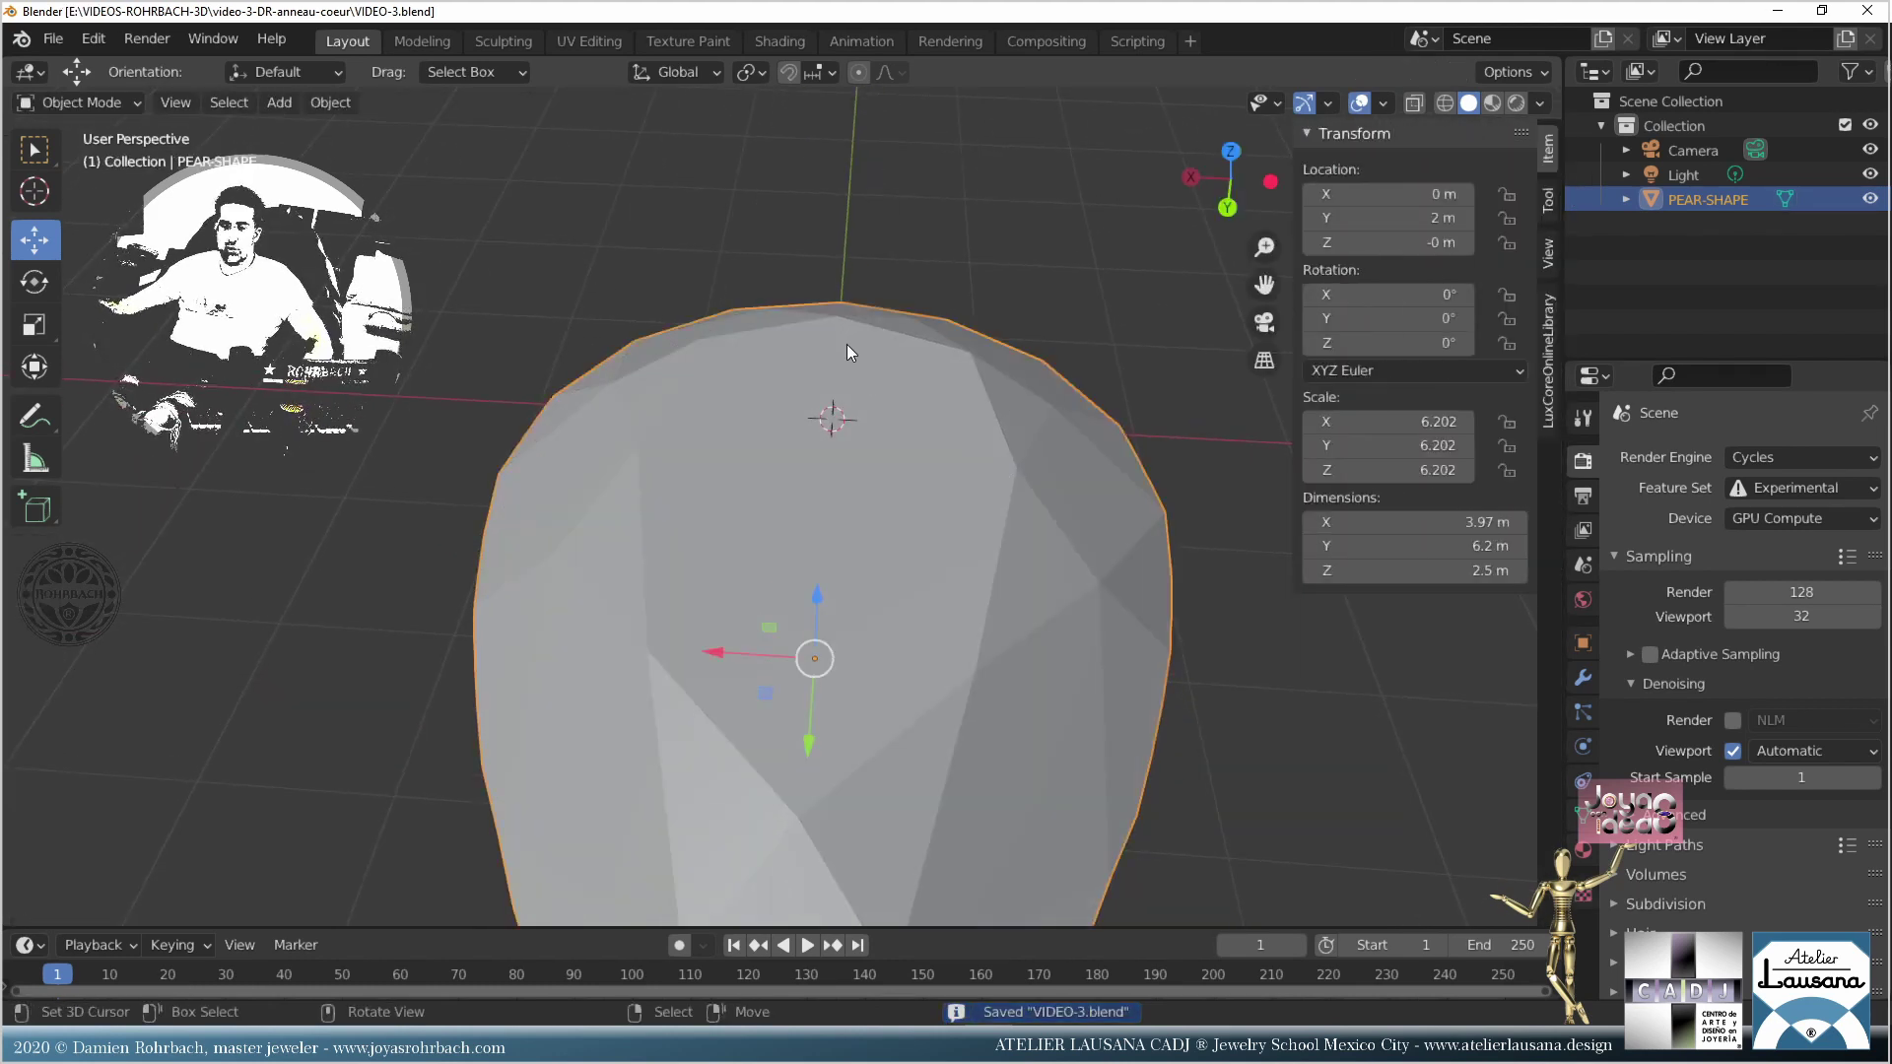
{"action": "middle_click_drag", "start_coordinate": [848, 345], "coordinate": [1149, 607]}
{"action": "key", "text": "KP_7"}
{"action": "scroll", "coordinate": [766, 594], "scroll_direction": "up", "scroll_amount": 3}
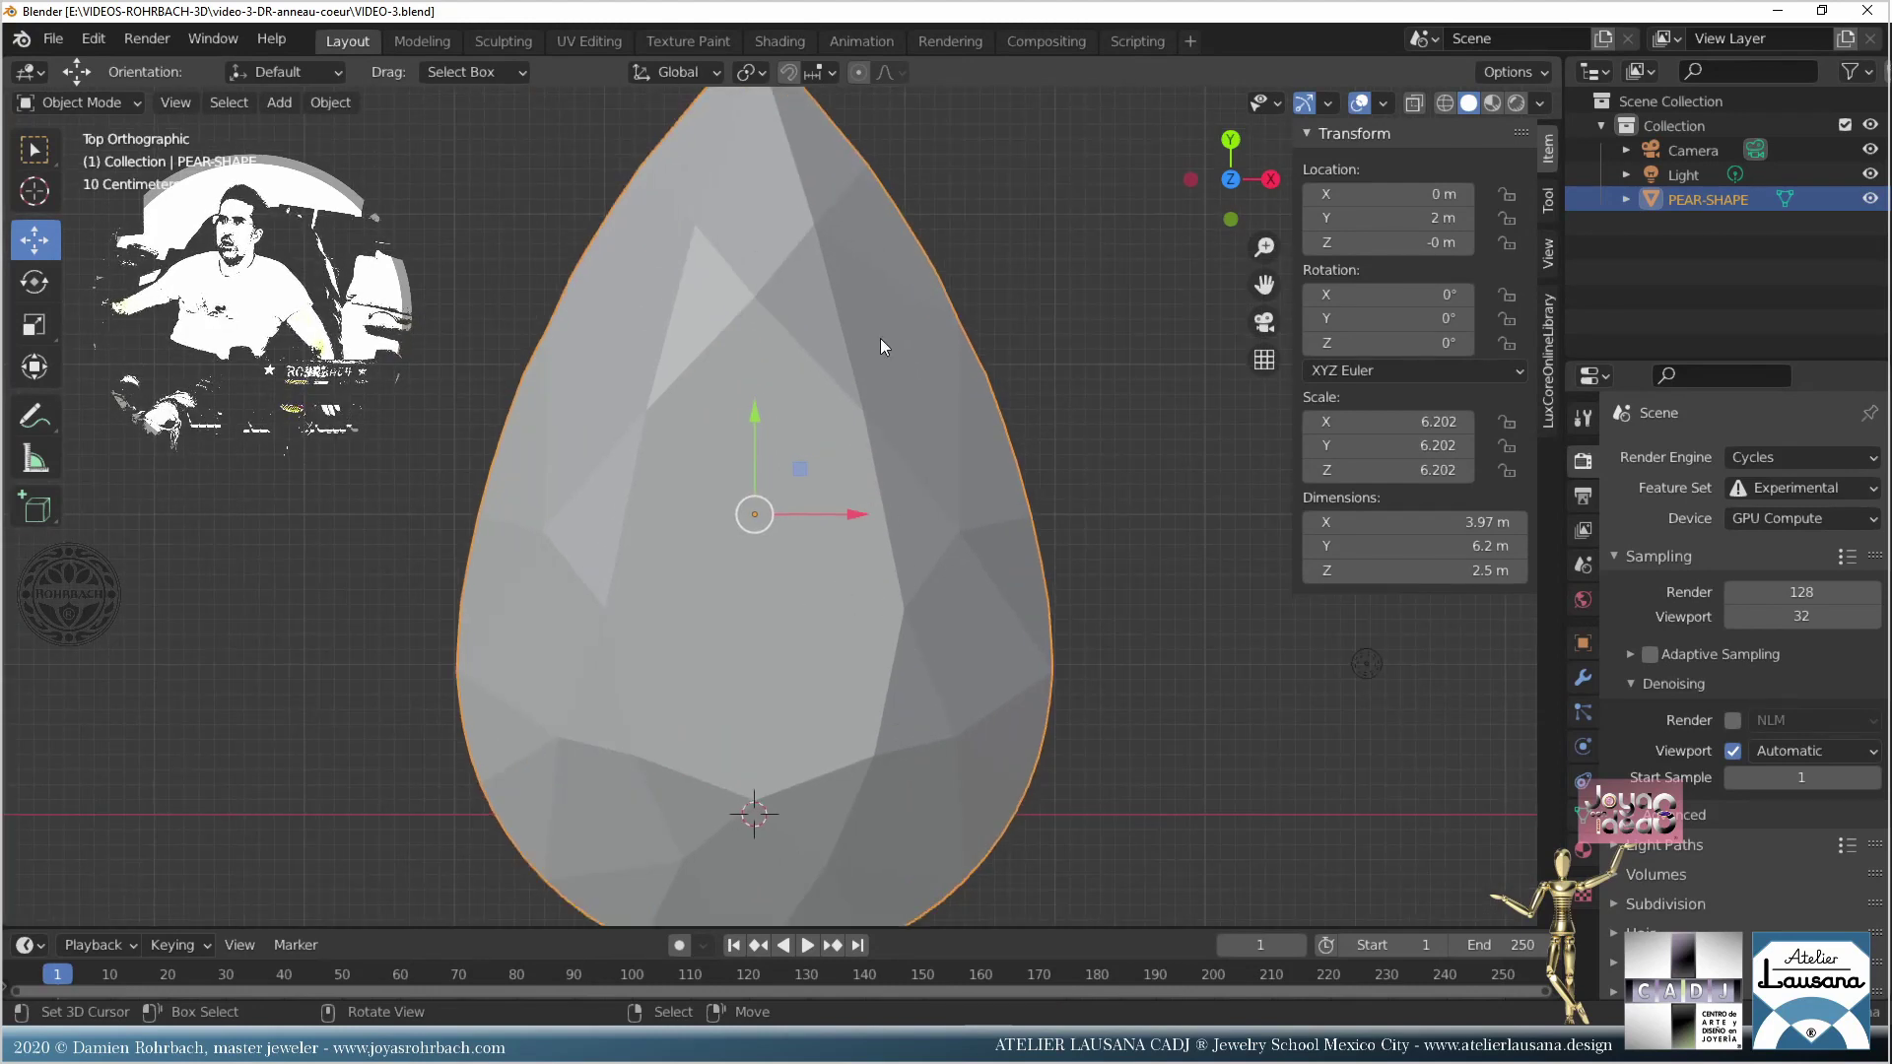
{"action": "middle_click_drag", "start_coordinate": [881, 374], "coordinate": [741, 295]}
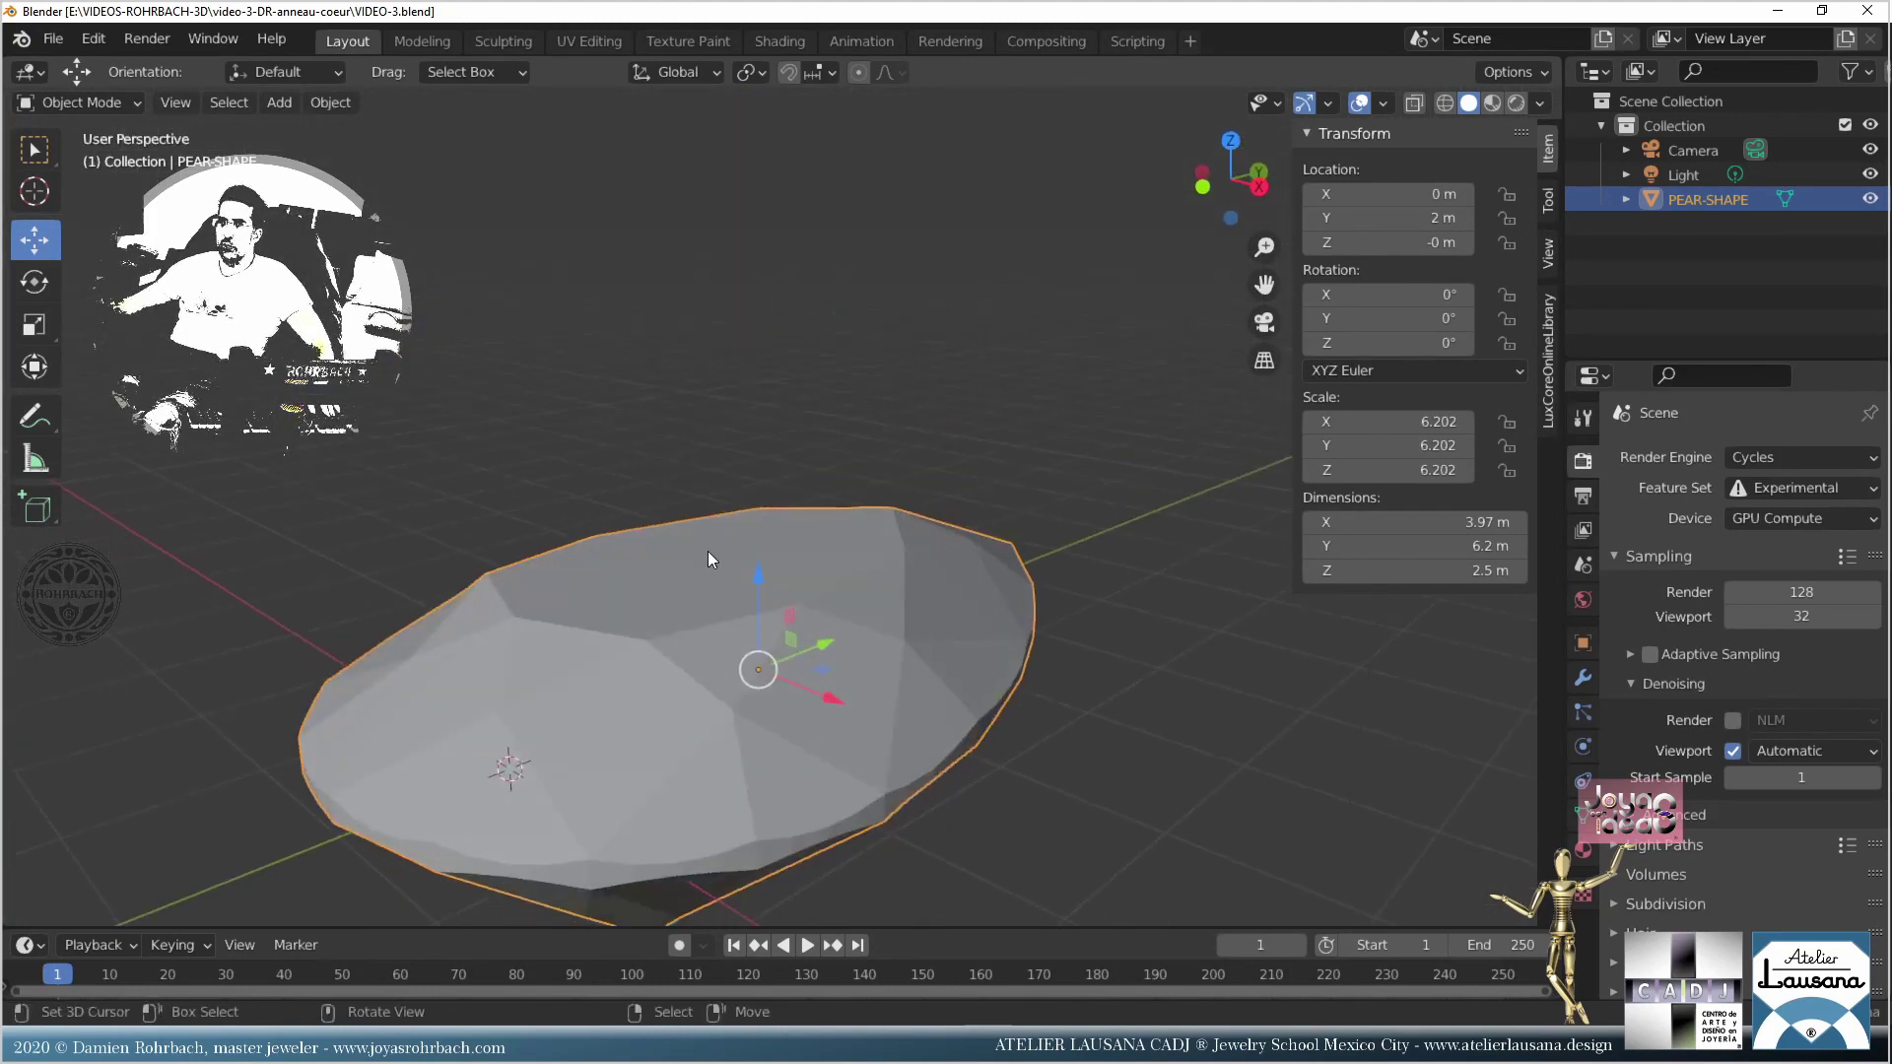
{"action": "key", "text": "KP_1"}
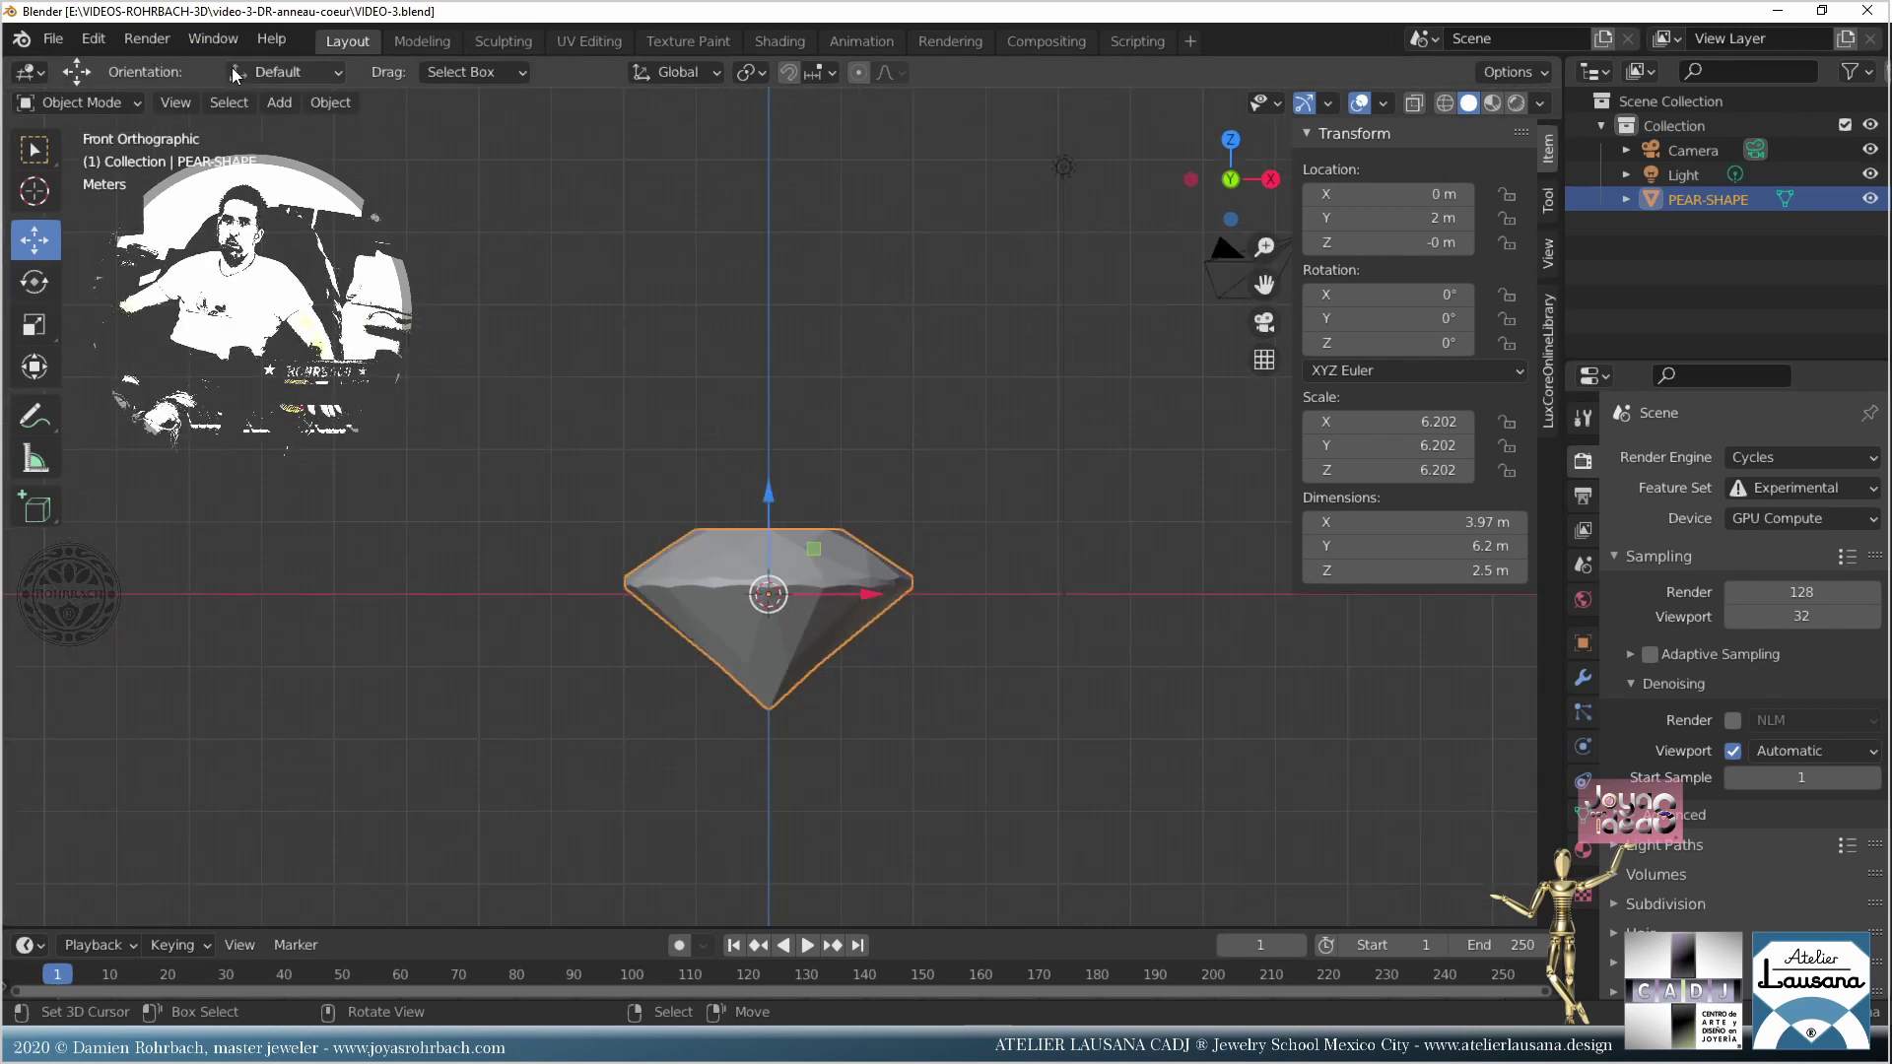
{"action": "left_click", "coordinate": [279, 102]}
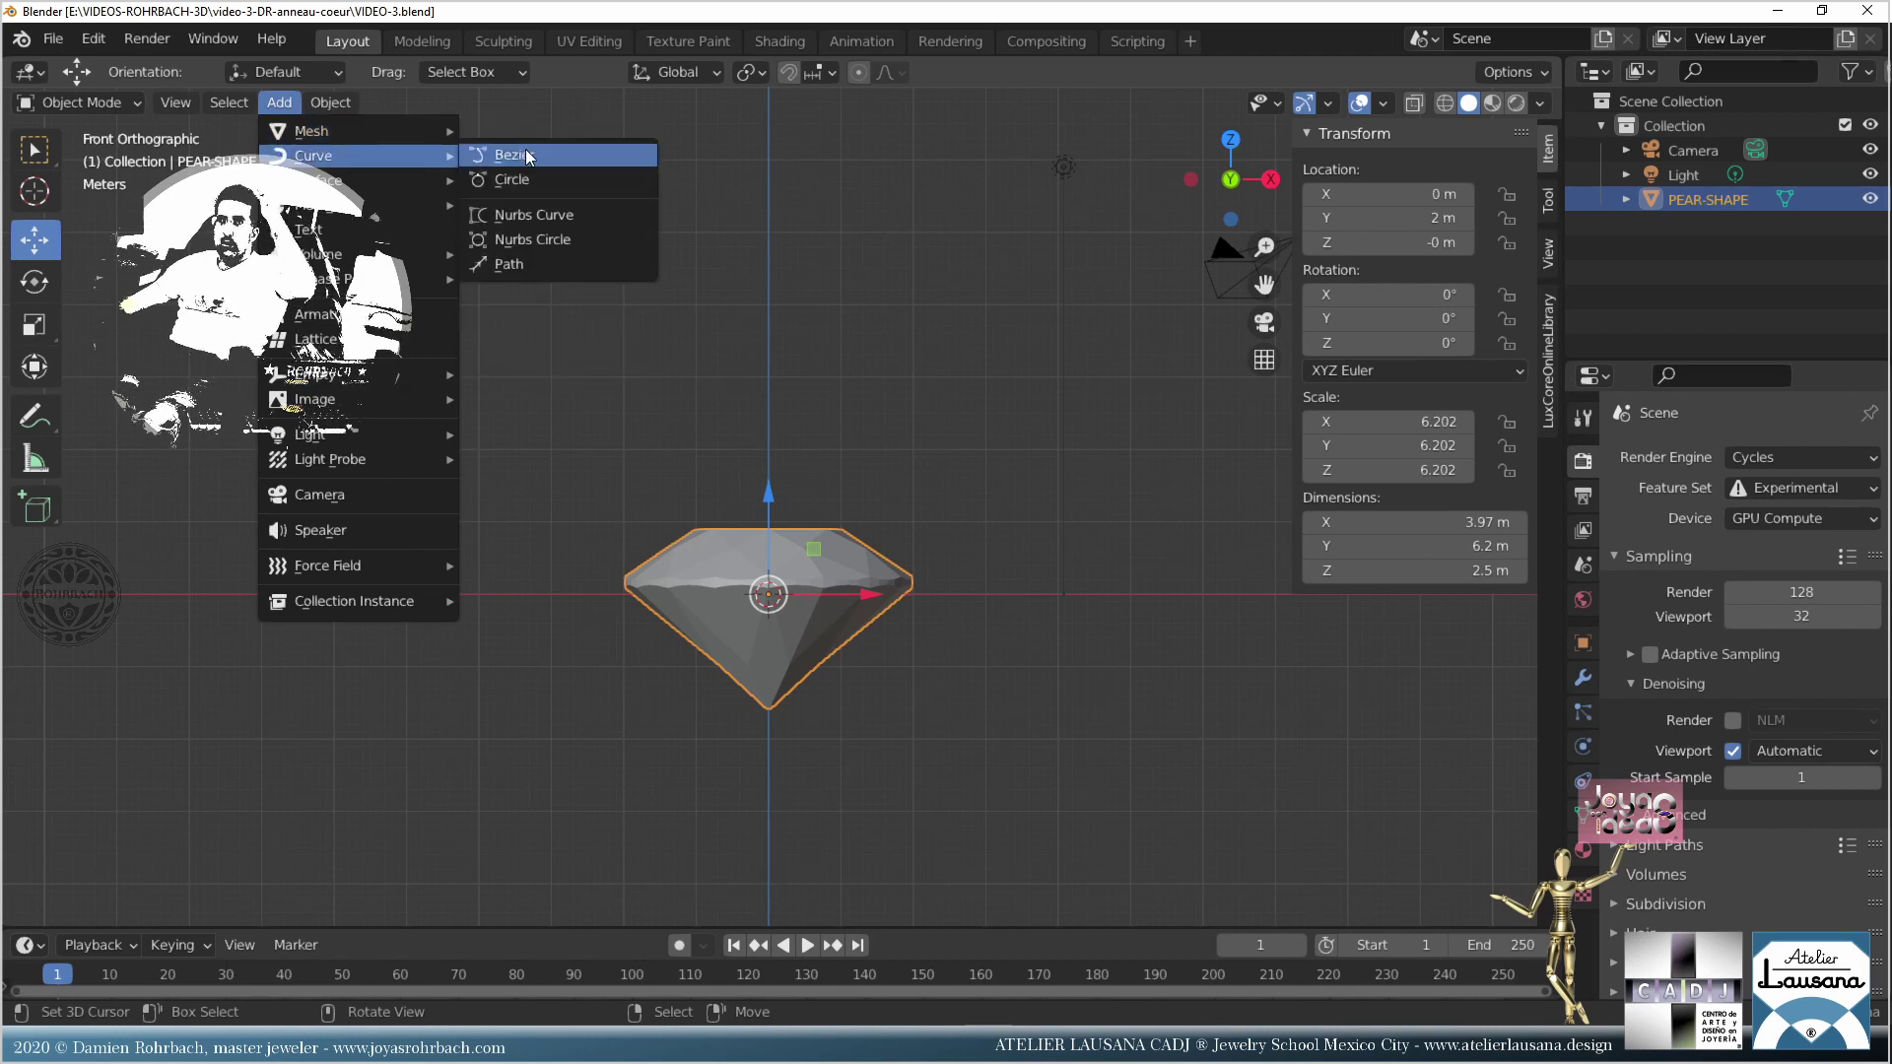
{"action": "mouse_move", "coordinate": [315, 157]}
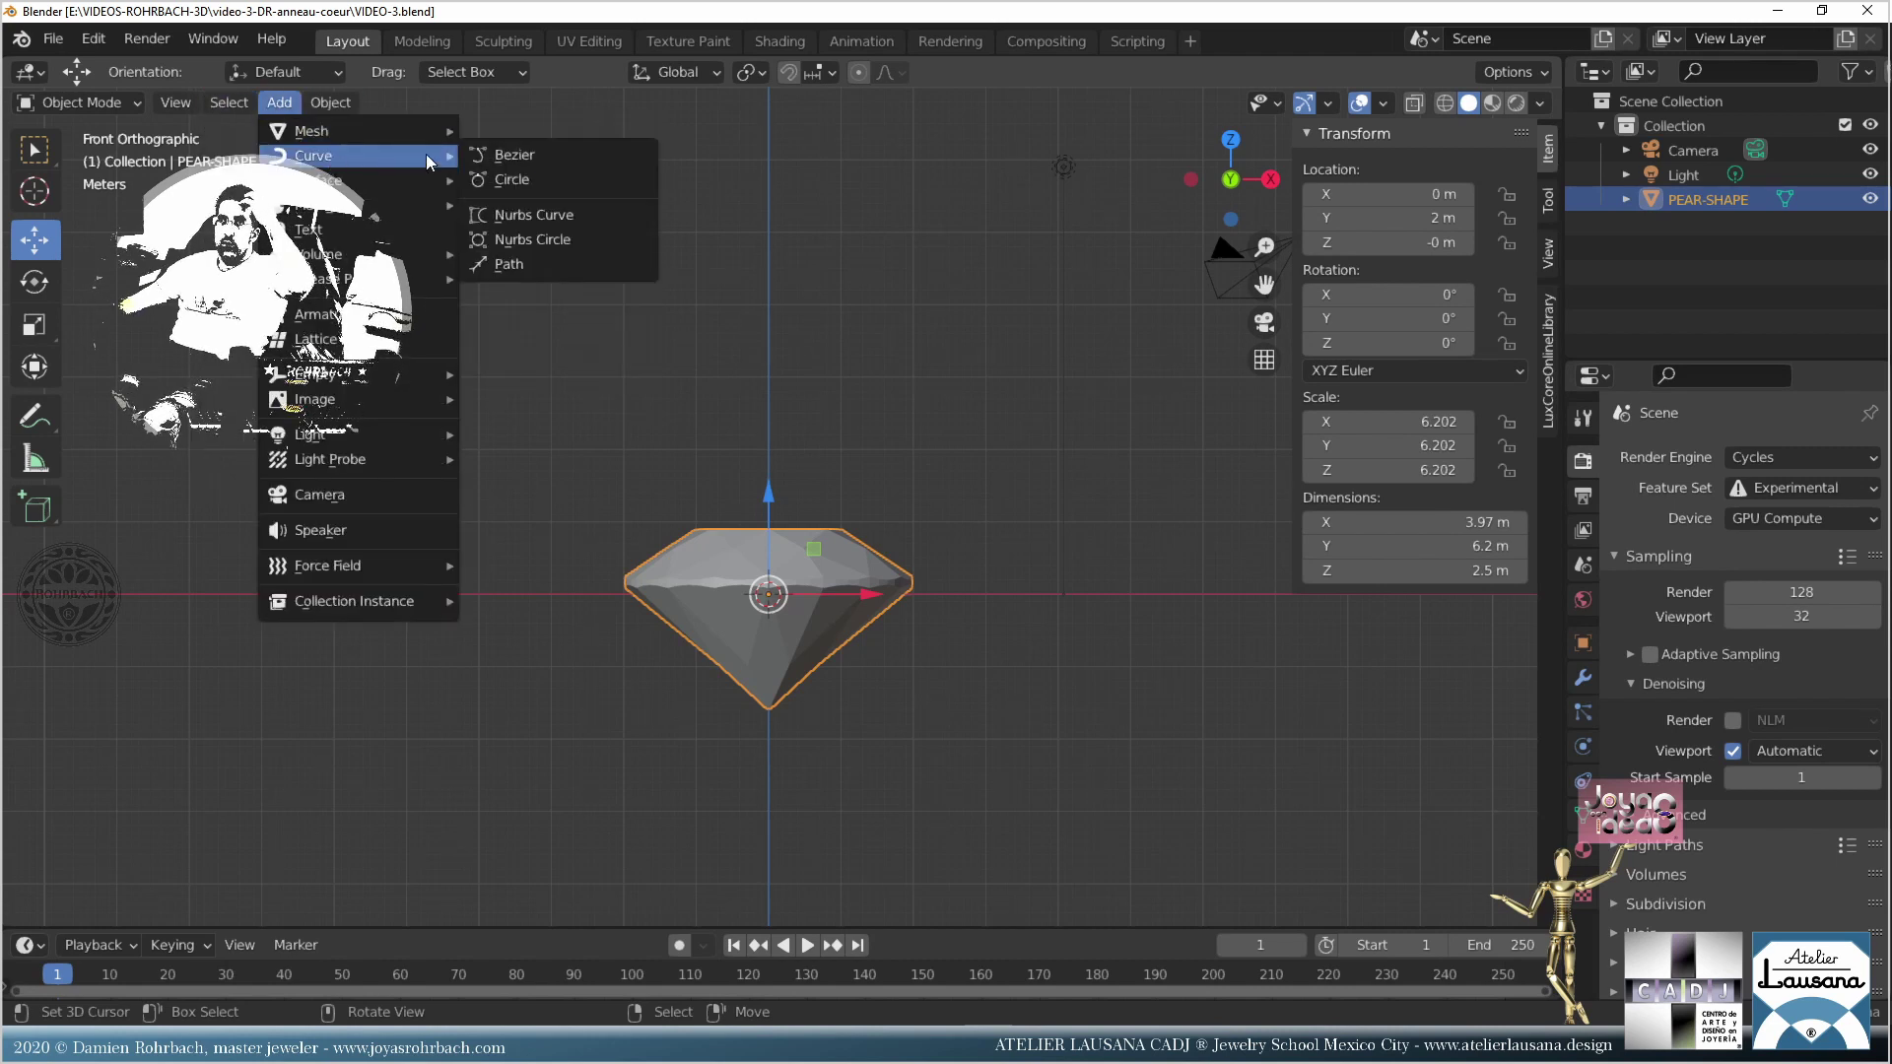
{"action": "left_click", "coordinate": [582, 179]}
Step: Set the Bezier circle's radius to 9.1 m and its alignment to View
{"action": "left_click", "coordinate": [164, 906]}
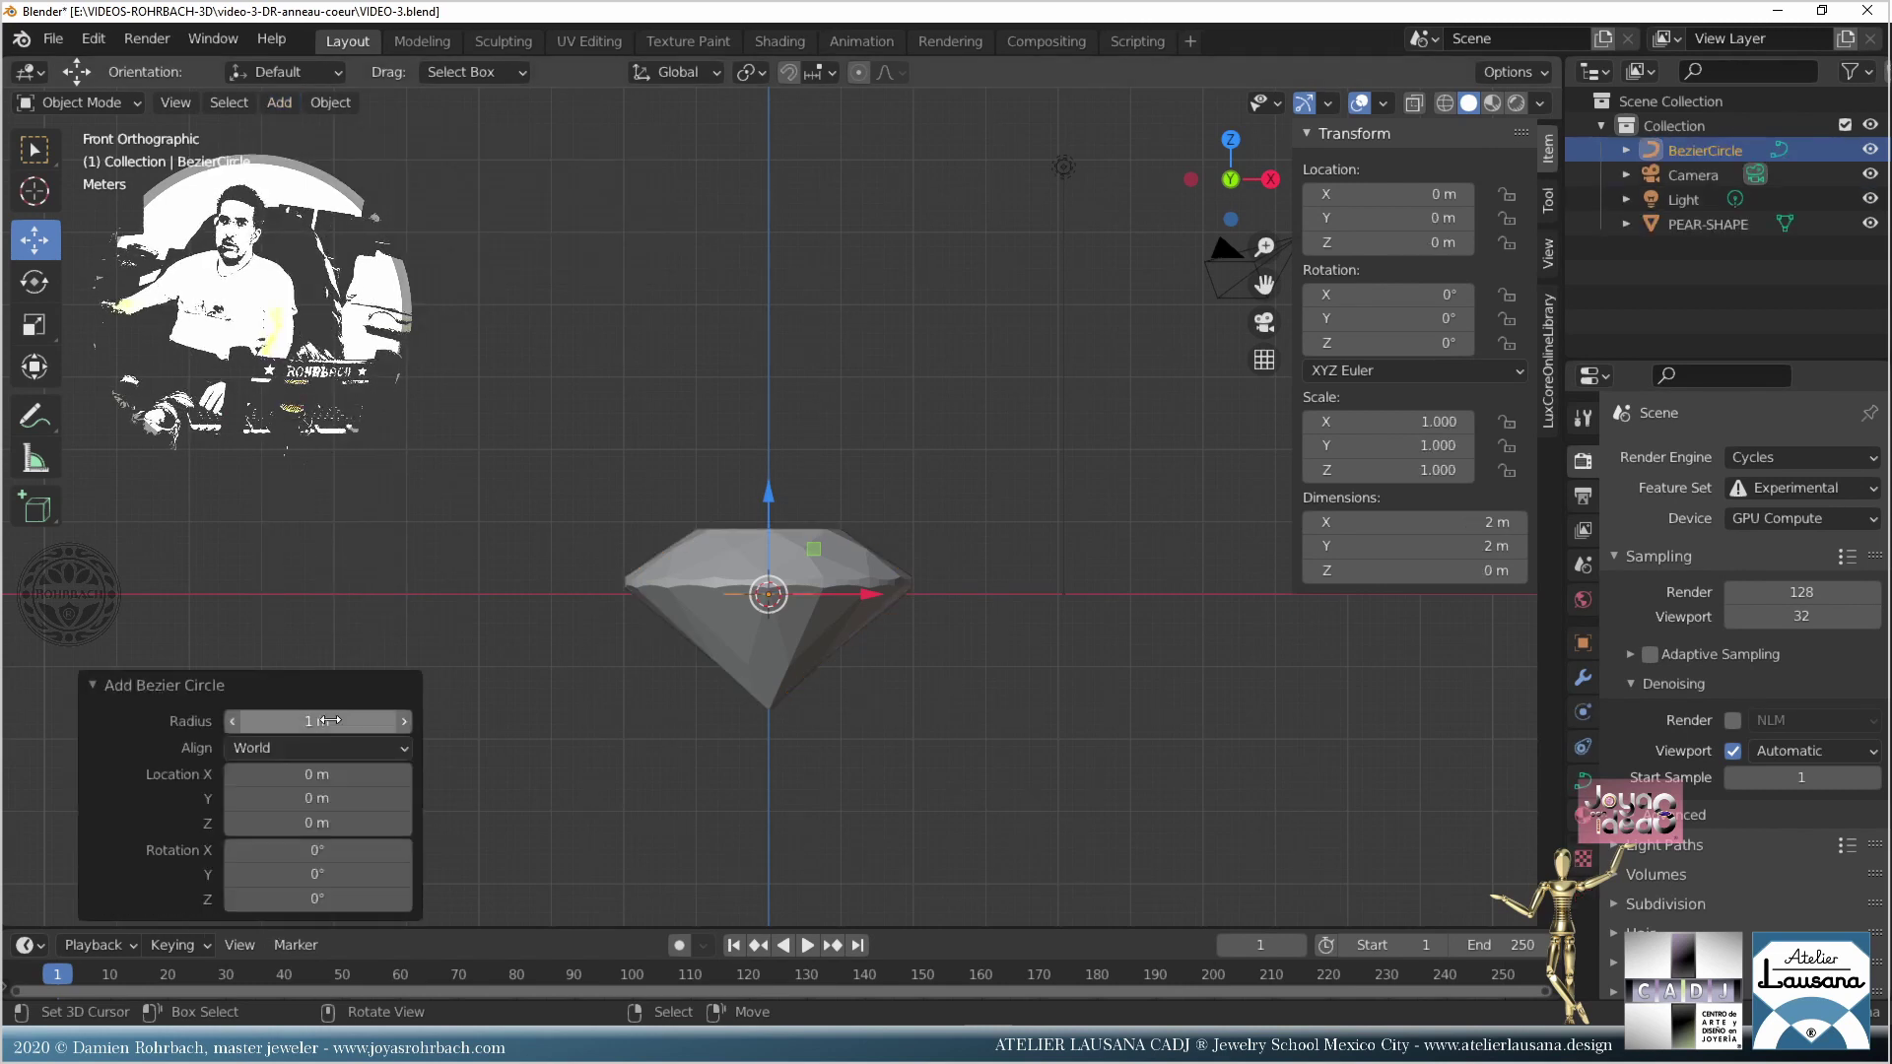
{"action": "double_click", "coordinate": [328, 720]}
{"action": "key", "text": "BackSpace"}
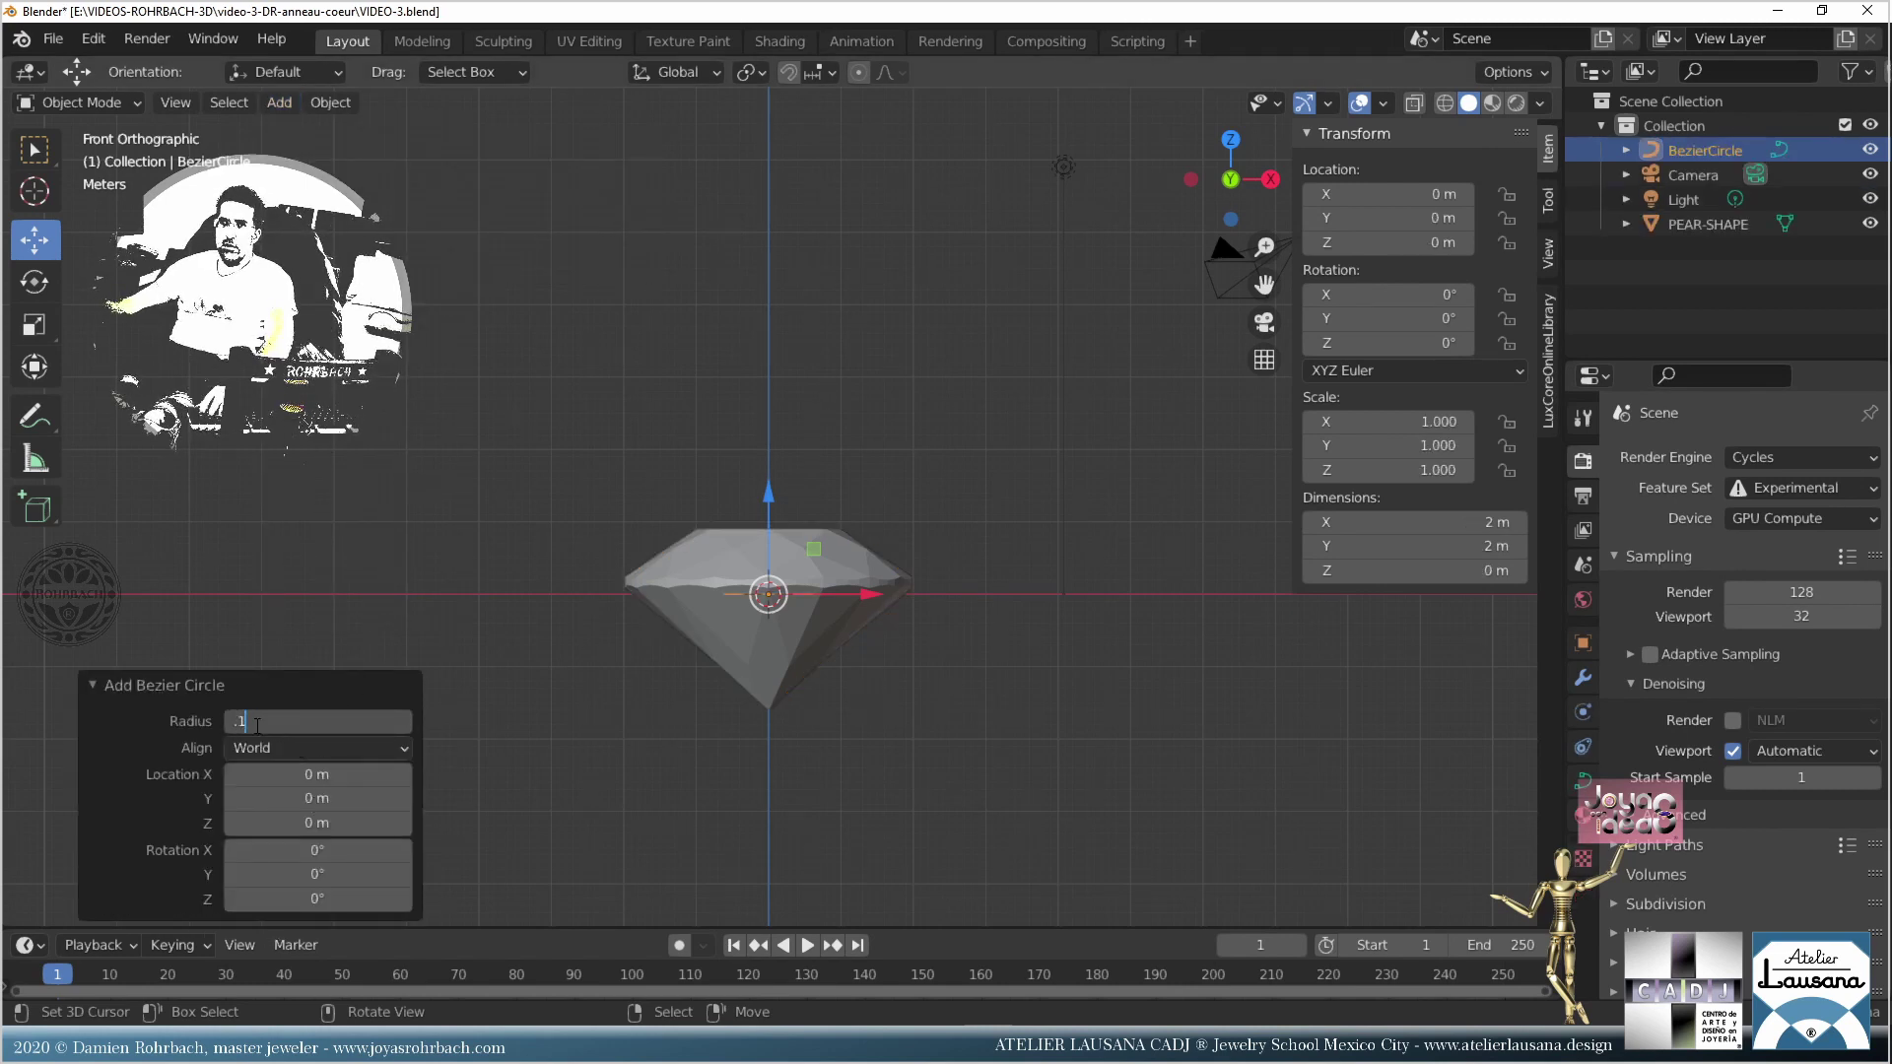
{"action": "key", "text": "Return"}
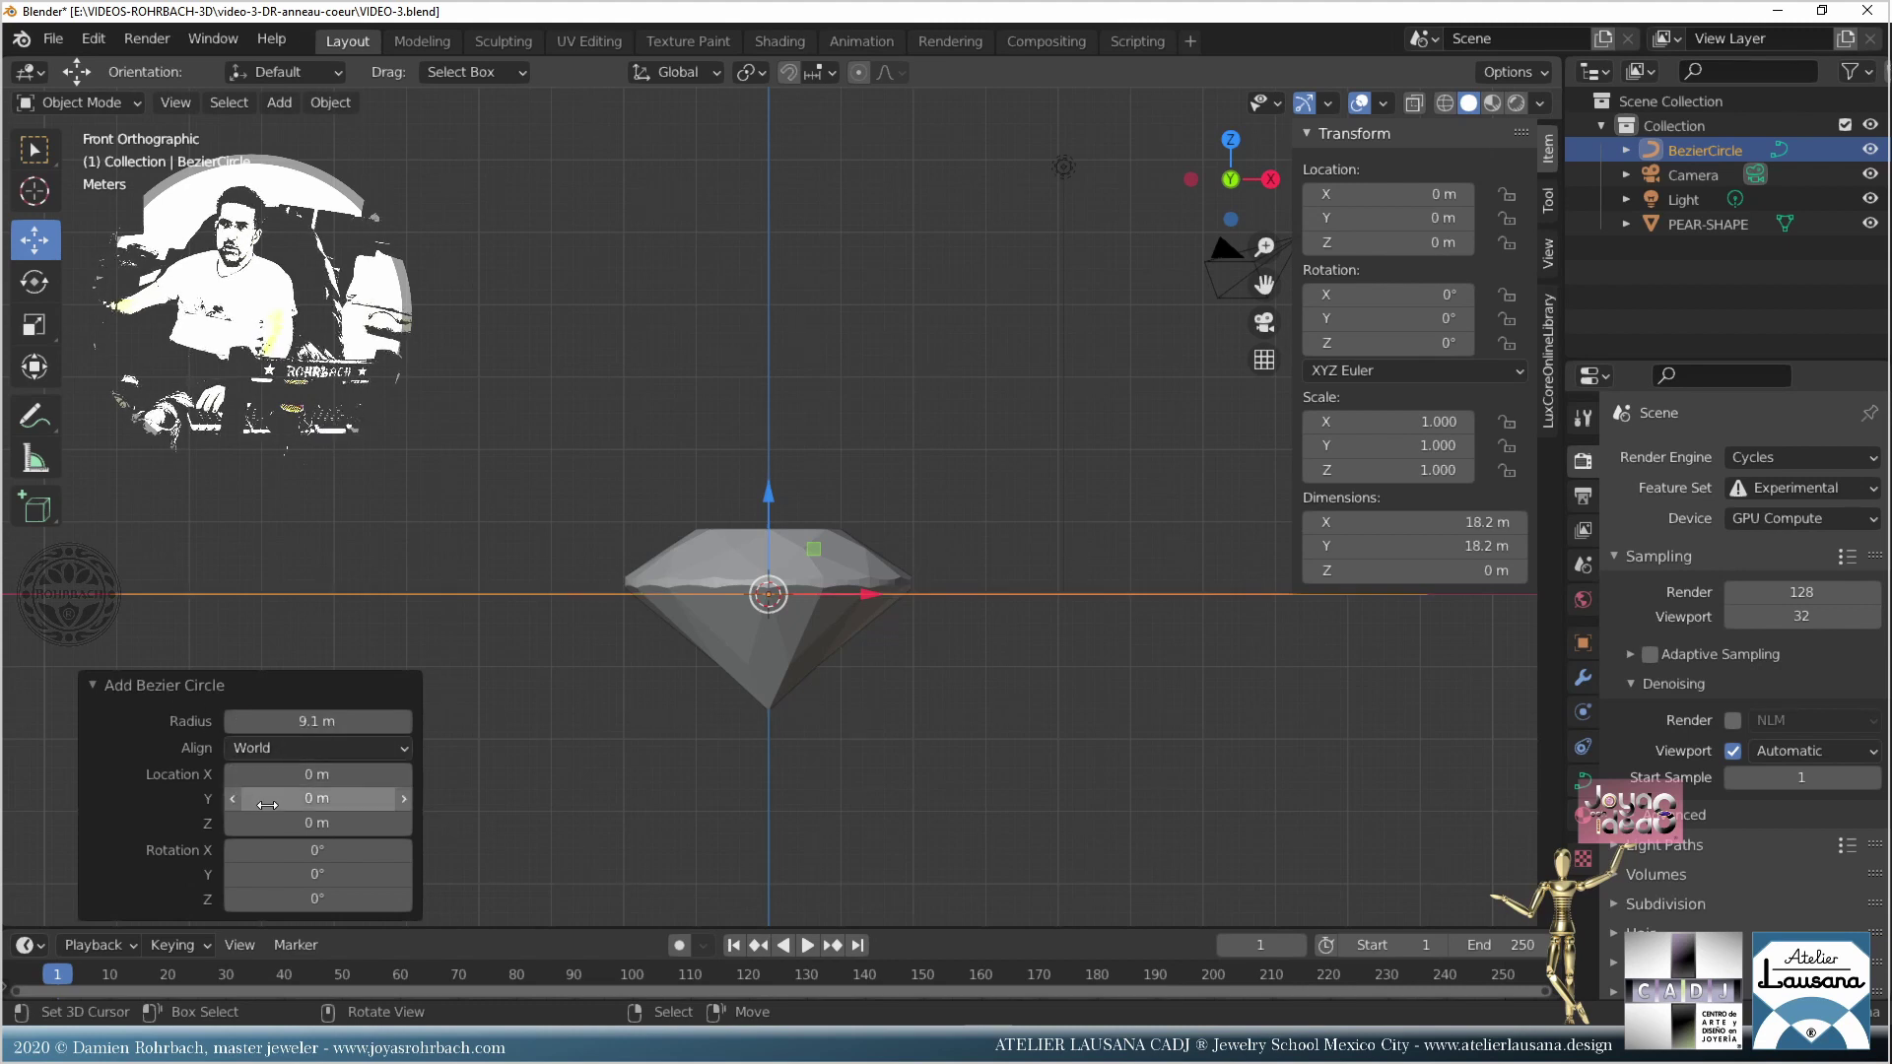
{"action": "left_click", "coordinate": [315, 748]}
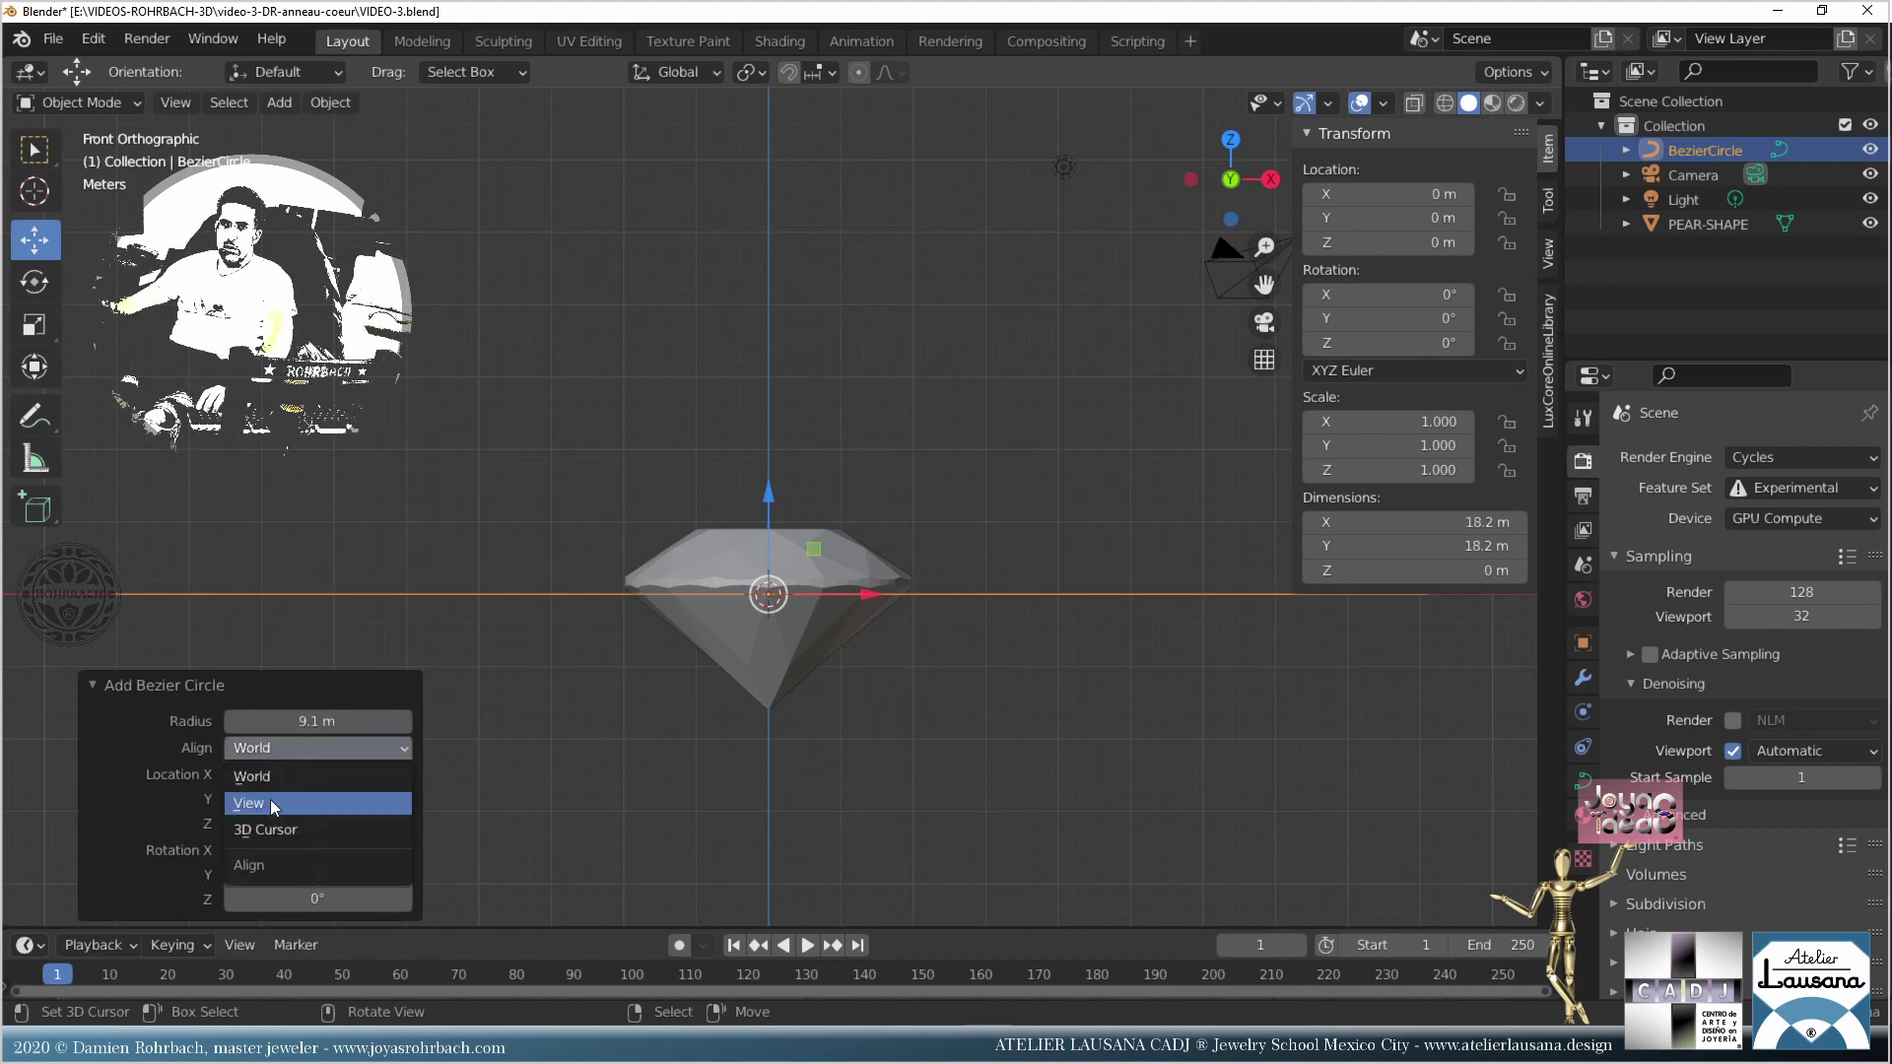
{"action": "left_click", "coordinate": [261, 805]}
{"action": "scroll", "coordinate": [1042, 334], "scroll_direction": "down", "scroll_amount": 5}
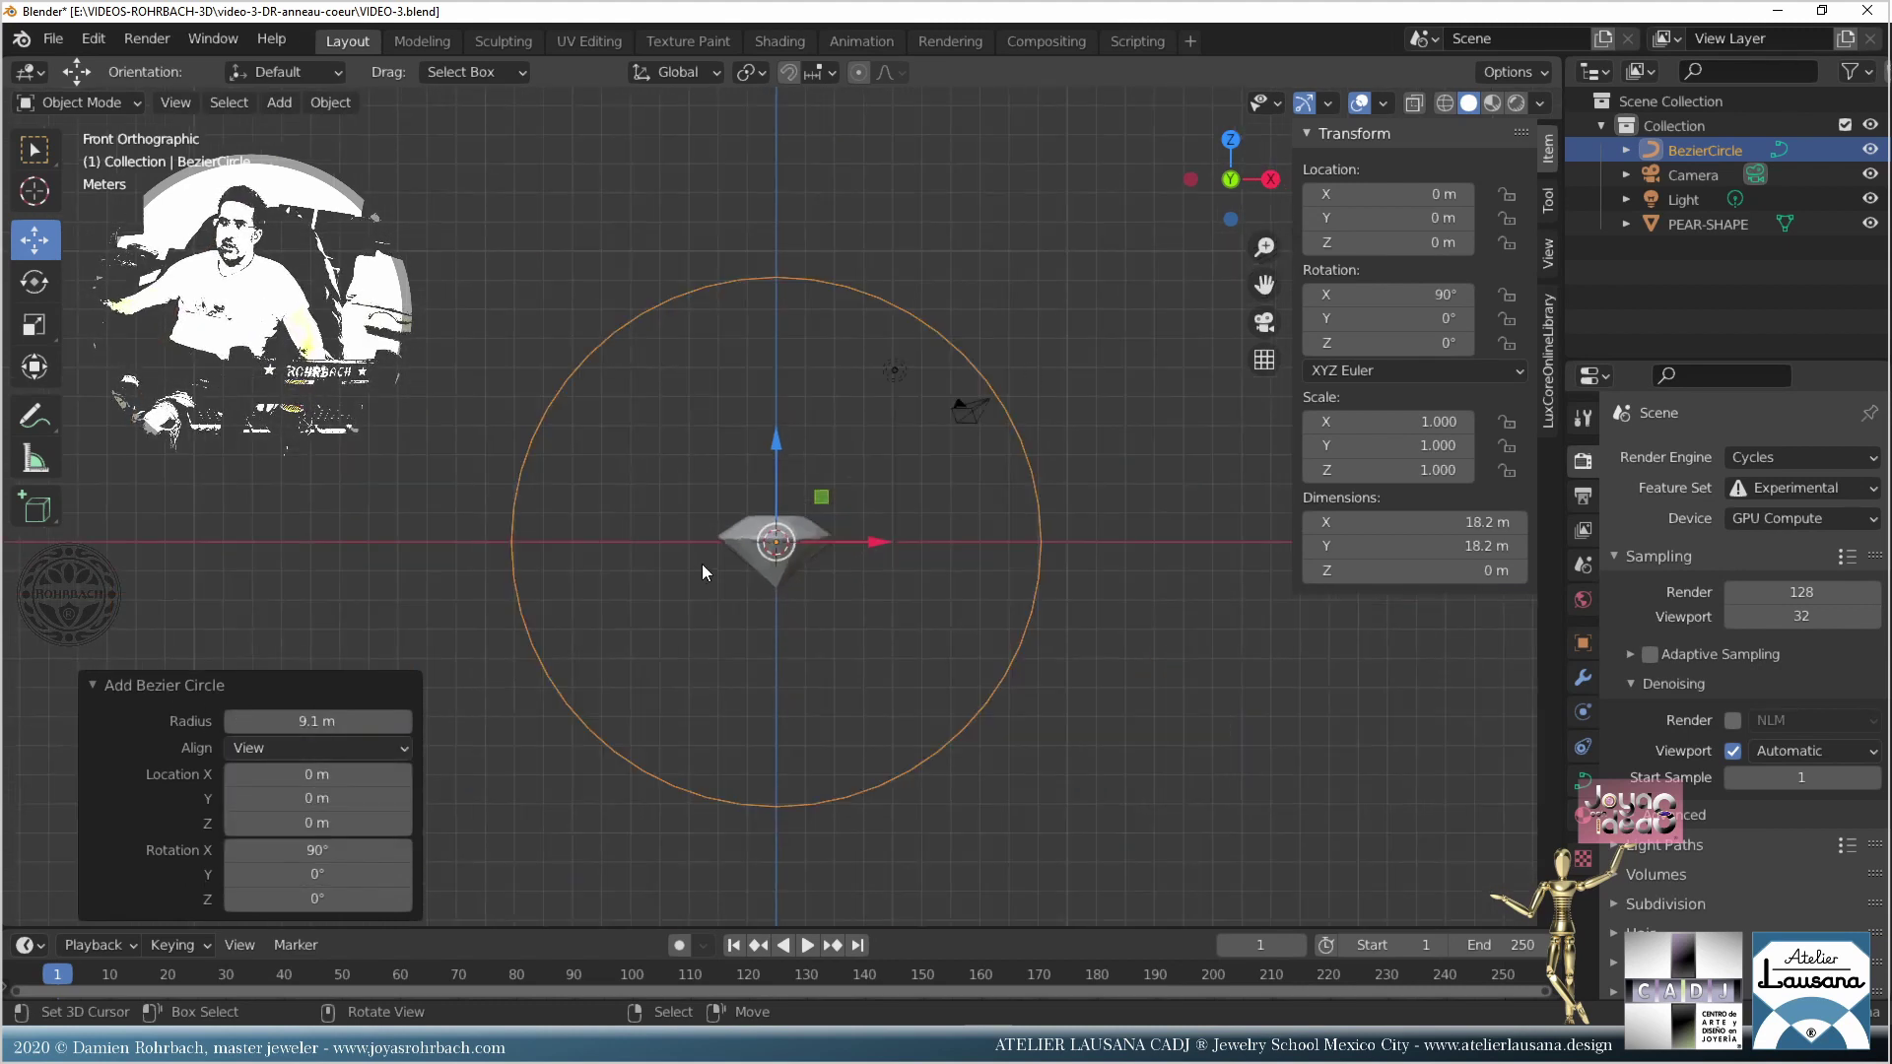
Step: Raise the PEAR-SHAPE gem above the circle to Z 12.055 m and scale it uniformly to about 9.76
{"action": "left_click", "coordinate": [784, 557]}
{"action": "left_click_drag", "start_coordinate": [776, 448], "coordinate": [775, 118]}
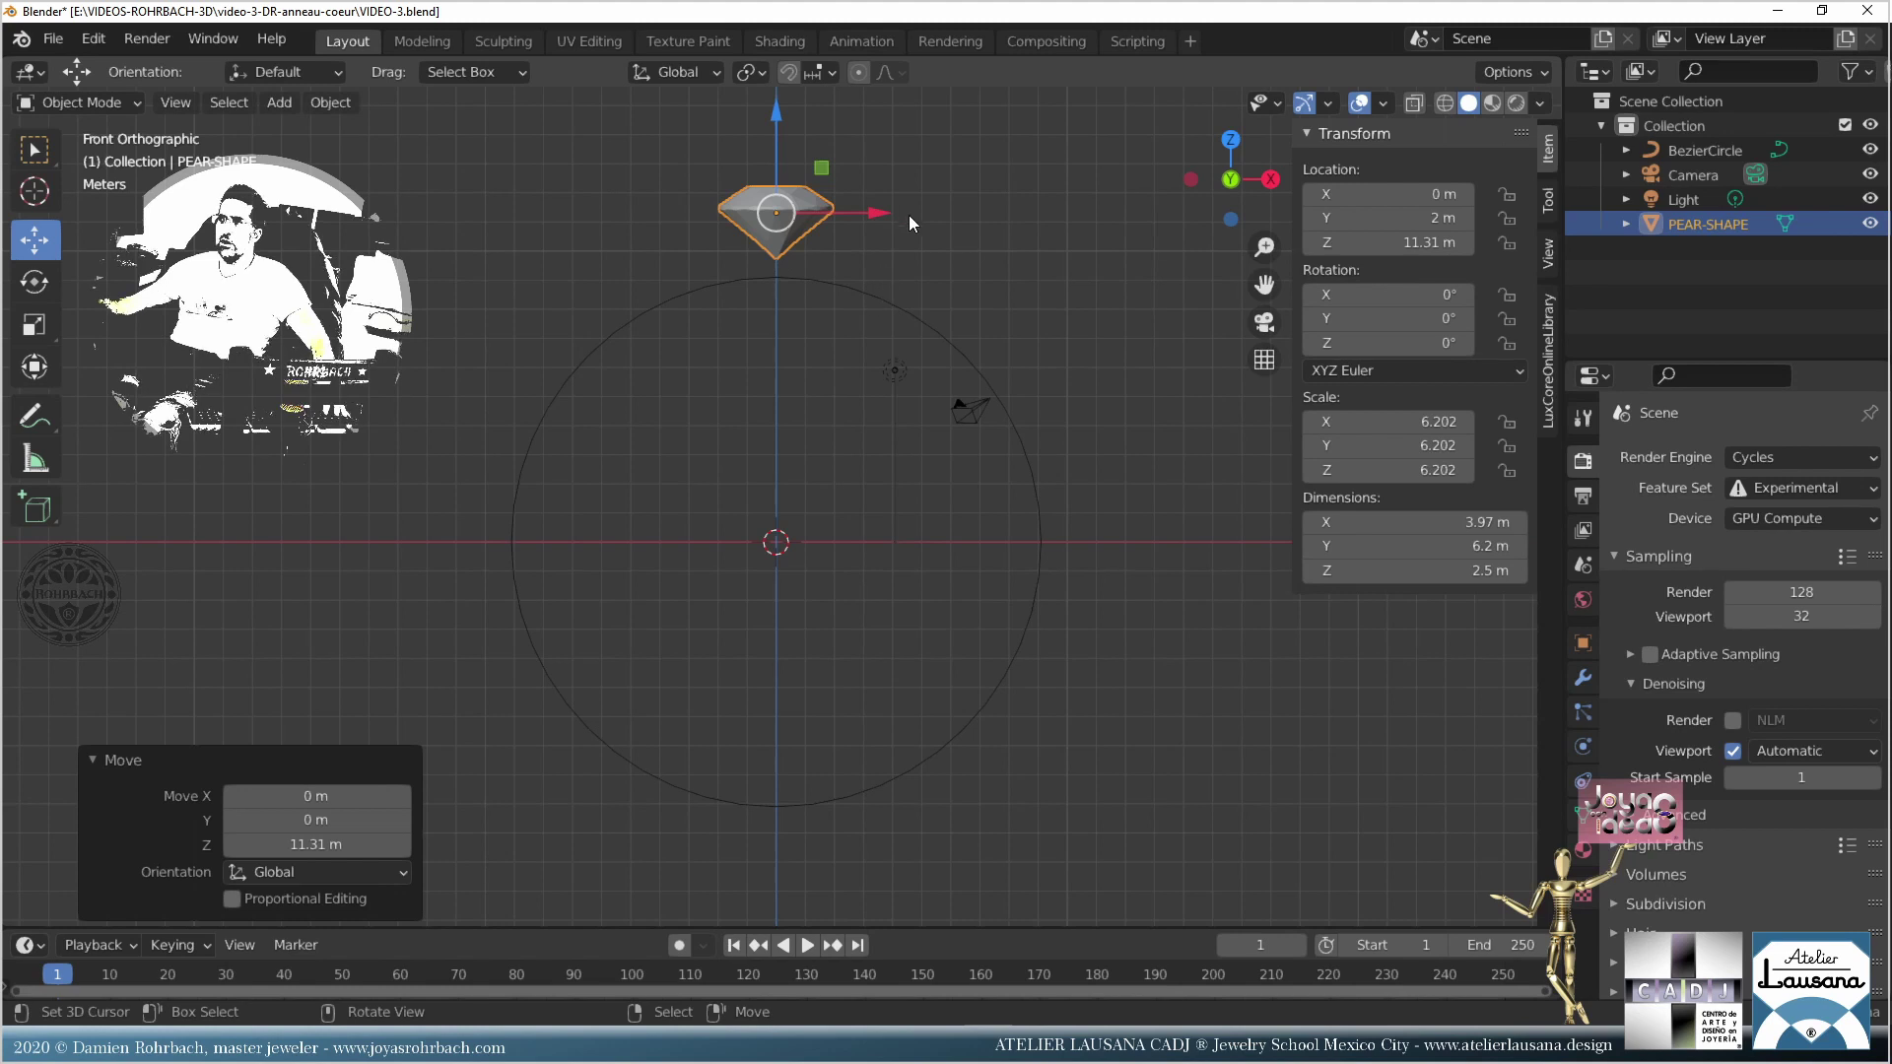
{"action": "key", "text": "s"}
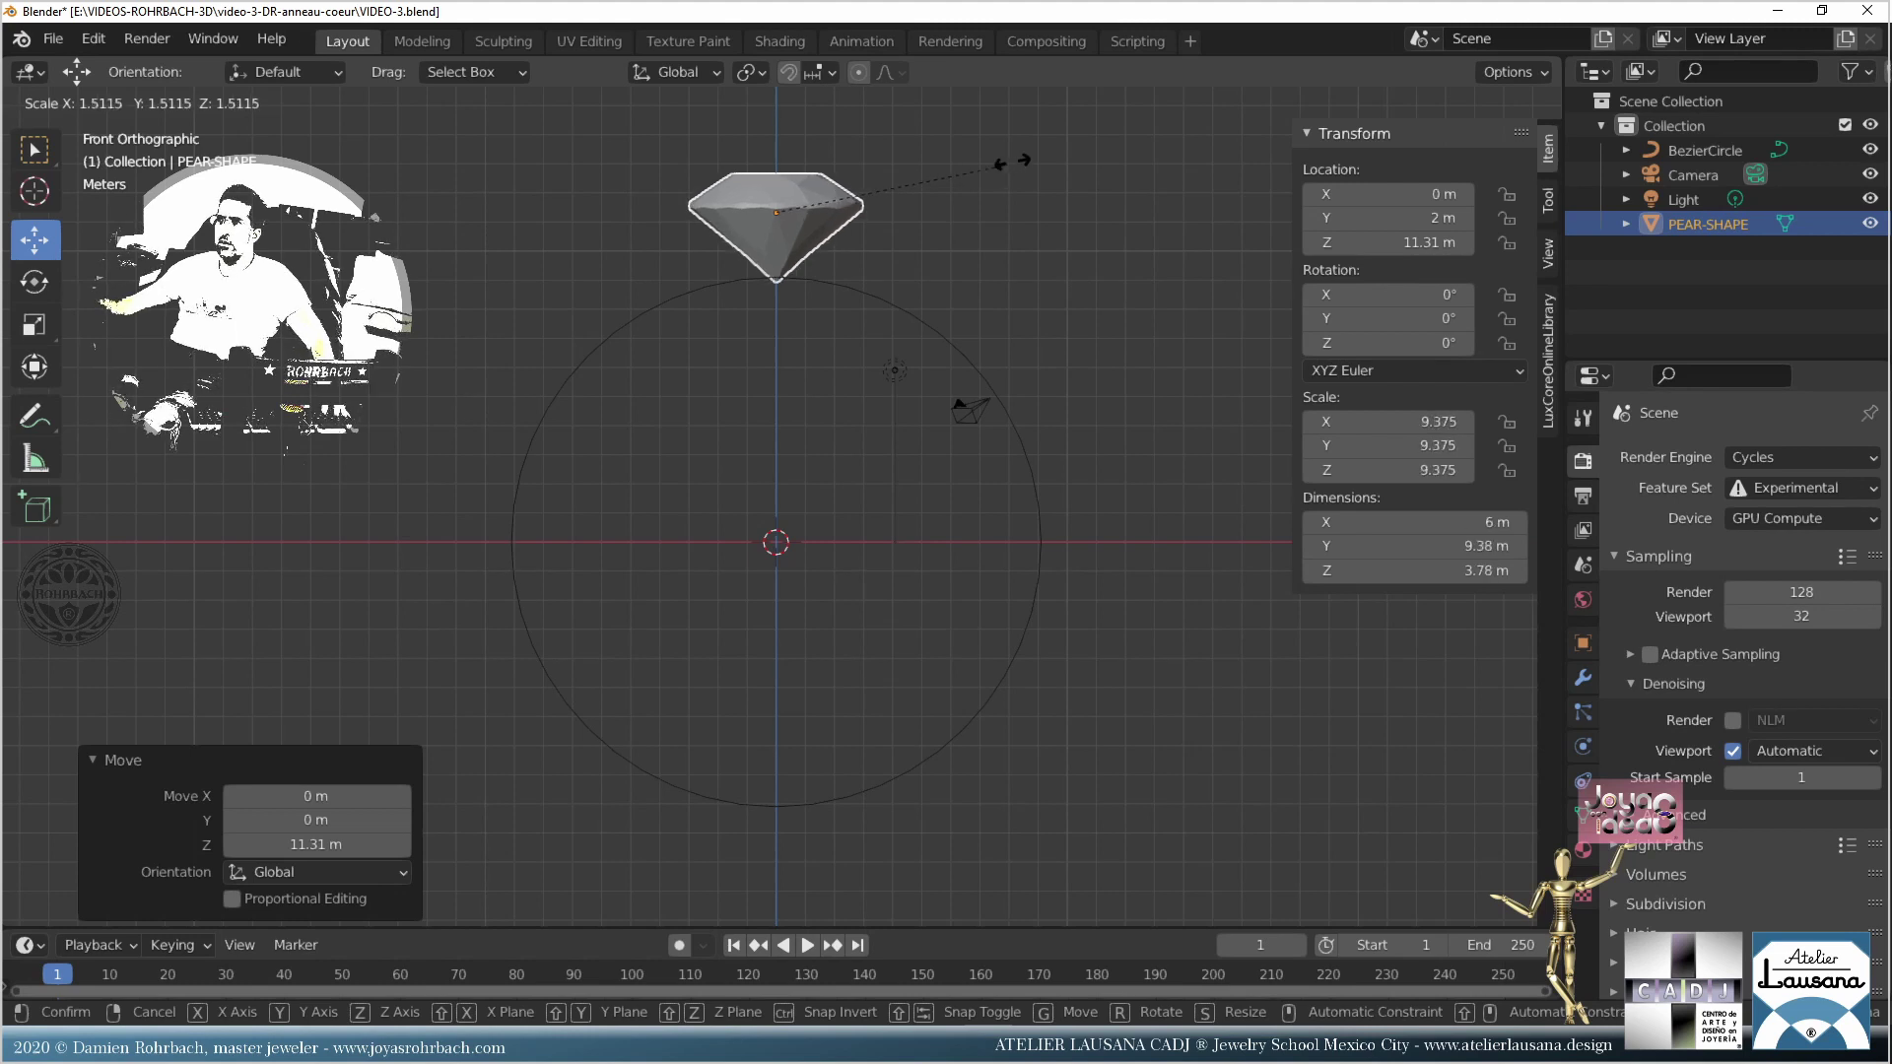
{"action": "left_click", "coordinate": [1017, 157]}
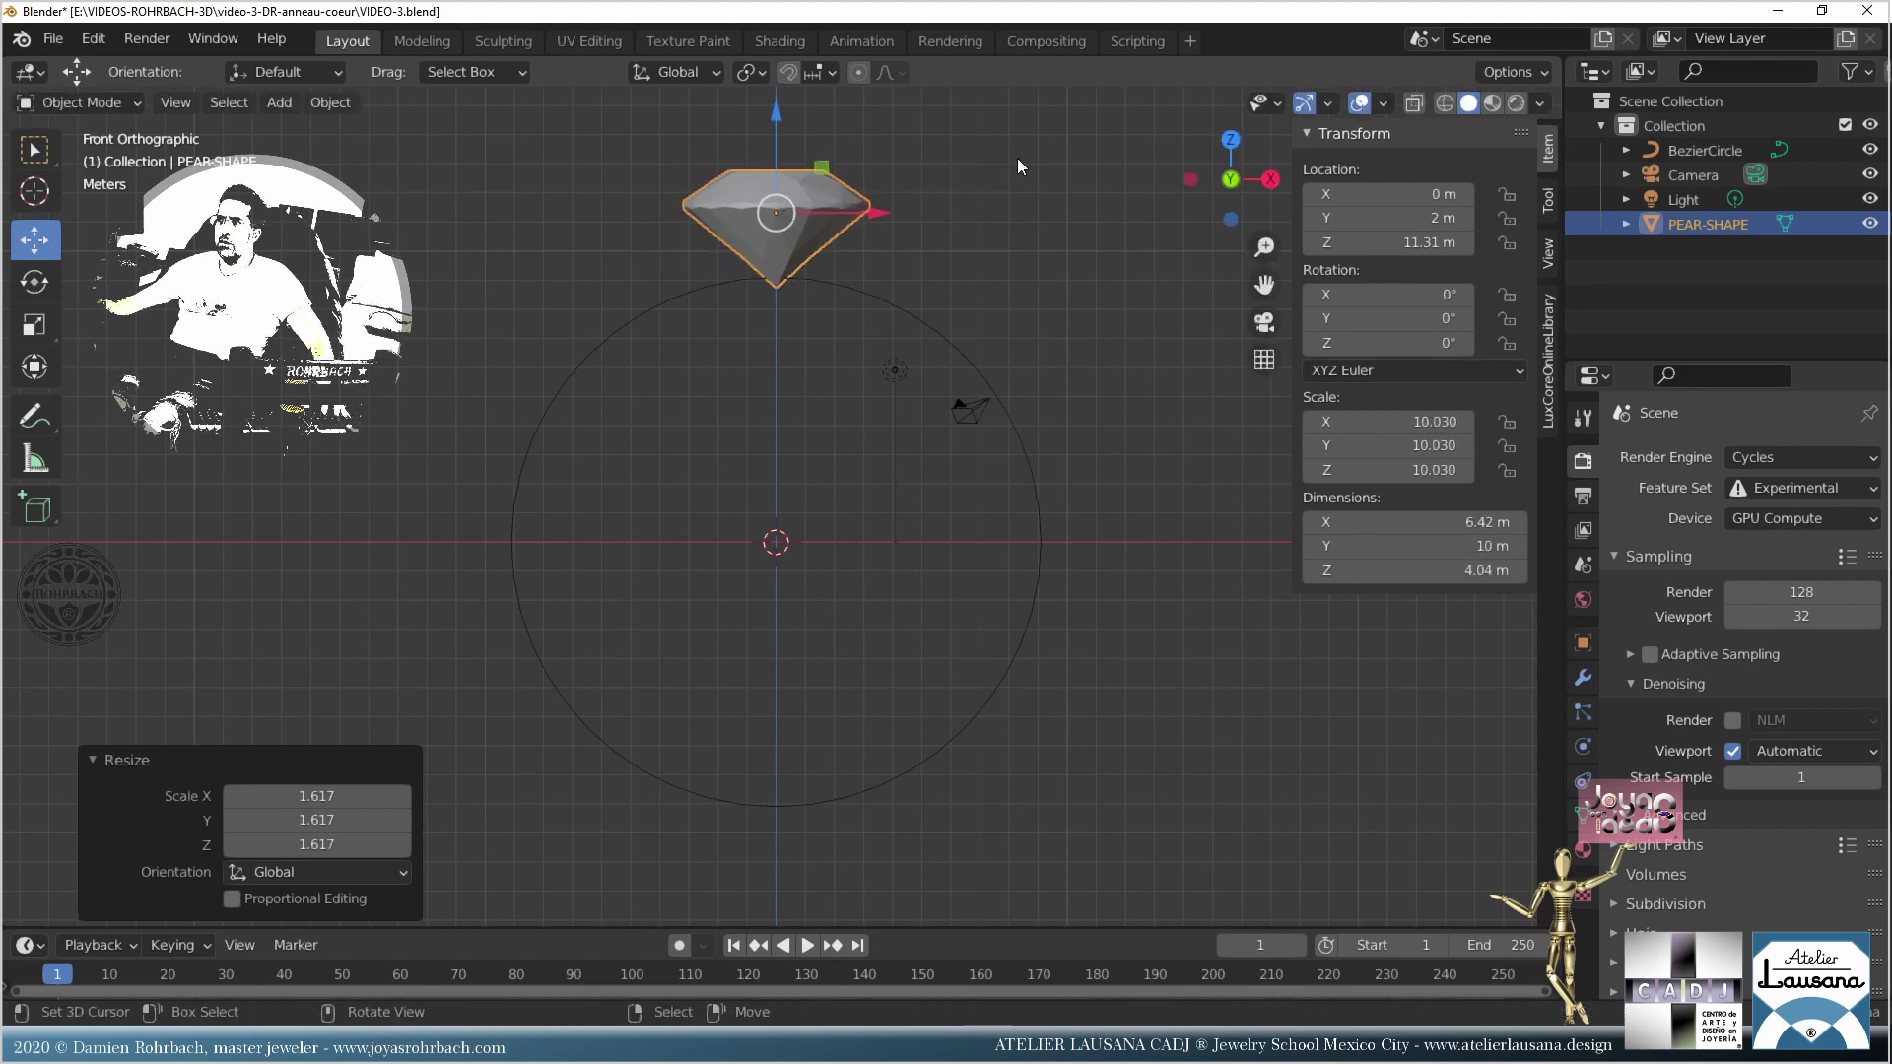
{"action": "key", "text": "s"}
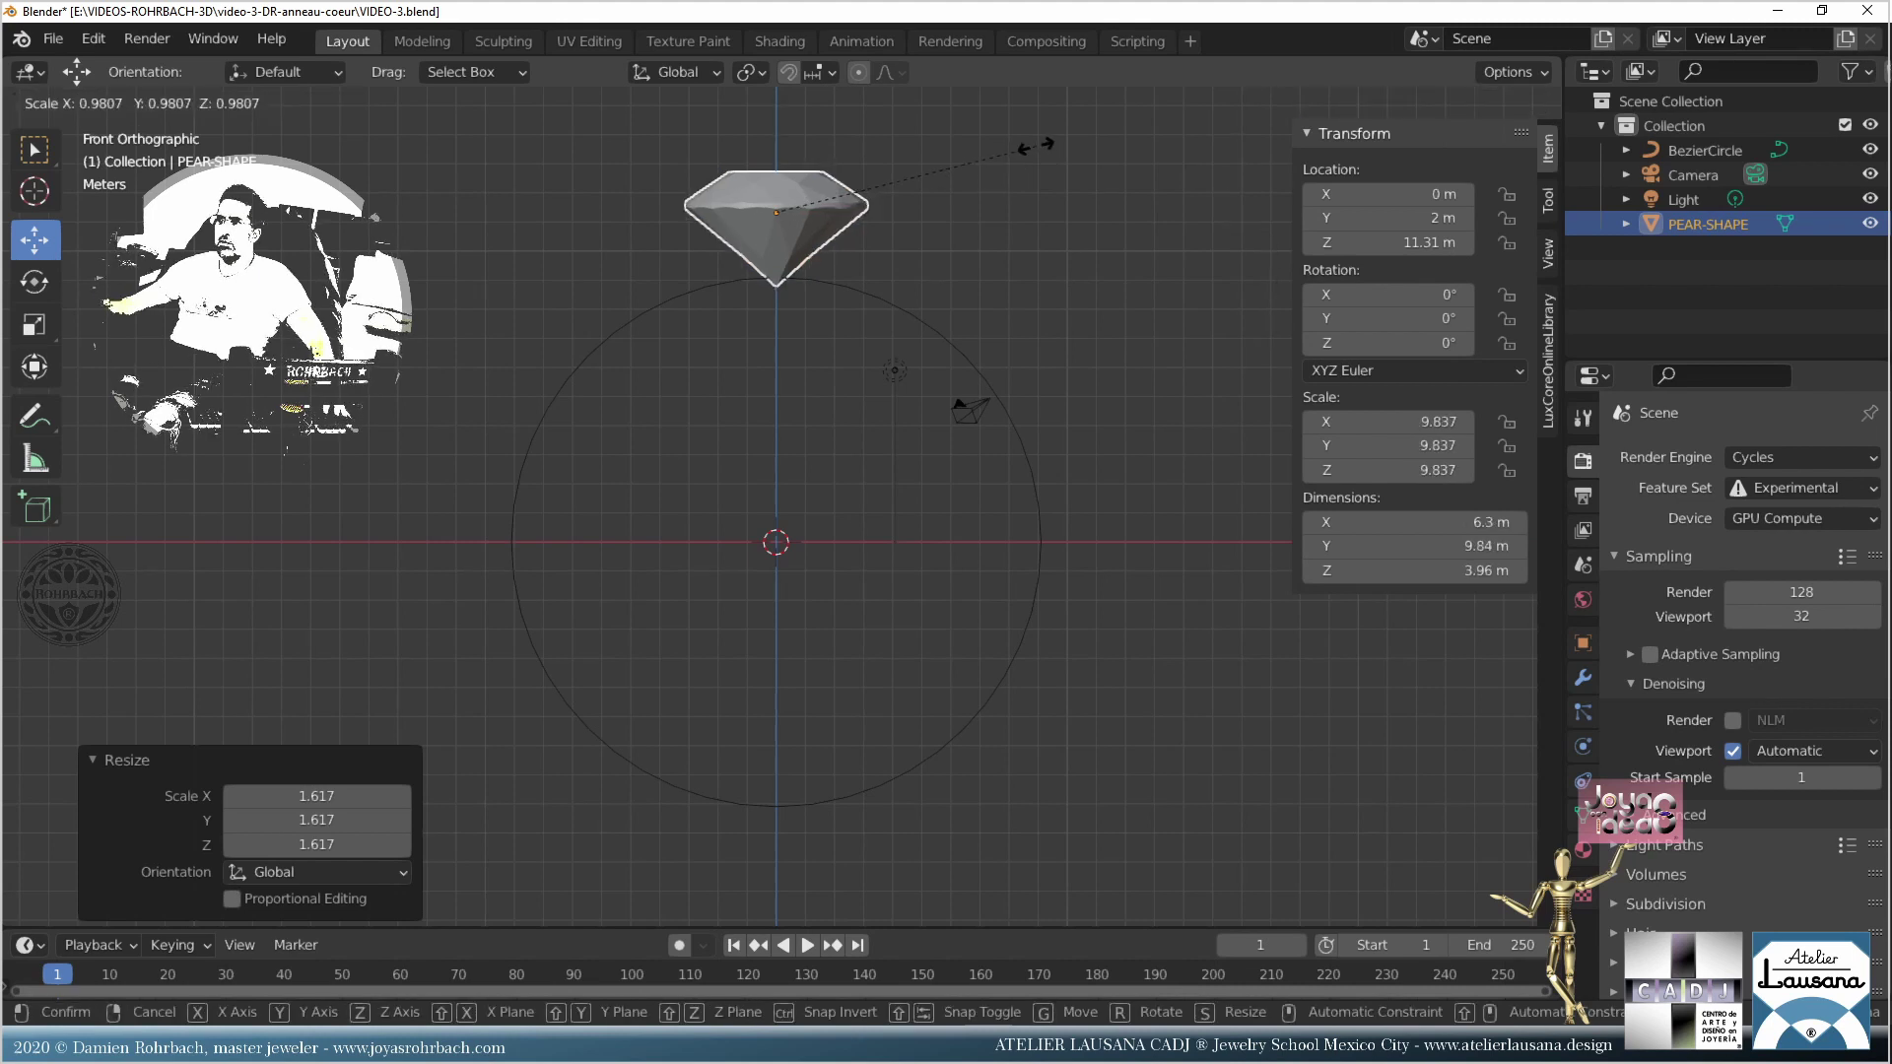
{"action": "left_click", "coordinate": [1024, 147]}
{"action": "middle_click_drag", "start_coordinate": [807, 110], "coordinate": [778, 224], "text": "shift"}
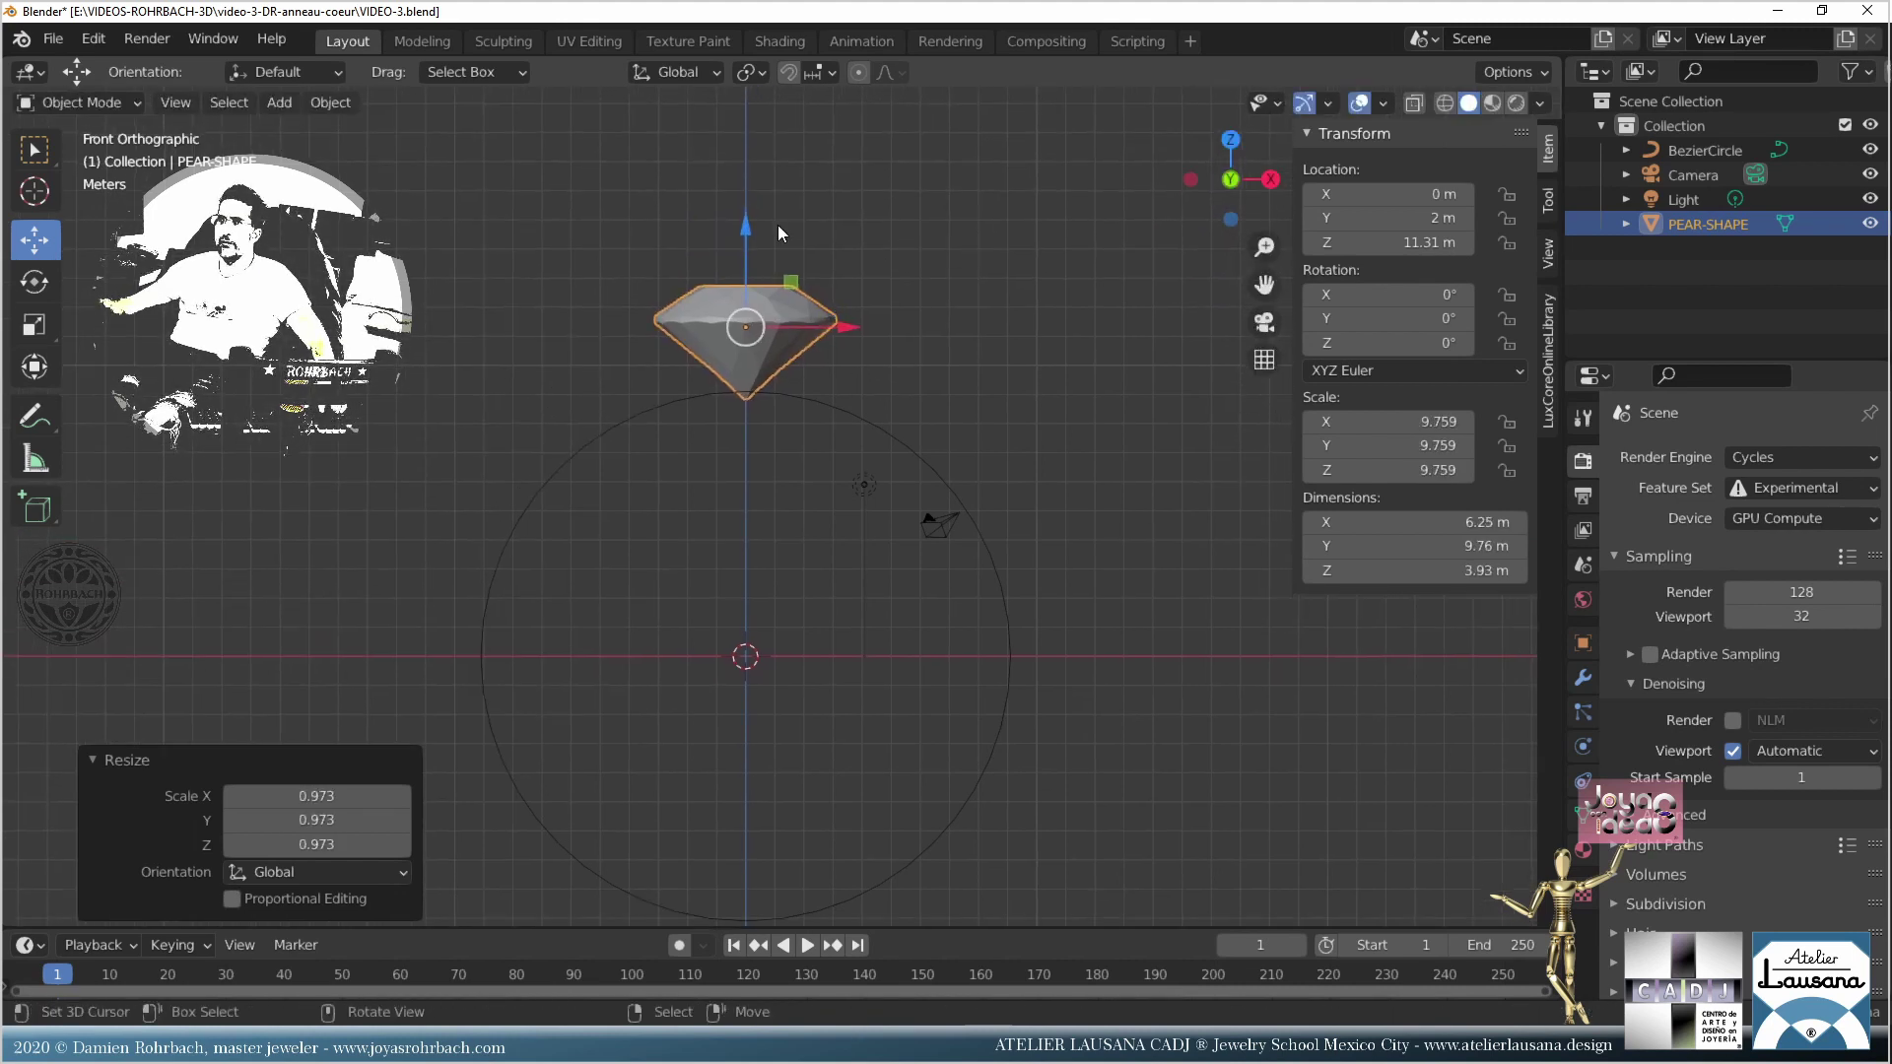
{"action": "left_click_drag", "start_coordinate": [747, 233], "coordinate": [751, 211]}
Step: Center the gem over the circle by moving it along Y to exactly 0 m, and save the file
{"action": "key", "text": "KP_3"}
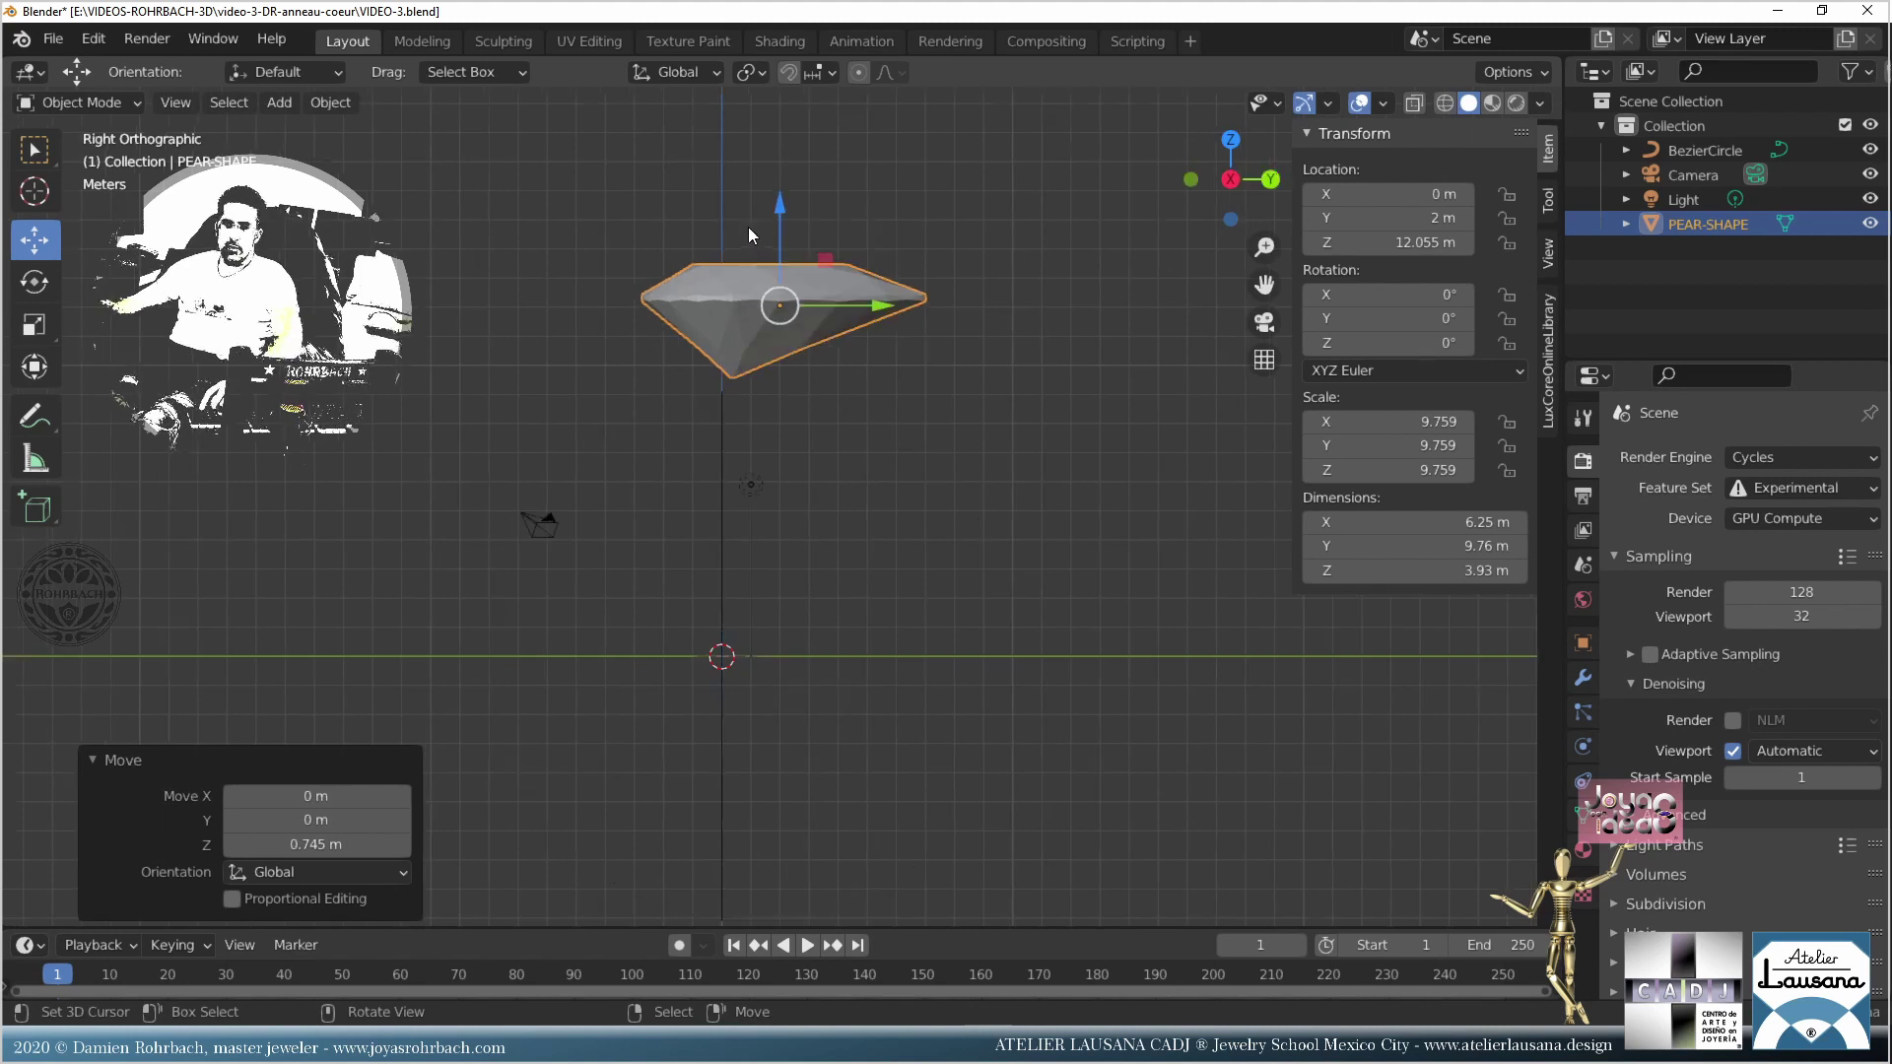
{"action": "scroll", "coordinate": [747, 251], "scroll_direction": "up", "scroll_amount": 1}
{"action": "scroll", "coordinate": [748, 268], "scroll_direction": "up", "scroll_amount": 2}
{"action": "key", "text": "g"}
{"action": "key", "text": "y"}
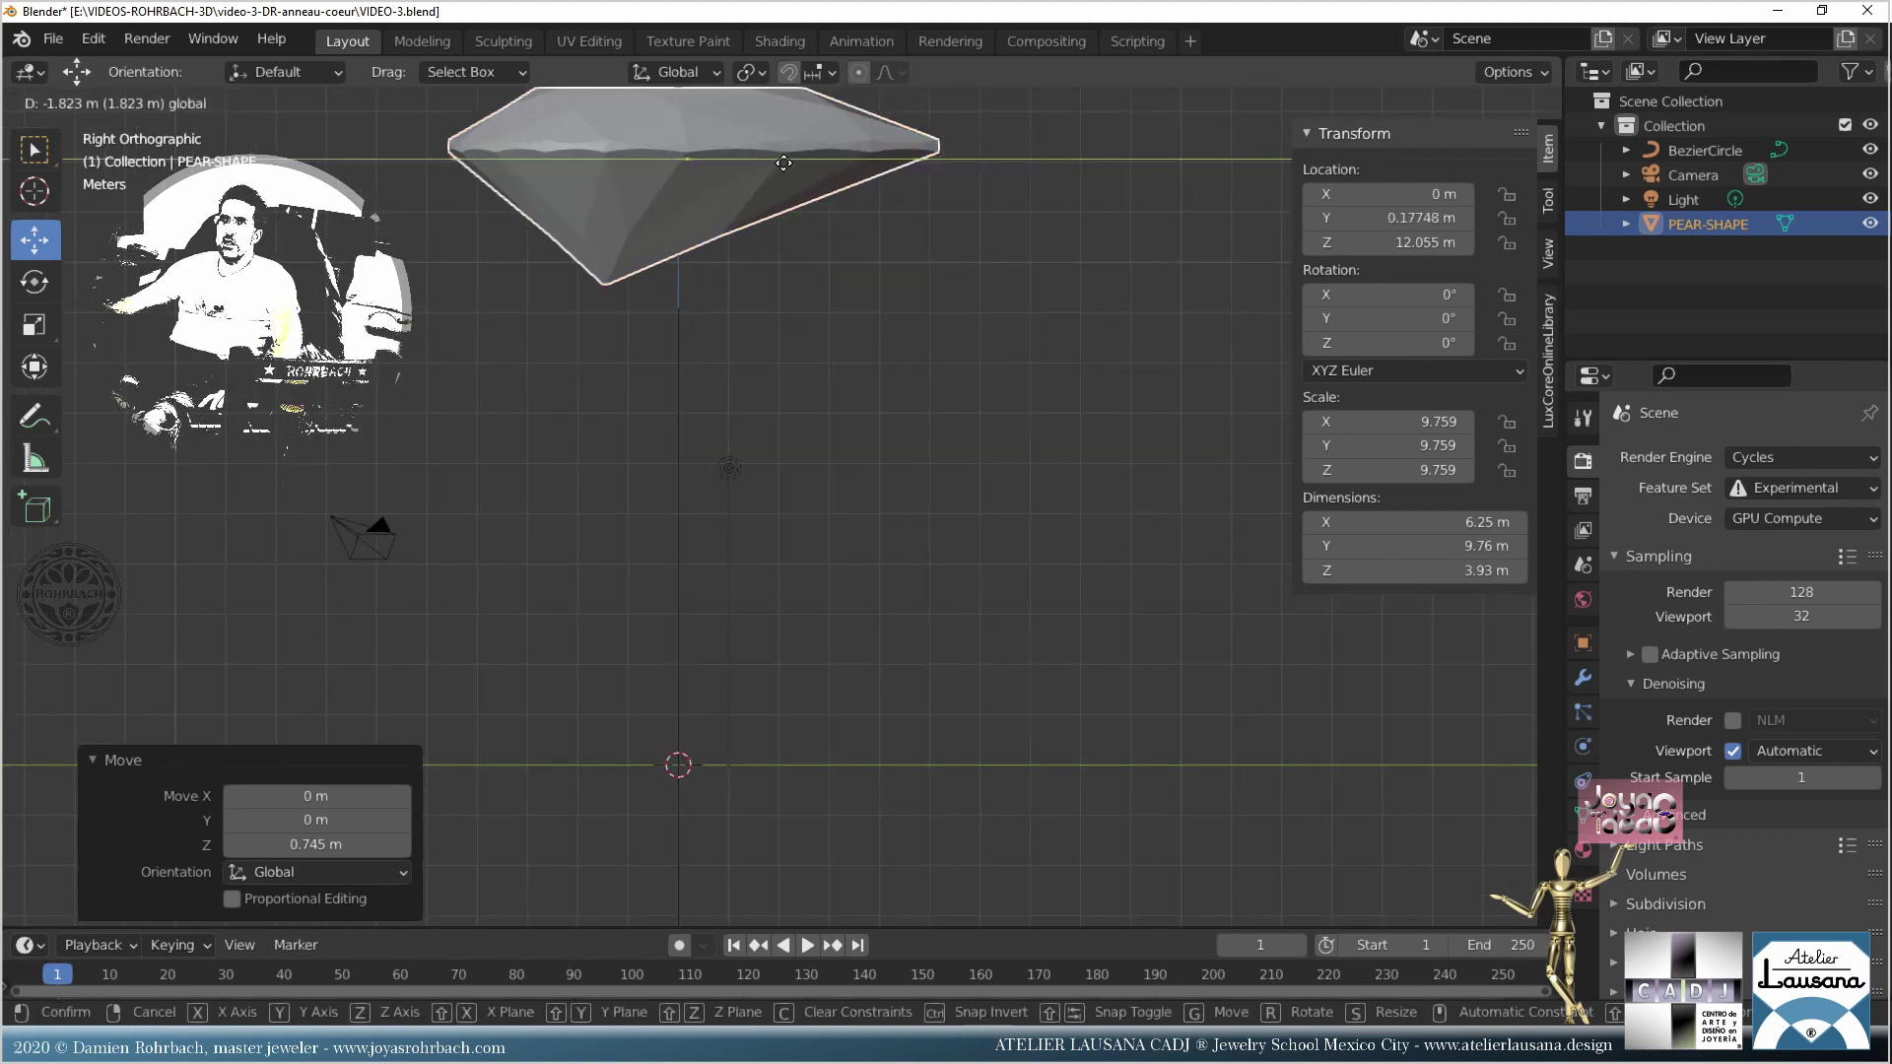
{"action": "left_click", "coordinate": [777, 165]}
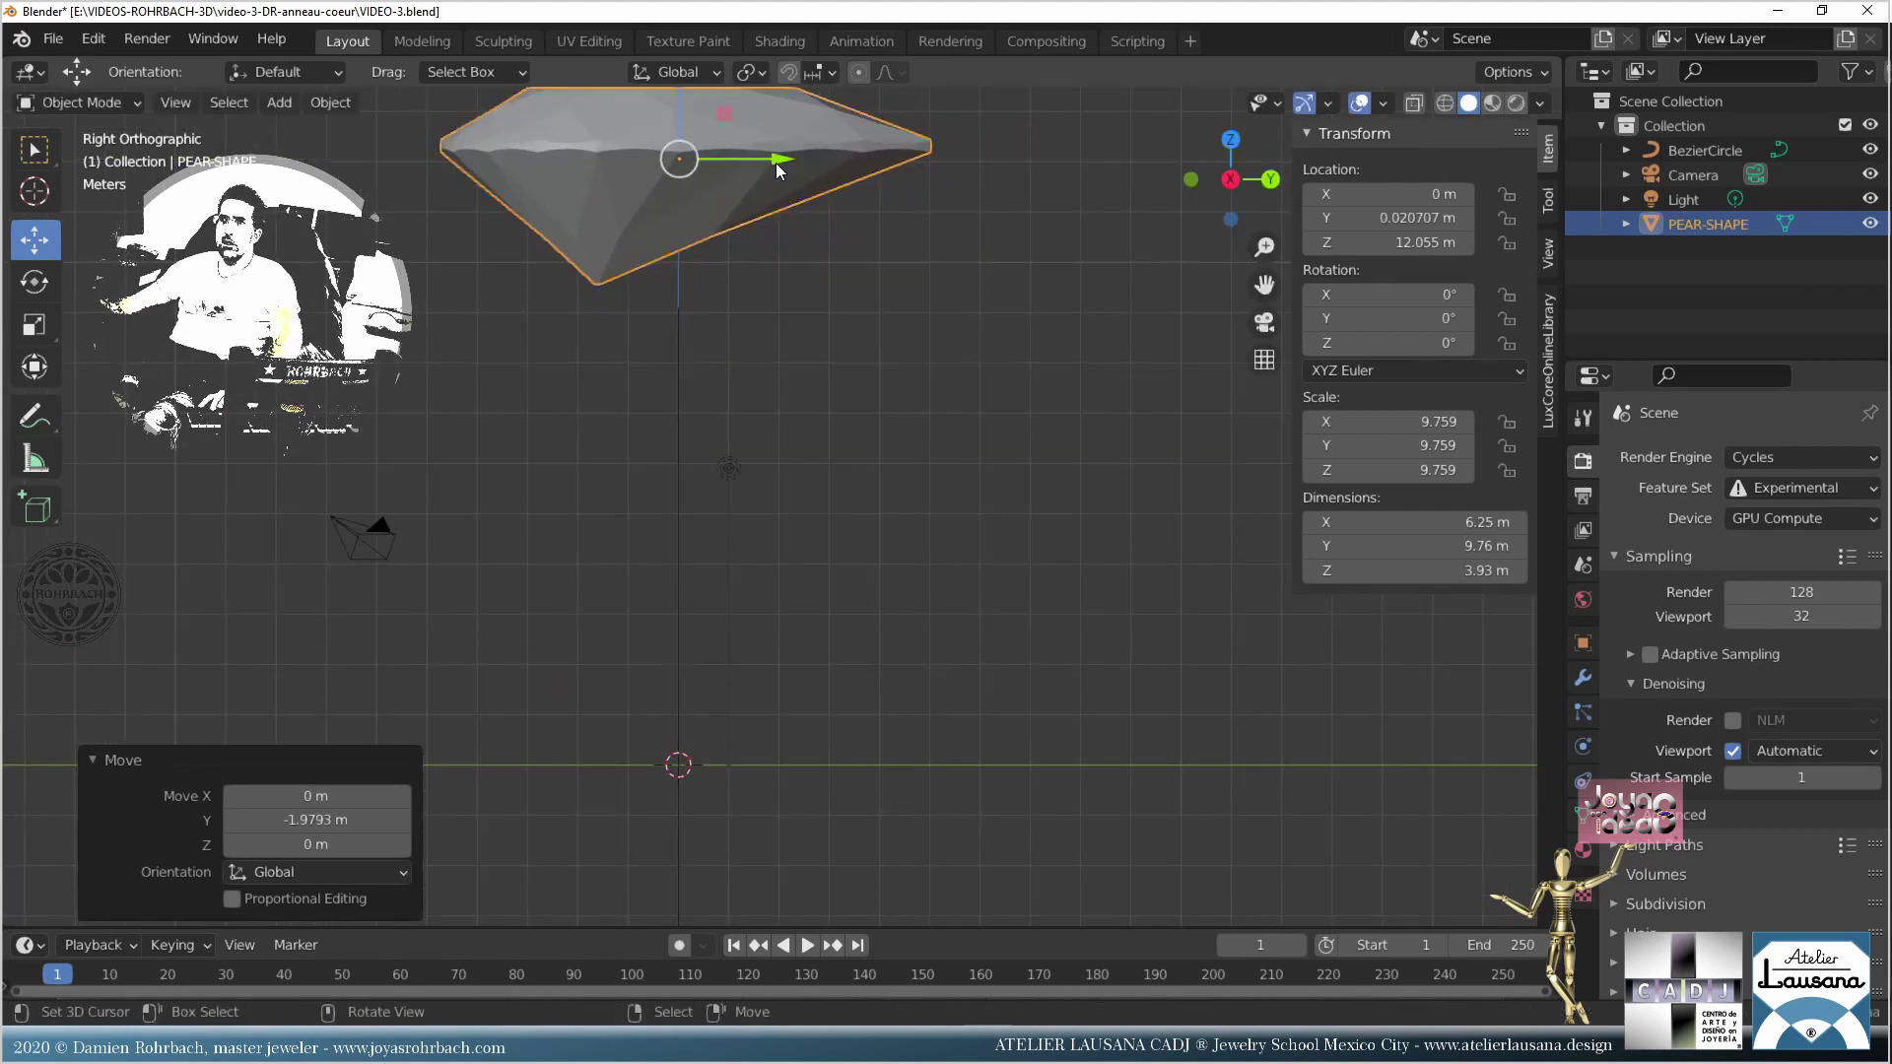
{"action": "left_click", "coordinate": [1399, 217]}
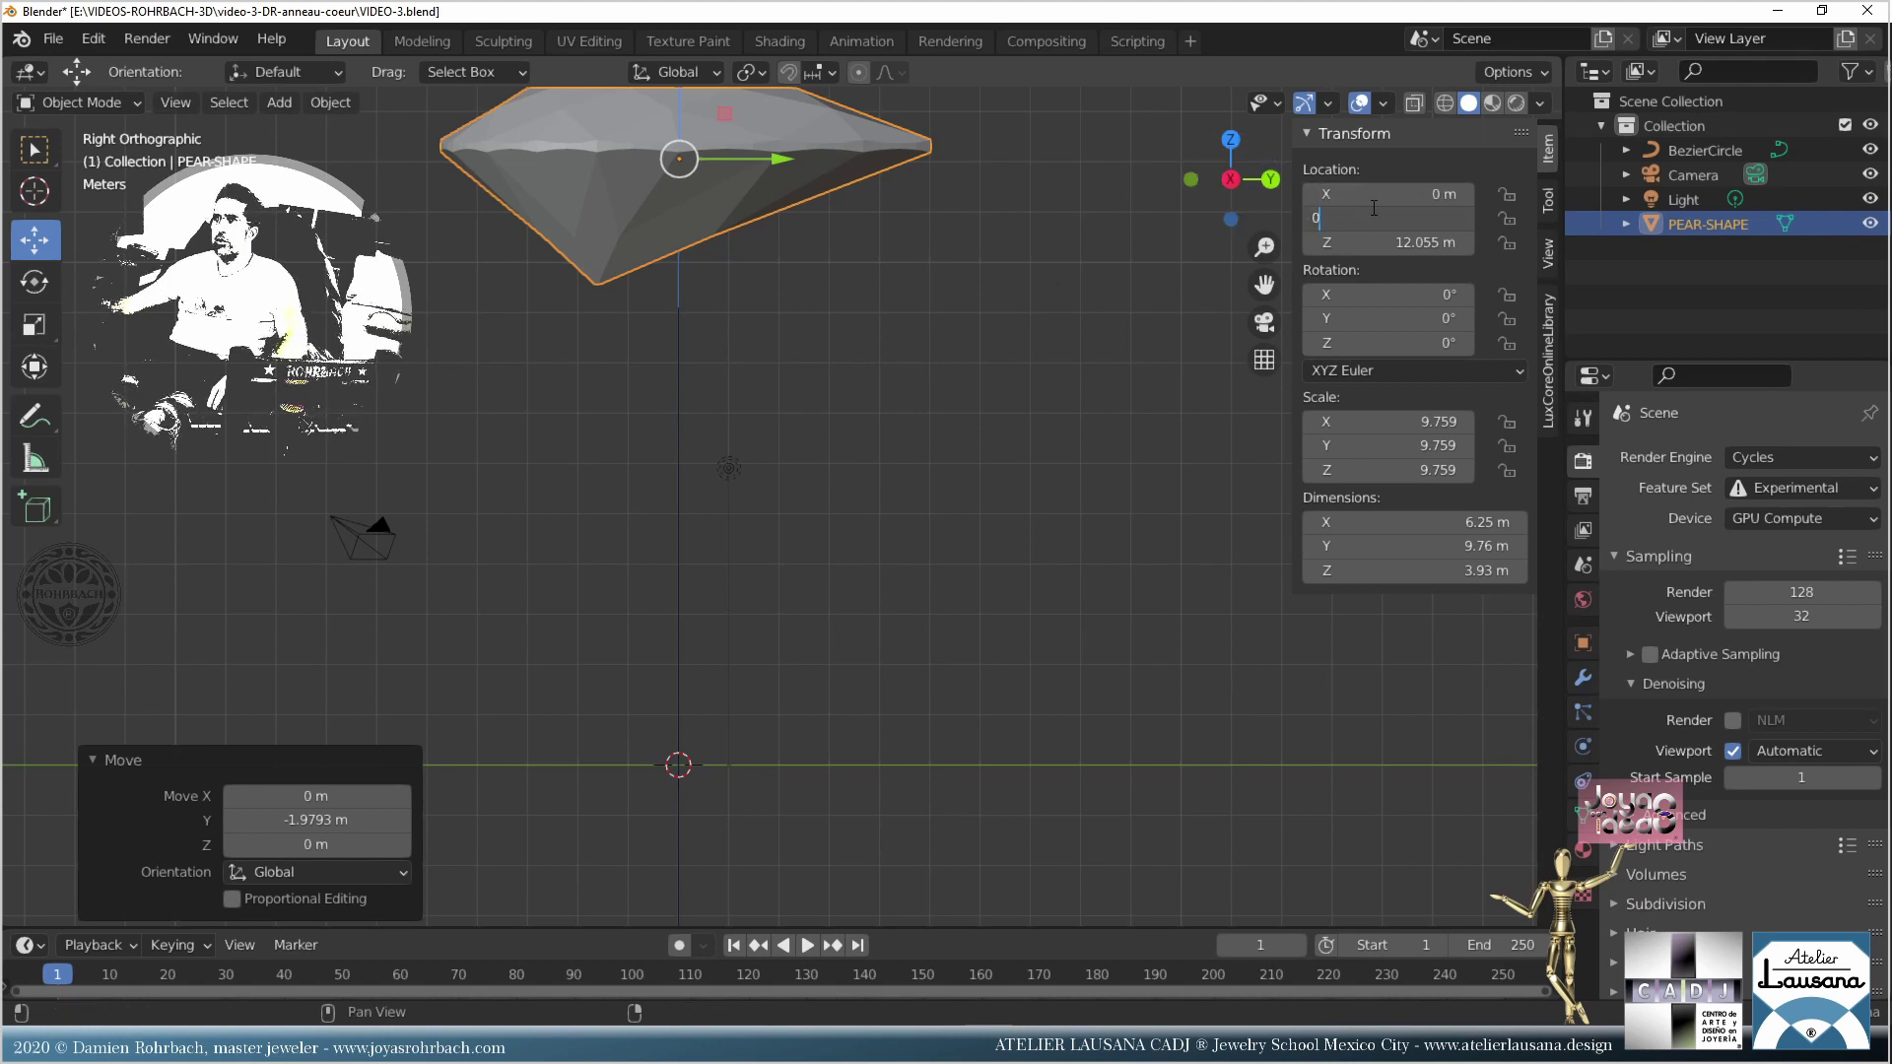
{"action": "type", "text": "0"}
{"action": "key", "text": "Return"}
{"action": "scroll", "coordinate": [606, 307], "scroll_direction": "down", "scroll_amount": 2}
{"action": "middle_click_drag", "start_coordinate": [606, 307], "coordinate": [759, 689]}
{"action": "key", "text": "ctrl+s"}
Step: Place the 3D cursor inside the large circle, below the gem, in the front view
{"action": "key", "text": "KP_7"}
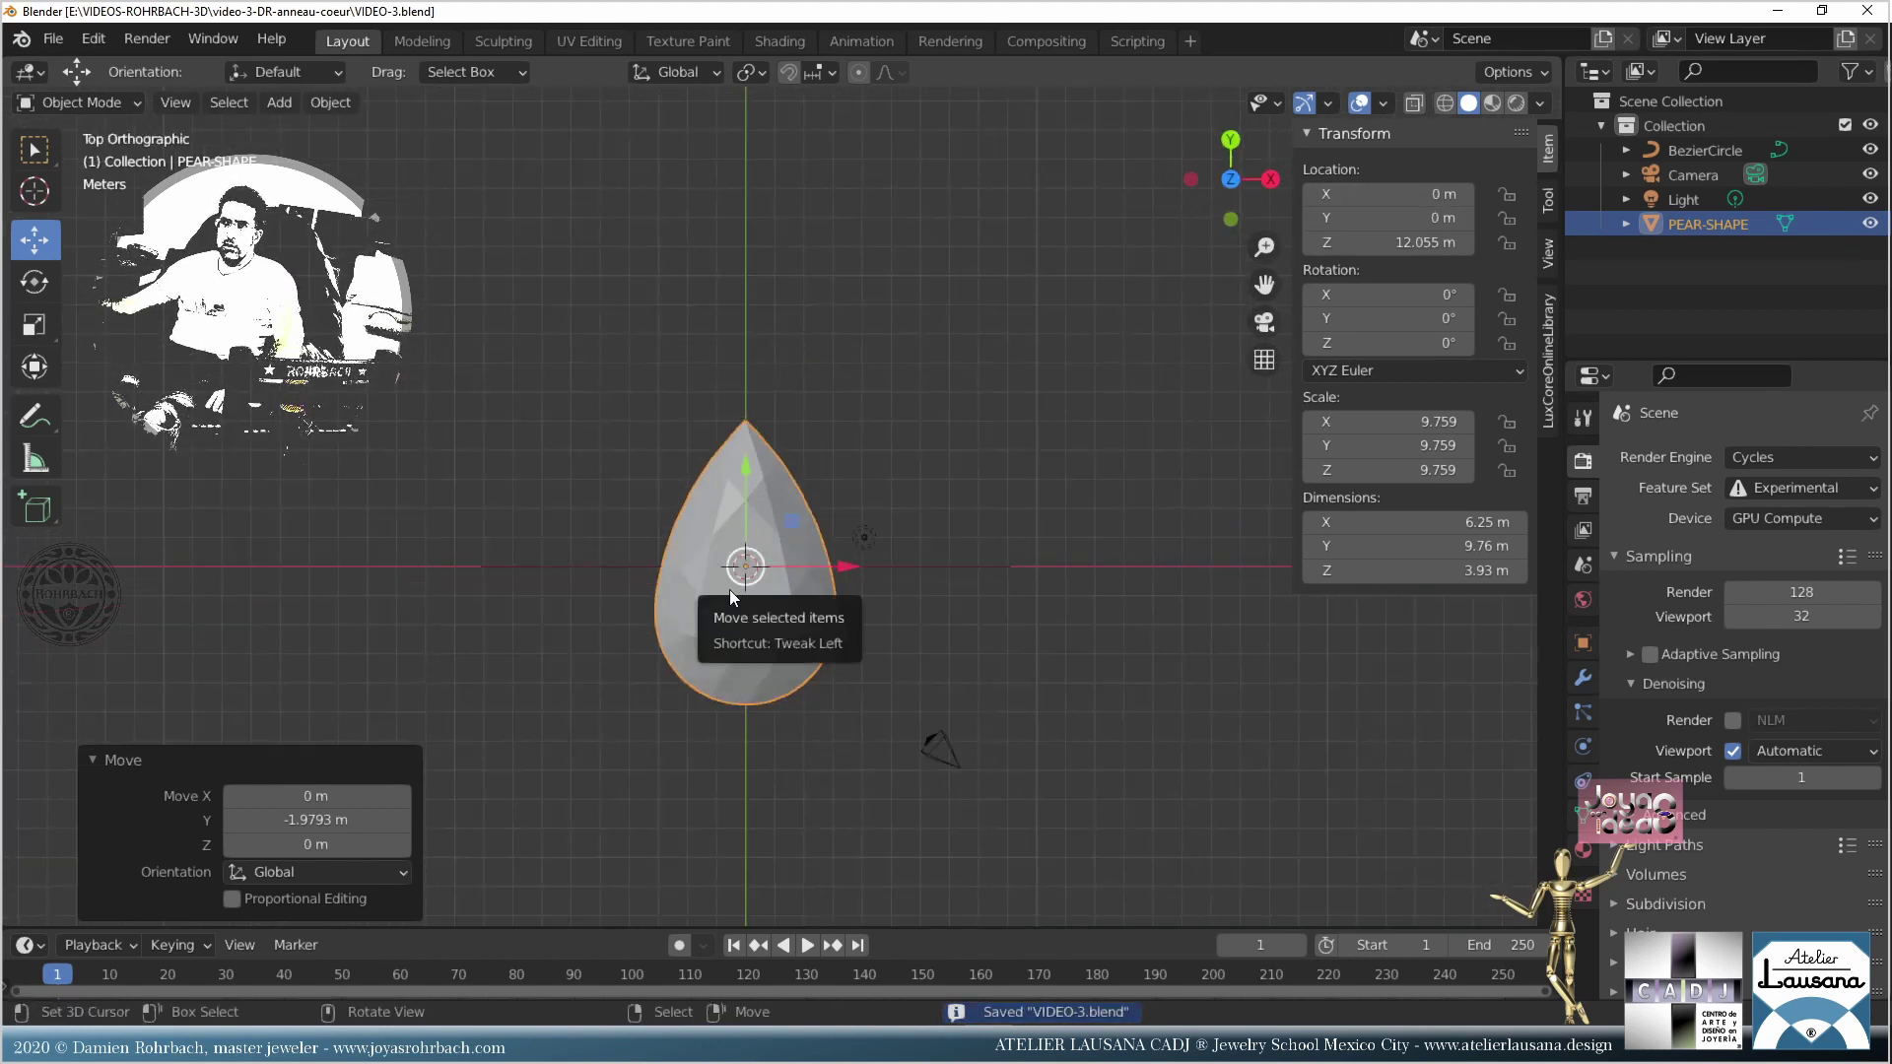
{"action": "middle_click_drag", "start_coordinate": [729, 589], "coordinate": [743, 335]}
{"action": "key", "text": "KP_1"}
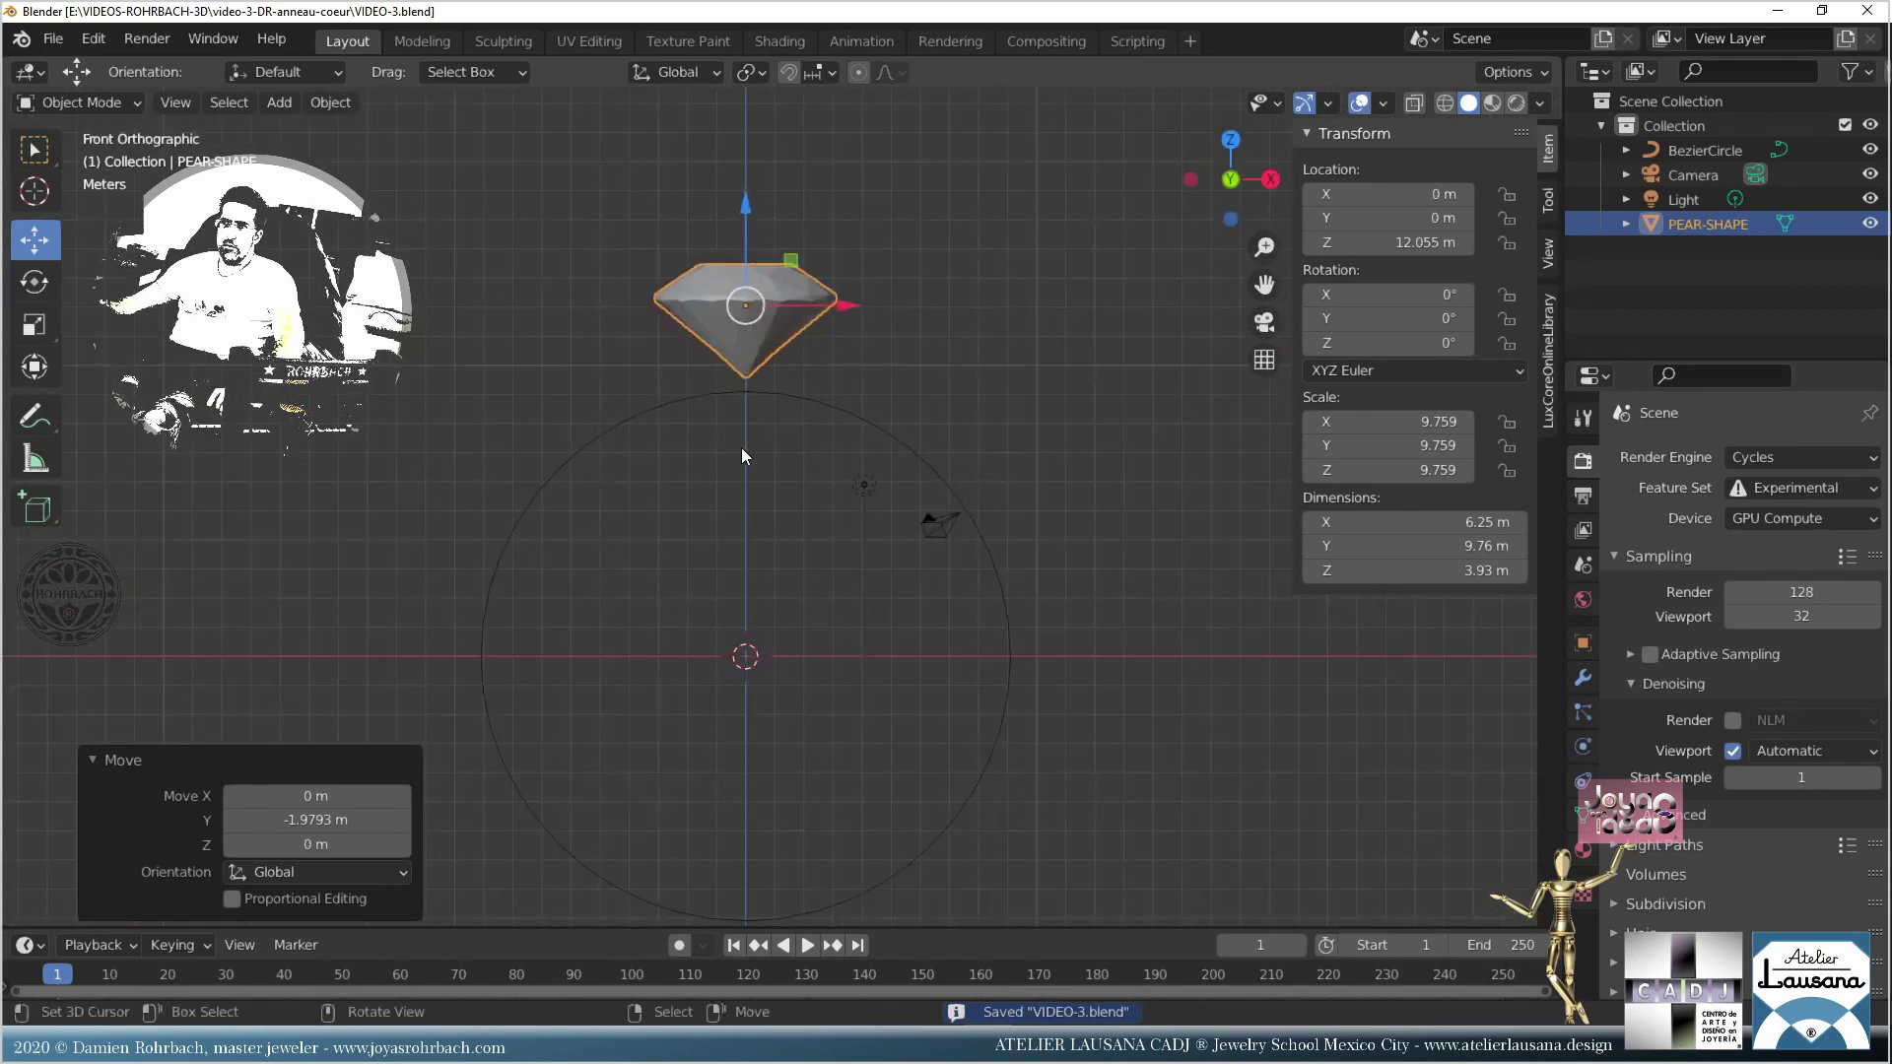
{"action": "left_click", "coordinate": [789, 369]}
{"action": "left_click", "coordinate": [282, 102]}
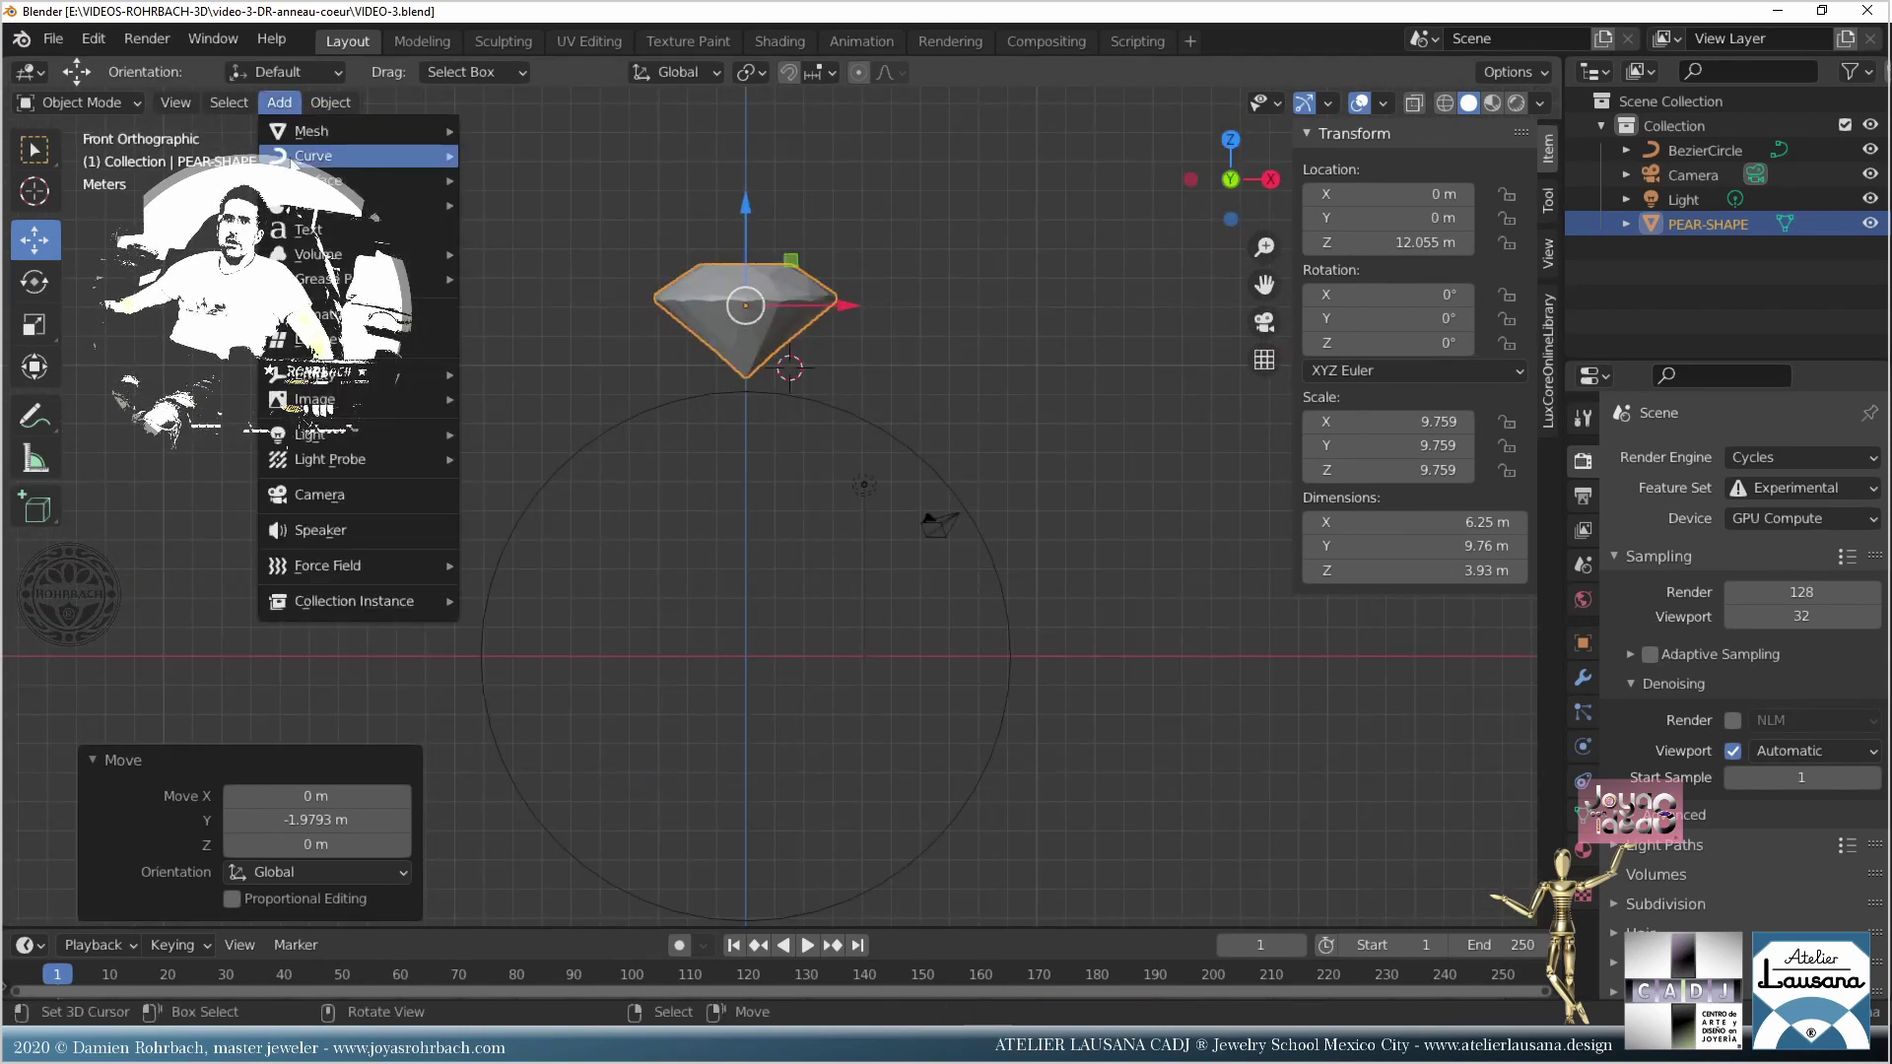
{"action": "mouse_move", "coordinate": [304, 138]}
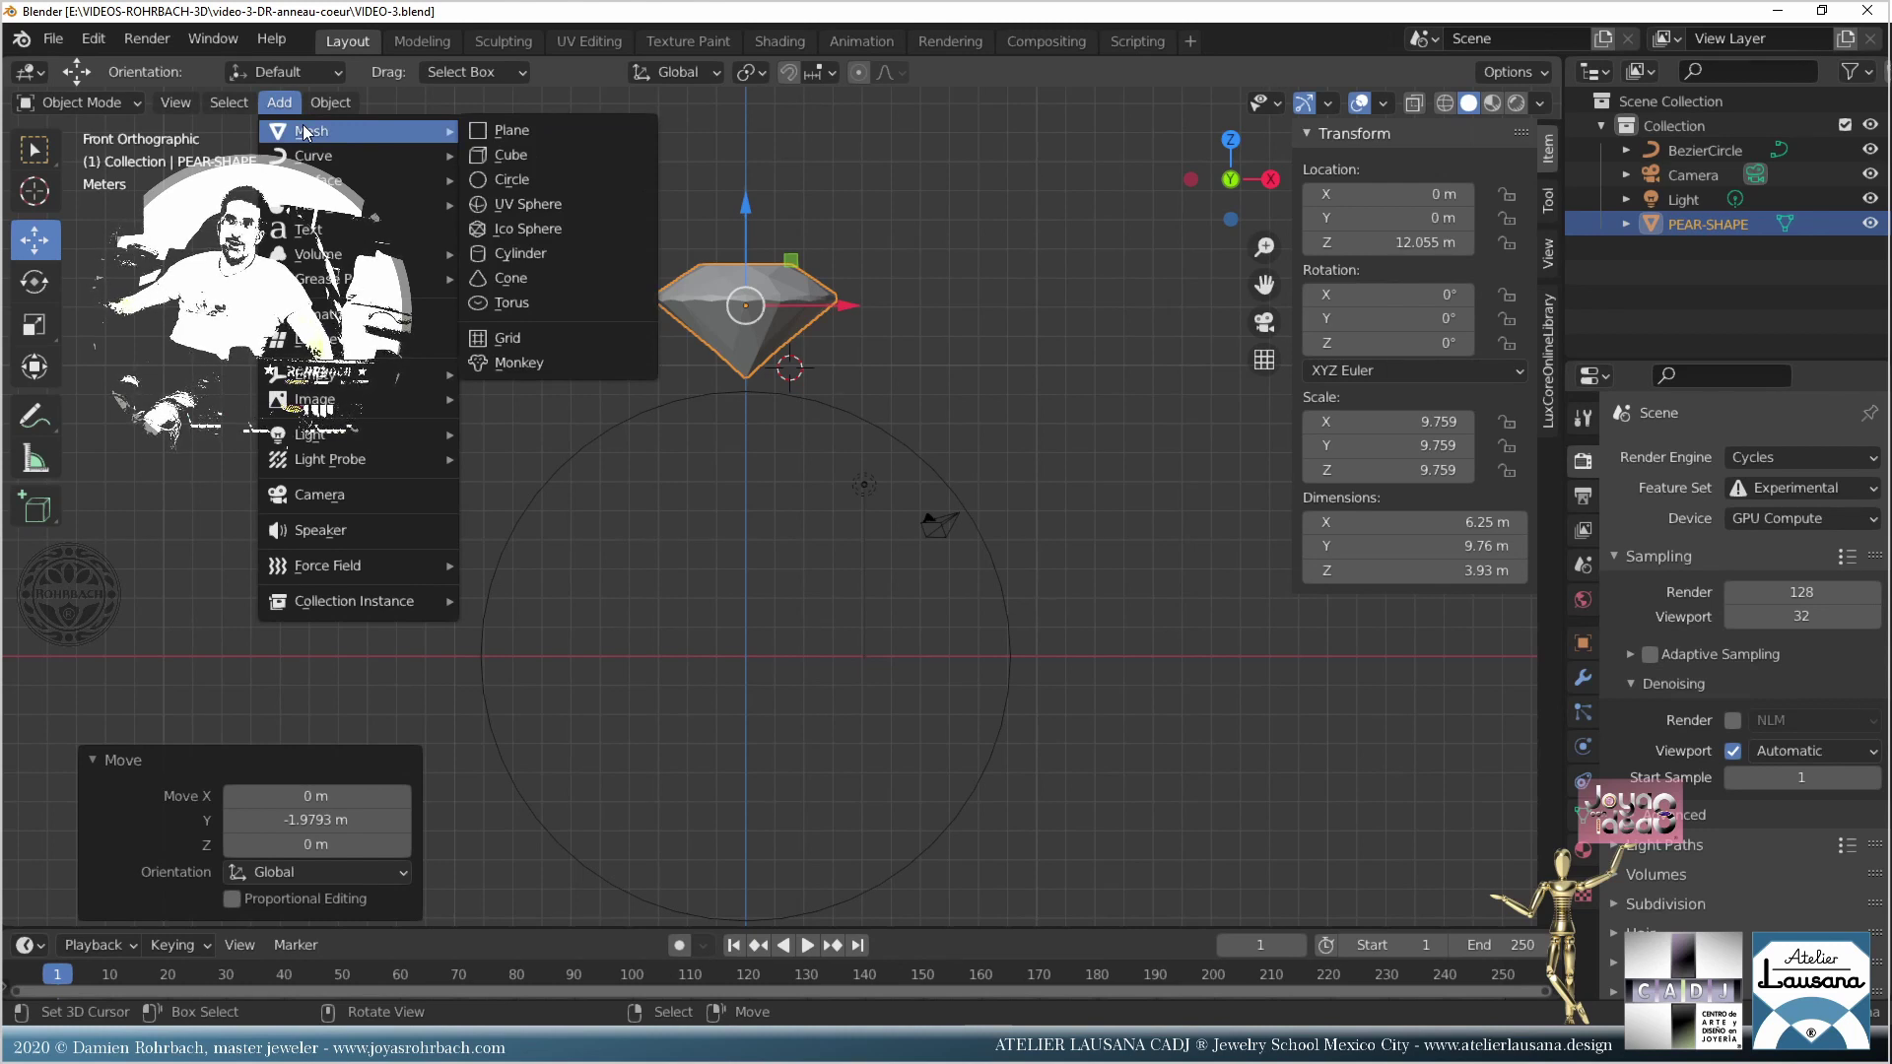
{"action": "right_click", "coordinate": [754, 461], "text": "shift"}
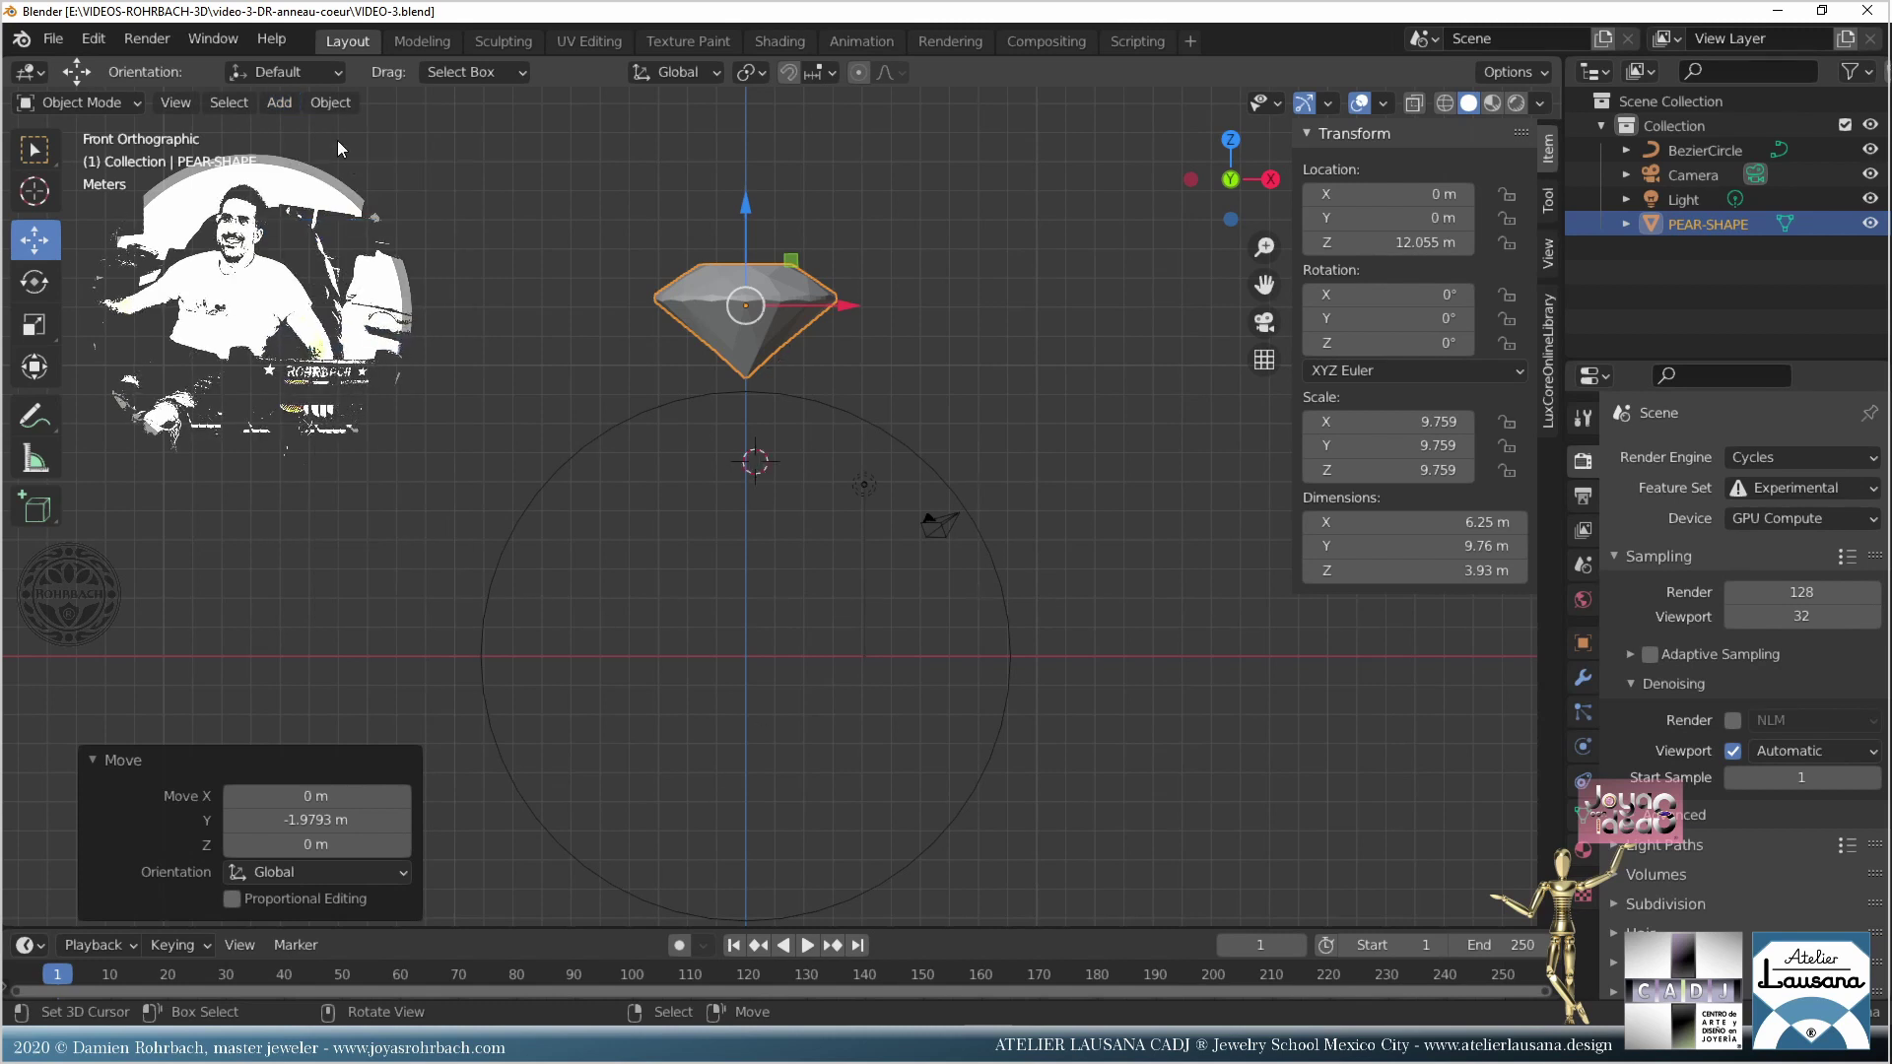
Step: Add a second Bezier circle at the 3D cursor and set its alignment to View
{"action": "left_click", "coordinate": [279, 103]}
{"action": "left_click", "coordinate": [279, 102]}
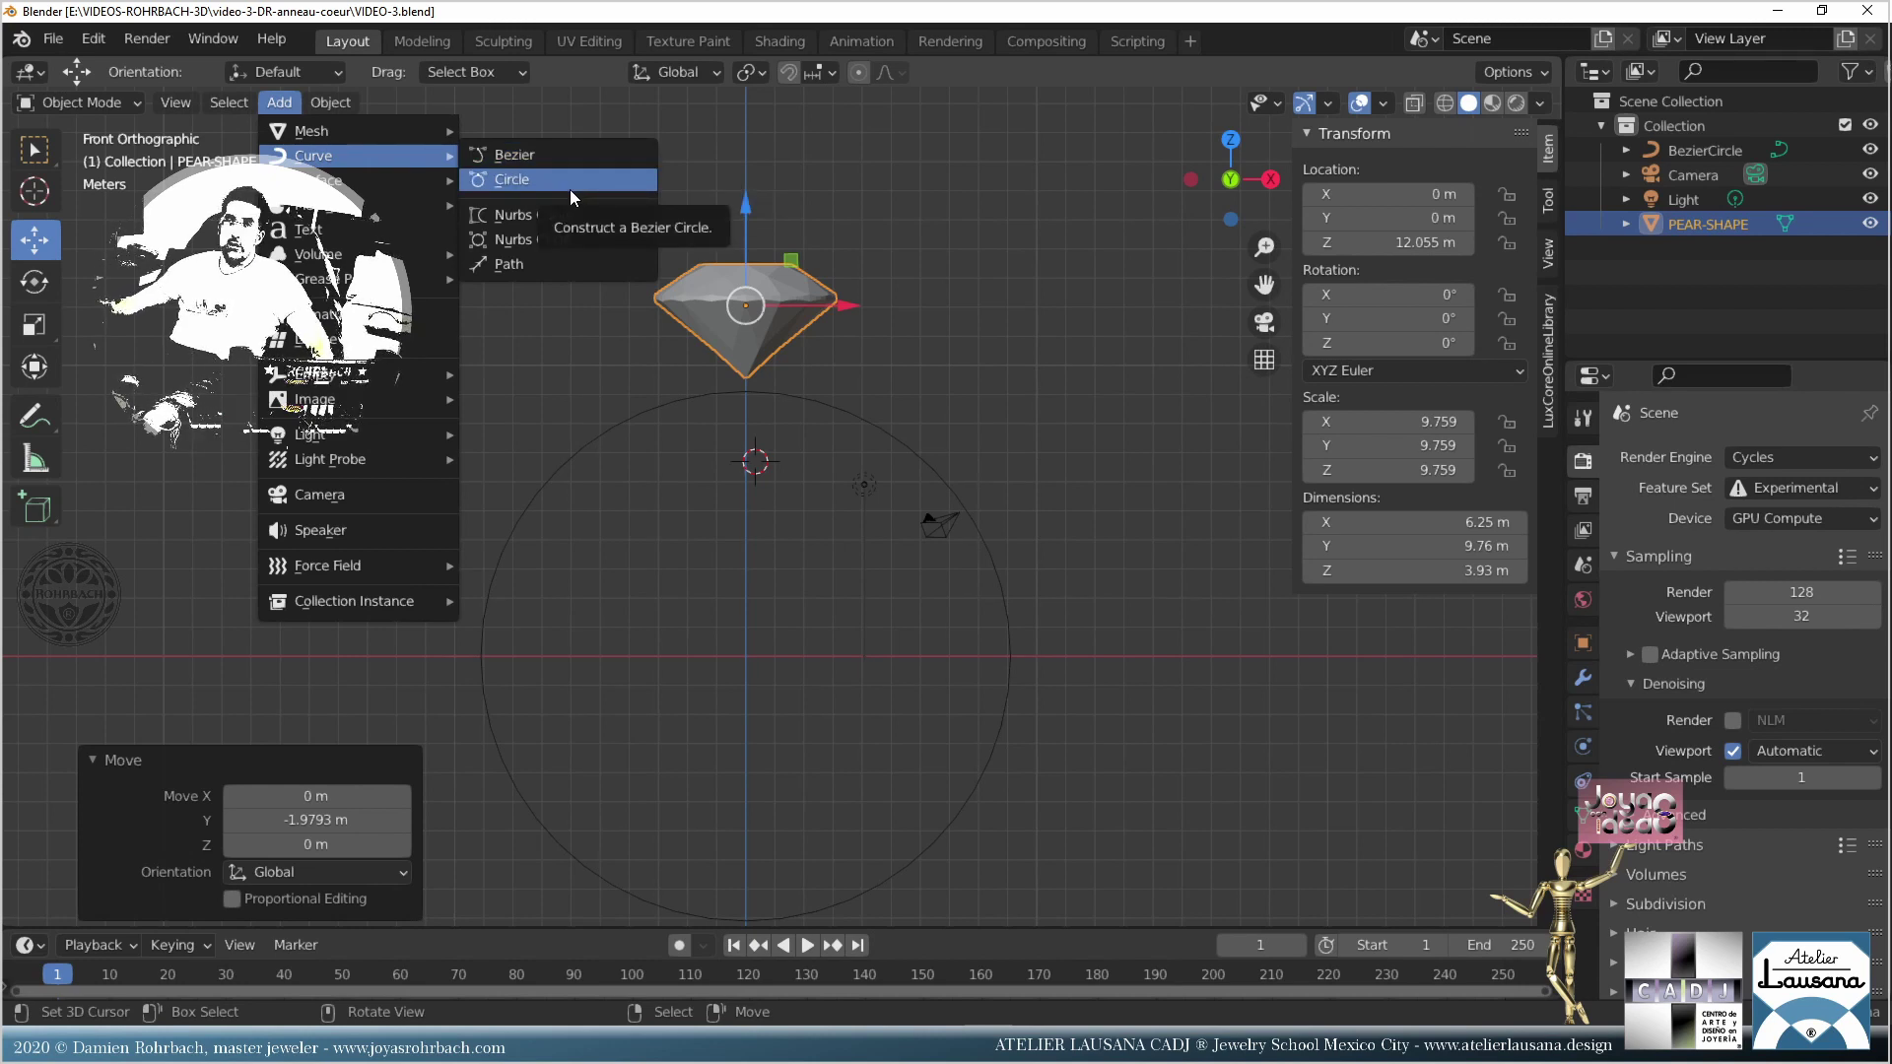
{"action": "left_click", "coordinate": [570, 189]}
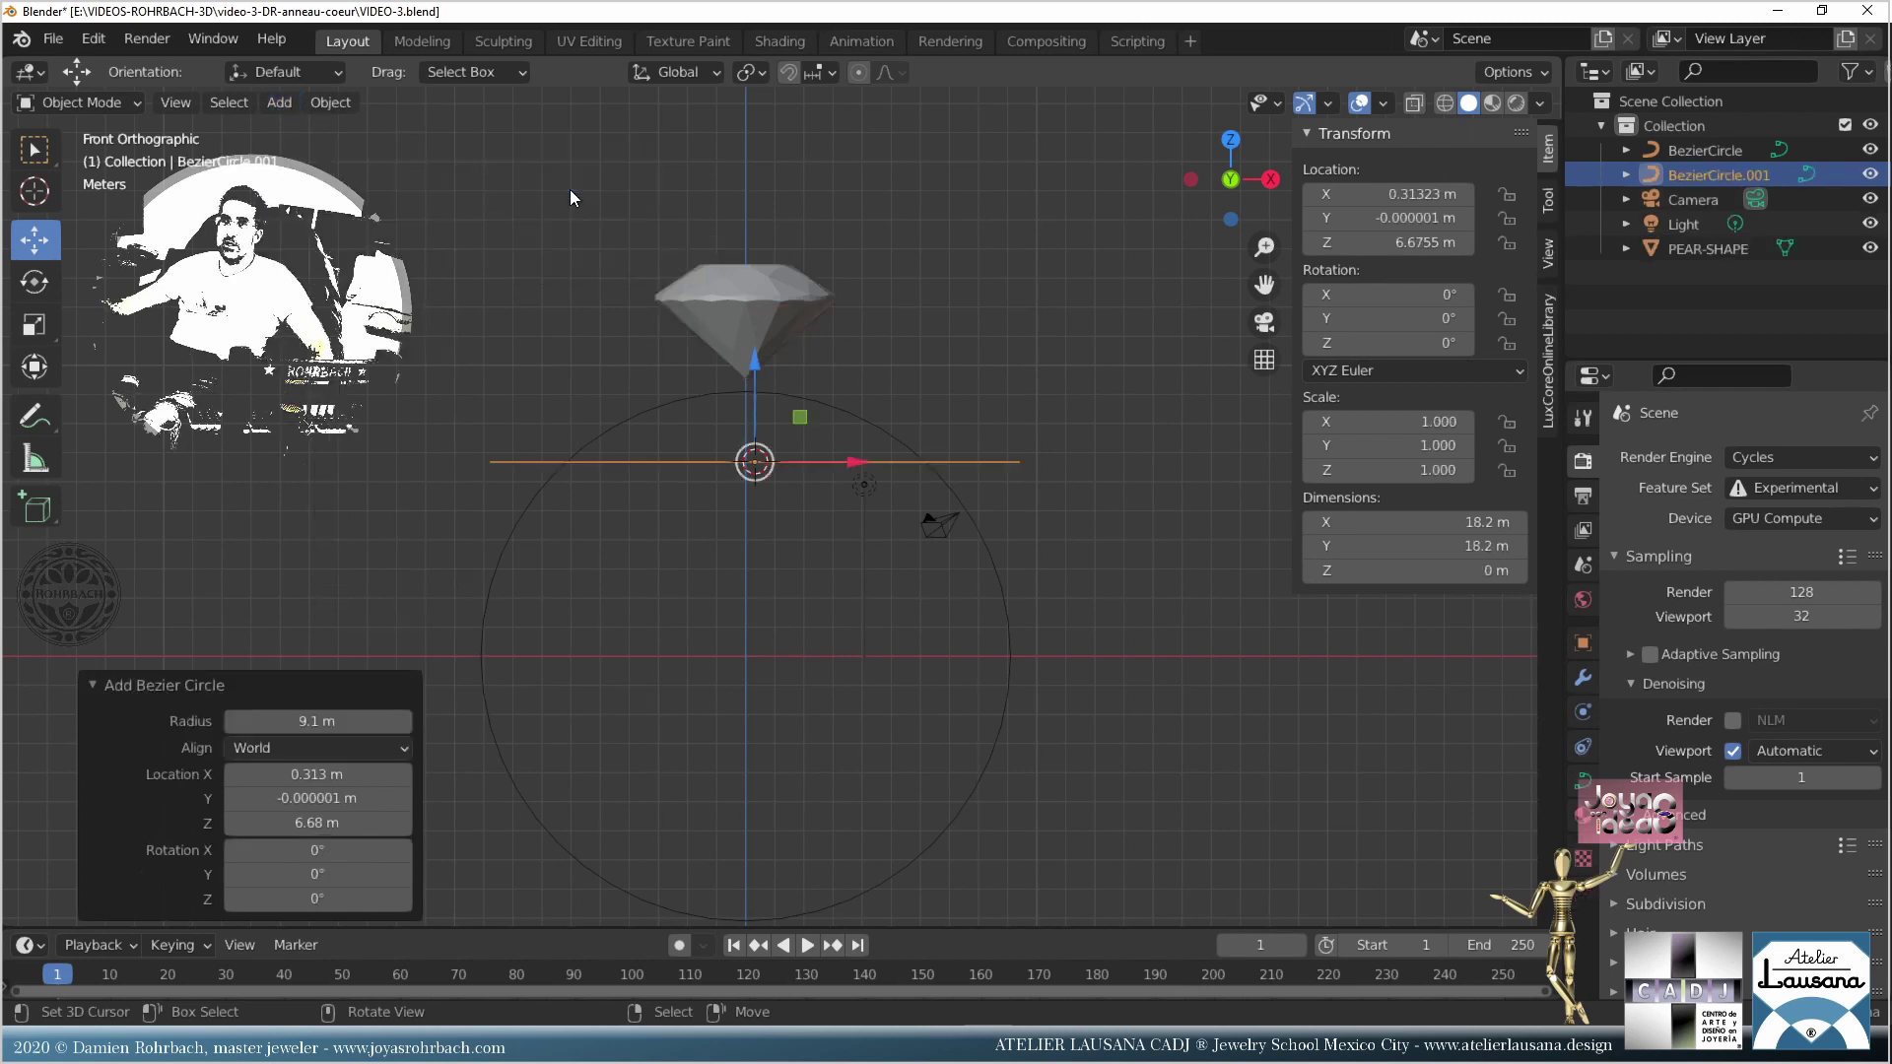
{"action": "left_click", "coordinate": [292, 747]}
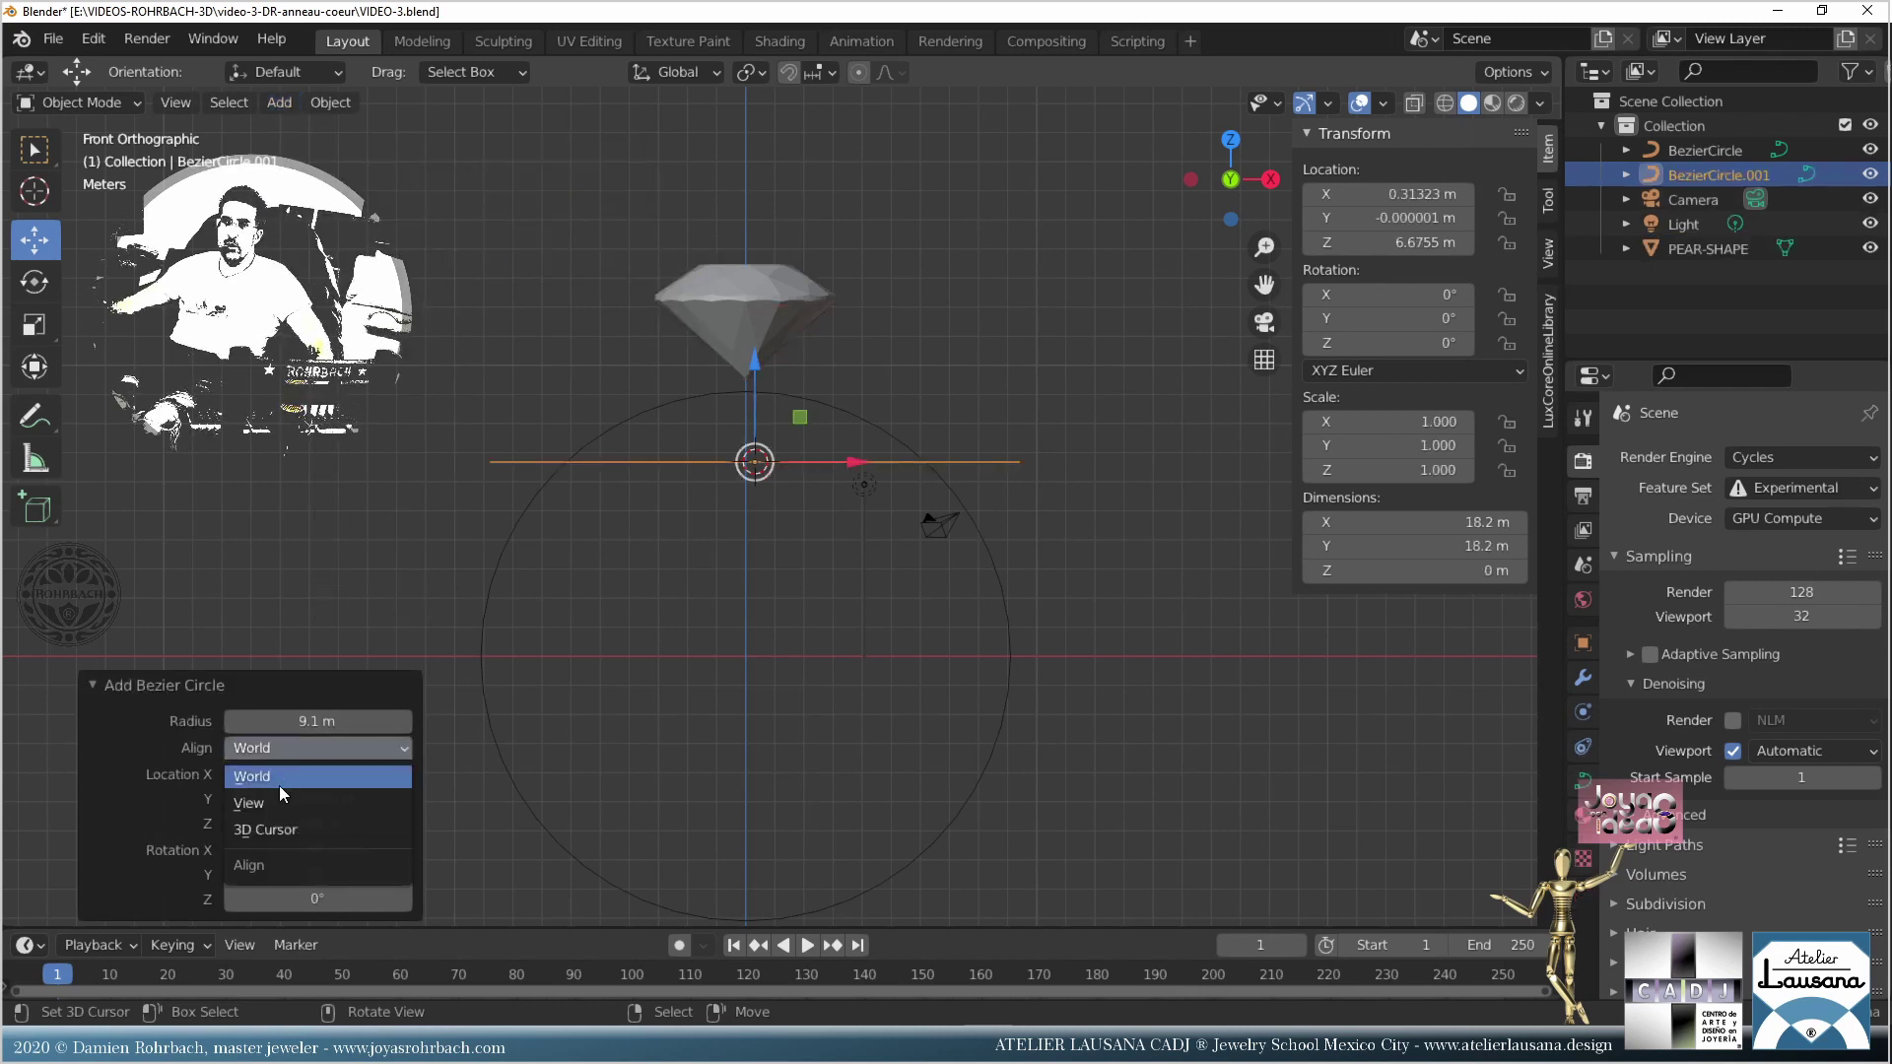
{"action": "left_click", "coordinate": [281, 804]}
Step: Scale the new circle to about 0.228, center it at X and Y 0 m, and lower it to about Z 4.54 m
{"action": "key", "text": "s"}
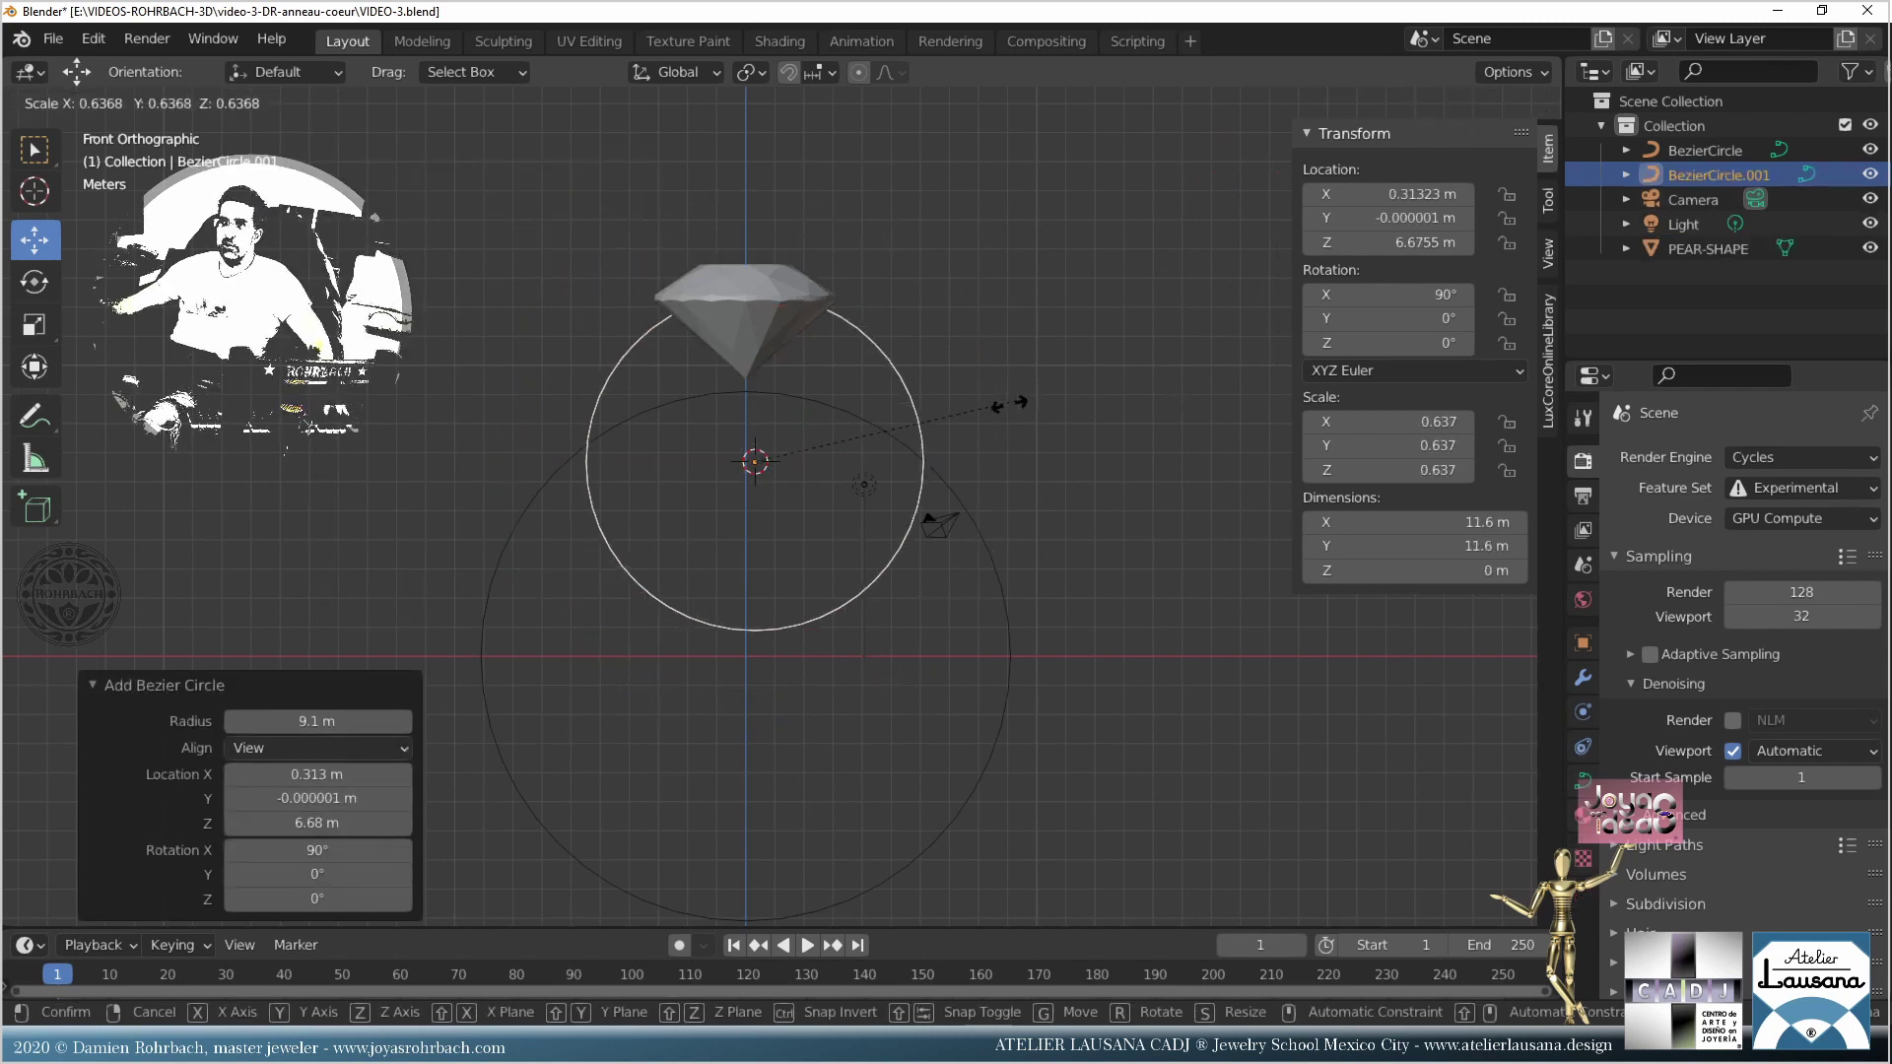
{"action": "left_click", "coordinate": [849, 443]}
{"action": "left_click_drag", "start_coordinate": [1399, 194], "coordinate": [1399, 218]}
{"action": "type", "text": "0"}
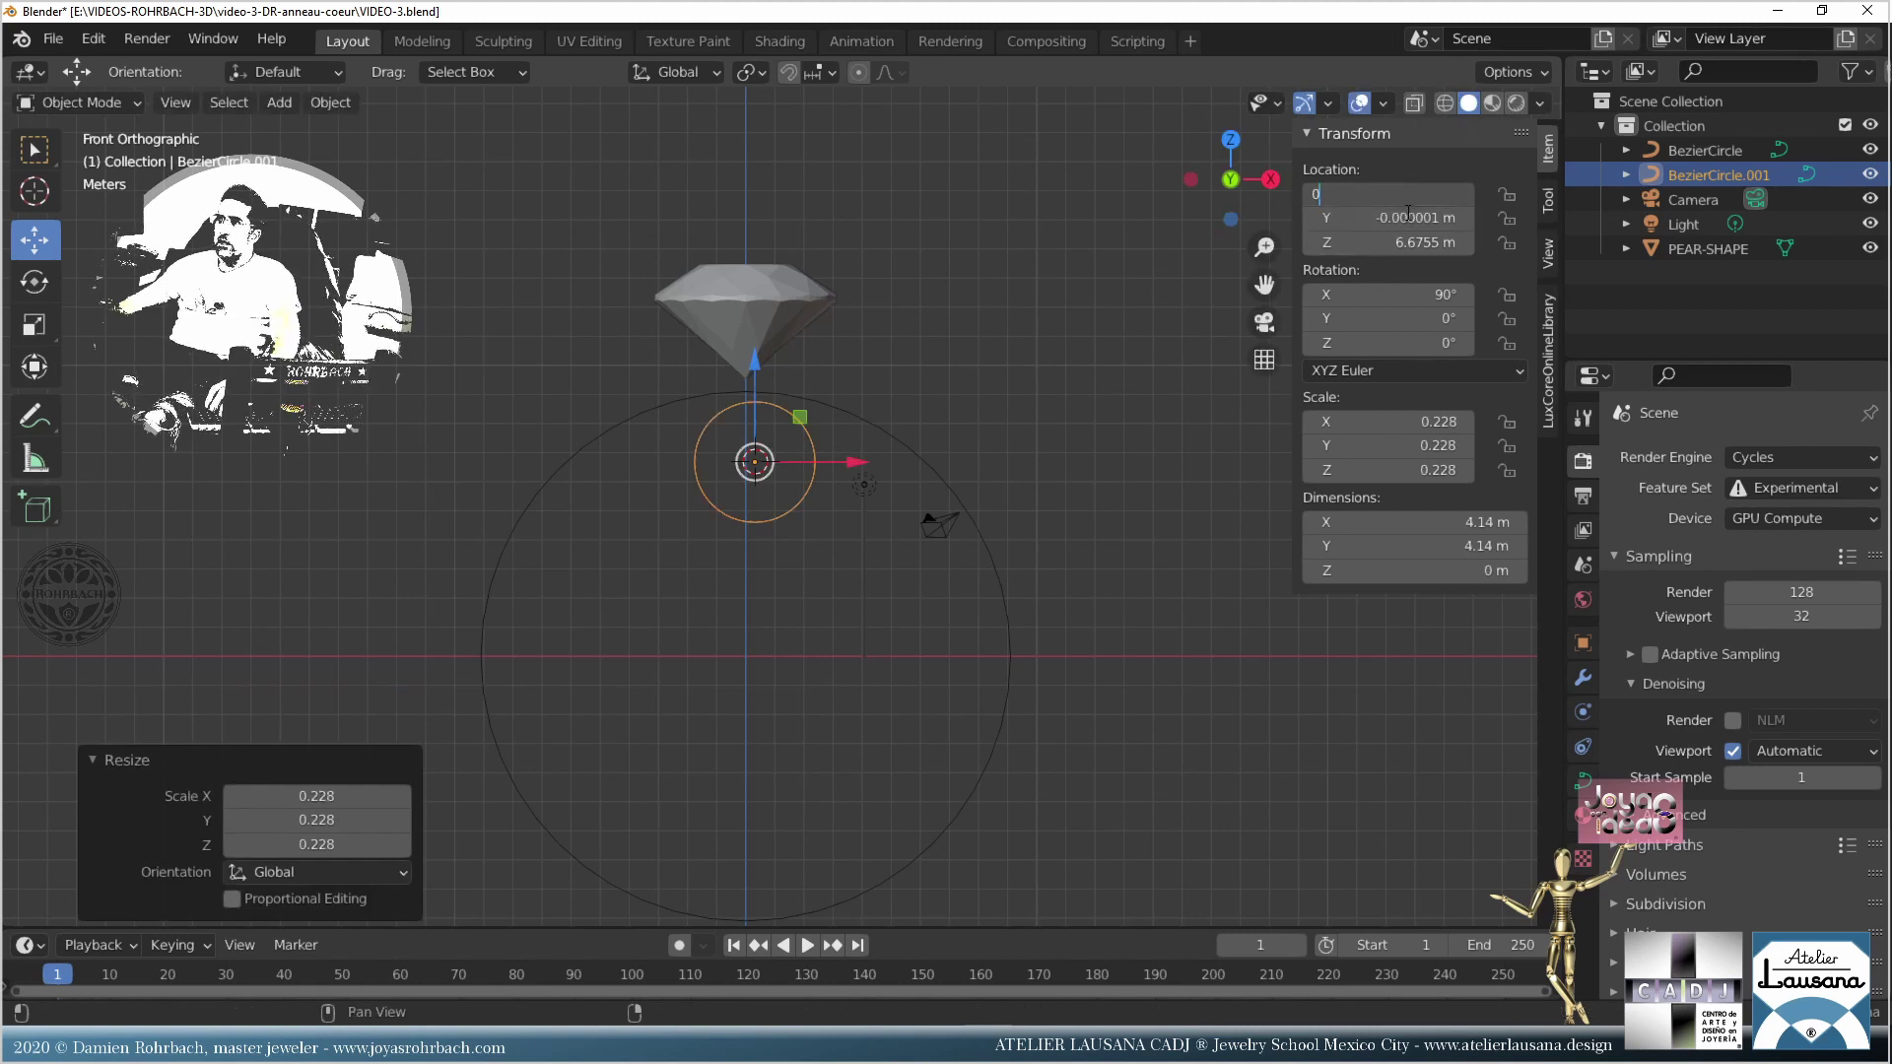
{"action": "key", "text": "Return"}
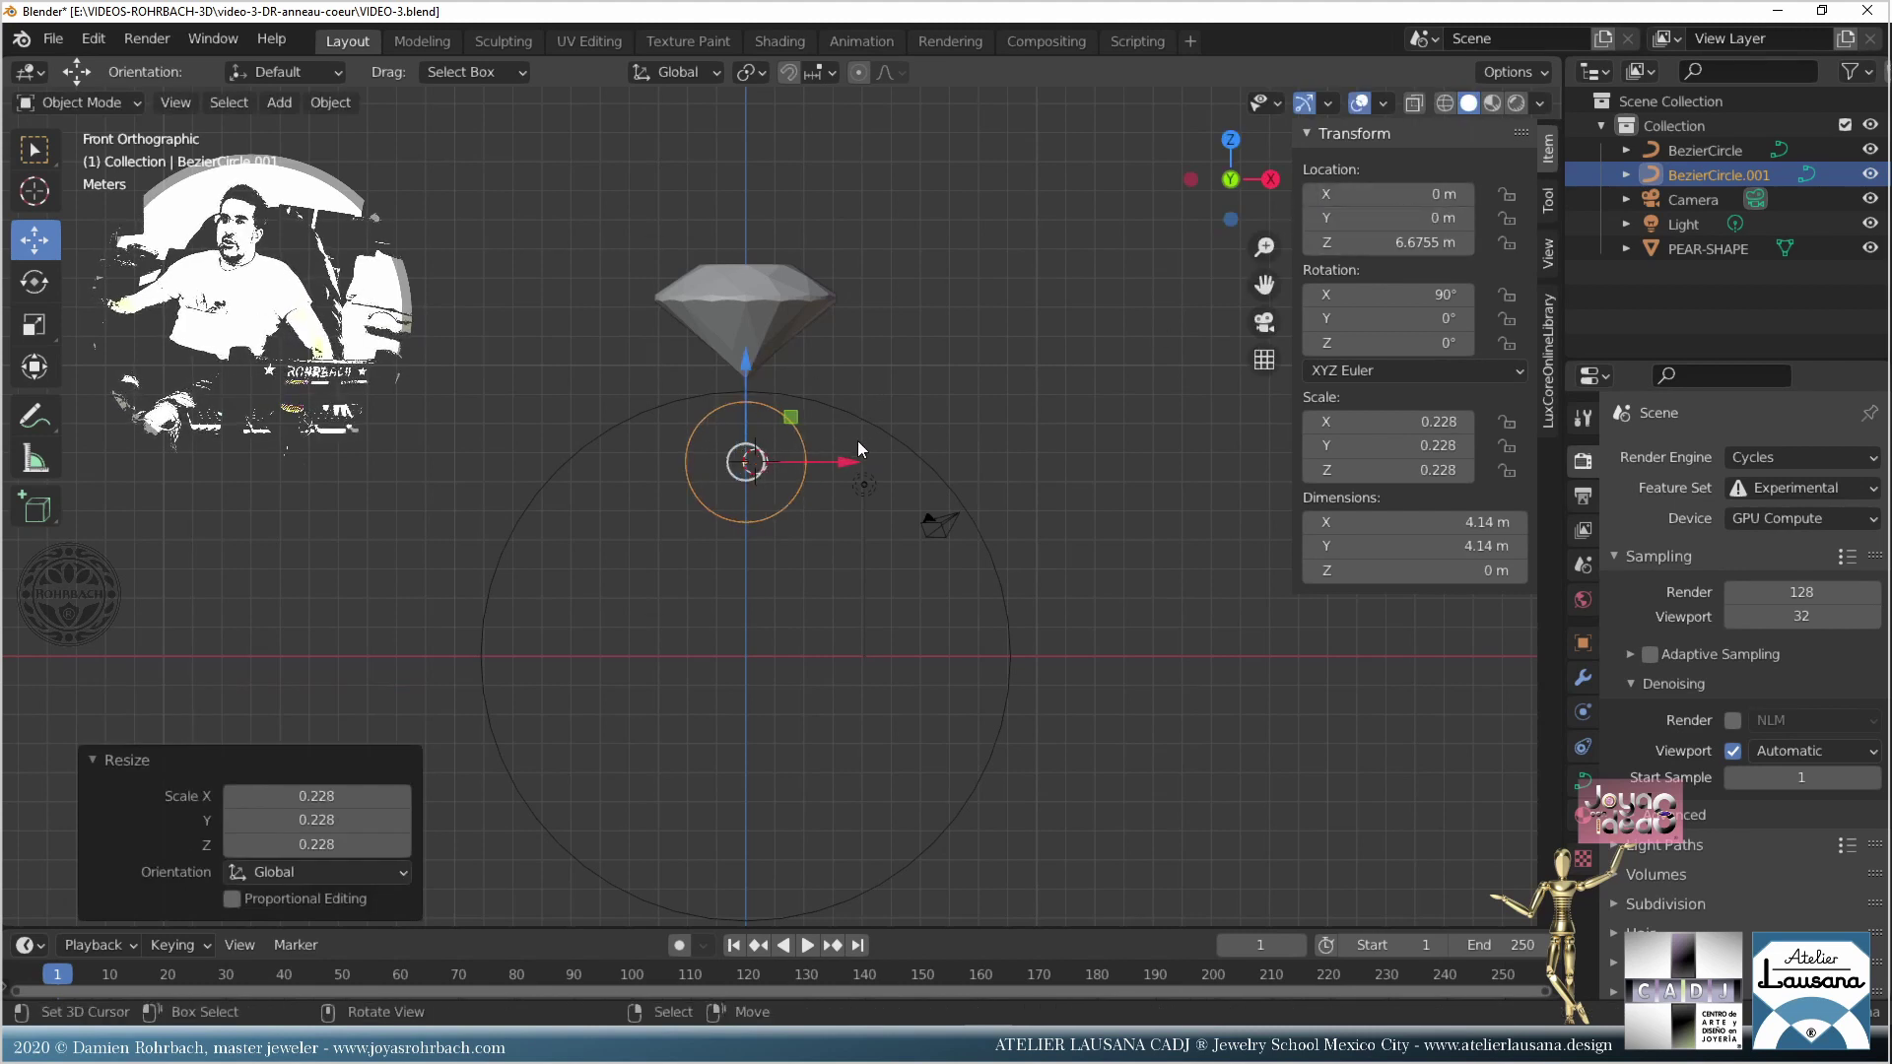
Step: In Edit Mode, raise the small circle's bottom control point about 1.5 m along Z to flatten its underside
{"action": "key", "text": "Tab"}
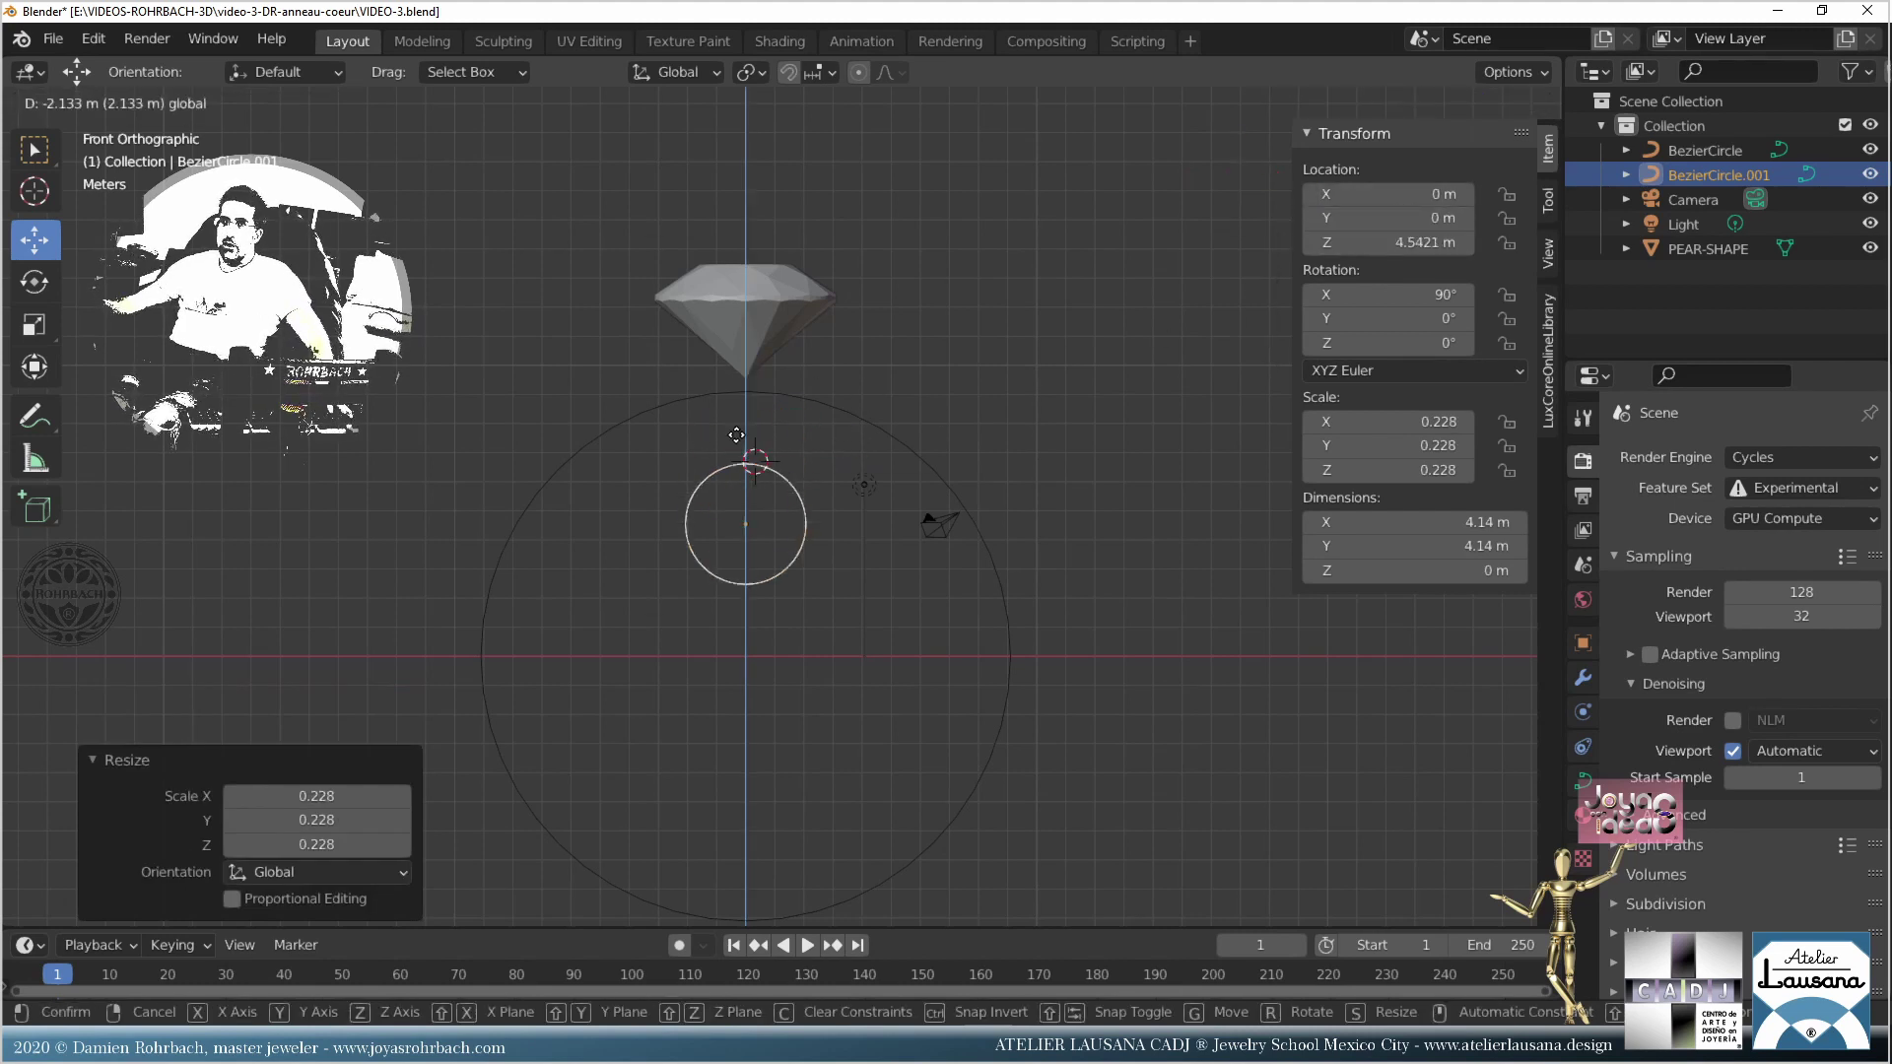
{"action": "scroll", "coordinate": [754, 393], "scroll_direction": "up", "scroll_amount": 5}
{"action": "left_click", "coordinate": [705, 689]}
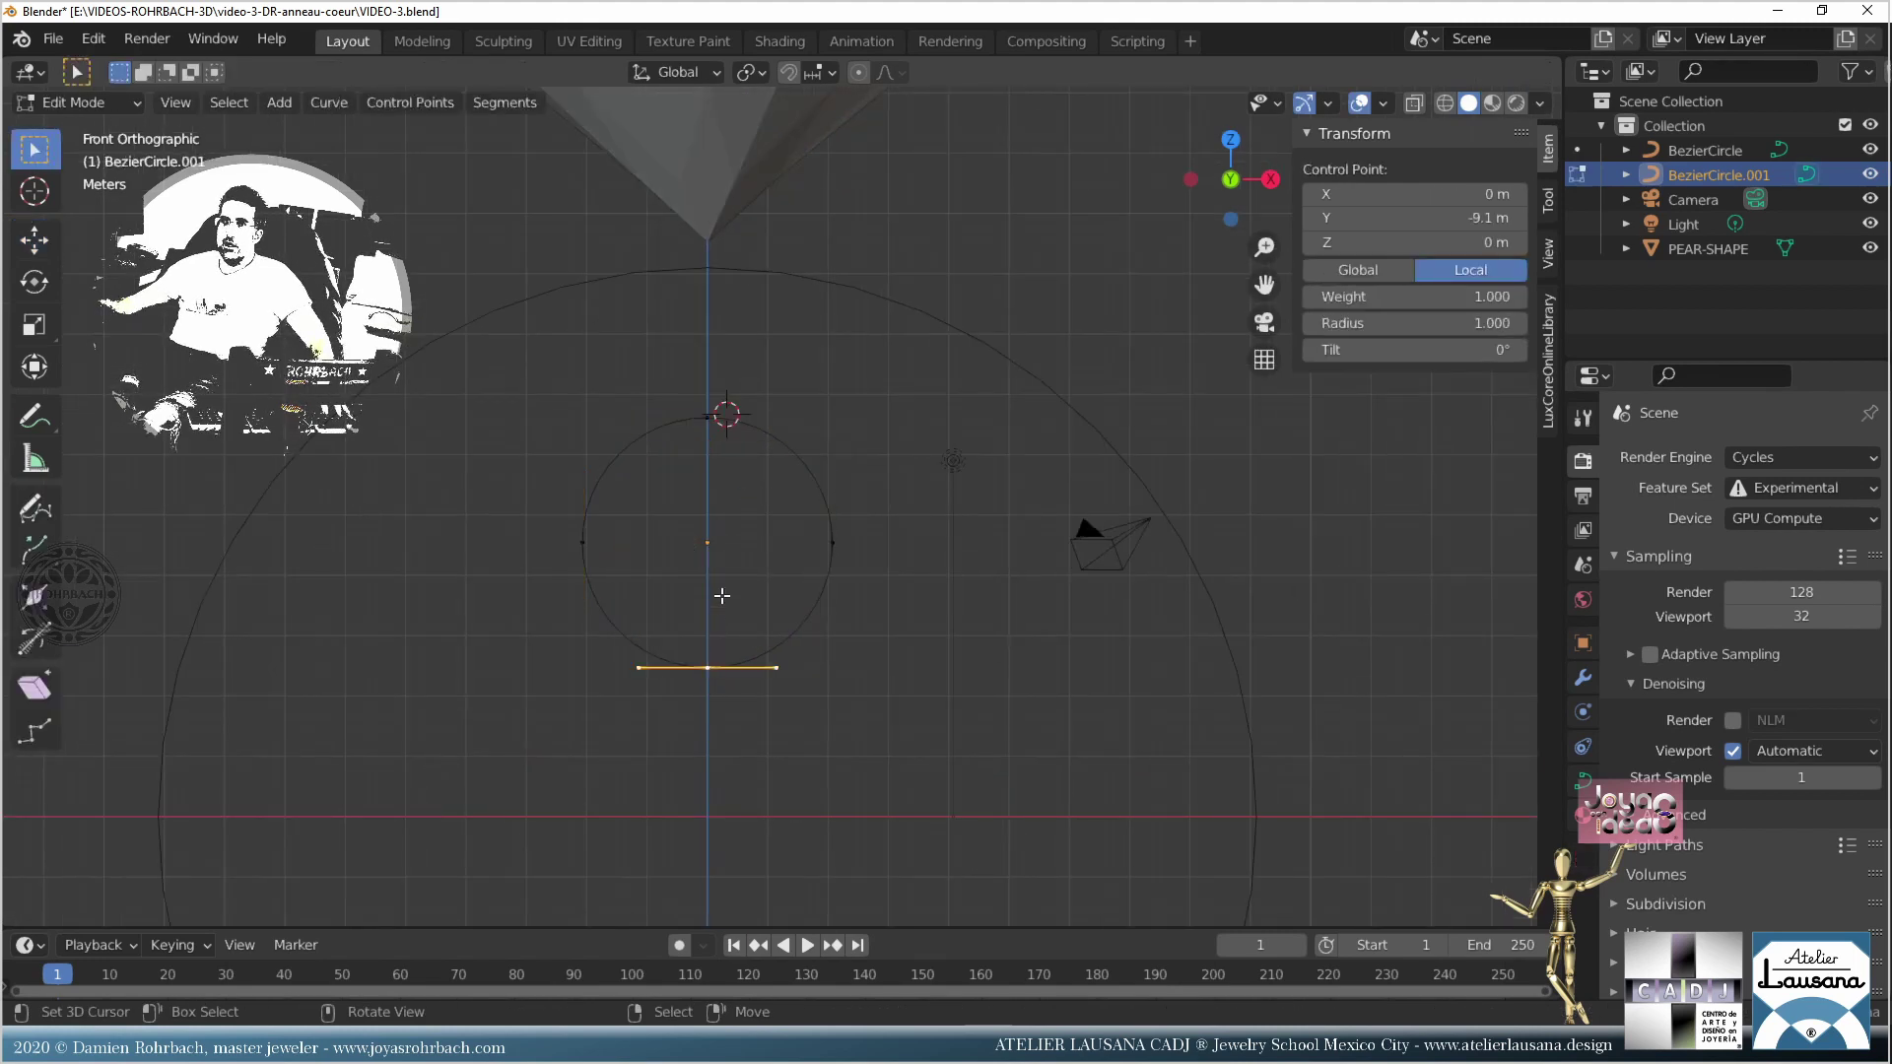
{"action": "left_click", "coordinate": [37, 240]}
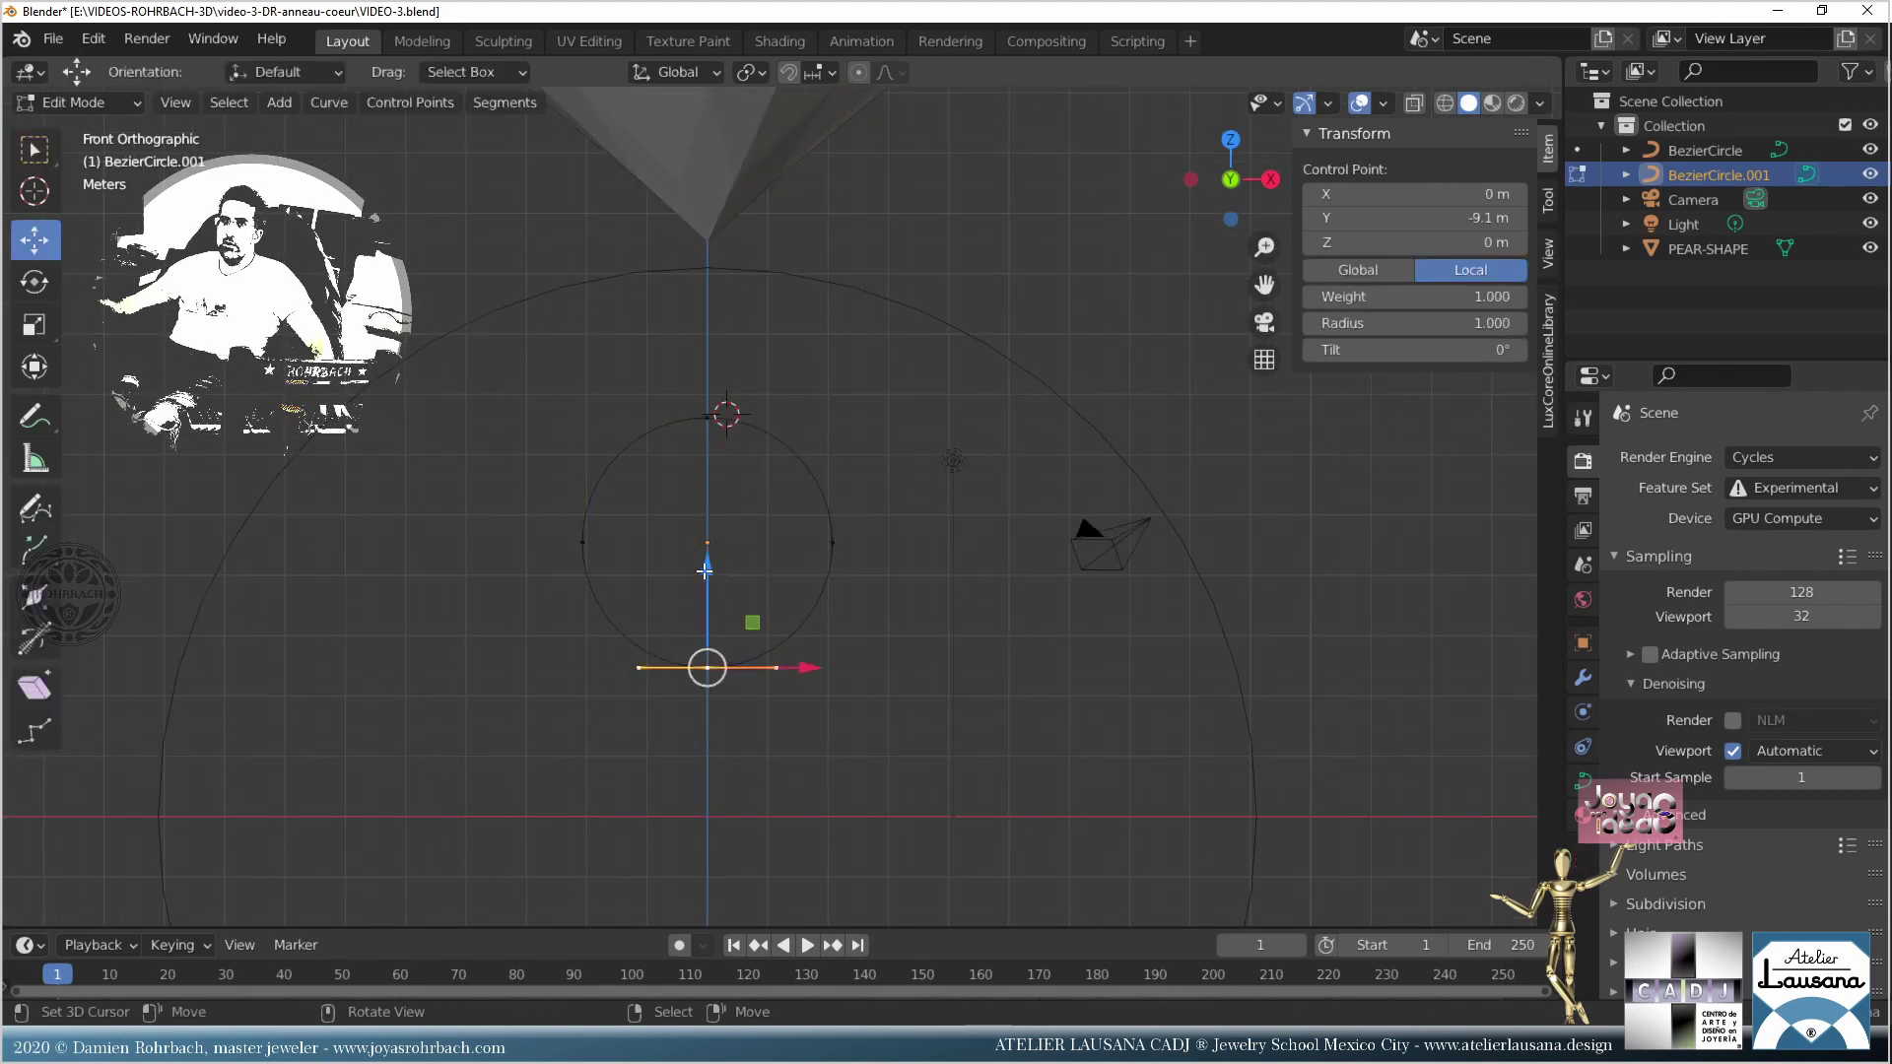
{"action": "left_click_drag", "start_coordinate": [704, 570], "coordinate": [691, 480]}
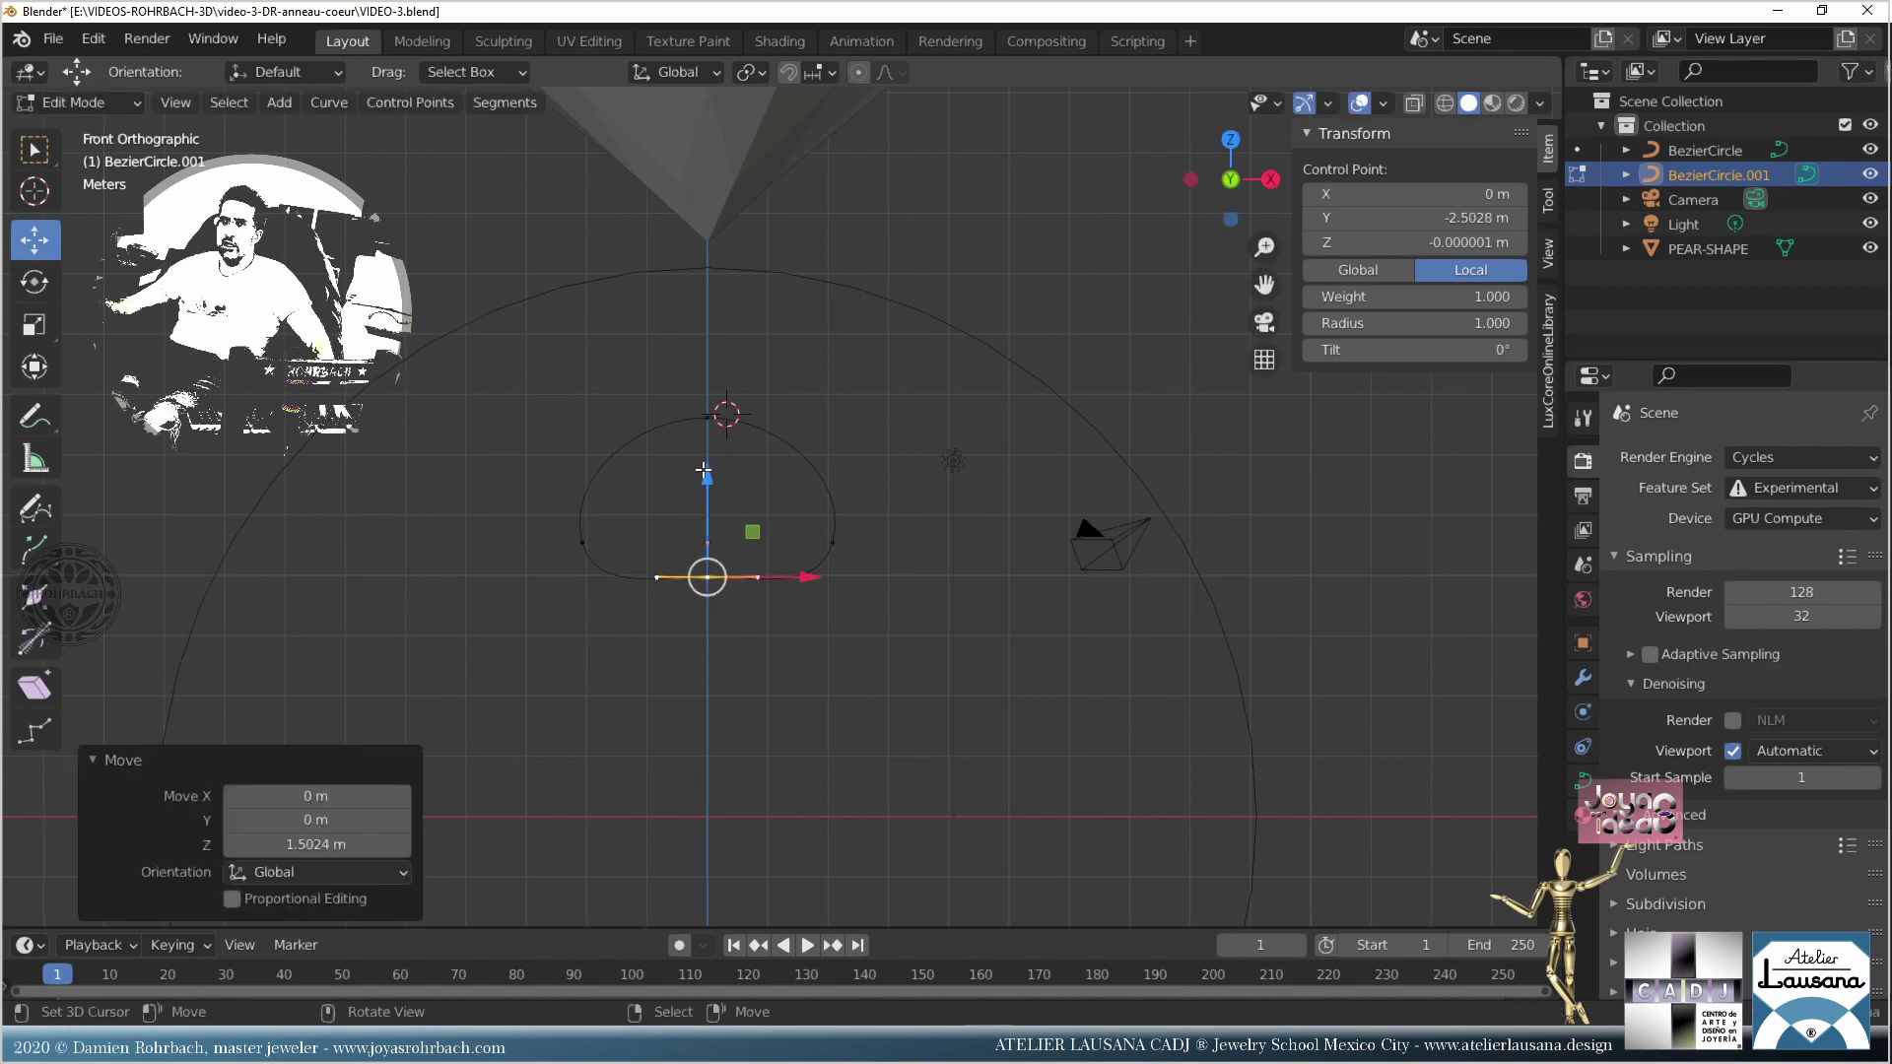
Step: Lower the small curve's top control point slightly, move its bottom point down about 0.1 m, and return to Object Mode
{"action": "left_click", "coordinate": [707, 417]}
{"action": "left_click_drag", "start_coordinate": [710, 326], "coordinate": [710, 345]}
{"action": "scroll", "coordinate": [652, 498], "scroll_direction": "up", "scroll_amount": 2}
{"action": "left_click", "coordinate": [486, 561]}
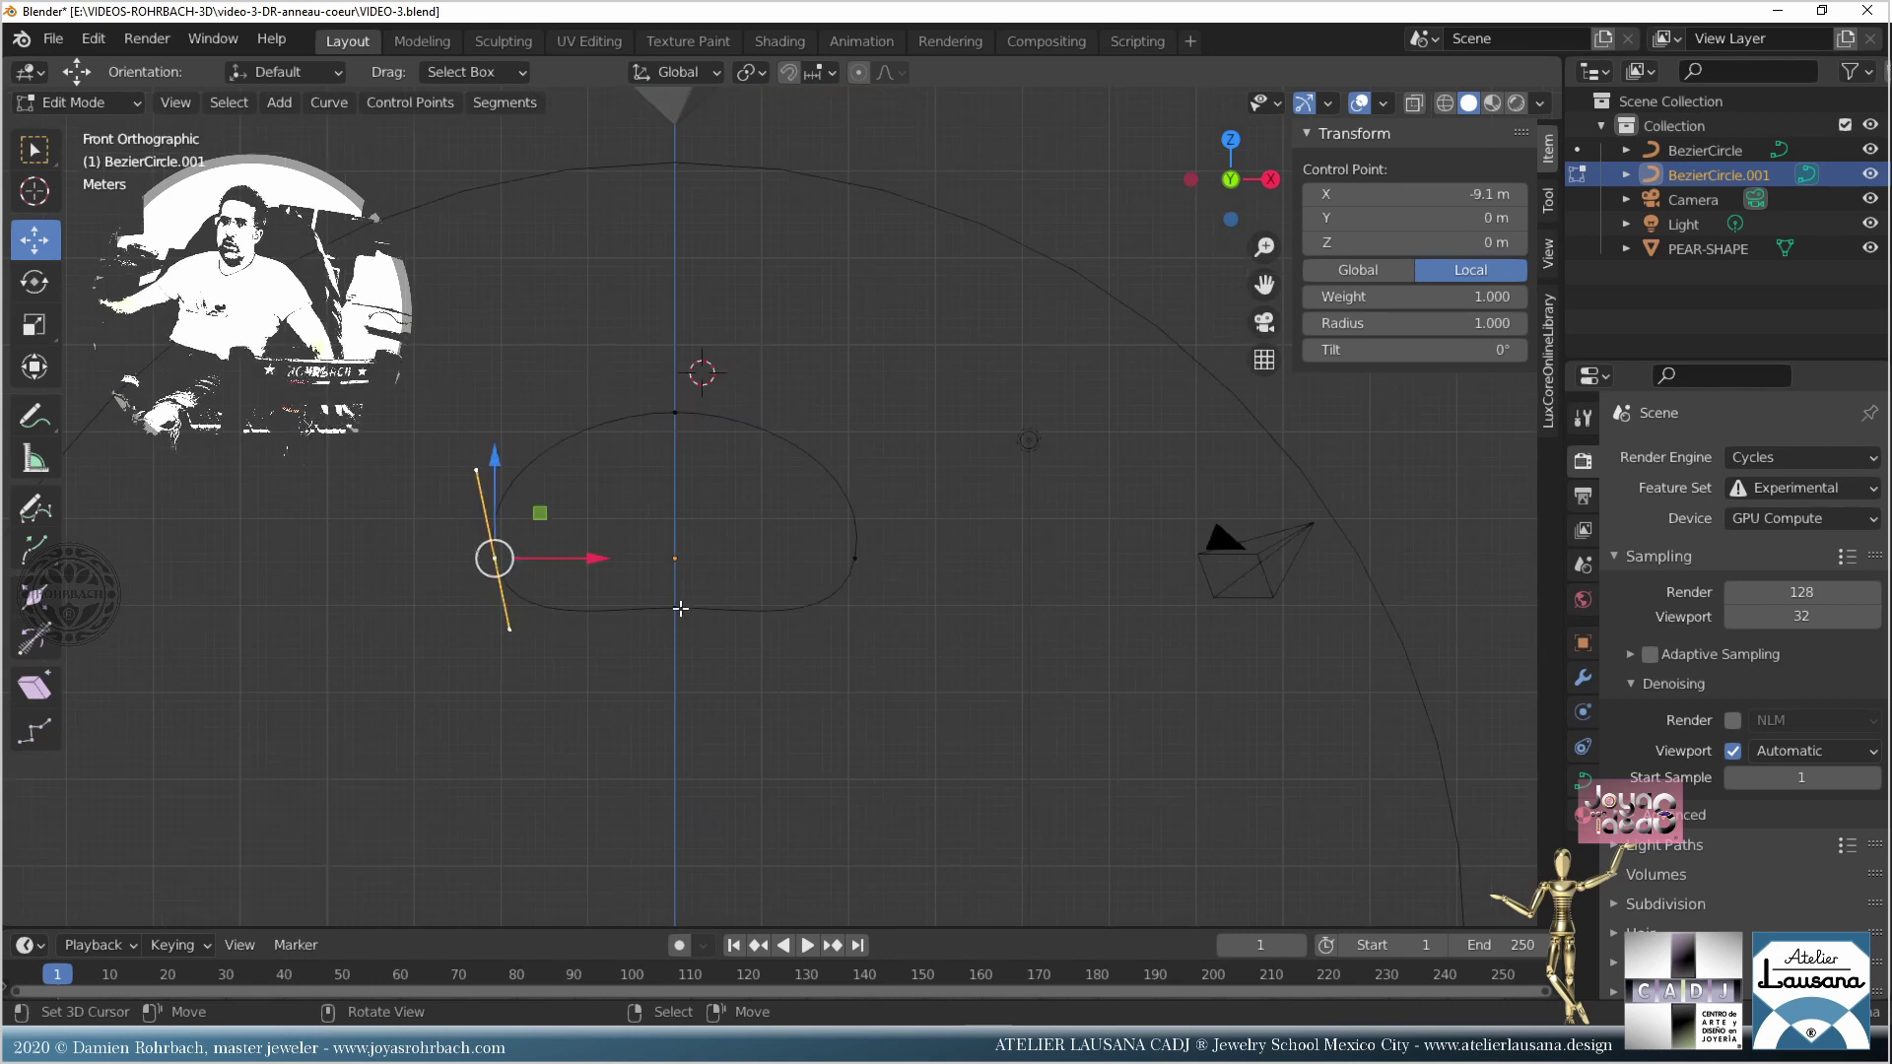
{"action": "left_click", "coordinate": [666, 598]}
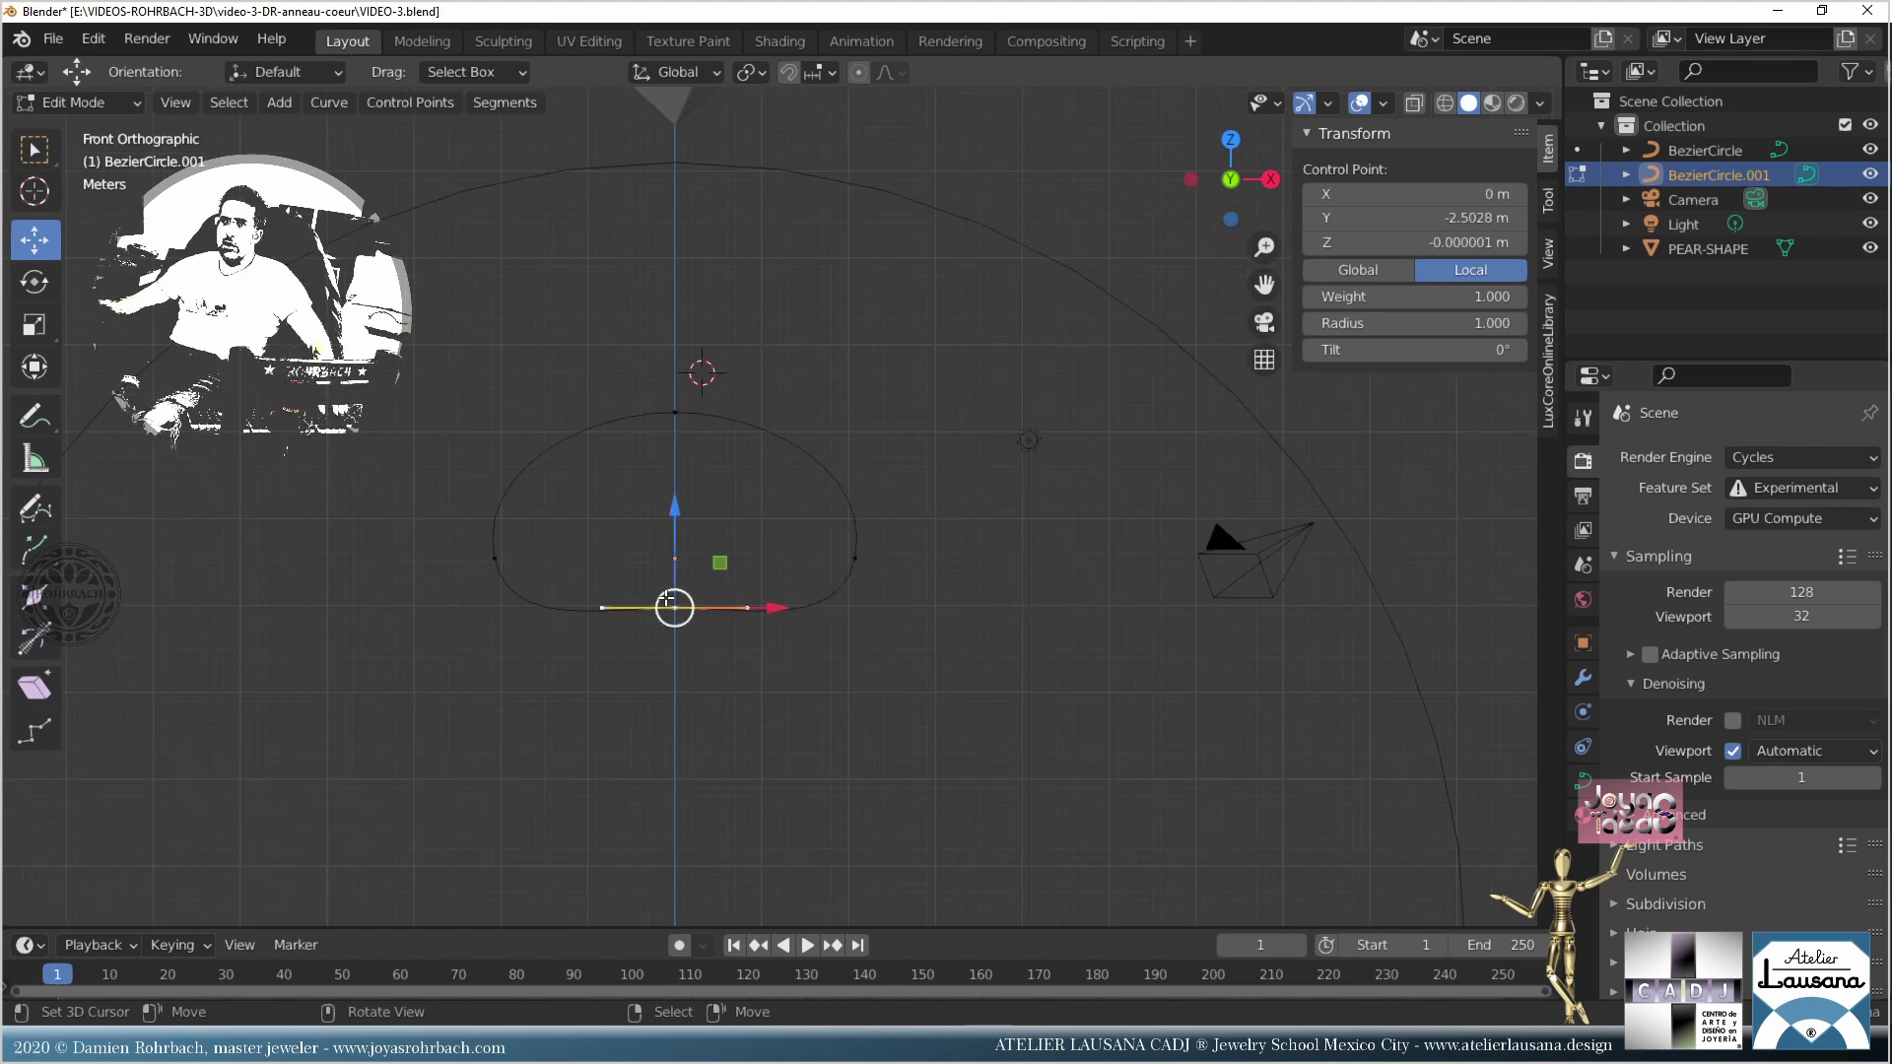
{"action": "left_click_drag", "start_coordinate": [680, 526], "coordinate": [673, 527]}
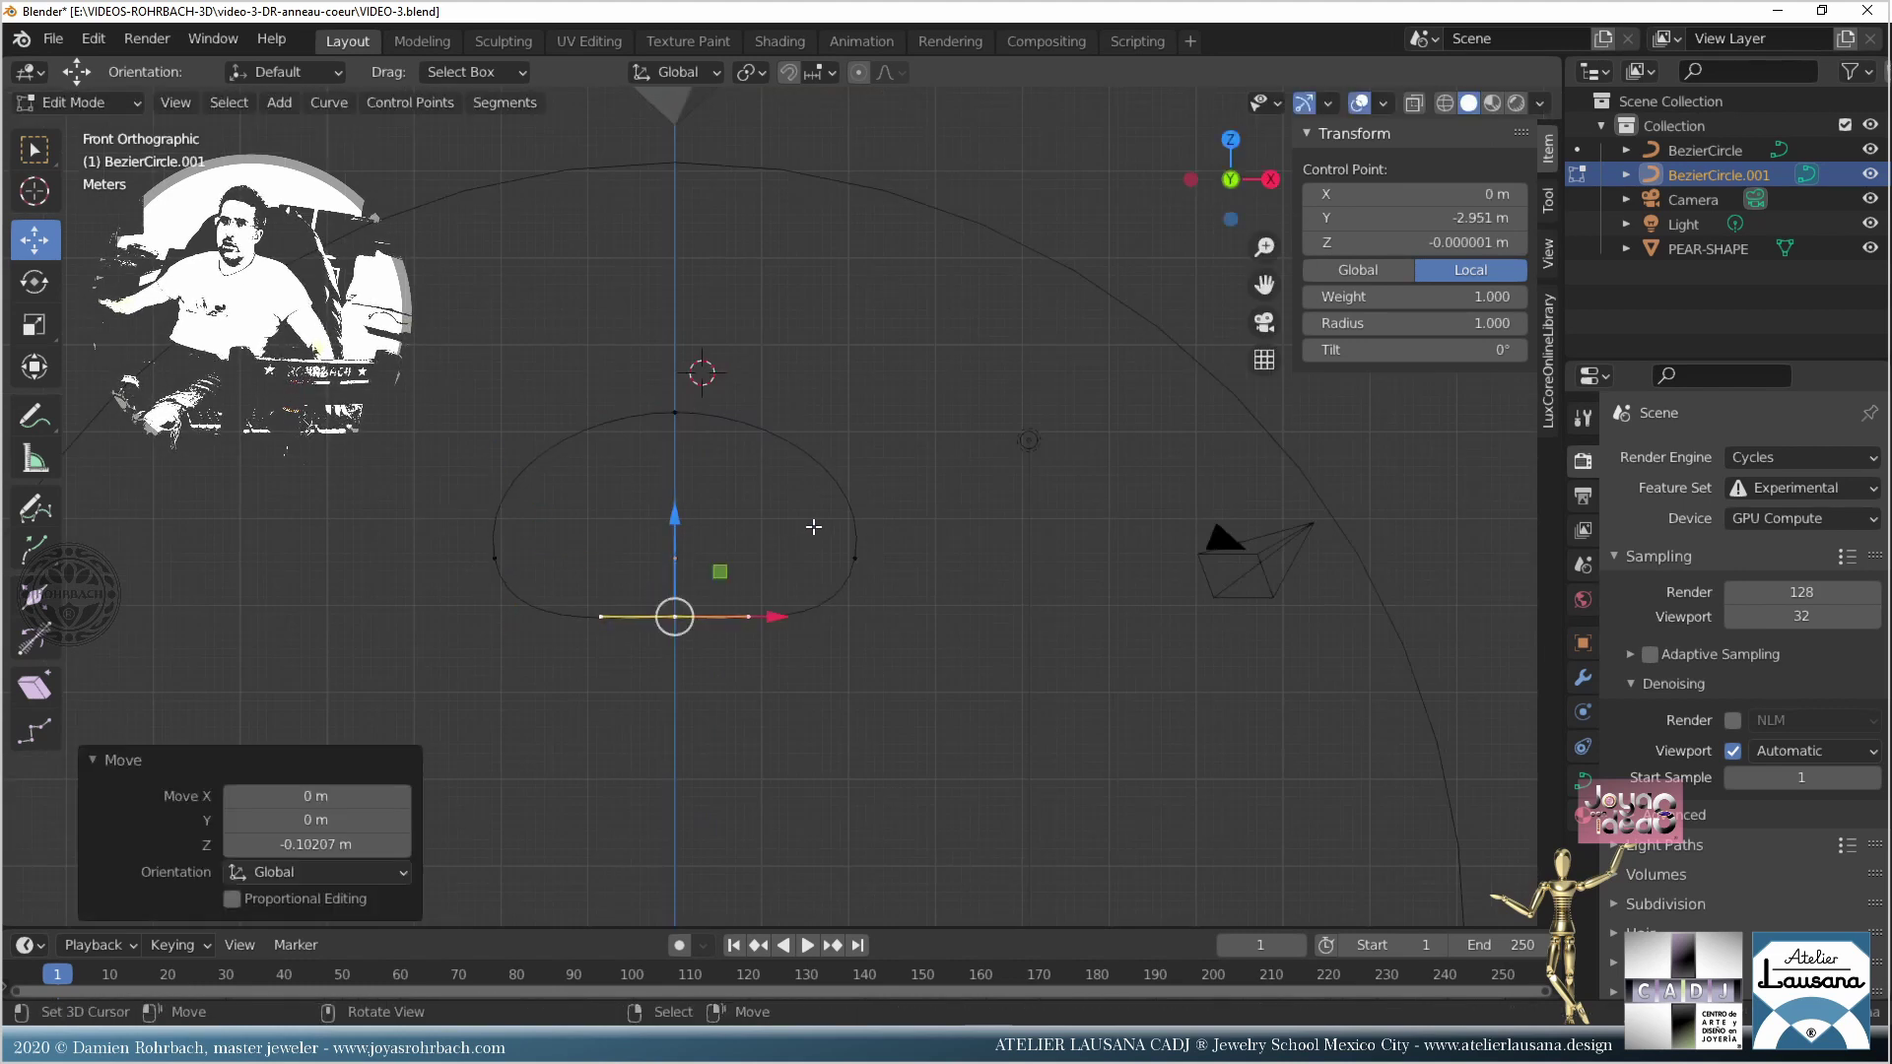
{"action": "key", "text": "Tab"}
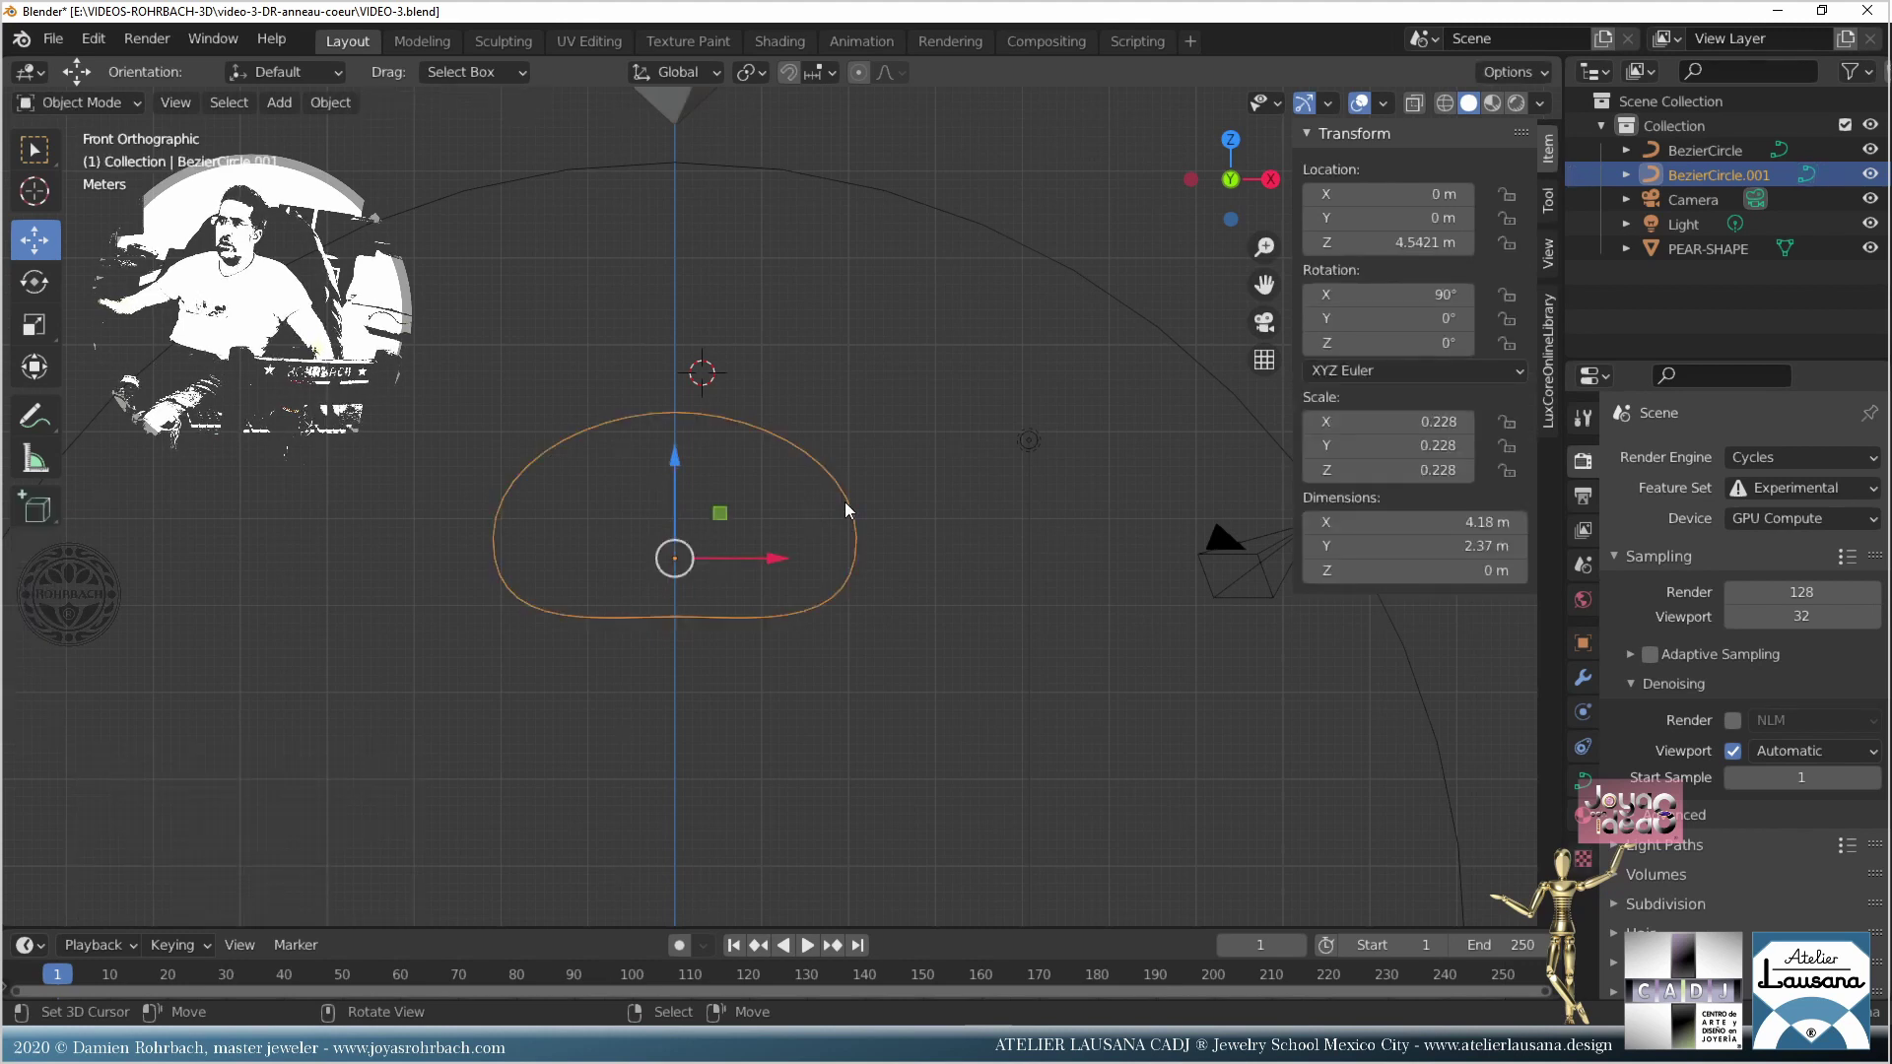
Step: Set the small profile curve's dimensions to X 3.3 m and Y 2 m
{"action": "left_click", "coordinate": [1390, 521]}
{"action": "type", "text": "3"}
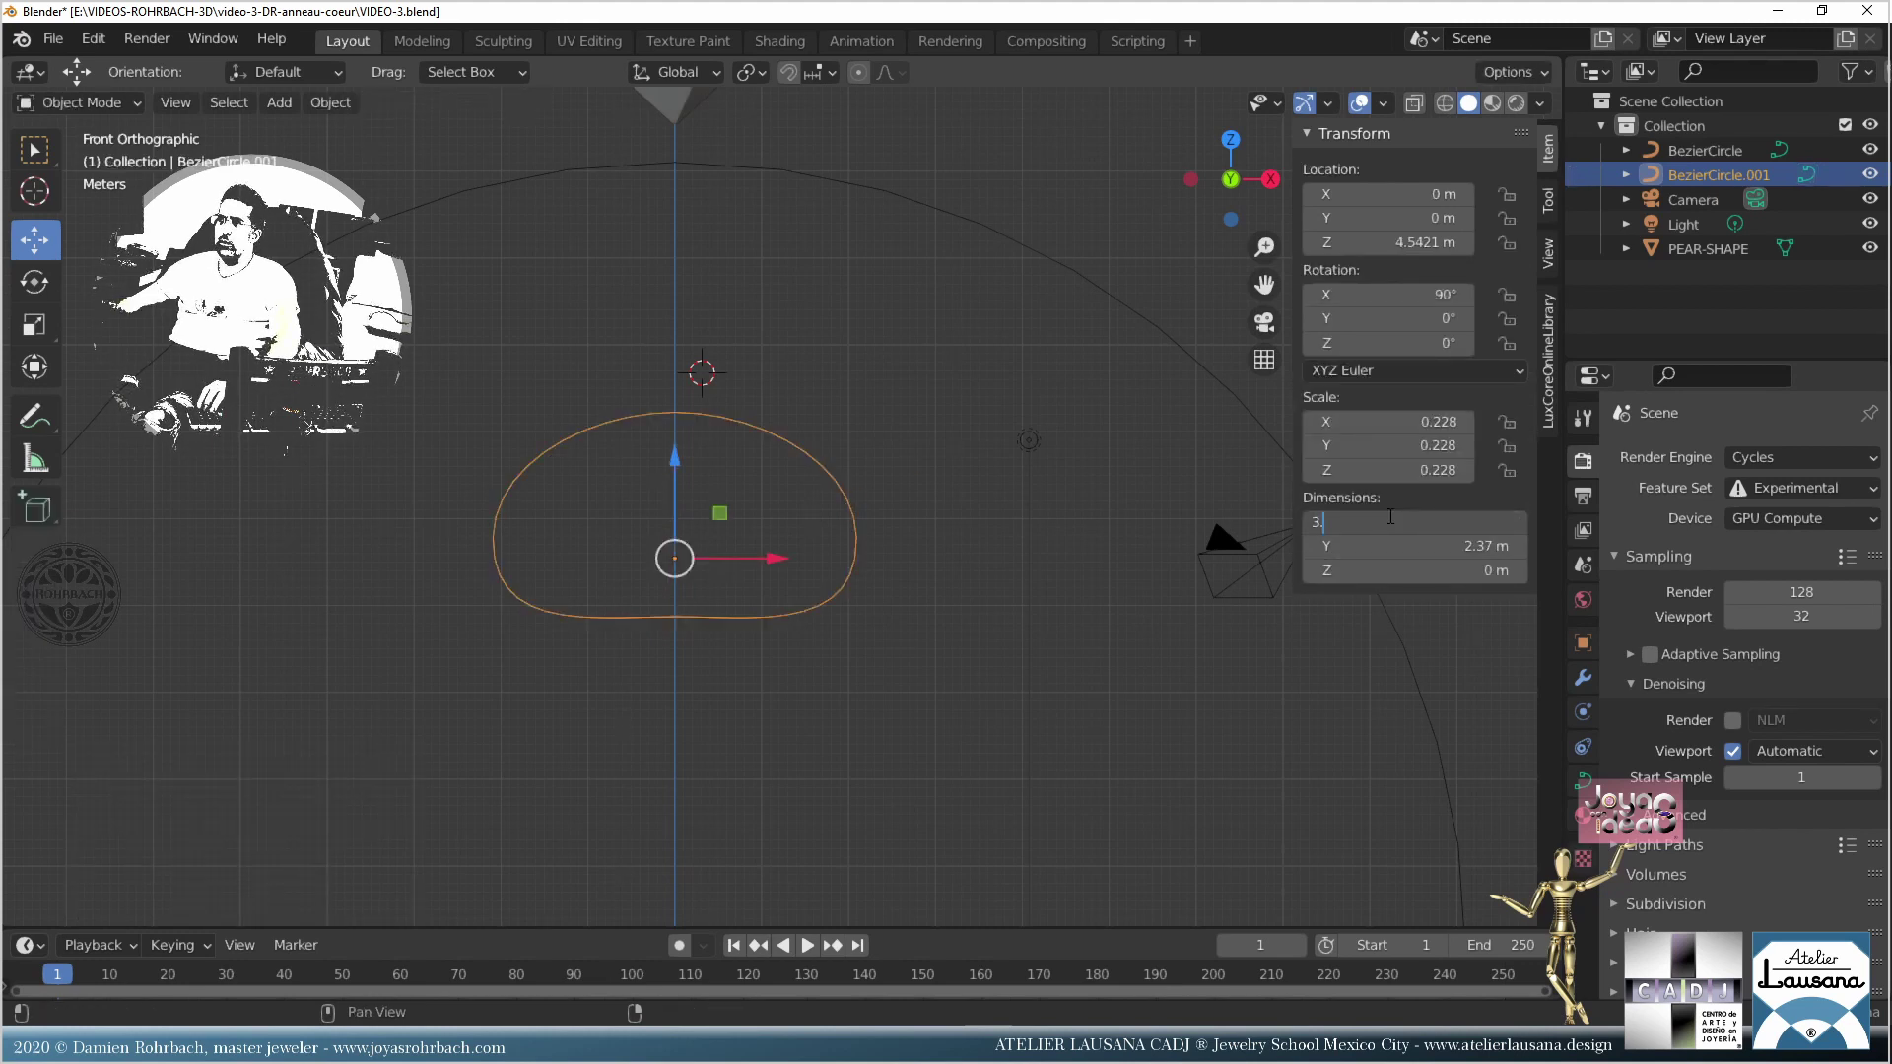
{"action": "type", "text": ".3"}
{"action": "key", "text": "Return"}
{"action": "left_click", "coordinate": [1389, 545]}
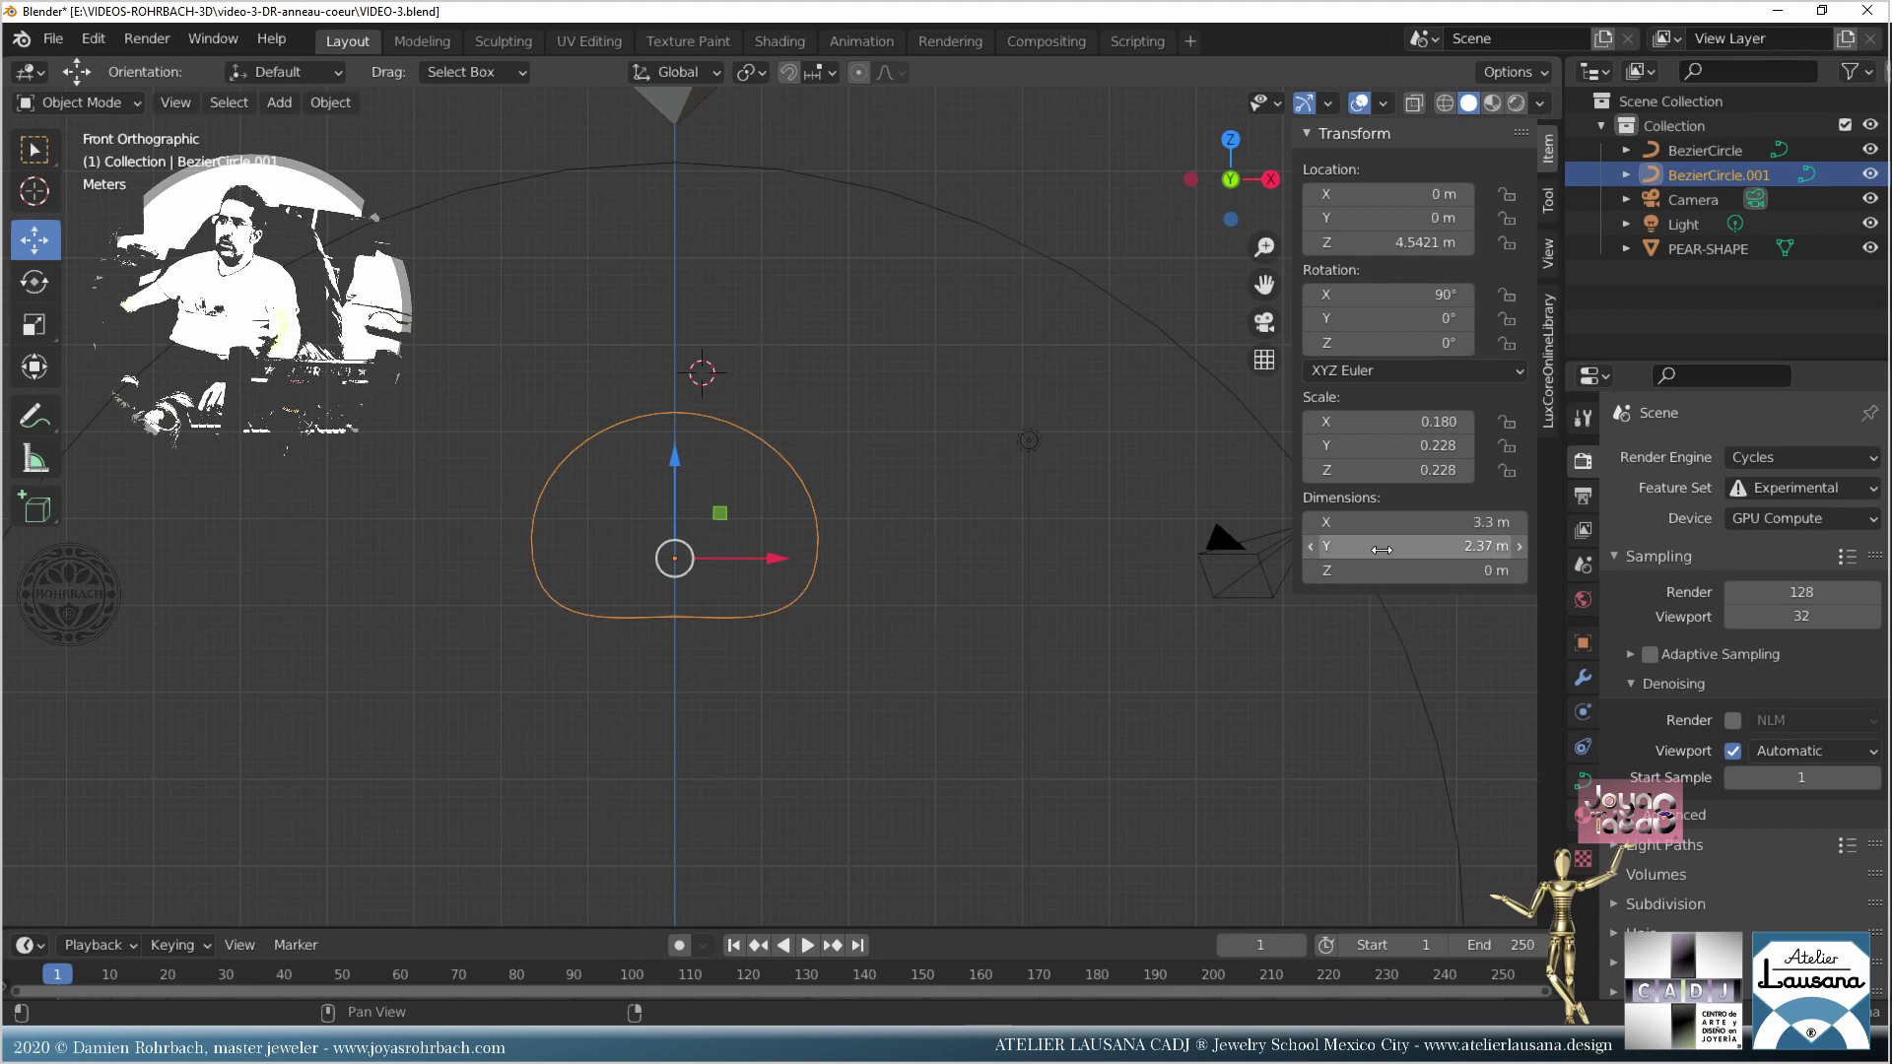
{"action": "type", "text": "2"}
{"action": "key", "text": "Return"}
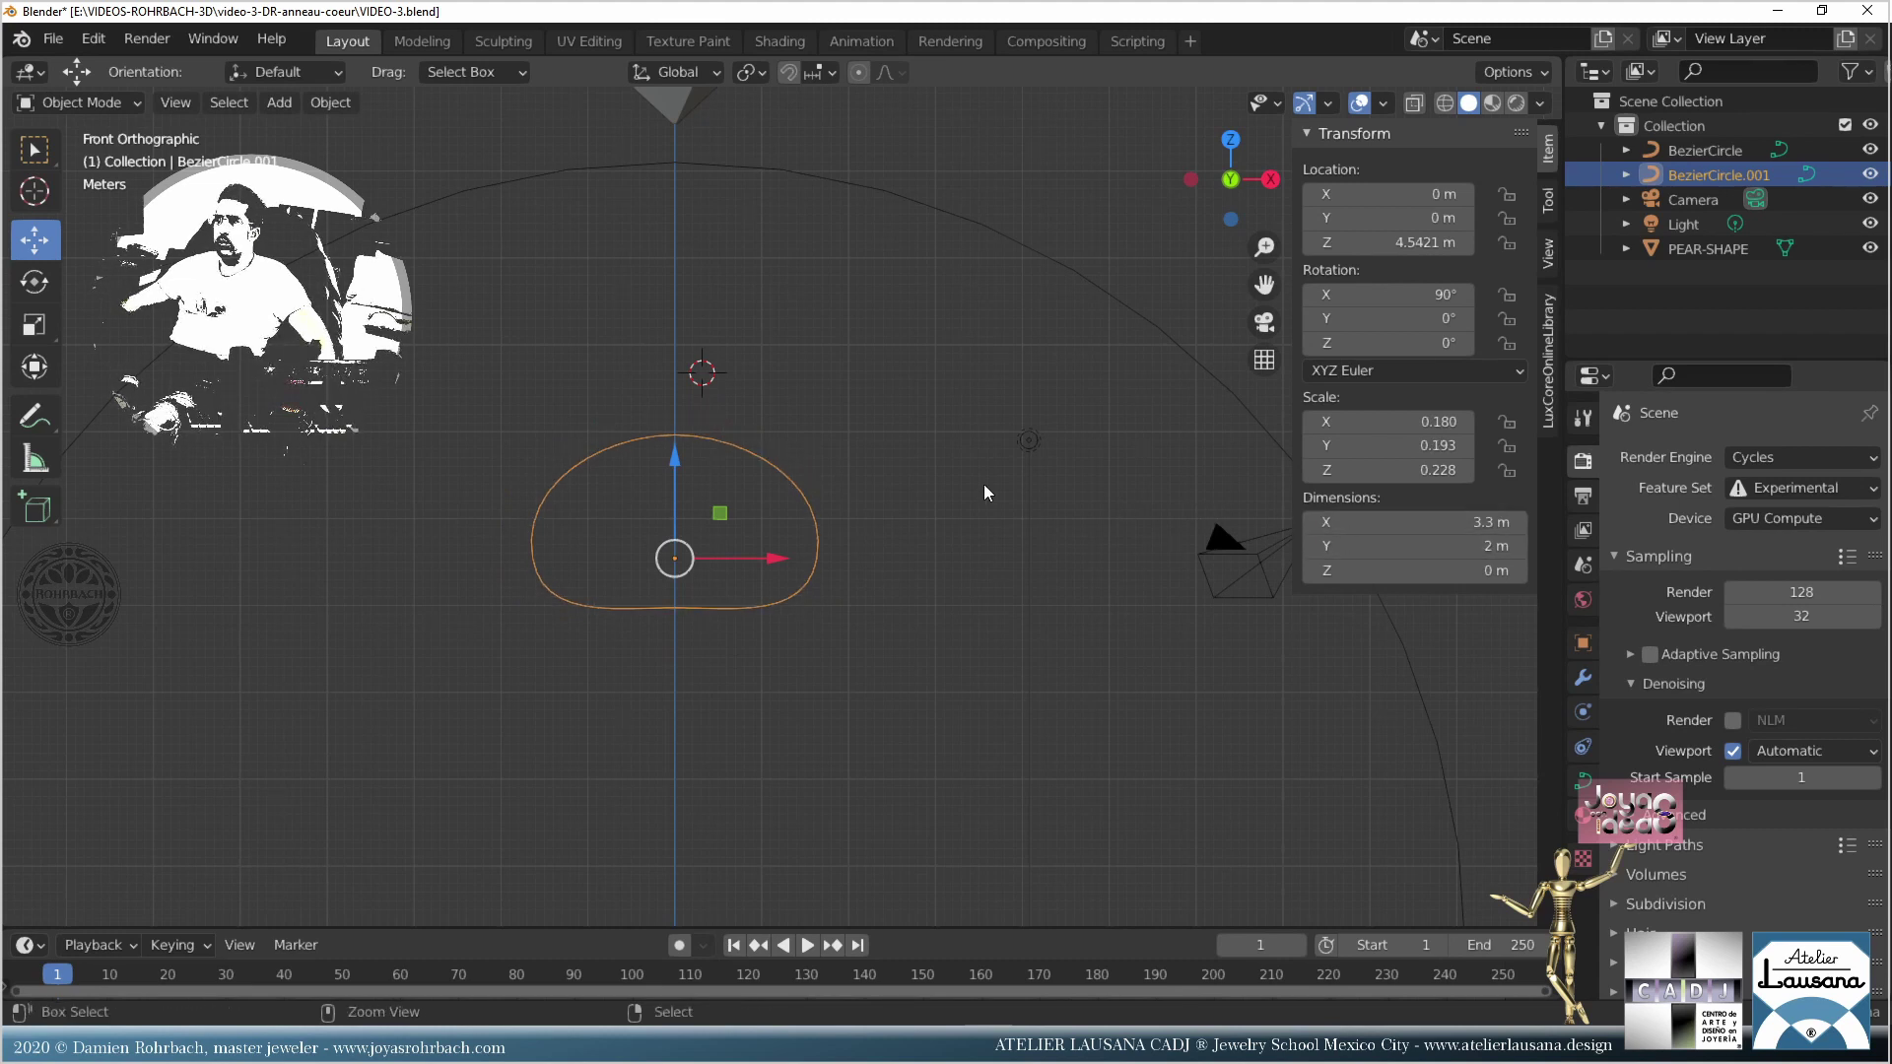
Step: Apply the profile curve's scale and save the file
{"action": "key", "text": "ctrl+a"}
{"action": "left_click", "coordinate": [867, 535]}
{"action": "key", "text": "ctrl+s"}
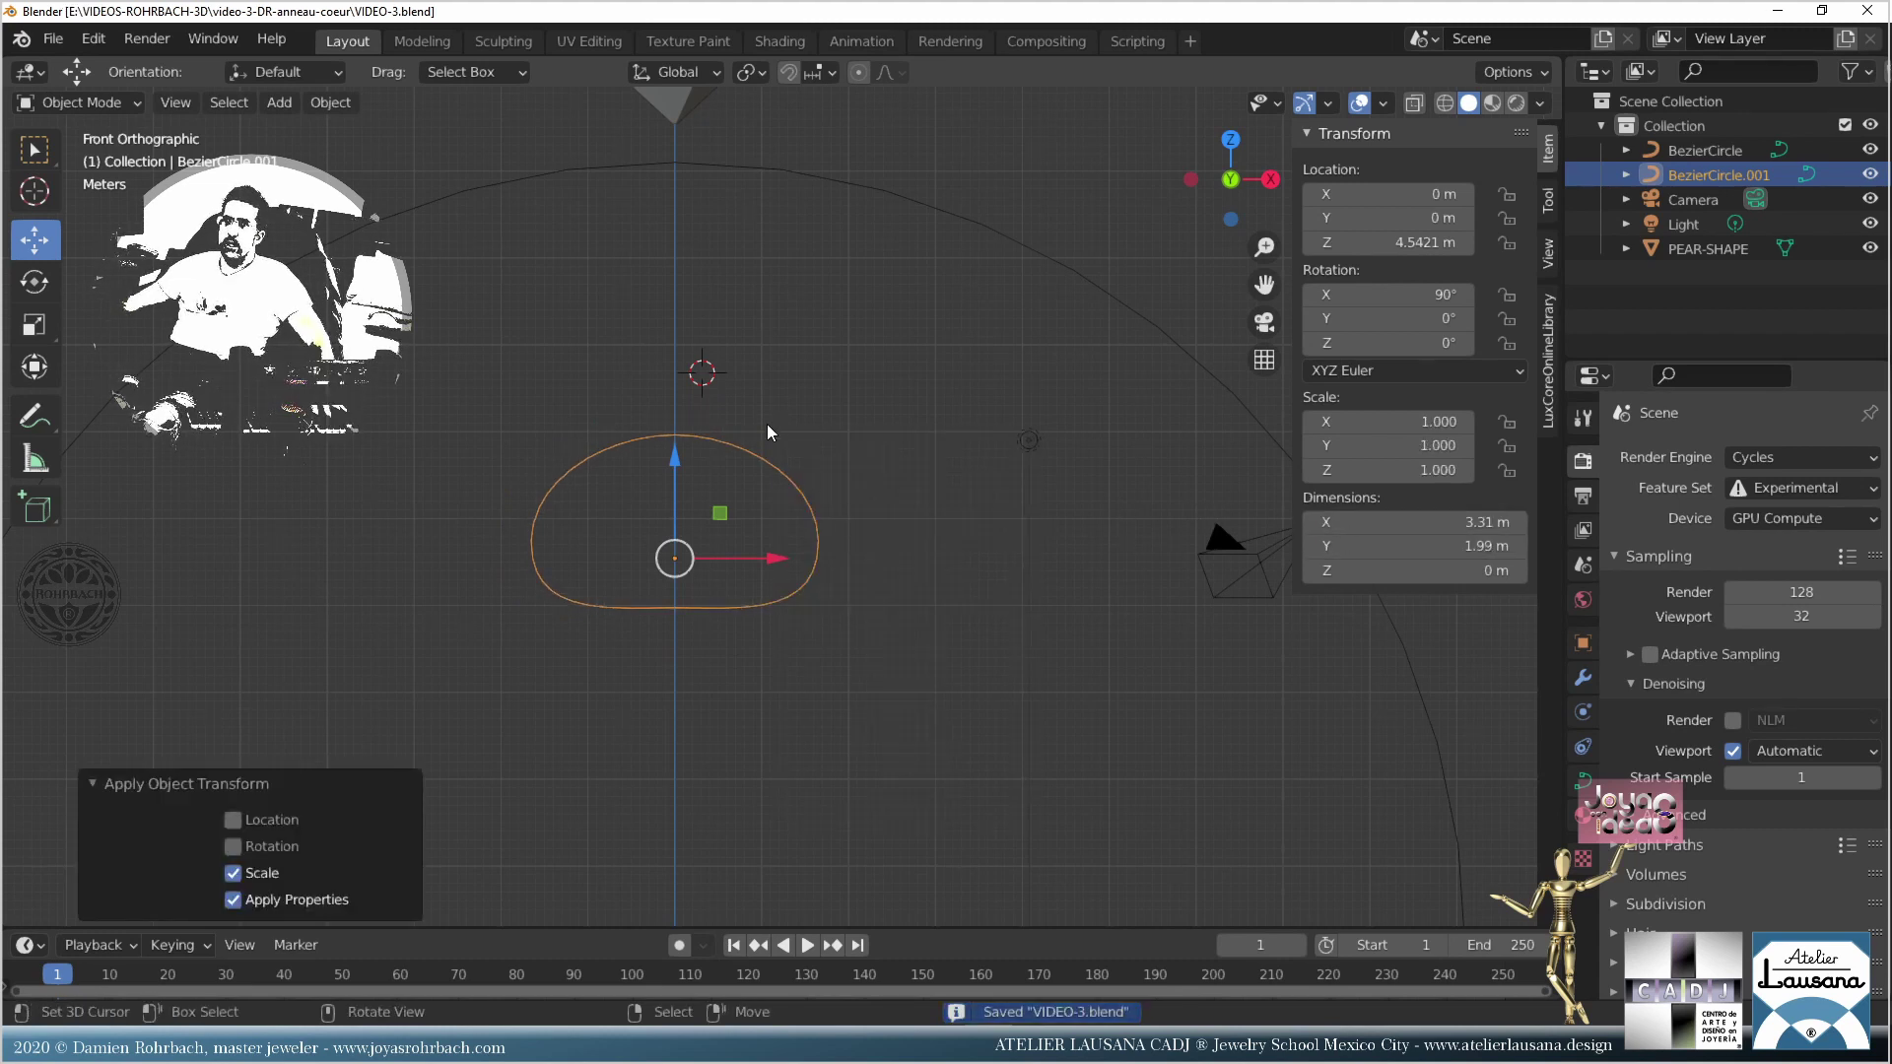
Step: Set the large Bezier circle's preview resolution to 40
{"action": "left_click", "coordinate": [996, 244]}
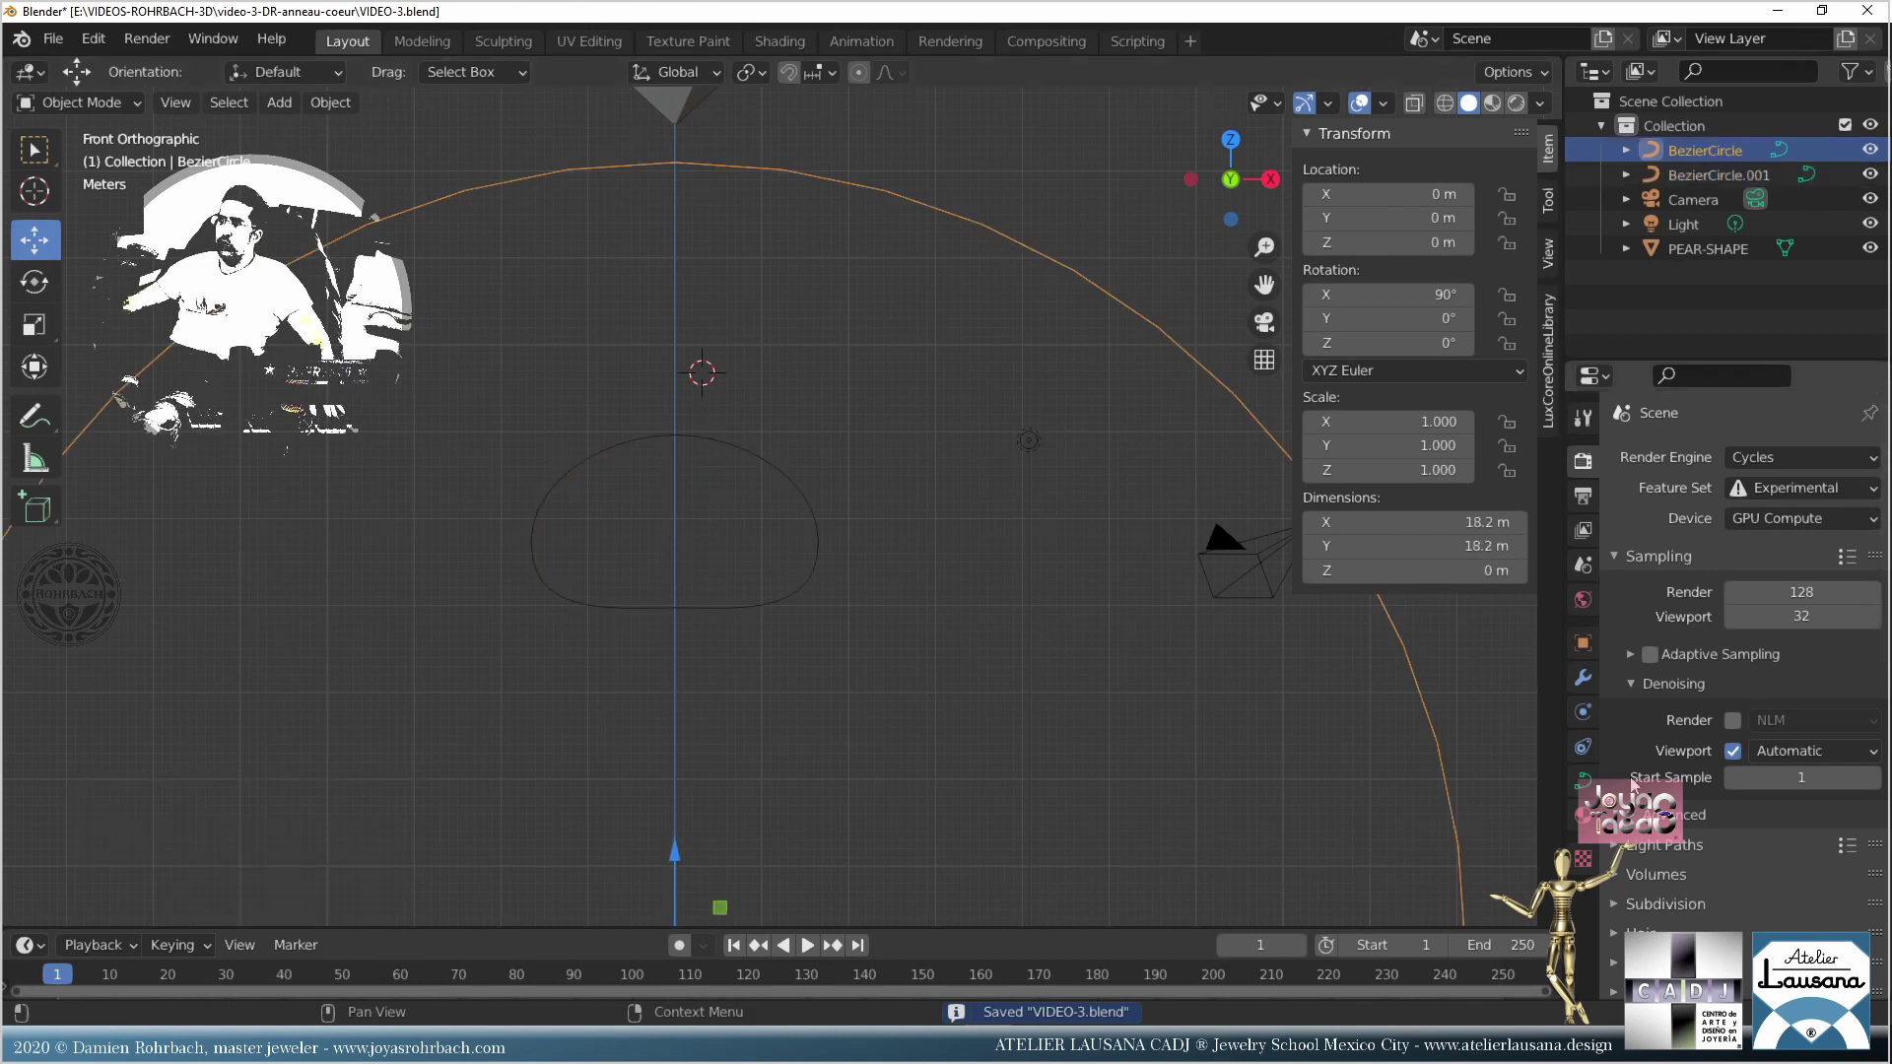
{"action": "left_click", "coordinate": [1581, 777]}
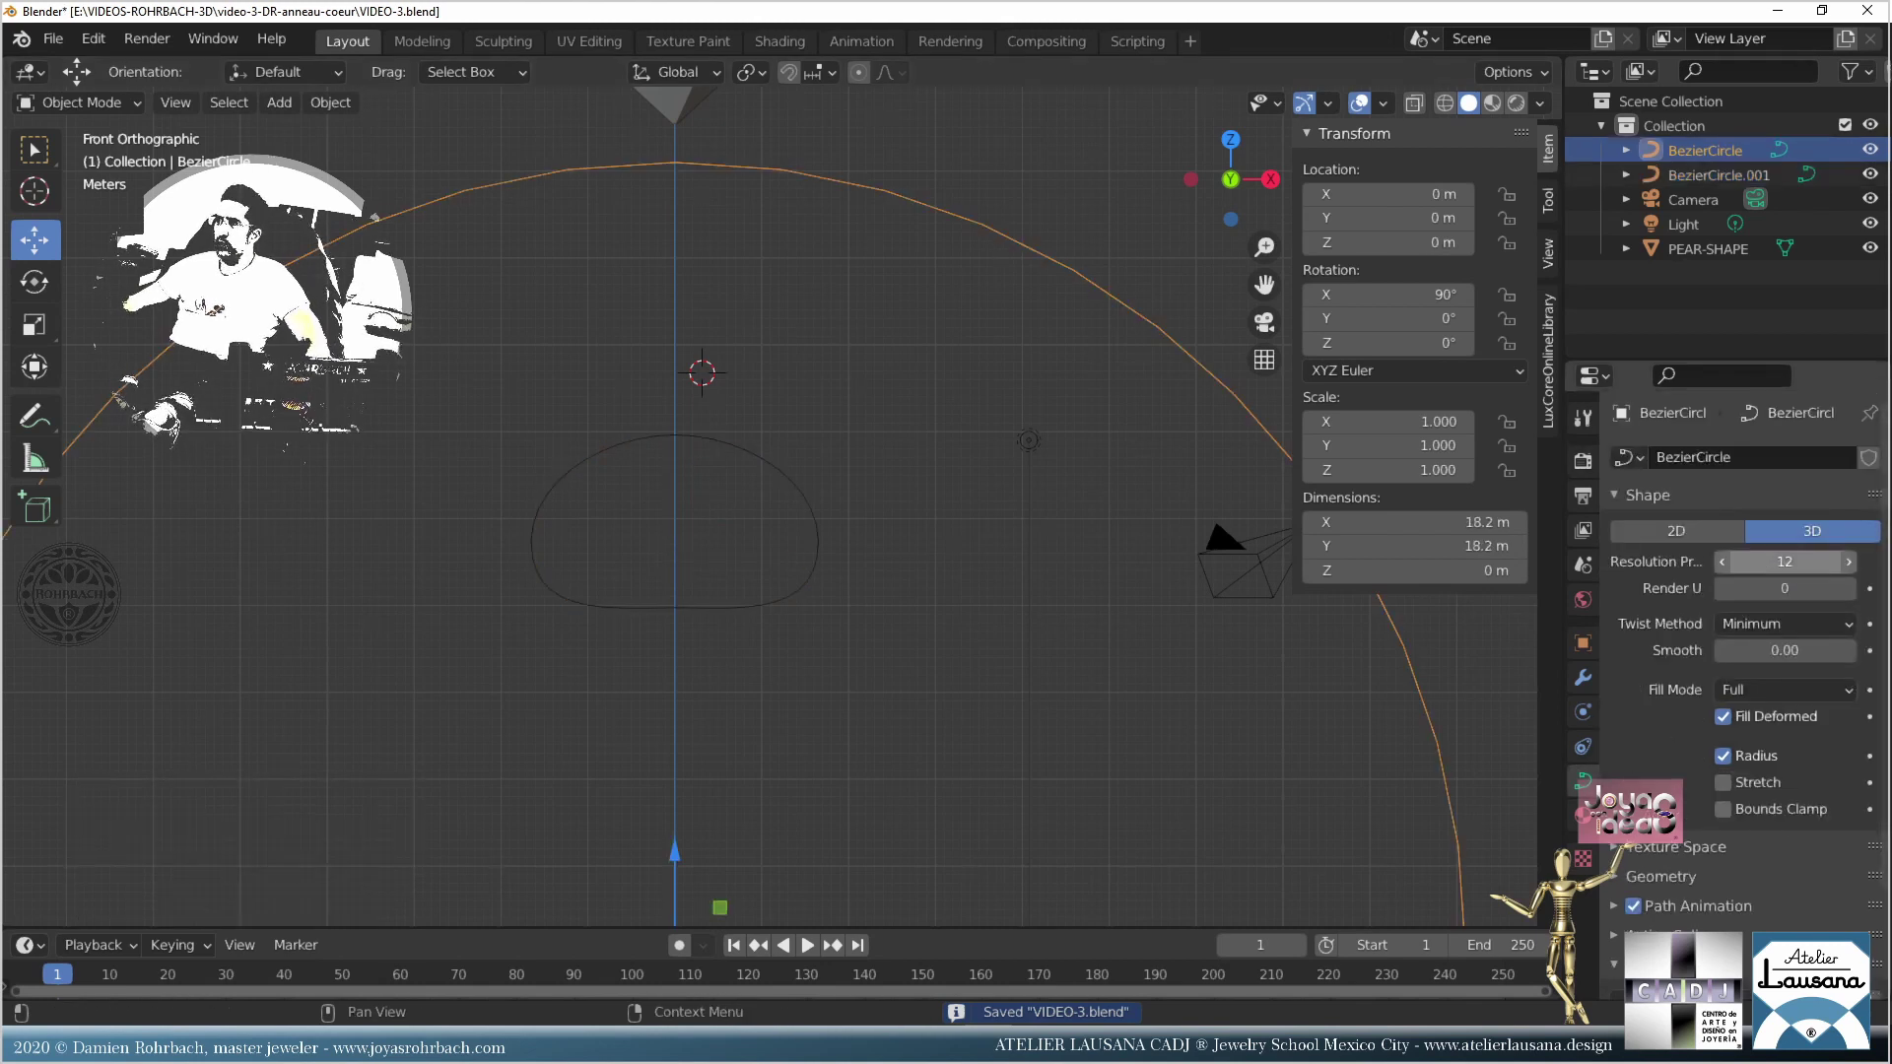
{"action": "left_click", "coordinate": [1764, 564]}
Step: Set the large circle's bevel mode to Object and pick the small profile curve as its bevel object
{"action": "left_click", "coordinate": [1661, 875]}
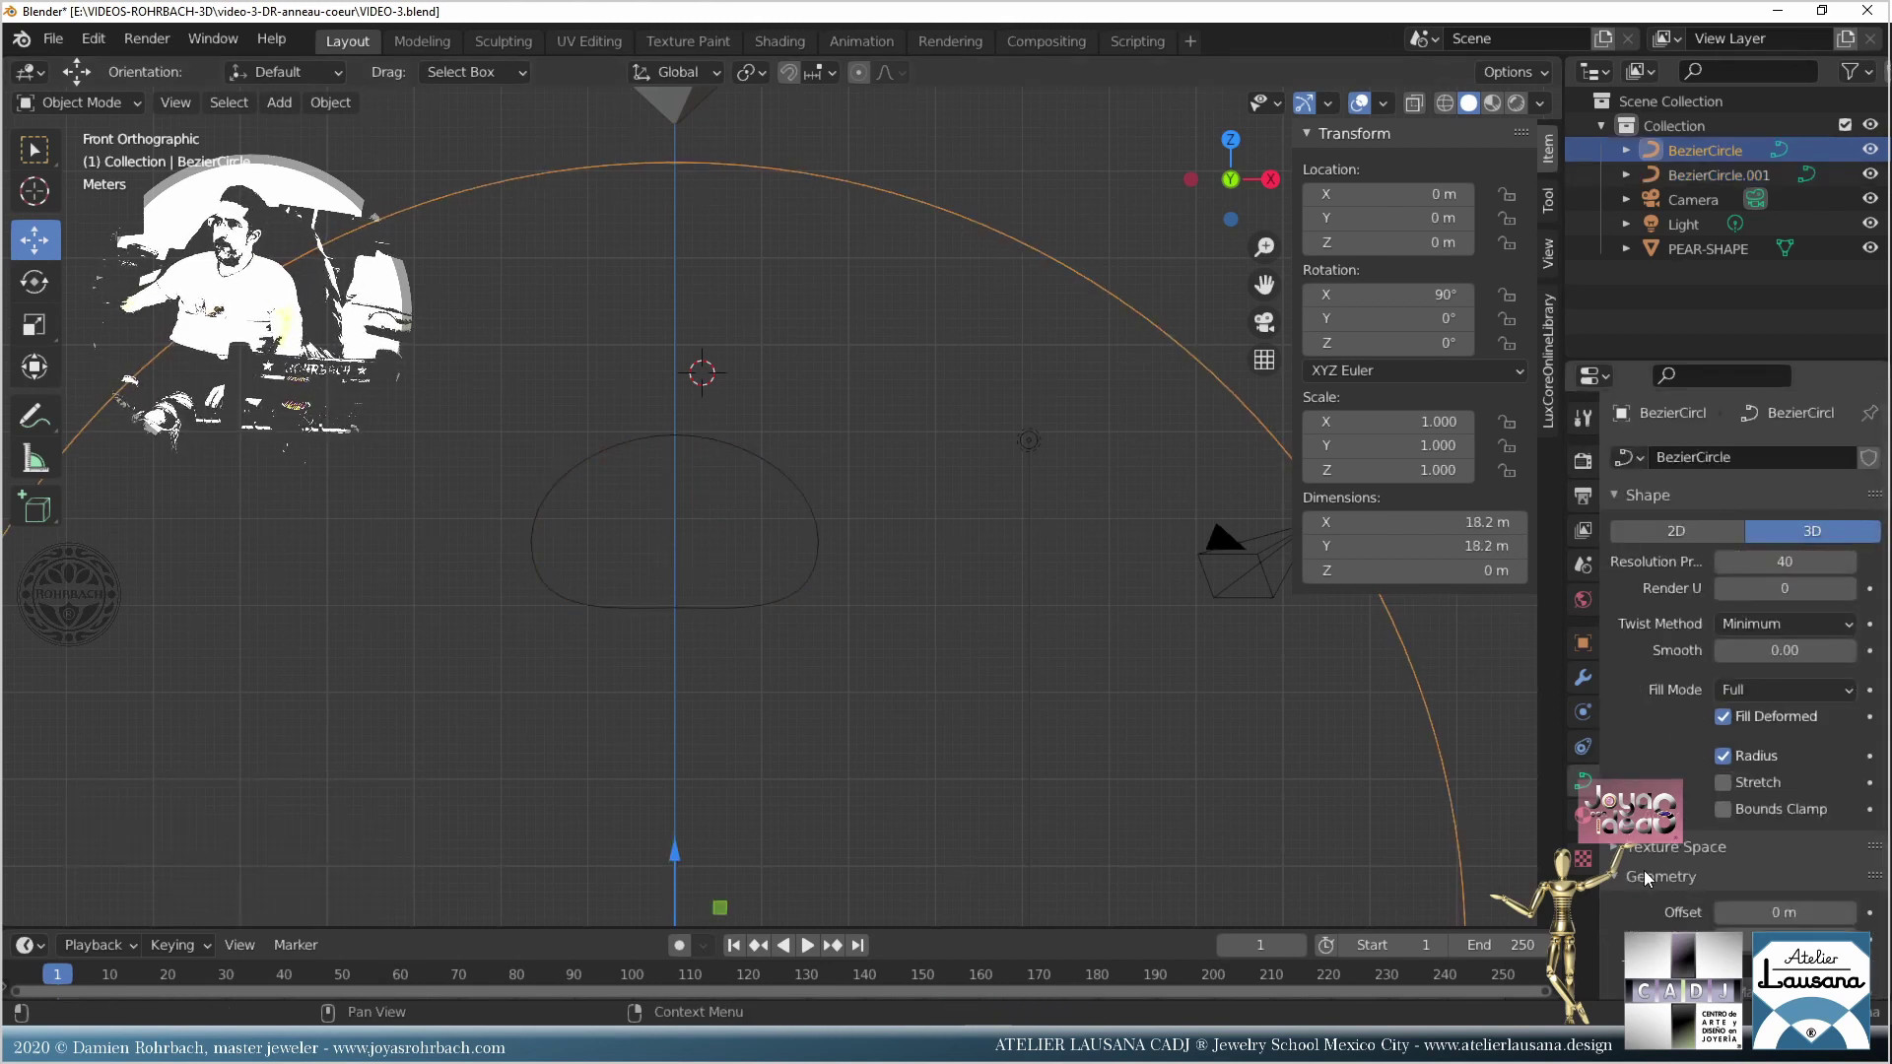
{"action": "scroll", "coordinate": [1675, 693], "scroll_direction": "down", "scroll_amount": 5}
{"action": "scroll", "coordinate": [1809, 877], "scroll_direction": "down", "scroll_amount": 4}
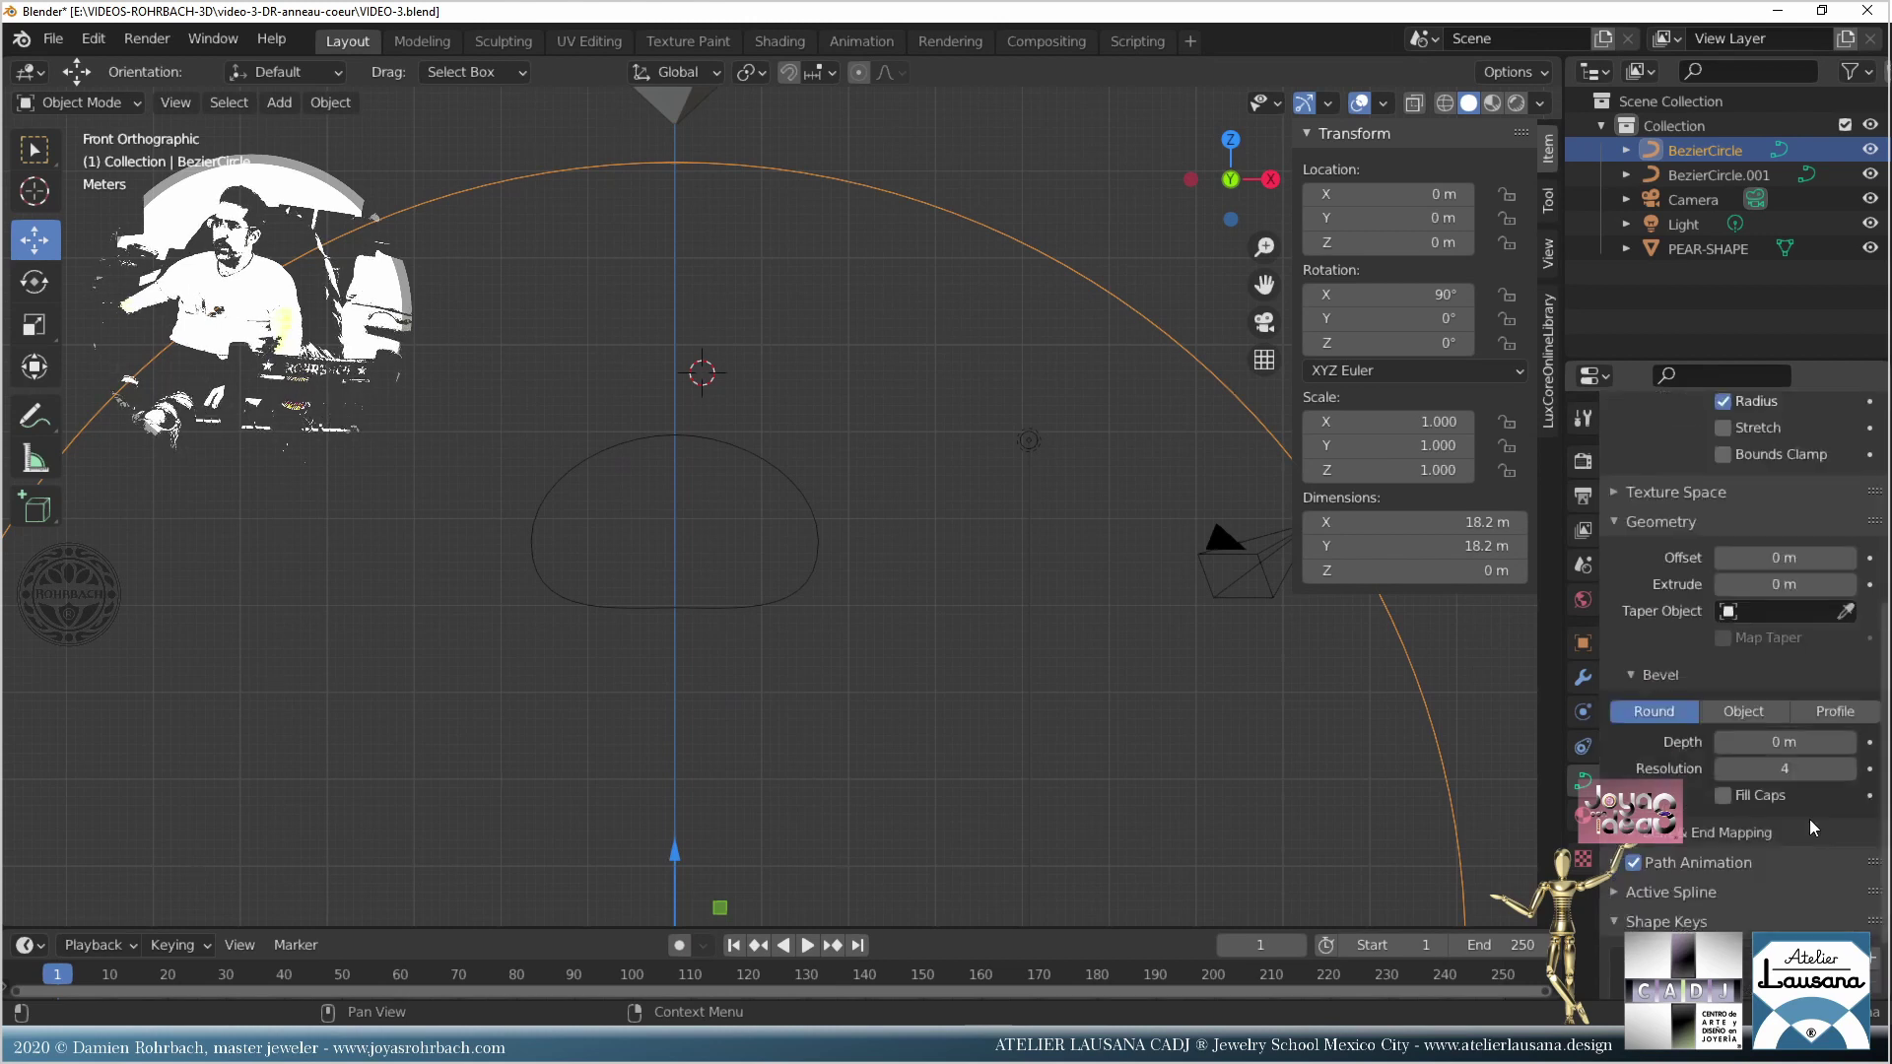
{"action": "left_click", "coordinate": [1771, 717]}
{"action": "left_click", "coordinate": [1845, 741]}
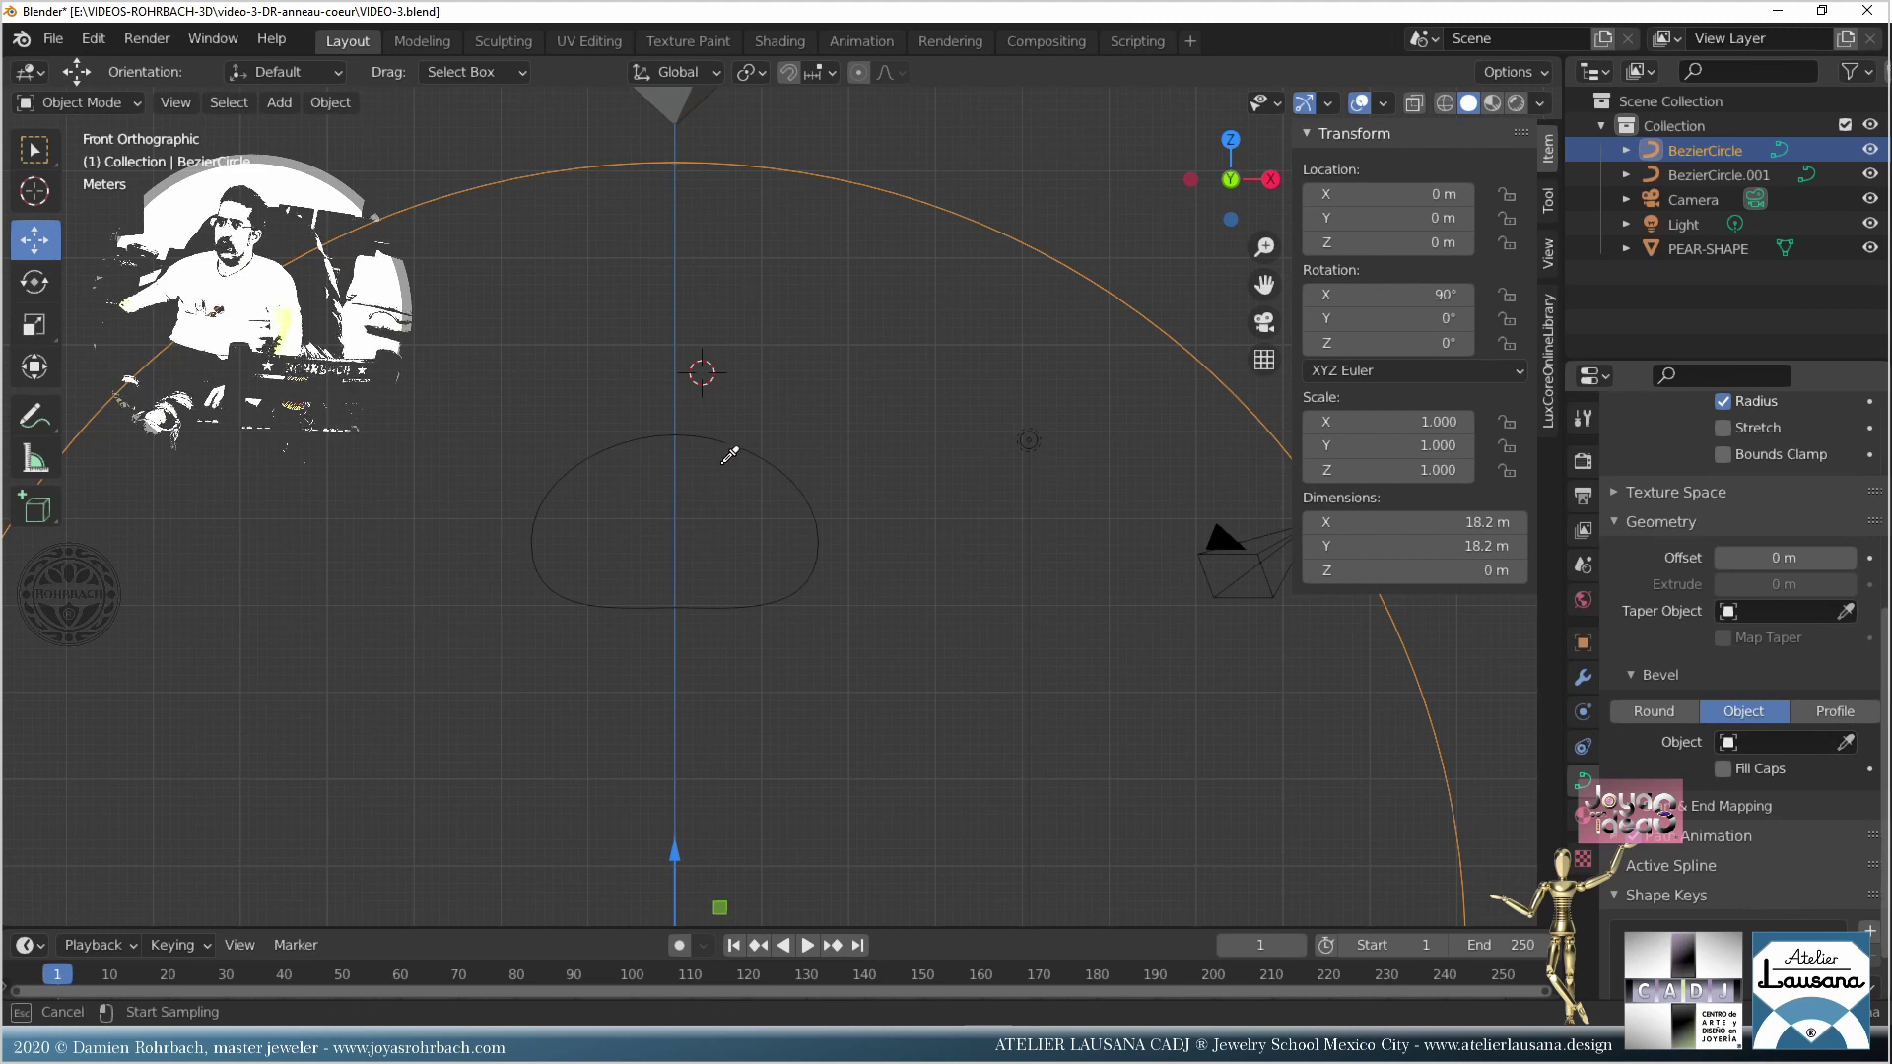
{"action": "left_click", "coordinate": [788, 431]}
{"action": "scroll", "coordinate": [789, 430], "scroll_direction": "down", "scroll_amount": 5}
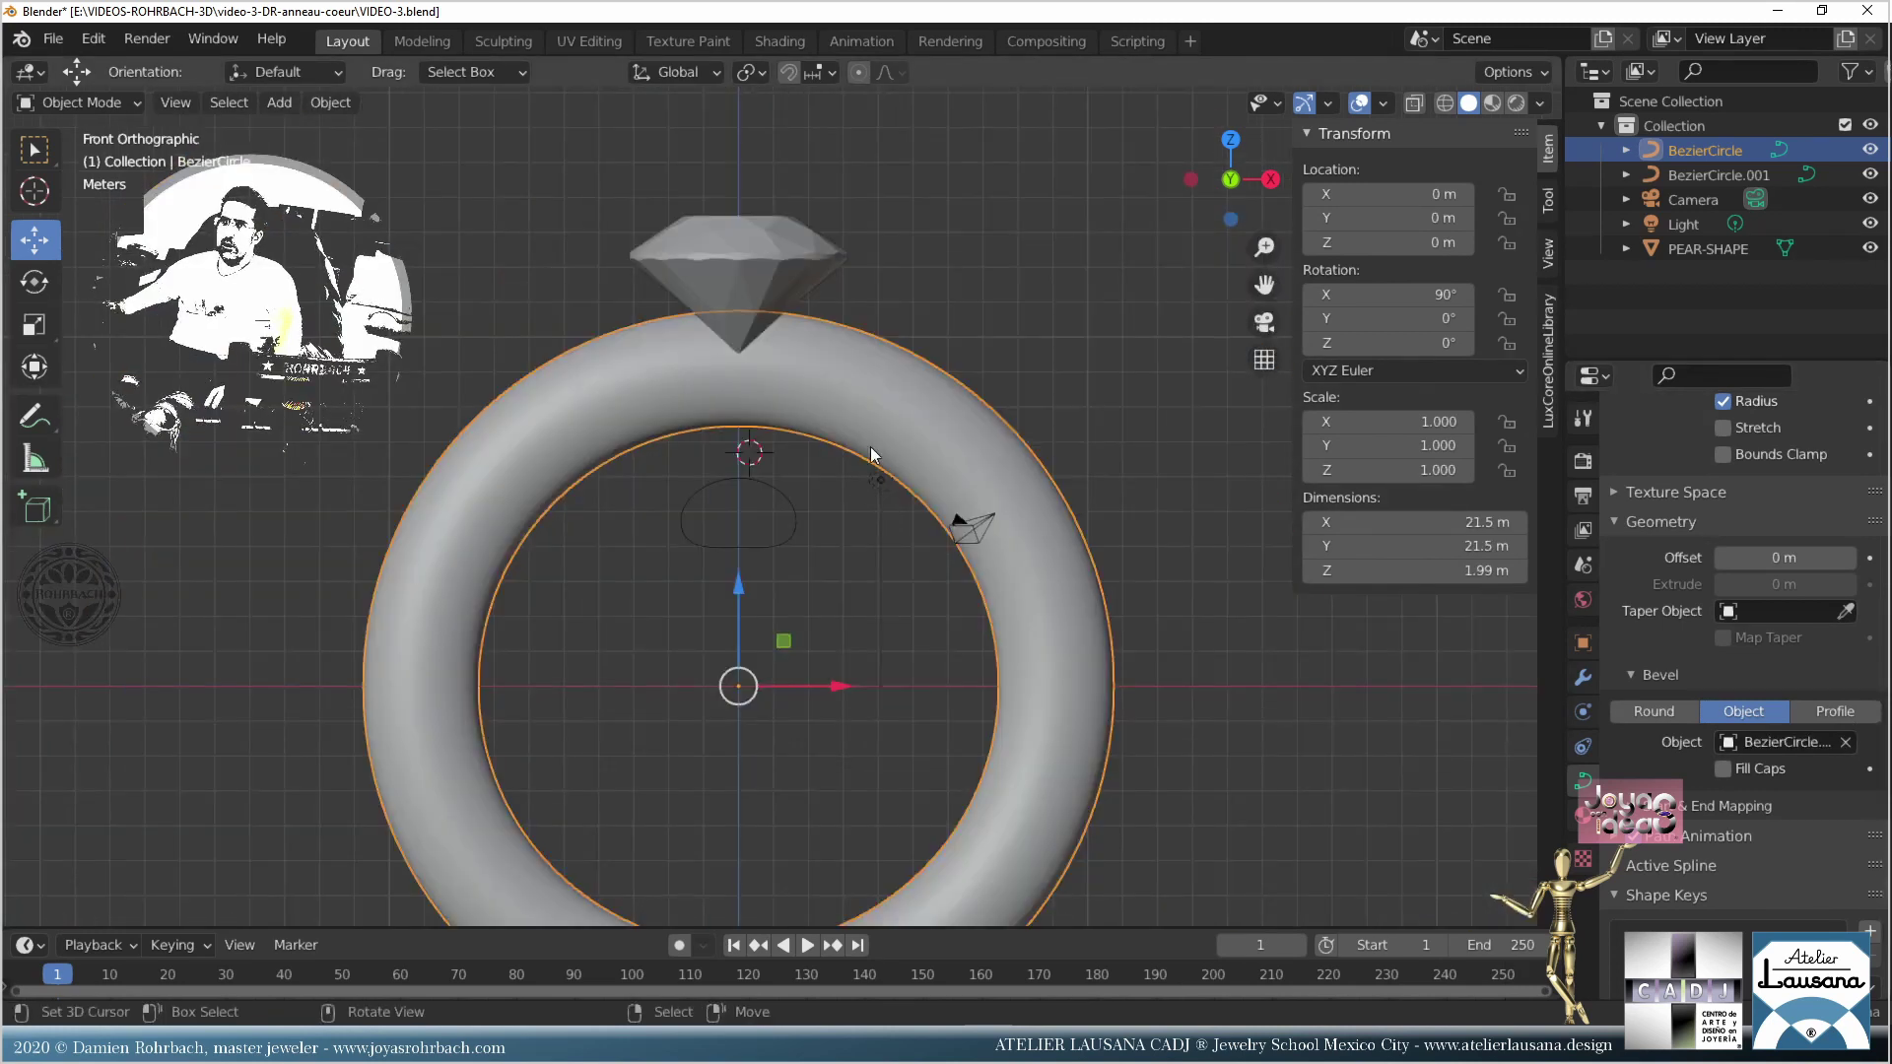
Step: Clear the profile curve's rotation and display the model in X-ray from the top view
{"action": "left_click", "coordinate": [788, 488]}
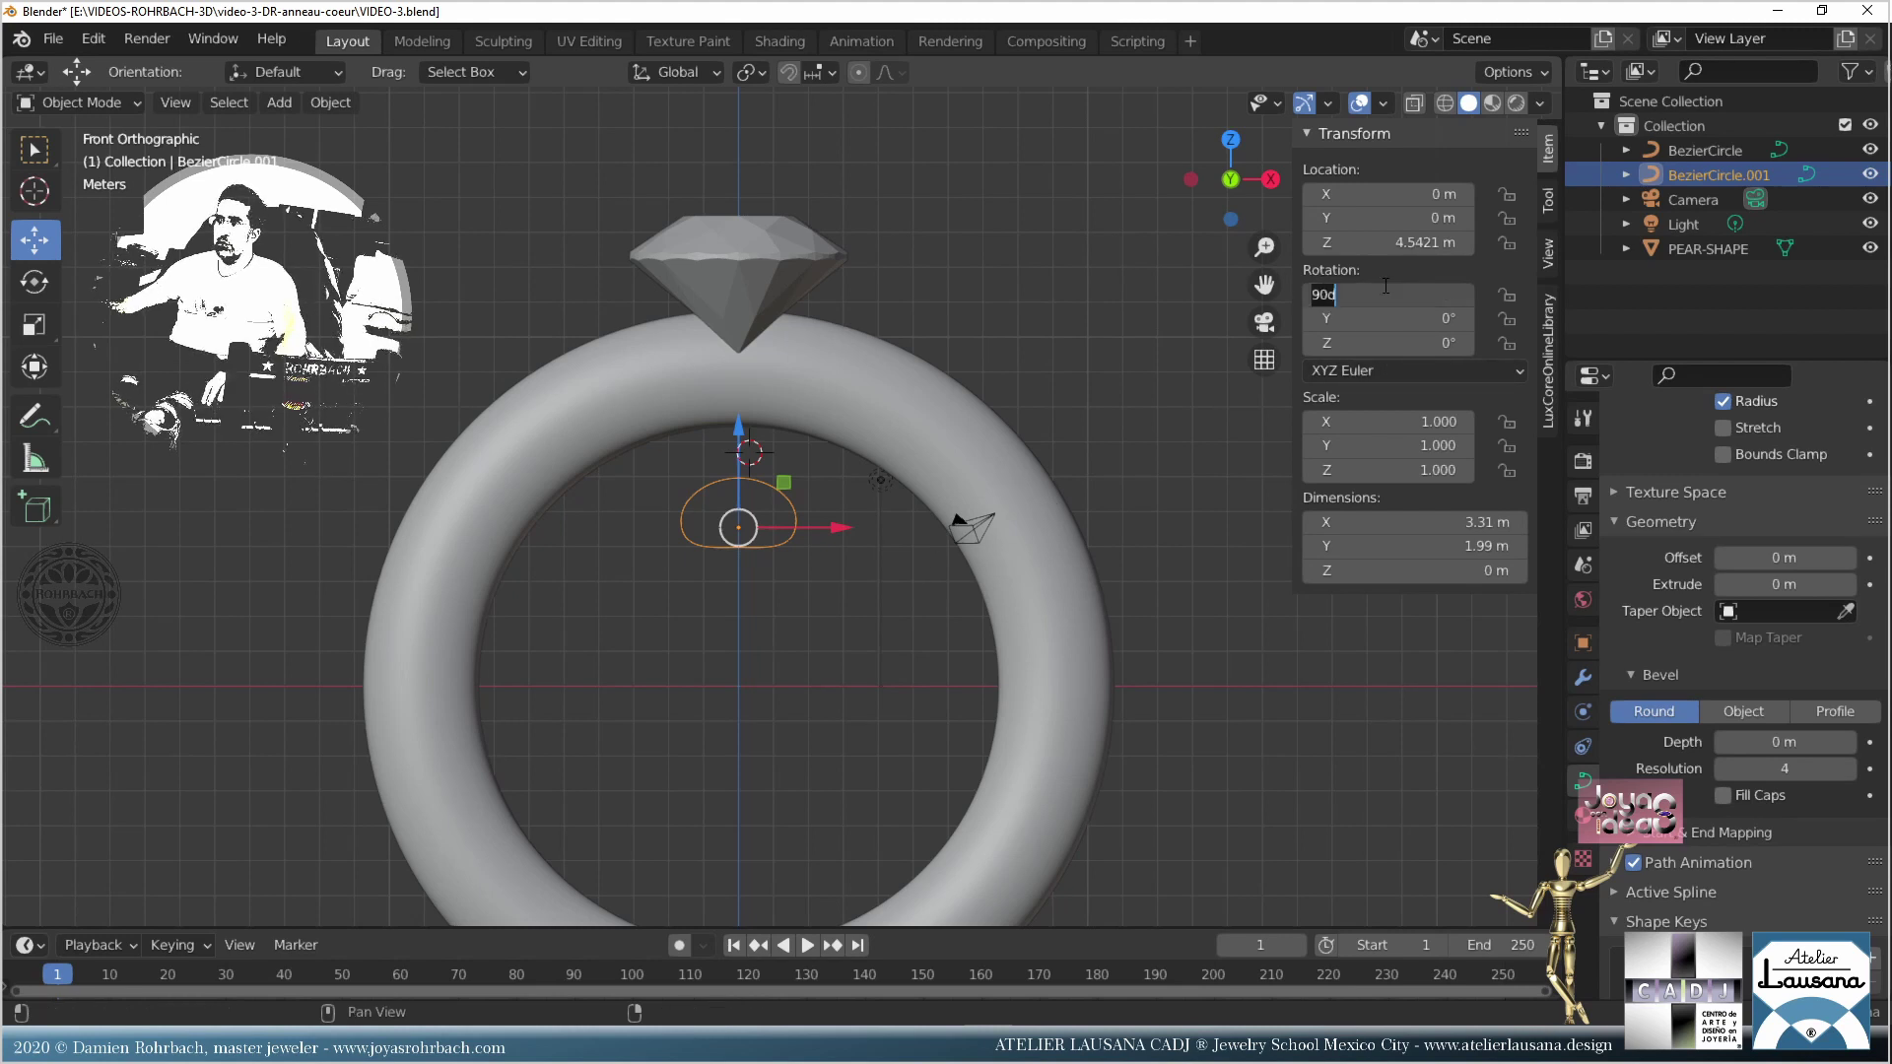
{"action": "key", "text": "alt+r"}
{"action": "key", "text": "KP_7"}
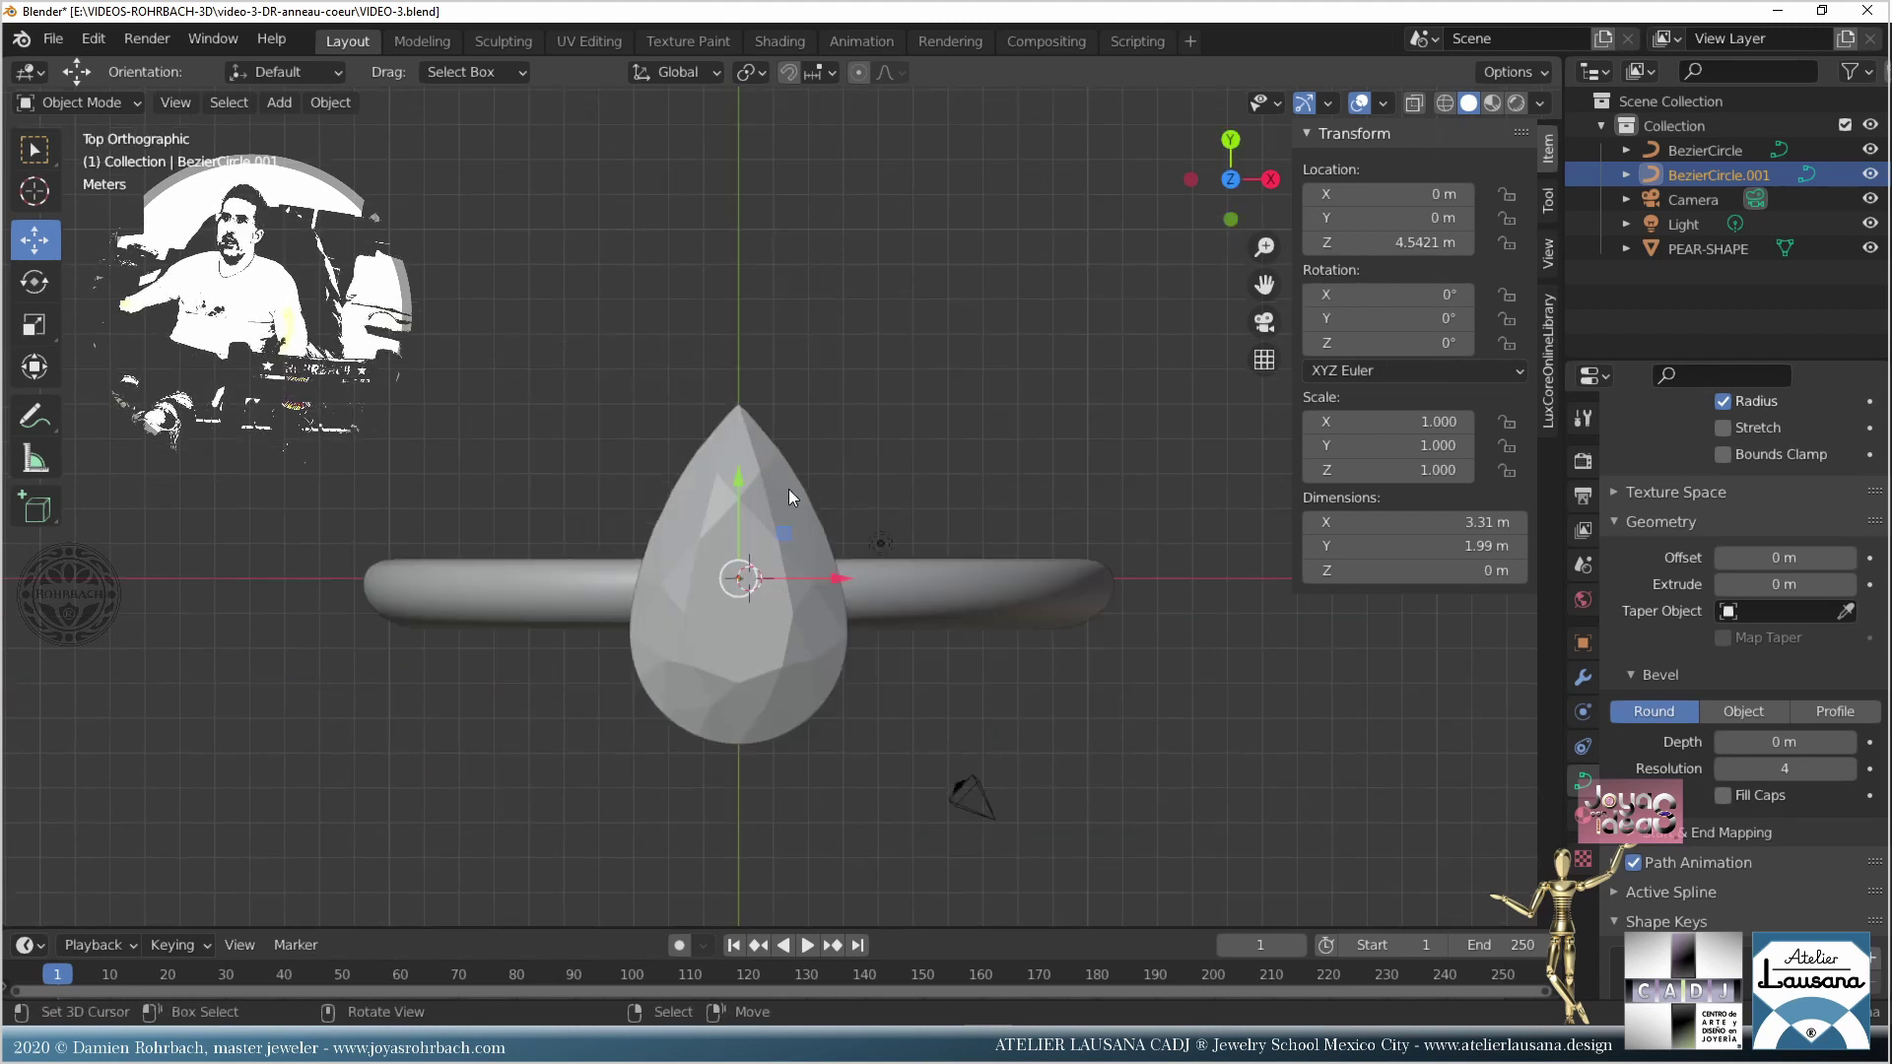
{"action": "scroll", "coordinate": [836, 542], "scroll_direction": "up", "scroll_amount": 5}
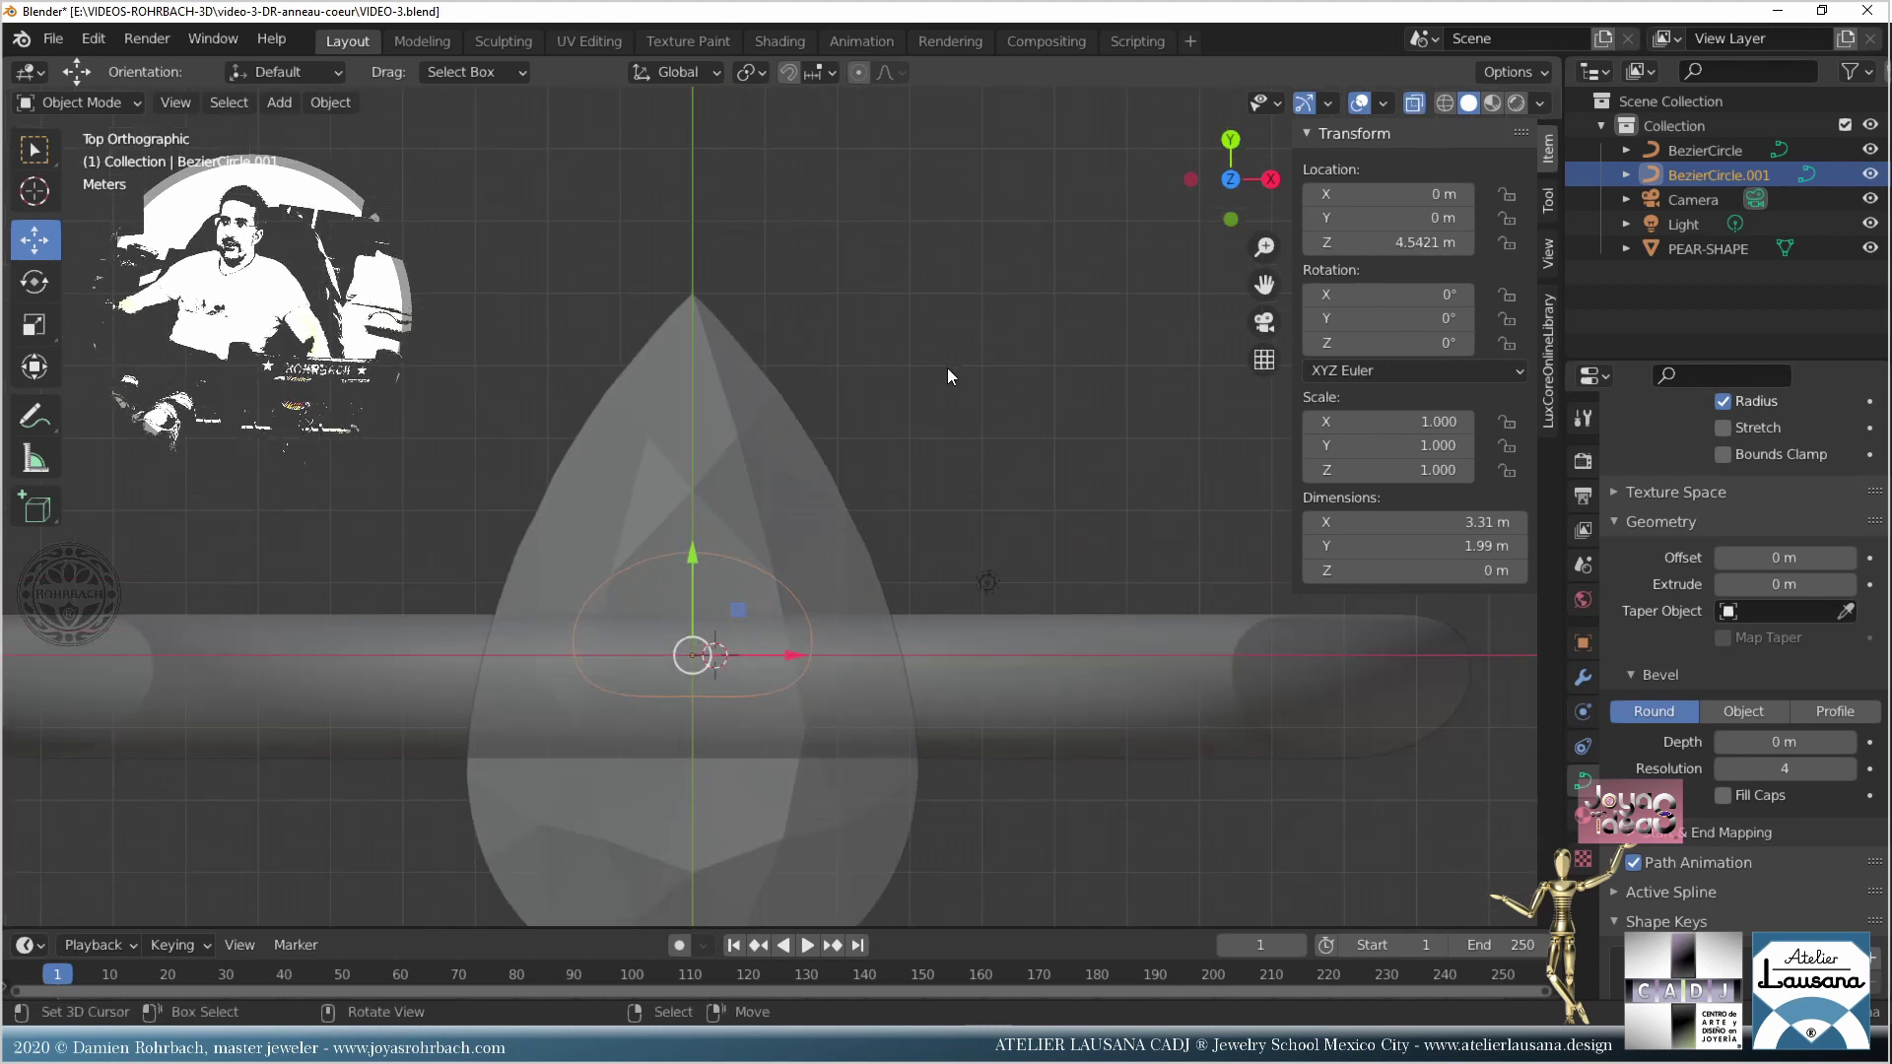
Step: Rotate the profile curve to 90° around Z and apply its rotation to reorient the ring band's cross-section
{"action": "key", "text": "r"}
{"action": "left_click", "coordinate": [1280, 551]}
{"action": "double_click", "coordinate": [1399, 342]}
{"action": "type", "text": "90"}
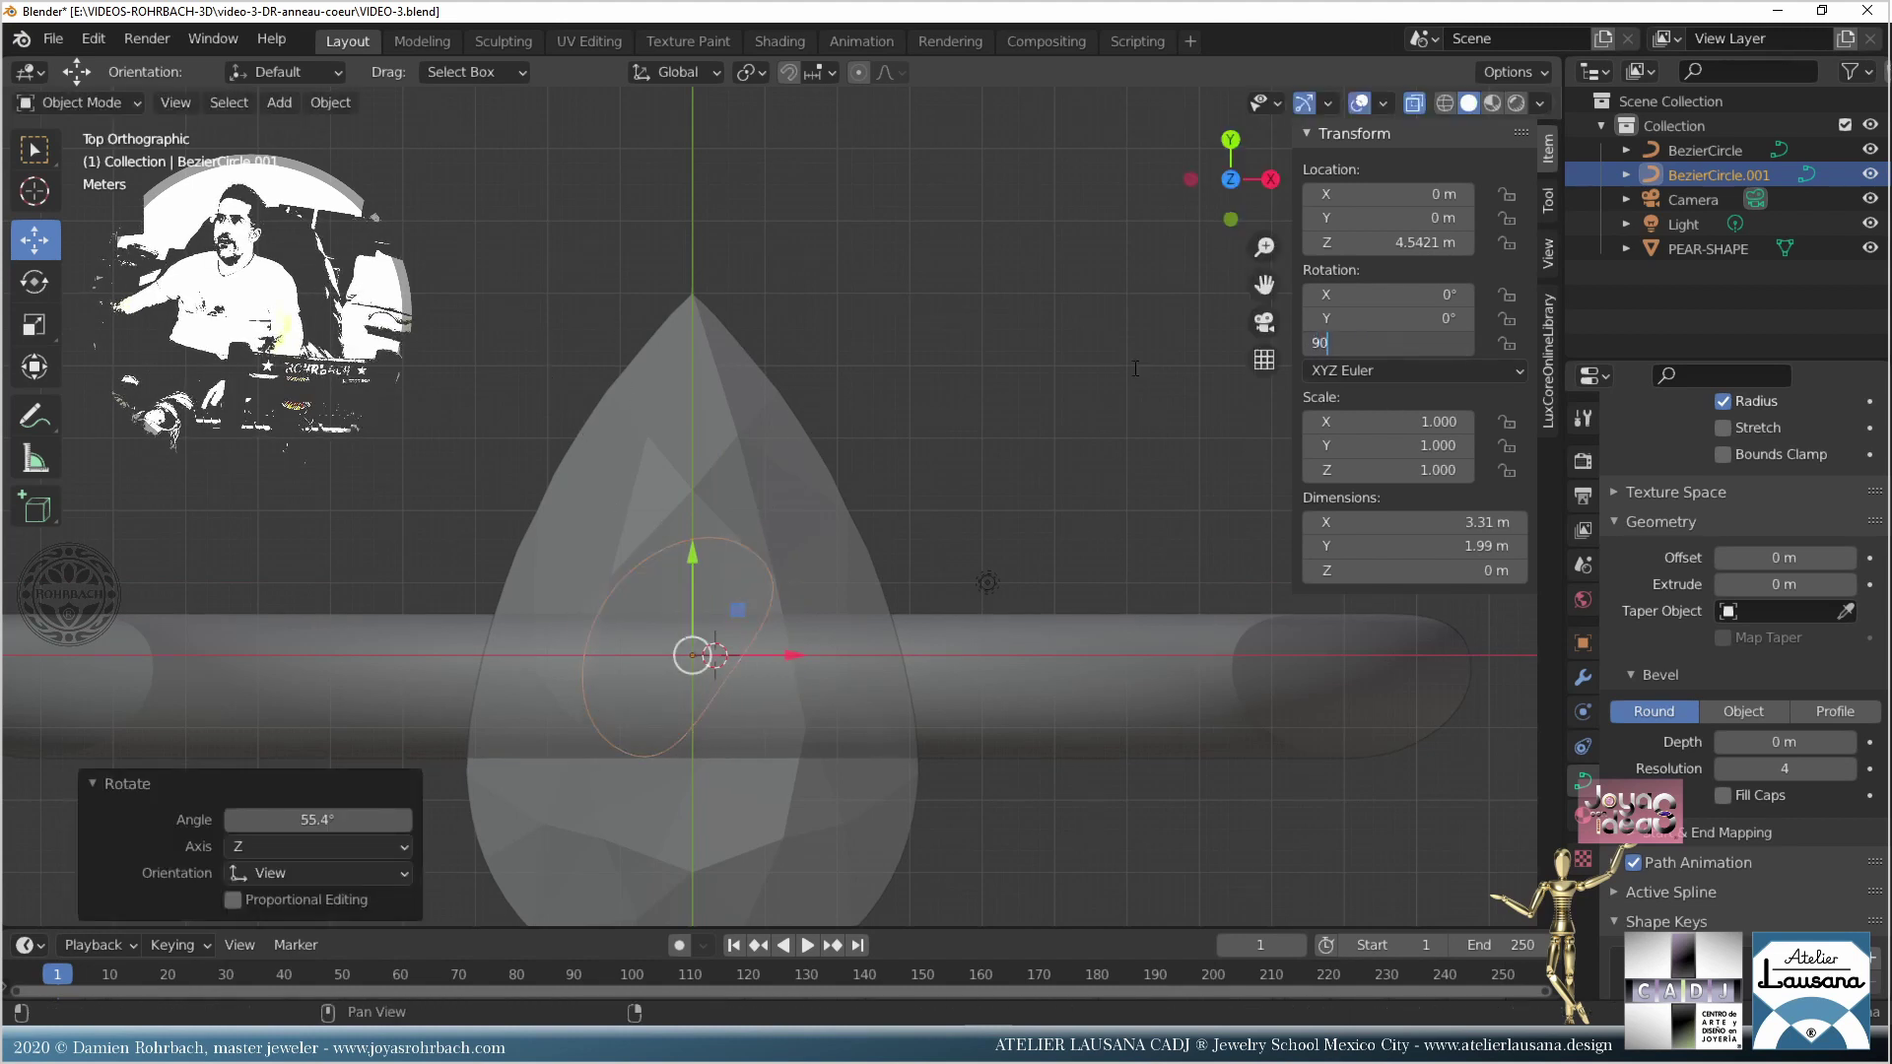
{"action": "key", "text": "Return"}
{"action": "key", "text": "ctrl+a"}
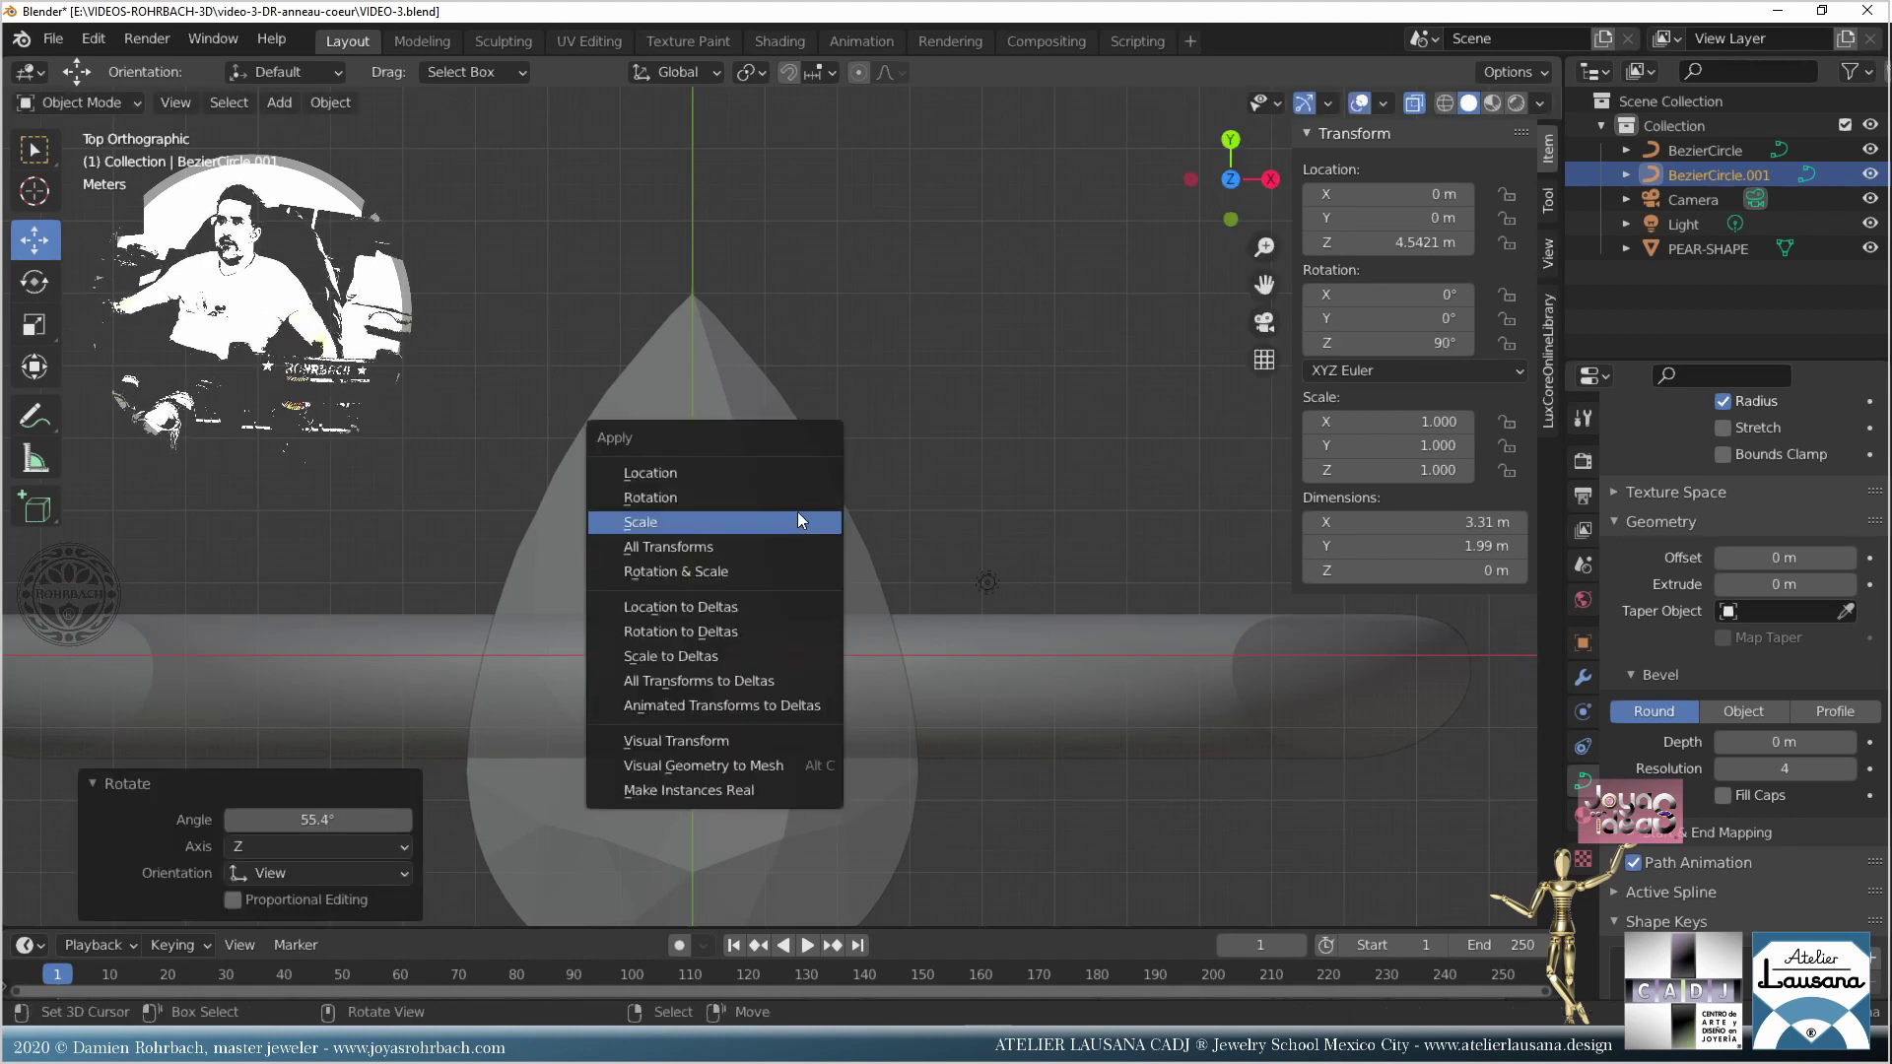
{"action": "left_click", "coordinate": [739, 500]}
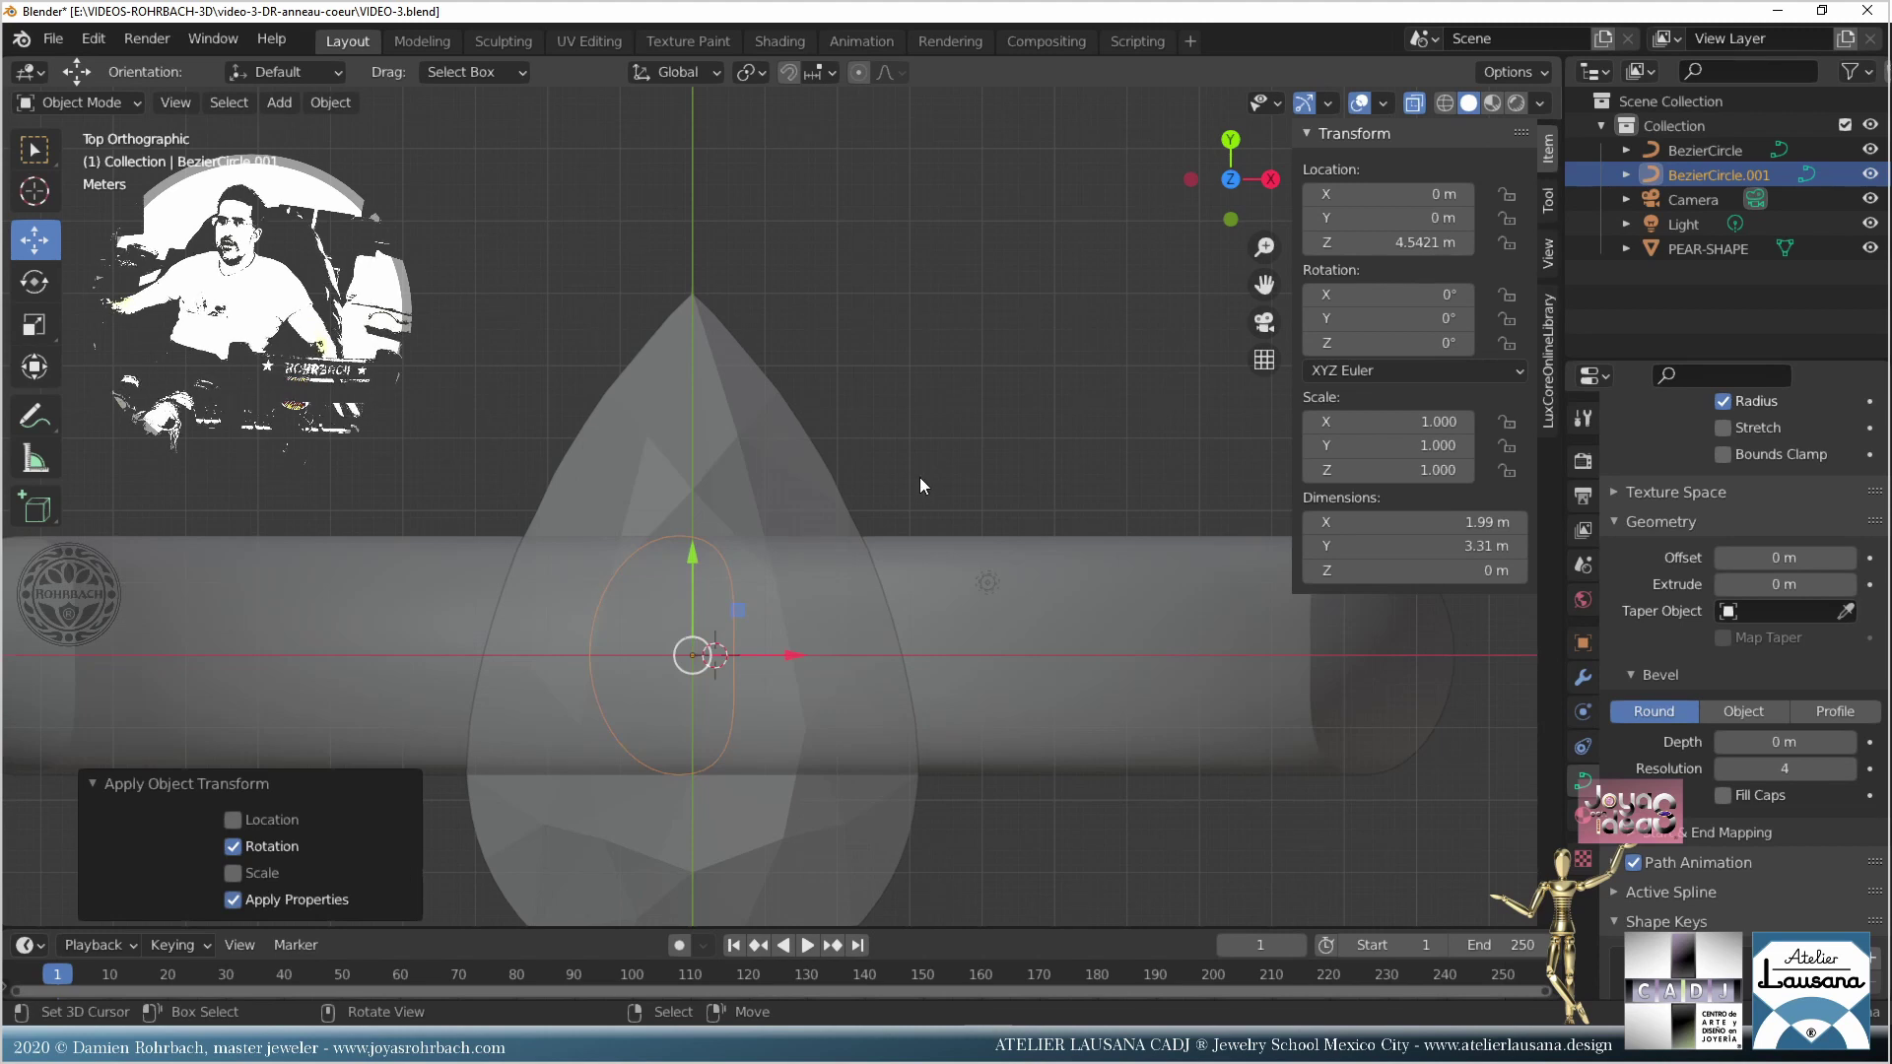
Step: Scale the profile curve down uniformly to about 0.656 to slim the ring band, and save the file
{"action": "middle_click_drag", "start_coordinate": [919, 477], "coordinate": [643, 467]}
{"action": "key", "text": "ctrl+s"}
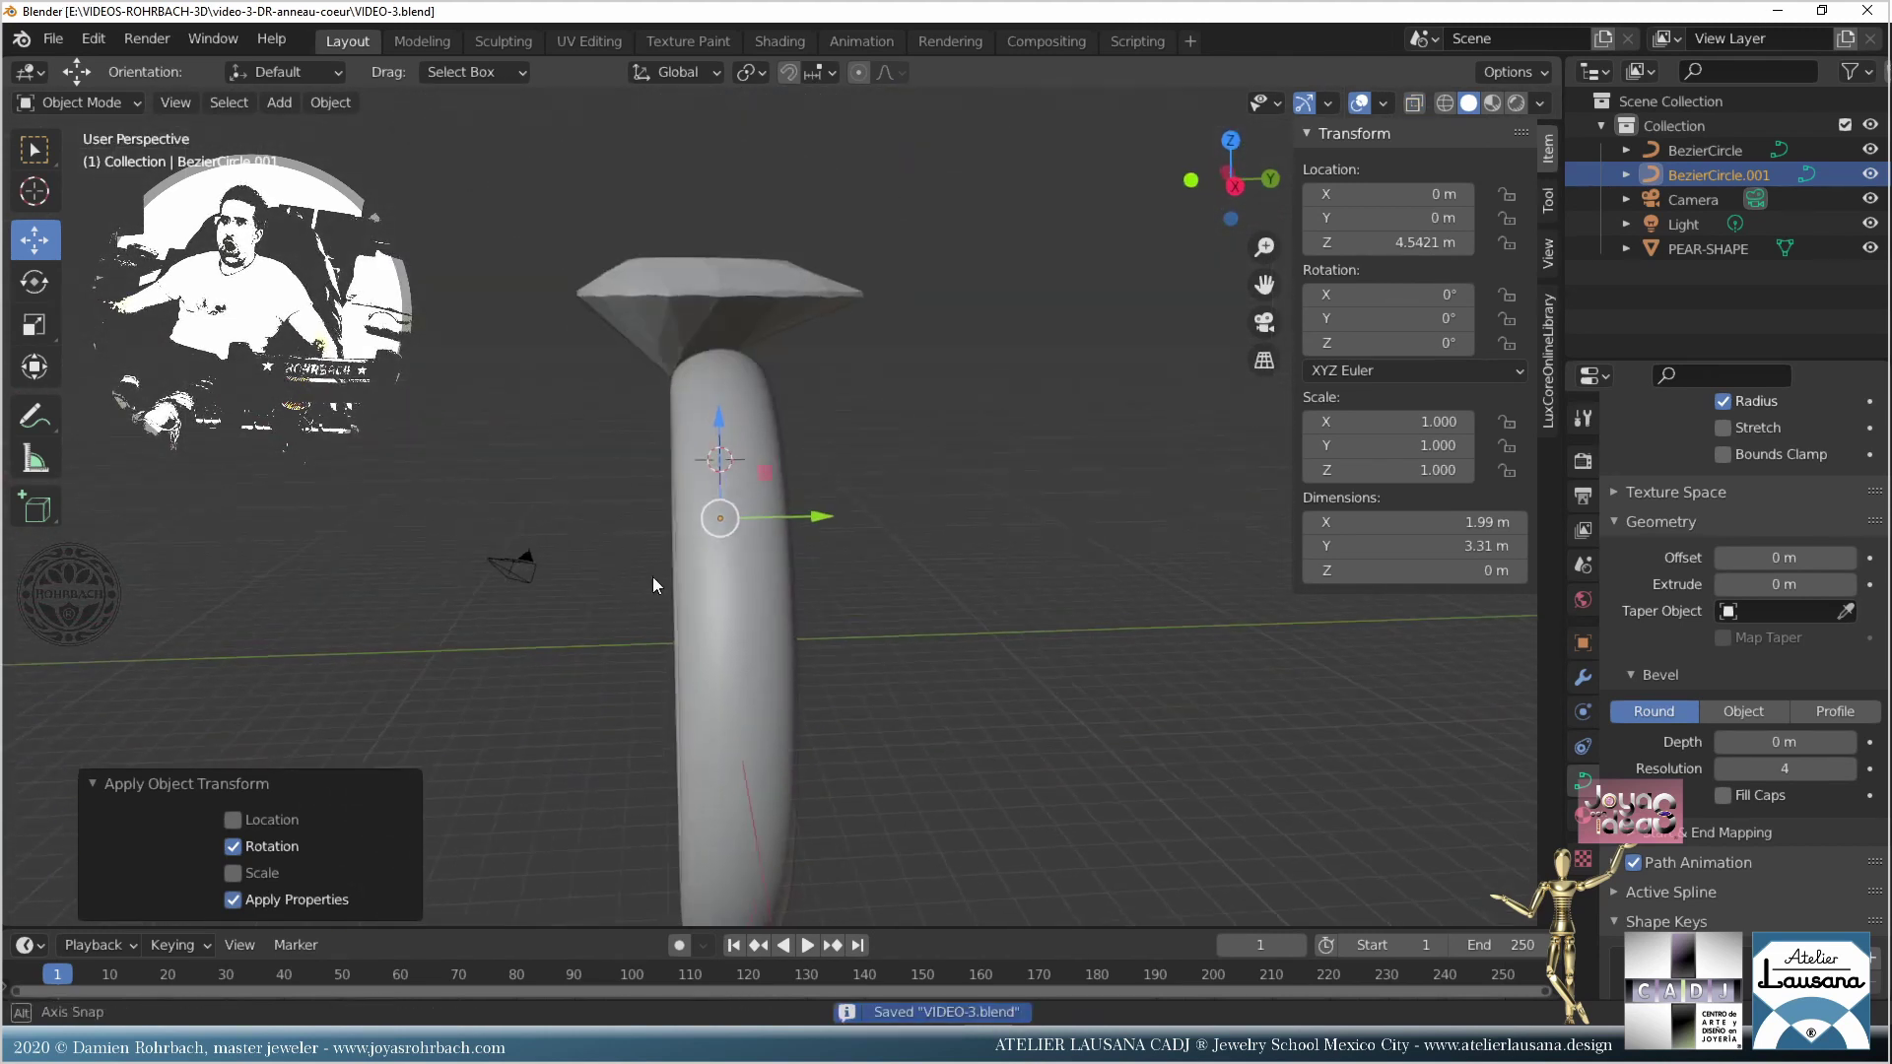
{"action": "middle_click_drag", "start_coordinate": [652, 577], "coordinate": [859, 445]}
{"action": "key", "text": "s"}
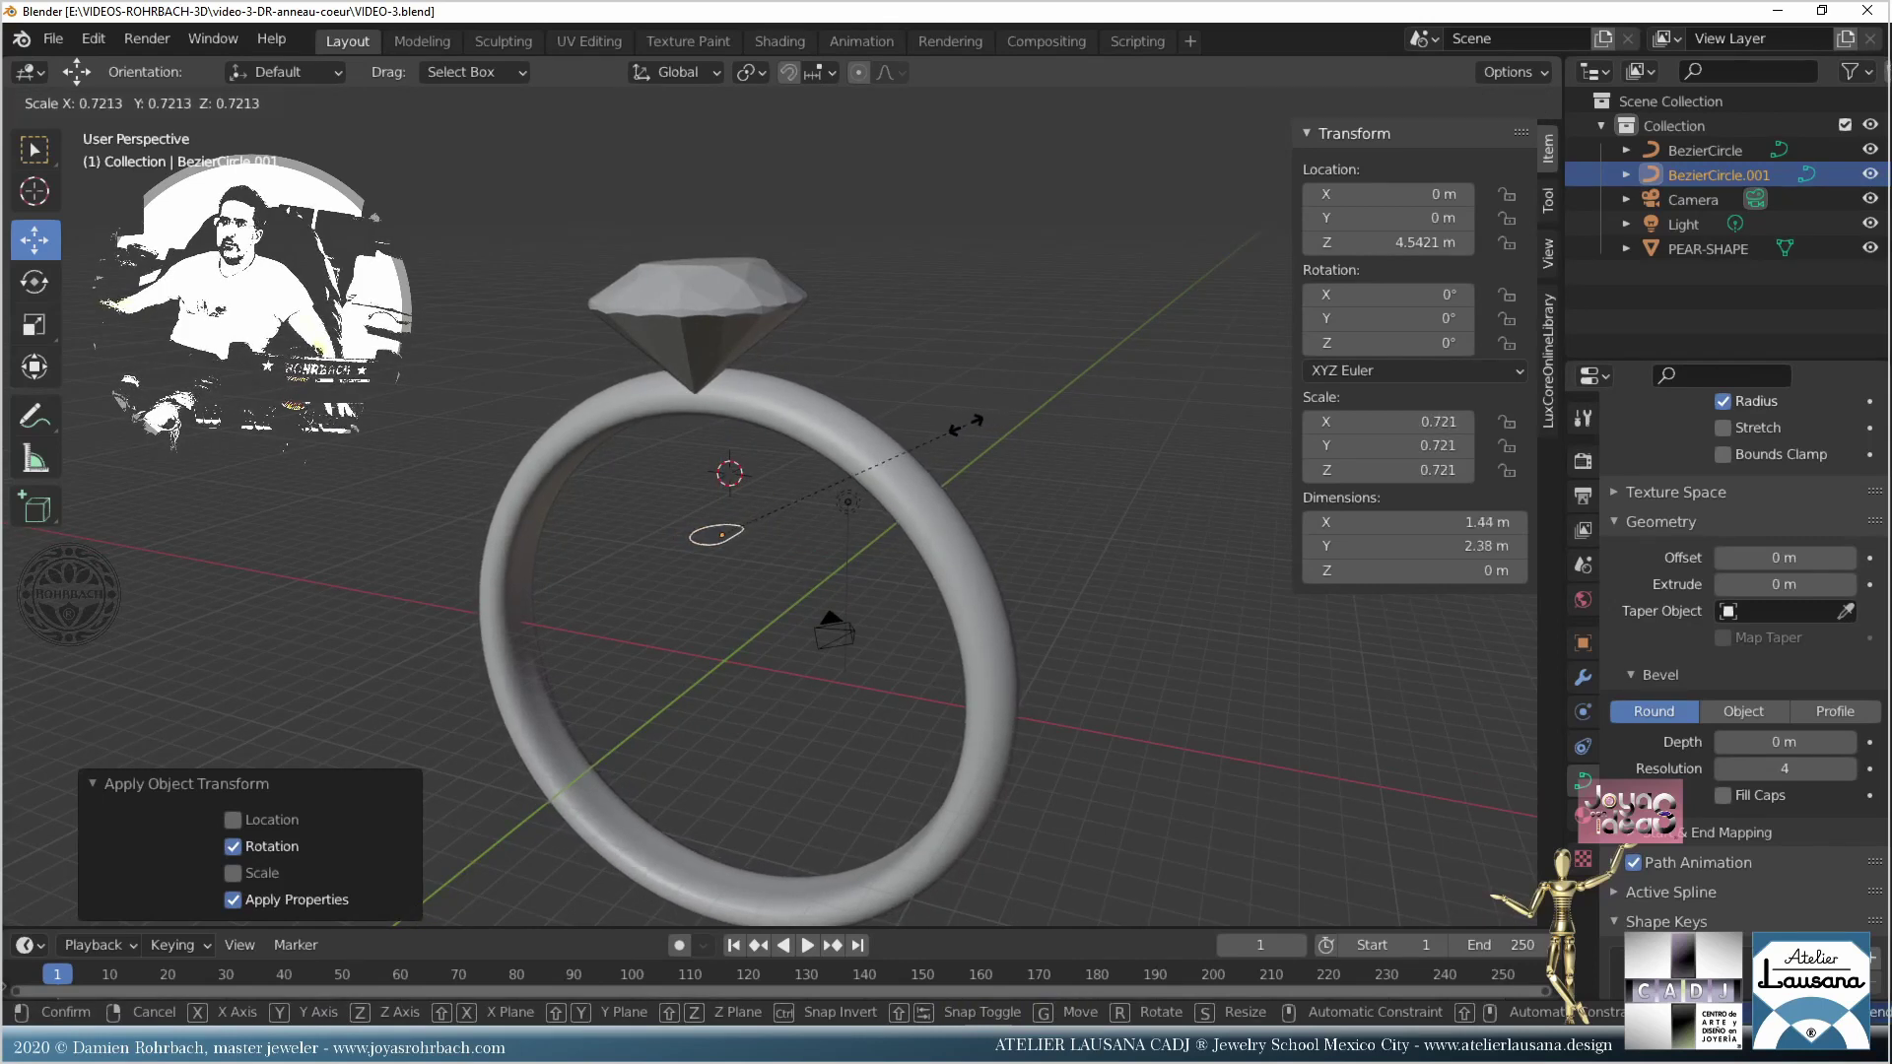
{"action": "left_click", "coordinate": [962, 427]}
{"action": "middle_click_drag", "start_coordinate": [962, 428], "coordinate": [1048, 364]}
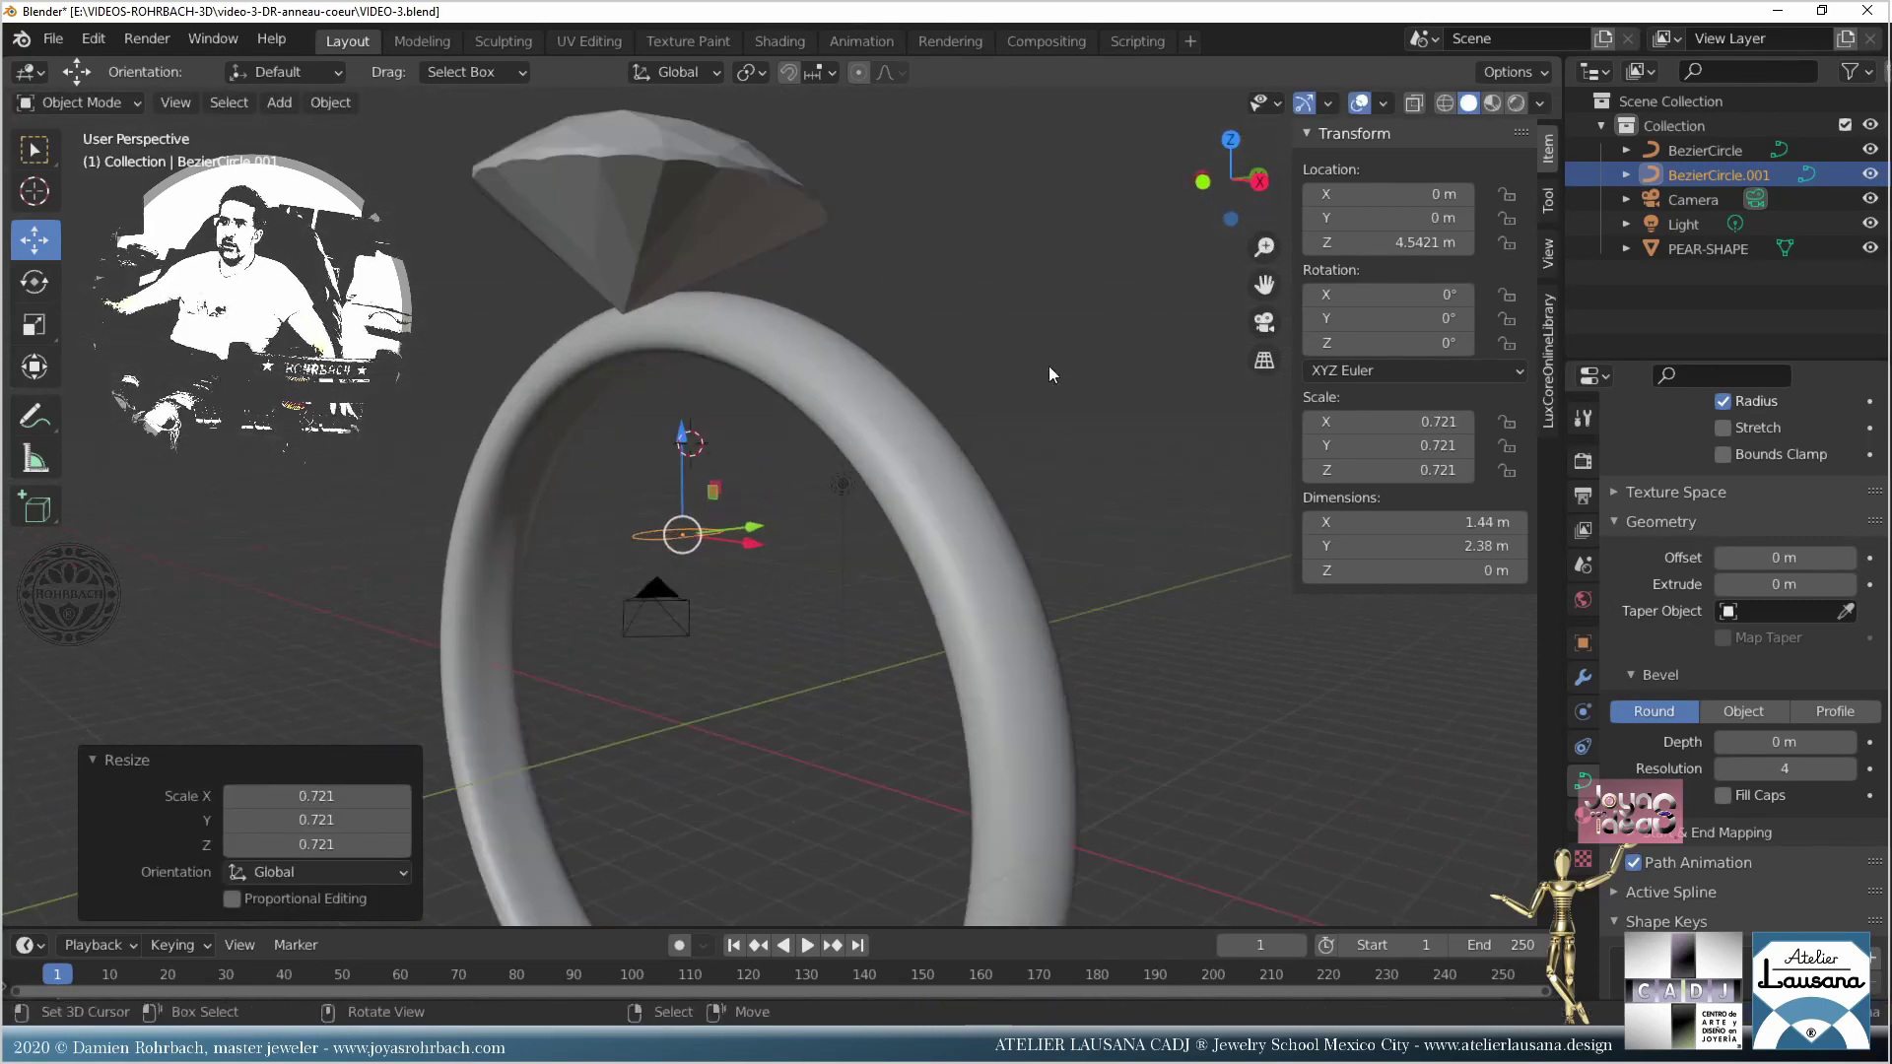
{"action": "key", "text": "s"}
{"action": "left_click", "coordinate": [1030, 368]}
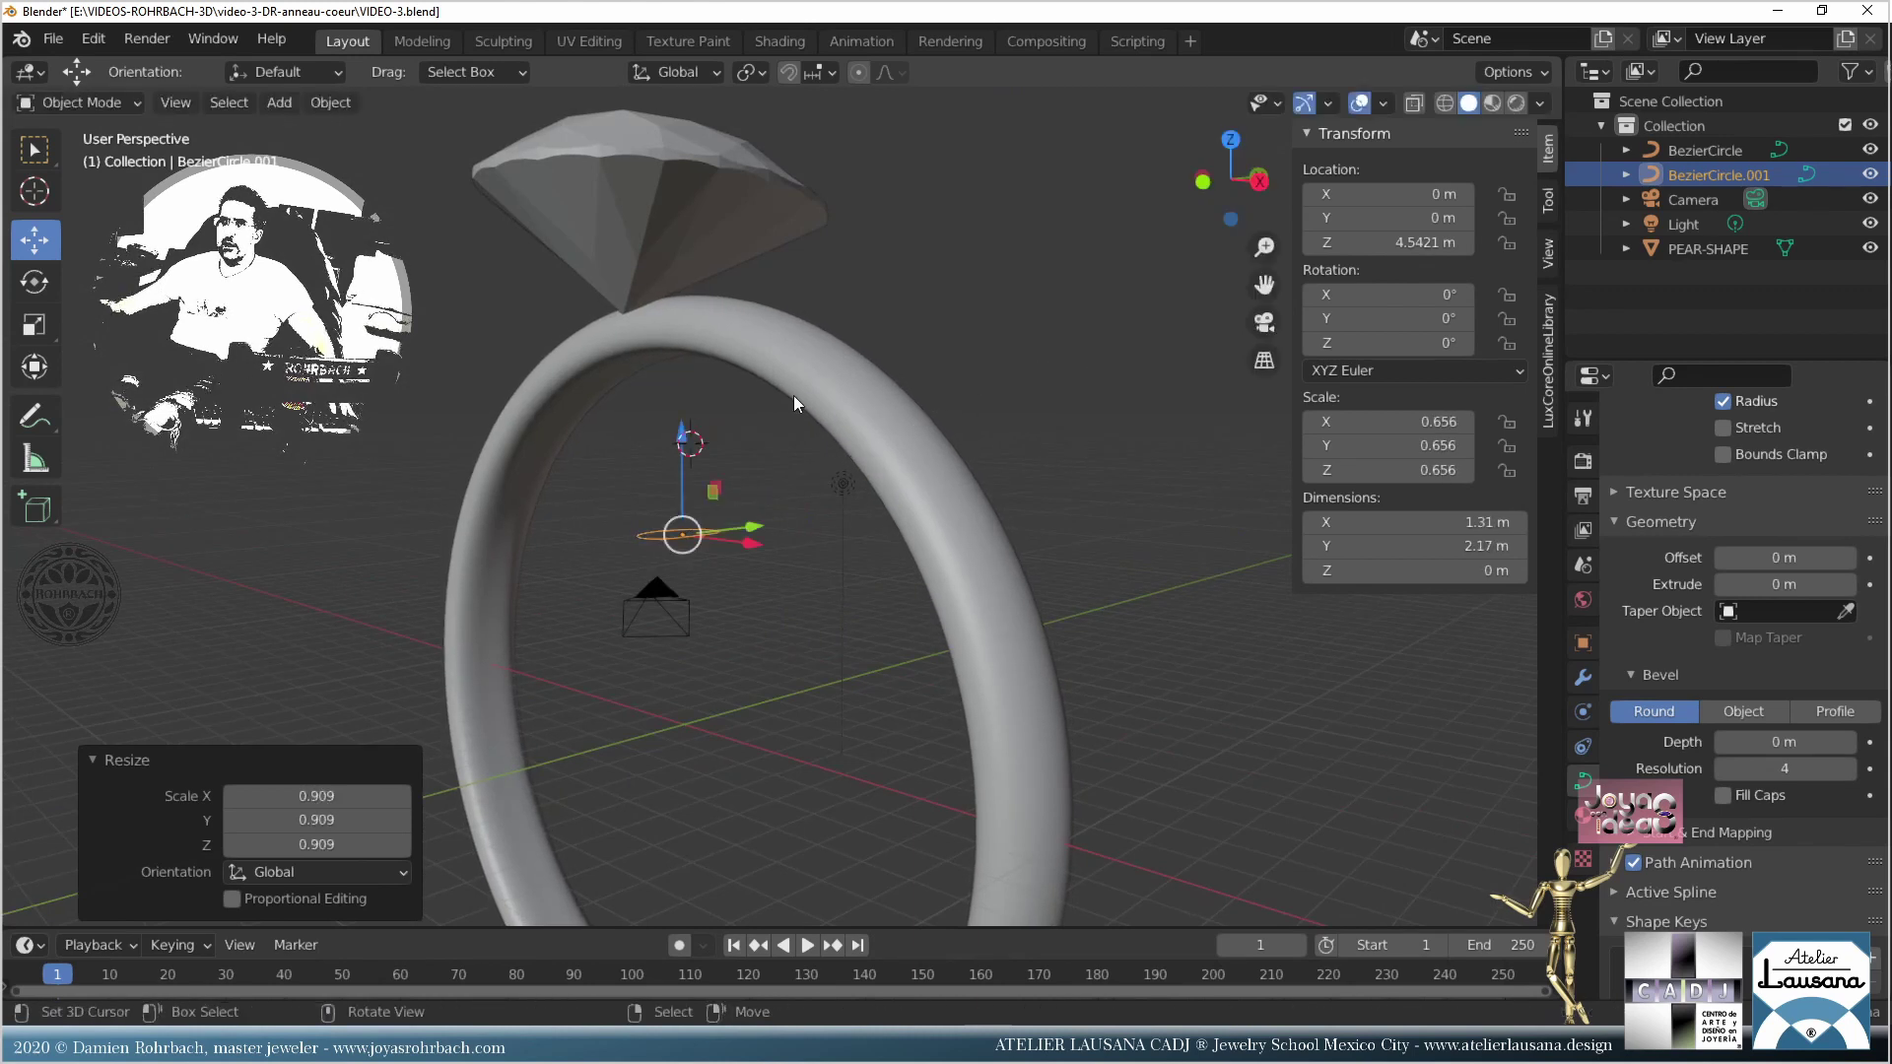
{"action": "middle_click_drag", "start_coordinate": [794, 394], "coordinate": [1045, 457]}
{"action": "key", "text": "ctrl+s"}
Step: Duplicate the ring band in place and hide the small profile curve
{"action": "left_click", "coordinate": [849, 574]}
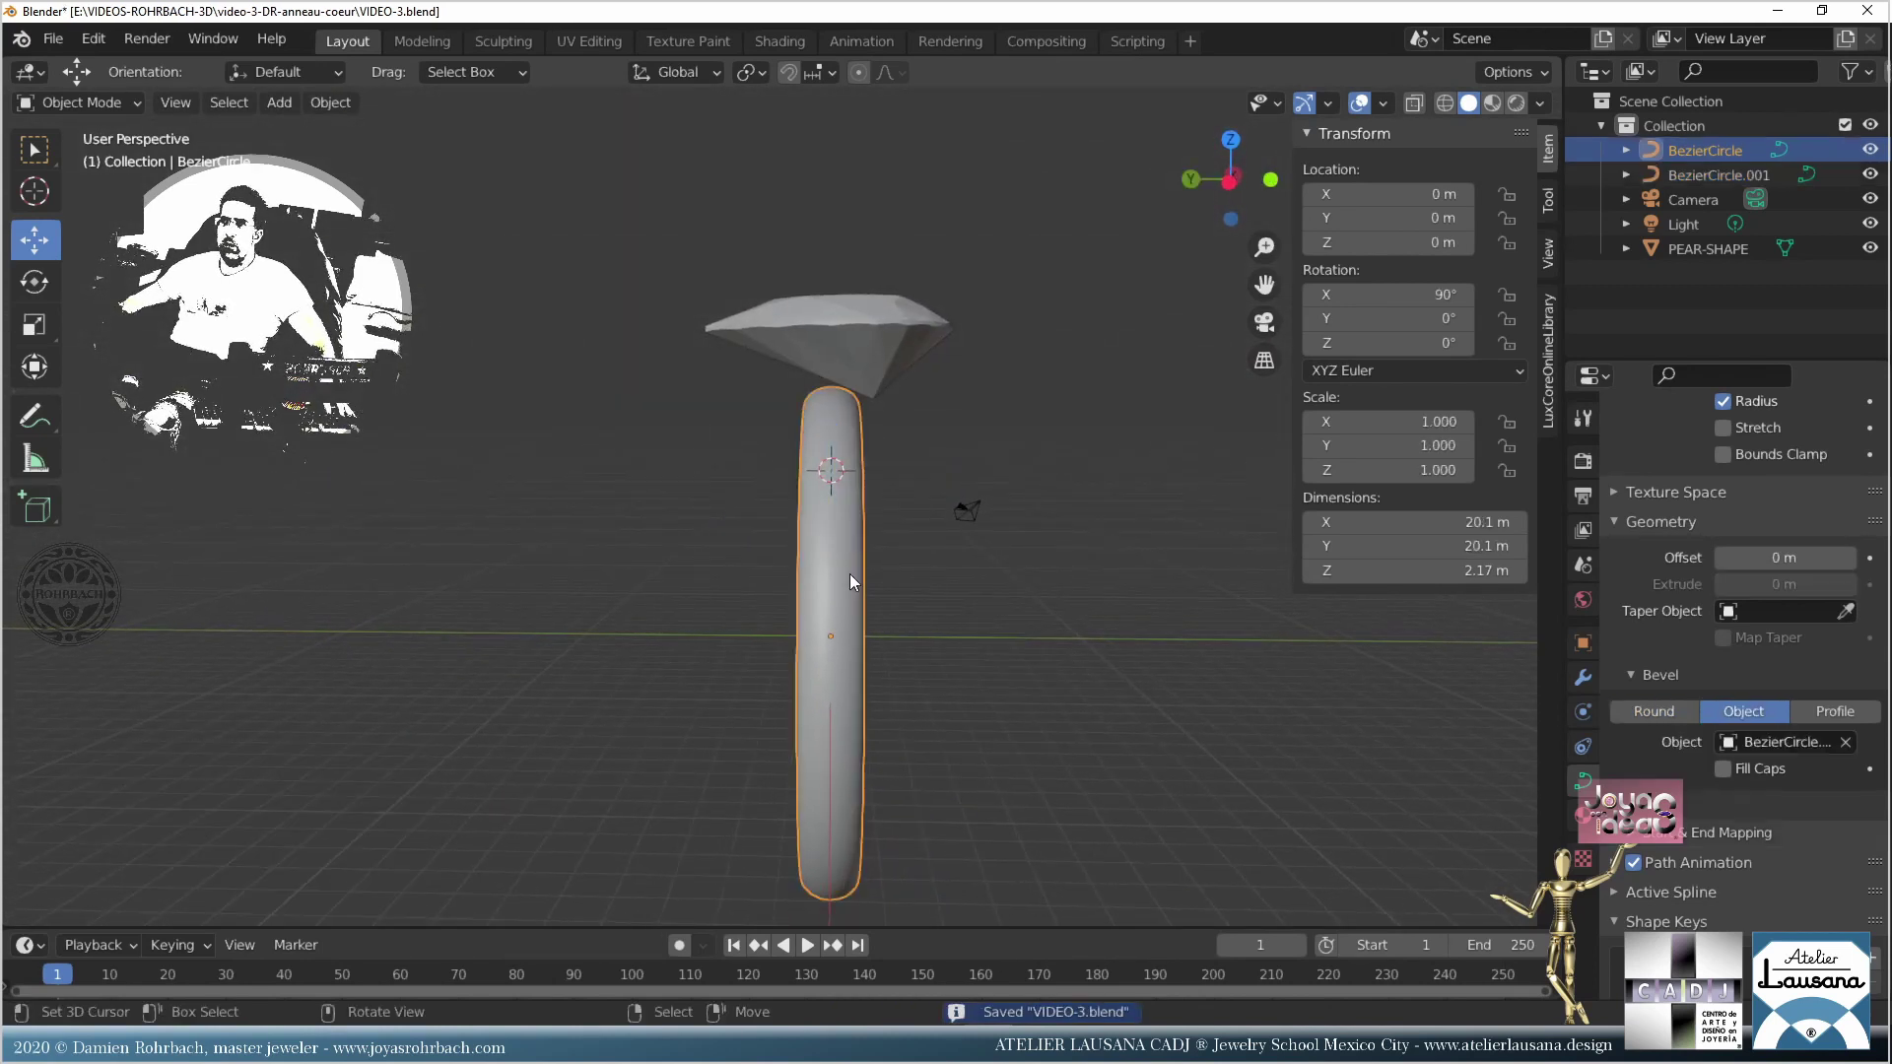
{"action": "middle_click_drag", "start_coordinate": [878, 586], "coordinate": [867, 535]}
{"action": "key", "text": "shift+d"}
{"action": "right_click", "coordinate": [987, 463]}
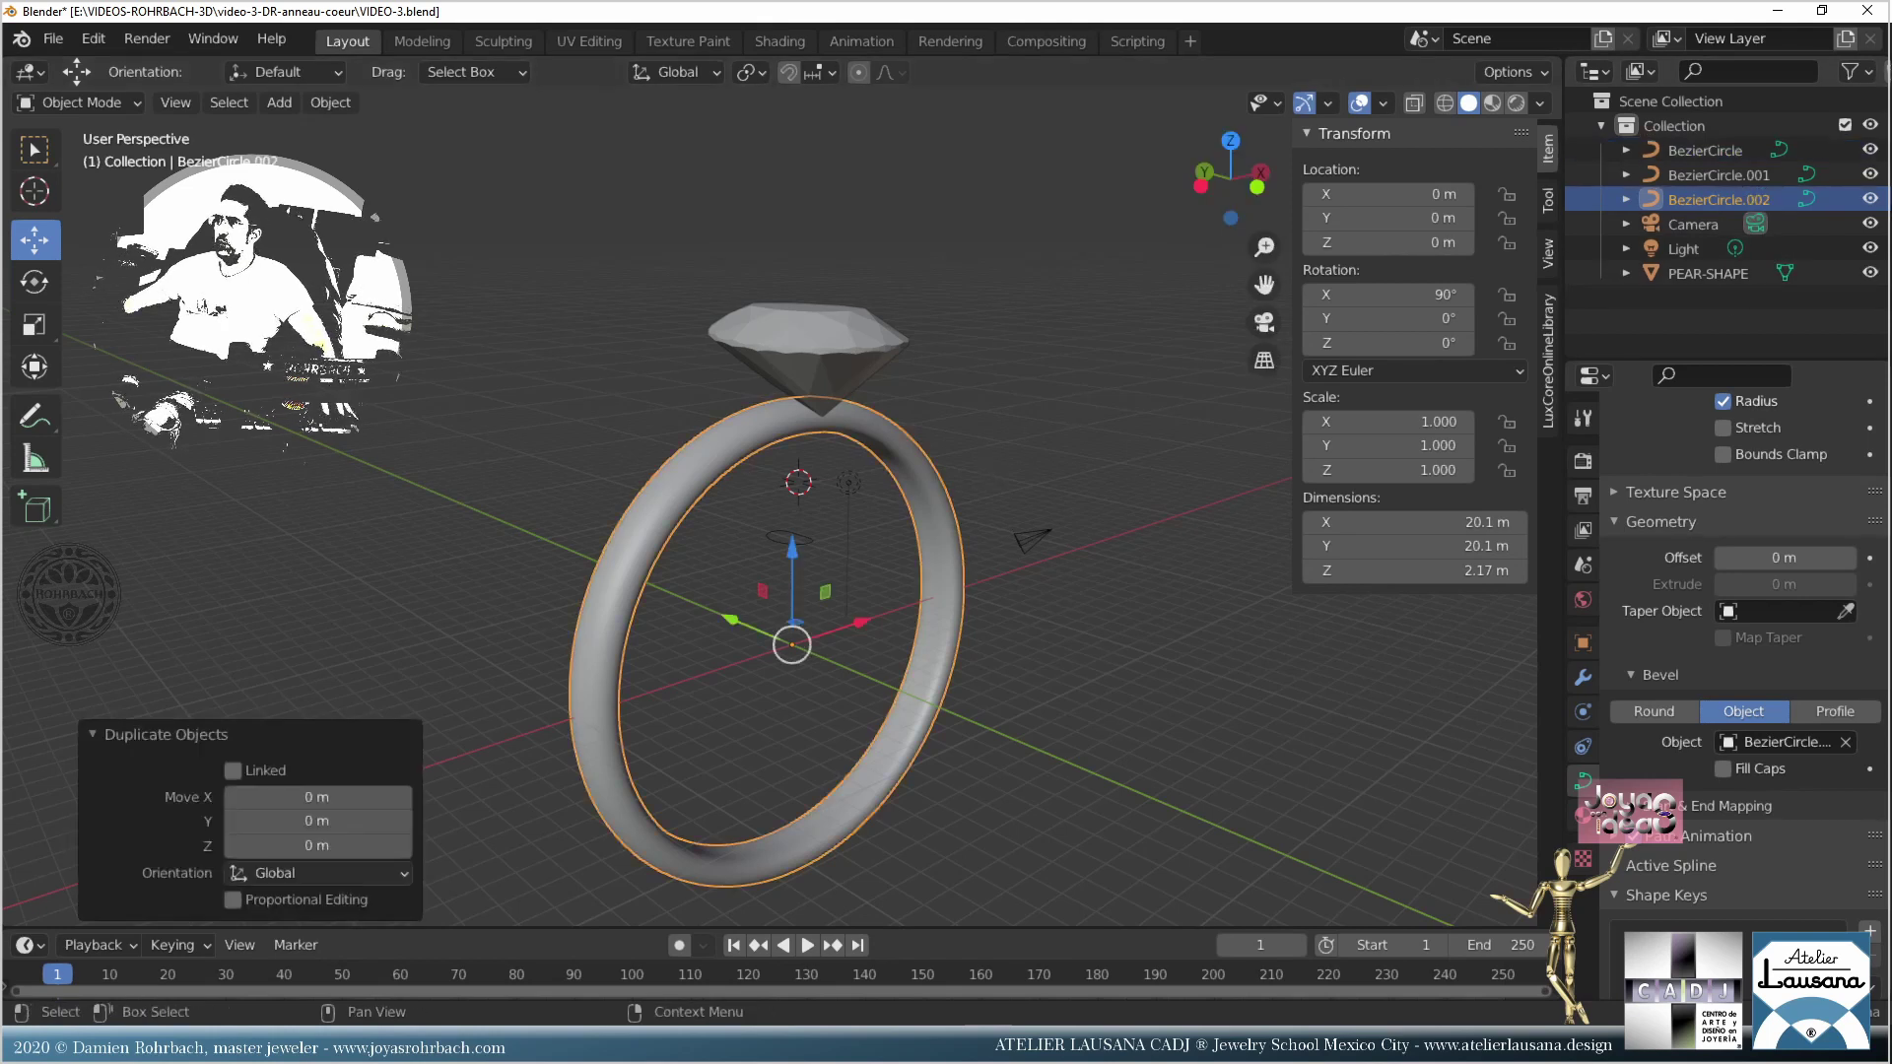
{"action": "left_click", "coordinate": [1869, 175]}
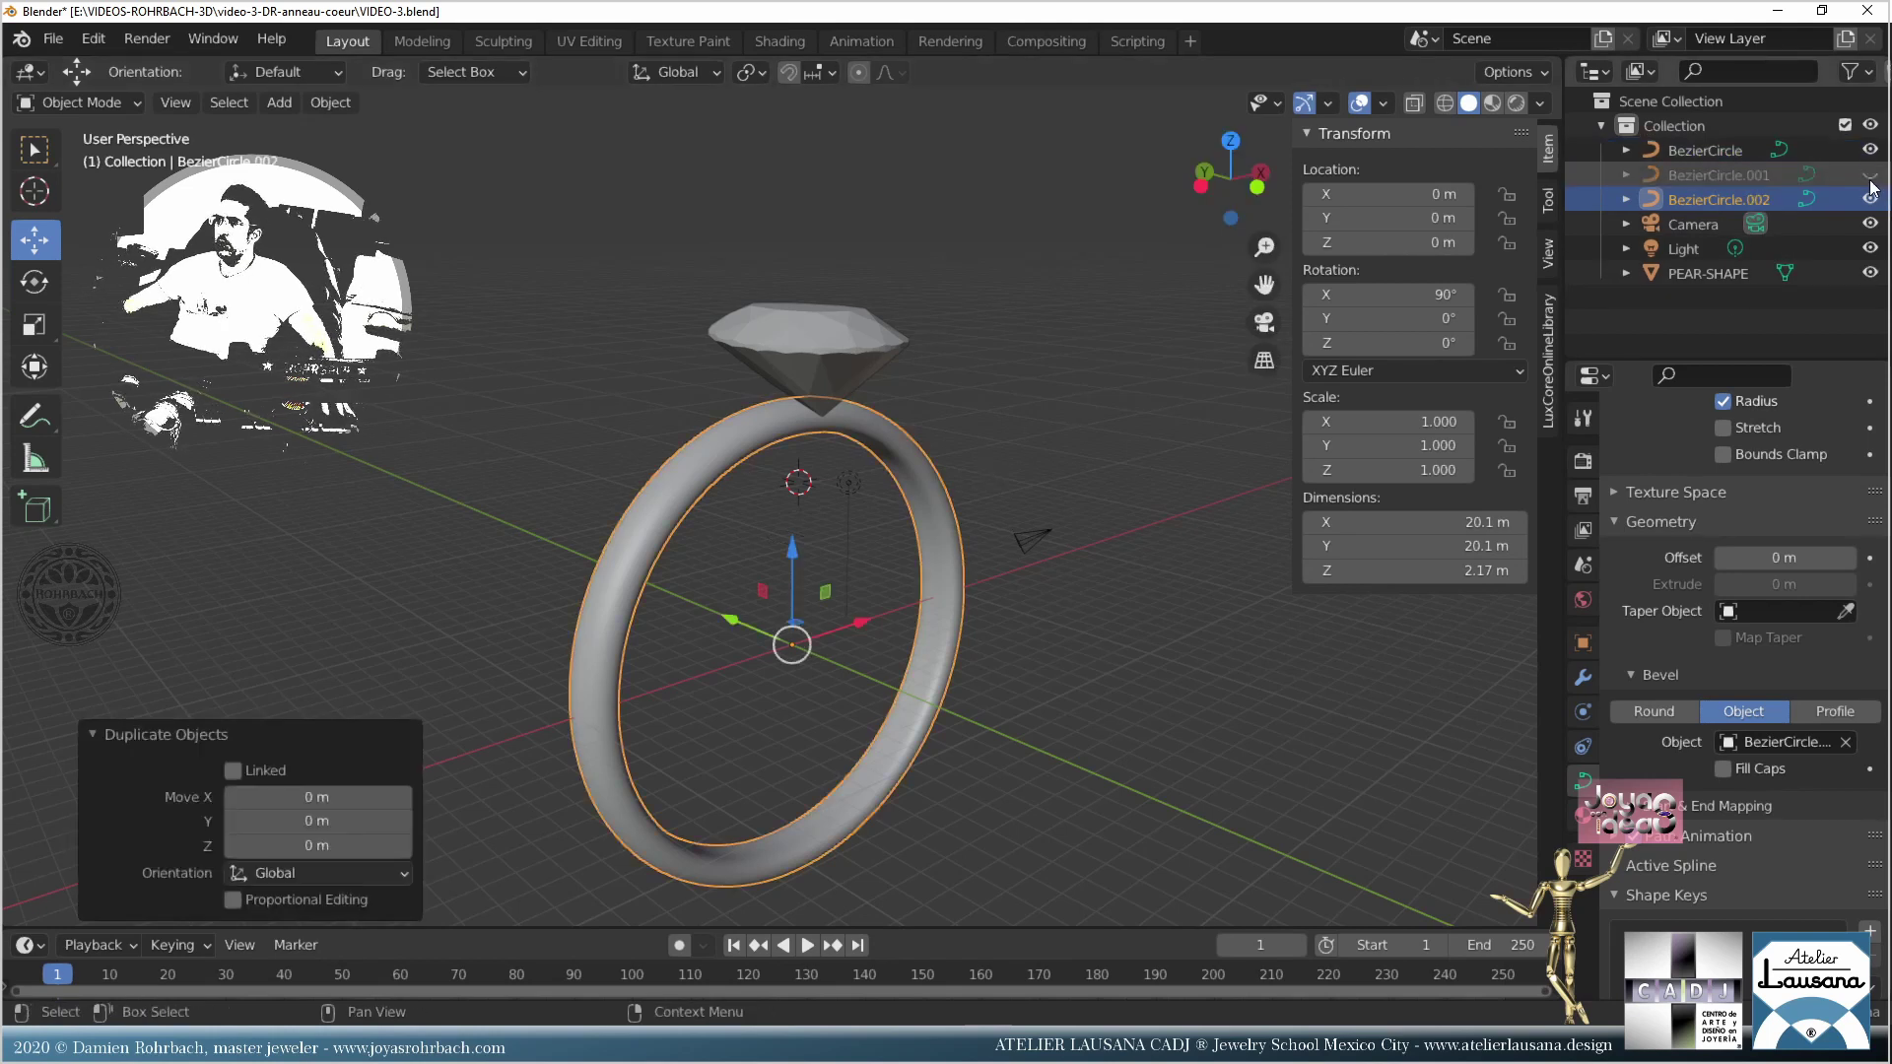
Step: Convert the duplicated ring band to a mesh and add a Simple Deform modifier to it
{"action": "key", "text": "alt+c"}
{"action": "left_click", "coordinate": [731, 534]}
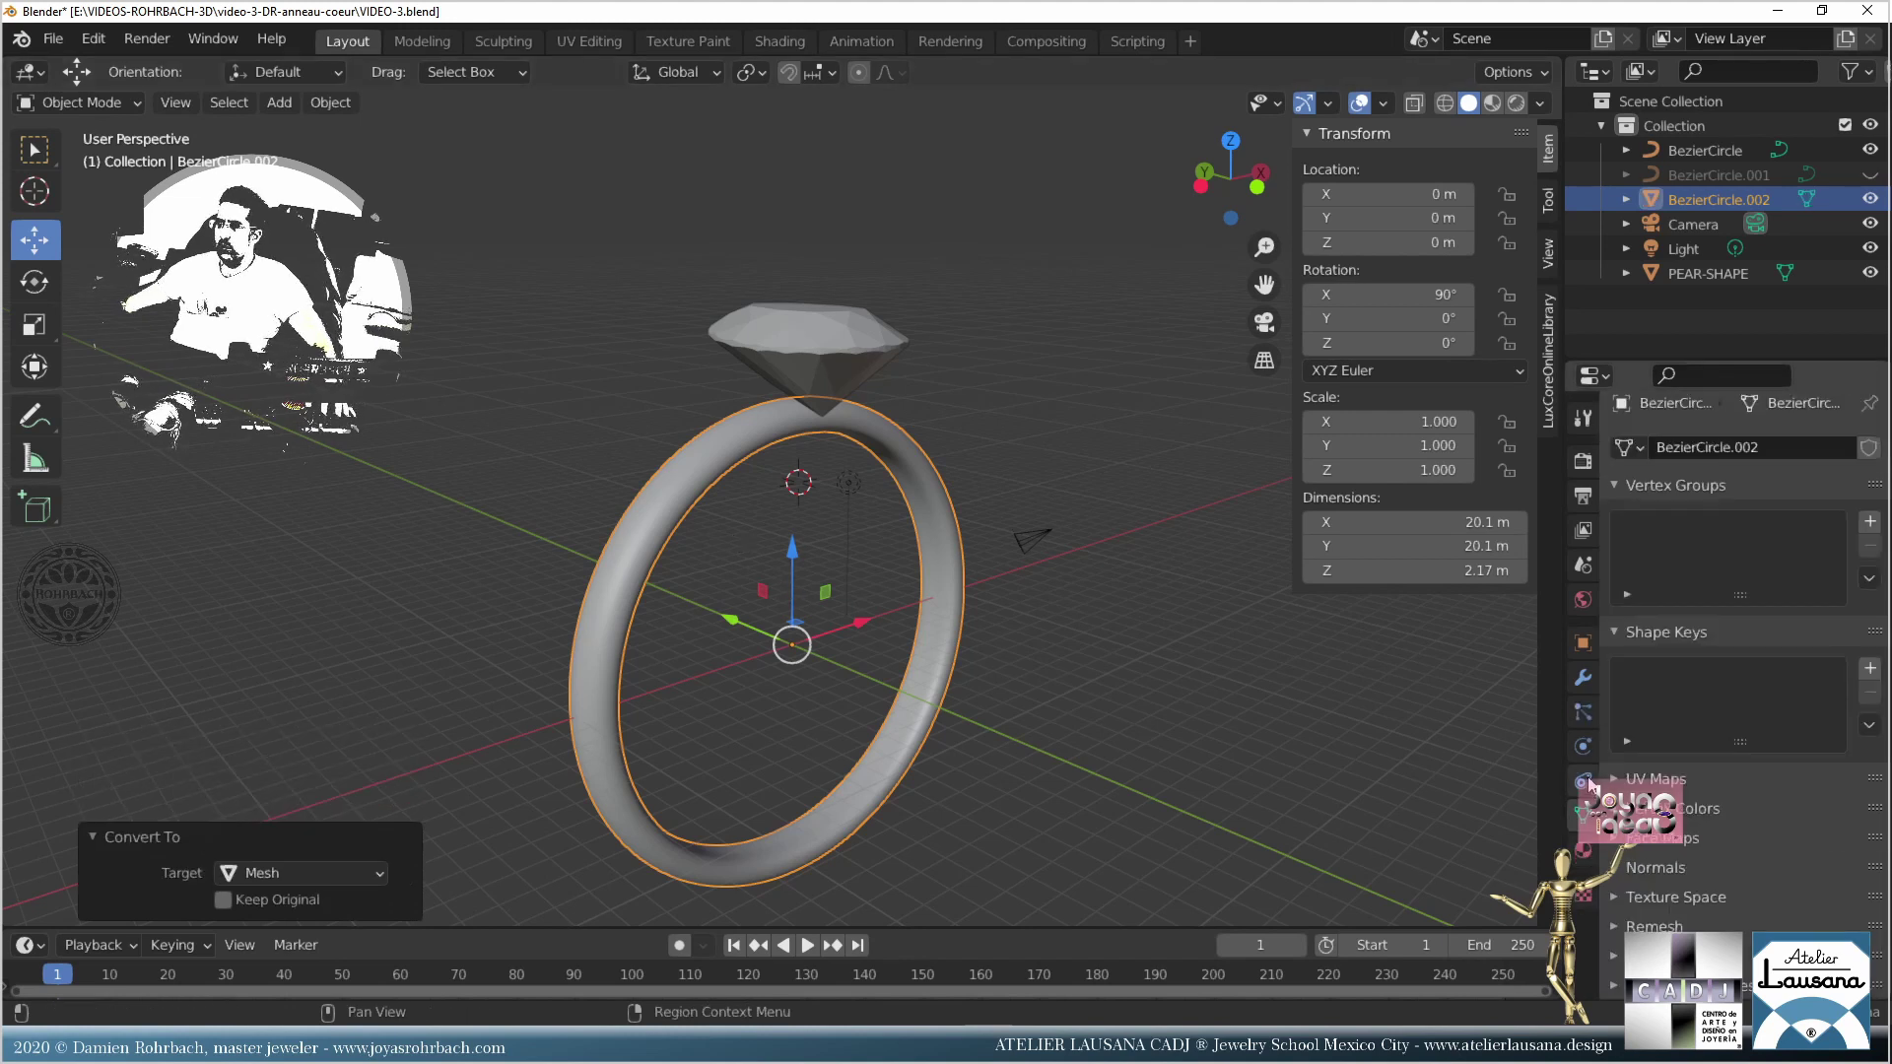
{"action": "left_click", "coordinate": [1584, 678]}
{"action": "left_click", "coordinate": [1664, 458]}
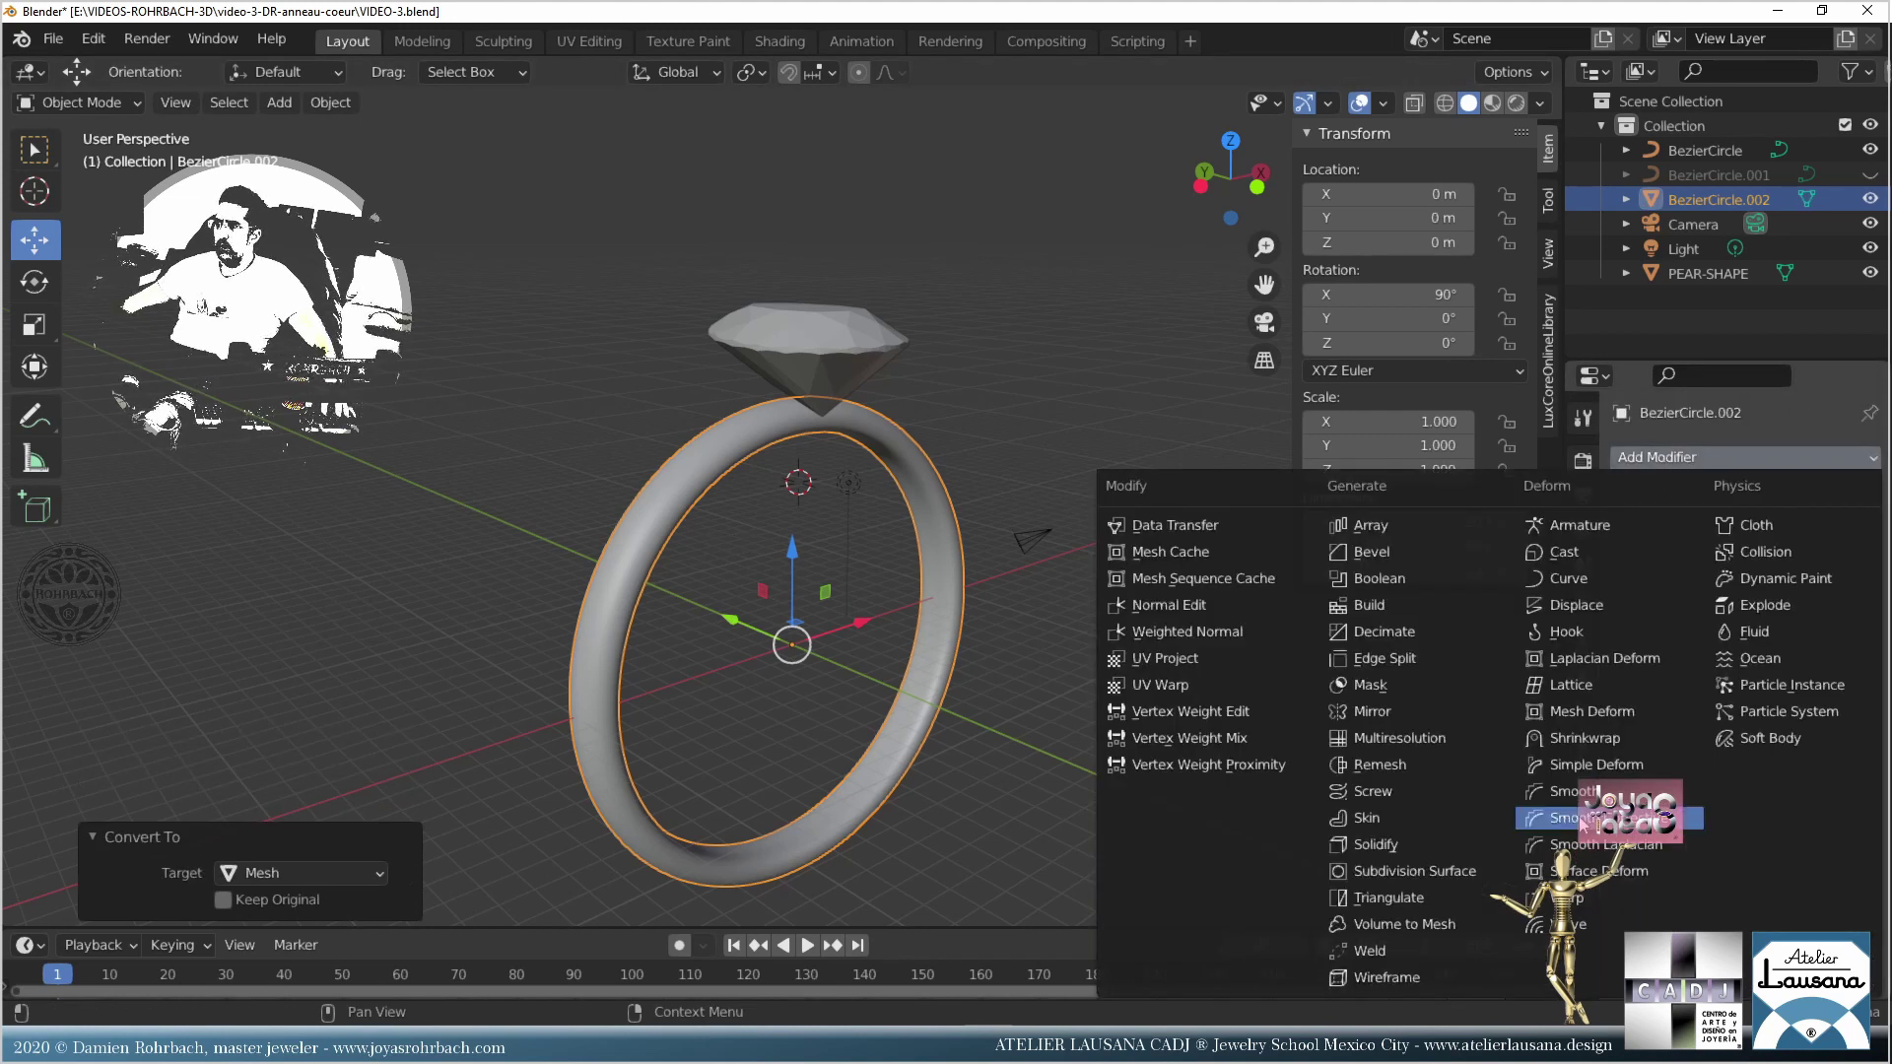
{"action": "left_click", "coordinate": [1599, 766]}
Step: Hide the original ring curve so that only the deformed mesh copy is displayed
{"action": "middle_click_drag", "start_coordinate": [748, 640], "coordinate": [817, 598]}
{"action": "left_click", "coordinate": [818, 598]}
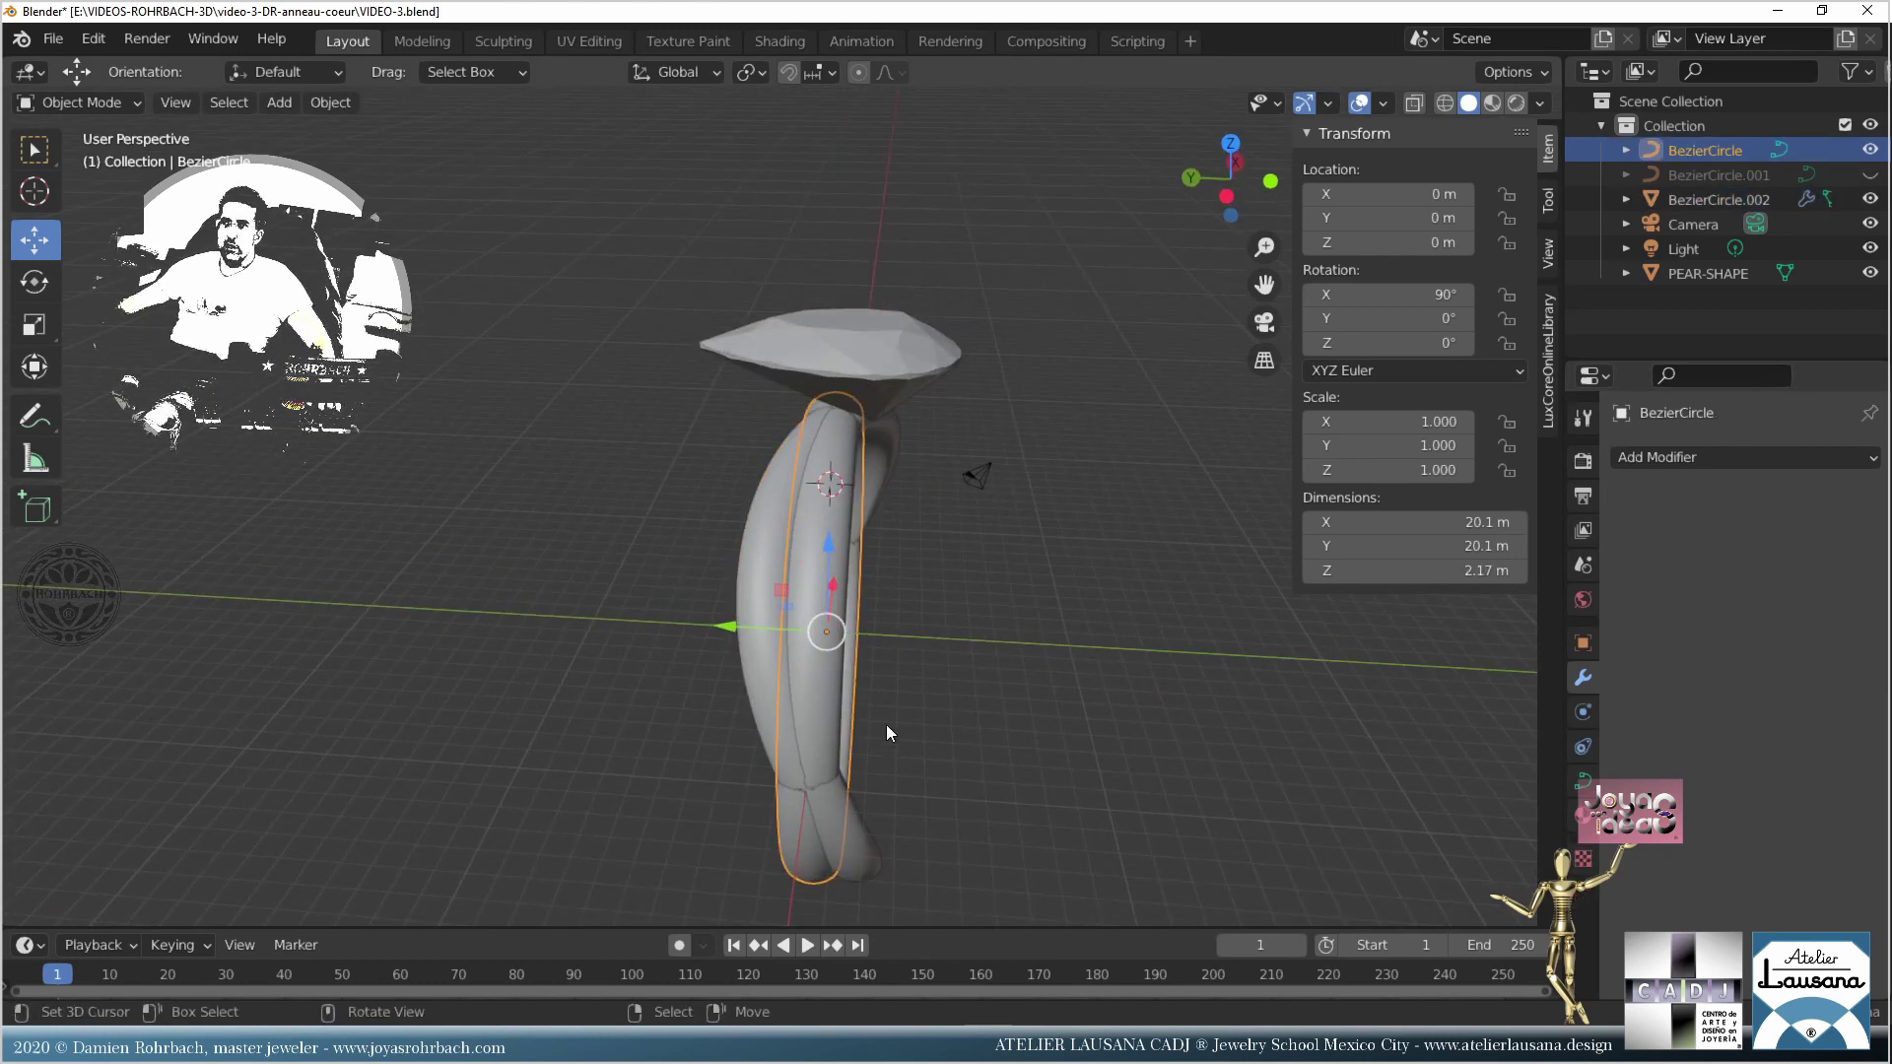
{"action": "key", "text": "g"}
{"action": "key", "text": "Escape"}
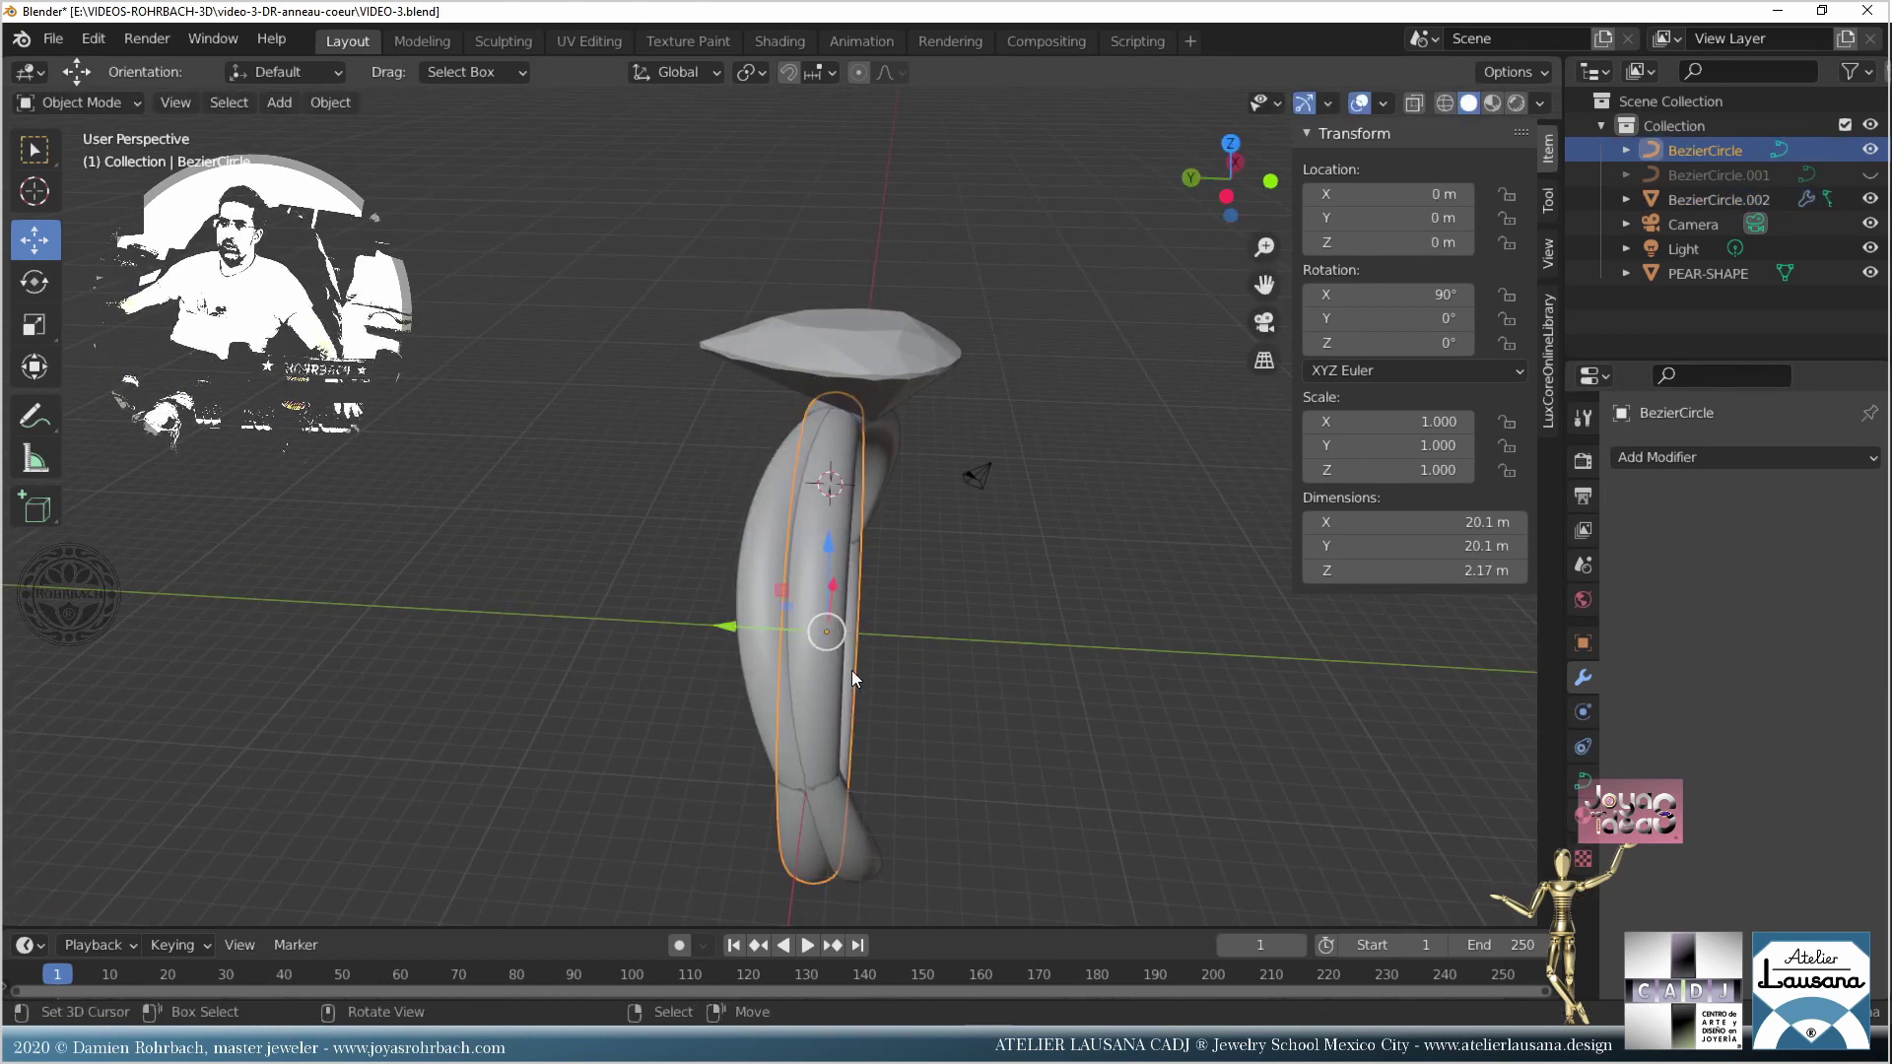
{"action": "key", "text": "h"}
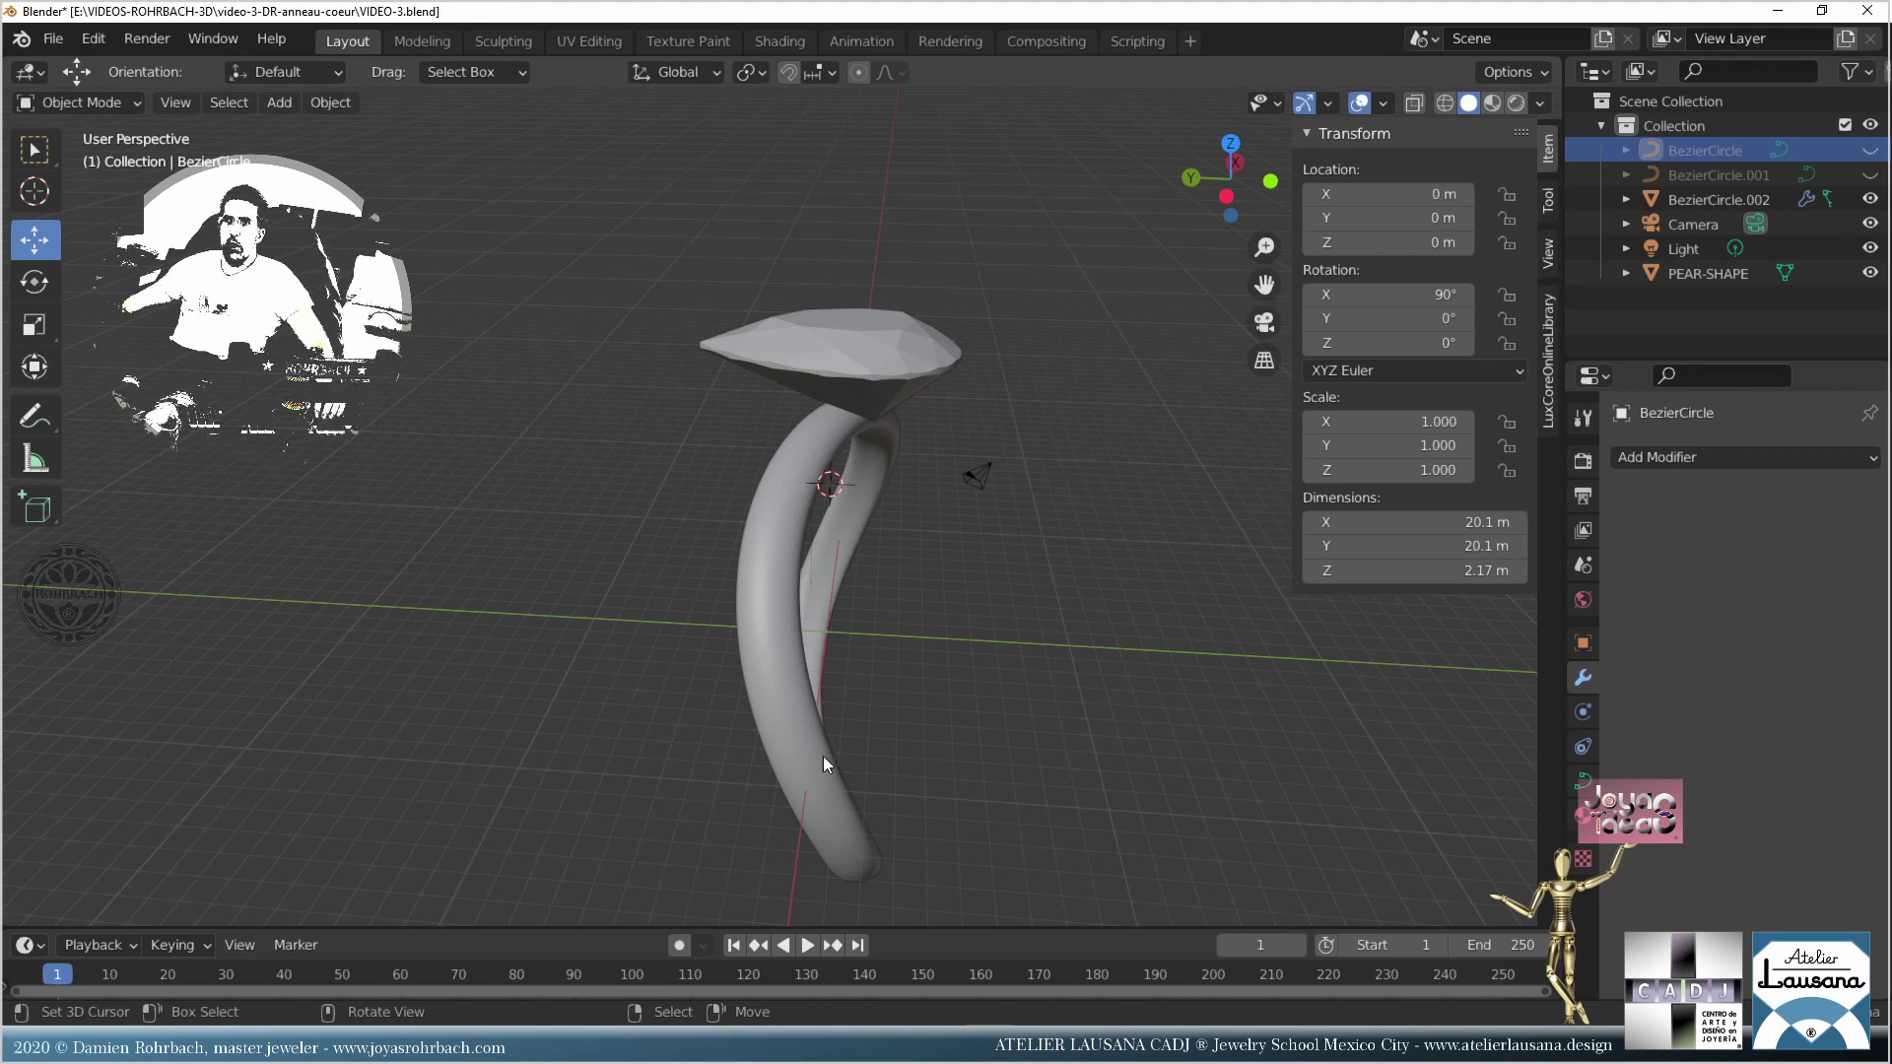
Step: Set the ring mesh's Simple Deform modifier to Taper along the Y axis
{"action": "left_click", "coordinate": [802, 637]}
{"action": "left_click", "coordinate": [1776, 536]}
{"action": "middle_click_drag", "start_coordinate": [1231, 552], "coordinate": [1428, 670]}
{"action": "left_click", "coordinate": [1783, 630]}
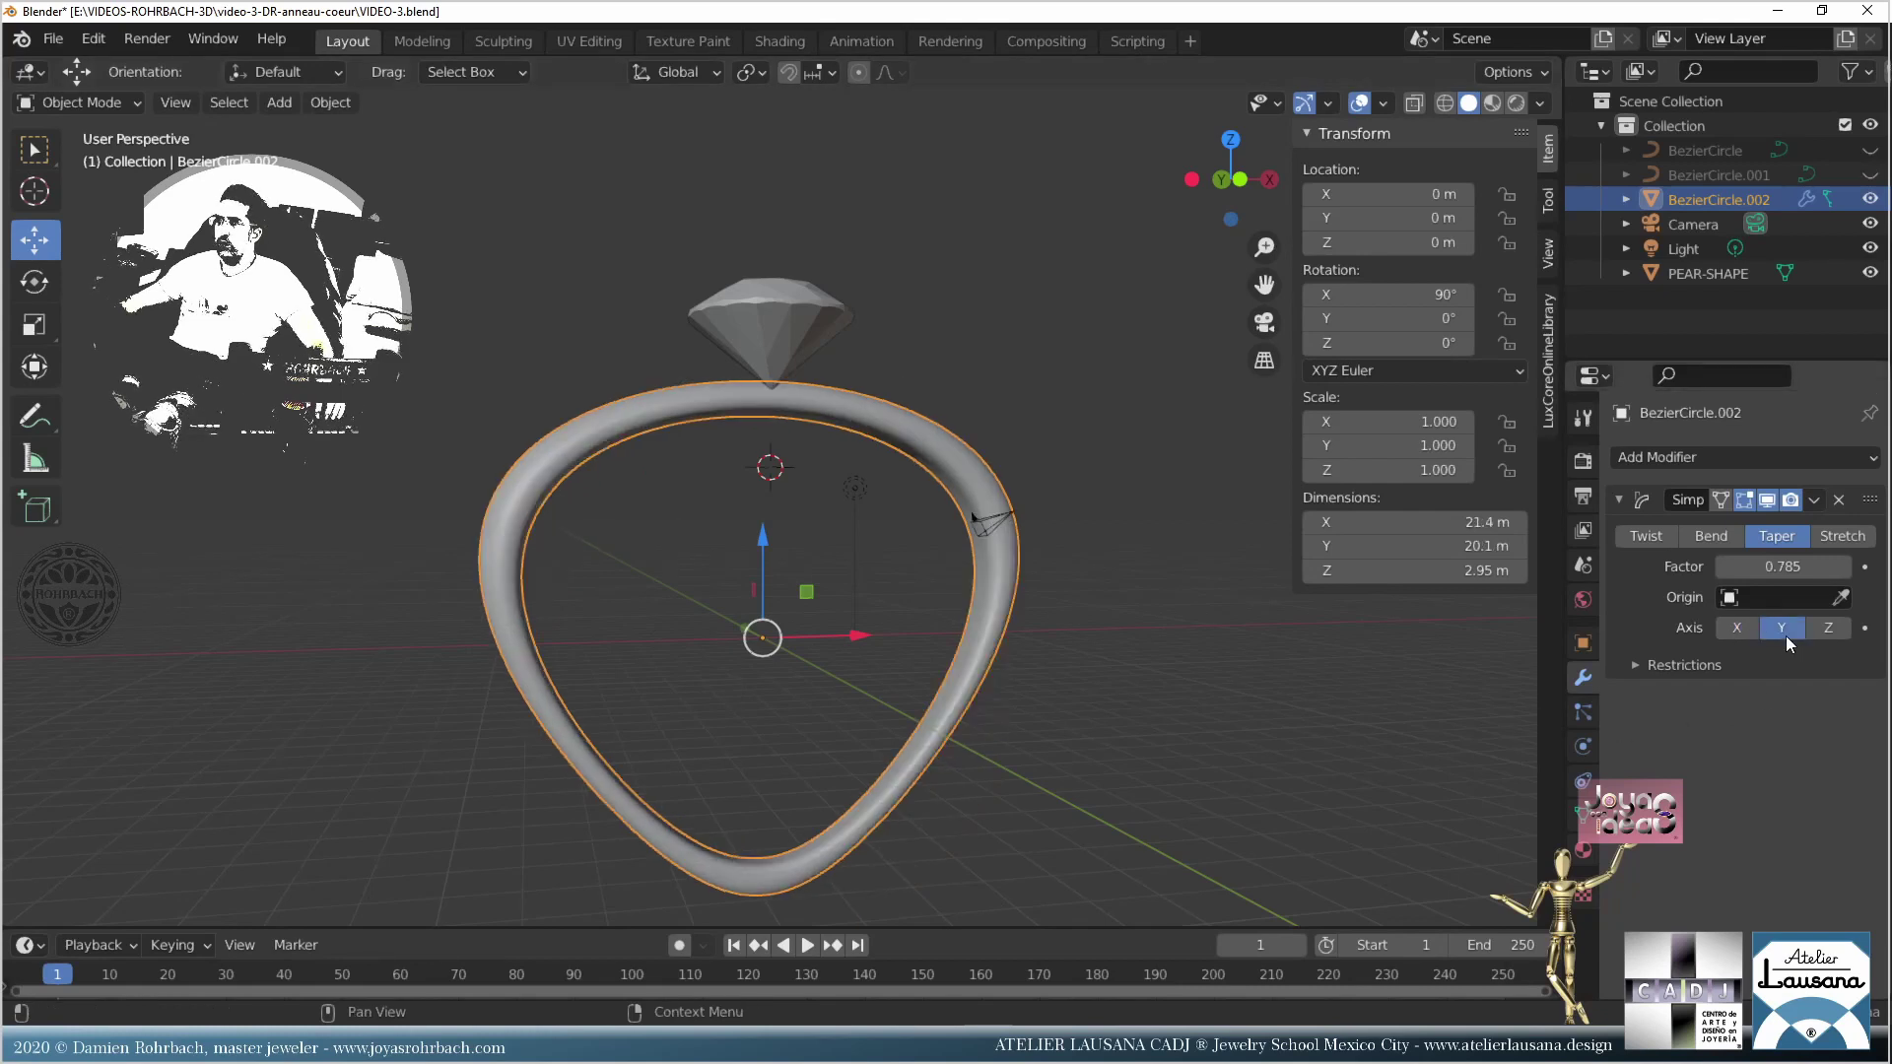
{"action": "middle_click_drag", "start_coordinate": [1025, 603], "coordinate": [1233, 587]}
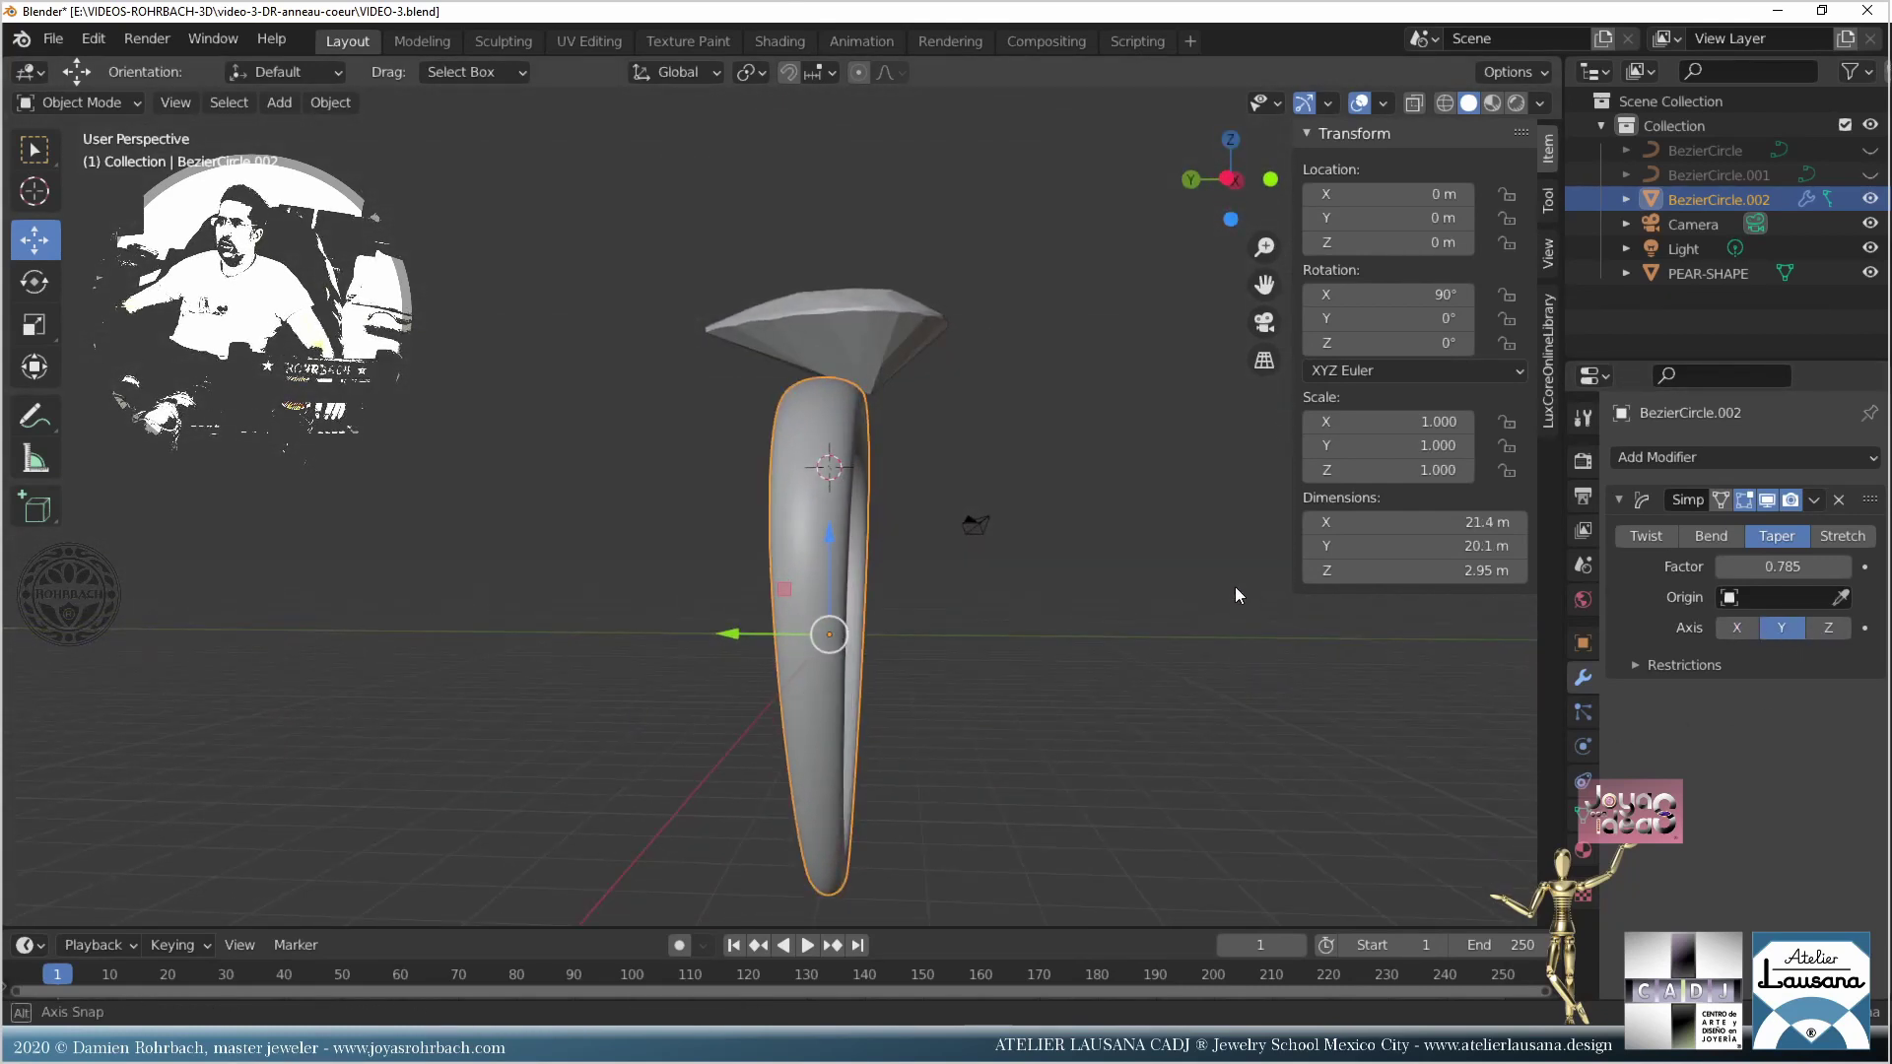
Step: Lock the X axis in the taper modifier's restrictions and save the file
{"action": "left_click", "coordinate": [1637, 665]}
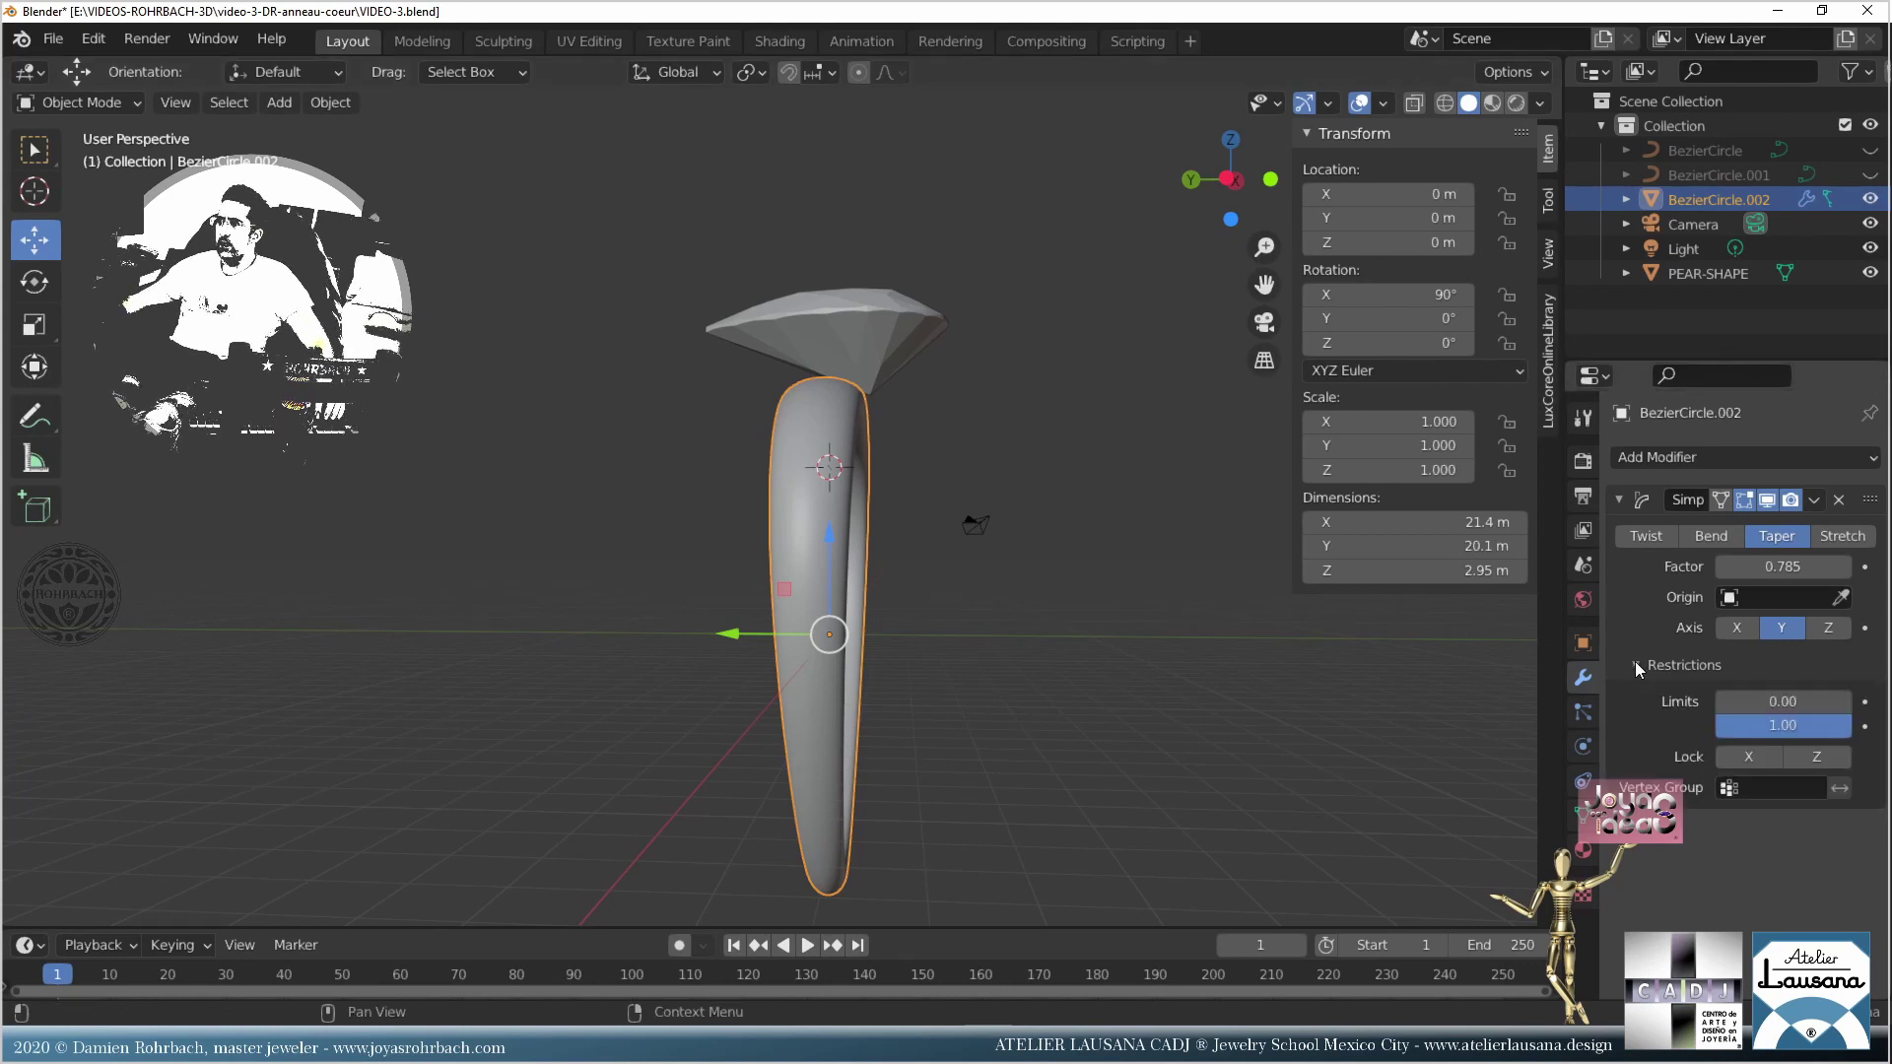
{"action": "left_click", "coordinate": [1764, 759]}
{"action": "middle_click_drag", "start_coordinate": [1039, 650], "coordinate": [500, 672]}
{"action": "middle_click_drag", "start_coordinate": [1131, 759], "coordinate": [1010, 714]}
{"action": "key", "text": "ctrl+s"}
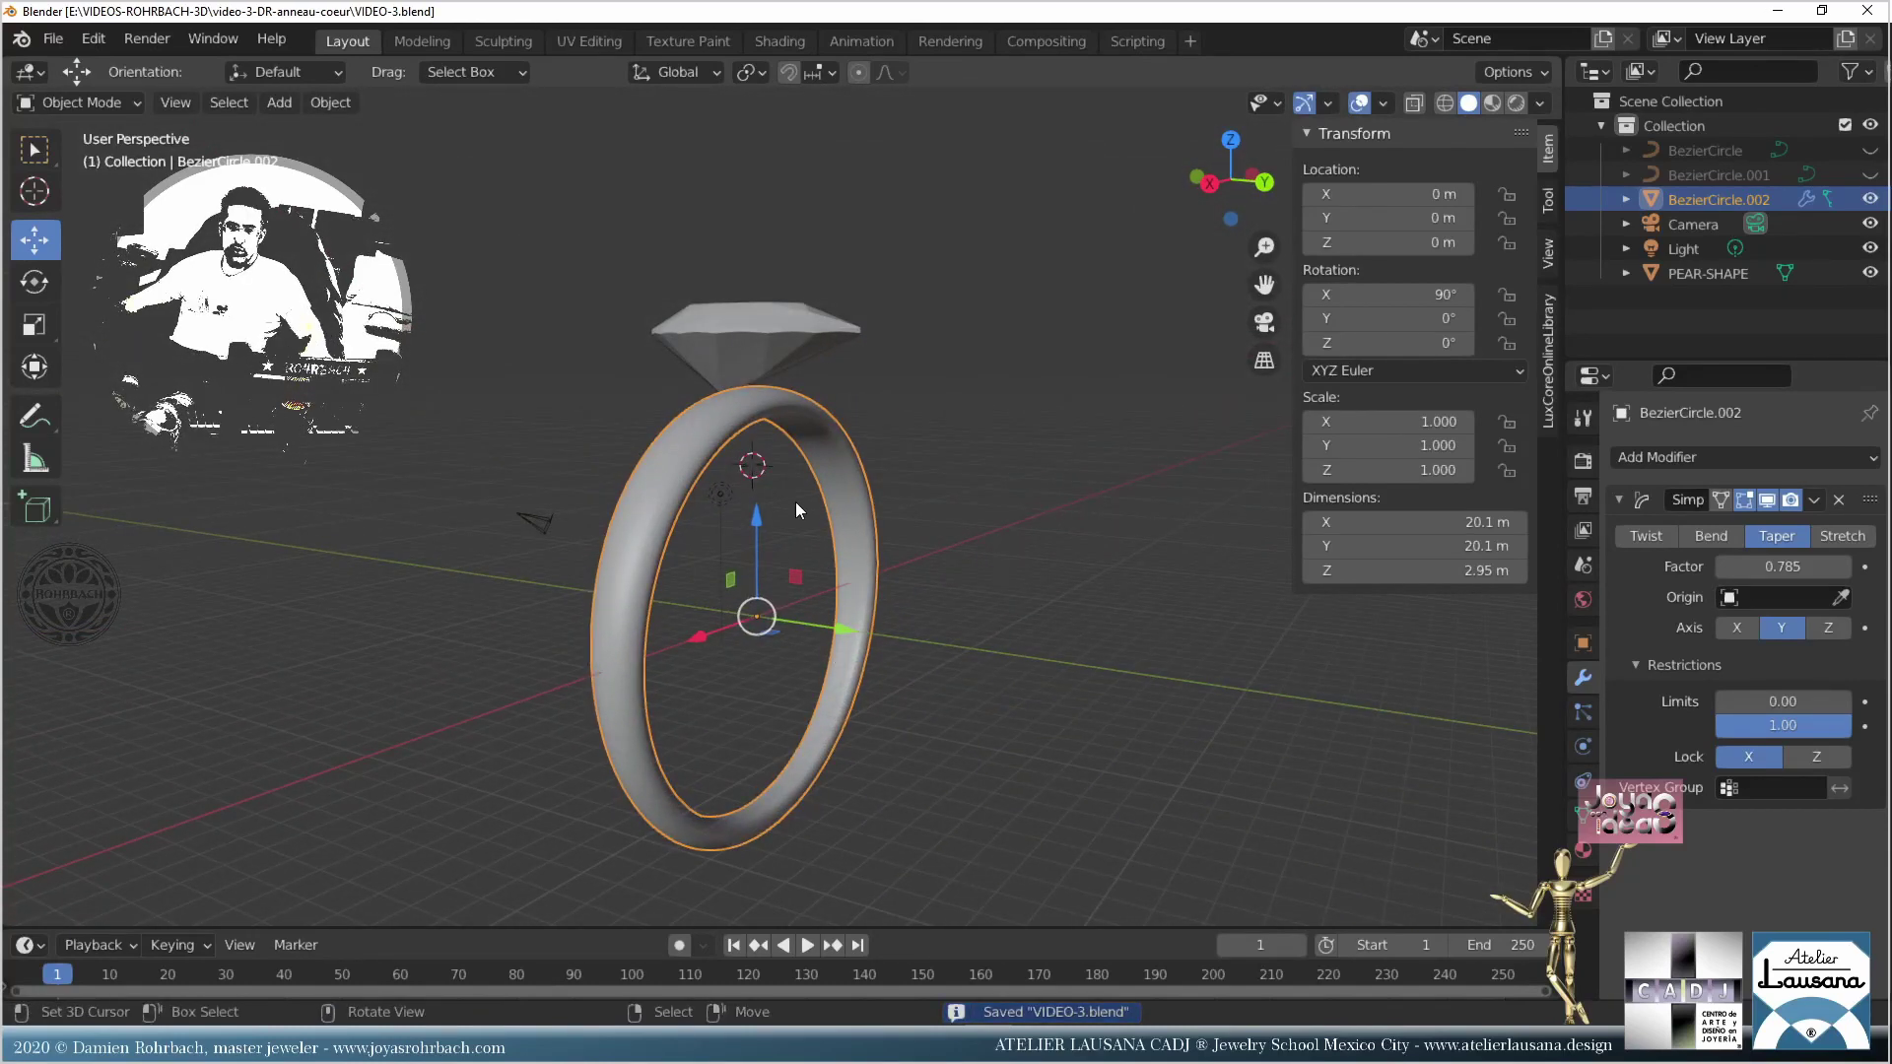
Step: Widen the ring band by scaling it about 1.098 along global Y, and save the file
{"action": "middle_click_drag", "start_coordinate": [725, 465], "coordinate": [791, 548]}
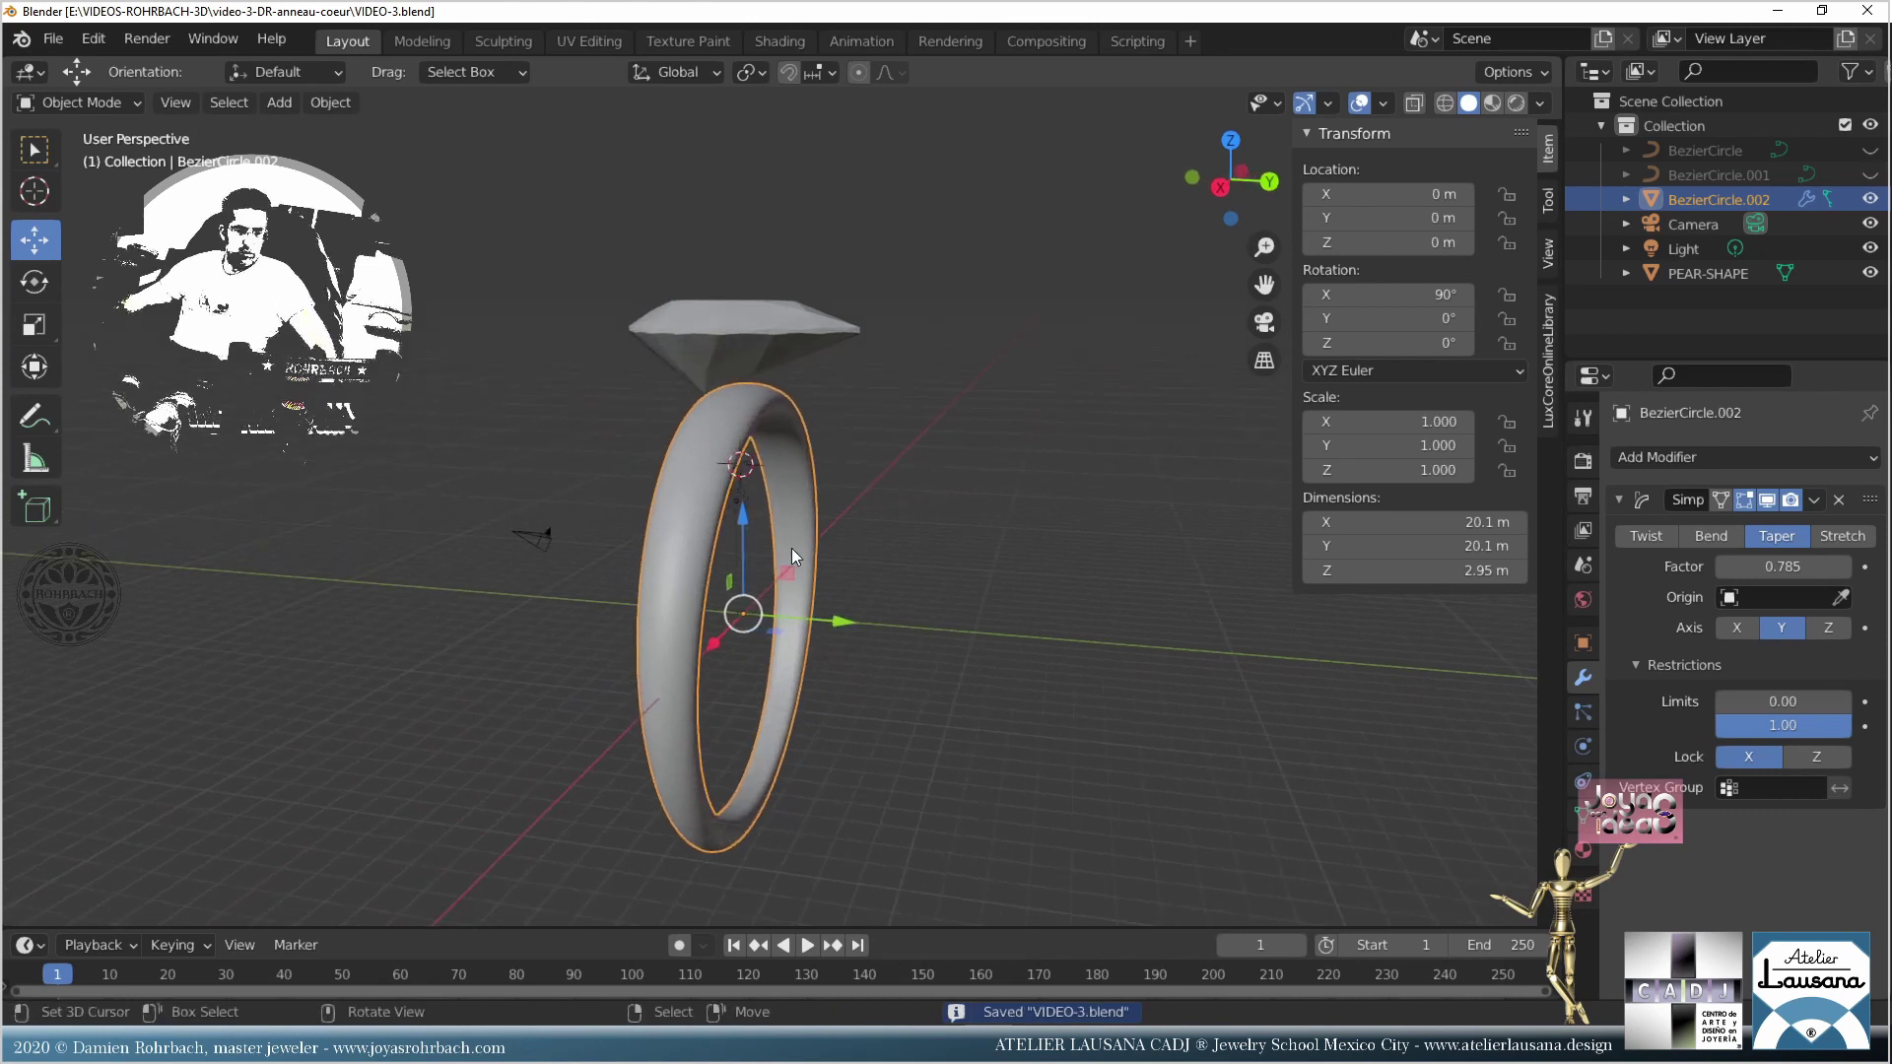
{"action": "key", "text": "s"}
{"action": "key", "text": "y"}
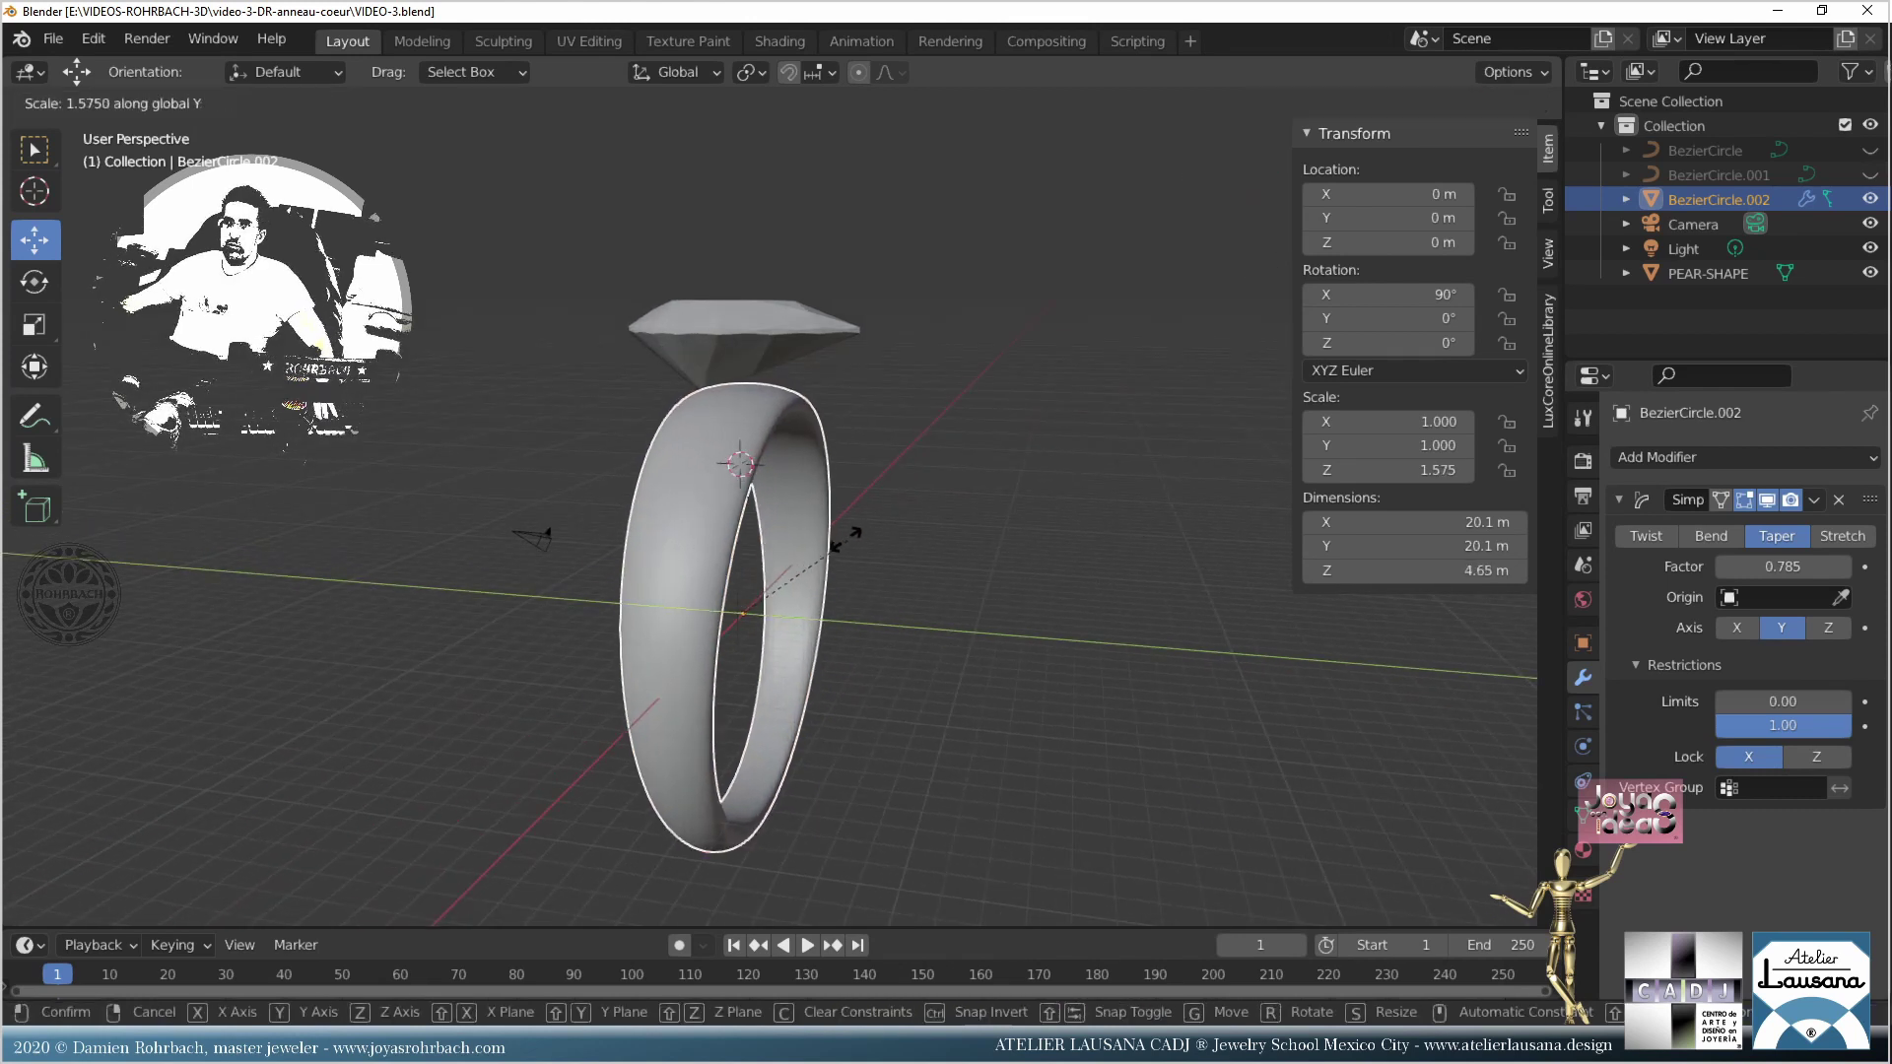
{"action": "left_click", "coordinate": [749, 508]}
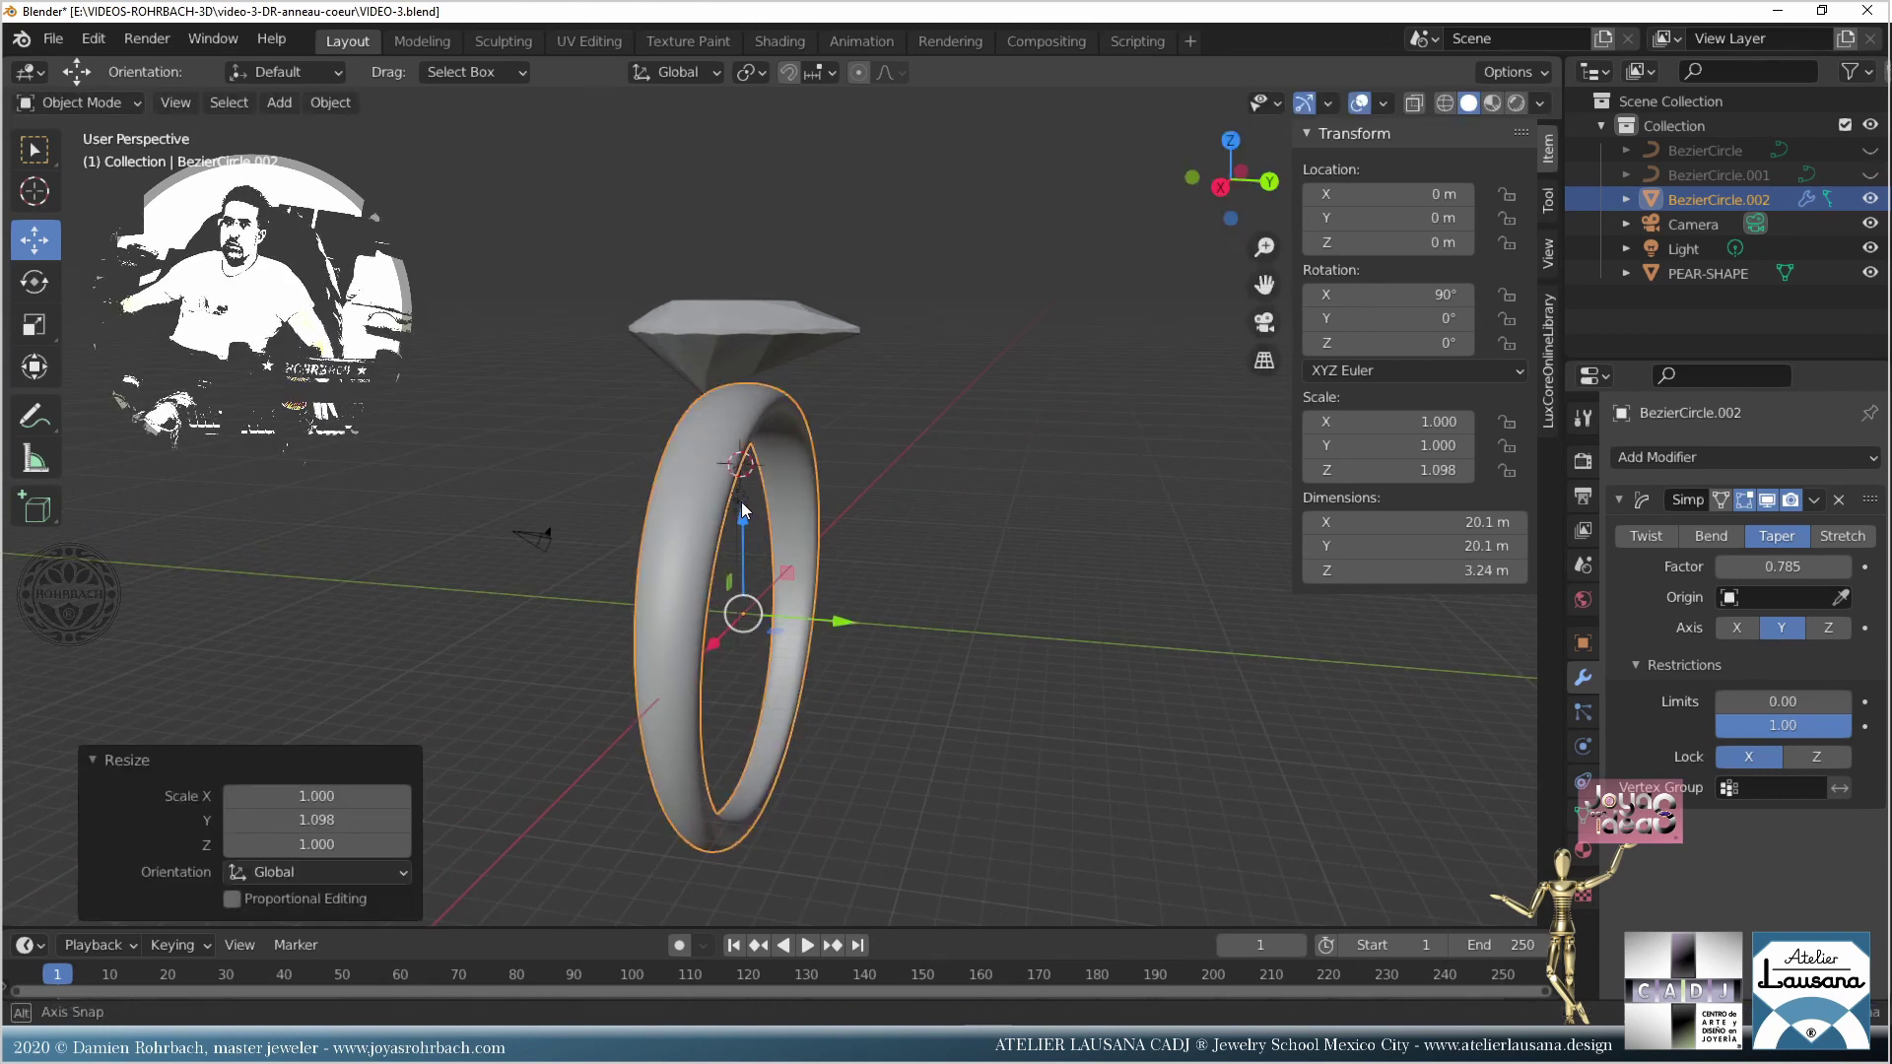
{"action": "middle_click_drag", "start_coordinate": [741, 501], "coordinate": [683, 523]}
{"action": "key", "text": "ctrl+s"}
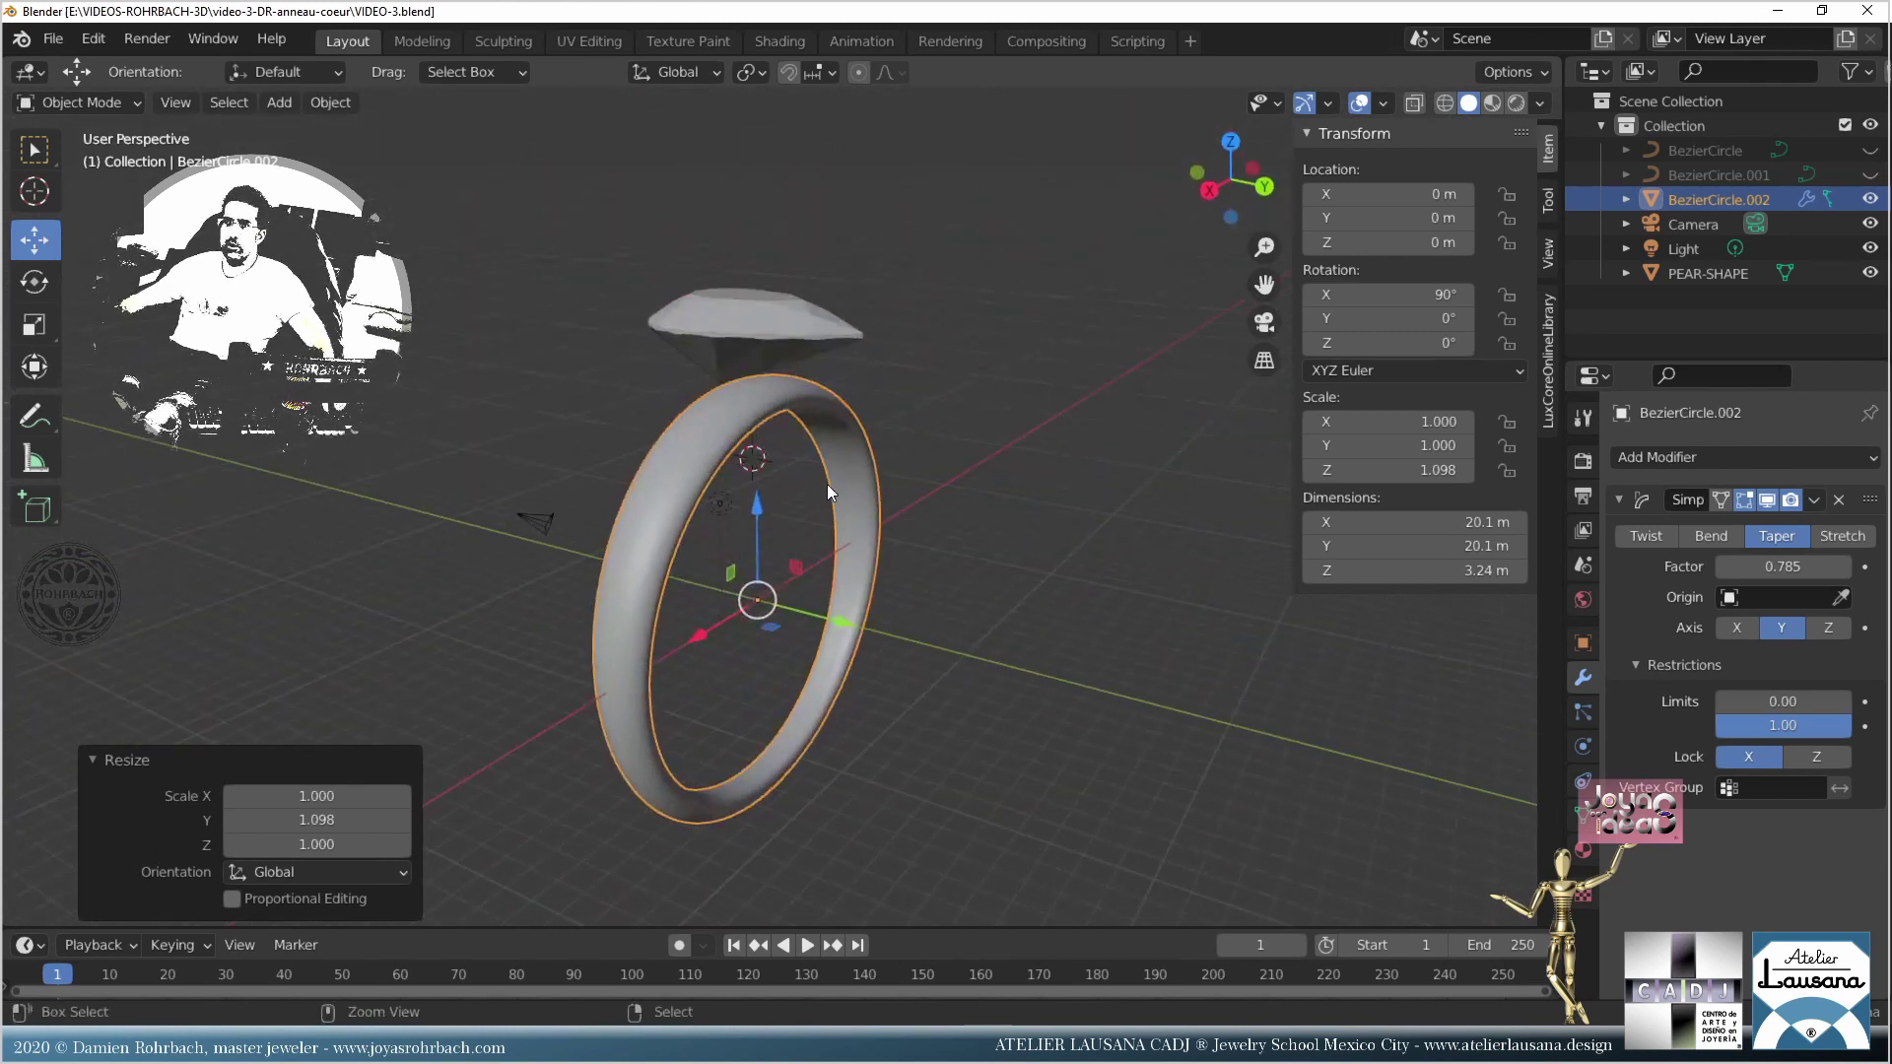
Step: In front view, add a Bezier curve beside the gem and align it to the view
{"action": "middle_click_drag", "start_coordinate": [826, 482], "coordinate": [896, 423]}
{"action": "key", "text": "KP_1"}
{"action": "scroll", "coordinate": [838, 325], "scroll_direction": "up", "scroll_amount": 2}
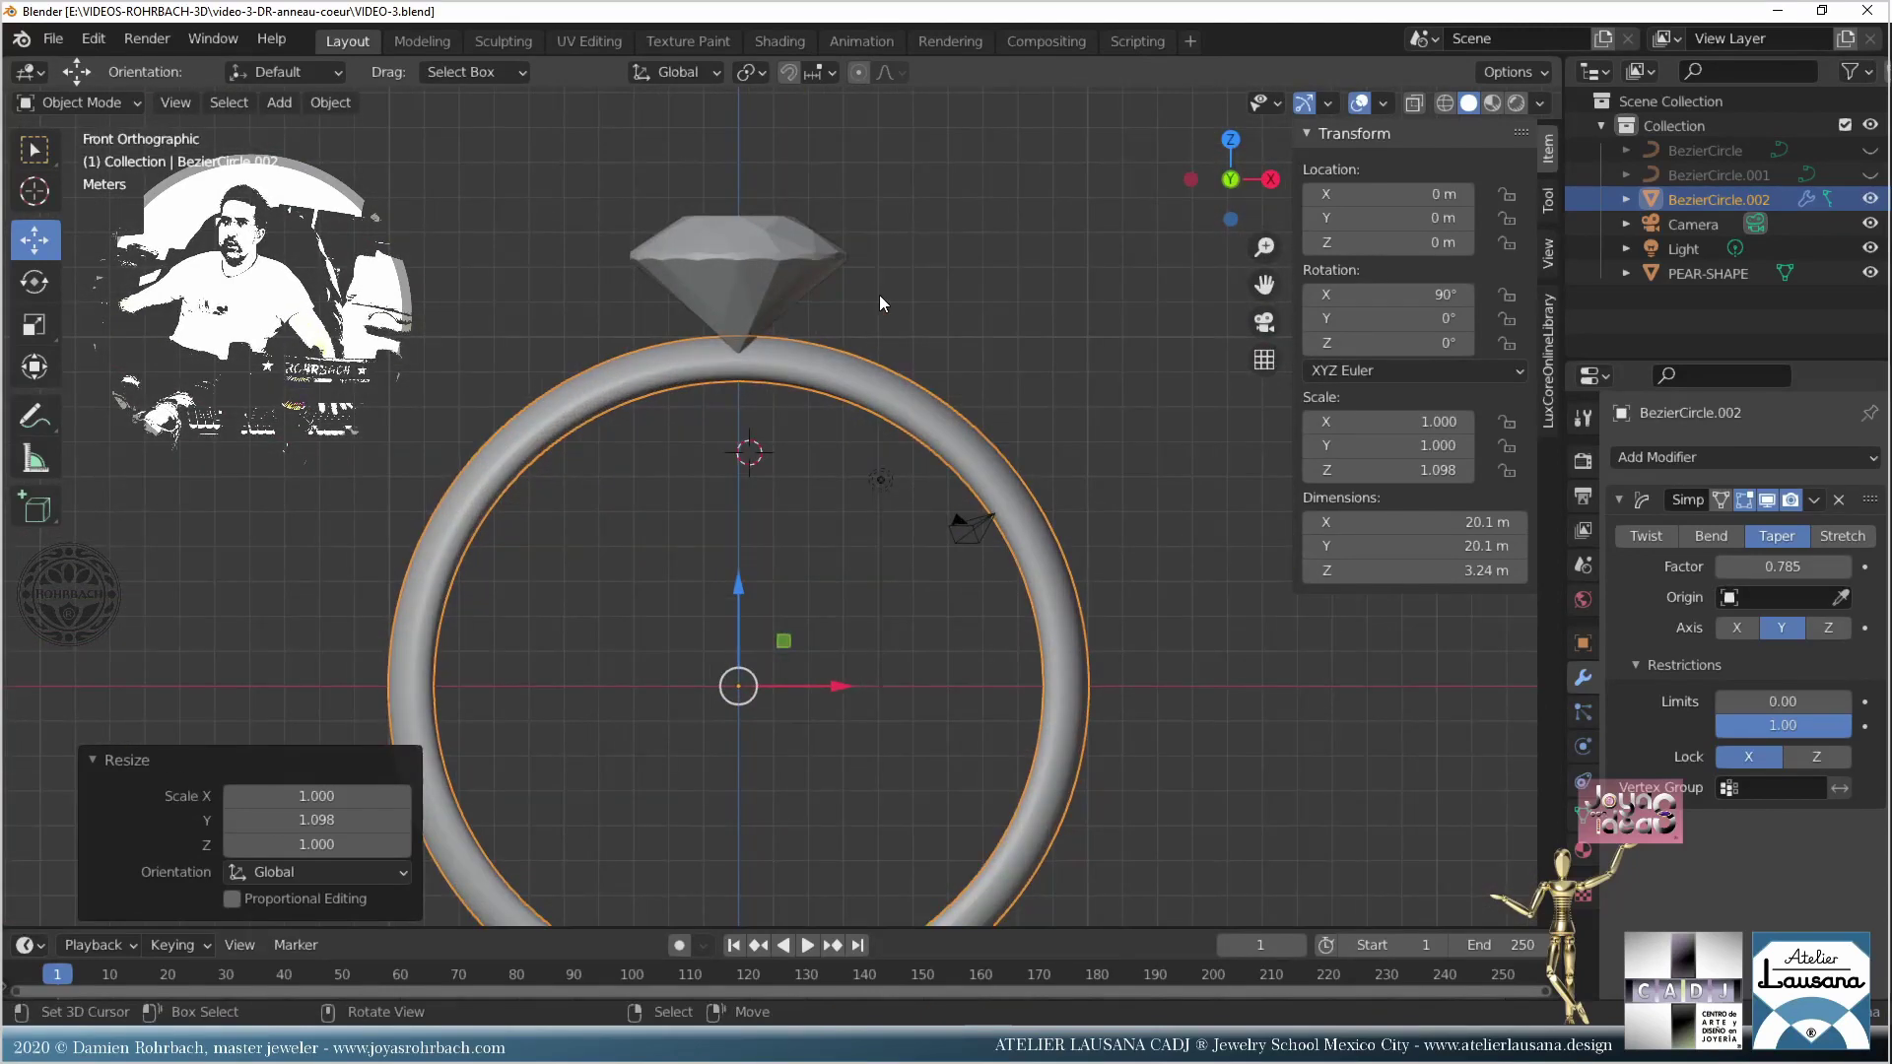
{"action": "left_click", "coordinate": [278, 102]}
{"action": "mouse_move", "coordinate": [339, 158]}
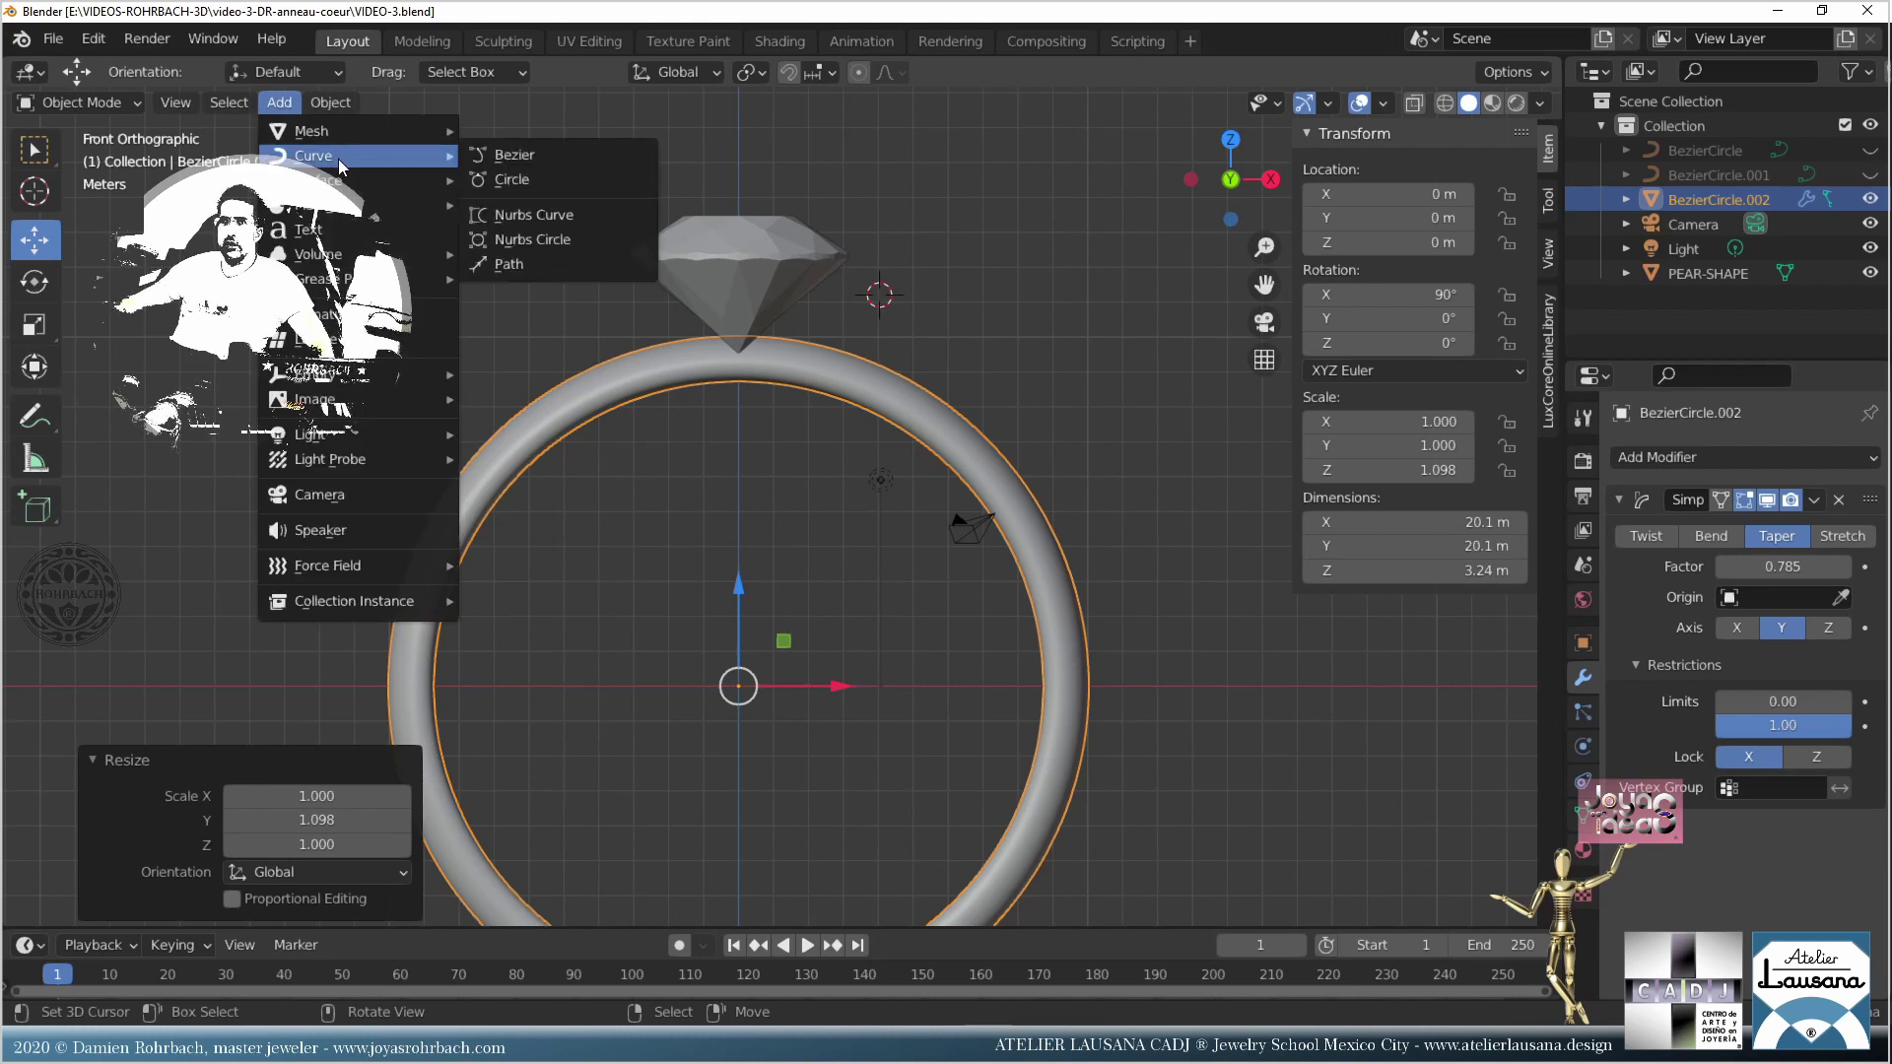
{"action": "left_click", "coordinate": [581, 162]}
{"action": "left_click", "coordinate": [308, 746]}
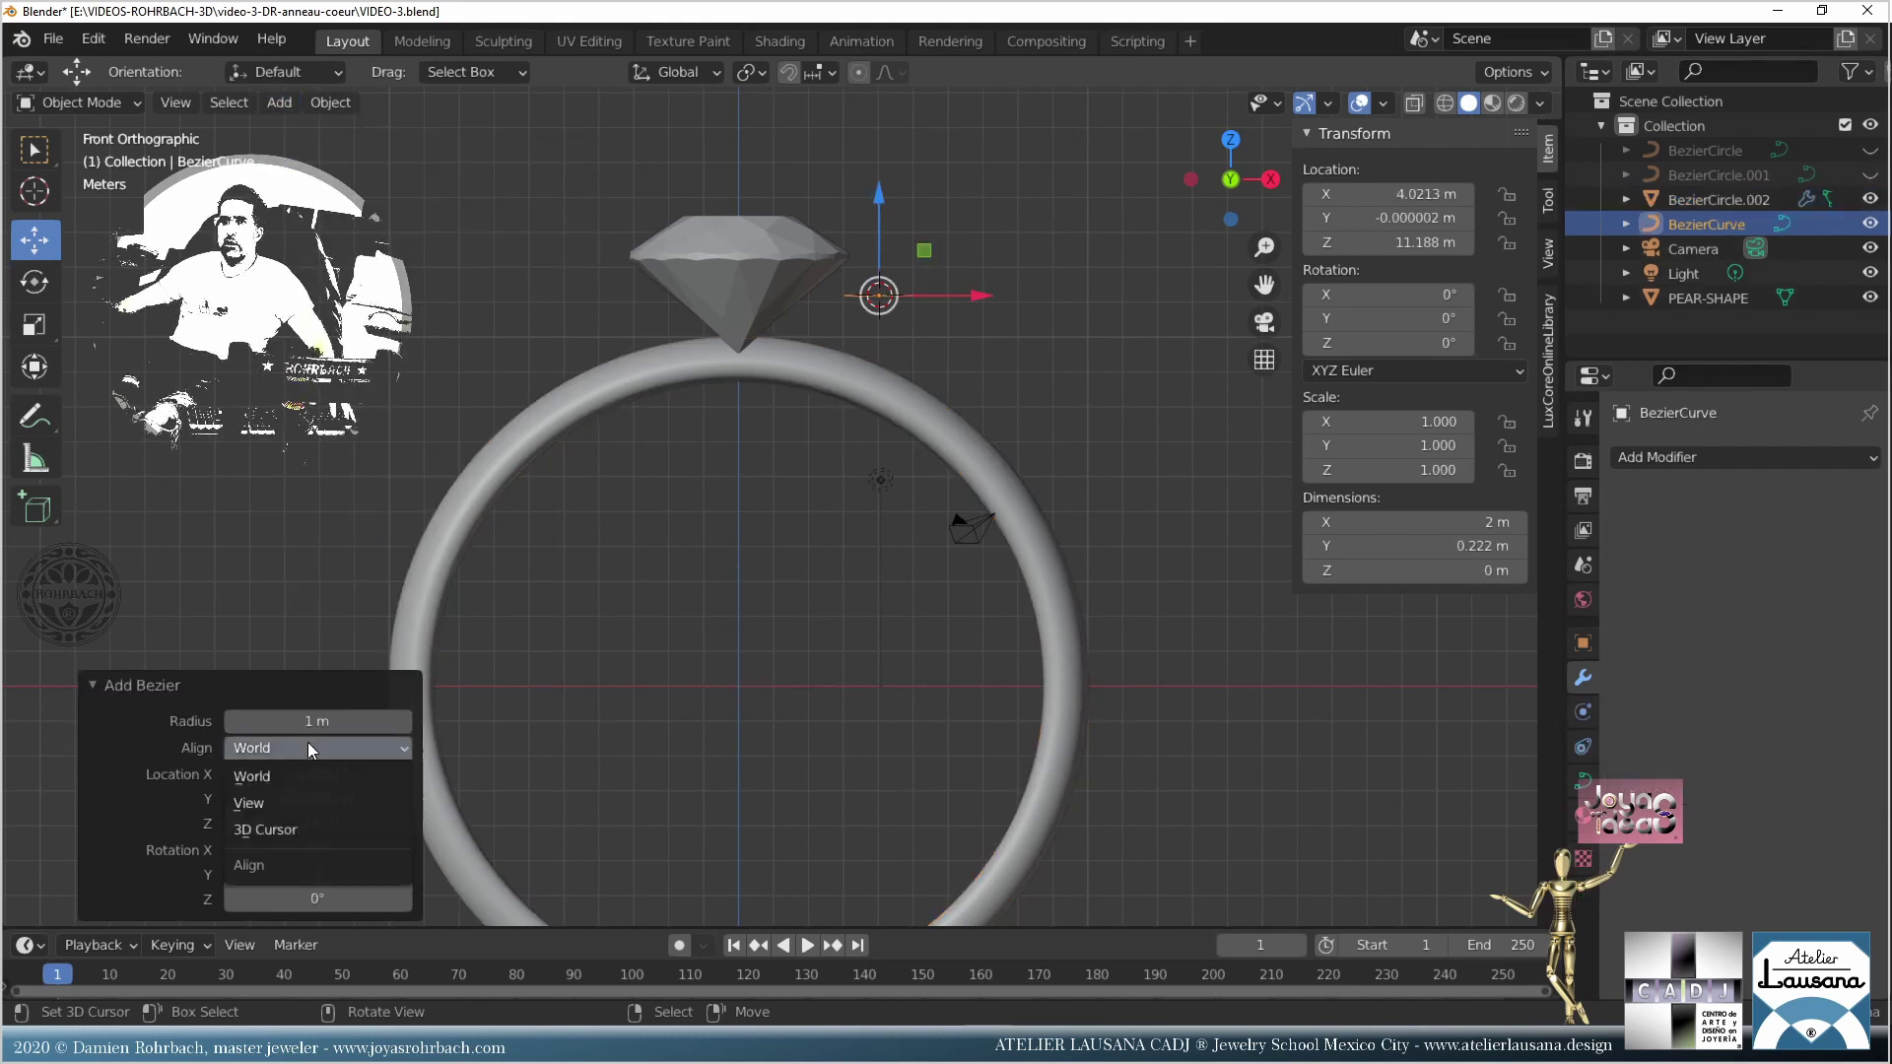
{"action": "left_click", "coordinate": [288, 803]}
Step: Edit the new curve and move its upper control point close to the gem's girdle
{"action": "key", "text": "Tab"}
{"action": "scroll", "coordinate": [785, 472], "scroll_direction": "up", "scroll_amount": 3}
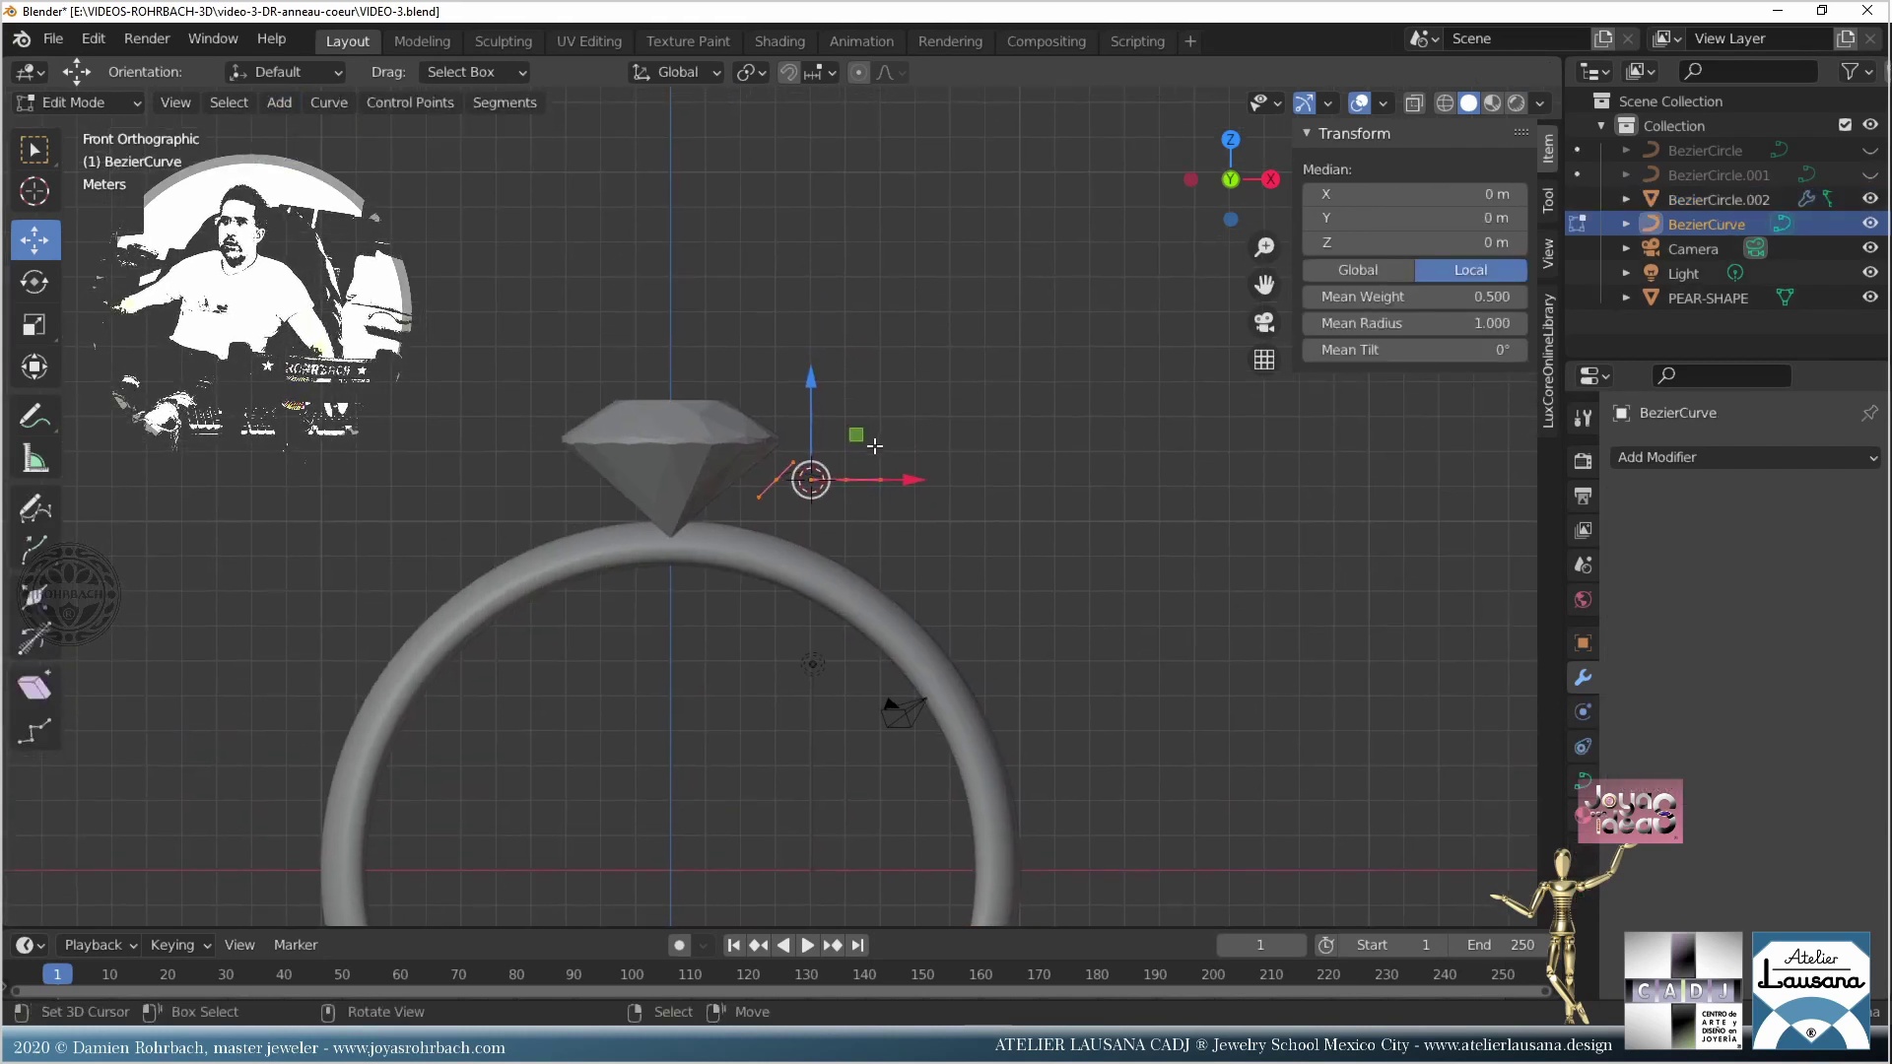
{"action": "left_click", "coordinate": [774, 460]}
{"action": "key", "text": "g"}
{"action": "left_click", "coordinate": [800, 404]}
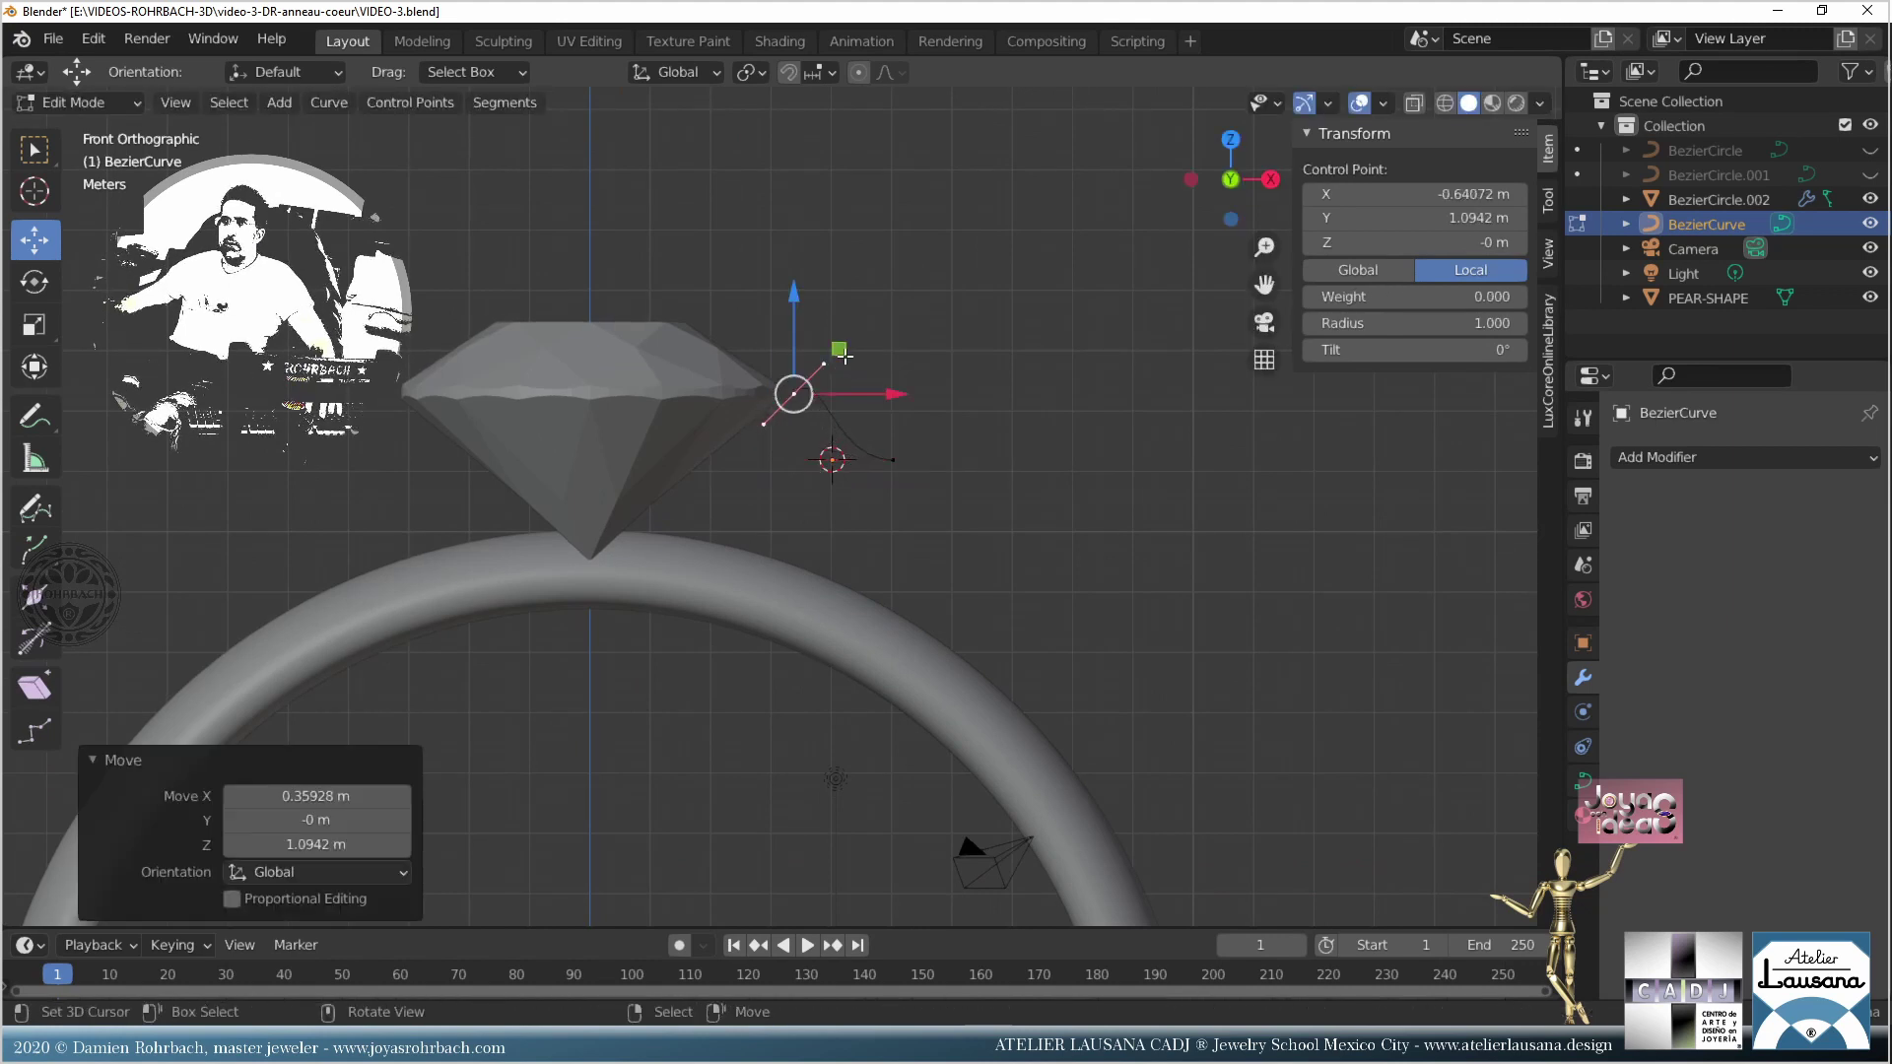
{"action": "key", "text": "g"}
{"action": "left_click", "coordinate": [796, 484]}
Step: Move the curve's other control point onto the ring's shoulder and tilt its handle to follow the band
{"action": "left_click", "coordinate": [833, 459]}
{"action": "key", "text": "g"}
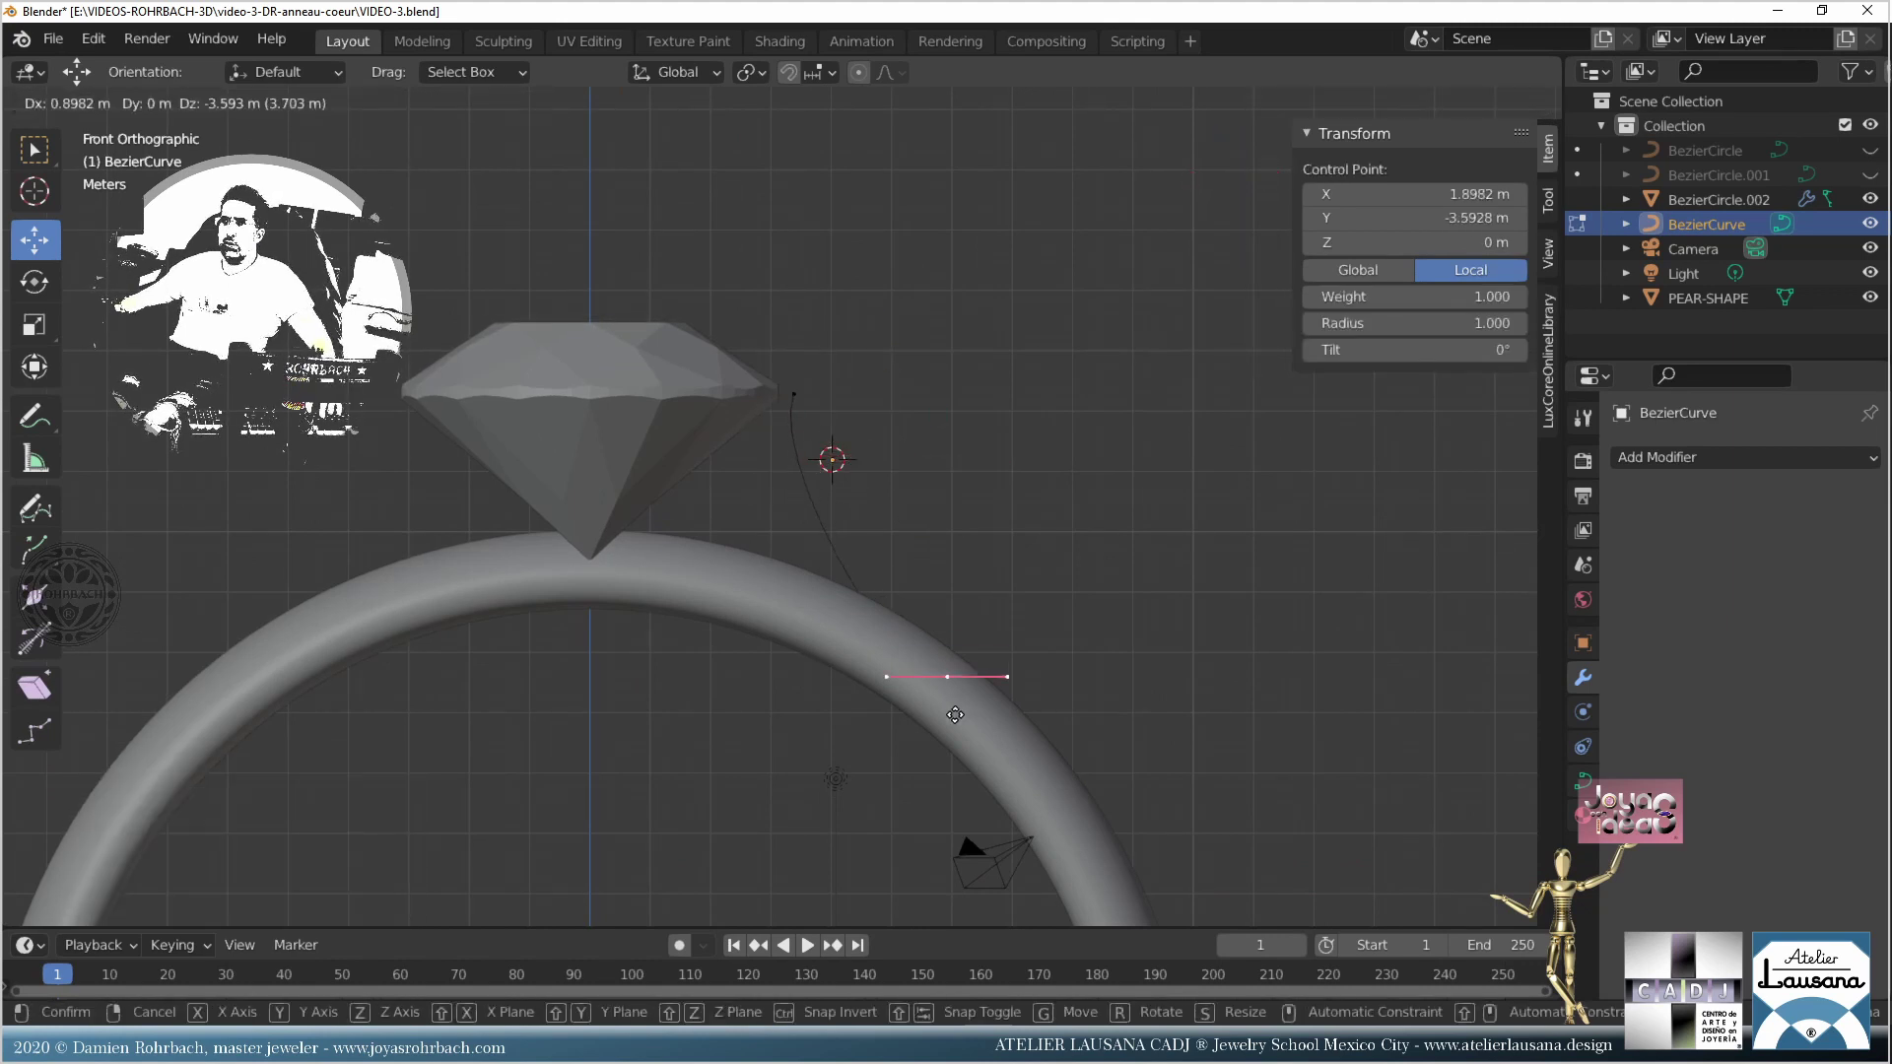
{"action": "left_click", "coordinate": [886, 680]}
{"action": "left_click", "coordinate": [886, 680]}
{"action": "key", "text": "g"}
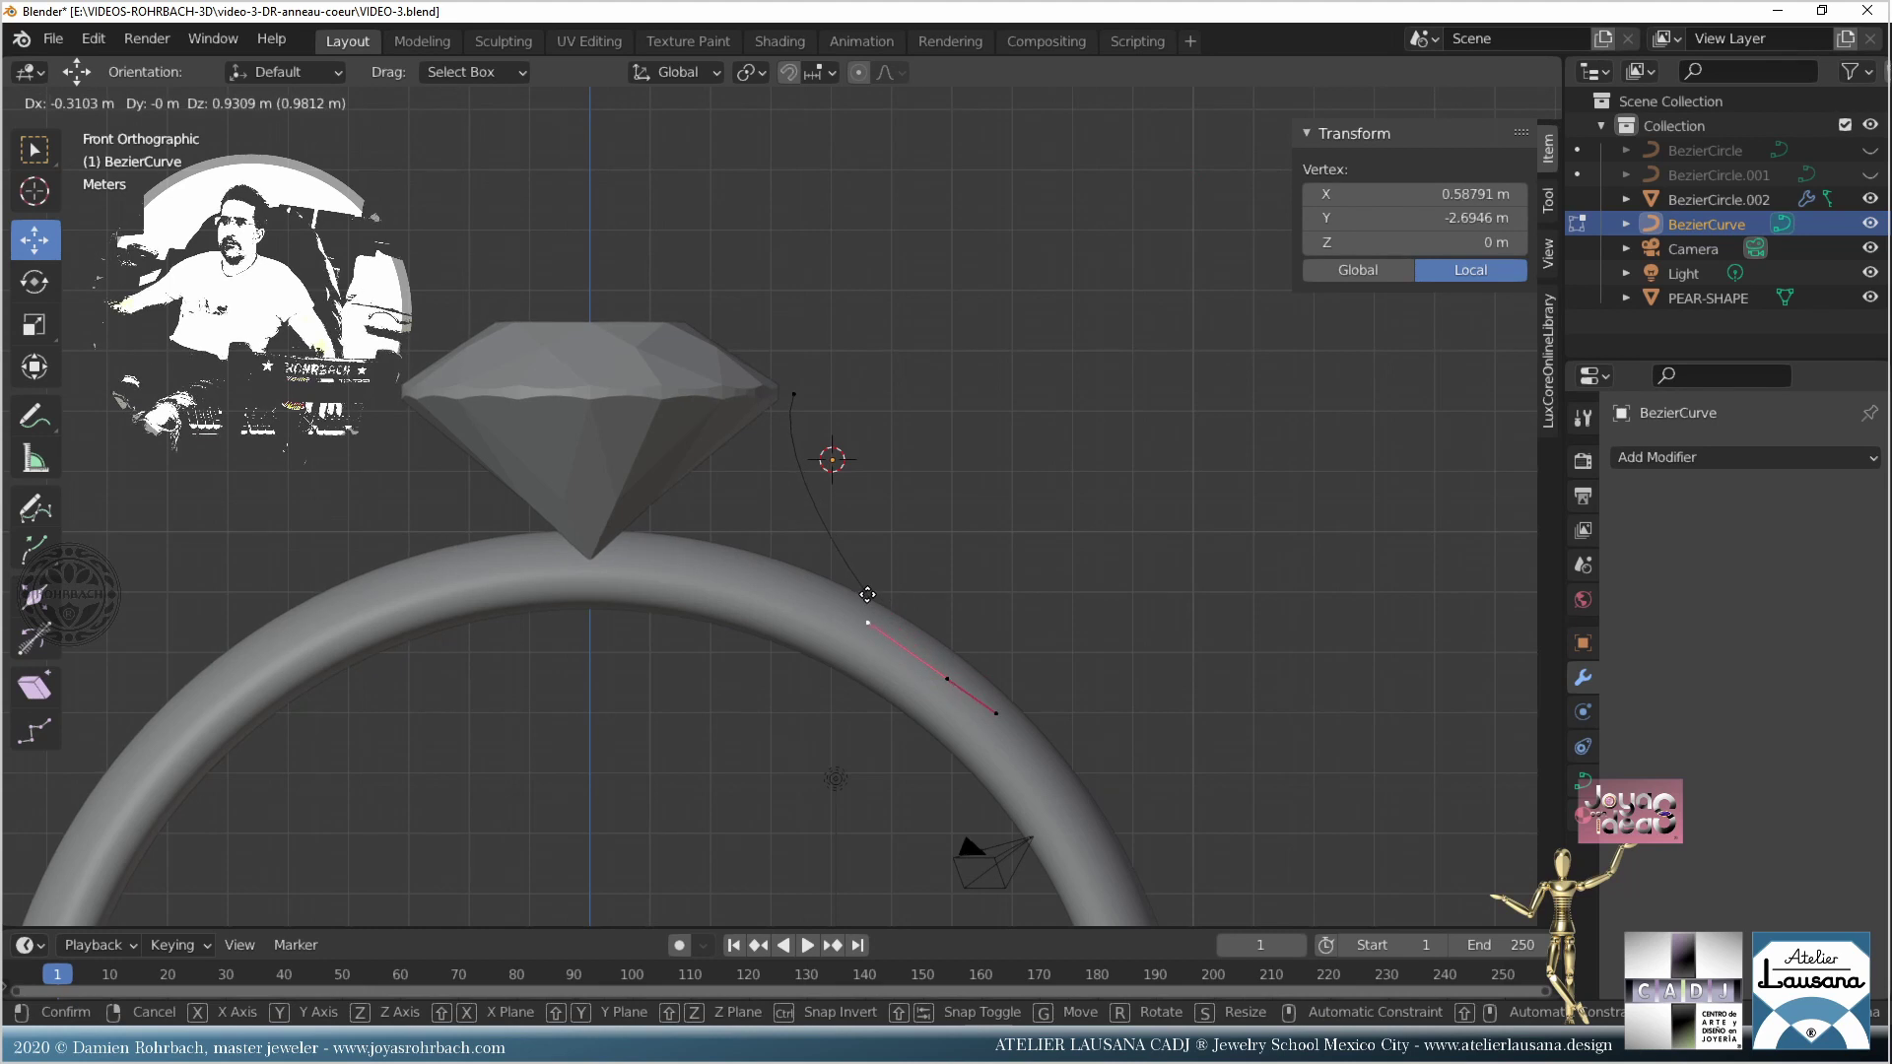
{"action": "left_click", "coordinate": [867, 623]}
Step: Subdivide the curve with one cut to add a middle control point between its two ends
{"action": "left_click", "coordinate": [795, 394]}
{"action": "left_click", "coordinate": [867, 622], "text": "shift"}
{"action": "right_click", "coordinate": [995, 276]}
{"action": "left_click", "coordinate": [1002, 301]}
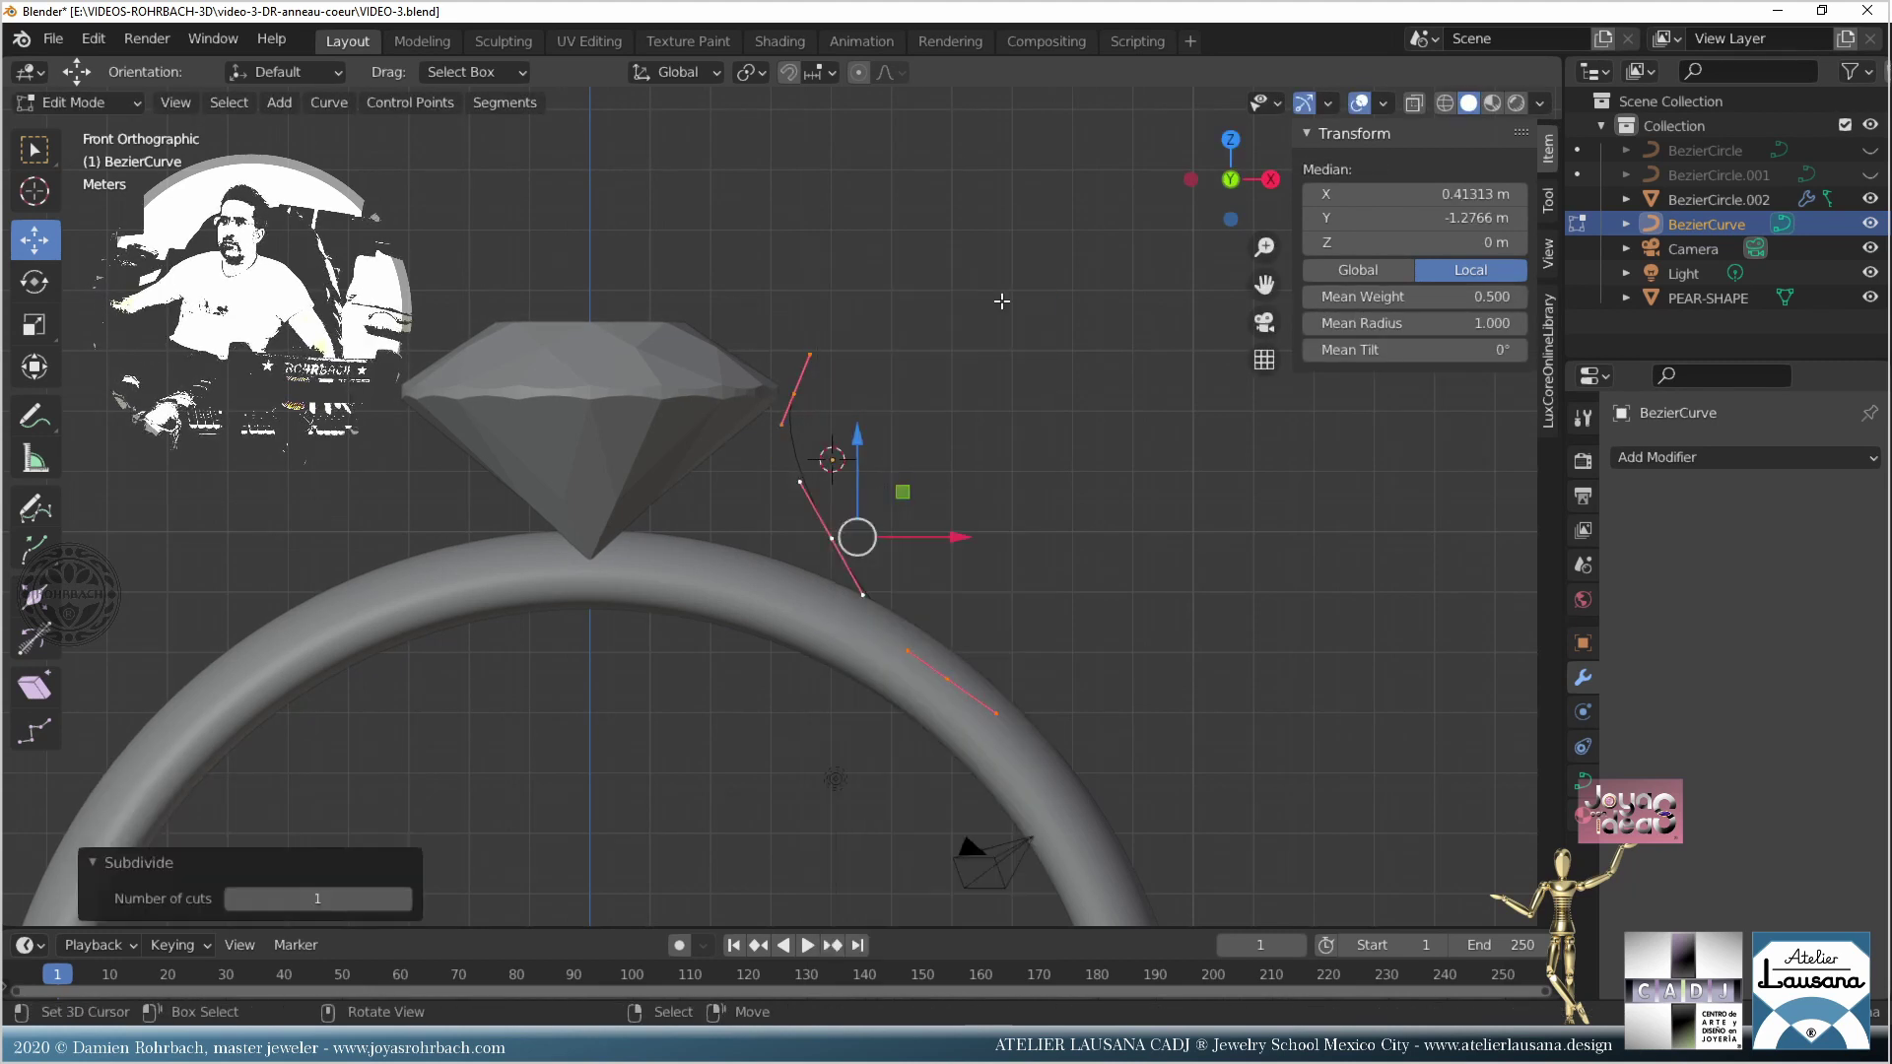
Step: Move the curve's middle control point closer to the gem's lower facets and reposition the lower end point on the band
{"action": "left_click", "coordinate": [832, 537]}
{"action": "left_click", "coordinate": [799, 481]}
{"action": "key", "text": "f"}
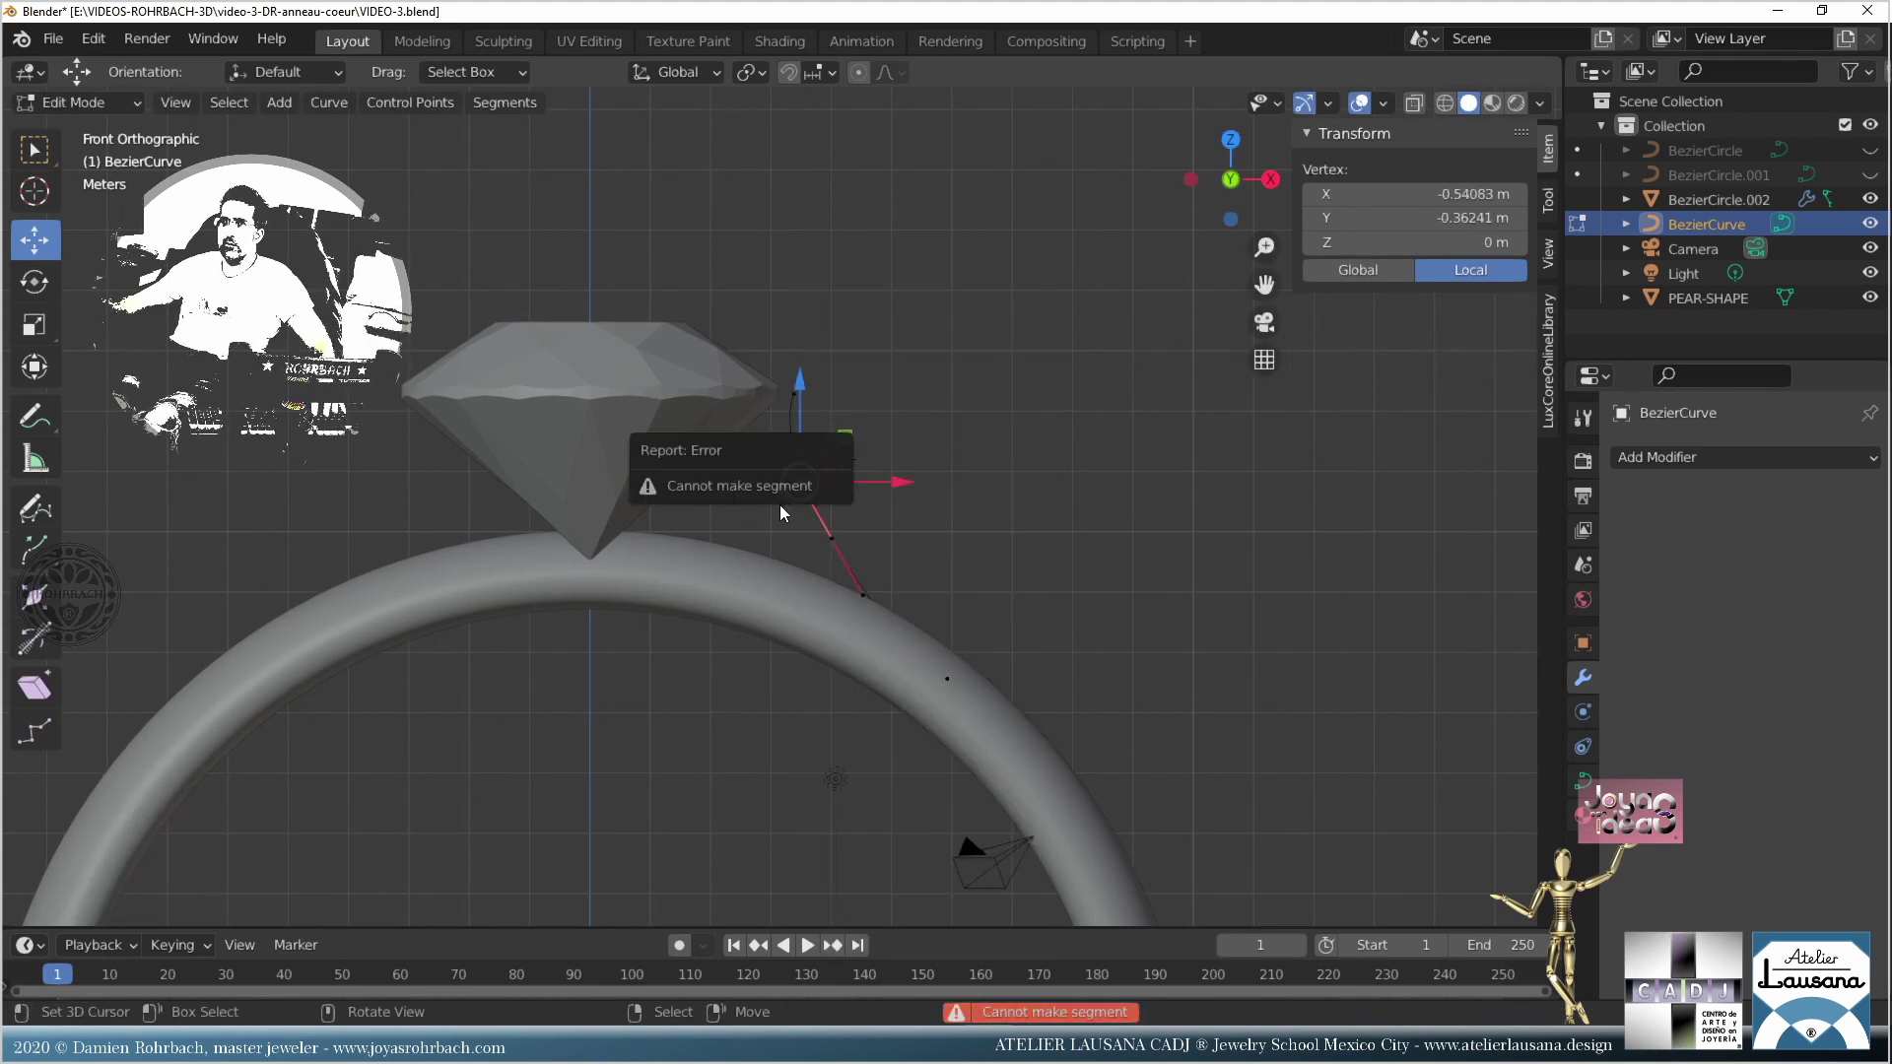
{"action": "left_click", "coordinate": [830, 537]}
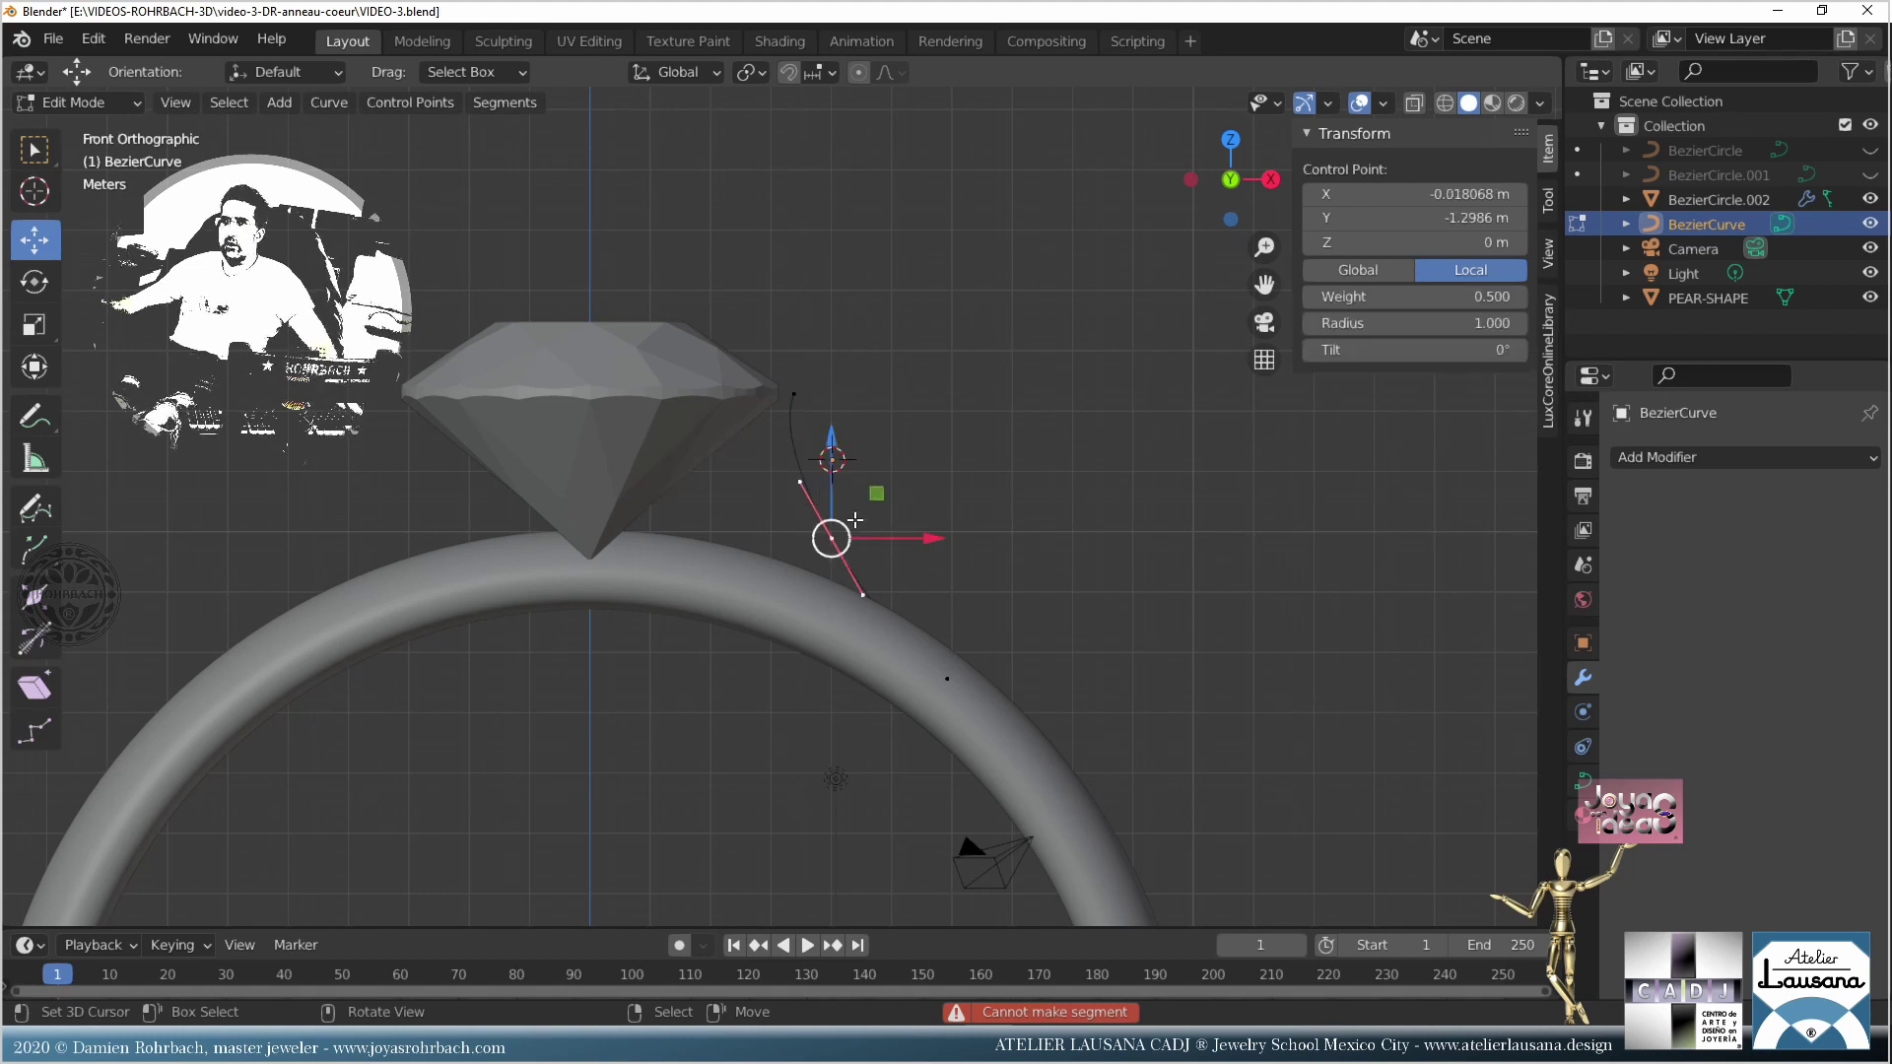
{"action": "right_click_drag", "start_coordinate": [799, 483], "coordinate": [794, 549]}
{"action": "right_click_drag", "start_coordinate": [947, 679], "coordinate": [946, 612]}
{"action": "key", "text": "f"}
{"action": "right_click_drag", "start_coordinate": [817, 539], "coordinate": [817, 530]}
Step: Refine the curve's upper and middle control points and their handles so the curve bows smoothly beside the gem's girdle
{"action": "right_click", "coordinate": [793, 395]}
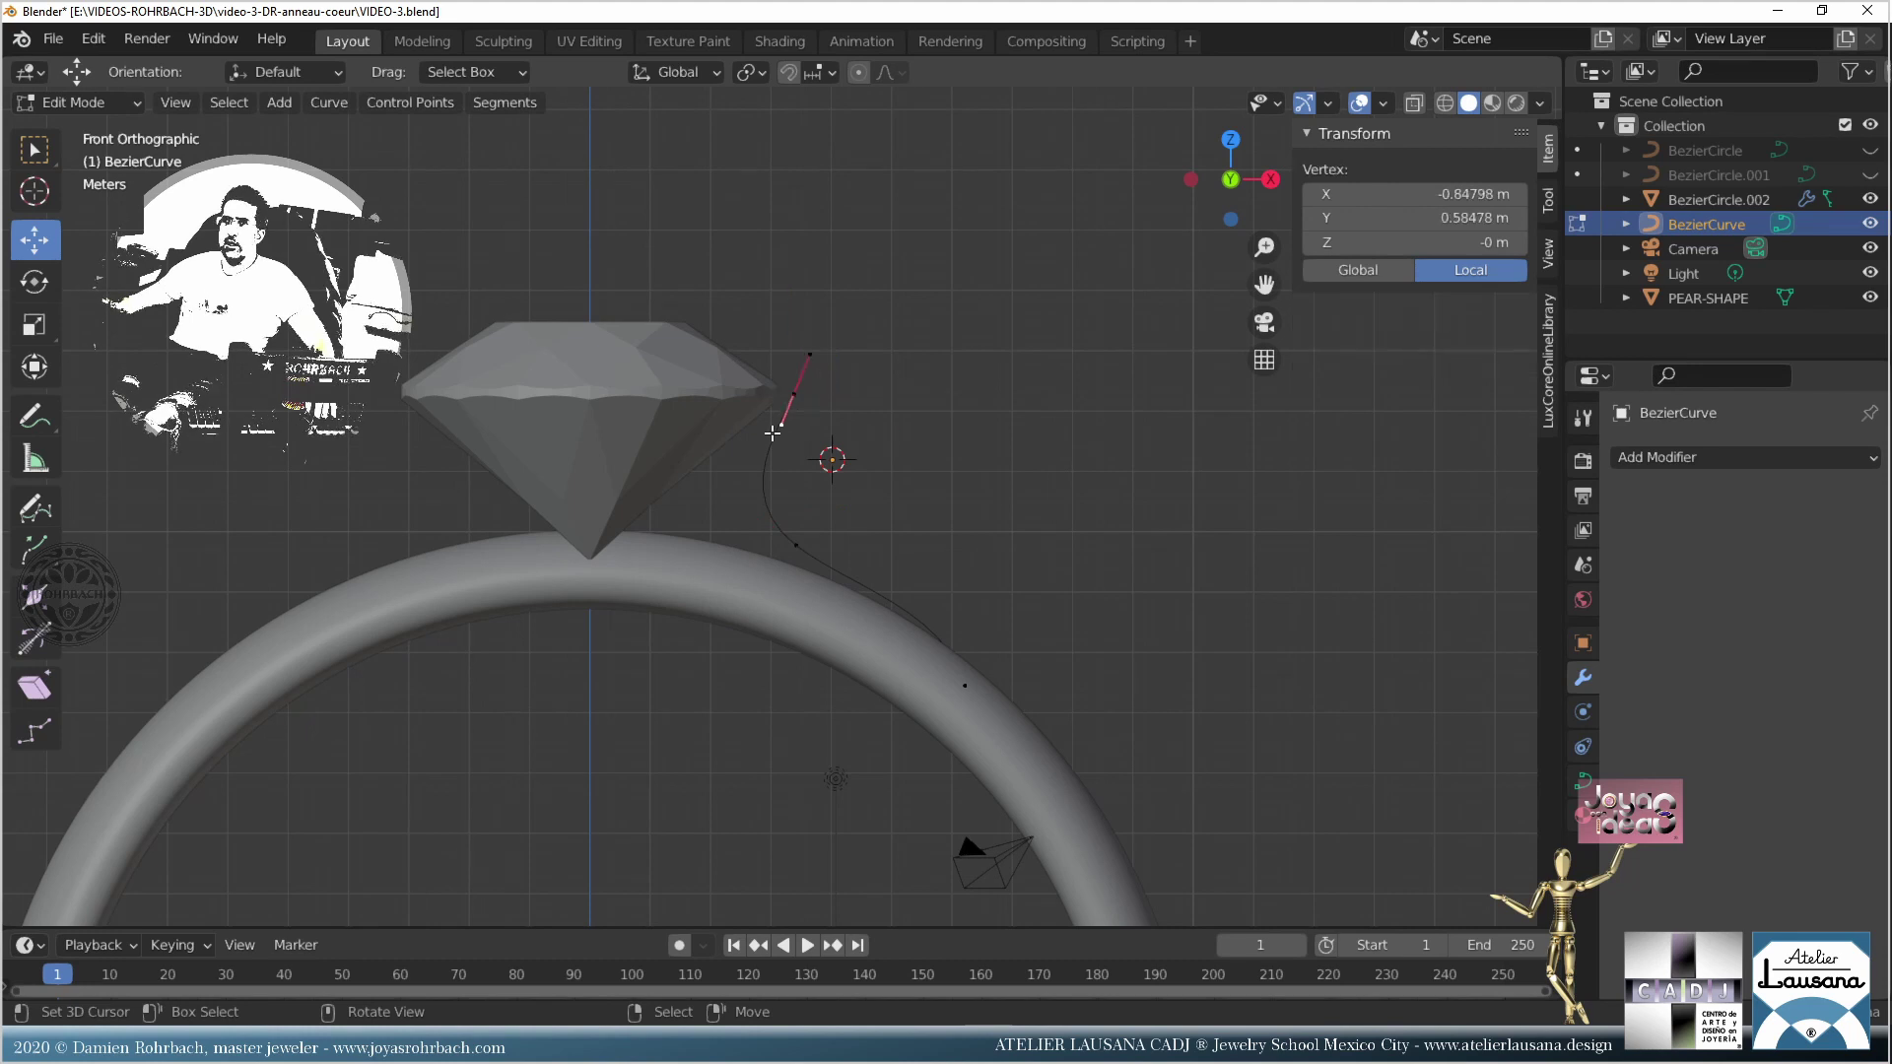
{"action": "mouse_move", "coordinate": [824, 374]}
{"action": "right_mouse_down"}
{"action": "mouse_move", "coordinate": [797, 400]}
{"action": "mouse_move", "coordinate": [824, 445]}
{"action": "mouse_move", "coordinate": [800, 405]}
{"action": "mouse_move", "coordinate": [788, 429]}
{"action": "mouse_move", "coordinate": [781, 415]}
{"action": "mouse_move", "coordinate": [805, 403]}
{"action": "right_mouse_up"}
{"action": "right_click", "coordinate": [804, 538]}
{"action": "right_click_drag", "start_coordinate": [833, 549], "coordinate": [872, 544]}
{"action": "right_click", "coordinate": [833, 405]}
{"action": "right_click", "coordinate": [771, 416]}
{"action": "mouse_move", "coordinate": [771, 415]}
{"action": "right_mouse_down"}
{"action": "mouse_move", "coordinate": [788, 422]}
{"action": "mouse_move", "coordinate": [840, 345]}
{"action": "mouse_move", "coordinate": [796, 418]}
{"action": "right_mouse_up"}
{"action": "right_click", "coordinate": [837, 375]}
{"action": "right_click", "coordinate": [798, 402]}
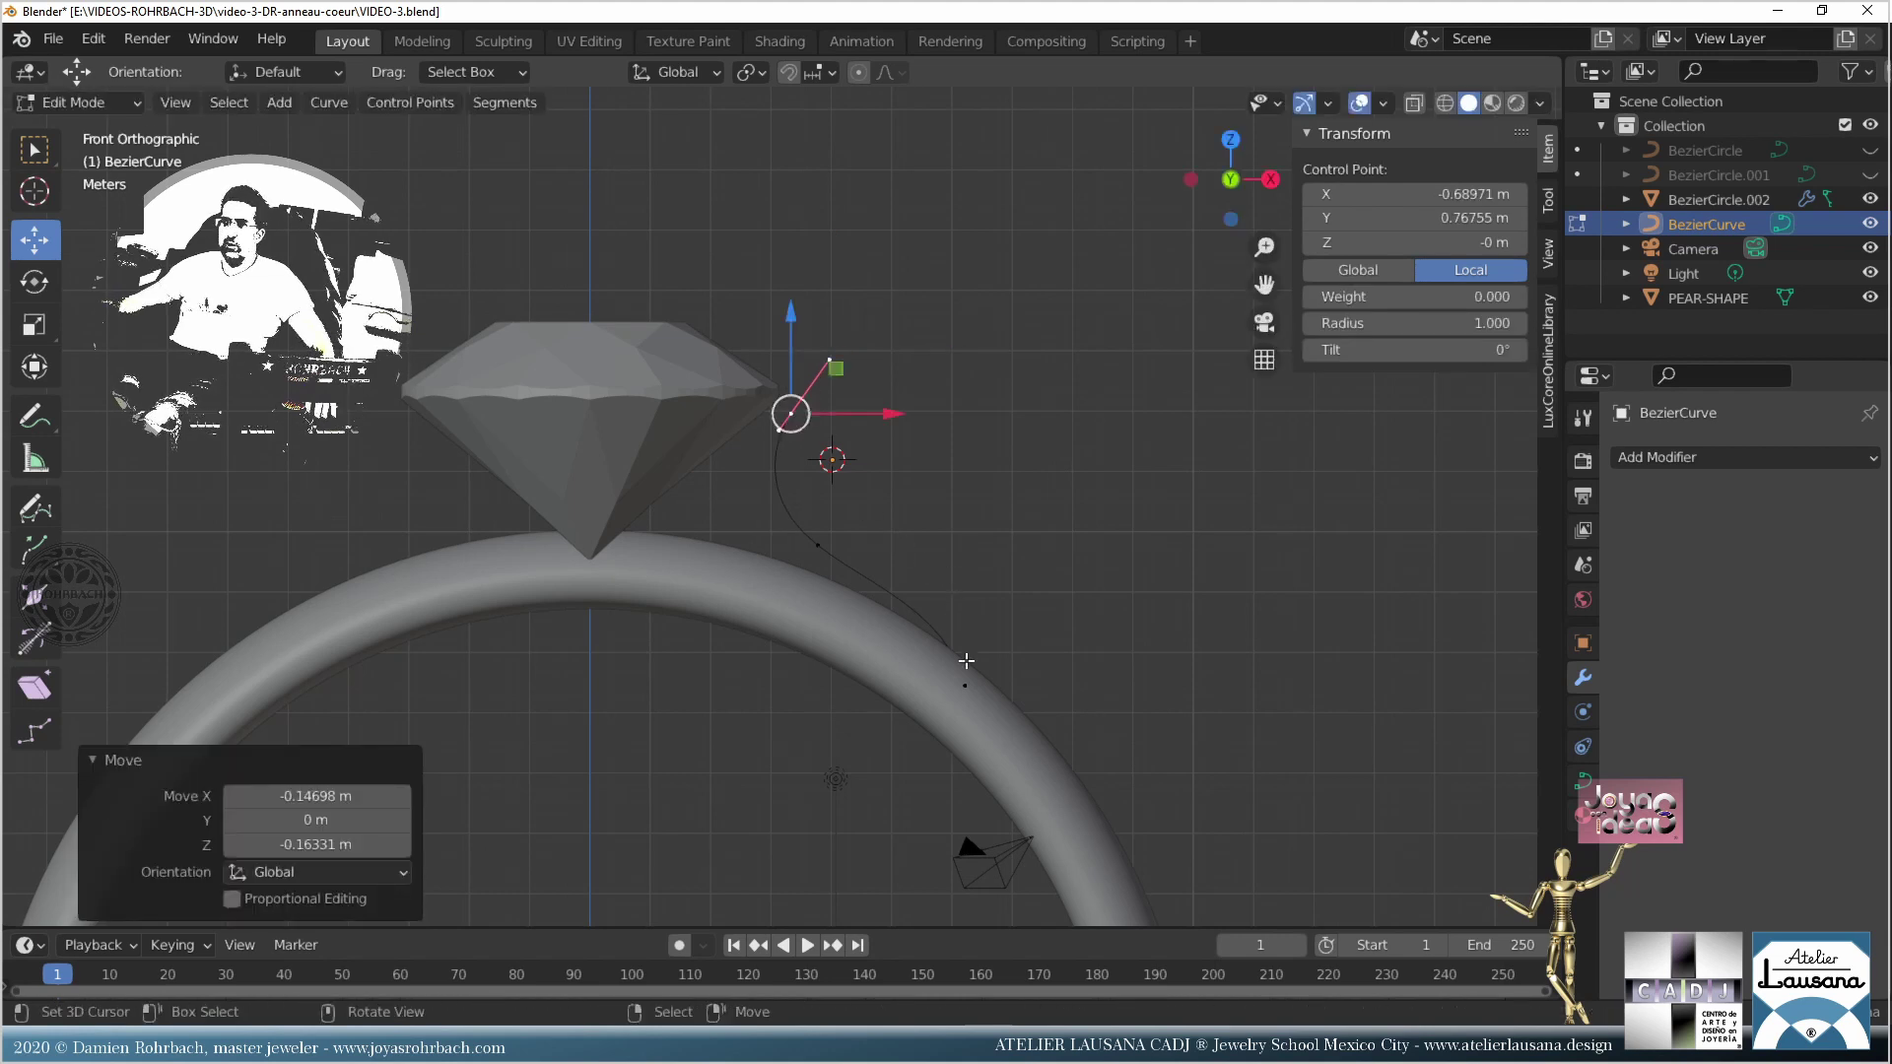
Step: Move the curve's lower end point farther down the band, adjust its handle, and save the file in front view
{"action": "right_click", "coordinate": [966, 660]}
{"action": "right_click_drag", "start_coordinate": [1002, 689], "coordinate": [1043, 719]}
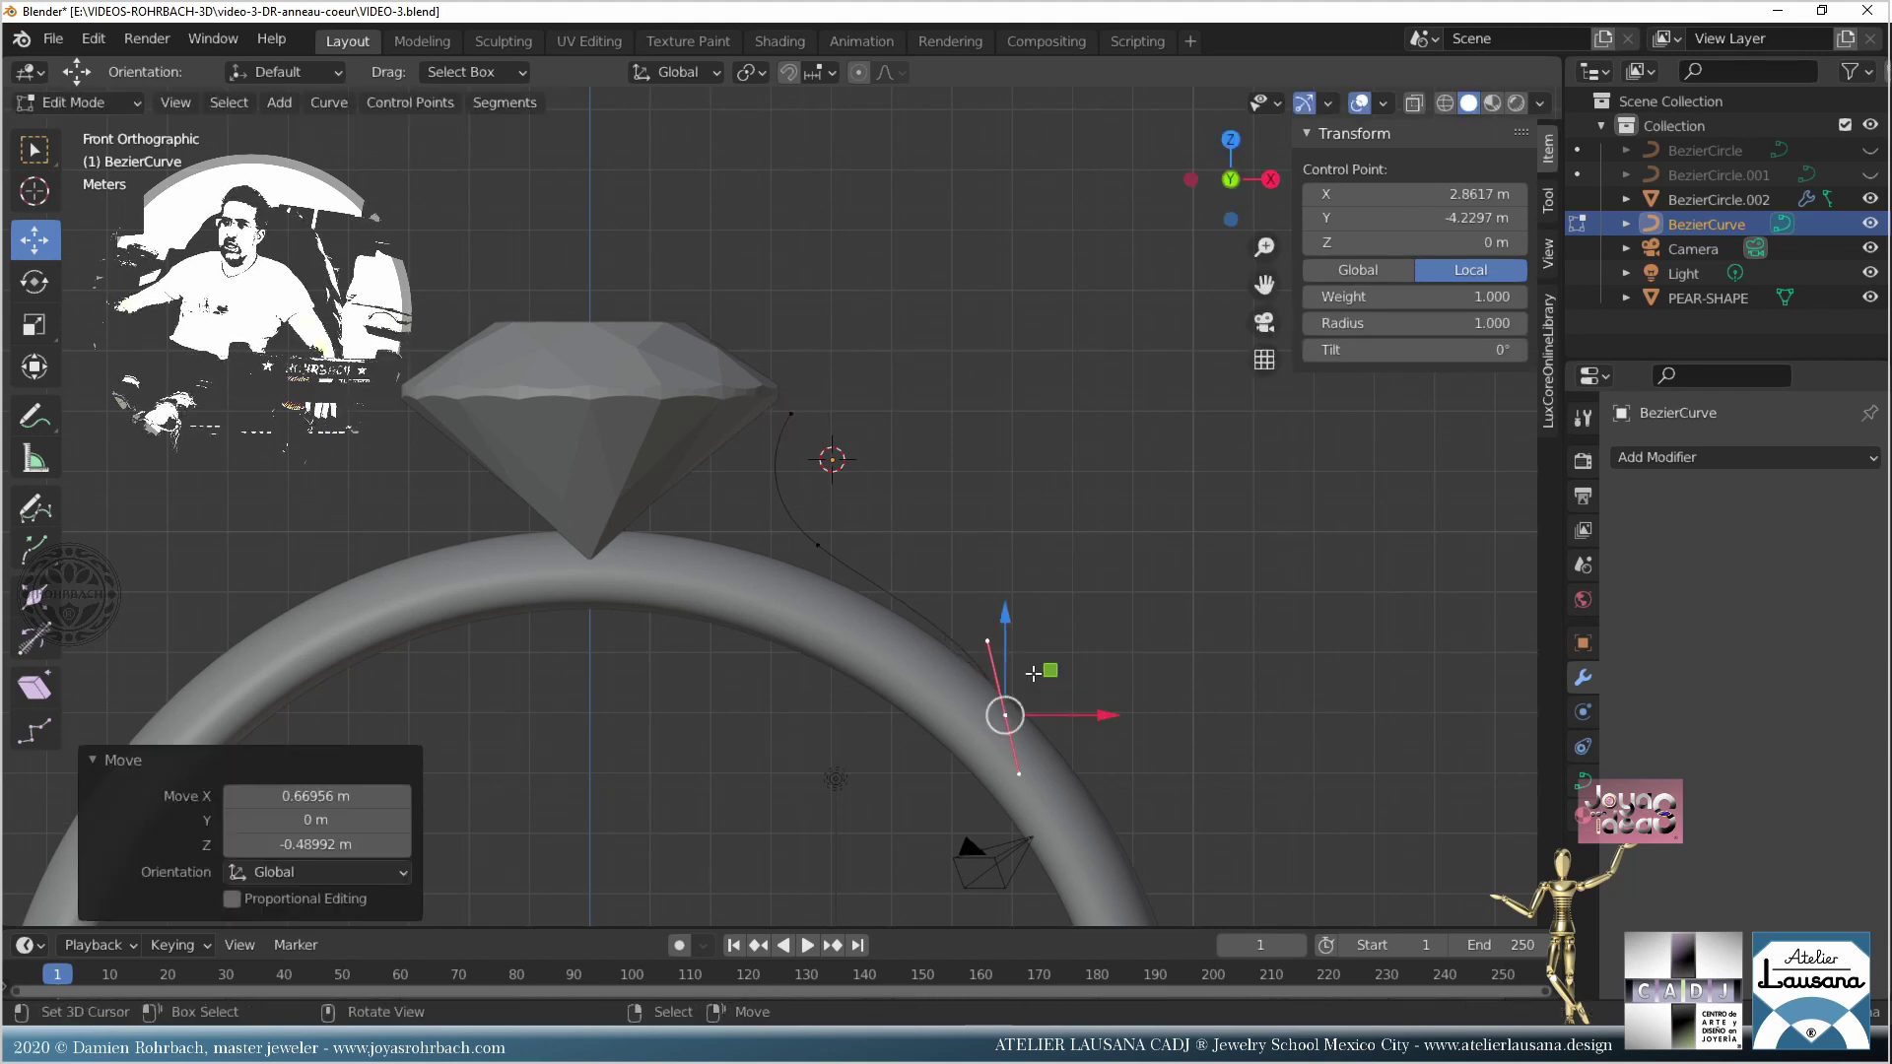
{"action": "right_click", "coordinate": [986, 640]}
{"action": "right_click_drag", "start_coordinate": [986, 640], "coordinate": [1044, 647]}
{"action": "right_click", "coordinate": [1004, 713]}
{"action": "key", "text": "Tab"}
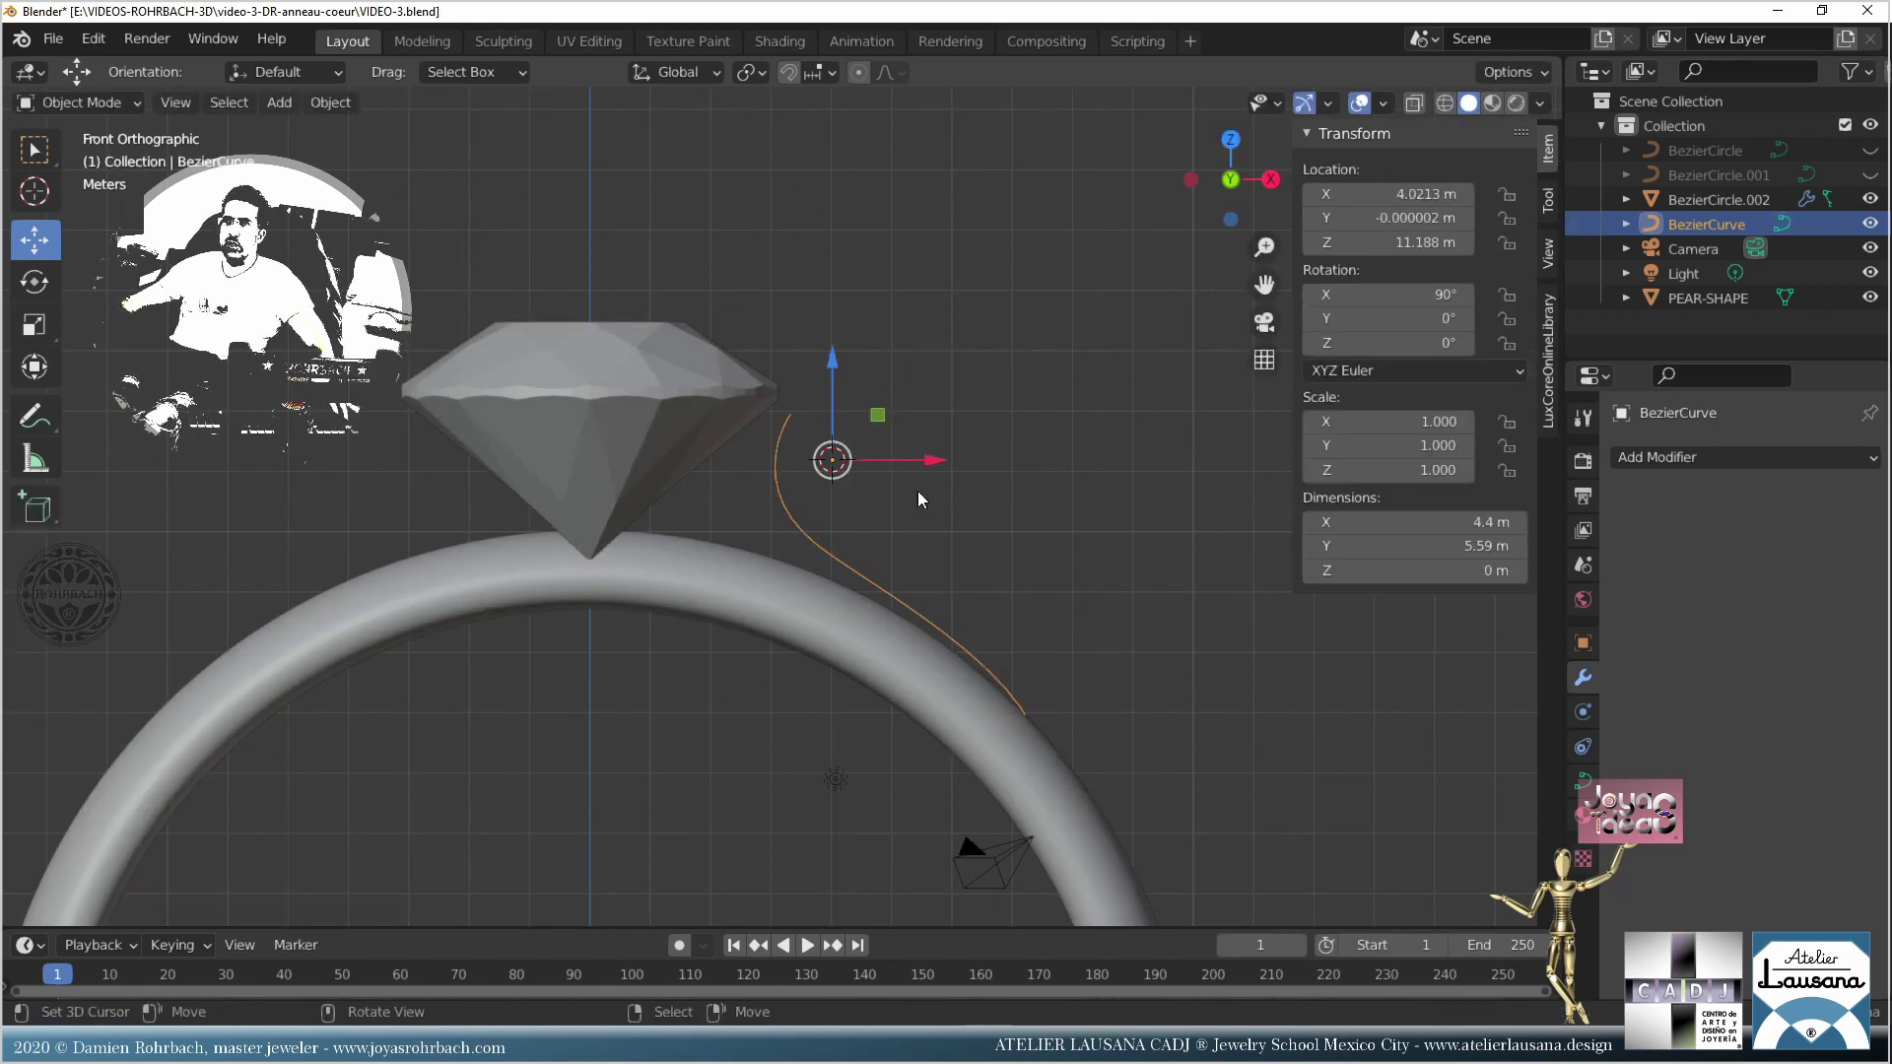
{"action": "key", "text": "ctrl+s"}
{"action": "middle_click_drag", "start_coordinate": [918, 491], "coordinate": [1047, 534]}
{"action": "key", "text": "KP_1"}
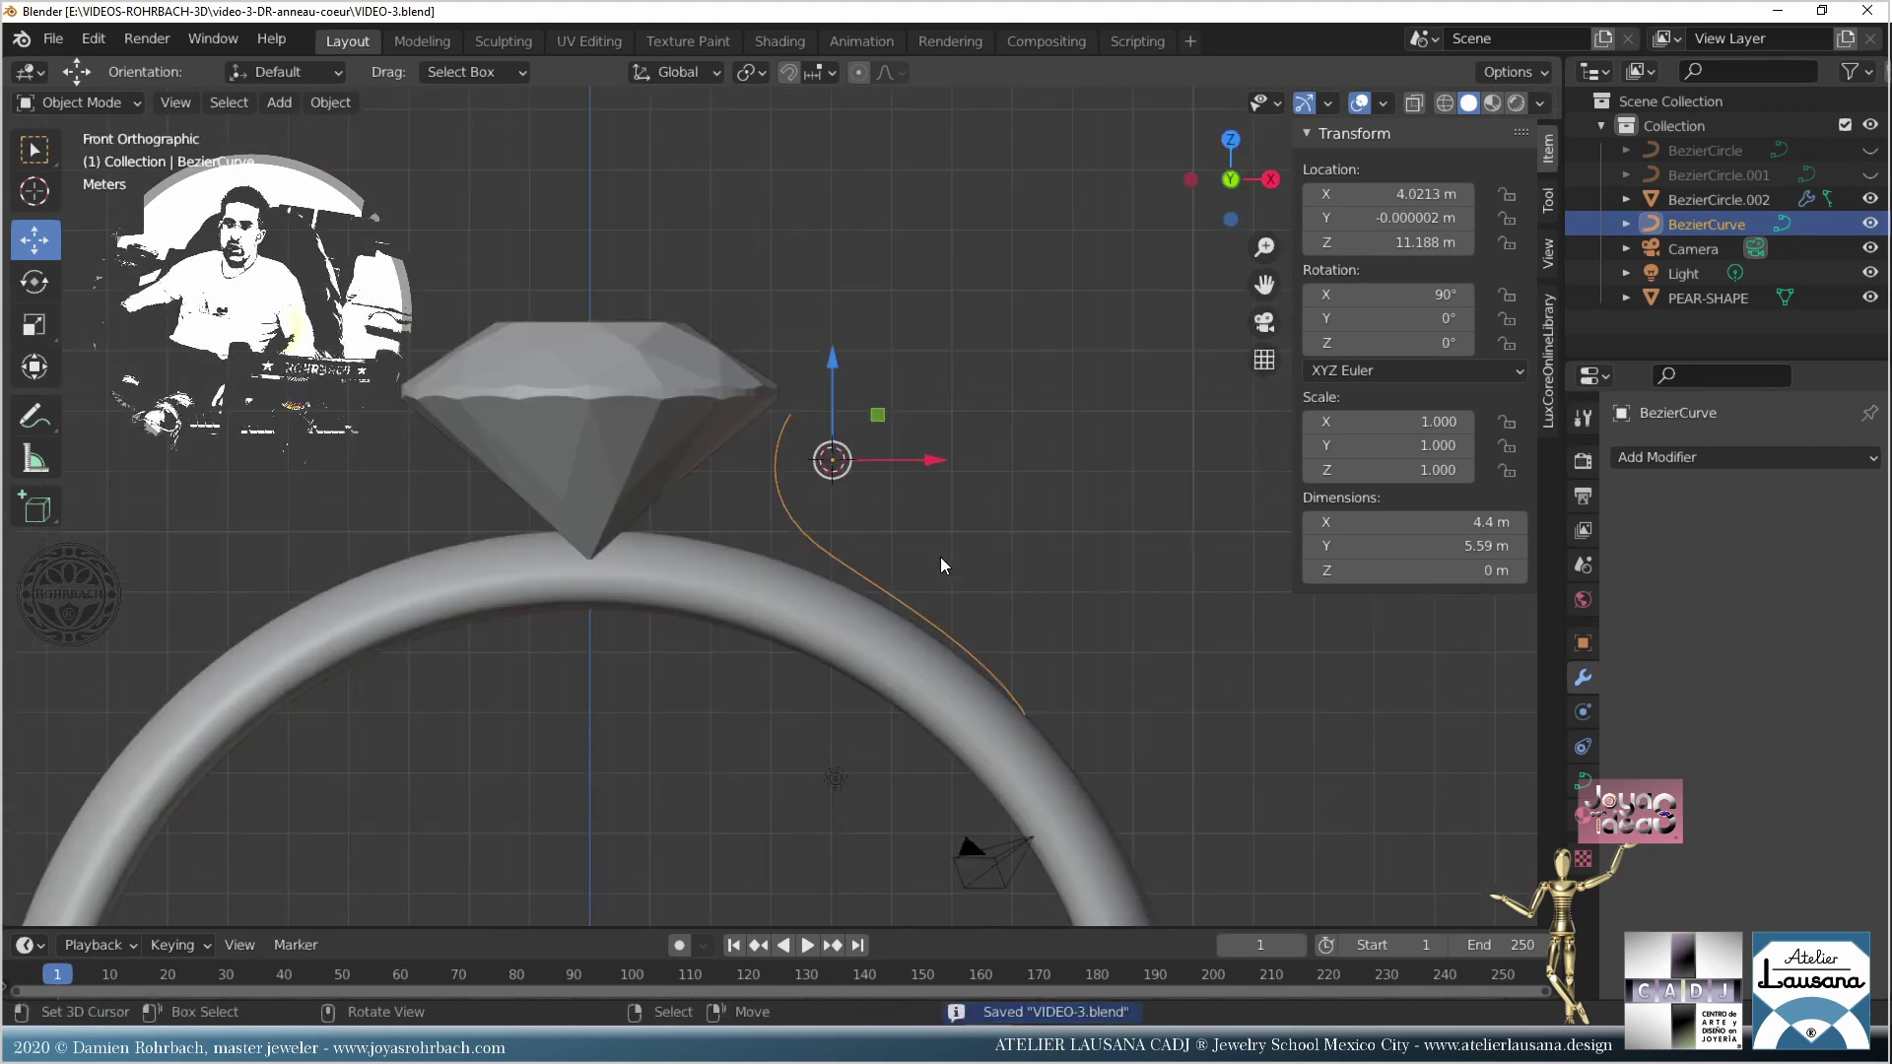
Step: Raise the pear-shaped gem about 0.7 m above the ring band
{"action": "left_click", "coordinate": [1582, 780]}
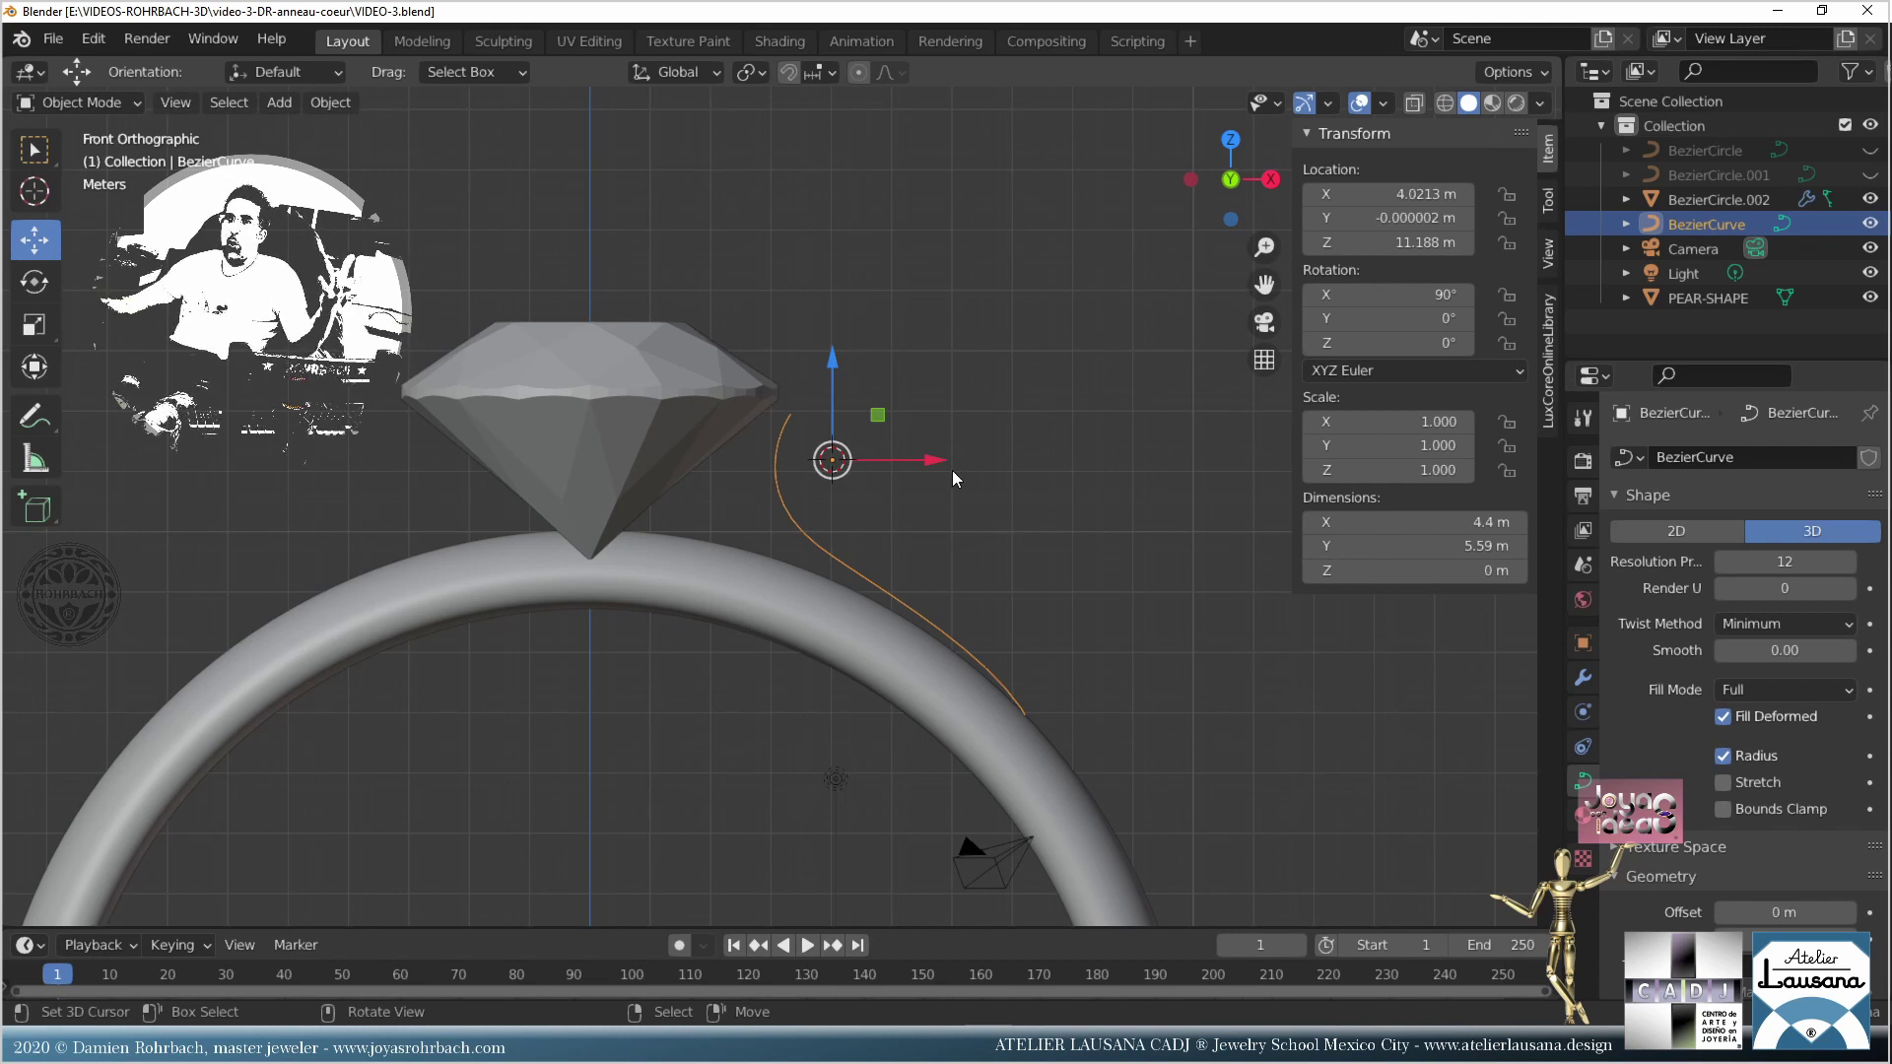
{"action": "left_click", "coordinate": [656, 419]}
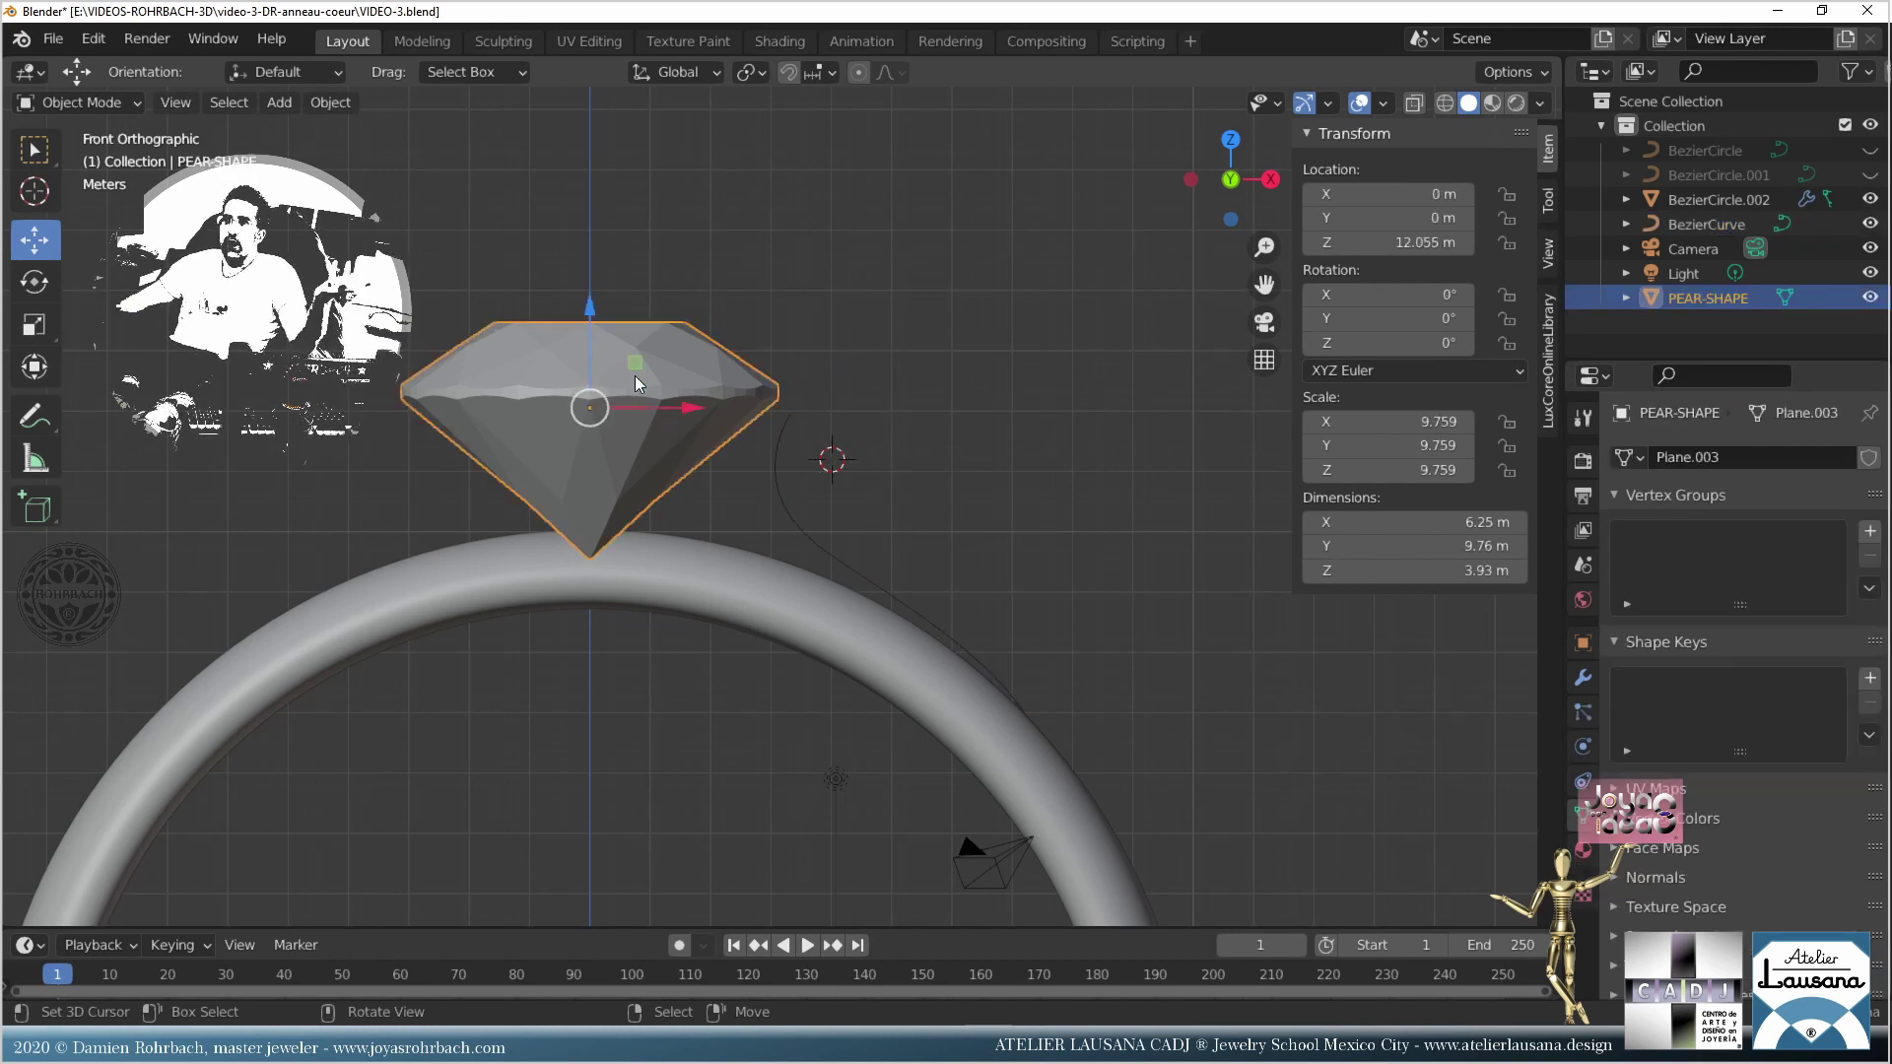
{"action": "left_click_drag", "start_coordinate": [595, 328], "coordinate": [613, 279]}
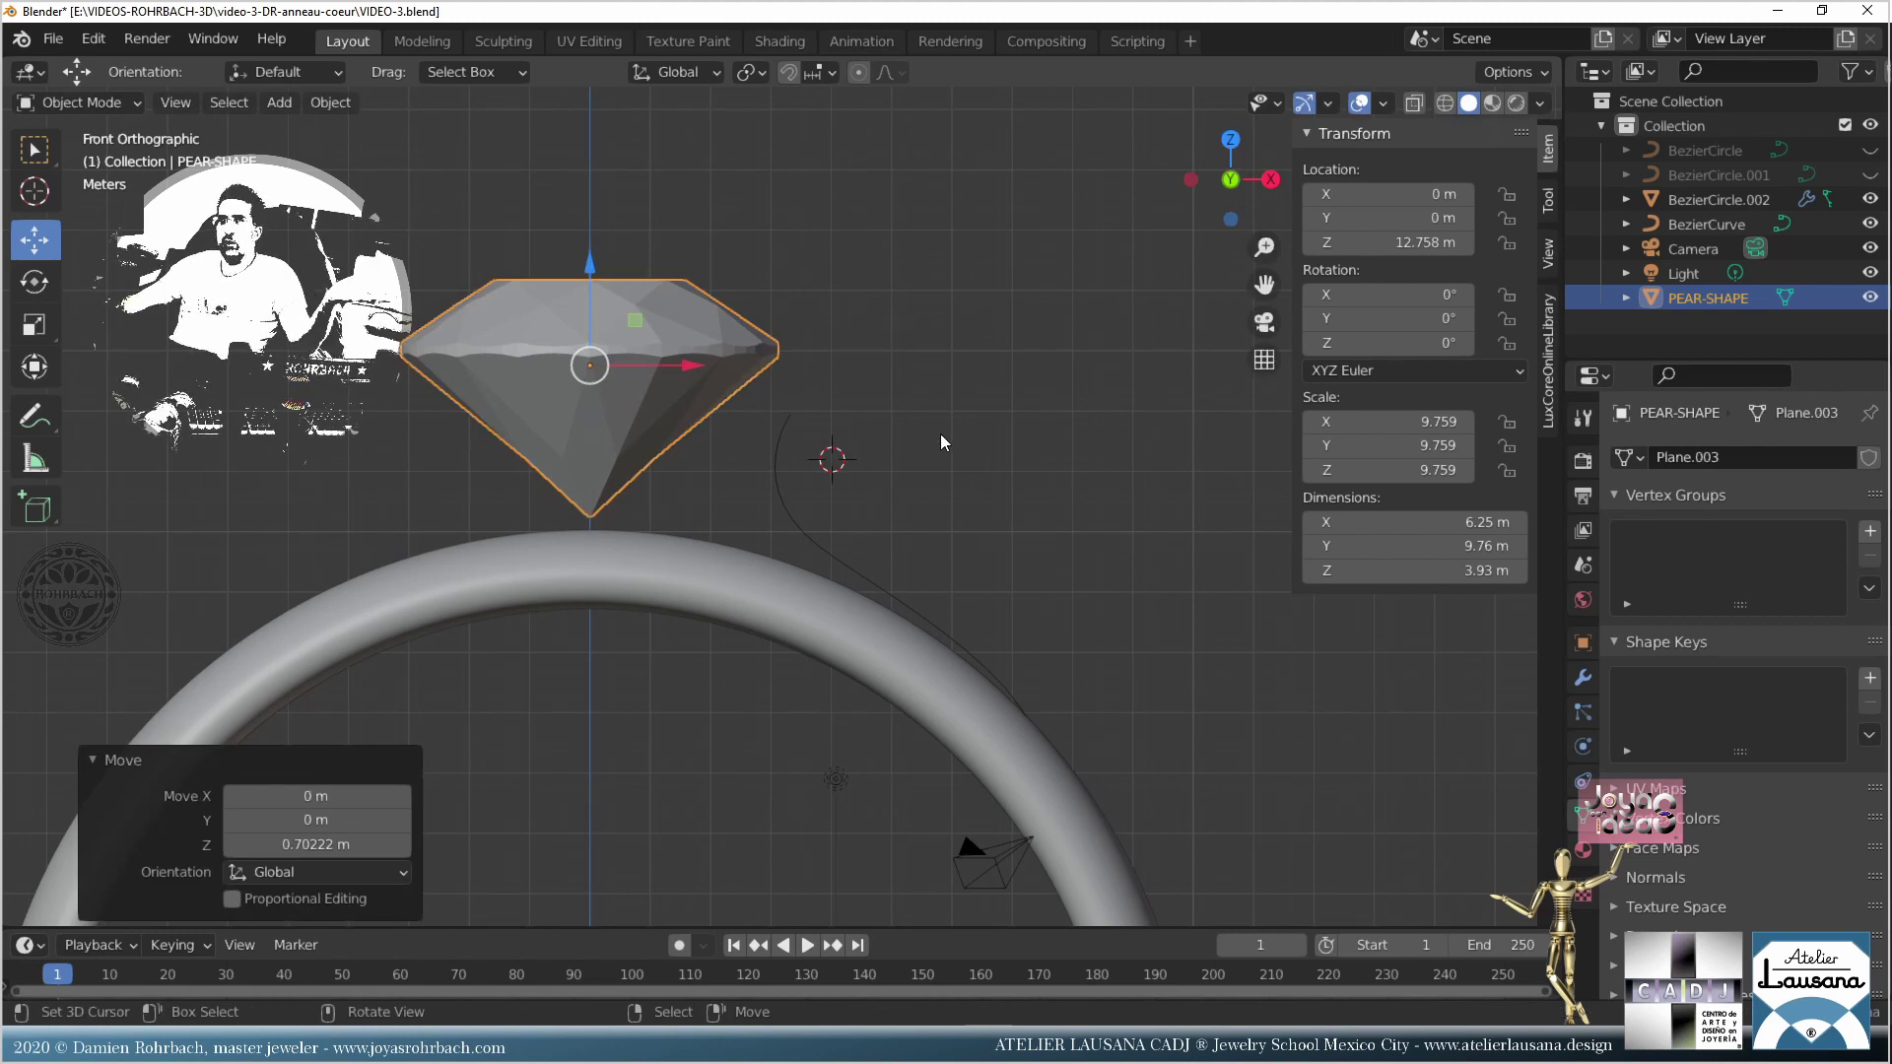
{"action": "left_click", "coordinate": [754, 475]}
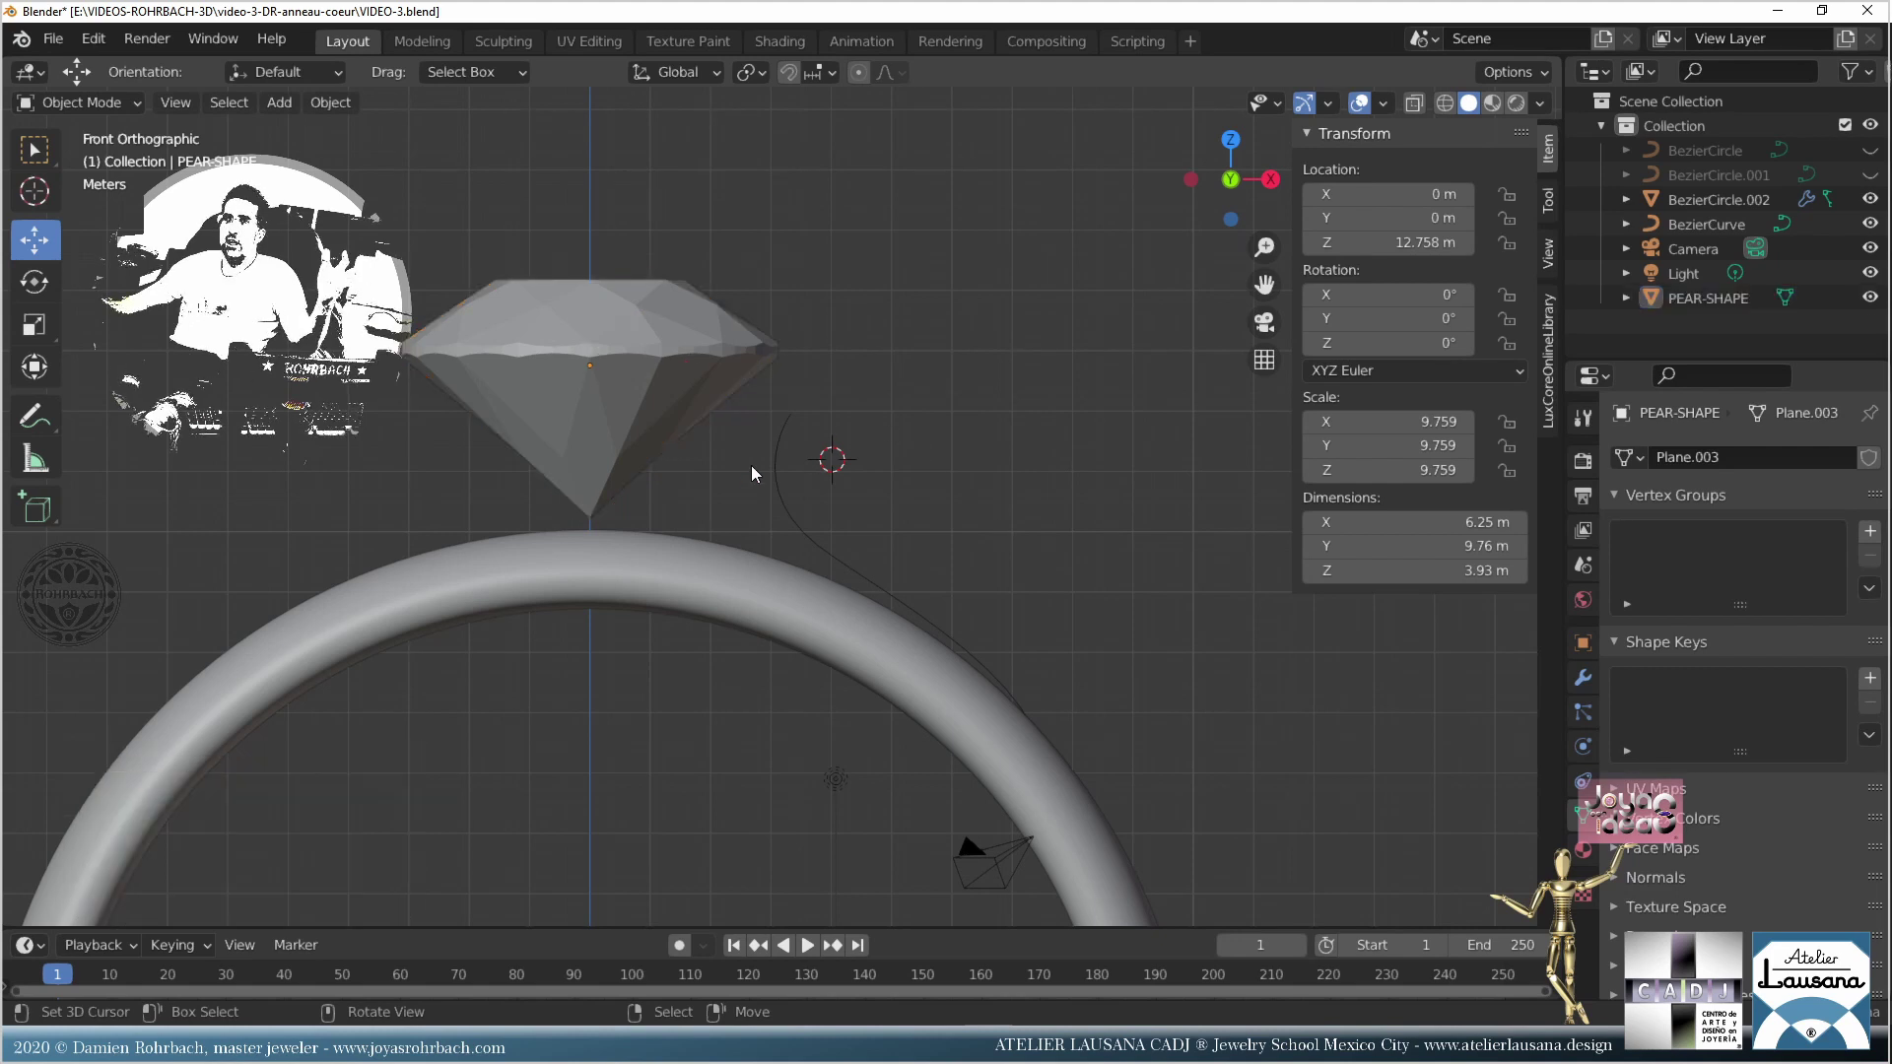
Step: Set the setting curve's preview resolution to 60 and save the file
{"action": "left_click", "coordinate": [774, 463]}
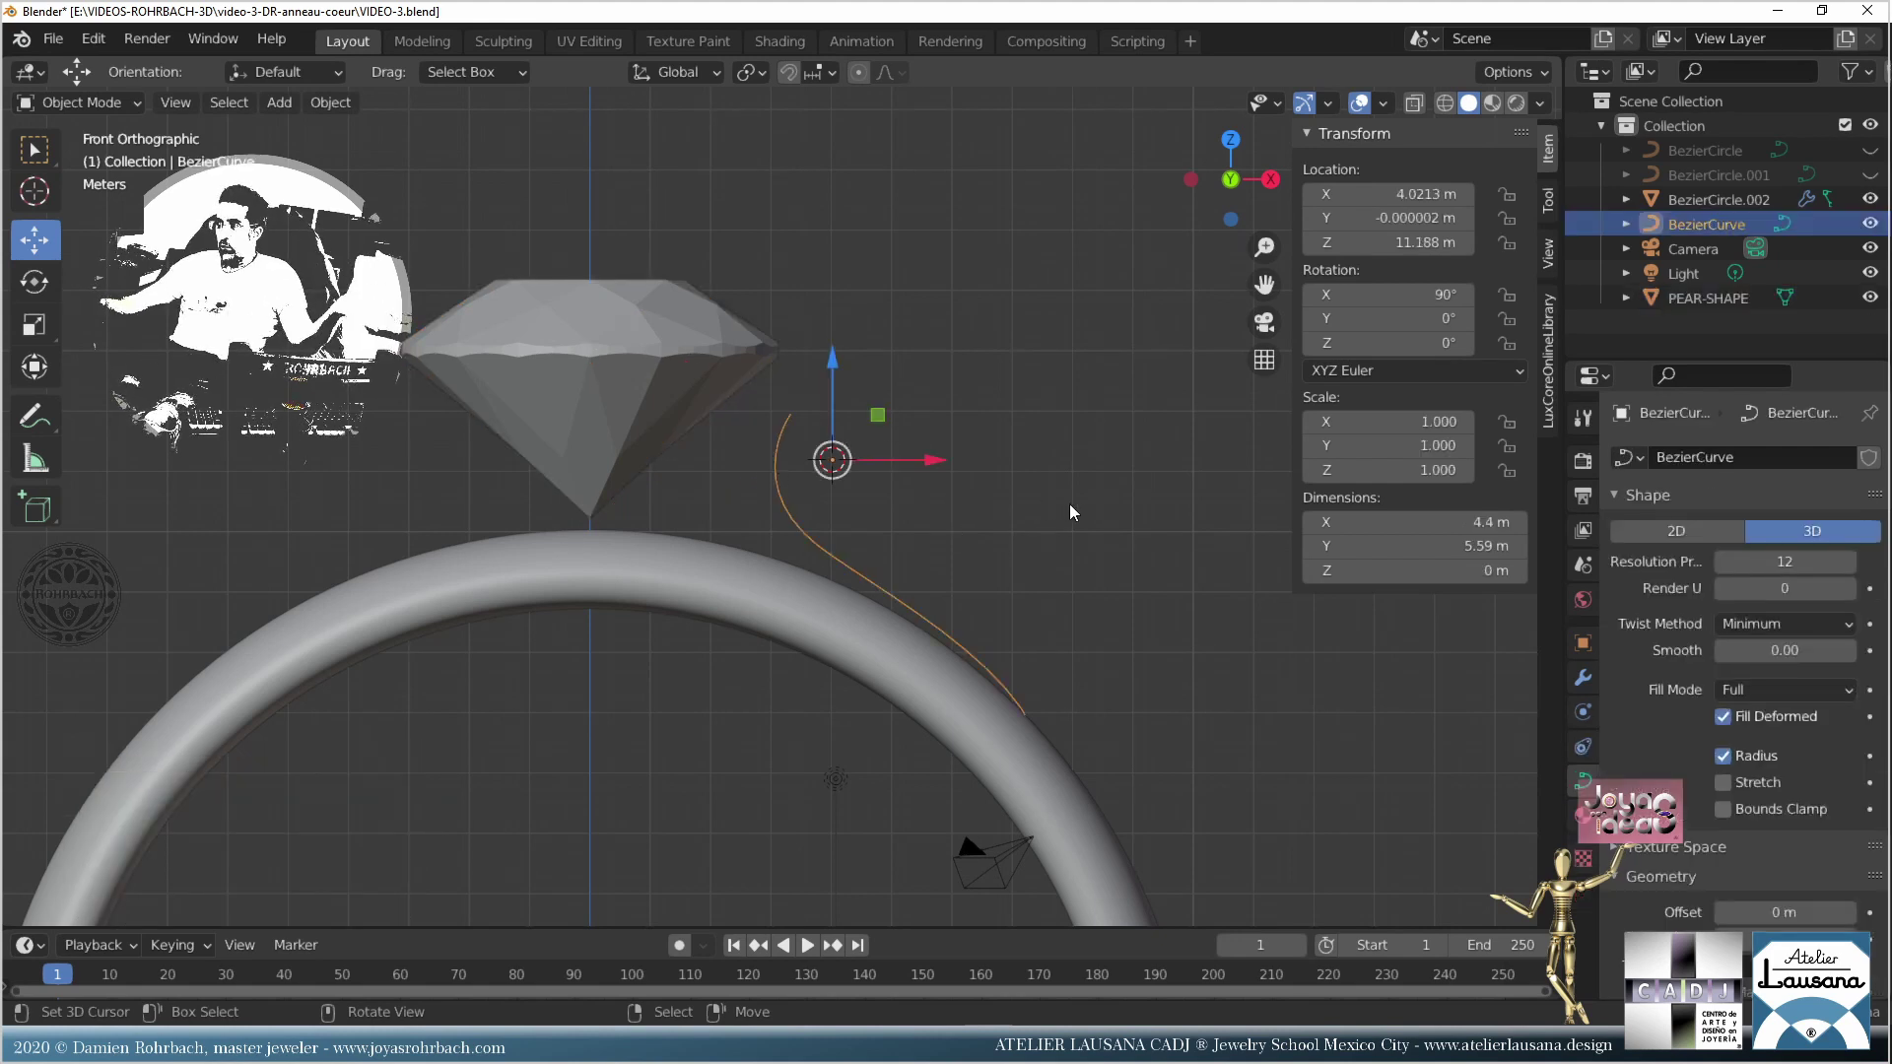
{"action": "left_click", "coordinate": [1809, 562]}
{"action": "key", "text": "Return"}
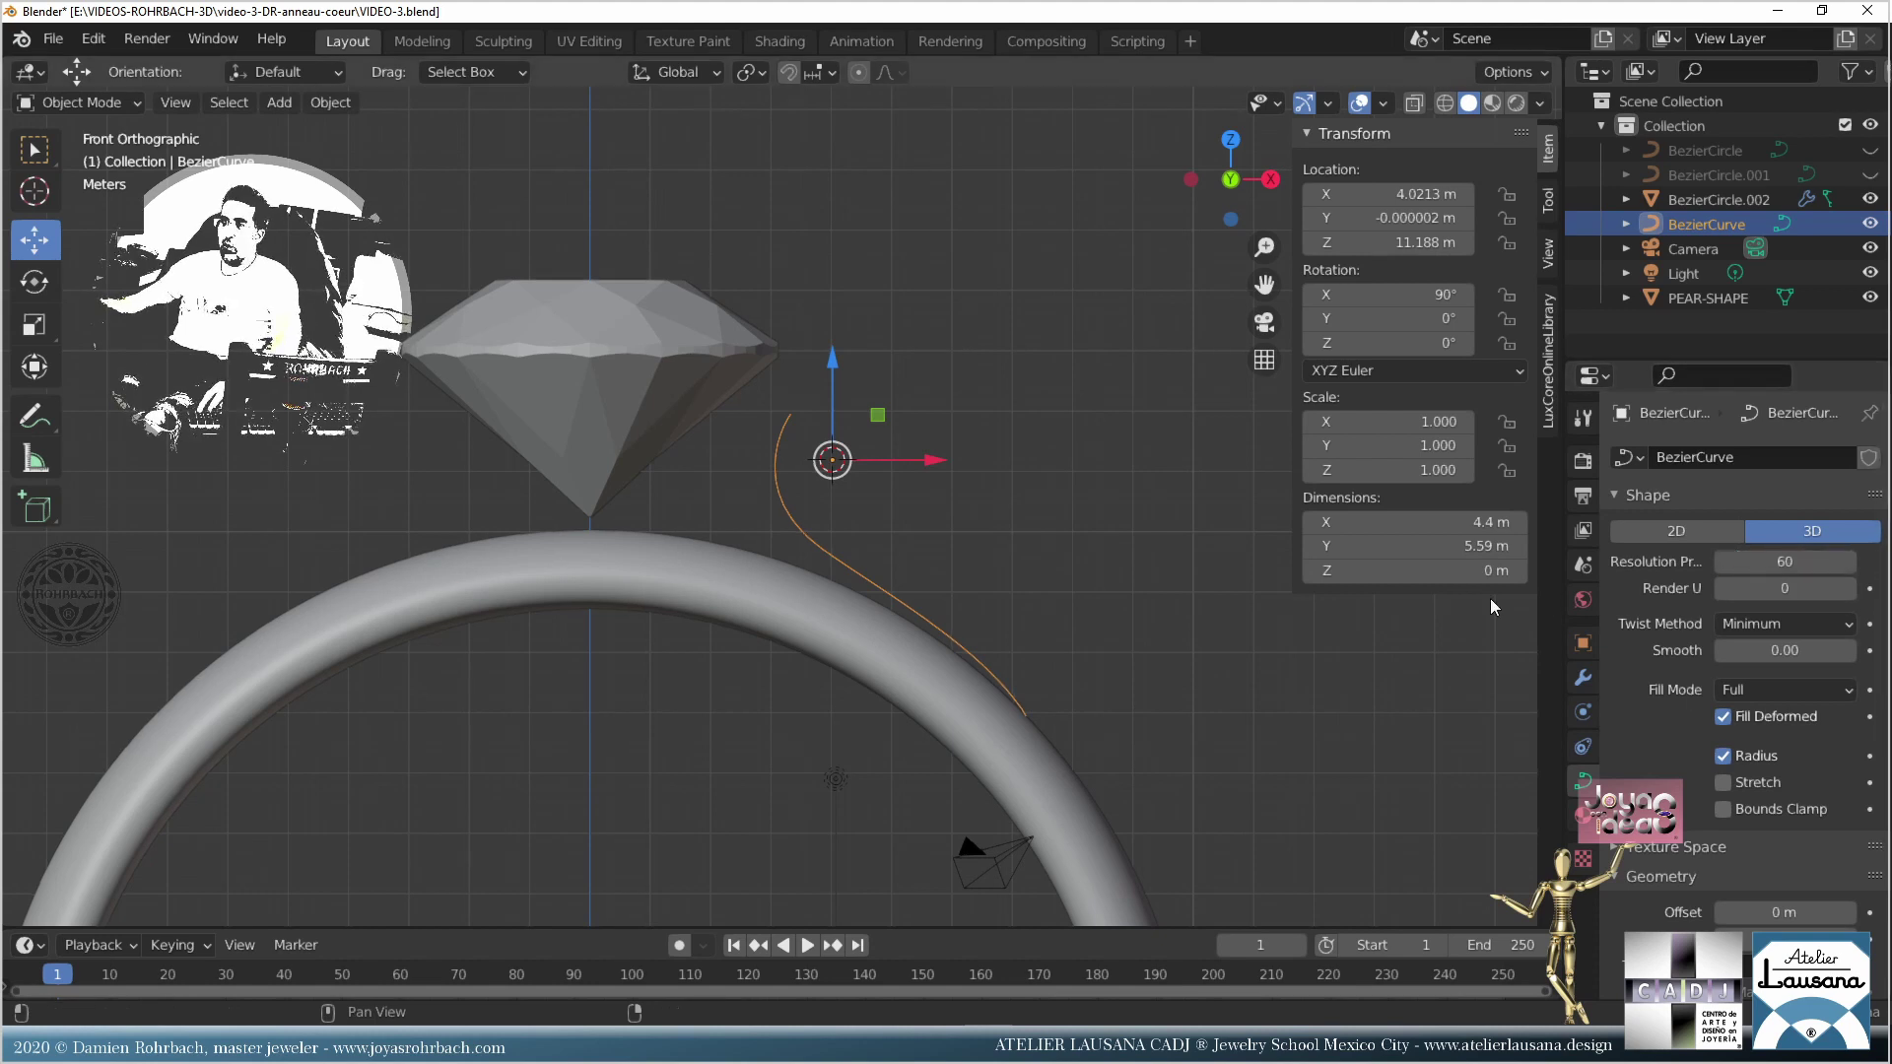
{"action": "left_click", "coordinate": [676, 390]}
{"action": "middle_click_drag", "start_coordinate": [676, 390], "coordinate": [832, 376]}
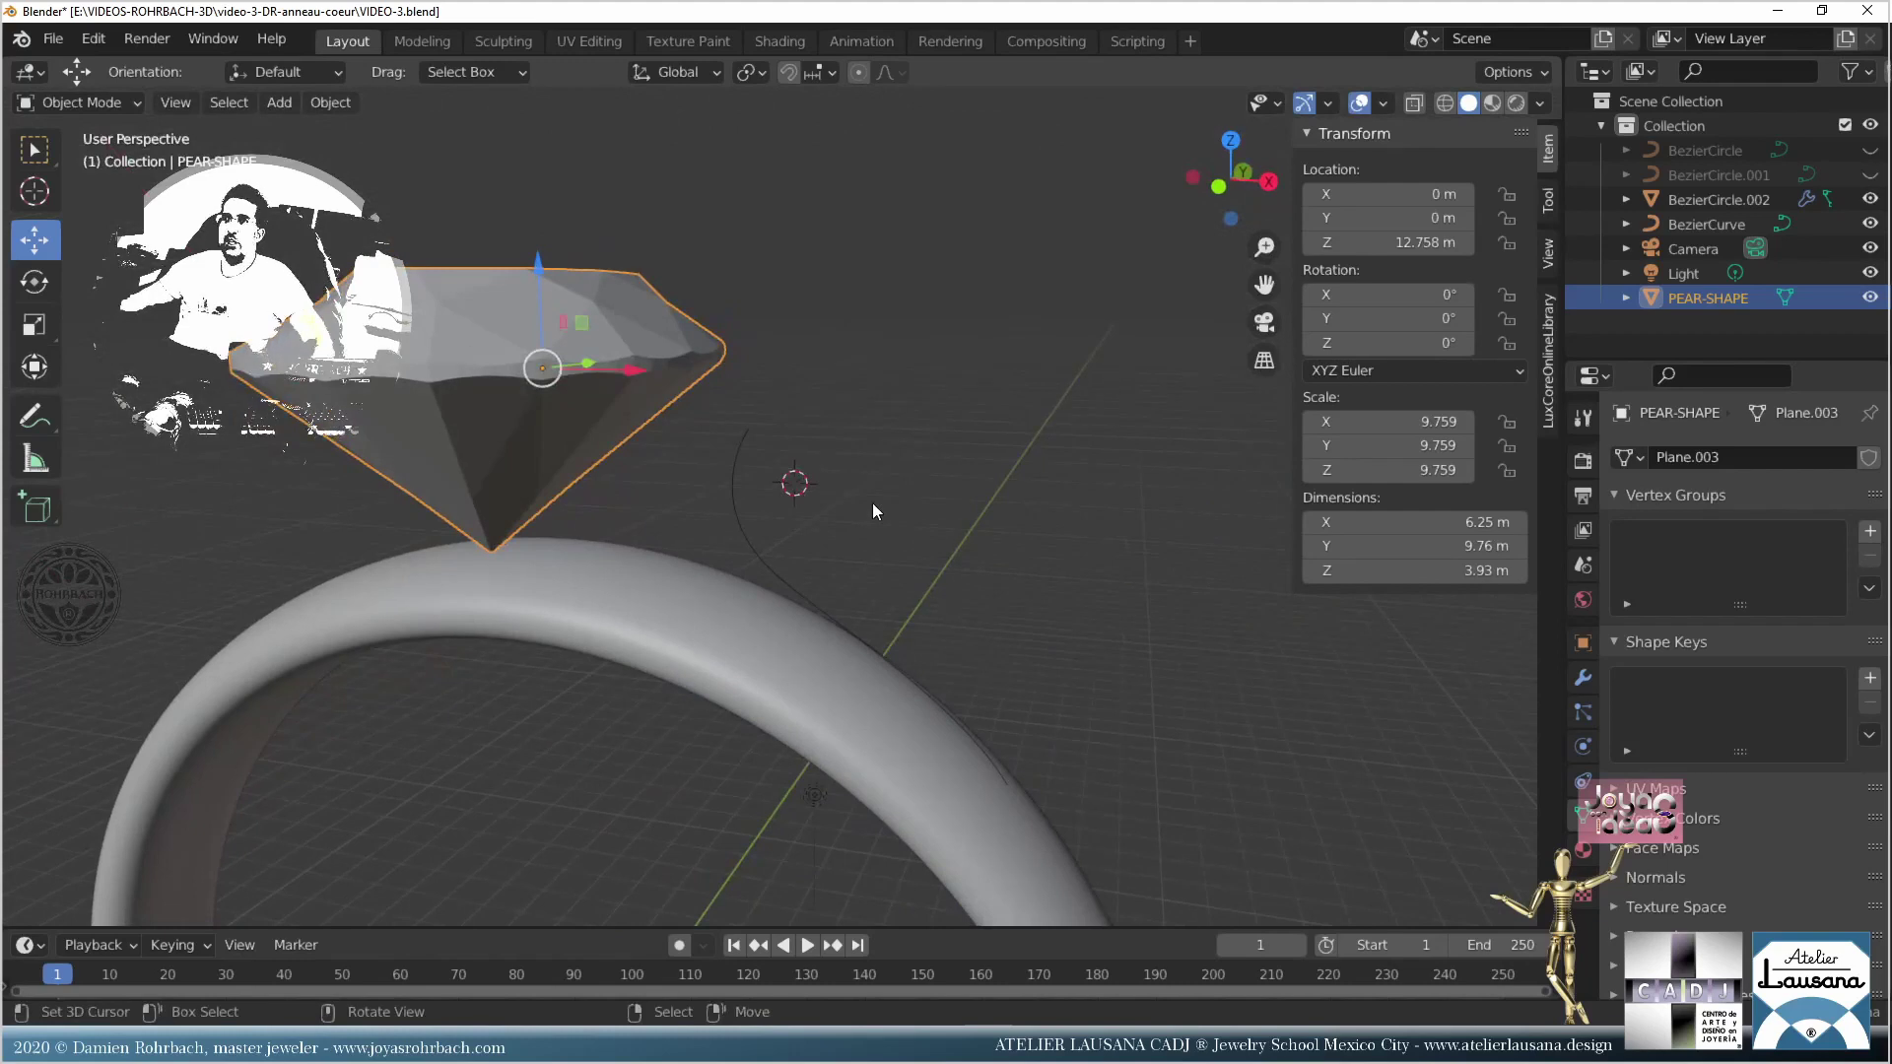
{"action": "key", "text": "ctrl+s"}
{"action": "mouse_move", "coordinate": [772, 536]}
{"action": "middle_mouse_down"}
{"action": "mouse_move", "coordinate": [730, 473]}
{"action": "mouse_move", "coordinate": [752, 506]}
{"action": "middle_mouse_up"}
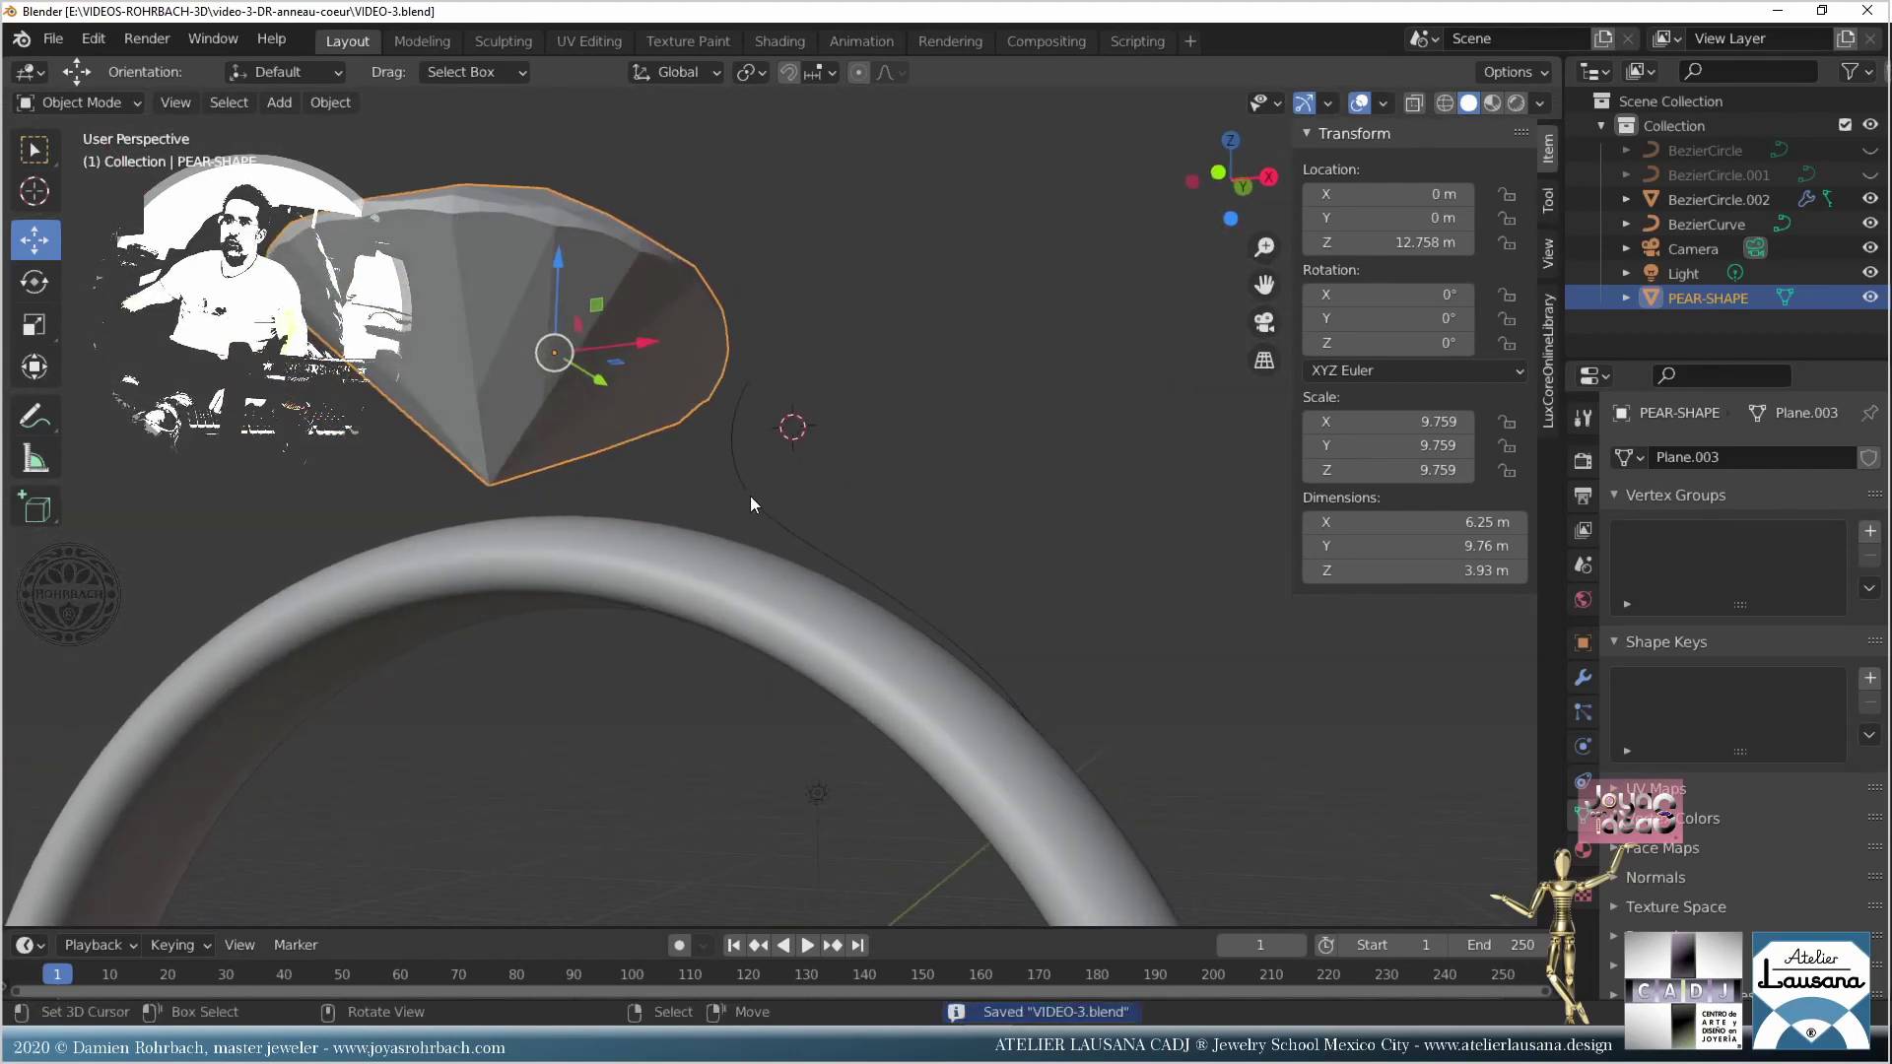
Step: In front view, move the curve's upper end point up to the gem's girdle and pull its lower handle in toward the pavilion
{"action": "left_click", "coordinate": [748, 497]}
{"action": "key", "text": "KP_1"}
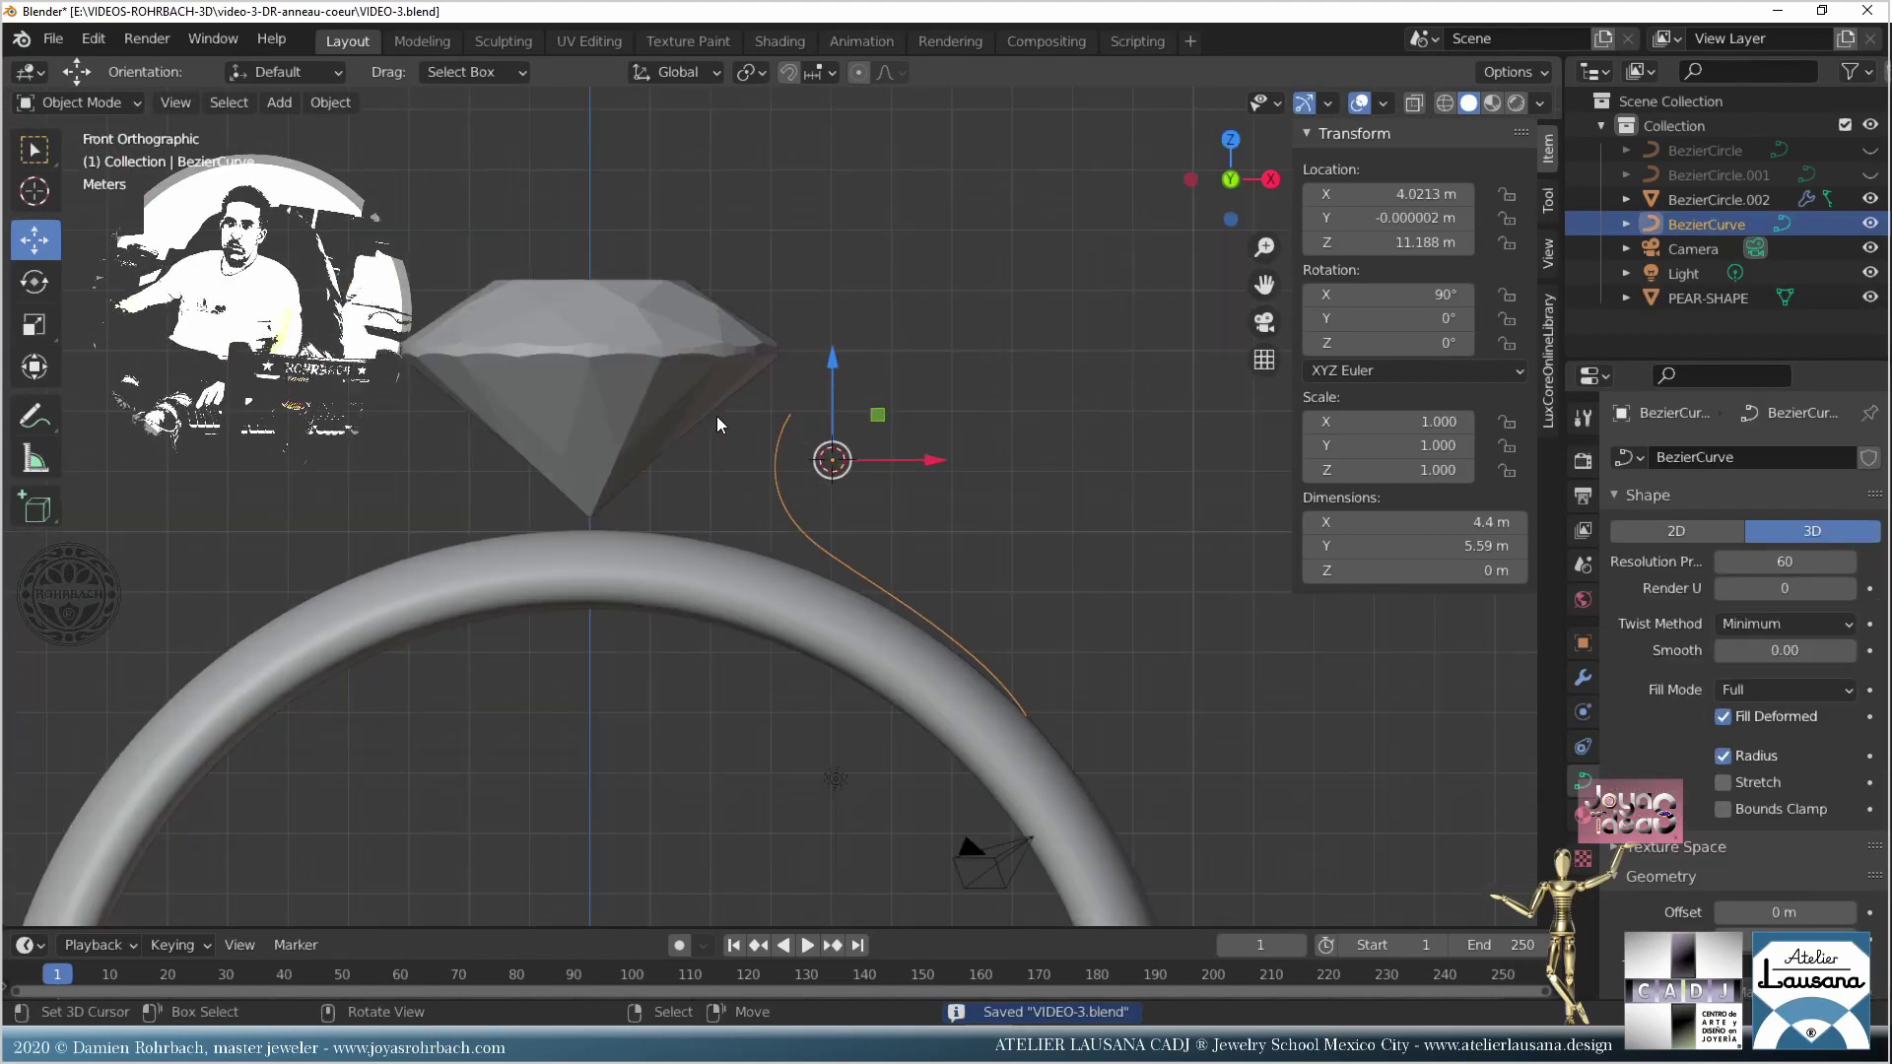
{"action": "key", "text": "Tab"}
{"action": "key", "text": "Tab"}
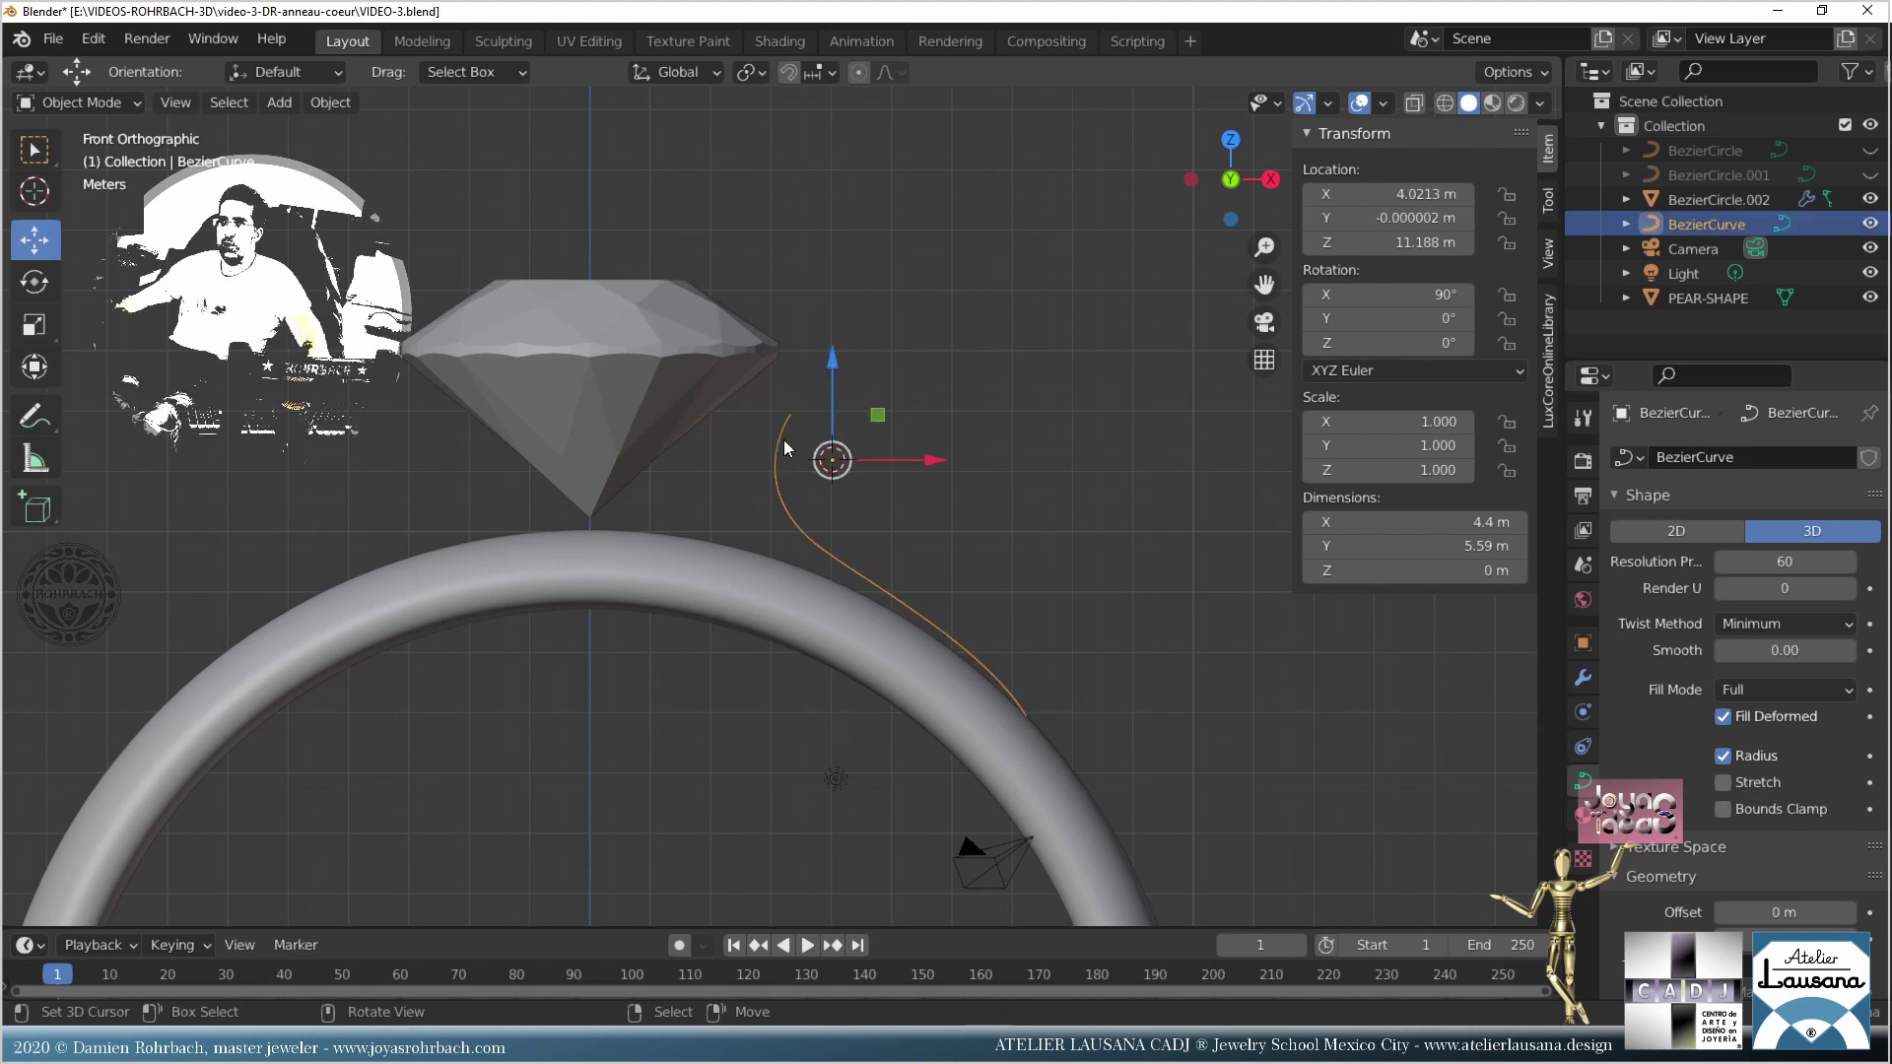
{"action": "key", "text": "Tab"}
{"action": "left_click", "coordinate": [791, 412]}
{"action": "key", "text": "g"}
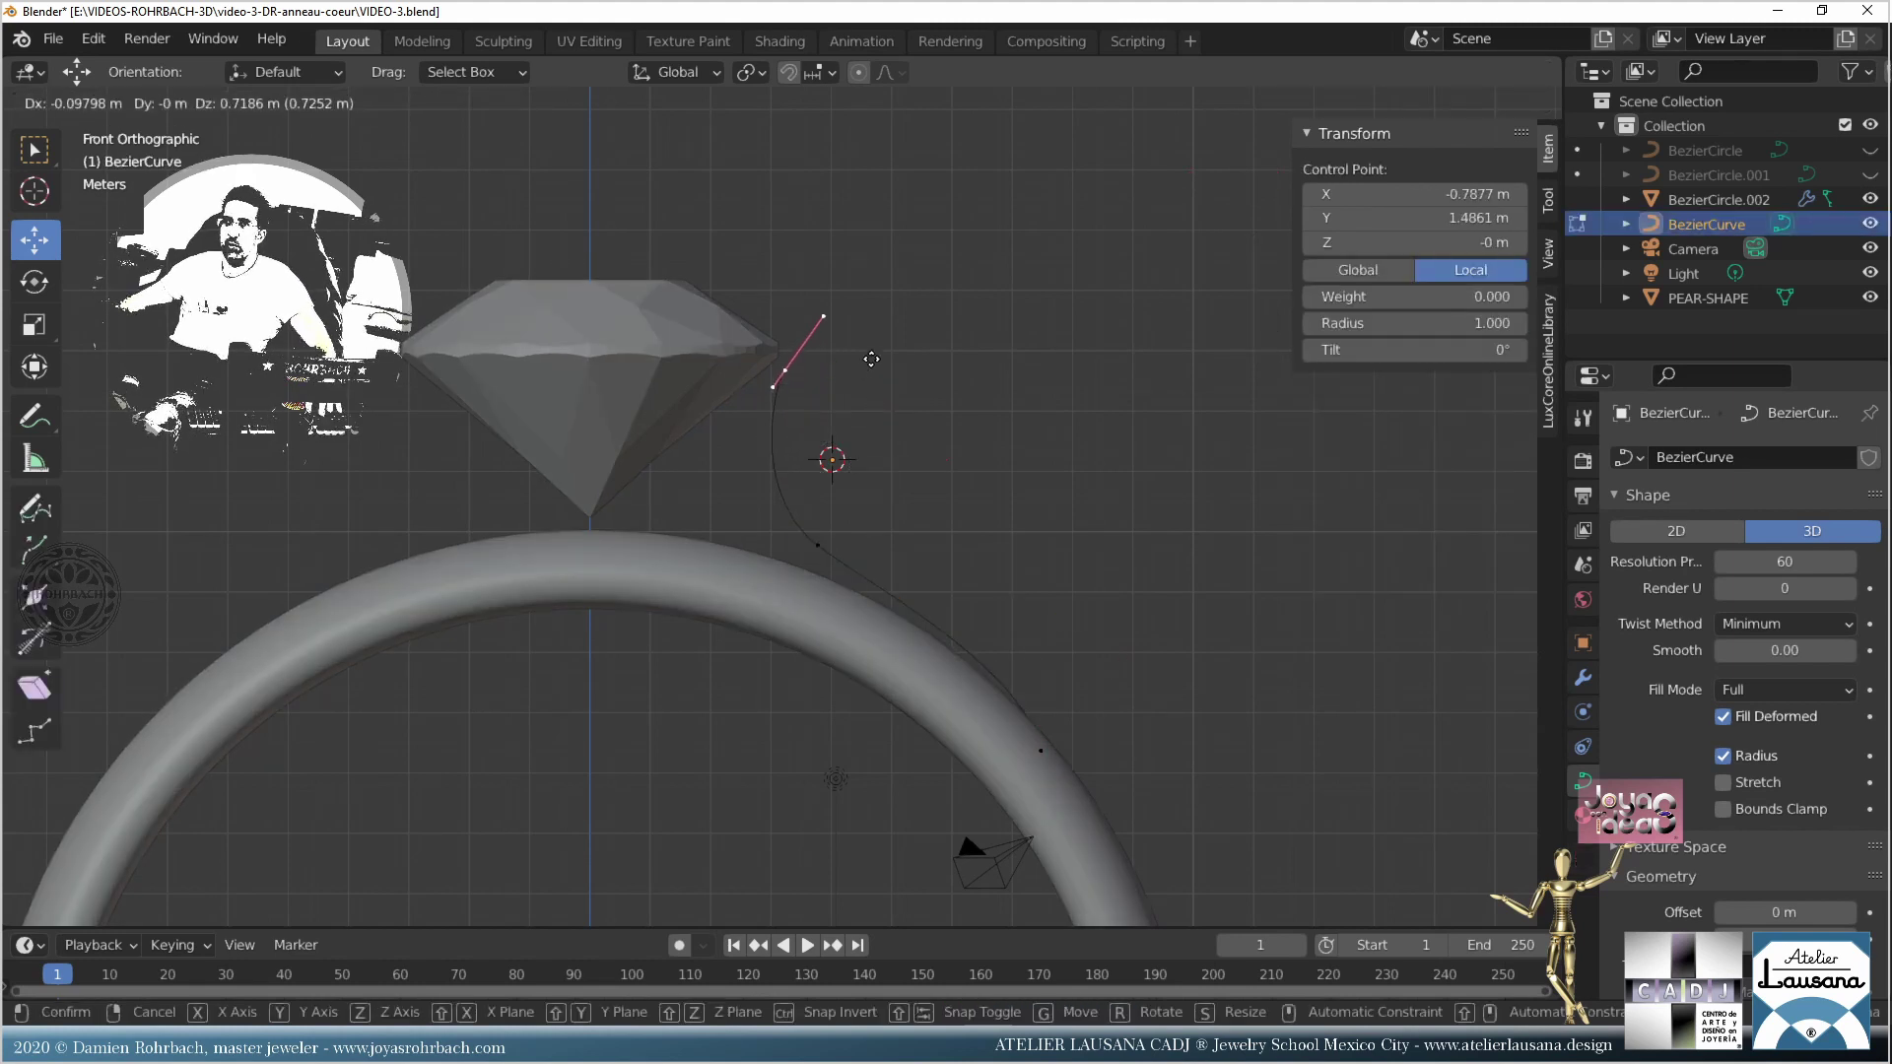
{"action": "left_click", "coordinate": [871, 359]}
{"action": "right_click", "coordinate": [771, 411]}
{"action": "key", "text": "g"}
{"action": "left_click", "coordinate": [743, 450]}
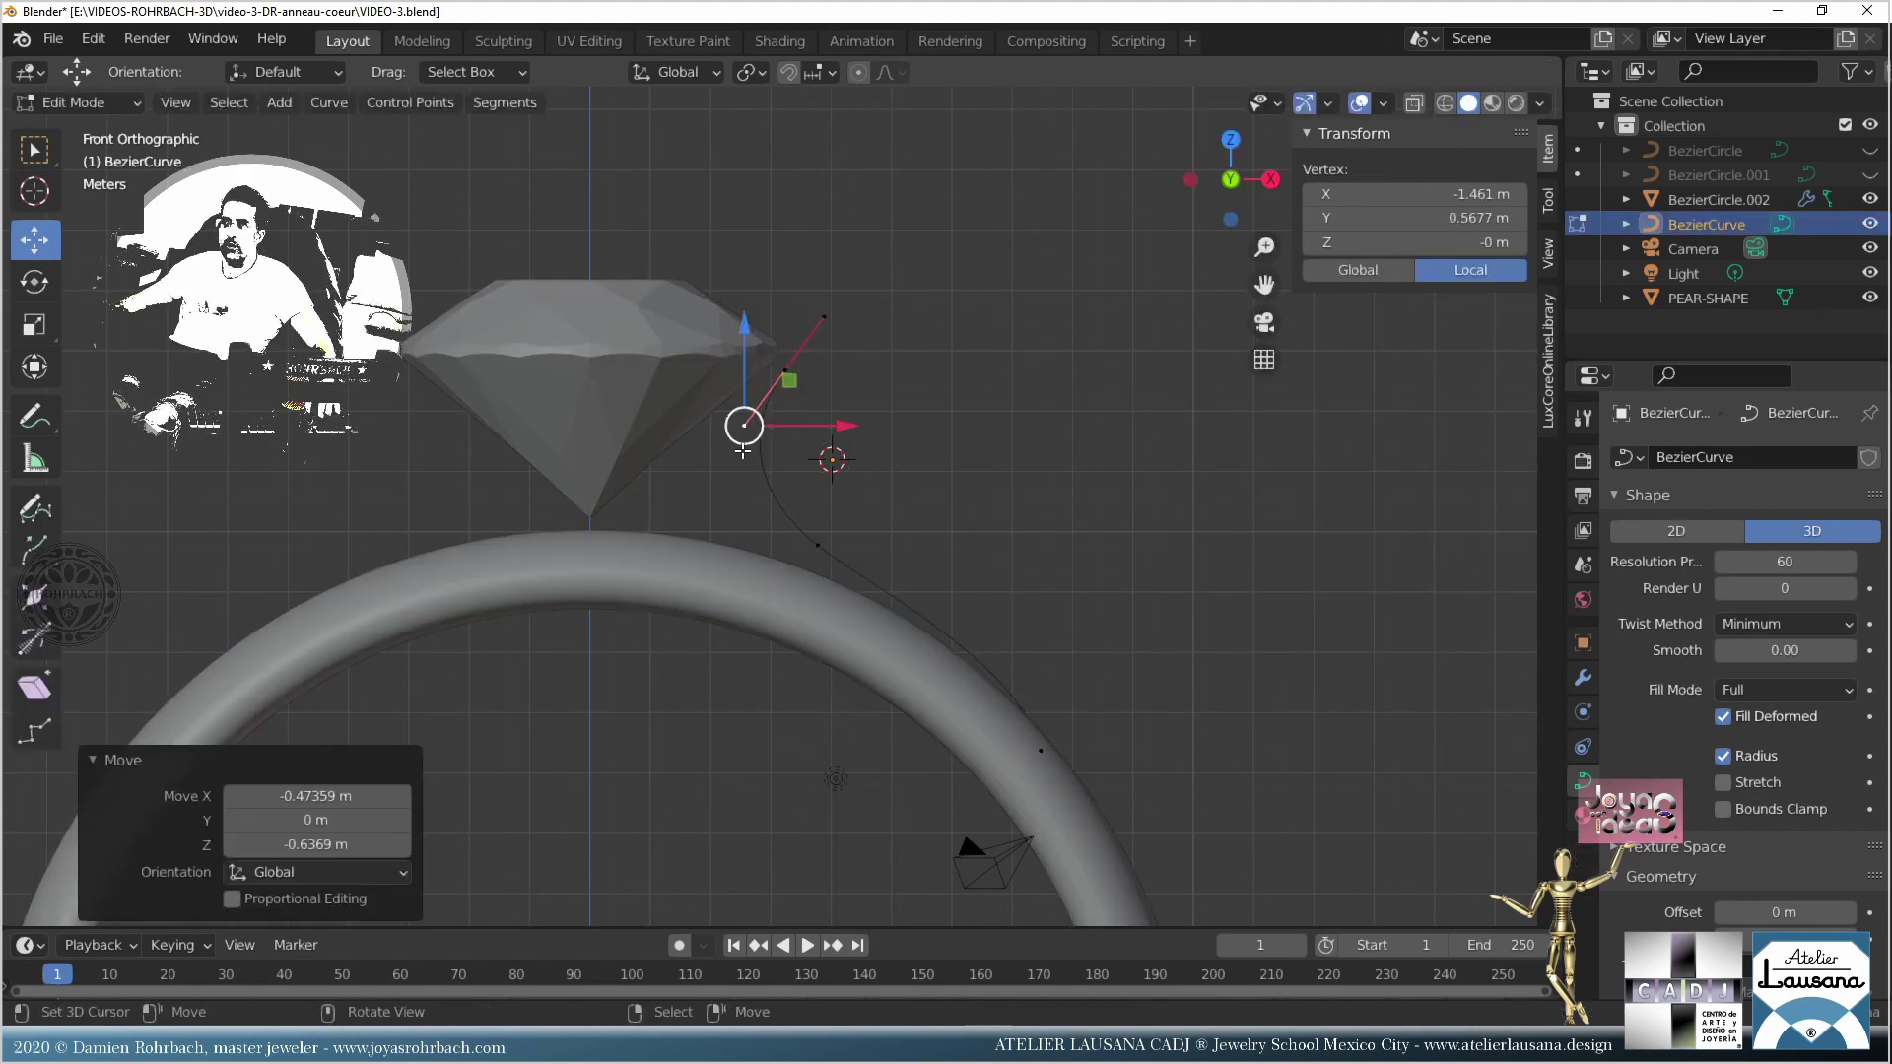
{"action": "key", "text": "Tab"}
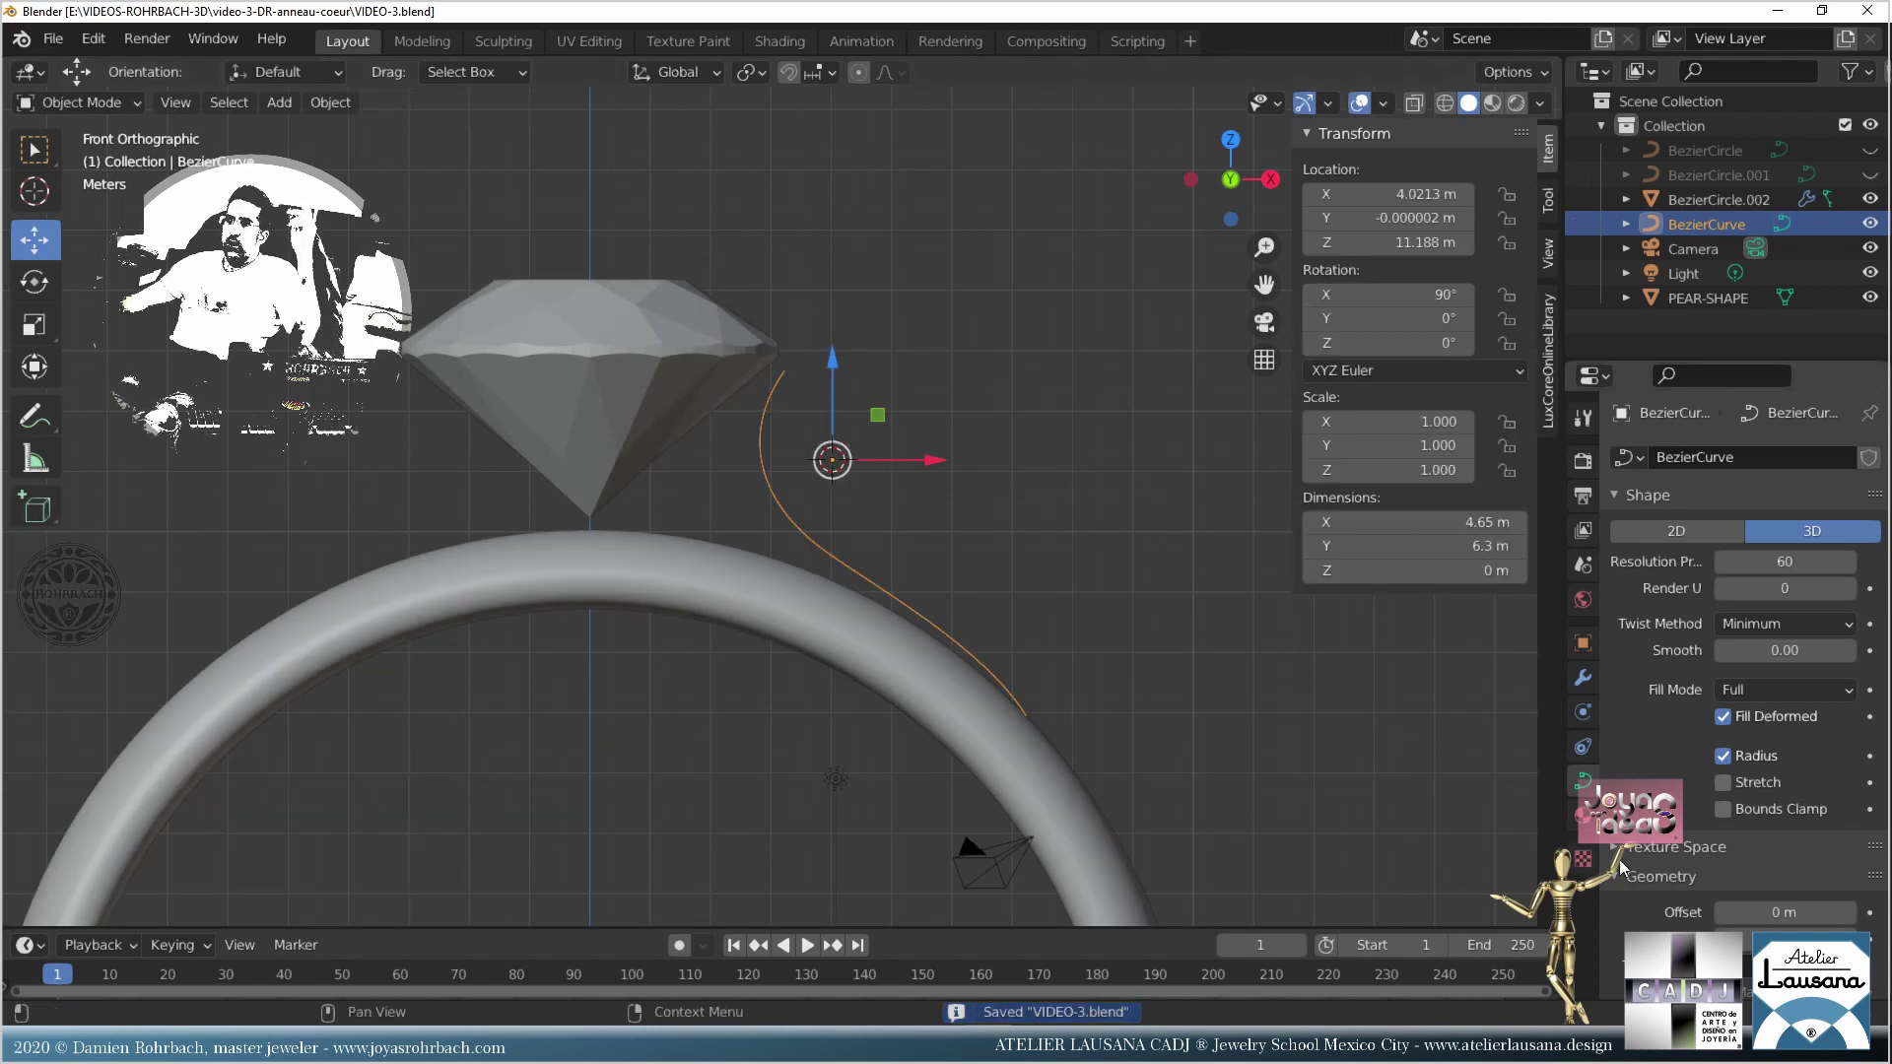
Step: Unhide BezierCircle.001, assign it as the setting curve's bevel object, and save the file
{"action": "scroll", "coordinate": [1714, 842], "scroll_direction": "down", "scroll_amount": 3}
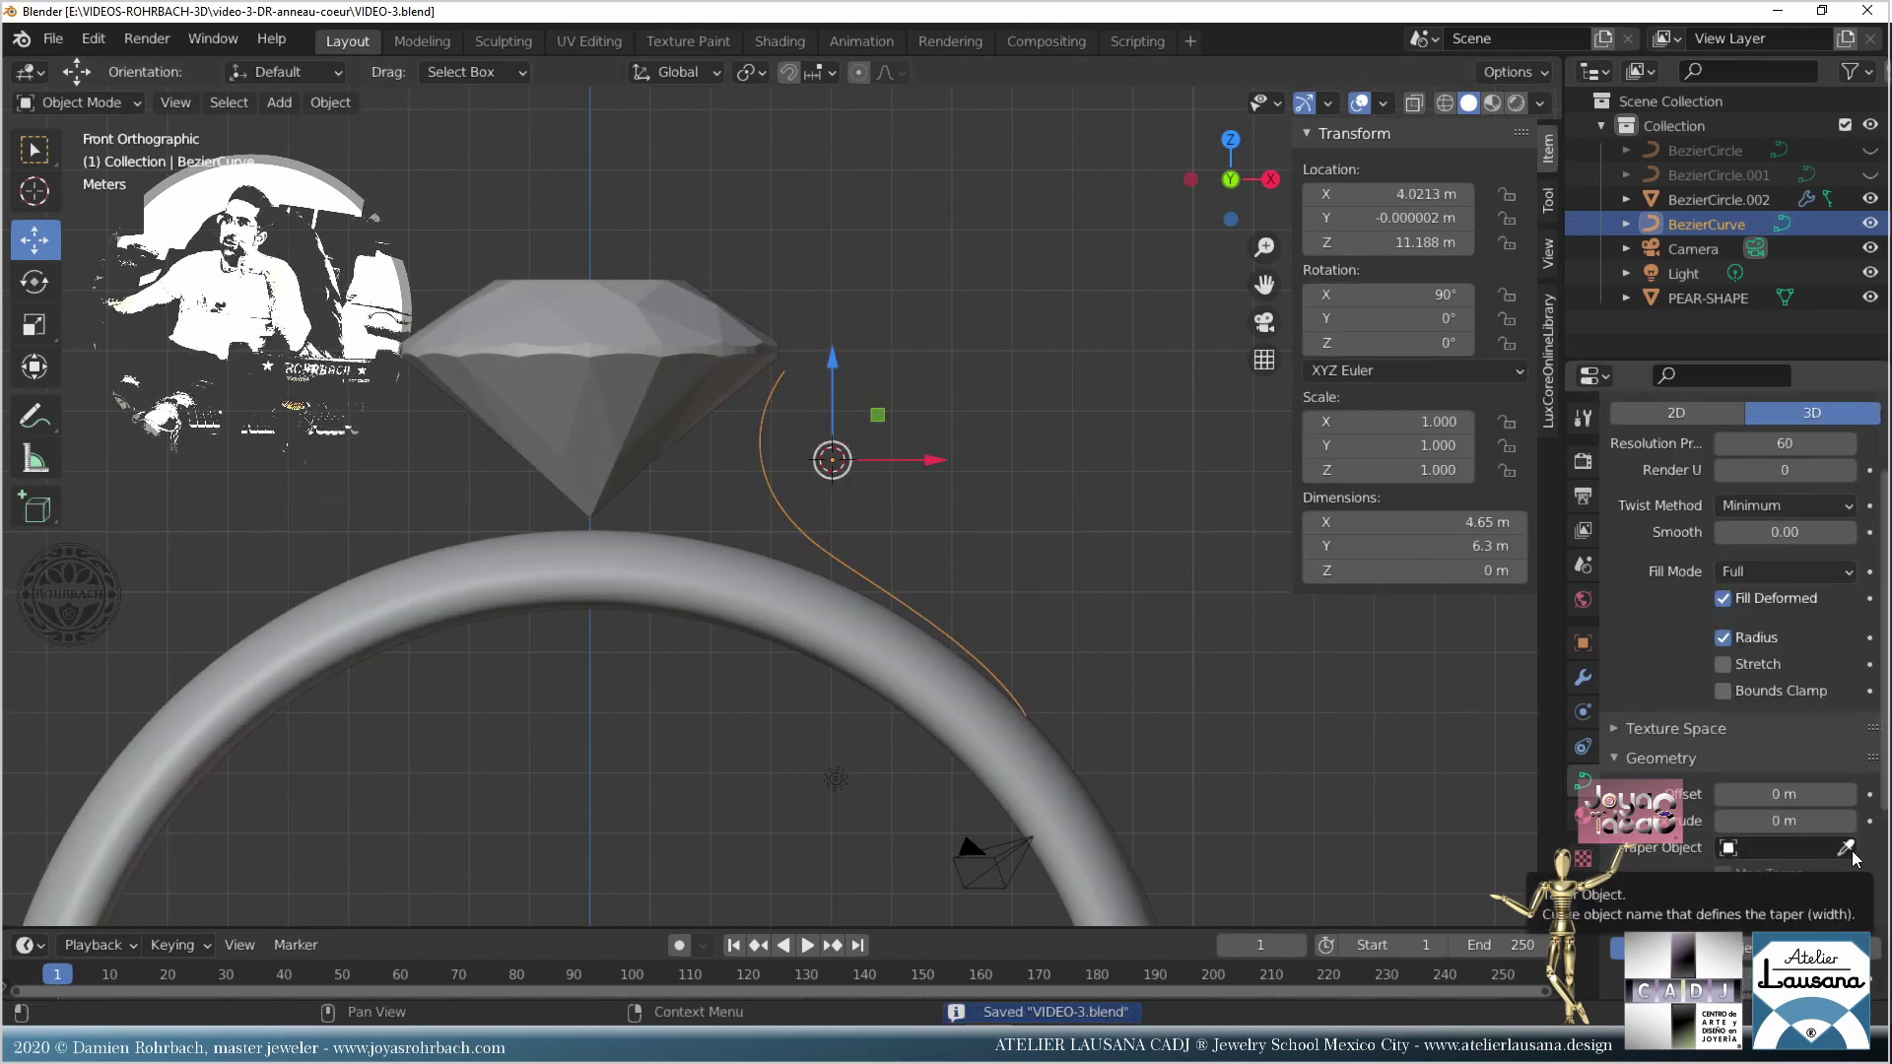
{"action": "middle_click_drag", "start_coordinate": [995, 660], "coordinate": [884, 707]}
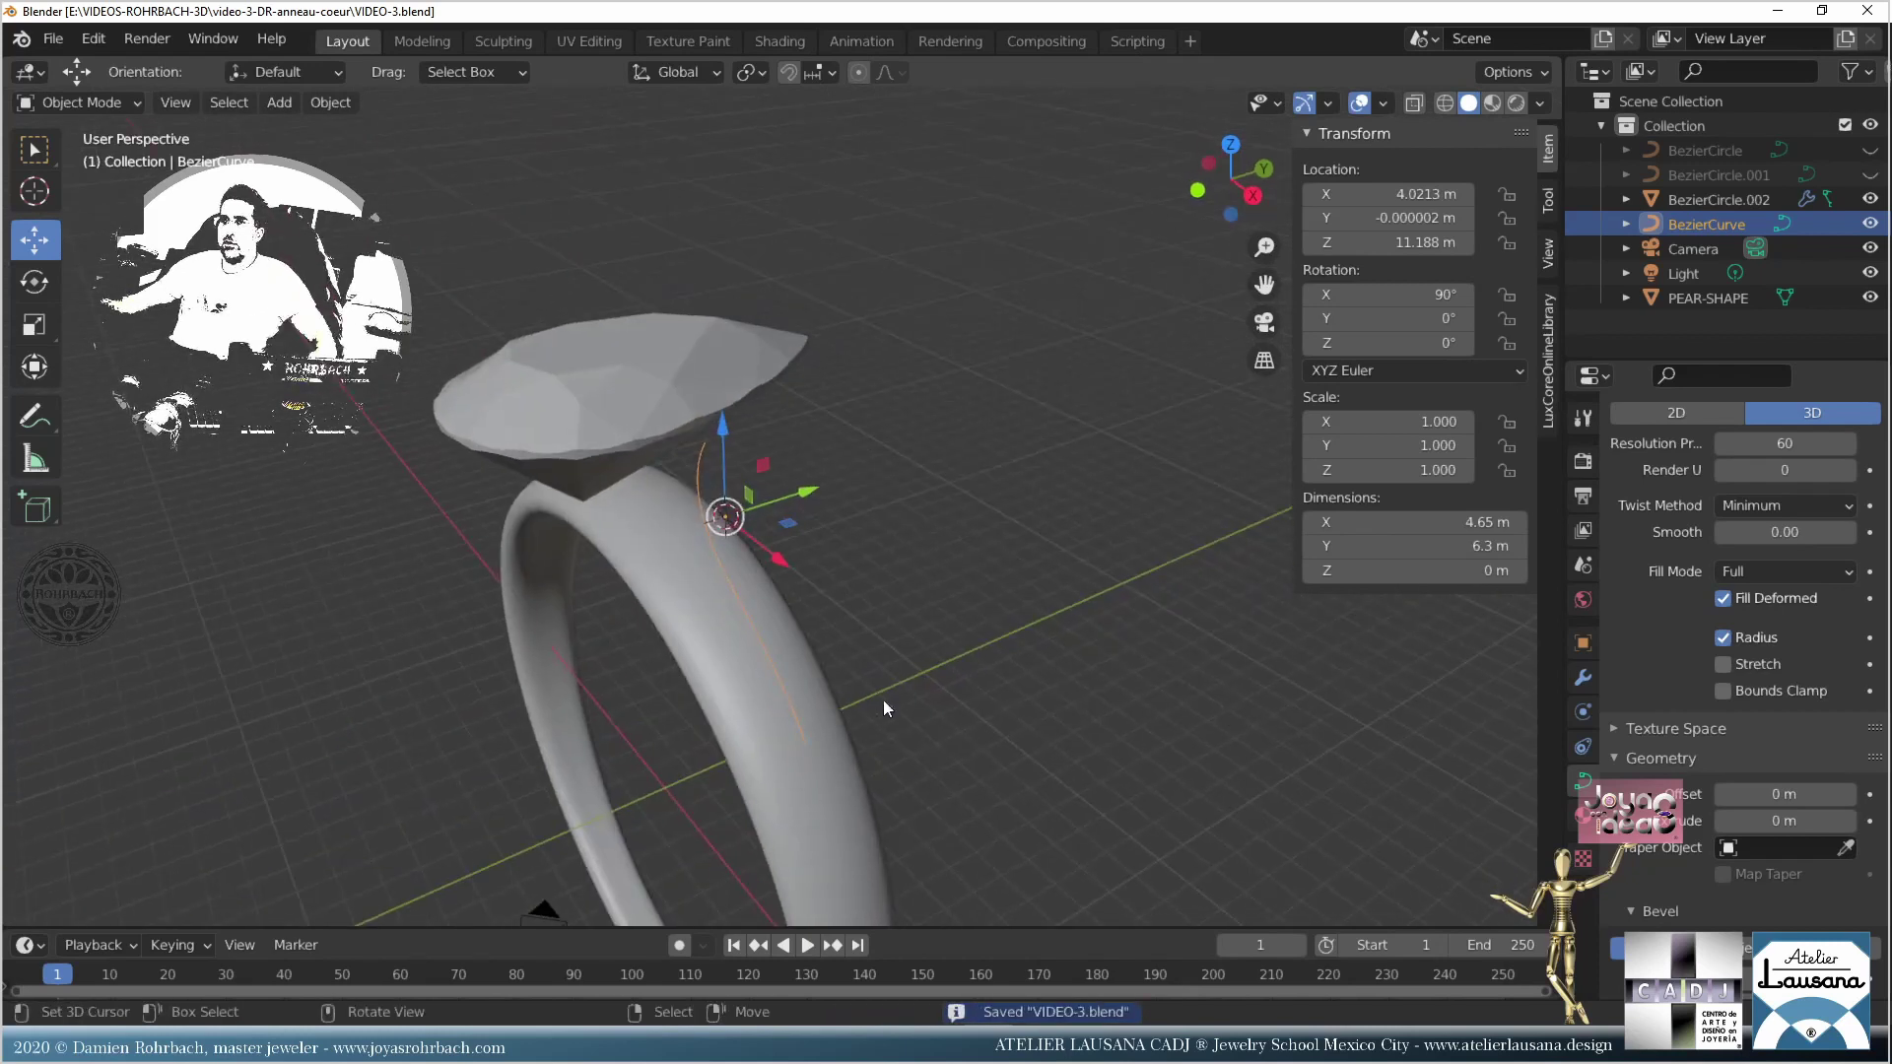
{"action": "middle_click_drag", "start_coordinate": [753, 768], "coordinate": [928, 548]}
{"action": "scroll", "coordinate": [729, 606], "scroll_direction": "down", "scroll_amount": 4}
{"action": "scroll", "coordinate": [867, 438], "scroll_direction": "up", "scroll_amount": 3}
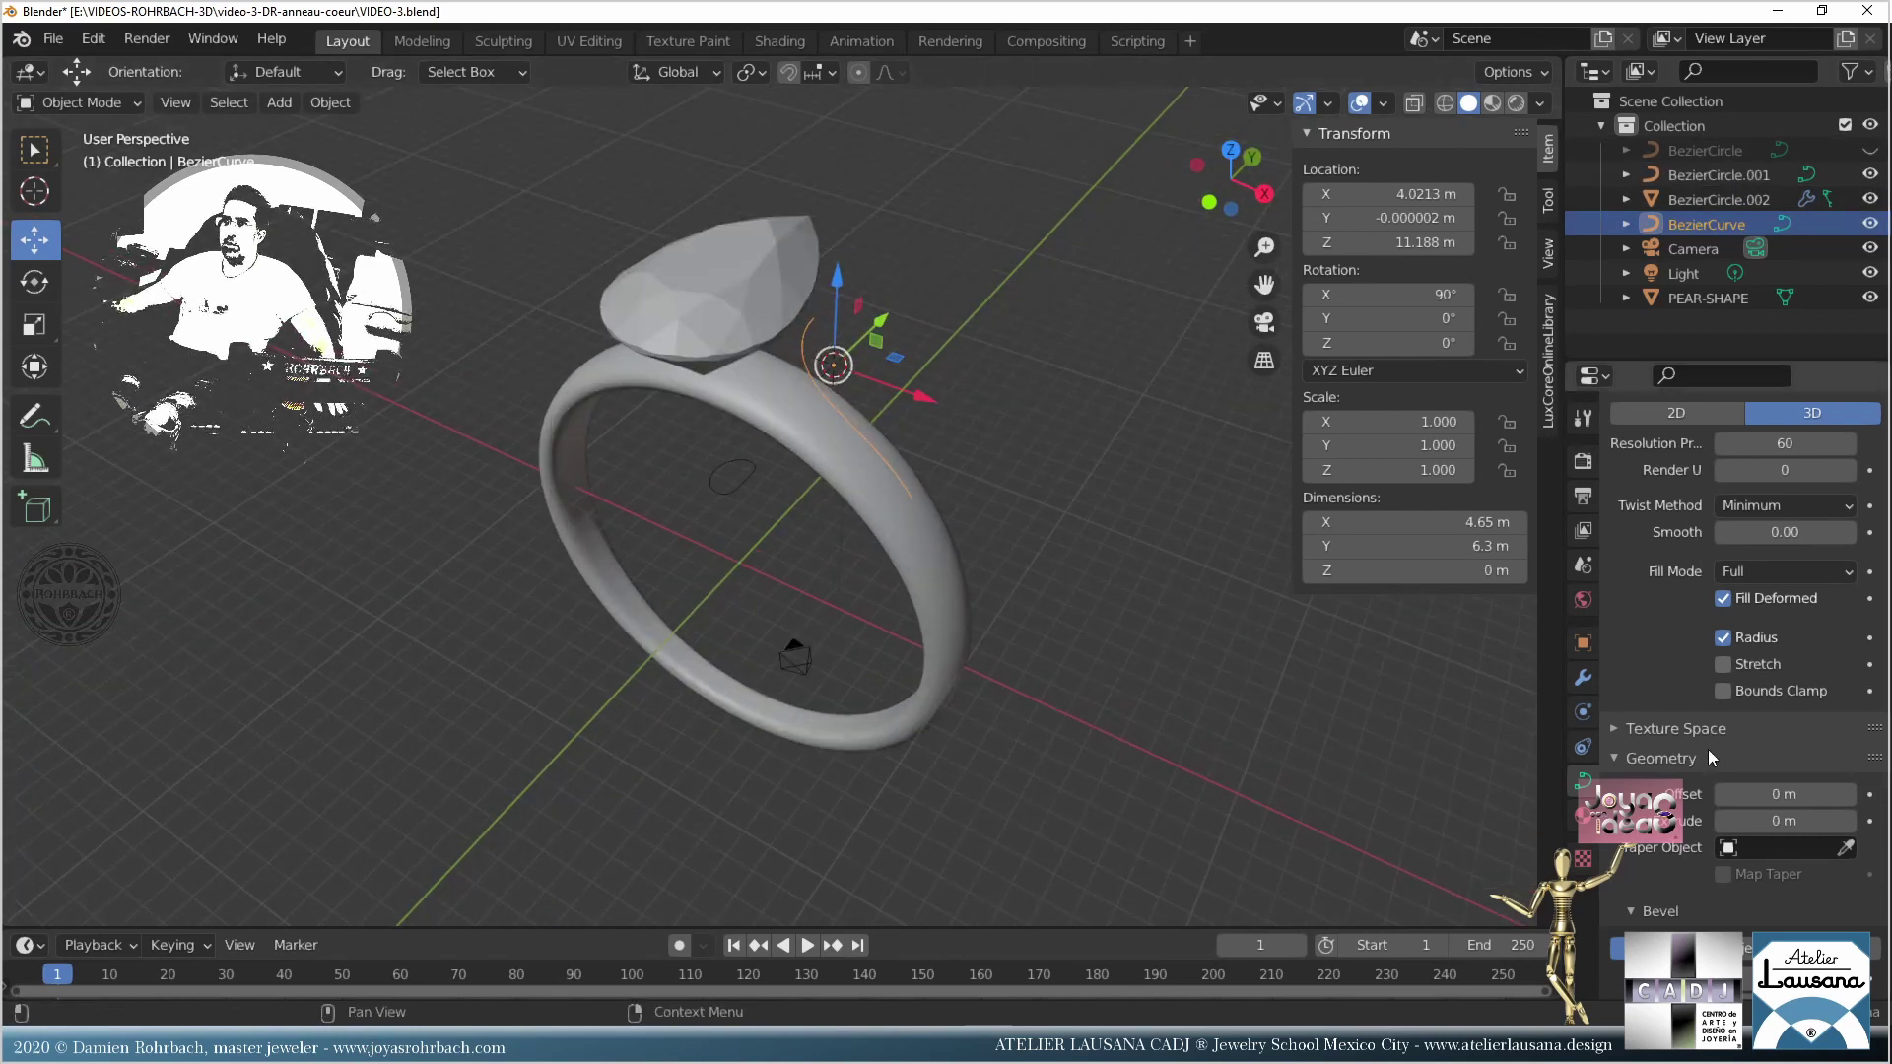
{"action": "scroll", "coordinate": [1850, 853], "scroll_direction": "down", "scroll_amount": 6}
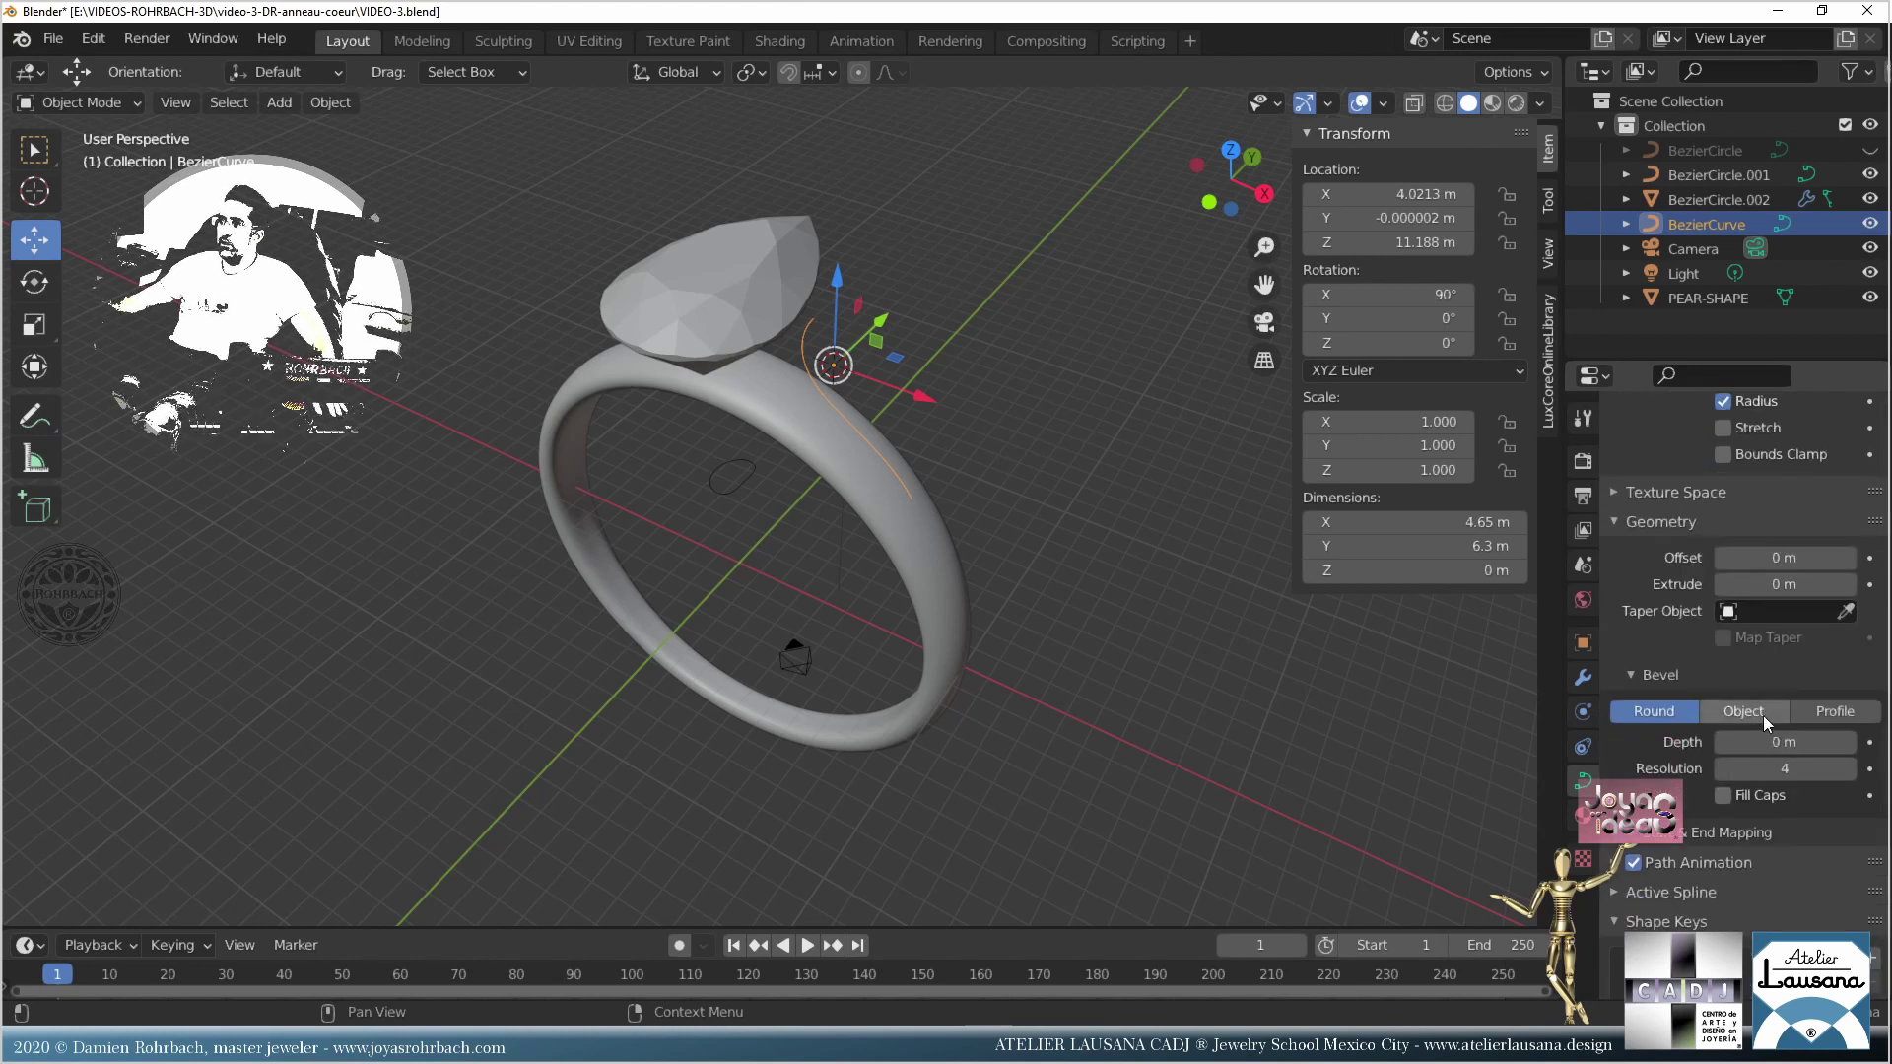
{"action": "left_click", "coordinate": [1764, 716]}
{"action": "left_click", "coordinate": [726, 482]}
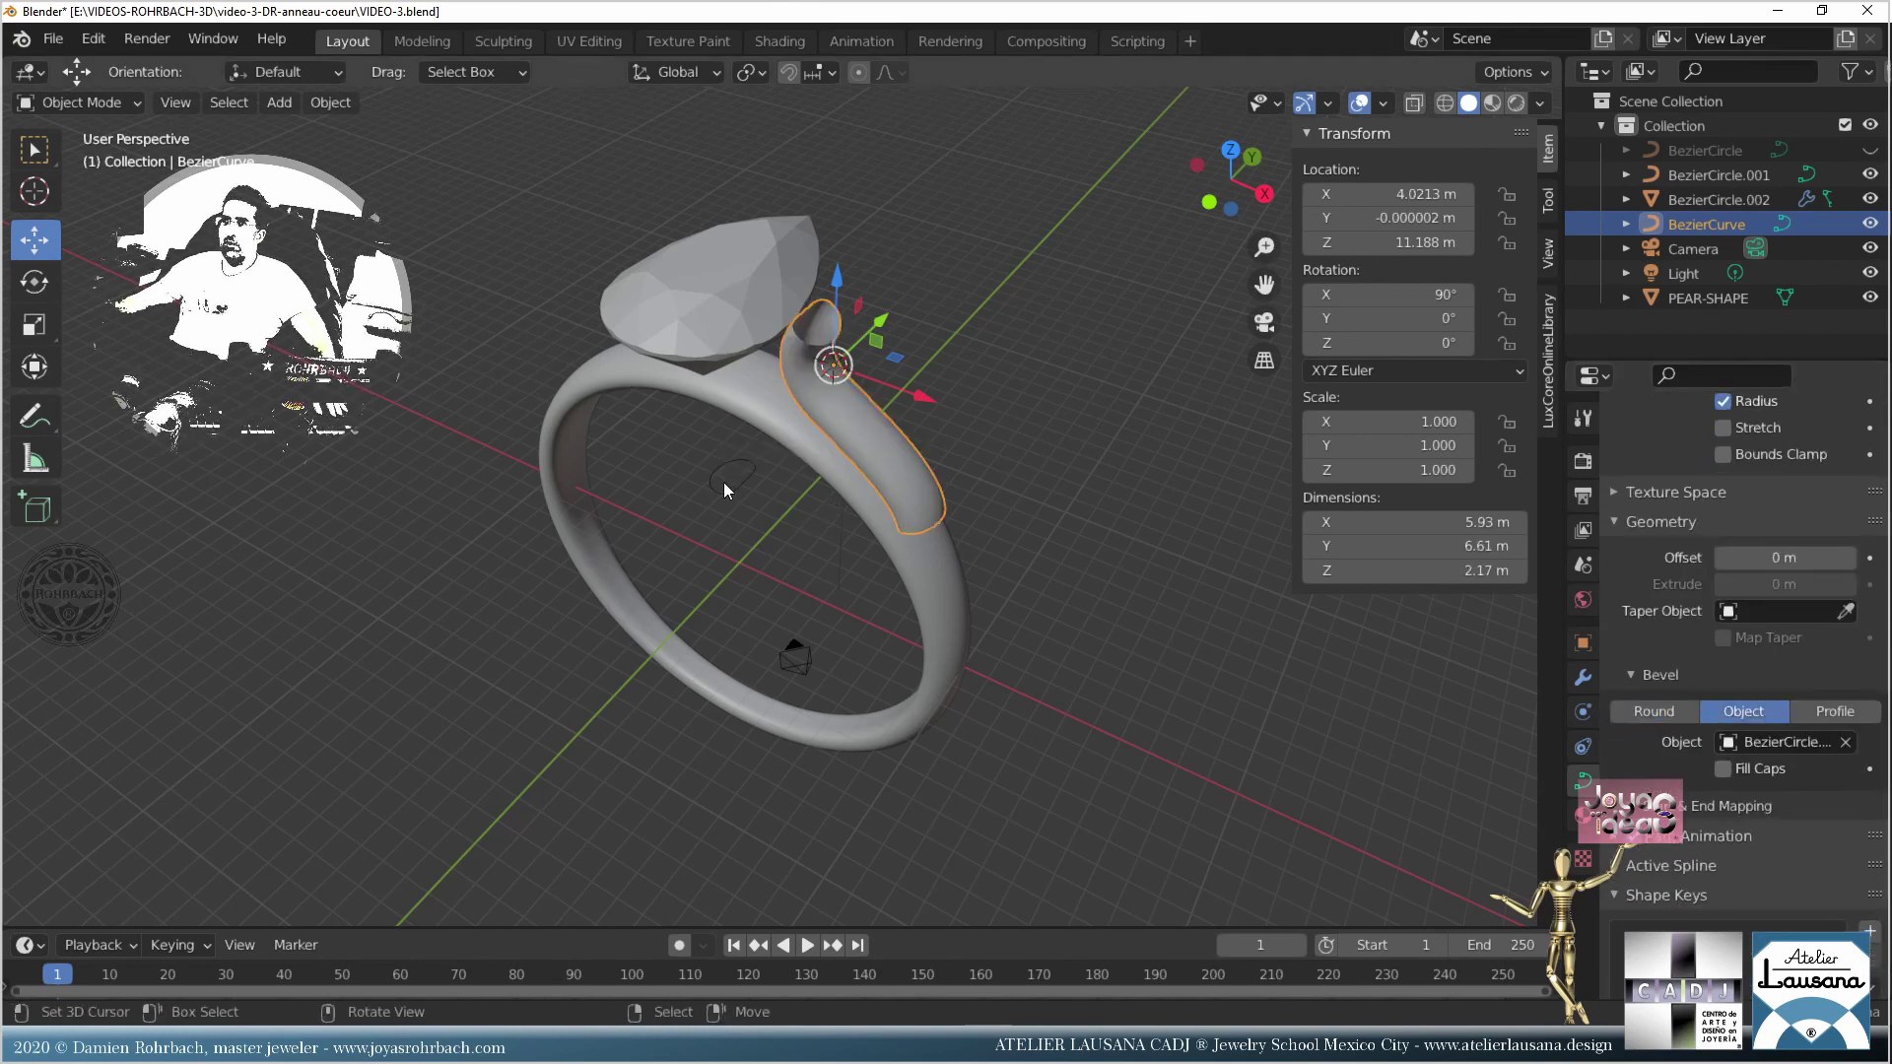
{"action": "middle_click_drag", "start_coordinate": [723, 482], "coordinate": [860, 339]}
{"action": "key", "text": "ctrl+s"}
{"action": "scroll", "coordinate": [861, 339], "scroll_direction": "up", "scroll_amount": 2}
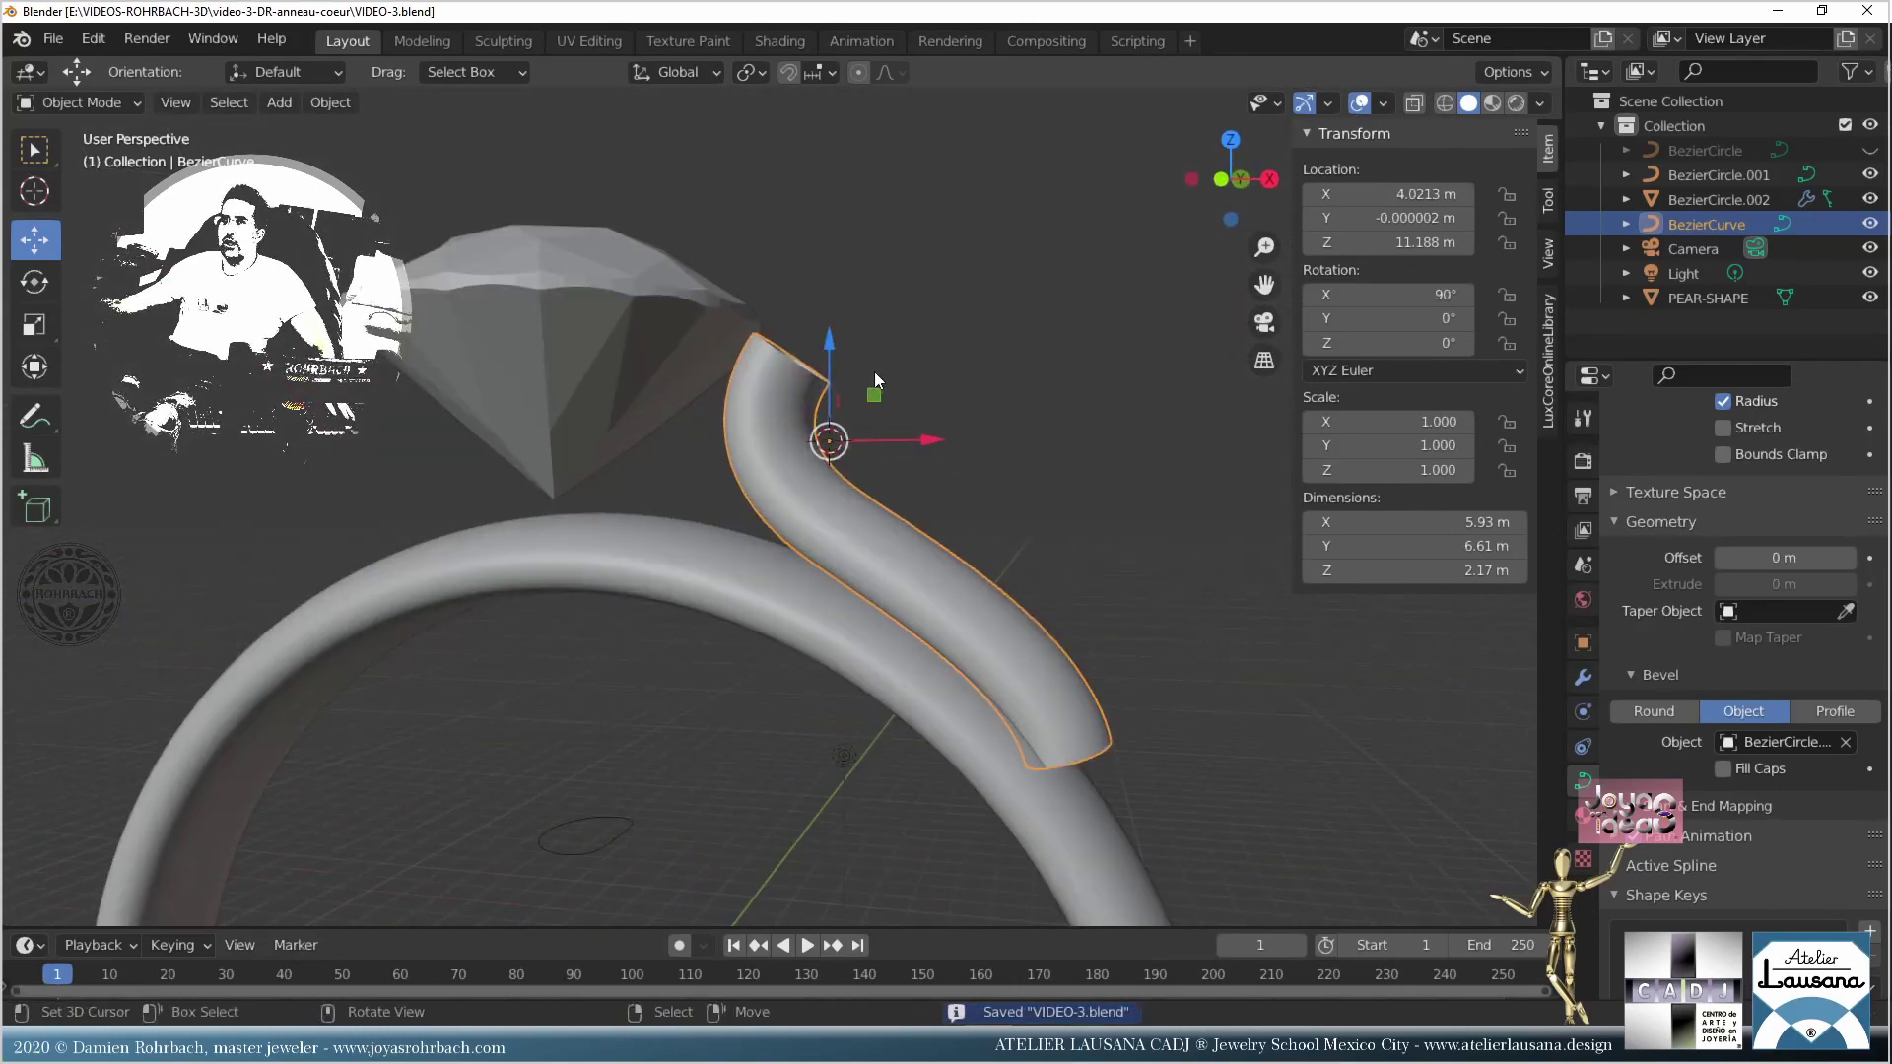
Step: Cap the beveled curve's ends and taper it with radius 0.28 at the upper end point and 0.32 at the lower one
{"action": "left_click", "coordinate": [1728, 772]}
{"action": "key", "text": "Tab"}
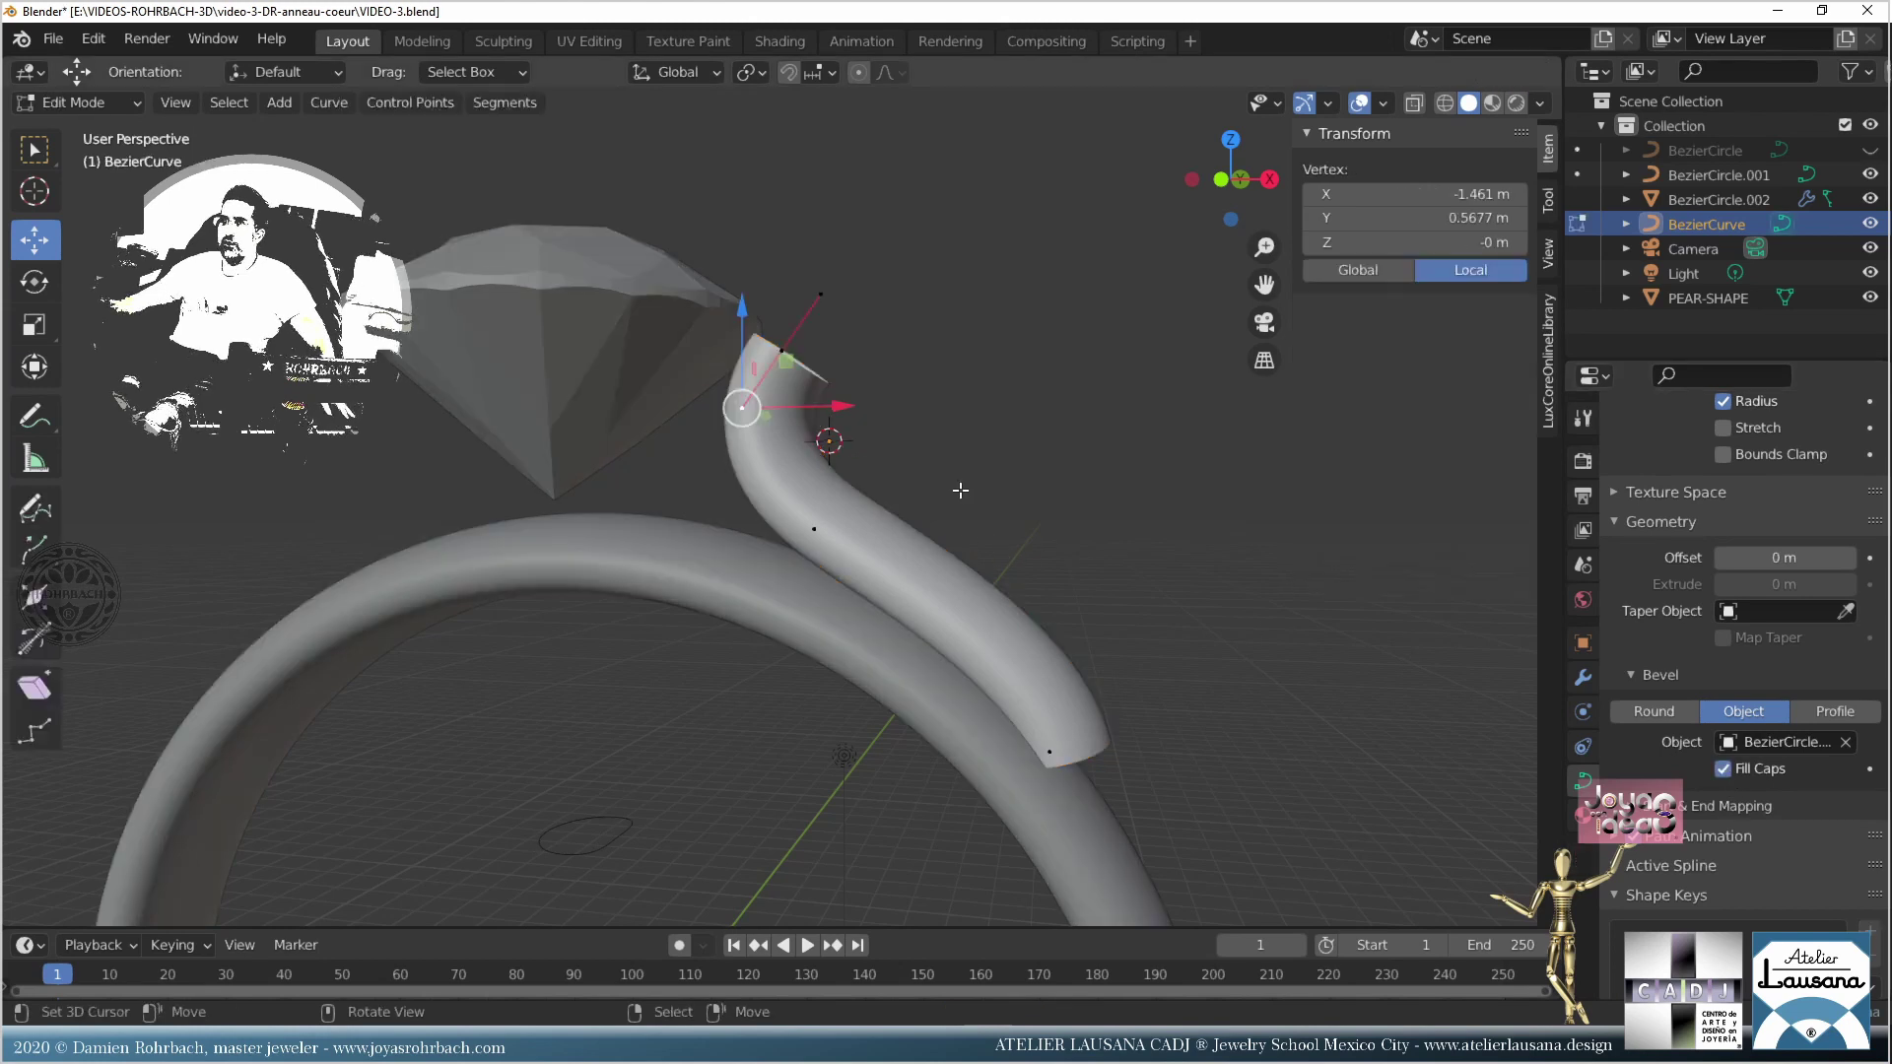
{"action": "left_click", "coordinate": [830, 362]}
{"action": "middle_click_drag", "start_coordinate": [876, 363], "coordinate": [770, 360]}
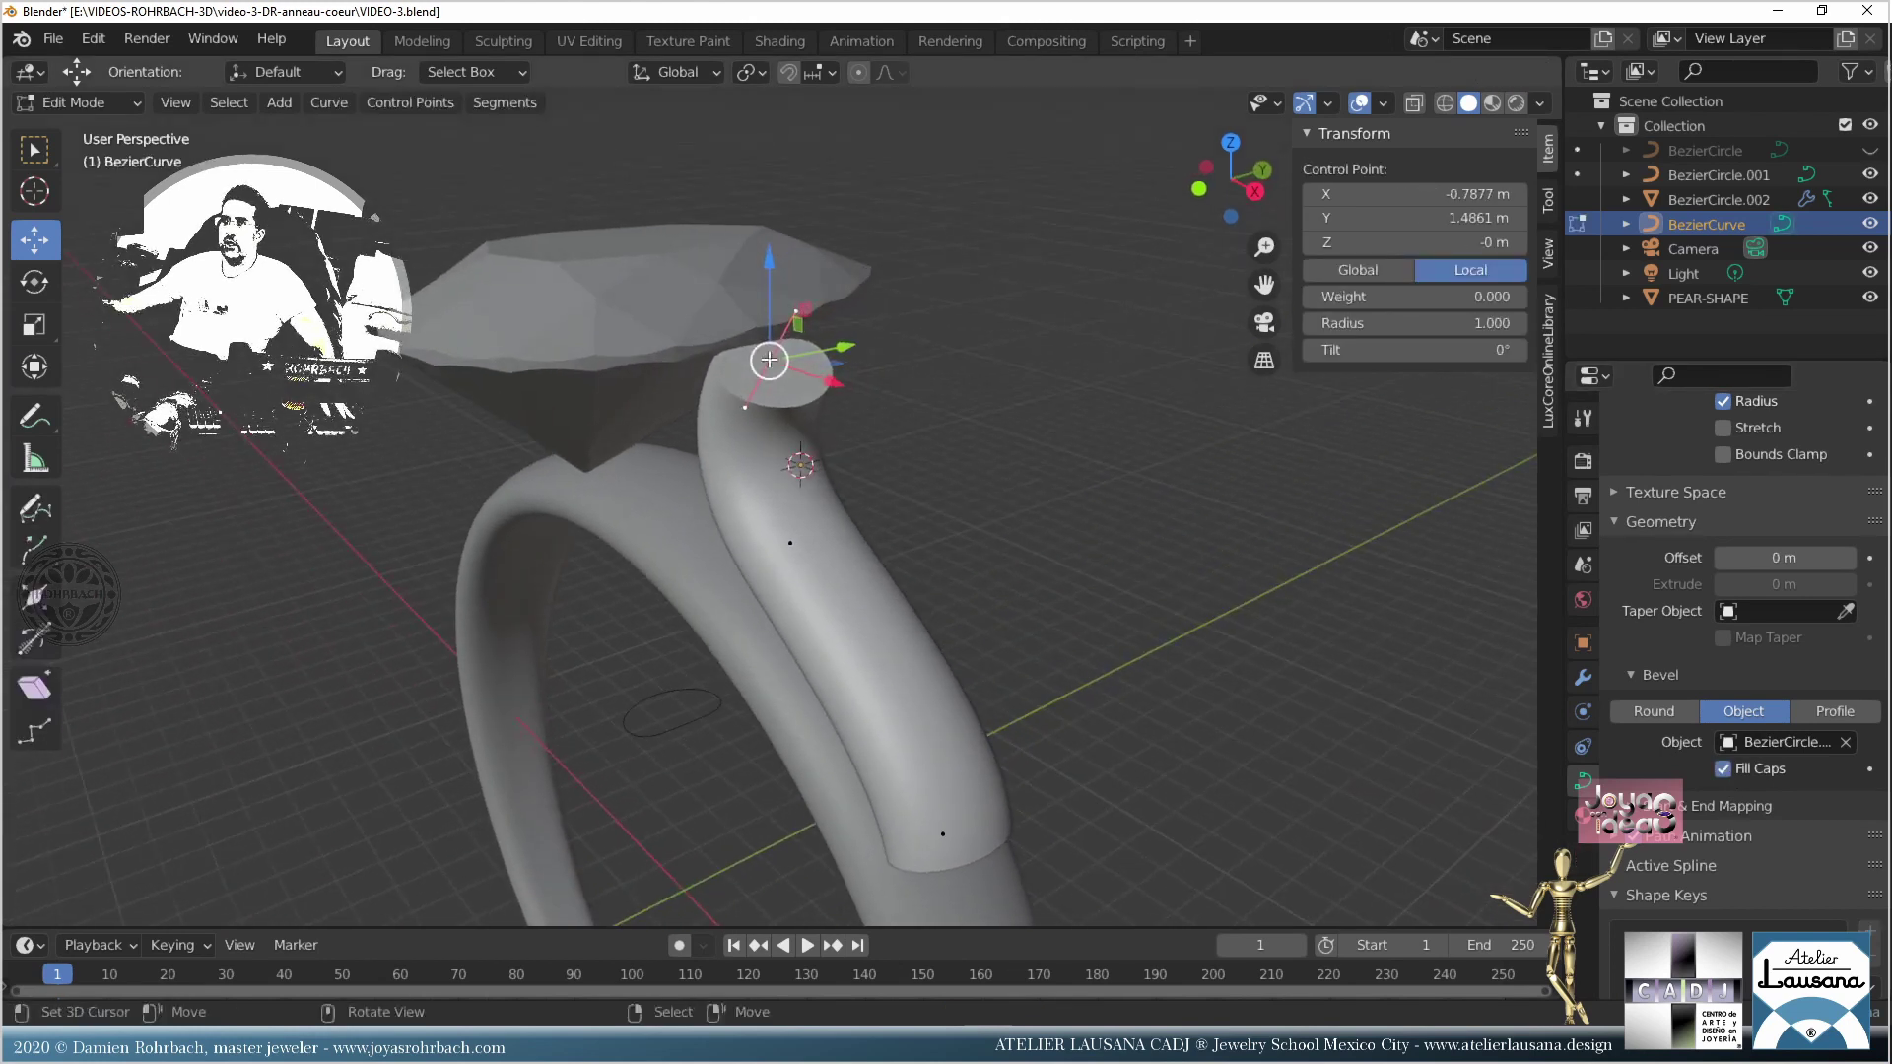
{"action": "left_click_drag", "start_coordinate": [1419, 323], "coordinate": [1379, 323]}
{"action": "left_click", "coordinate": [943, 833]}
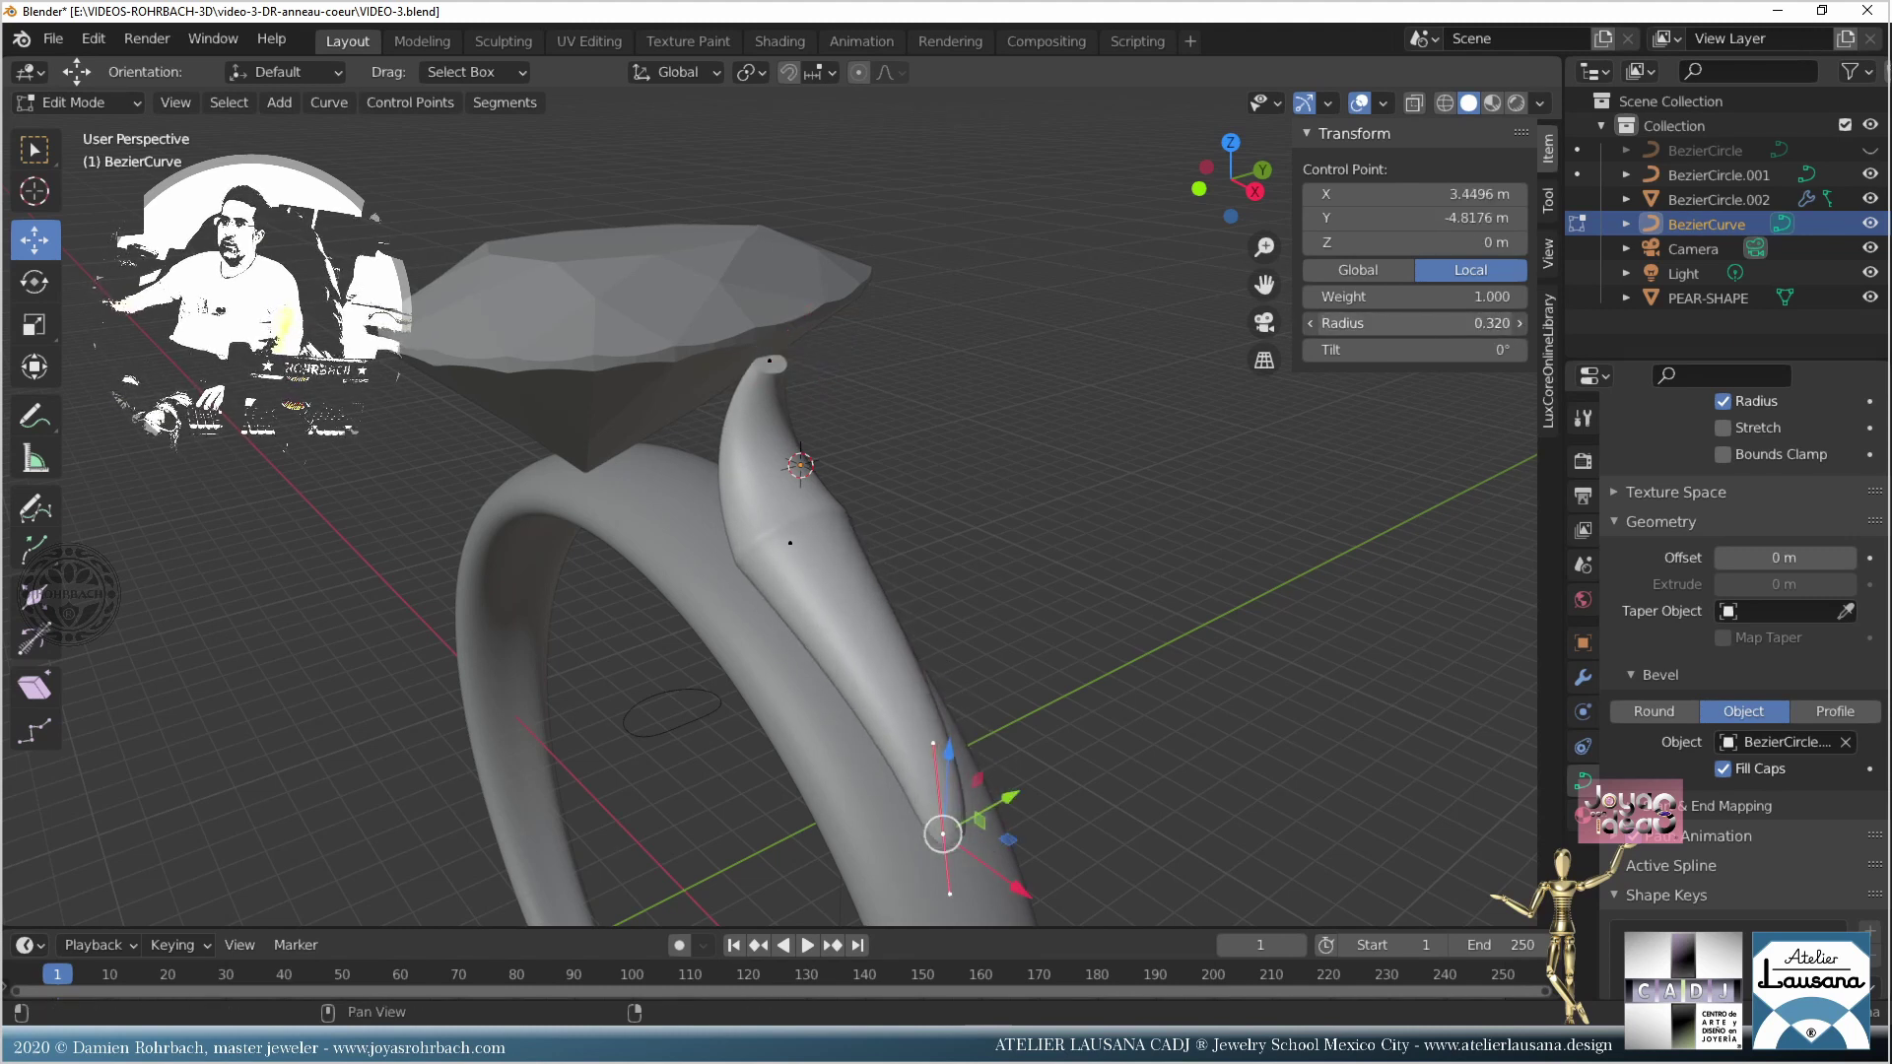
Step: In front view, shift the curve's middle control point down along the band and lengthen both its handles to smooth the prong's bend
{"action": "middle_click_drag", "start_coordinate": [950, 648], "coordinate": [863, 588]}
{"action": "mouse_move", "coordinate": [820, 502]}
{"action": "middle_mouse_down"}
{"action": "mouse_move", "coordinate": [888, 554]}
{"action": "mouse_move", "coordinate": [818, 537]}
{"action": "middle_mouse_up"}
{"action": "left_click", "coordinate": [808, 529]}
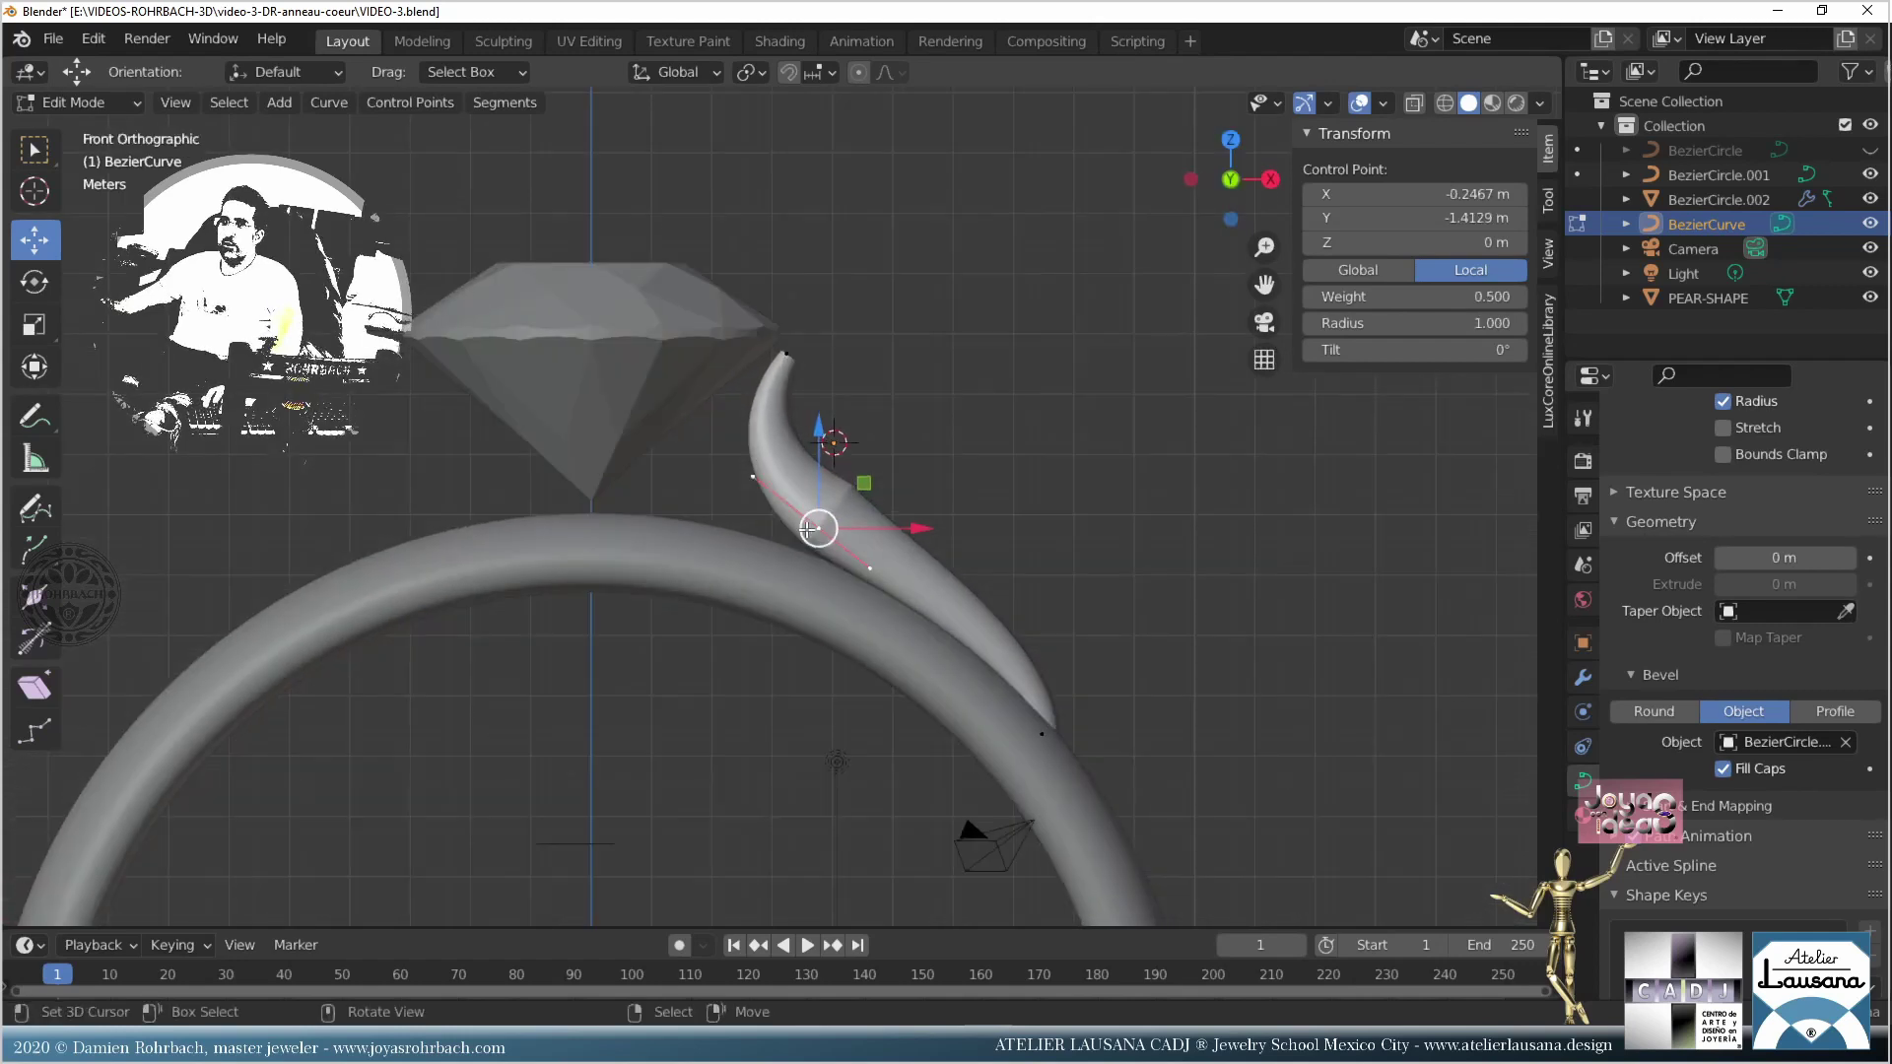
{"action": "left_click", "coordinate": [870, 568]}
{"action": "key", "text": "g"}
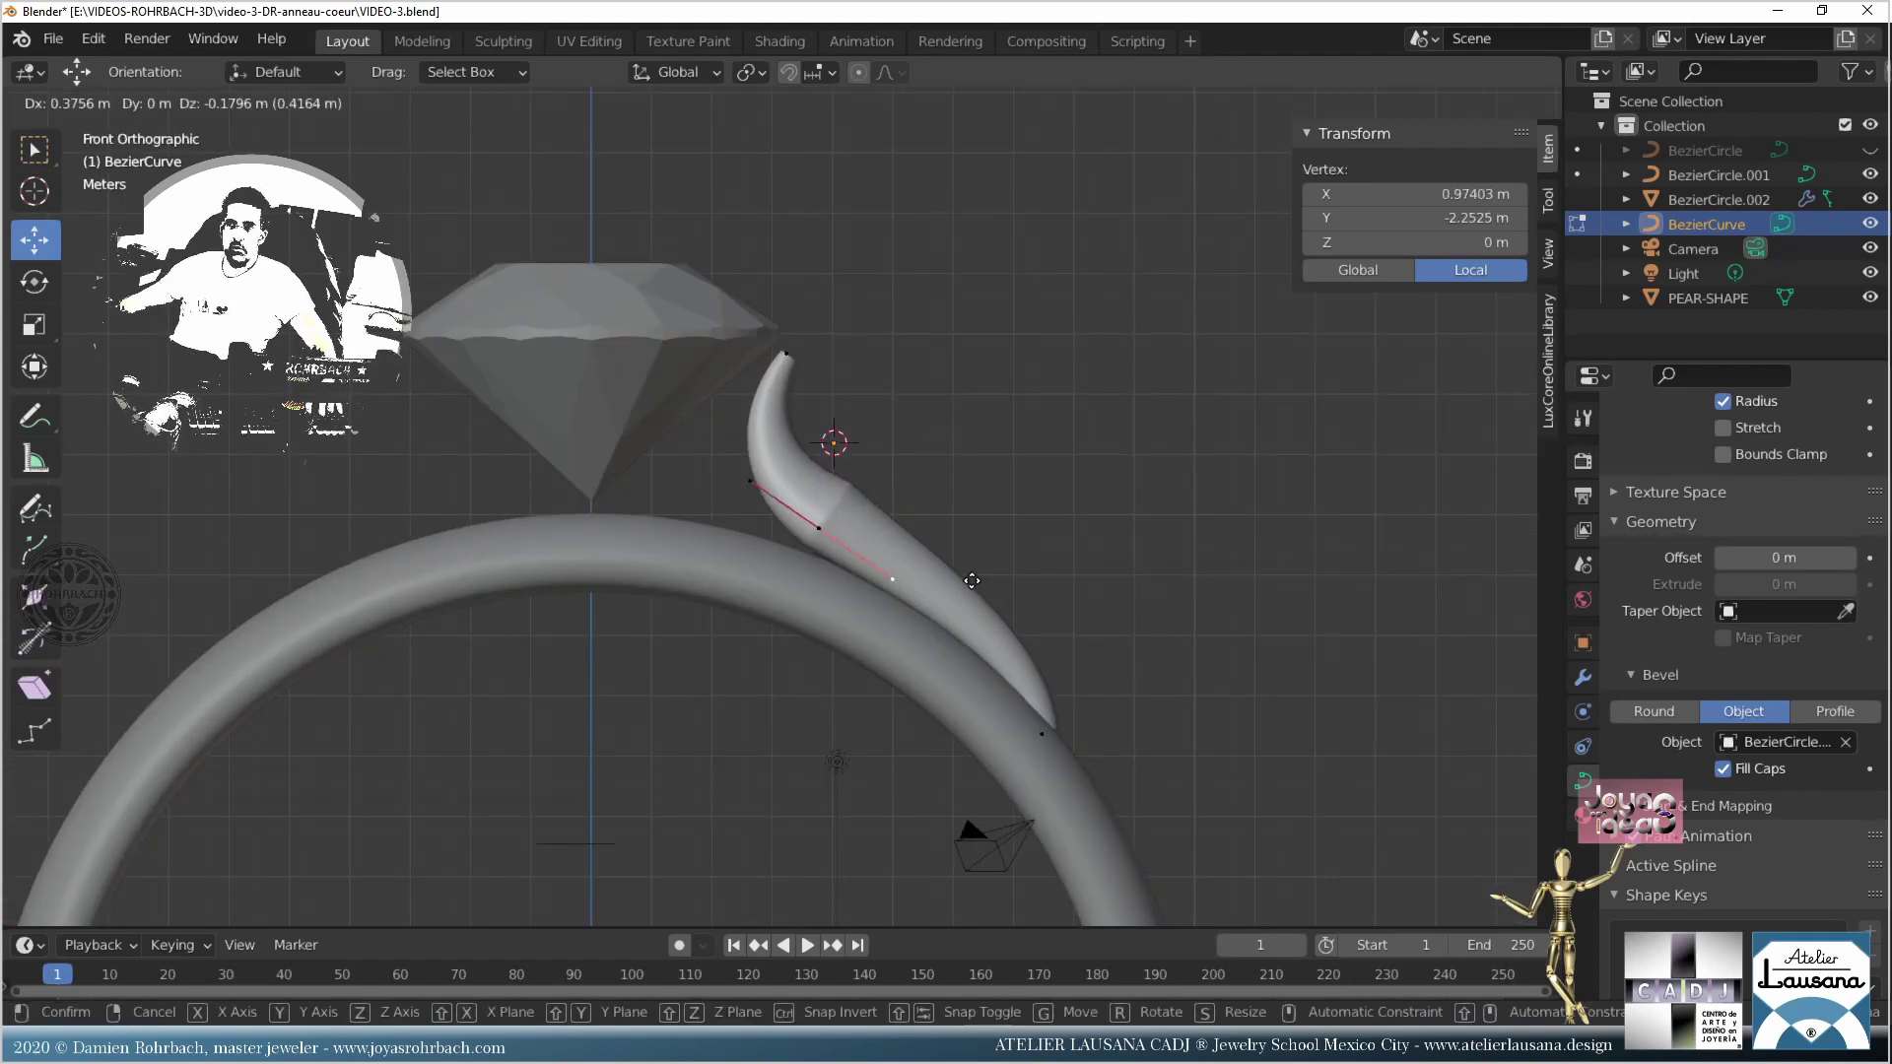
{"action": "left_click", "coordinate": [1005, 603]}
{"action": "left_click", "coordinate": [845, 538]}
{"action": "key", "text": "g"}
{"action": "left_click", "coordinate": [875, 541]}
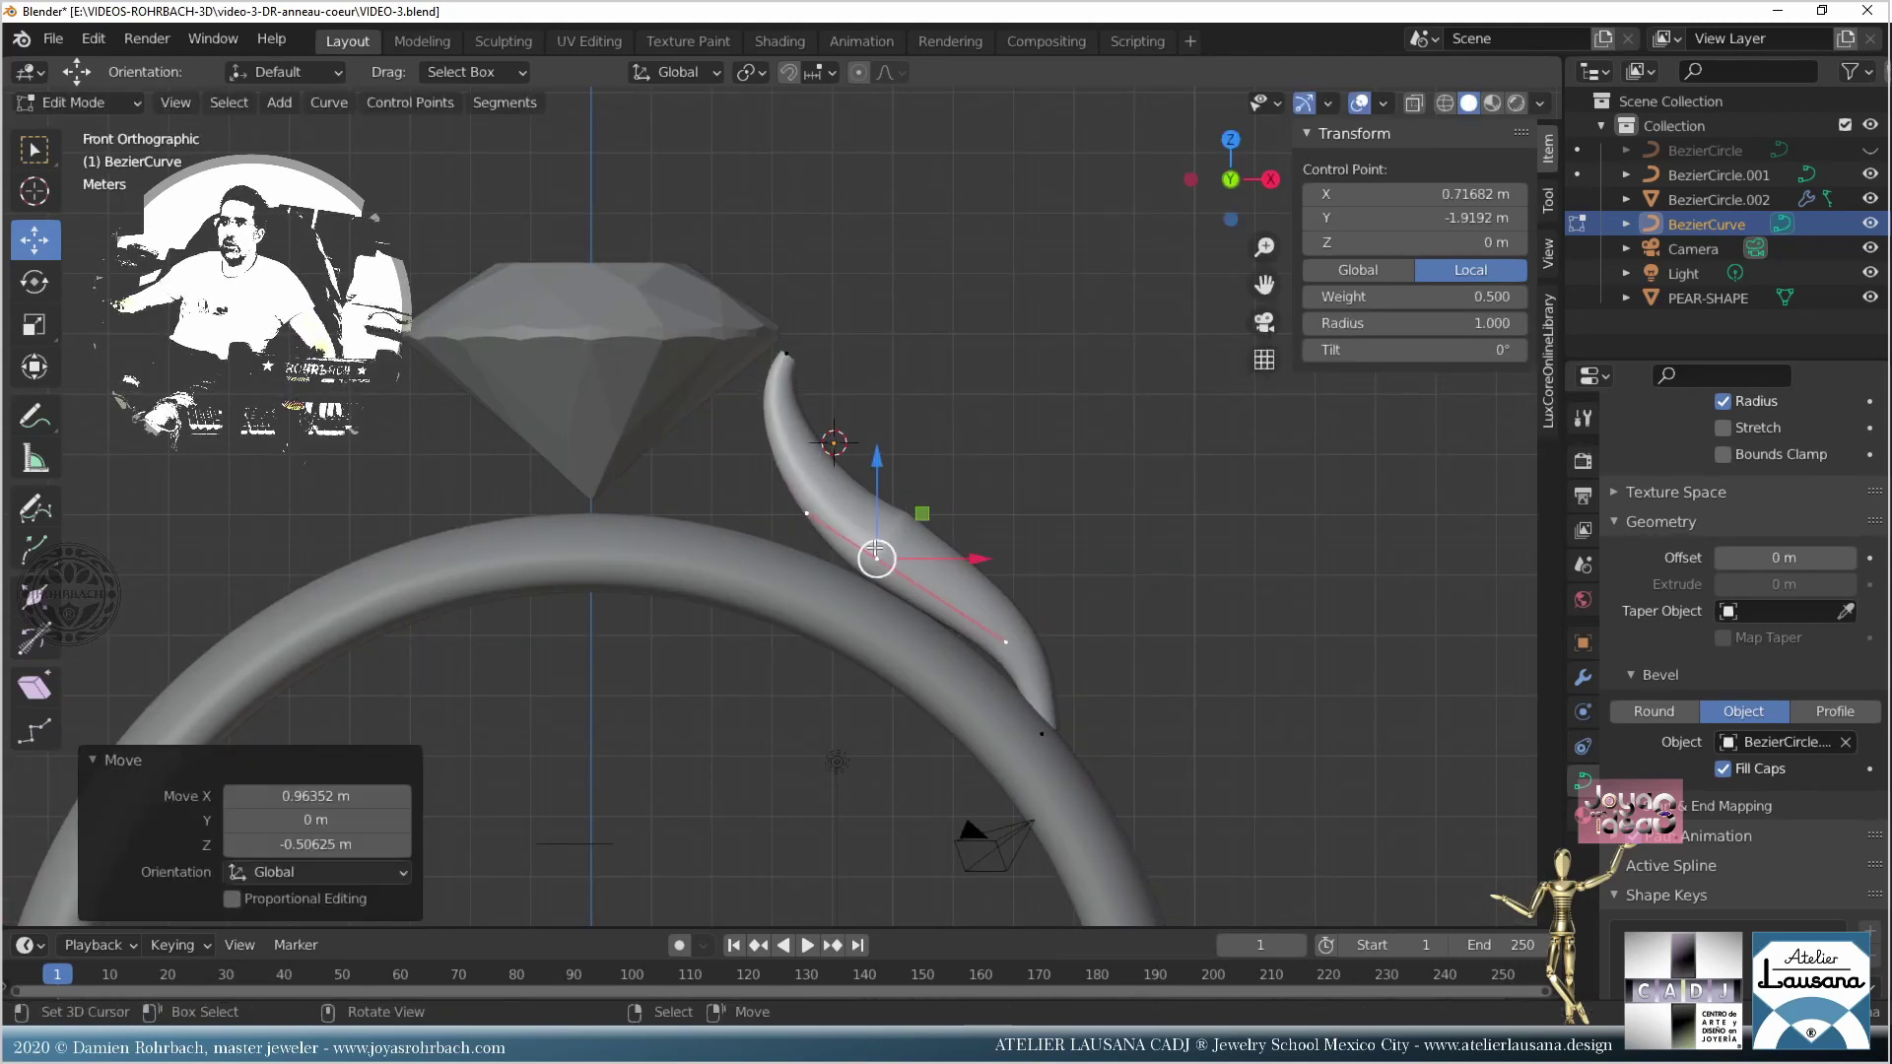
{"action": "left_click", "coordinate": [799, 510]}
{"action": "key", "text": "g"}
{"action": "left_click", "coordinate": [769, 472]}
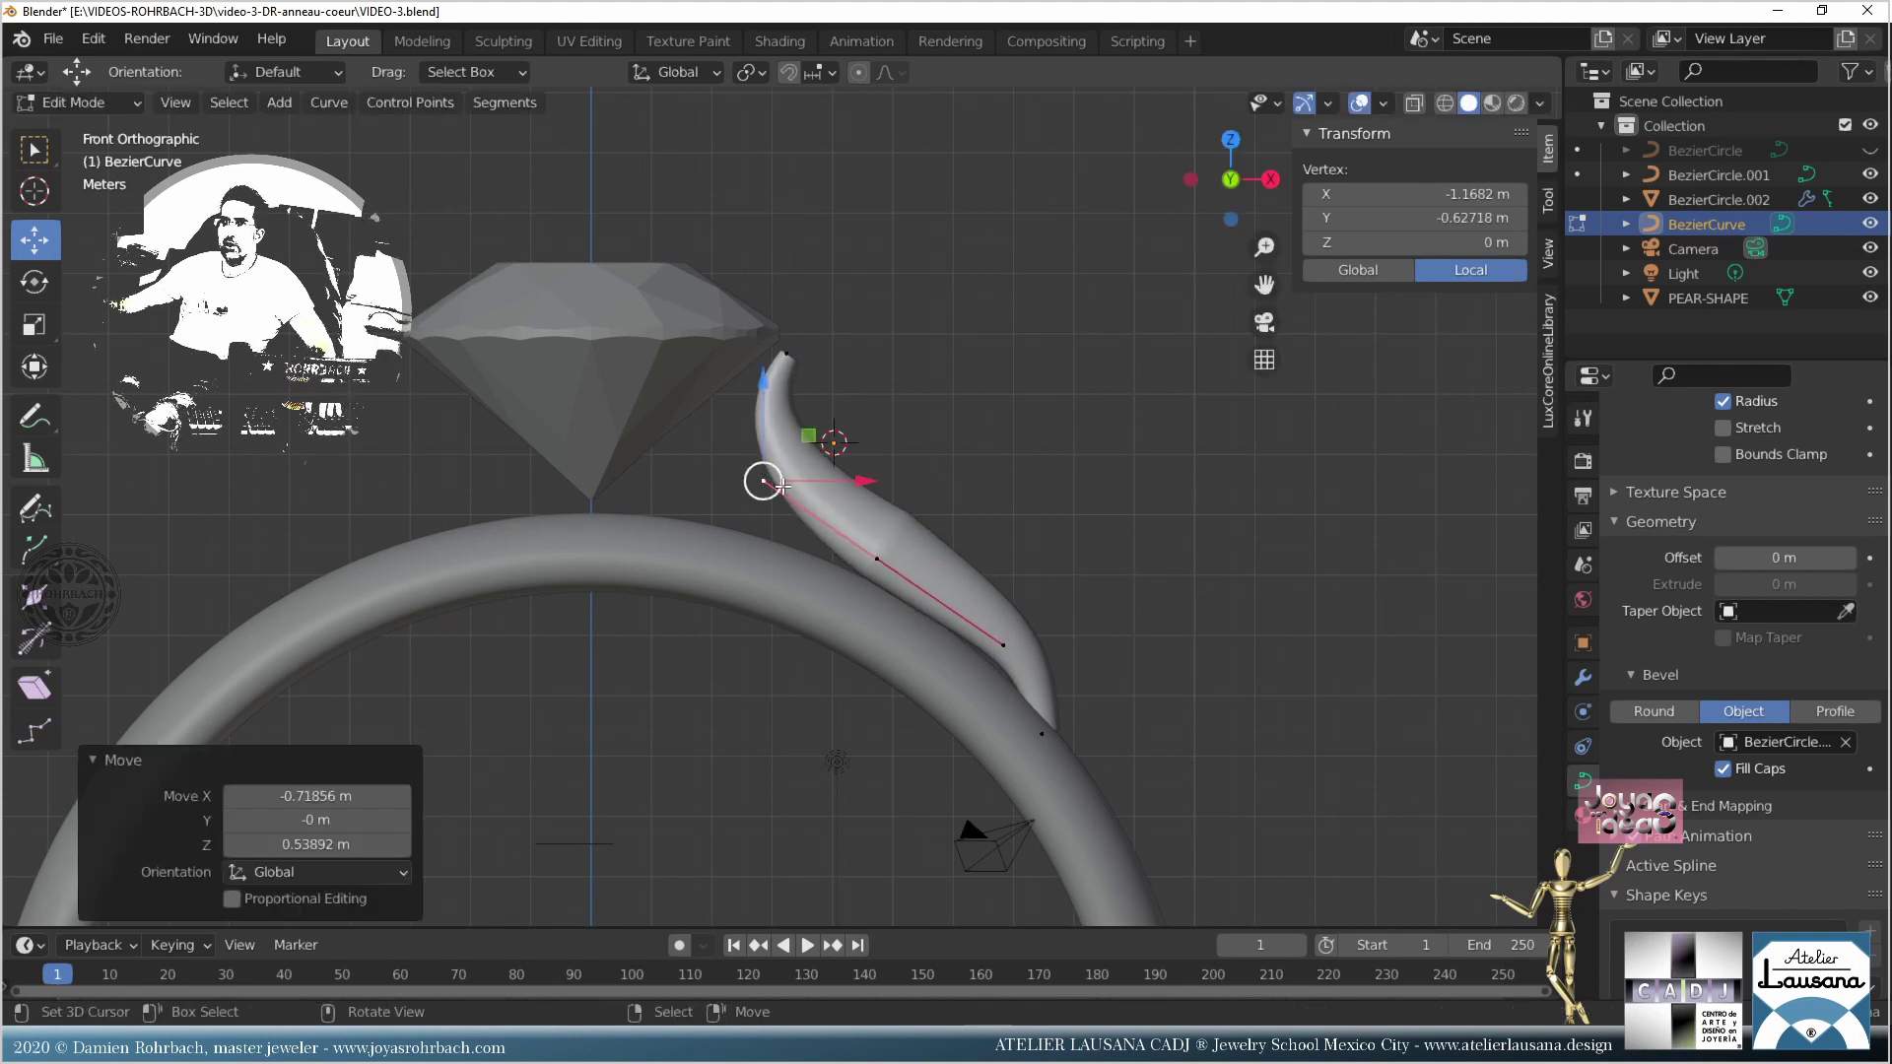
{"action": "key", "text": "Tab"}
Step: Set the radius of the curve's upper end point to 1
{"action": "scroll", "coordinate": [1779, 565], "scroll_direction": "up", "scroll_amount": 5}
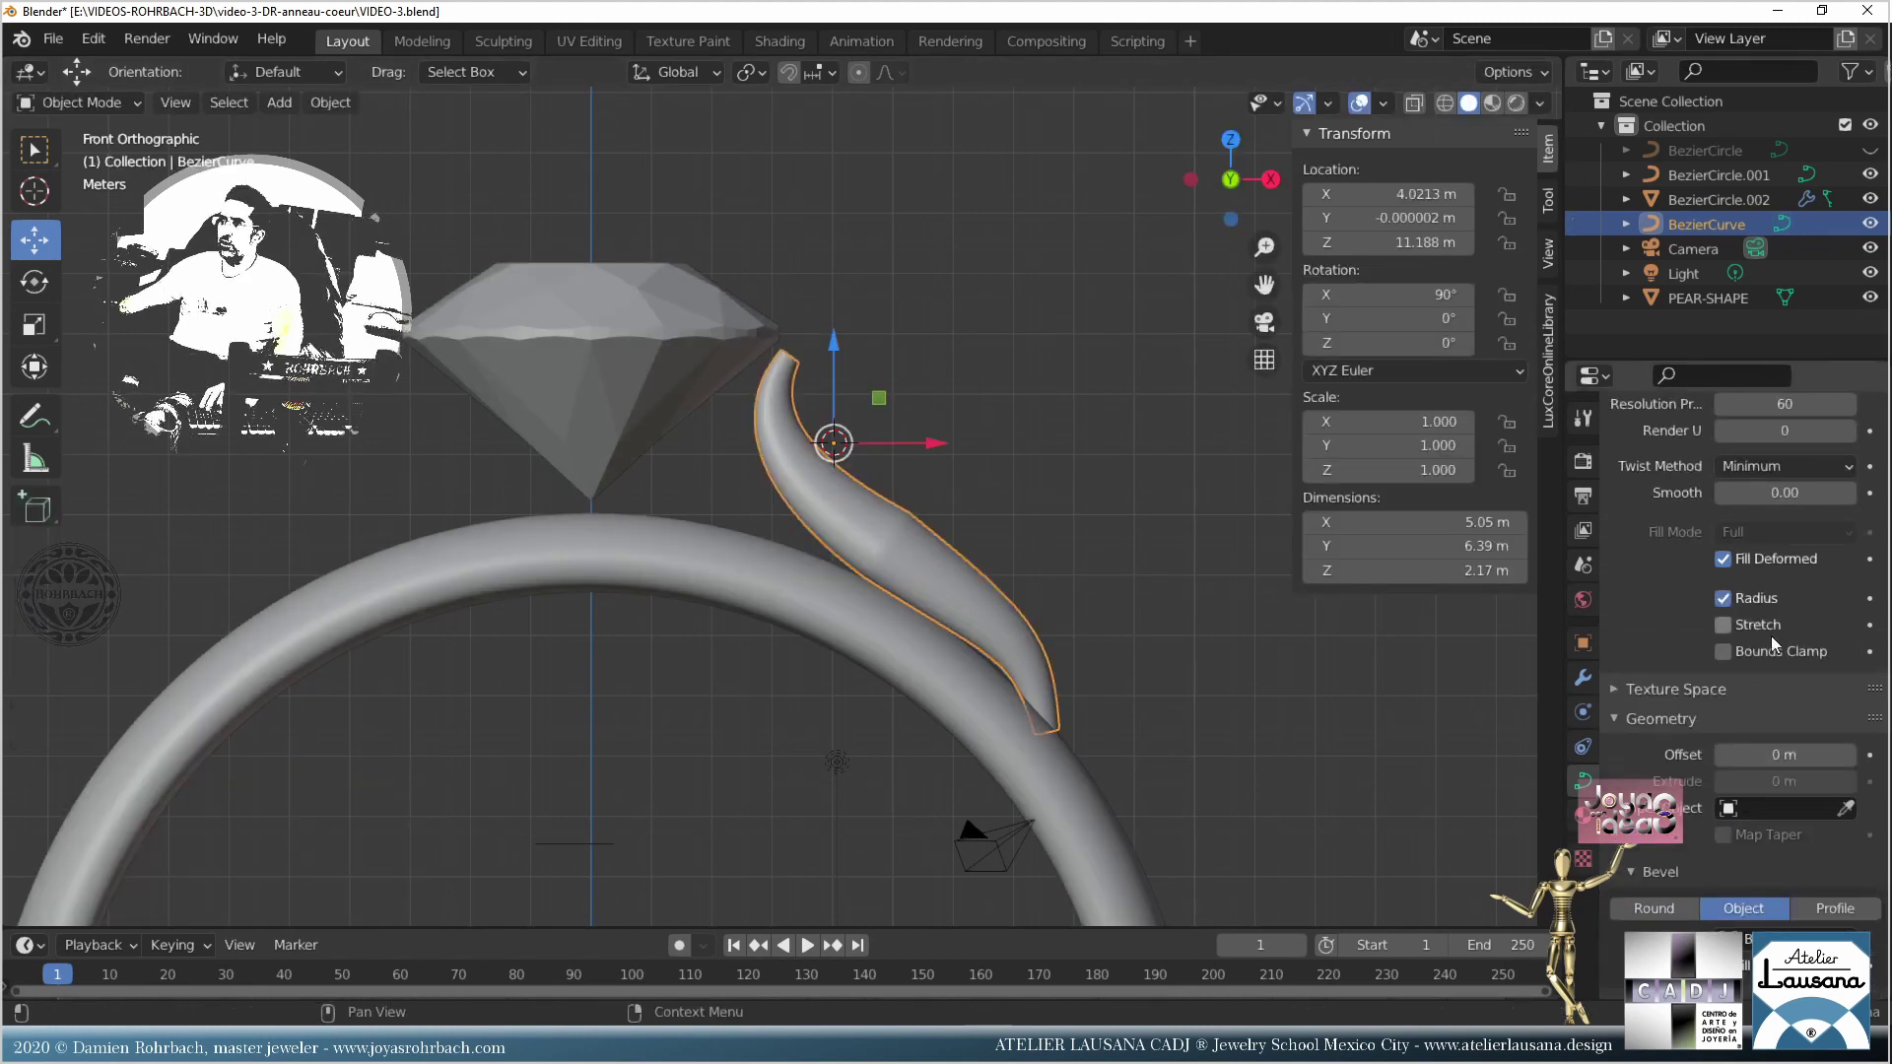
{"action": "middle_click_drag", "start_coordinate": [867, 557], "coordinate": [718, 632]}
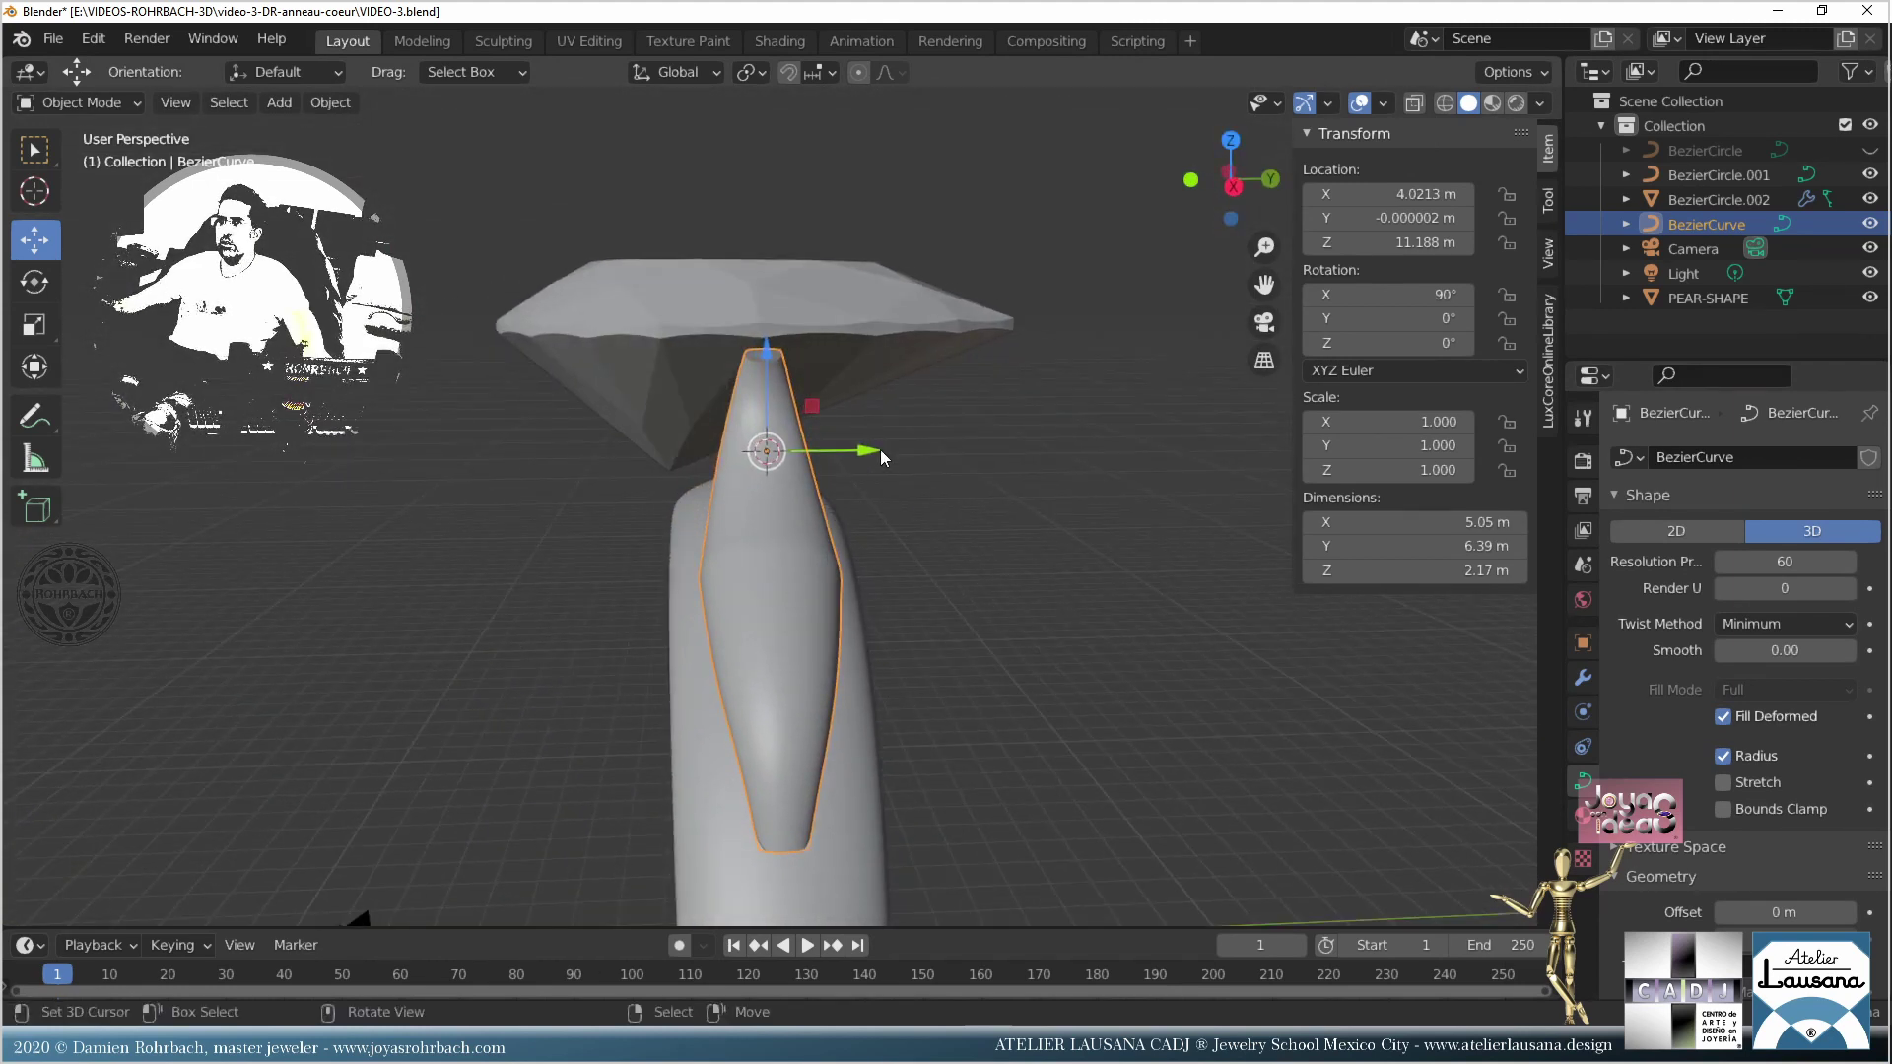
{"action": "key", "text": "Tab"}
{"action": "left_click", "coordinate": [765, 365]}
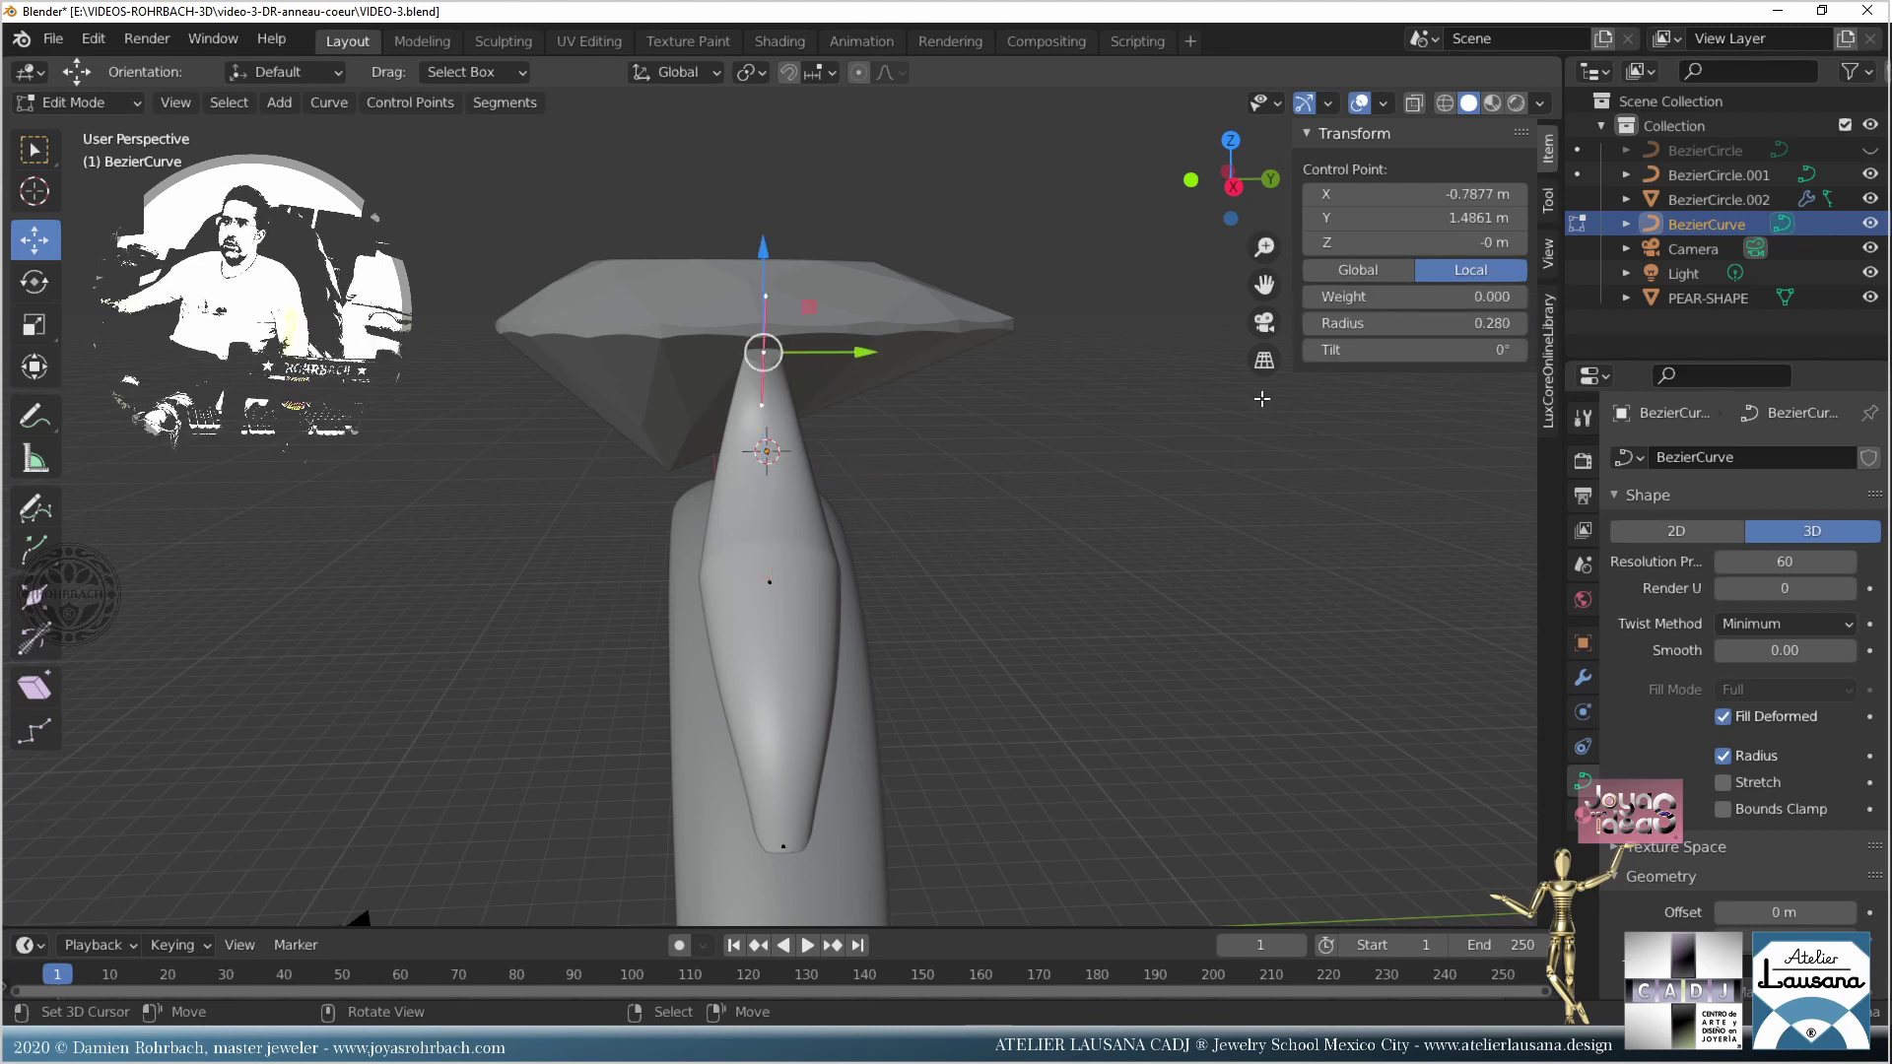
{"action": "left_click", "coordinate": [1414, 323]}
{"action": "type", "text": "1"}
{"action": "key", "text": "Return"}
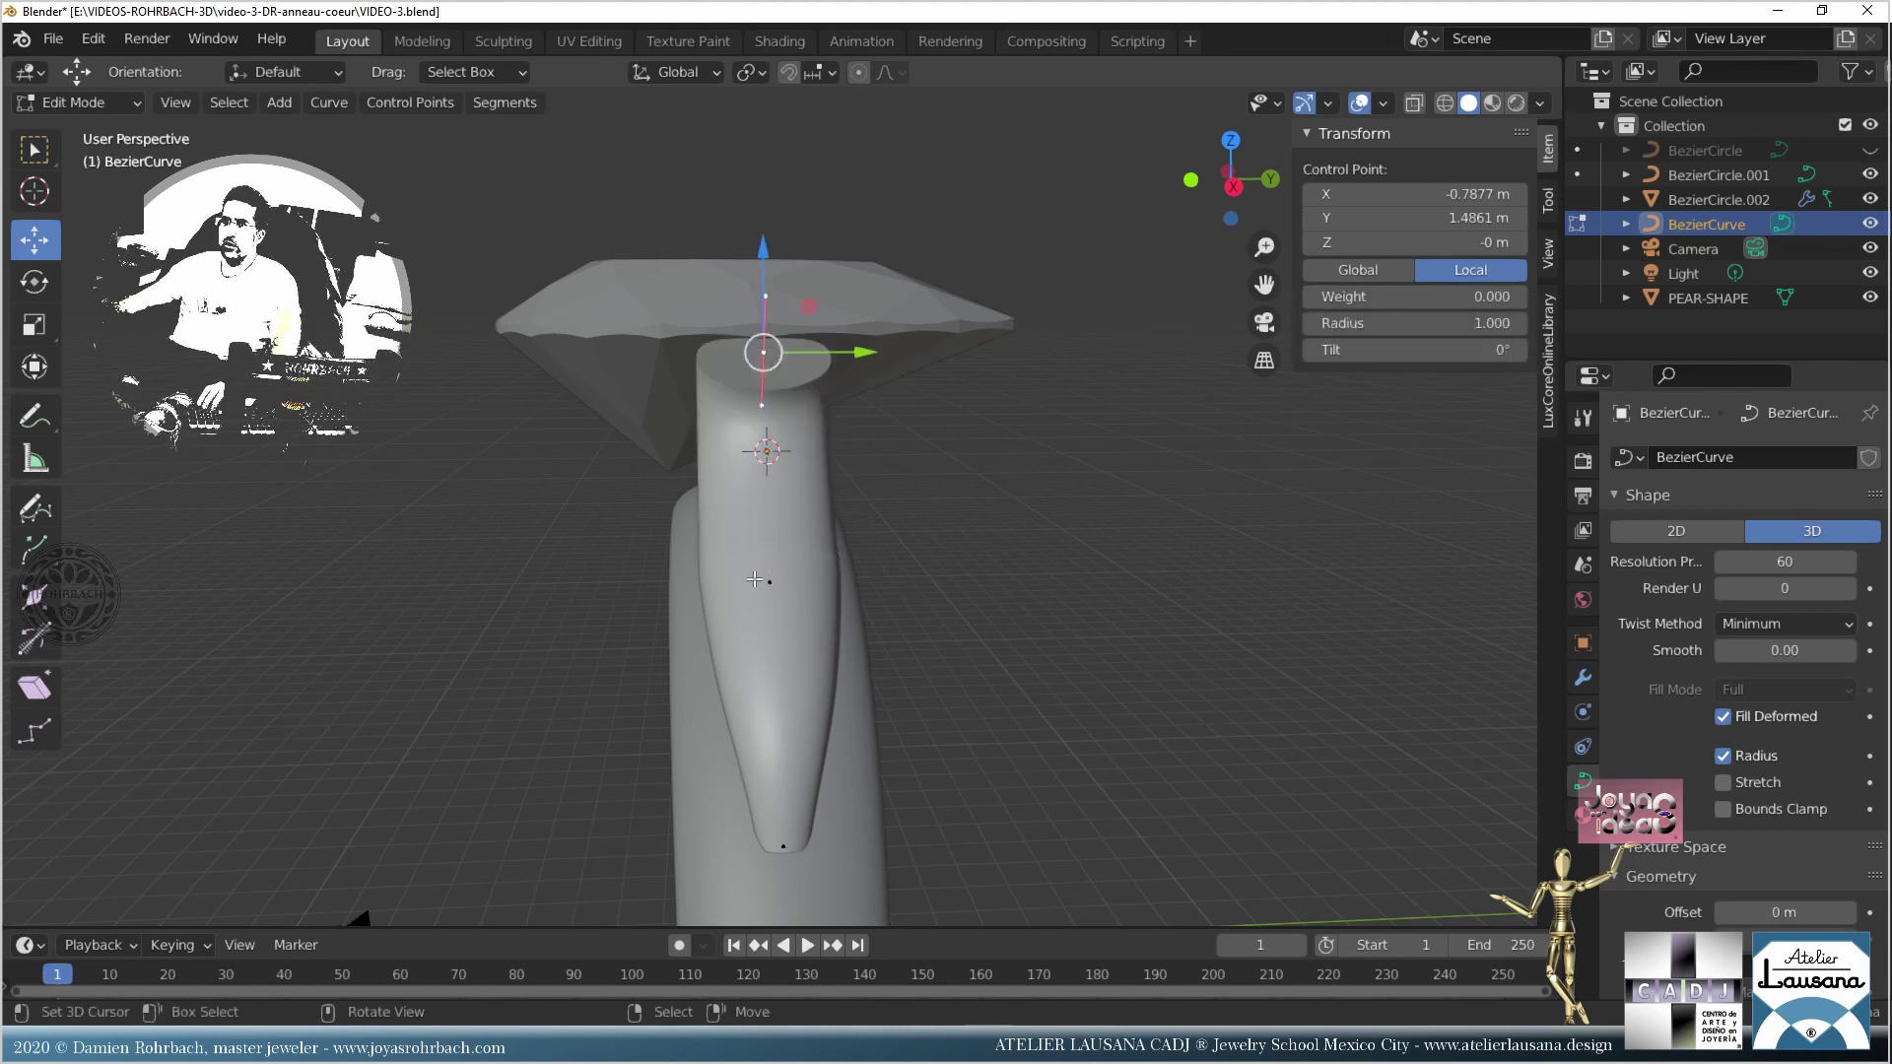
Step: Set the radius of the curve's middle control point to 0.8 and that of its lower end point to 0.6
{"action": "left_click", "coordinate": [1436, 322]}
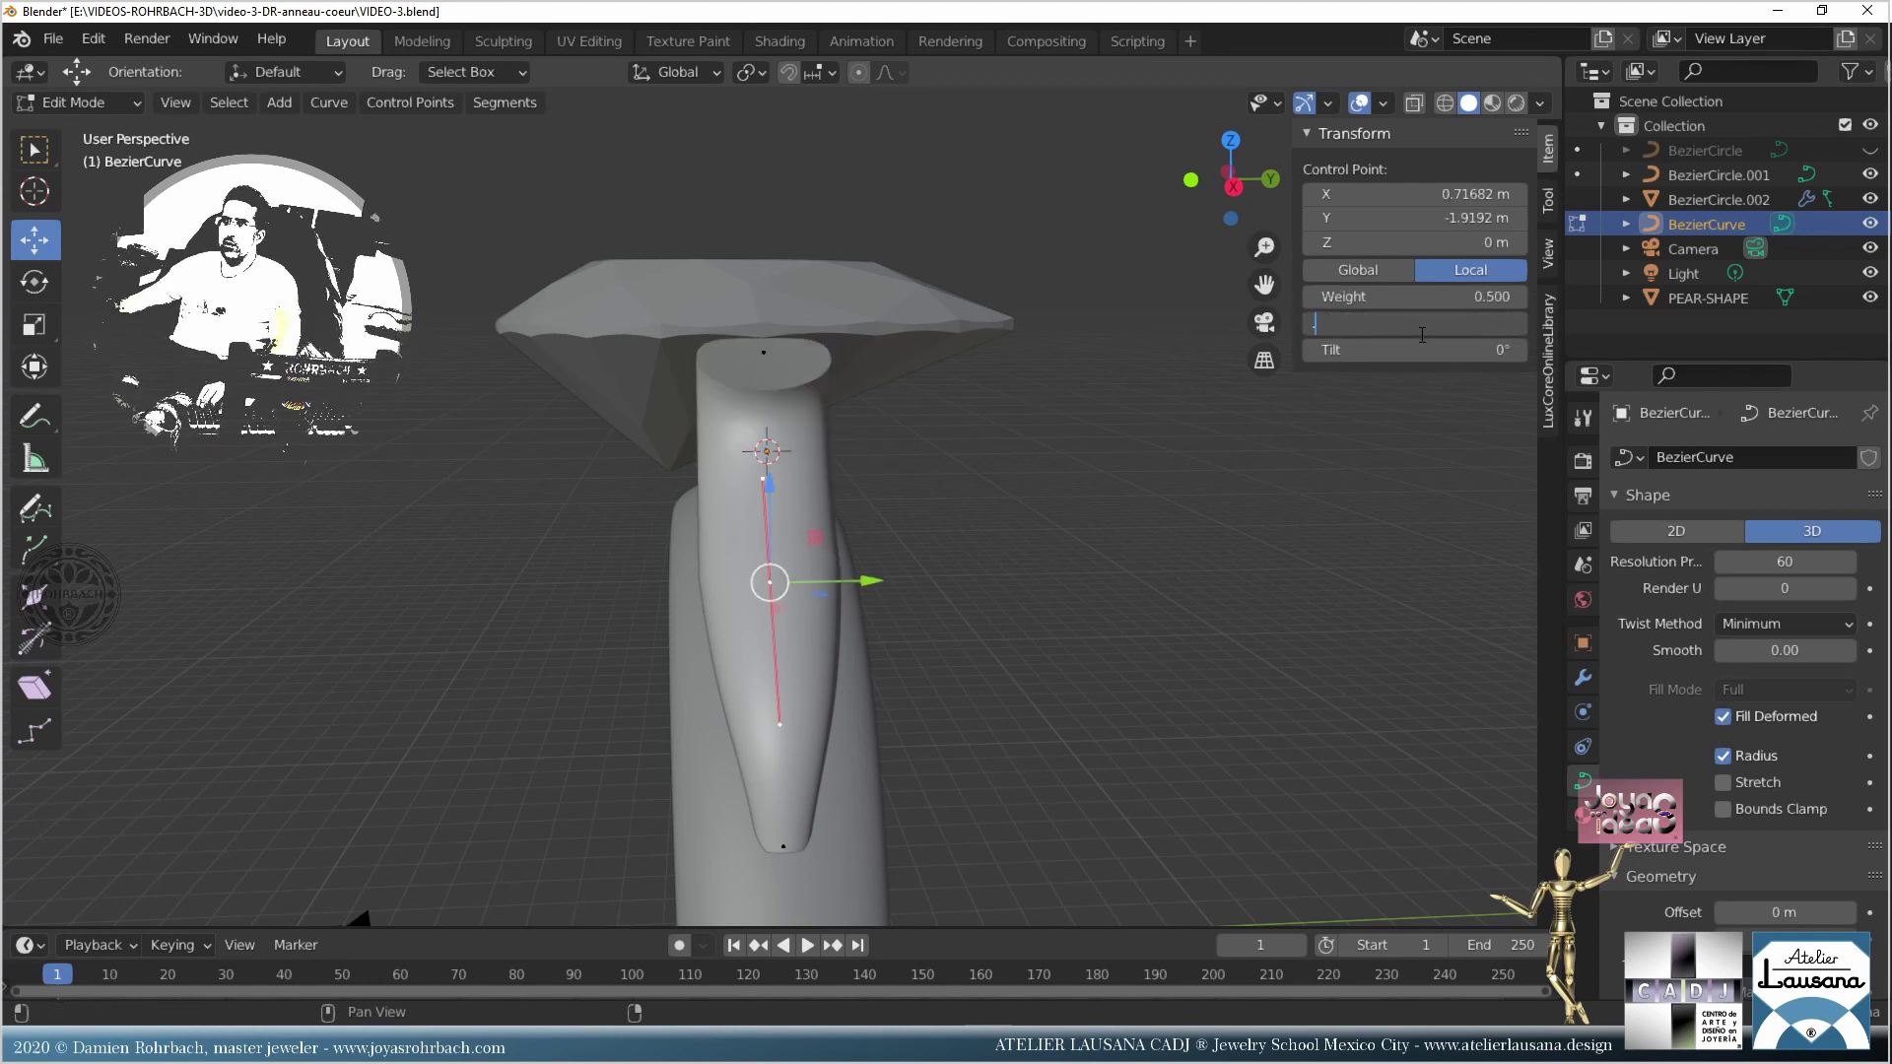
{"action": "type", "text": ".6"}
{"action": "key", "text": "Return"}
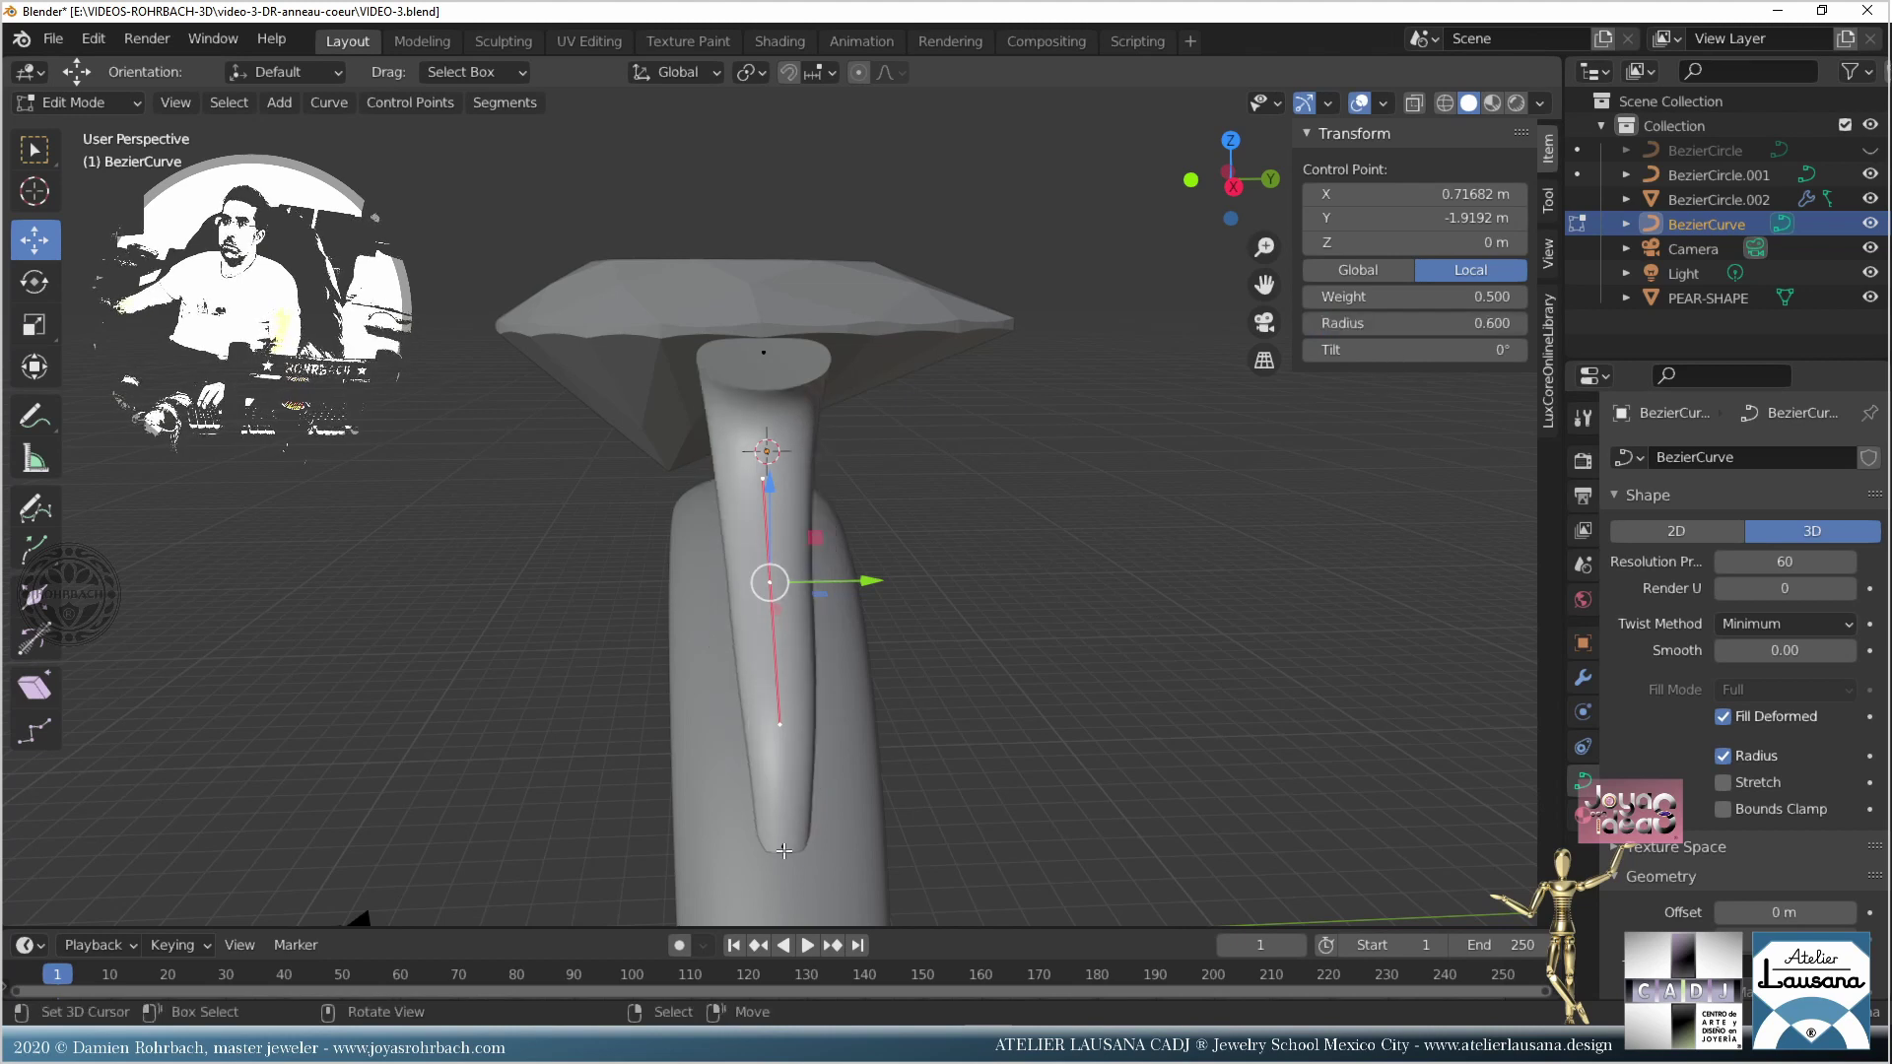
{"action": "type", "text": ".8"}
{"action": "key", "text": "Return"}
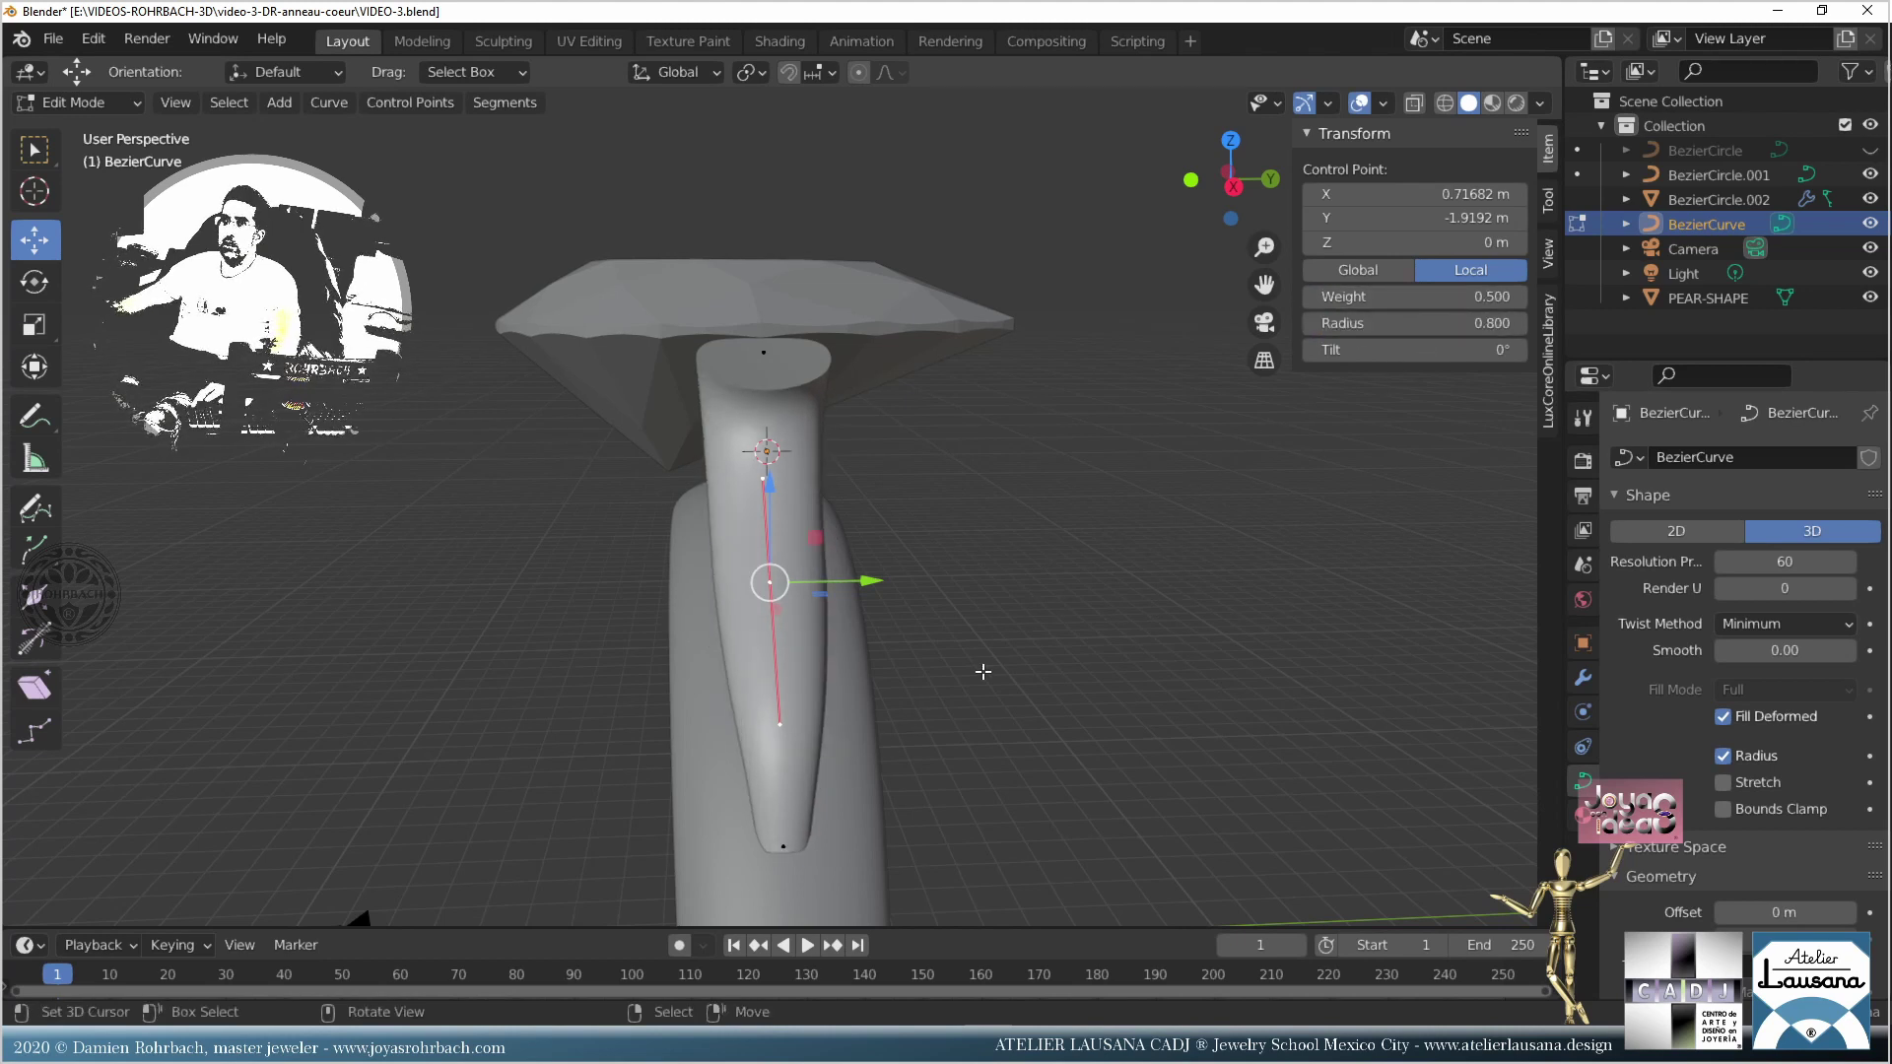
{"action": "left_click", "coordinate": [782, 849]}
{"action": "key", "text": "Return"}
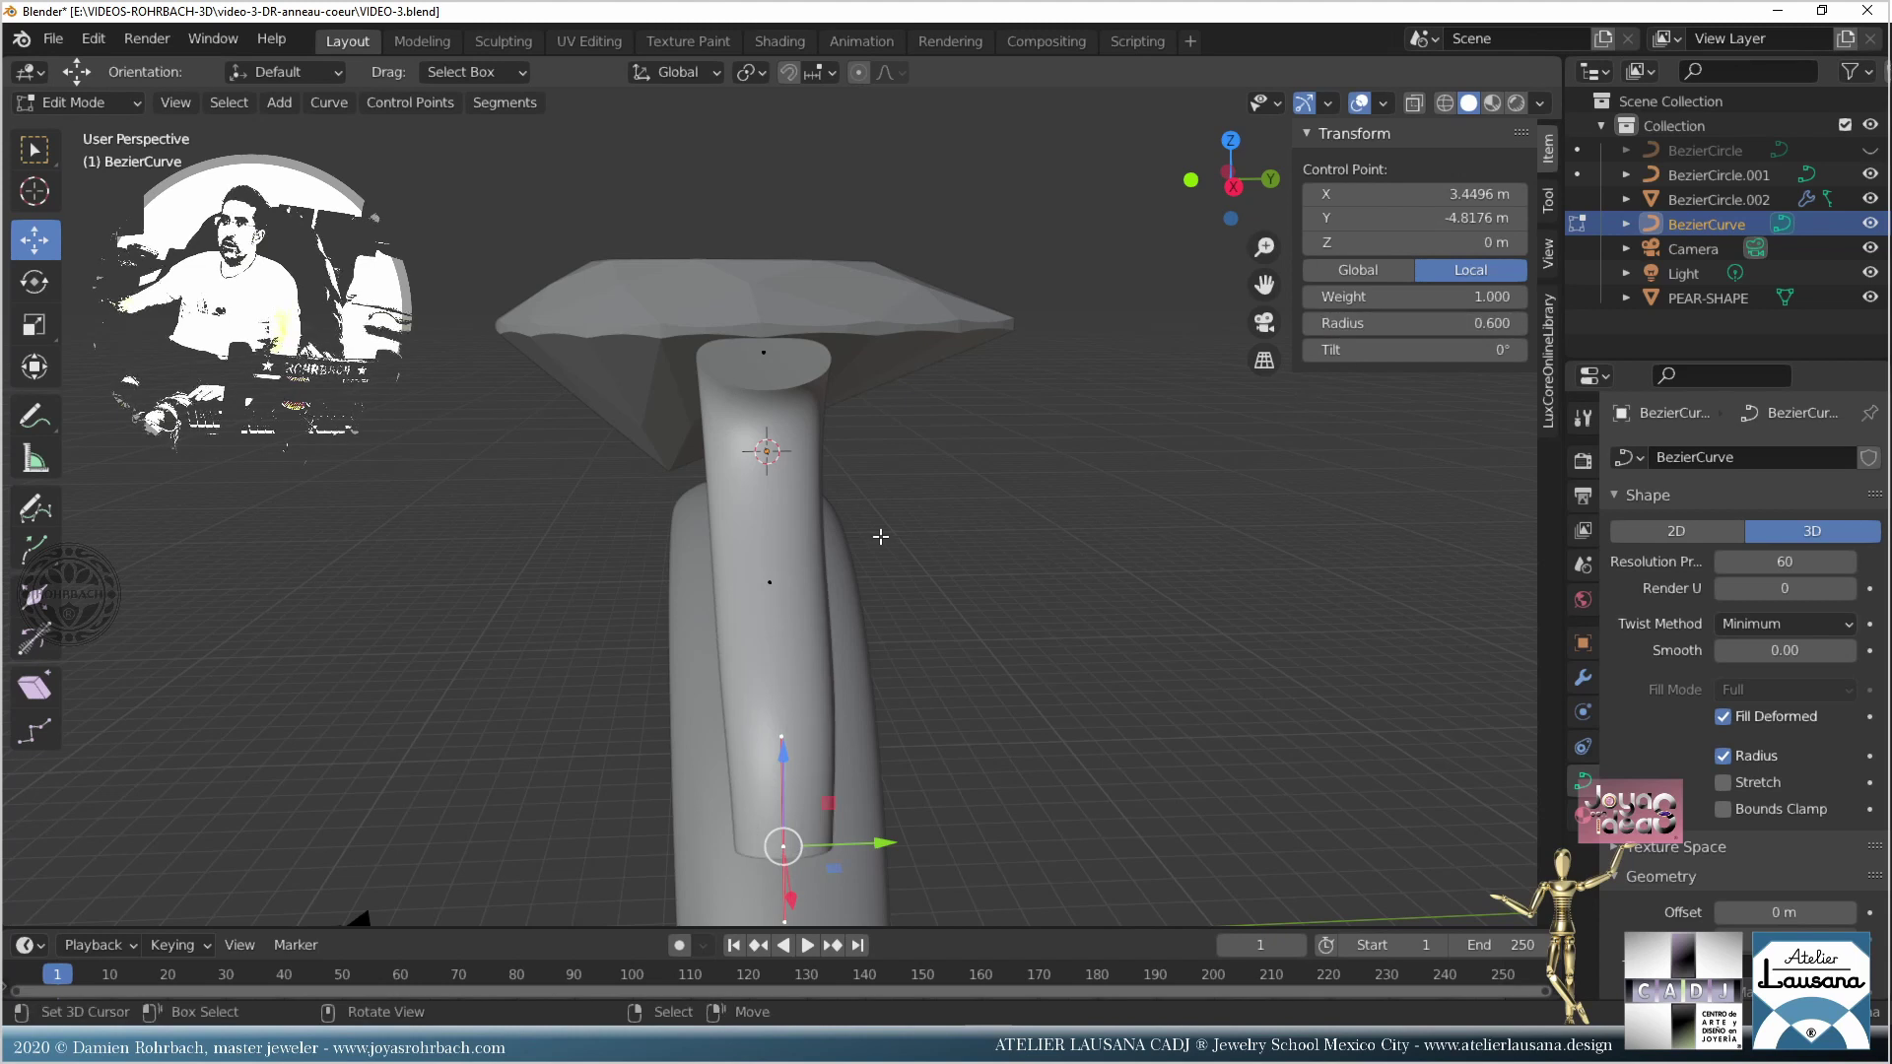
{"action": "middle_click_drag", "start_coordinate": [878, 536], "coordinate": [1163, 454]}
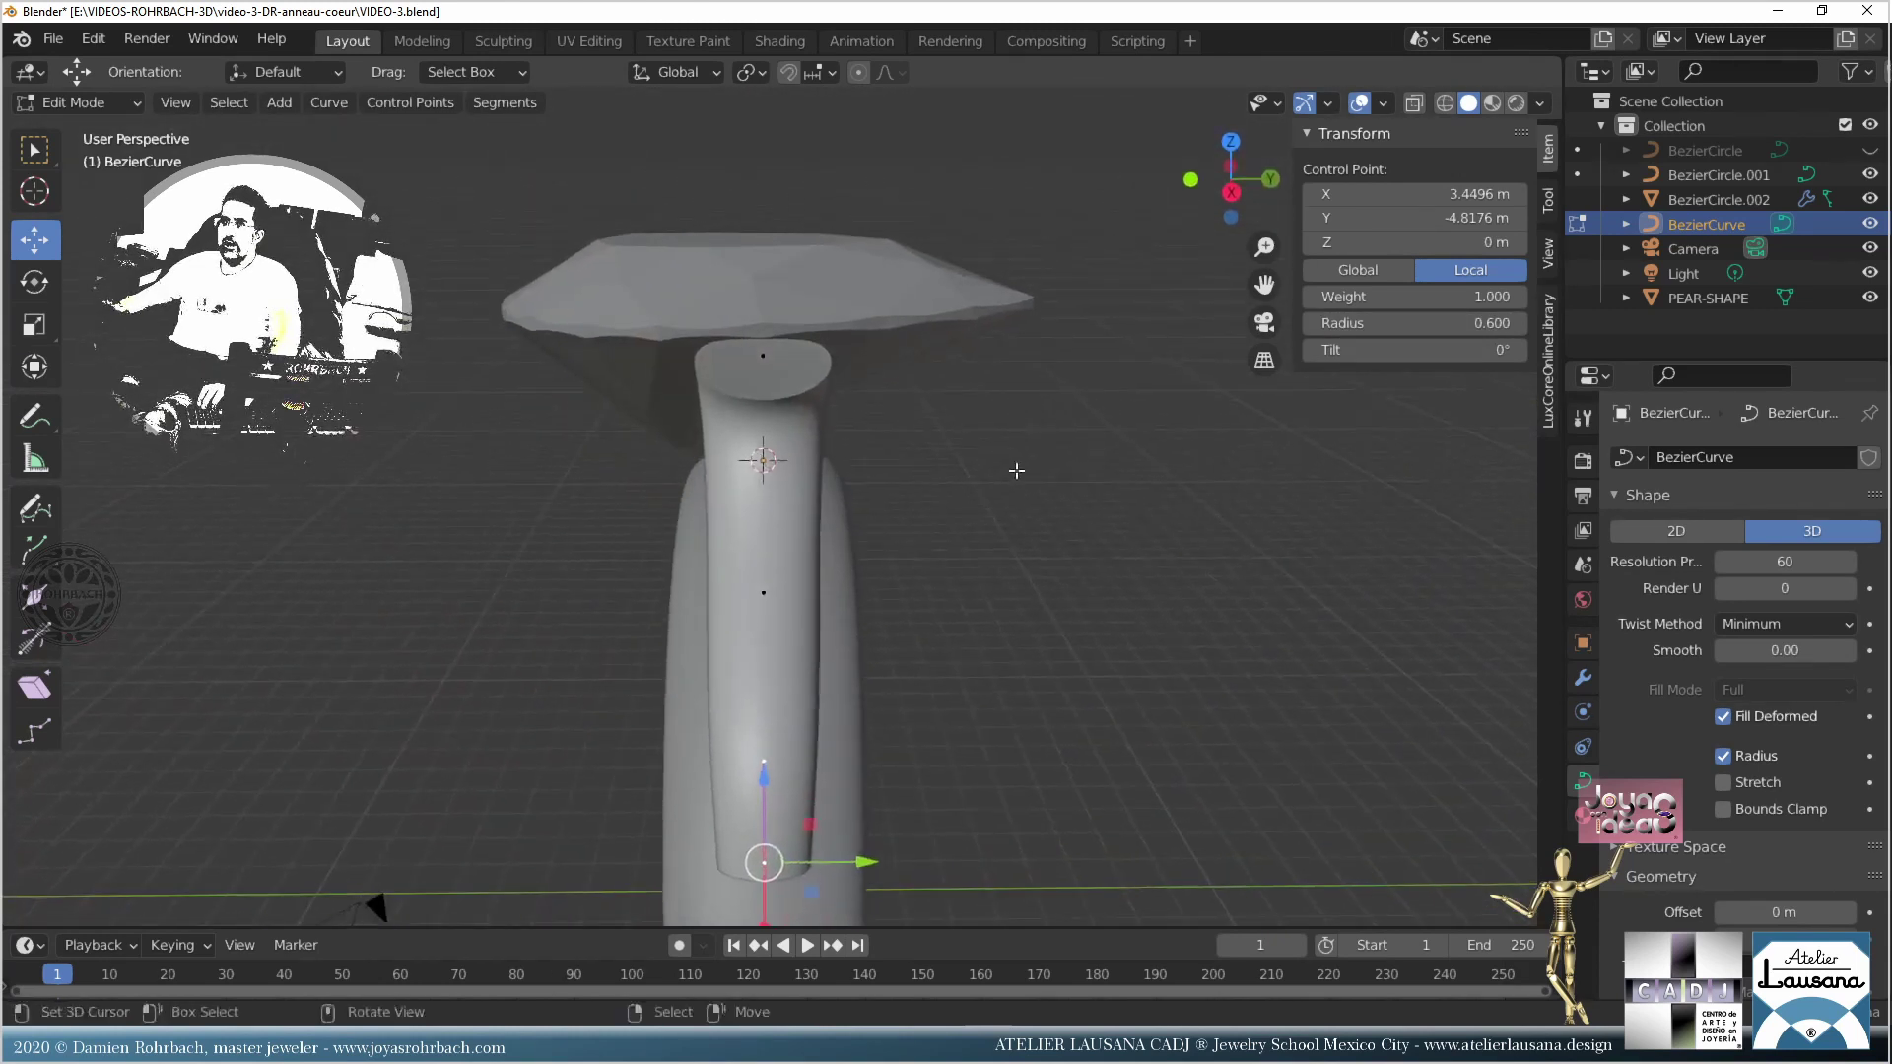
Step: Set the radius of the curve's lower end point to 0.5
{"action": "left_click", "coordinate": [1386, 324]}
{"action": "type", "text": ".5"}
{"action": "key", "text": "Return"}
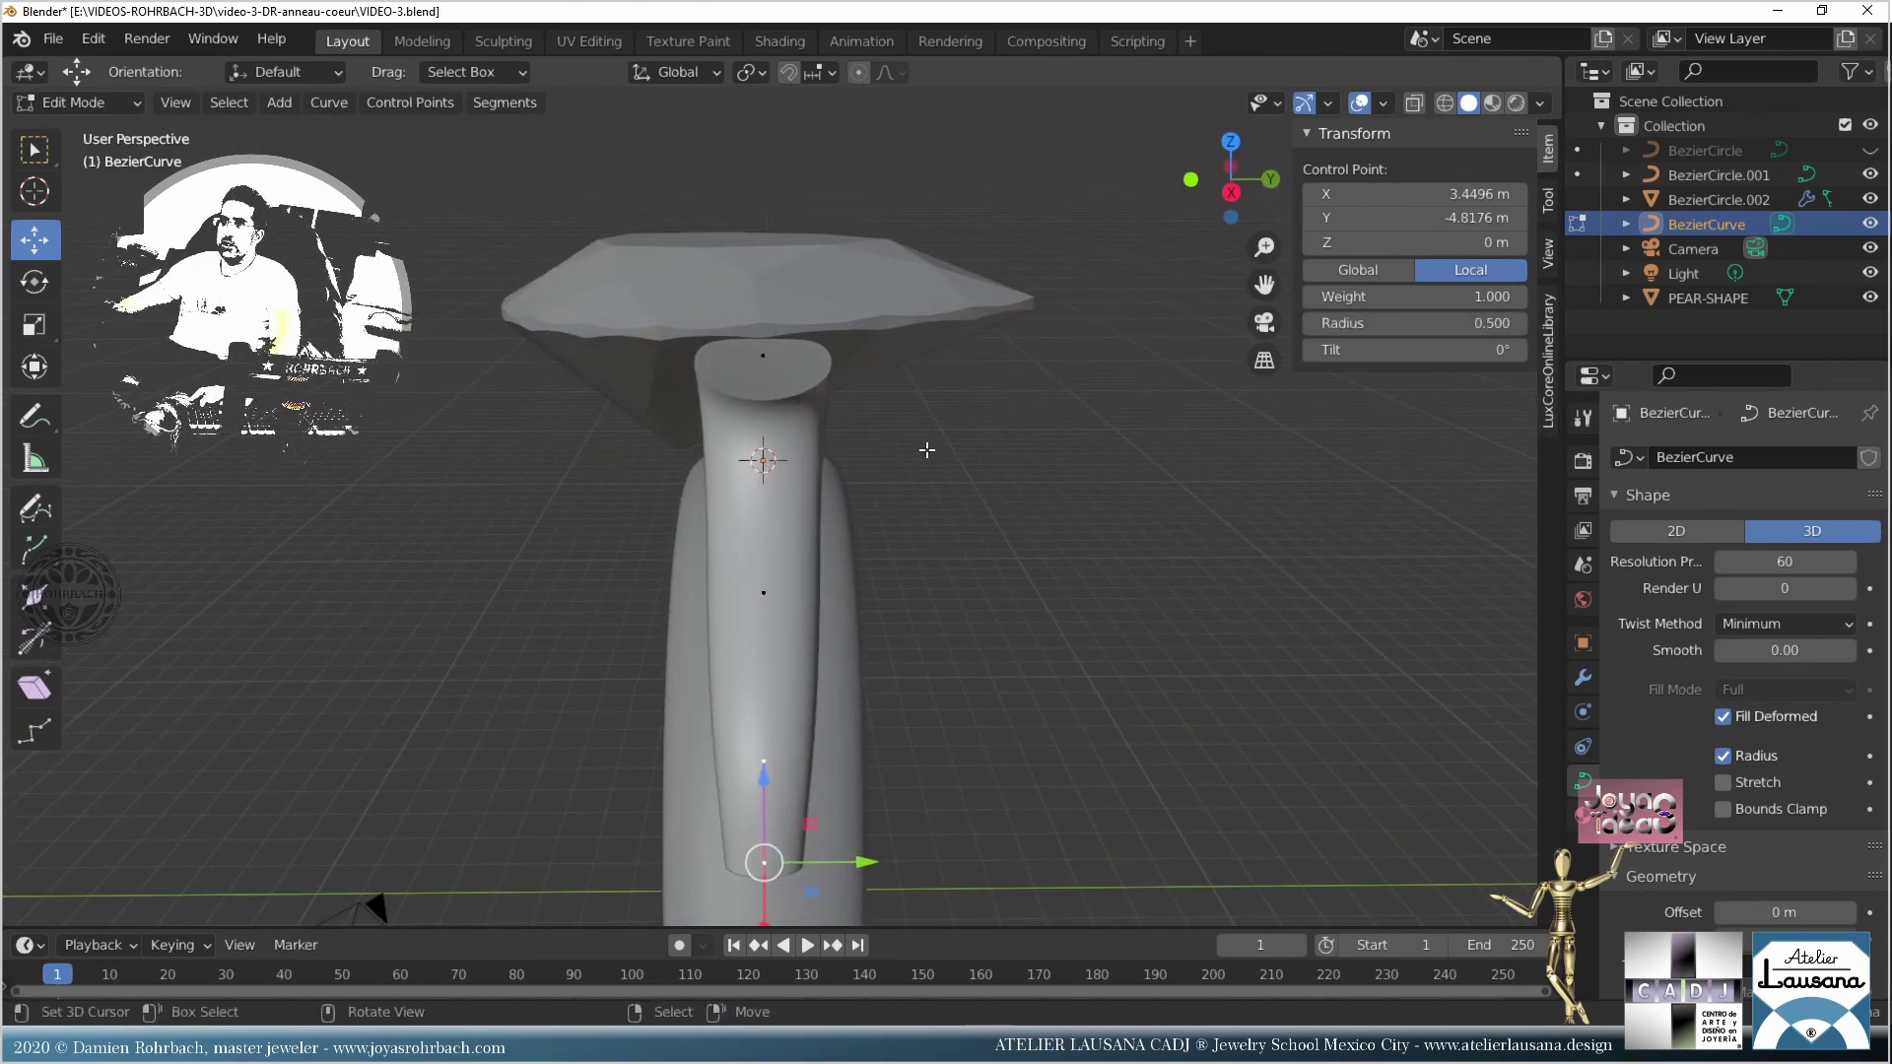
Step: Set the radius of the curve's middle control point to 0.75 and save the file
{"action": "left_click", "coordinate": [768, 582]}
{"action": "left_click", "coordinate": [1437, 318]}
{"action": "type", "text": "75"}
{"action": "key", "text": "Return"}
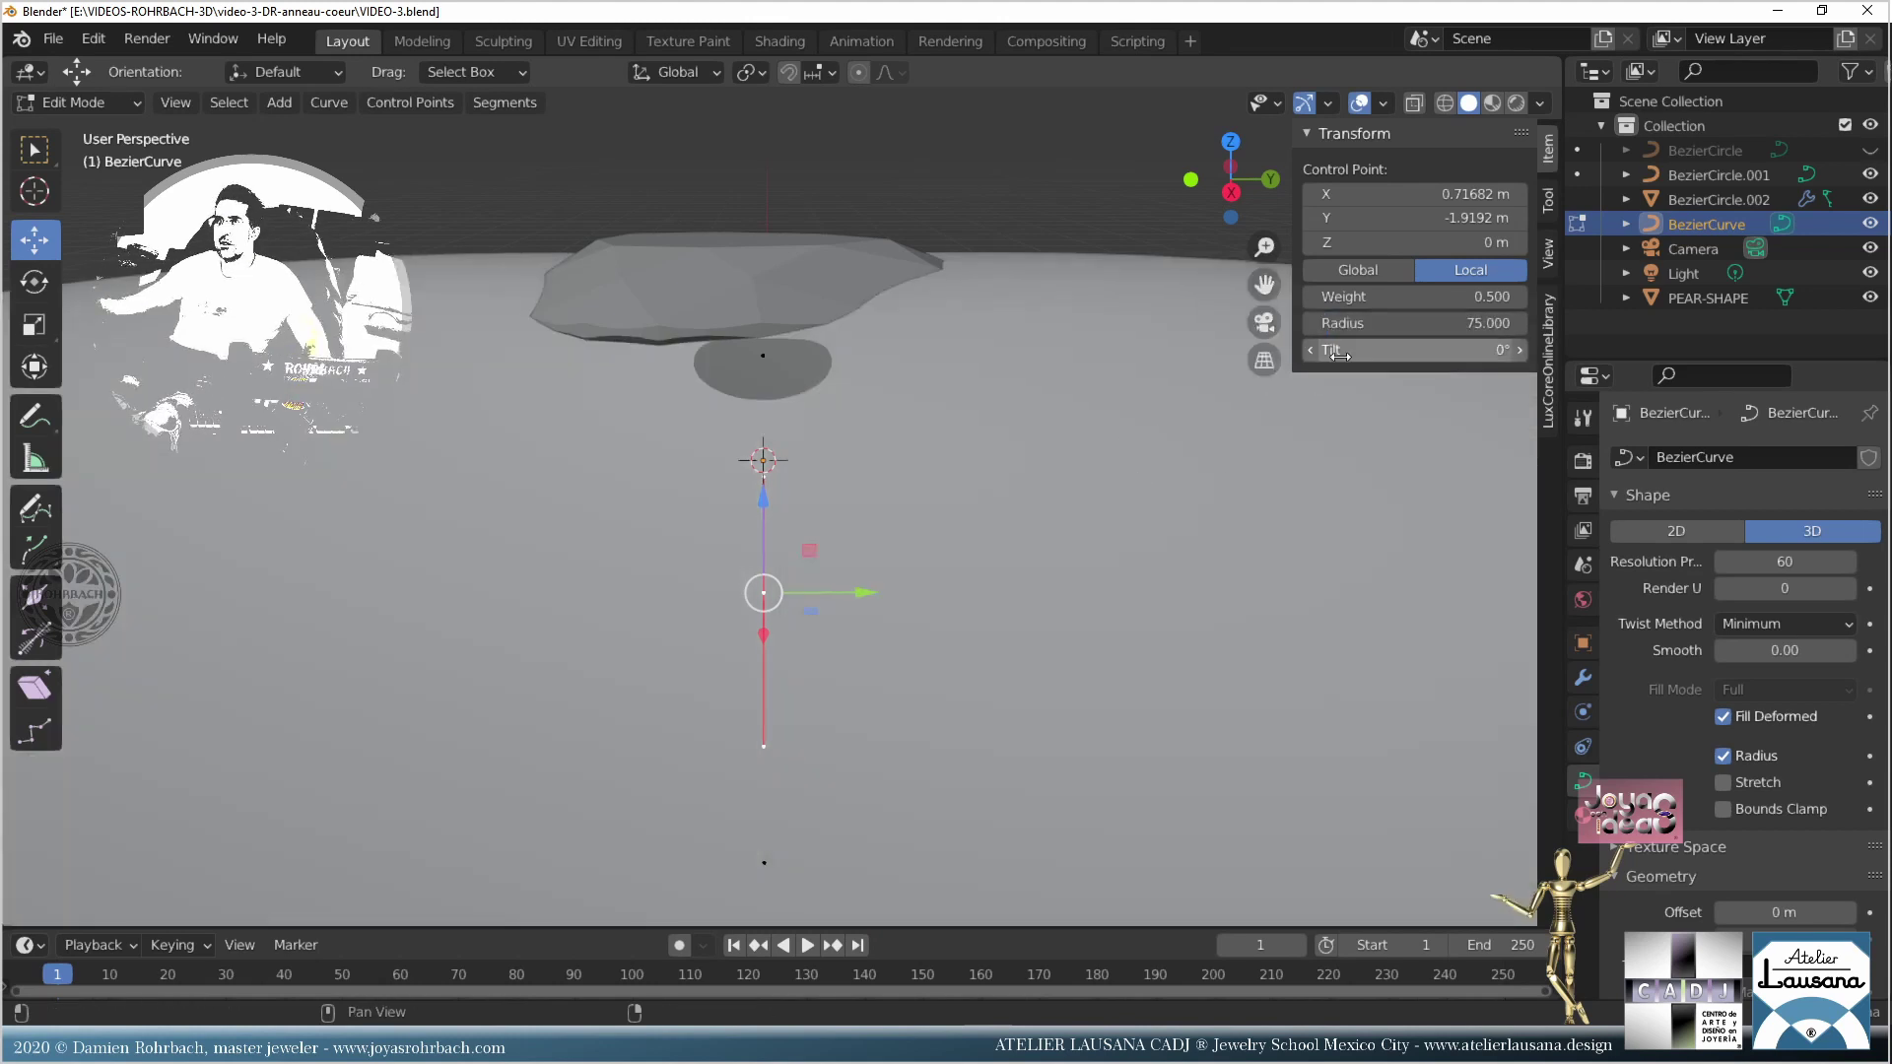
{"action": "type", "text": ".75"}
{"action": "key", "text": "Return"}
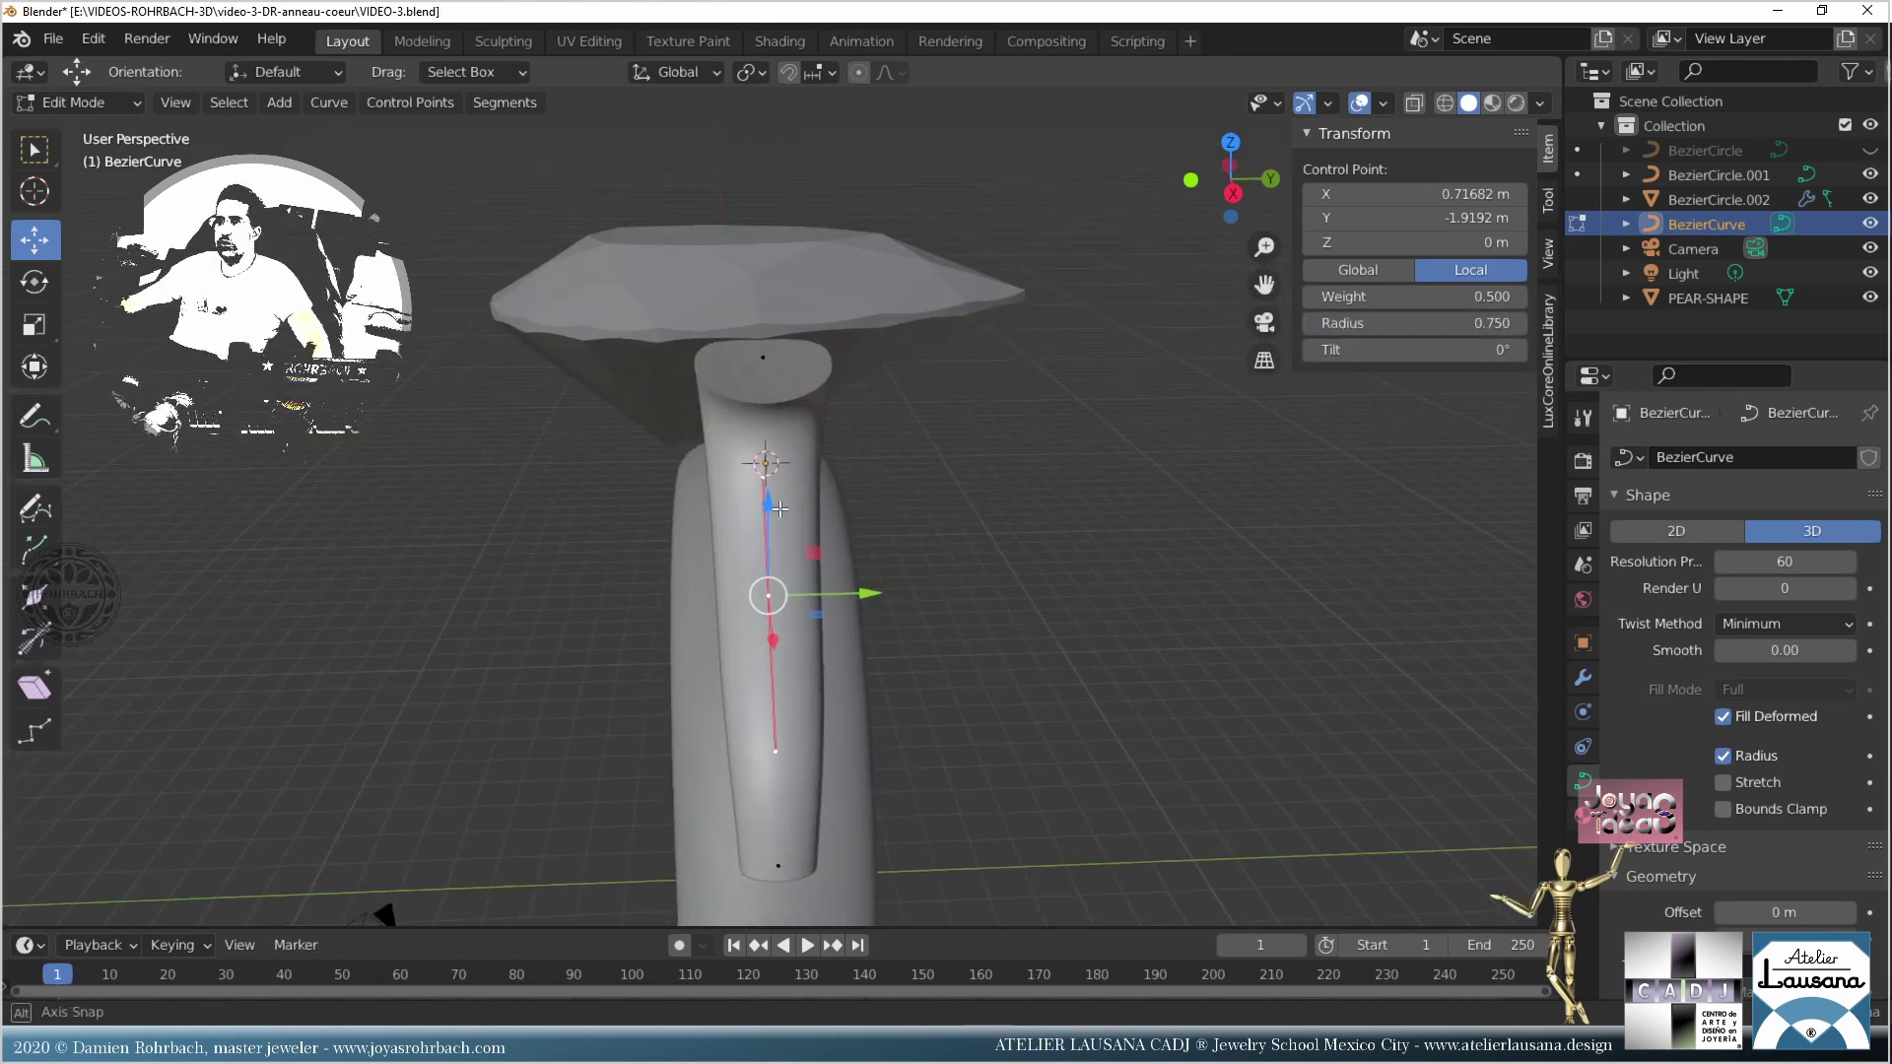
{"action": "middle_click_drag", "start_coordinate": [381, 907], "coordinate": [890, 513]}
{"action": "key", "text": "ctrl+s"}
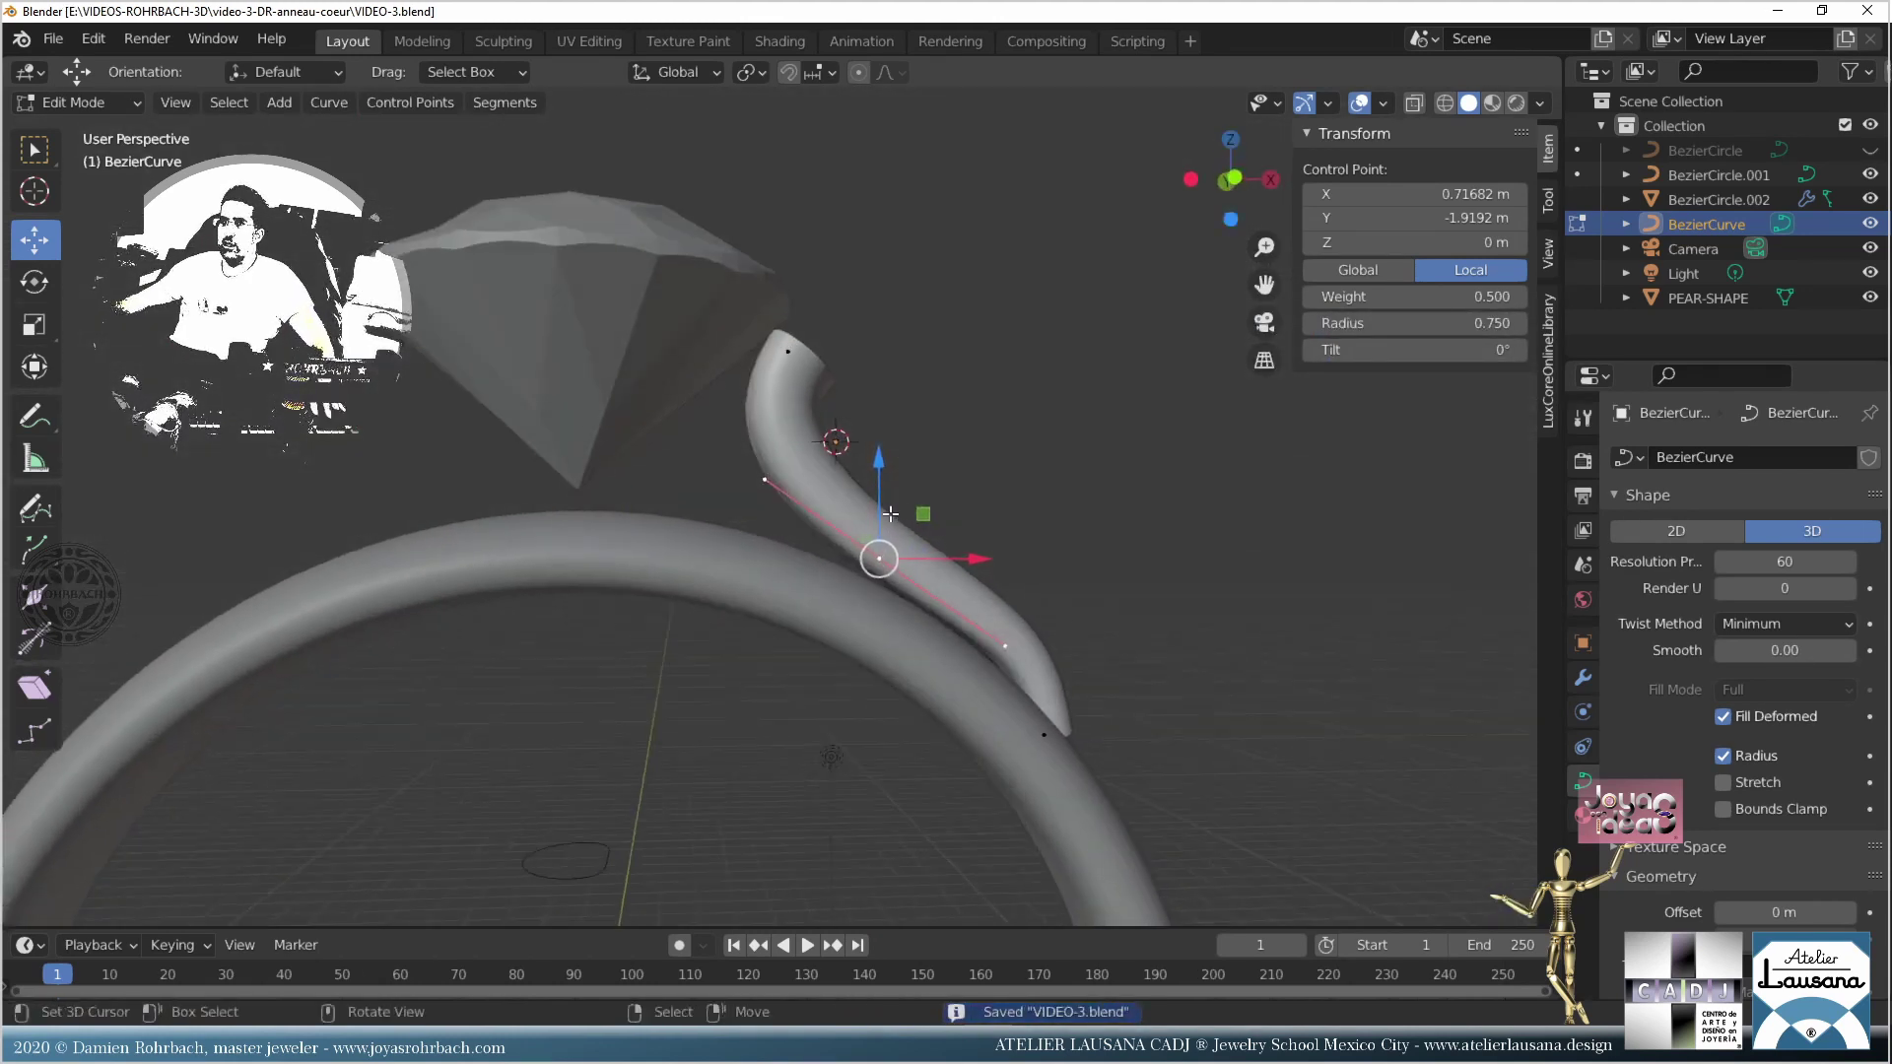
Step: In front view, move the curve's lower end point further down along the band, about 0.31 m in X and -0.93 m in Z
{"action": "key", "text": "KP_1"}
{"action": "left_click", "coordinate": [1044, 720]}
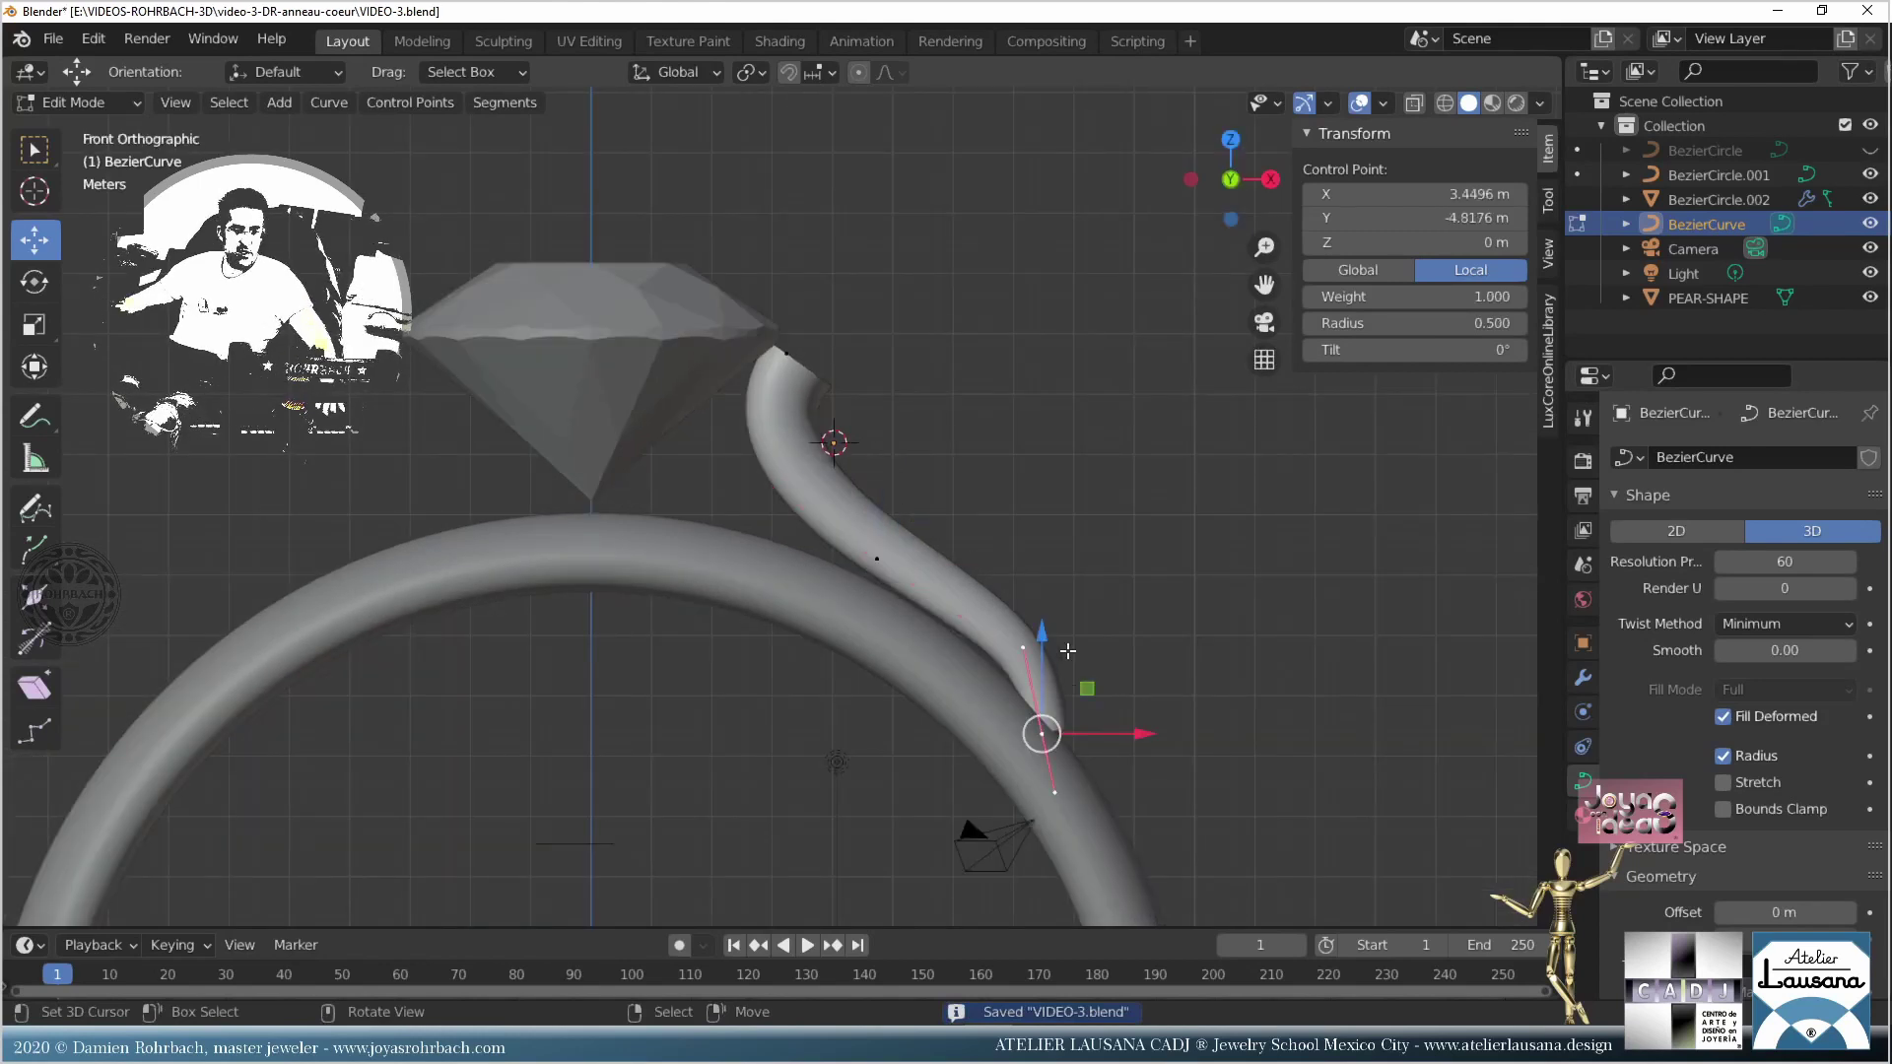
{"action": "left_click", "coordinate": [1081, 622]}
{"action": "left_click", "coordinate": [1020, 716]}
{"action": "left_click_drag", "start_coordinate": [1046, 651], "coordinate": [1031, 663]}
{"action": "left_click_drag", "start_coordinate": [1060, 733], "coordinate": [1086, 788]}
Step: Enlarge the radii of all three curve control points together, to 1.42 at the upper end point and 0.92 at the lower one
{"action": "middle_click_drag", "start_coordinate": [1086, 788], "coordinate": [923, 695]}
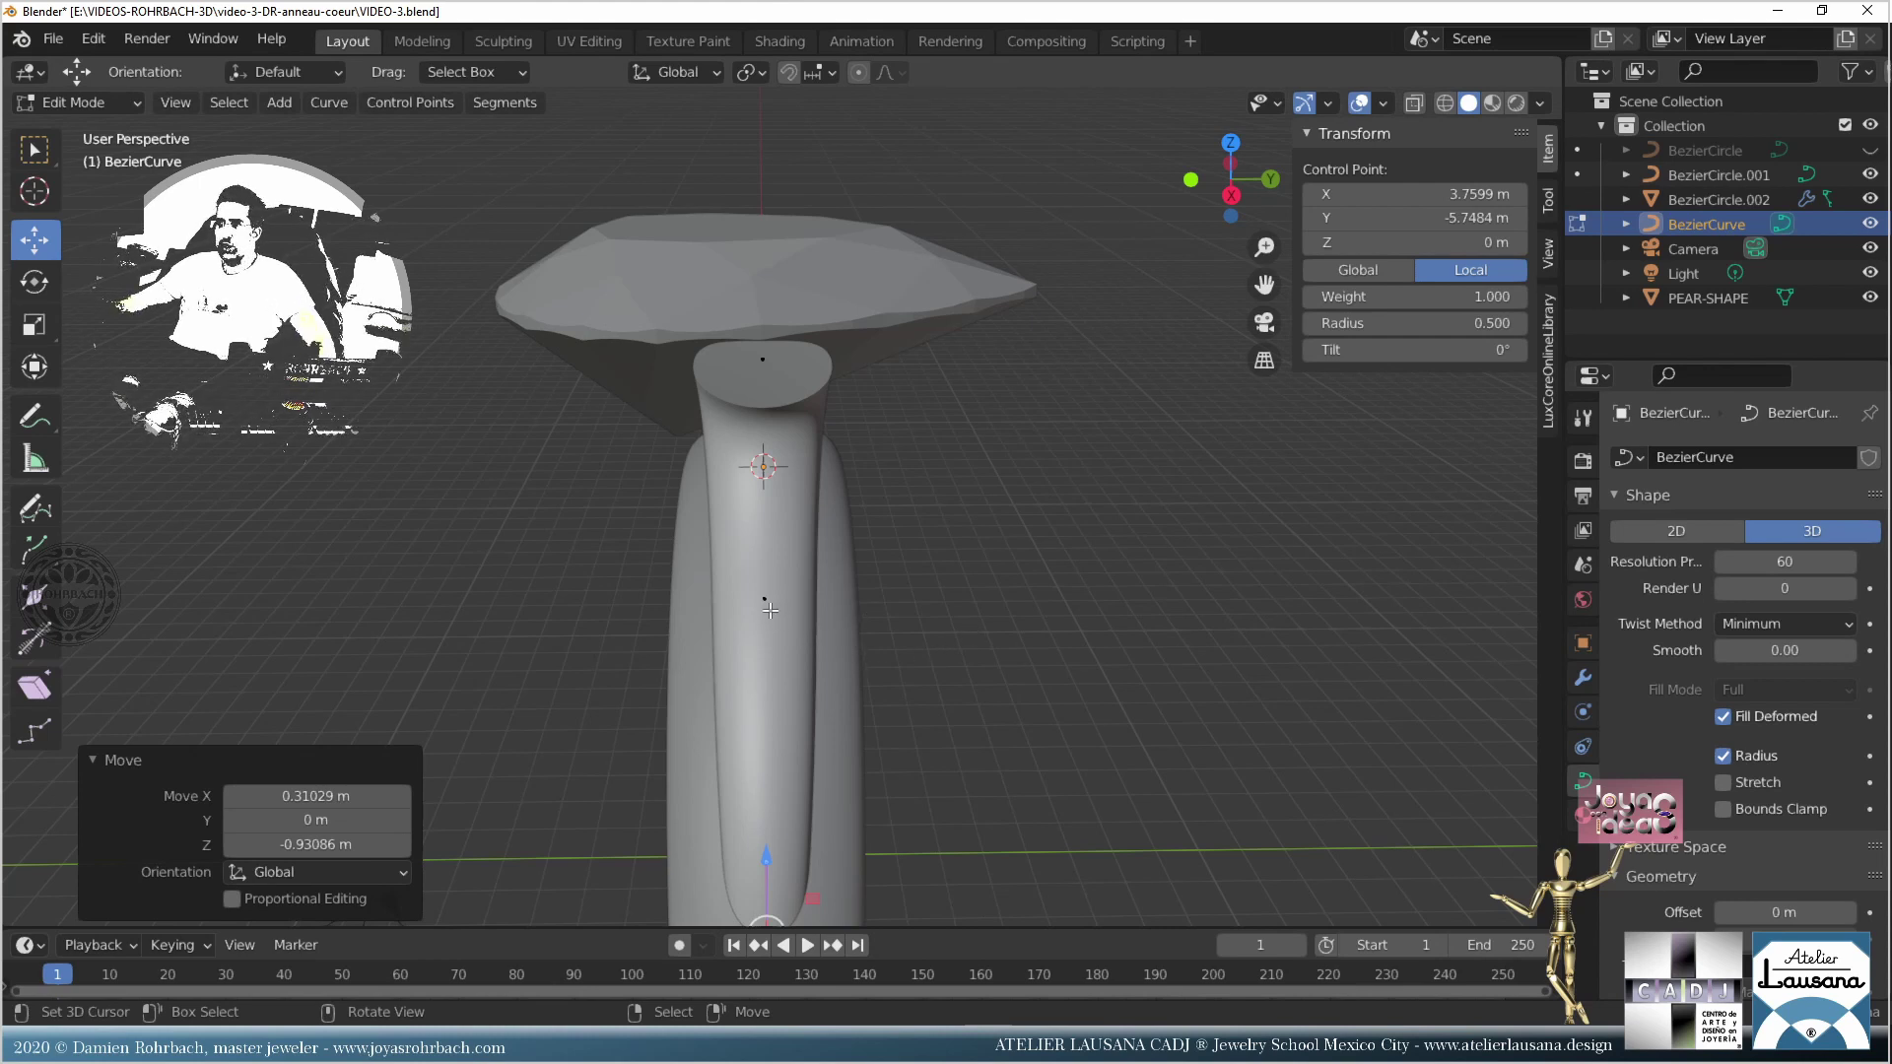
{"action": "left_click", "coordinate": [765, 597], "text": "shift"}
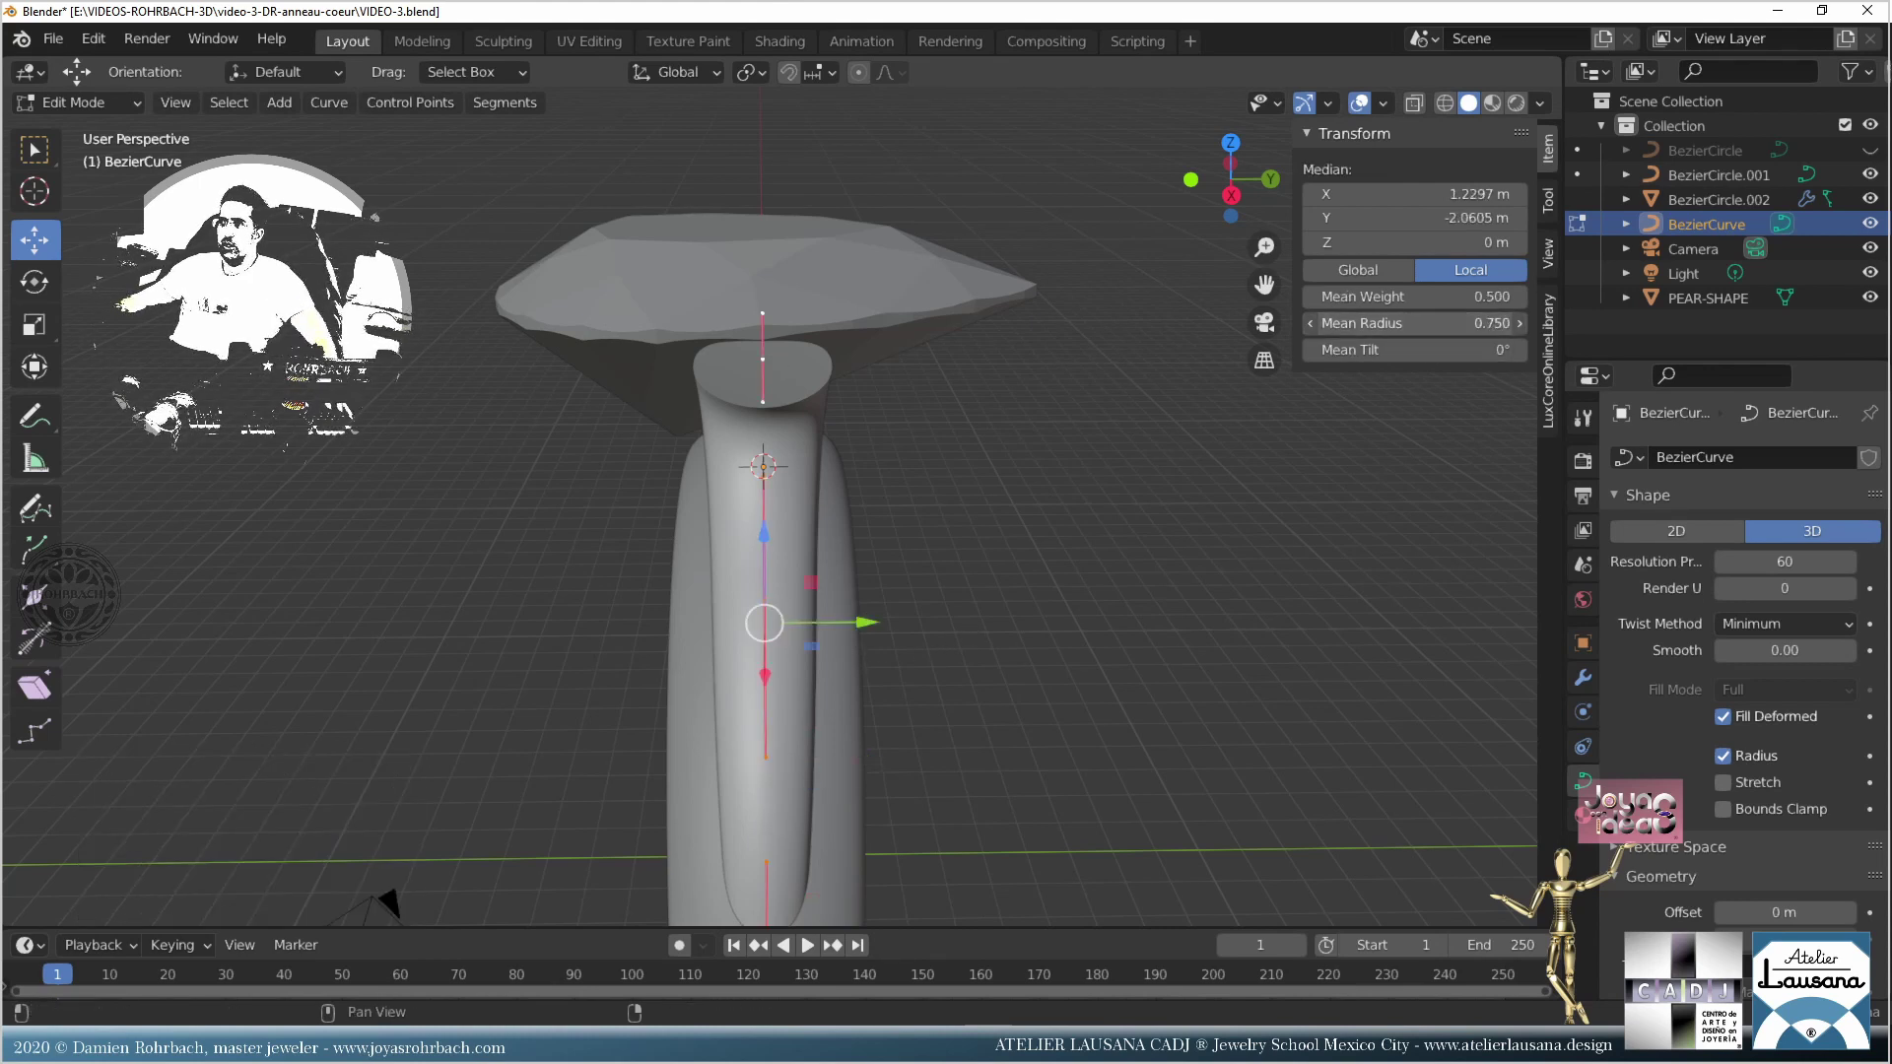
{"action": "left_click_drag", "start_coordinate": [1415, 323], "coordinate": [1500, 323]}
Step: Slim the prong by reducing the upper end point's radius and setting the middle control point's radius to 0.92
{"action": "middle_click_drag", "start_coordinate": [1054, 589], "coordinate": [929, 561]}
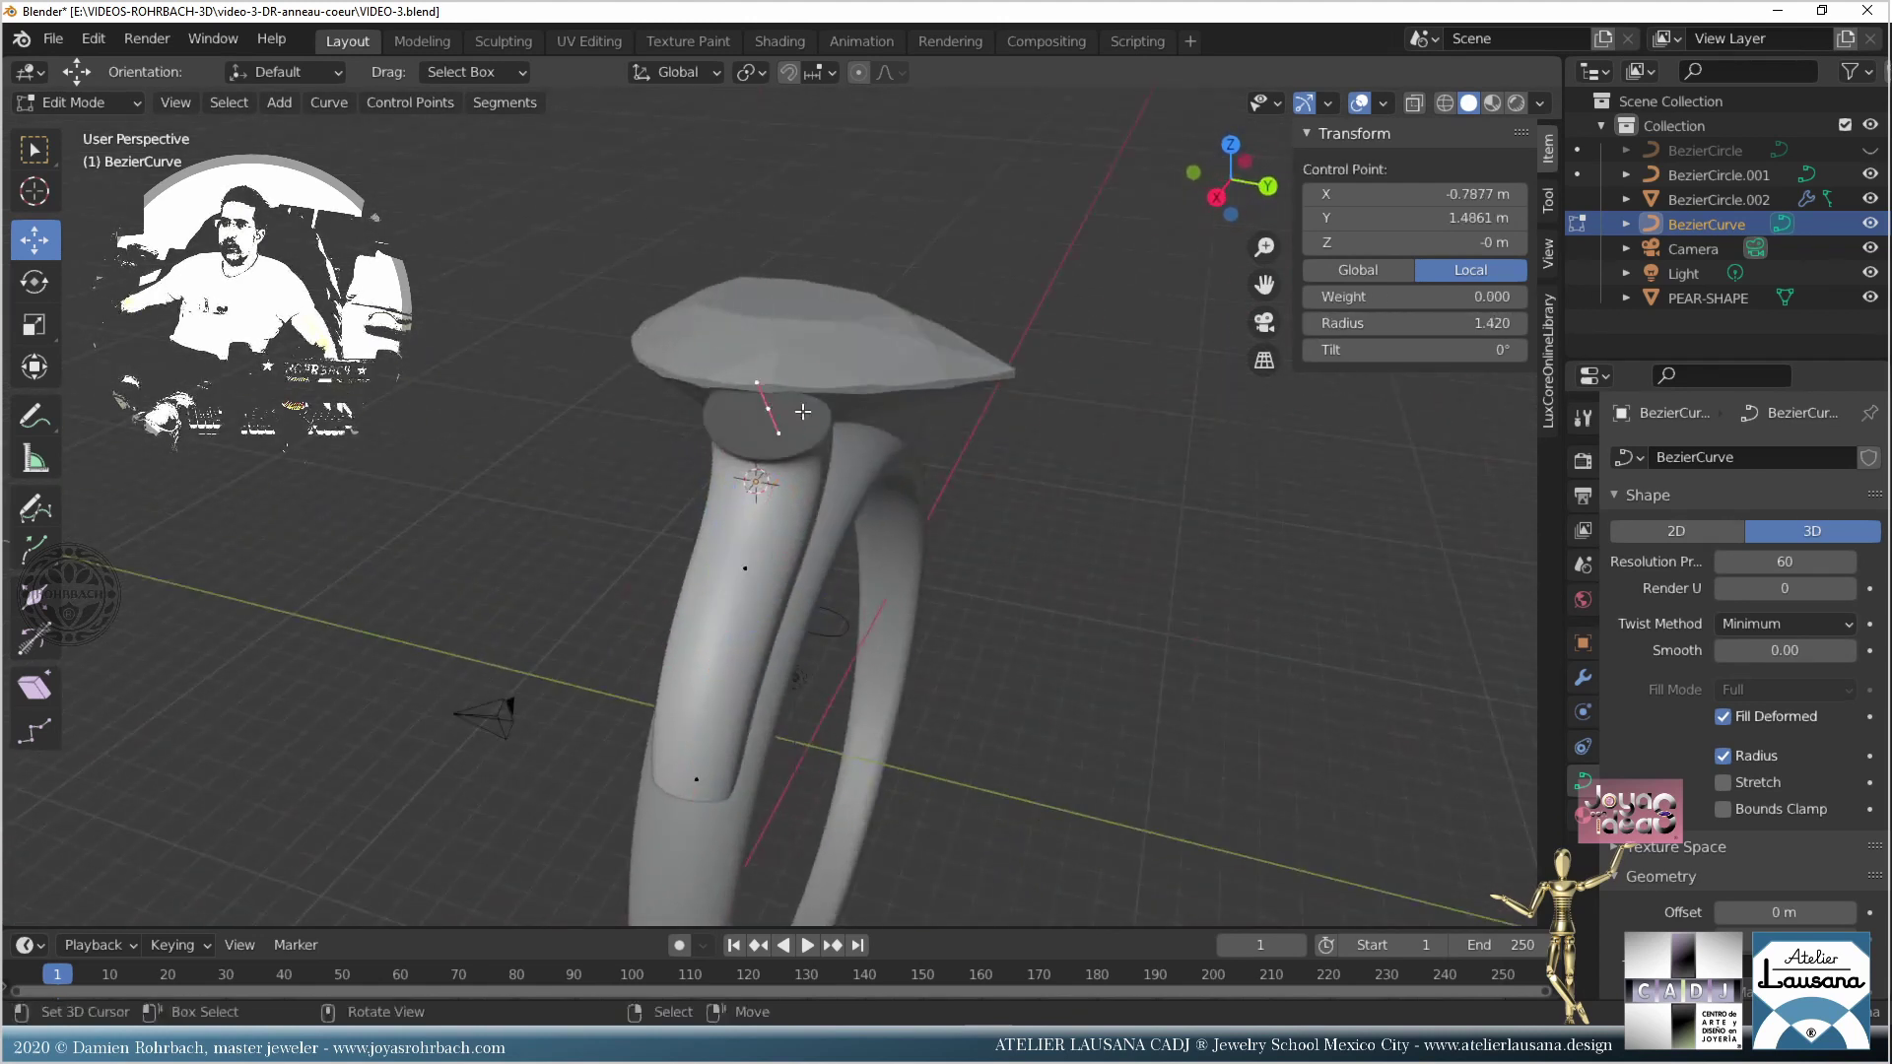
{"action": "left_click_drag", "start_coordinate": [1415, 325], "coordinate": [1417, 325]}
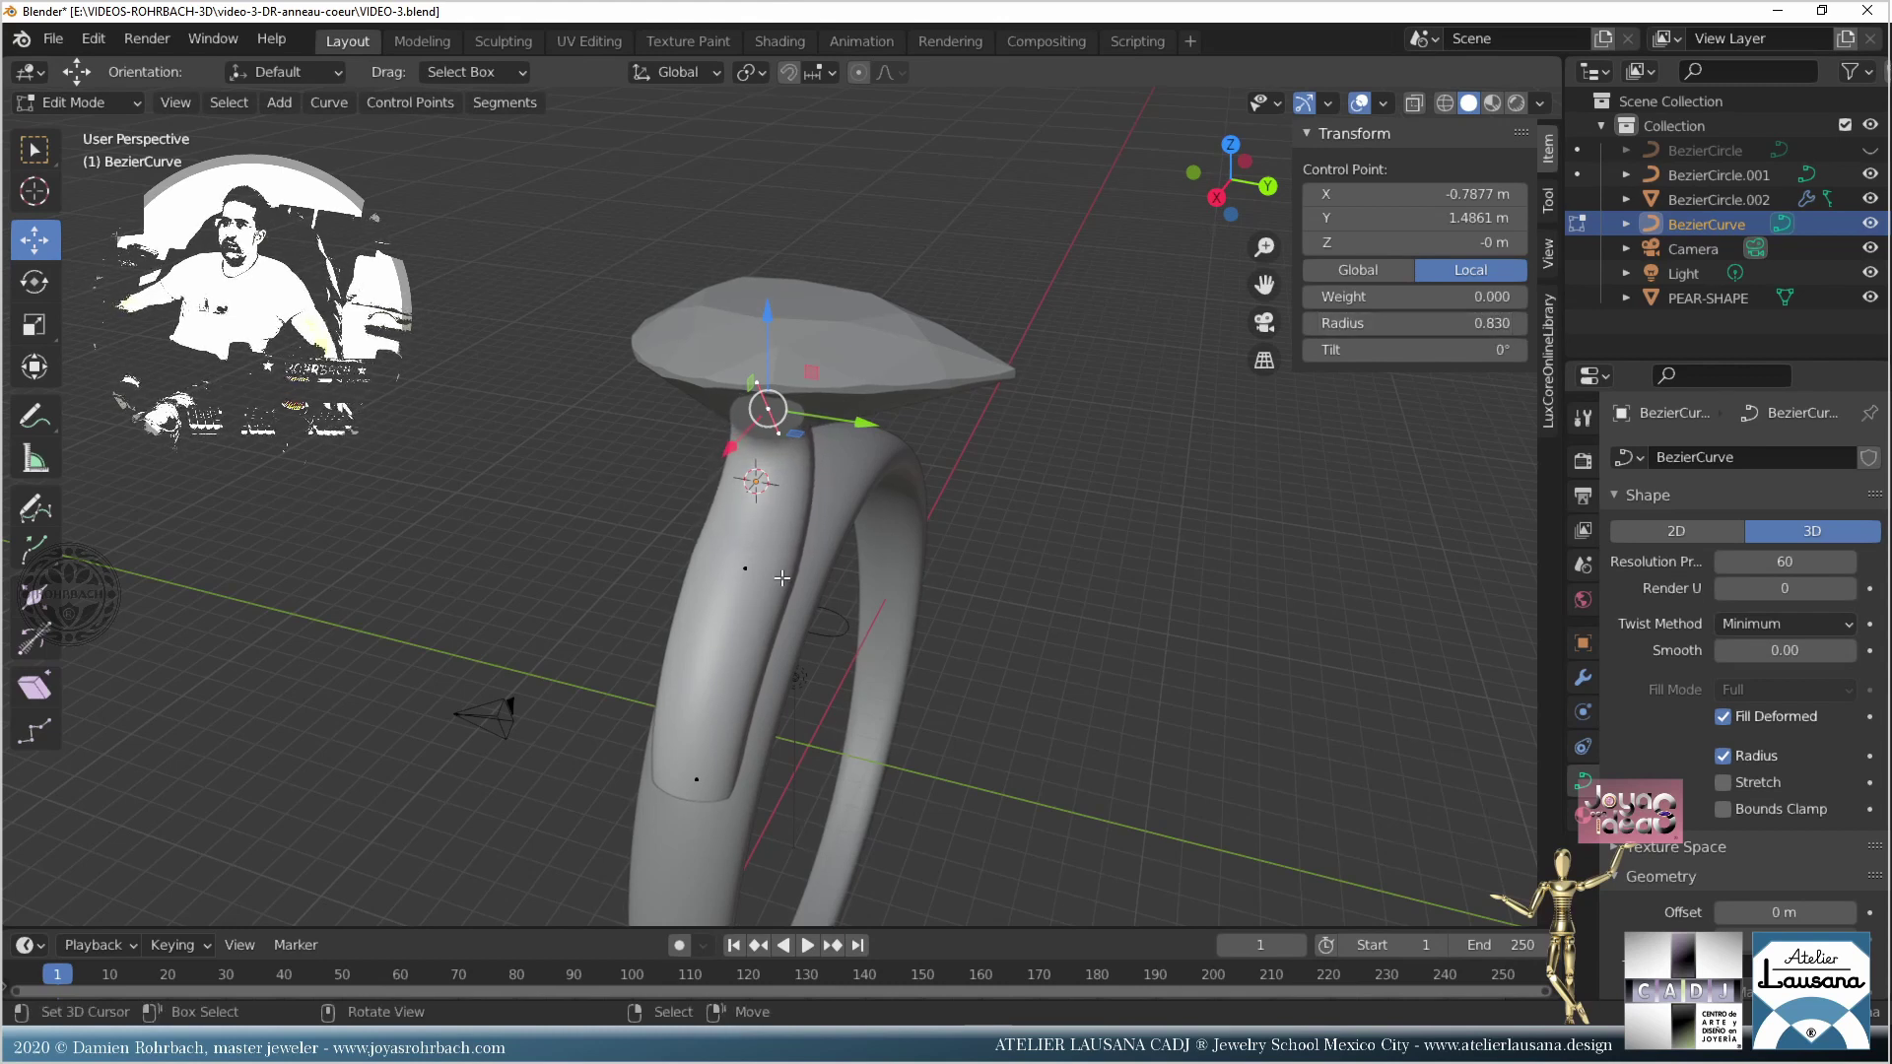
{"action": "left_click_drag", "start_coordinate": [1415, 323], "coordinate": [1389, 324]}
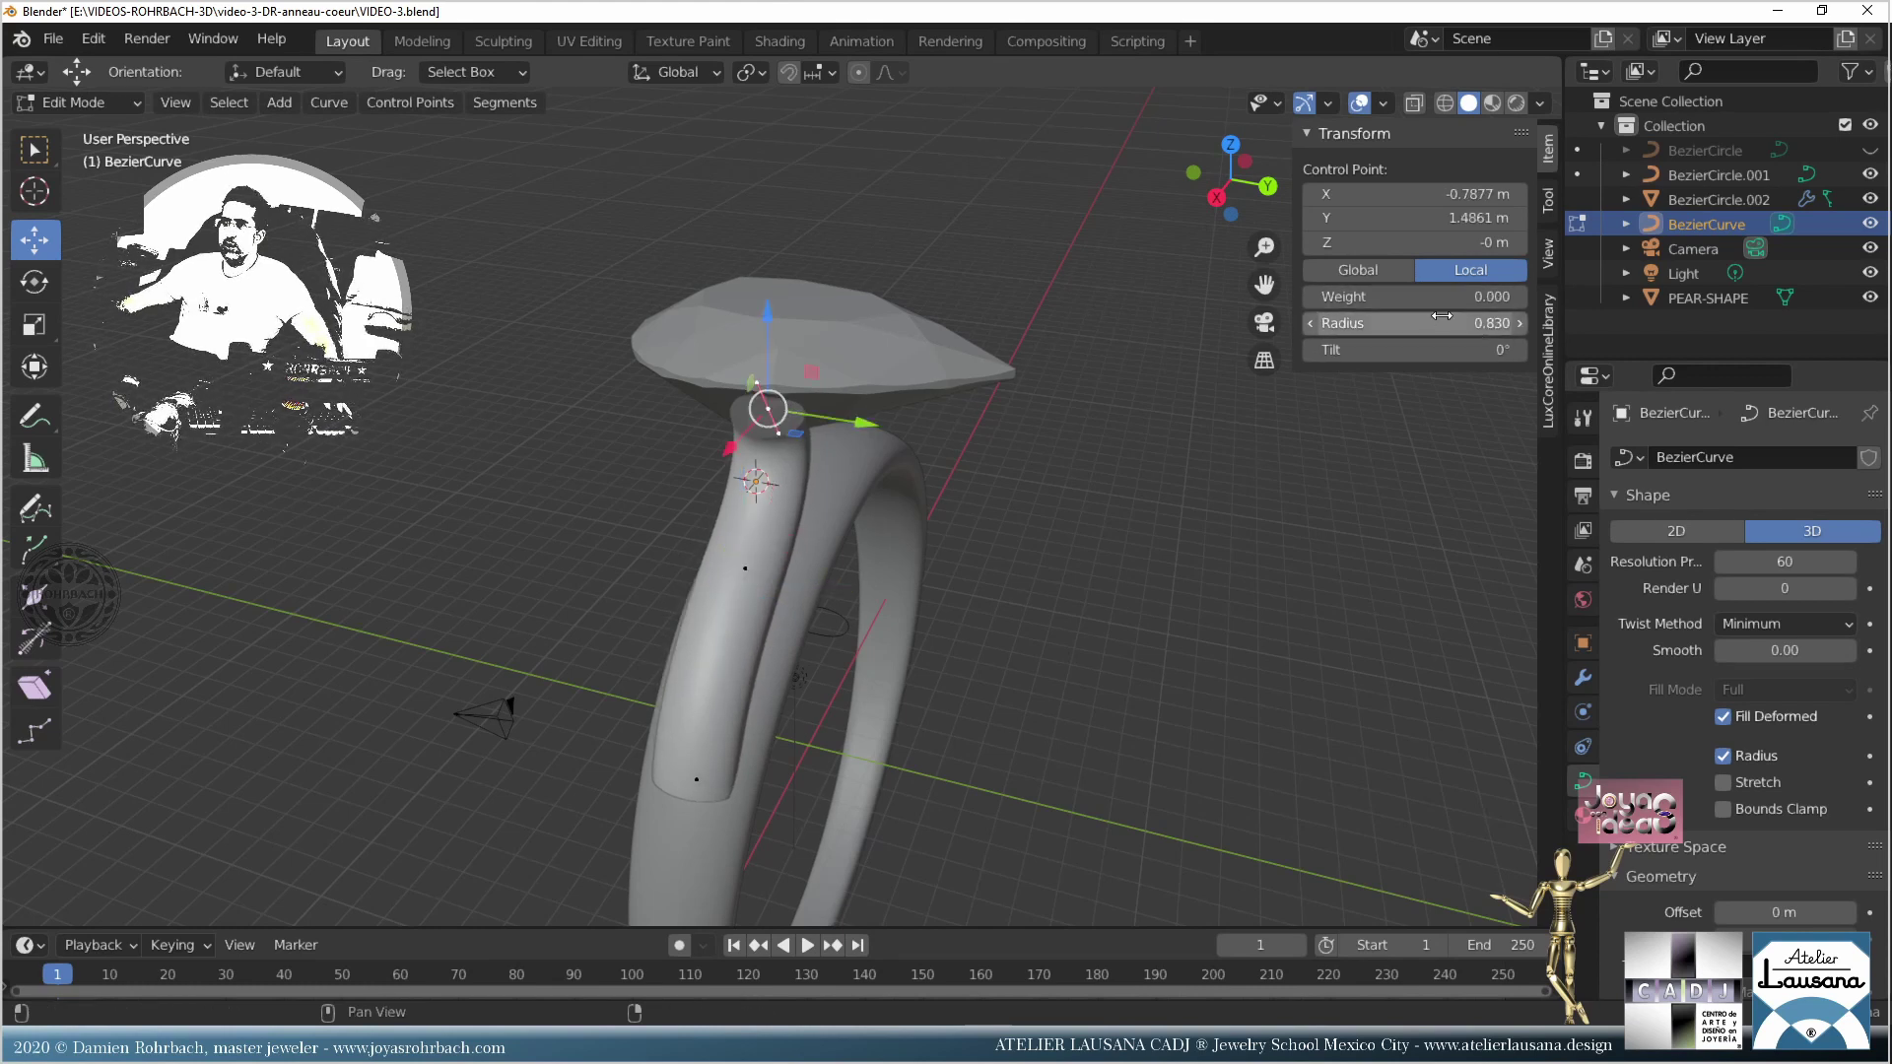
{"action": "middle_click_drag", "start_coordinate": [1044, 592], "coordinate": [1153, 456]}
{"action": "left_click_drag", "start_coordinate": [1420, 338], "coordinate": [1379, 338]}
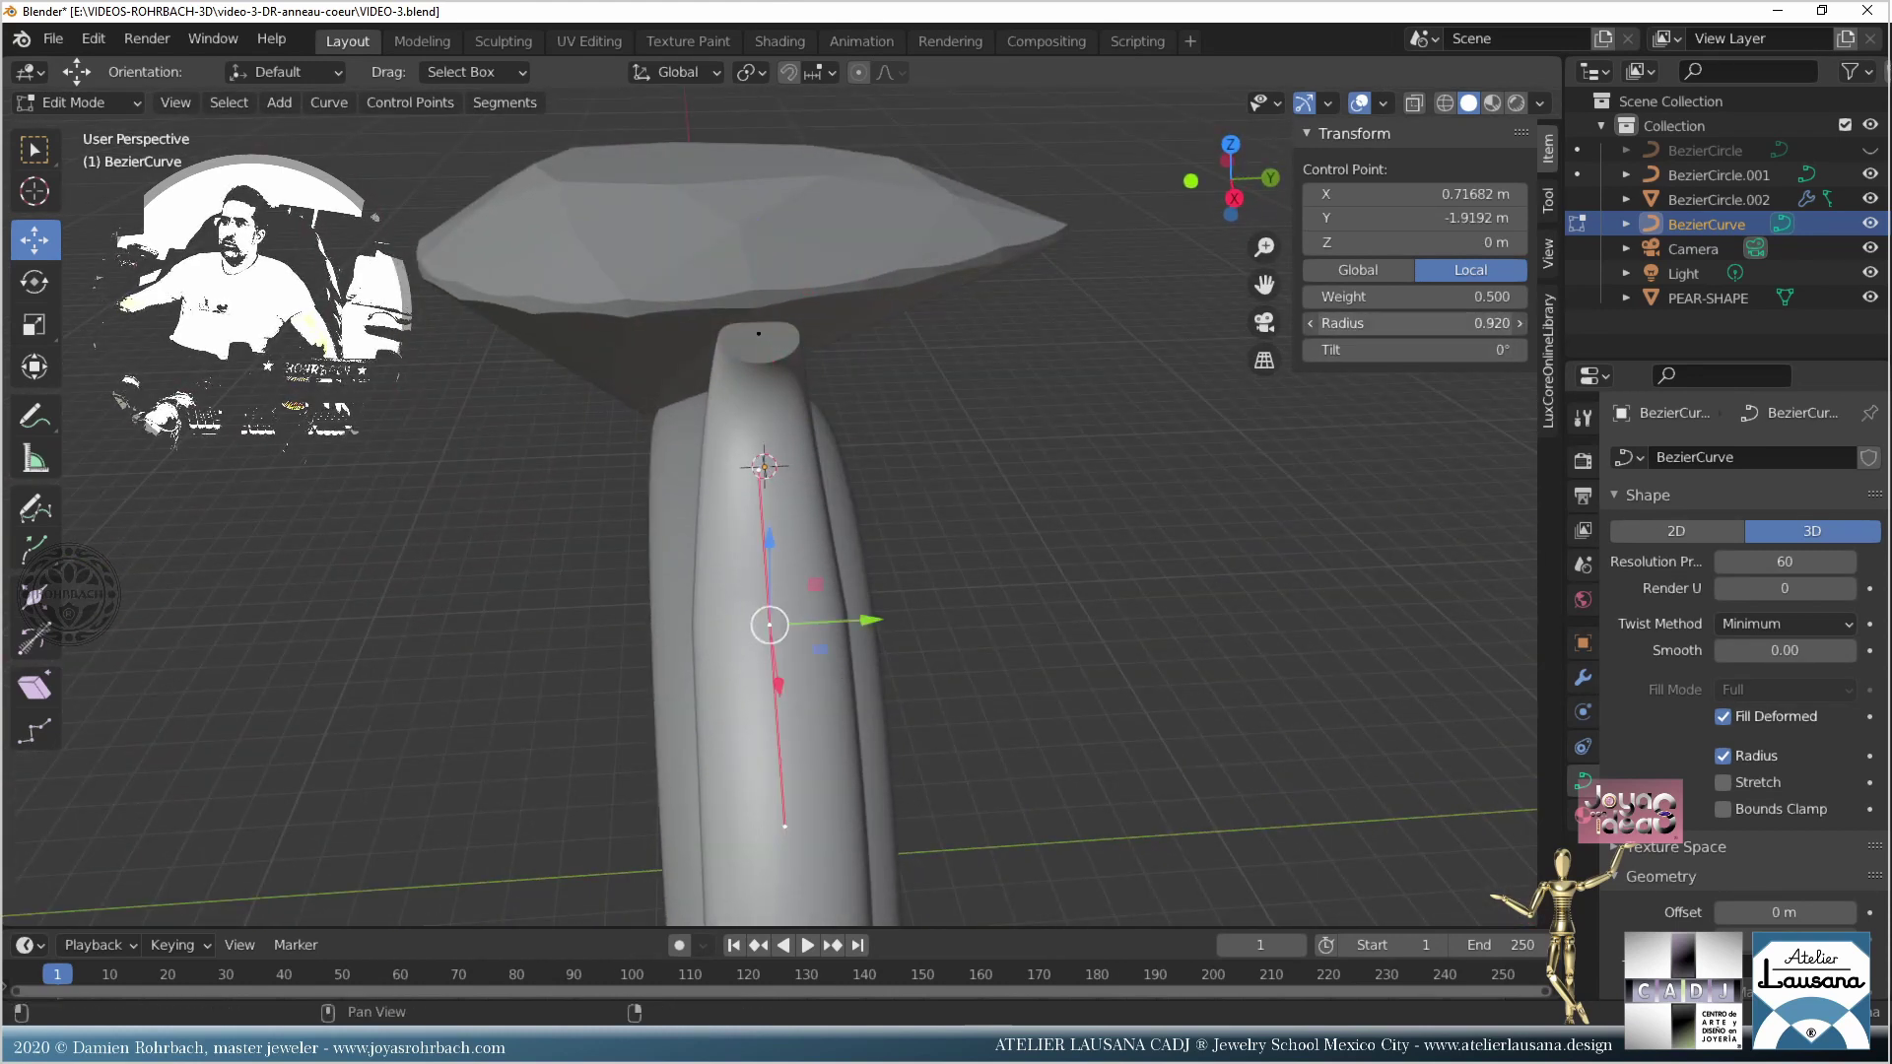
Step: In front view, sink the curve's lower end point into the band by about -0.08 m in X and -0.60 m in Z, and save
{"action": "middle_click_drag", "start_coordinate": [986, 610], "coordinate": [1060, 610]}
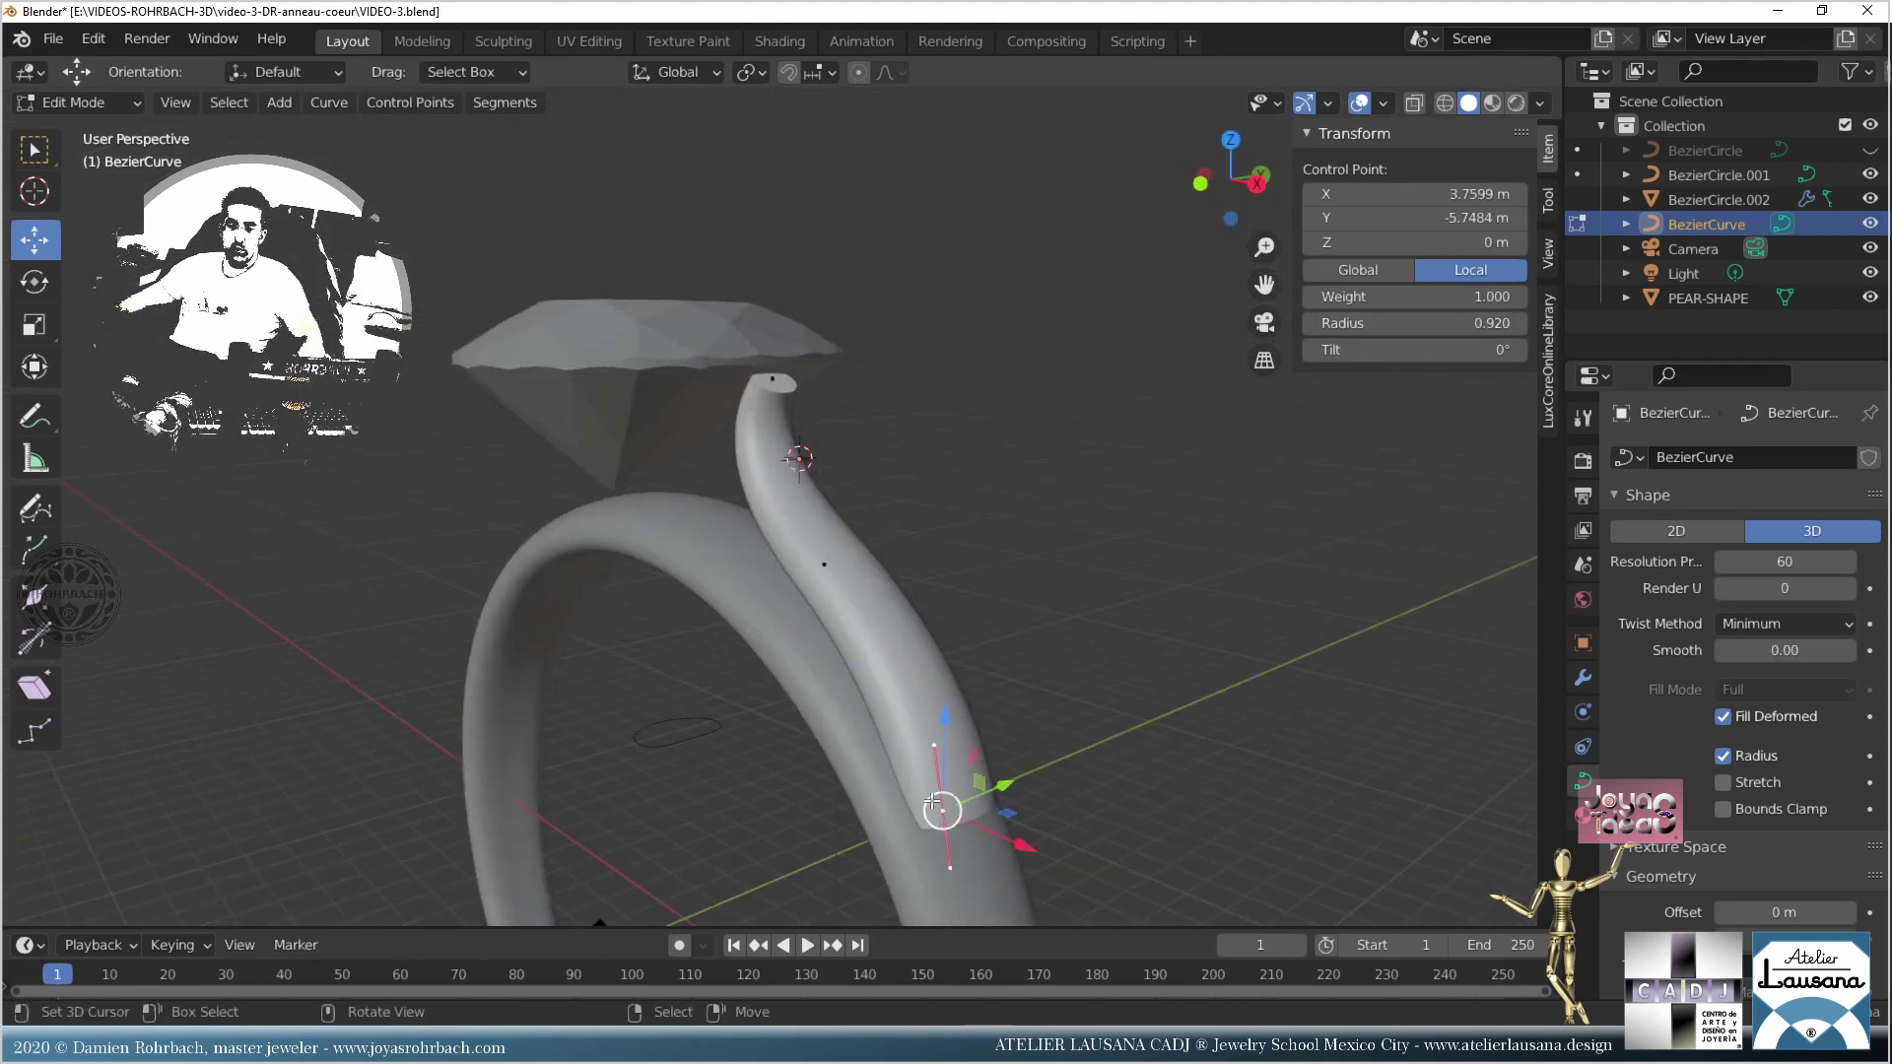
{"action": "middle_click_drag", "start_coordinate": [933, 803], "coordinate": [1057, 670], "text": "alt"}
{"action": "key", "text": "g"}
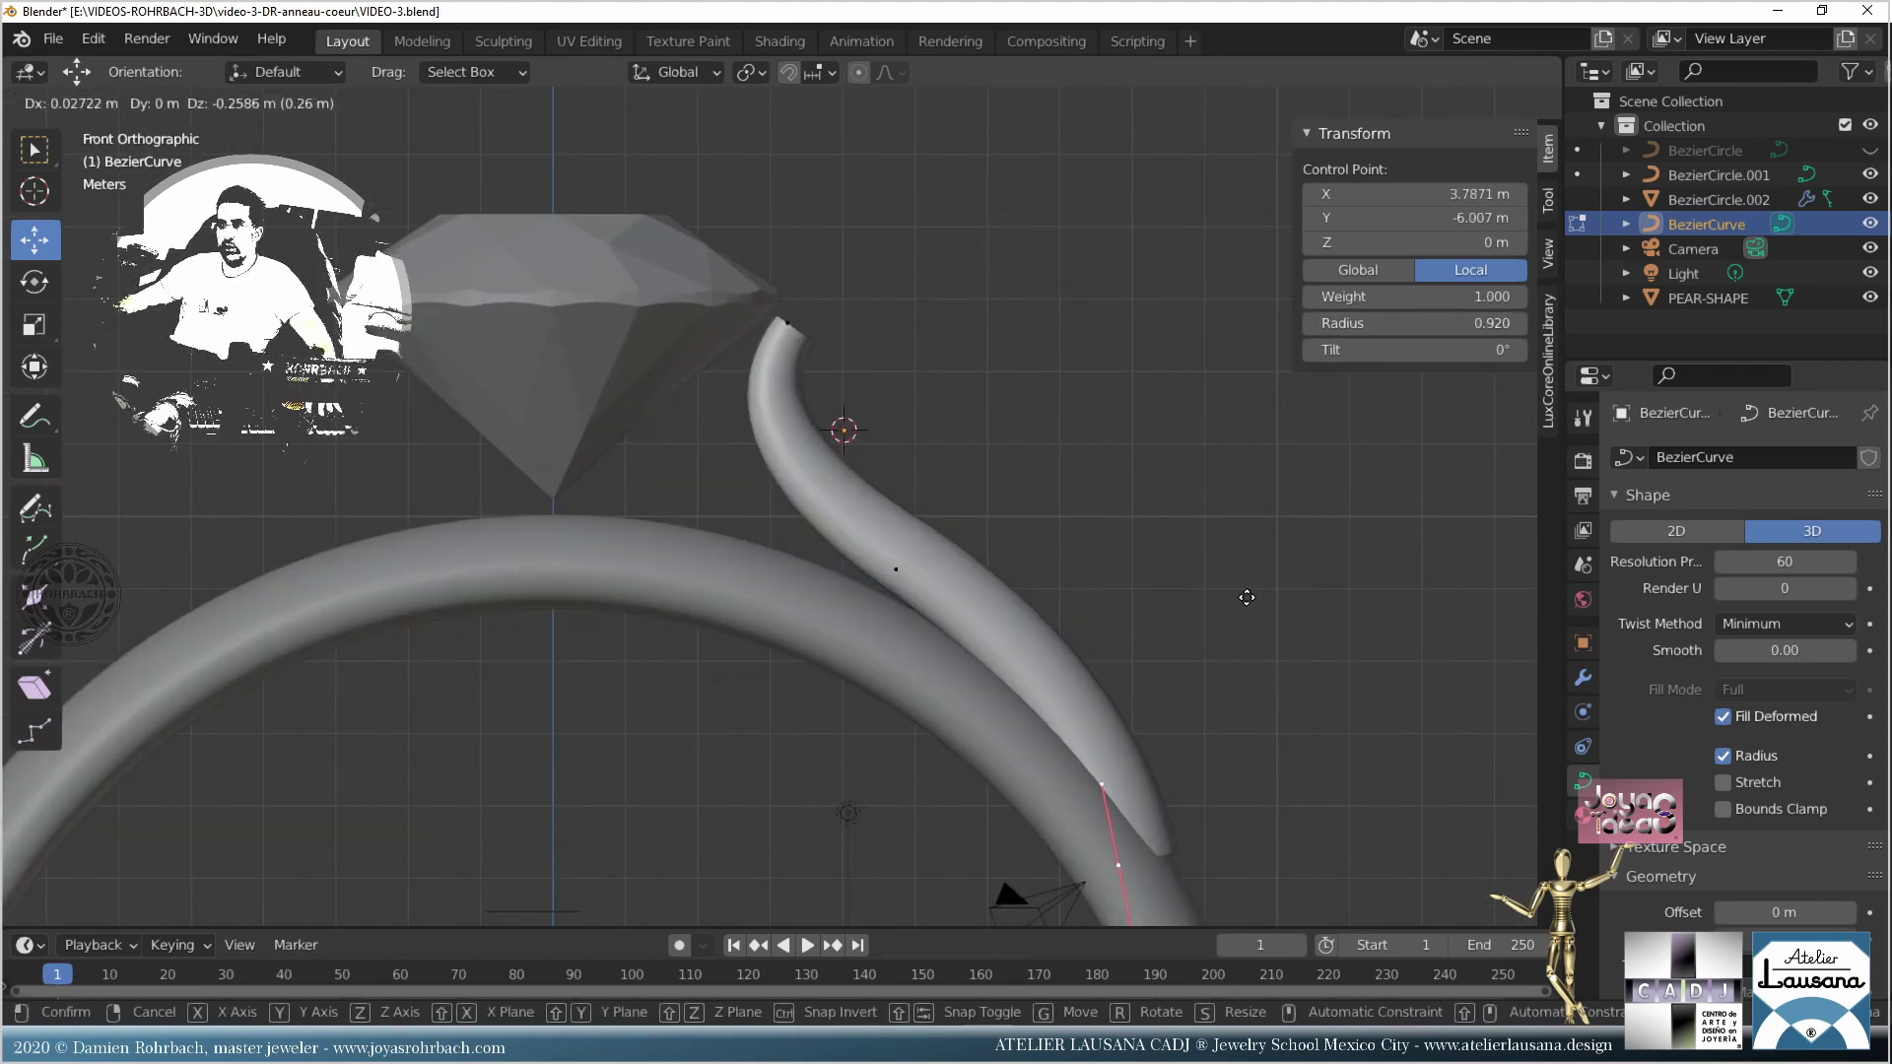
{"action": "left_click", "coordinate": [1238, 619]}
{"action": "middle_click_drag", "start_coordinate": [1238, 619], "coordinate": [749, 591]}
{"action": "key", "text": "ctrl+s"}
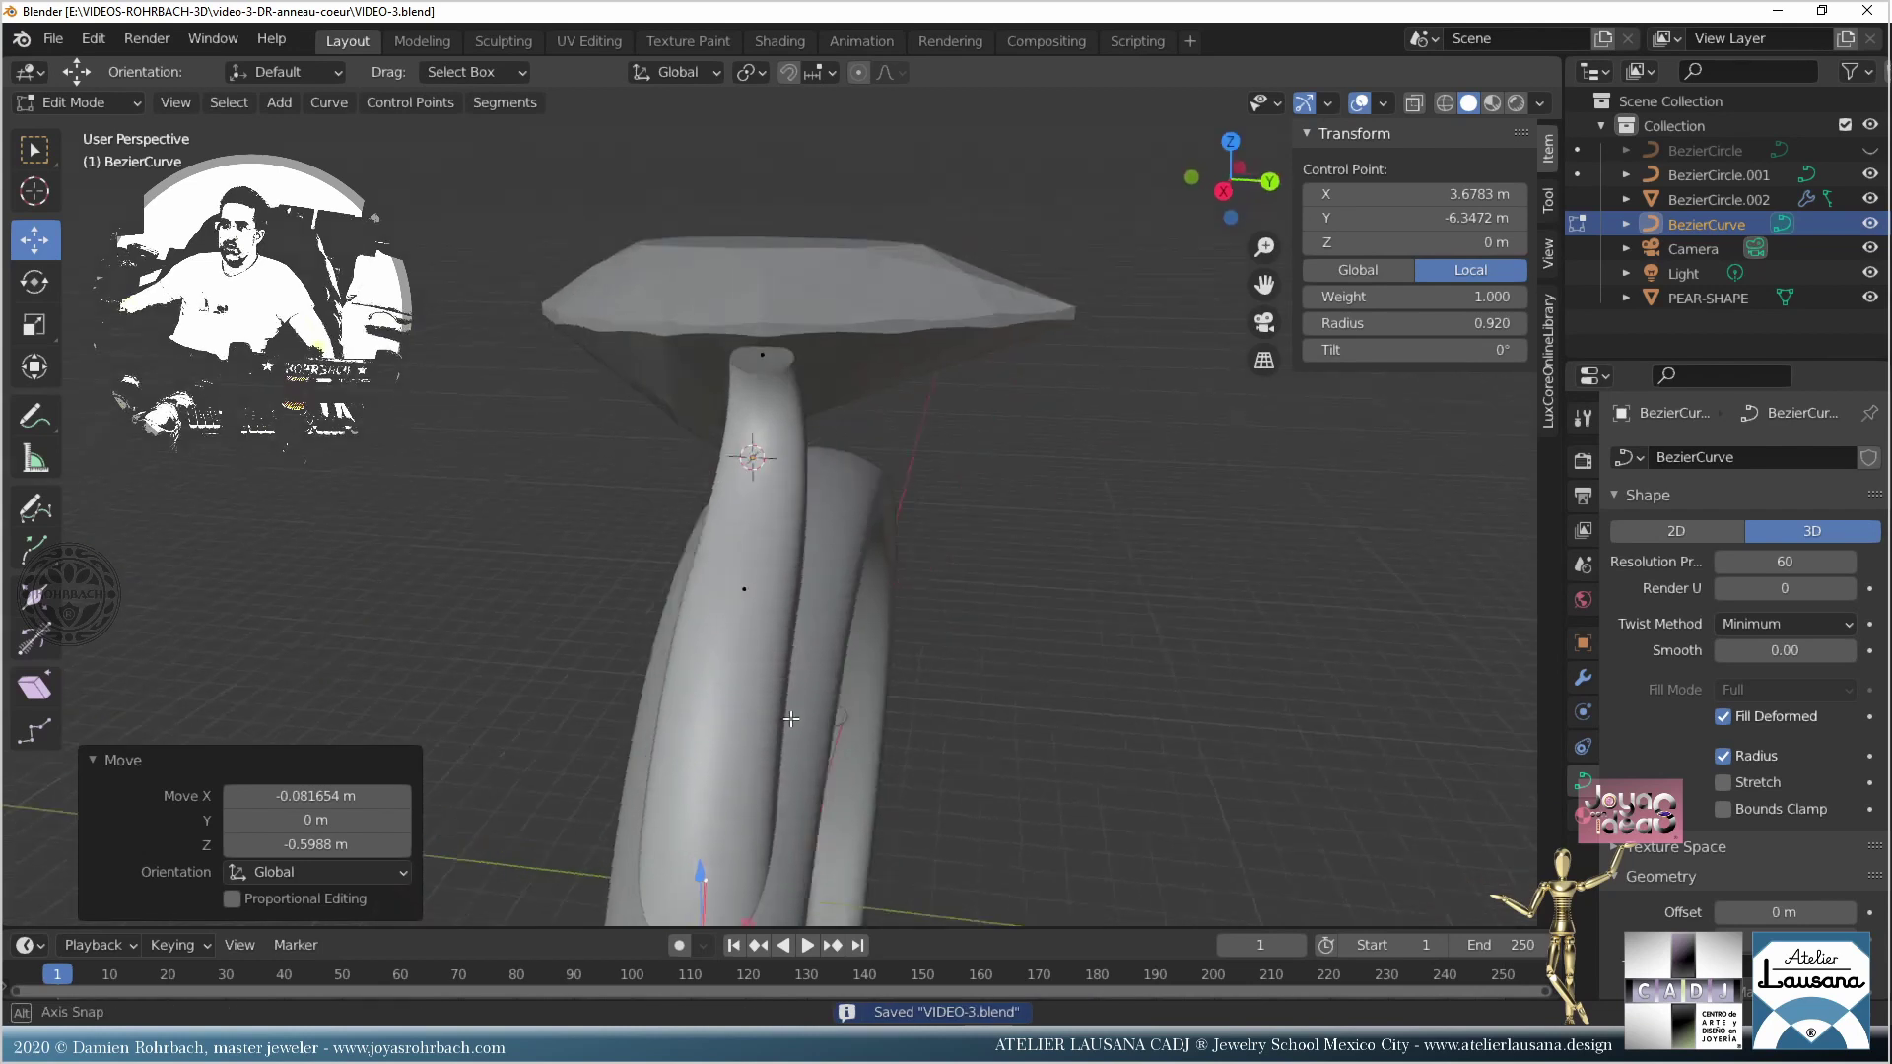
Step: Pull the middle control point's lower handle outward to about X 3.16 m, Y -3.50 m in front view, and save the file
{"action": "key", "text": "KP_1"}
{"action": "middle_click_drag", "start_coordinate": [946, 601], "coordinate": [955, 672], "text": "shift"}
{"action": "scroll", "coordinate": [956, 672], "scroll_direction": "up", "scroll_amount": 2}
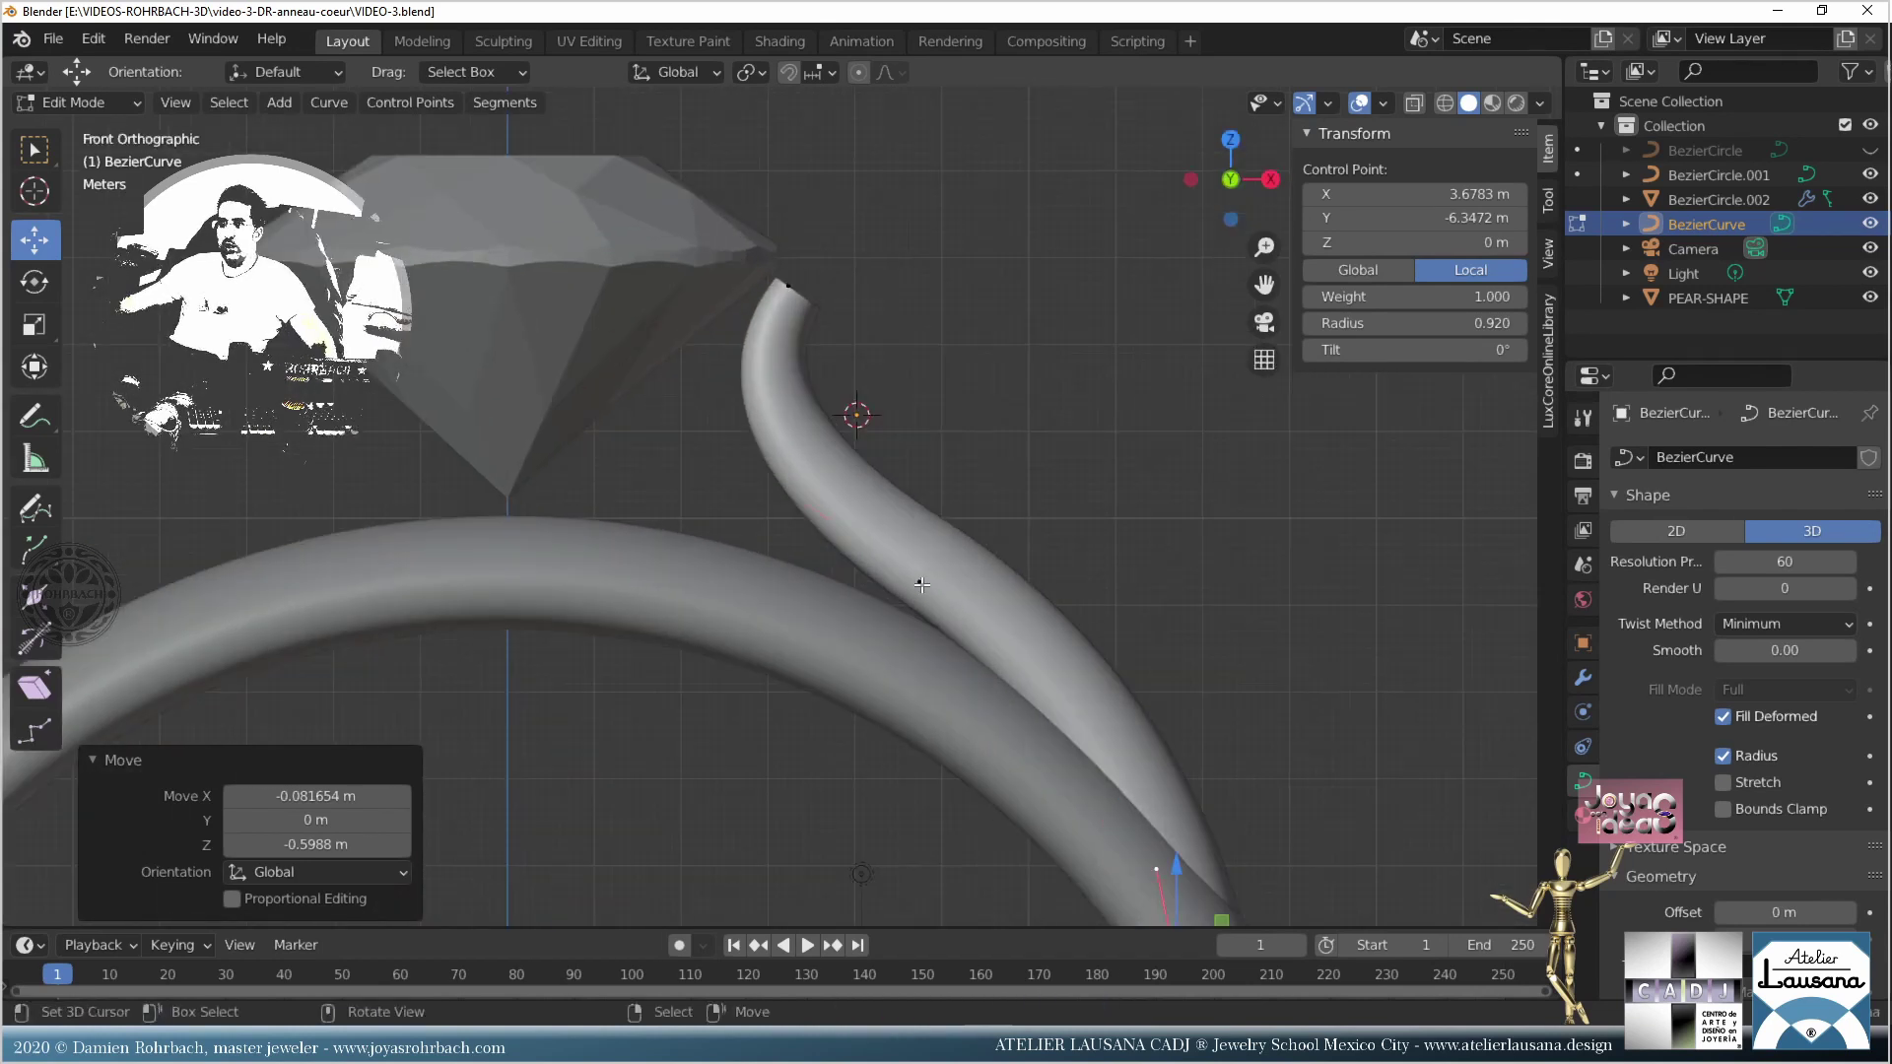
{"action": "left_click", "coordinate": [920, 581]}
{"action": "left_click", "coordinate": [1103, 689]}
{"action": "key", "text": "g"}
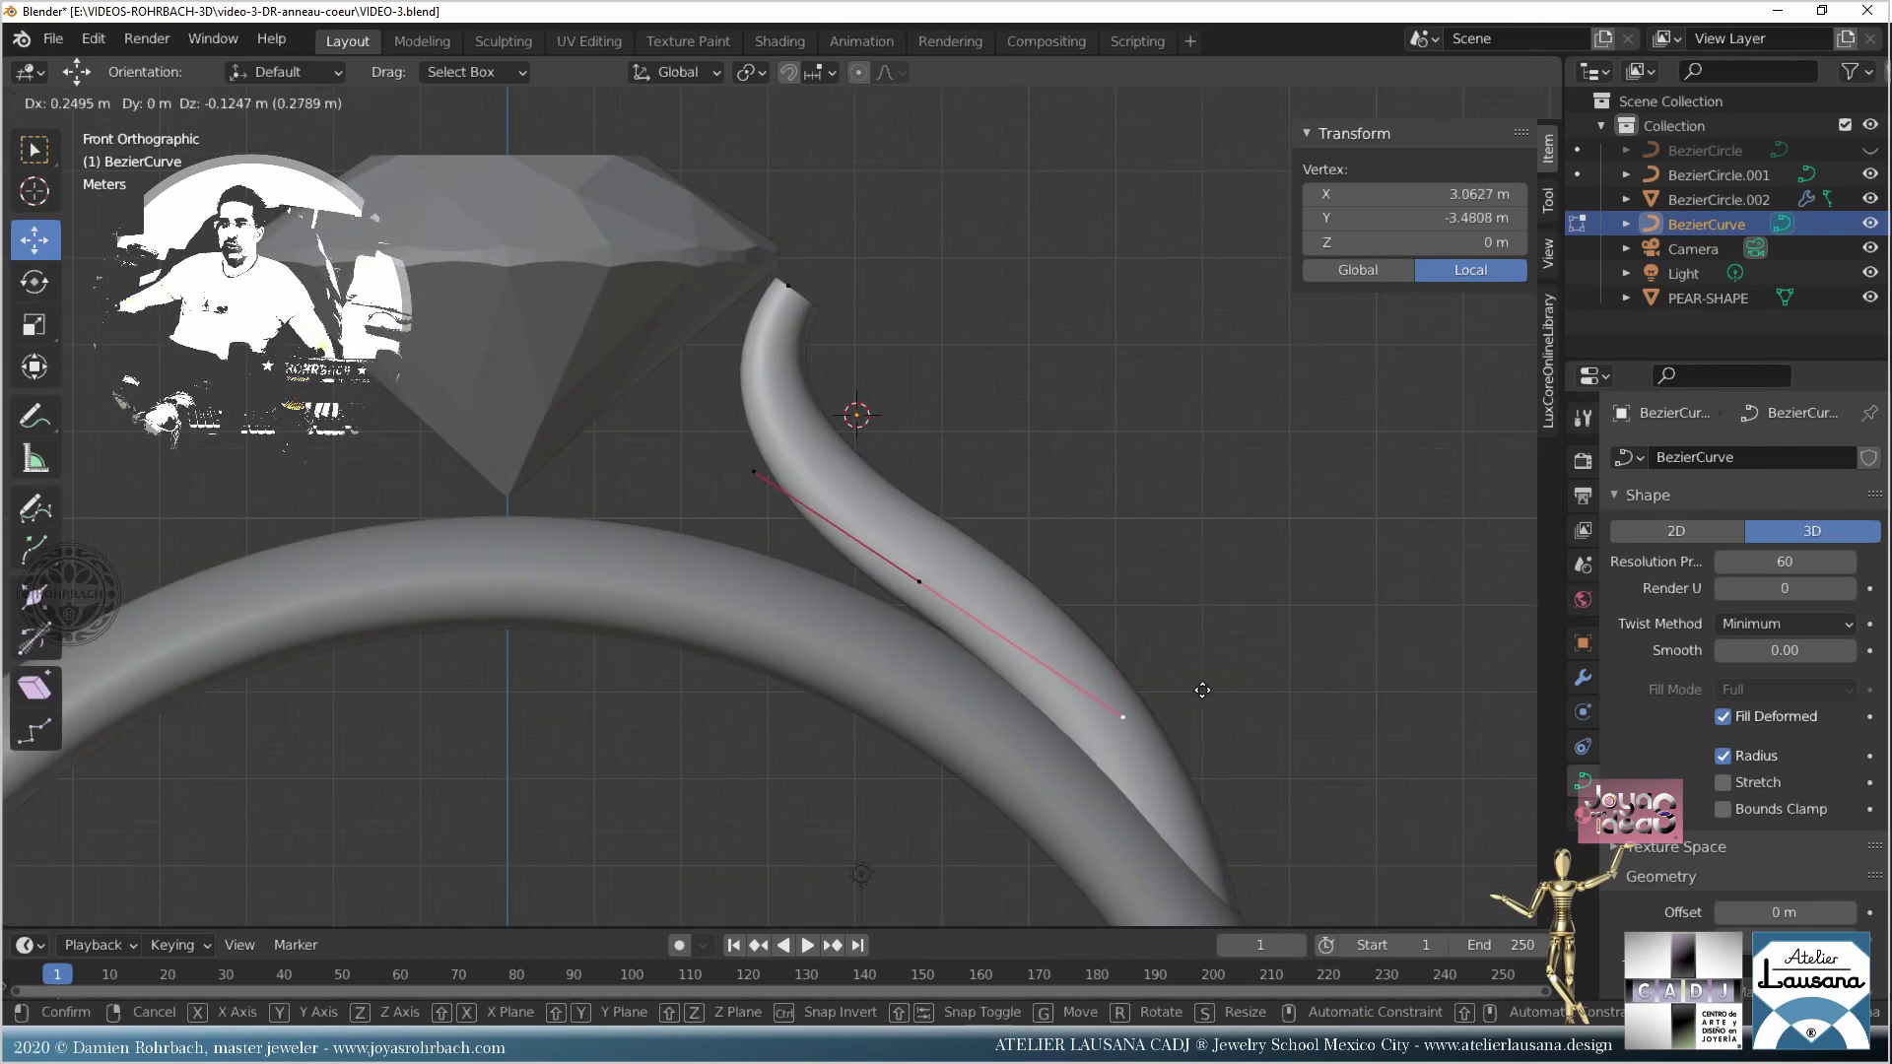
{"action": "left_click", "coordinate": [1209, 692]}
{"action": "scroll", "coordinate": [1182, 684], "scroll_direction": "down", "scroll_amount": 3}
{"action": "key", "text": "ctrl+s"}
Step: Leave Edit Mode and add a Mirror modifier on the X axis to the prong curve, with PEAR-SHAPE as the mirror object
{"action": "key", "text": "Tab"}
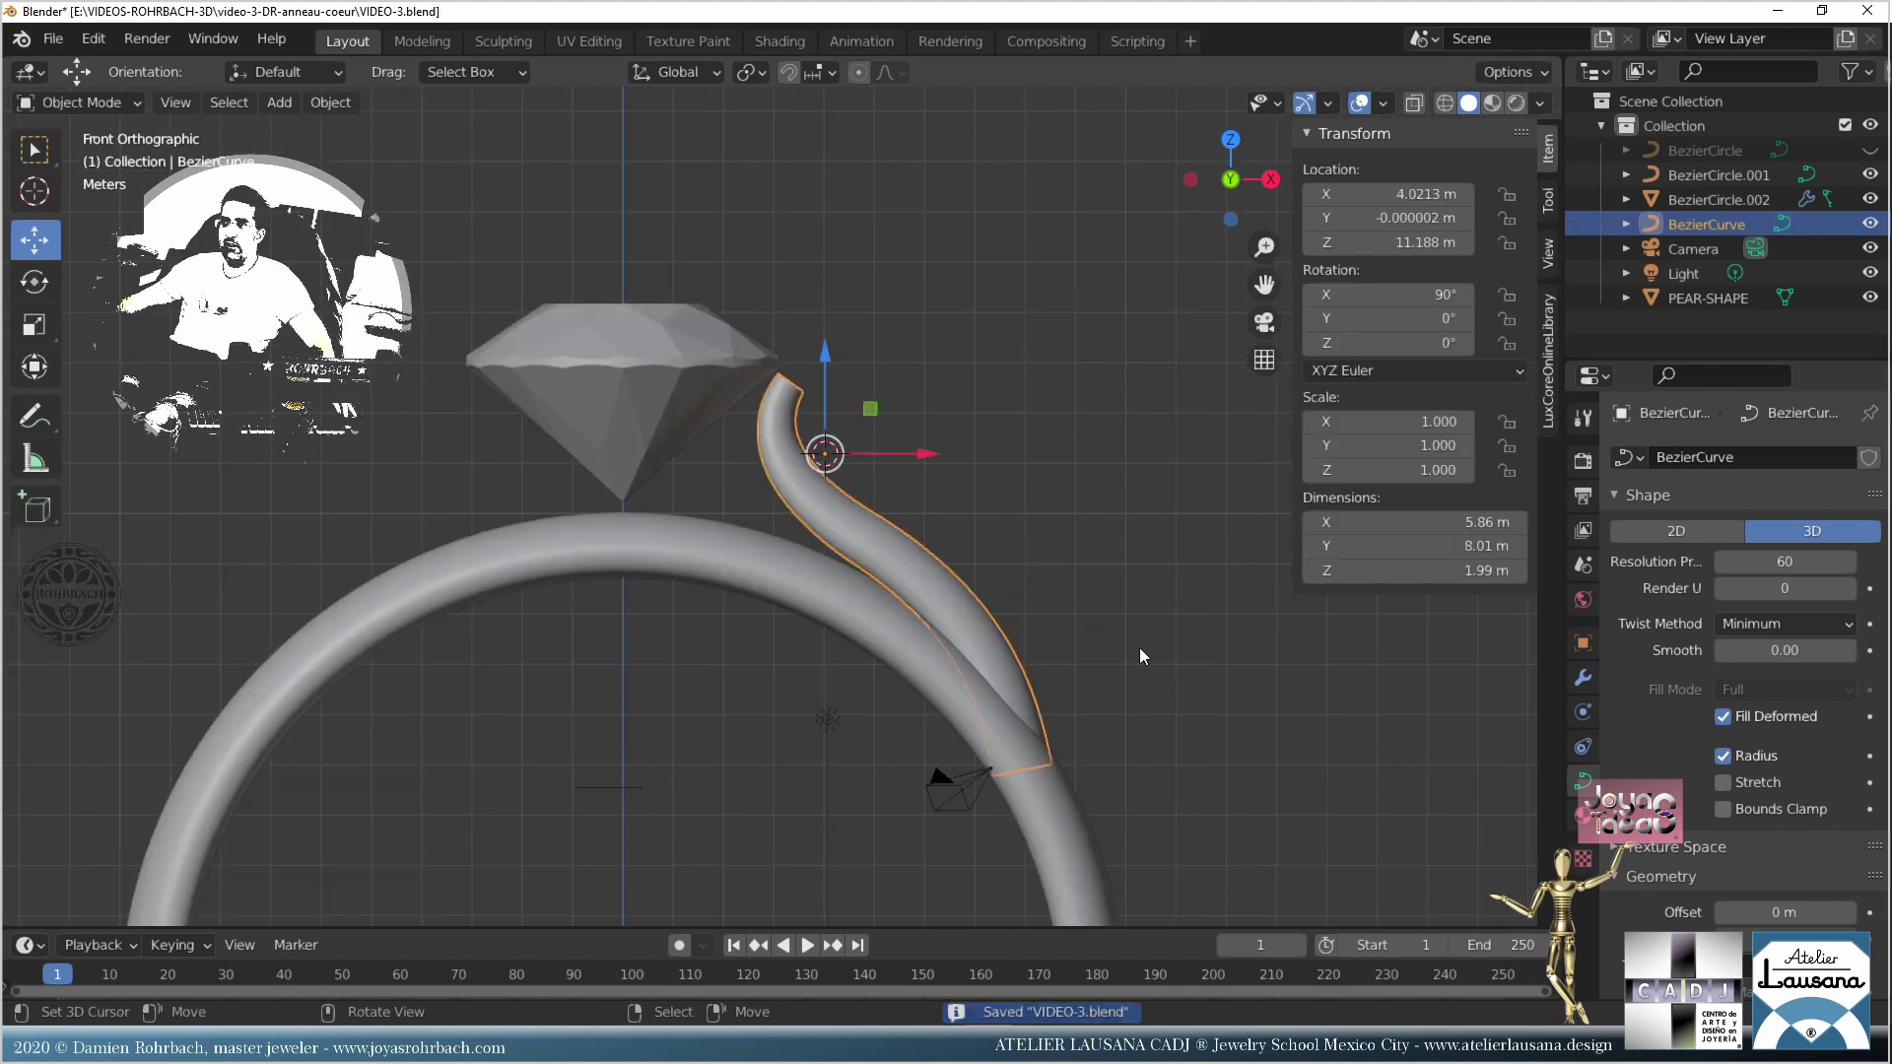
{"action": "left_click", "coordinate": [1582, 682]}
{"action": "left_click", "coordinate": [1740, 457]}
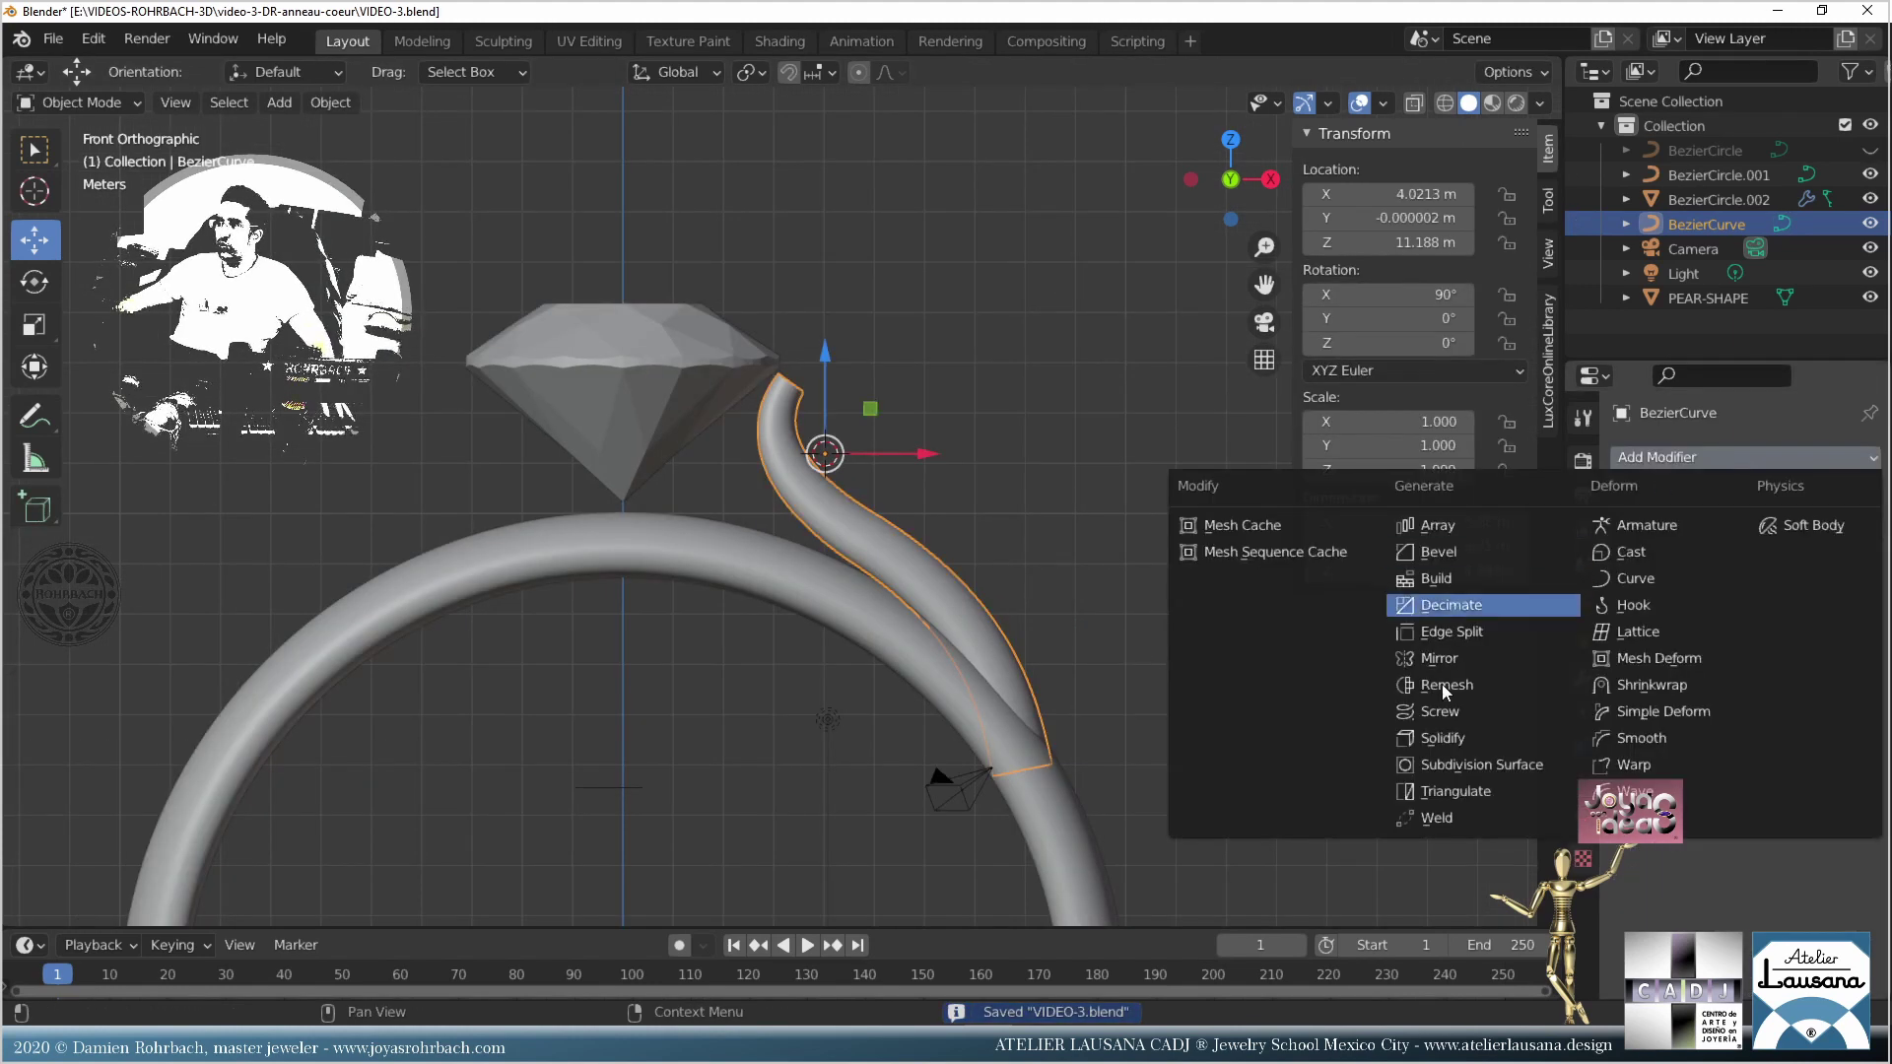
{"action": "left_click", "coordinate": [1454, 660]}
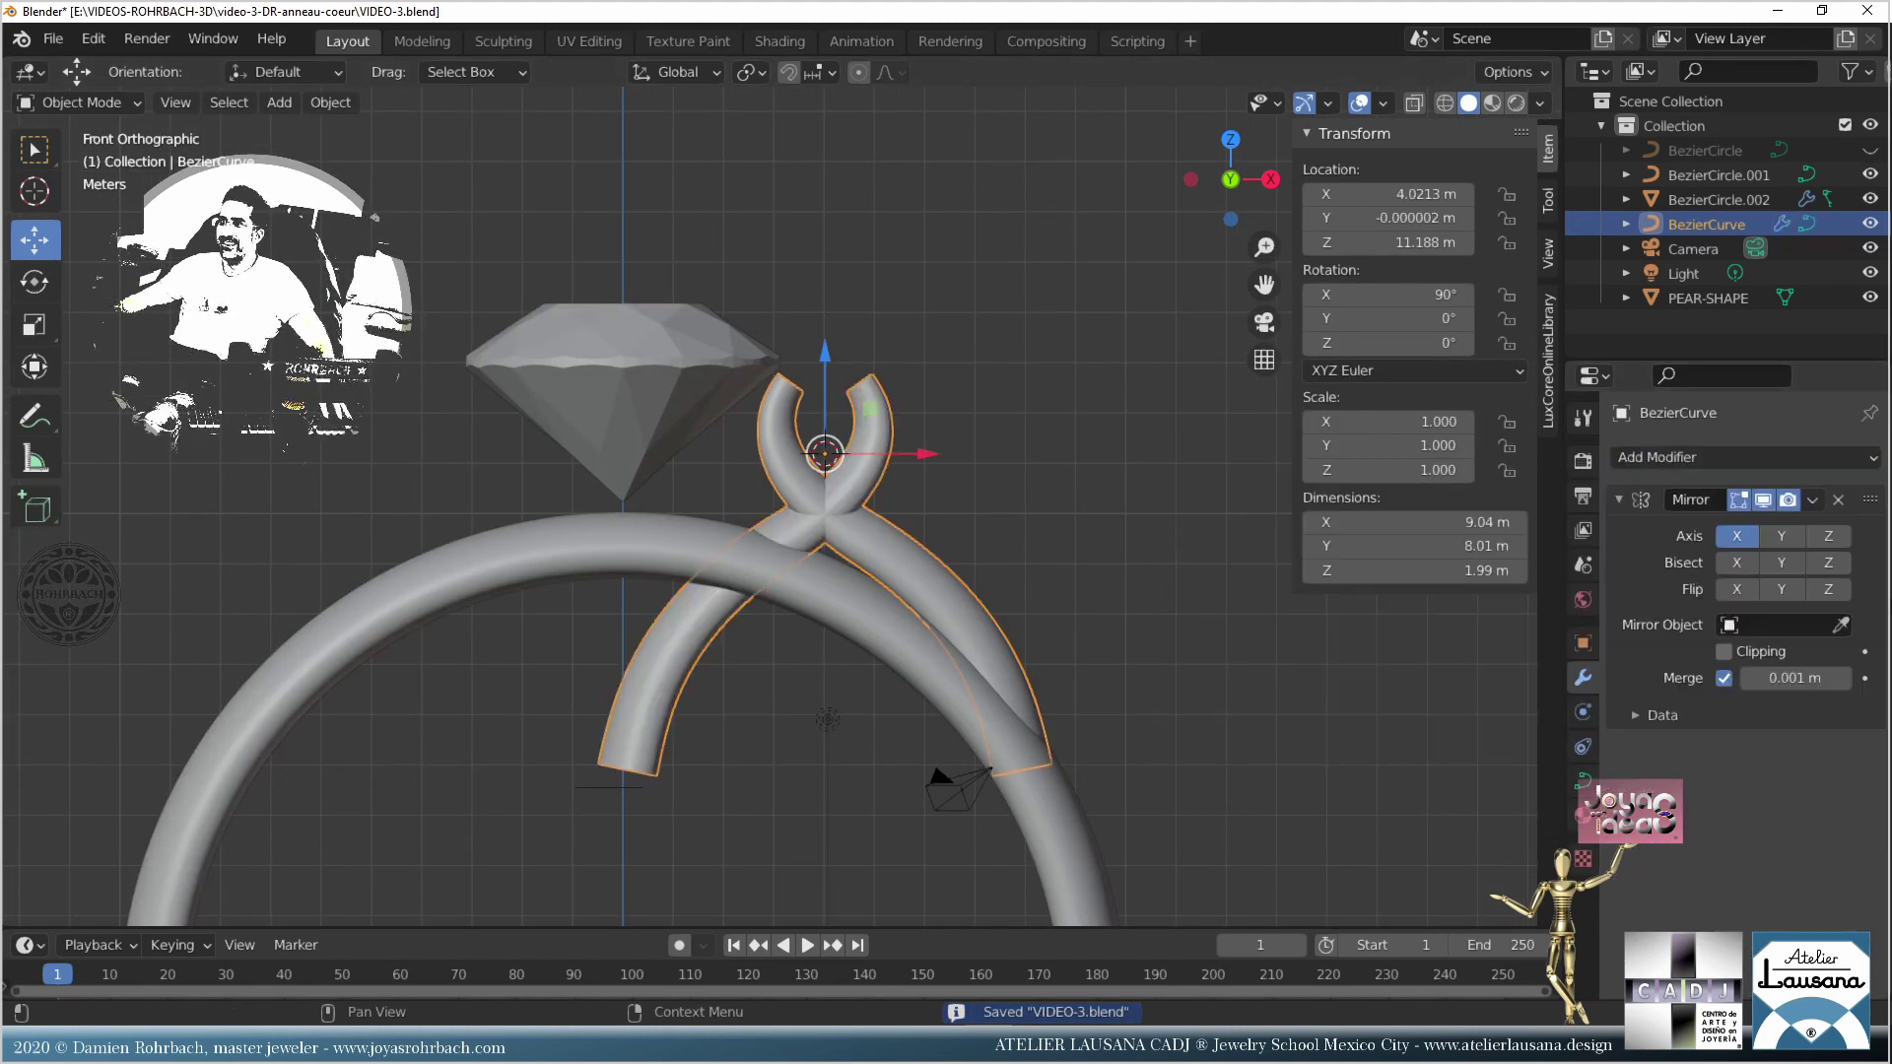
{"action": "left_click", "coordinate": [1840, 624]}
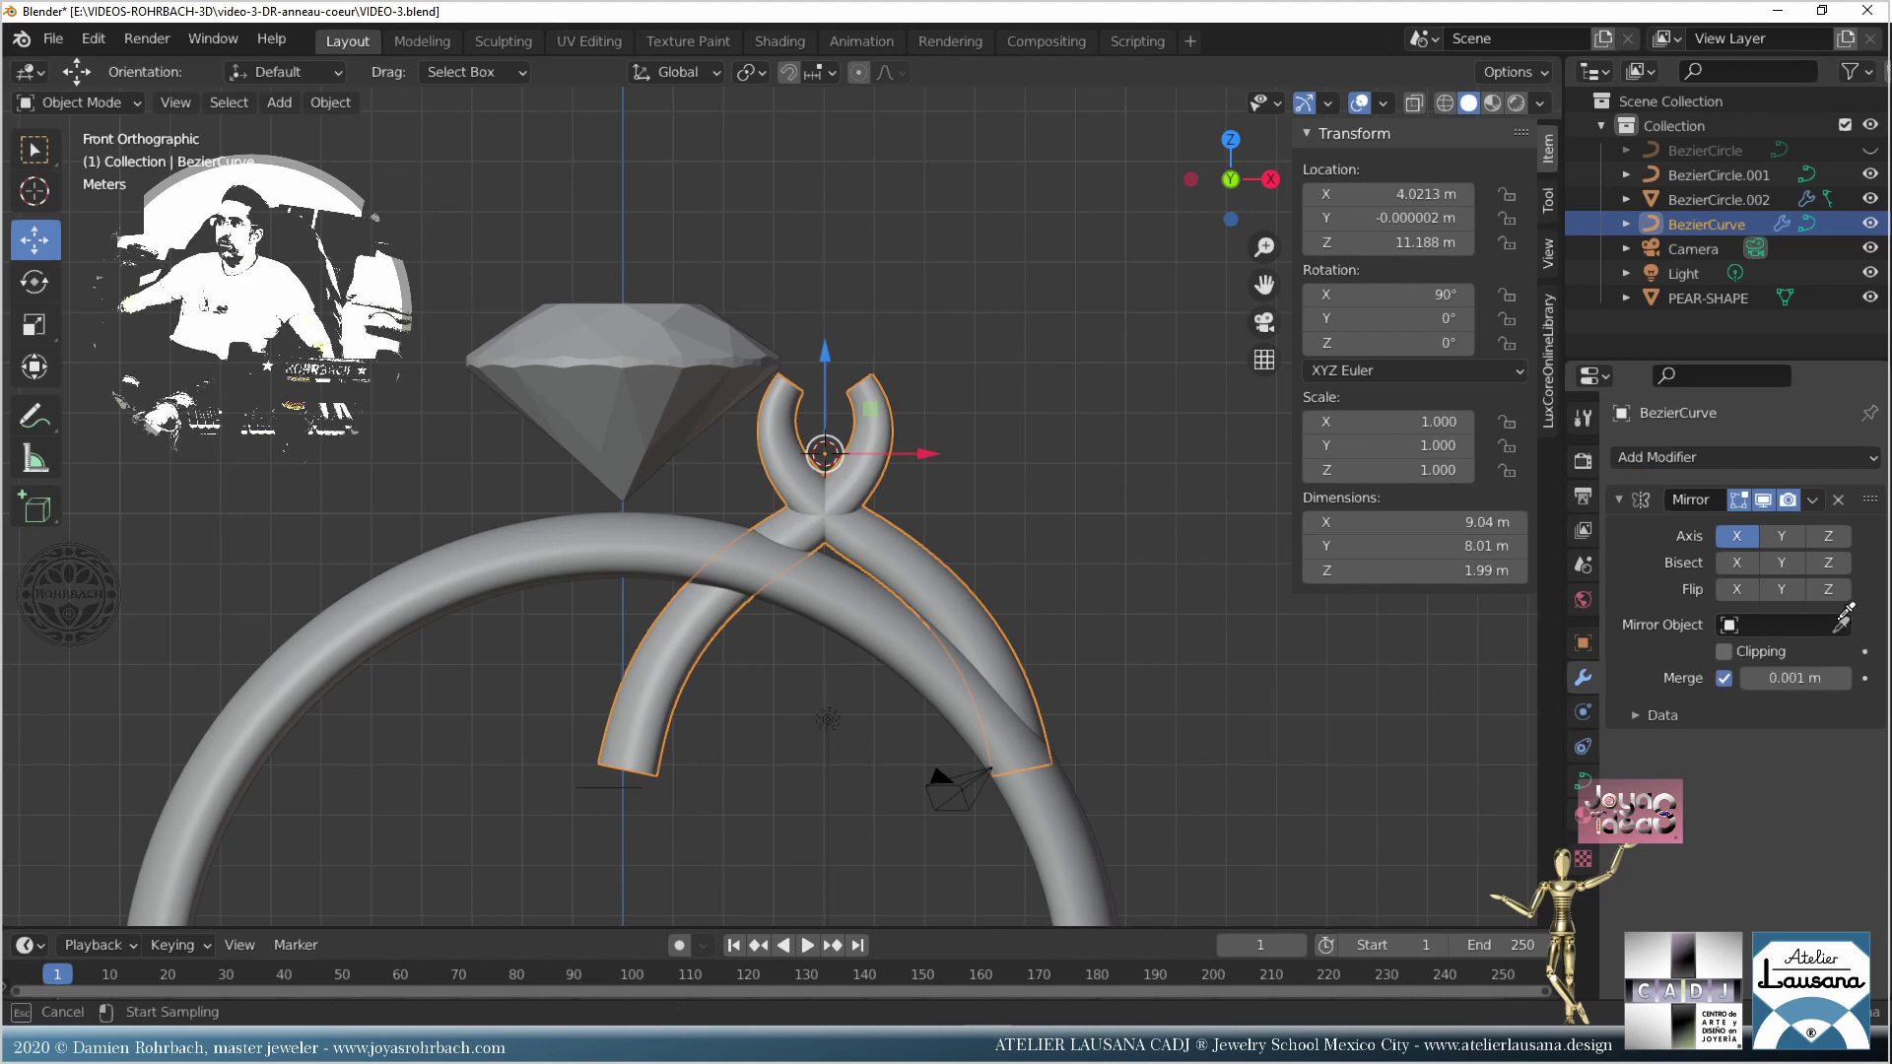
{"action": "left_click", "coordinate": [667, 394]}
{"action": "middle_click_drag", "start_coordinate": [914, 623], "coordinate": [918, 540]}
{"action": "scroll", "coordinate": [778, 579], "scroll_direction": "down", "scroll_amount": 5}
{"action": "scroll", "coordinate": [938, 559], "scroll_direction": "up", "scroll_amount": 5}
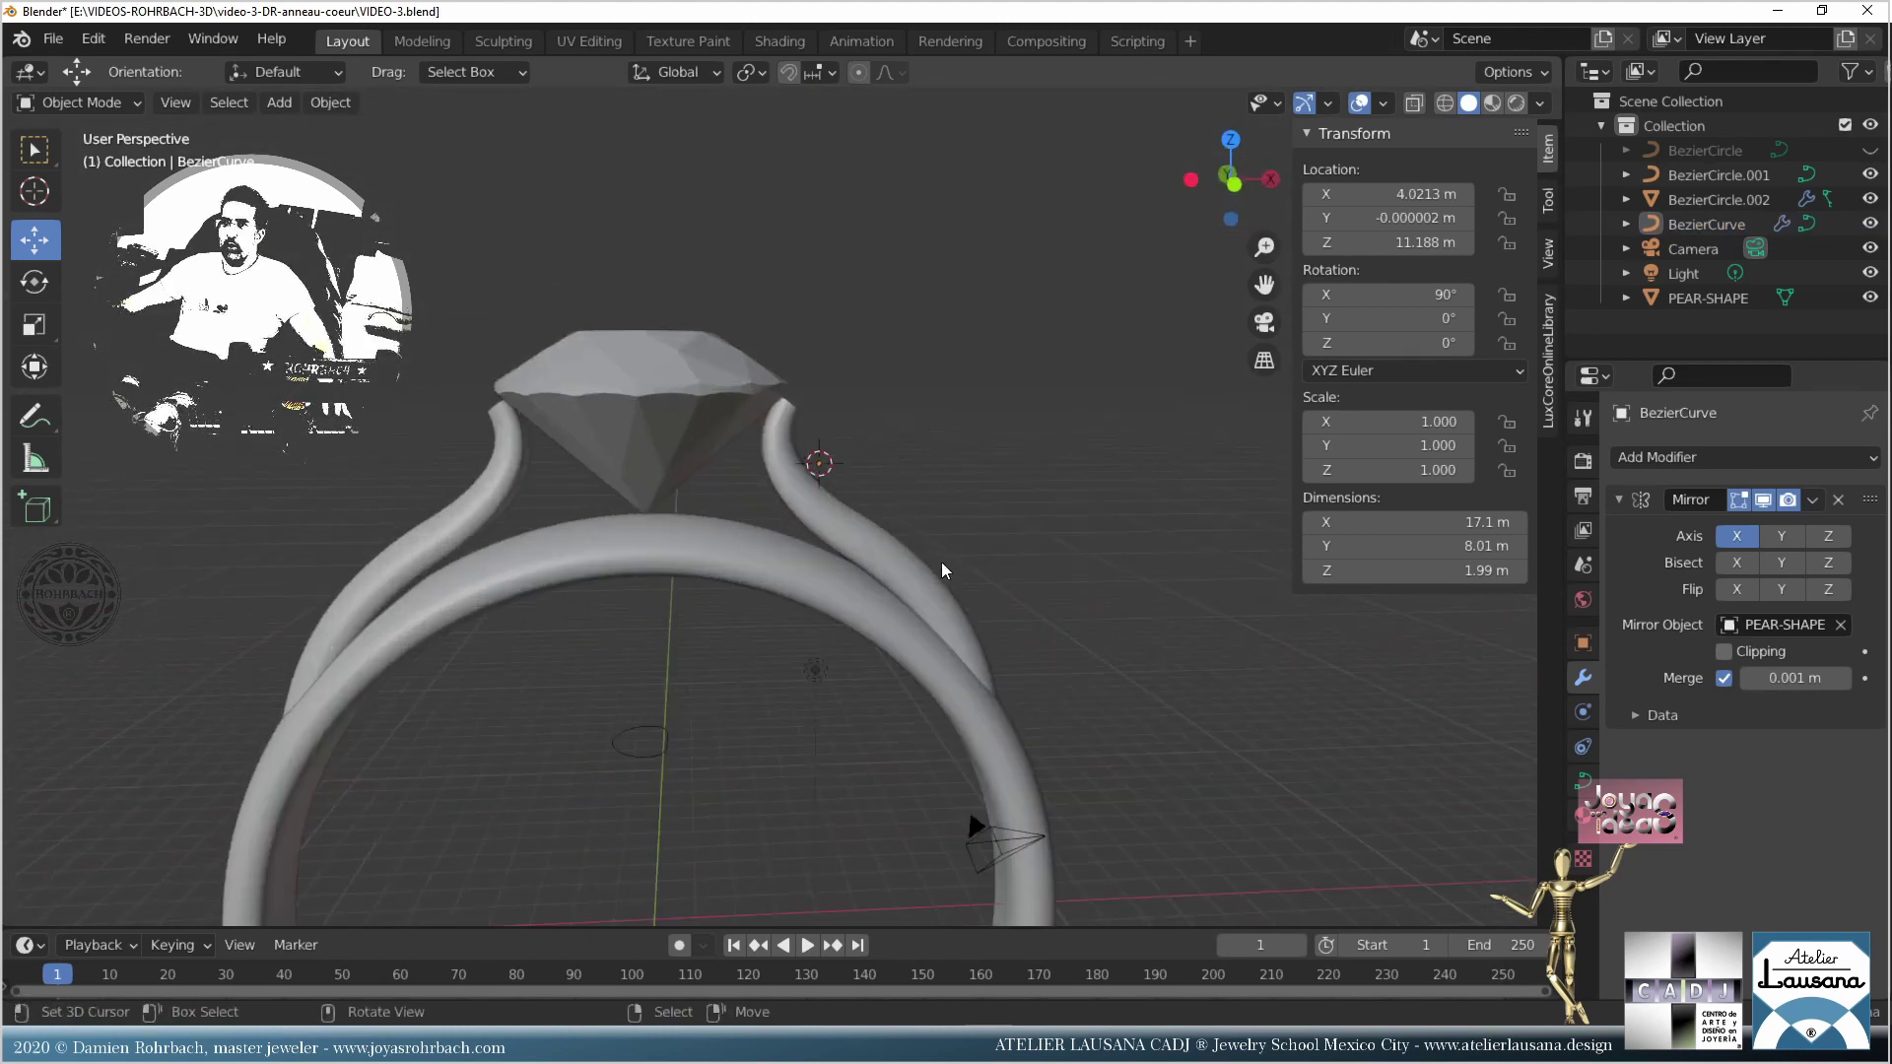
Step: In front view, slide the curve's lower end point down the band to about X 4.69 m, Y -8.51 m and realign its upper handle
{"action": "left_click", "coordinate": [928, 615]}
{"action": "key", "text": "KP_1"}
{"action": "key", "text": "Tab"}
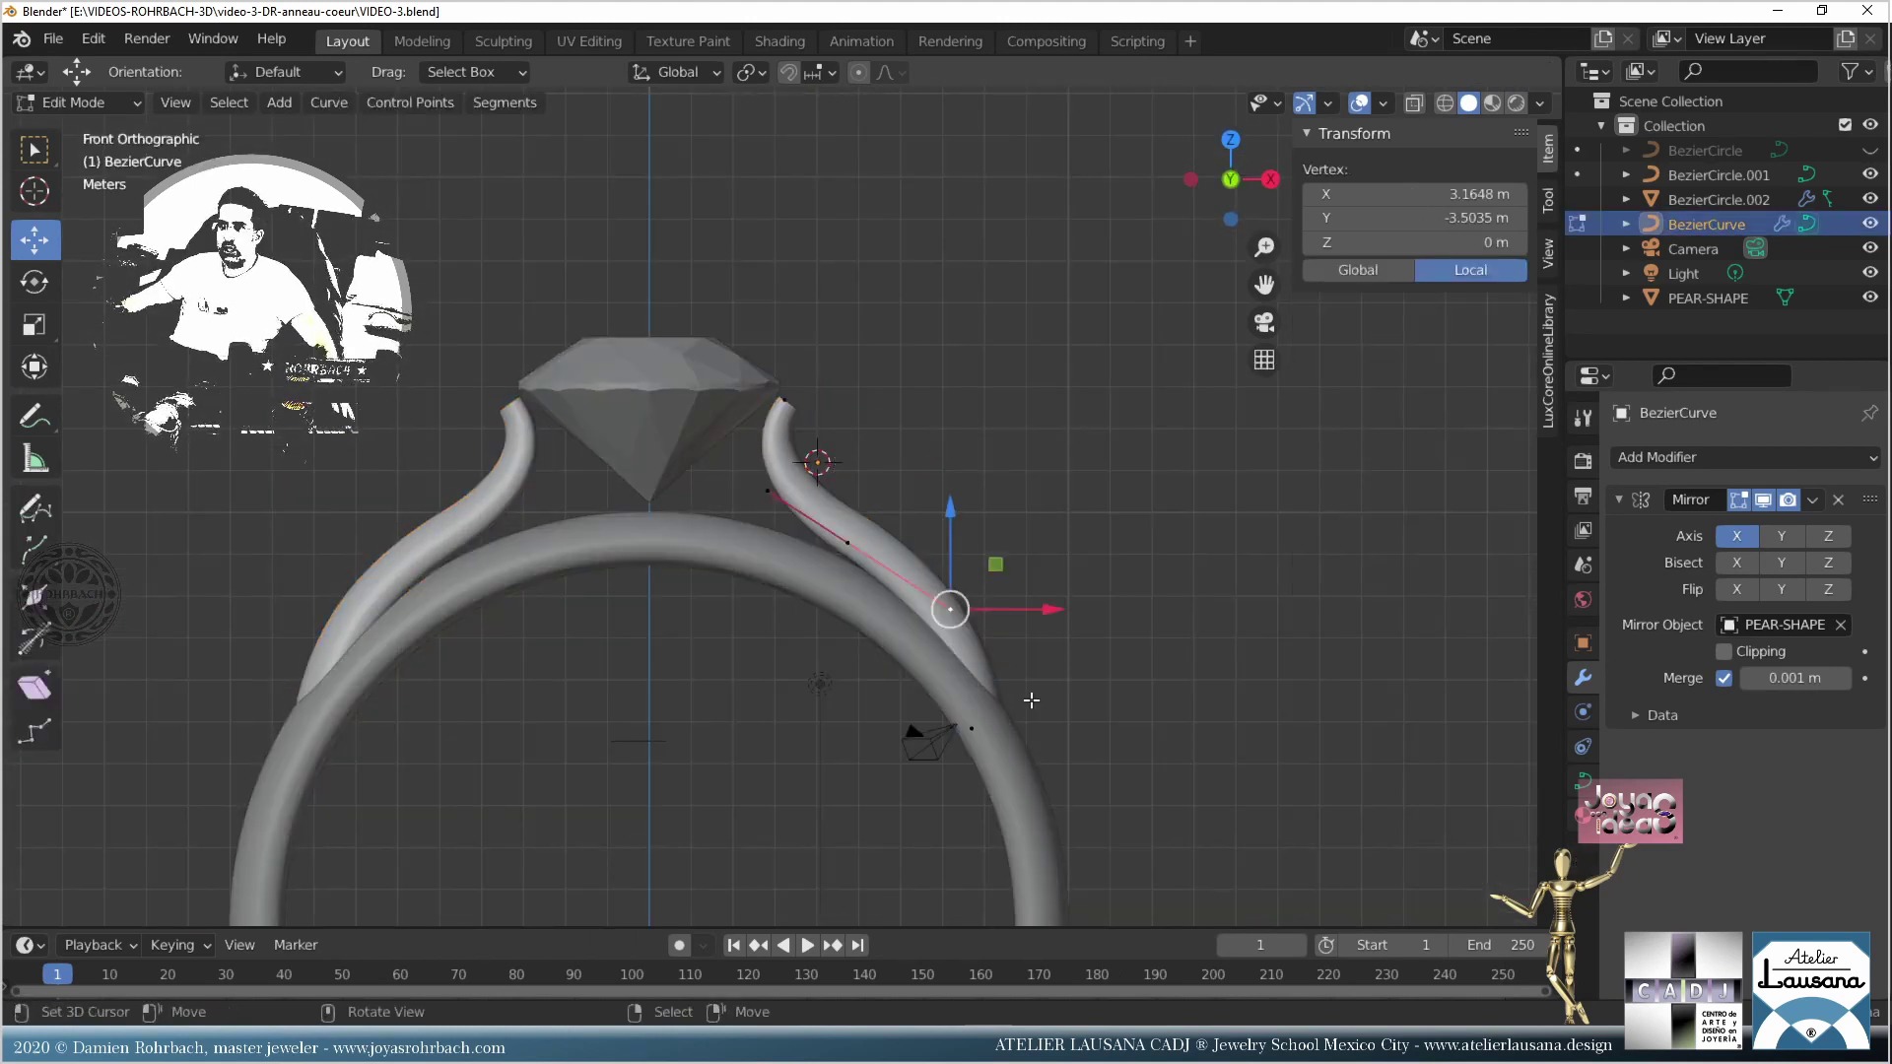
{"action": "scroll", "coordinate": [857, 440], "scroll_direction": "up", "scroll_amount": 5}
{"action": "left_click", "coordinate": [853, 438]}
{"action": "mouse_move", "coordinate": [856, 441]}
{"action": "left_mouse_down"}
{"action": "mouse_move", "coordinate": [979, 523]}
{"action": "mouse_move", "coordinate": [888, 458]}
{"action": "left_mouse_up"}
{"action": "left_click", "coordinate": [874, 478]}
{"action": "key", "text": "g"}
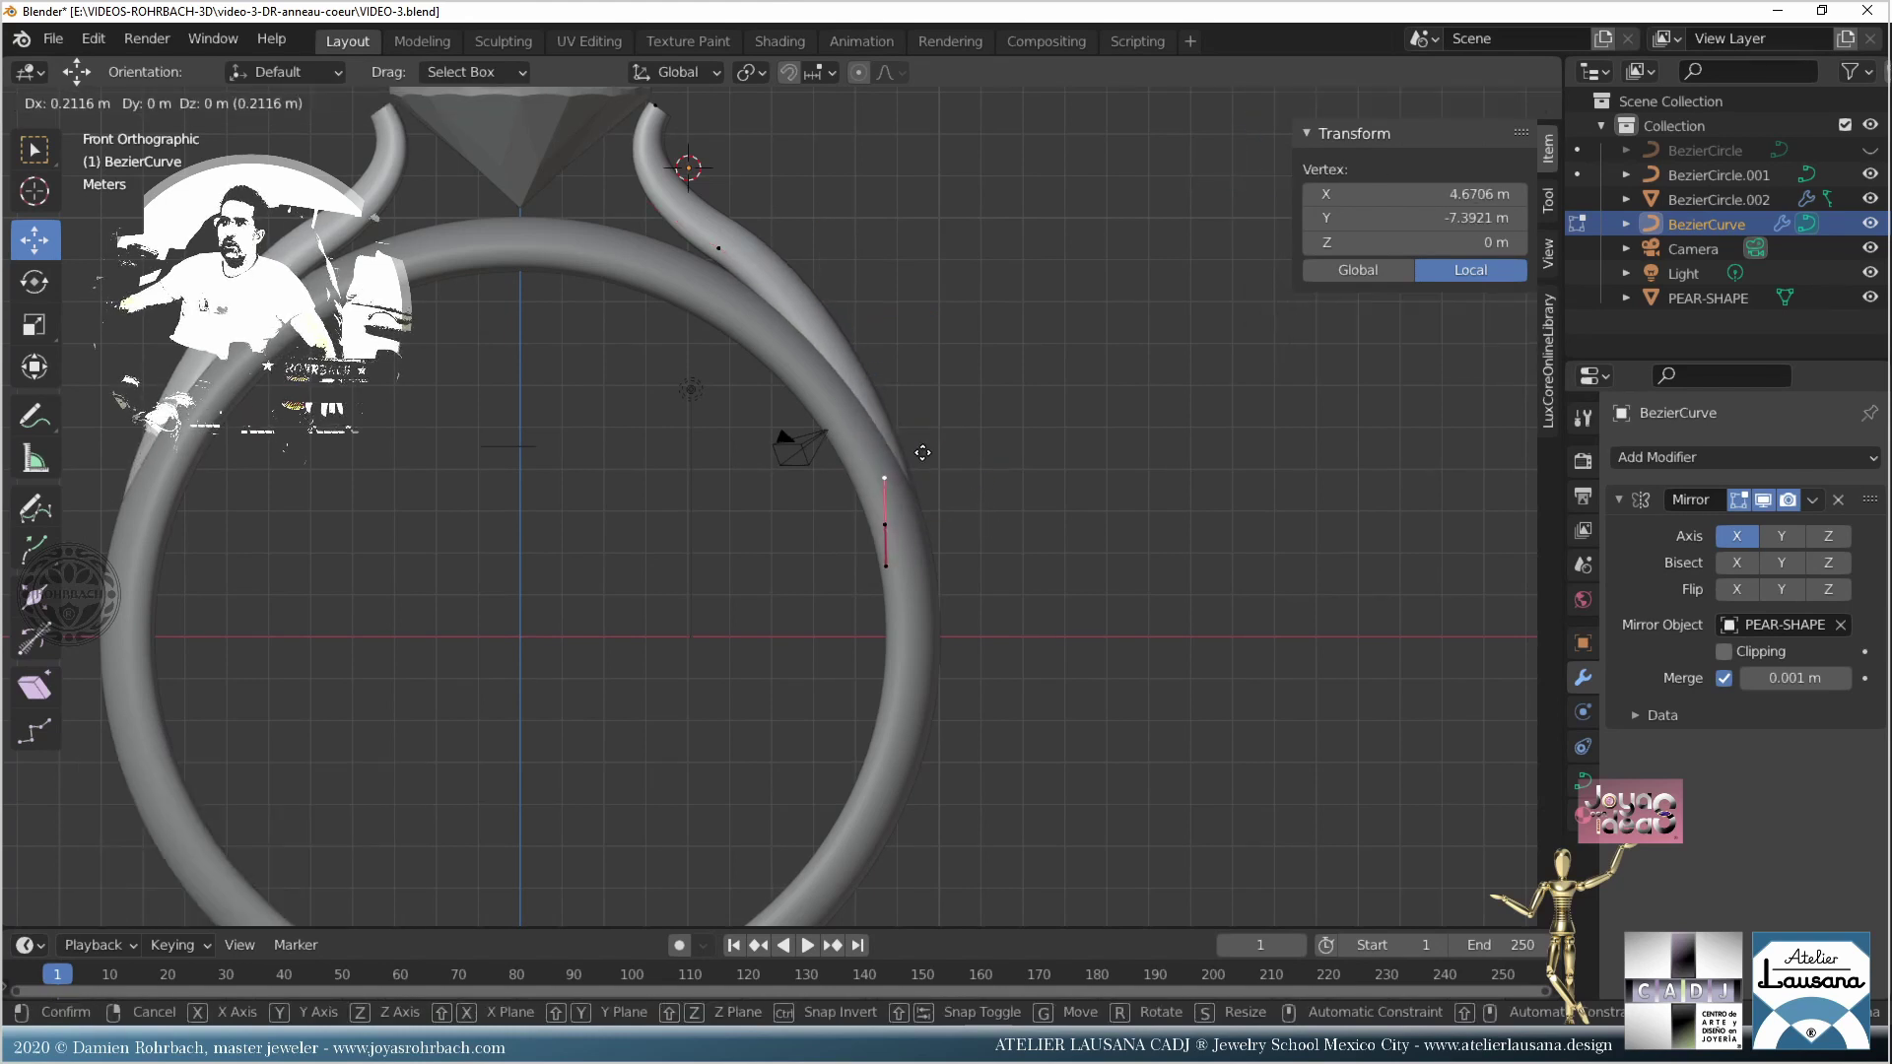
{"action": "left_click", "coordinate": [925, 452]}
Step: Nudge the curve's lower end point along the band and place its upper handle at about X 5.07 m, Y -7.13 m
{"action": "left_click", "coordinate": [914, 523]}
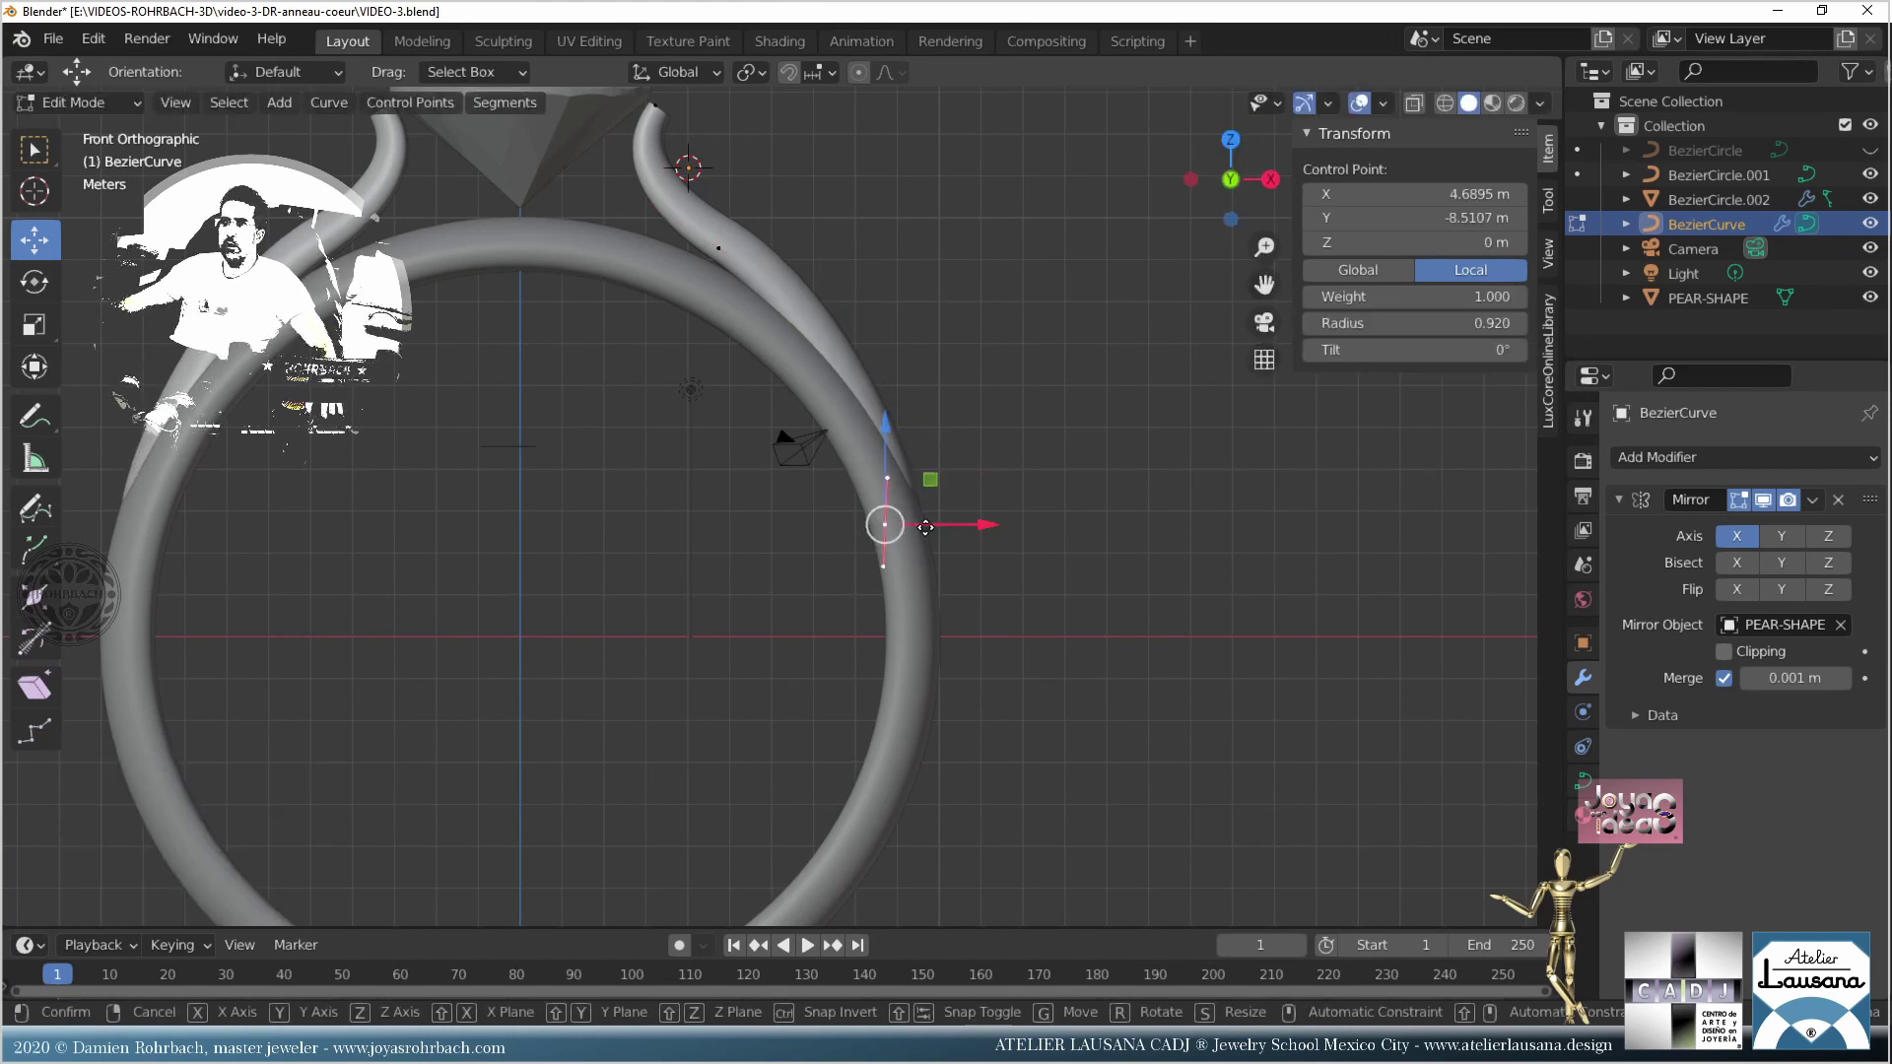
{"action": "key", "text": "g"}
{"action": "left_click", "coordinate": [912, 492]}
{"action": "left_click", "coordinate": [892, 487]}
{"action": "key", "text": "g"}
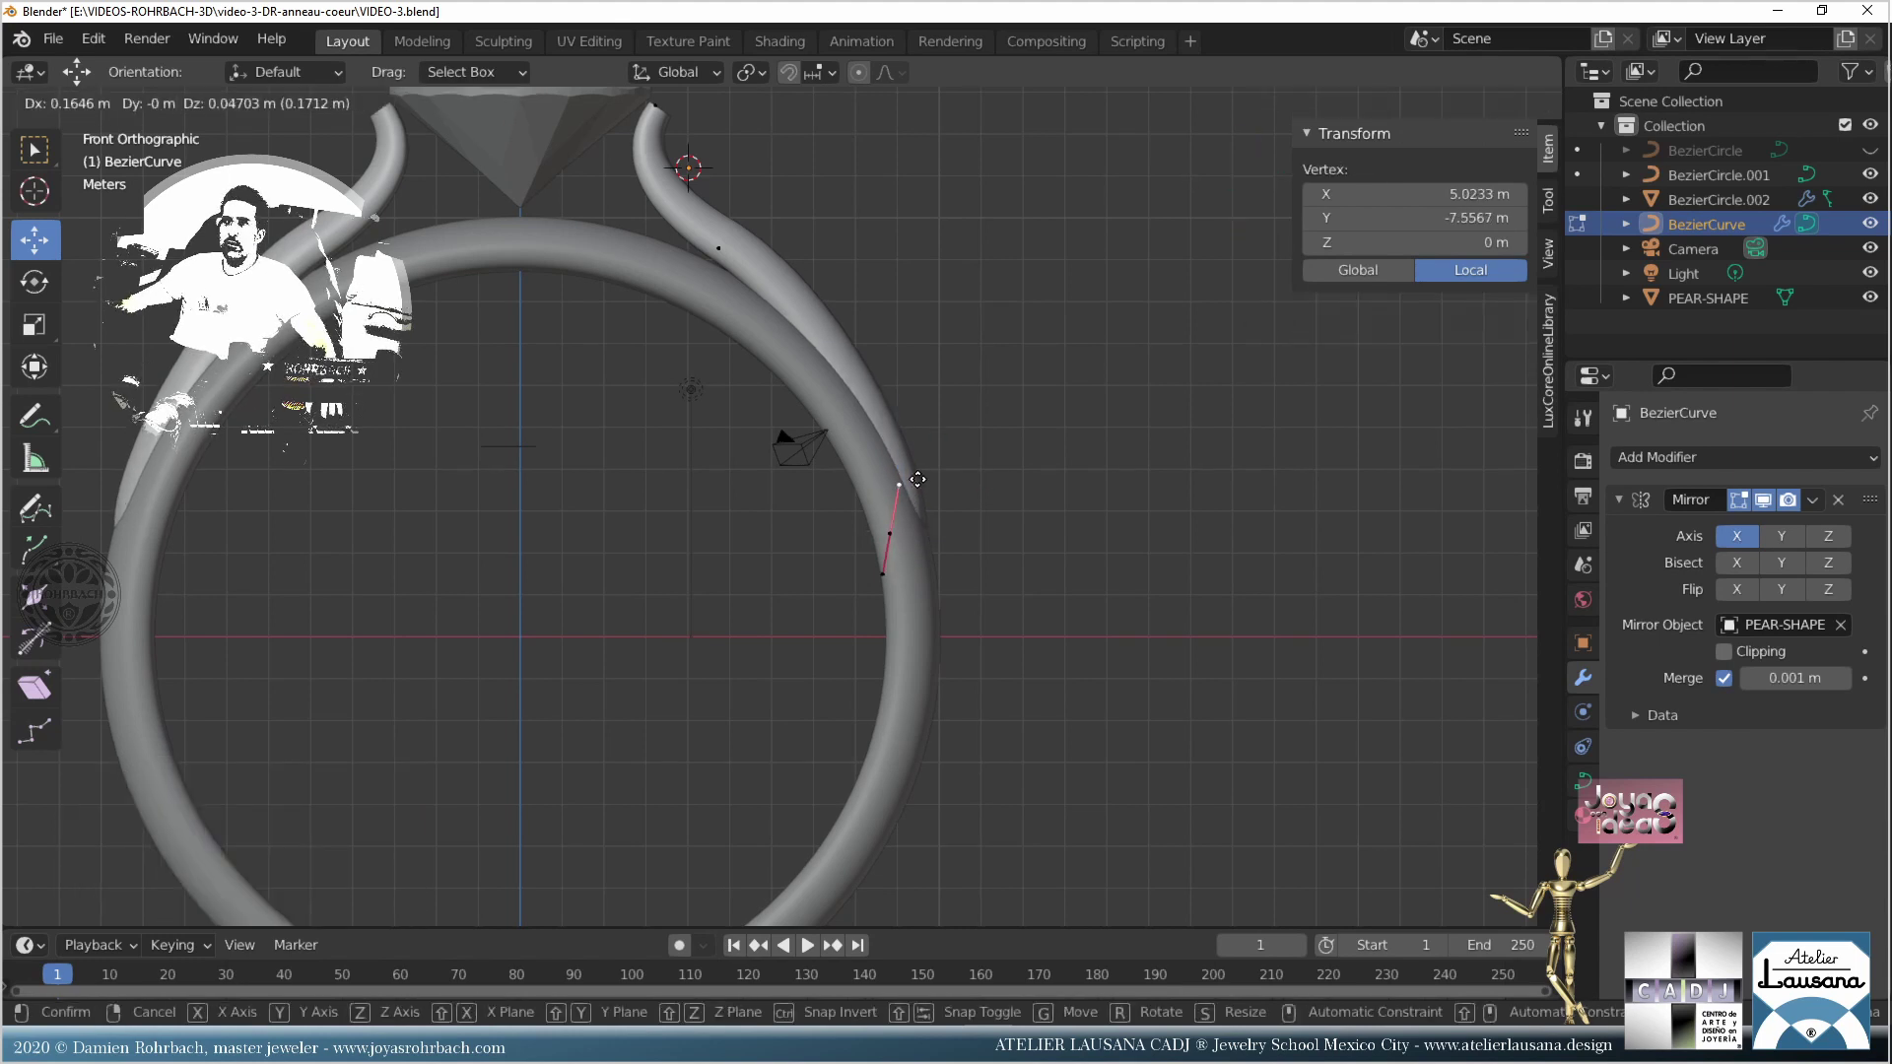
{"action": "left_click", "coordinate": [916, 475]}
{"action": "key", "text": "g"}
{"action": "left_click", "coordinate": [918, 458]}
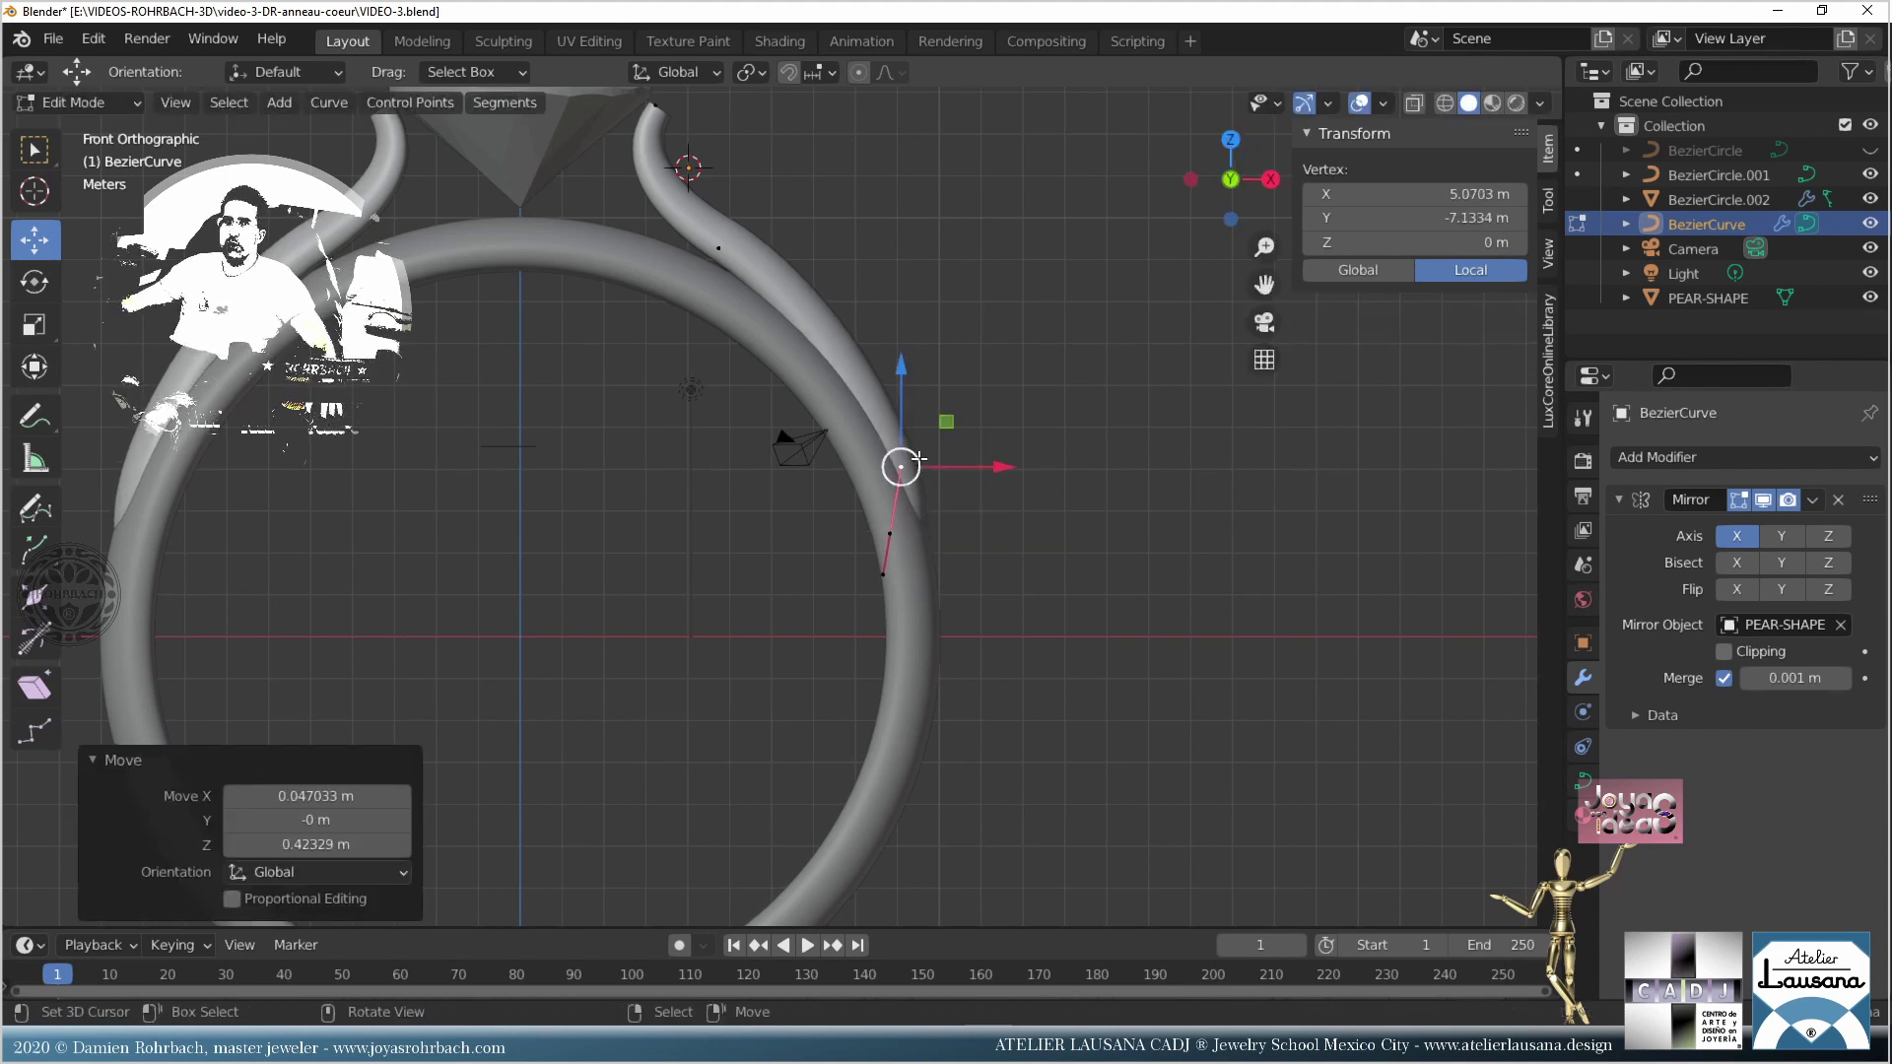
Step: Extend the middle control point's lower handle to about X 4.03 m, Y -3.90 m so the curve follows the band
{"action": "left_click", "coordinate": [729, 252]}
{"action": "left_click", "coordinate": [823, 311]}
{"action": "key", "text": "g"}
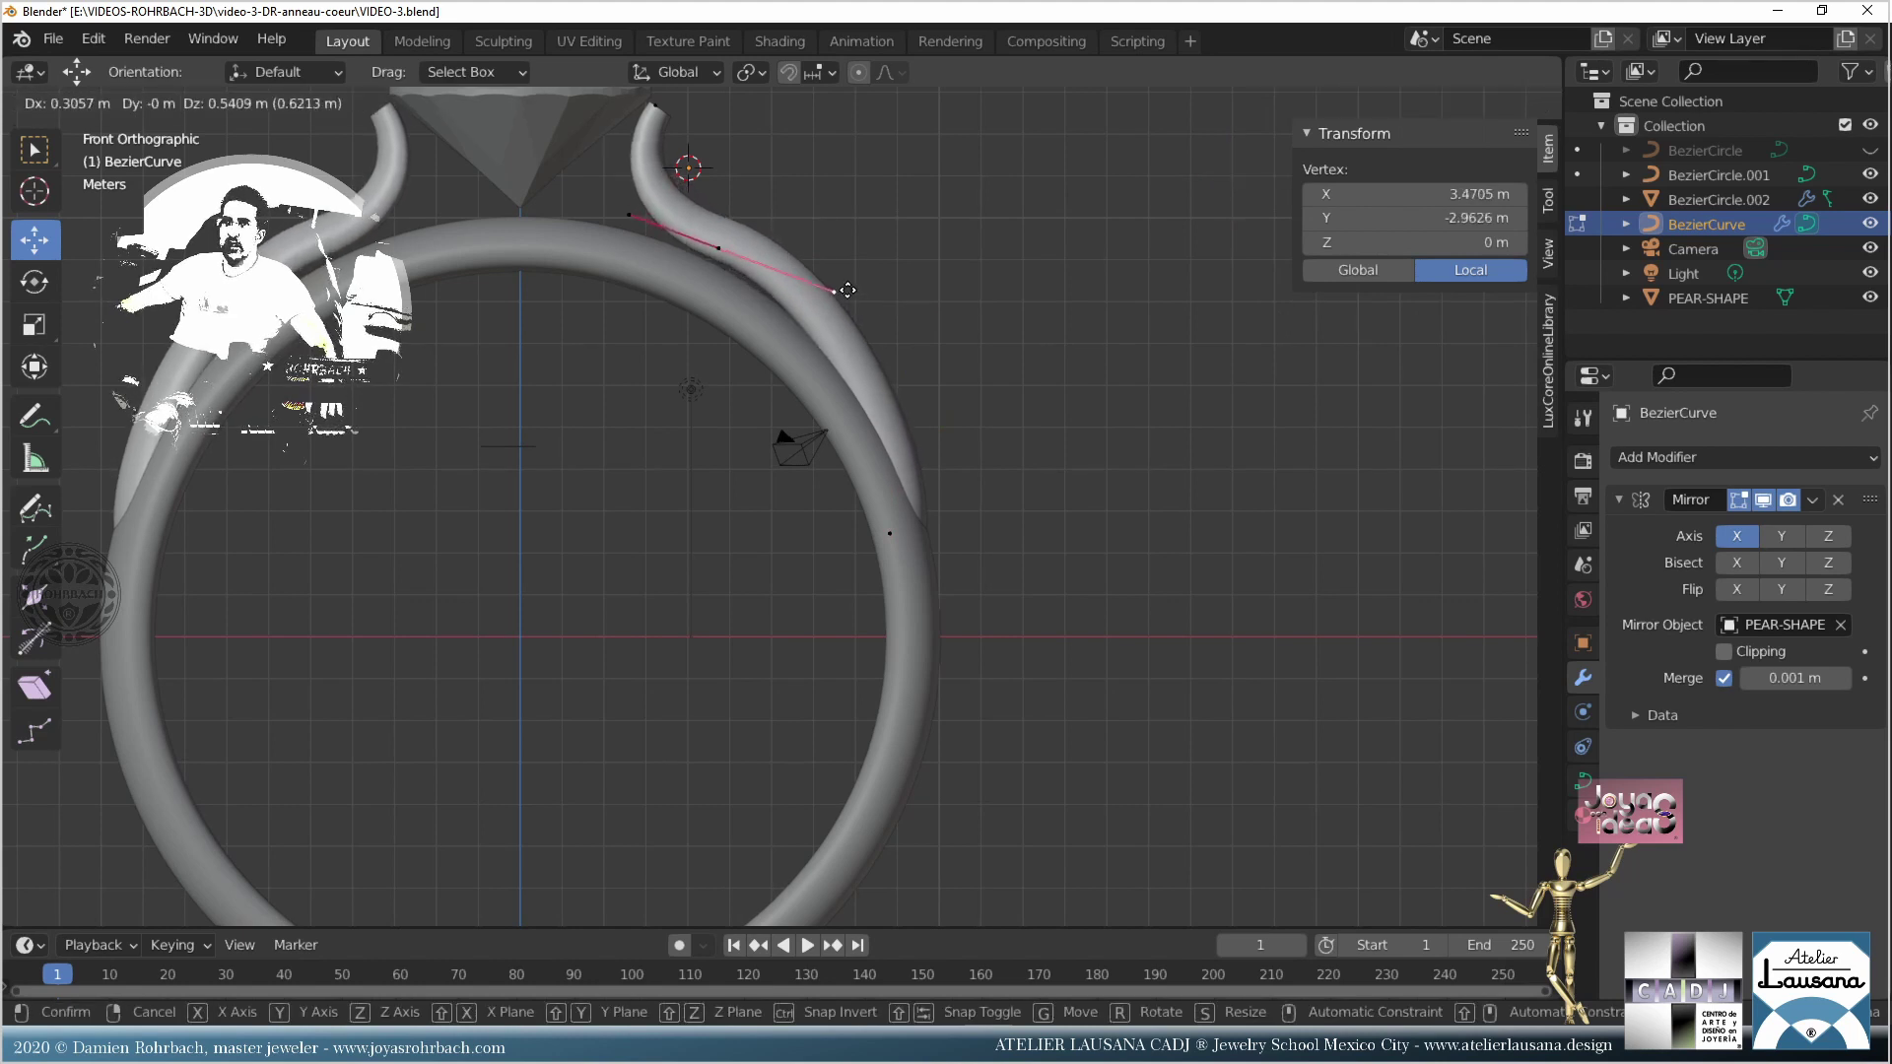
{"action": "left_click", "coordinate": [872, 329]}
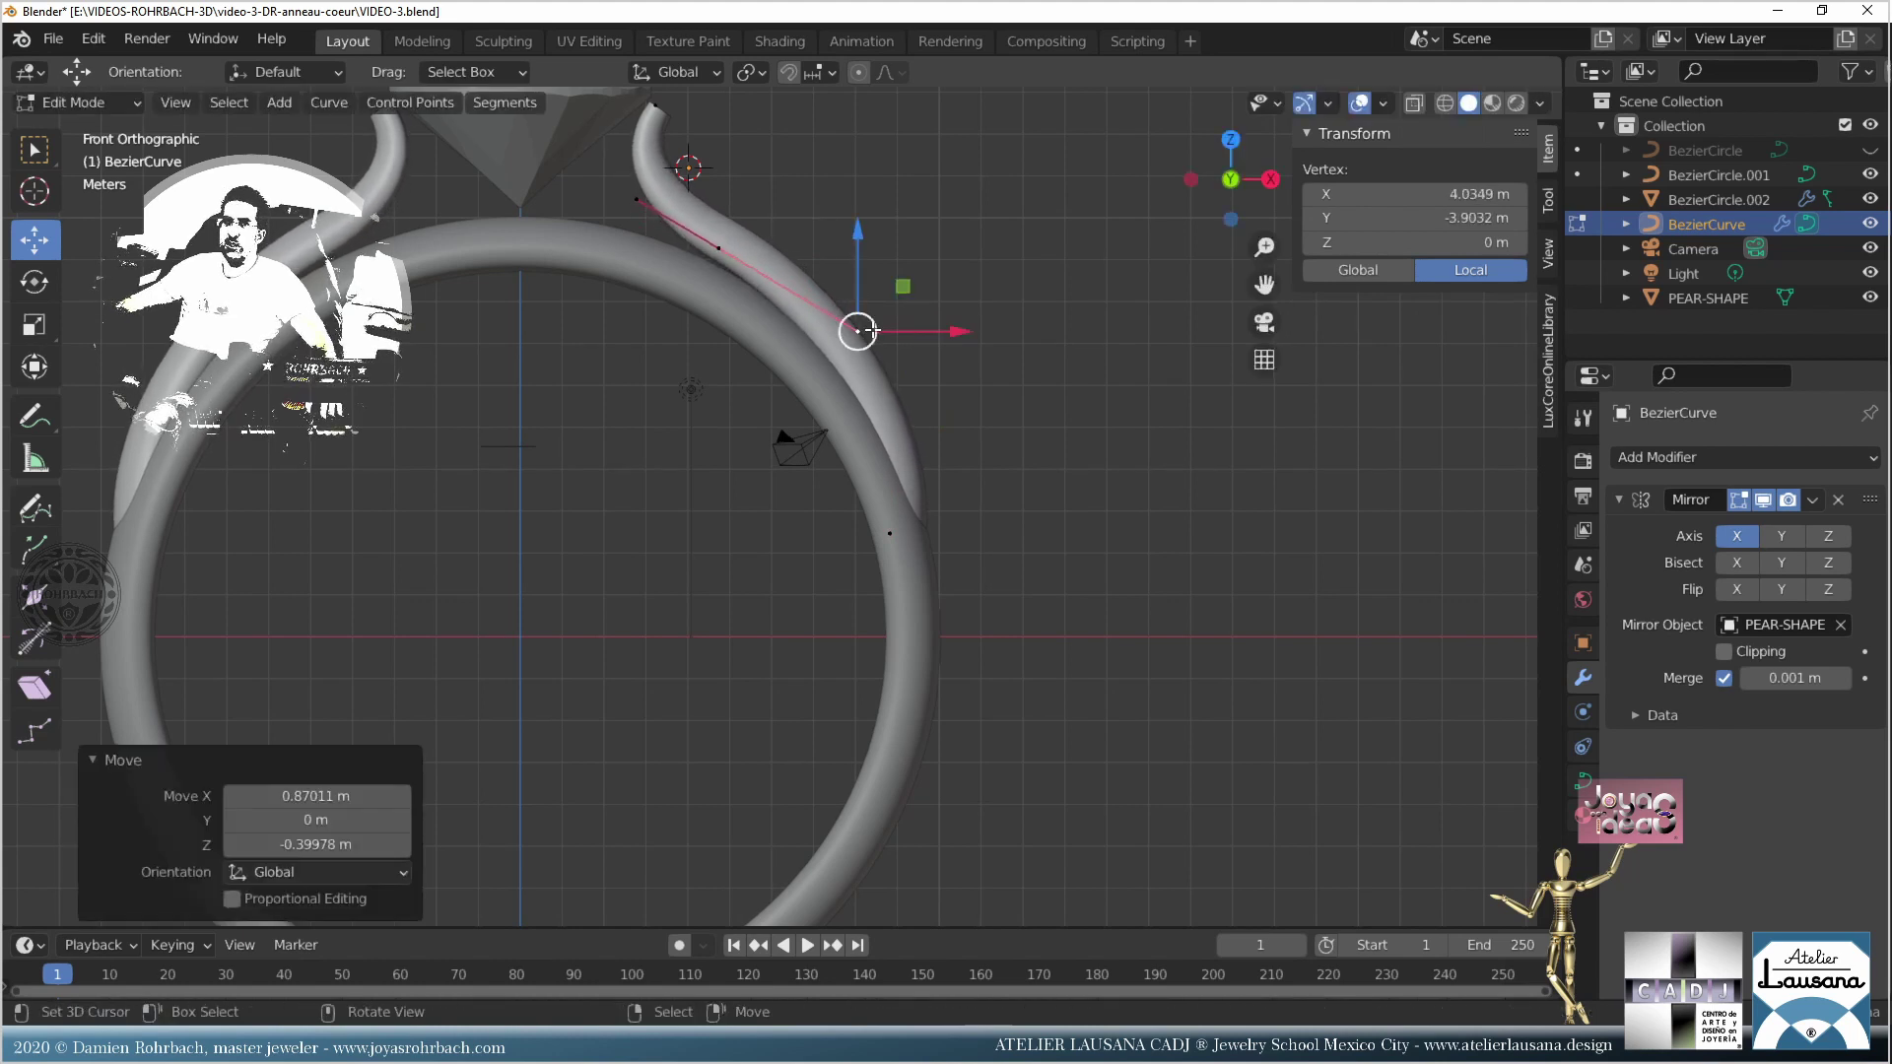
Step: Move the lower end point about 0.14 m in X and -0.35 m in Z, fine-tune its upper handle, and save the file
{"action": "left_click", "coordinate": [890, 533]}
{"action": "key", "text": "g"}
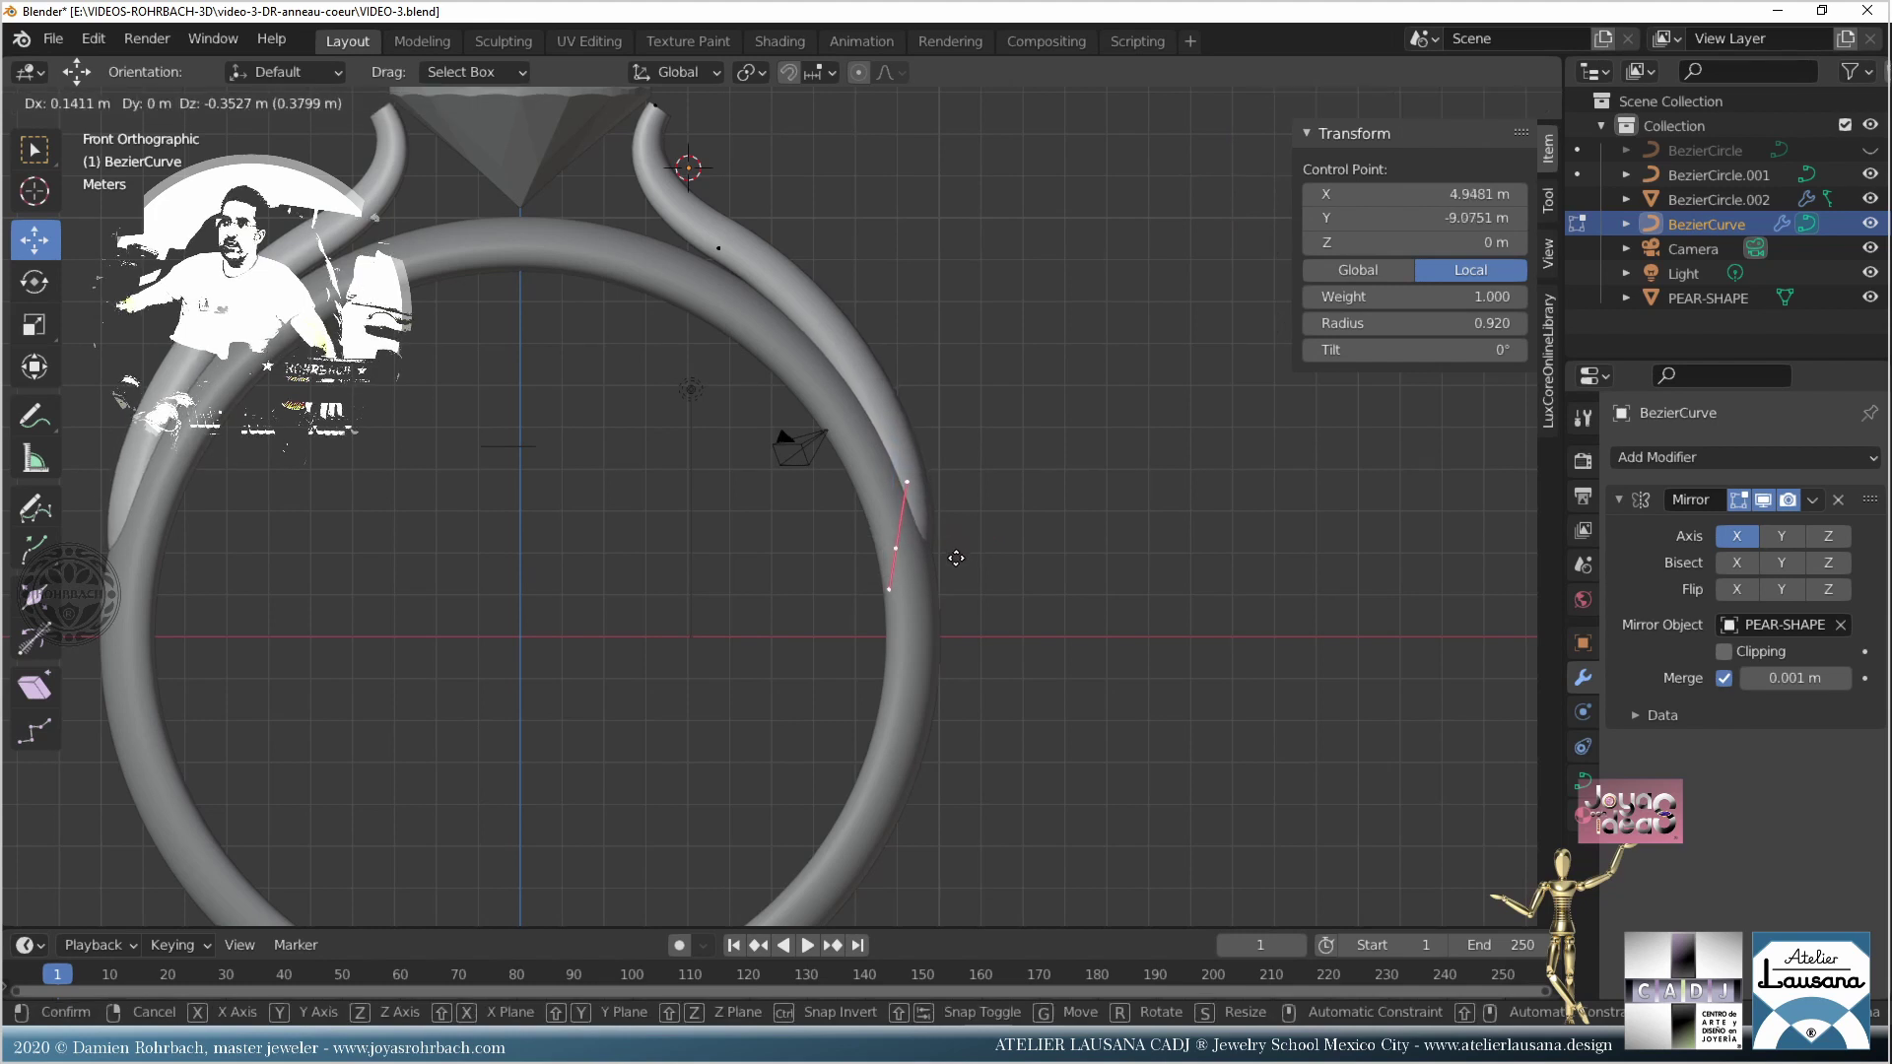
{"action": "left_click", "coordinate": [955, 557]}
{"action": "left_click", "coordinate": [907, 481]}
{"action": "key", "text": "g"}
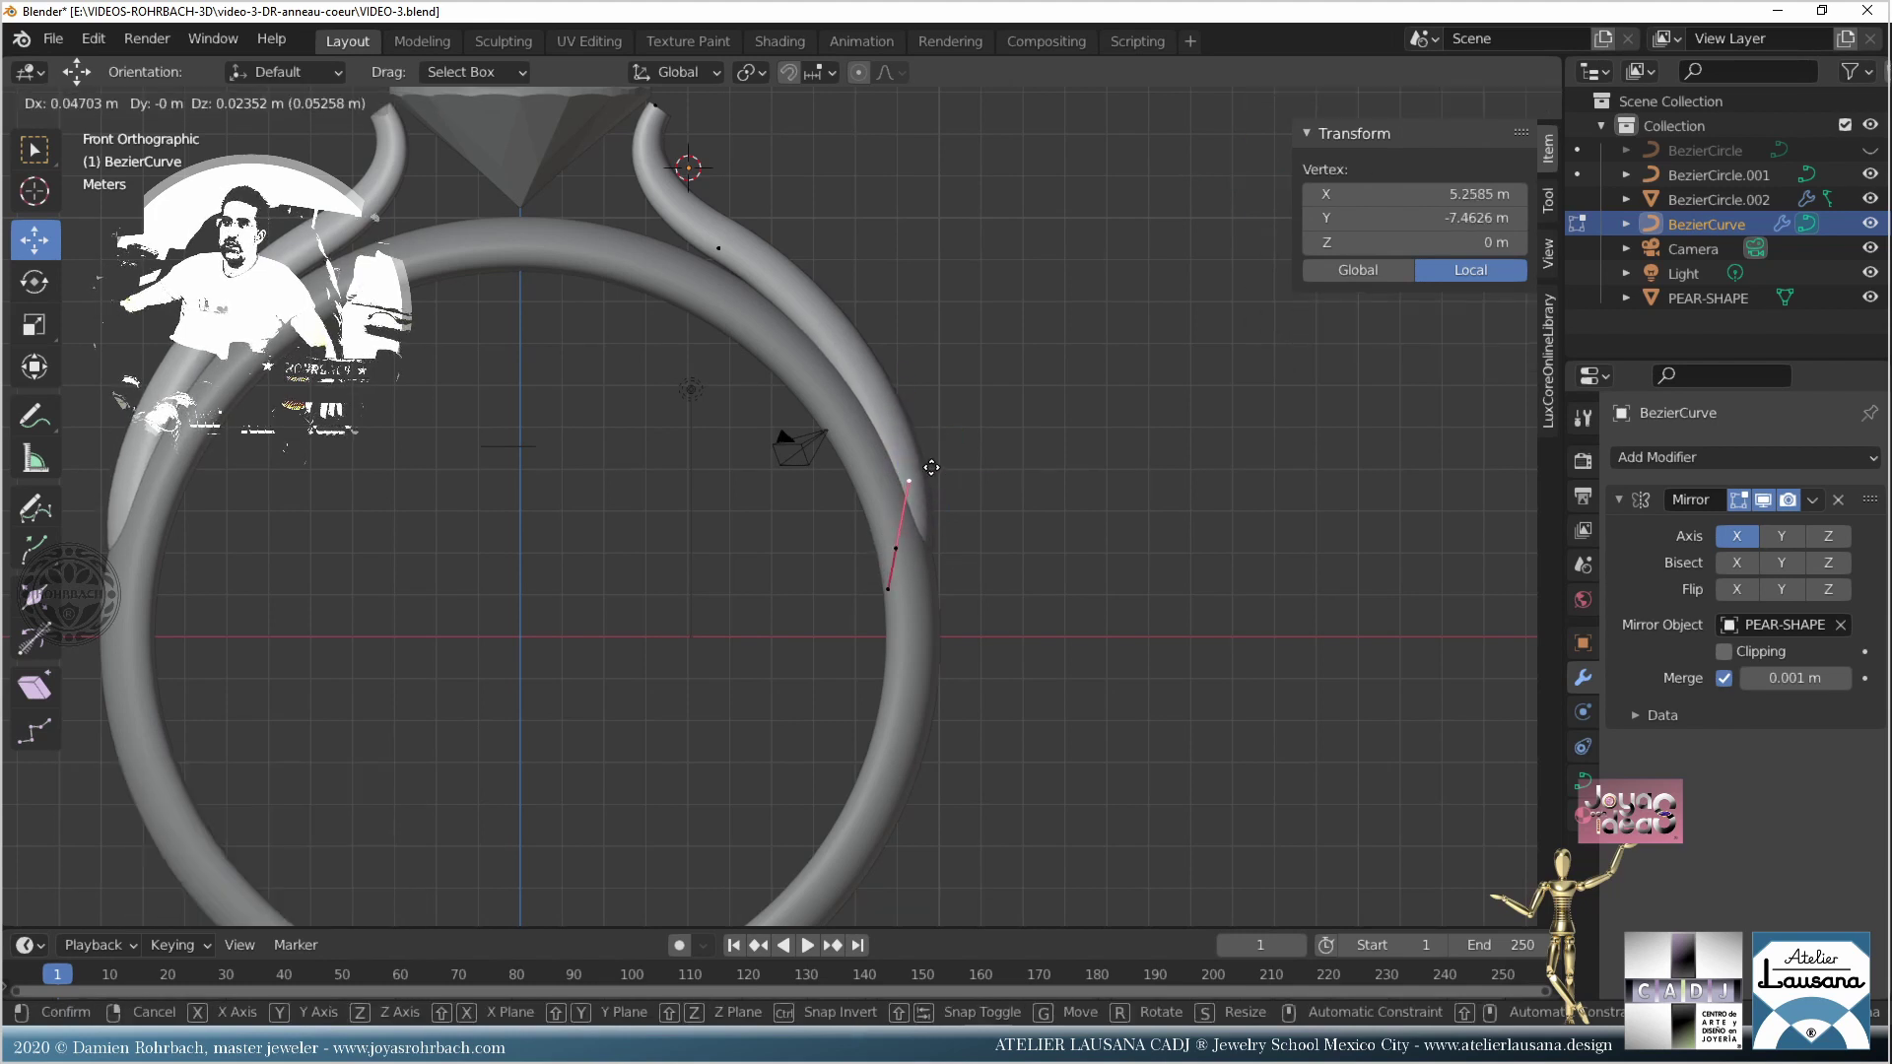
{"action": "left_click", "coordinate": [904, 476]}
{"action": "middle_click_drag", "start_coordinate": [904, 477], "coordinate": [832, 523]}
{"action": "key", "text": "ctrl+s"}
Step: In Object Mode, duplicate the prong curve in place and remove the Mirror modifier from the copy
{"action": "middle_click_drag", "start_coordinate": [700, 717], "coordinate": [774, 503]}
{"action": "scroll", "coordinate": [950, 474], "scroll_direction": "up", "scroll_amount": 4}
{"action": "middle_click_drag", "start_coordinate": [808, 509], "coordinate": [680, 486]}
{"action": "key", "text": "Tab"}
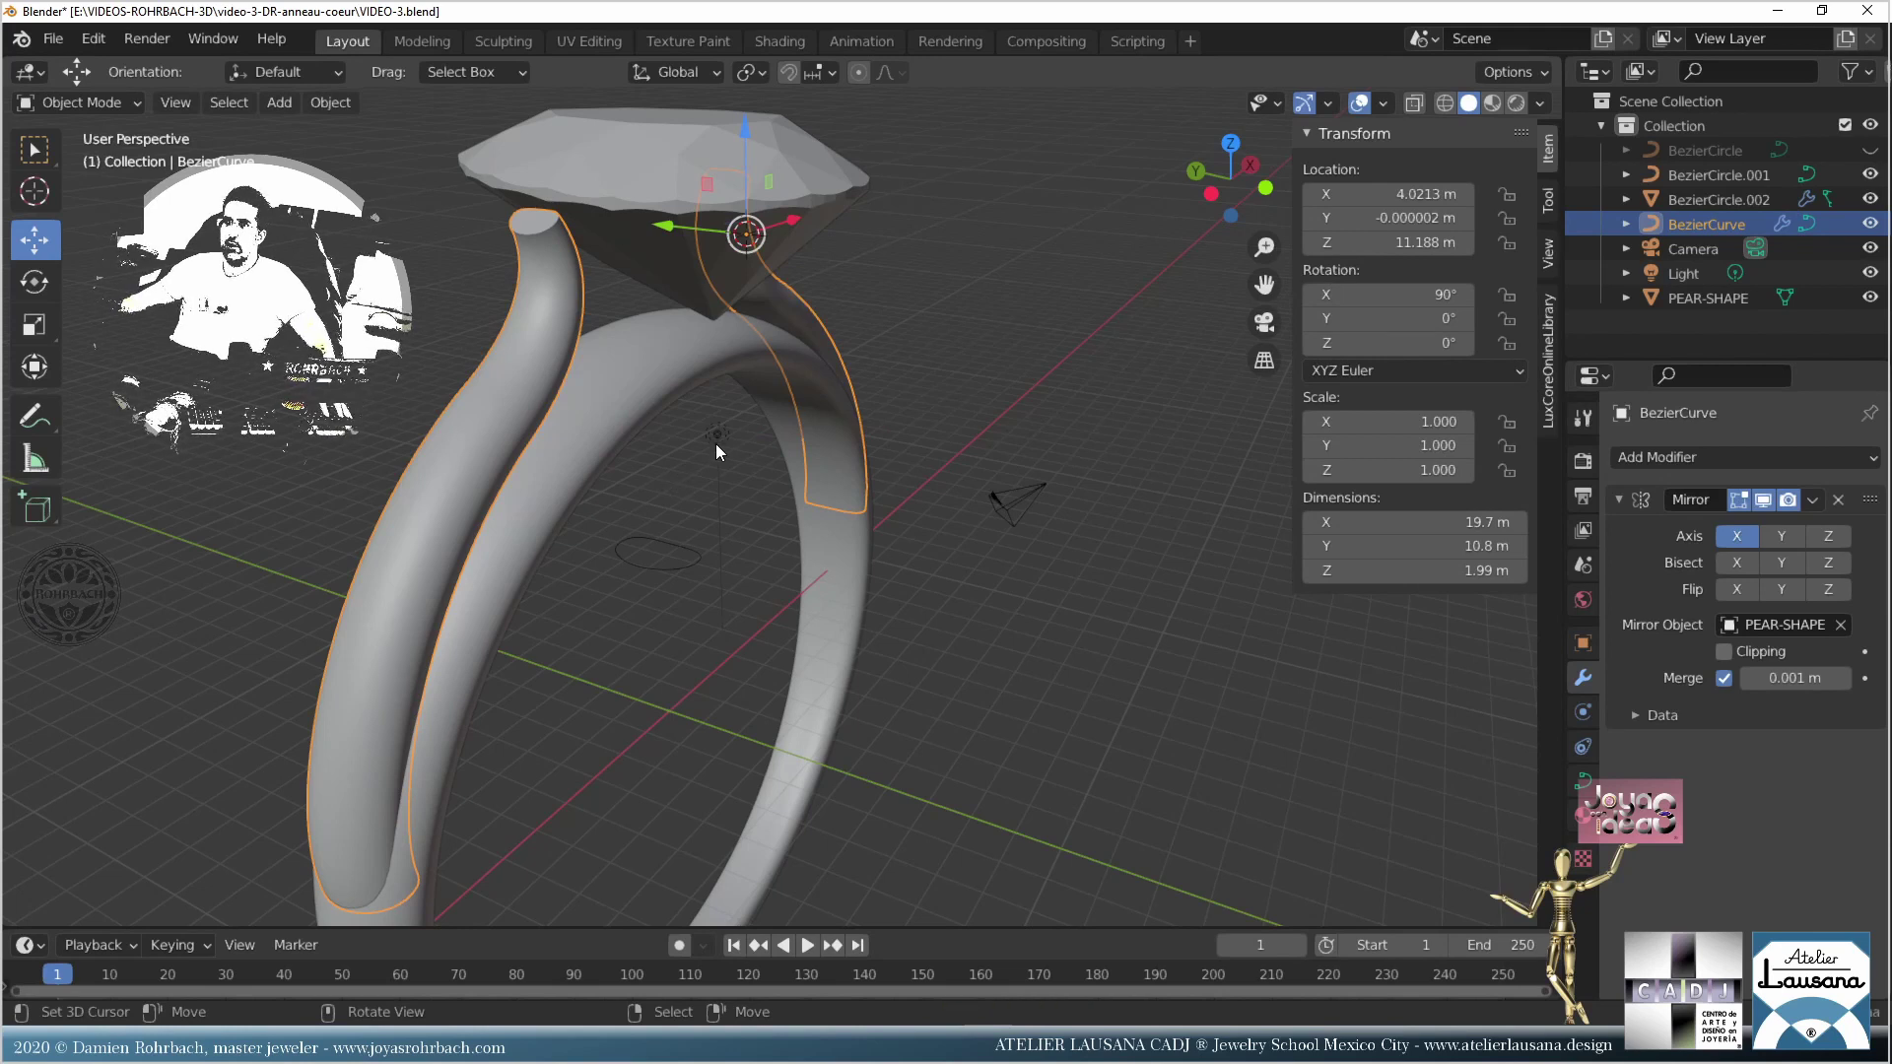
{"action": "key", "text": "shift+d"}
{"action": "key", "text": "Escape"}
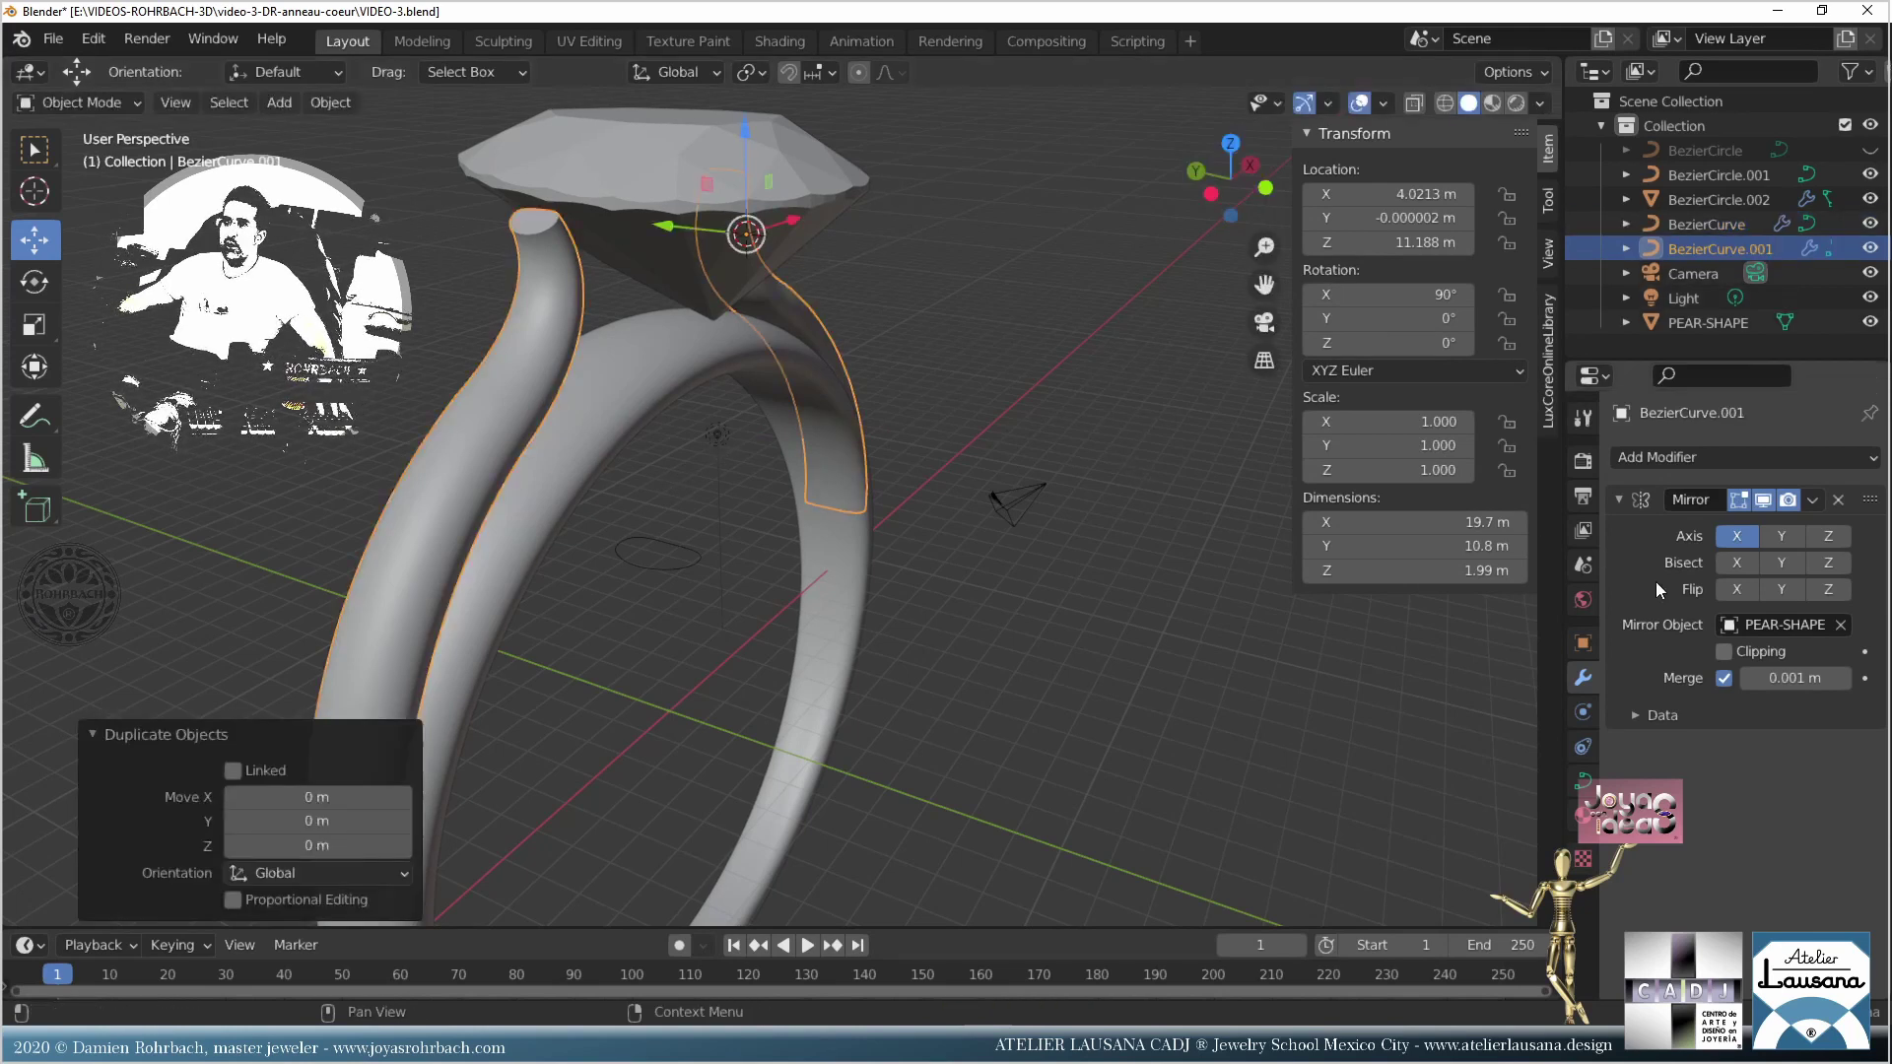
{"action": "left_click", "coordinate": [1837, 501]}
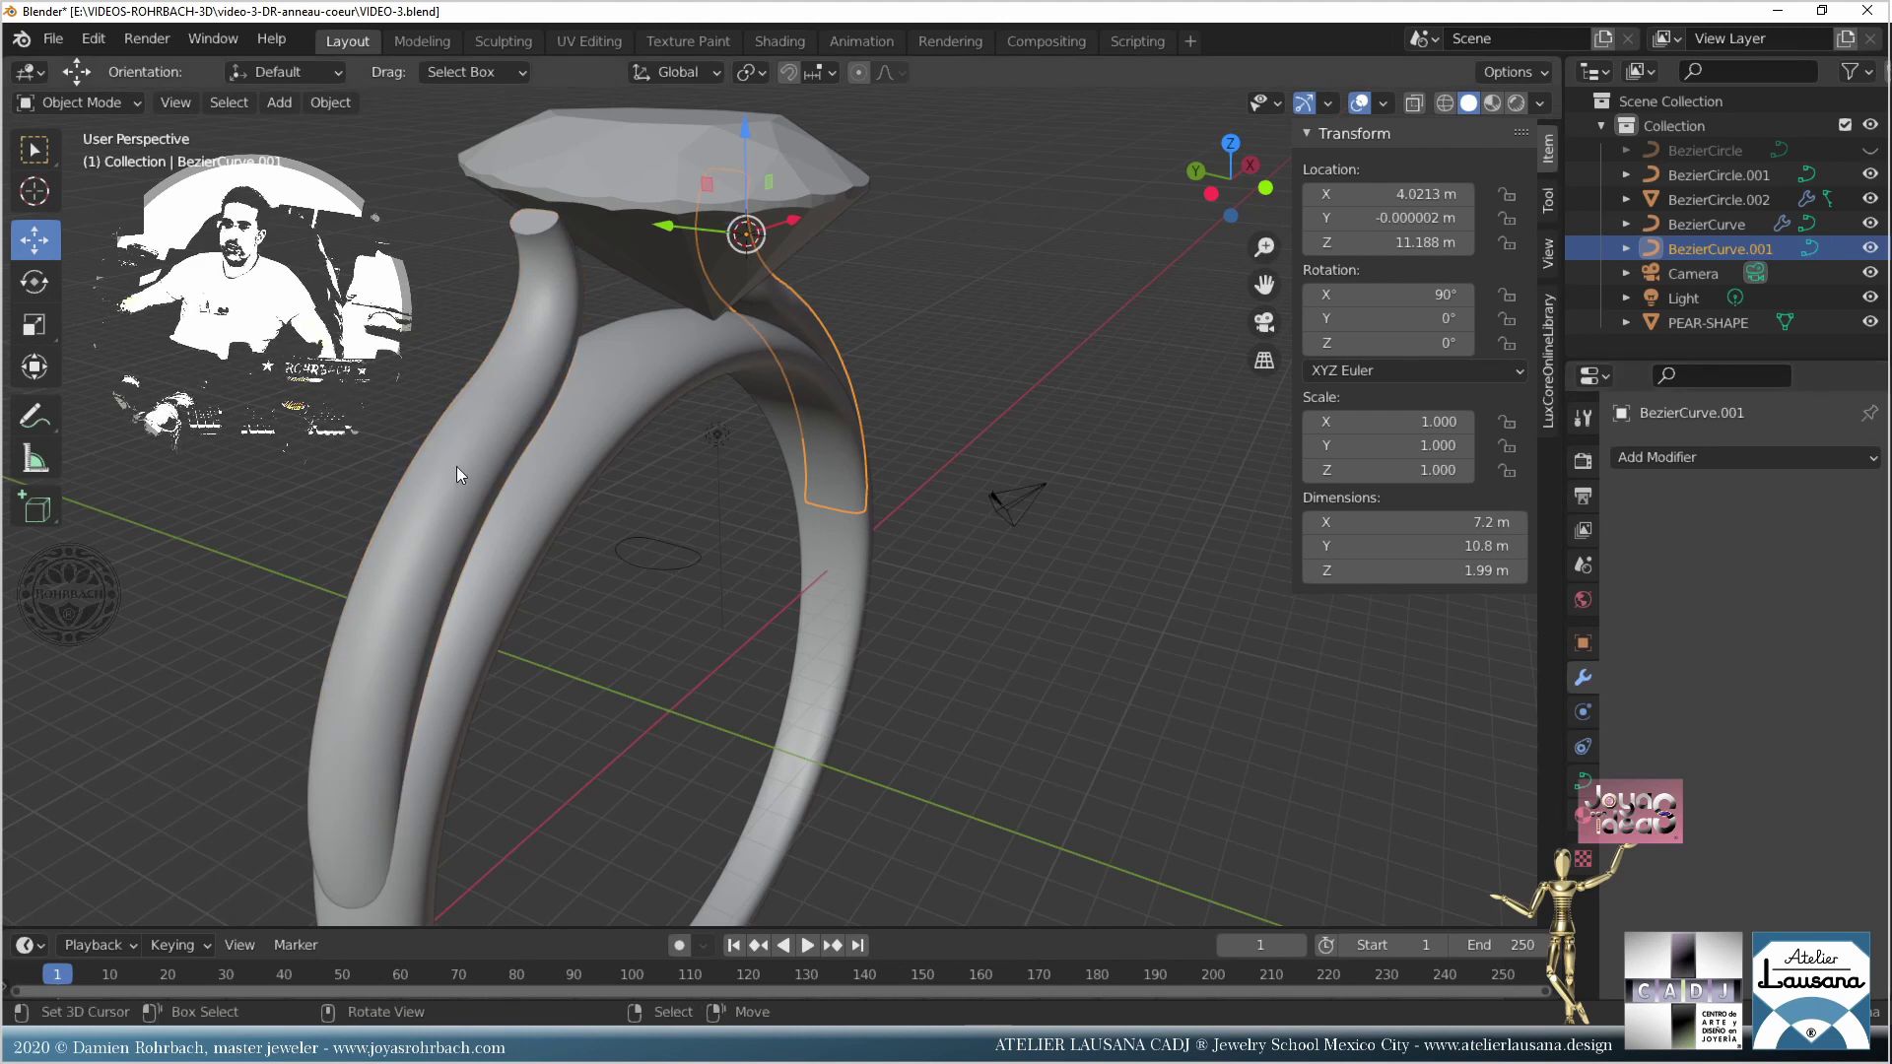
Step: Rotate the copied prong curve to -90° about Z and set its X and Y location to 0 m
{"action": "key", "text": "KP_7"}
{"action": "key", "text": "r"}
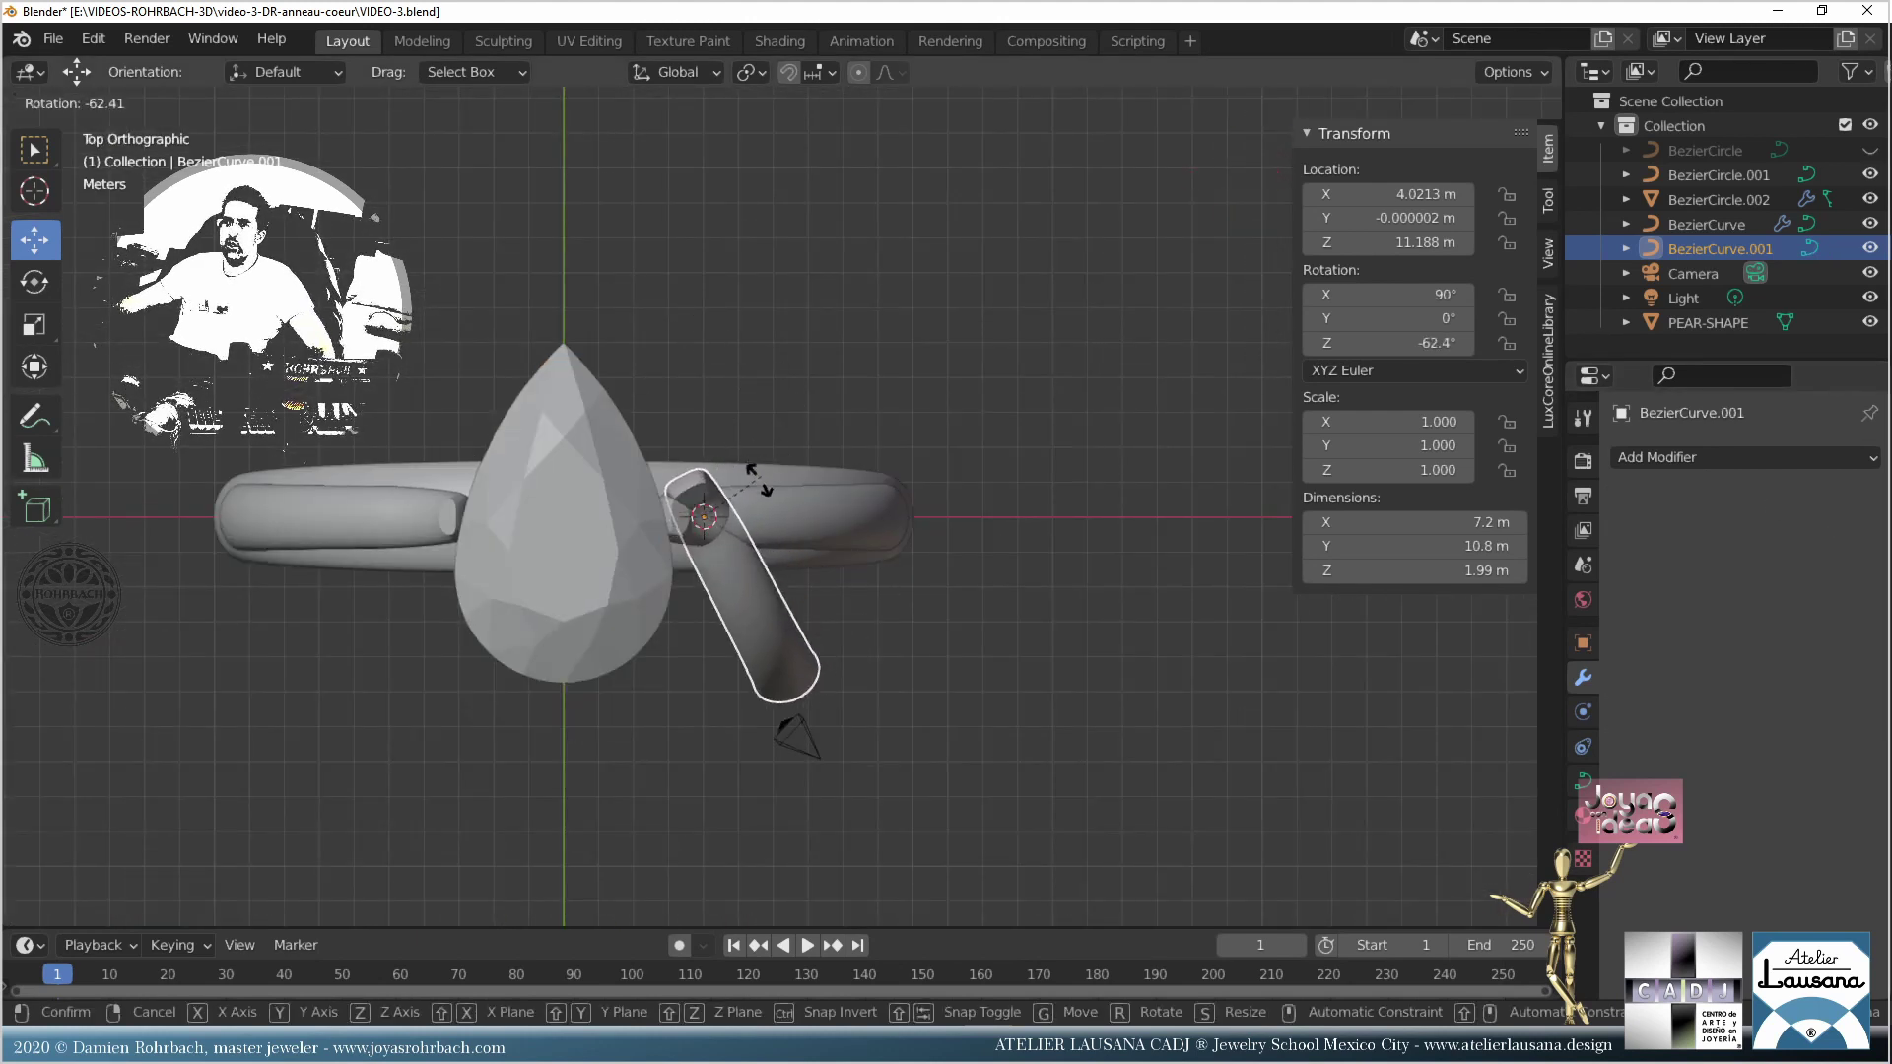
{"action": "left_click", "coordinate": [1434, 398]}
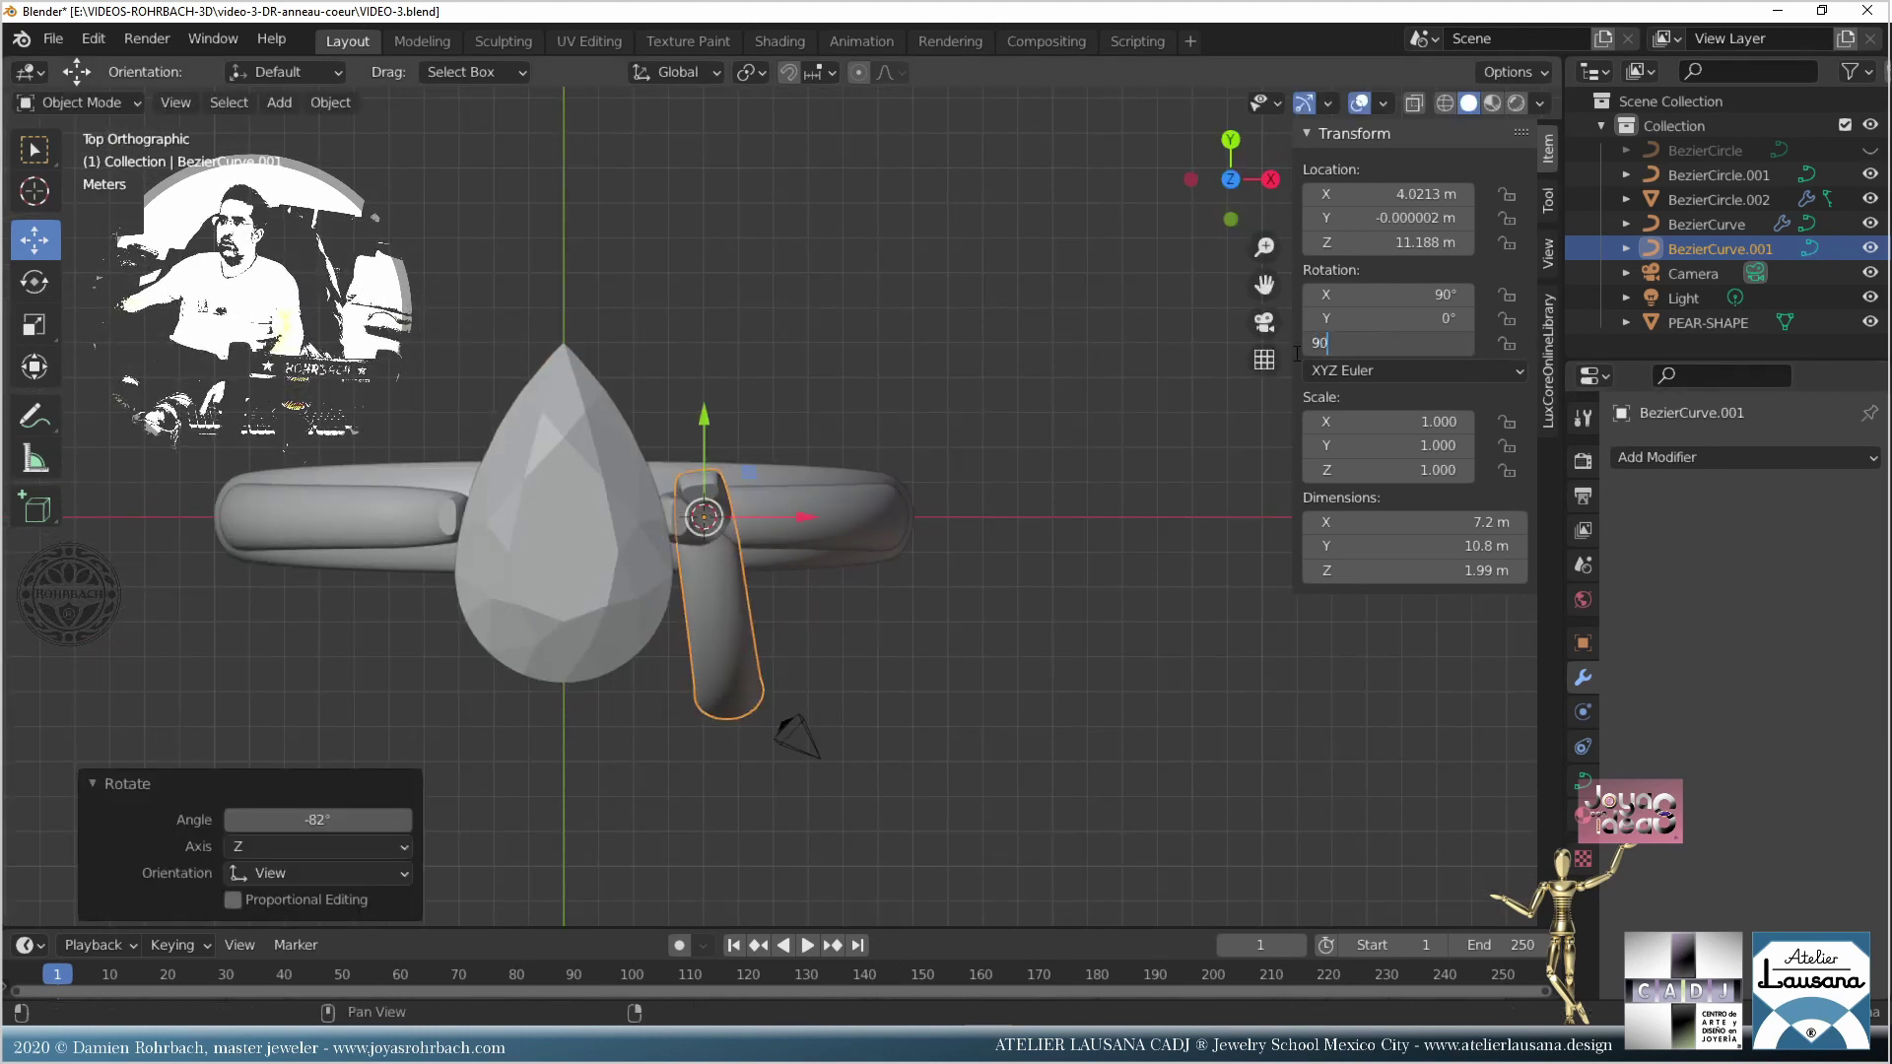
{"action": "key", "text": "Return"}
{"action": "left_click", "coordinate": [1405, 342]}
{"action": "type", "text": "d"}
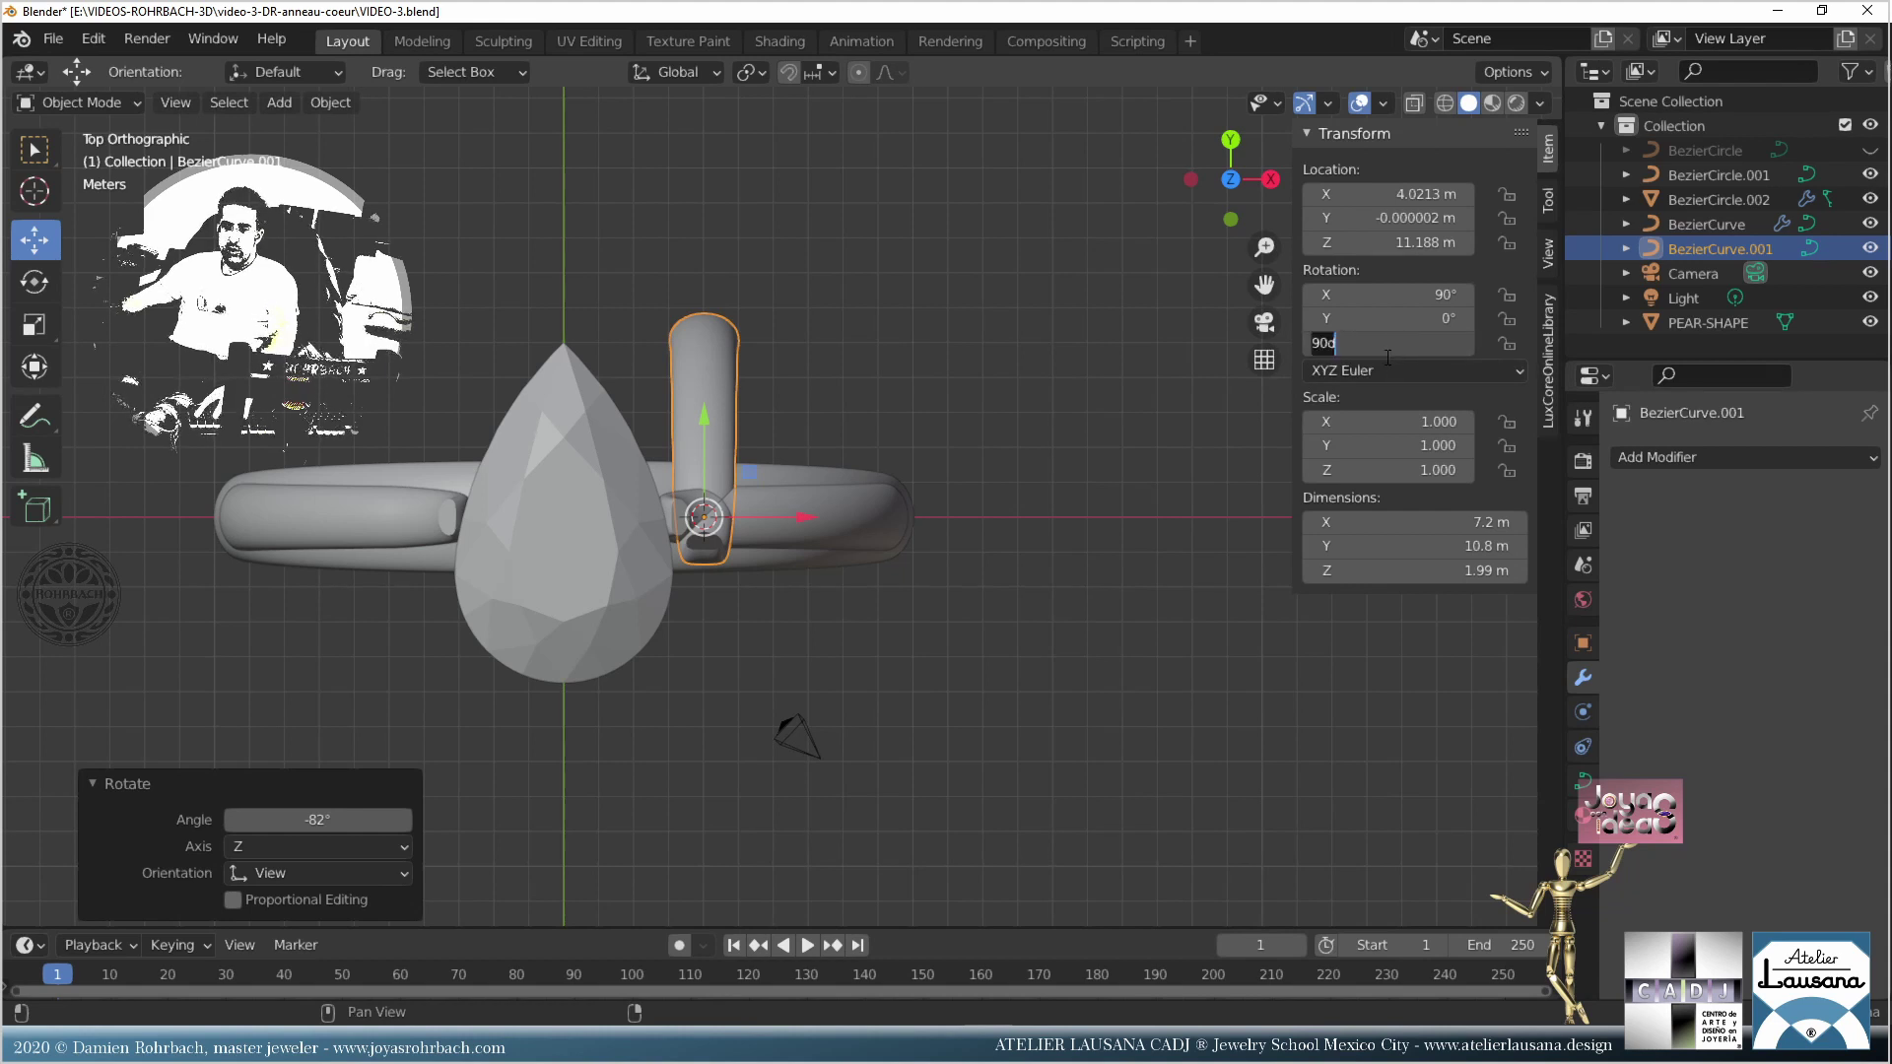
{"action": "type", "text": "-90"}
{"action": "key", "text": "Return"}
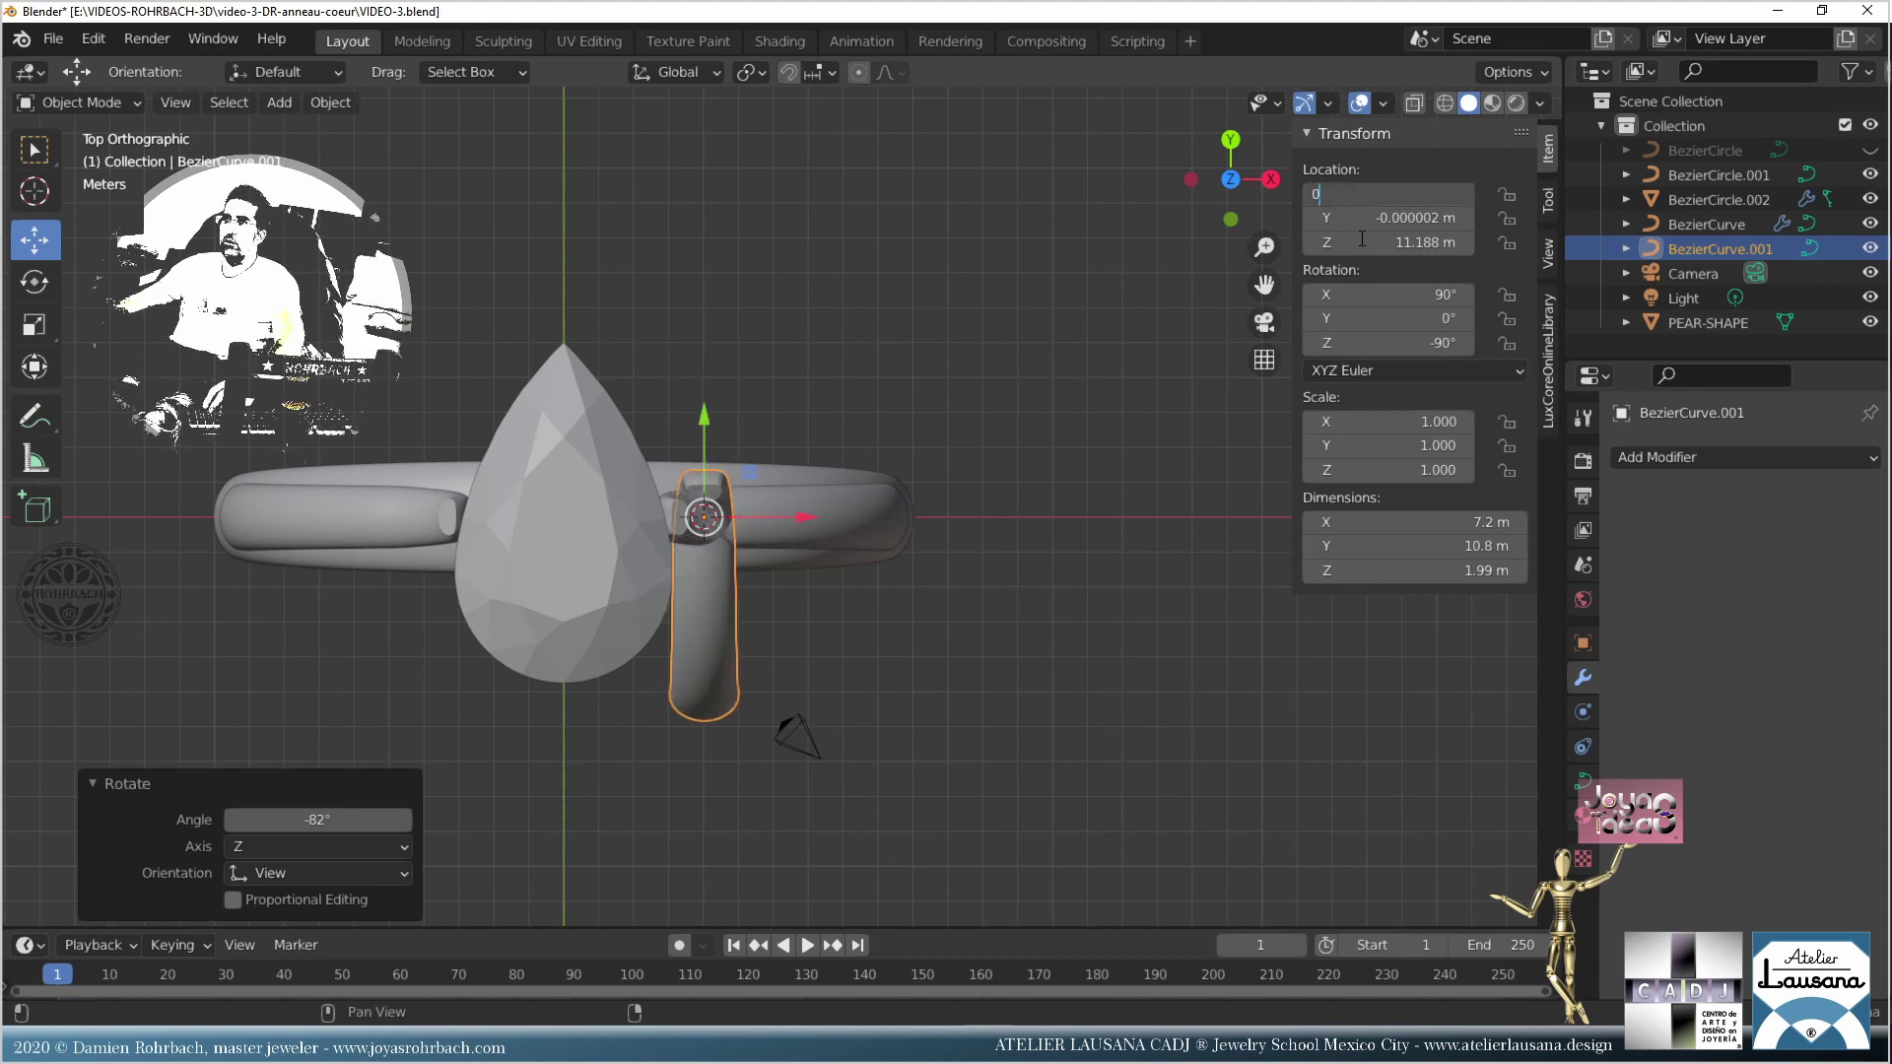
{"action": "type", "text": "0"}
{"action": "key", "text": "Return"}
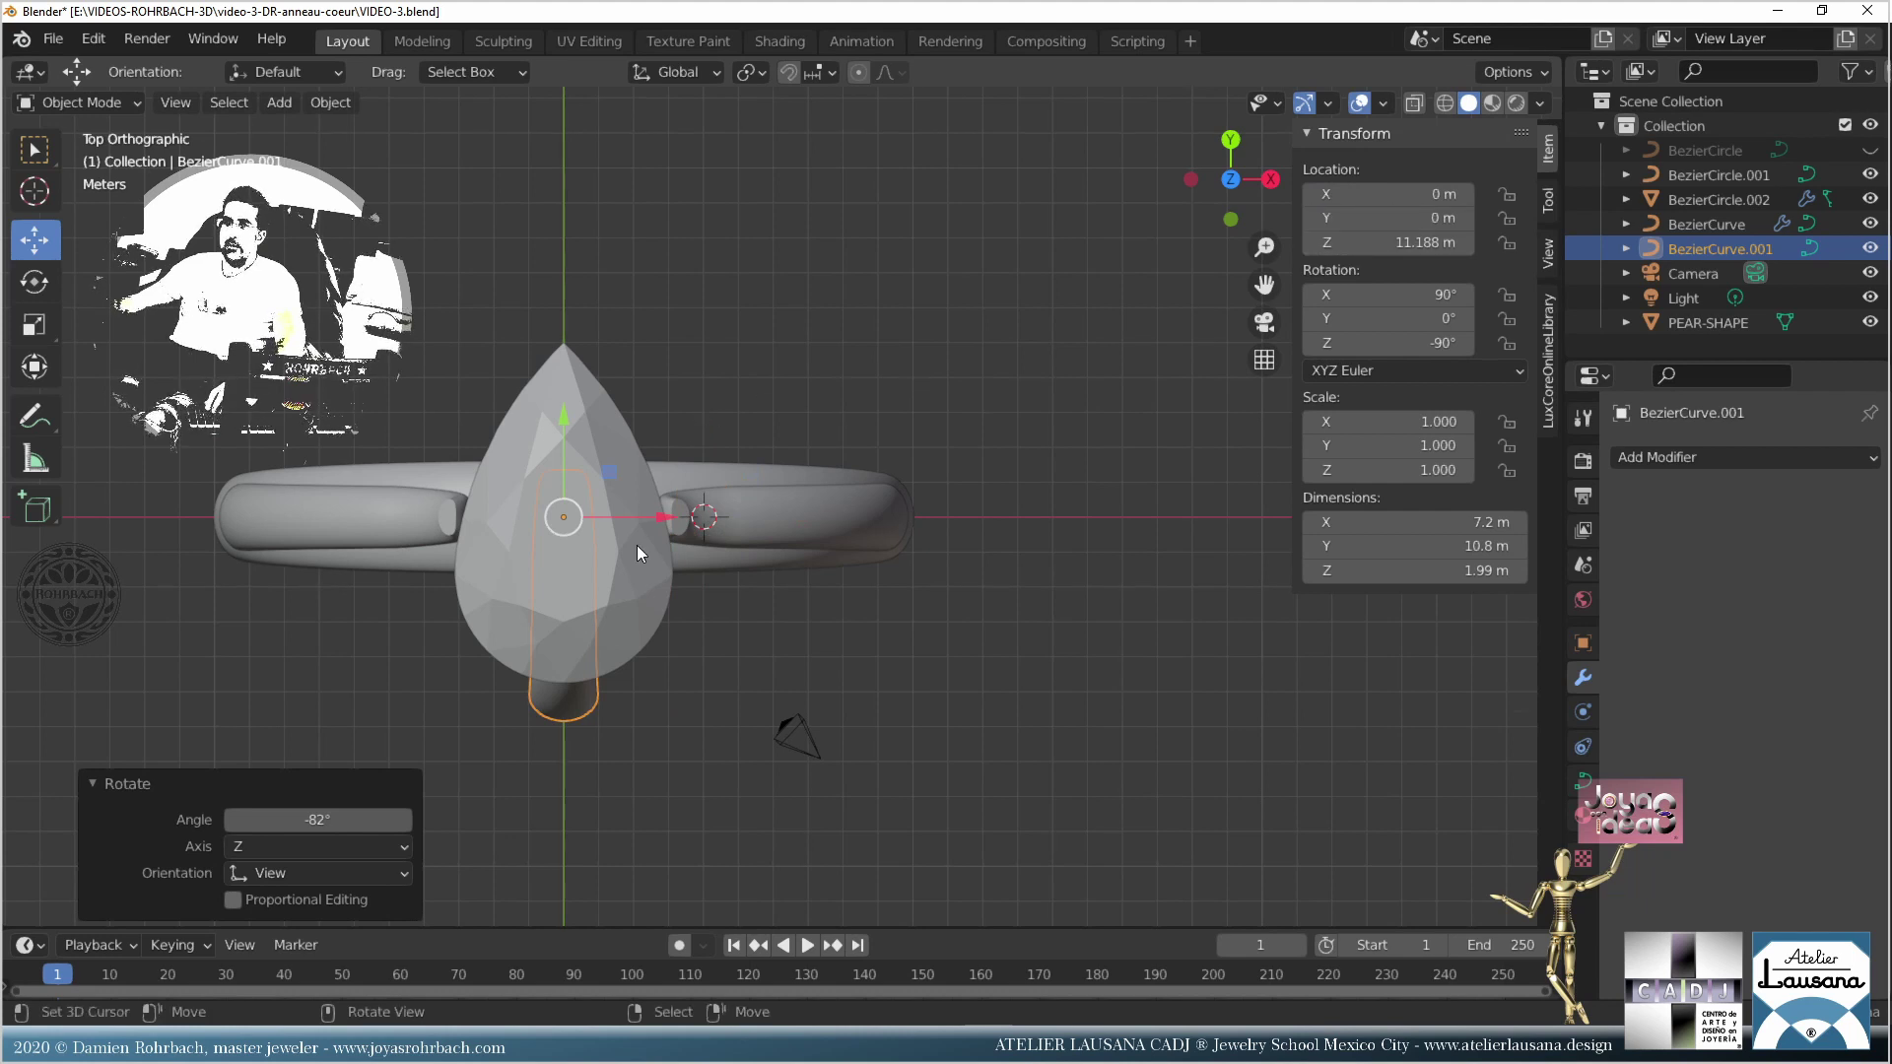
Step: In Edit Mode, move the copied curve's top end point outward past the rounded end of the gem
{"action": "key", "text": "KP_1"}
{"action": "key", "text": "KP_3"}
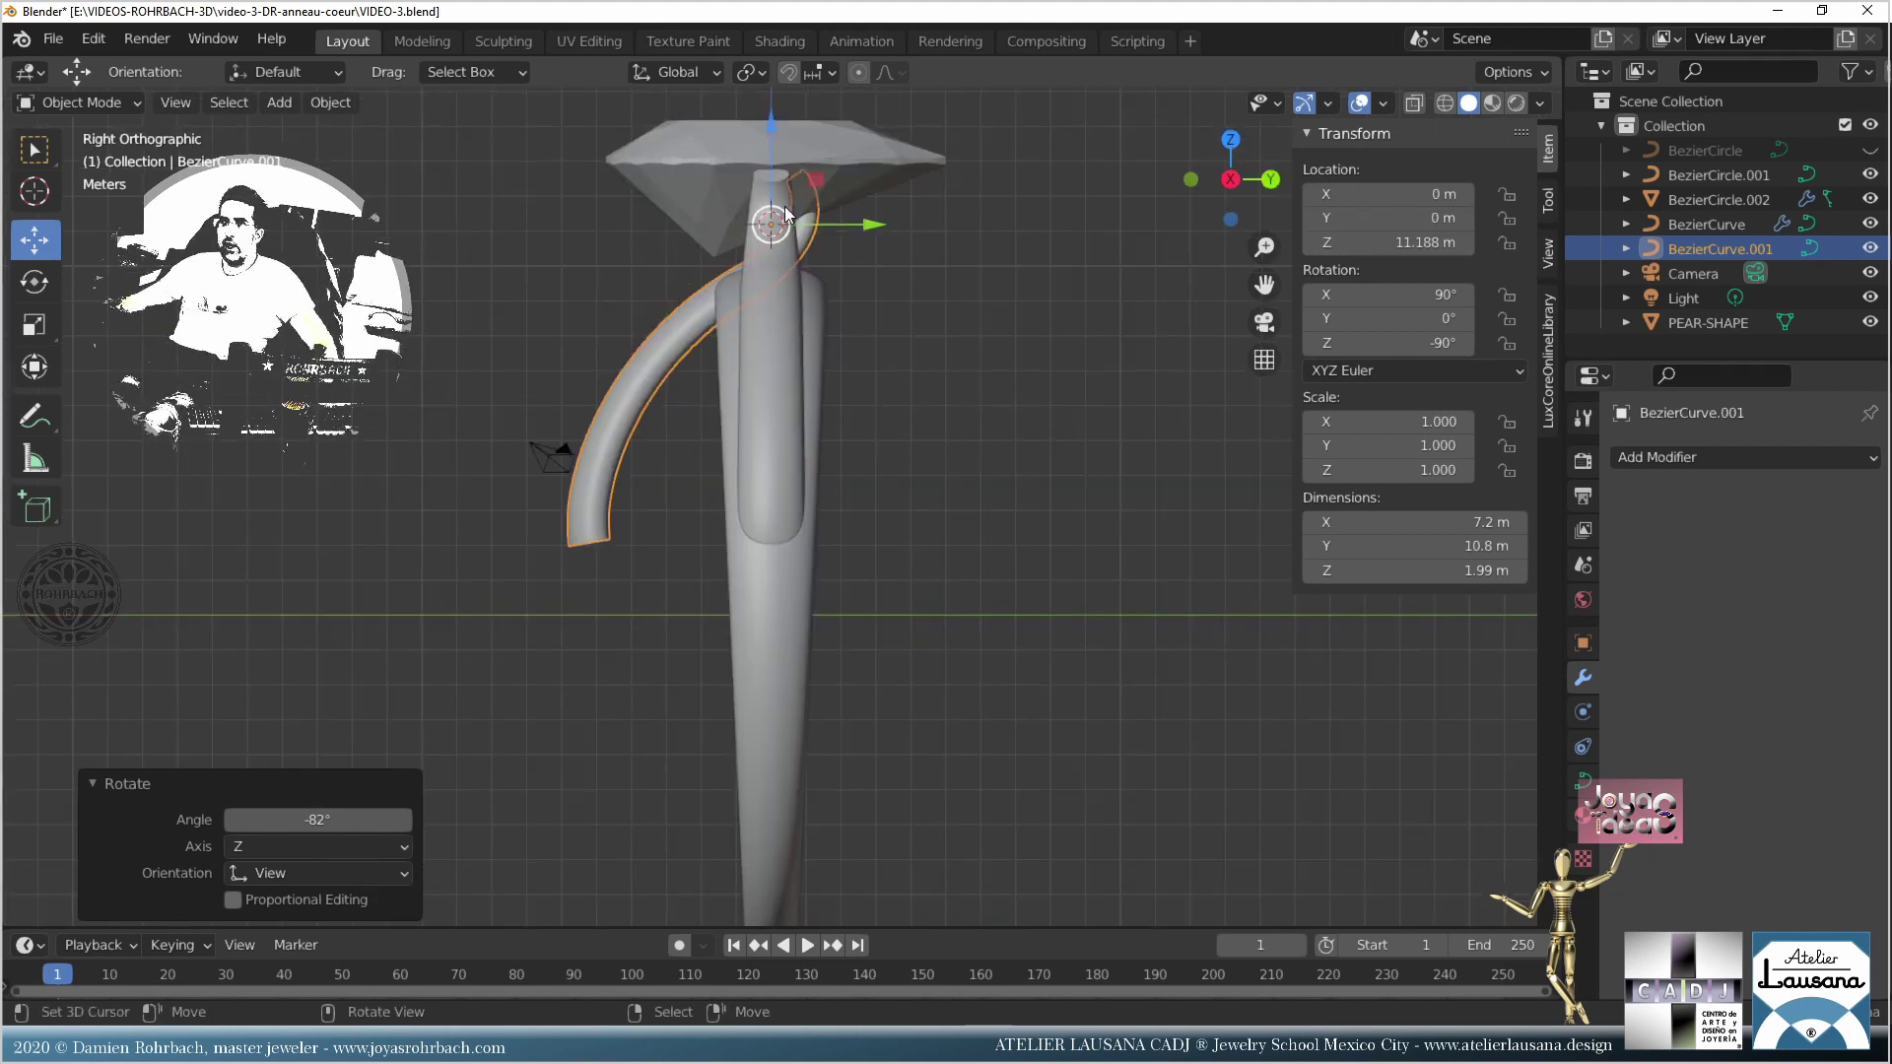
{"action": "key", "text": "Tab"}
{"action": "left_click", "coordinate": [798, 174]}
{"action": "left_click_drag", "start_coordinate": [908, 175], "coordinate": [658, 203]}
Step: Move the middle control point outward below the gem's rounded end and reshape the bend with its upper handle
{"action": "left_click", "coordinate": [739, 288]}
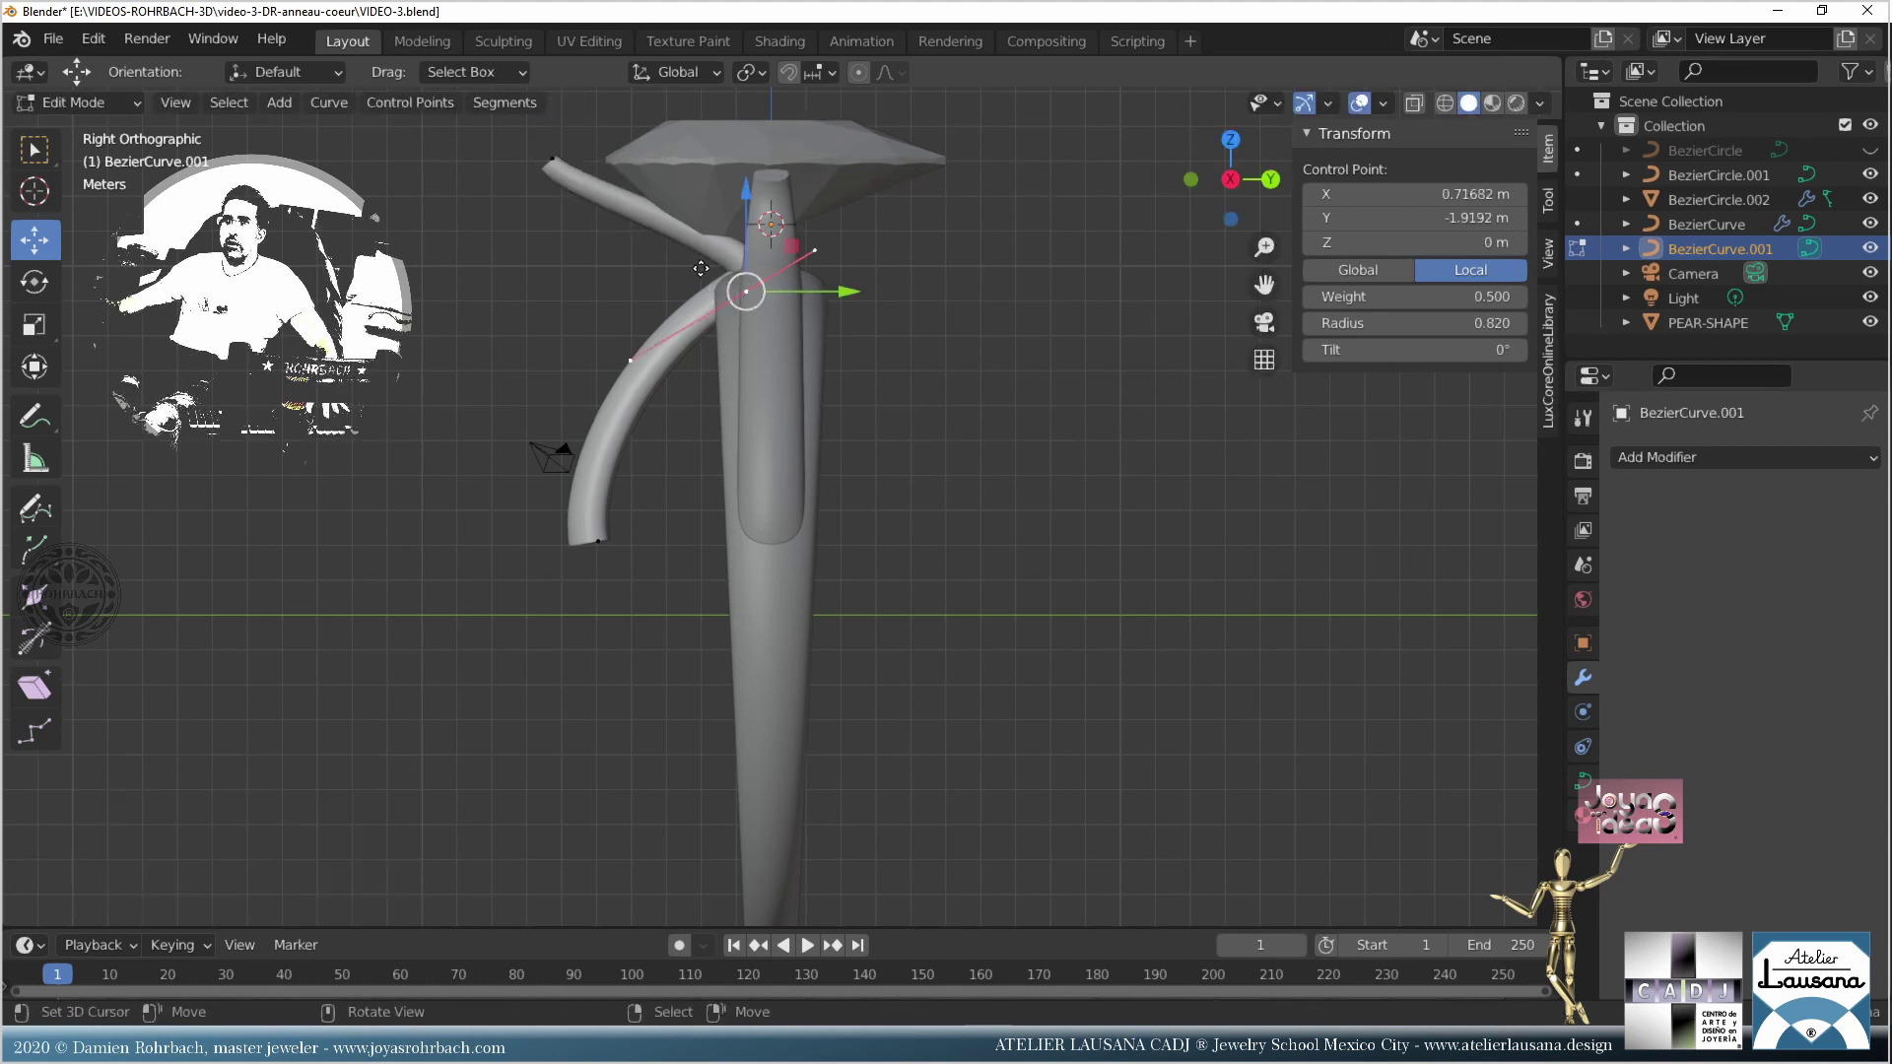
{"action": "key", "text": "g"}
{"action": "left_click", "coordinate": [548, 439]}
{"action": "left_click", "coordinate": [616, 264]}
{"action": "key", "text": "g"}
{"action": "left_click", "coordinate": [540, 244]}
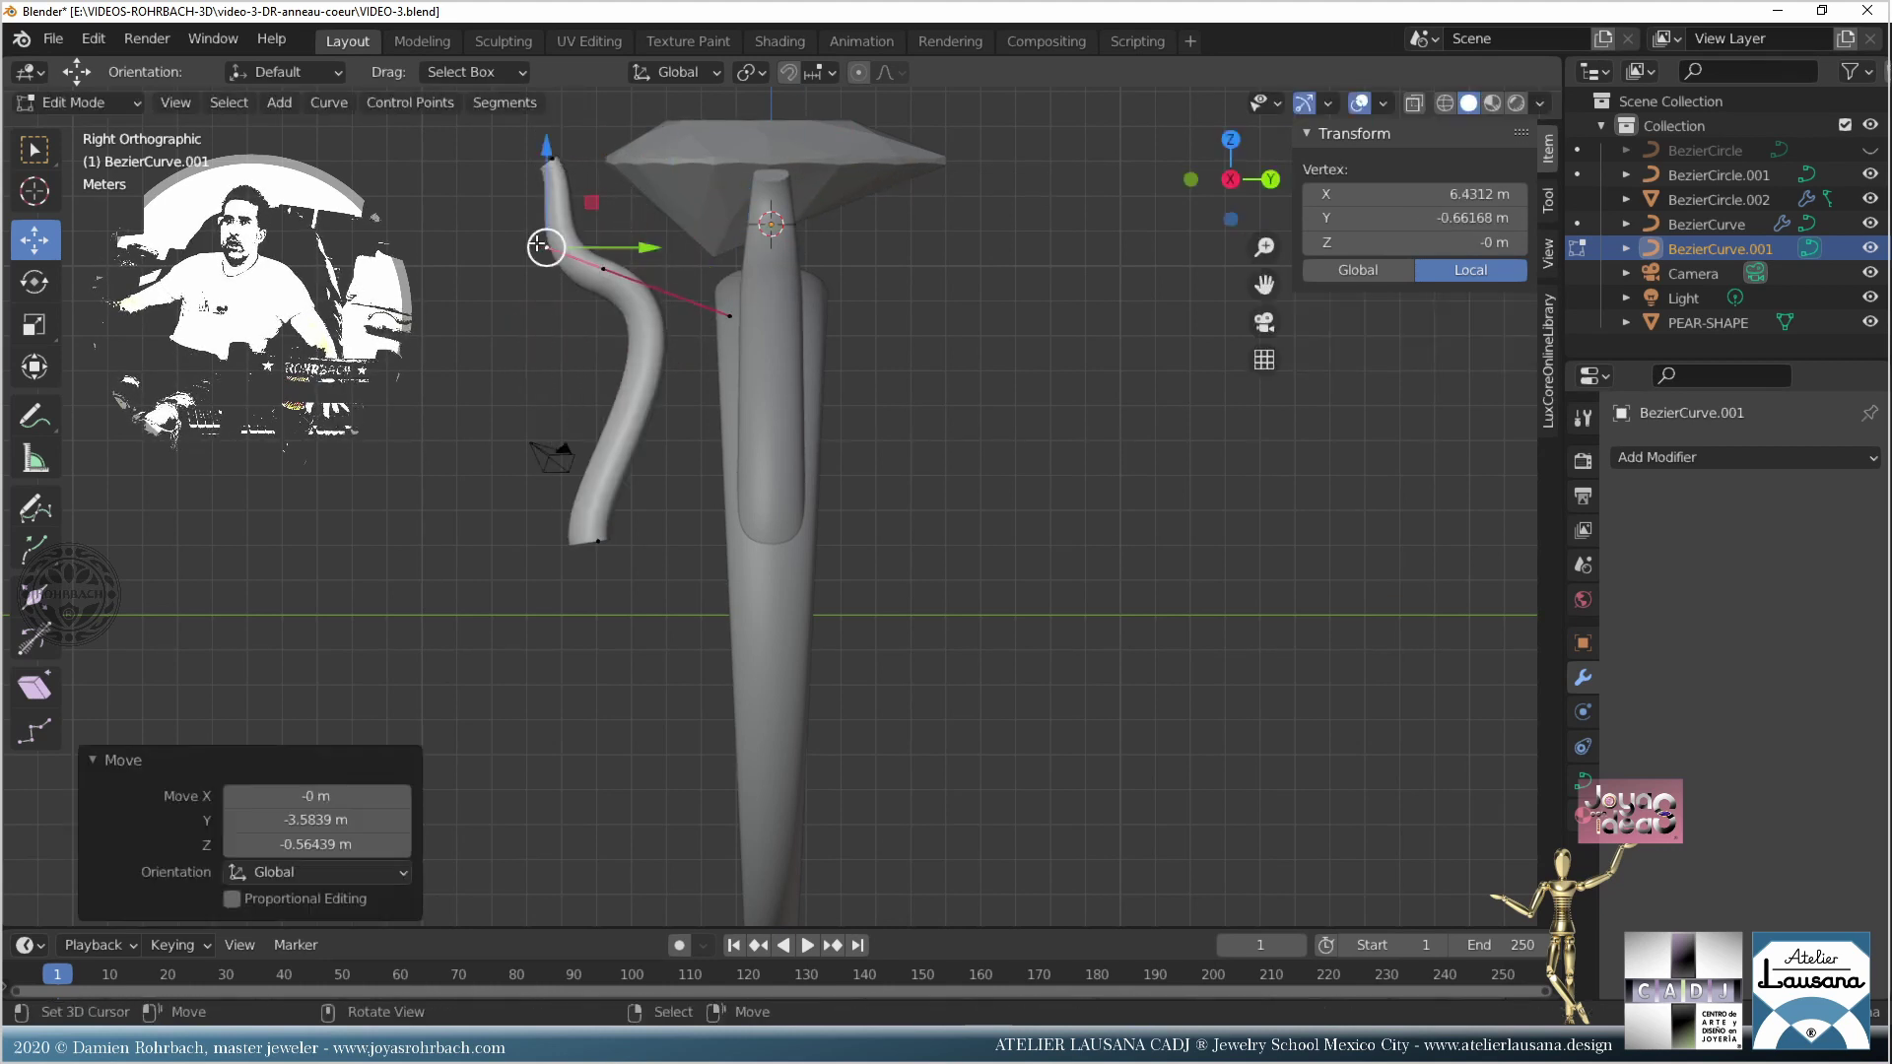
{"action": "left_click", "coordinate": [599, 265]}
{"action": "left_click_drag", "start_coordinate": [599, 264], "coordinate": [611, 212]}
Step: Move the lower end point about 4.54 m in Y and 6.97 m in Z onto the top of the band
{"action": "left_click_drag", "start_coordinate": [612, 524], "coordinate": [774, 278]}
{"action": "middle_click_drag", "start_coordinate": [774, 278], "coordinate": [781, 703]}
{"action": "scroll", "coordinate": [738, 385], "scroll_direction": "up", "scroll_amount": 3}
{"action": "key", "text": "KP_3"}
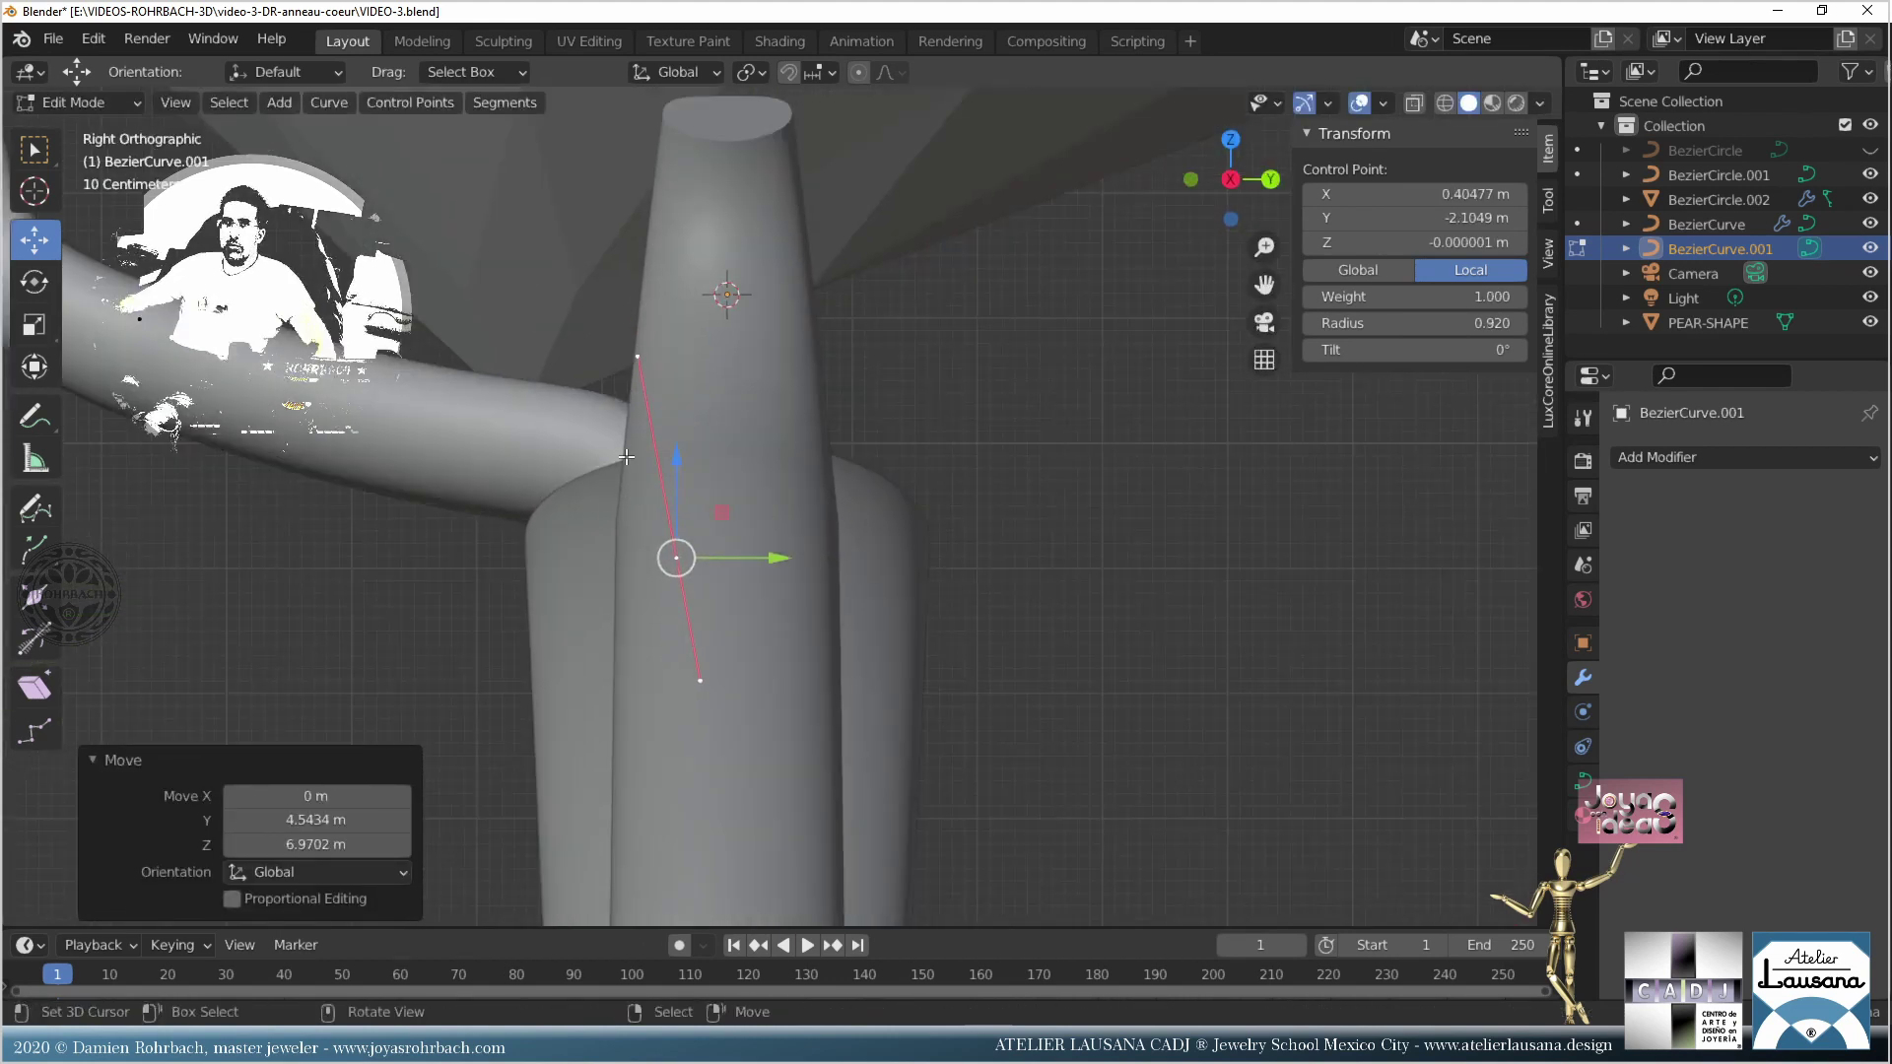
Step: Nudge the lower end point about -0.15 m in Y and 0.09 m in Z, placing its upper handle at about X 1.20 m, Y -1.39 m
{"action": "scroll", "coordinate": [848, 532], "scroll_direction": "down", "scroll_amount": 2}
{"action": "left_click", "coordinate": [857, 520]}
{"action": "key", "text": "g"}
{"action": "left_click", "coordinate": [798, 557]}
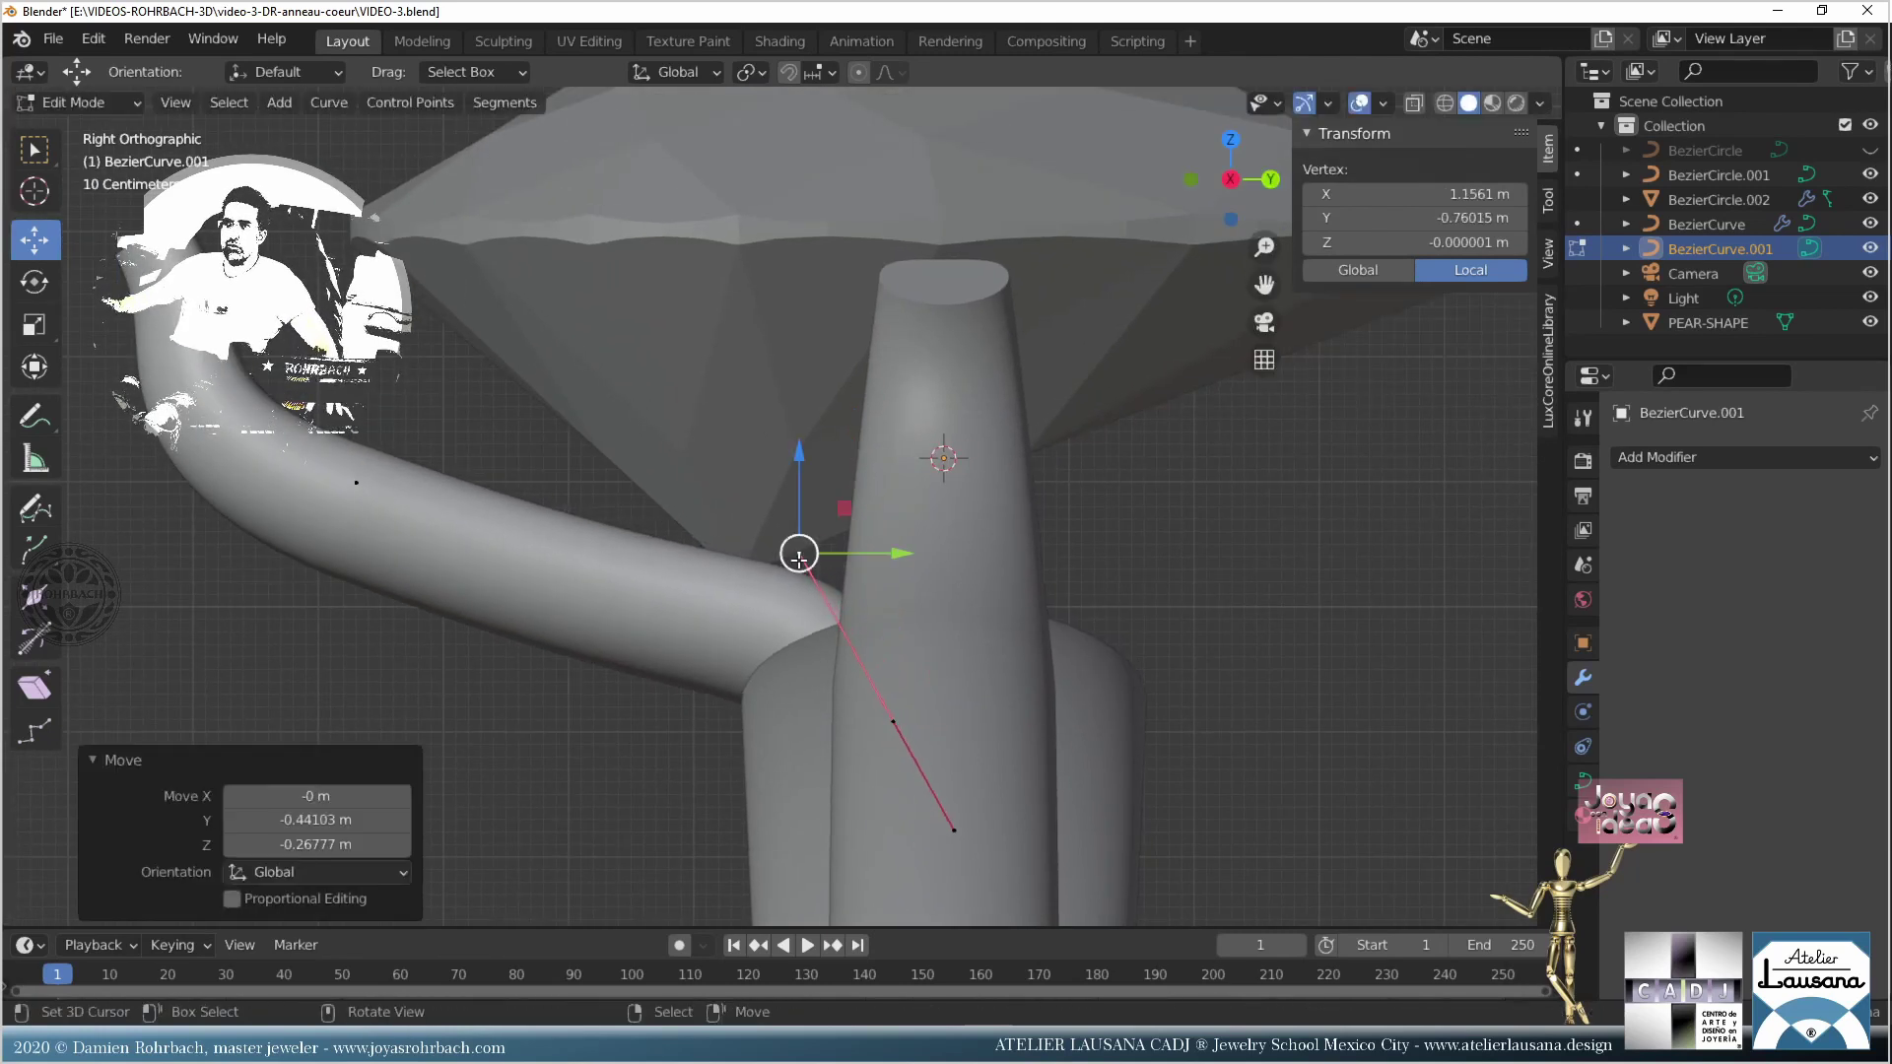
{"action": "mouse_move", "coordinate": [898, 711]}
{"action": "right_mouse_down"}
{"action": "mouse_move", "coordinate": [858, 720]}
{"action": "mouse_move", "coordinate": [878, 700]}
{"action": "right_mouse_up"}
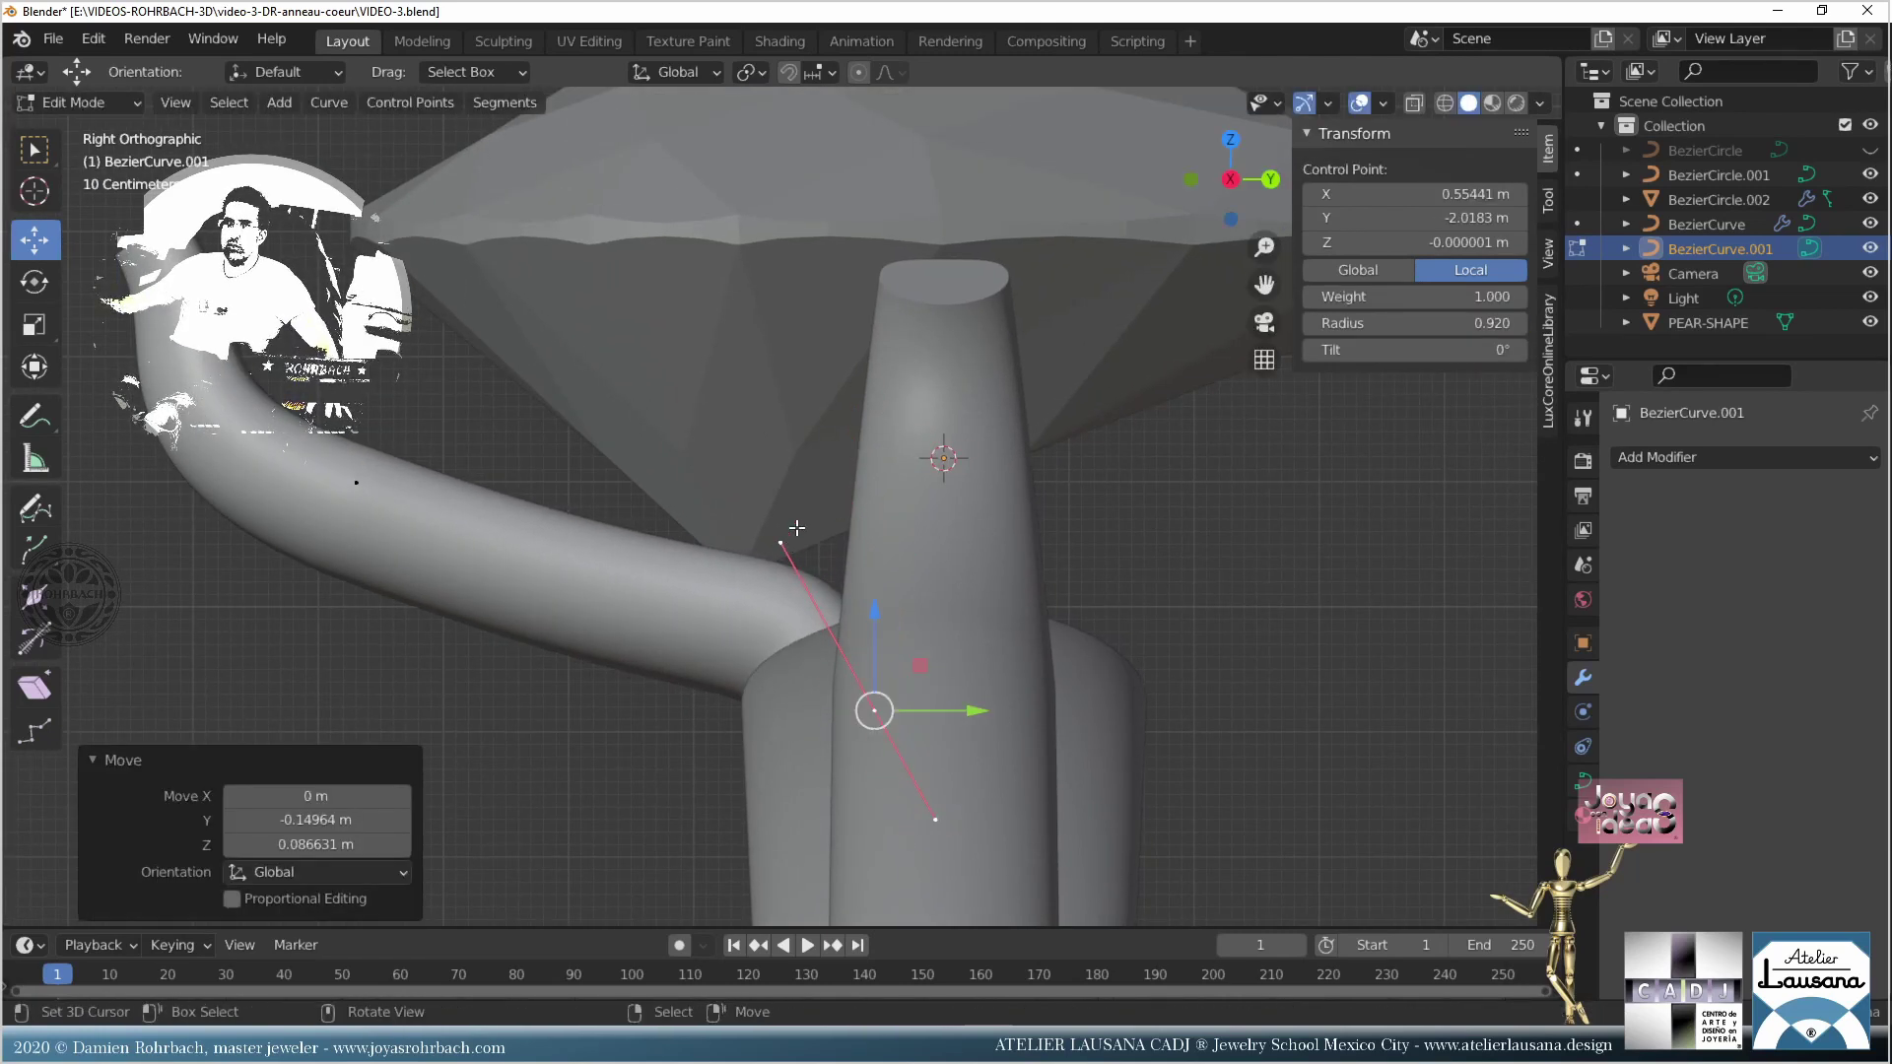
{"action": "right_click_drag", "start_coordinate": [796, 526], "coordinate": [756, 561]}
{"action": "left_click", "coordinate": [783, 631]}
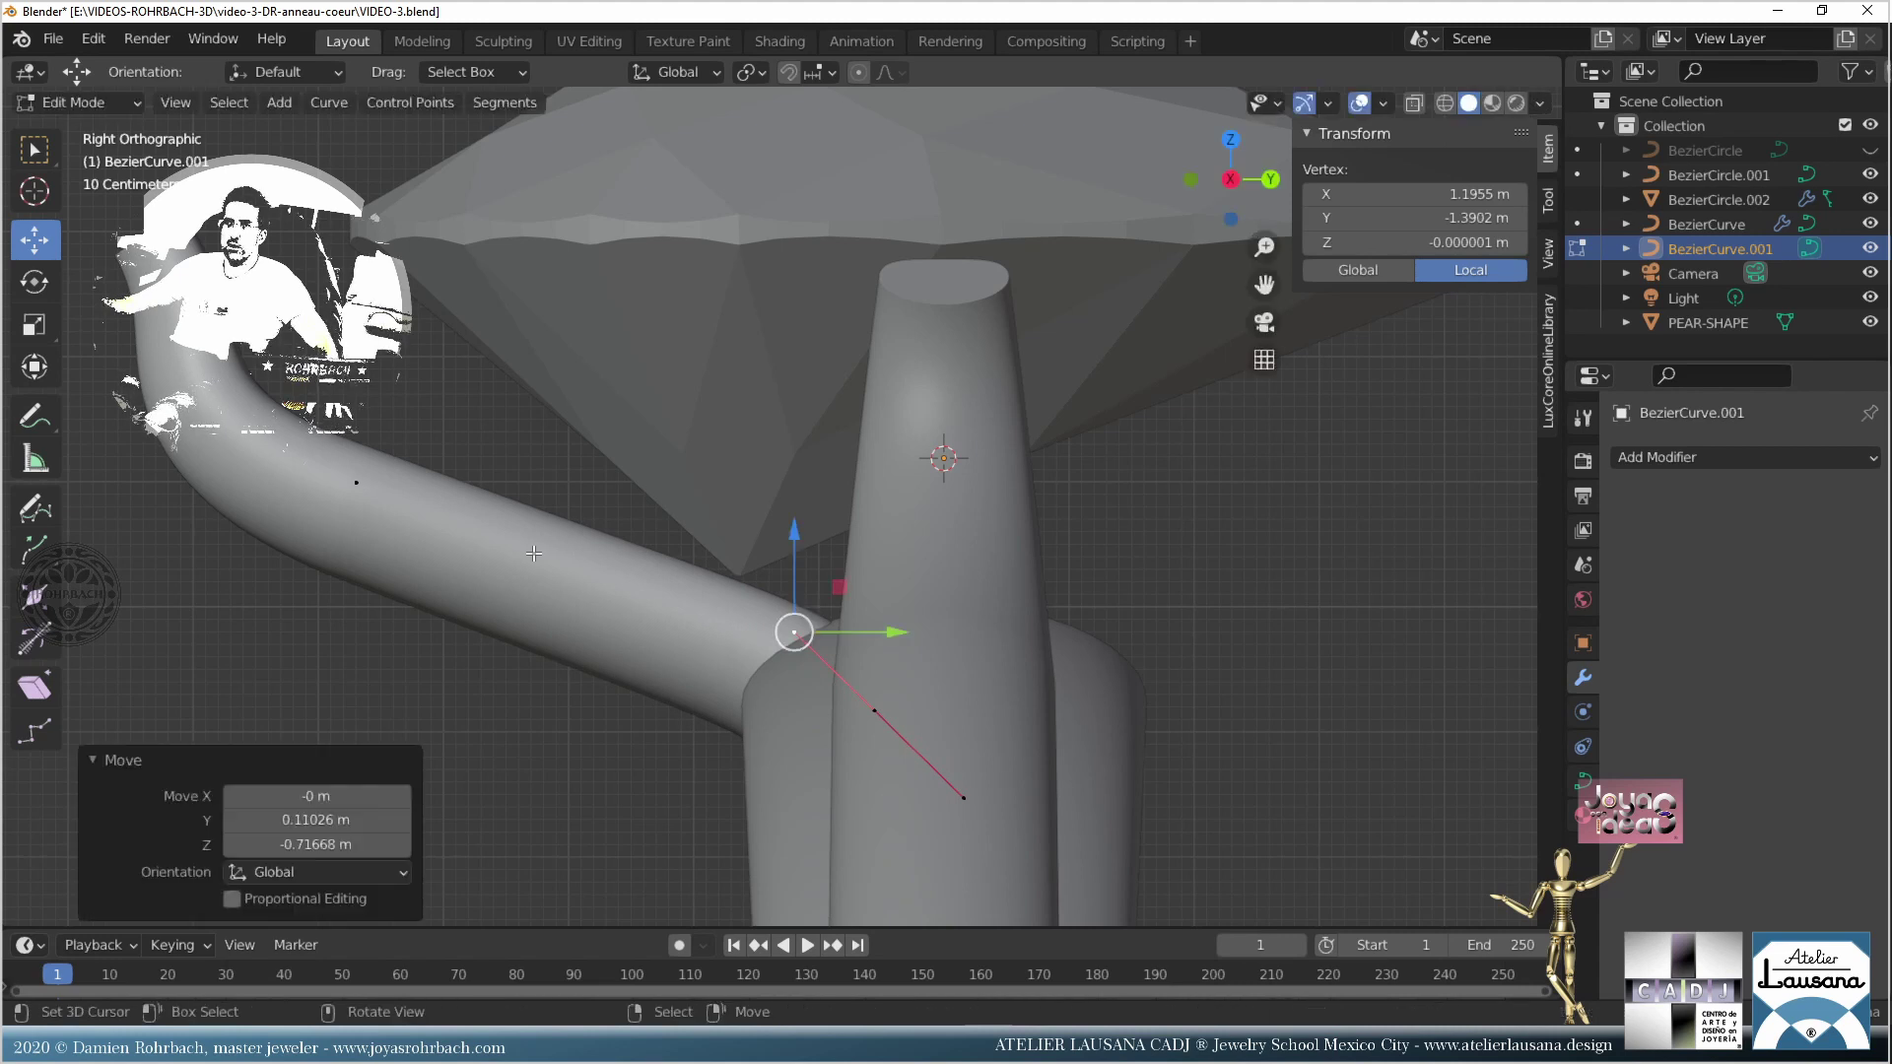
Step: Lower the middle control point toward the band and raise its lower handle to flatten the curve under the gem
{"action": "left_click", "coordinate": [409, 495]}
{"action": "key", "text": "g"}
{"action": "left_click", "coordinate": [401, 524]}
{"action": "left_click", "coordinate": [848, 686]}
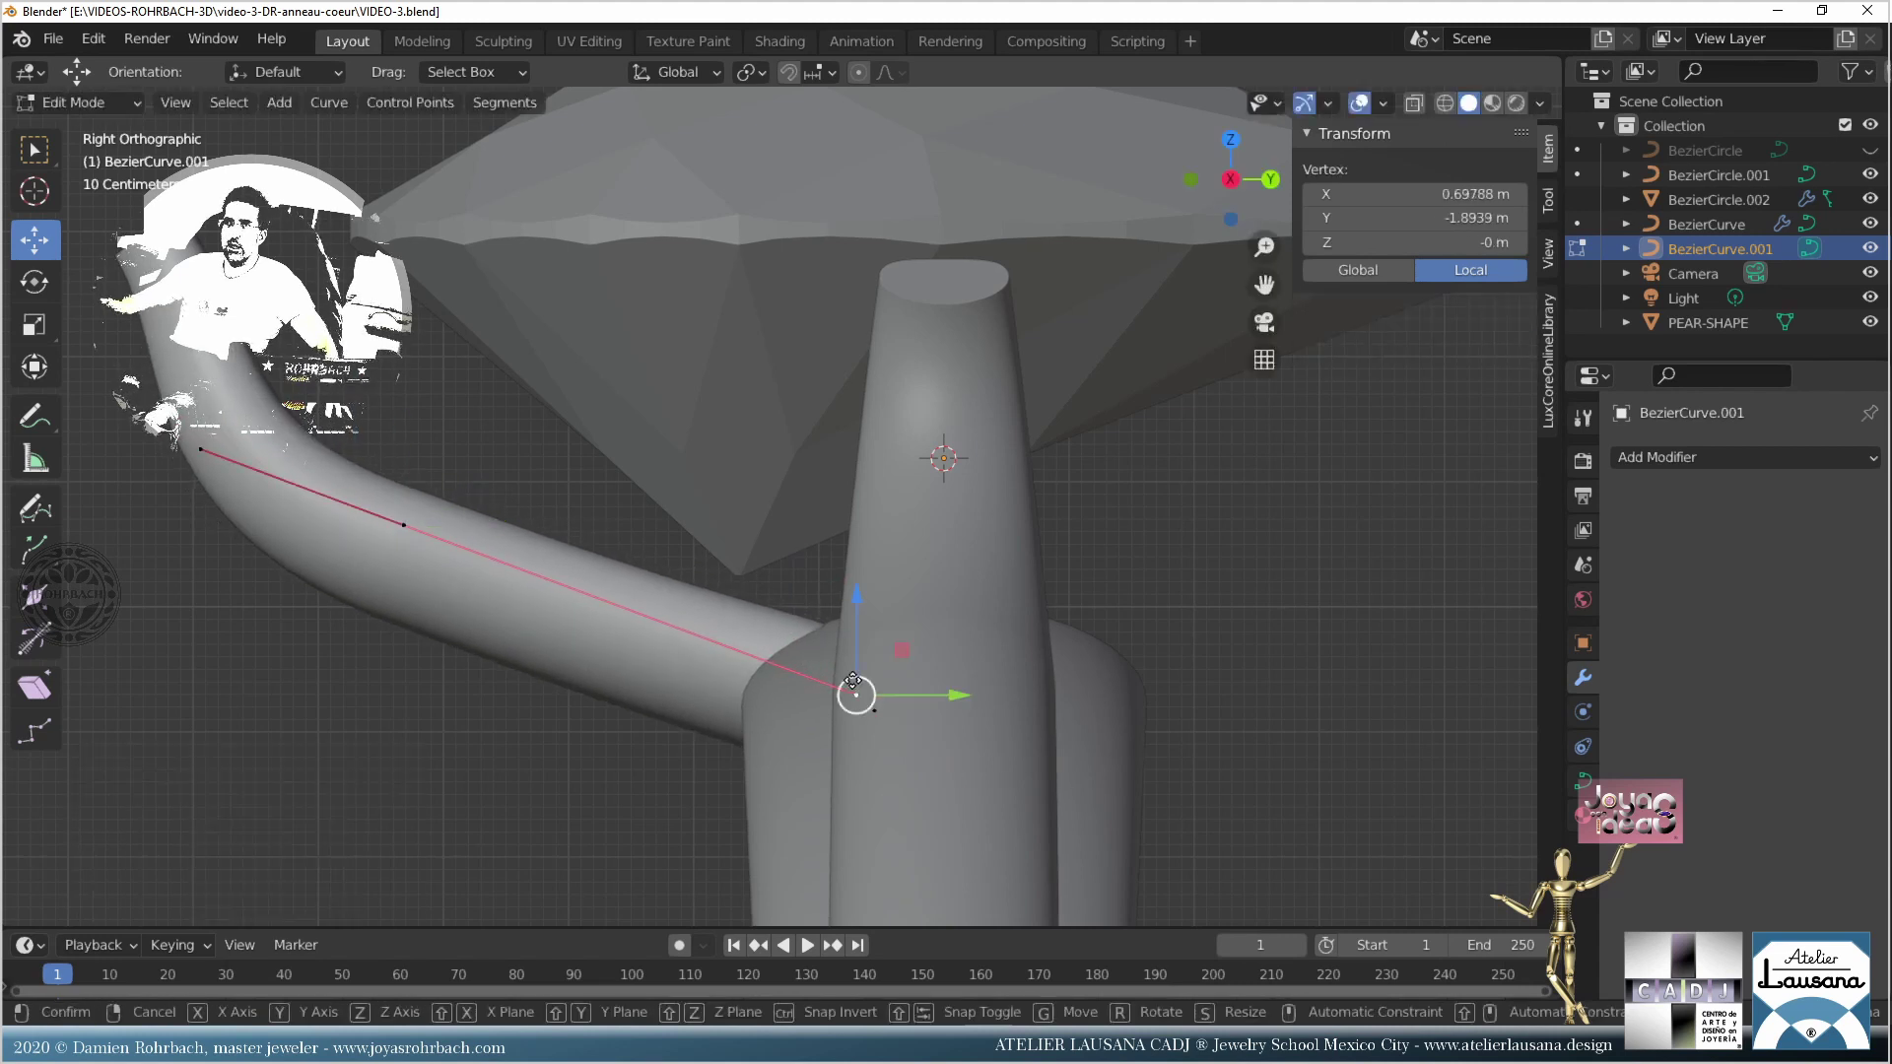
{"action": "key", "text": "g"}
{"action": "left_click", "coordinate": [811, 581]}
{"action": "left_click", "coordinate": [405, 525]}
{"action": "key", "text": "g"}
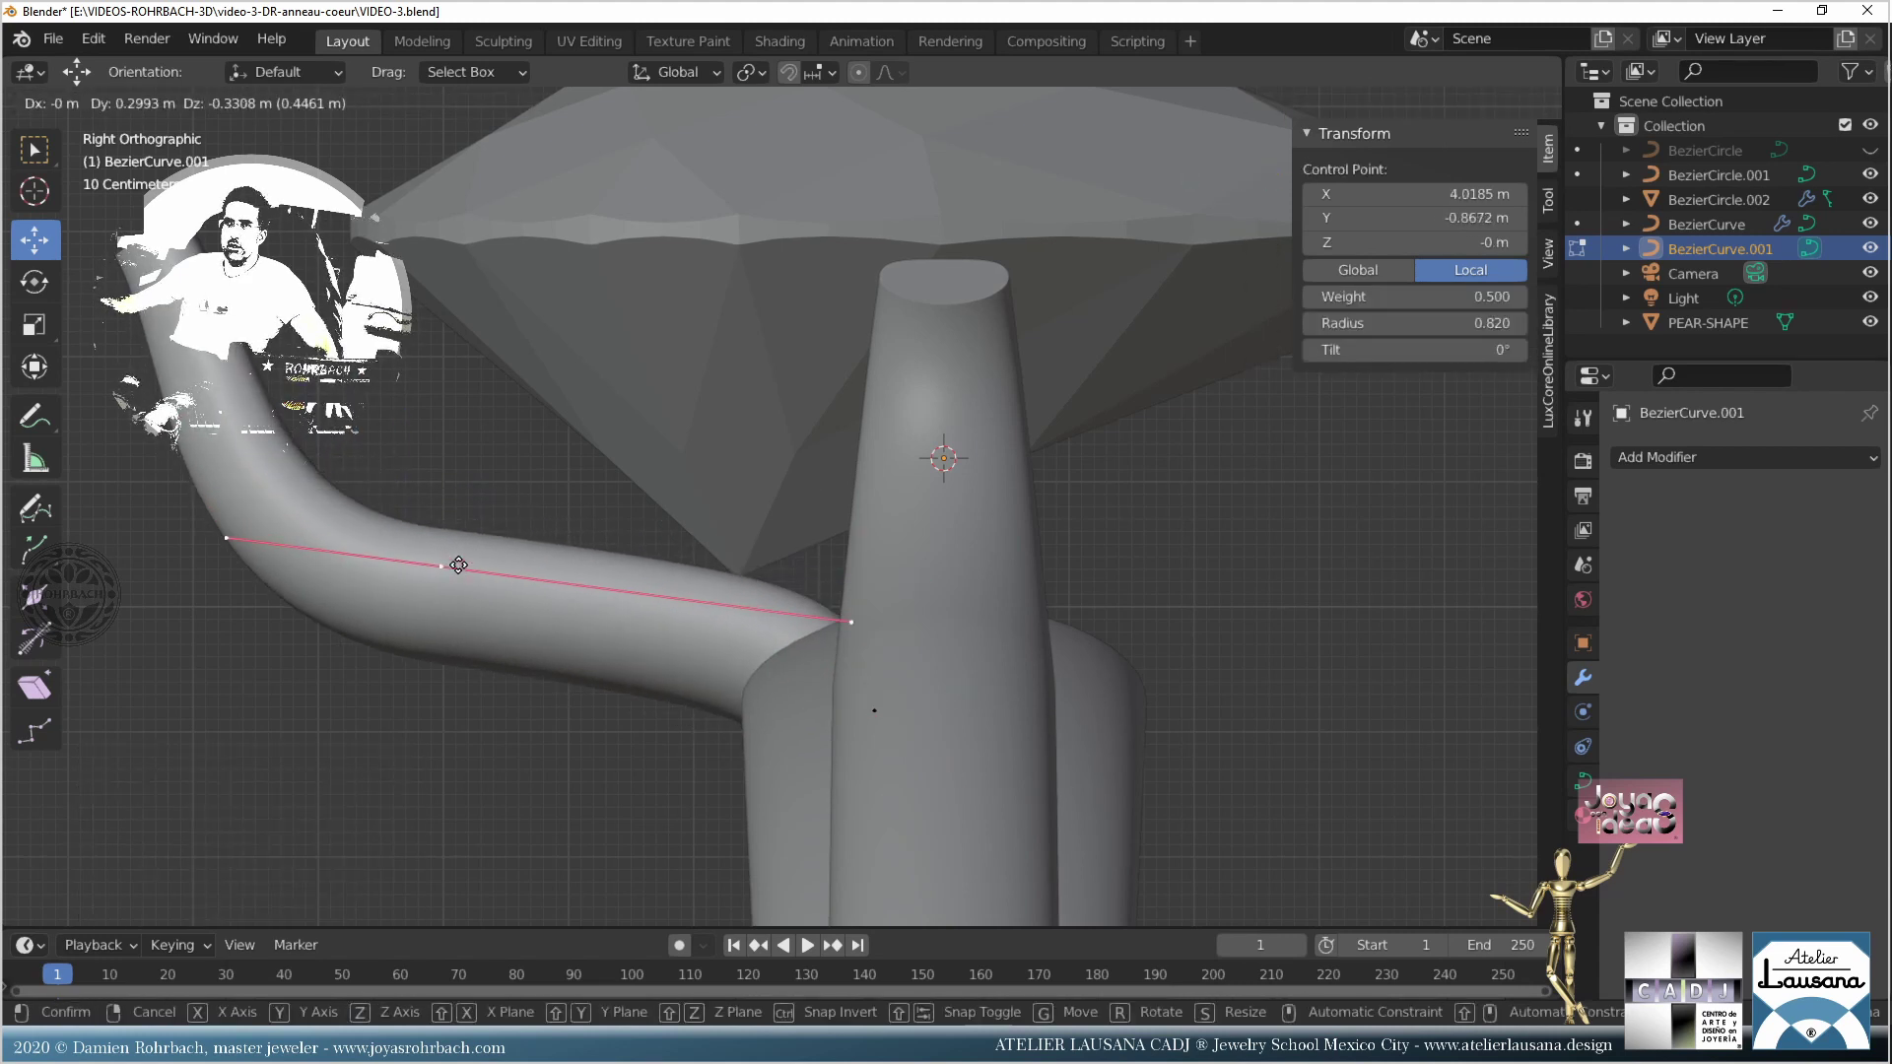
{"action": "left_click", "coordinate": [449, 572]}
Step: Move the top end point about 0.74 m in Y and the middle control point about 0.63 m in Y toward the gem
{"action": "left_click", "coordinate": [374, 426]}
{"action": "key", "text": "g"}
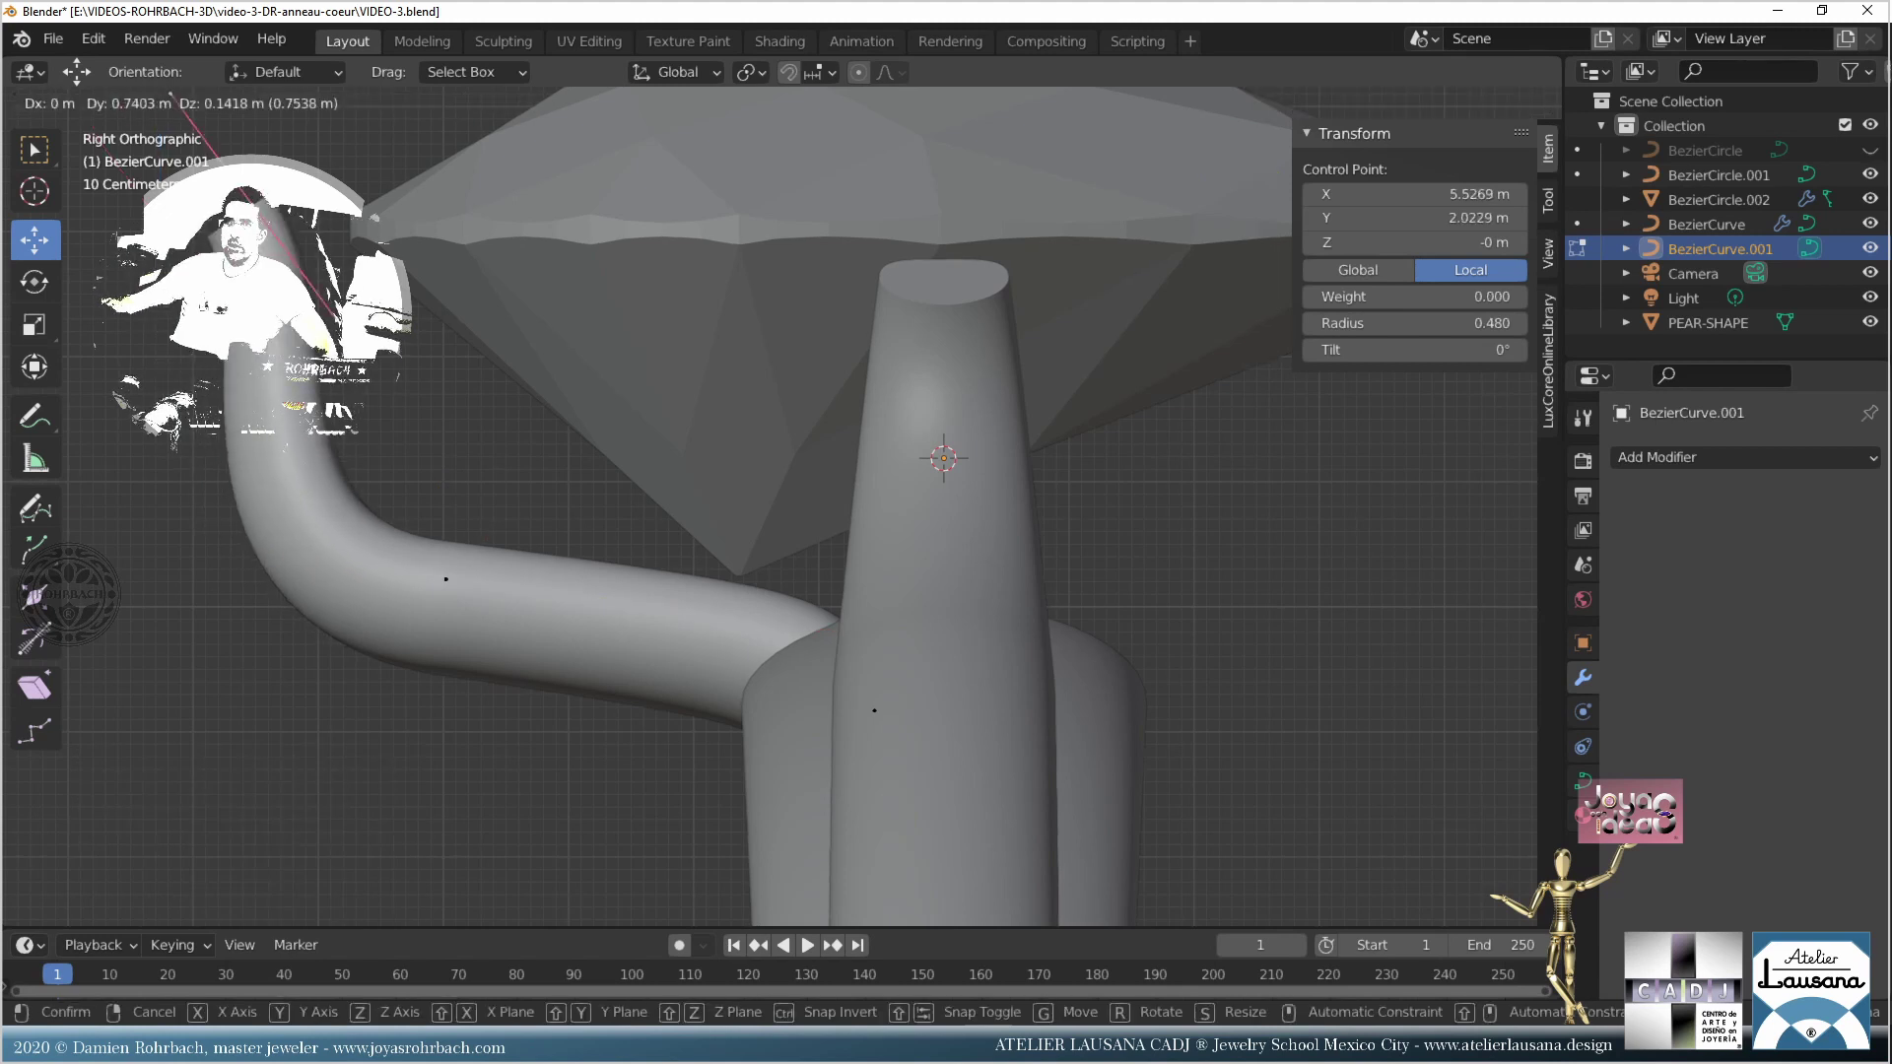
{"action": "left_click", "coordinate": [375, 216]}
{"action": "left_click", "coordinate": [527, 541]}
{"action": "key", "text": "g"}
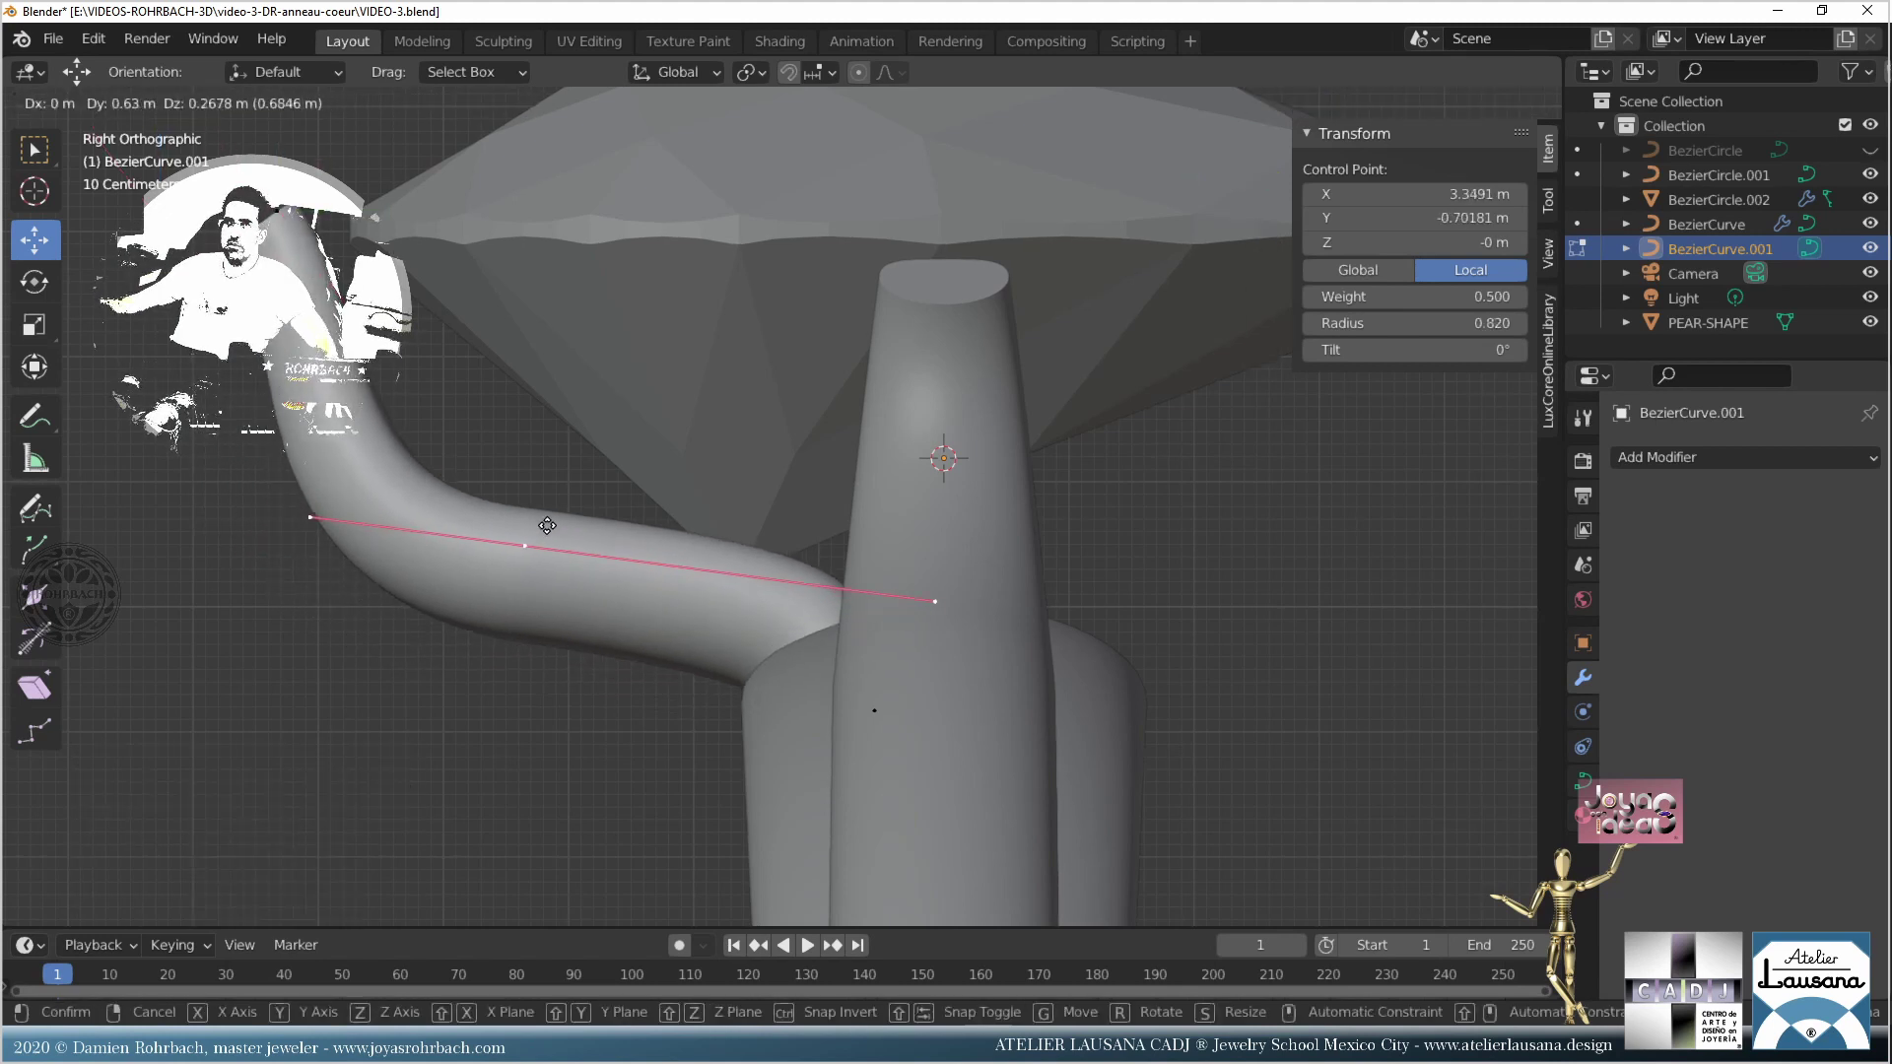
{"action": "left_click", "coordinate": [345, 505]}
Step: Slope the middle control point's handles down toward the band, shorten the lower one, and nudge the point outward and up
{"action": "left_click", "coordinate": [312, 512]}
{"action": "key", "text": "g"}
{"action": "left_click", "coordinate": [453, 473]}
{"action": "key", "text": "g"}
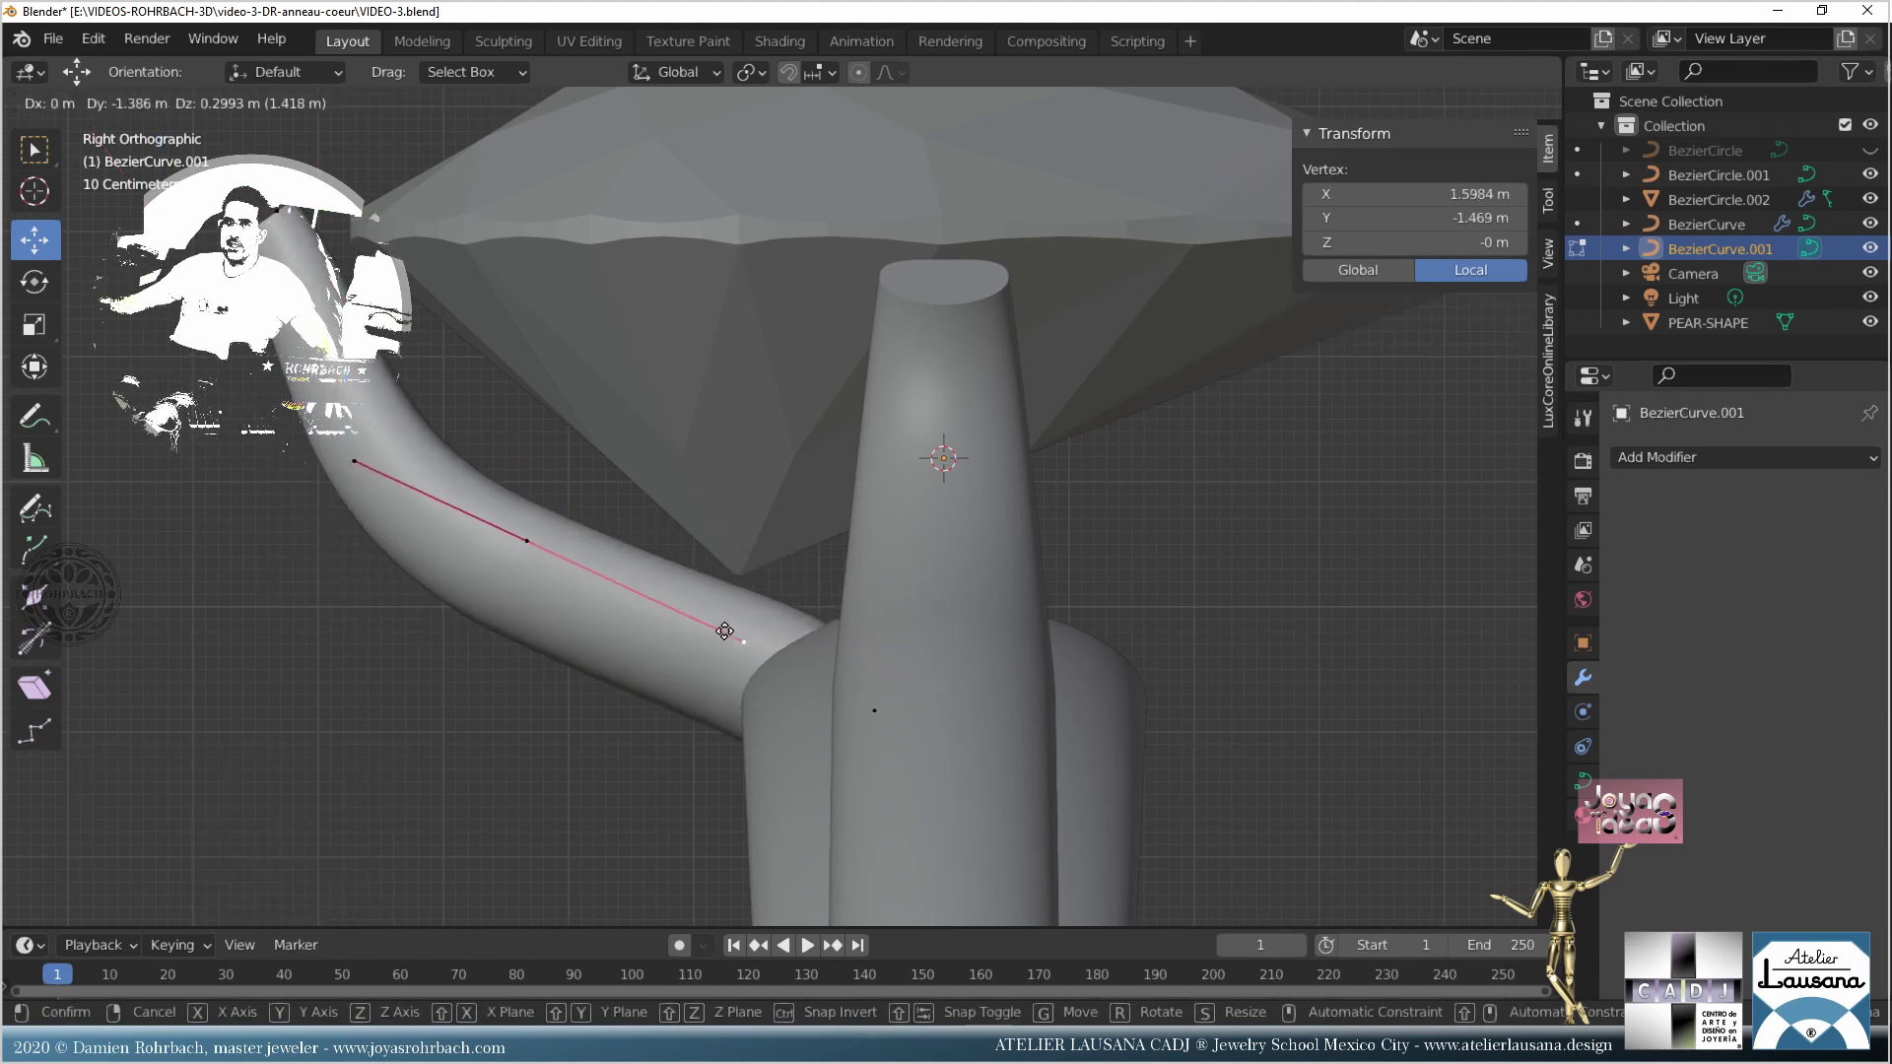
{"action": "left_click", "coordinate": [667, 602]}
{"action": "left_click", "coordinate": [528, 541]}
{"action": "key", "text": "g"}
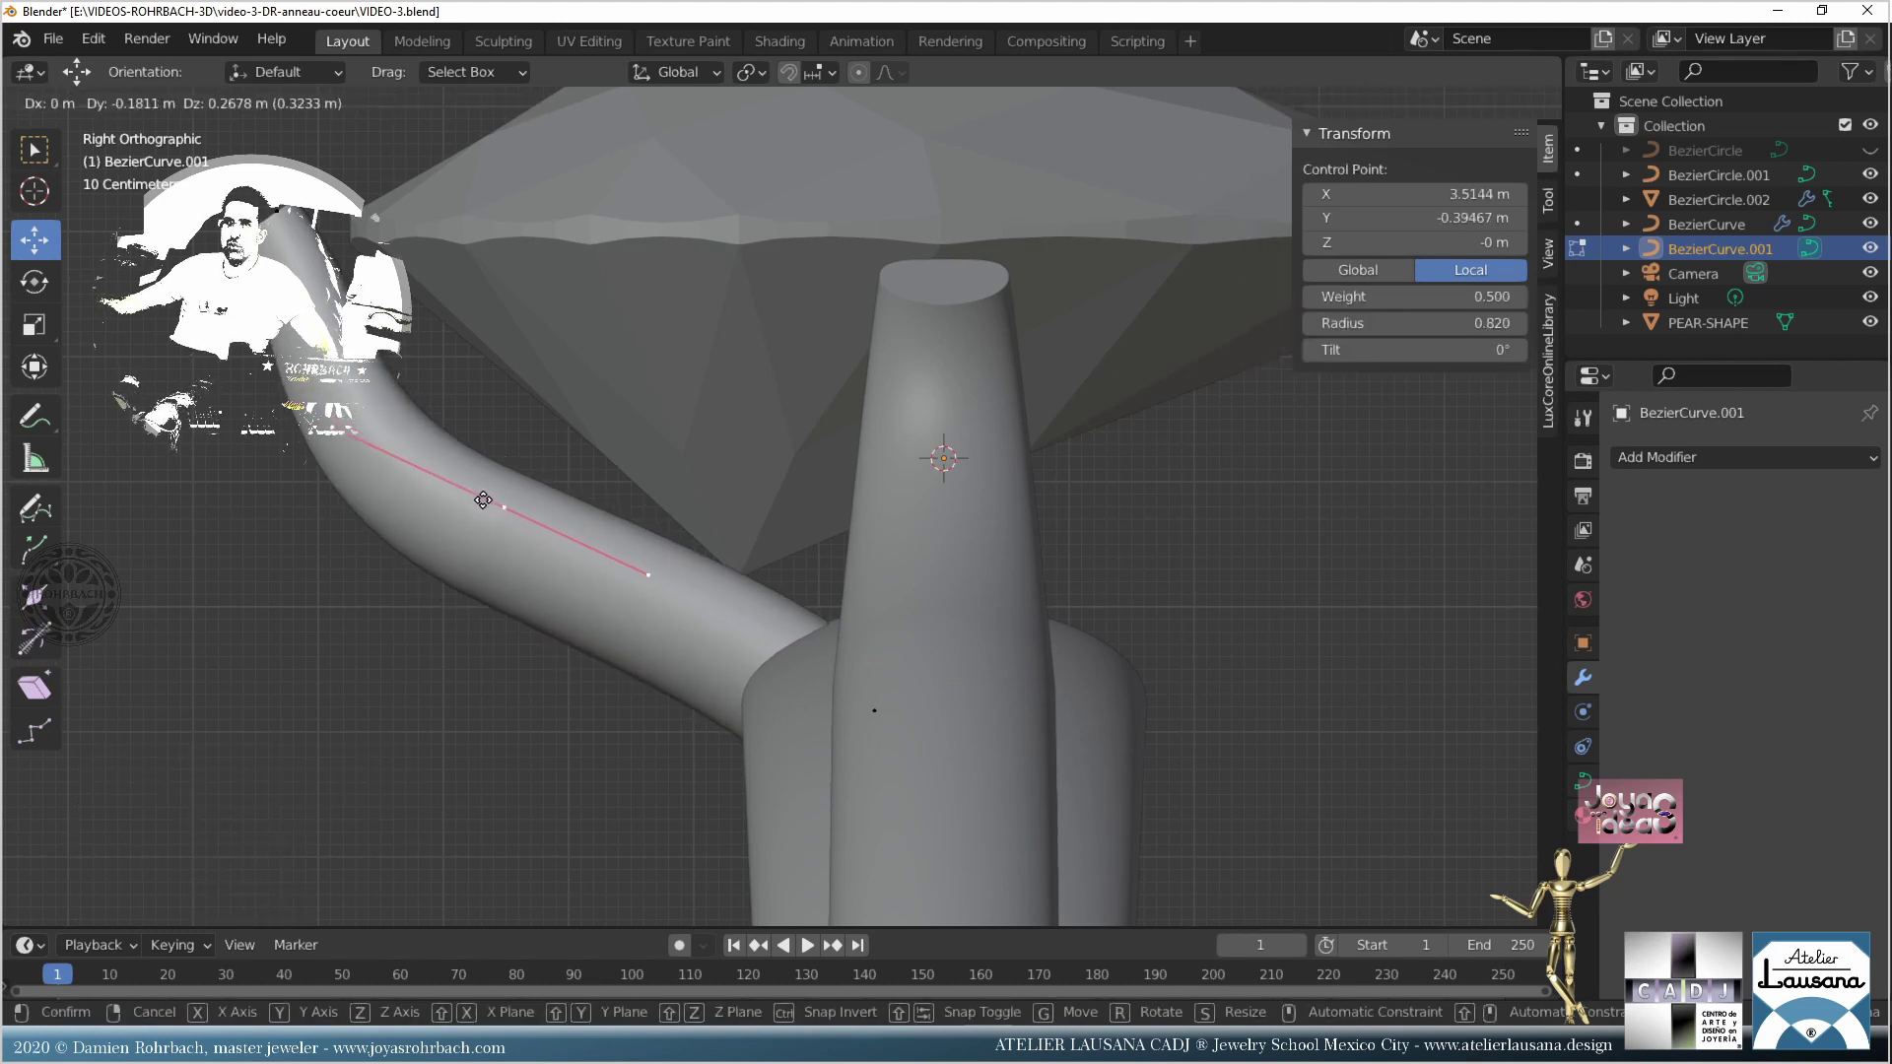
{"action": "left_click", "coordinate": [502, 515]}
Step: Place the top end point at about X 4.87 m, Y 2.53 m and the middle point's lower handle at about X 2.14 m, Y -0.78 m
{"action": "left_click", "coordinate": [369, 209]}
{"action": "key", "text": "g"}
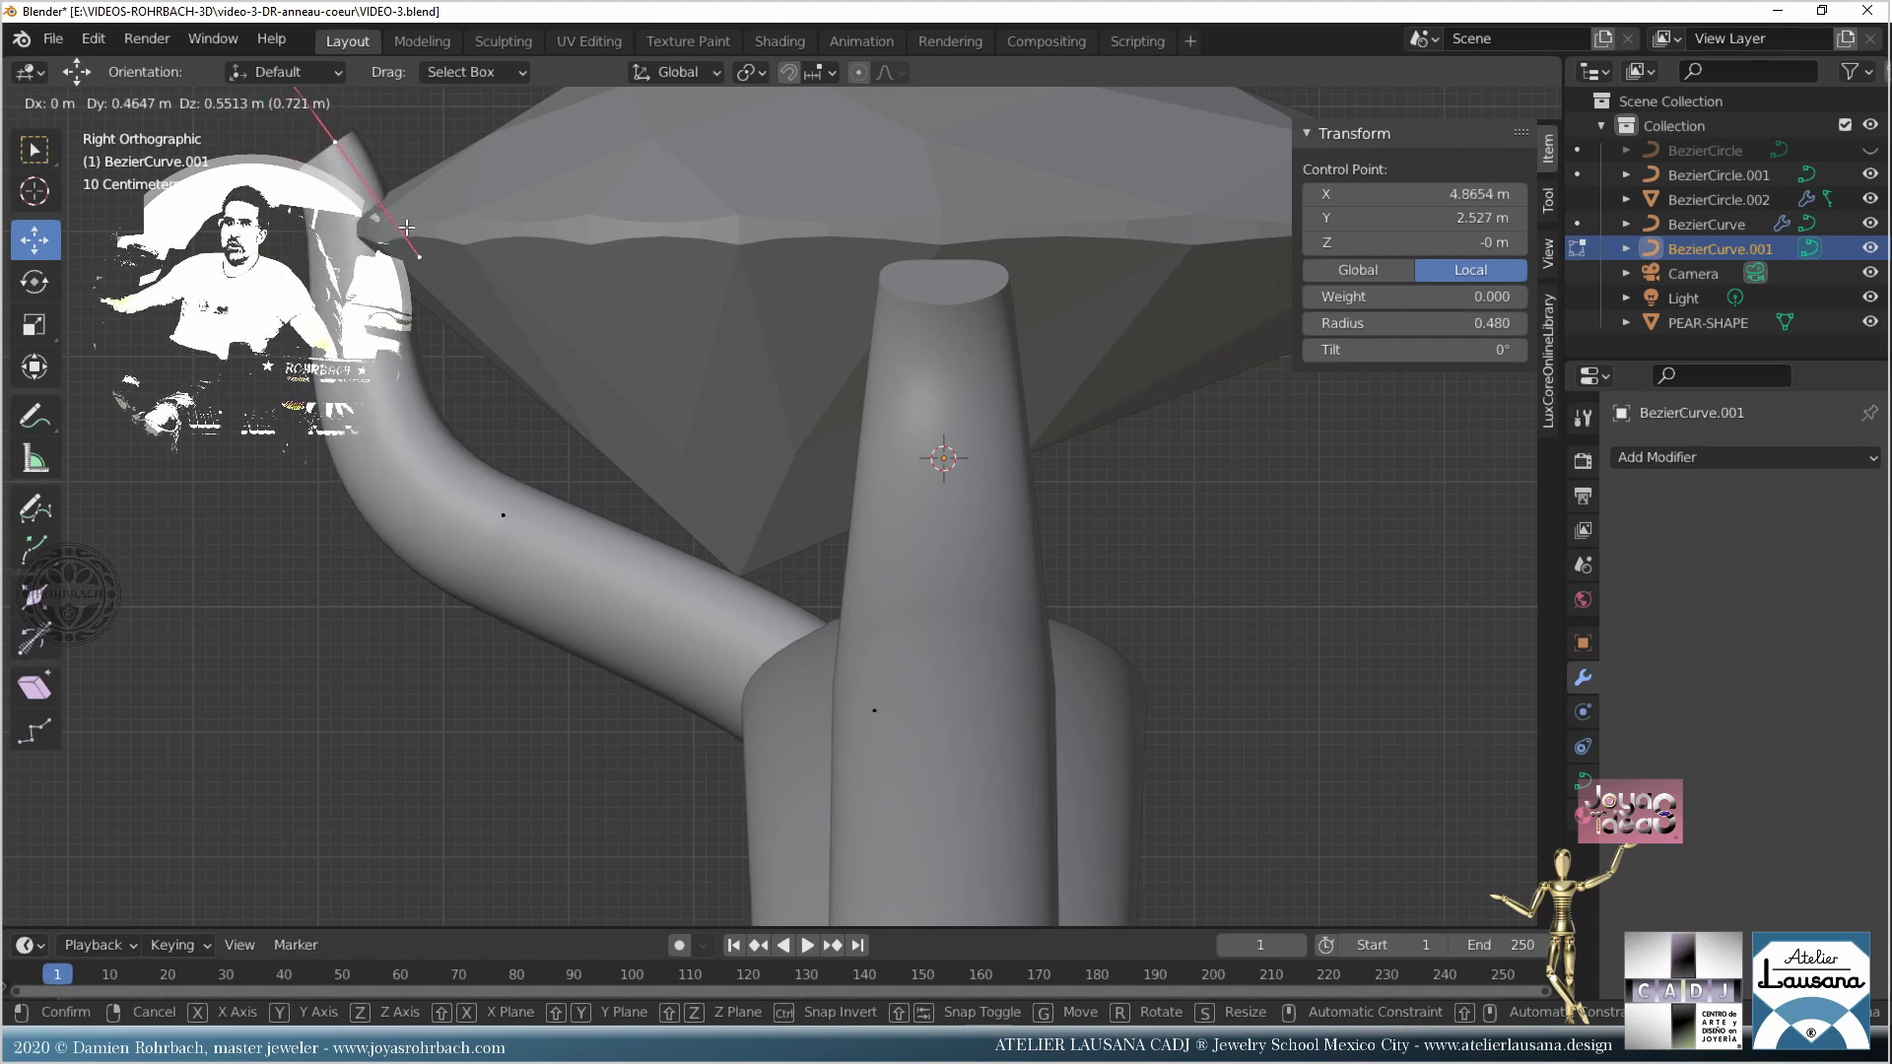
{"action": "left_click", "coordinate": [407, 228]}
{"action": "left_click", "coordinate": [505, 516]}
{"action": "left_click", "coordinate": [667, 571]}
{"action": "key", "text": "g"}
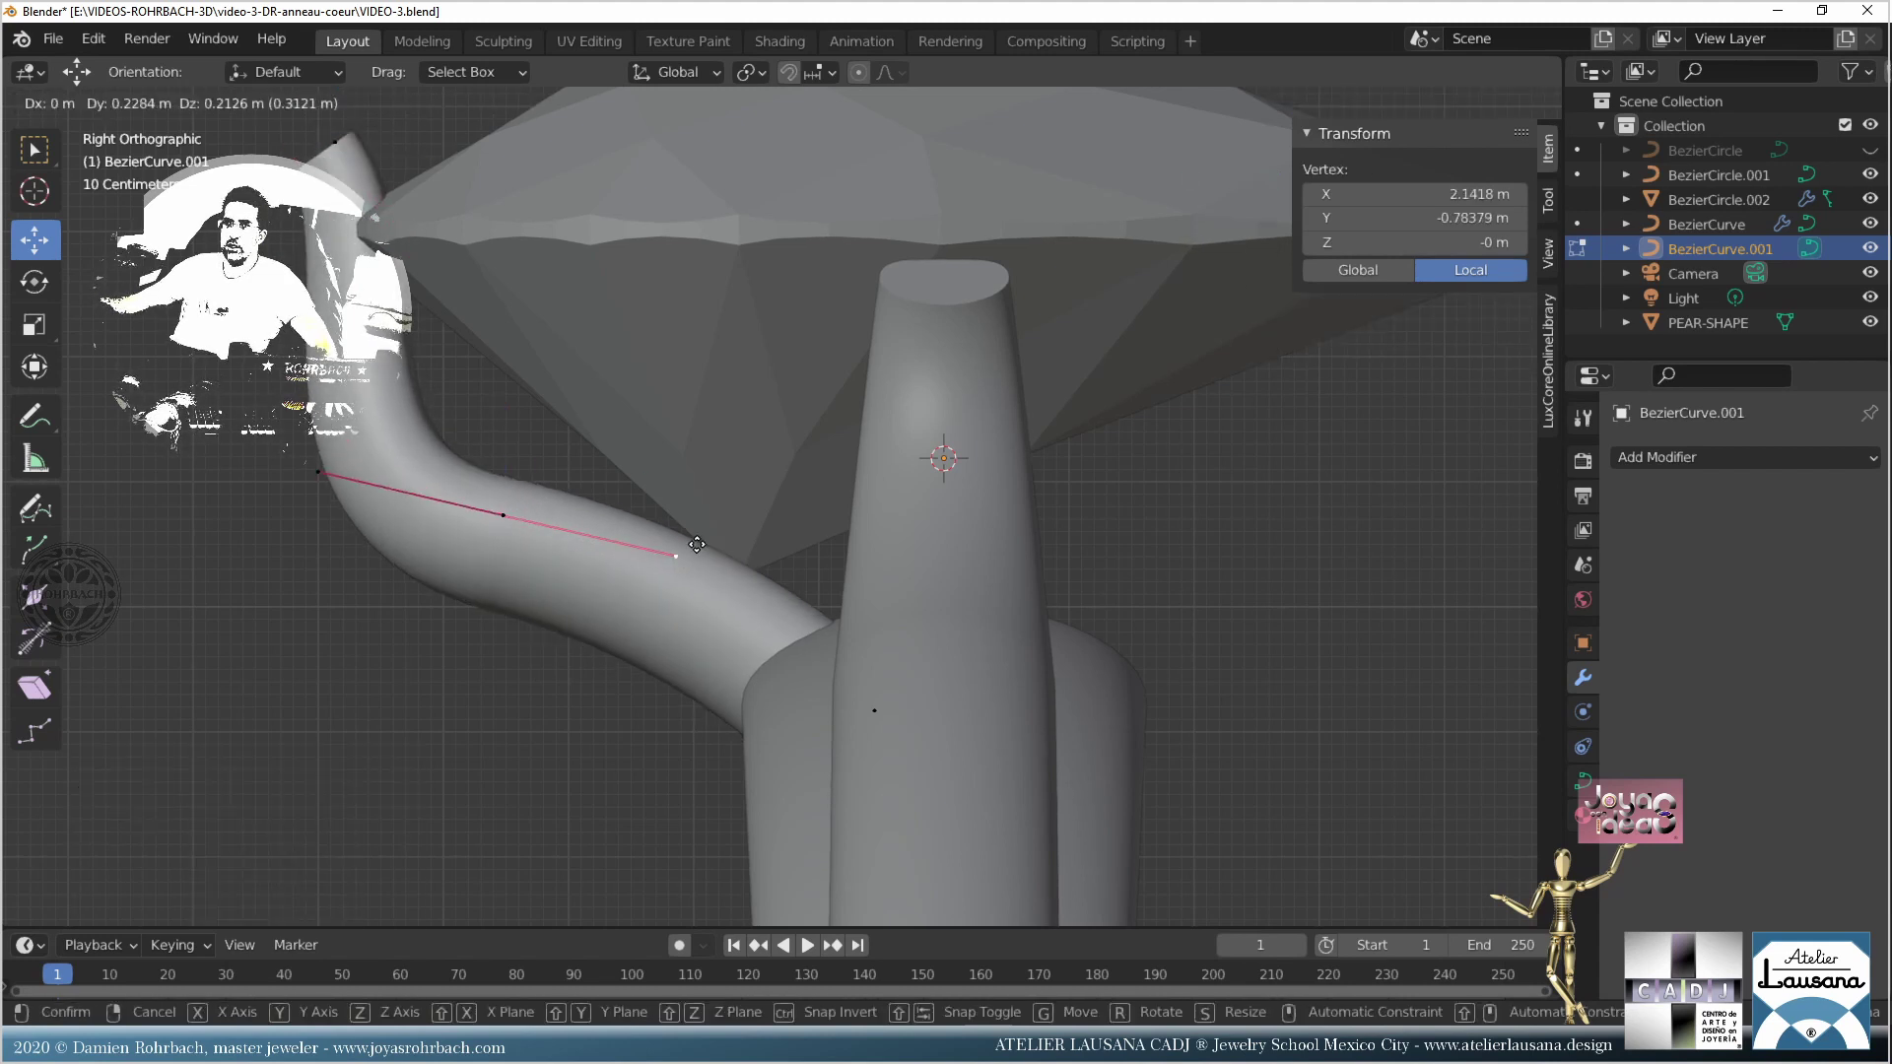
{"action": "left_click", "coordinate": [696, 543]}
Step: Nudge the lower end point inward and up, and place its upper handle at about X 1.05 m, Y -1.10 m
{"action": "left_click", "coordinate": [860, 692]}
{"action": "key", "text": "g"}
{"action": "left_click", "coordinate": [867, 673]}
{"action": "left_click", "coordinate": [804, 616]}
{"action": "key", "text": "g"}
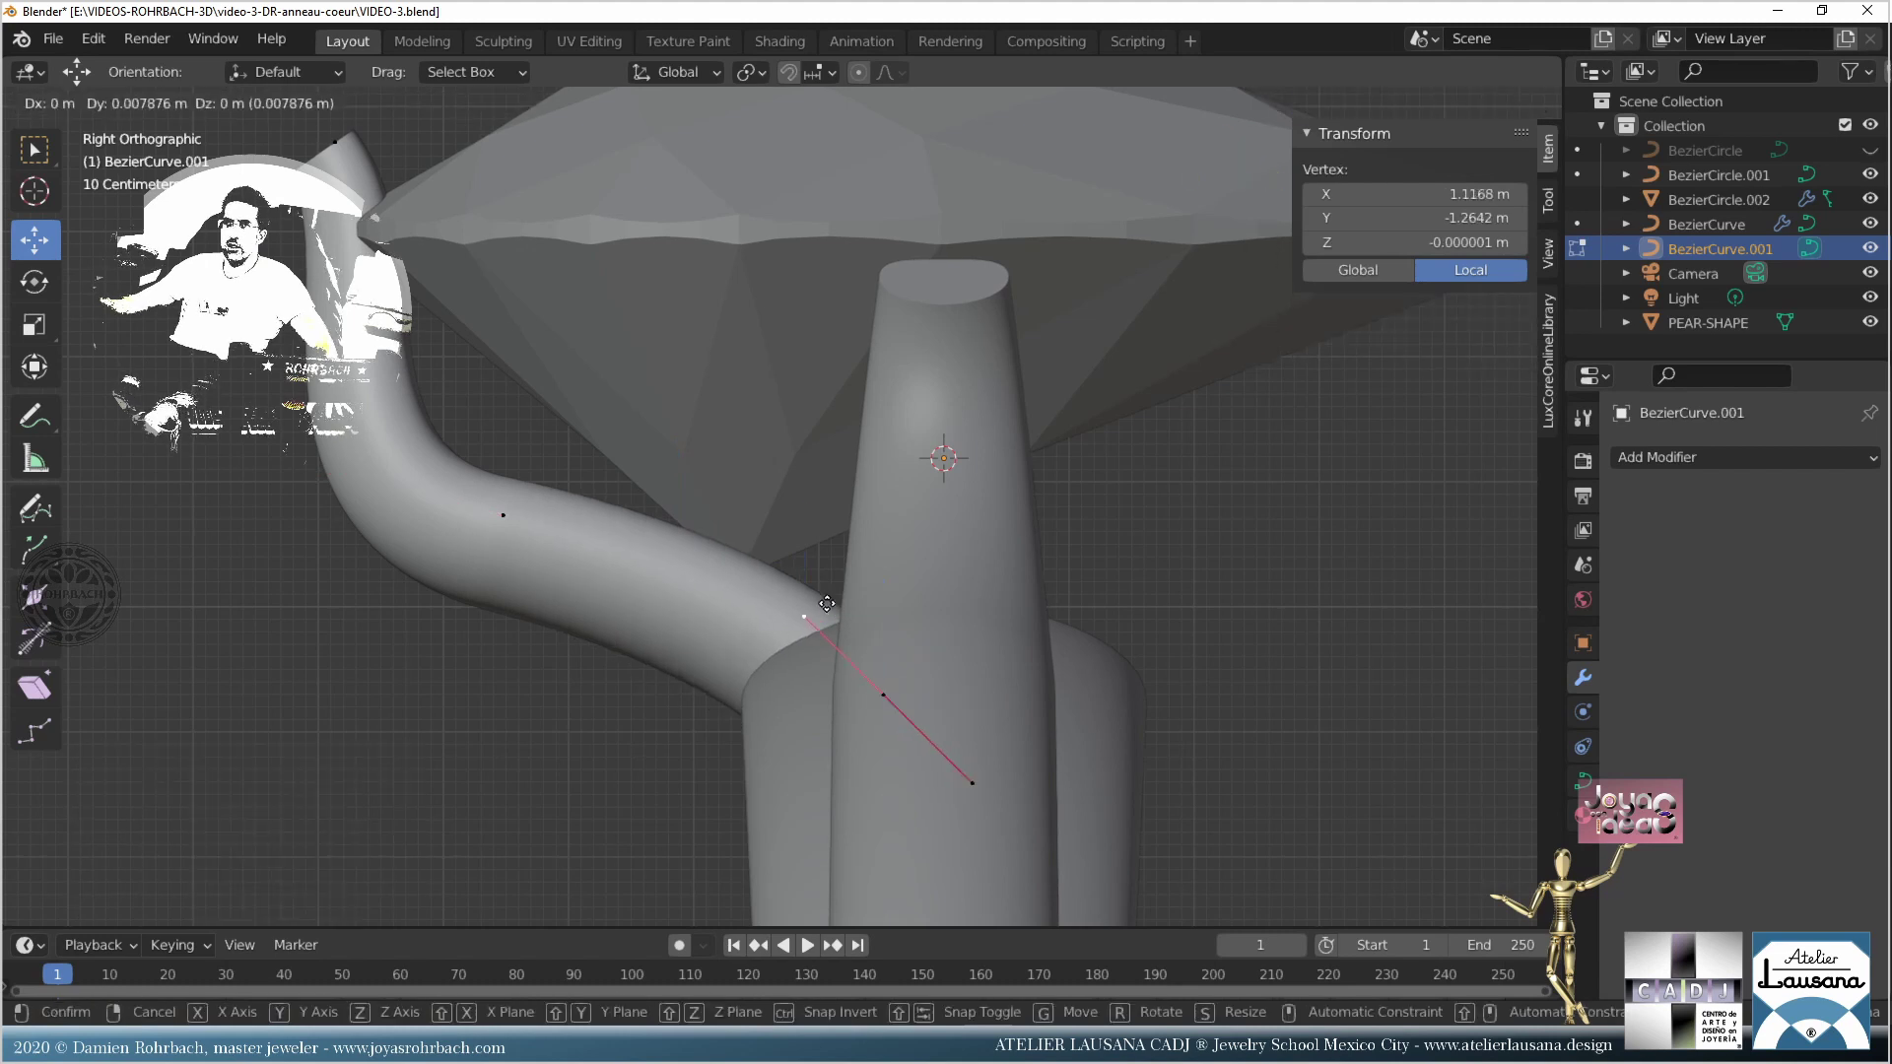
{"action": "left_click", "coordinate": [827, 586]}
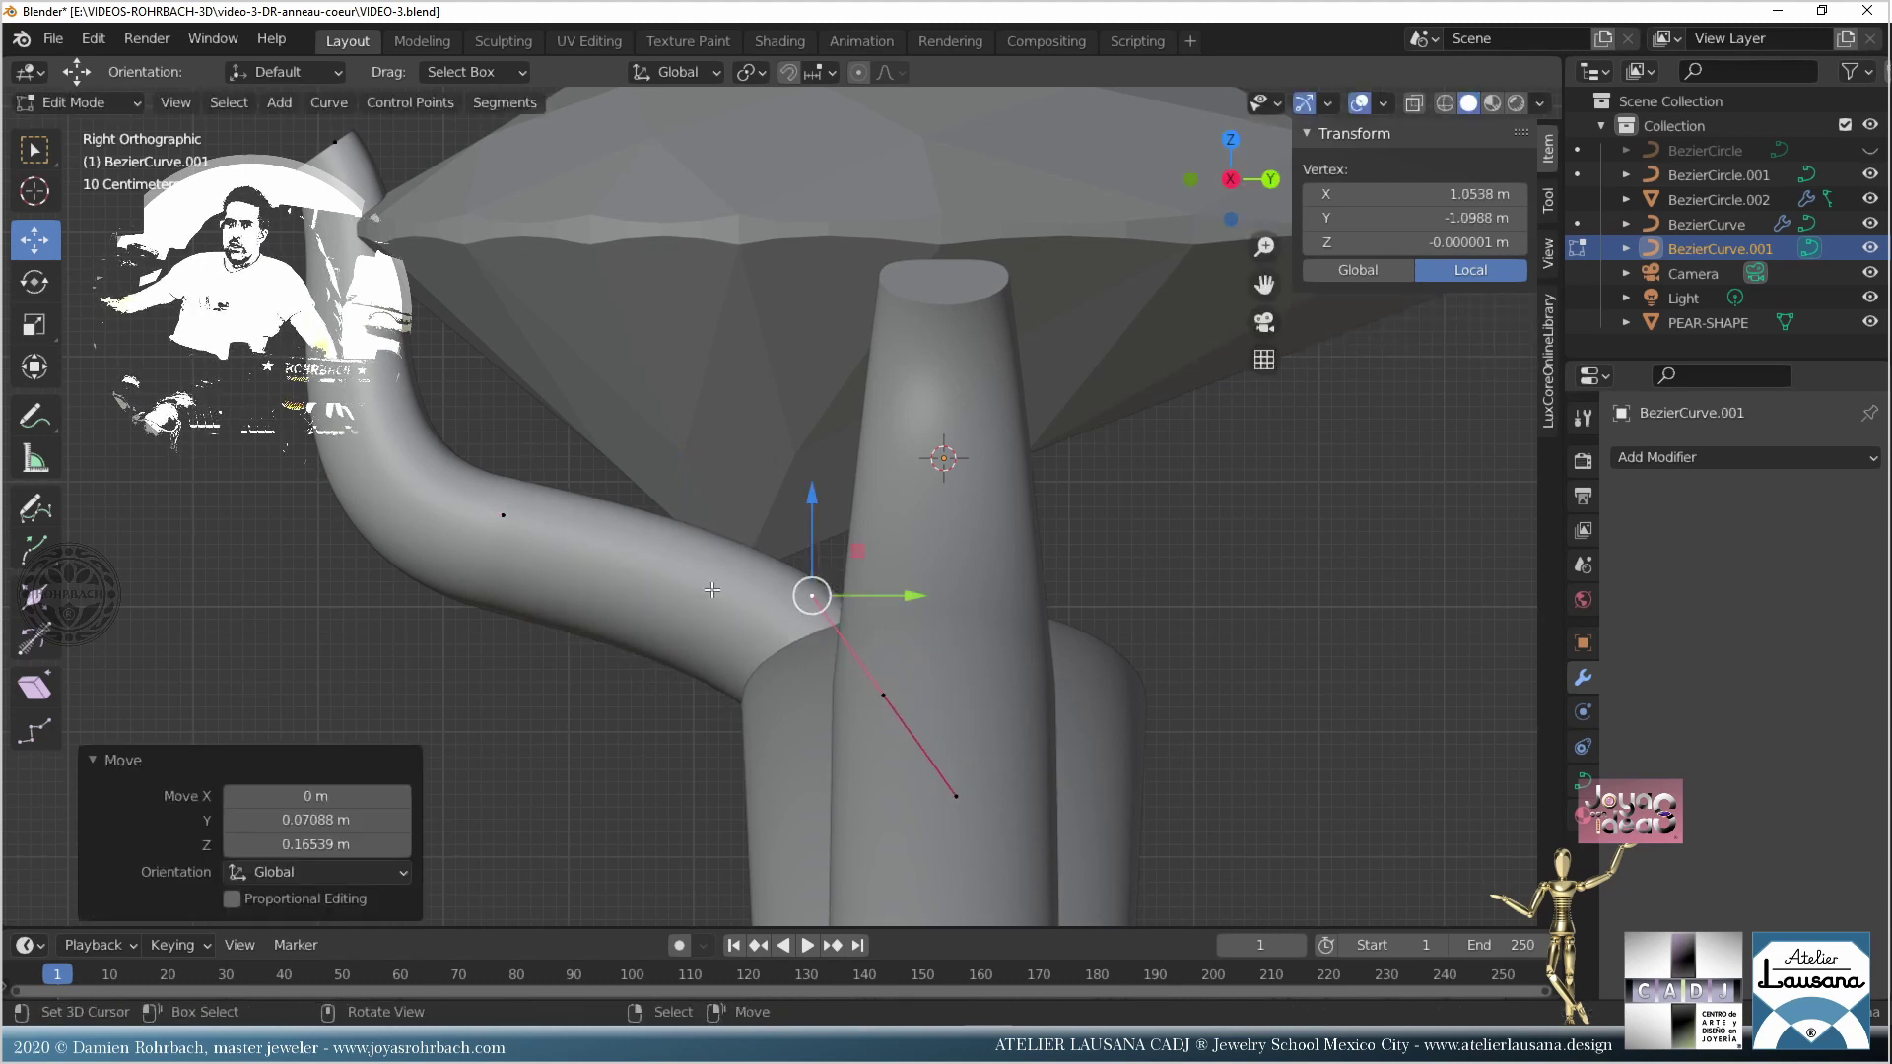
Step: Extend the middle control point's upper handle outward and place the point at about X 3.58 m, Y -0.45 m
{"action": "left_click", "coordinate": [522, 473]}
{"action": "key", "text": "g"}
{"action": "left_click", "coordinate": [517, 488]}
{"action": "left_click", "coordinate": [340, 491]}
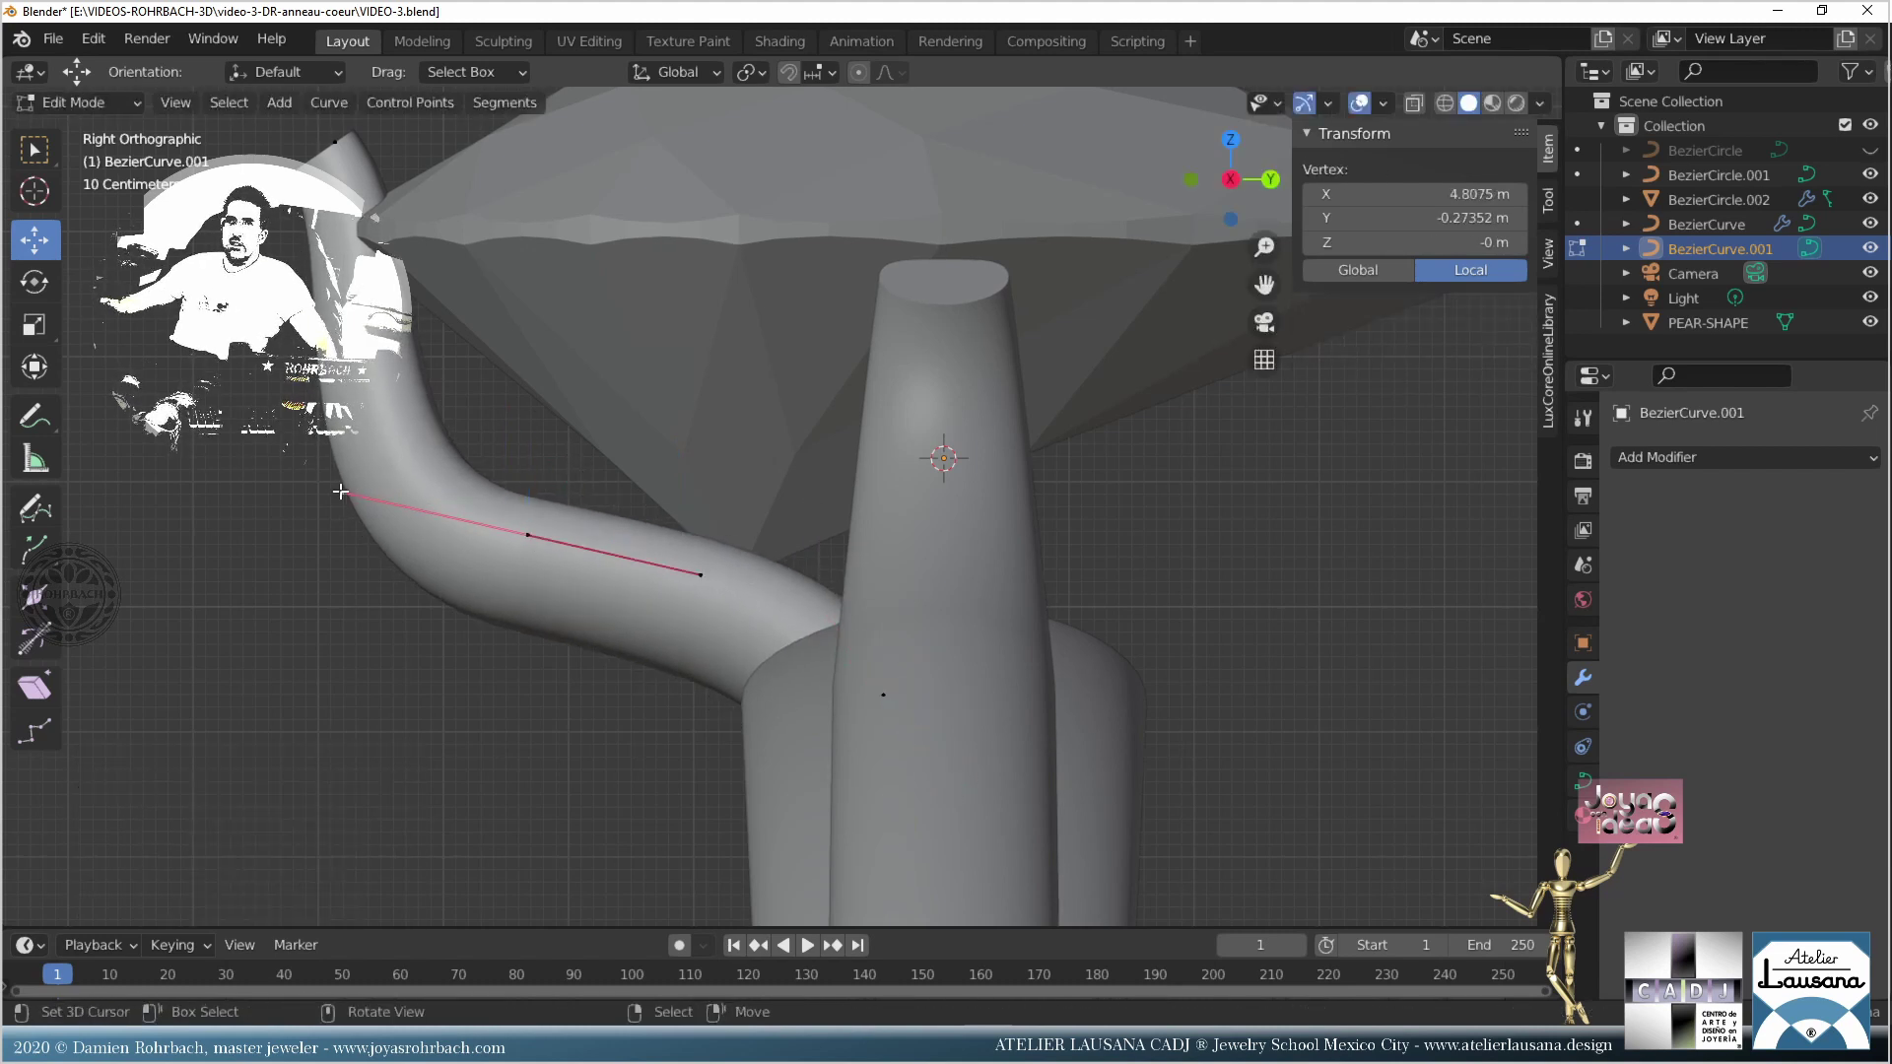
{"action": "key", "text": "g"}
{"action": "left_click", "coordinate": [294, 471]}
{"action": "left_click", "coordinate": [528, 534]}
{"action": "key", "text": "g"}
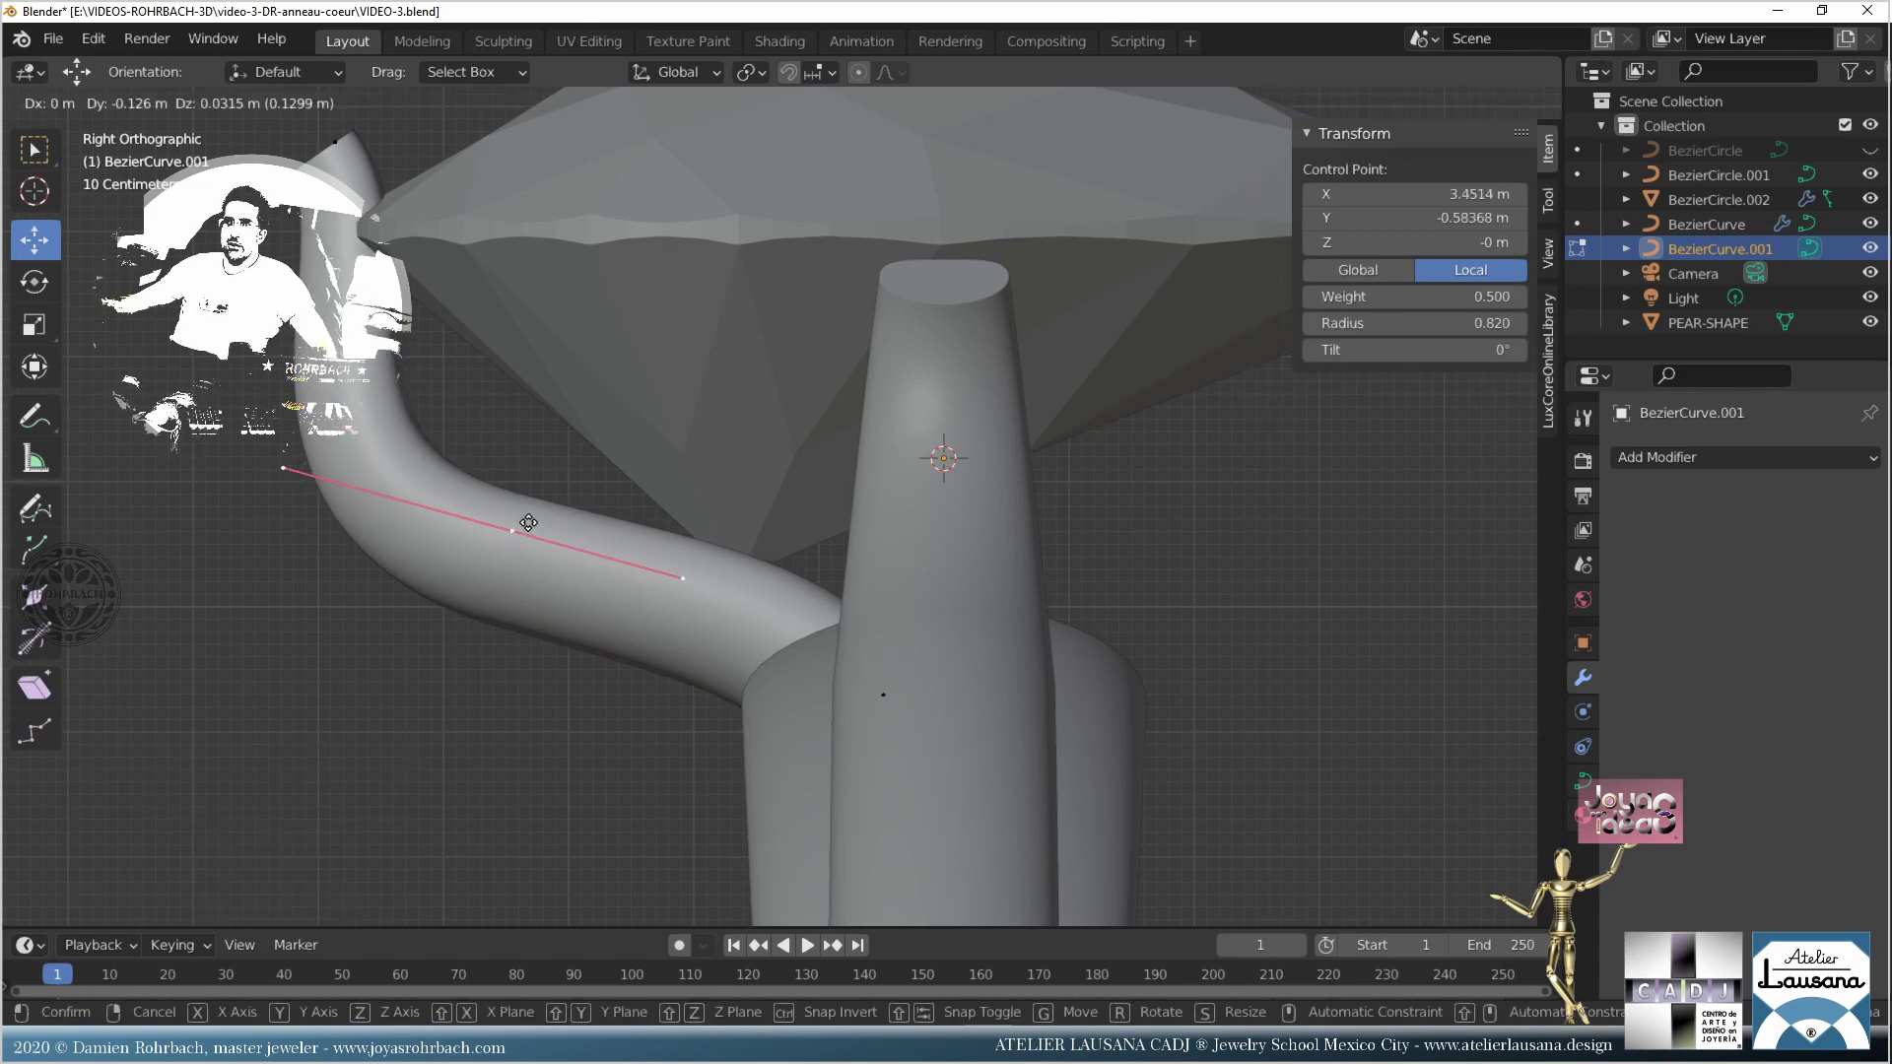
{"action": "left_click", "coordinate": [500, 481]}
Step: Move the top end point's lower handle to about X 4.08 m, Y 1.55 m and save the file
{"action": "left_click", "coordinate": [352, 161]}
{"action": "middle_click_drag", "start_coordinate": [352, 161], "coordinate": [404, 227], "text": "shift"}
{"action": "left_click", "coordinate": [471, 323]}
{"action": "key", "text": "g"}
{"action": "left_click", "coordinate": [493, 335]}
{"action": "scroll", "coordinate": [511, 413], "scroll_direction": "down", "scroll_amount": 4}
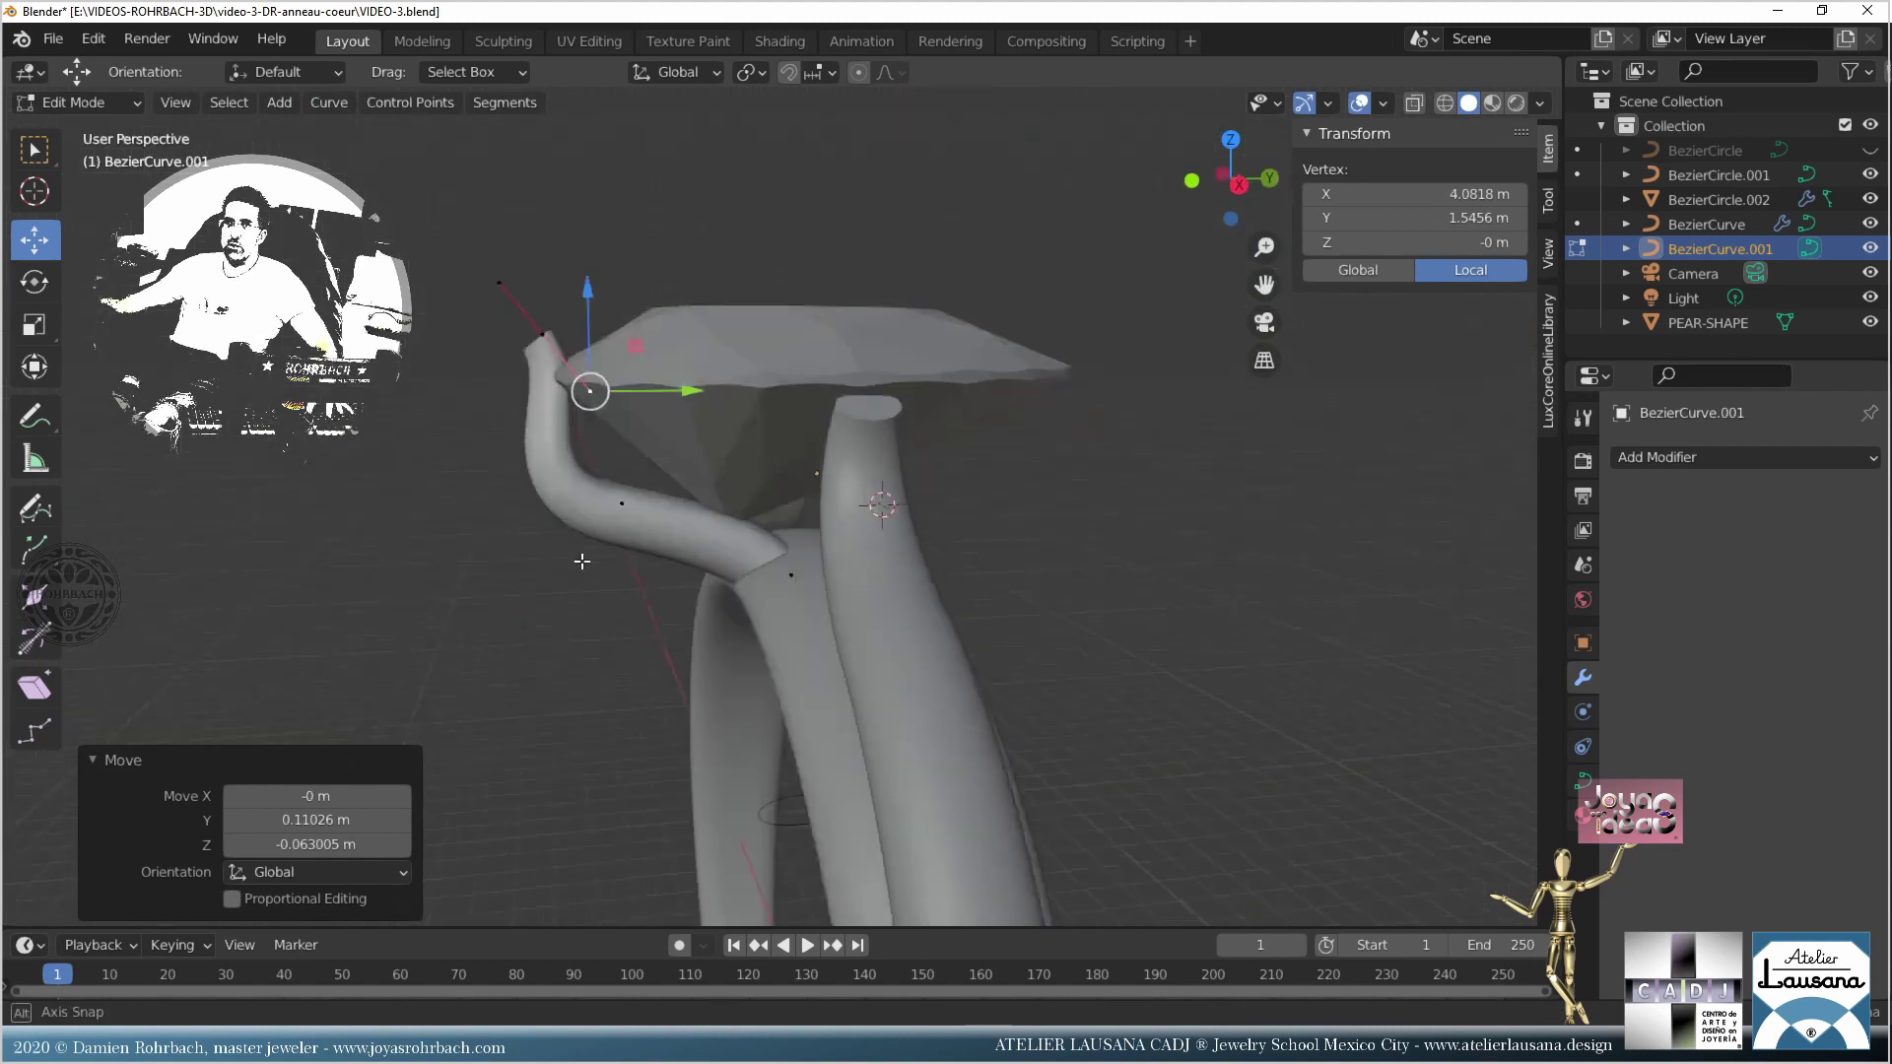
{"action": "middle_click_drag", "start_coordinate": [511, 413], "coordinate": [851, 592]}
{"action": "key", "text": "ctrl+s"}
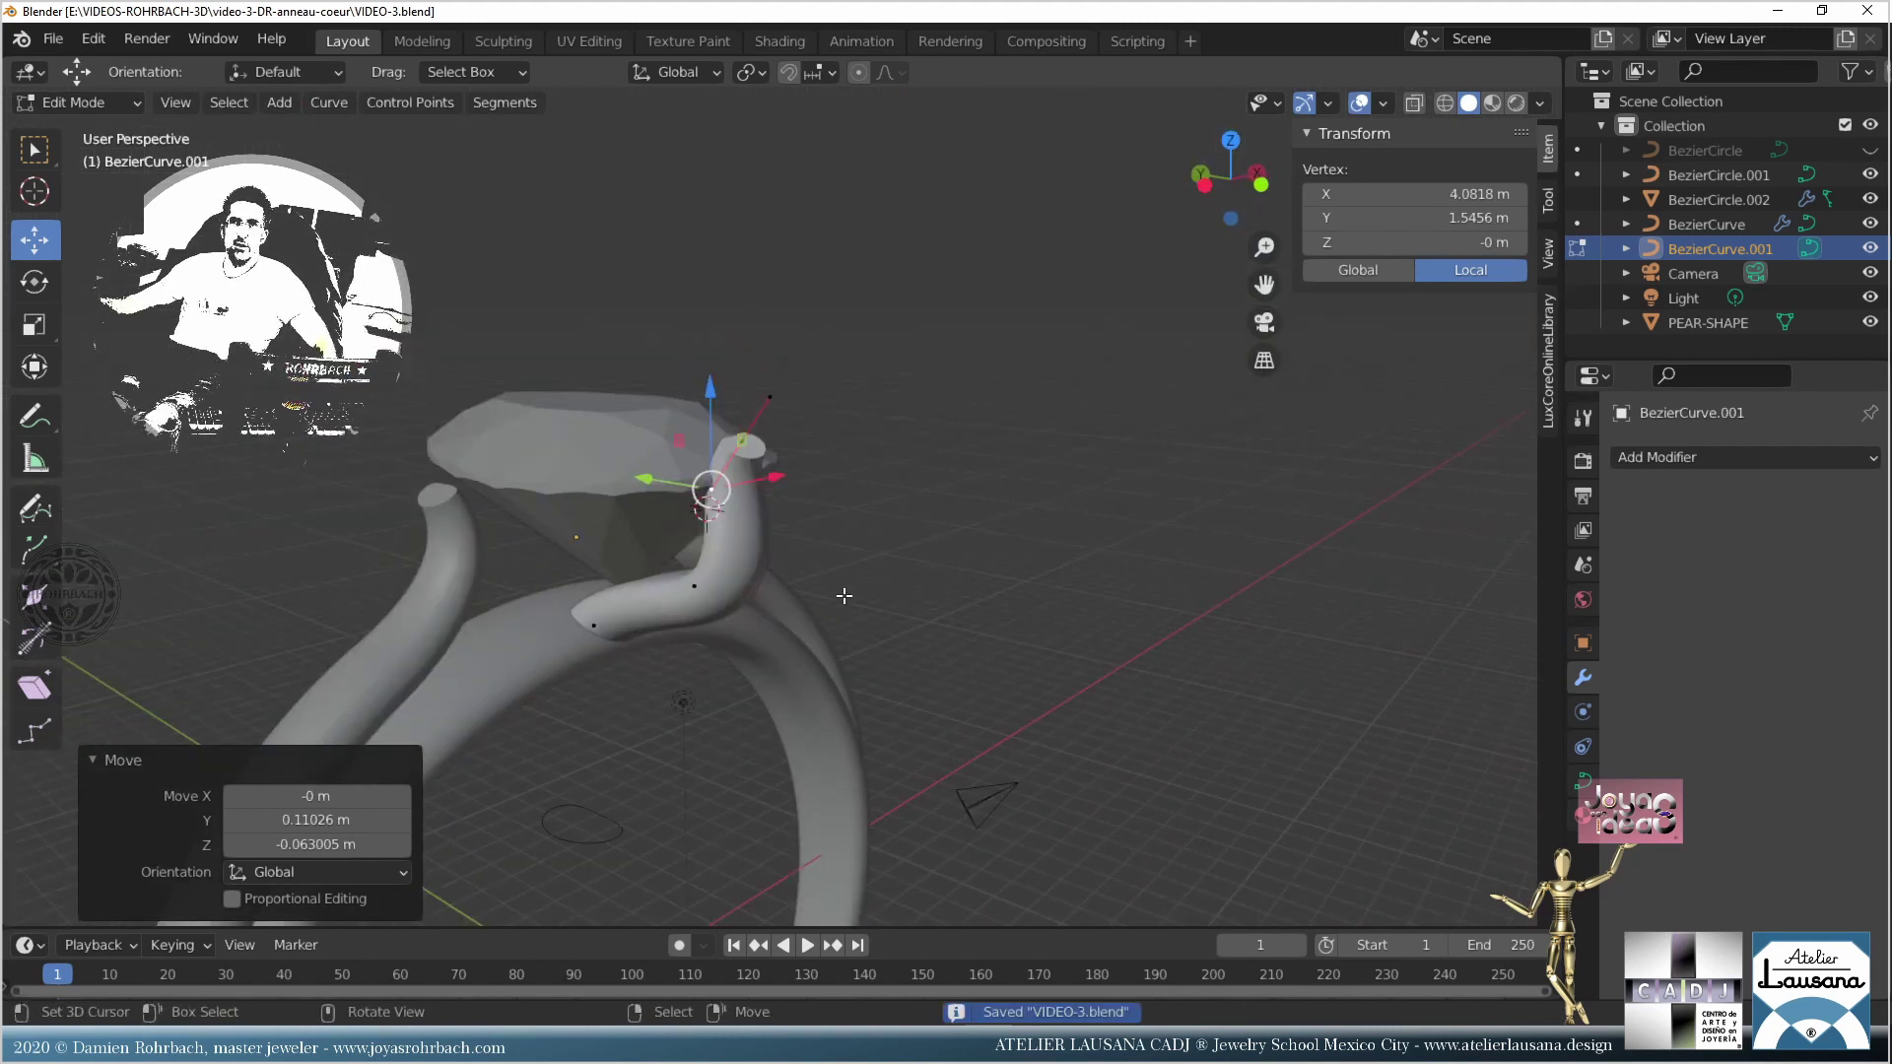
Step: Raise the middle control point's lower handle to about X 1.91 m, Y -0.60 m beneath the gem
{"action": "key", "text": "KP_1"}
{"action": "key", "text": "KP_3"}
{"action": "scroll", "coordinate": [685, 642], "scroll_direction": "up", "scroll_amount": 4}
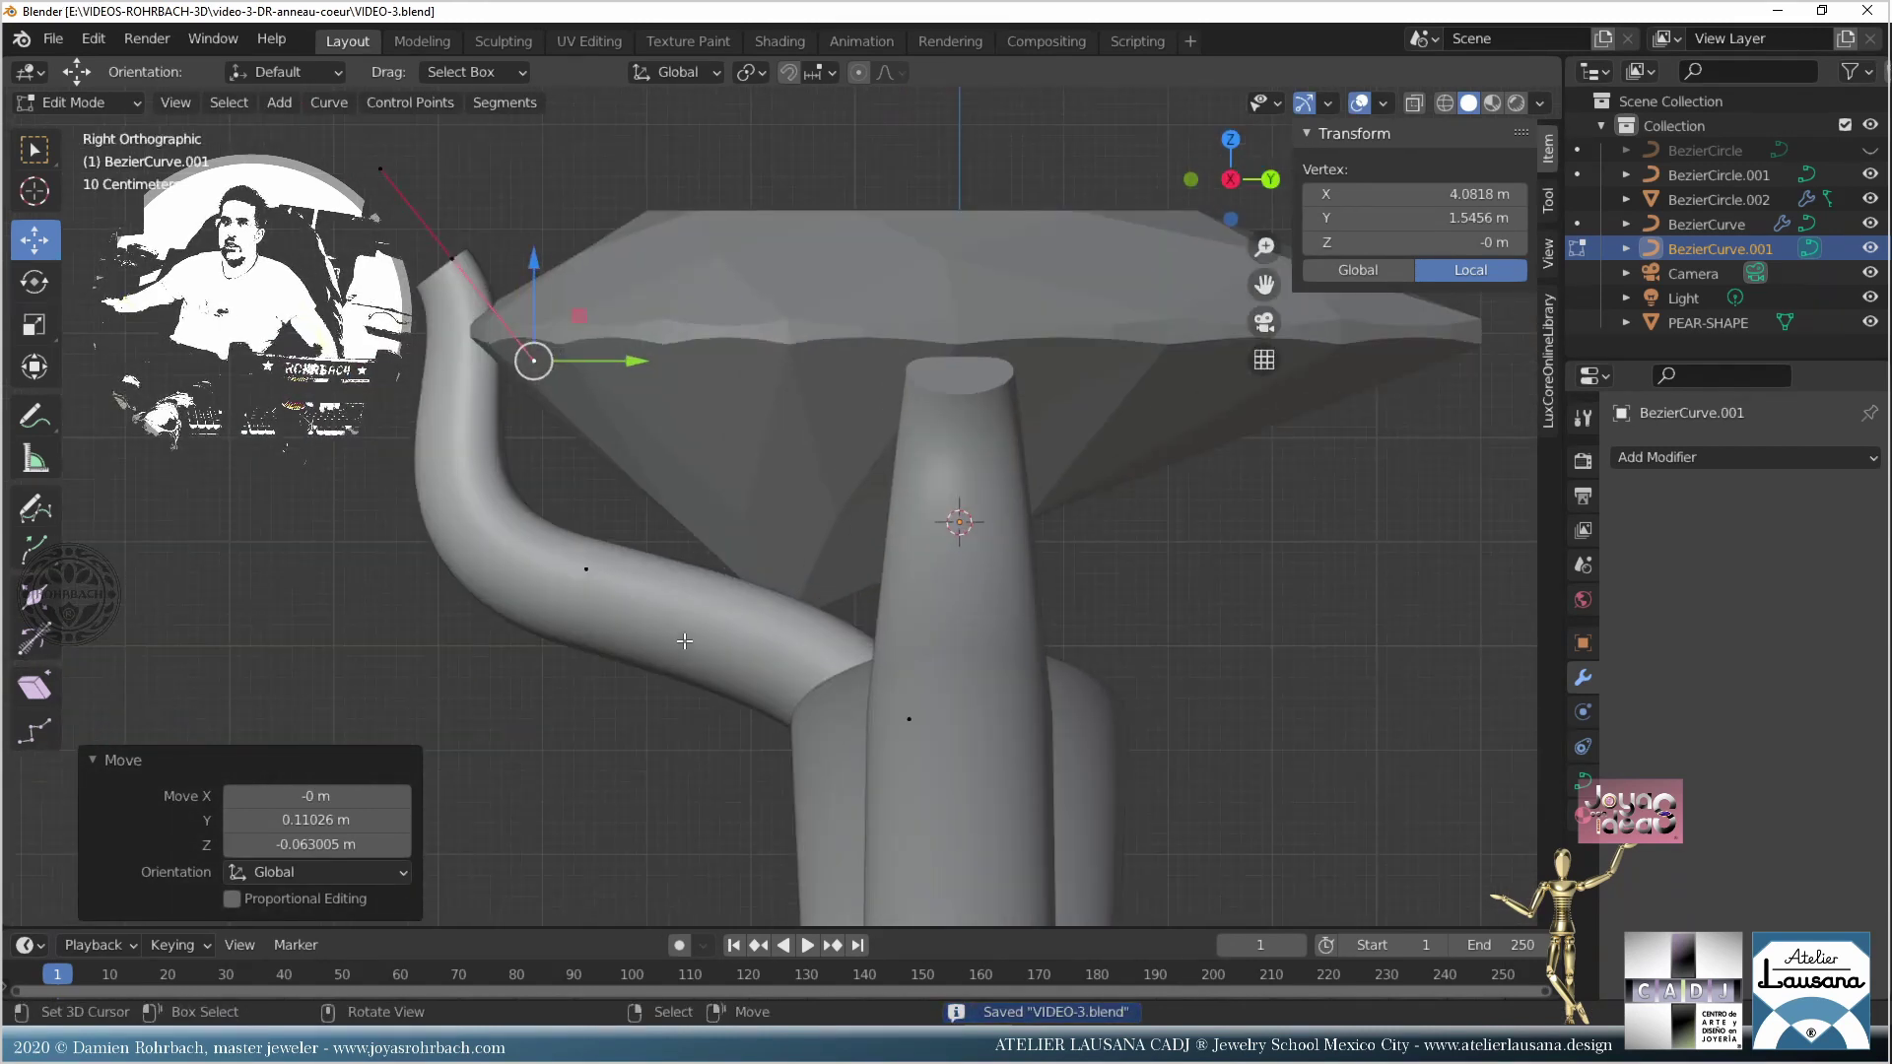
{"action": "scroll", "coordinate": [671, 542], "scroll_direction": "down", "scroll_amount": 3}
{"action": "middle_click_drag", "start_coordinate": [689, 591], "coordinate": [681, 535]}
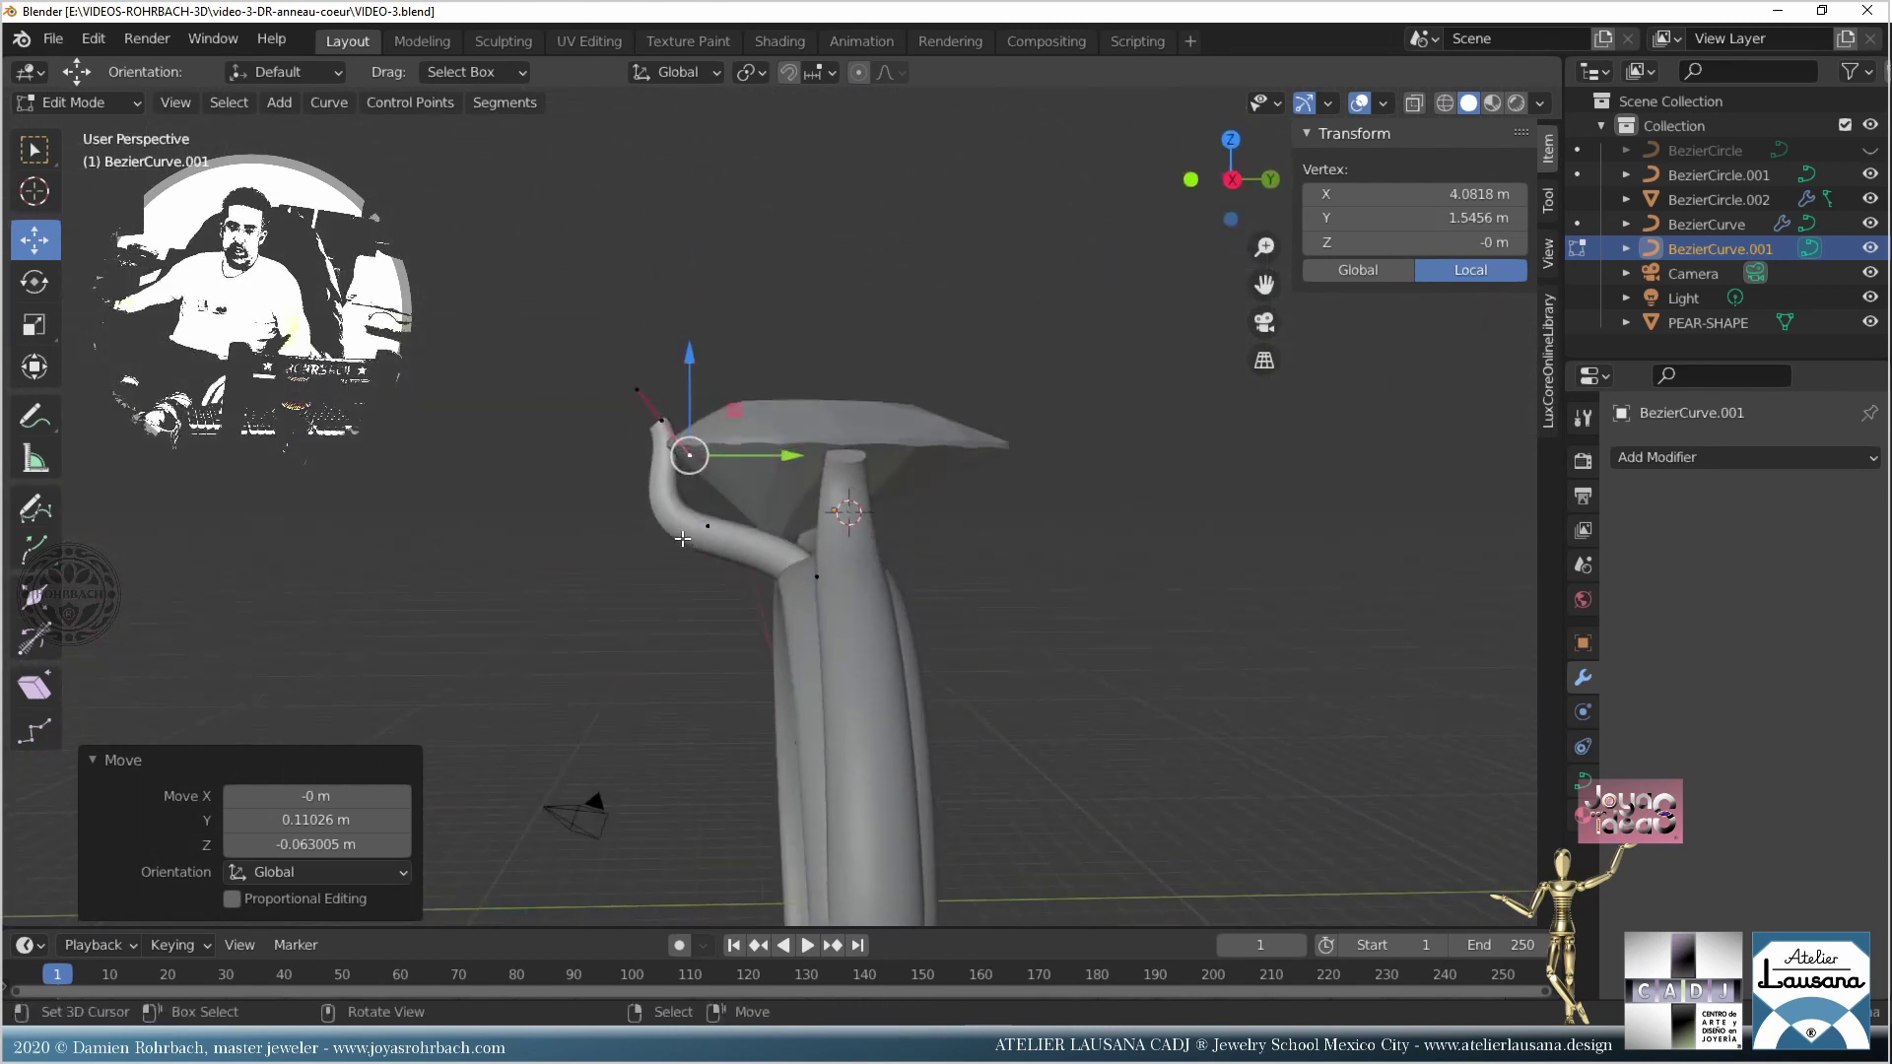
{"action": "key", "text": "KP_3"}
{"action": "scroll", "coordinate": [650, 542], "scroll_direction": "up", "scroll_amount": 2}
{"action": "left_click", "coordinate": [641, 541]}
{"action": "scroll", "coordinate": [749, 604], "scroll_direction": "up", "scroll_amount": 1}
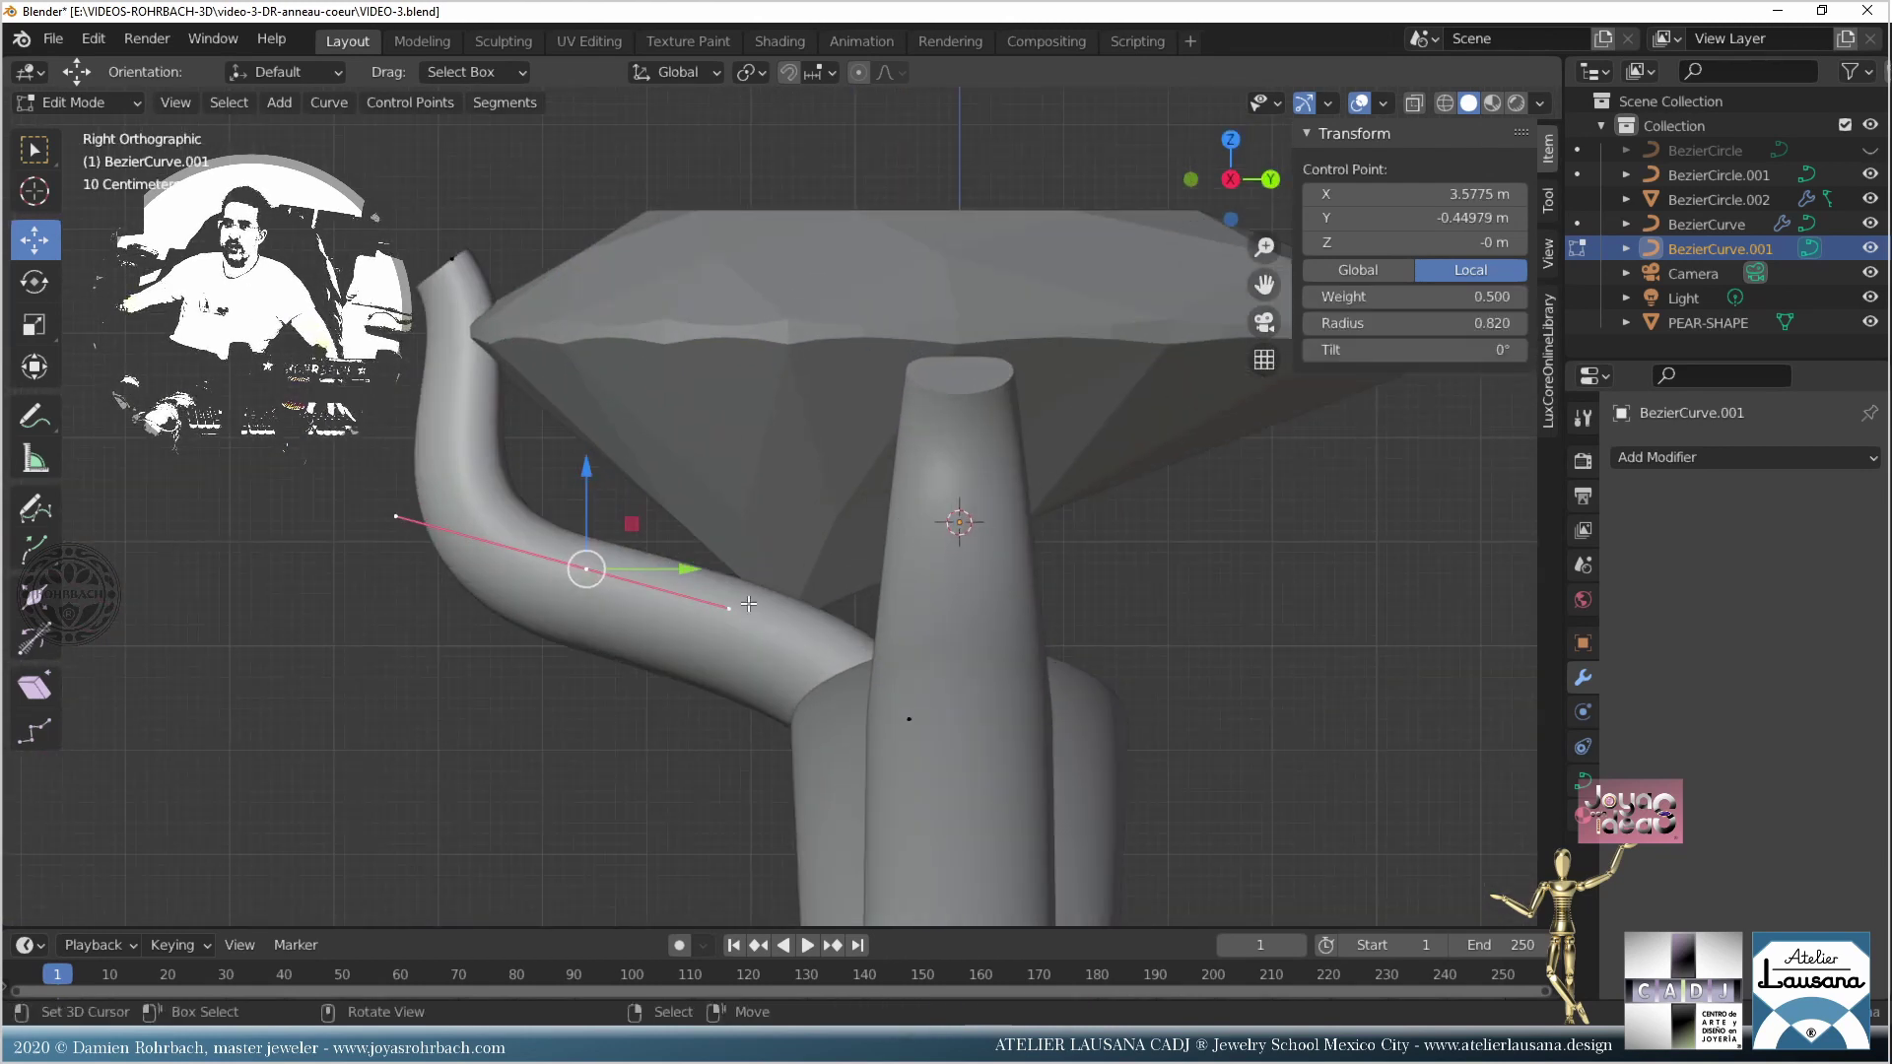
{"action": "left_click", "coordinate": [729, 608]}
{"action": "left_click_drag", "start_coordinate": [729, 607], "coordinate": [759, 585]}
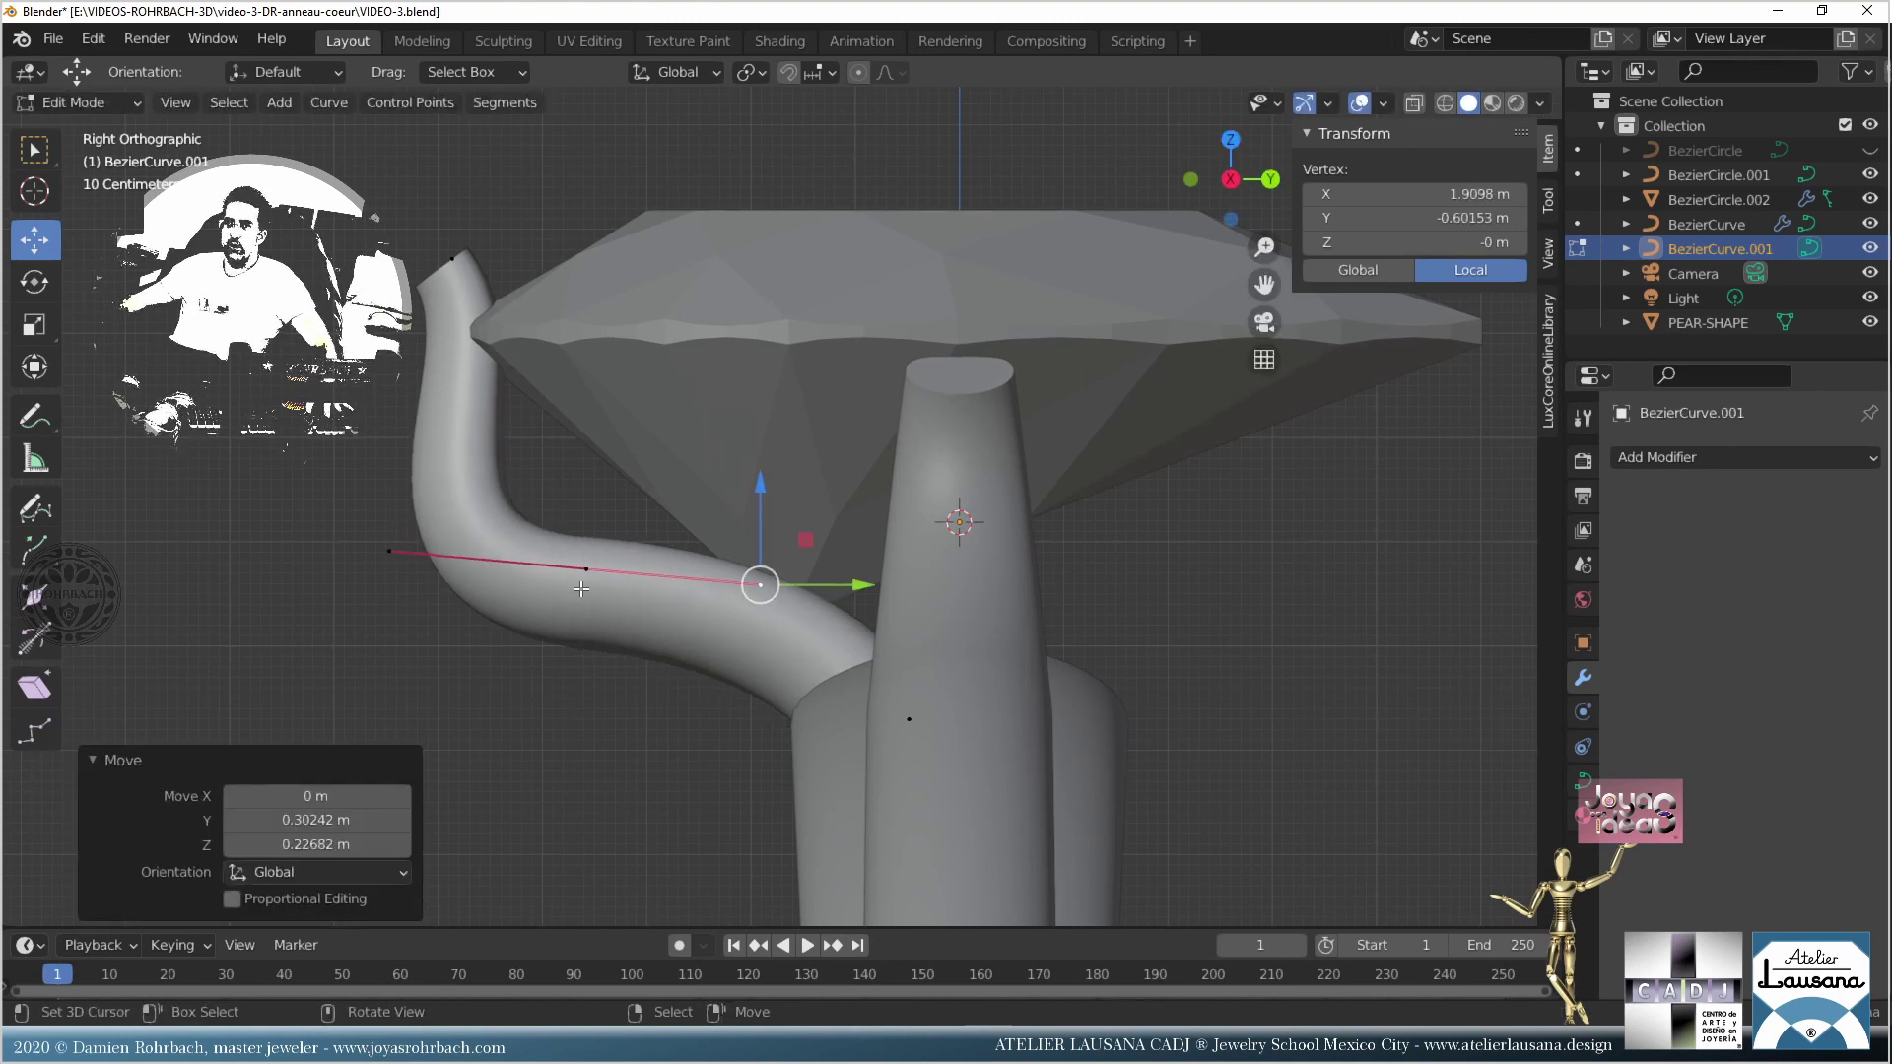
Step: Lower the middle control point slightly, extend its upper handle outward, and place its lower handle at about X 1.62 m, Y -0.59 m
{"action": "left_click_drag", "start_coordinate": [581, 588], "coordinate": [604, 607]}
{"action": "left_click_drag", "start_coordinate": [432, 570], "coordinate": [374, 581]}
{"action": "left_click", "coordinate": [800, 585]}
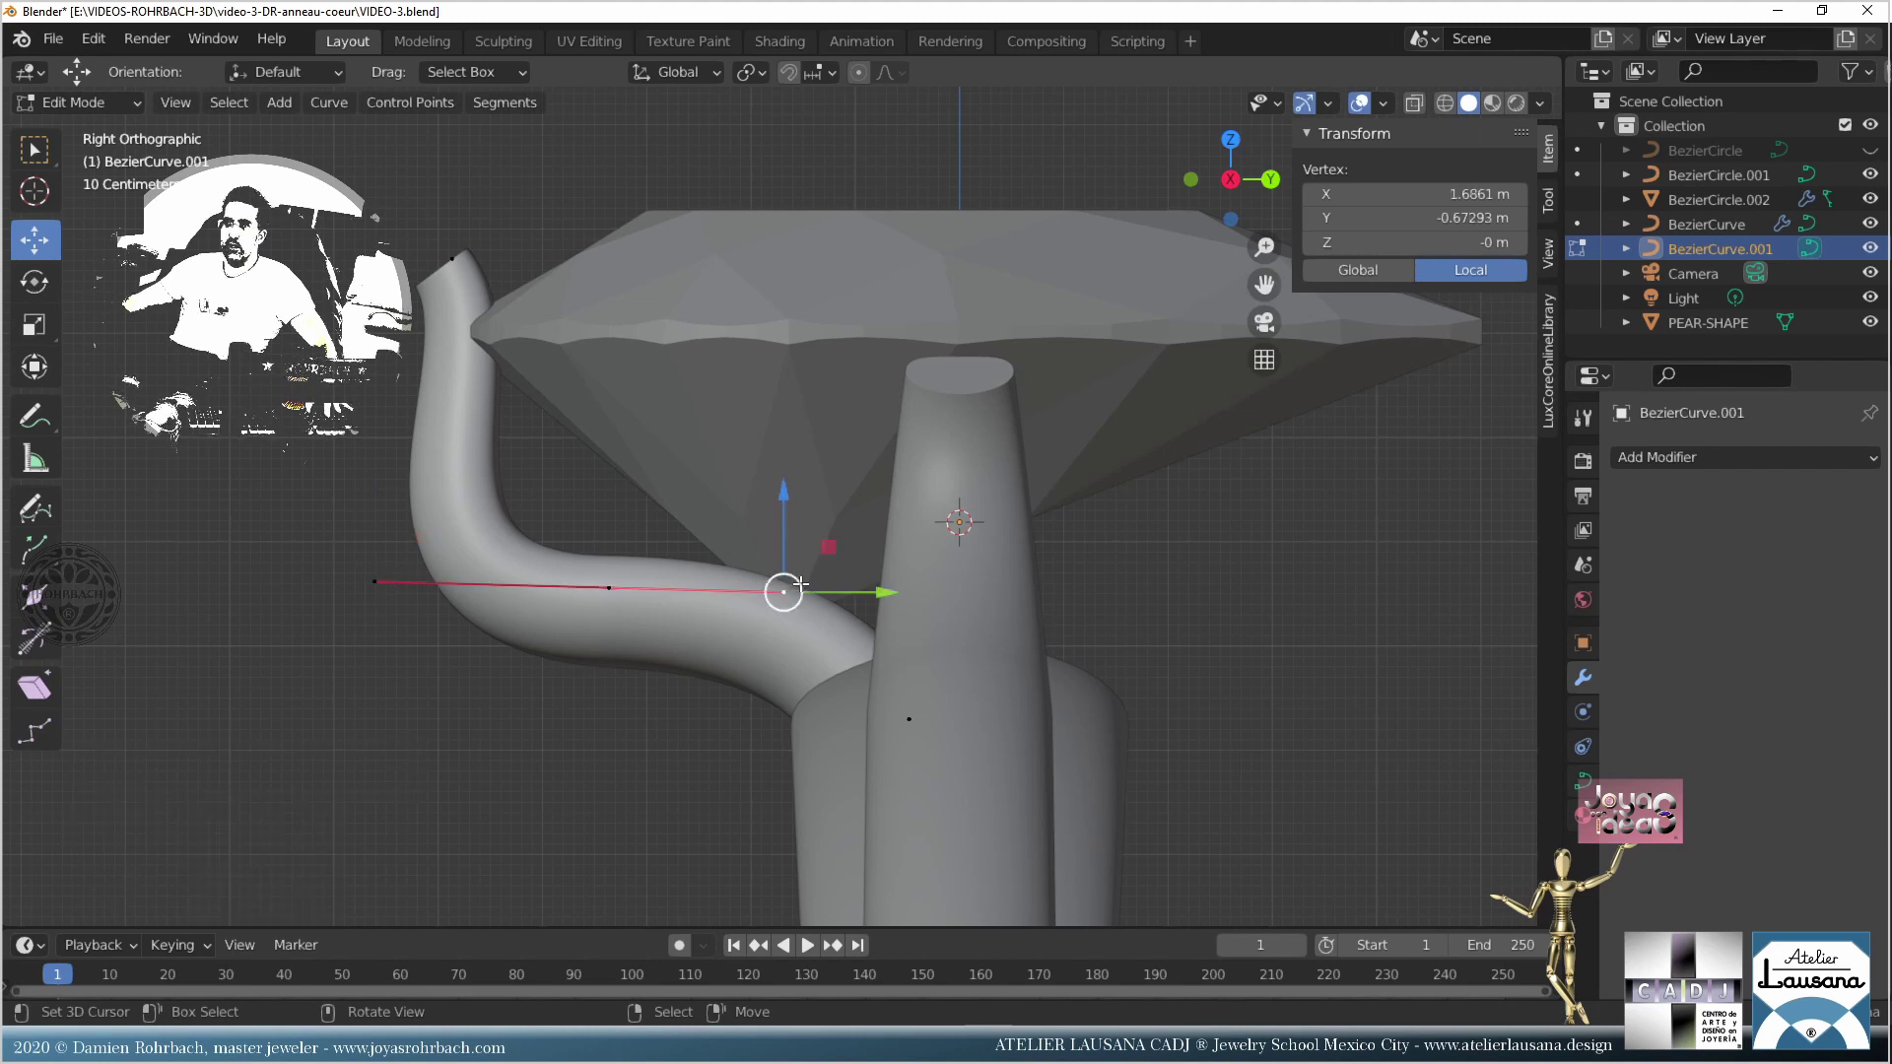
{"action": "left_click_drag", "start_coordinate": [800, 584], "coordinate": [808, 571]}
Step: Raise the middle control point's upper handle and move the point about -0.09 m in Y and 0.17 m in Z
{"action": "scroll", "coordinate": [808, 571], "scroll_direction": "down", "scroll_amount": 3}
{"action": "middle_click_drag", "start_coordinate": [808, 571], "coordinate": [793, 481]}
{"action": "key", "text": "KP_3"}
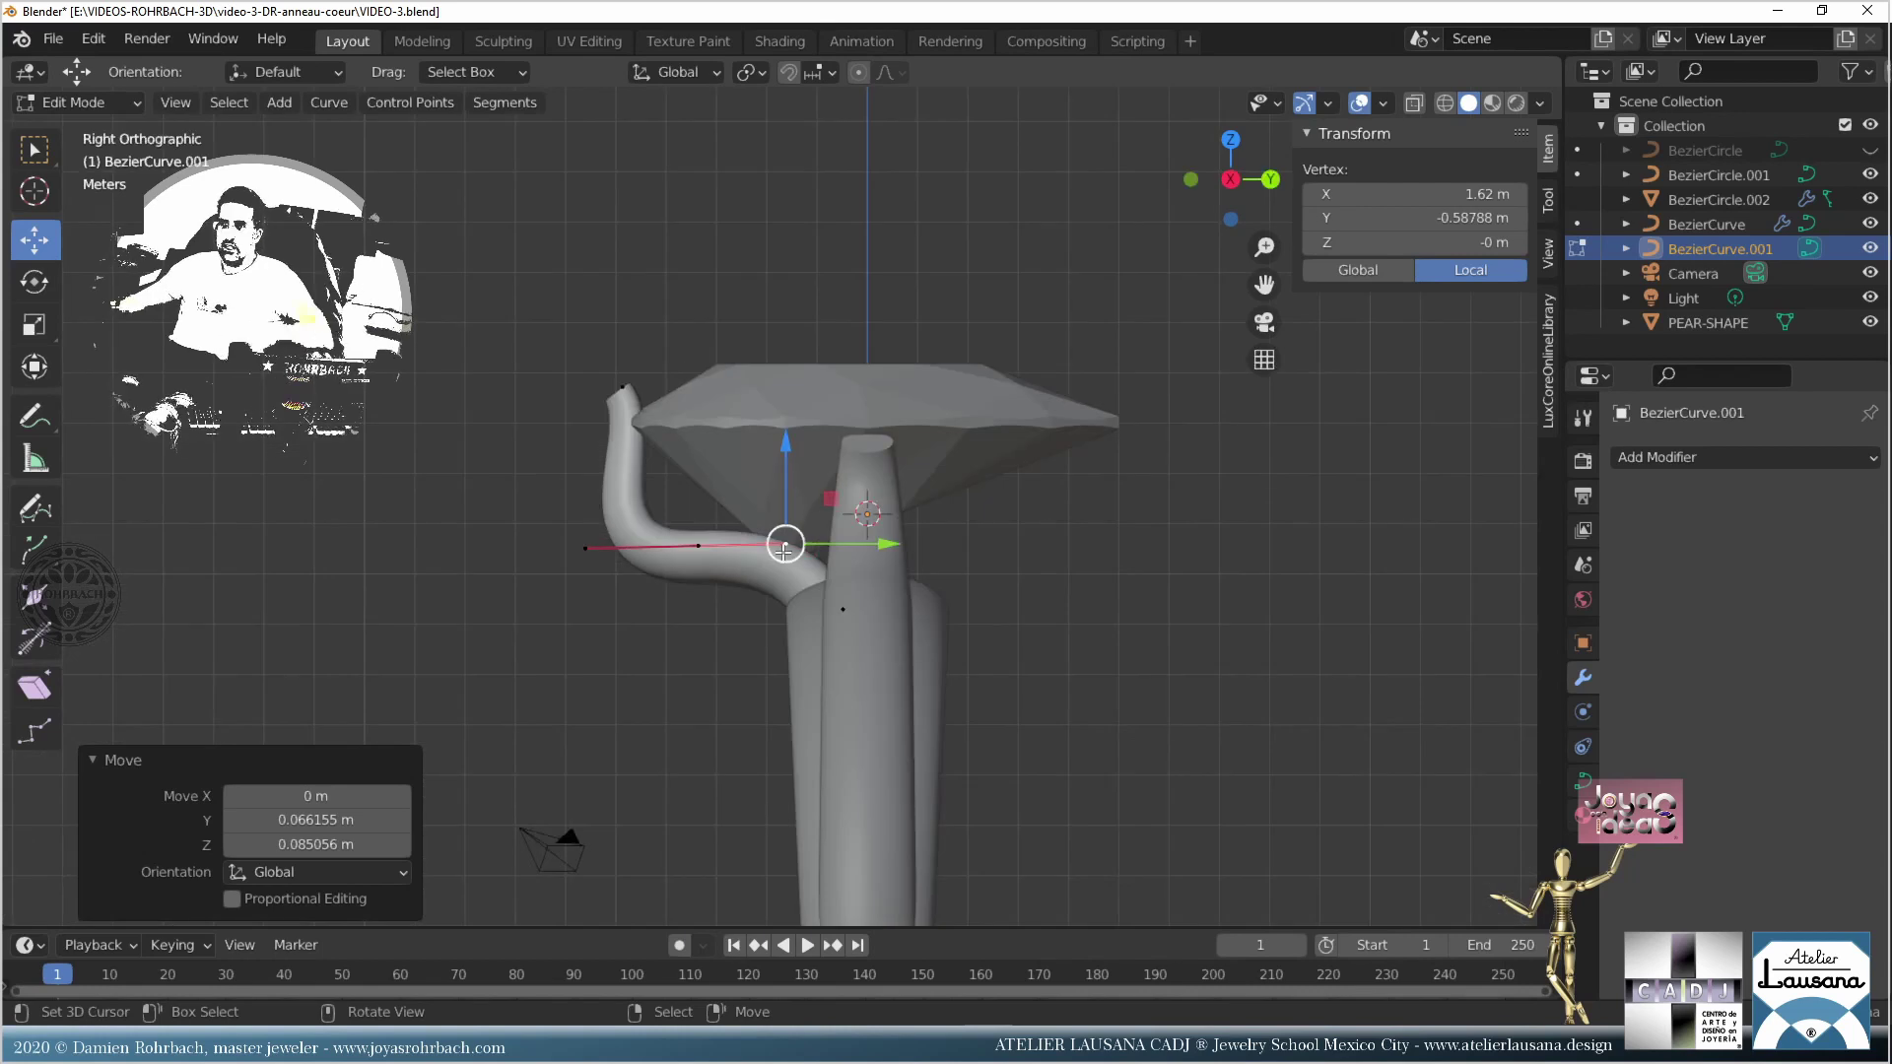
{"action": "scroll", "coordinate": [784, 551], "scroll_direction": "up", "scroll_amount": 5}
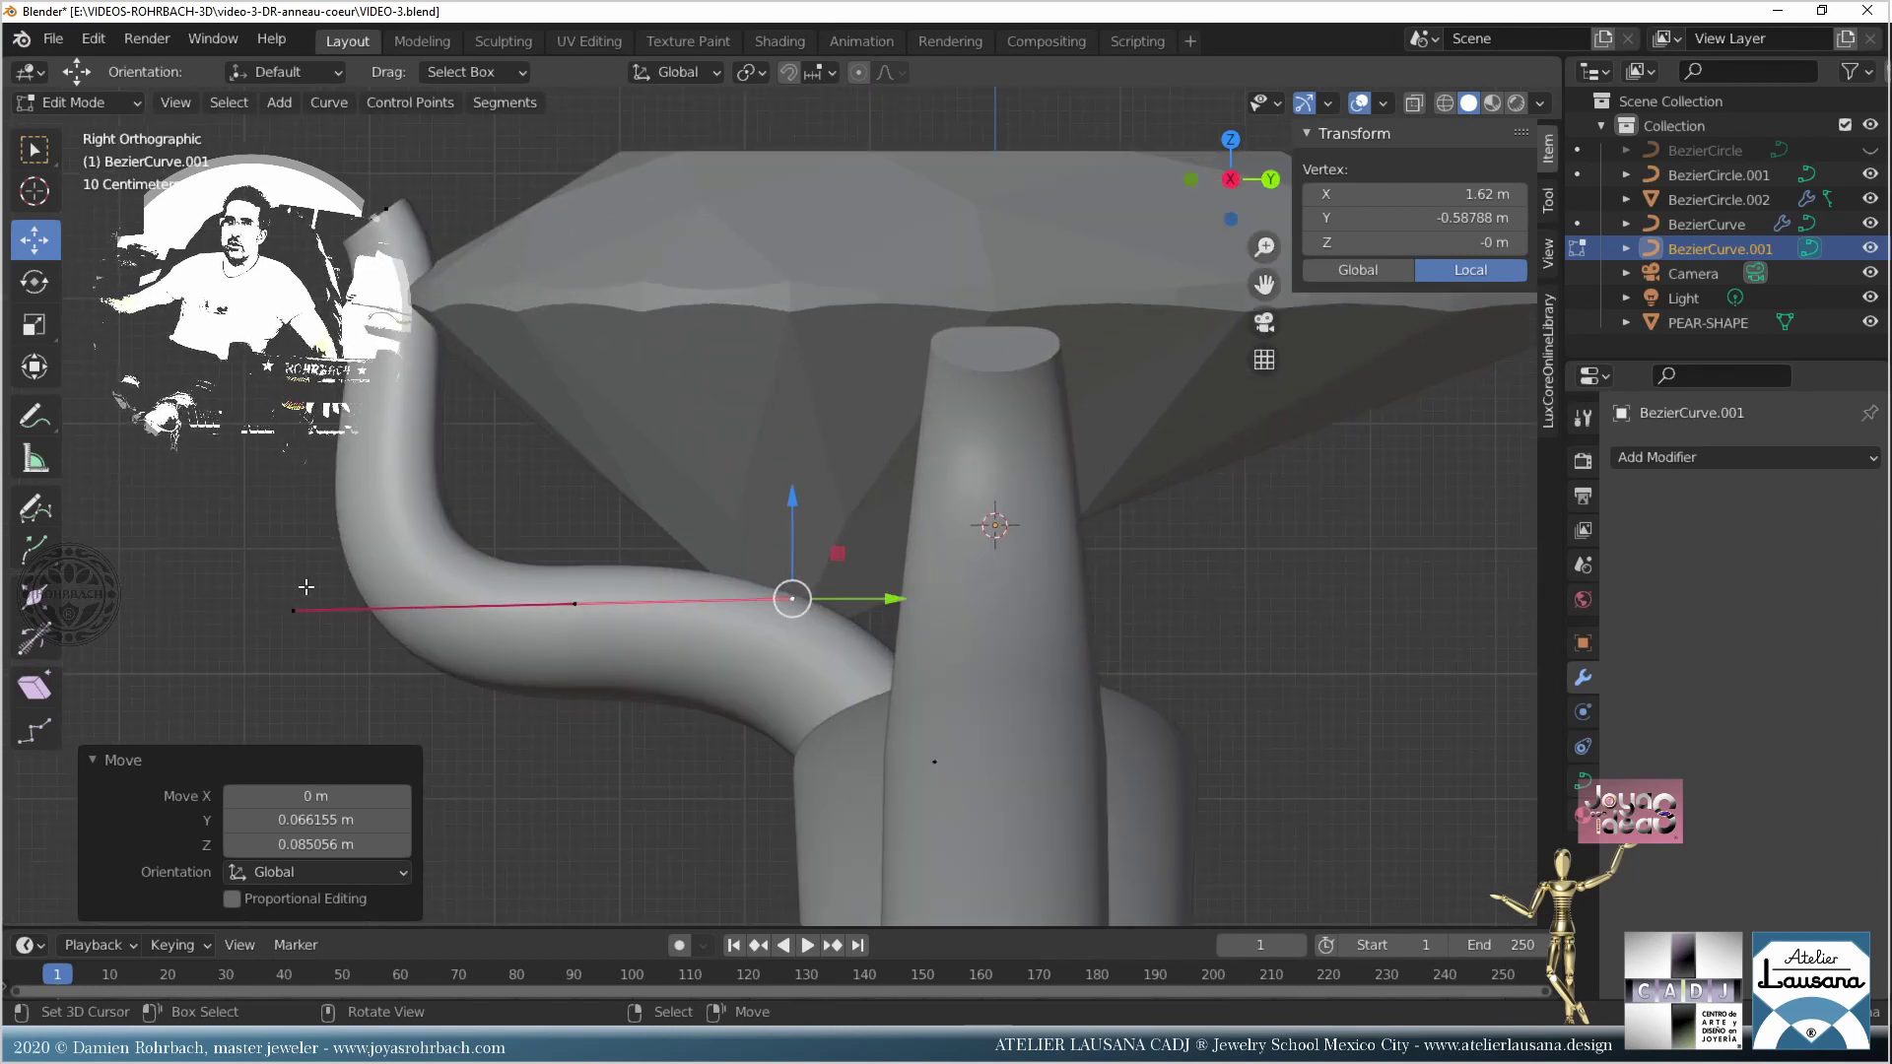
{"action": "left_click_drag", "start_coordinate": [293, 610], "coordinate": [296, 578]}
{"action": "left_click", "coordinate": [571, 599]}
{"action": "key", "text": "g"}
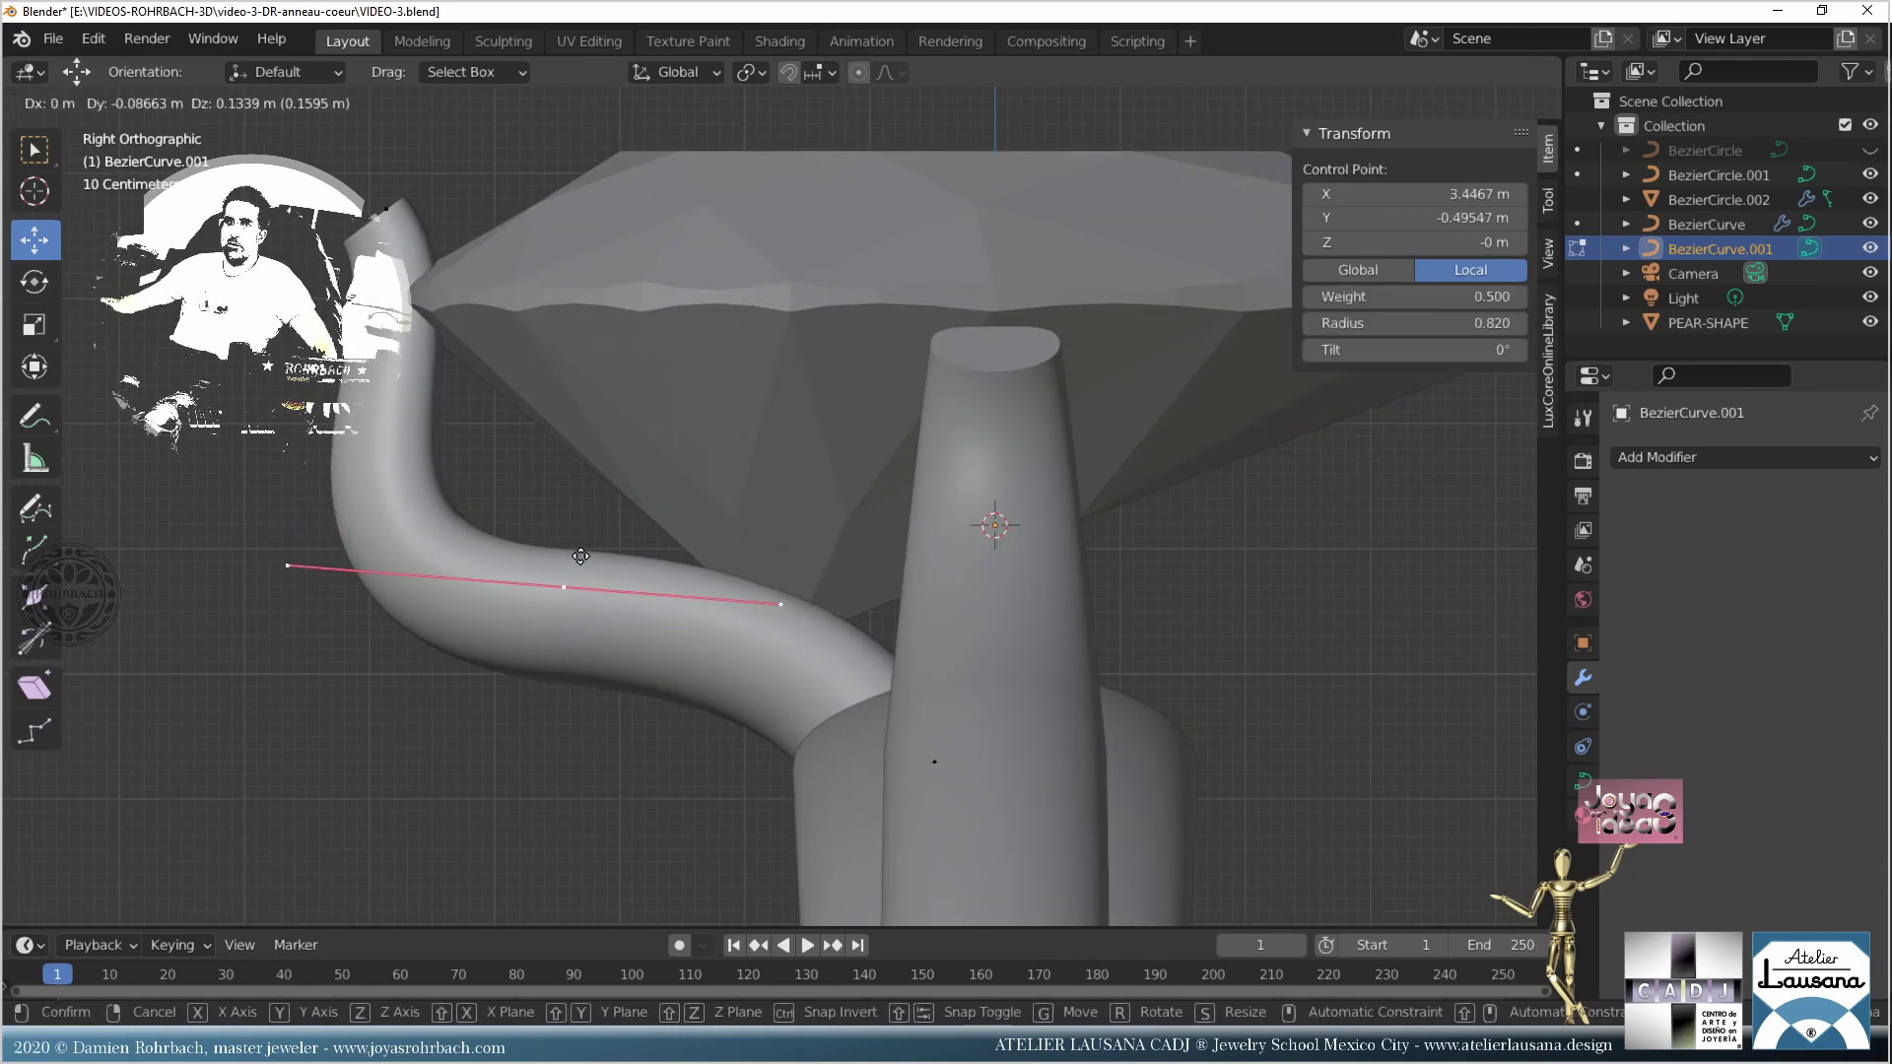
{"action": "left_click", "coordinate": [580, 557]}
{"action": "scroll", "coordinate": [717, 490], "scroll_direction": "down", "scroll_amount": 3}
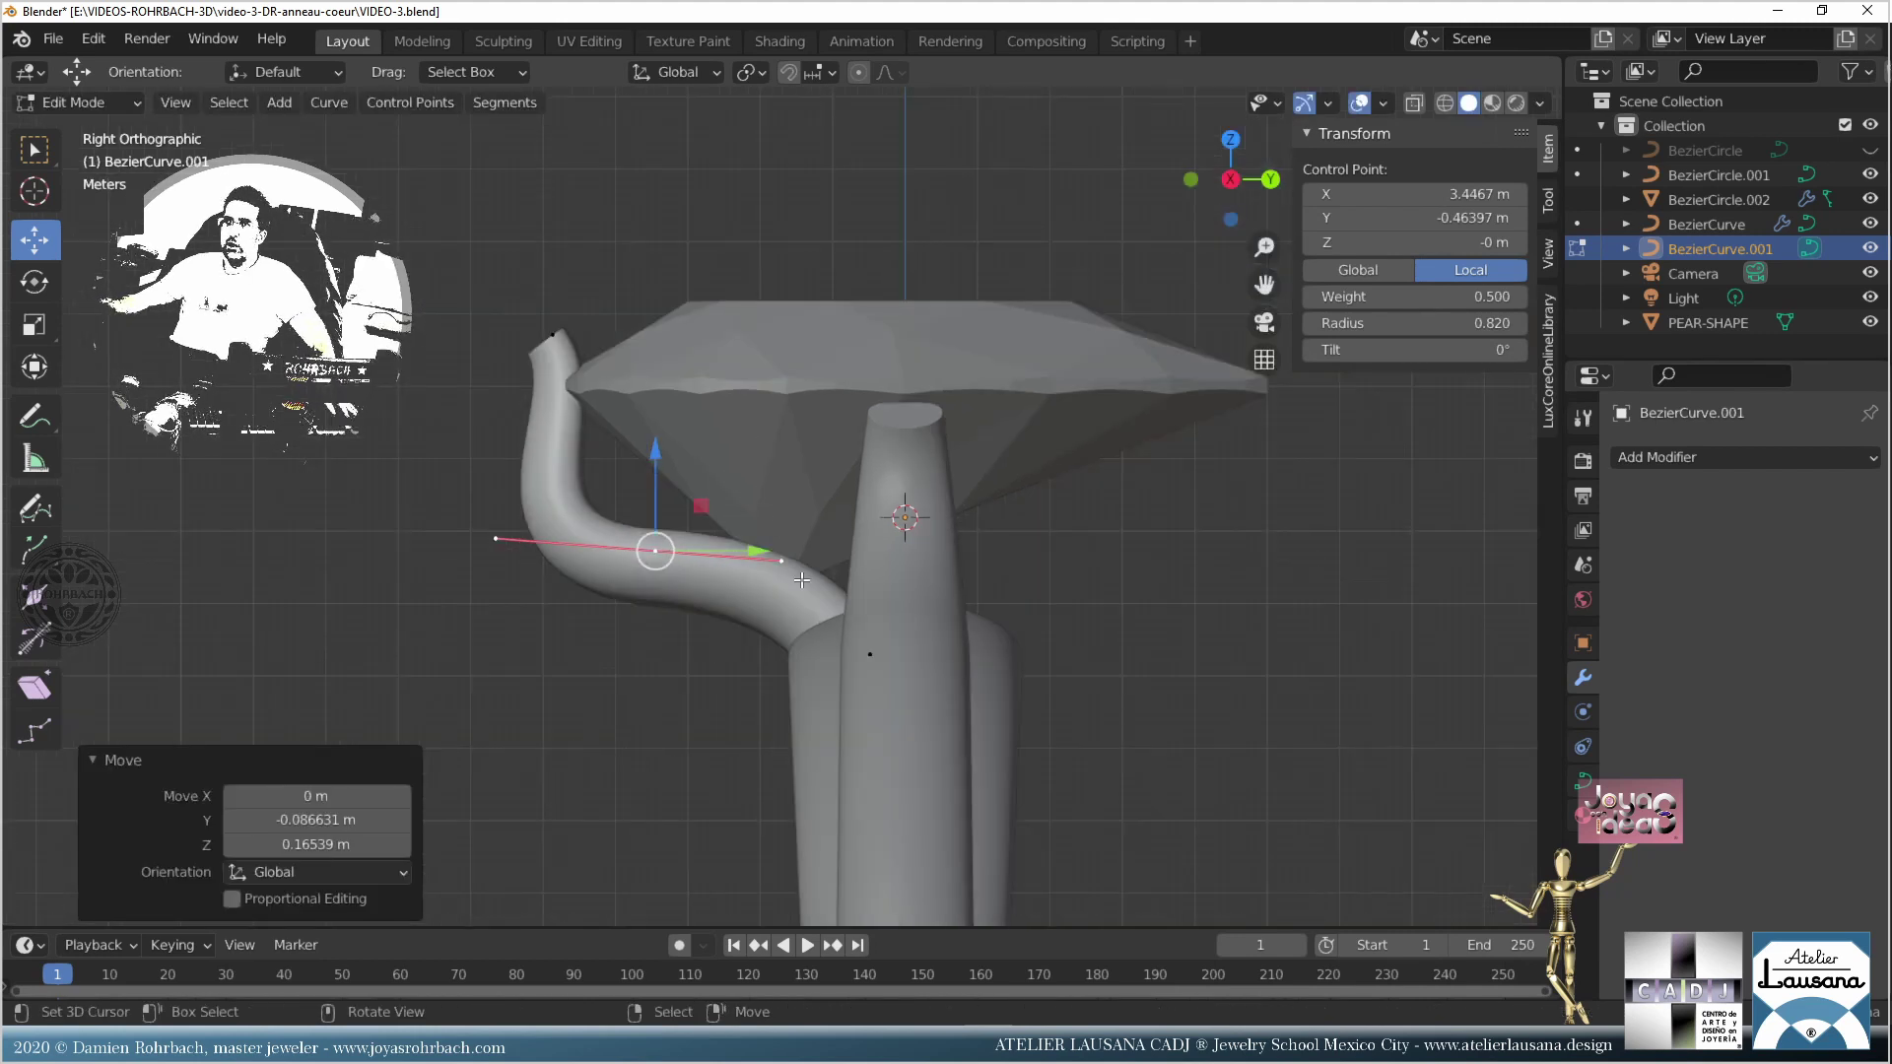
Step: Save the file and set the radius of the prong's bottom control point to 0.920
{"action": "key", "text": "ctrl+s"}
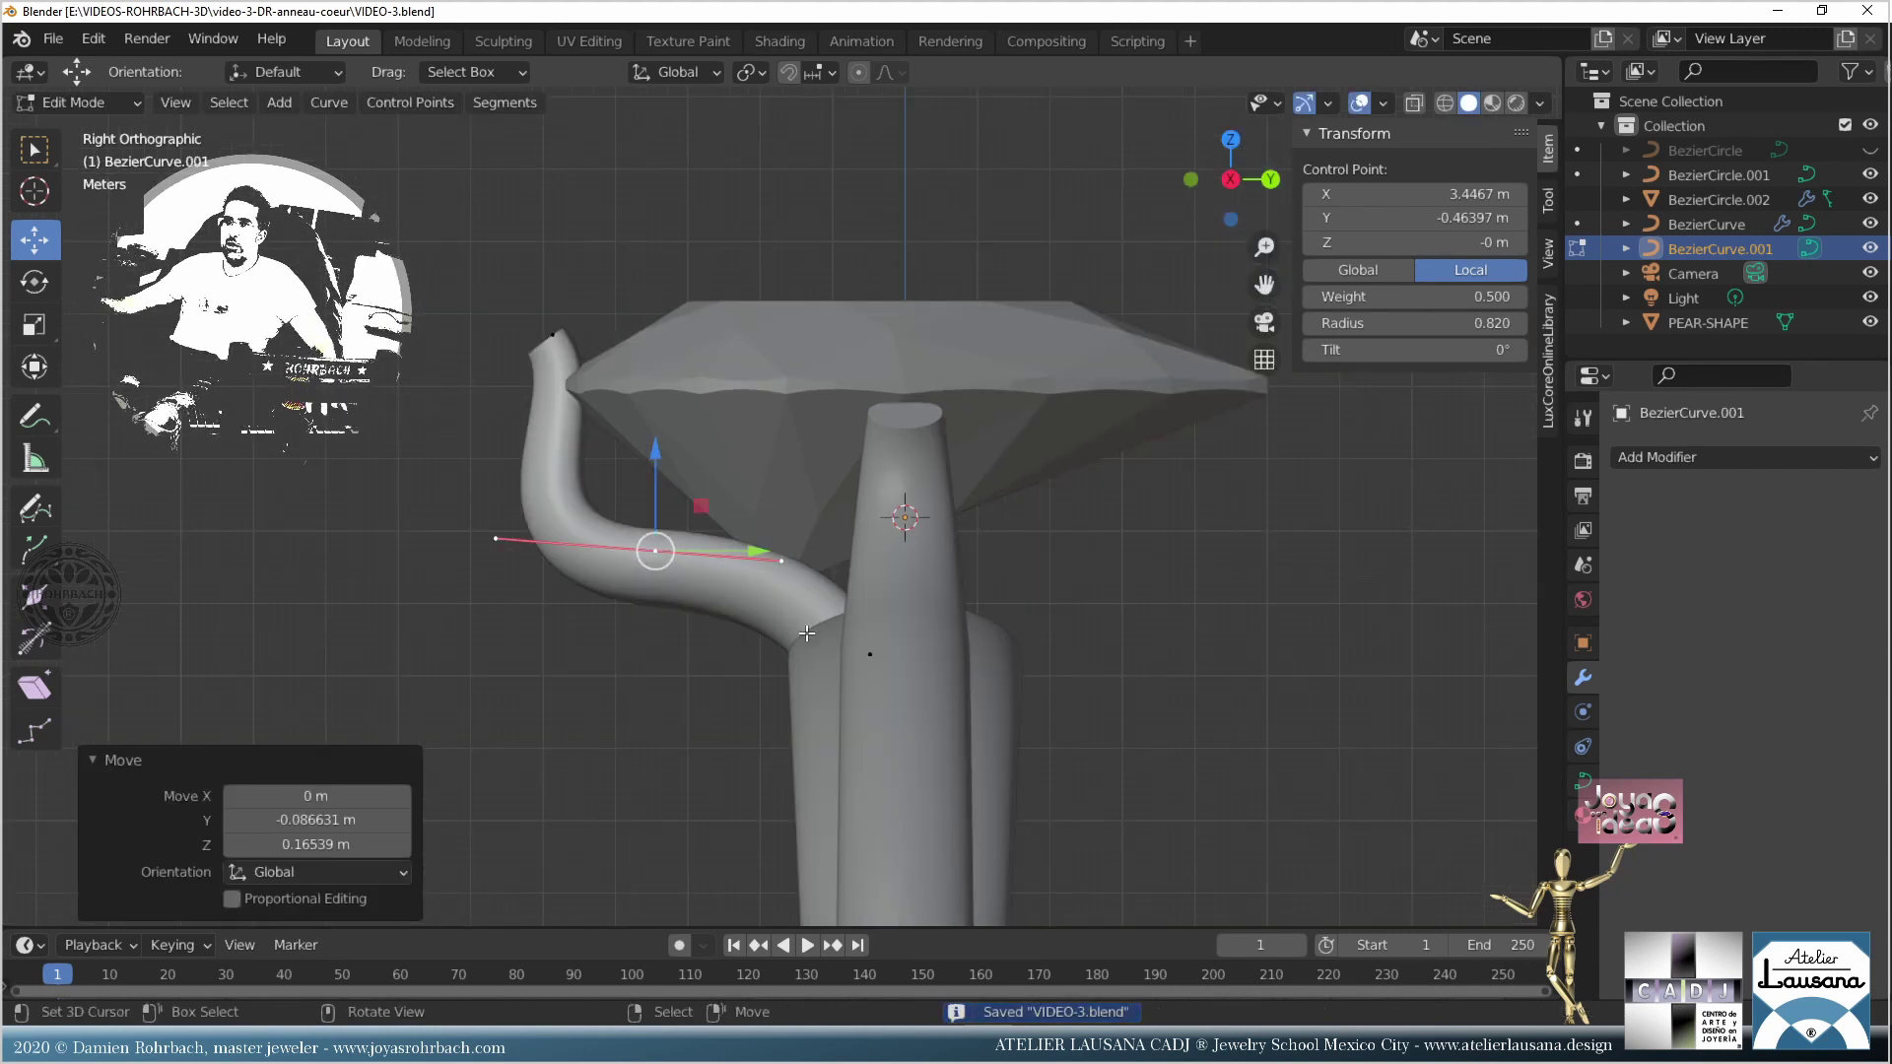
{"action": "left_click", "coordinate": [870, 654]}
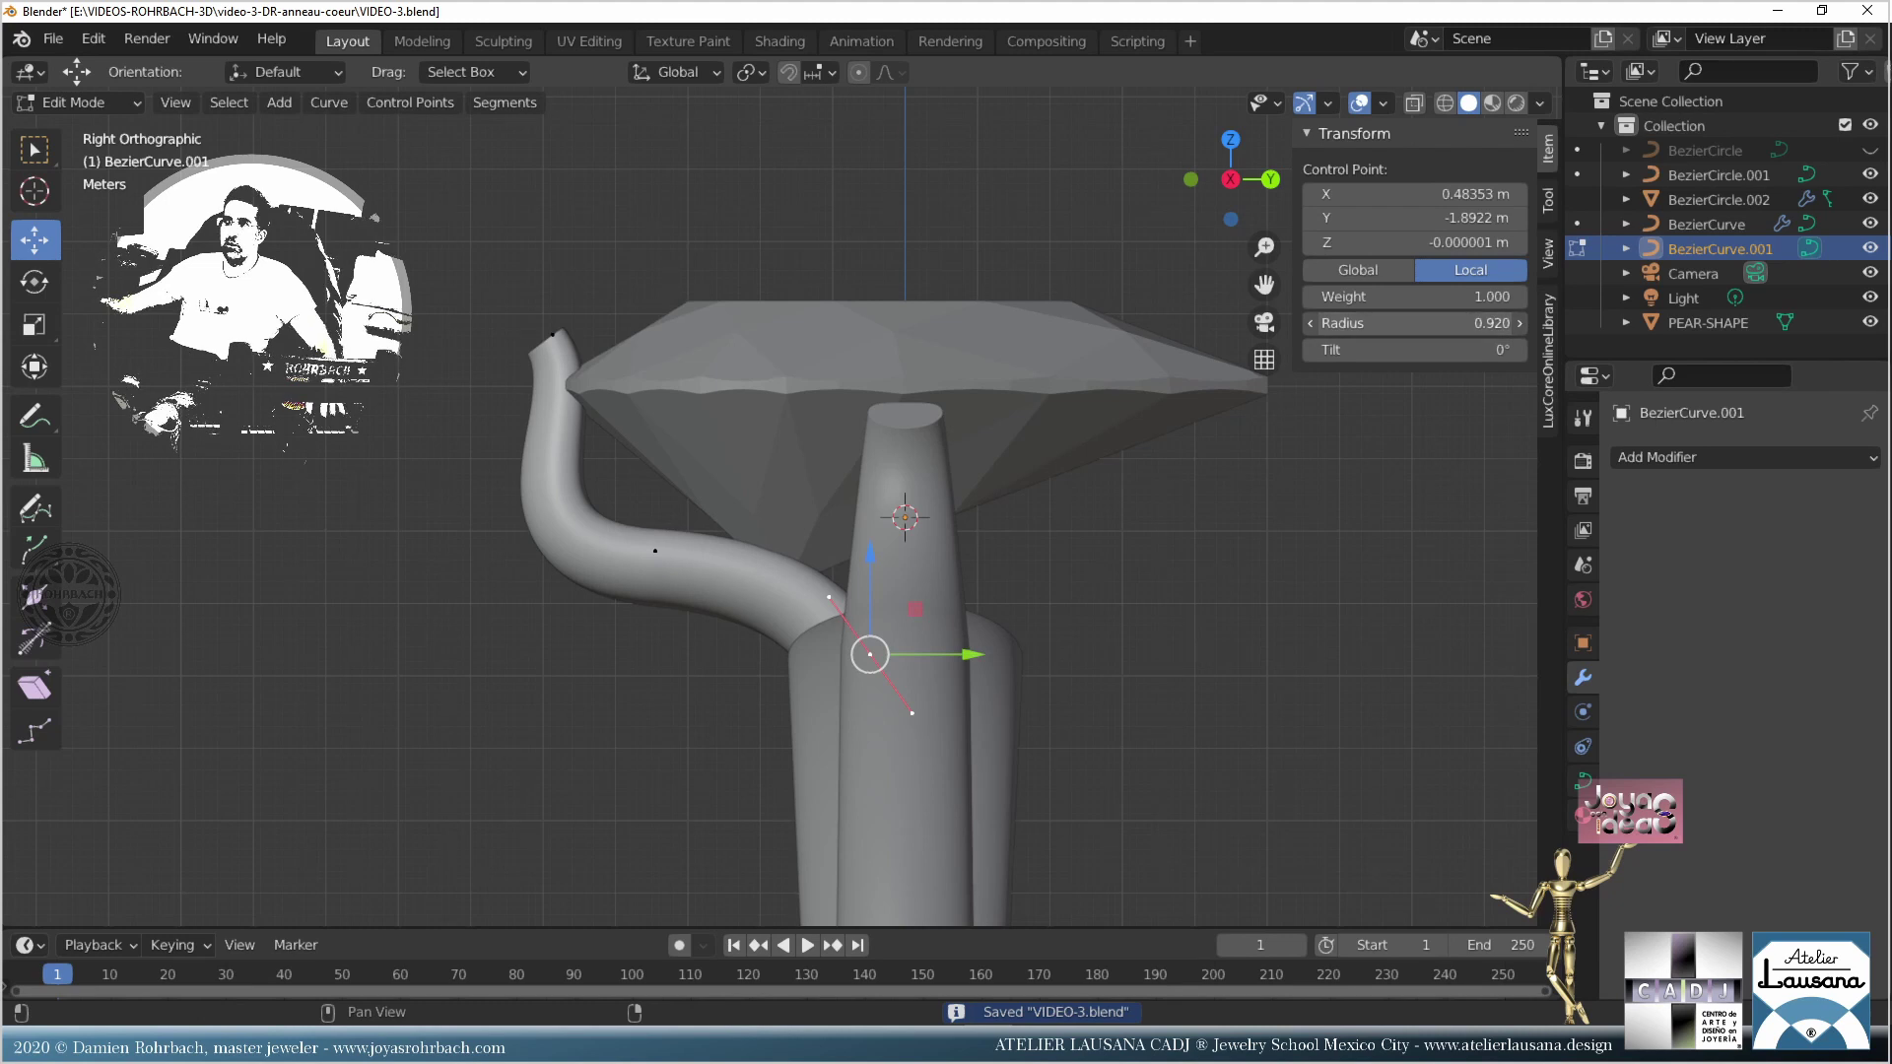
{"action": "left_click_drag", "start_coordinate": [1413, 324], "coordinate": [1453, 323]}
{"action": "middle_click_drag", "start_coordinate": [960, 458], "coordinate": [562, 607]}
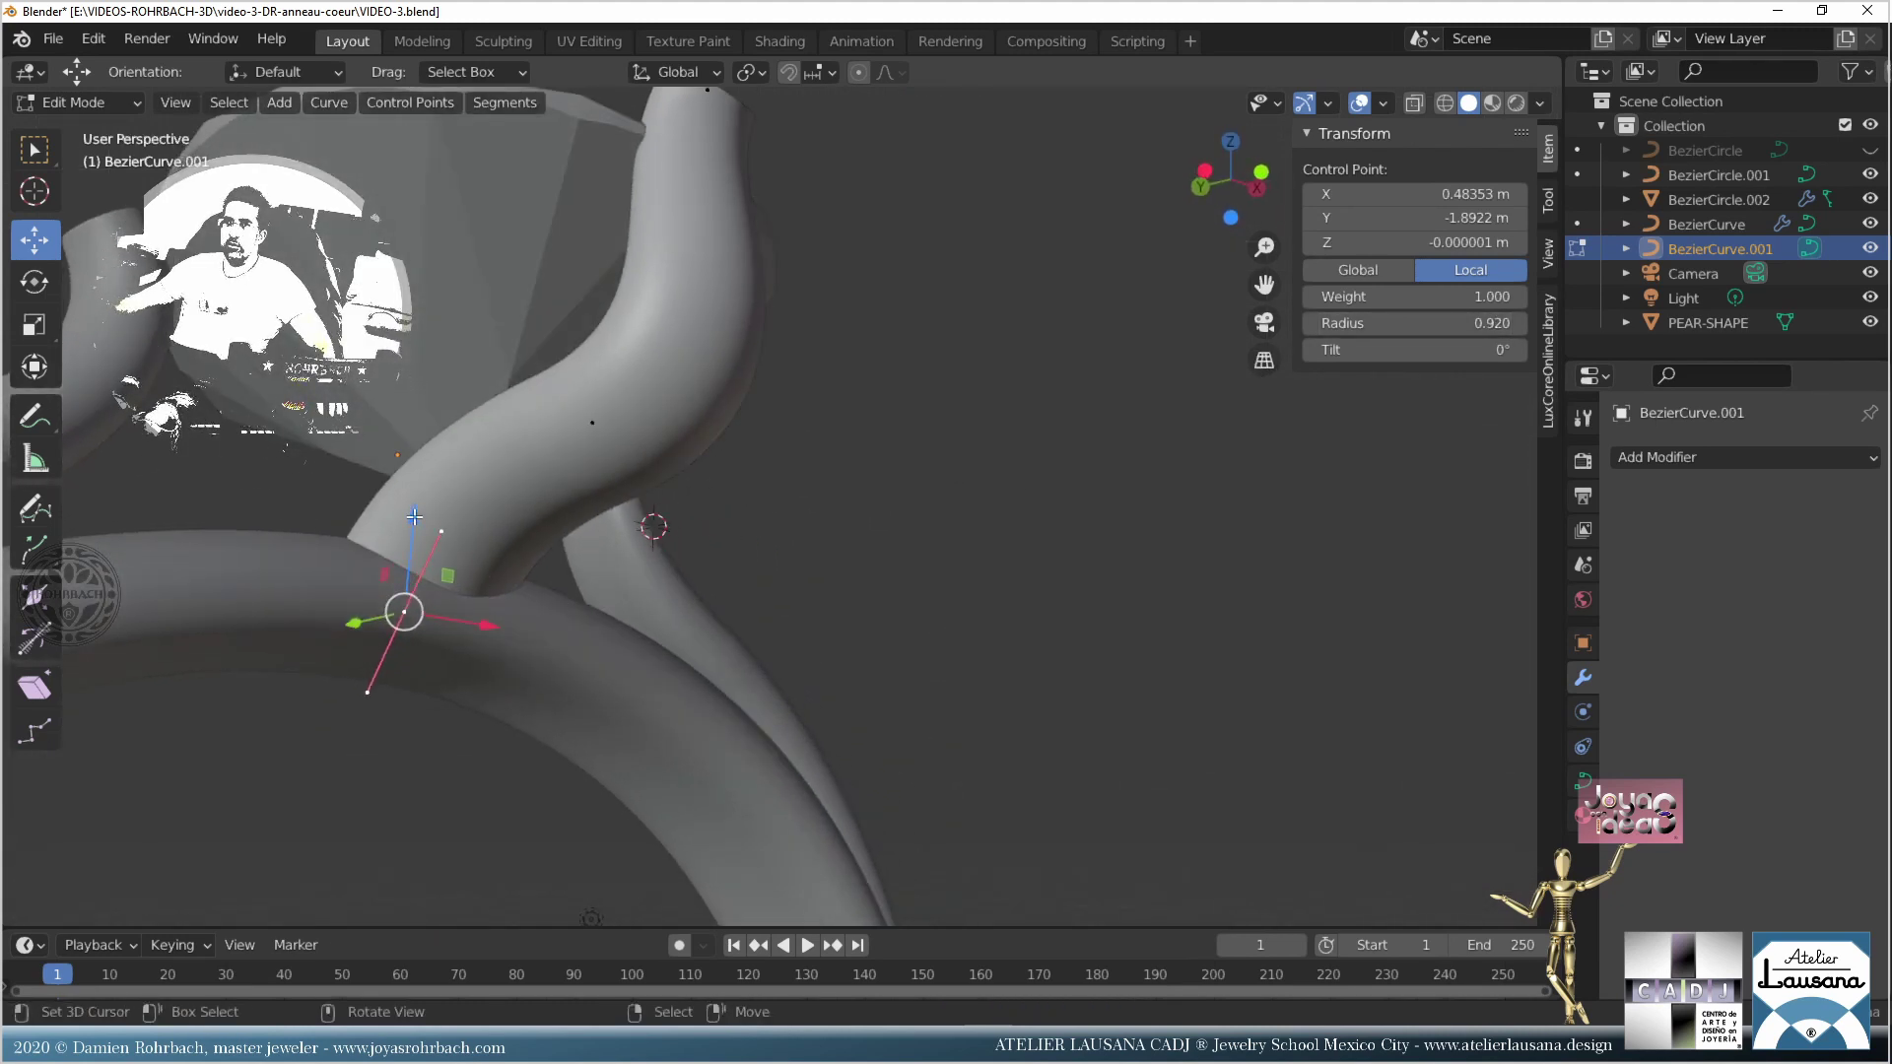
Step: Adjust the height of the prong's bottom control point, ending with a raise of about 0.30 m, and save the file
{"action": "left_click_drag", "start_coordinate": [414, 516], "coordinate": [408, 533]}
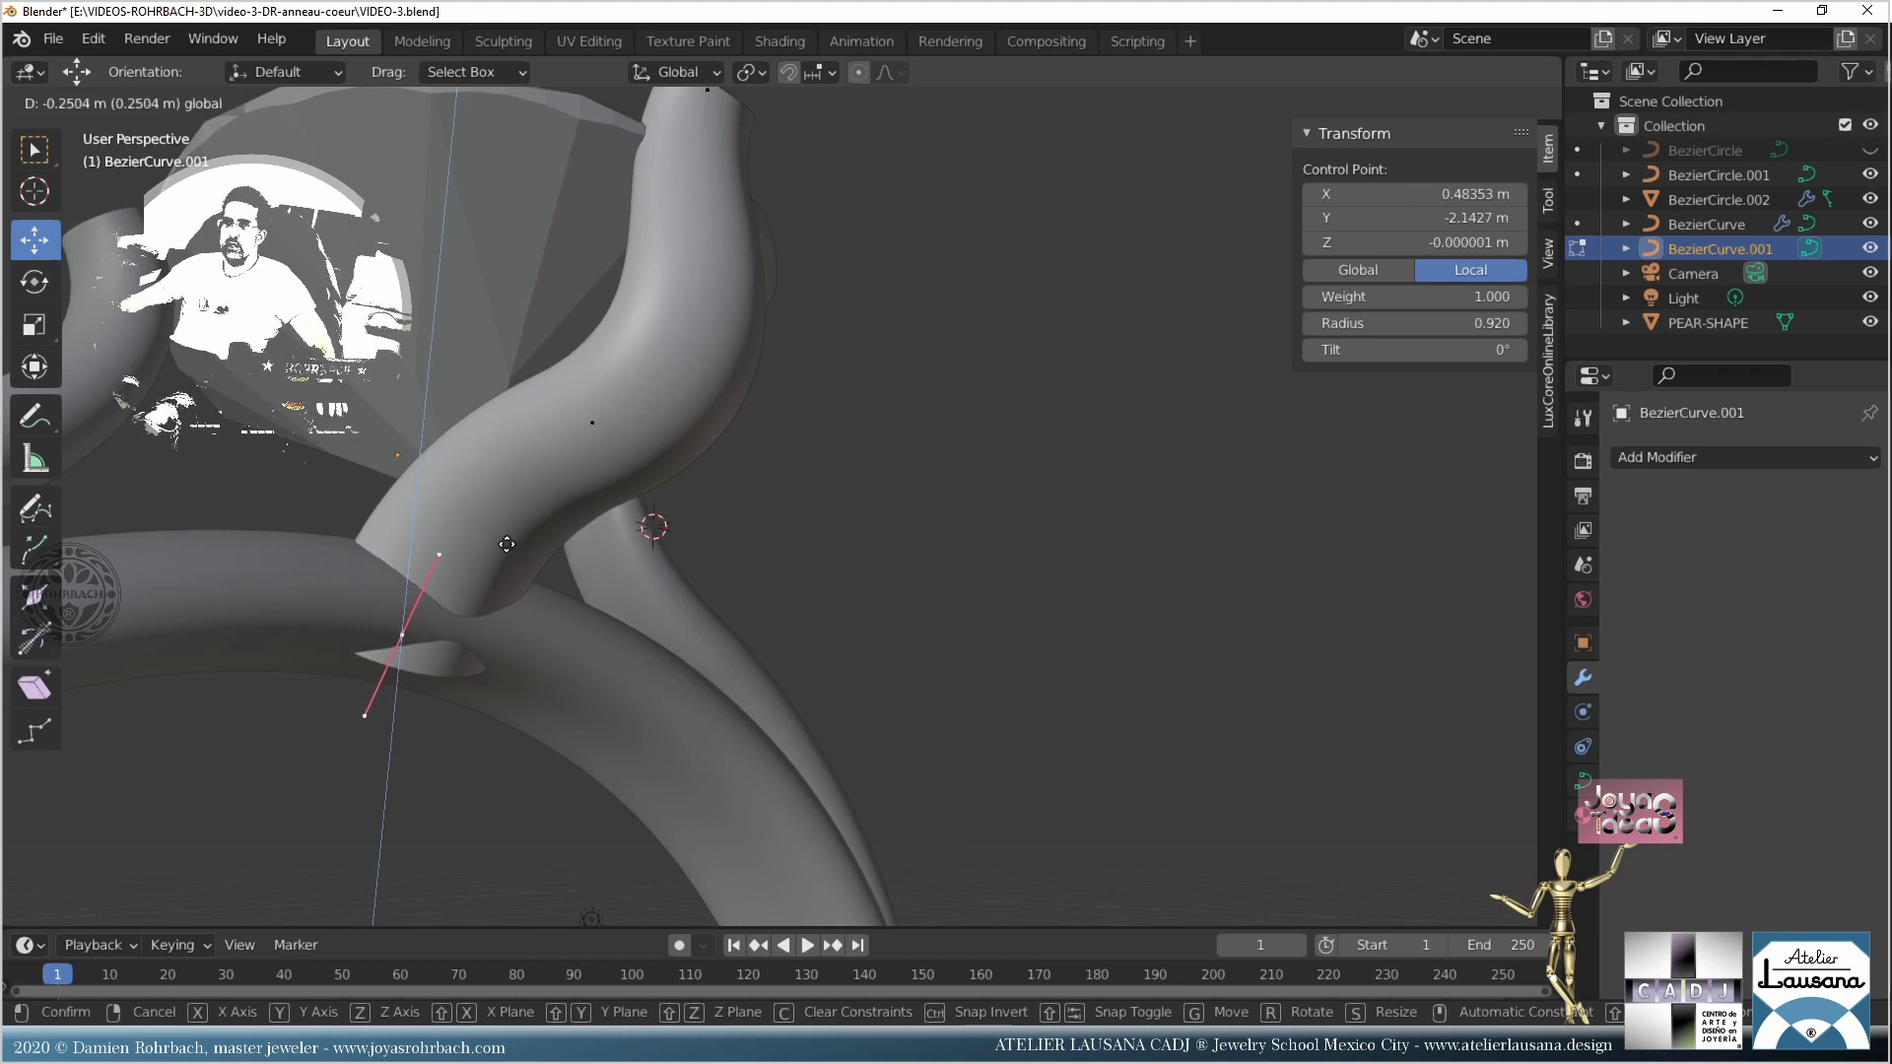
{"action": "left_click_drag", "start_coordinate": [506, 543], "coordinate": [506, 547]}
{"action": "middle_click_drag", "start_coordinate": [506, 547], "coordinate": [776, 665]}
{"action": "left_click_drag", "start_coordinate": [586, 663], "coordinate": [591, 641]}
{"action": "middle_click_drag", "start_coordinate": [591, 640], "coordinate": [691, 659]}
{"action": "key", "text": "ctrl+s"}
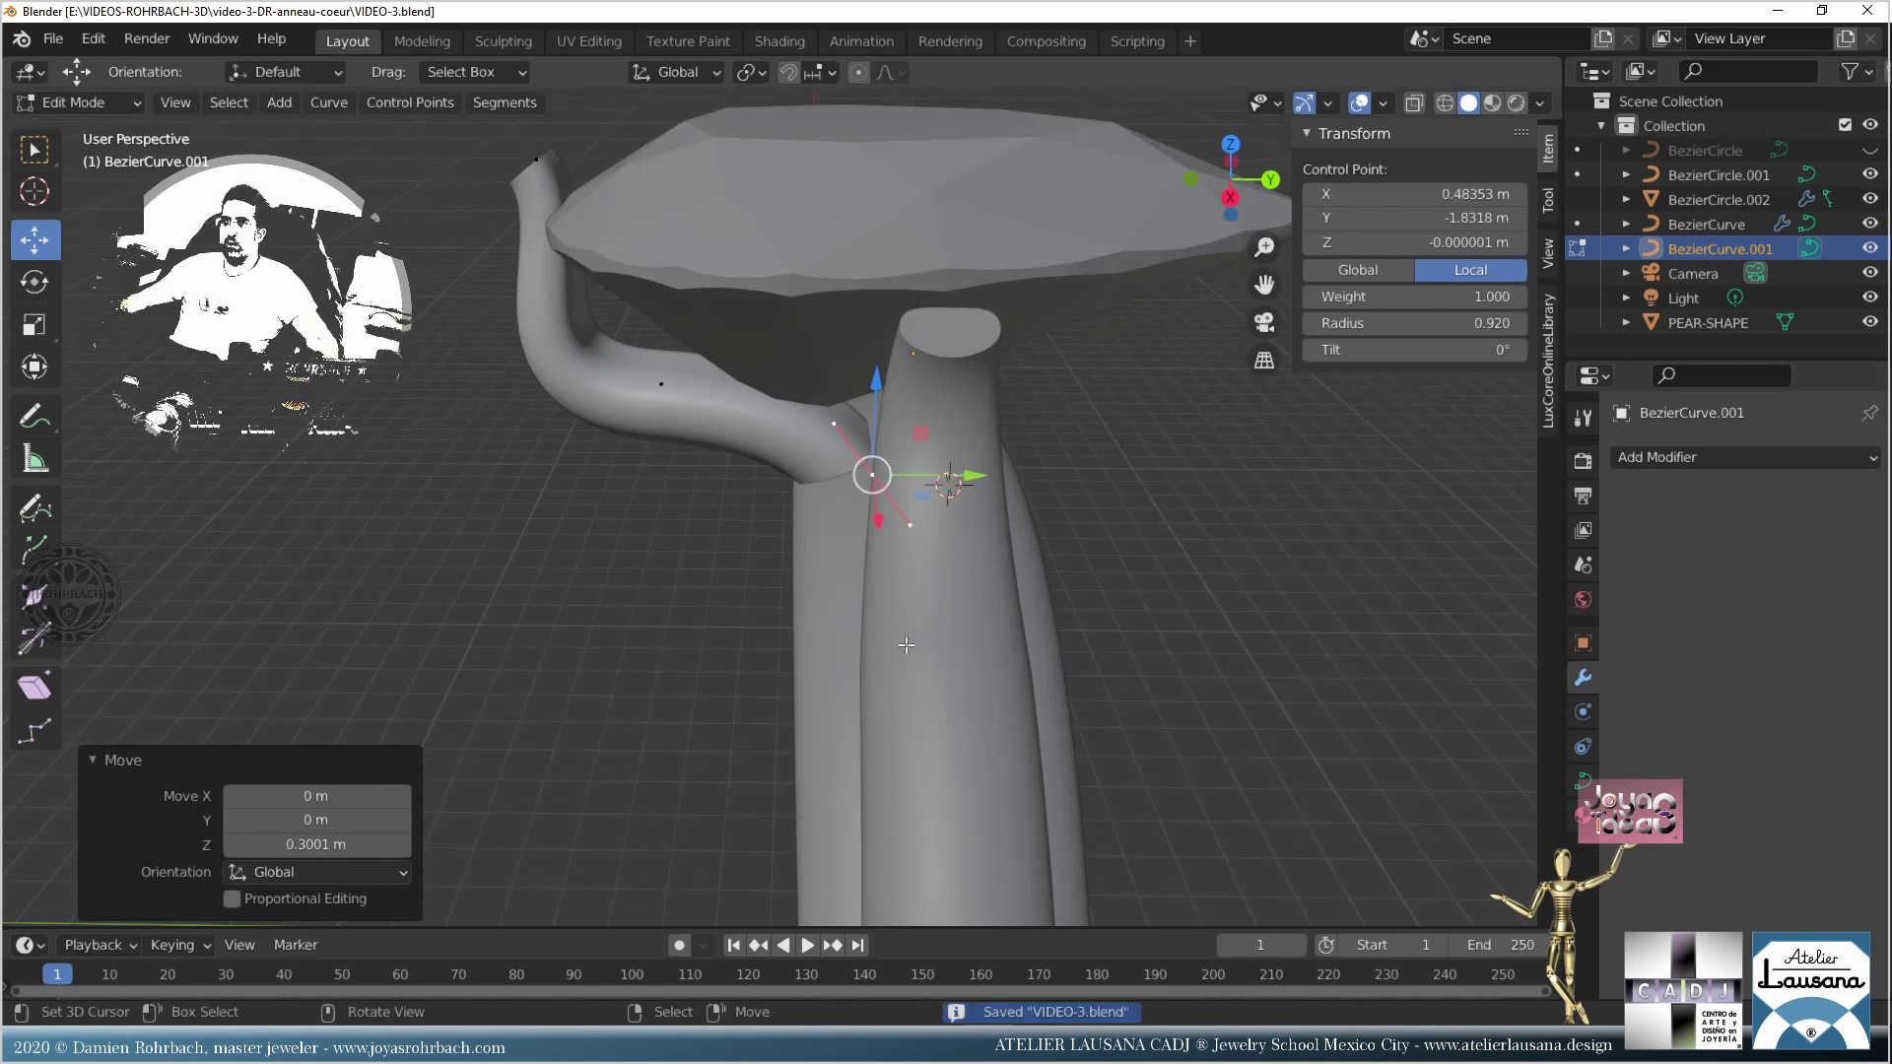
Step: Shift the prong's middle control point about 1.47 m and its top end point about 2.01 m sideways along global X
{"action": "mouse_move", "coordinate": [784, 477]}
{"action": "middle_mouse_down"}
{"action": "mouse_move", "coordinate": [1106, 367]}
{"action": "mouse_move", "coordinate": [770, 506]}
{"action": "middle_mouse_up"}
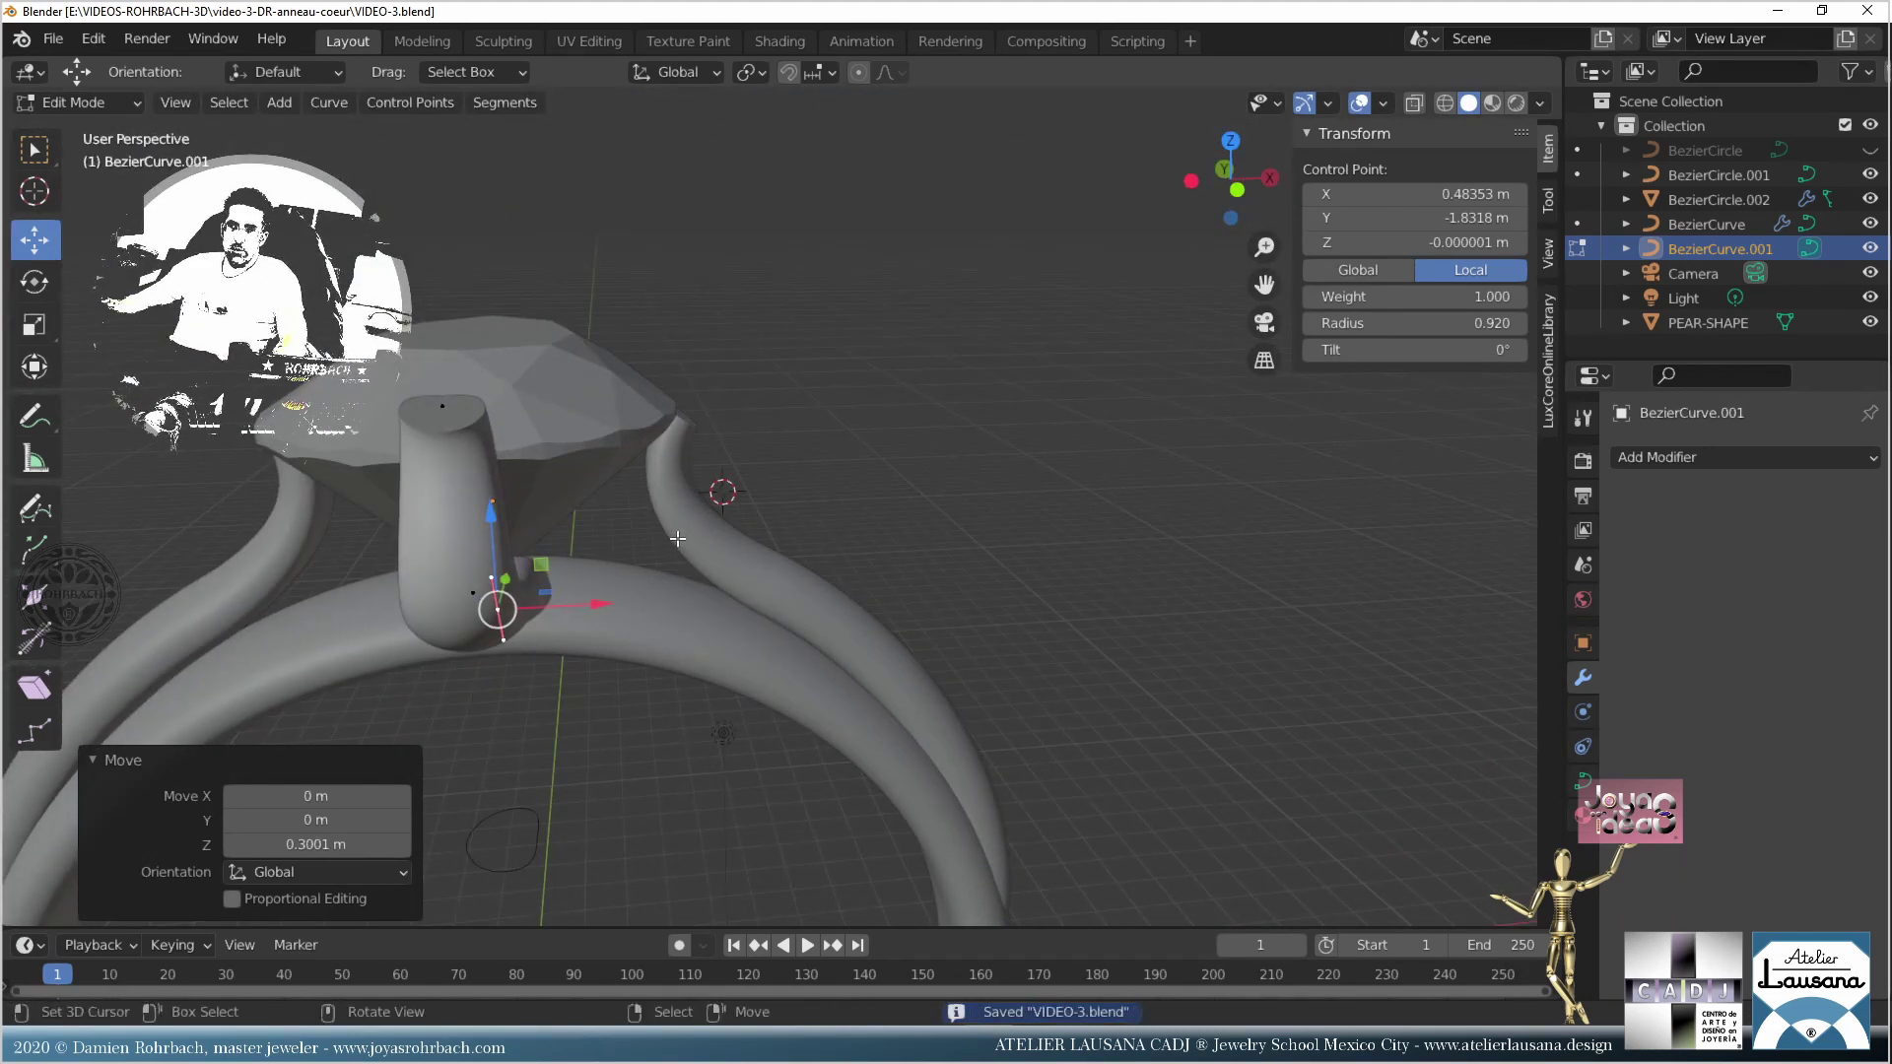
{"action": "key", "text": "KP_7"}
{"action": "key", "text": "KP_1"}
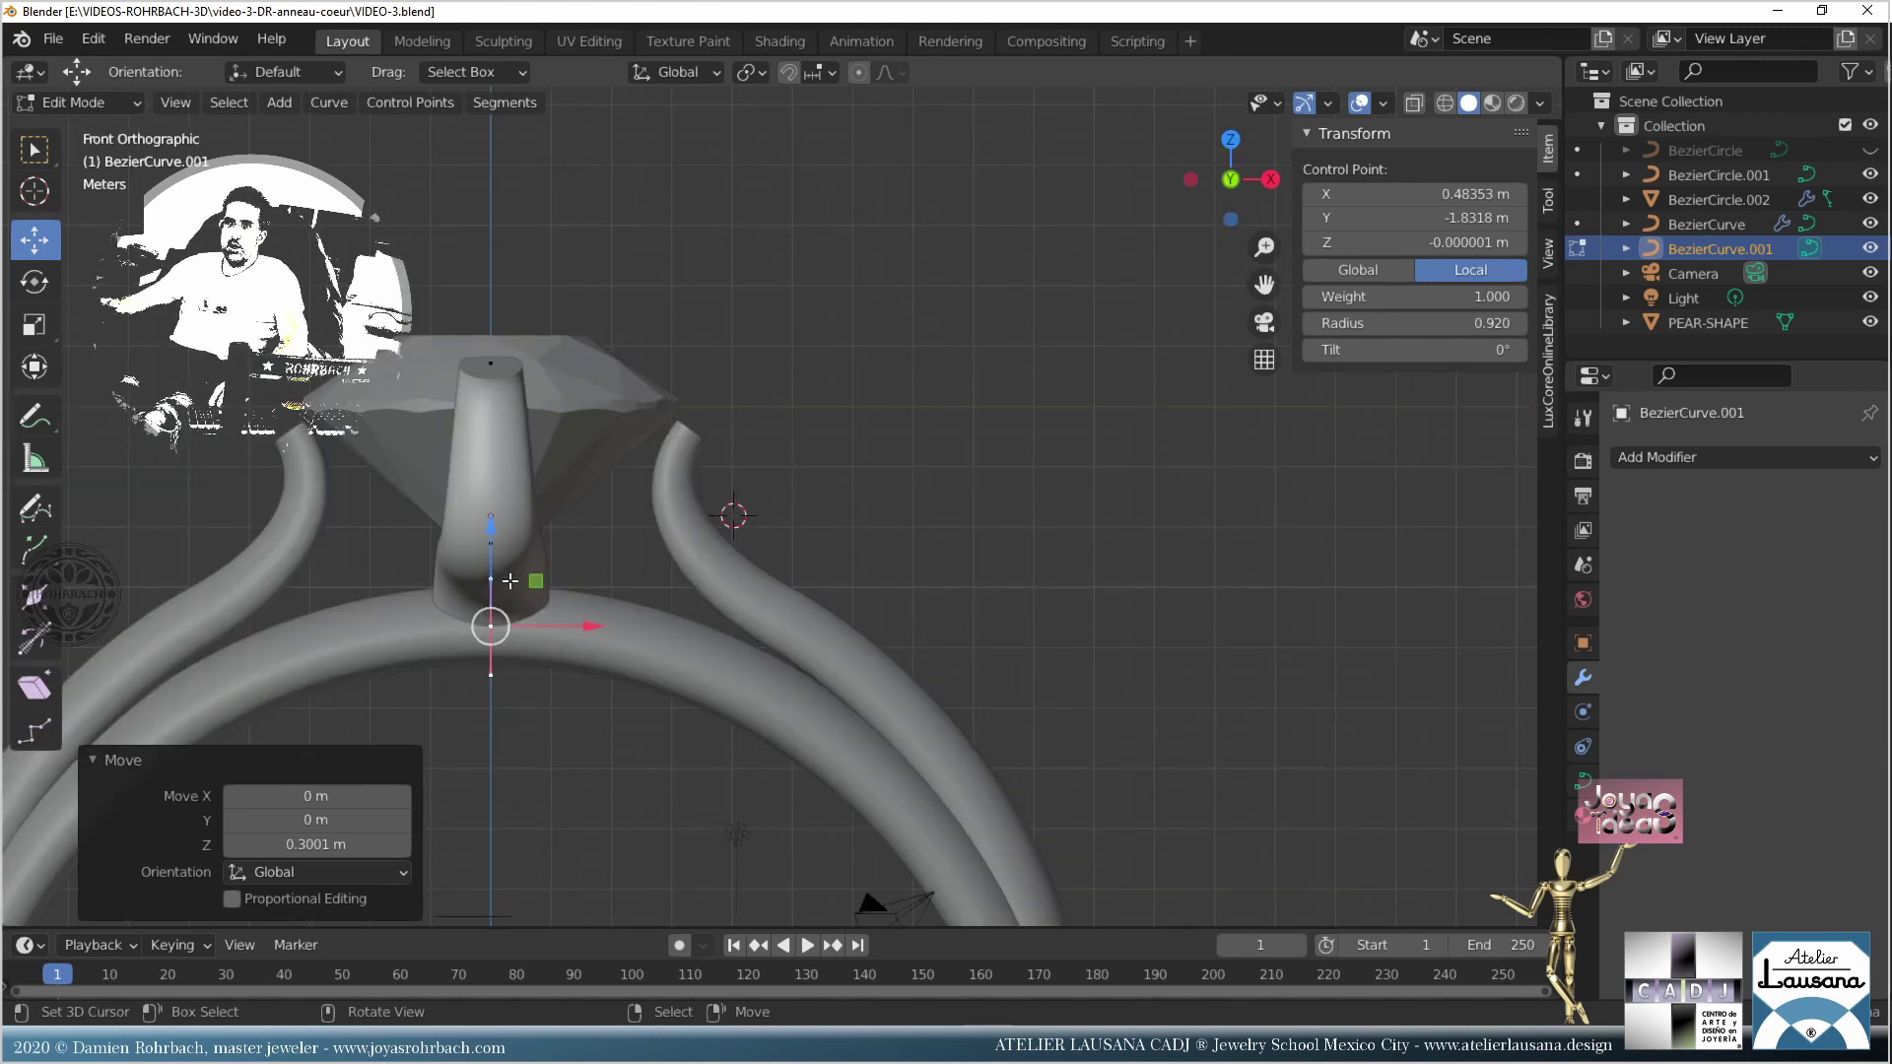
{"action": "scroll", "coordinate": [509, 581], "scroll_direction": "up", "scroll_amount": 1}
{"action": "left_click_drag", "start_coordinate": [530, 651], "coordinate": [535, 648]}
{"action": "key", "text": "ctrl+z"}
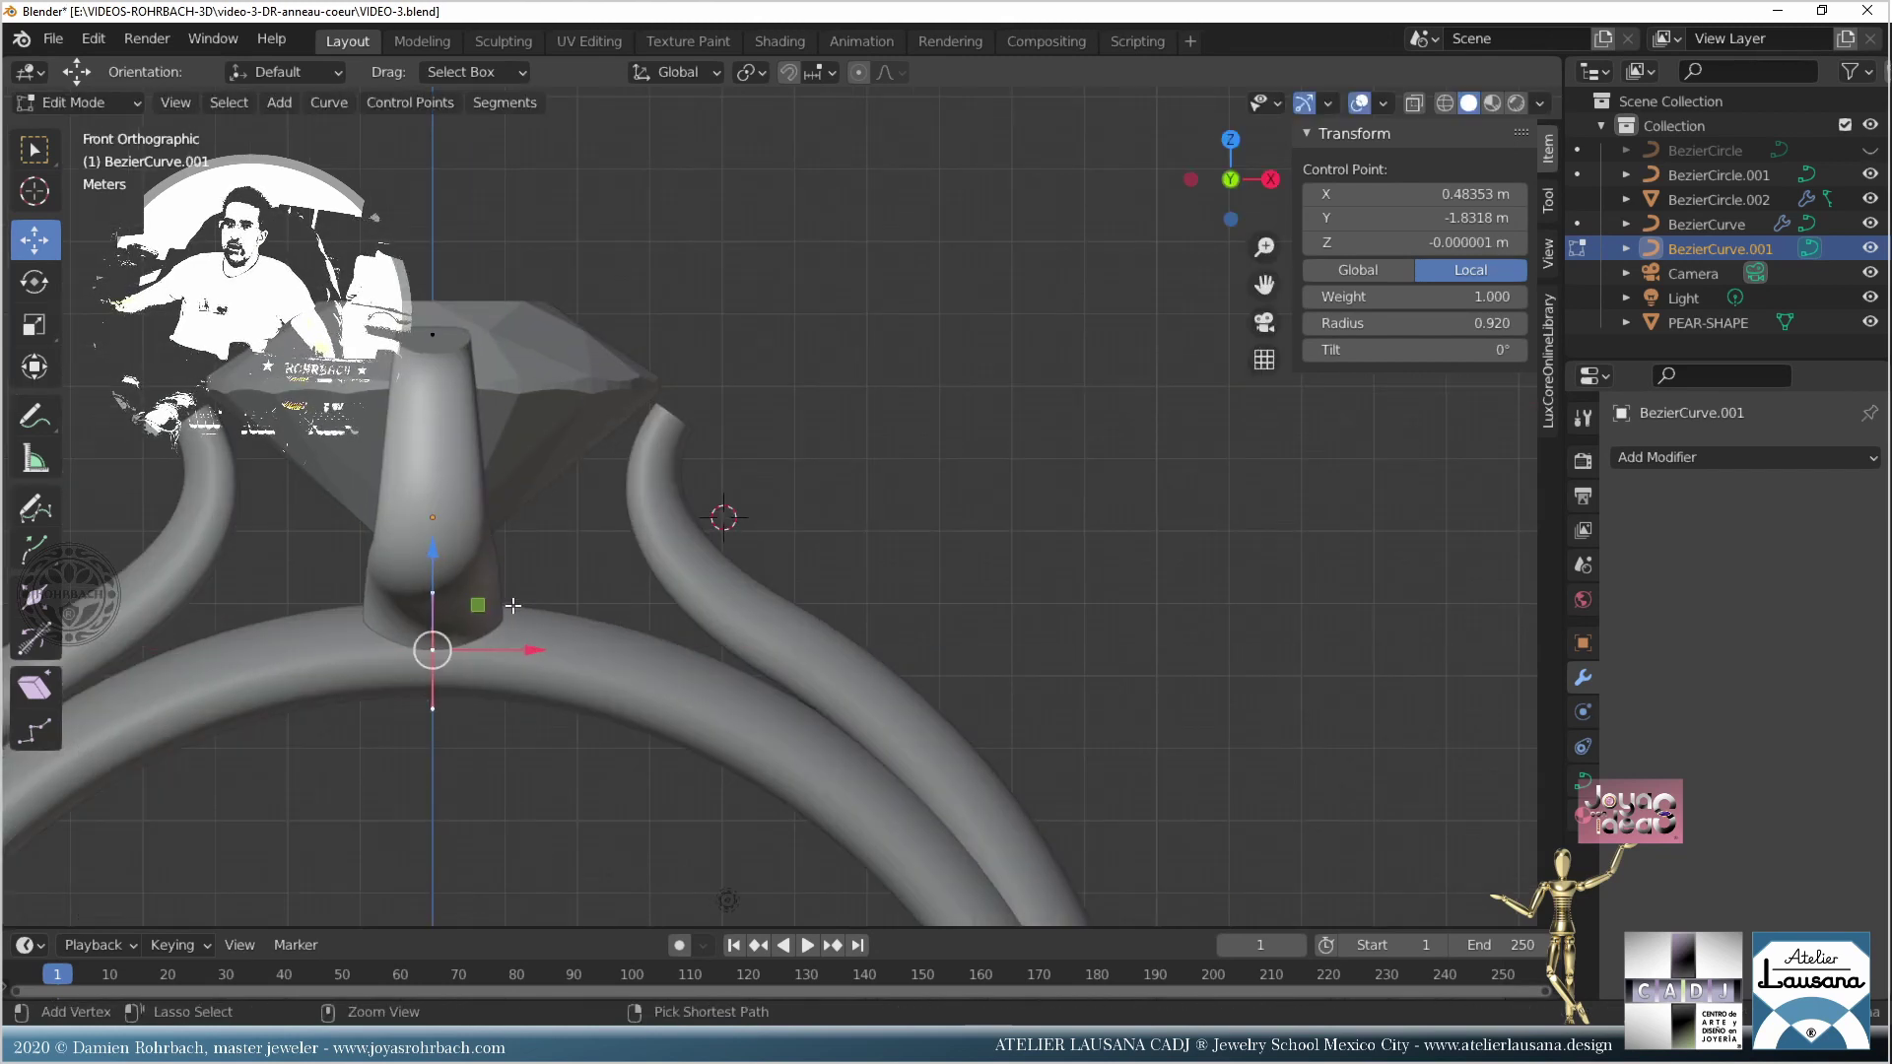
{"action": "left_click_drag", "start_coordinate": [550, 547], "coordinate": [638, 541]}
{"action": "left_click", "coordinate": [438, 330]}
{"action": "key", "text": "g"}
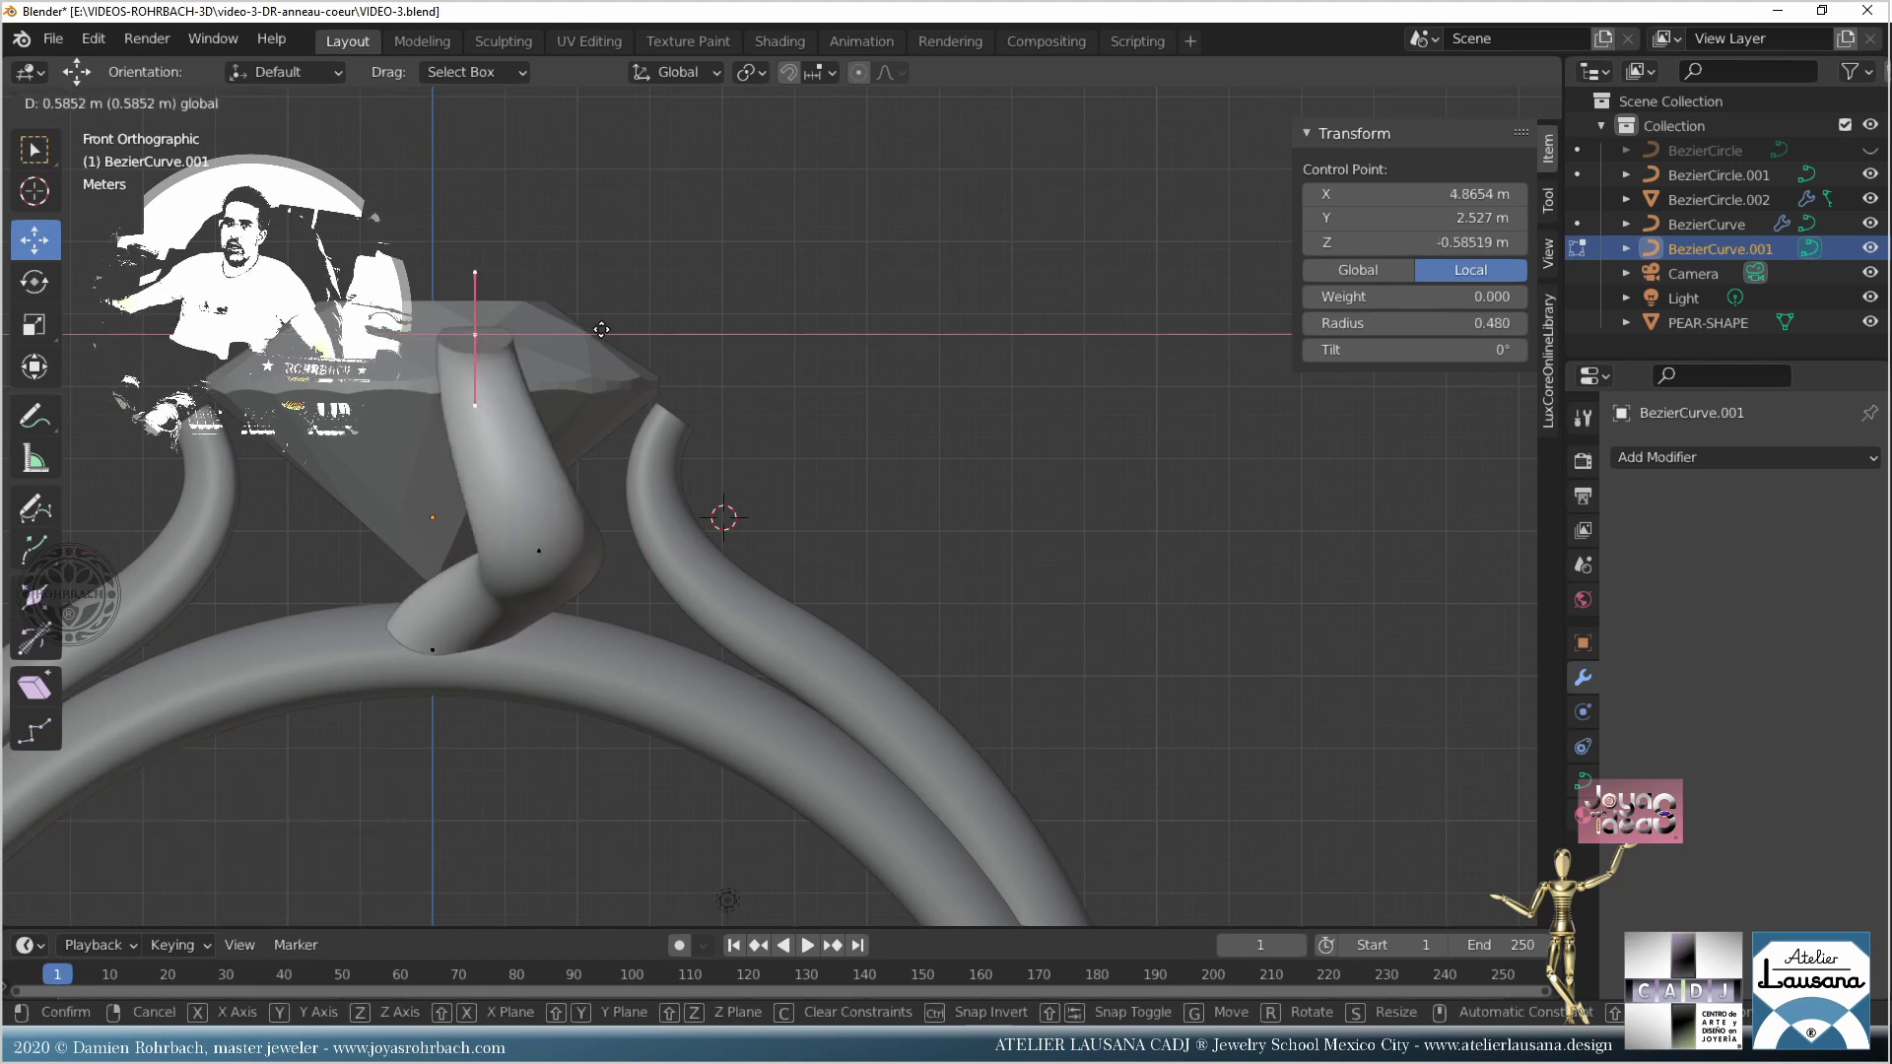
{"action": "left_click", "coordinate": [700, 323]}
Step: Set the radius of the bottom control point to 0.510 and that of the middle control point to 0.550
{"action": "left_click", "coordinate": [432, 650]}
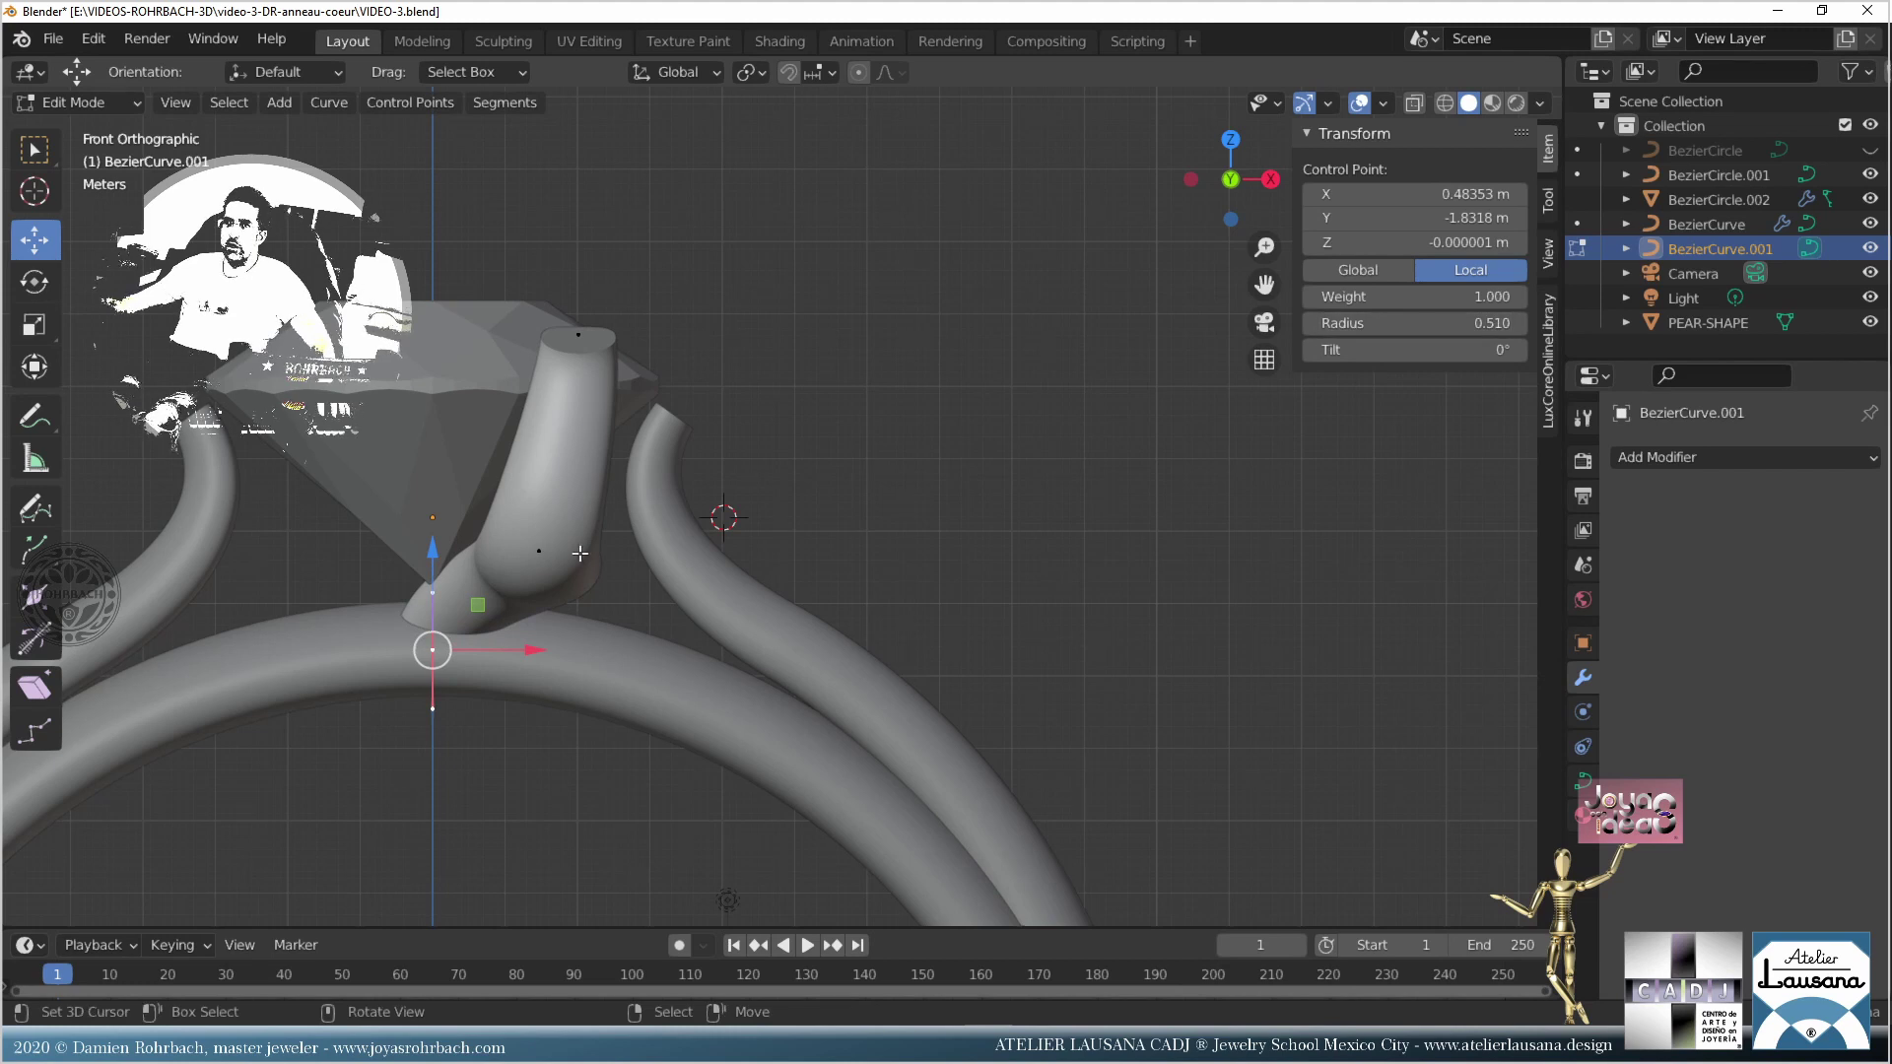
{"action": "left_click", "coordinate": [539, 551]}
{"action": "left_click_drag", "start_coordinate": [1419, 323], "coordinate": [1380, 323]}
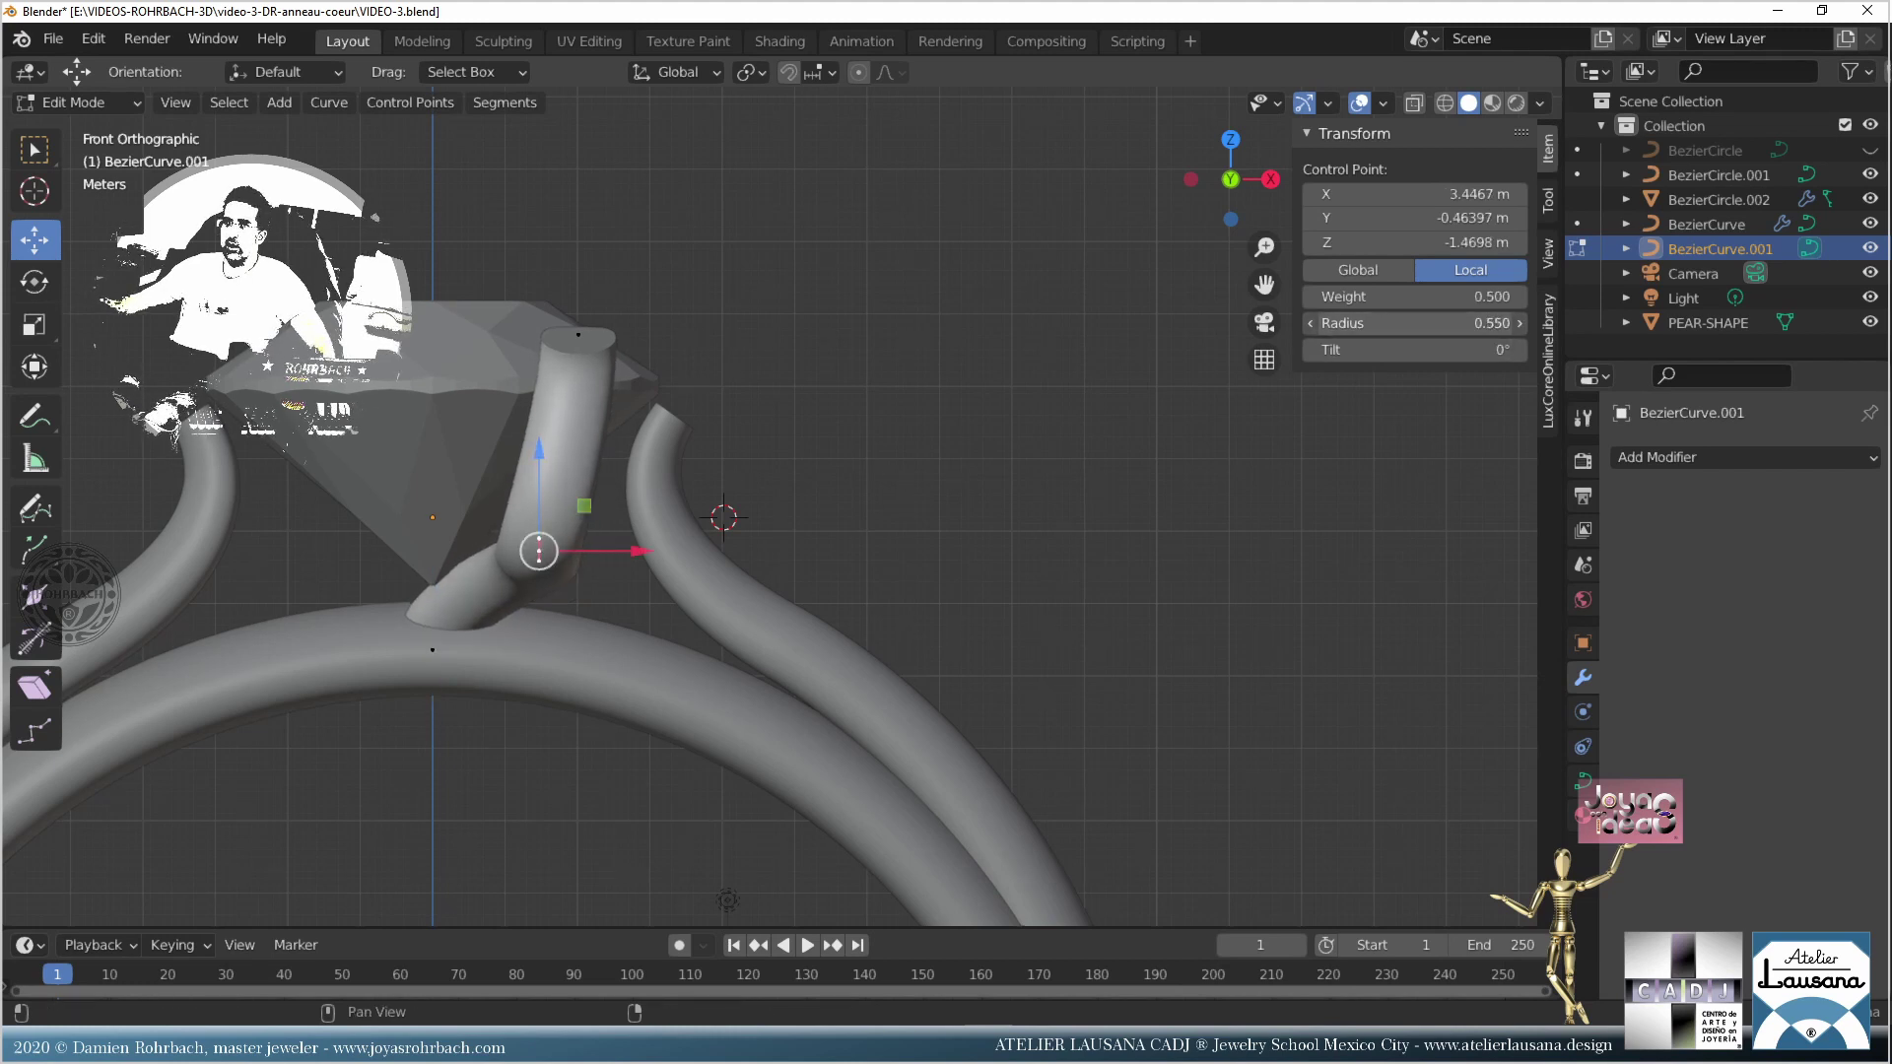
Step: Move the prong's bottom control point about 1.27 m along global X
{"action": "middle_click_drag", "start_coordinate": [631, 552], "coordinate": [535, 584]}
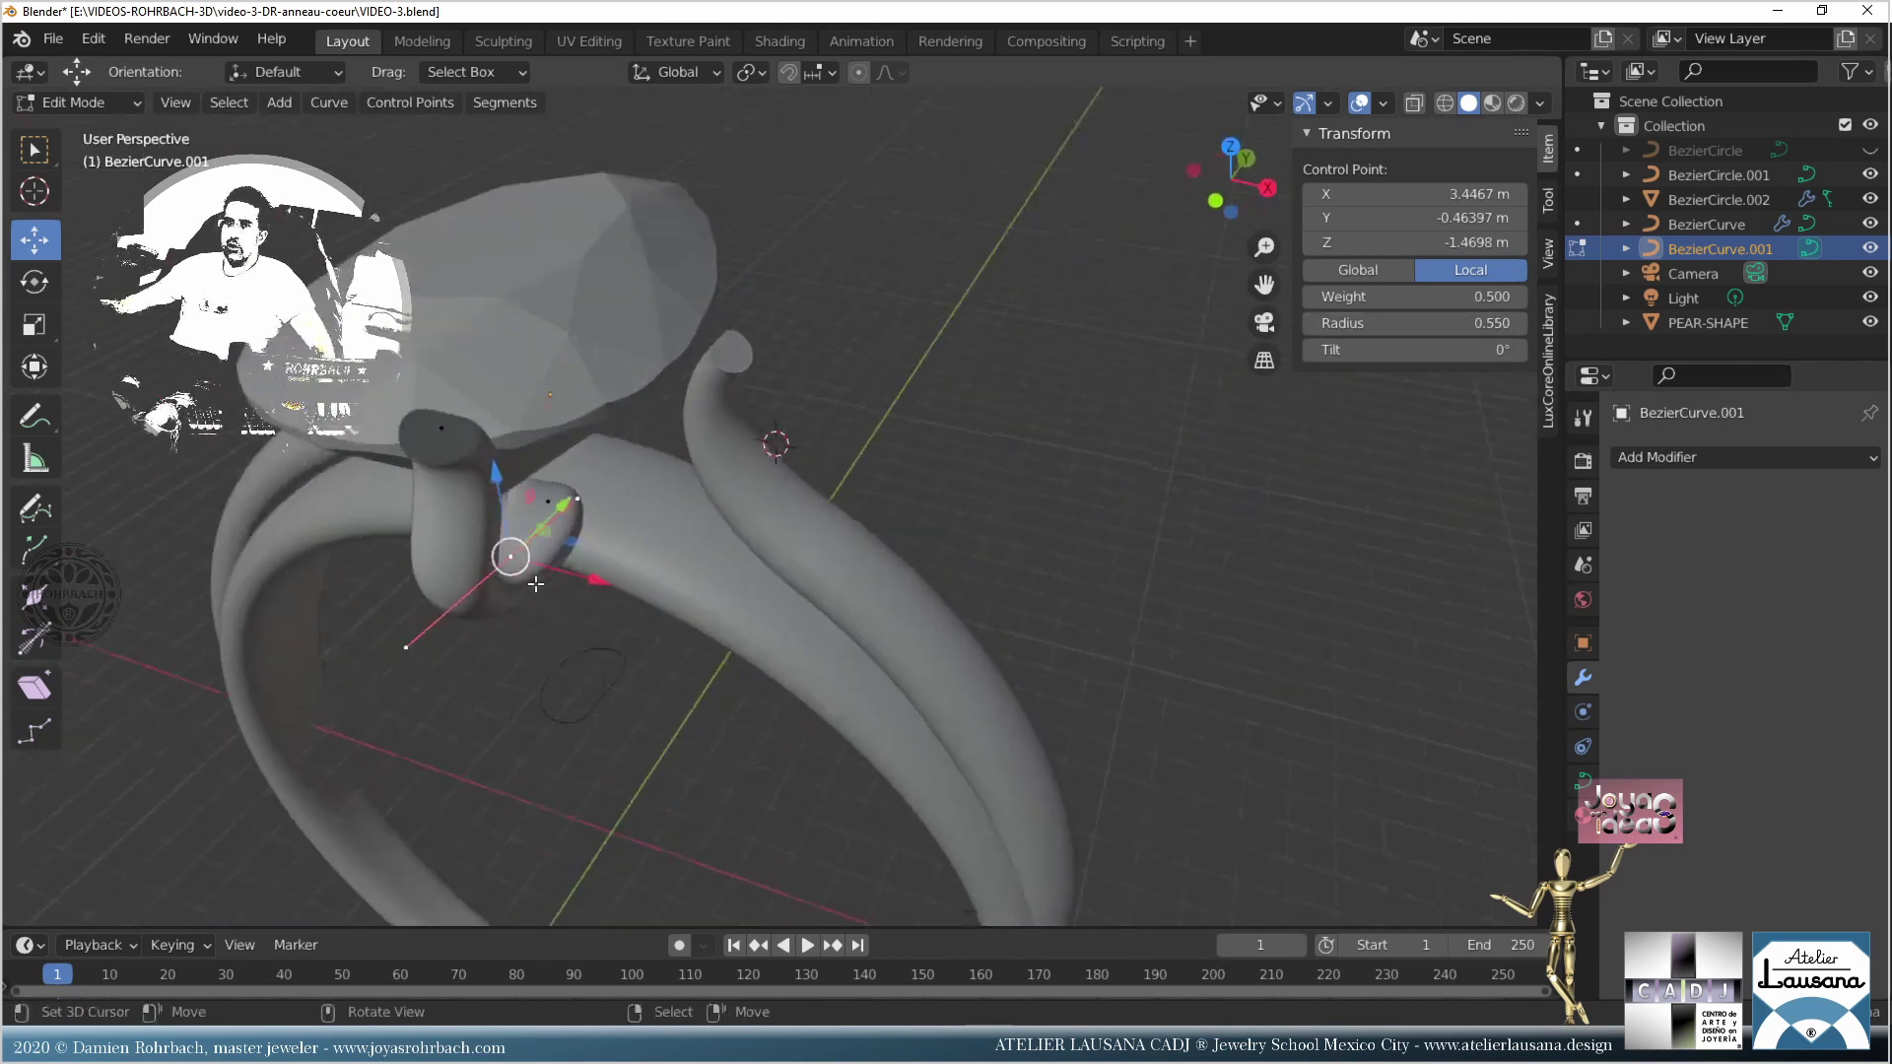
{"action": "scroll", "coordinate": [535, 584], "scroll_direction": "up", "scroll_amount": 2}
{"action": "left_click_drag", "start_coordinate": [500, 509], "coordinate": [603, 541]}
{"action": "middle_click_drag", "start_coordinate": [603, 541], "coordinate": [709, 523]}
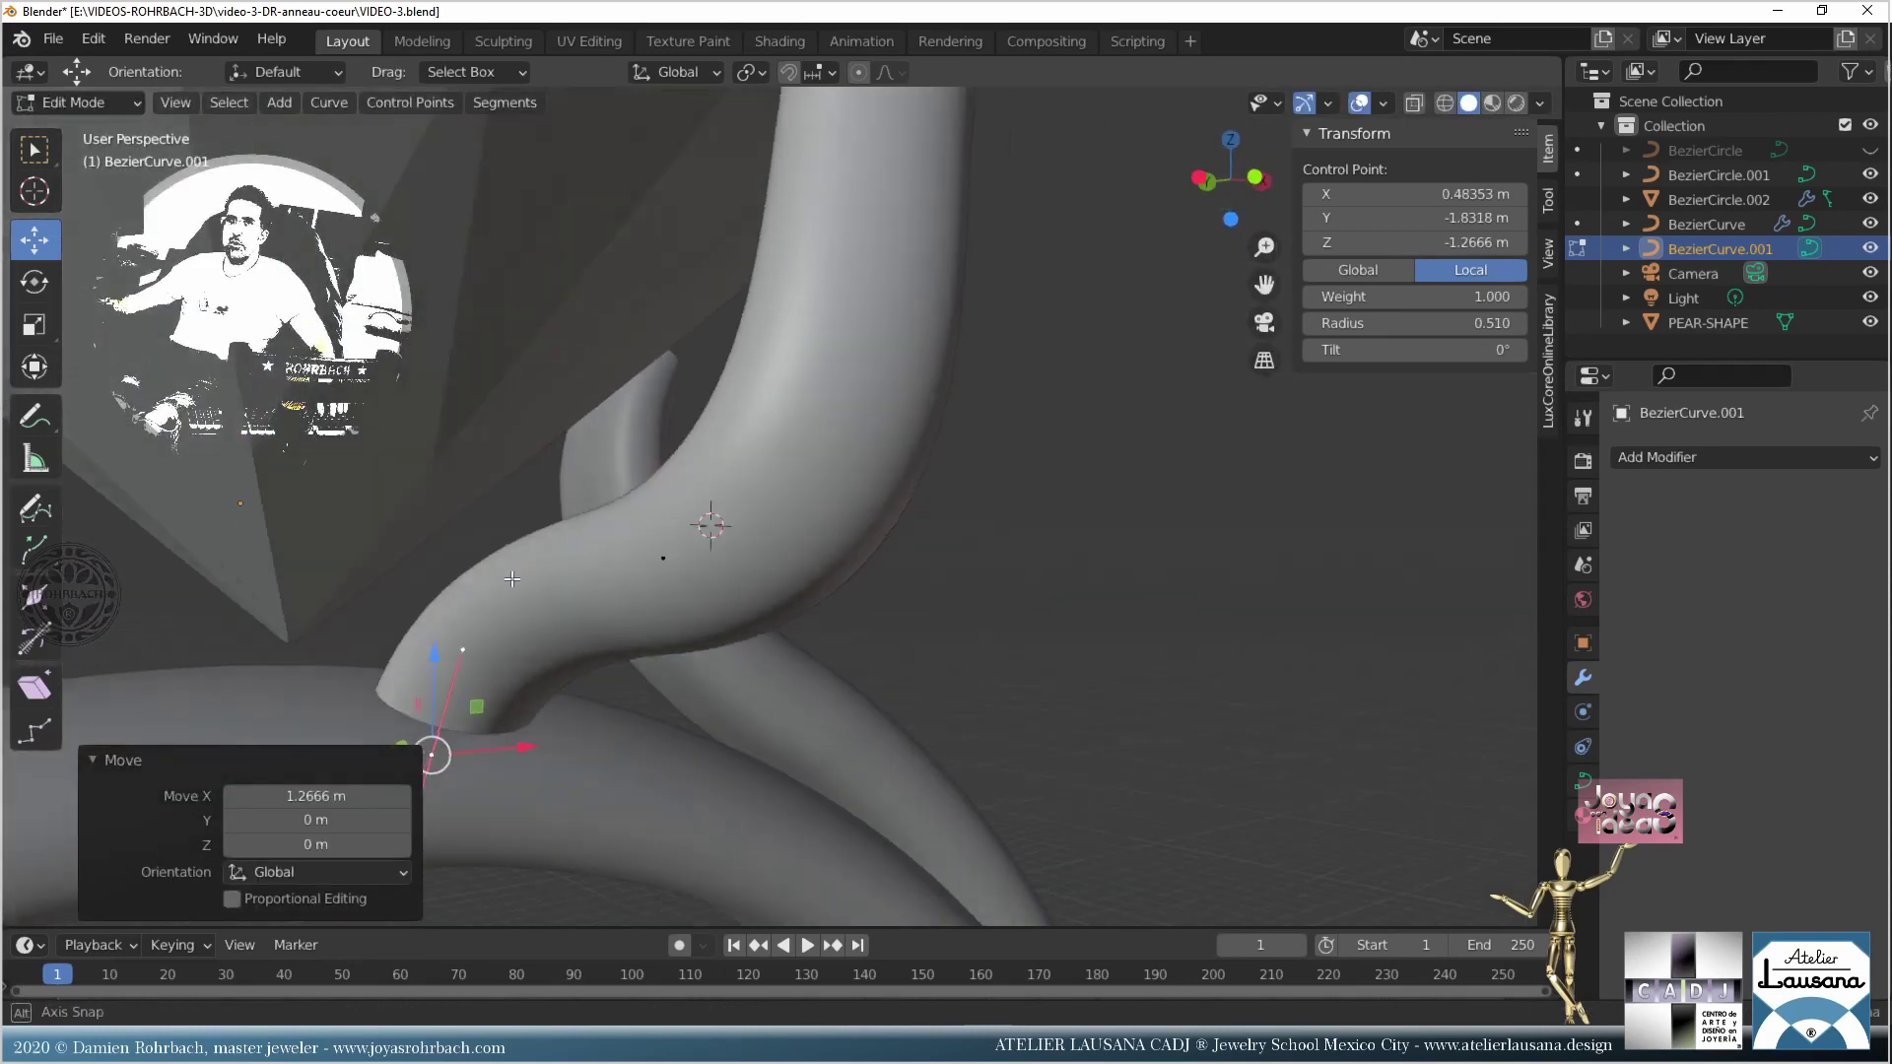
{"action": "scroll", "coordinate": [582, 650], "scroll_direction": "down", "scroll_amount": 3}
Step: Thin the prong's top end point to a radius of 0.230 and set its tilt to -39.5°
{"action": "middle_click_drag", "start_coordinate": [582, 650], "coordinate": [483, 414]}
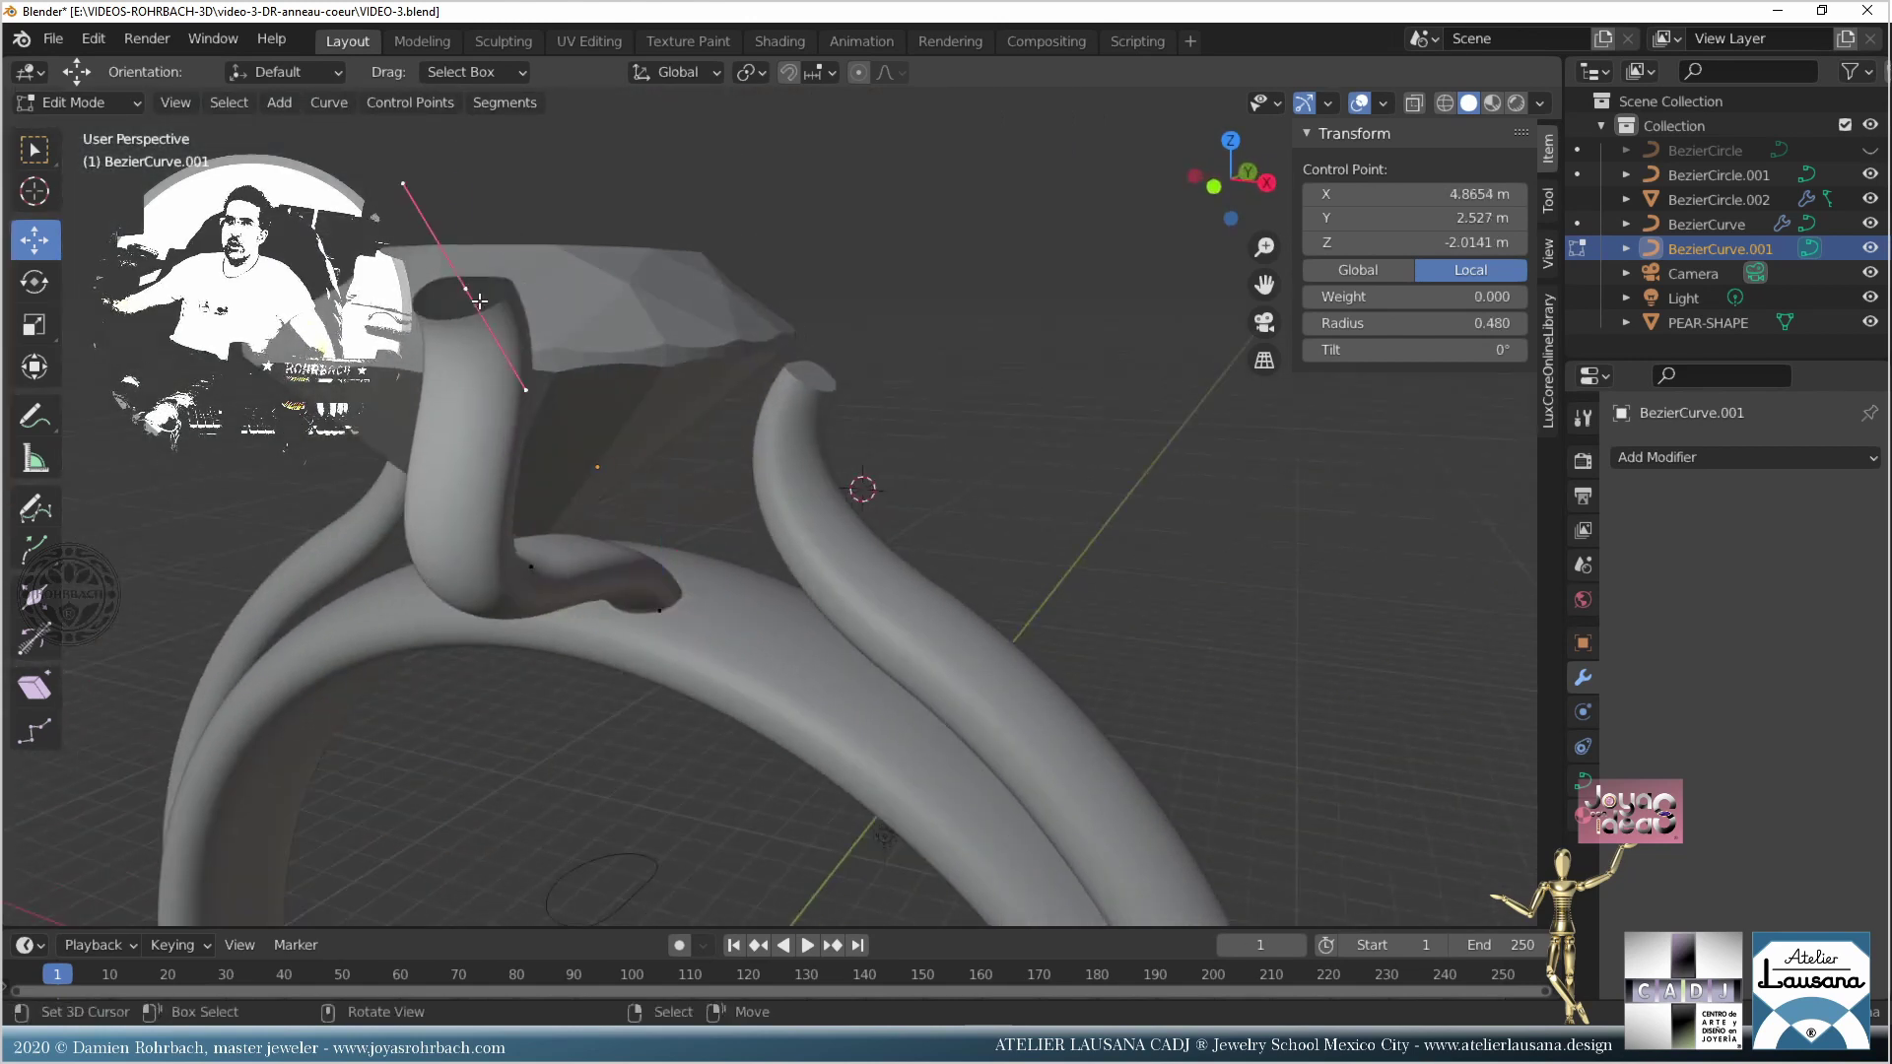
{"action": "left_click", "coordinate": [465, 289]}
{"action": "left_click_drag", "start_coordinate": [1418, 323], "coordinate": [1360, 324]}
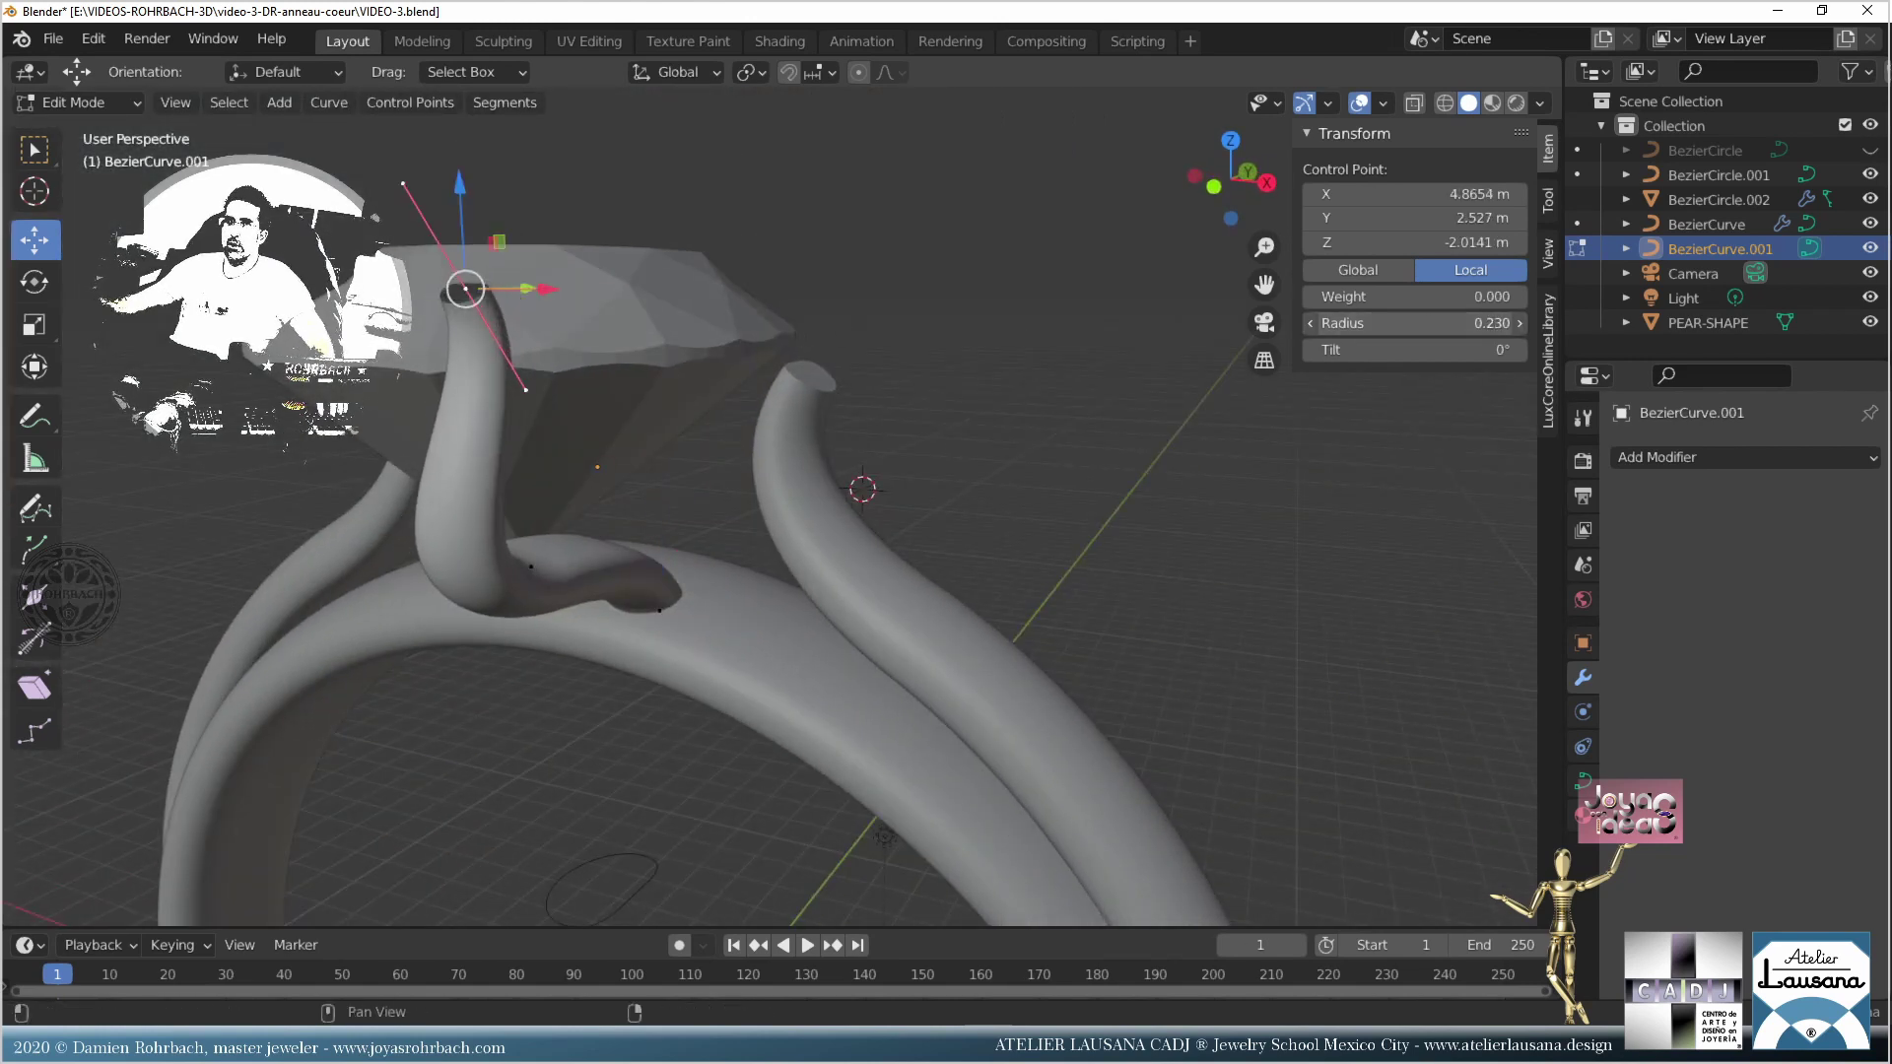
{"action": "middle_click_drag", "start_coordinate": [808, 552], "coordinate": [781, 576]}
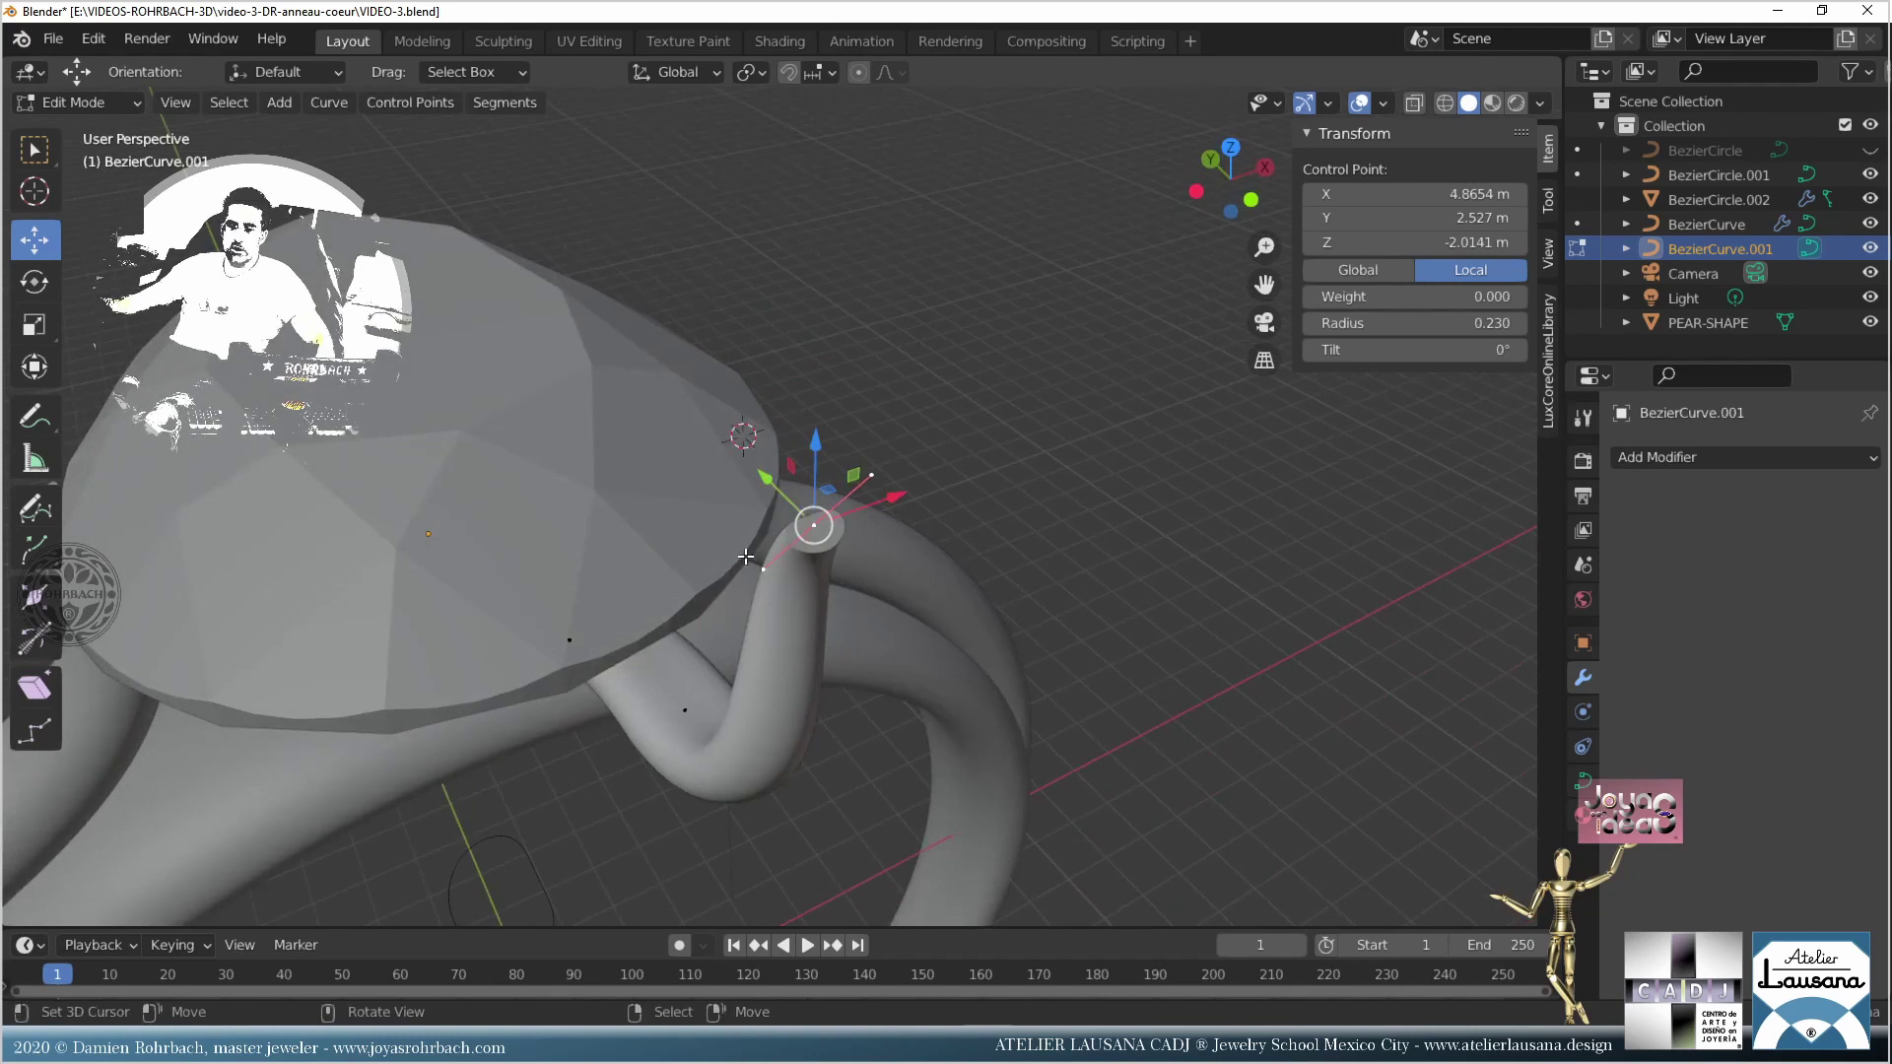
{"action": "left_click_drag", "start_coordinate": [1418, 350], "coordinate": [1360, 349]}
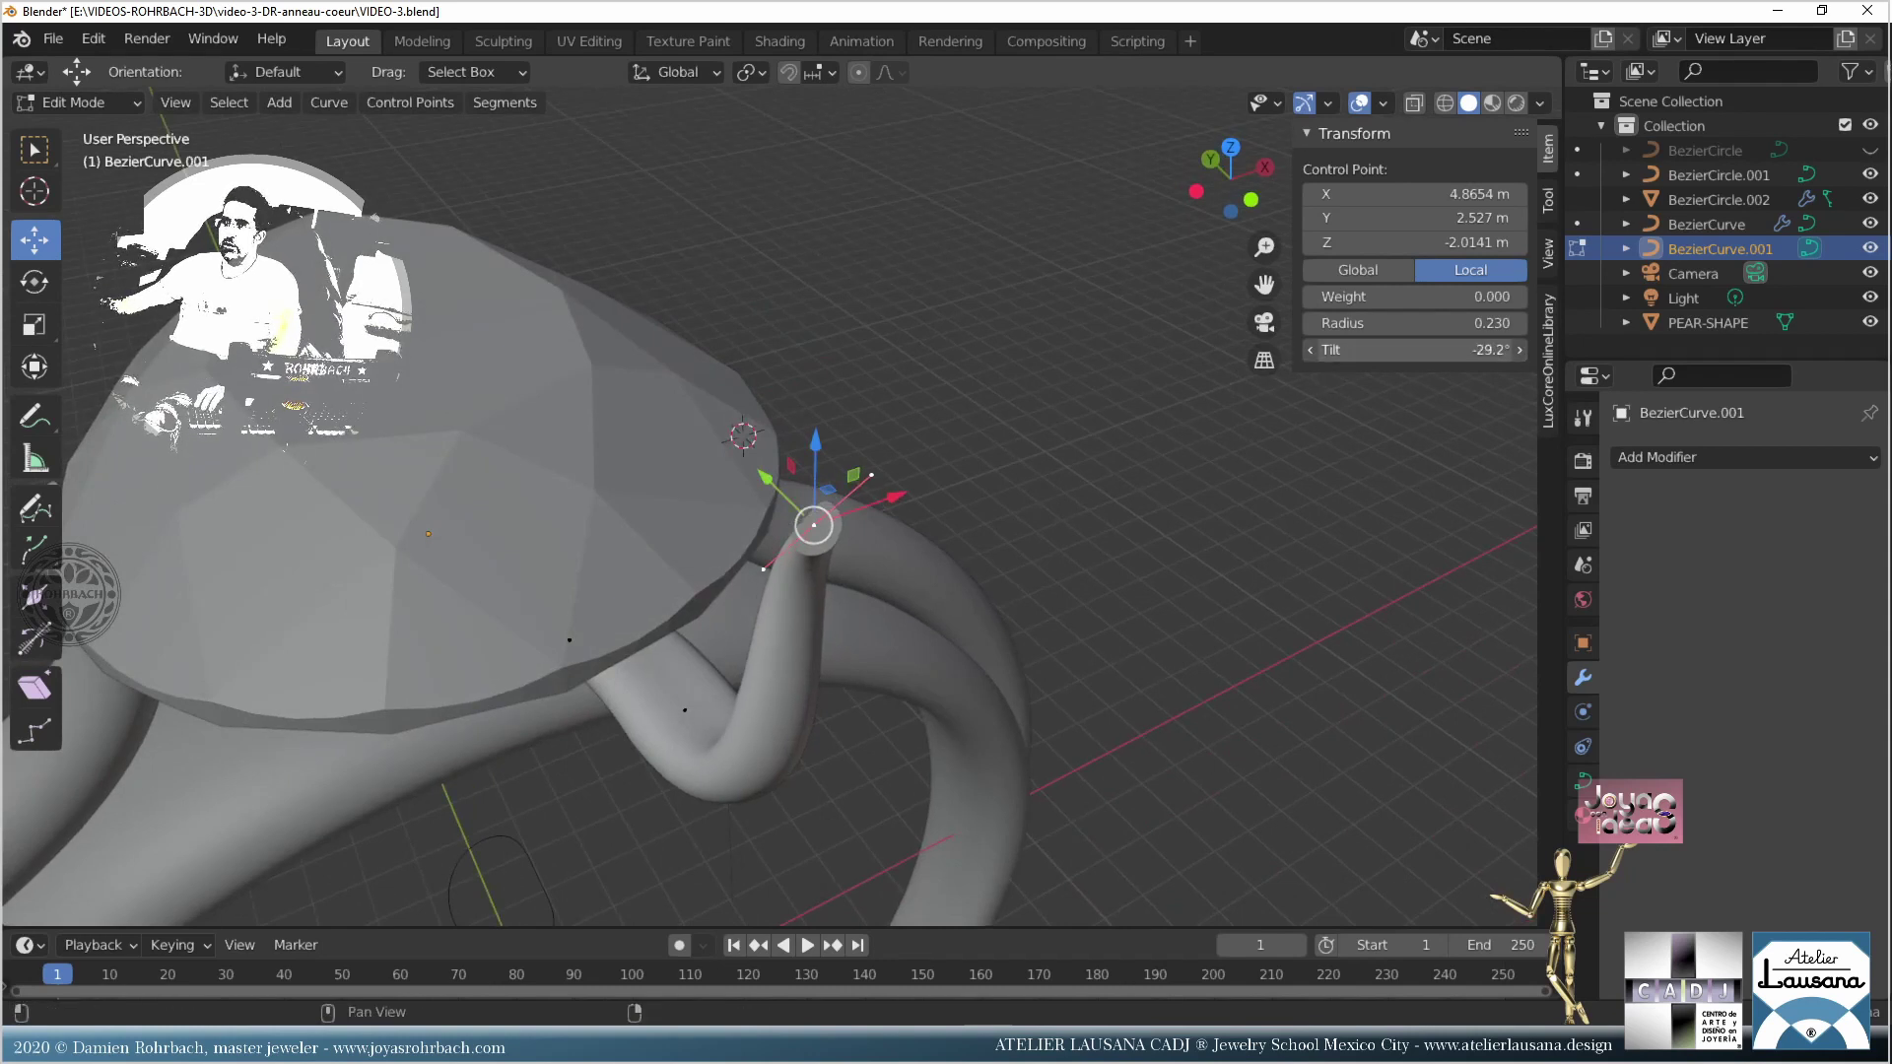
Step: Move the top end point about -0.17 m in X and 0.56 m in Y against the gem's edge and save the file
{"action": "key", "text": "KP_7"}
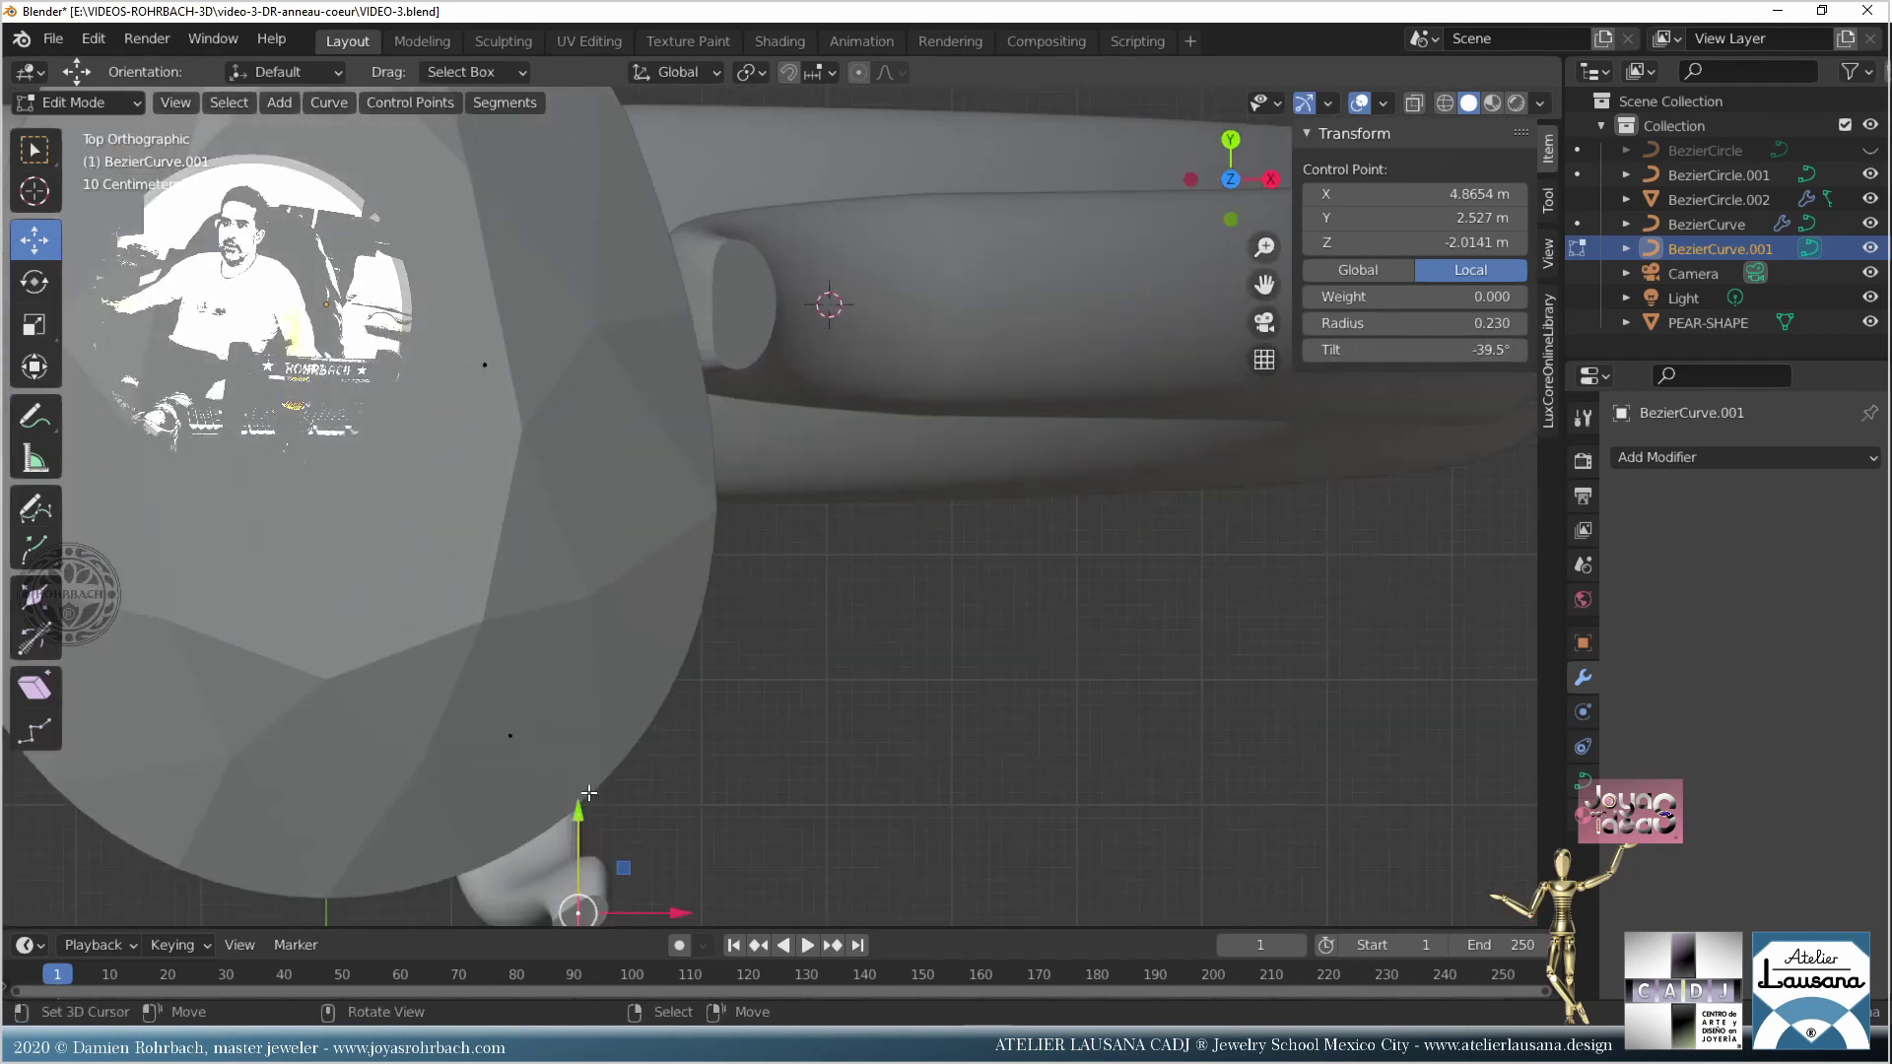
{"action": "middle_click_drag", "start_coordinate": [658, 857], "coordinate": [784, 737], "text": "shift"}
{"action": "key", "text": "g"}
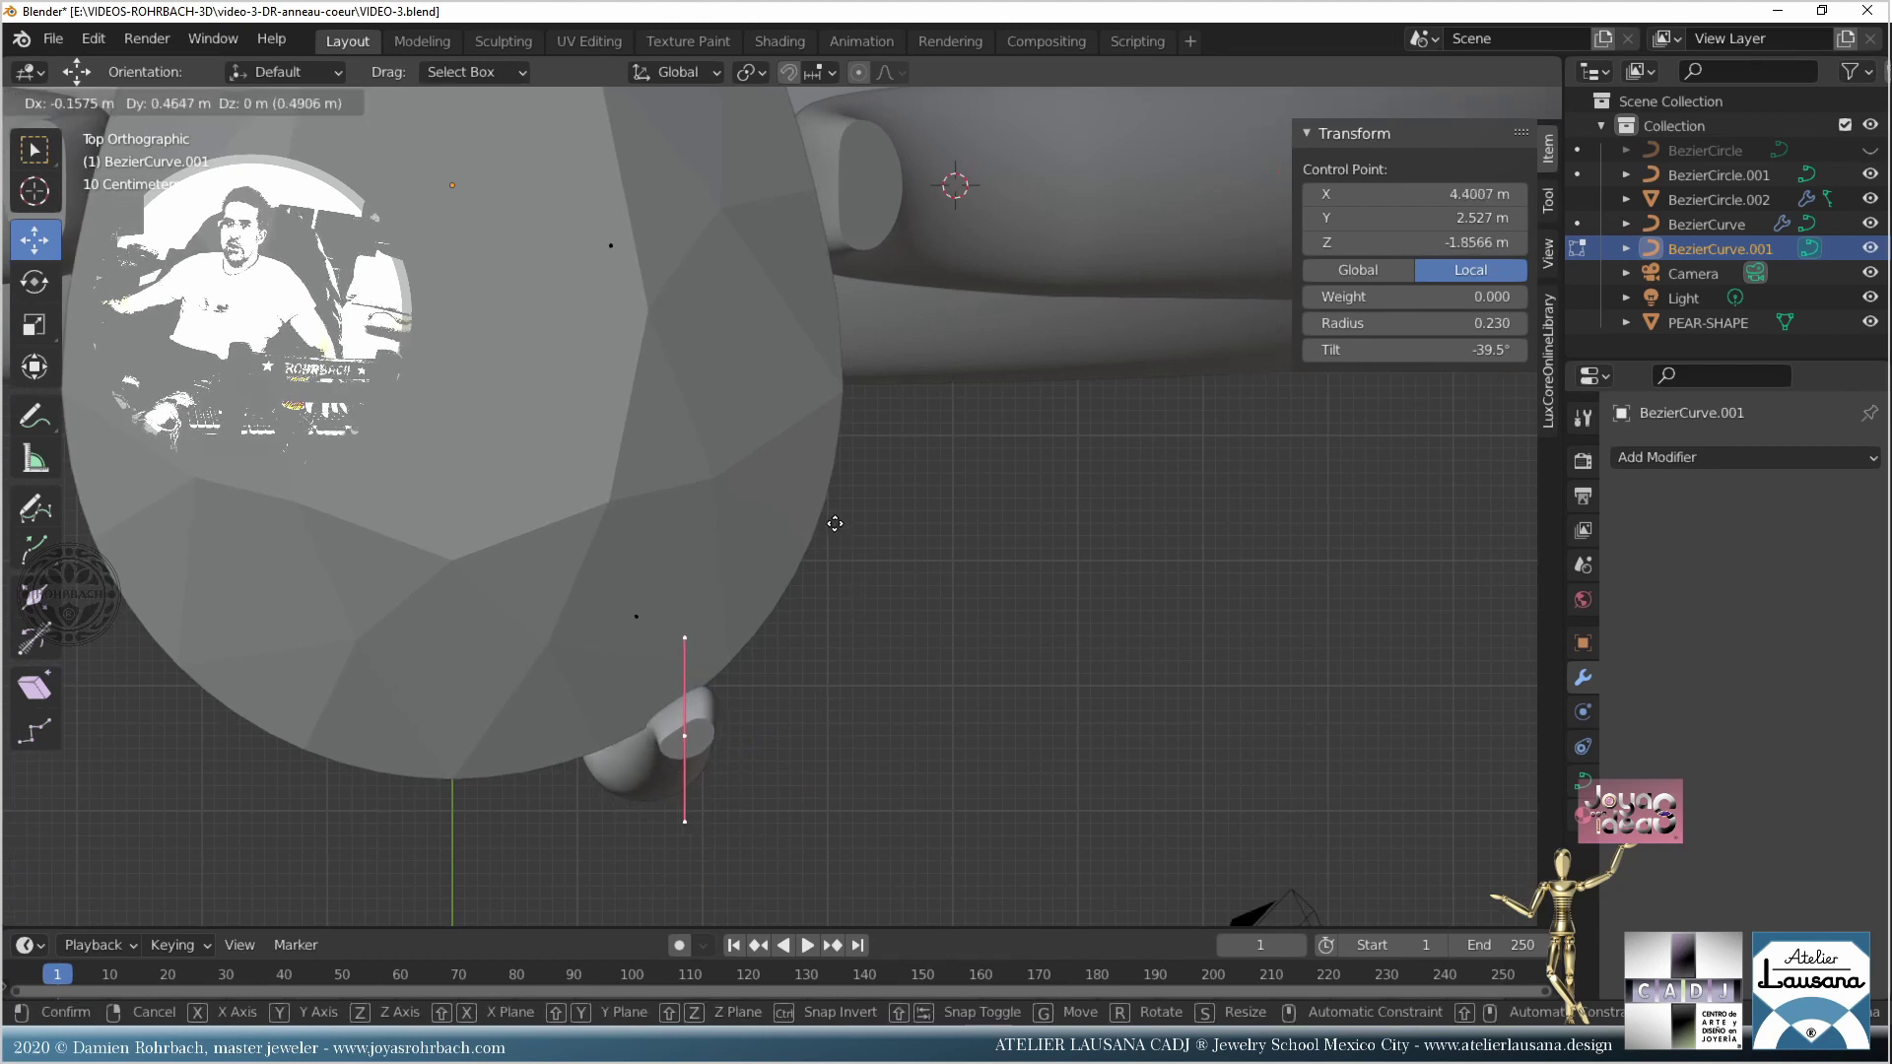
{"action": "left_click", "coordinate": [835, 514]}
{"action": "middle_click_drag", "start_coordinate": [834, 514], "coordinate": [955, 483]}
{"action": "key", "text": "ctrl+s"}
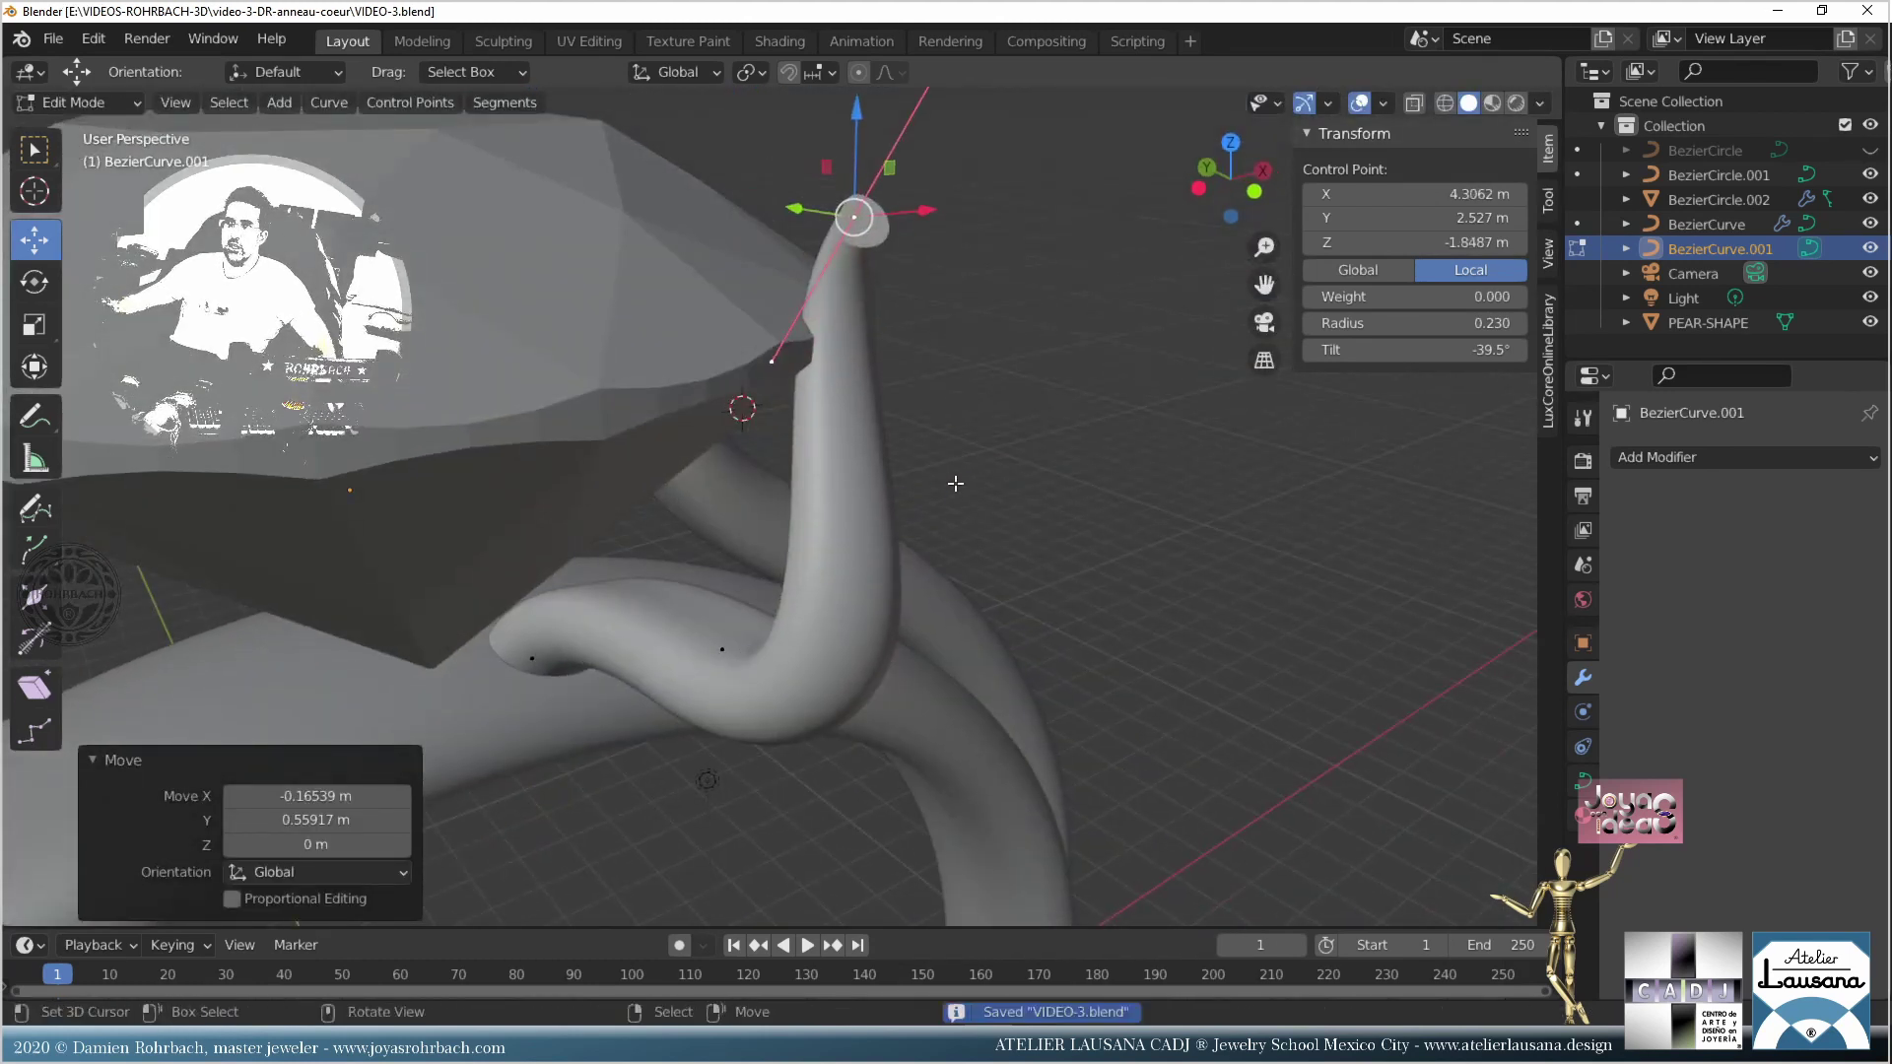
Step: Lean the bottom control point's upper handle outward and shift the point along X toward the gem's centre line
{"action": "key", "text": "KP_1"}
{"action": "key", "text": "KP_3"}
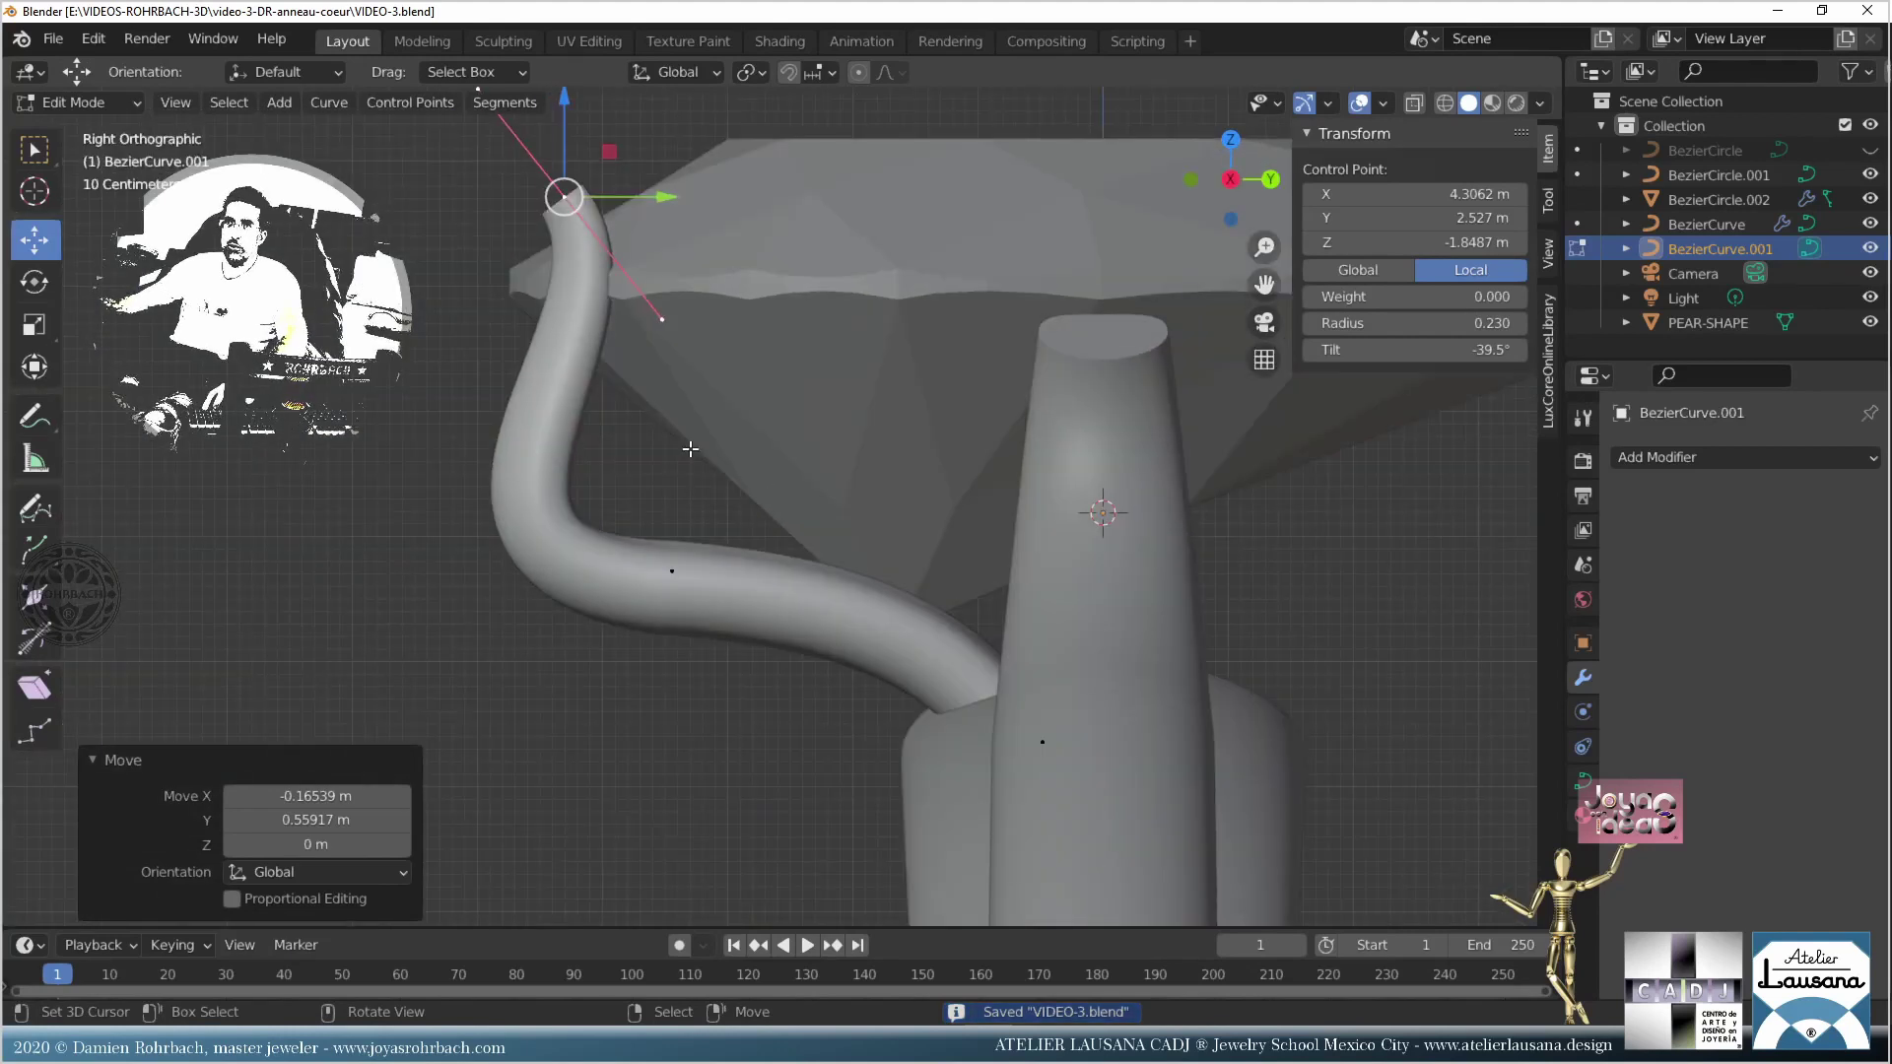
{"action": "middle_click_drag", "start_coordinate": [690, 449], "coordinate": [701, 683]}
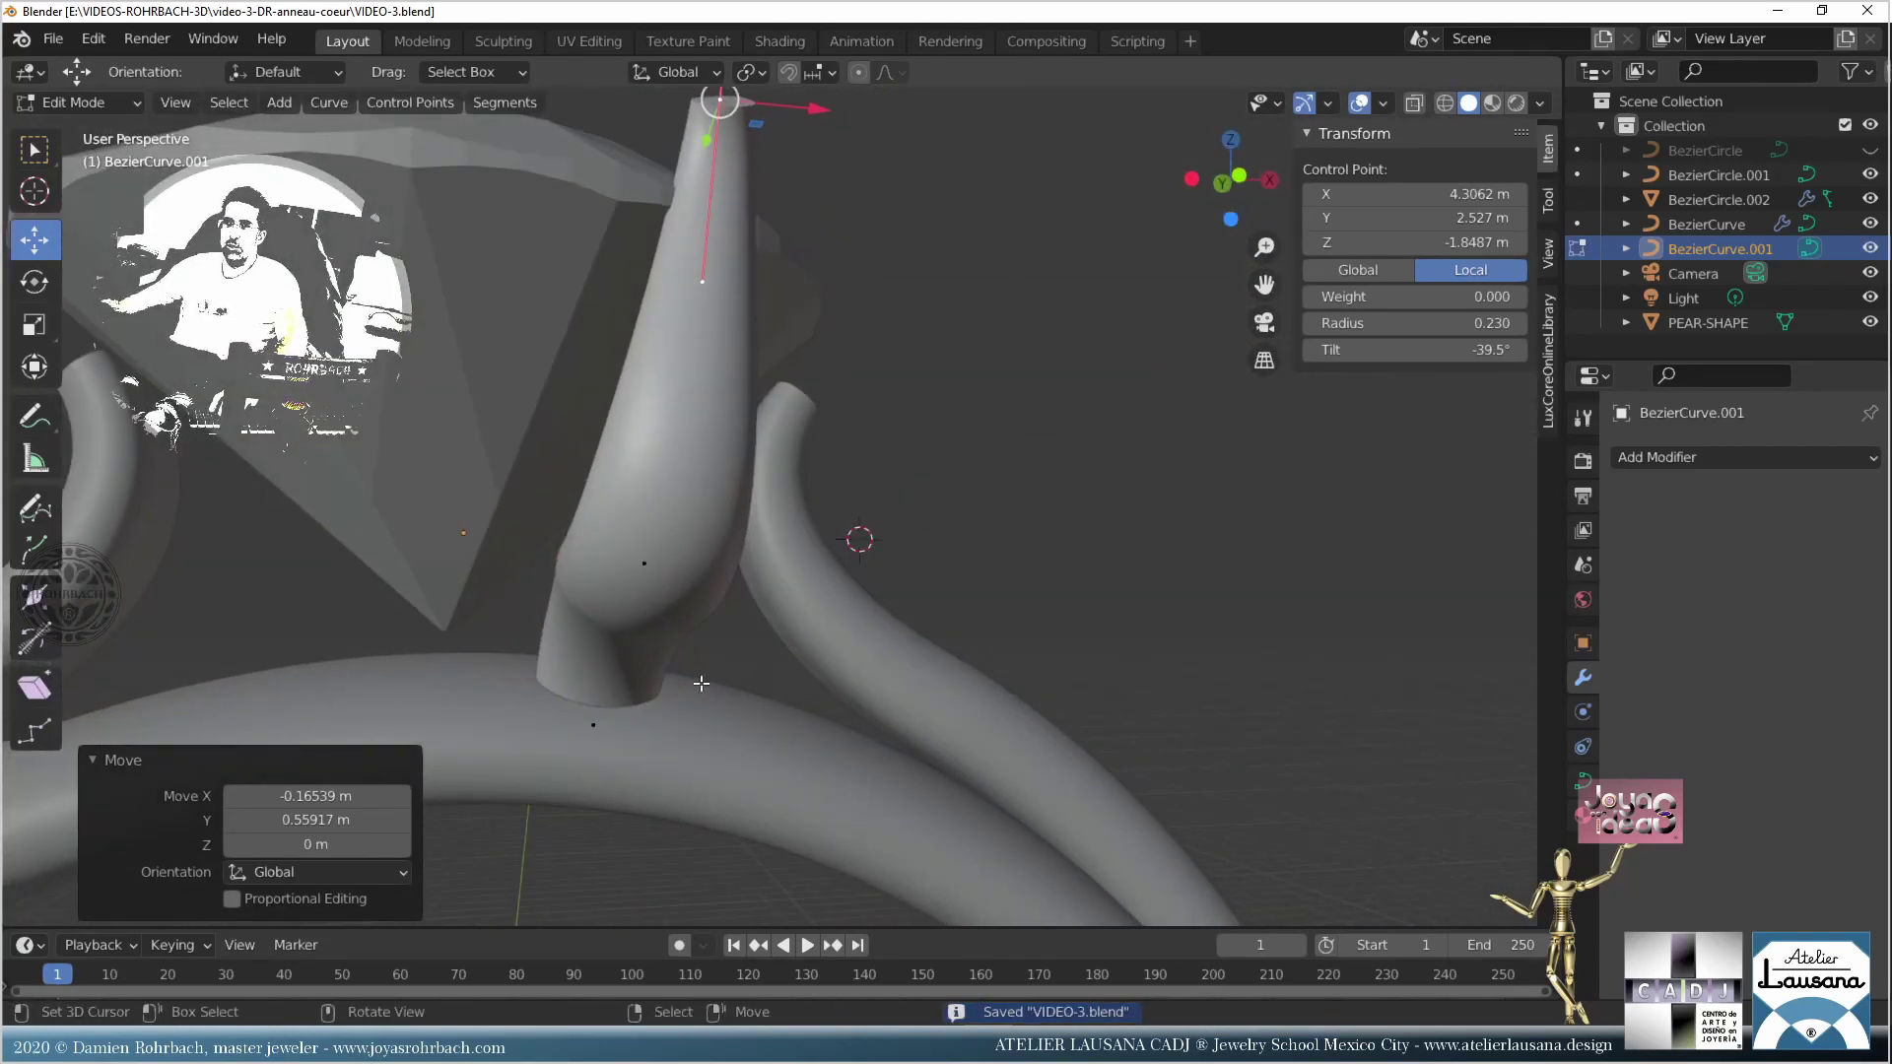
{"action": "left_click", "coordinate": [593, 724]}
{"action": "key", "text": "KP_1"}
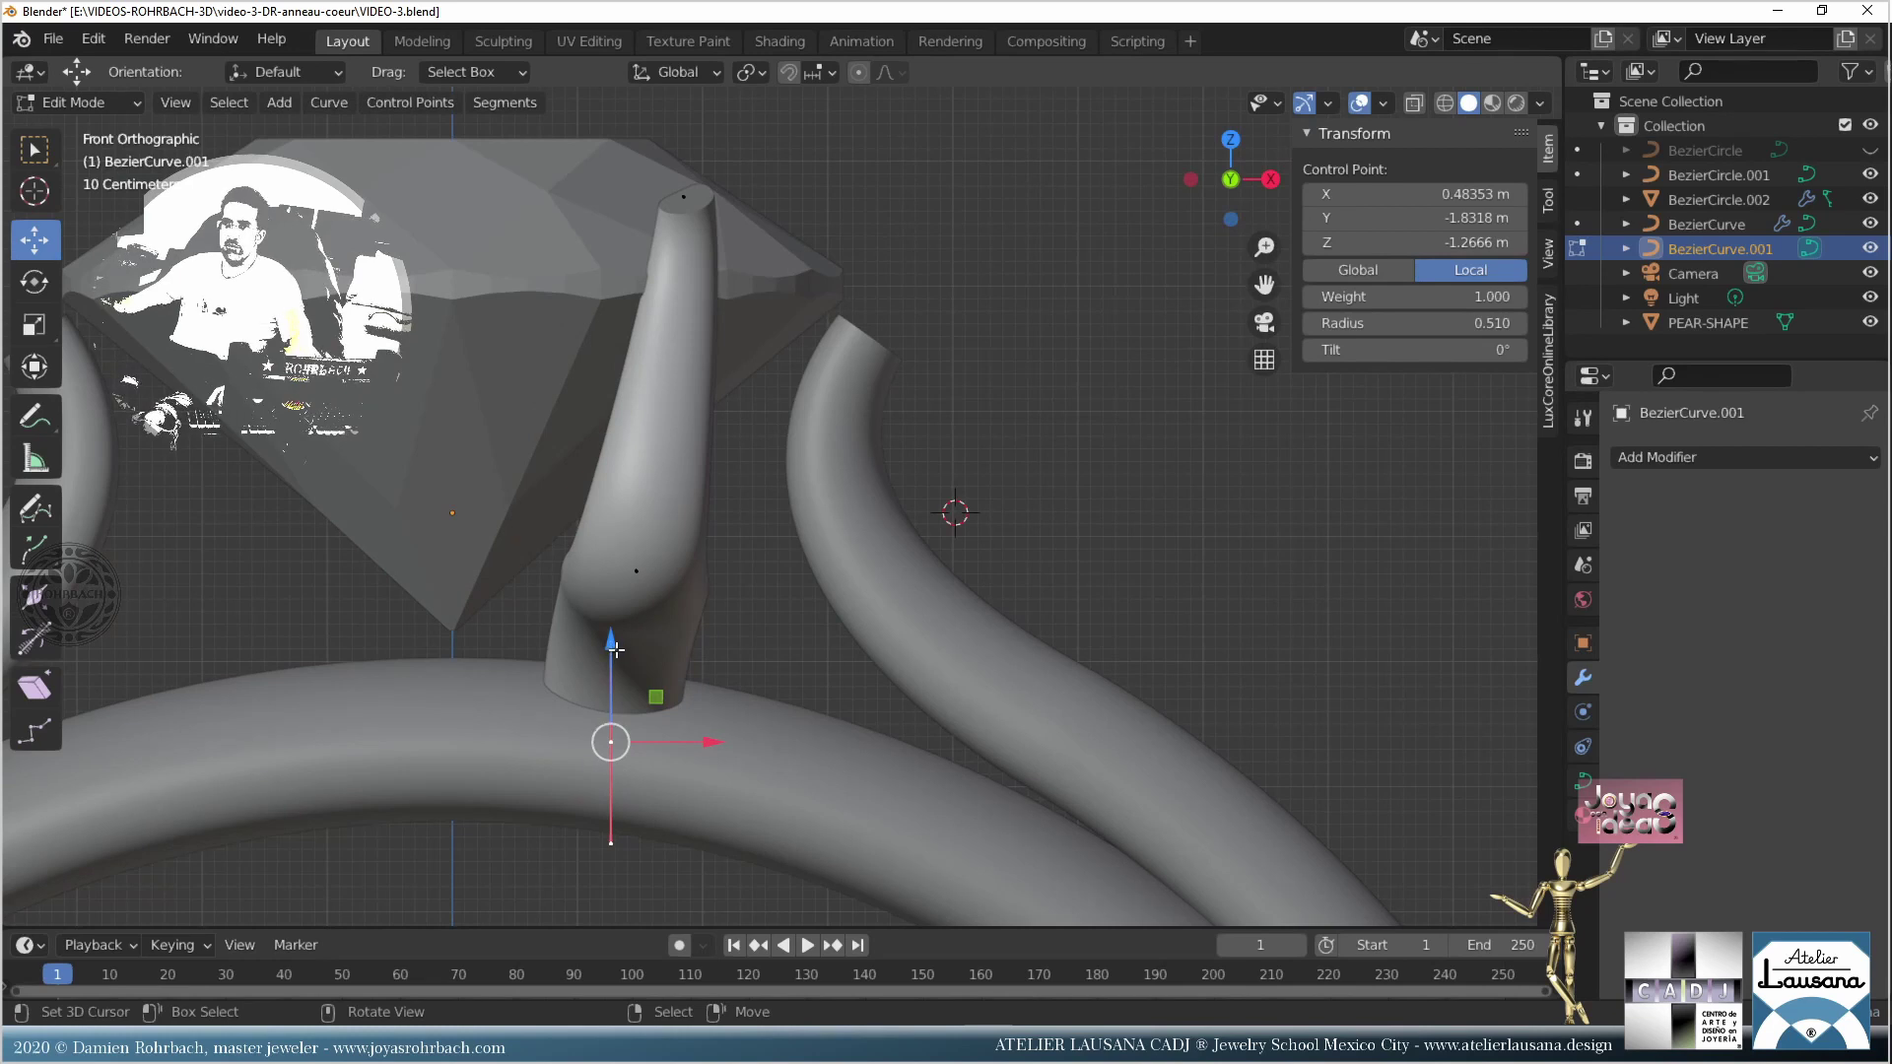
{"action": "left_click_drag", "start_coordinate": [616, 649], "coordinate": [665, 642]}
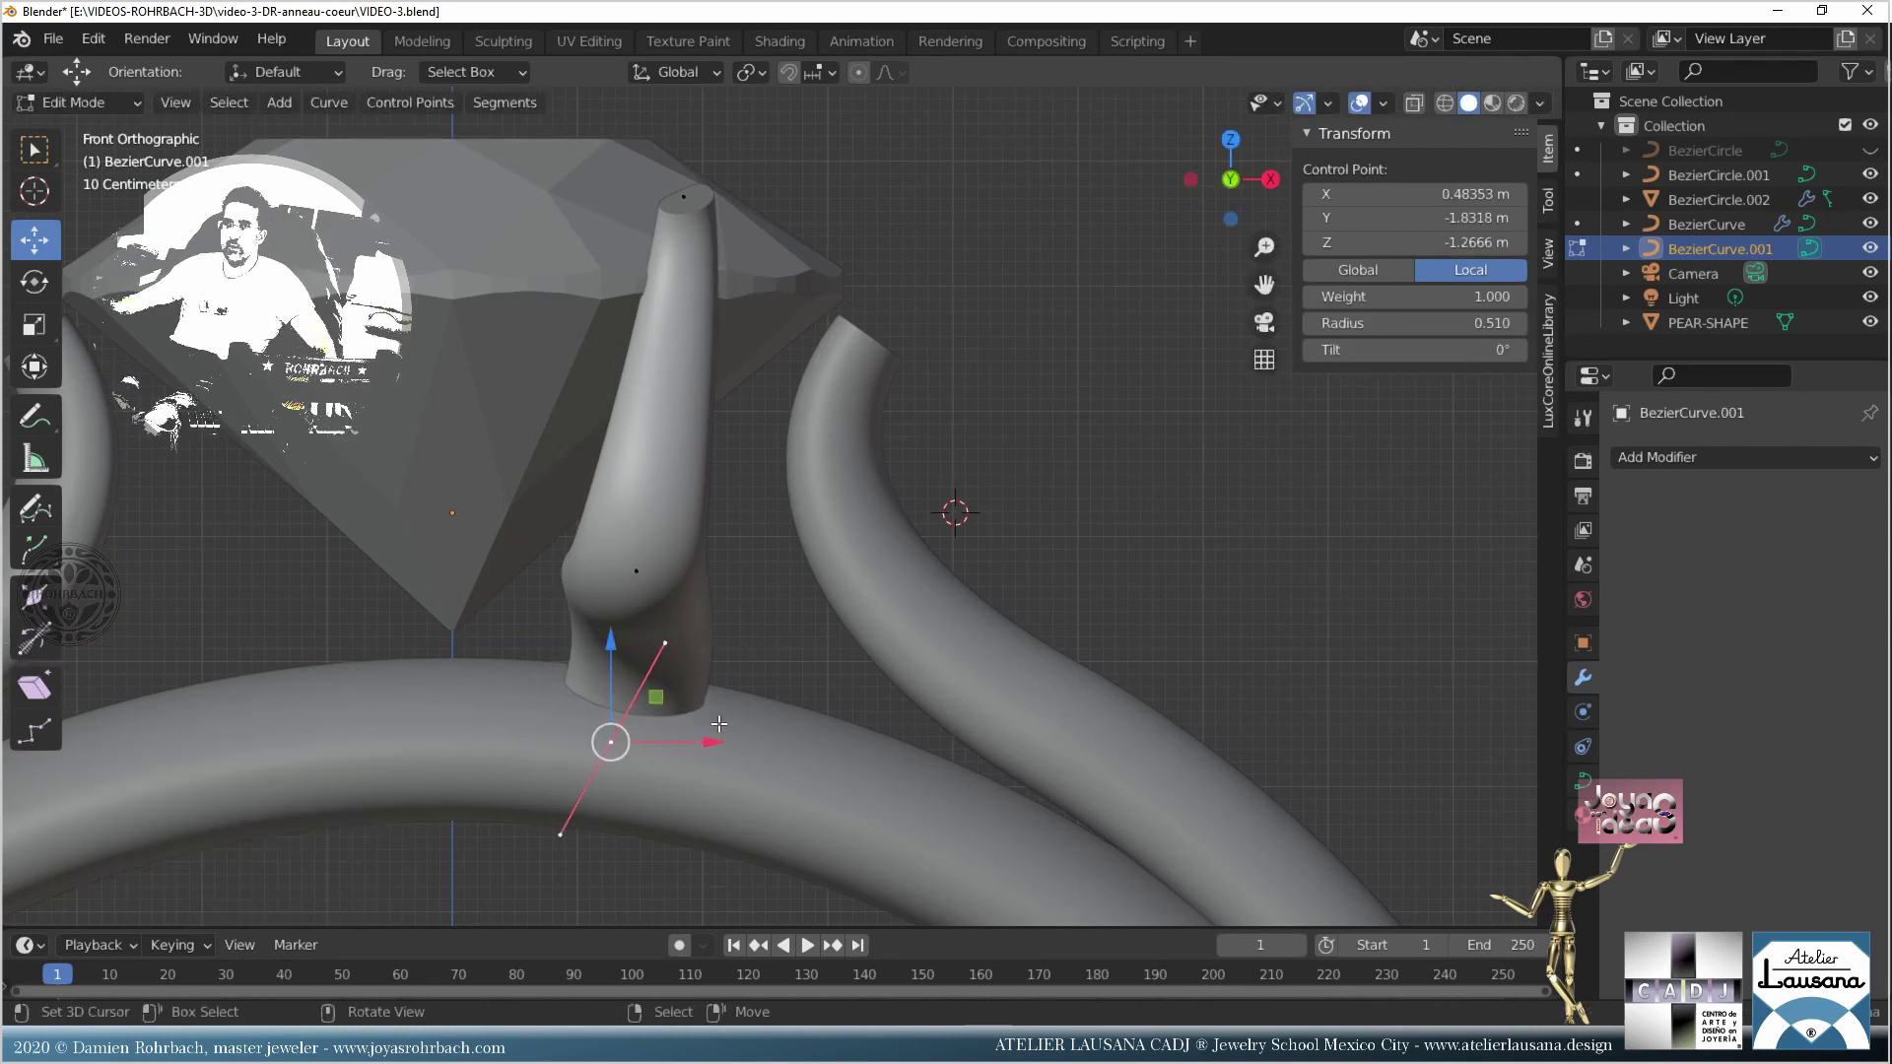
{"action": "left_click_drag", "start_coordinate": [719, 724], "coordinate": [601, 727]}
Step: Move the middle control point outward and up, and place the bottom point's upper handle at about X 1.05, Y -1.17, Z -0.49 m
{"action": "left_click", "coordinate": [637, 571]}
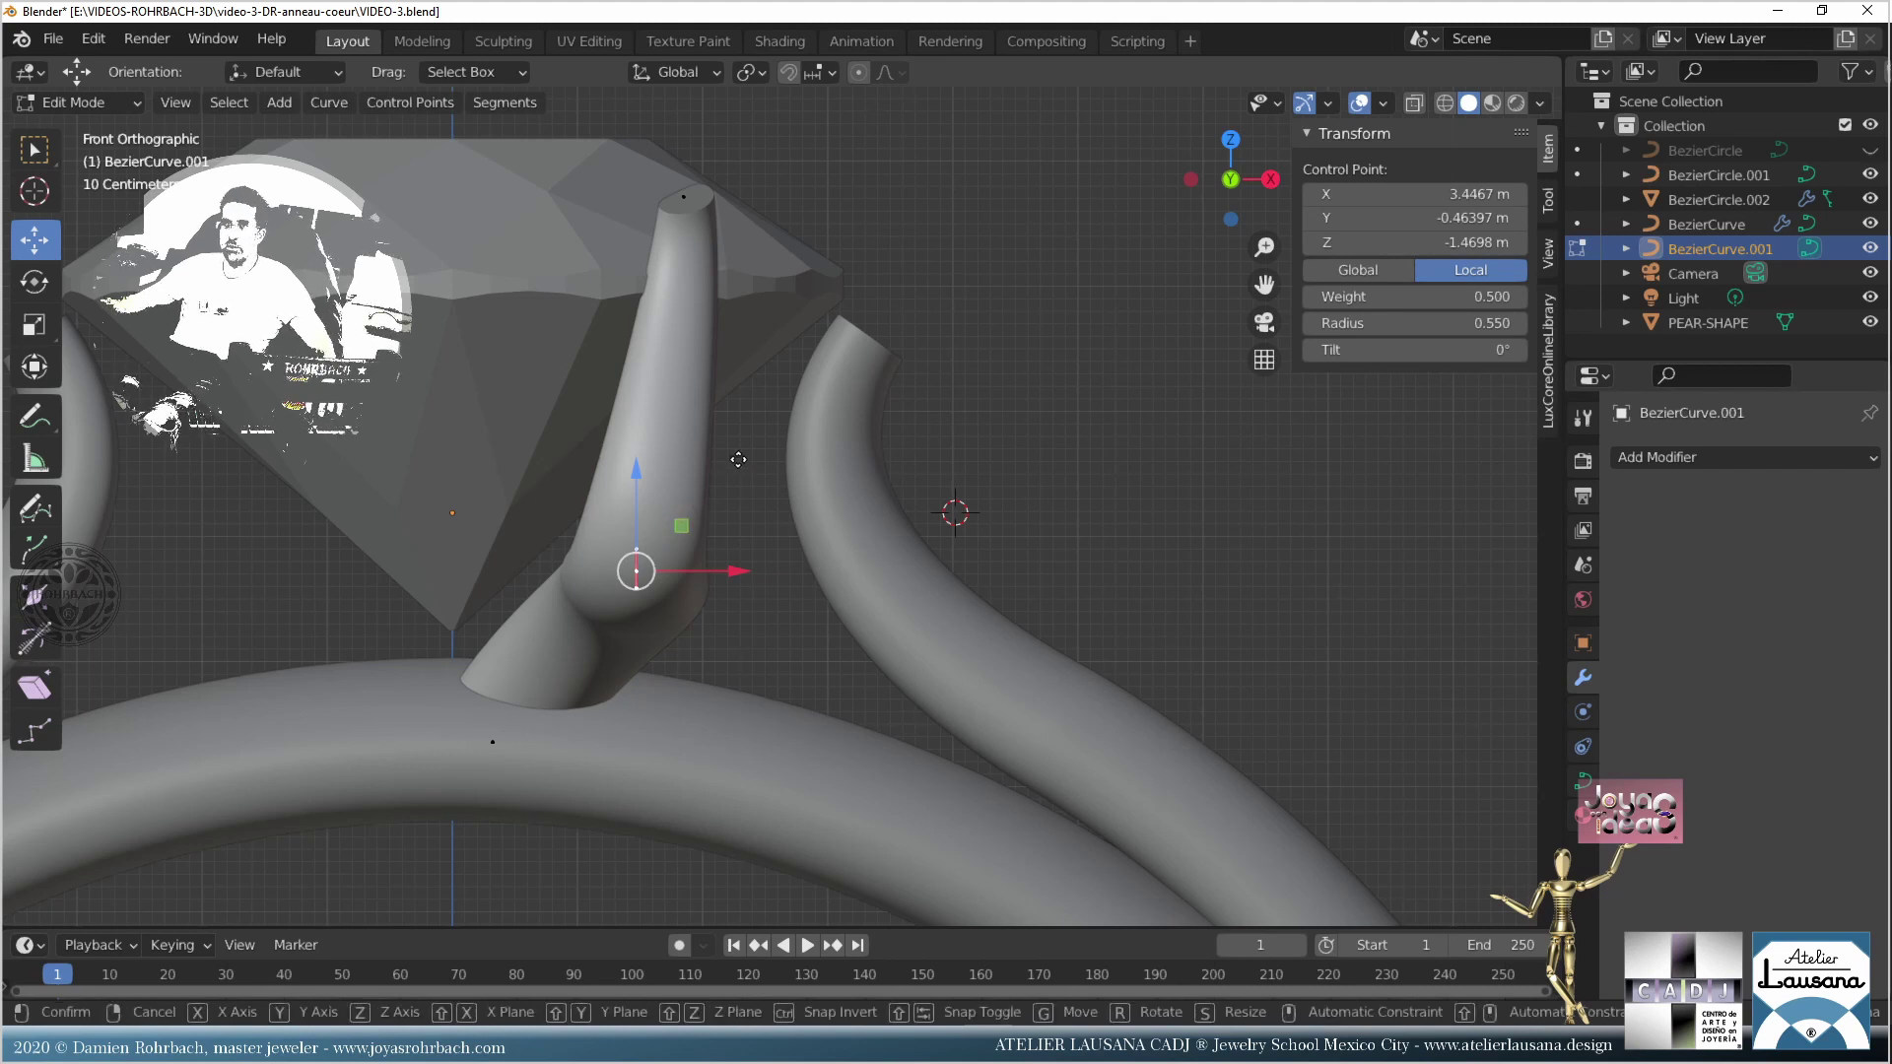
{"action": "left_click_drag", "start_coordinate": [637, 570], "coordinate": [675, 545]}
{"action": "left_click", "coordinate": [536, 687]}
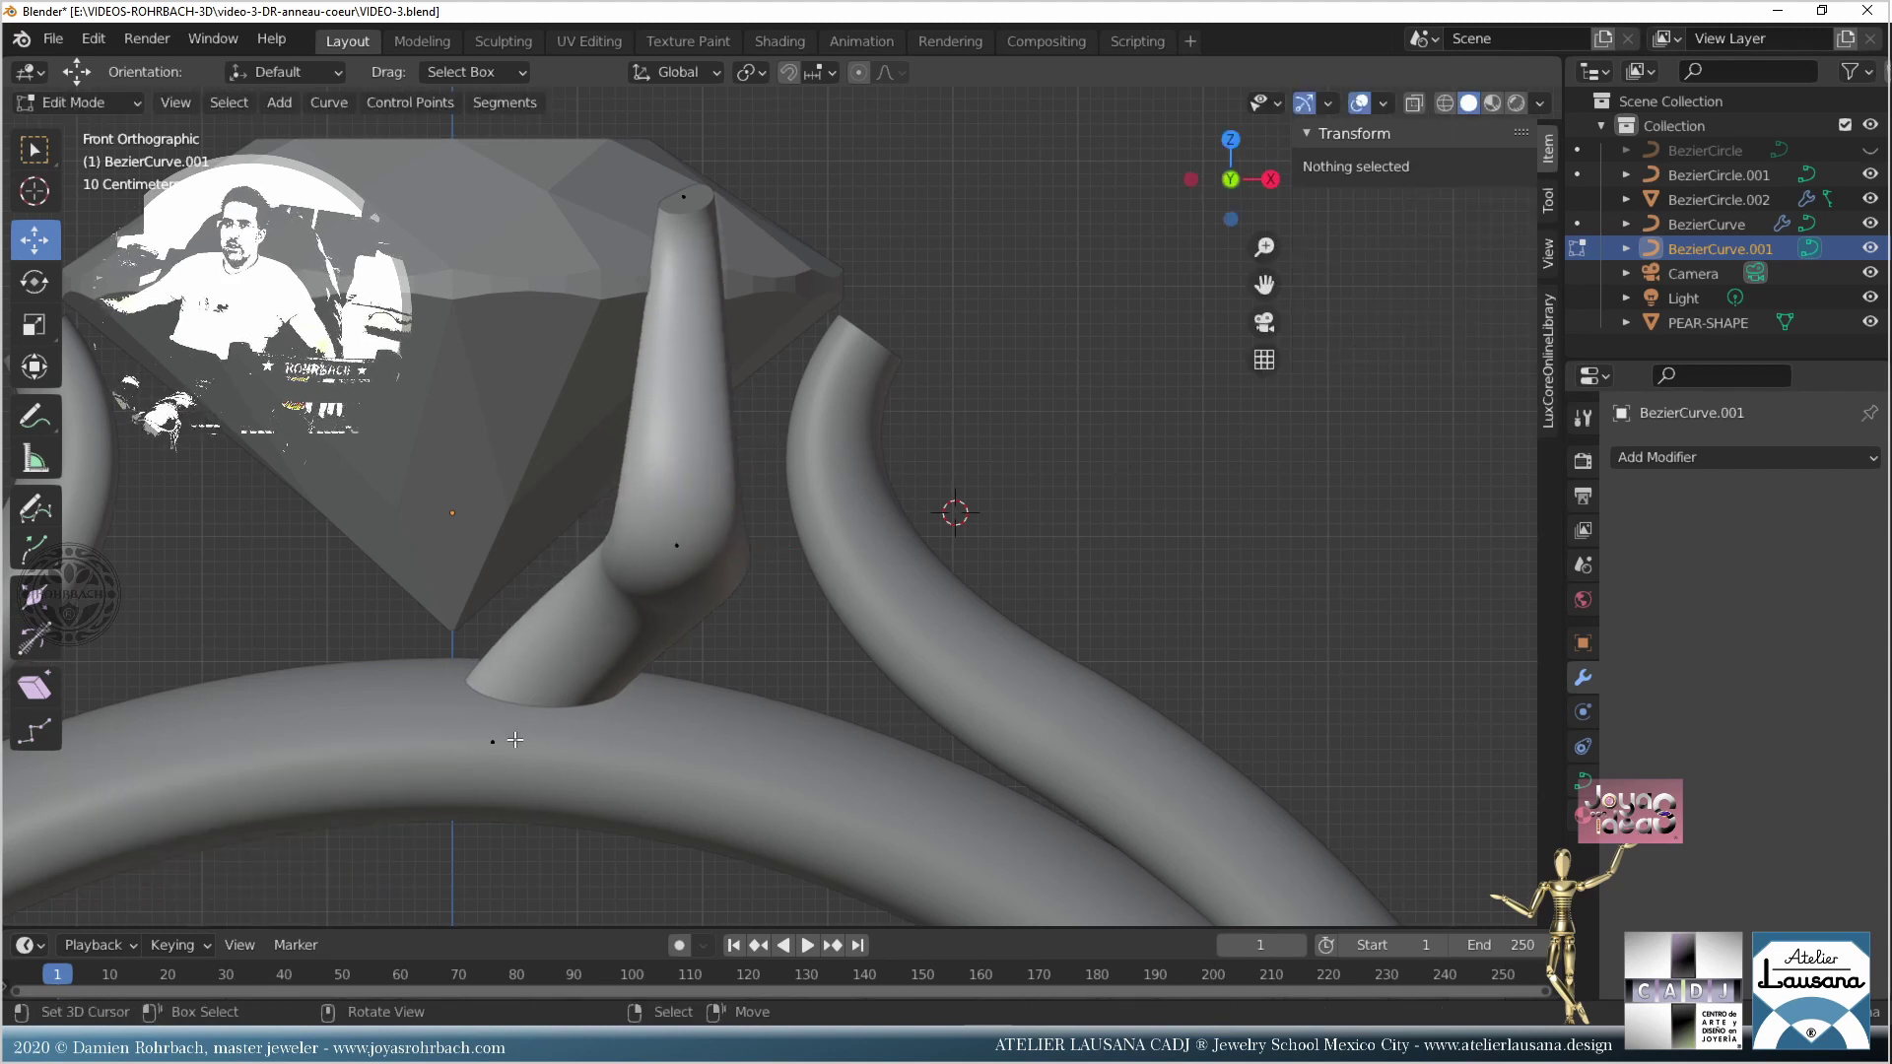
{"action": "left_click", "coordinate": [492, 741]}
{"action": "left_click_drag", "start_coordinate": [486, 726], "coordinate": [506, 658]}
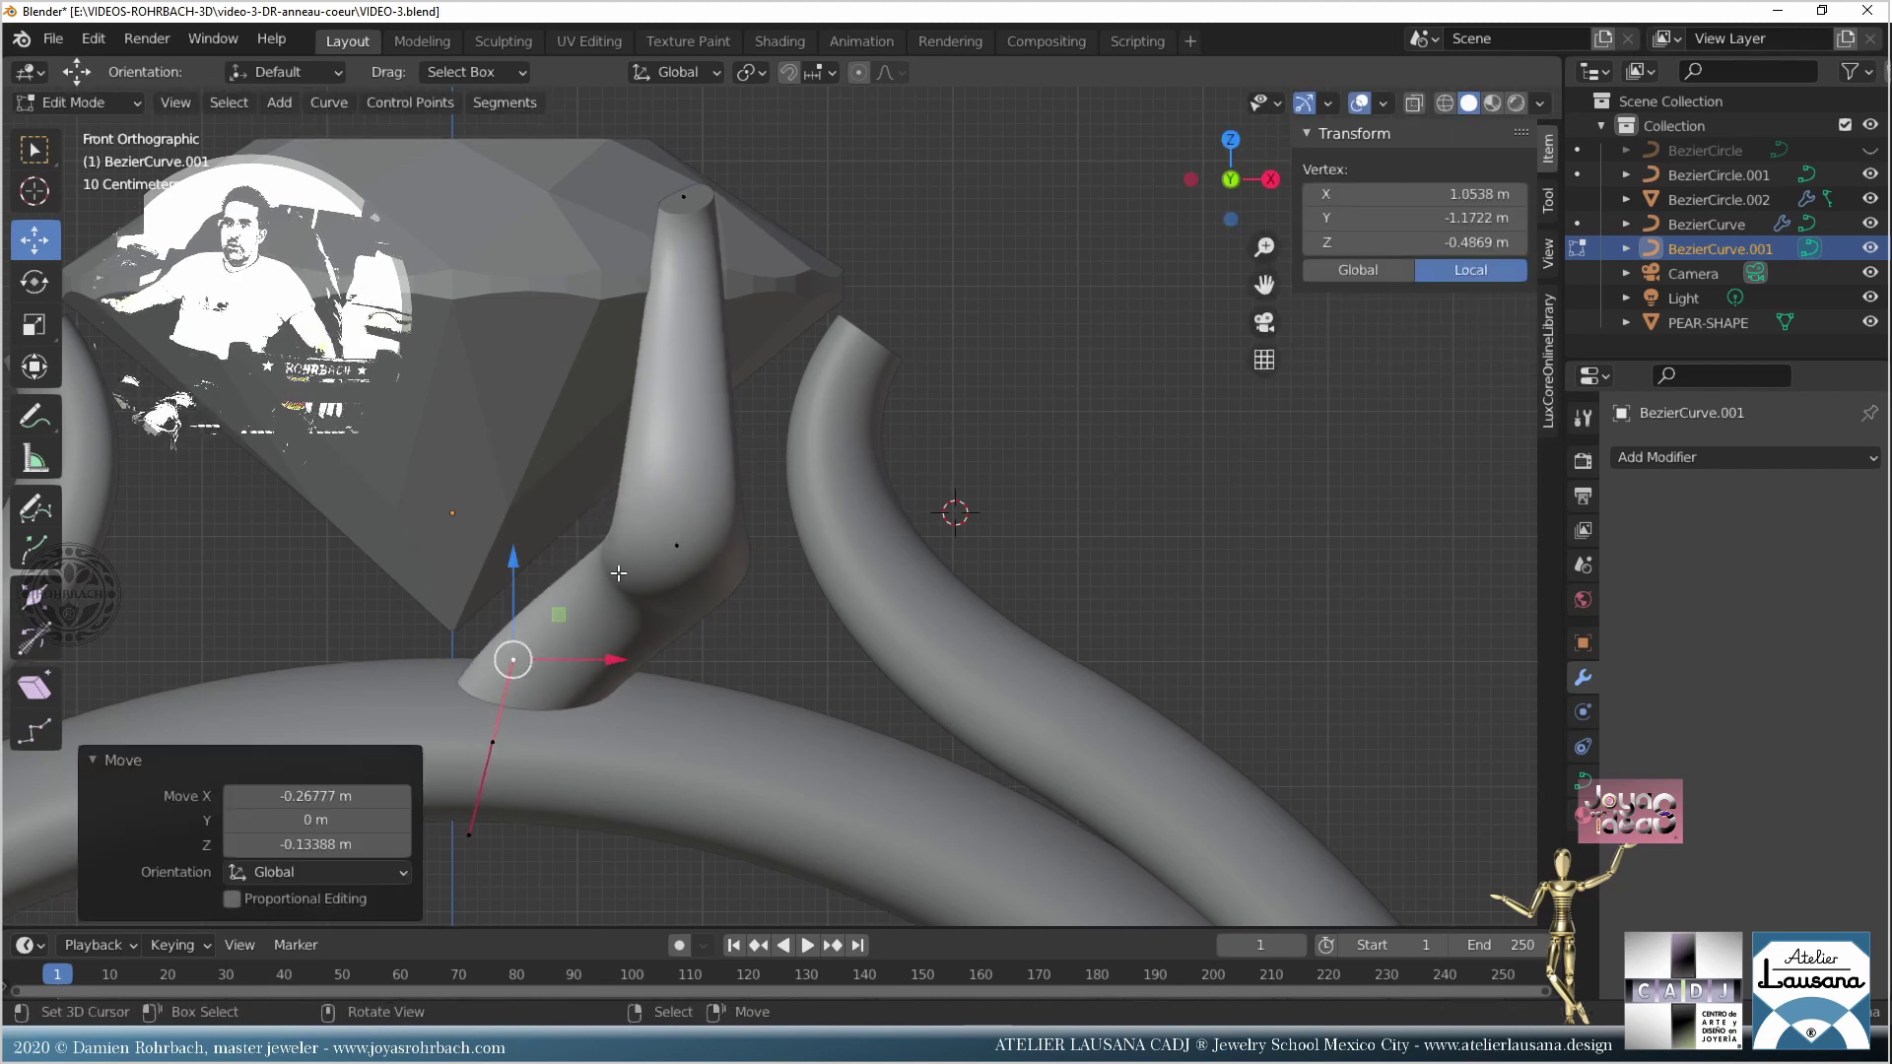
Step: Place the middle control point's inner handle at about X 1.51, Y -0.10, Z -1.83 m and shift the point slightly inward
{"action": "left_click", "coordinate": [676, 545]}
{"action": "middle_click_drag", "start_coordinate": [659, 584], "coordinate": [778, 552]}
{"action": "left_click_drag", "start_coordinate": [877, 567], "coordinate": [920, 506]}
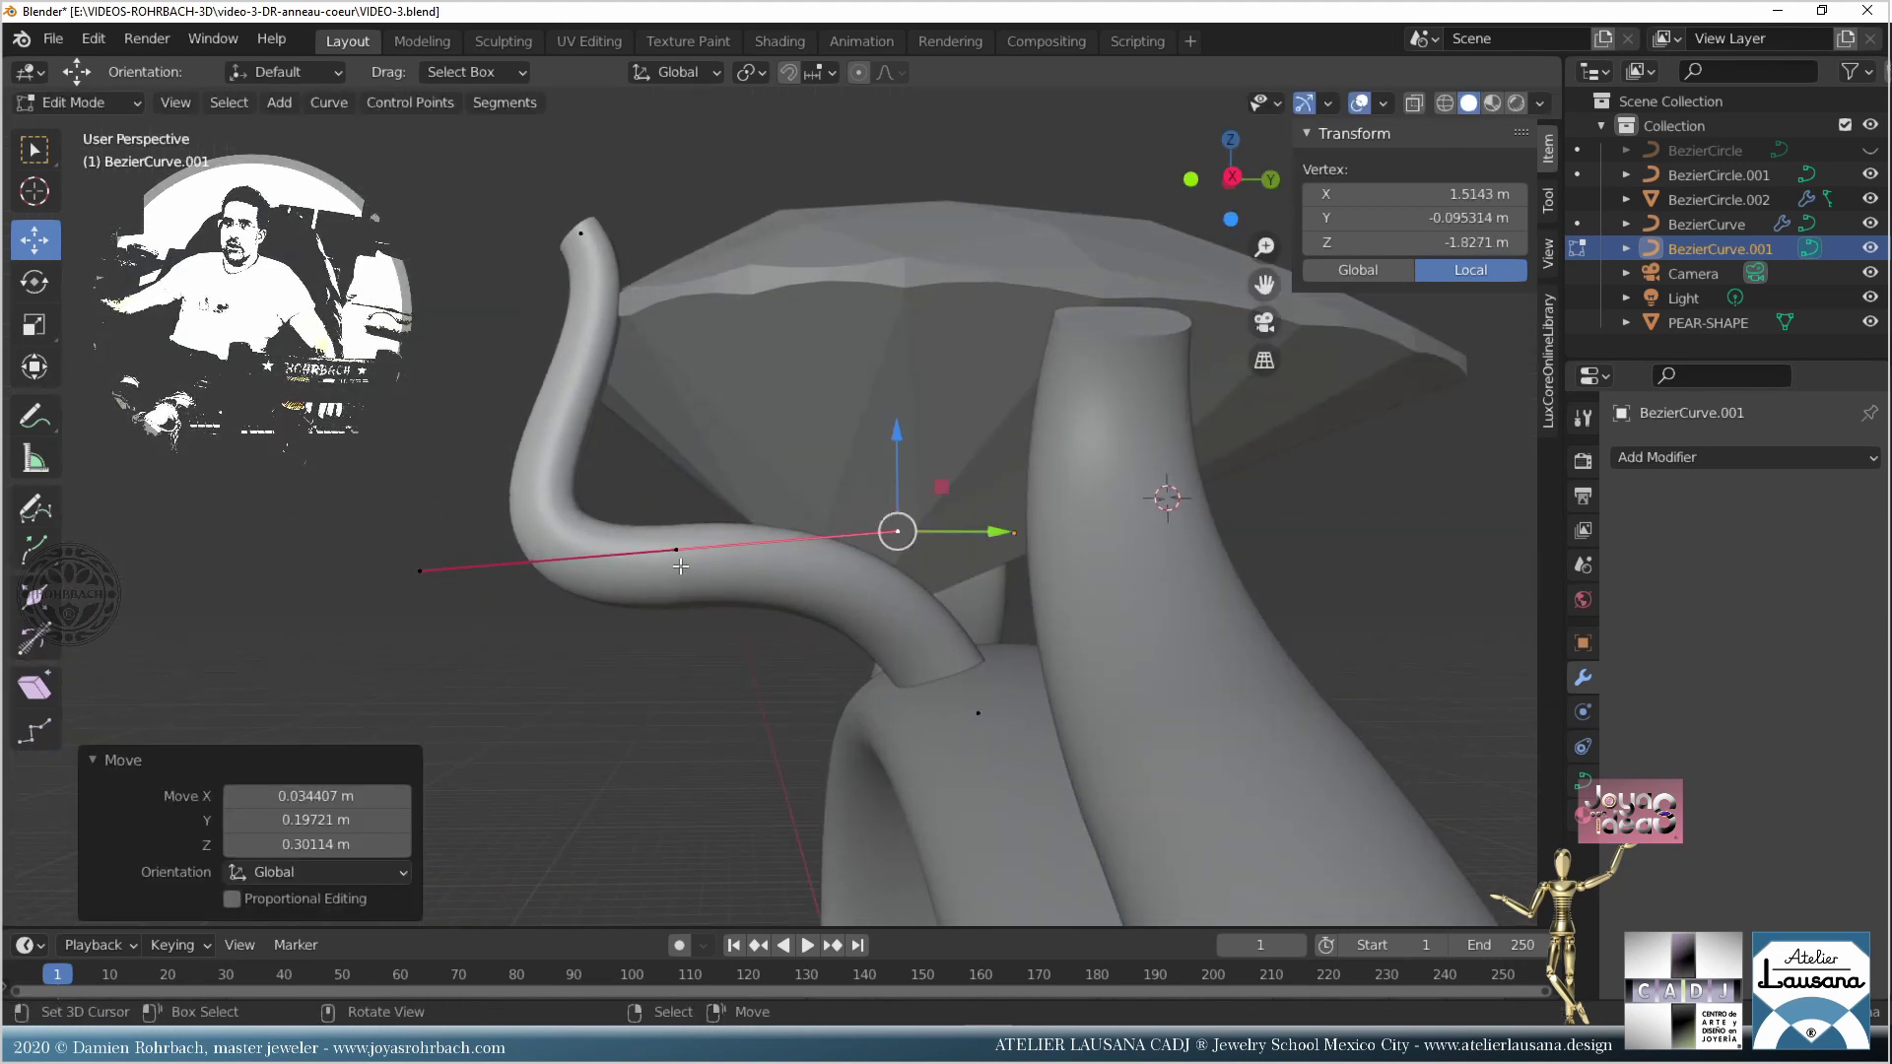
{"action": "left_click_drag", "start_coordinate": [676, 549], "coordinate": [701, 554]}
Step: Fine-tune the prong's base where it enters the band, save the file, and return to Object Mode
{"action": "middle_click_drag", "start_coordinate": [701, 554], "coordinate": [463, 711]}
{"action": "left_click", "coordinate": [434, 703]}
{"action": "middle_click_drag", "start_coordinate": [315, 730], "coordinate": [463, 757]}
{"action": "left_click_drag", "start_coordinate": [463, 756], "coordinate": [438, 758]}
{"action": "middle_click_drag", "start_coordinate": [438, 759], "coordinate": [743, 577]}
{"action": "key", "text": "ctrl+s"}
{"action": "key", "text": "Tab"}
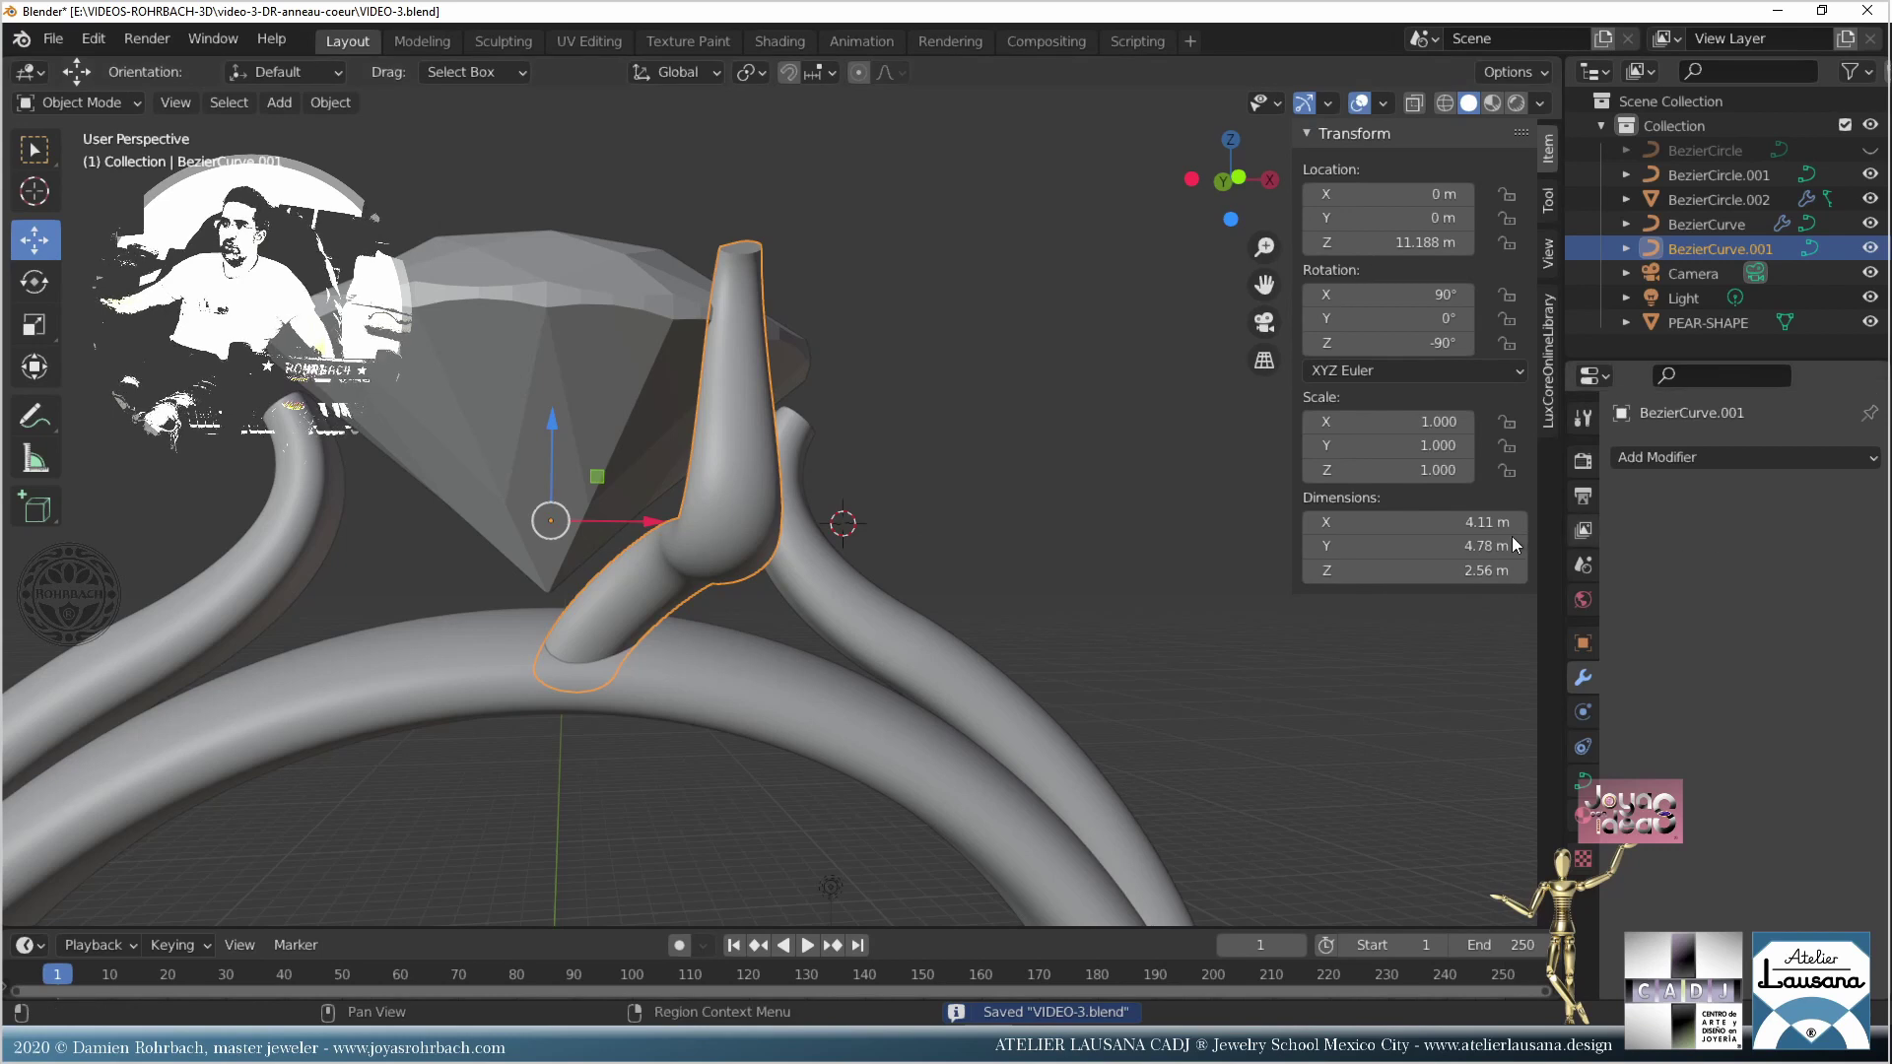
Step: Add a Mirror modifier to the prong on the X axis with PEAR-SHAPE as mirror object and save the file
{"action": "middle_click_drag", "start_coordinate": [744, 515], "coordinate": [352, 589]}
{"action": "left_click", "coordinate": [1704, 459]}
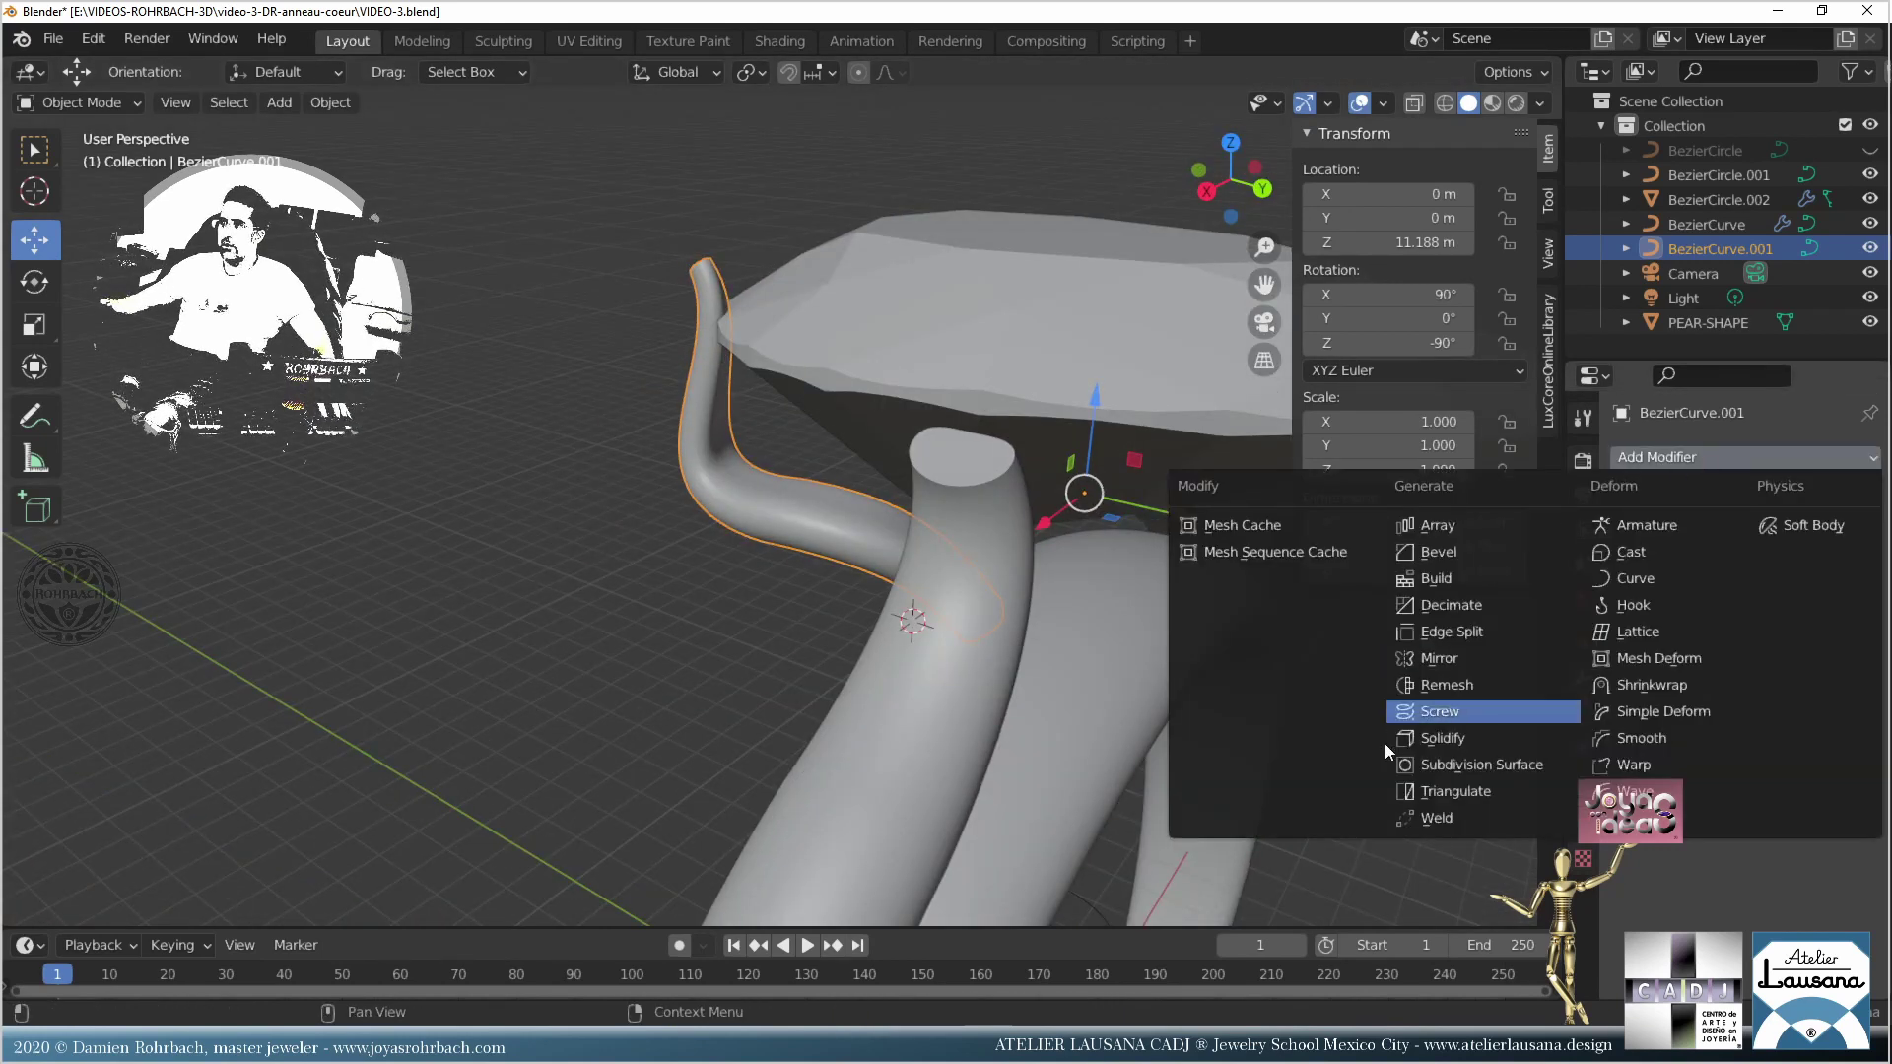
{"action": "left_click", "coordinate": [1454, 656]}
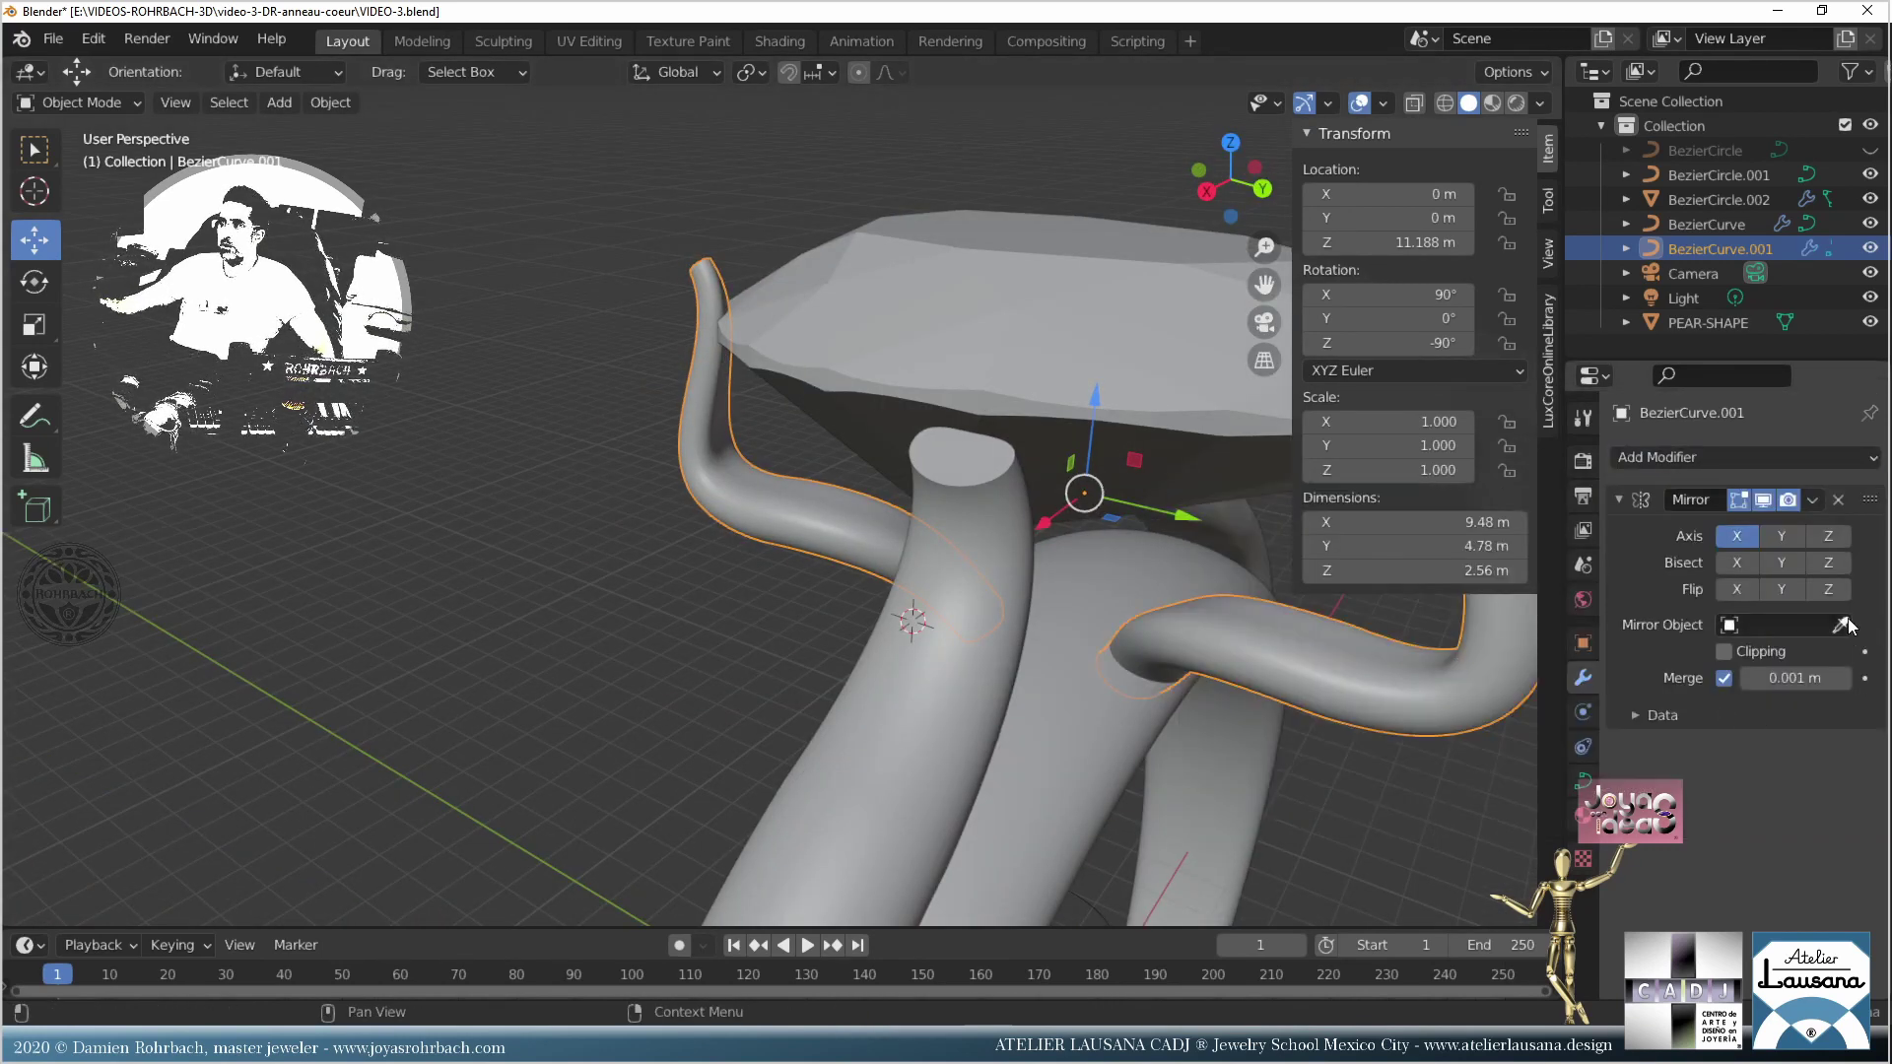
{"action": "left_click", "coordinate": [929, 288]}
{"action": "middle_click_drag", "start_coordinate": [929, 296], "coordinate": [963, 489]}
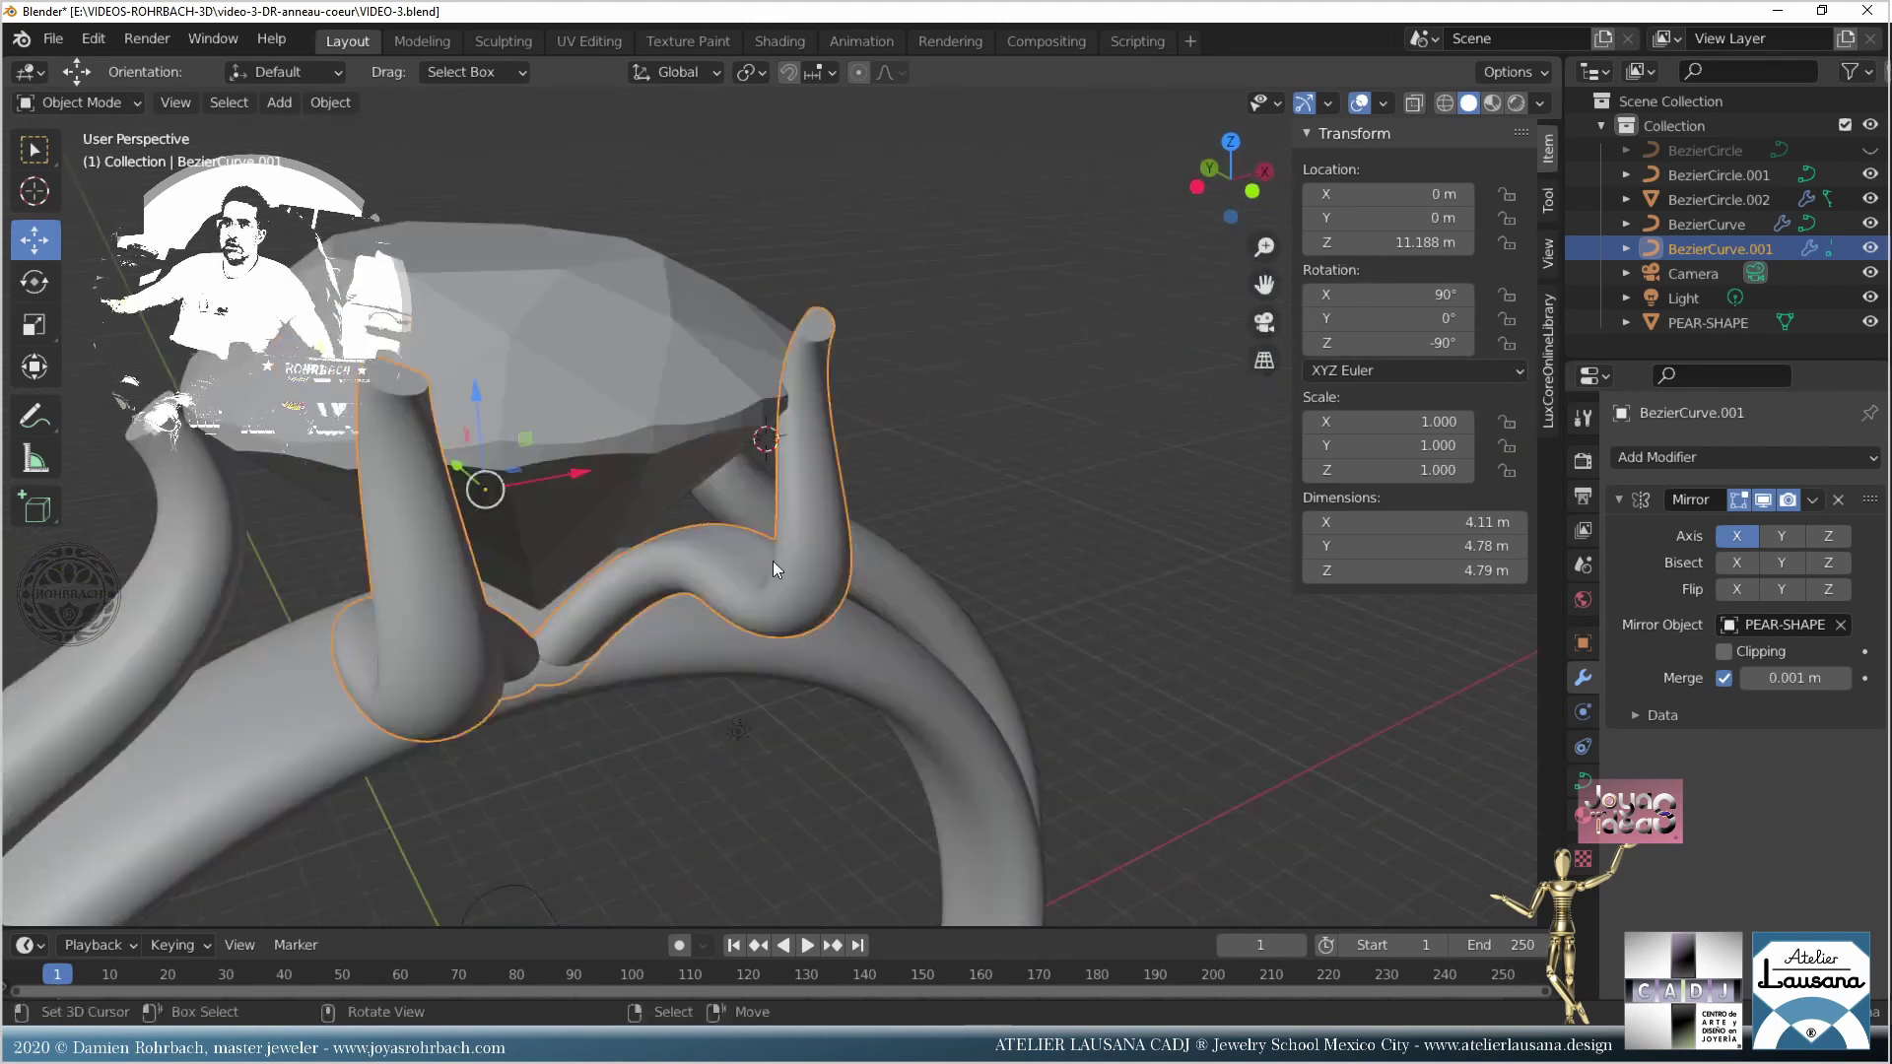
{"action": "scroll", "coordinate": [772, 560], "scroll_direction": "down", "scroll_amount": 5}
{"action": "middle_click_drag", "start_coordinate": [766, 586], "coordinate": [662, 525]}
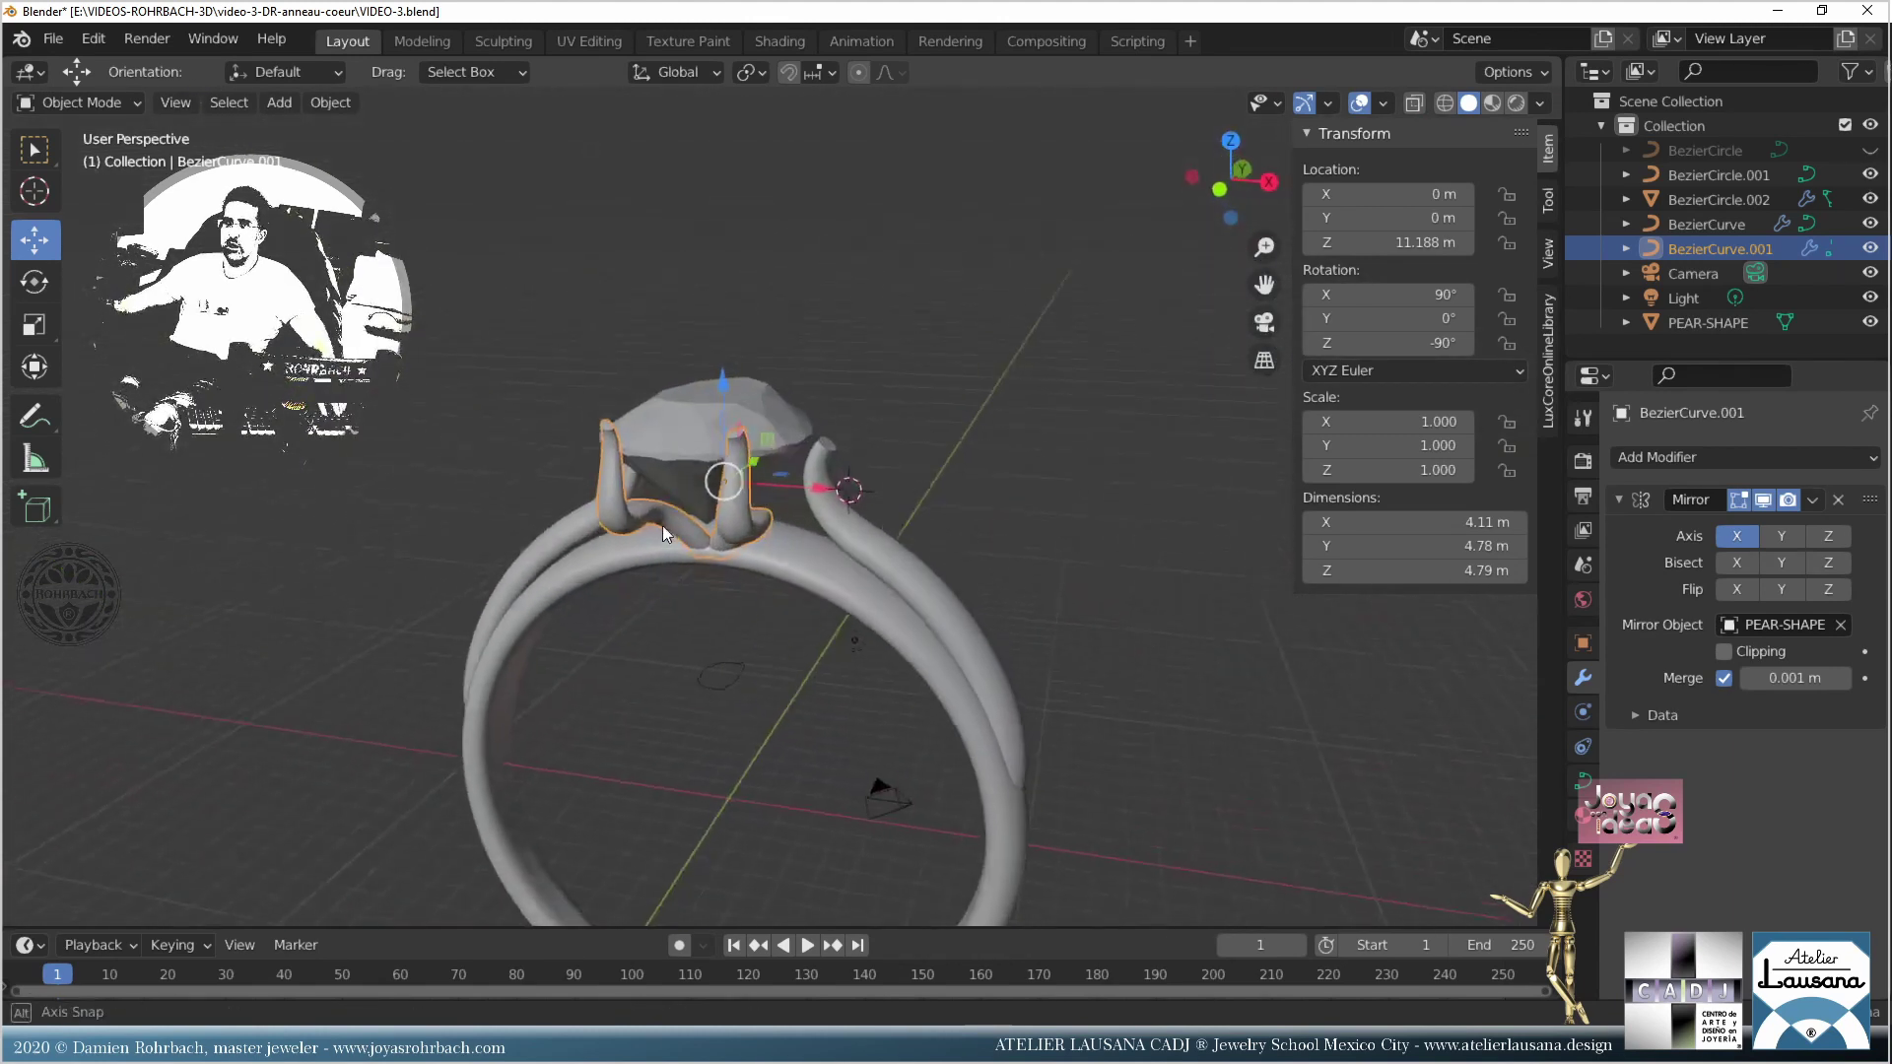
{"action": "scroll", "coordinate": [828, 482], "scroll_direction": "up", "scroll_amount": 4}
{"action": "key", "text": "ctrl+s"}
Step: Add a Bezier circle in top view and set its X location to 0 m, in line with the gem
{"action": "middle_click_drag", "start_coordinate": [845, 477], "coordinate": [766, 595]}
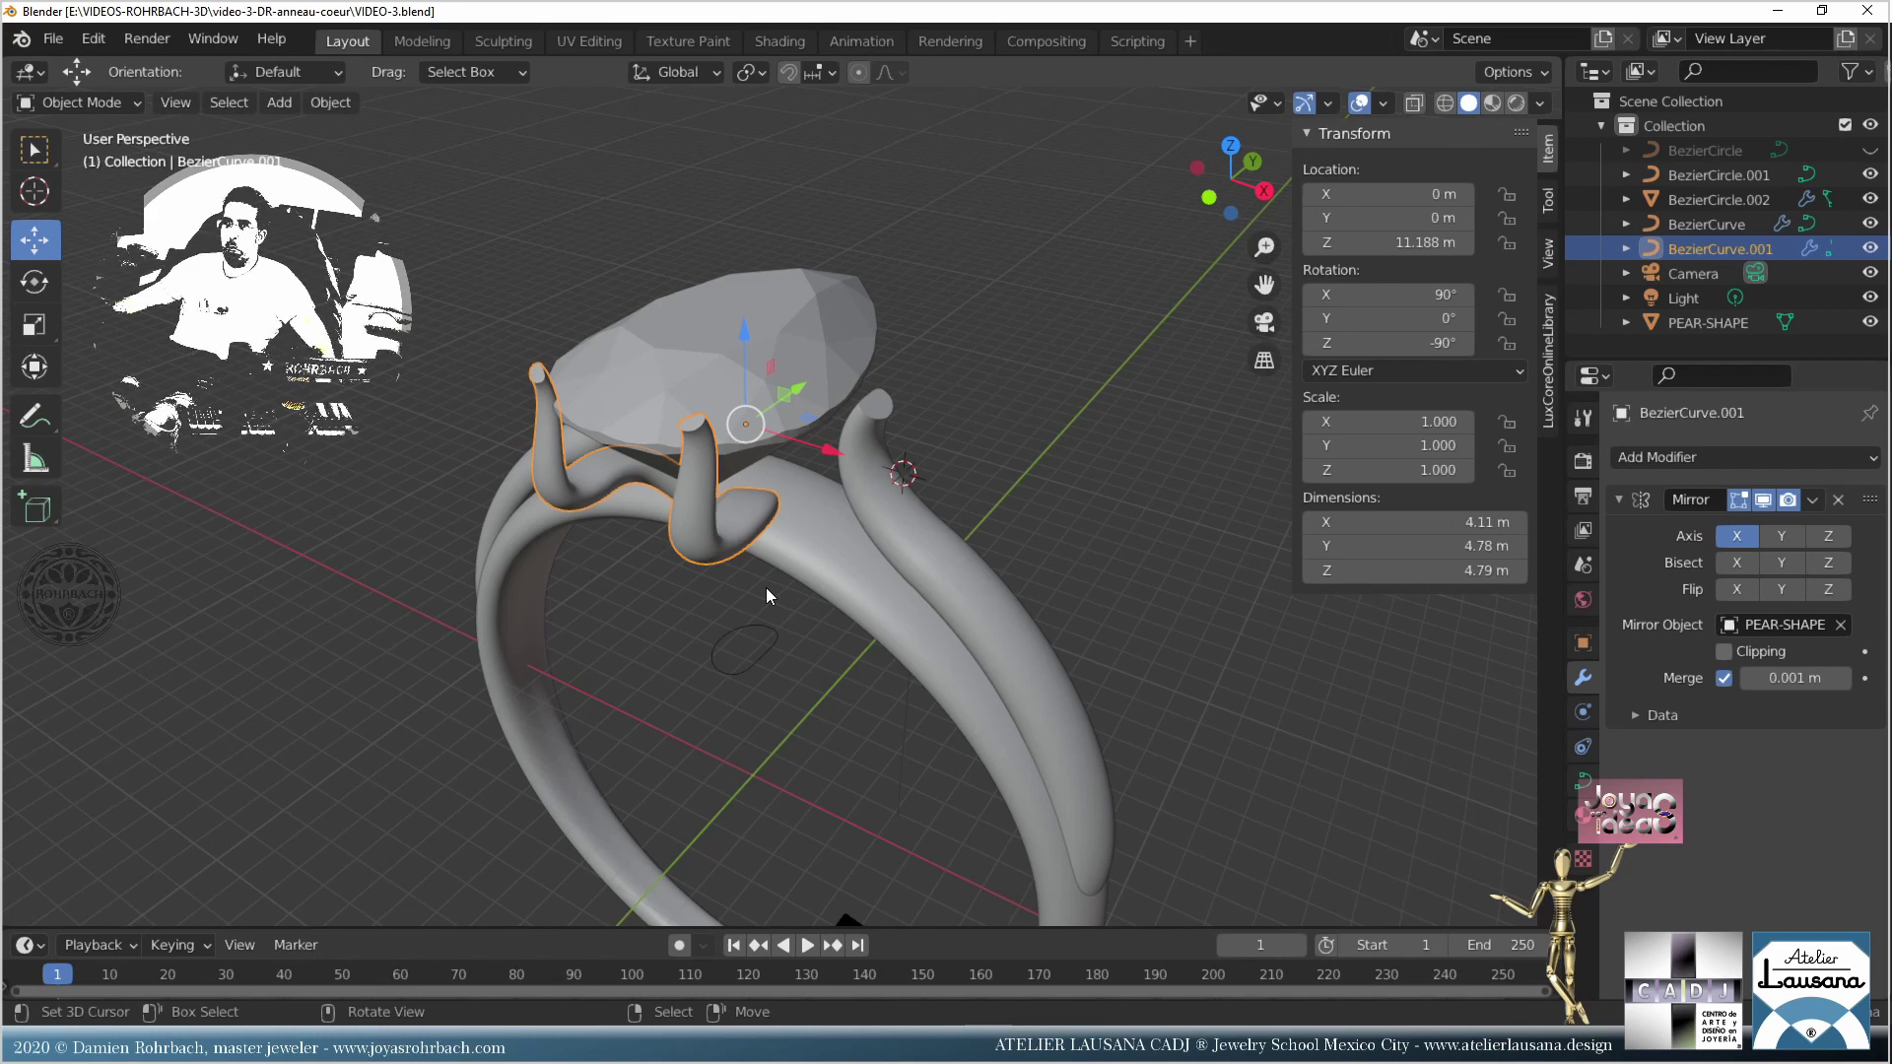
{"action": "key", "text": "KP_7"}
{"action": "left_click", "coordinate": [729, 346]}
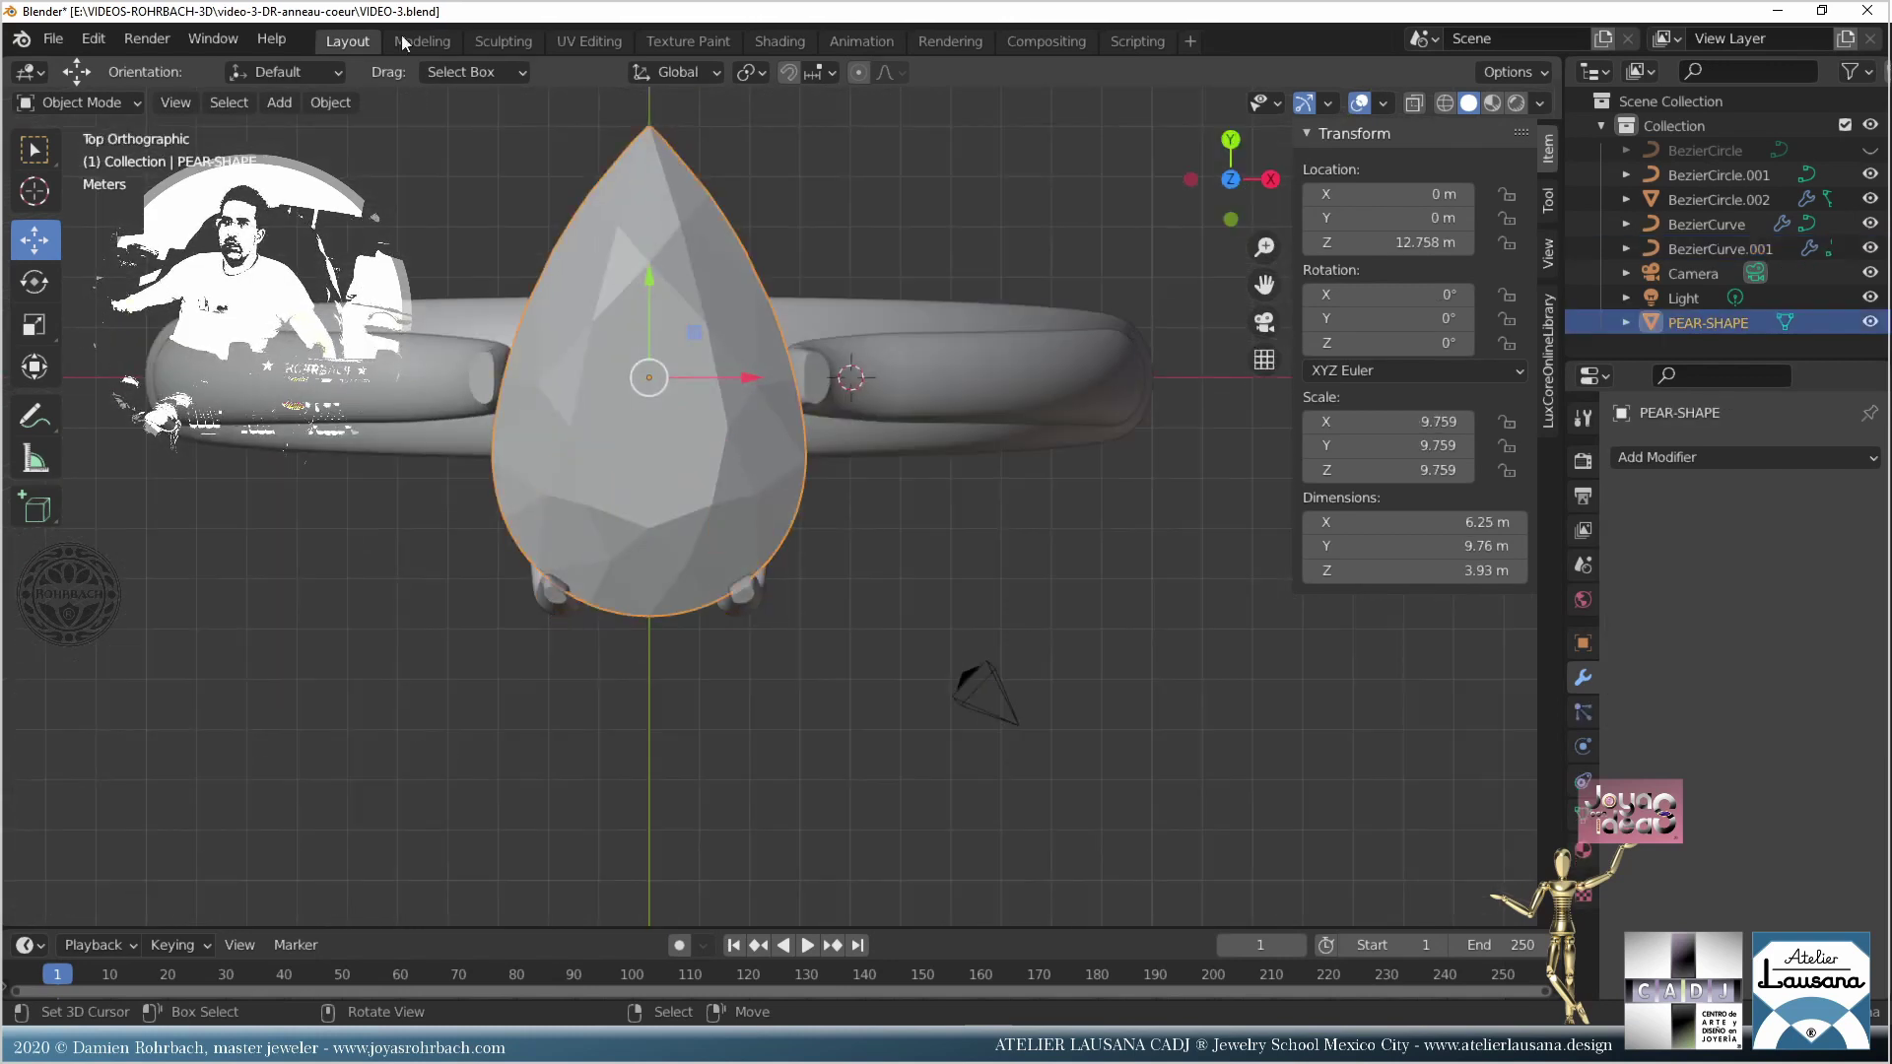
{"action": "left_click", "coordinate": [273, 103]}
{"action": "mouse_move", "coordinate": [375, 152]}
{"action": "left_click", "coordinate": [523, 186]}
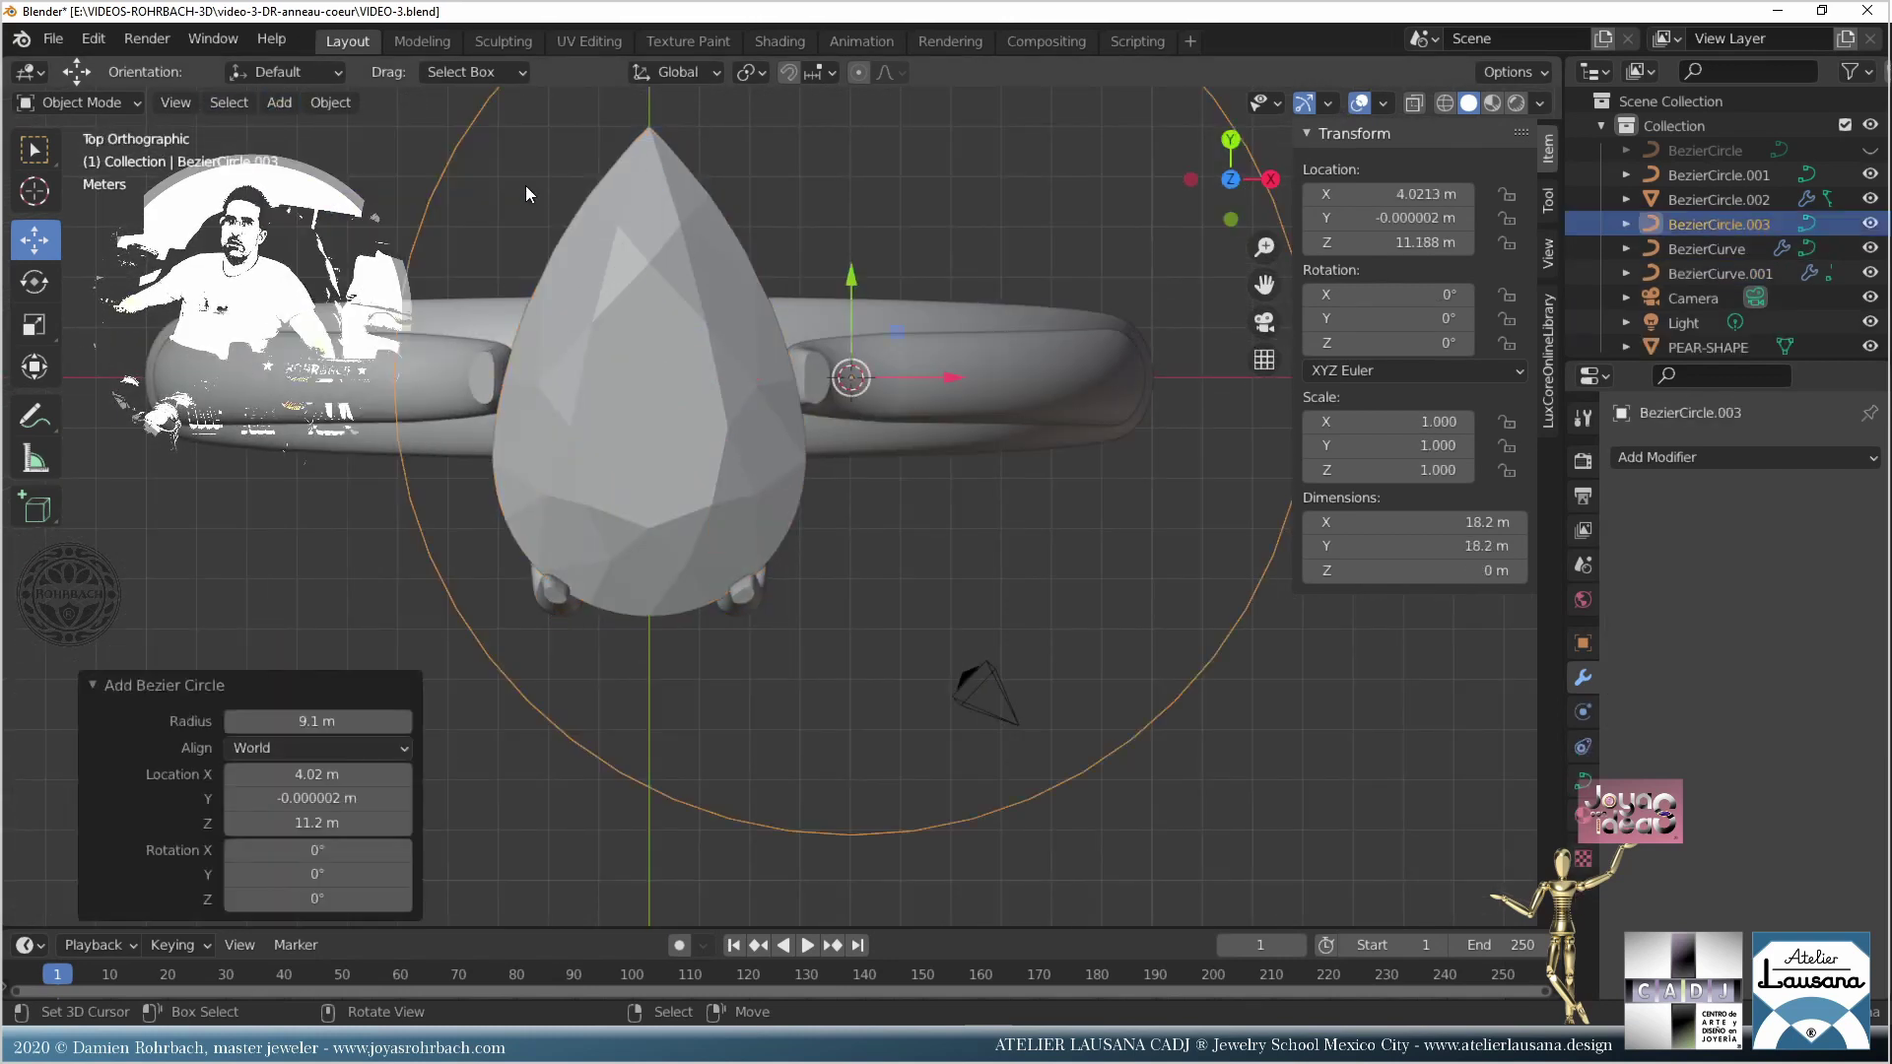
{"action": "type", "text": "0"}
{"action": "key", "text": "Return"}
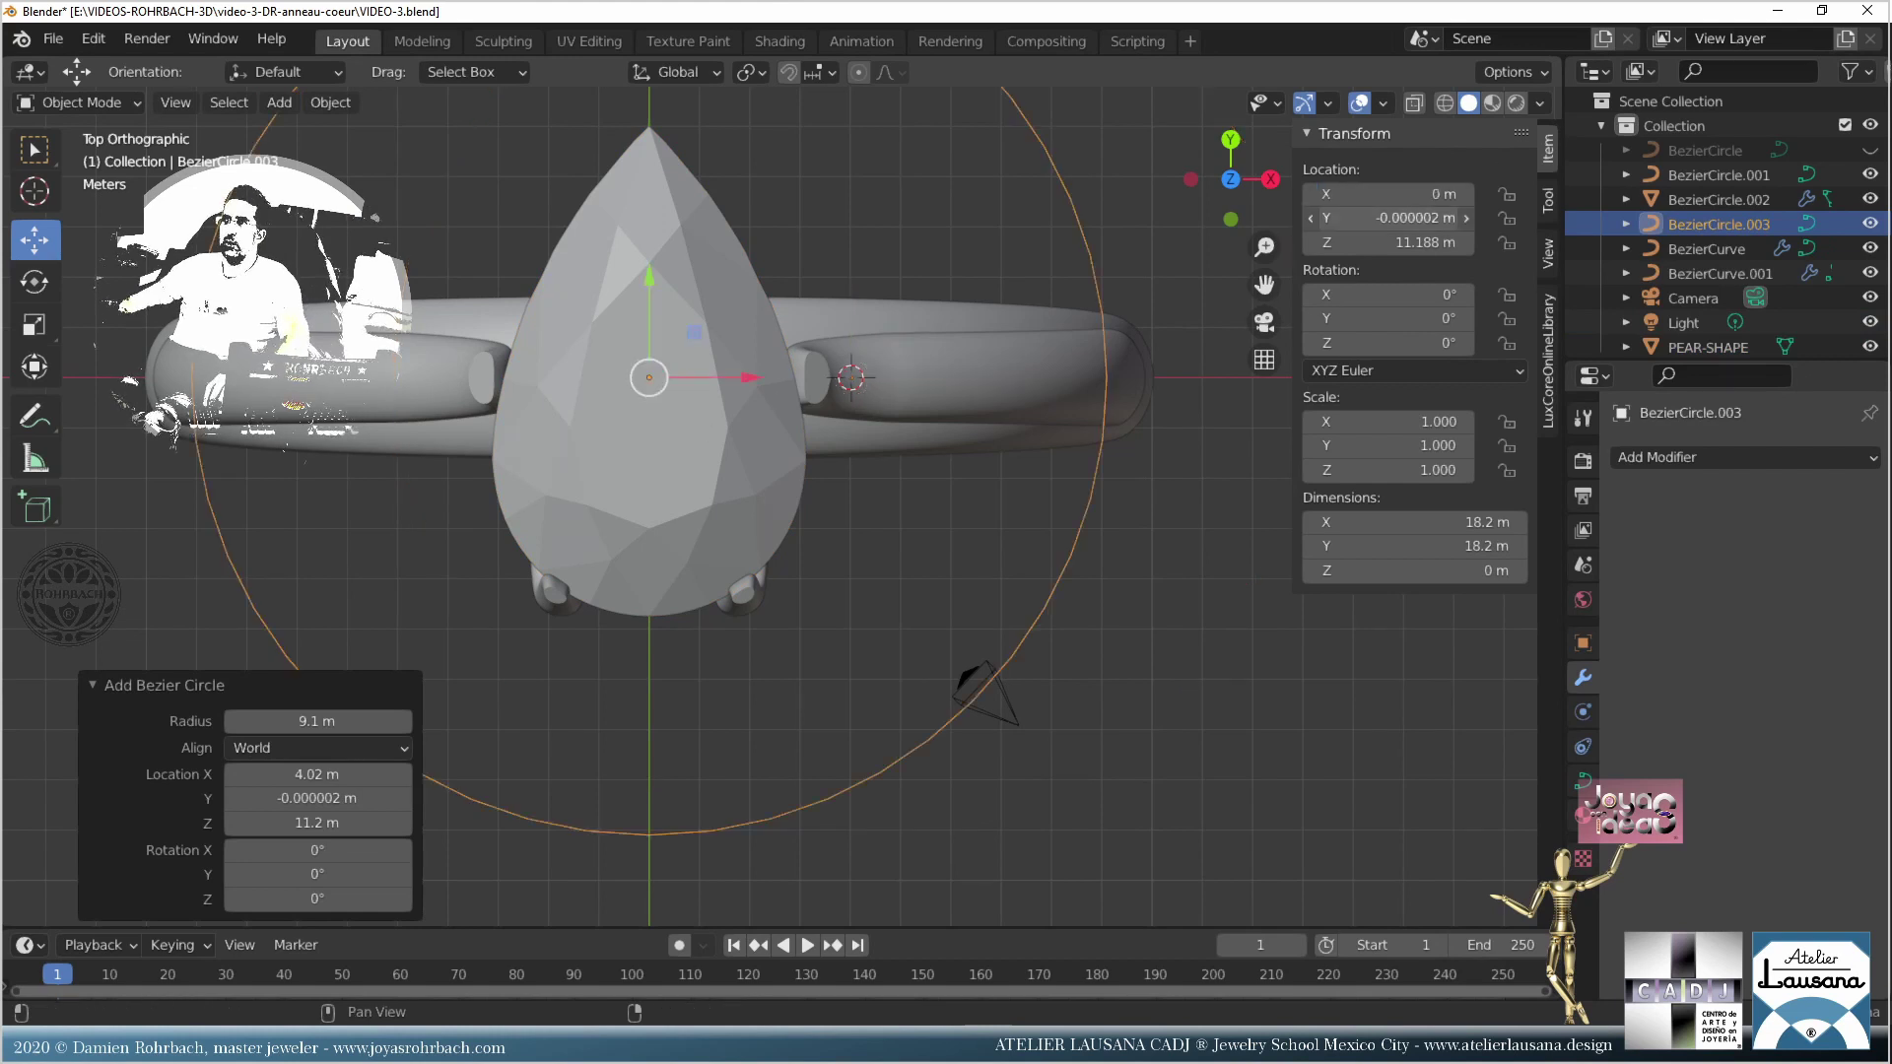
Step: Scale the new circle to about 0.431 and move it along Y to about -1.18 m around the gem's rounded end
{"action": "key", "text": "s"}
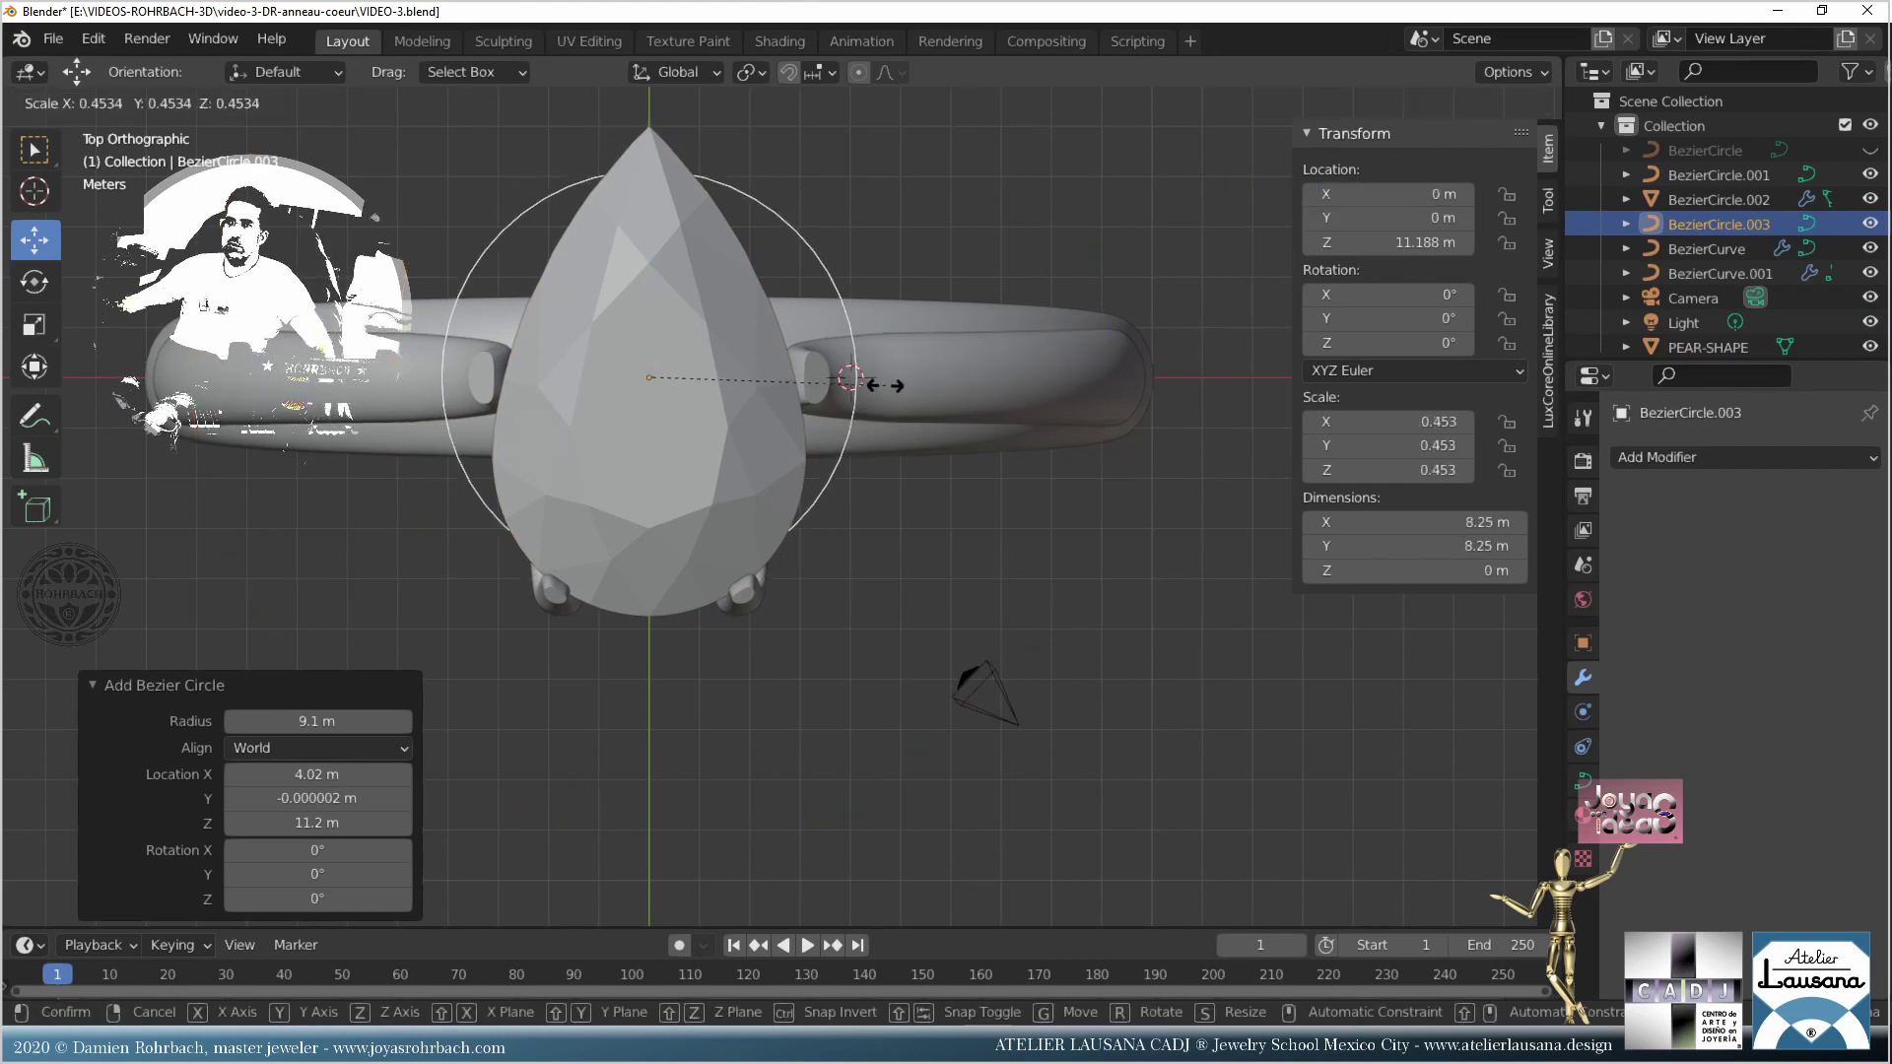
{"action": "left_click", "coordinate": [874, 394]}
{"action": "key", "text": "g"}
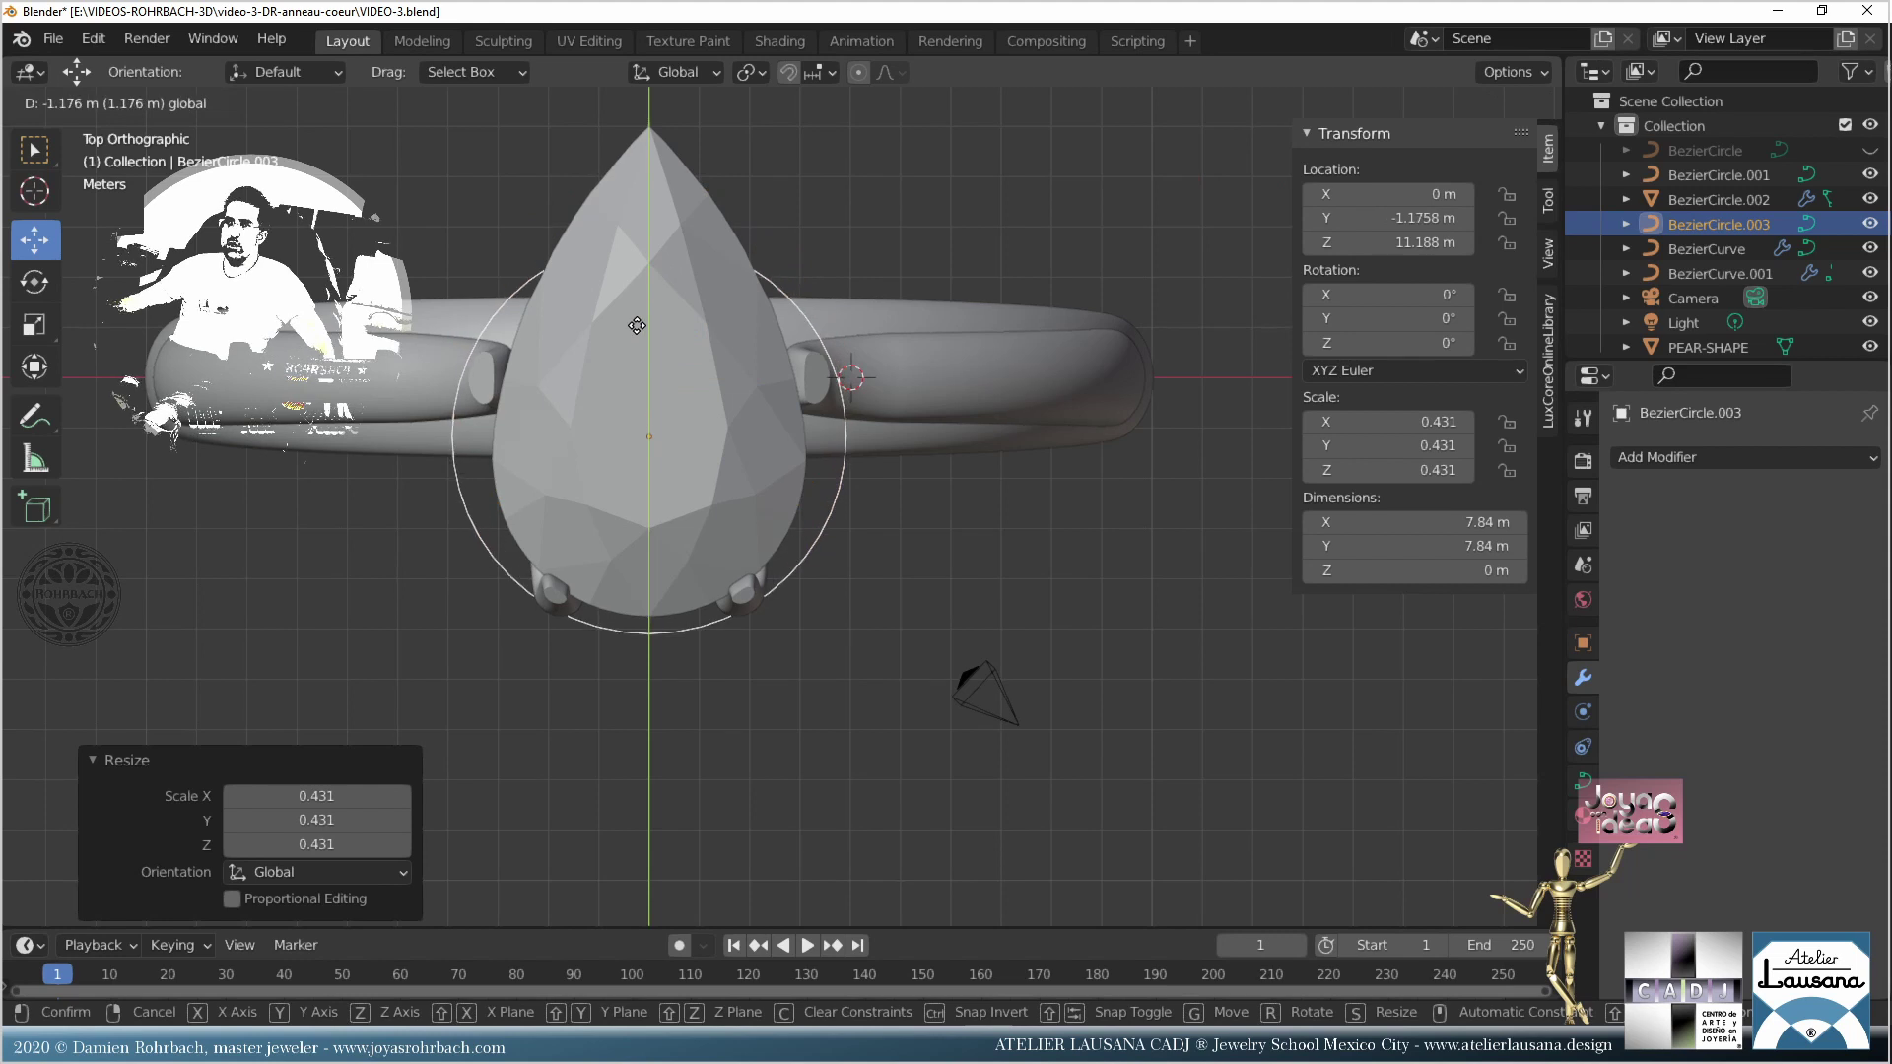
{"action": "left_click", "coordinate": [705, 296]}
Step: In Edit Mode, move the circle's upper control point to local Y about 14.83 m beyond the gem's tip and shorten its handles
{"action": "key", "text": "Tab"}
{"action": "middle_click_drag", "start_coordinate": [706, 295], "coordinate": [726, 433], "text": "shift"}
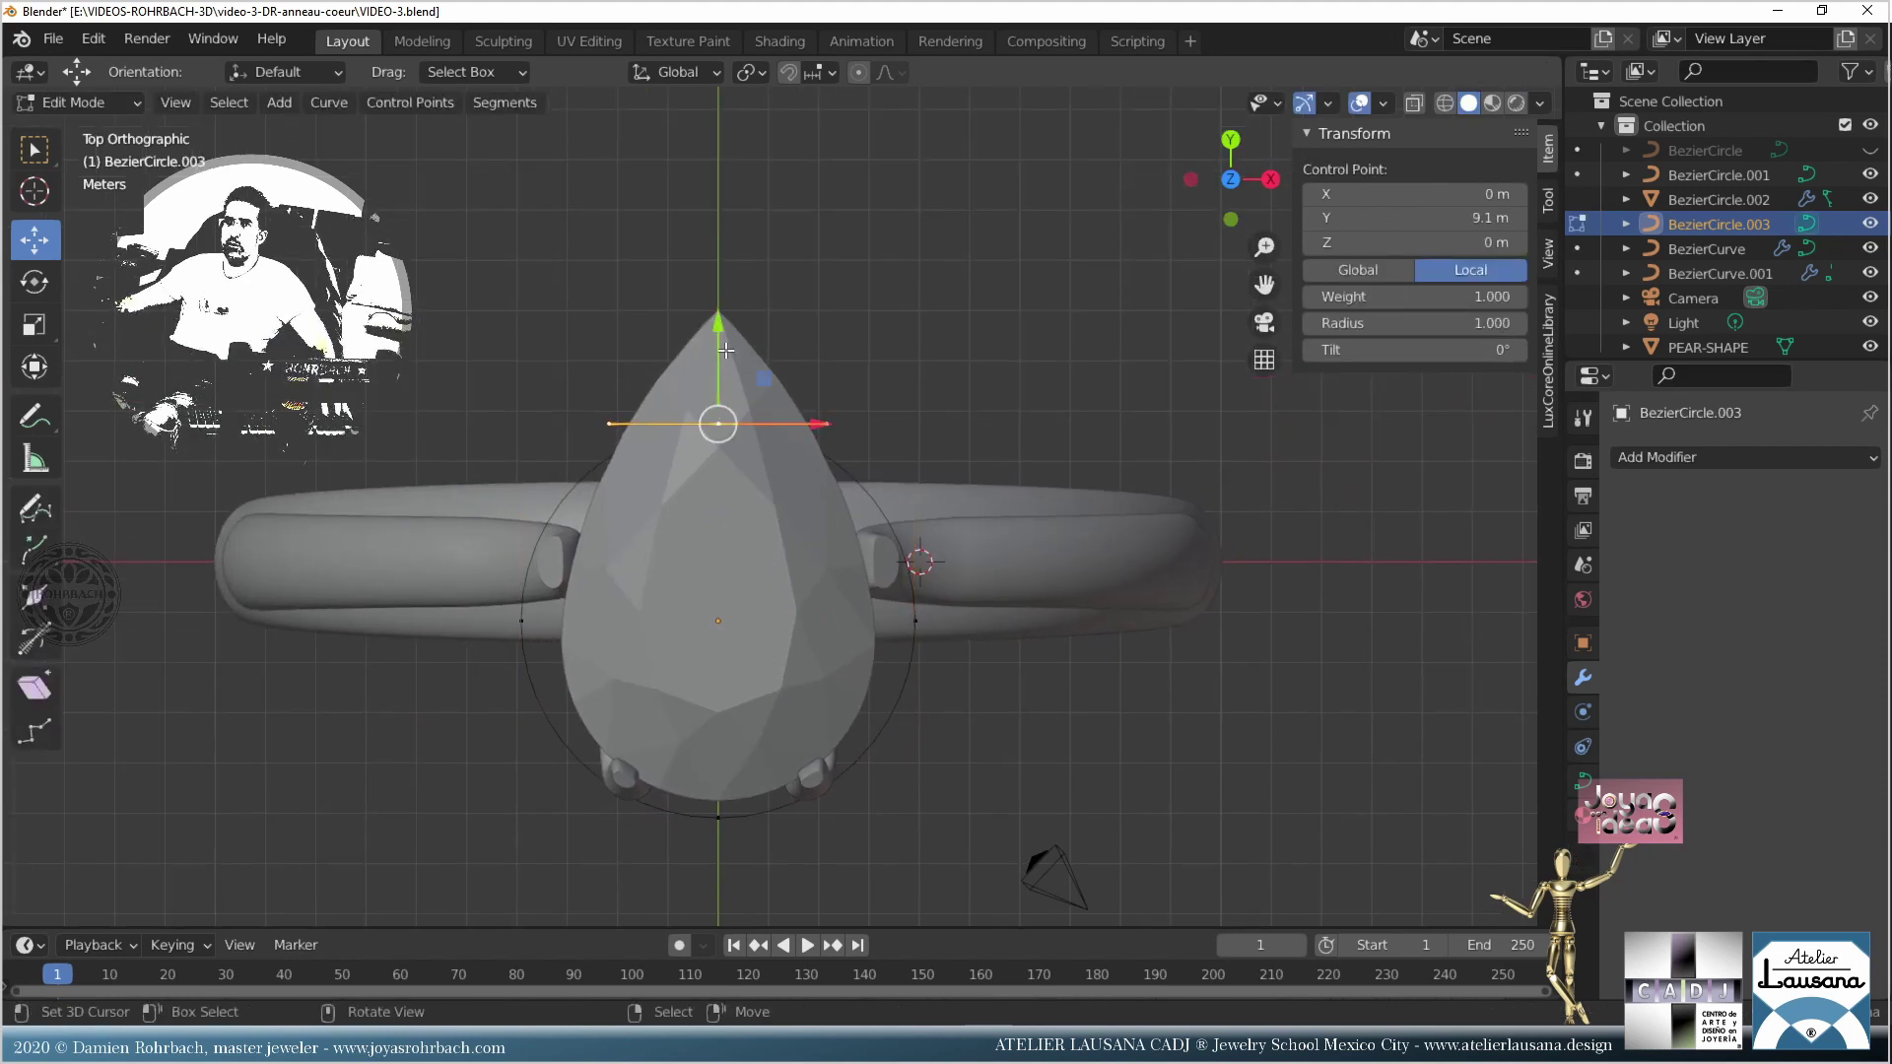
{"action": "left_click_drag", "start_coordinate": [726, 350], "coordinate": [713, 216]}
{"action": "key", "text": "s"}
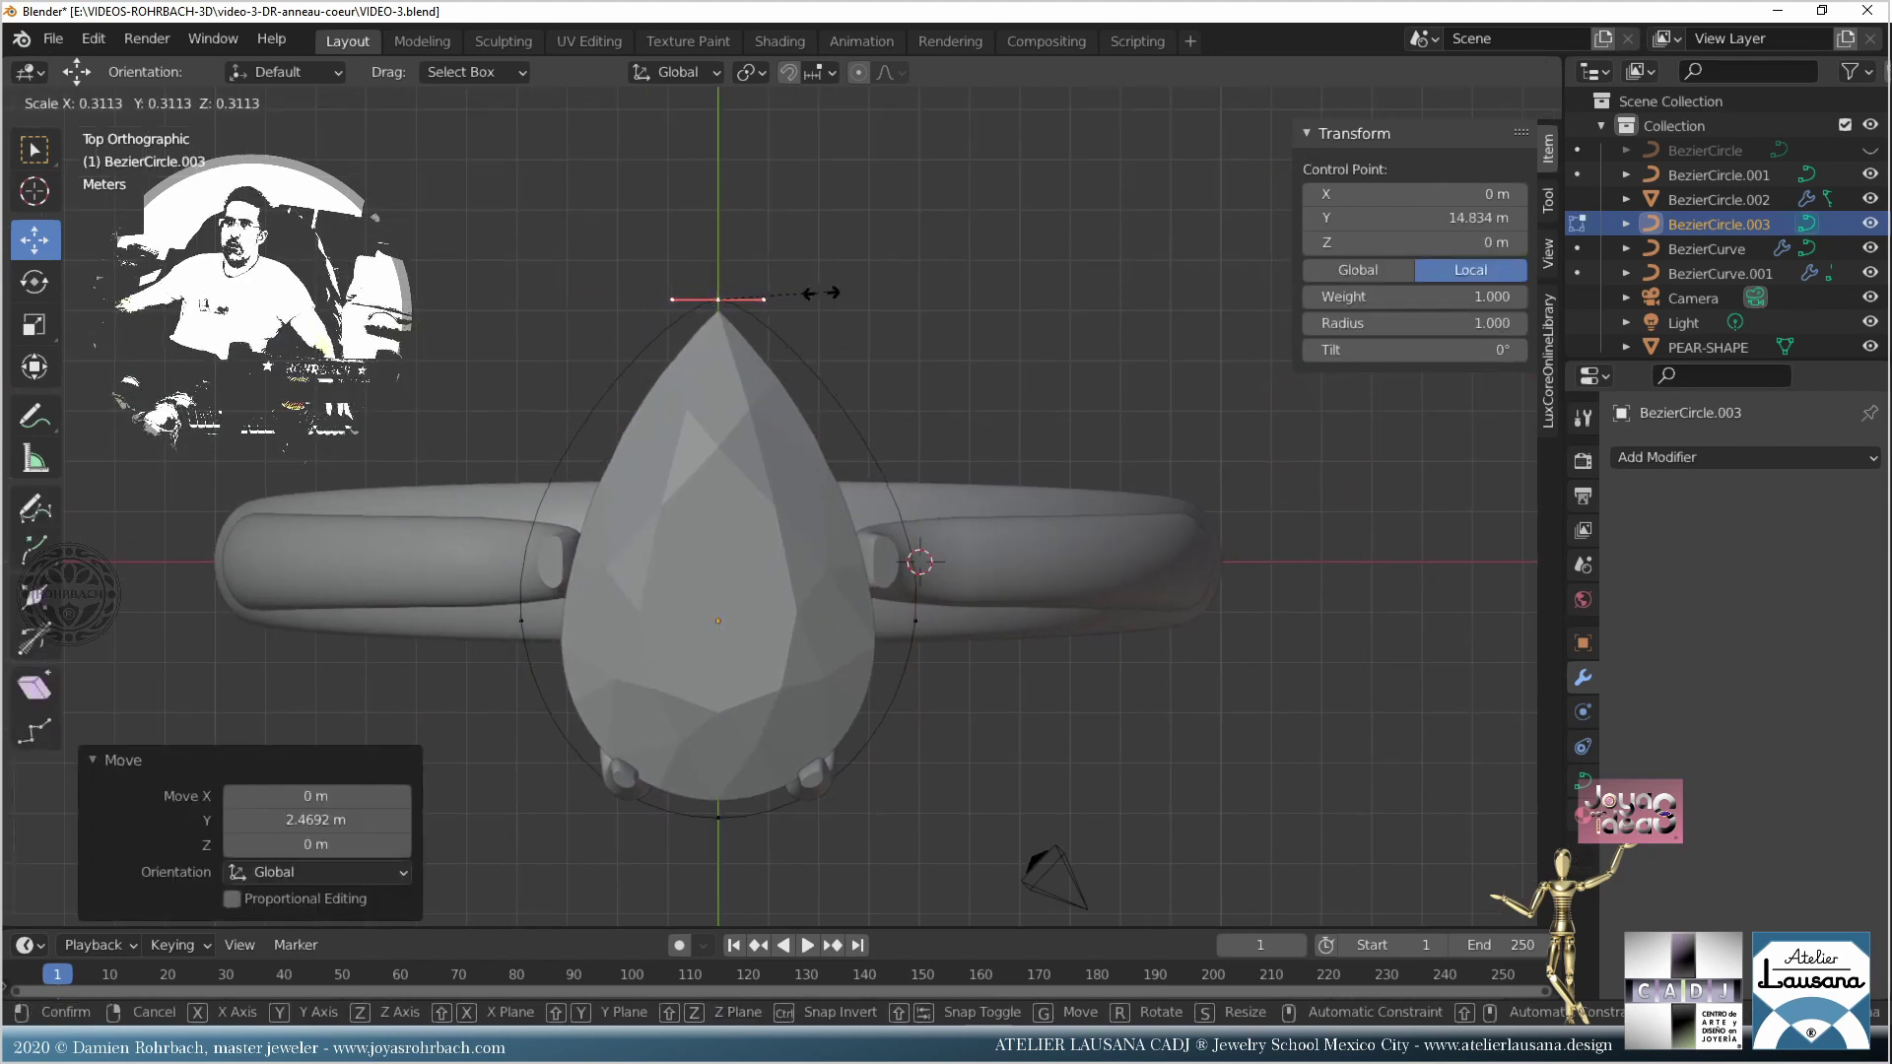
{"action": "left_click", "coordinate": [753, 299]}
Step: Move the two side control points to local Y about -2.64 m and scale them inward to follow the pear outline
{"action": "left_click", "coordinate": [529, 607]}
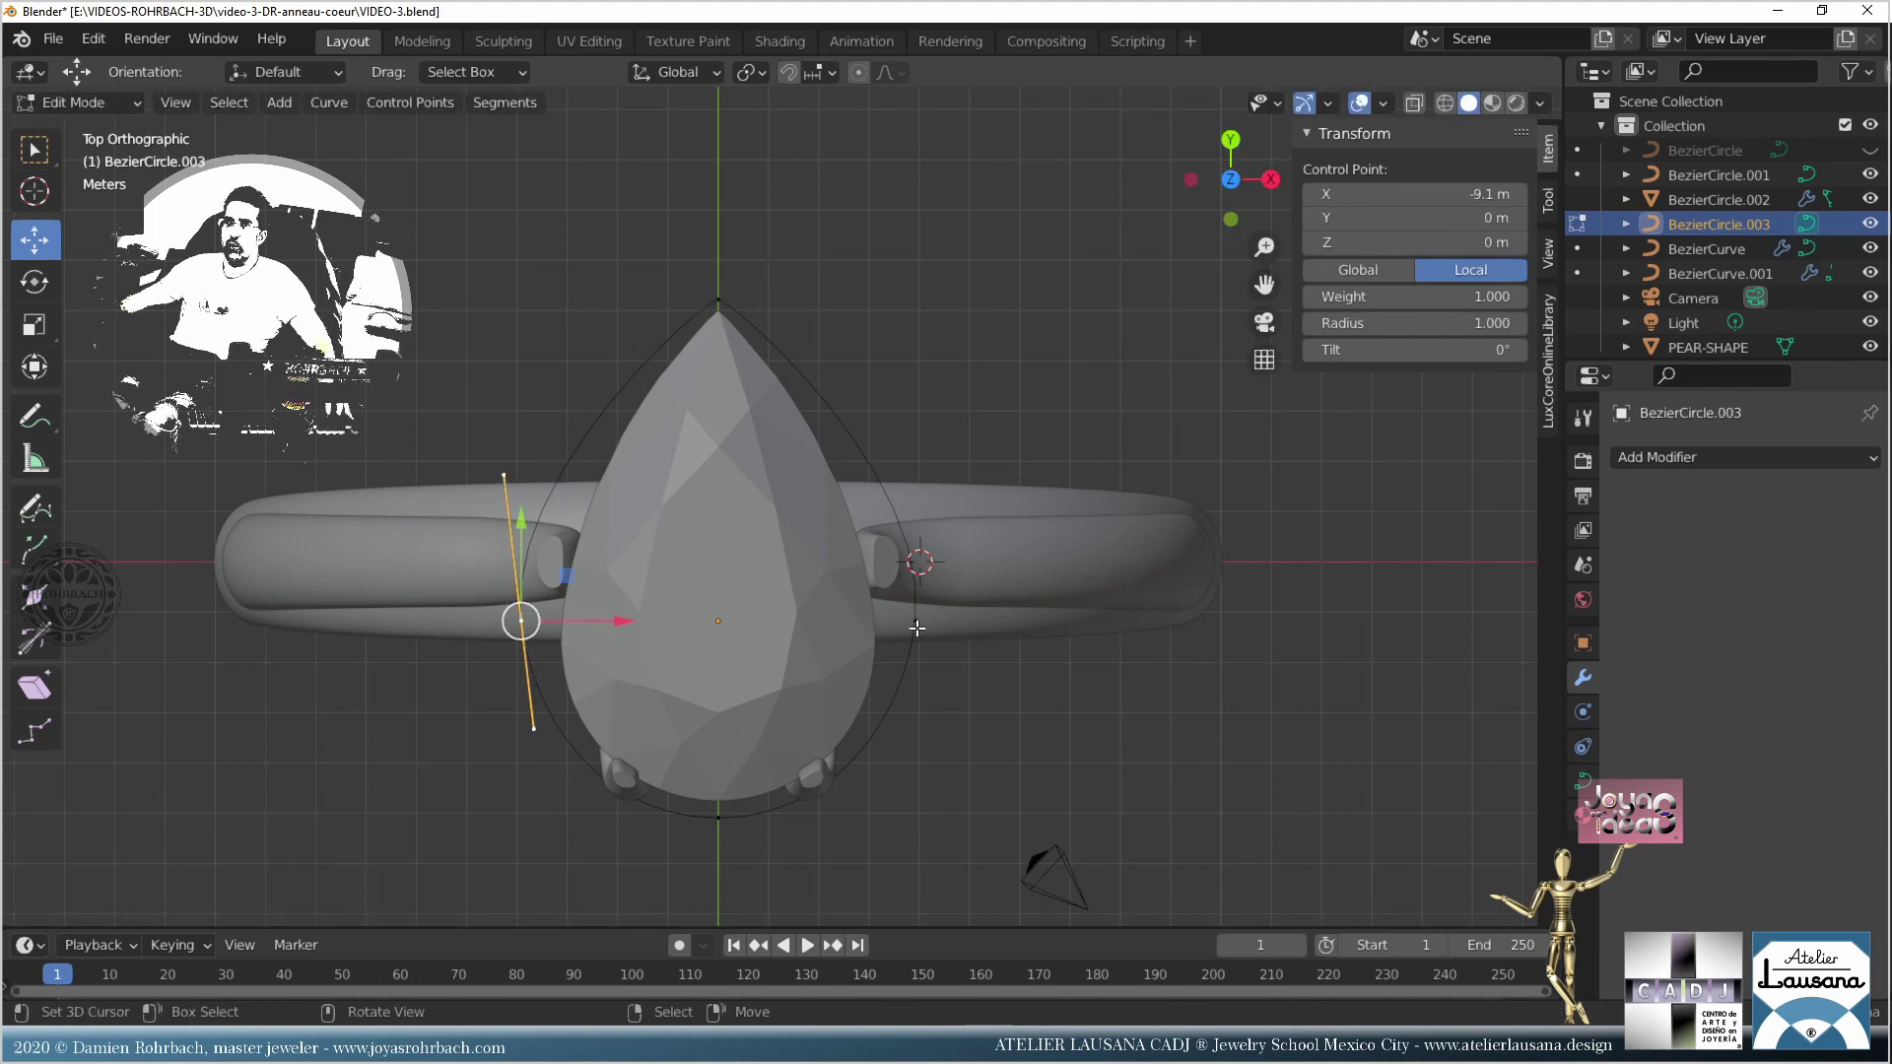
{"action": "left_click_drag", "start_coordinate": [721, 522], "coordinate": [720, 553]}
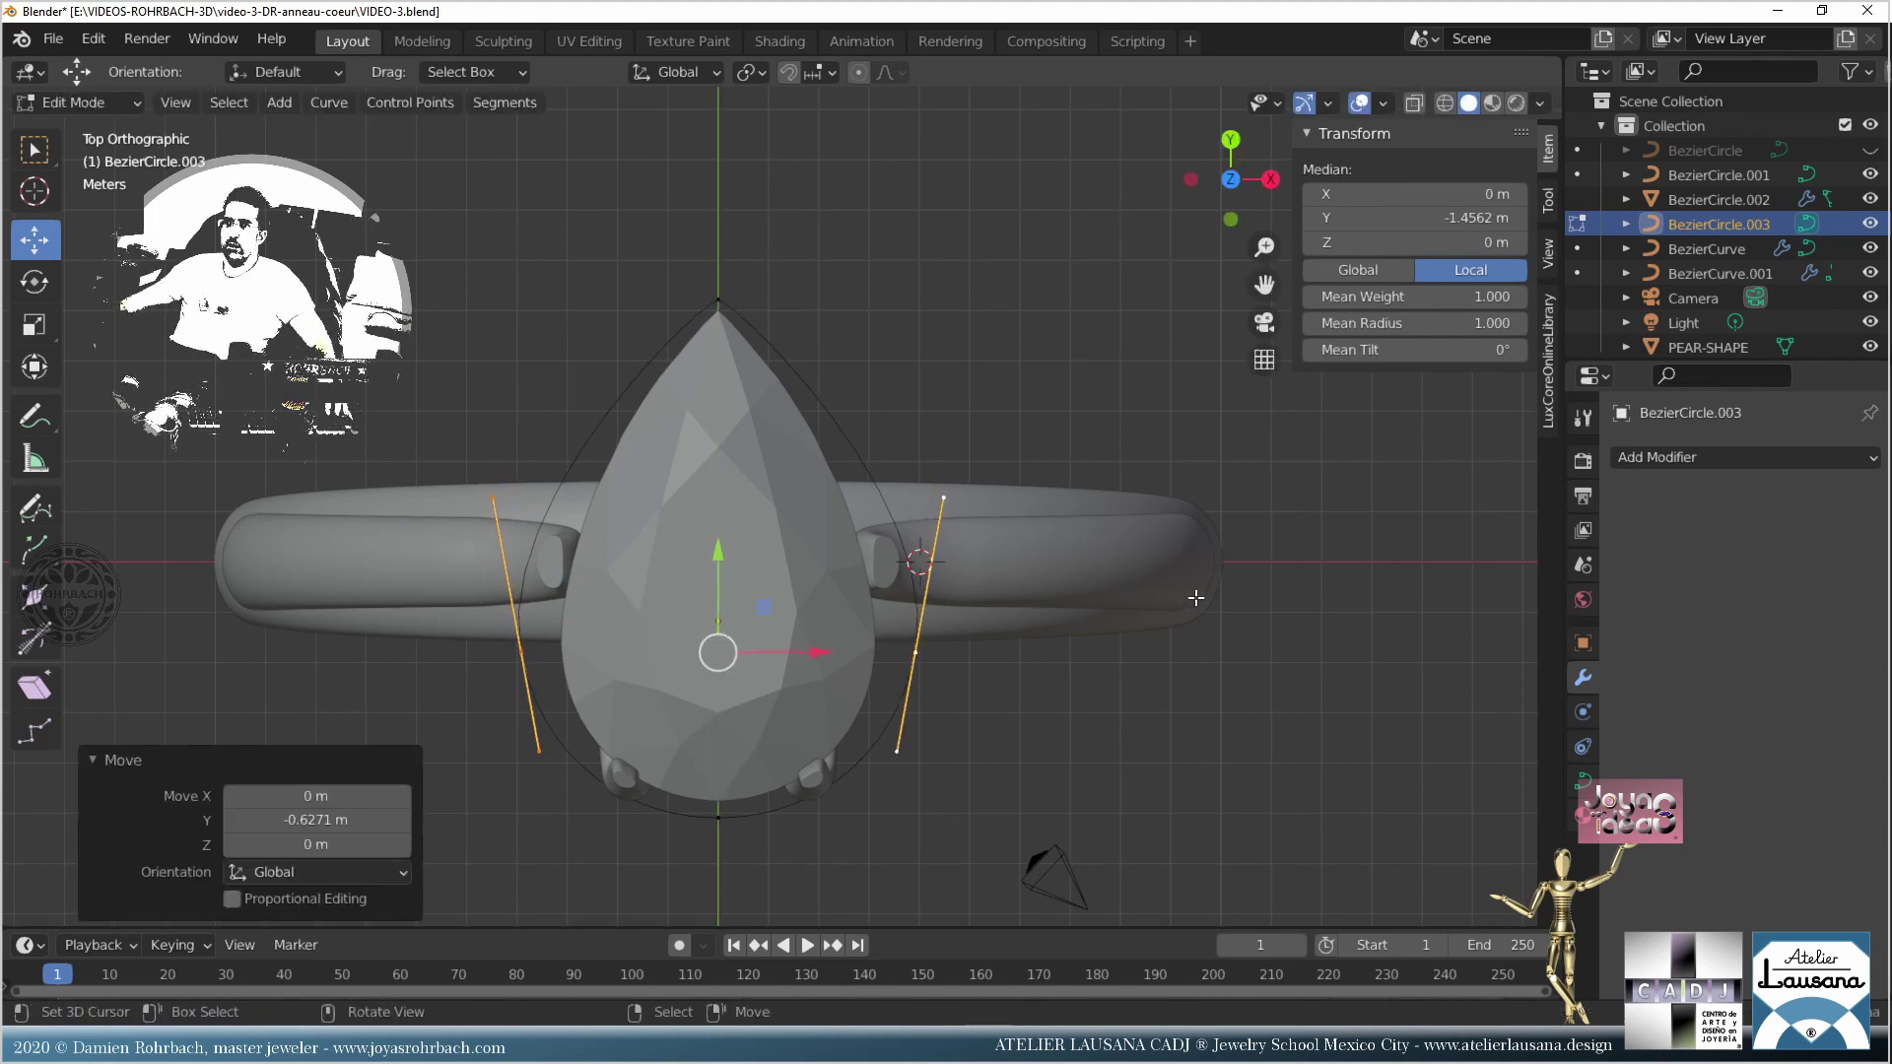
{"action": "key", "text": "s"}
{"action": "left_click", "coordinate": [1116, 601]}
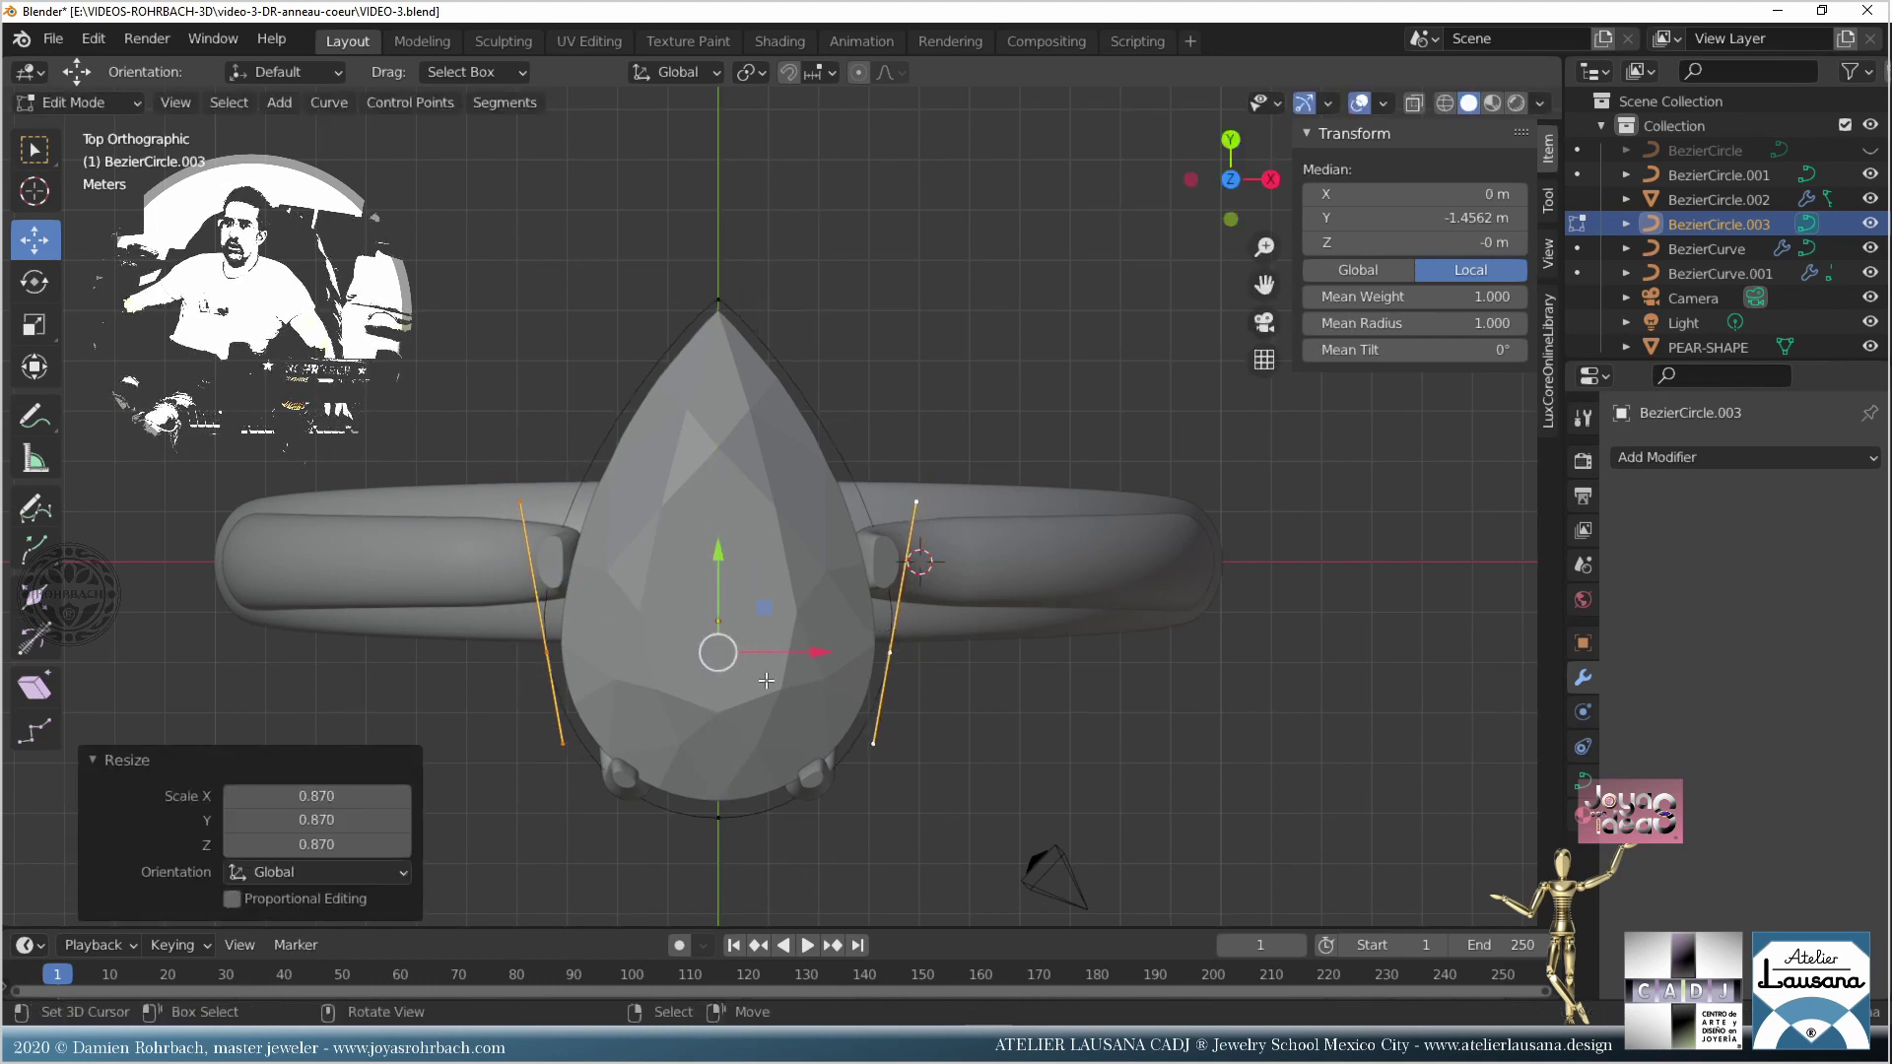
{"action": "left_click_drag", "start_coordinate": [719, 549], "coordinate": [721, 575]}
{"action": "key", "text": "s"}
{"action": "left_click", "coordinate": [1084, 584]}
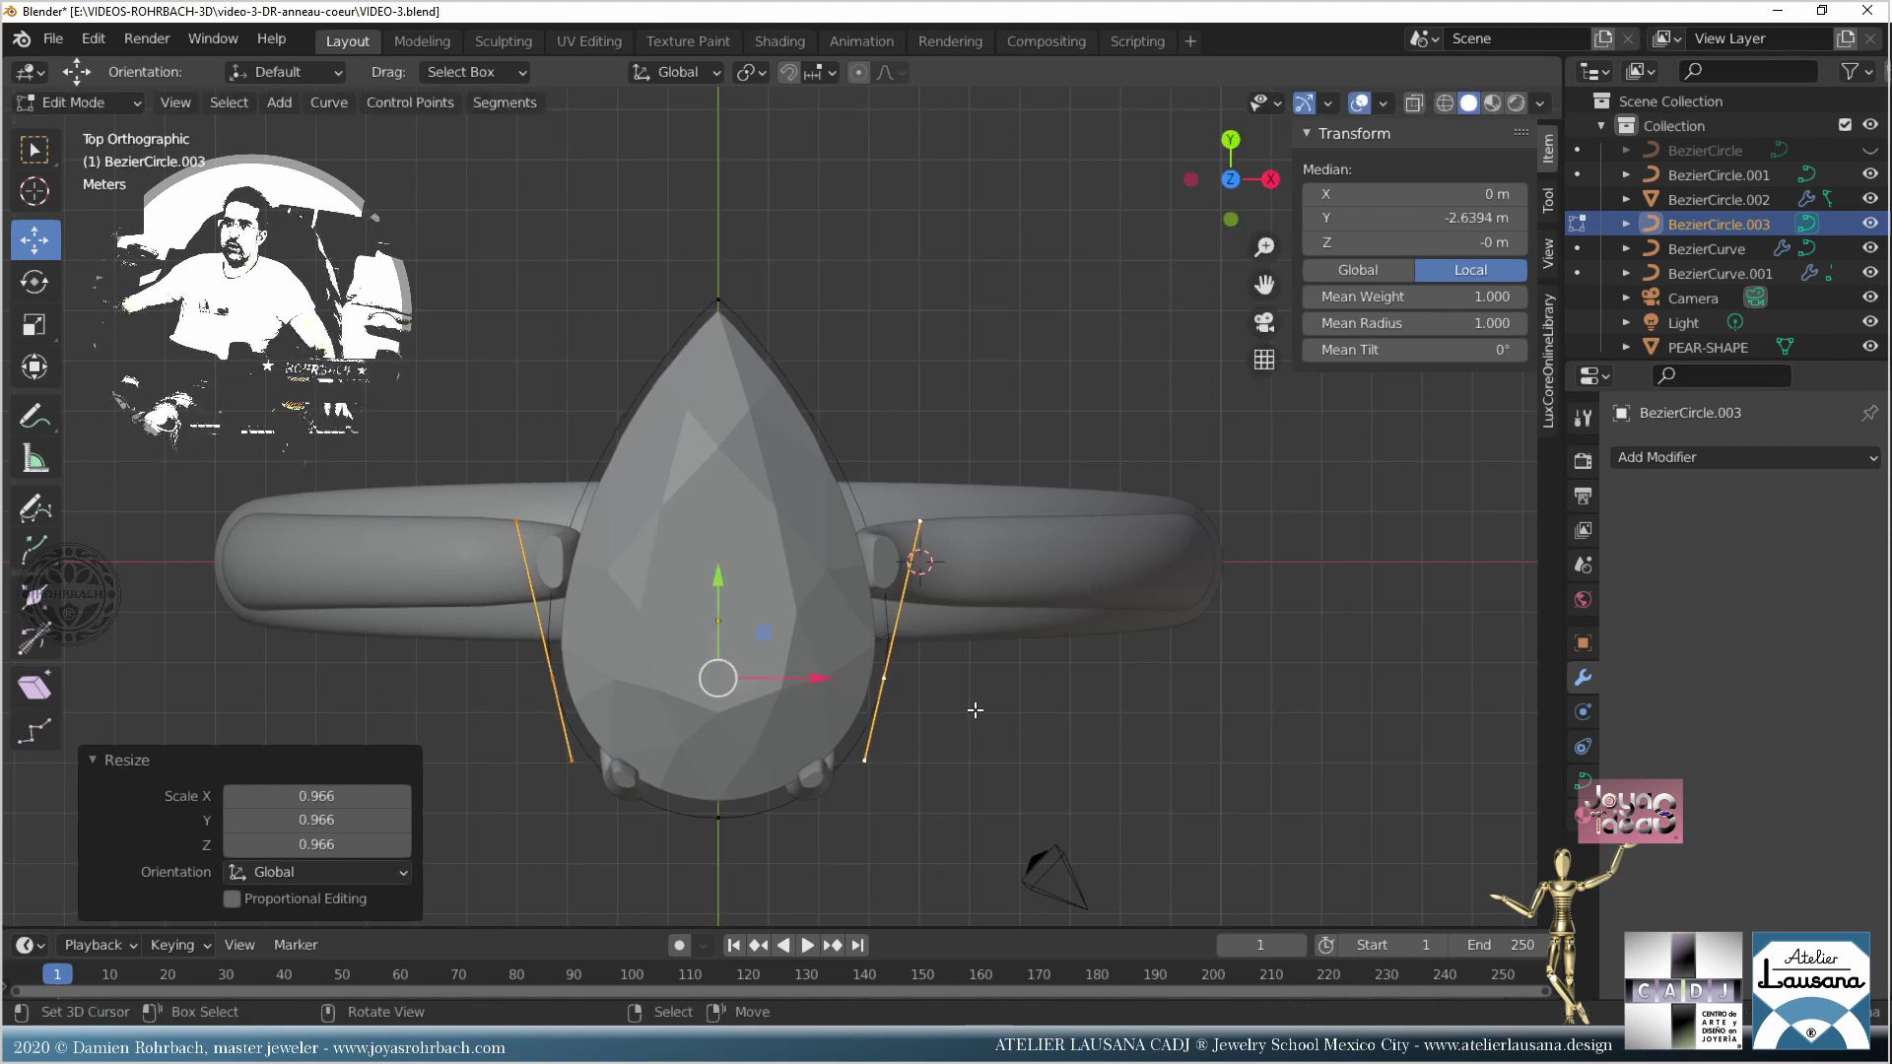
Step: Return to Object Mode, raise the pear-shaped curve to Z about 12.3 m just below the gem's edge, and save the file
{"action": "middle_click_drag", "start_coordinate": [975, 709], "coordinate": [729, 508]}
{"action": "key", "text": "Tab"}
{"action": "key", "text": "g"}
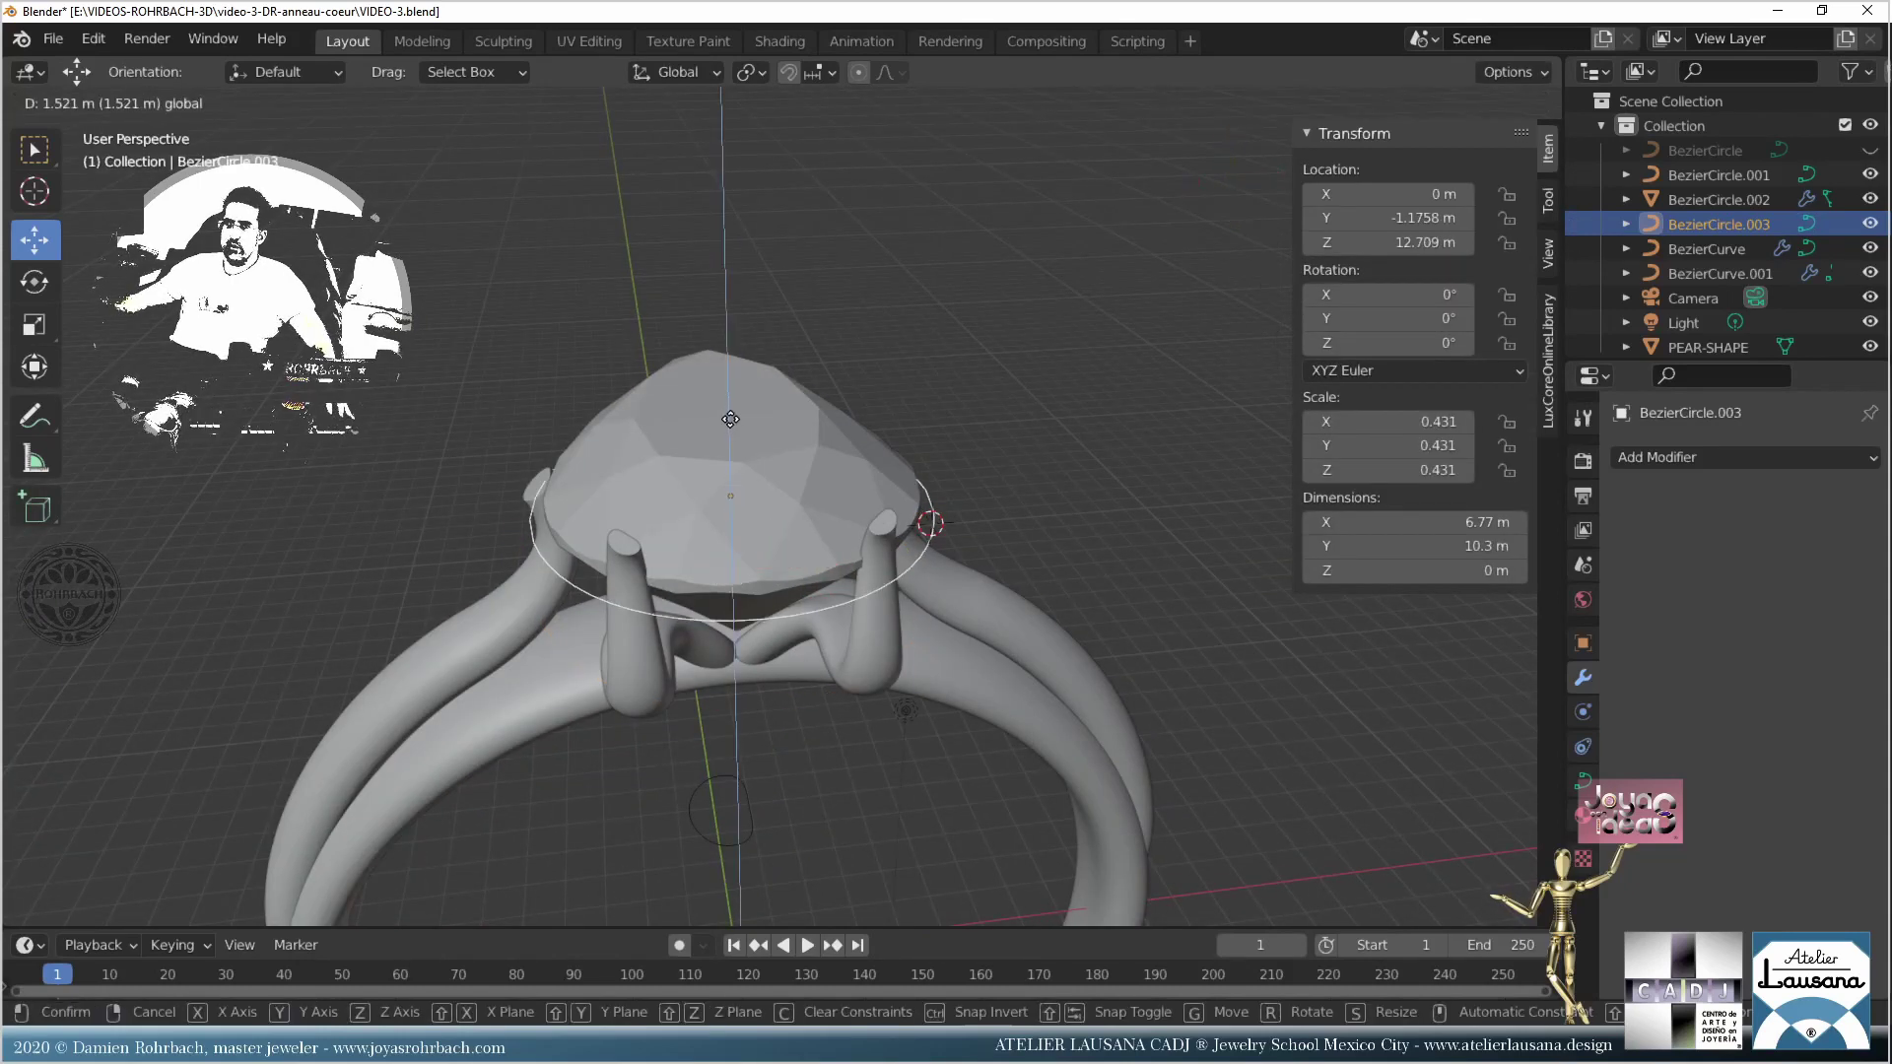
{"action": "left_click", "coordinate": [731, 438]}
{"action": "key", "text": "ctrl+s"}
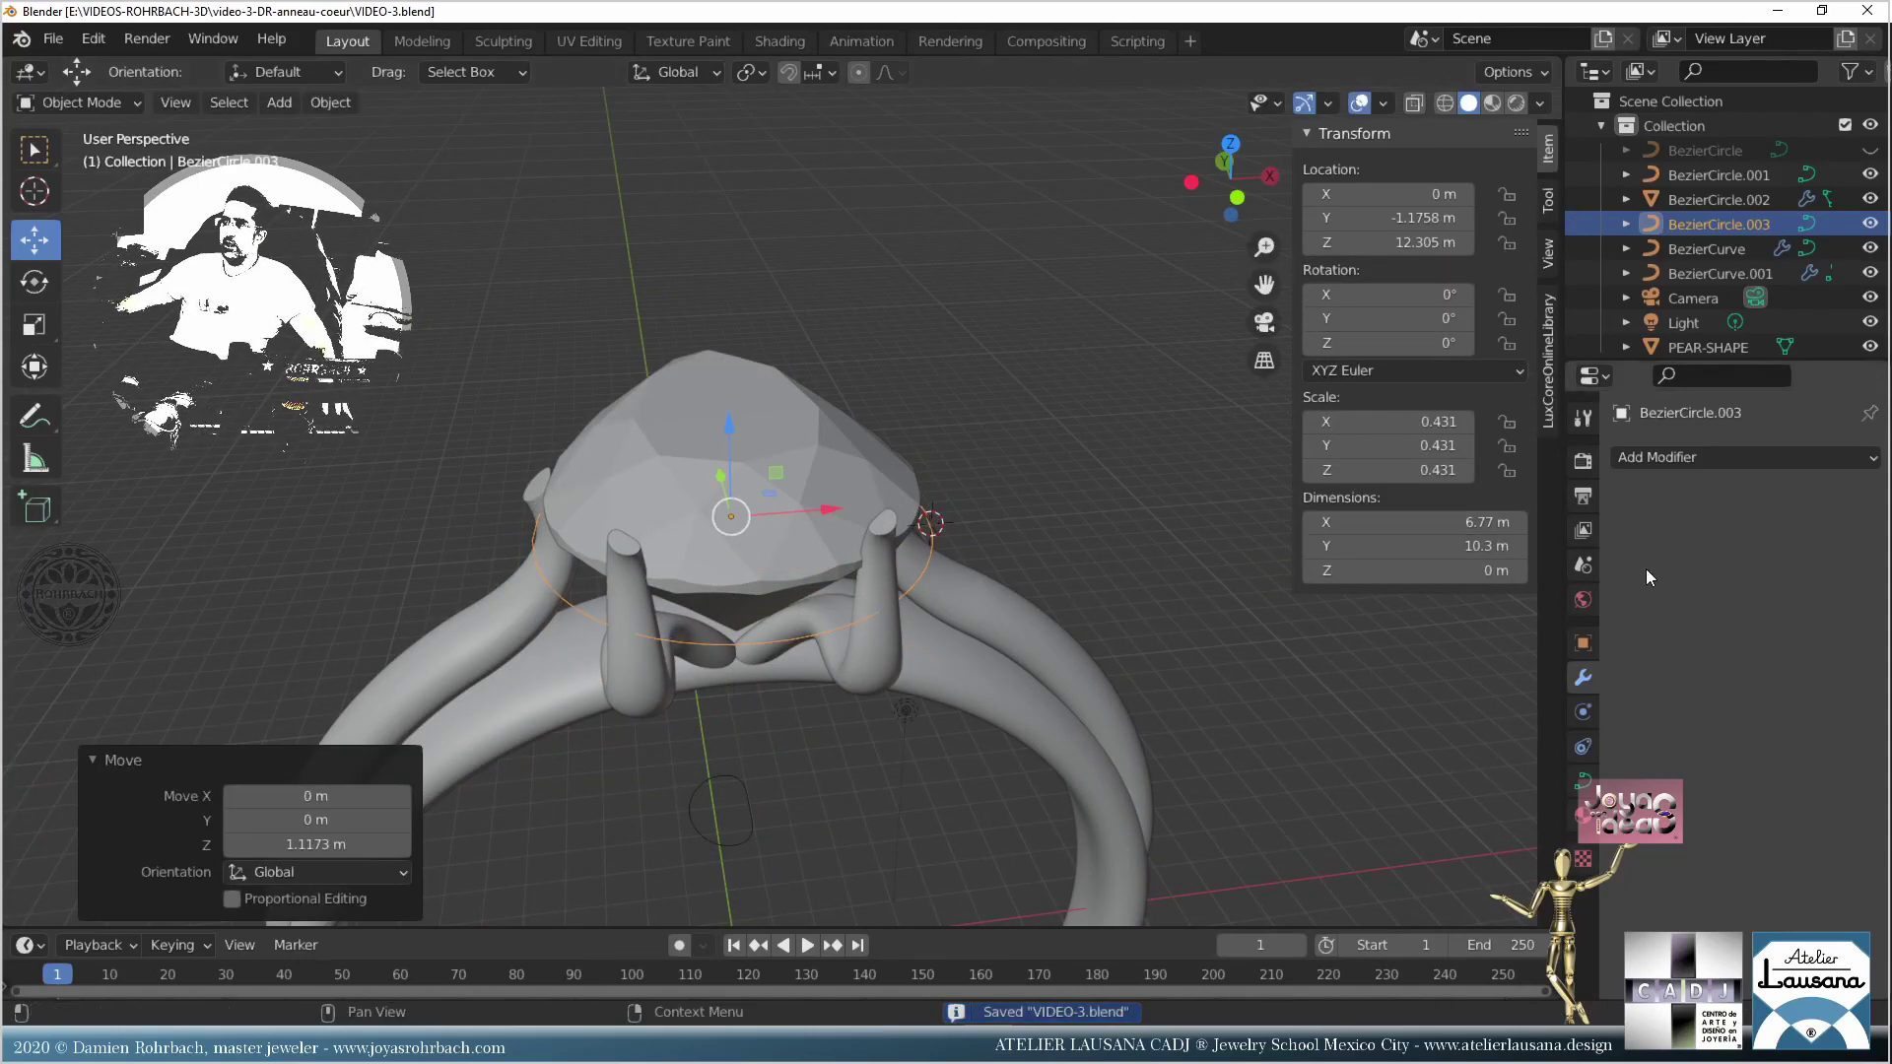
Step: Give the pear-shaped curve an object bevel using the small profile circle inside the band, and save the file
{"action": "left_click", "coordinate": [1582, 779]}
{"action": "scroll", "coordinate": [1788, 872], "scroll_direction": "down", "scroll_amount": 5}
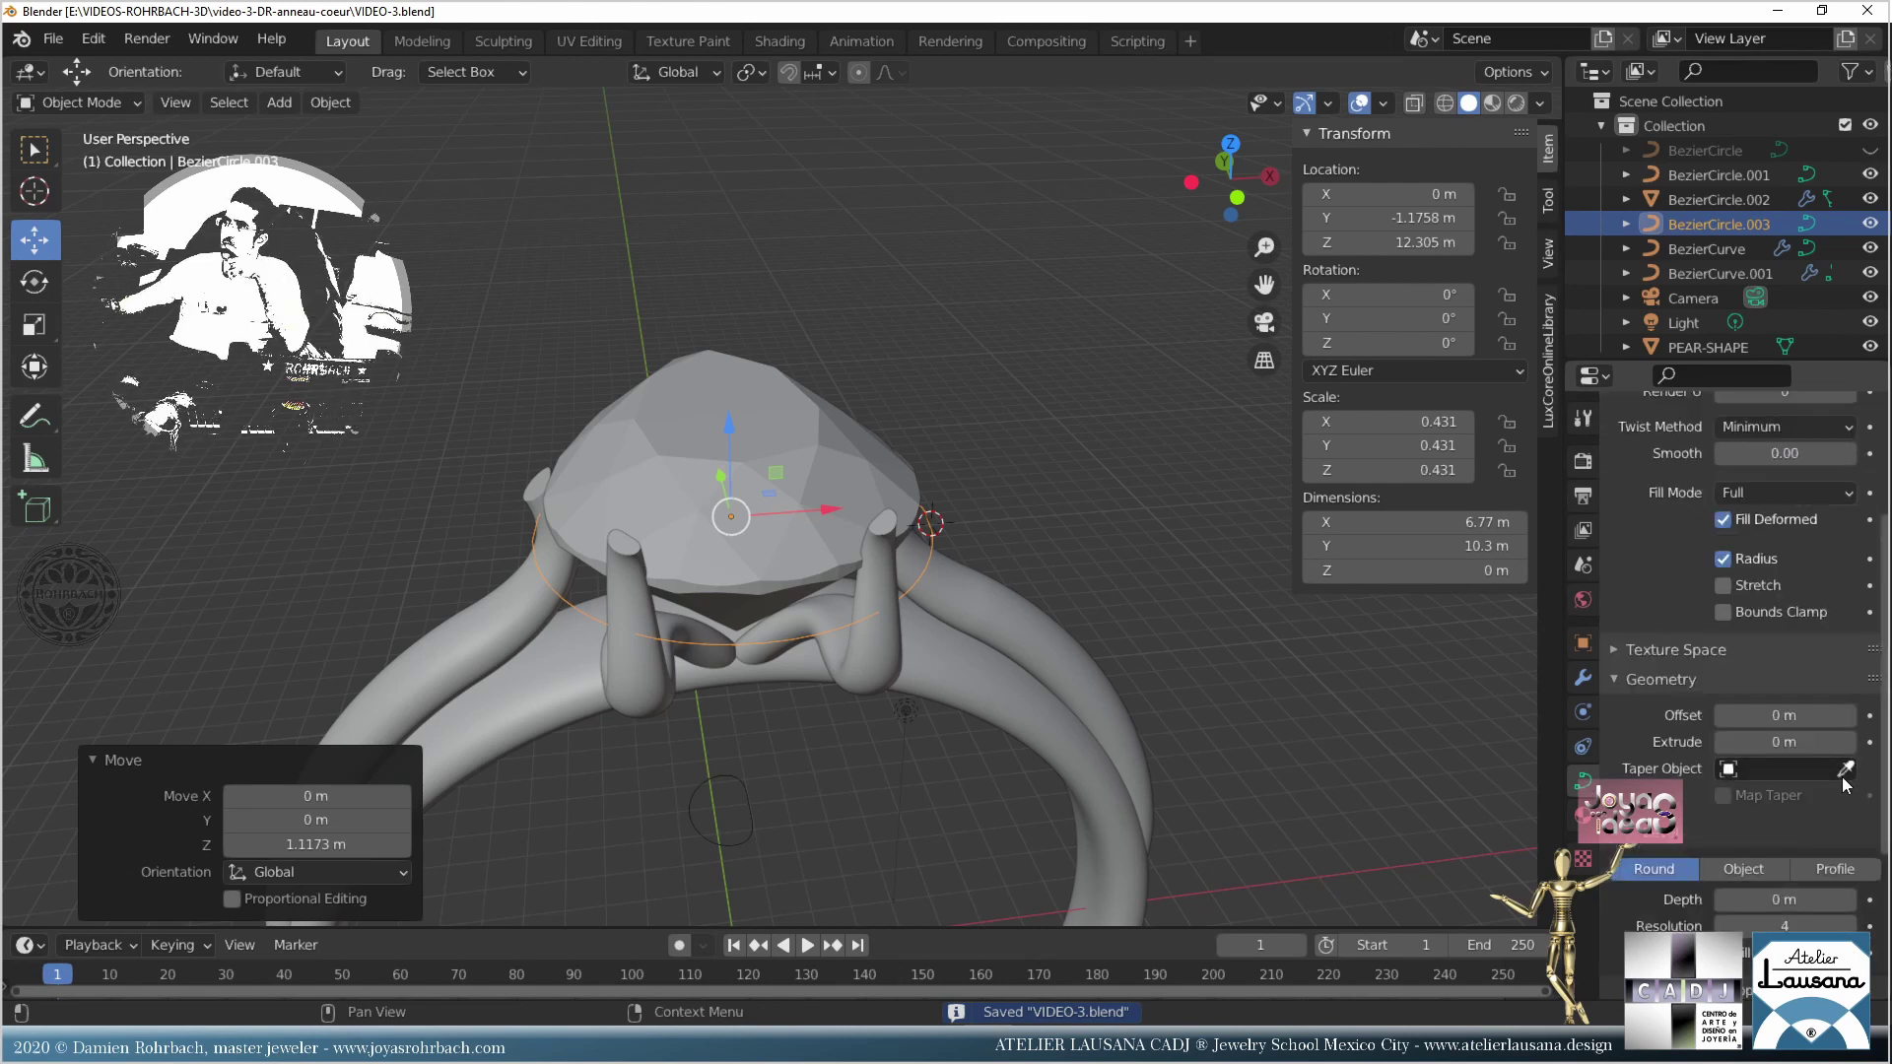
{"action": "scroll", "coordinate": [1799, 839], "scroll_direction": "down", "scroll_amount": 5}
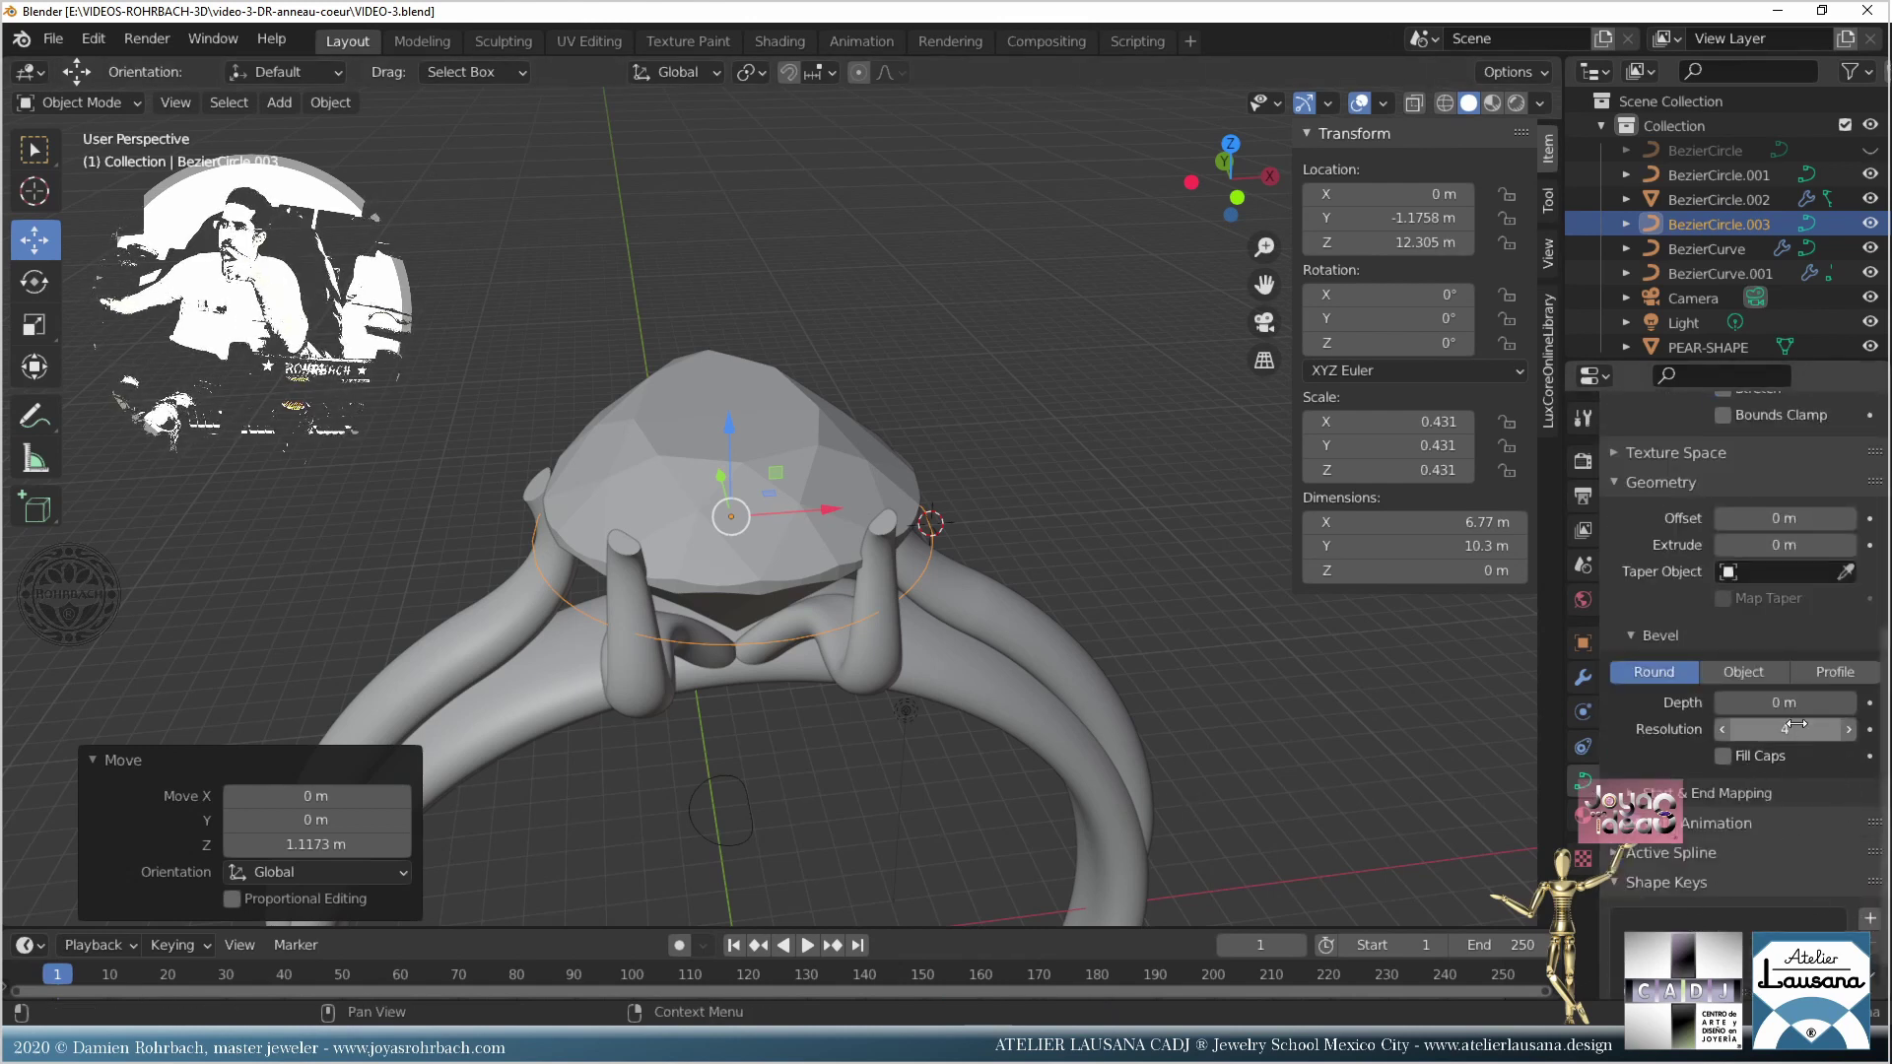
{"action": "left_click", "coordinate": [1743, 671]}
{"action": "left_click", "coordinate": [764, 818]}
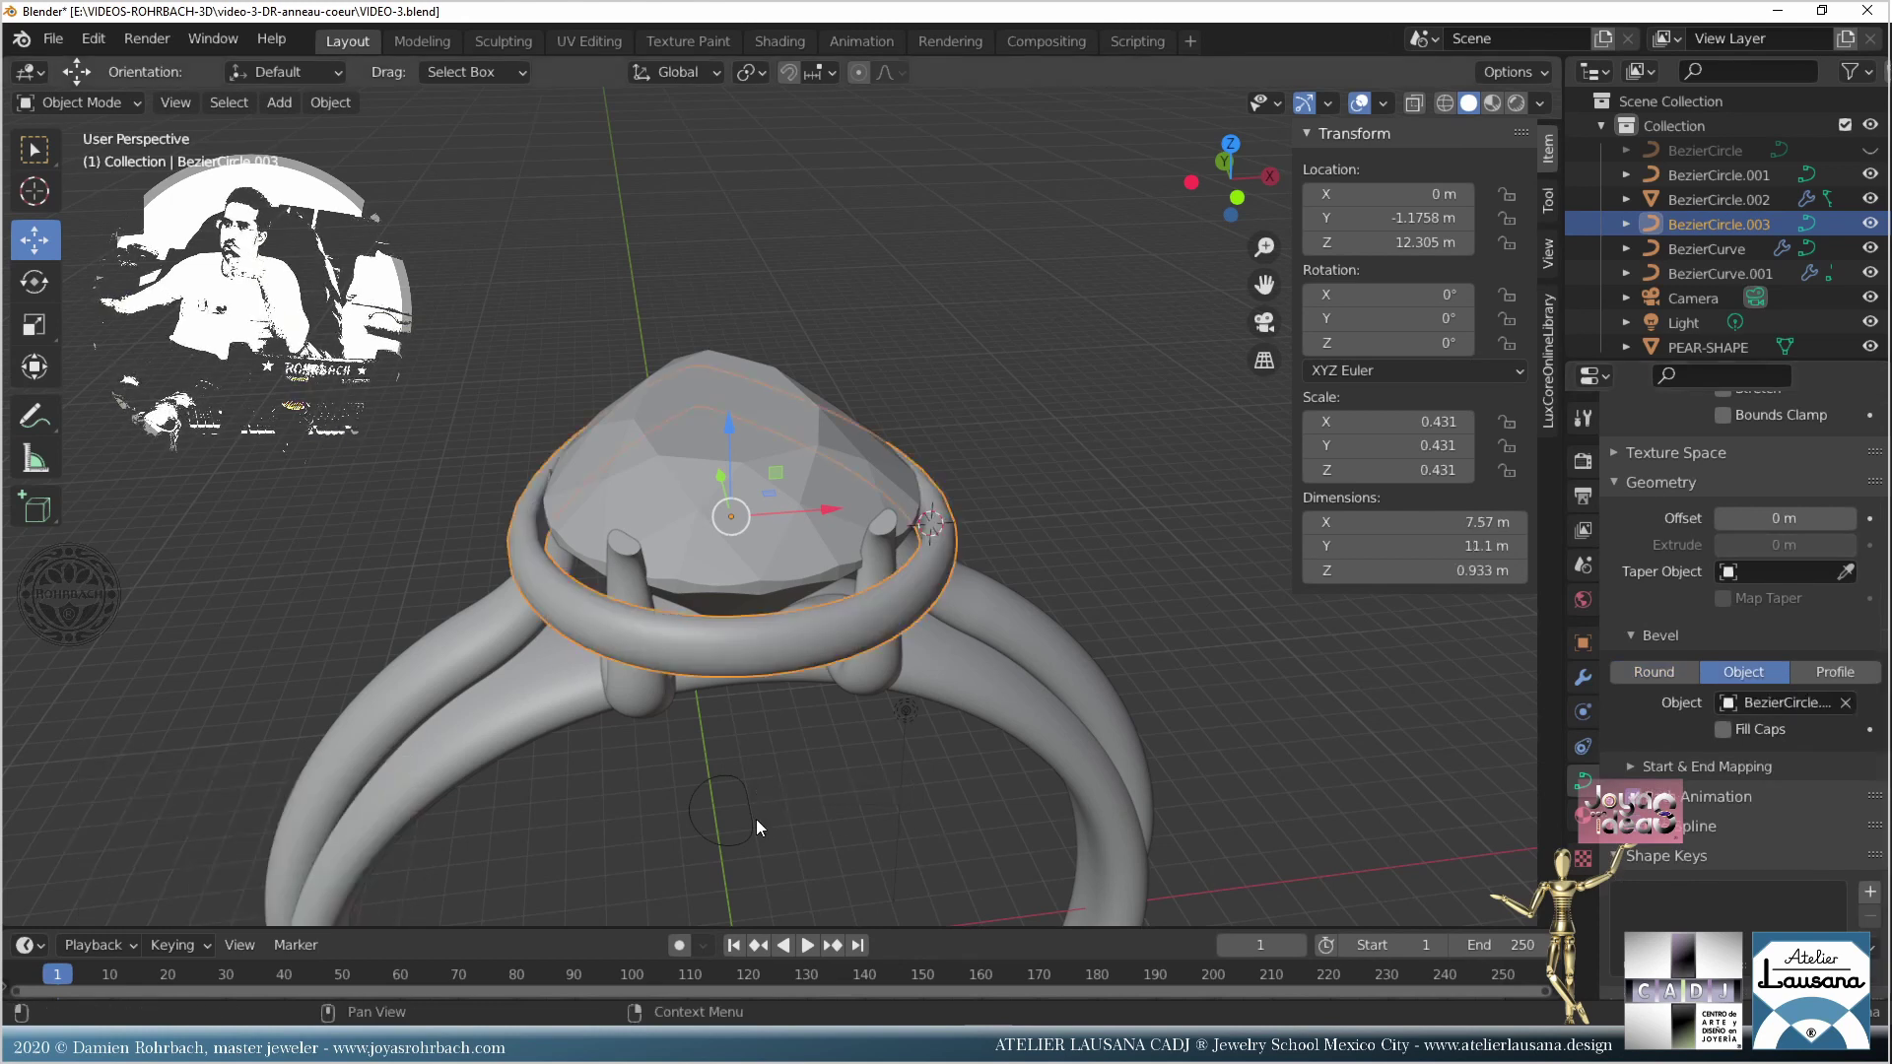
{"action": "middle_click_drag", "start_coordinate": [870, 815], "coordinate": [883, 716]}
{"action": "scroll", "coordinate": [867, 555], "scroll_direction": "up", "scroll_amount": 3}
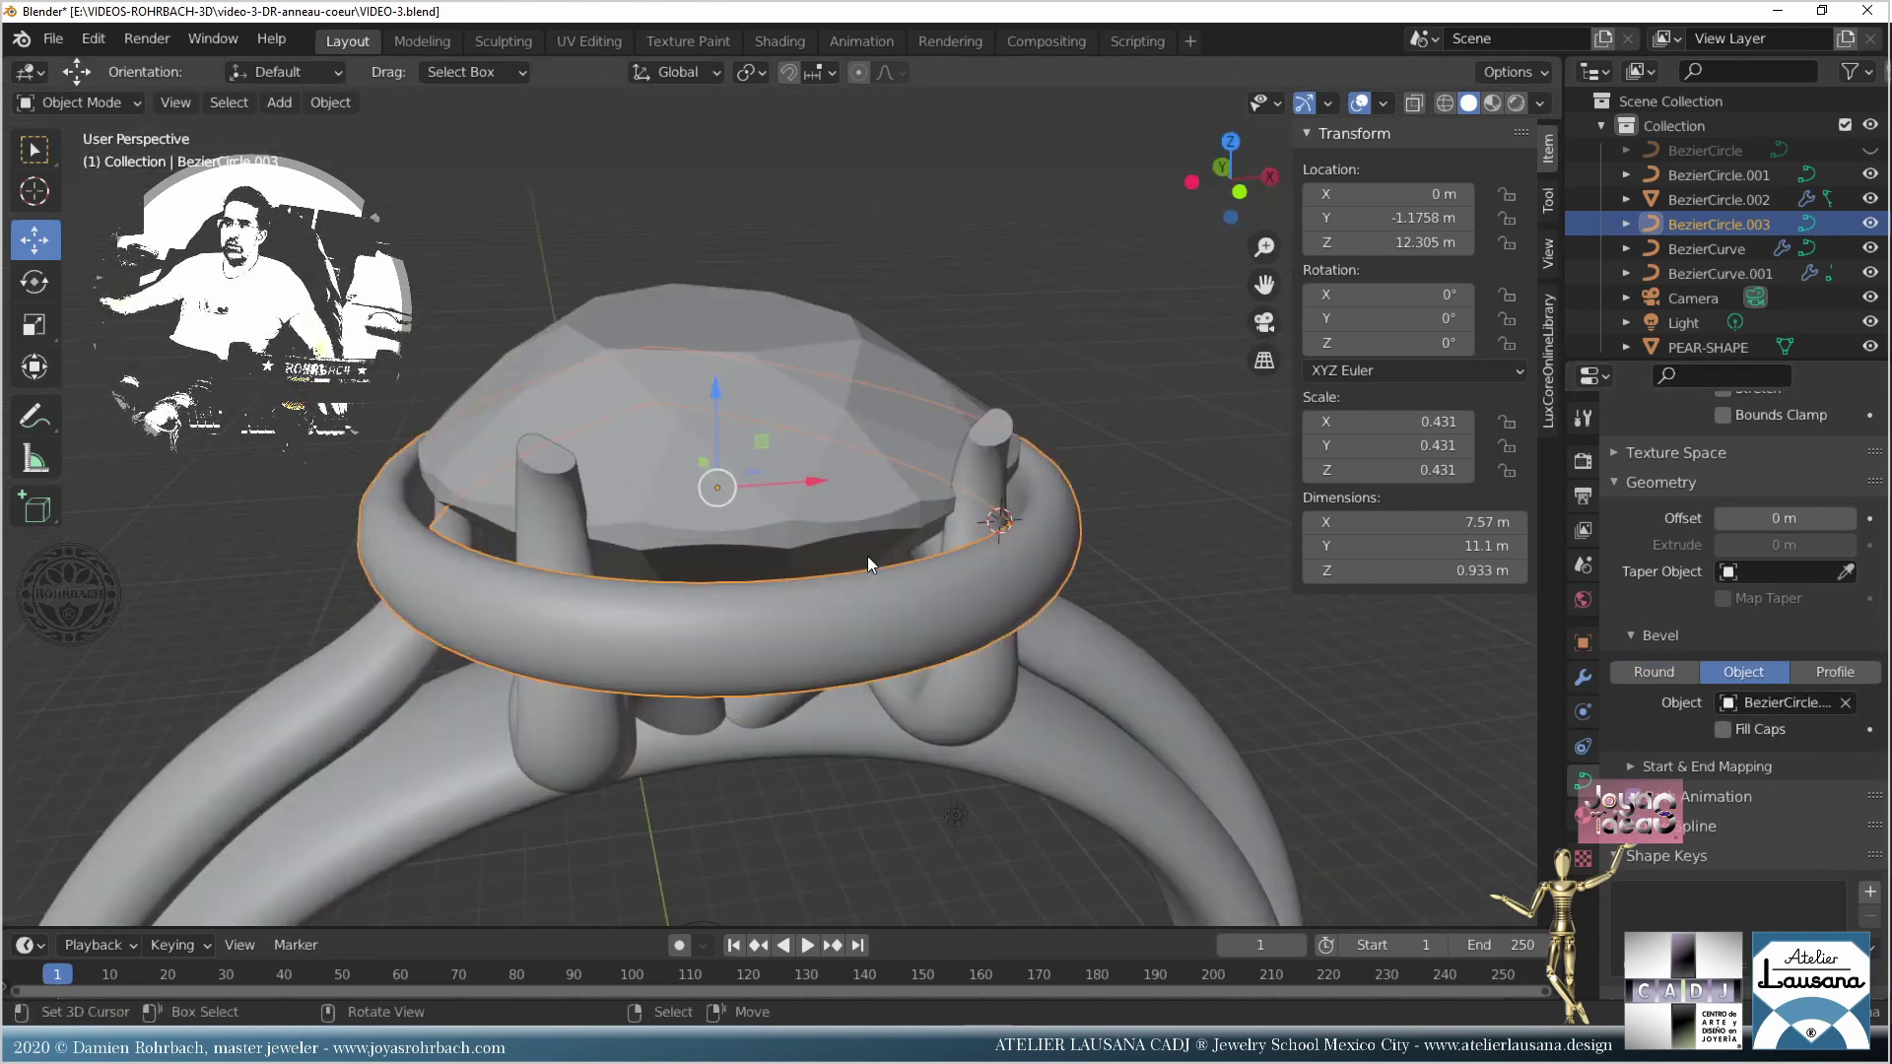
{"action": "key", "text": "ctrl+s"}
Step: Set the tilt of the pear-shaped curve's two side control points to -60° in Edit Mode
{"action": "middle_click_drag", "start_coordinate": [983, 683], "coordinate": [965, 649]}
{"action": "key", "text": "Tab"}
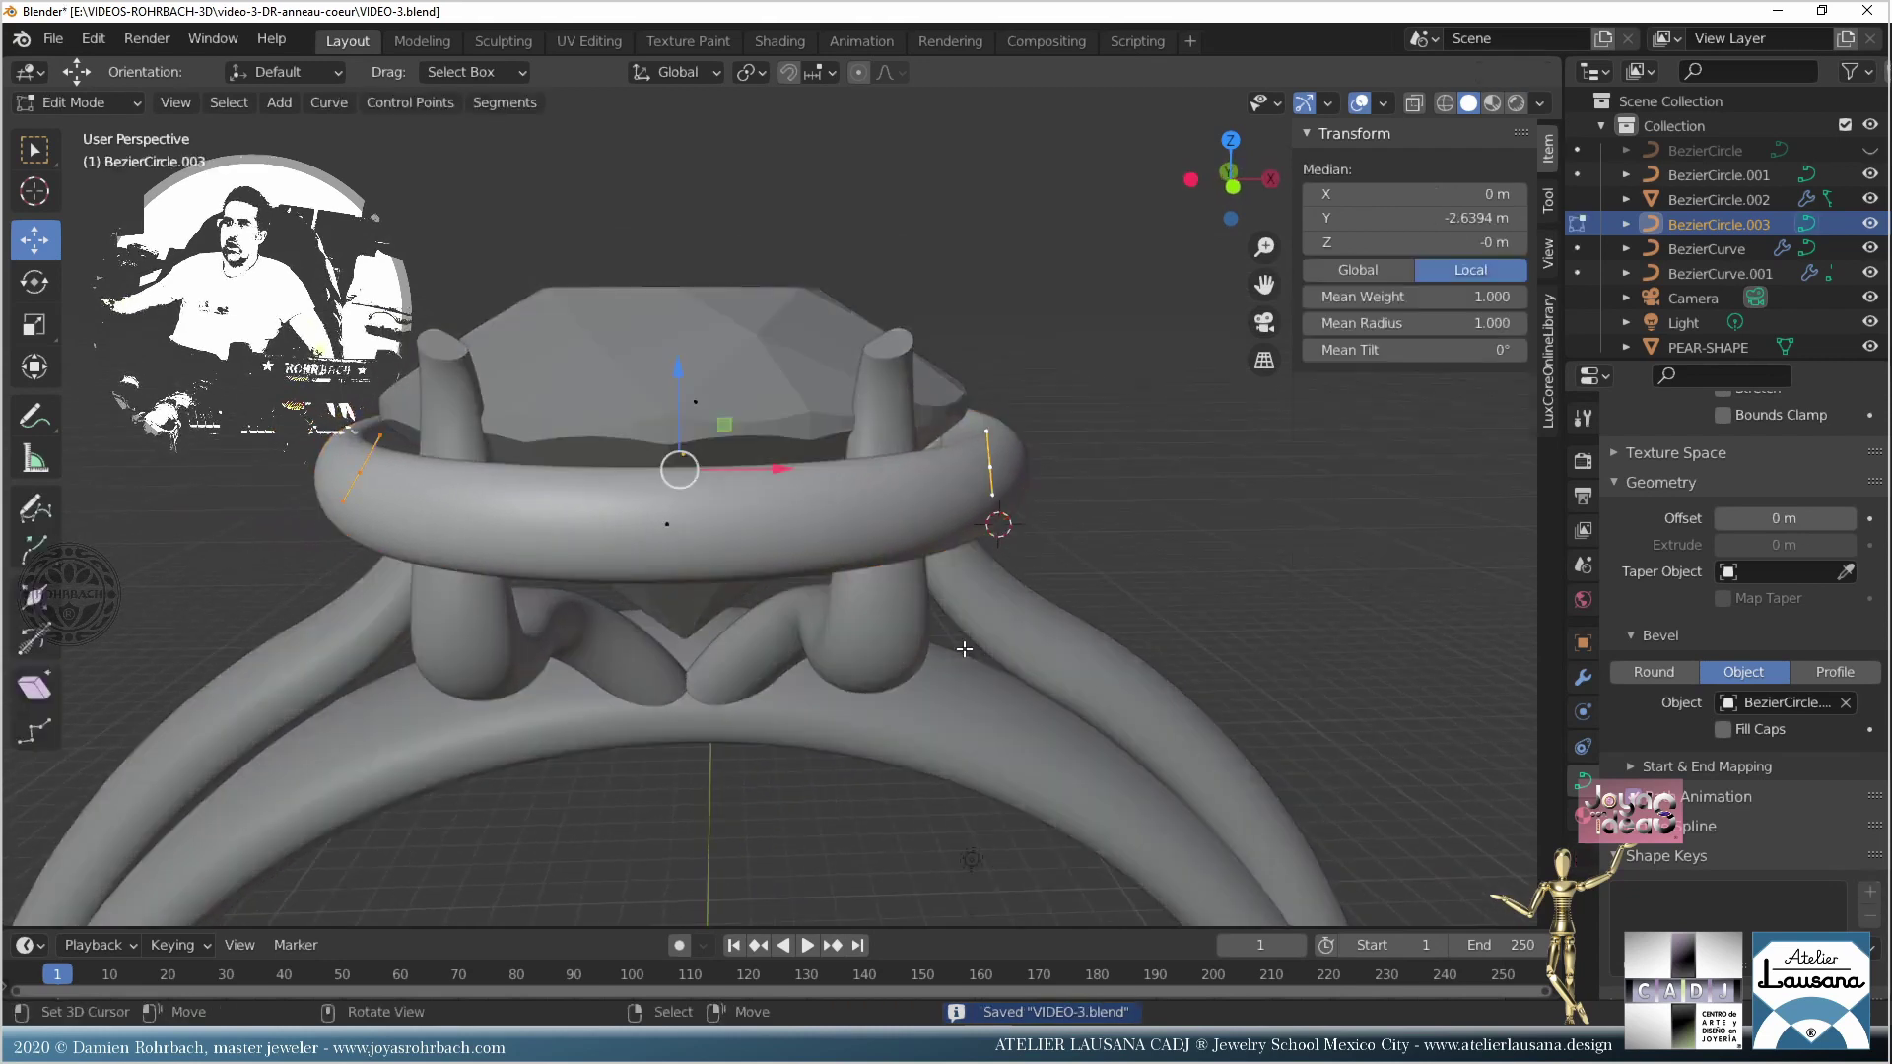
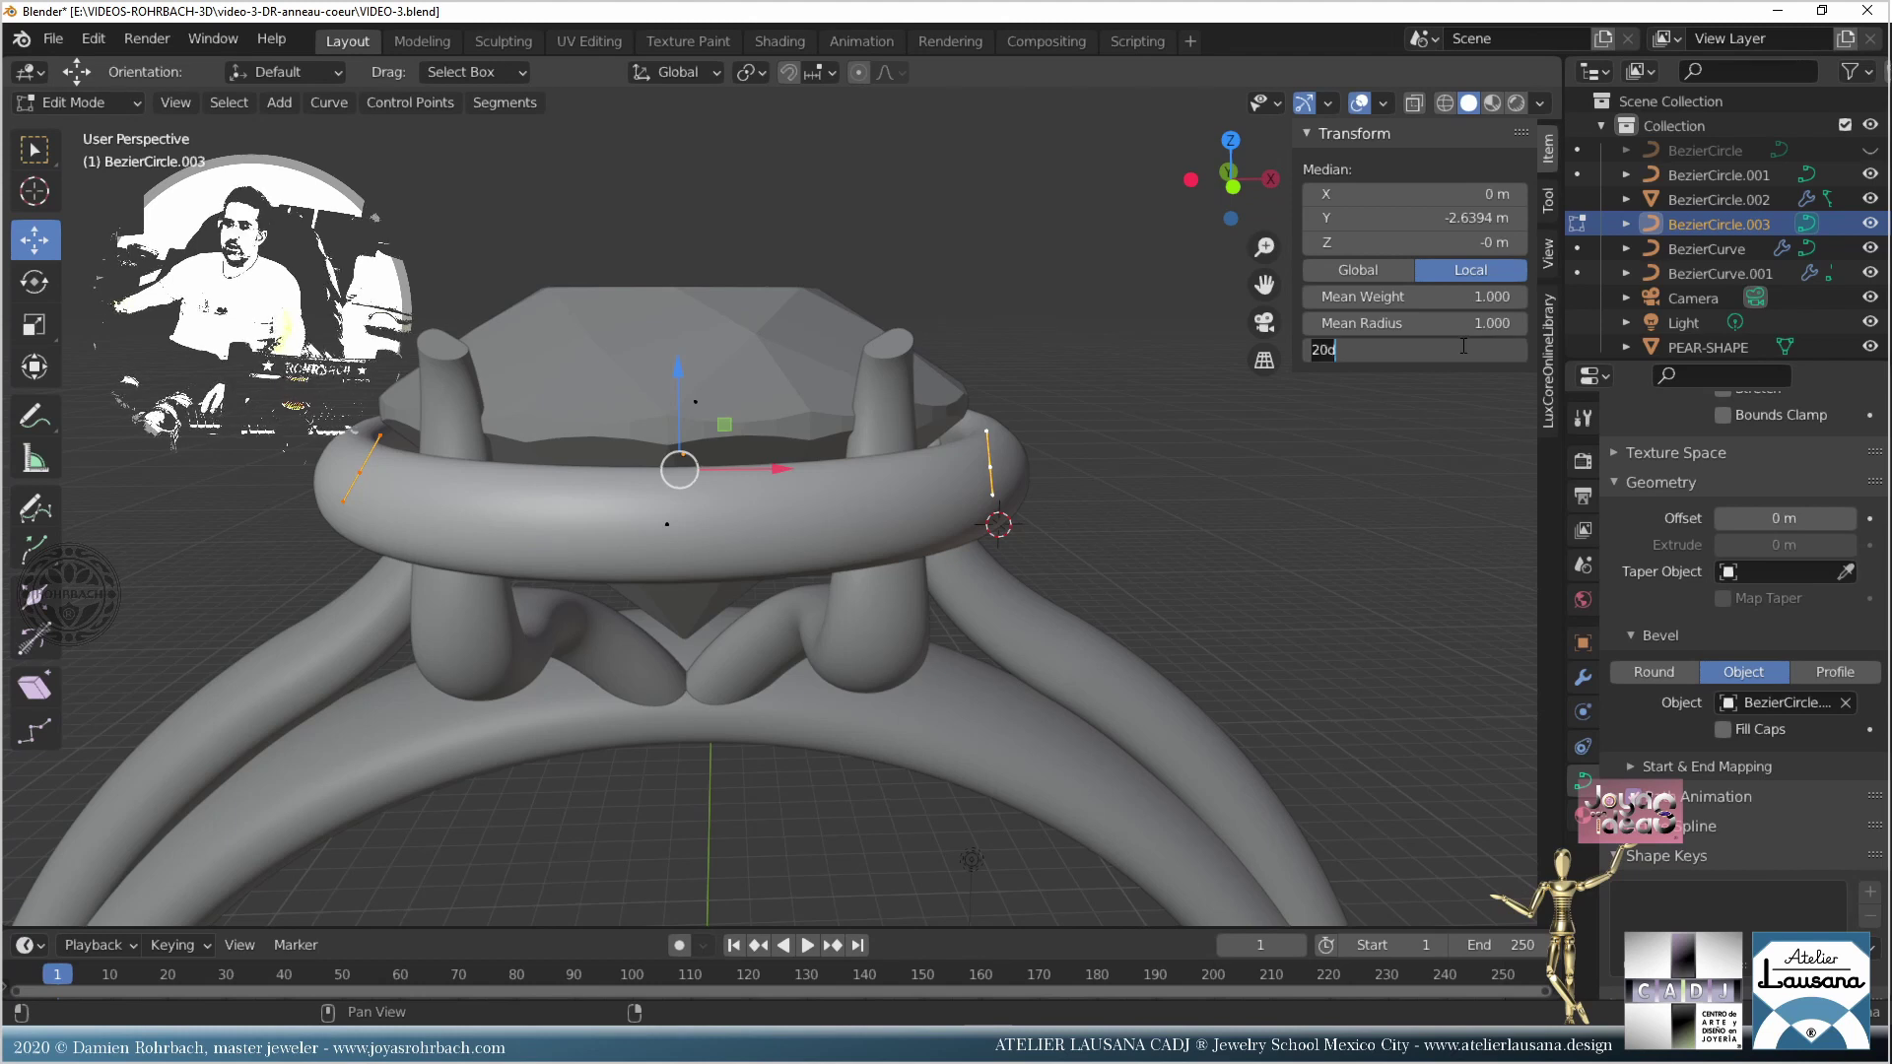
{"action": "type", "text": "-40d"}
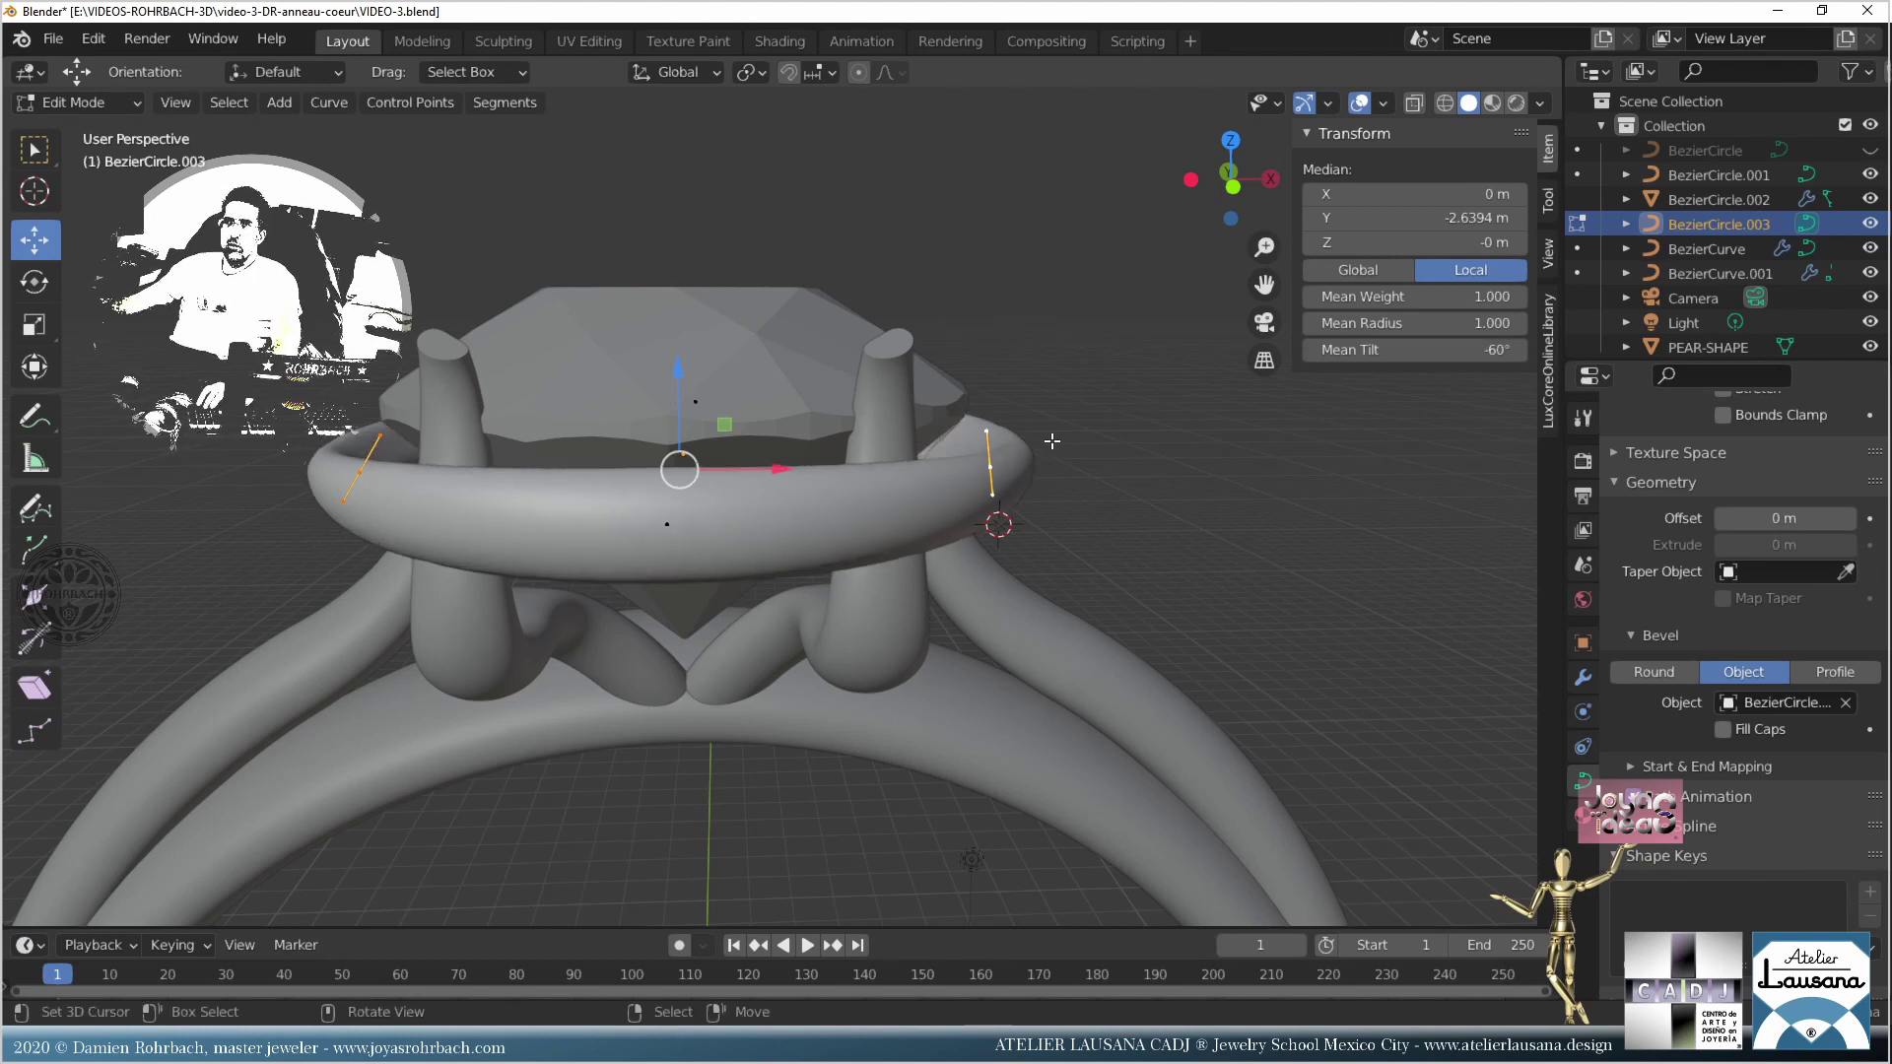
{"action": "middle_click_drag", "start_coordinate": [1052, 441], "coordinate": [919, 532]}
Step: Return to Object Mode and scale the whole pear-shaped frame down to about 0.377
{"action": "key", "text": "Tab"}
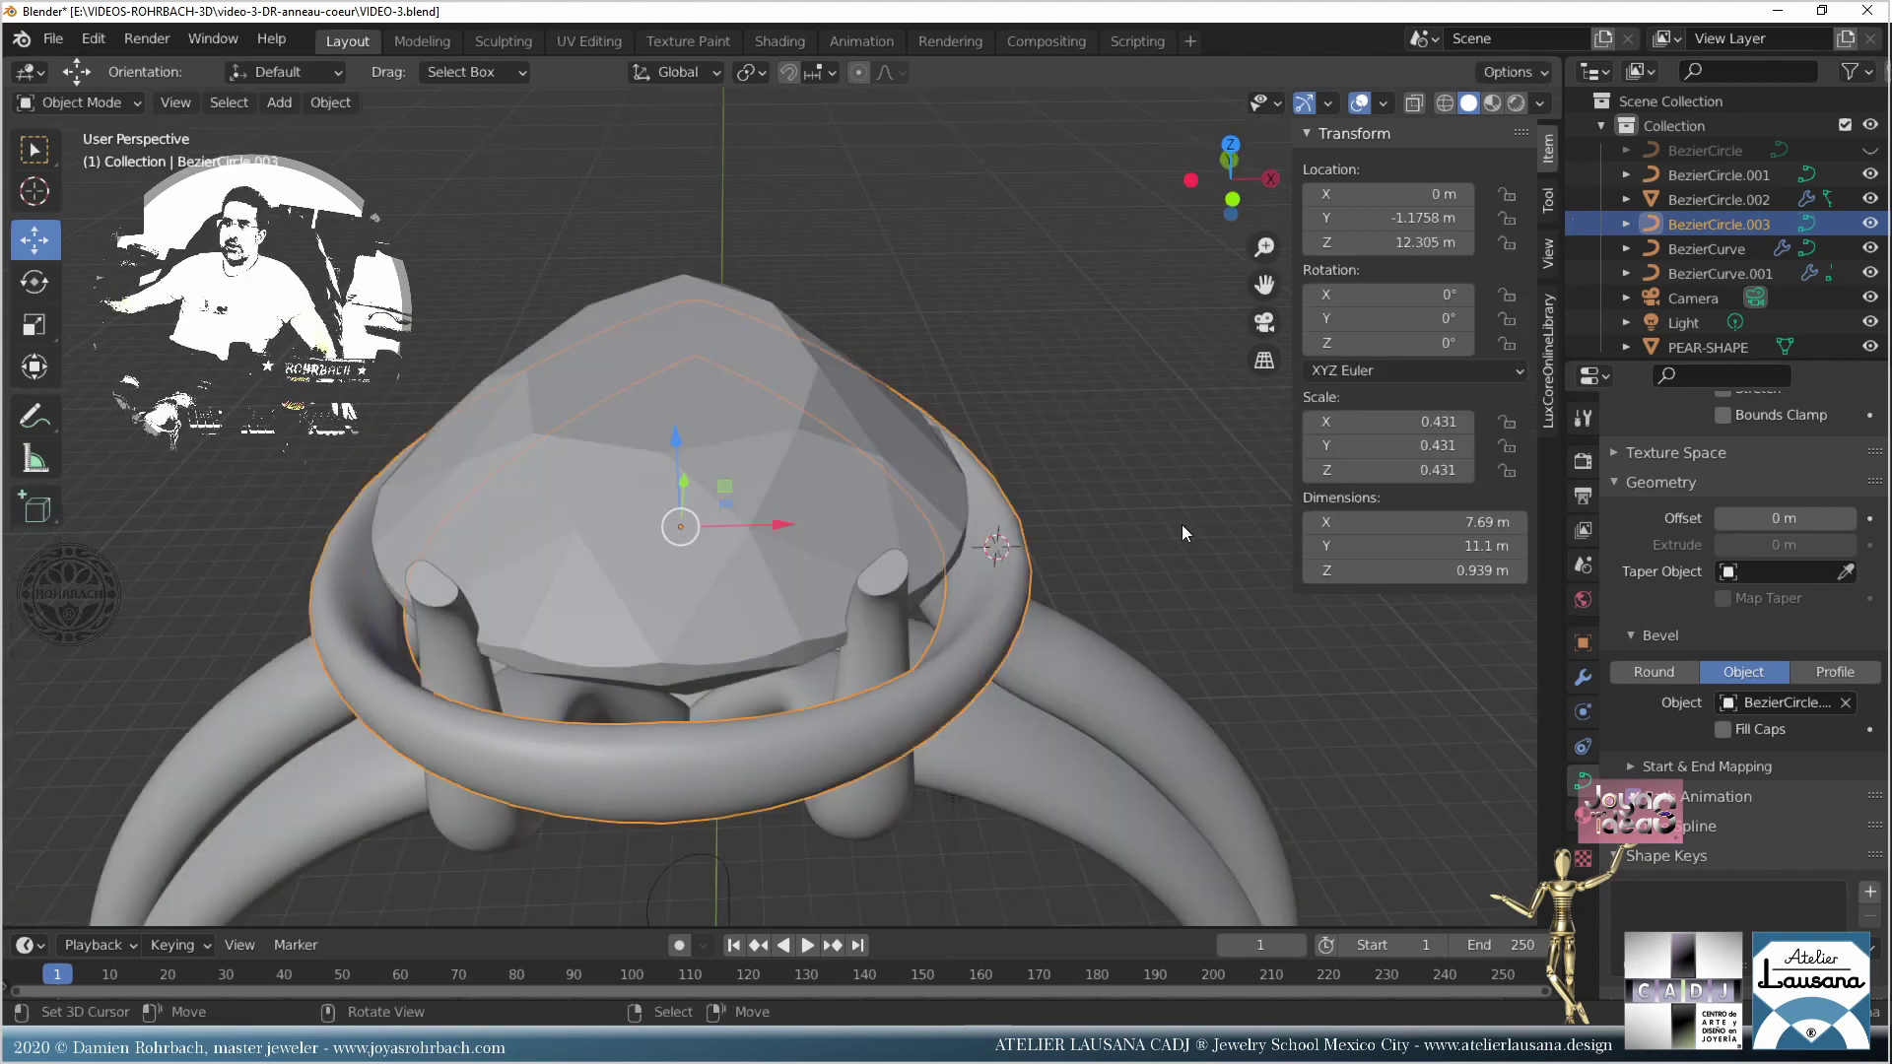
{"action": "key", "text": "s"}
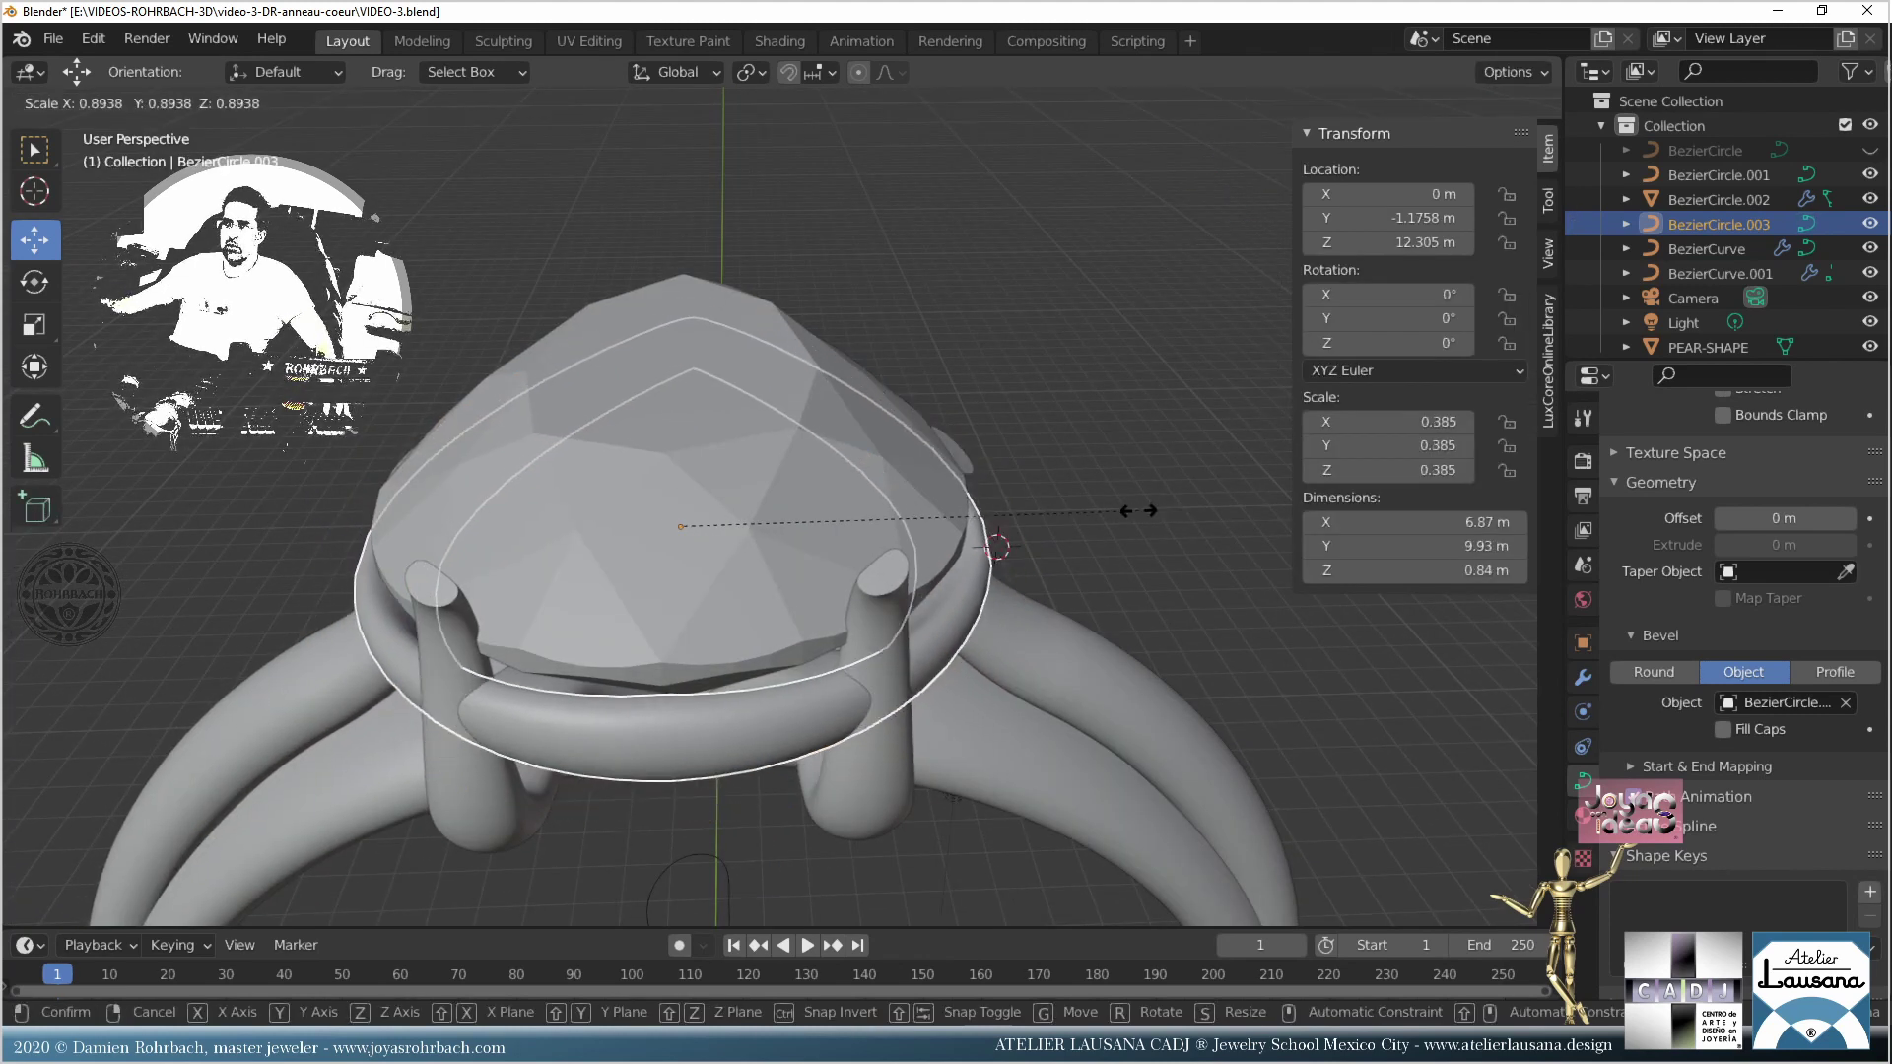
{"action": "left_click", "coordinate": [1127, 508]}
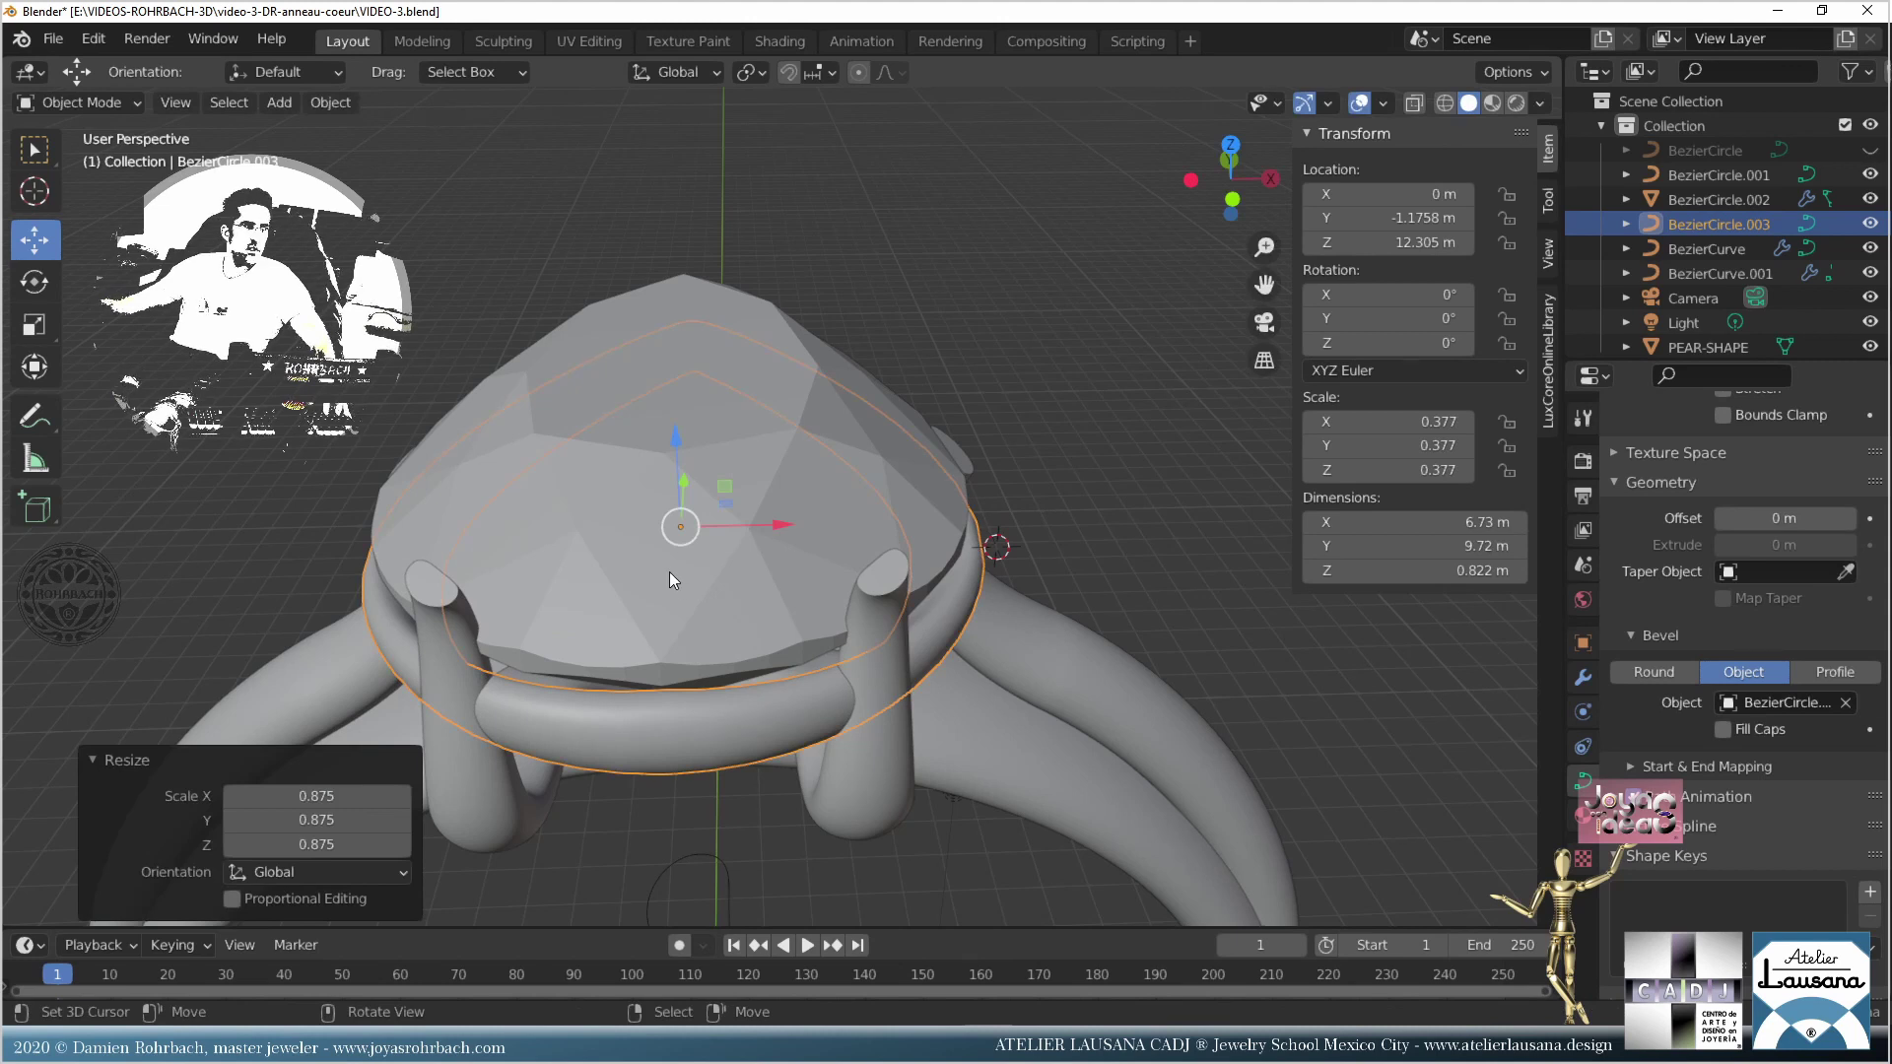
Step: Move the frame's pointed-end control point outward along Y to local Y about 16.13 m
{"action": "middle_click_drag", "start_coordinate": [670, 571], "coordinate": [624, 529]}
{"action": "key", "text": "Tab"}
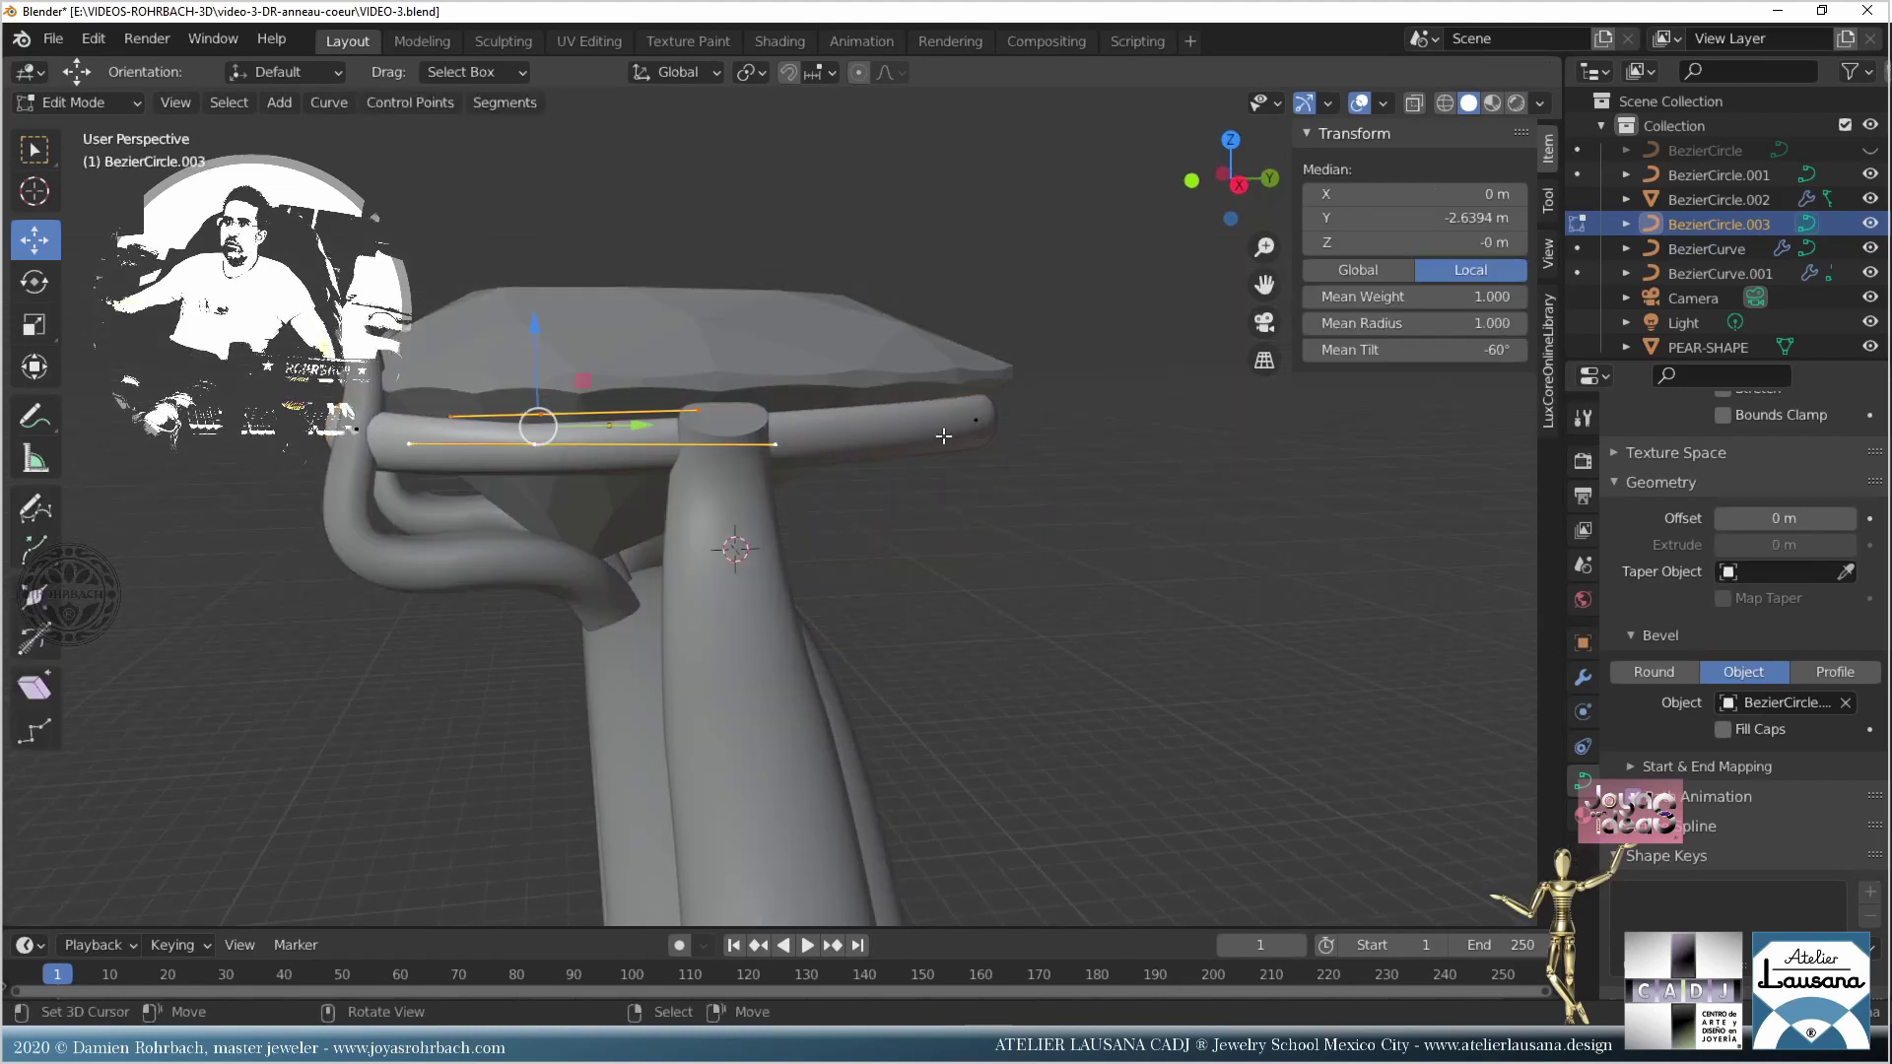
{"action": "left_click", "coordinate": [1114, 424]}
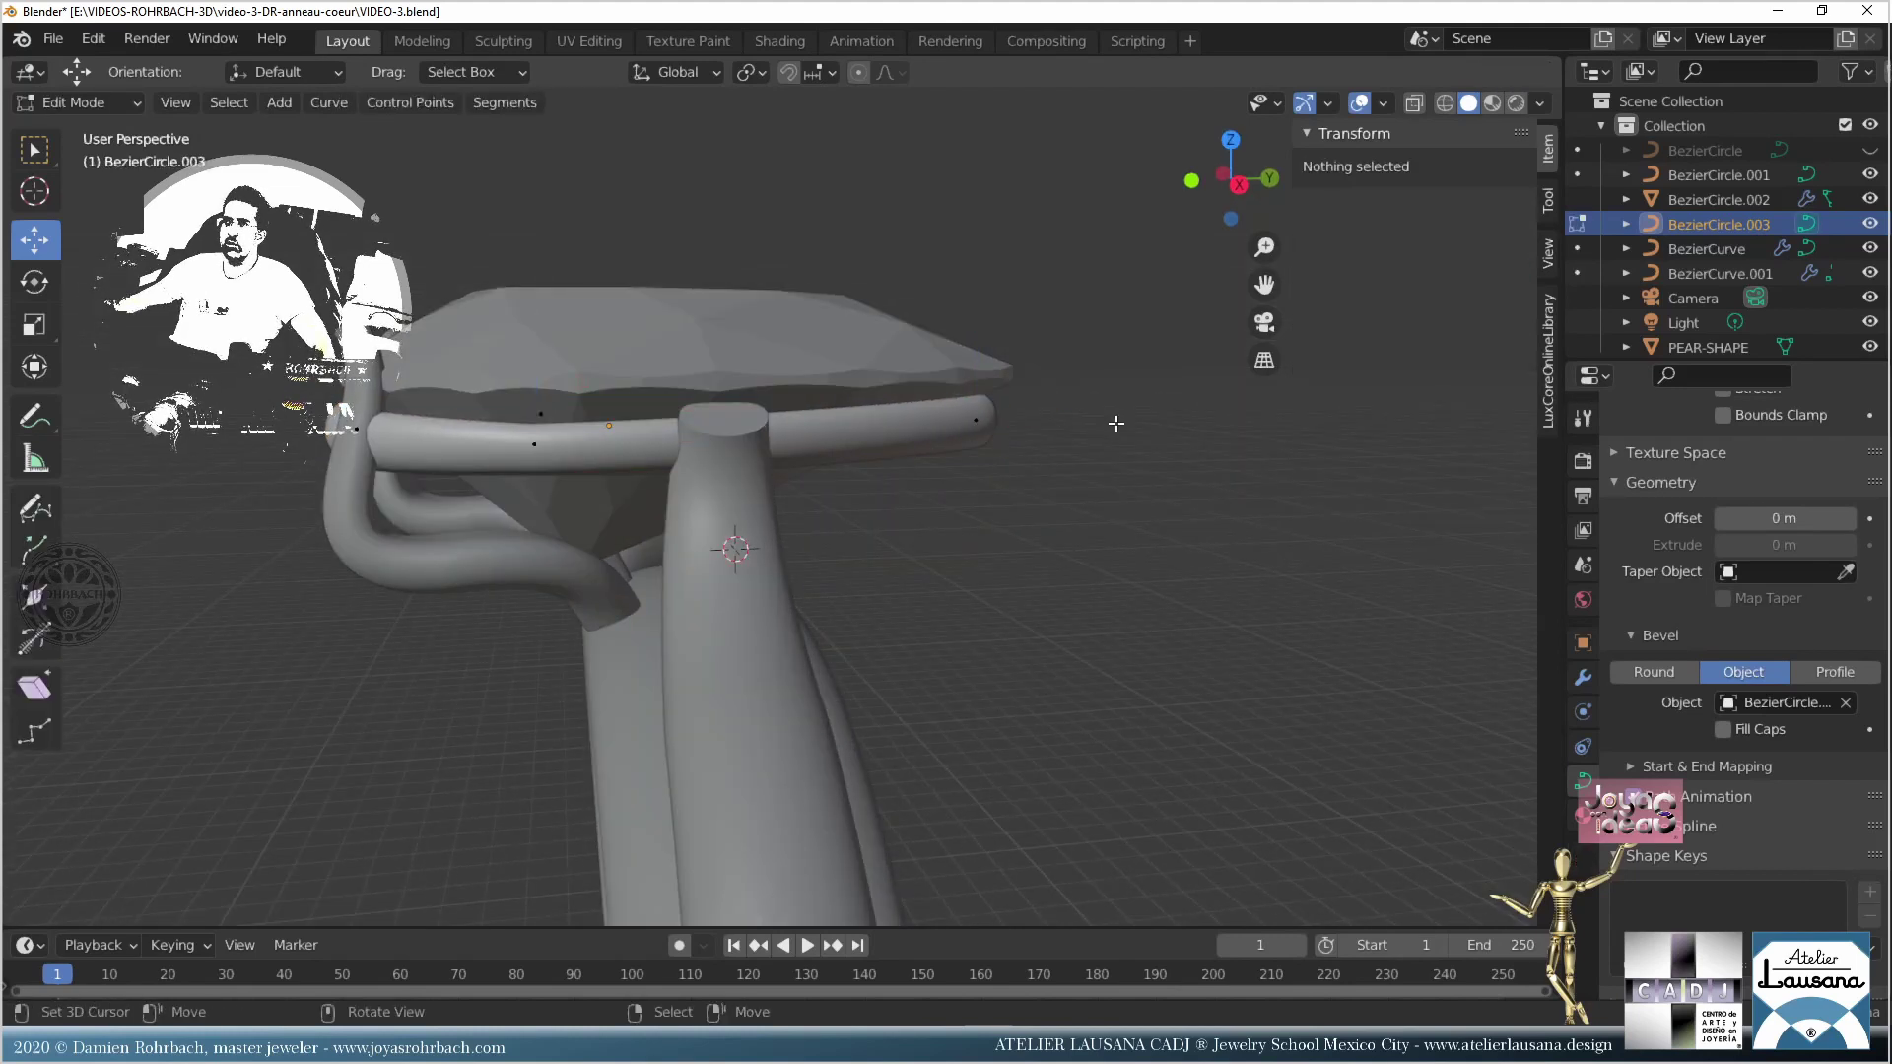
{"action": "left_click", "coordinate": [975, 420]}
{"action": "scroll", "coordinate": [867, 512], "scroll_direction": "up", "scroll_amount": 5}
{"action": "left_click_drag", "start_coordinate": [960, 621], "coordinate": [991, 611]}
{"action": "middle_click_drag", "start_coordinate": [927, 601], "coordinate": [548, 617]}
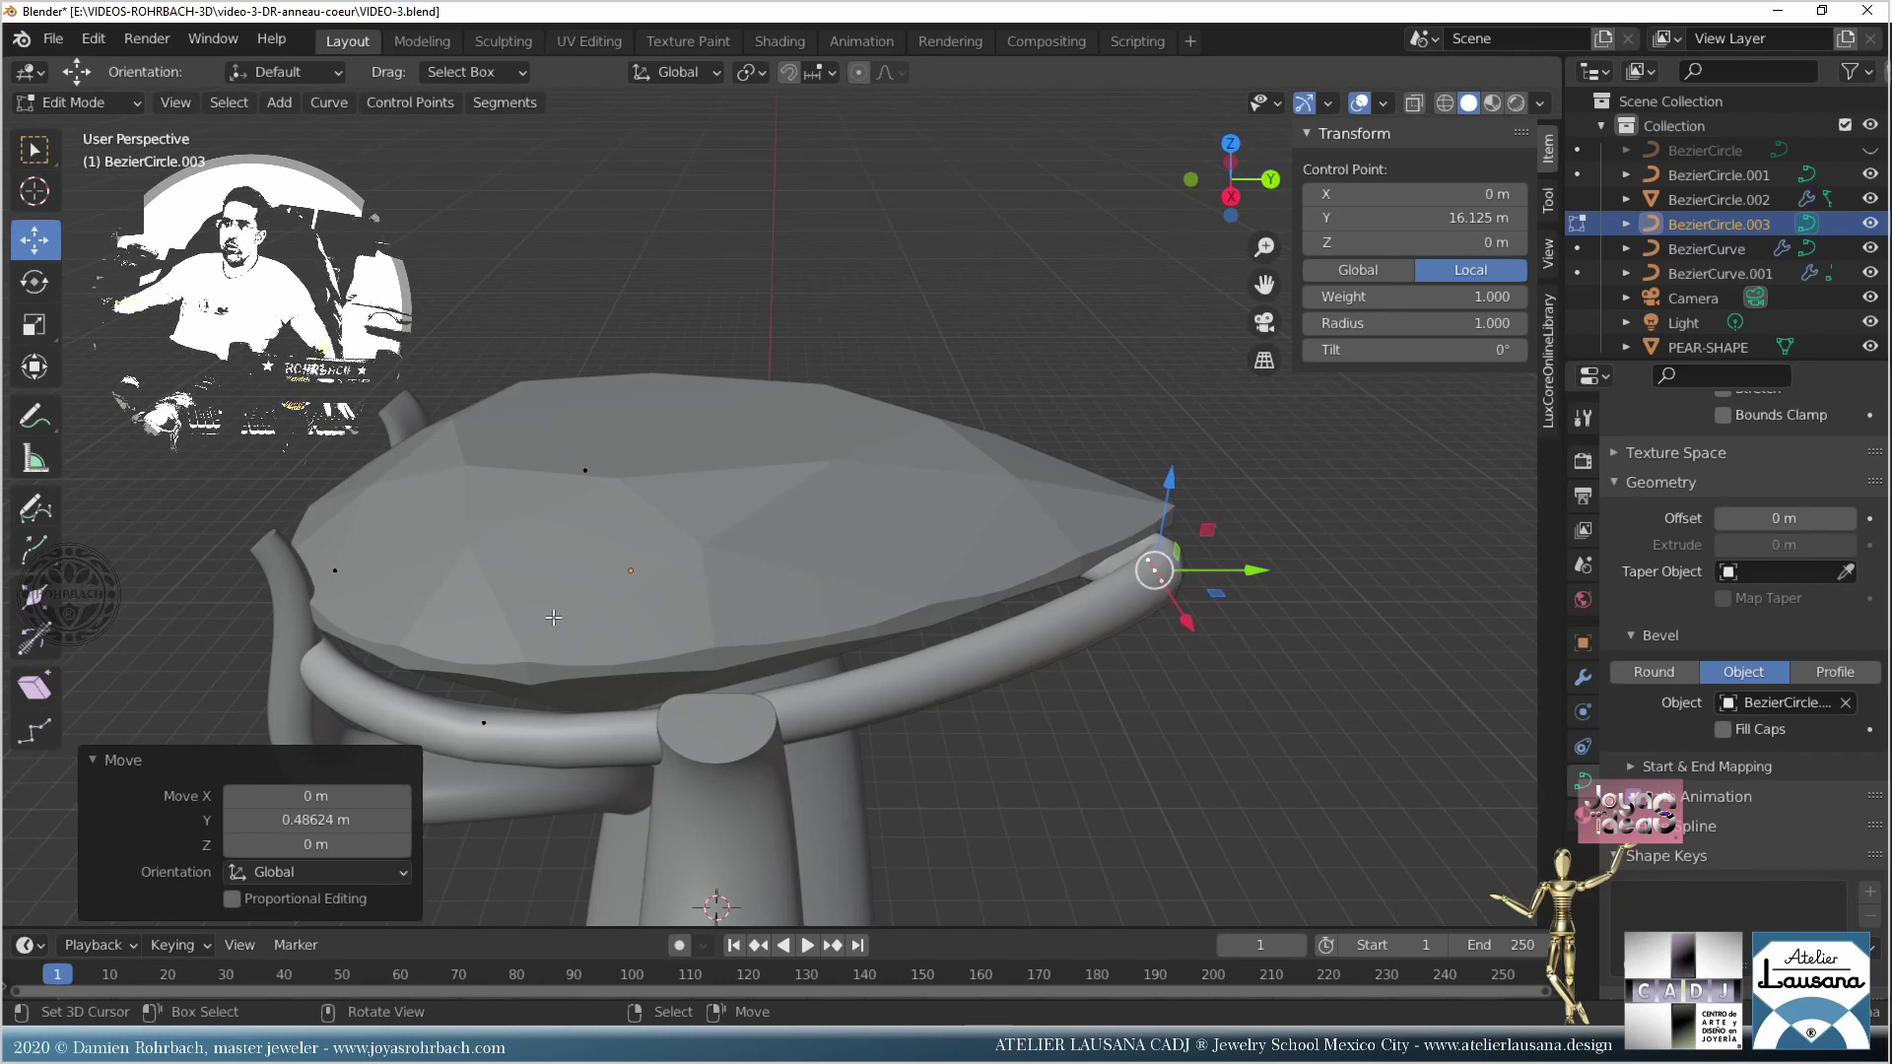
Step: Set the radius of all the frame's control points except the pointed one to 1.3, save the file, and return to Object Mode
{"action": "key", "text": "ctrl+i"}
{"action": "left_click", "coordinate": [1432, 324]}
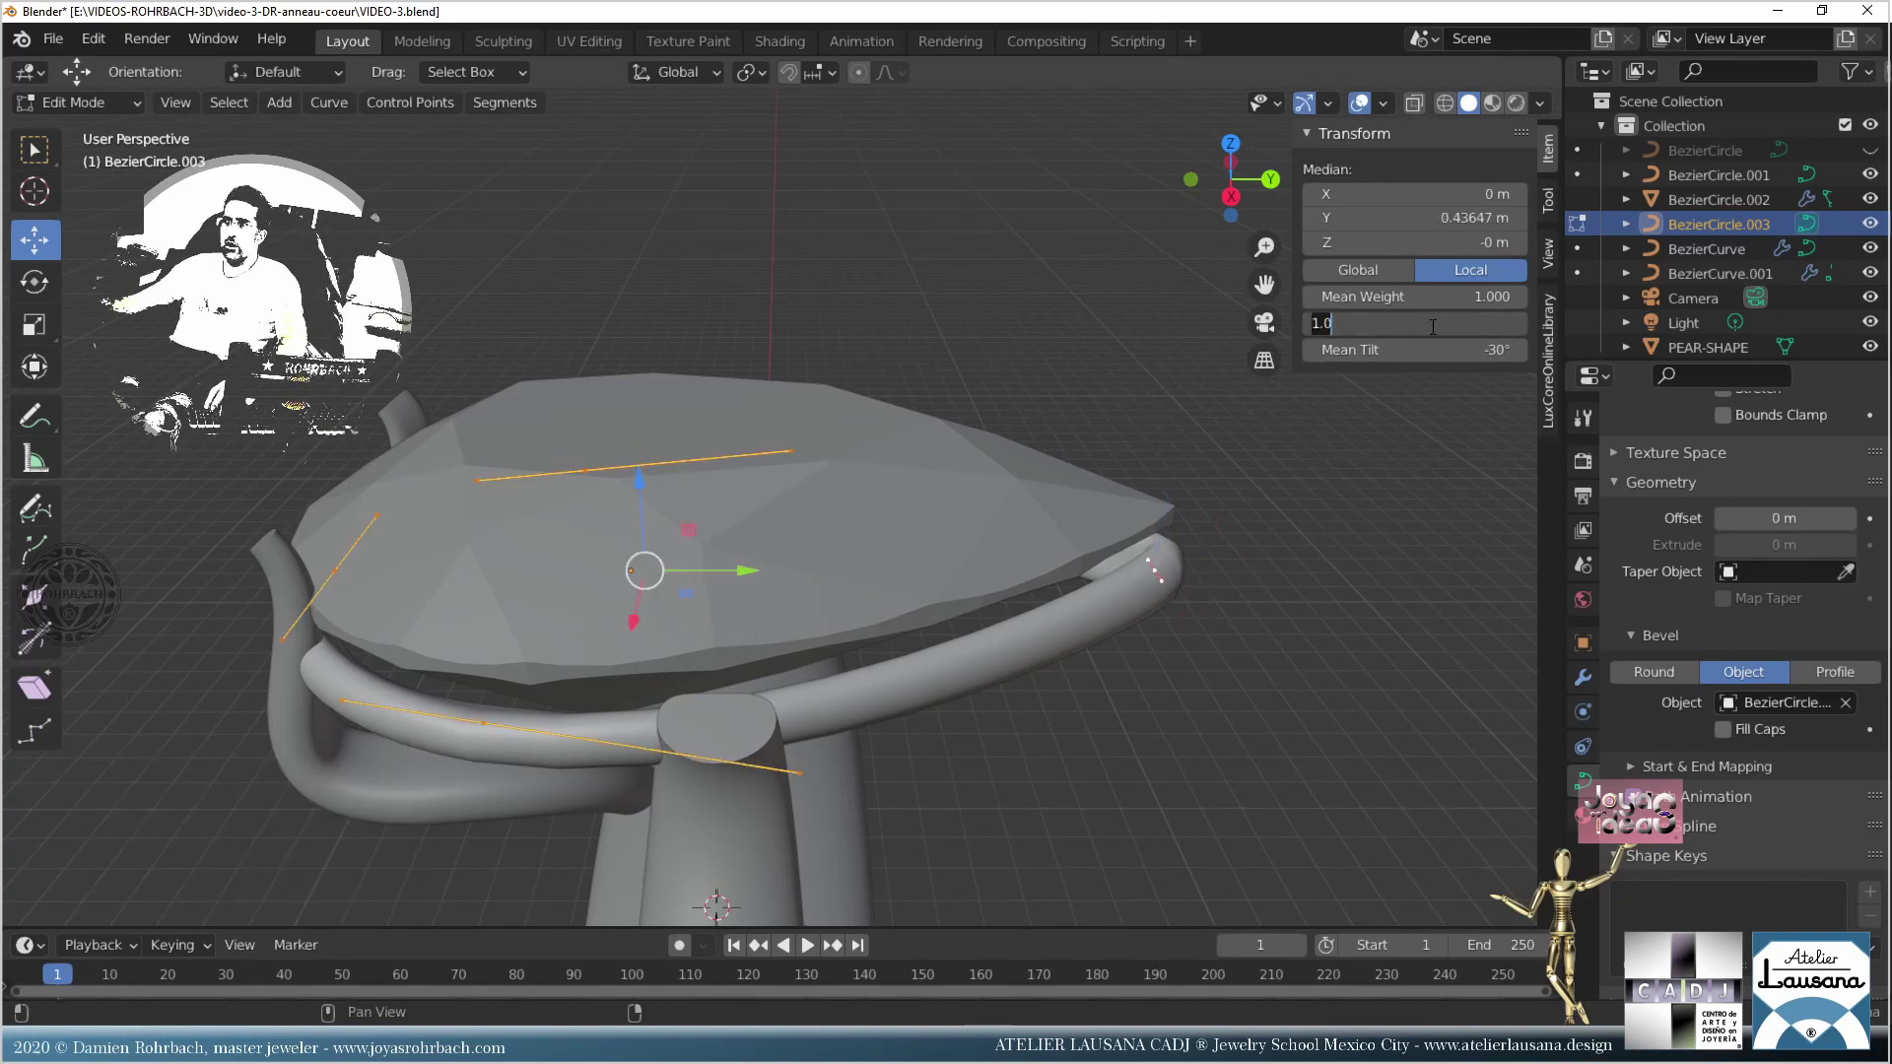
{"action": "type", "text": "1.3"}
{"action": "key", "text": "Return"}
{"action": "middle_click_drag", "start_coordinate": [551, 483], "coordinate": [833, 706]}
{"action": "key", "text": "ctrl+s"}
{"action": "key", "text": "Tab"}
Step: In front view, move the side prong's end control point inward about 0.29 m and down about 0.35 m into the frame
{"action": "scroll", "coordinate": [673, 624], "scroll_direction": "down", "scroll_amount": 2}
{"action": "left_click", "coordinate": [955, 656]}
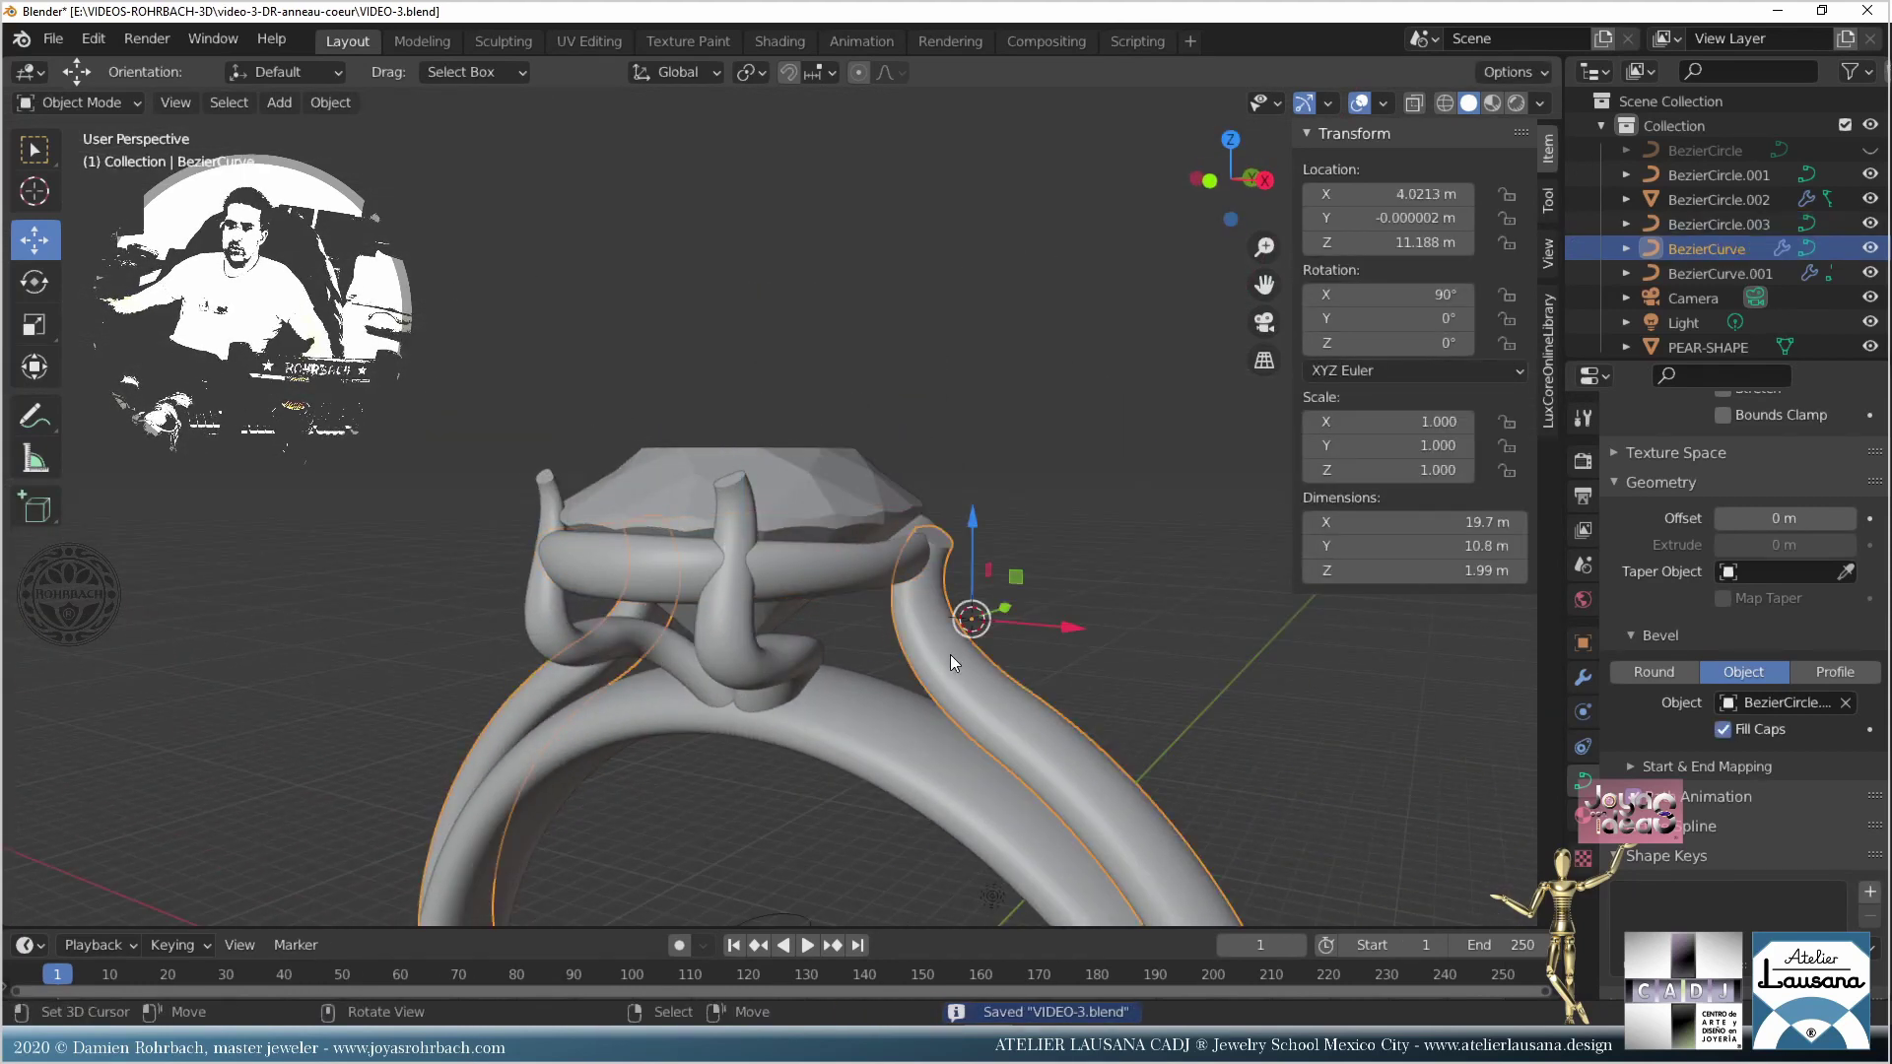
{"action": "key", "text": "KP_1"}
{"action": "scroll", "coordinate": [1043, 600], "scroll_direction": "up", "scroll_amount": 2}
{"action": "key", "text": "Tab"}
{"action": "scroll", "coordinate": [744, 505], "scroll_direction": "up", "scroll_amount": 4}
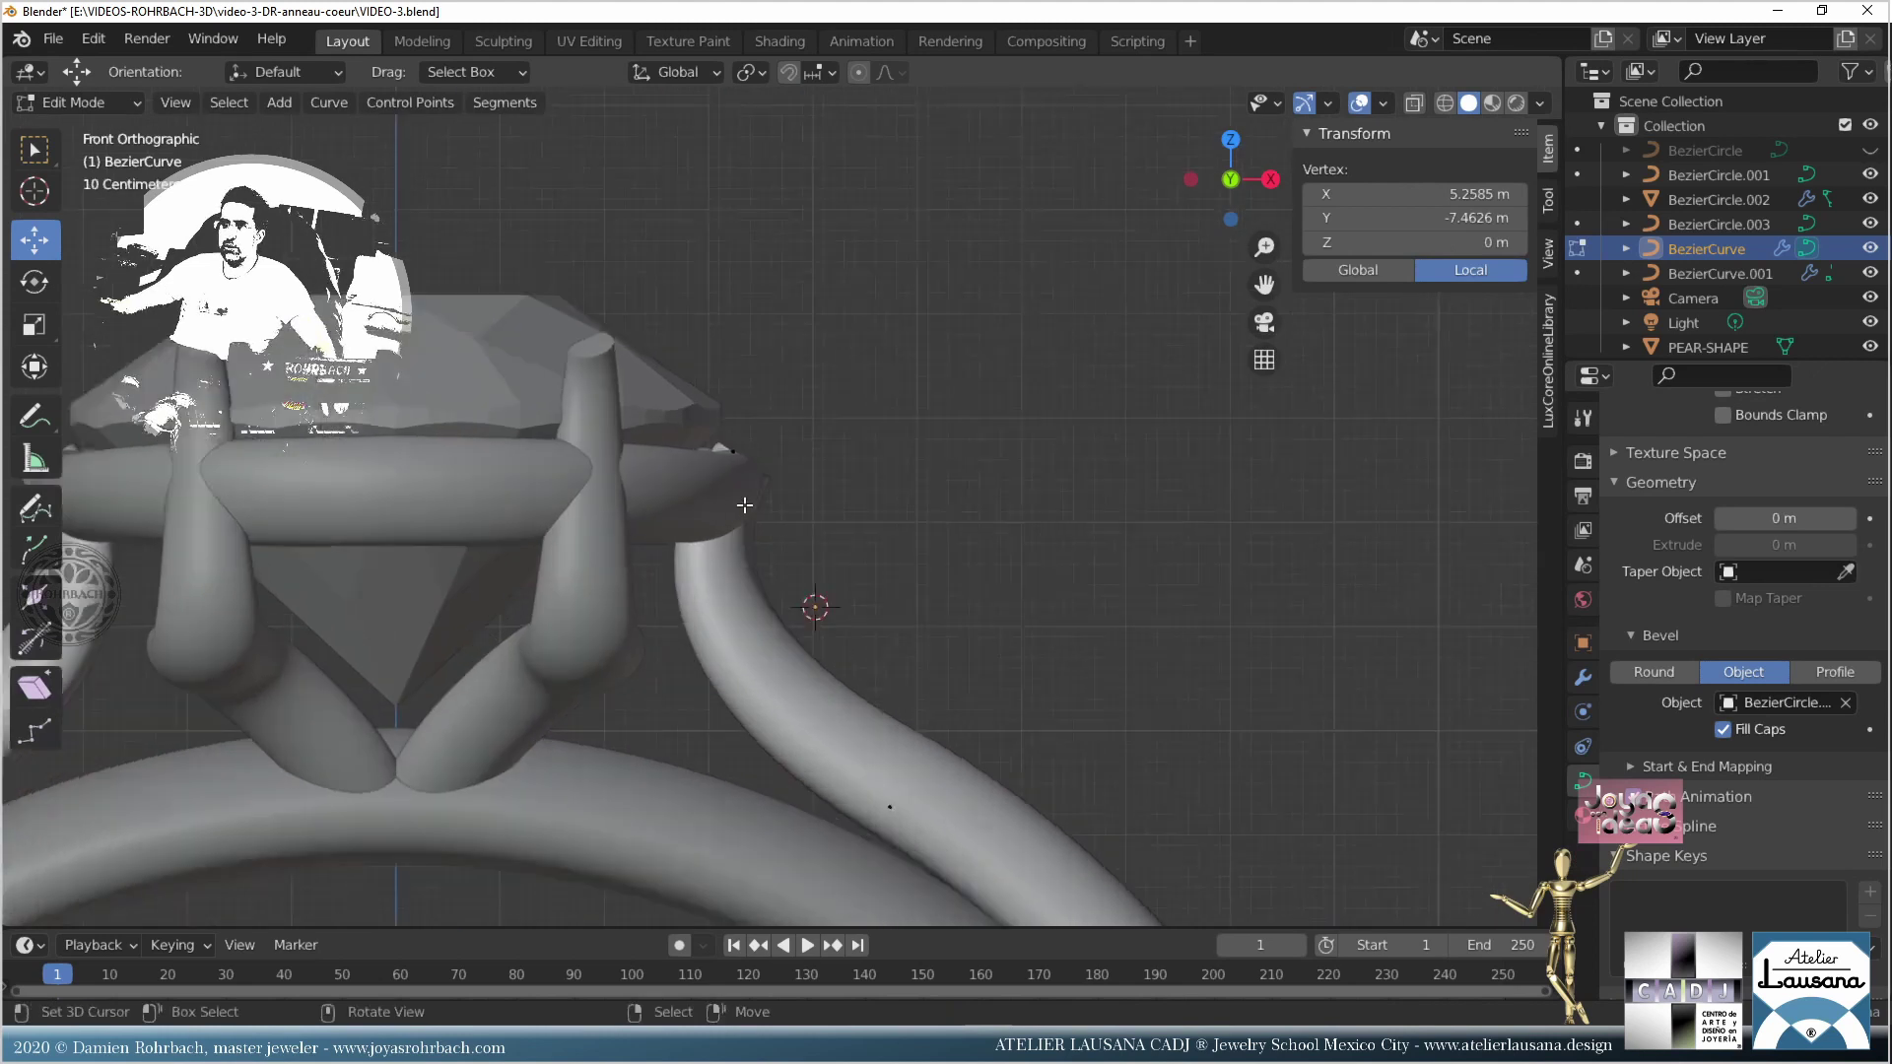
{"action": "scroll", "coordinate": [744, 505], "scroll_direction": "up", "scroll_amount": 1}
{"action": "left_click", "coordinate": [717, 430]}
{"action": "key", "text": "g"}
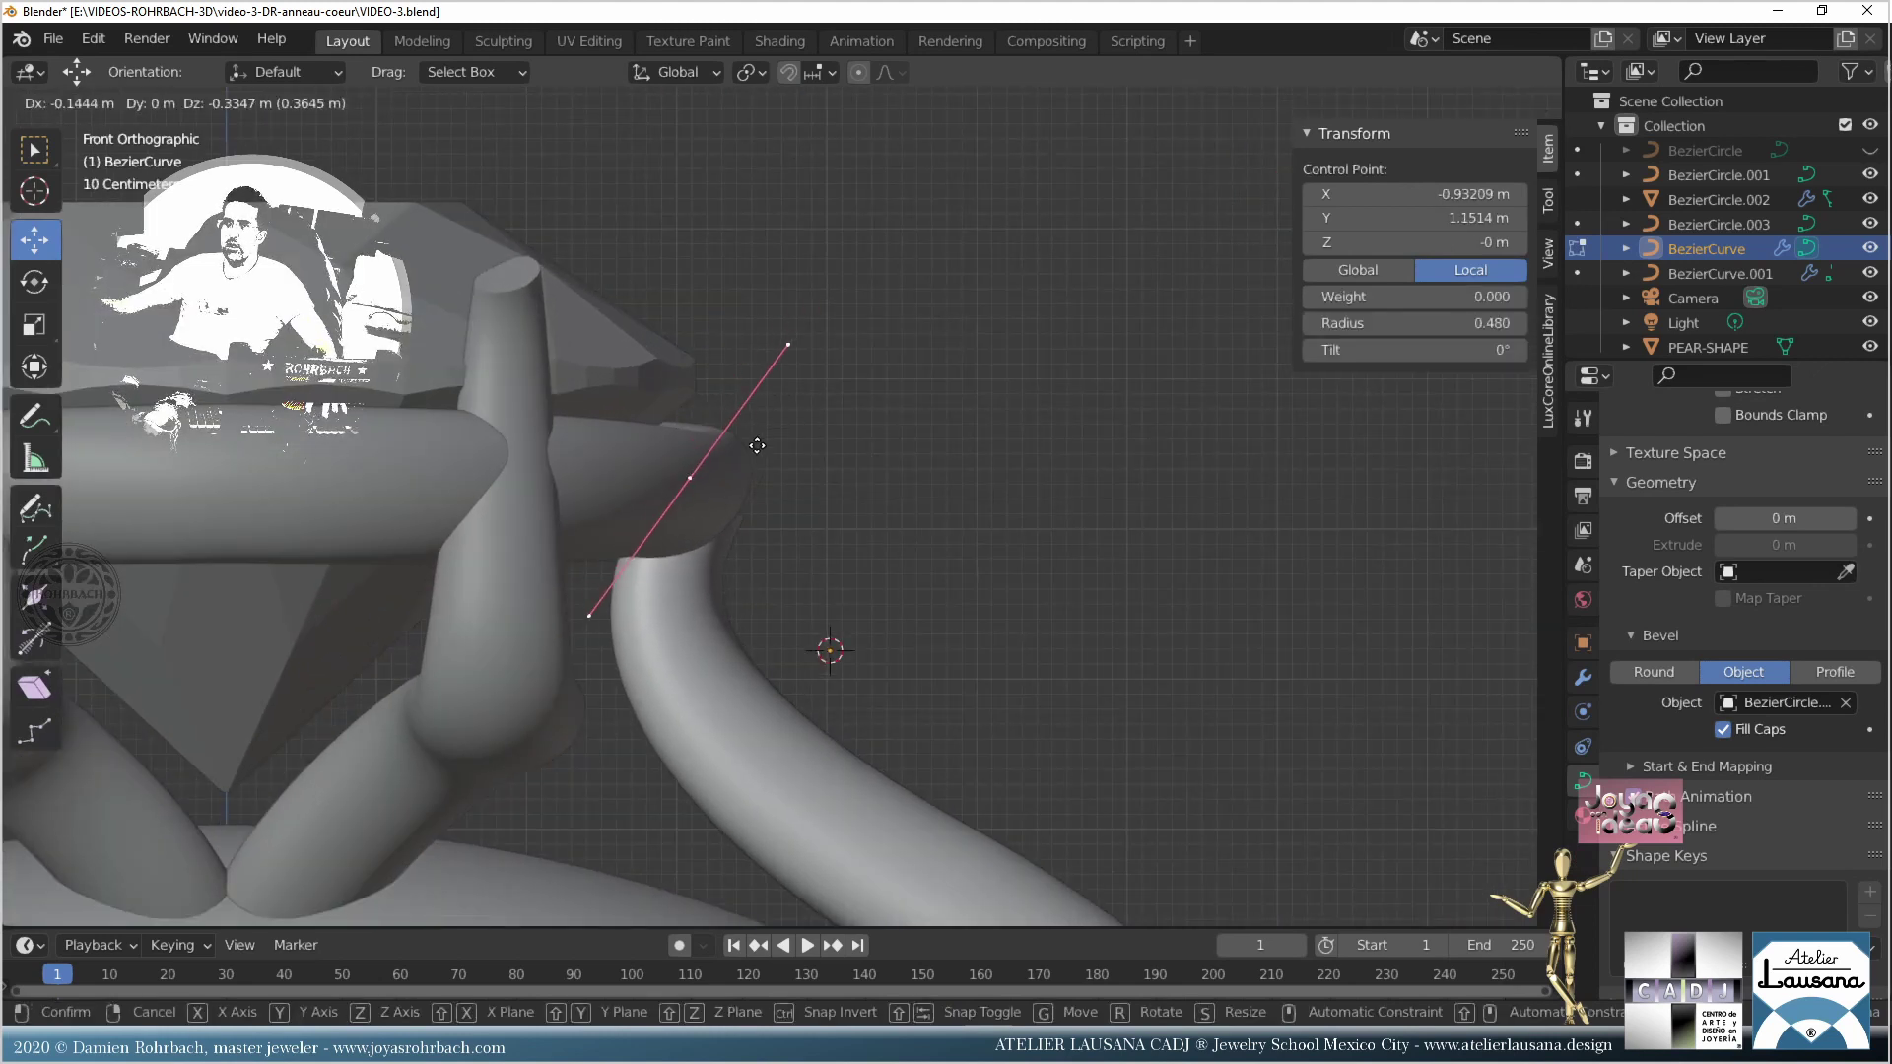
{"action": "left_click", "coordinate": [741, 445]}
Step: Set the radius of the side prong's end point to 0.42 and move it about 0.11 m further inward along X
{"action": "middle_click_drag", "start_coordinate": [741, 445], "coordinate": [849, 485]}
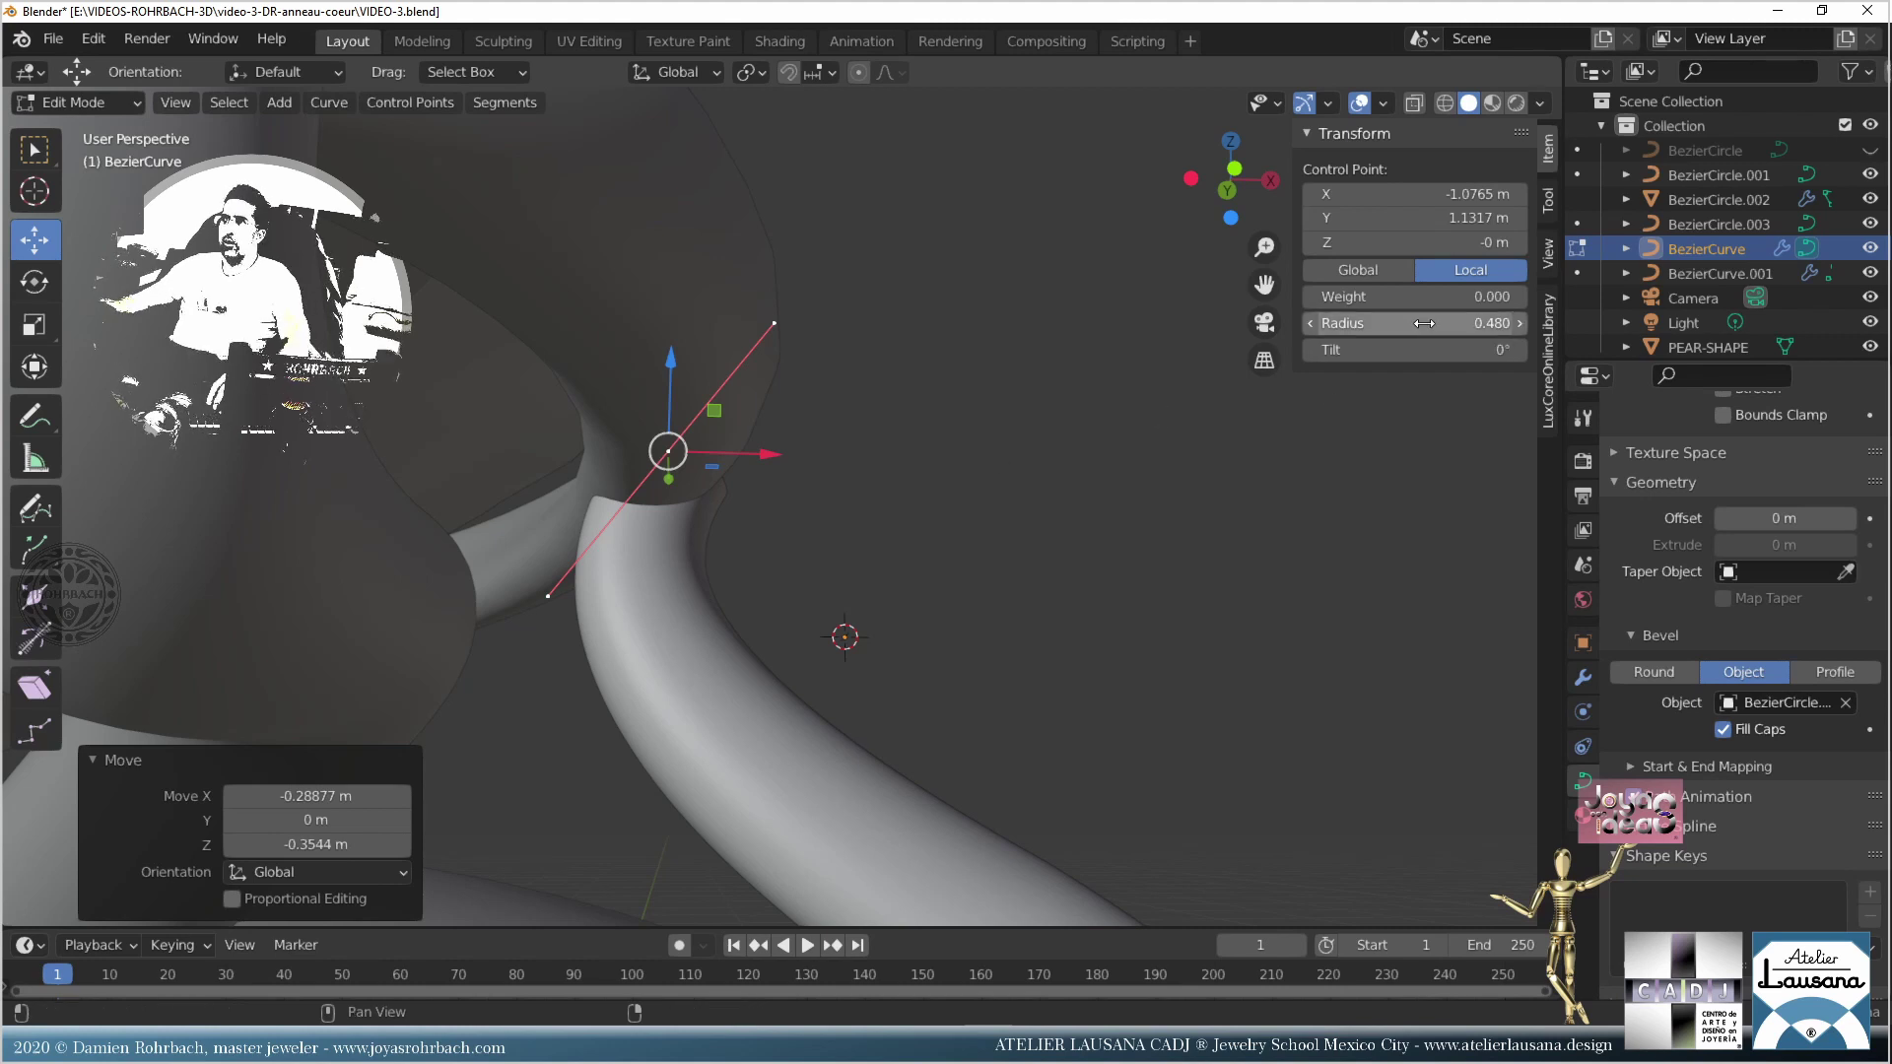
{"action": "key", "text": "Return"}
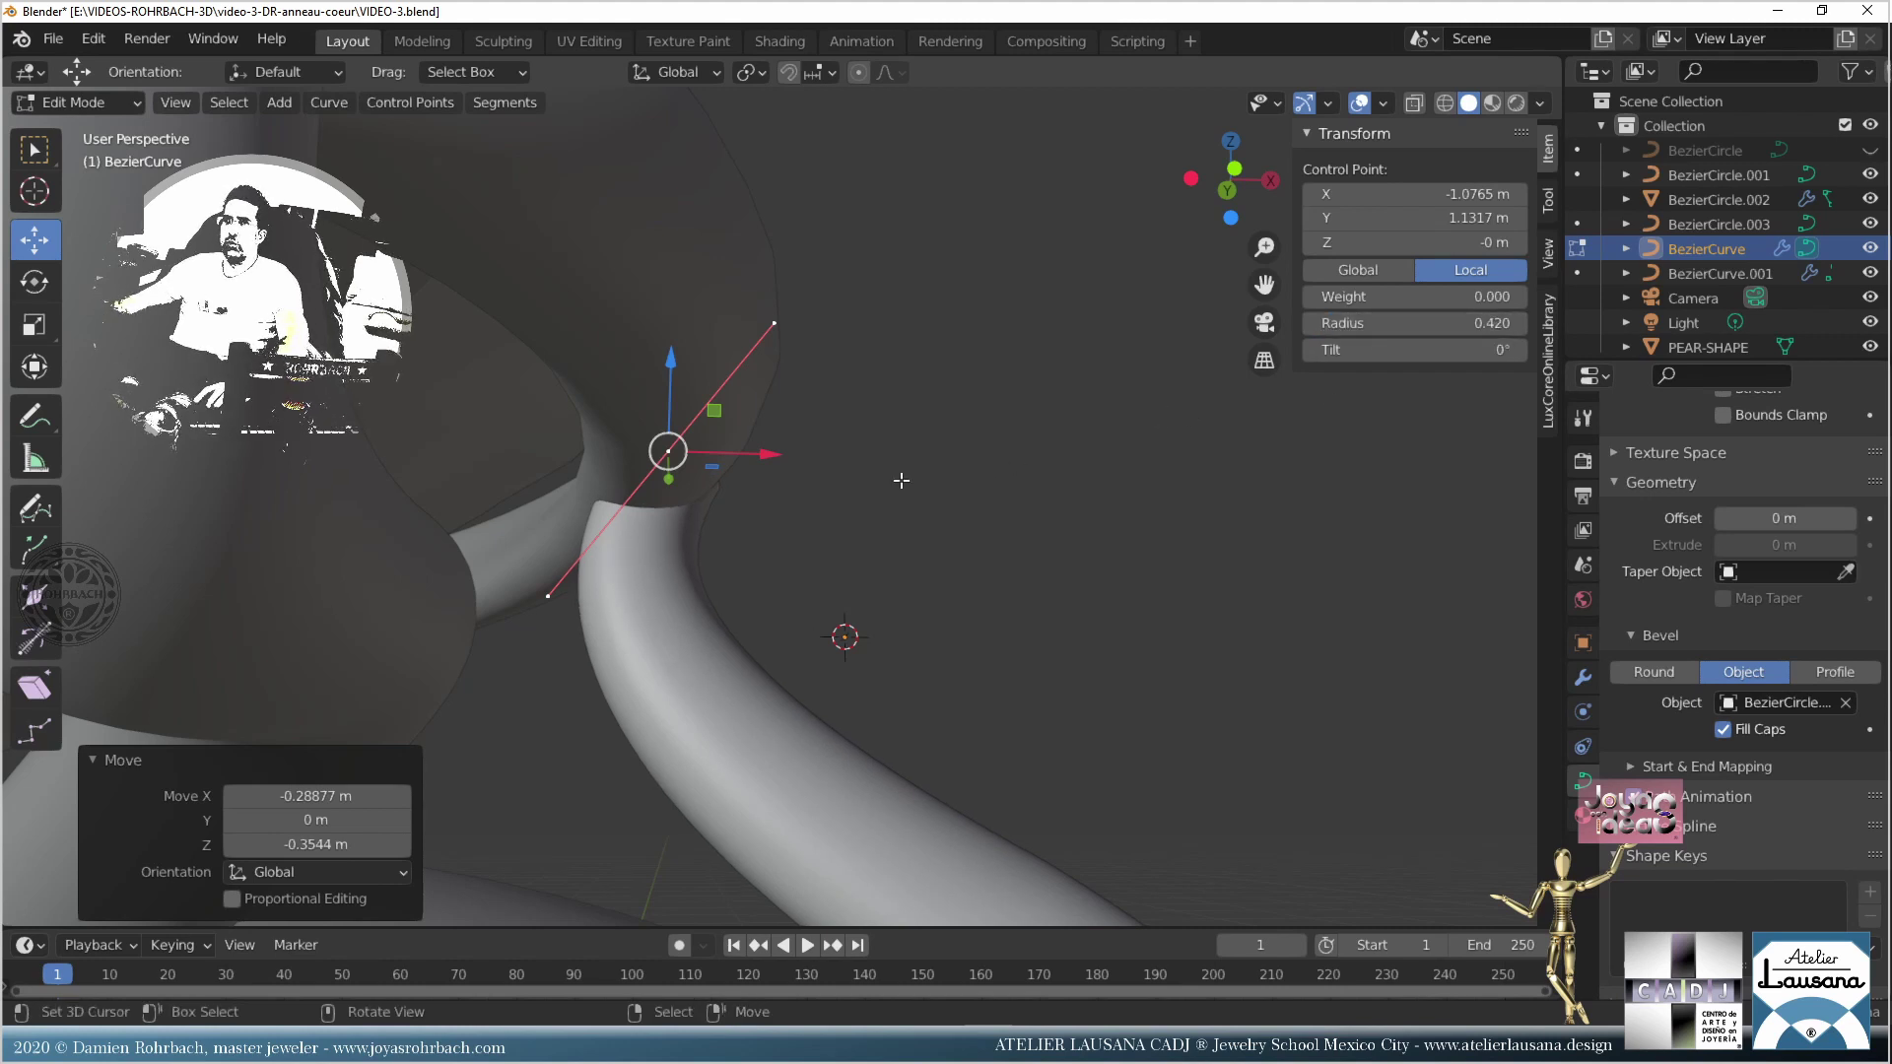
{"action": "middle_click_drag", "start_coordinate": [769, 493], "coordinate": [896, 406]}
{"action": "key", "text": "g"}
{"action": "key", "text": "x"}
{"action": "left_click", "coordinate": [717, 481]}
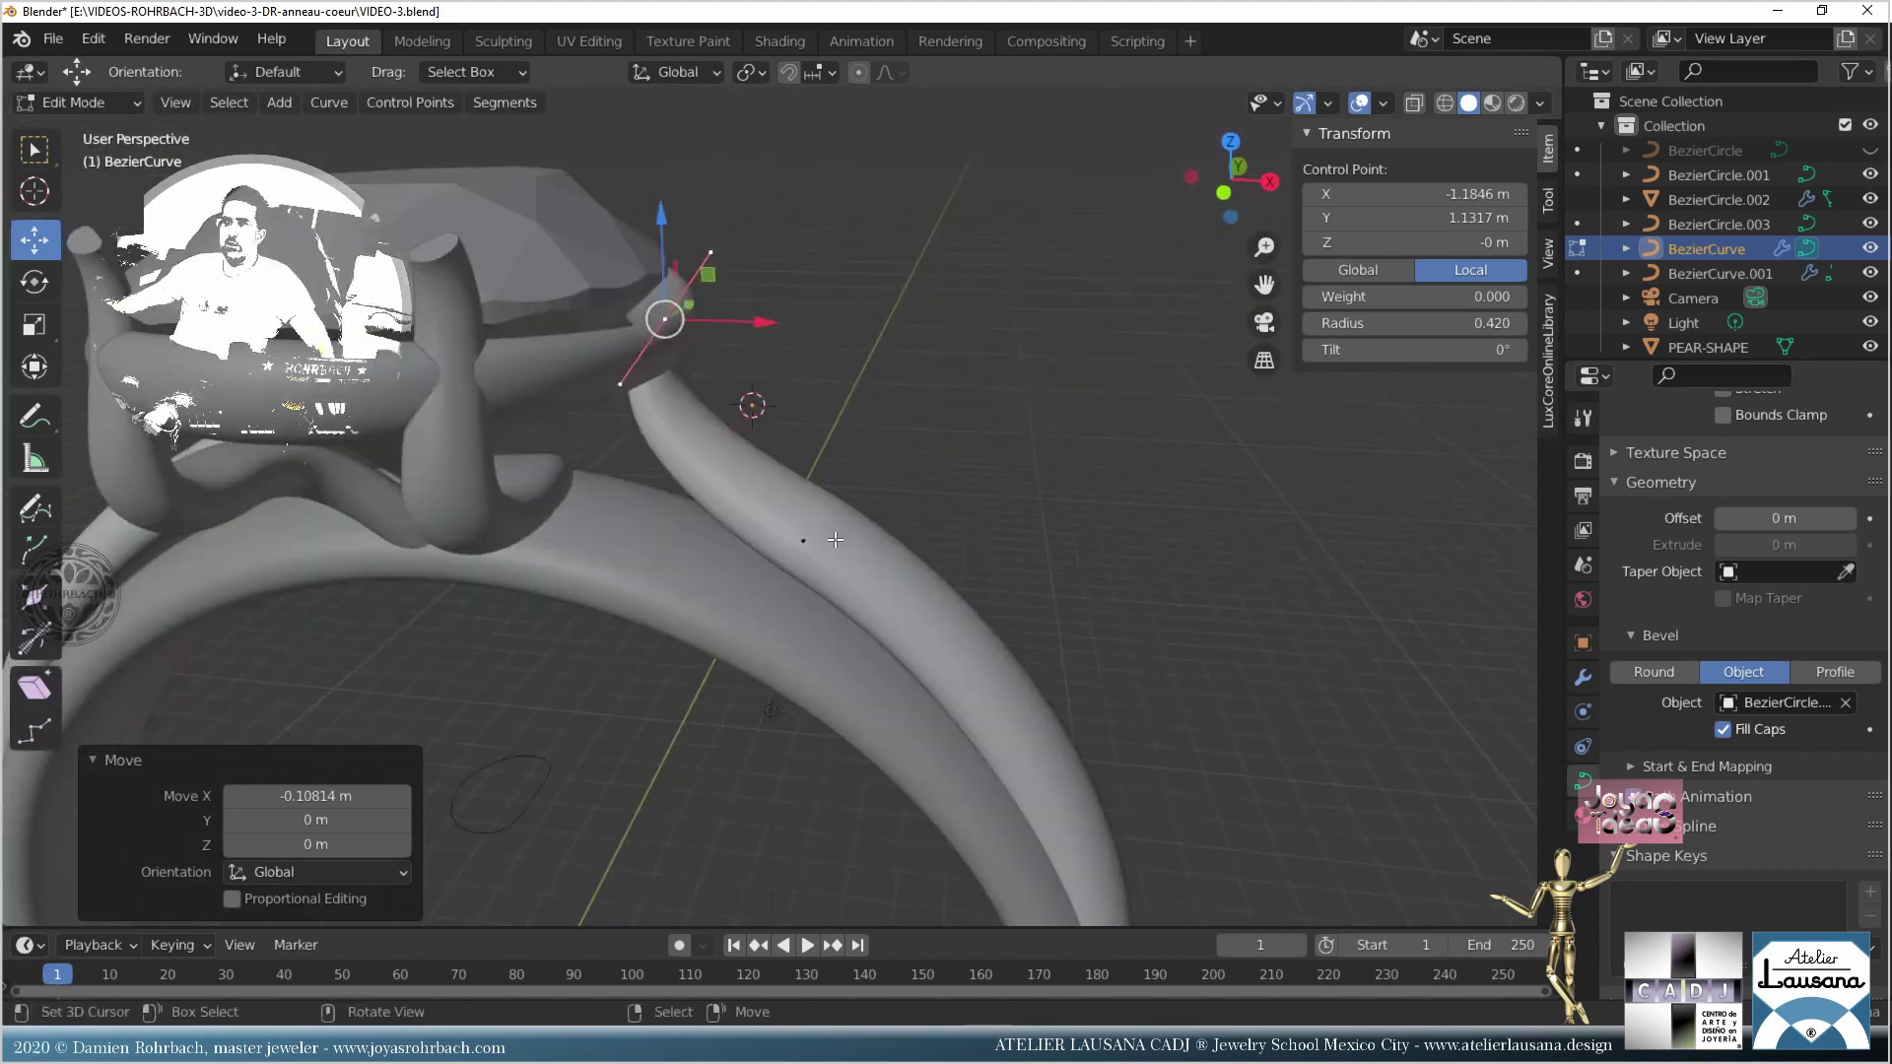
Step: Set the radius of the side prong's lower end point to 1.05, return to Object Mode, select the tapered prong and save the file
{"action": "left_click", "coordinate": [803, 540]}
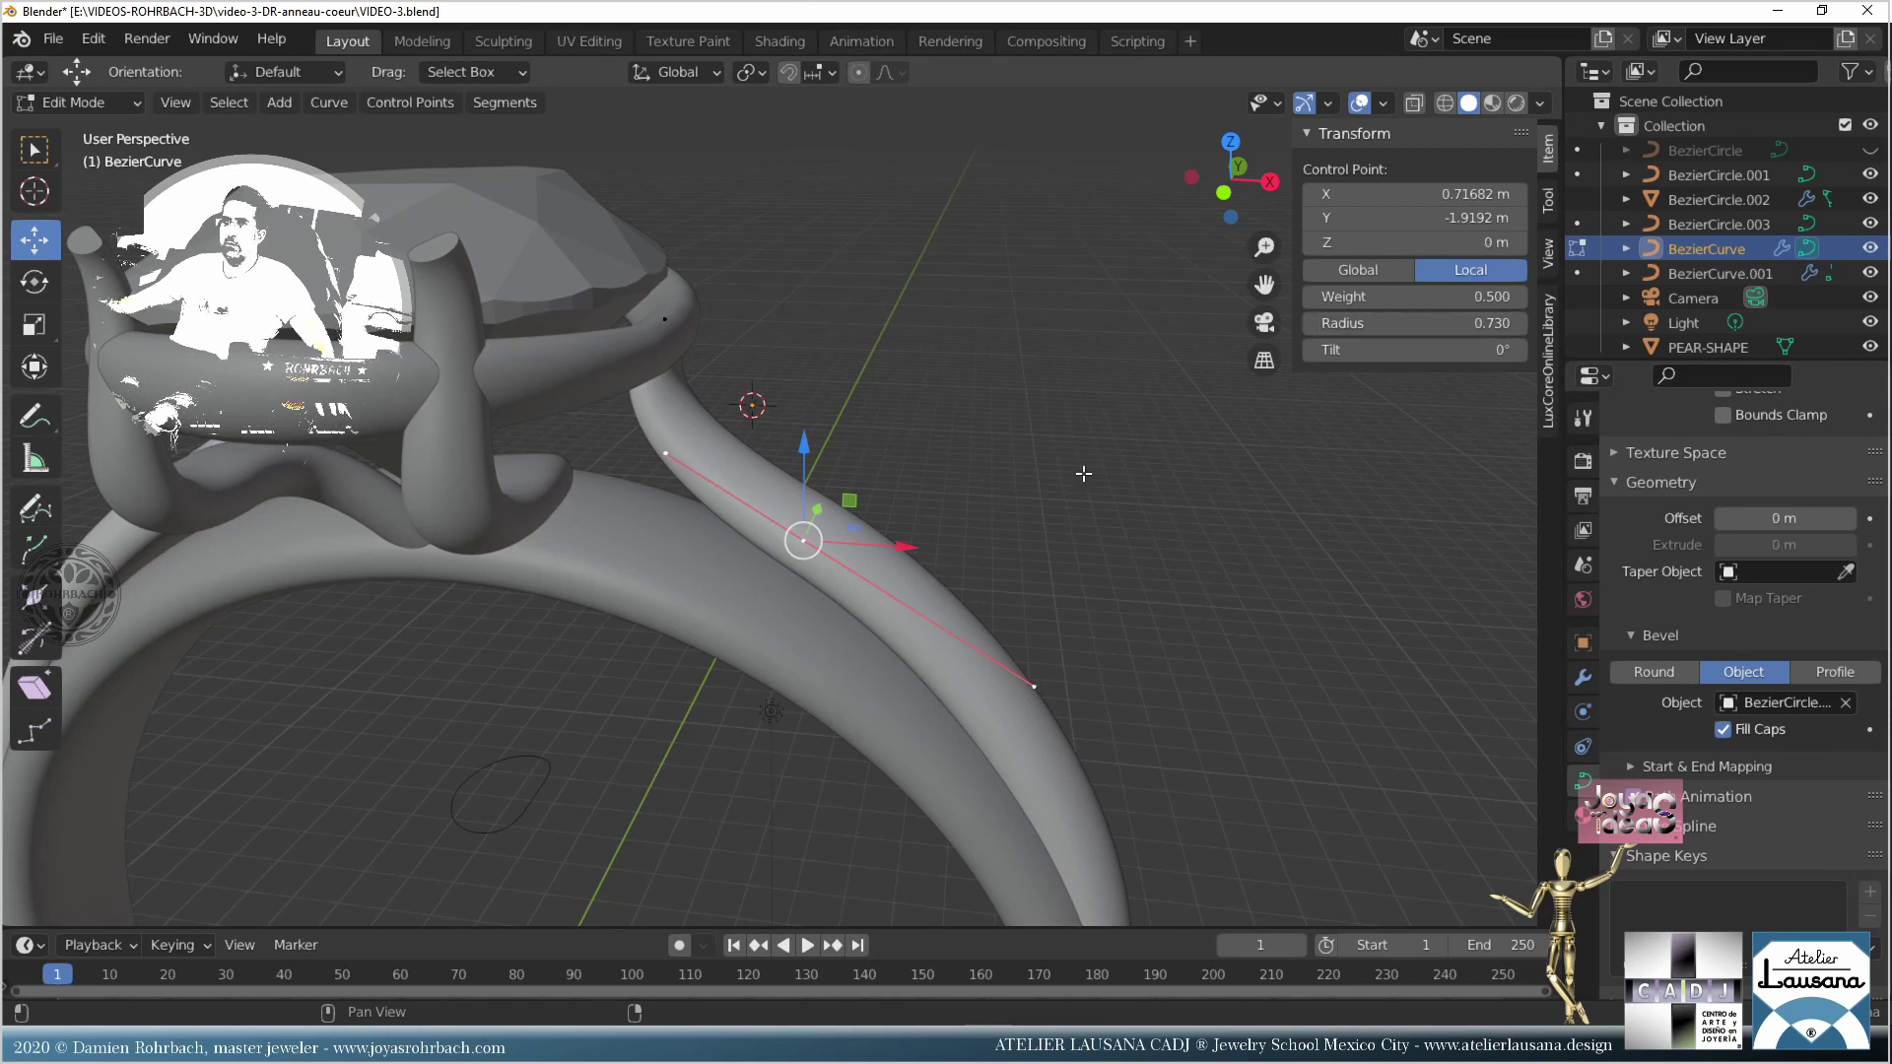
{"action": "middle_click_drag", "start_coordinate": [1084, 474], "coordinate": [771, 659]}
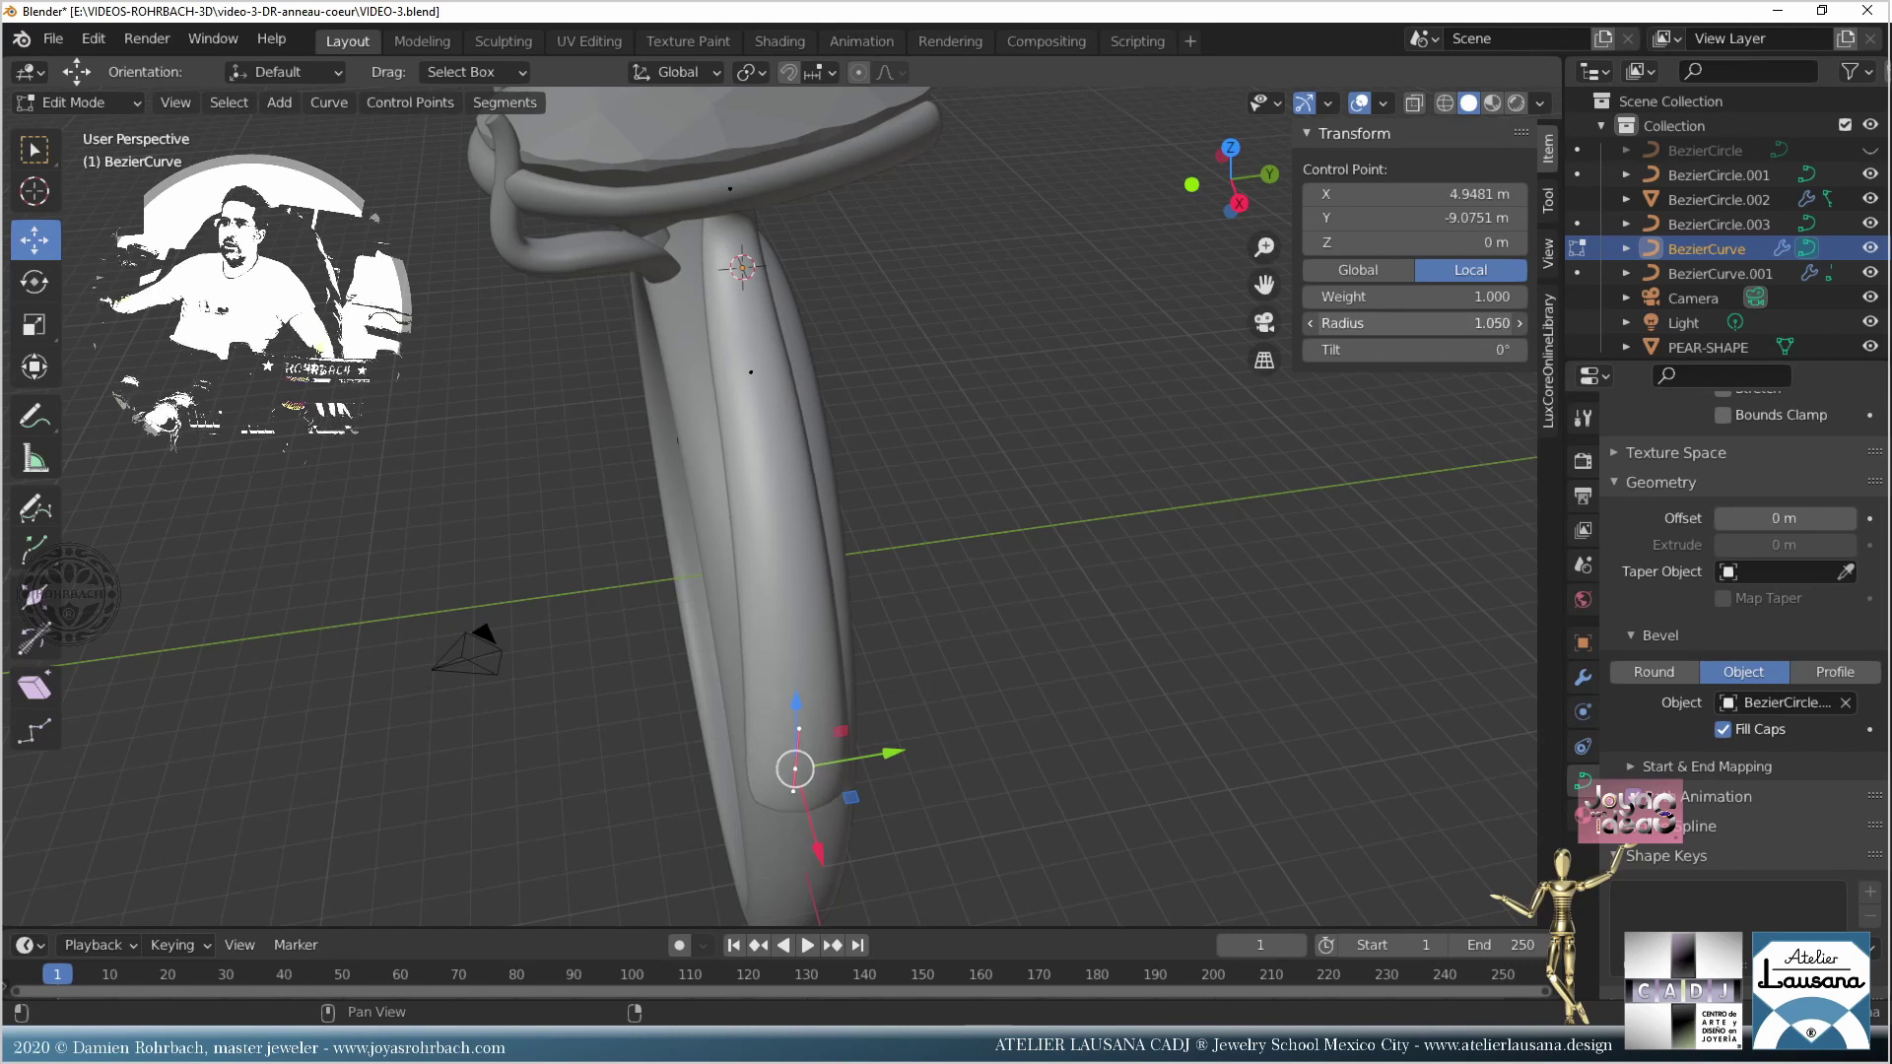
{"action": "middle_click_drag", "start_coordinate": [887, 473], "coordinate": [599, 448]}
{"action": "key", "text": "ctrl+s"}
{"action": "key", "text": "Tab"}
{"action": "left_click", "coordinate": [552, 329]}
{"action": "key", "text": "ctrl+s"}
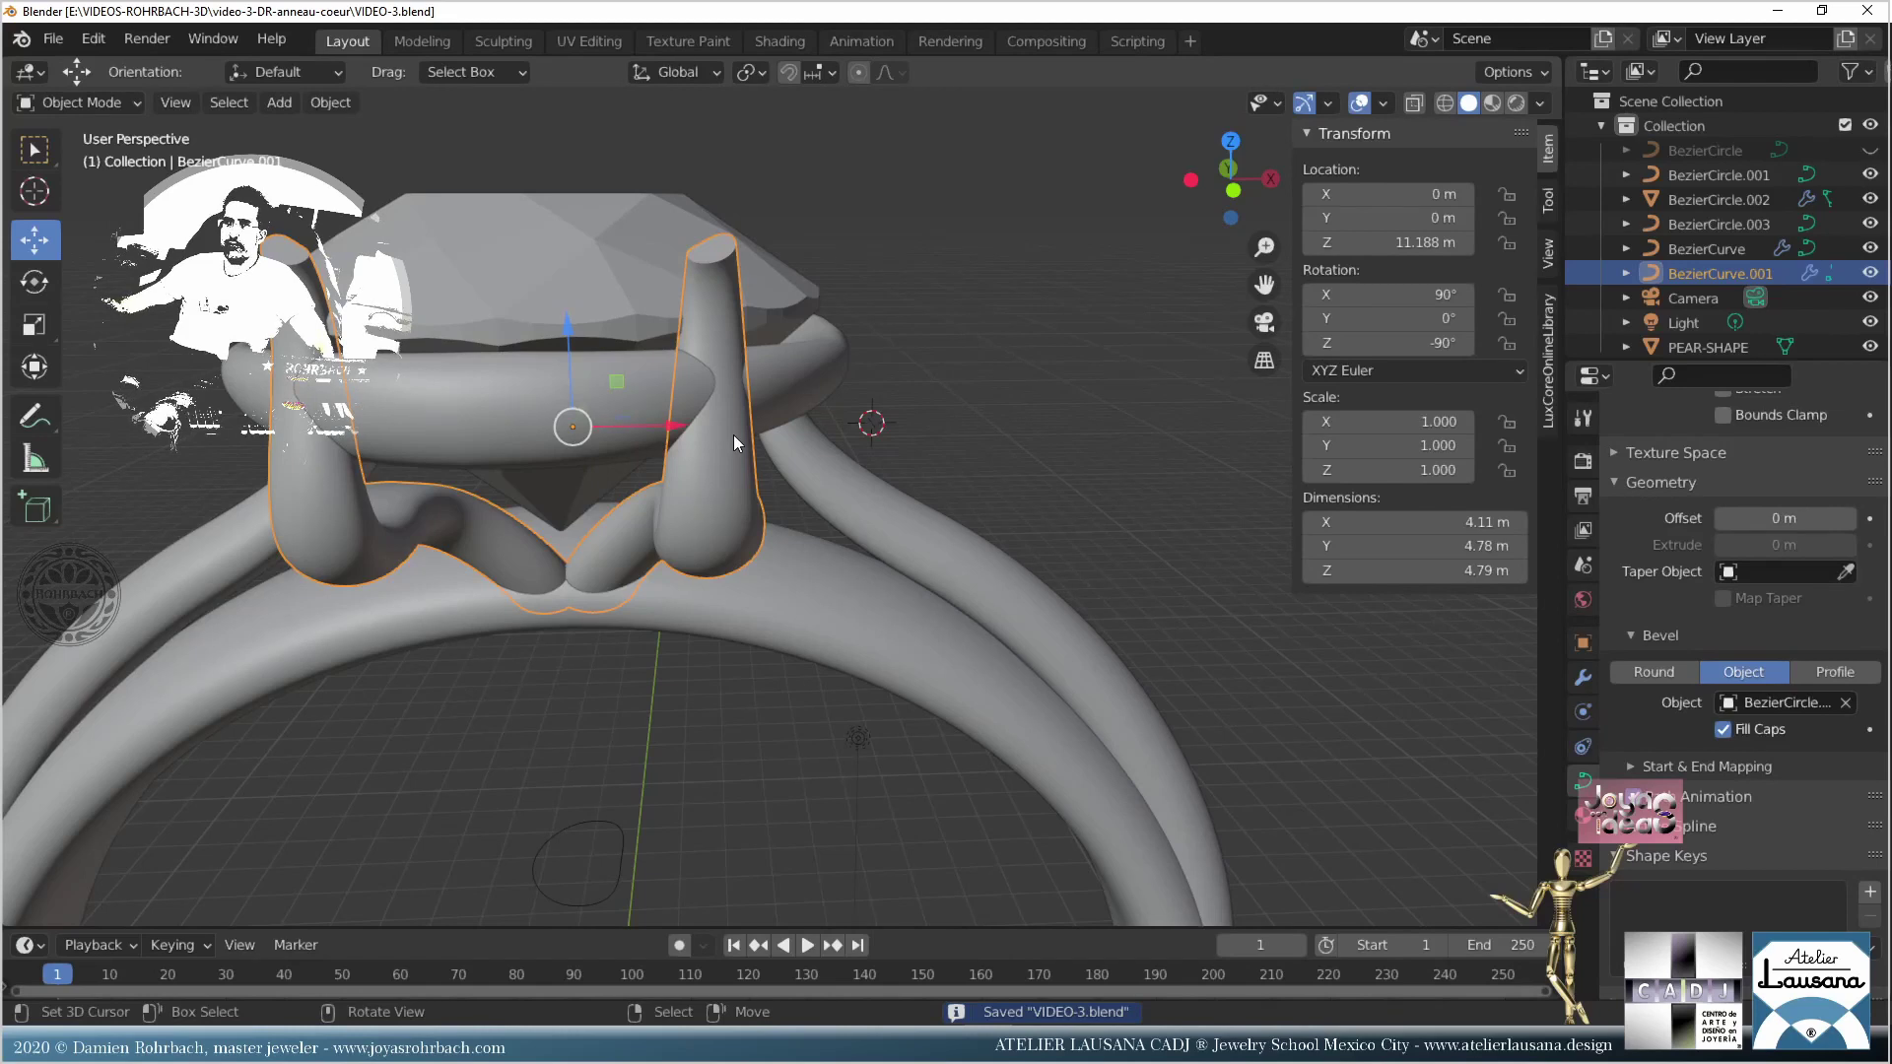
Step: Set the radius of the tapered prong's tip point to 0.44 and move it about 0.27 m outward along Y
{"action": "middle_click_drag", "start_coordinate": [733, 434], "coordinate": [501, 544]}
{"action": "key", "text": "Tab"}
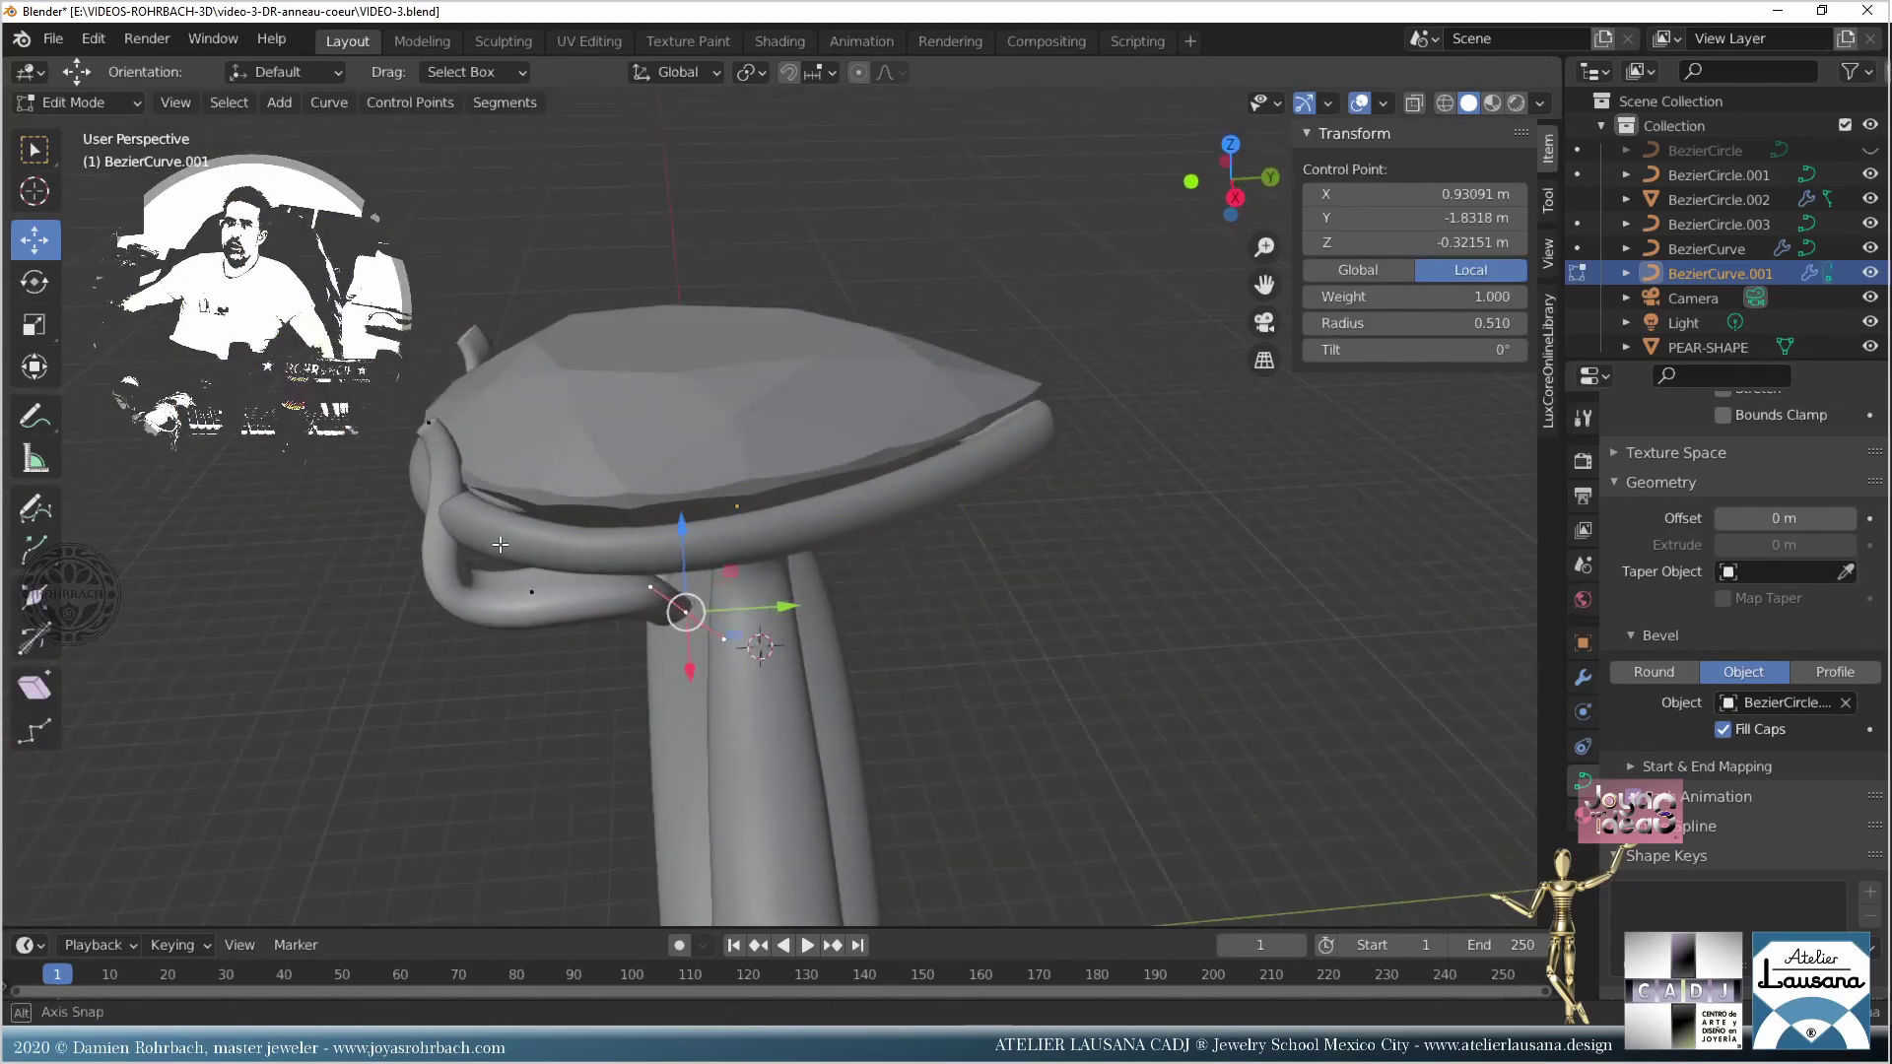
{"action": "right_click", "coordinate": [419, 422]}
{"action": "middle_click_drag", "start_coordinate": [421, 424], "coordinate": [650, 370]}
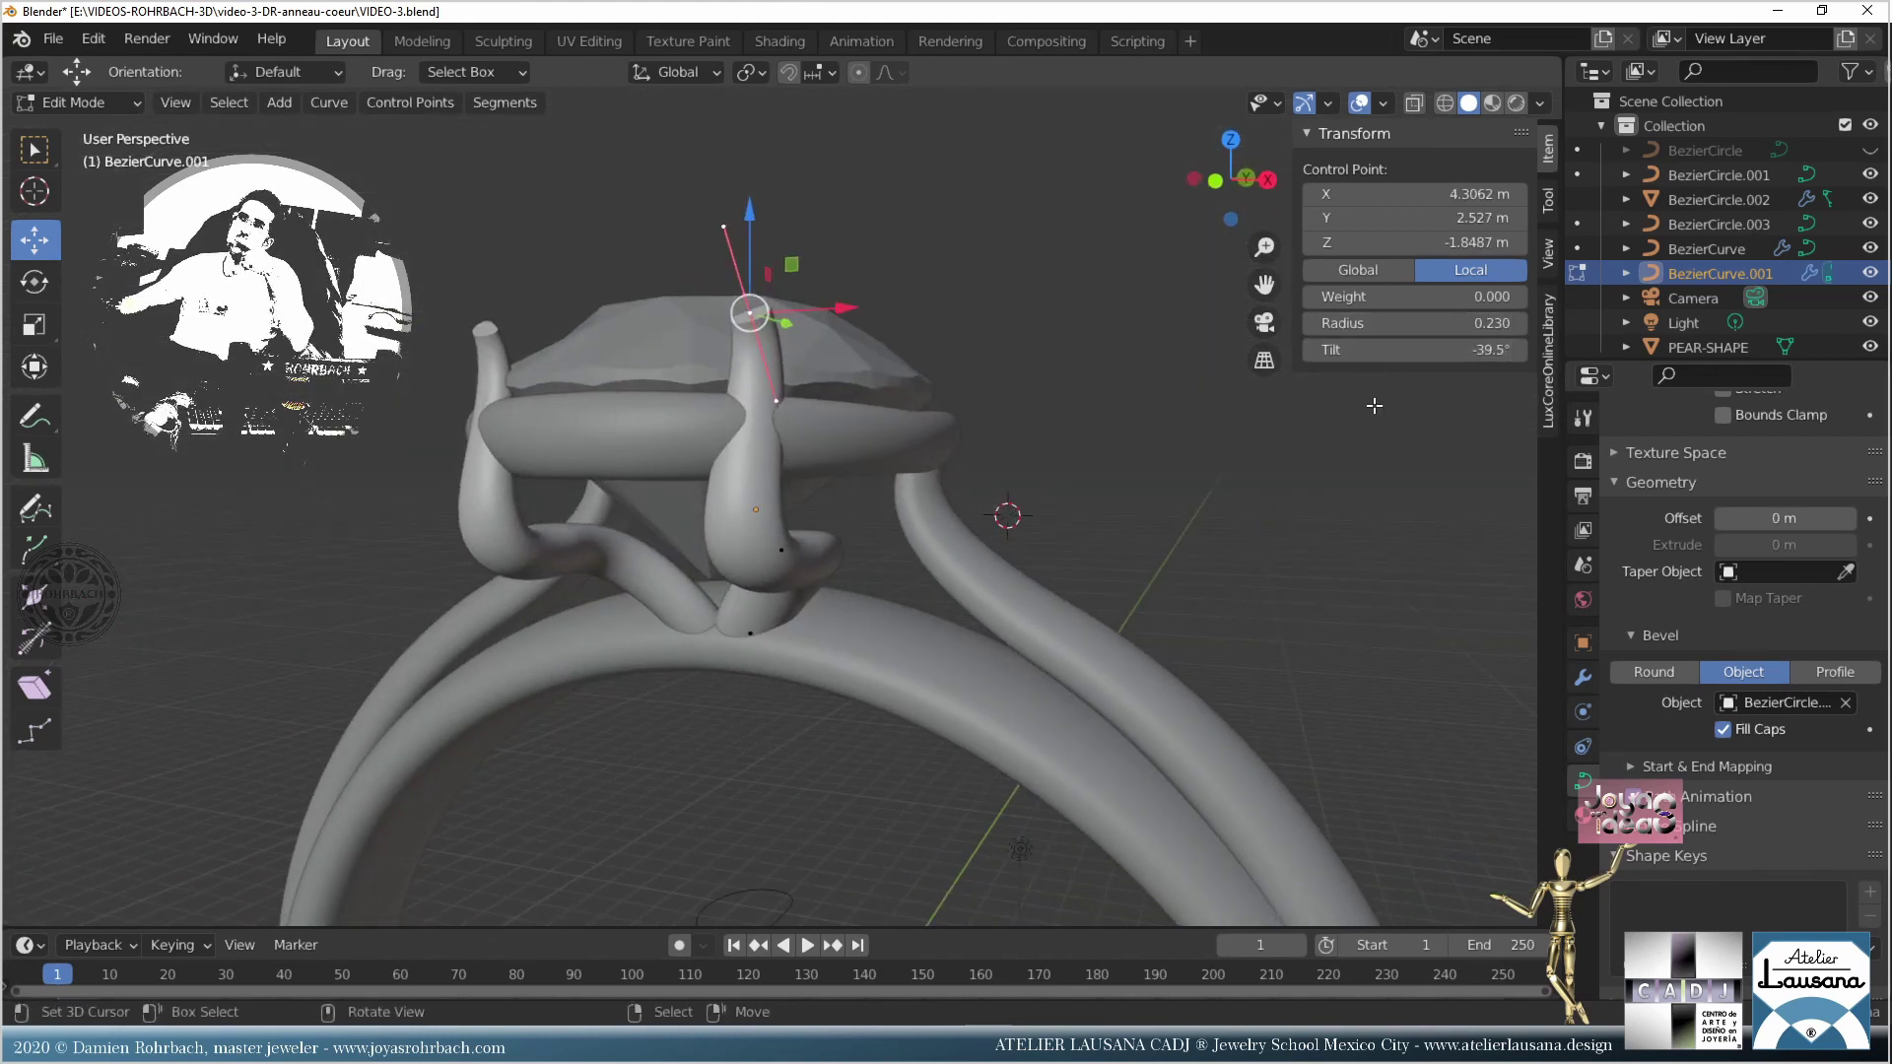
{"action": "left_click_drag", "start_coordinate": [1414, 323], "coordinate": [1468, 323]}
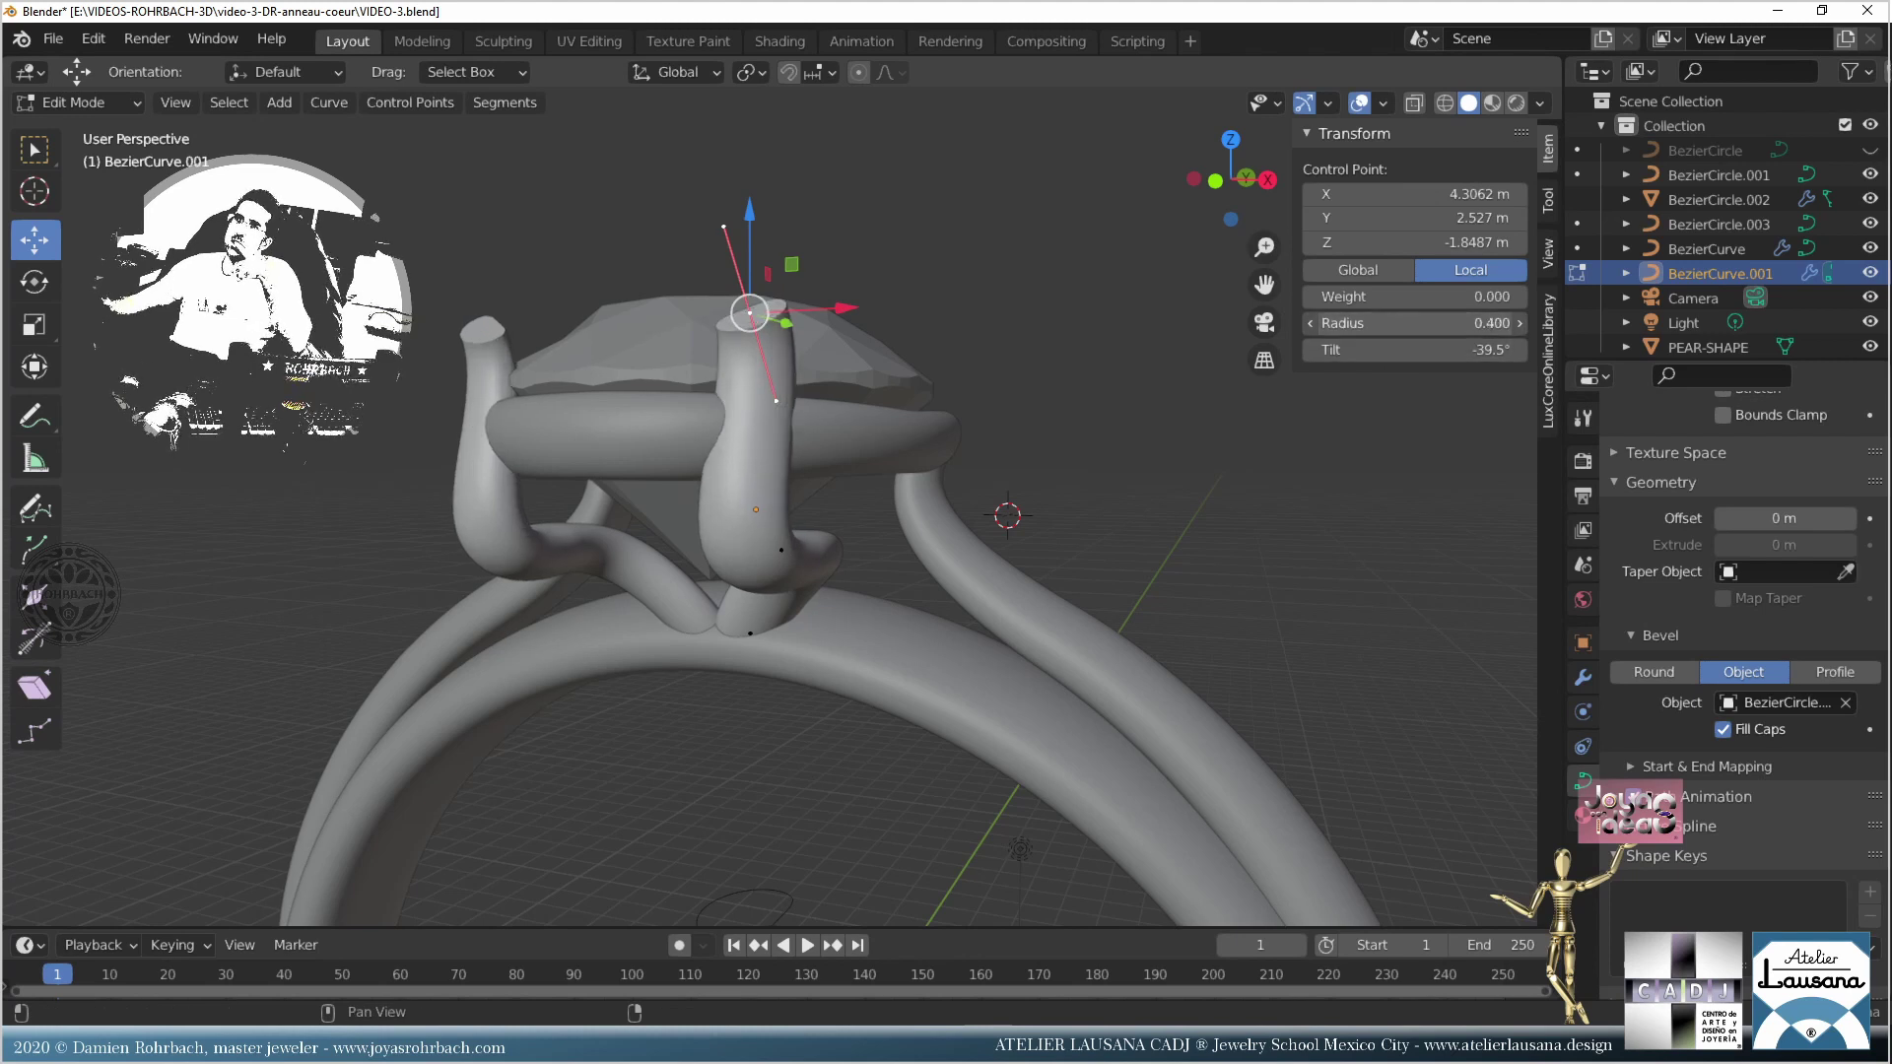
{"action": "middle_click_drag", "start_coordinate": [710, 513], "coordinate": [485, 470]}
{"action": "key", "text": "g"}
{"action": "key", "text": "x"}
{"action": "left_click", "coordinate": [632, 461]}
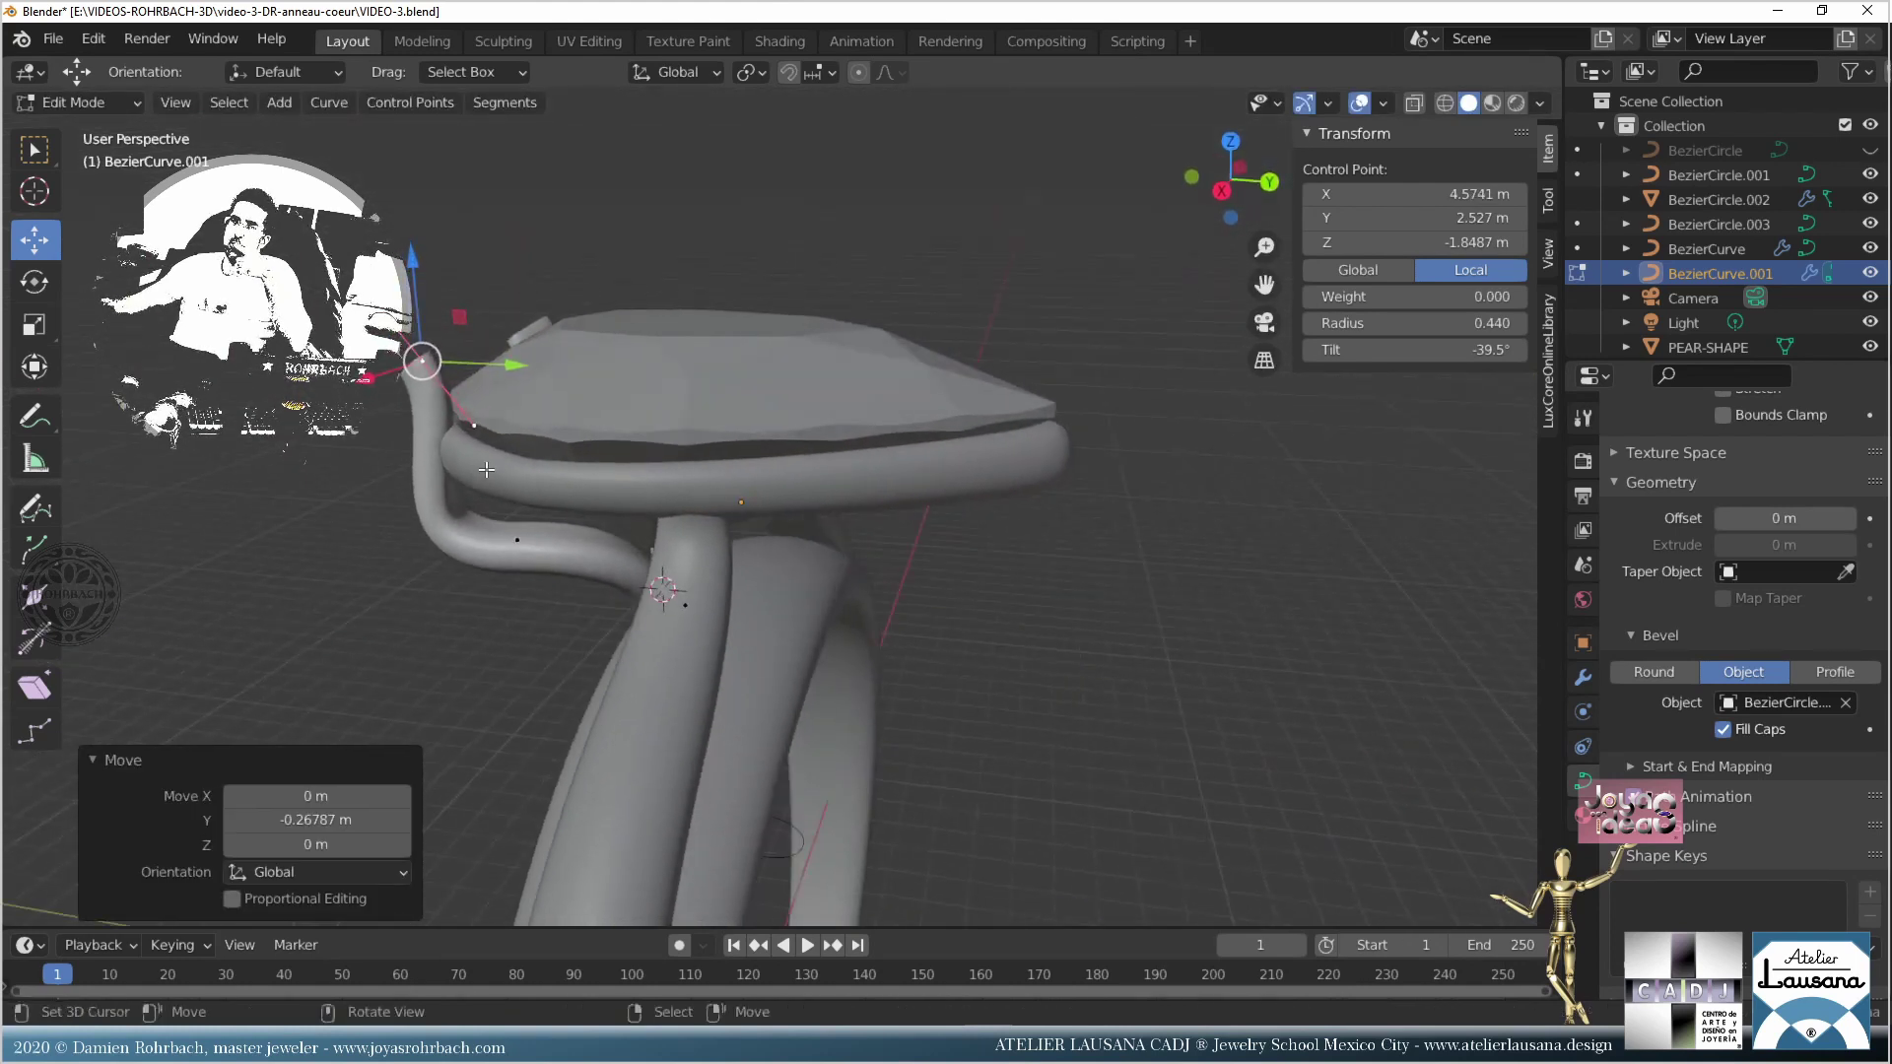
Step: Delete the tapered prong's middle control point at the lower bend, leaving only its tip and base points
{"action": "key", "text": "KP_3"}
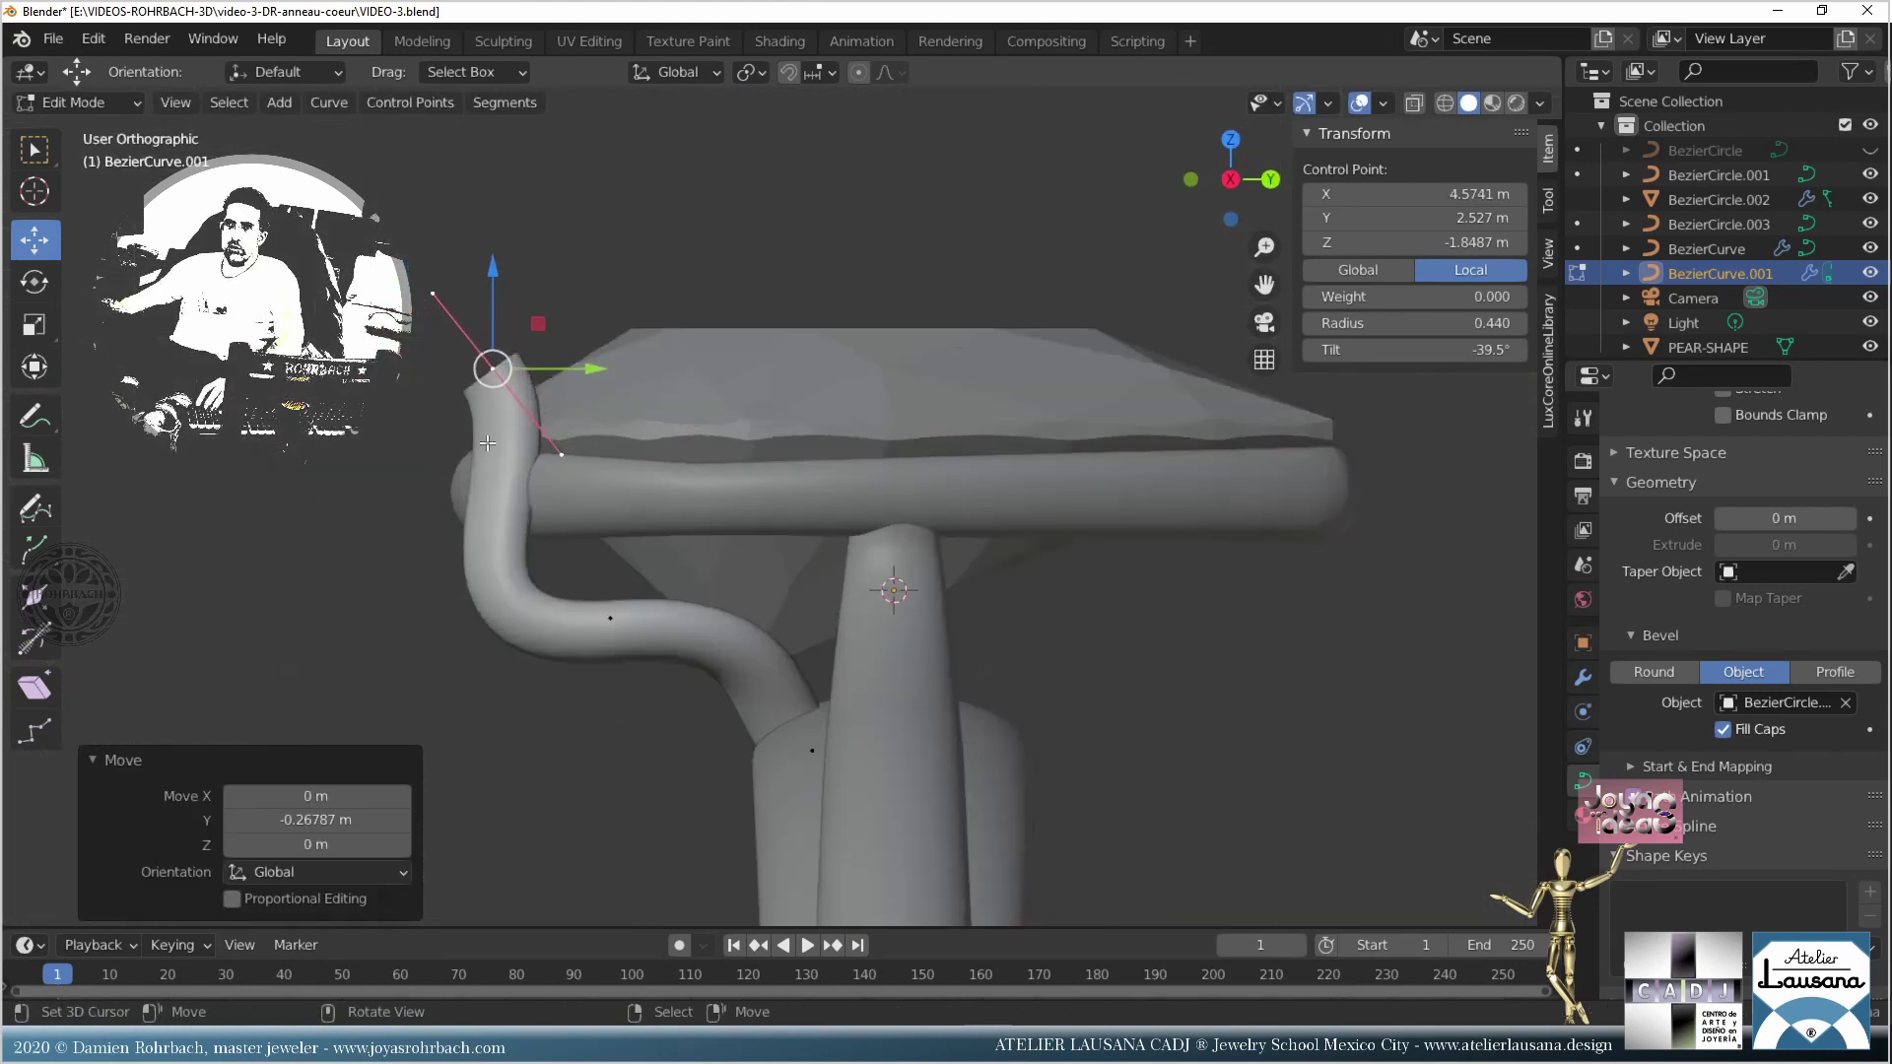
{"action": "key", "text": "KP_Decimal"}
{"action": "left_click", "coordinate": [1025, 806]}
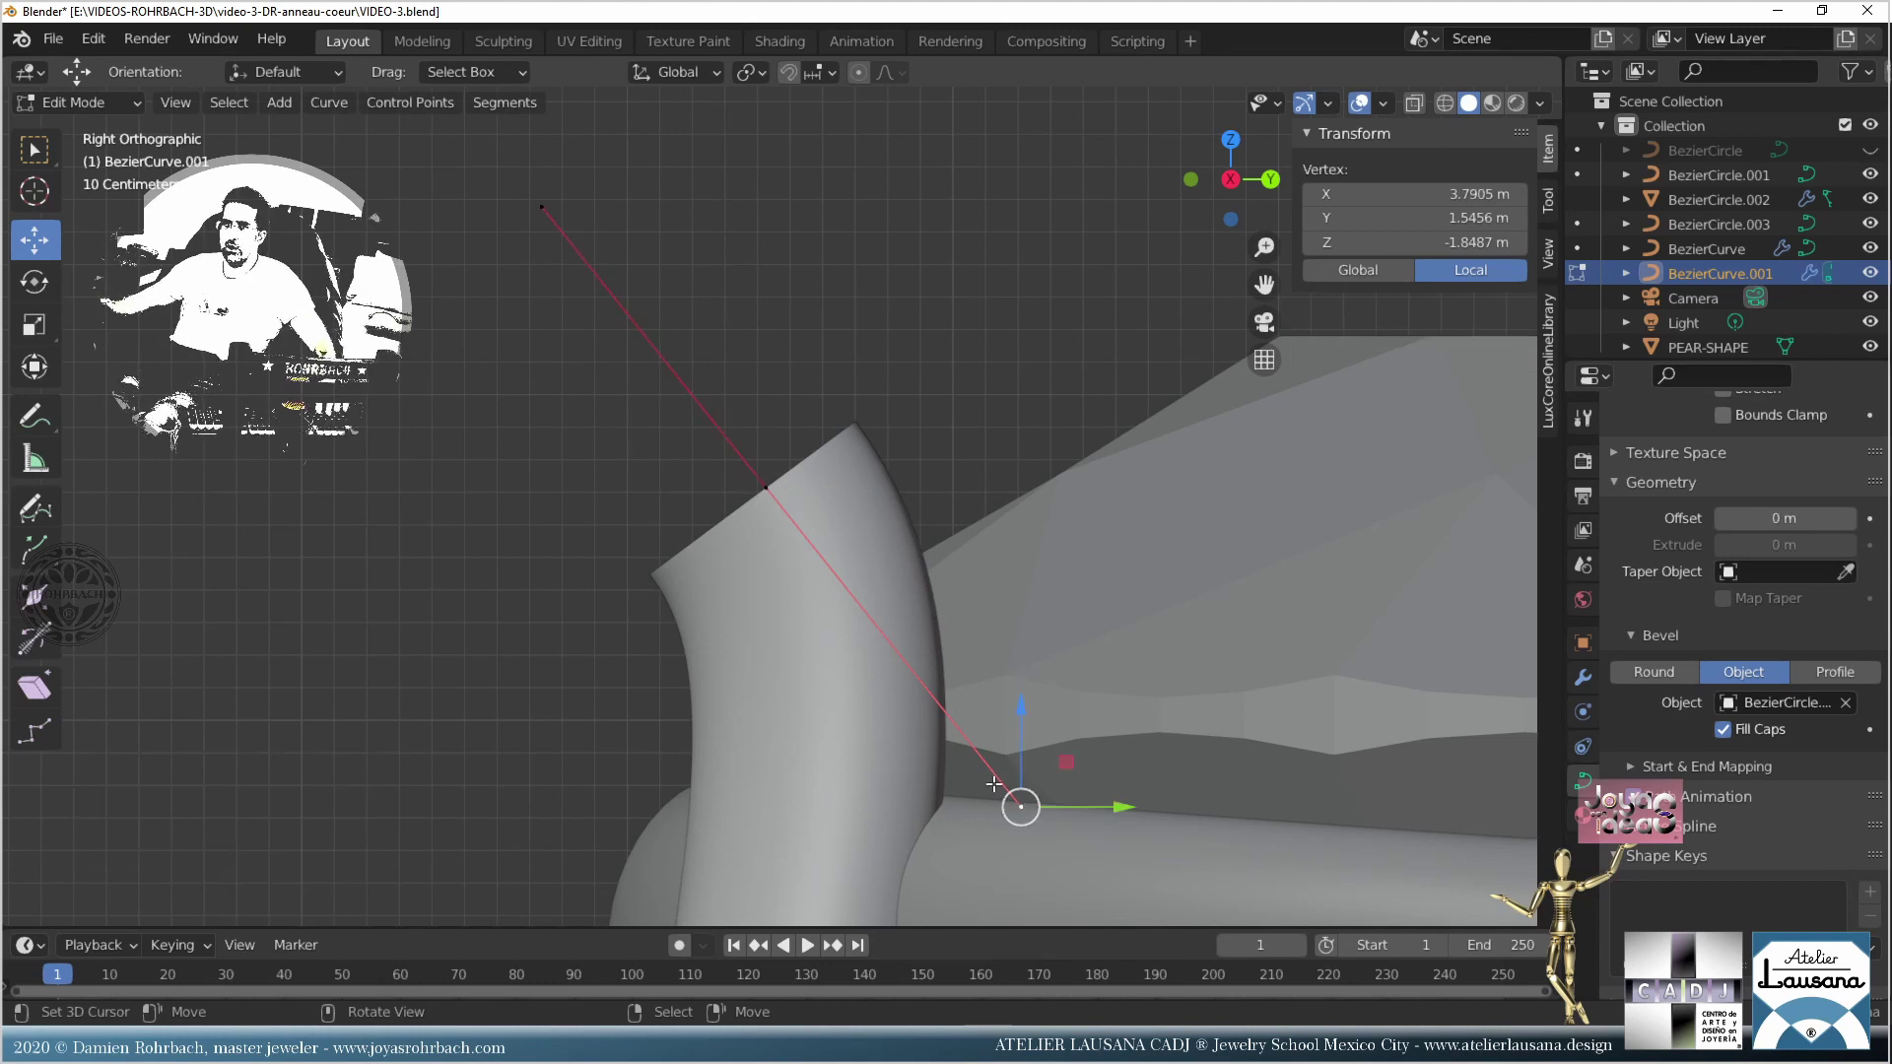
{"action": "middle_click_drag", "start_coordinate": [993, 783], "coordinate": [882, 501], "text": "shift"}
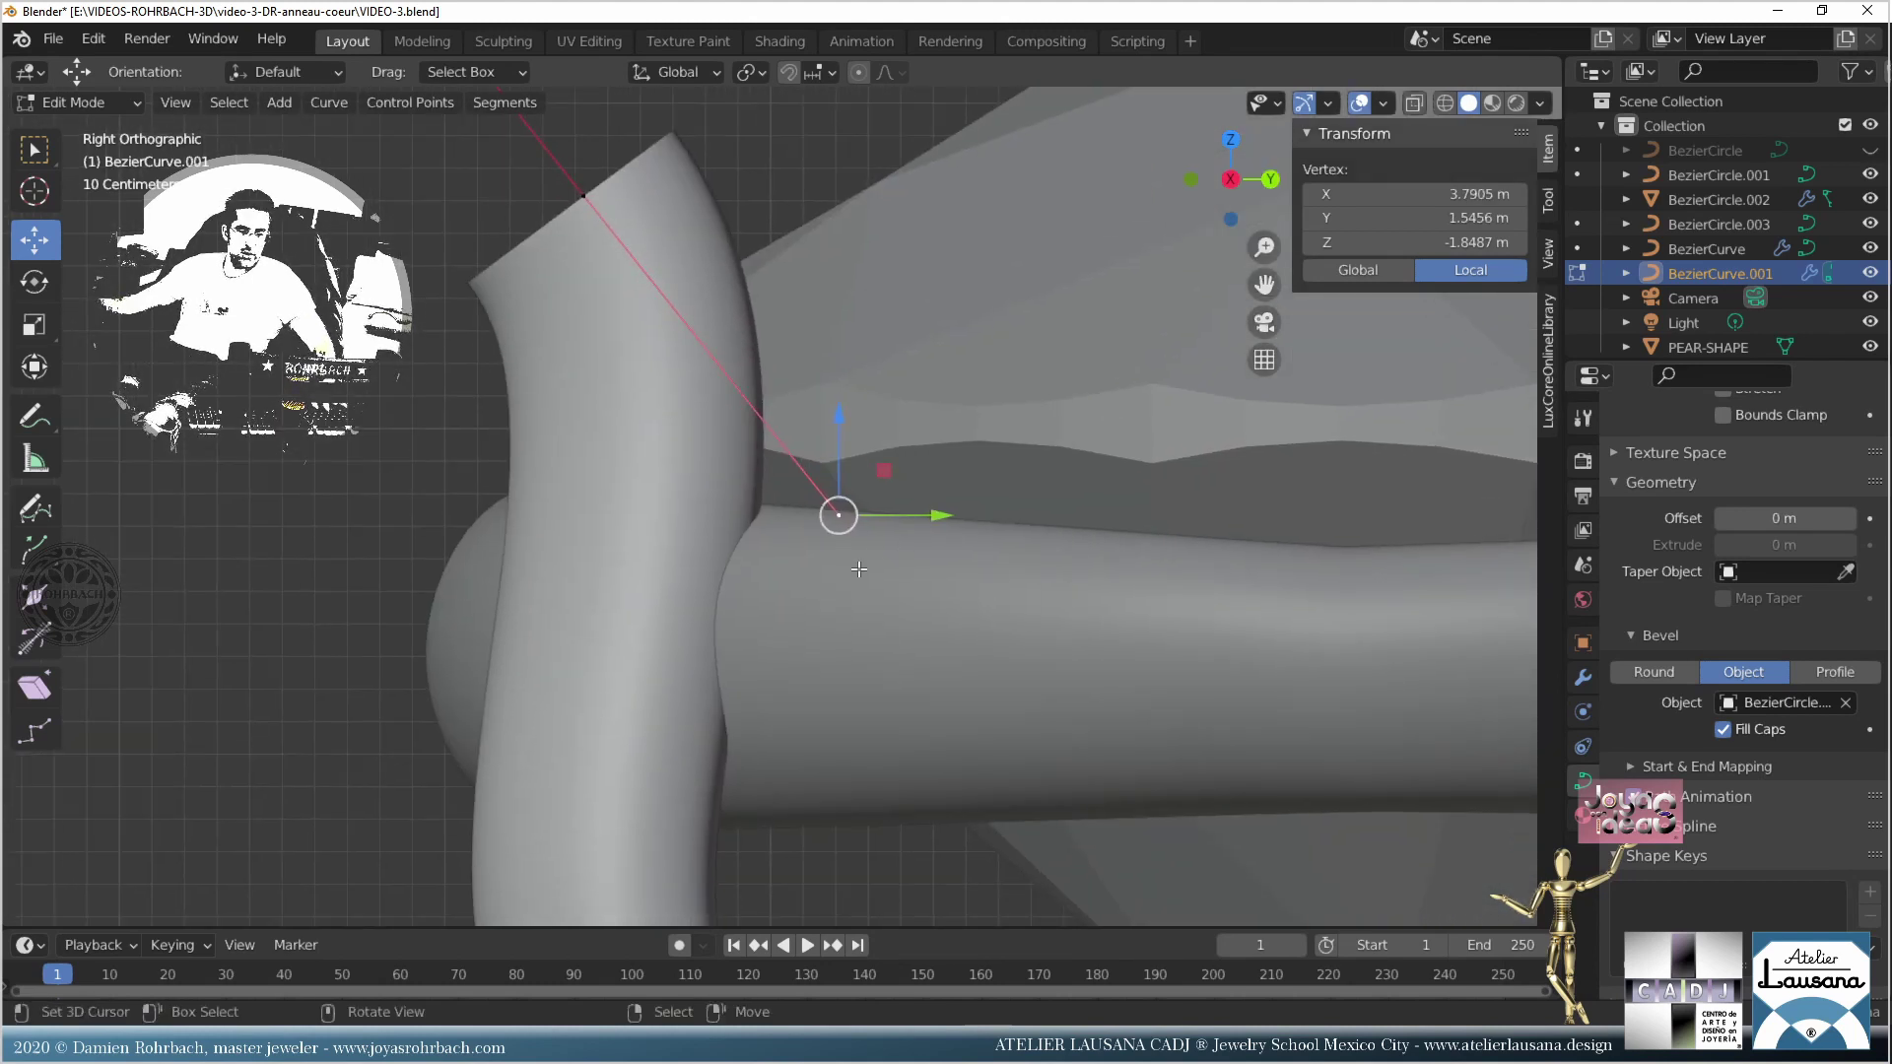
{"action": "scroll", "coordinate": [828, 552], "scroll_direction": "down", "scroll_amount": 7}
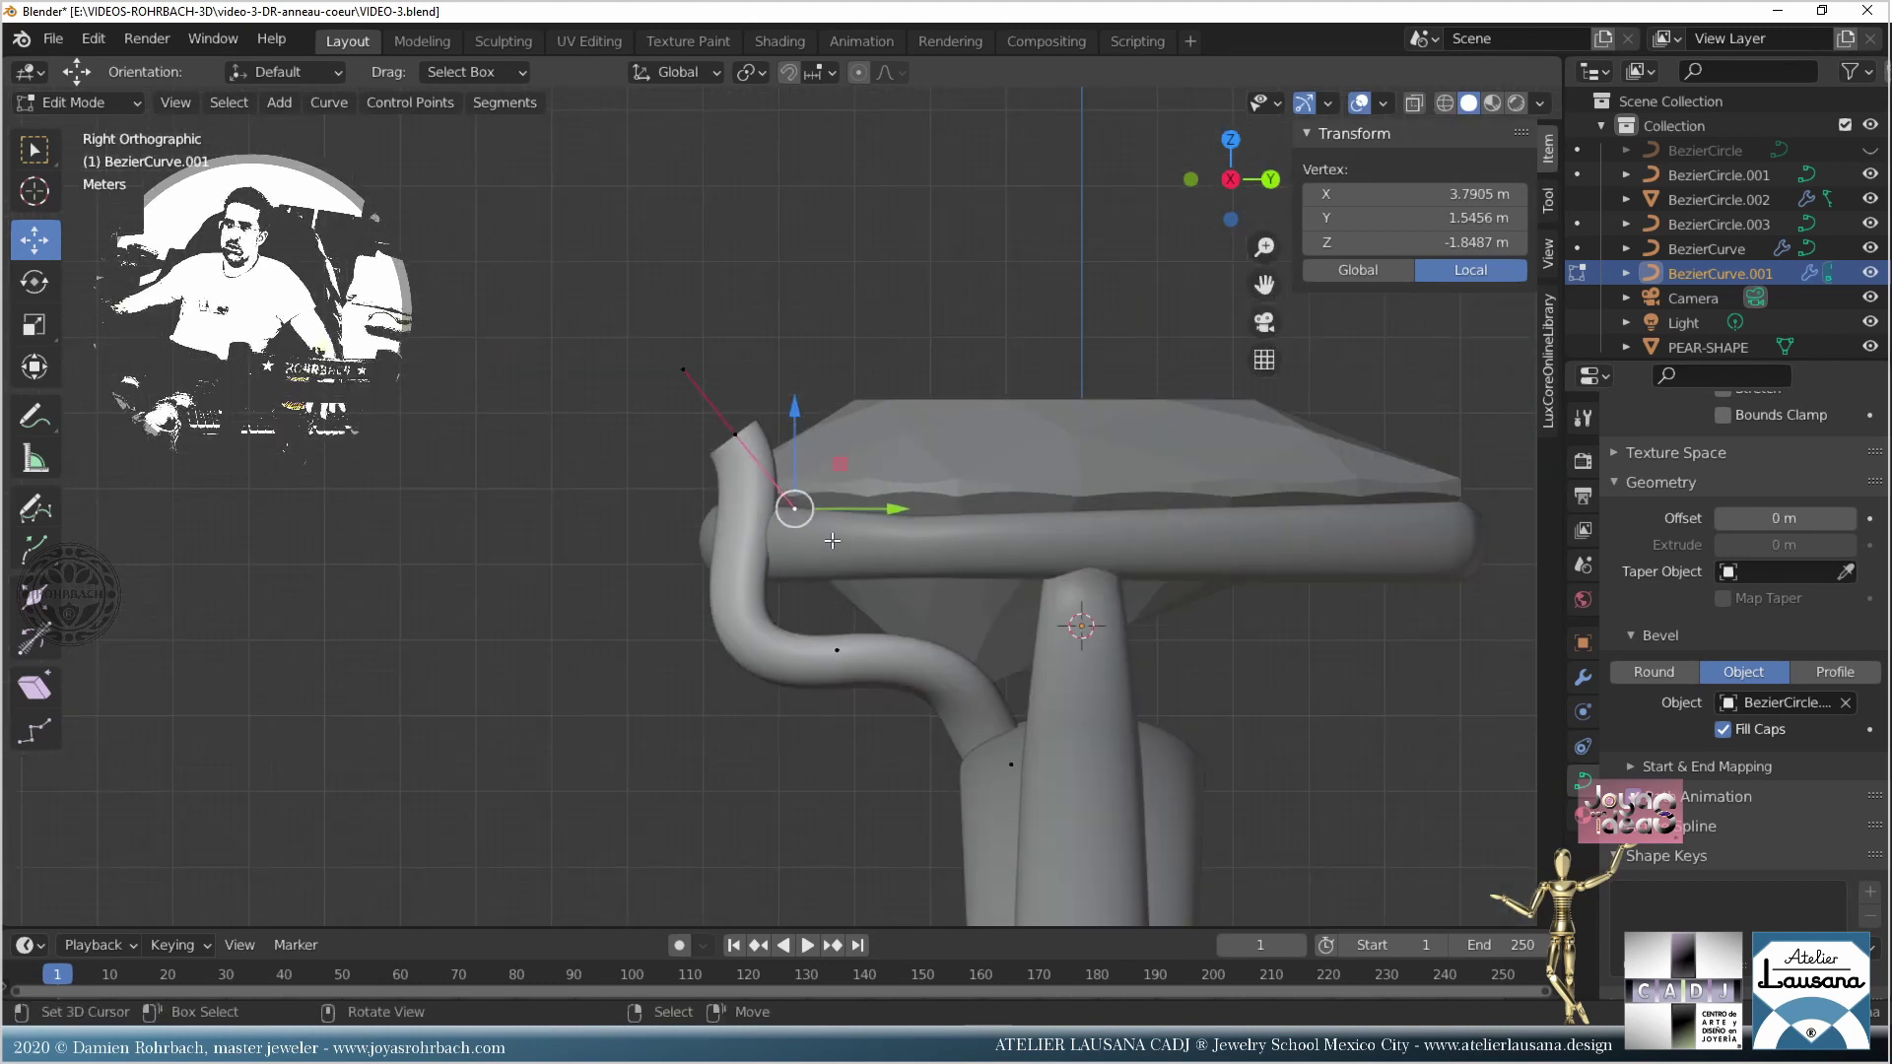
{"action": "middle_click_drag", "start_coordinate": [832, 540], "coordinate": [794, 641]}
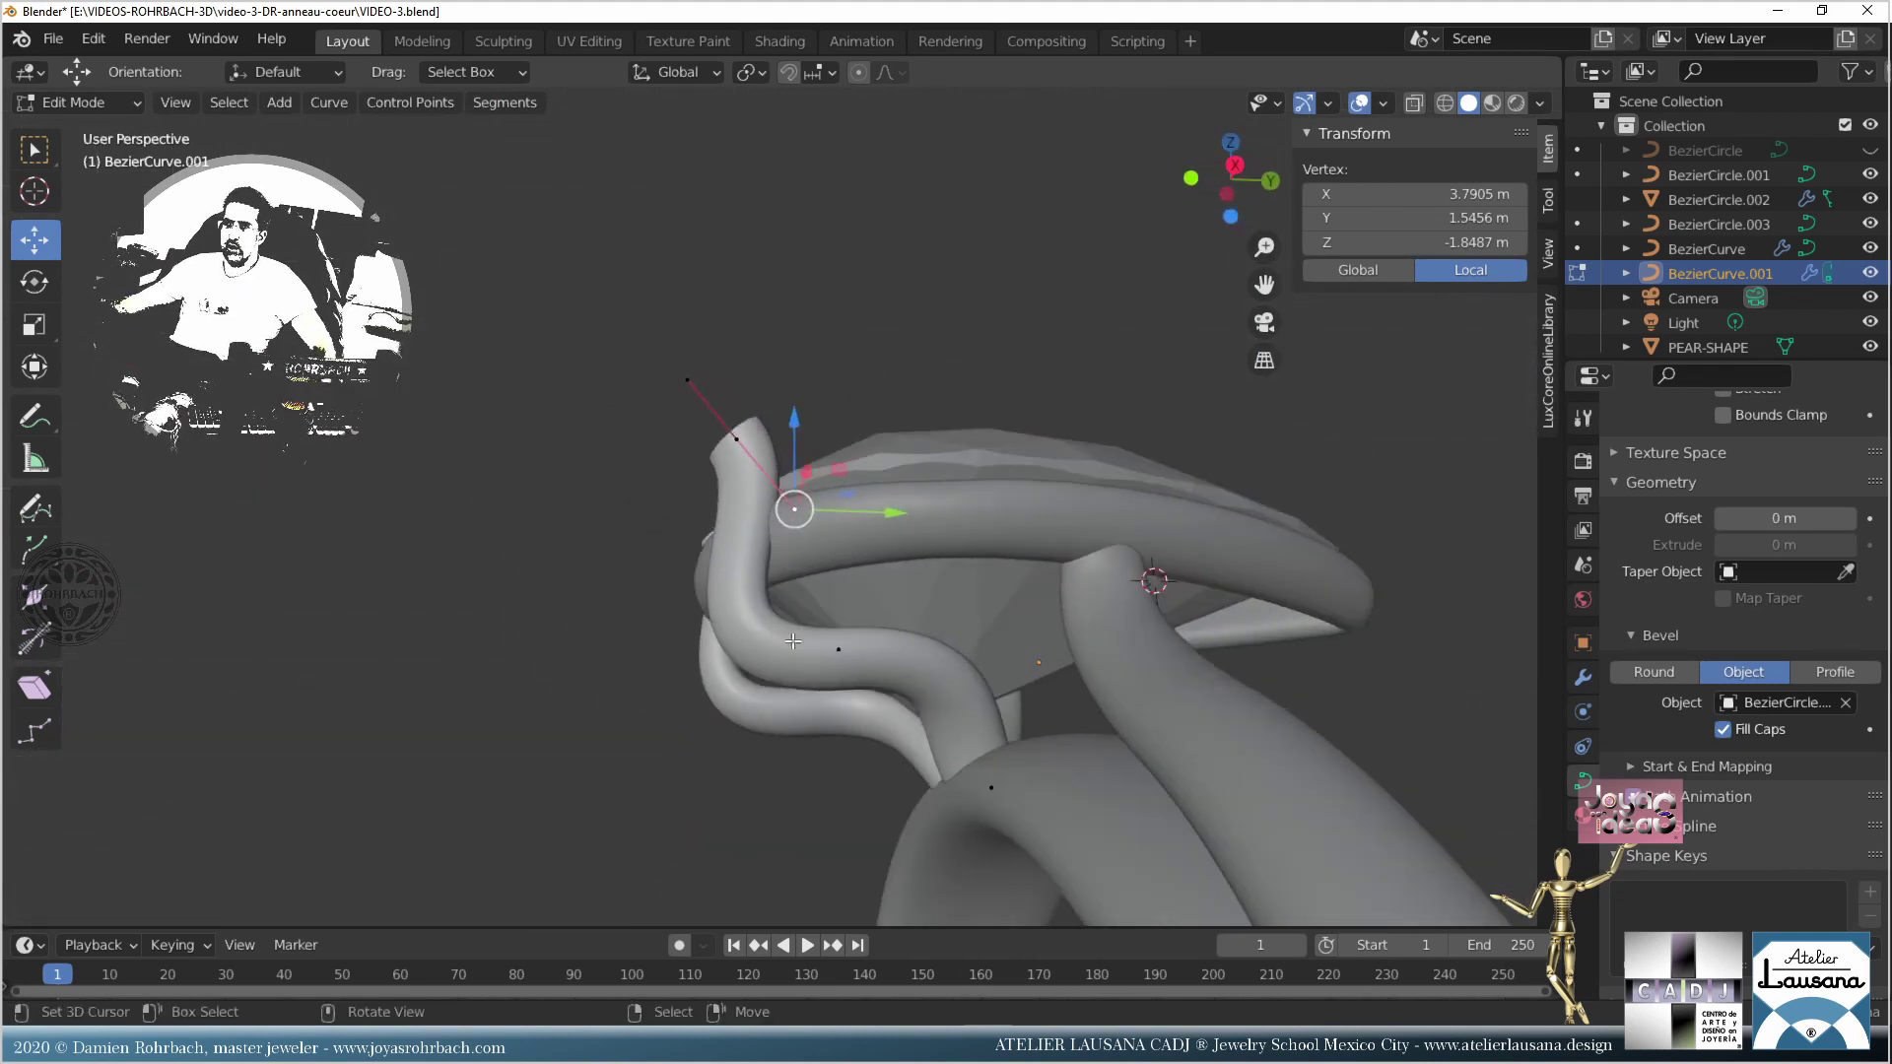
{"action": "left_click", "coordinate": [838, 650]}
{"action": "key", "text": "x"}
{"action": "left_click", "coordinate": [946, 511]}
Step: In right view, move the lower handle of the prong's tip about 0.91 m outward along Y and 2.37 m down to curve the prong
{"action": "middle_click_drag", "start_coordinate": [934, 543], "coordinate": [902, 615]}
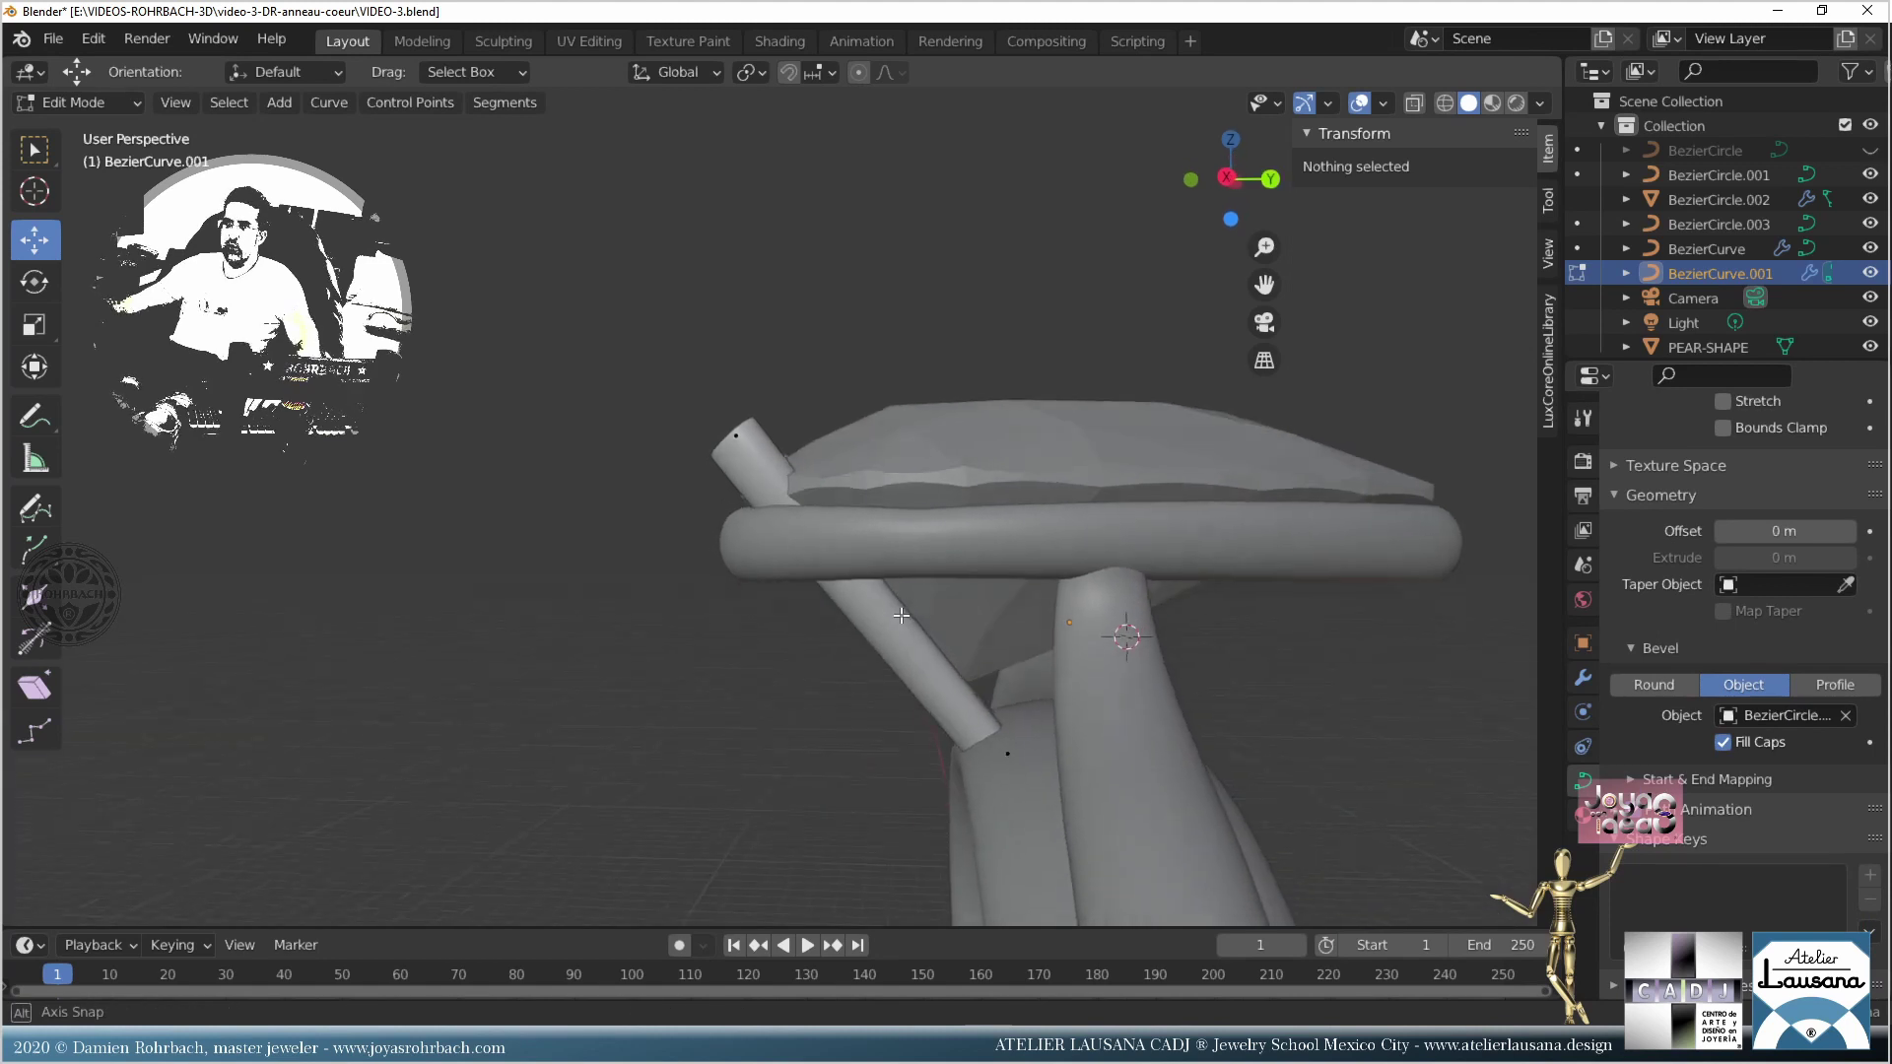
{"action": "left_click", "coordinate": [734, 434]}
{"action": "middle_click_drag", "start_coordinate": [734, 435], "coordinate": [740, 456], "text": "alt"}
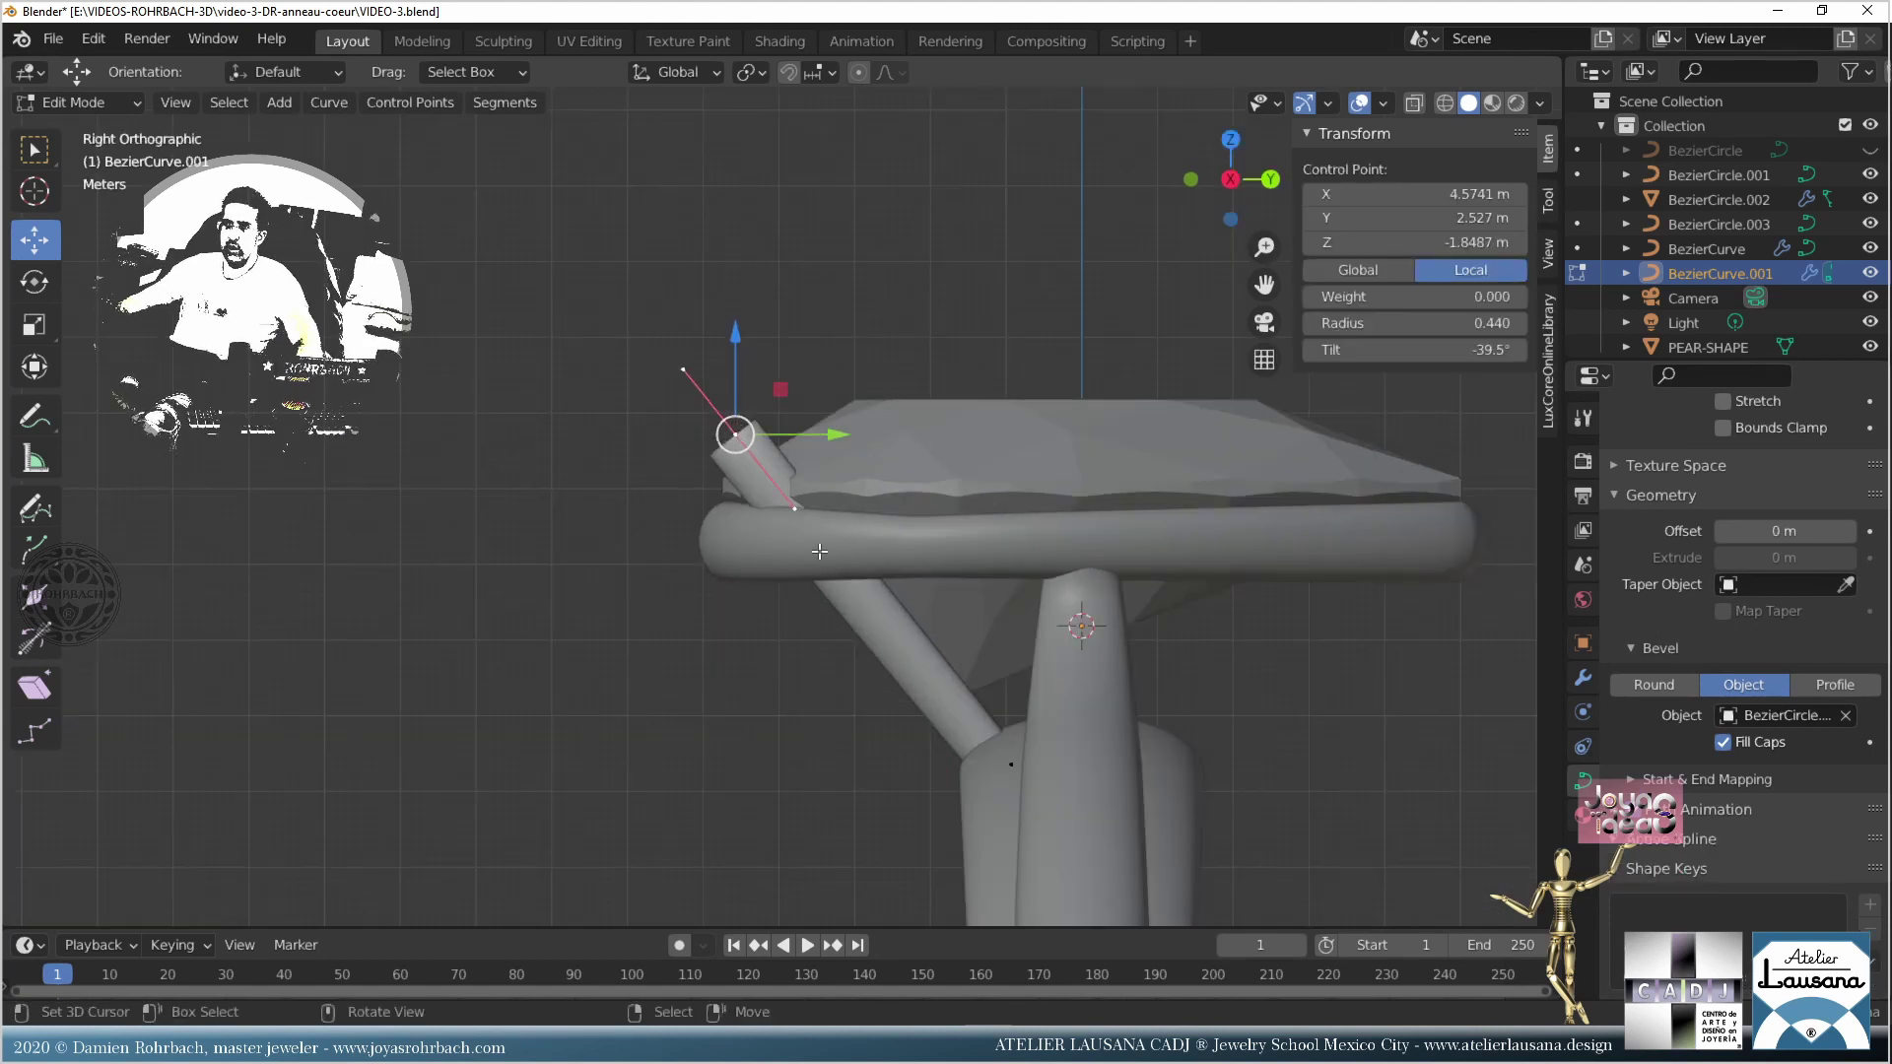
{"action": "left_click", "coordinate": [796, 509]}
{"action": "key", "text": "g"}
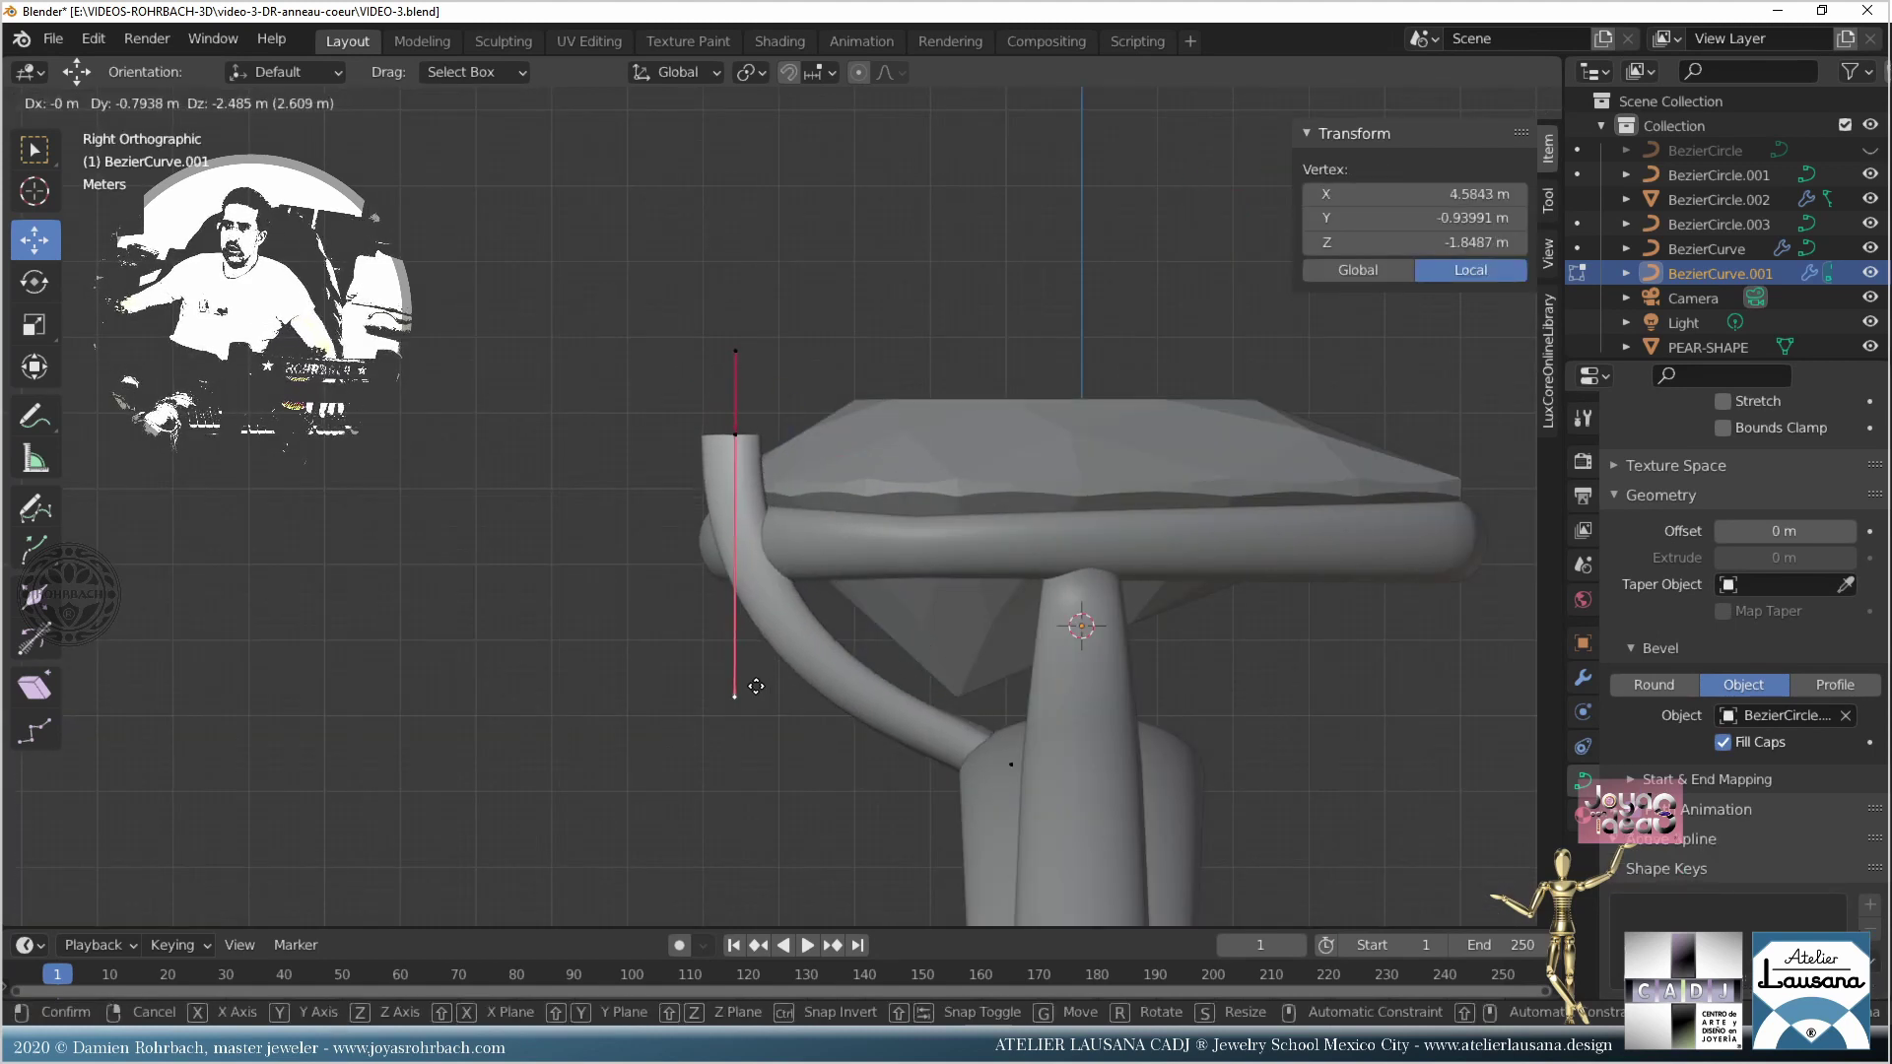
{"action": "left_click", "coordinate": [750, 676]}
{"action": "middle_click_drag", "start_coordinate": [751, 690], "coordinate": [657, 693]}
{"action": "scroll", "coordinate": [656, 693], "scroll_direction": "up", "scroll_amount": 4}
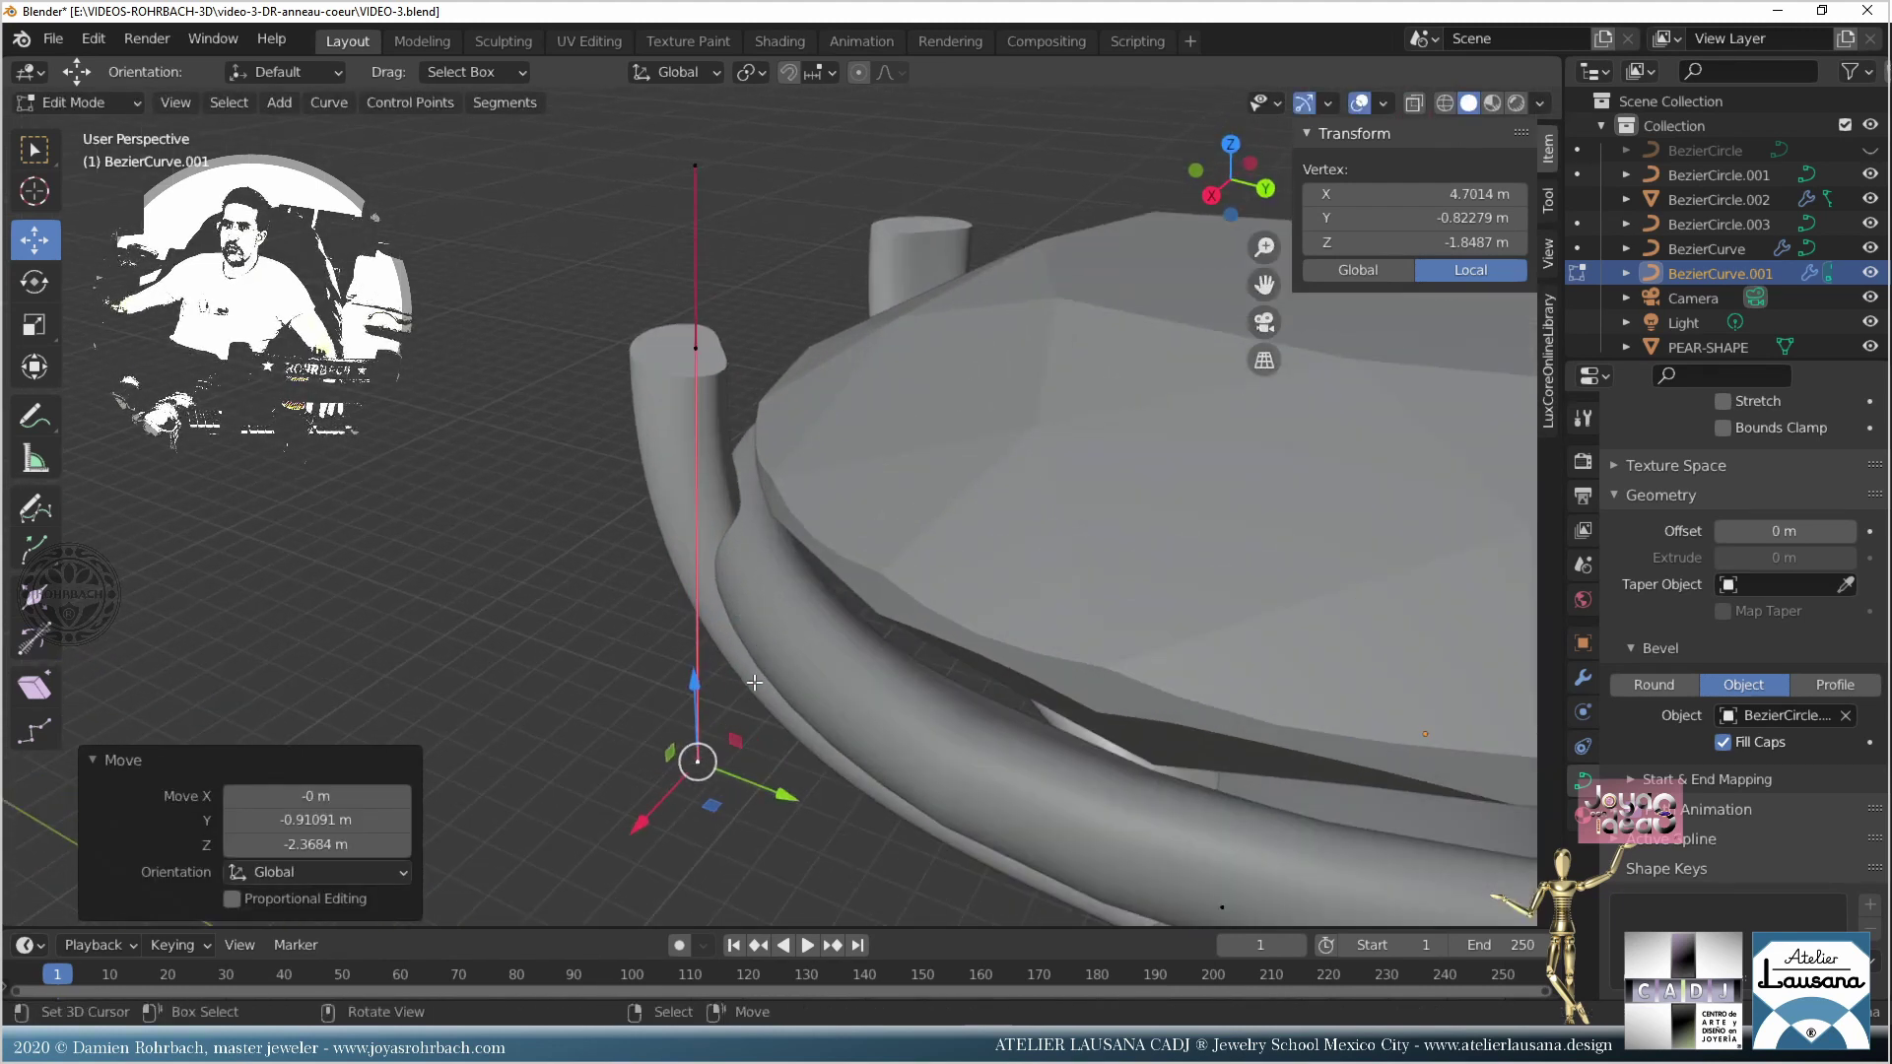
{"action": "mouse_move", "coordinate": [750, 793]}
{"action": "left_mouse_down"}
{"action": "mouse_move", "coordinate": [798, 815]}
{"action": "mouse_move", "coordinate": [757, 811]}
{"action": "left_mouse_up"}
Step: Move the prong's tip point about 0.27 m inward along Y and set its radius to 0.54
{"action": "left_click", "coordinate": [729, 353]}
{"action": "left_click_drag", "start_coordinate": [784, 369], "coordinate": [823, 380]}
{"action": "middle_click_drag", "start_coordinate": [823, 381], "coordinate": [729, 424]}
{"action": "left_click_drag", "start_coordinate": [1419, 322], "coordinate": [1472, 322]}
{"action": "middle_click_drag", "start_coordinate": [1084, 413], "coordinate": [999, 422]}
Step: Lower the prong's tip about 0.34 m, and in top view move it about 0.50 m along X and 0.61 m along Y
{"action": "left_click_drag", "start_coordinate": [808, 354], "coordinate": [731, 325]}
{"action": "middle_click_drag", "start_coordinate": [731, 325], "coordinate": [923, 544]}
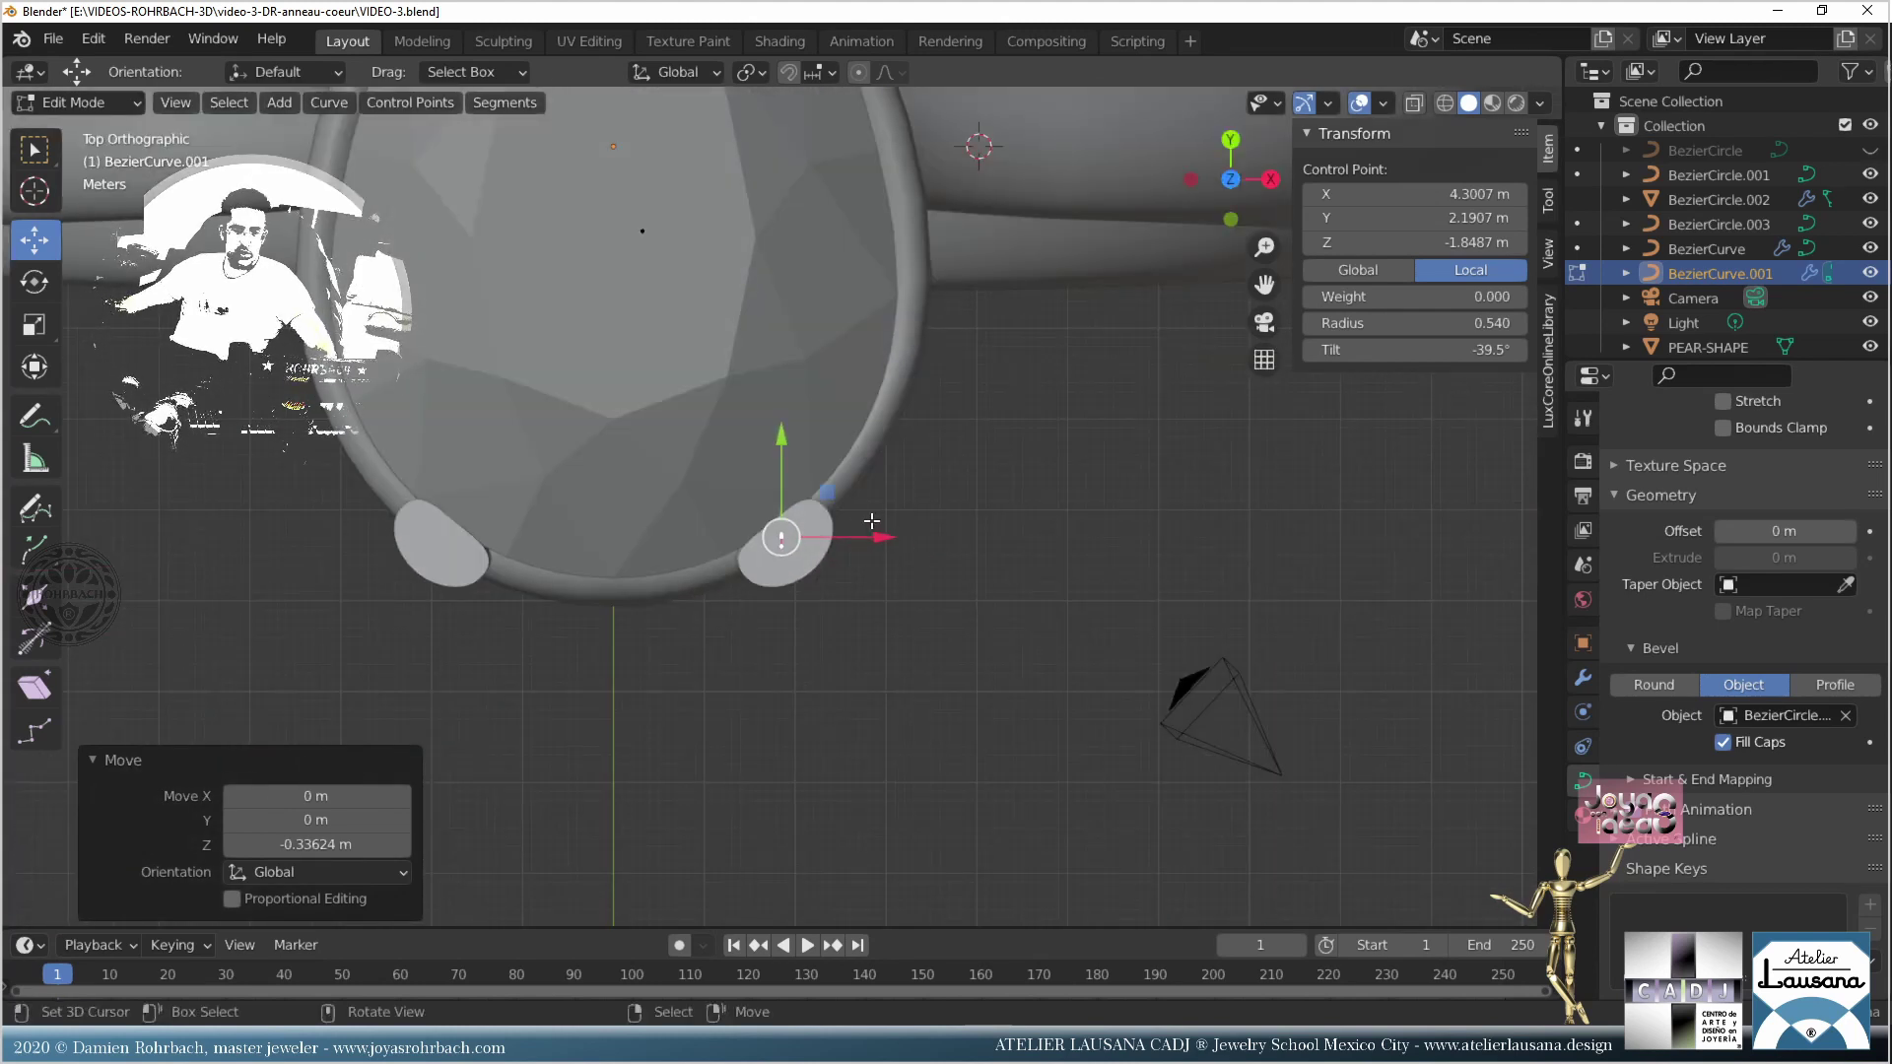
{"action": "key", "text": "g"}
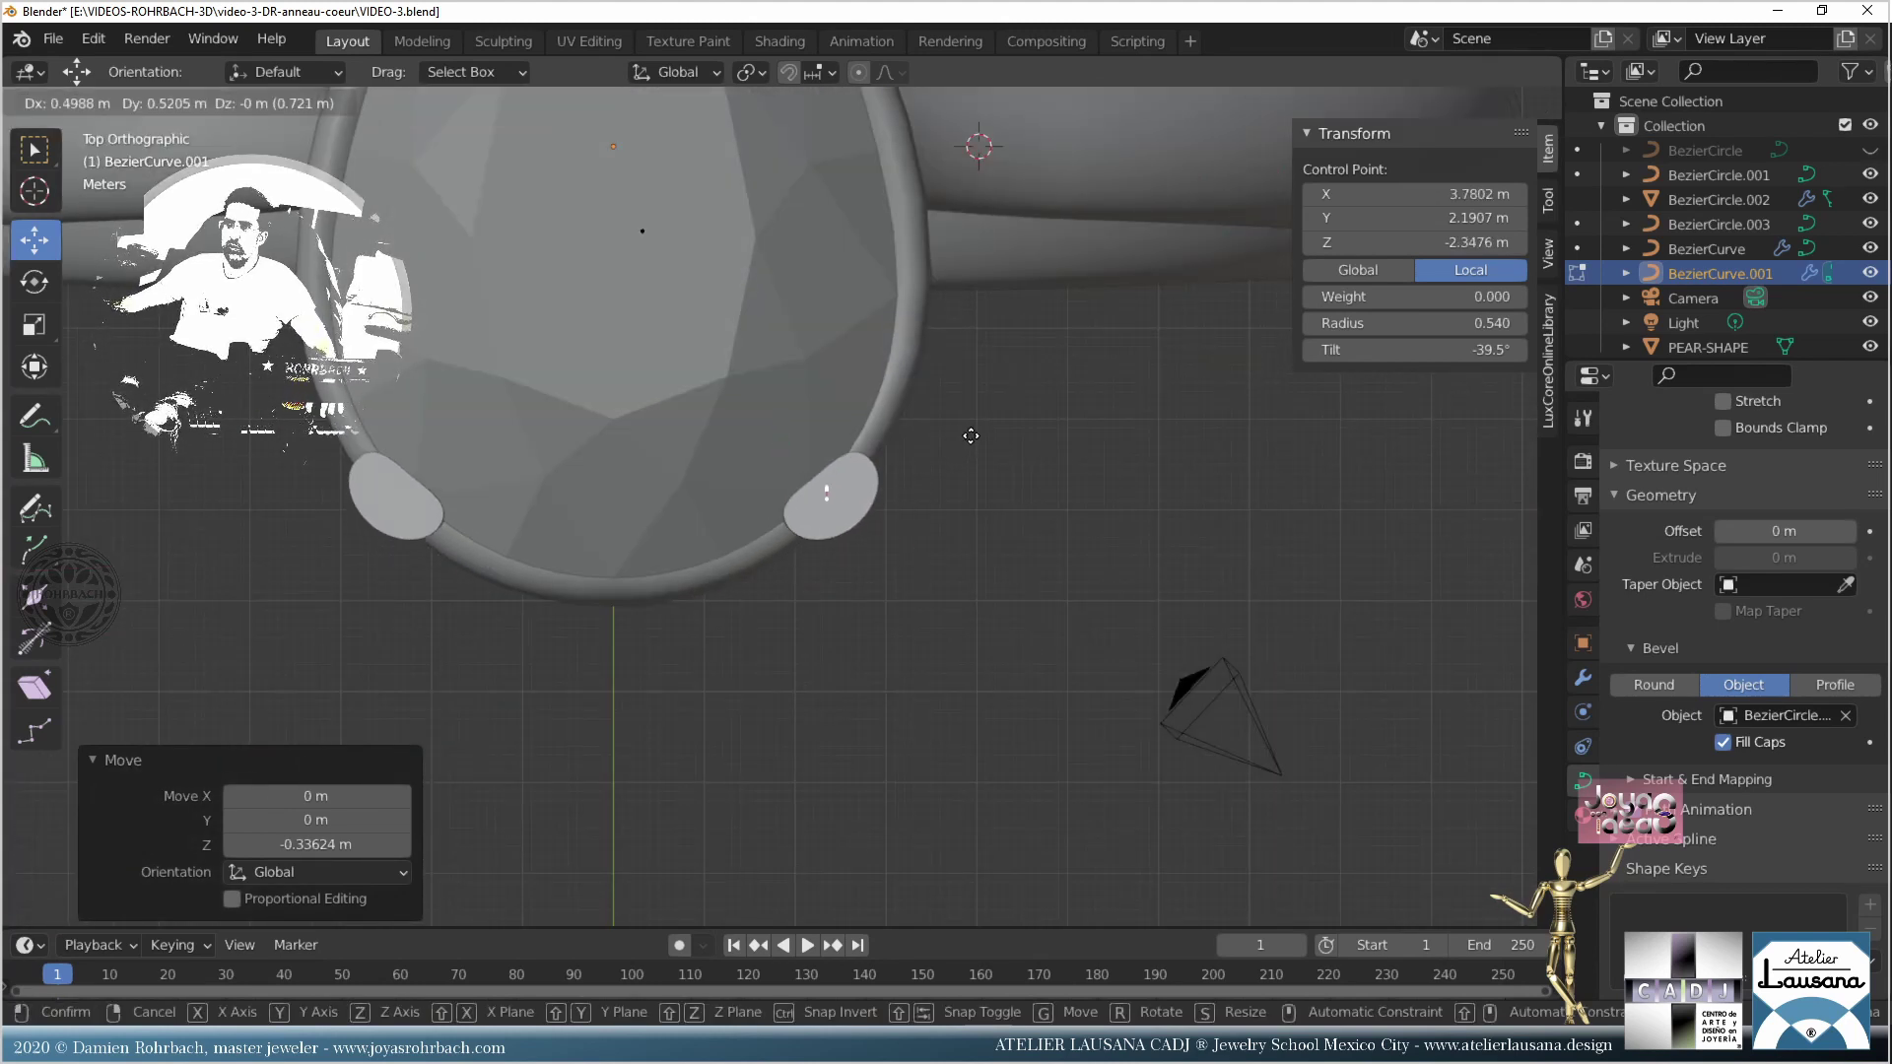
{"action": "left_click", "coordinate": [970, 428]}
Step: Set the tilt of the prong's tip point to -47.6° to follow the frame's outline and save the file
{"action": "key", "text": "r"}
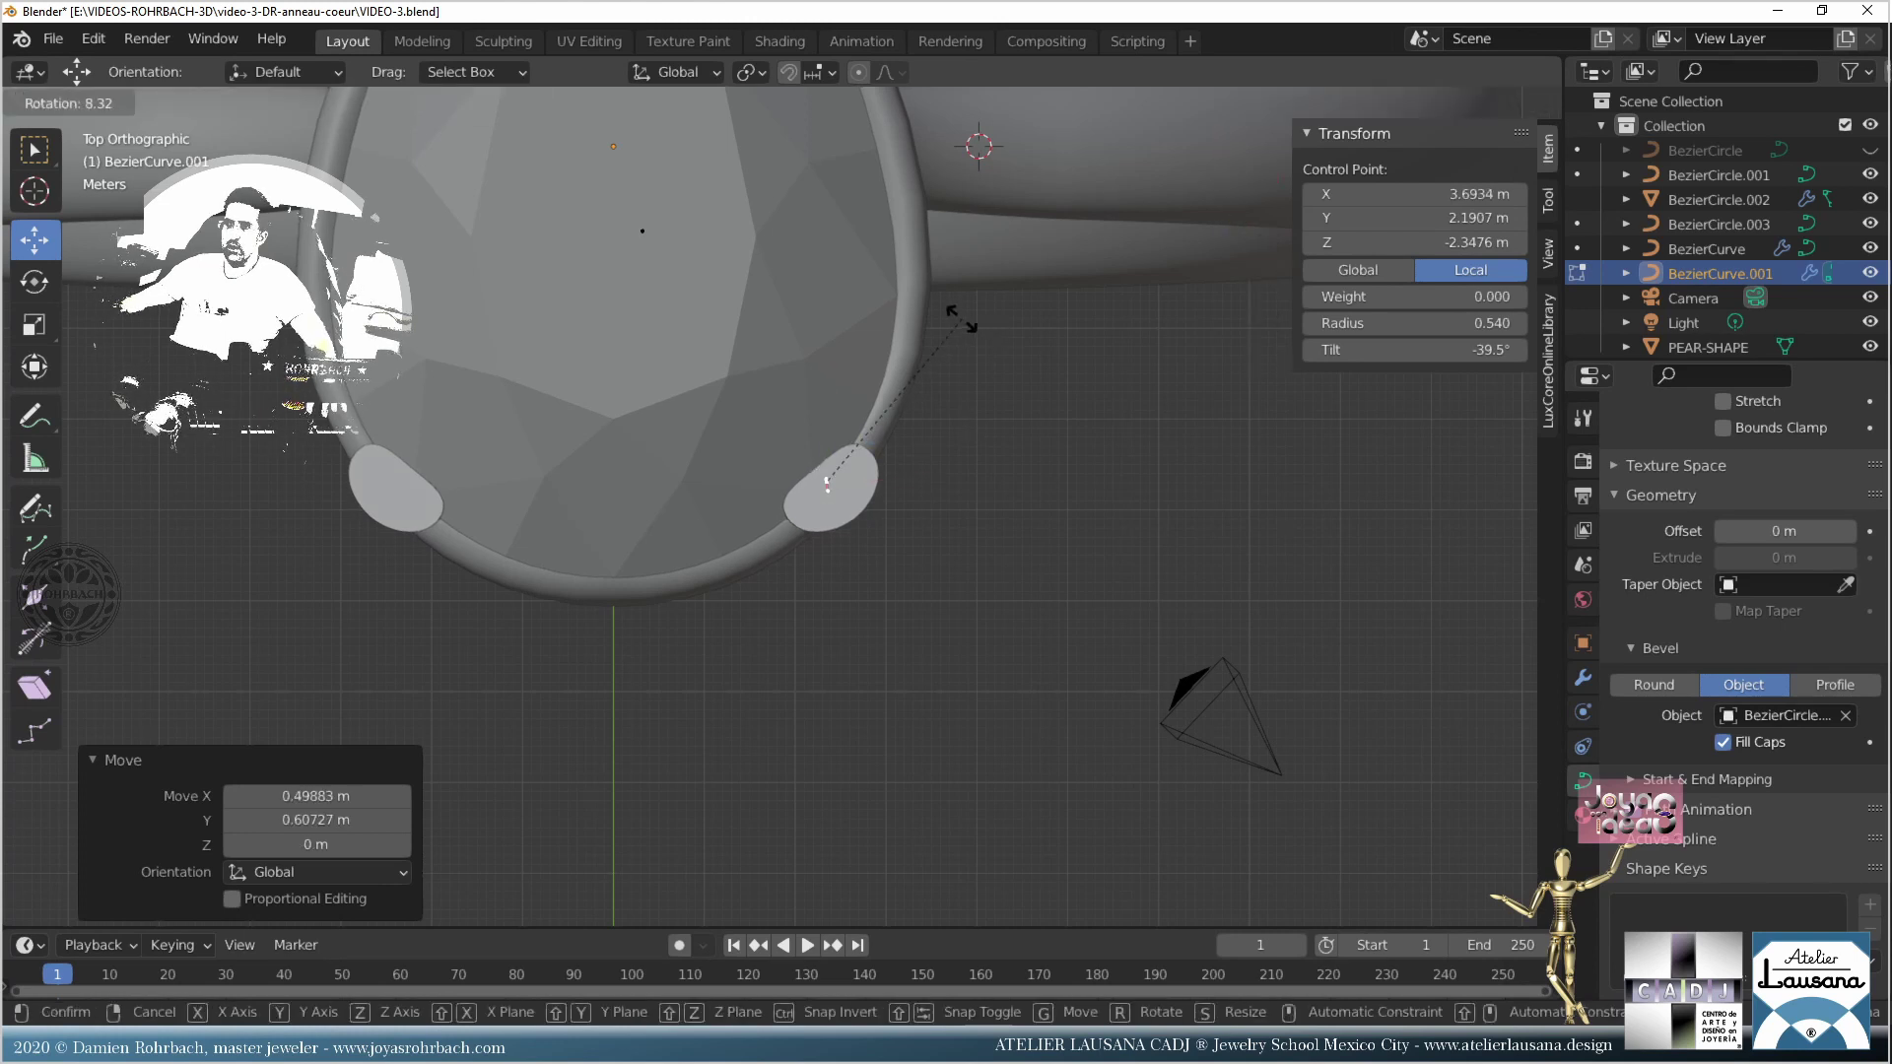
{"action": "key", "text": "Escape"}
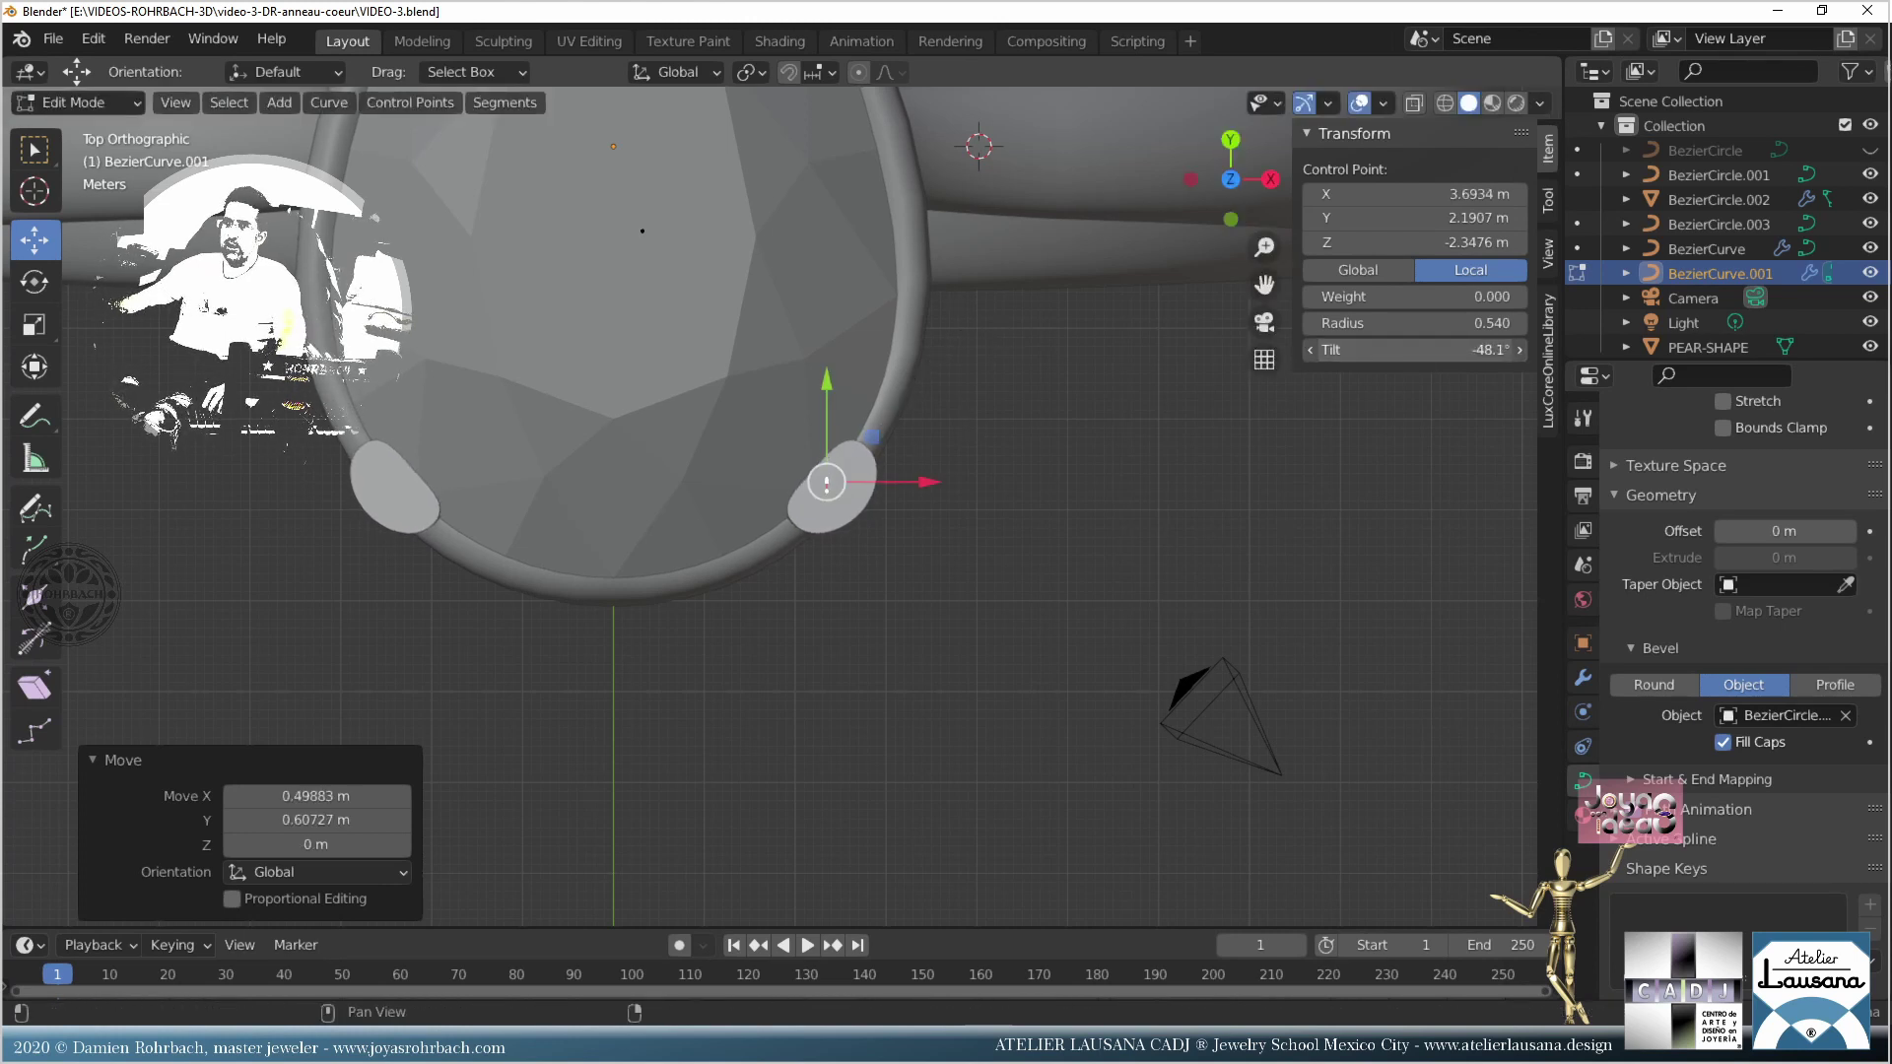
{"action": "middle_click_drag", "start_coordinate": [779, 601], "coordinate": [771, 400]}
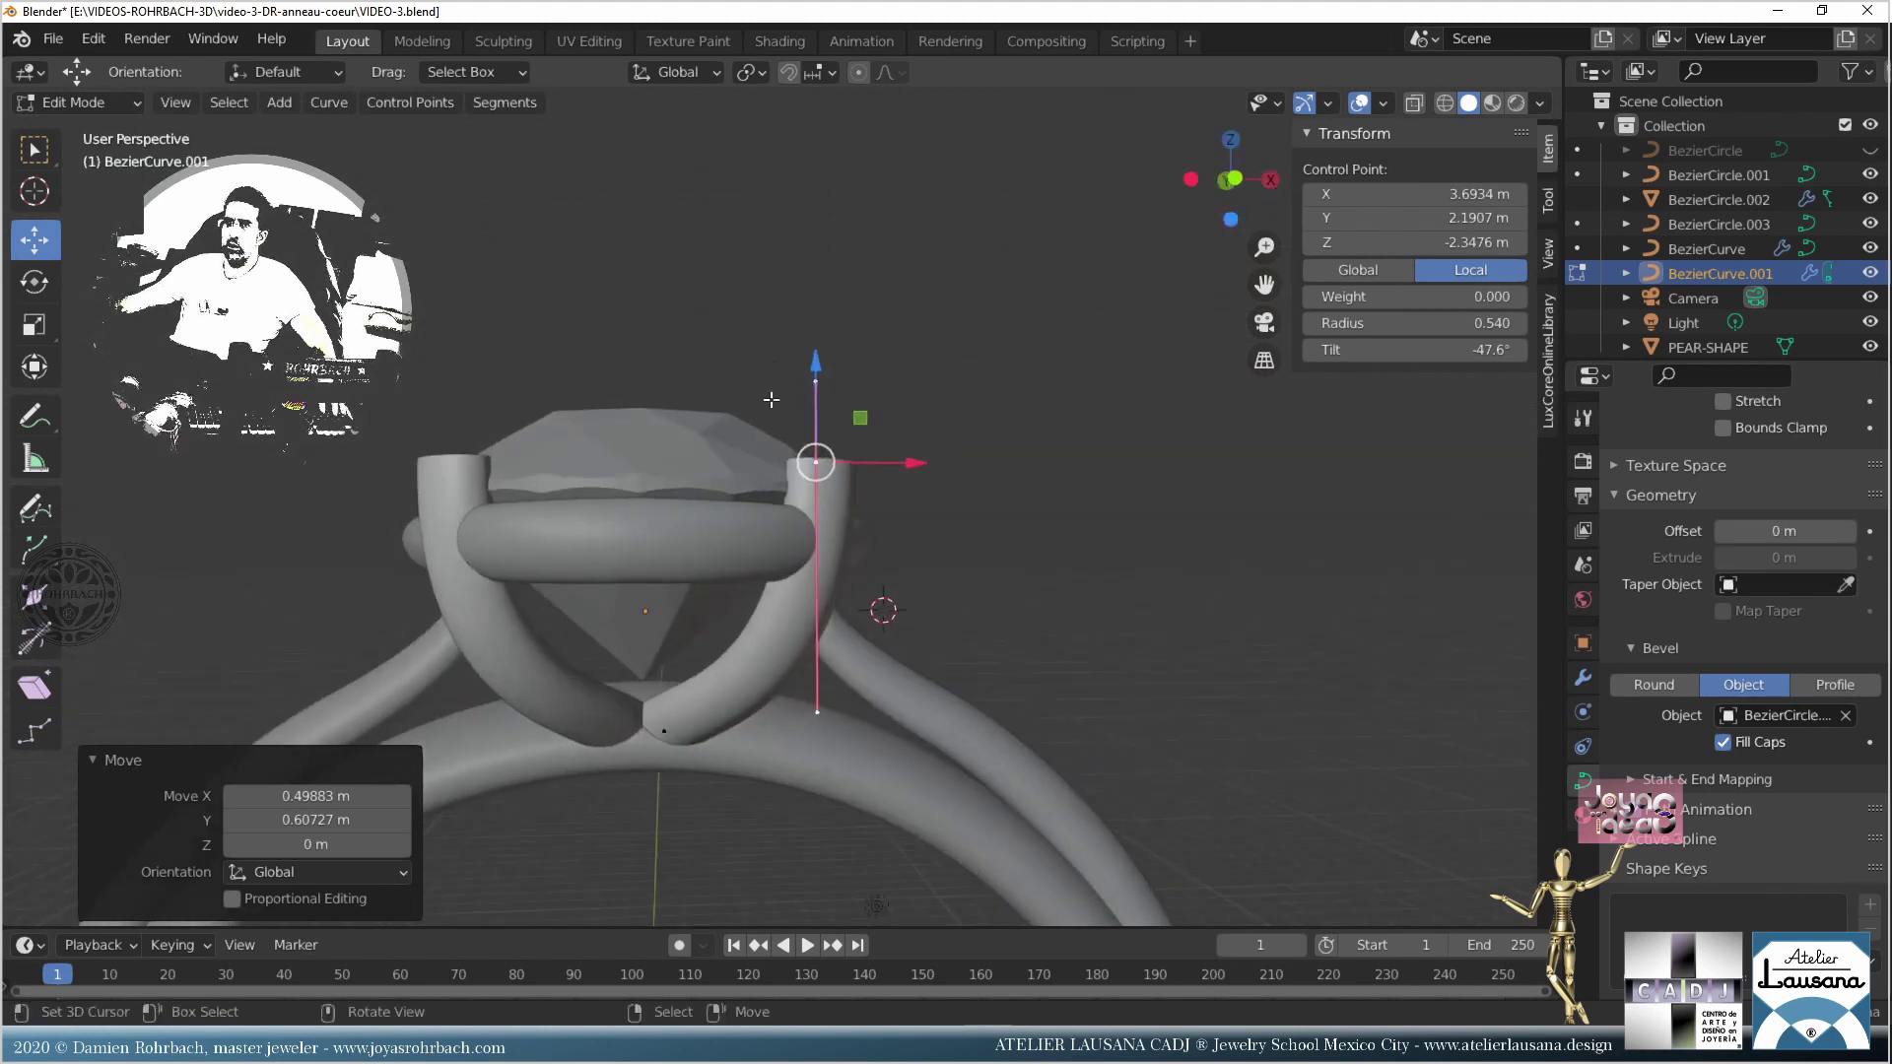
{"action": "middle_click_drag", "start_coordinate": [753, 687], "coordinate": [806, 623]}
{"action": "key", "text": "ctrl+s"}
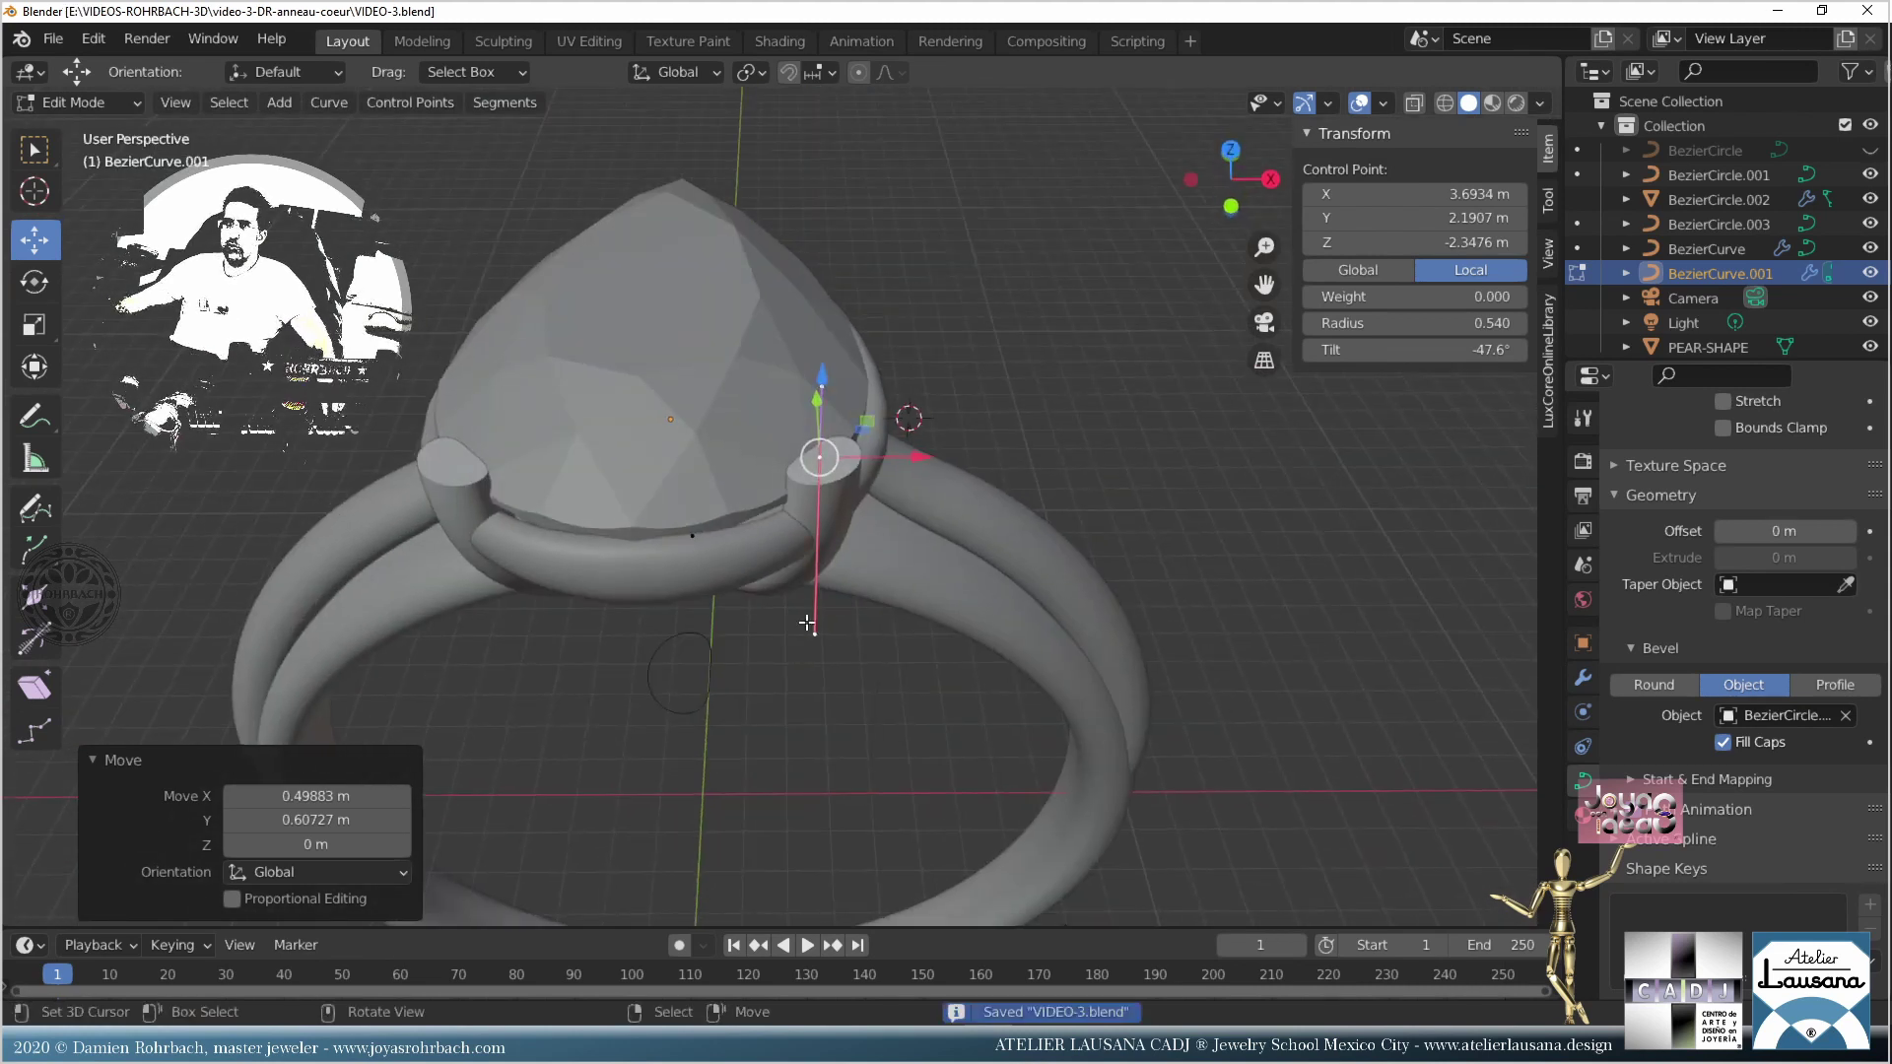
Step: Duplicate the prong curve in place and move all control points of the copy about 2.23 m along Y
{"action": "key", "text": "Tab"}
{"action": "key", "text": "KP_7"}
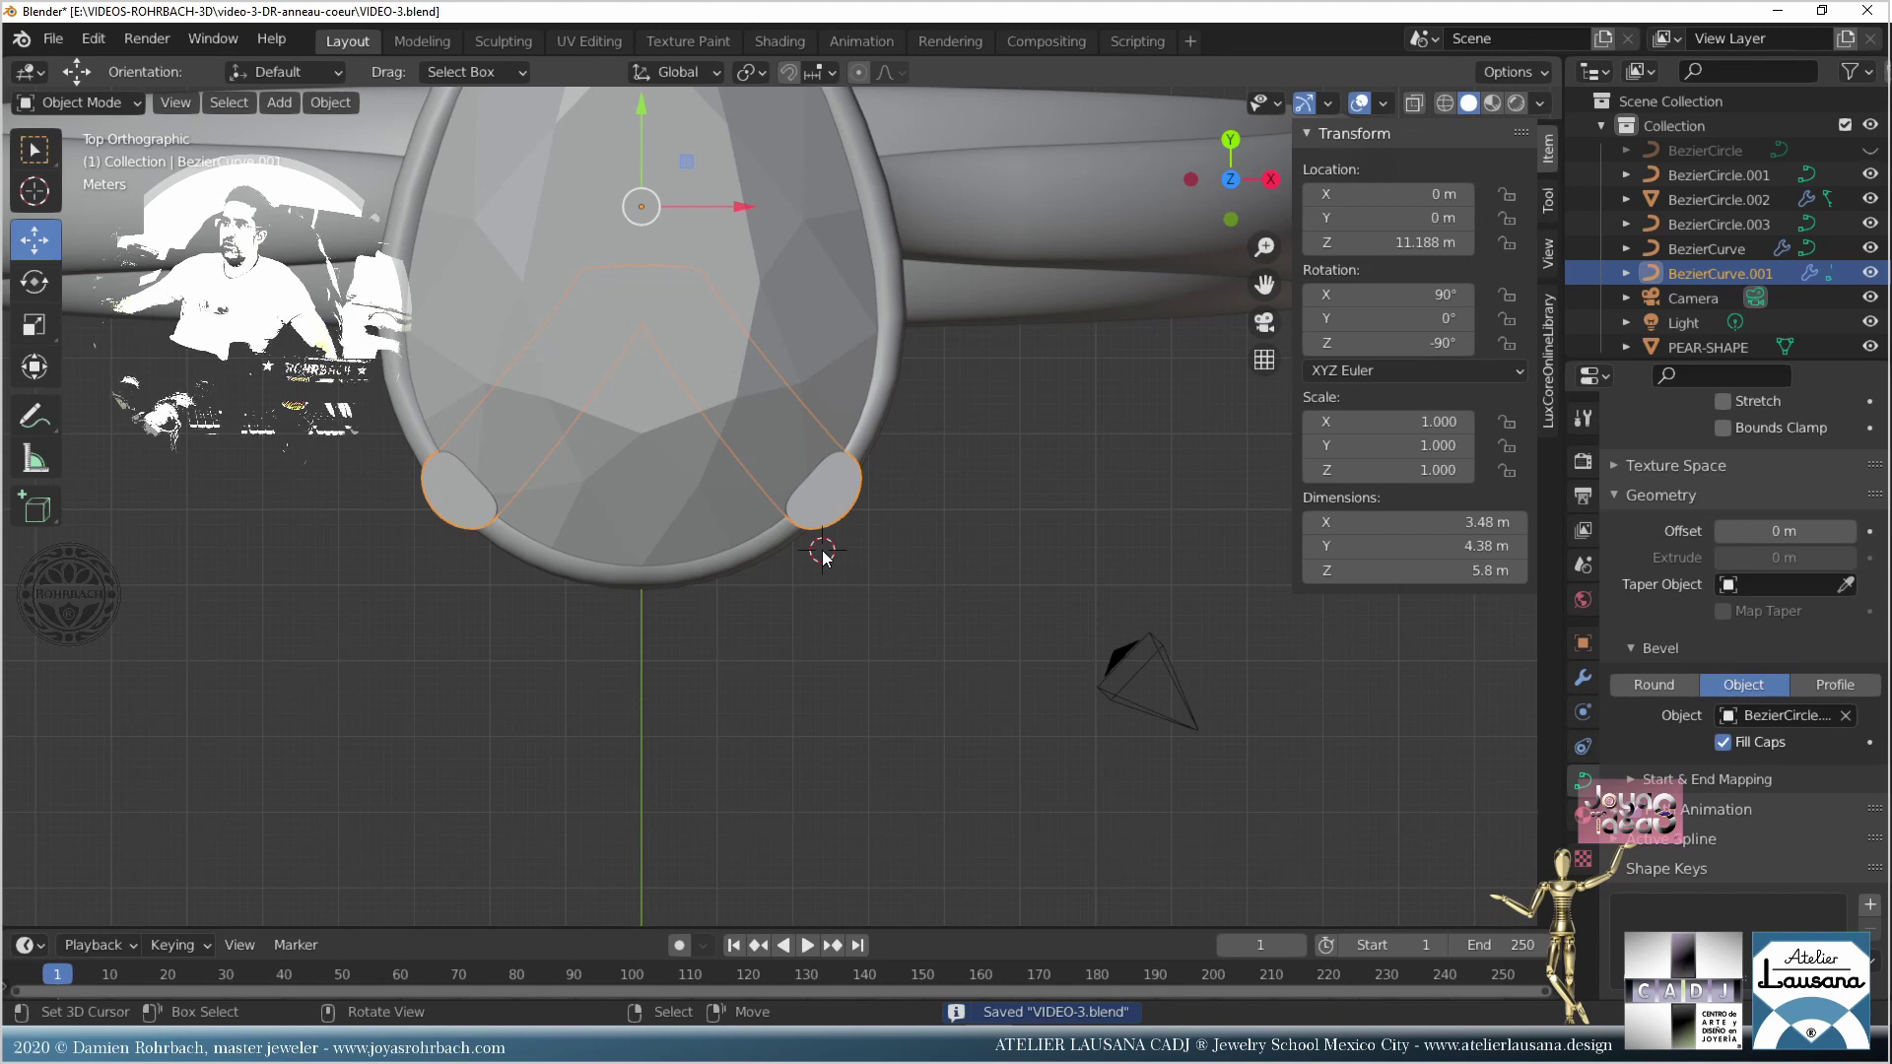
{"action": "key", "text": "Tab"}
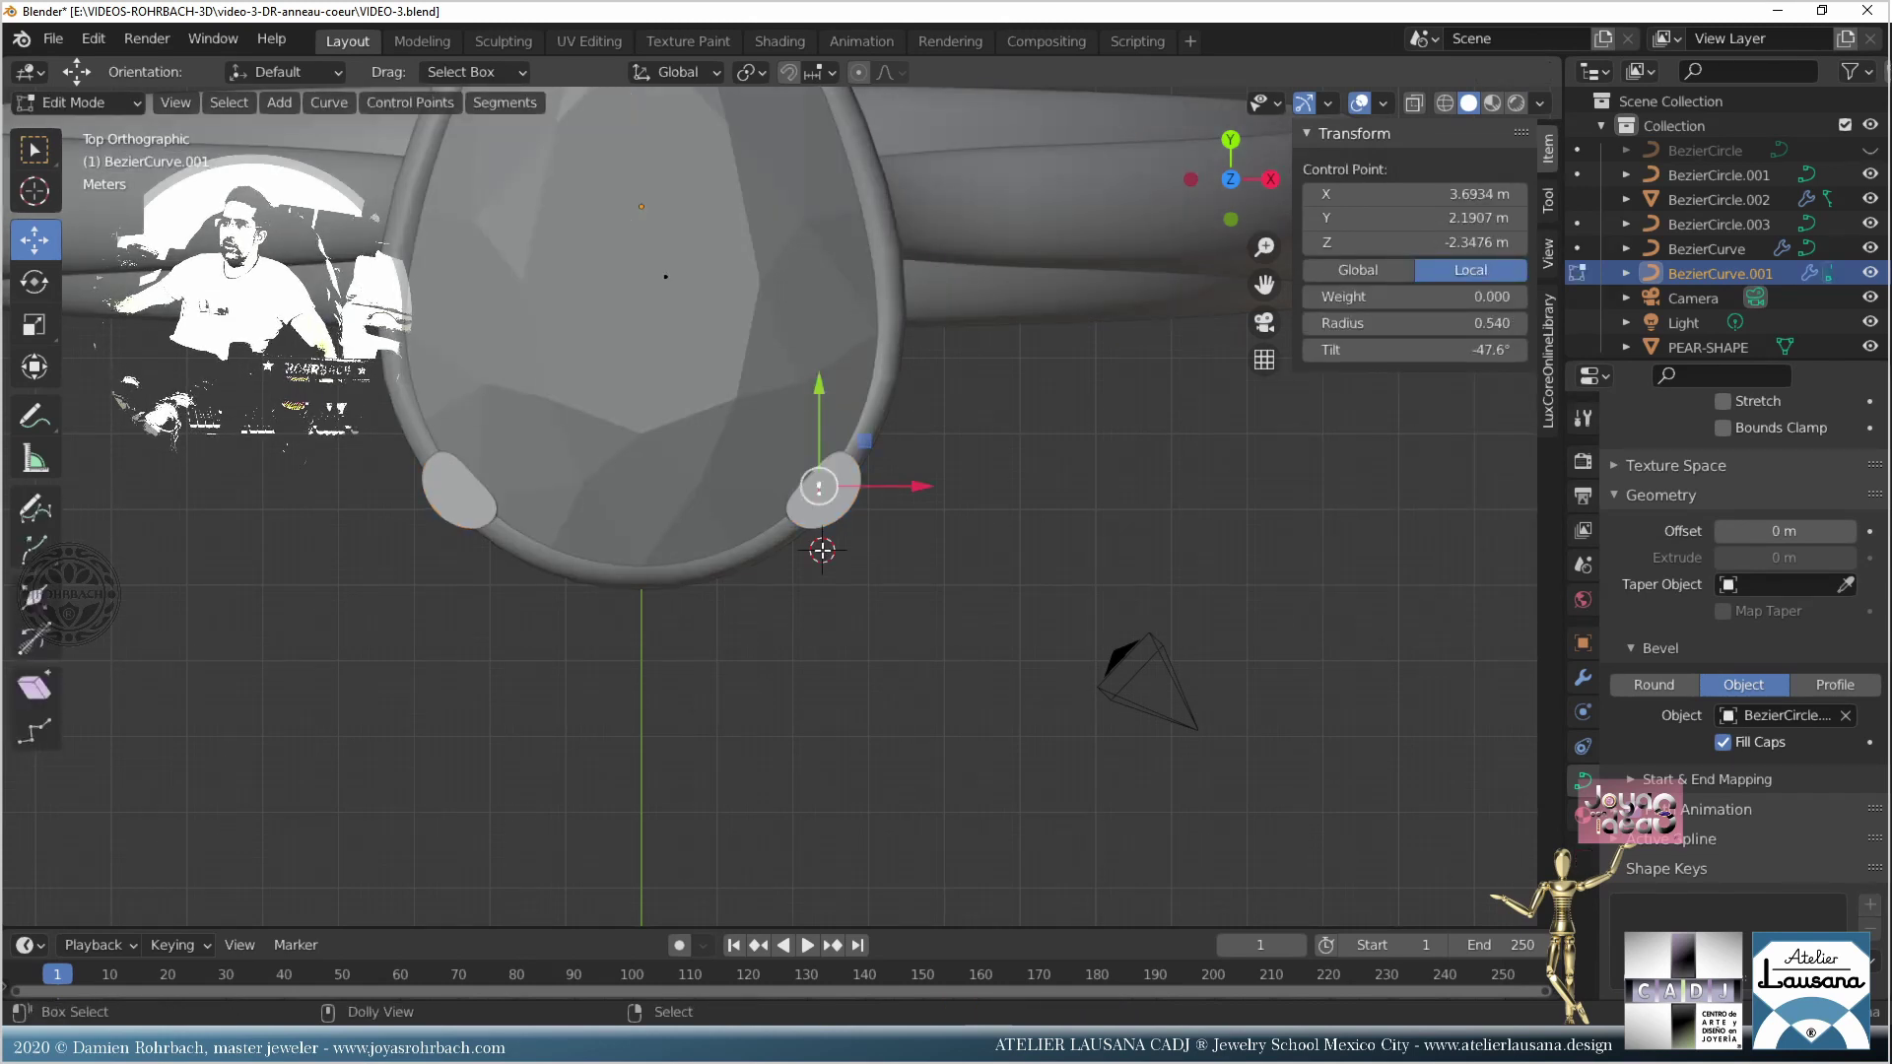
{"action": "key", "text": "Tab"}
{"action": "key", "text": "shift+d"}
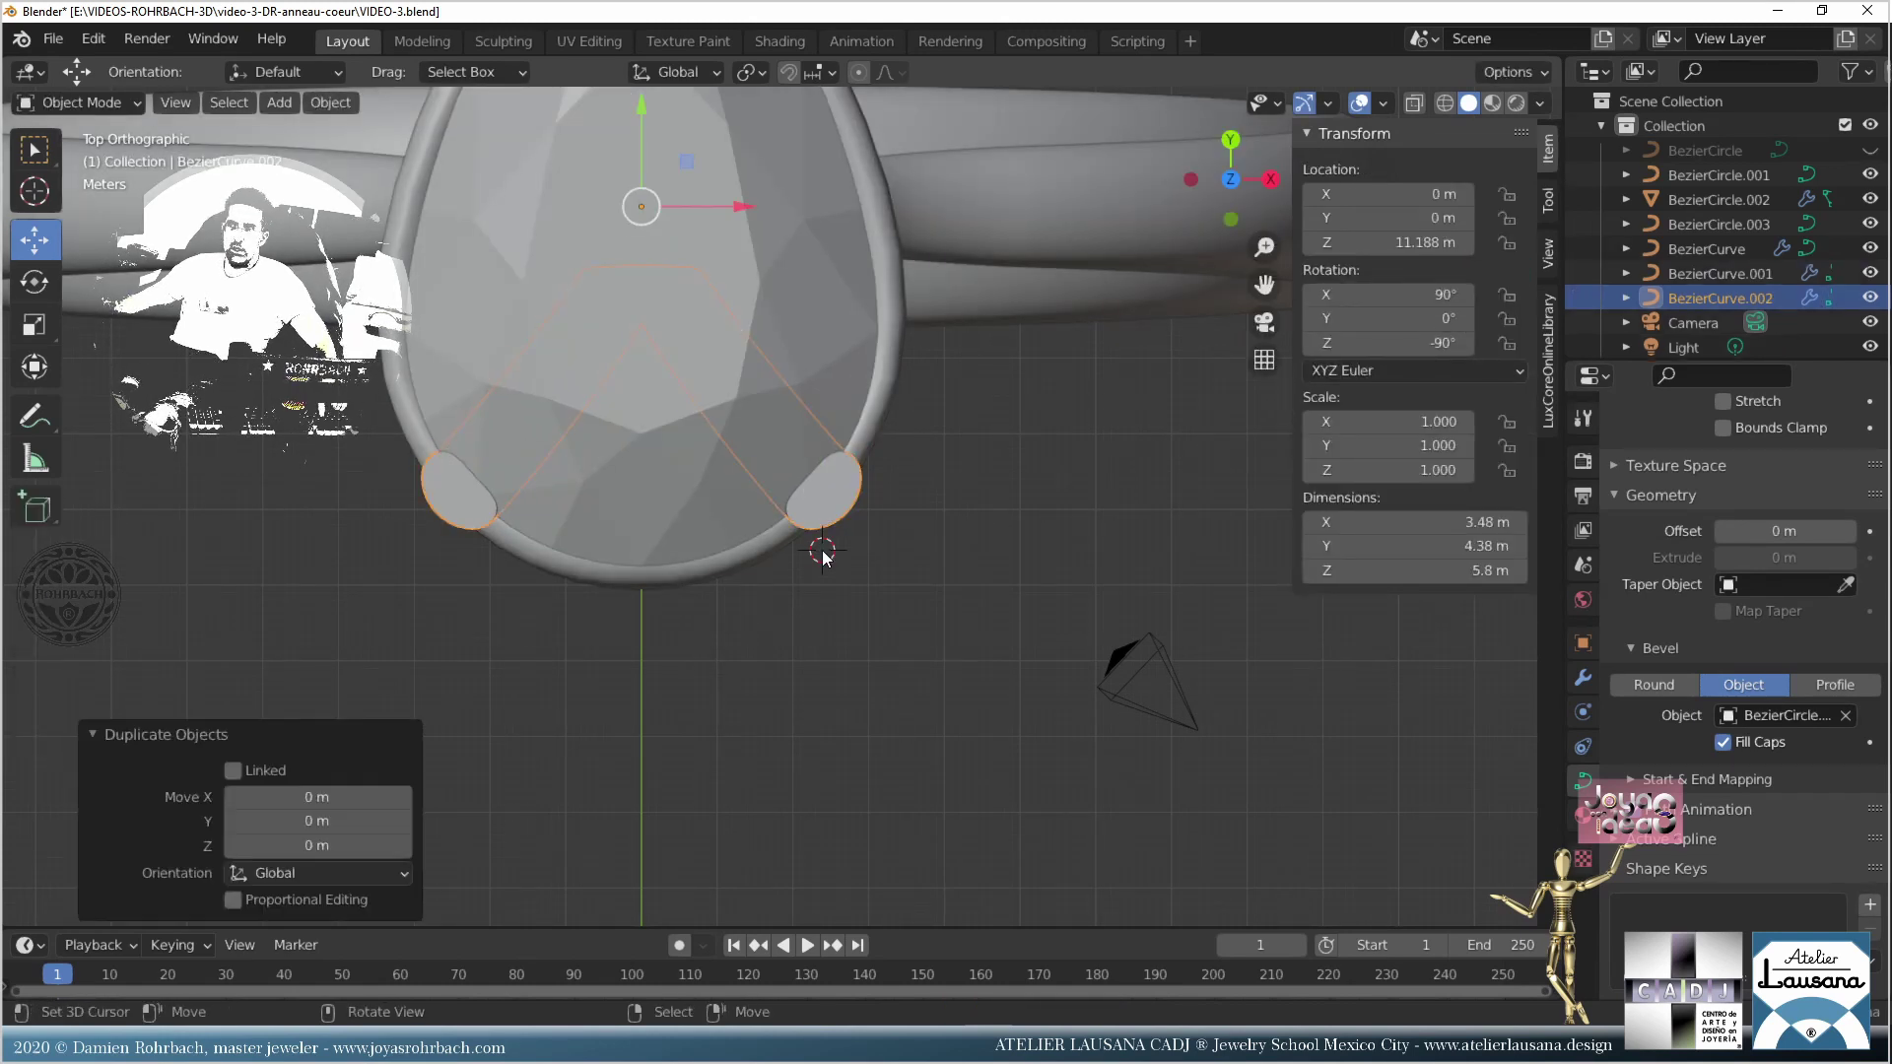
{"action": "key", "text": "Tab"}
{"action": "scroll", "coordinate": [890, 658], "scroll_direction": "up", "scroll_amount": 3}
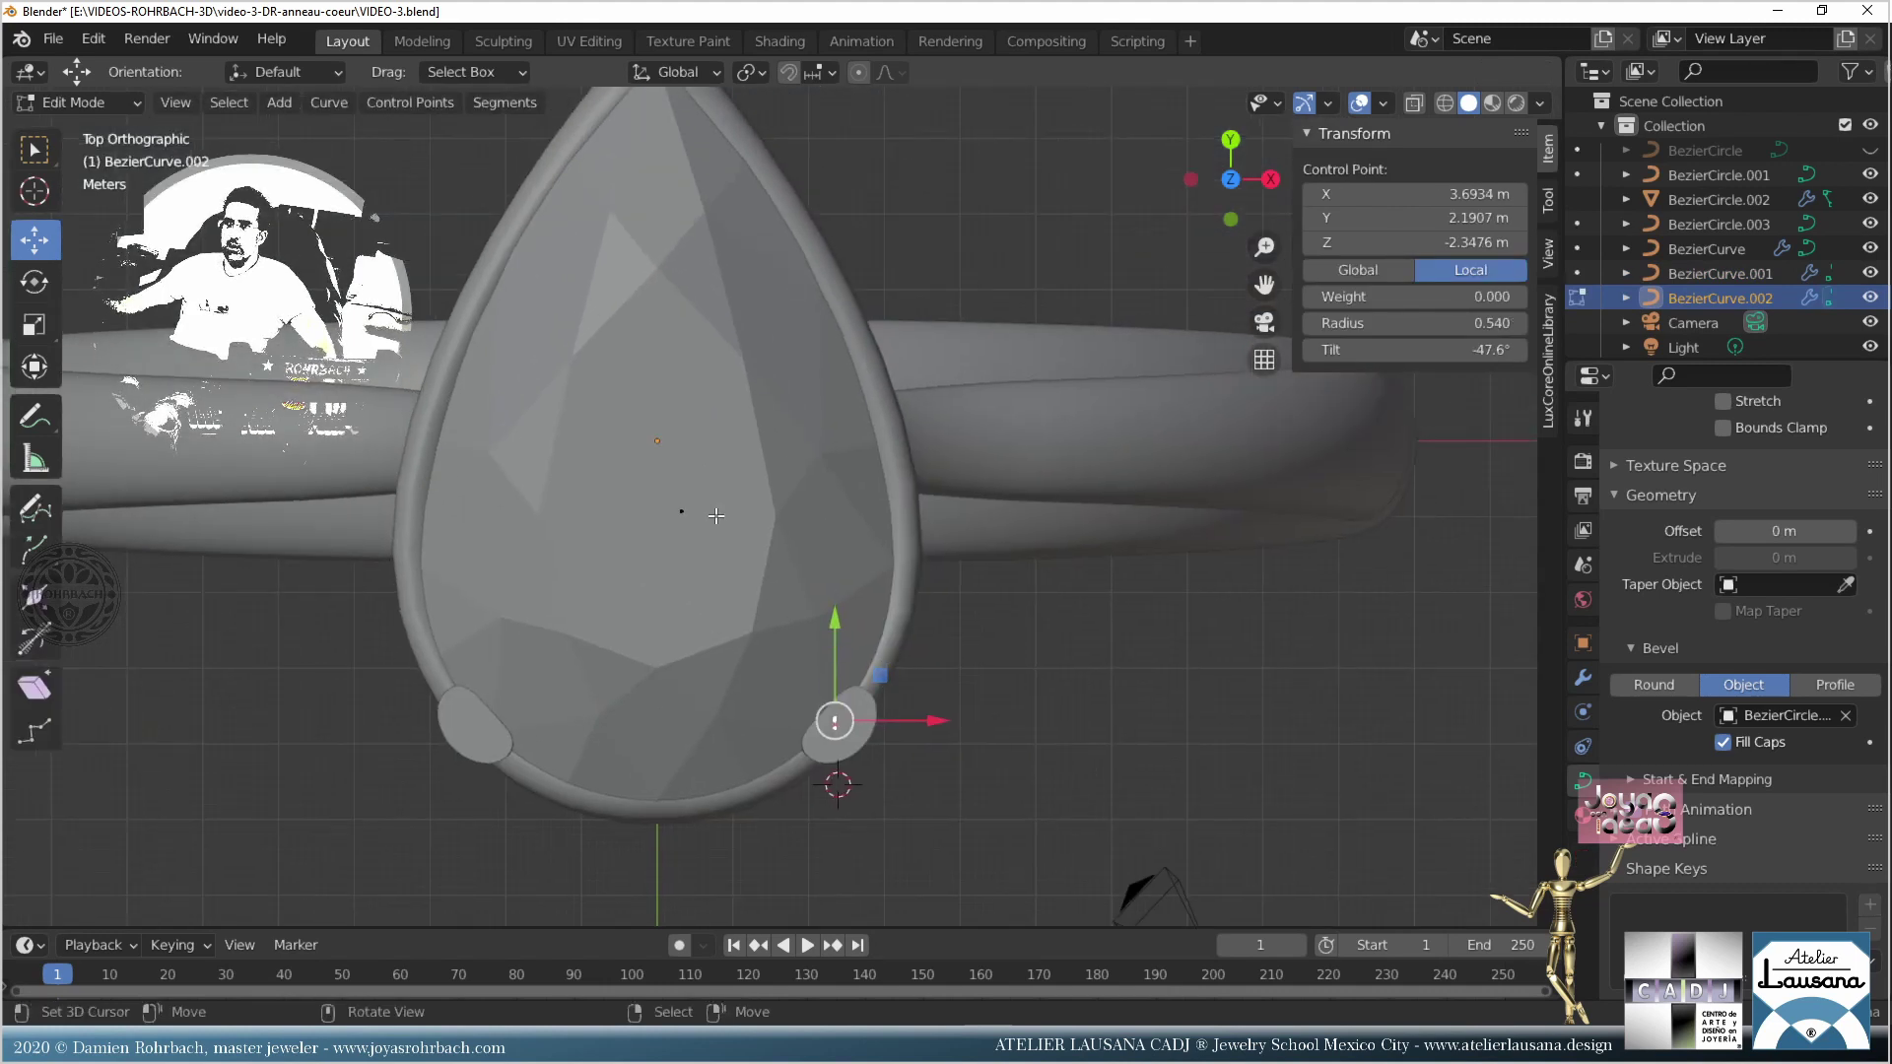
{"action": "left_click_drag", "start_coordinate": [759, 515], "coordinate": [760, 344]}
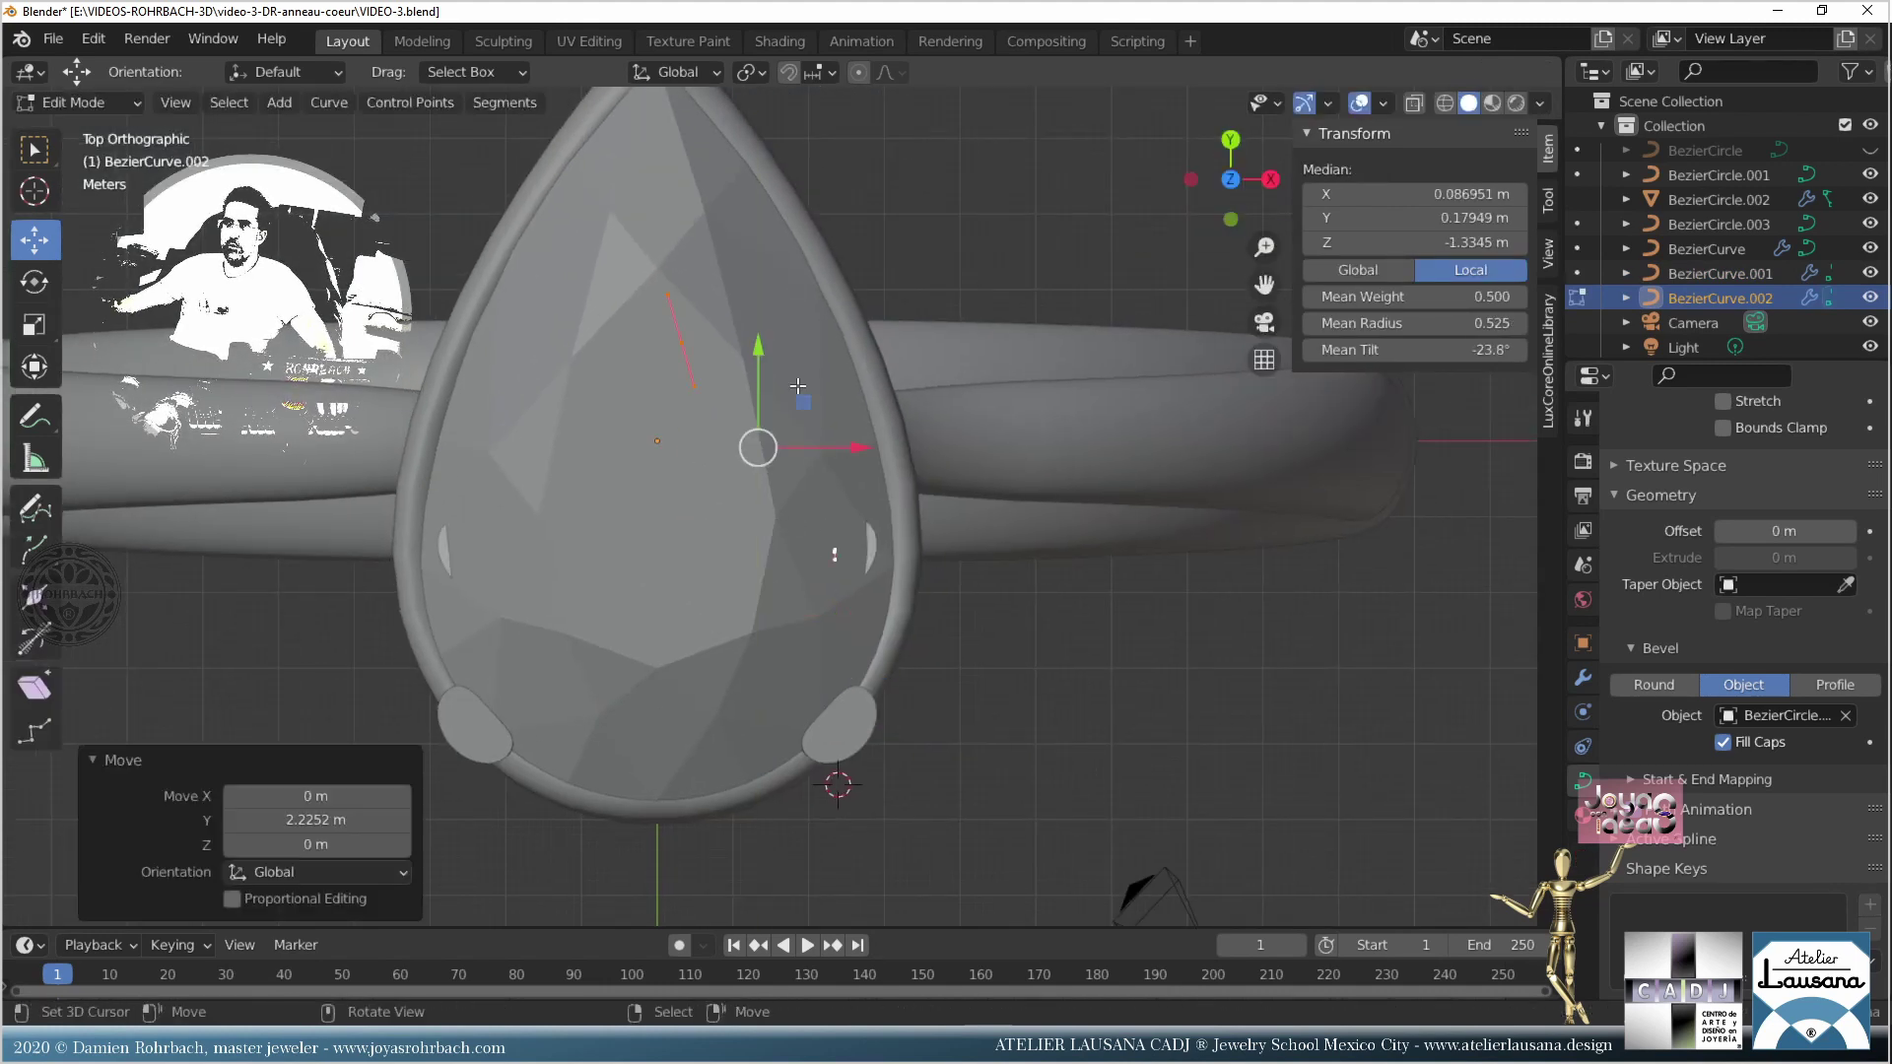
Step: Move the copy's upper control point about 4.72 m in Y and -0.83 m in X, beside the pear's narrow tip, tilted about -128°
{"action": "left_click", "coordinate": [834, 551]}
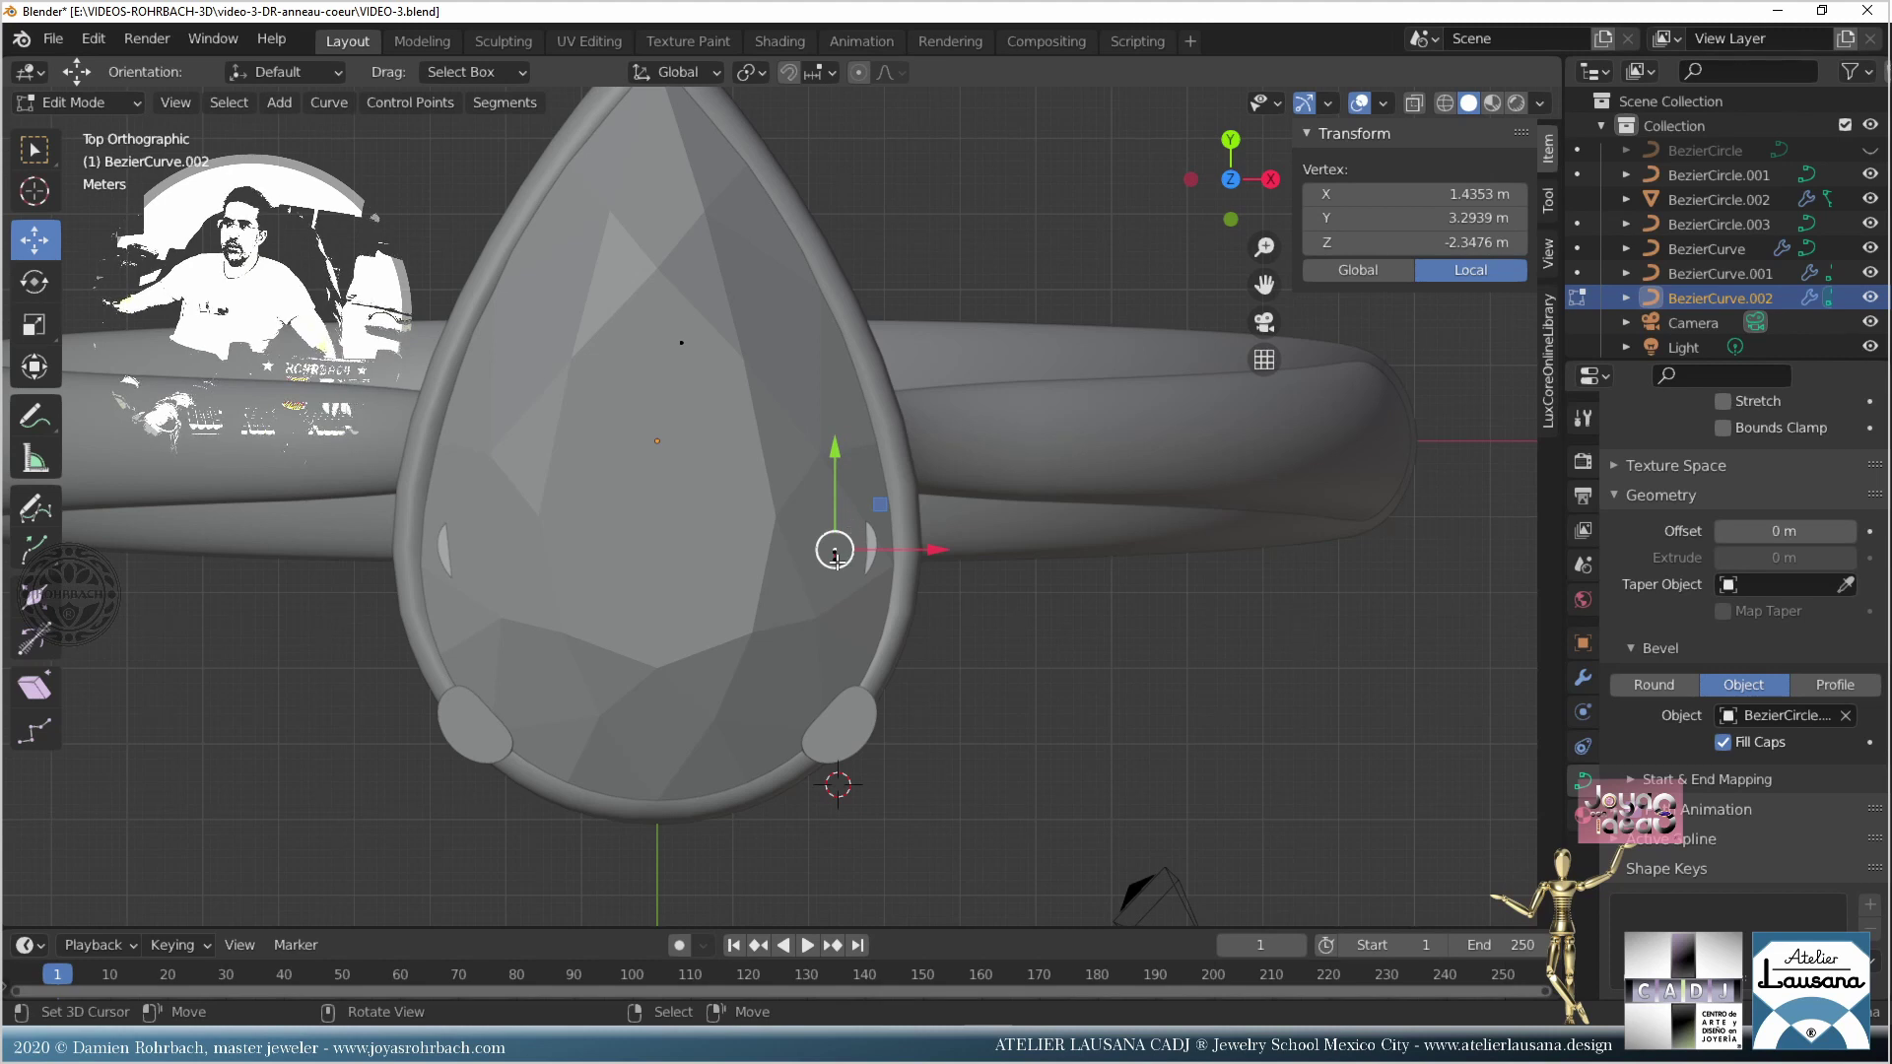
{"action": "left_click", "coordinate": [835, 557]}
{"action": "left_click_drag", "start_coordinate": [835, 456], "coordinate": [831, 123]}
{"action": "left_click_drag", "start_coordinate": [1387, 341], "coordinate": [1340, 341]}
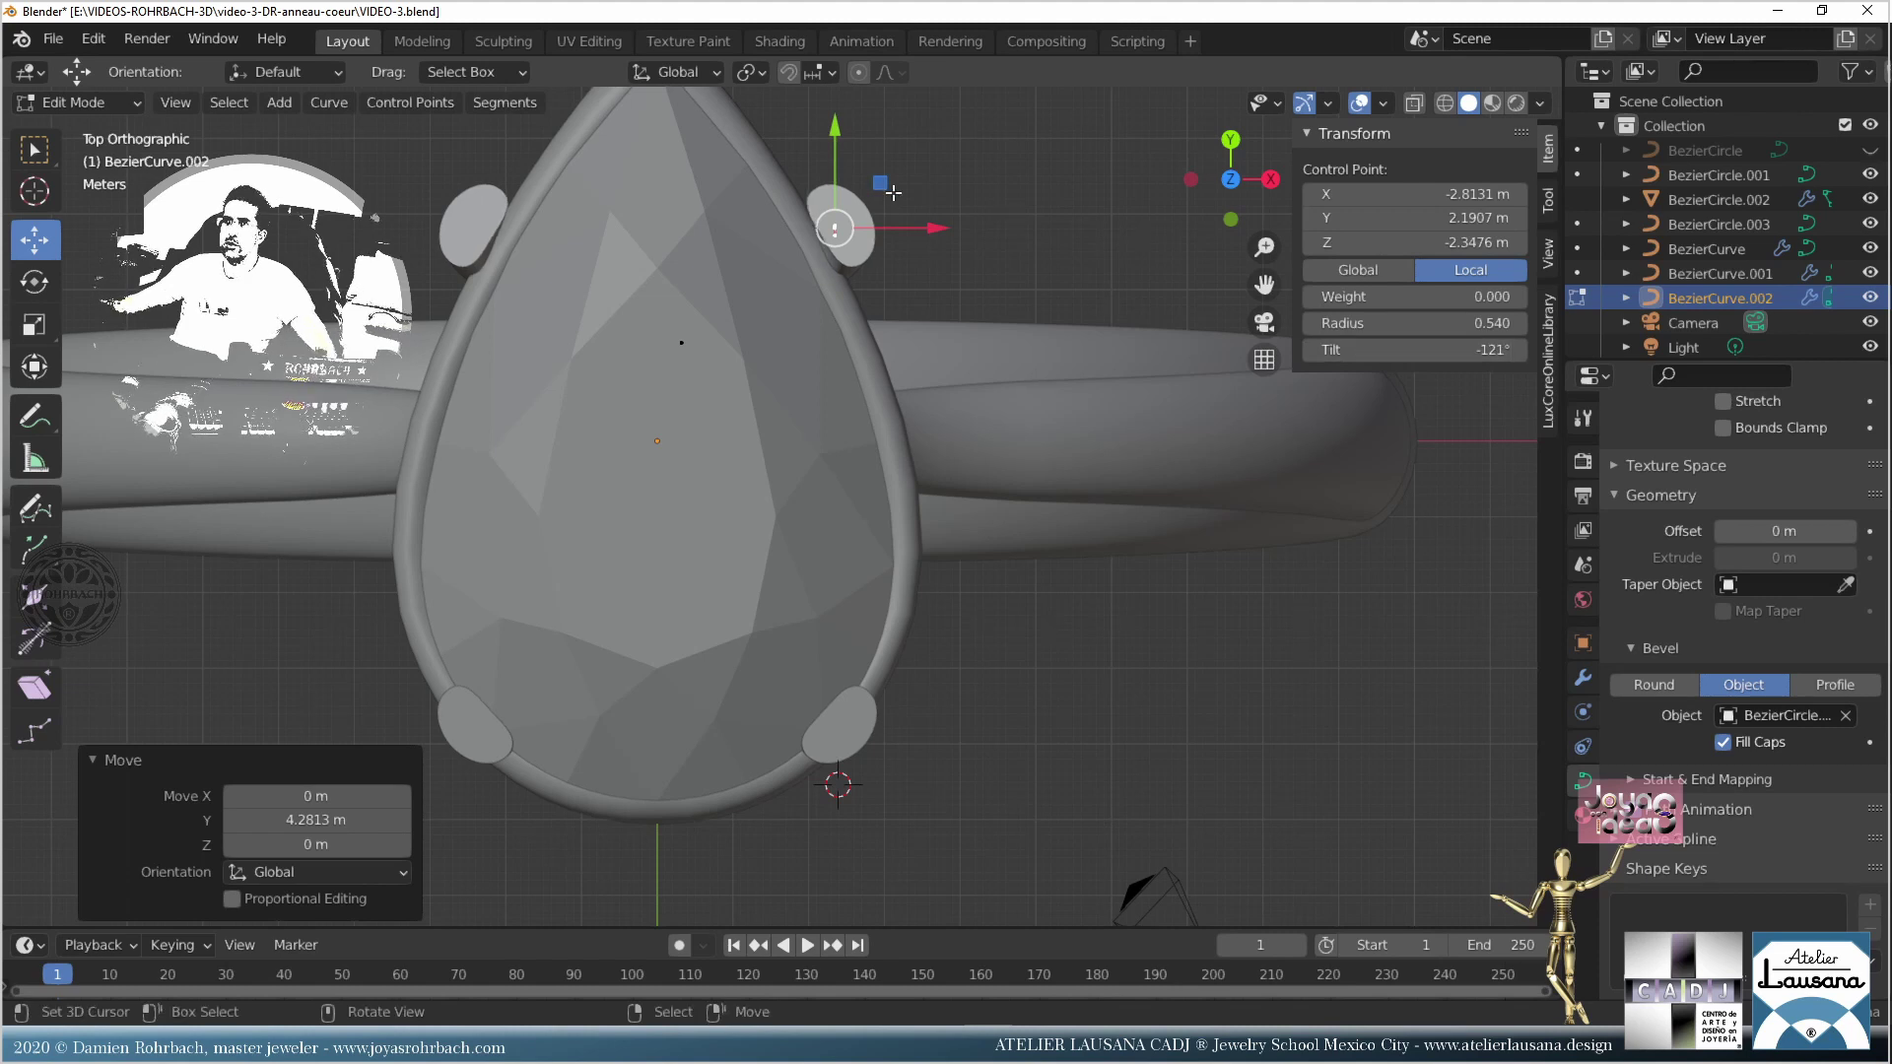
{"action": "key", "text": "g"}
{"action": "left_click", "coordinate": [854, 145]}
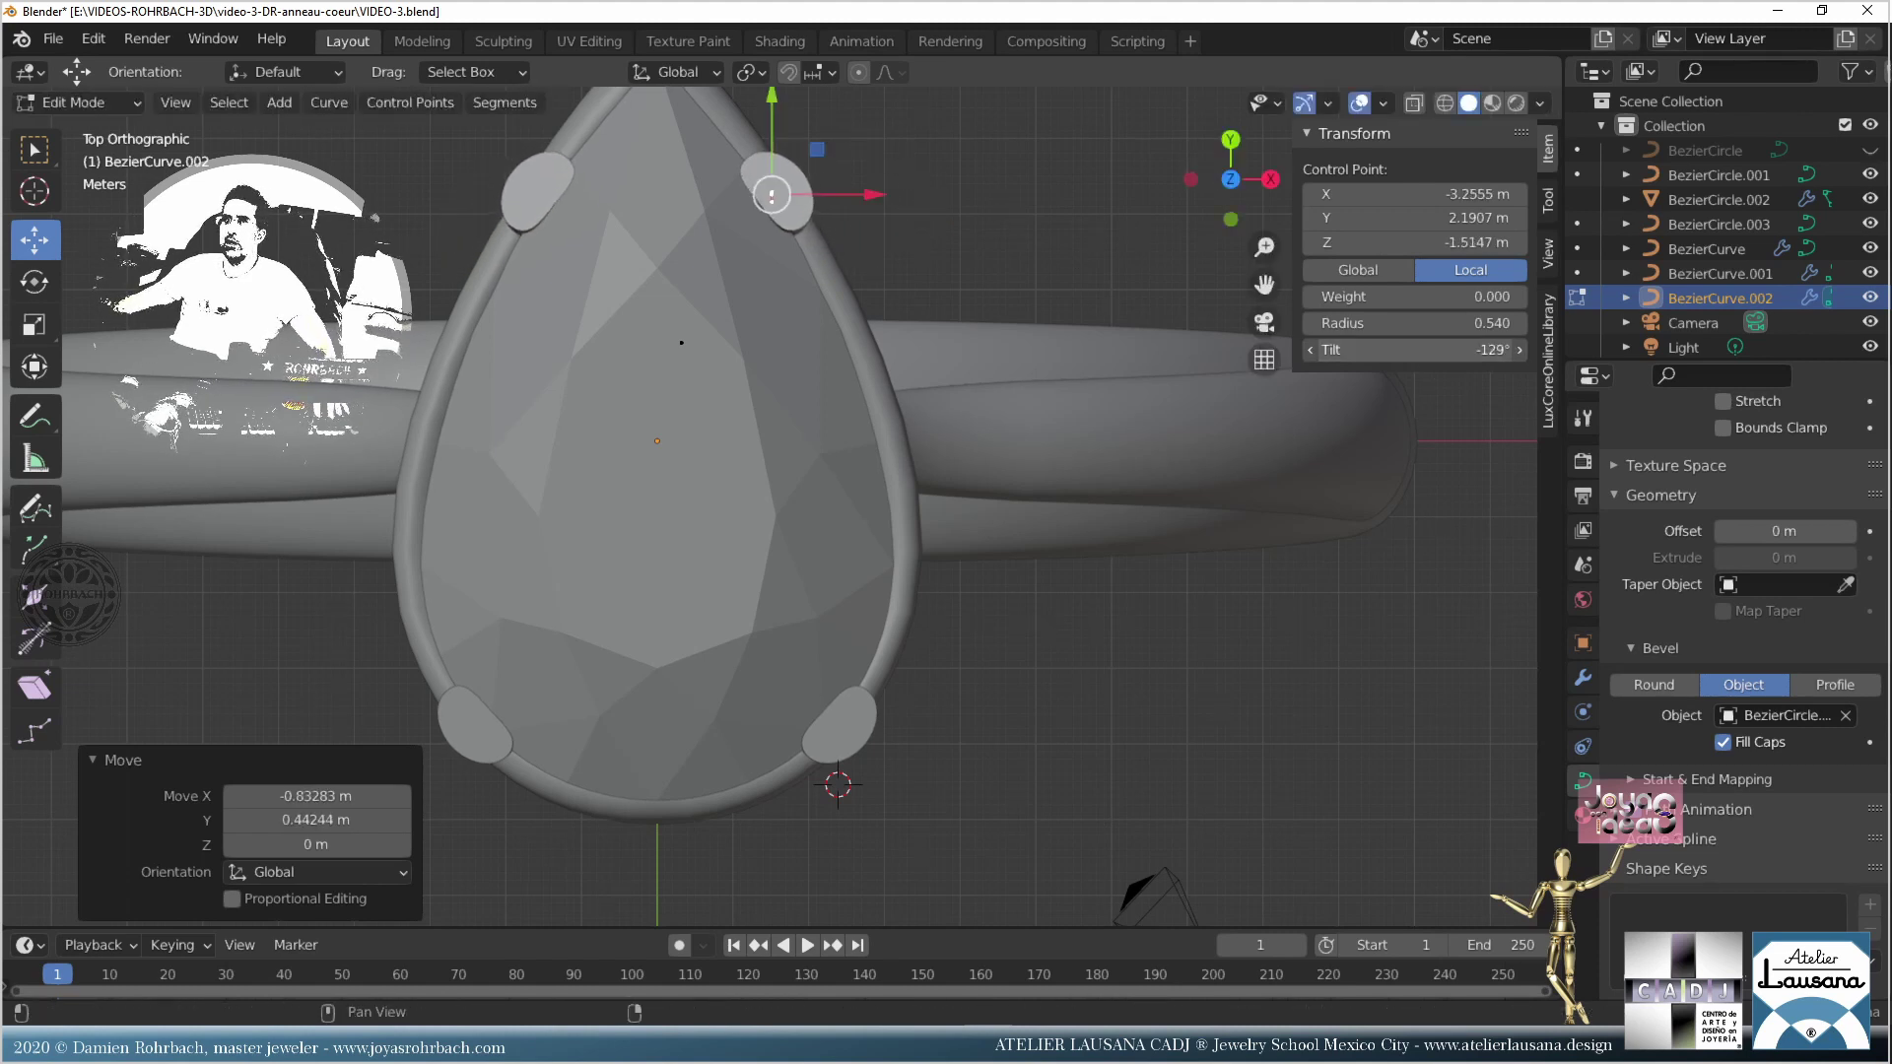
Step: Set the new prong's lower control point tilt to -152° and move that point about 0.35 m along negative Y
{"action": "middle_click_drag", "start_coordinate": [1046, 680], "coordinate": [452, 485]}
{"action": "scroll", "coordinate": [452, 485], "scroll_direction": "up", "scroll_amount": 4}
{"action": "left_click", "coordinate": [1003, 819]}
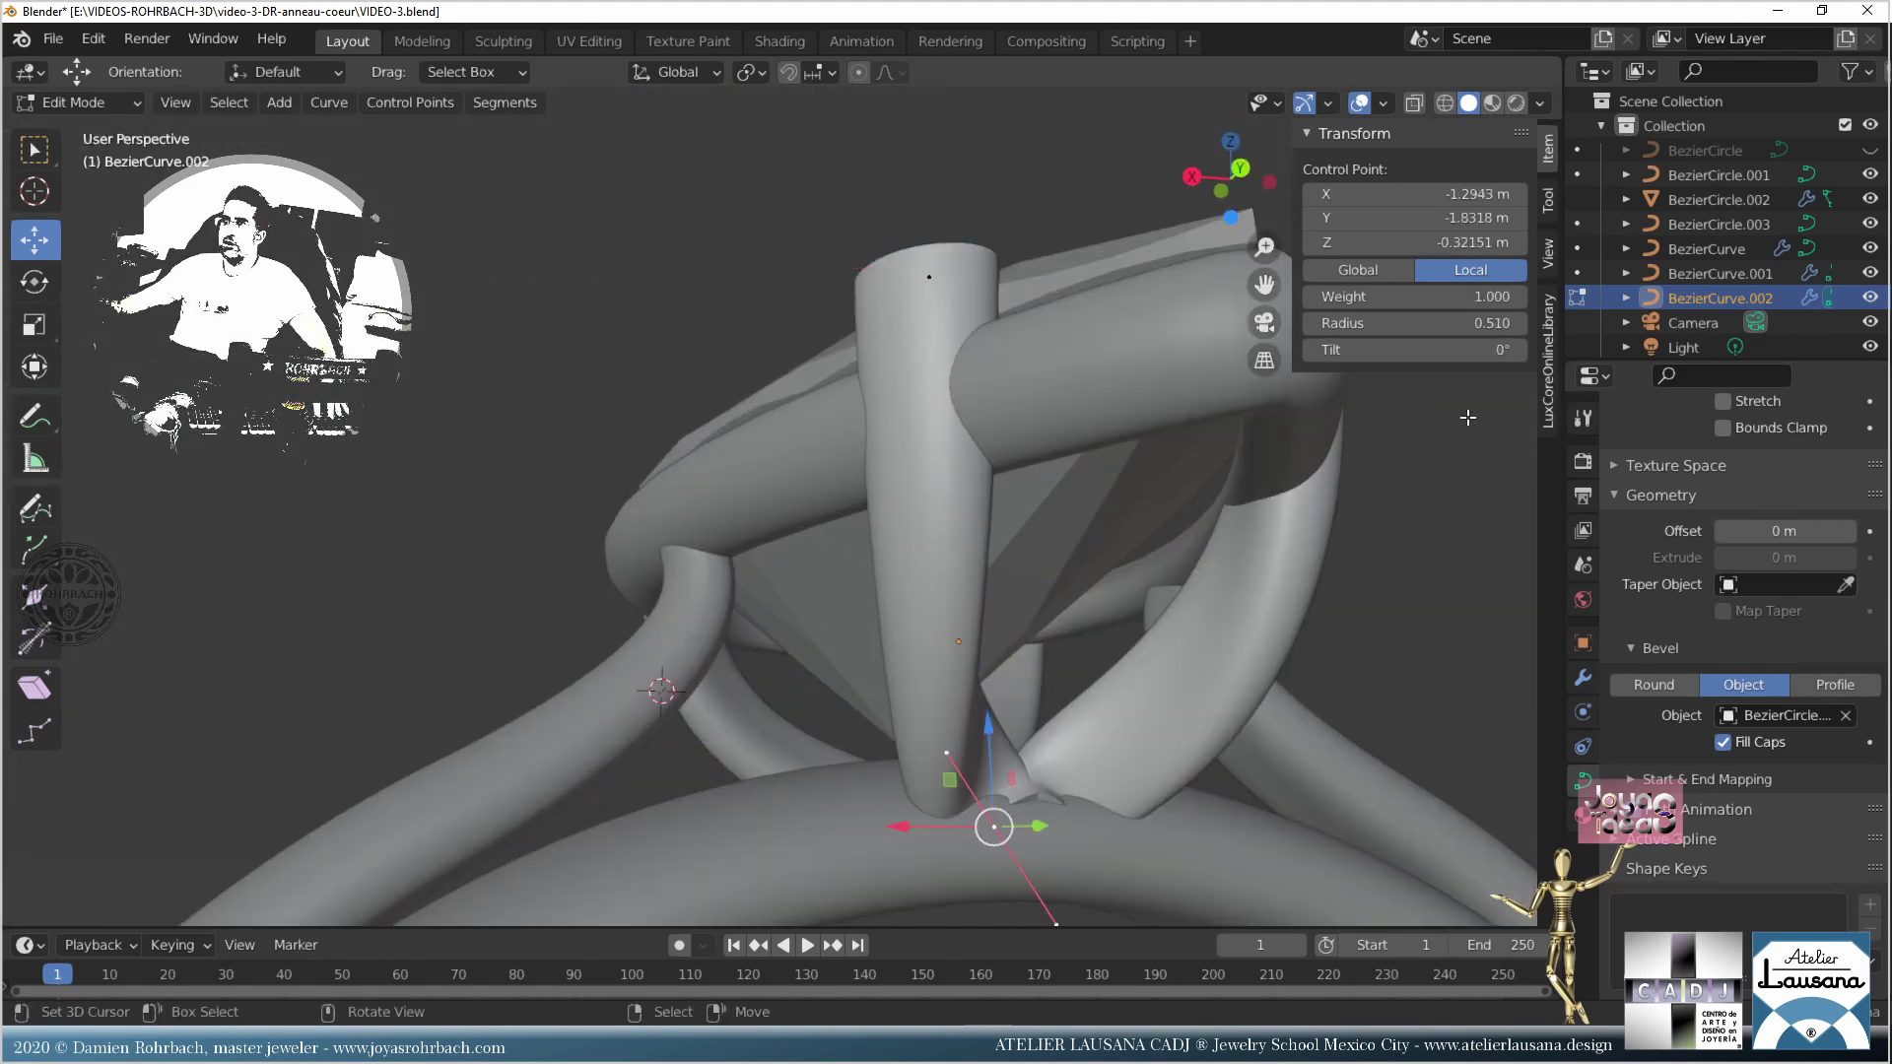
{"action": "left_click_drag", "start_coordinate": [1418, 349], "coordinate": [1281, 349]}
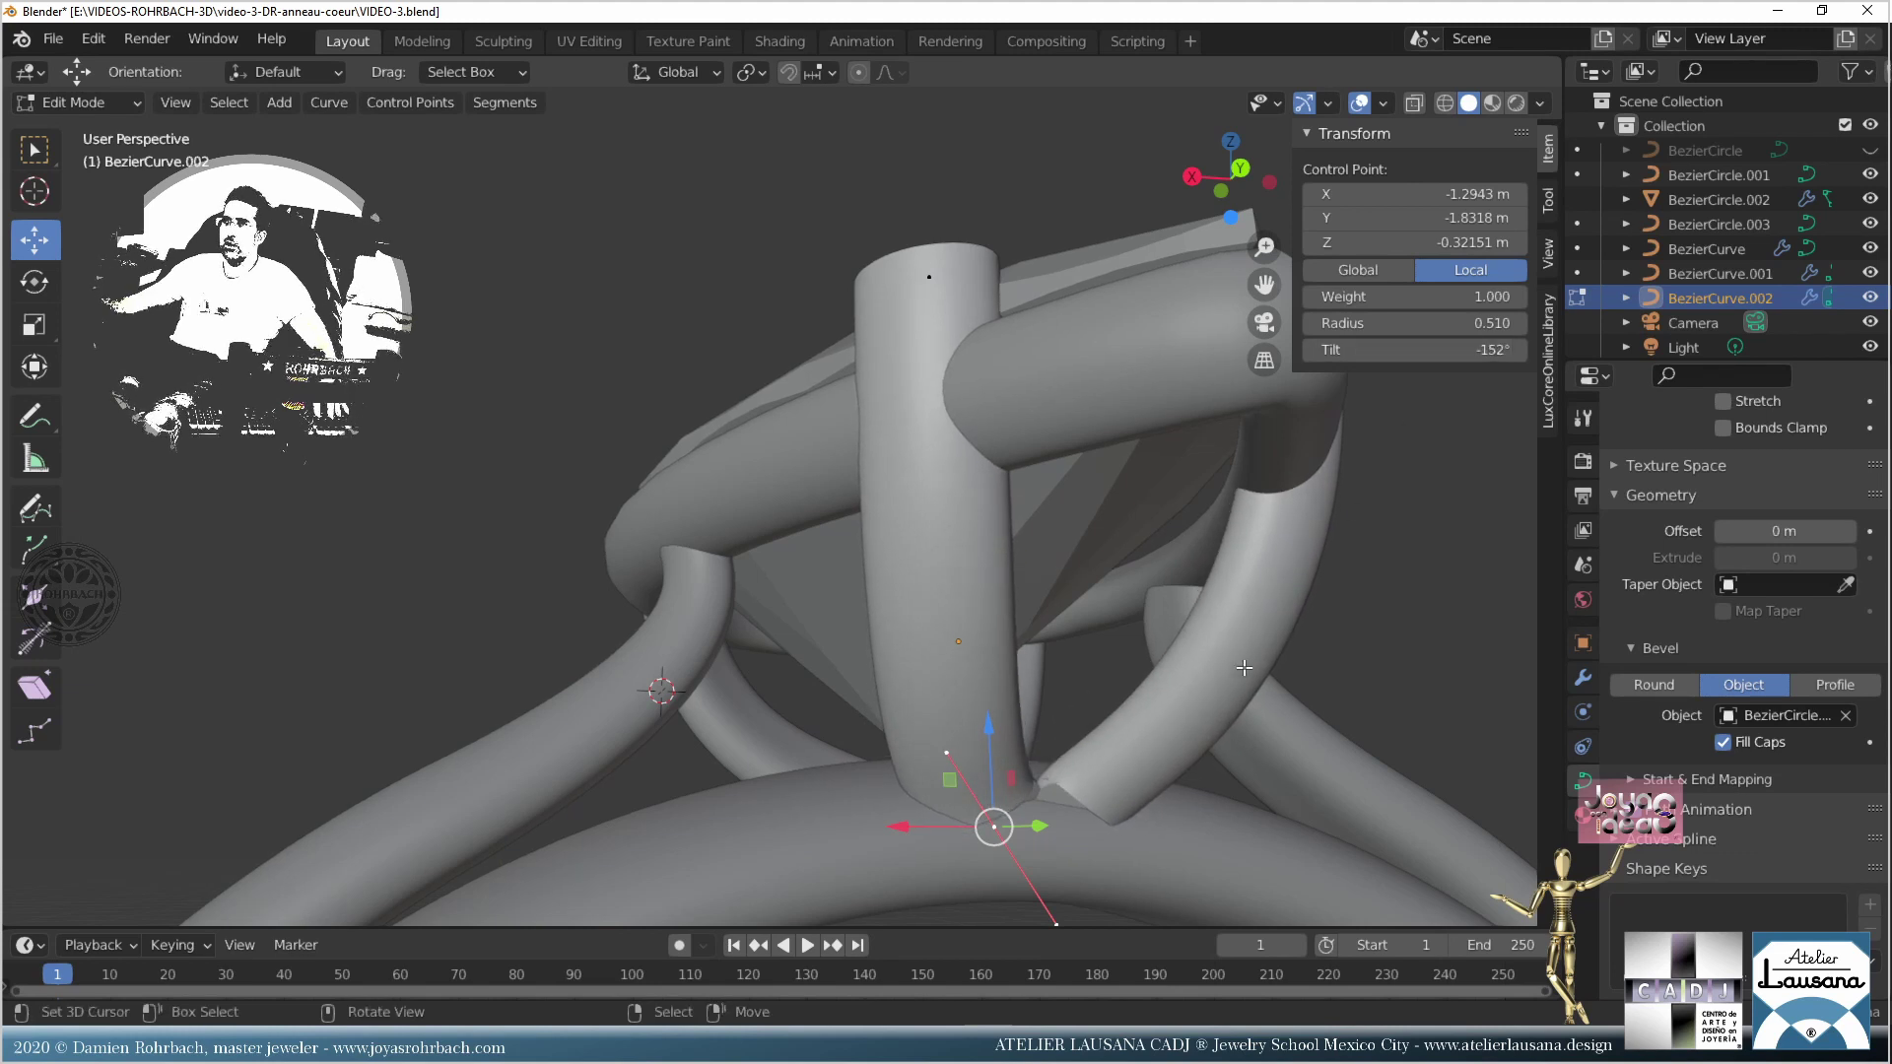
{"action": "middle_click_drag", "start_coordinate": [1133, 689], "coordinate": [1068, 527]}
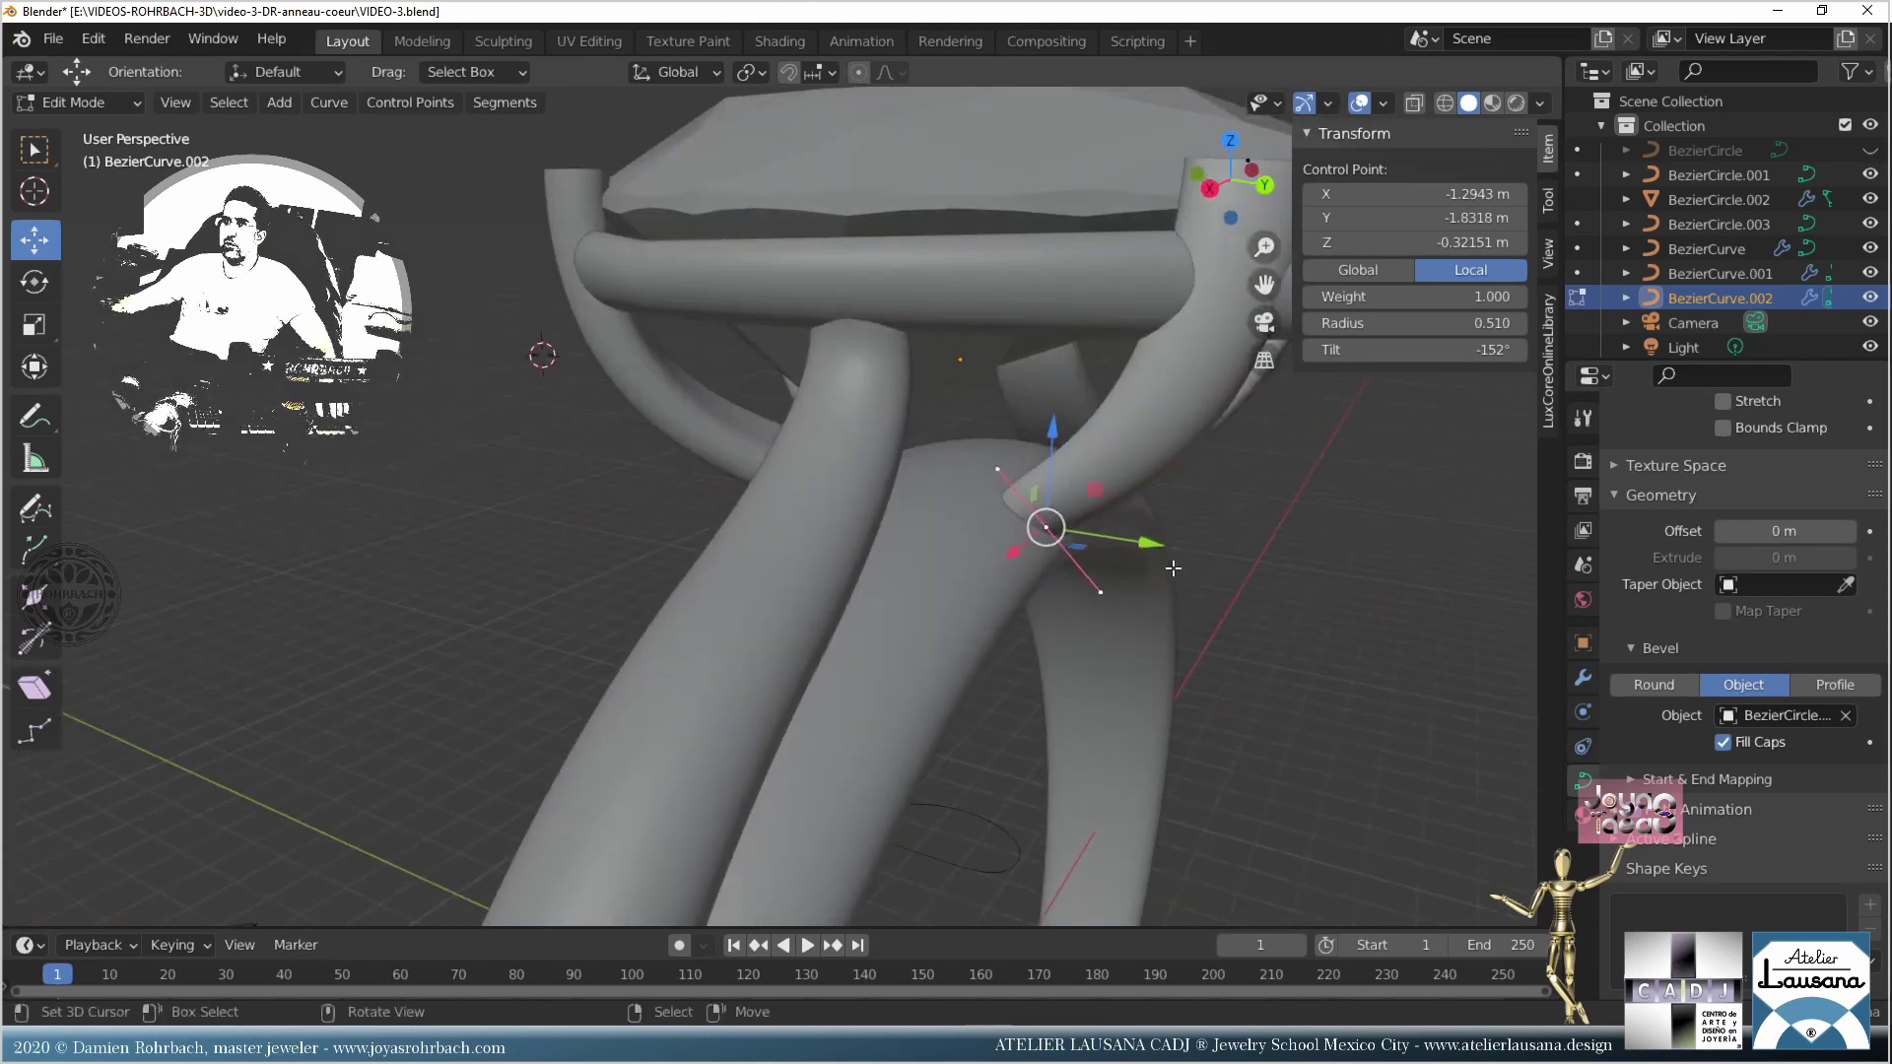
{"action": "mouse_move", "coordinate": [1068, 527]}
{"action": "left_mouse_down"}
{"action": "mouse_move", "coordinate": [1131, 552]}
{"action": "mouse_move", "coordinate": [1038, 514]}
{"action": "left_mouse_up"}
{"action": "middle_click_drag", "start_coordinate": [1038, 514], "coordinate": [928, 524]}
Step: Set the upper control point's radius to 0.470, shift it about -0.19 m in X and 0.39 m in Y, and save
{"action": "left_click", "coordinate": [974, 459]}
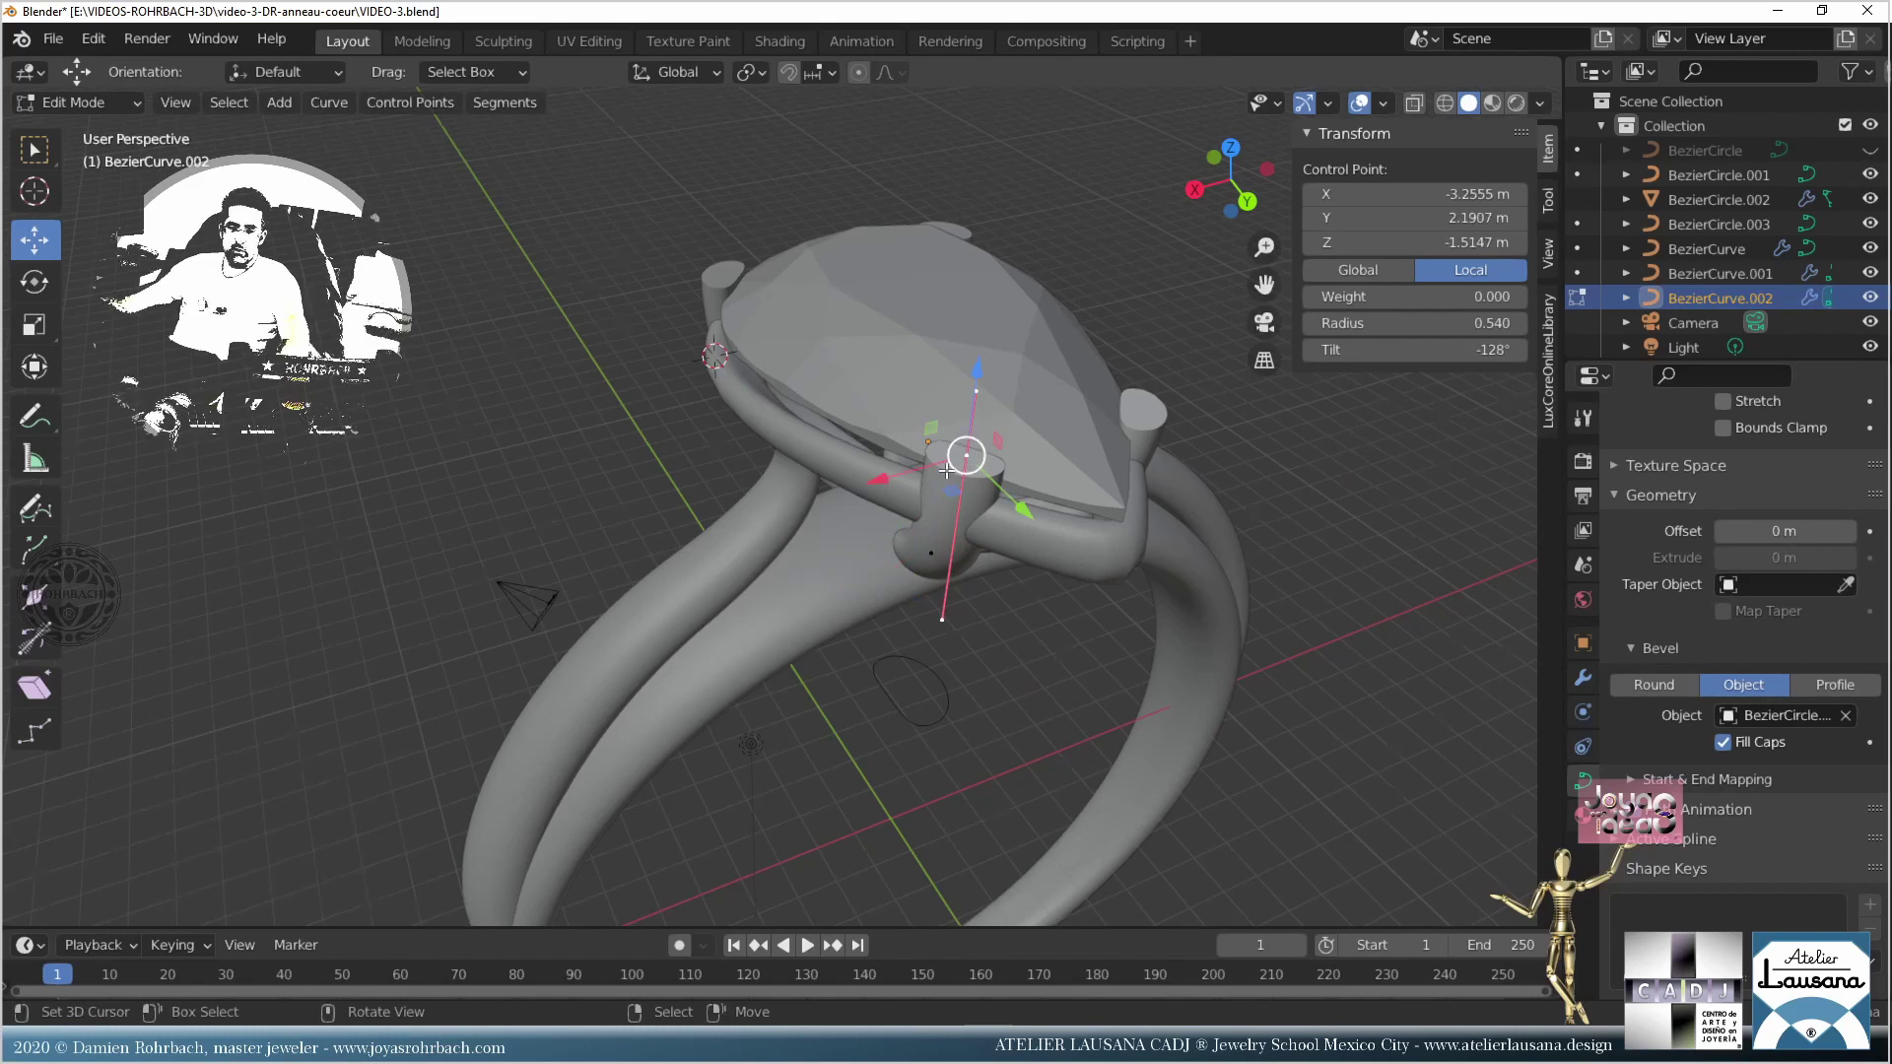
{"action": "key", "text": "KP_Decimal"}
{"action": "key", "text": "KP_7"}
{"action": "scroll", "coordinate": [835, 529], "scroll_direction": "up", "scroll_amount": 2}
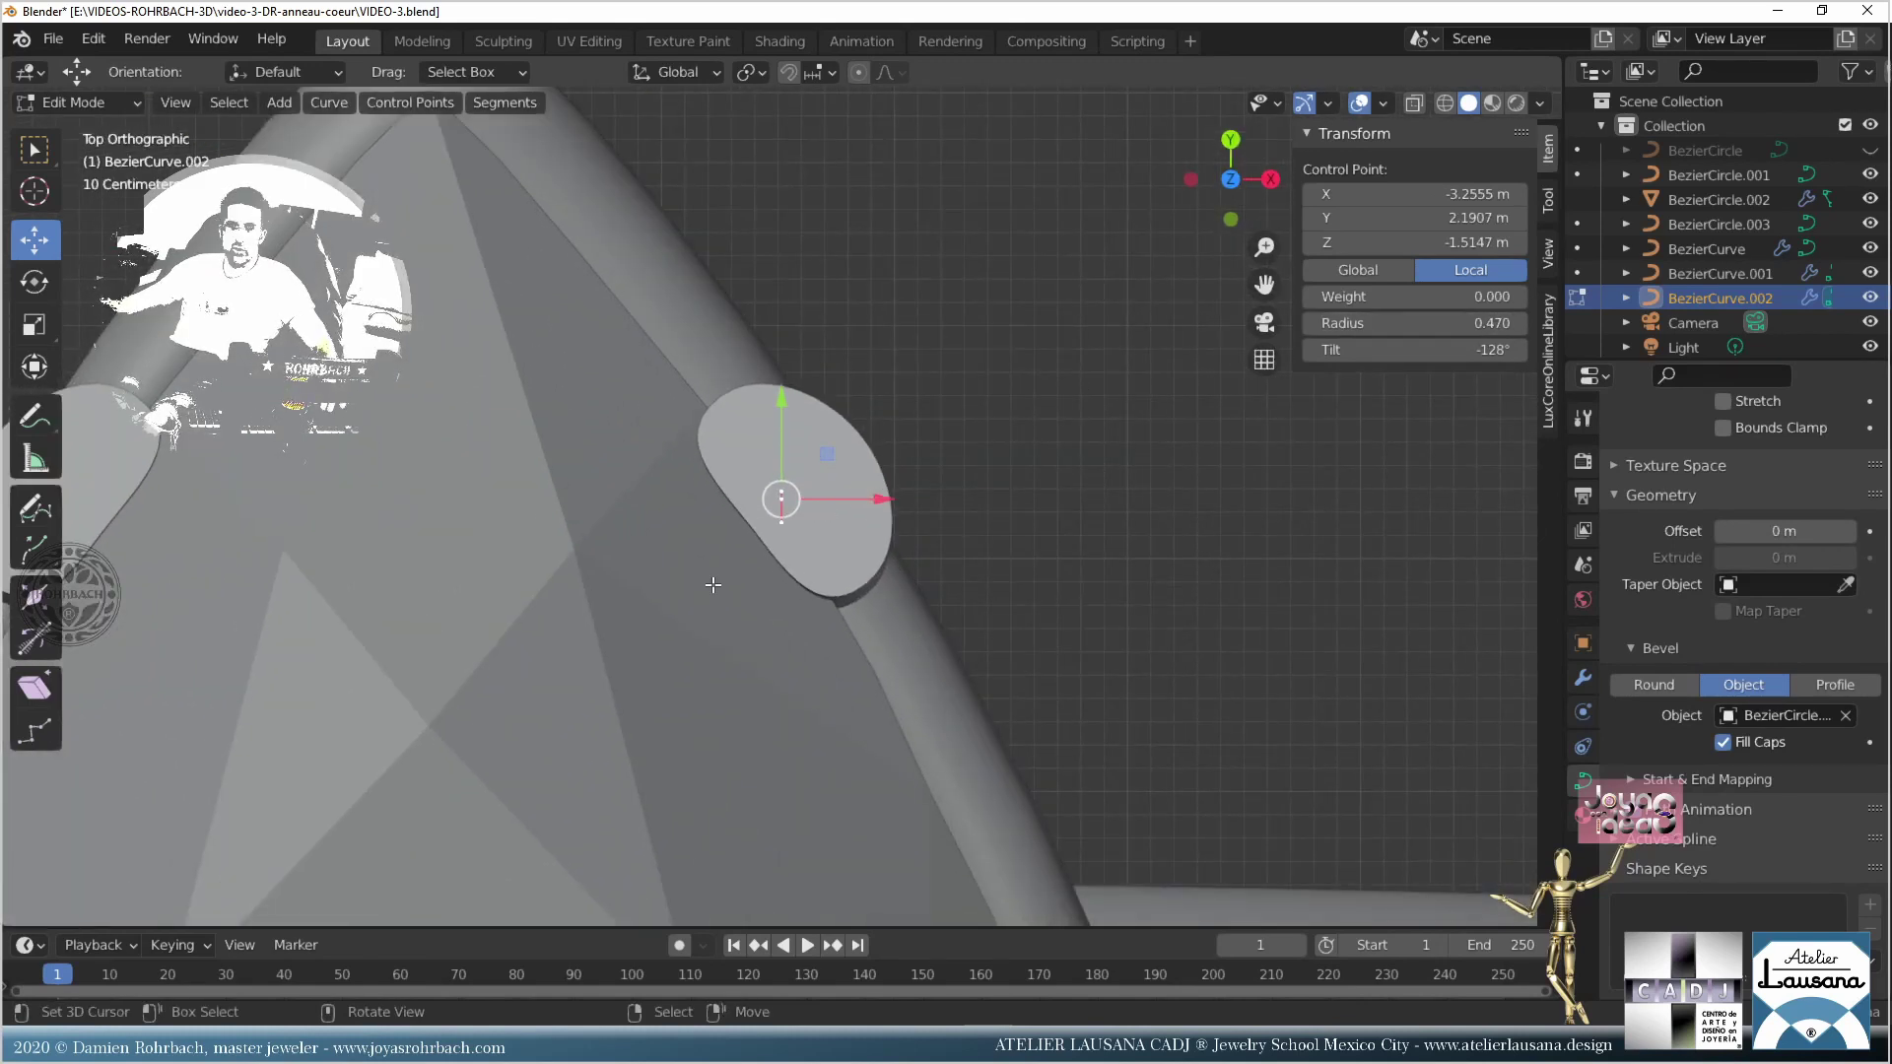
{"action": "left_click_drag", "start_coordinate": [784, 514], "coordinate": [741, 383]}
{"action": "middle_click_drag", "start_coordinate": [734, 410], "coordinate": [414, 296]}
{"action": "key", "text": "ctrl+s"}
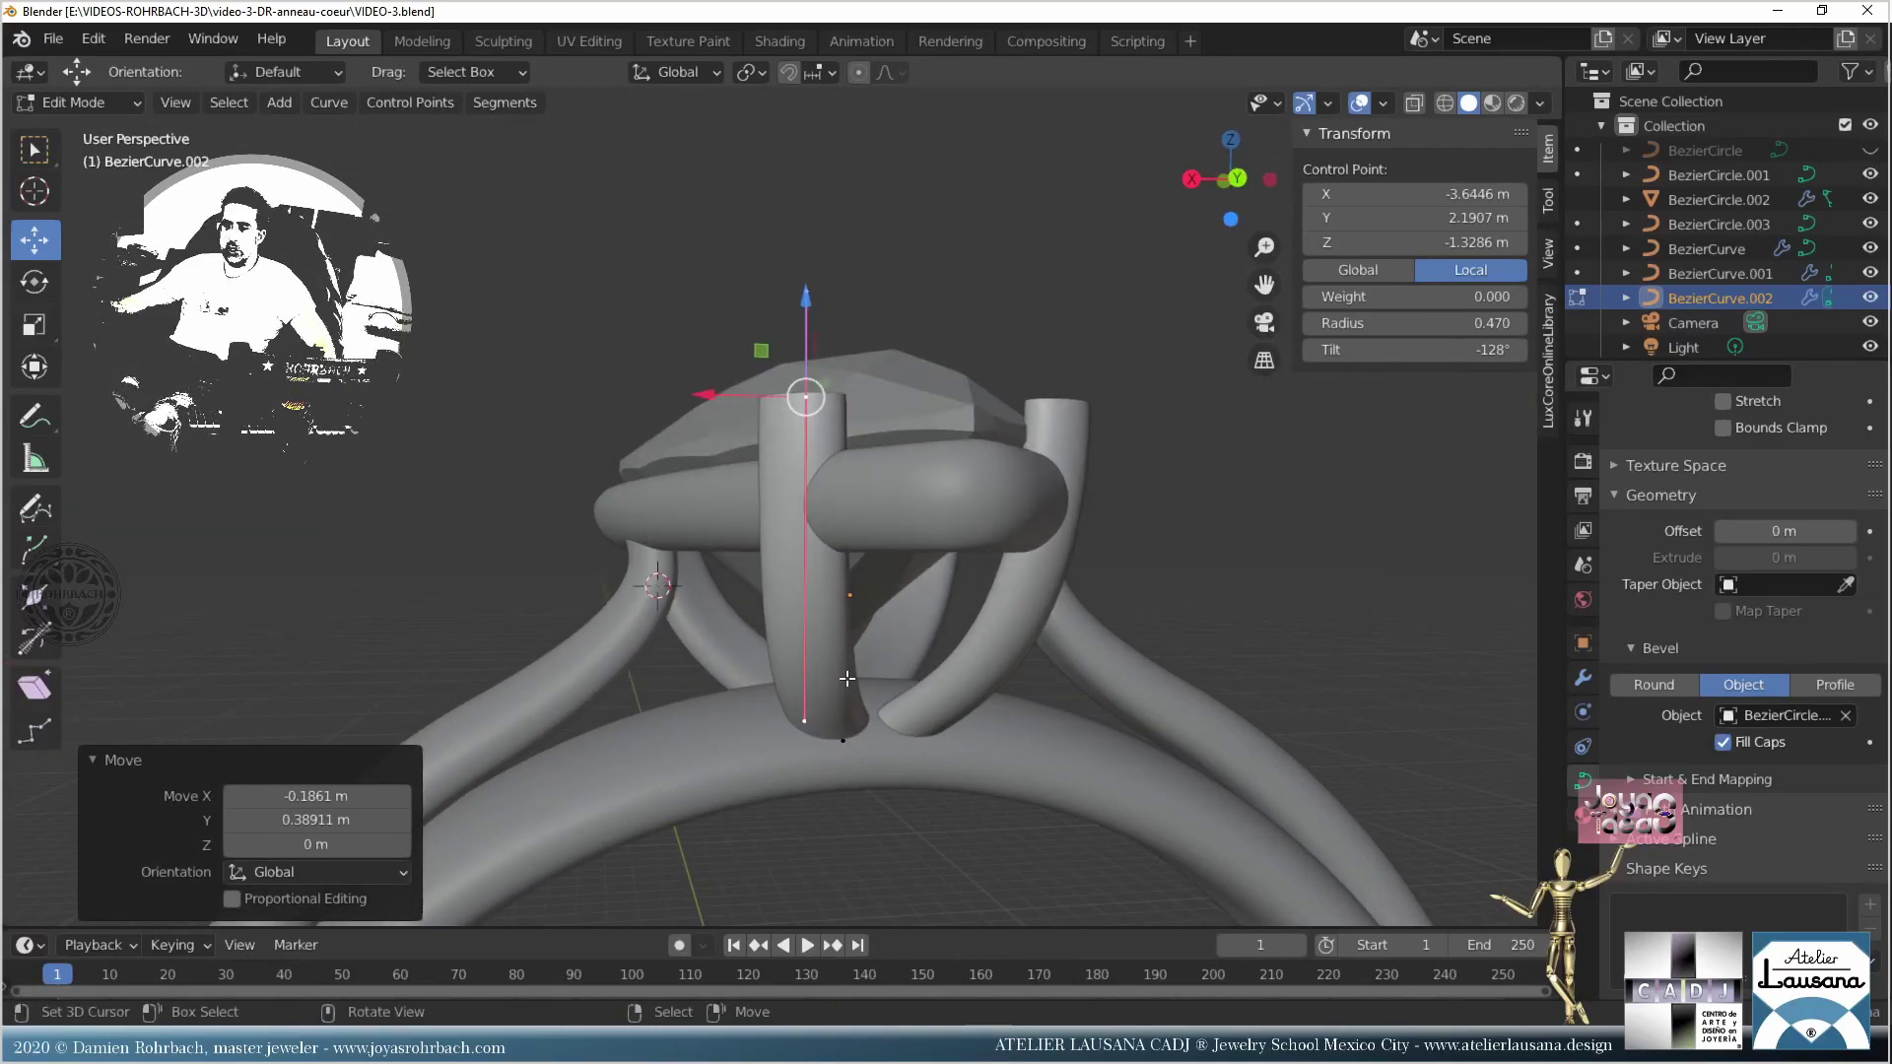
Step: Move the new prong's upper control point outward about 0.31 m along X in the back view
{"action": "key", "text": "ctrl+KP_1"}
{"action": "scroll", "coordinate": [867, 754], "scroll_direction": "up", "scroll_amount": 1}
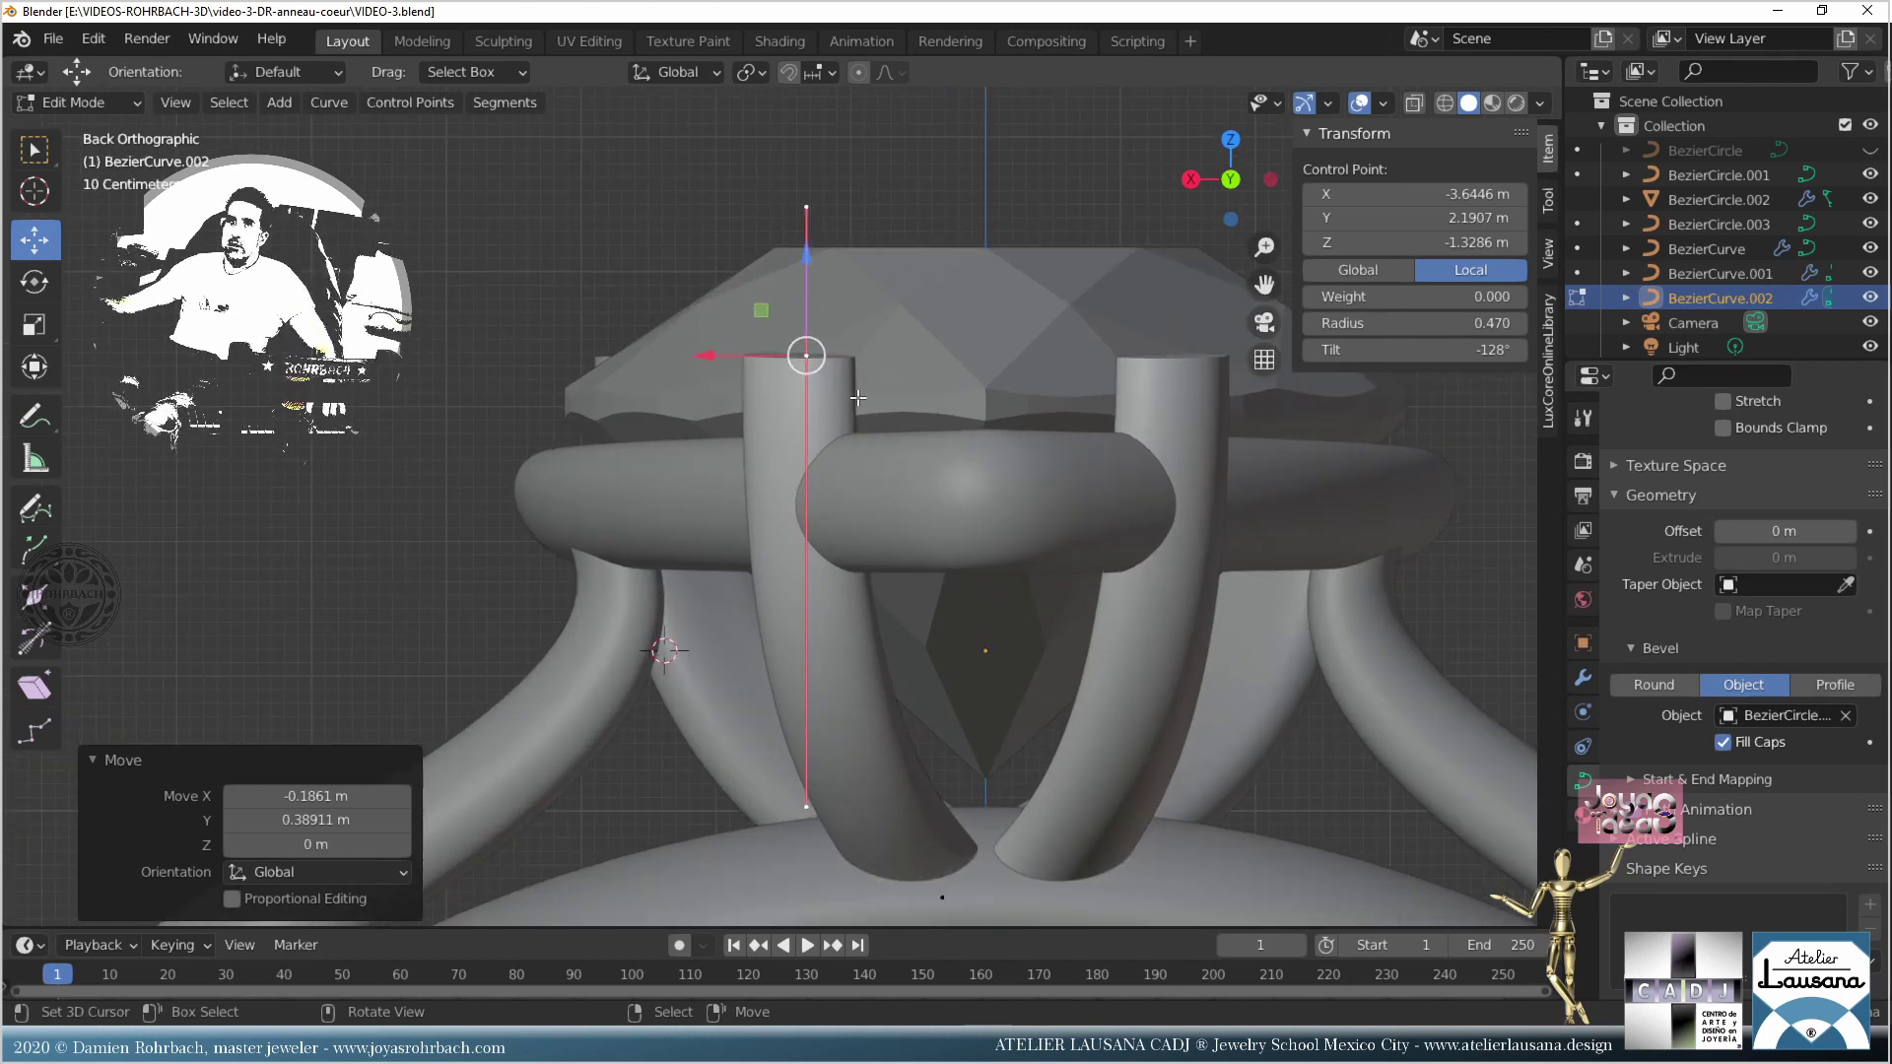
{"action": "left_click_drag", "start_coordinate": [714, 353], "coordinate": [674, 352]}
Step: Set the lower control point's radius to 0.390 and shift the point along X, ending with a 0.62 m outward move
{"action": "left_click", "coordinate": [942, 898]}
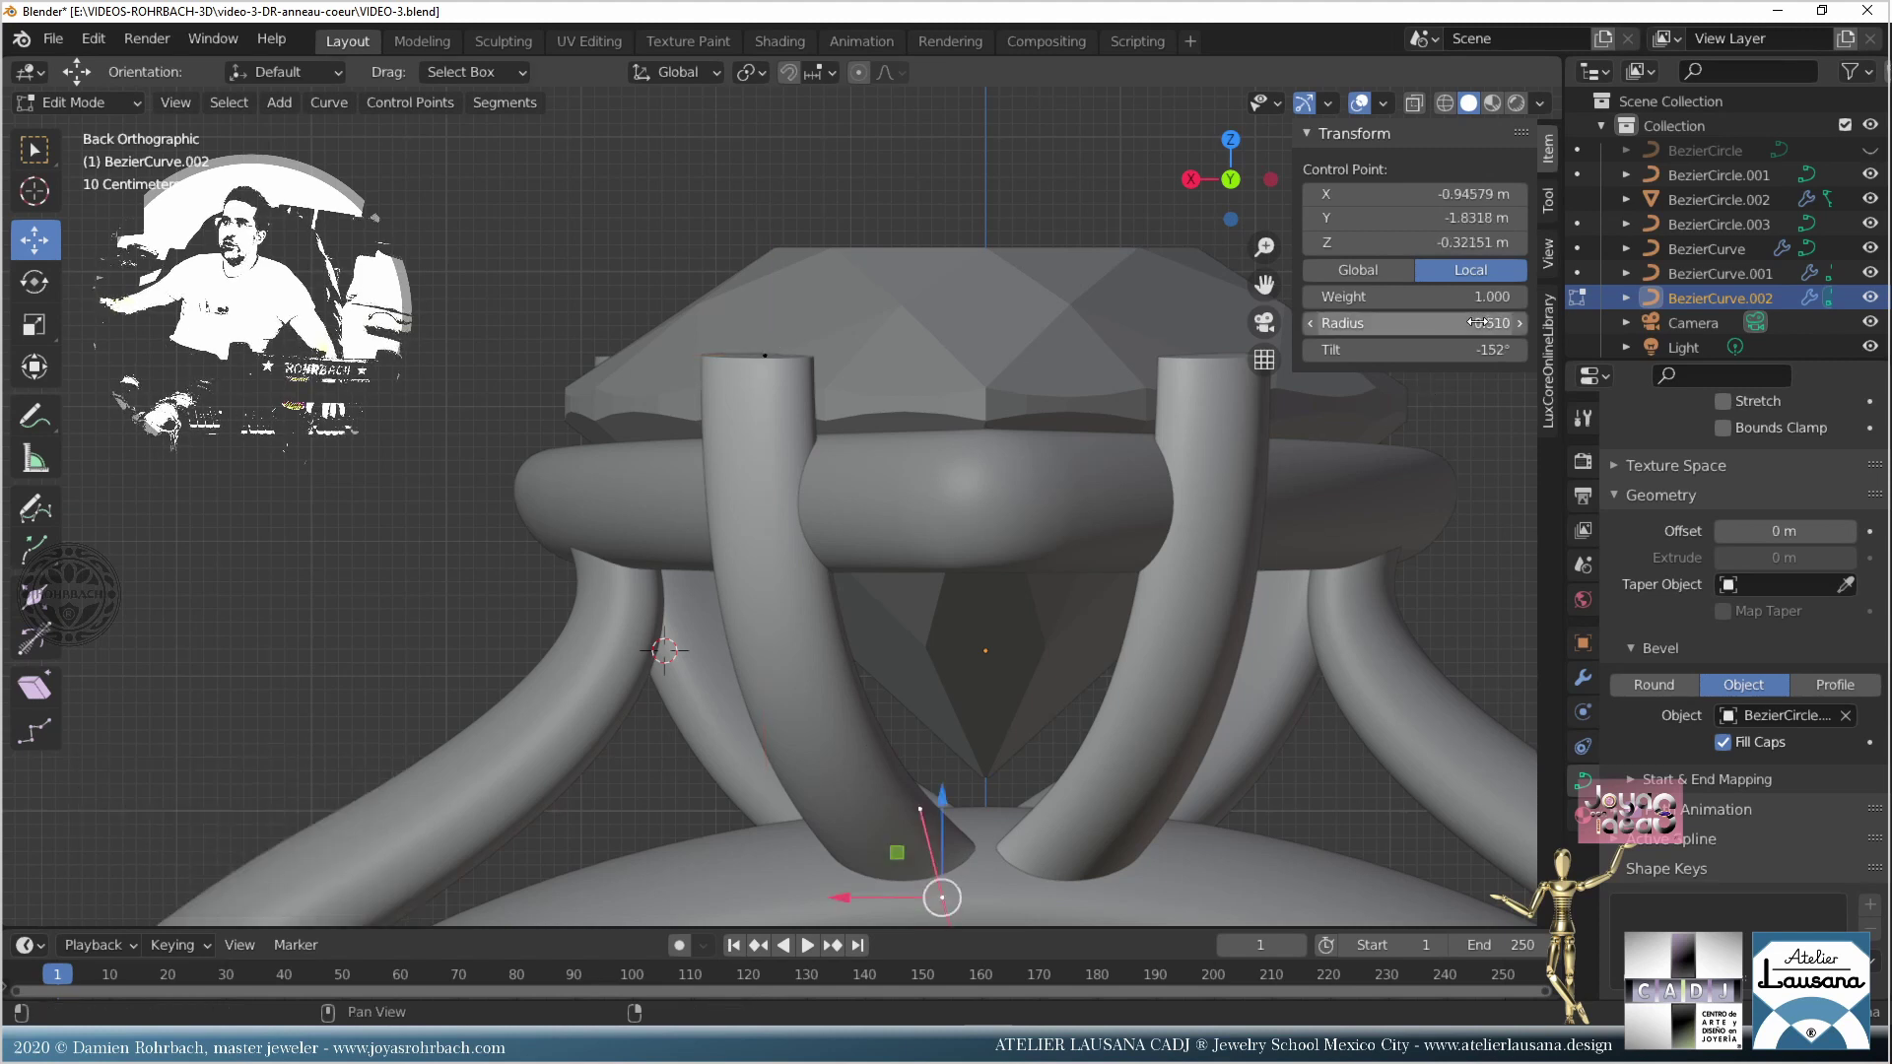
{"action": "left_click_drag", "start_coordinate": [1413, 324], "coordinate": [1379, 324]}
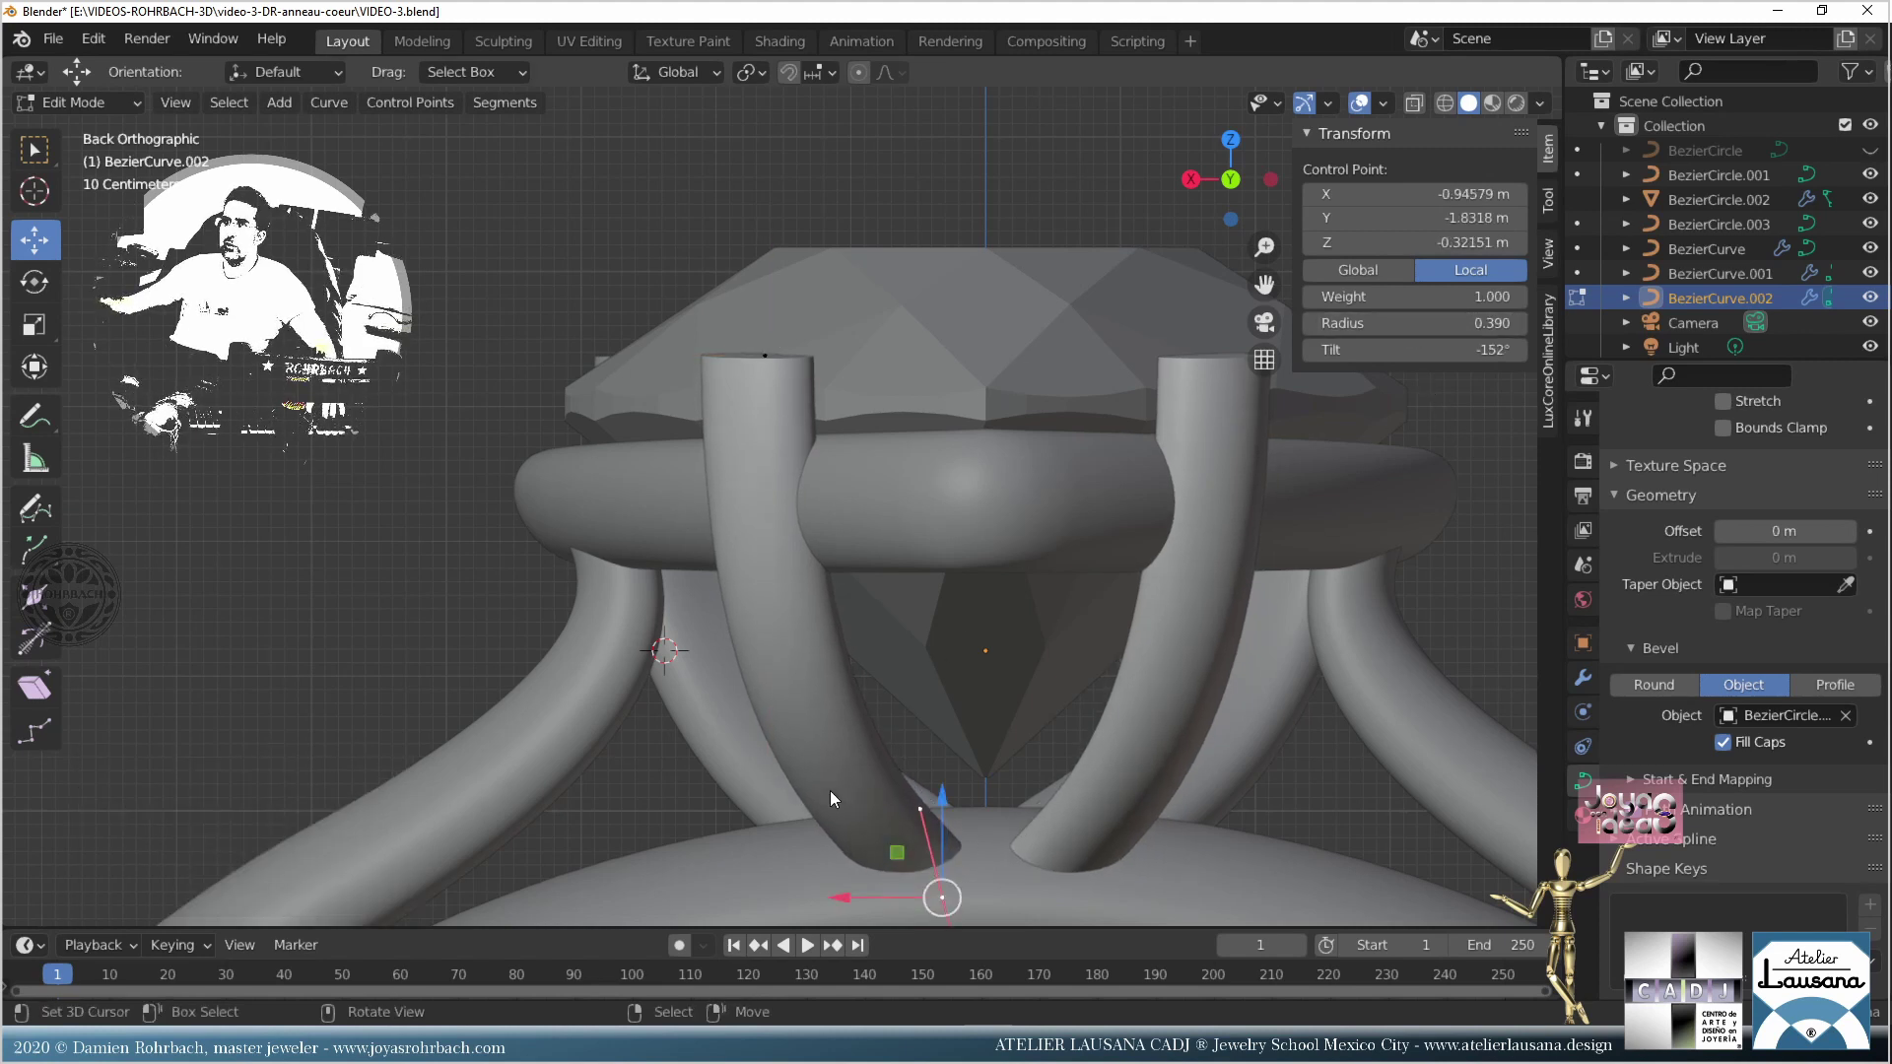
{"action": "left_click_drag", "start_coordinate": [836, 884], "coordinate": [882, 901]}
{"action": "middle_click_drag", "start_coordinate": [879, 536], "coordinate": [742, 687]}
{"action": "left_click_drag", "start_coordinate": [743, 688], "coordinate": [704, 685]}
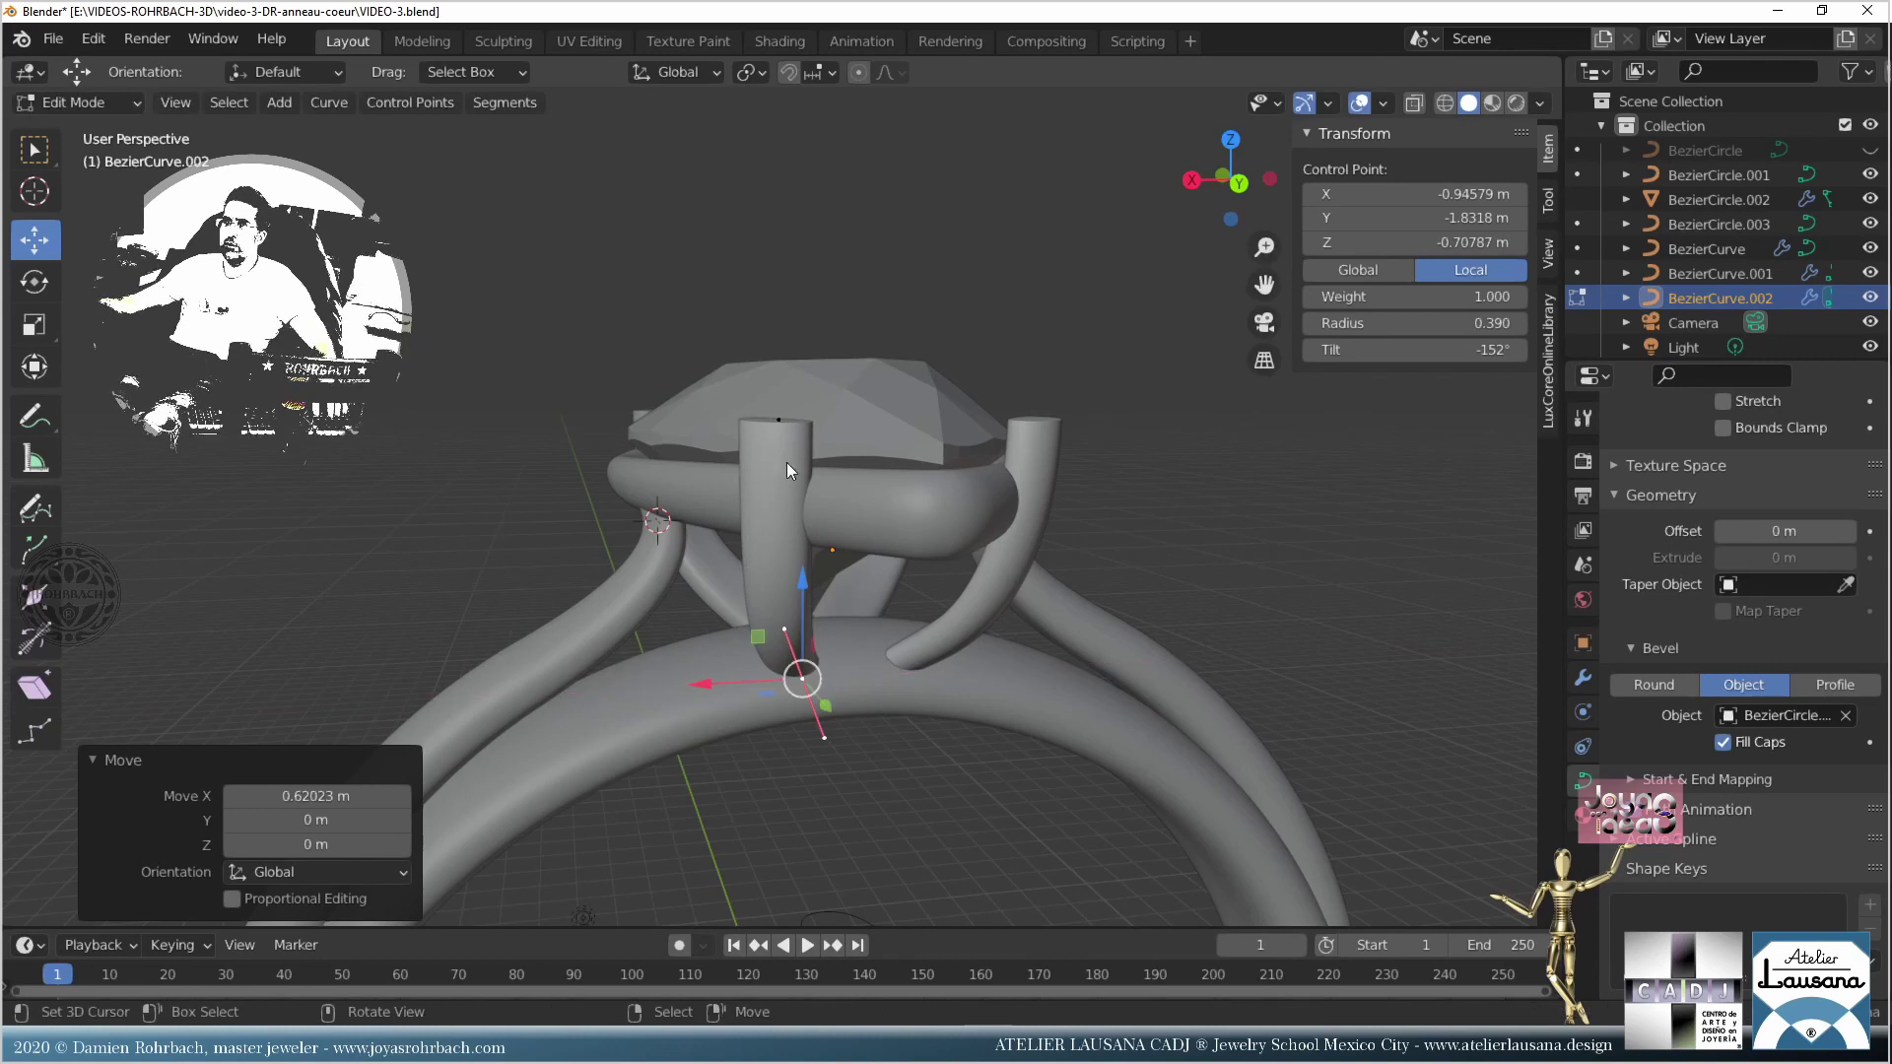
Step: Move the prong's lower control point about 0.49 m inward along negative X and save the file
{"action": "middle_click_drag", "start_coordinate": [729, 579], "coordinate": [724, 739]}
{"action": "scroll", "coordinate": [723, 739], "scroll_direction": "up", "scroll_amount": 1}
{"action": "left_click_drag", "start_coordinate": [829, 800], "coordinate": [876, 796]}
{"action": "scroll", "coordinate": [806, 440], "scroll_direction": "down", "scroll_amount": 2}
{"action": "middle_click_drag", "start_coordinate": [806, 441], "coordinate": [832, 530]}
{"action": "key", "text": "ctrl+s"}
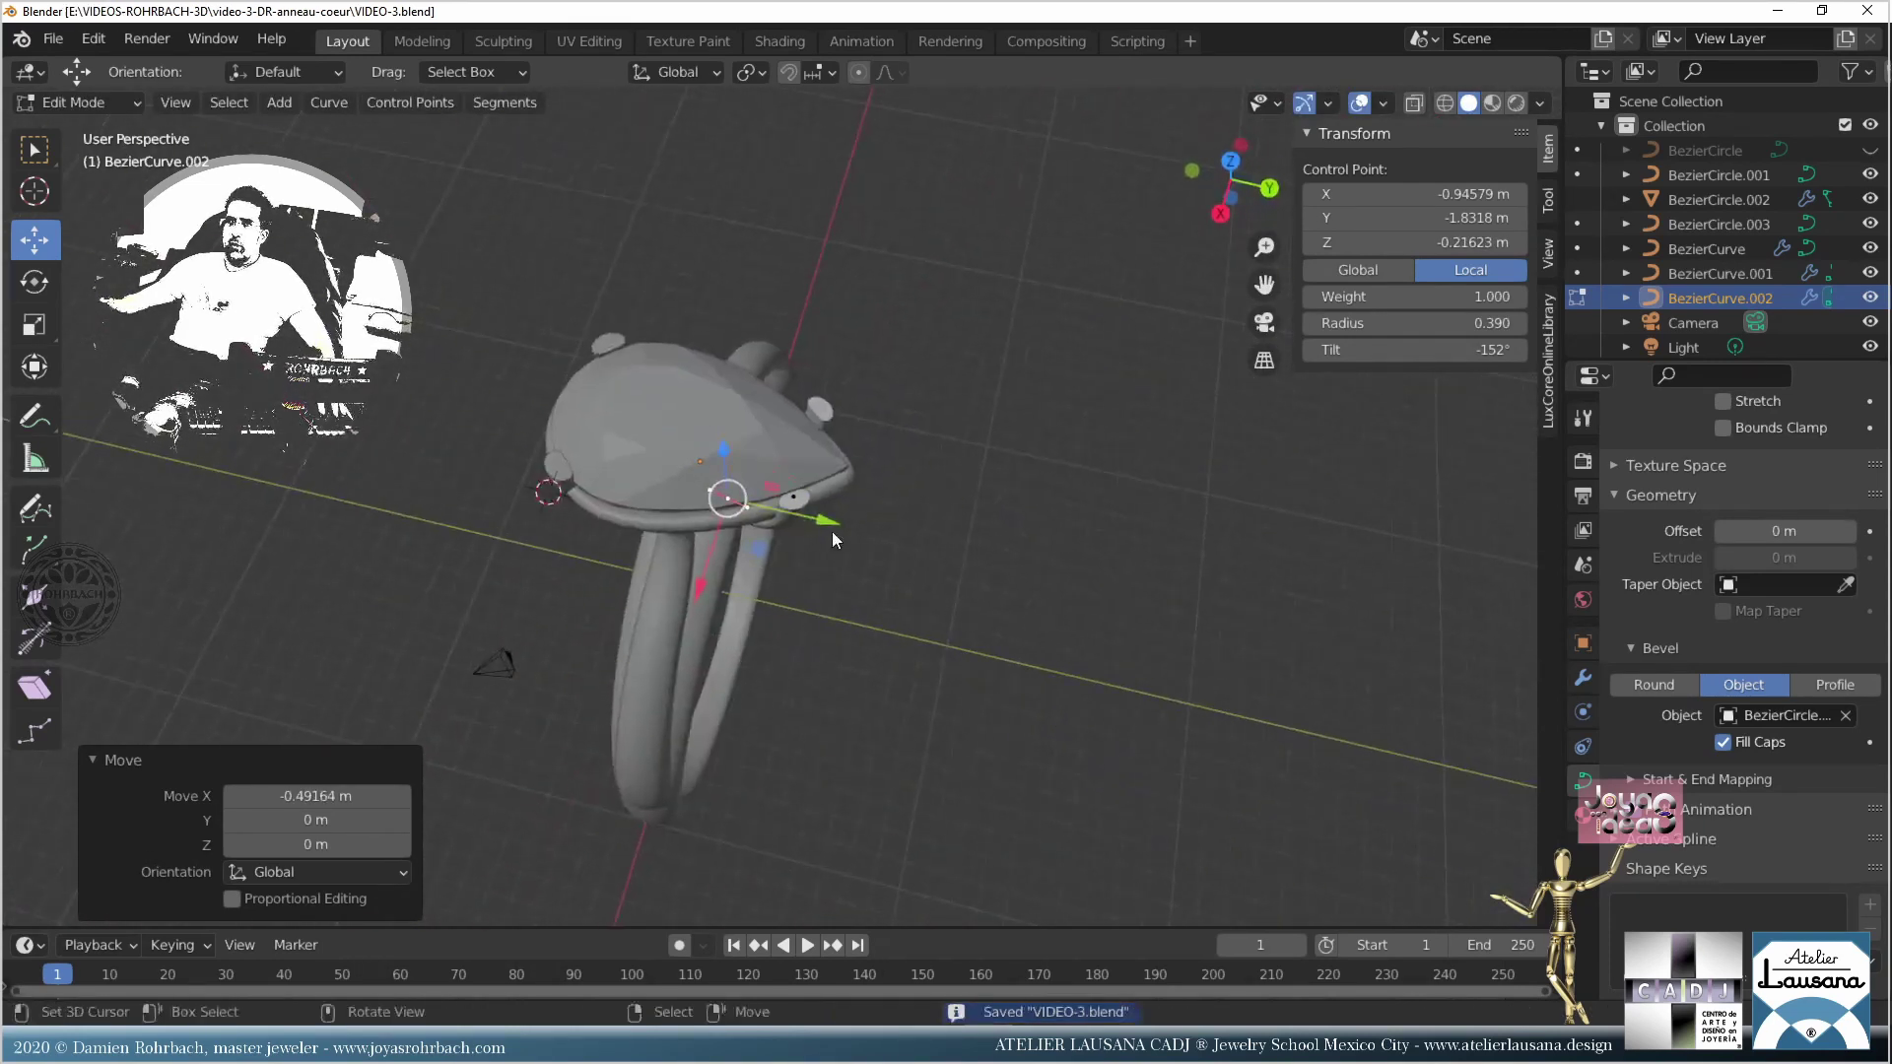
Step: Fit the upper control point against the bezel in top view, moving it about -0.24 m in X and -0.14 m in Y, with tilt -127°
{"action": "scroll", "coordinate": [836, 495], "scroll_direction": "up", "scroll_amount": 4}
{"action": "left_click", "coordinate": [835, 492]}
{"action": "key", "text": "KP_7"}
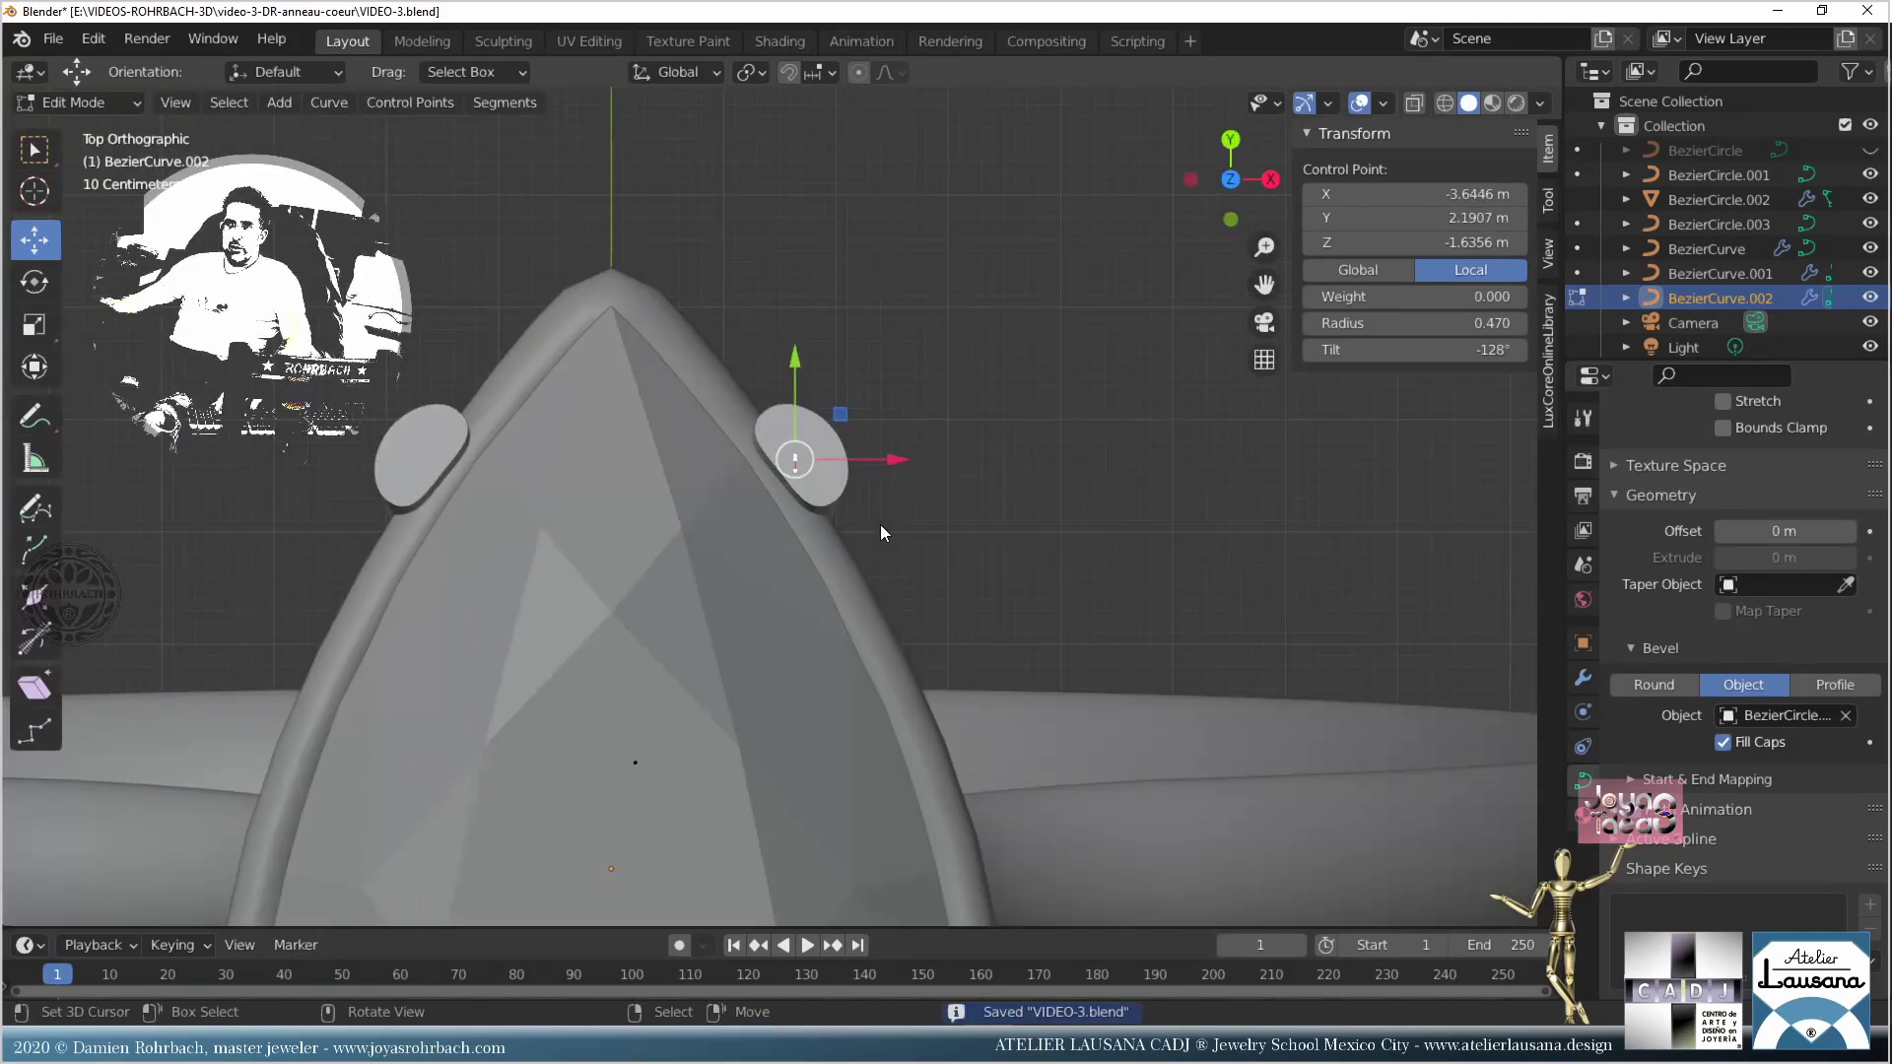
{"action": "key", "text": "g"}
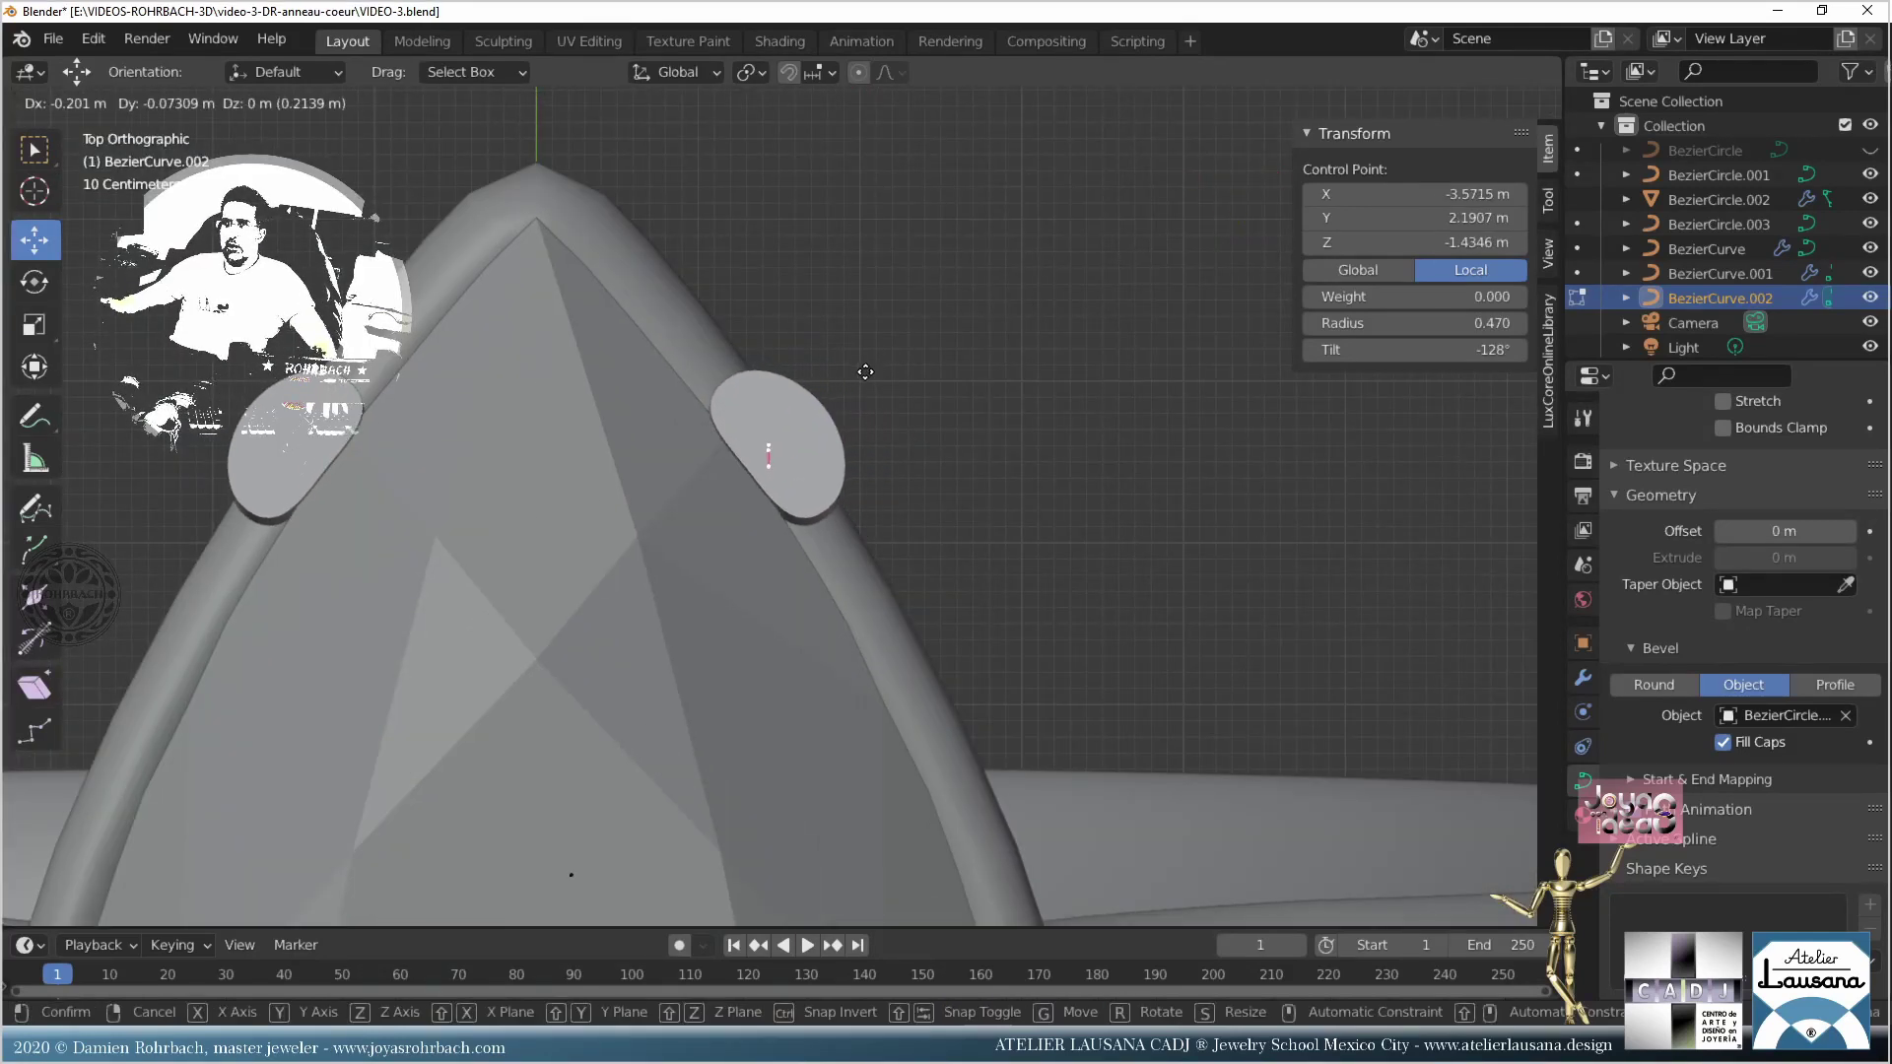
{"action": "left_click", "coordinate": [856, 381]}
{"action": "key", "text": "r"}
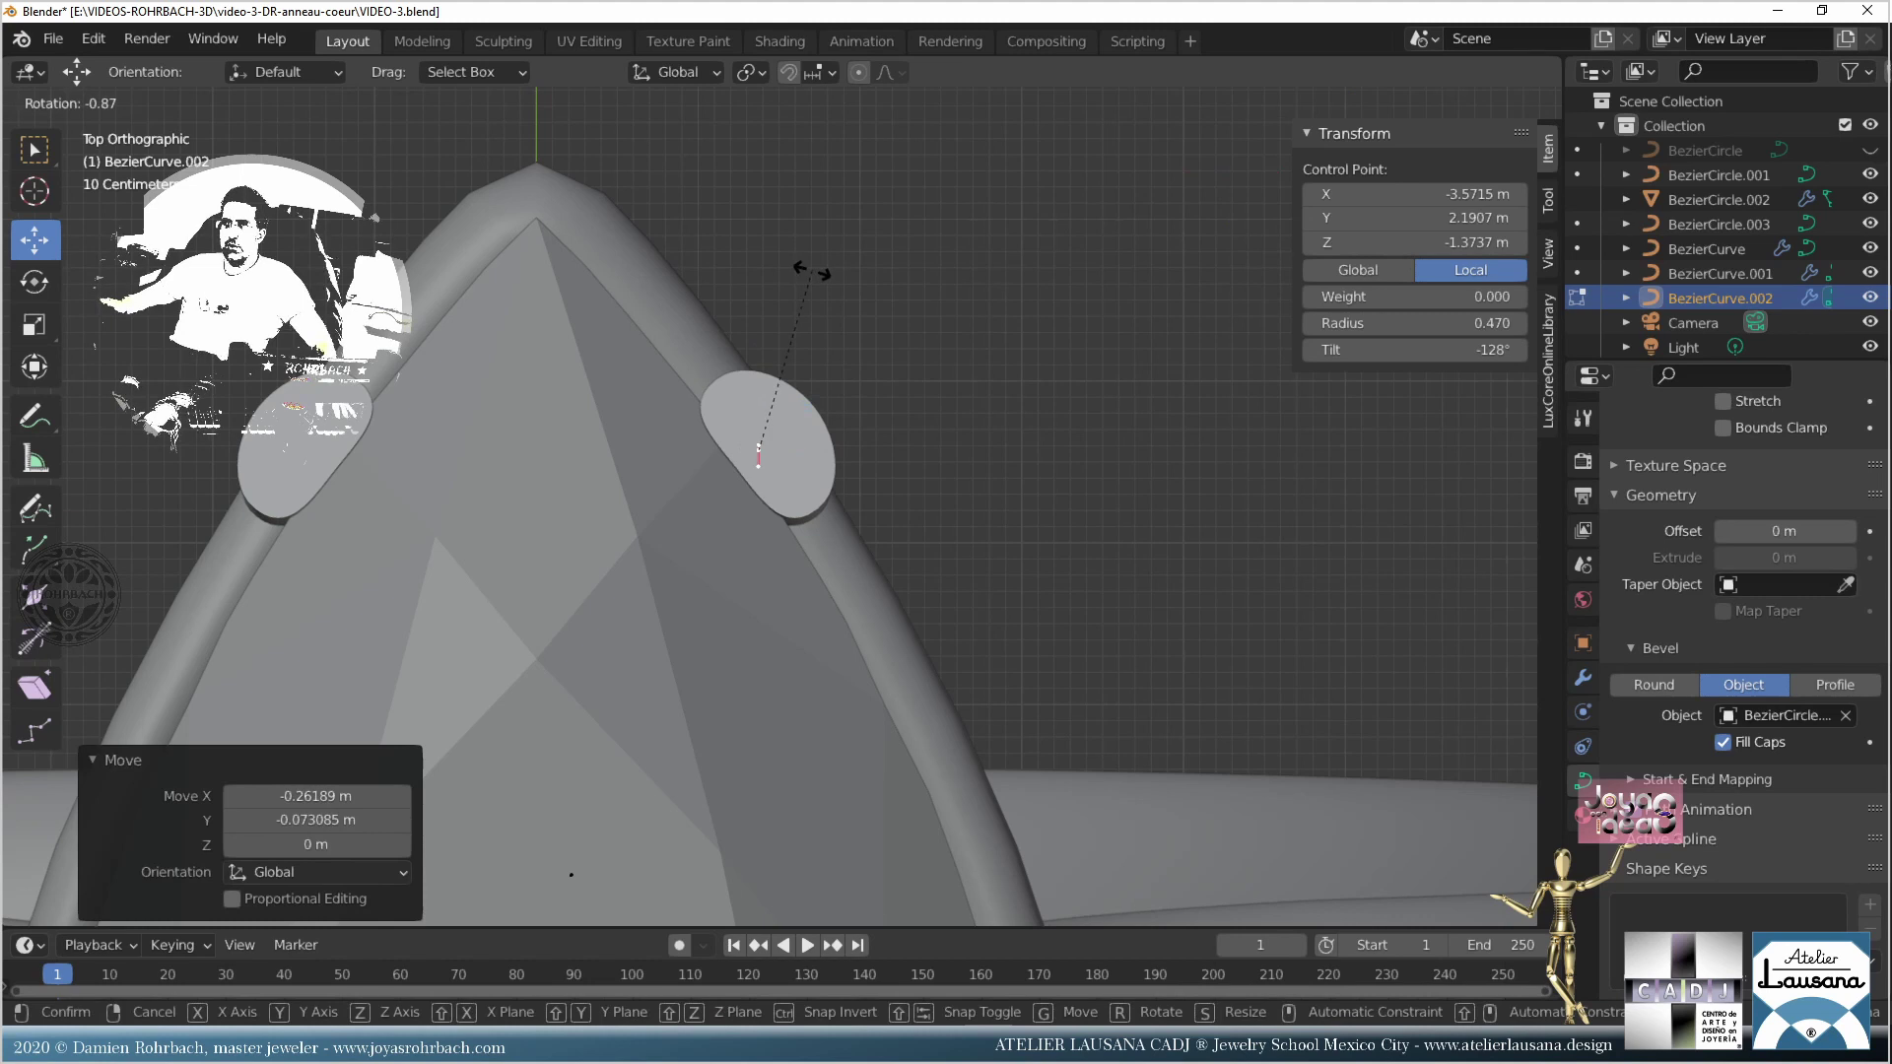
{"action": "right_click", "coordinate": [825, 273]}
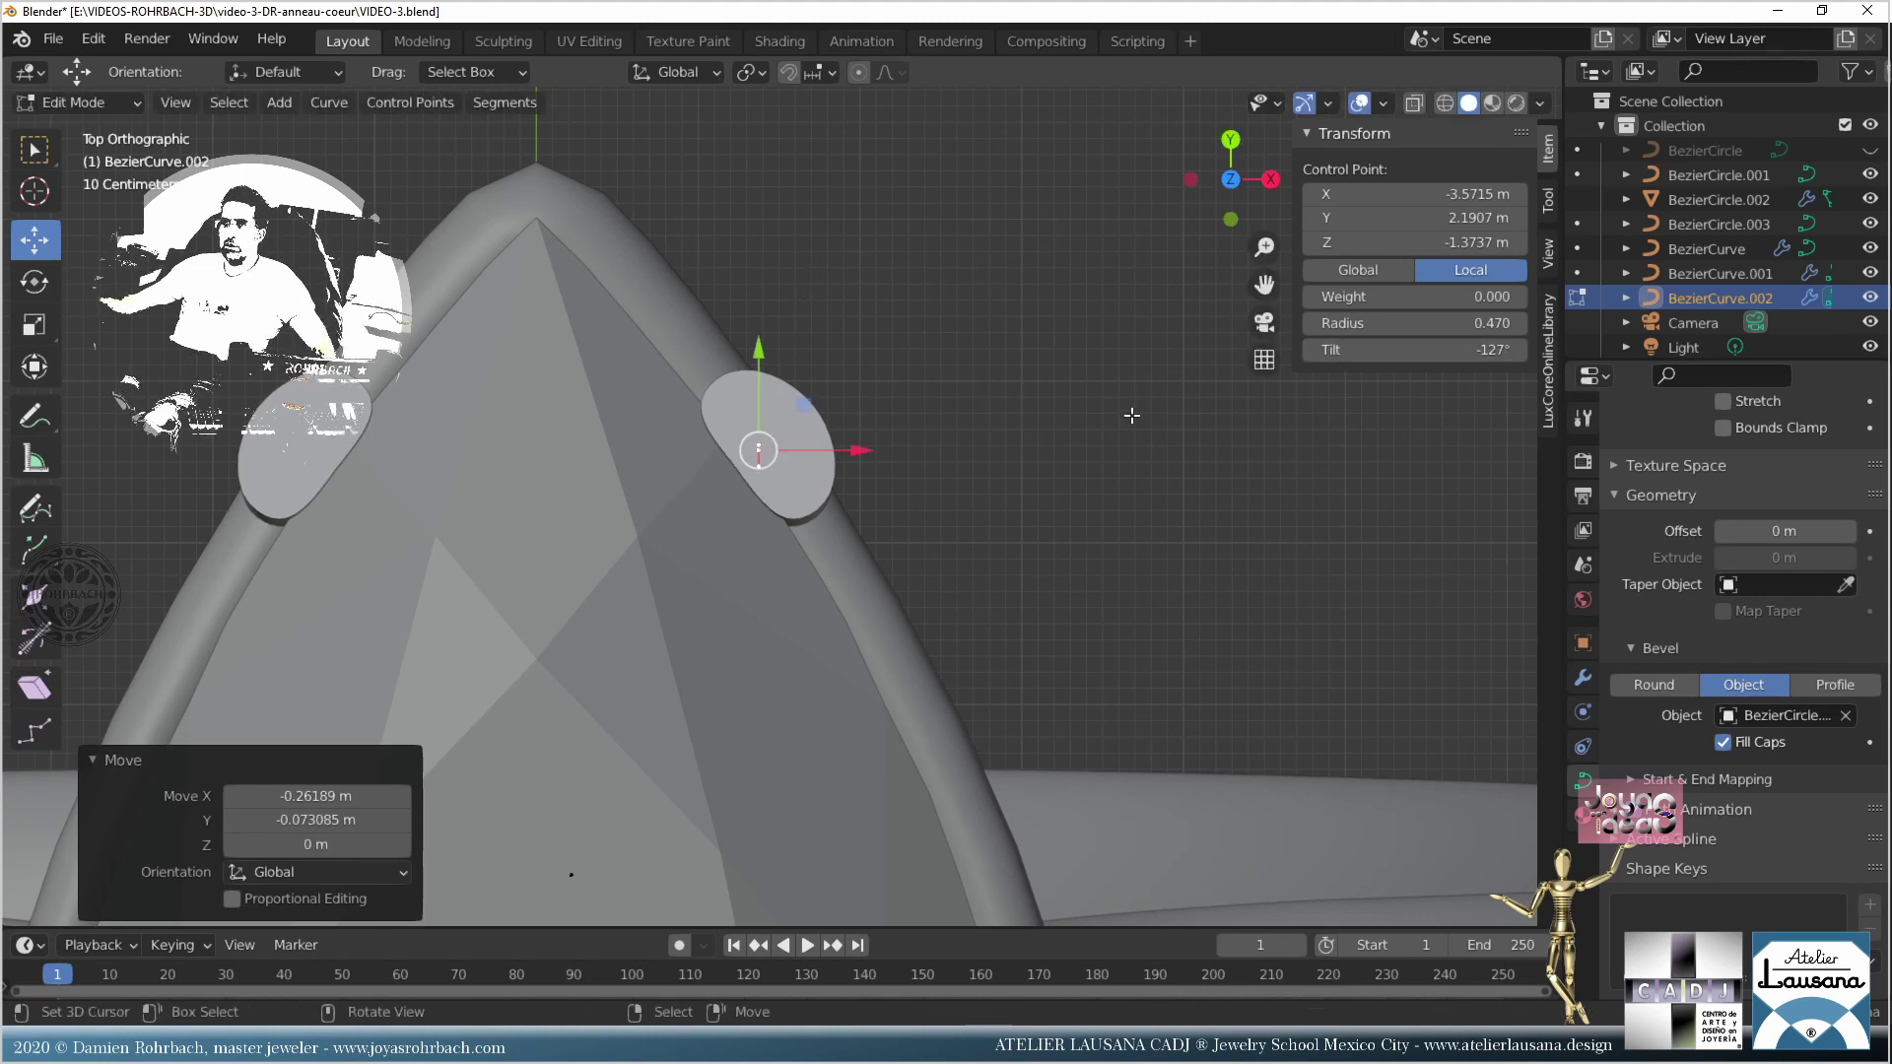
{"action": "key", "text": "g"}
{"action": "left_click", "coordinate": [911, 399]}
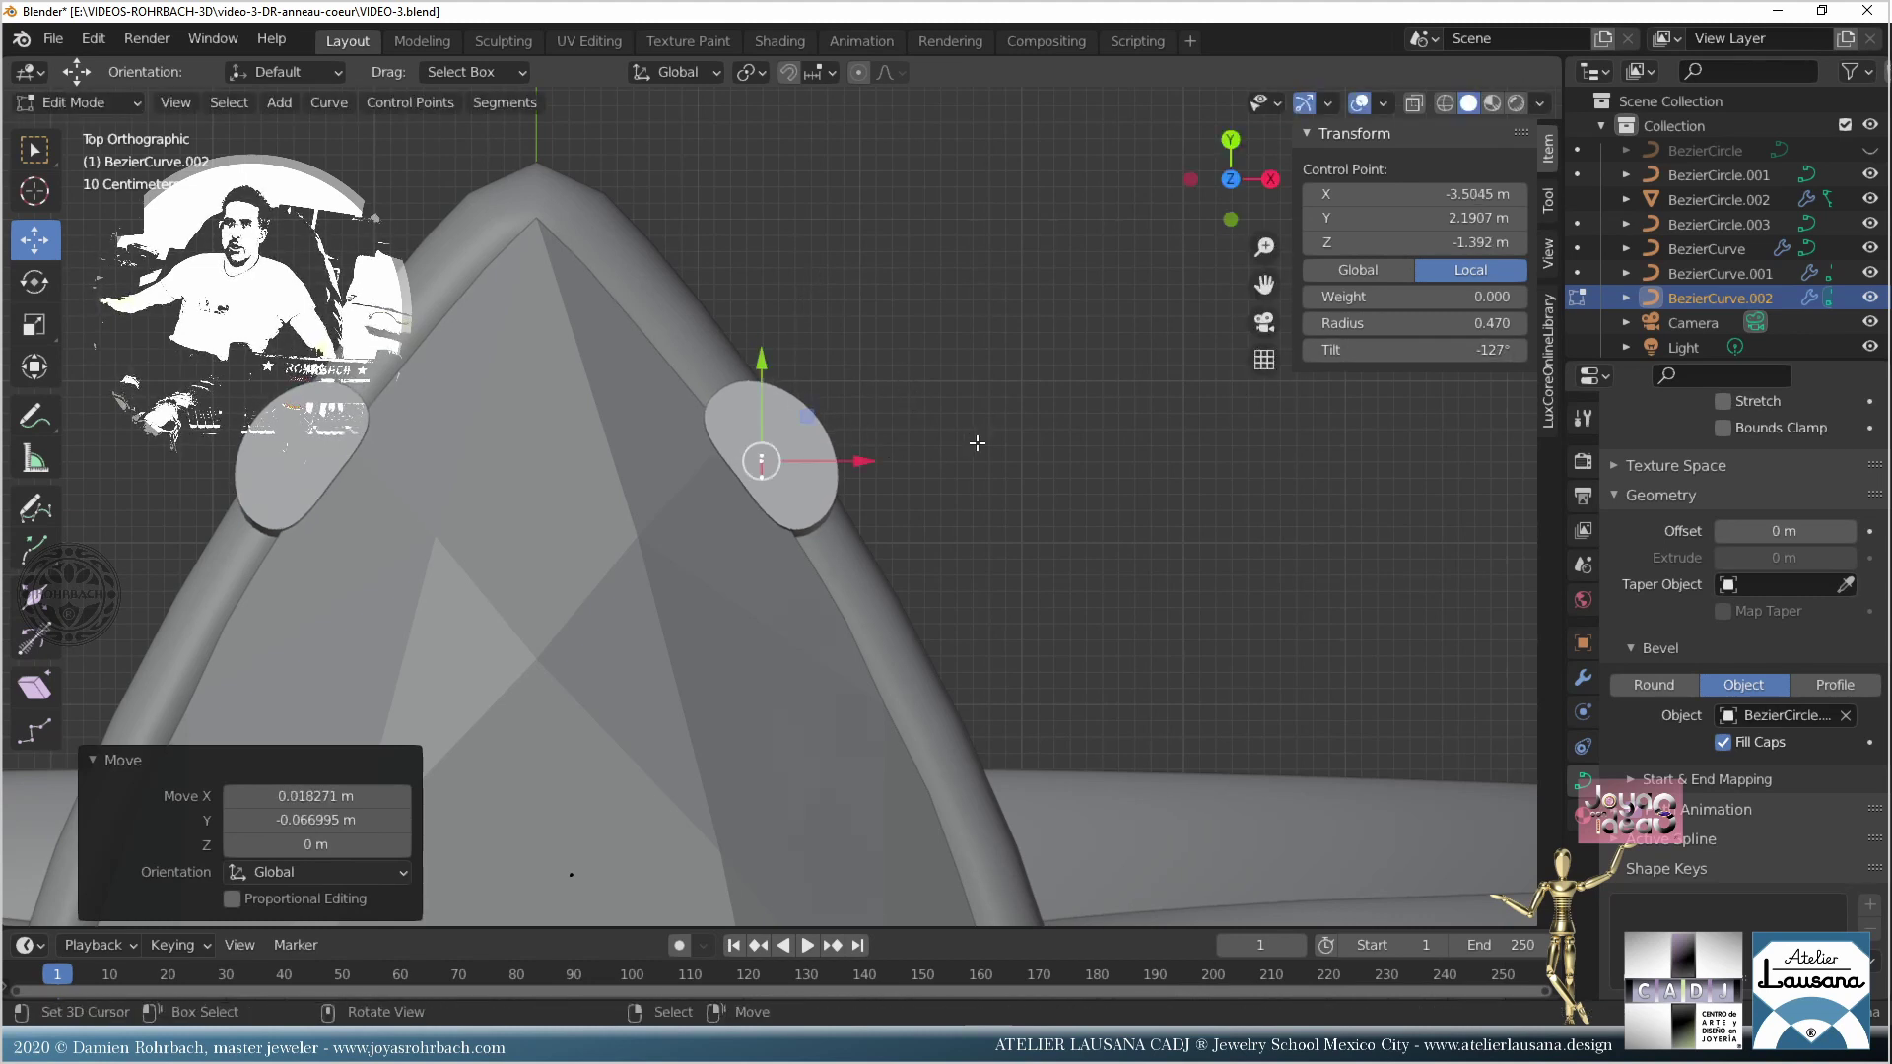
Step: Set the upper control point's radius to 0.570, move it about 0.065 m along Y, and save the file
{"action": "middle_click_drag", "start_coordinate": [978, 444], "coordinate": [1079, 446]}
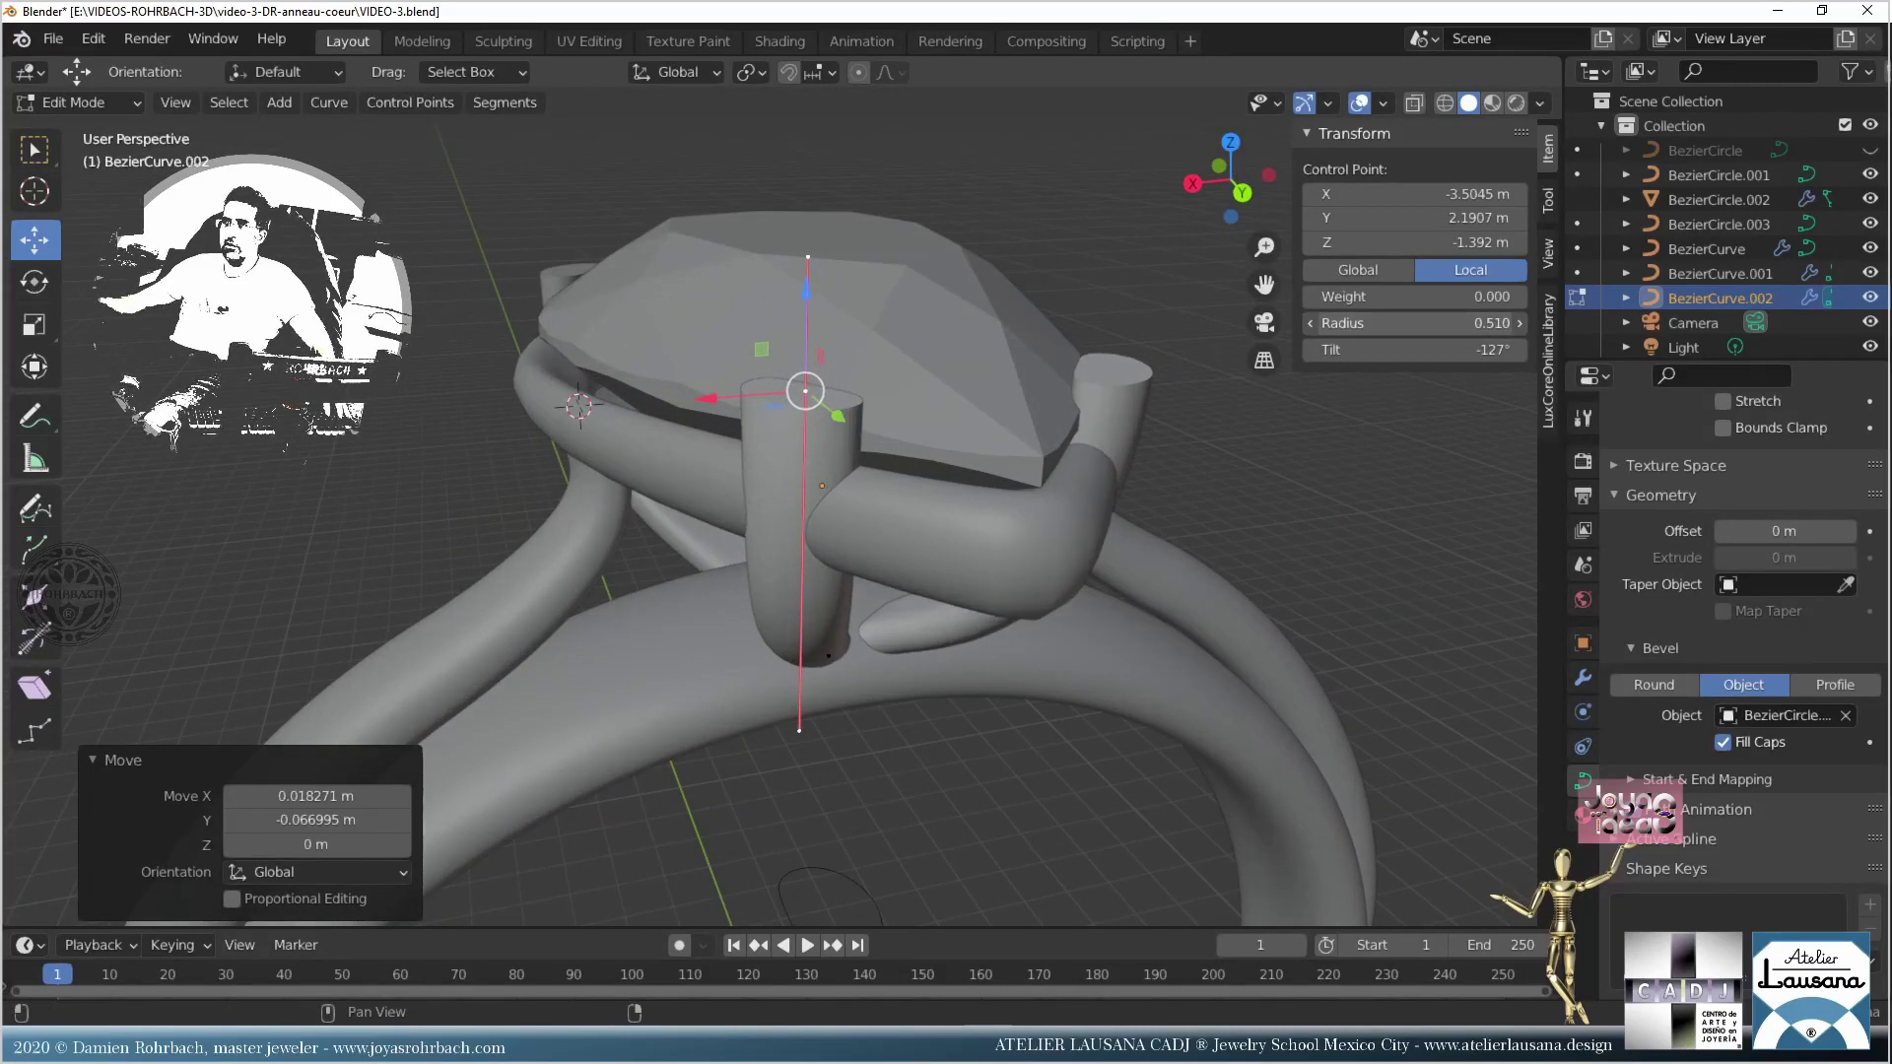
{"action": "middle_click_drag", "start_coordinate": [1271, 354], "coordinate": [796, 483]}
{"action": "left_click_drag", "start_coordinate": [734, 446], "coordinate": [728, 447]}
{"action": "middle_click_drag", "start_coordinate": [727, 446], "coordinate": [840, 553]}
{"action": "key", "text": "ctrl+s"}
Step: Move the prong's lower control point about 0.16 m toward the ring's centre along negative X and save the file
{"action": "scroll", "coordinate": [942, 548], "scroll_direction": "down", "scroll_amount": 5}
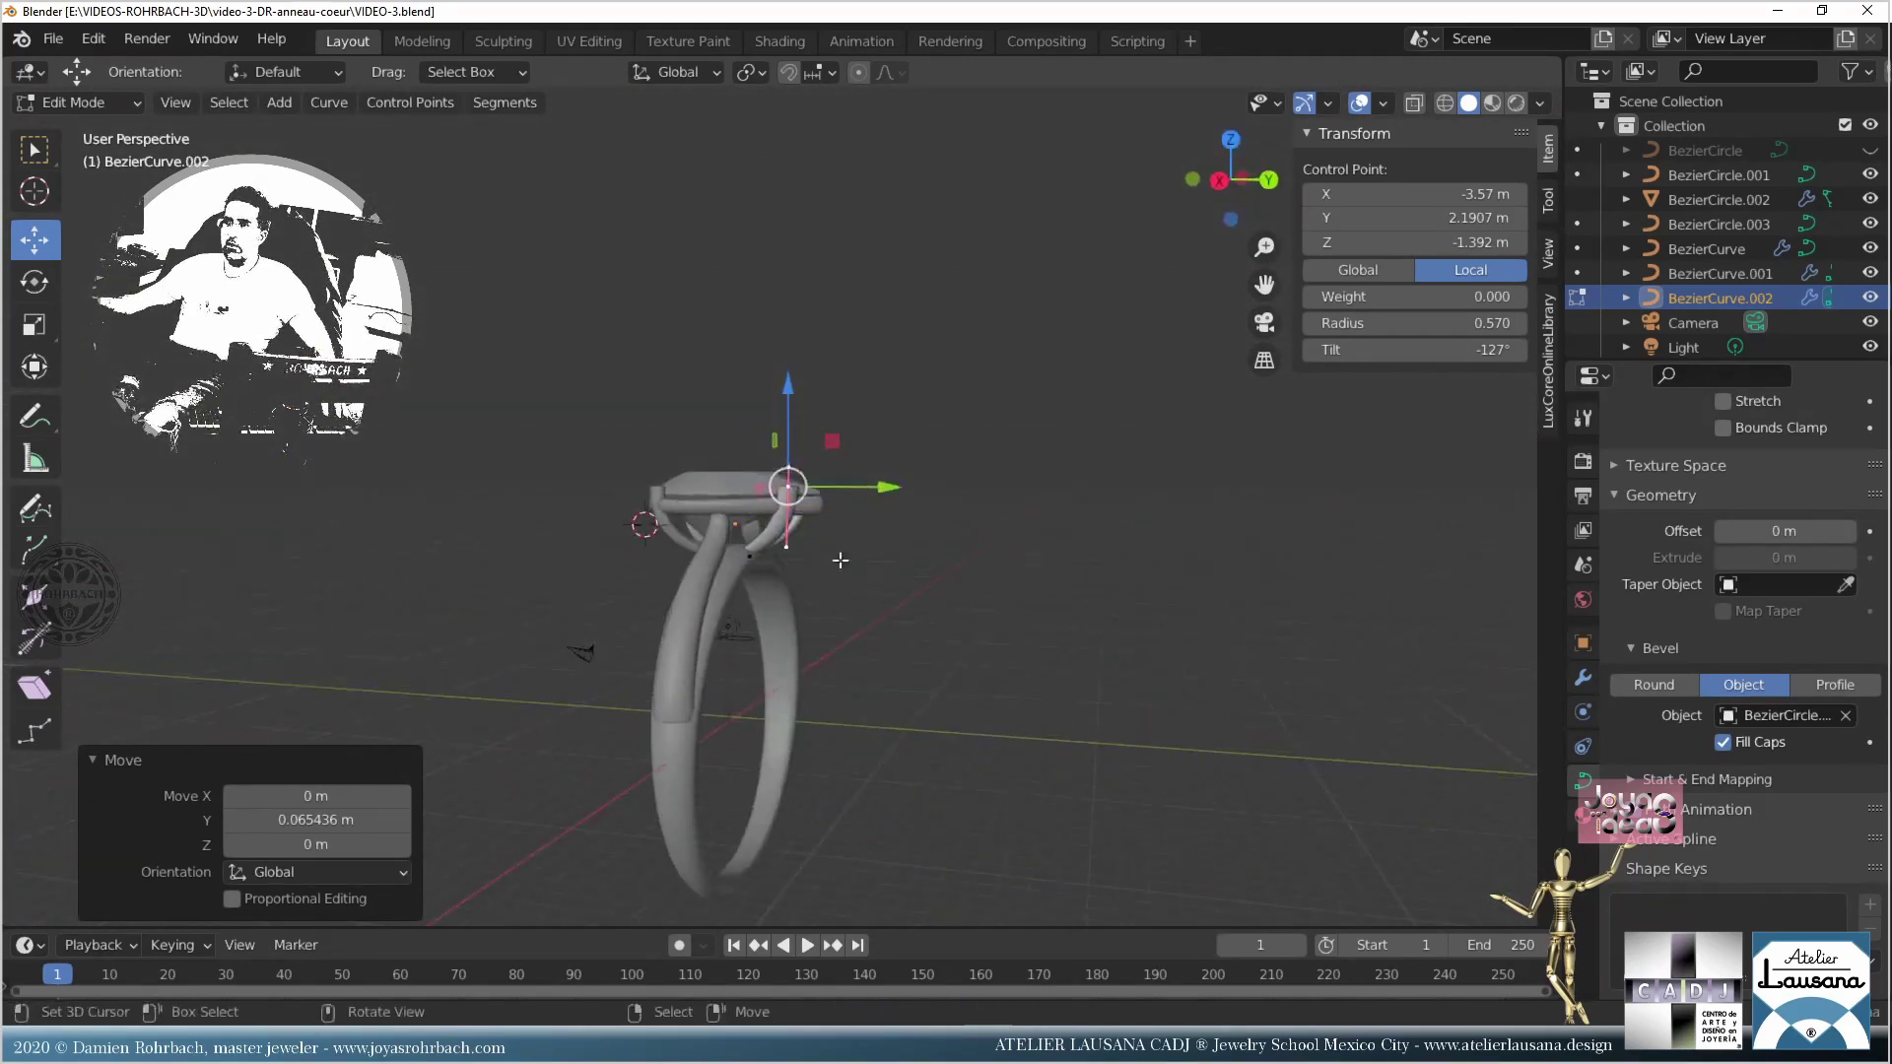
{"action": "scroll", "coordinate": [788, 591], "scroll_direction": "up", "scroll_amount": 5}
{"action": "middle_click_drag", "start_coordinate": [702, 594], "coordinate": [420, 578]}
{"action": "scroll", "coordinate": [1020, 712], "scroll_direction": "up", "scroll_amount": 3}
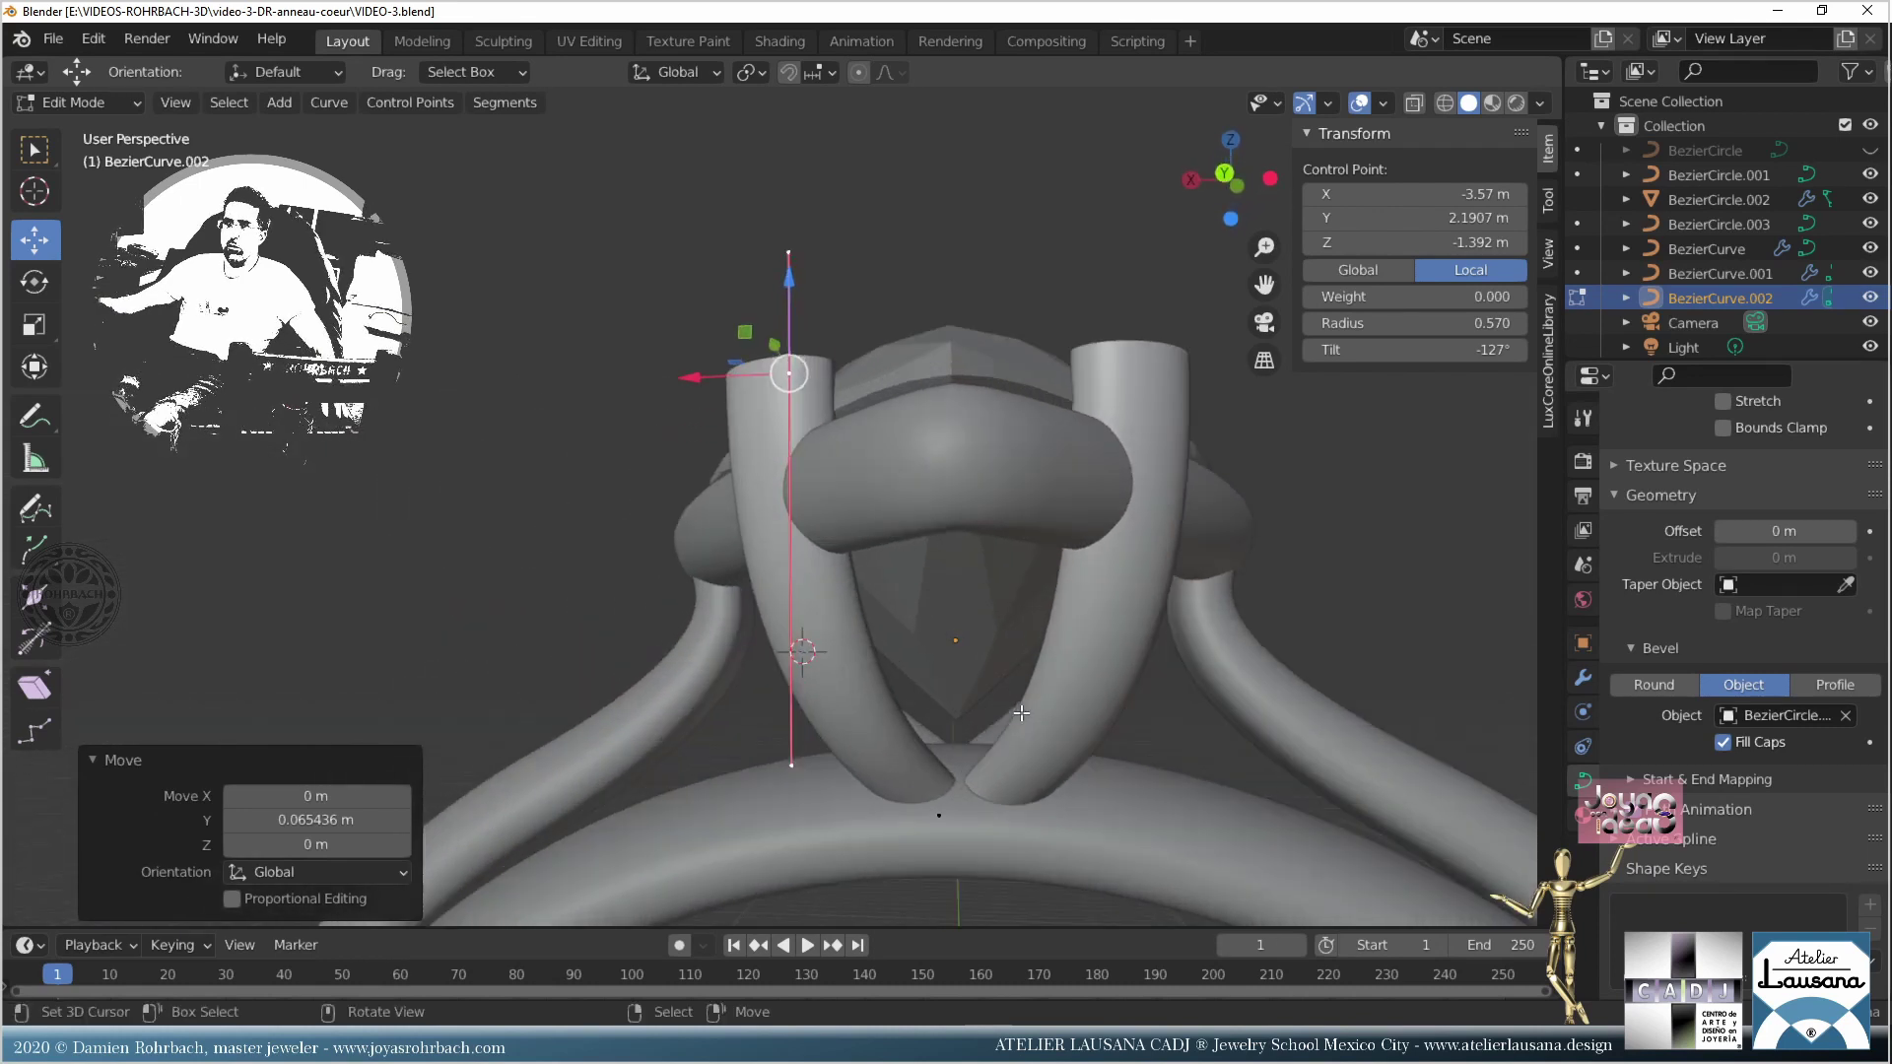
{"action": "middle_click_drag", "start_coordinate": [962, 760], "coordinate": [926, 611], "text": "alt"}
{"action": "scroll", "coordinate": [926, 611], "scroll_direction": "up", "scroll_amount": 2}
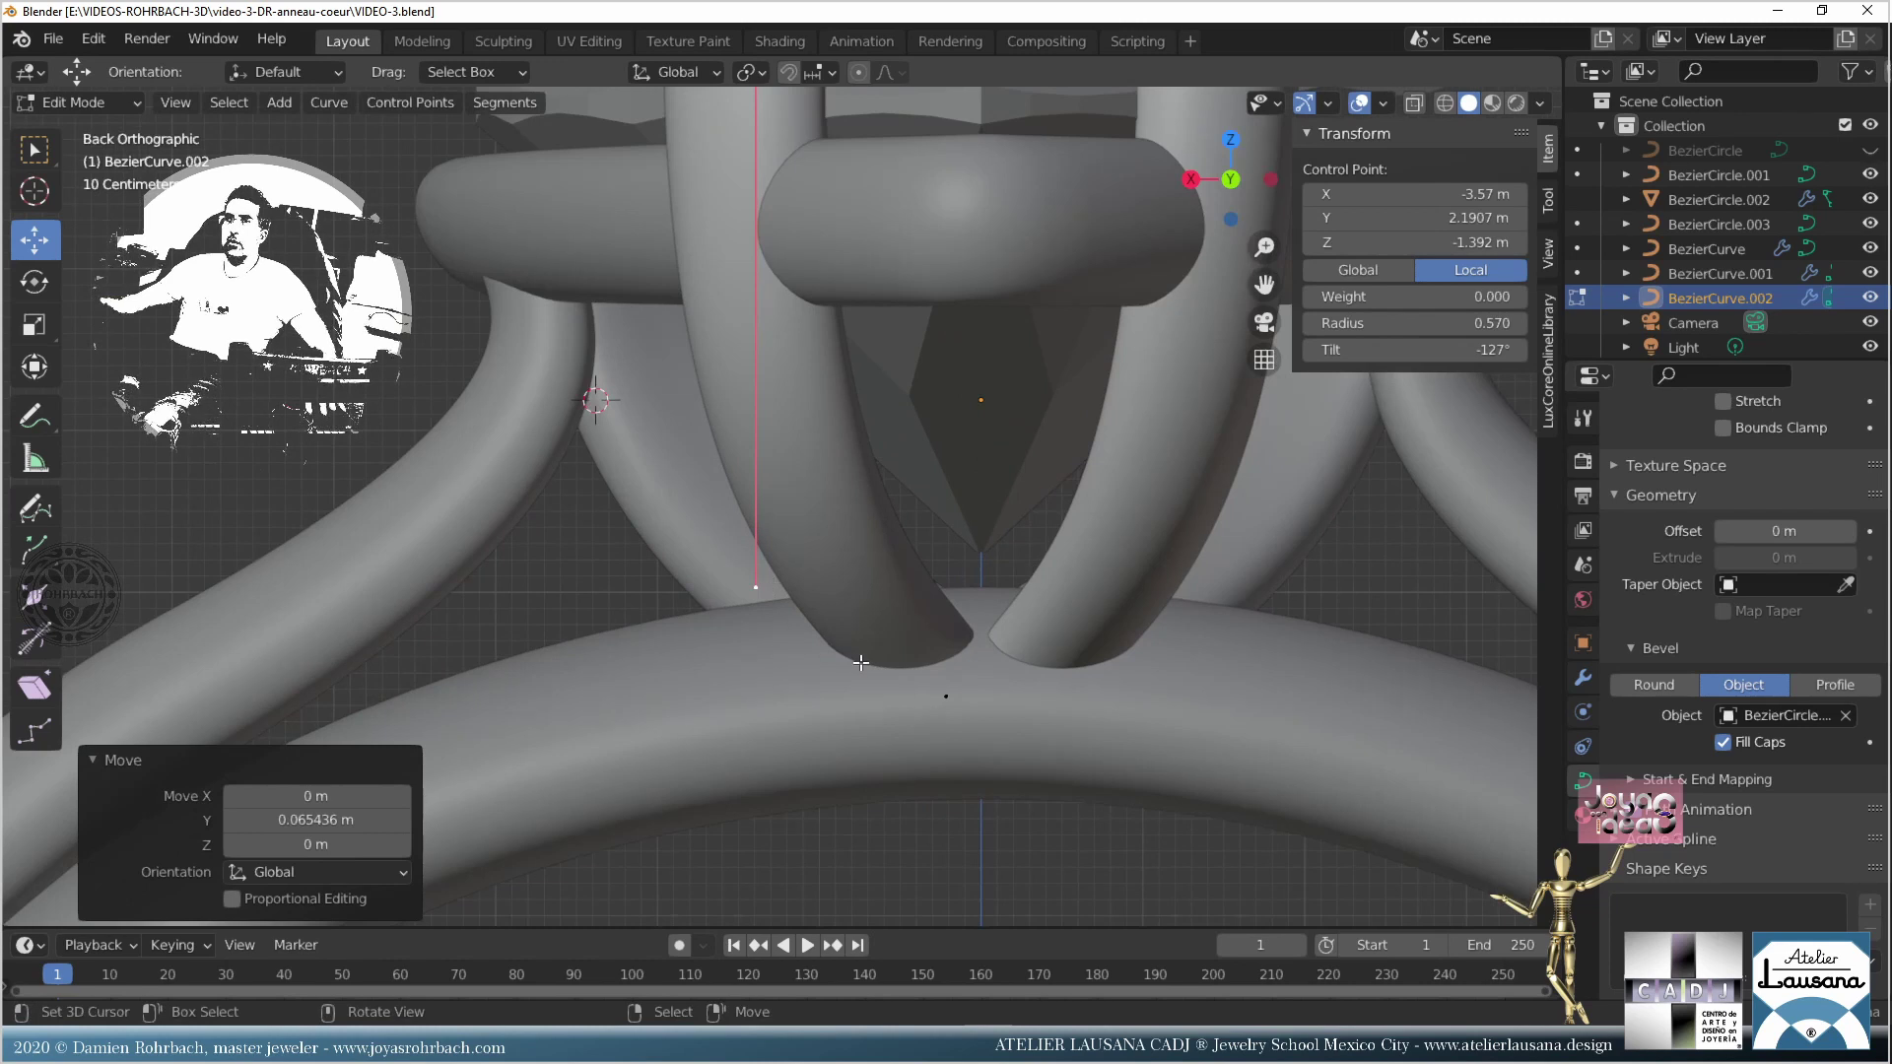
{"action": "left_click", "coordinate": [939, 685]}
{"action": "left_click_drag", "start_coordinate": [845, 696], "coordinate": [892, 677]}
{"action": "scroll", "coordinate": [846, 548], "scroll_direction": "down", "scroll_amount": 1}
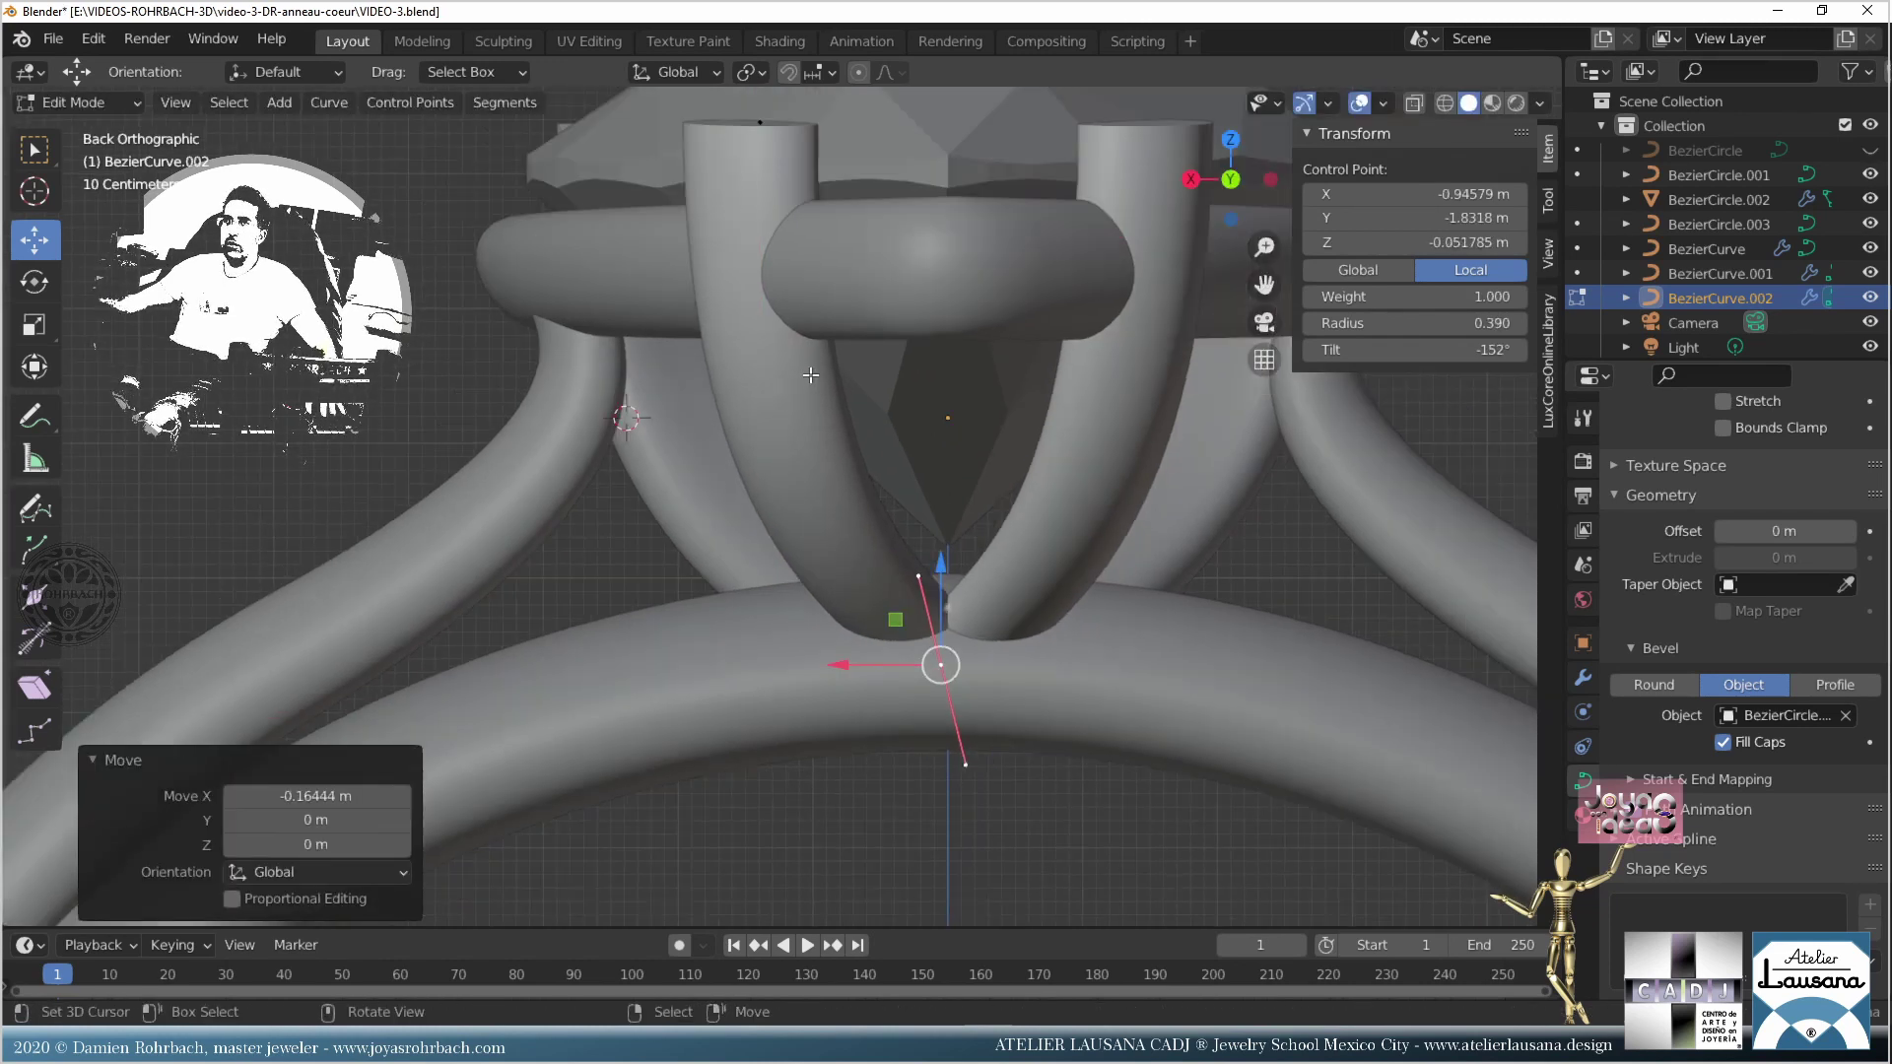
{"action": "middle_click_drag", "start_coordinate": [809, 376], "coordinate": [844, 681]}
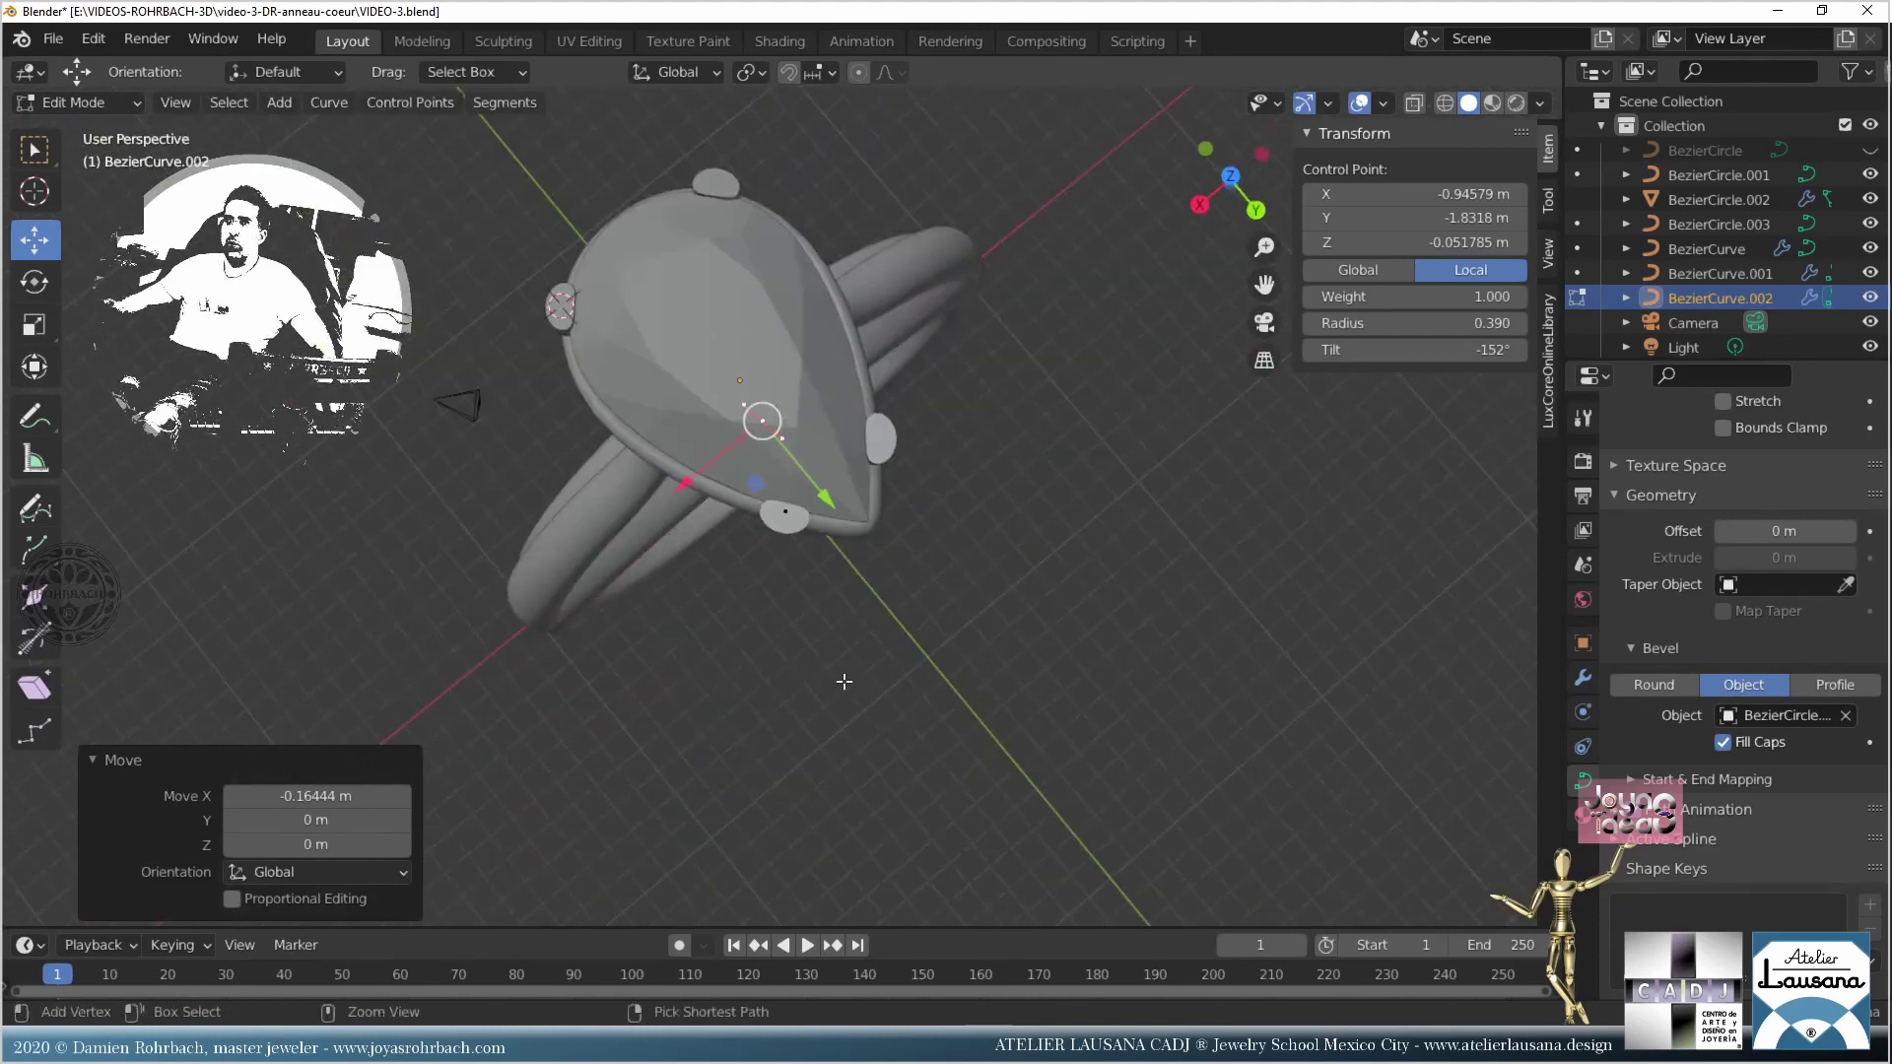
{"action": "key", "text": "ctrl+s"}
Step: Edit both prong curves together and set the new prong's upper control point radius to .54, matching the original prong
{"action": "scroll", "coordinate": [845, 676], "scroll_direction": "up", "scroll_amount": 5}
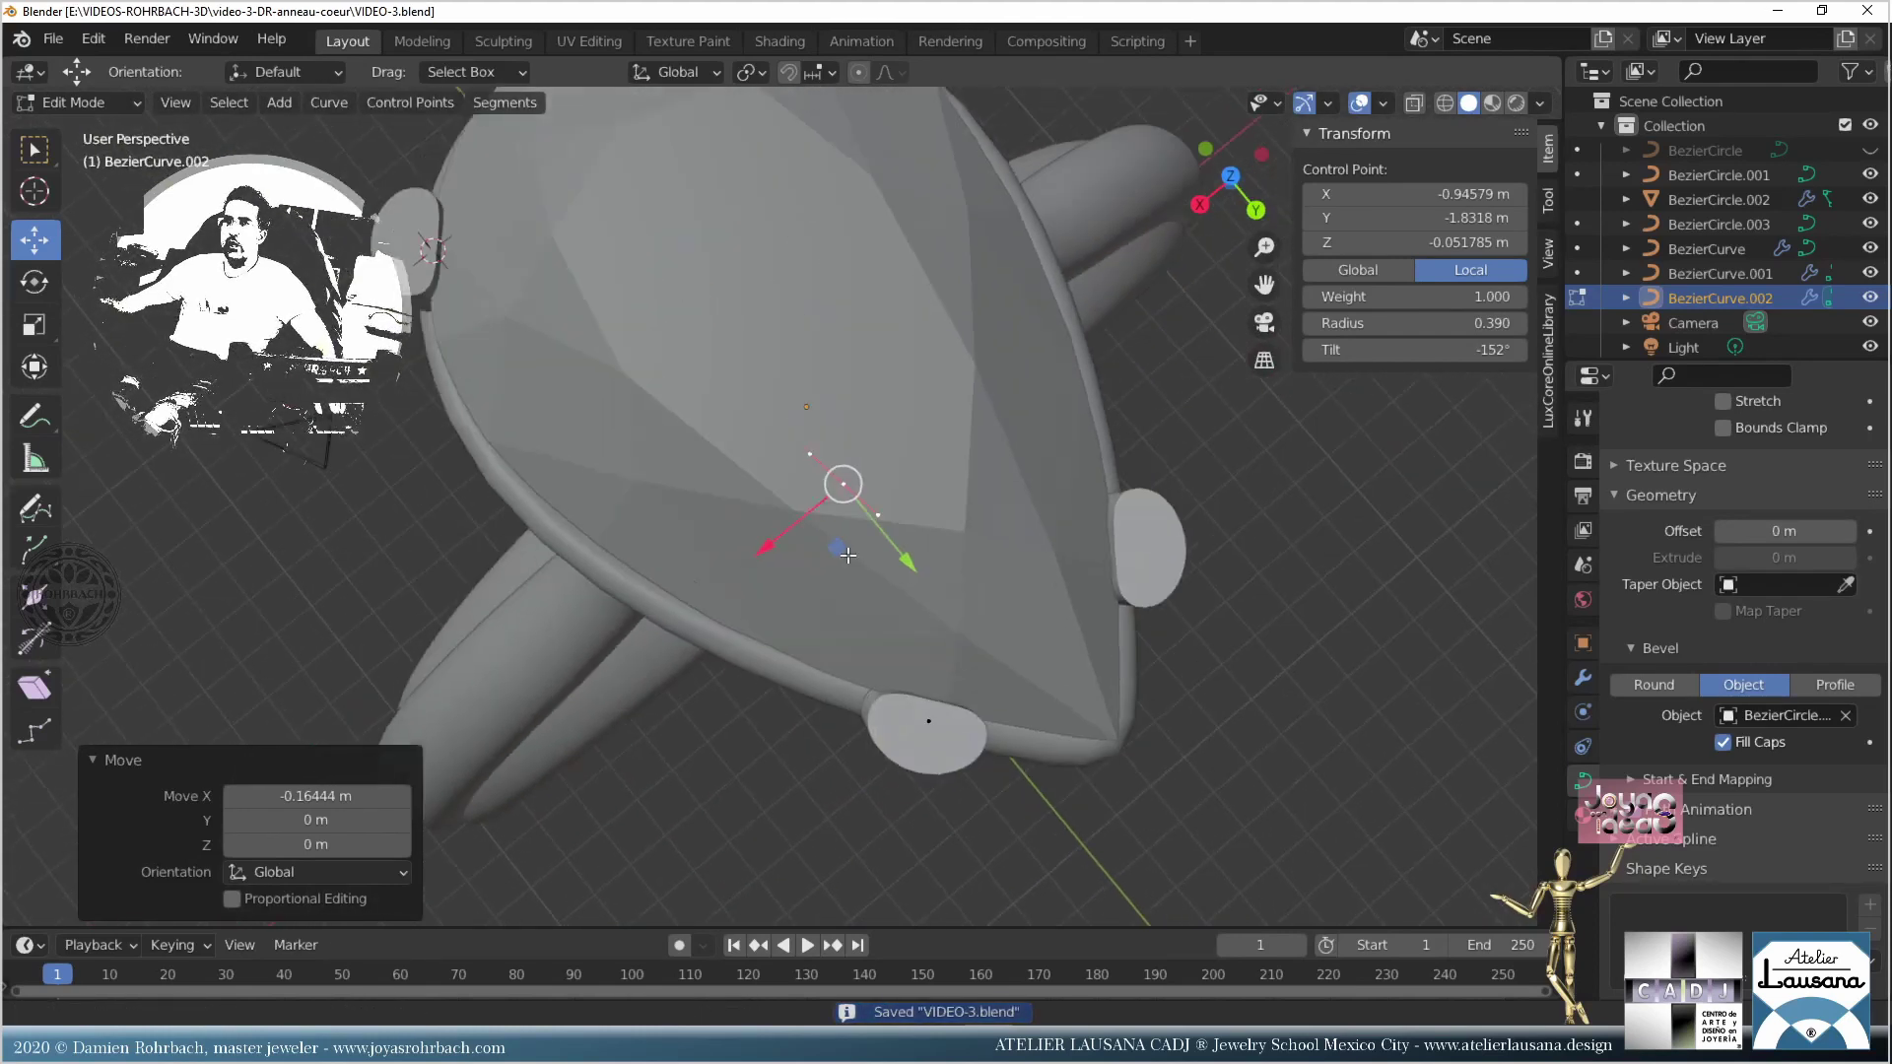
{"action": "middle_click_drag", "start_coordinate": [848, 555], "coordinate": [855, 589]}
{"action": "left_click", "coordinate": [449, 266]}
{"action": "key", "text": "Tab"}
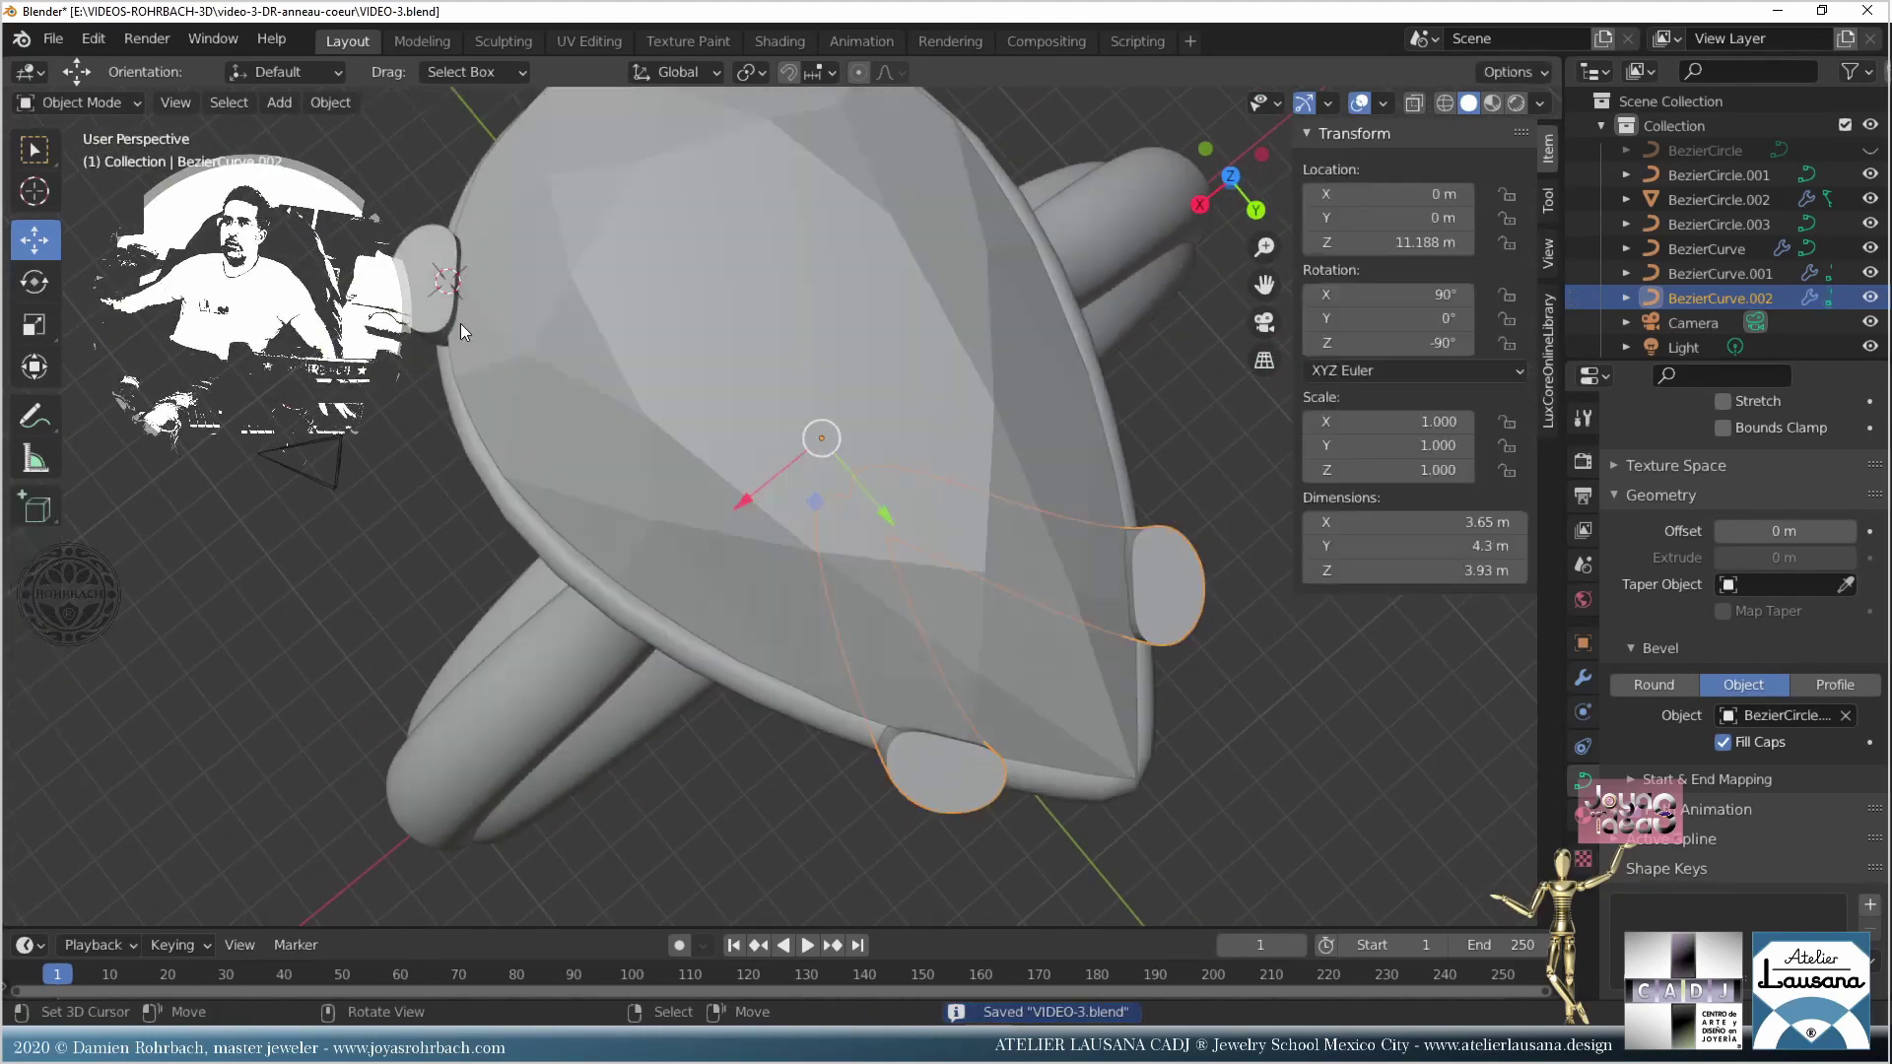
{"action": "left_click", "coordinate": [437, 245], "text": "shift"}
{"action": "key", "text": "Tab"}
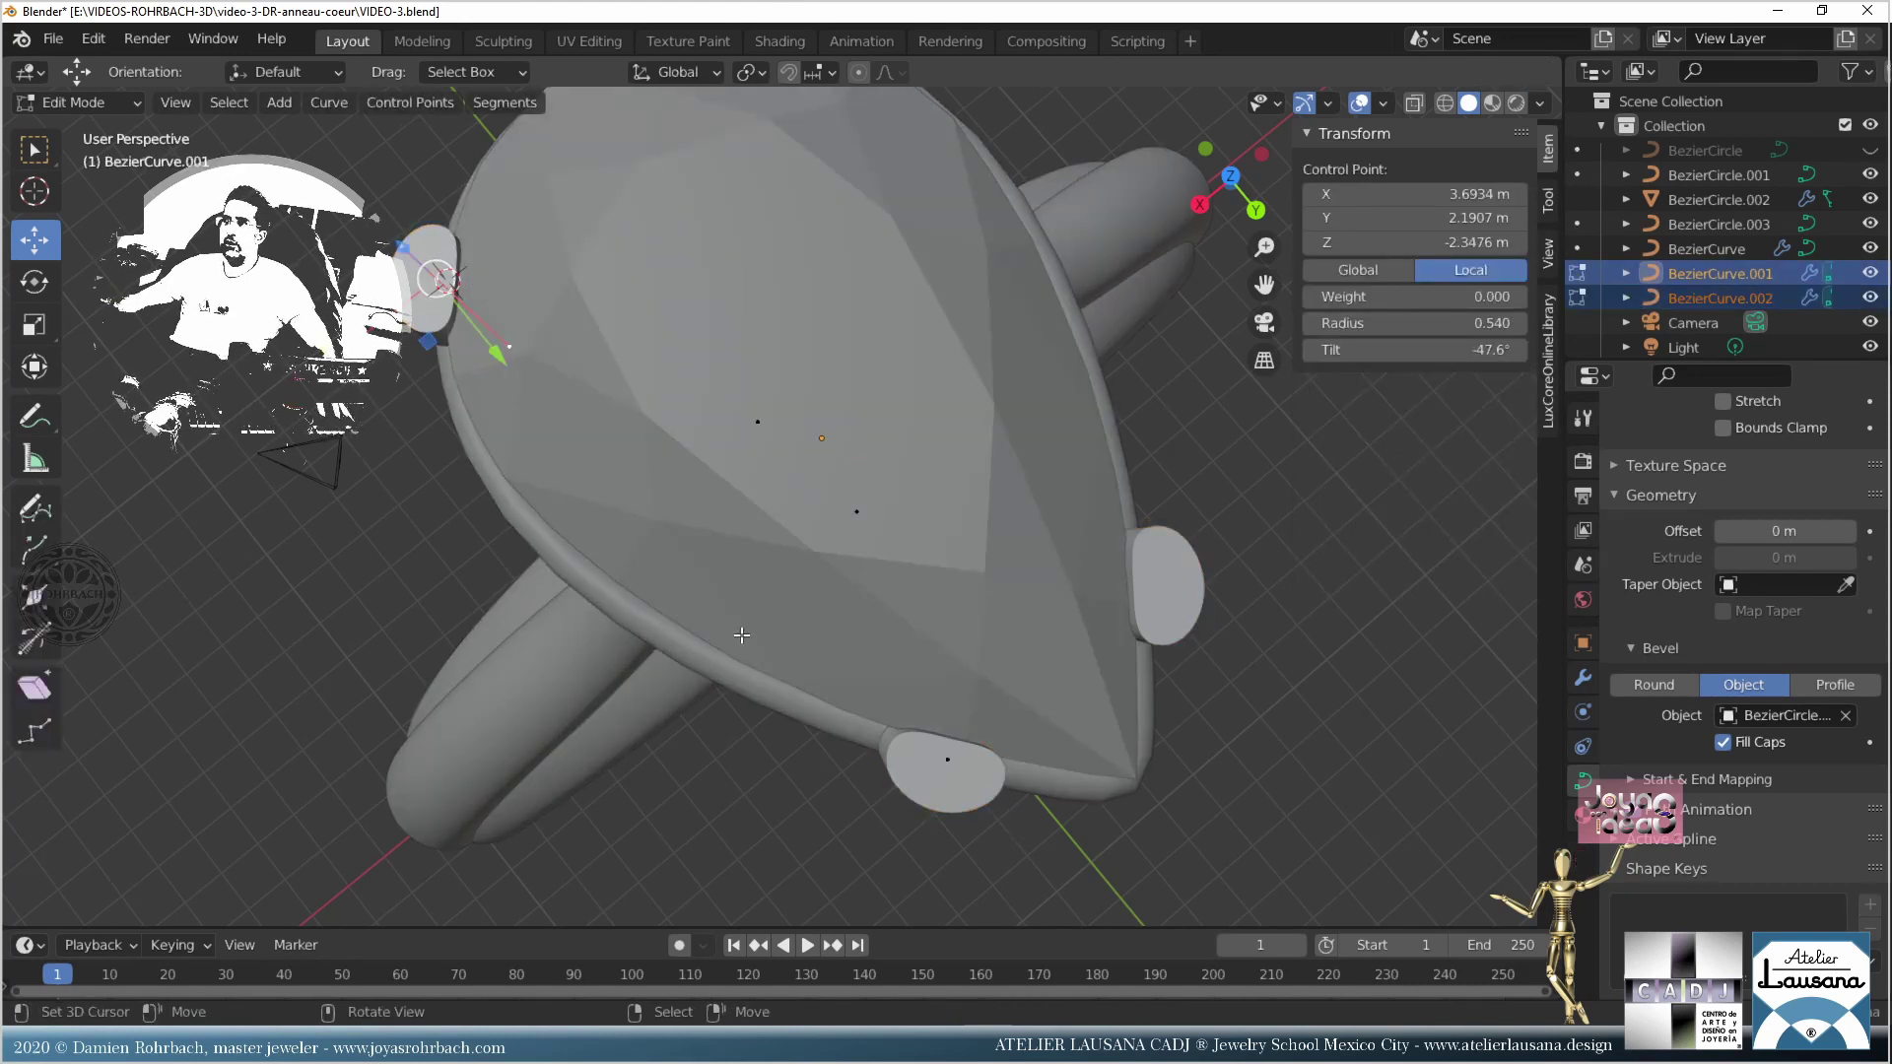
{"action": "left_click", "coordinate": [1467, 318]}
{"action": "type", "text": ".54"}
{"action": "key", "text": "Return"}
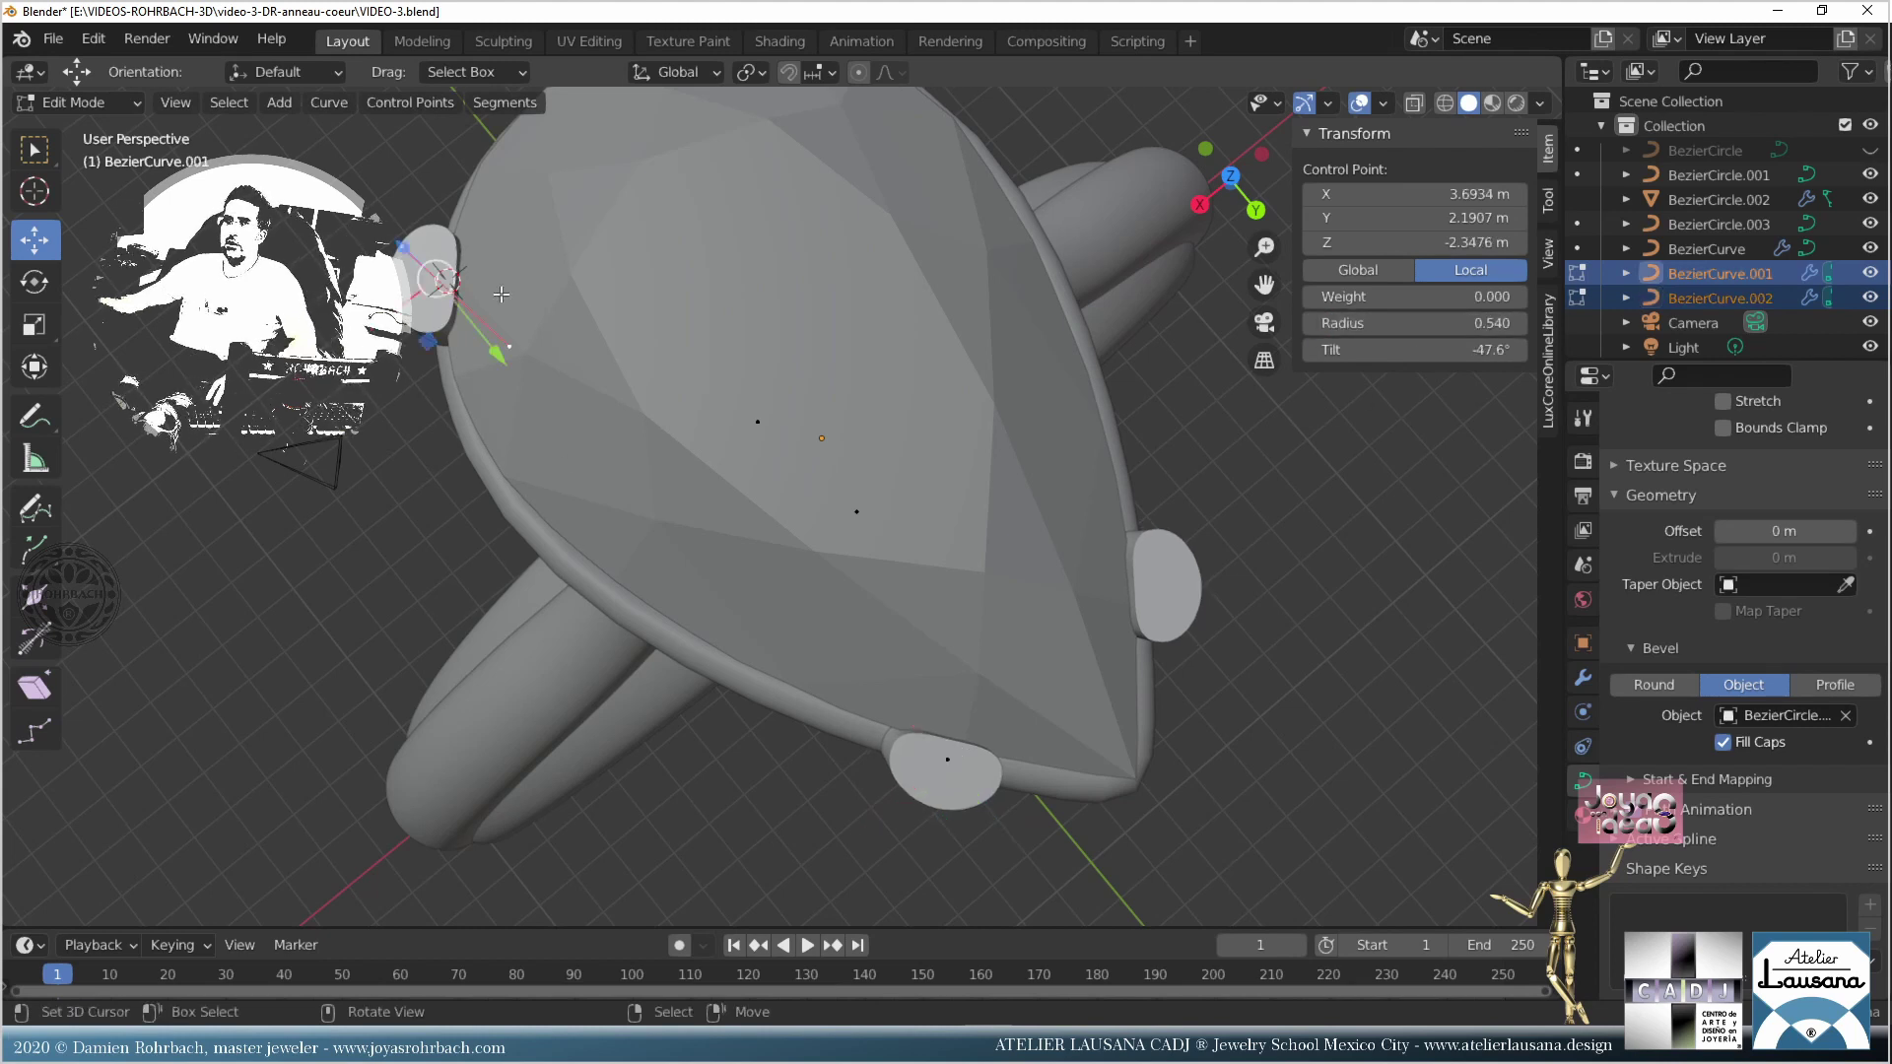
{"action": "left_click", "coordinate": [1418, 320]}
{"action": "key", "text": "BackSpace"}
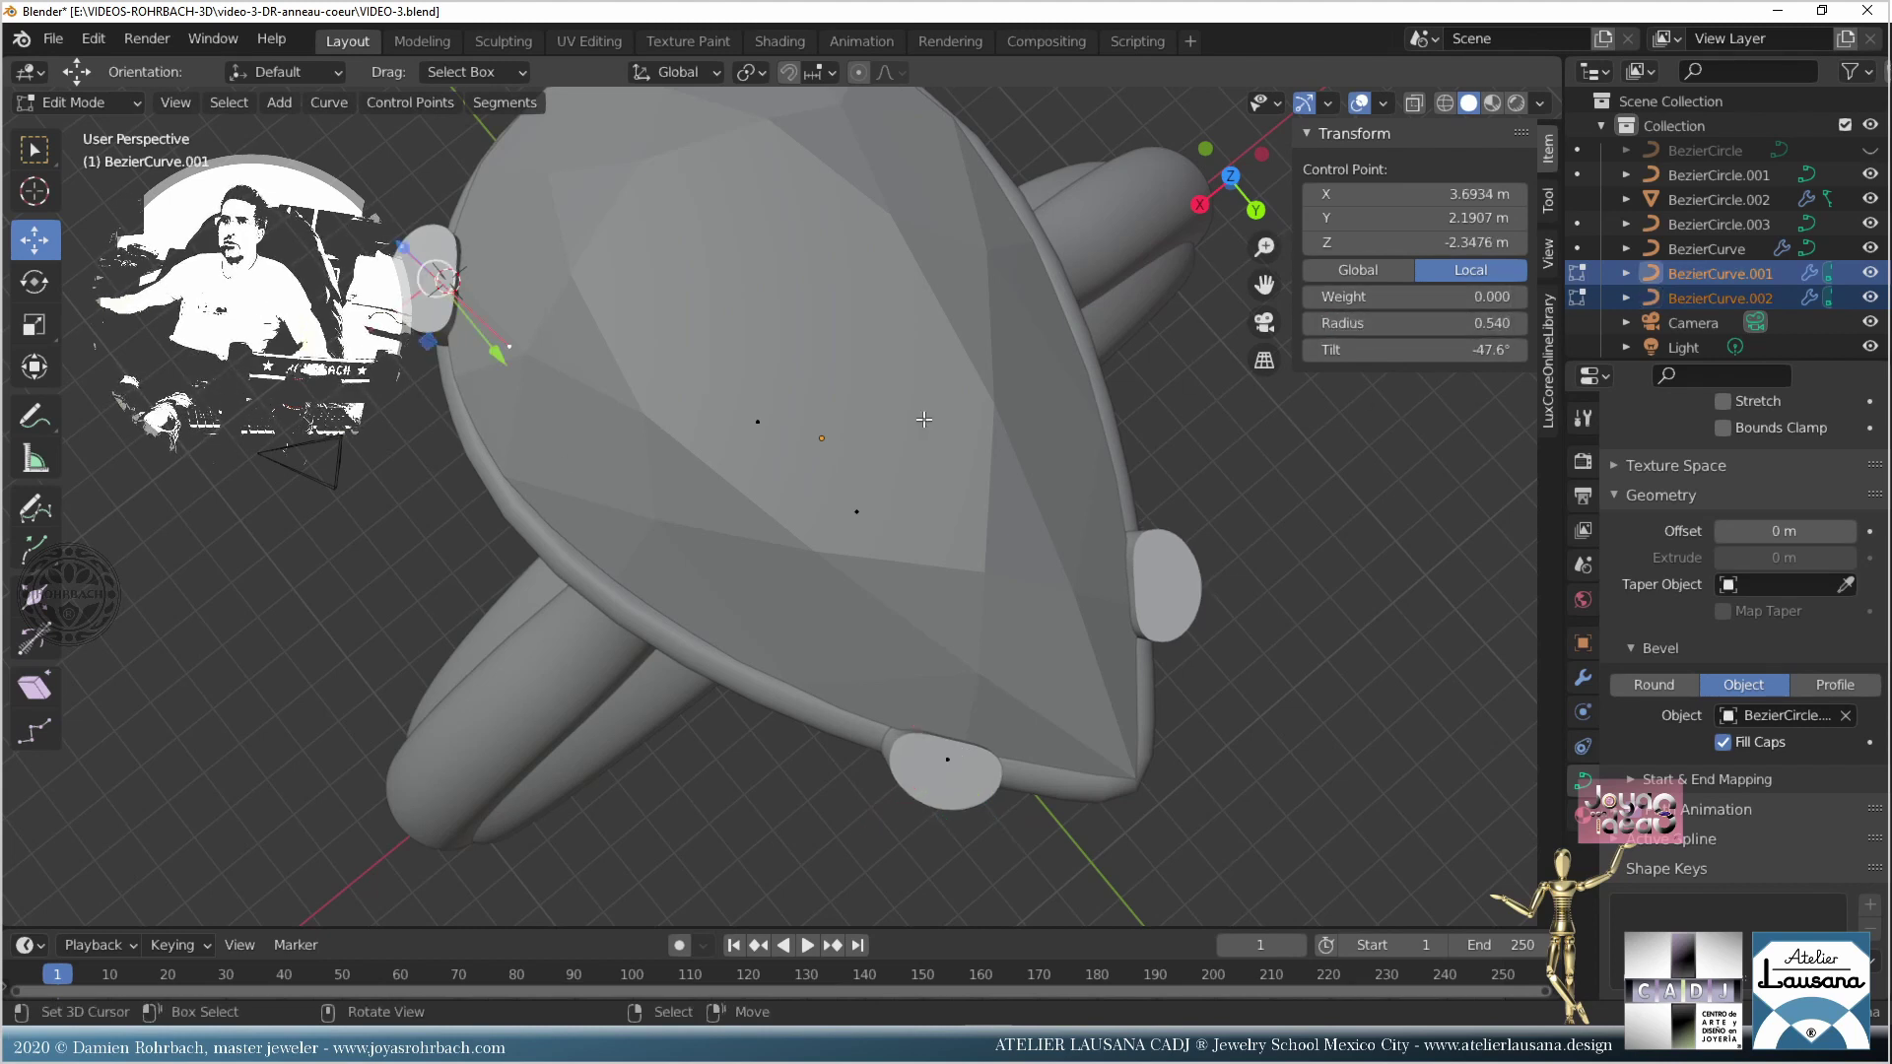
Step: Move the upper control point of the new prong near the stone's narrow tip about -0.053 m along Y and save the file
{"action": "key", "text": "Tab"}
{"action": "scroll", "coordinate": [991, 647], "scroll_direction": "down", "scroll_amount": 3}
{"action": "middle_click_drag", "start_coordinate": [991, 646], "coordinate": [656, 534]}
{"action": "key", "text": "ctrl+s"}
{"action": "key", "text": "Tab"}
{"action": "right_click", "coordinate": [651, 467]}
{"action": "middle_click_drag", "start_coordinate": [651, 467], "coordinate": [696, 650]}
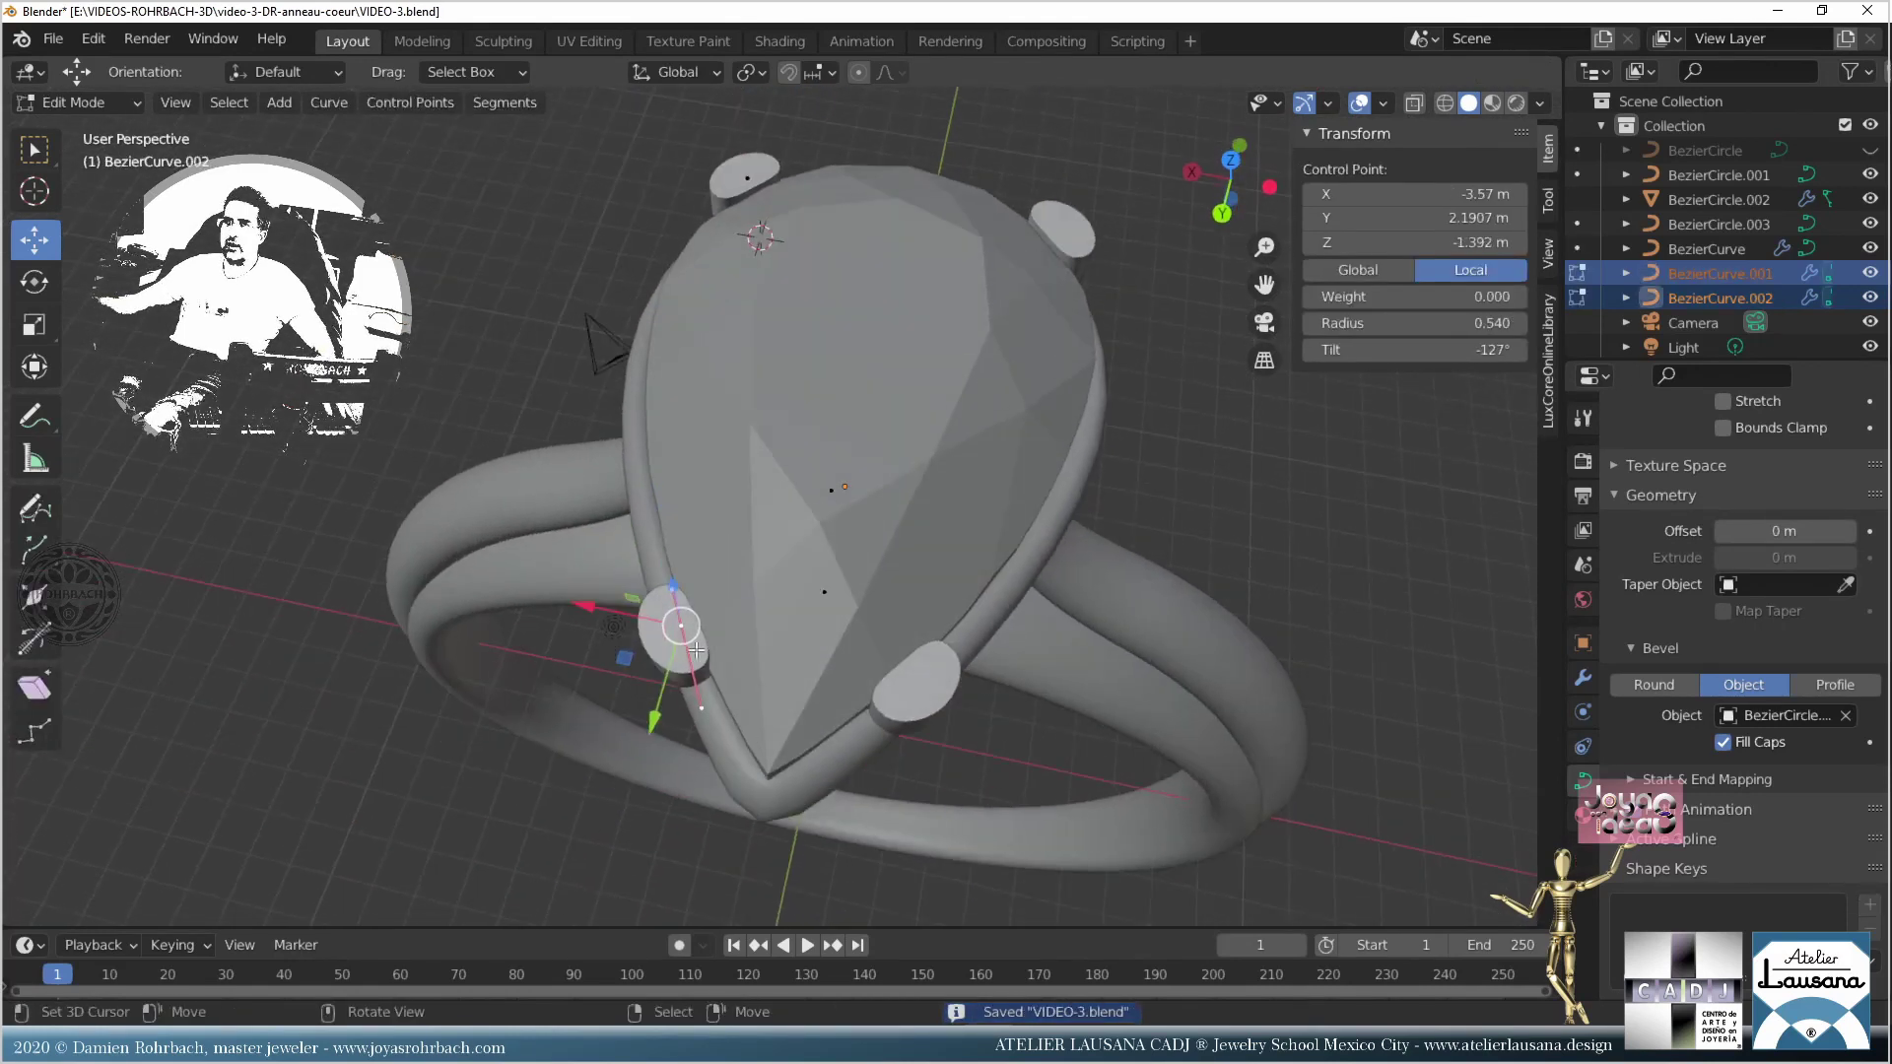
{"action": "key", "text": "g"}
{"action": "key", "text": "y"}
{"action": "left_click", "coordinate": [652, 713]}
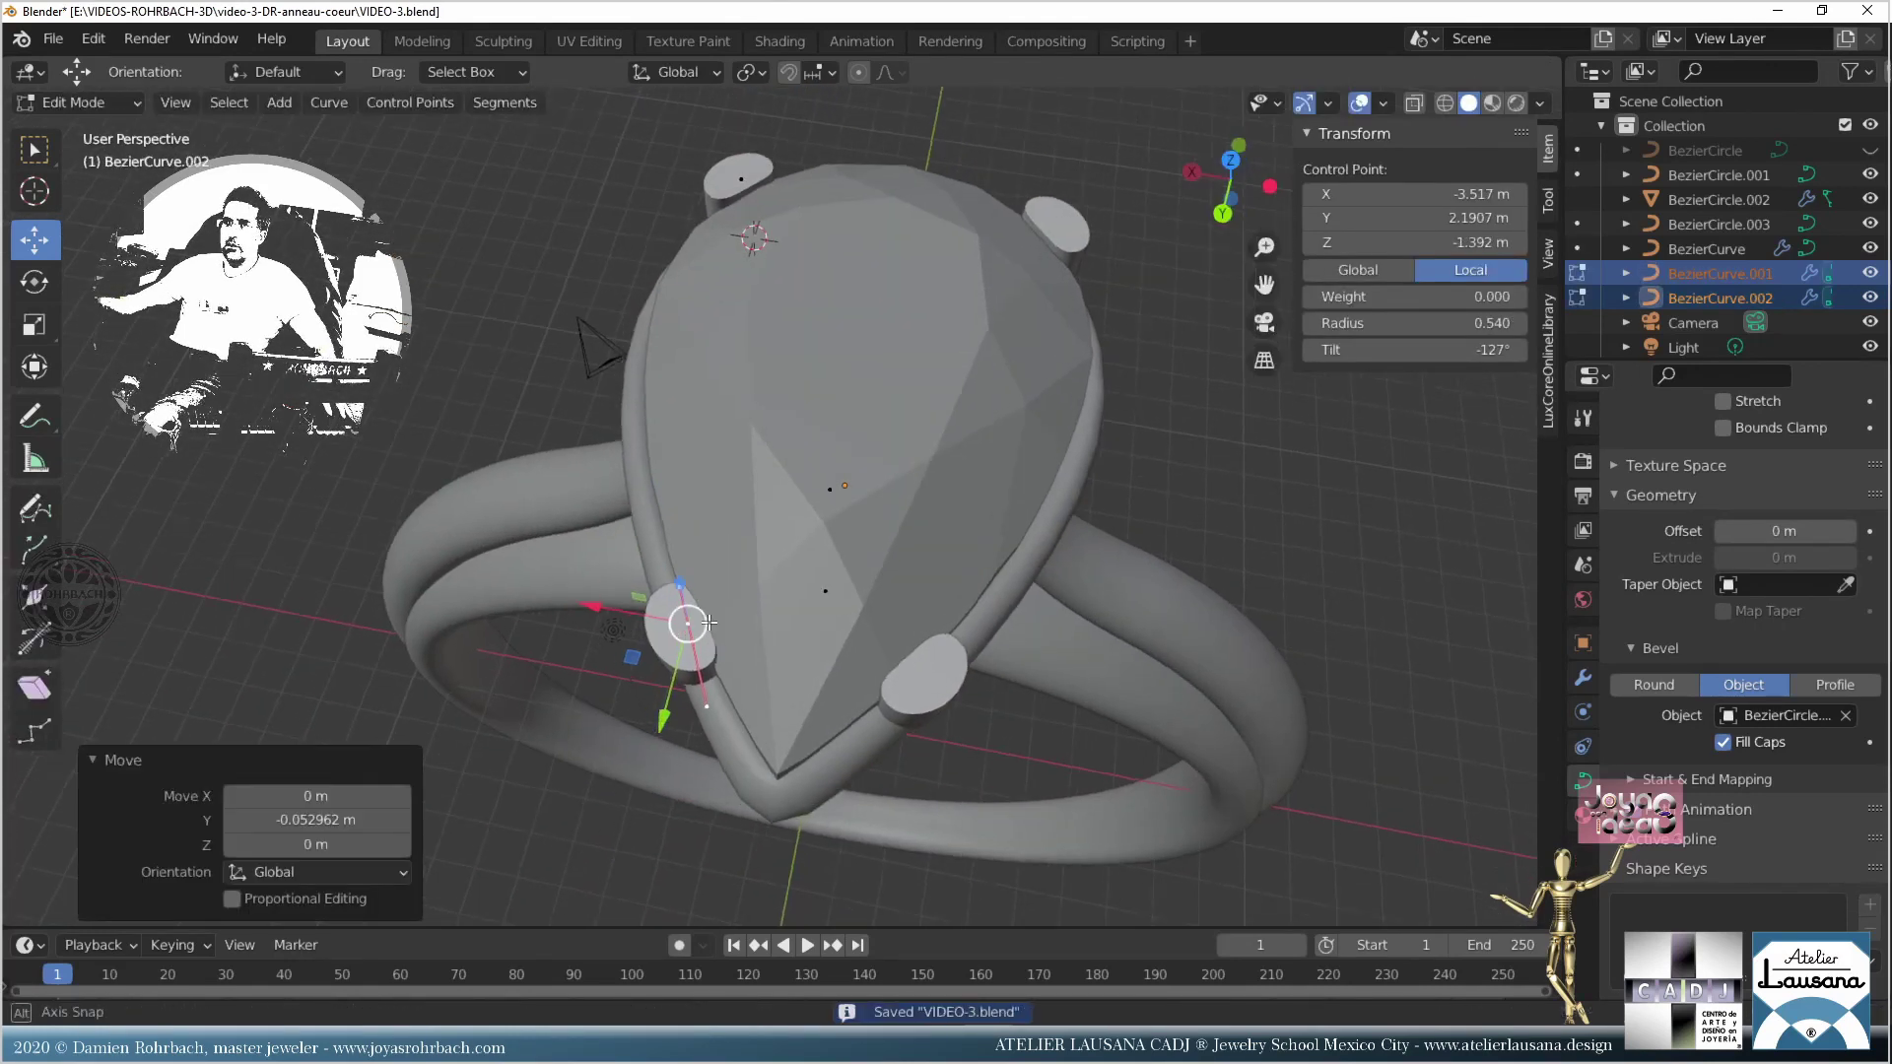
{"action": "middle_click_drag", "start_coordinate": [651, 713], "coordinate": [778, 564]}
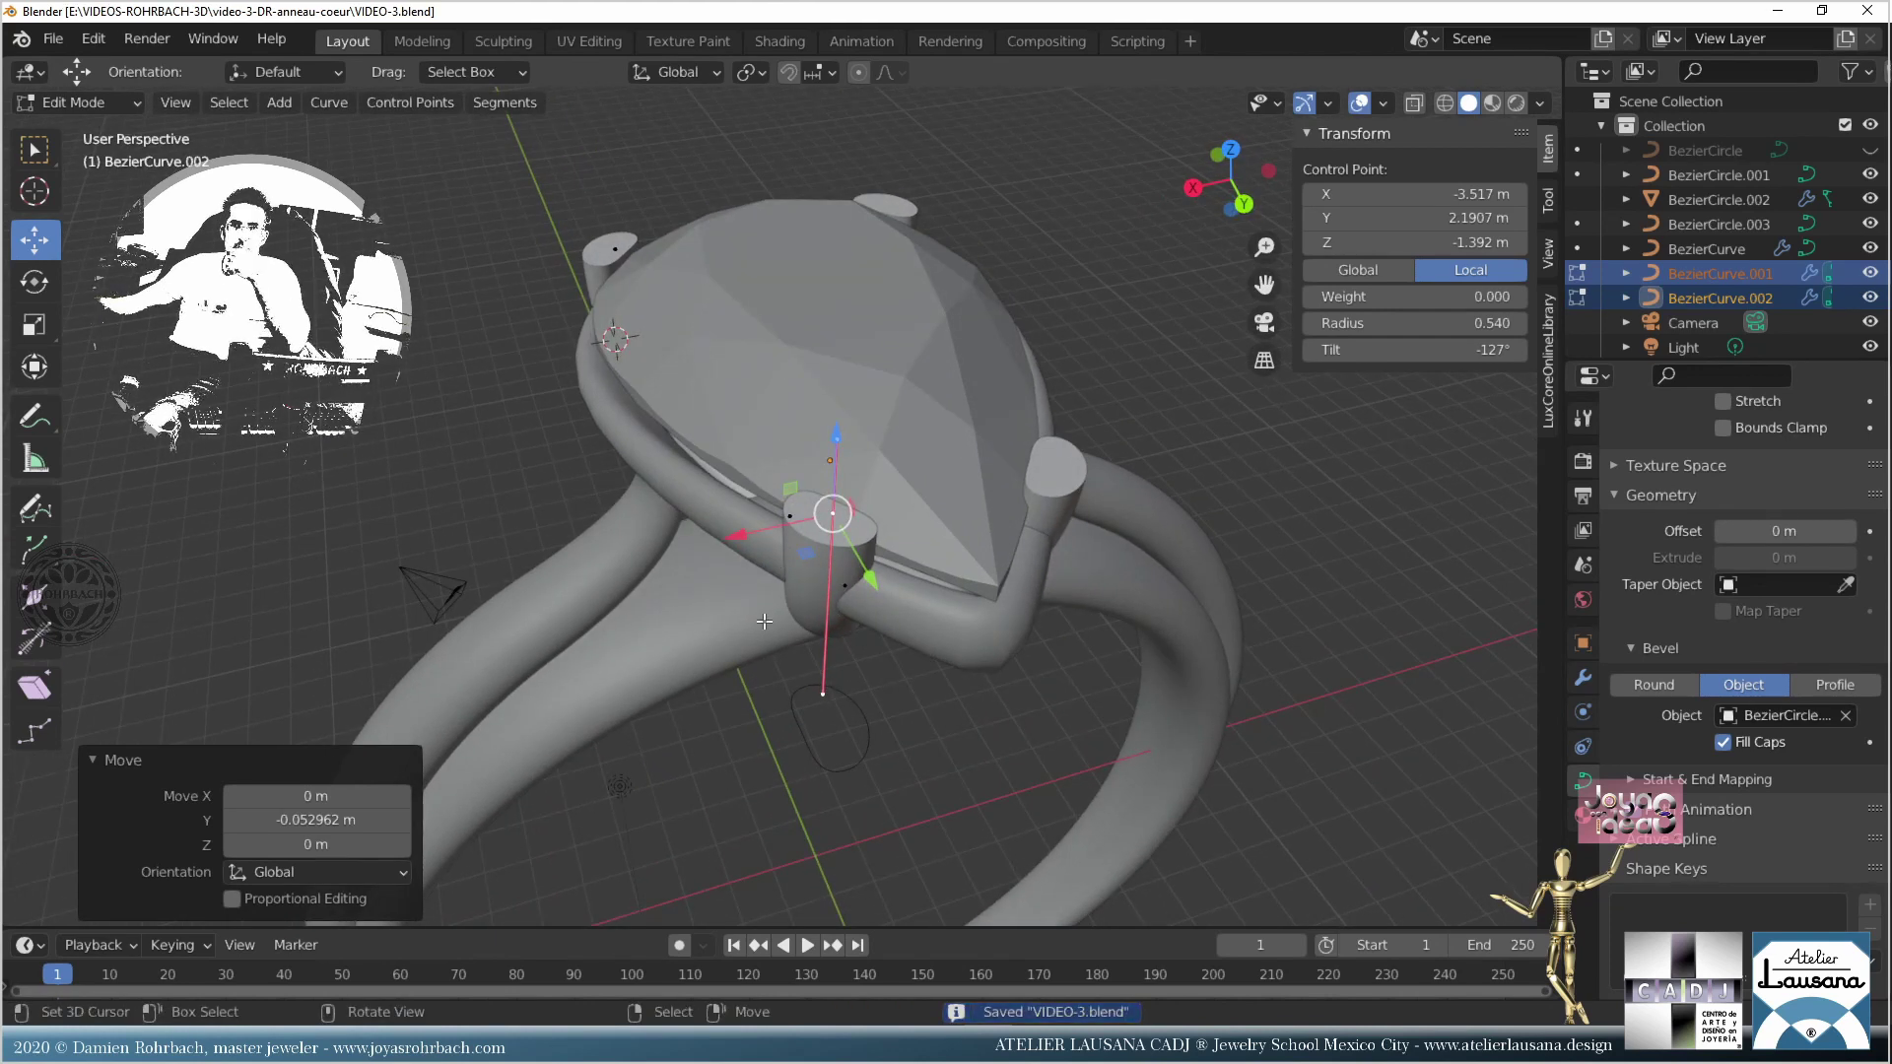
{"action": "middle_click_drag", "start_coordinate": [765, 620], "coordinate": [887, 502]}
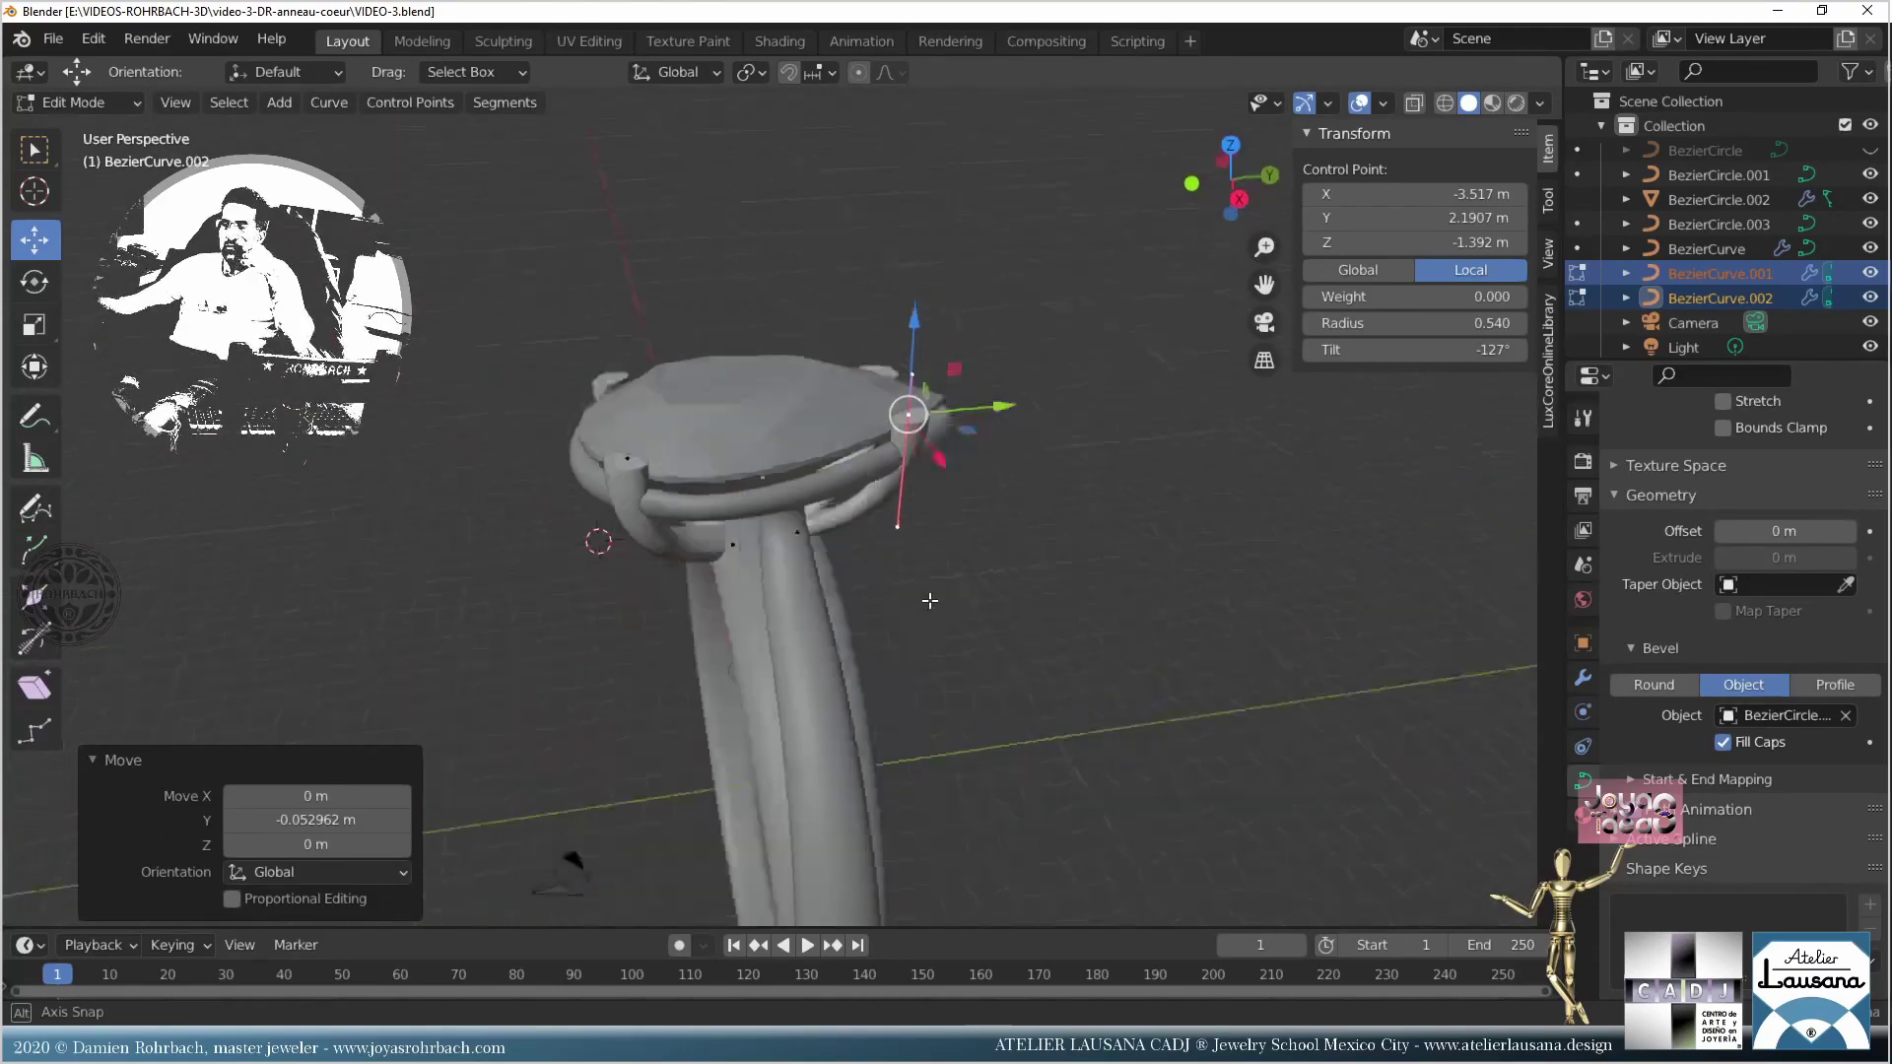
Step: Set the bezel ring curve's preview resolution to 80 and save the file
{"action": "scroll", "coordinate": [886, 503], "scroll_direction": "up", "scroll_amount": 4}
{"action": "key", "text": "Tab"}
{"action": "left_click", "coordinate": [814, 497]}
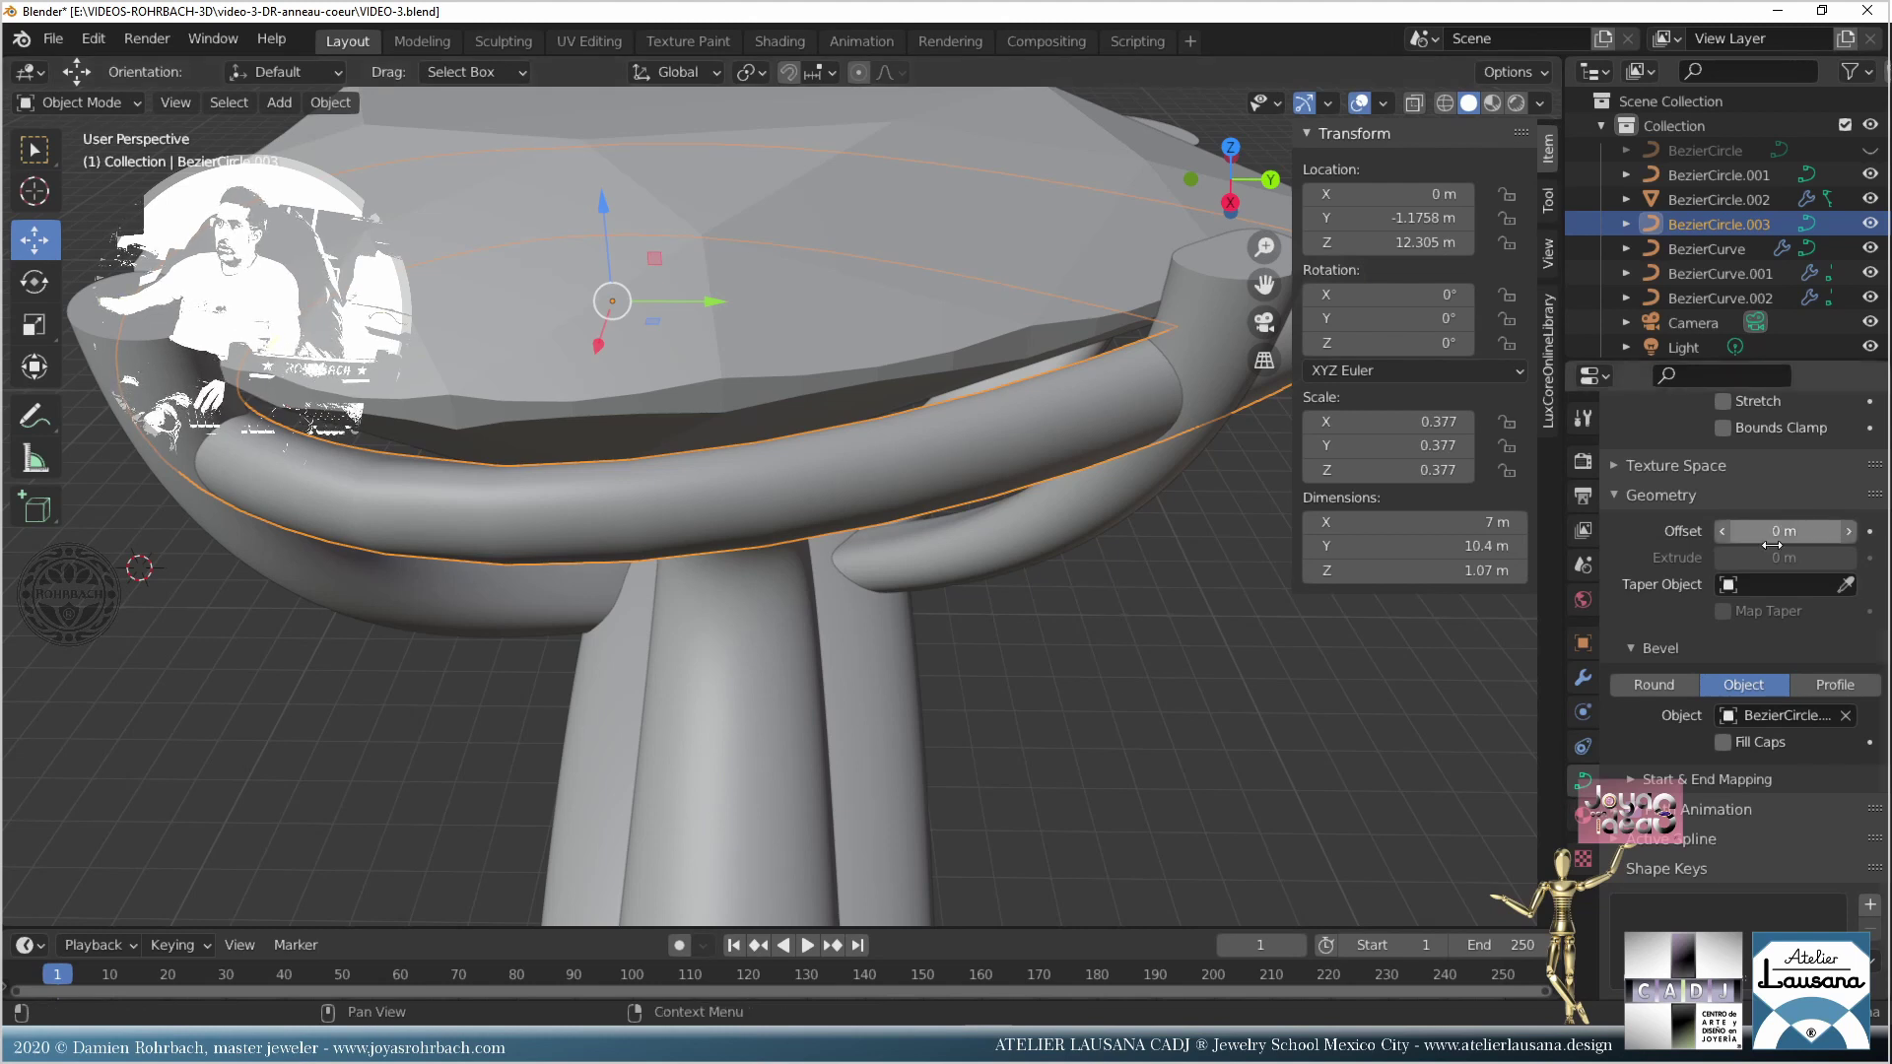
{"action": "scroll", "coordinate": [1771, 545], "scroll_direction": "up", "scroll_amount": 8}
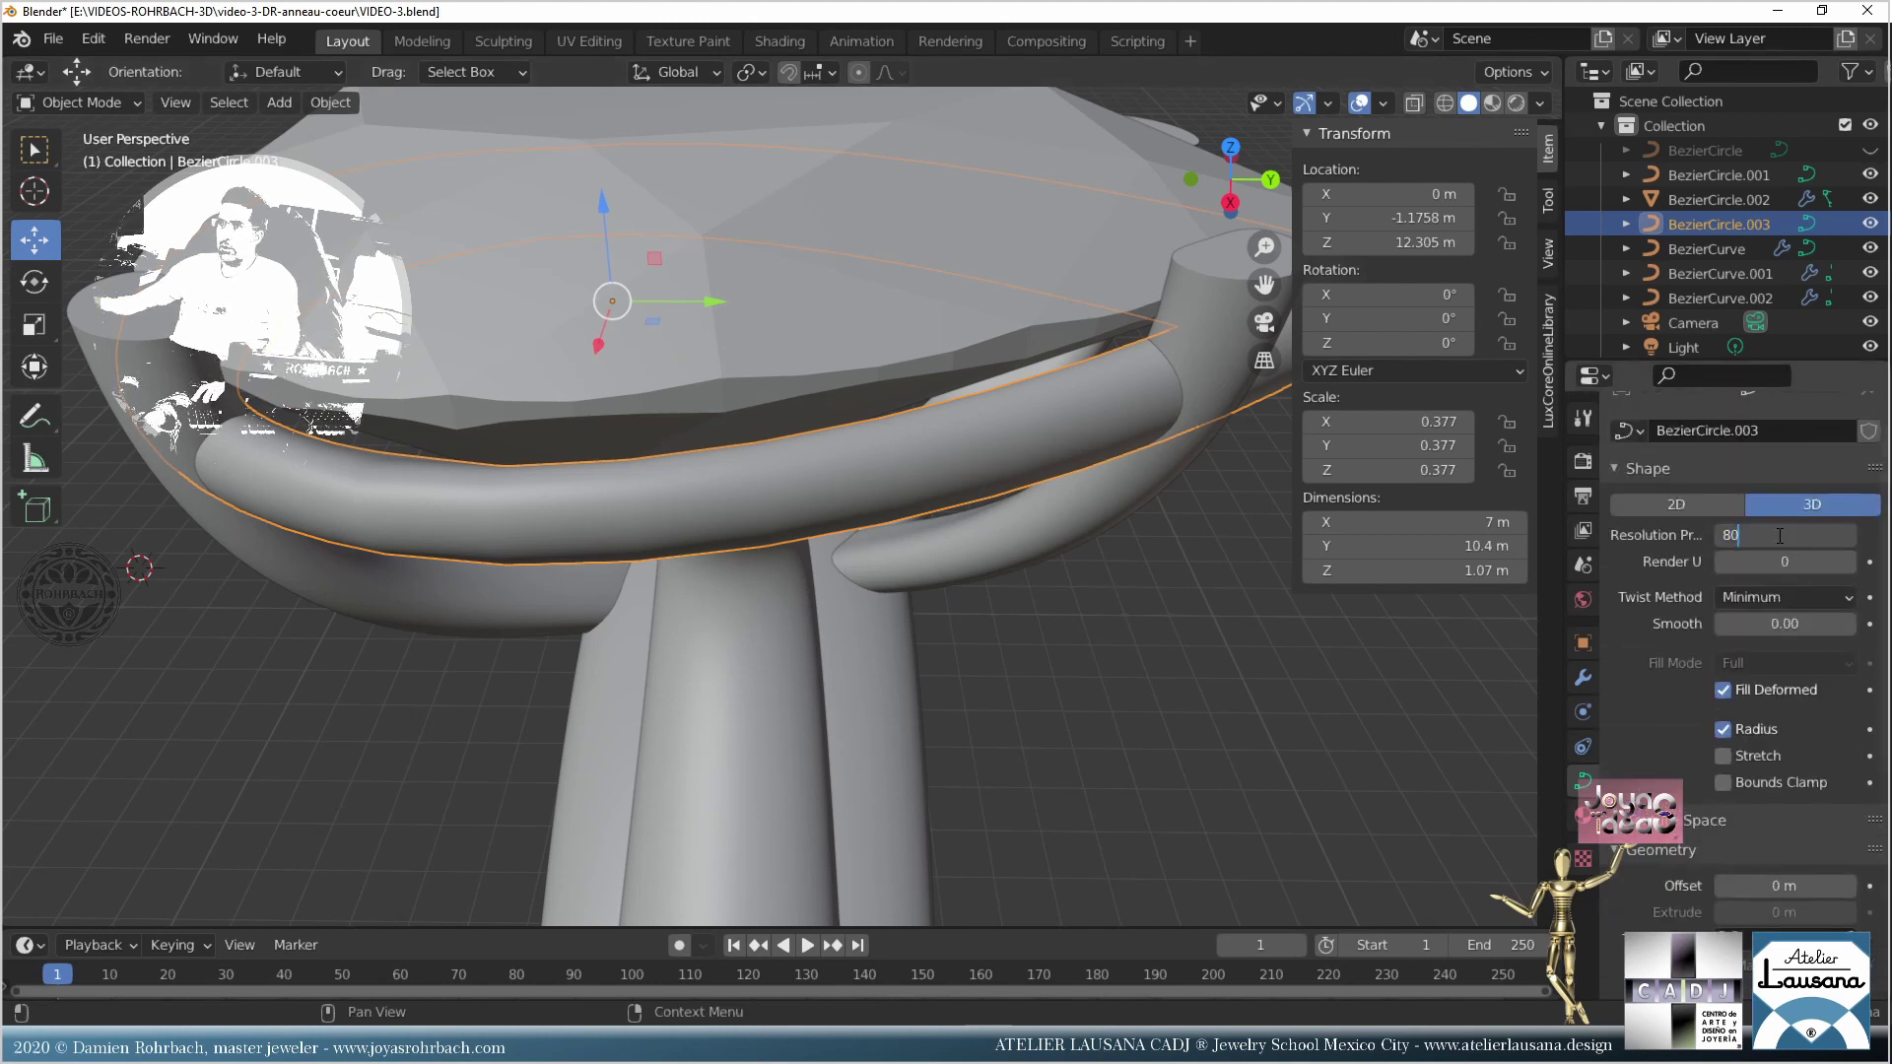
{"action": "key", "text": "Return"}
{"action": "scroll", "coordinate": [979, 680], "scroll_direction": "down", "scroll_amount": 2}
{"action": "middle_click_drag", "start_coordinate": [896, 476], "coordinate": [888, 493]}
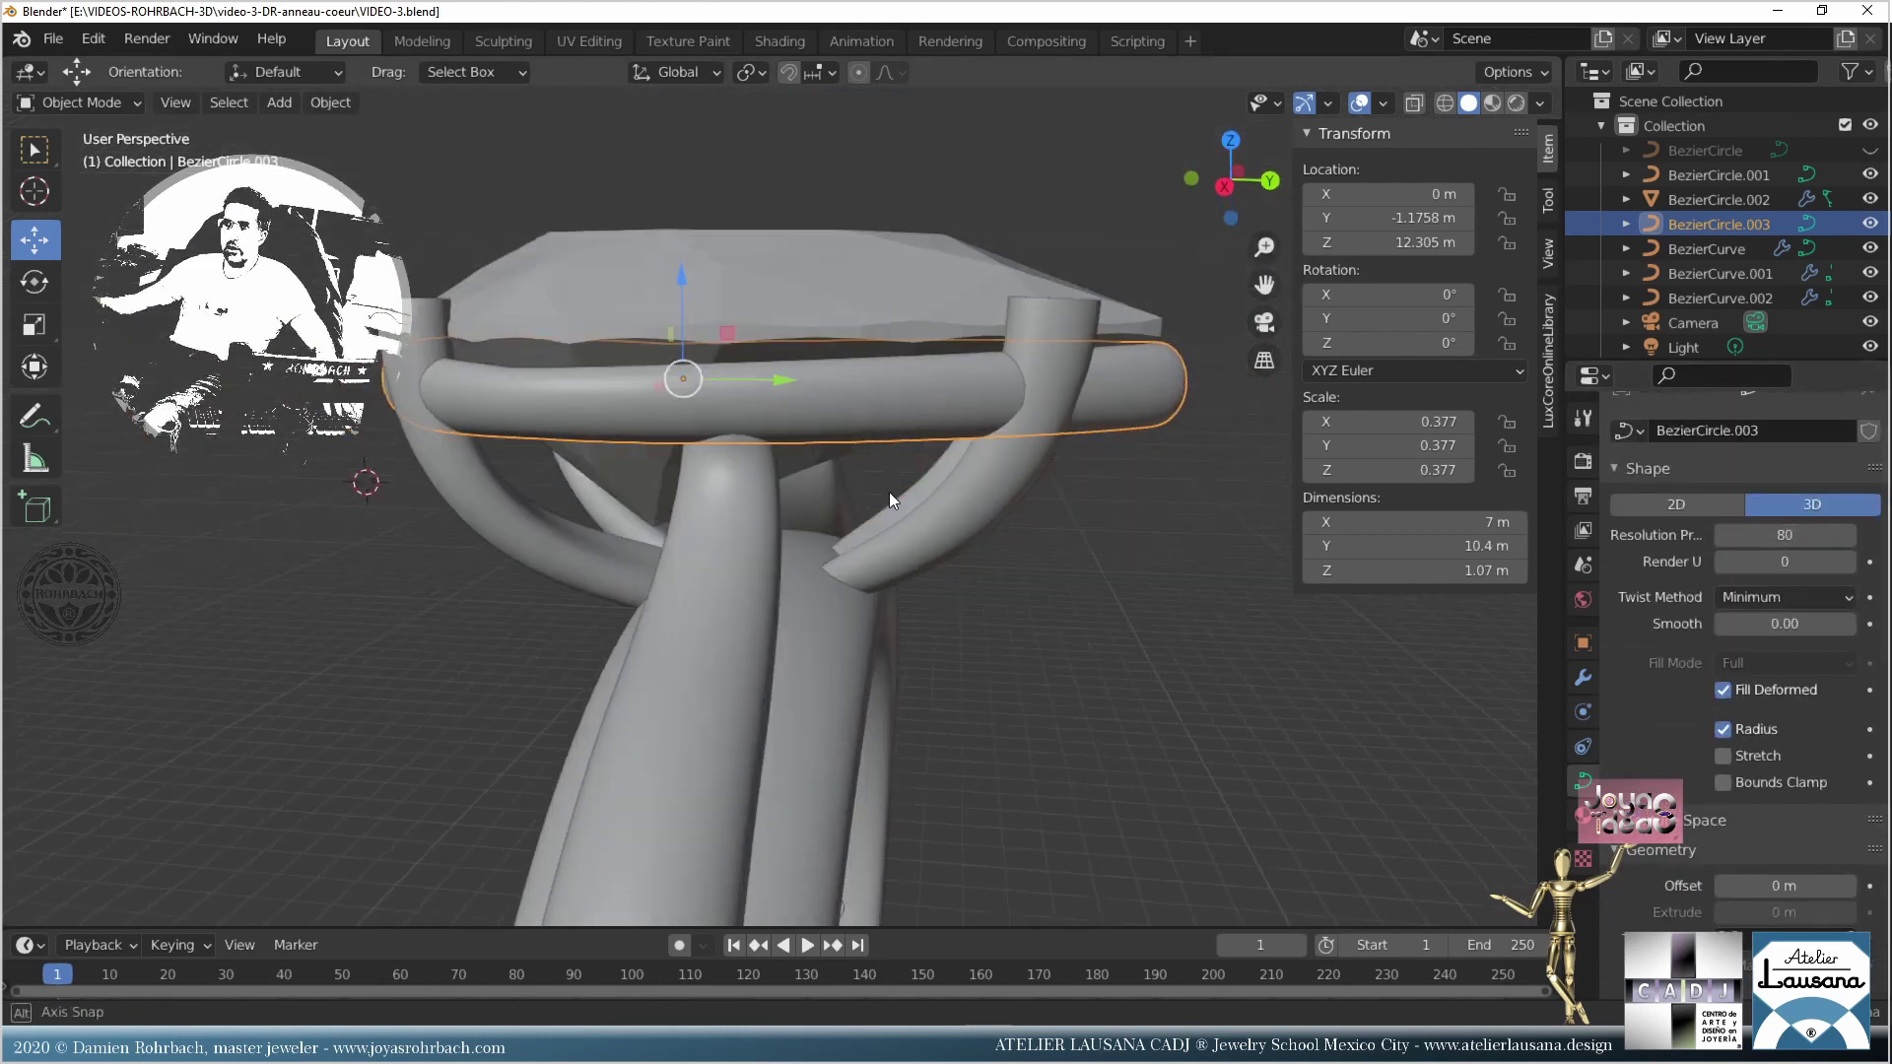
{"action": "key", "text": "ctrl+s"}
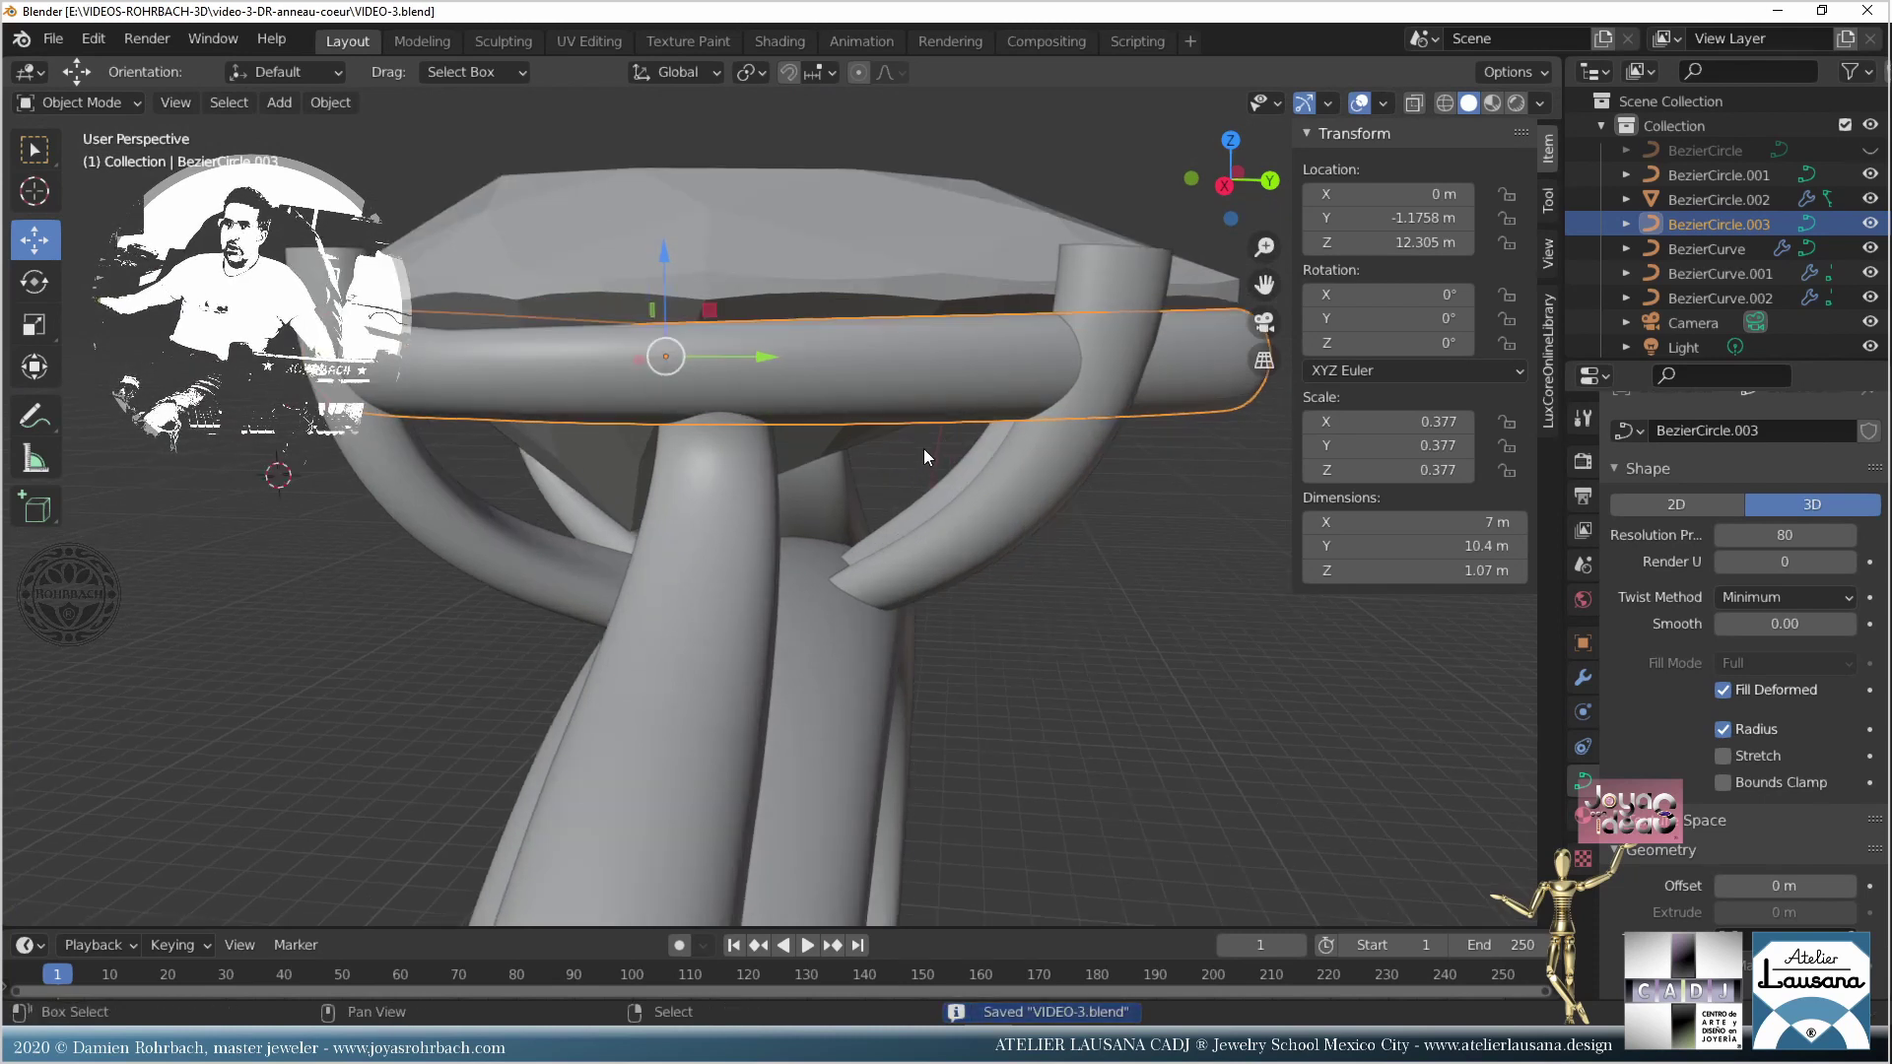
Step: Duplicate the bezel ring, lower the copy about 0.58 m along Z and scale it to about 0.923
{"action": "key", "text": "shift+d"}
{"action": "key", "text": "Escape"}
{"action": "middle_click_drag", "start_coordinate": [773, 465], "coordinate": [755, 363]}
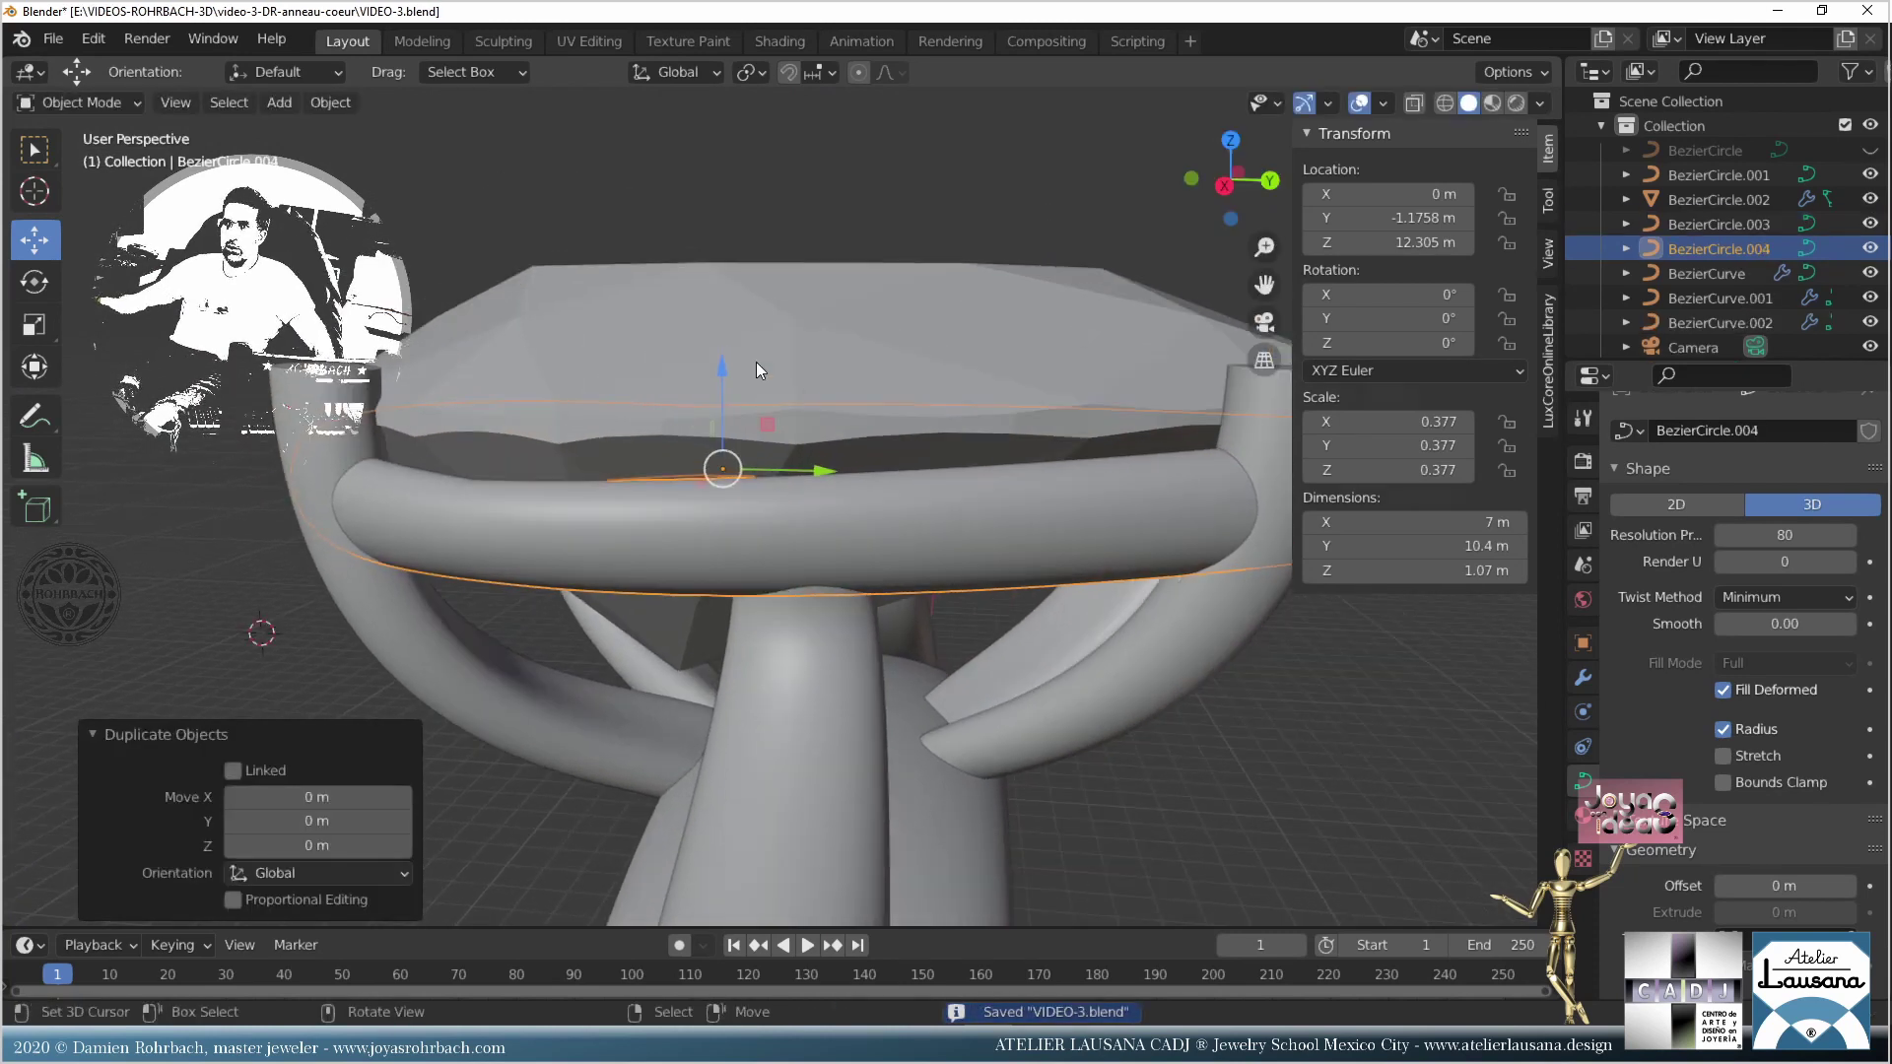
{"action": "key", "text": "g"}
{"action": "key", "text": "z"}
{"action": "left_click", "coordinate": [714, 424]}
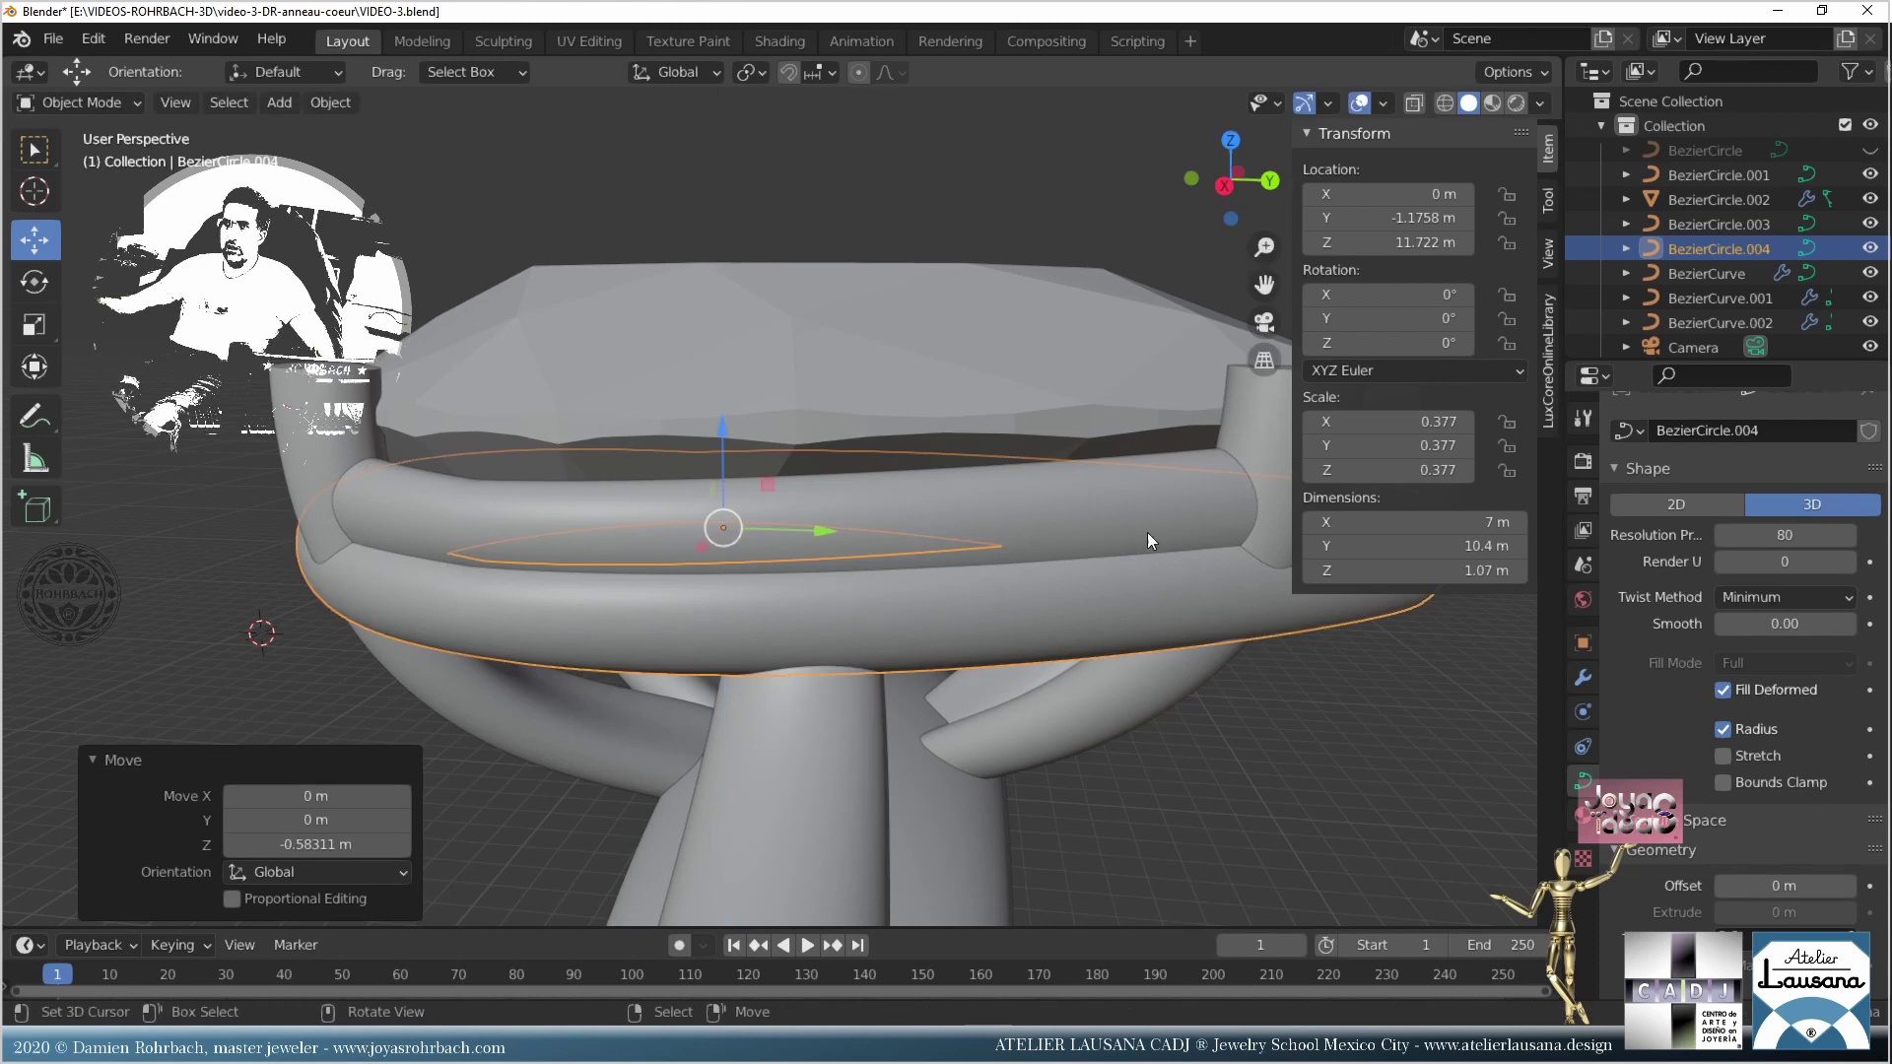
{"action": "key", "text": "s"}
{"action": "left_click", "coordinate": [1113, 533]}
Step: Set the lower ring's mean radius to 1.070 and shift all its points about 0.143 m along Y
{"action": "key", "text": "Tab"}
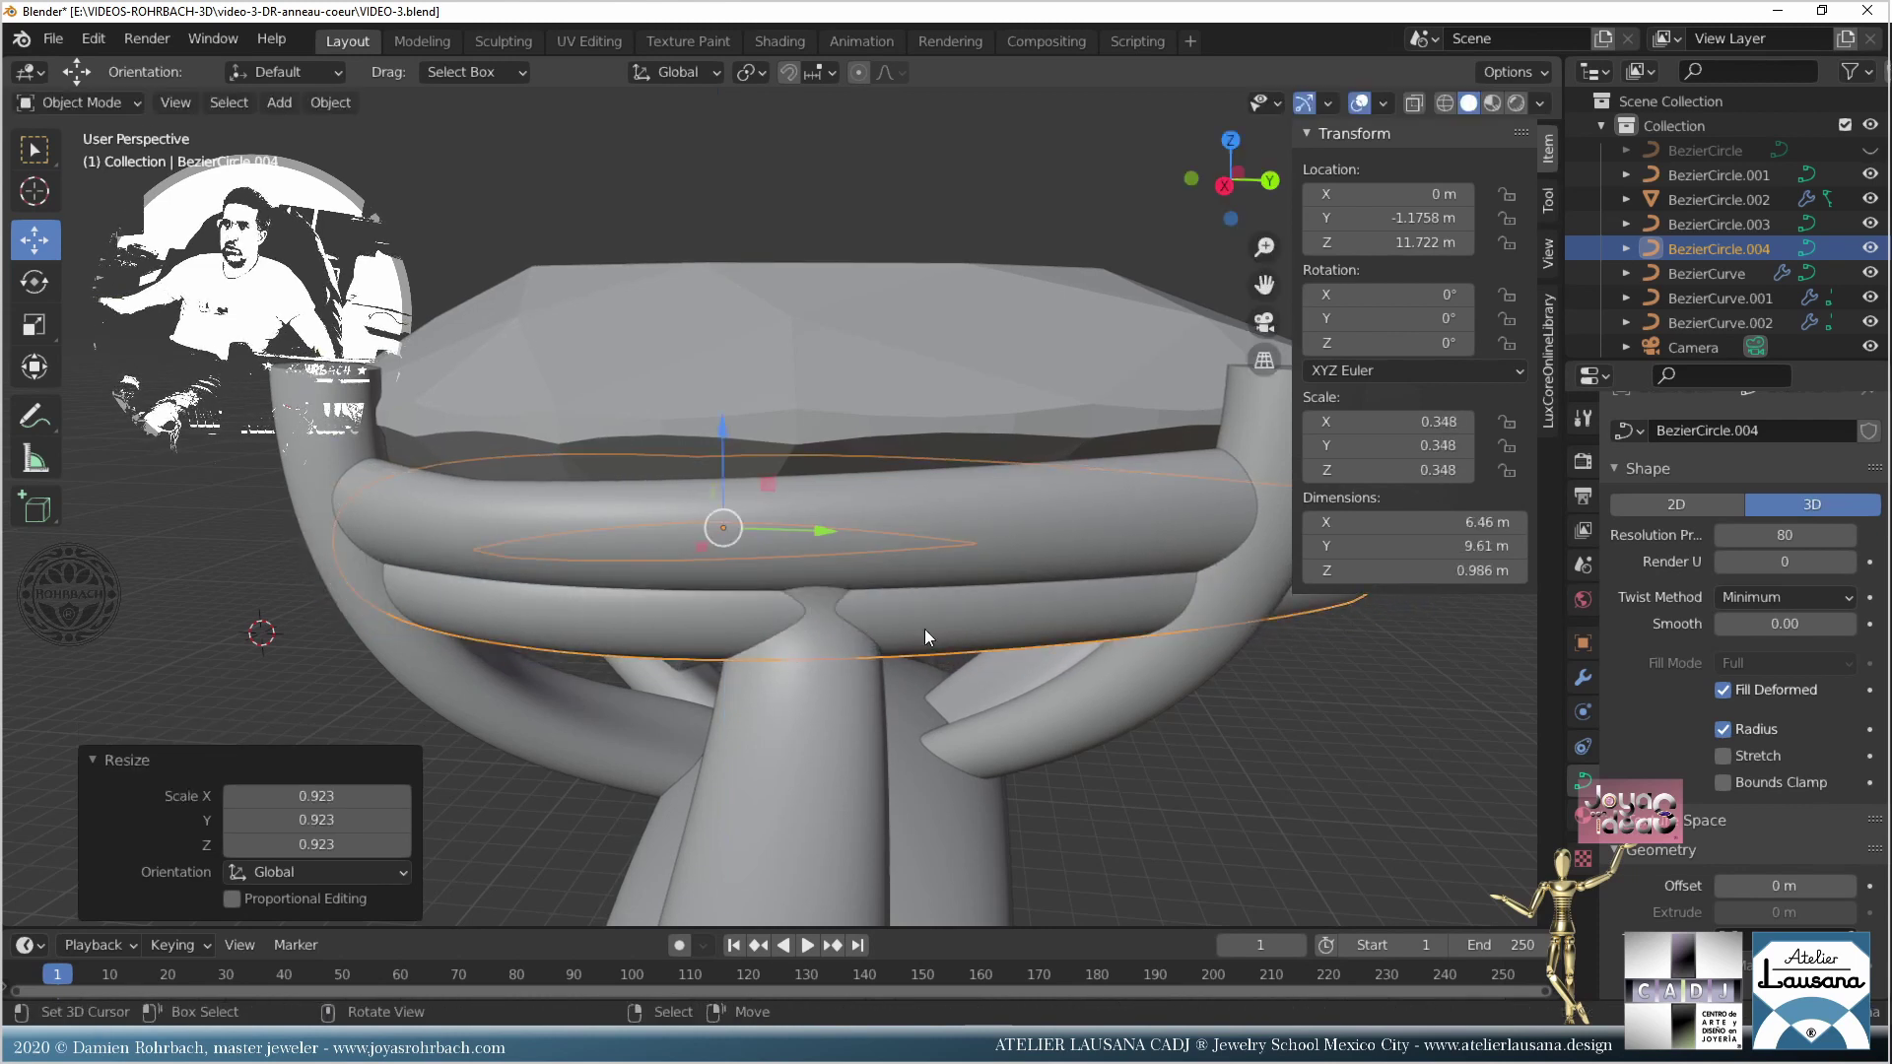
{"action": "middle_click_drag", "start_coordinate": [924, 628], "coordinate": [655, 632]}
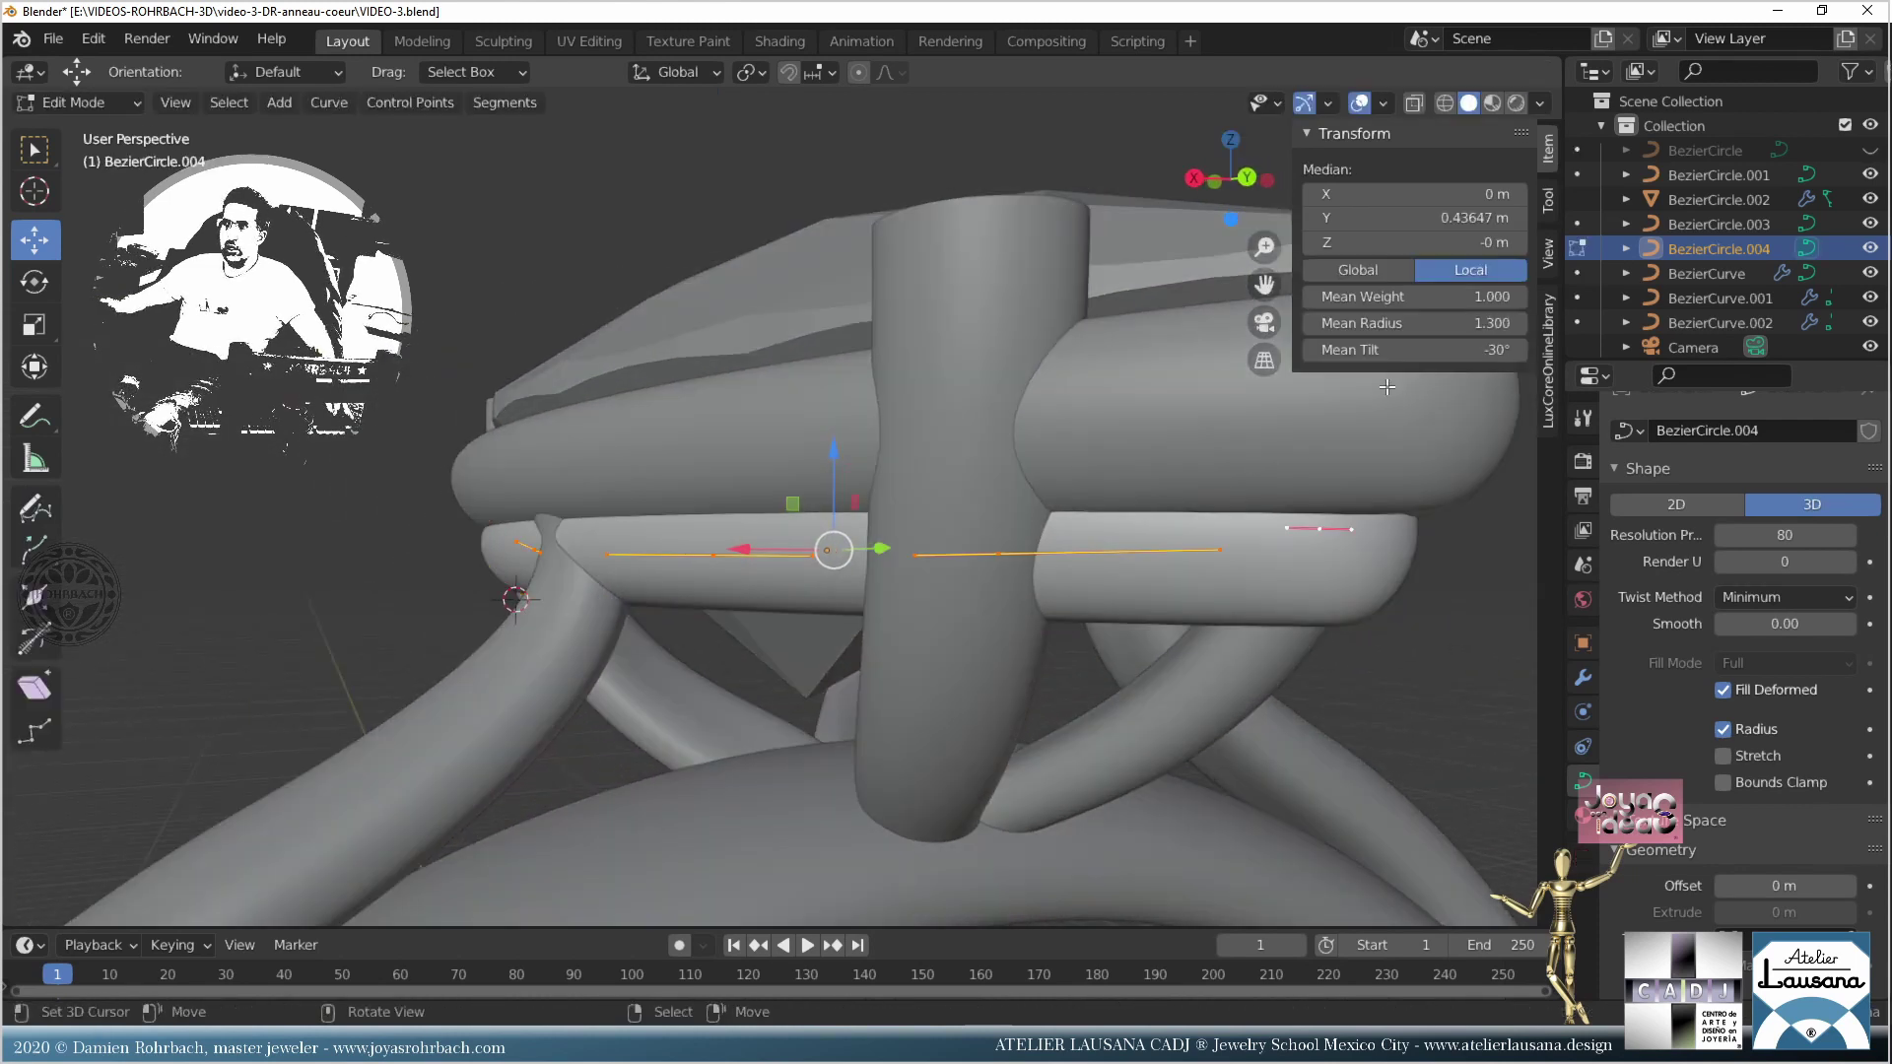
{"action": "left_click_drag", "start_coordinate": [1414, 323], "coordinate": [1384, 323]}
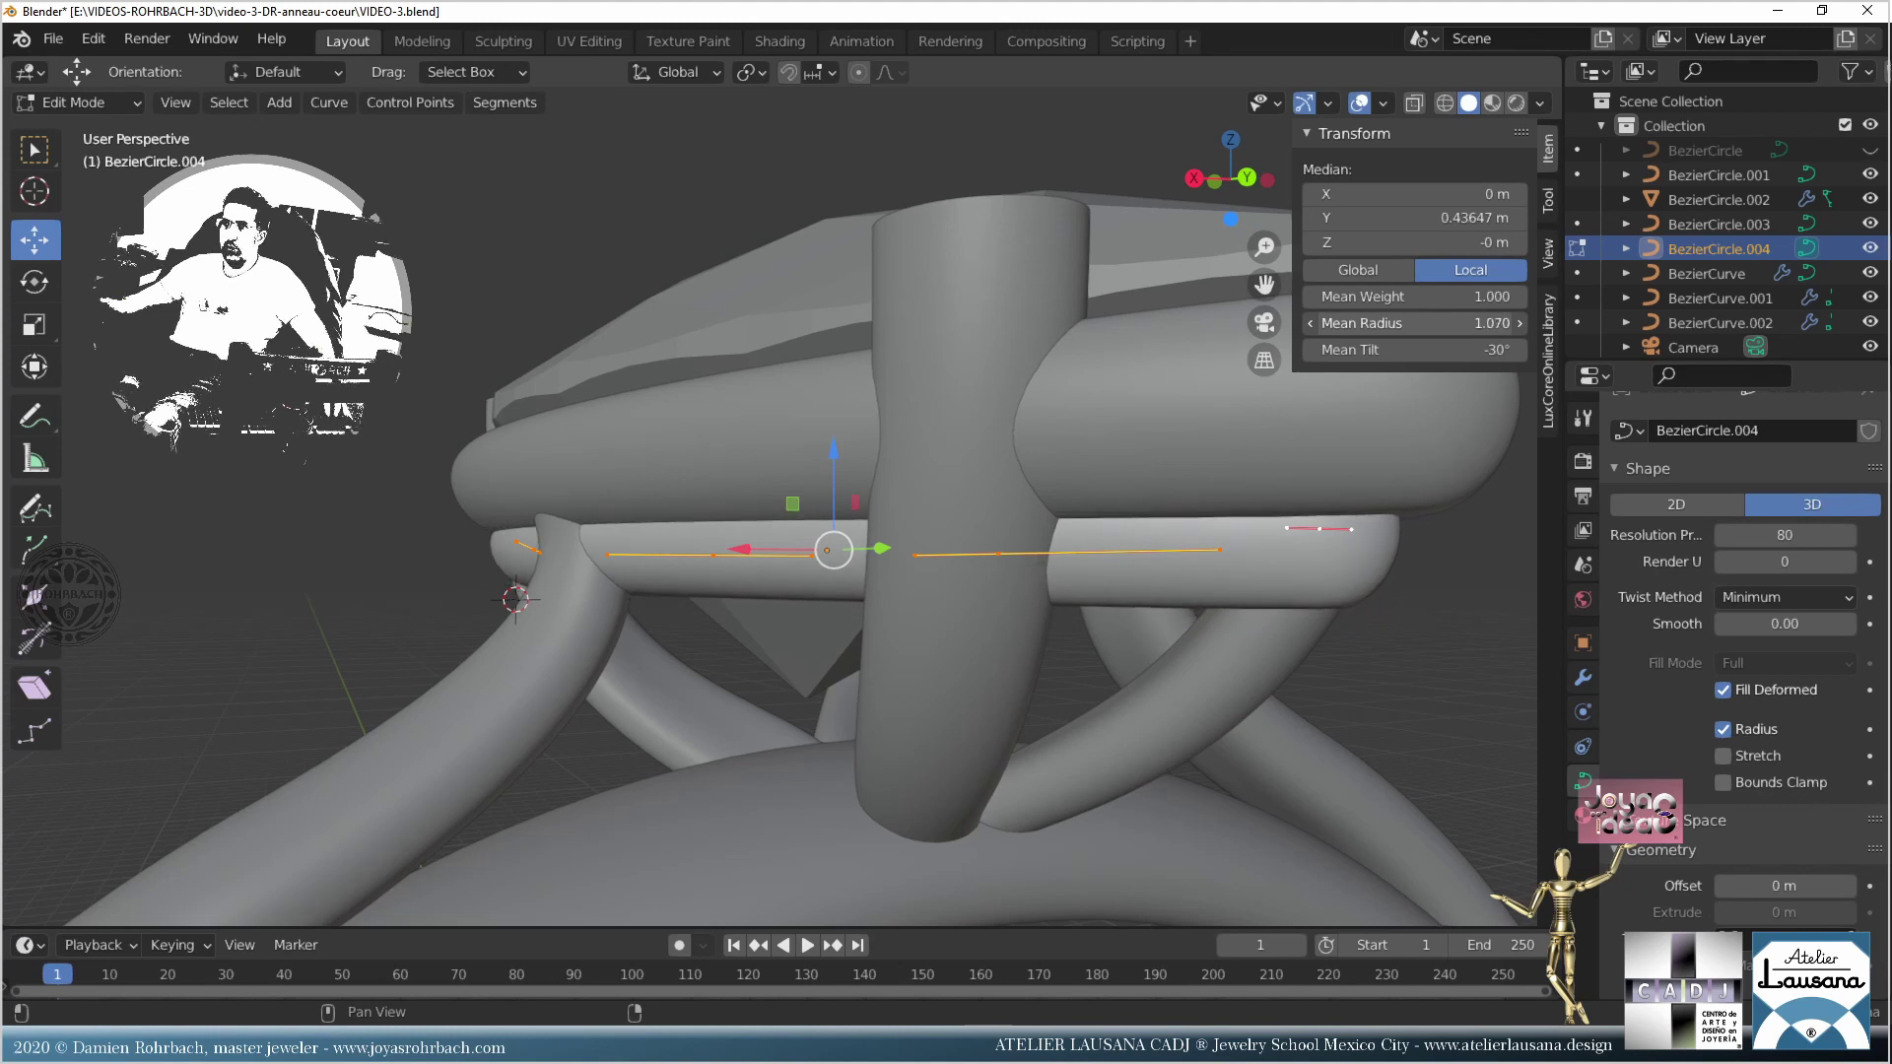
{"action": "middle_click_drag", "start_coordinate": [1184, 523], "coordinate": [1061, 518]}
{"action": "left_click_drag", "start_coordinate": [869, 552], "coordinate": [869, 548]}
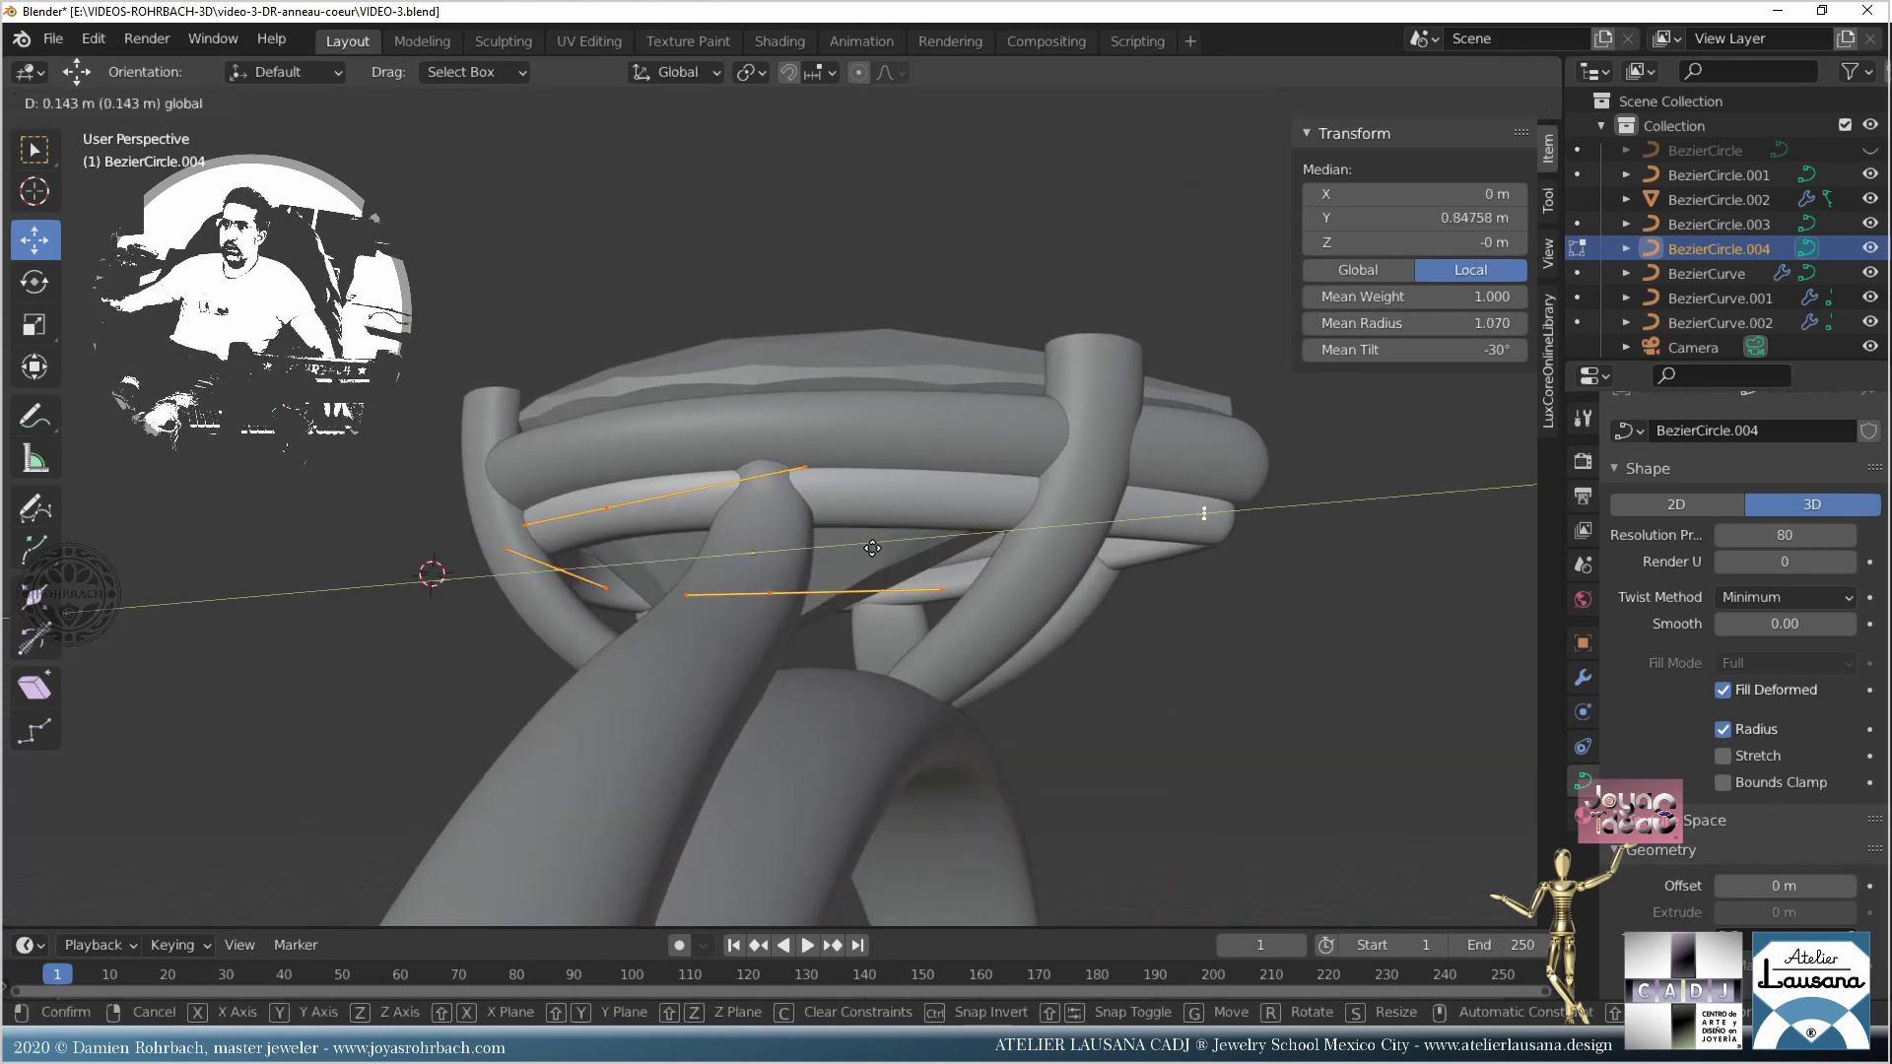
{"action": "left_click", "coordinate": [872, 548]}
{"action": "middle_click_drag", "start_coordinate": [872, 548], "coordinate": [1239, 599]}
{"action": "scroll", "coordinate": [832, 492], "scroll_direction": "up", "scroll_amount": 5}
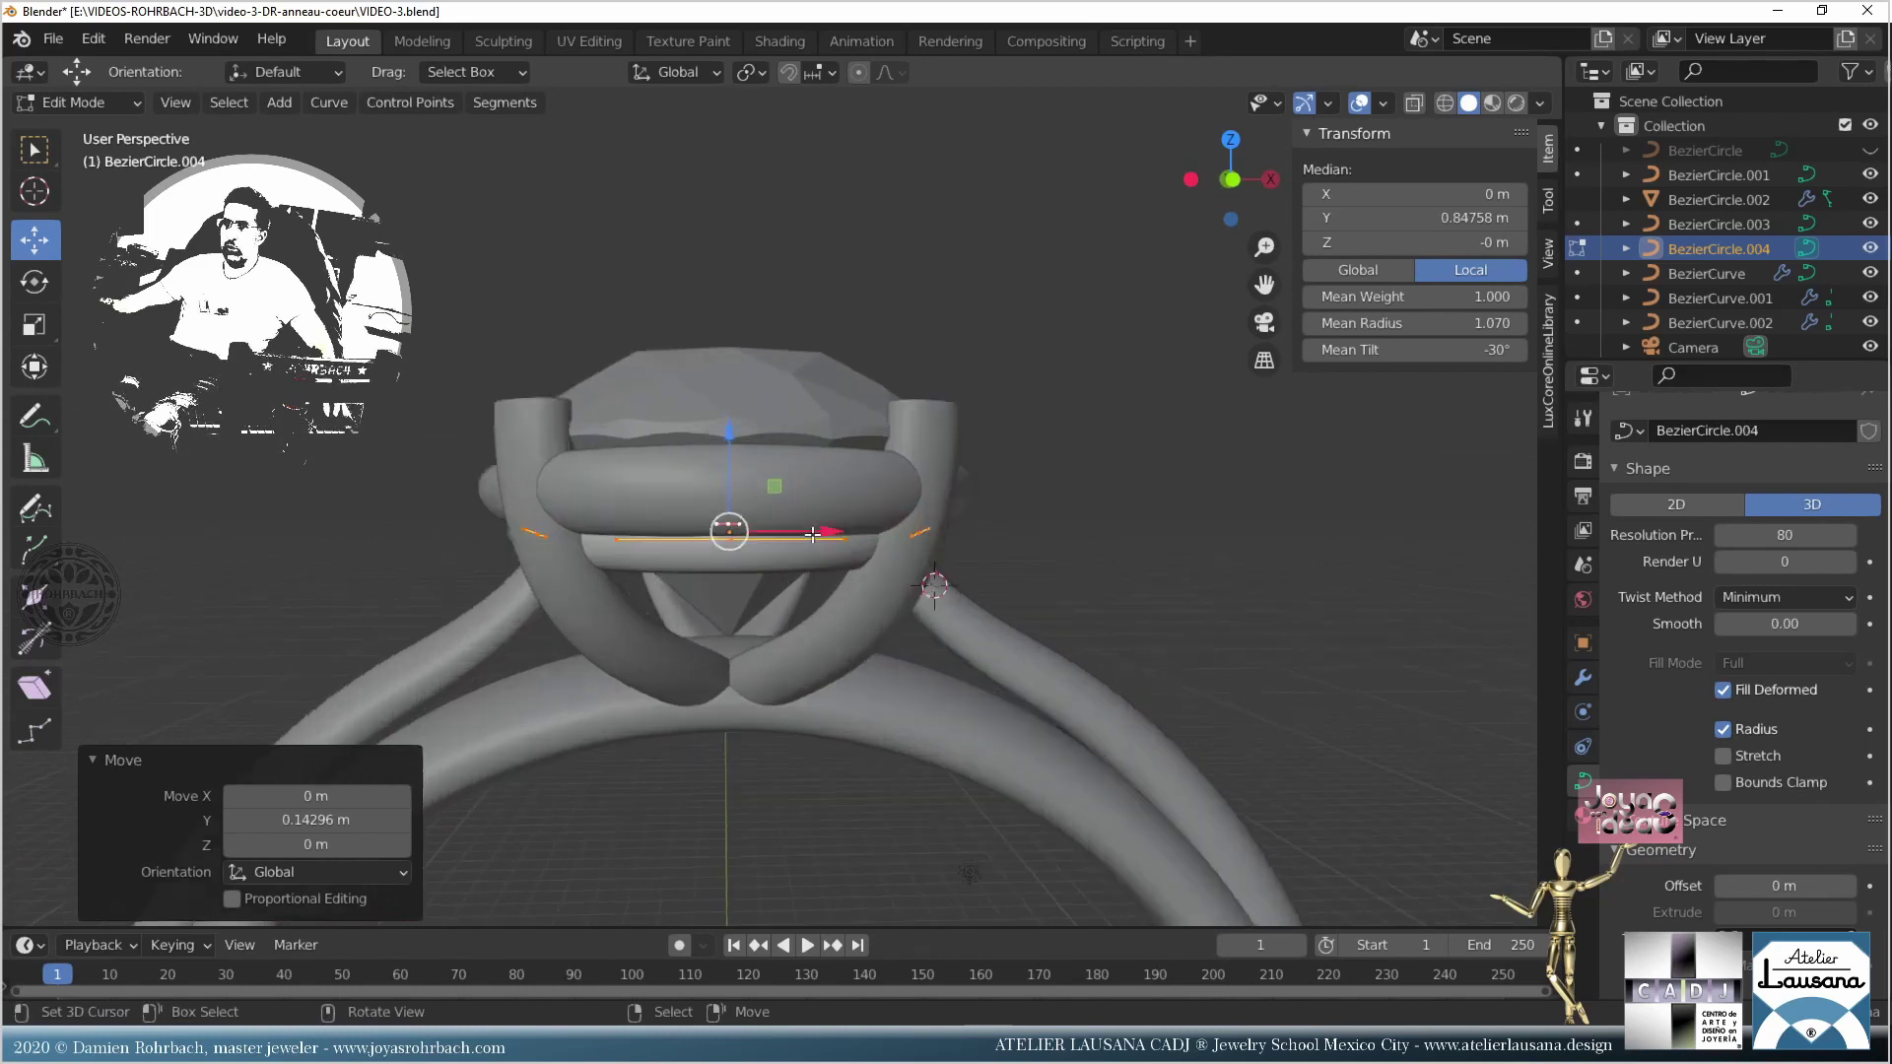
{"action": "middle_click_drag", "start_coordinate": [831, 492], "coordinate": [745, 510]}
{"action": "key", "text": "s"}
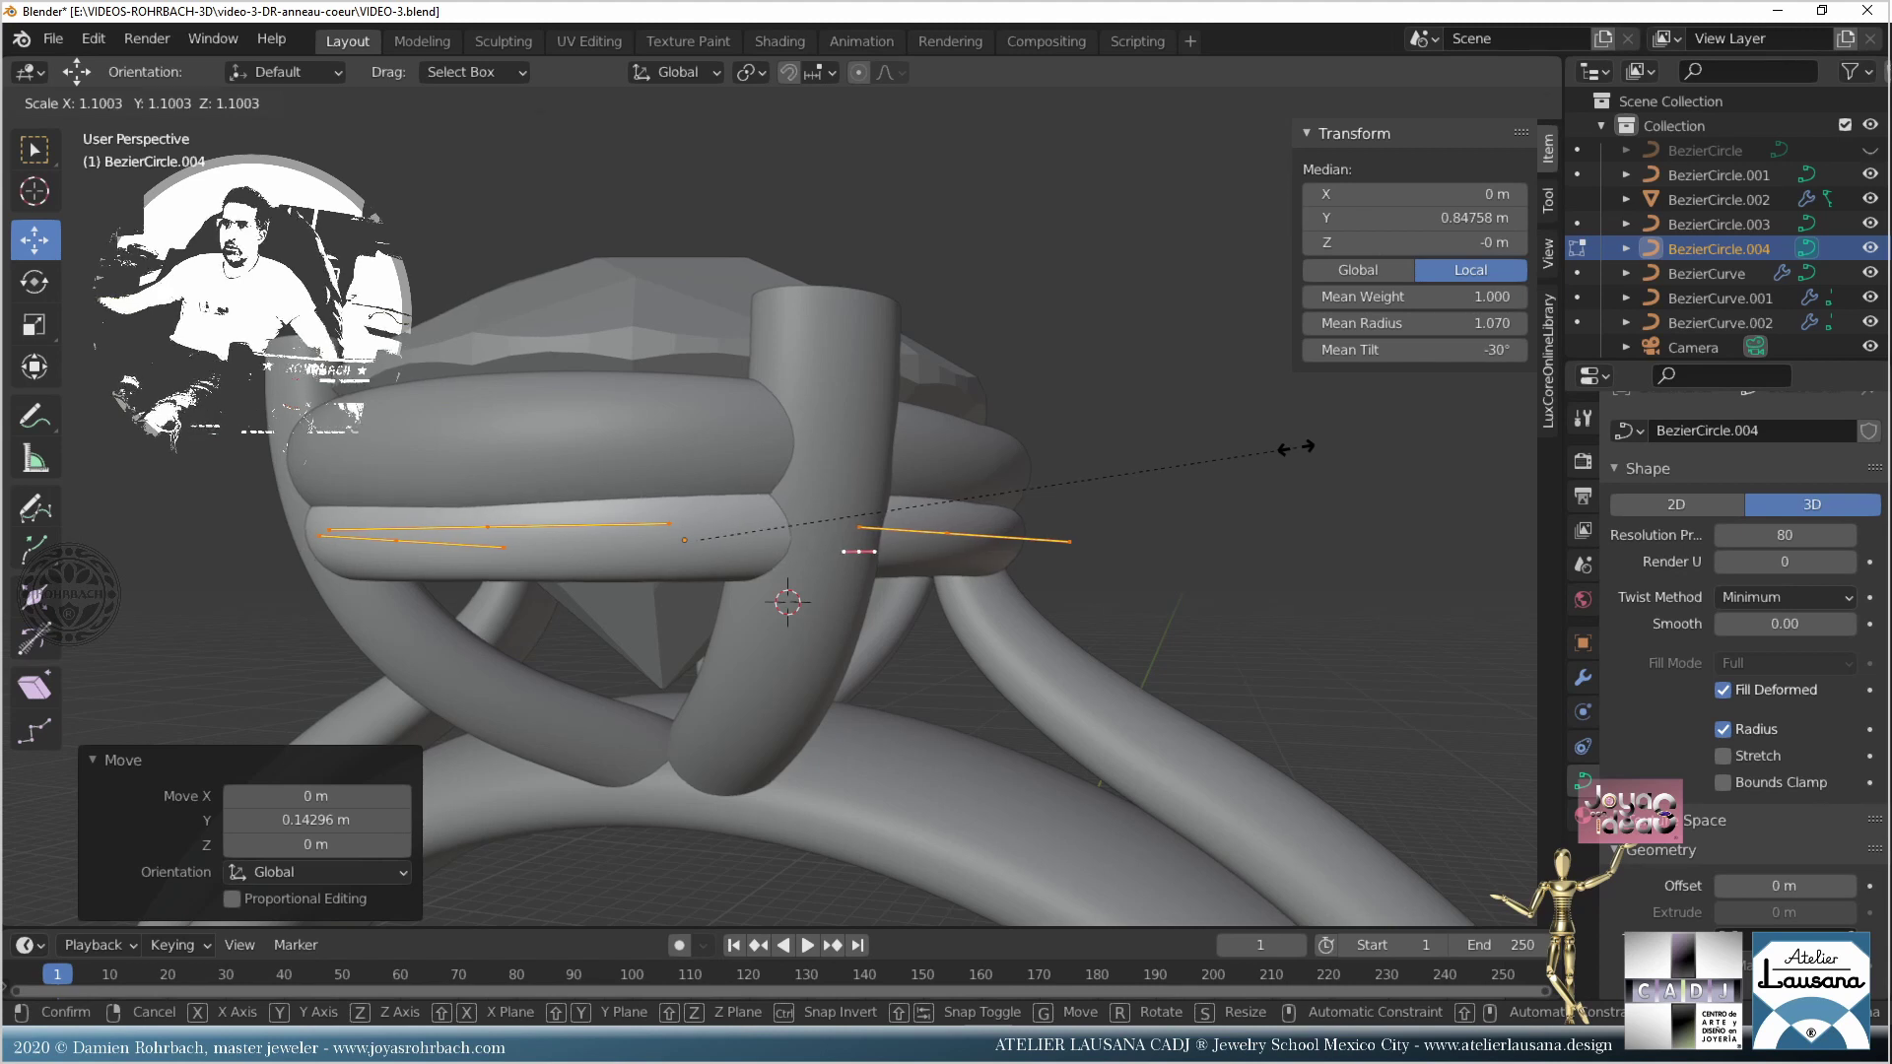
{"action": "right_click", "coordinate": [1296, 447]}
{"action": "key", "text": "Tab"}
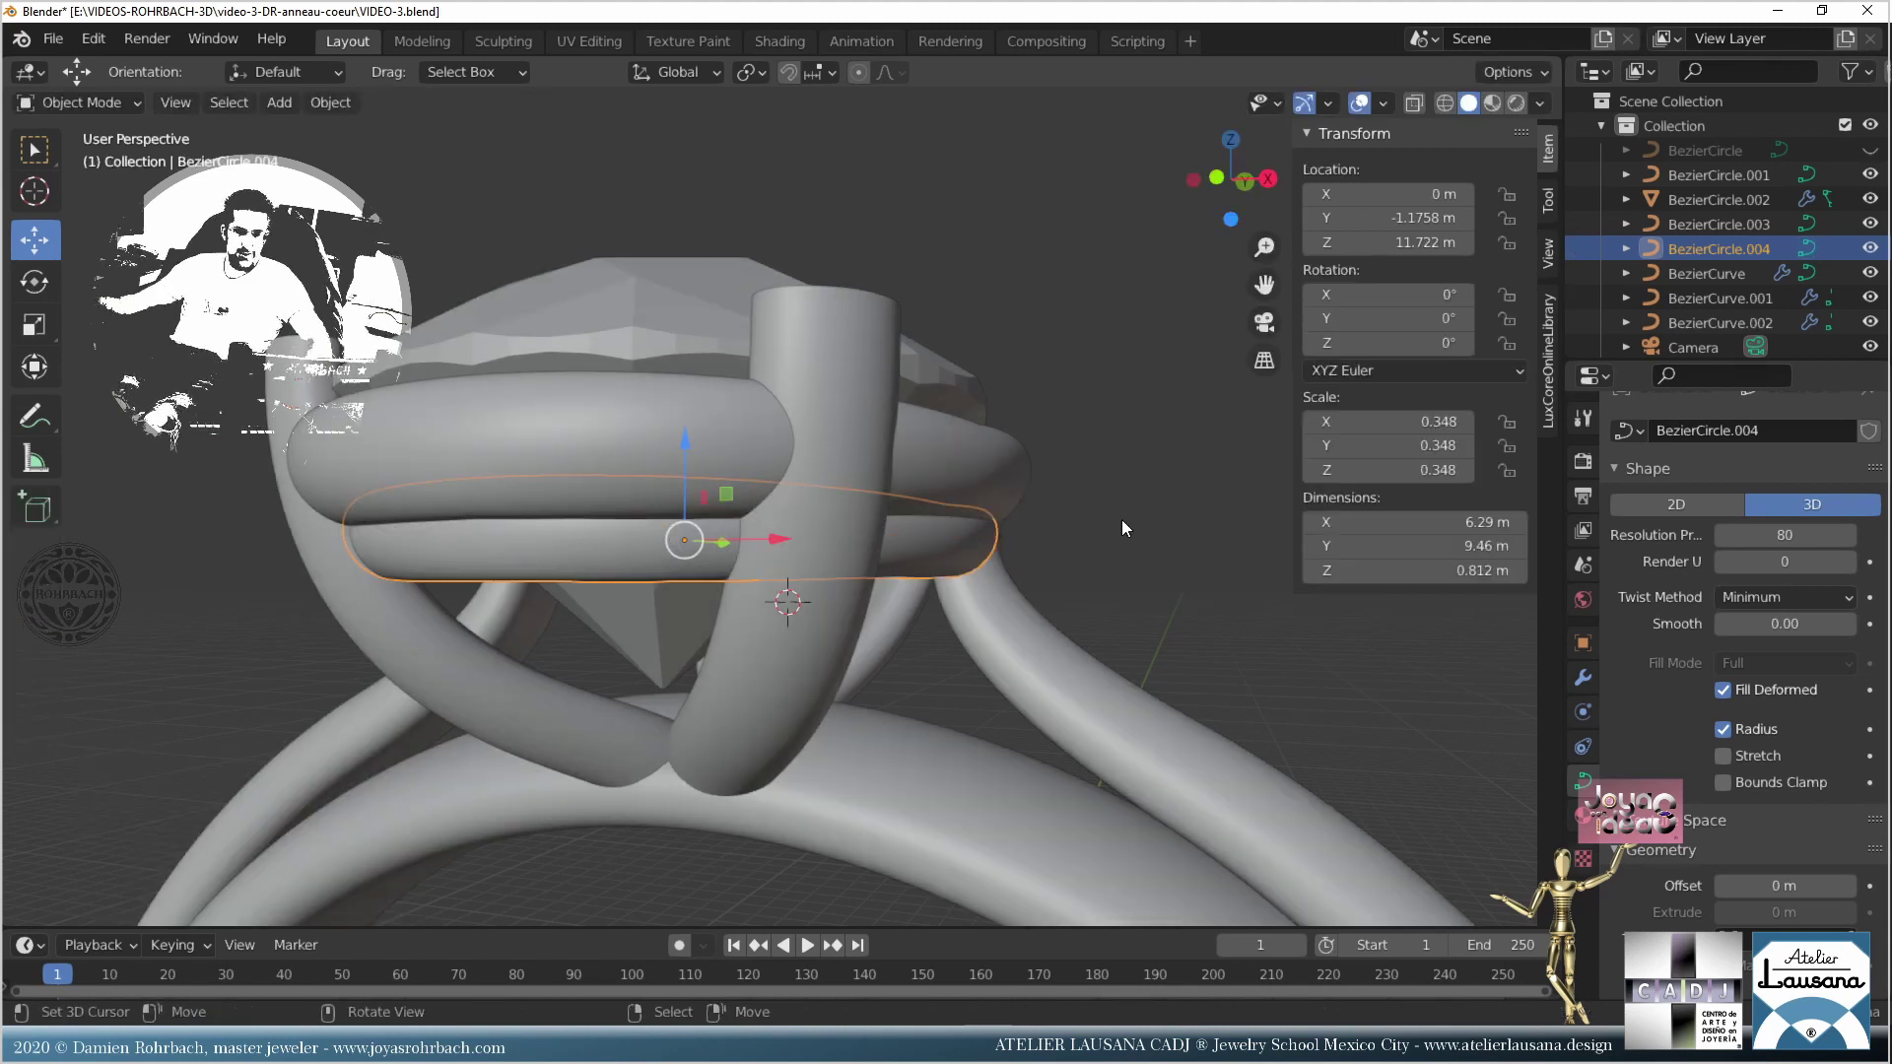
Step: Try the setting without the lower ring by deleting it, and undo the deletion
{"action": "key", "text": "Delete"}
{"action": "middle_click_drag", "start_coordinate": [1076, 560], "coordinate": [854, 526]}
{"action": "key", "text": "ctrl+z"}
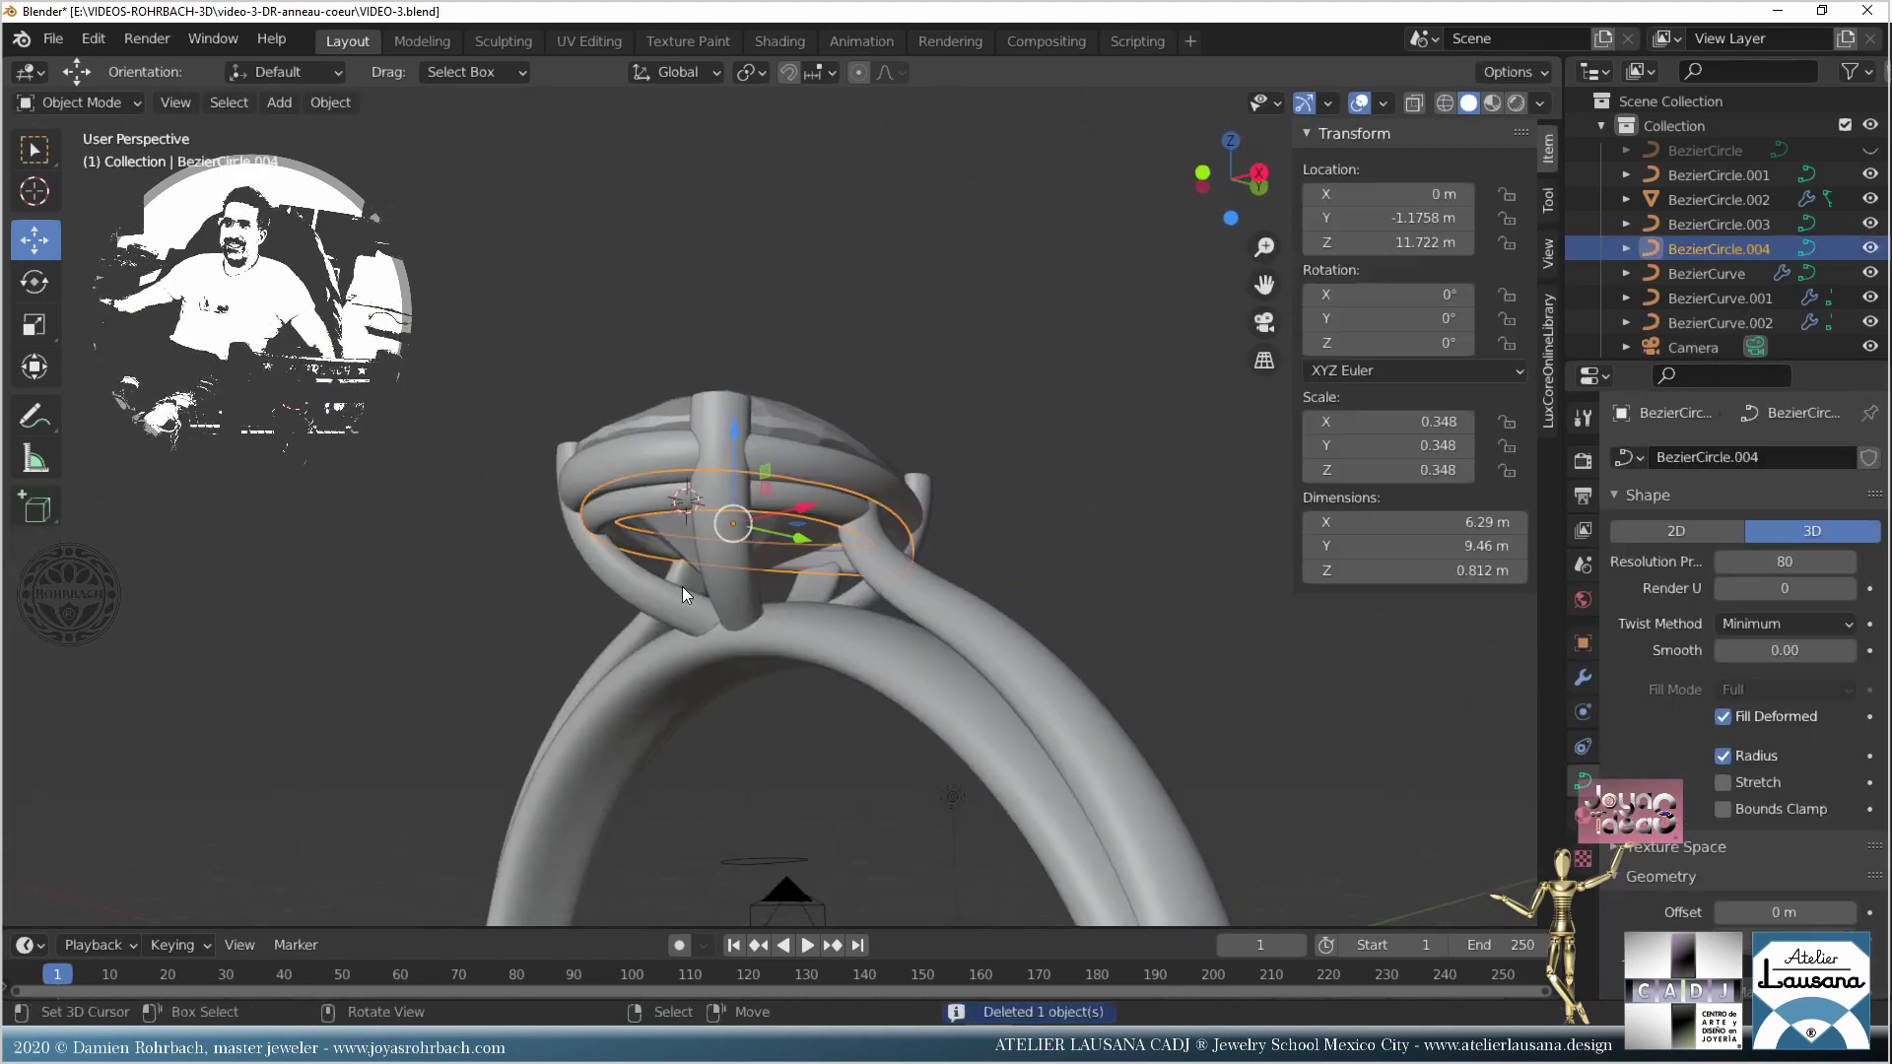
Step: Edit the split shoulder curve and move its upper control point about 0.238 m along X
{"action": "middle_click_drag", "start_coordinate": [682, 587], "coordinate": [942, 558]}
{"action": "left_click", "coordinate": [916, 562]}
{"action": "scroll", "coordinate": [1009, 530], "scroll_direction": "up", "scroll_amount": 4}
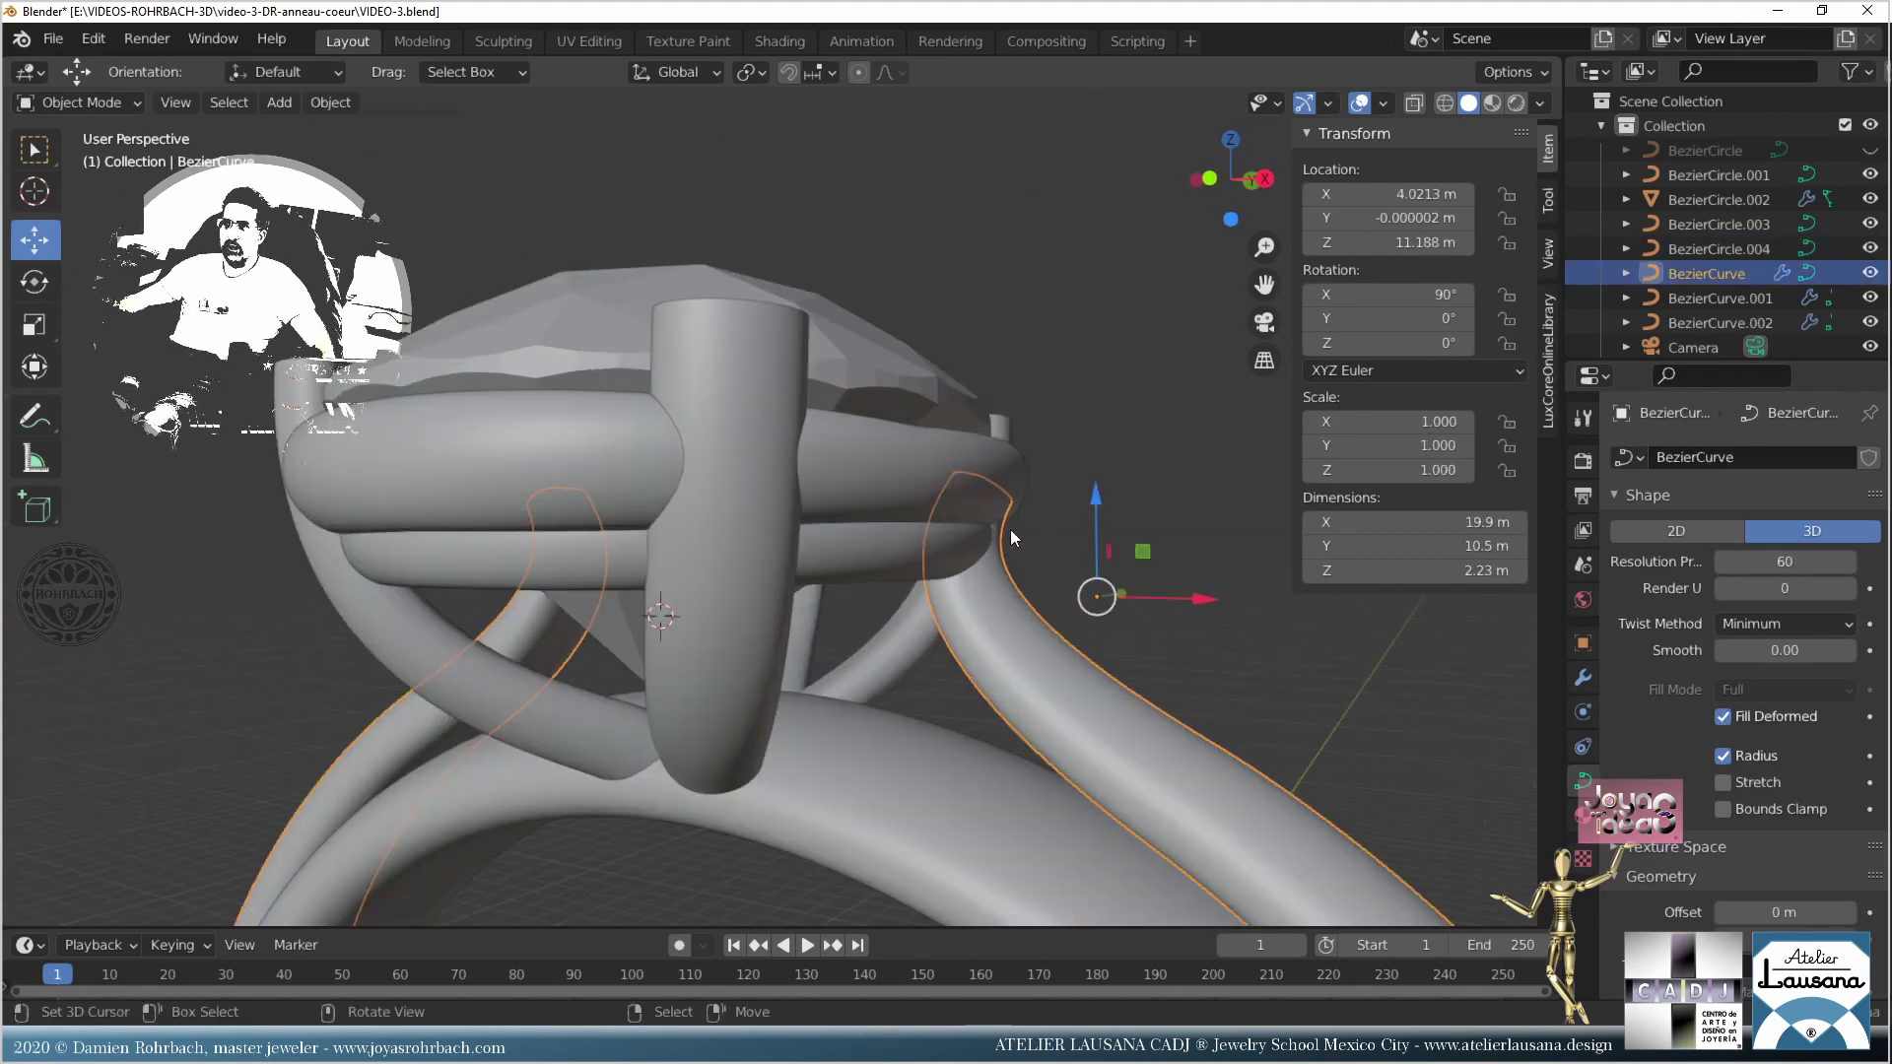
{"action": "key", "text": "Tab"}
{"action": "left_click_drag", "start_coordinate": [1078, 478], "coordinate": [1103, 486]}
Step: In front view, move the lower handle of the shoulder's upper control point about 0.45 m along X and slightly down to steepen the curve's end
{"action": "key", "text": "KP_3"}
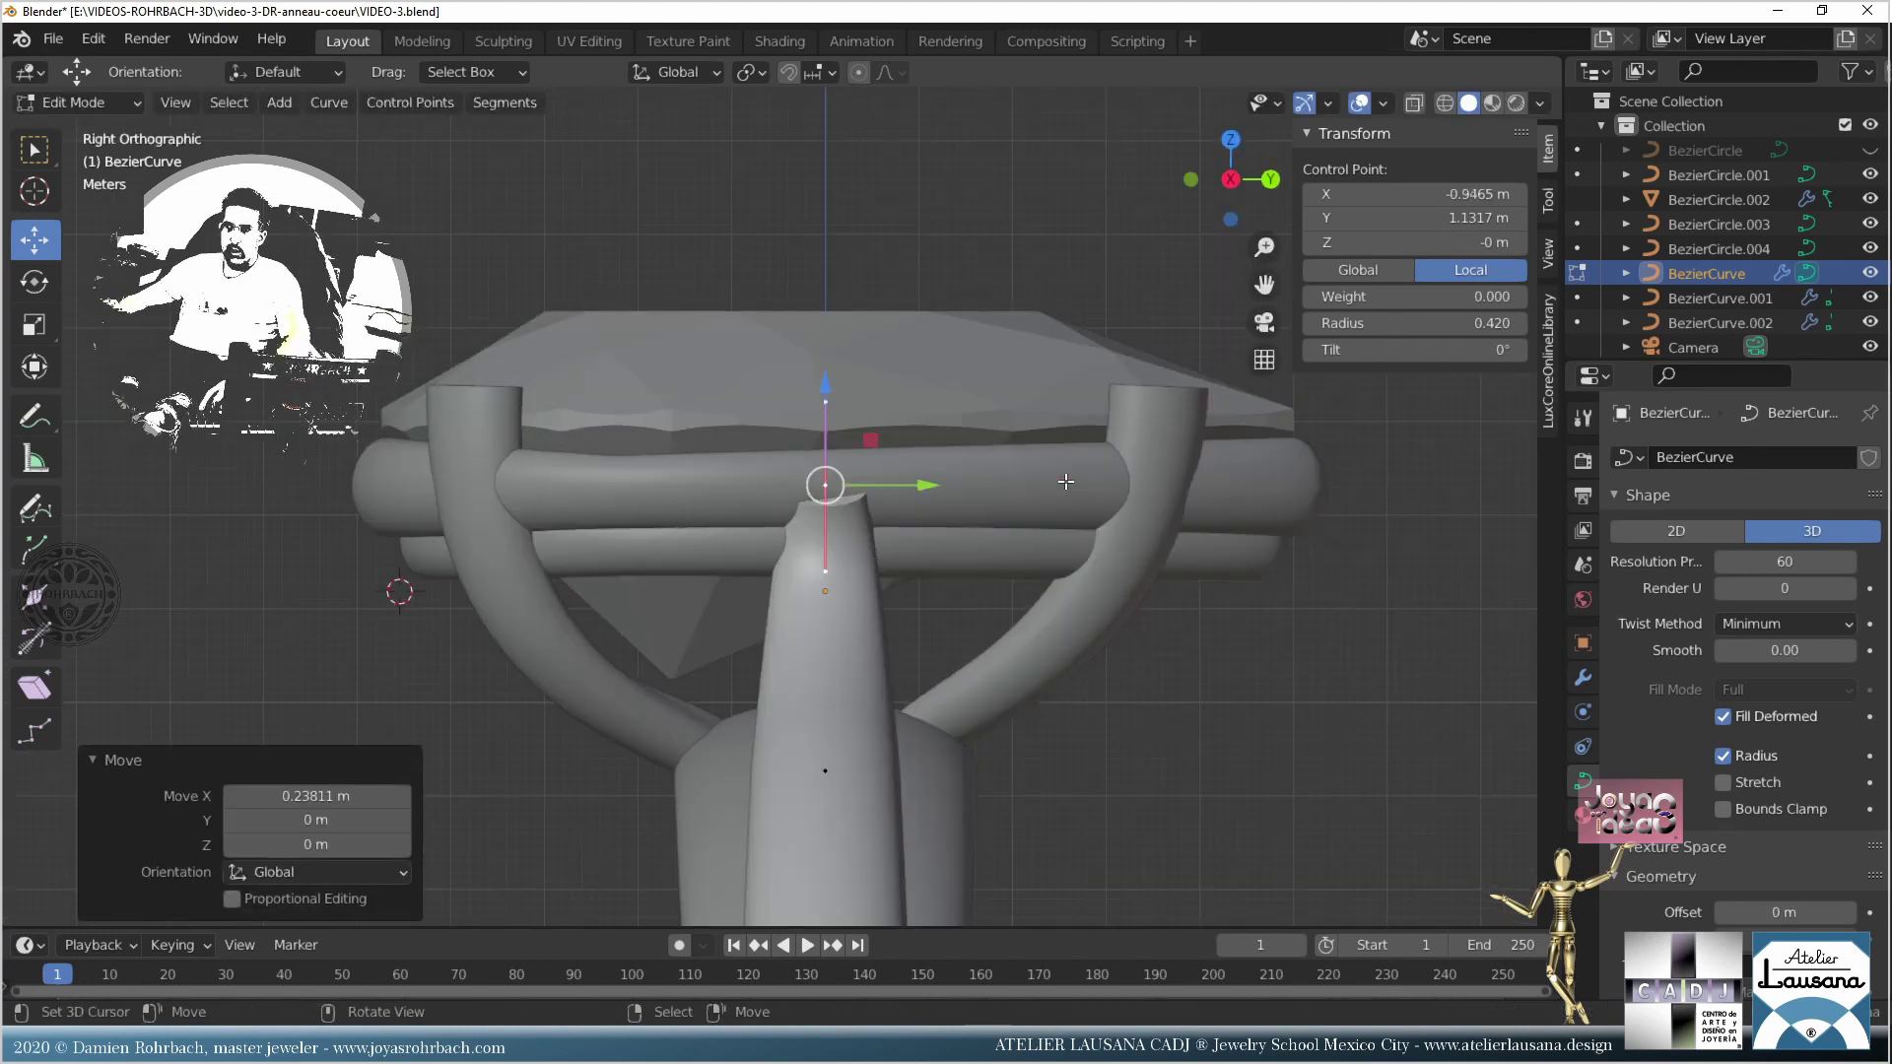
{"action": "key", "text": "KP_1"}
{"action": "scroll", "coordinate": [1099, 532], "scroll_direction": "up", "scroll_amount": 3}
{"action": "middle_click_drag", "start_coordinate": [1117, 524], "coordinate": [911, 469], "text": "shift"}
{"action": "scroll", "coordinate": [911, 469], "scroll_direction": "up", "scroll_amount": 3}
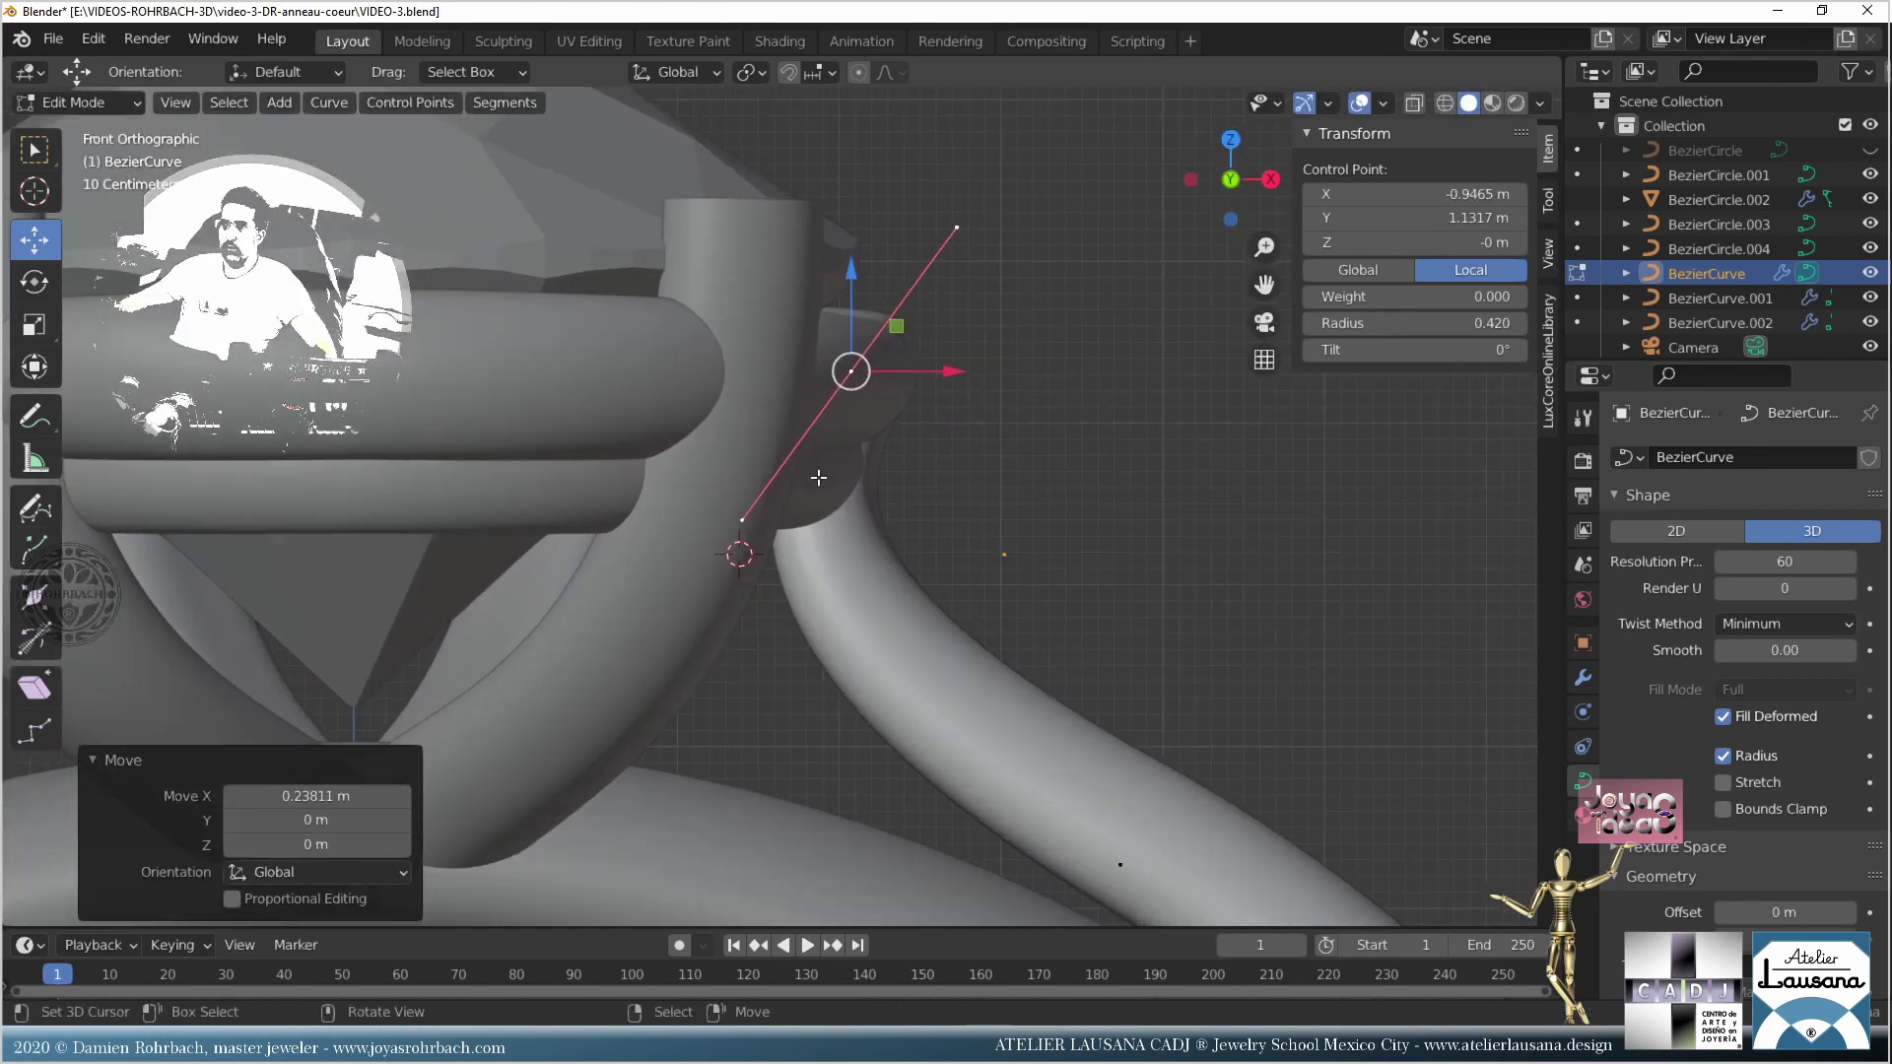
{"action": "left_click", "coordinate": [744, 512]}
{"action": "key", "text": "g"}
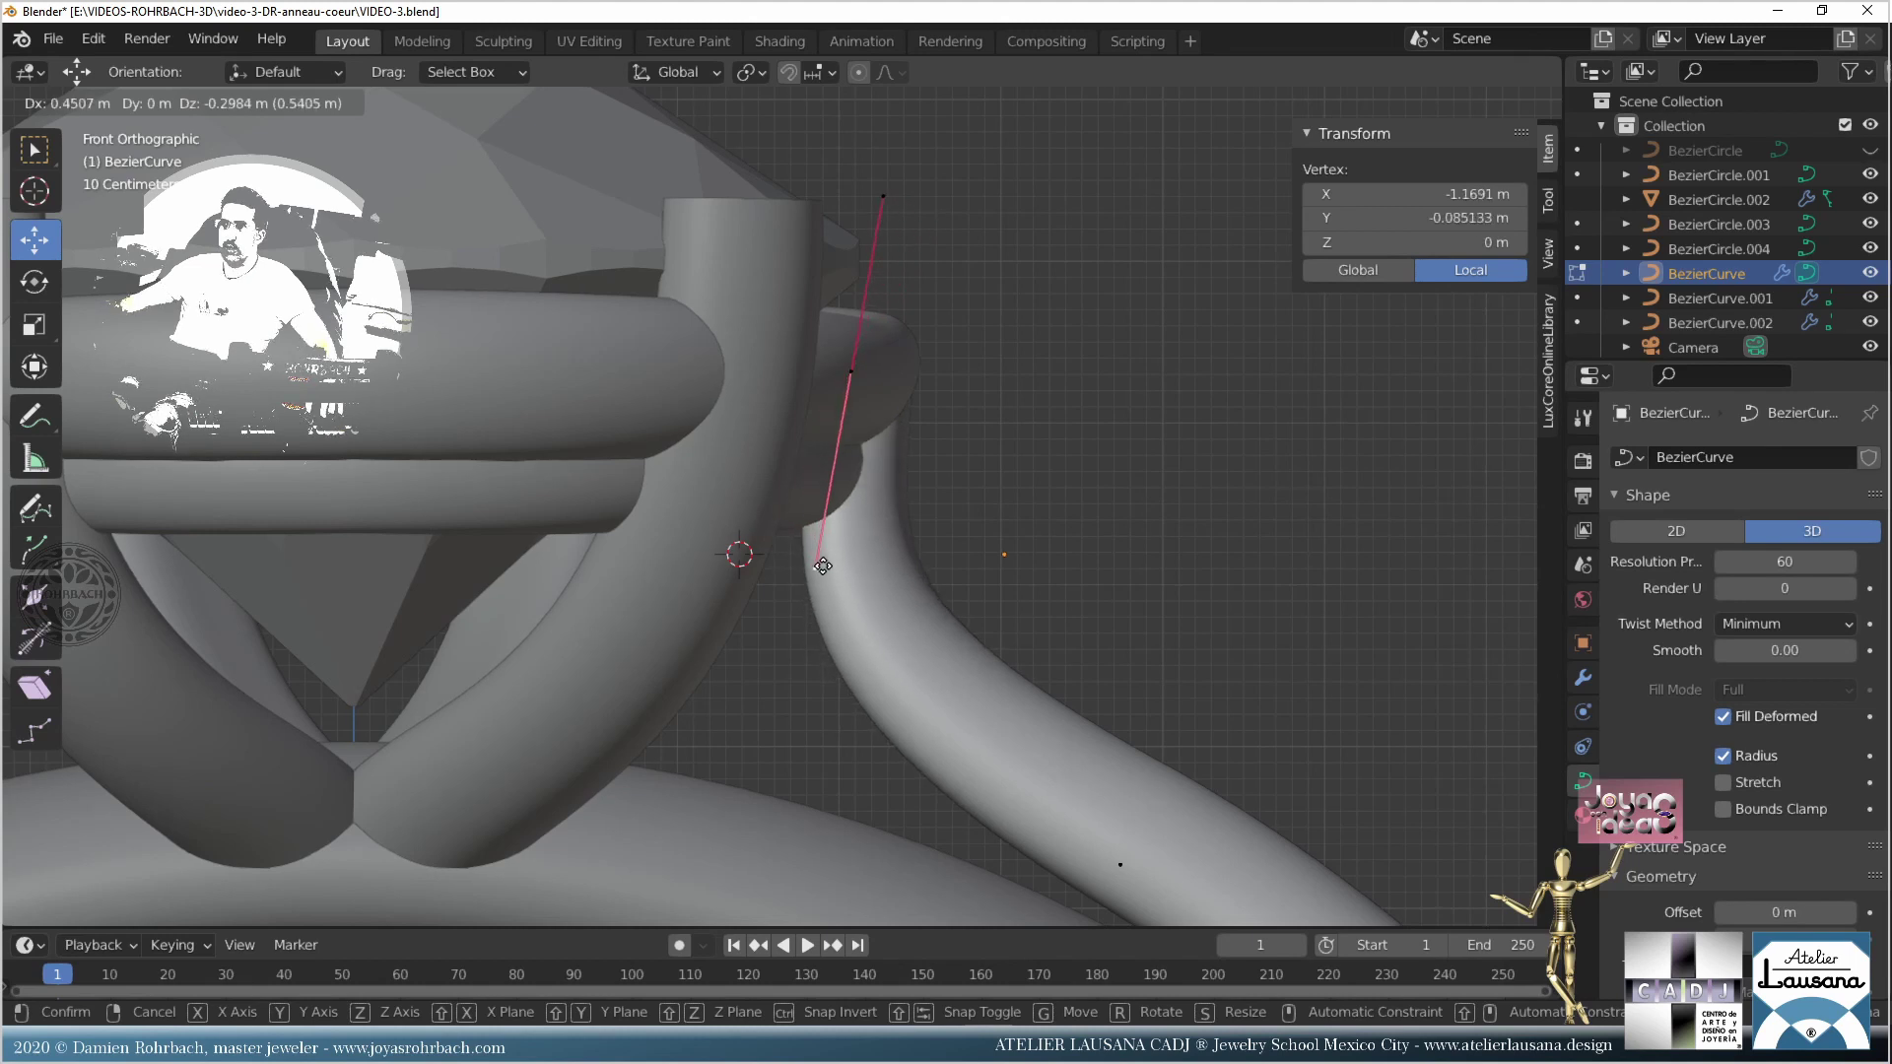
{"action": "left_click", "coordinate": [823, 552]}
Step: Fit the shoulder's upper control point against the bezel, moving it about -0.018 m in X and -0.055 m in Z, and about -0.173 m further in X
{"action": "left_click", "coordinate": [853, 375]}
{"action": "key", "text": "g"}
{"action": "left_click", "coordinate": [860, 395]}
{"action": "middle_click_drag", "start_coordinate": [860, 395], "coordinate": [972, 513]}
{"action": "scroll", "coordinate": [971, 513], "scroll_direction": "up", "scroll_amount": 2}
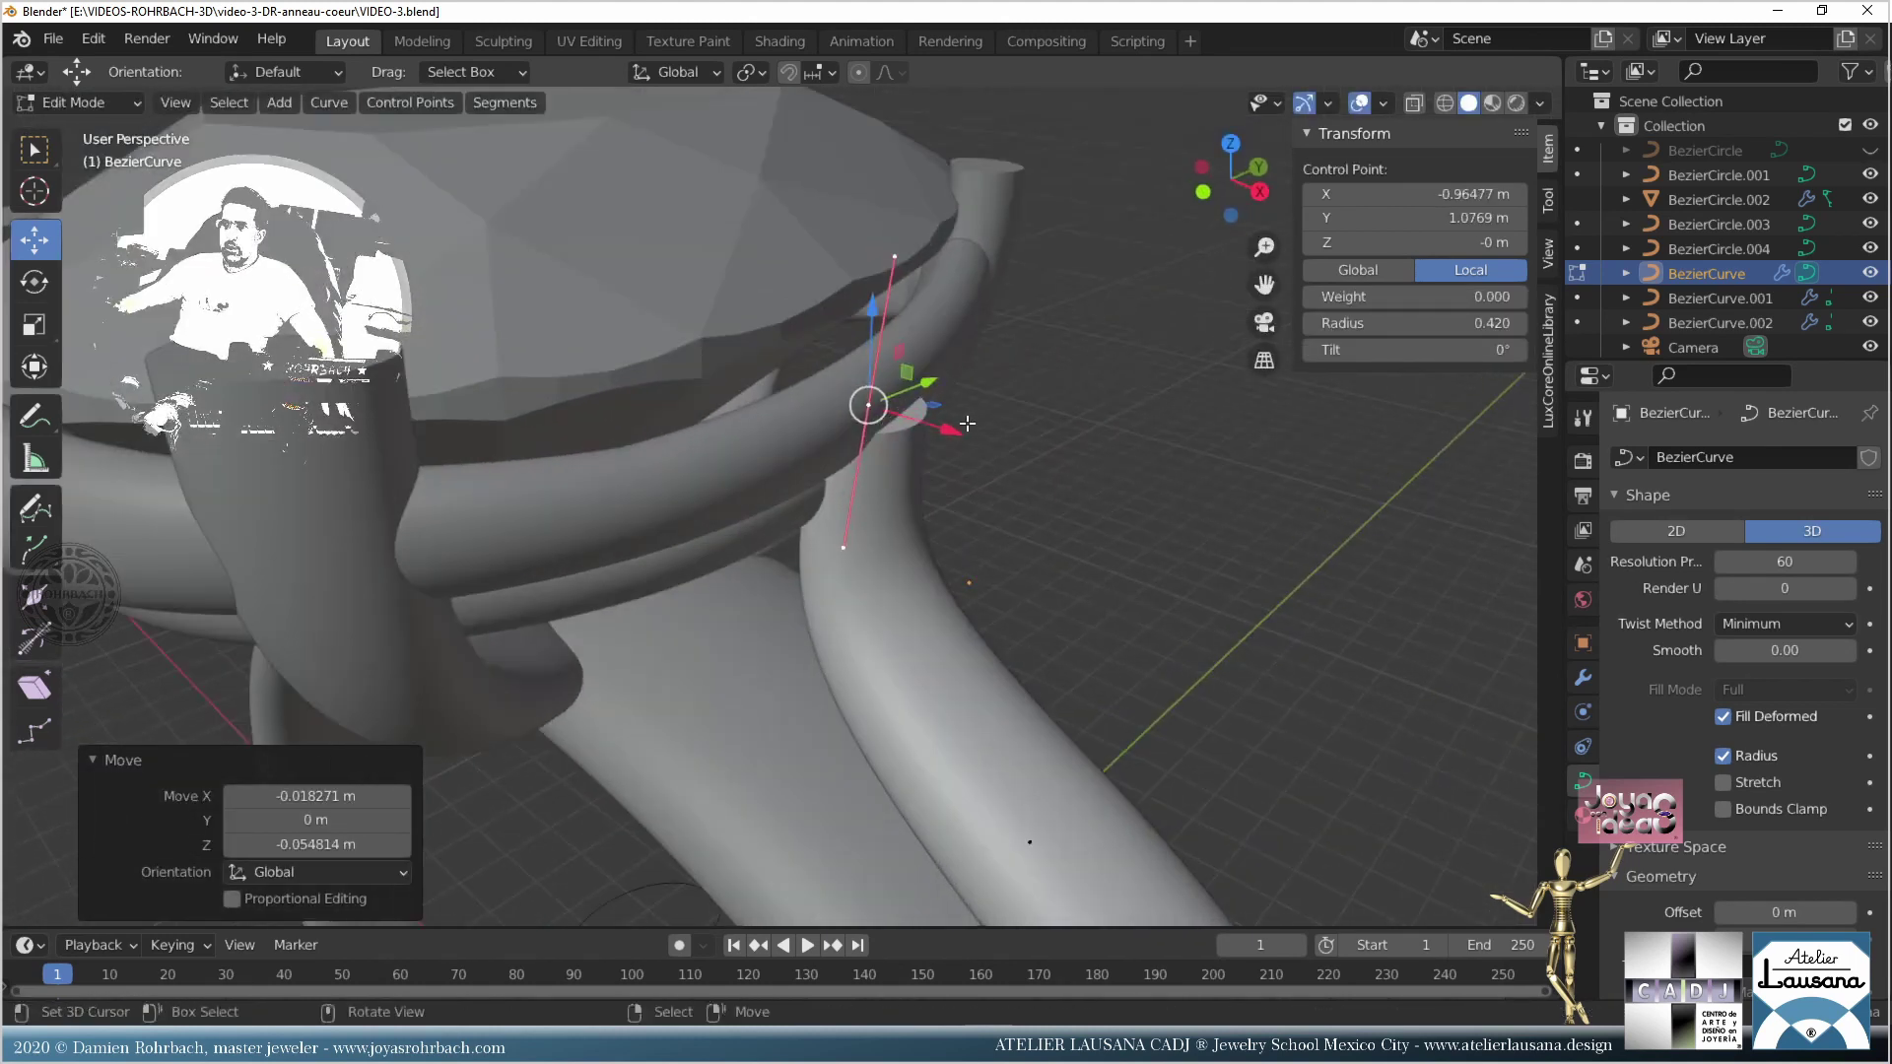
{"action": "key", "text": "g"}
{"action": "left_click", "coordinate": [933, 429]}
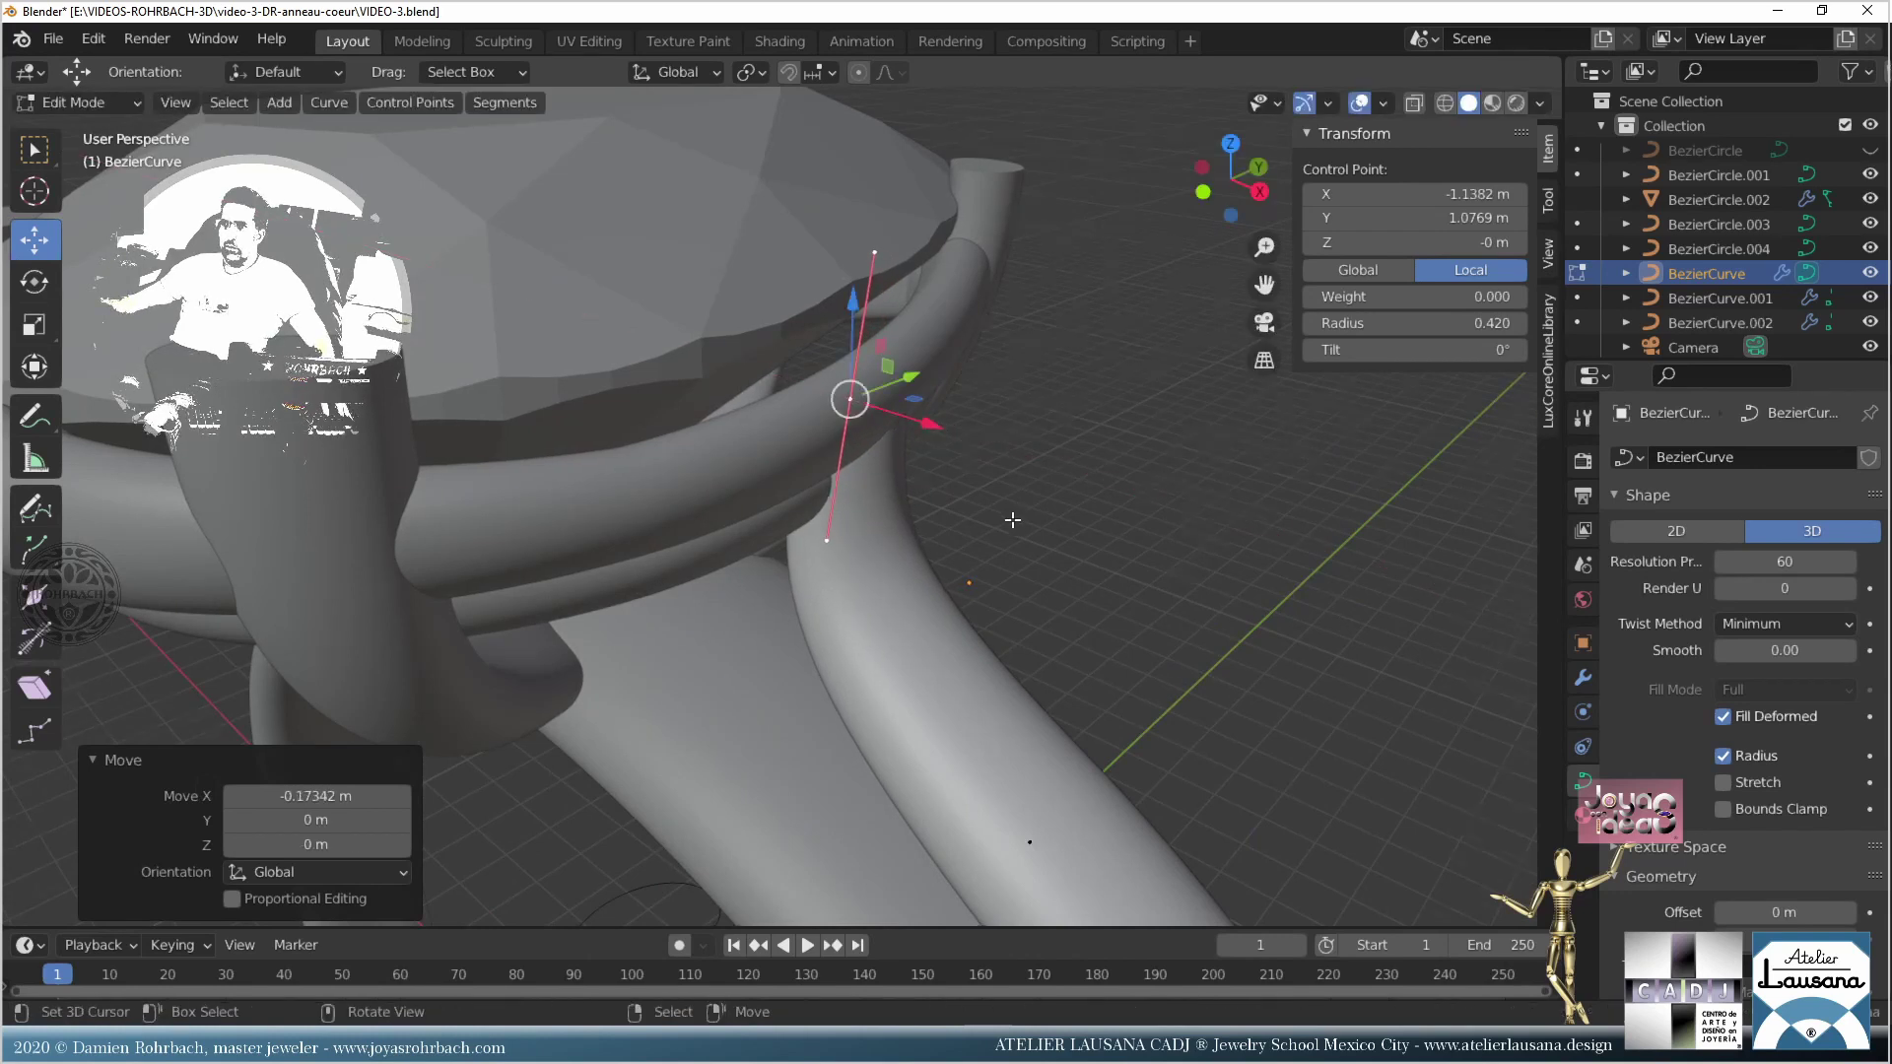
Step: Try another move of the shoulder curve's upper control point and undo it
{"action": "middle_click_drag", "start_coordinate": [1014, 520], "coordinate": [779, 562]}
{"action": "left_click_drag", "start_coordinate": [905, 458], "coordinate": [724, 434]}
{"action": "middle_click_drag", "start_coordinate": [729, 441], "coordinate": [782, 590]}
{"action": "scroll", "coordinate": [782, 590], "scroll_direction": "up", "scroll_amount": 2}
{"action": "key", "text": "ctrl+z"}
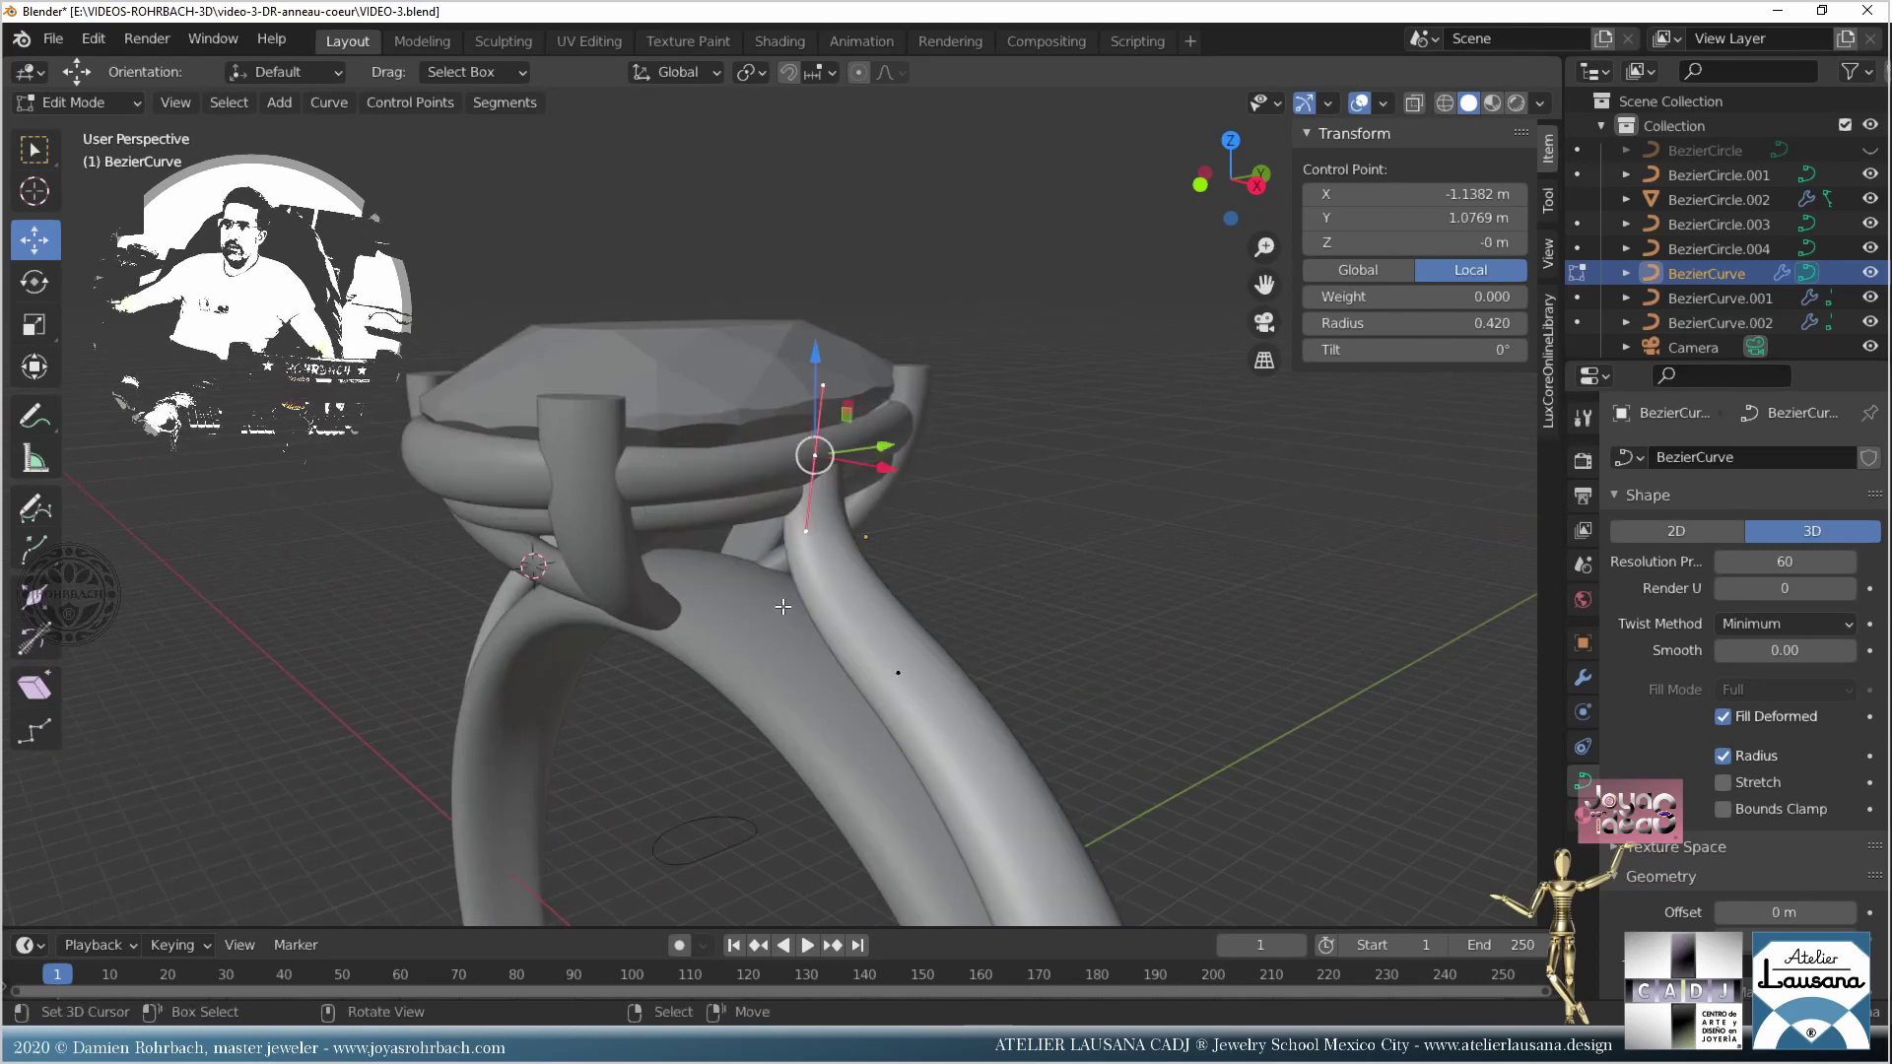
Step: Finish editing the shoulder curve and save the file
{"action": "key", "text": "Tab"}
{"action": "key", "text": "ctrl+s"}
{"action": "scroll", "coordinate": [783, 607], "scroll_direction": "down", "scroll_amount": 4}
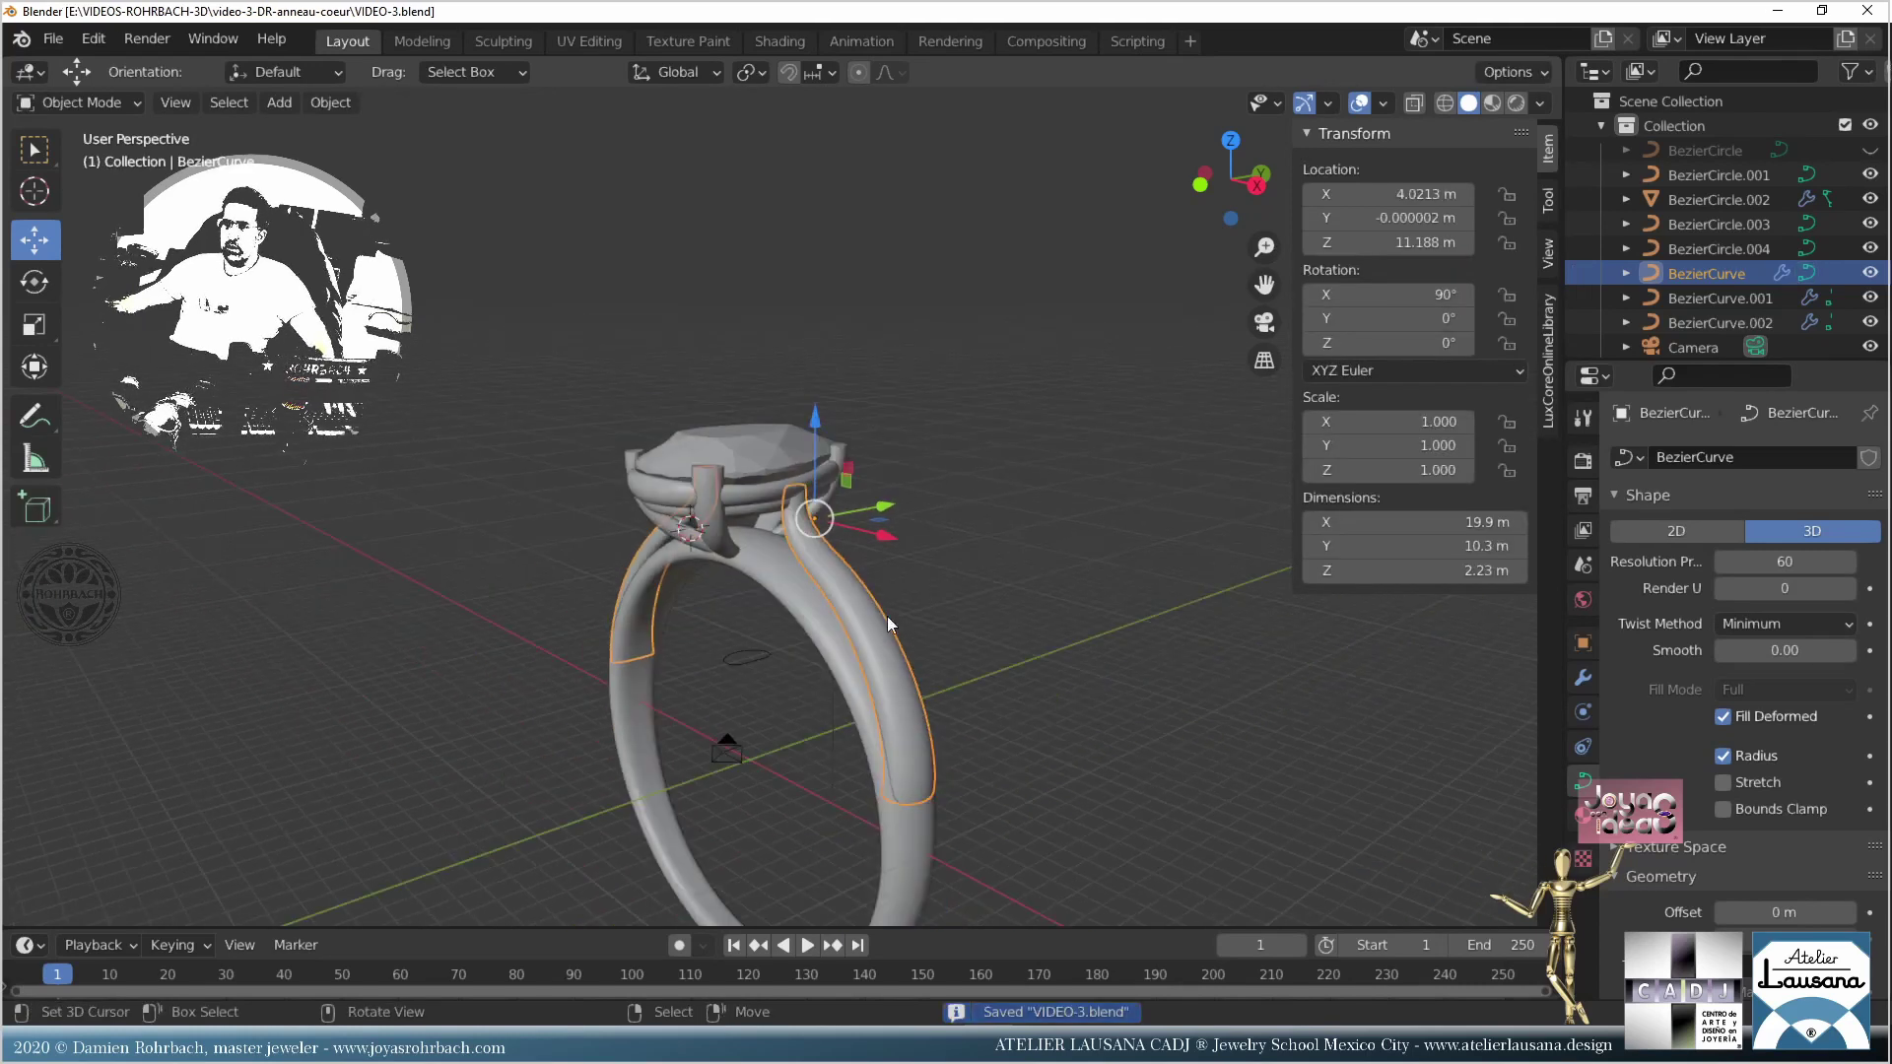
Step: Duplicate the shoulder curve in place and move the copy's upper control point about 2.85 m along Y toward the stone's narrow tip
{"action": "middle_click_drag", "start_coordinate": [886, 617], "coordinate": [920, 582]}
{"action": "scroll", "coordinate": [742, 583], "scroll_direction": "up", "scroll_amount": 3}
{"action": "key", "text": "shift+d"}
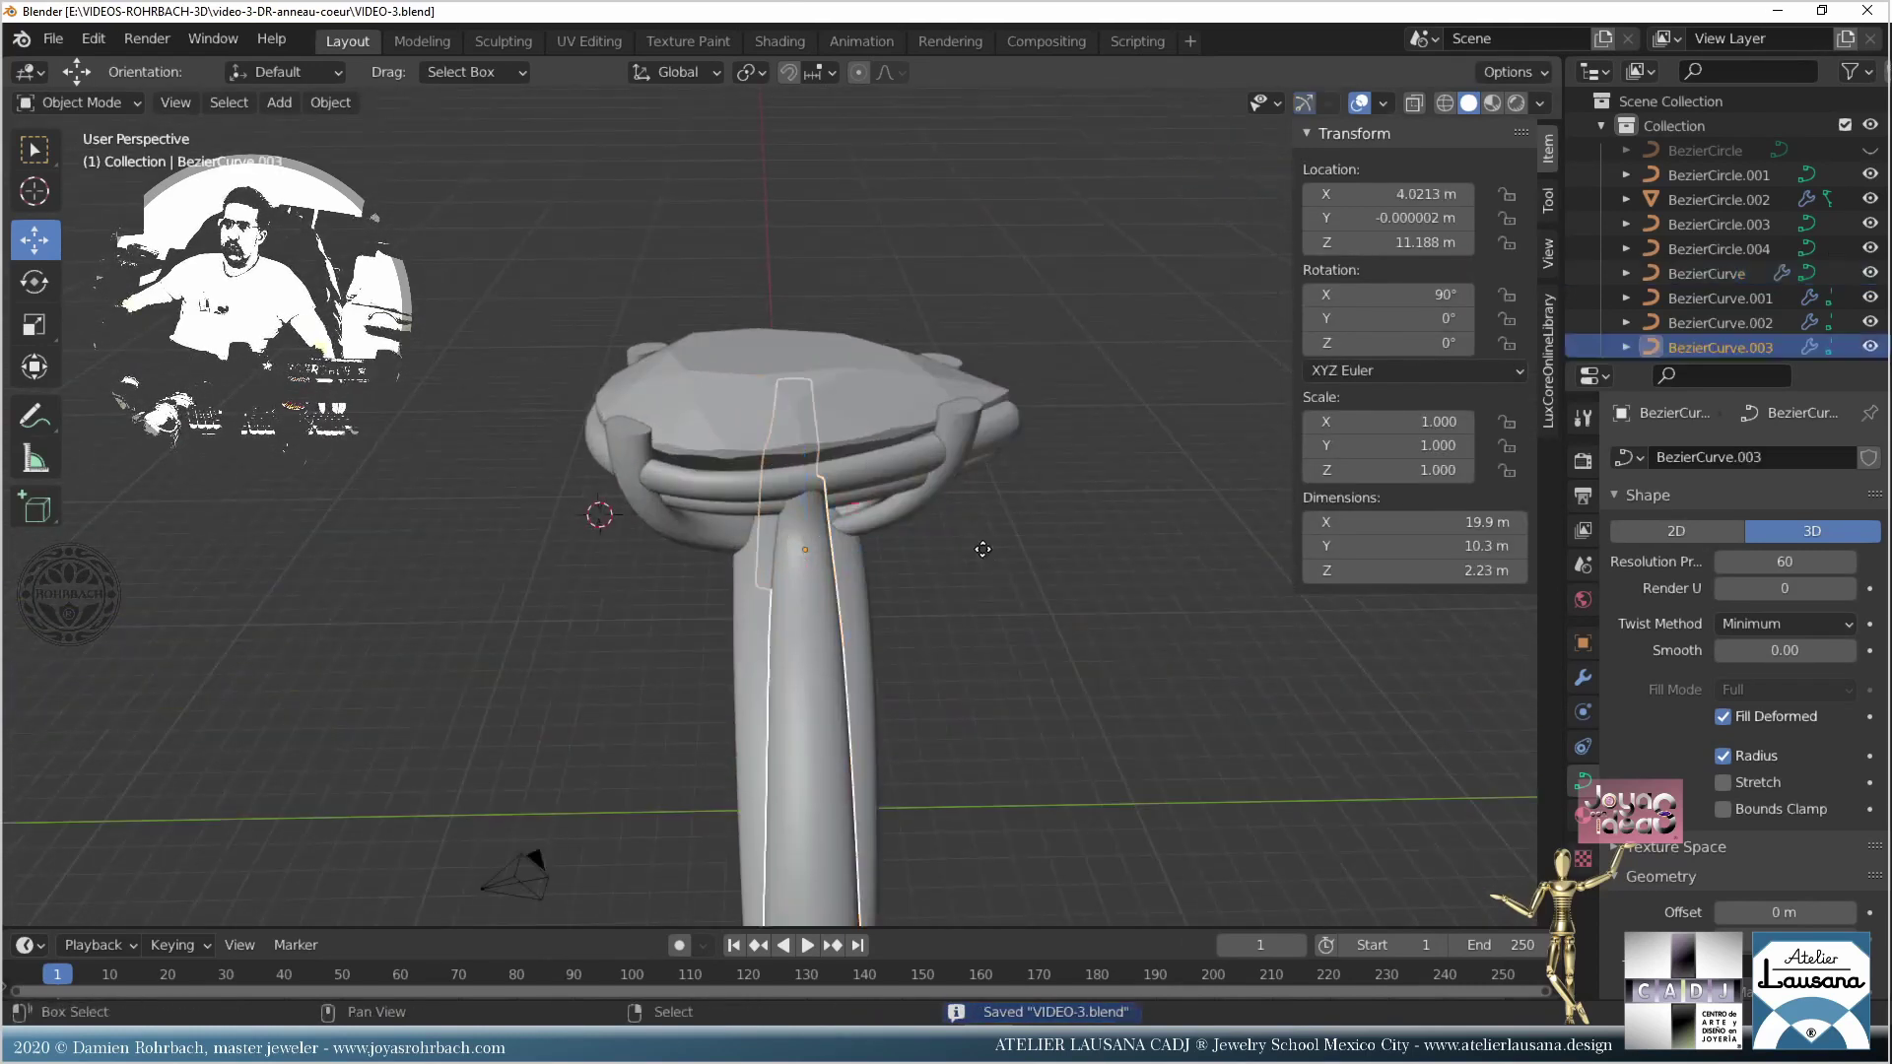
{"action": "right_click", "coordinate": [983, 548]}
{"action": "key", "text": "Tab"}
{"action": "scroll", "coordinate": [966, 552], "scroll_direction": "up", "scroll_amount": 2}
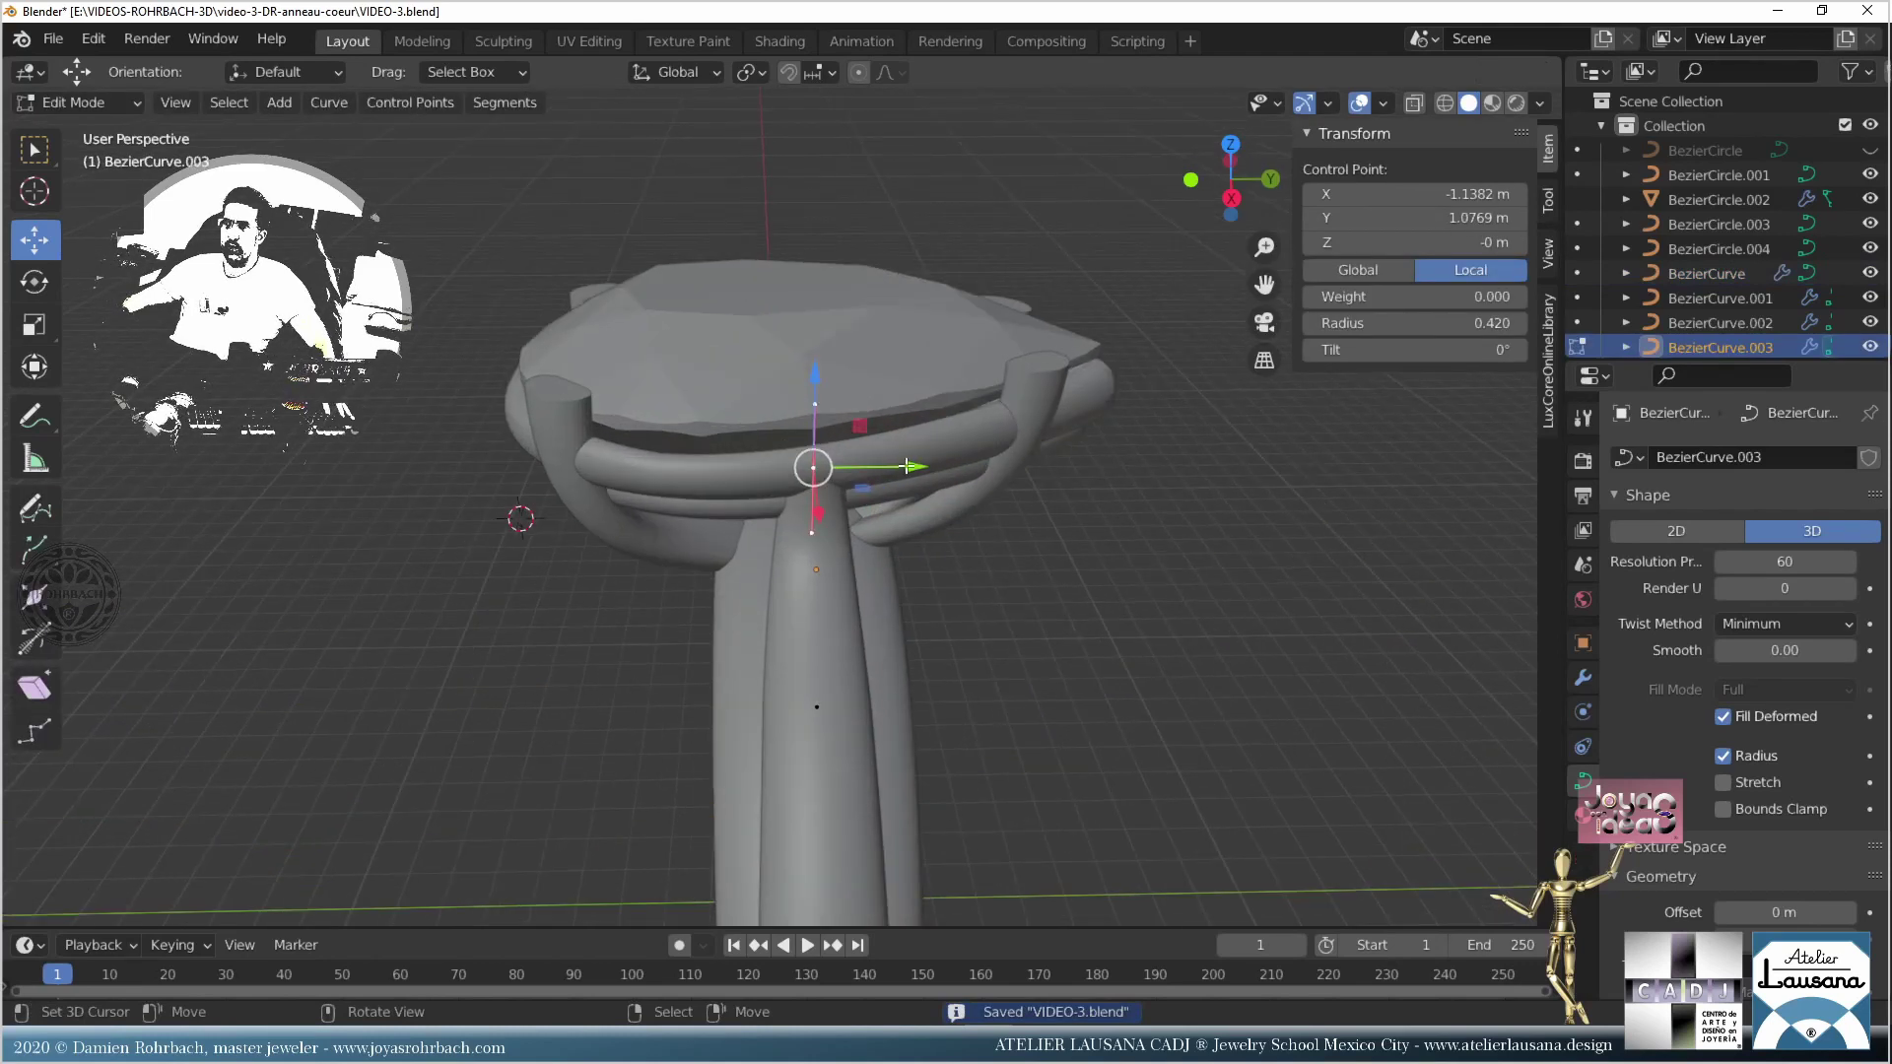
{"action": "left_click_drag", "start_coordinate": [907, 466], "coordinate": [1103, 480]}
Step: Move the copied shoulder's upper control point about -1.26 m along X to meet the prong and bezel
{"action": "middle_click_drag", "start_coordinate": [1104, 481], "coordinate": [747, 623]}
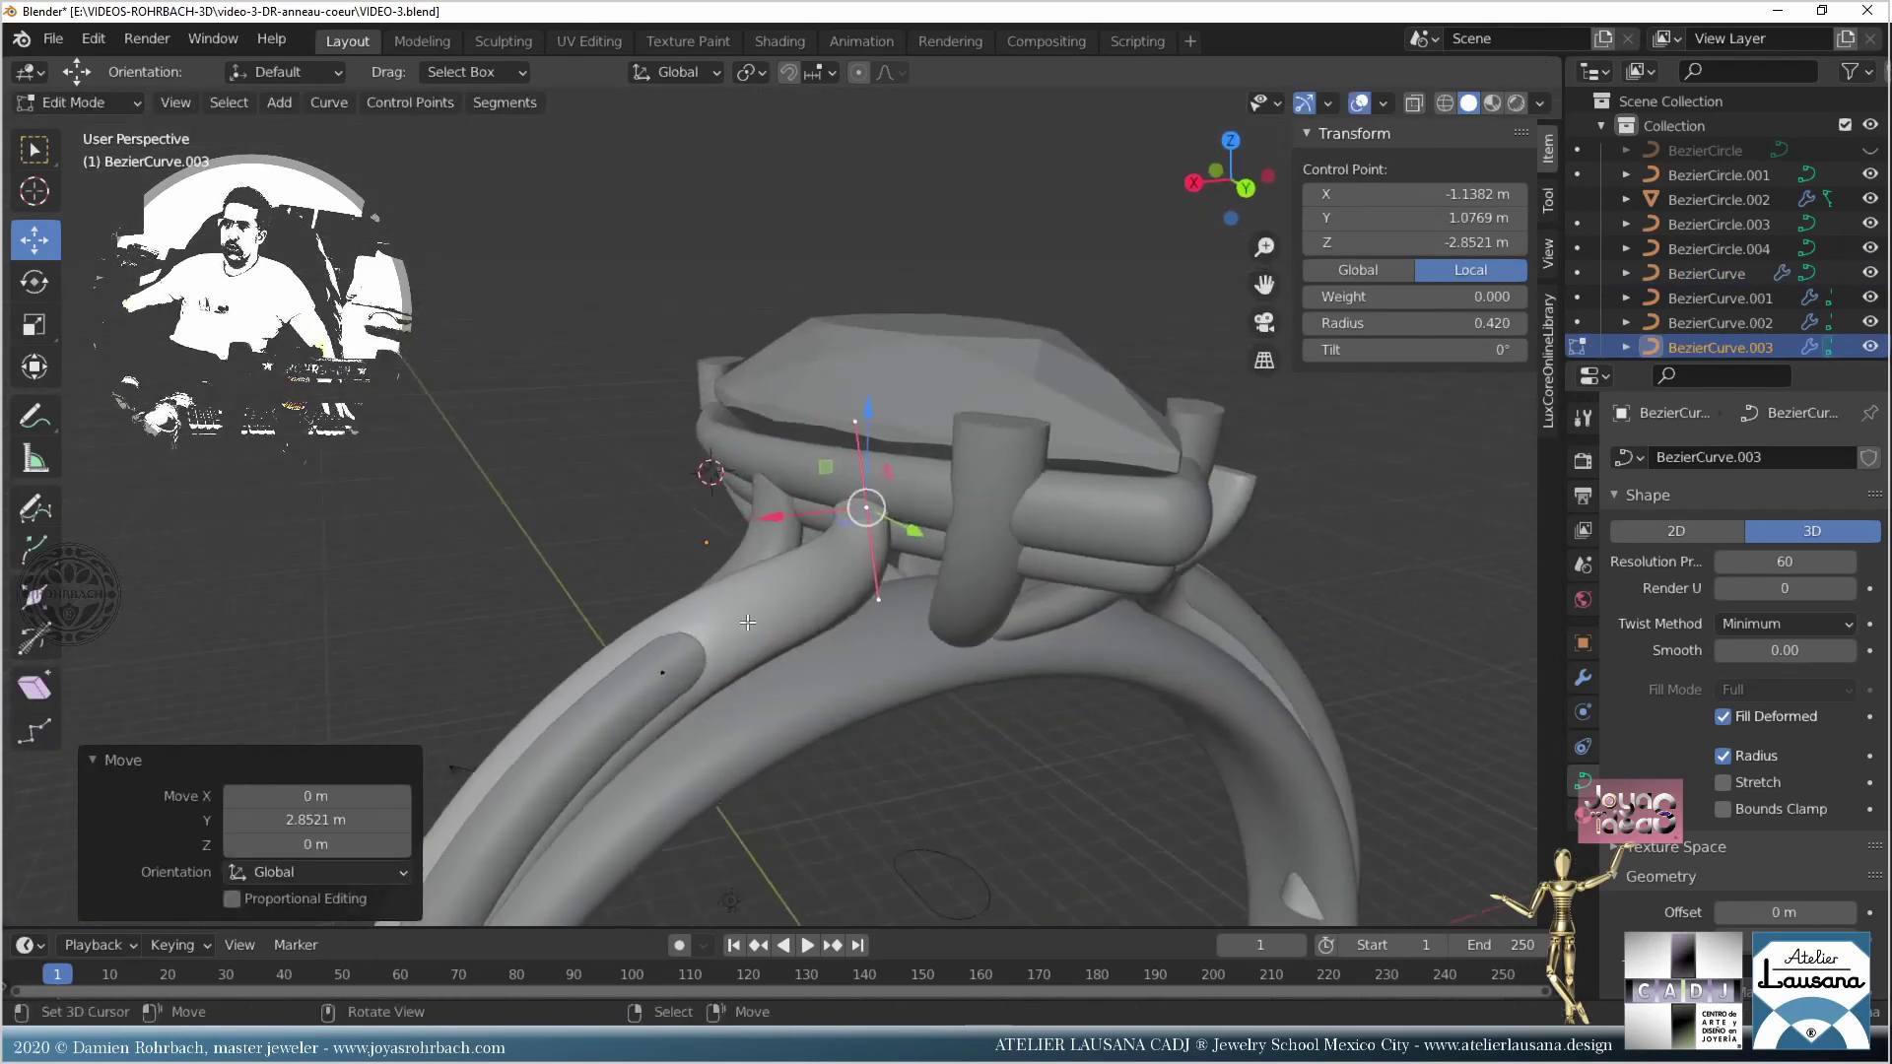
{"action": "key", "text": "g"}
{"action": "key", "text": "x"}
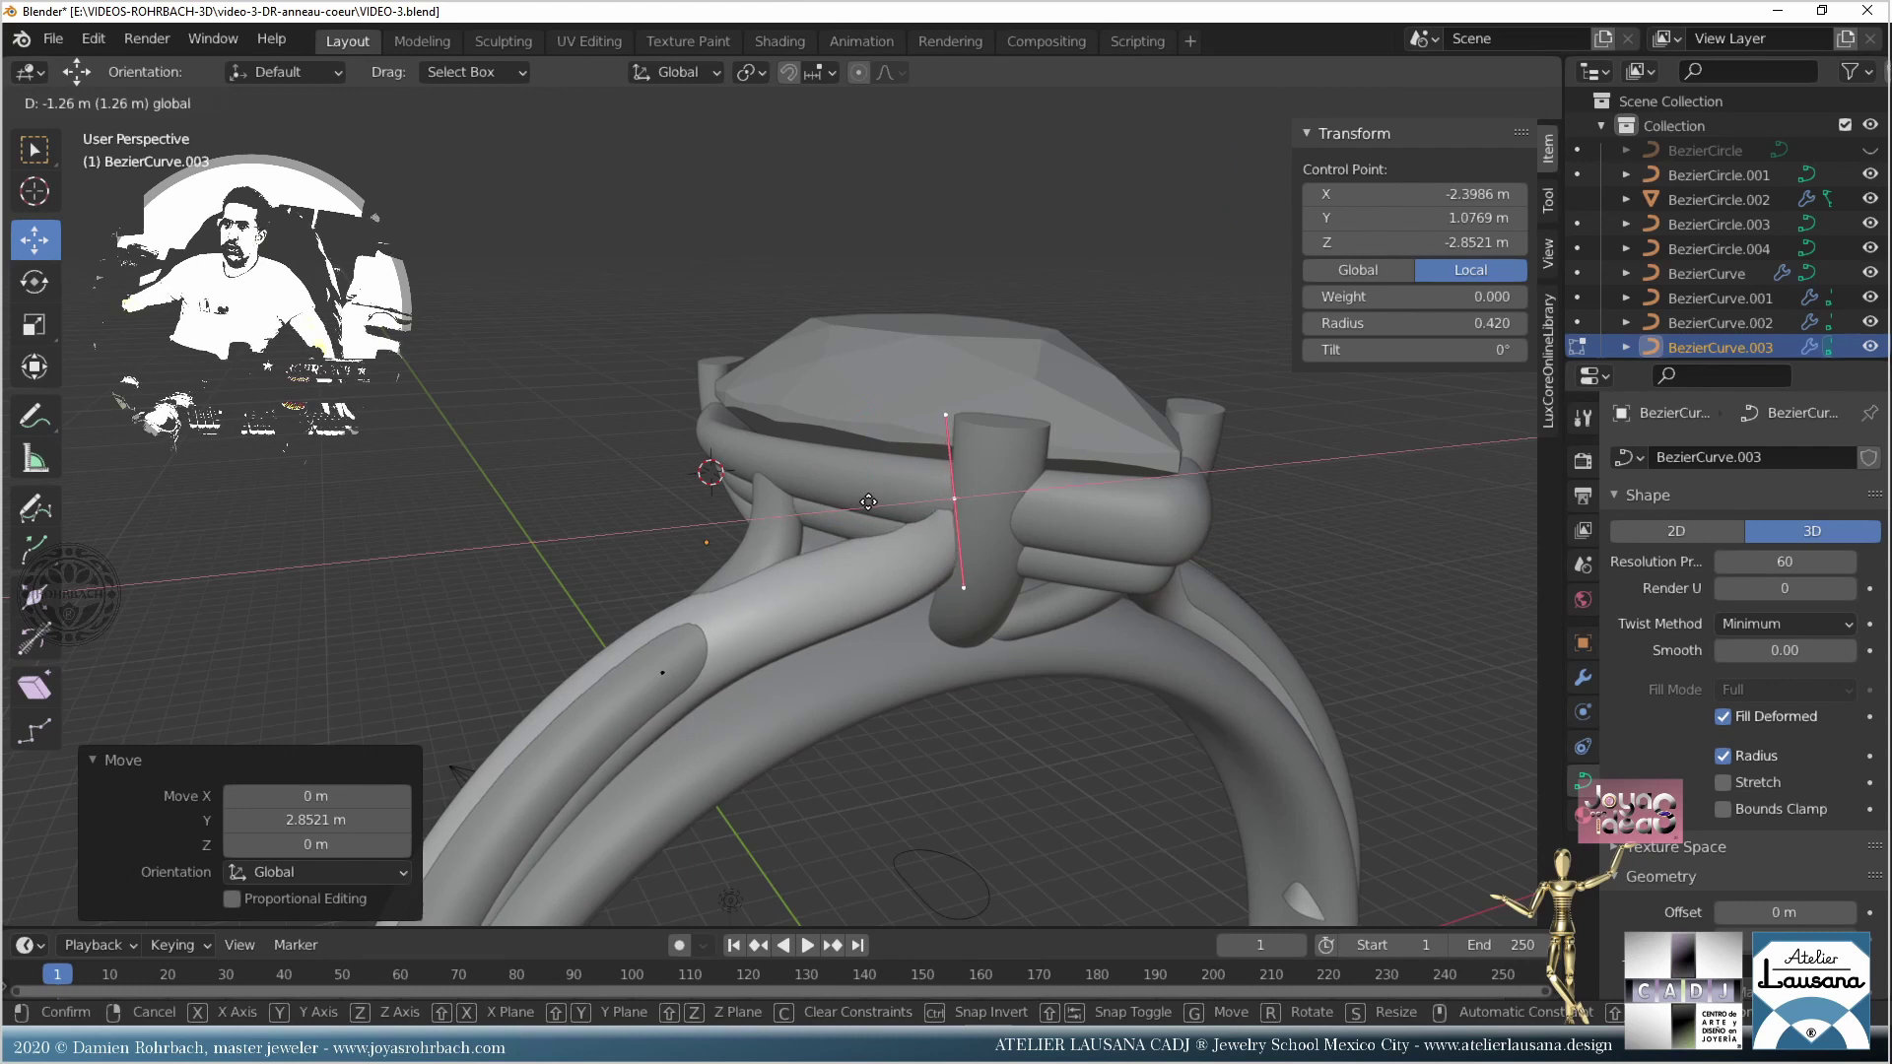
{"action": "left_click", "coordinate": [863, 501]}
Step: Move the copied shoulder's middle control point about 0.92 m along Y
{"action": "middle_click_drag", "start_coordinate": [863, 501], "coordinate": [903, 651]}
{"action": "middle_click_drag", "start_coordinate": [808, 685], "coordinate": [737, 756]}
{"action": "left_click", "coordinate": [887, 483]}
{"action": "key", "text": "g"}
{"action": "key", "text": "y"}
{"action": "left_click", "coordinate": [962, 514]}
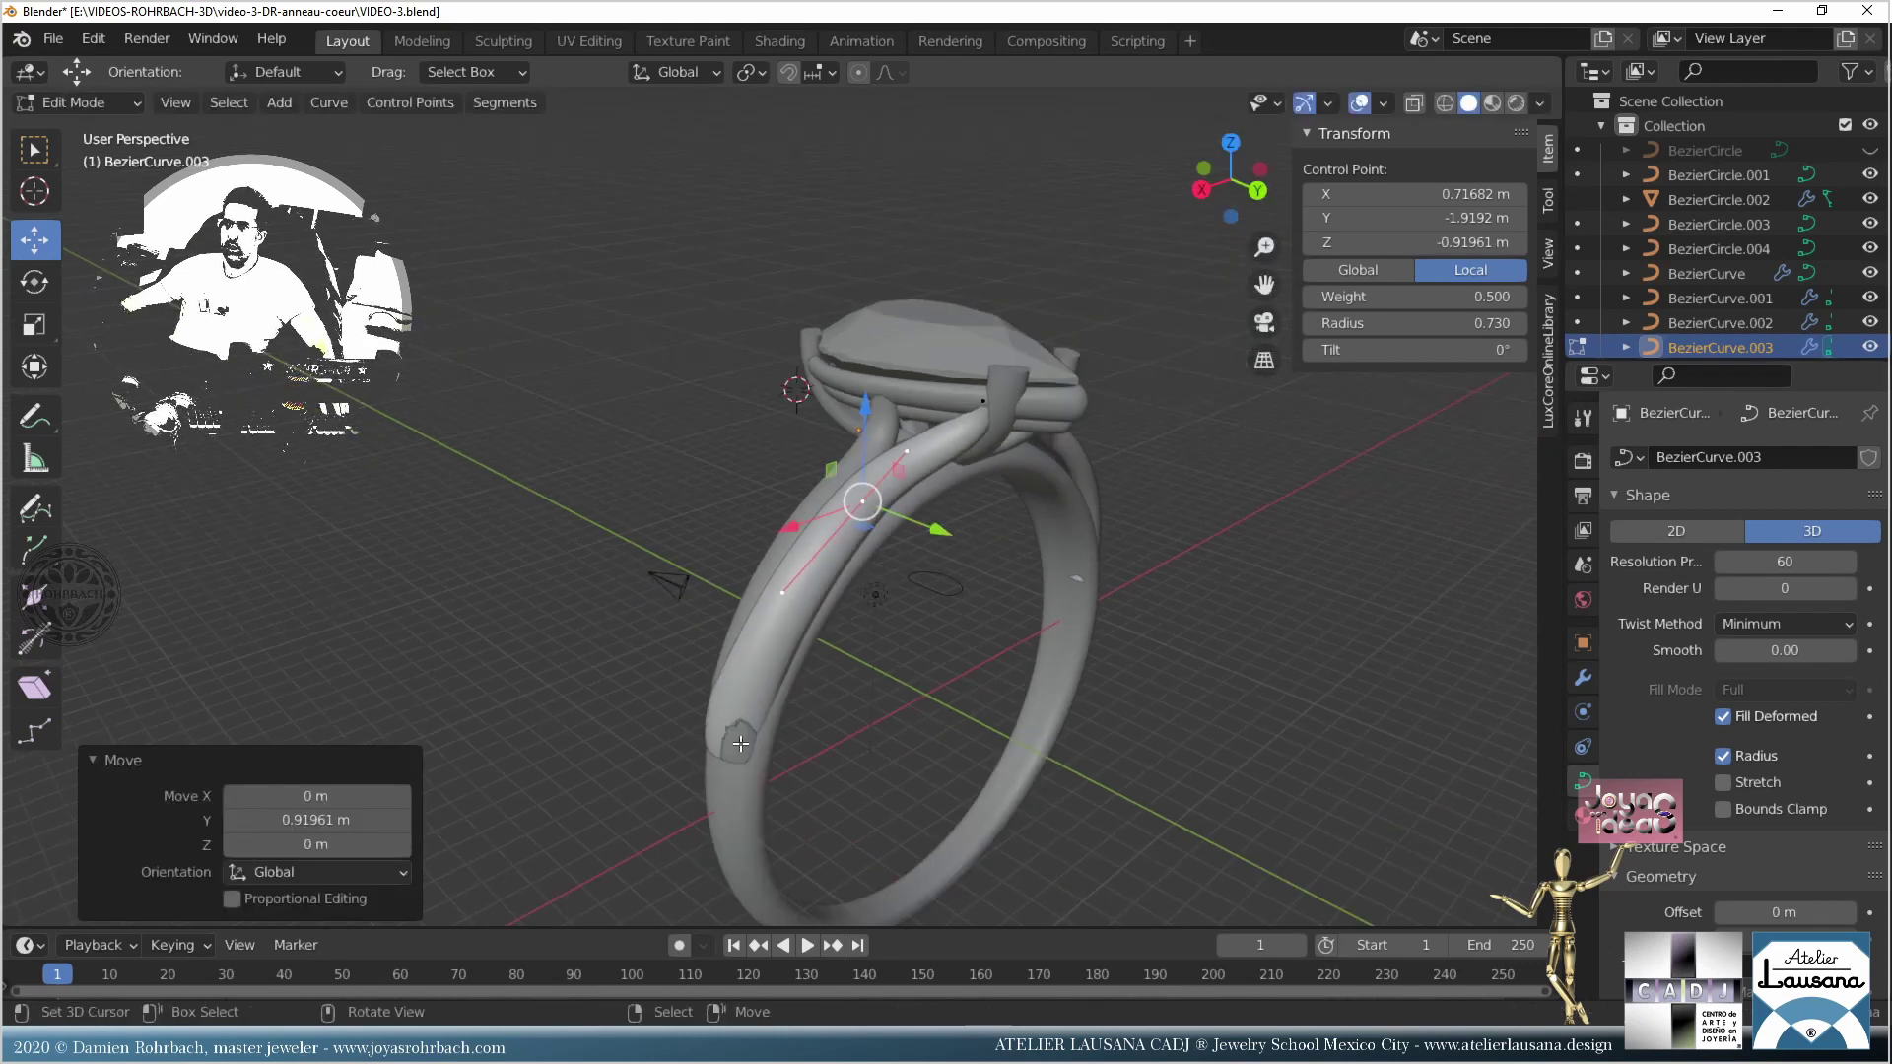
Step: Move the copied shoulder's lowest control point about 0.21 m along Y and 3.64 m along Z, up the band
{"action": "left_click", "coordinate": [741, 743]}
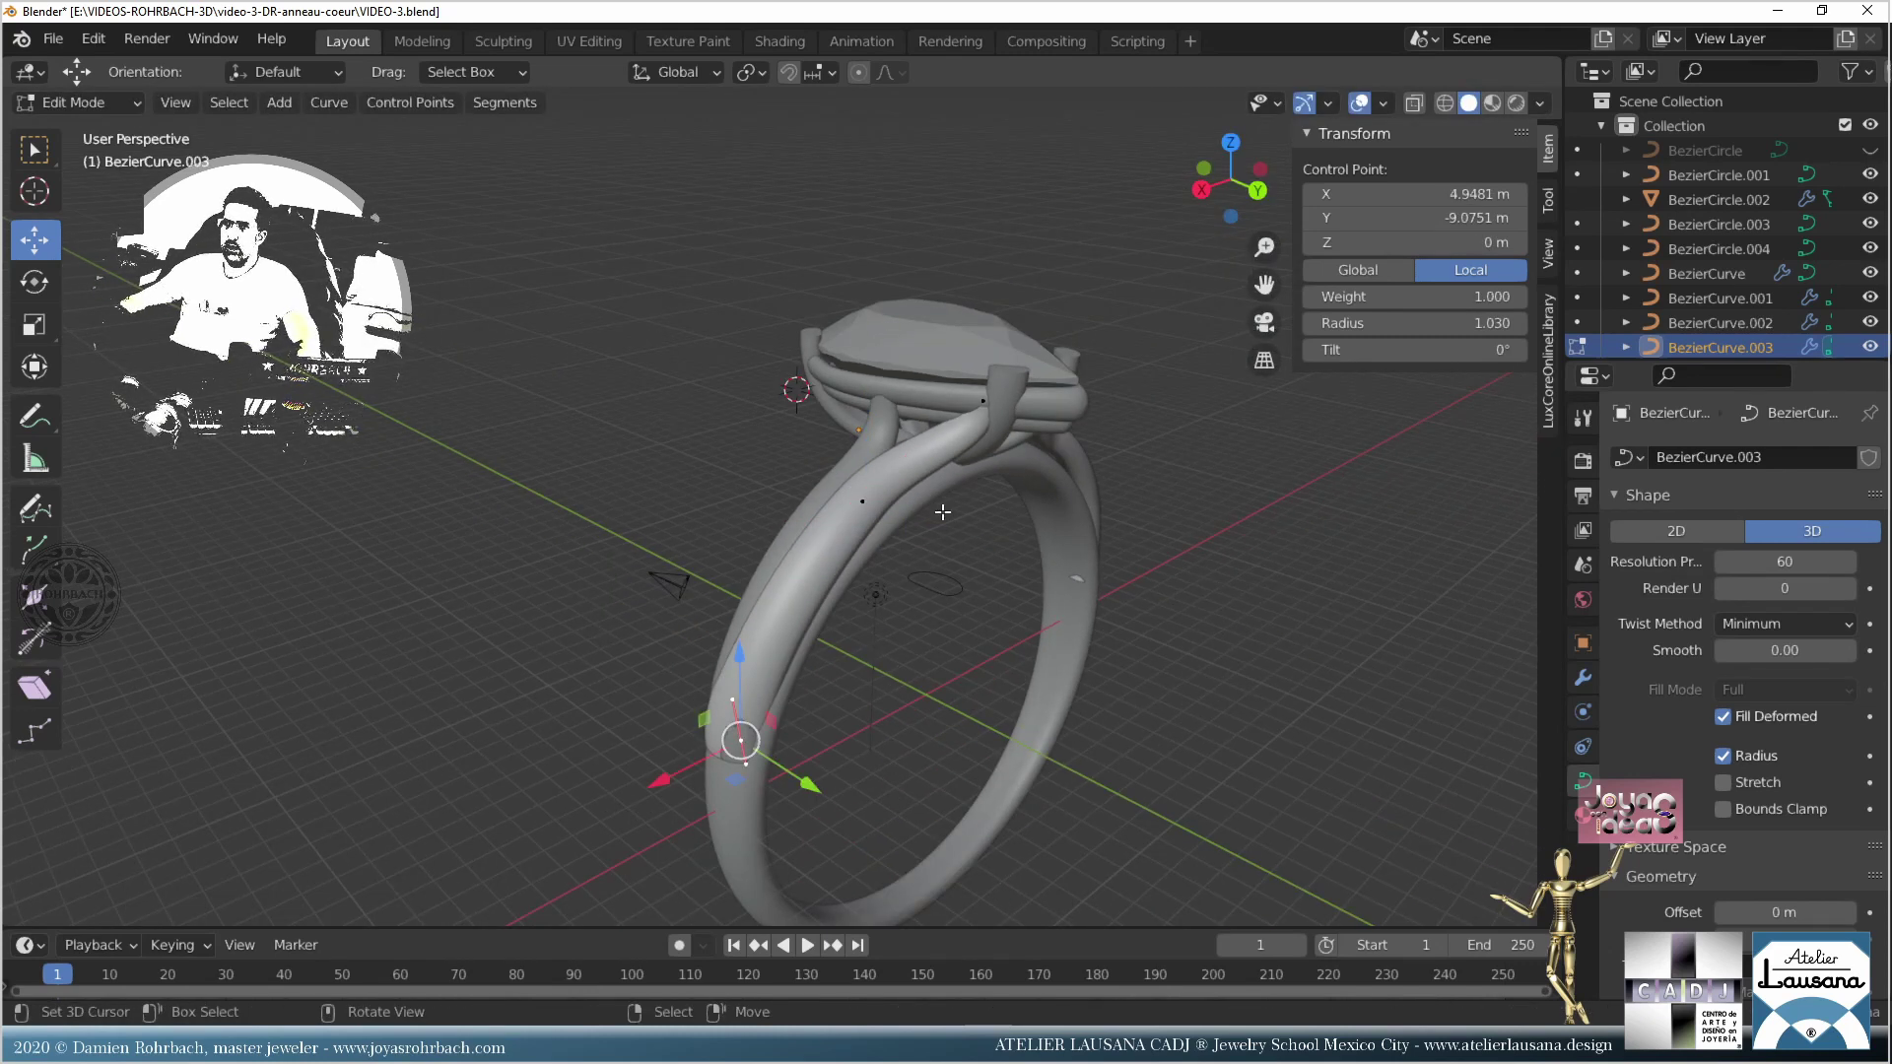
{"action": "middle_click_drag", "start_coordinate": [943, 513], "coordinate": [800, 696]}
{"action": "left_click", "coordinate": [947, 564]}
{"action": "middle_click_drag", "start_coordinate": [947, 571], "coordinate": [905, 683]}
{"action": "key", "text": "ctrl+z"}
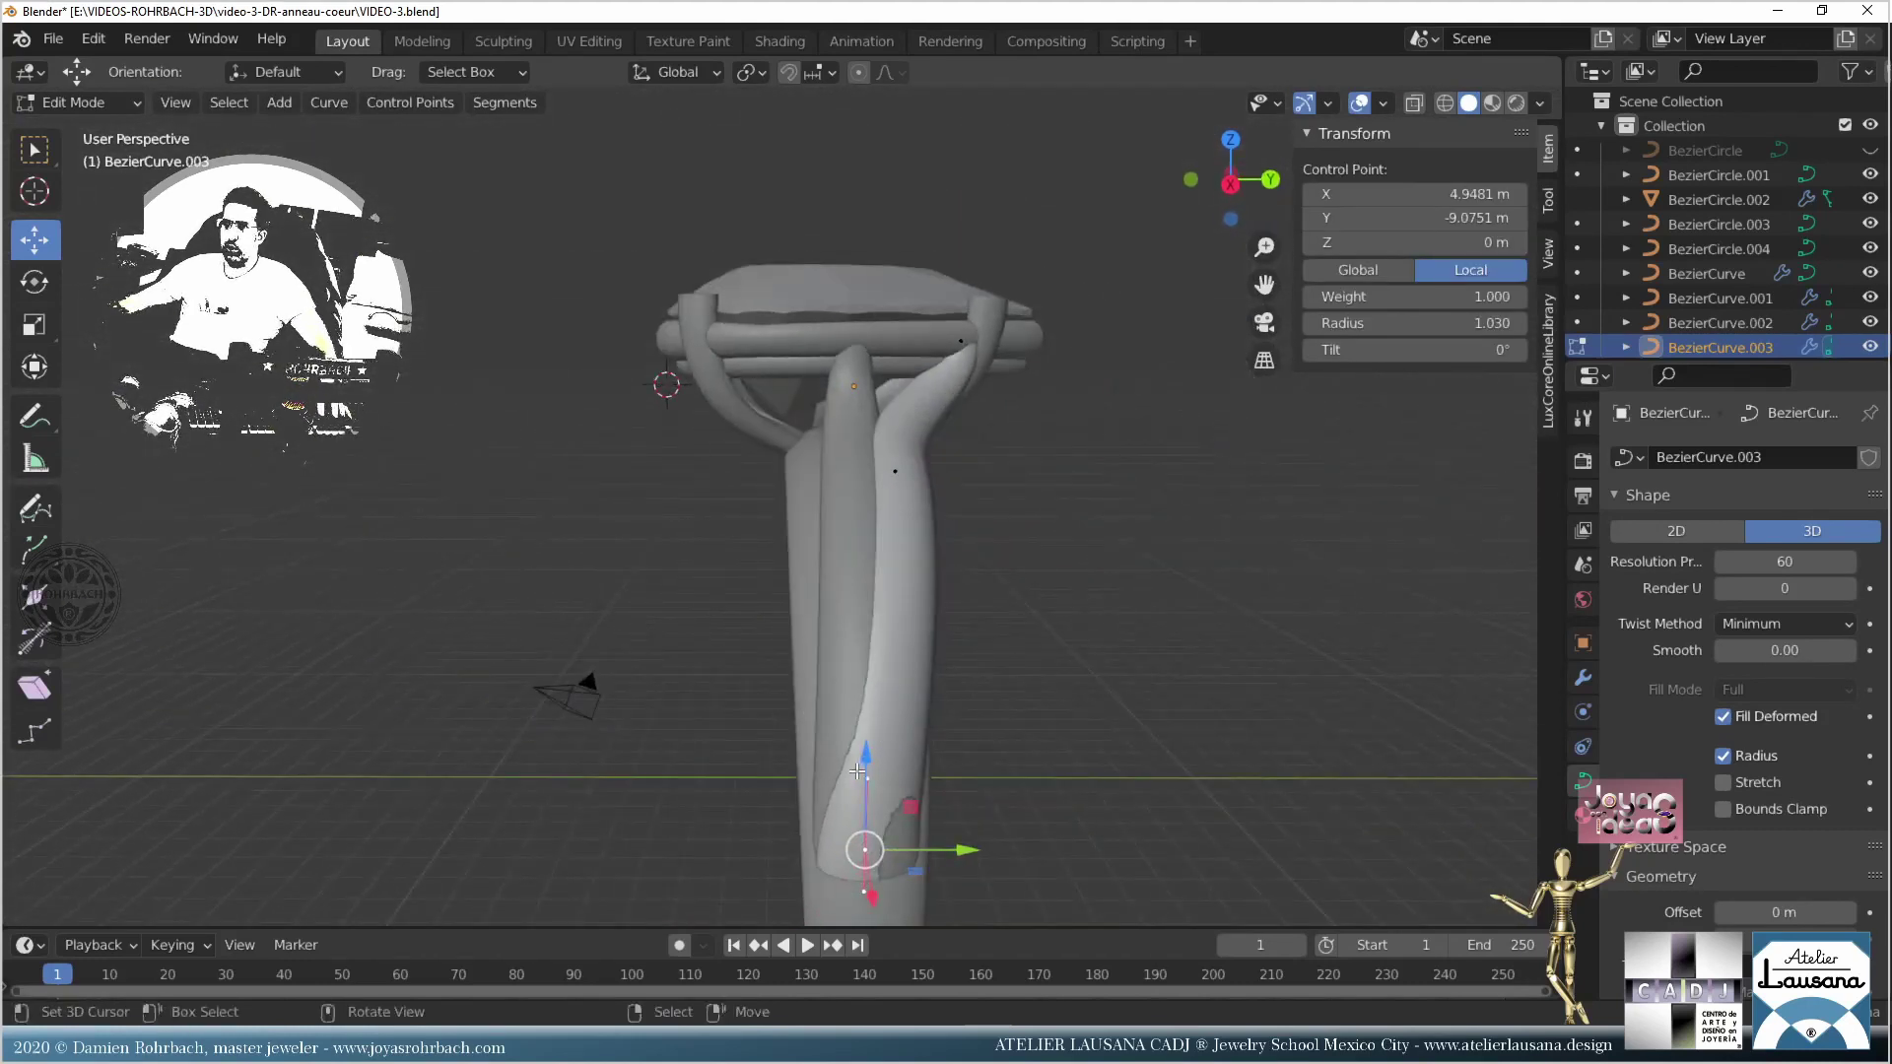
{"action": "middle_click_drag", "start_coordinate": [849, 743], "coordinate": [877, 774], "text": "alt"}
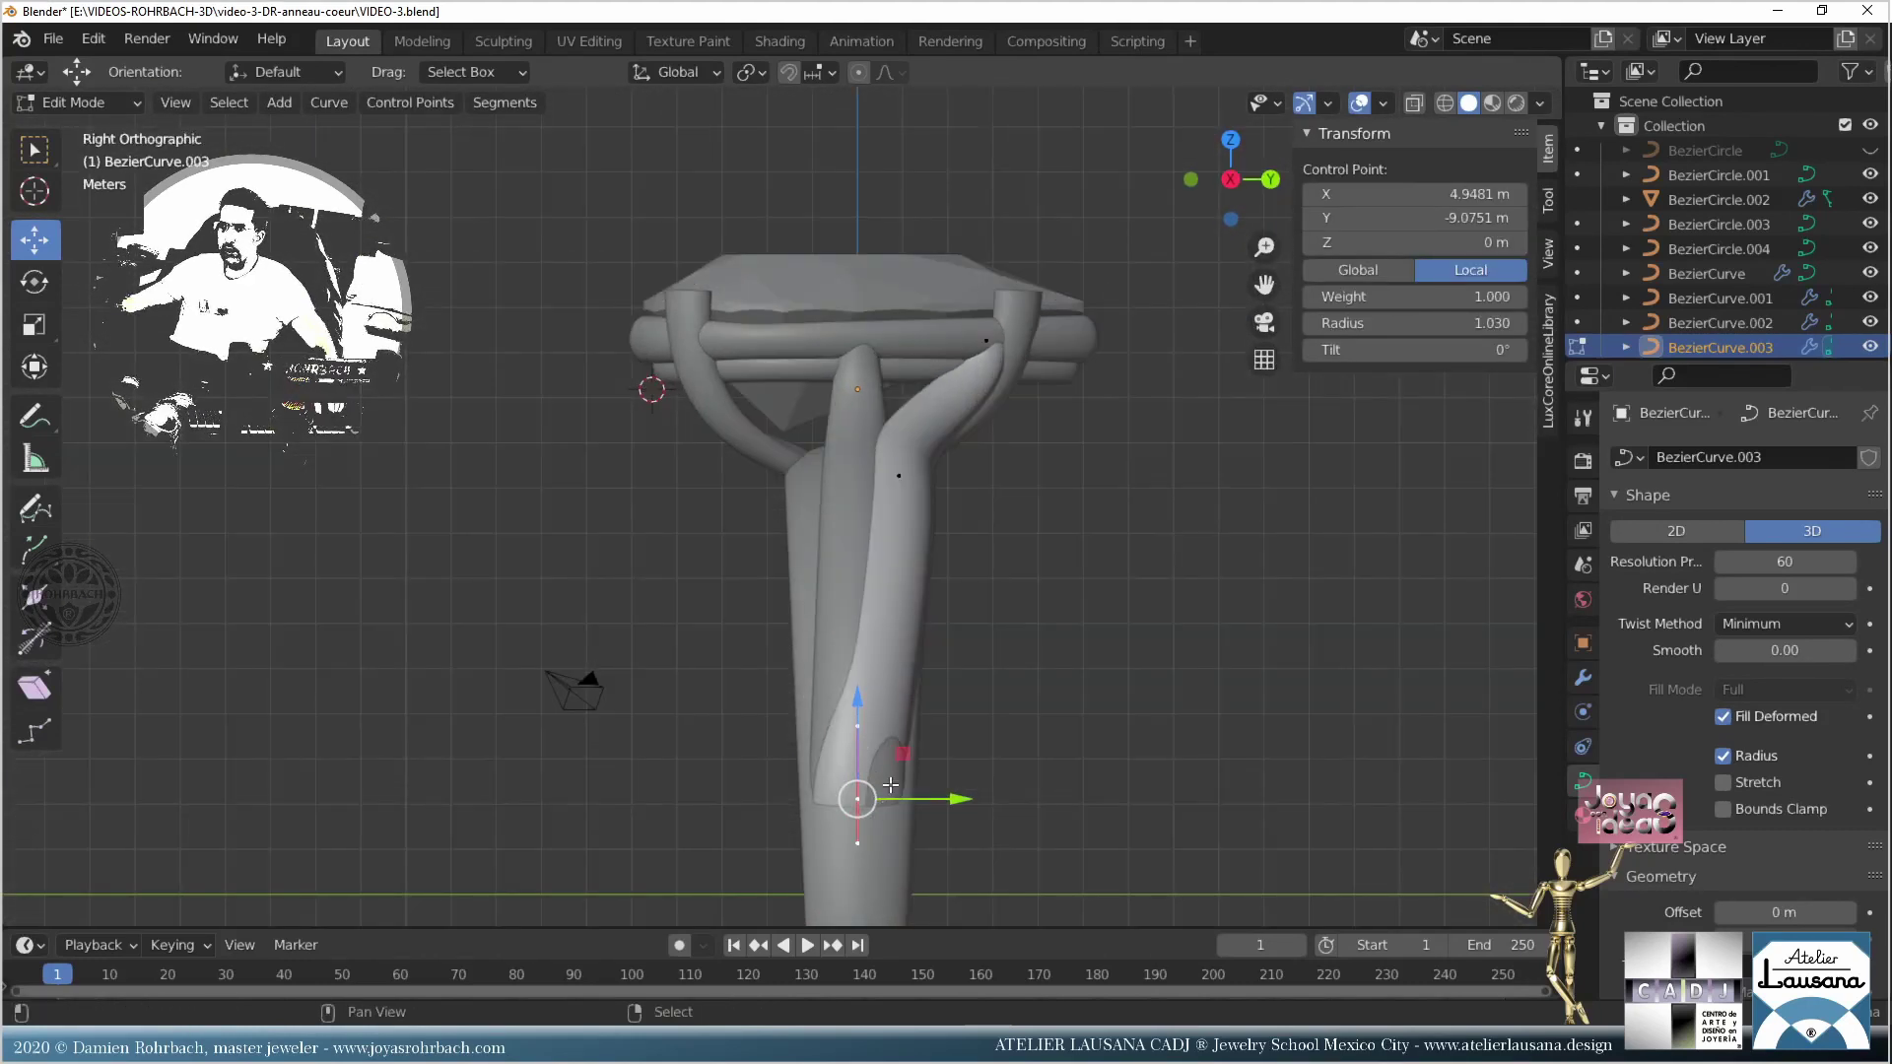
{"action": "scroll", "coordinate": [891, 784], "scroll_direction": "up", "scroll_amount": 2}
{"action": "key", "text": "g"}
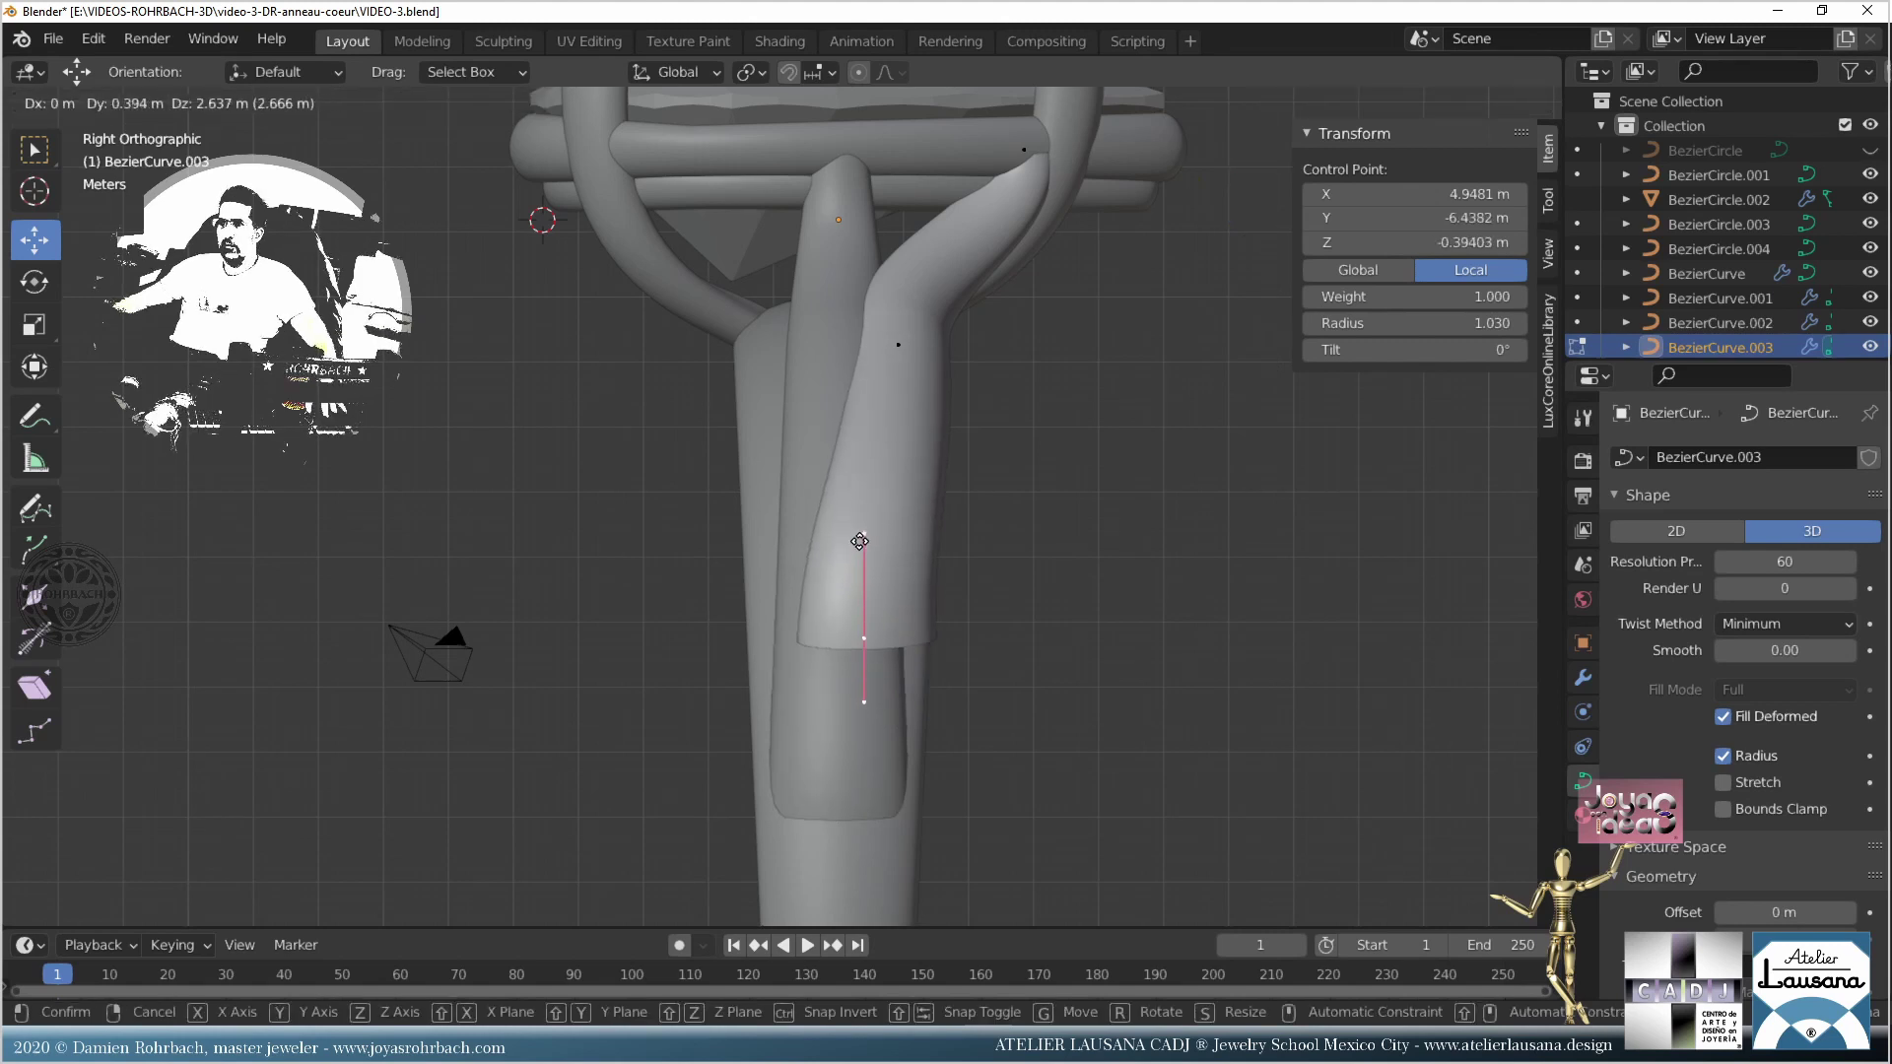
{"action": "left_click", "coordinate": [845, 483]}
{"action": "middle_click_drag", "start_coordinate": [845, 482], "coordinate": [564, 676]}
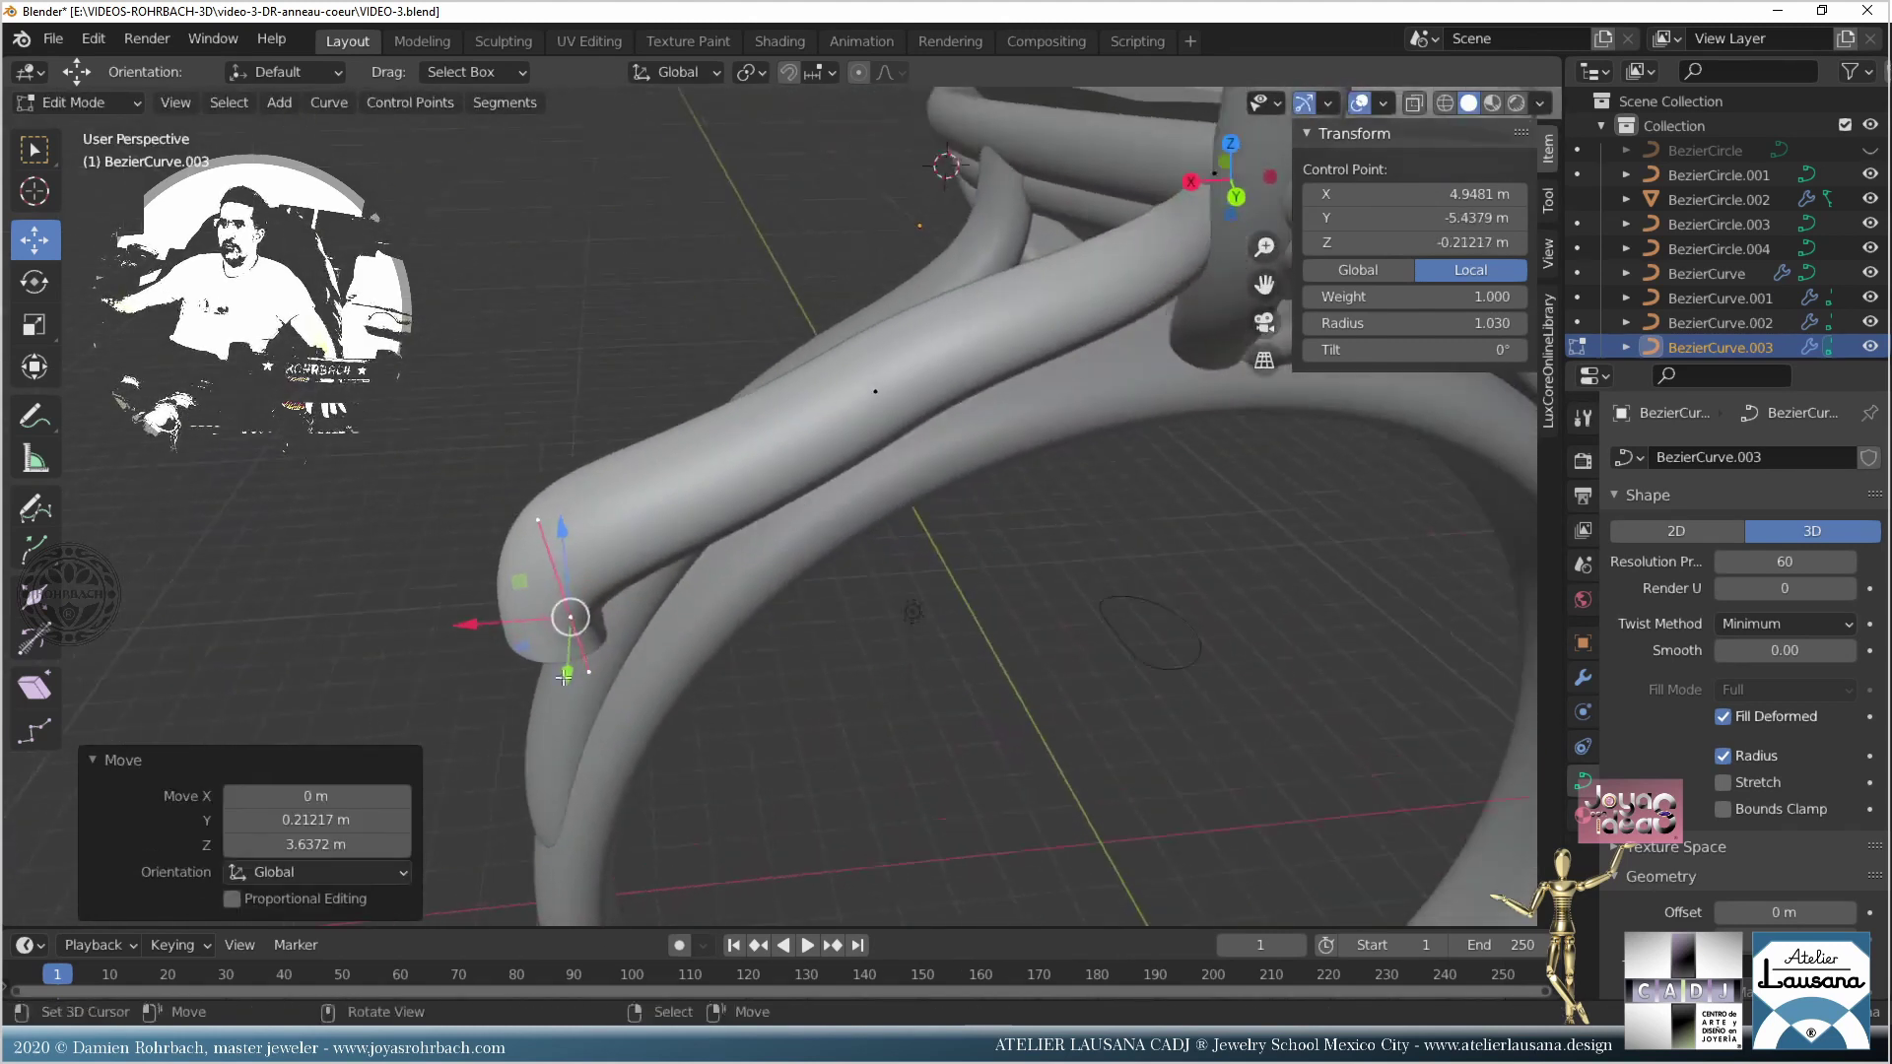
Step: Angle the lowest control point's upper handle about -1.37 m along X and set the point's radius to 0.760
{"action": "key", "text": "r"}
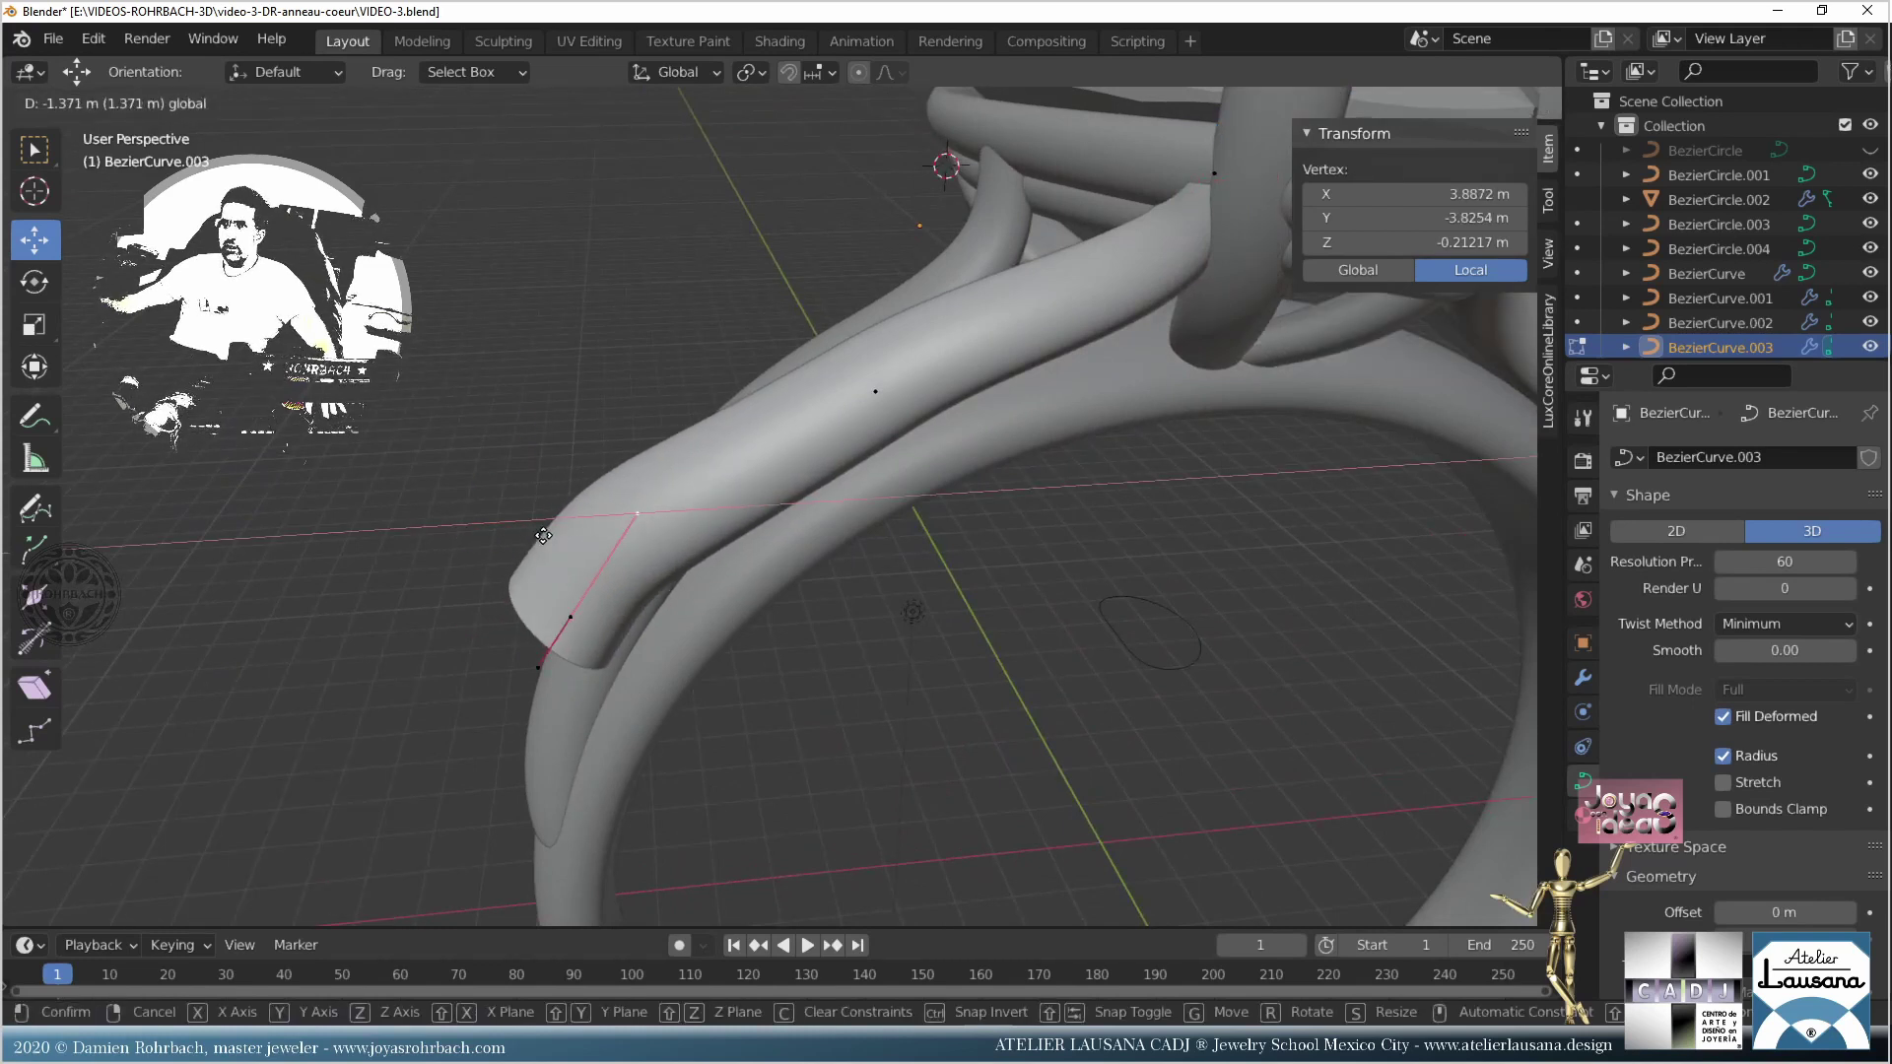
{"action": "left_click", "coordinate": [576, 625]}
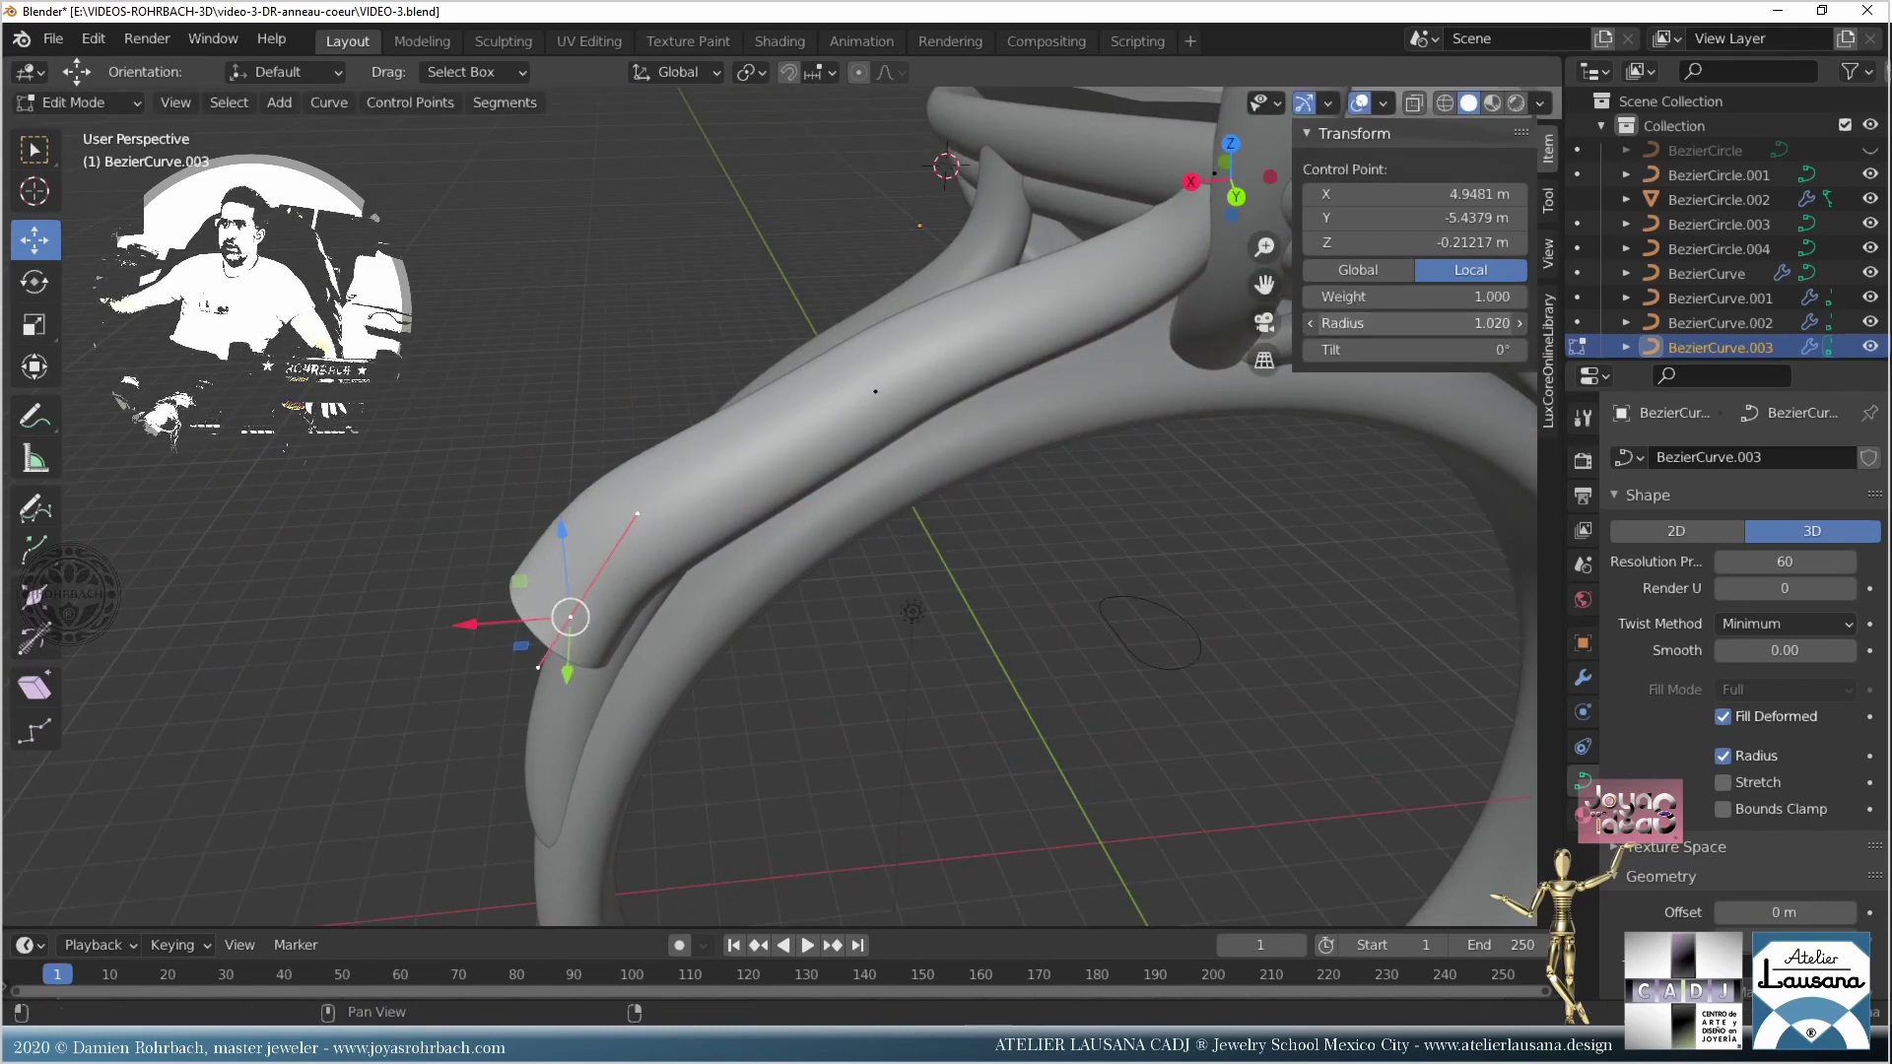
{"action": "left_click_drag", "start_coordinate": [1494, 323], "coordinate": [1426, 324]}
Step: Move the shoulder copy's lowest control point about -1.42 m along X into the band
{"action": "key", "text": "g"}
{"action": "key", "text": "x"}
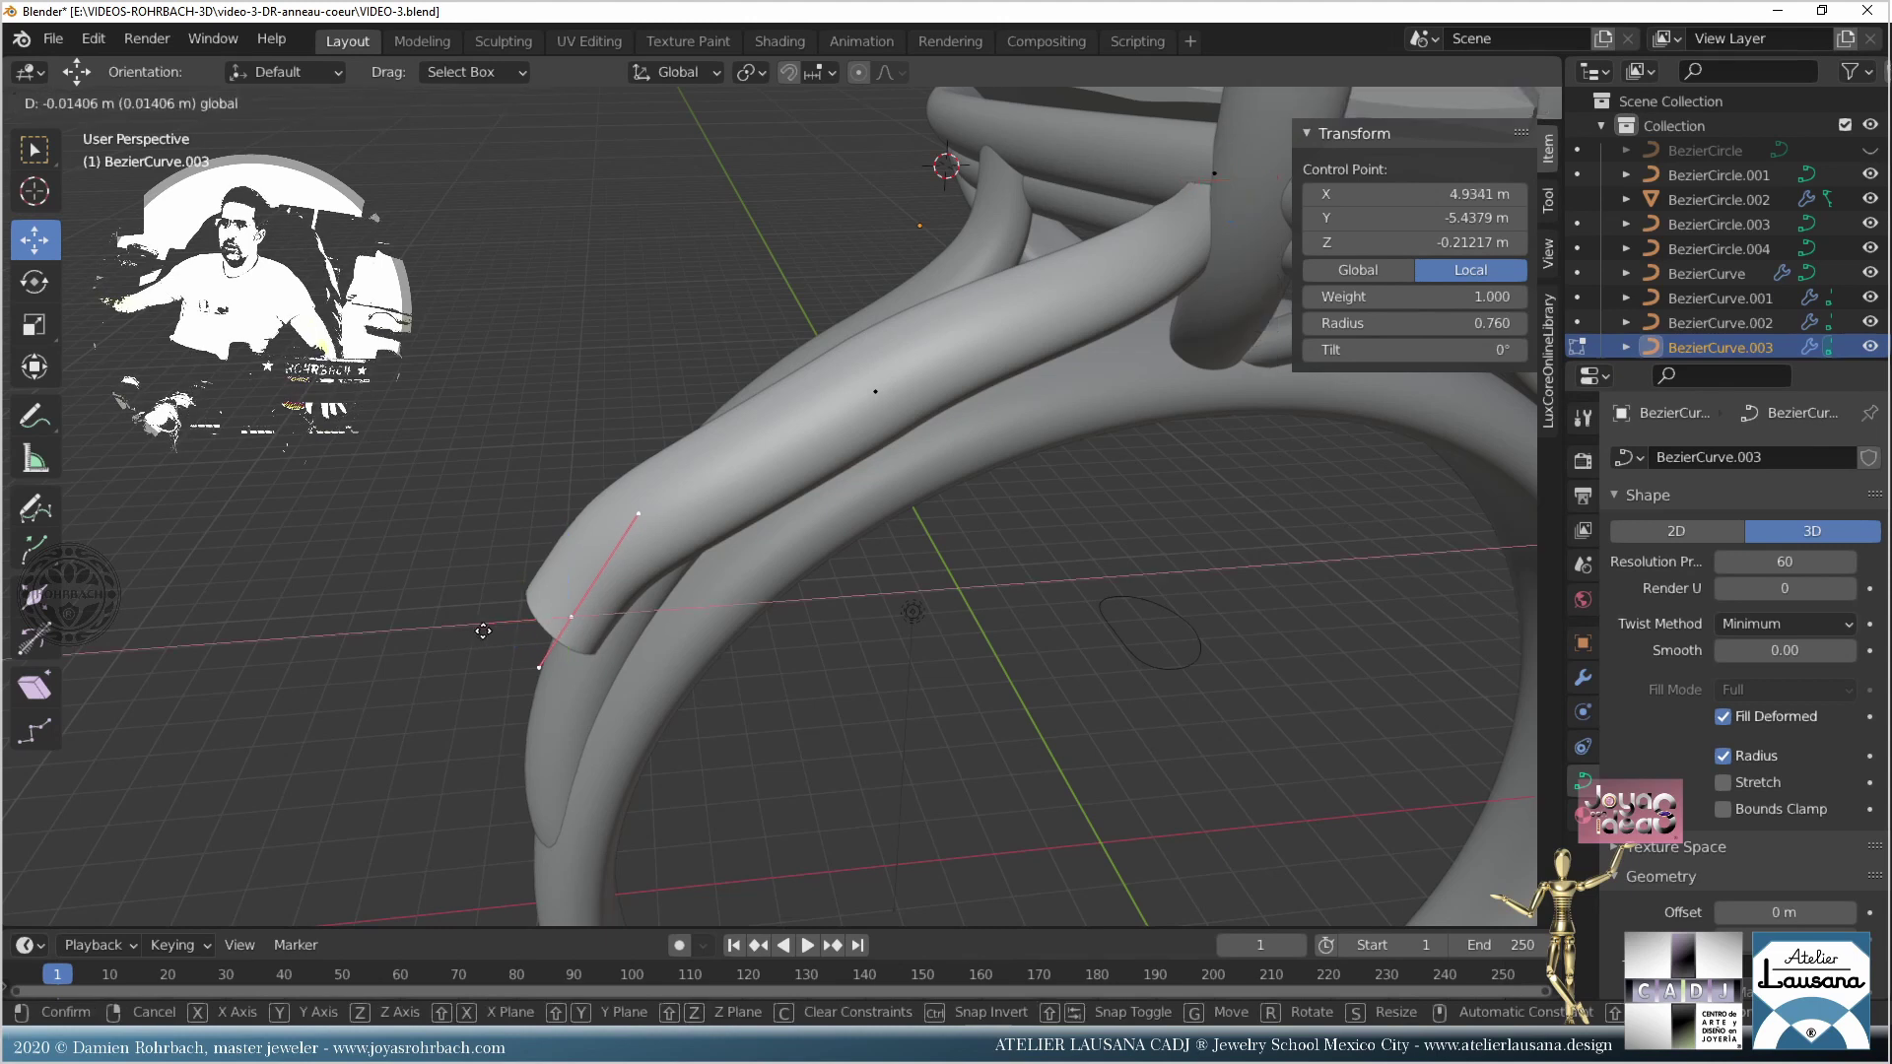
{"action": "left_click", "coordinate": [565, 632]}
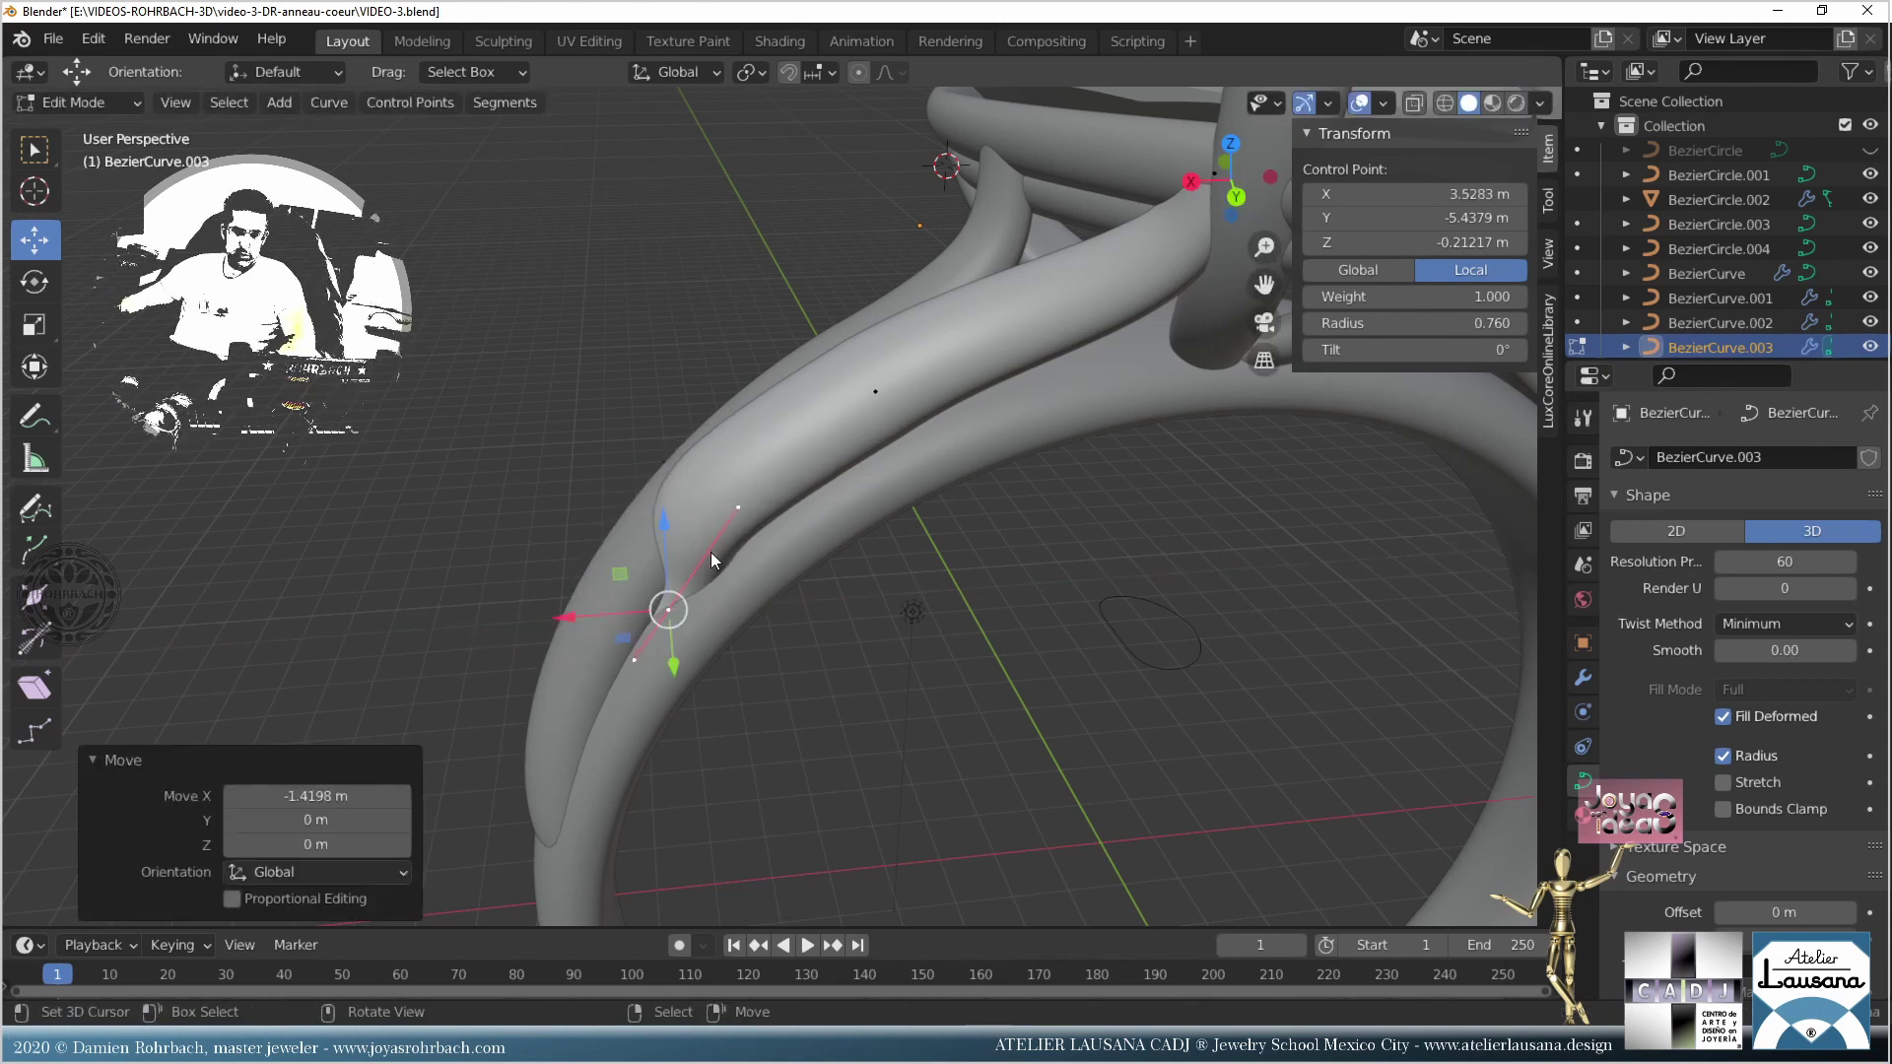
Step: Set the middle control point's radius to 0.510 and shorten its lower handle in the back view to smooth the bend
{"action": "key", "text": "ctrl+KP_1"}
{"action": "left_click", "coordinate": [871, 273]}
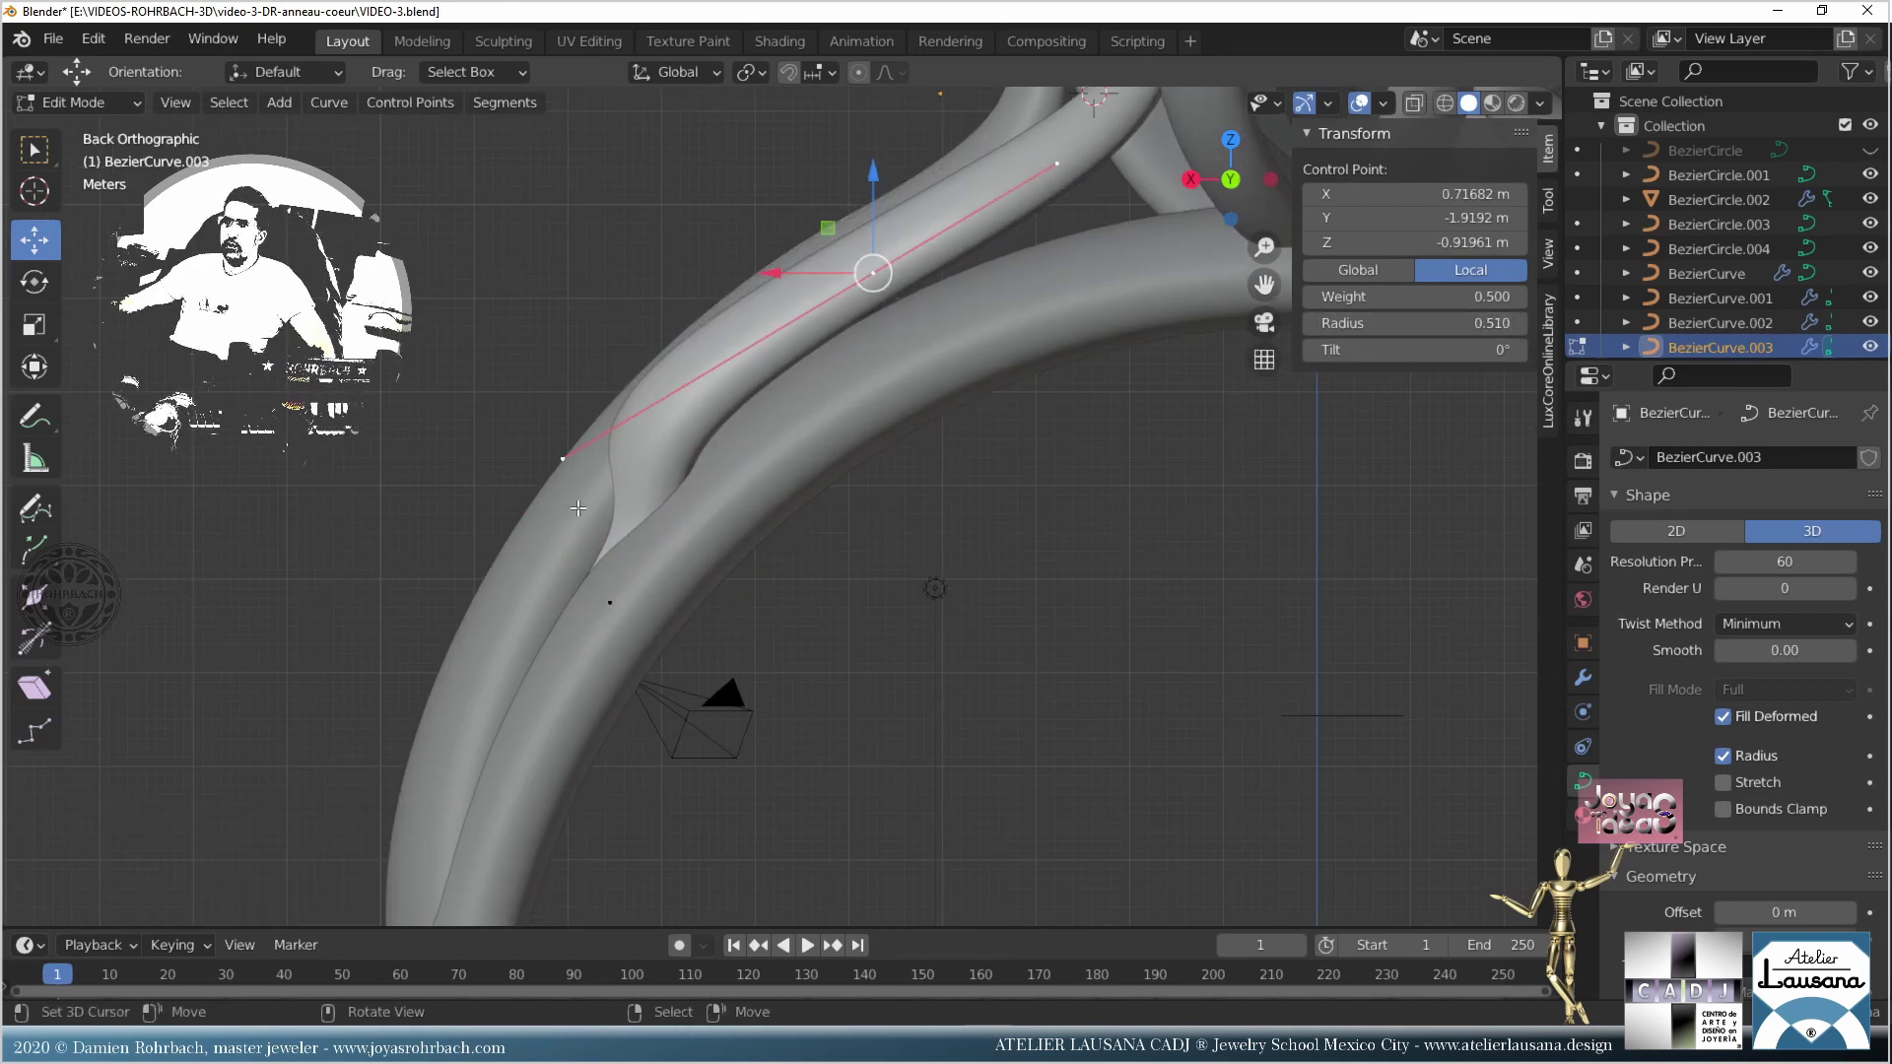
{"action": "left_click", "coordinate": [564, 459]}
{"action": "left_click_drag", "start_coordinate": [576, 451], "coordinate": [717, 363]}
Step: Shift the lowest control point down along the band and move its lower handle about 0.16 m along X and -0.29 m along Z
{"action": "left_click", "coordinate": [671, 562]}
{"action": "left_click", "coordinate": [610, 602]}
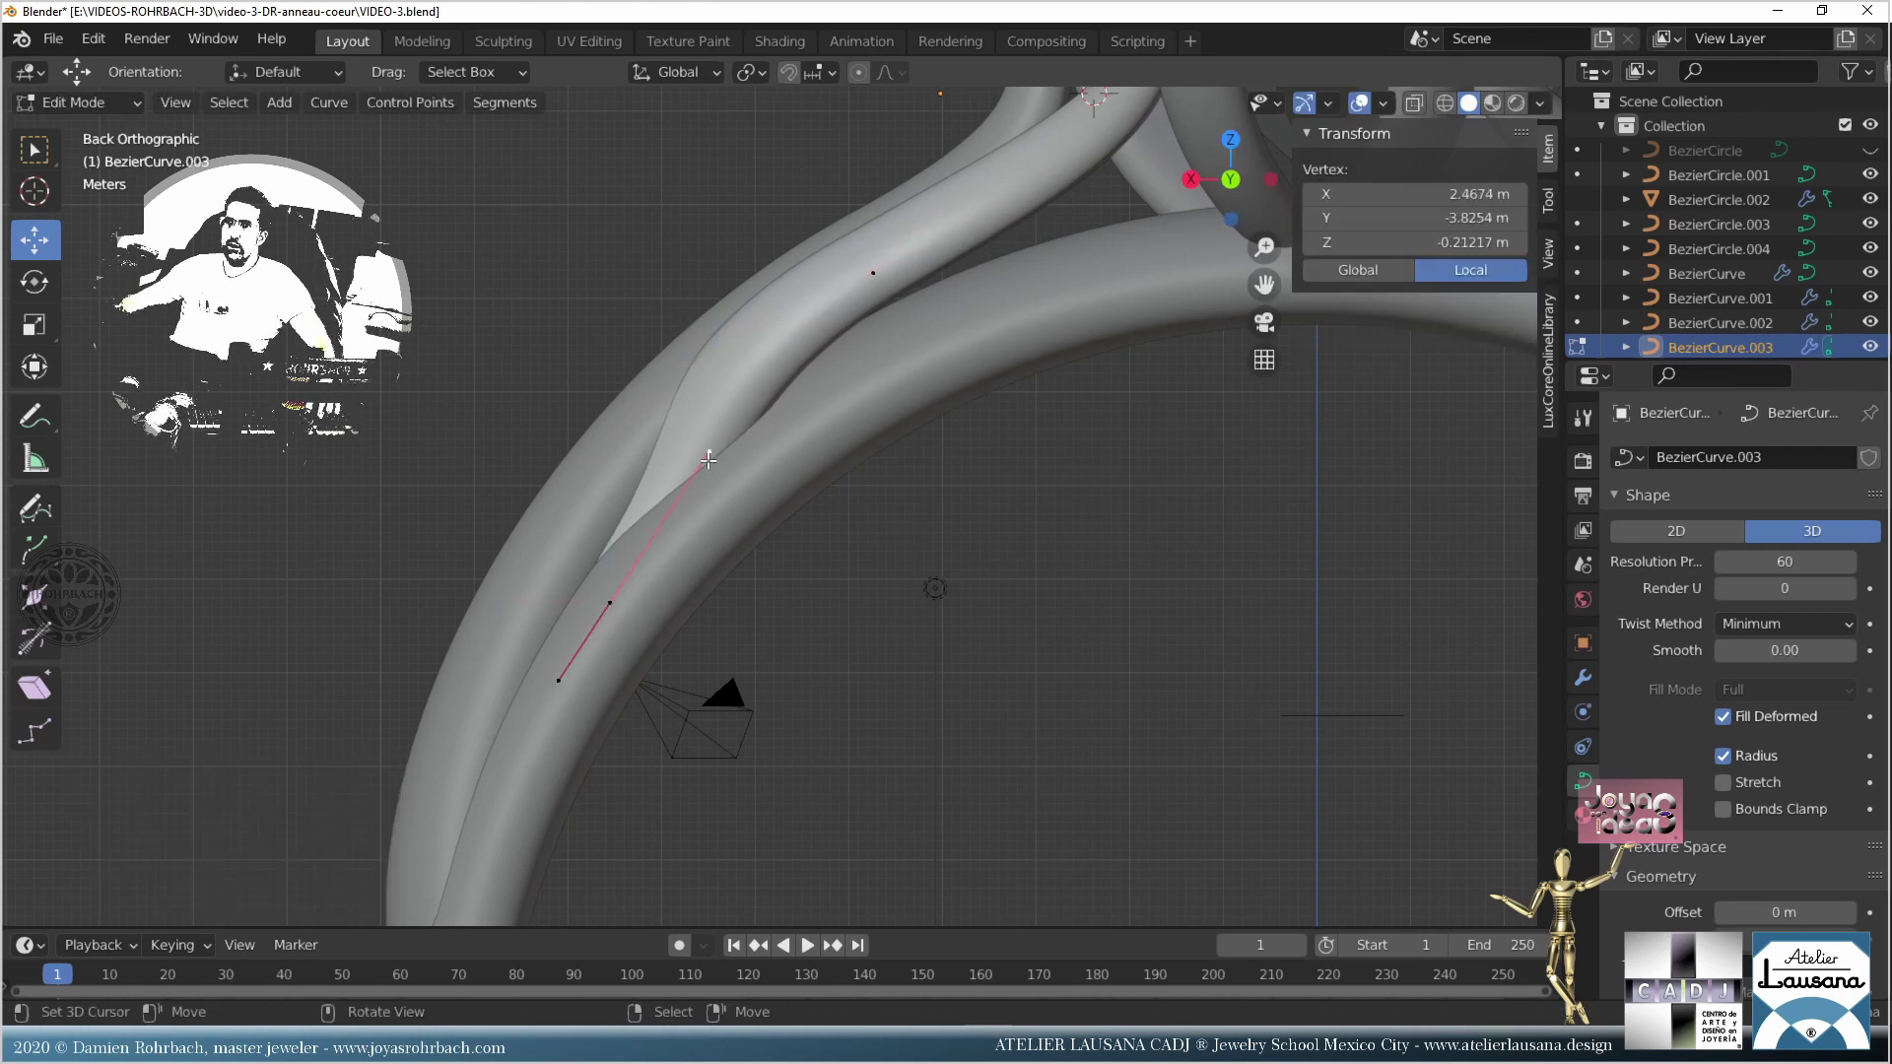
{"action": "left_click_drag", "start_coordinate": [634, 589], "coordinate": [533, 602]}
{"action": "middle_click_drag", "start_coordinate": [533, 602], "coordinate": [887, 414]}
{"action": "scroll", "coordinate": [784, 653], "scroll_direction": "down", "scroll_amount": 5}
{"action": "scroll", "coordinate": [961, 378], "scroll_direction": "up", "scroll_amount": 4}
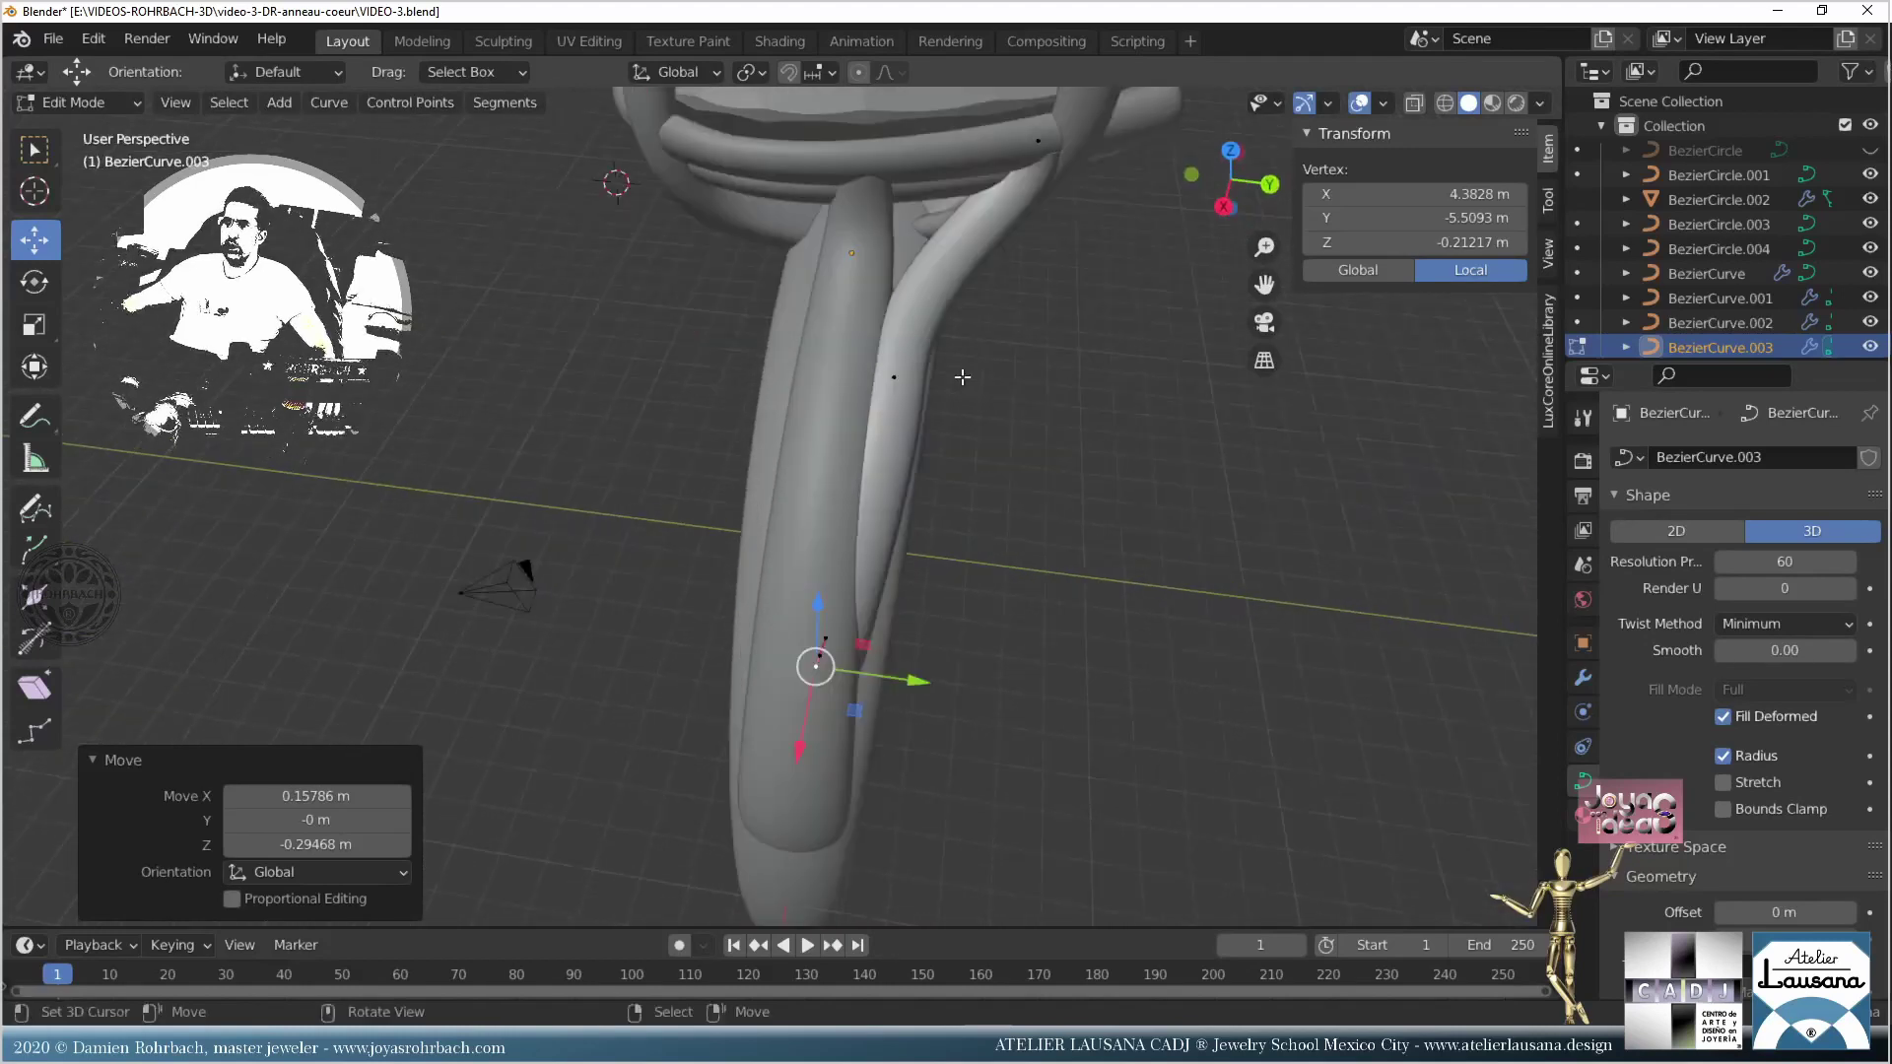
Step: Move the middle control point about 0.08 m along Y and its upper handle about 0.60 m along Y
{"action": "left_click", "coordinate": [893, 377]}
{"action": "mouse_move", "coordinate": [971, 394]}
{"action": "left_mouse_down"}
{"action": "mouse_move", "coordinate": [1005, 399]}
{"action": "mouse_move", "coordinate": [985, 394]}
{"action": "left_mouse_up"}
{"action": "left_click", "coordinate": [973, 285]}
{"action": "left_click", "coordinate": [1020, 254]}
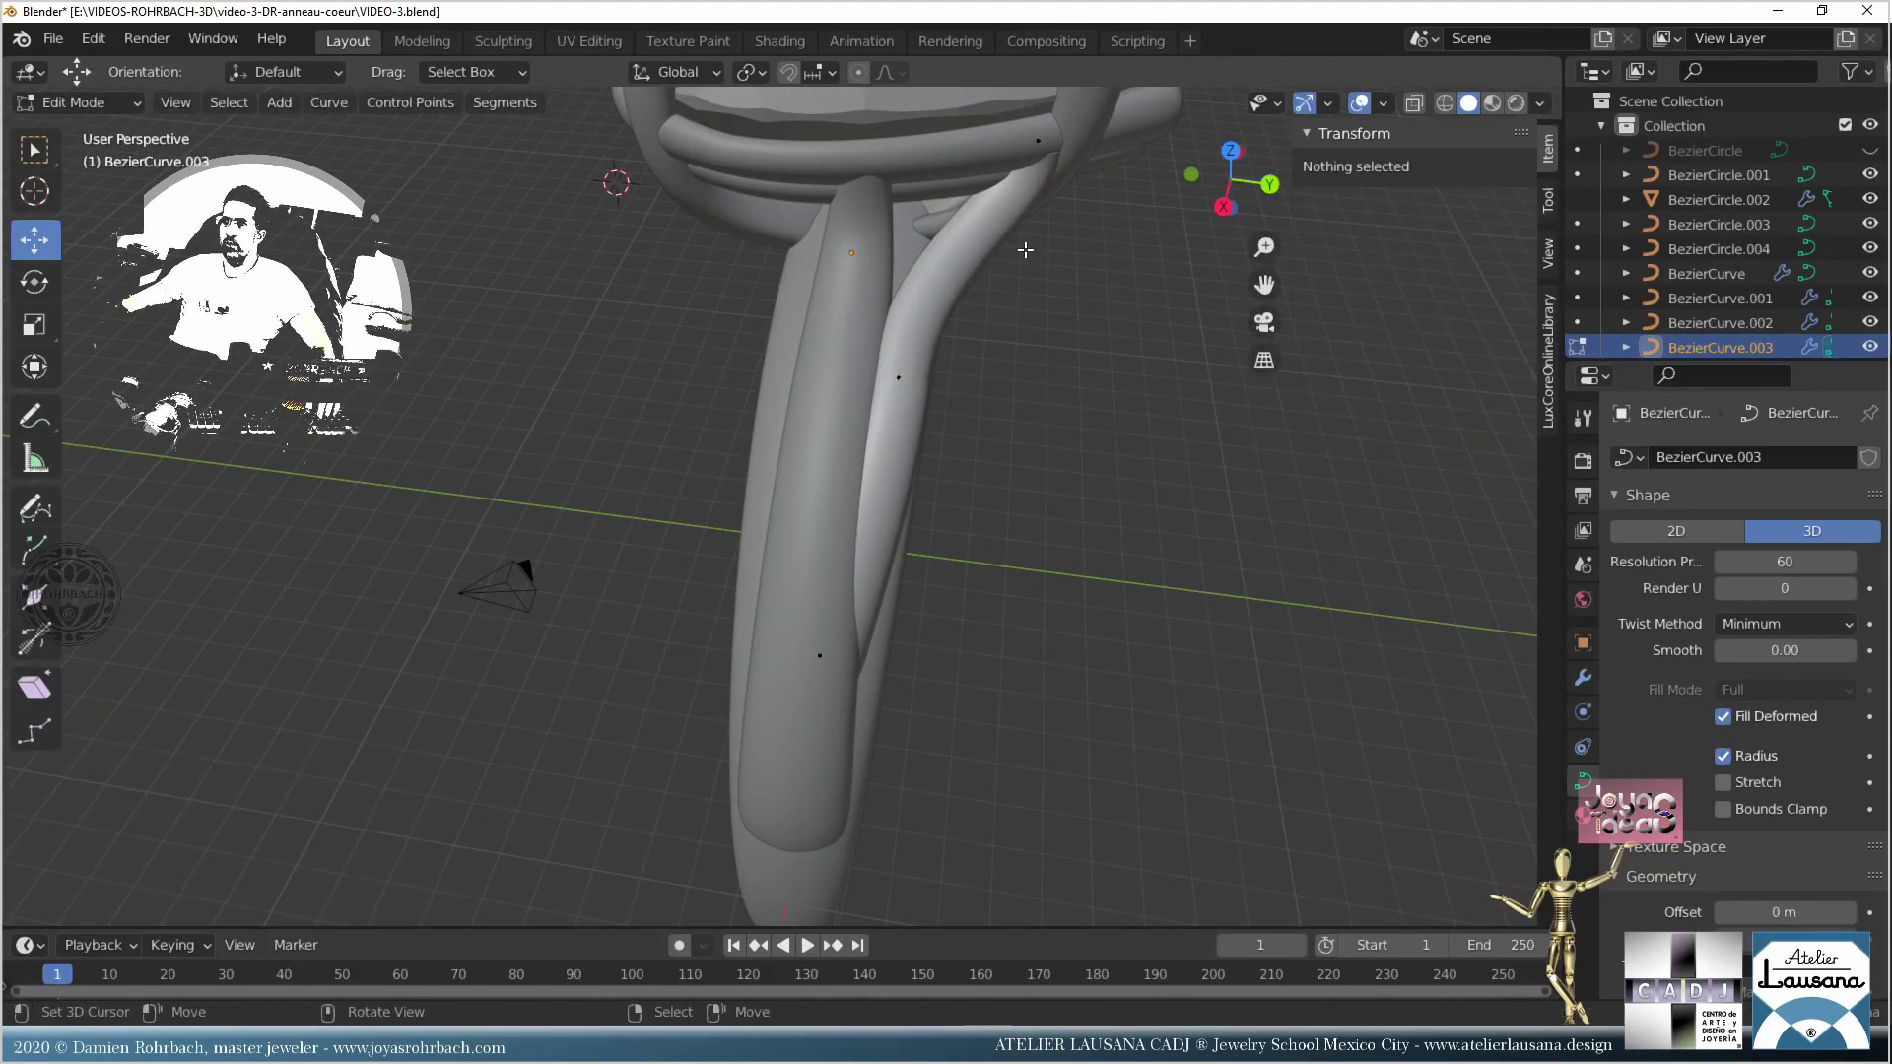
{"action": "left_click", "coordinate": [898, 377]}
{"action": "left_click", "coordinate": [936, 258]}
{"action": "key", "text": "g"}
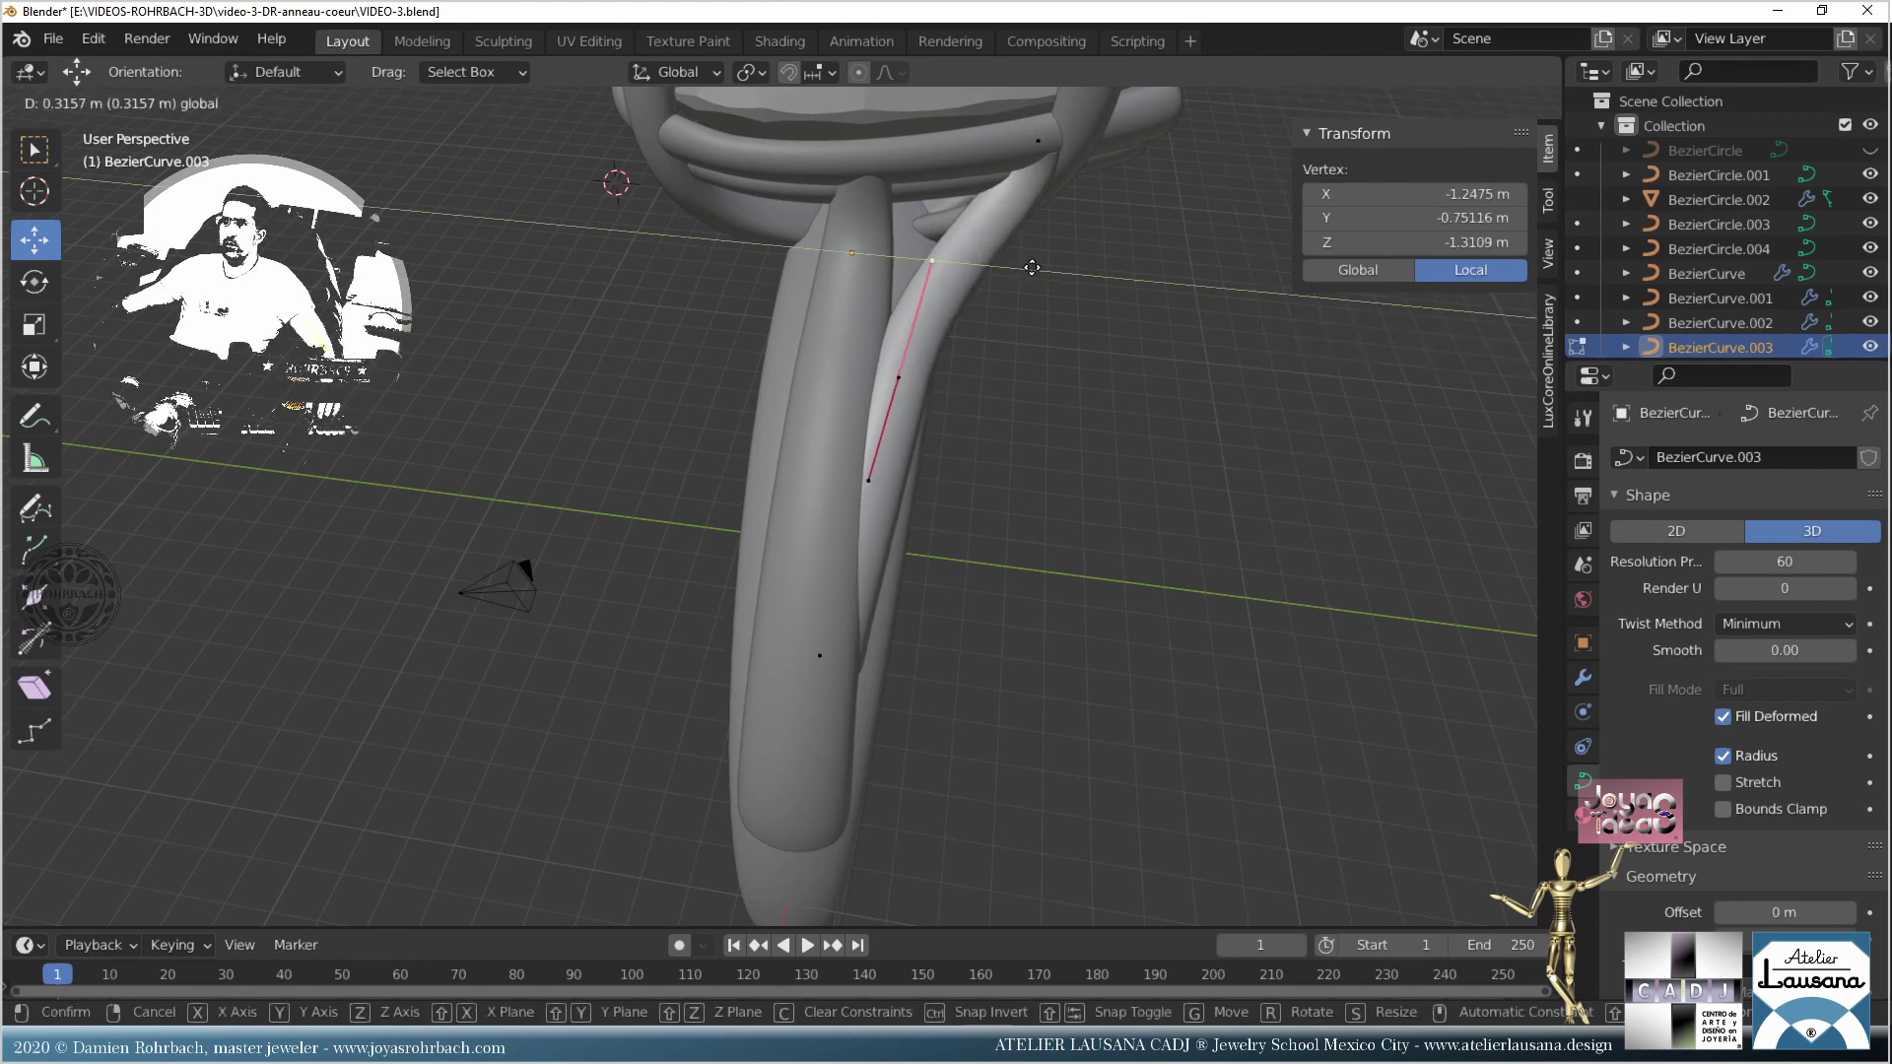
{"action": "left_click", "coordinate": [1045, 268]}
Step: Move the shoulder copy's upper control point at the prong about -0.04 m along X and set its radius to 0.350
{"action": "middle_click_drag", "start_coordinate": [985, 413], "coordinate": [931, 508]}
{"action": "scroll", "coordinate": [904, 502], "scroll_direction": "up", "scroll_amount": 4}
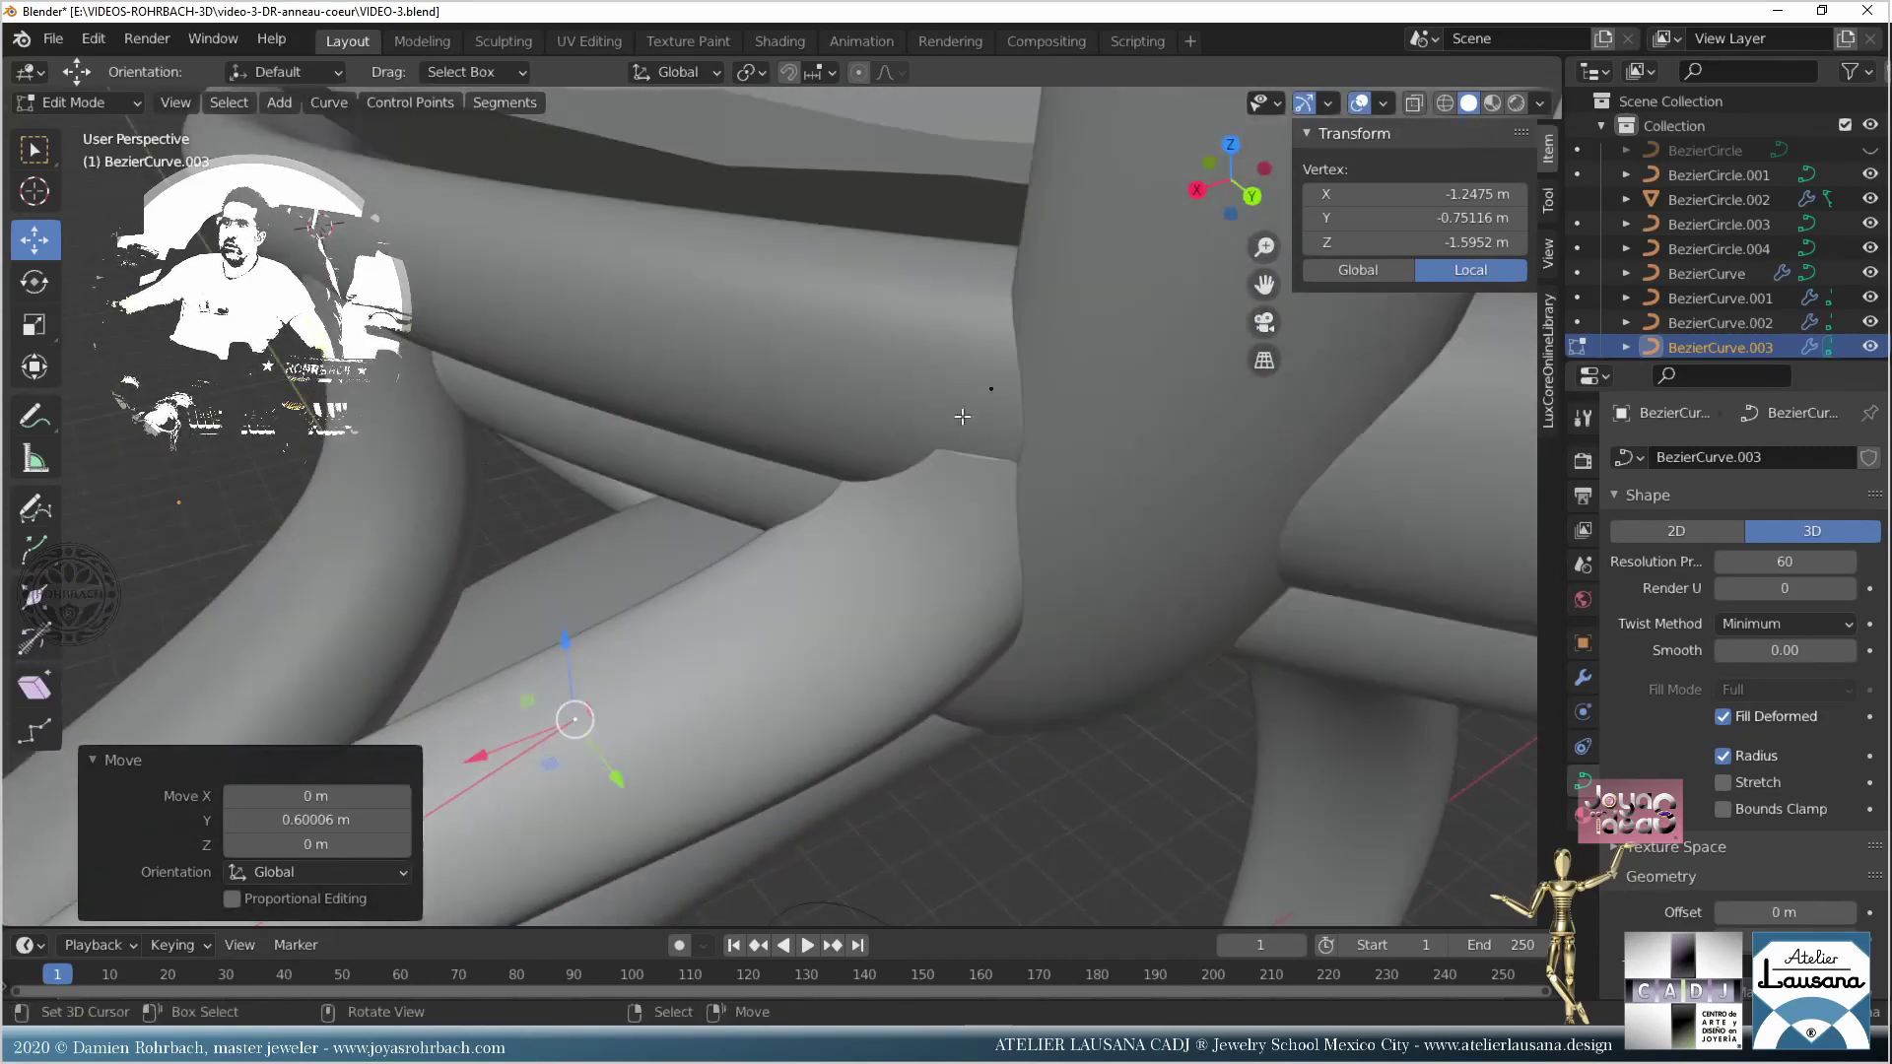
{"action": "left_click", "coordinate": [991, 389]}
{"action": "left_click_drag", "start_coordinate": [941, 414], "coordinate": [934, 414]}
{"action": "scroll", "coordinate": [934, 413], "scroll_direction": "down", "scroll_amount": 3}
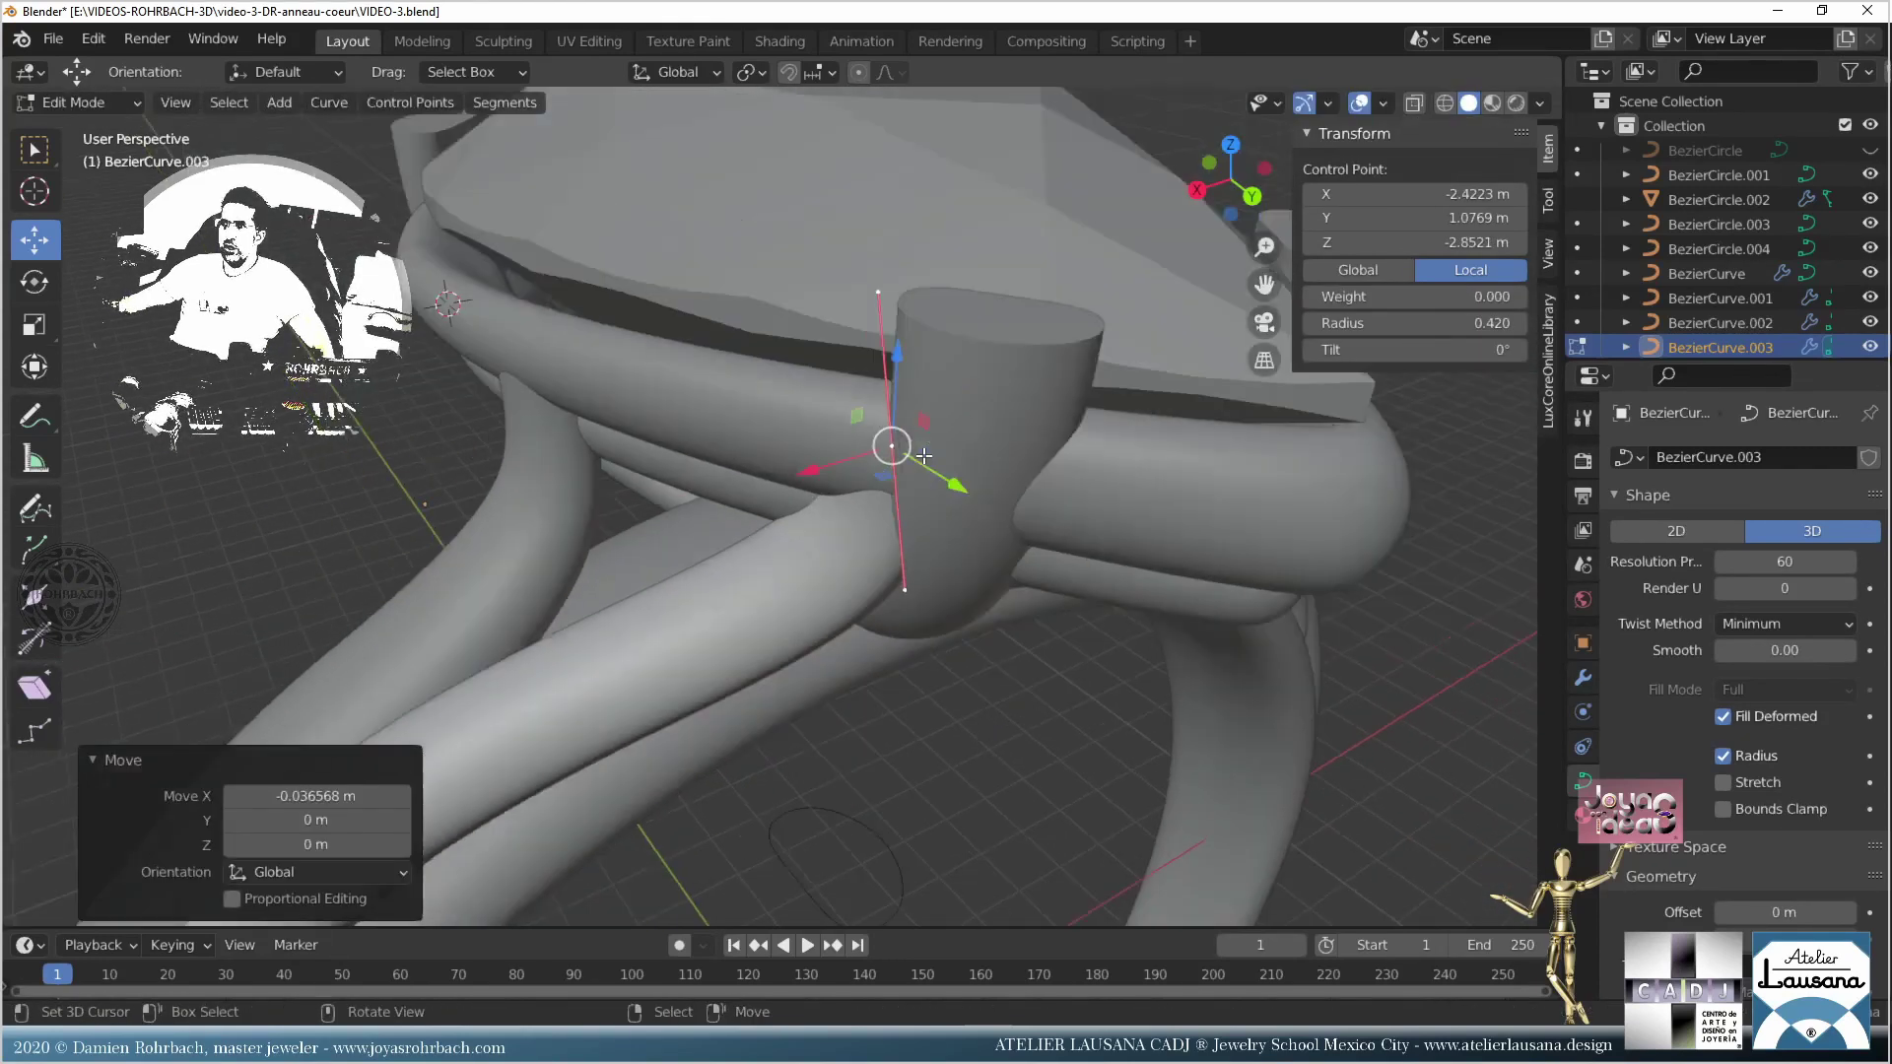
{"action": "middle_click_drag", "start_coordinate": [934, 413], "coordinate": [765, 558]}
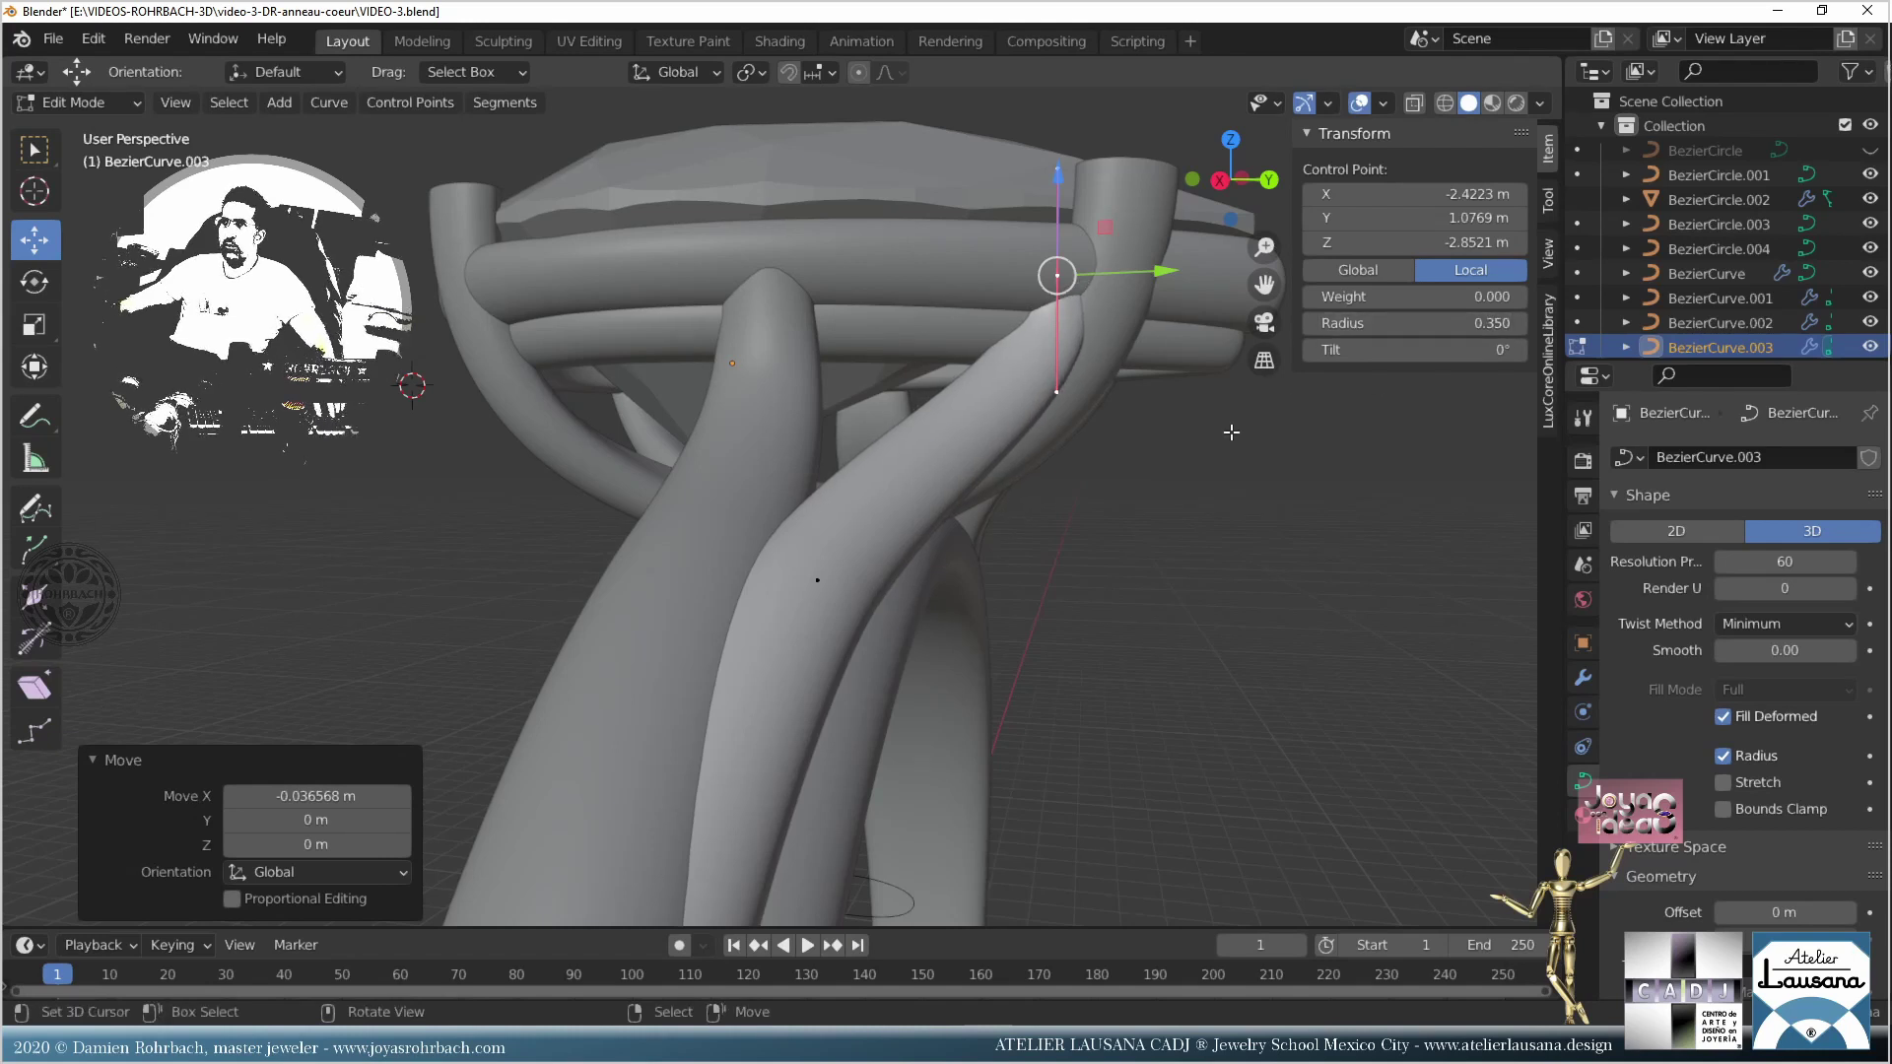
{"action": "scroll", "coordinate": [1230, 431], "scroll_direction": "down", "scroll_amount": 3}
Step: Lower the middle control point about 0.22 m along Z and move its lower handle about 0.33 m along X and -0.02 m along Z
{"action": "middle_click_drag", "start_coordinate": [1081, 535], "coordinate": [565, 598]}
{"action": "left_click", "coordinate": [560, 532]}
{"action": "key", "text": "ctrl+KP_1"}
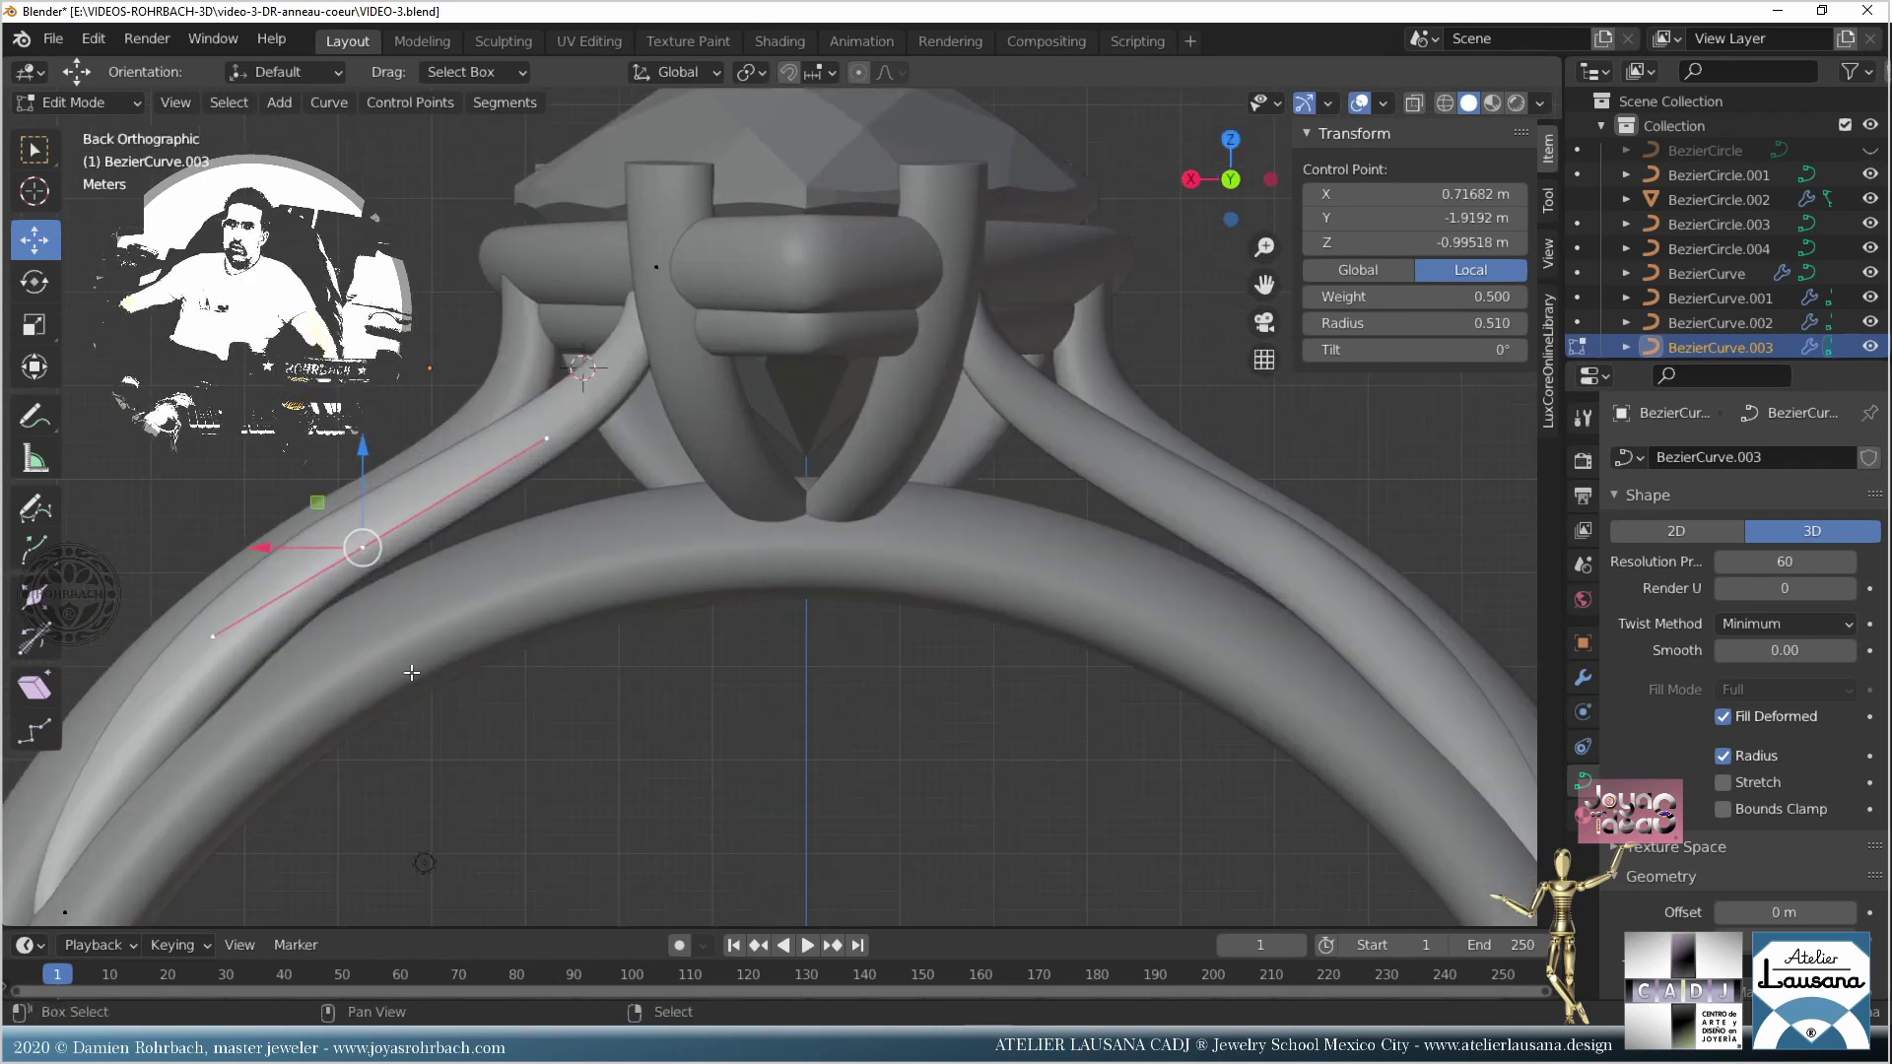
{"action": "key", "text": "KP_Decimal"}
{"action": "left_click_drag", "start_coordinate": [743, 380], "coordinate": [744, 404]}
{"action": "left_click", "coordinate": [576, 624]}
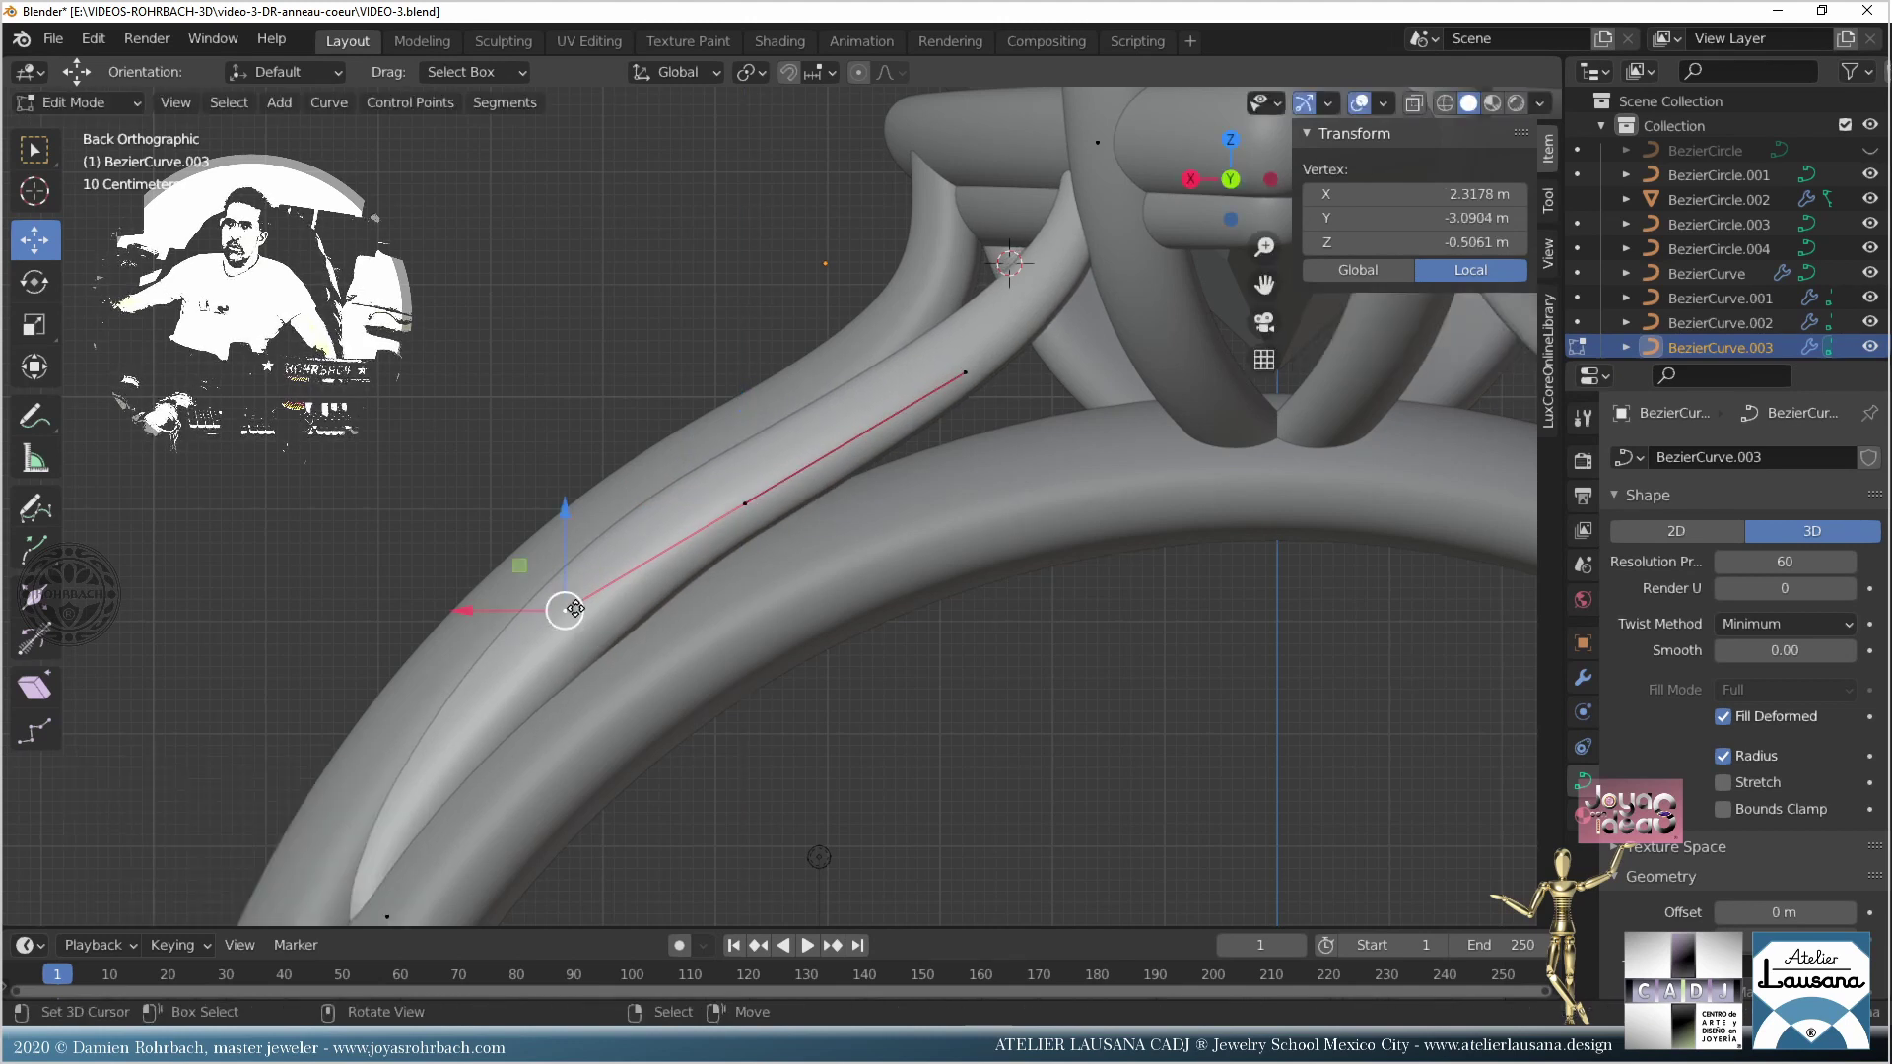
{"action": "mouse_move", "coordinate": [566, 604]}
{"action": "left_mouse_down"}
{"action": "mouse_move", "coordinate": [511, 624]}
{"action": "mouse_move", "coordinate": [534, 611]}
{"action": "left_mouse_up"}
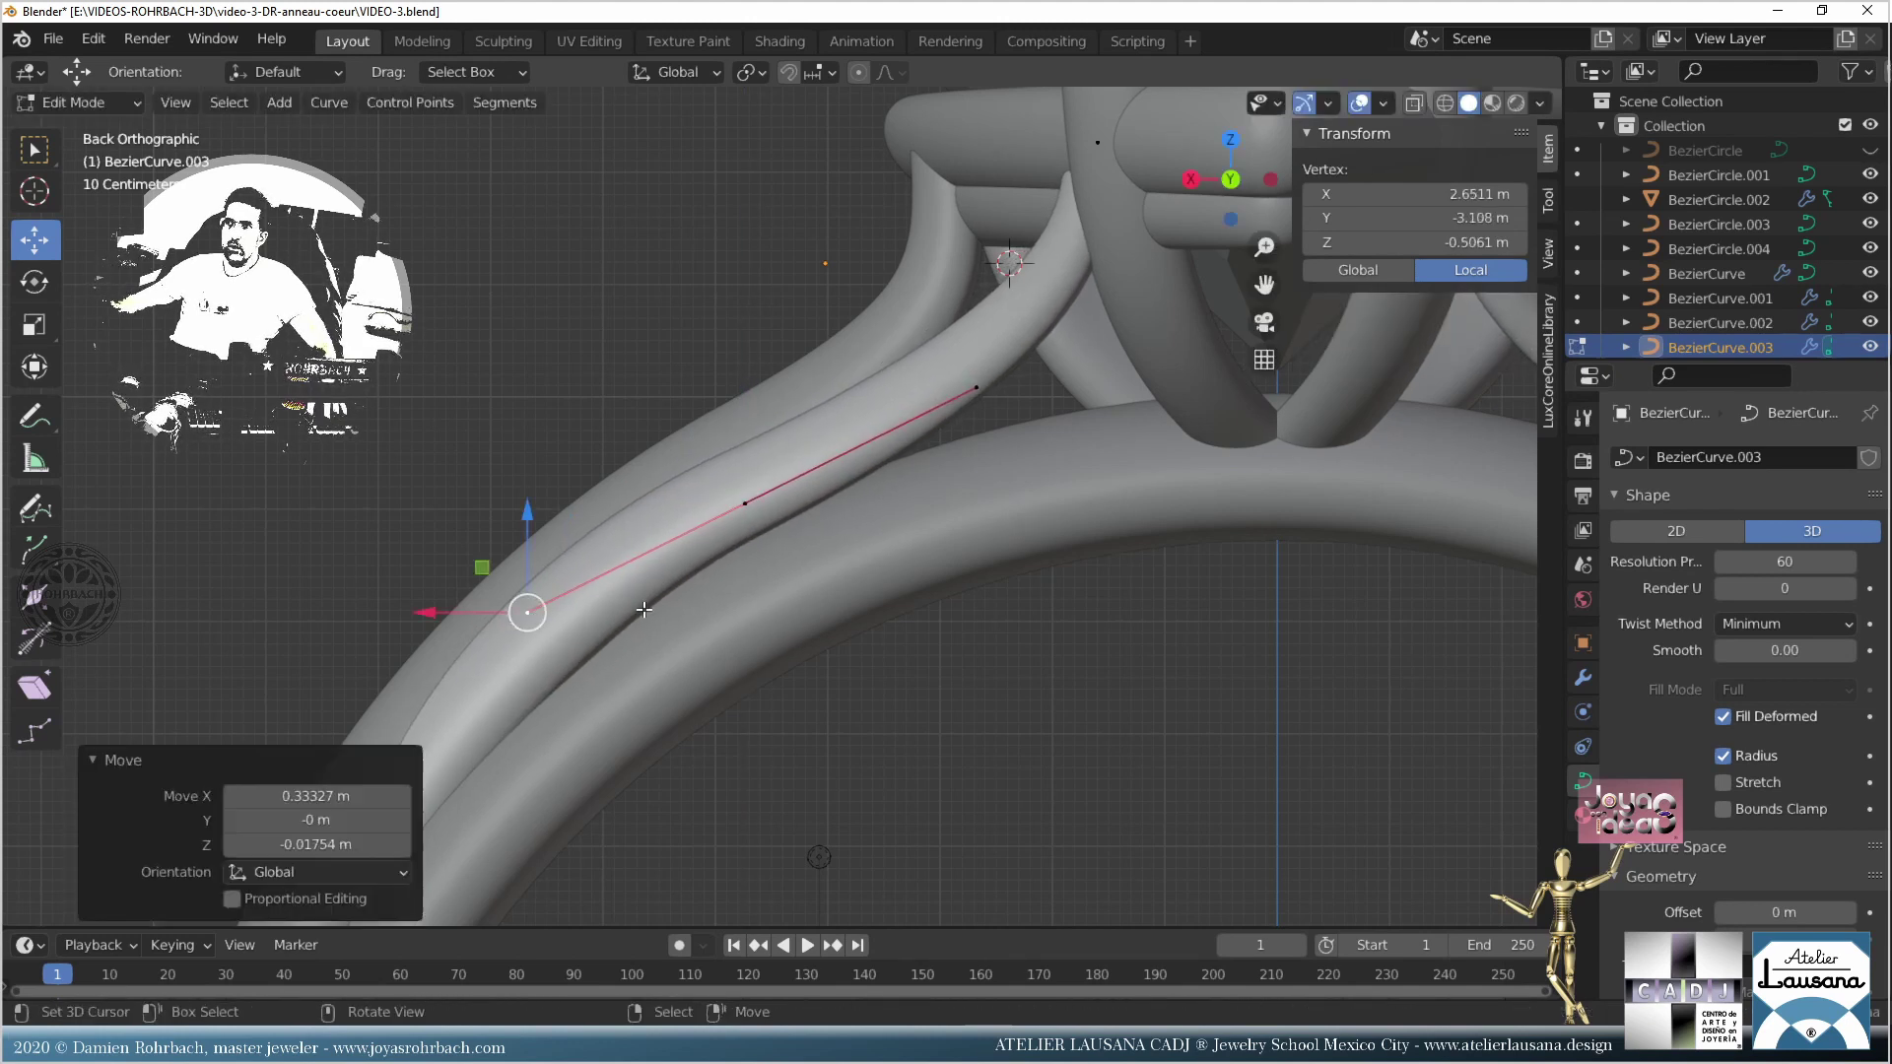
{"action": "middle_click_drag", "start_coordinate": [534, 610], "coordinate": [1007, 599]}
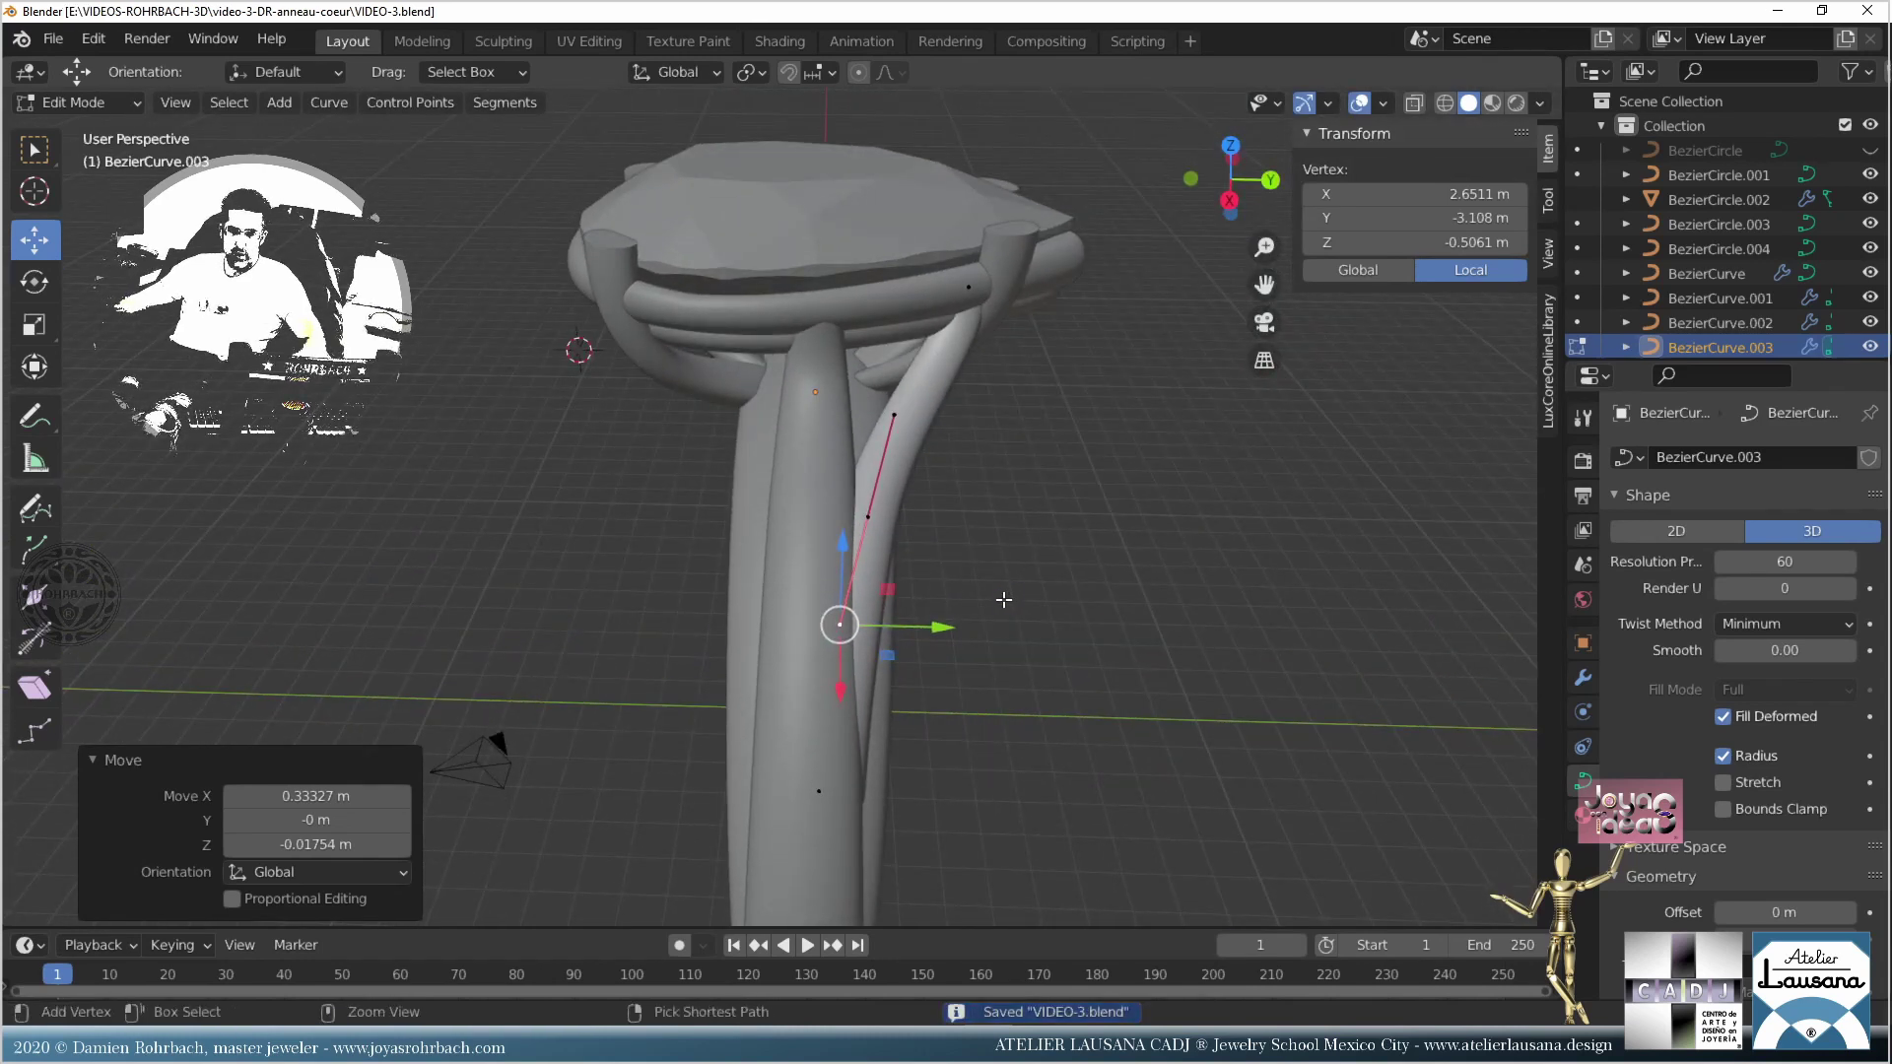
Step: Move the lowest control point about -0.09 m along Y to centre the shoulder's end on the band
{"action": "key", "text": "ctrl+KP_3"}
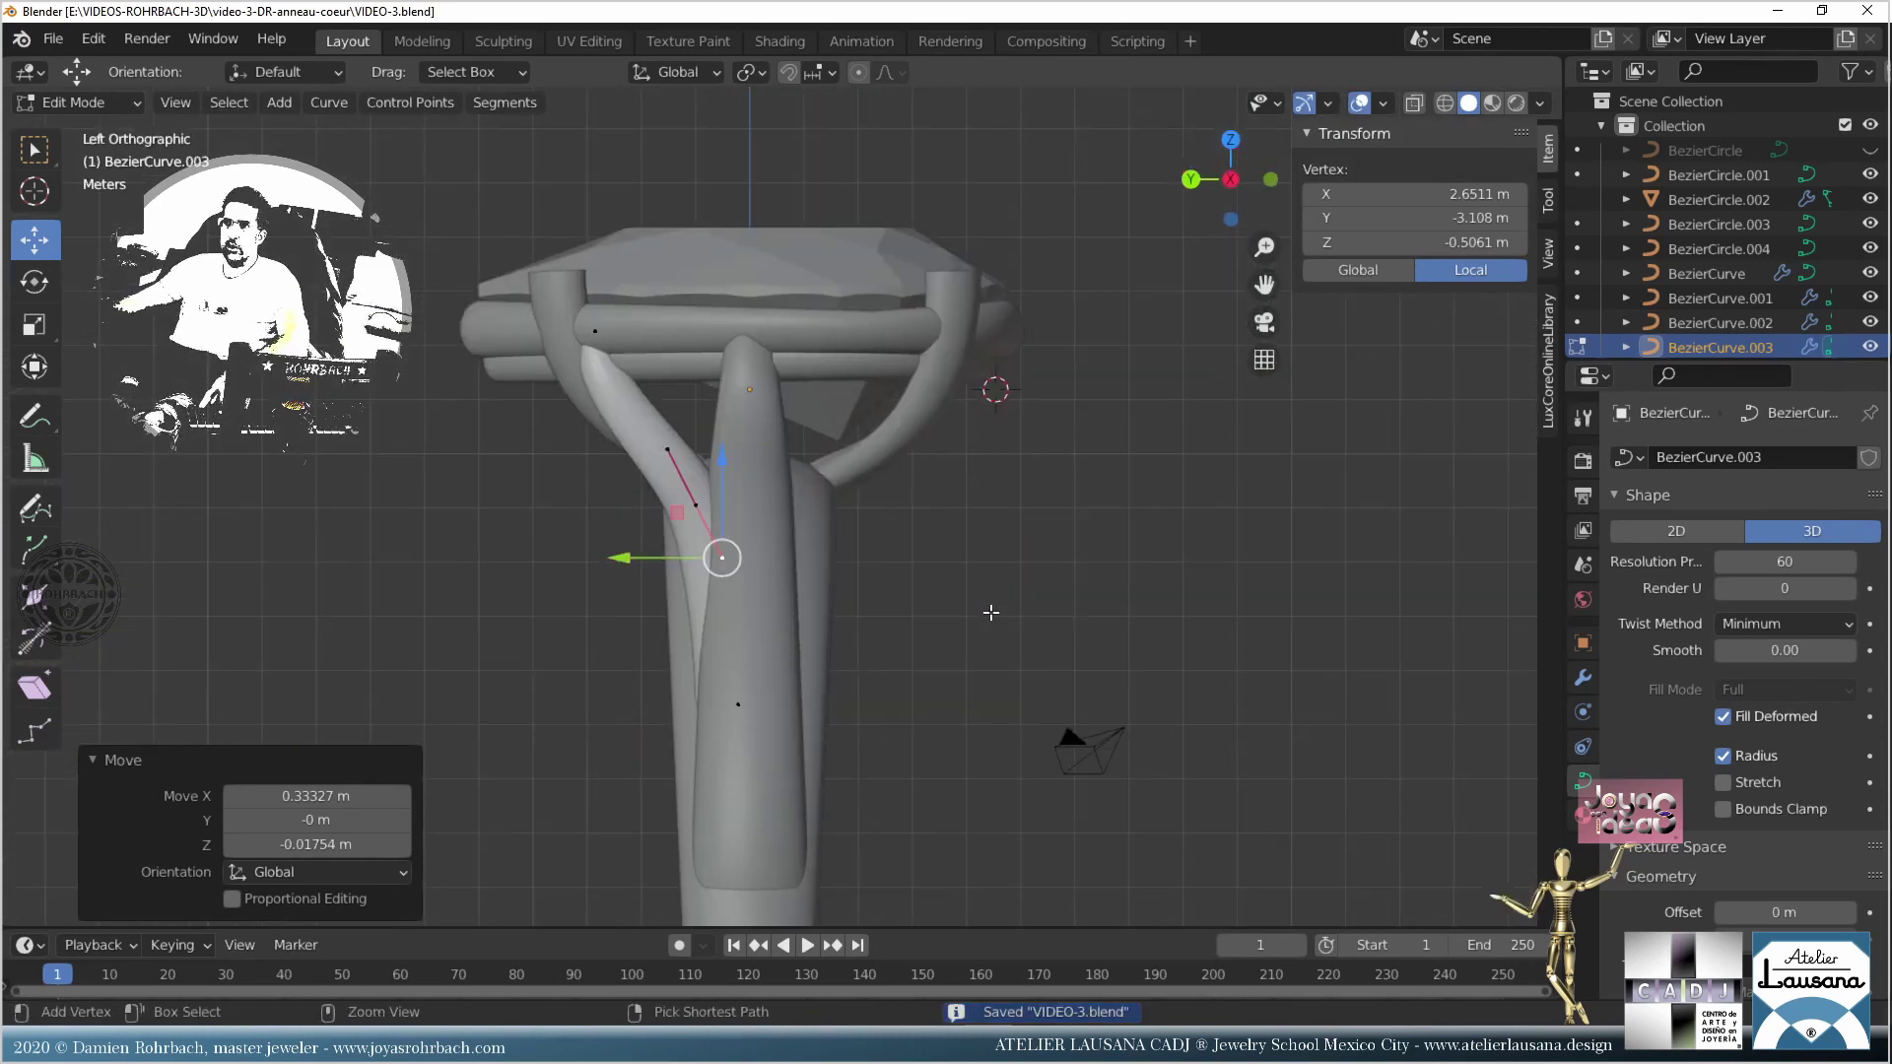
{"action": "key", "text": "KP_3"}
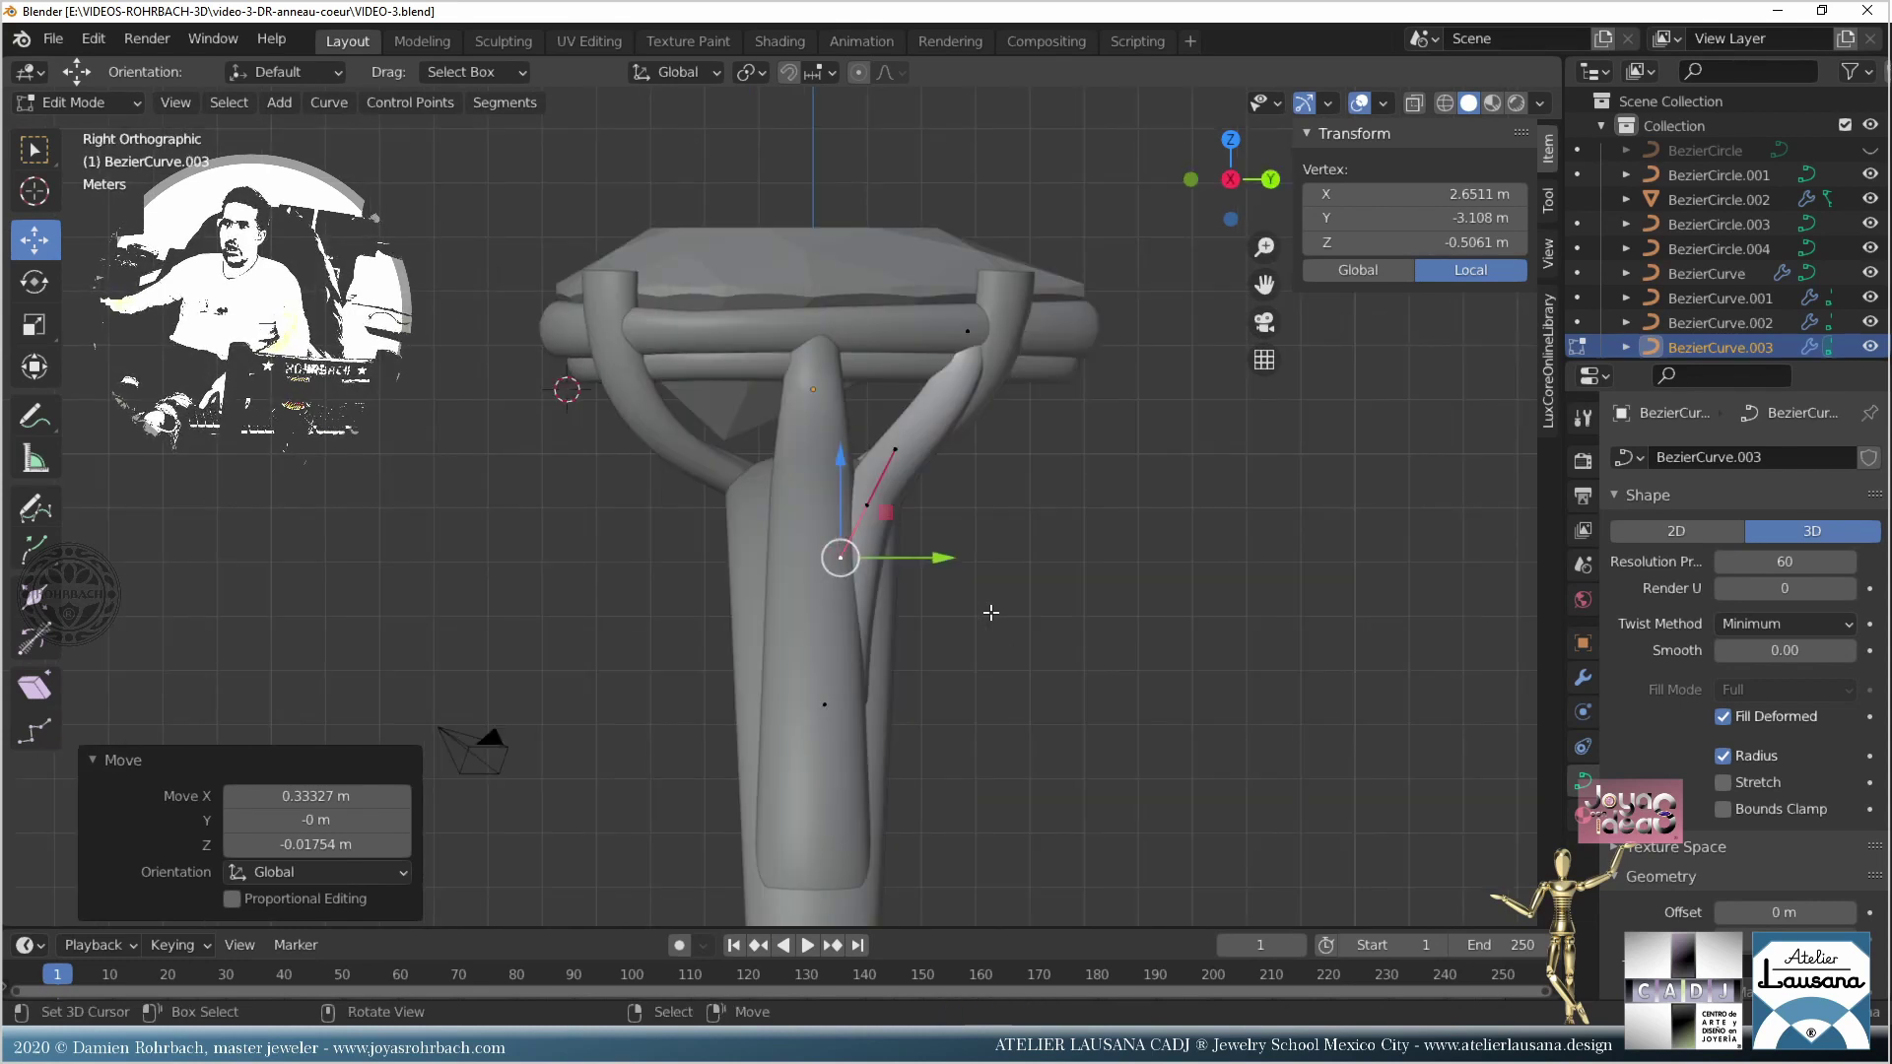
{"action": "scroll", "coordinate": [985, 619], "scroll_direction": "up", "scroll_amount": 2}
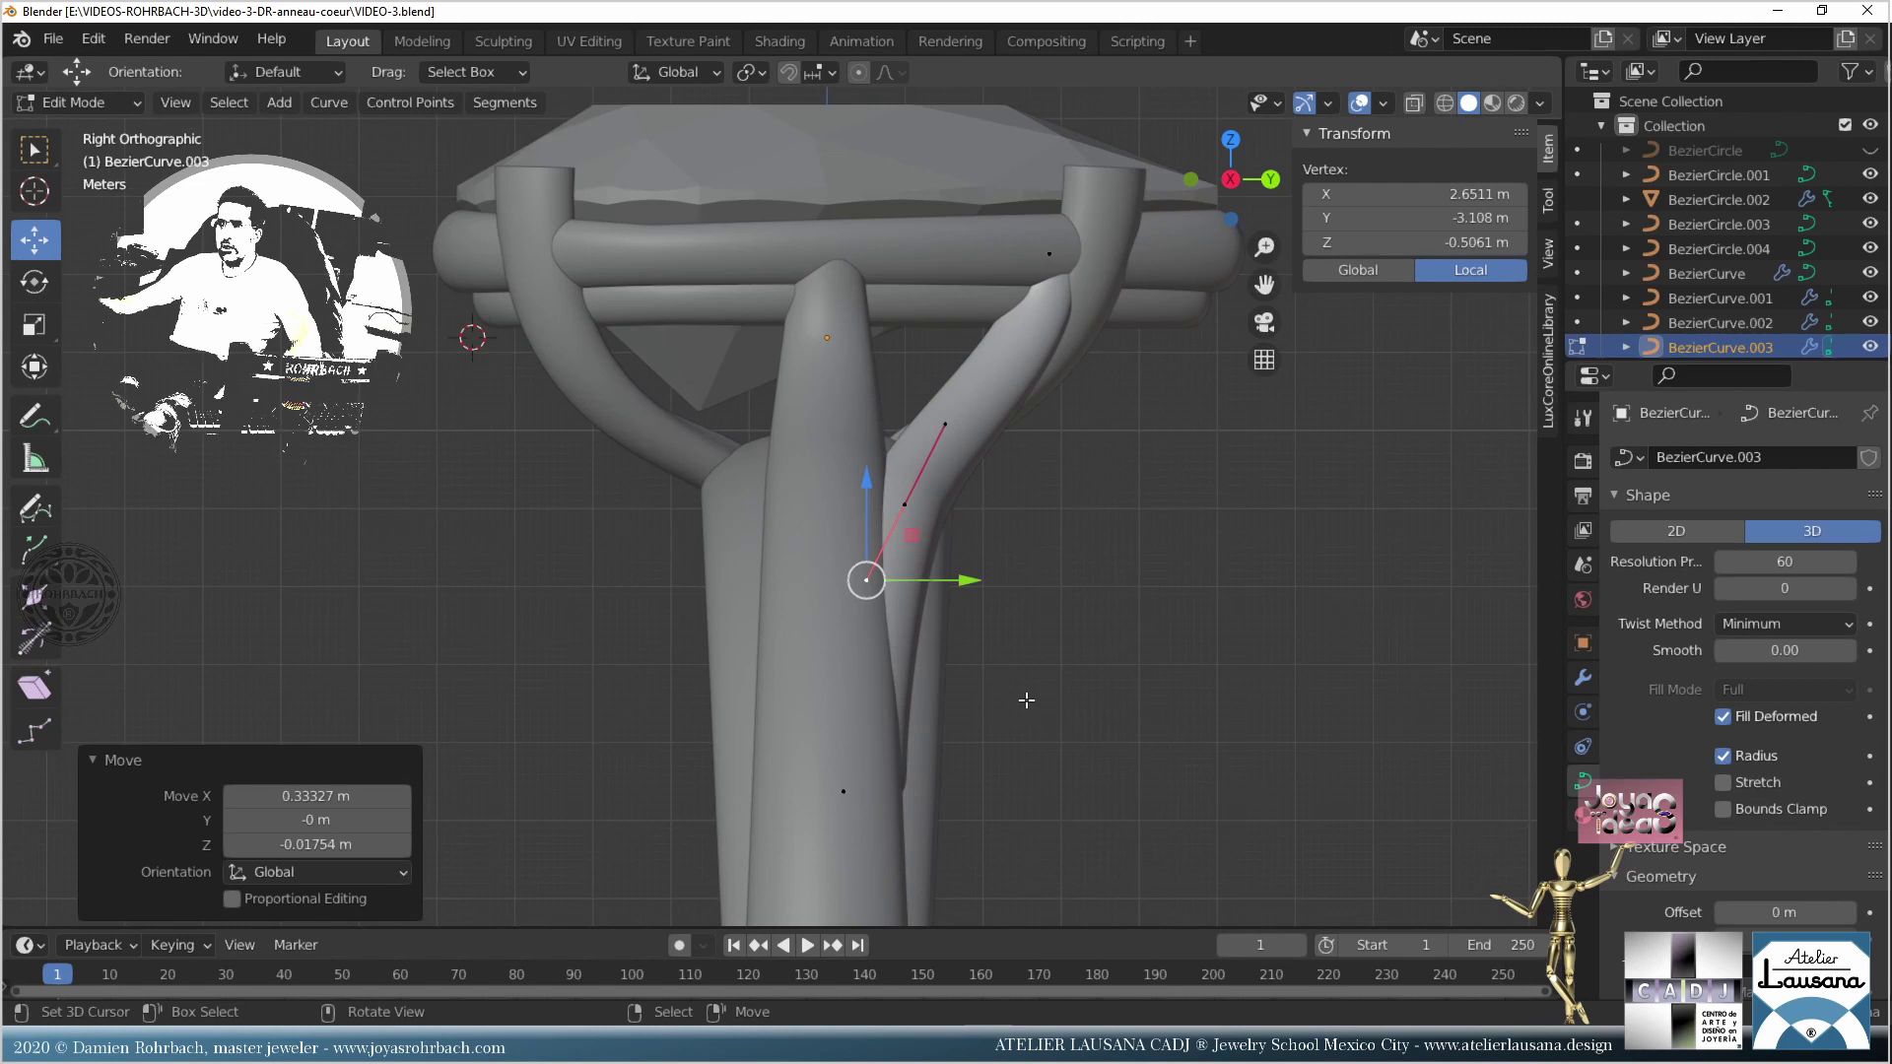
{"action": "left_click", "coordinate": [902, 798]}
{"action": "key", "text": "g"}
{"action": "key", "text": "y"}
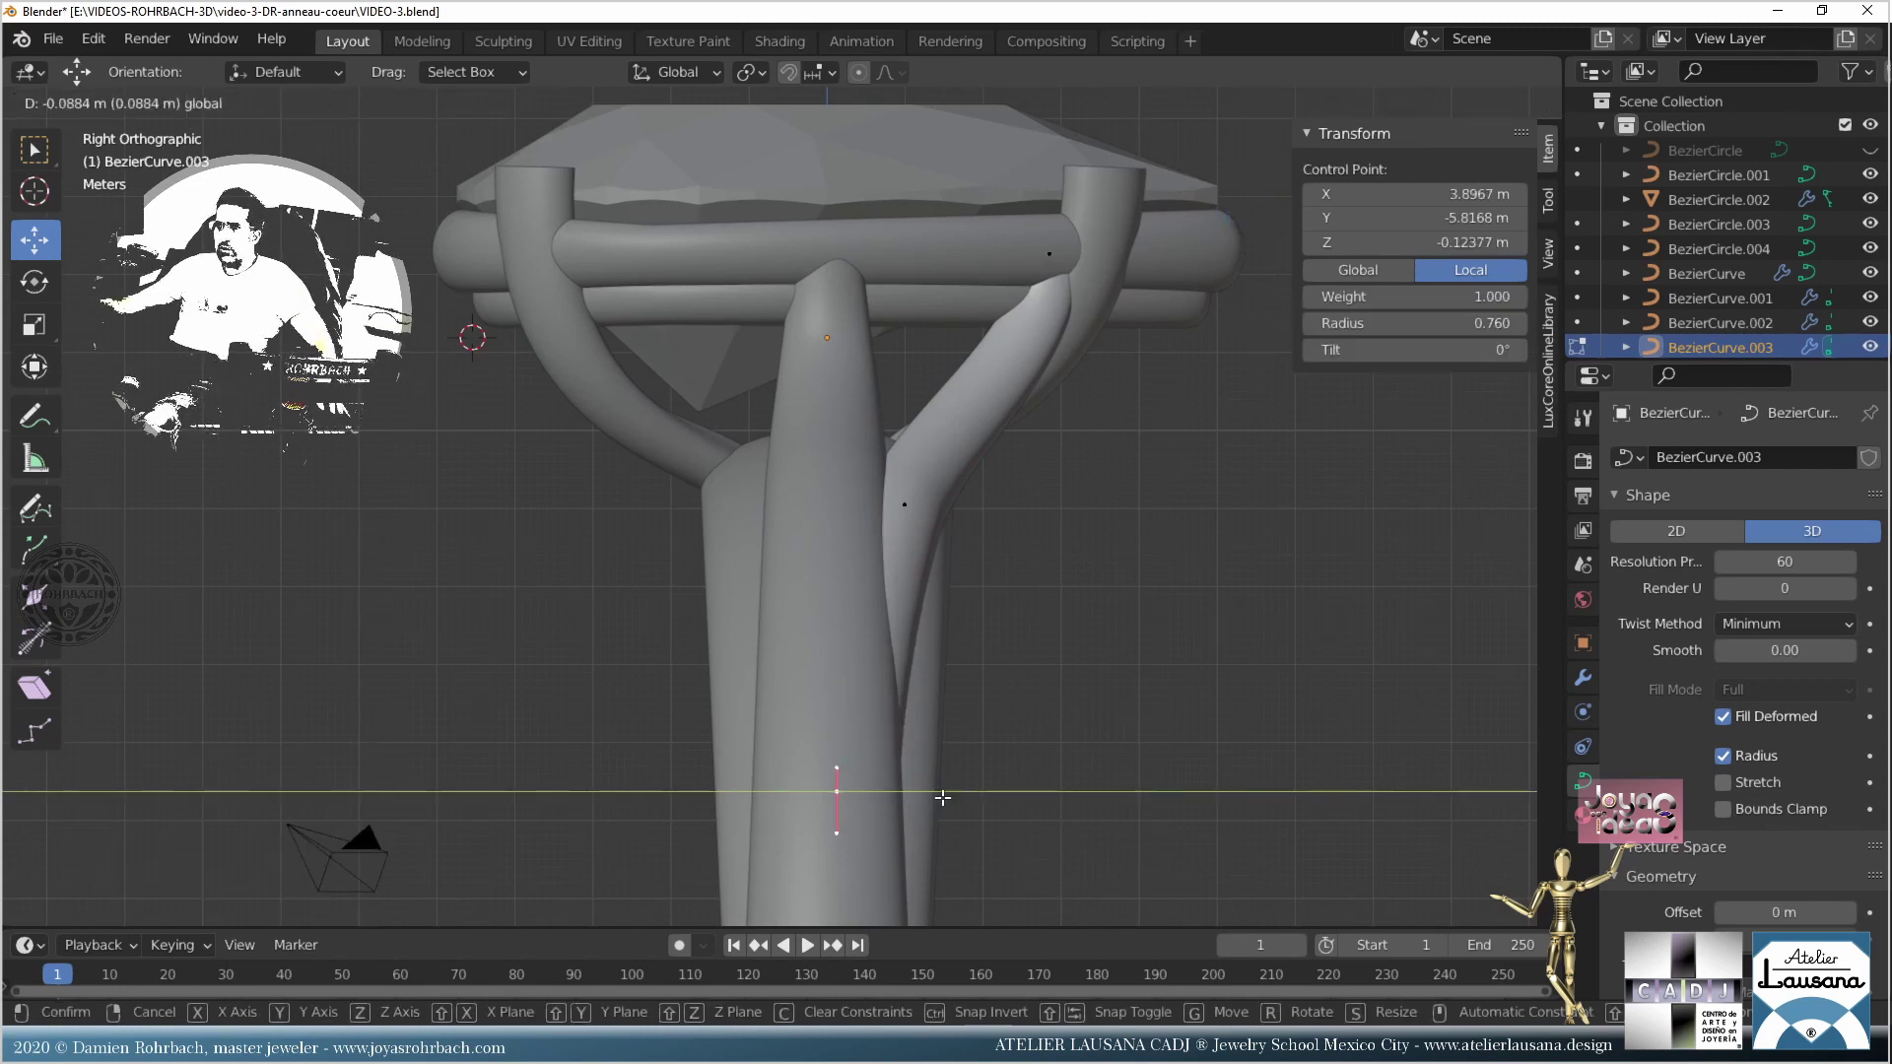
{"action": "left_click", "coordinate": [832, 789]}
Step: Move the middle control point about 0.08 m along Y and its lower handle about -0.19 m along Y
{"action": "left_click", "coordinate": [903, 503]}
{"action": "key", "text": "g"}
{"action": "key", "text": "y"}
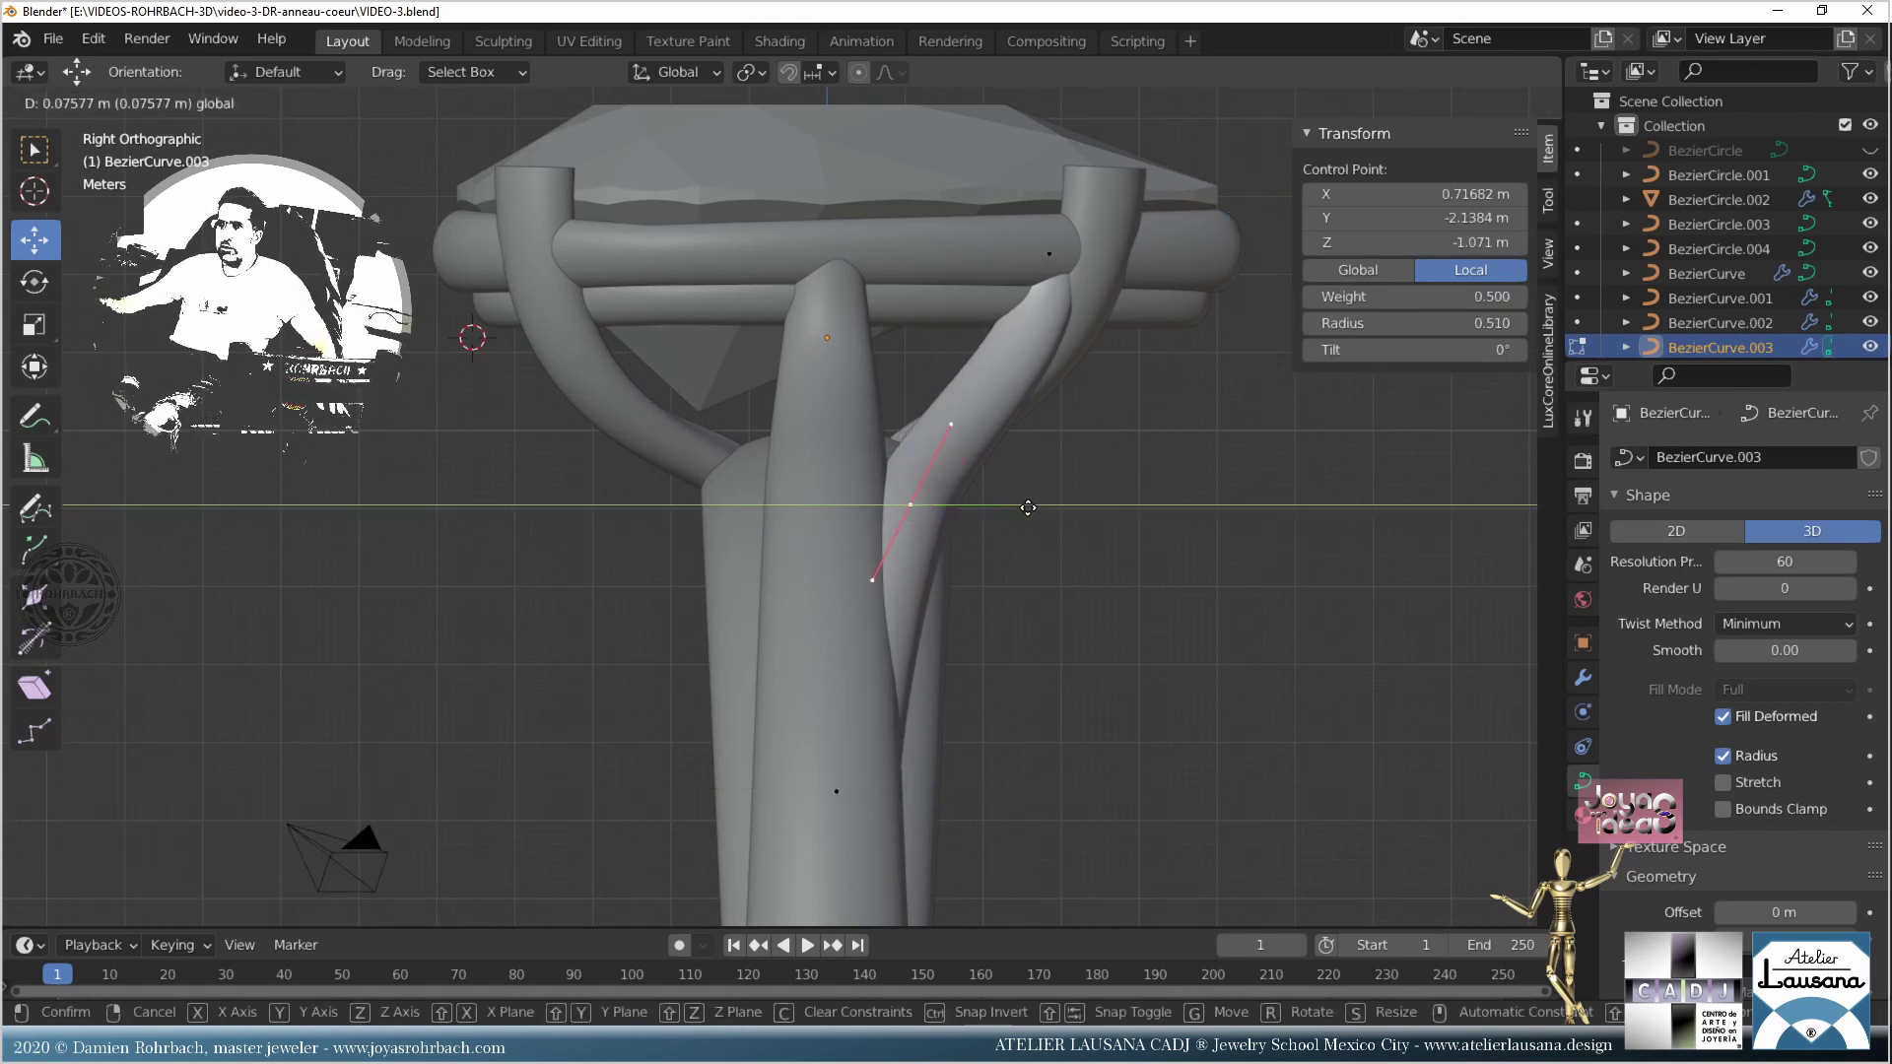
{"action": "left_click", "coordinate": [899, 508]}
{"action": "left_click", "coordinate": [873, 579]}
{"action": "left_click_drag", "start_coordinate": [986, 578], "coordinate": [971, 580]}
{"action": "scroll", "coordinate": [1043, 599], "scroll_direction": "down", "scroll_amount": 3}
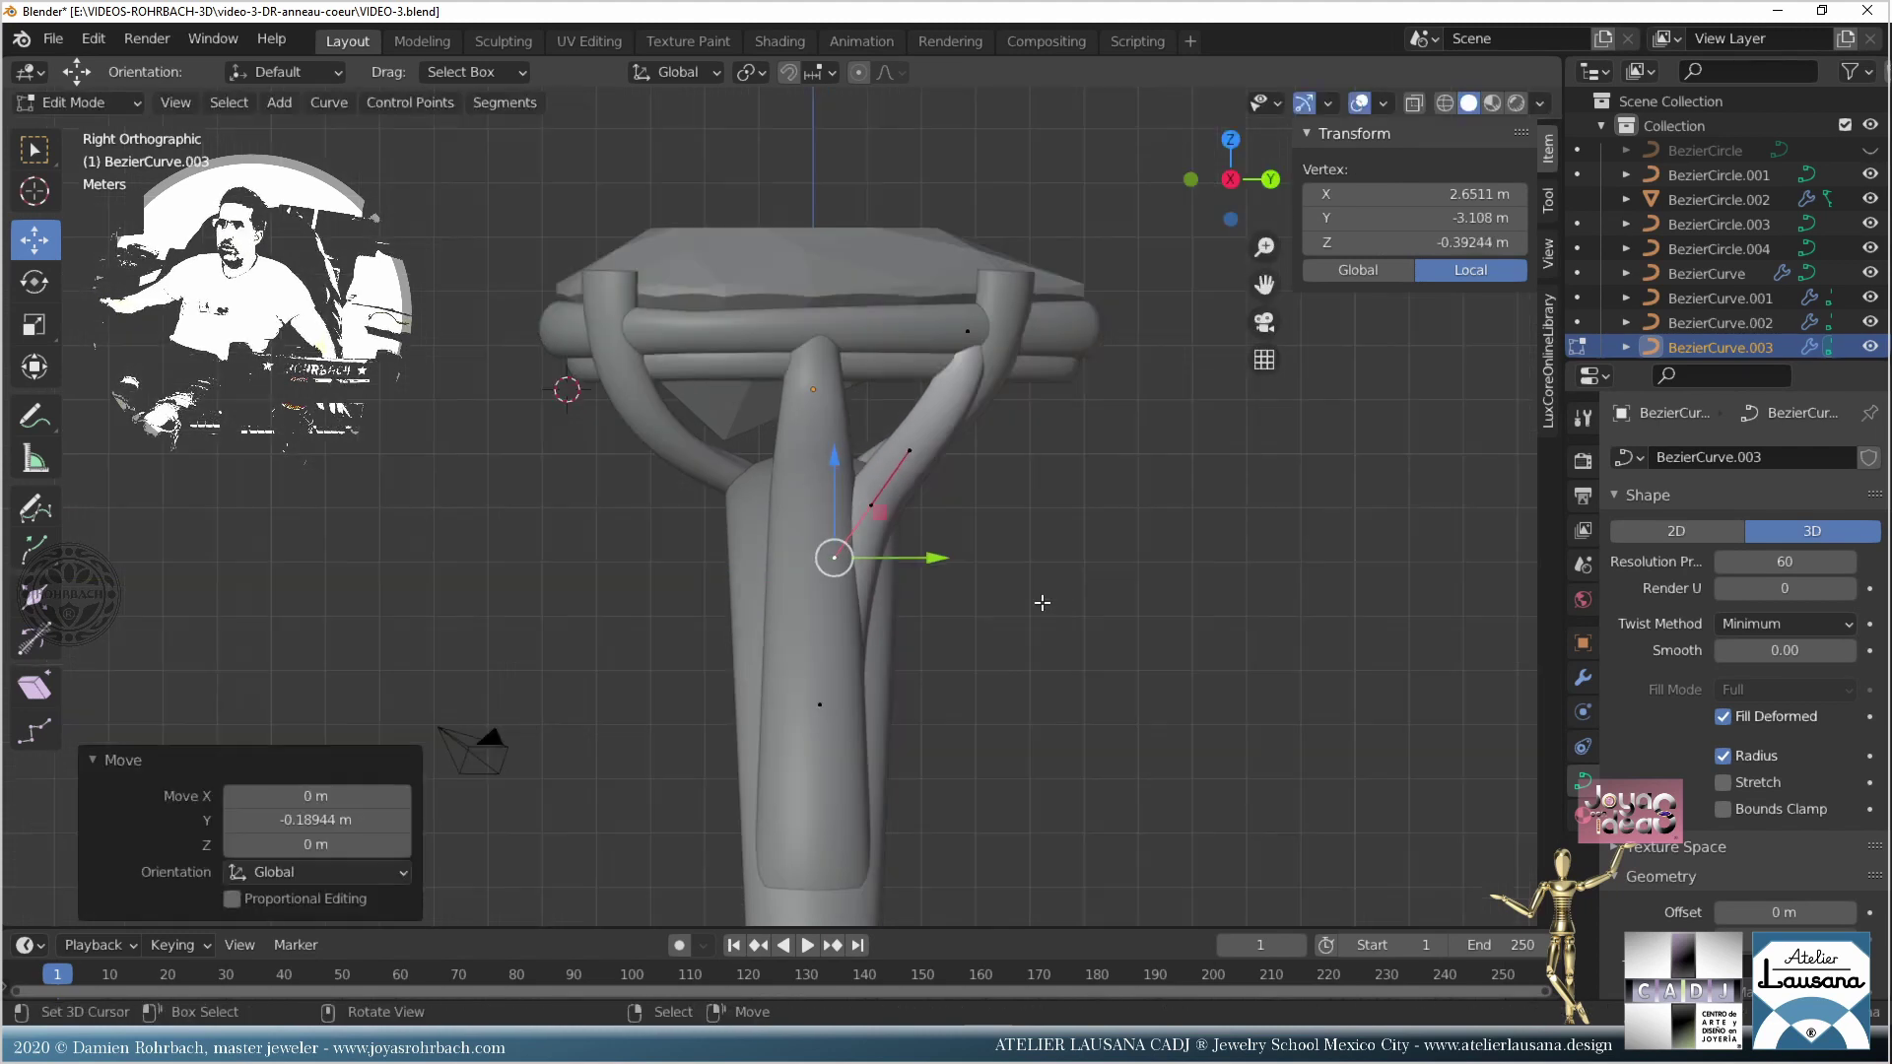
Step: Save the file and finish editing the copied shoulder curve
{"action": "middle_click_drag", "start_coordinate": [1043, 599], "coordinate": [654, 548]}
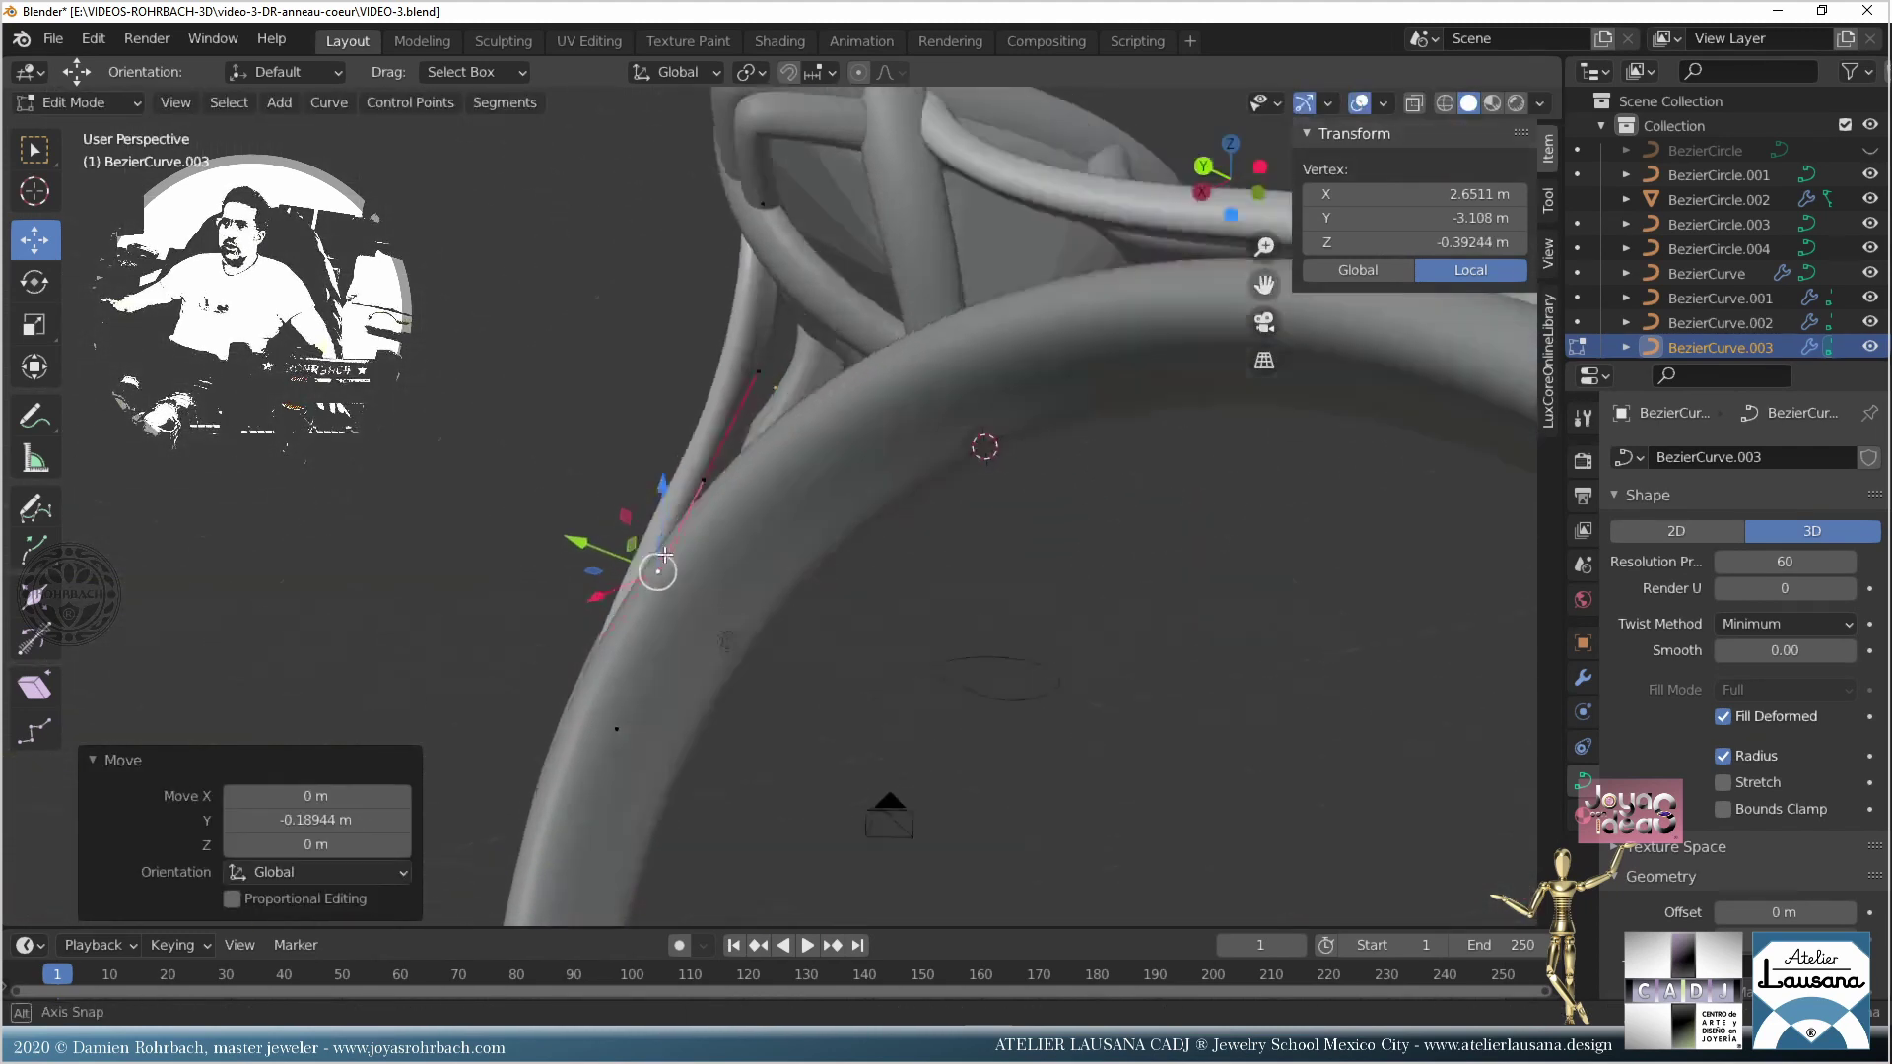
{"action": "scroll", "coordinate": [895, 679], "scroll_direction": "down", "scroll_amount": 3}
{"action": "middle_click_drag", "start_coordinate": [896, 679], "coordinate": [745, 553]}
{"action": "key", "text": "ctrl+s"}
{"action": "scroll", "coordinate": [961, 532], "scroll_direction": "up", "scroll_amount": 3}
{"action": "key", "text": "Tab"}
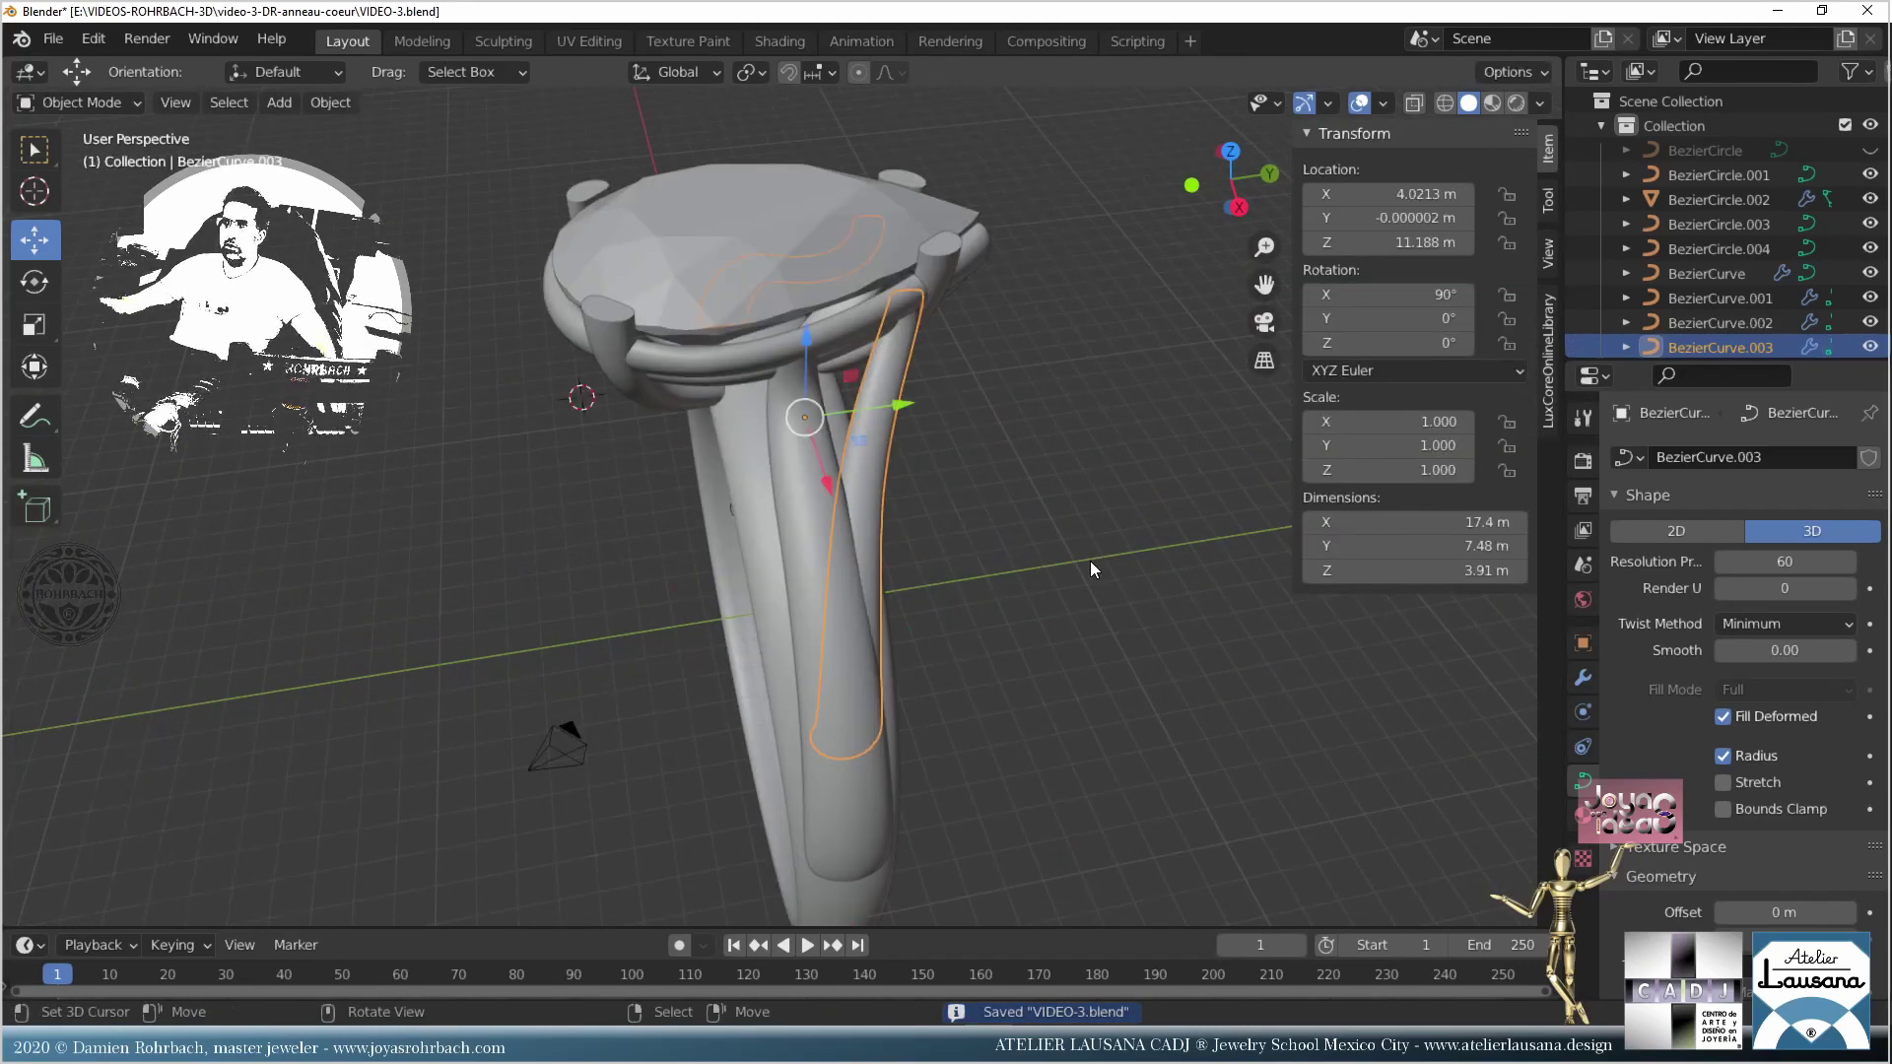
Step: Duplicate the finished shoulder in place and move the new copy's upper control point about -6.51 m along Y to the opposite prong
{"action": "key", "text": "shift+d"}
{"action": "key", "text": "Tab"}
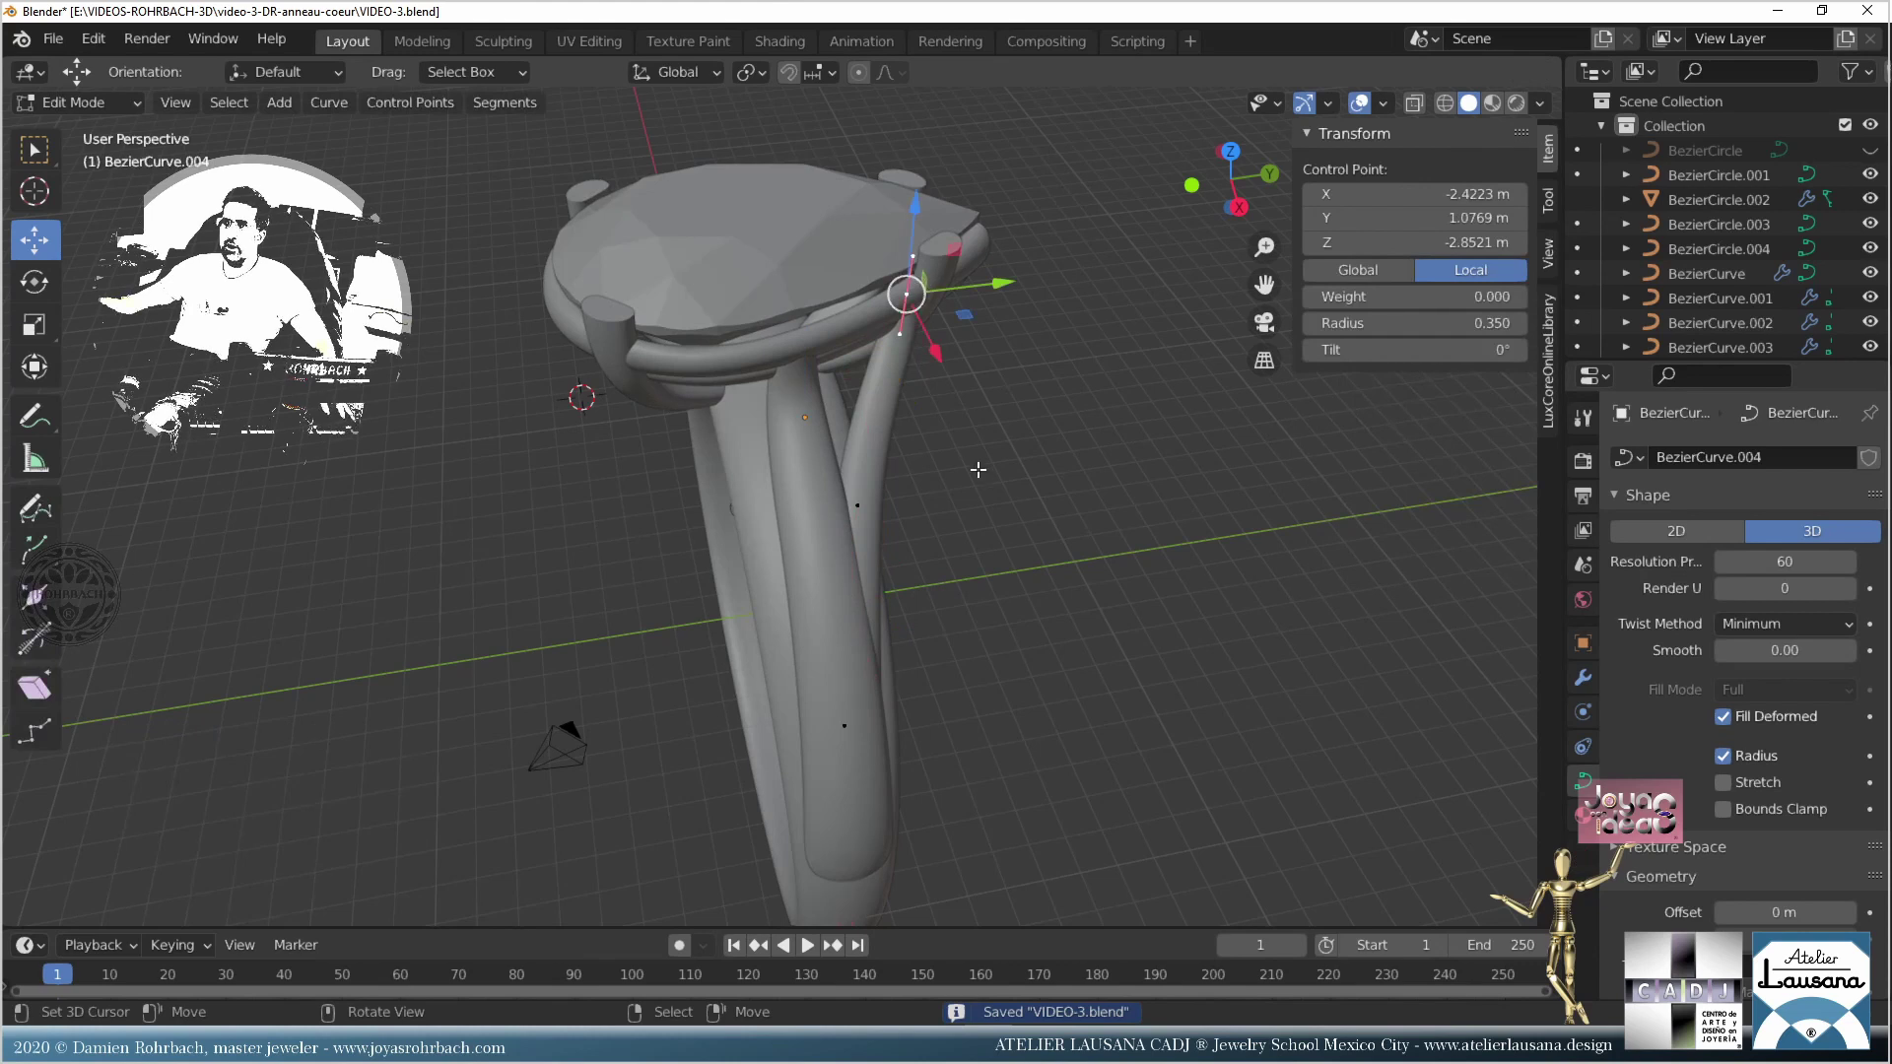
{"action": "middle_click_drag", "start_coordinate": [977, 470], "coordinate": [971, 522]}
{"action": "key", "text": "g"}
{"action": "key", "text": "z"}
{"action": "left_click", "coordinate": [956, 364]}
Step: Move the new copy's upper control point about 0.76 m along X to meet the prong
{"action": "key", "text": "g"}
{"action": "key", "text": "x"}
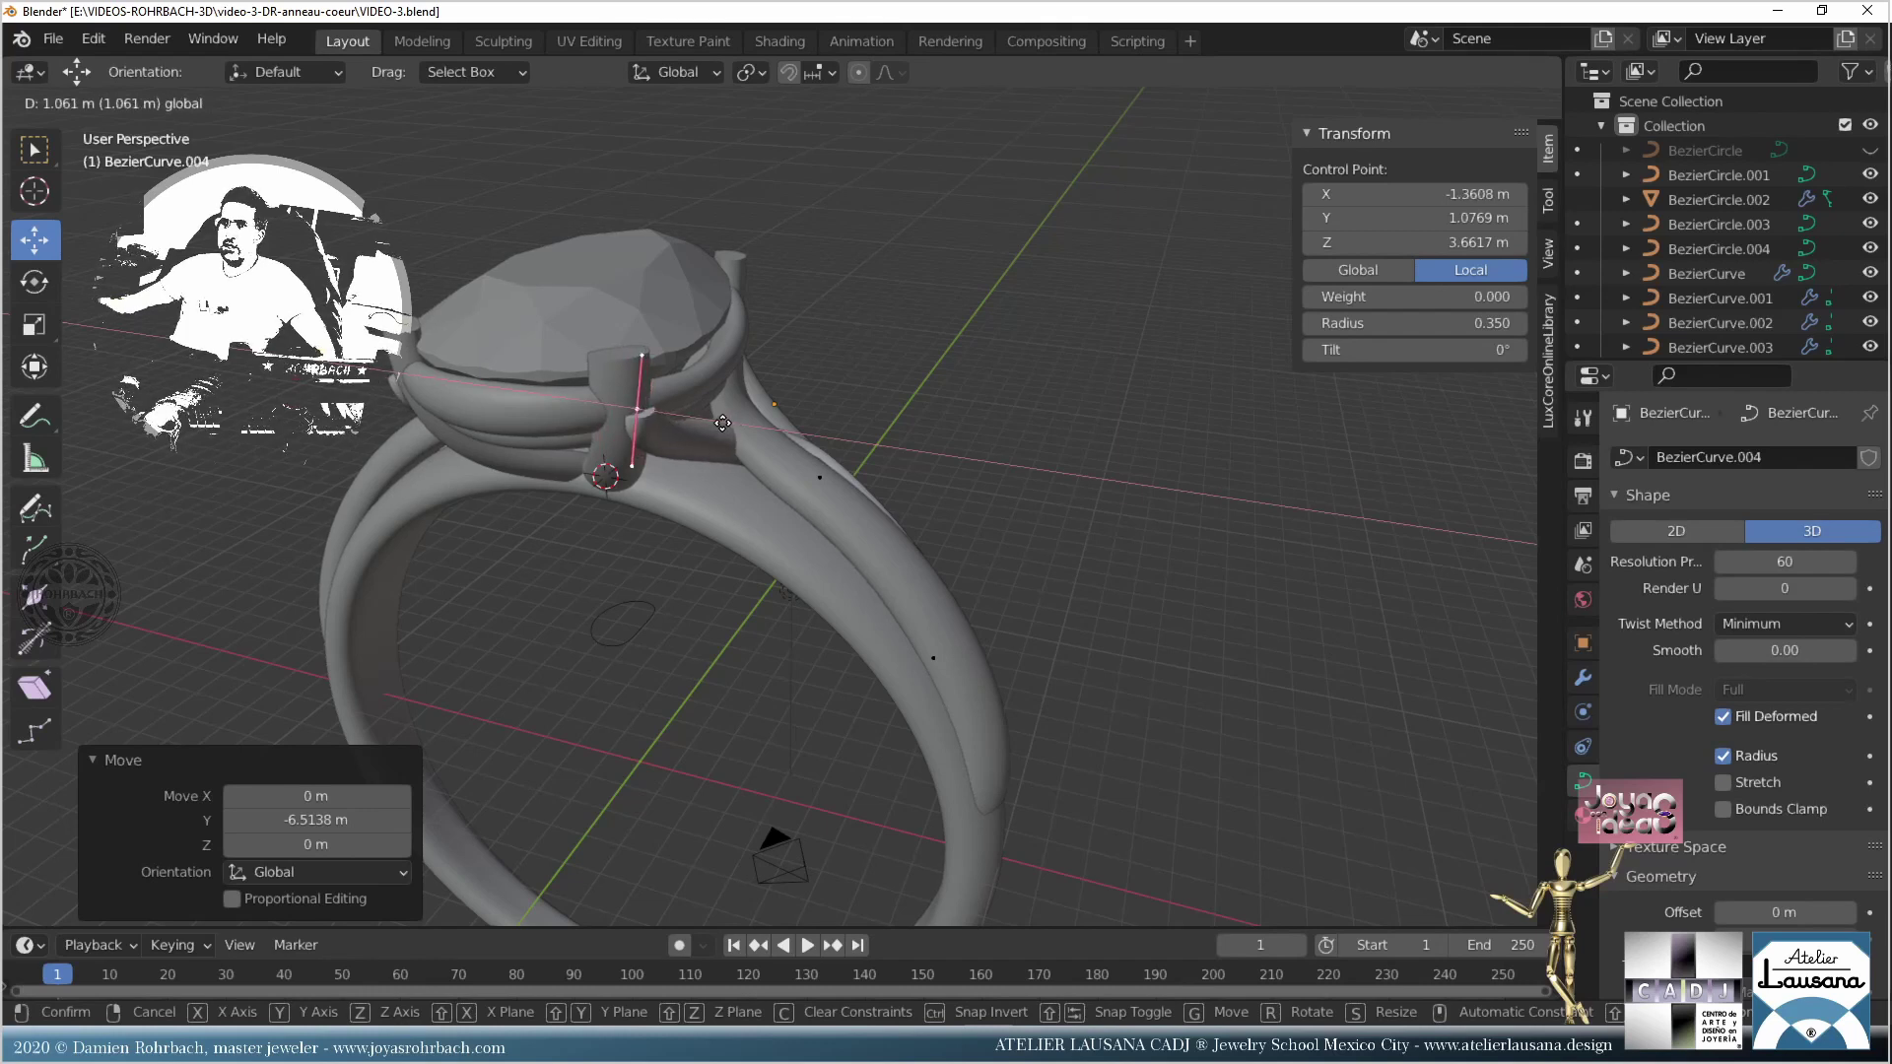
{"action": "left_click", "coordinate": [714, 420]}
Step: Move the new copy's middle control point about -2.53 m along Y to the other side of the central shoulder
{"action": "middle_click_drag", "start_coordinate": [714, 420], "coordinate": [860, 487]}
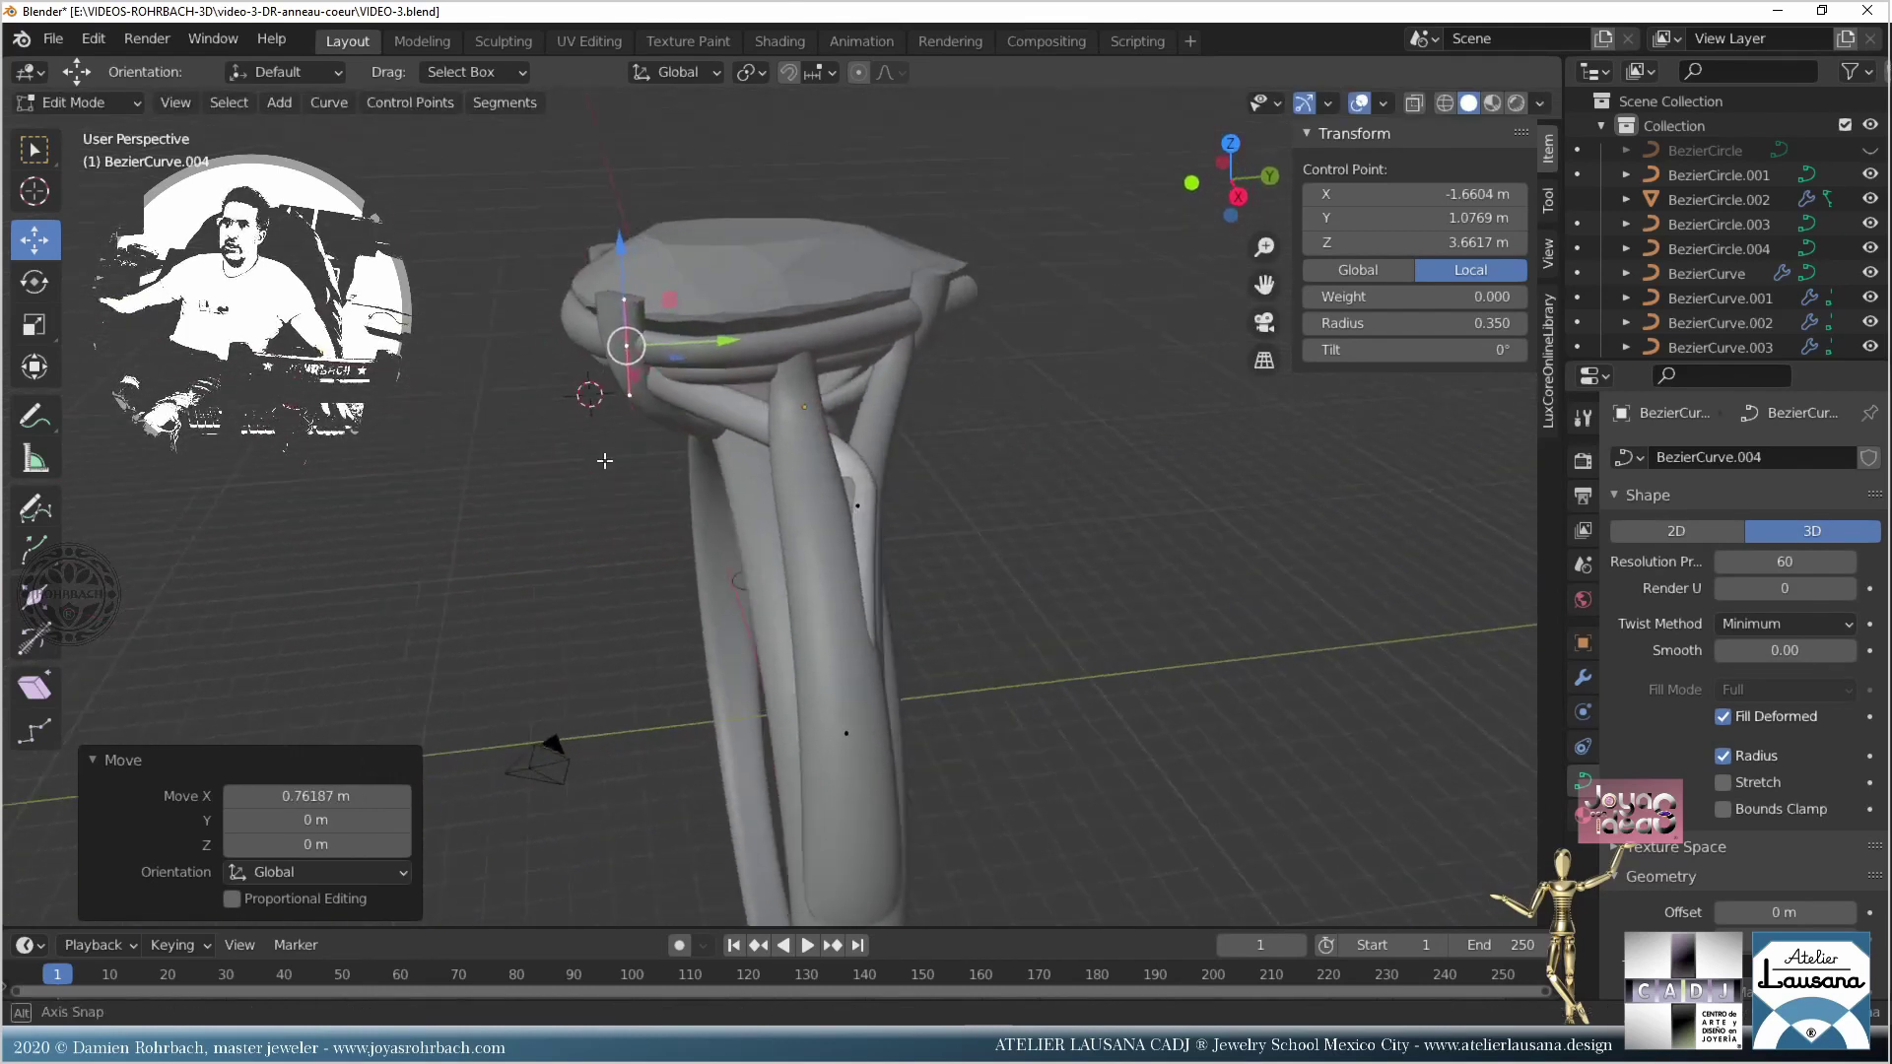
{"action": "left_click", "coordinate": [860, 488]}
{"action": "left_click", "coordinate": [870, 513]}
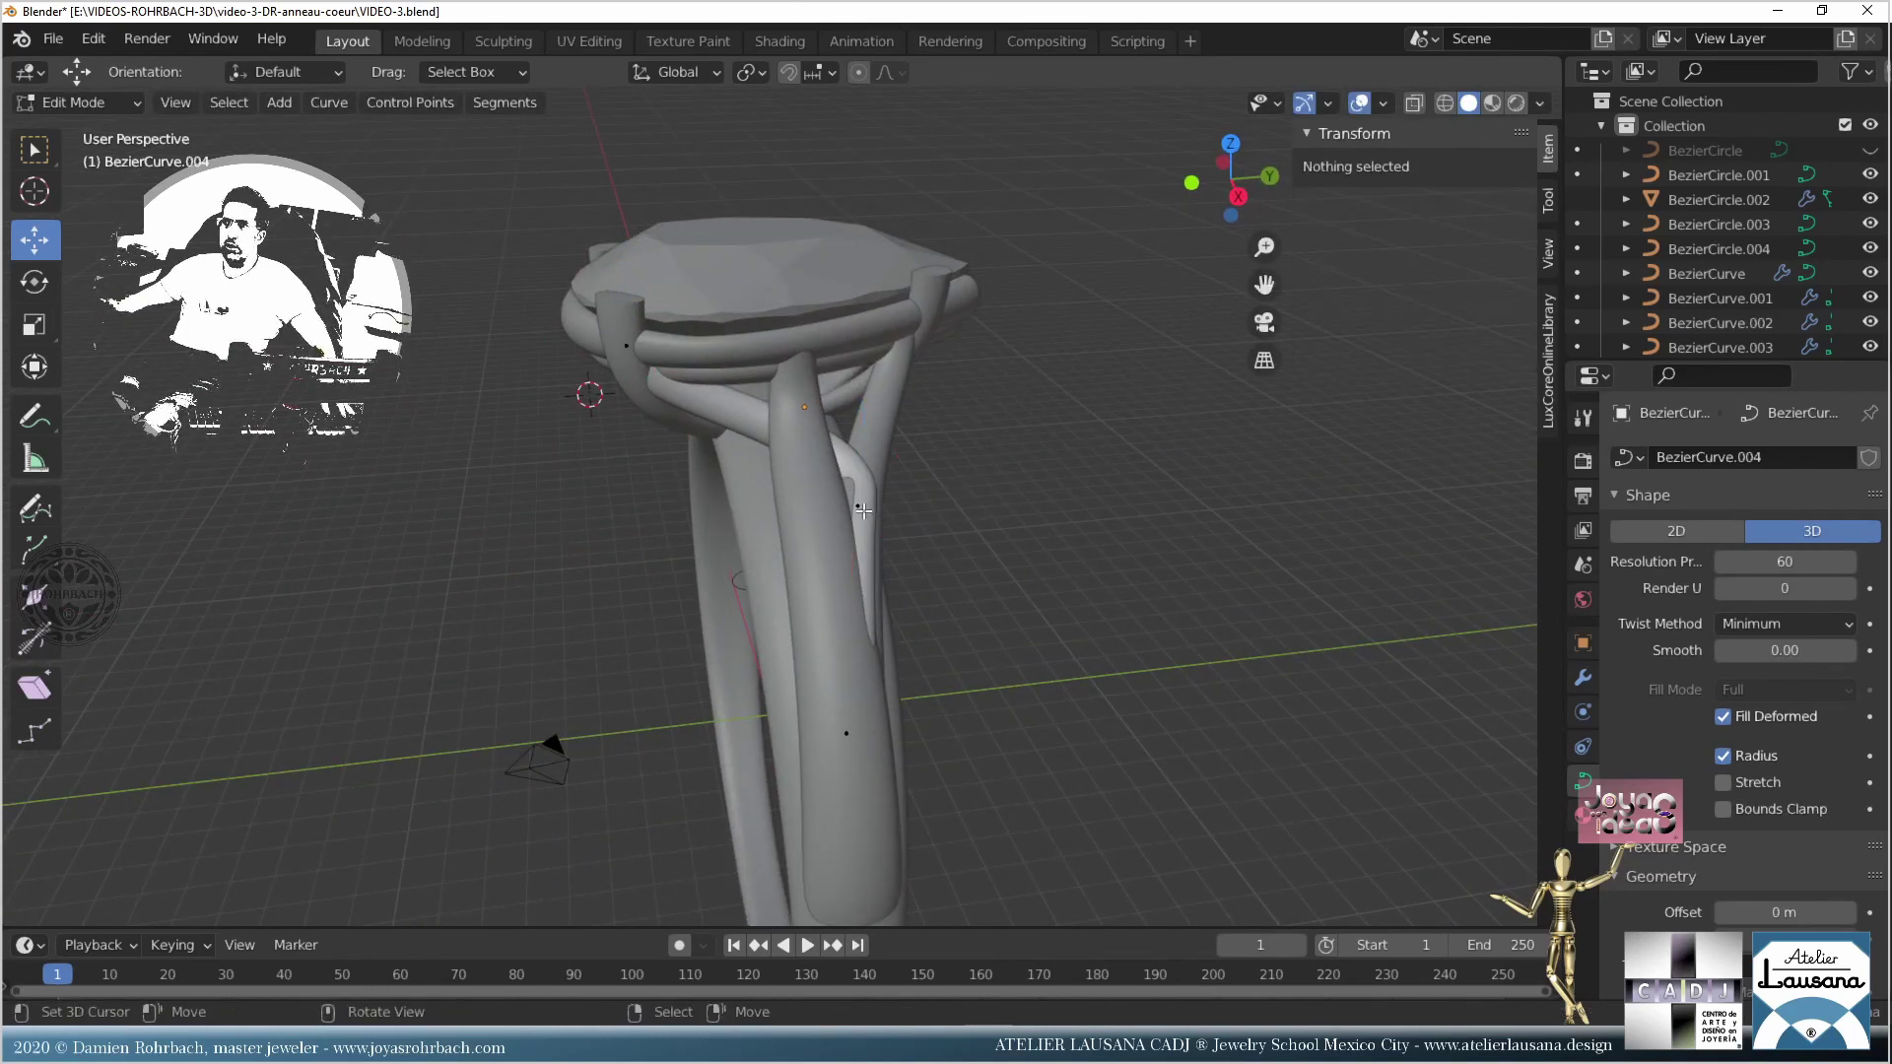
{"action": "left_click", "coordinate": [859, 506]}
{"action": "key", "text": "g"}
{"action": "key", "text": "z"}
{"action": "left_click", "coordinate": [836, 530]}
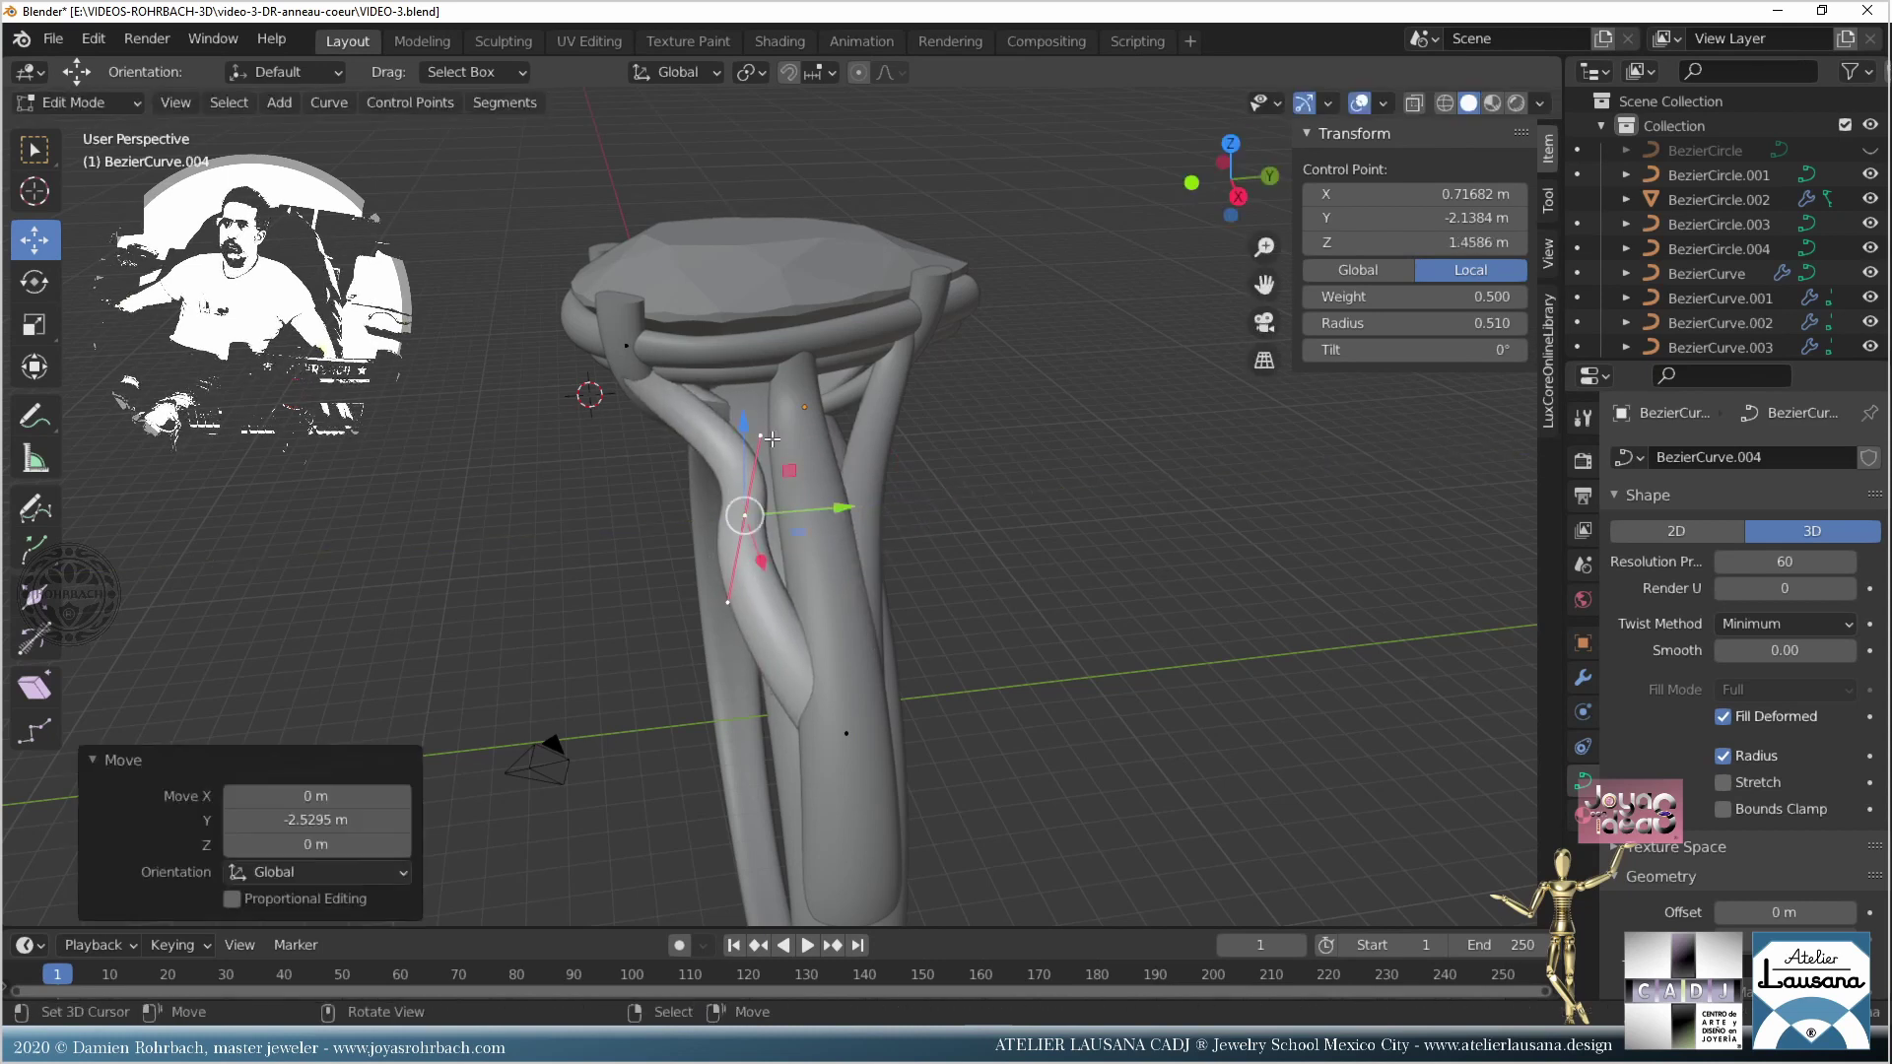
Step: Move the upper handle of the middle control point about -2.14 m along Y so the new shoulder slopes toward the prong
{"action": "left_click", "coordinate": [761, 433]}
{"action": "key", "text": "g"}
{"action": "key", "text": "z"}
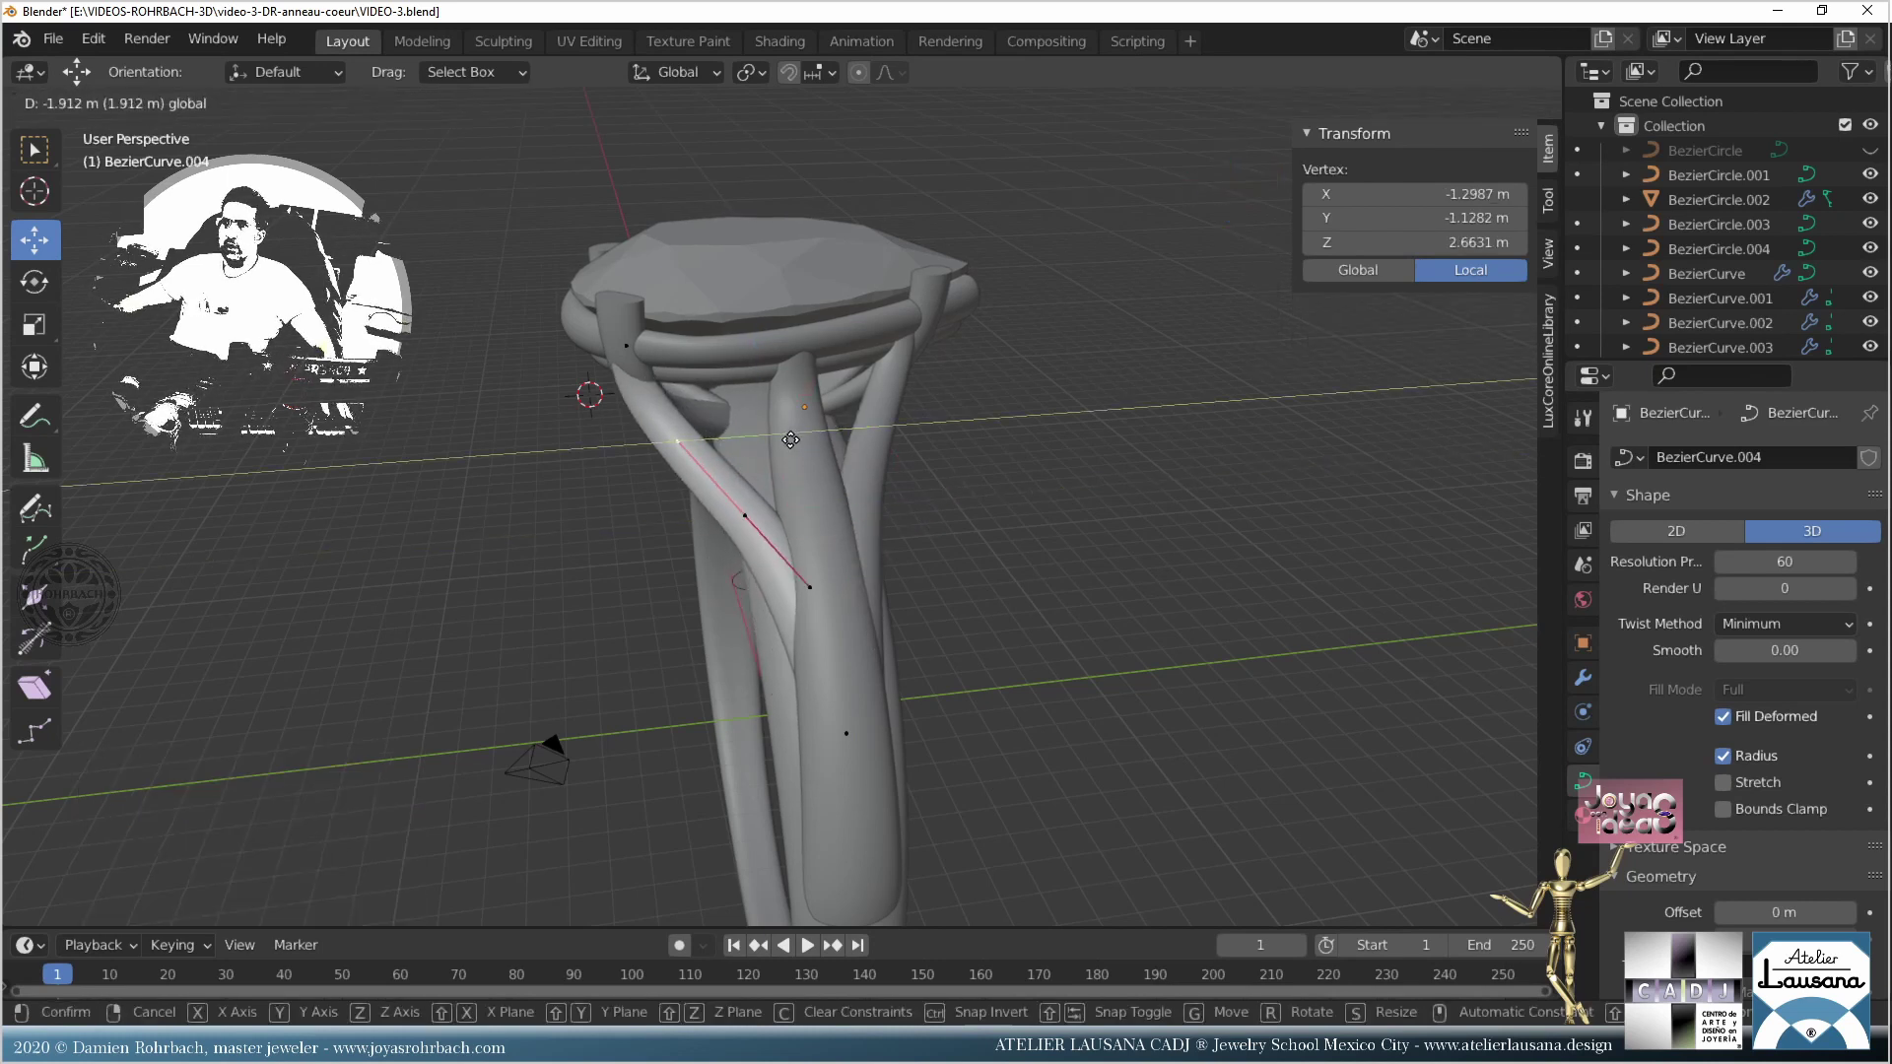
{"action": "left_click", "coordinate": [780, 445]}
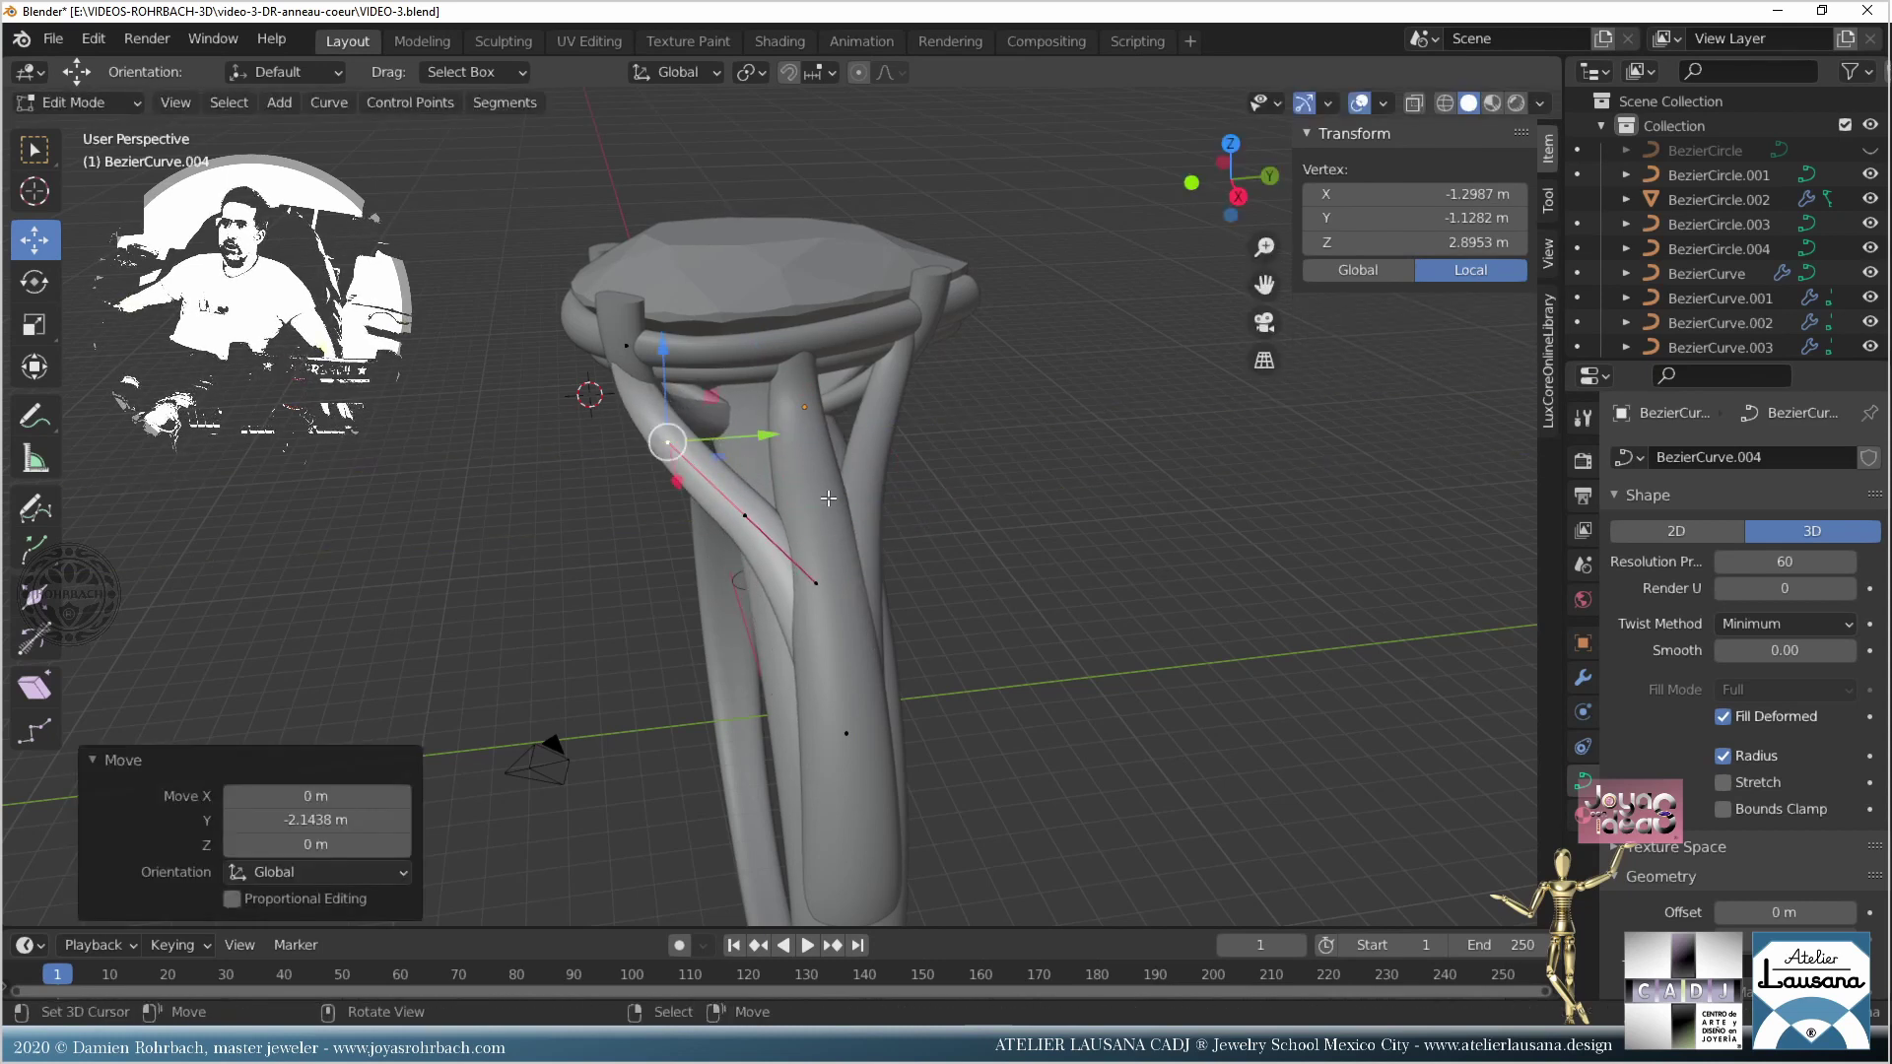
{"action": "left_click_drag", "start_coordinate": [785, 434], "coordinate": [787, 431]}
{"action": "left_click", "coordinate": [768, 432]}
Step: Shift the new shoulder's middle control point about 0.48 m along Y toward the central shoulder
{"action": "left_click", "coordinate": [754, 513]}
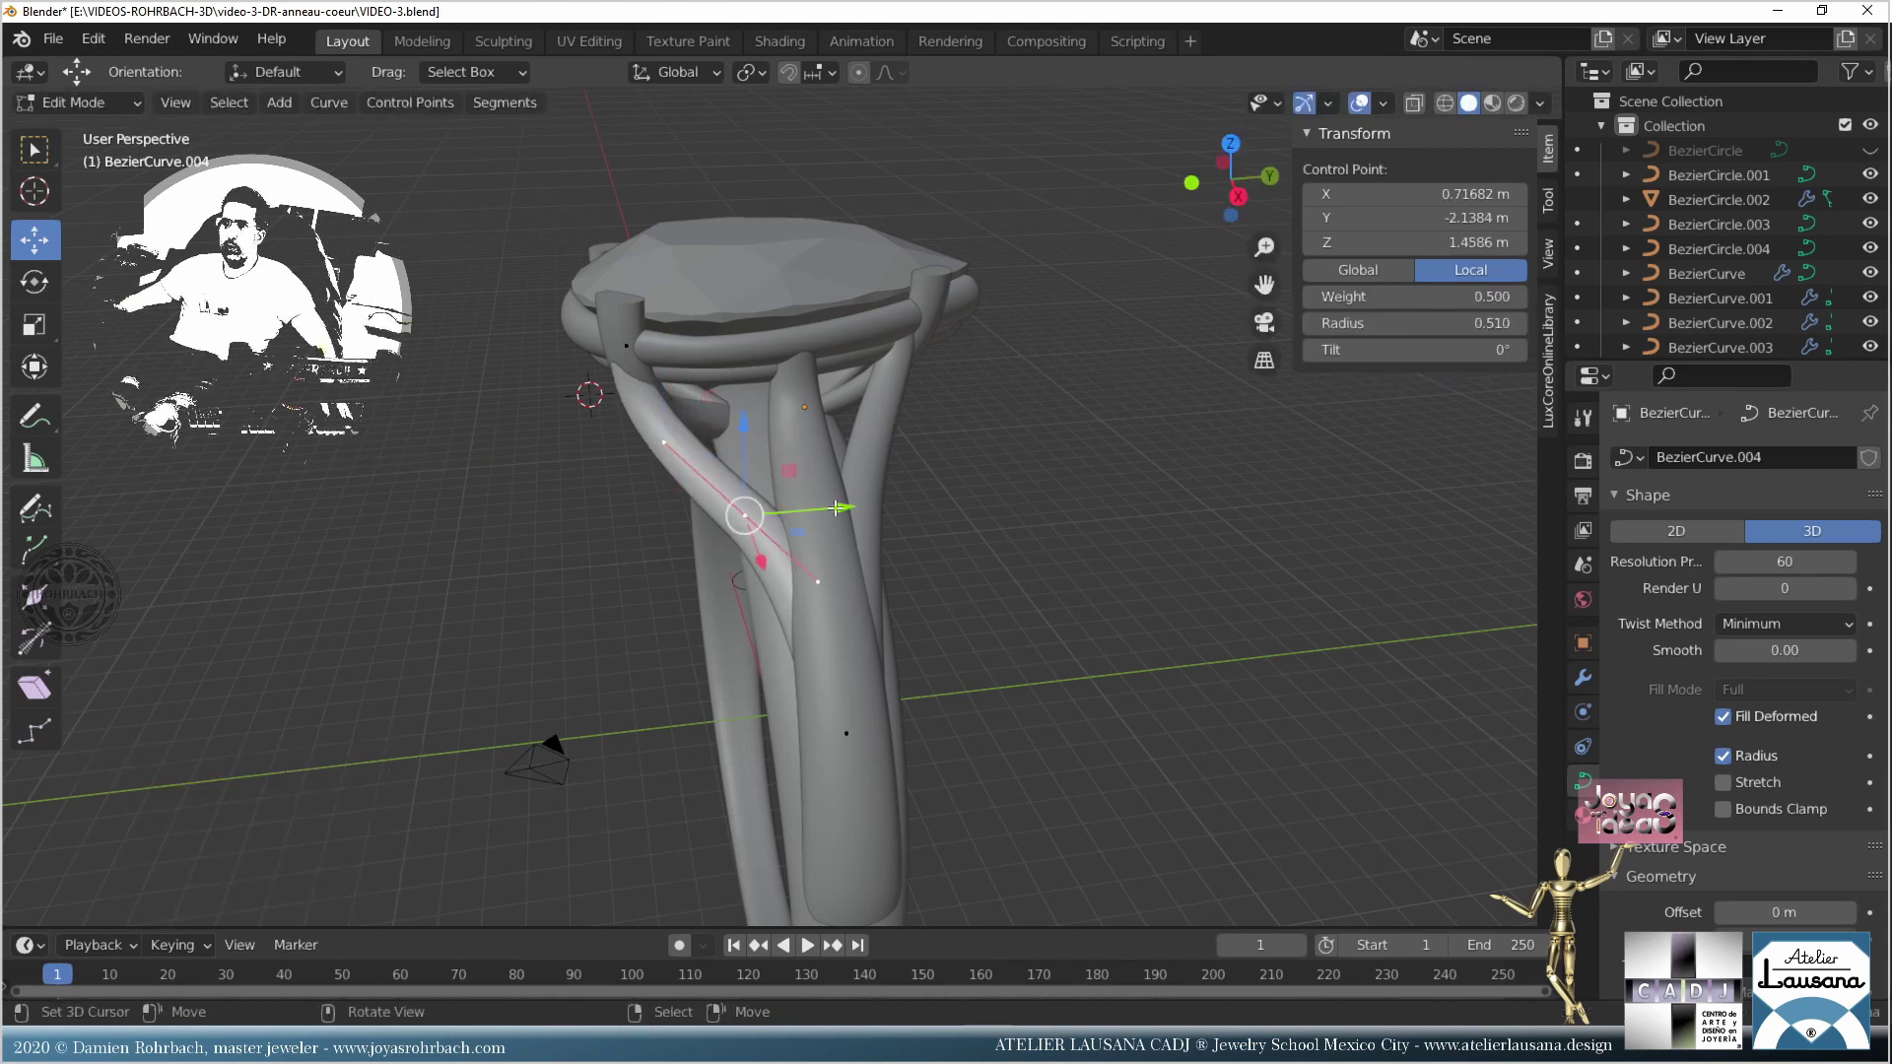
{"action": "left_click_drag", "start_coordinate": [832, 508], "coordinate": [852, 503]}
{"action": "left_click", "coordinate": [859, 504]}
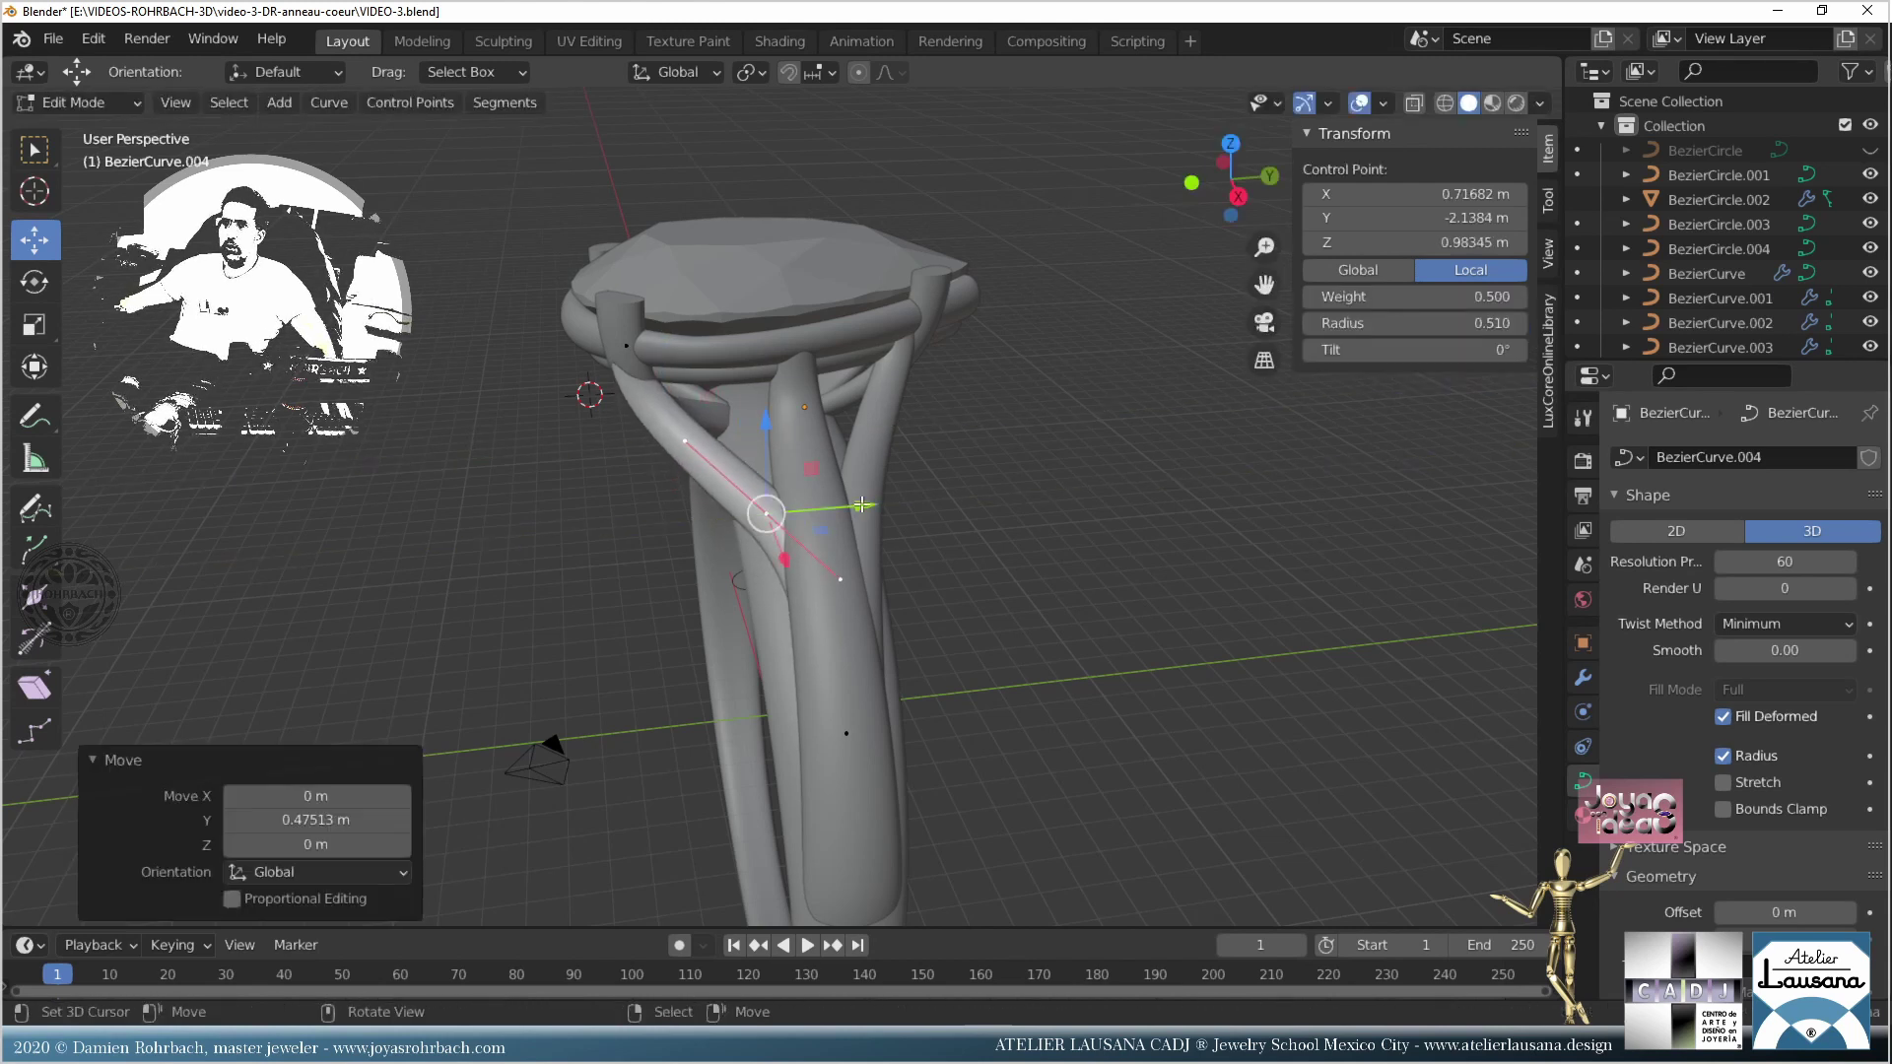
Step: Nudge the new shoulder's upper control point along Y, move it about 0.25 m along X, and save the file
{"action": "left_click", "coordinate": [656, 347]}
{"action": "left_click_drag", "start_coordinate": [727, 336], "coordinate": [751, 332]}
{"action": "middle_click_drag", "start_coordinate": [663, 476], "coordinate": [657, 446]}
{"action": "scroll", "coordinate": [665, 434], "scroll_direction": "up", "scroll_amount": 3}
{"action": "left_click_drag", "start_coordinate": [516, 261], "coordinate": [539, 252]}
{"action": "scroll", "coordinate": [552, 296], "scroll_direction": "down", "scroll_amount": 3}
{"action": "middle_click_drag", "start_coordinate": [551, 295], "coordinate": [589, 494]}
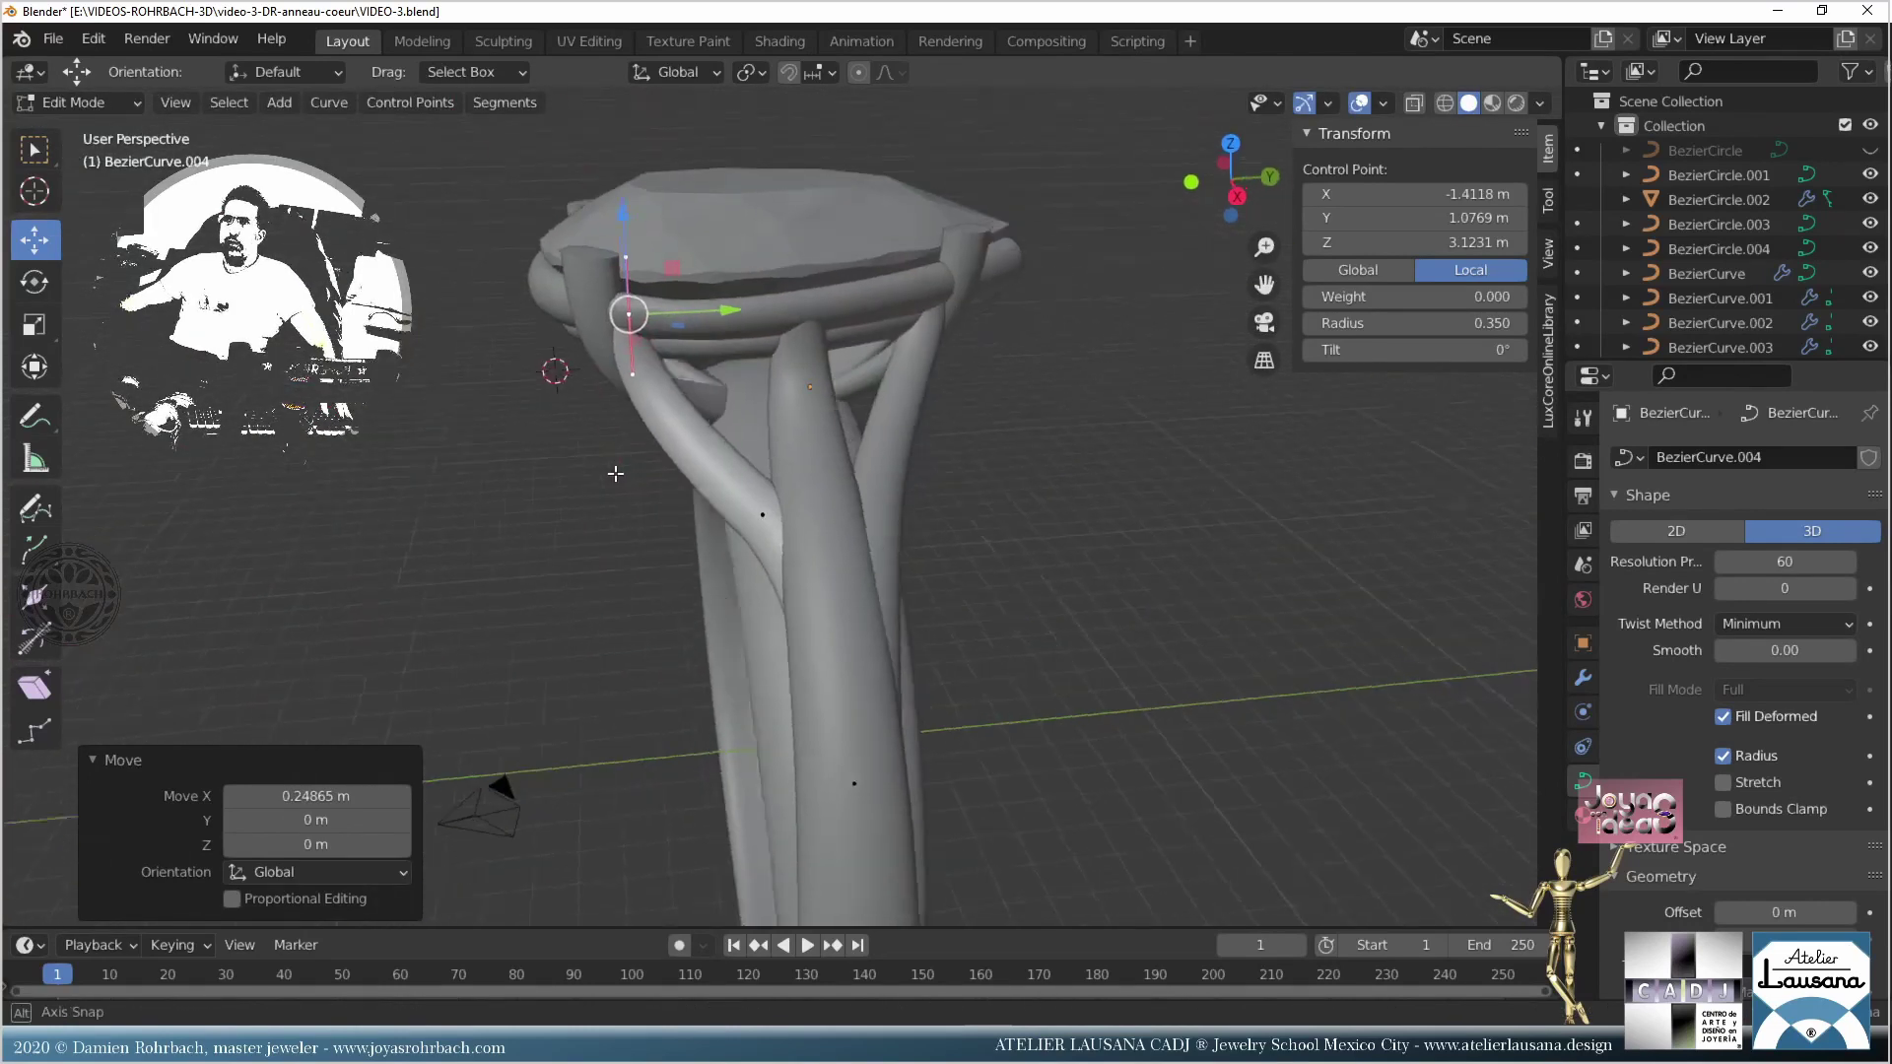
{"action": "scroll", "coordinate": [589, 494], "scroll_direction": "up", "scroll_amount": 2}
{"action": "key", "text": "ctrl+s"}
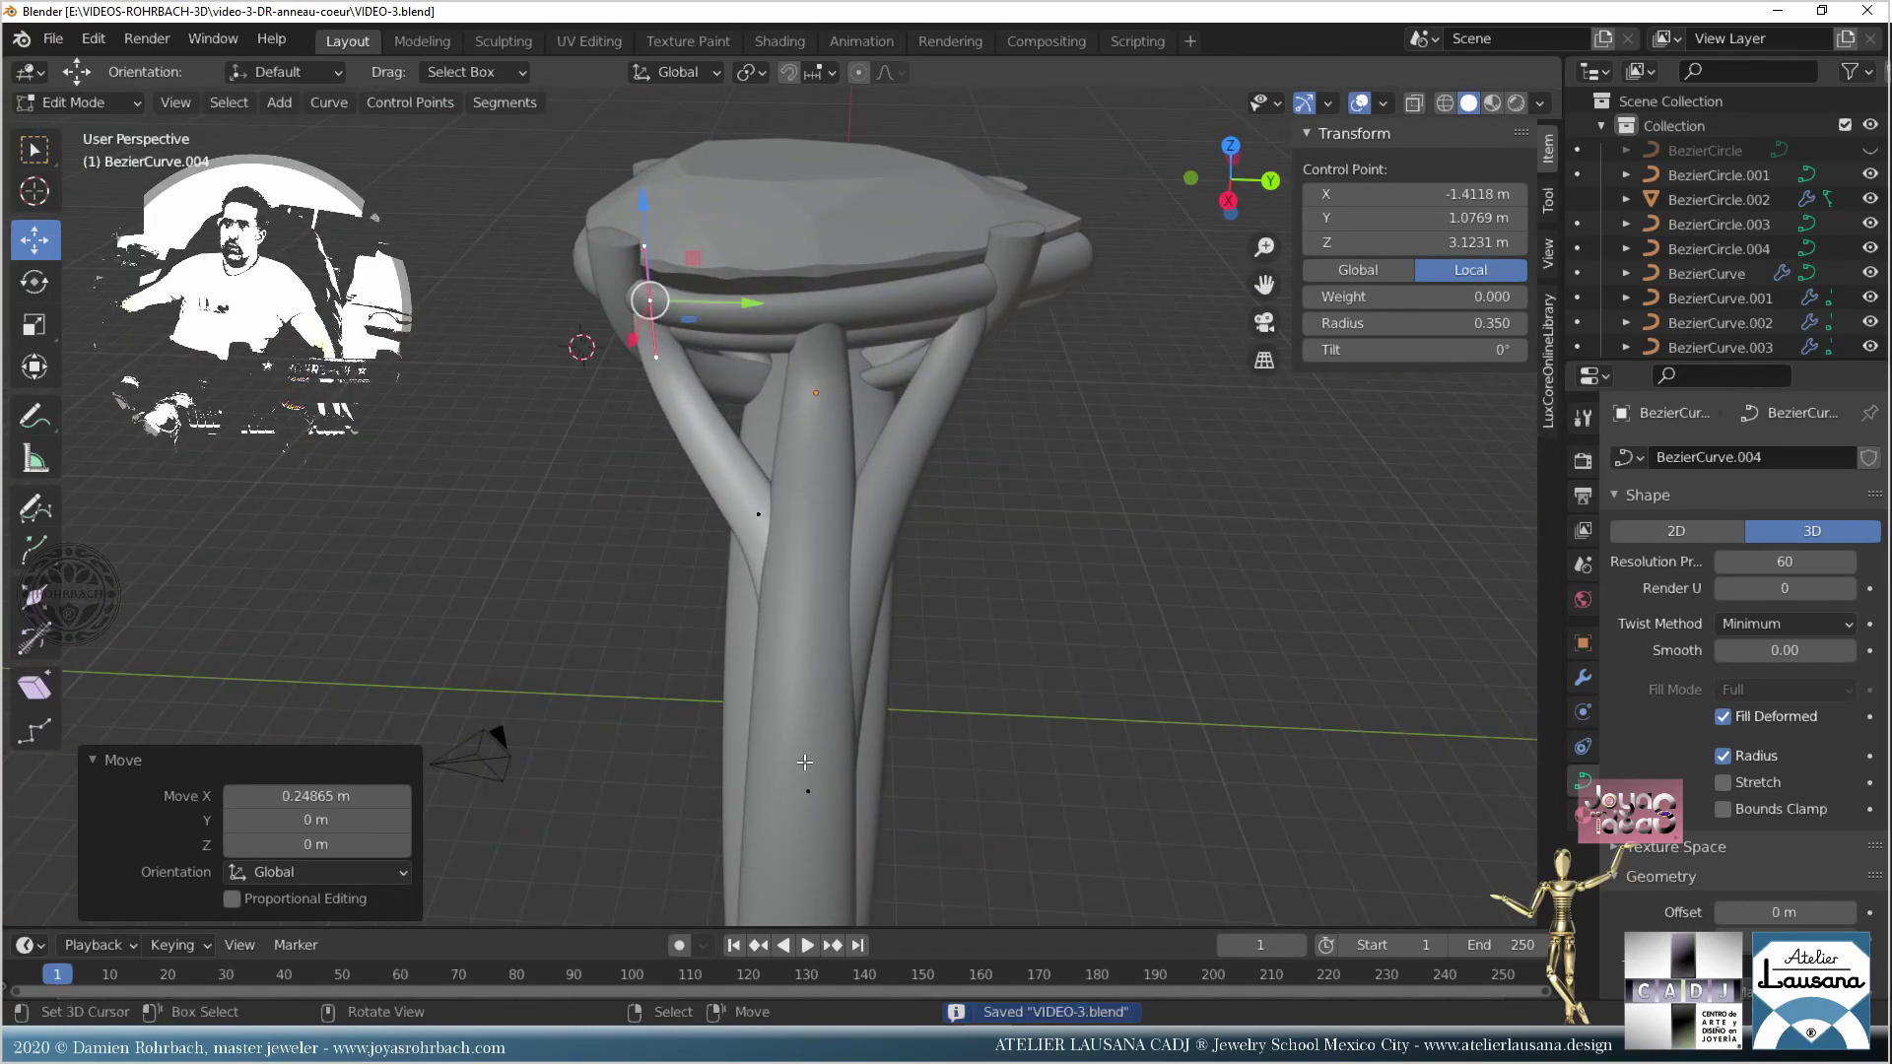
Step: Move the lowest control point slightly along negative Y and the middle control point about -0.50 m along Y
{"action": "left_click", "coordinate": [807, 790]}
{"action": "key", "text": "g"}
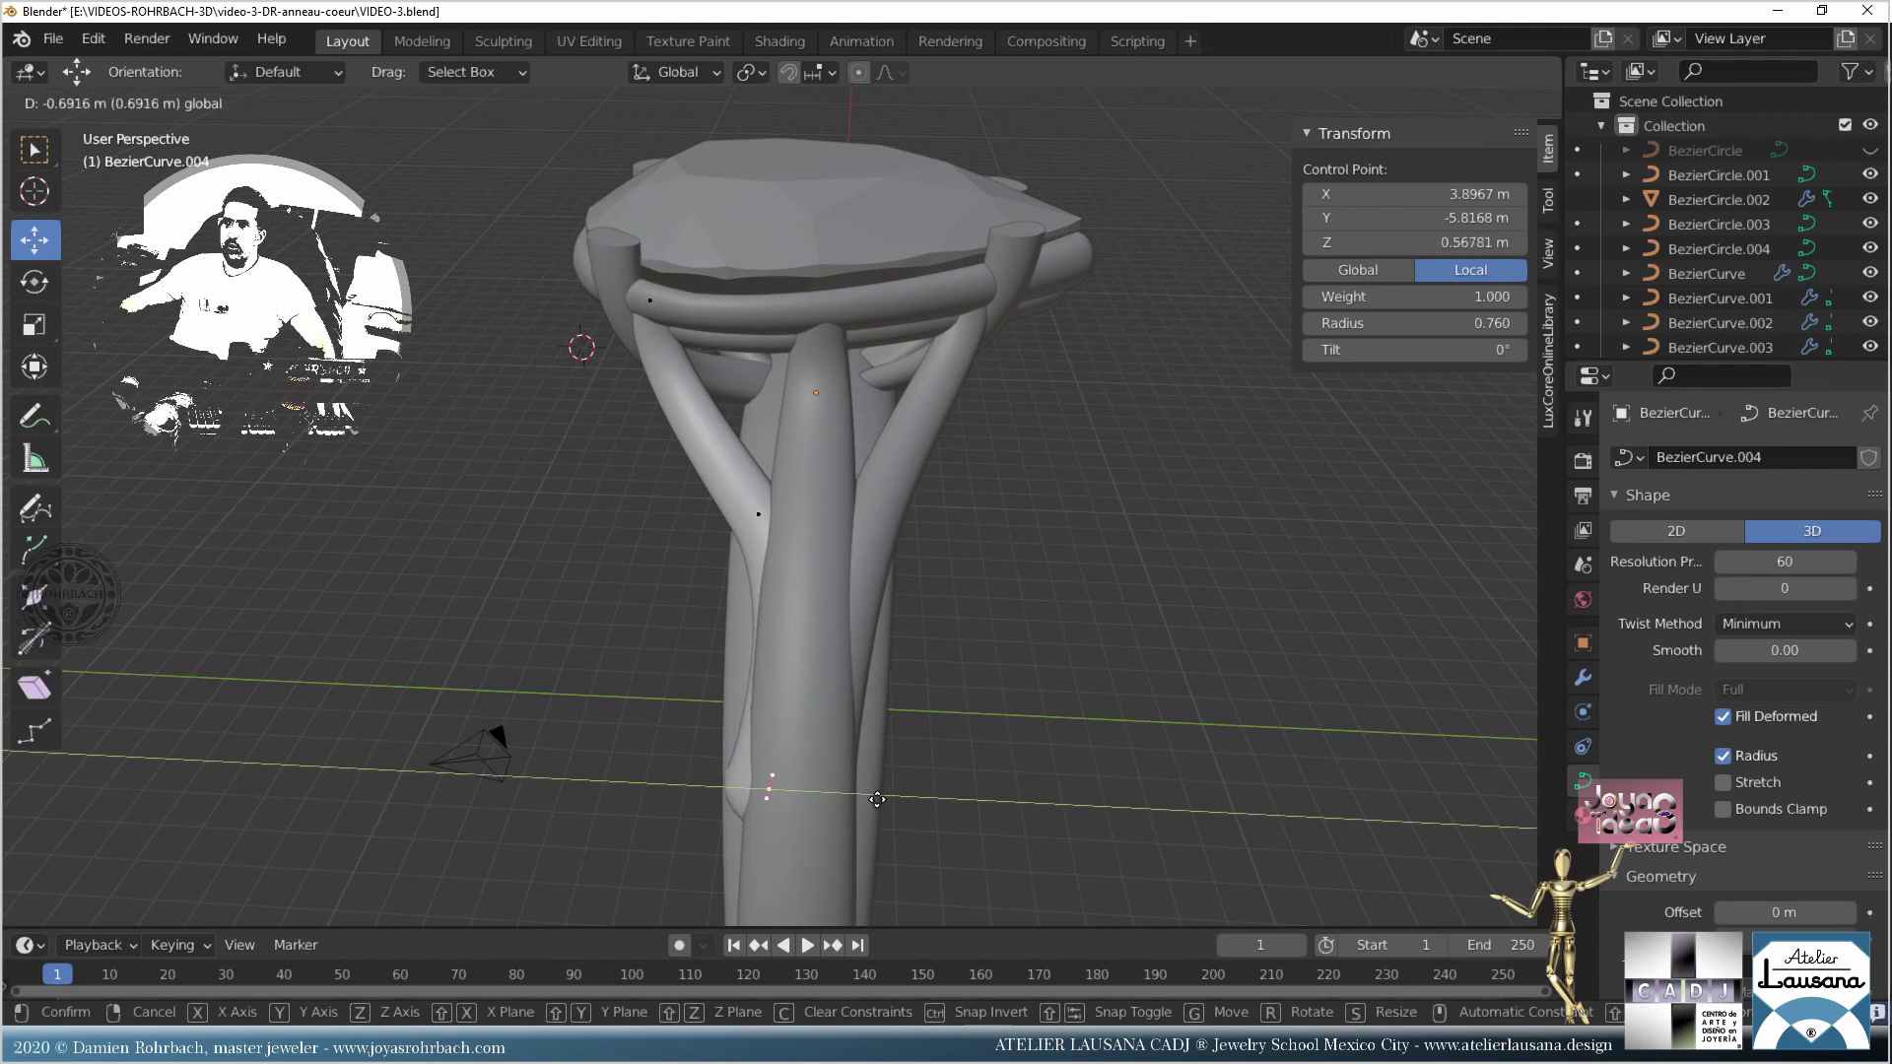
{"action": "left_click", "coordinate": [904, 799]}
{"action": "left_click", "coordinate": [761, 498]}
{"action": "key", "text": "g"}
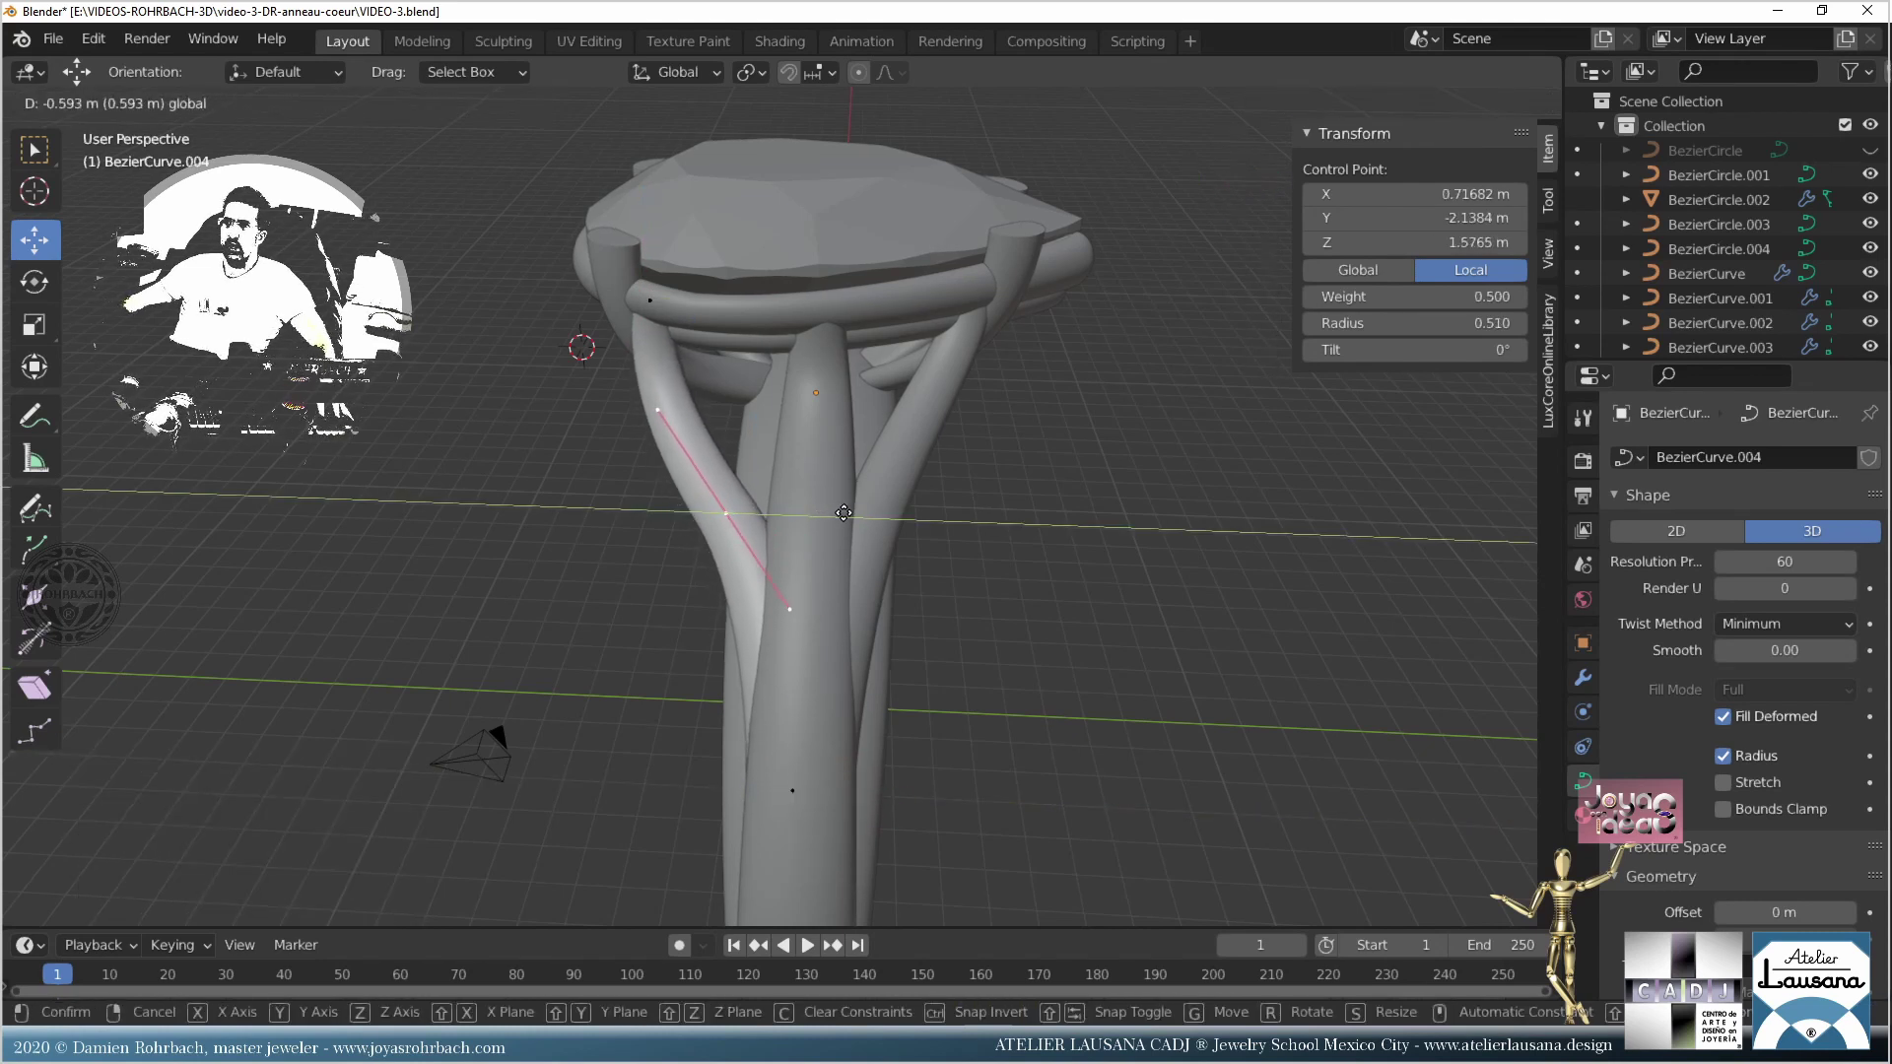
{"action": "left_click", "coordinate": [846, 512]}
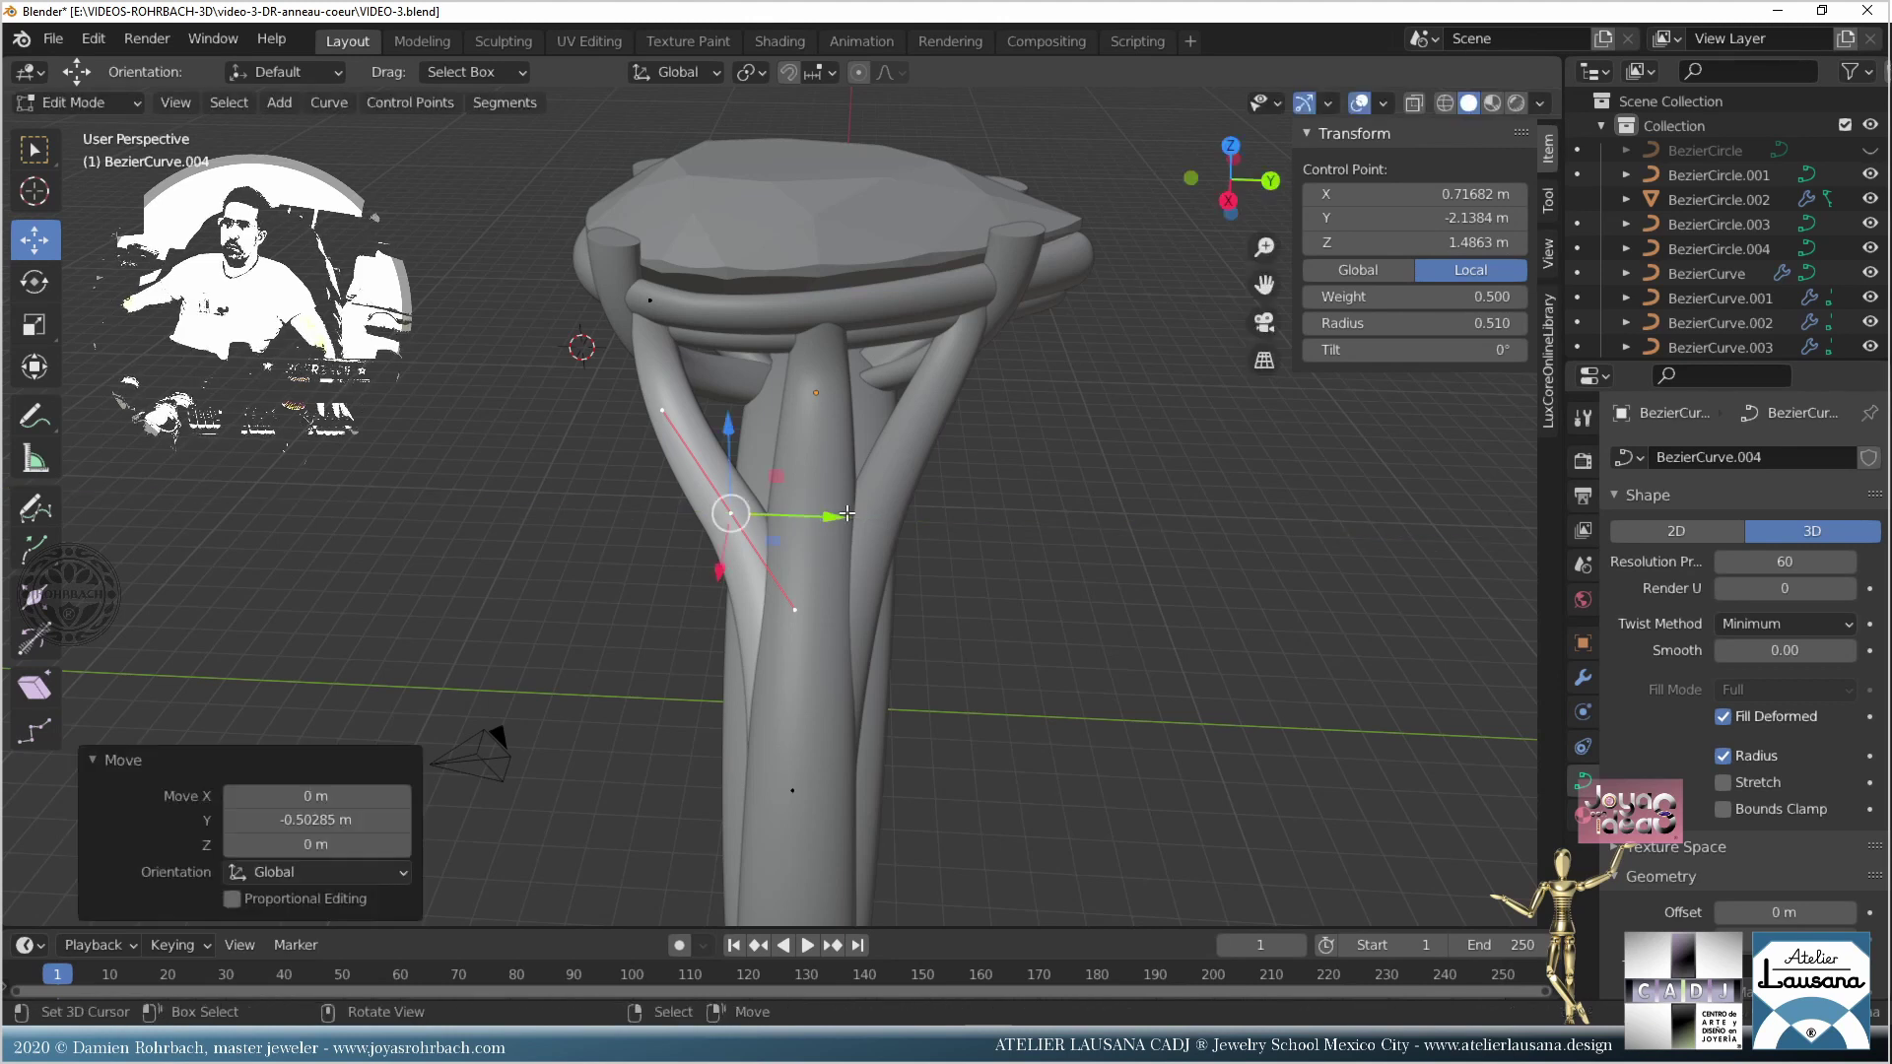
Step: Shift the middle and lowest control points together about 0.02 m along Y, and move the middle one alone about -0.23 m along Y
{"action": "middle_click_drag", "start_coordinate": [847, 513], "coordinate": [576, 491]}
{"action": "middle_click_drag", "start_coordinate": [609, 628], "coordinate": [792, 560]}
{"action": "middle_click_drag", "start_coordinate": [828, 702], "coordinate": [824, 733]}
{"action": "left_click", "coordinate": [823, 734], "text": "shift"}
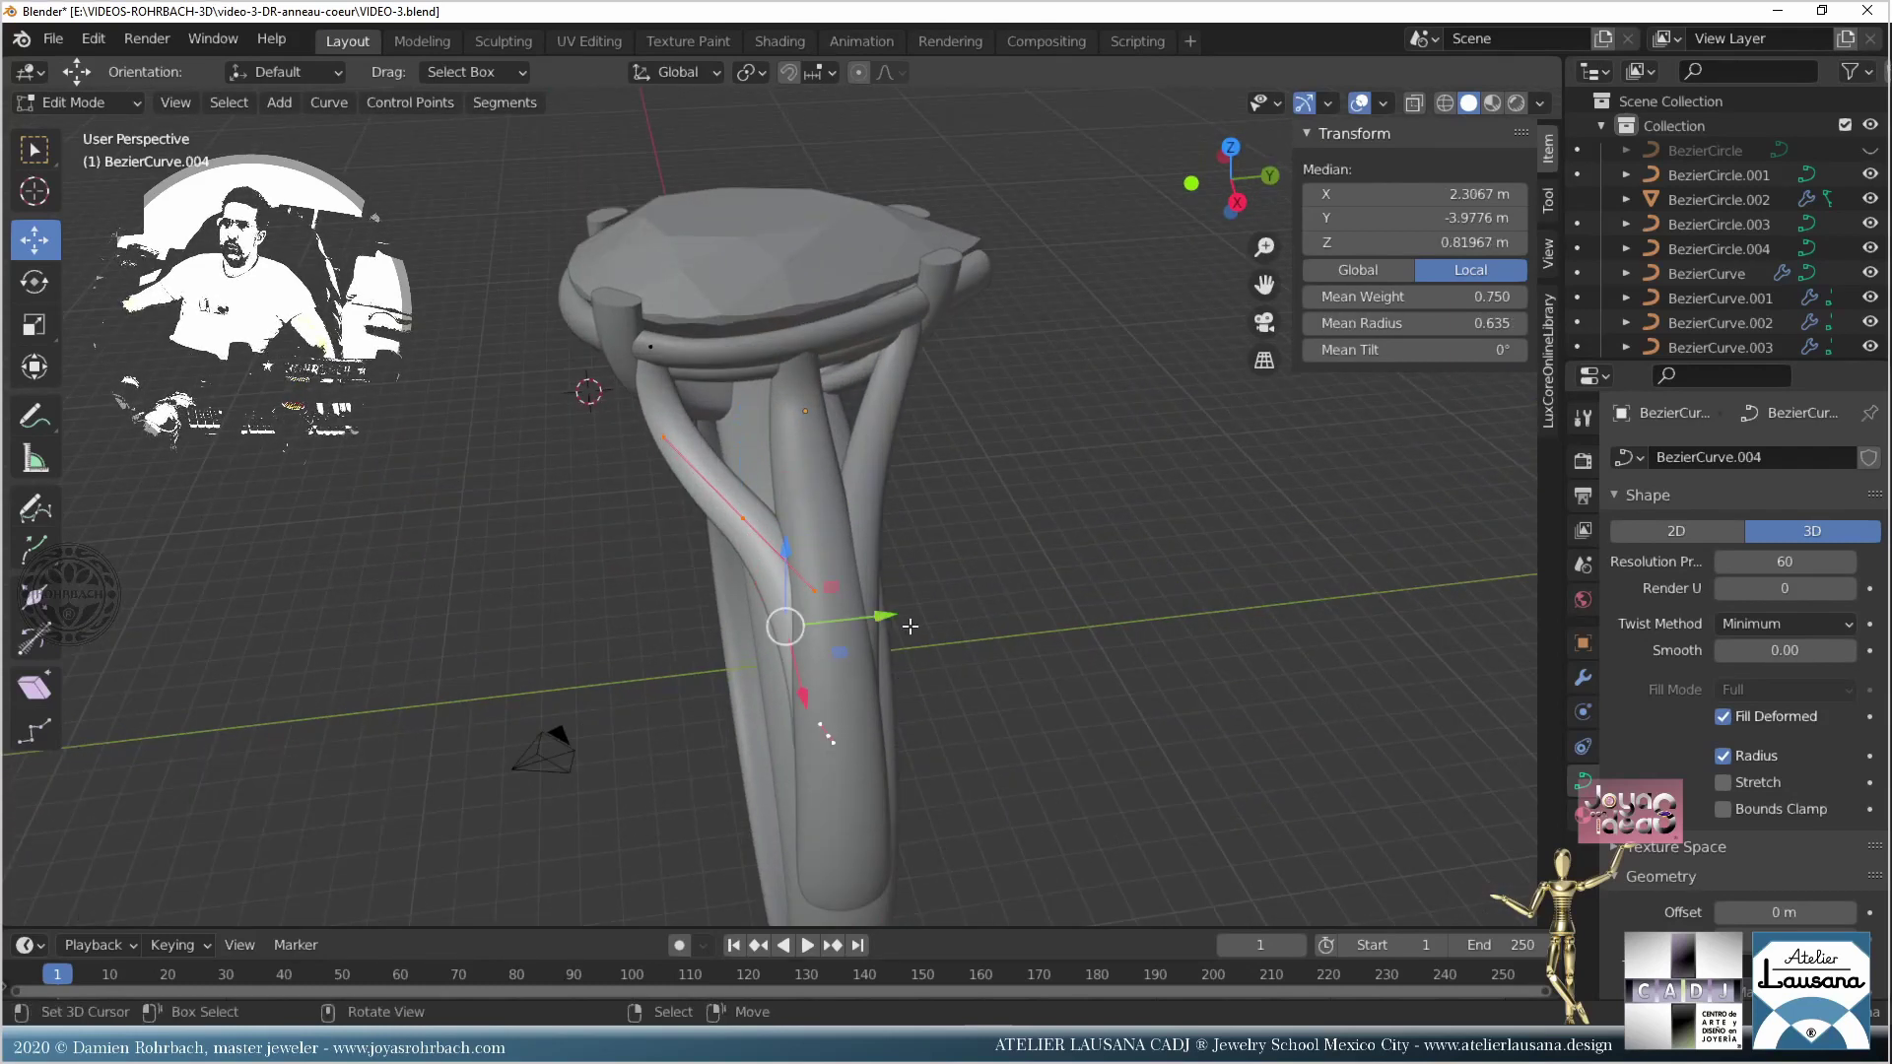
{"action": "key", "text": "g"}
{"action": "left_click", "coordinate": [898, 618]}
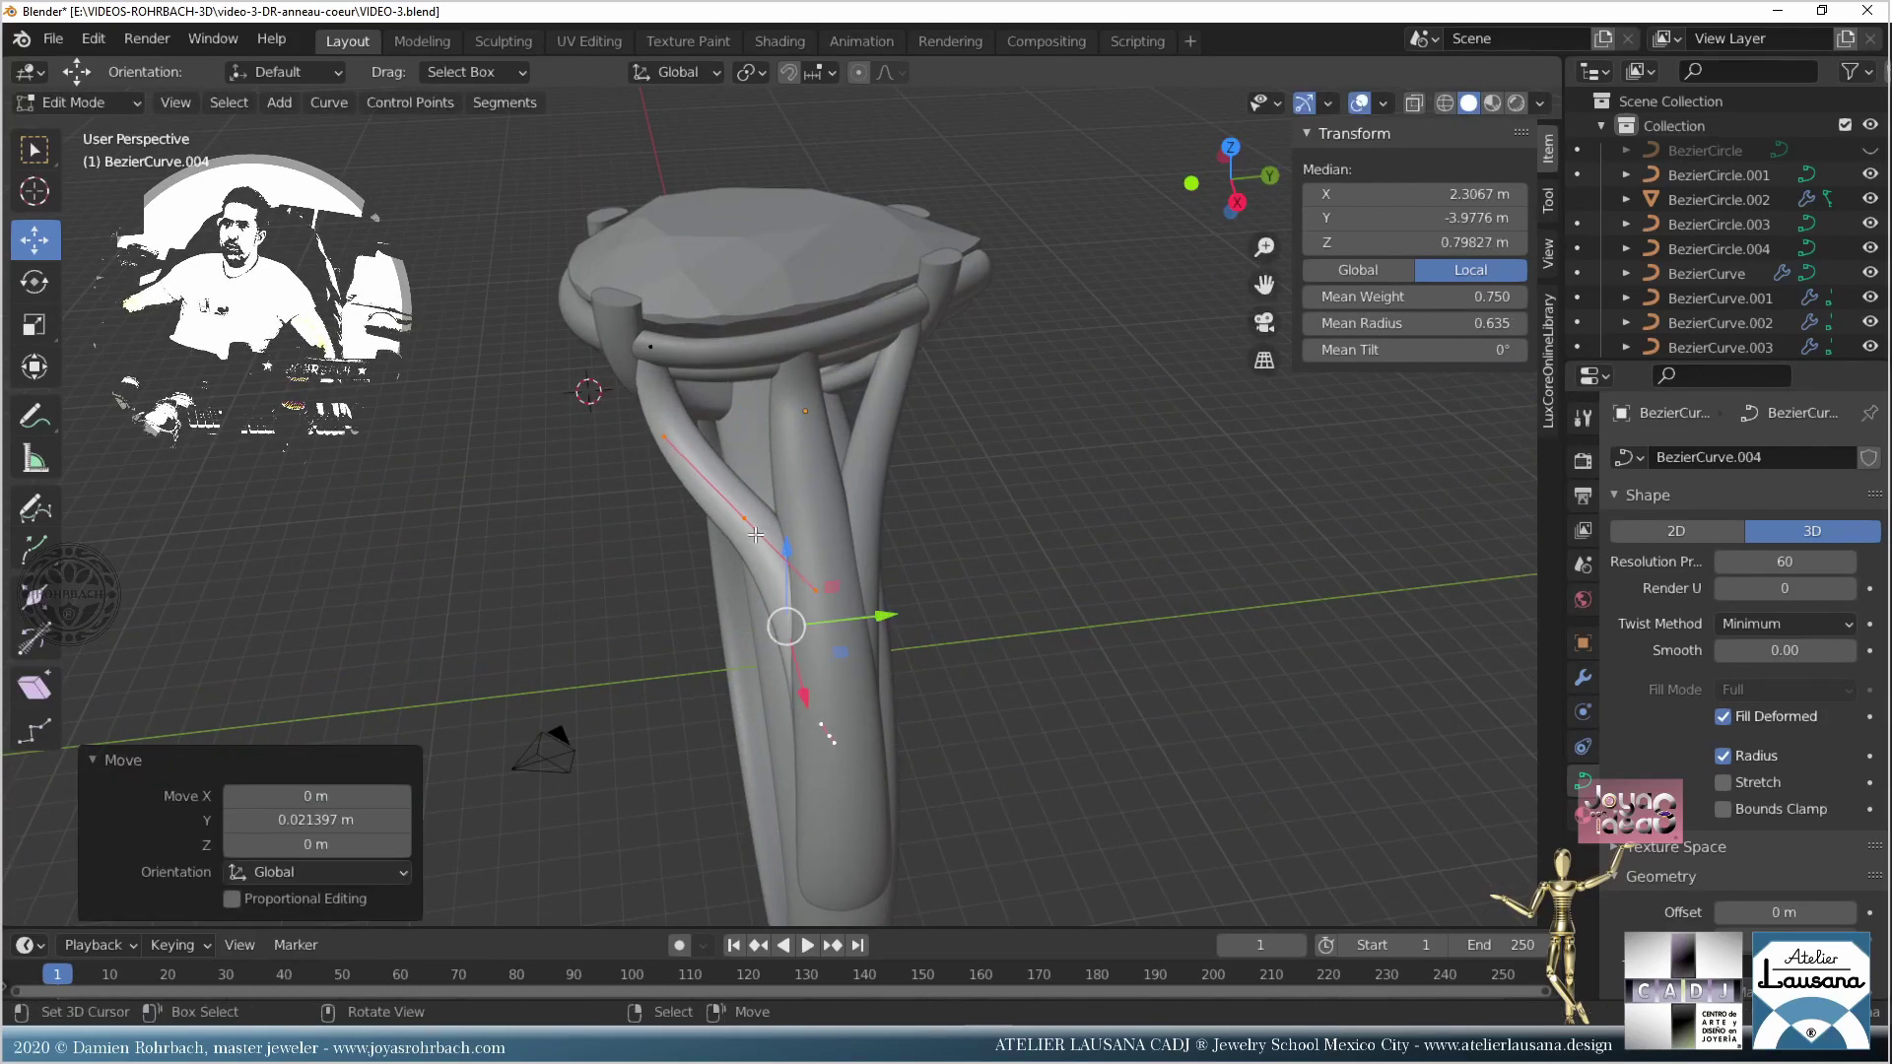
{"action": "left_click", "coordinate": [749, 516]}
{"action": "key", "text": "g"}
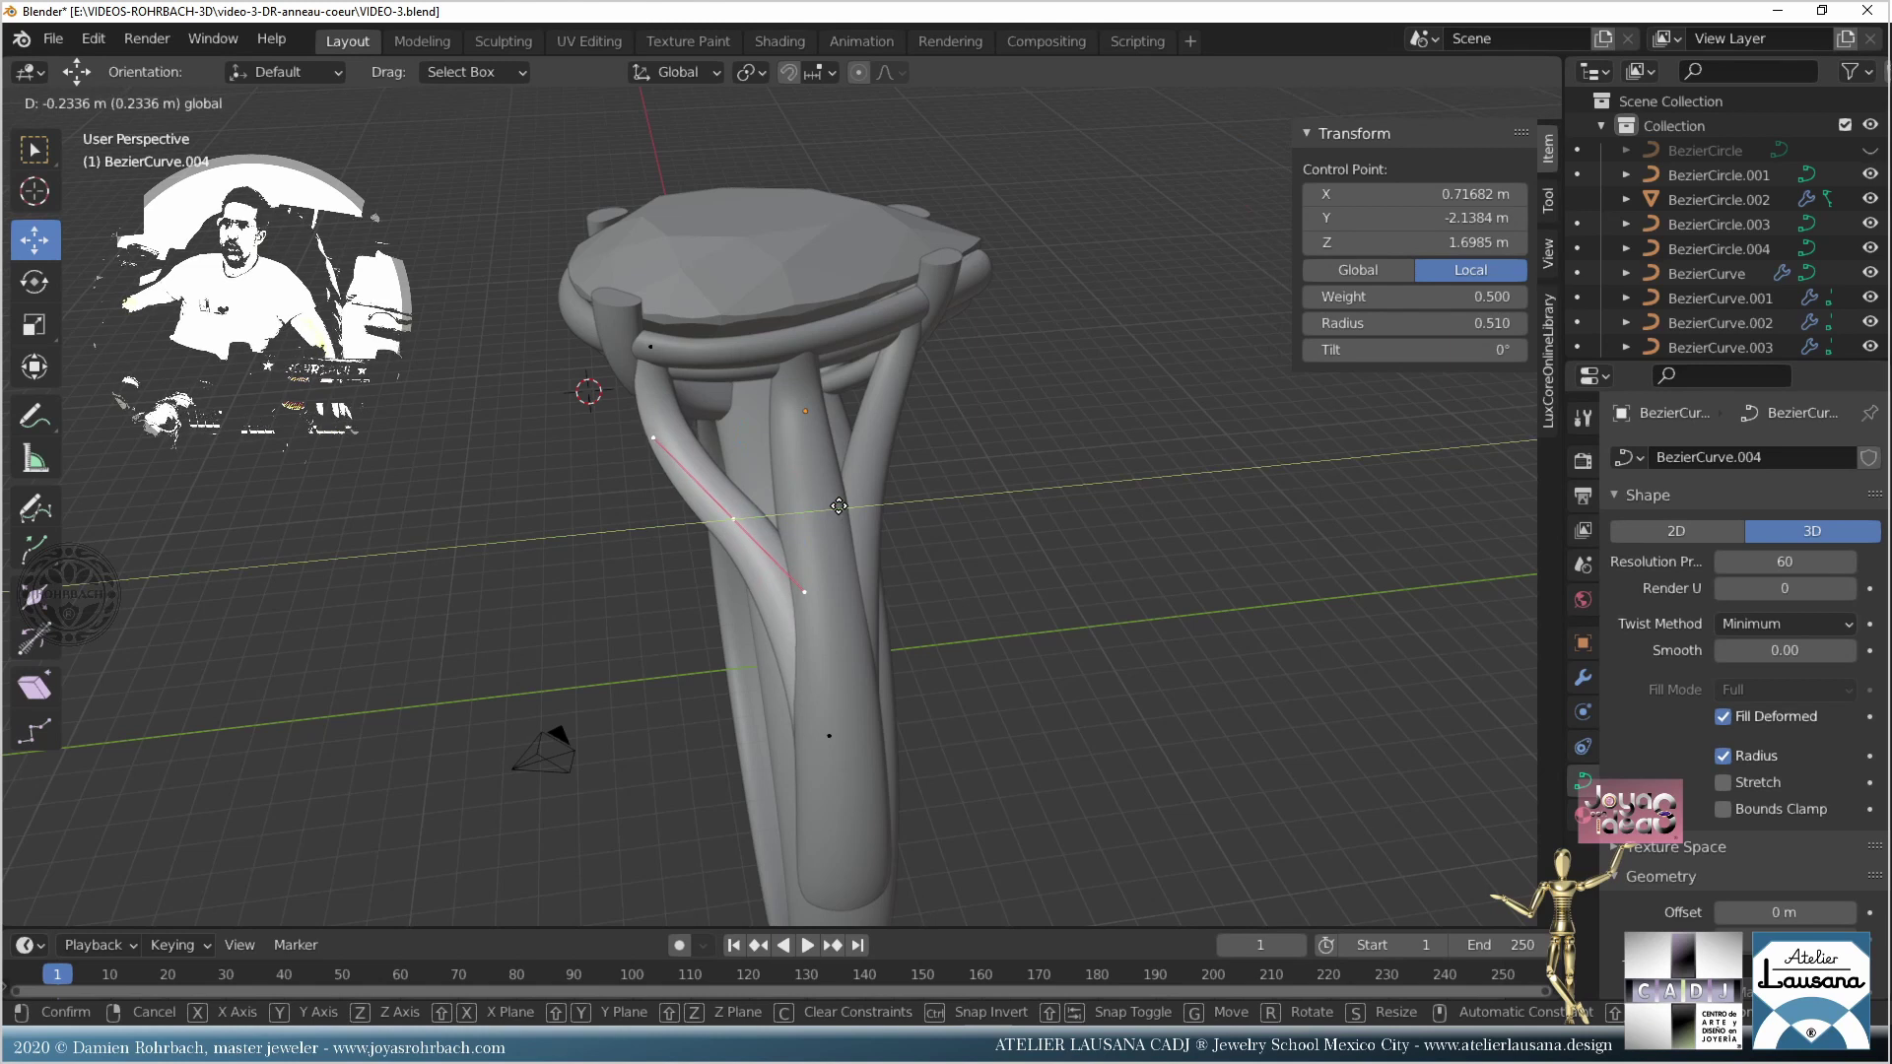
{"action": "left_click", "coordinate": [837, 507]}
Step: Move the lower handle of the upper control point about -0.7 m along Y to curve the shoulder under the prong
{"action": "left_click", "coordinate": [628, 331]}
{"action": "left_click", "coordinate": [639, 402]}
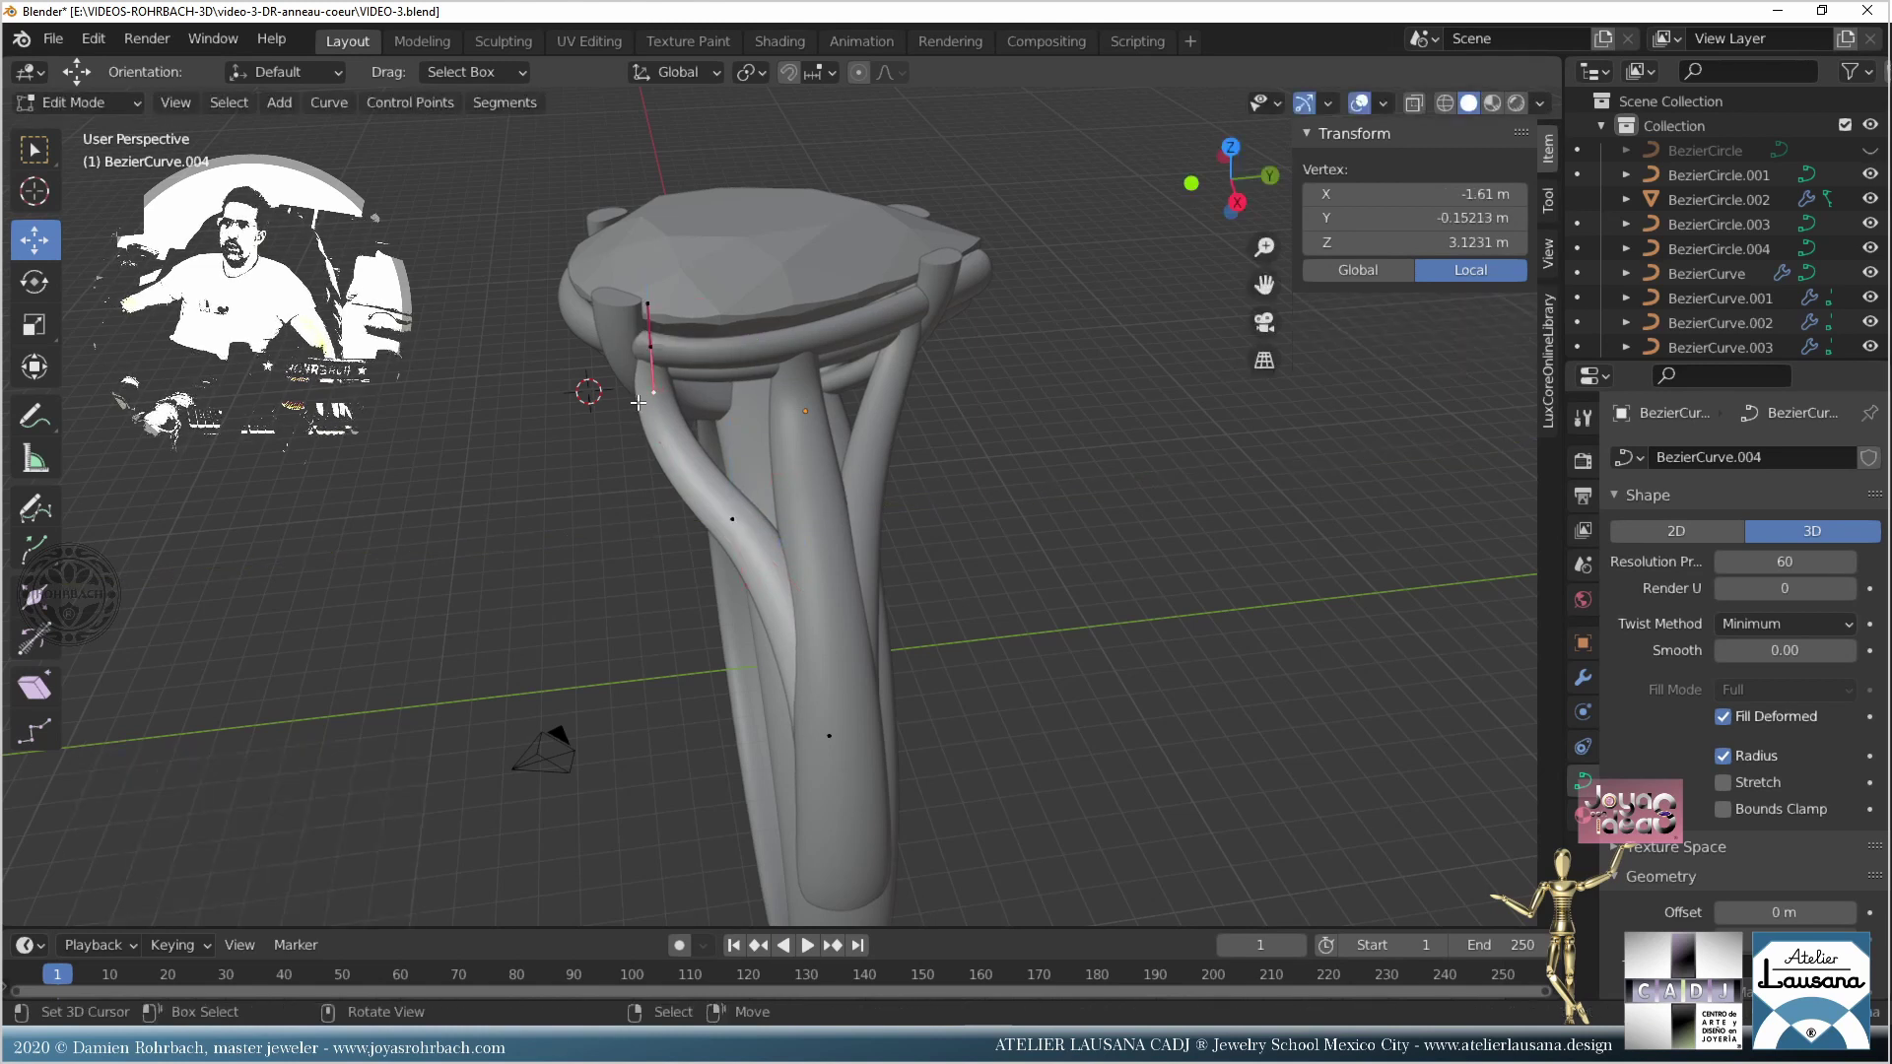
{"action": "left_click_drag", "start_coordinate": [727, 384], "coordinate": [736, 382]}
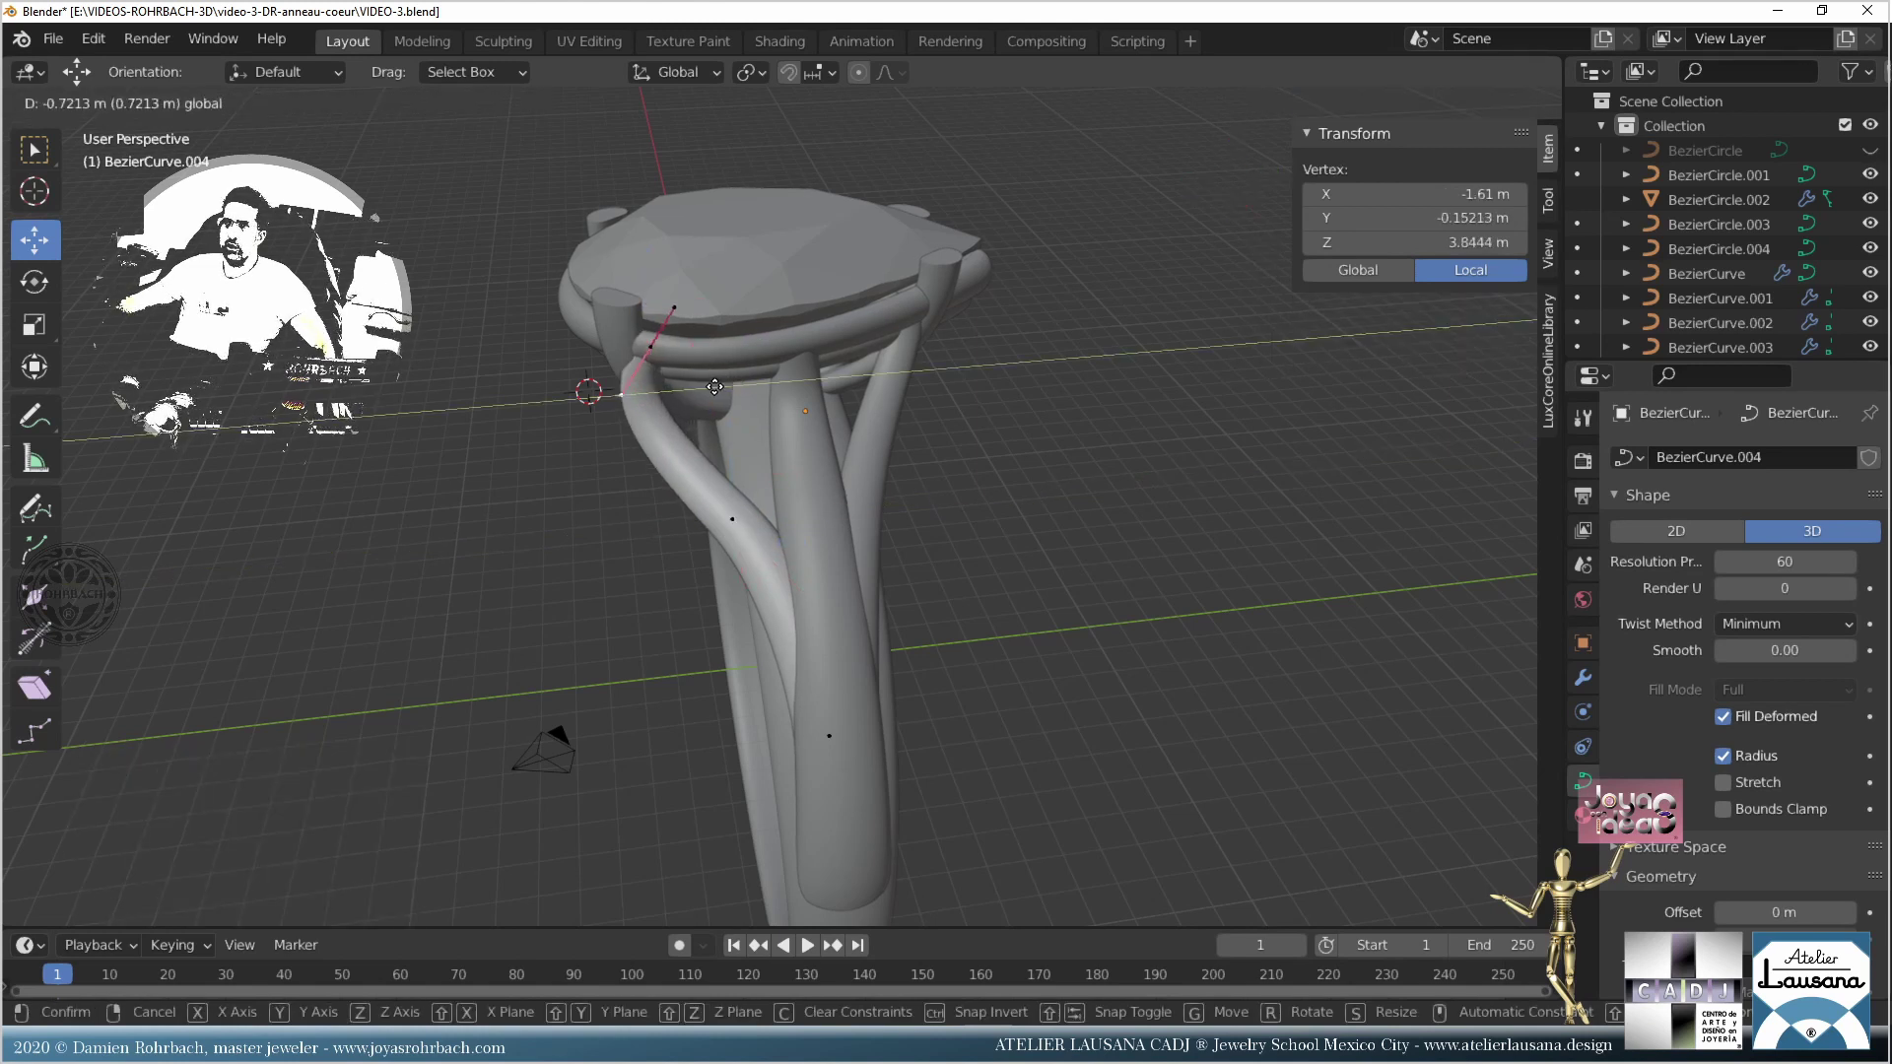
{"action": "left_click", "coordinate": [709, 387]}
Step: Set the upper control point's tilt to 52.7° and move the point about -0.09 m along X
{"action": "middle_click_drag", "start_coordinate": [710, 387], "coordinate": [855, 620]}
{"action": "scroll", "coordinate": [855, 620], "scroll_direction": "up", "scroll_amount": 2}
{"action": "left_click", "coordinate": [872, 720]}
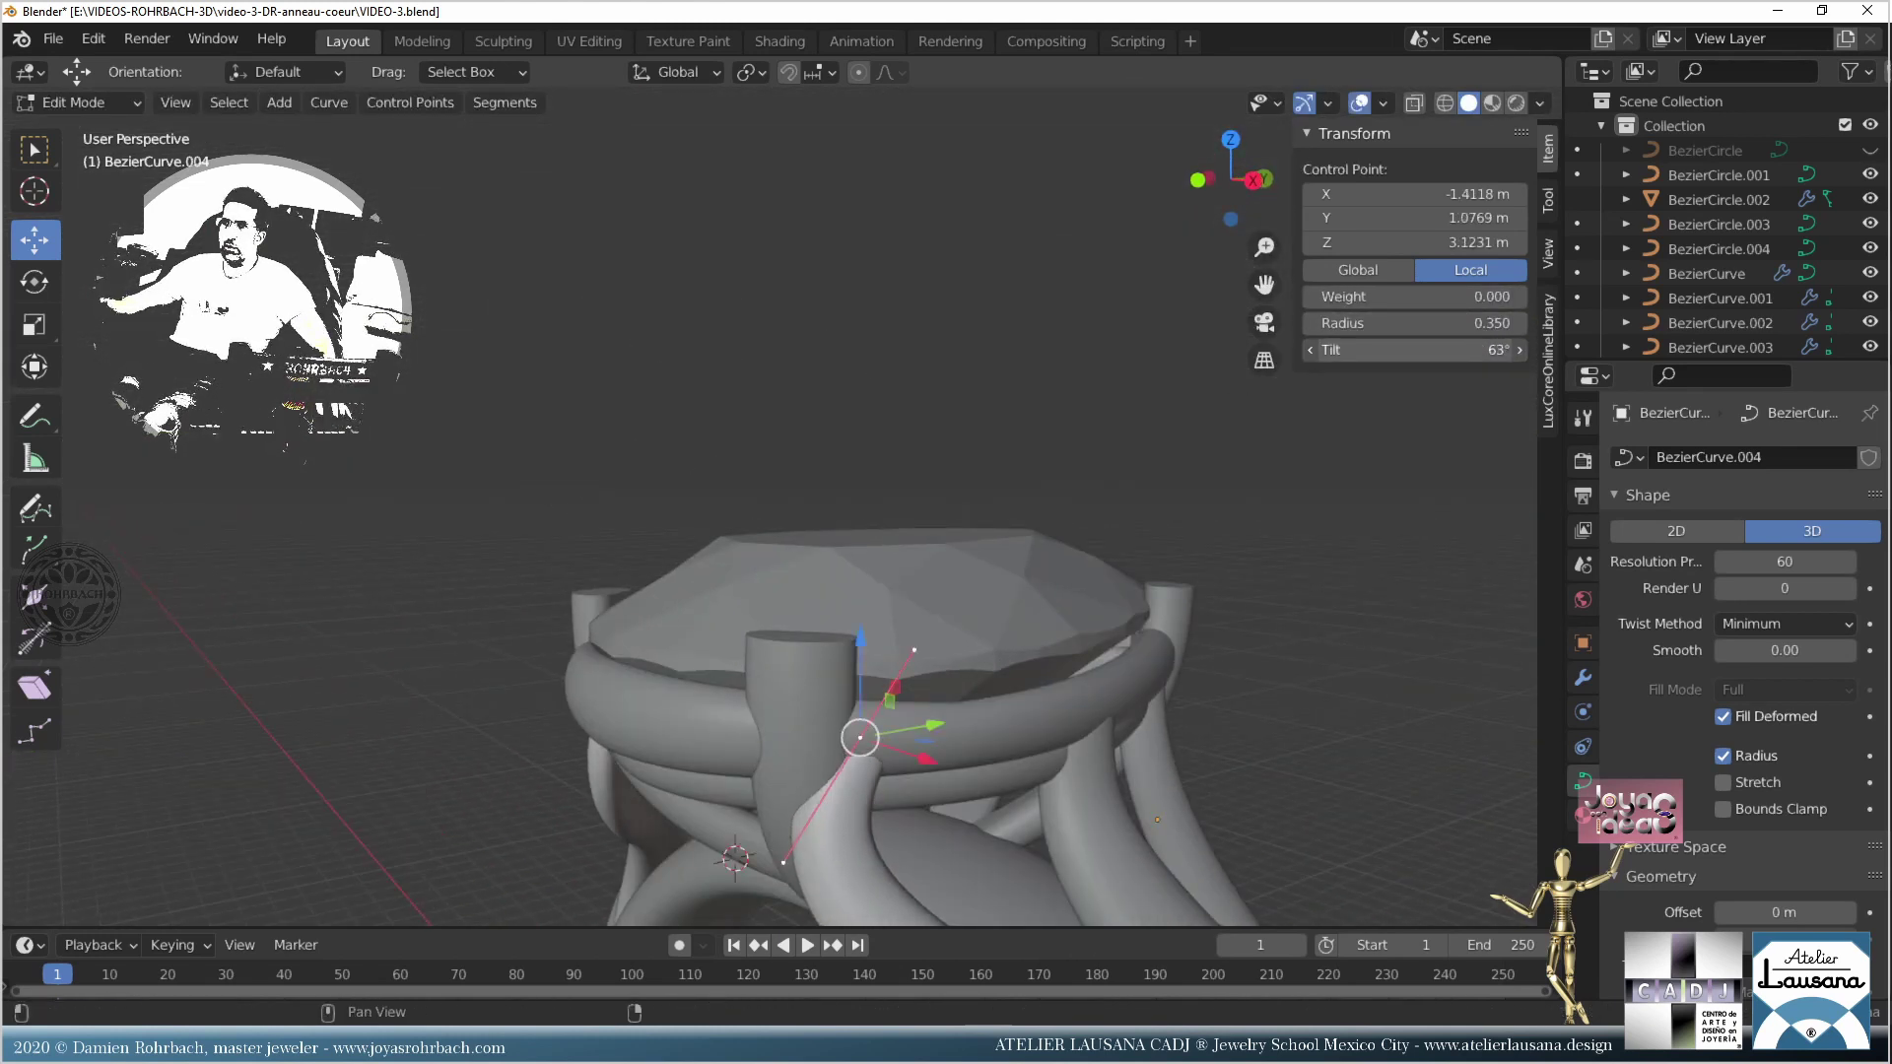
{"action": "middle_click_drag", "start_coordinate": [954, 688], "coordinate": [903, 523]}
{"action": "scroll", "coordinate": [902, 523], "scroll_direction": "up", "scroll_amount": 1}
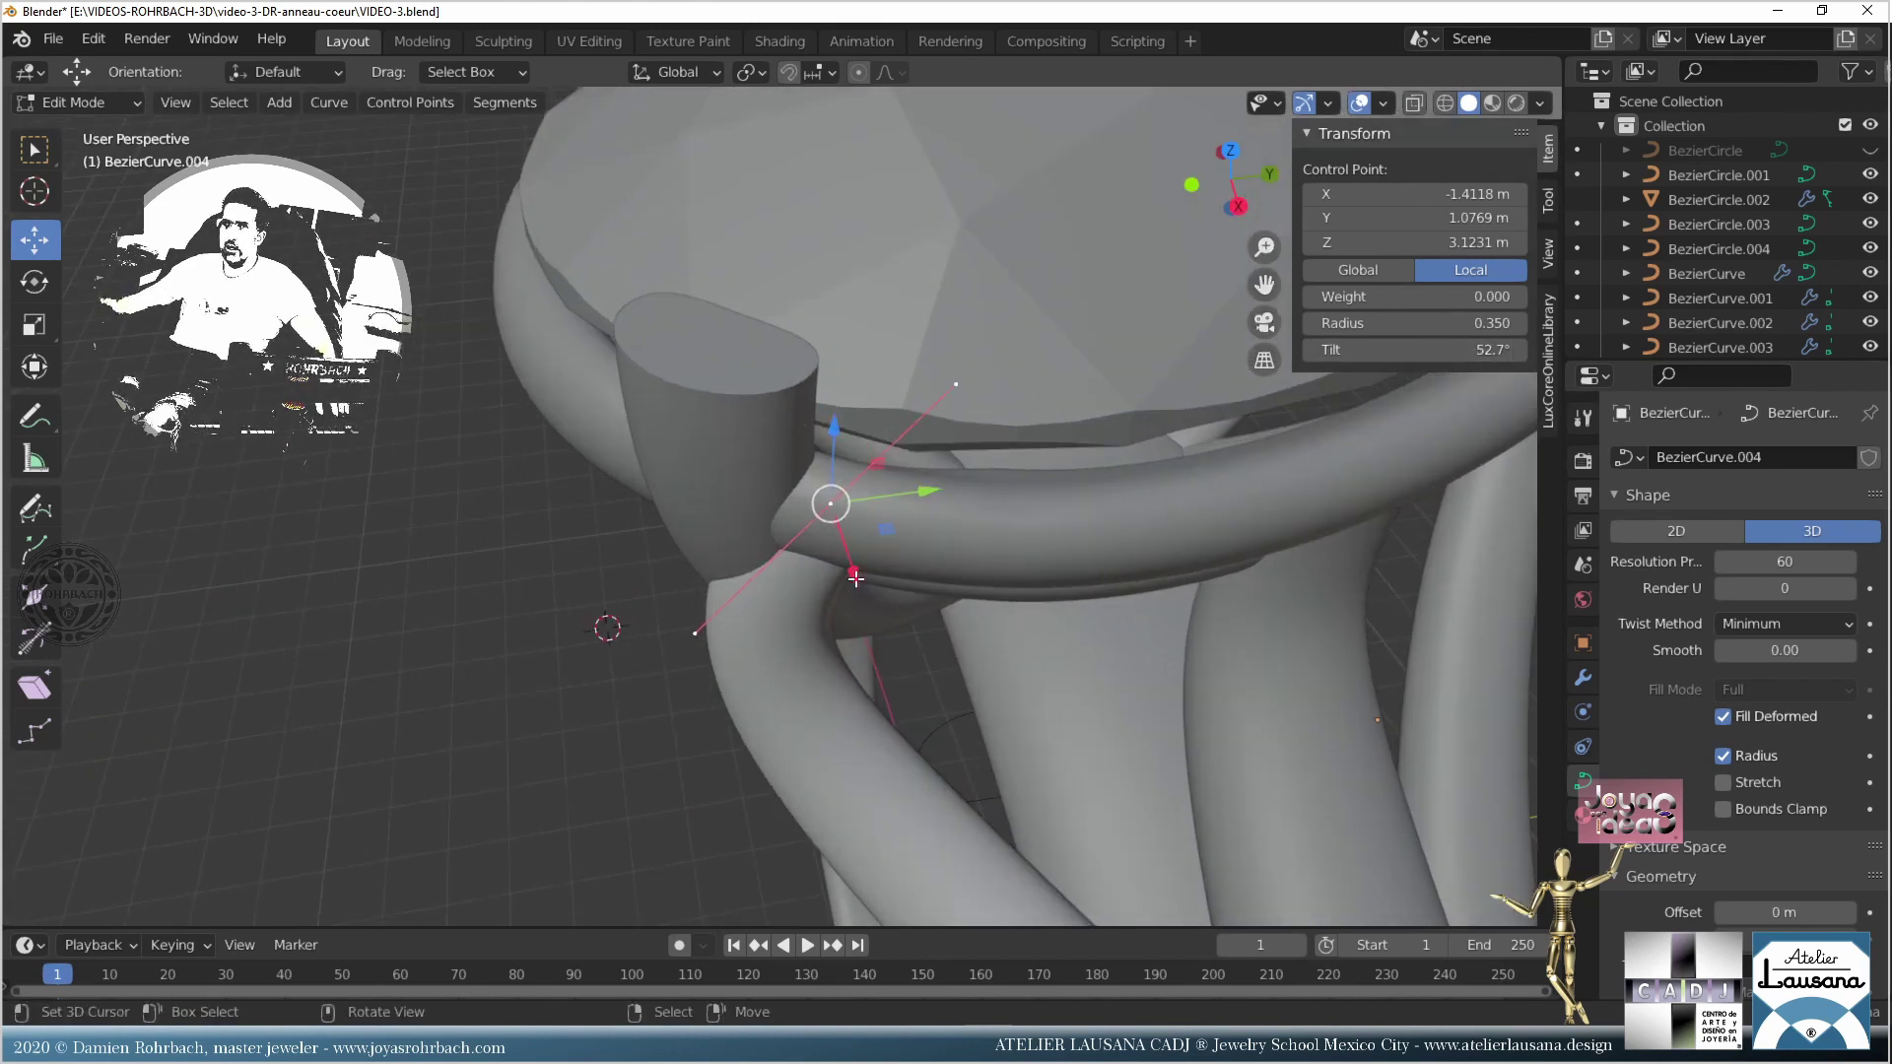
{"action": "left_click_drag", "start_coordinate": [855, 579], "coordinate": [833, 558]}
{"action": "middle_click_drag", "start_coordinate": [834, 557], "coordinate": [836, 426]}
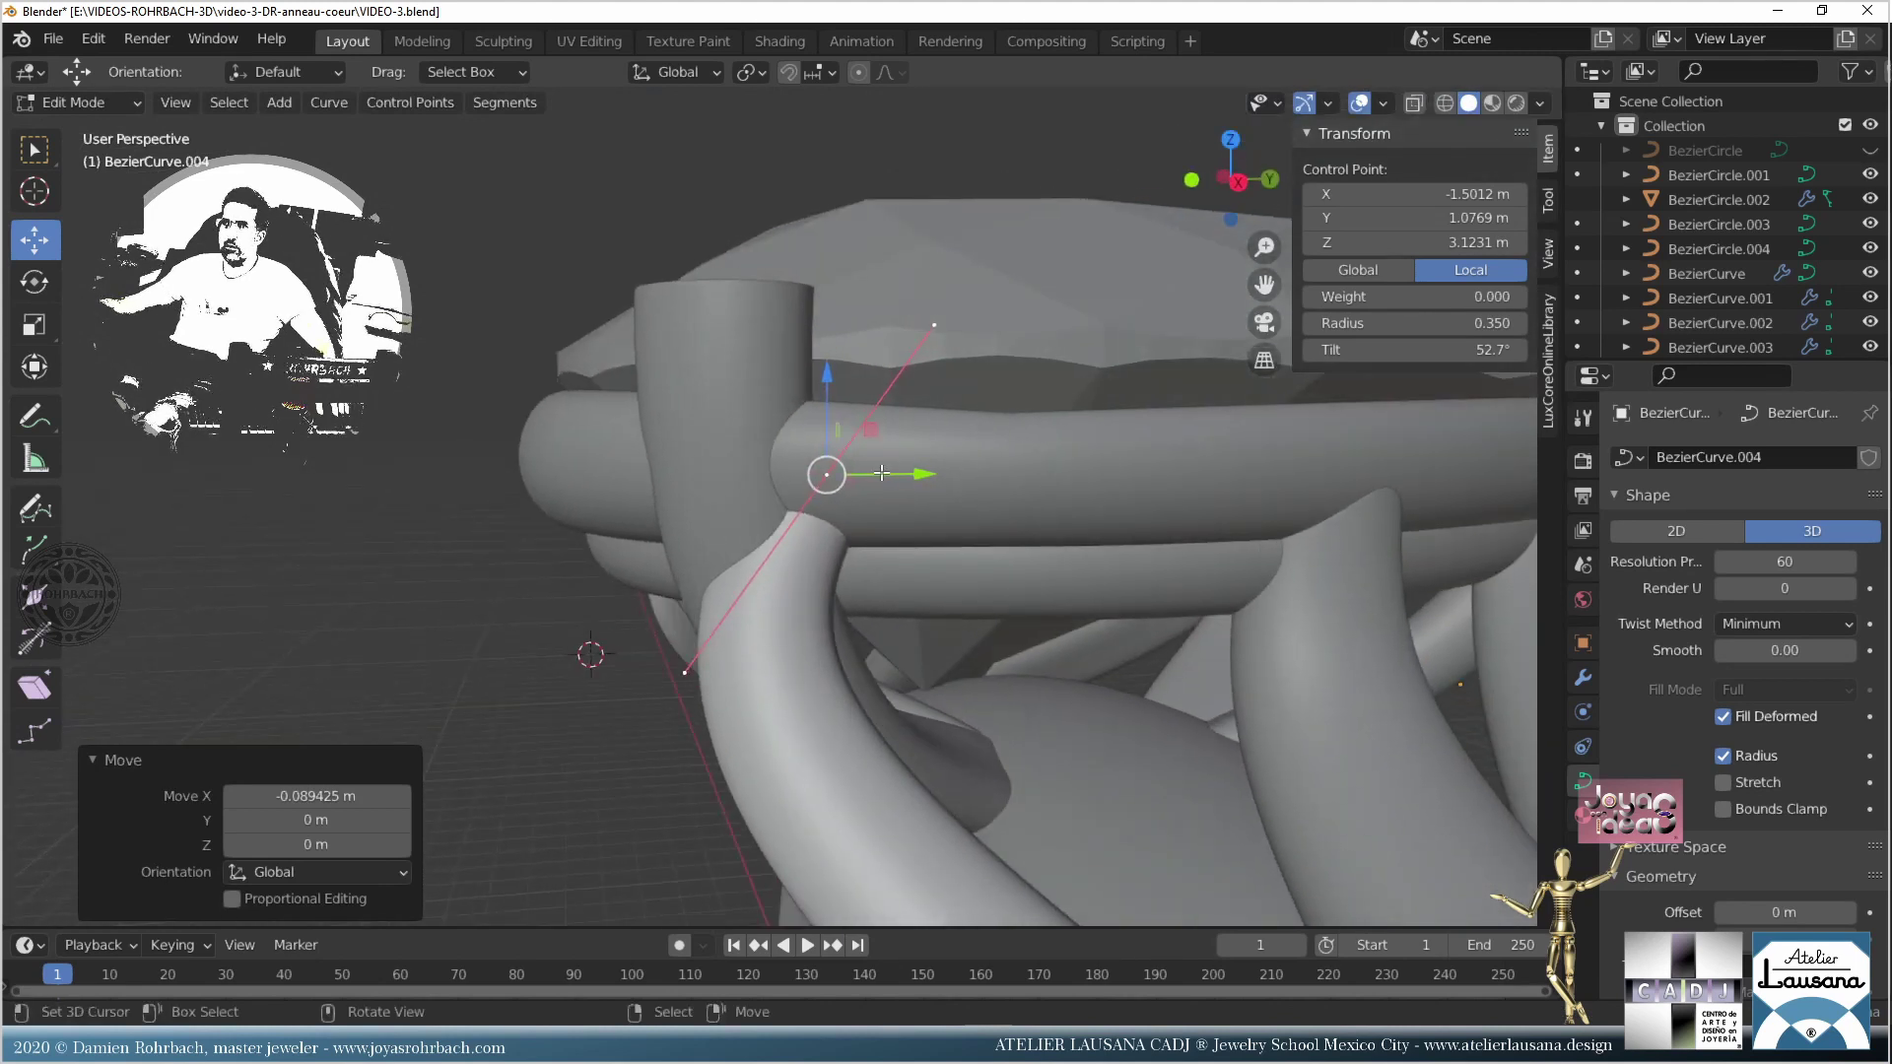
Step: Move the upper control point about 0.35 m along Y, along the bezel beside the prong
{"action": "middle_click_drag", "start_coordinate": [920, 475], "coordinate": [883, 504]}
{"action": "key", "text": "g"}
{"action": "left_click", "coordinate": [939, 538]}
Step: Finish editing the curve, save the file, and hide the pear-shaped gem to expose the bezel
{"action": "key", "text": "Tab"}
{"action": "left_click", "coordinate": [883, 505]}
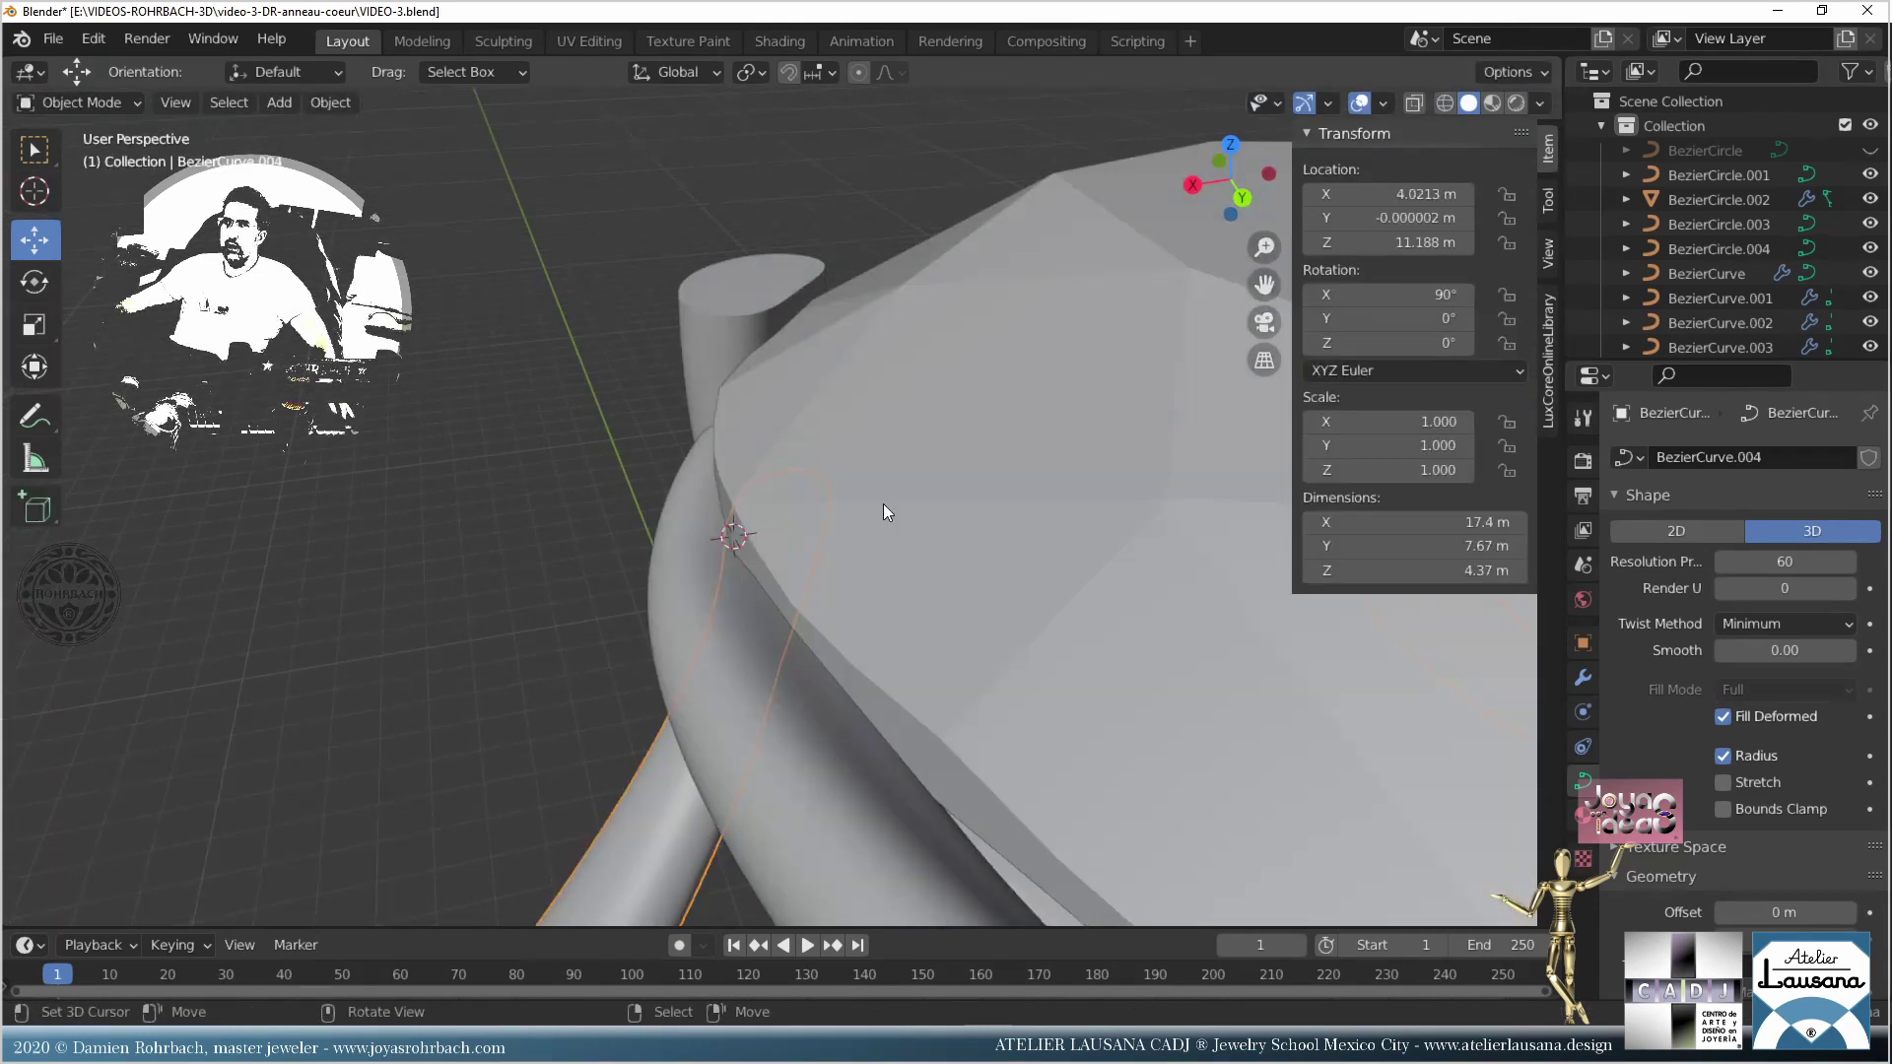
{"action": "key", "text": "h"}
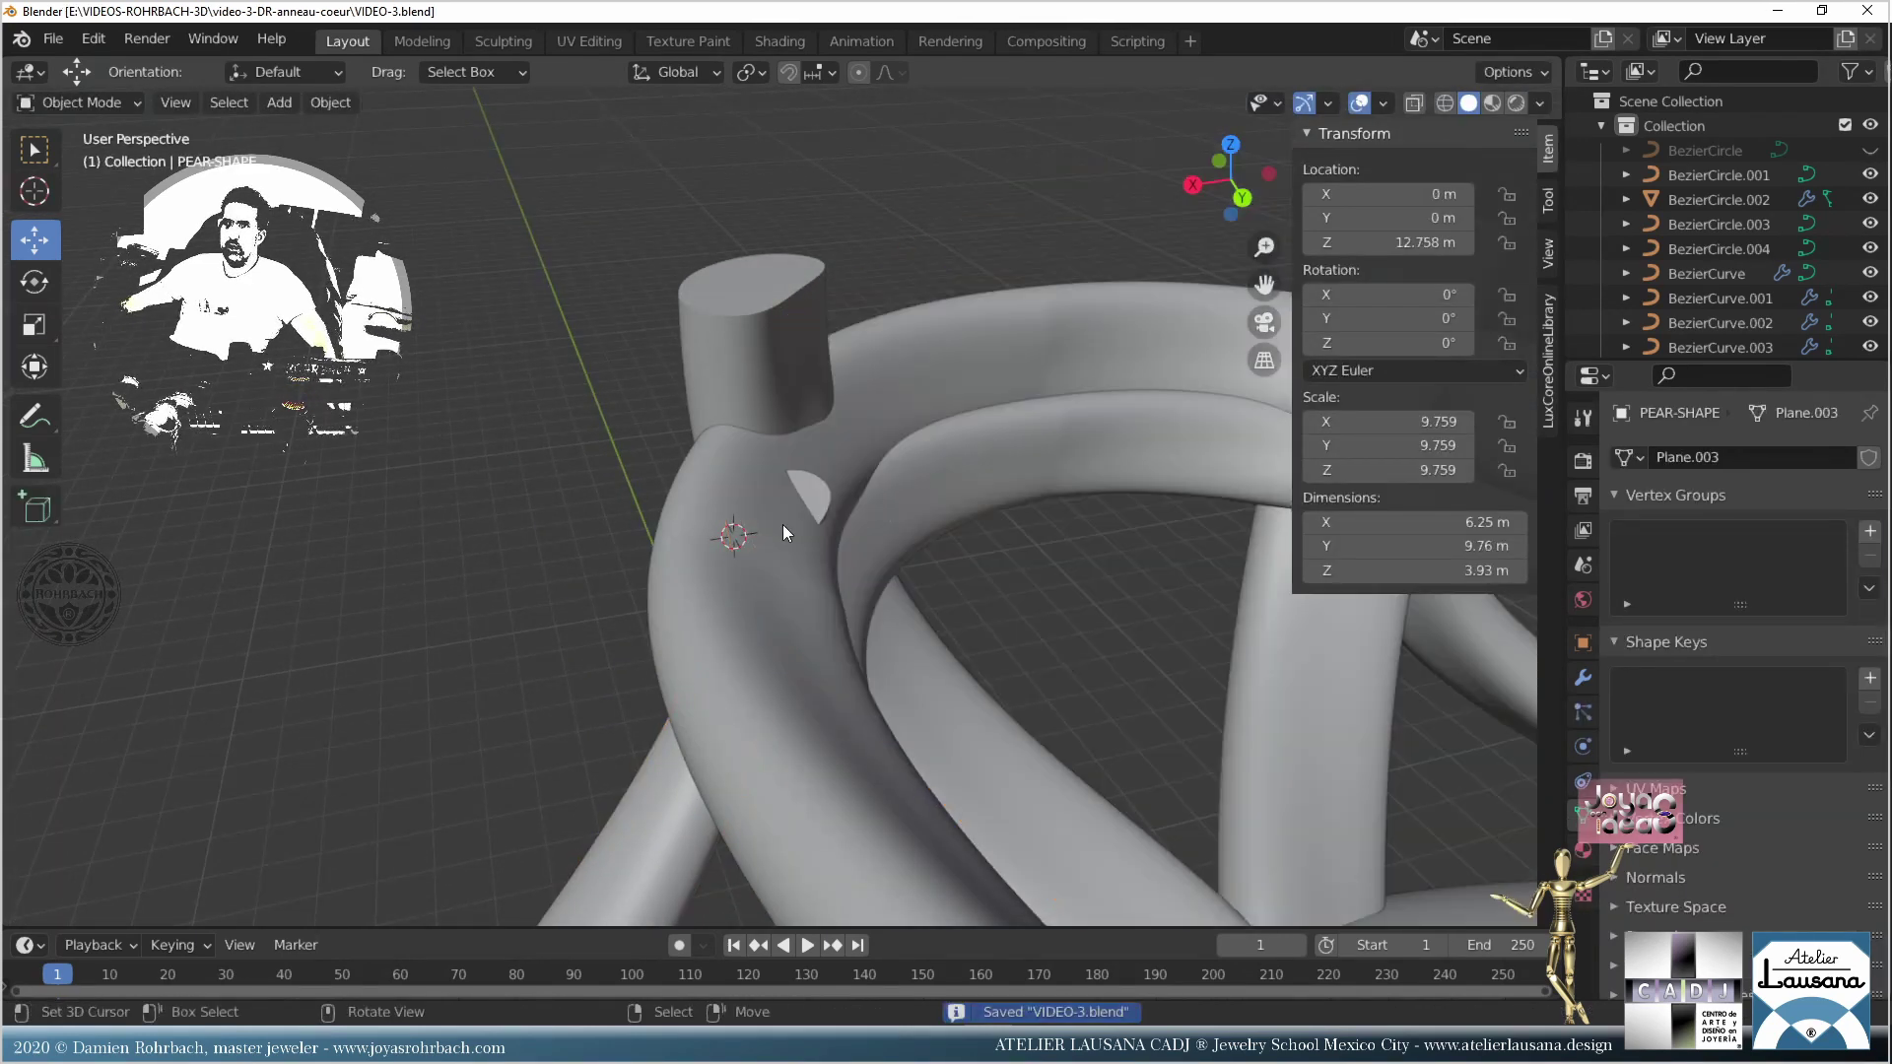
Step: Reopen the shoulder curve for editing and move its upper control point about 0.22 m along X into the bezel
{"action": "left_click", "coordinate": [682, 786]}
{"action": "key", "text": "Tab"}
{"action": "middle_click_drag", "start_coordinate": [683, 786], "coordinate": [805, 697]}
{"action": "key", "text": "g"}
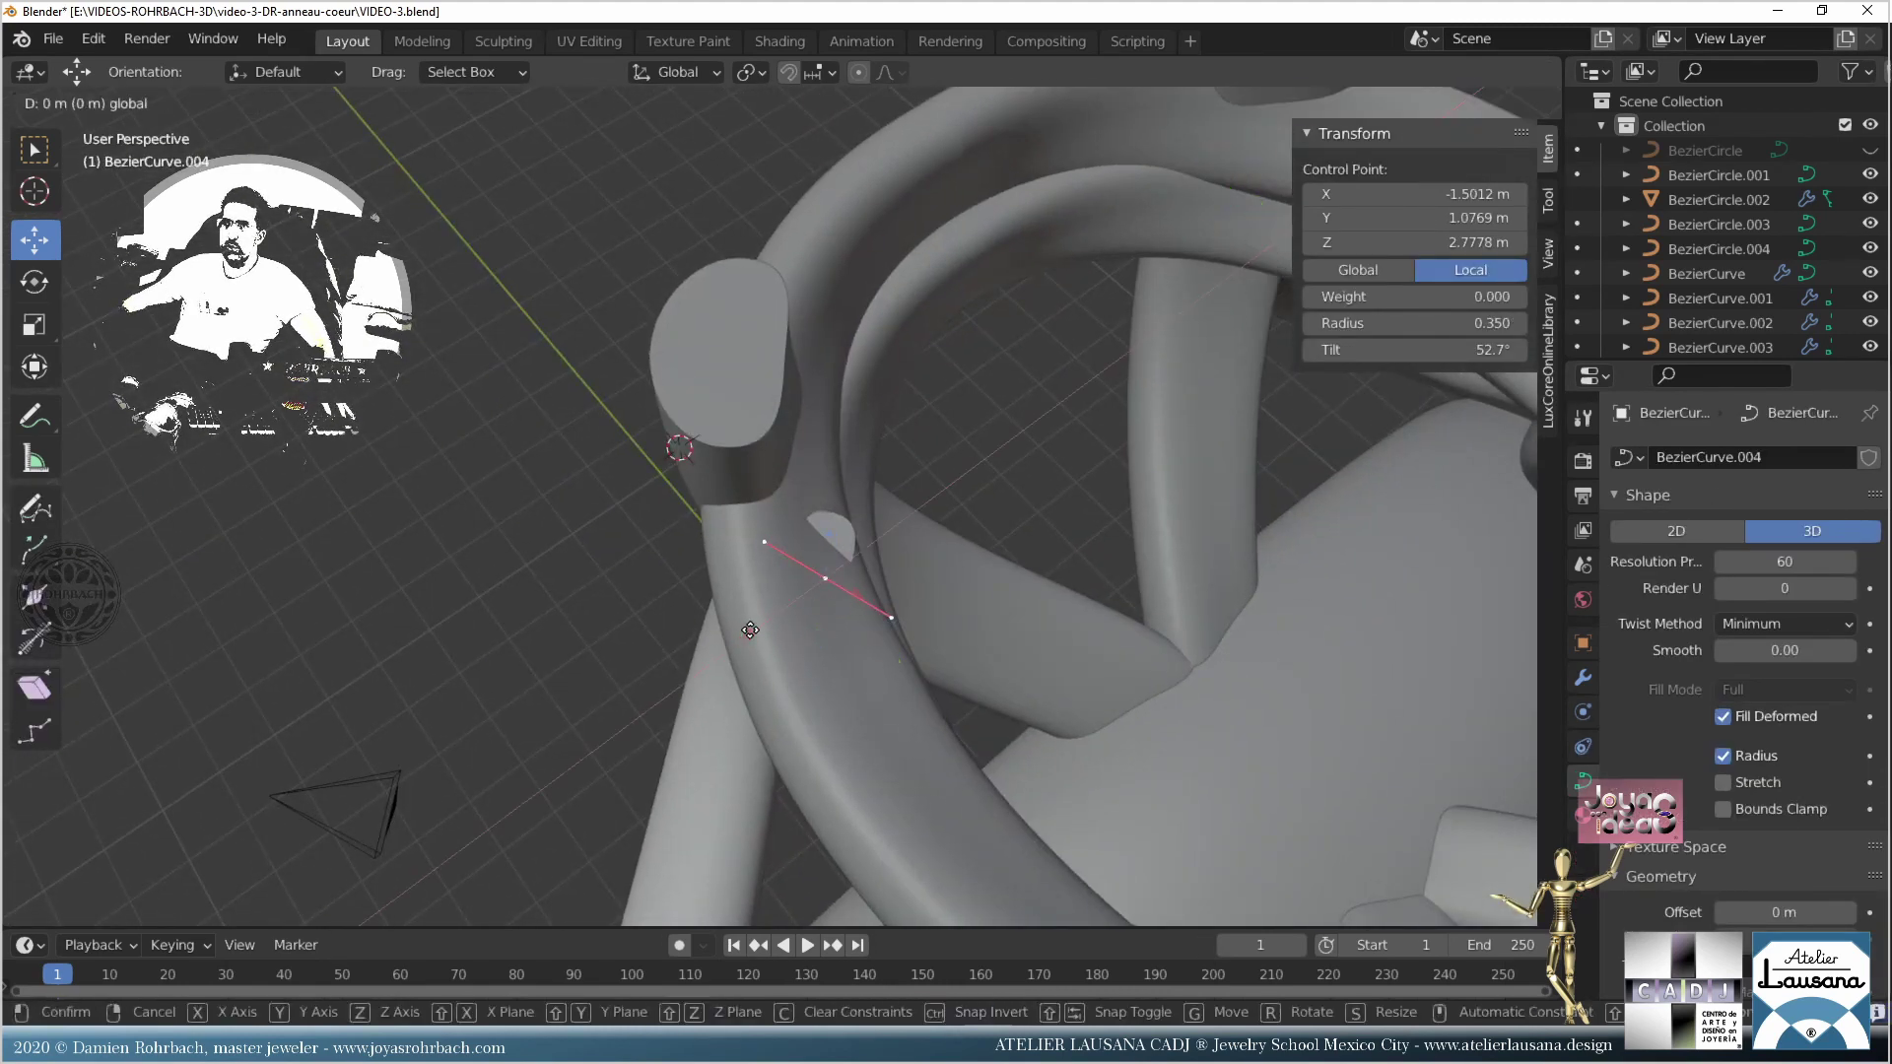
{"action": "left_click", "coordinate": [718, 649]}
Step: Show the PEAR-SHAPE gem again, save the file, and finish editing the shoulder curve
{"action": "middle_click_drag", "start_coordinate": [719, 649], "coordinate": [1084, 650]}
{"action": "scroll", "coordinate": [999, 476], "scroll_direction": "down", "scroll_amount": 10}
{"action": "scroll", "coordinate": [1842, 272], "scroll_direction": "down", "scroll_amount": 3}
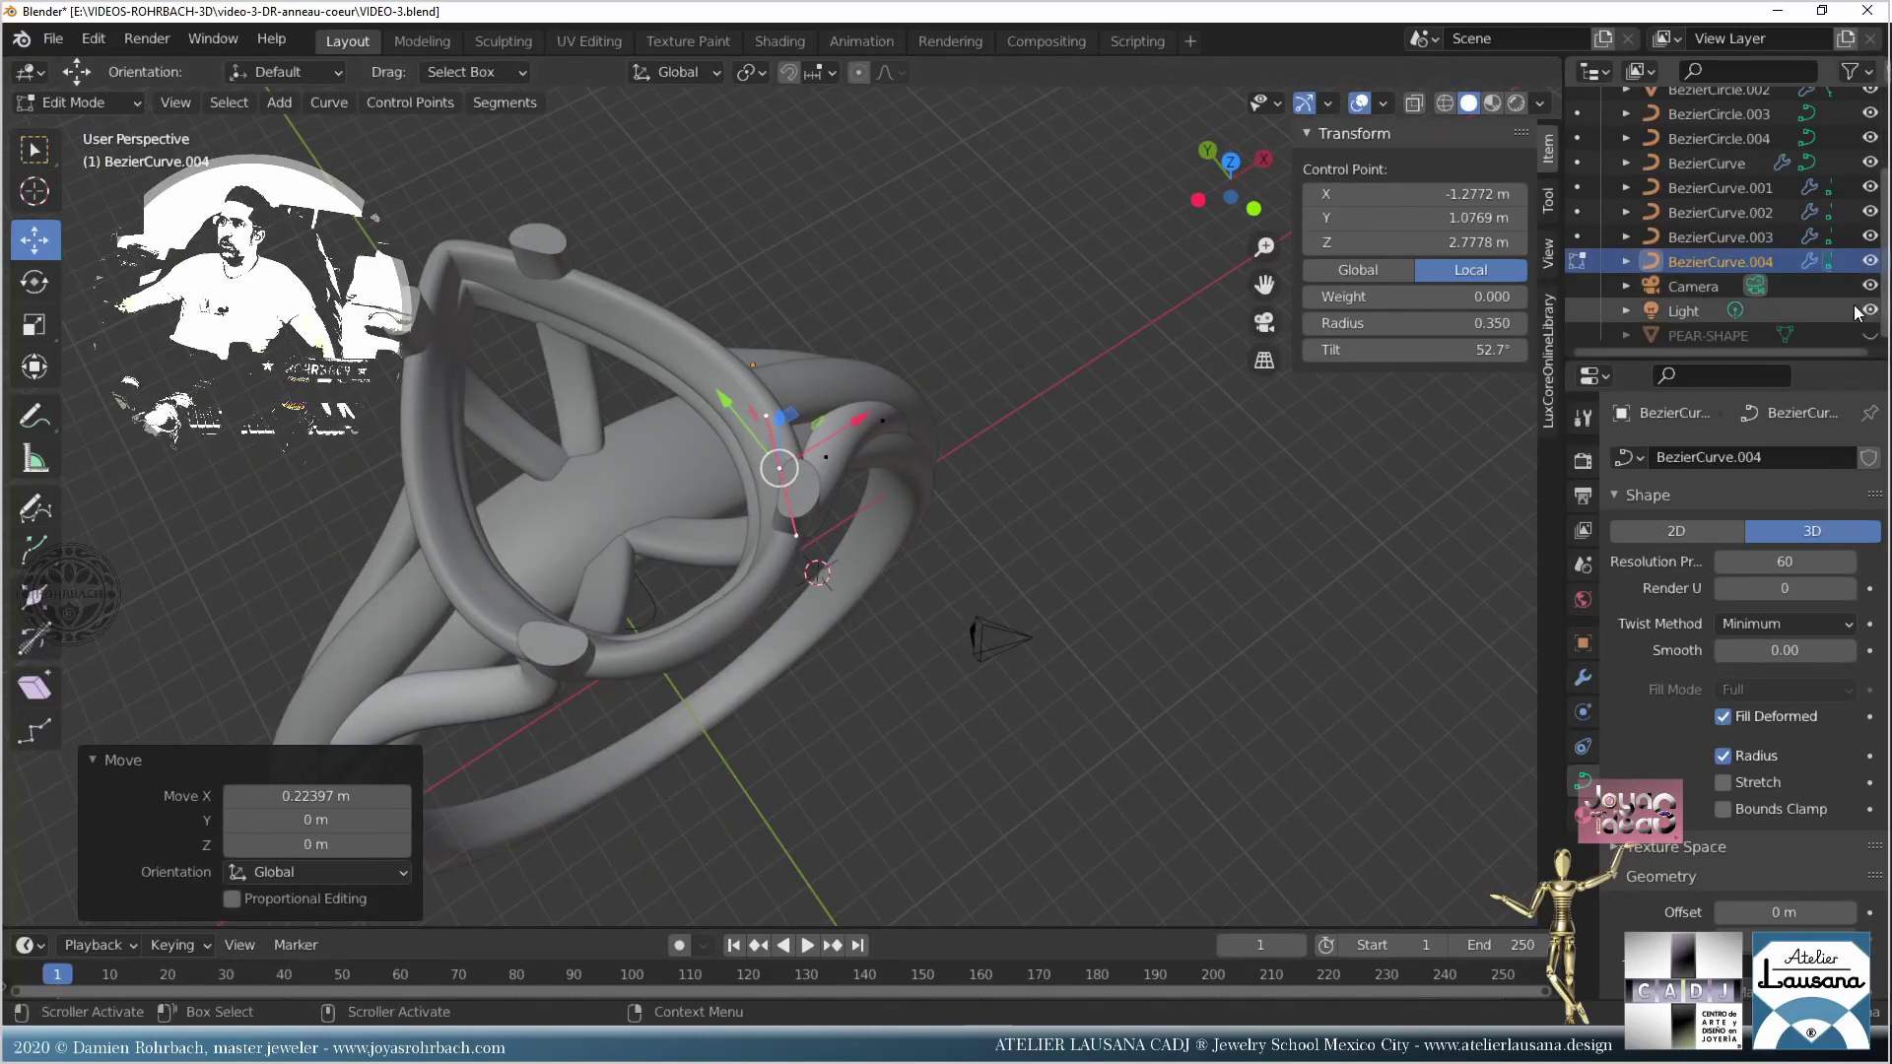
{"action": "left_click", "coordinate": [1869, 335]}
{"action": "middle_click_drag", "start_coordinate": [980, 633], "coordinate": [798, 564]}
{"action": "key", "text": "Tab"}
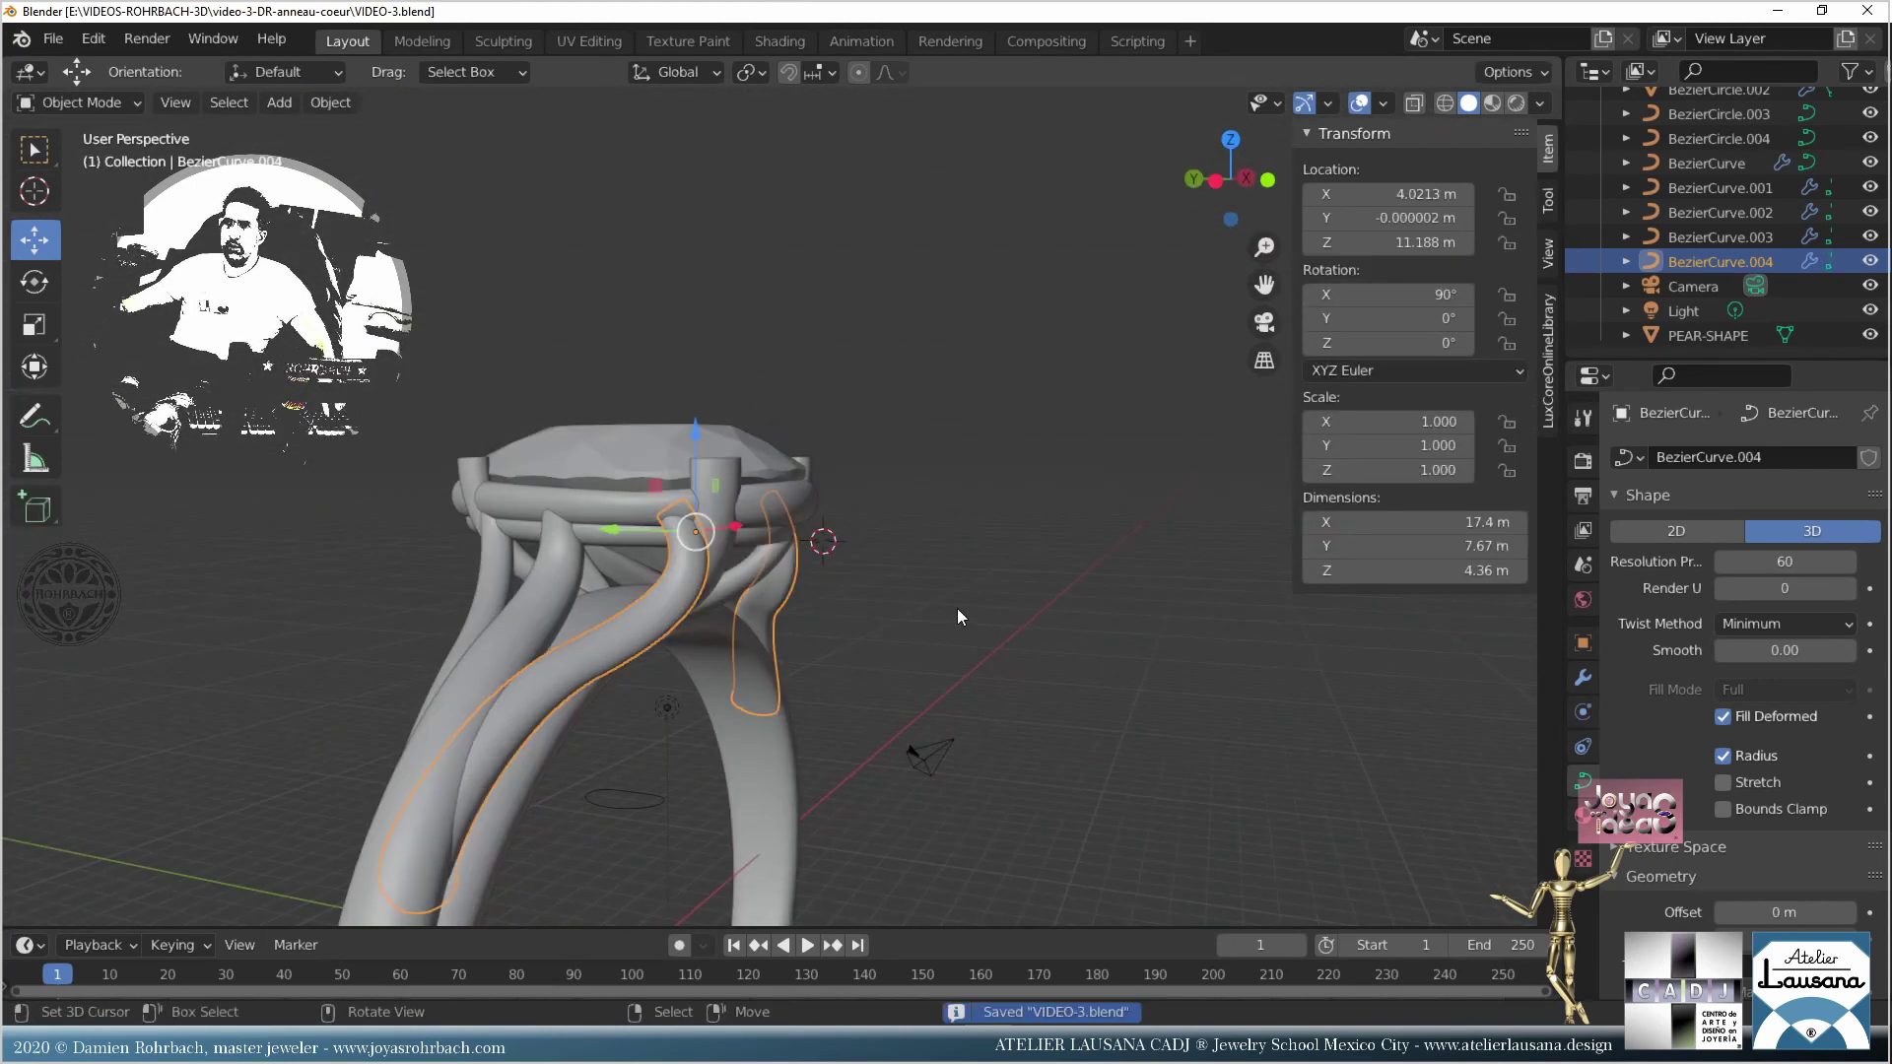
Step: Open the shoulder curve near the gem's pointed end for editing and select its upper control point
{"action": "middle_click_drag", "start_coordinate": [958, 618], "coordinate": [941, 619]}
{"action": "left_click", "coordinate": [1100, 554]}
{"action": "key", "text": "Tab"}
{"action": "middle_click_drag", "start_coordinate": [1100, 554], "coordinate": [771, 552]}
{"action": "left_click", "coordinate": [786, 419]}
Step: In top view, try moving the upper control point about -1.35 m in X and 1.94 m in Y toward the gem's tip
{"action": "key", "text": "KP_7"}
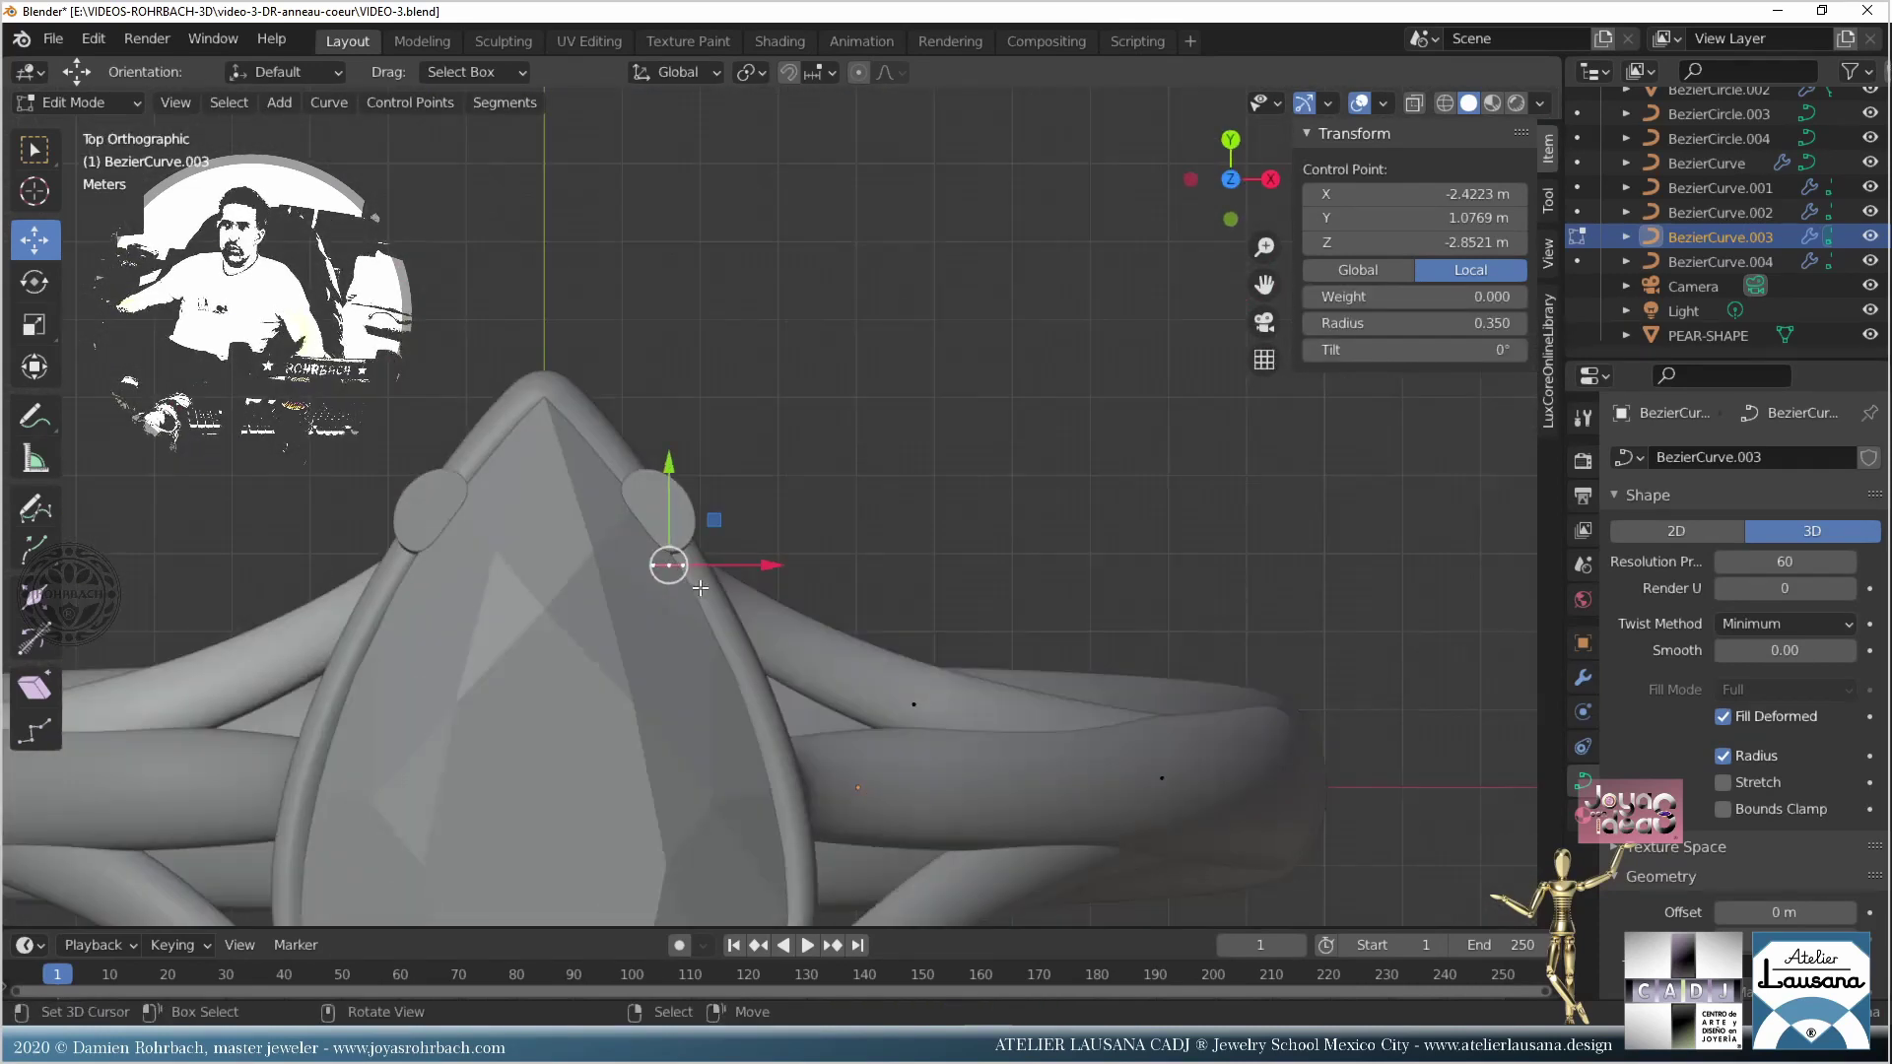
{"action": "key", "text": "g"}
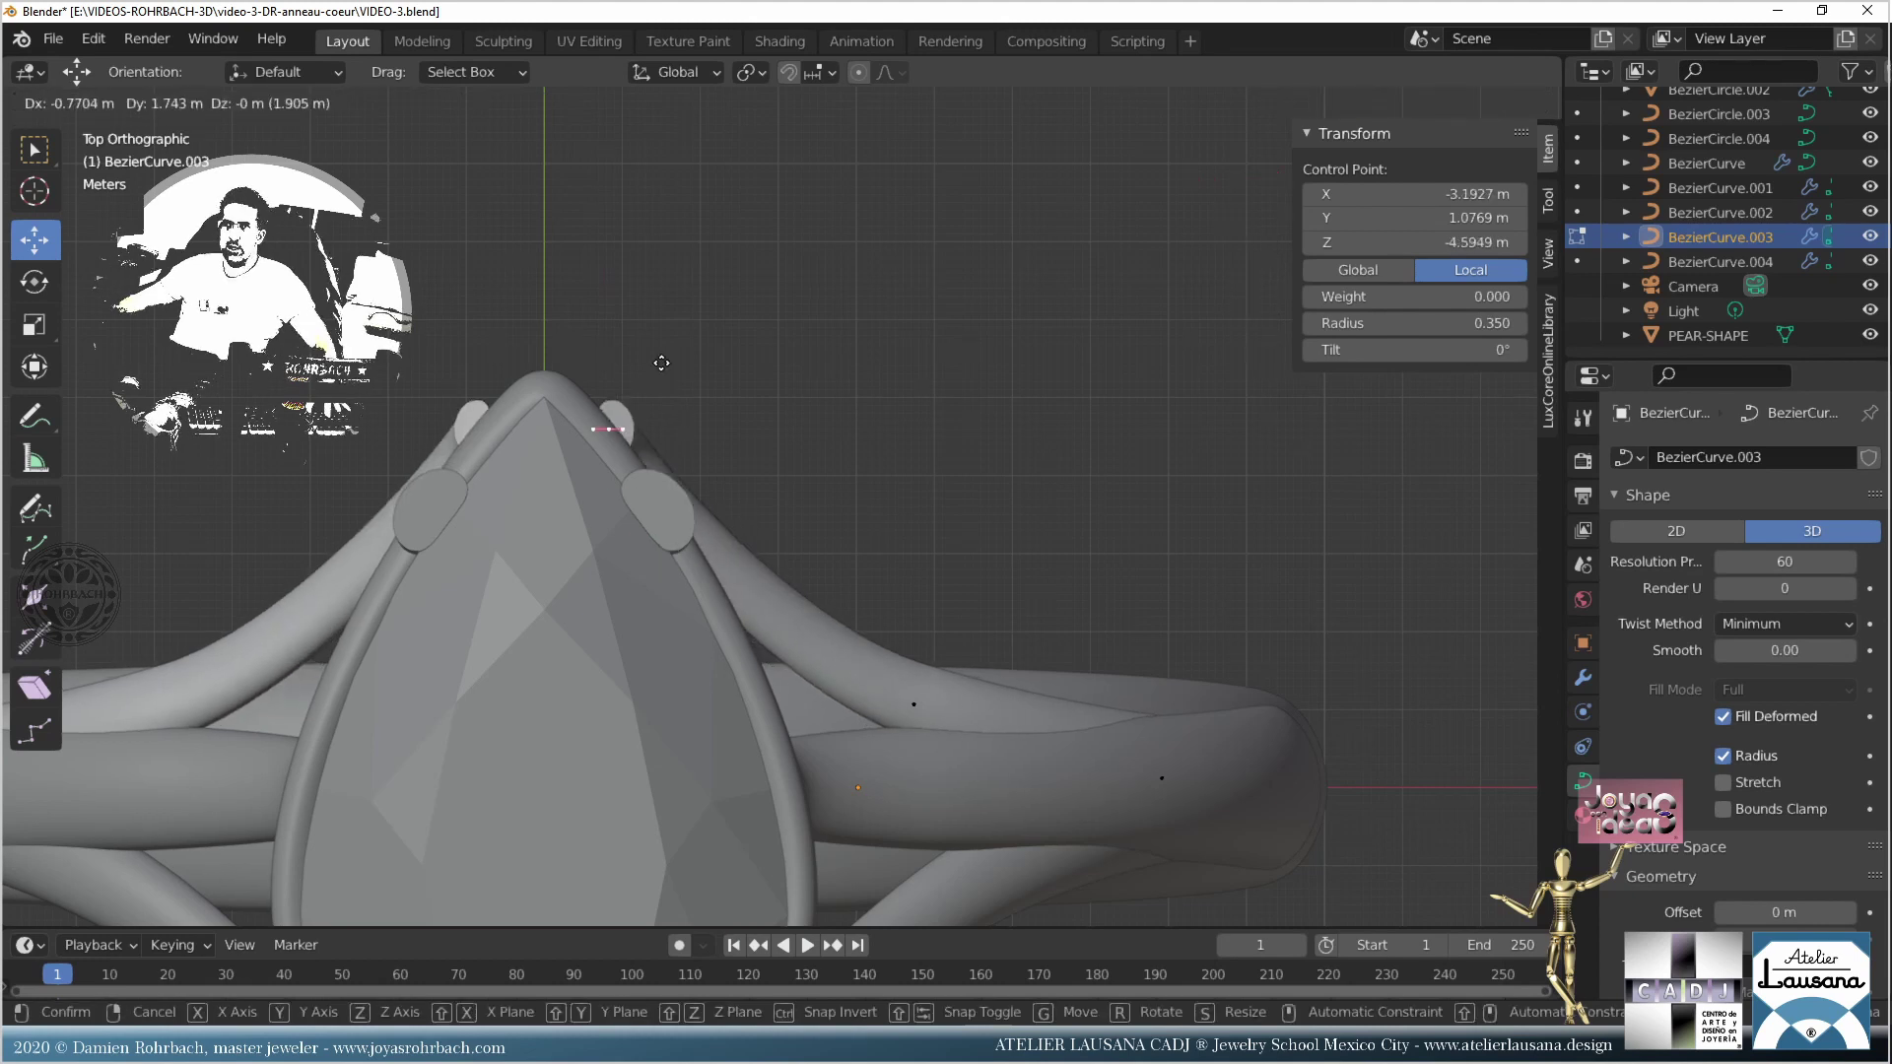
{"action": "left_click", "coordinate": [625, 354]}
Step: Try tilting the upper control point to -71° and shifting it about -0.03 m along Y
{"action": "middle_click_drag", "start_coordinate": [609, 366], "coordinate": [639, 641]}
{"action": "scroll", "coordinate": [639, 641], "scroll_direction": "up", "scroll_amount": 3}
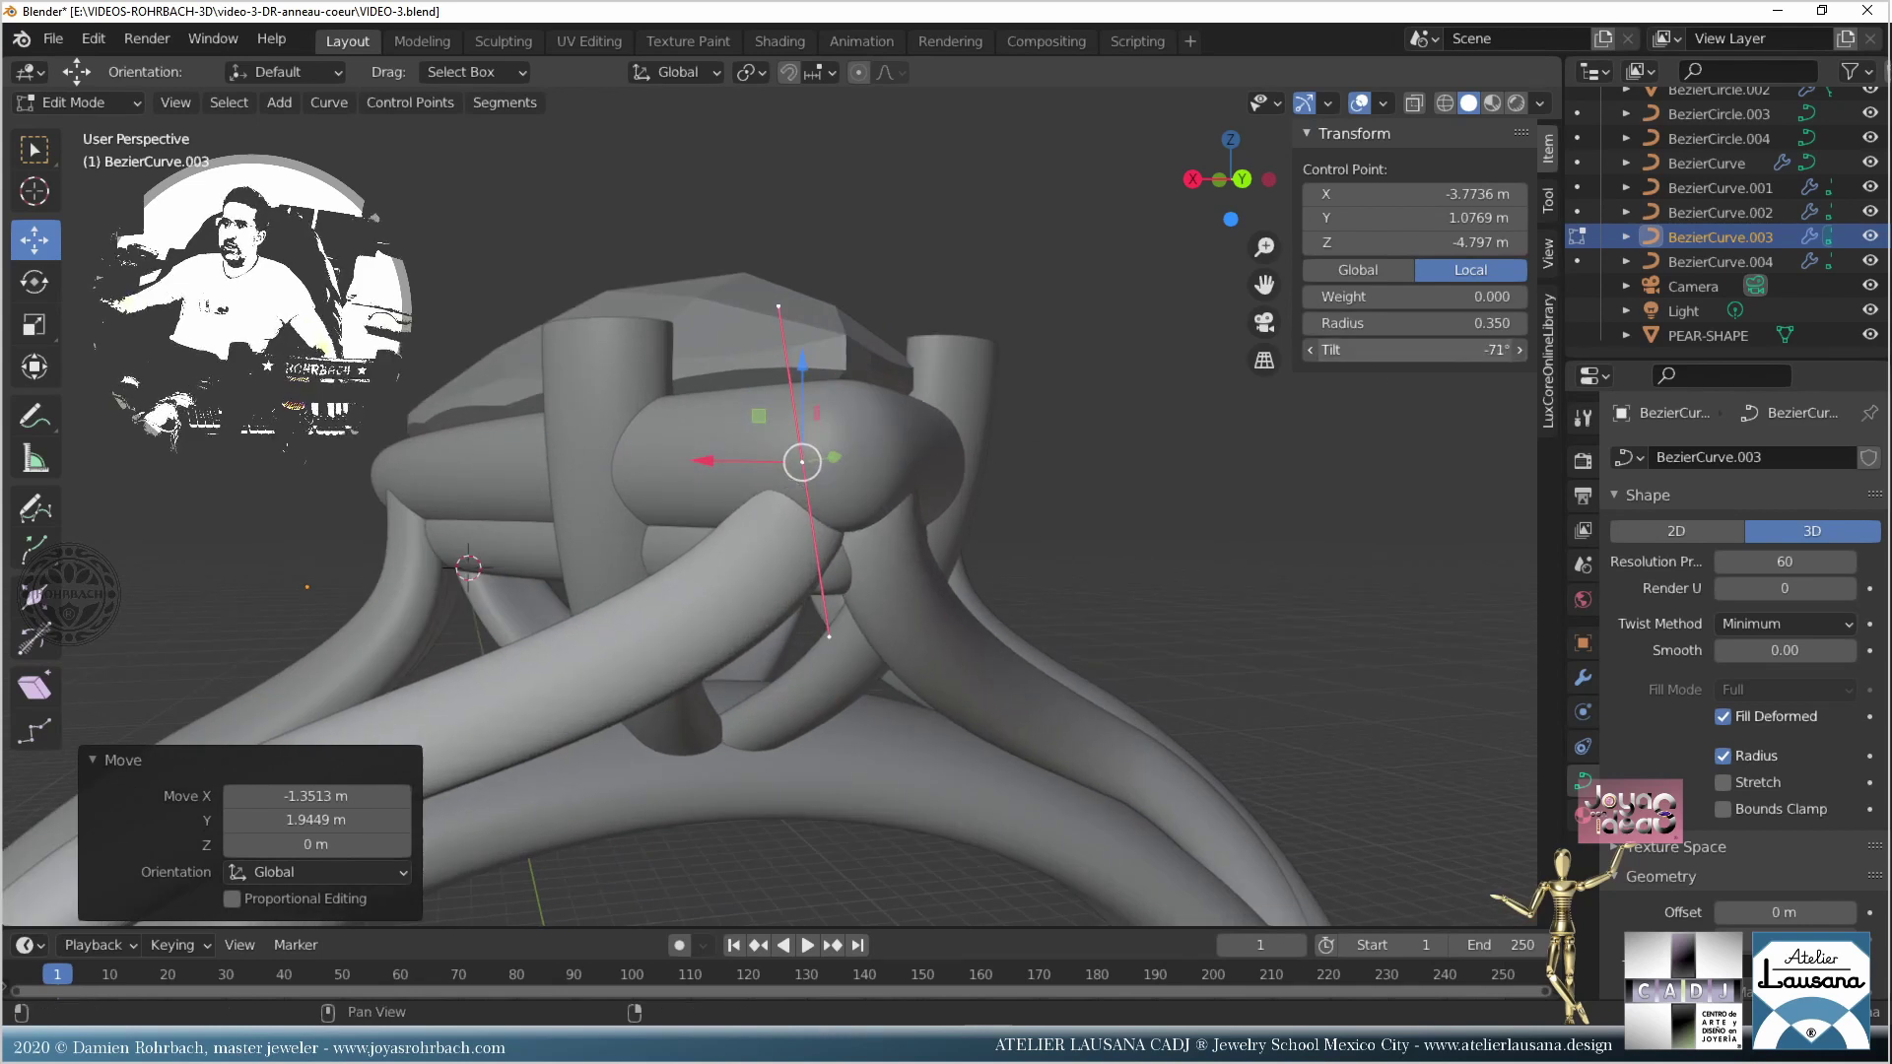
{"action": "middle_click_drag", "start_coordinate": [1163, 394], "coordinate": [1106, 499]}
{"action": "key", "text": "g"}
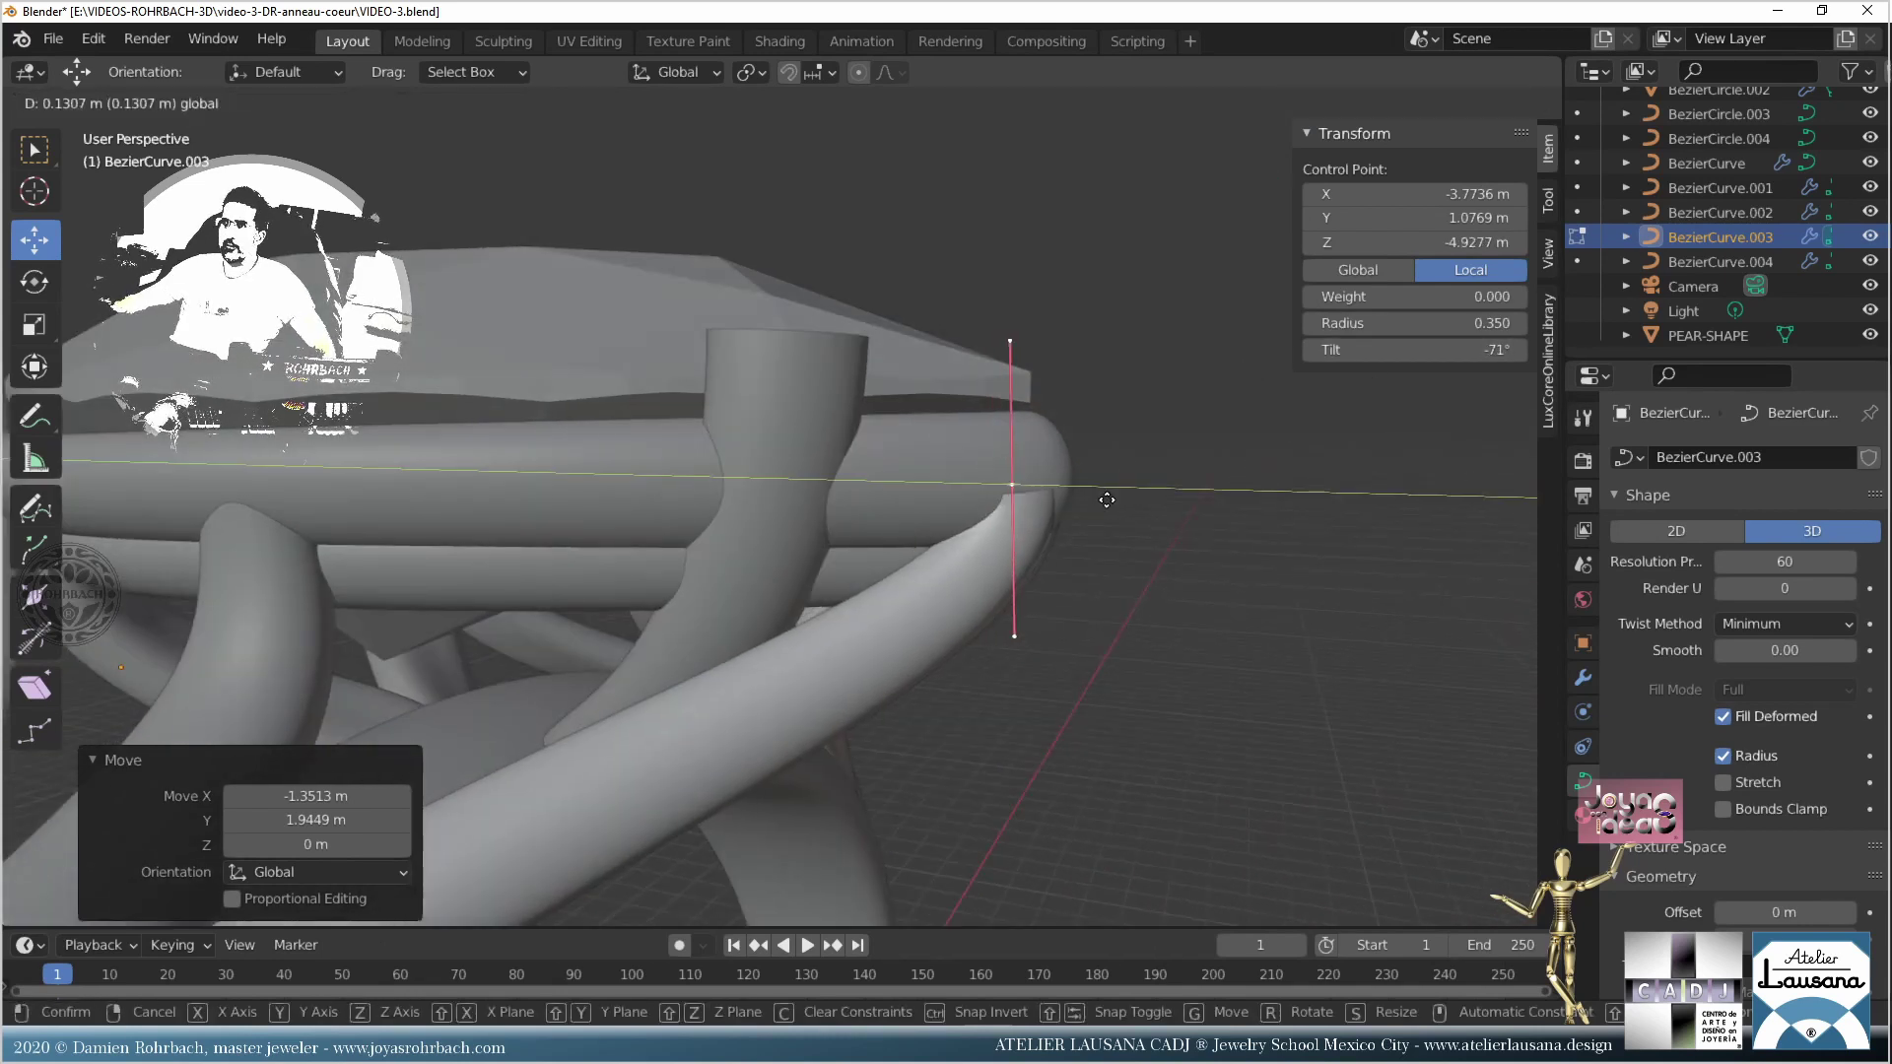
{"action": "left_click", "coordinate": [1086, 498]}
Step: Try lowering the upper control point about 0.18 m along Z, and undo all its changes back to the original prong position
{"action": "middle_click_drag", "start_coordinate": [1086, 498], "coordinate": [799, 571]}
{"action": "middle_click_drag", "start_coordinate": [648, 494], "coordinate": [766, 471]}
{"action": "left_click_drag", "start_coordinate": [917, 337], "coordinate": [916, 342]}
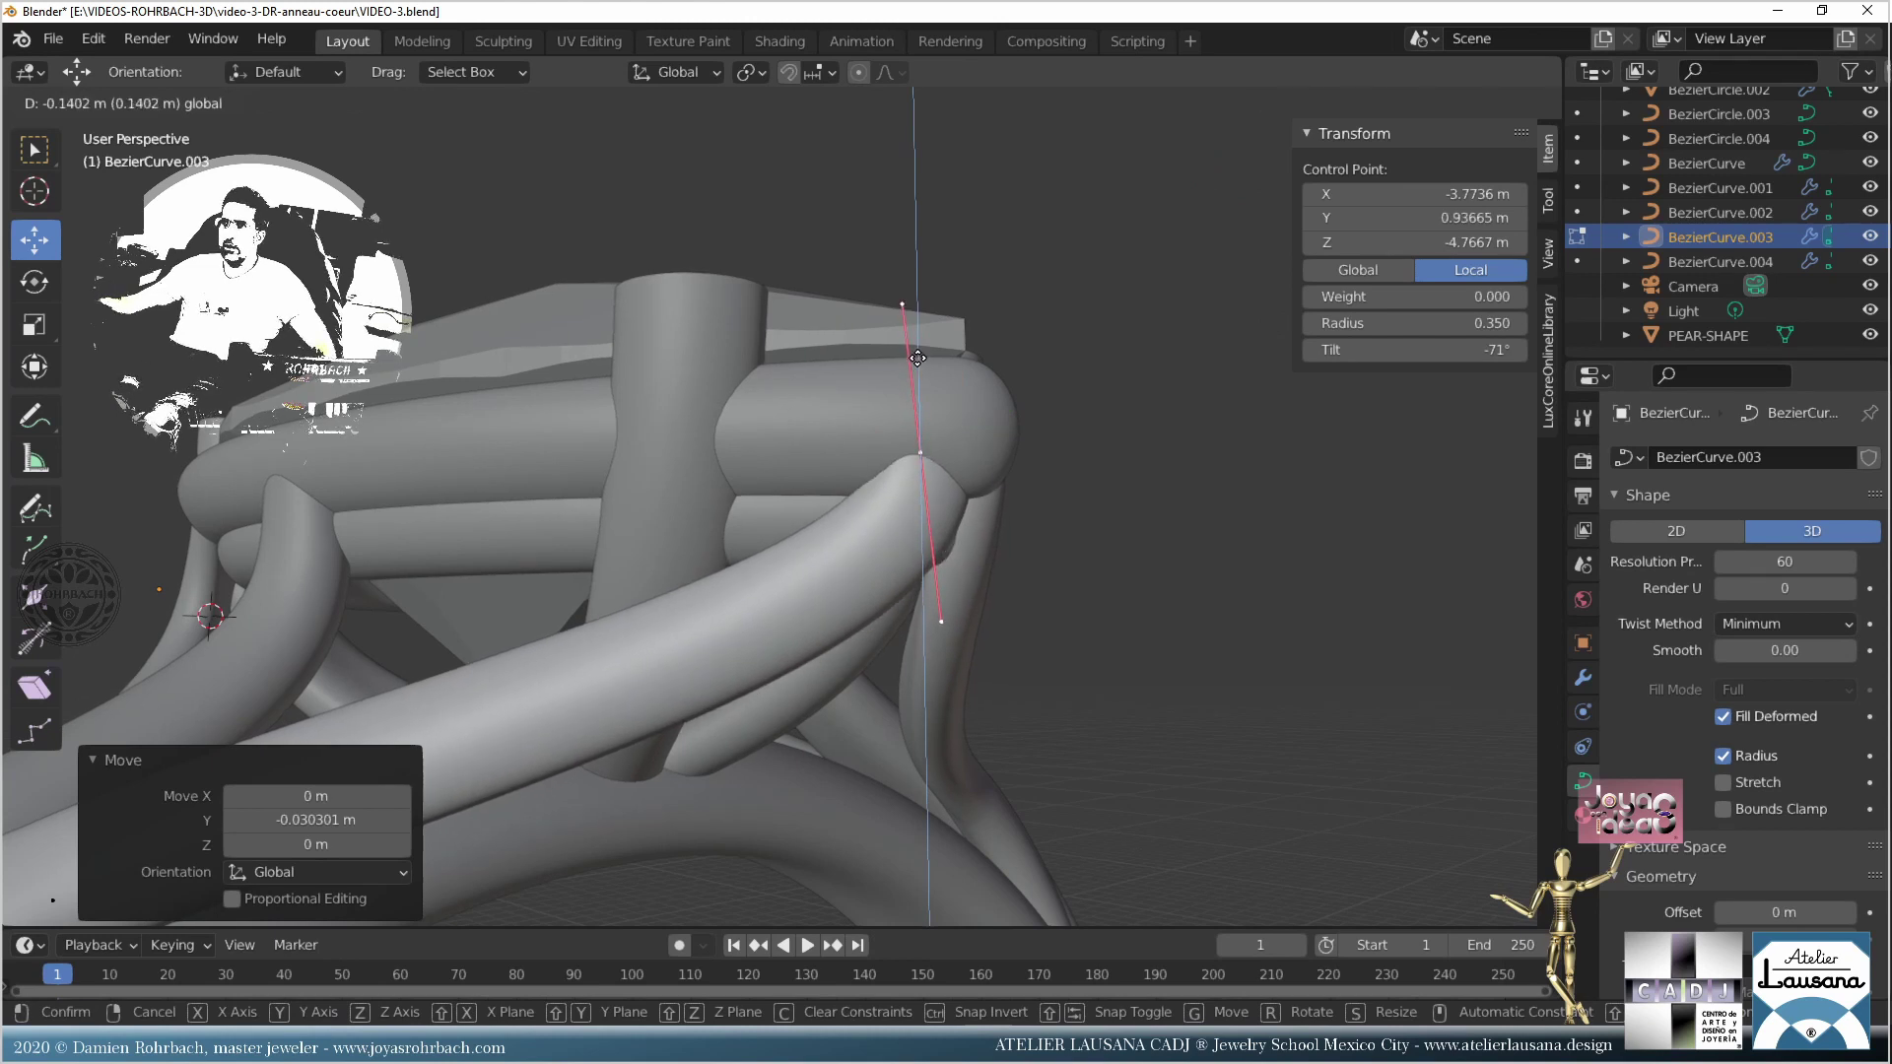
{"action": "left_click_drag", "start_coordinate": [917, 363], "coordinate": [917, 364]}
{"action": "middle_click_drag", "start_coordinate": [917, 364], "coordinate": [761, 714]}
{"action": "scroll", "coordinate": [762, 715], "scroll_direction": "up", "scroll_amount": 3}
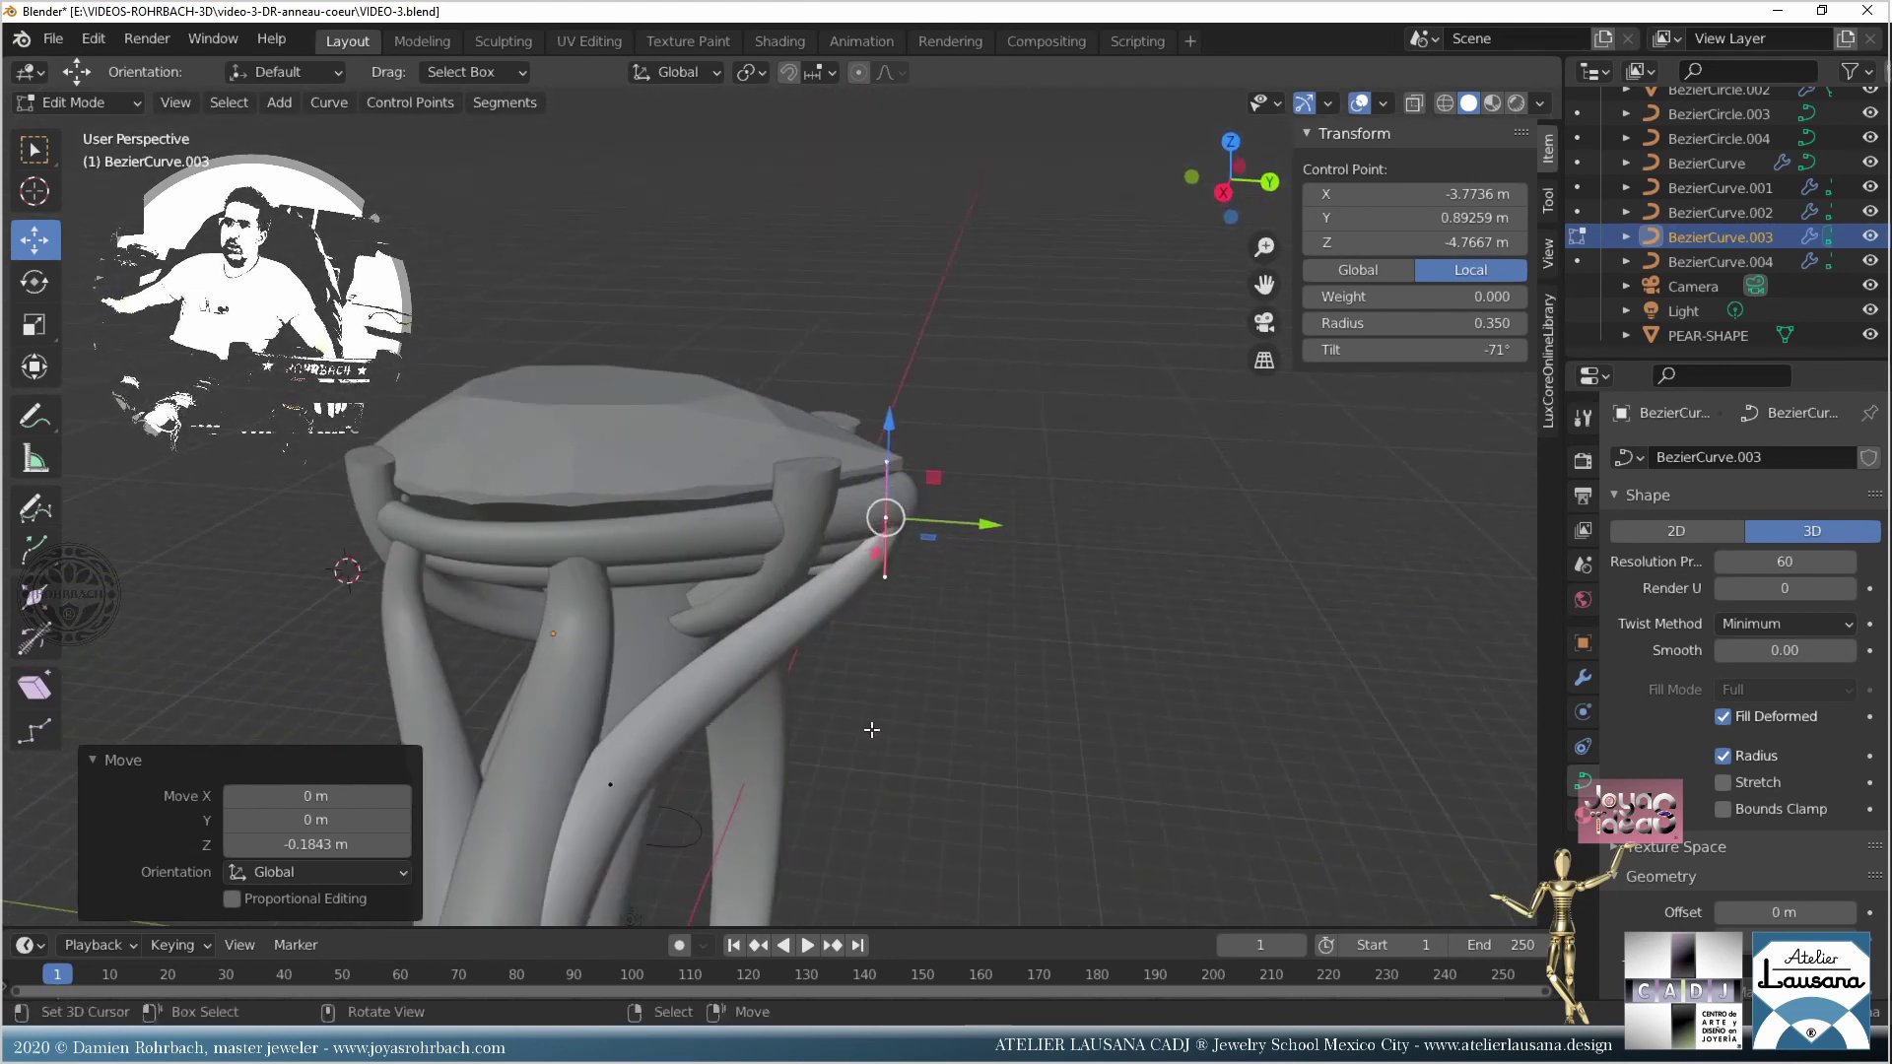
{"action": "key", "text": "ctrl+z"}
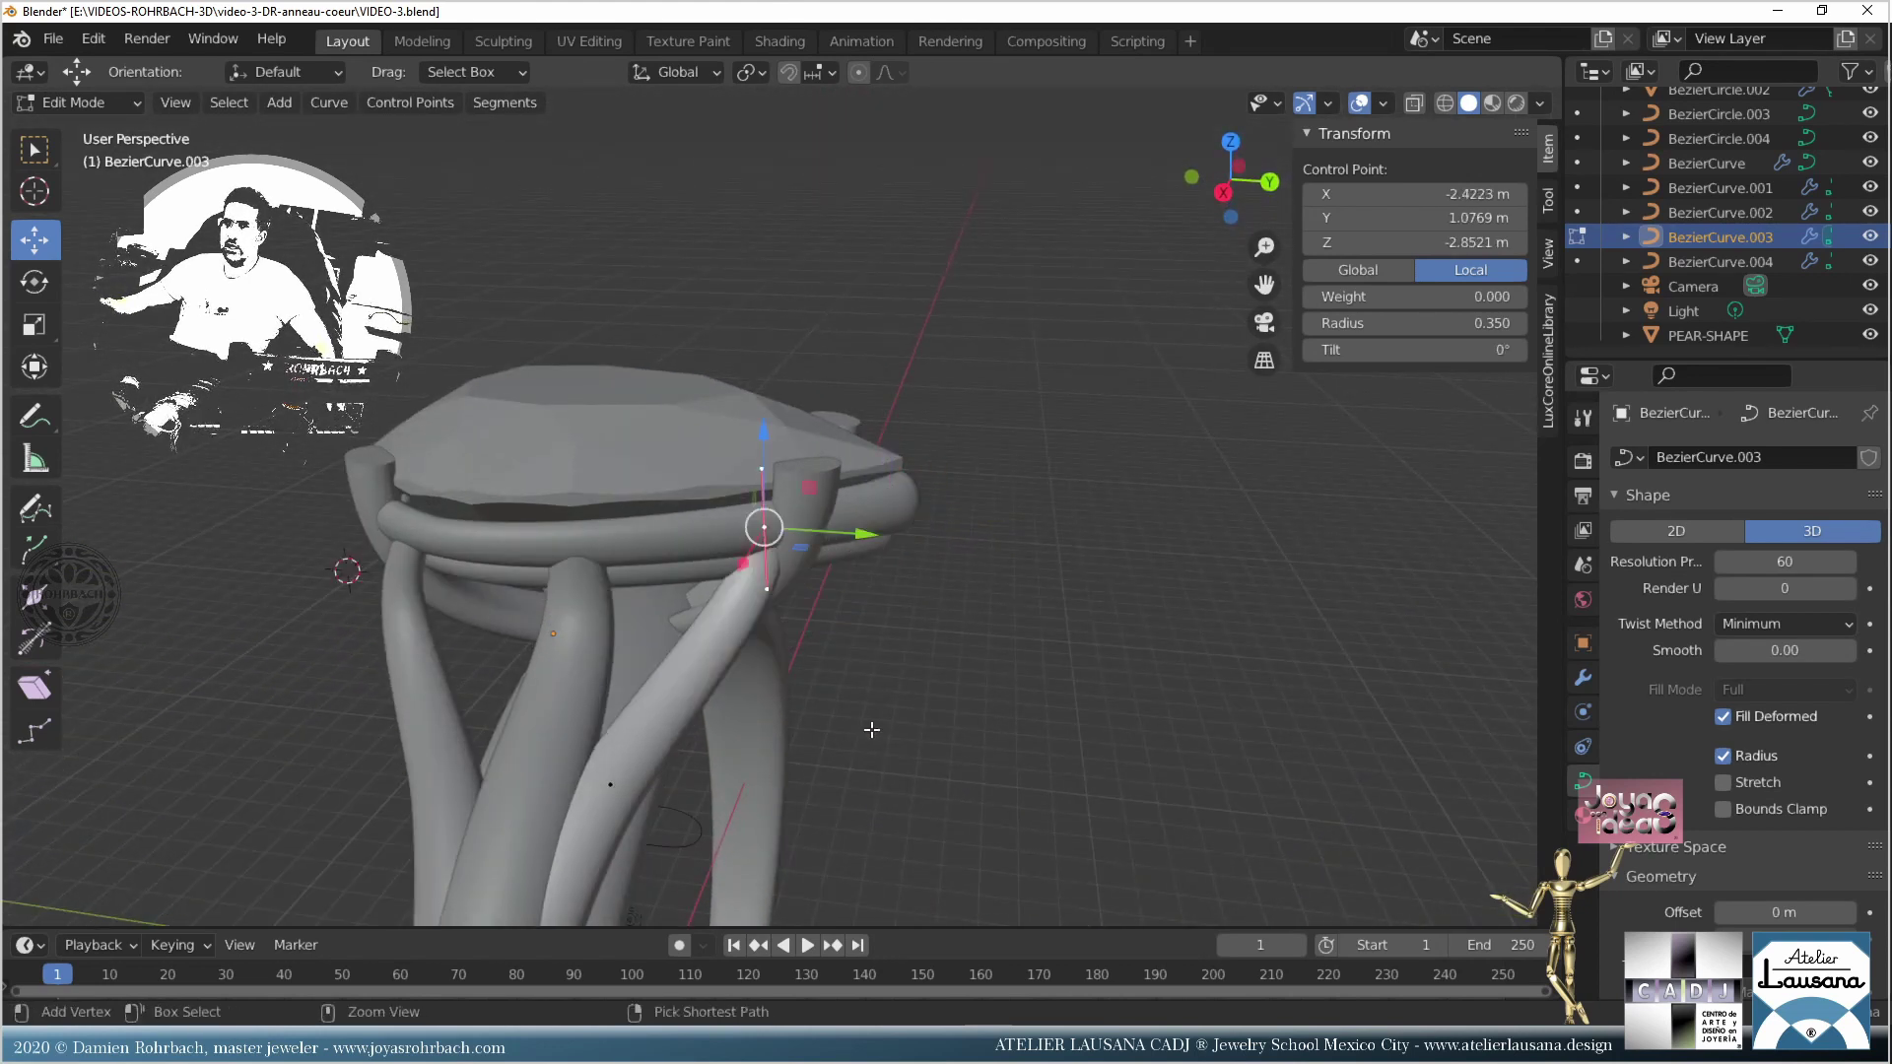
Step: Save the file and move the lower handle of the upper control point about 0.98 m along Y
{"action": "middle_click_drag", "start_coordinate": [871, 729], "coordinate": [935, 422]}
{"action": "key", "text": "ctrl+s"}
{"action": "left_click", "coordinate": [844, 430]}
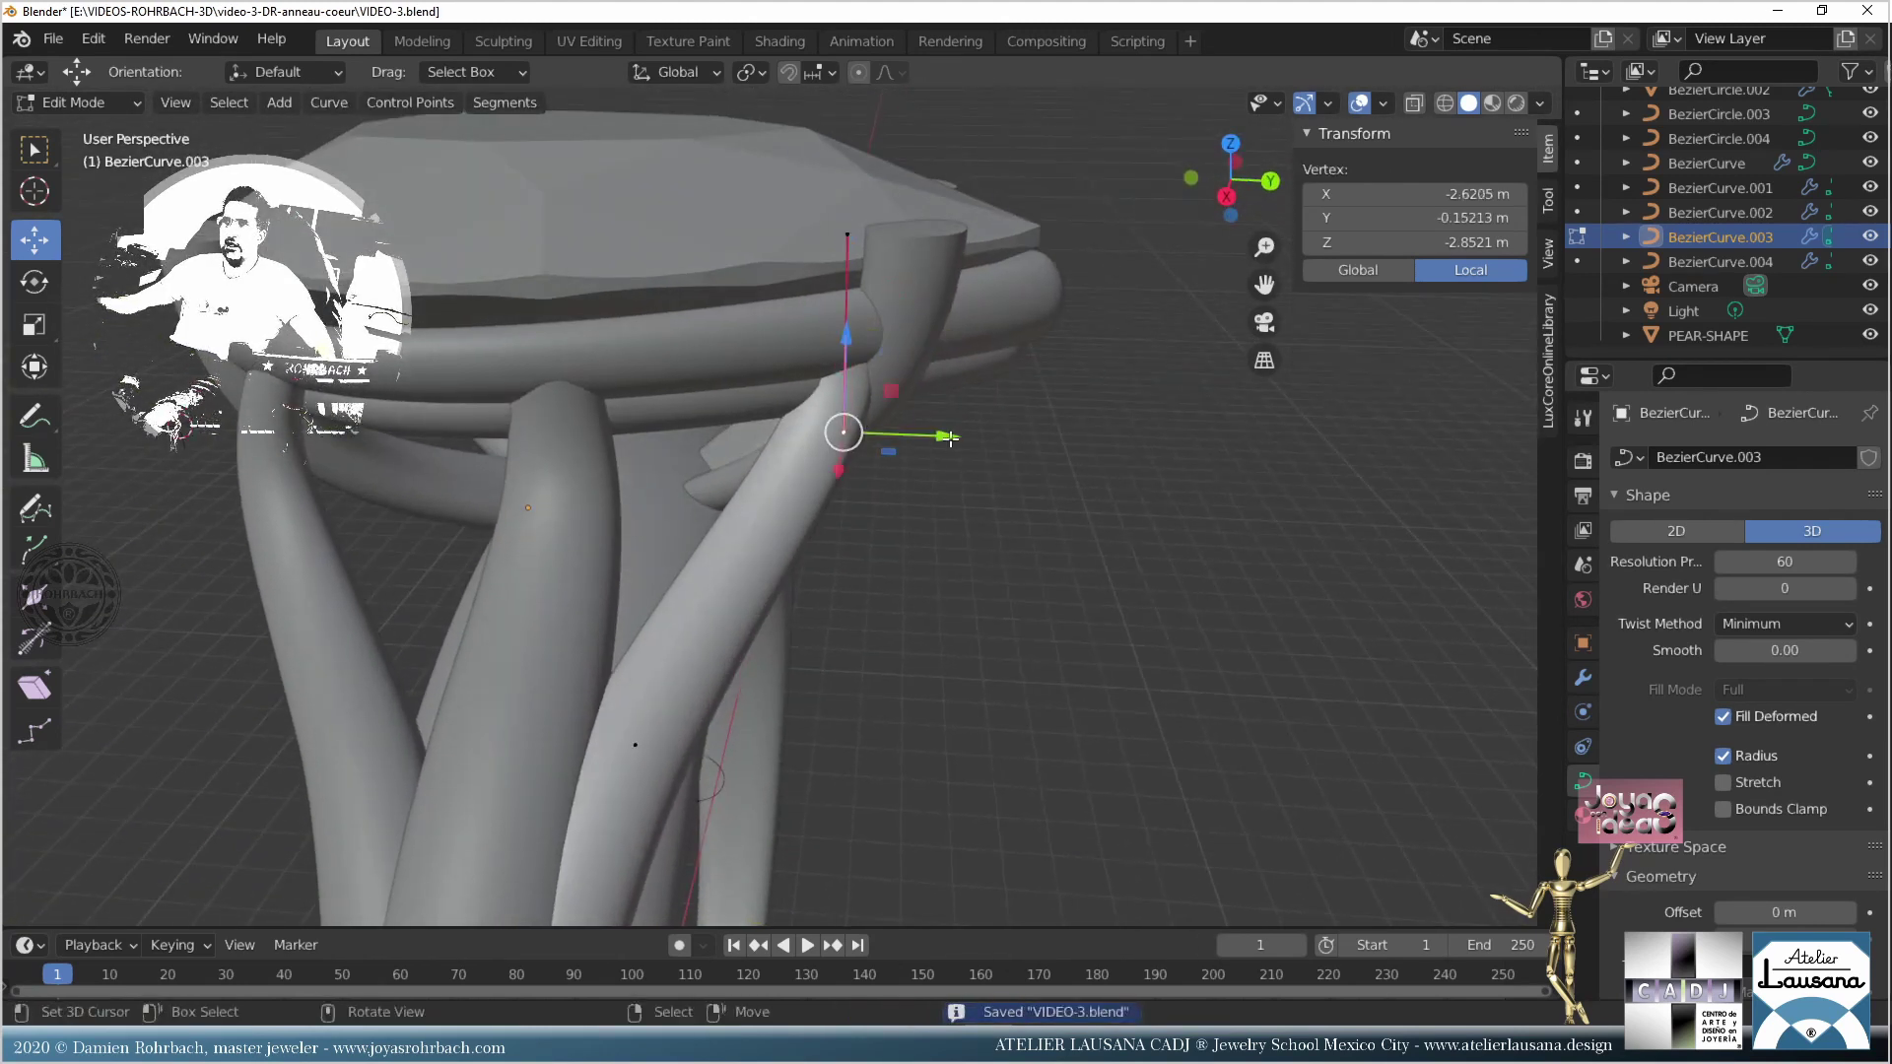
{"action": "key", "text": "g"}
{"action": "key", "text": "y"}
{"action": "left_click", "coordinate": [1027, 454]}
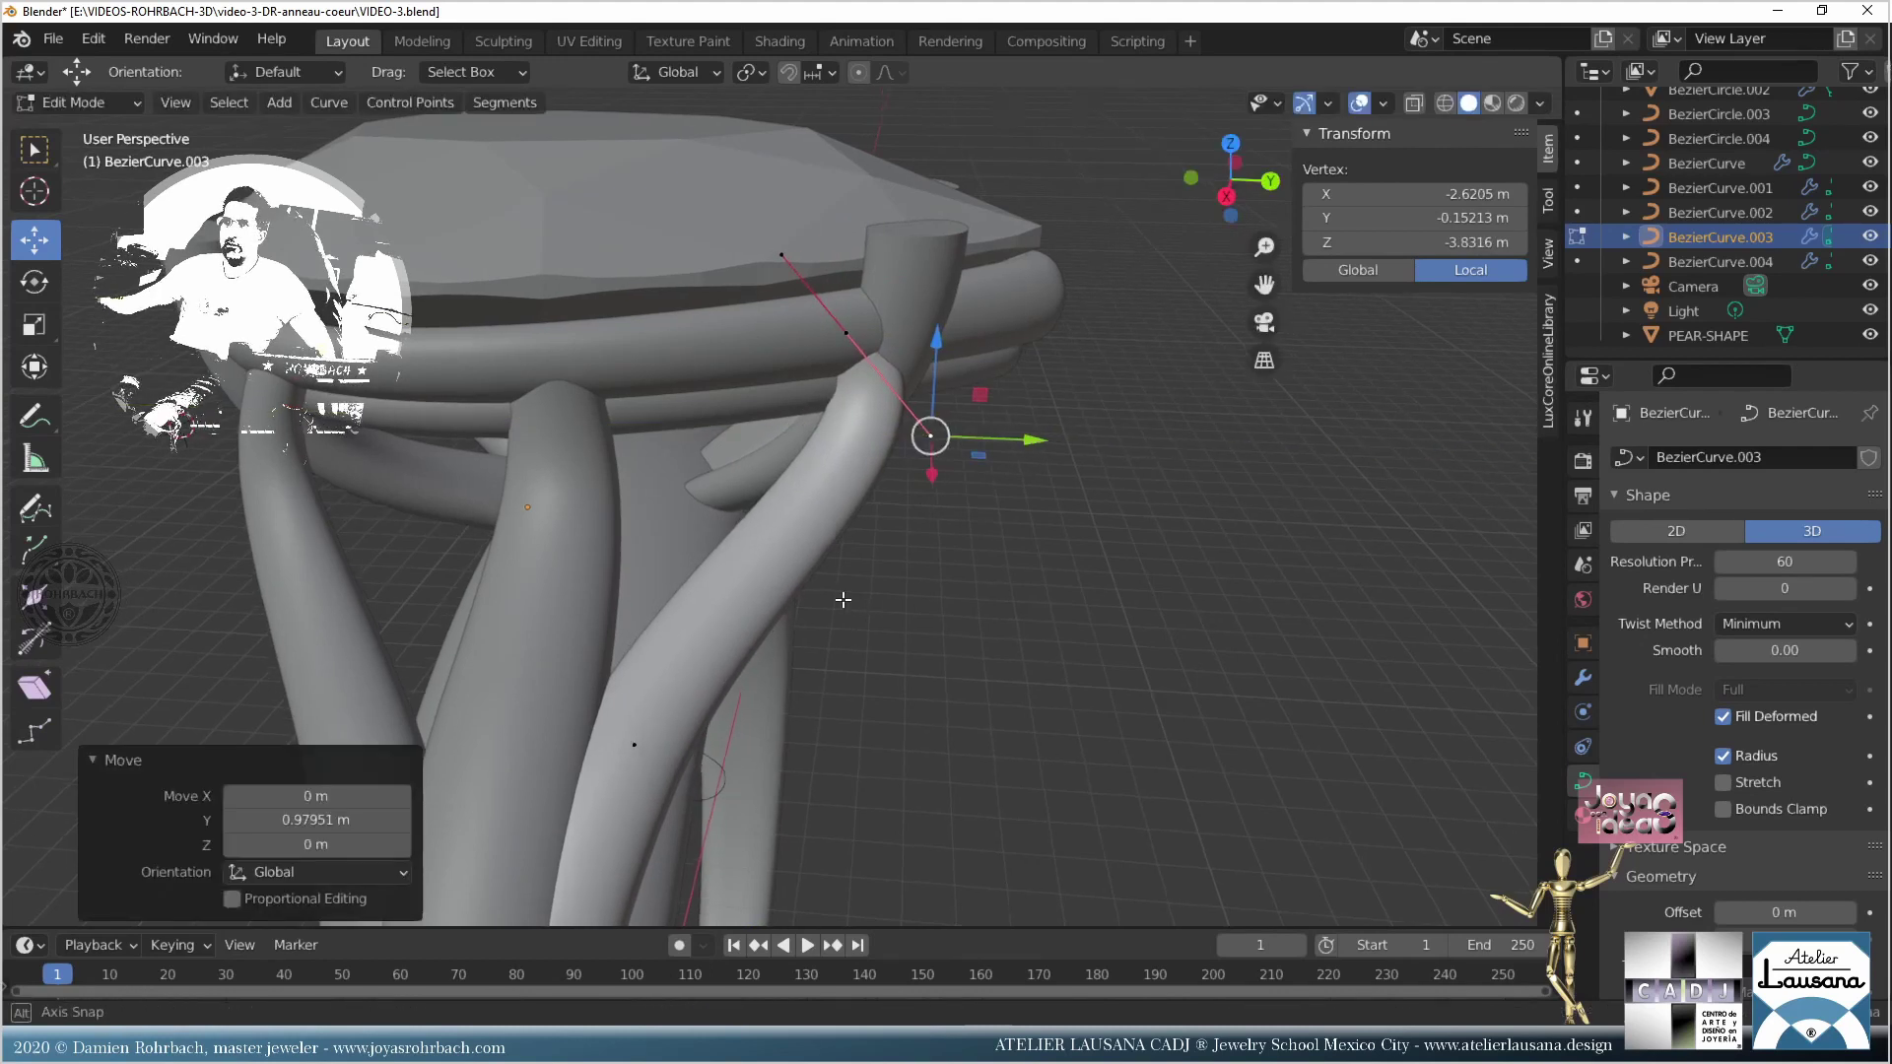
Step: Set the upper control point's tilt to -72.8° and nudge the point slightly along Y beside the prong
{"action": "middle_click_drag", "start_coordinate": [1028, 454], "coordinate": [891, 490]}
{"action": "scroll", "coordinate": [891, 490], "scroll_direction": "up", "scroll_amount": 3}
{"action": "left_click", "coordinate": [828, 355]}
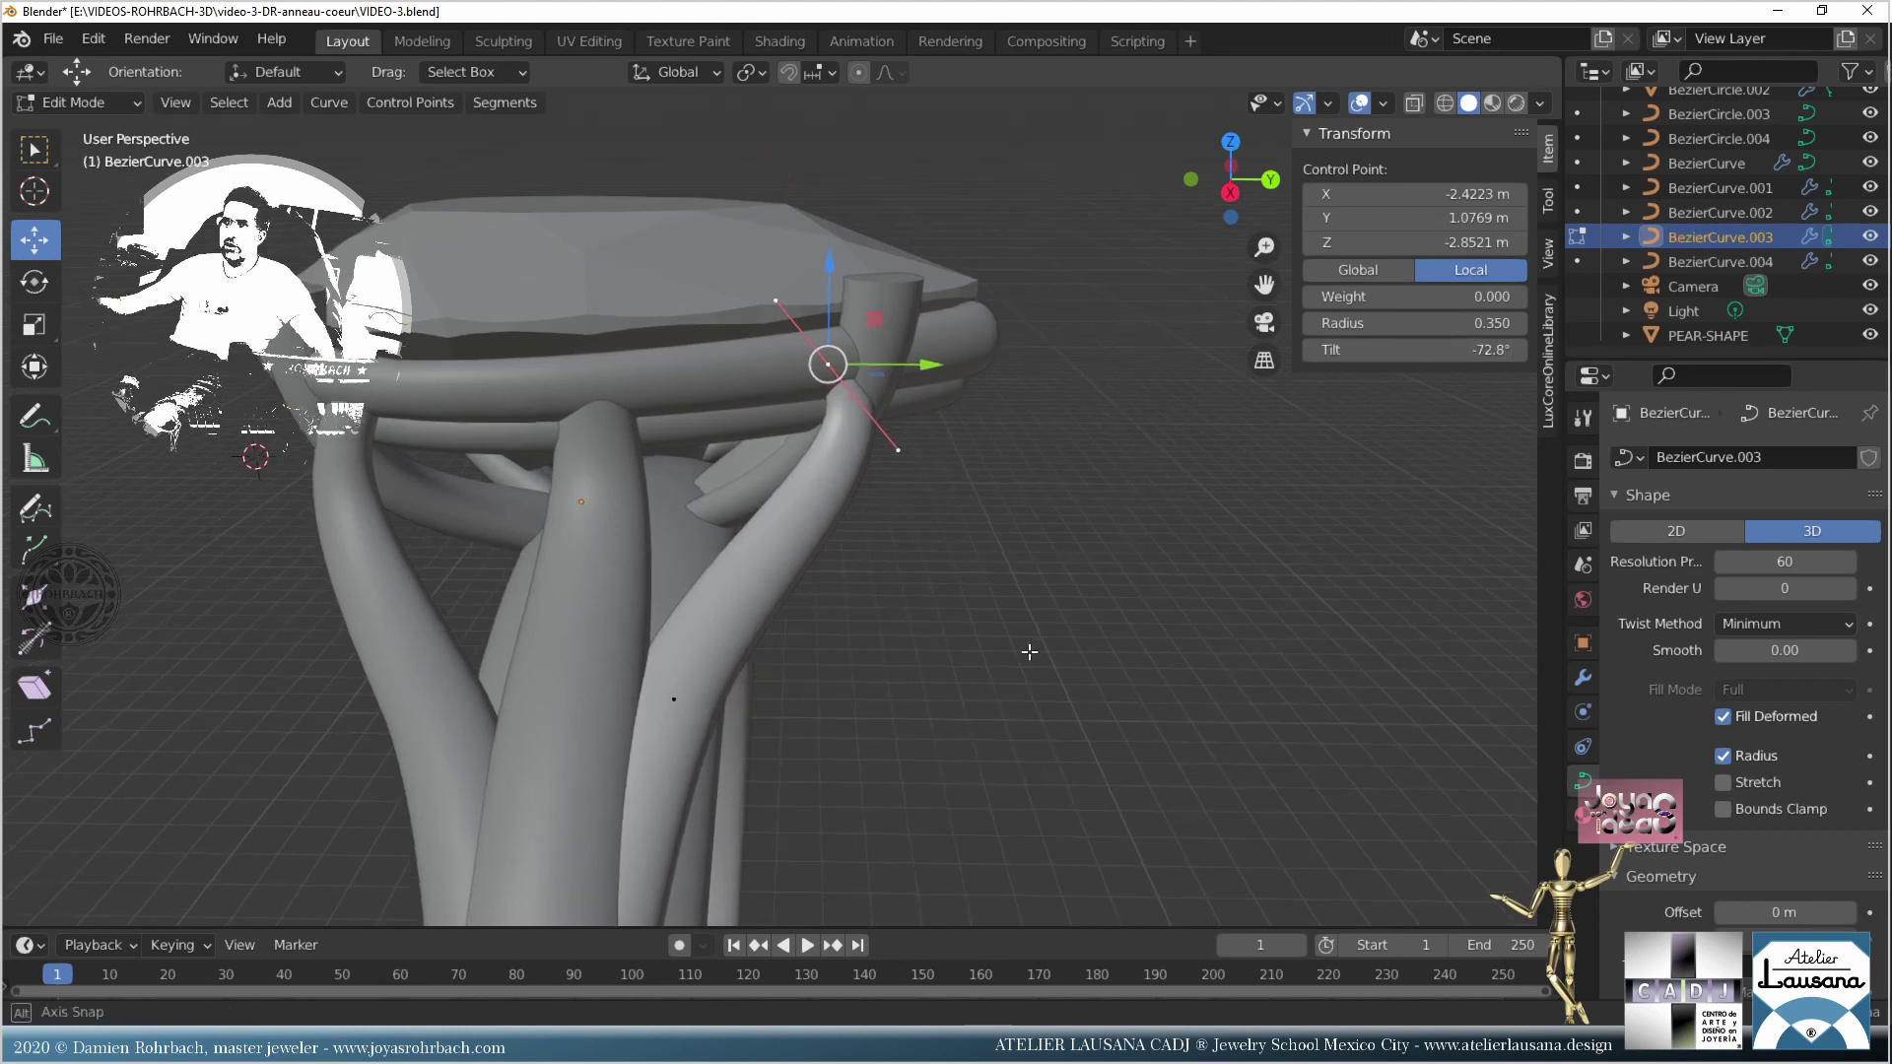
{"action": "middle_click_drag", "start_coordinate": [970, 641], "coordinate": [920, 443]}
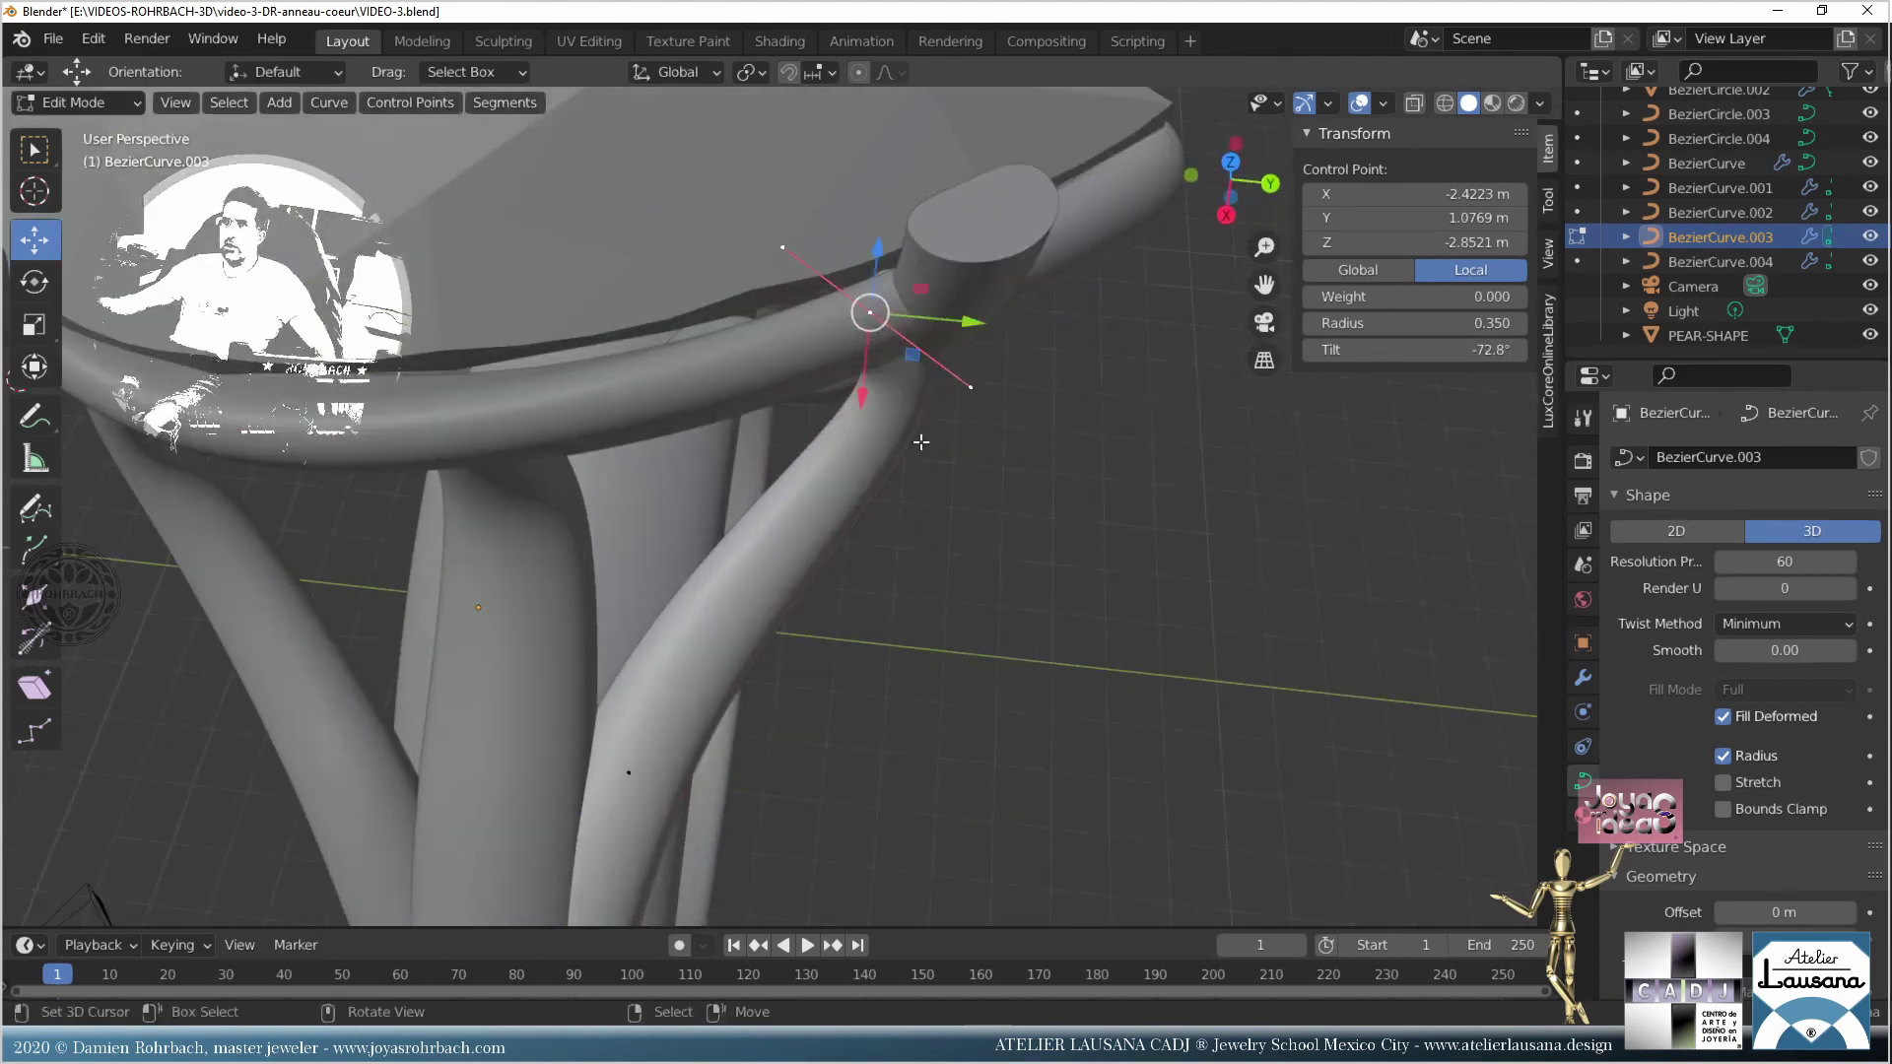
{"action": "left_click_drag", "start_coordinate": [980, 324], "coordinate": [975, 323]}
{"action": "right_click", "coordinate": [777, 246]}
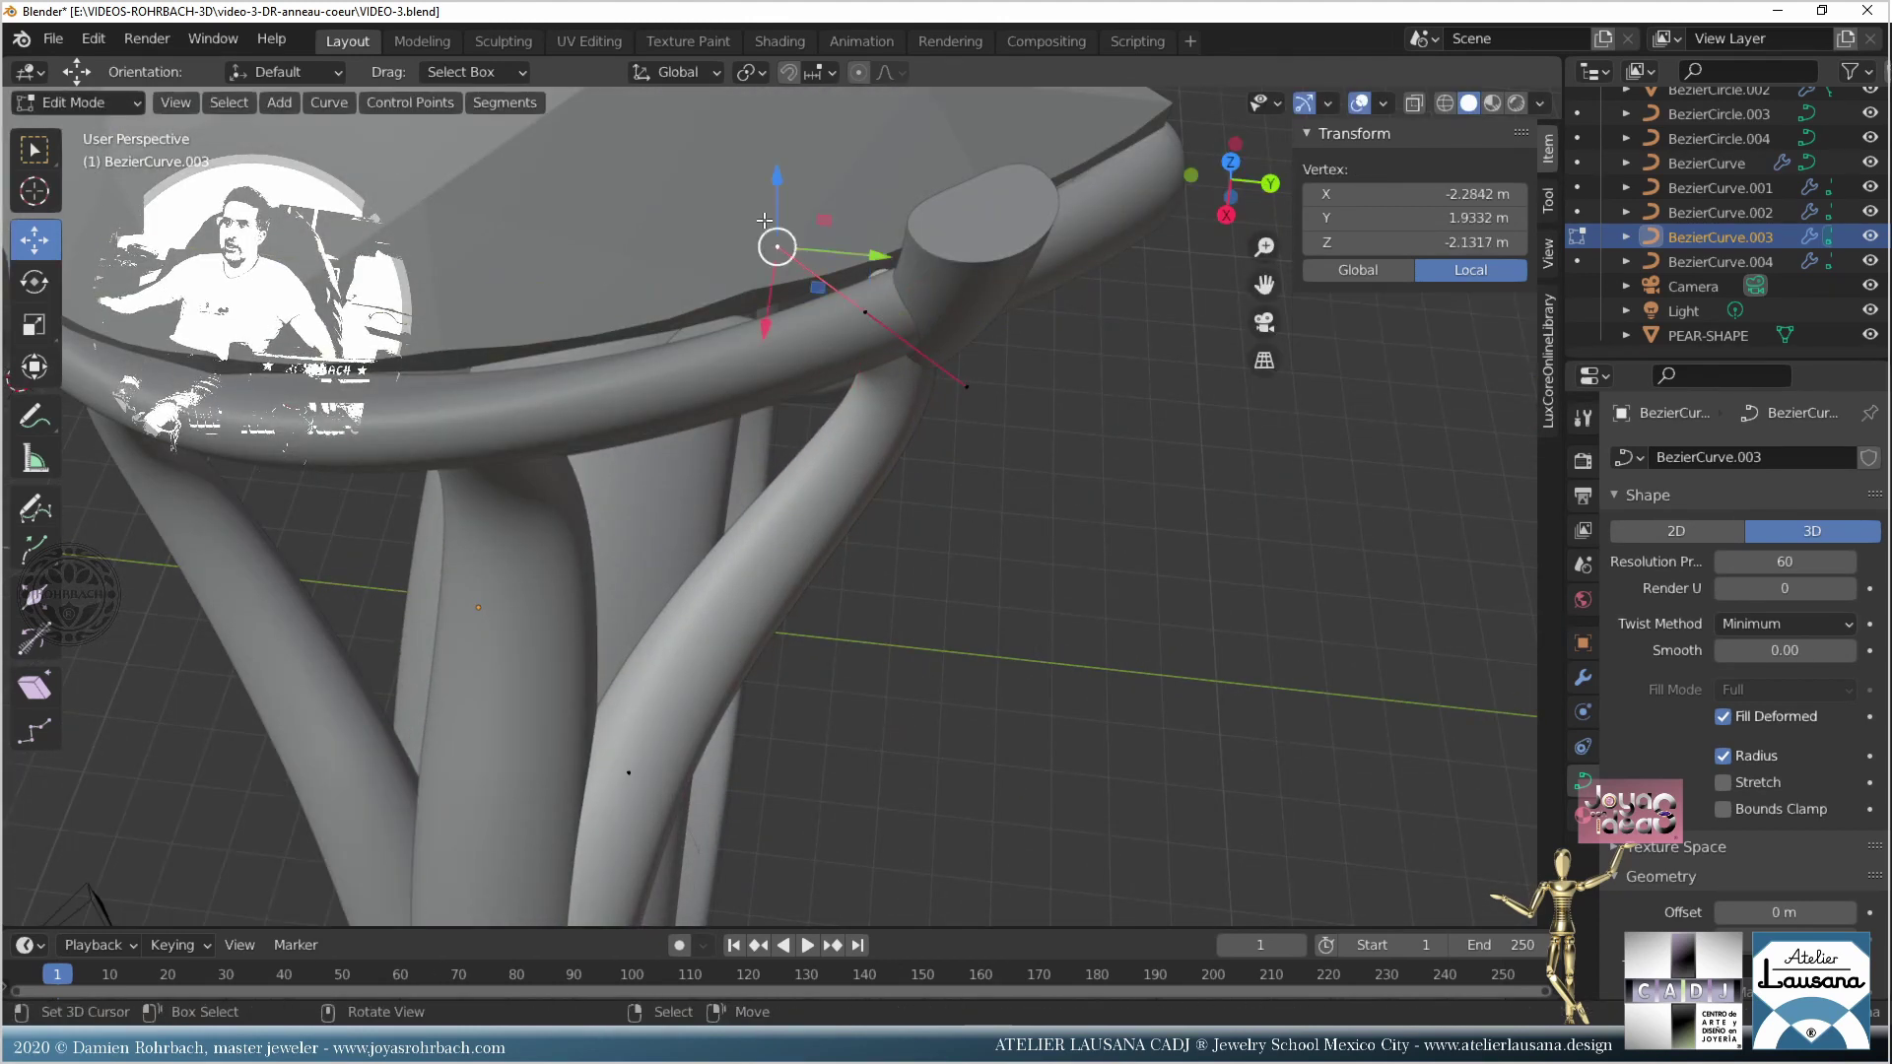
Step: Finish editing the shoulder curve and hide the pear-shaped gem to expose the inside of the bezel
{"action": "key", "text": "Tab"}
{"action": "left_click", "coordinate": [764, 221]}
{"action": "key", "text": "h"}
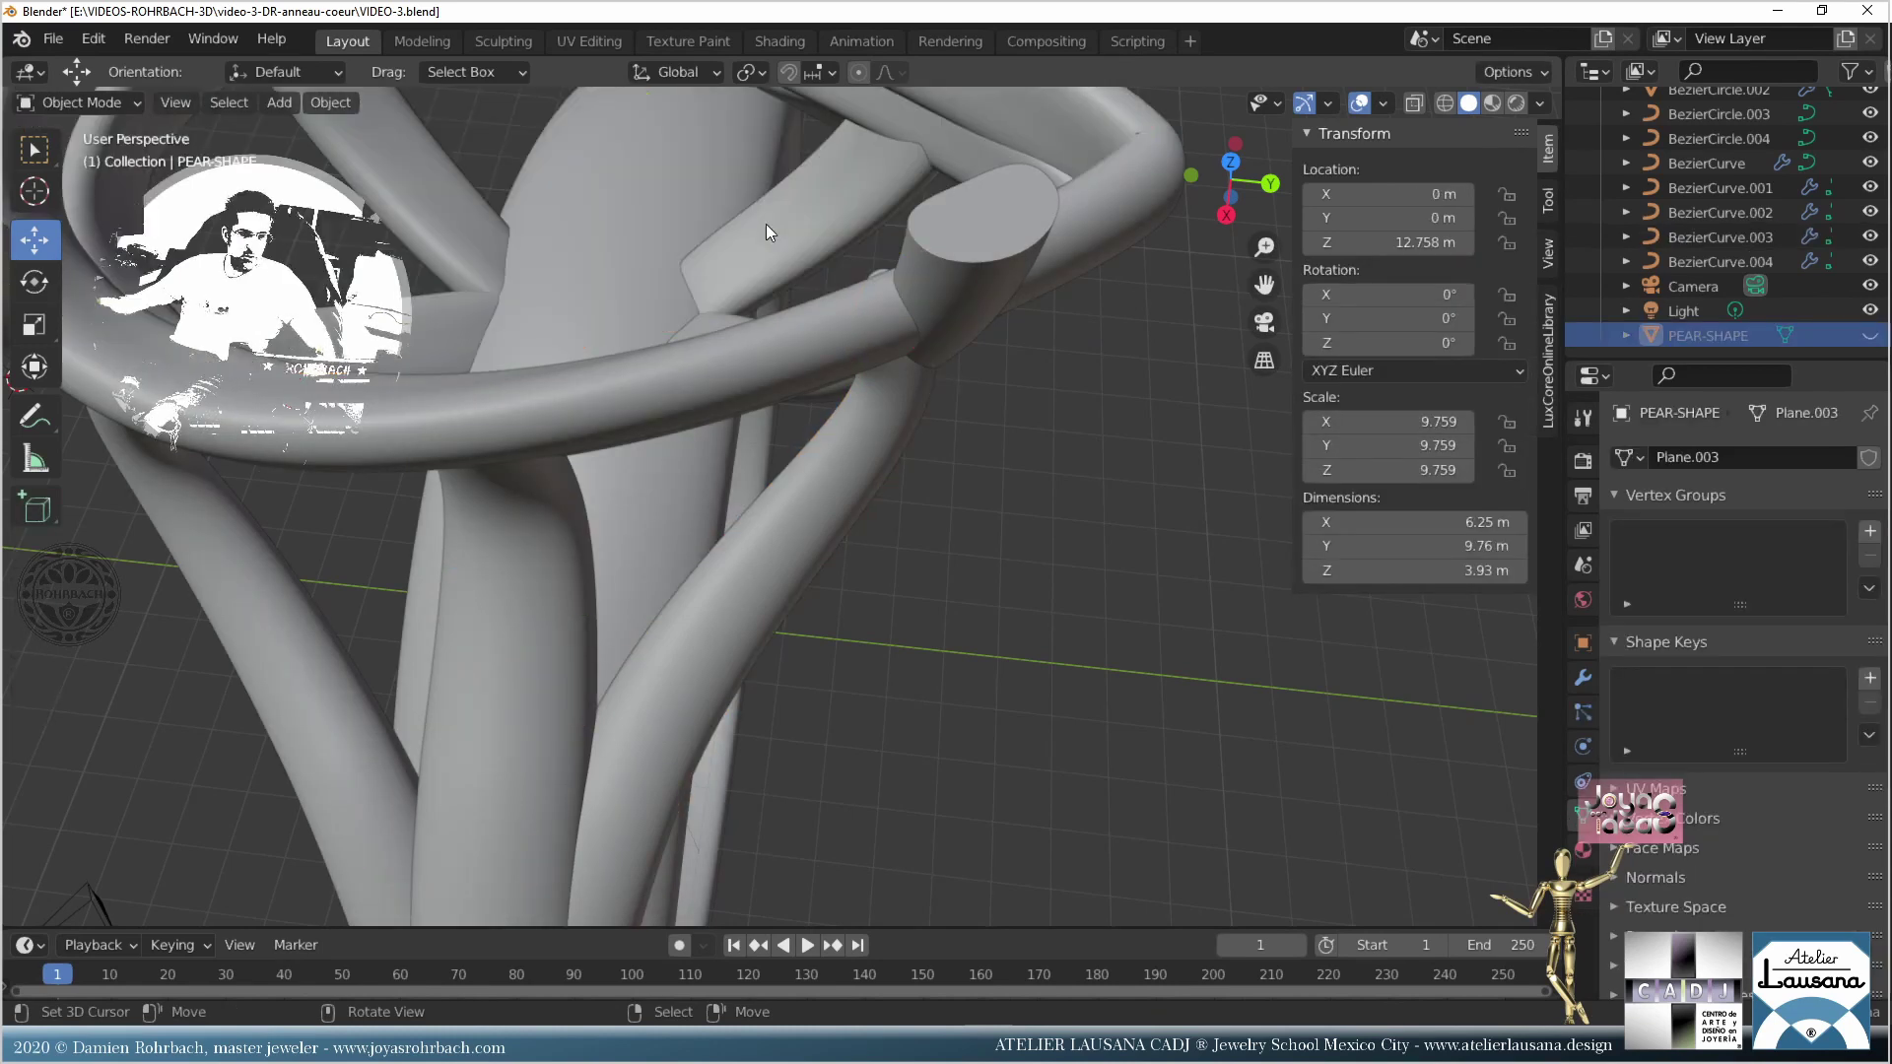
Step: Move the upper control point of the +Y-side shoulder curve about 0.10 m along X and slightly along negative Y and Z
{"action": "left_click", "coordinate": [888, 352]}
{"action": "key", "text": "Tab"}
{"action": "middle_click_drag", "start_coordinate": [689, 375], "coordinate": [648, 356]}
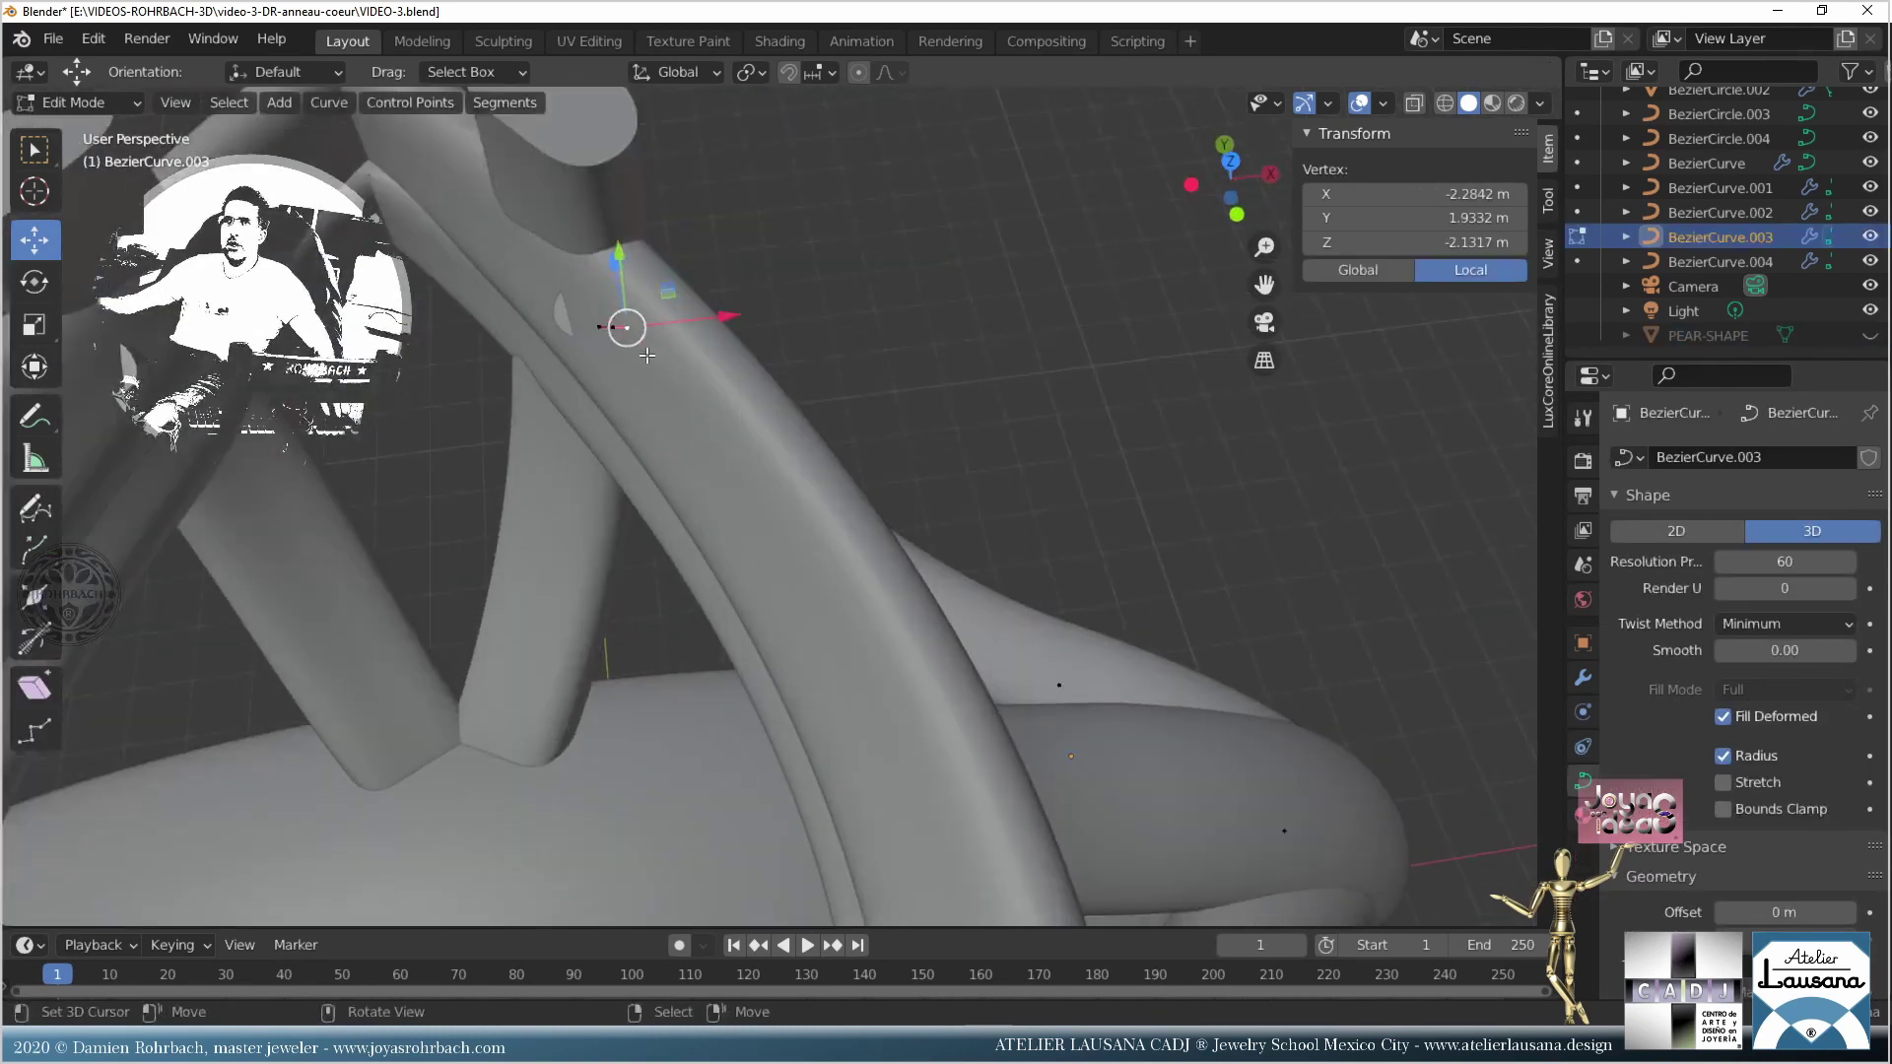
{"action": "middle_click_drag", "start_coordinate": [651, 464], "coordinate": [986, 552]}
{"action": "left_click", "coordinate": [1047, 586]}
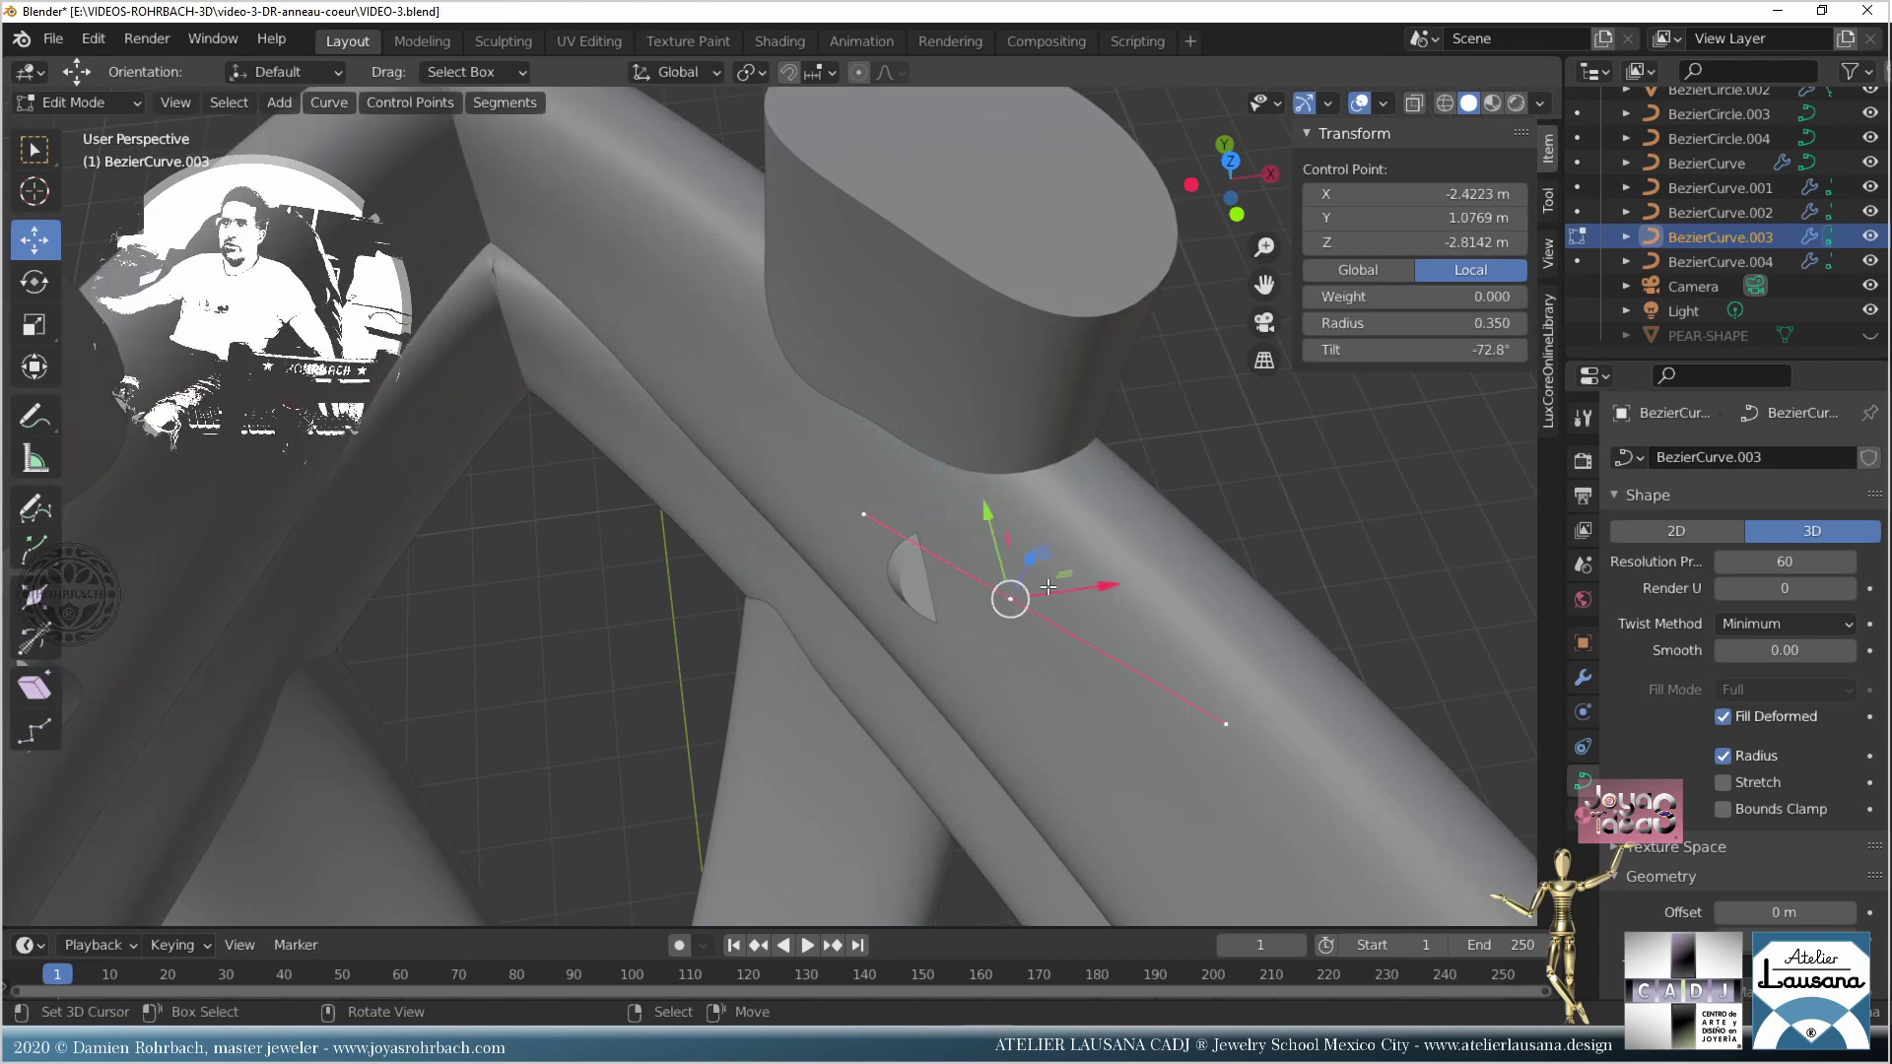
{"action": "left_click_drag", "start_coordinate": [996, 529], "coordinate": [995, 556]}
{"action": "left_click_drag", "start_coordinate": [1109, 611], "coordinate": [1138, 614]}
{"action": "middle_click_drag", "start_coordinate": [1139, 614], "coordinate": [670, 719]}
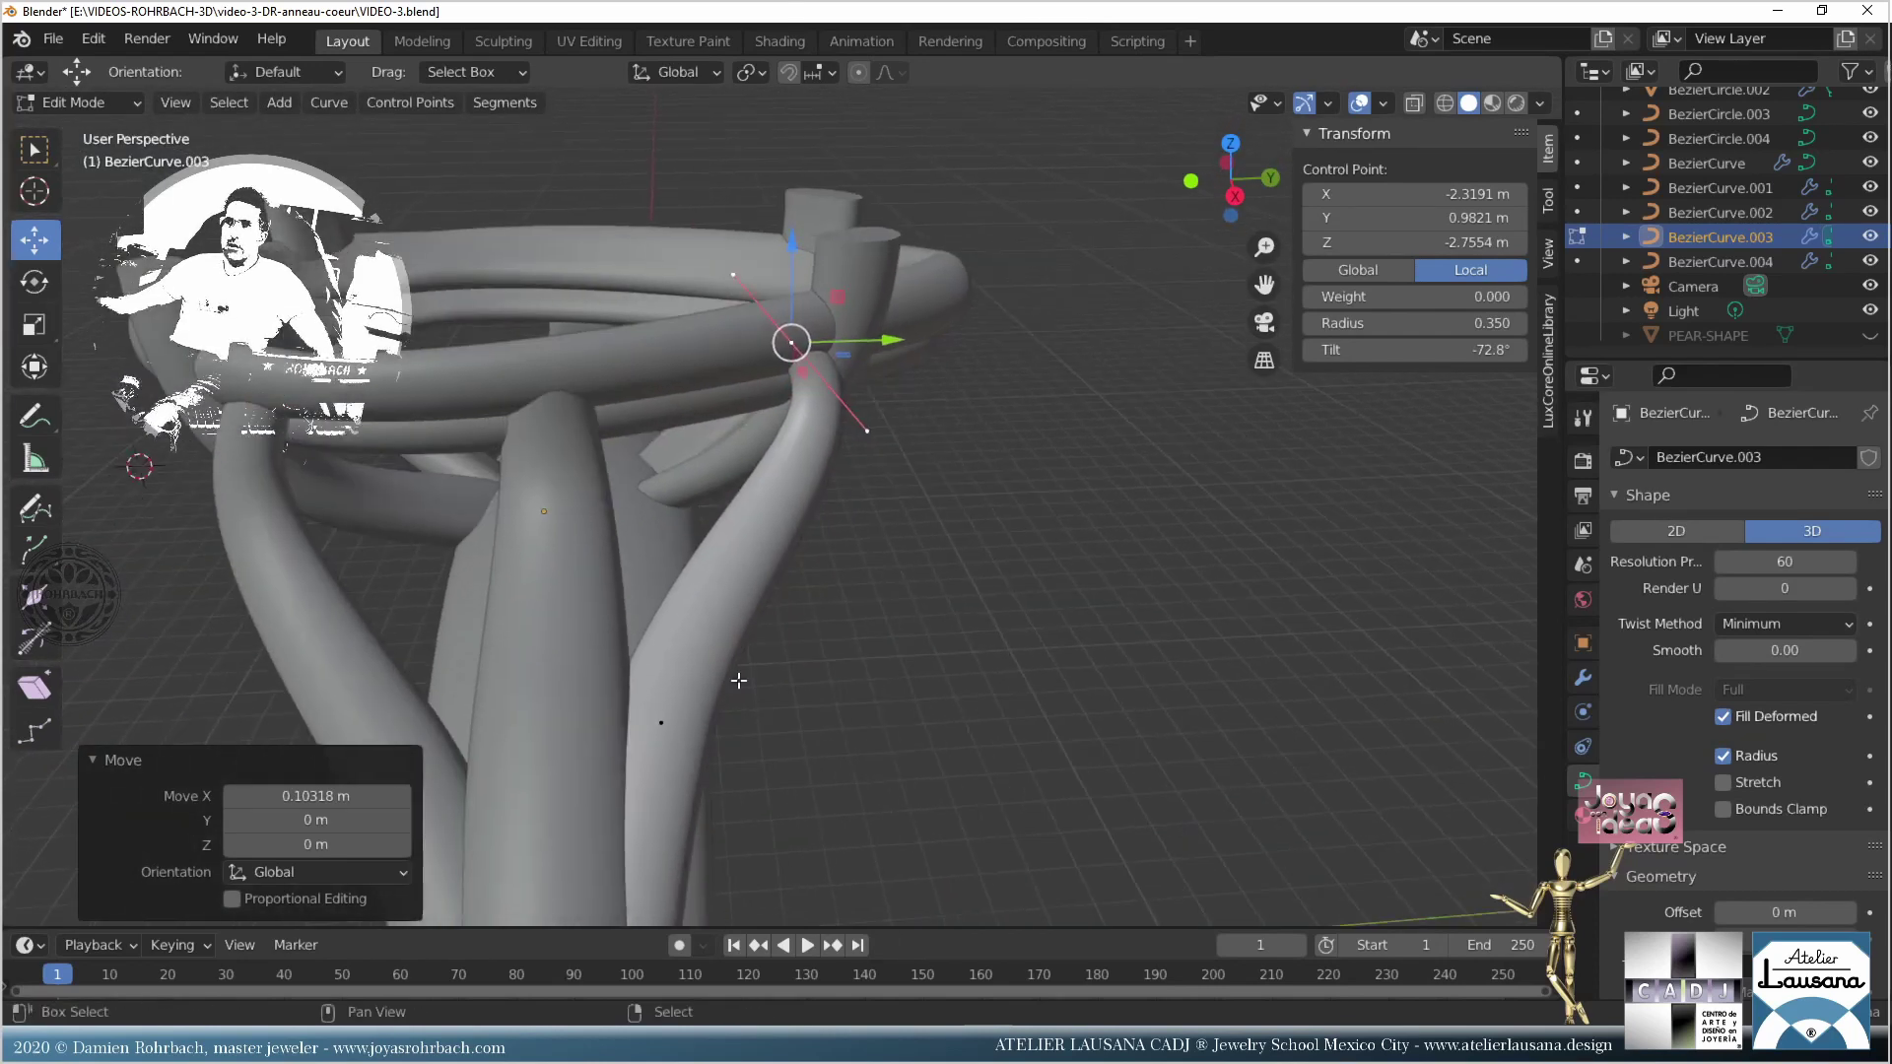
Step: Move the upper handle of the same shoulder curve's middle control point about 0.30 m along Y
{"action": "left_click", "coordinate": [661, 723]}
{"action": "left_click", "coordinate": [717, 545]}
{"action": "key", "text": "g"}
{"action": "key", "text": "y"}
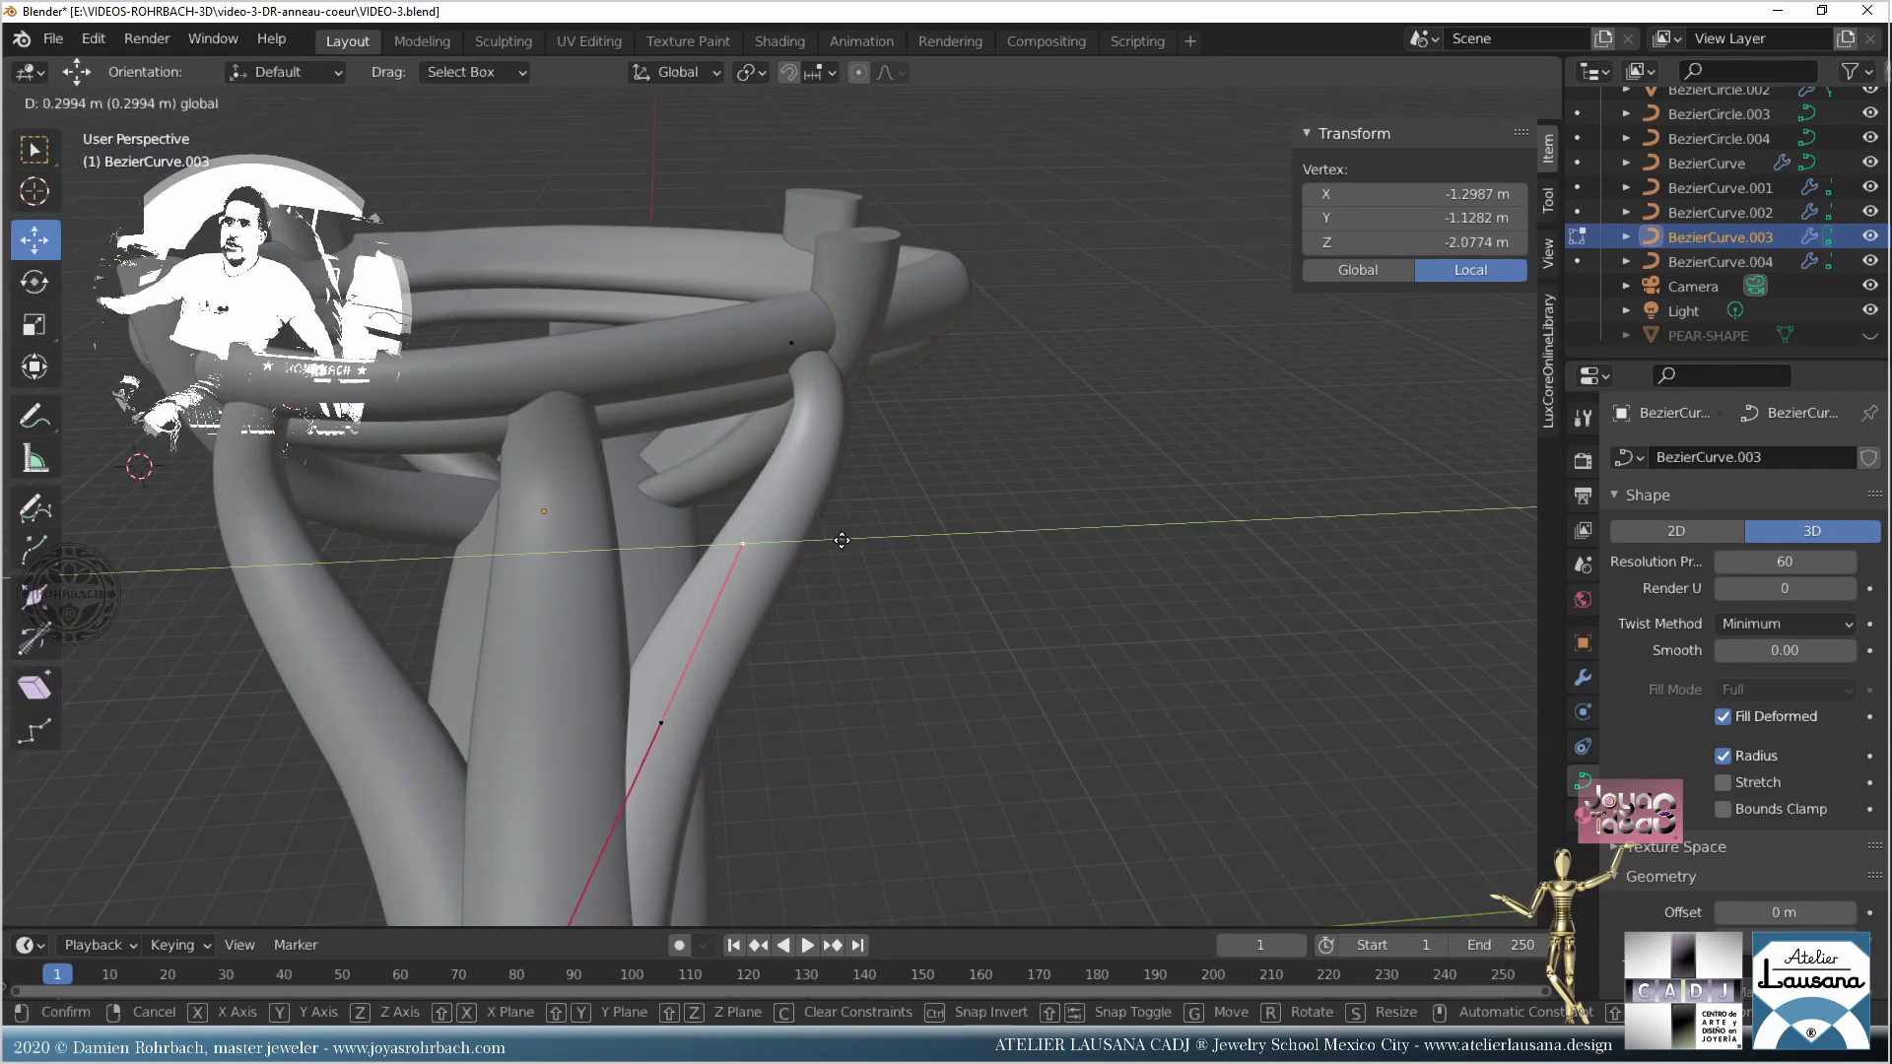
{"action": "left_click", "coordinate": [847, 541]}
Step: Move the lower handle of the upper control point at the prong about 0.27 m along Y
{"action": "left_click", "coordinate": [791, 342]}
{"action": "left_click", "coordinate": [866, 423]}
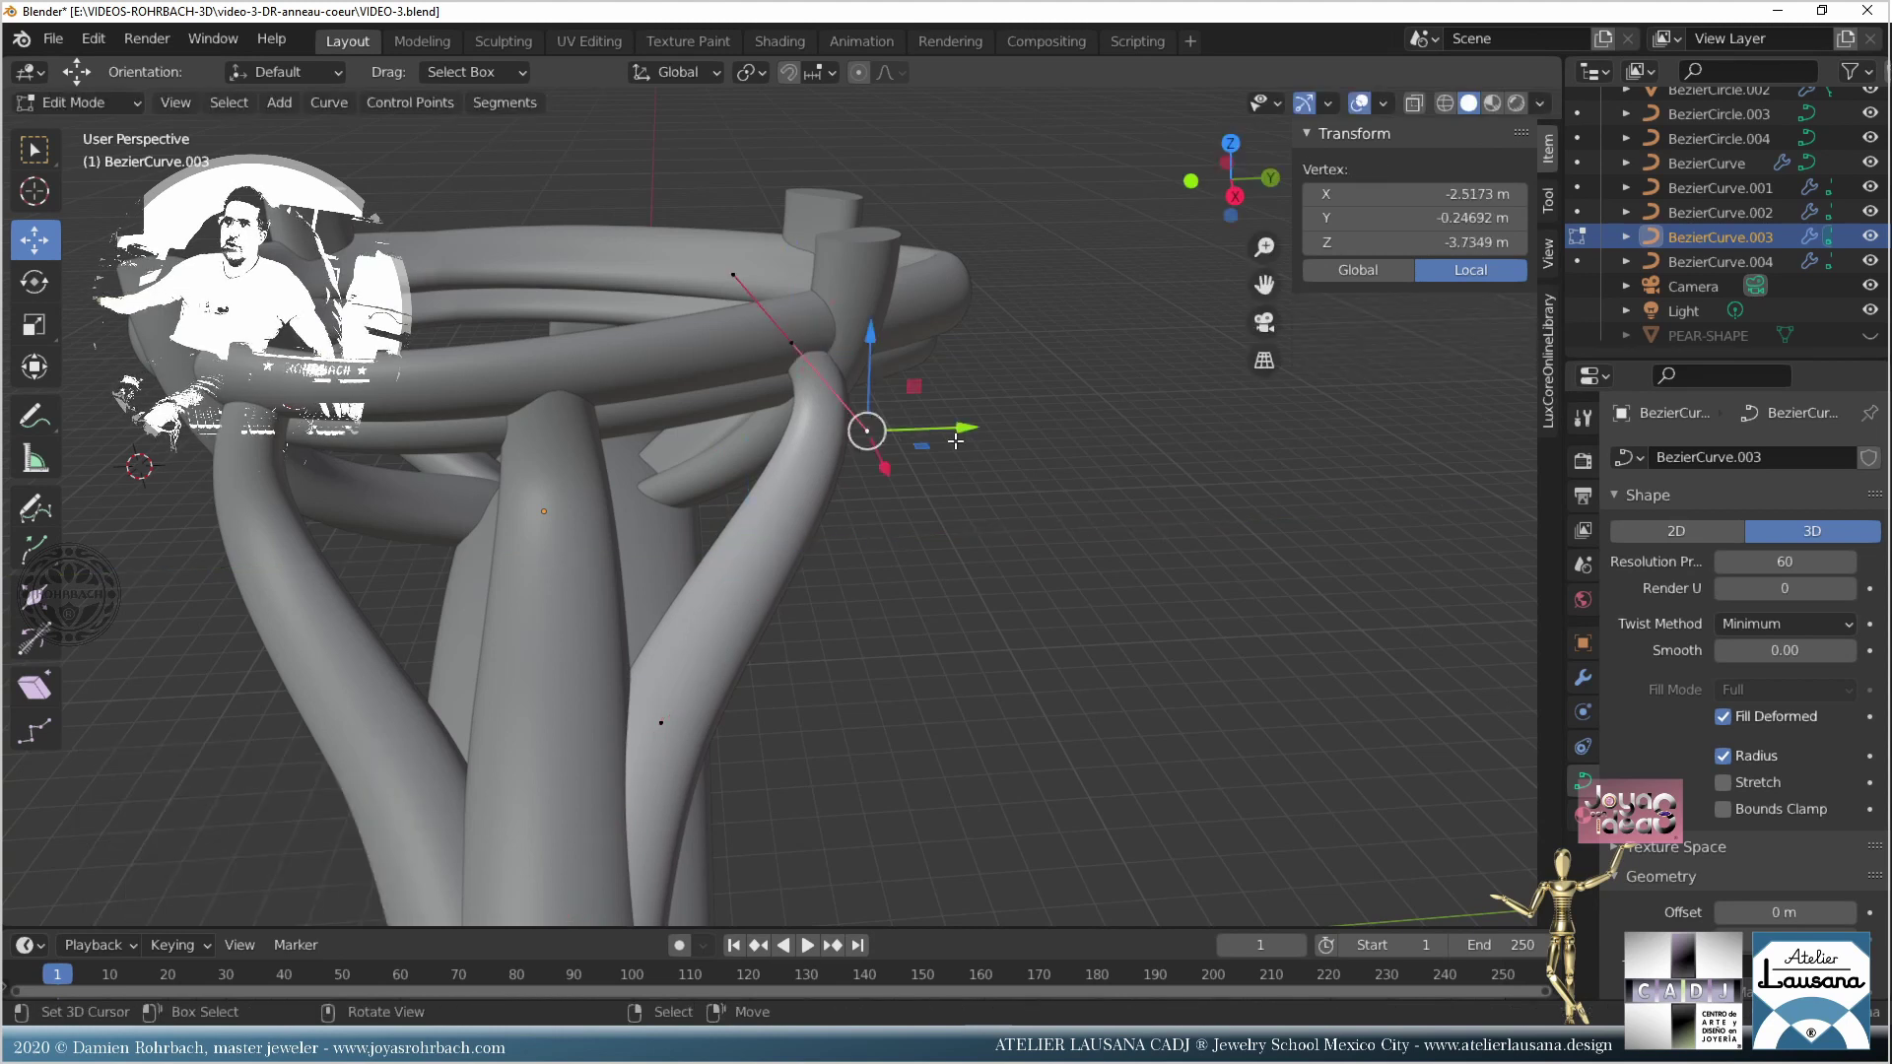
{"action": "key", "text": "g"}
{"action": "key", "text": "y"}
{"action": "left_click", "coordinate": [990, 428]}
{"action": "middle_click_drag", "start_coordinate": [990, 429], "coordinate": [749, 512]}
{"action": "scroll", "coordinate": [887, 690], "scroll_direction": "down", "scroll_amount": 8}
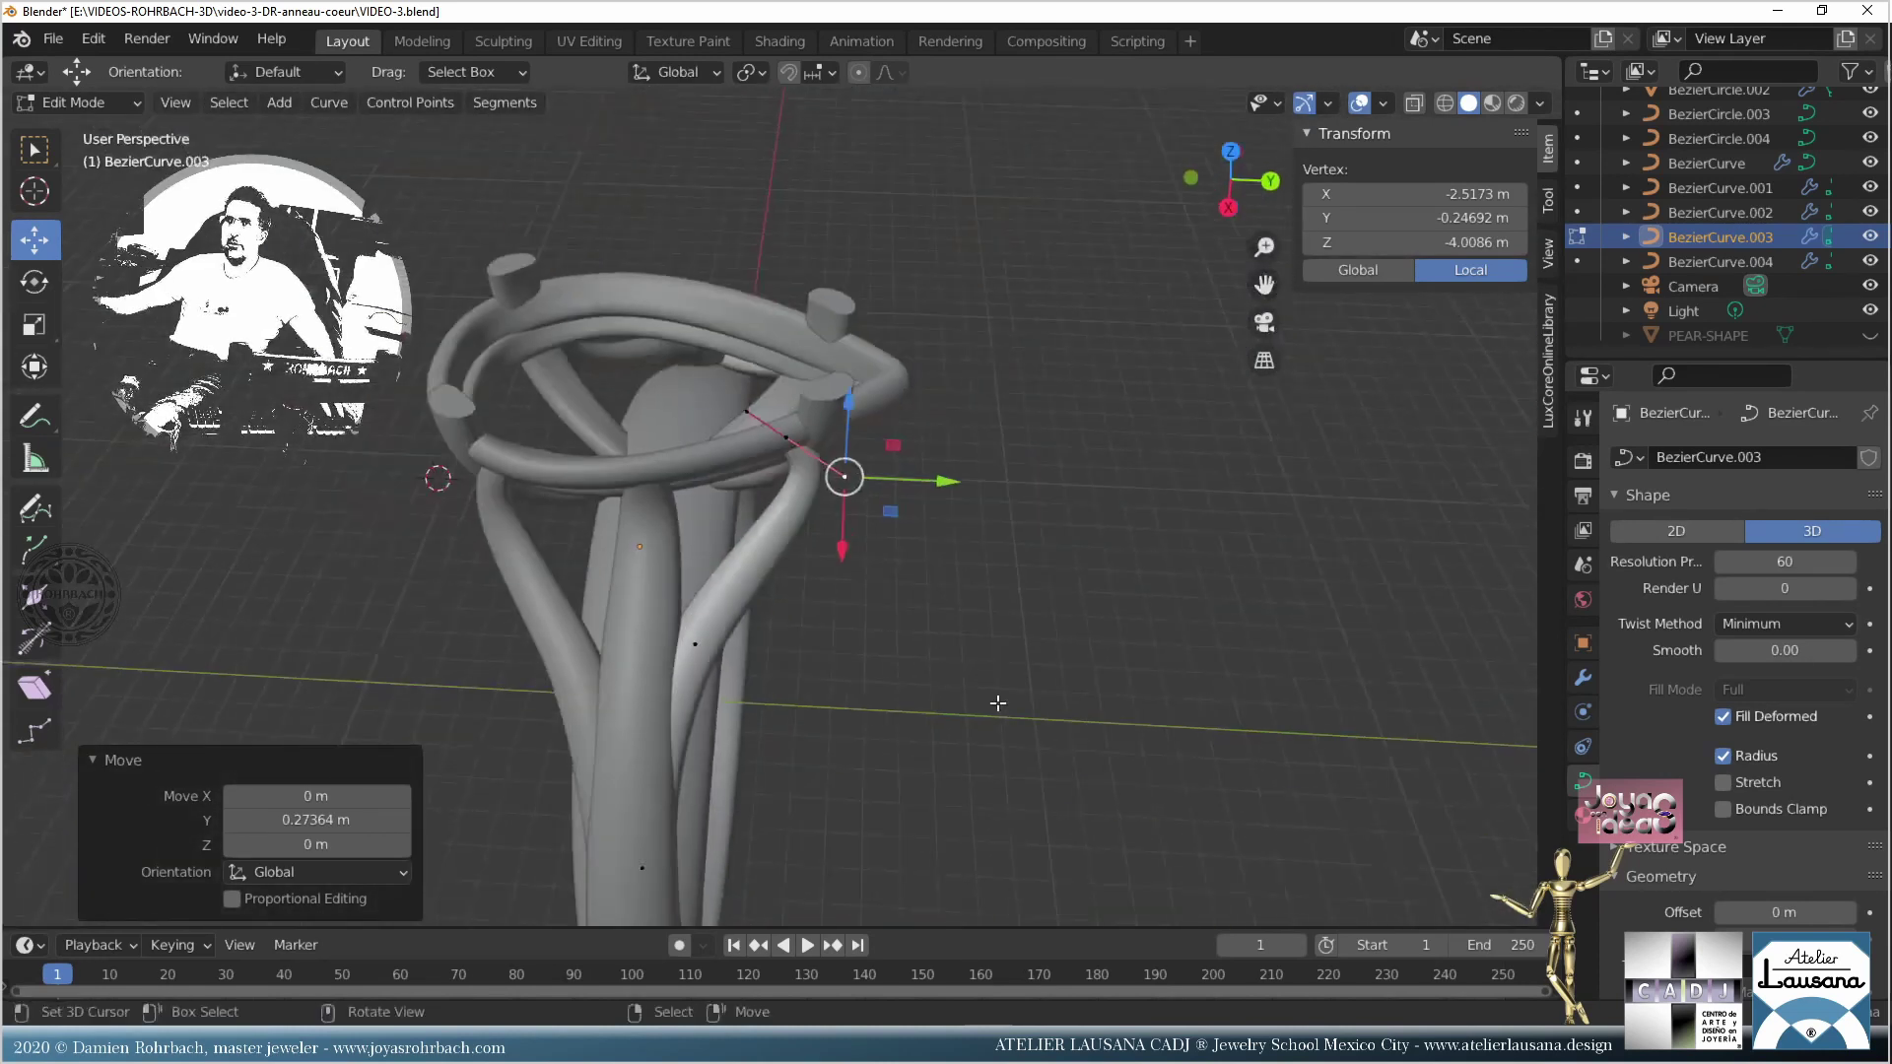
Step: Finish editing the shoulder curve, save the file and unhide the pear-shaped gem
{"action": "key", "text": "Tab"}
{"action": "middle_click_drag", "start_coordinate": [927, 724], "coordinate": [666, 594]}
{"action": "left_click", "coordinate": [884, 695]}
{"action": "key", "text": "ctrl+s"}
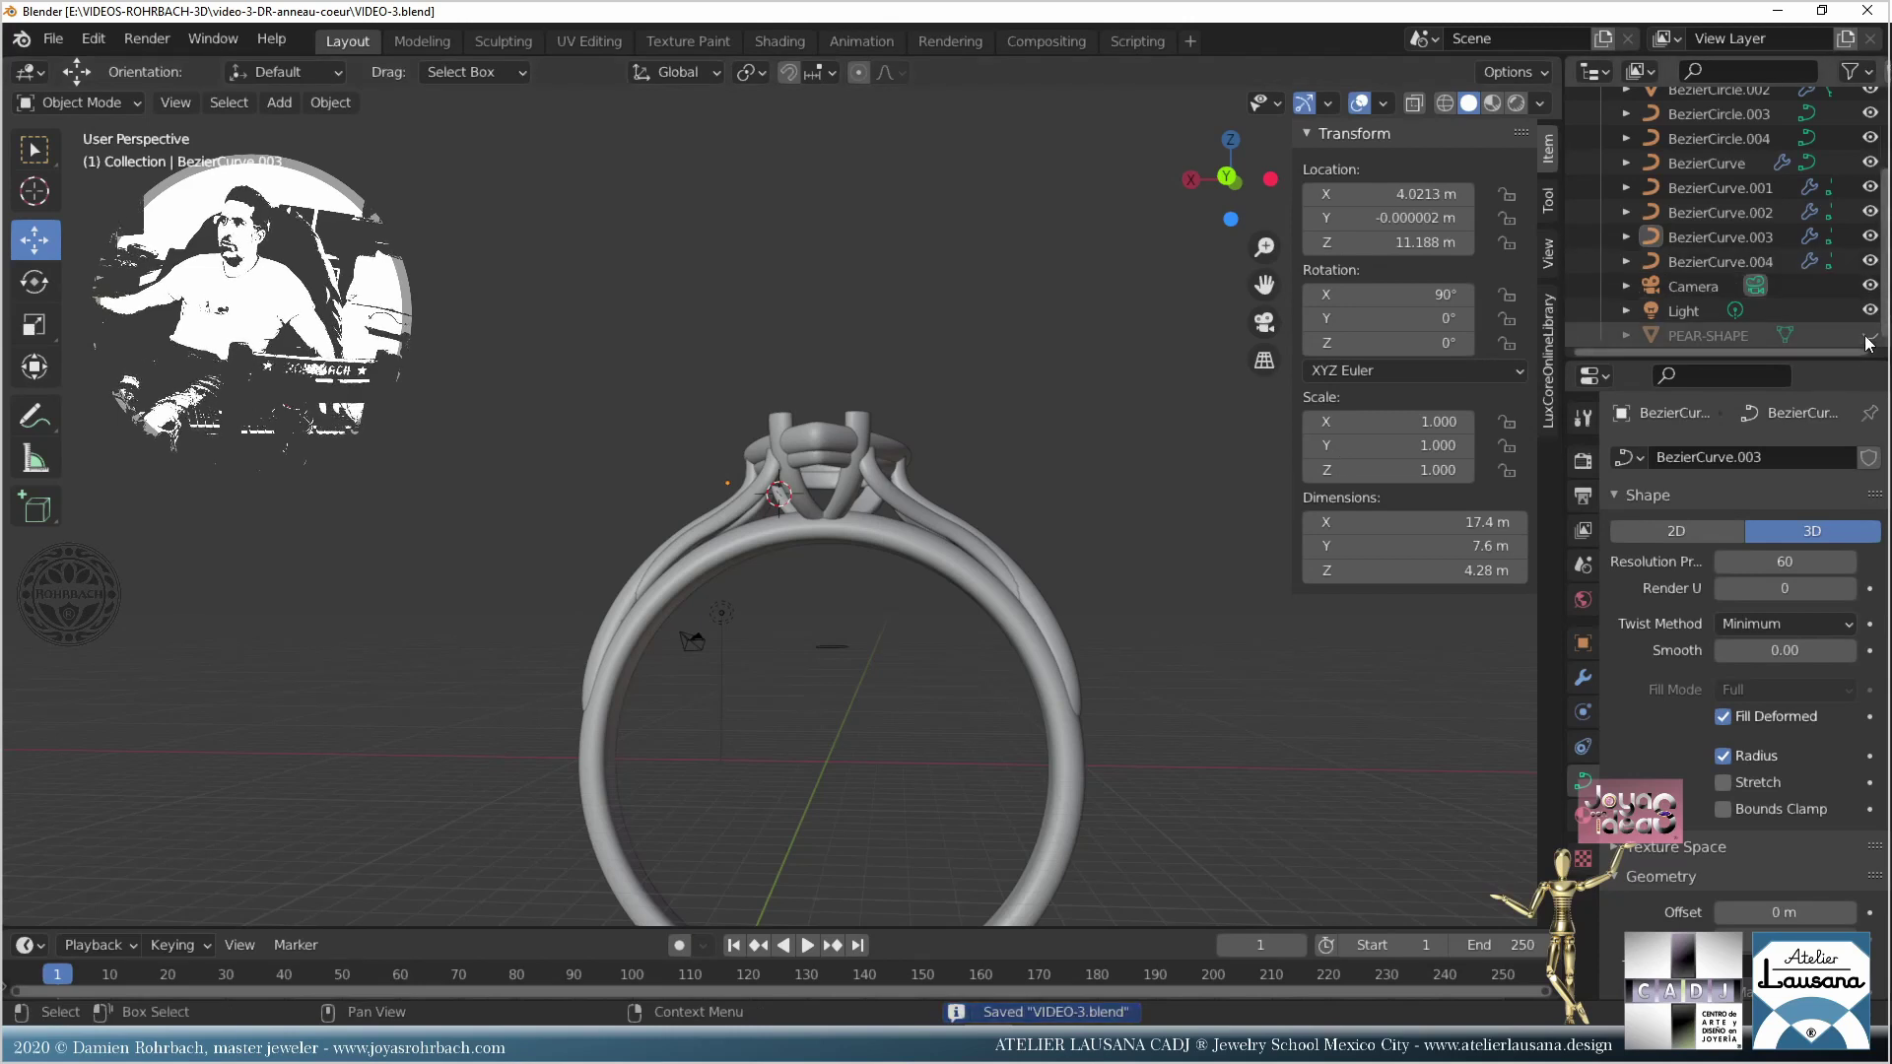
{"action": "middle_click_drag", "start_coordinate": [560, 459], "coordinate": [805, 519]}
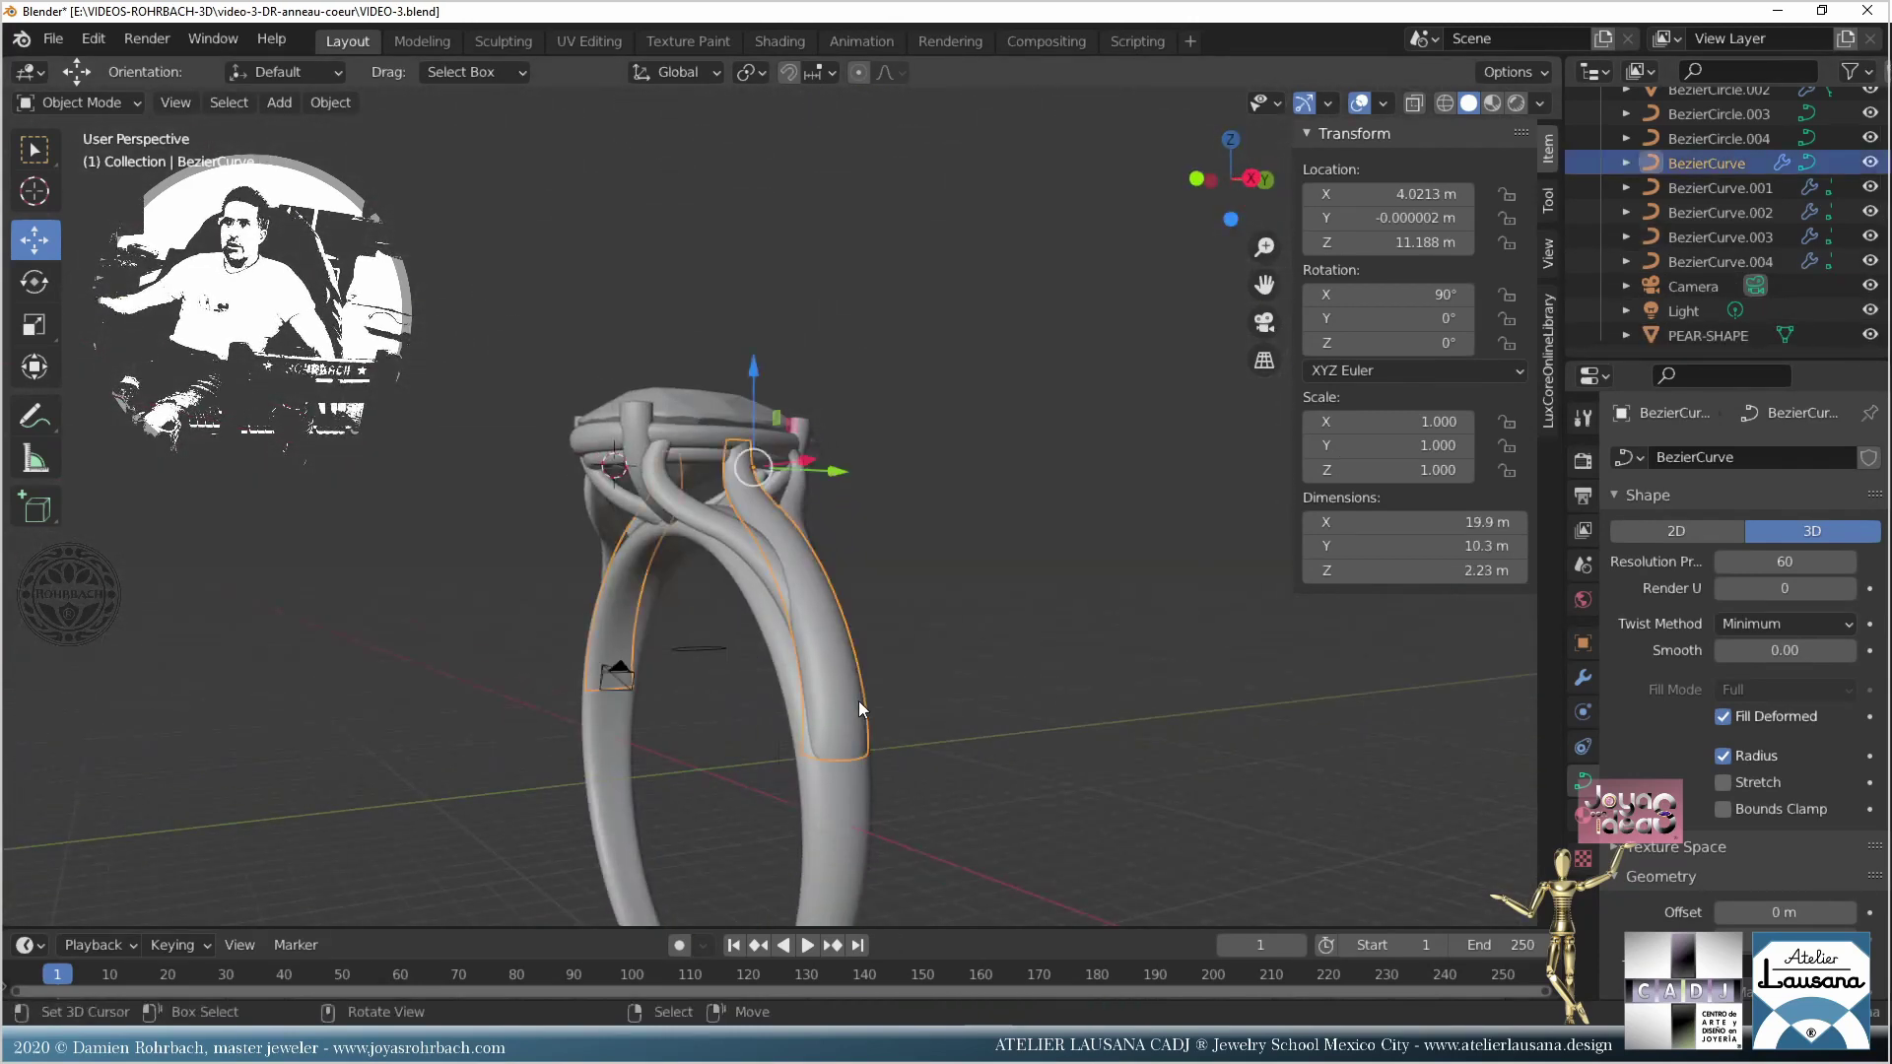
{"action": "scroll", "coordinate": [858, 665], "scroll_direction": "up", "scroll_amount": 4}
{"action": "middle_click_drag", "start_coordinate": [853, 670], "coordinate": [753, 601], "text": "shift"}
{"action": "scroll", "coordinate": [861, 554], "scroll_direction": "down", "scroll_amount": 5}
Step: Isolate the oval bevel profile in top view, duplicate it and place the copy about 1.92 m along X
{"action": "left_click", "coordinate": [709, 527]}
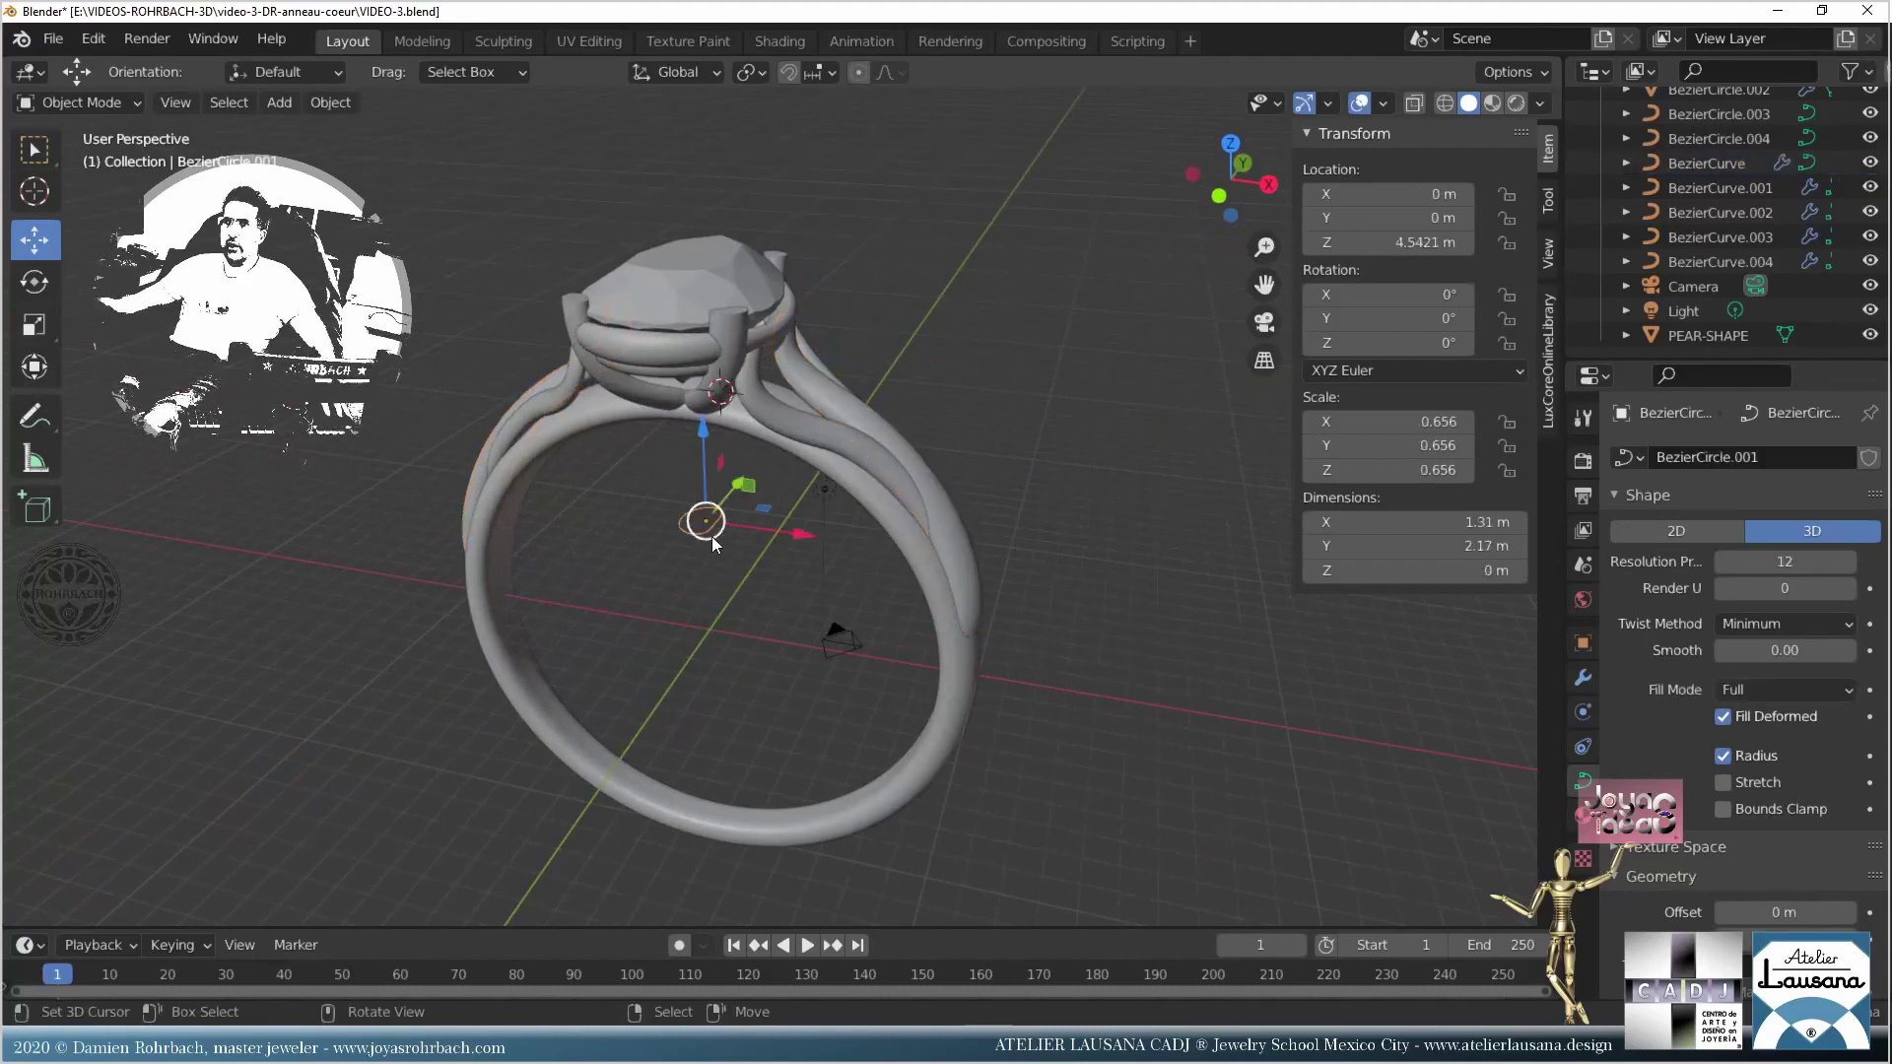
{"action": "key", "text": "KP_Divide"}
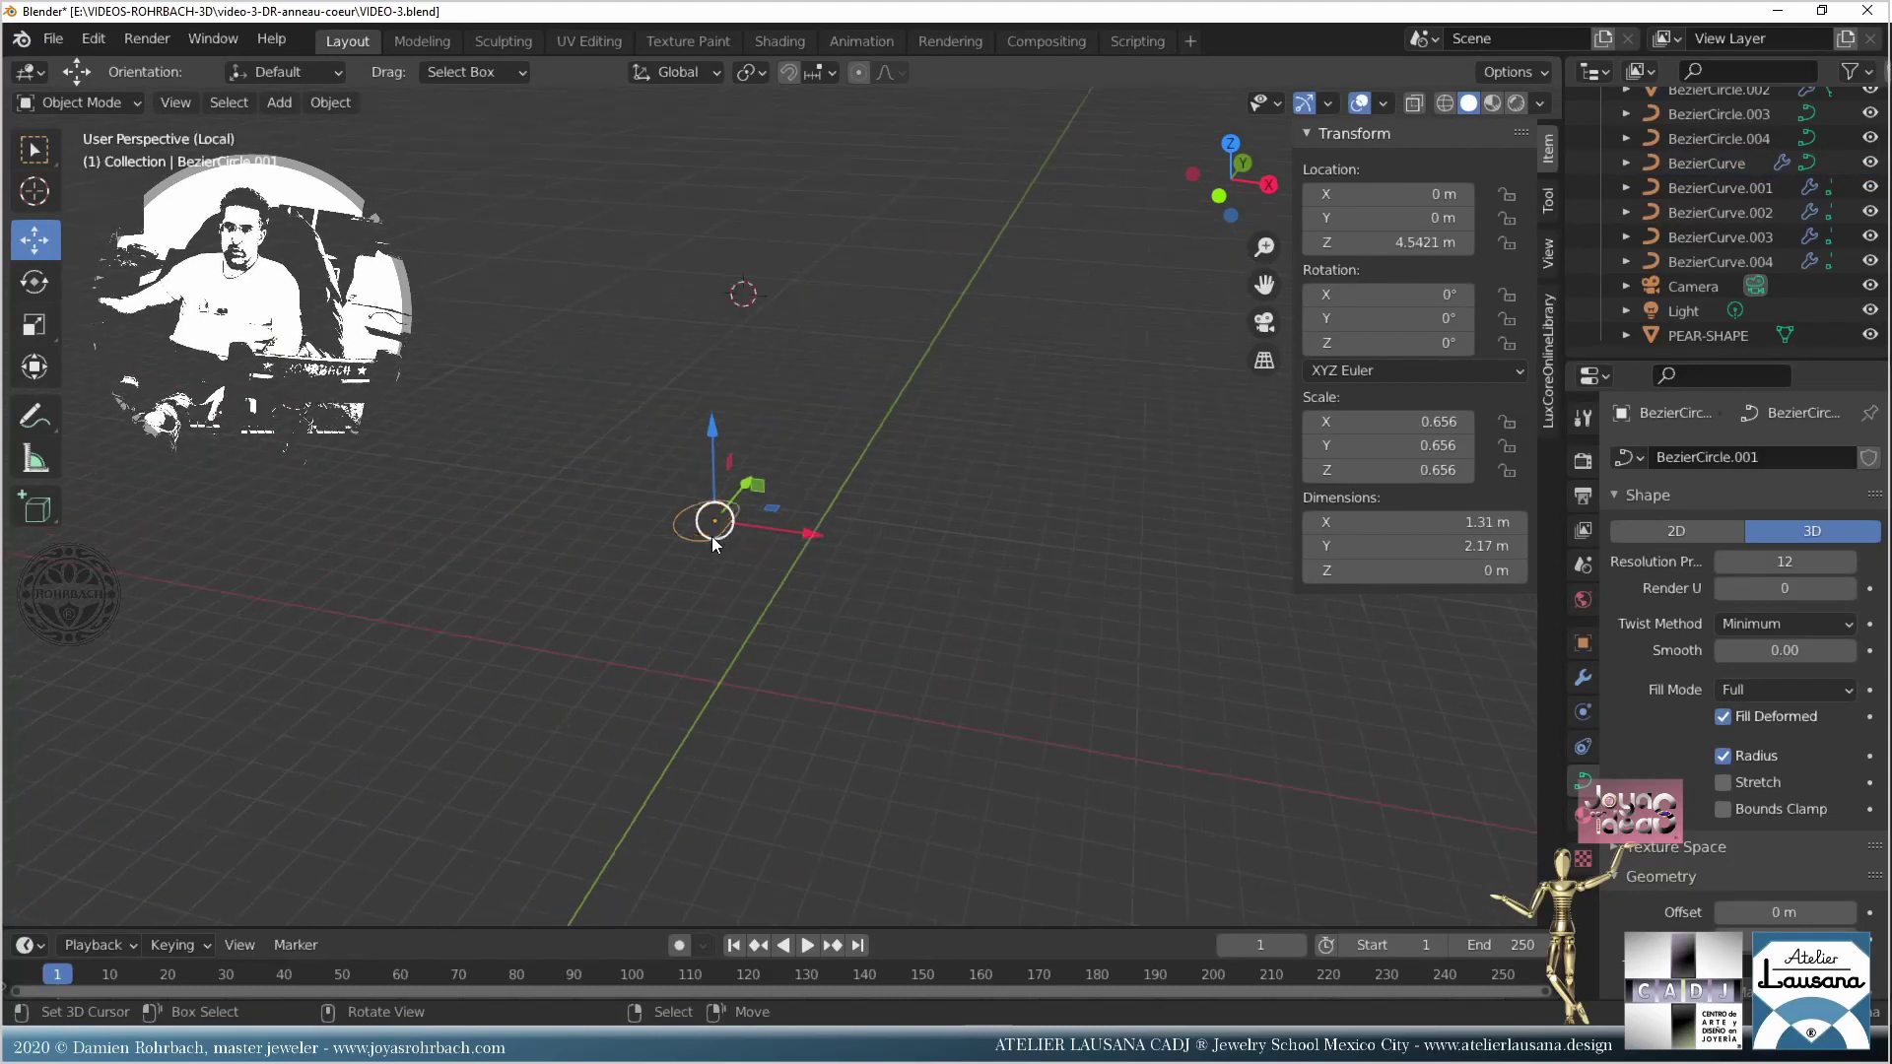
{"action": "key", "text": "KP_7"}
{"action": "key", "text": "shift+d"}
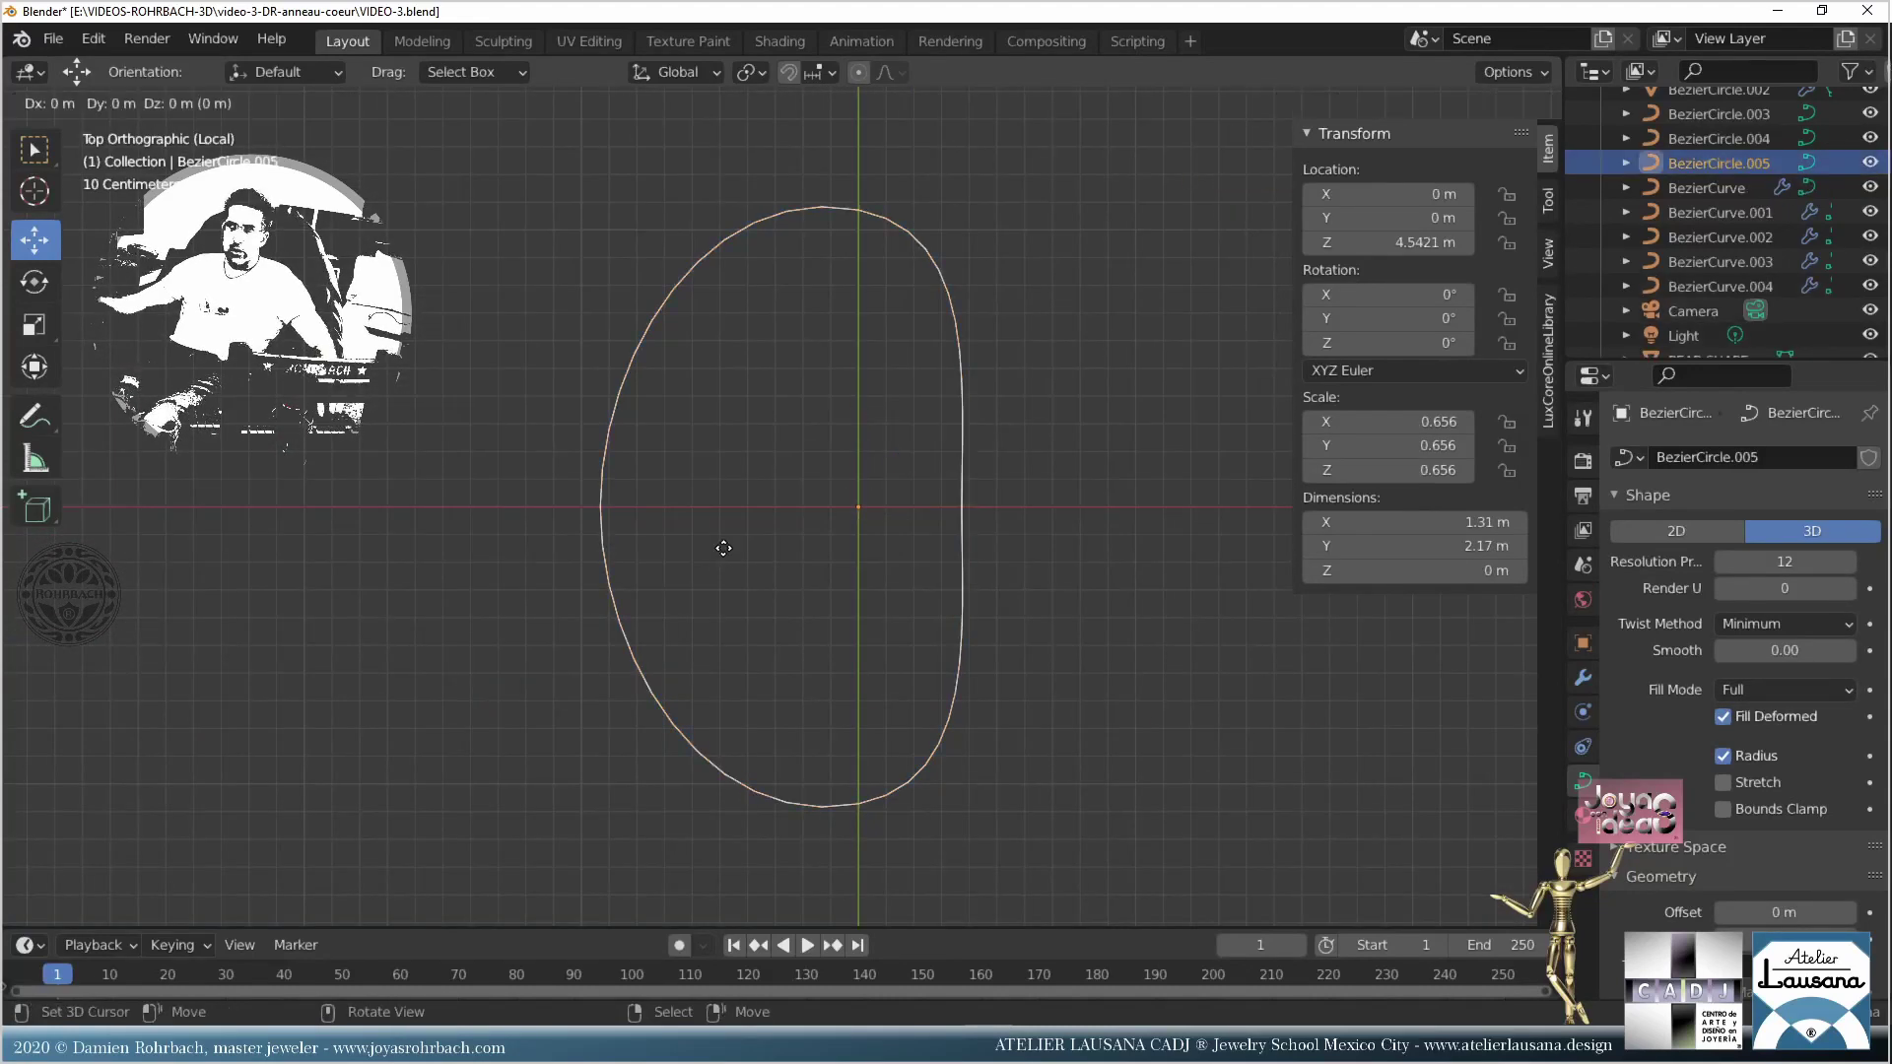
{"action": "key", "text": "Escape"}
{"action": "scroll", "coordinate": [754, 587], "scroll_direction": "down", "scroll_amount": 3}
{"action": "key", "text": "g"}
{"action": "left_click", "coordinate": [1055, 565]}
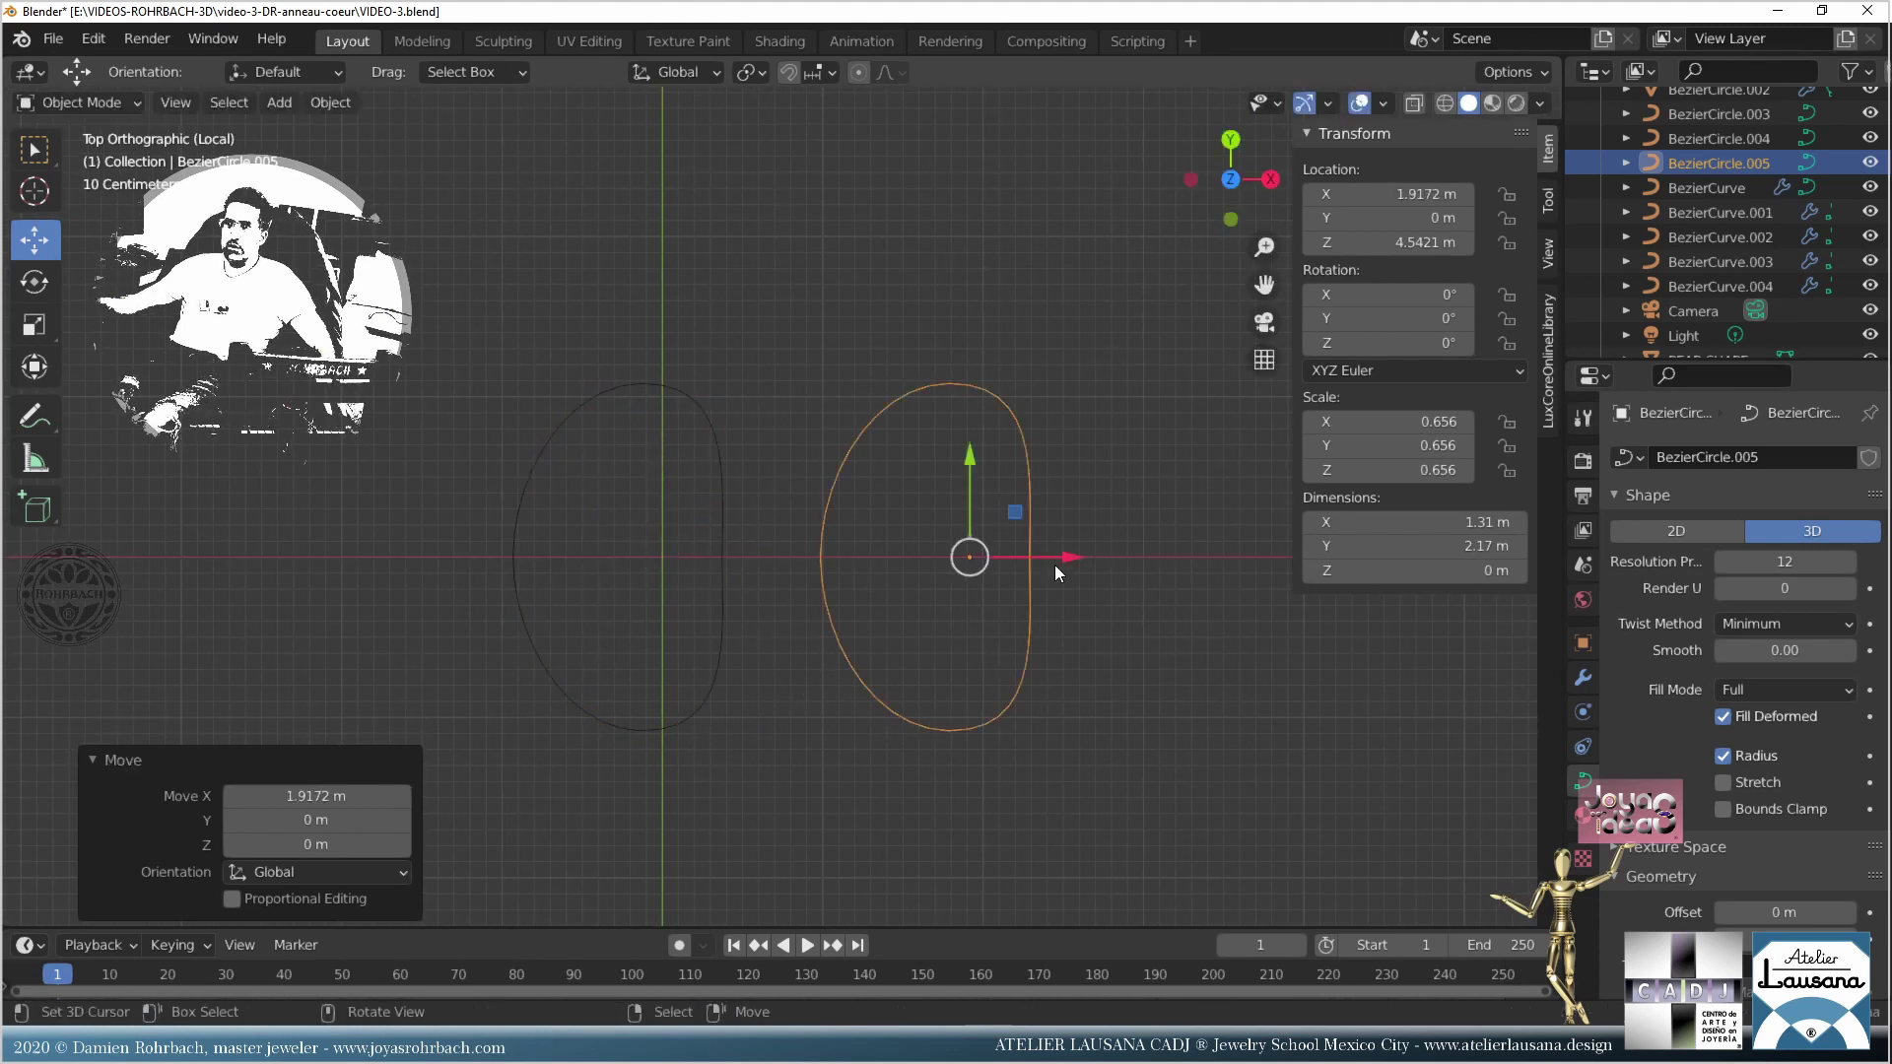
Step: Subdivide the segments of the duplicated profile curve
{"action": "key", "text": "Tab"}
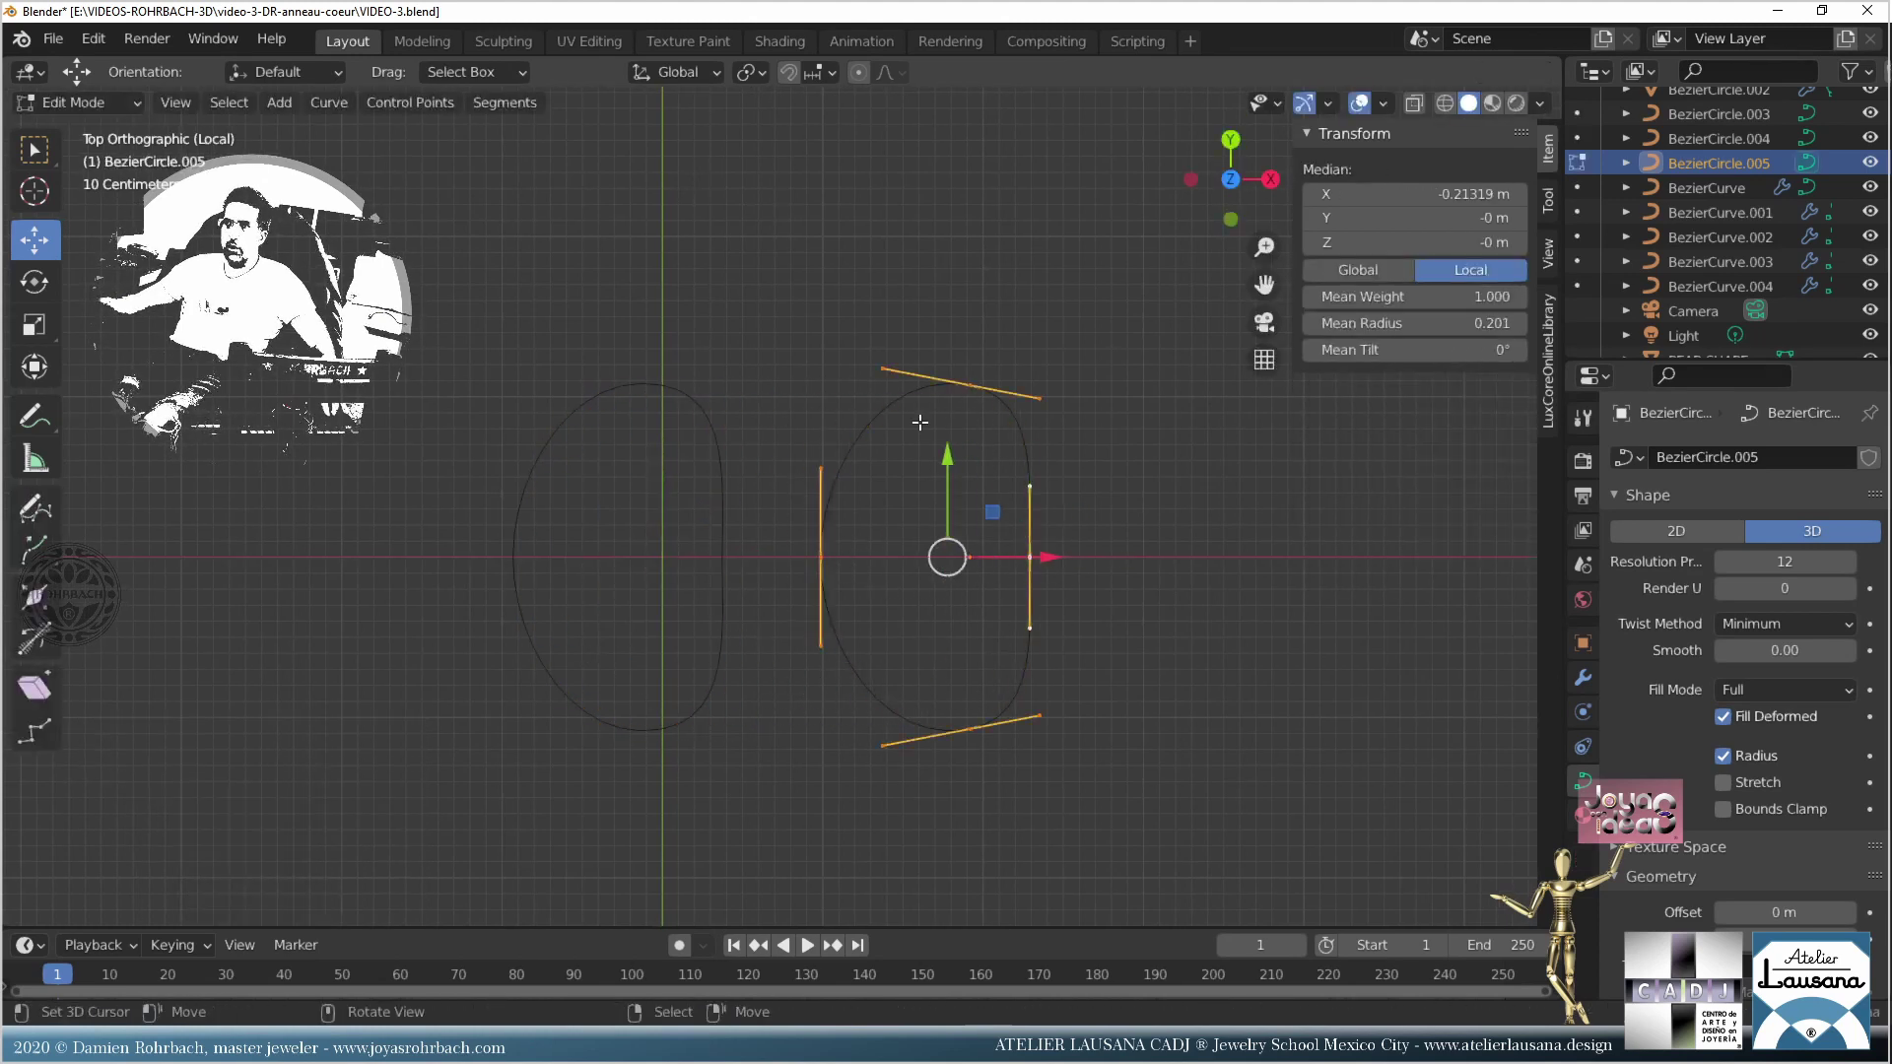
{"action": "key", "text": "g"}
{"action": "left_click", "coordinate": [919, 411]}
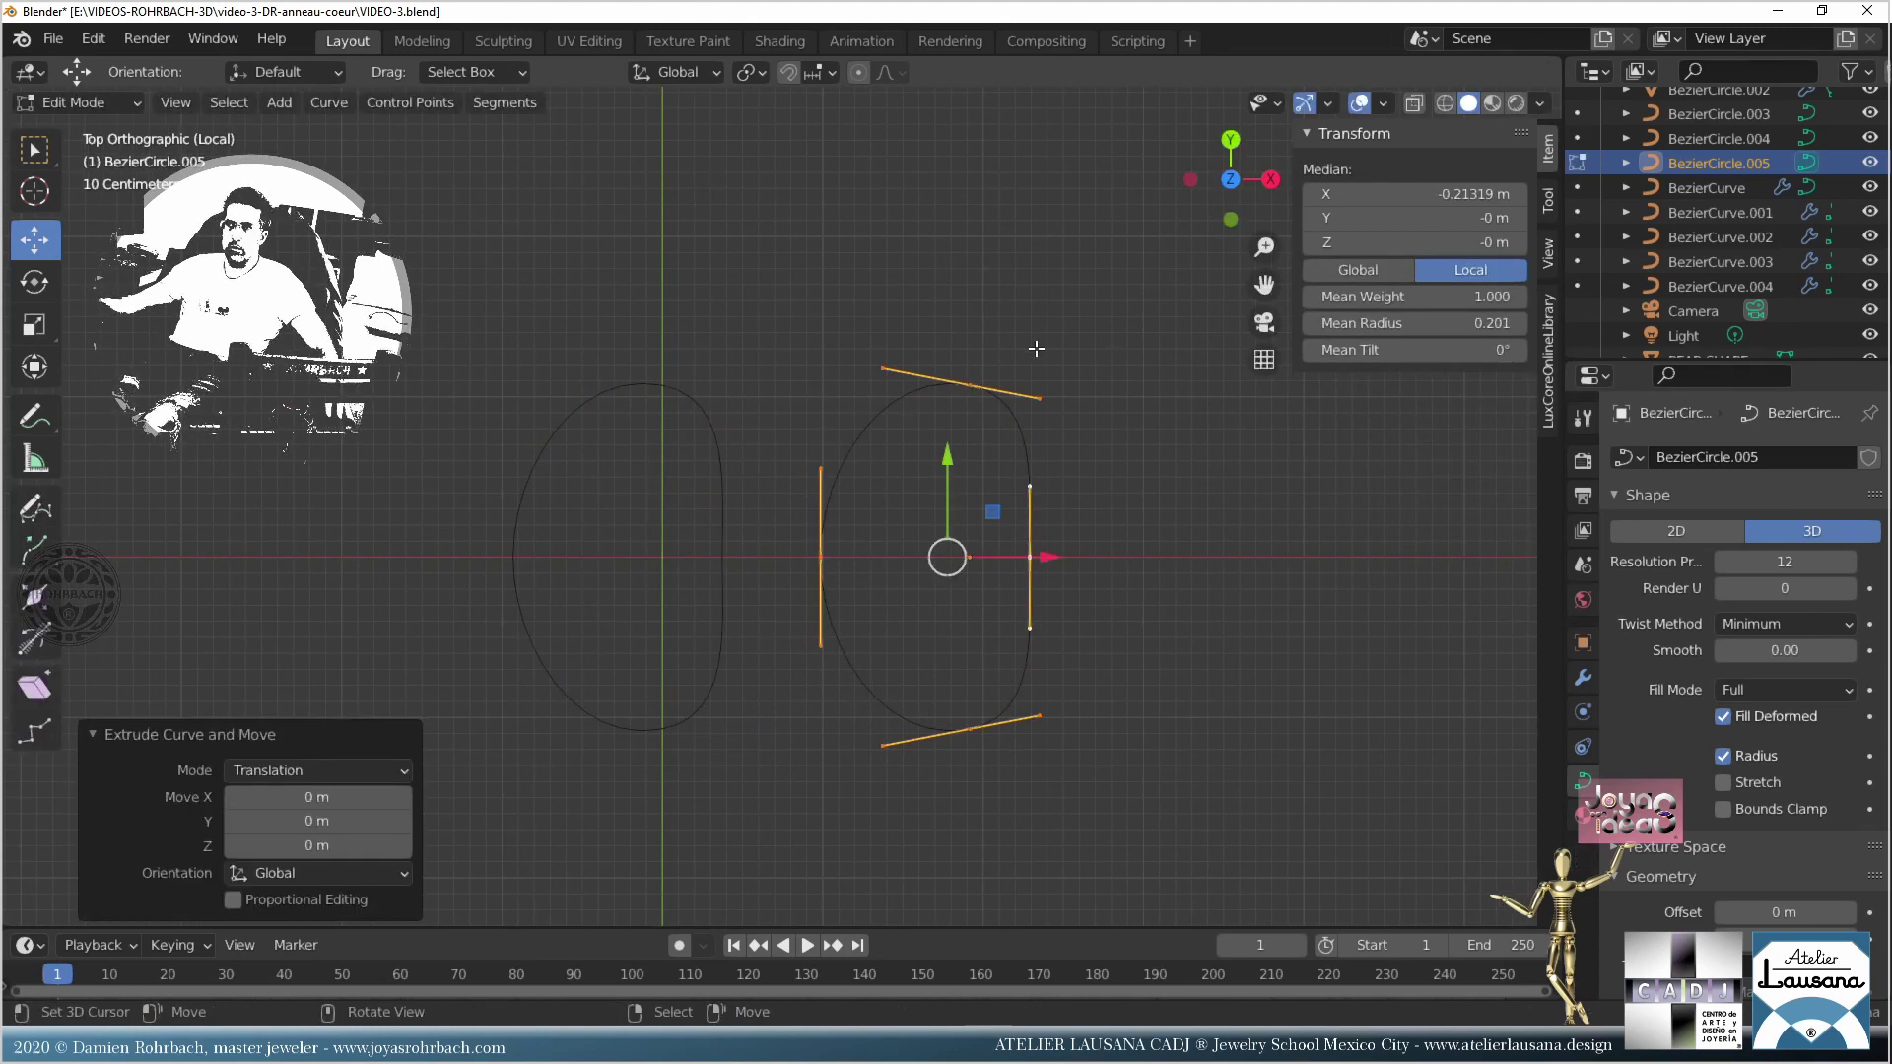
{"action": "right_click", "coordinate": [1037, 347]}
{"action": "left_click", "coordinate": [1044, 353]}
Step: Form a notch in the profile's rounded side by pulling its middle point inward and scaling the neighbouring points to 0.485, then leave isolation
{"action": "left_click", "coordinate": [833, 552]}
{"action": "left_click_drag", "start_coordinate": [916, 557], "coordinate": [988, 563]}
{"action": "left_click", "coordinate": [862, 446]}
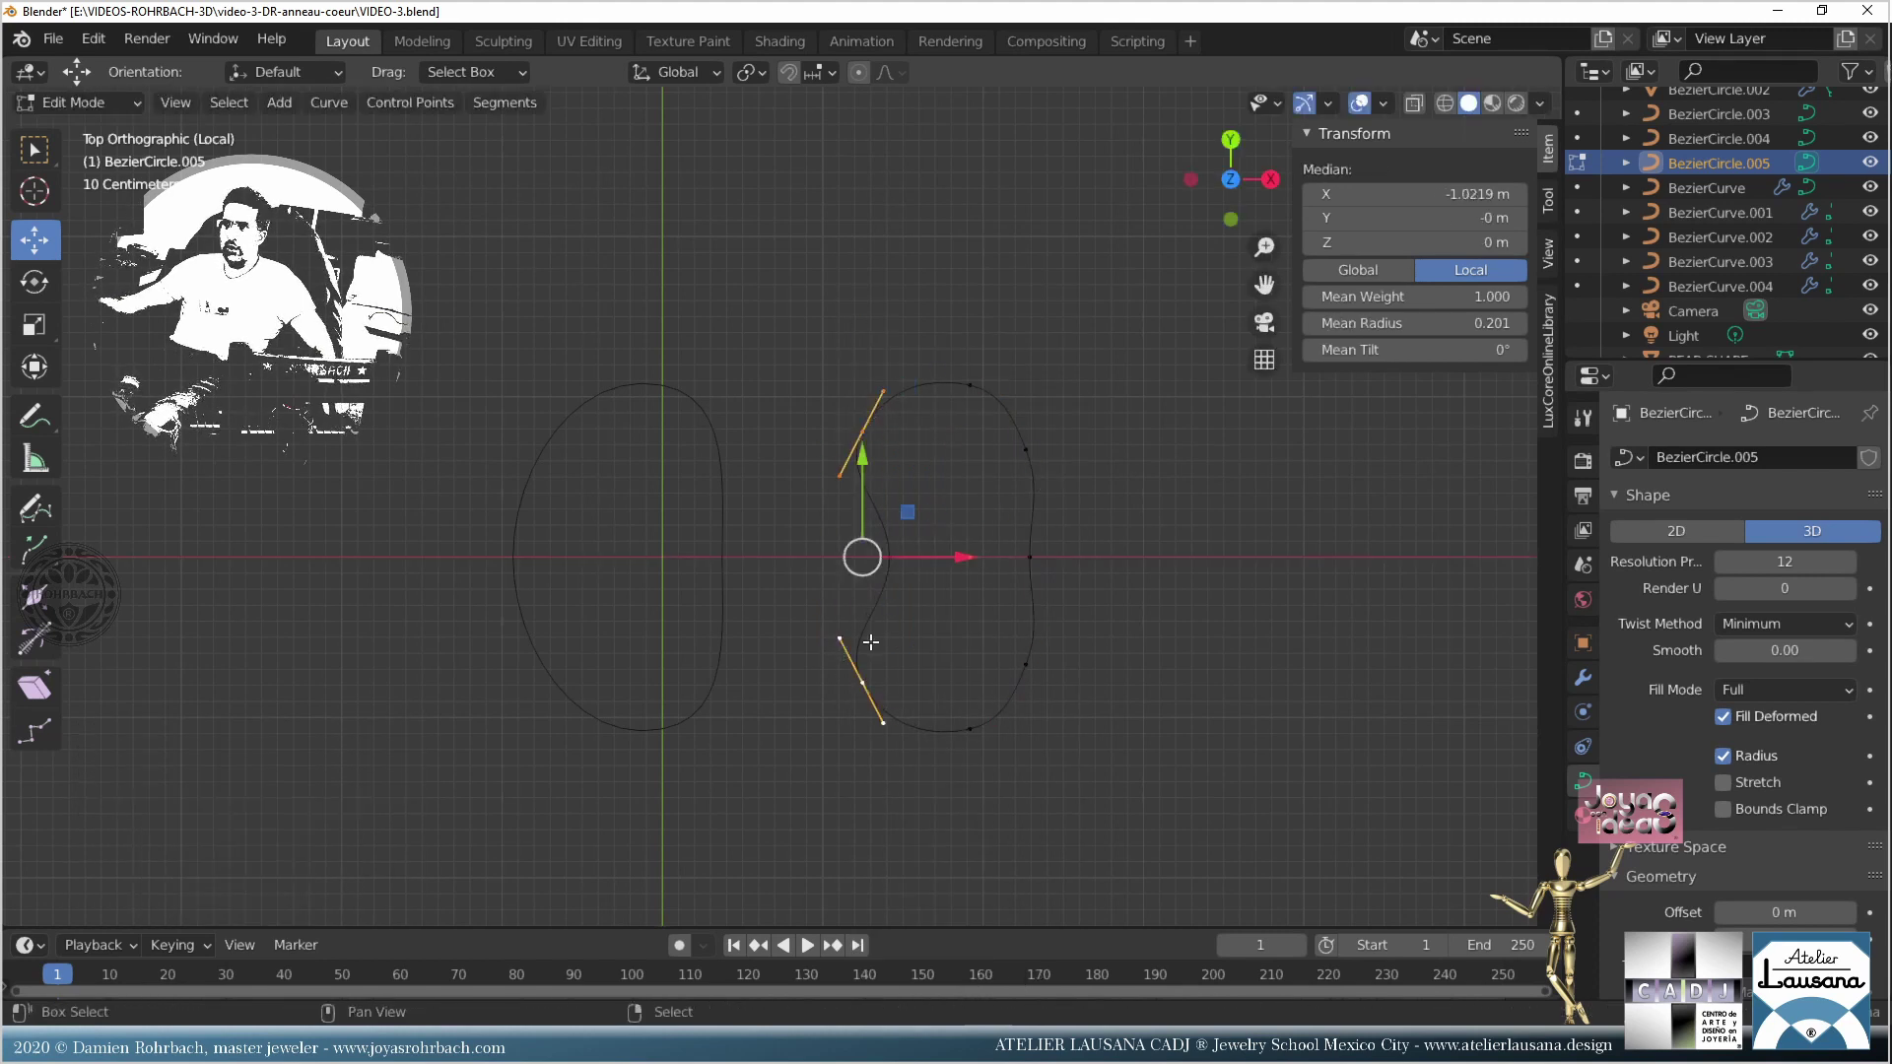
{"action": "key", "text": "s"}
{"action": "left_click", "coordinate": [1068, 556]}
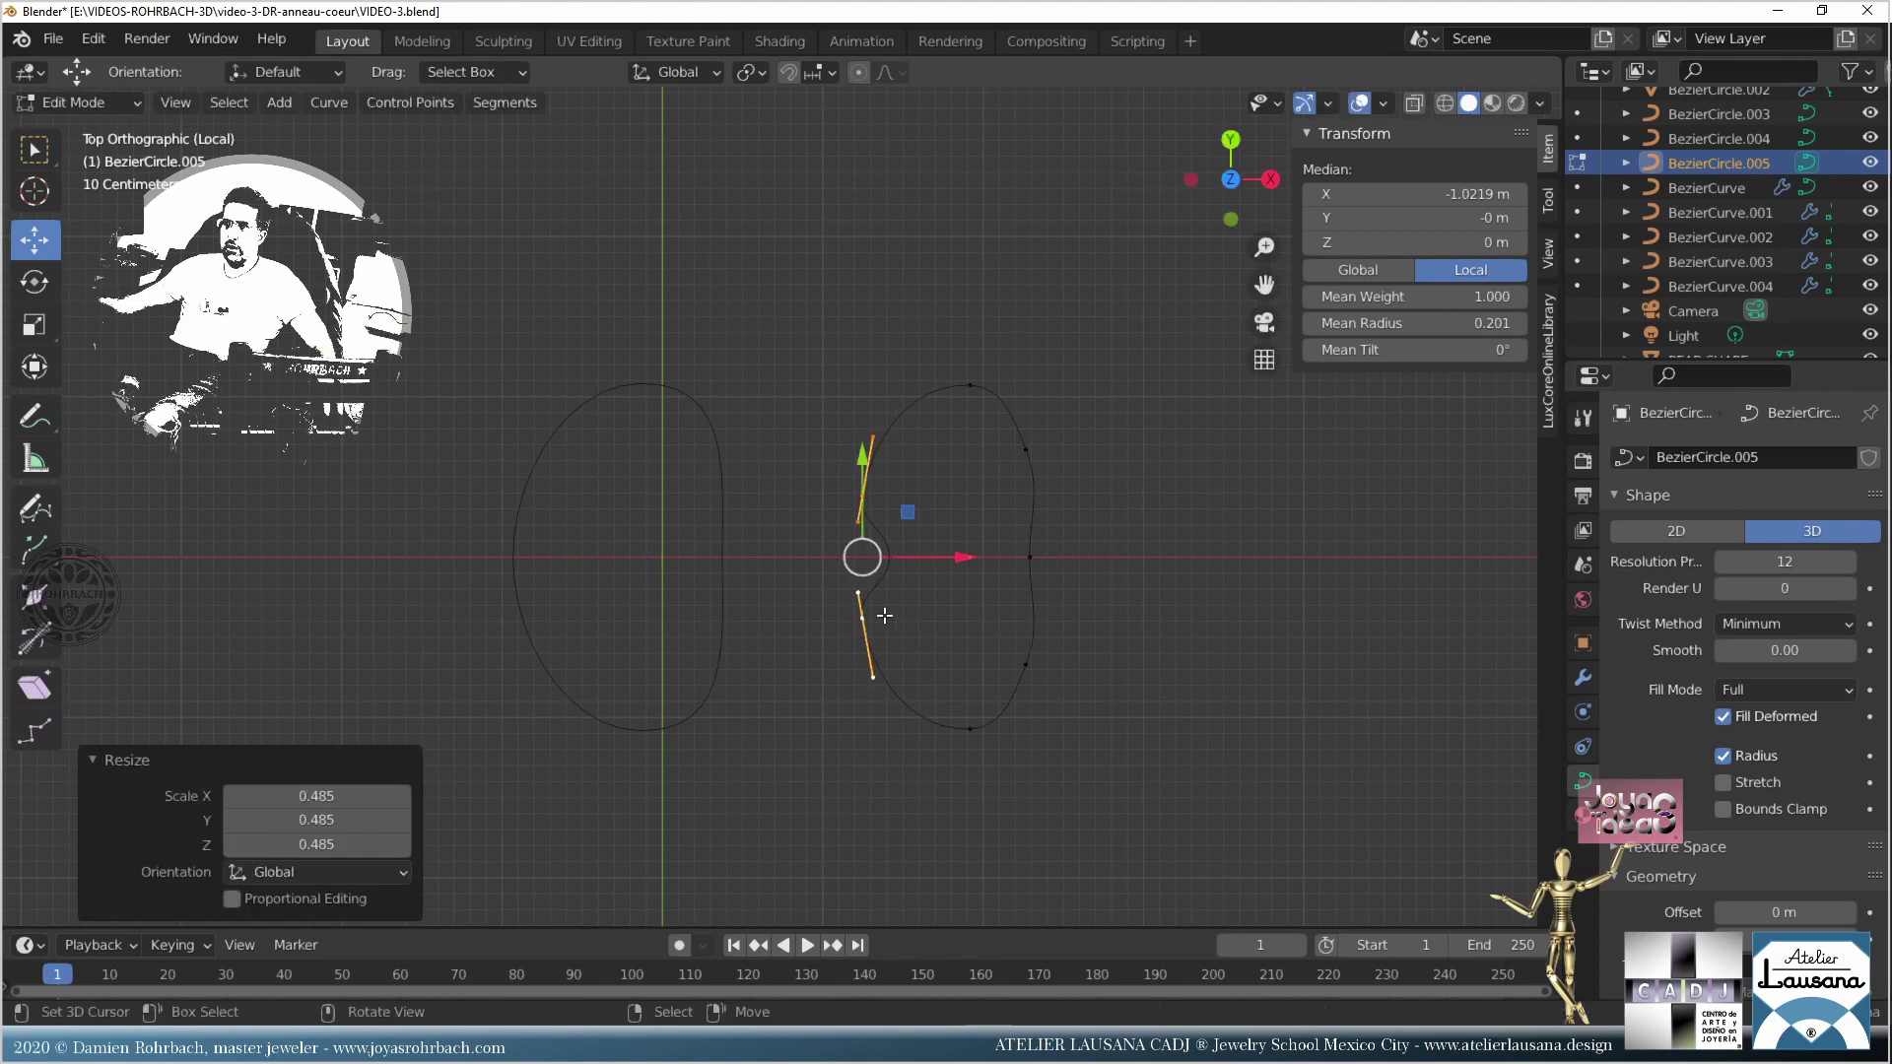
{"action": "left_click", "coordinate": [921, 553]}
{"action": "key", "text": "Tab"}
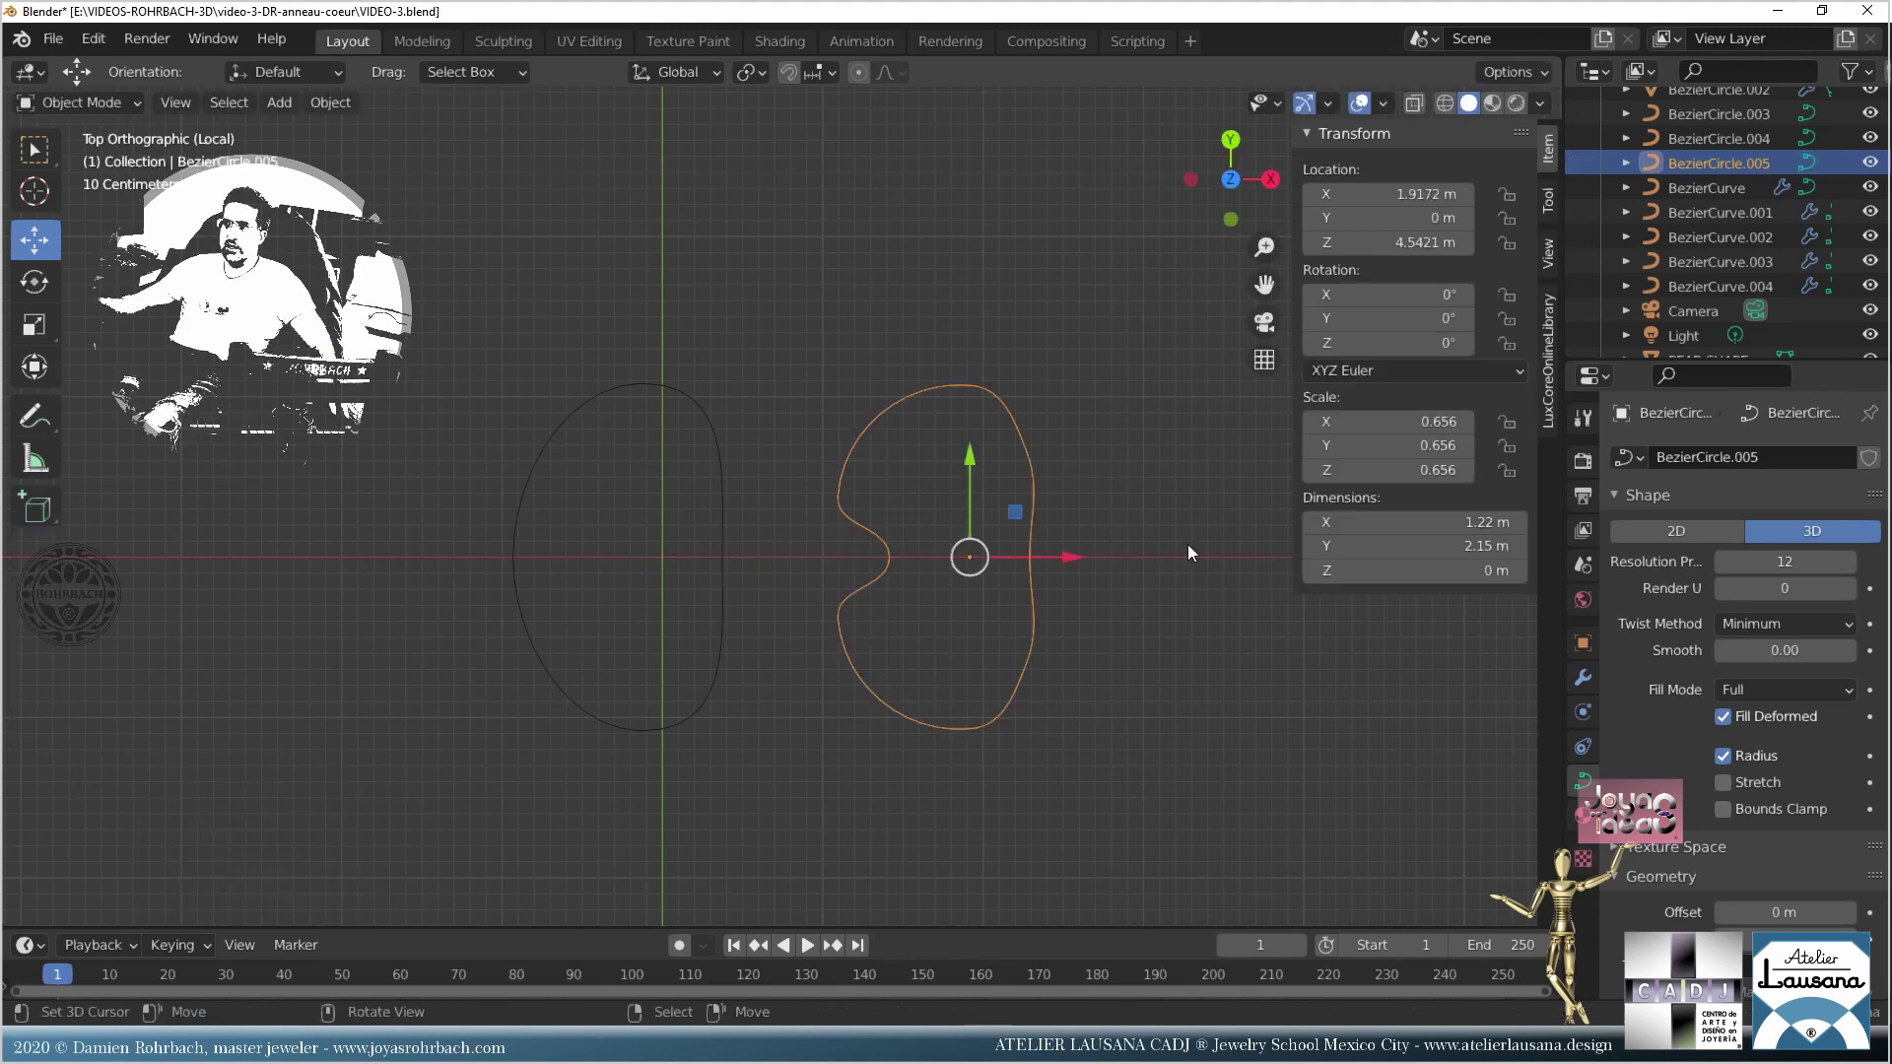
{"action": "scroll", "coordinate": [995, 608], "scroll_direction": "down", "scroll_amount": 5}
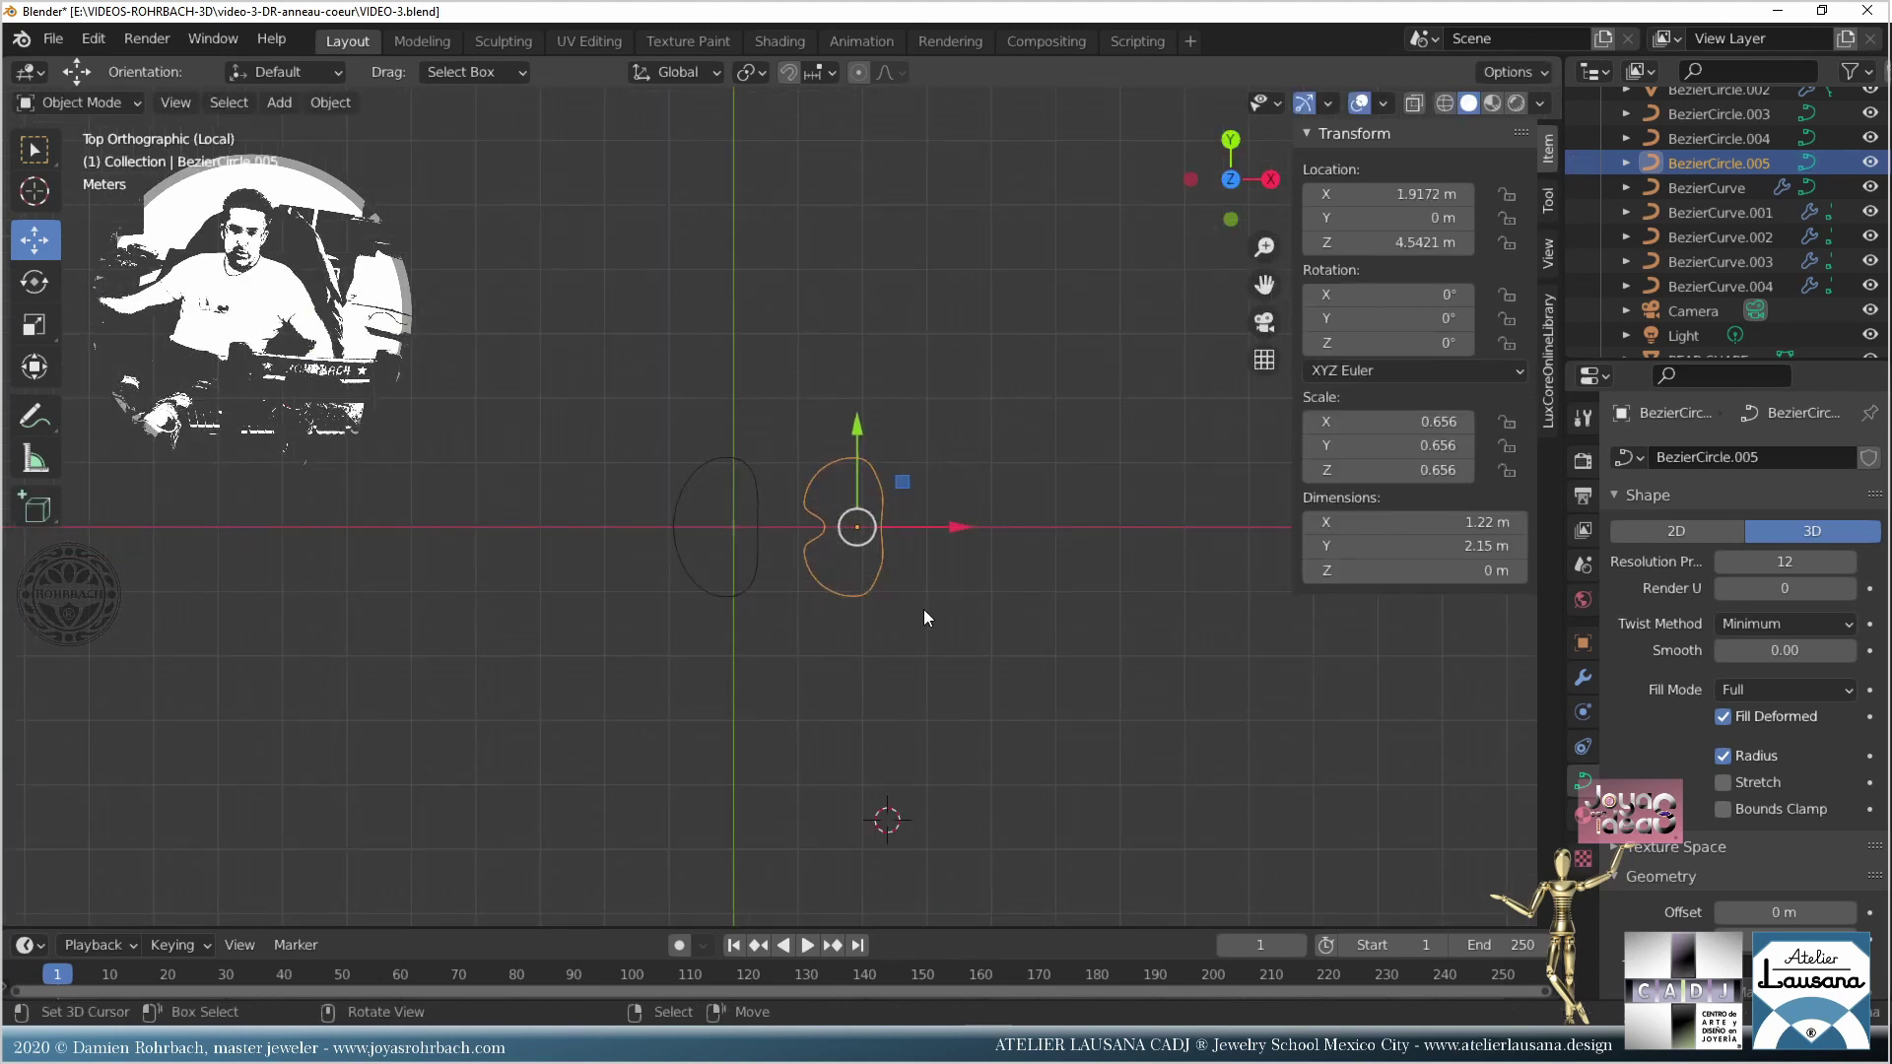
{"action": "key", "text": "KP_Divide"}
Step: Move the central shoulder curve's lower end point about -0.05 m along X and -0.23 m along Z, and save the file
{"action": "left_click", "coordinate": [908, 535]}
{"action": "scroll", "coordinate": [951, 613], "scroll_direction": "up", "scroll_amount": 3}
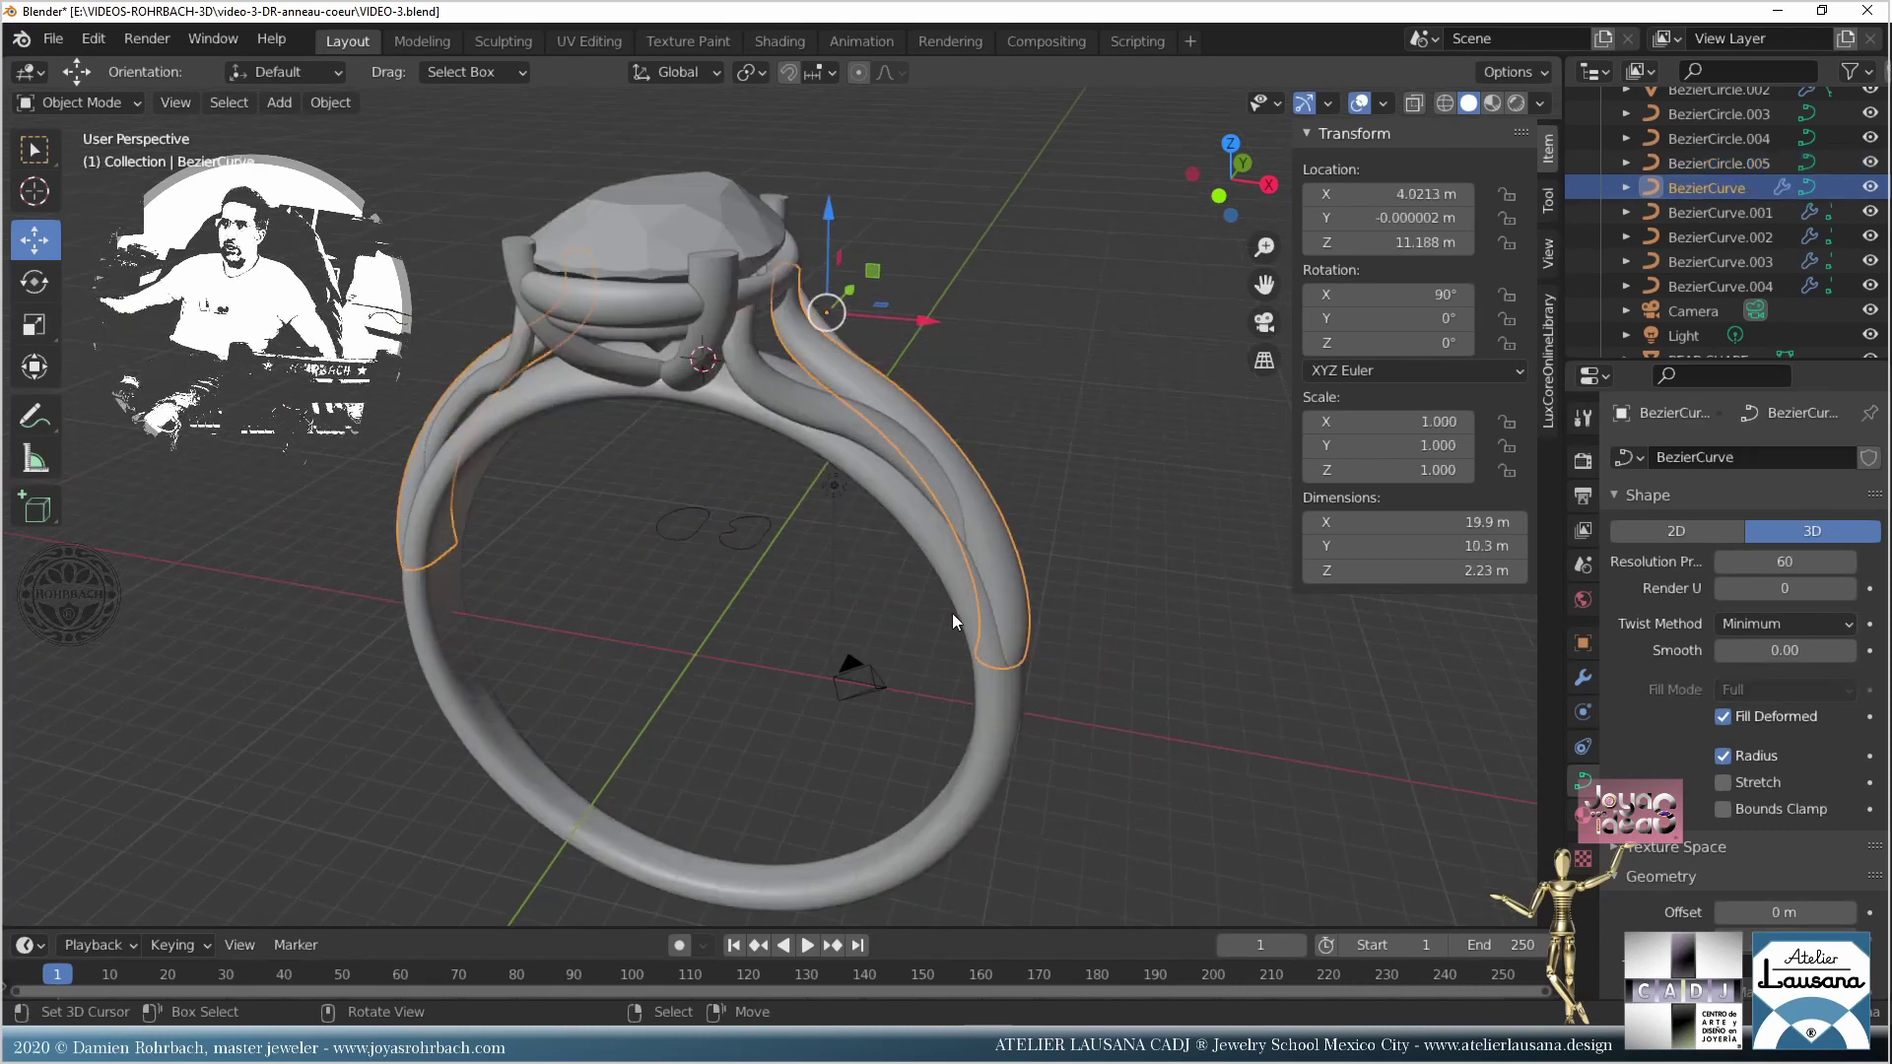
{"action": "key", "text": "KP_3"}
{"action": "key", "text": "KP_1"}
{"action": "scroll", "coordinate": [1123, 595], "scroll_direction": "up", "scroll_amount": 3}
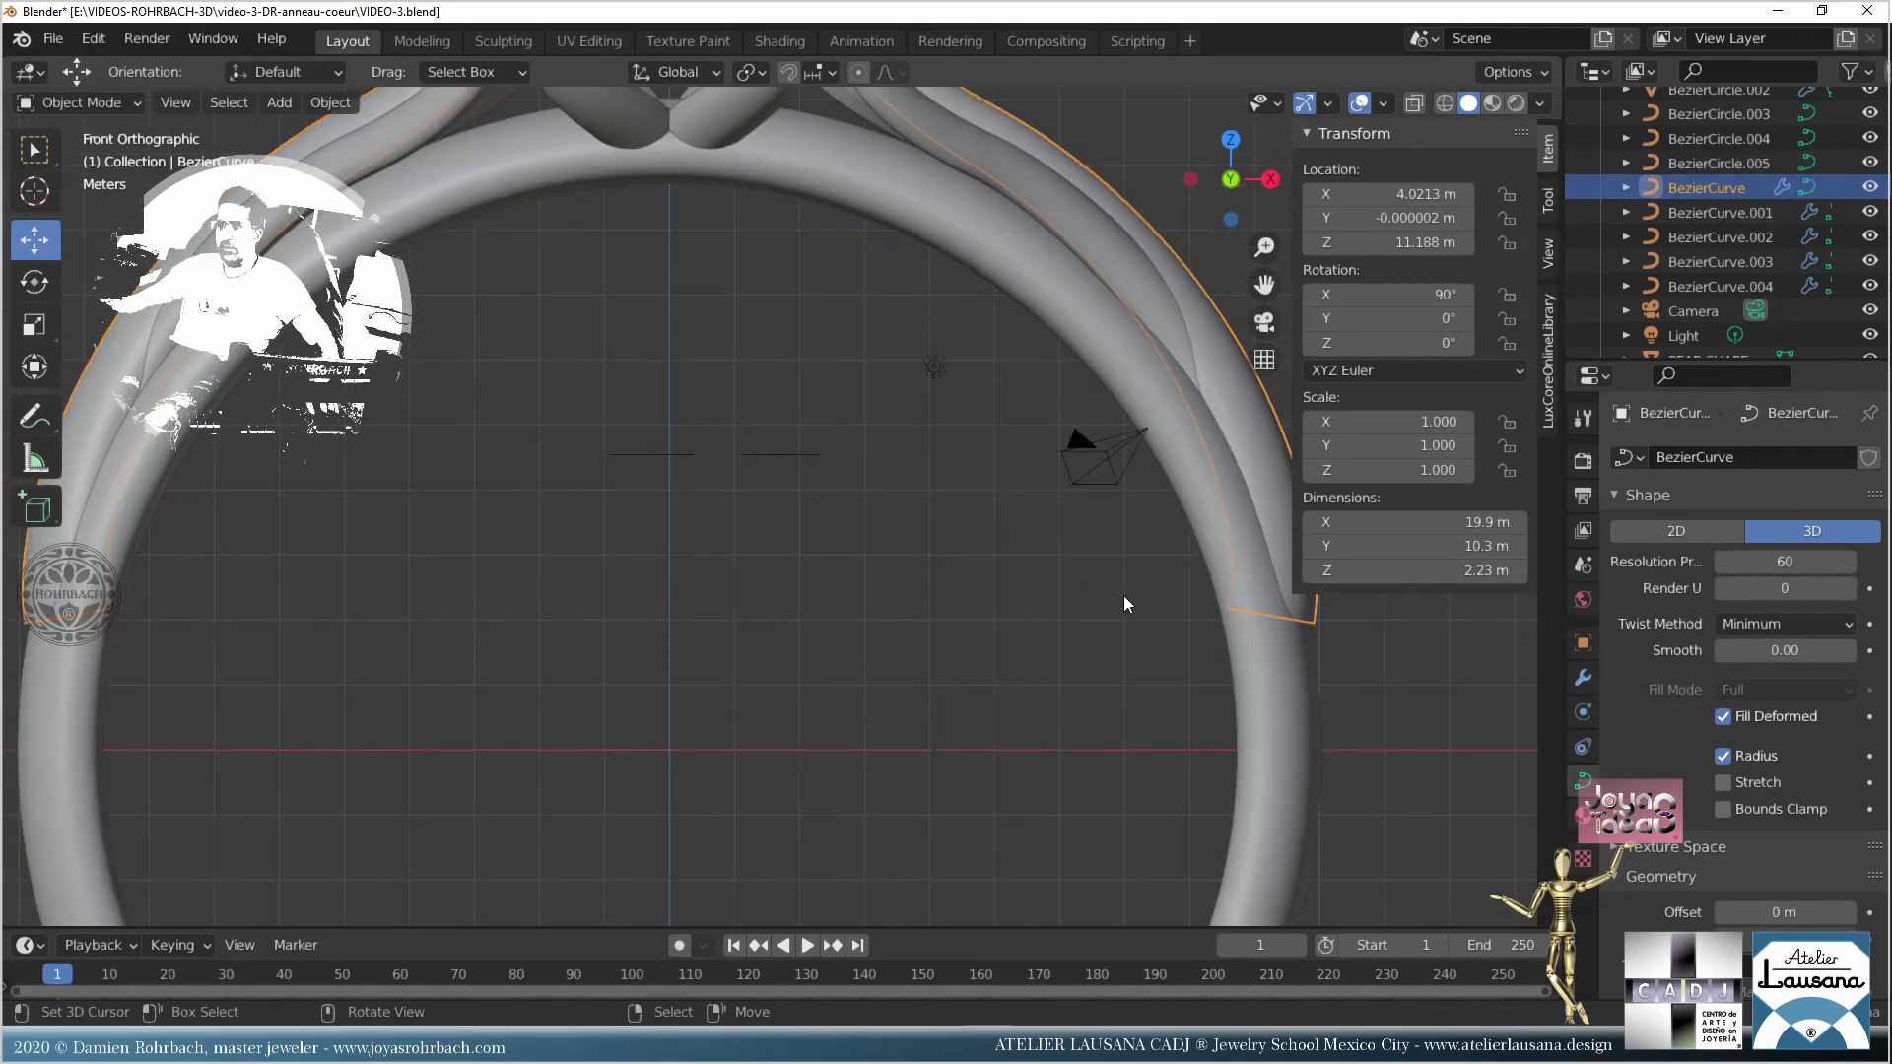
{"action": "middle_click_drag", "start_coordinate": [1124, 595], "coordinate": [766, 624], "text": "shift"}
{"action": "scroll", "coordinate": [999, 659], "scroll_direction": "up", "scroll_amount": 2}
{"action": "key", "text": "Tab"}
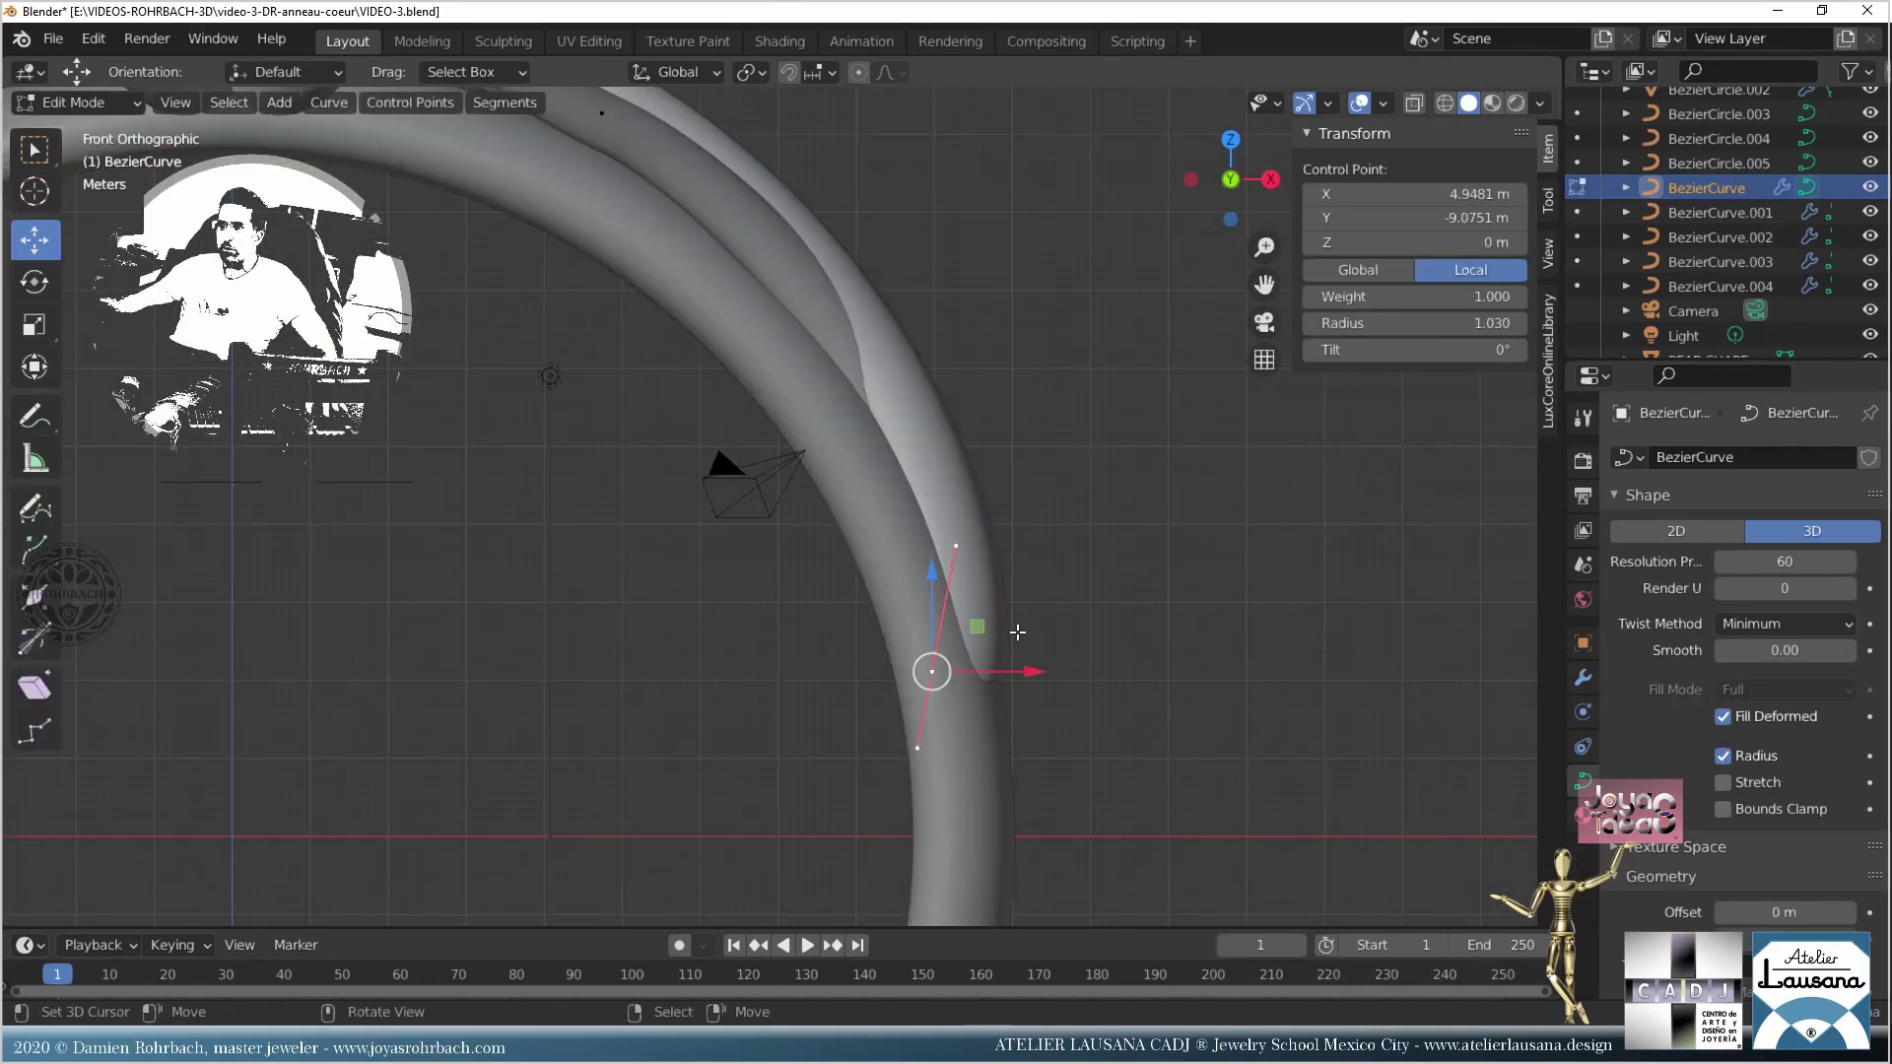
{"action": "key", "text": "g"}
{"action": "left_click", "coordinate": [1011, 653]}
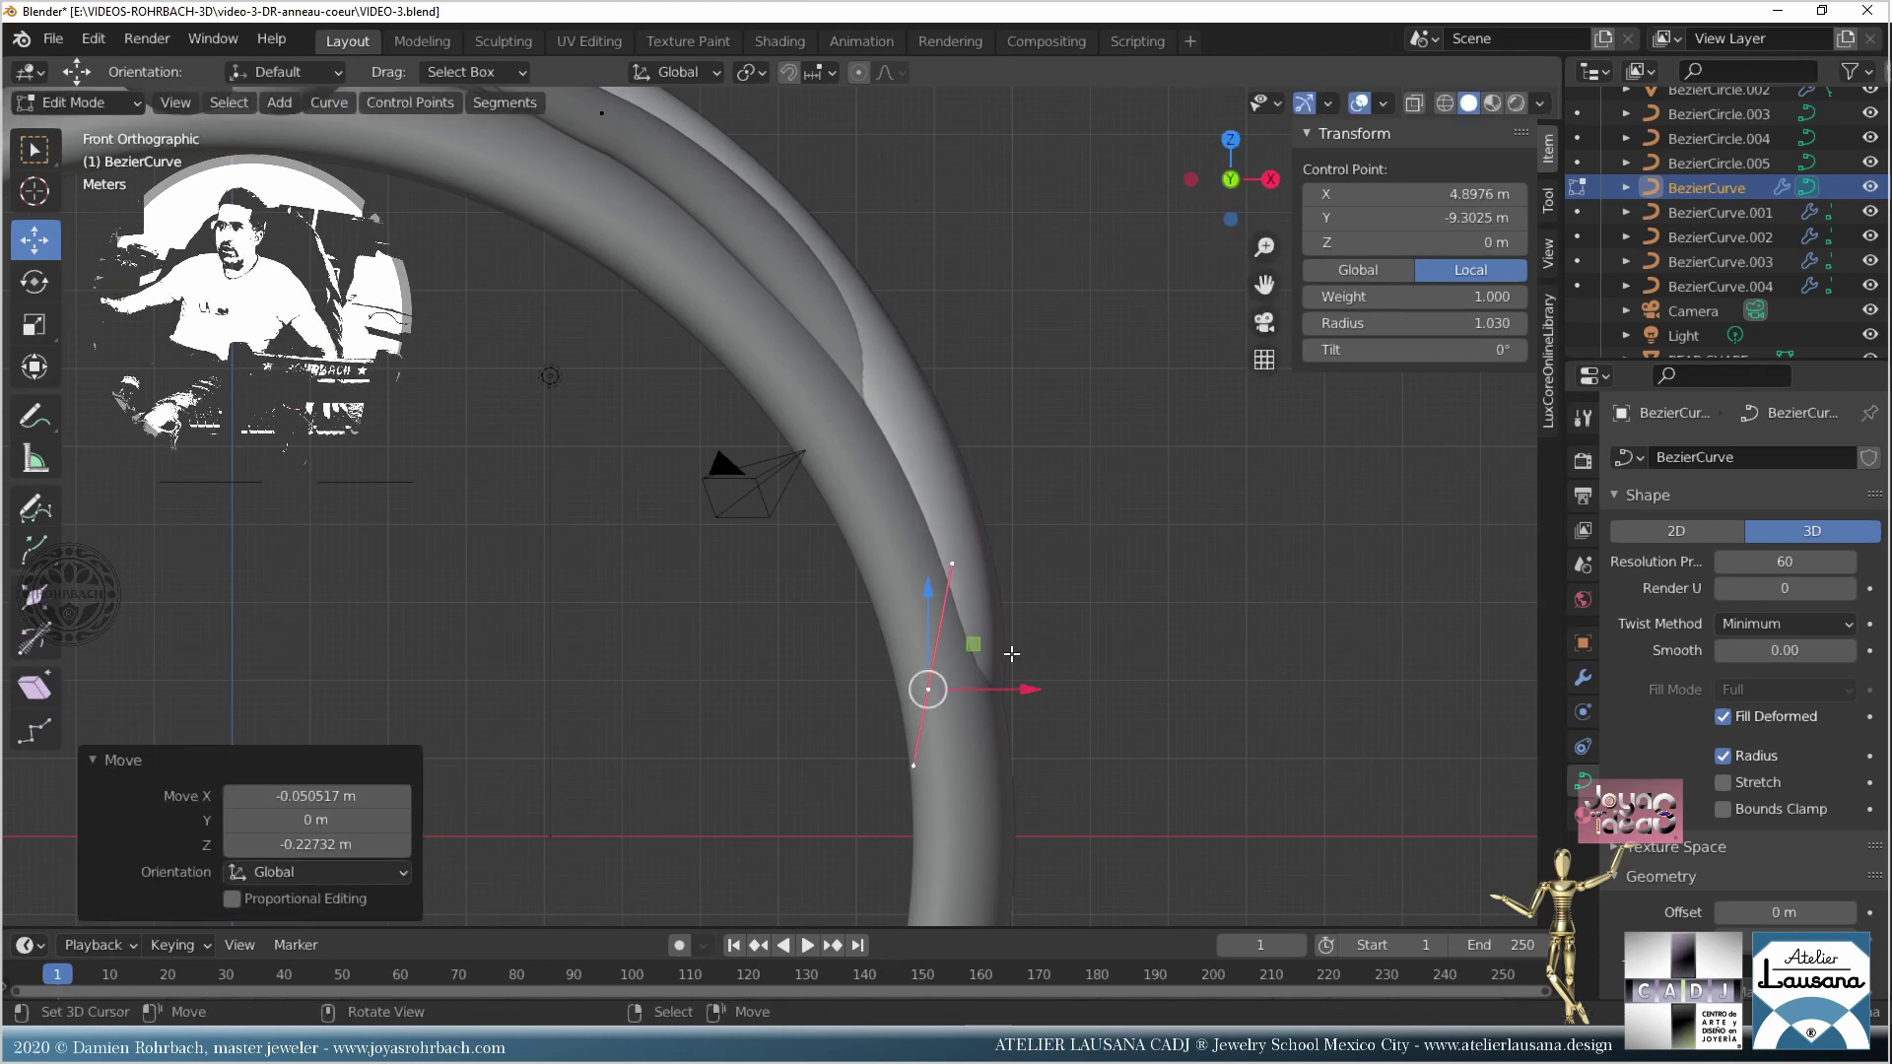
{"action": "middle_click_drag", "start_coordinate": [1011, 653], "coordinate": [712, 635]}
{"action": "scroll", "coordinate": [805, 588], "scroll_direction": "down", "scroll_amount": 4}
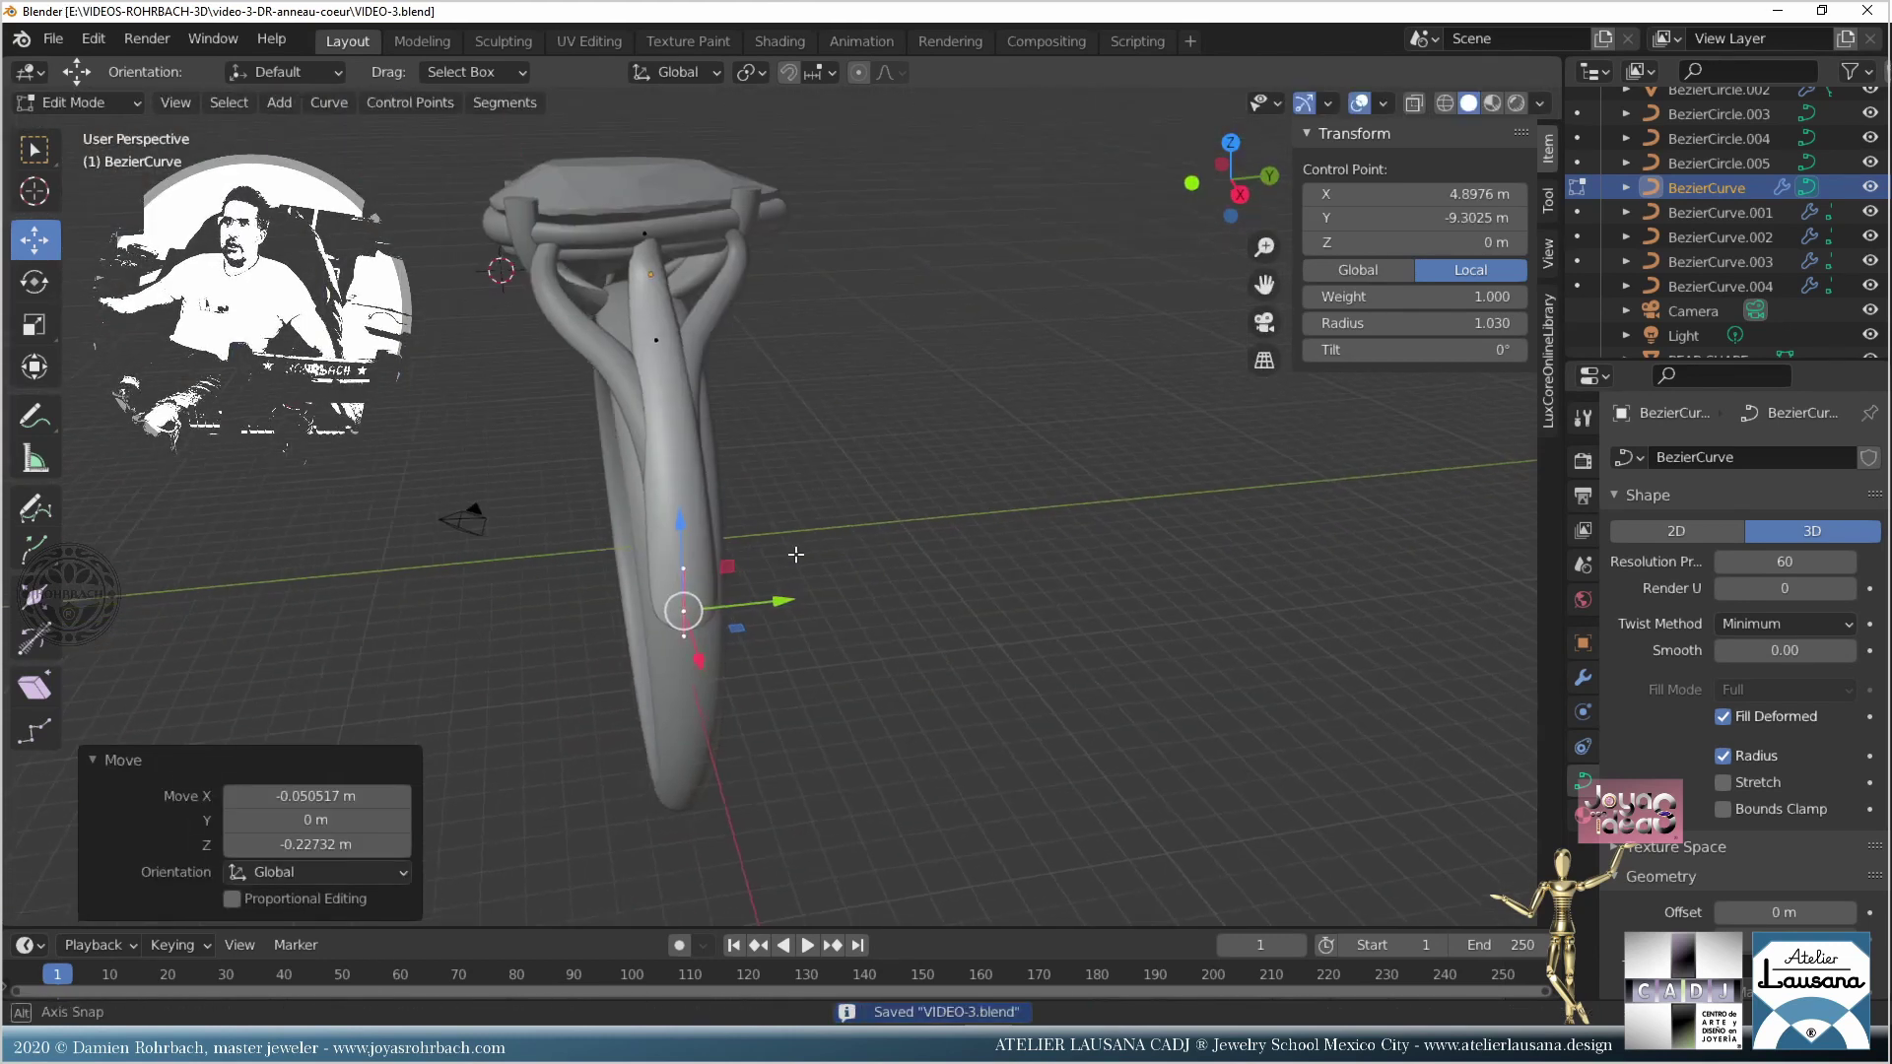
{"action": "middle_click_drag", "start_coordinate": [789, 552], "coordinate": [1139, 664]}
{"action": "key", "text": "Tab"}
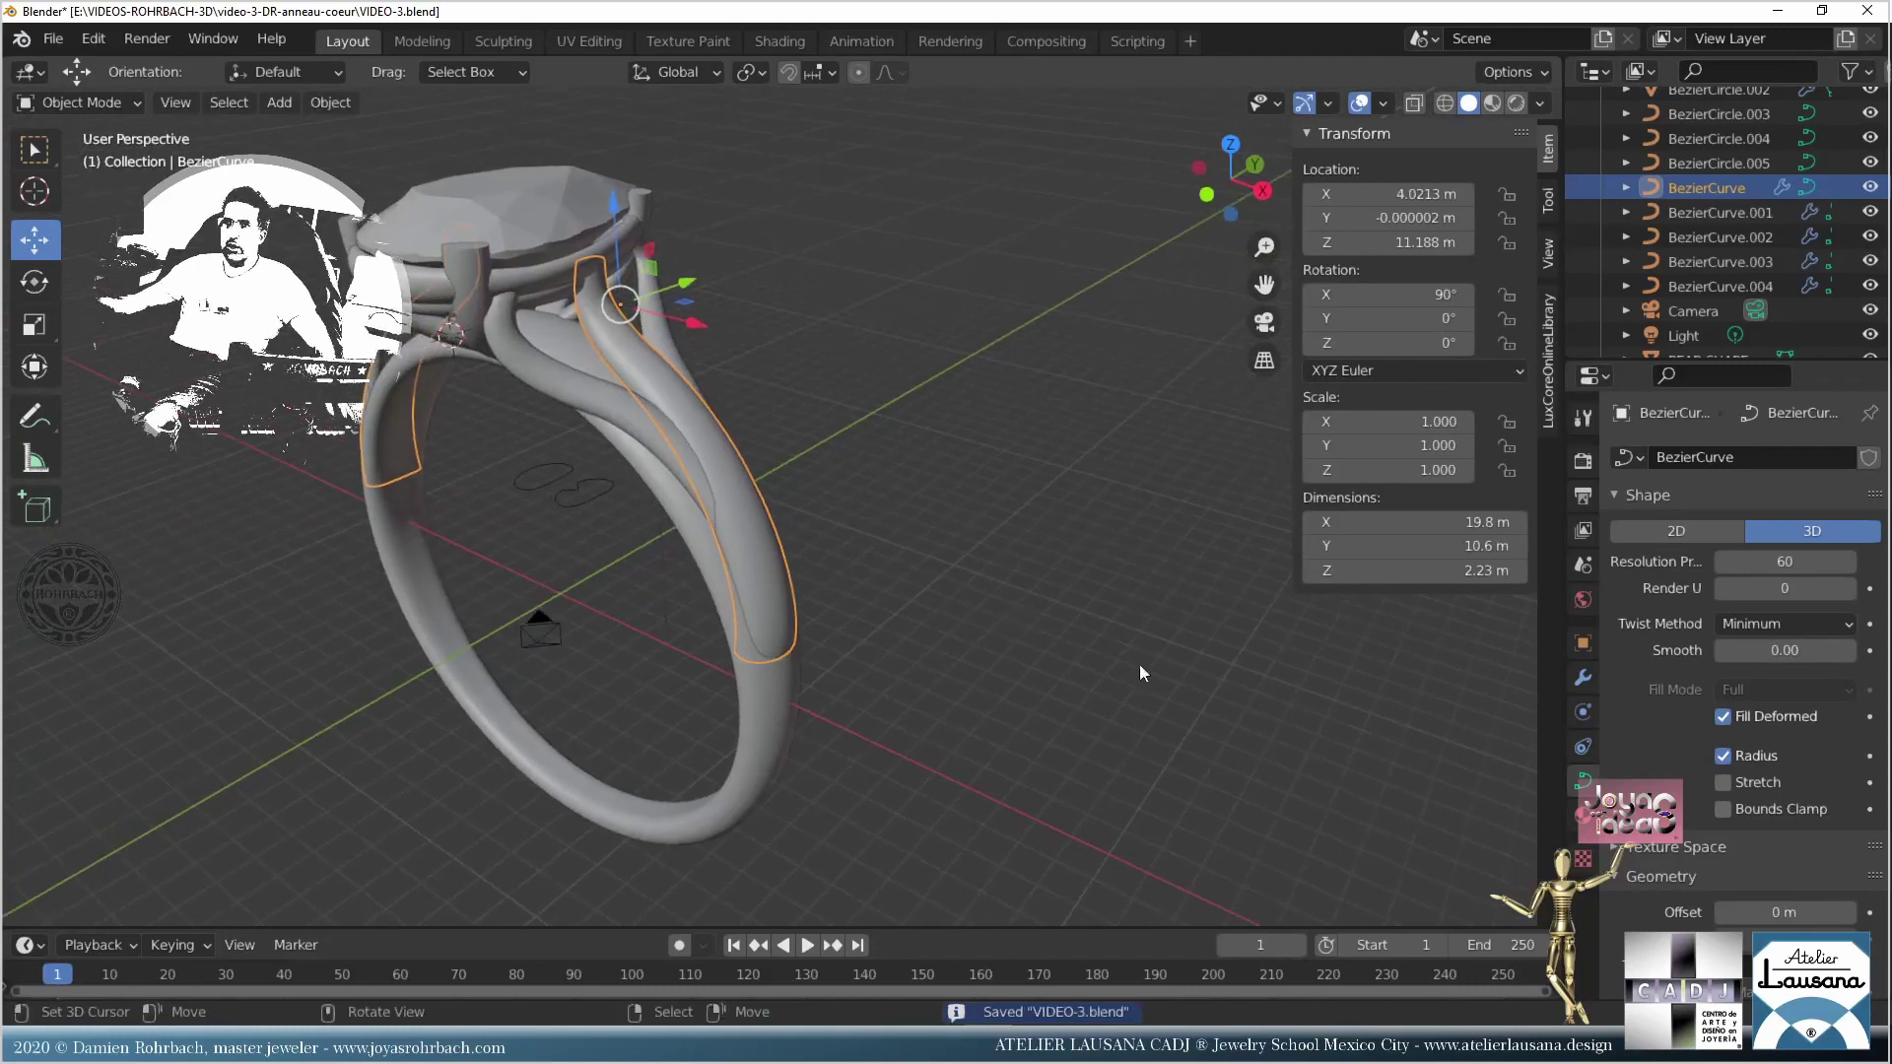
Step: Replace the central shoulder curve's bevel object with the notched profile and save the file
{"action": "scroll", "coordinate": [1762, 867], "scroll_direction": "down", "scroll_amount": 8}
{"action": "left_click", "coordinate": [1845, 781]}
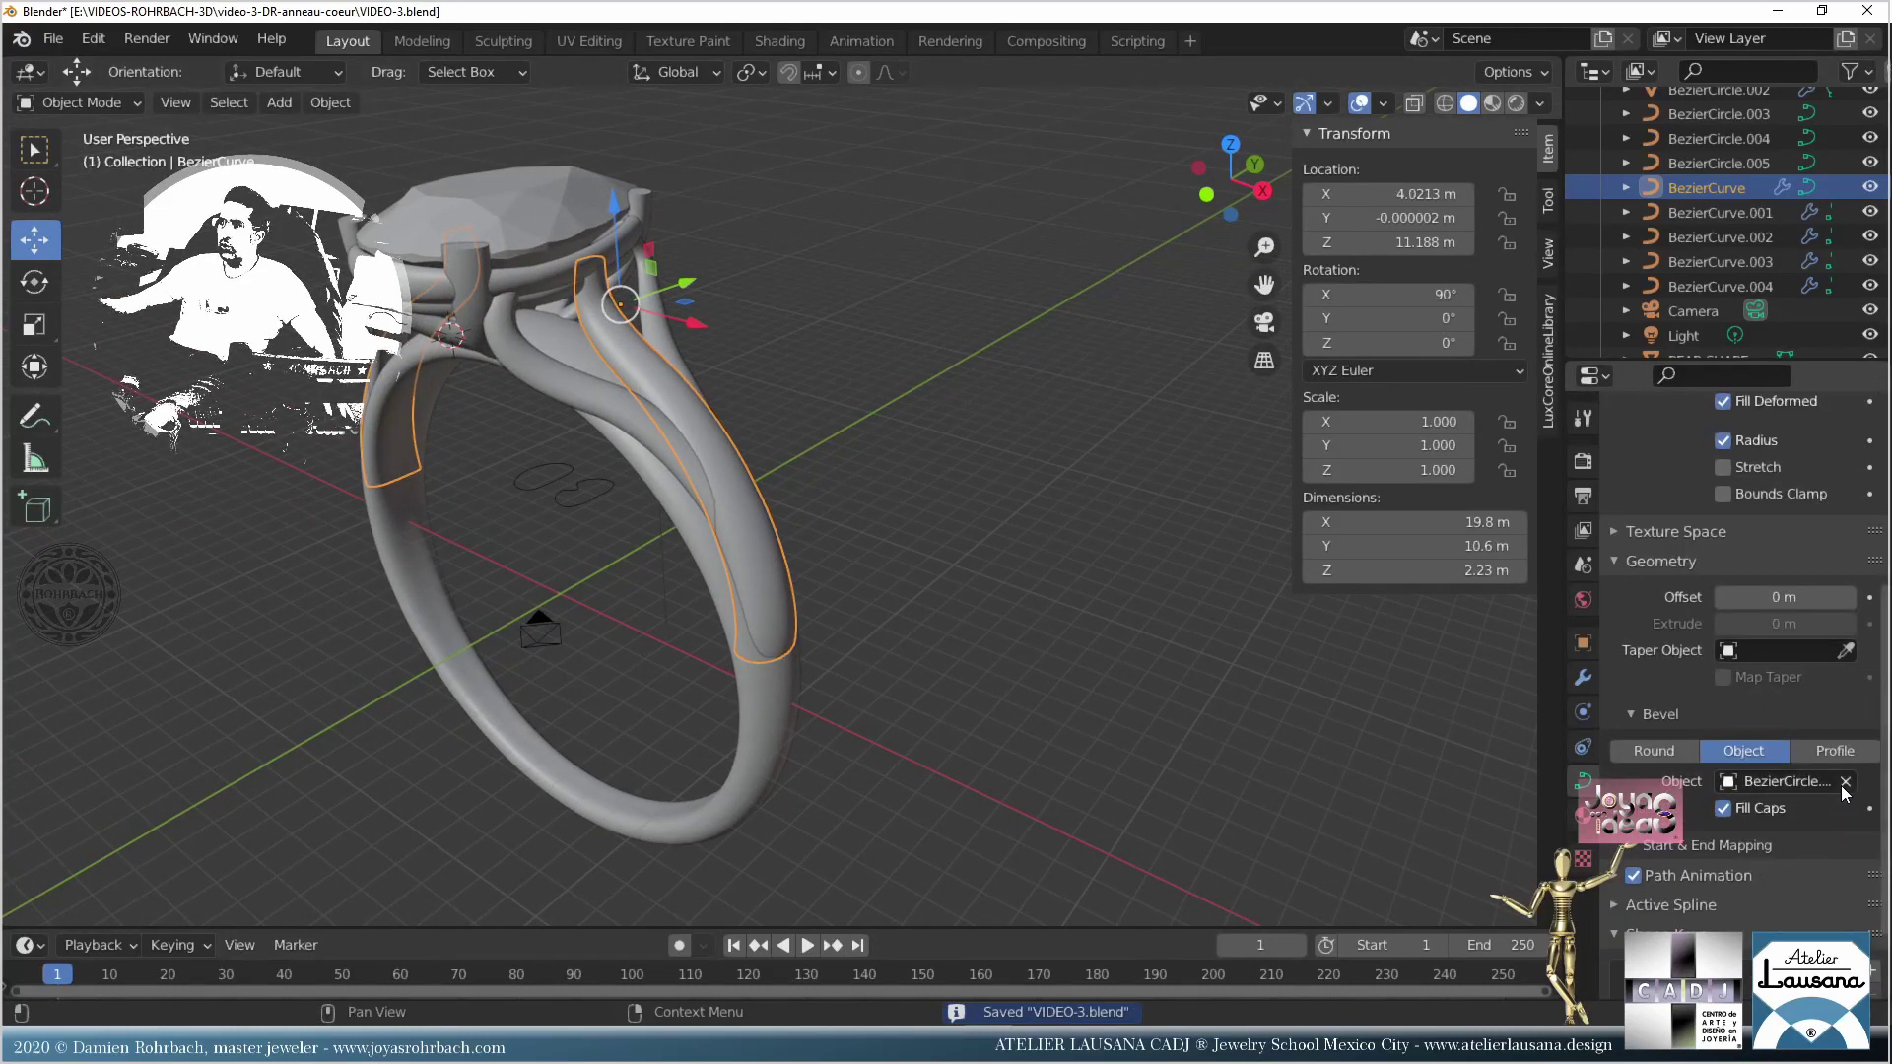
{"action": "left_click", "coordinate": [589, 505]}
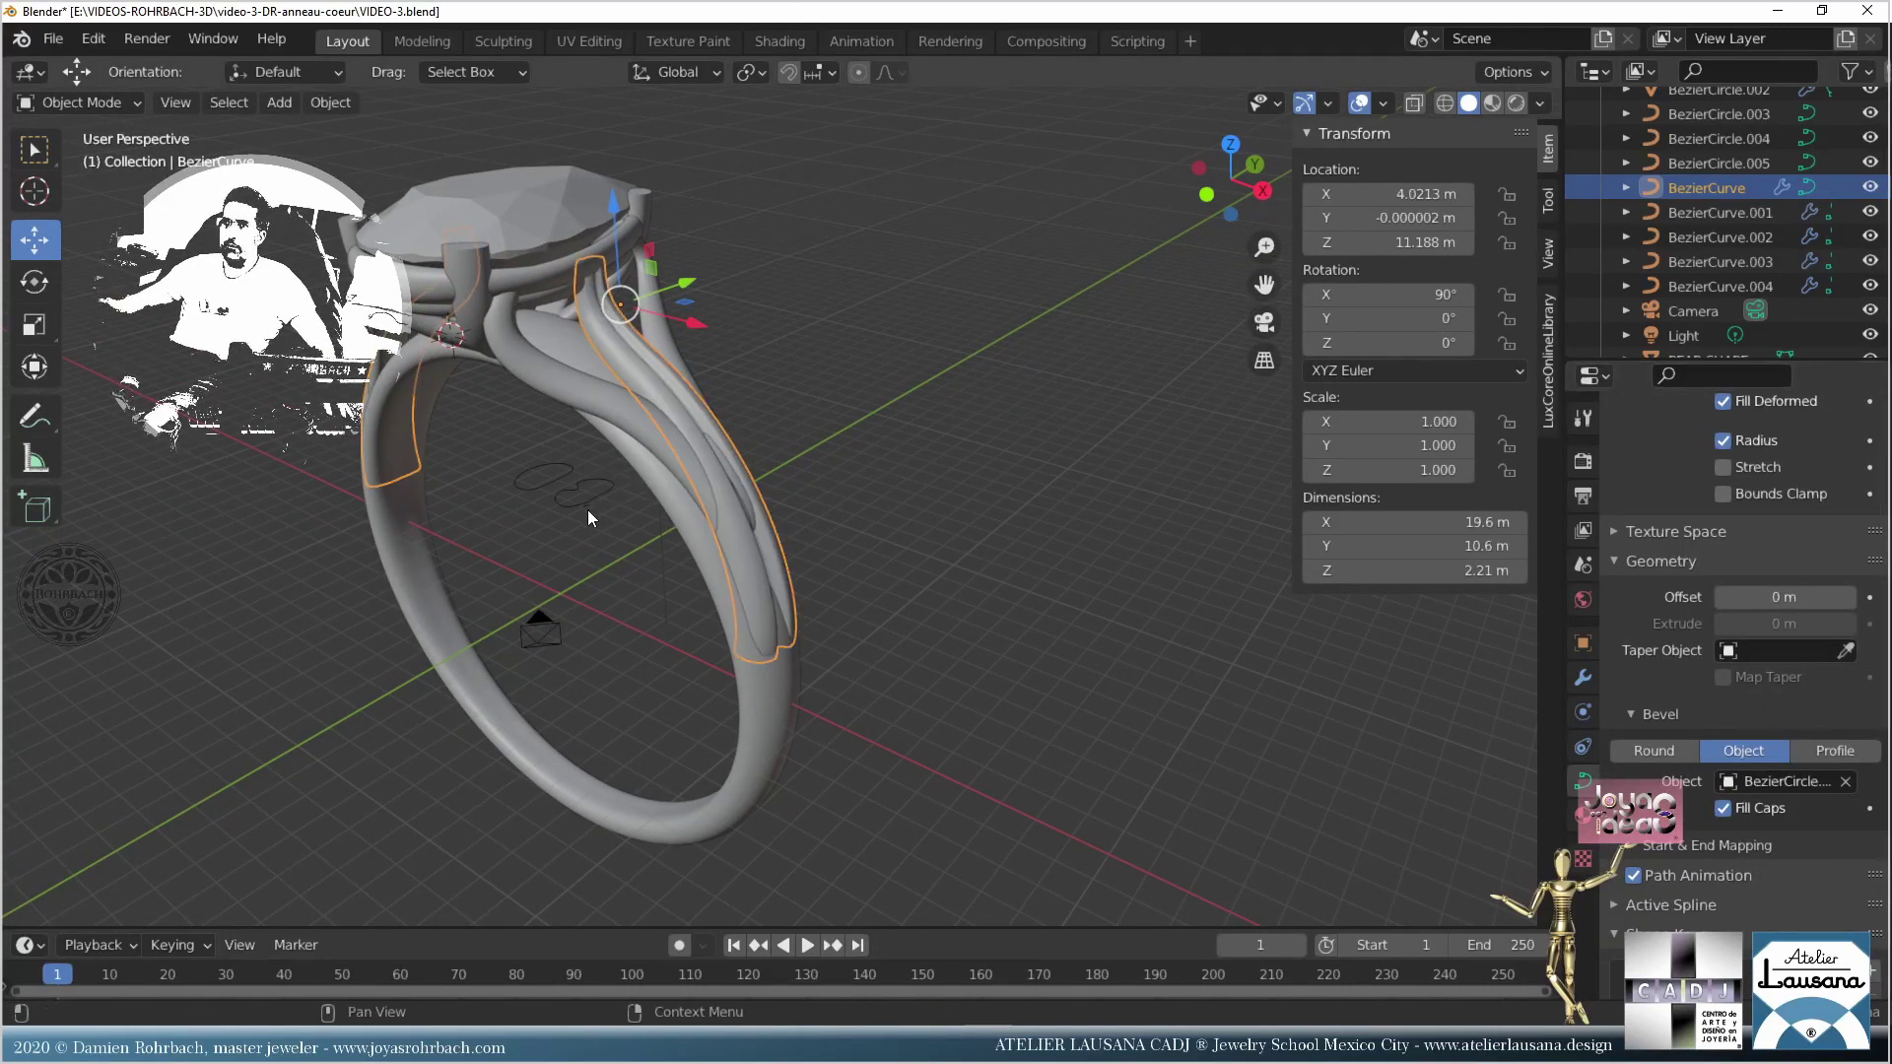
{"action": "middle_click_drag", "start_coordinate": [587, 510], "coordinate": [509, 648]}
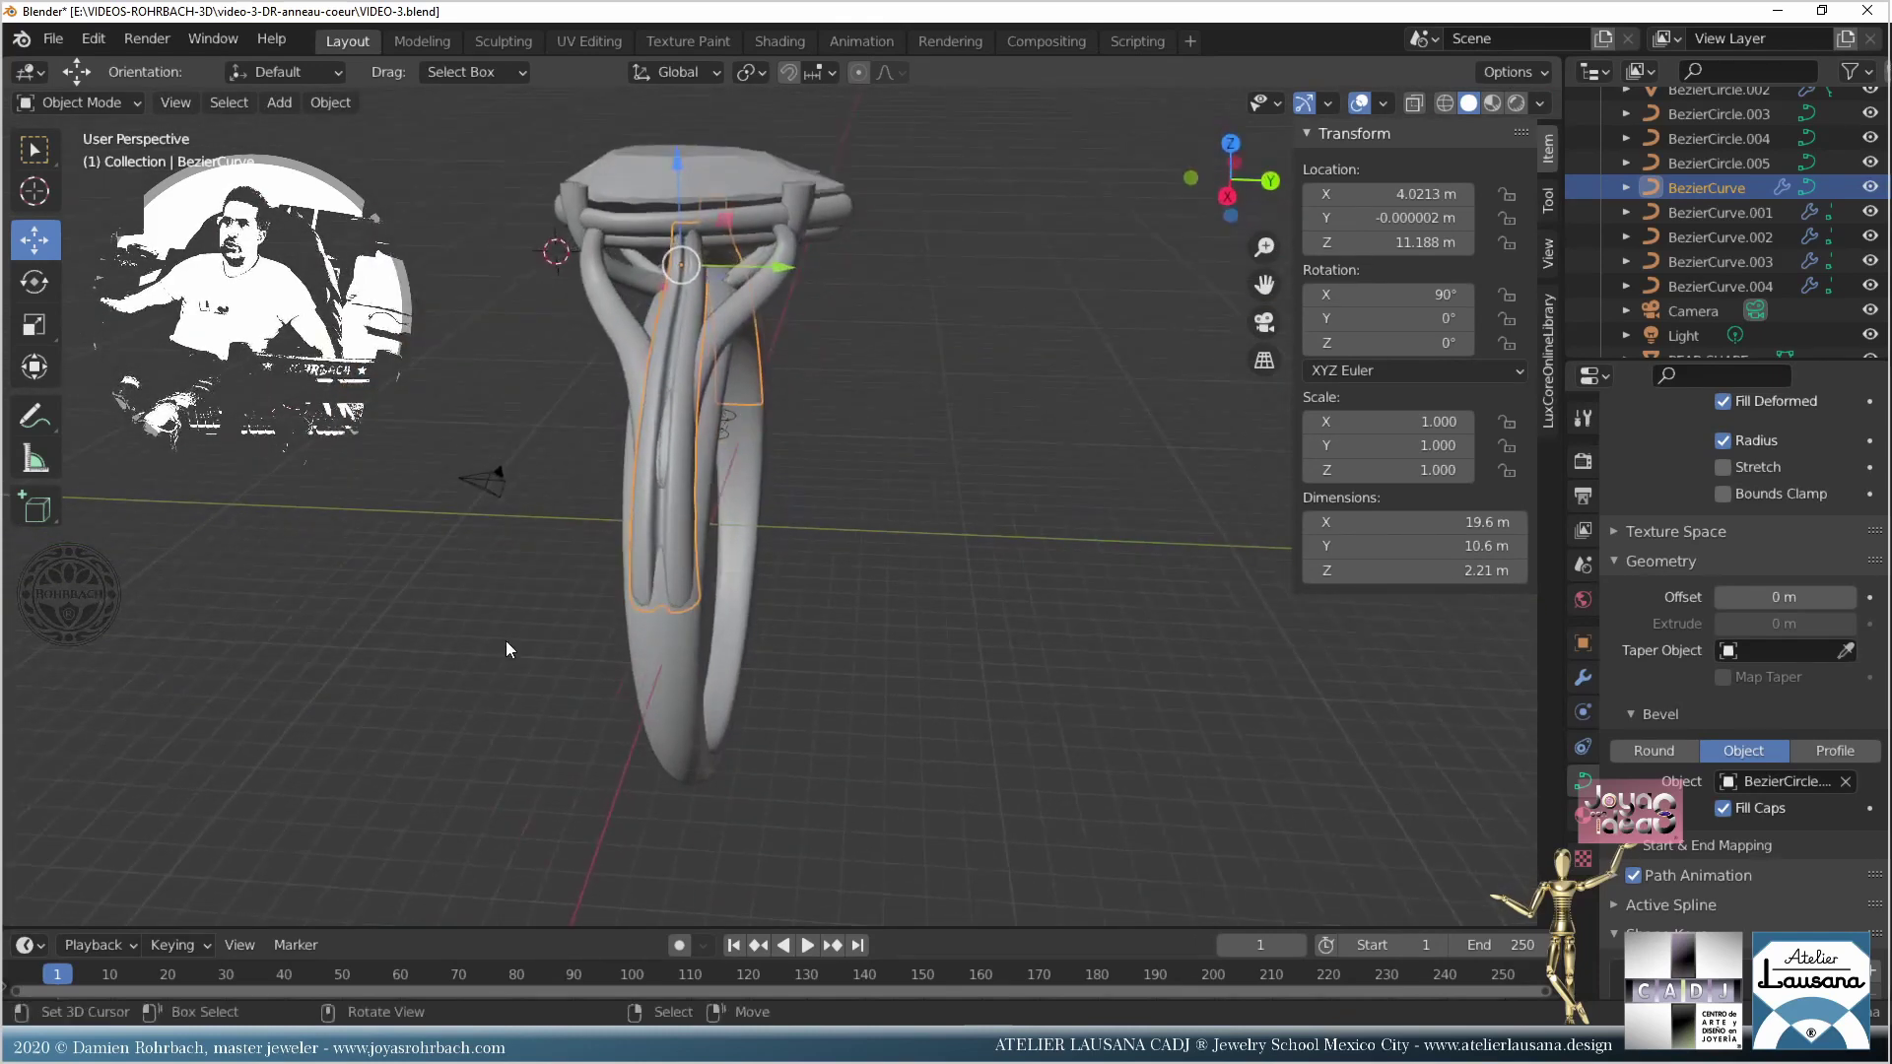
{"action": "key", "text": "ctrl+s"}
Step: Set the radius of the +Y-side shoulder curve's lower control point to 0.450, where it shows through the central groove
{"action": "middle_click_drag", "start_coordinate": [760, 611], "coordinate": [830, 687]}
{"action": "scroll", "coordinate": [804, 746], "scroll_direction": "up", "scroll_amount": 3}
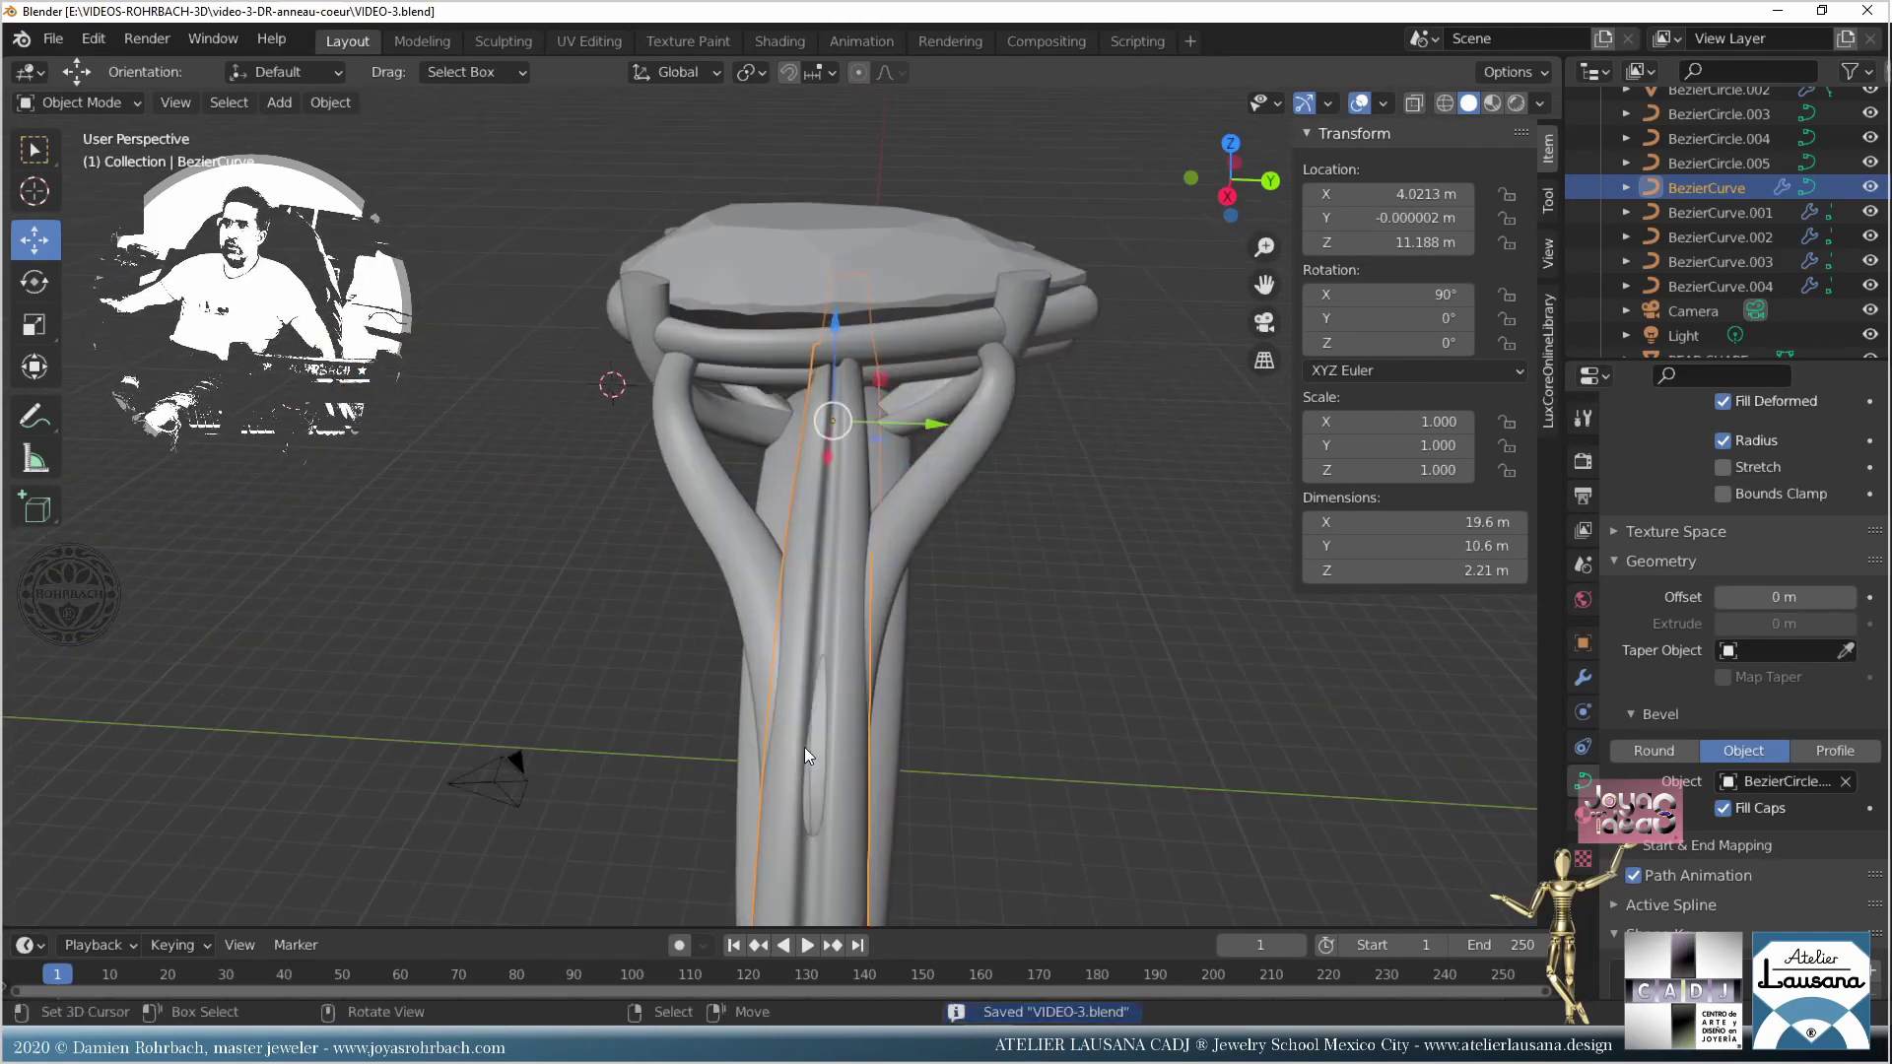
{"action": "left_click", "coordinate": [819, 735]}
{"action": "key", "text": "Tab"}
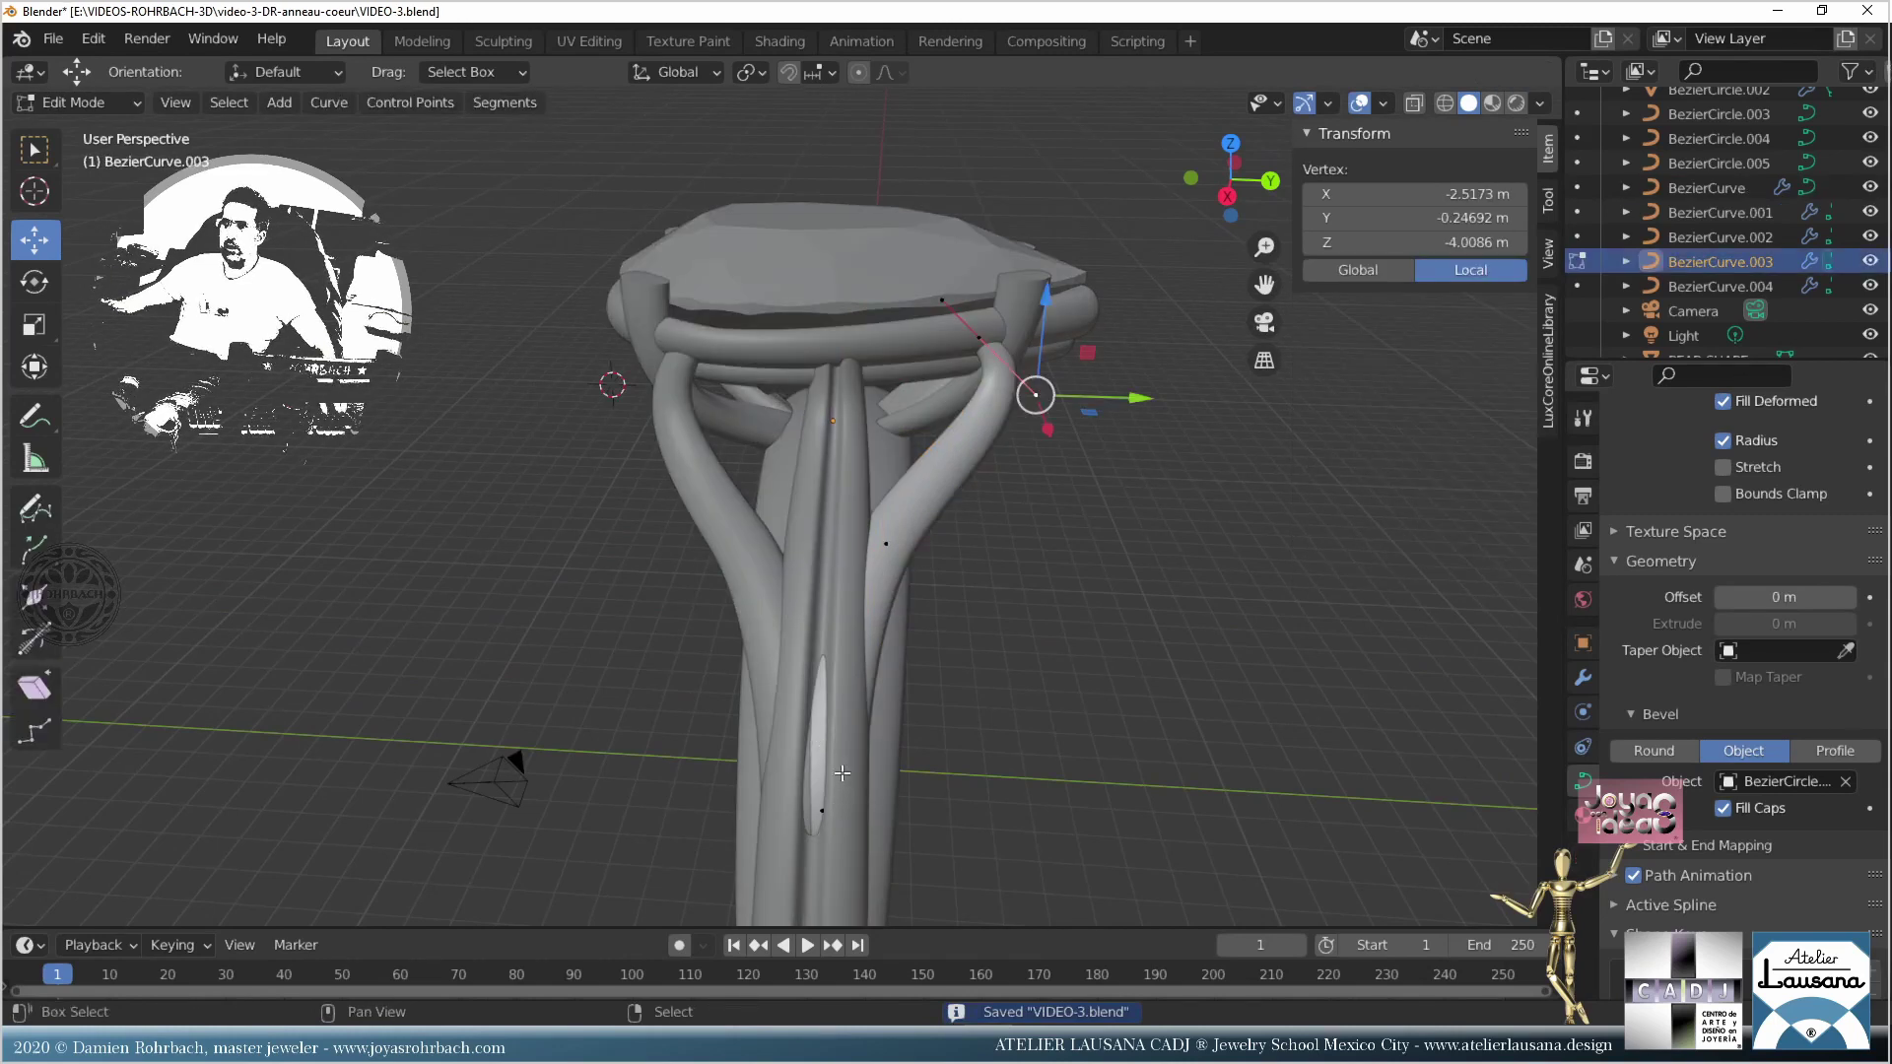
{"action": "middle_click_drag", "start_coordinate": [819, 735], "coordinate": [848, 618], "text": "shift"}
{"action": "scroll", "coordinate": [836, 658], "scroll_direction": "up", "scroll_amount": 1}
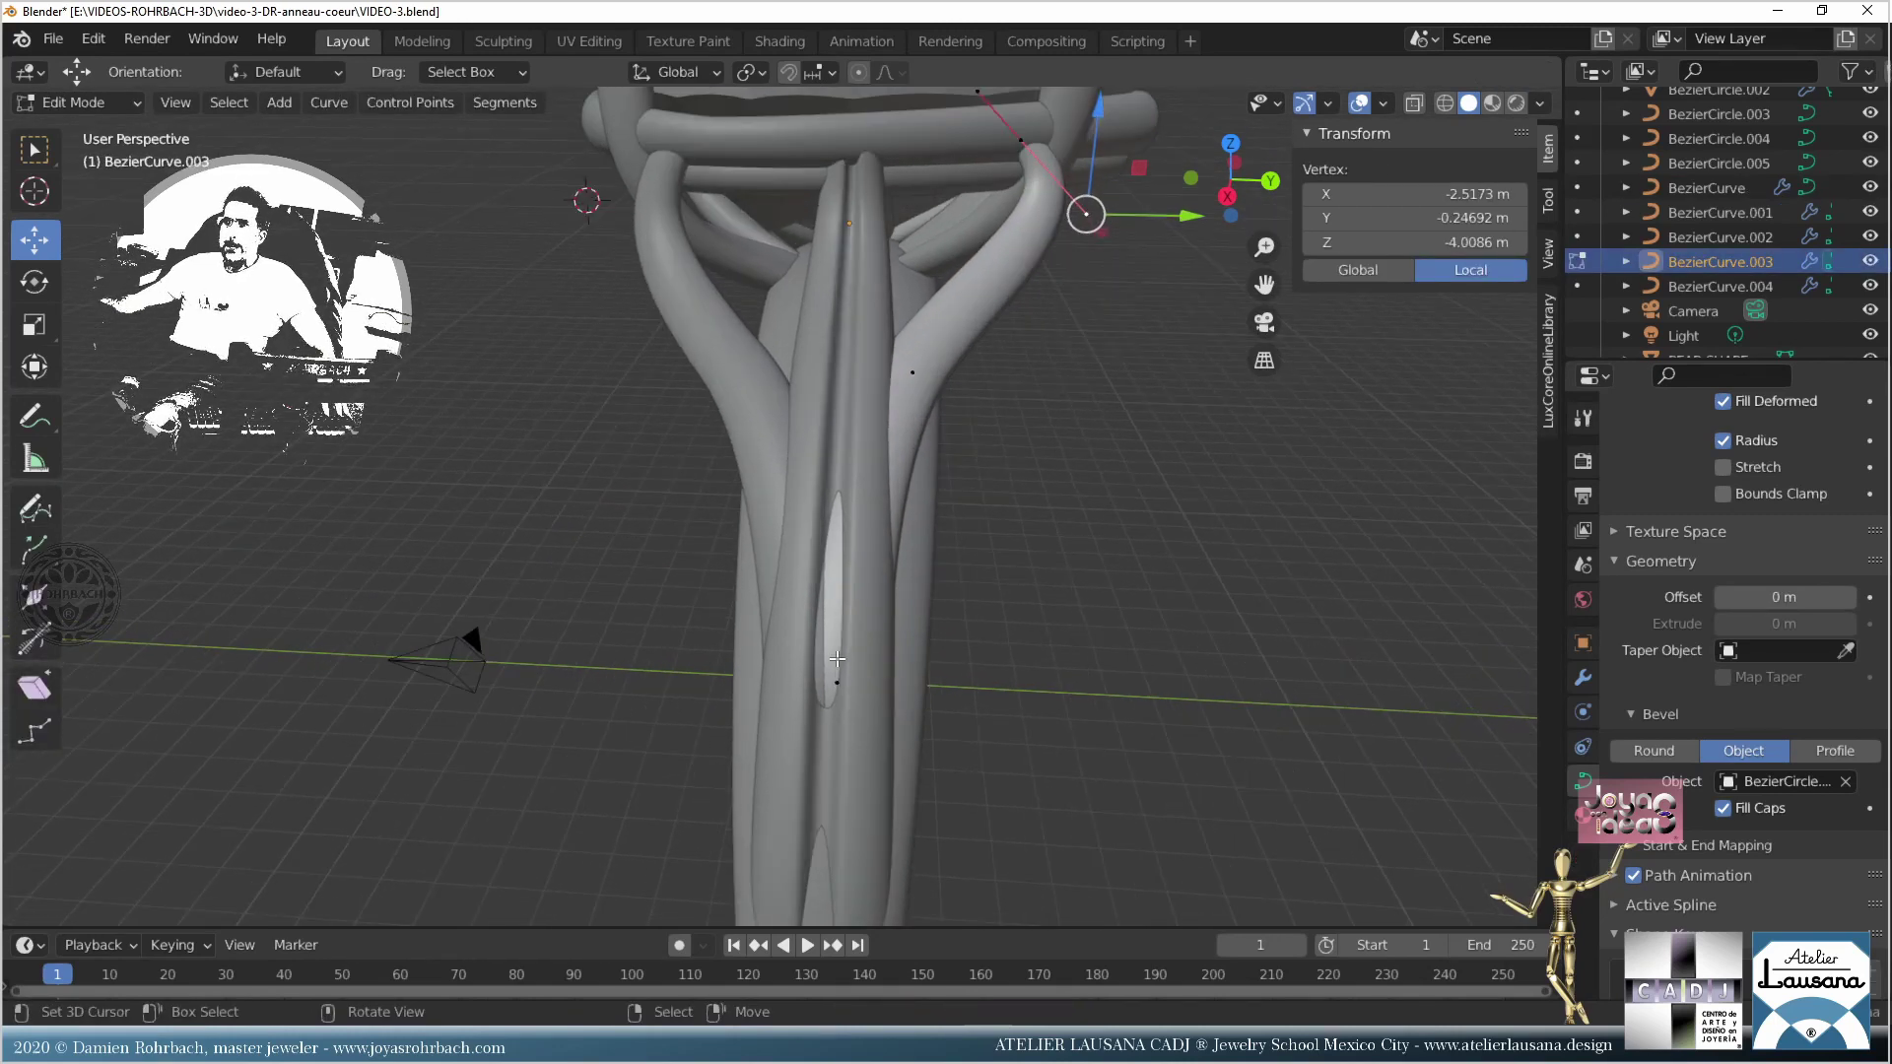
{"action": "left_click", "coordinate": [836, 682]}
{"action": "left_click_drag", "start_coordinate": [1415, 323], "coordinate": [1384, 323]}
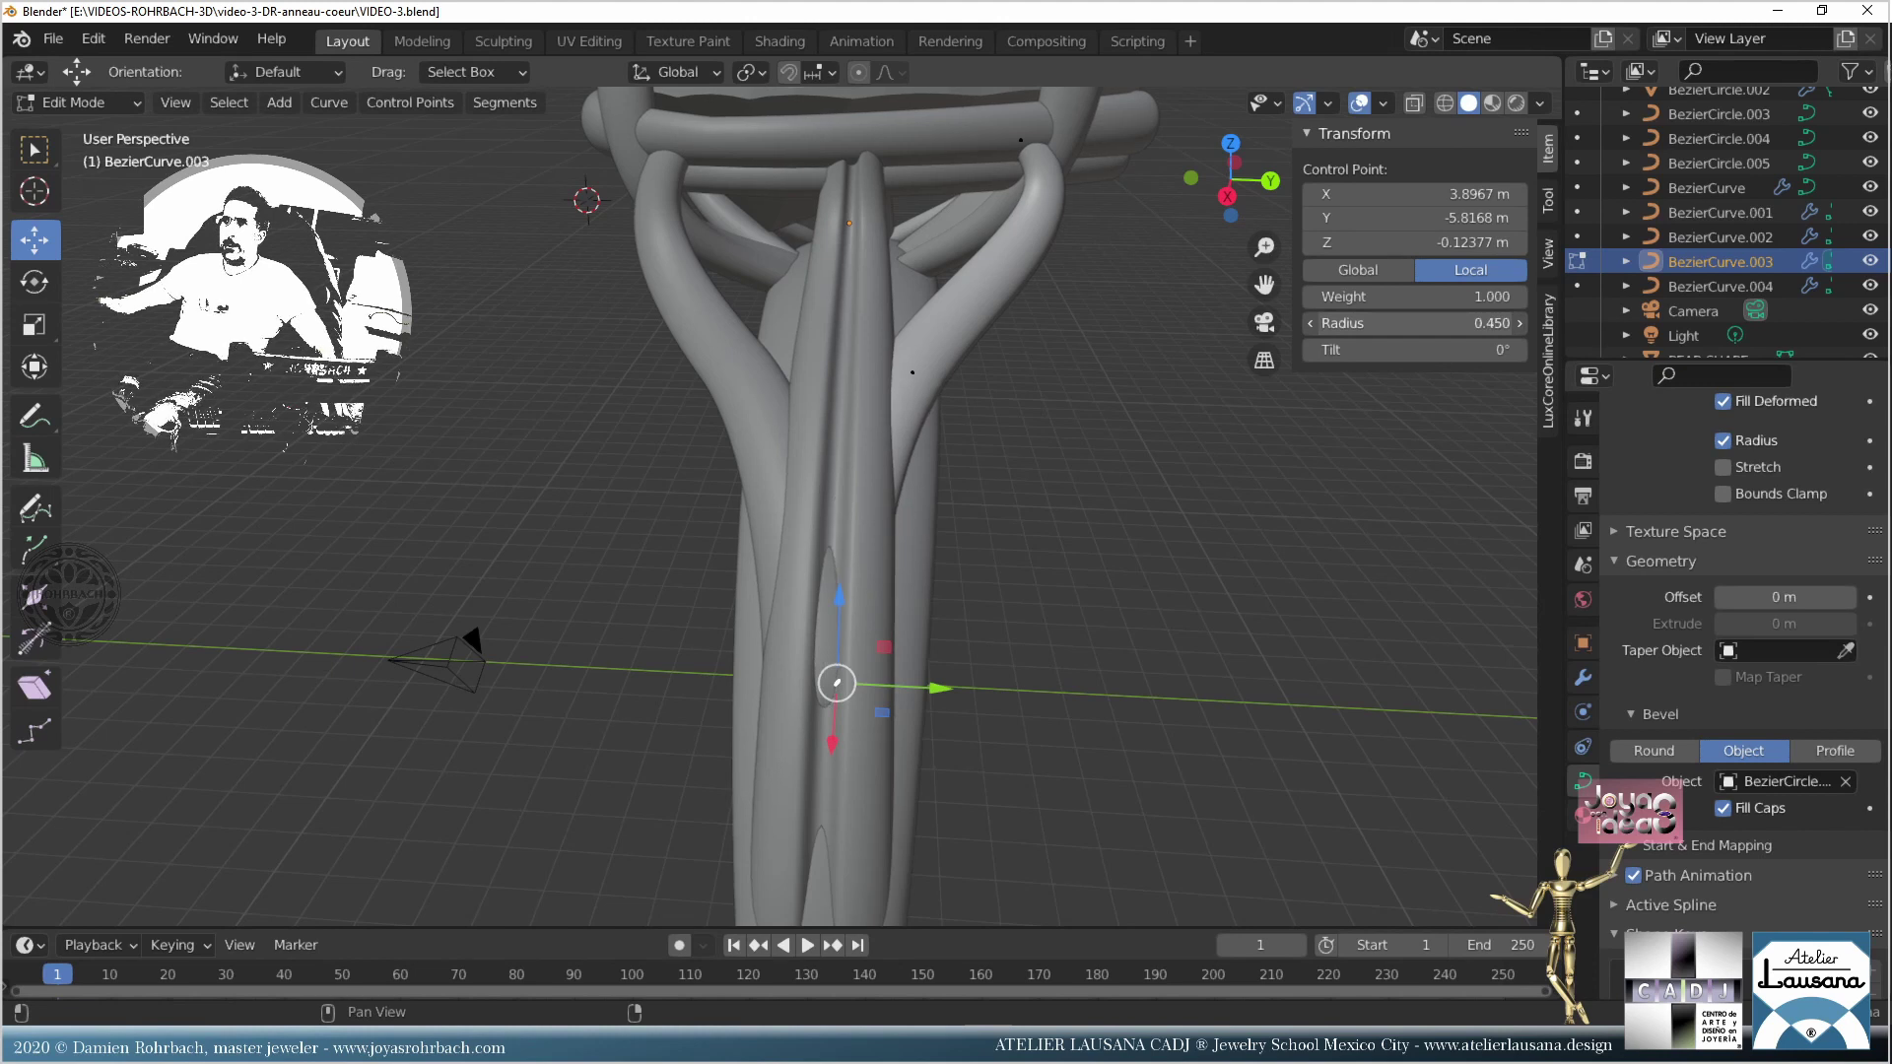
Step: Set the radius of the matching lower control point on the -Y-side shoulder curve to 0.520 and save the file
{"action": "key", "text": "Tab"}
{"action": "left_click", "coordinate": [762, 440]}
{"action": "key", "text": "Tab"}
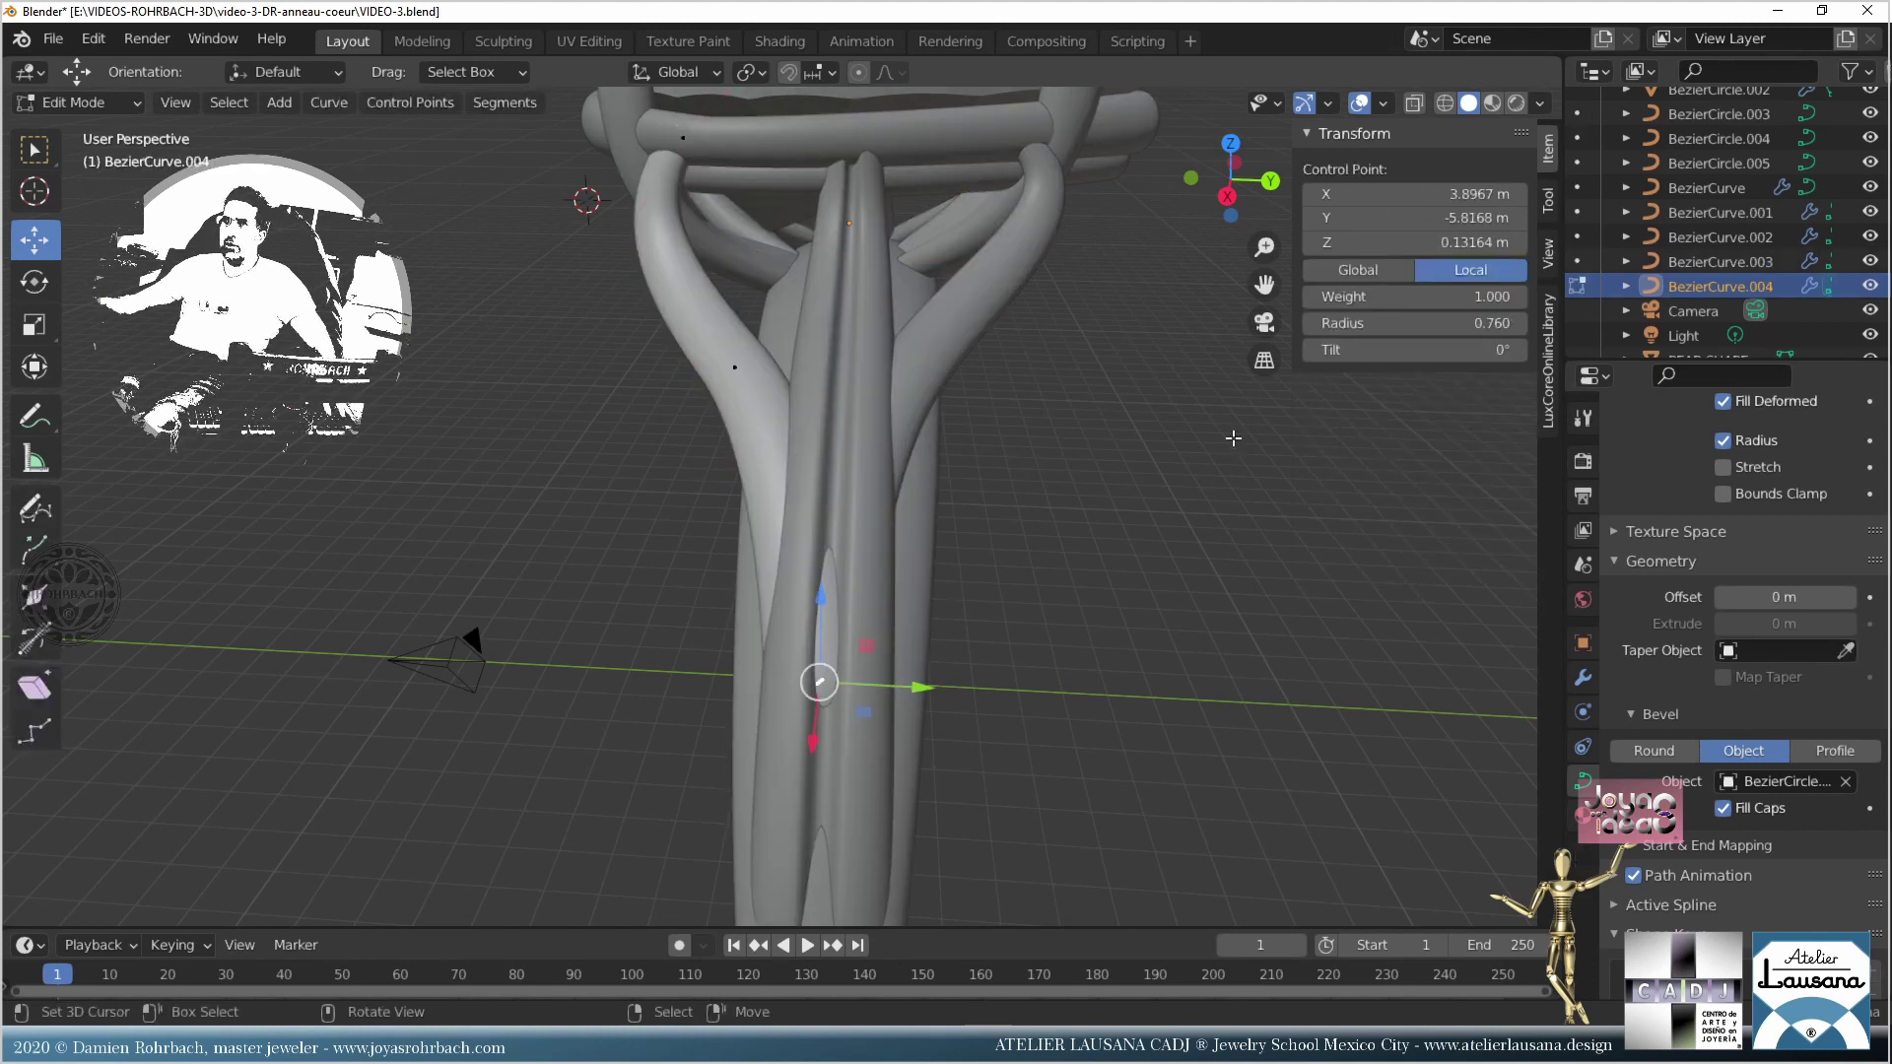
{"action": "left_click_drag", "start_coordinate": [1415, 323], "coordinate": [1397, 323]}
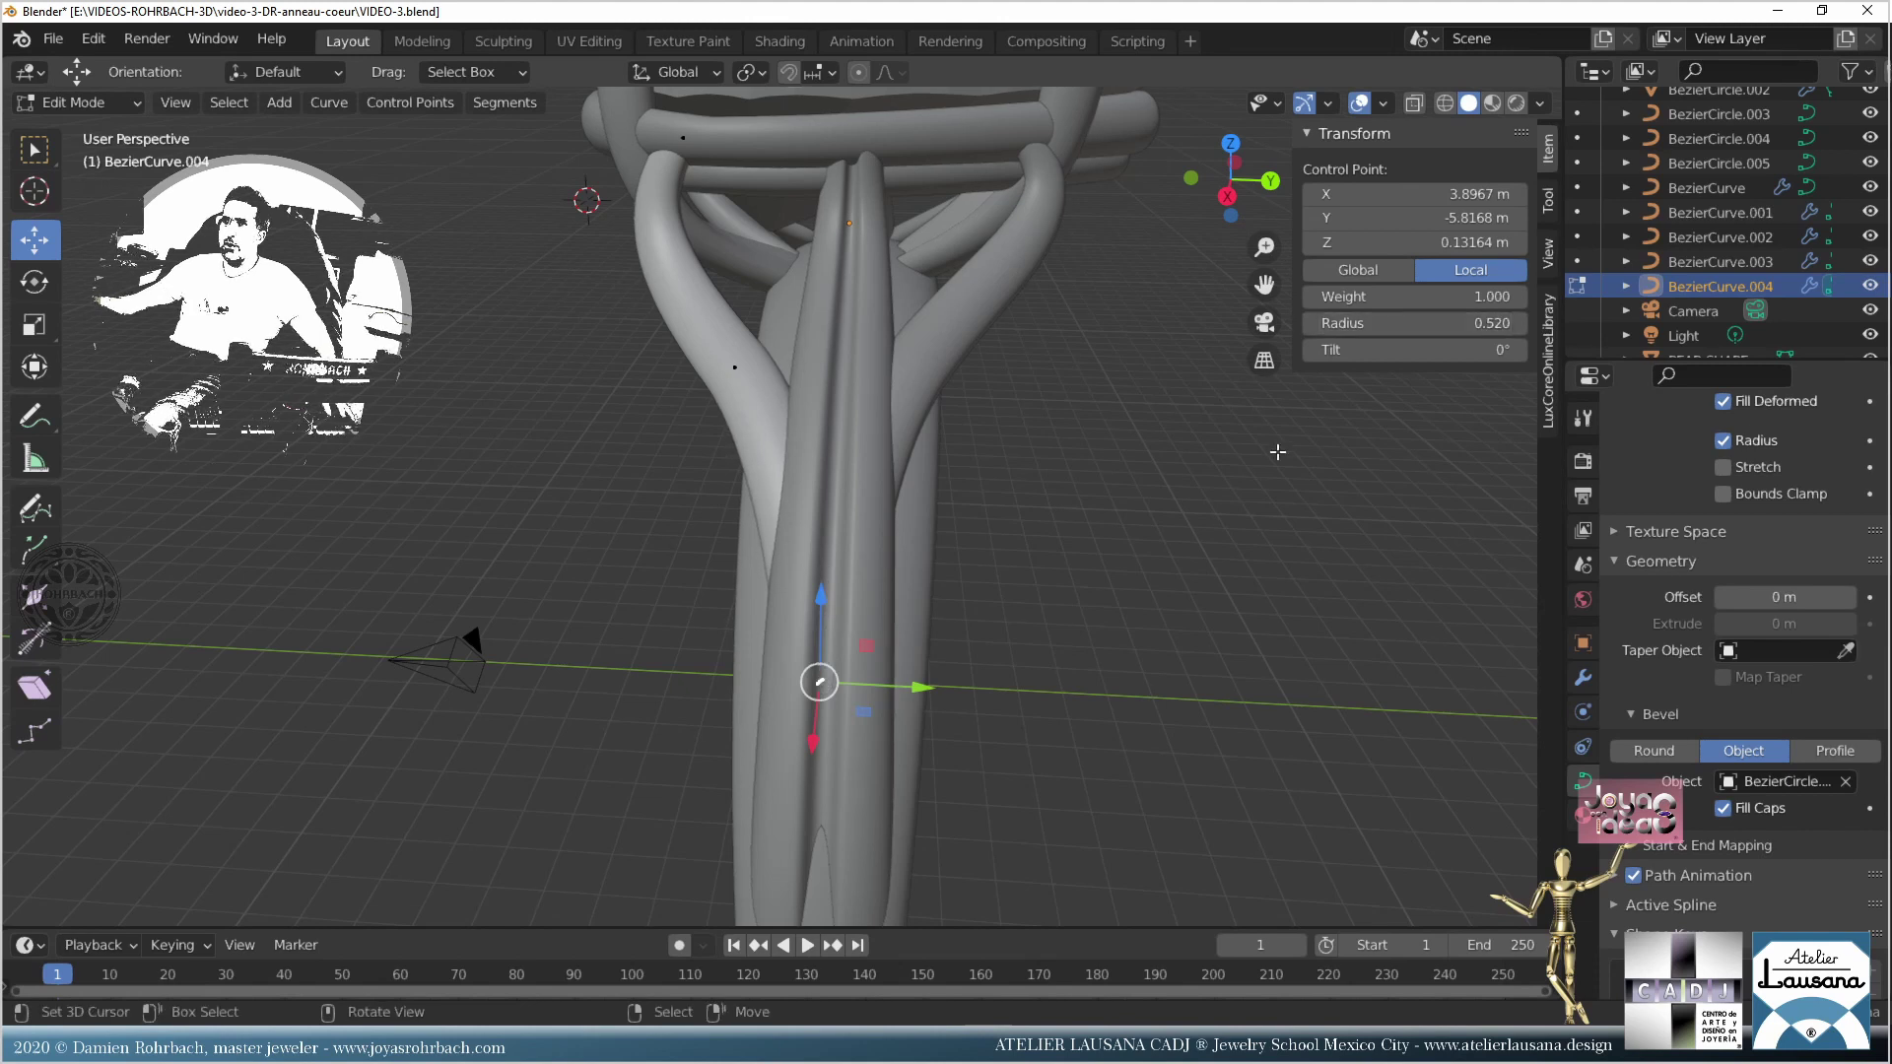
{"action": "scroll", "coordinate": [847, 611], "scroll_direction": "down", "scroll_amount": 3}
{"action": "middle_click_drag", "start_coordinate": [847, 611], "coordinate": [884, 484]}
{"action": "key", "text": "Tab"}
{"action": "key", "text": "ctrl+s"}
Step: Move the middle control point of the -Y-side shoulder curve about -0.33 m along Y
{"action": "middle_click_drag", "start_coordinate": [790, 570], "coordinate": [716, 692]}
{"action": "scroll", "coordinate": [828, 629], "scroll_direction": "up", "scroll_amount": 3}
{"action": "key", "text": "Tab"}
{"action": "left_click_drag", "start_coordinate": [958, 652], "coordinate": [945, 648]}
{"action": "left_click", "coordinate": [698, 375]}
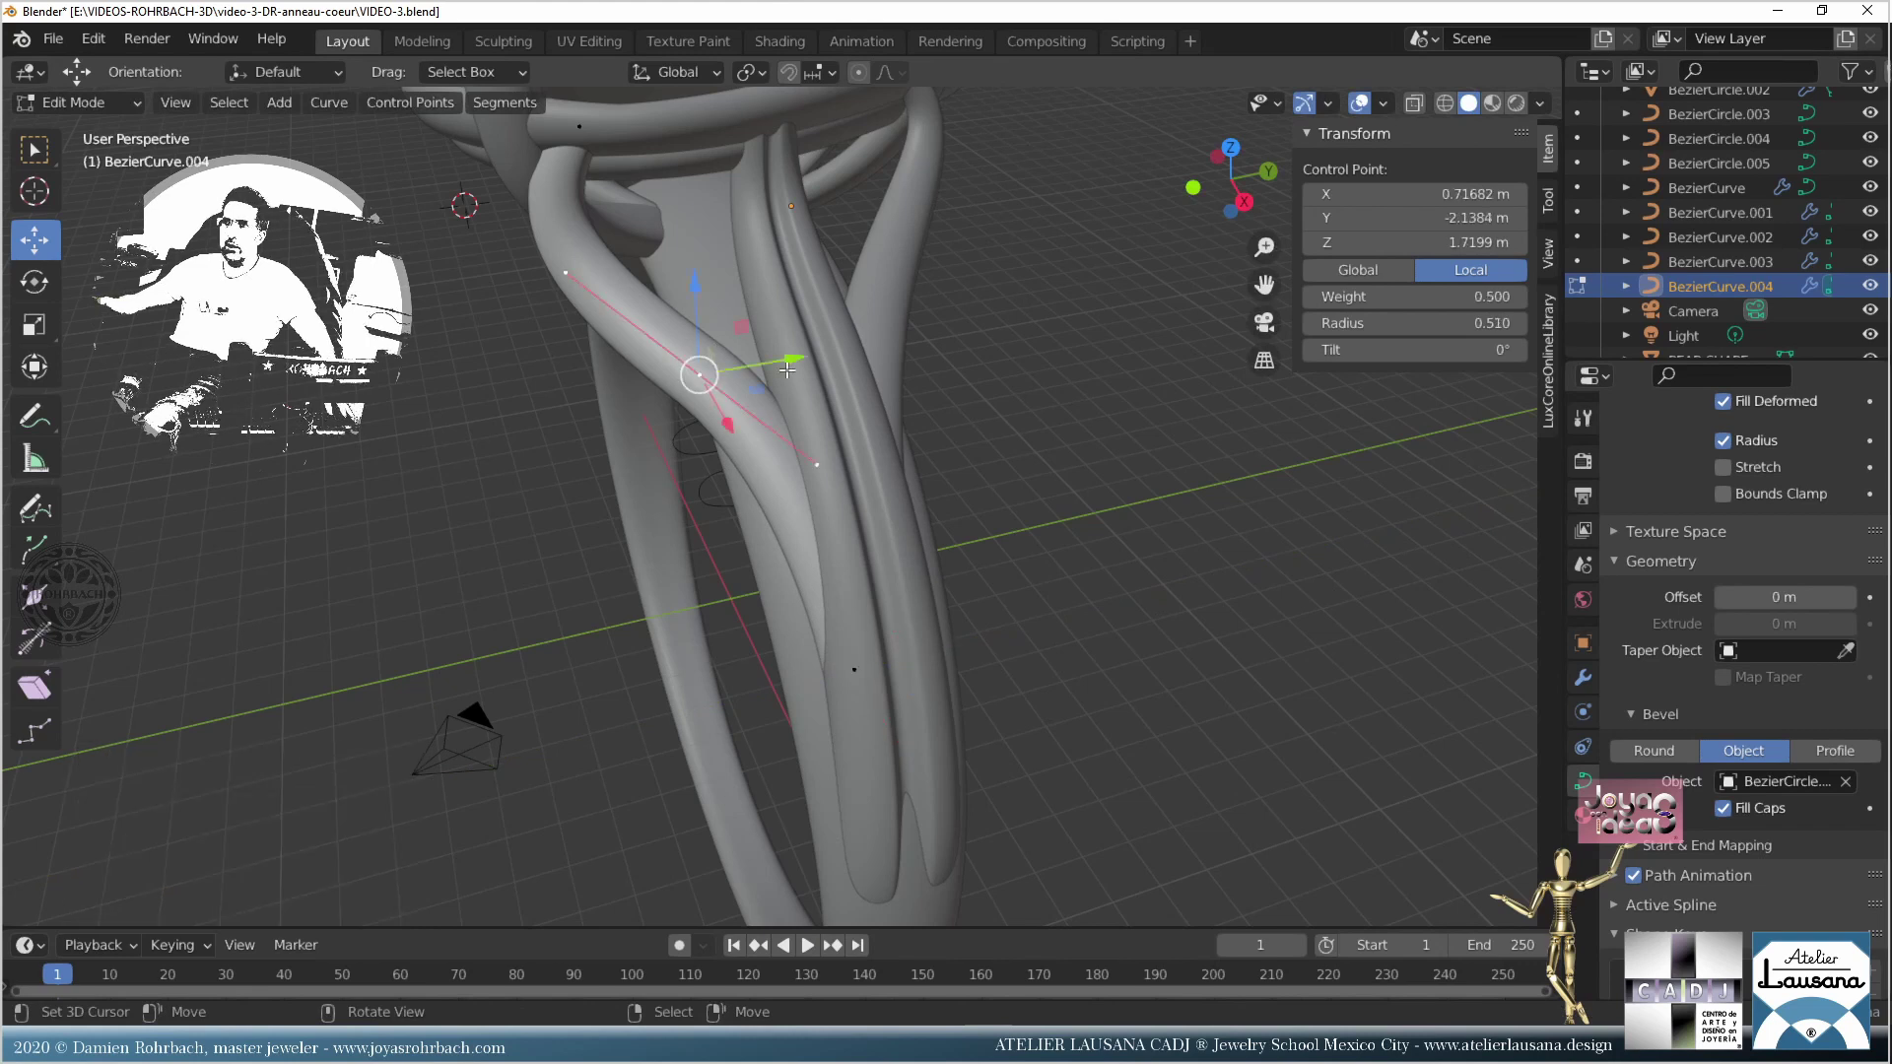
{"action": "left_click_drag", "start_coordinate": [812, 351], "coordinate": [778, 366]}
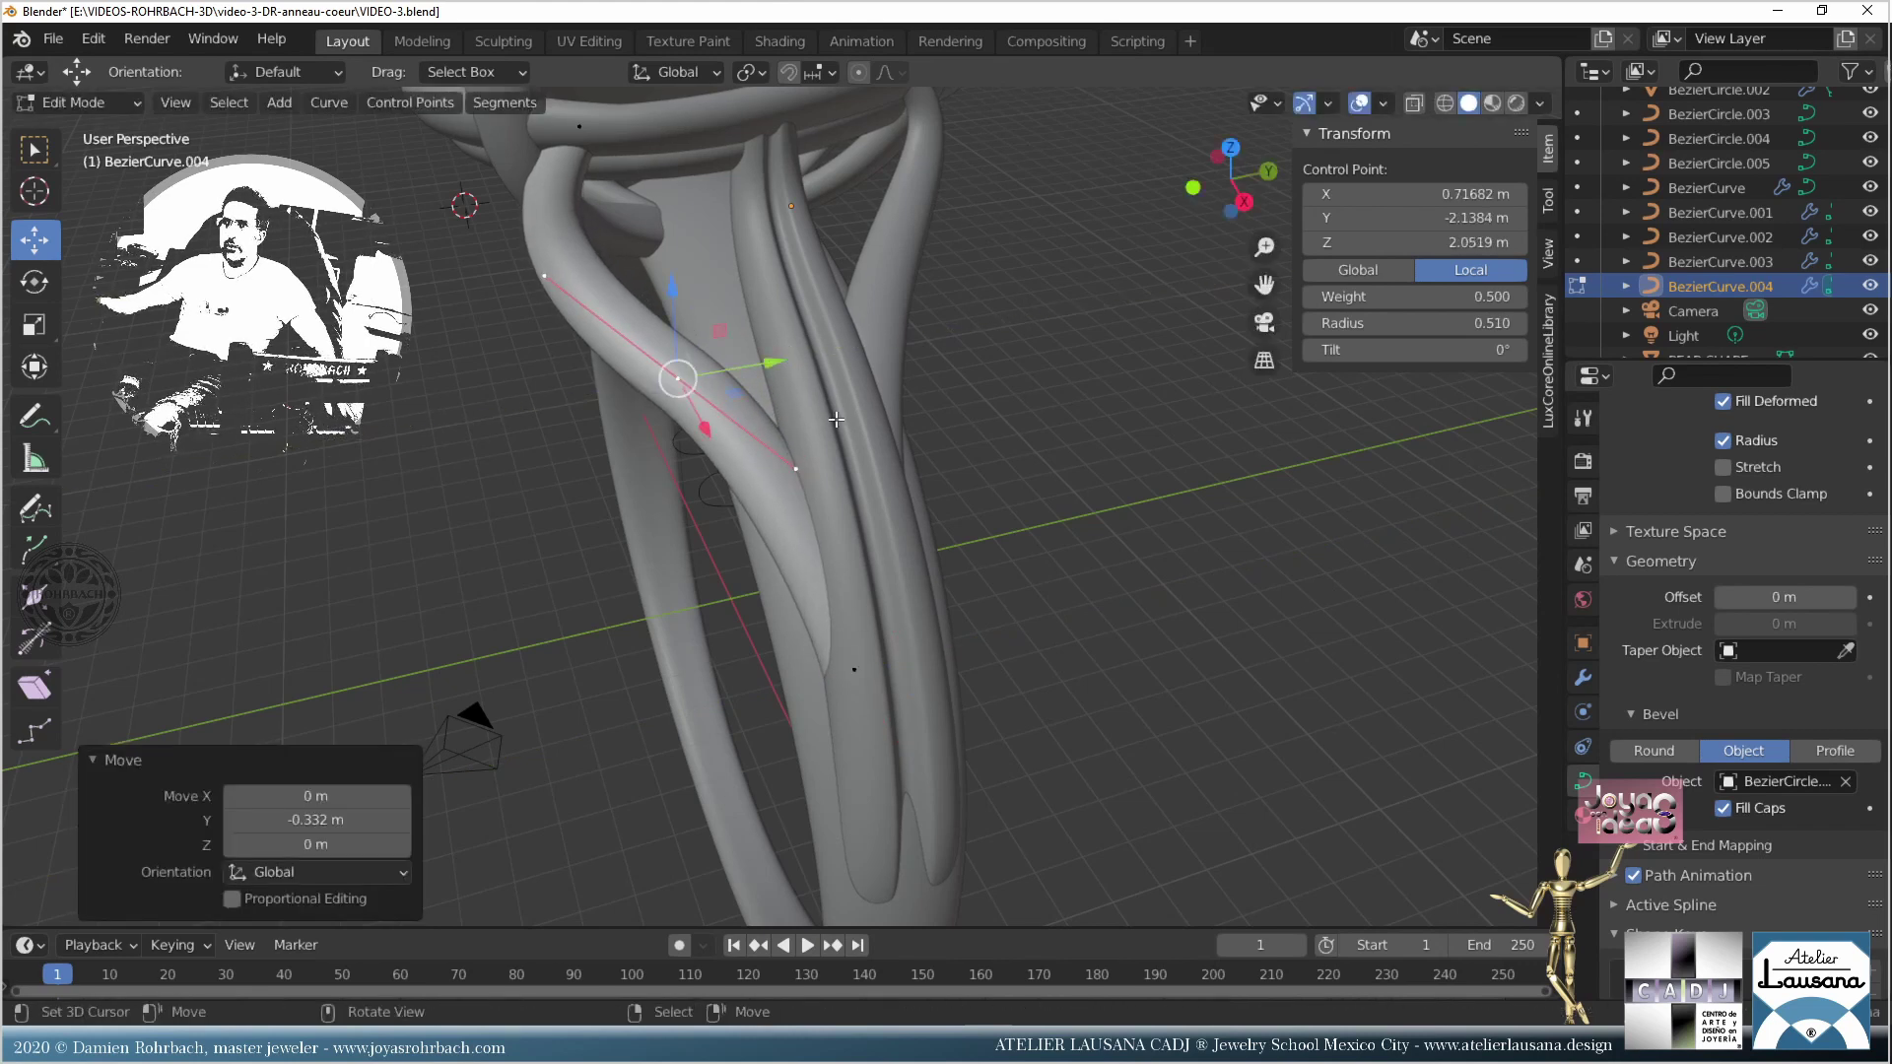
Step: Shift the -Y-side curve's middle-point upper handle about -0.20 m along Y, and its lower handle about 0.16 m along Y
{"action": "middle_click_drag", "start_coordinate": [779, 367], "coordinate": [749, 473]}
{"action": "scroll", "coordinate": [690, 394], "scroll_direction": "up", "scroll_amount": 3}
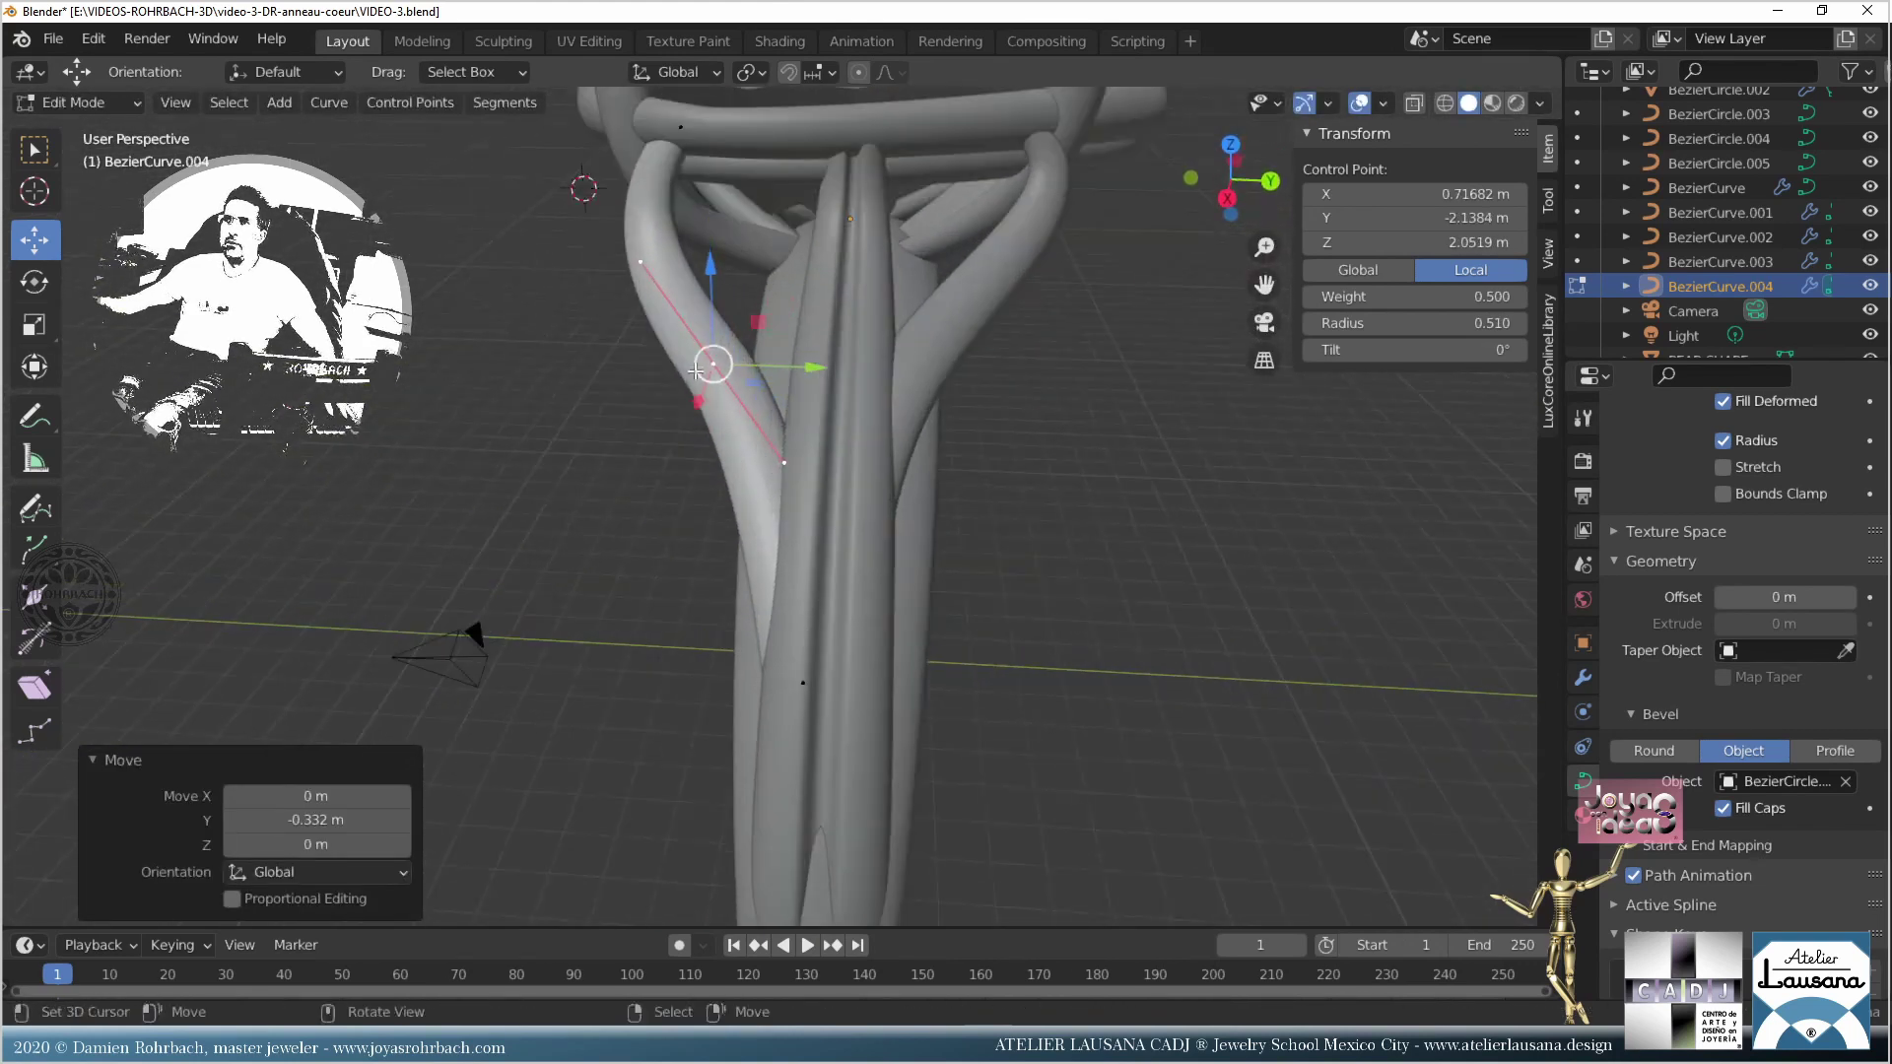
{"action": "left_click", "coordinate": [642, 269]}
{"action": "left_click_drag", "start_coordinate": [777, 270], "coordinate": [777, 271]}
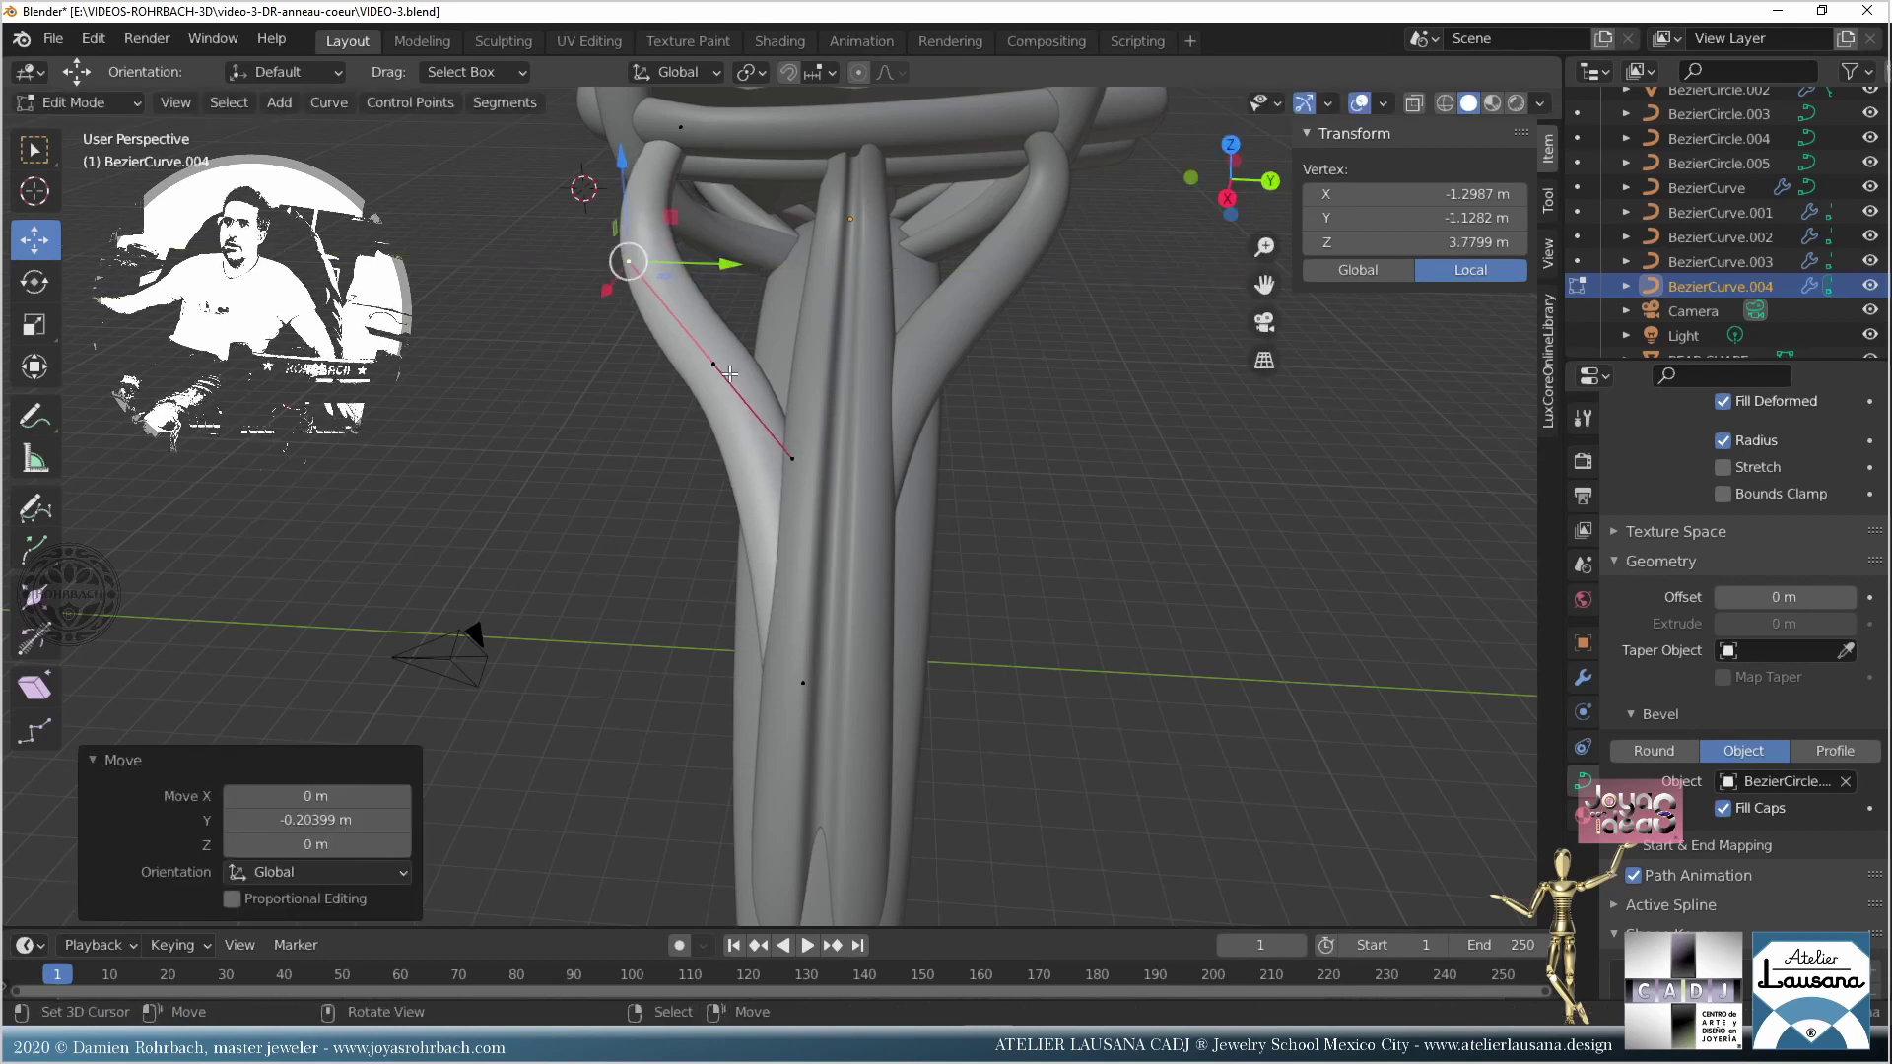
{"action": "left_click", "coordinate": [713, 364]}
{"action": "left_click_drag", "start_coordinate": [814, 366], "coordinate": [793, 366]}
{"action": "left_click", "coordinate": [771, 458]}
{"action": "left_click_drag", "start_coordinate": [872, 445], "coordinate": [874, 458]}
{"action": "middle_click_drag", "start_coordinate": [874, 458], "coordinate": [807, 509]}
Step: In front view, move the middle control point's lower handle about 0.57 m along X and -0.45 m along Z, and save the file
{"action": "key", "text": "KP_1"}
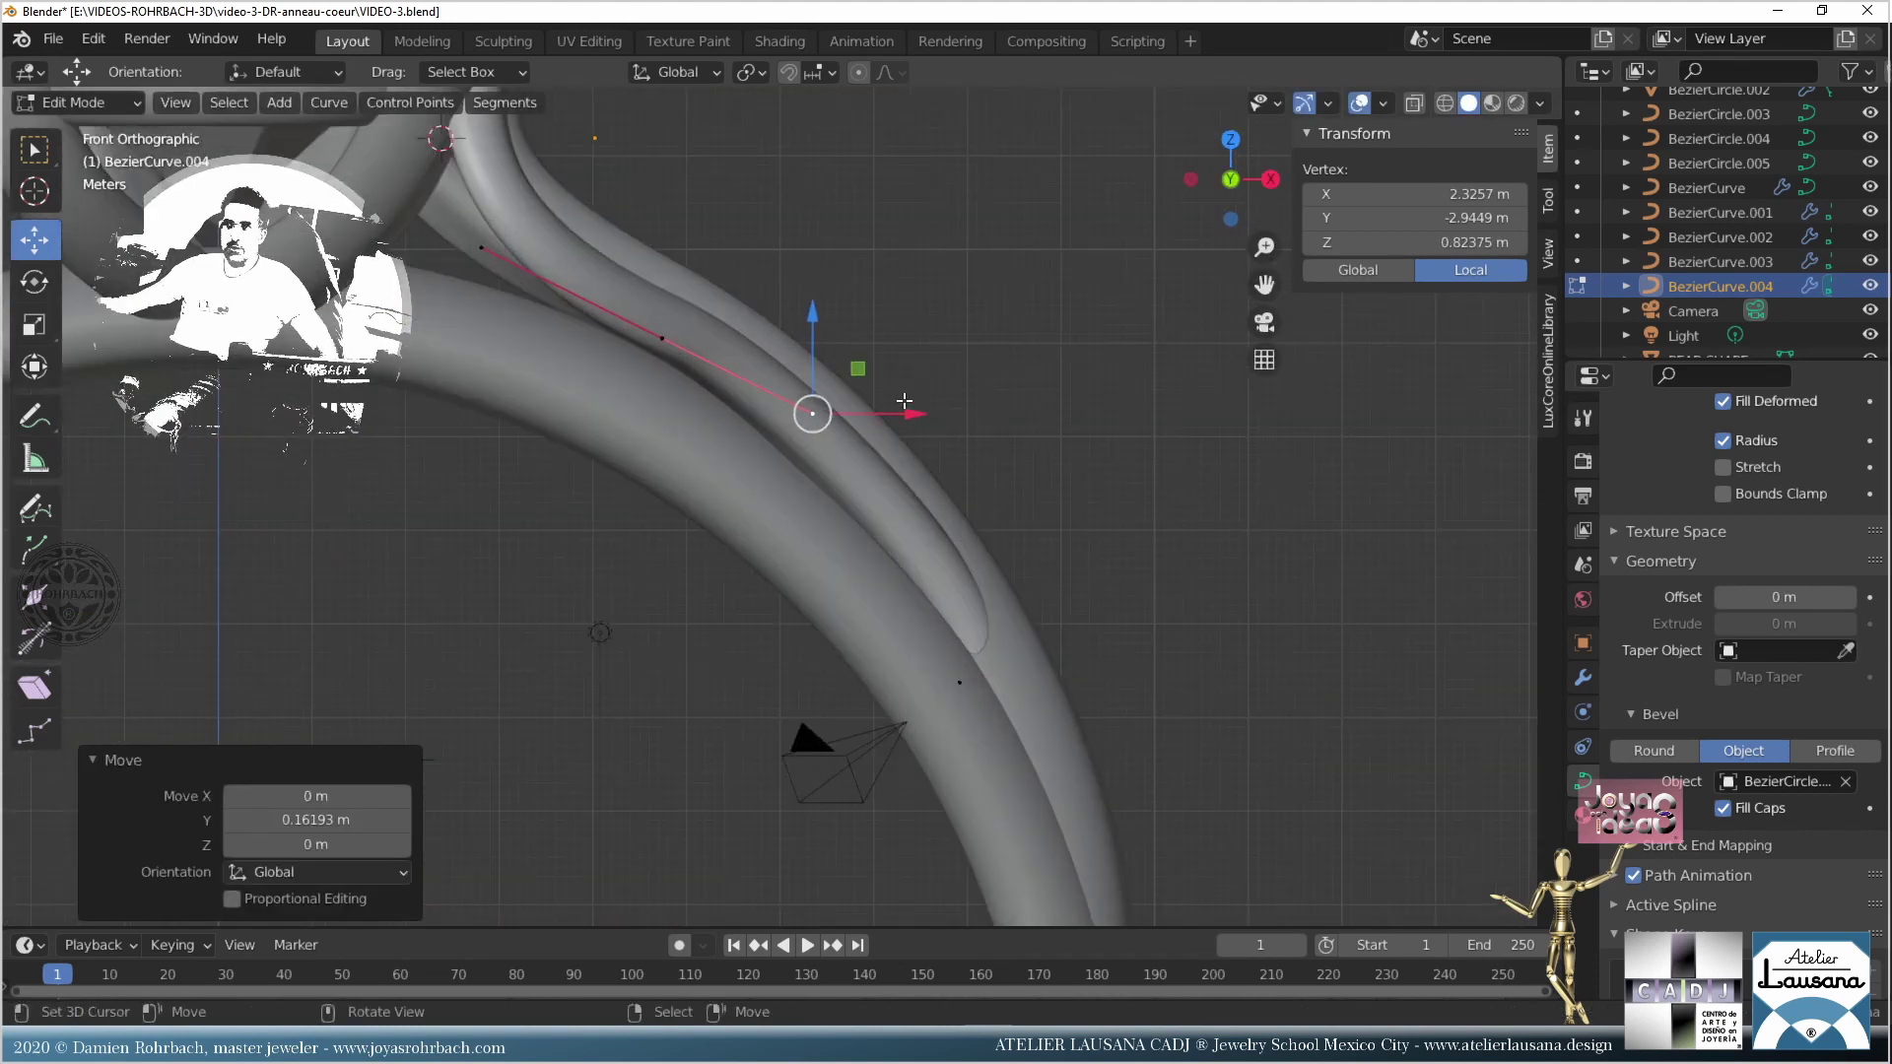
{"action": "key", "text": "g"}
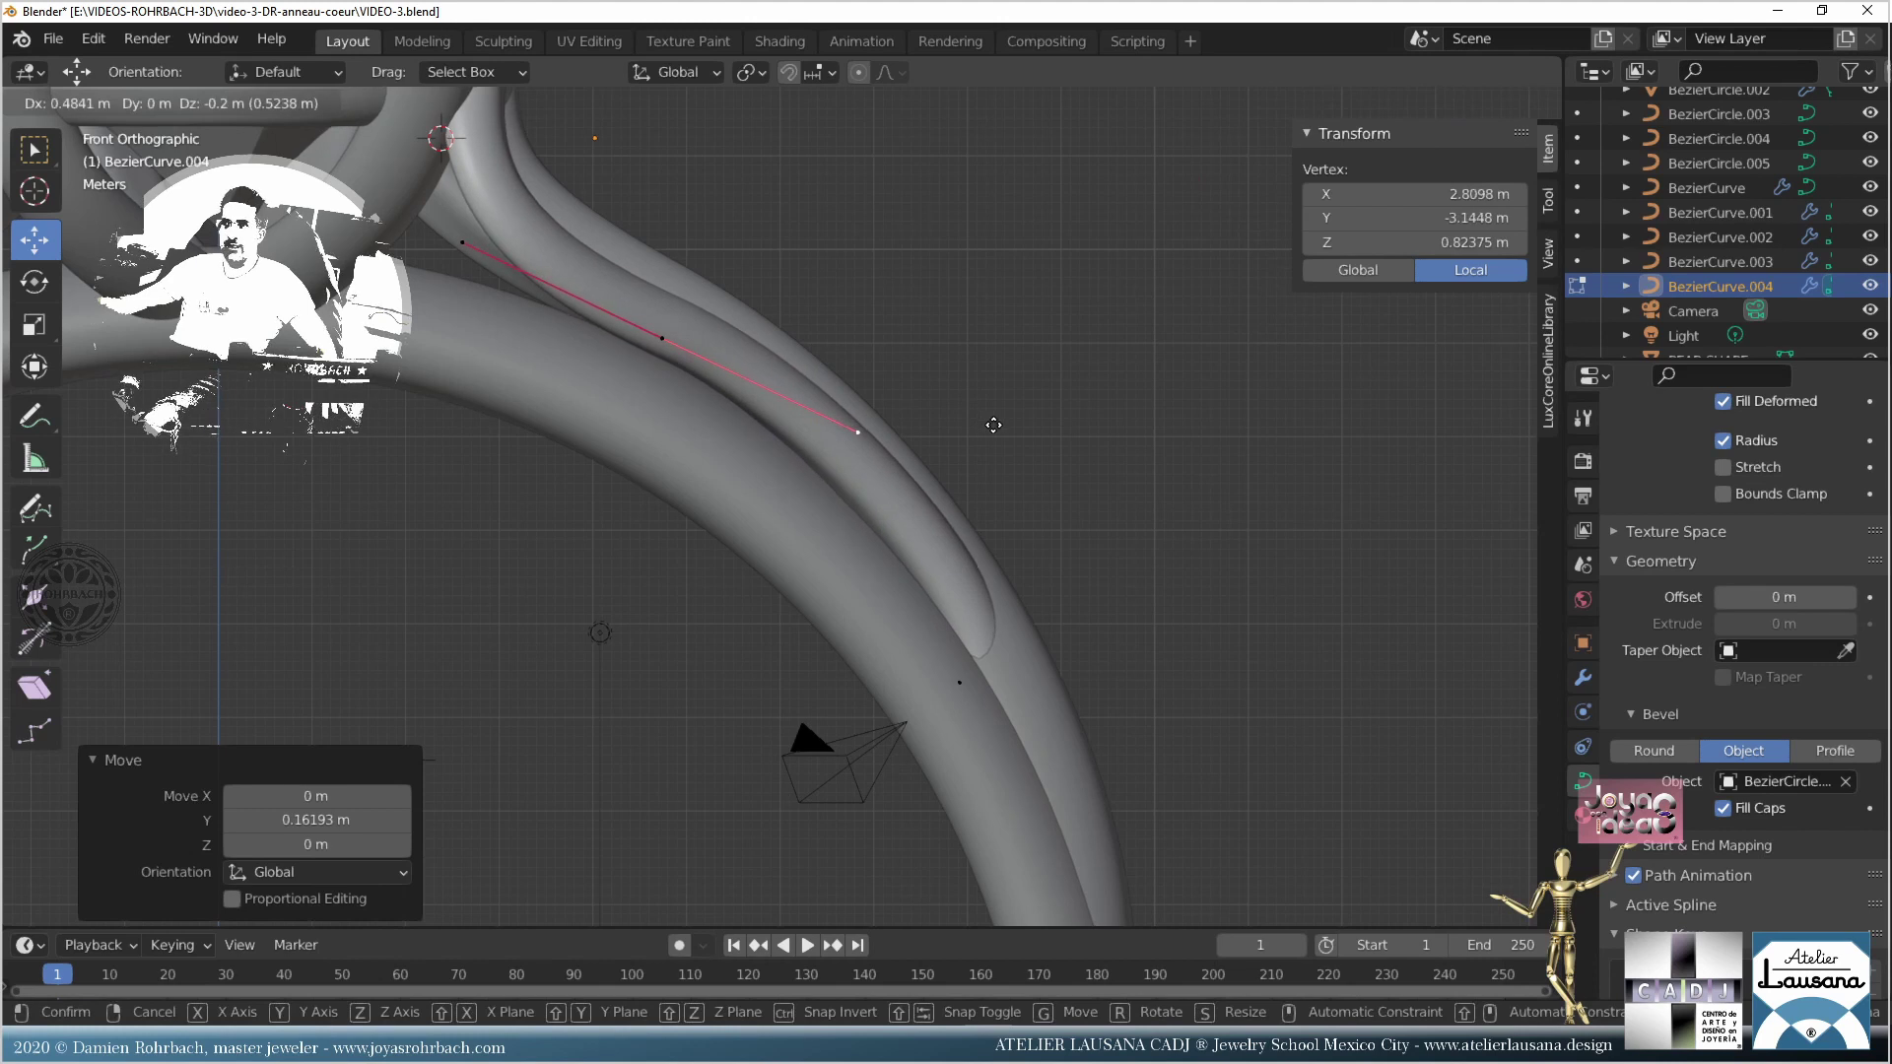
{"action": "left_click", "coordinate": [987, 420]}
{"action": "left_click", "coordinate": [946, 444]}
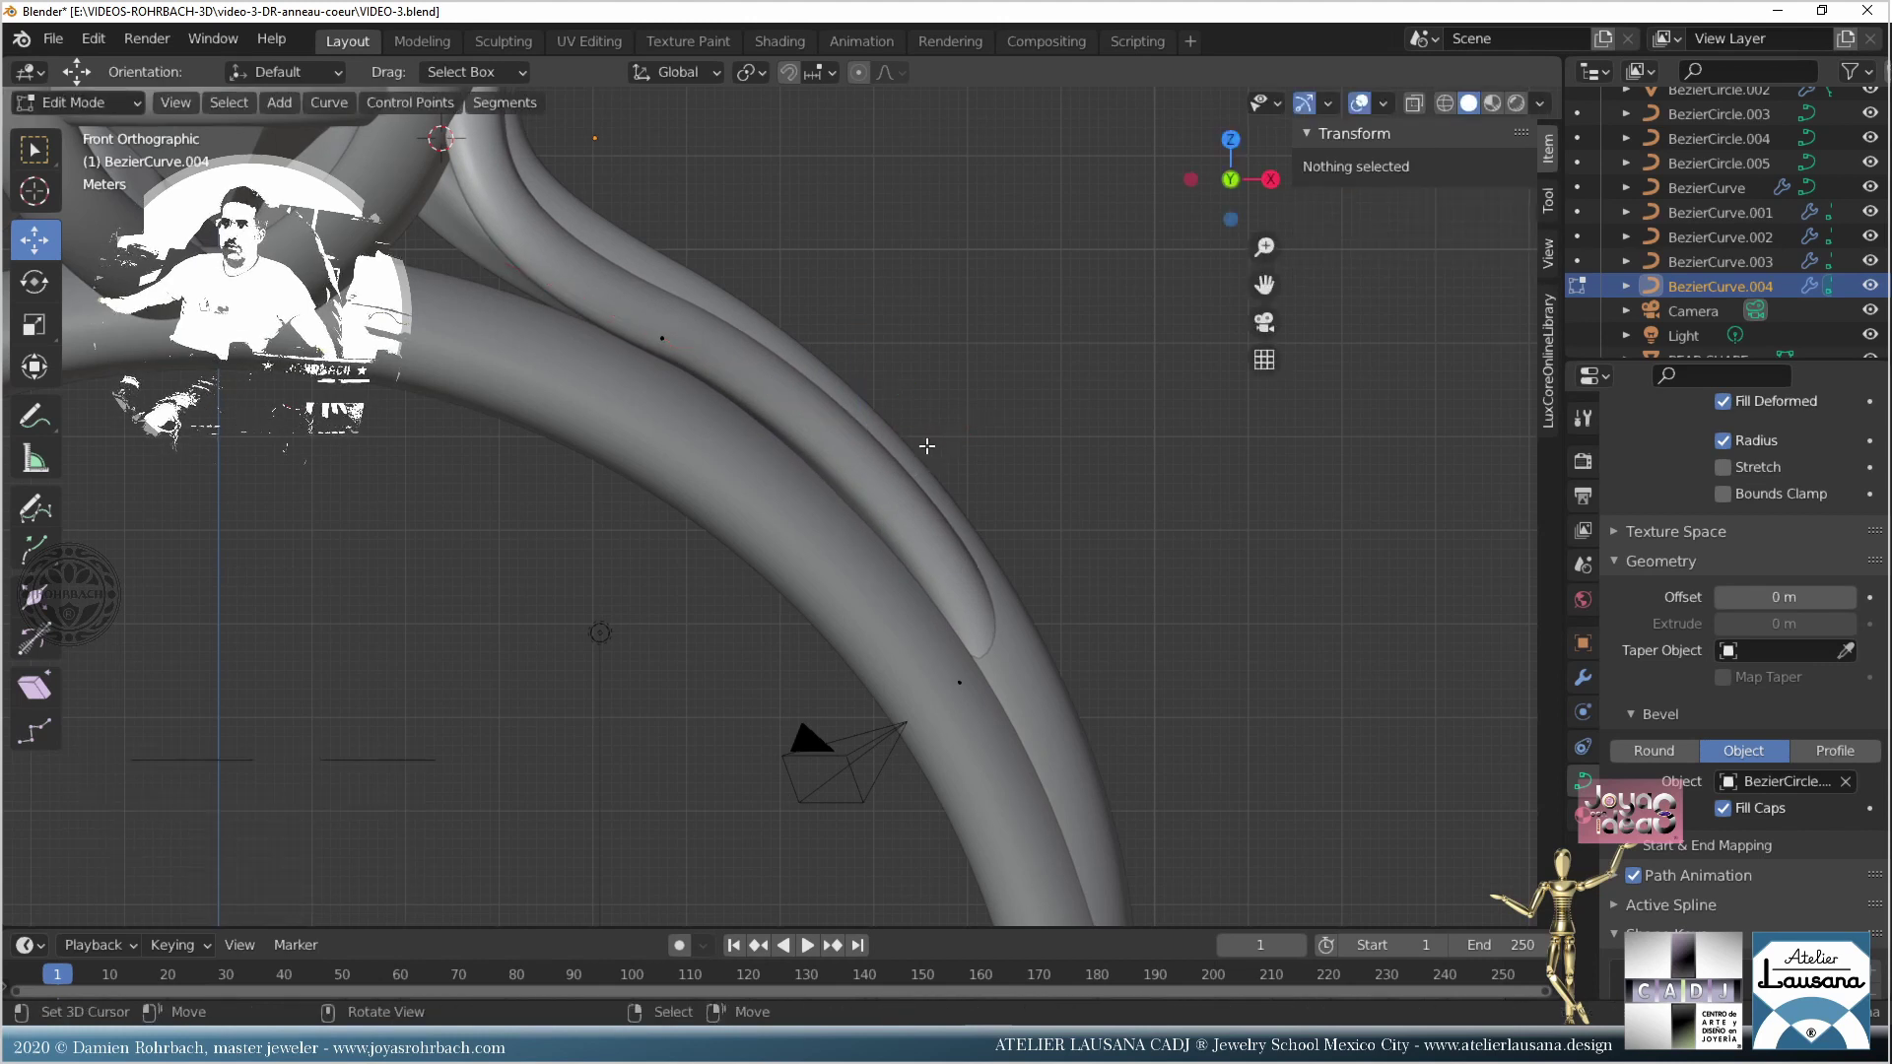
{"action": "left_click", "coordinate": [698, 347]}
{"action": "left_click", "coordinate": [904, 421]}
{"action": "key", "text": "g"}
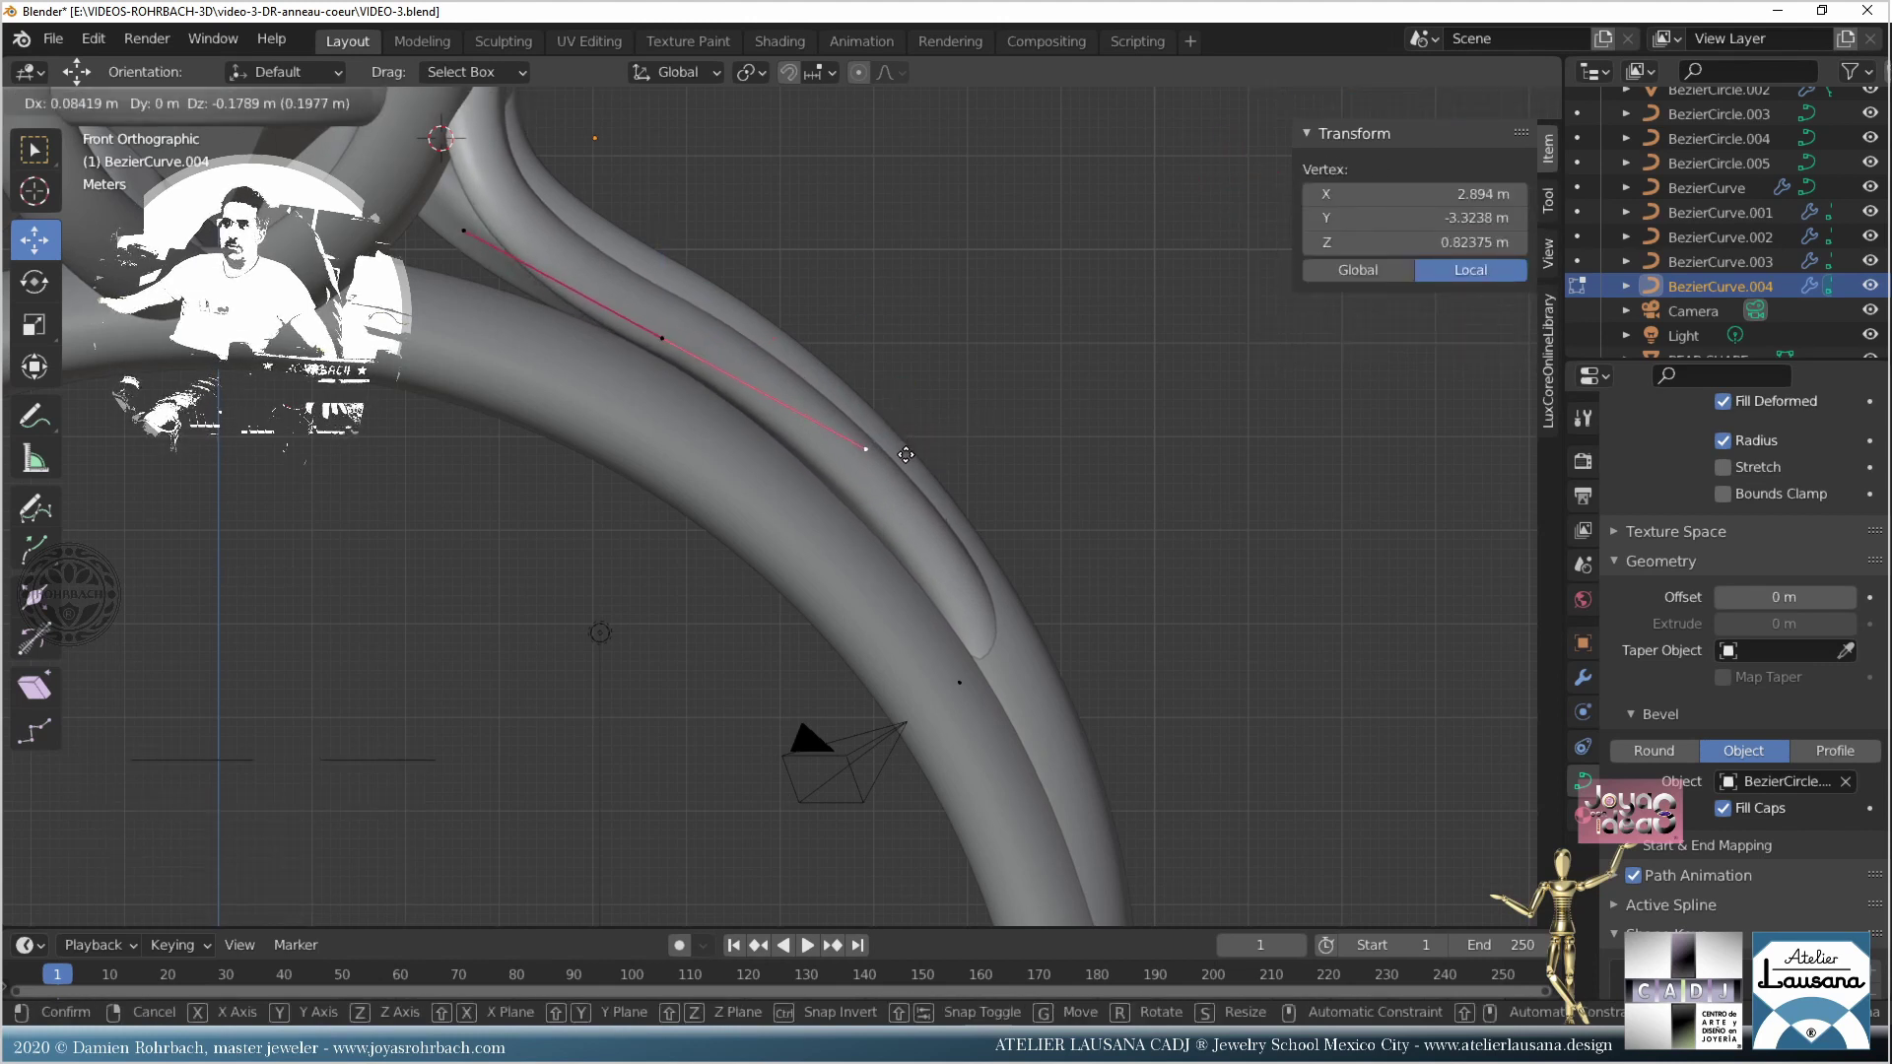
{"action": "left_click", "coordinate": [916, 491]}
{"action": "scroll", "coordinate": [916, 491], "scroll_direction": "down", "scroll_amount": 3}
{"action": "middle_click_drag", "start_coordinate": [917, 491], "coordinate": [658, 619]}
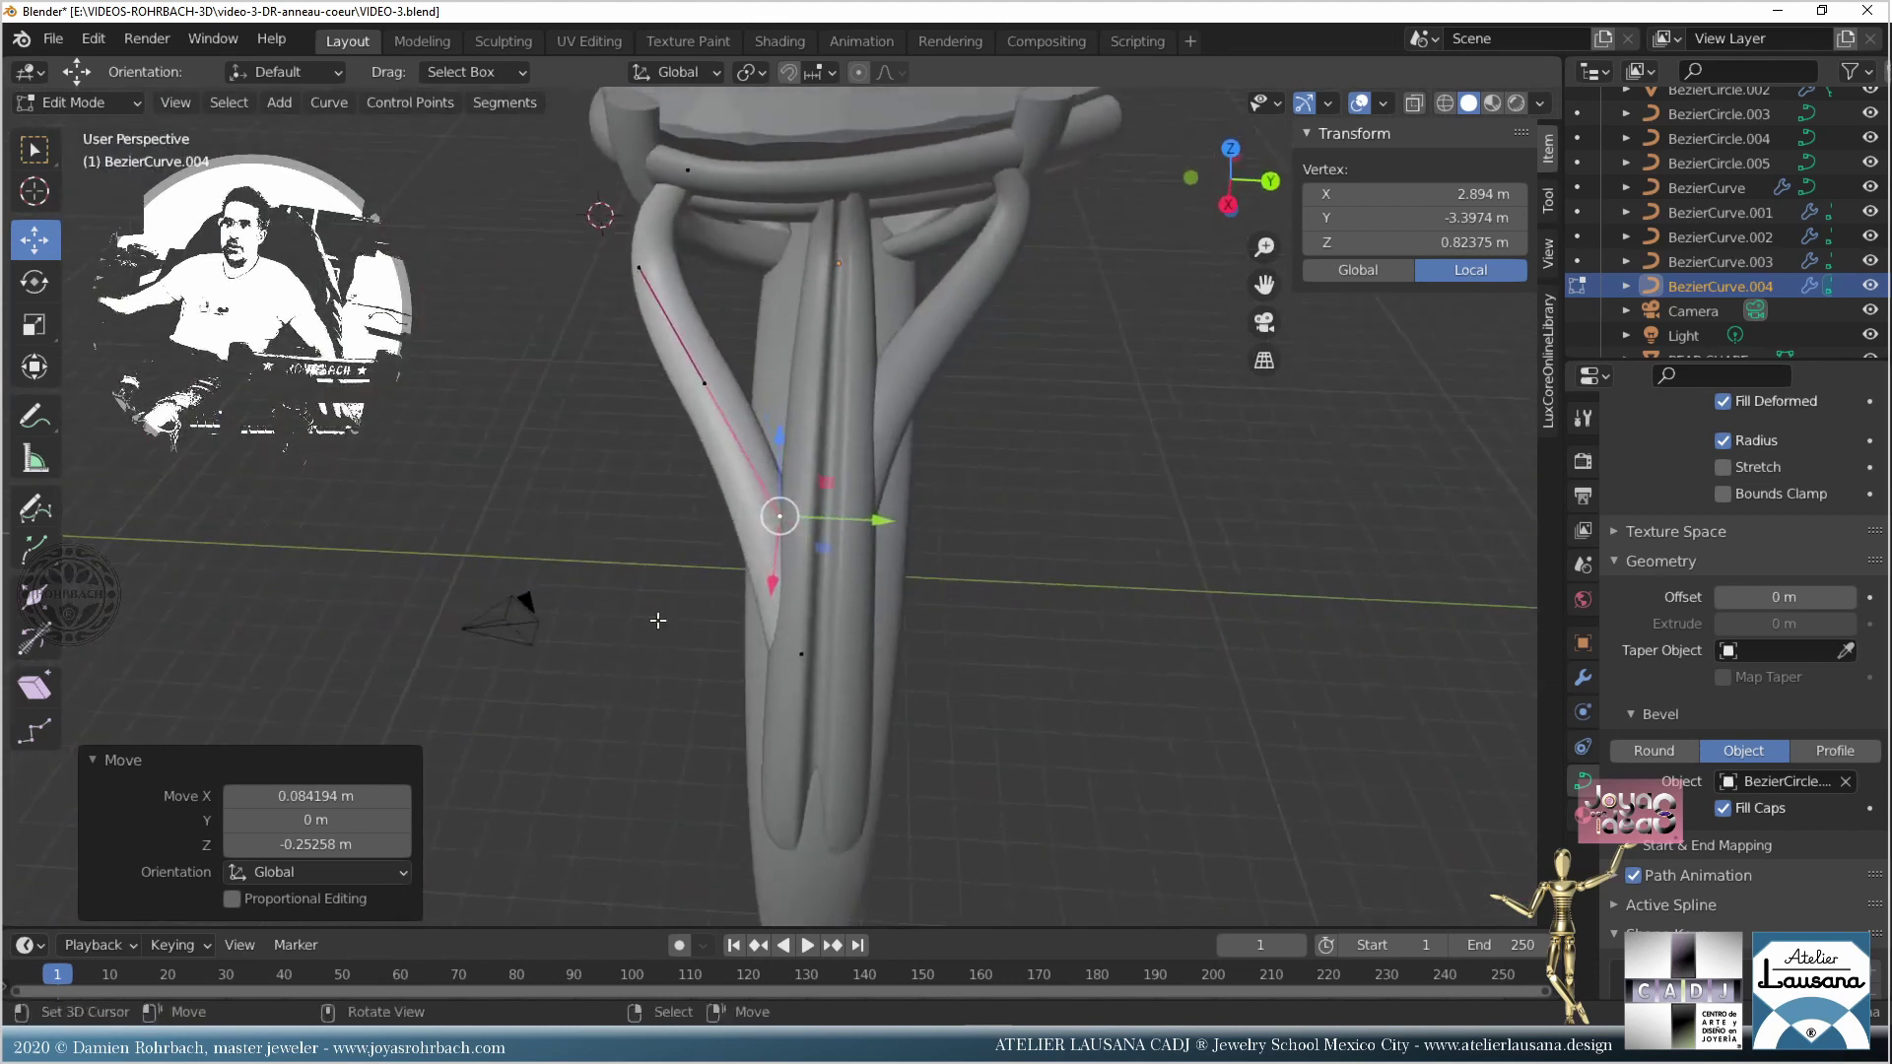
{"action": "scroll", "coordinate": [687, 492], "scroll_direction": "up", "scroll_amount": 2}
{"action": "key", "text": "ctrl+s"}
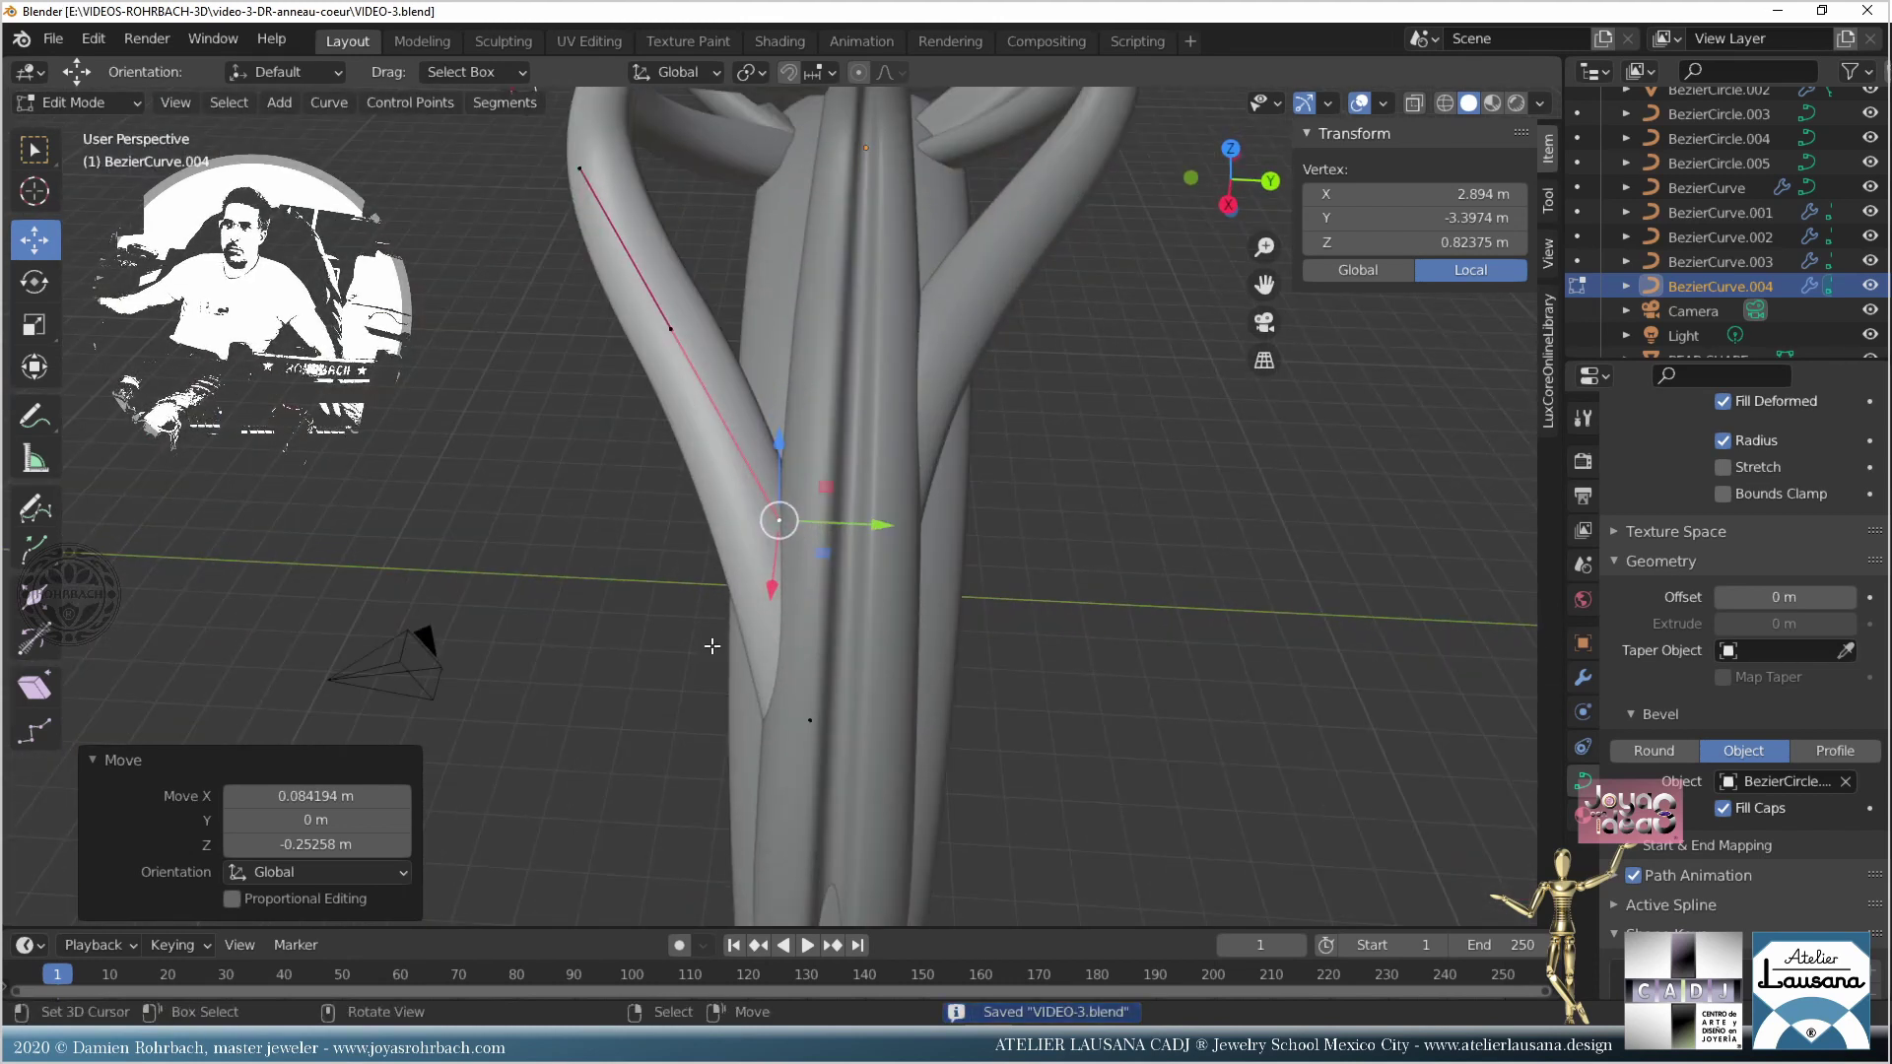
Step: On the +Y-side shoulder curve, move the middle control point about 0.70 m and its upper handle about 0.45 m along Y; save the file
{"action": "key", "text": "Tab"}
{"action": "scroll", "coordinate": [868, 490], "scroll_direction": "down", "scroll_amount": 3}
{"action": "middle_click_drag", "start_coordinate": [868, 490], "coordinate": [946, 399]}
{"action": "scroll", "coordinate": [952, 392], "scroll_direction": "up", "scroll_amount": 3}
{"action": "left_click", "coordinate": [951, 392]}
{"action": "key", "text": "Tab"}
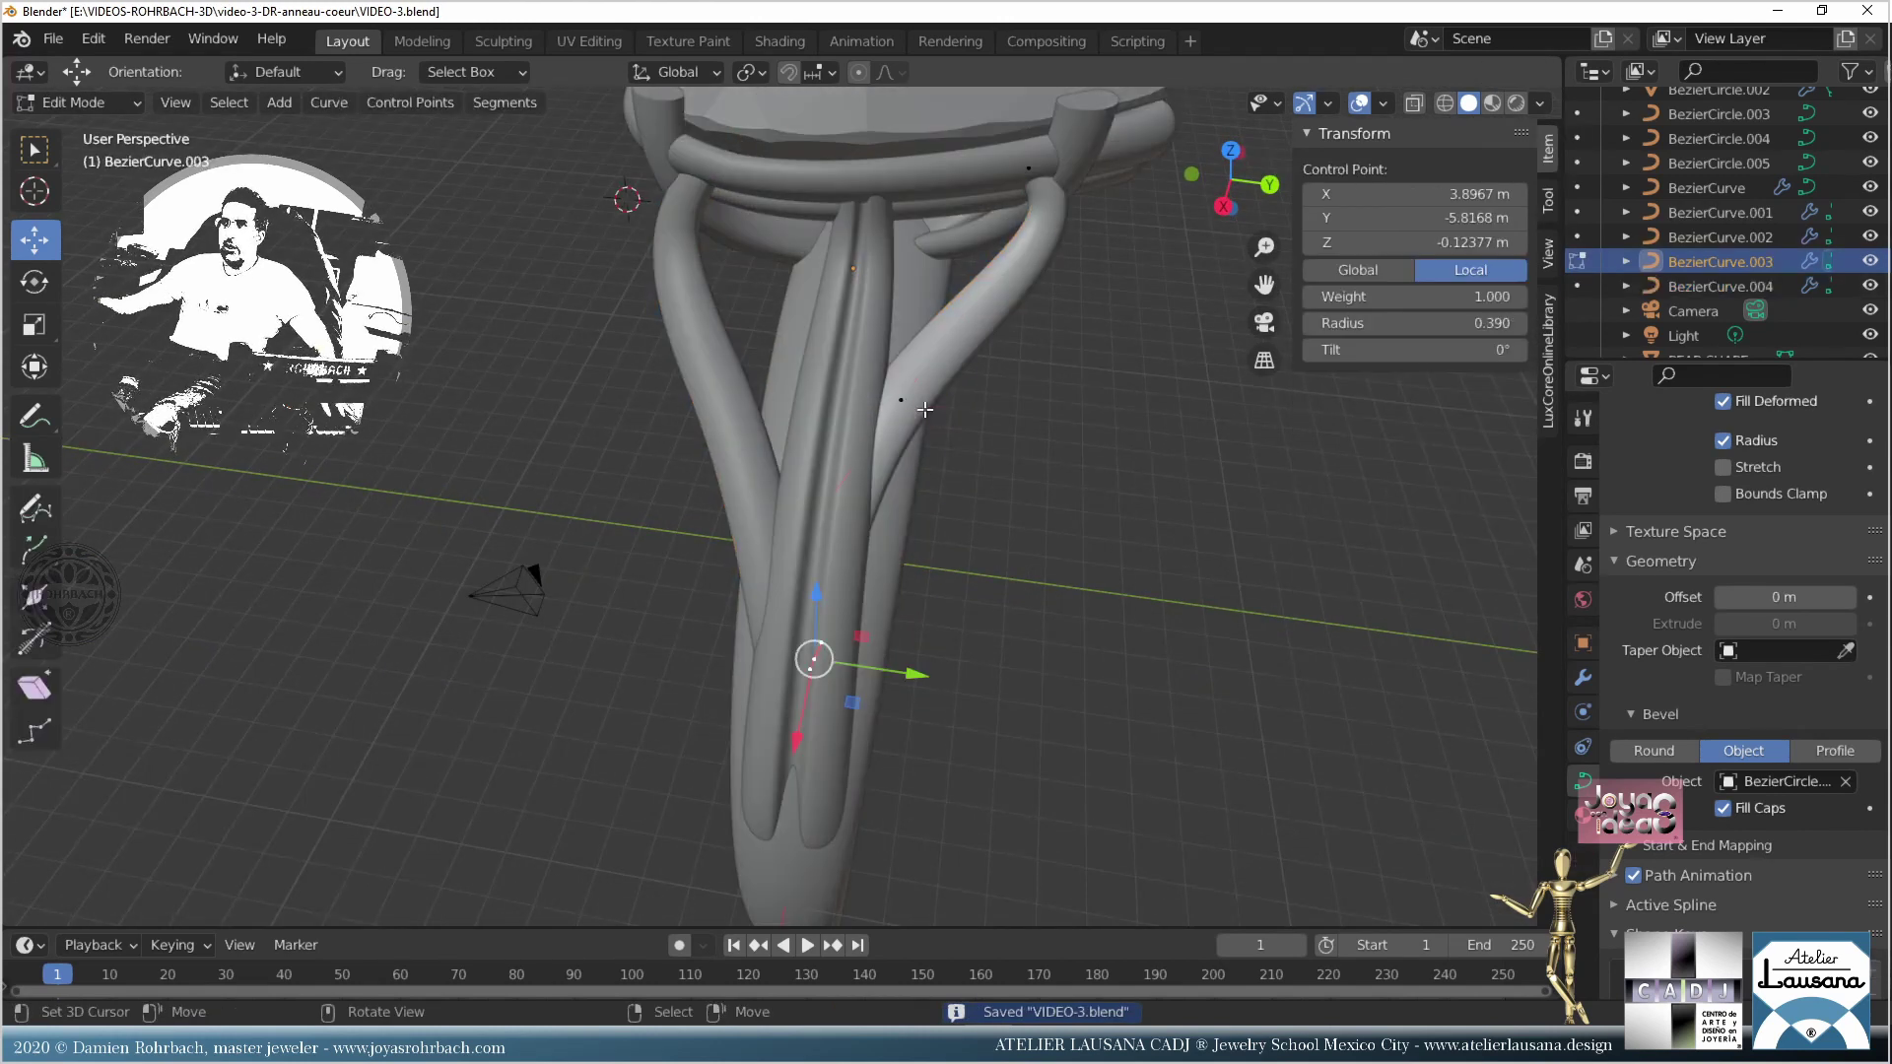
{"action": "left_click", "coordinate": [916, 405]}
{"action": "key", "text": "g"}
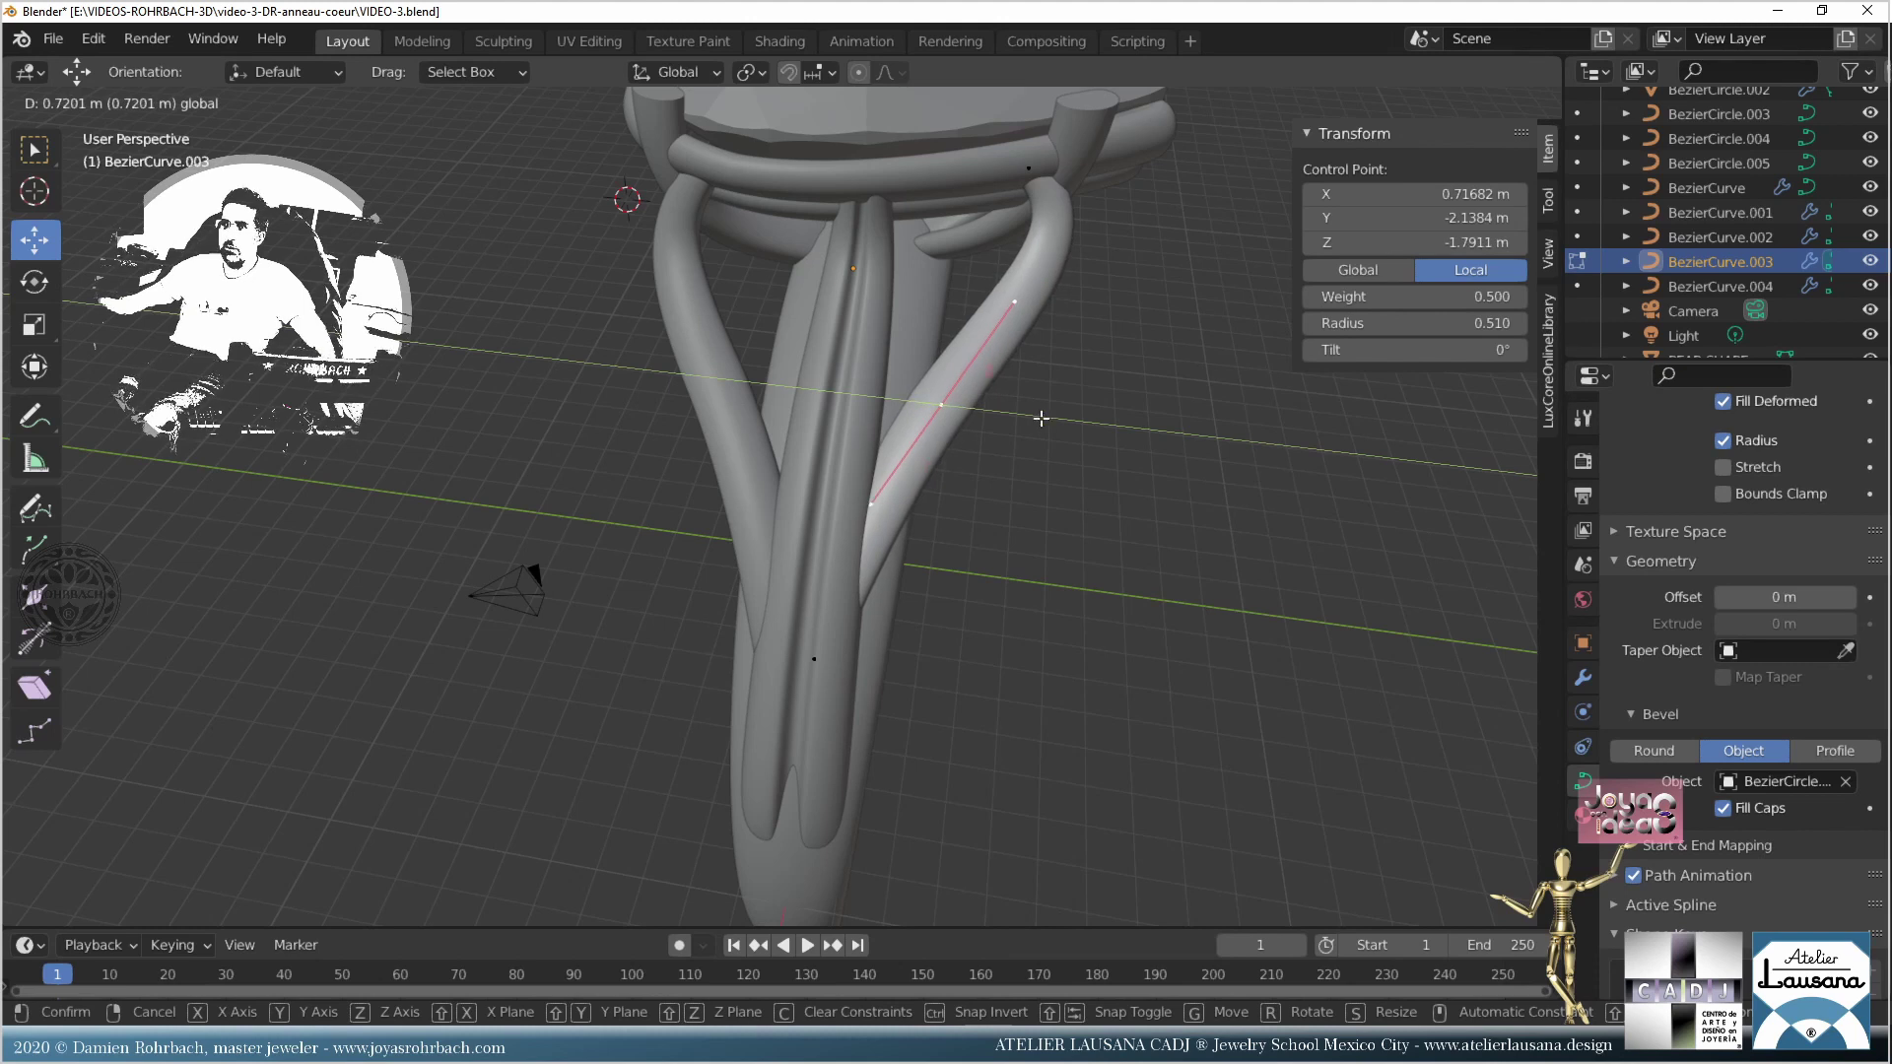
{"action": "left_click", "coordinate": [1041, 418]}
{"action": "left_click", "coordinate": [1010, 310]}
{"action": "key", "text": "g"}
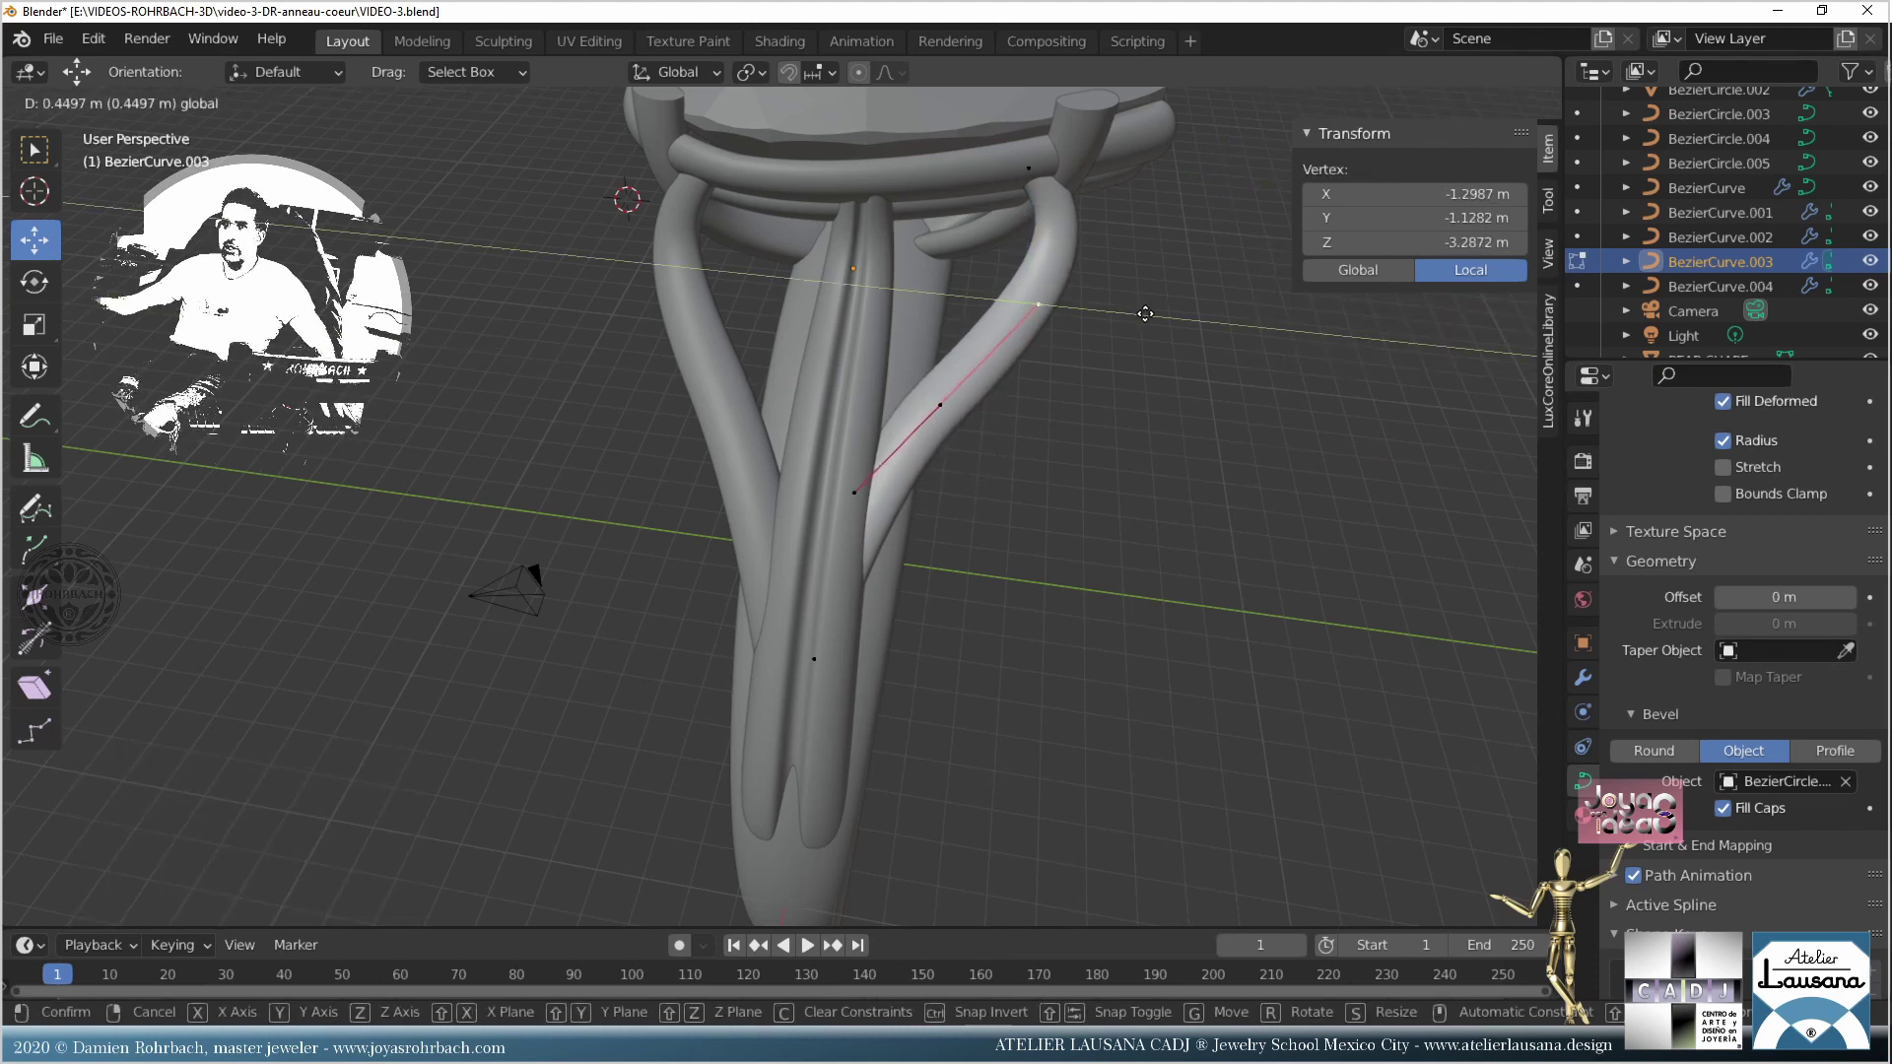
{"action": "left_click", "coordinate": [1145, 313]}
{"action": "key", "text": "ctrl+s"}
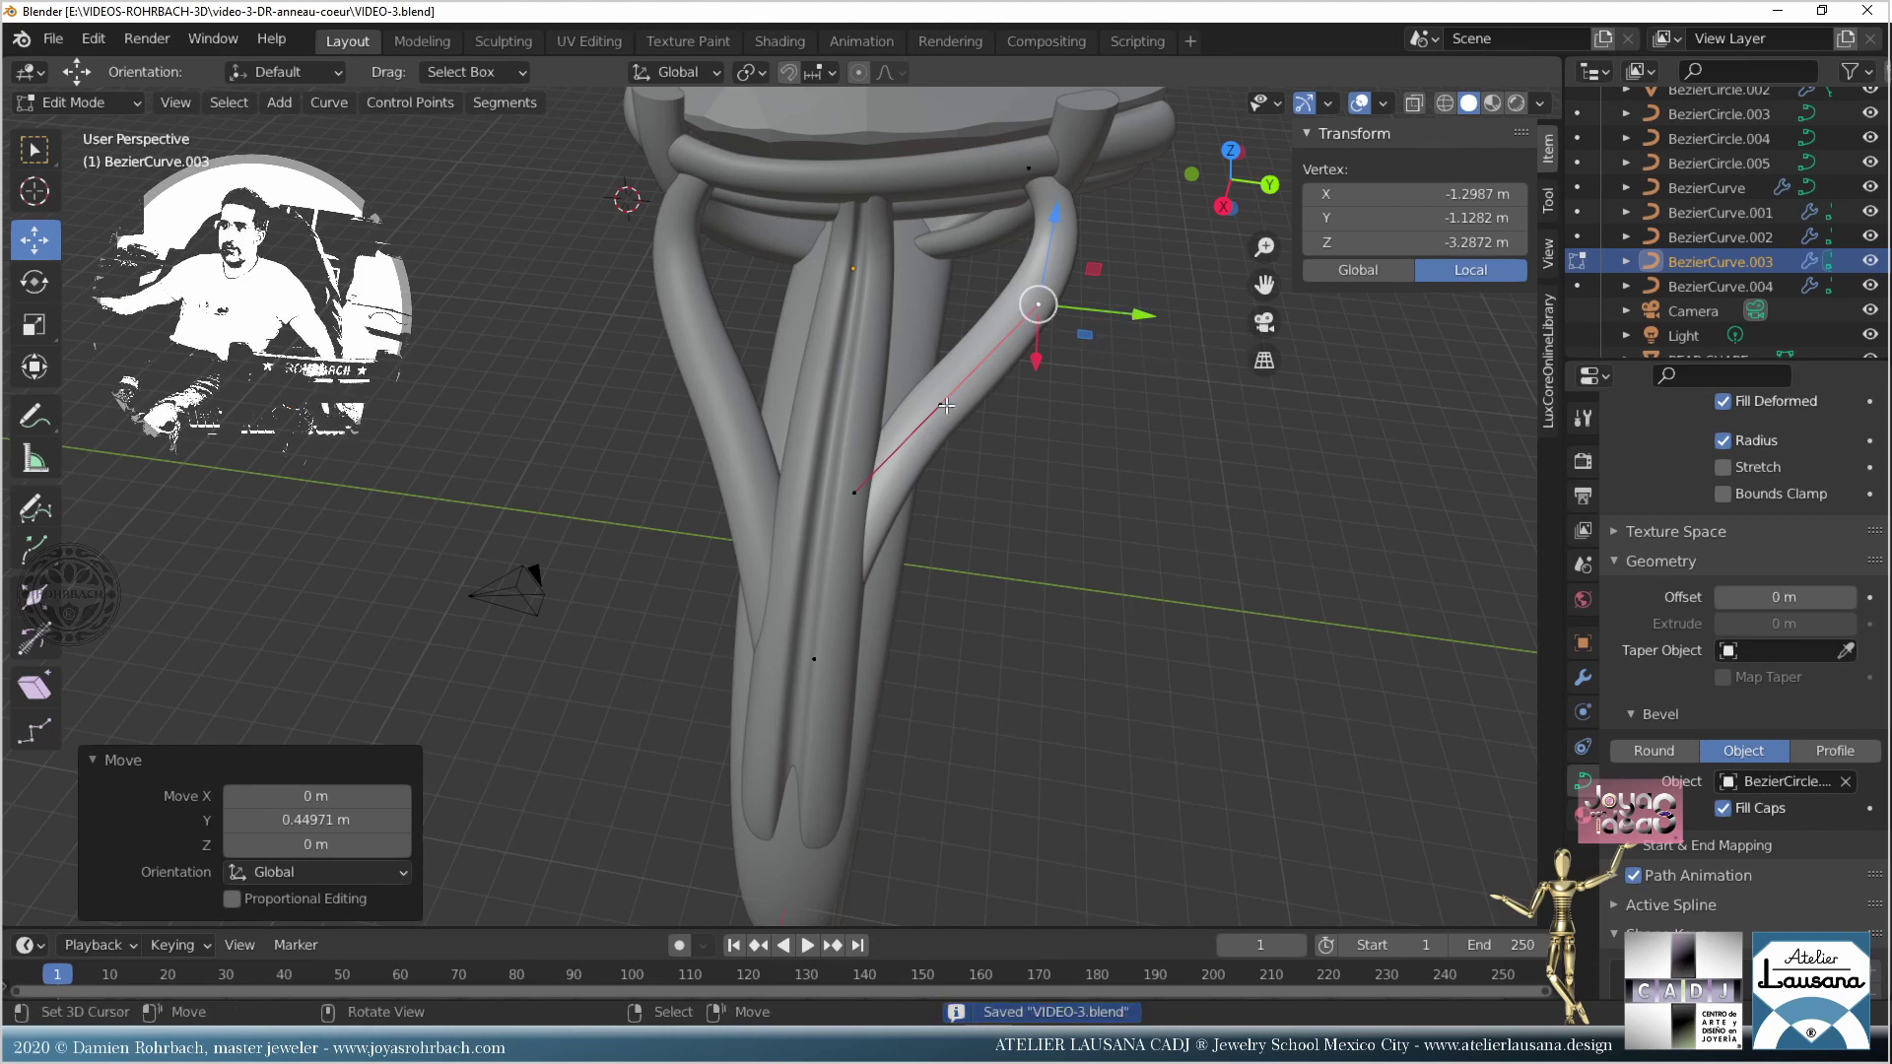
Step: Move the +Y-side curve's middle control point about 0.42 m farther along Y and push its upper handle outward along Y
{"action": "left_click", "coordinate": [946, 406]}
{"action": "key", "text": "g"}
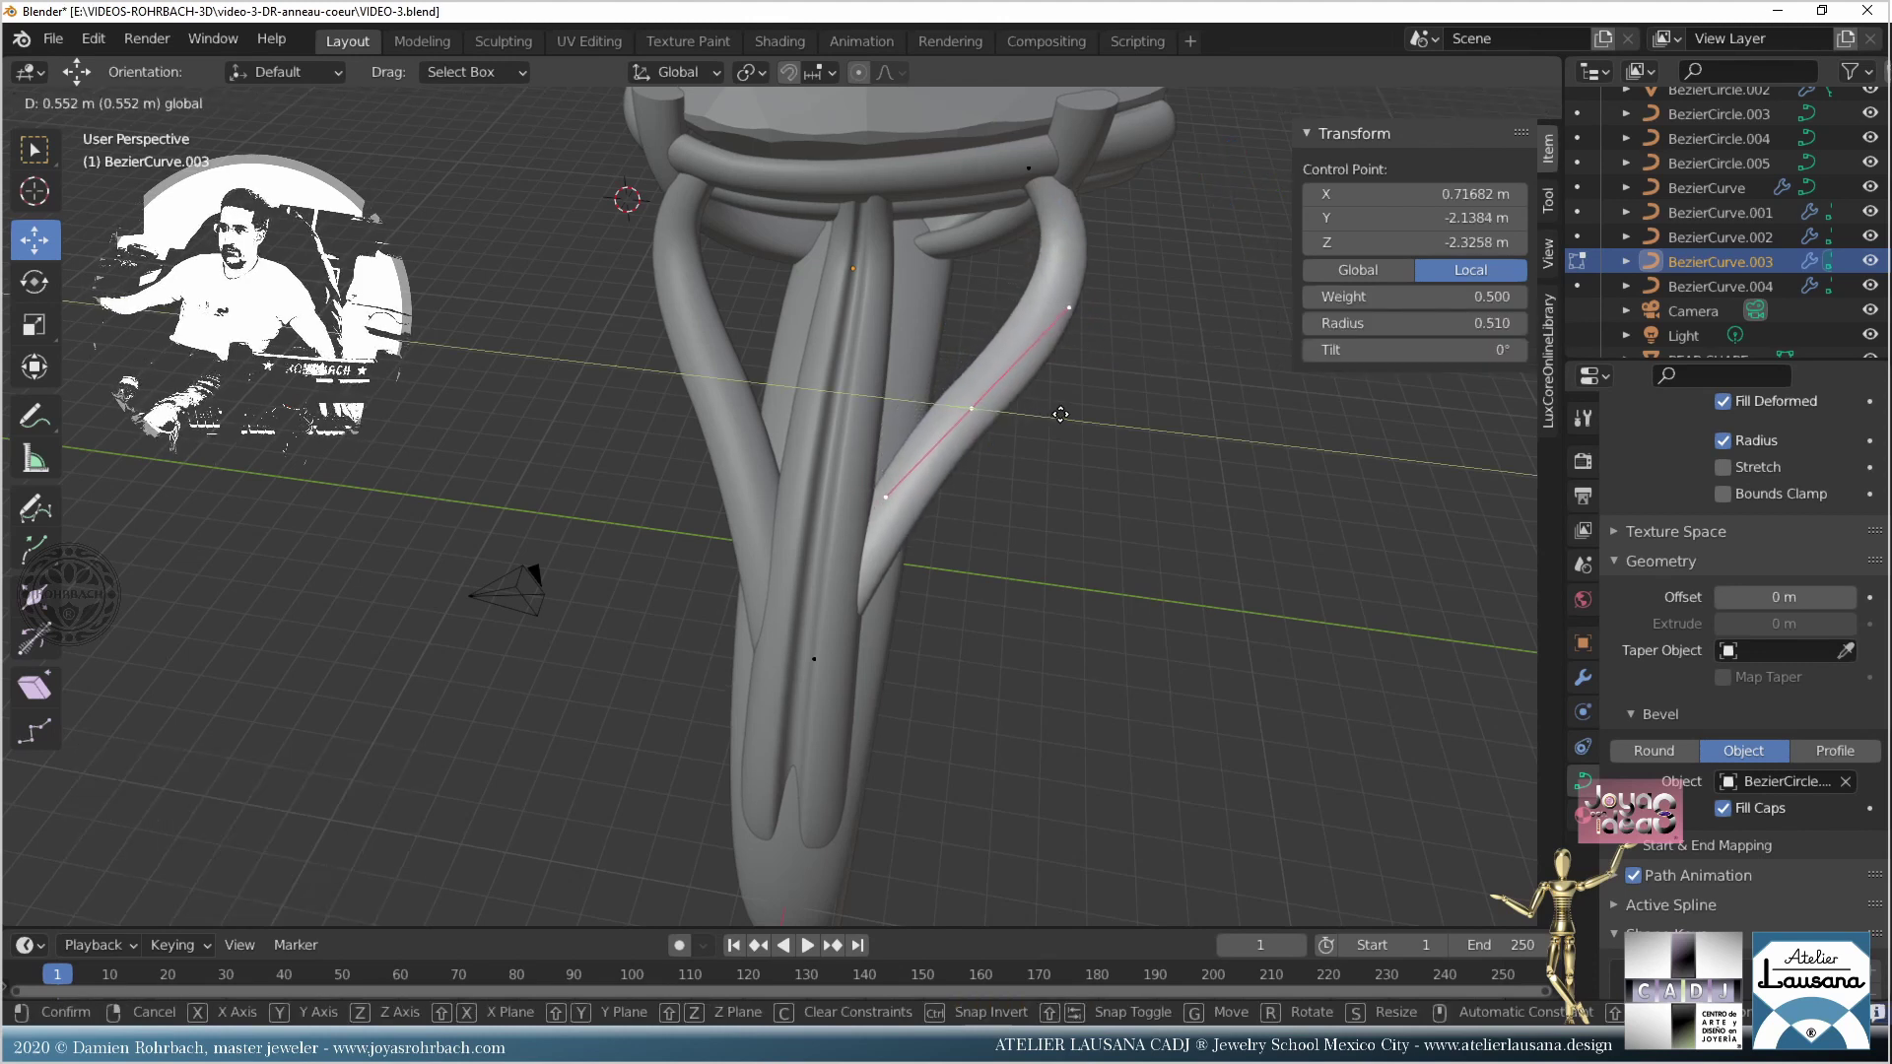
{"action": "left_click", "coordinate": [1052, 411]}
{"action": "left_click", "coordinate": [1046, 313]}
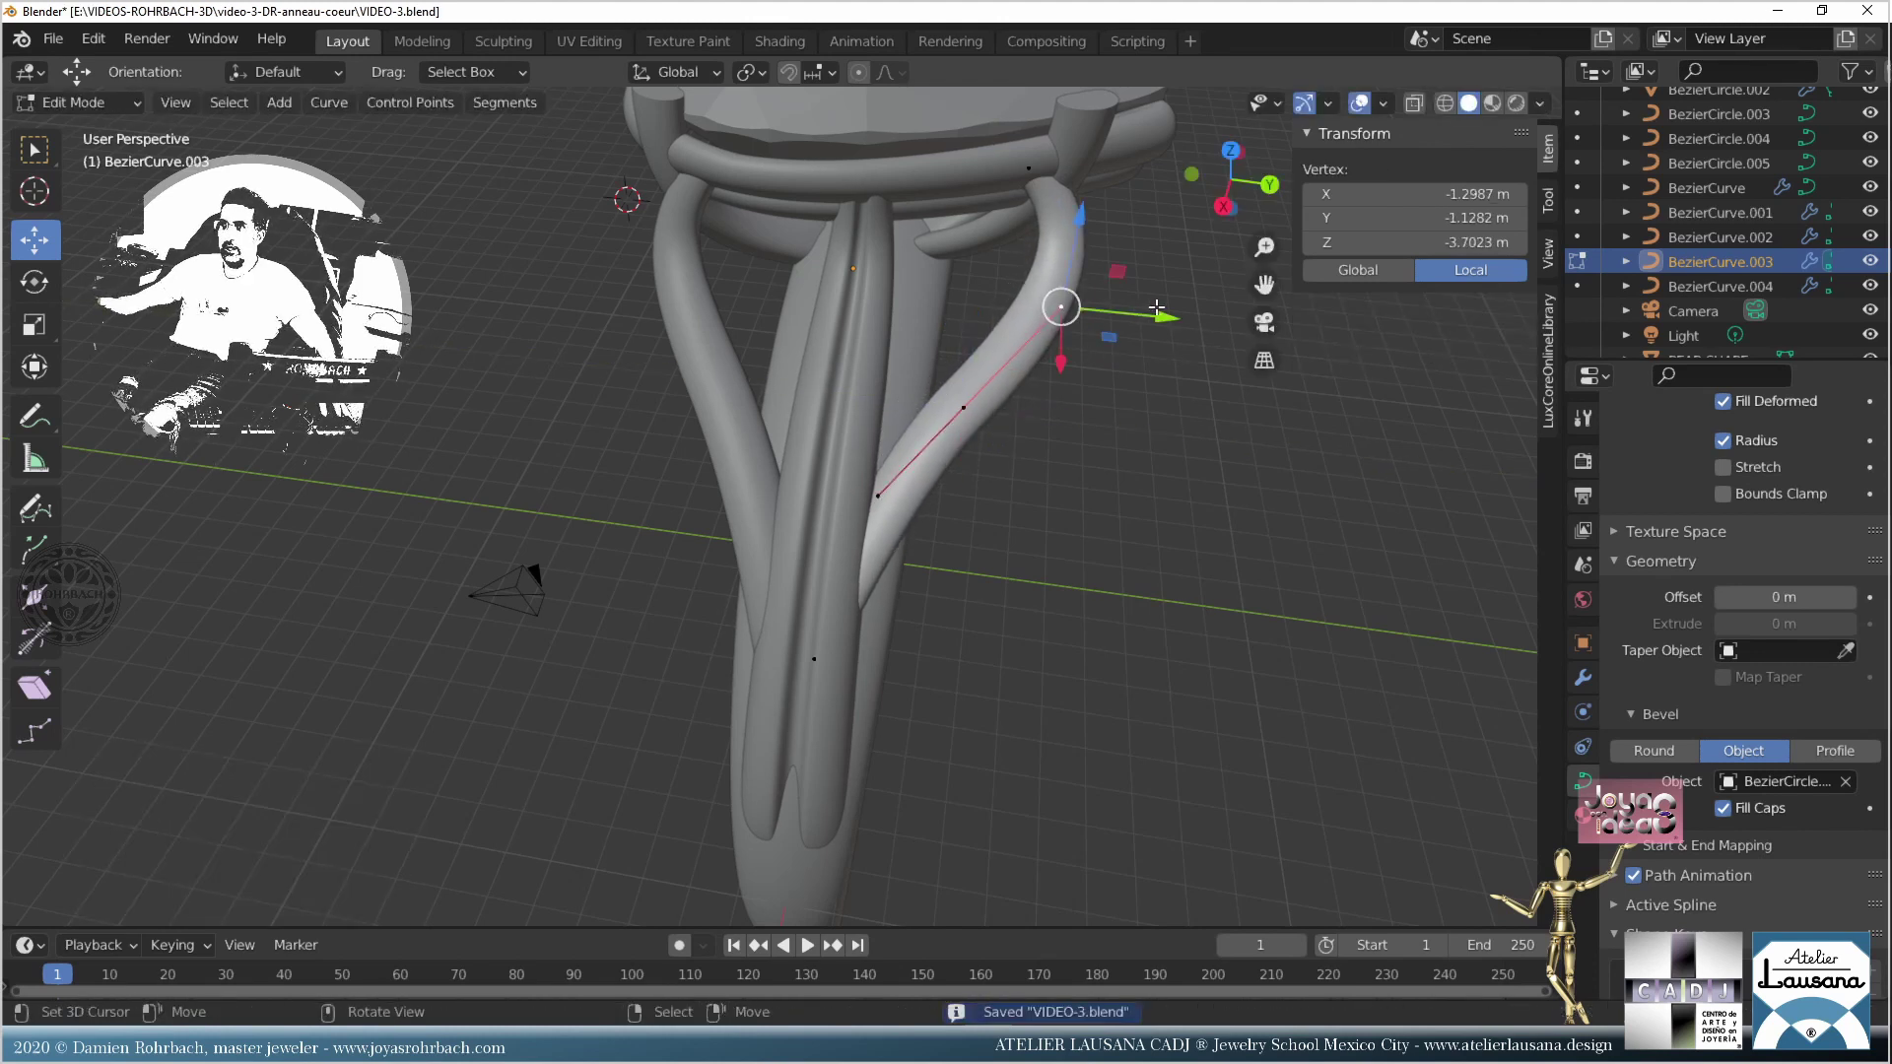
{"action": "left_click_drag", "start_coordinate": [1156, 309], "coordinate": [1174, 310]}
Step: Move the +Y-side curve's middle control point another 0.17 m along Y and set its radius to 0.540
{"action": "left_click", "coordinate": [1052, 407]}
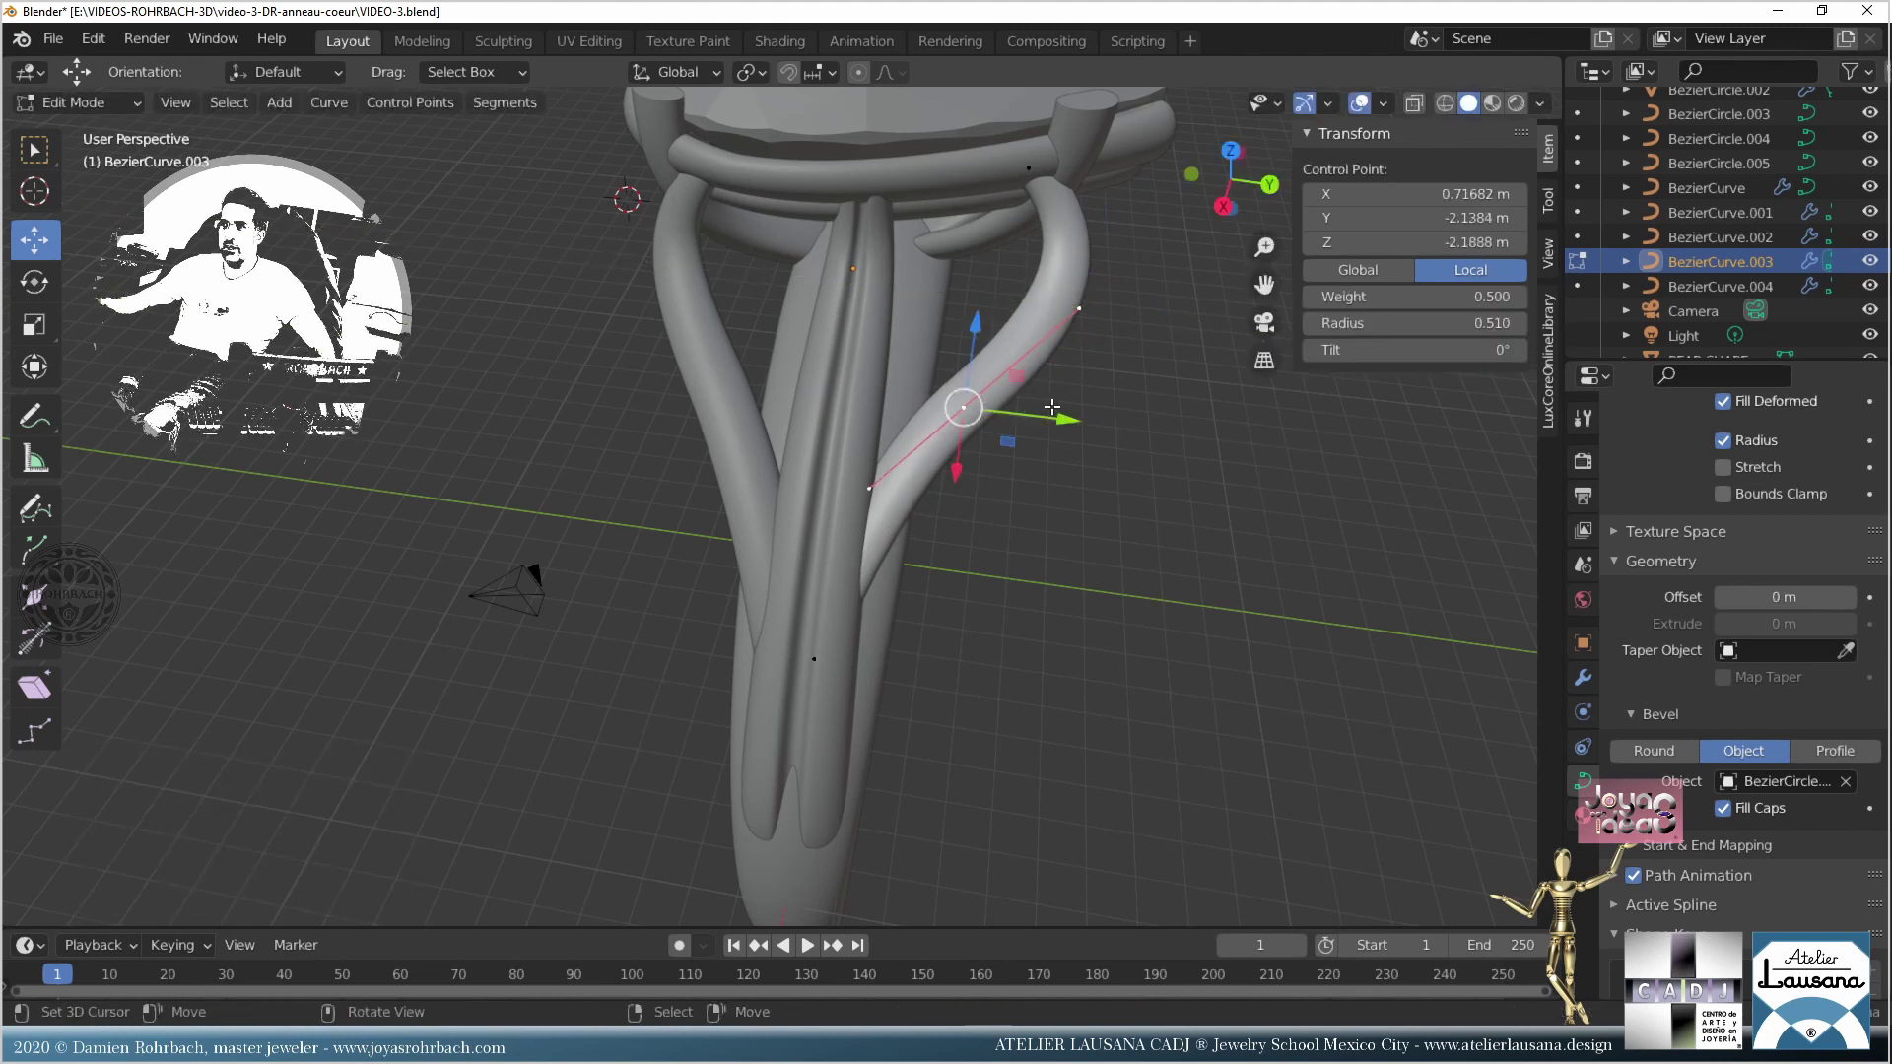
{"action": "left_click_drag", "start_coordinate": [1052, 407], "coordinate": [1073, 418]}
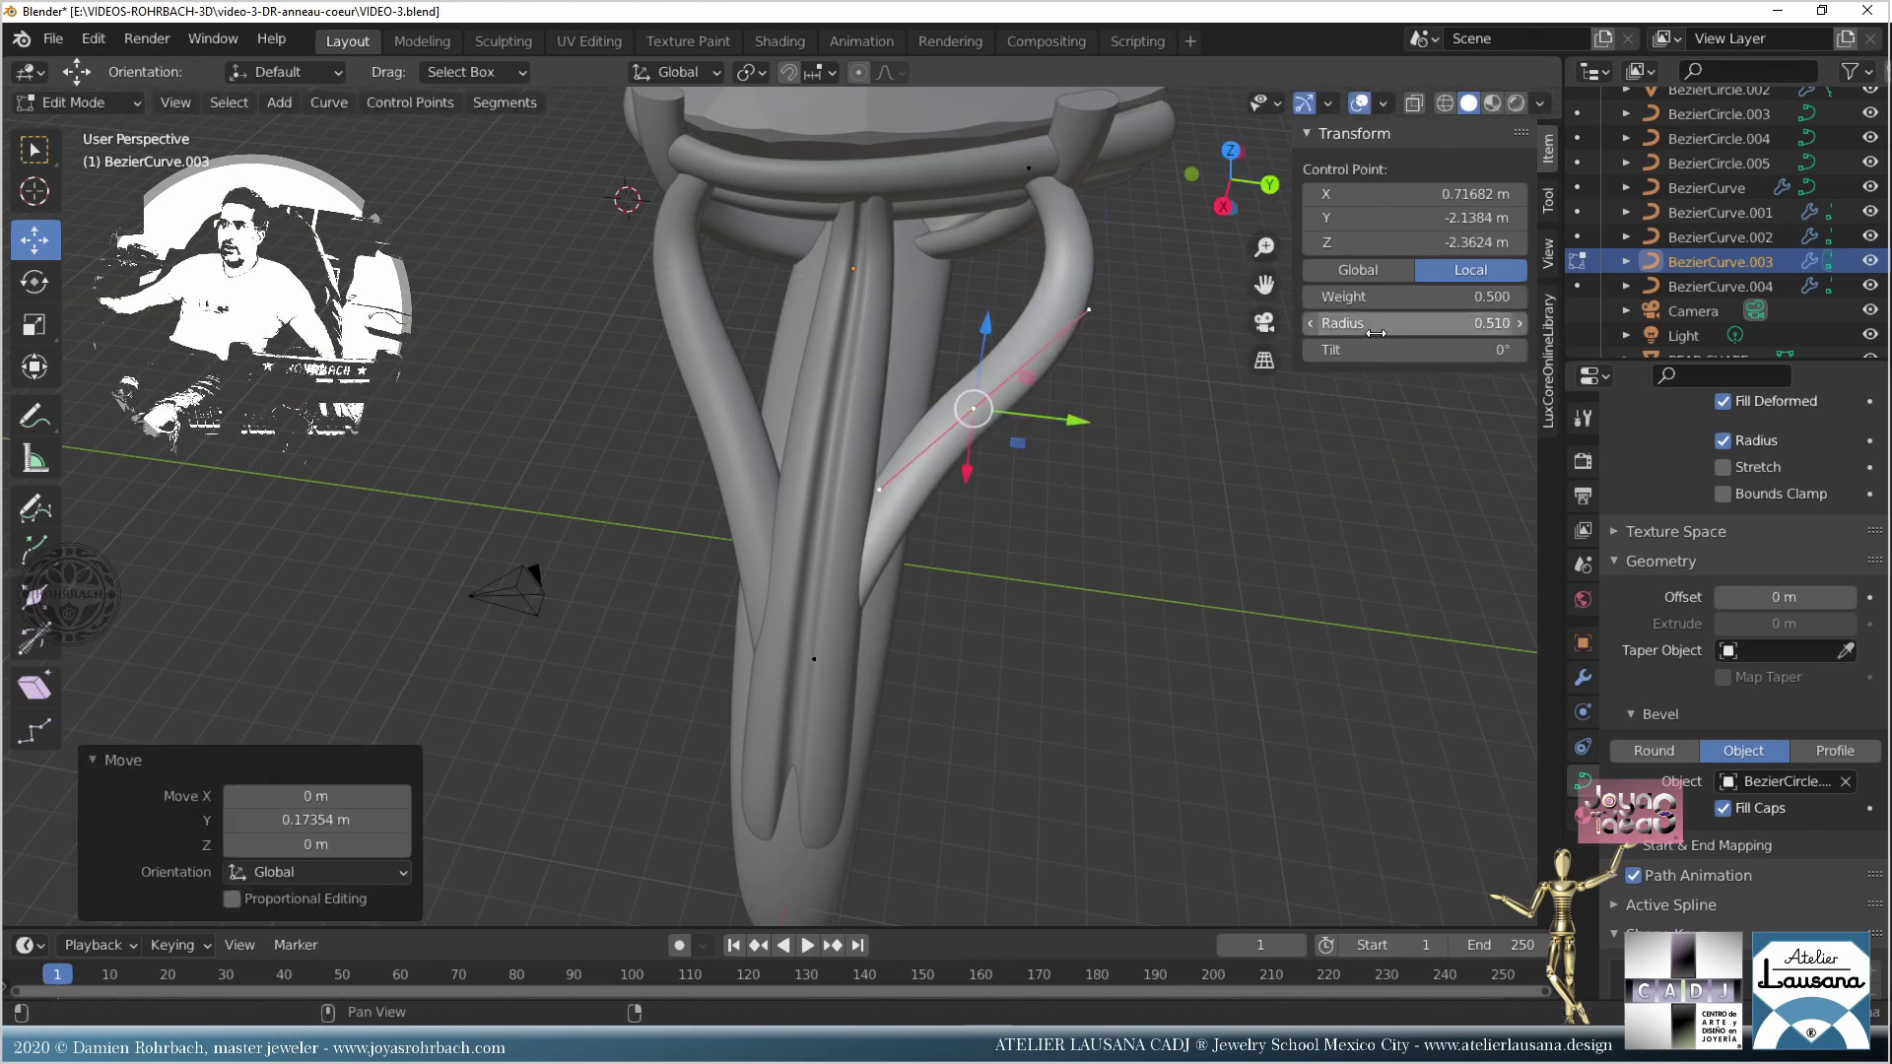
{"action": "left_click_drag", "start_coordinate": [1375, 332], "coordinate": [1375, 332]}
{"action": "scroll", "coordinate": [985, 552], "scroll_direction": "down", "scroll_amount": 5}
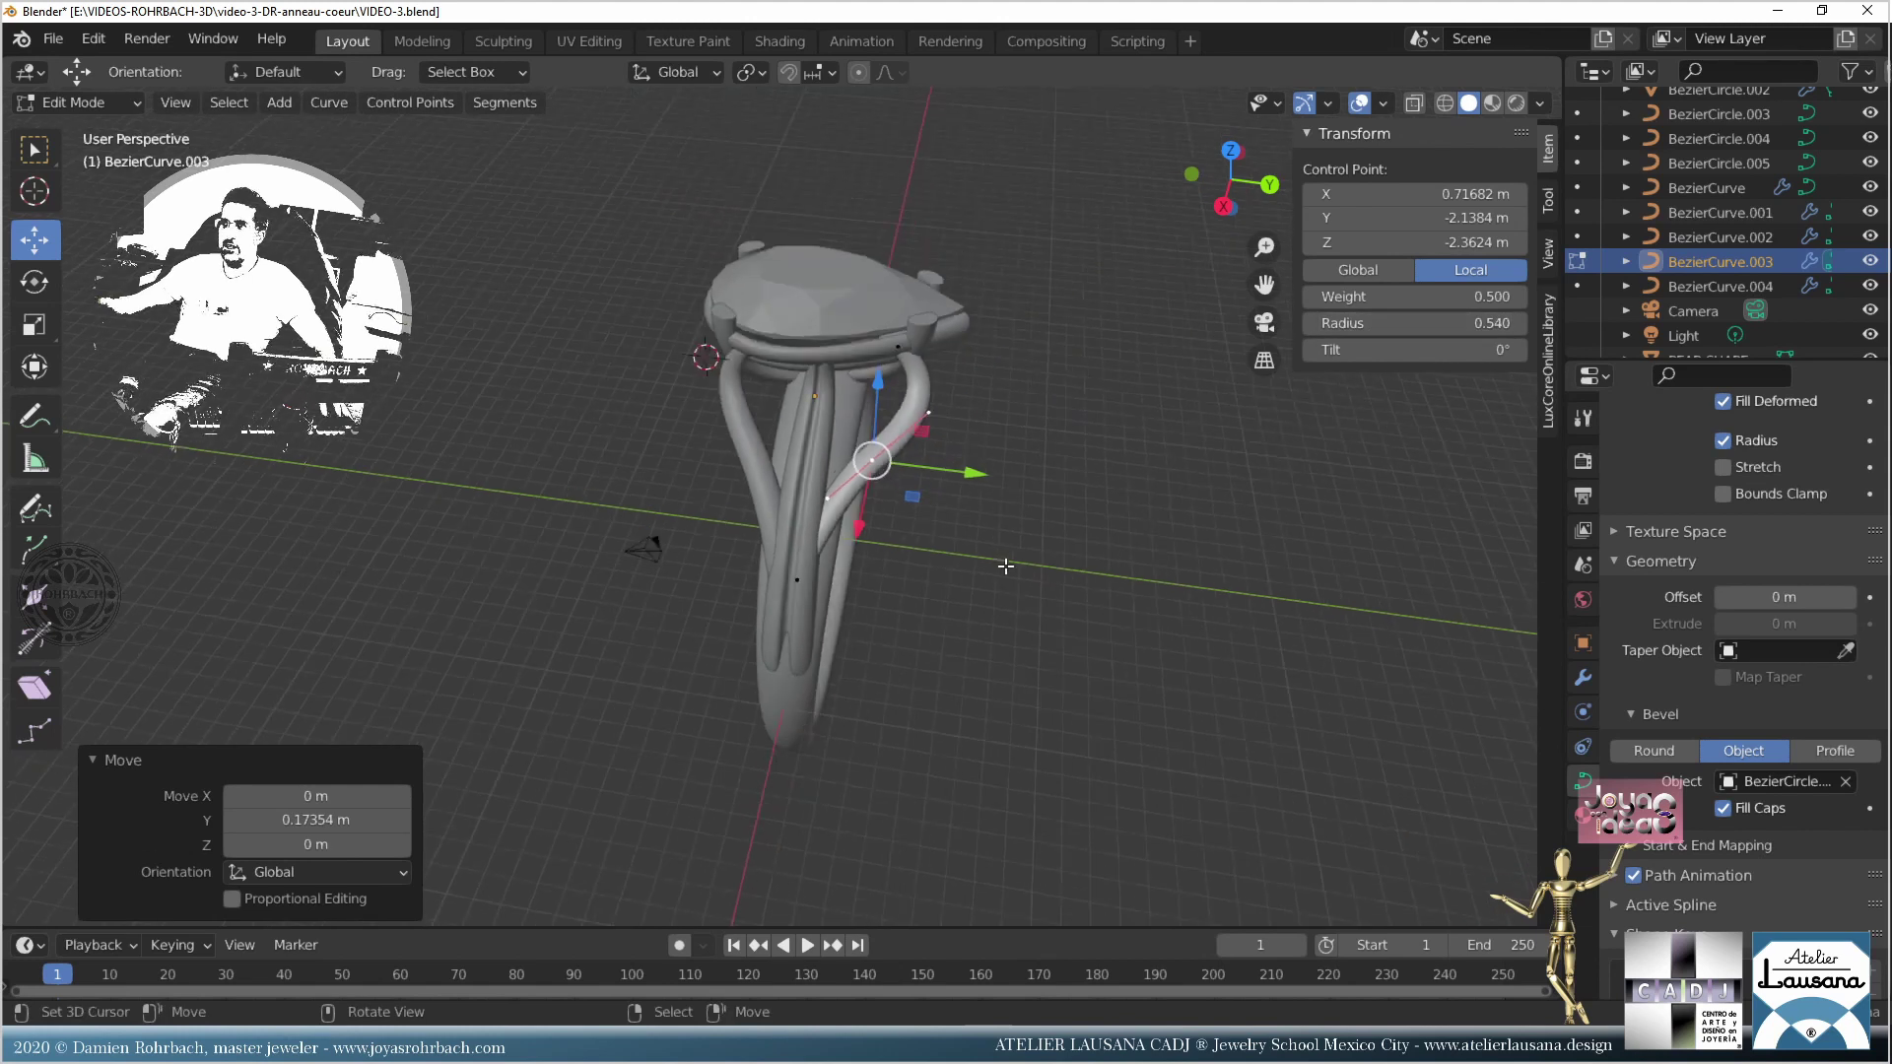
Step: Move the lower control point of the +Y-side shoulder curve about 0.44 m along Y
{"action": "scroll", "coordinate": [936, 591], "scroll_direction": "up", "scroll_amount": 7}
{"action": "left_click", "coordinate": [882, 645]}
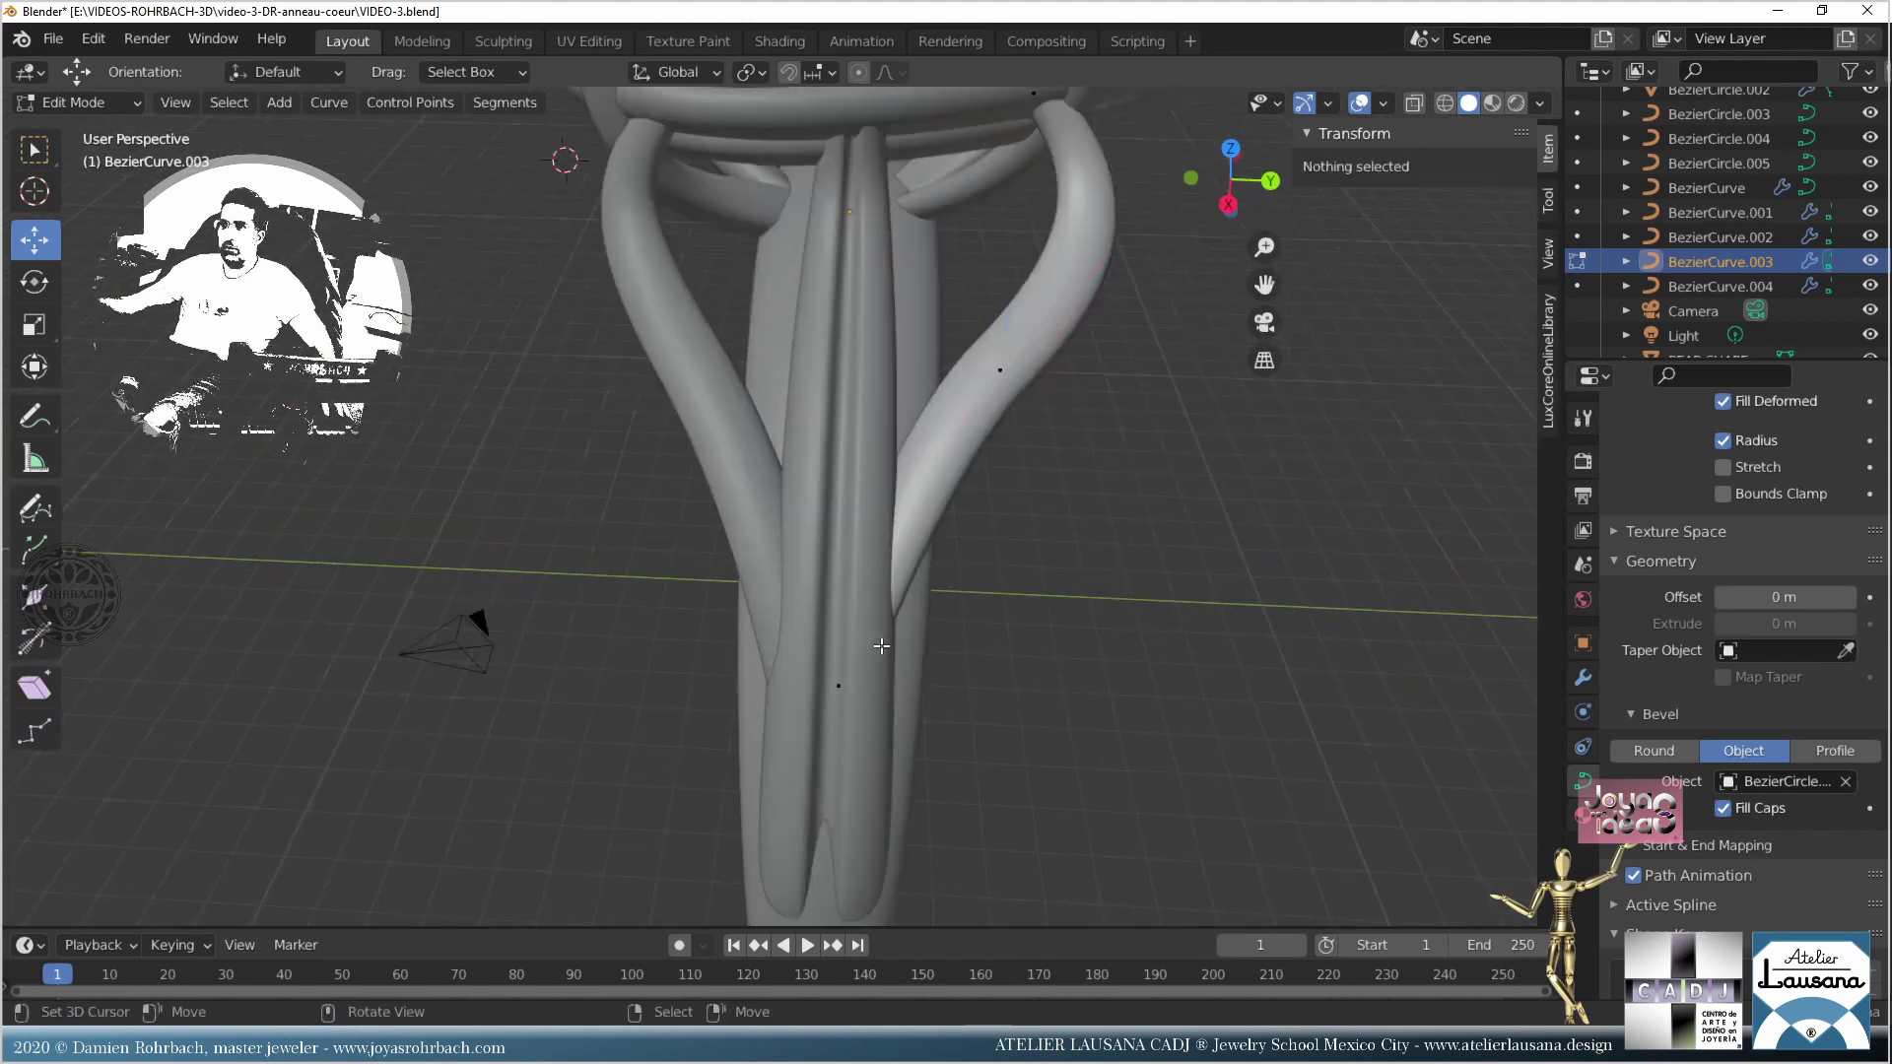
{"action": "left_click", "coordinate": [839, 684]}
{"action": "key", "text": "g"}
{"action": "key", "text": "y"}
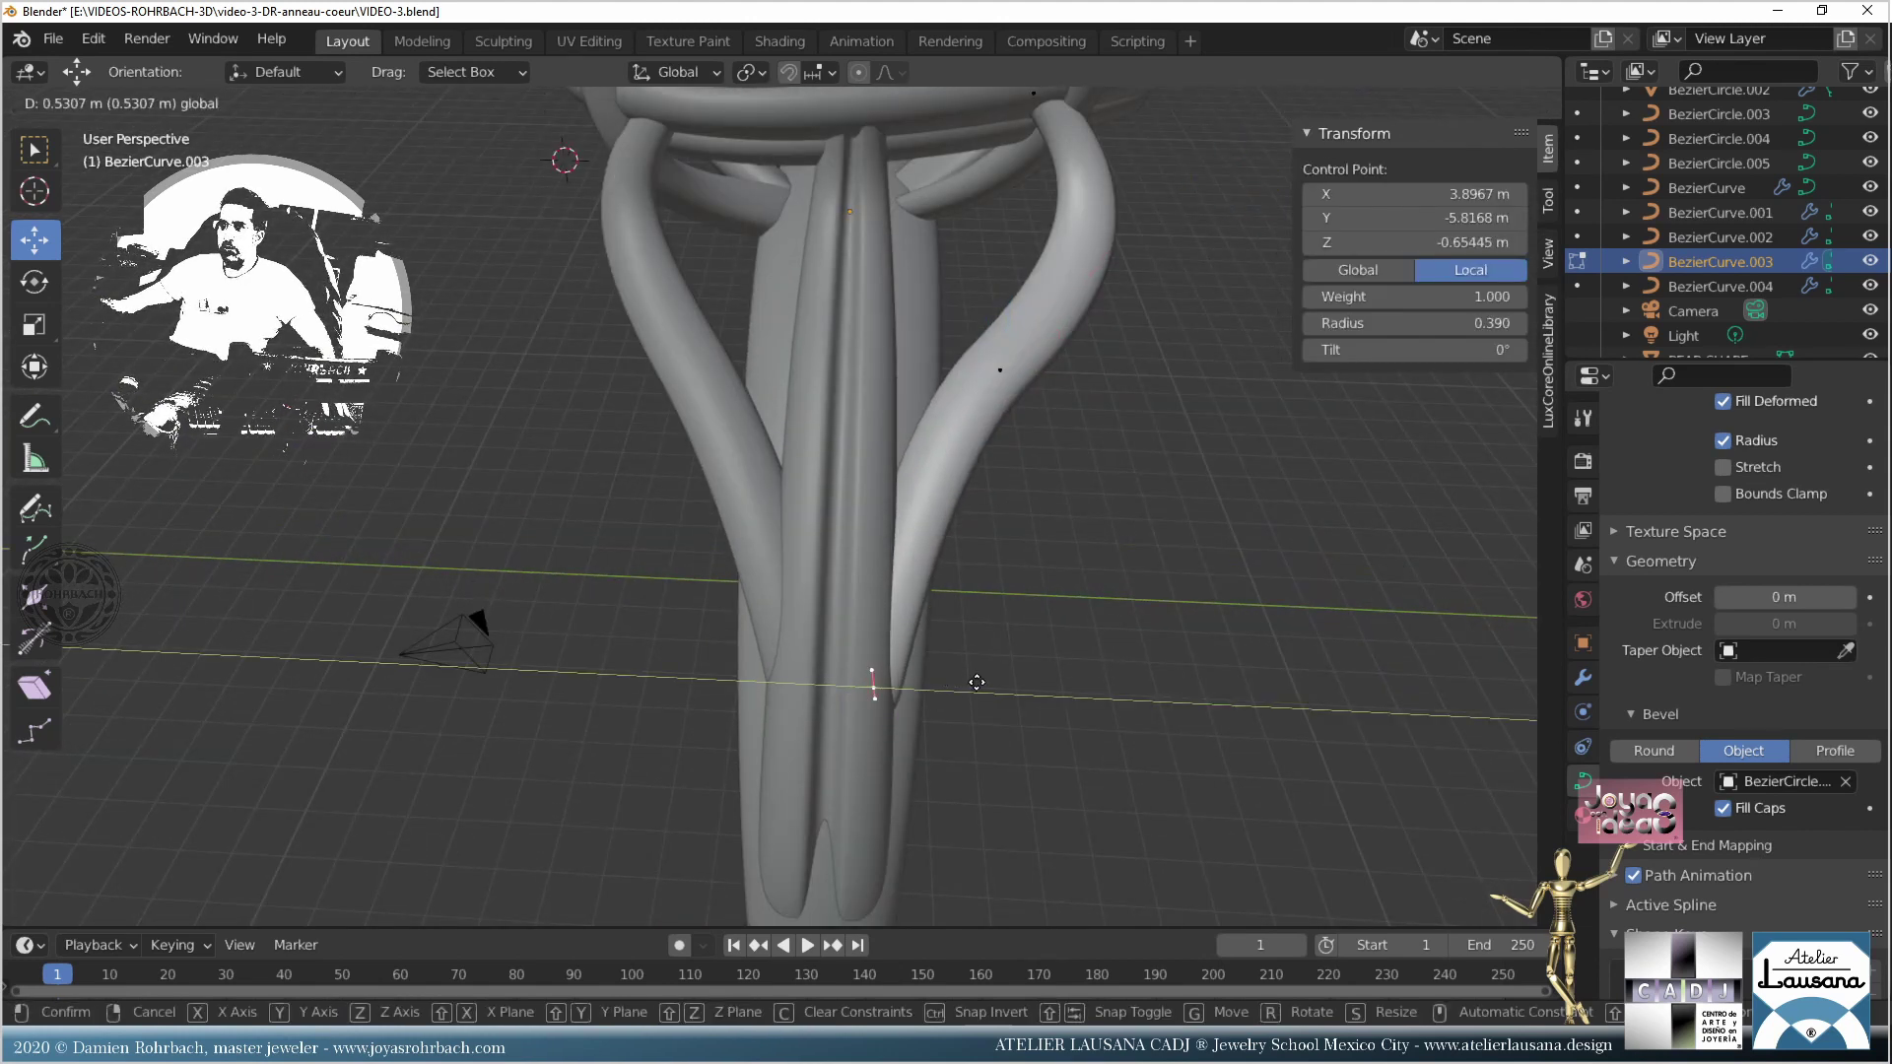
{"action": "left_click", "coordinate": [994, 655]}
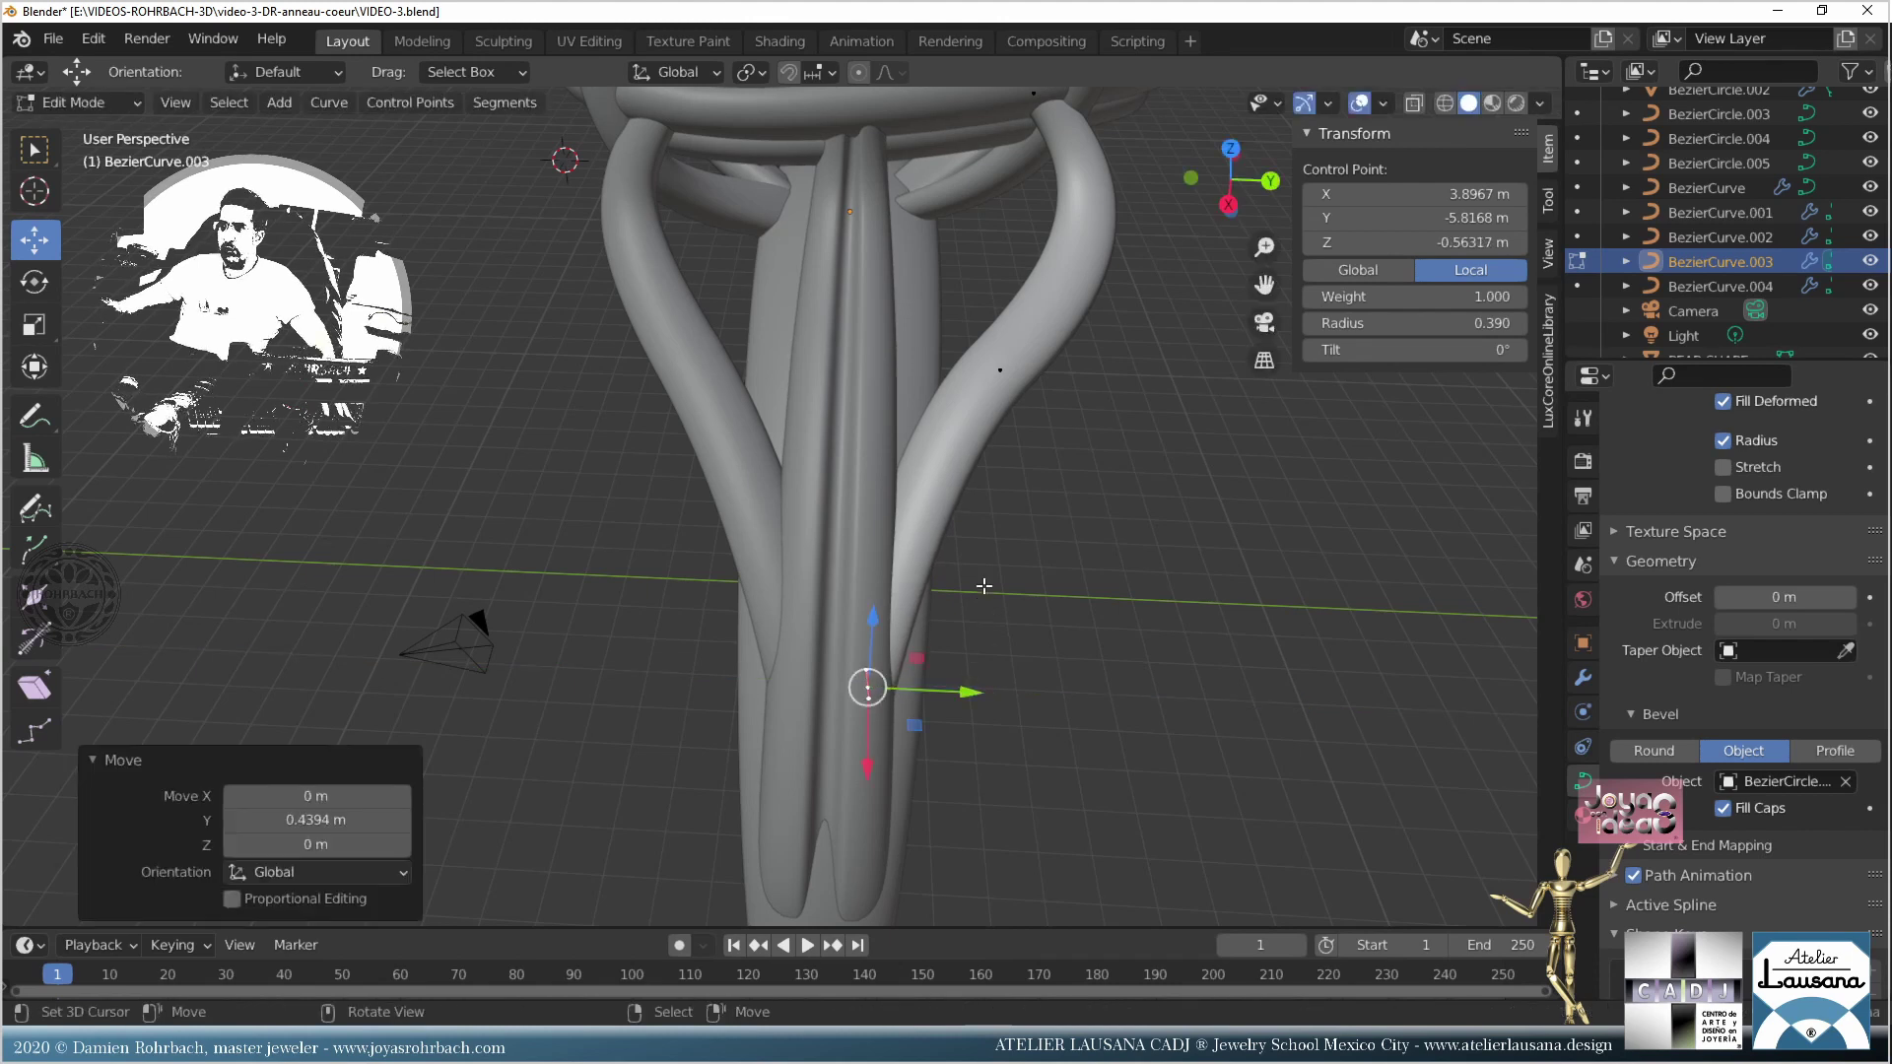
Step: Move the lower control point's upper handle about -0.13 m along Y, and nudge the control point itself about 0.01 m along Y
{"action": "middle_click_drag", "start_coordinate": [882, 643], "coordinate": [878, 502]}
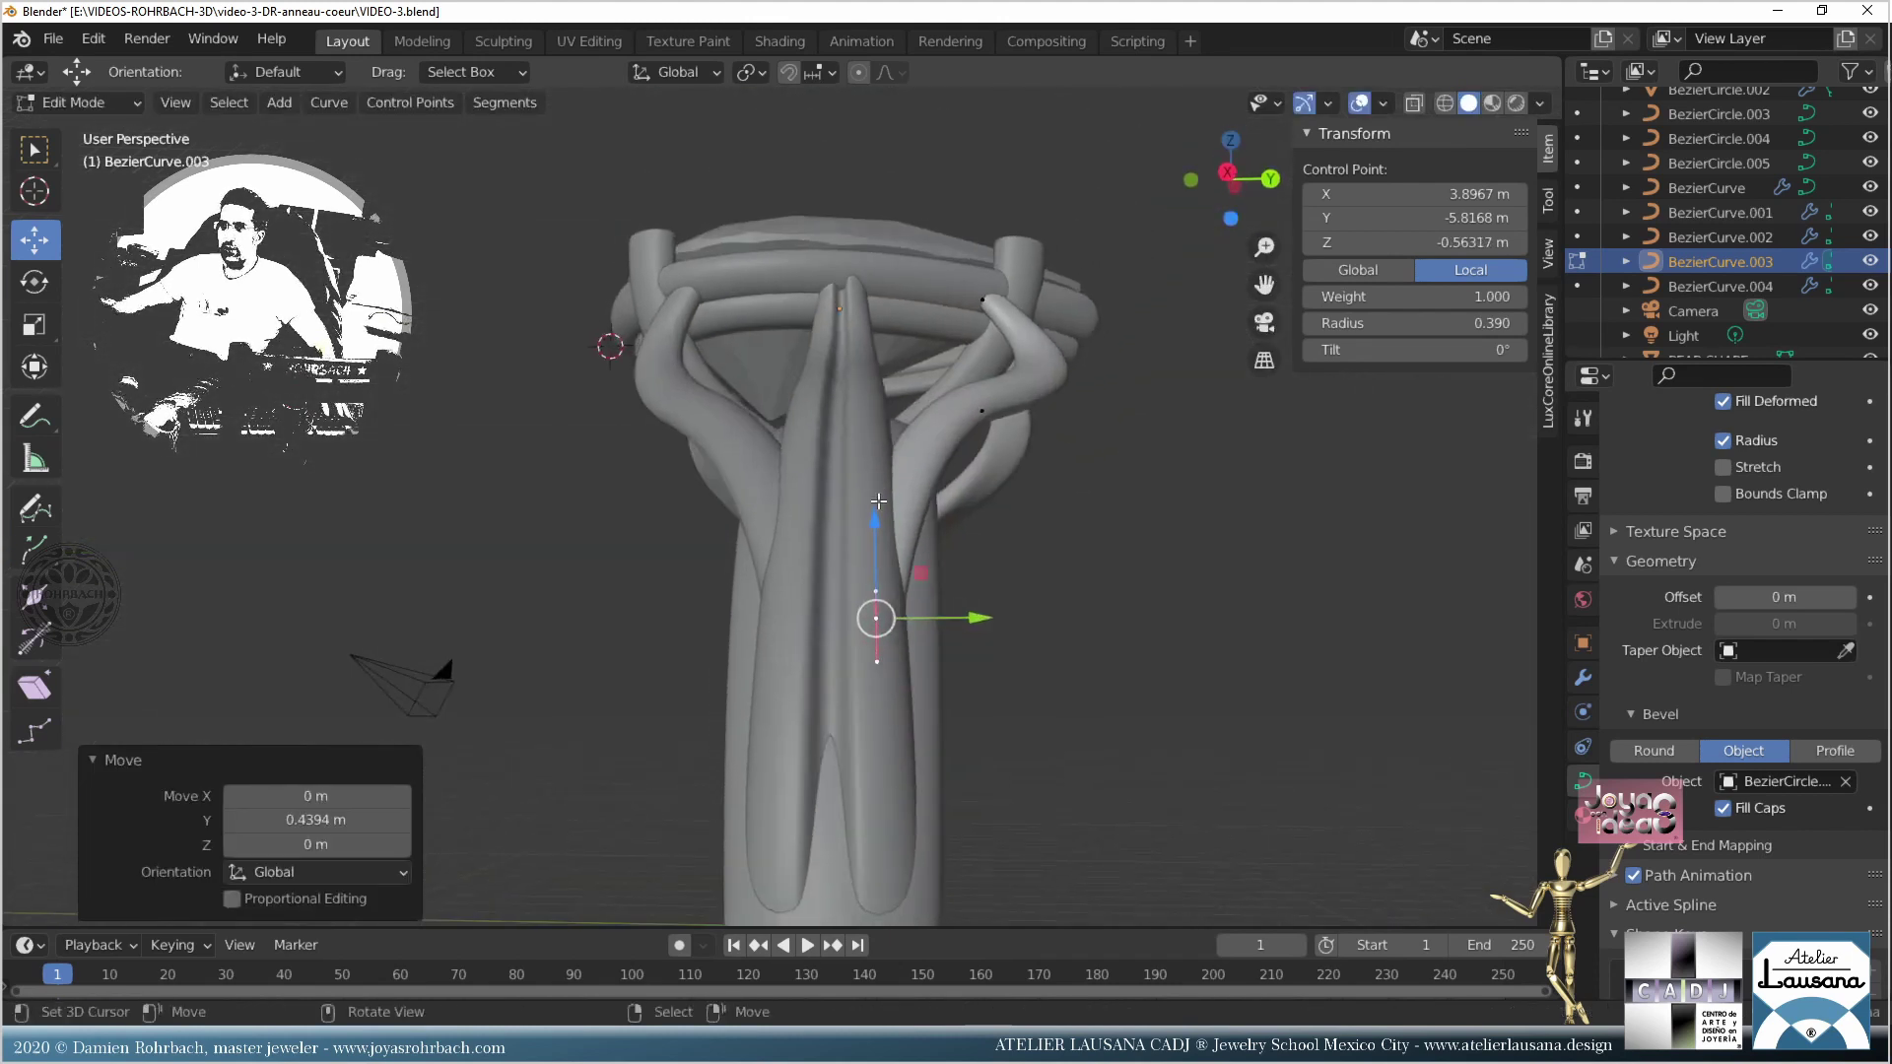
{"action": "left_click", "coordinate": [881, 591]}
{"action": "middle_click_drag", "start_coordinate": [881, 592], "coordinate": [923, 553]}
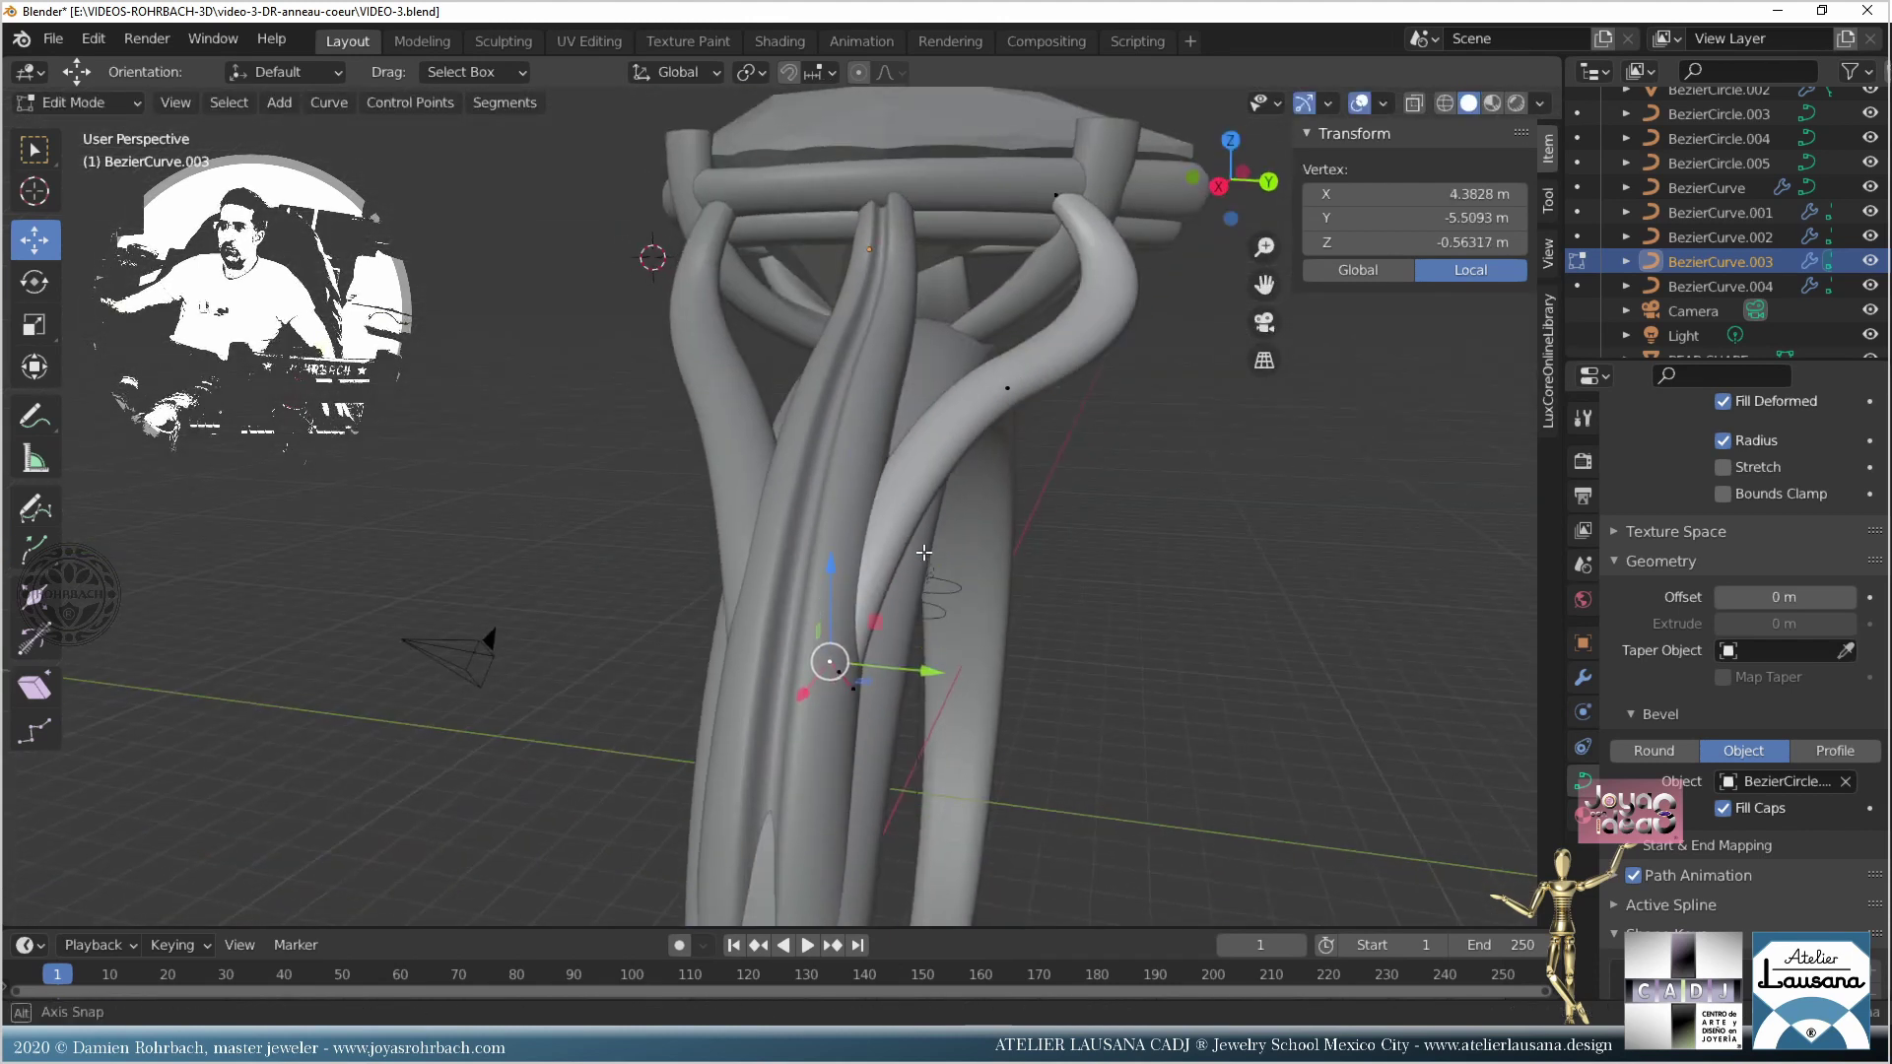
{"action": "key", "text": "g"}
{"action": "key", "text": "y"}
{"action": "left_click", "coordinate": [919, 666]}
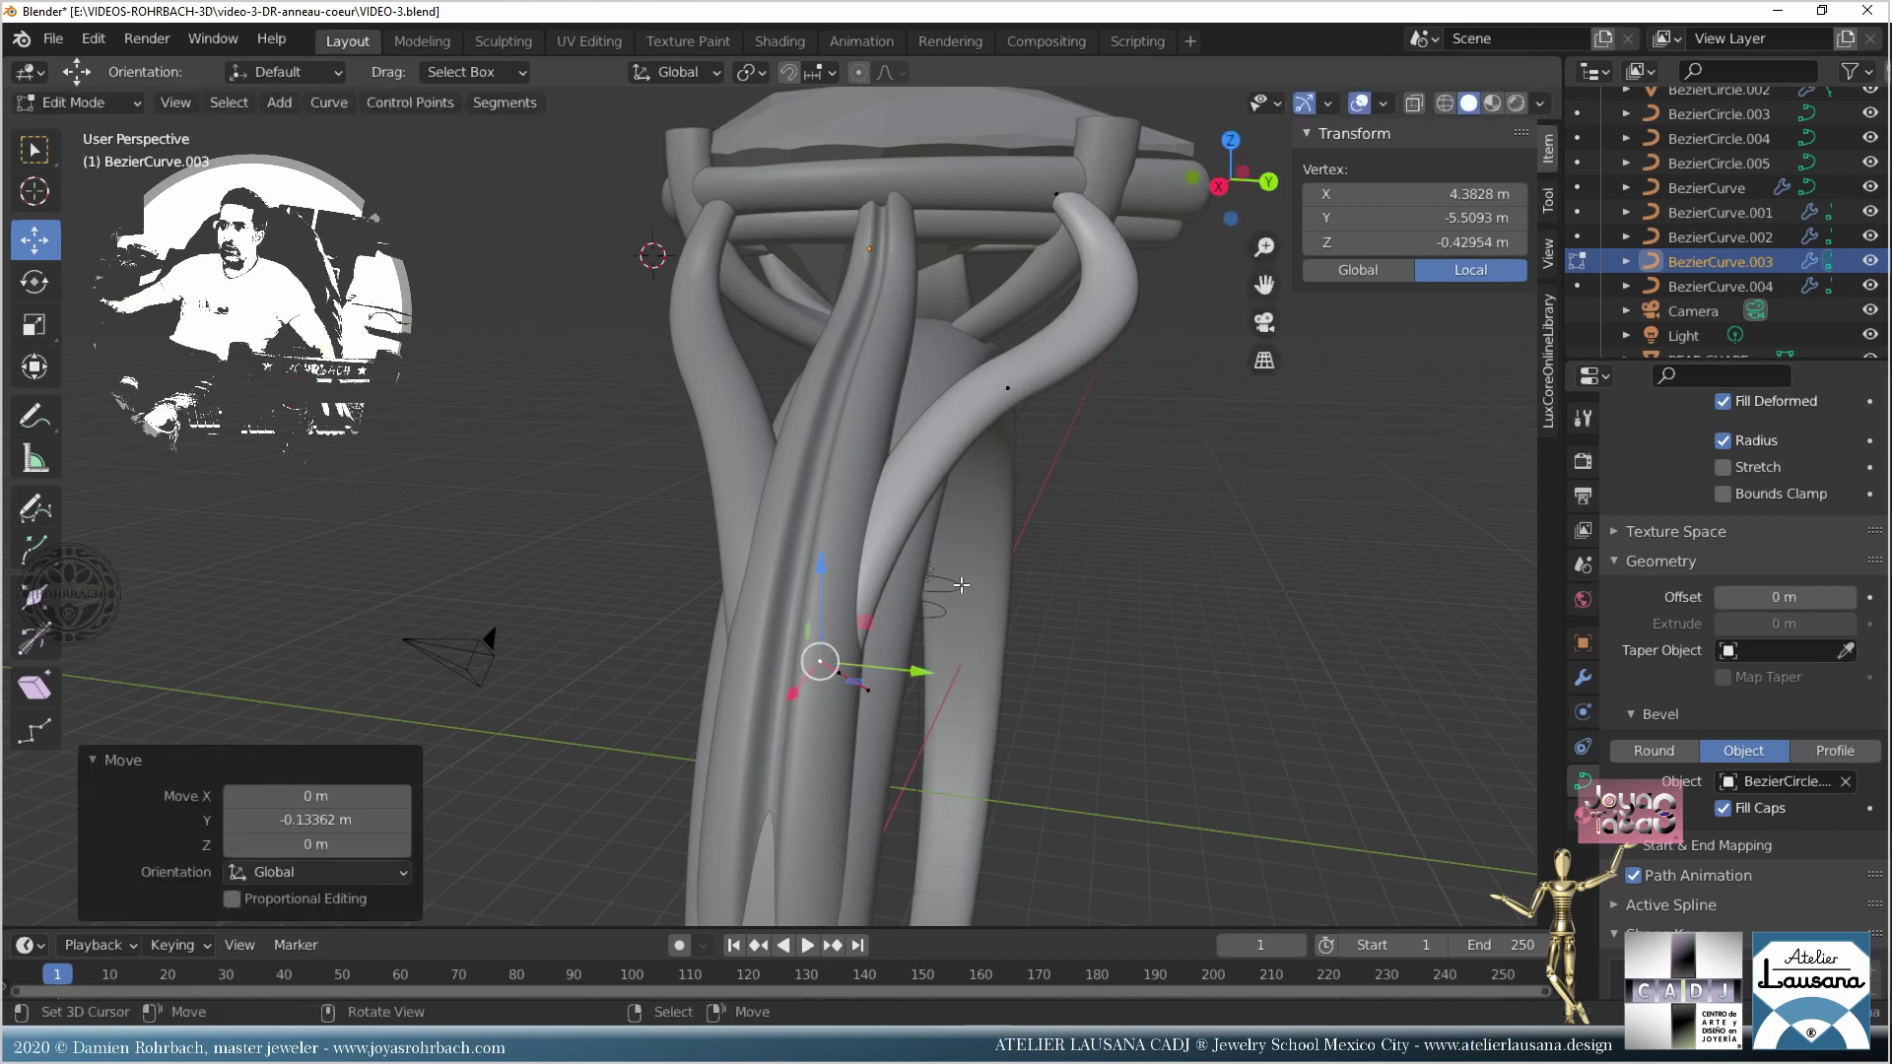
{"action": "left_click", "coordinate": [874, 678]}
{"action": "left_click_drag", "start_coordinate": [937, 690], "coordinate": [943, 689]}
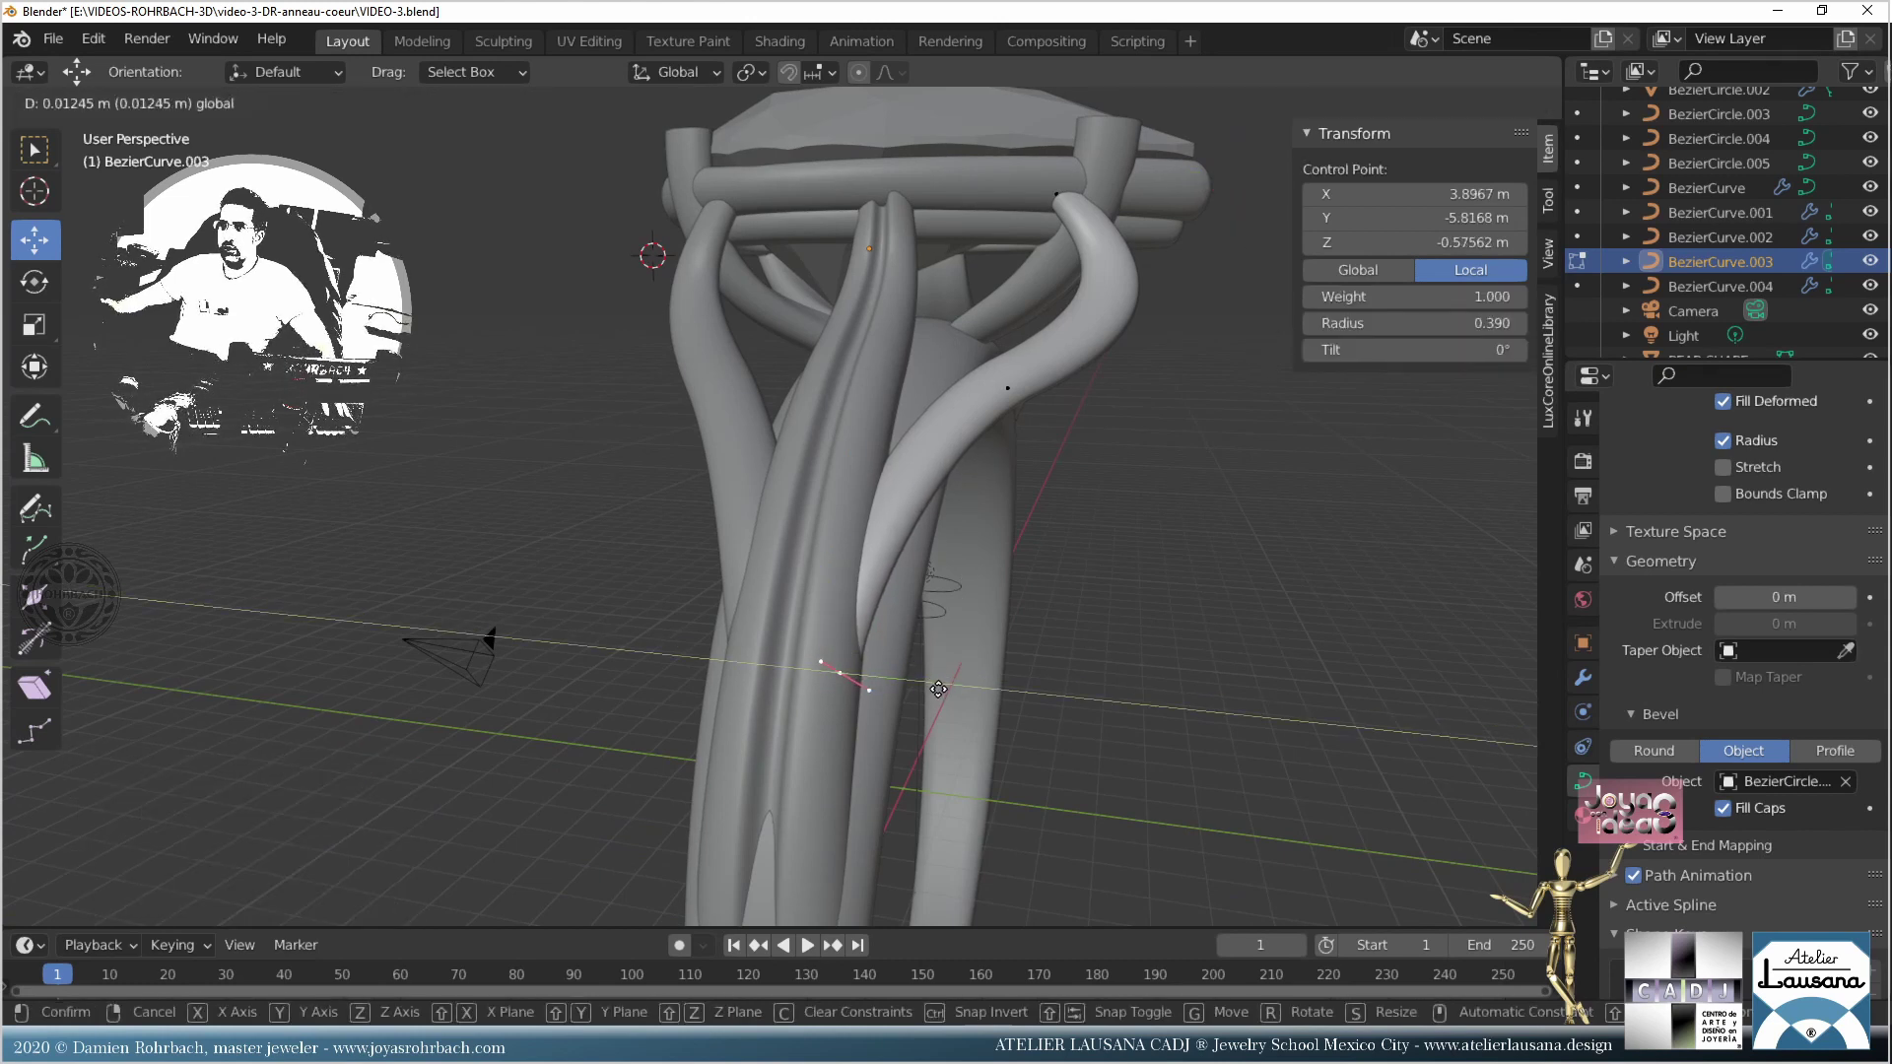
{"action": "left_click", "coordinate": [938, 689]}
Step: Slightly adjust the lower handle of the +Y-side curve's middle control point beside the central shoulder
{"action": "middle_click_drag", "start_coordinate": [938, 689], "coordinate": [995, 433]}
{"action": "left_click", "coordinate": [1015, 391]}
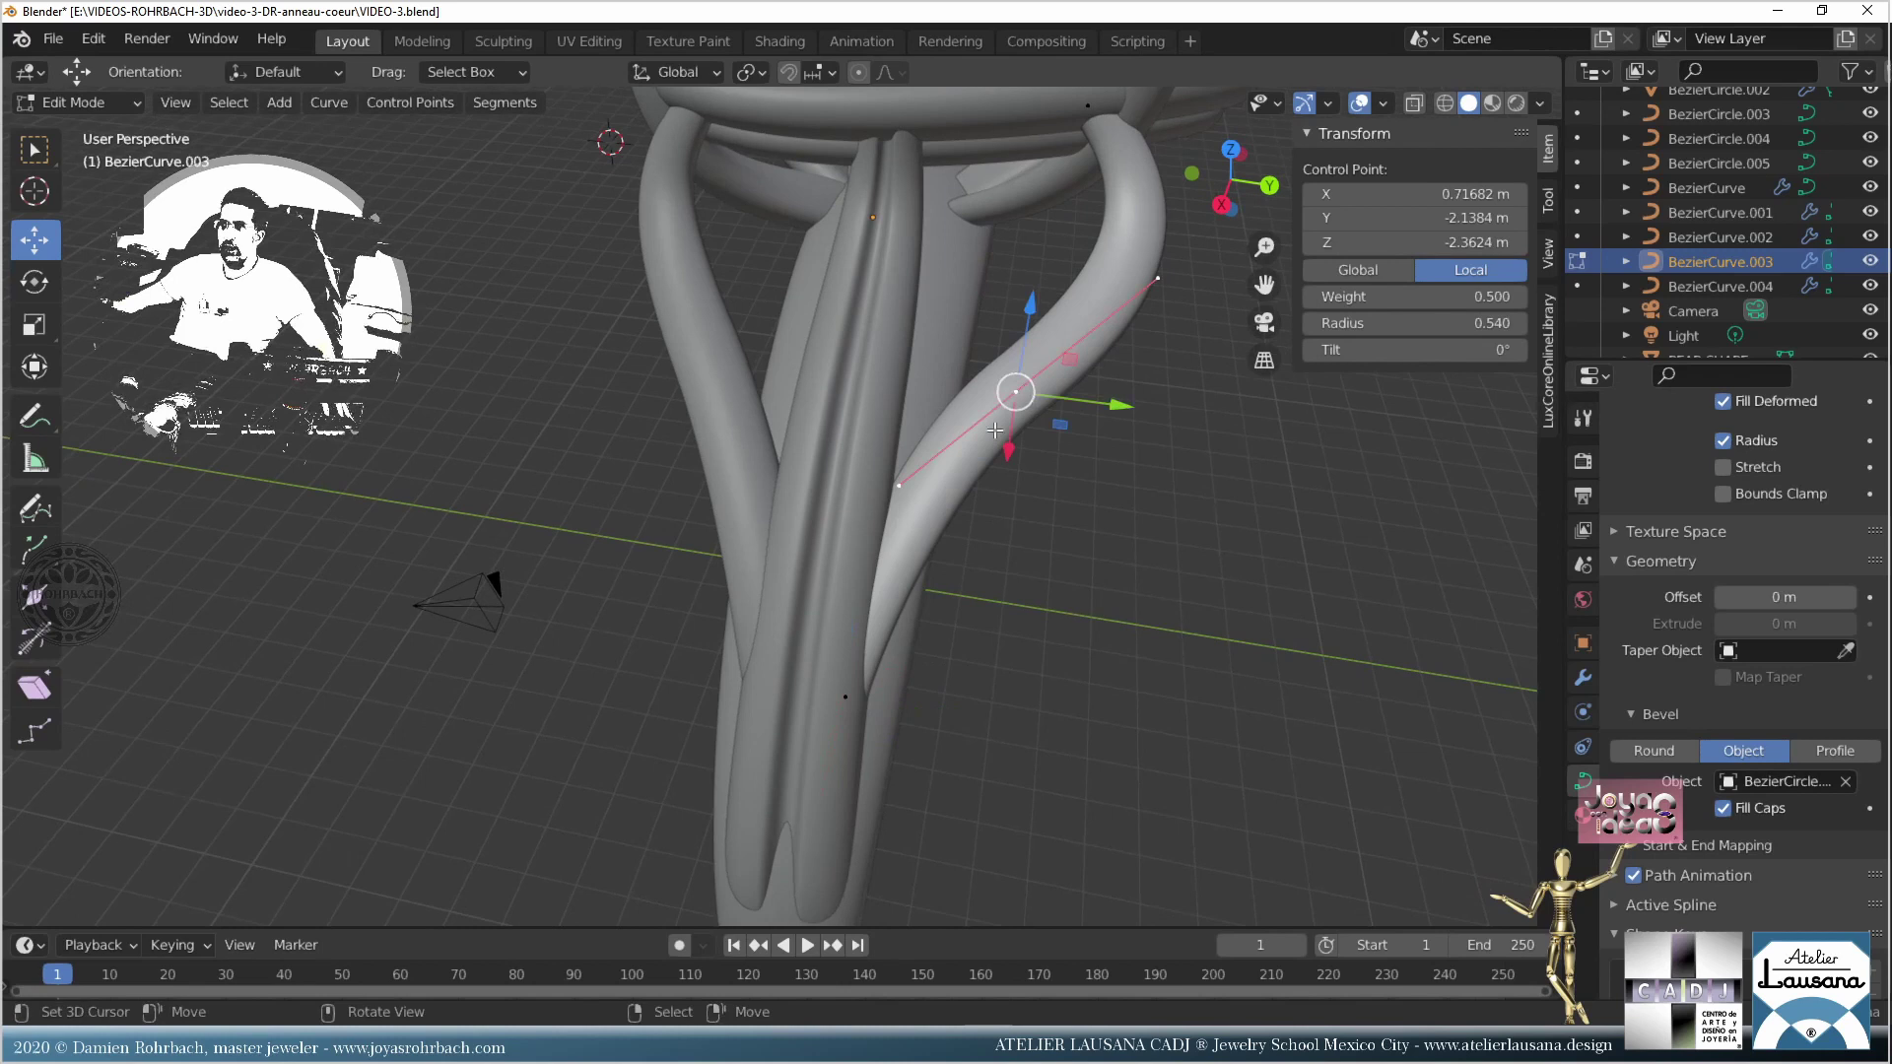
{"action": "left_click", "coordinate": [898, 479]}
{"action": "left_click_drag", "start_coordinate": [899, 478], "coordinate": [894, 486]}
Step: Set the +Y-side curve's lower control point radius to 0.560 and move the point about -0.12 m along Y
{"action": "left_click", "coordinate": [845, 696]}
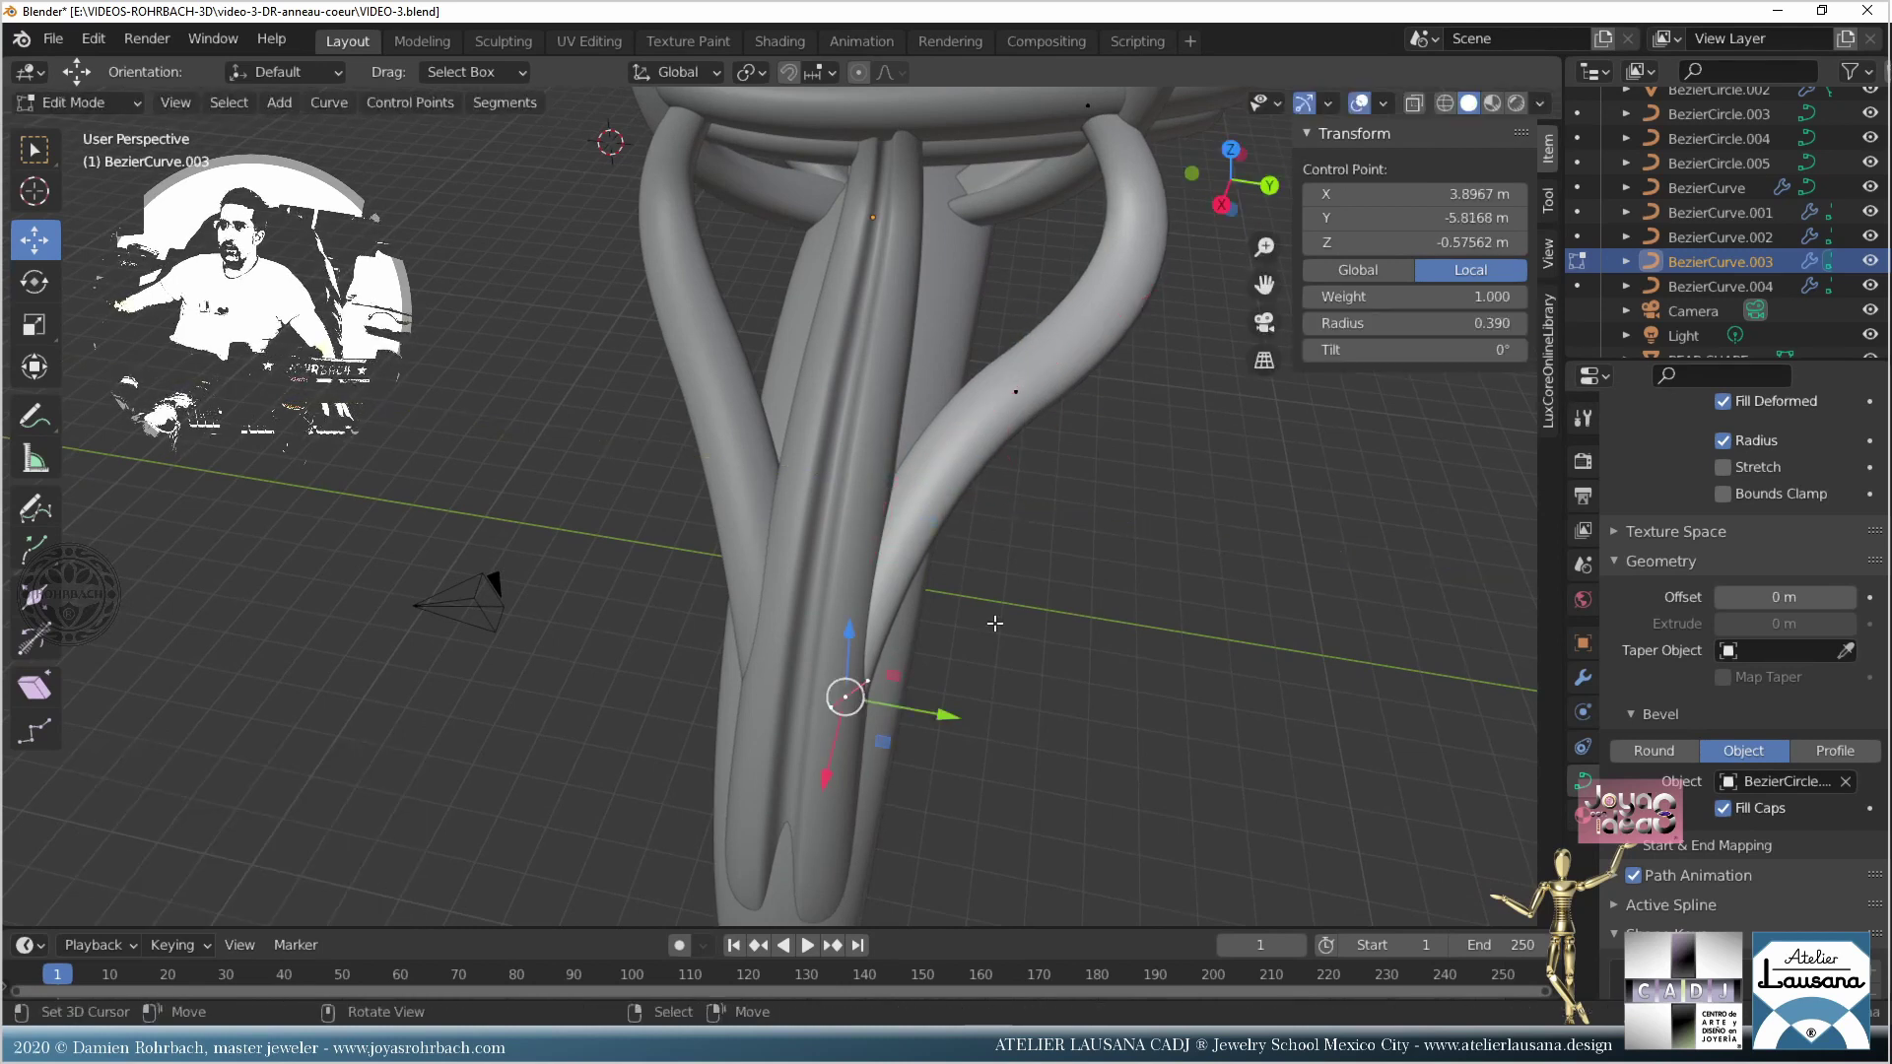
{"action": "left_click_drag", "start_coordinate": [1409, 323], "coordinate": [1428, 323]}
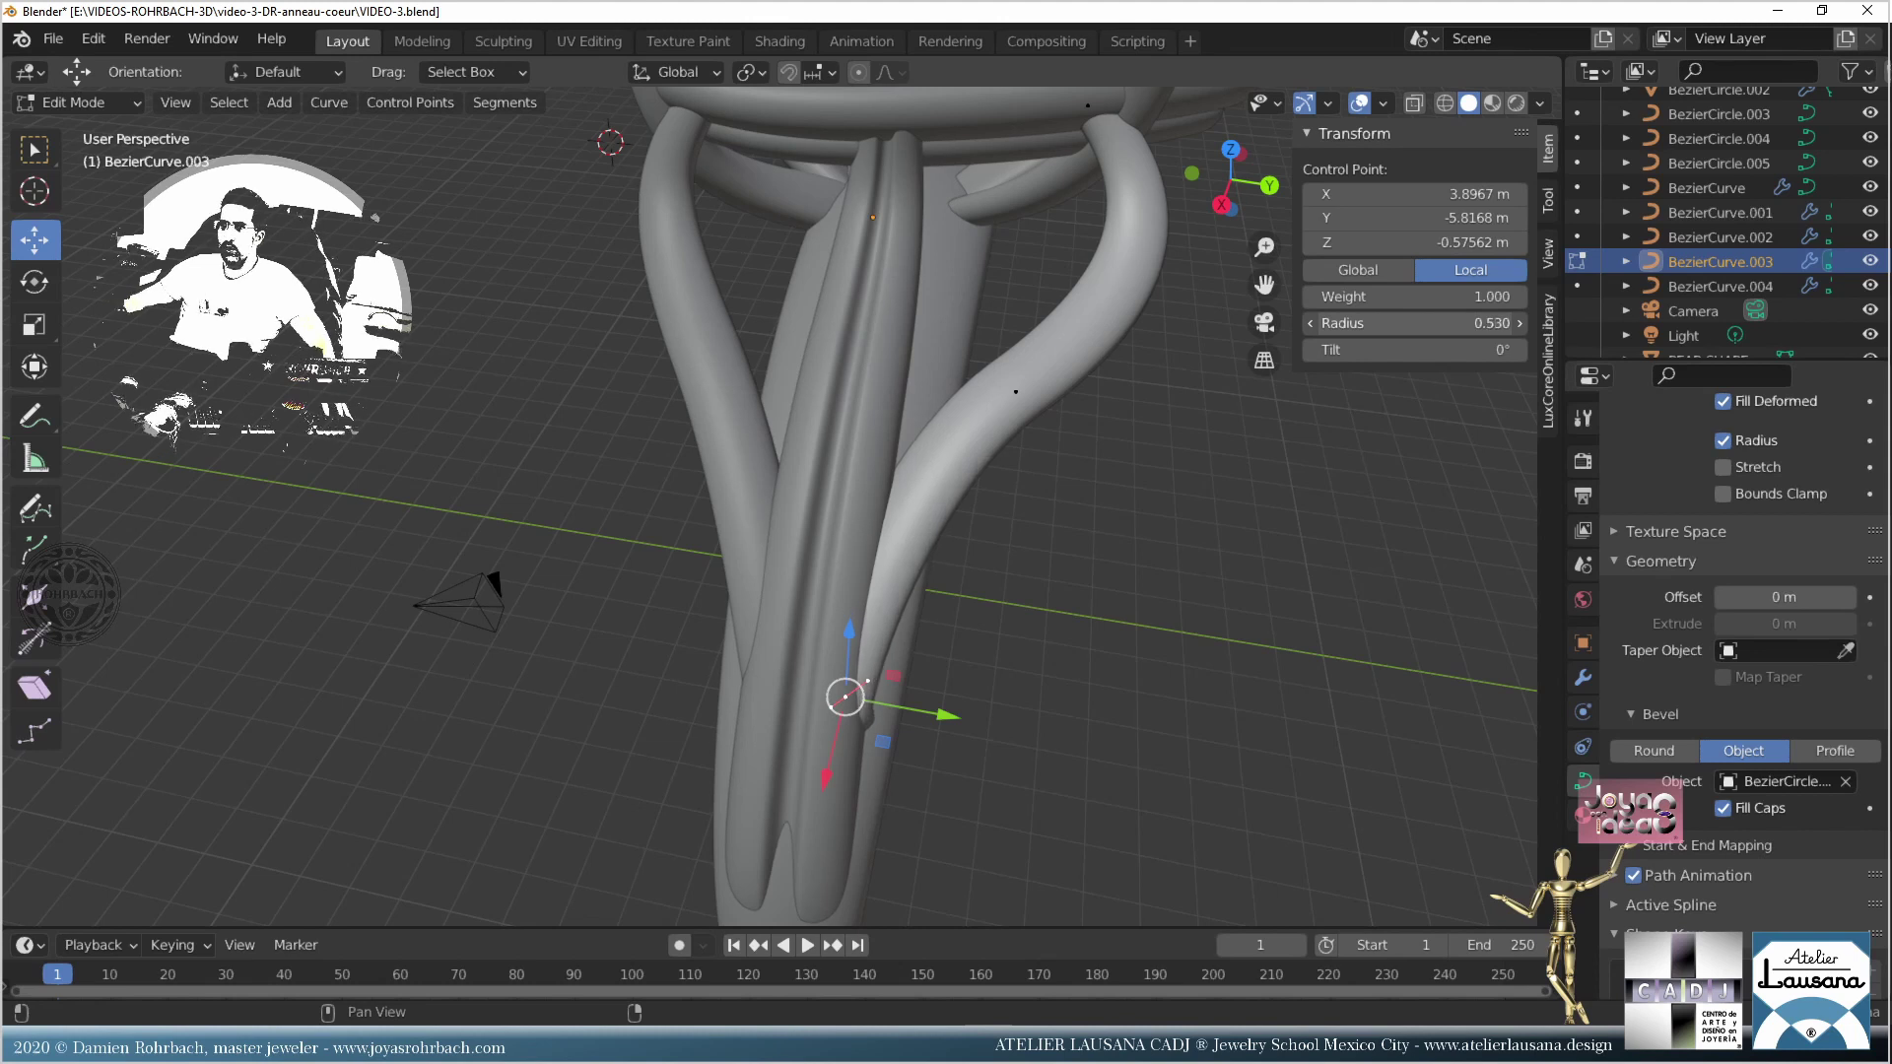
{"action": "left_click_drag", "start_coordinate": [1428, 323], "coordinate": [1458, 323]}
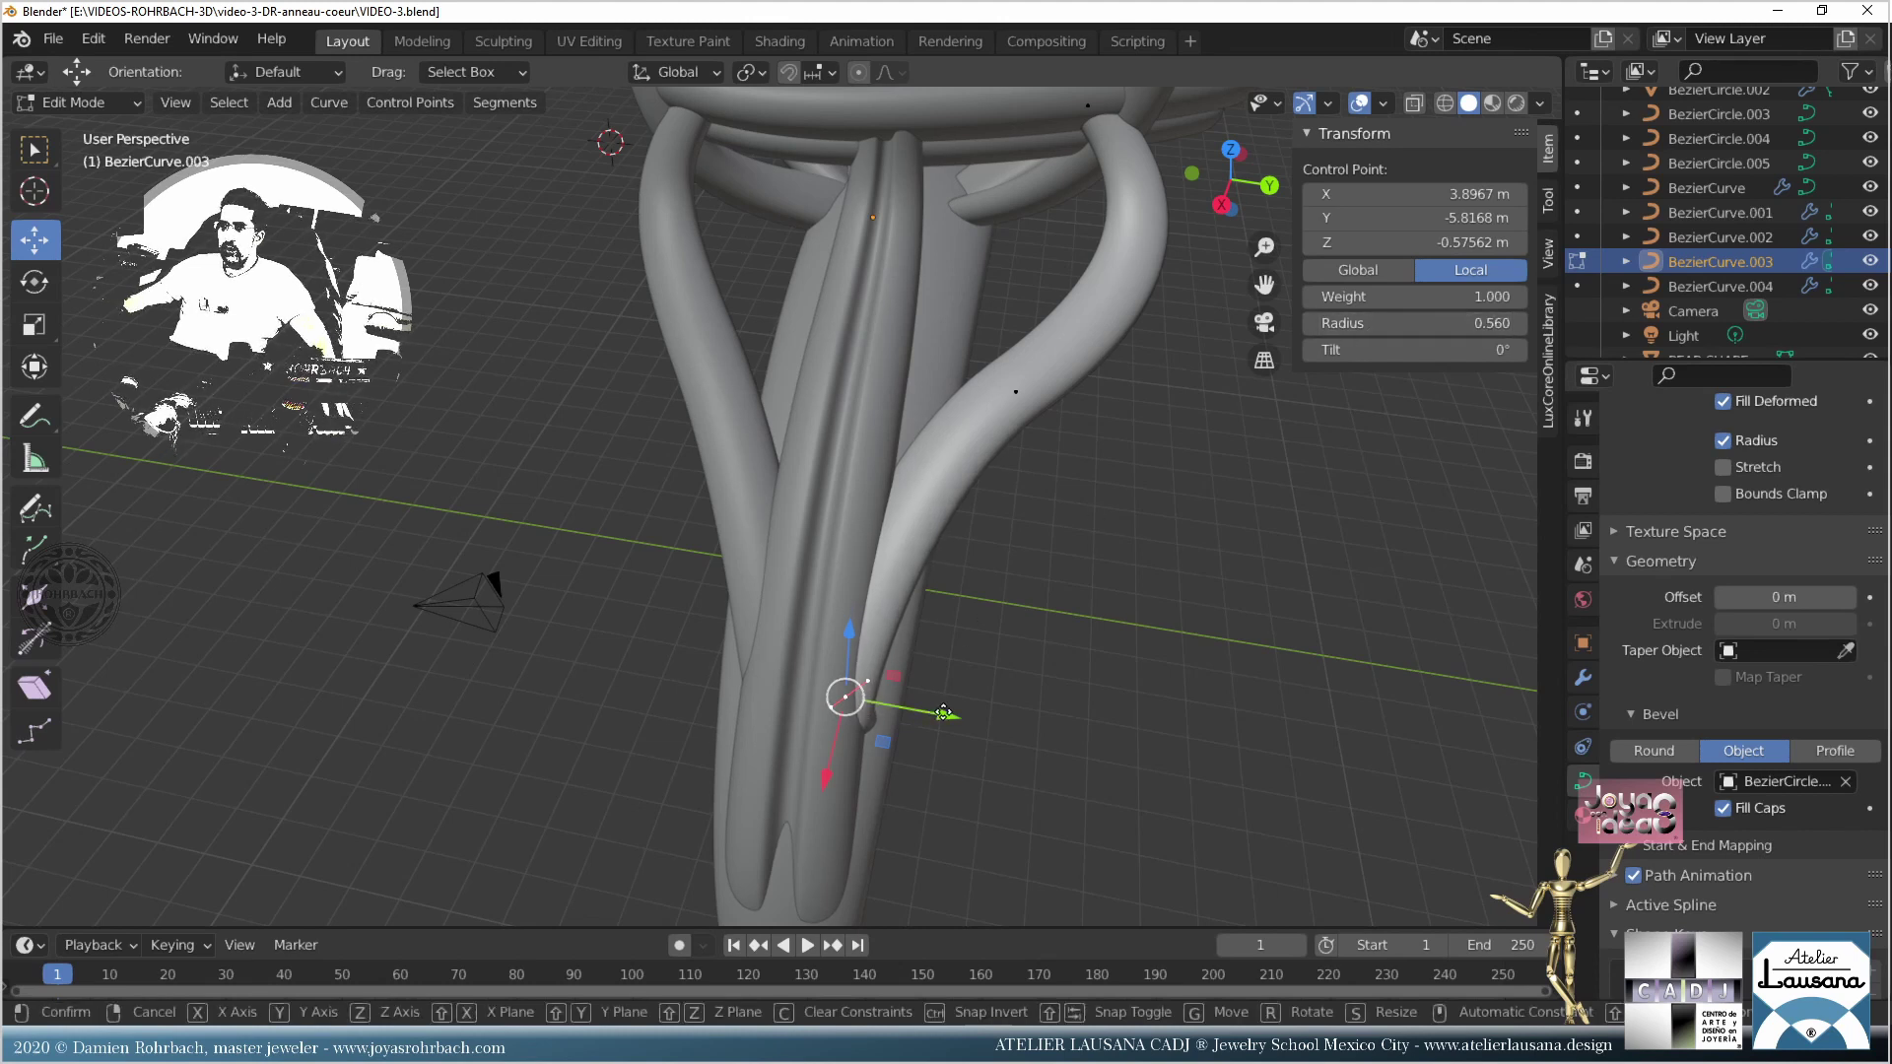
{"action": "left_click_drag", "start_coordinate": [929, 711], "coordinate": [955, 677]}
Step: Move the upper handle of the +Y-side curve's middle control point about 0.13 m along Y
{"action": "middle_click_drag", "start_coordinate": [954, 677], "coordinate": [967, 603]}
{"action": "left_click", "coordinate": [917, 438]}
{"action": "left_click", "coordinate": [998, 376]}
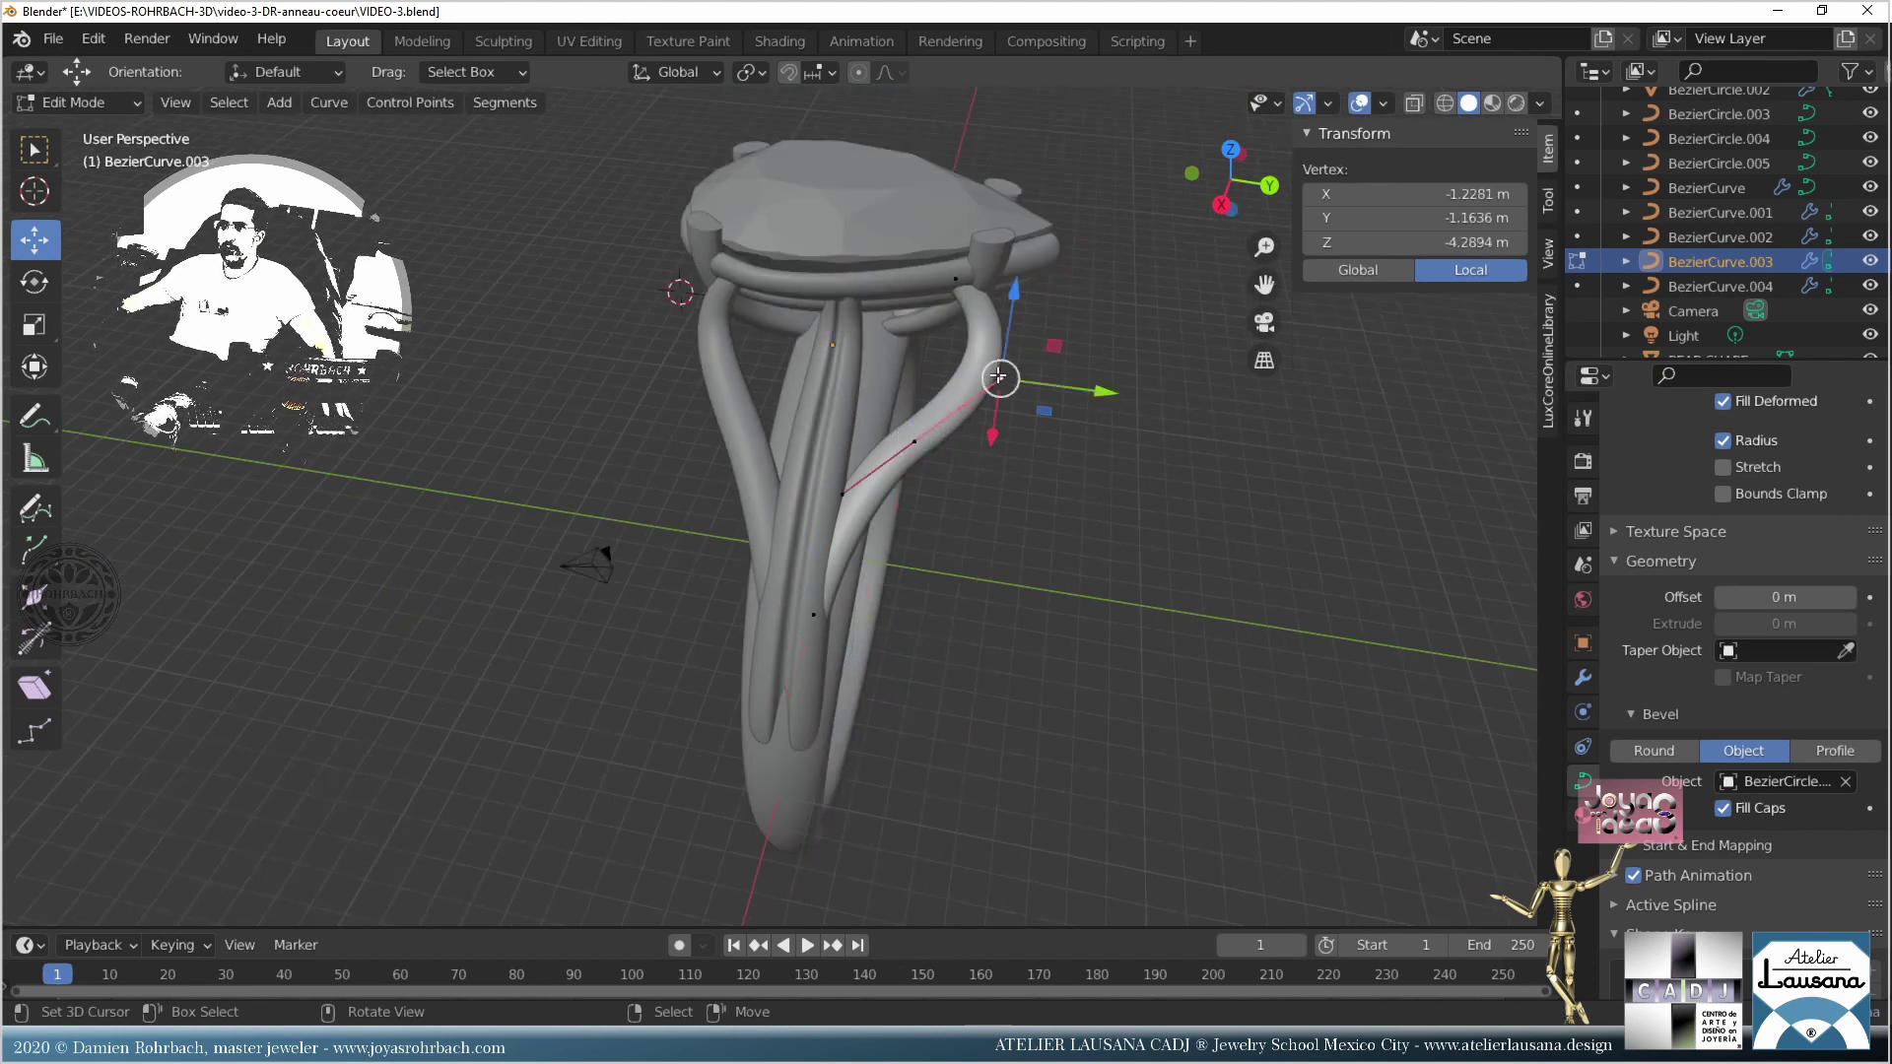
{"action": "left_click_drag", "start_coordinate": [1089, 389], "coordinate": [1091, 394]}
{"action": "middle_click_drag", "start_coordinate": [1092, 394], "coordinate": [749, 523]}
Step: In back view, move the lower control point's upper handle about -0.66 m along X and 0.92 m along Z to follow the shank
{"action": "key", "text": "ctrl+KP_1"}
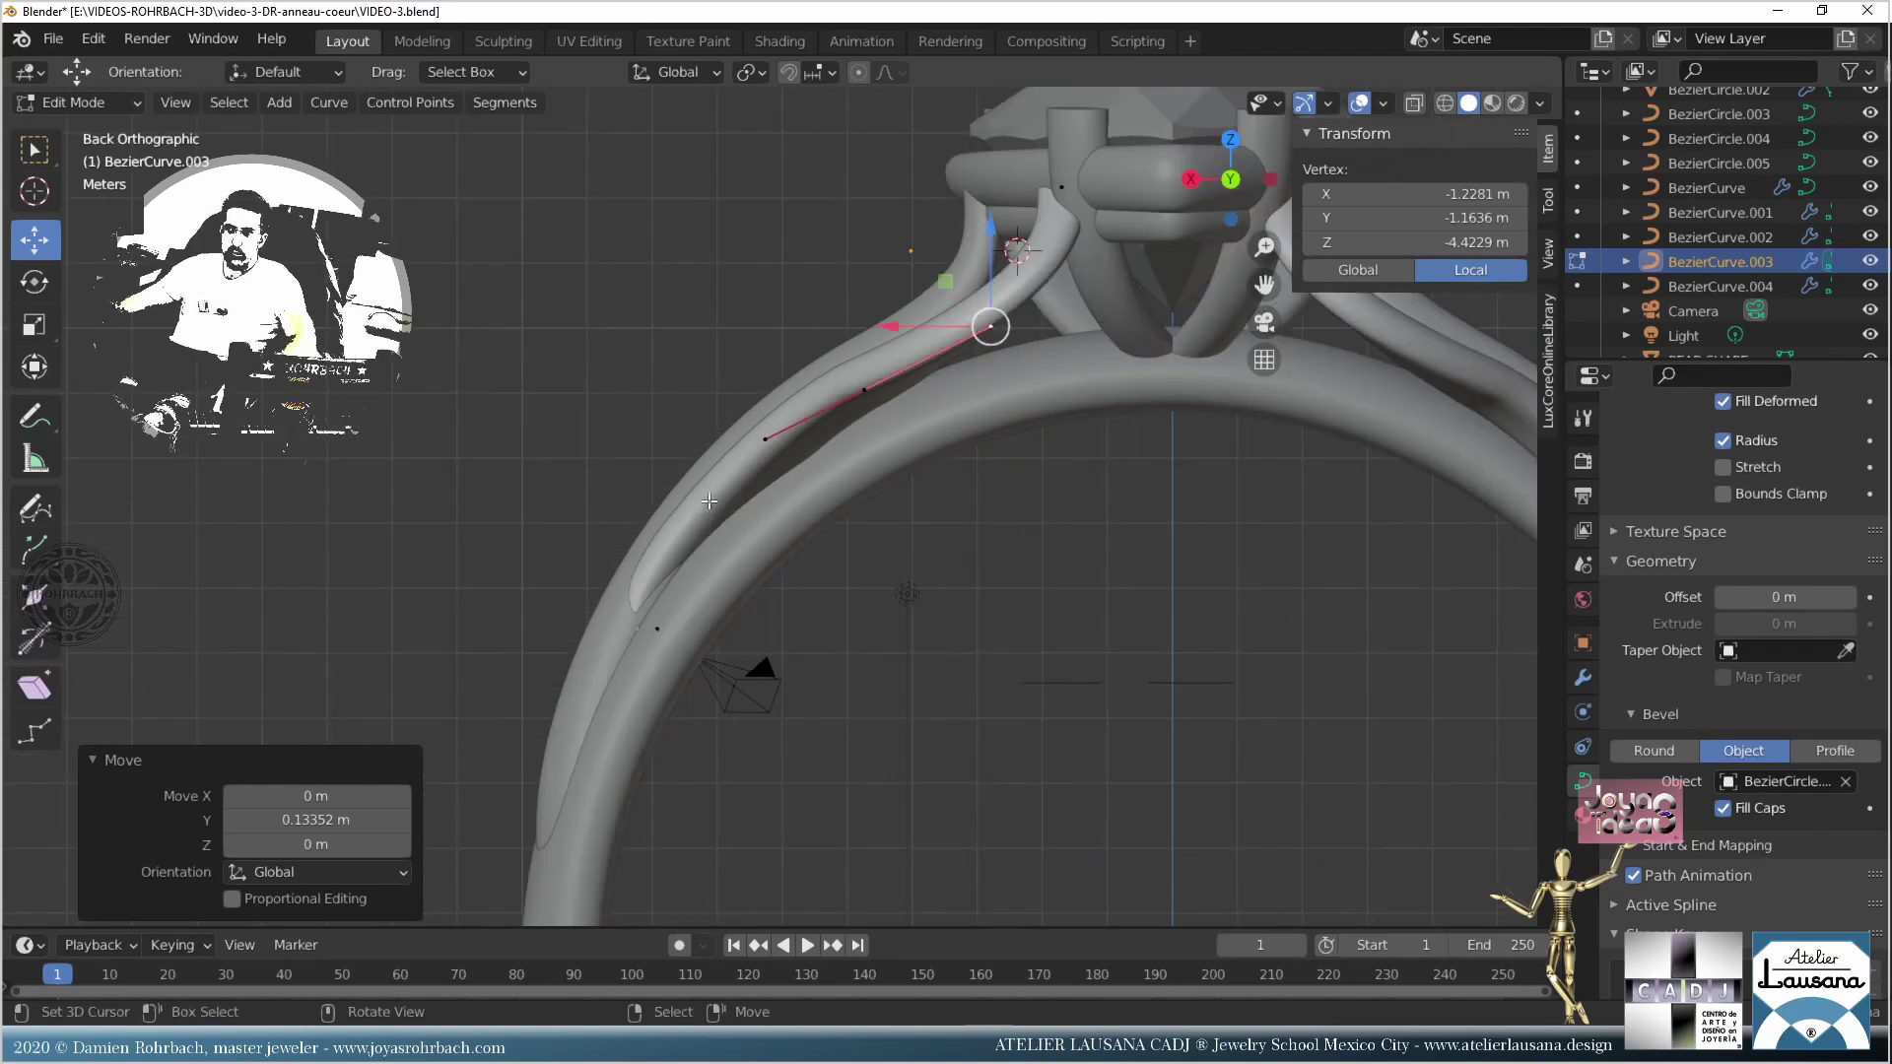
{"action": "left_click", "coordinate": [603, 650]}
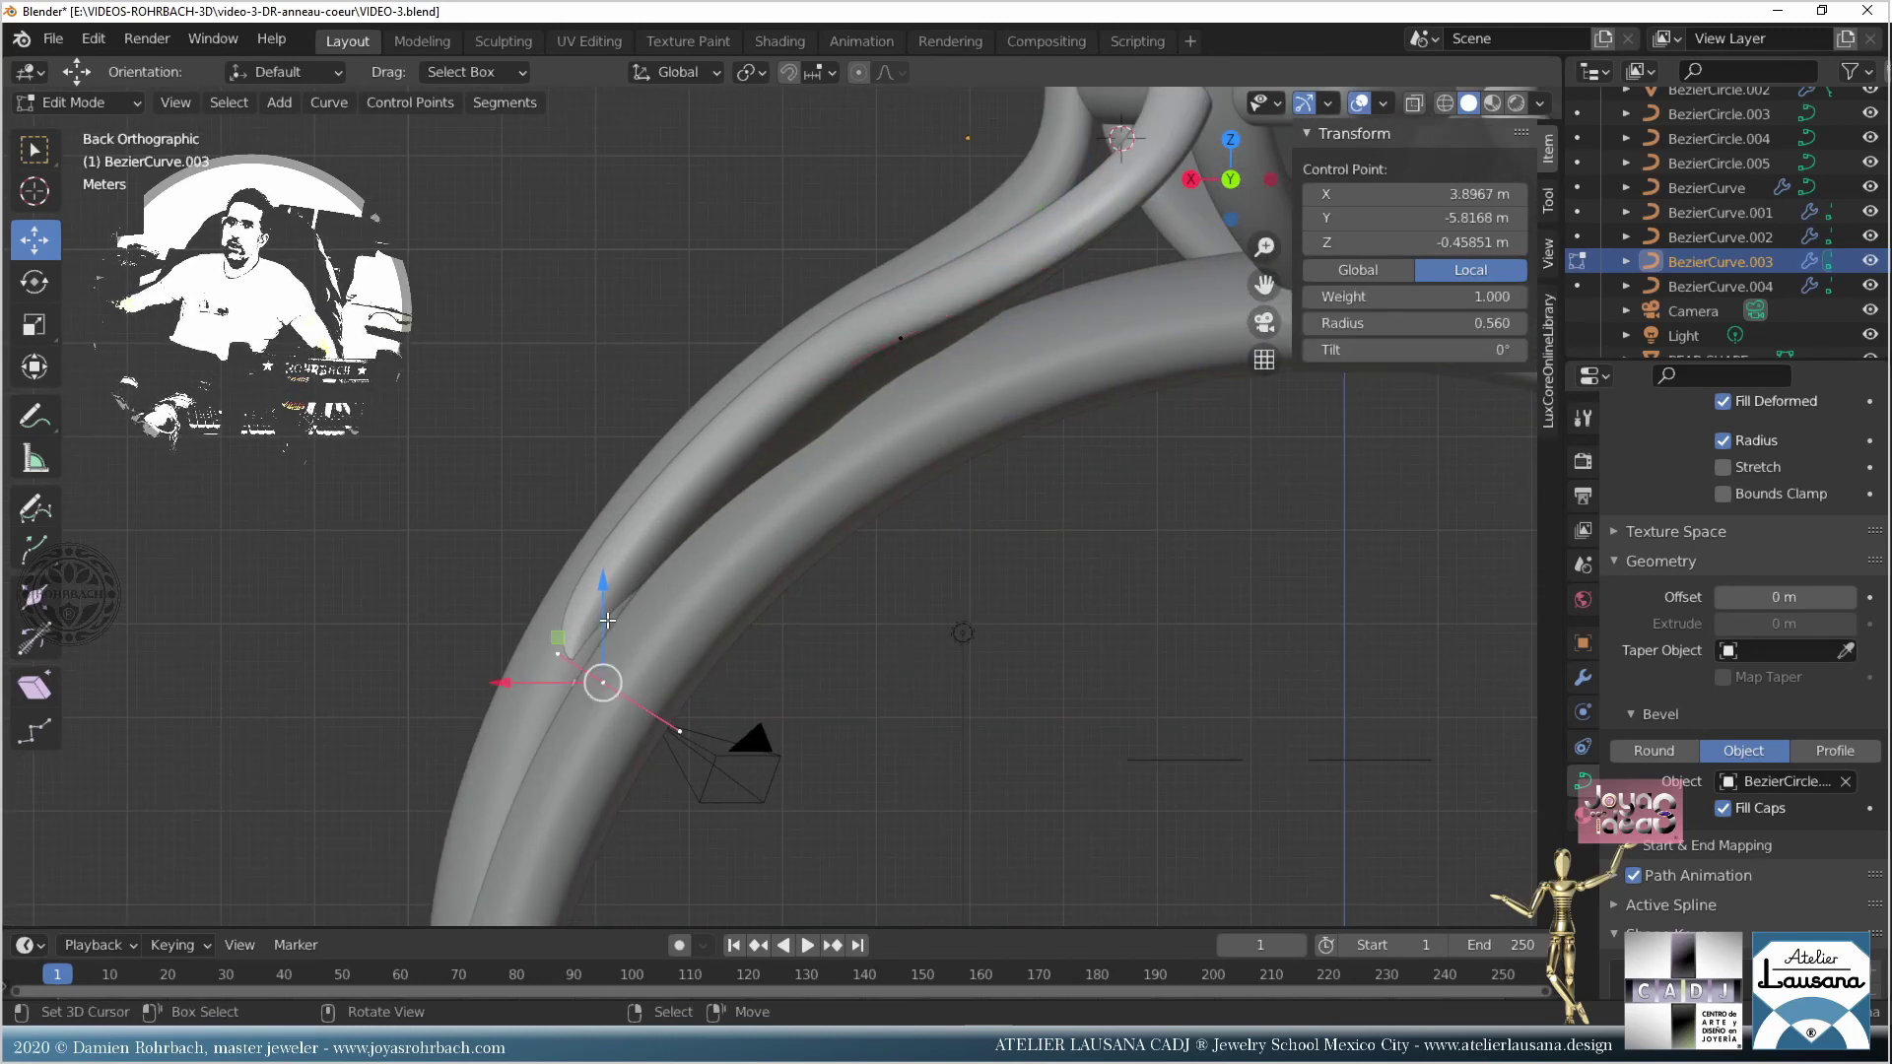
{"action": "left_click", "coordinate": [871, 344]}
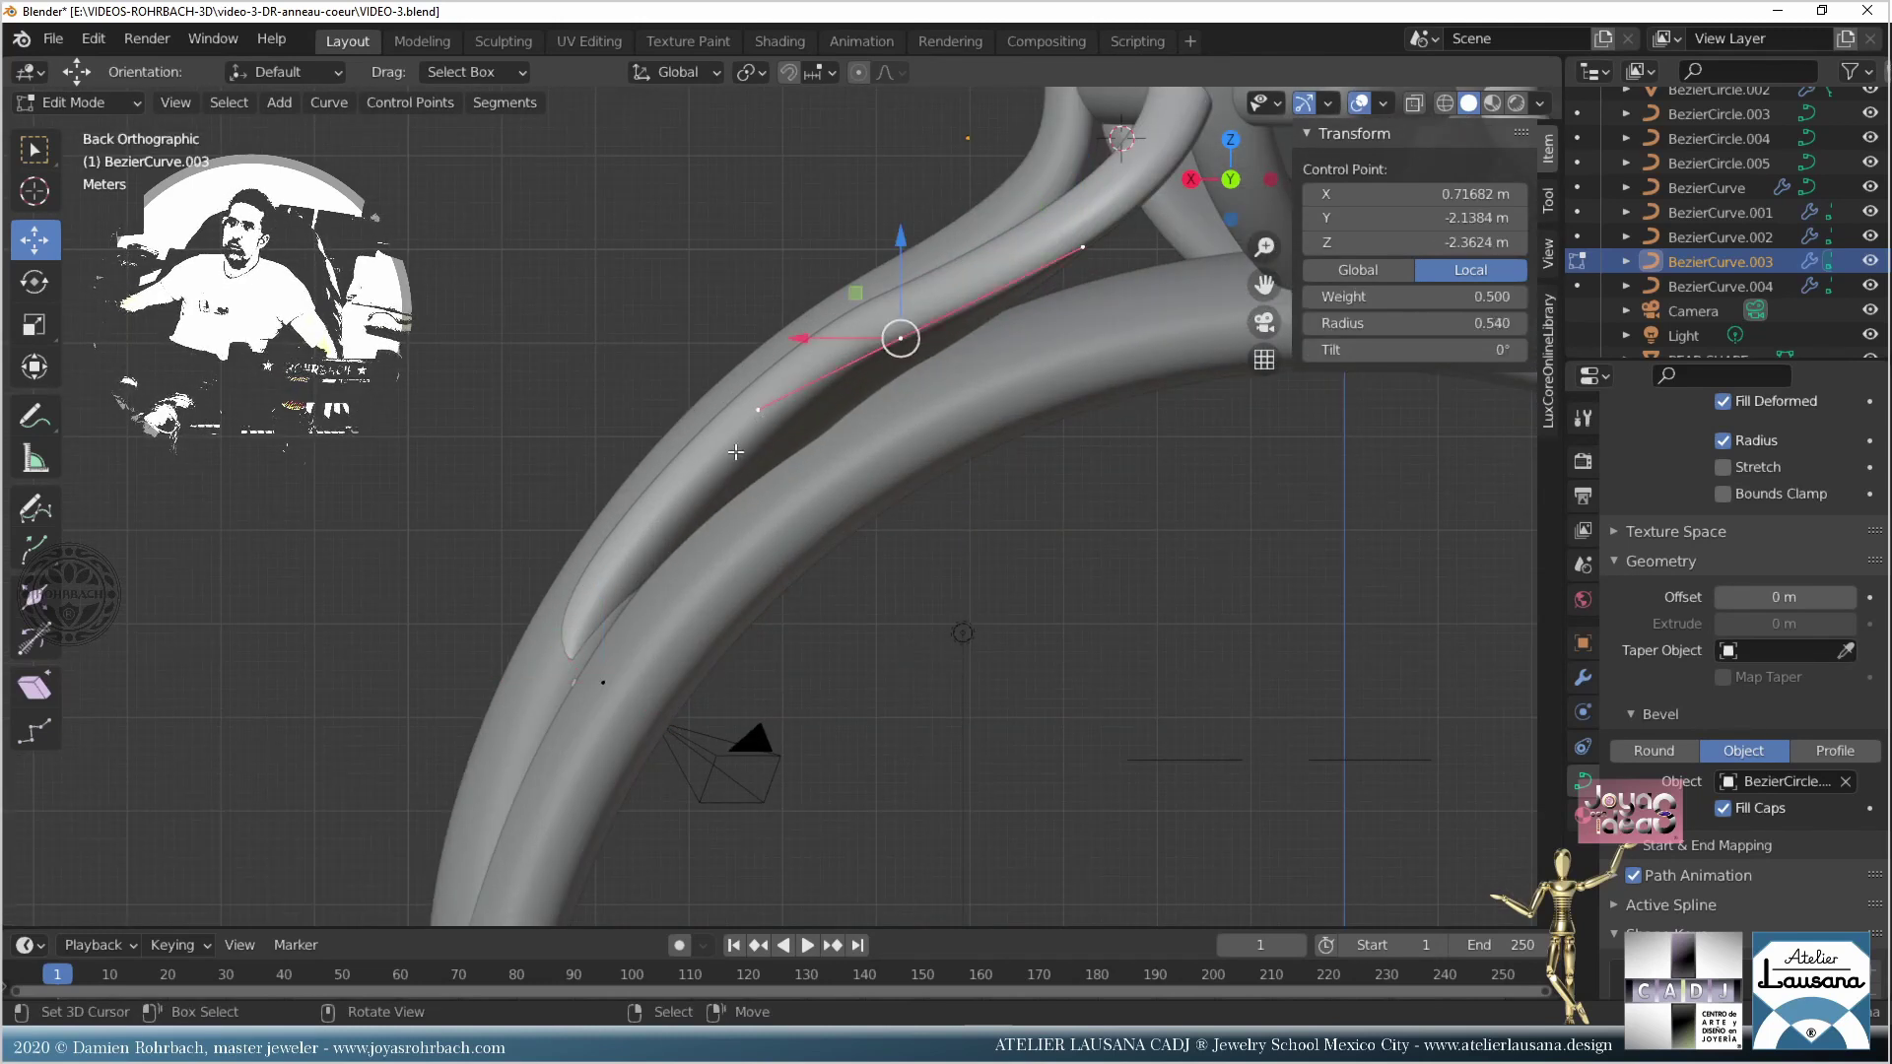
{"action": "left_click", "coordinate": [597, 690]}
{"action": "left_click", "coordinate": [592, 676]}
{"action": "key", "text": "g"}
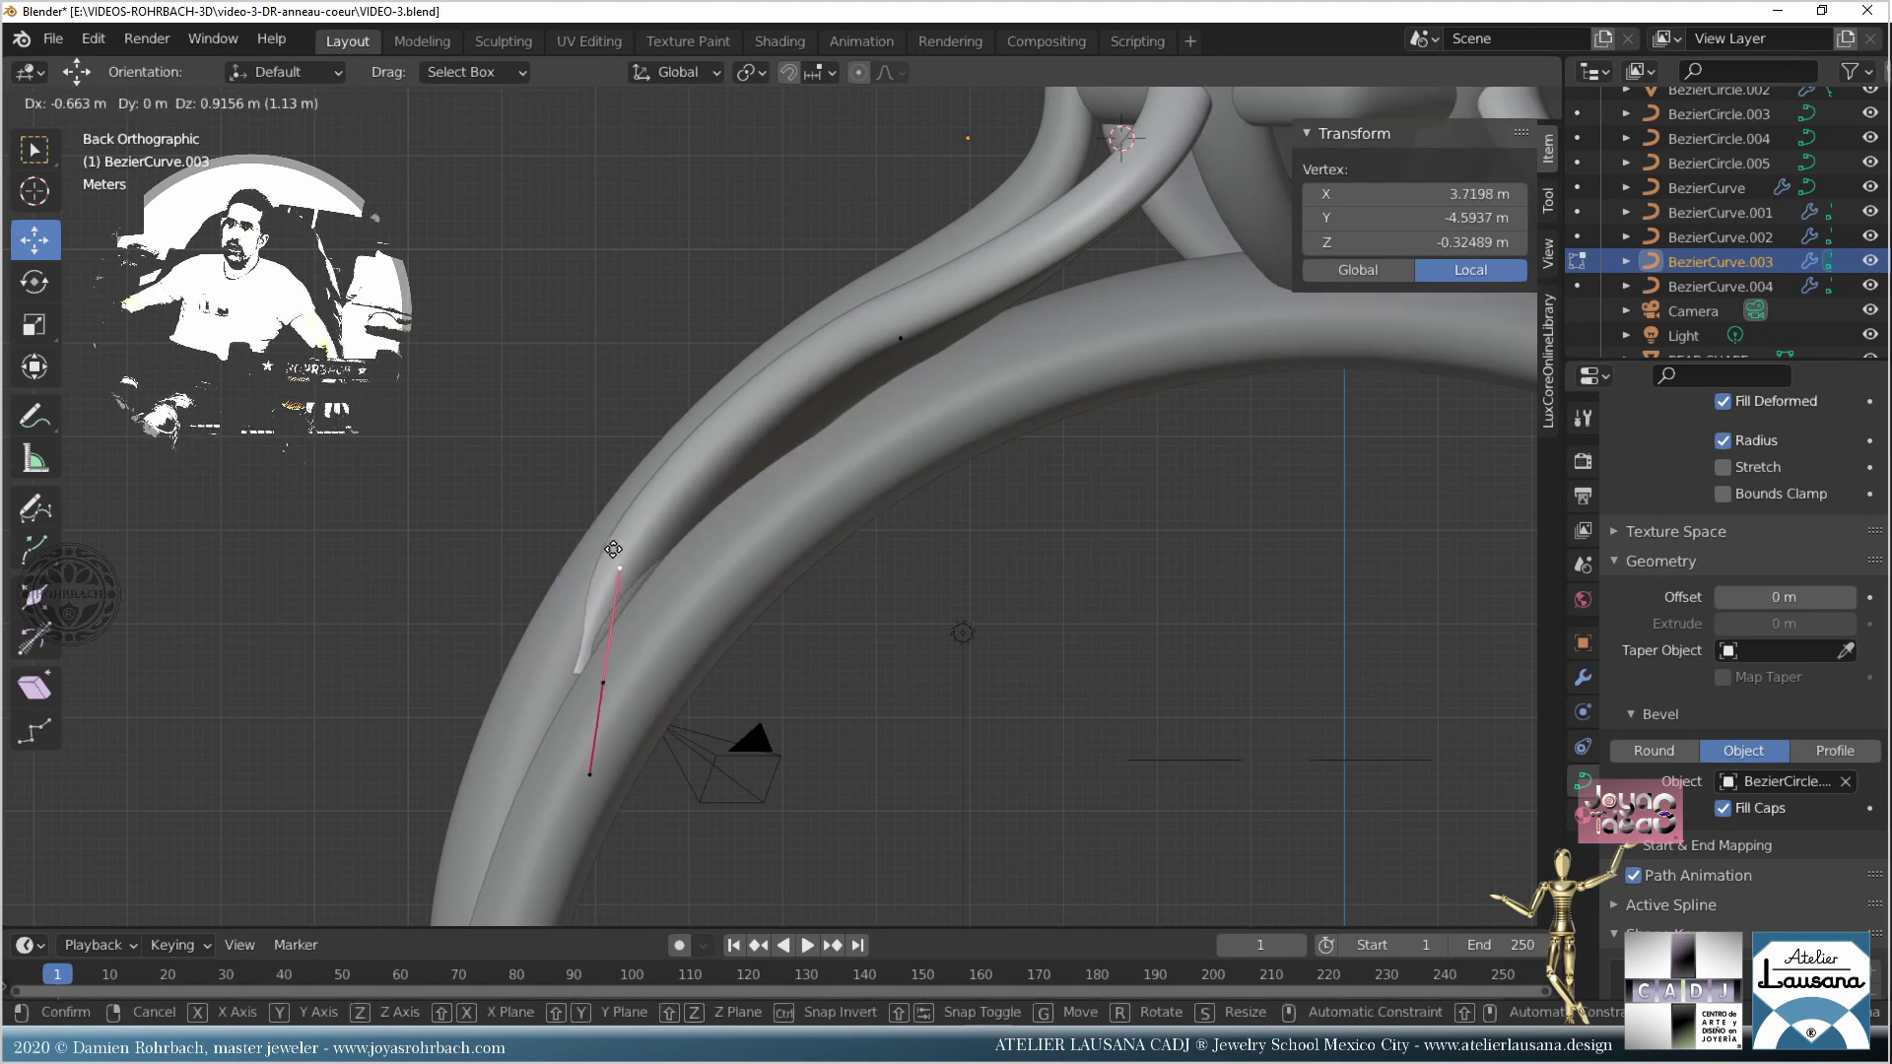
{"action": "left_click", "coordinate": [611, 549]}
Step: Reposition the +Y-side curve's lower control point by about 0.03 m along X, -0.01 m along Y and -0.13 m along Z
{"action": "left_click", "coordinate": [569, 693]}
{"action": "middle_click_drag", "start_coordinate": [570, 692], "coordinate": [721, 726]}
{"action": "key", "text": "g"}
{"action": "left_click", "coordinate": [662, 678]}
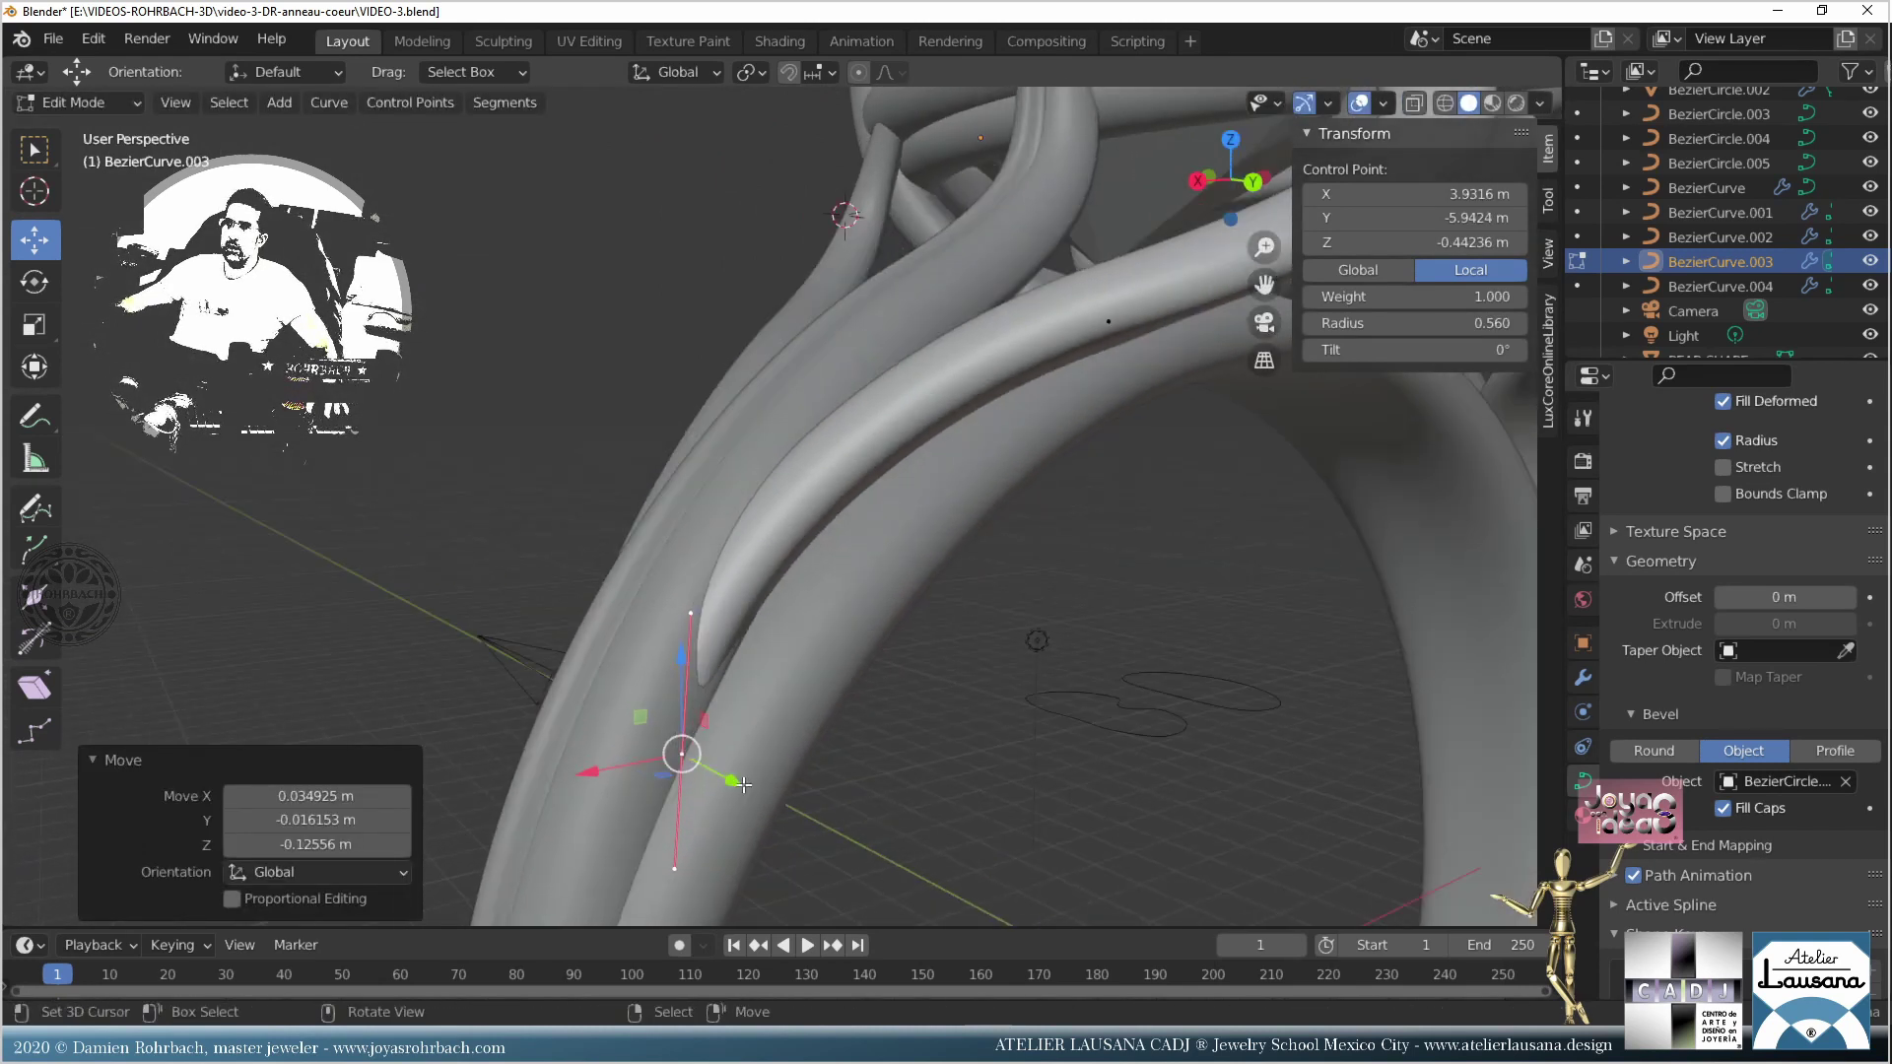
{"action": "left_click_drag", "start_coordinate": [743, 785], "coordinate": [741, 788]}
{"action": "middle_click_drag", "start_coordinate": [740, 788], "coordinate": [831, 752]}
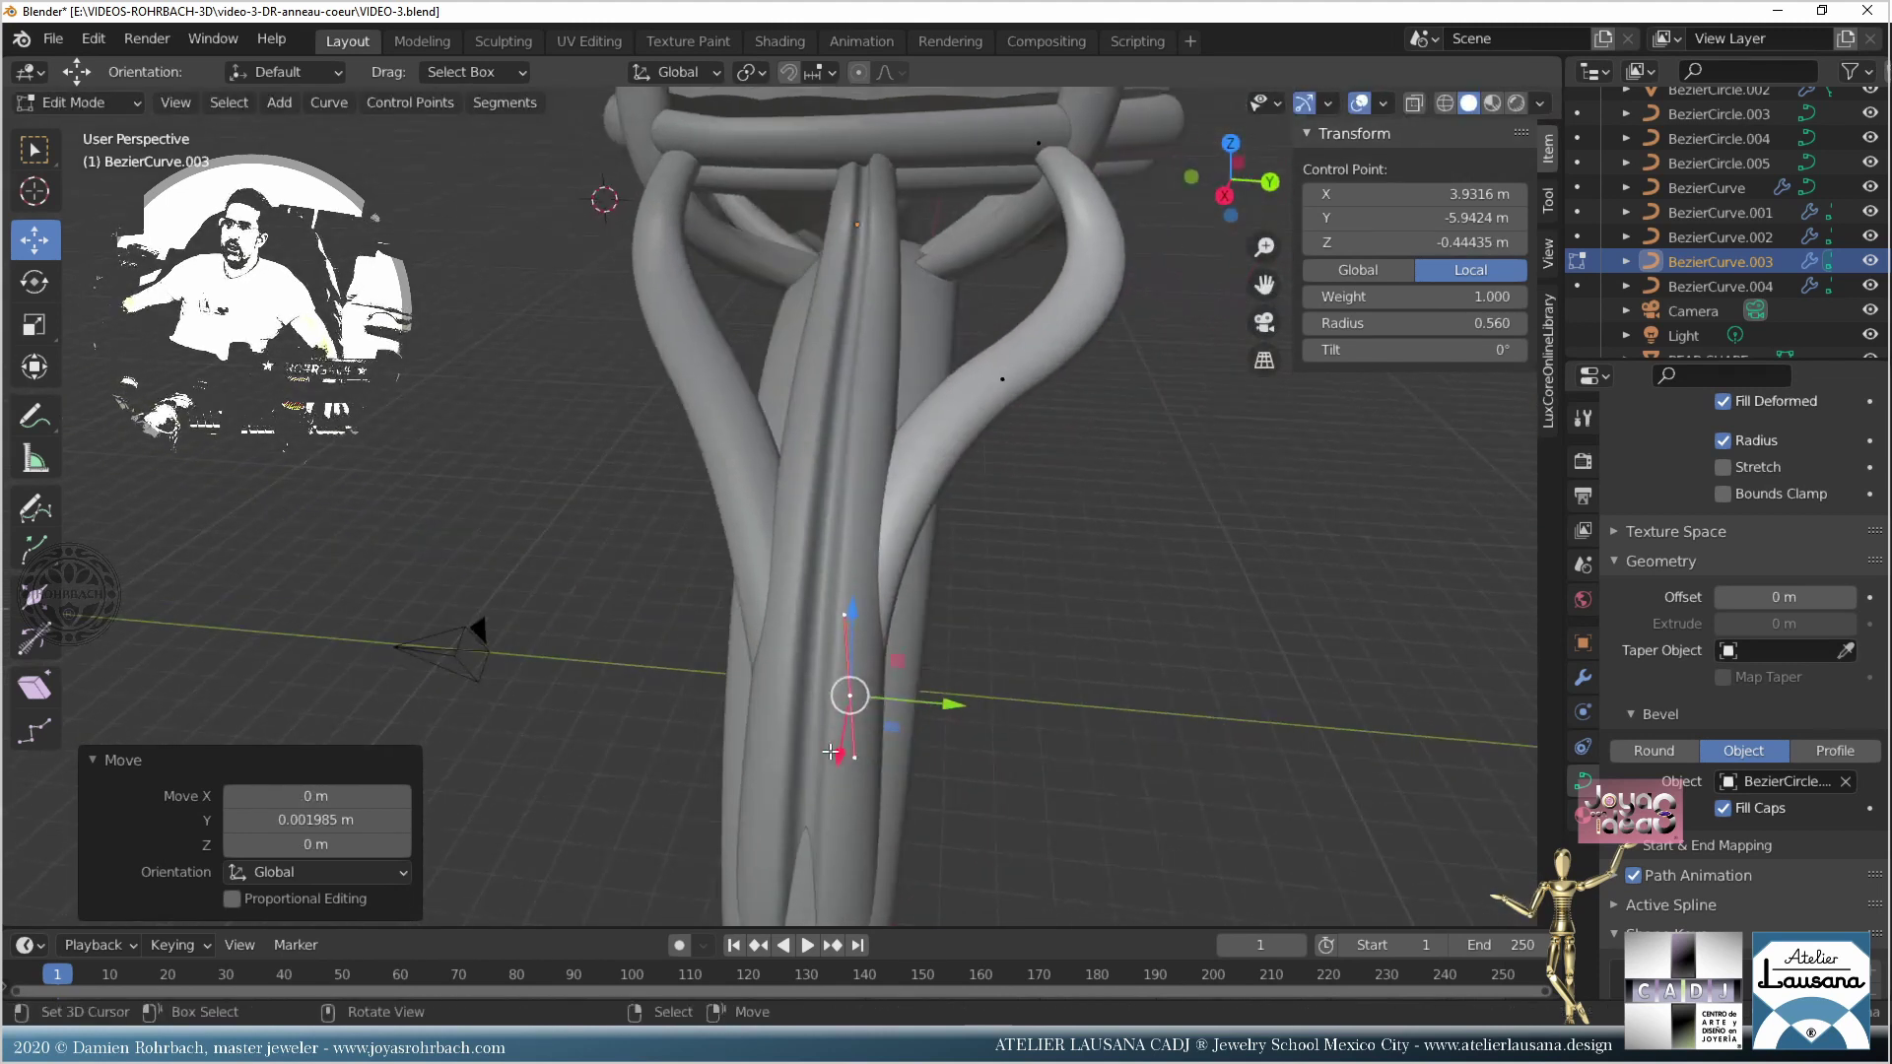
Step: In back view, move the +Y-side curve's lower control point about 0.47 m along X and -0.97 m along Z, and nudge its upper handle up
{"action": "key", "text": "ctrl+KP_1"}
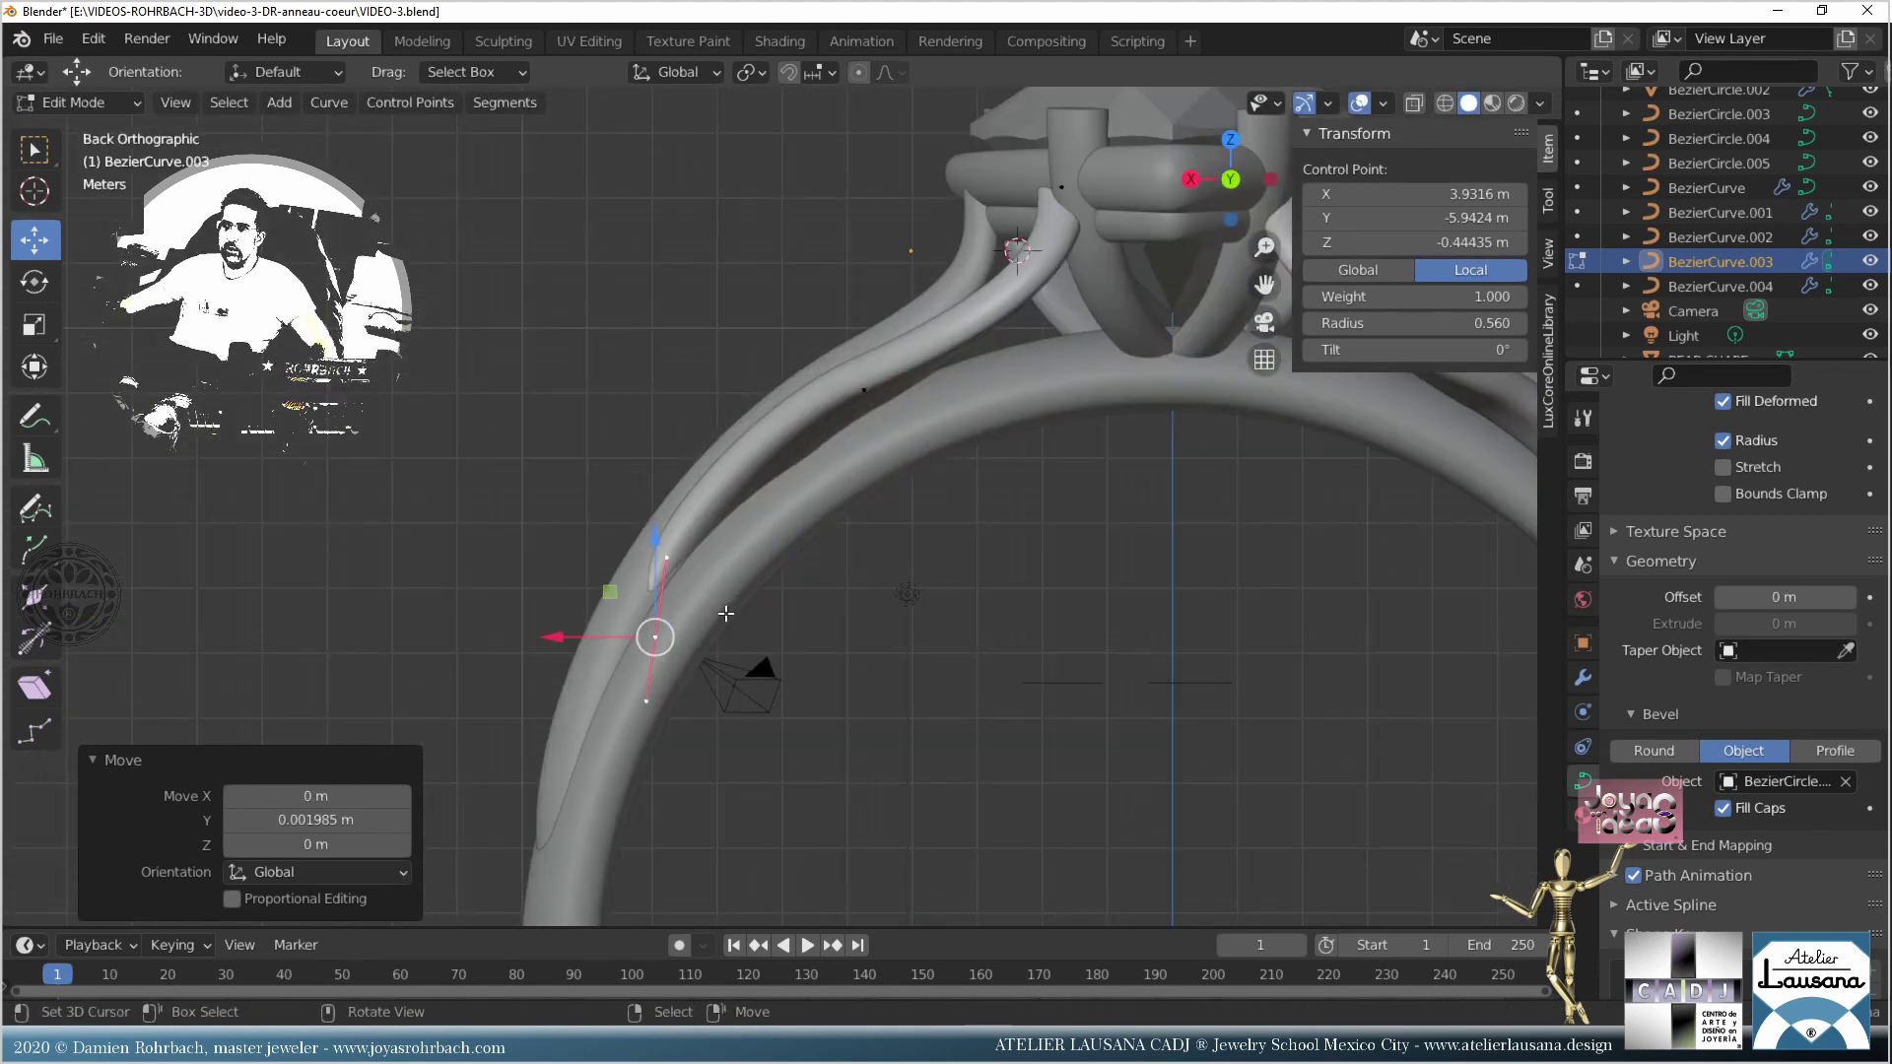
{"action": "key", "text": "g"}
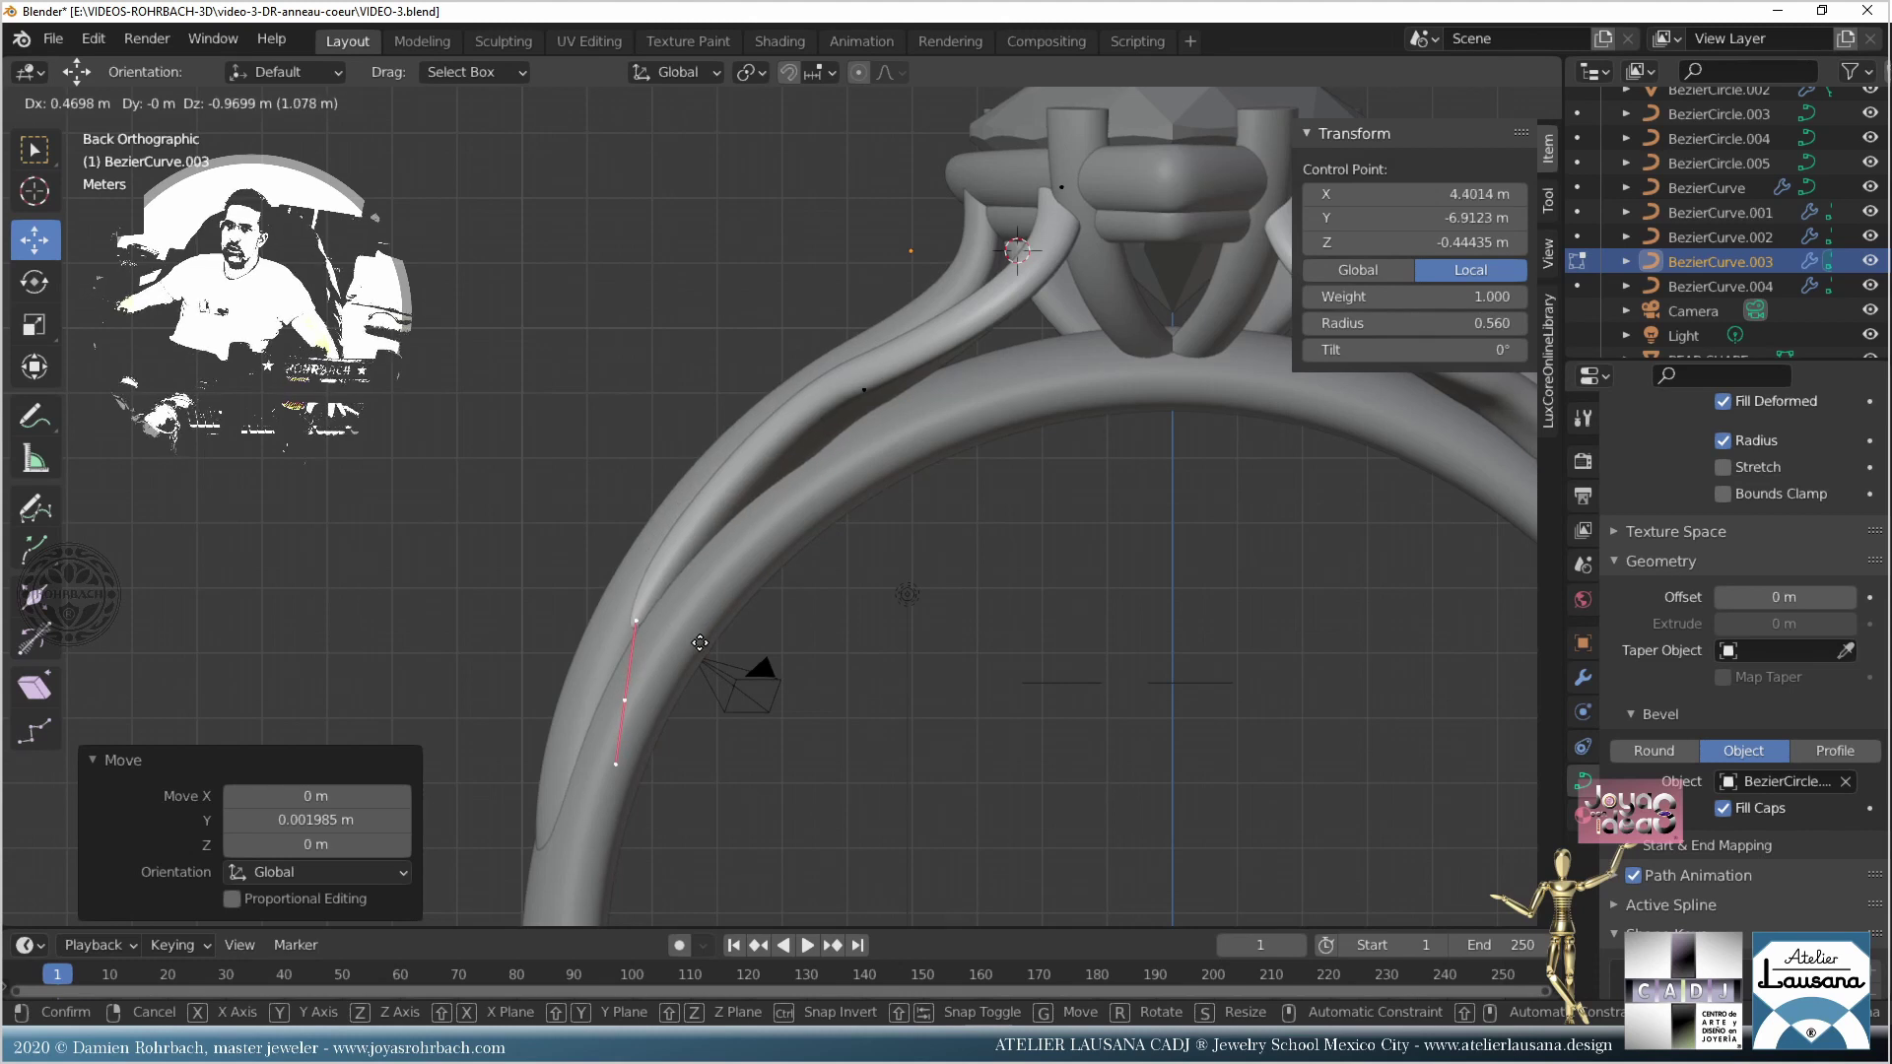
{"action": "left_click", "coordinate": [700, 643]}
{"action": "left_click", "coordinate": [635, 620]}
{"action": "key", "text": "g"}
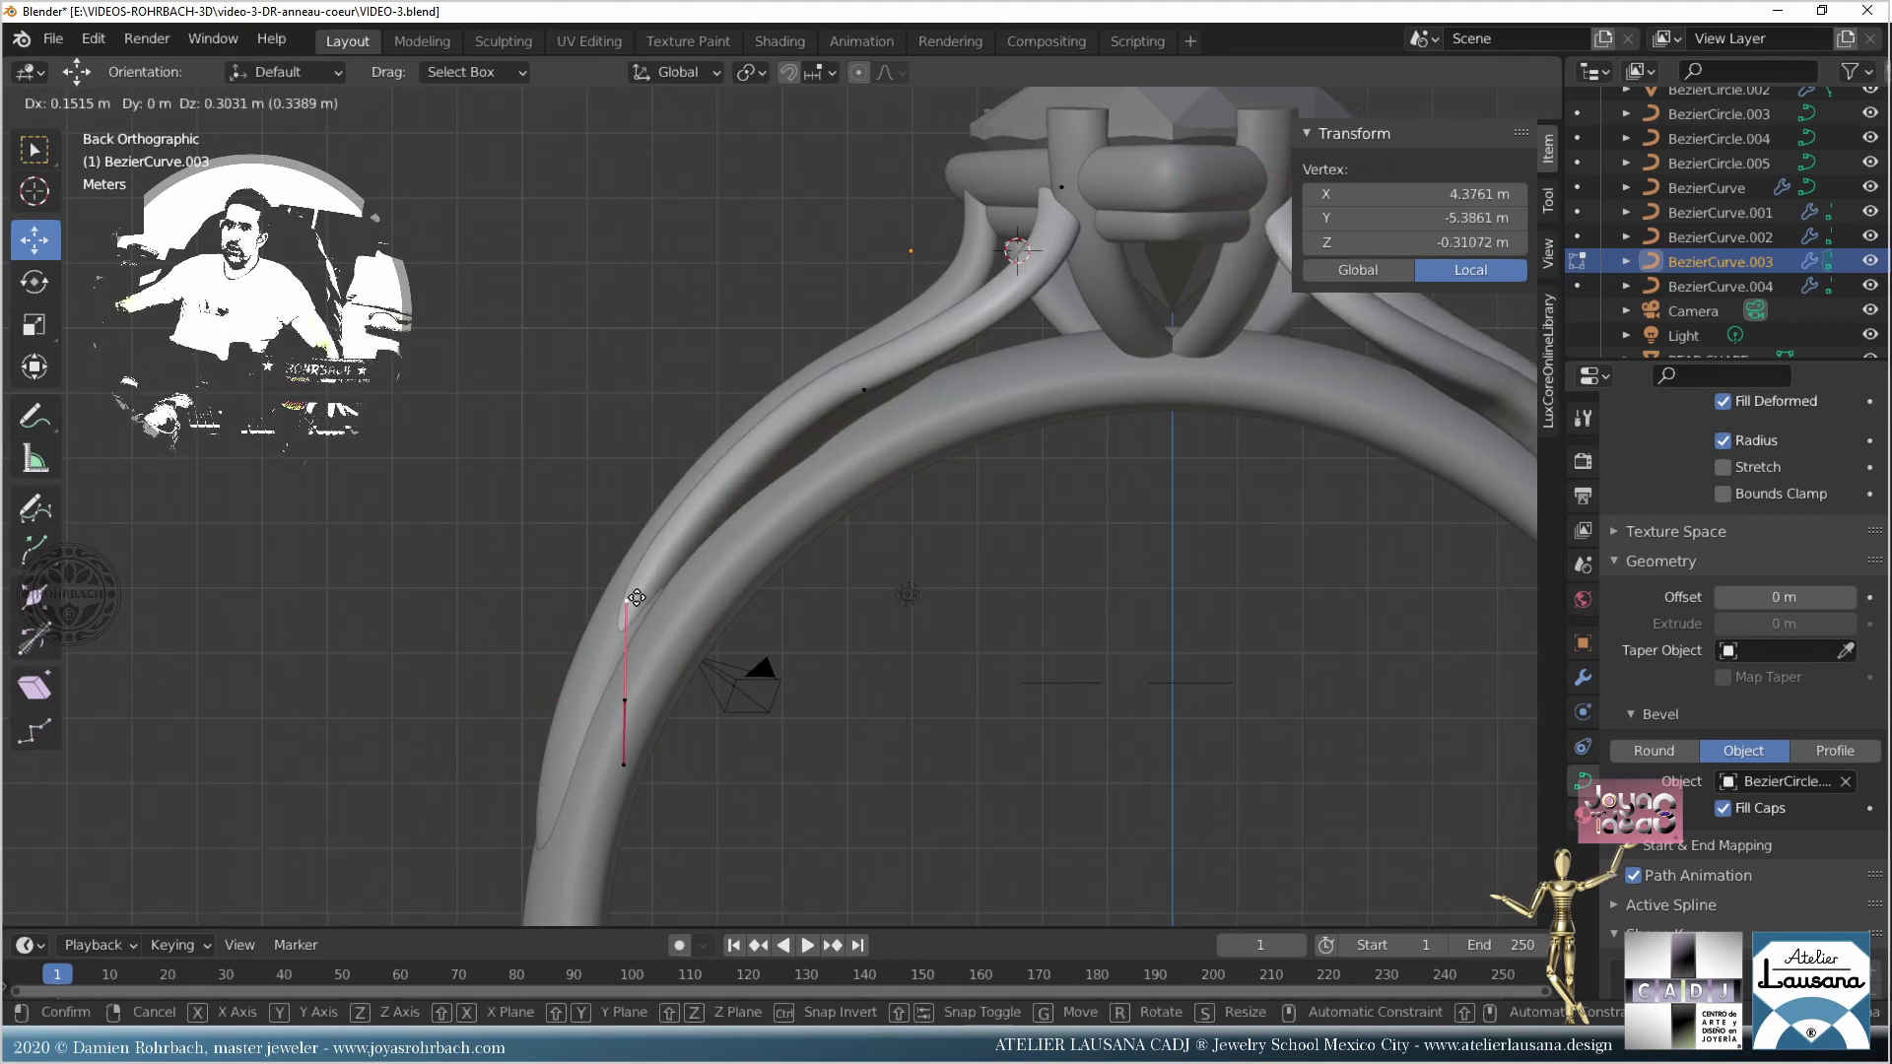
{"action": "left_click", "coordinate": [631, 589]}
Step: Move the lower handle of the +Y-side curve's middle control point about 0.26 m along X and -0.12 m along Z, and leave Edit Mode
{"action": "left_click", "coordinate": [864, 389]}
{"action": "left_click", "coordinate": [772, 437]}
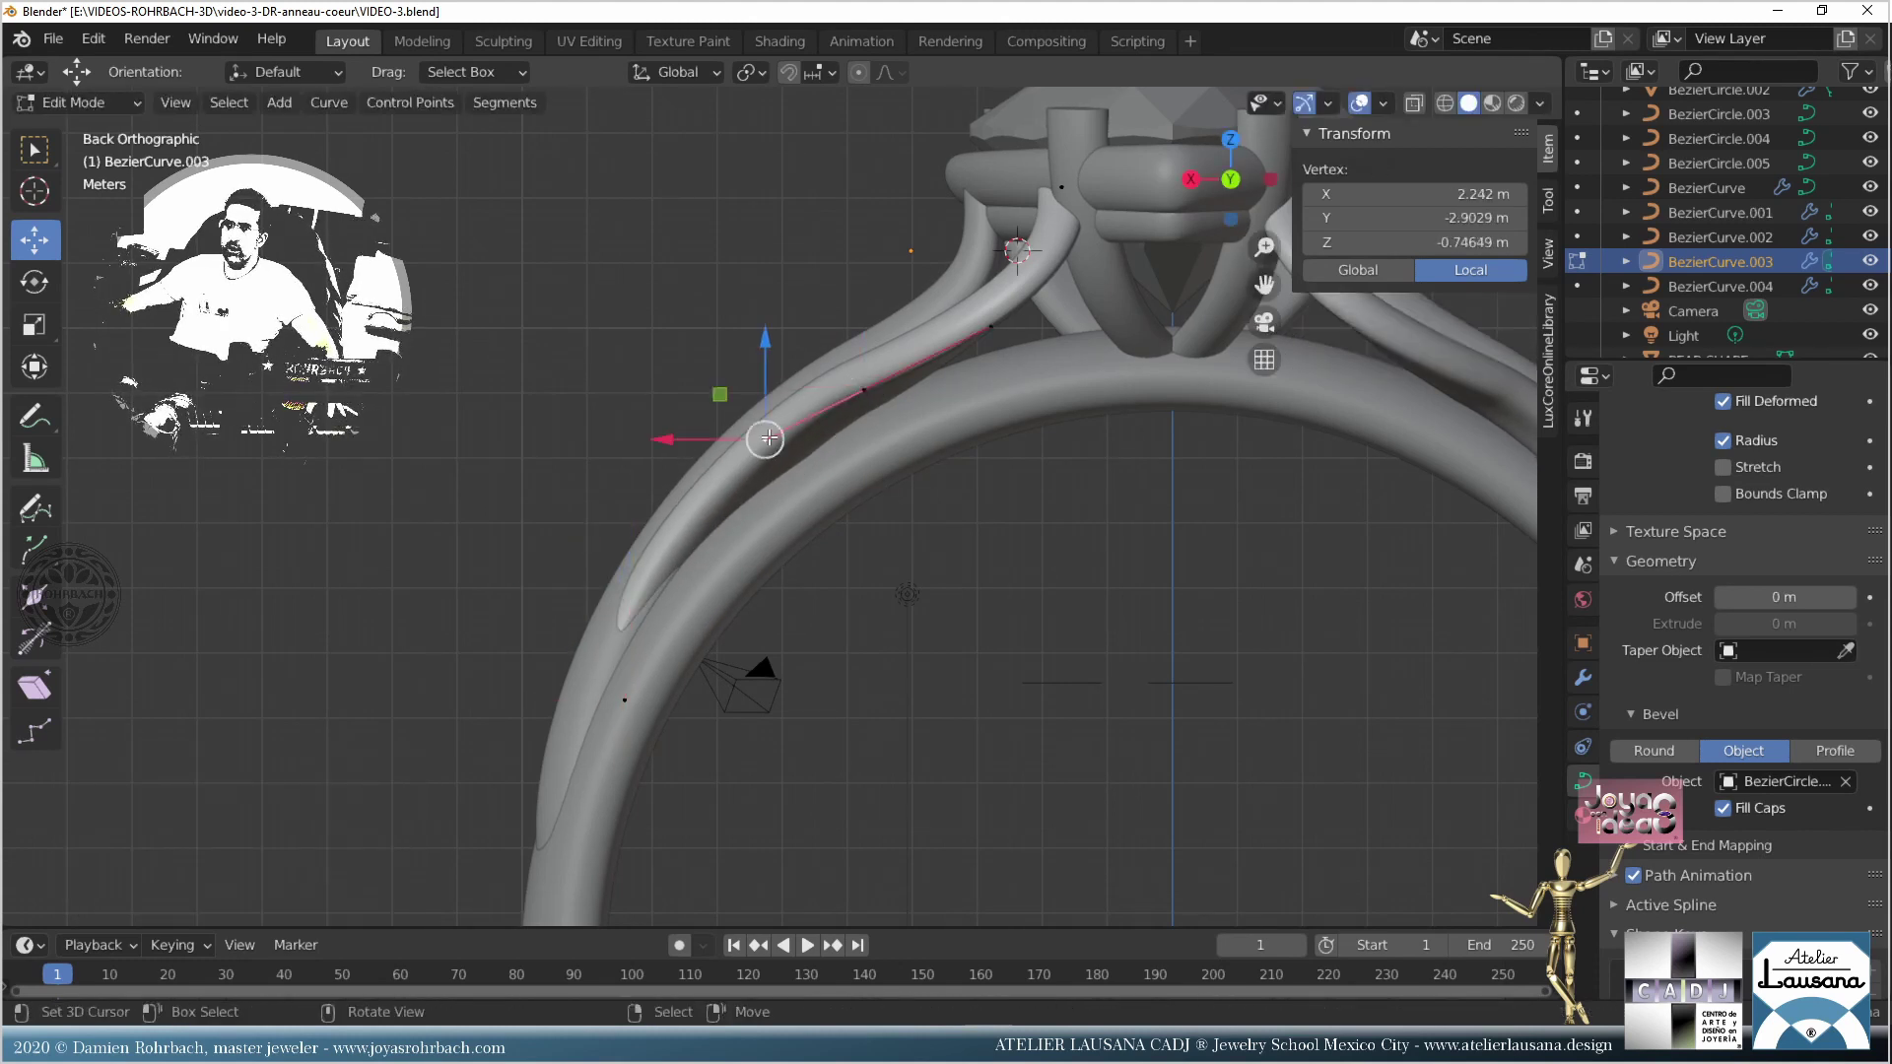
{"action": "key", "text": "g"}
{"action": "left_click", "coordinate": [751, 445]}
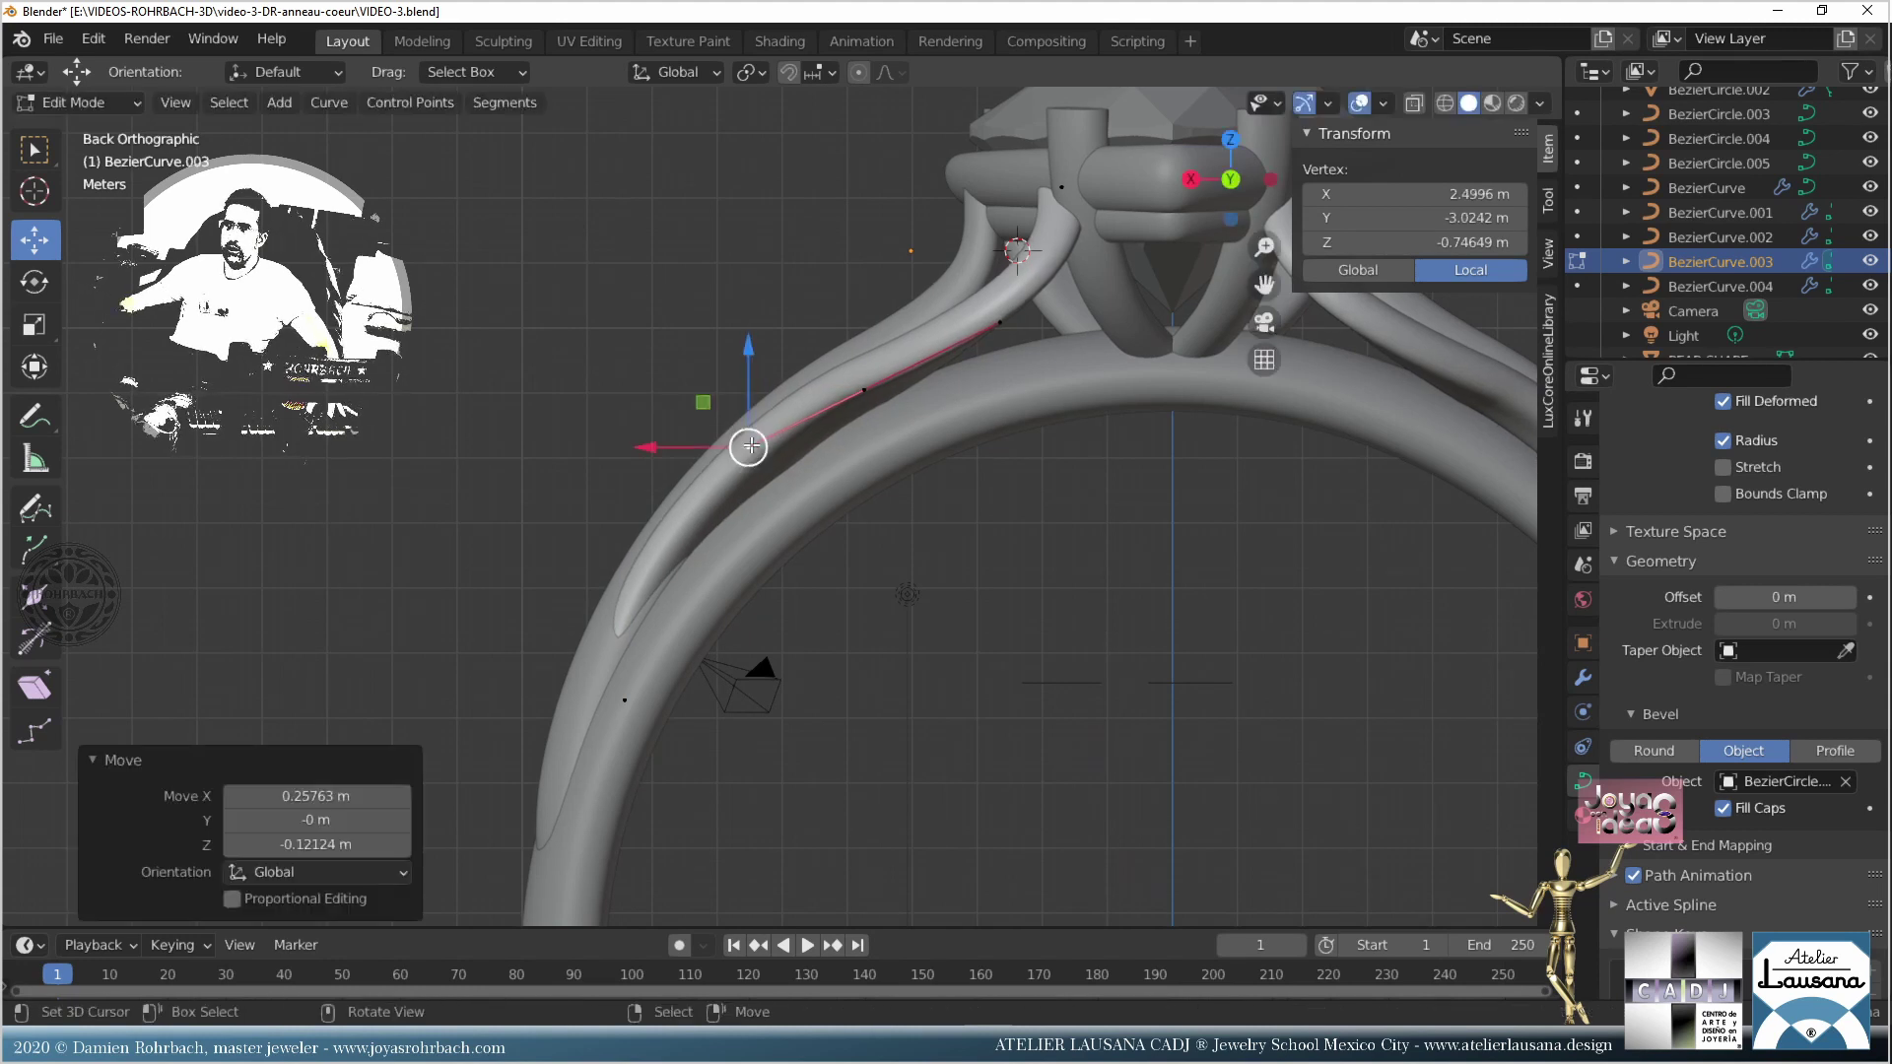
{"action": "middle_click_drag", "start_coordinate": [750, 445], "coordinate": [1146, 532]}
{"action": "key", "text": "Tab"}
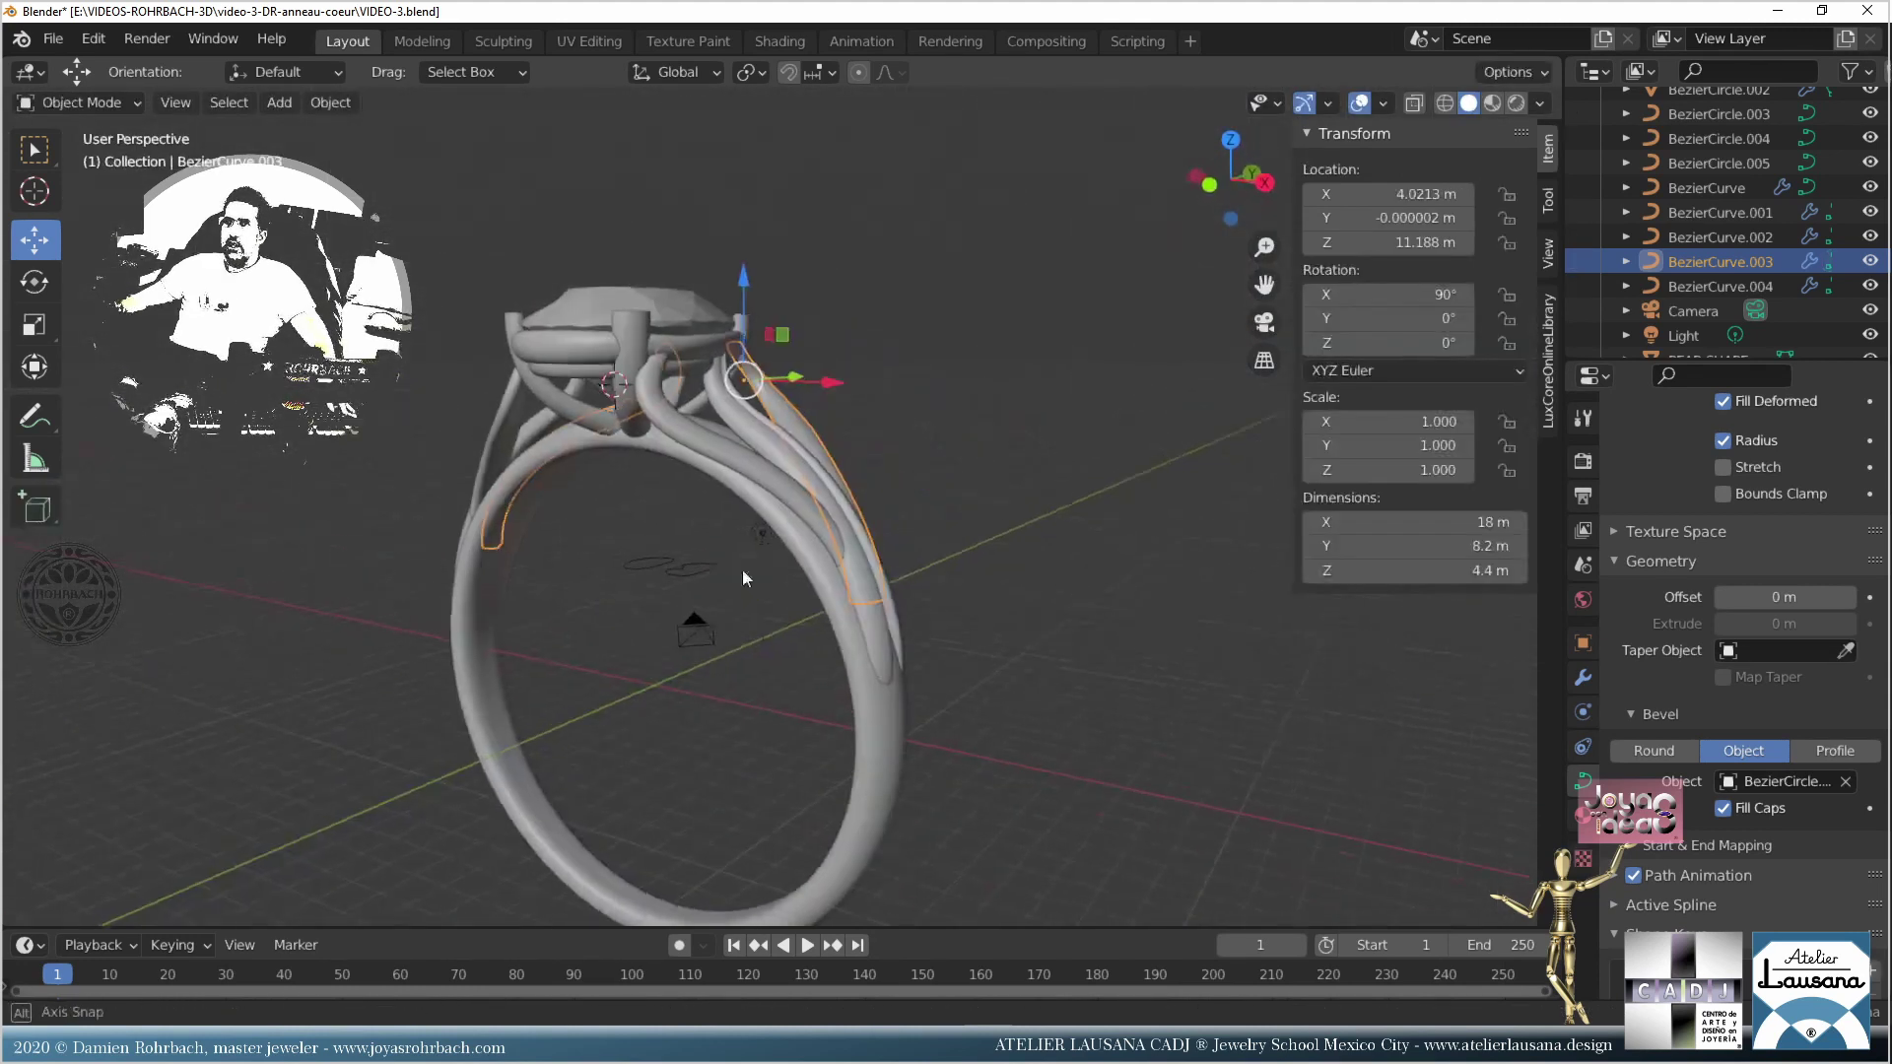
Step: Deselect the curve, check the ring in top view and save the file
{"action": "middle_click_drag", "start_coordinate": [742, 569], "coordinate": [589, 550]}
{"action": "left_click", "coordinate": [770, 678]}
{"action": "key", "text": "KP_7"}
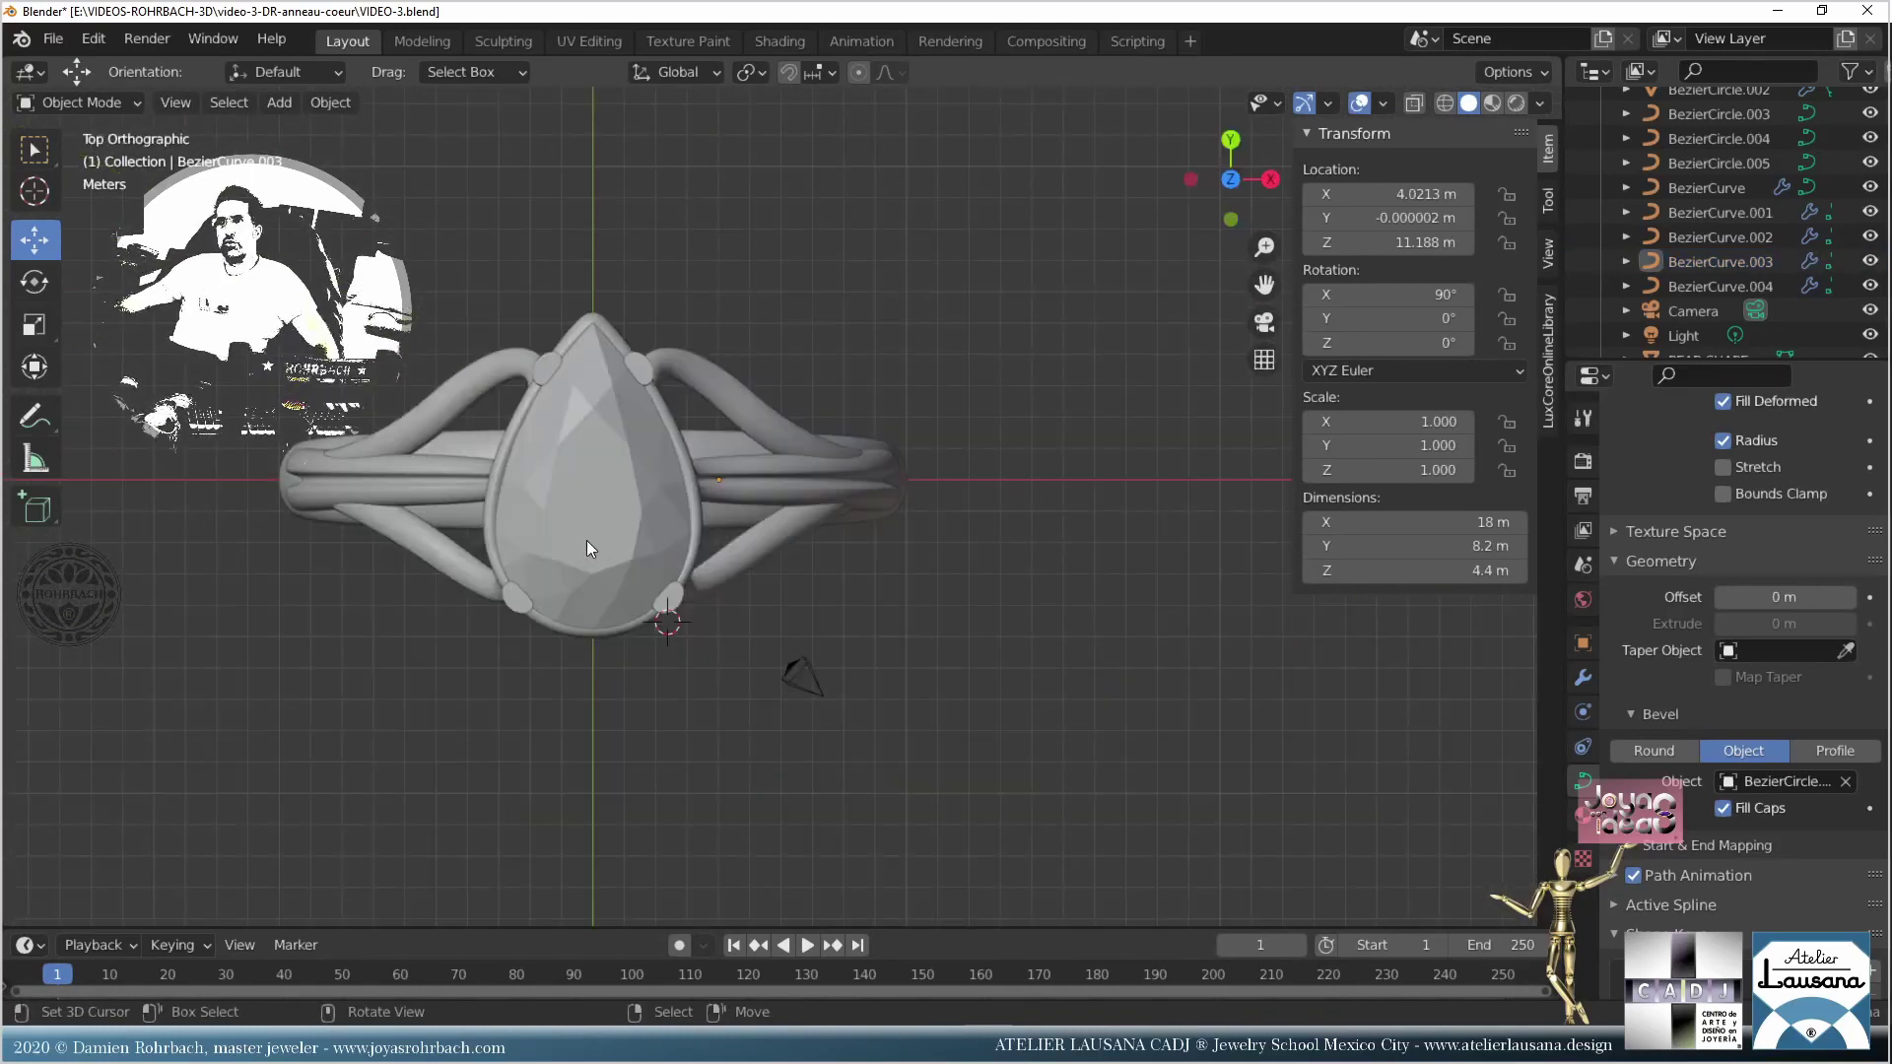
{"action": "key", "text": "ctrl+s"}
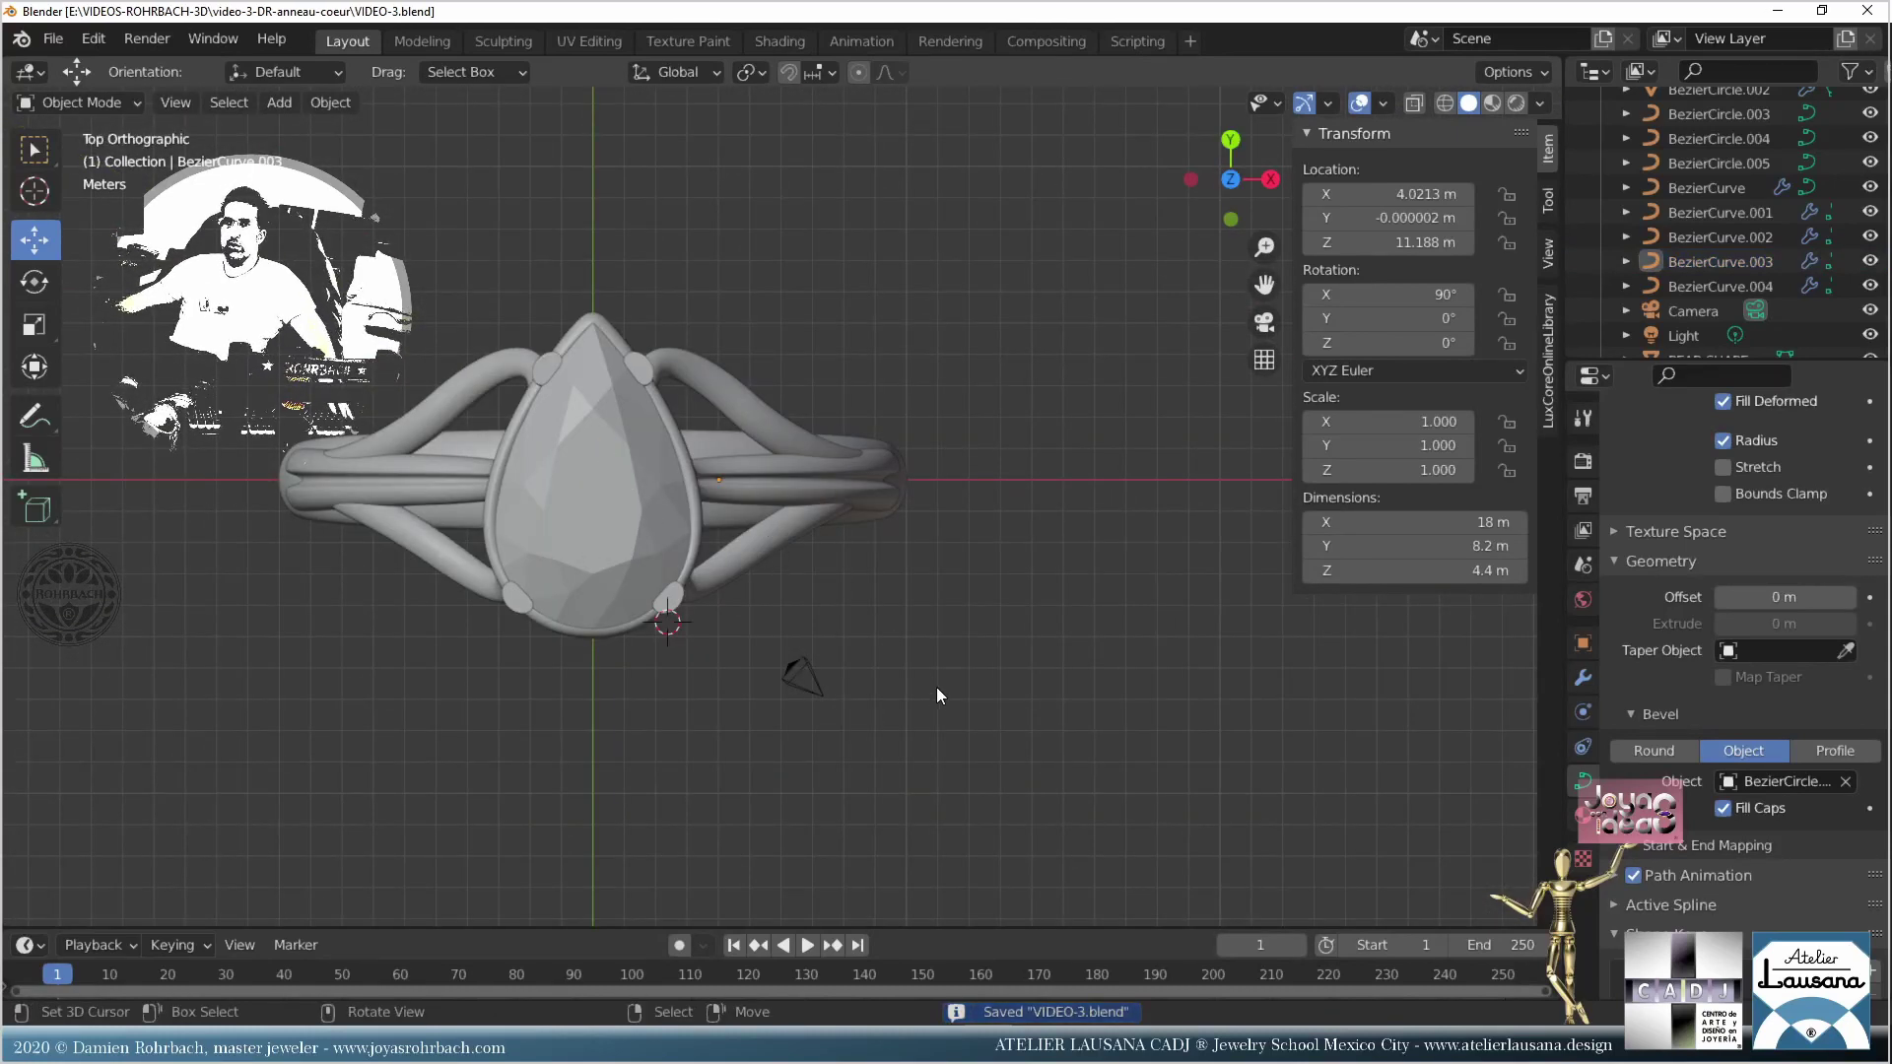
Step: Edit the -Y-side shoulder curve and move its middle control point's upper handle slightly outward along -Y
{"action": "scroll", "coordinate": [788, 581], "scroll_direction": "up", "scroll_amount": 3}
{"action": "left_click", "coordinate": [766, 575]}
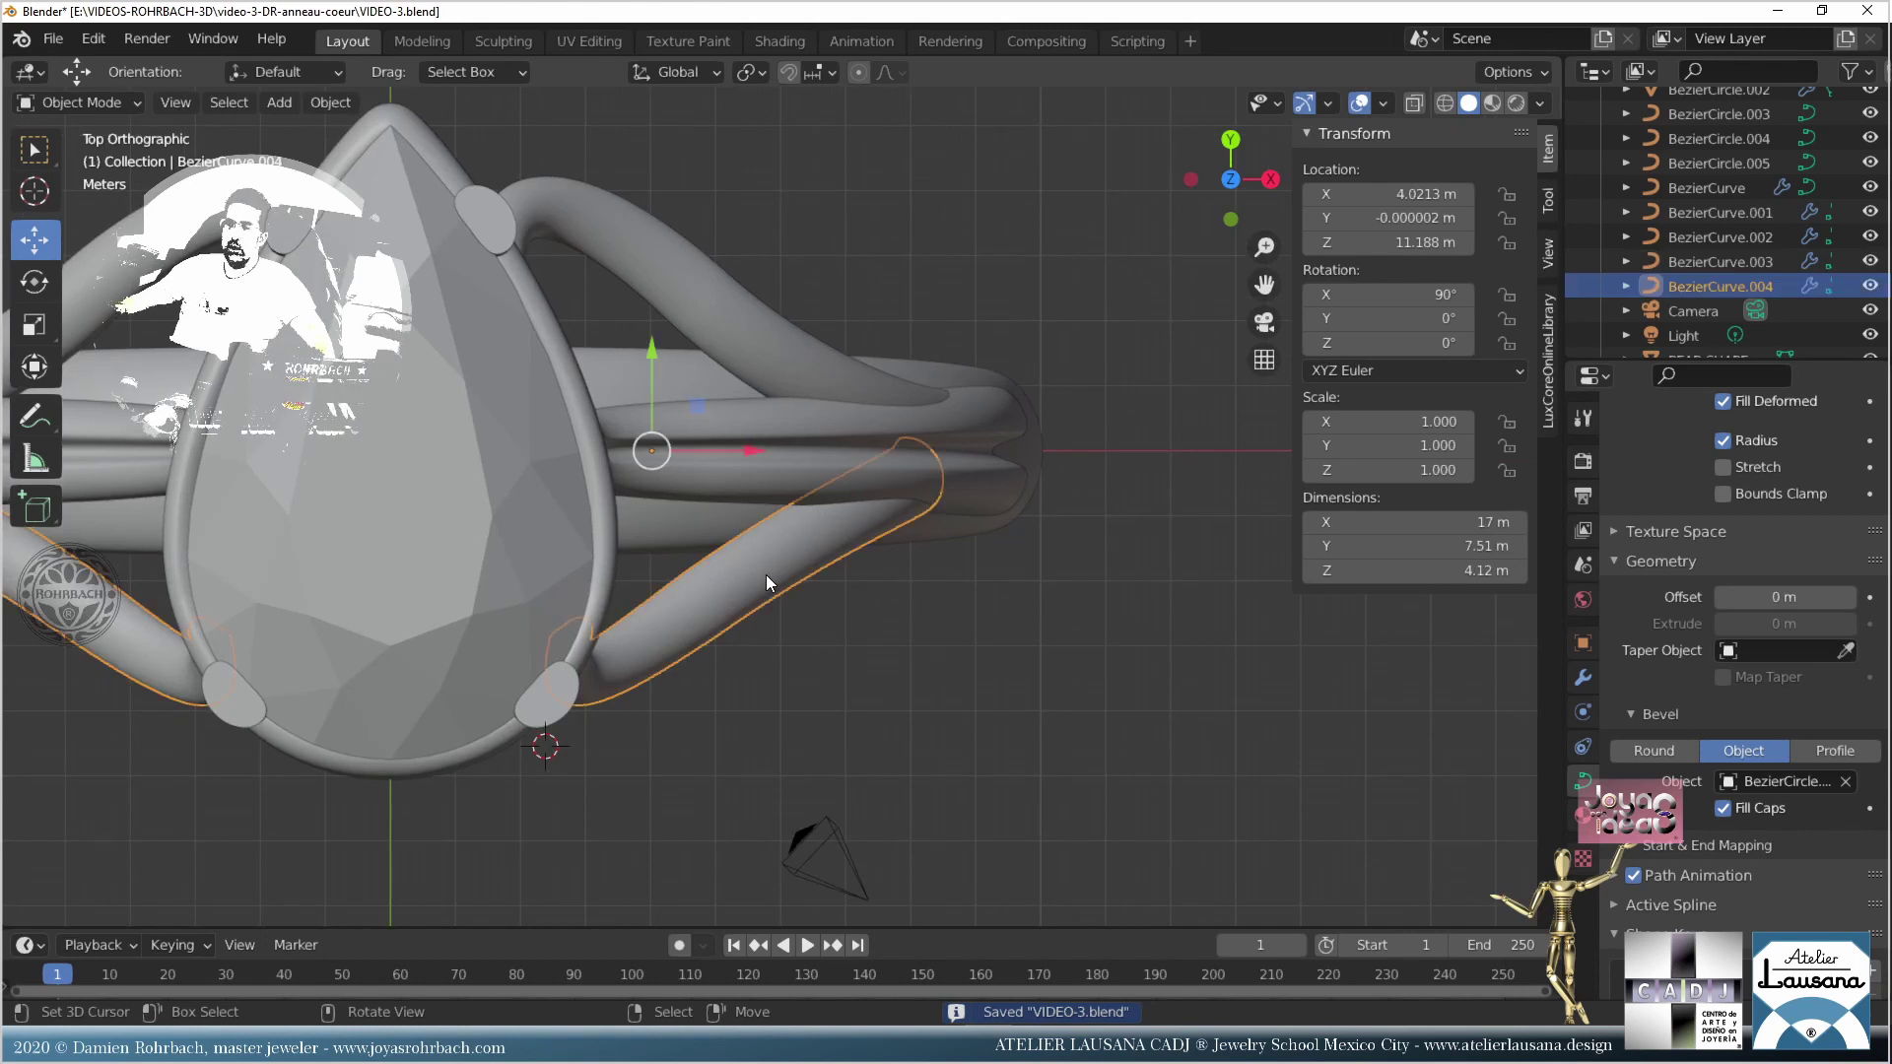
{"action": "key", "text": "Tab"}
{"action": "left_click", "coordinate": [716, 611]}
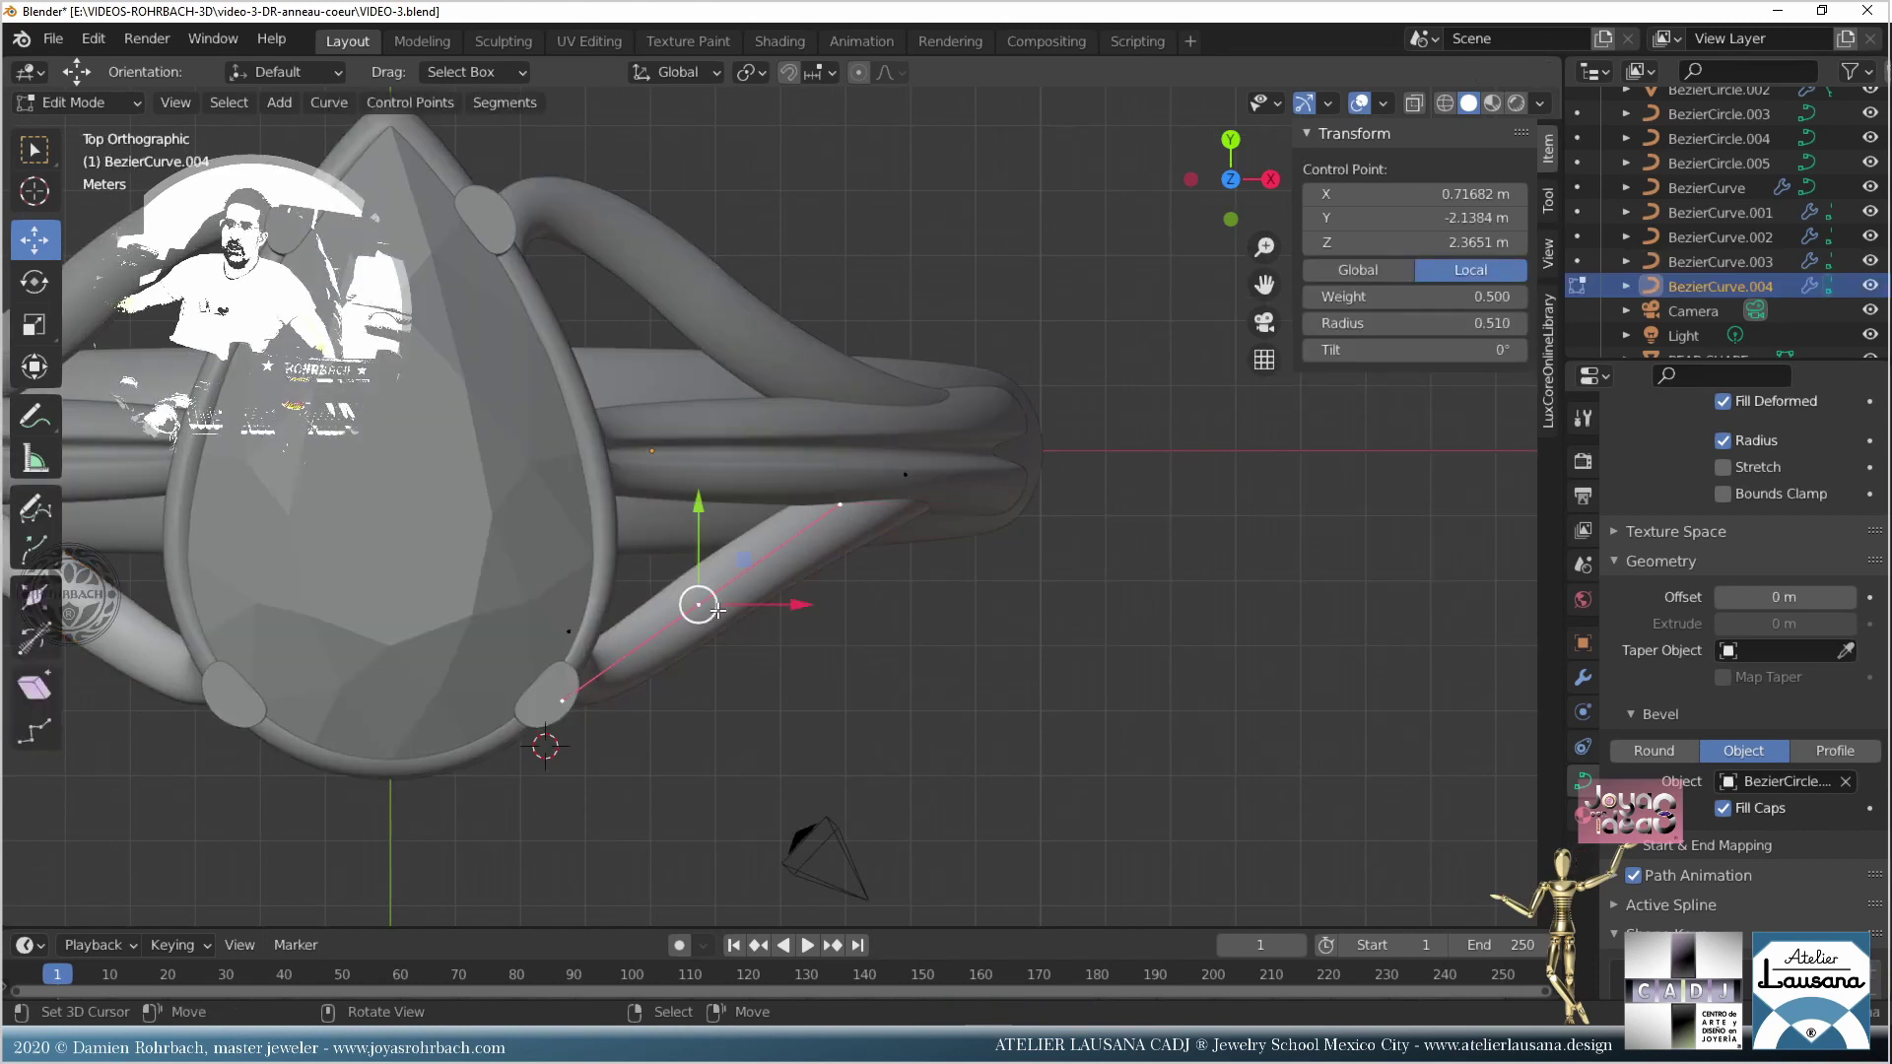
{"action": "left_click", "coordinate": [580, 706]}
{"action": "left_click_drag", "start_coordinate": [566, 619], "coordinate": [567, 621]}
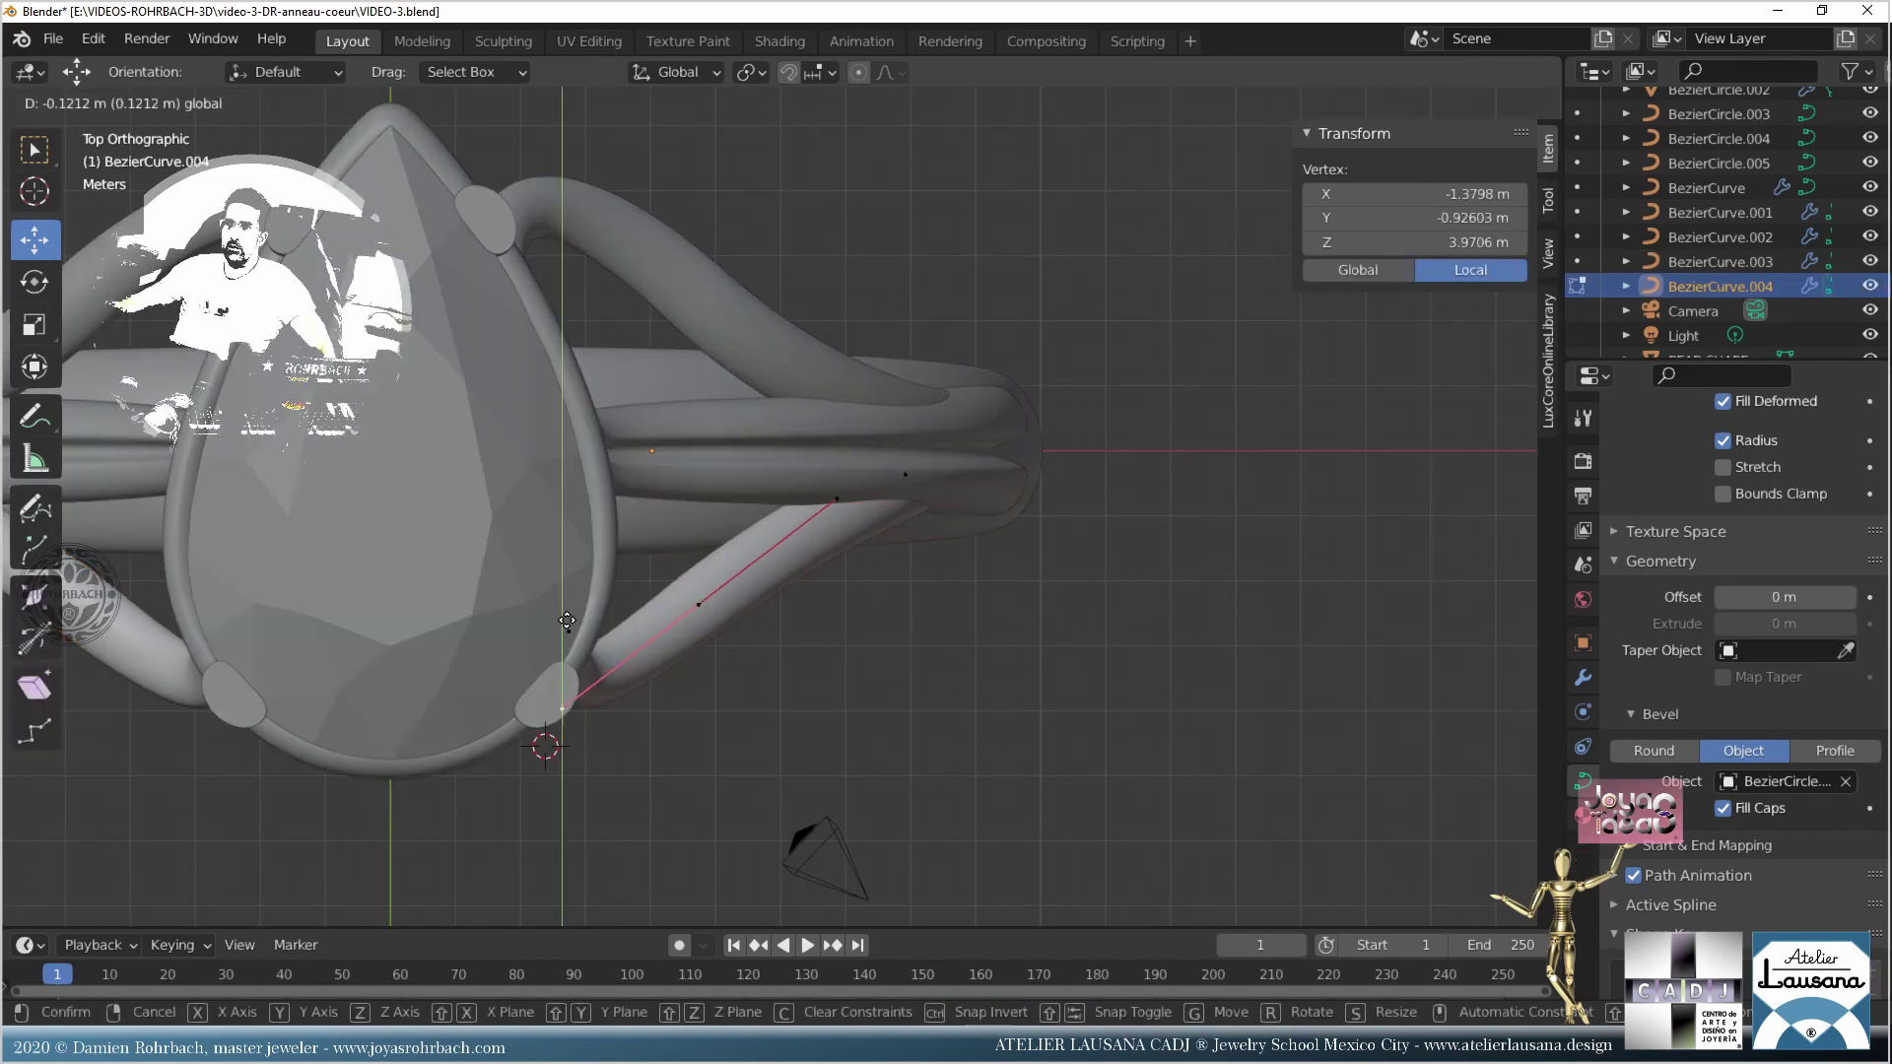
{"action": "left_click", "coordinate": [568, 623]}
Step: Move the -Y-side curve's middle control point about -0.23 m along Y and save the file from Object Mode
{"action": "left_click", "coordinate": [698, 604]}
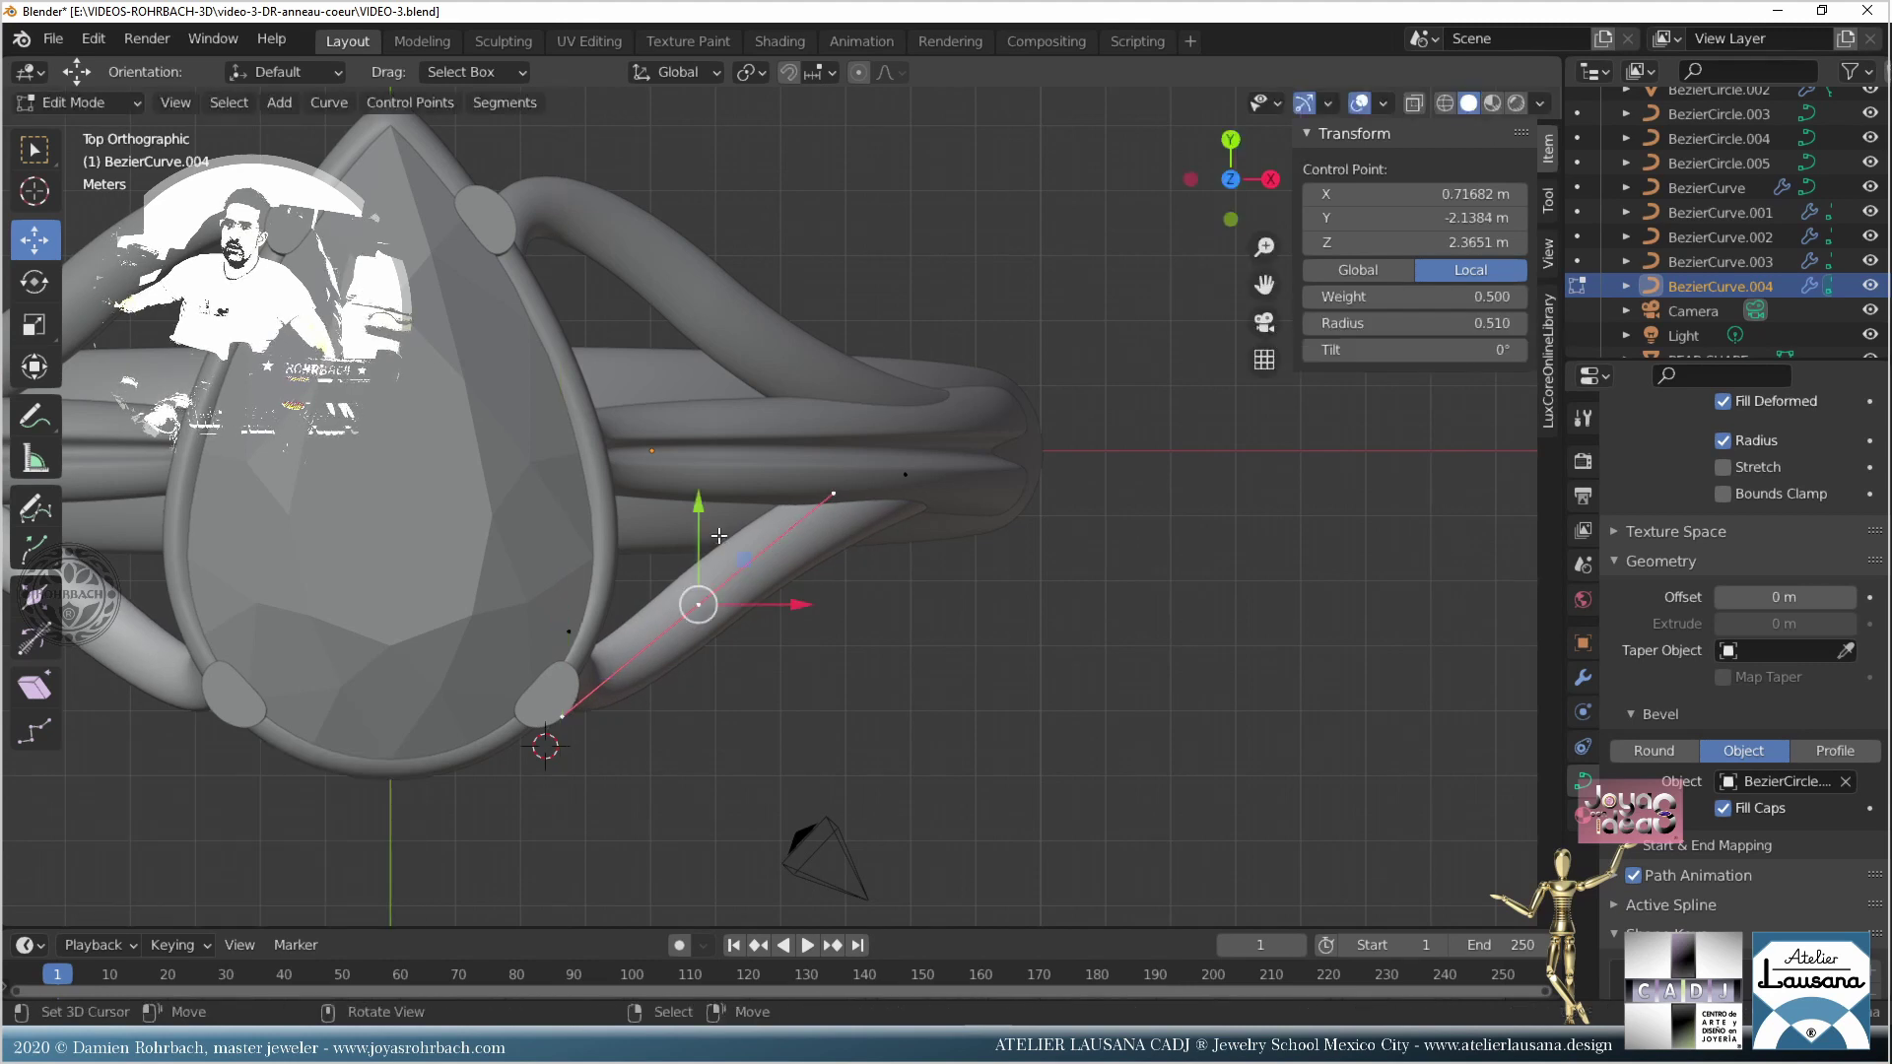
{"action": "left_click_drag", "start_coordinate": [710, 523], "coordinate": [708, 564]}
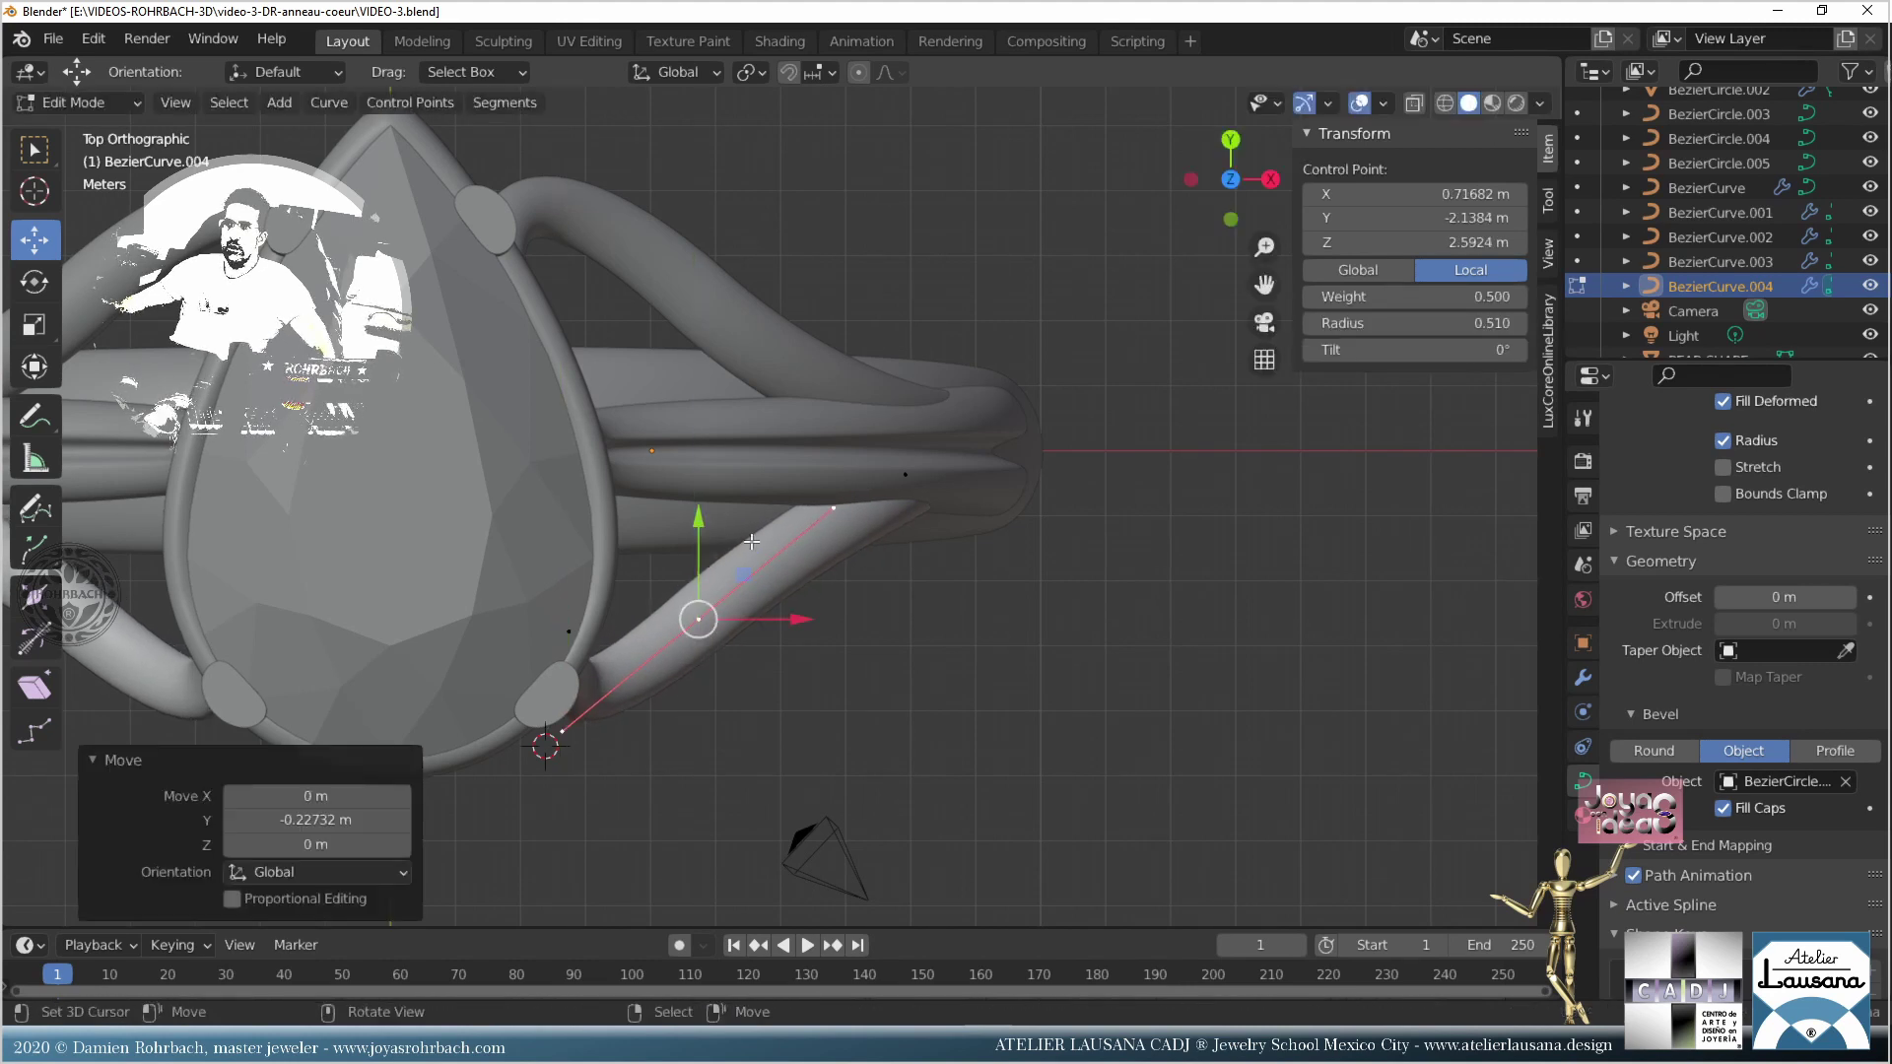
{"action": "middle_click_drag", "start_coordinate": [707, 563], "coordinate": [972, 524]}
{"action": "key", "text": "Tab"}
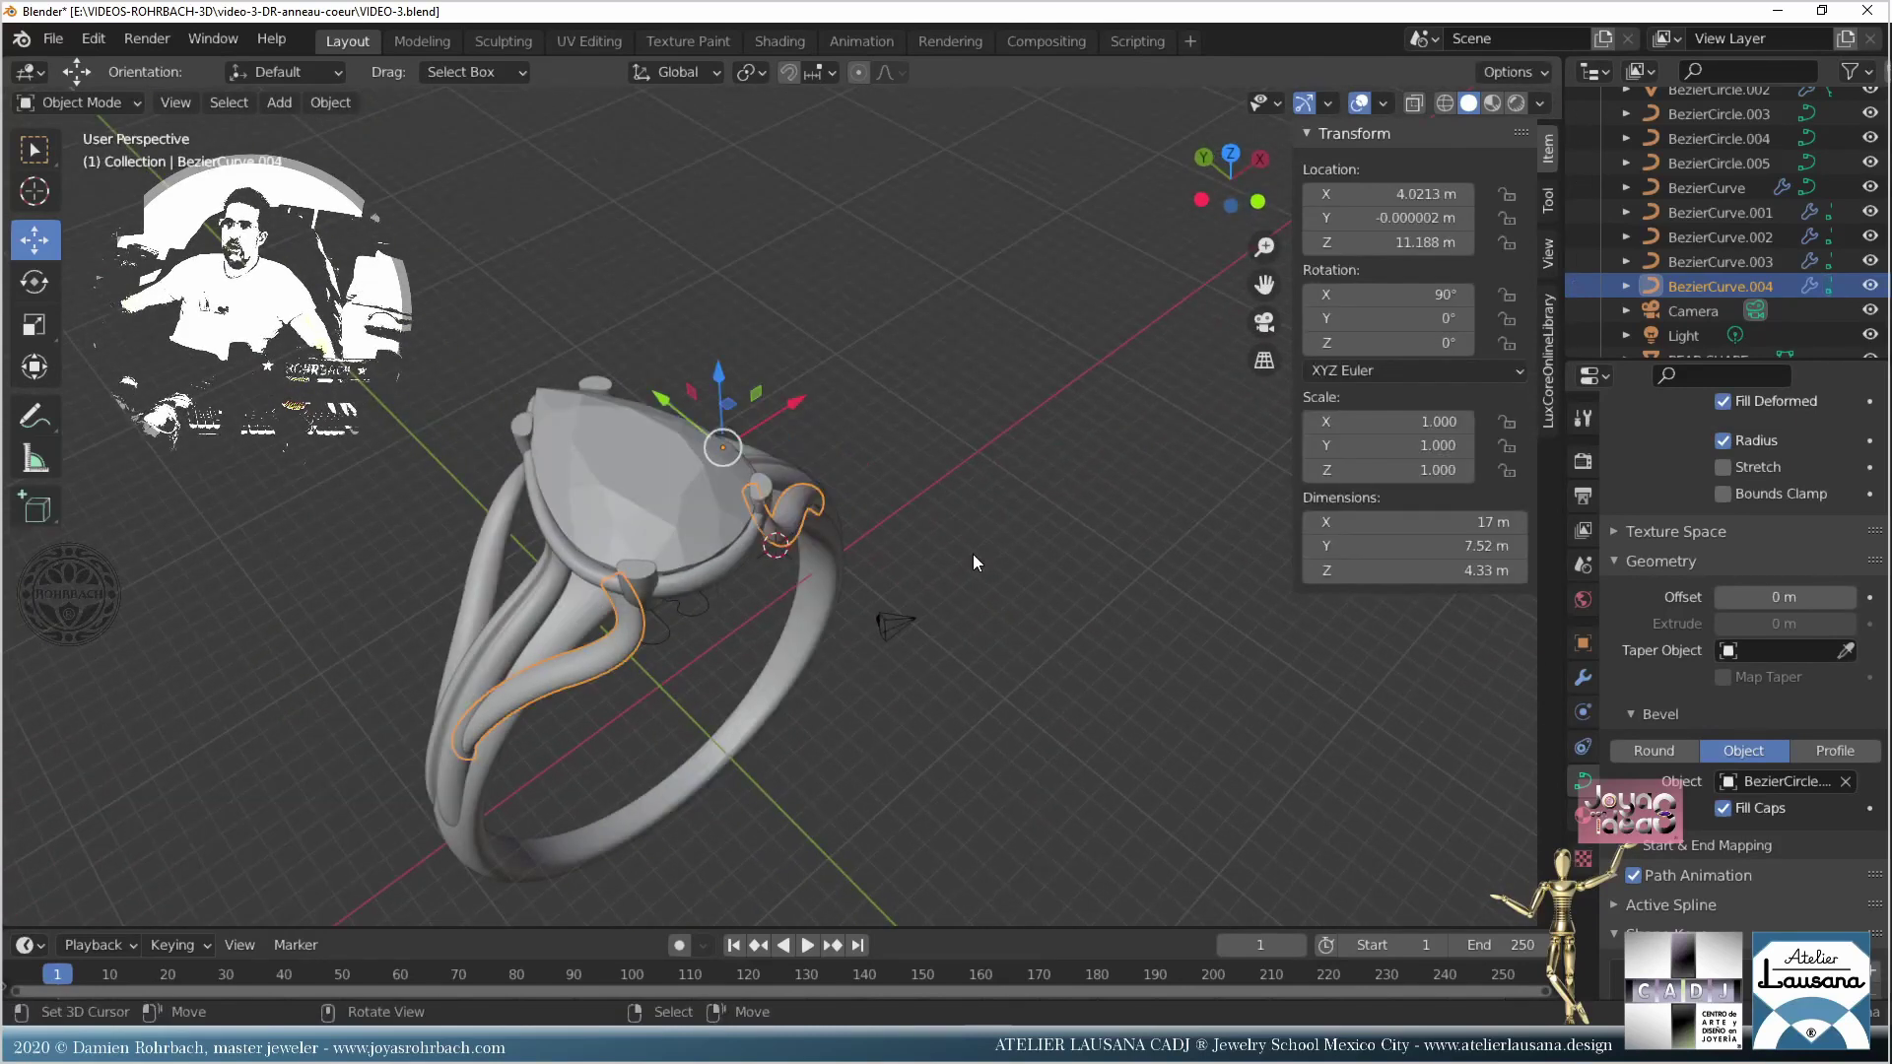
{"action": "key", "text": "ctrl+s"}
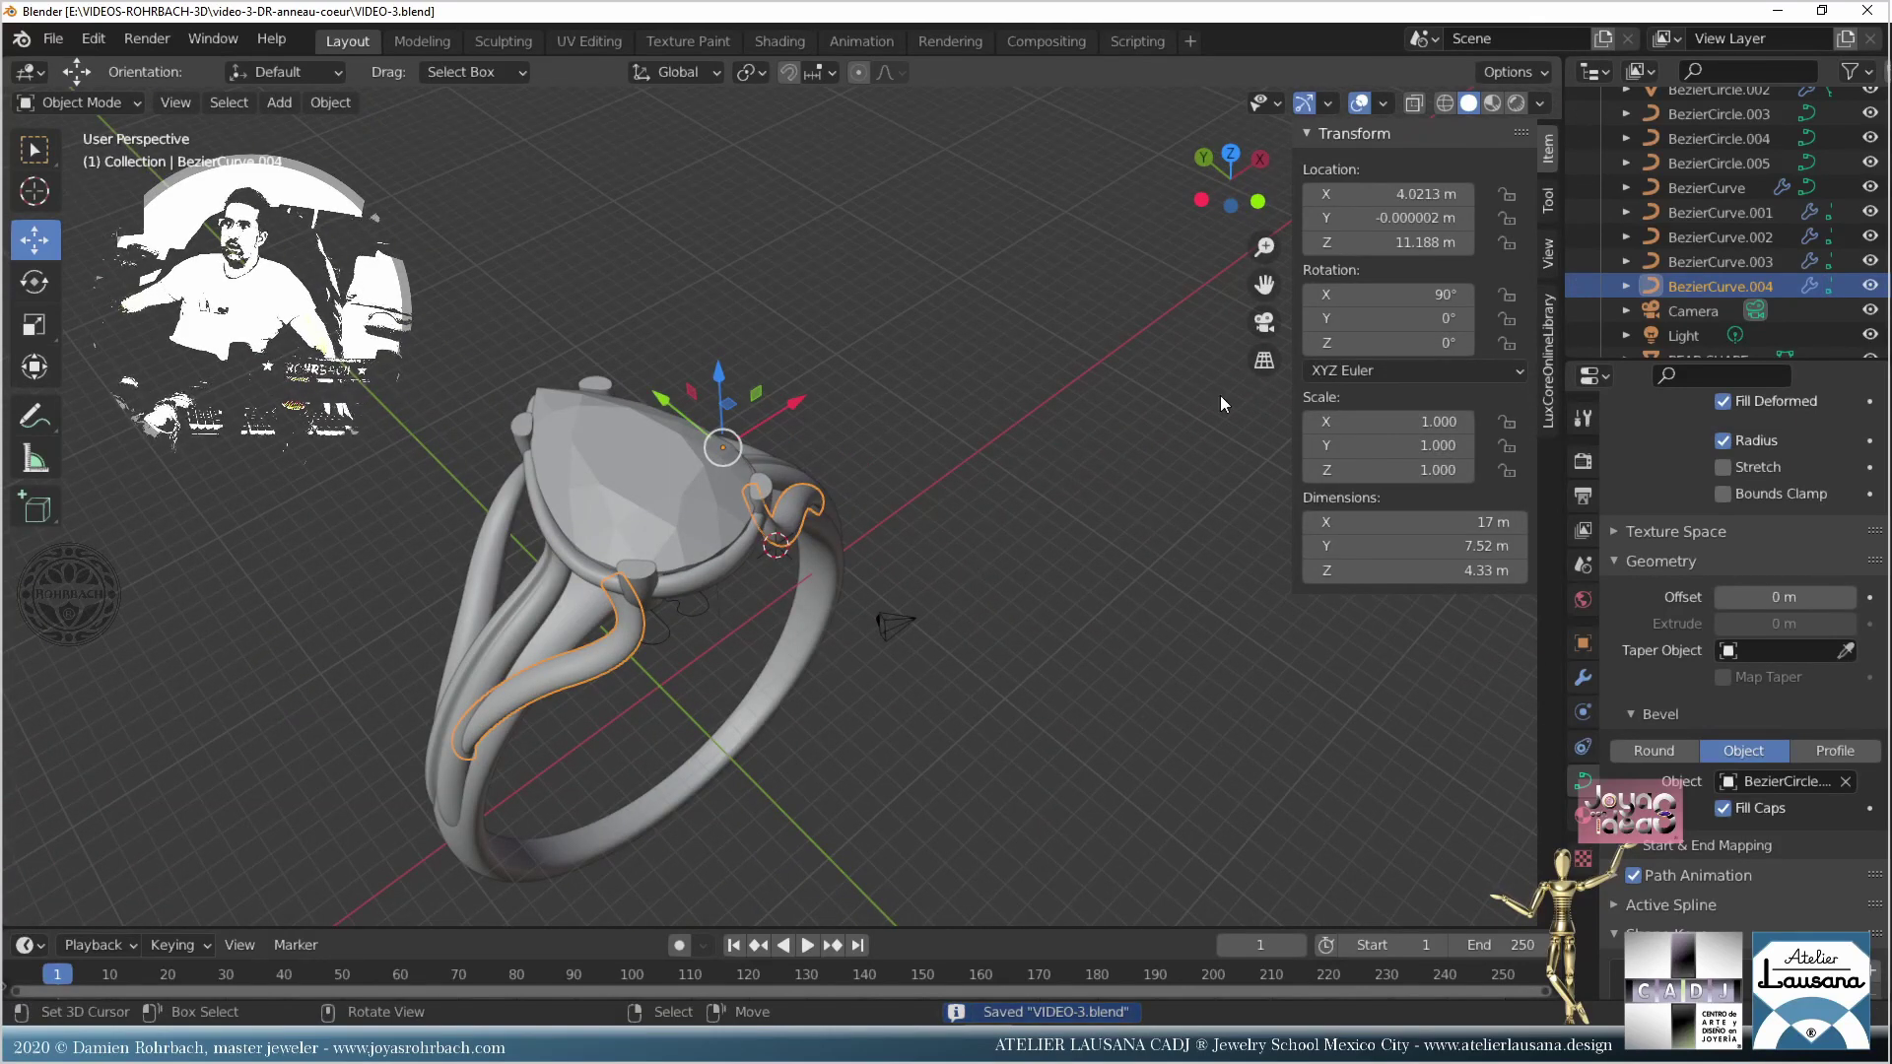
Step: Create a new scene collection and name it ANNEAU
{"action": "left_click_drag", "start_coordinate": [1622, 360], "coordinate": [1630, 783]}
{"action": "left_click", "coordinate": [1667, 572]}
{"action": "right_click", "coordinate": [1667, 571]}
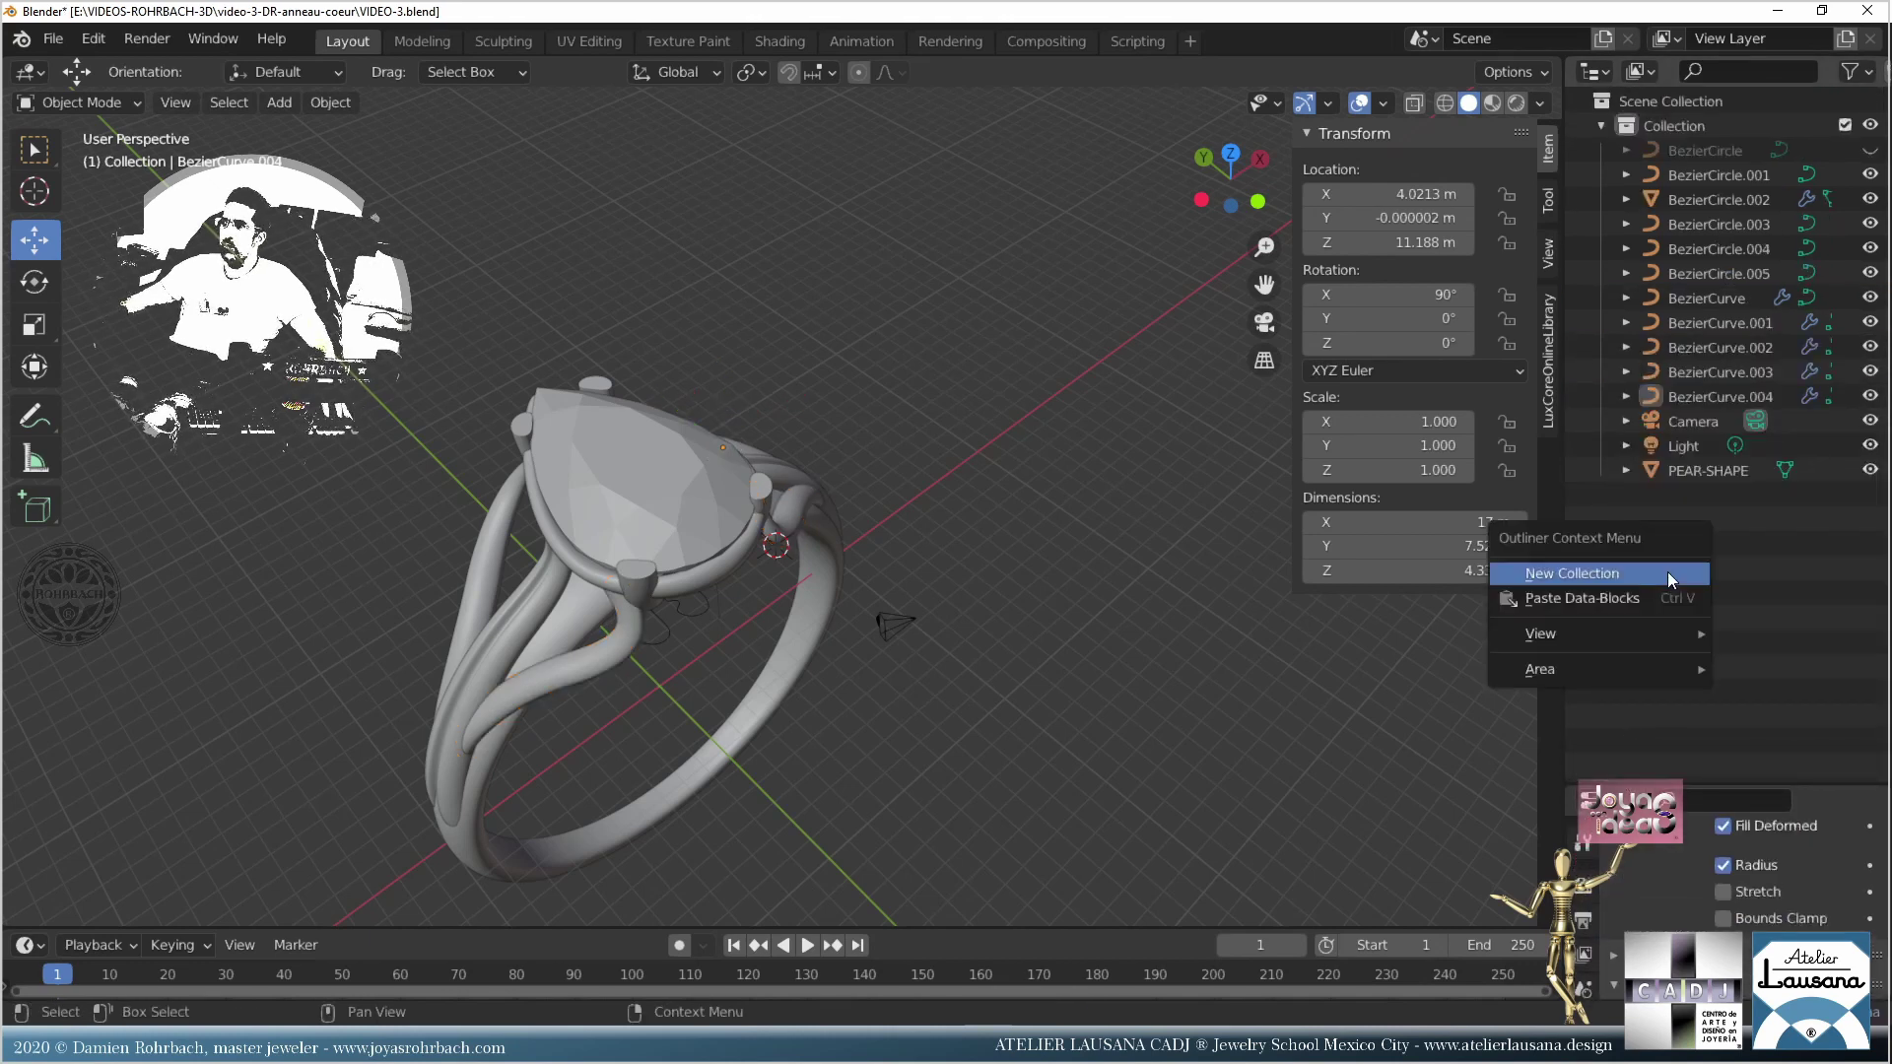
{"action": "left_click", "coordinate": [1667, 572]}
{"action": "double_click", "coordinate": [1675, 494]}
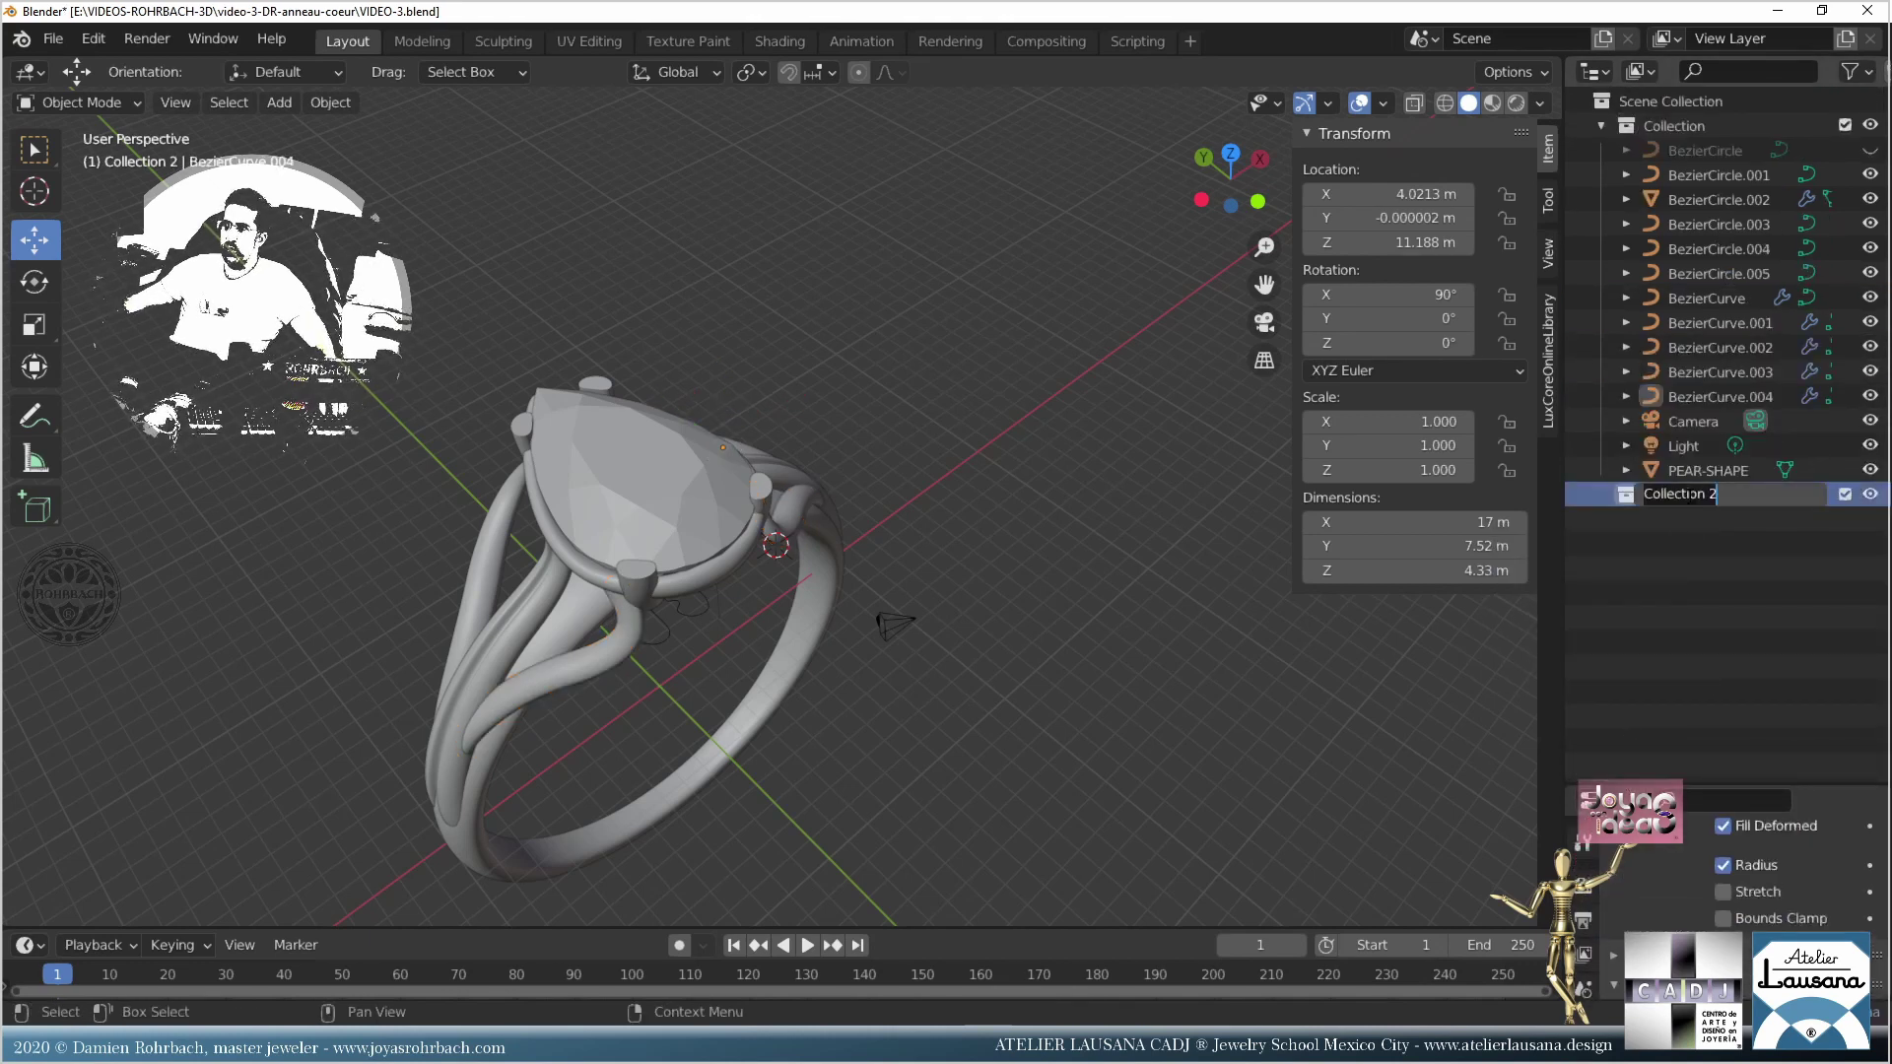
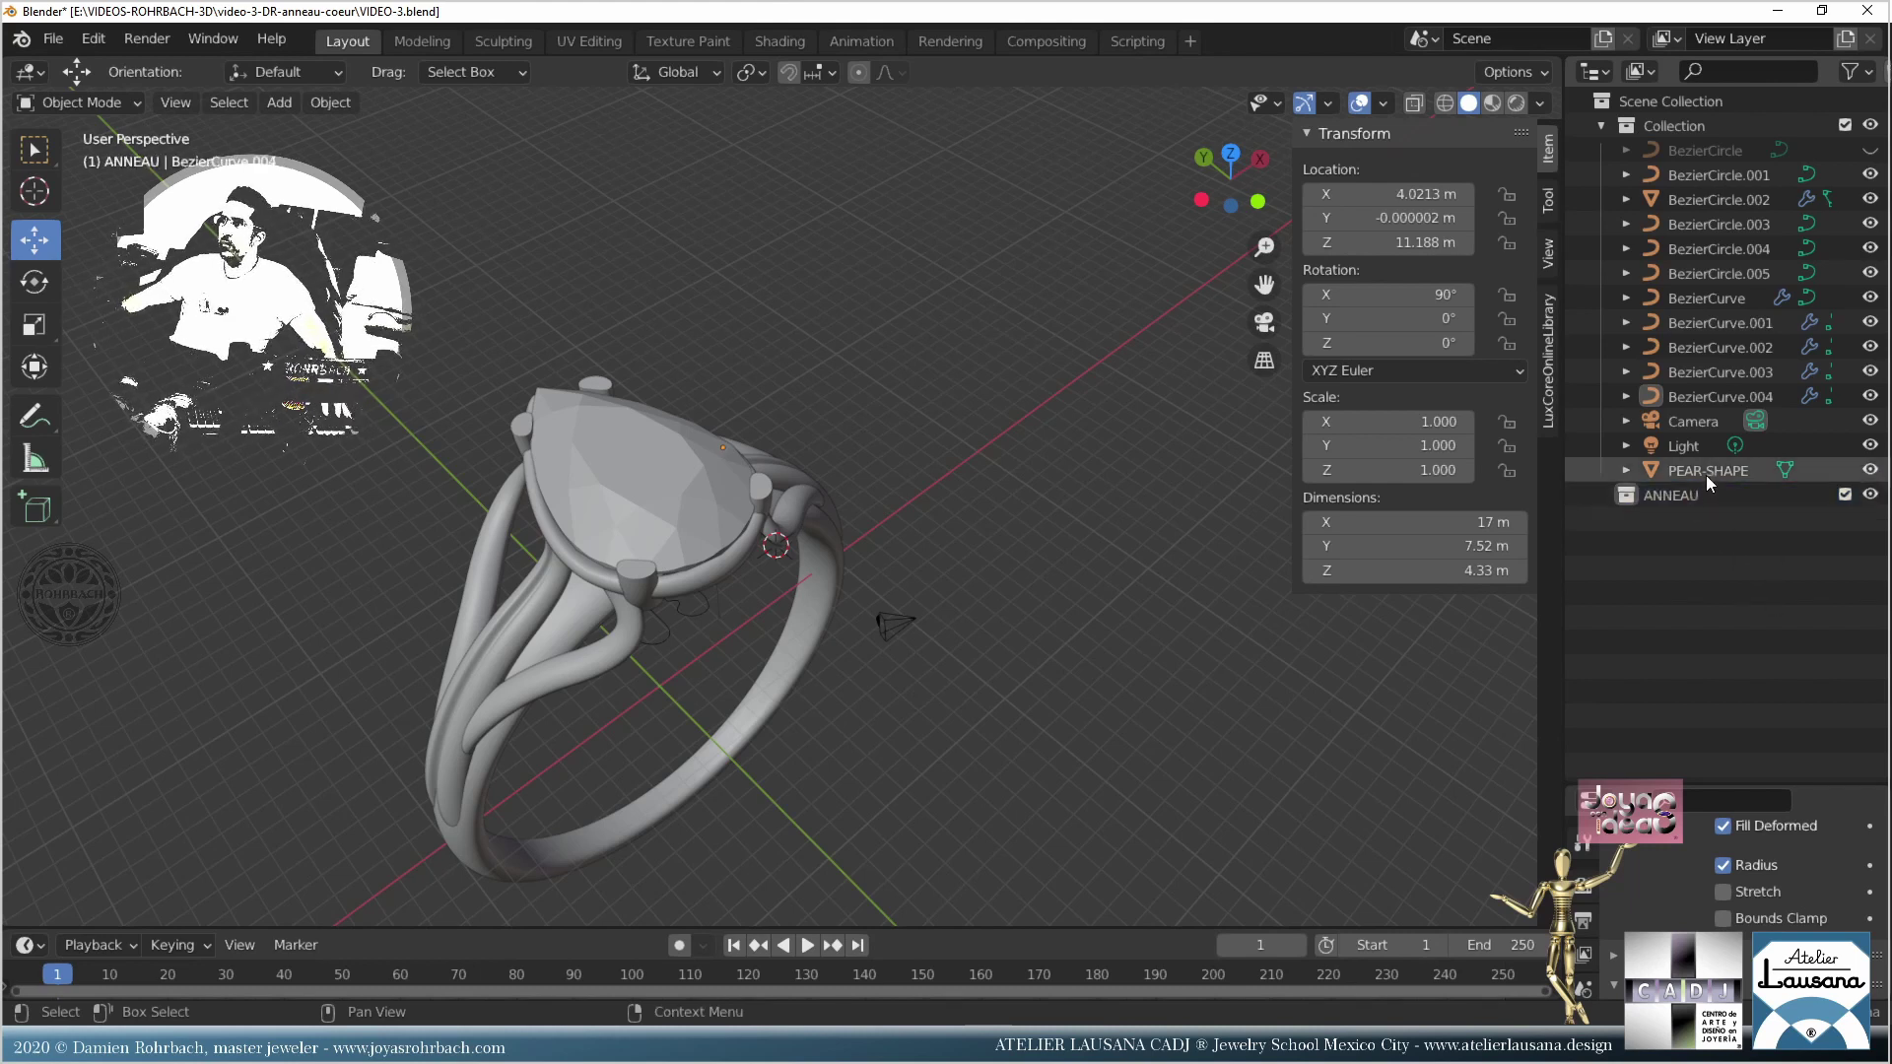
Step: Move all circles, curves and the PEAR-SHAPE gem into the ANNEAU collection, leaving only the camera and light behind
{"action": "left_click", "coordinate": [1706, 475]}
{"action": "left_click_drag", "start_coordinate": [1704, 398], "coordinate": [1676, 501], "text": "shift"}
{"action": "left_click", "coordinate": [1717, 223], "text": "ctrl"}
{"action": "left_click", "coordinate": [1717, 223], "text": "ctrl"}
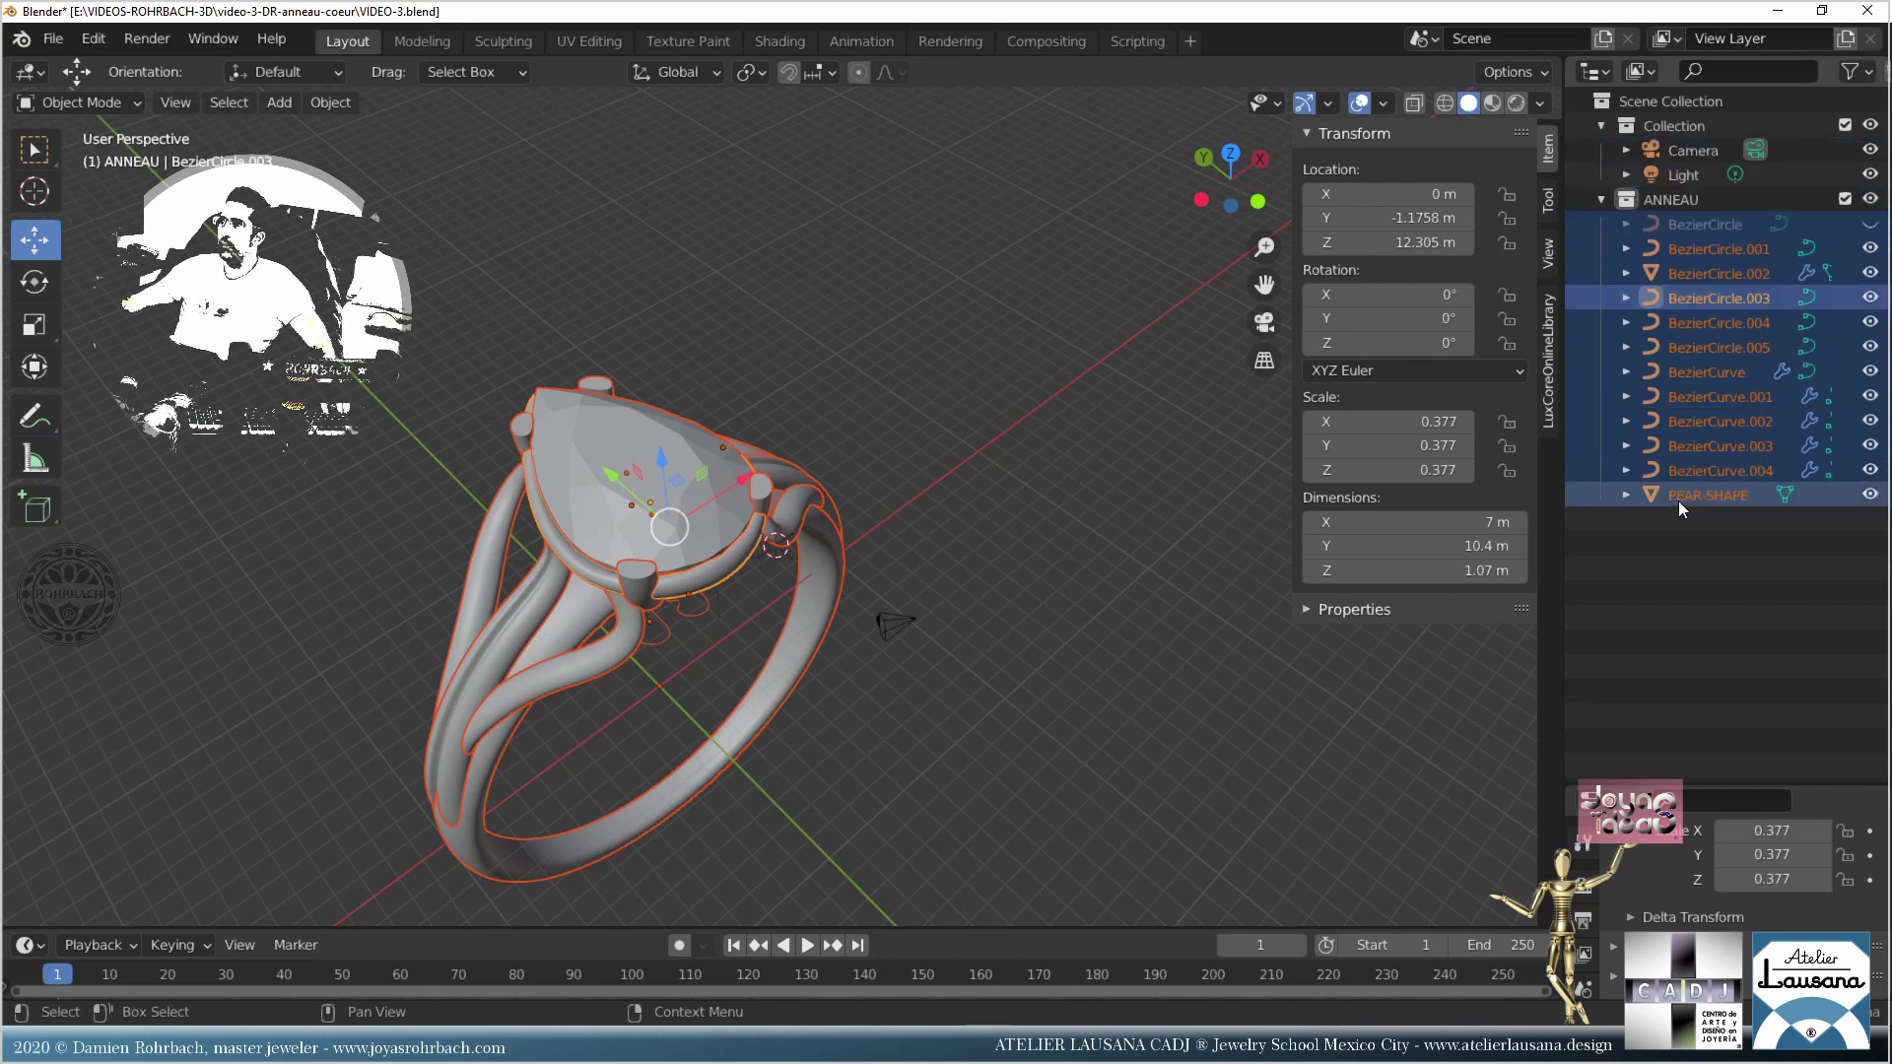
Step: Rename the collection holding the camera and light to SET and save the file
{"action": "left_click", "coordinate": [1677, 703]}
{"action": "double_click", "coordinate": [1715, 126]}
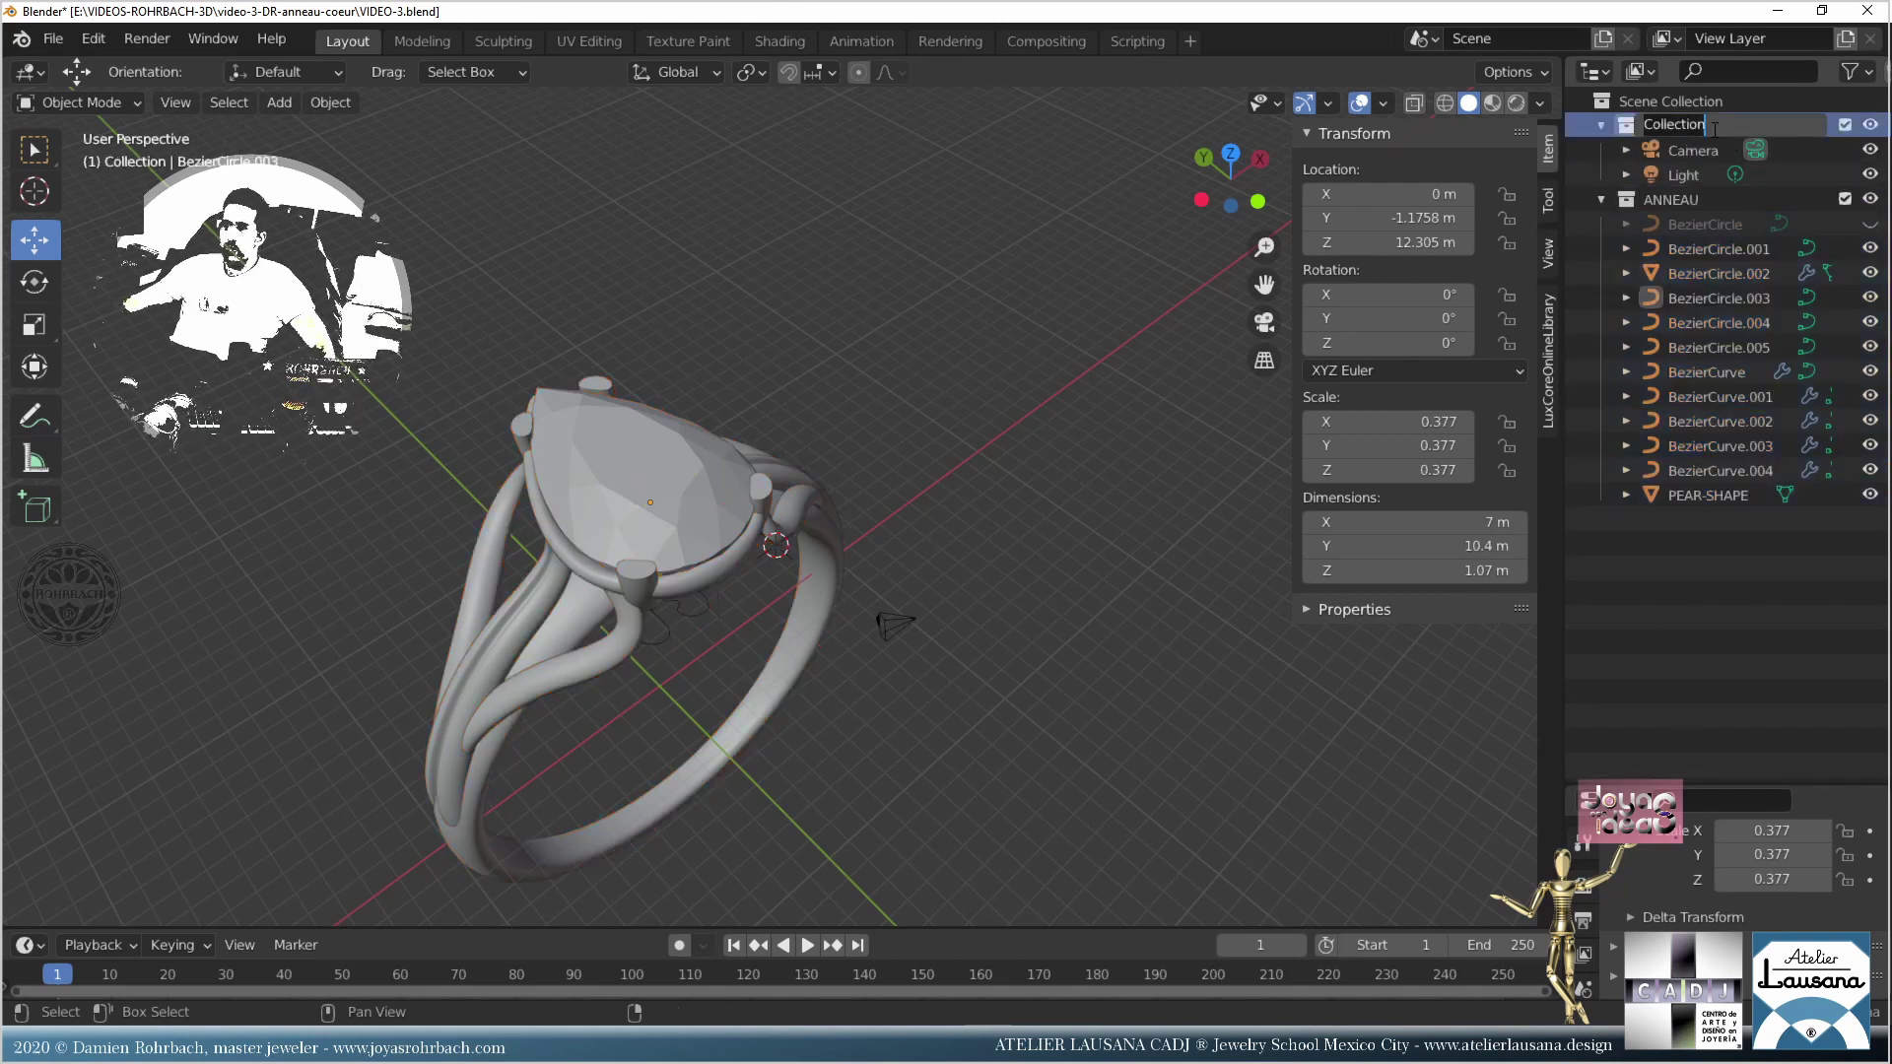
{"action": "key", "text": "Return"}
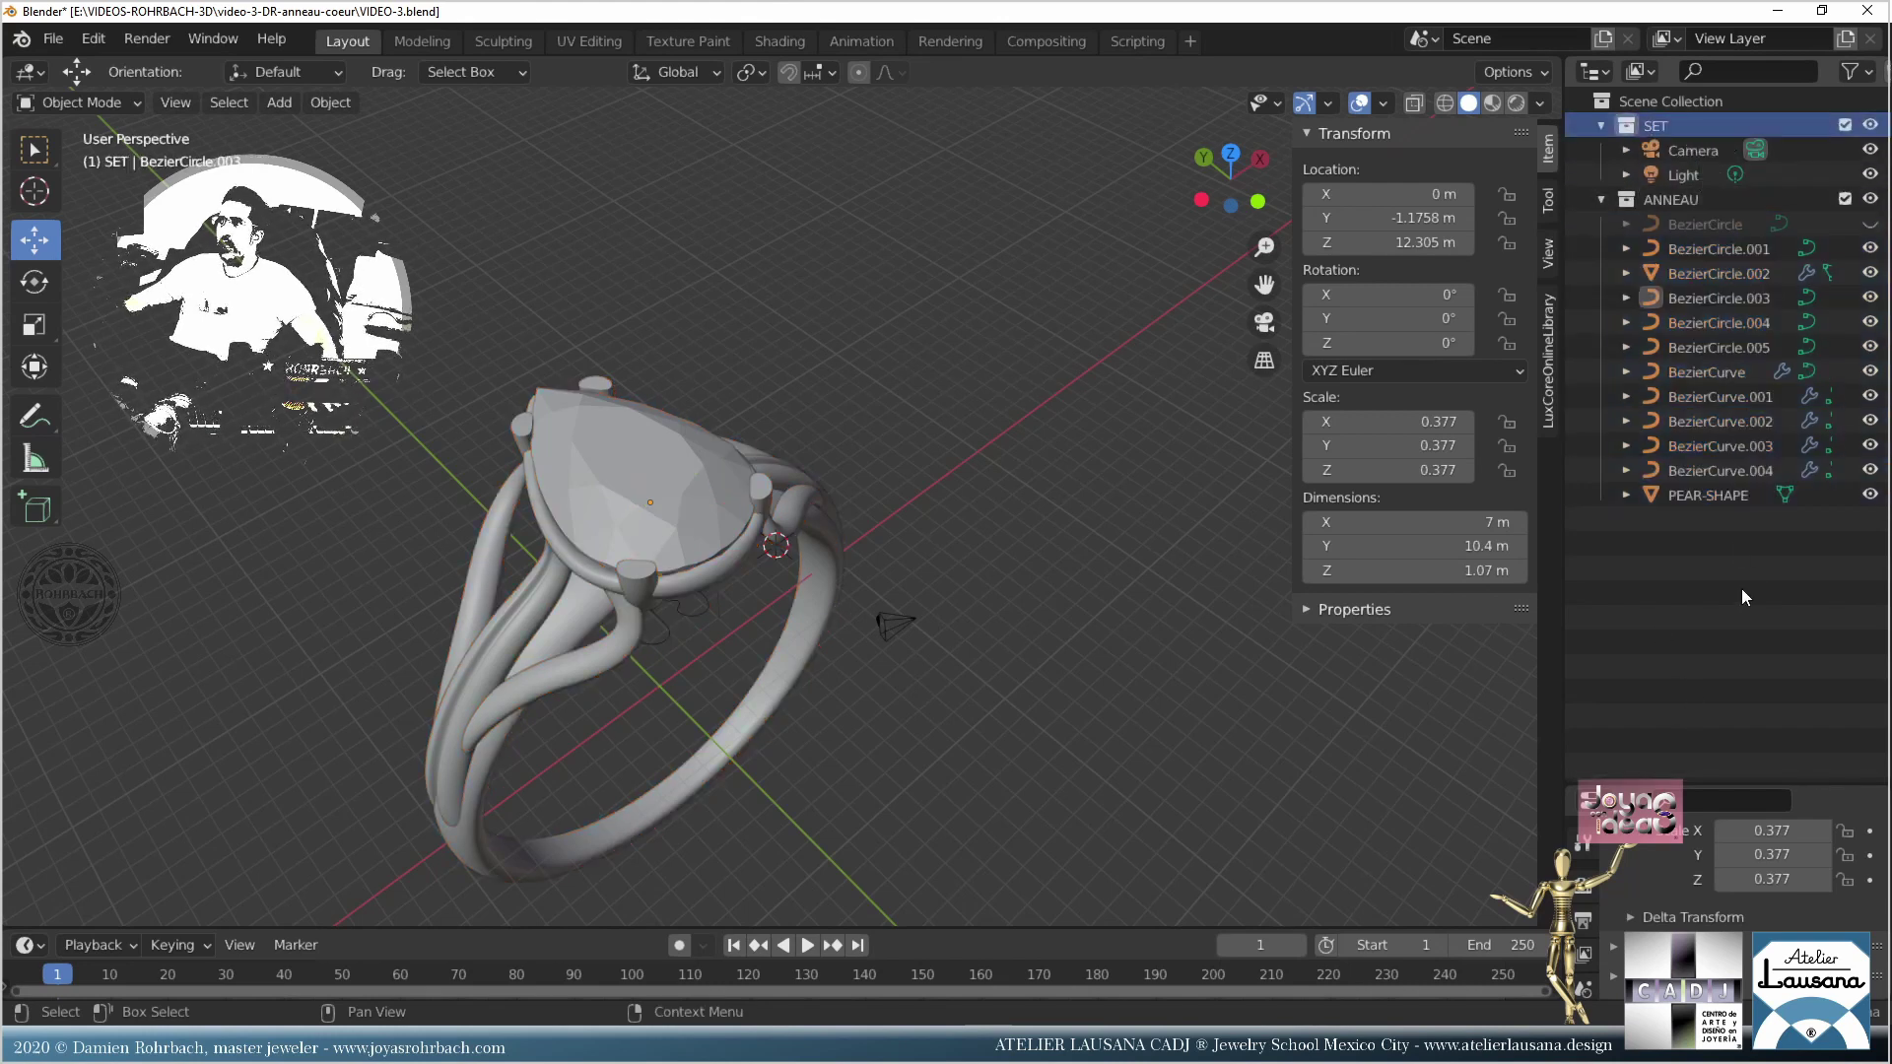
{"action": "key", "text": "ctrl+s"}
Step: Delete the light from the SET collection
{"action": "left_click", "coordinate": [1688, 173]}
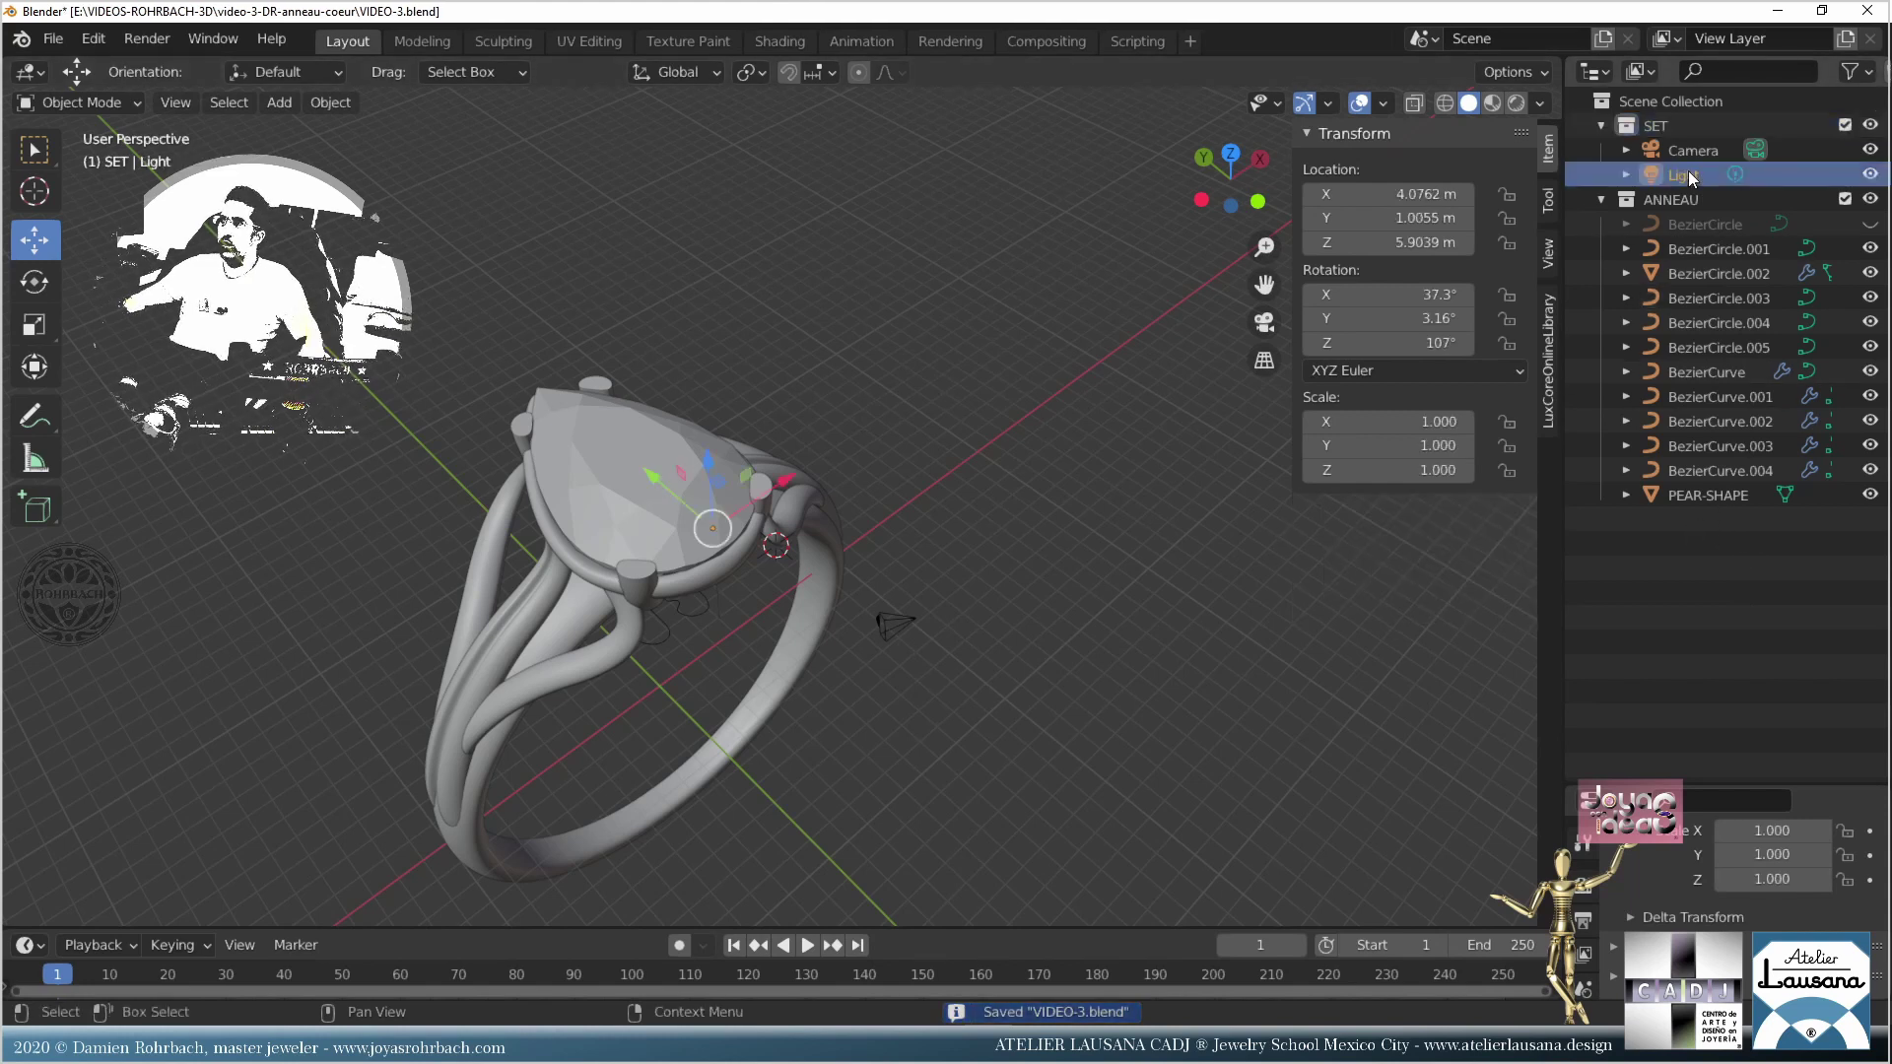
{"action": "key", "text": "Delete"}
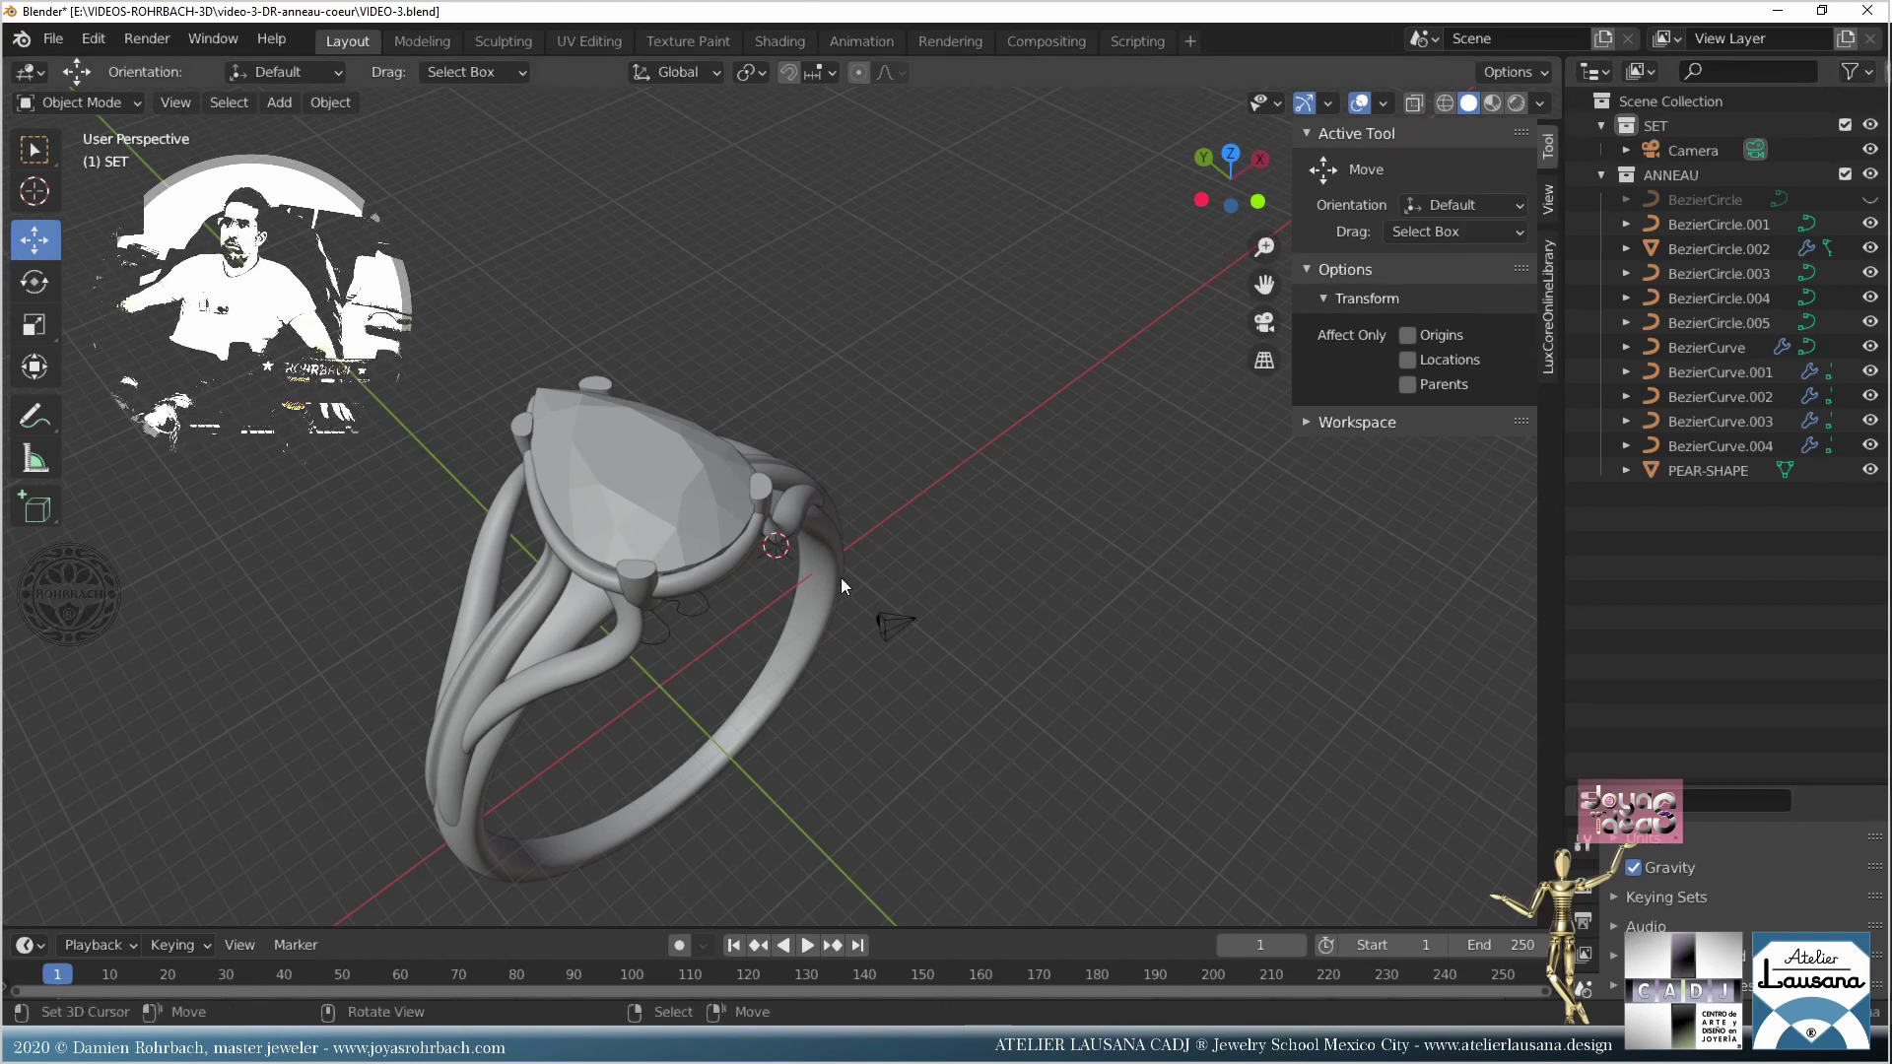
Step: Duplicate the two prong curves in place and hide the duplicates as a backup
{"action": "scroll", "coordinate": [842, 585], "scroll_direction": "up", "scroll_amount": 4}
{"action": "left_click", "coordinate": [763, 471]}
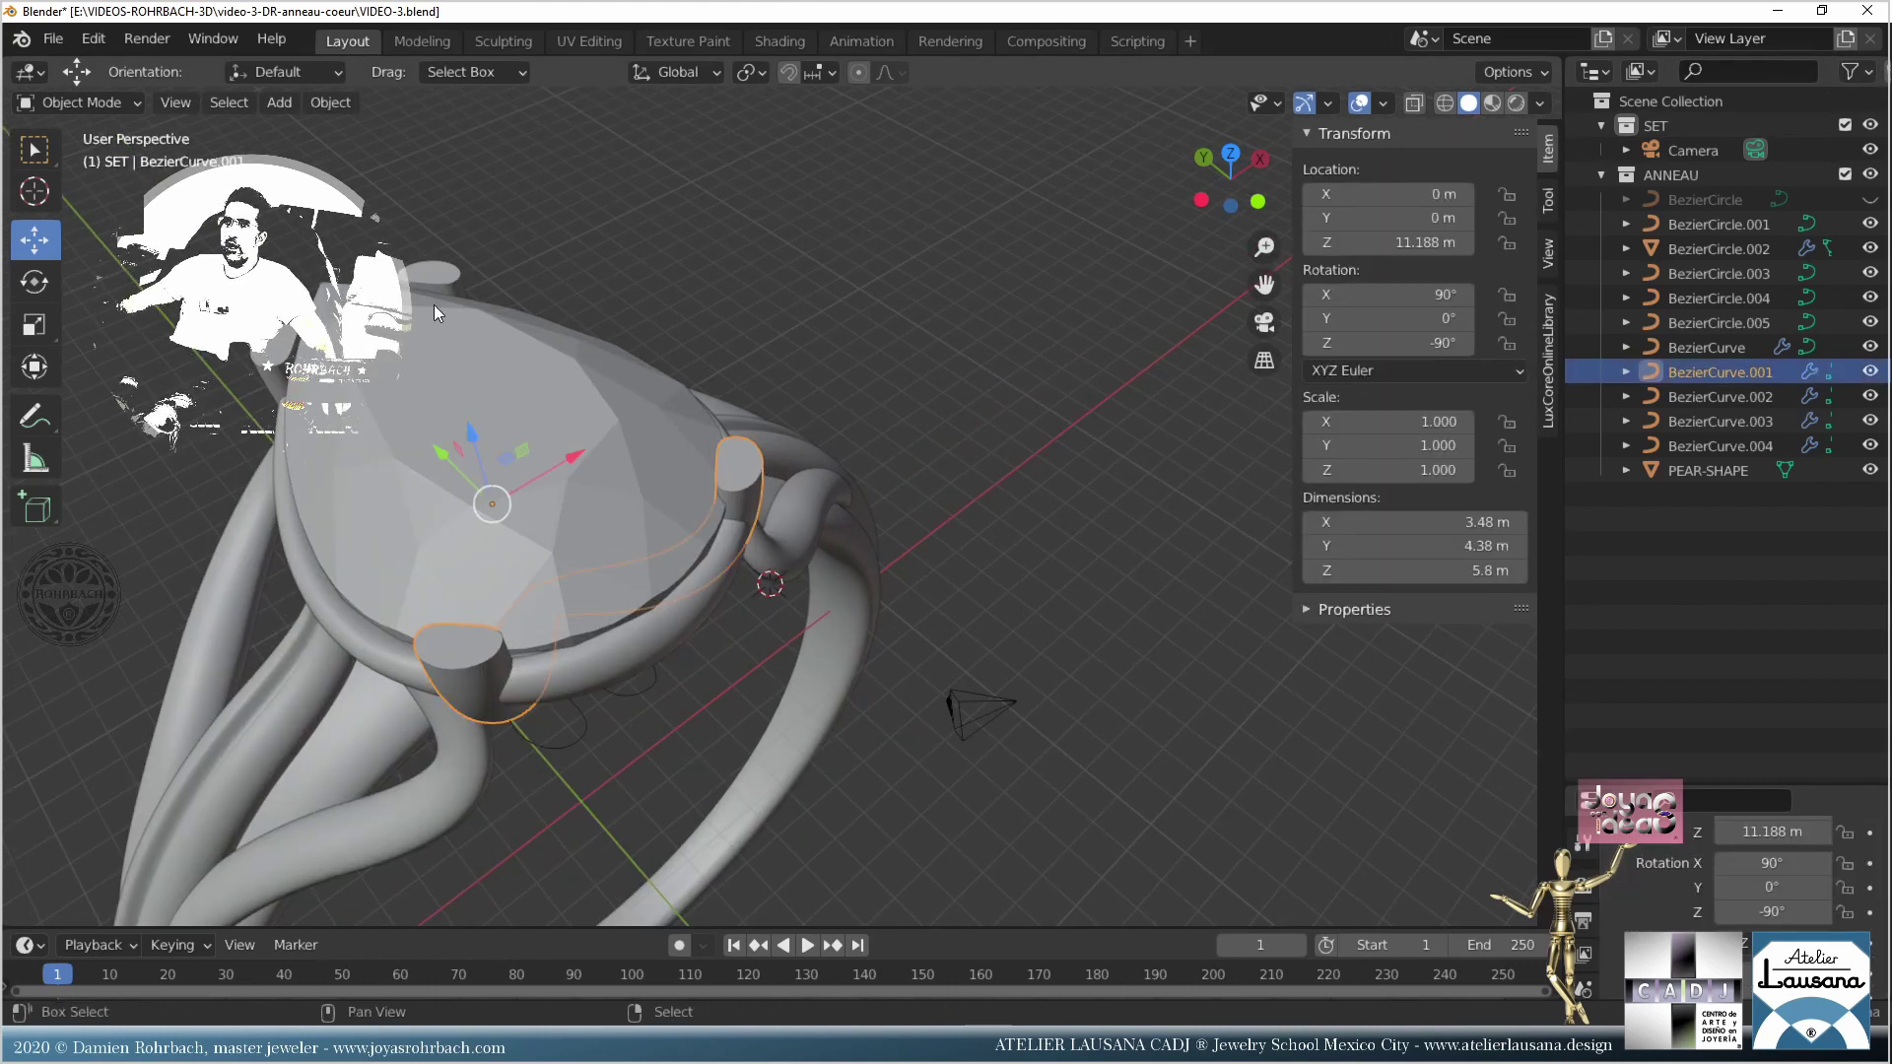
{"action": "left_click", "coordinate": [446, 260], "text": "shift"}
{"action": "key", "text": "shift+d"}
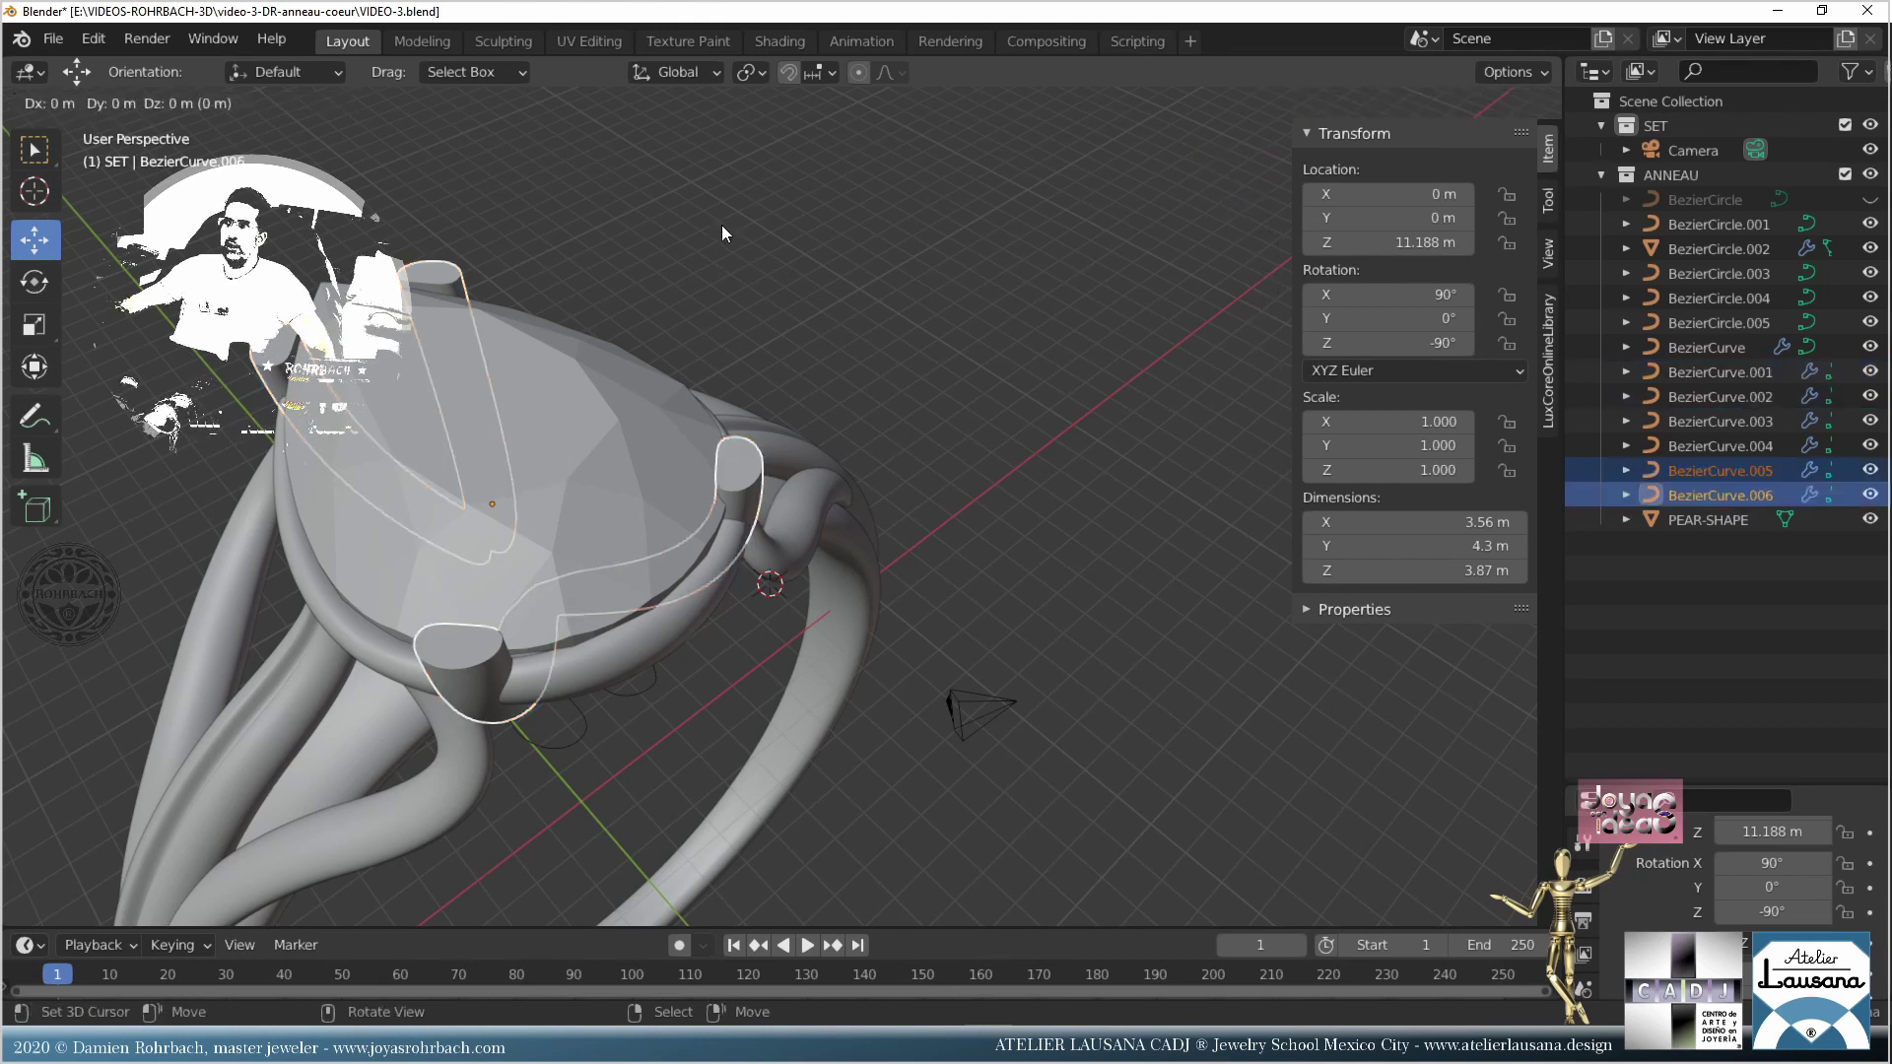
{"action": "right_click", "coordinate": [722, 233]}
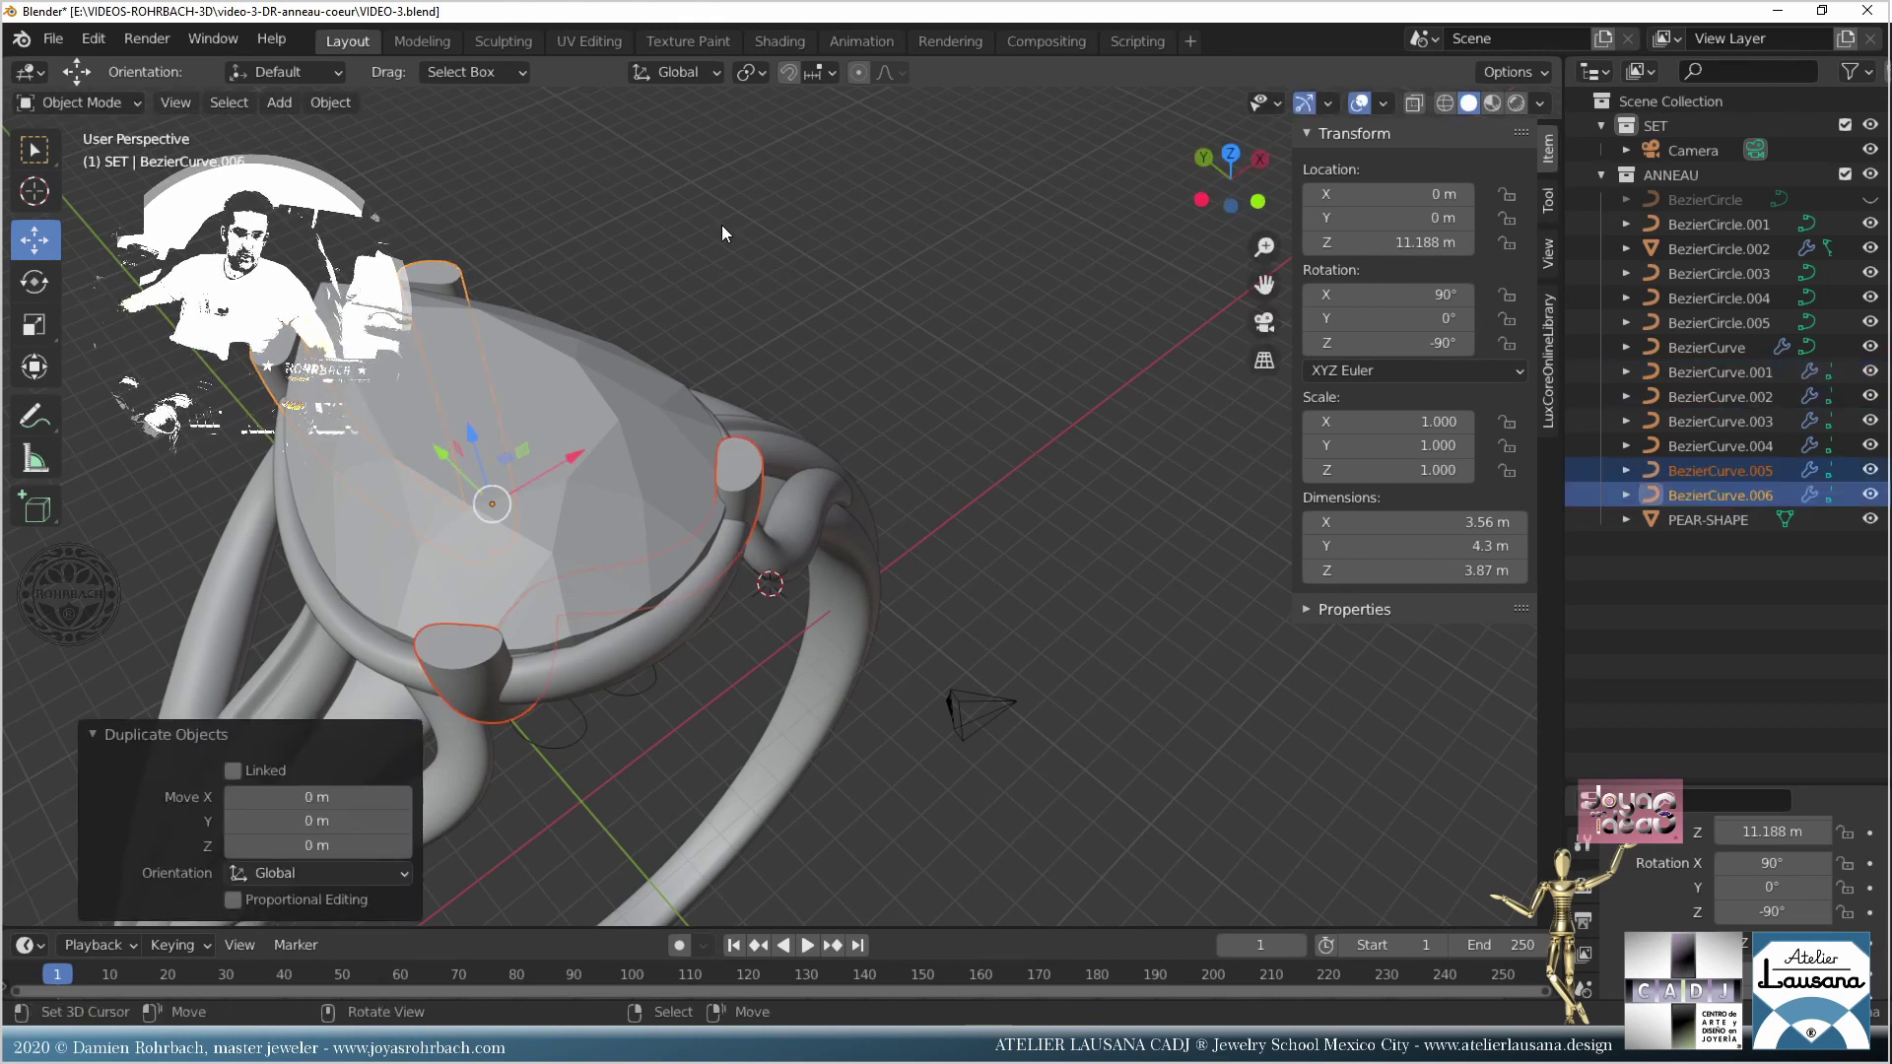
{"action": "key", "text": "h"}
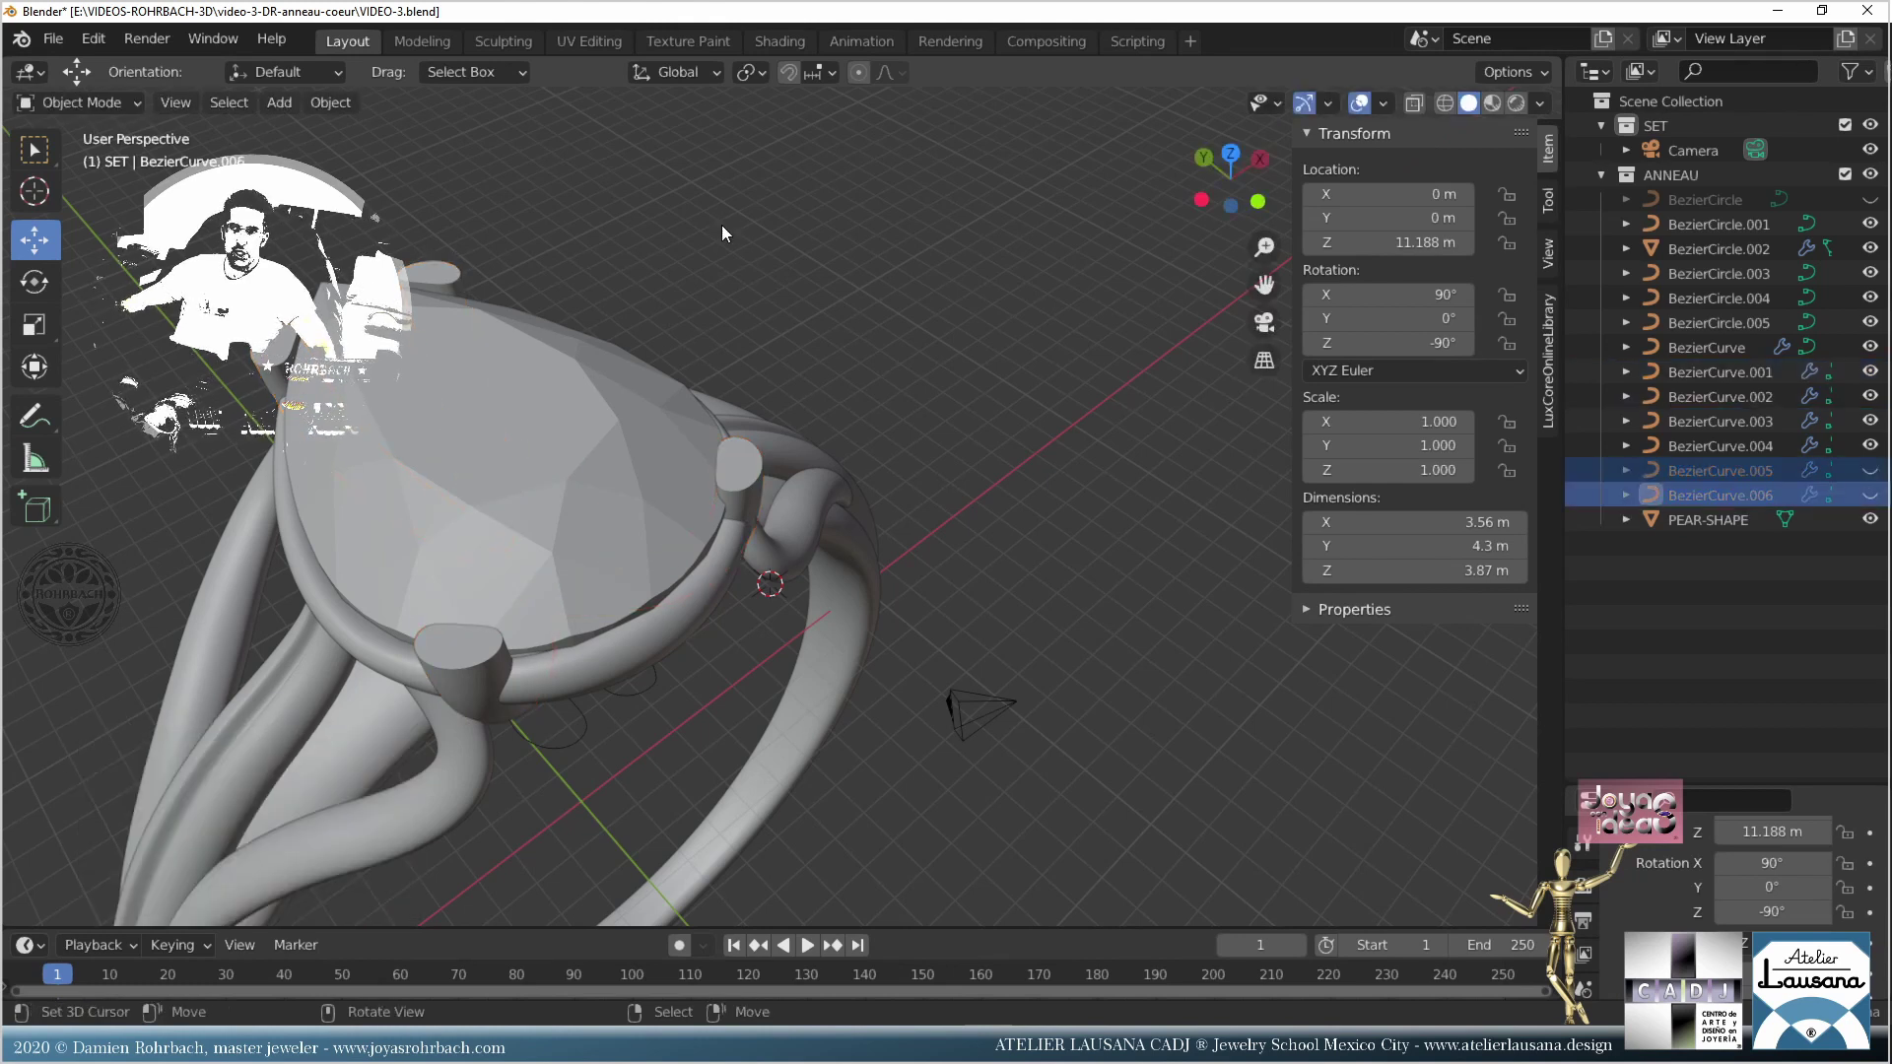
{"action": "left_click", "coordinate": [1722, 497]}
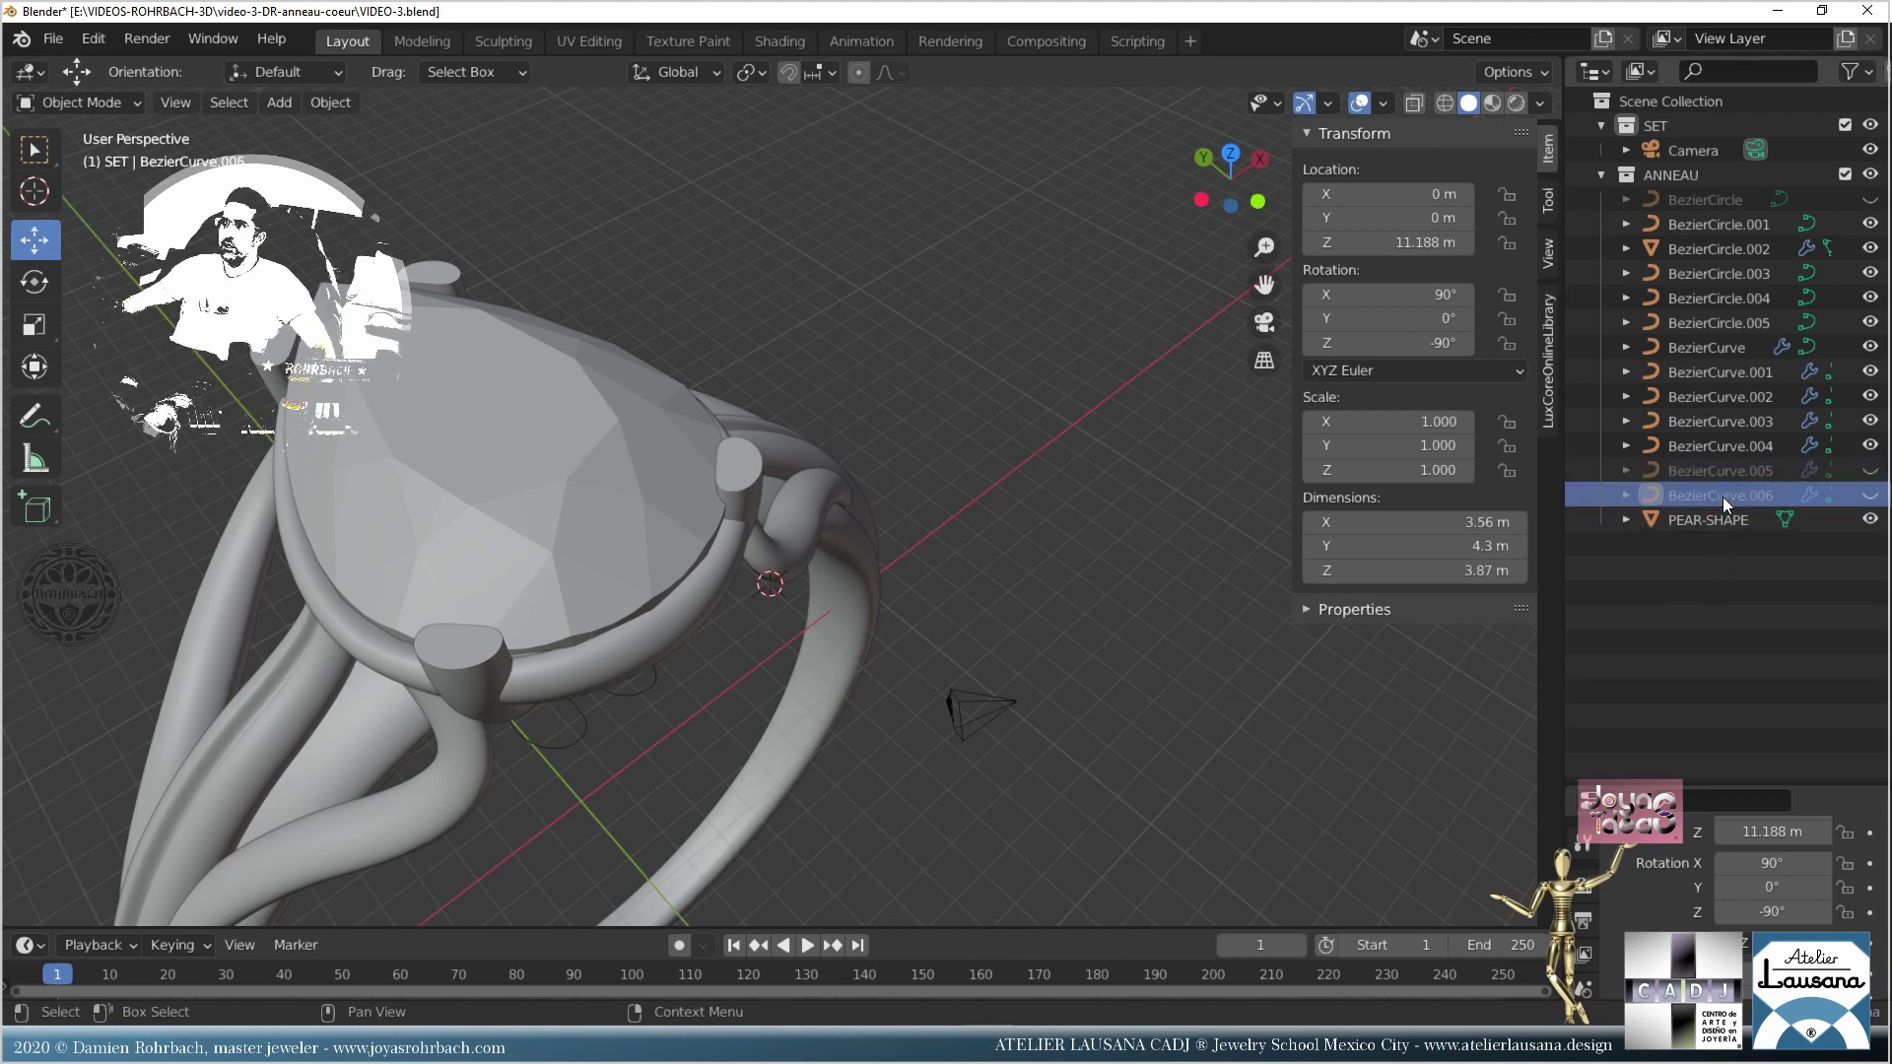
Step: Convert the two visible prong curves to meshes, join them into one object and save the file
{"action": "left_click", "coordinate": [739, 463]}
{"action": "left_click", "coordinate": [459, 281], "text": "shift"}
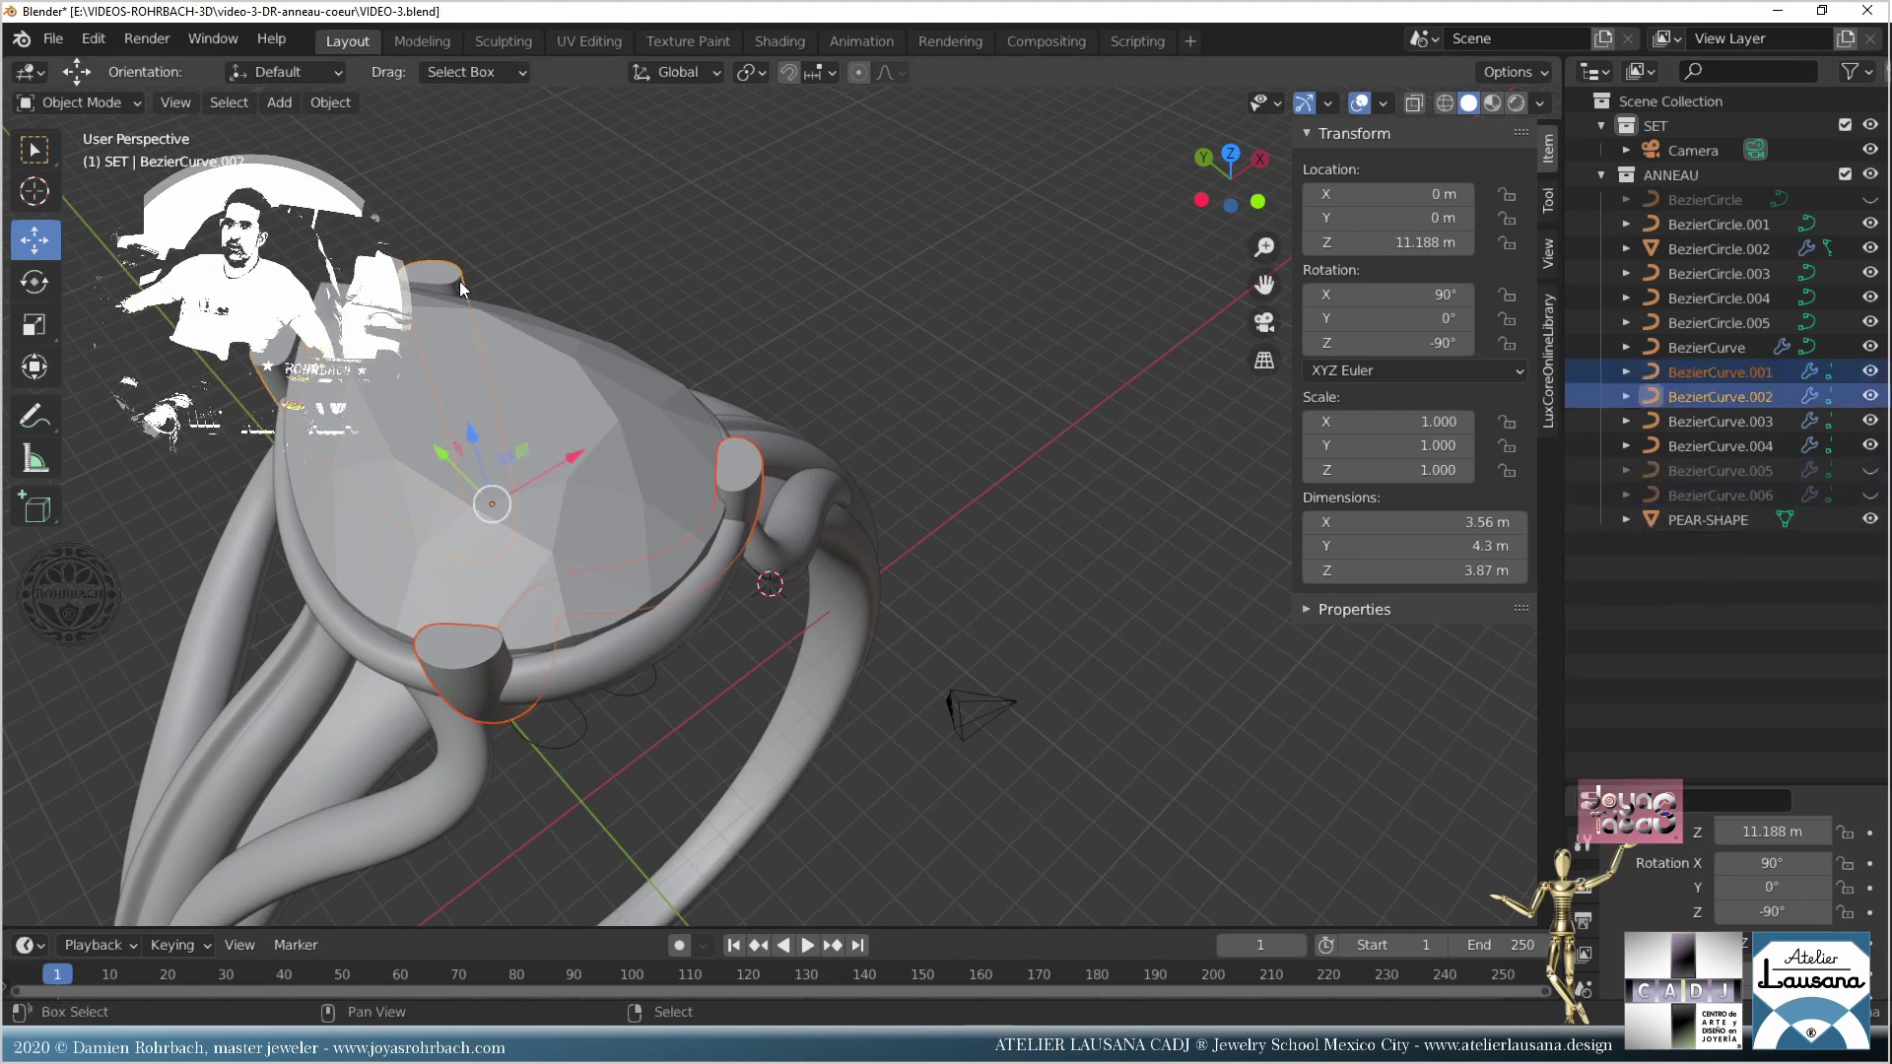
{"action": "key", "text": "alt+c"}
{"action": "left_click", "coordinate": [636, 276]}
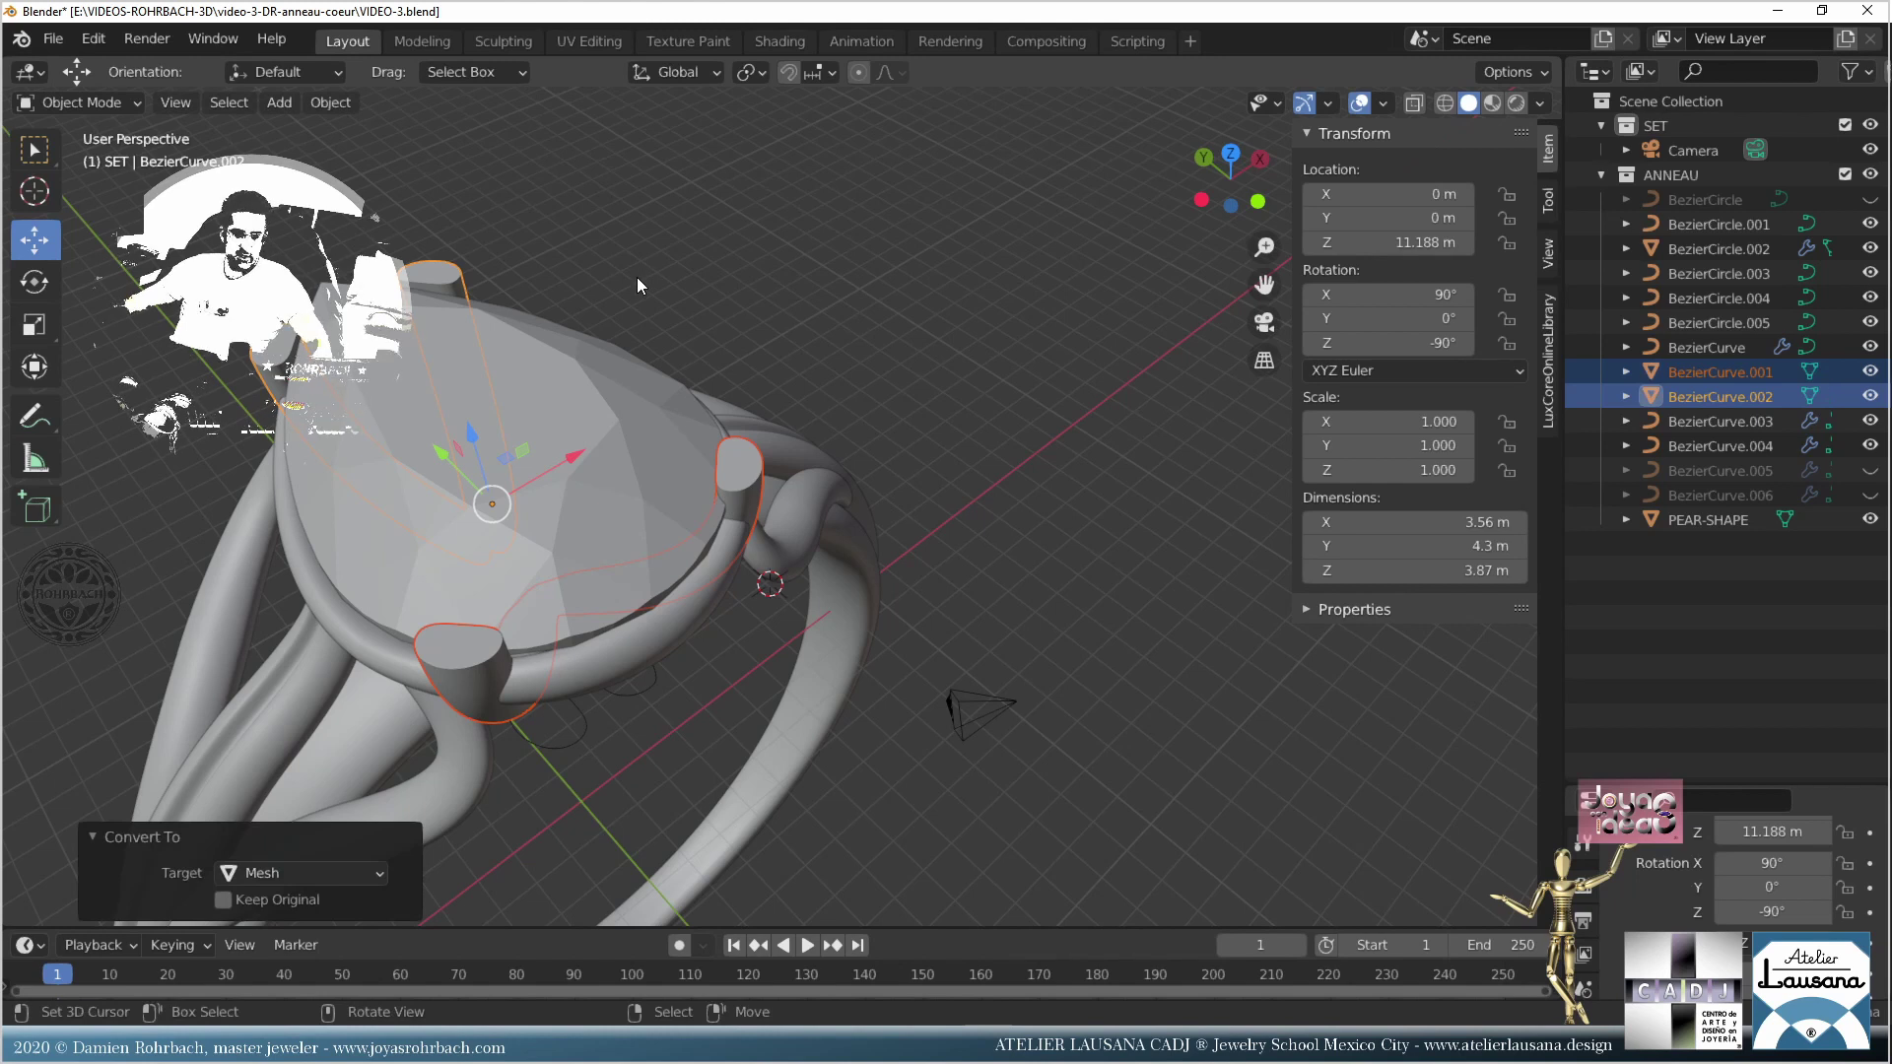
{"action": "key", "text": "ctrl+j"}
{"action": "middle_click_drag", "start_coordinate": [975, 453], "coordinate": [930, 522]}
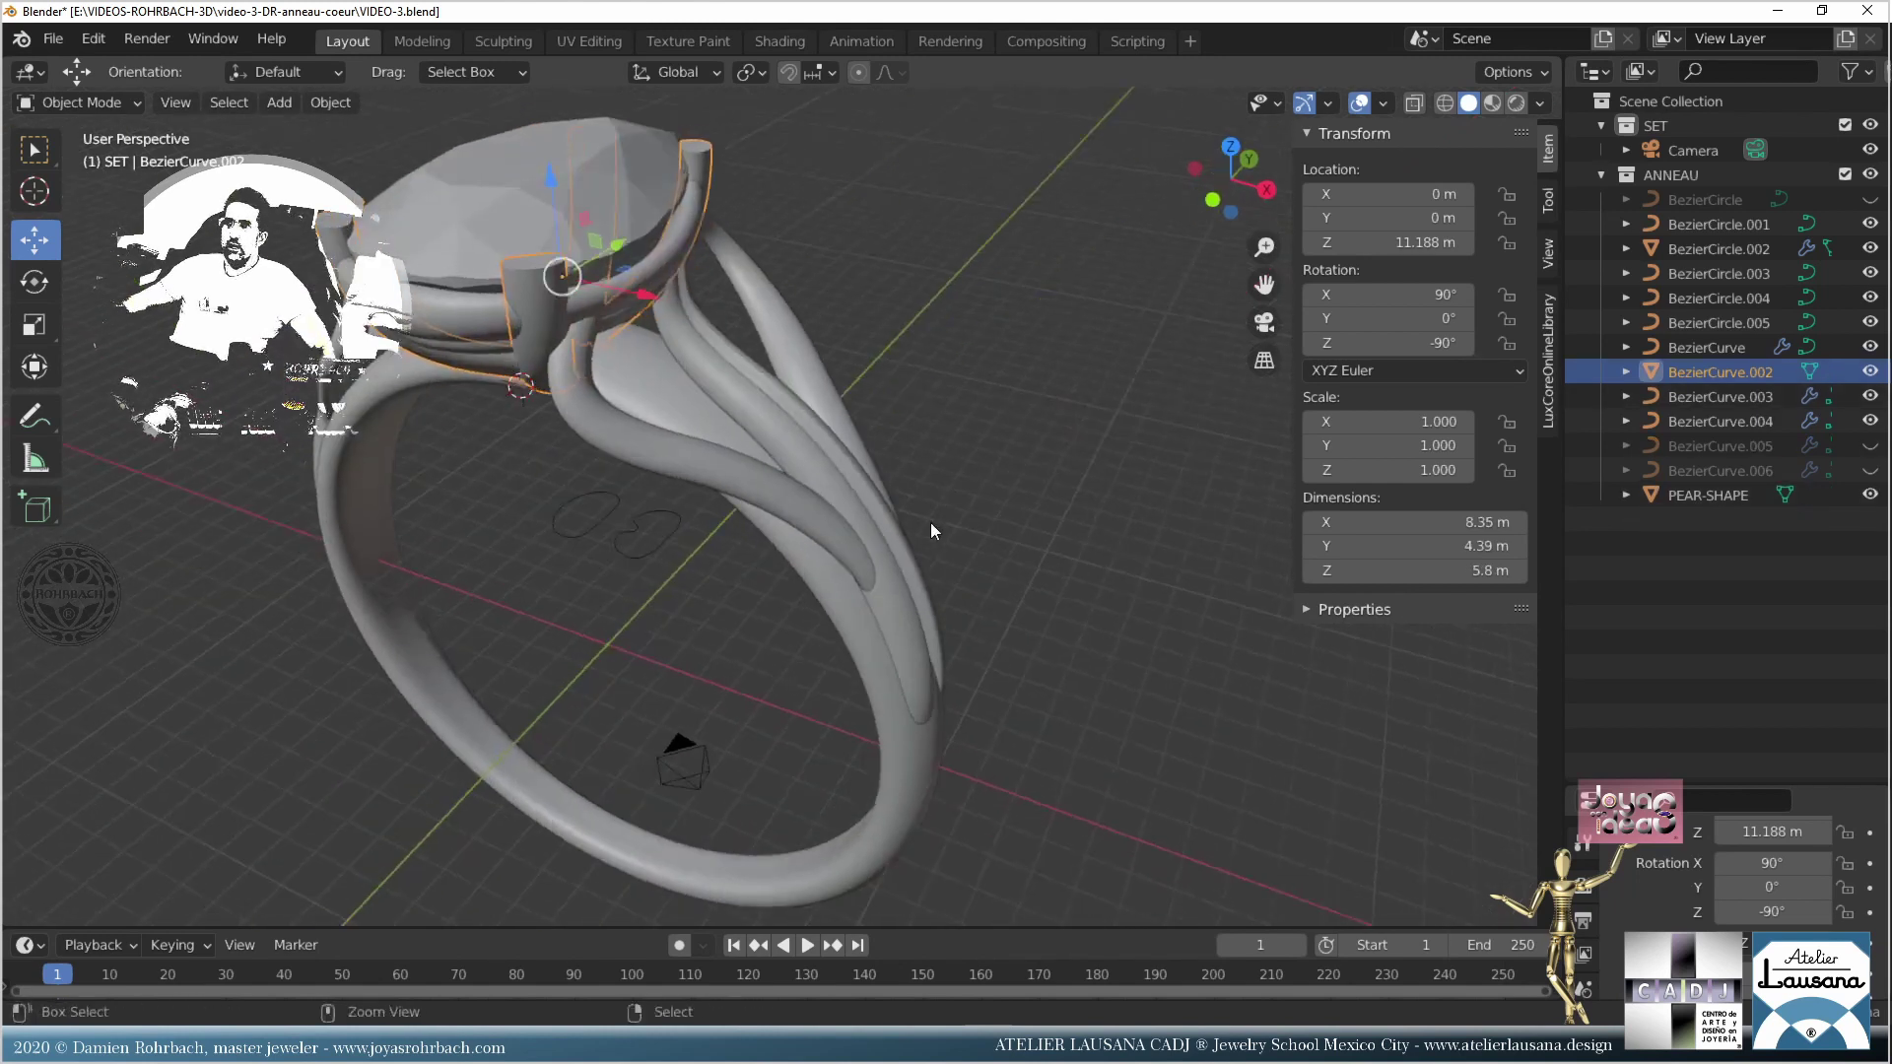
{"action": "key", "text": "ctrl+s"}
Step: Edit the joined prong mesh in a see-through front view and select the end vertices at all four prong tops
{"action": "key", "text": "n"}
{"action": "middle_click_drag", "start_coordinate": [729, 566], "coordinate": [851, 568]}
{"action": "scroll", "coordinate": [729, 427], "scroll_direction": "up", "scroll_amount": 3}
{"action": "key", "text": "Tab"}
{"action": "key", "text": "KP_1"}
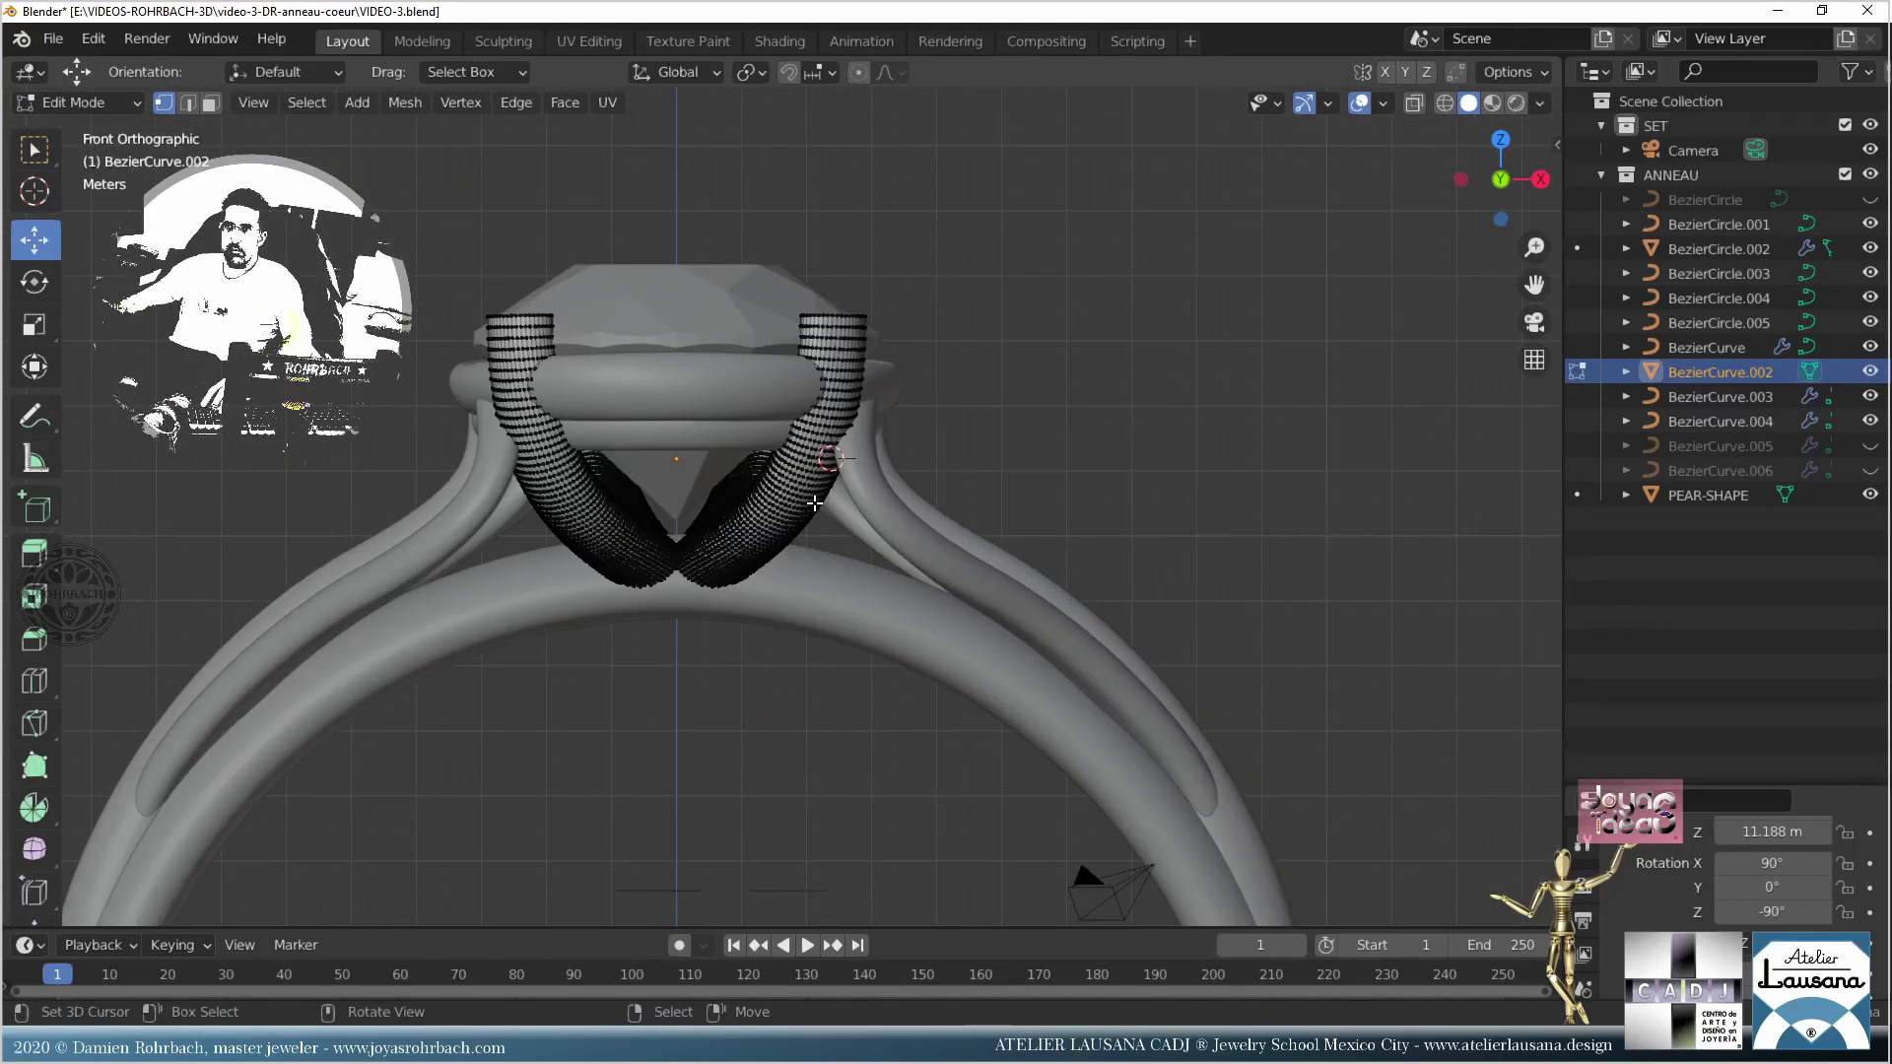
{"action": "scroll", "coordinate": [814, 503], "scroll_direction": "up", "scroll_amount": 5}
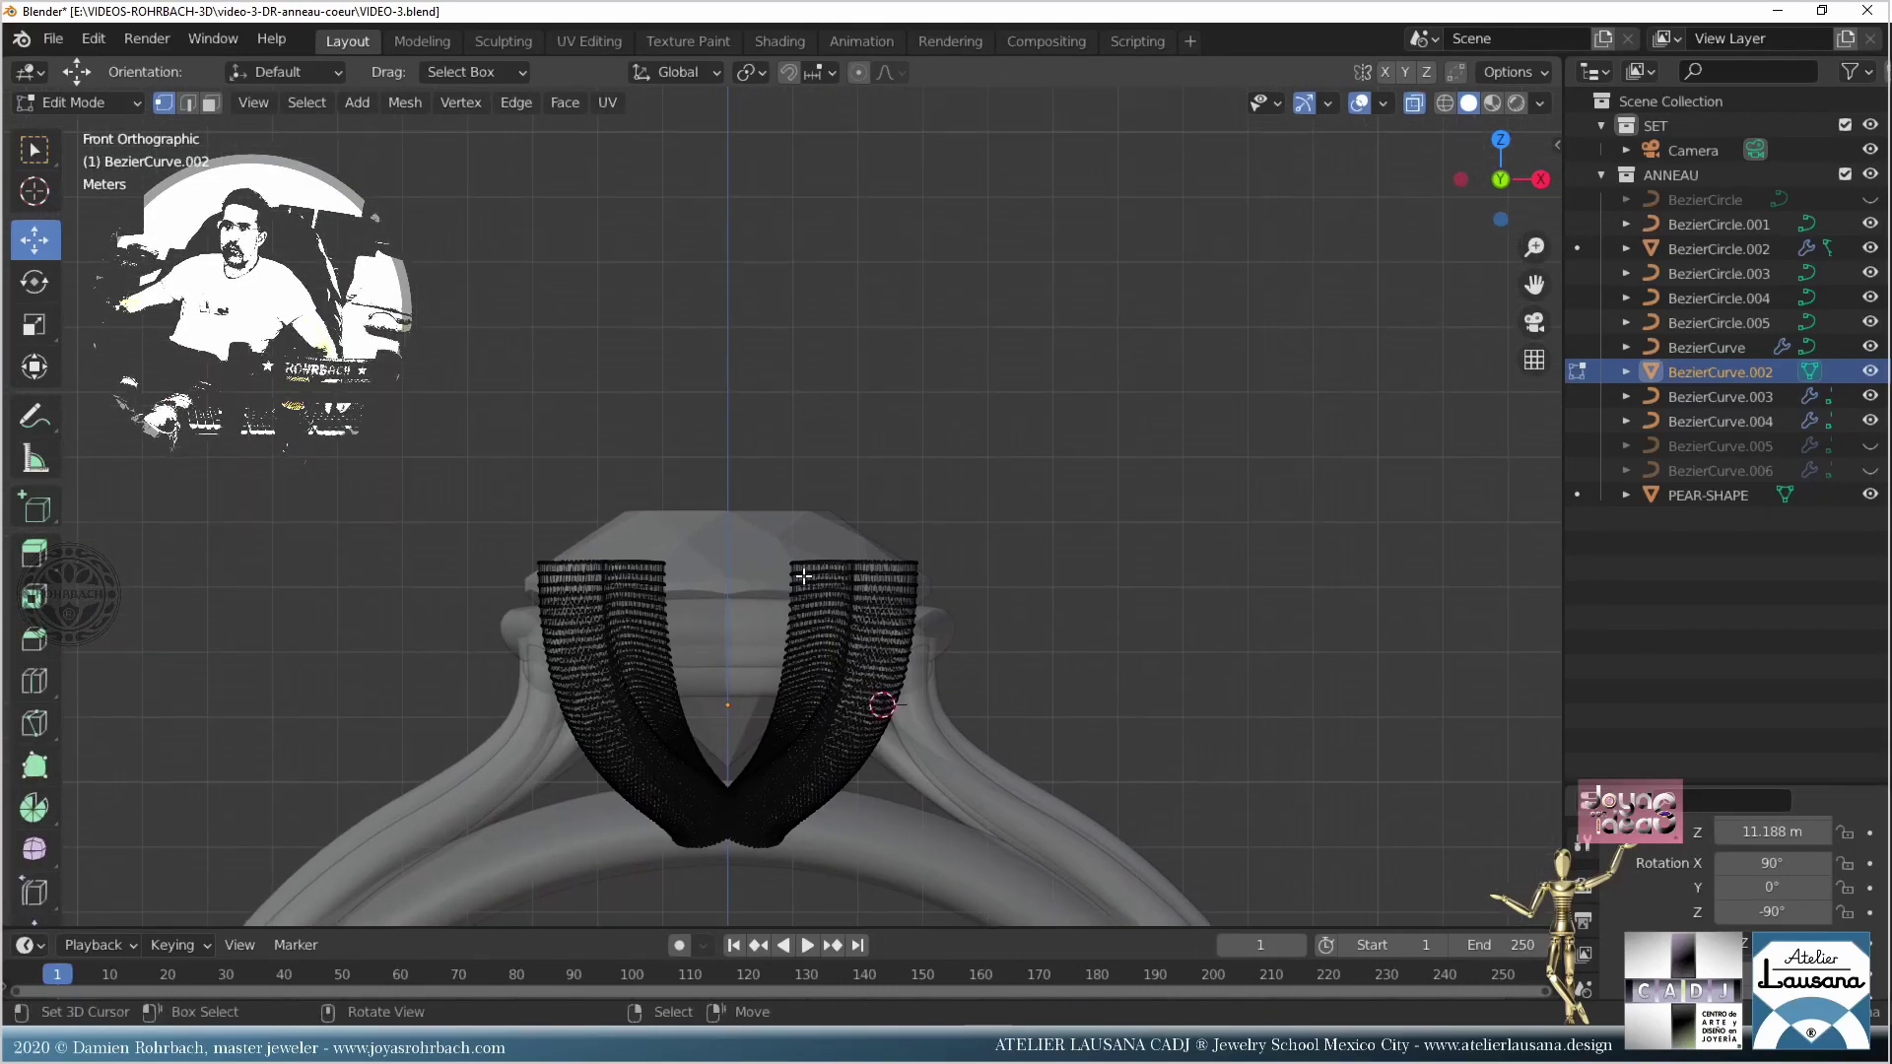
{"action": "scroll", "coordinate": [806, 556], "scroll_direction": "up", "scroll_amount": 1}
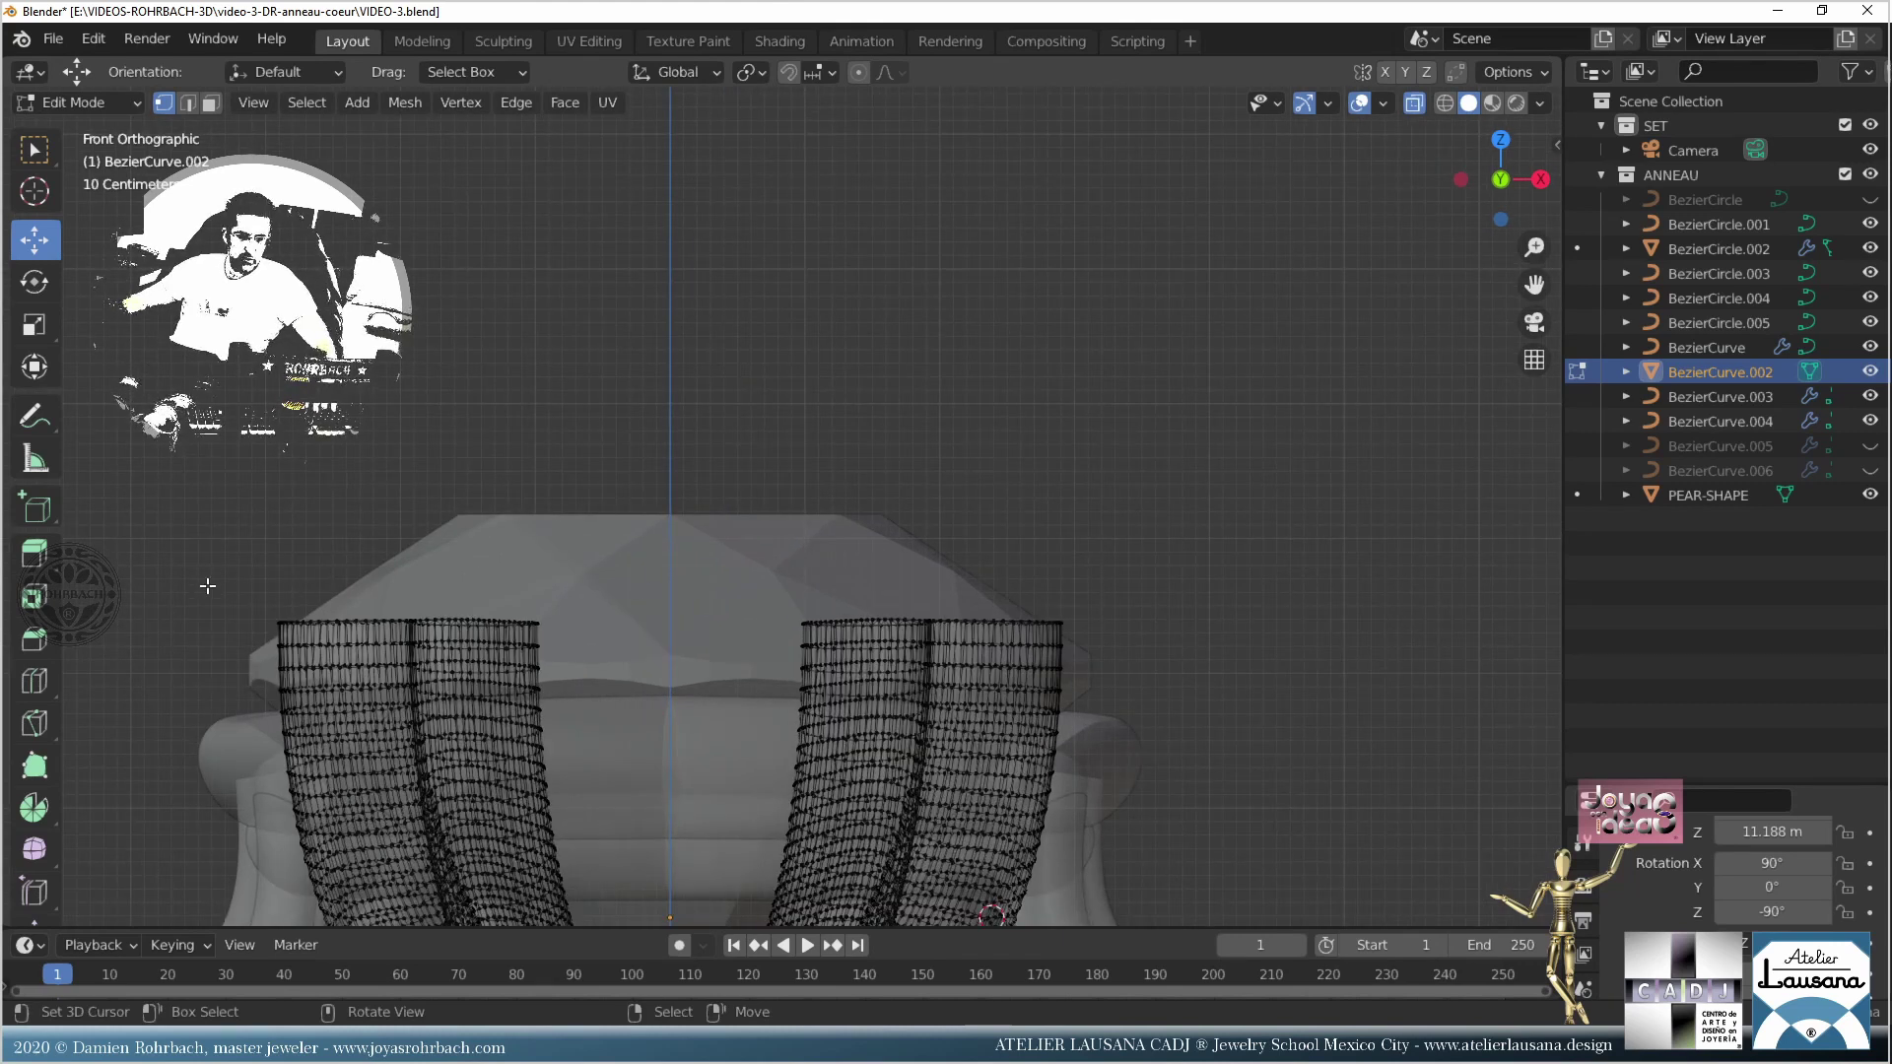
{"action": "left_click_drag", "start_coordinate": [210, 527], "coordinate": [1201, 633]}
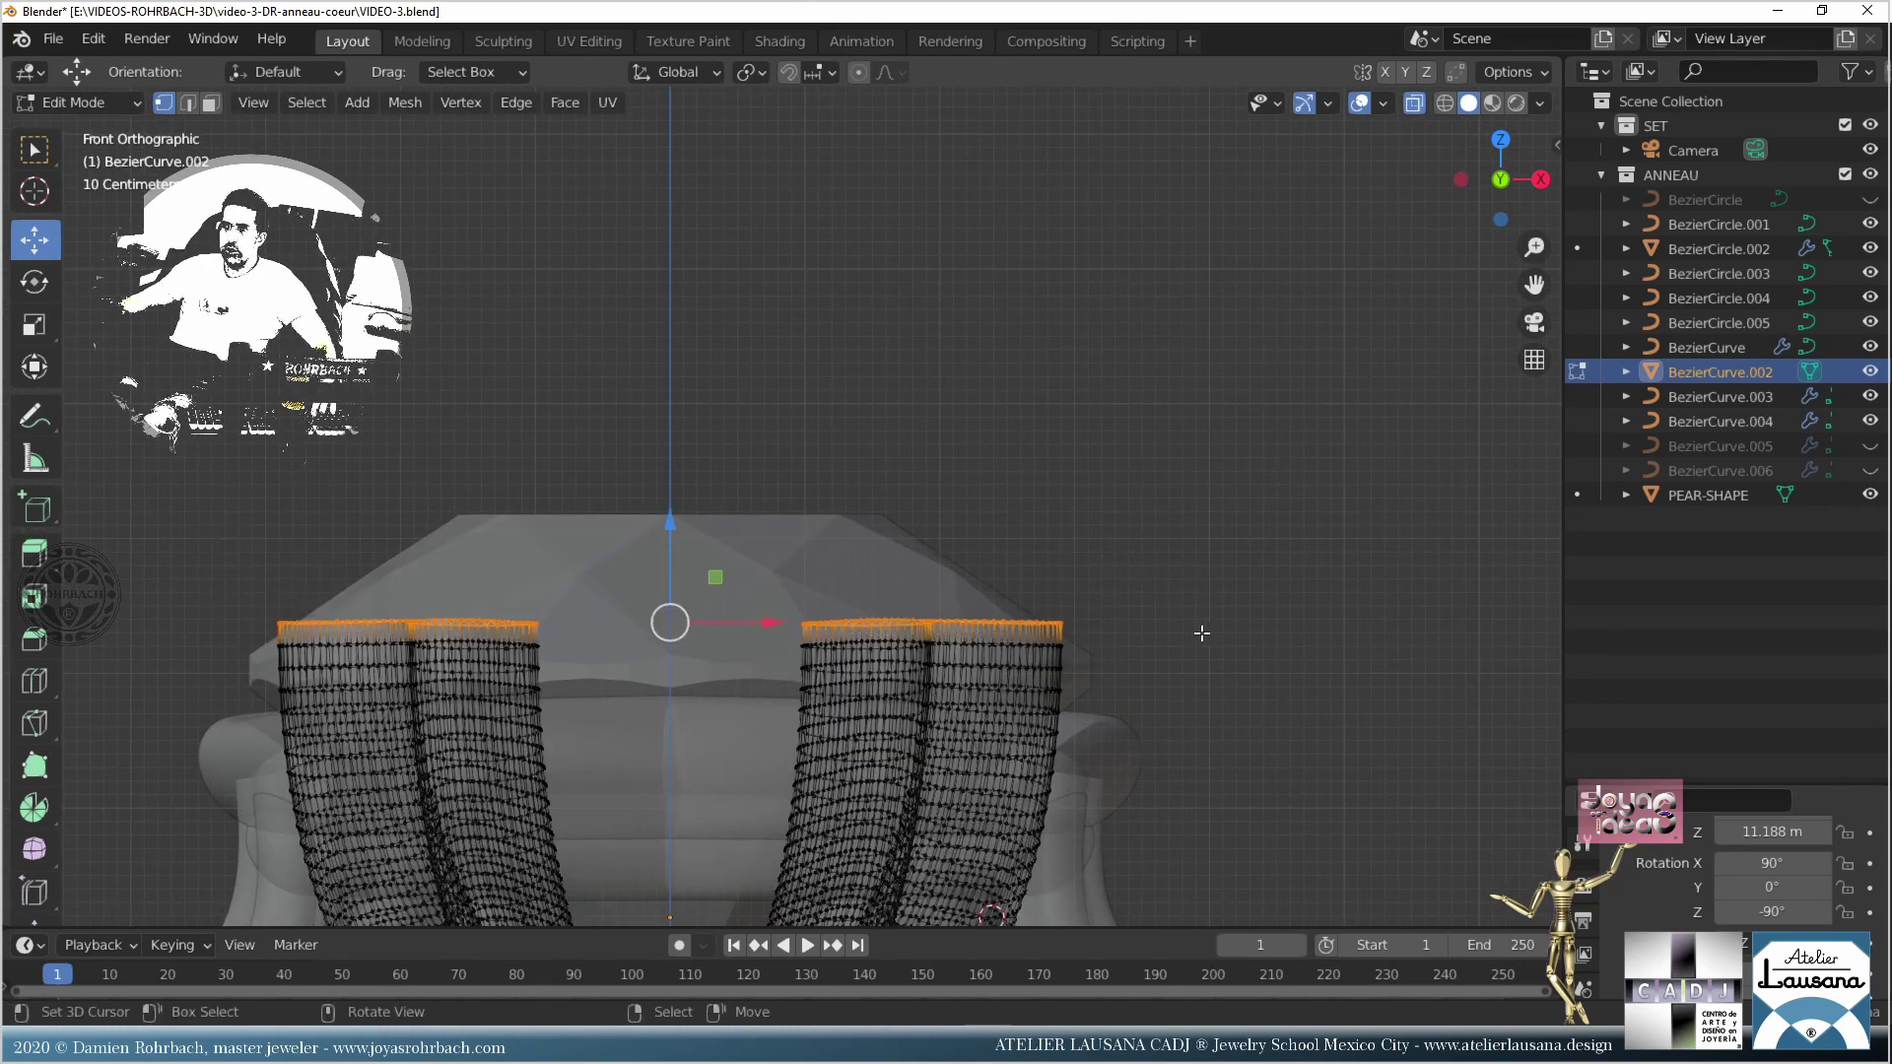
Step: Set the pivot to Individual Origins, inset the prong end faces by about 0.114 m and raise them about 0.106 m along Z
{"action": "middle_click_drag", "start_coordinate": [1201, 632], "coordinate": [683, 269]}
{"action": "left_click", "coordinate": [760, 67]}
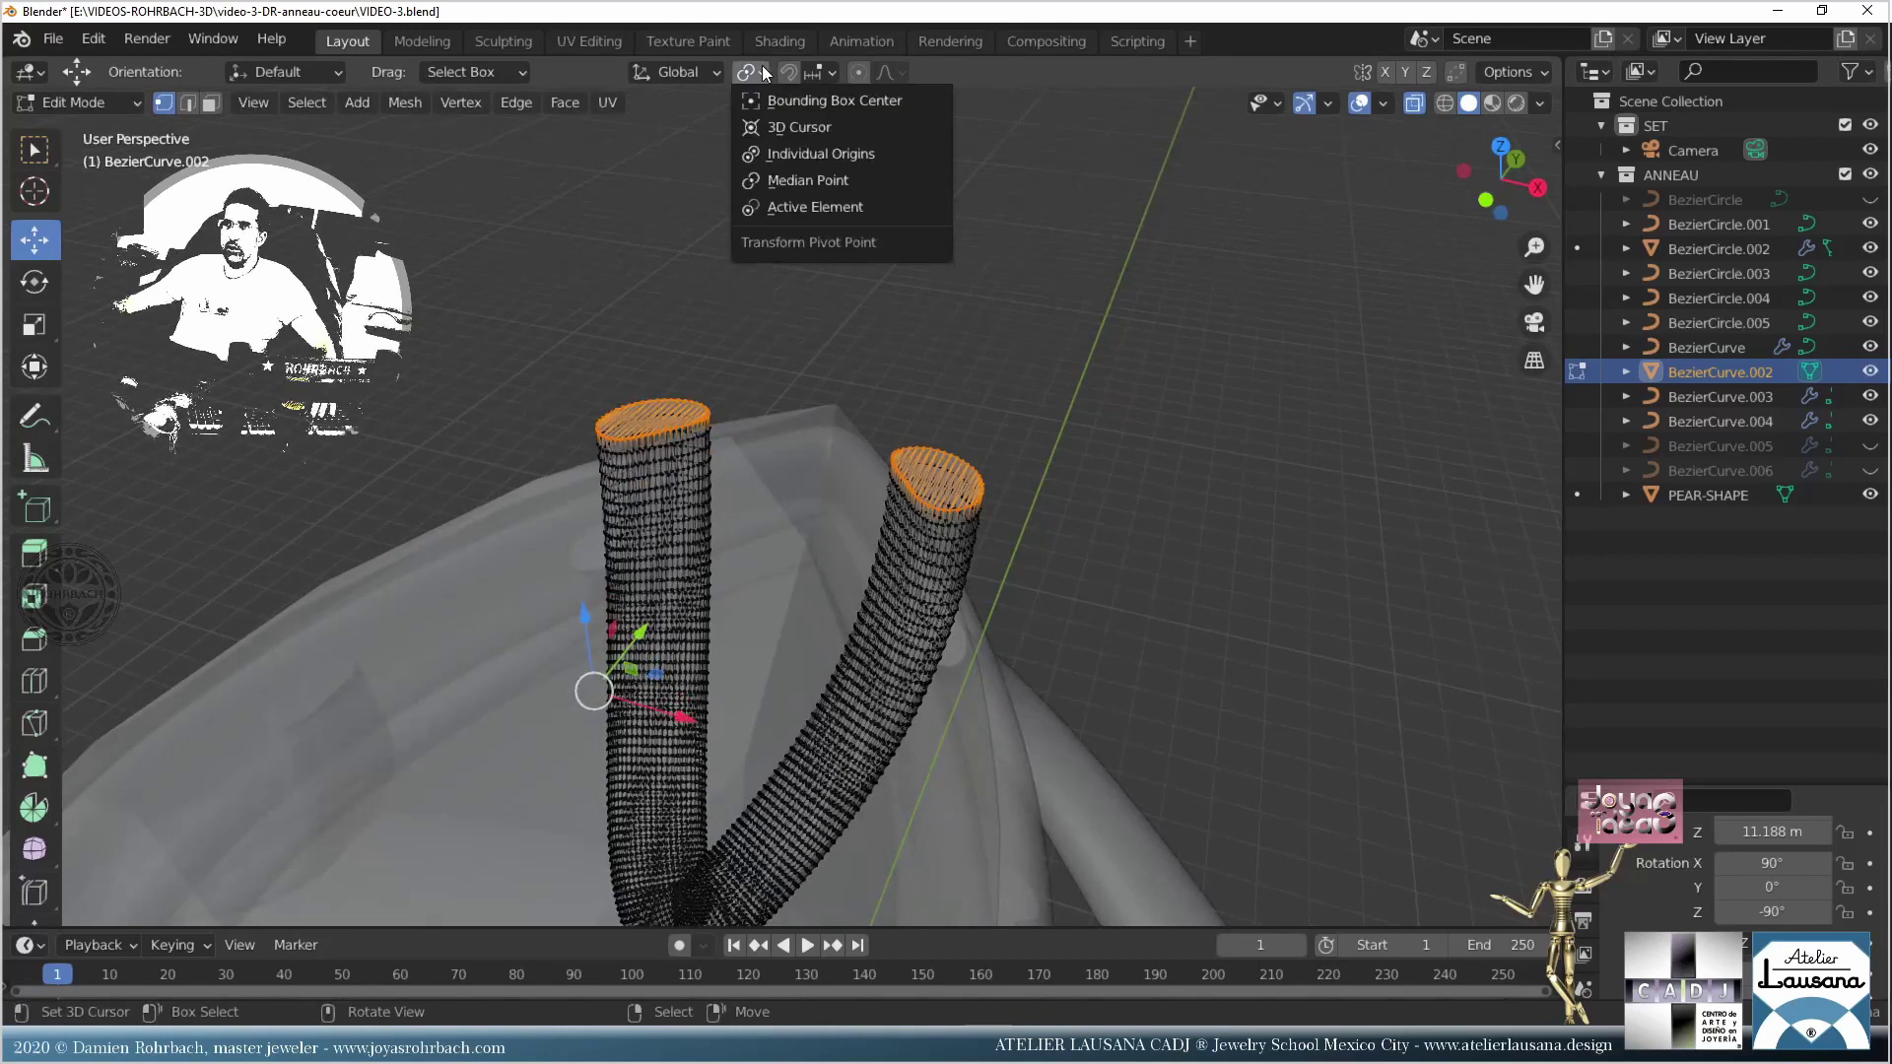
{"action": "left_click", "coordinate": [790, 154]}
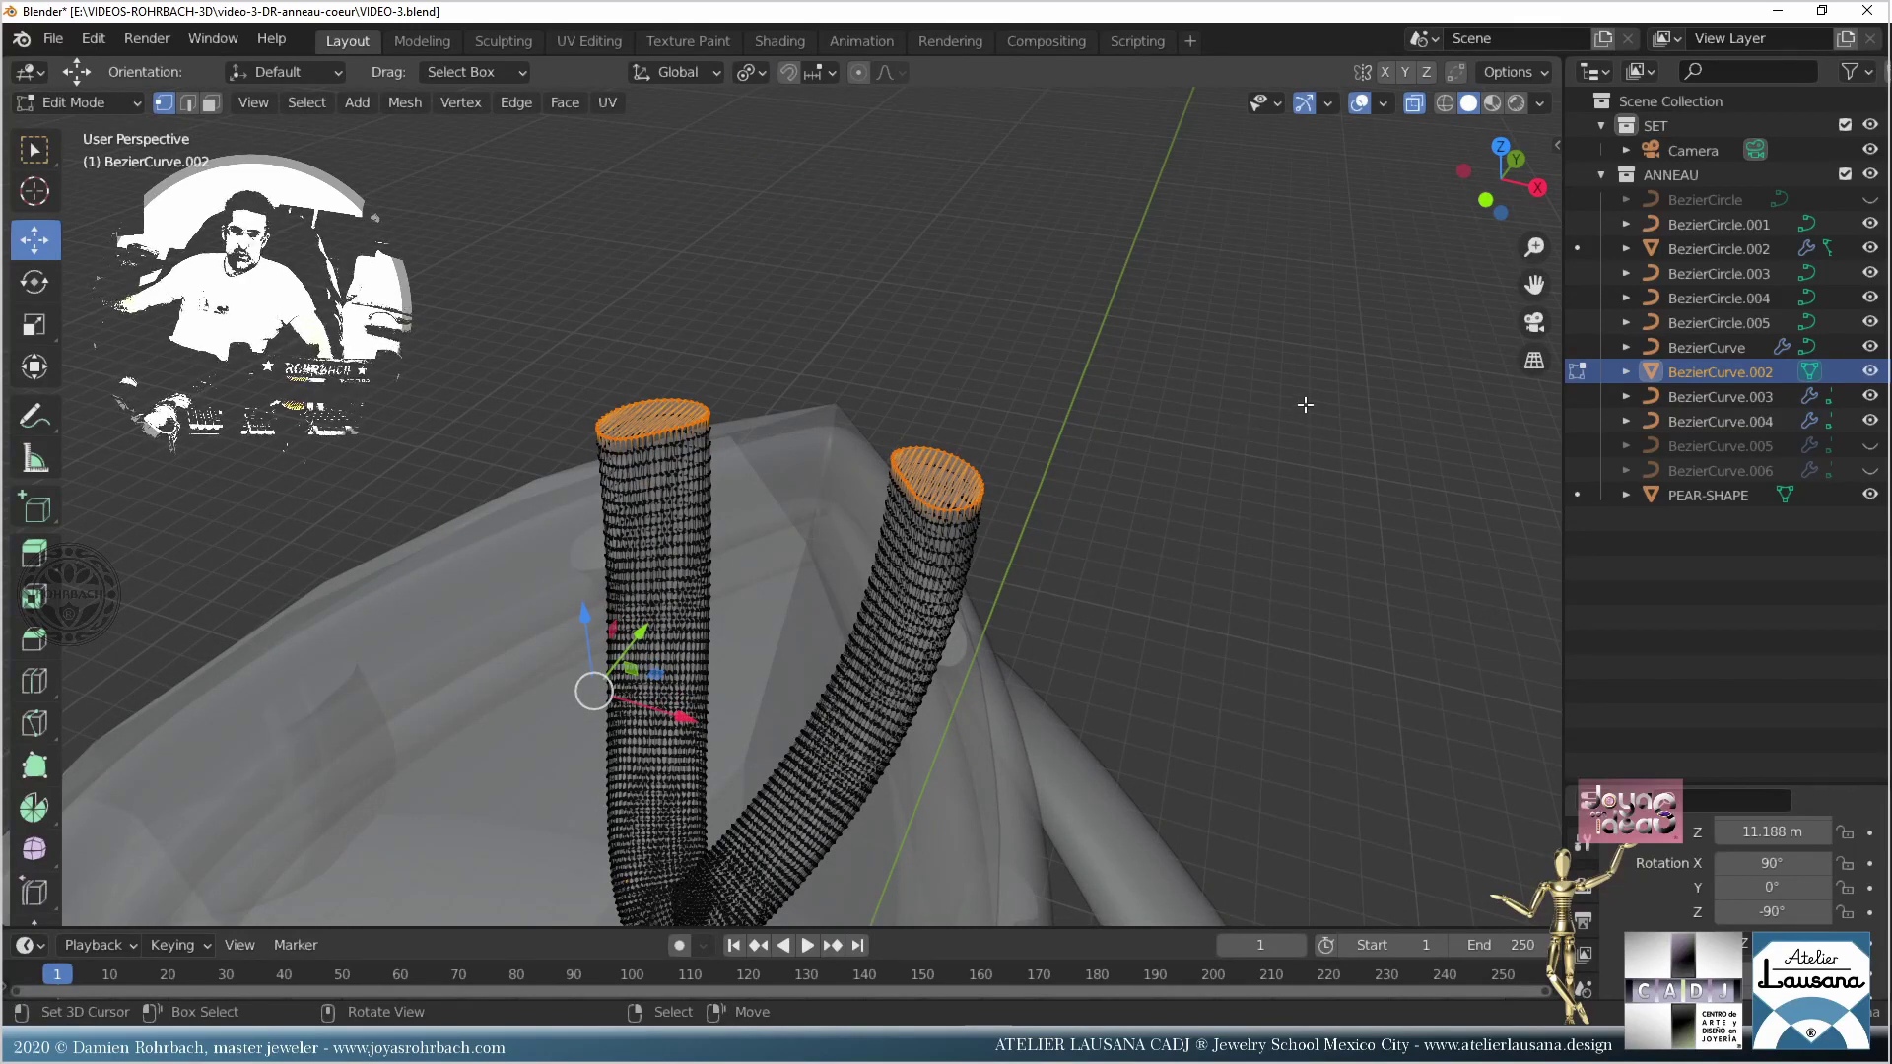
{"action": "key", "text": "i"}
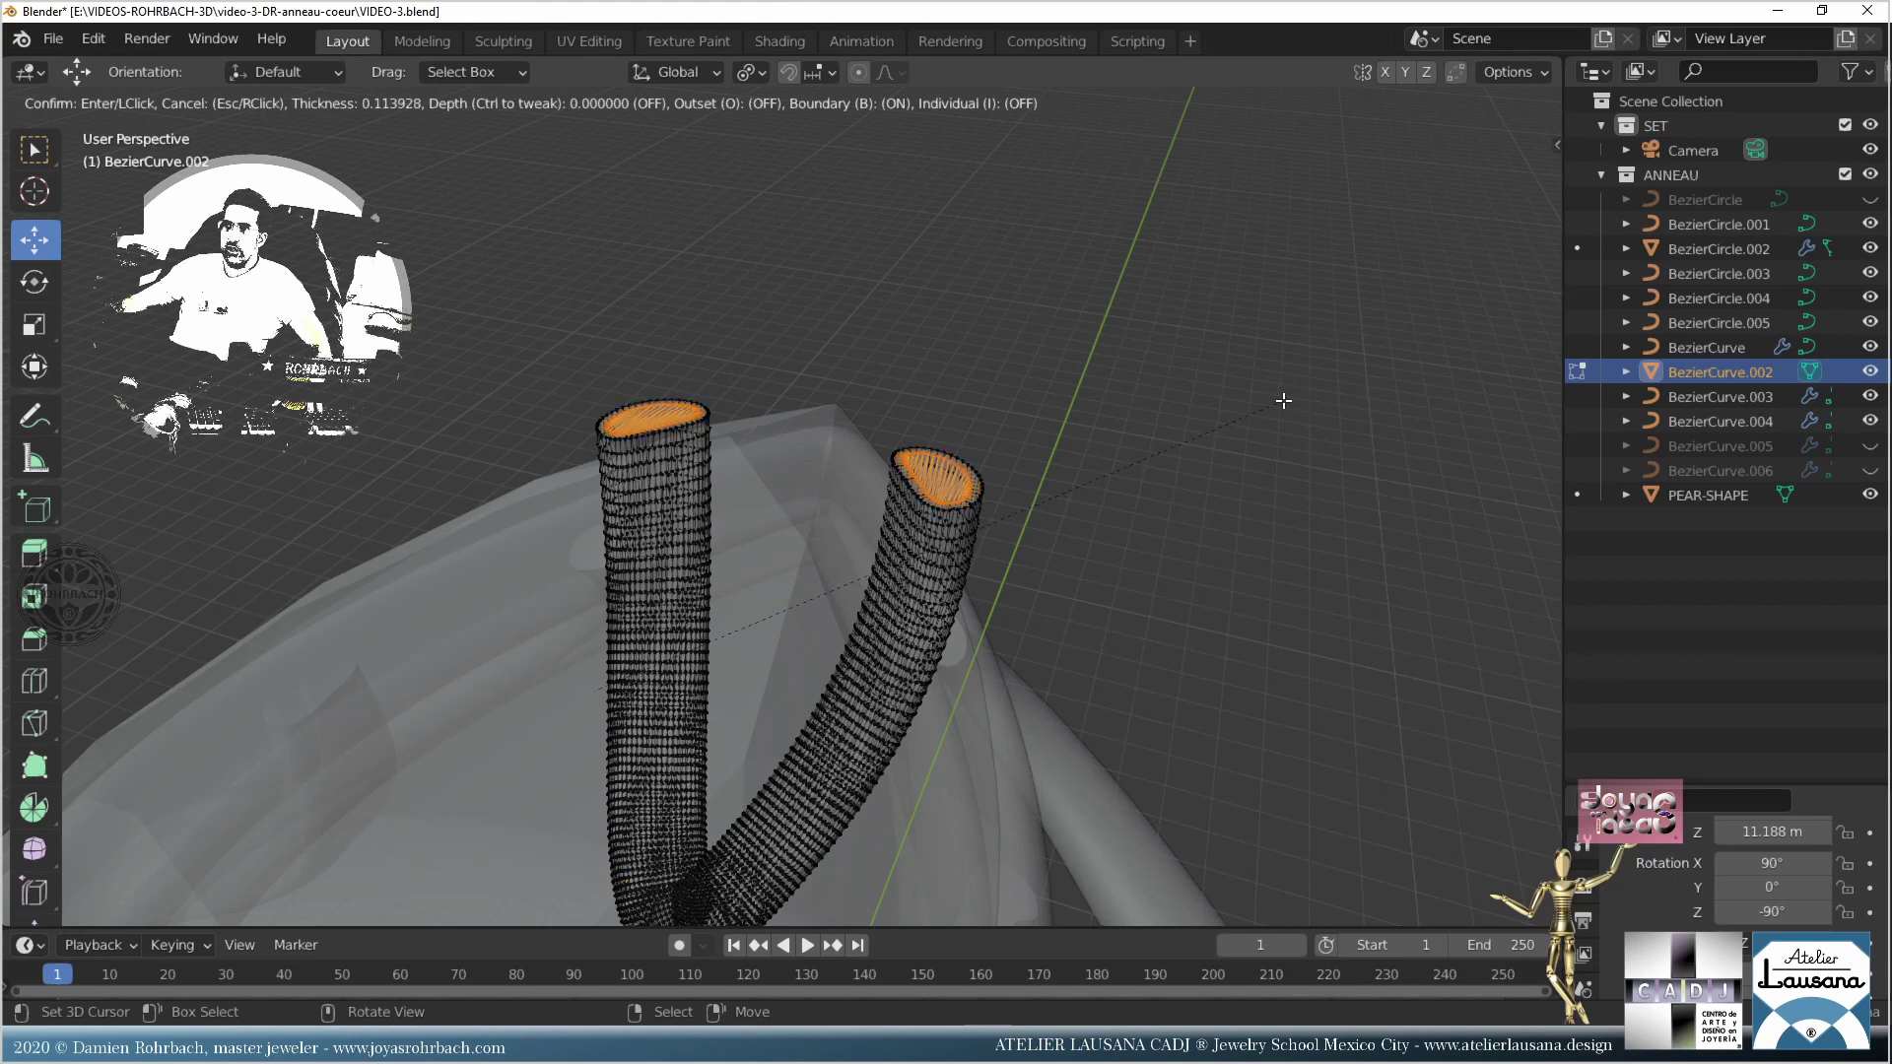
{"action": "left_click", "coordinate": [1282, 400]}
{"action": "key", "text": "g"}
{"action": "key", "text": "z"}
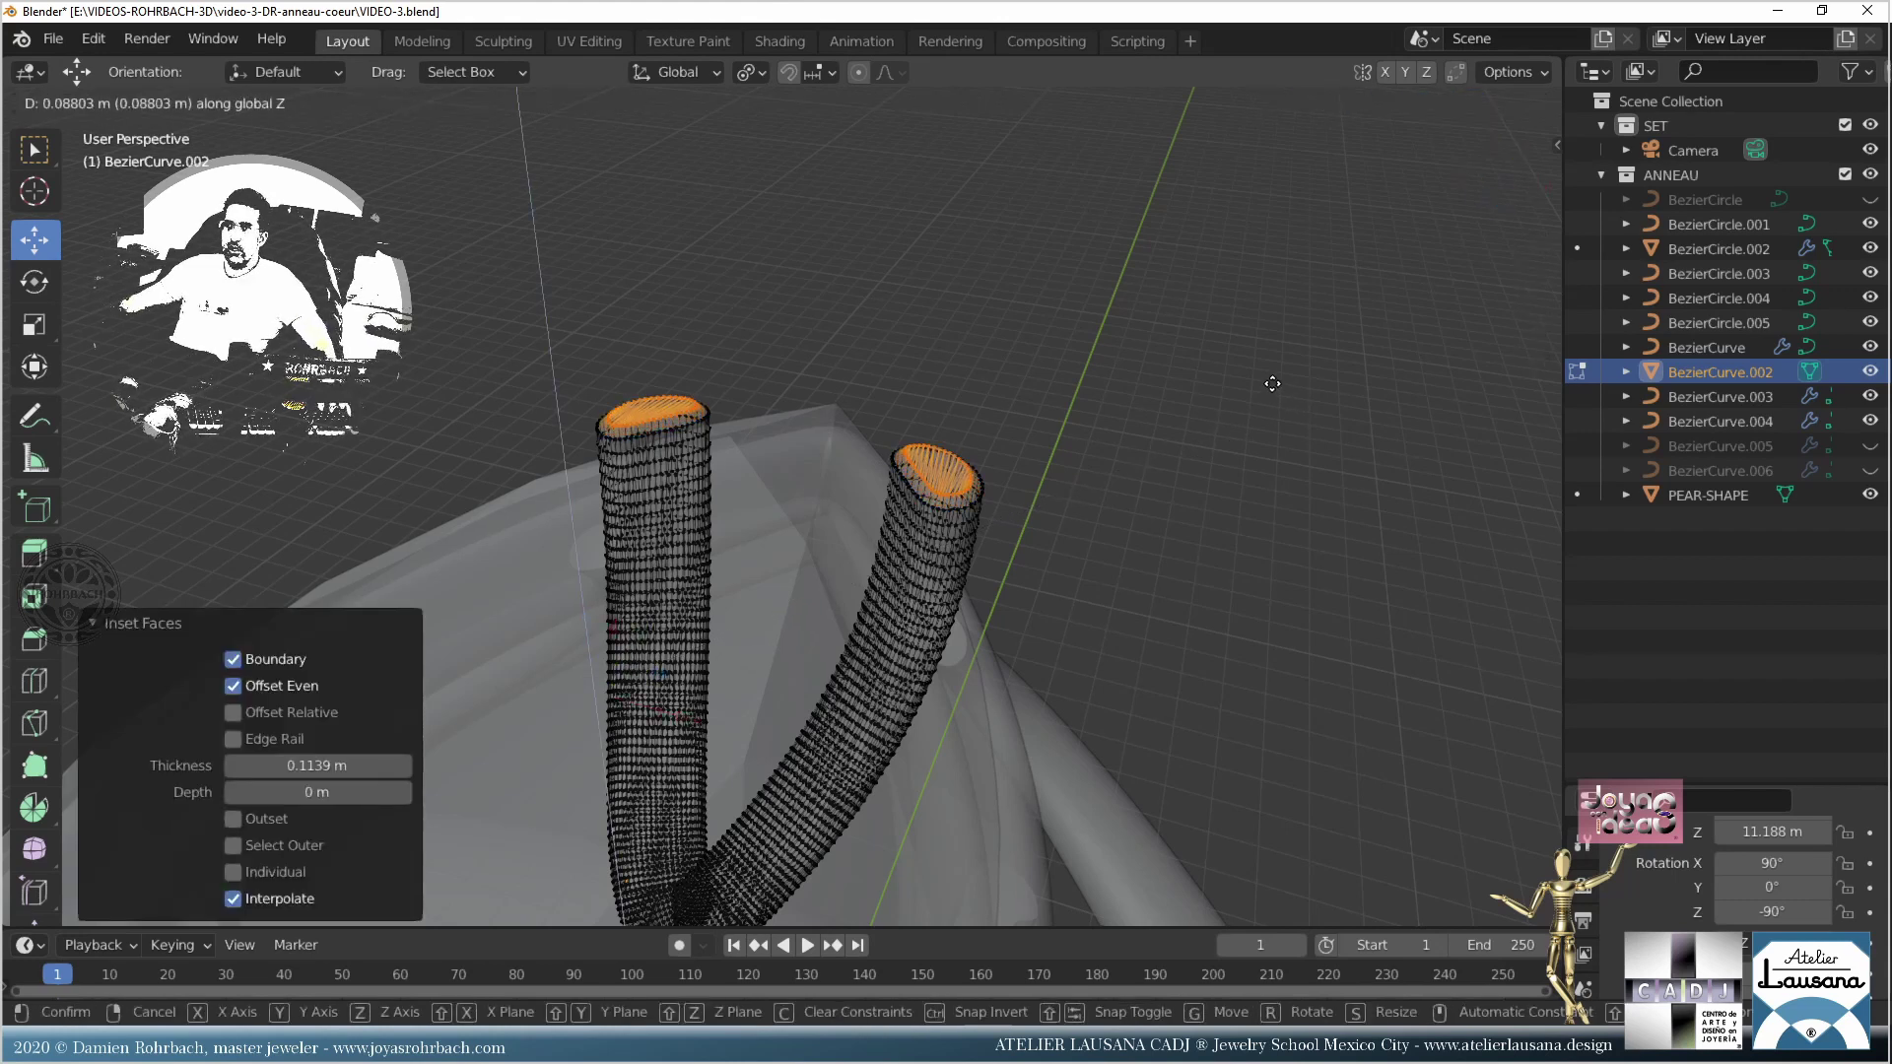
{"action": "left_click", "coordinate": [1274, 382]}
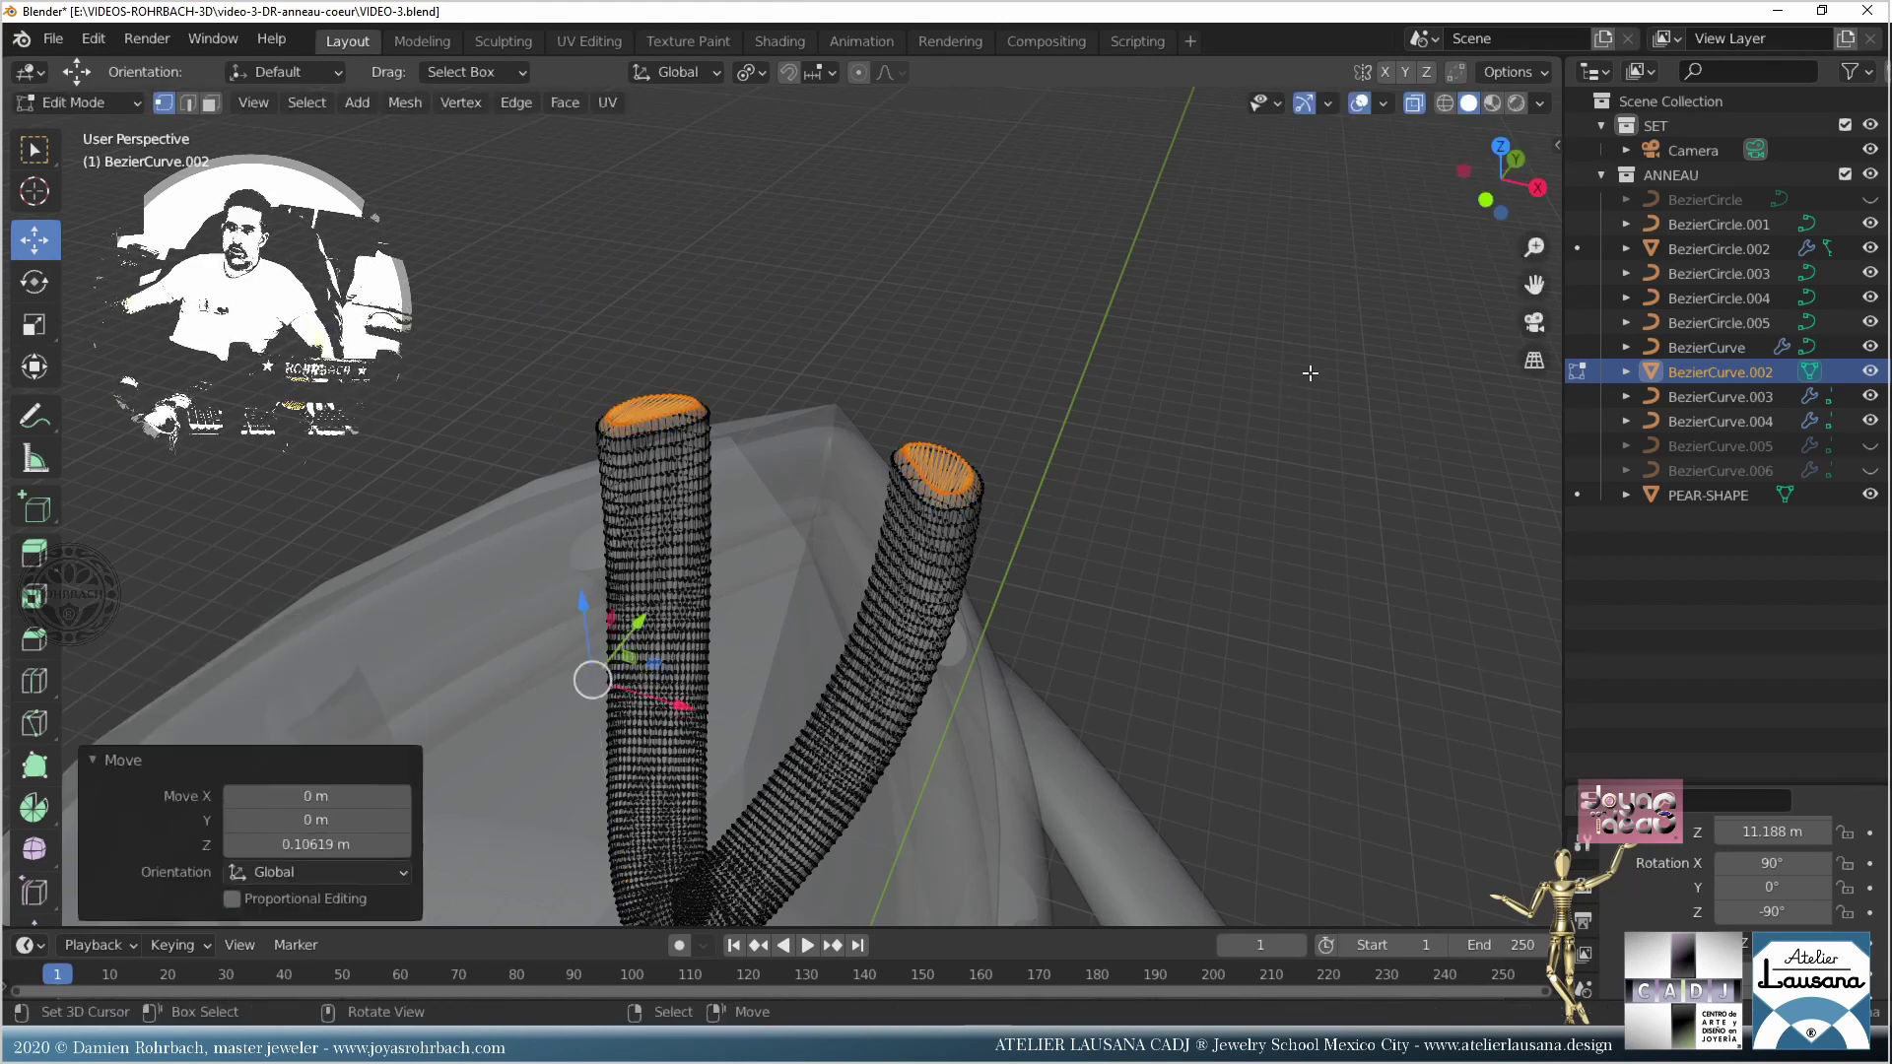
Step: Inset the prong end faces a second time by about 0.109 m and raise them slightly along Z
{"action": "key", "text": "i"}
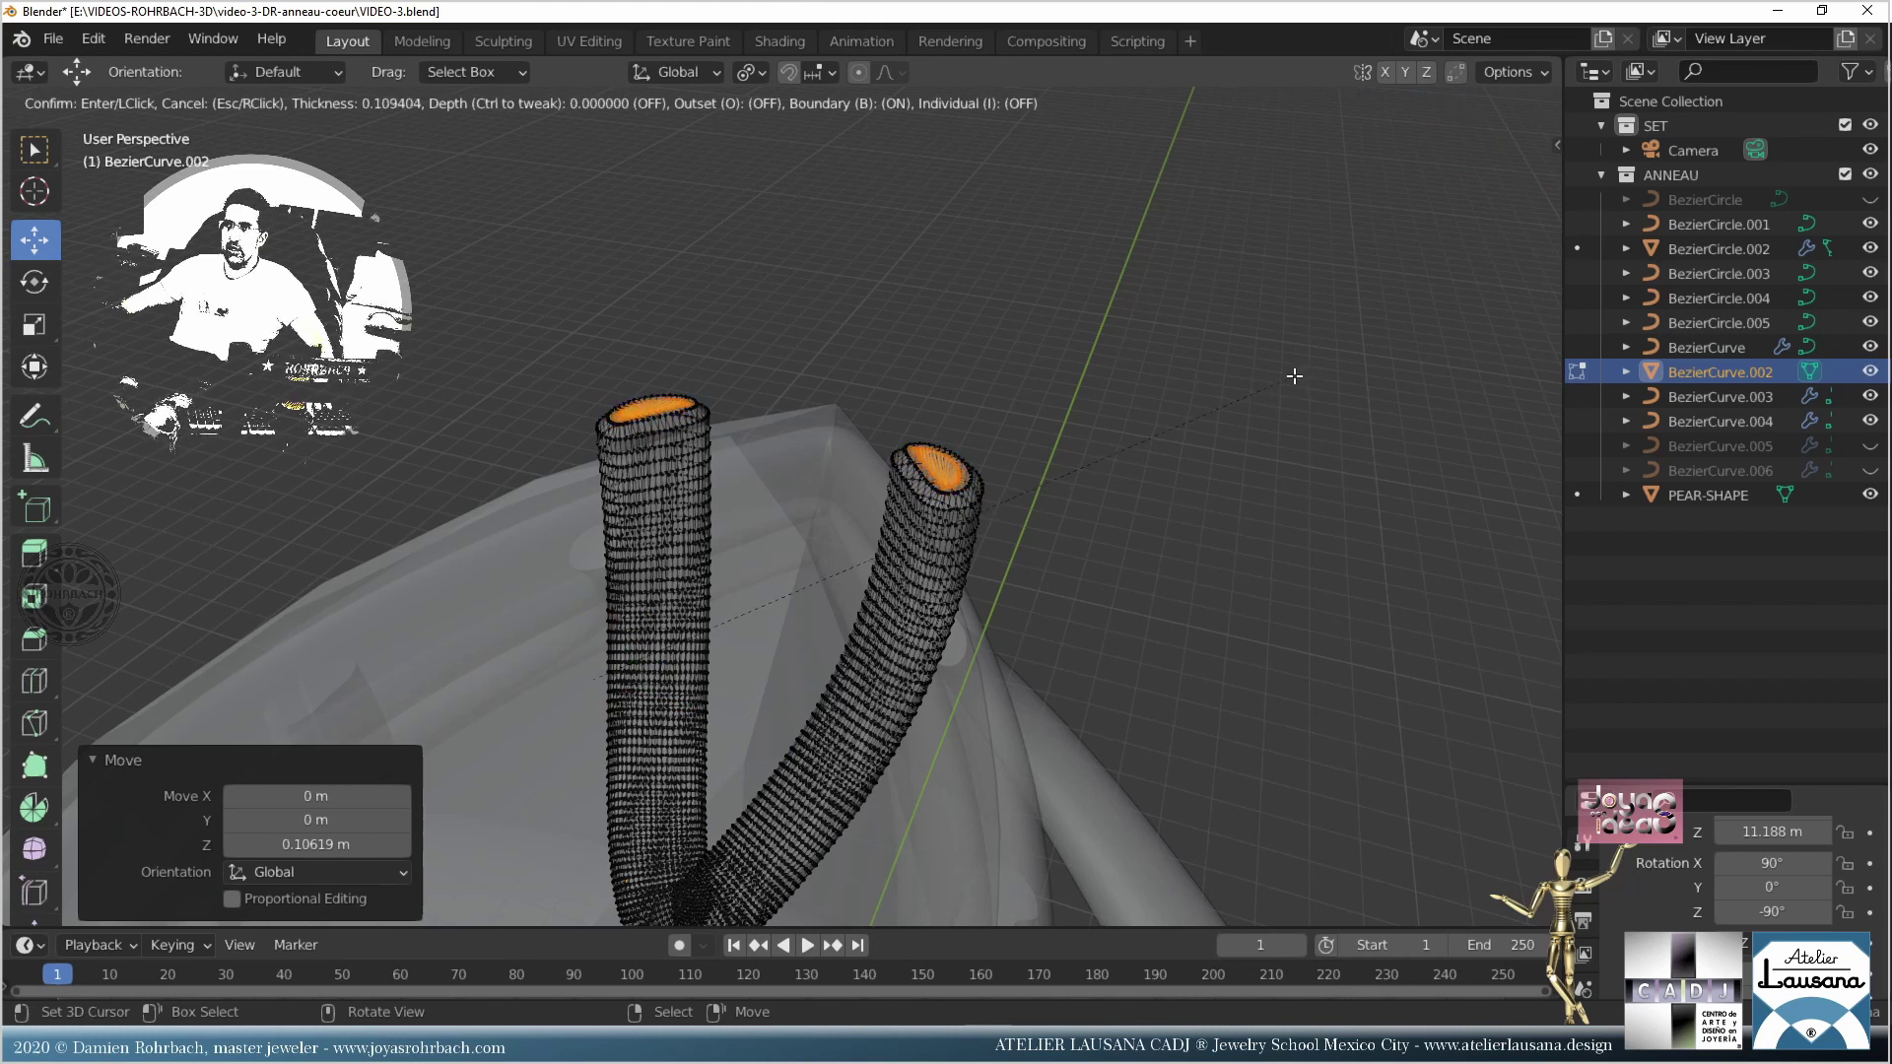
{"action": "left_click", "coordinate": [1293, 376]}
{"action": "key", "text": "g"}
{"action": "key", "text": "z"}
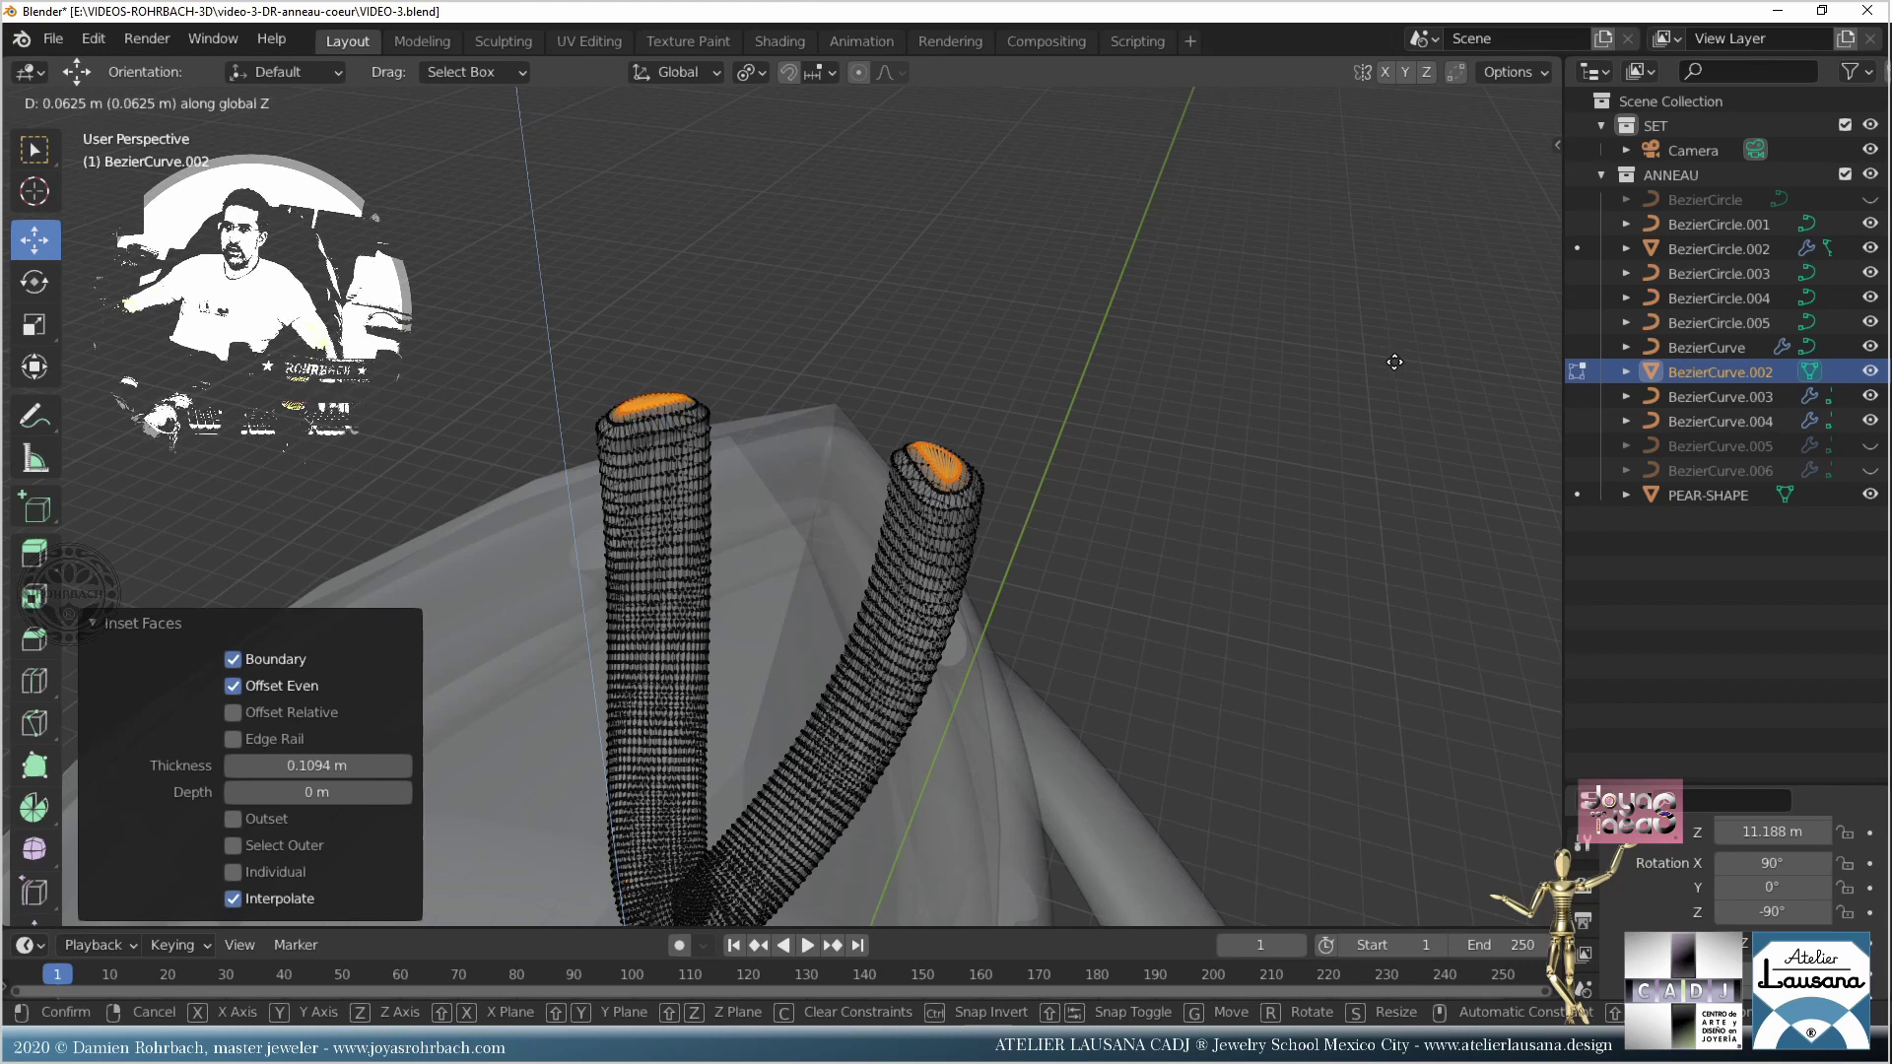
{"action": "left_click", "coordinate": [1368, 382]}
Step: Return to object mode and apply smooth shading to the prongs
{"action": "key", "text": "Tab"}
{"action": "scroll", "coordinate": [1253, 421], "scroll_direction": "down", "scroll_amount": 5}
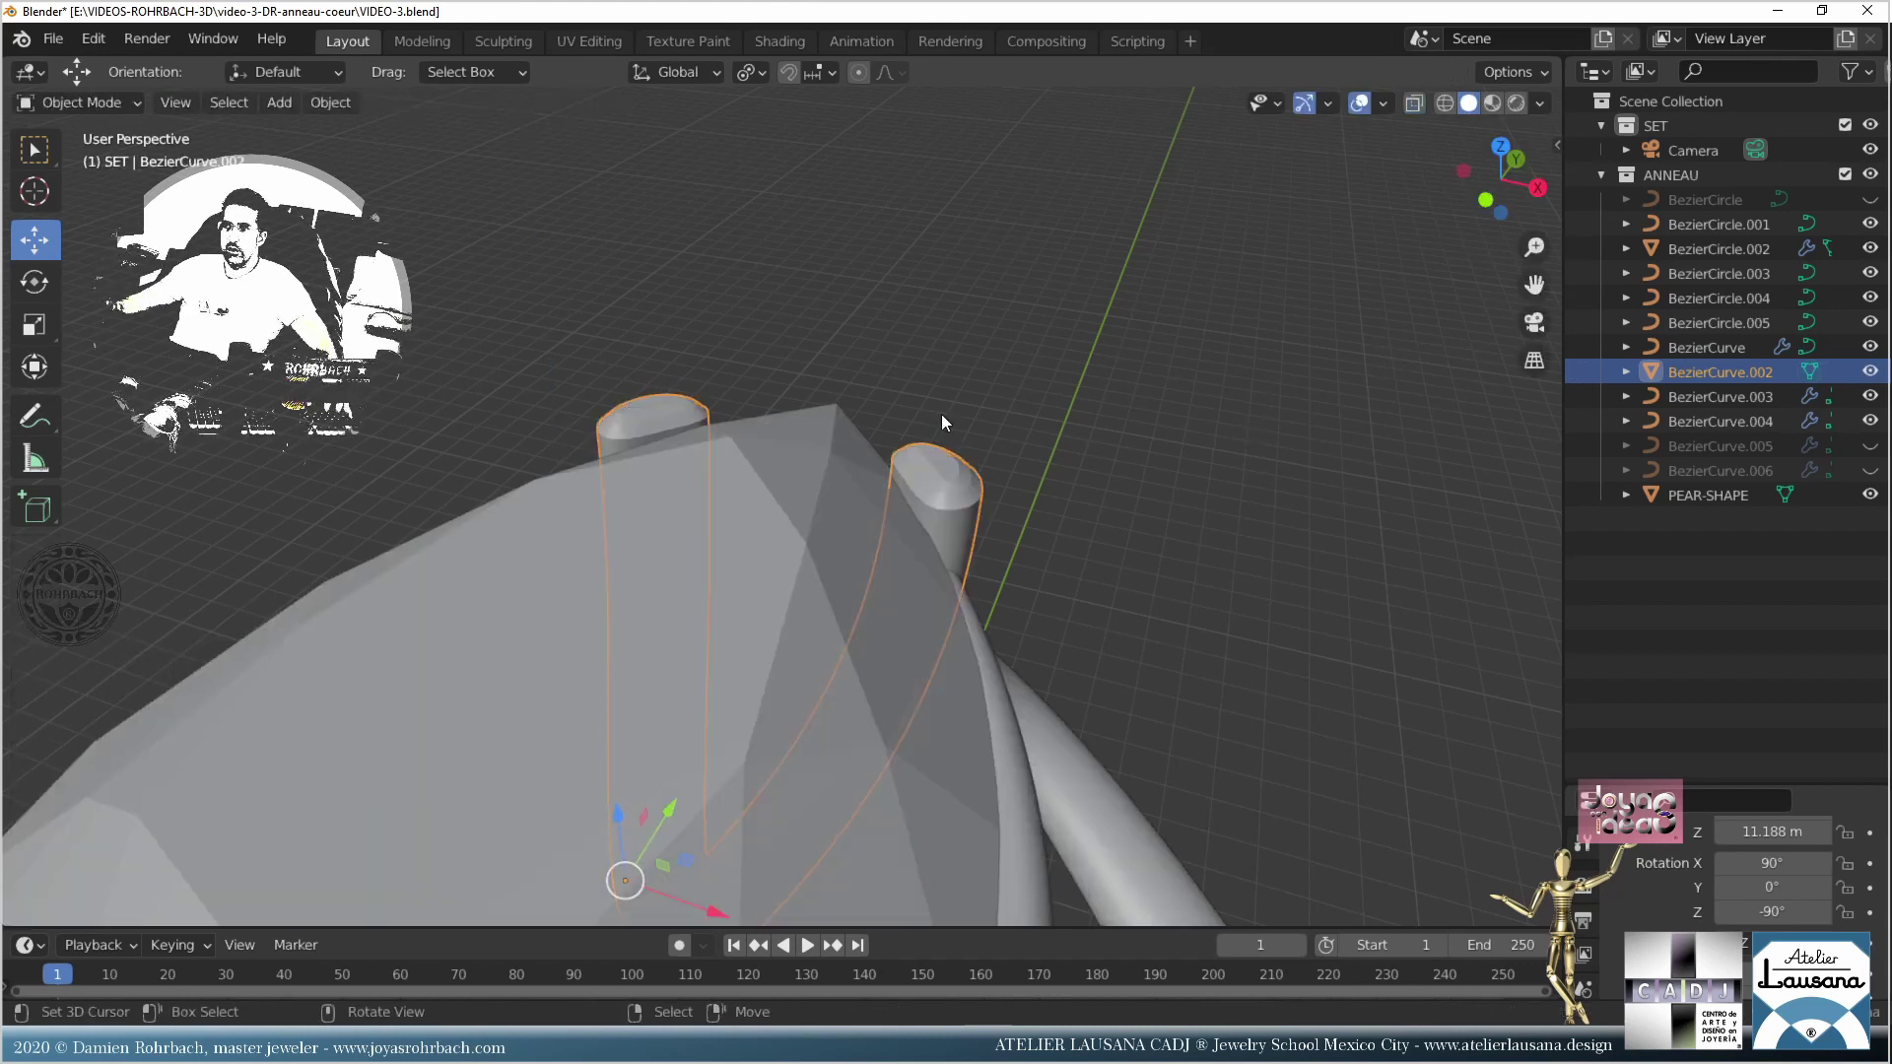
{"action": "mouse_move", "coordinate": [942, 414]}
{"action": "middle_mouse_down"}
{"action": "mouse_move", "coordinate": [1028, 601]}
{"action": "mouse_move", "coordinate": [1012, 660]}
{"action": "mouse_move", "coordinate": [910, 670]}
{"action": "mouse_move", "coordinate": [931, 433]}
{"action": "middle_mouse_up"}
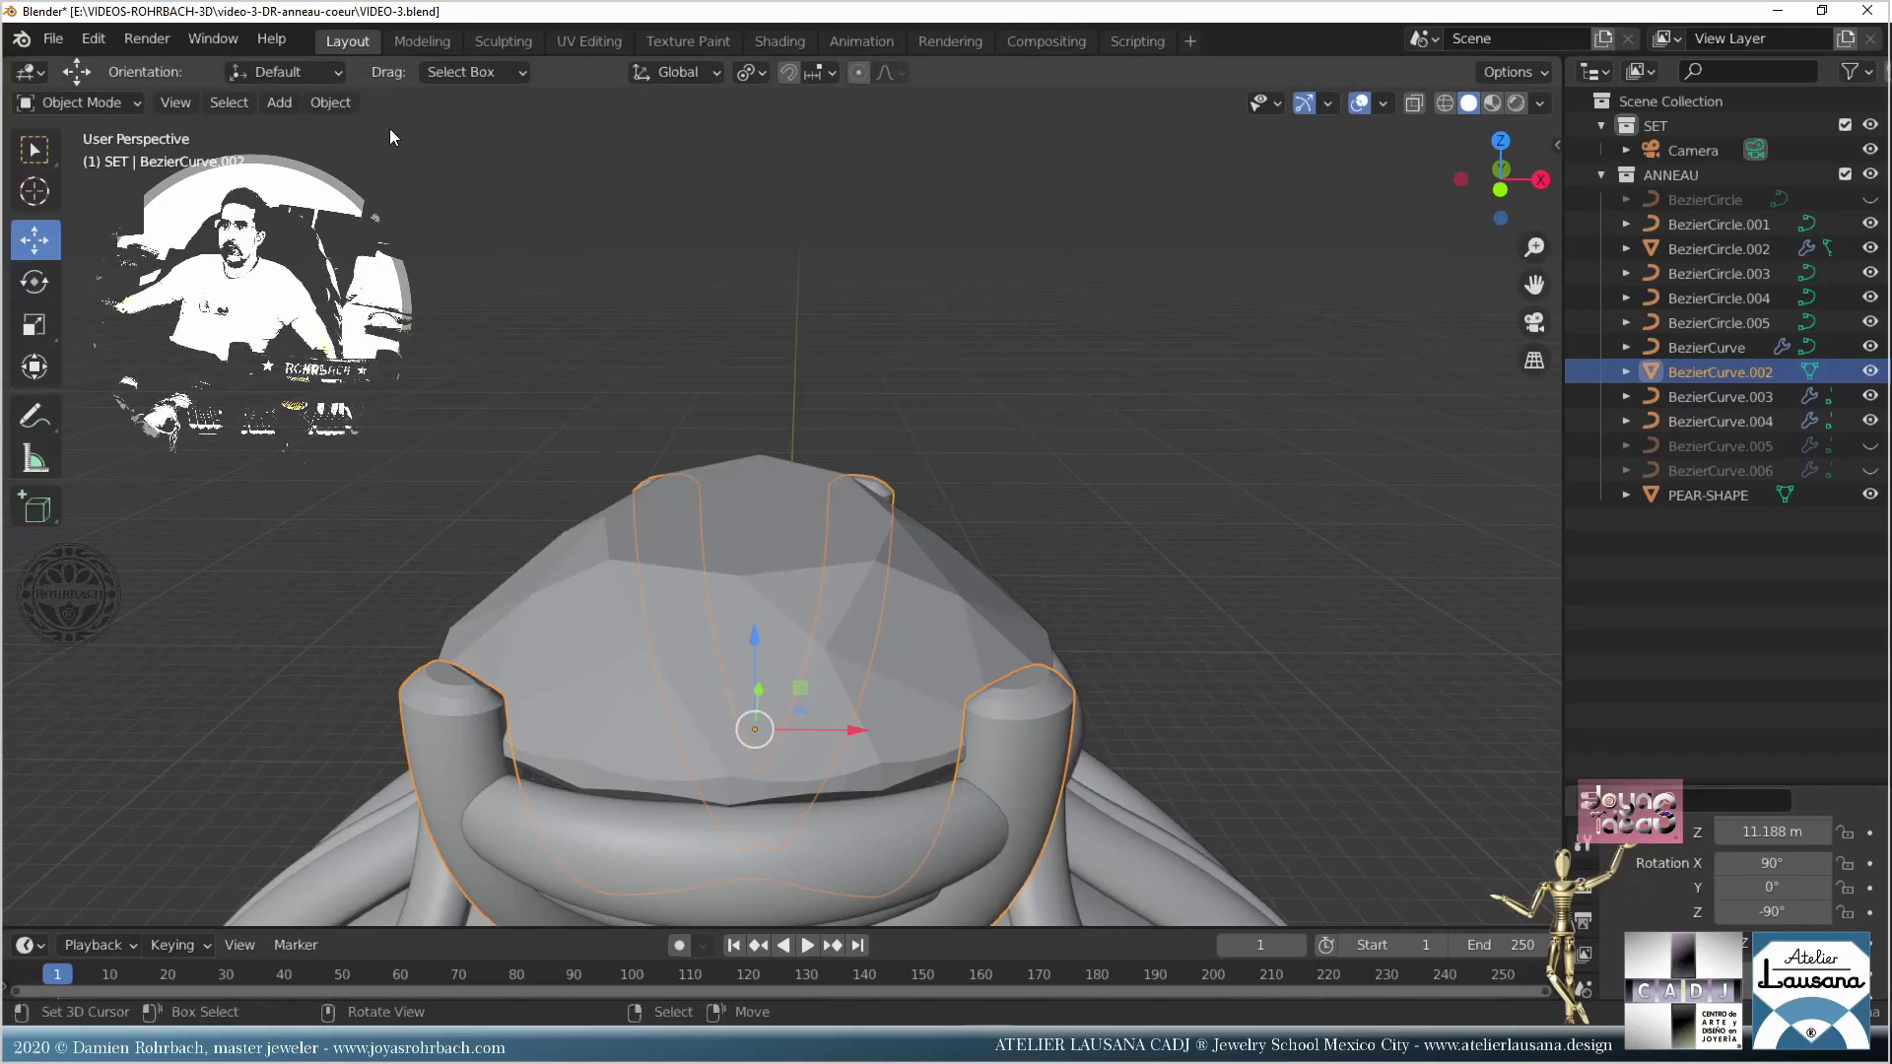
{"action": "left_click", "coordinate": [330, 102]}
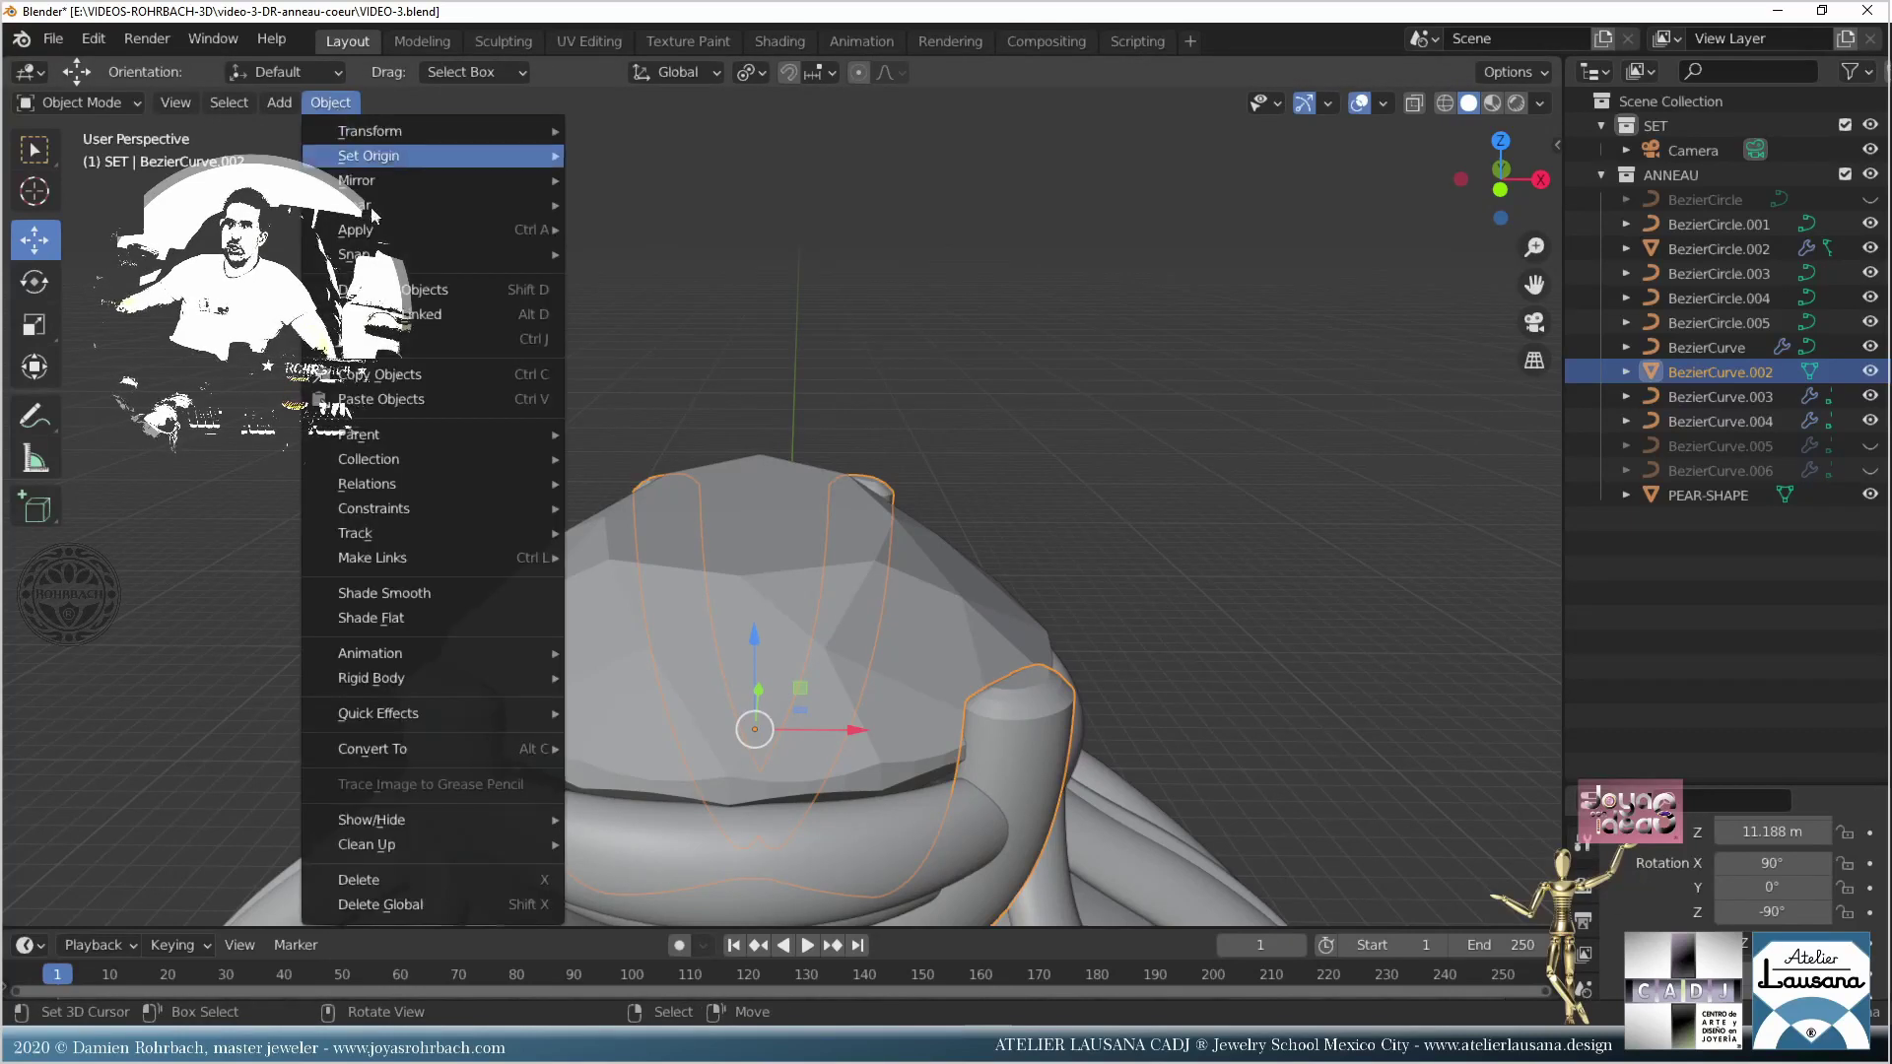
{"action": "left_click", "coordinate": [396, 582]}
{"action": "middle_click_drag", "start_coordinate": [479, 441], "coordinate": [591, 594]}
{"action": "scroll", "coordinate": [784, 605], "scroll_direction": "up", "scroll_amount": 3}
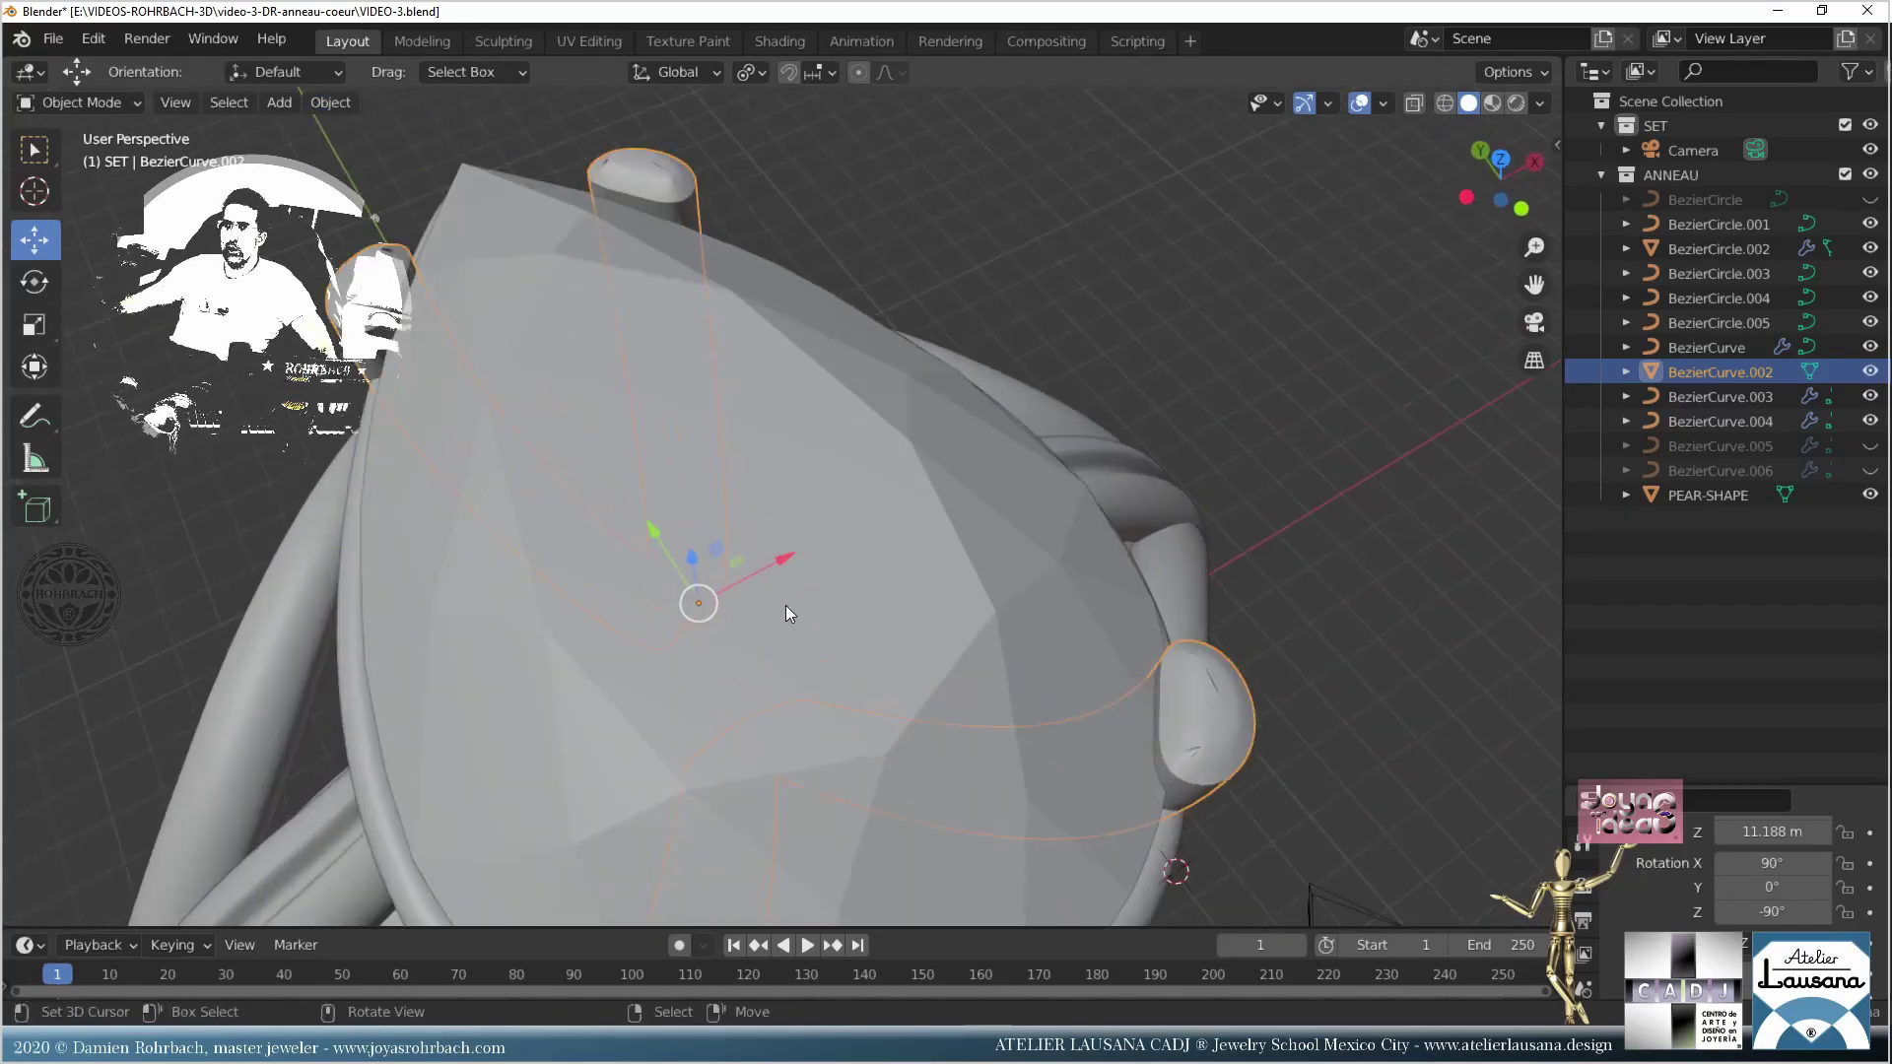
Step: Open the prong mesh for editing and isolate it in local view
{"action": "key", "text": "Tab"}
{"action": "middle_click_drag", "start_coordinate": [786, 605], "coordinate": [837, 435]}
{"action": "scroll", "coordinate": [837, 434], "scroll_direction": "down", "scroll_amount": 5}
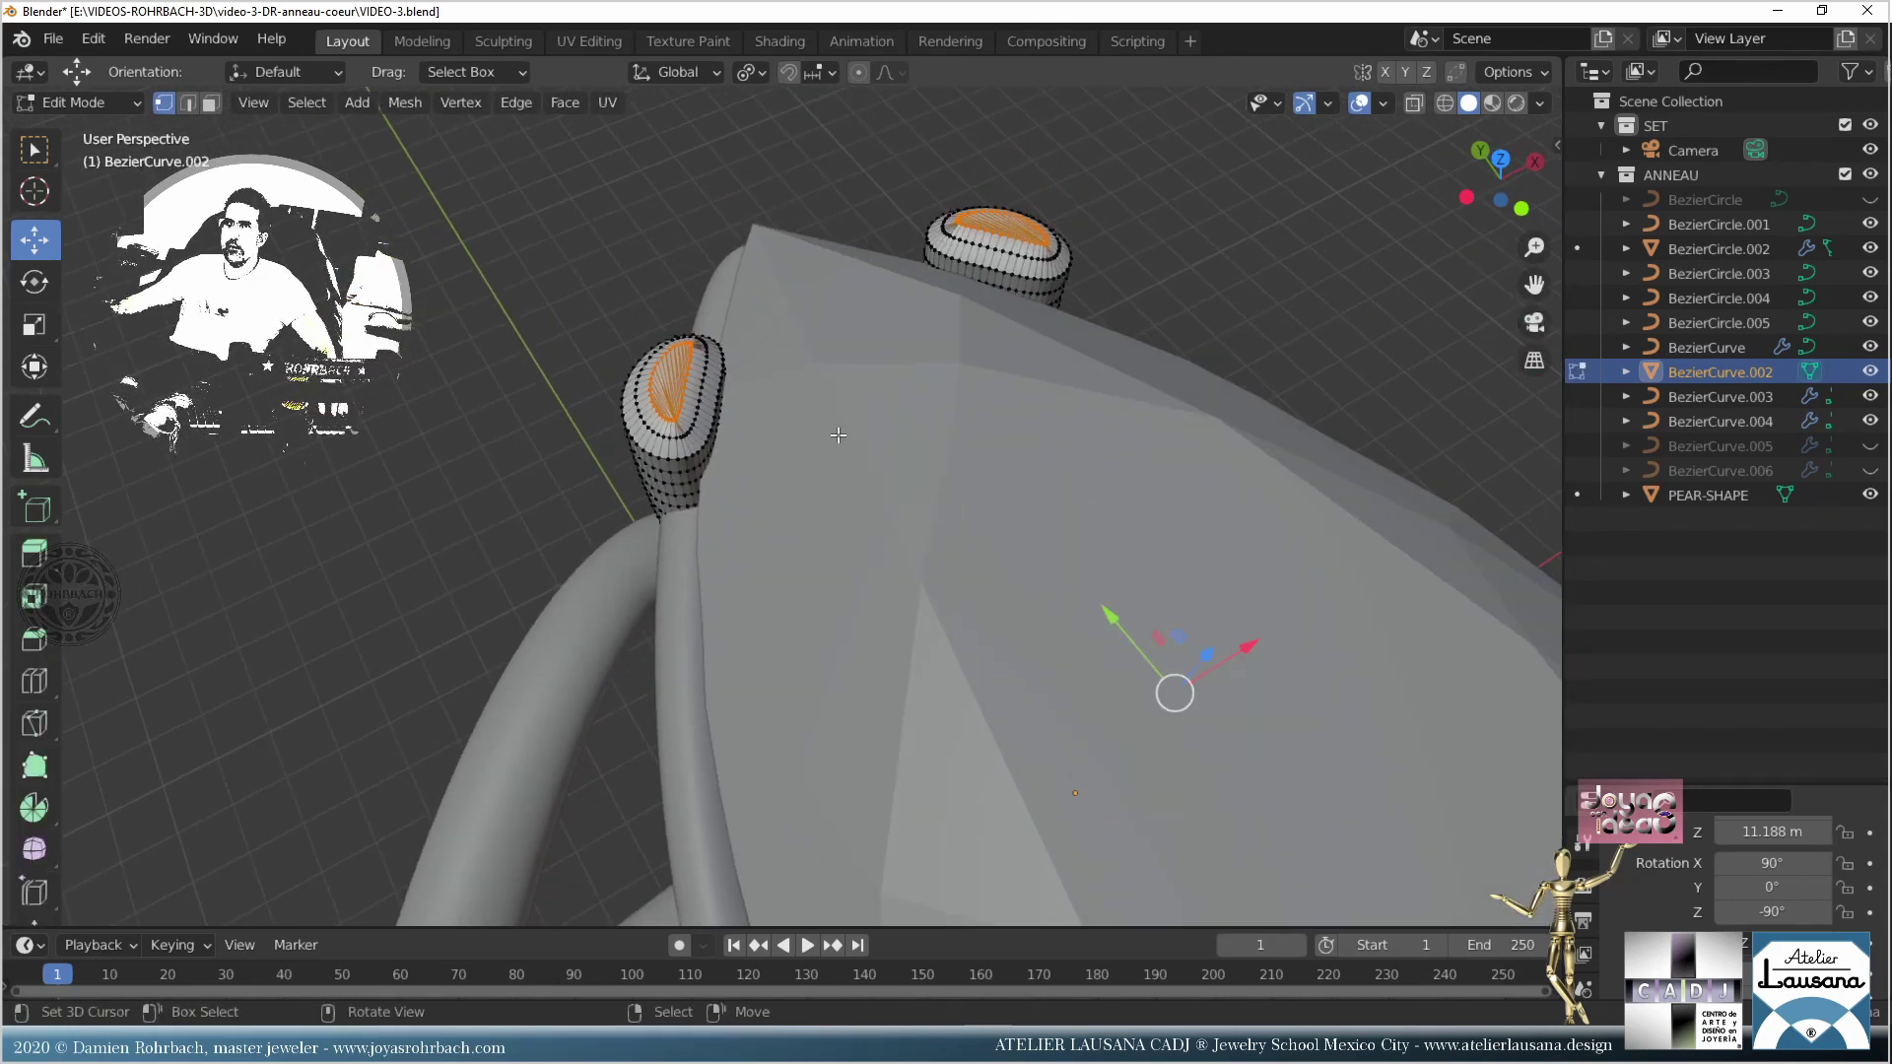
{"action": "key", "text": "KP_Divide"}
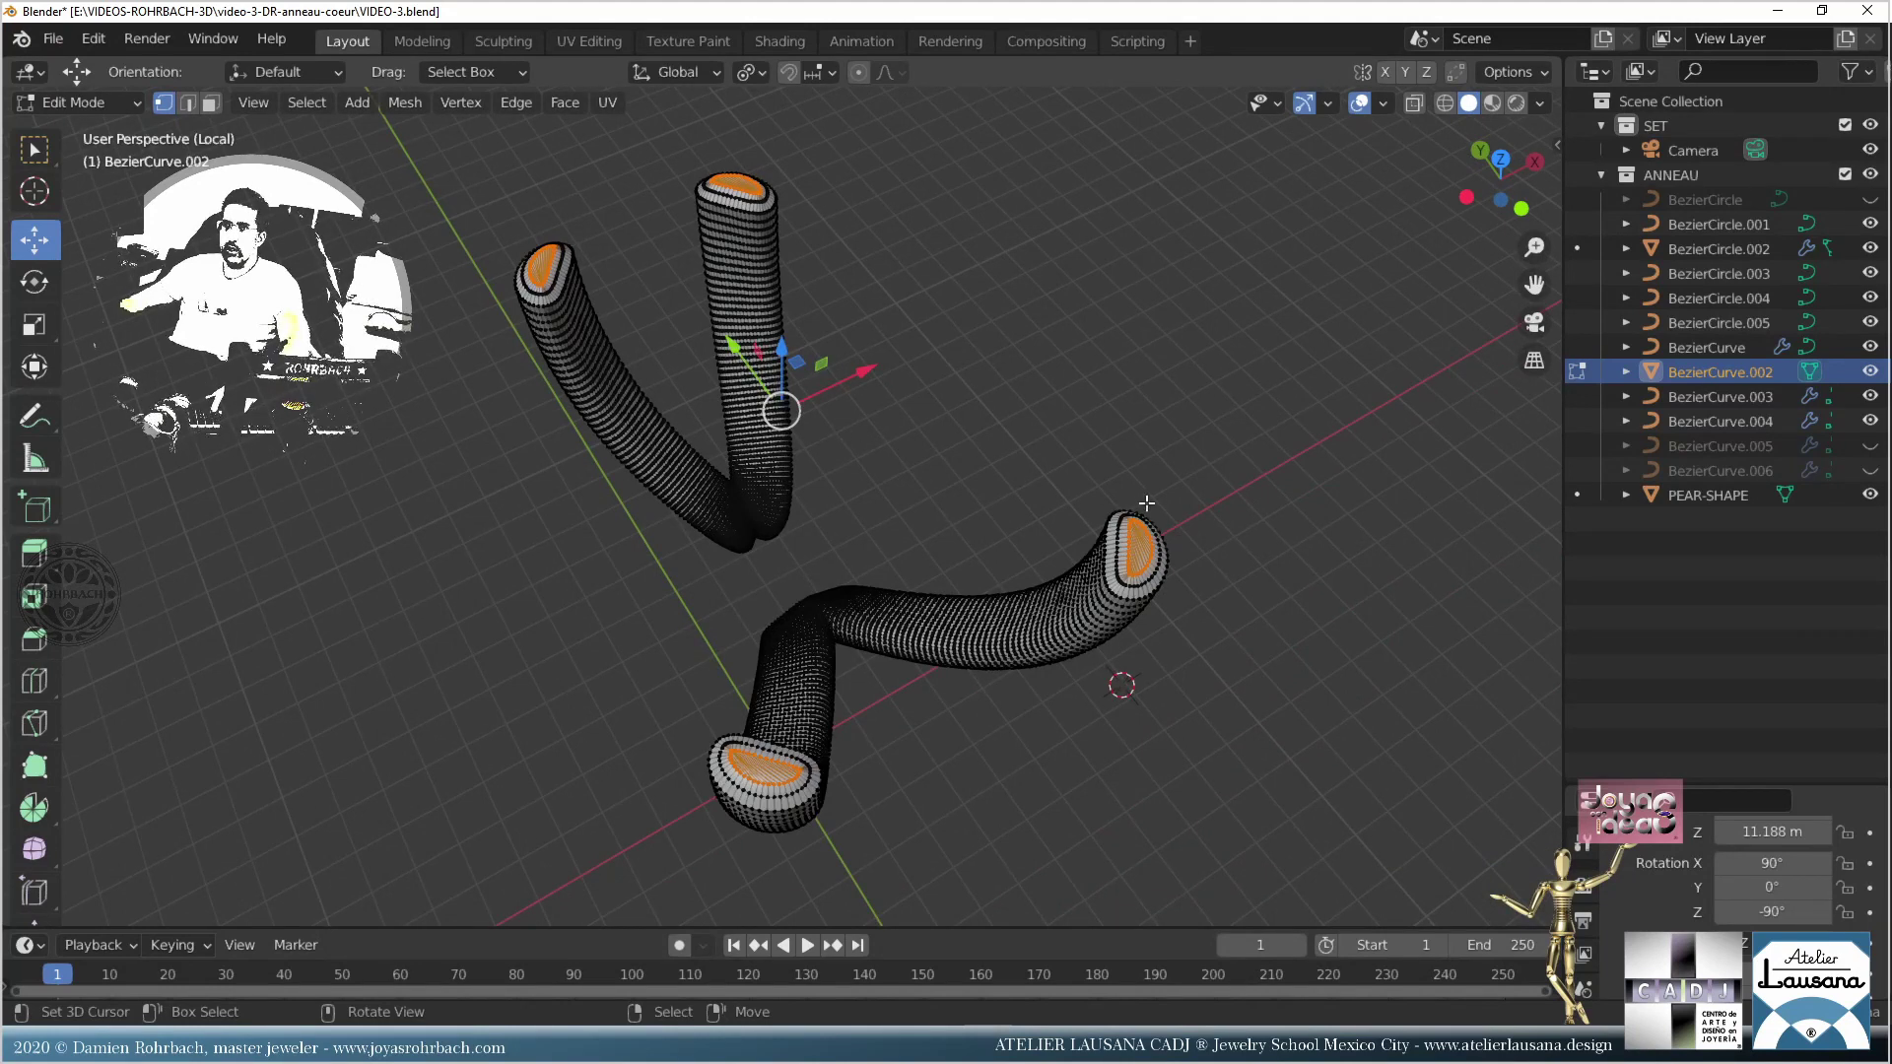
Step: Examine the inner inset faces of a prong tip up close for overlapping geometry and try scaling them
{"action": "scroll", "coordinate": [1172, 483], "scroll_direction": "up", "scroll_amount": 2}
{"action": "middle_click_drag", "start_coordinate": [1181, 439], "coordinate": [690, 384], "text": "shift"}
{"action": "scroll", "coordinate": [803, 458], "scroll_direction": "up", "scroll_amount": 3}
{"action": "scroll", "coordinate": [804, 458], "scroll_direction": "up", "scroll_amount": 3}
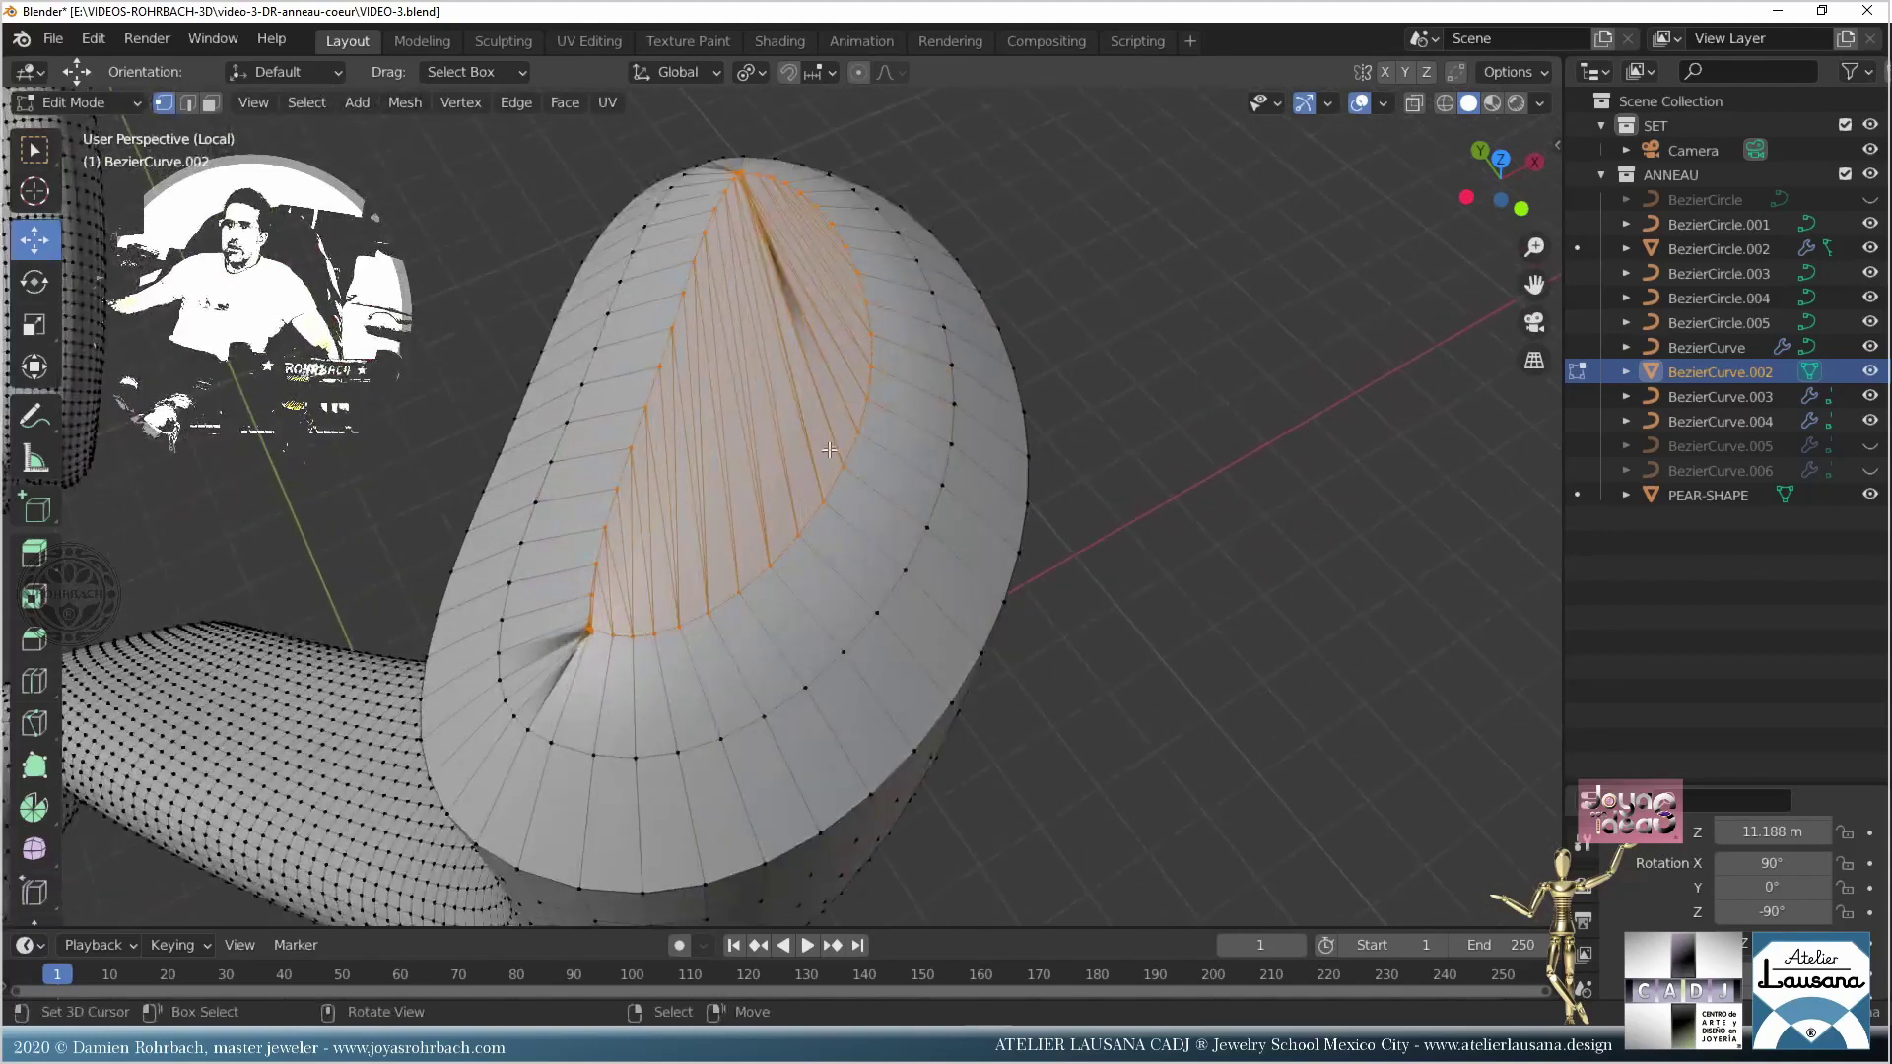
{"action": "key", "text": "s"}
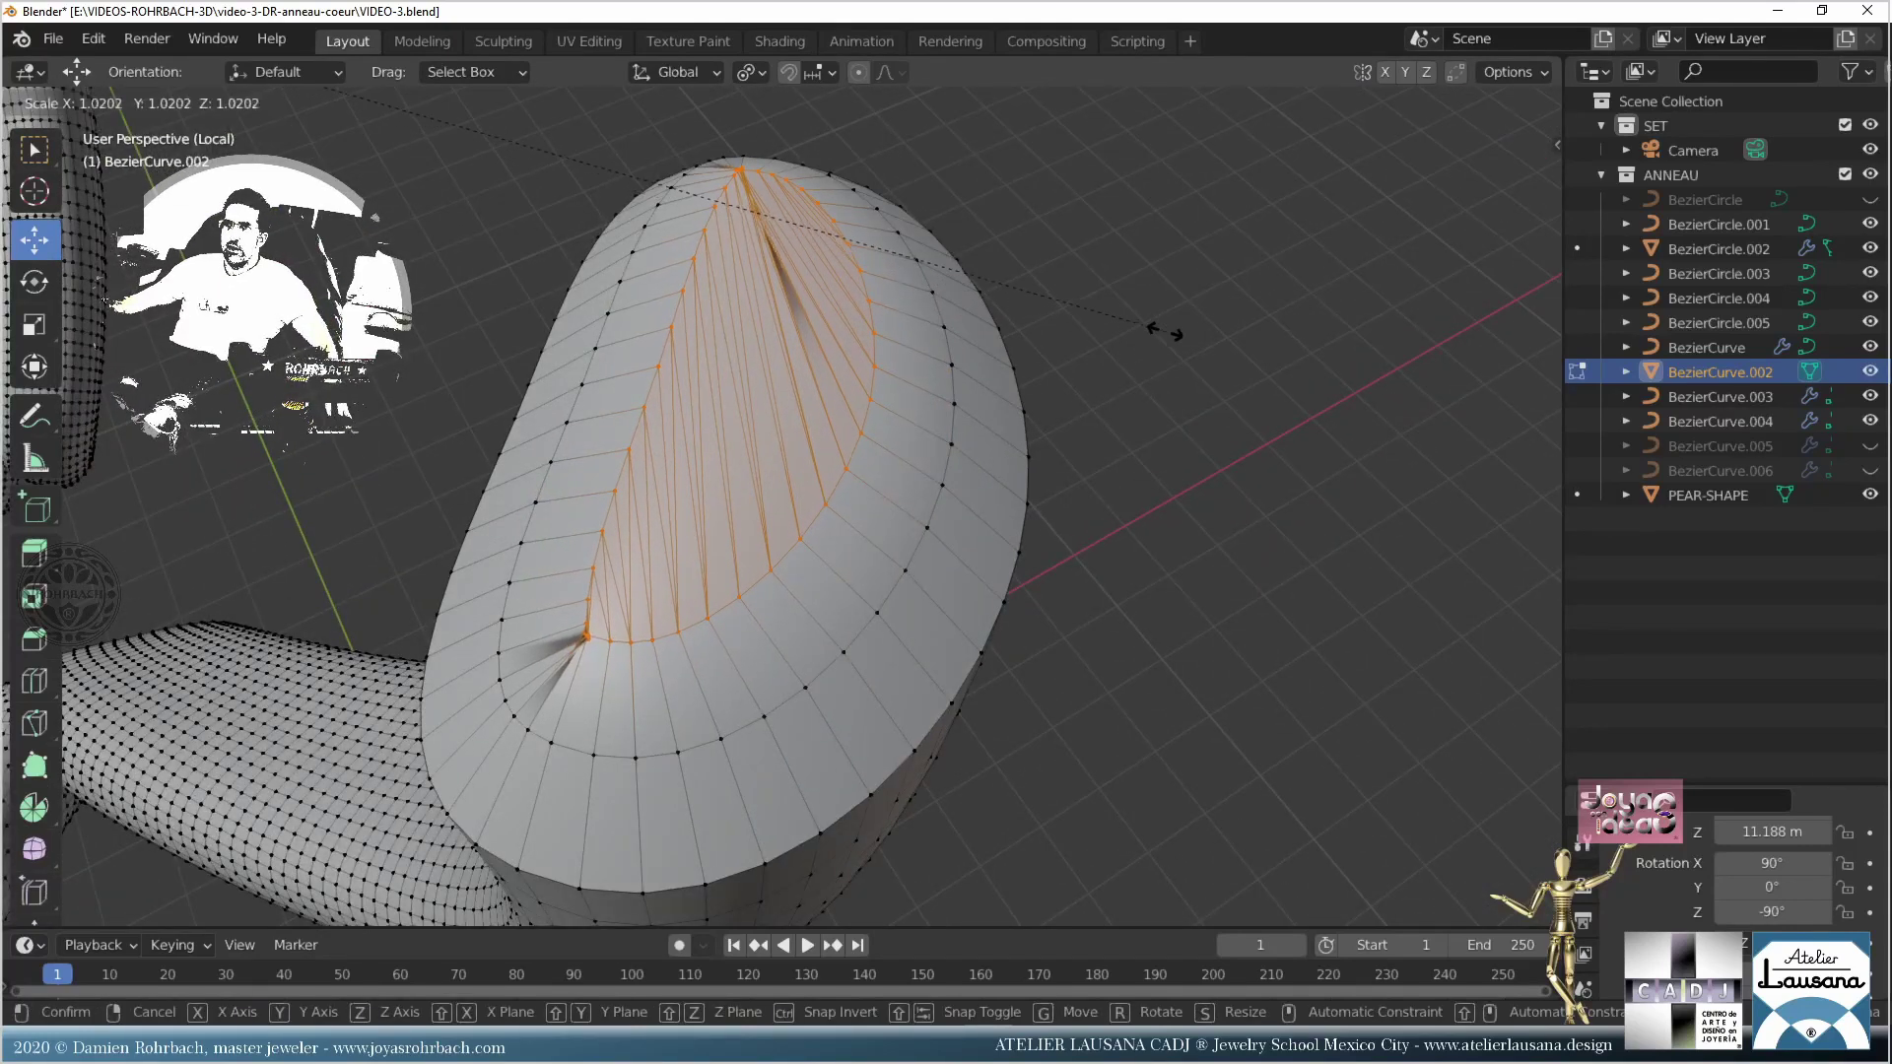
{"action": "right_click", "coordinate": [1280, 308]}
{"action": "middle_click_drag", "start_coordinate": [1177, 322], "coordinate": [1083, 483]}
{"action": "scroll", "coordinate": [1084, 482], "scroll_direction": "up", "scroll_amount": 5}
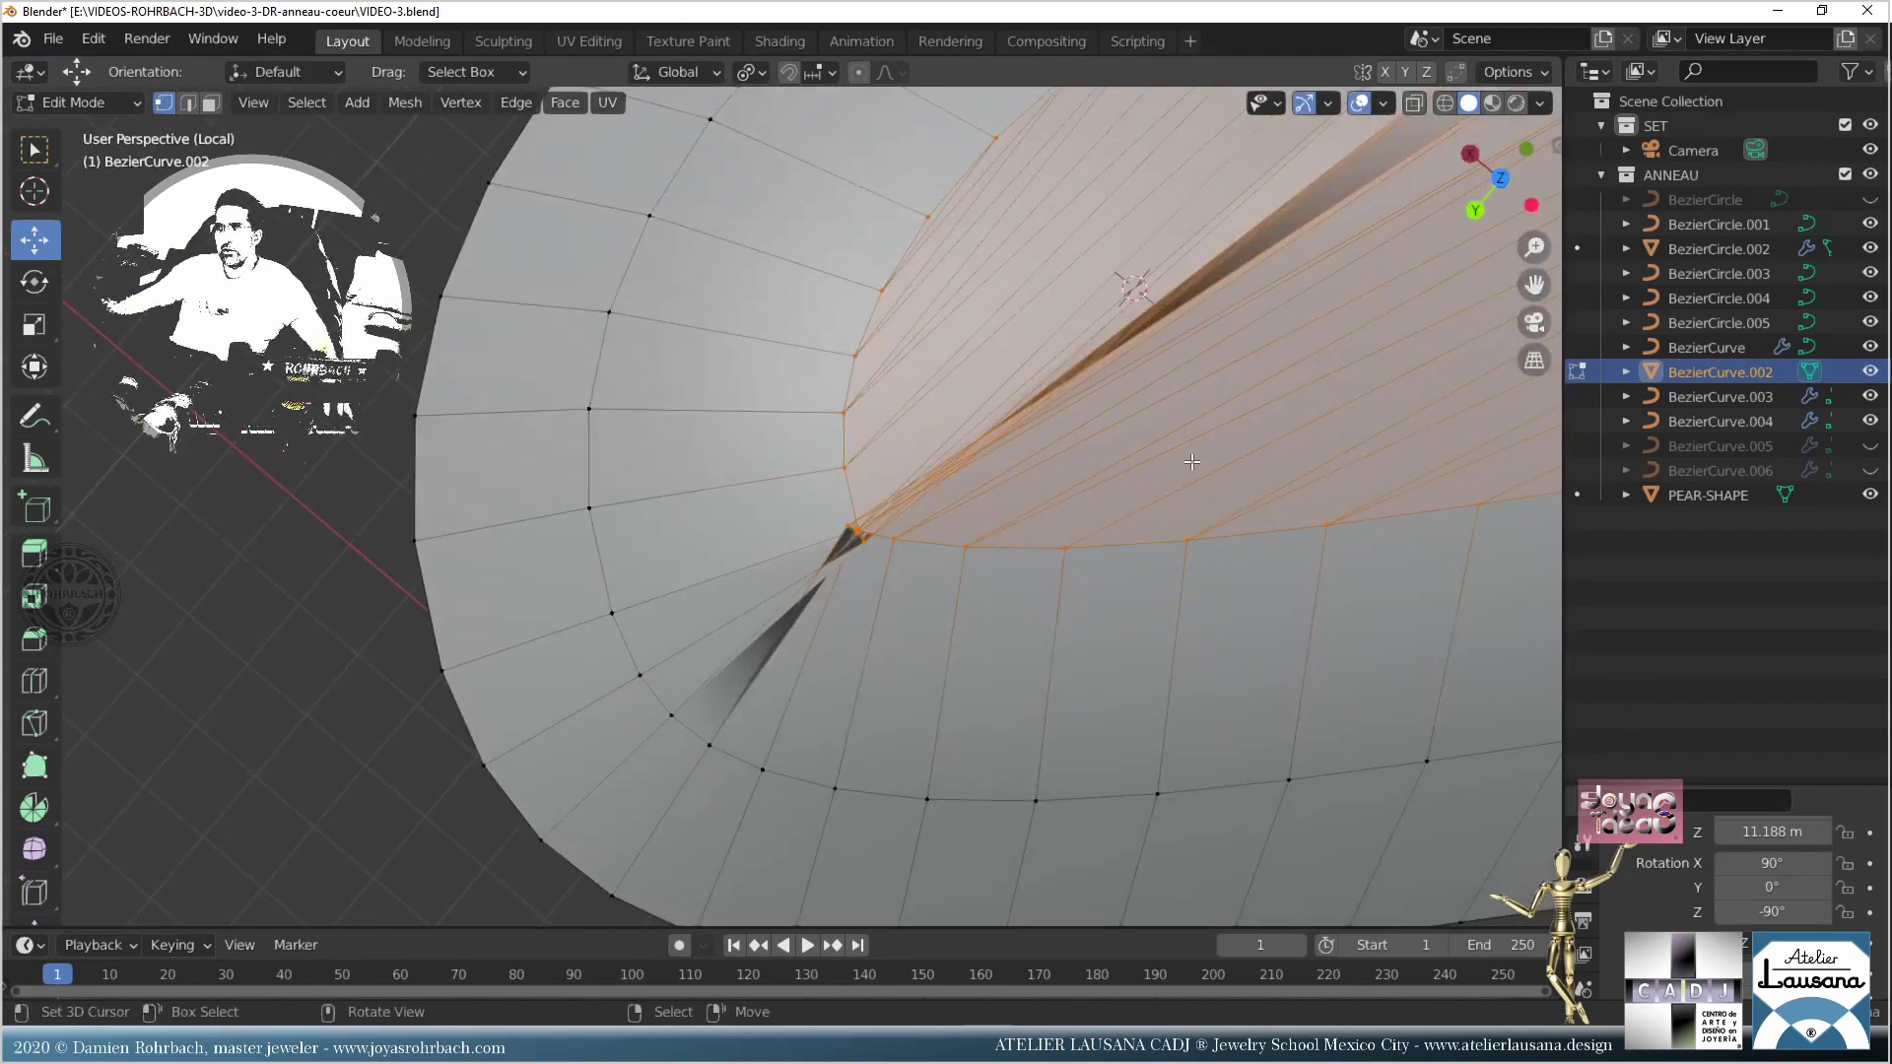
{"action": "scroll", "coordinate": [1192, 462], "scroll_direction": "down", "scroll_amount": 8}
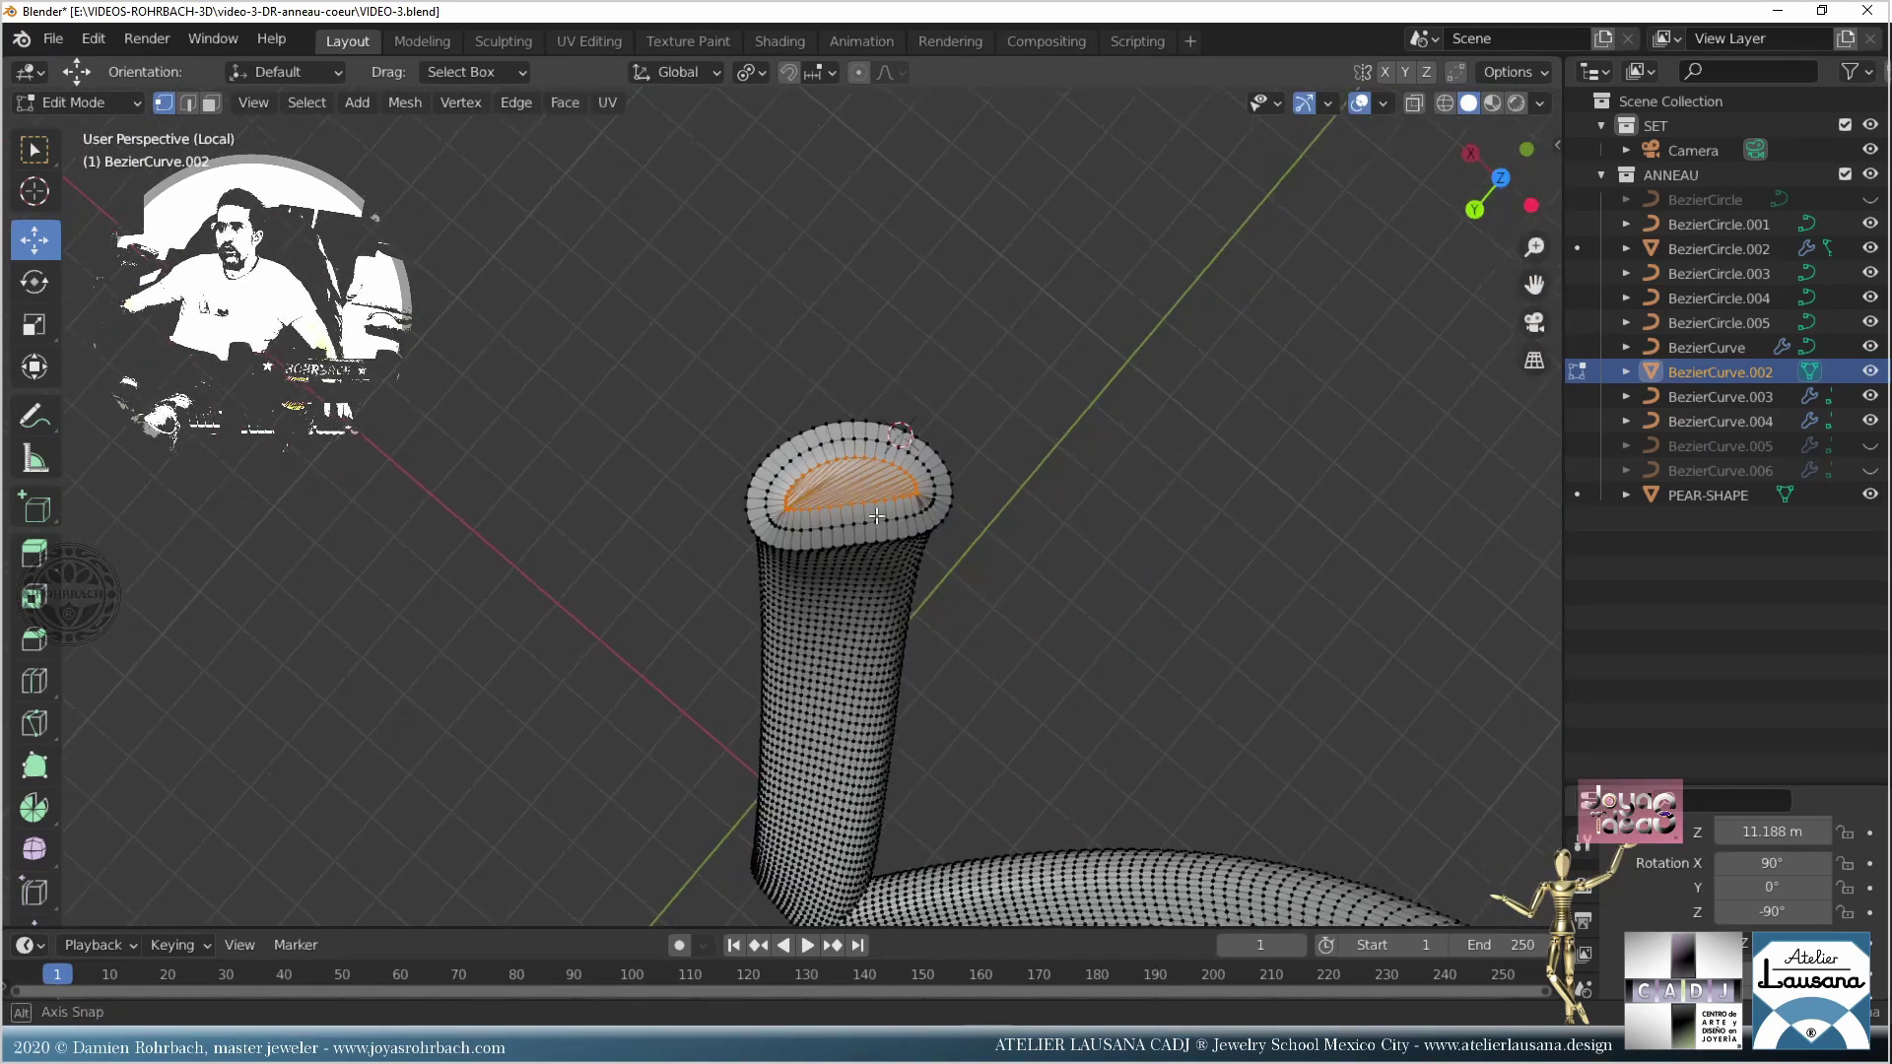
Step: Delete the selected innermost inset geometry from the four prong tips
{"action": "middle_click_drag", "start_coordinate": [985, 414], "coordinate": [741, 334]}
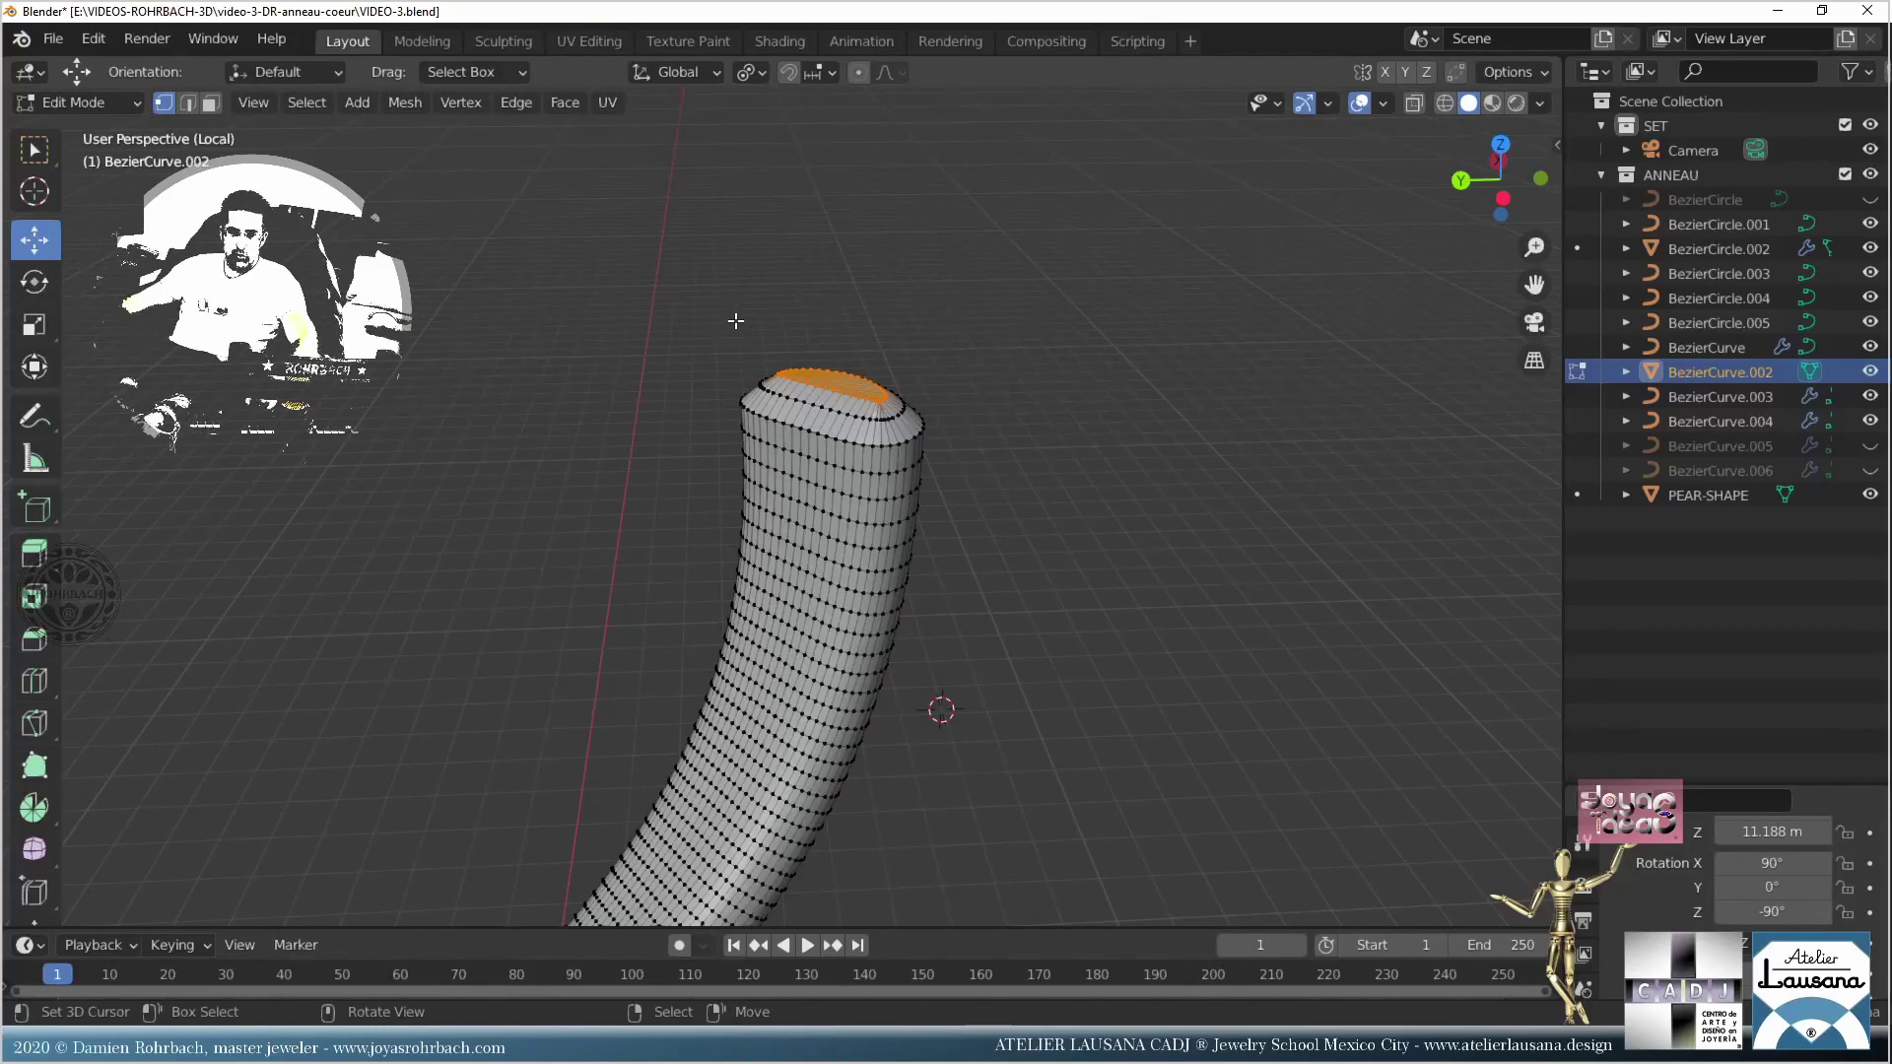
{"action": "key", "text": "x"}
{"action": "left_click", "coordinate": [735, 315]}
{"action": "scroll", "coordinate": [731, 301], "scroll_direction": "down", "scroll_amount": 3}
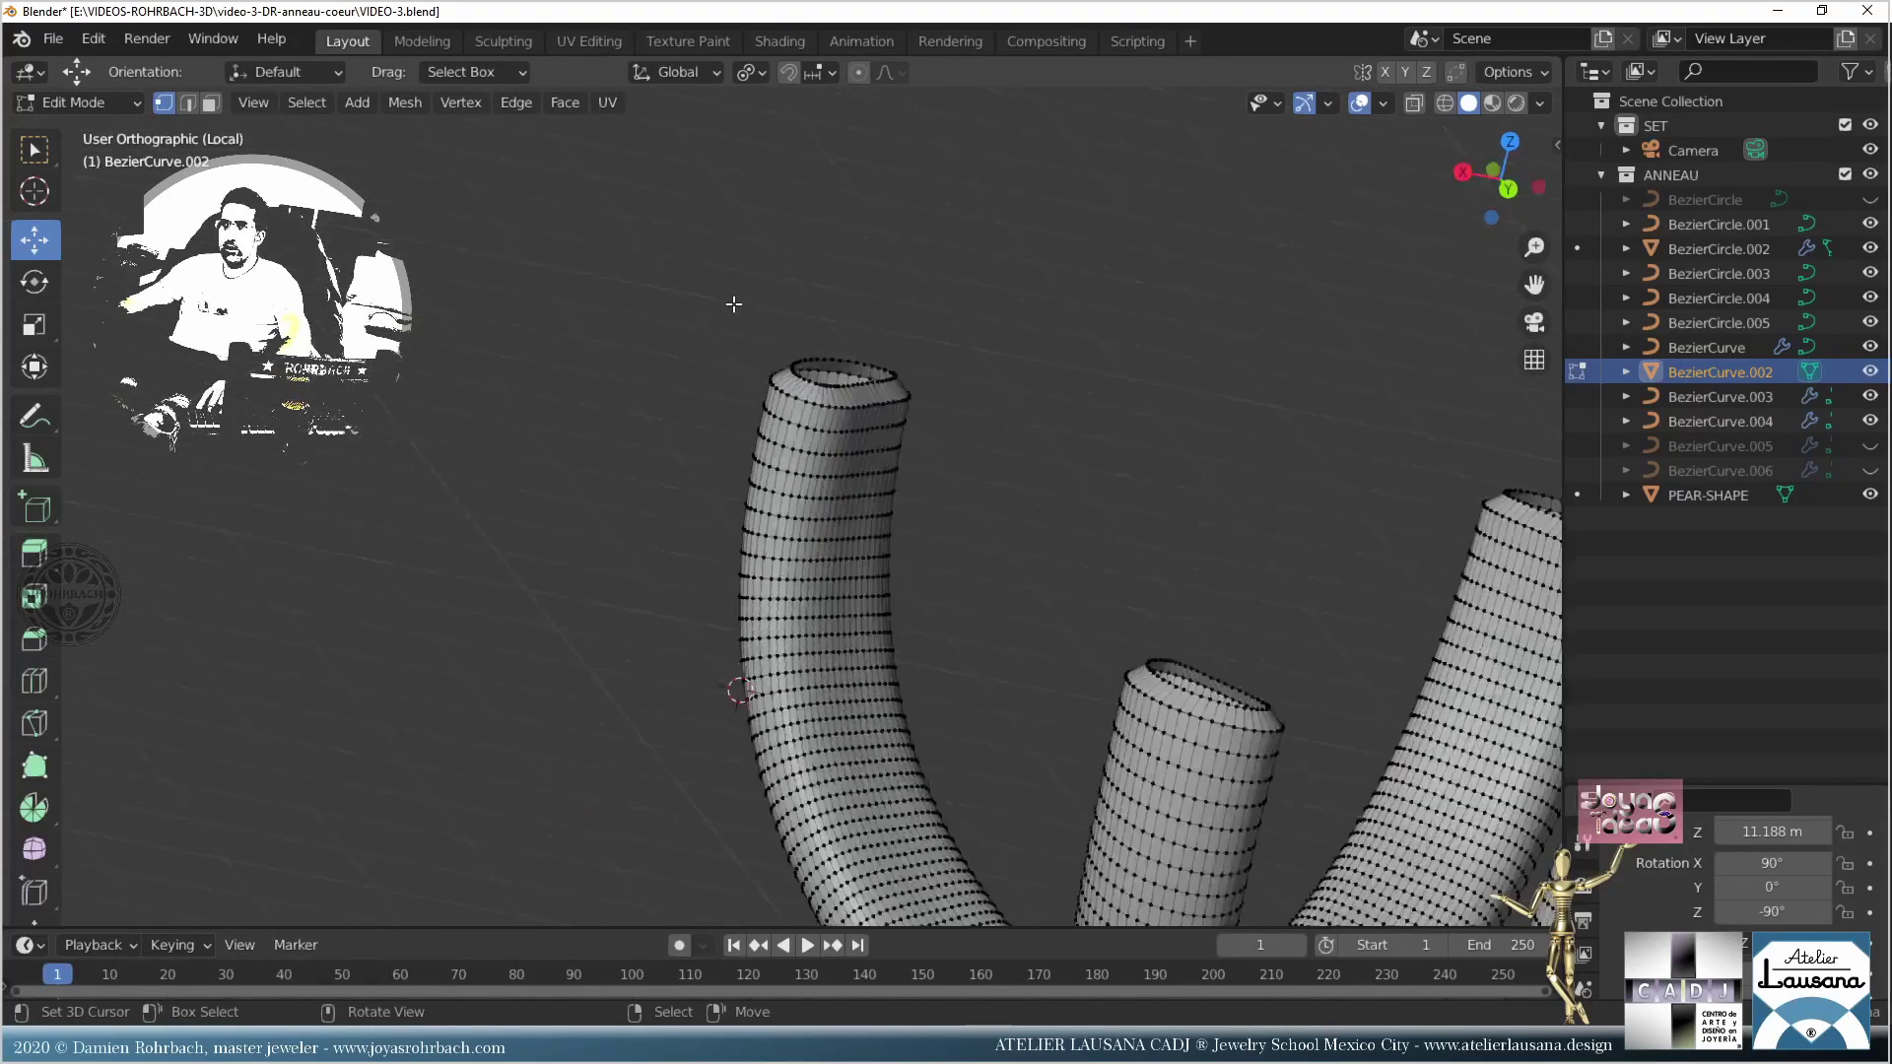
Step: Select the open top rims of all four prongs using a see-through right side view
{"action": "key", "text": "KP_3"}
{"action": "scroll", "coordinate": [641, 371], "scroll_direction": "down", "scroll_amount": 3}
{"action": "key", "text": "alt+z"}
{"action": "middle_click_drag", "start_coordinate": [725, 353], "coordinate": [432, 386], "text": "shift"}
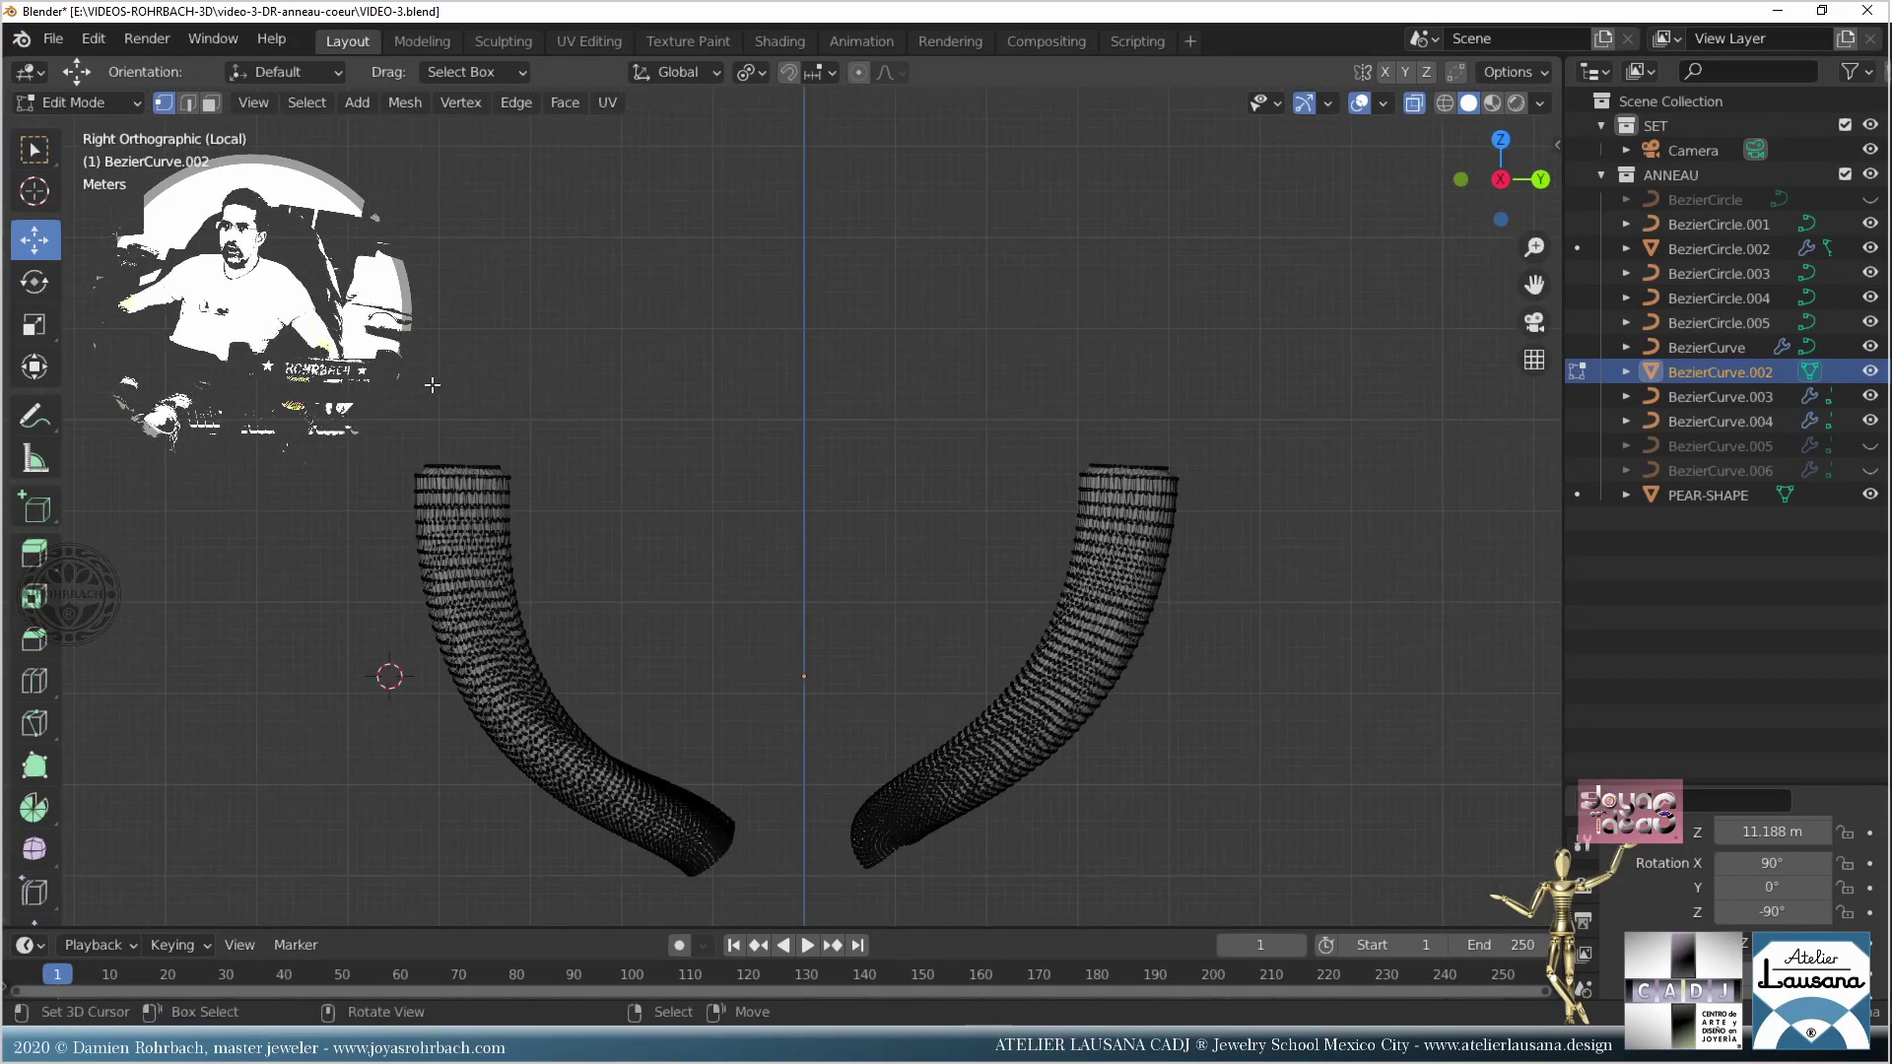
{"action": "left_click_drag", "start_coordinate": [293, 391], "coordinate": [1448, 479]}
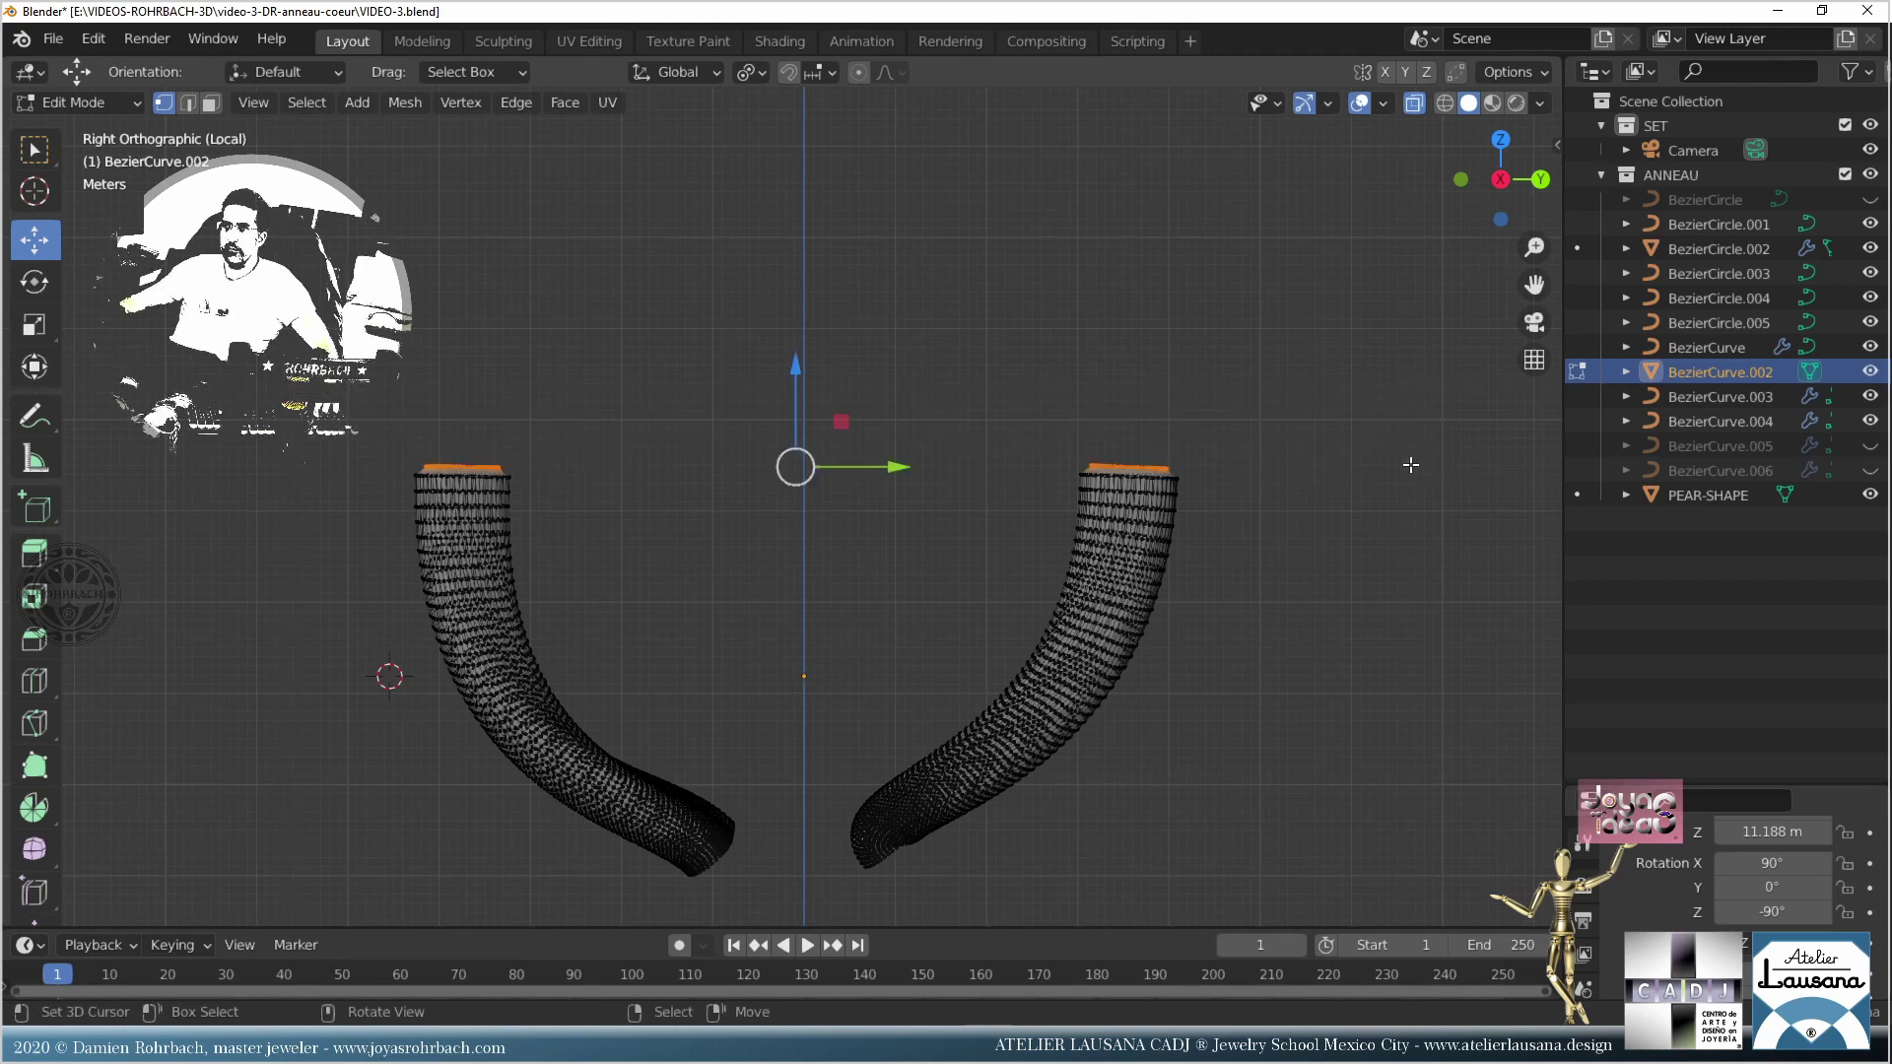
{"action": "middle_click_drag", "start_coordinate": [771, 408], "coordinate": [838, 414]}
{"action": "scroll", "coordinate": [948, 306], "scroll_direction": "up", "scroll_amount": 2}
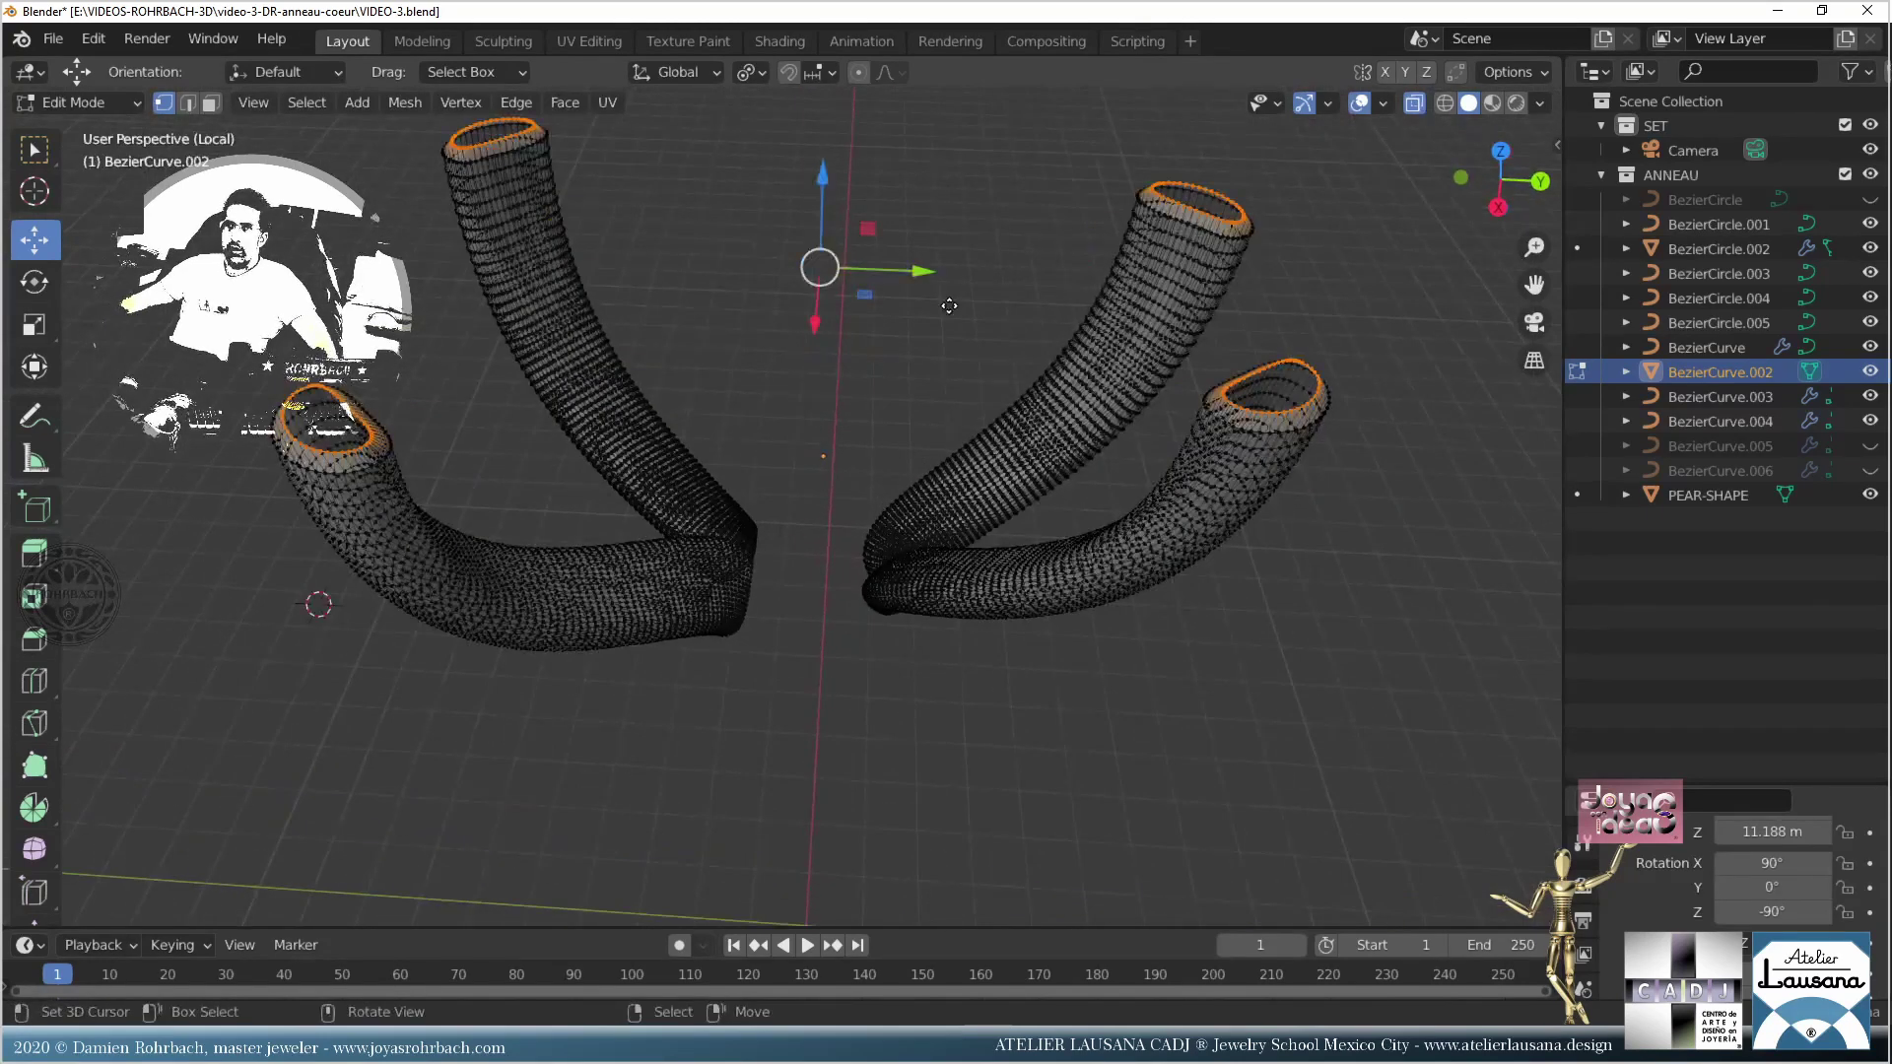
Step: Extrude the four rims, raise them about 0.103 m along Z and scale them to 0.788
{"action": "key", "text": "e"}
{"action": "right_click", "coordinate": [948, 307]}
{"action": "left_click_drag", "start_coordinate": [822, 175], "coordinate": [824, 167]}
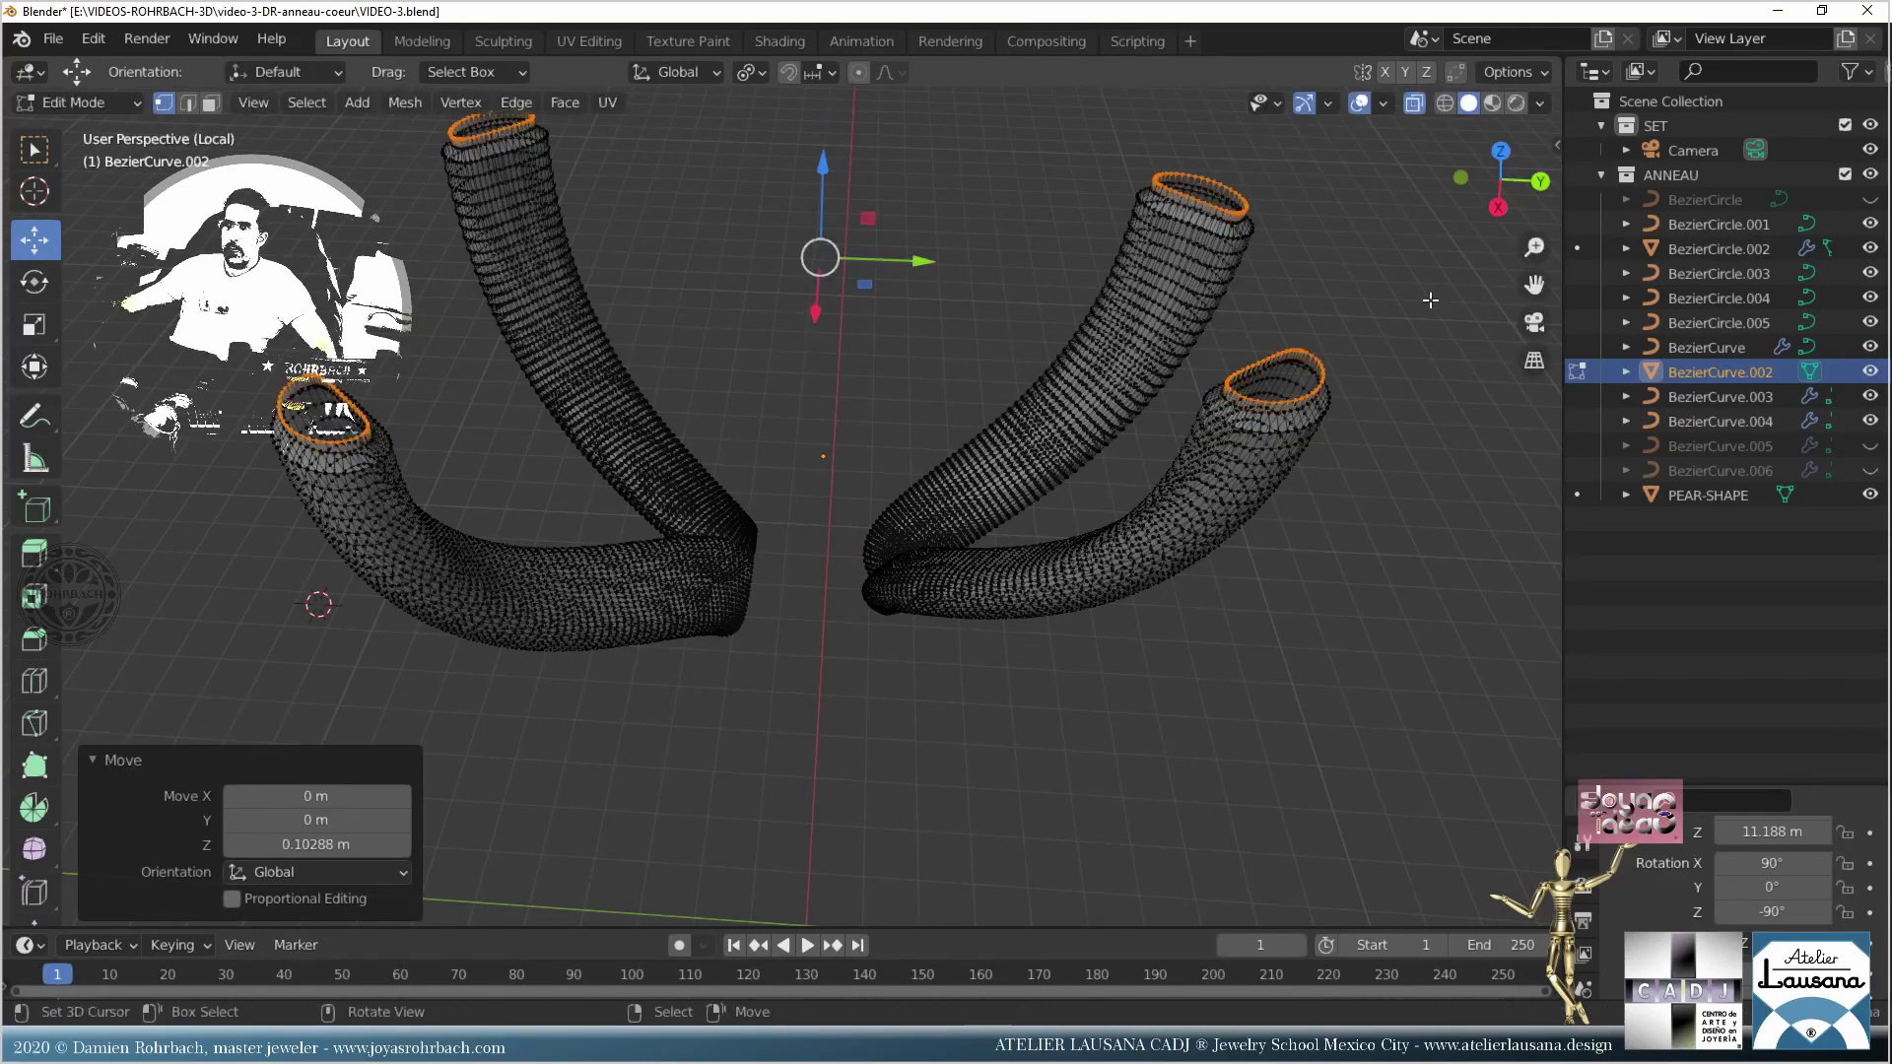
{"action": "key", "text": "s"}
{"action": "left_click", "coordinate": [1287, 338]}
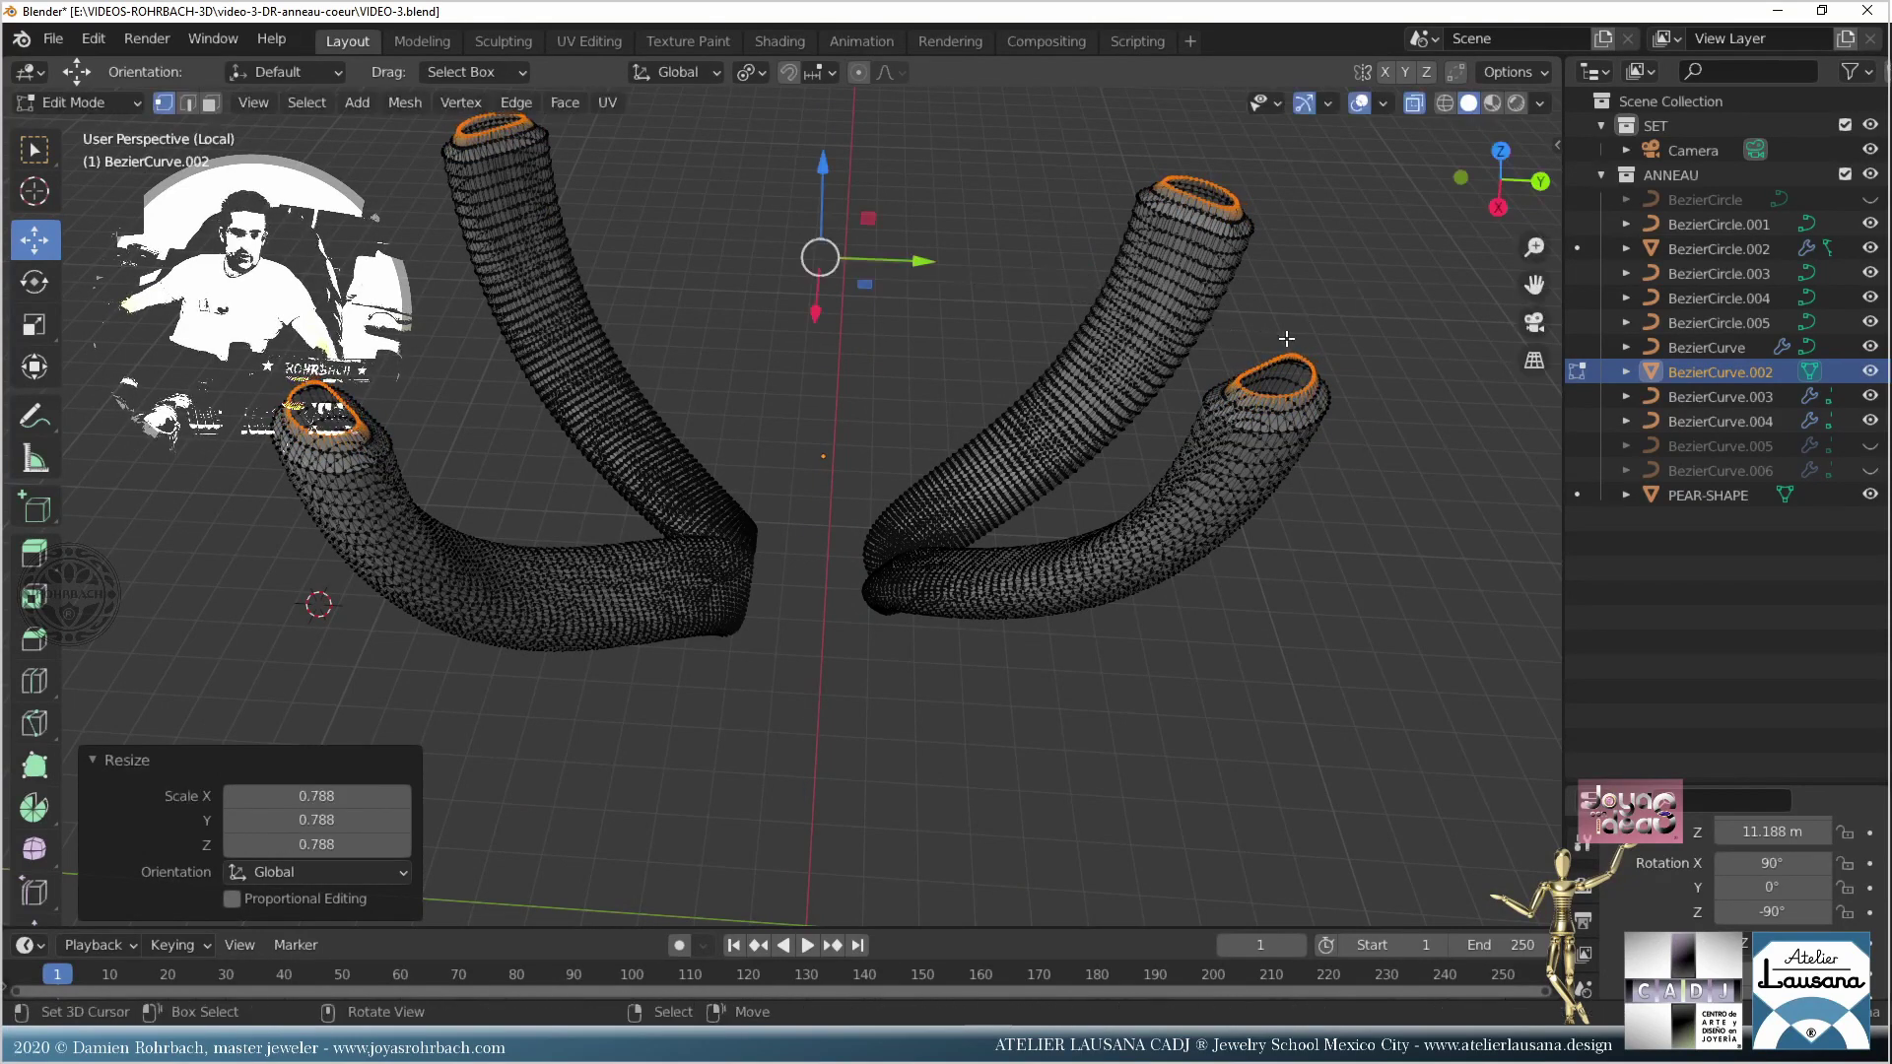
Step: Cap the open prong tips and lower their top rims slightly along Z
{"action": "key", "text": "alt+z"}
{"action": "mouse_move", "coordinate": [1281, 340]}
{"action": "middle_mouse_down"}
{"action": "mouse_move", "coordinate": [969, 344]}
{"action": "mouse_move", "coordinate": [732, 460]}
{"action": "middle_mouse_up"}
{"action": "left_click_drag", "start_coordinate": [740, 461], "coordinate": [746, 462]}
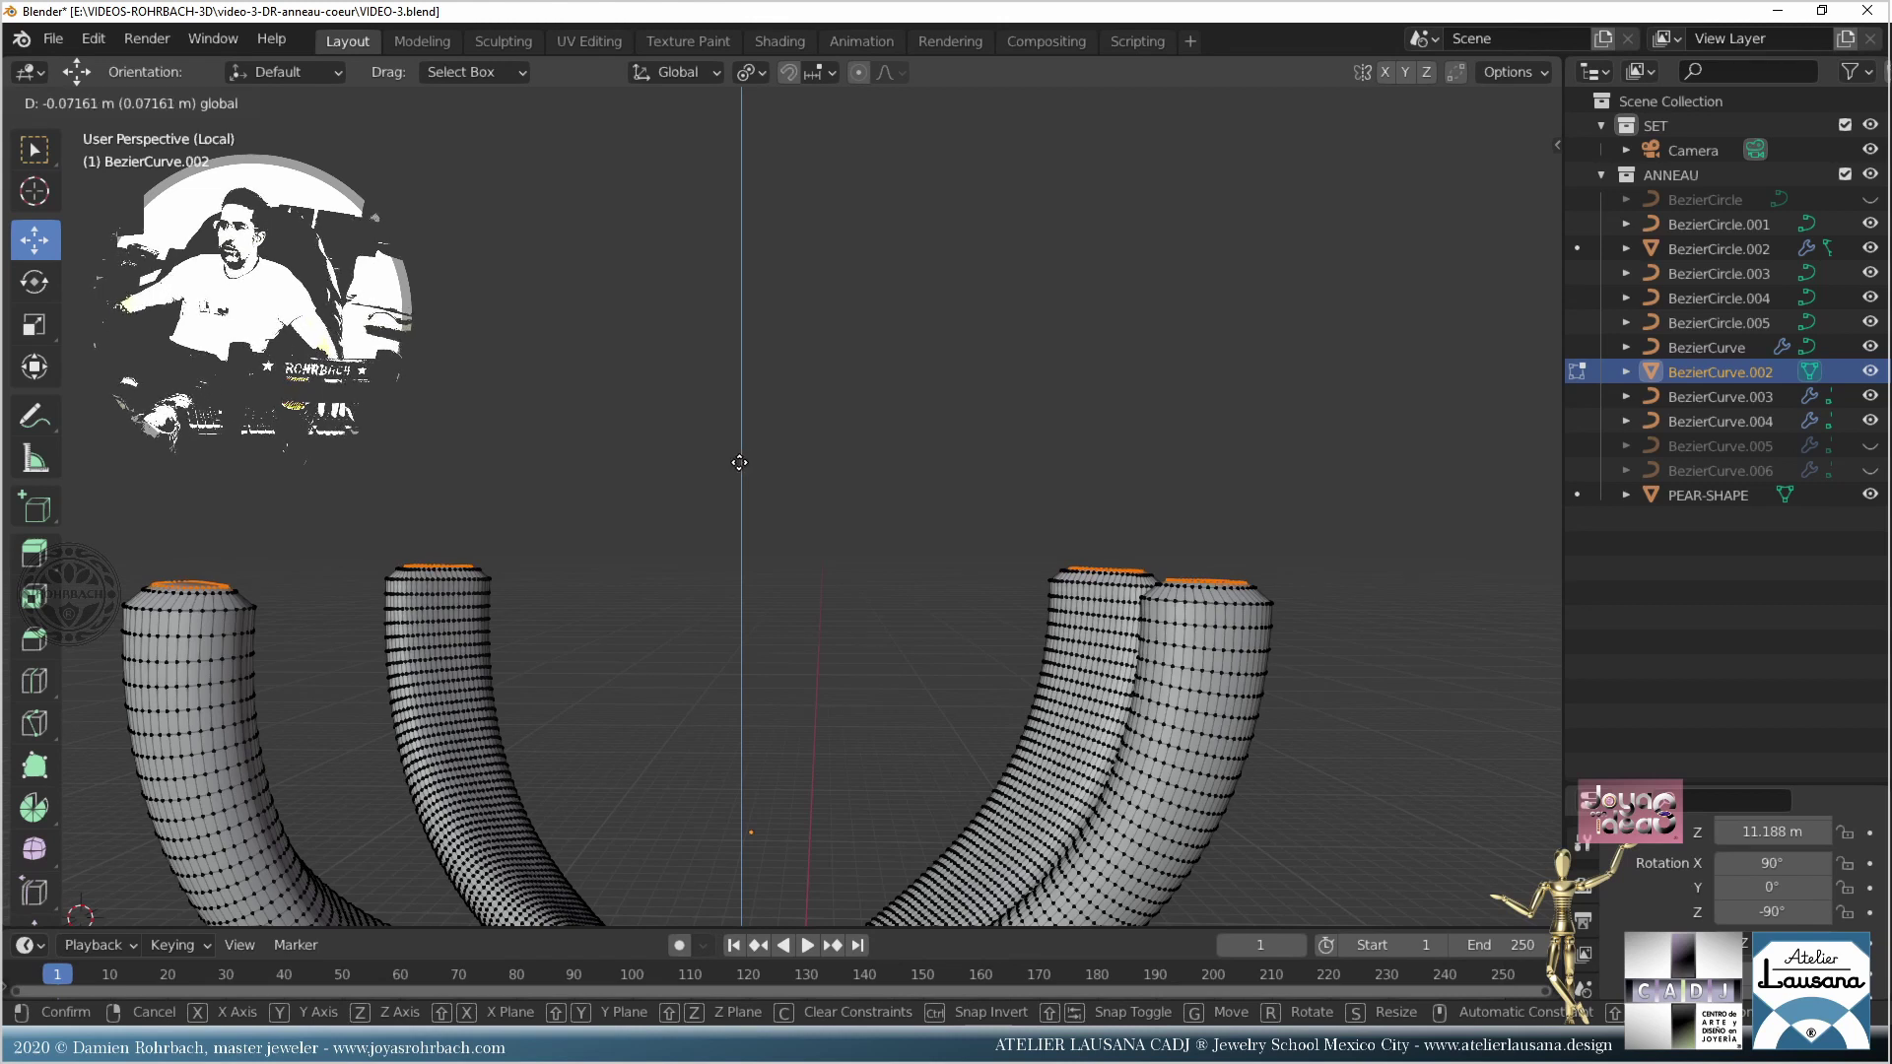
{"action": "left_click_drag", "start_coordinate": [739, 462], "coordinate": [739, 460]}
Step: Return the prongs to object mode and save the file
{"action": "key", "text": "Tab"}
{"action": "mouse_move", "coordinate": [741, 459]}
{"action": "middle_mouse_down"}
{"action": "mouse_move", "coordinate": [747, 537]}
{"action": "mouse_move", "coordinate": [804, 684]}
{"action": "middle_mouse_up"}
{"action": "mouse_move", "coordinate": [853, 581]}
{"action": "middle_mouse_down"}
{"action": "mouse_move", "coordinate": [889, 488]}
{"action": "mouse_move", "coordinate": [865, 357]}
{"action": "mouse_move", "coordinate": [826, 406]}
{"action": "mouse_move", "coordinate": [841, 591]}
{"action": "middle_mouse_up"}
{"action": "key", "text": "ctrl+s"}
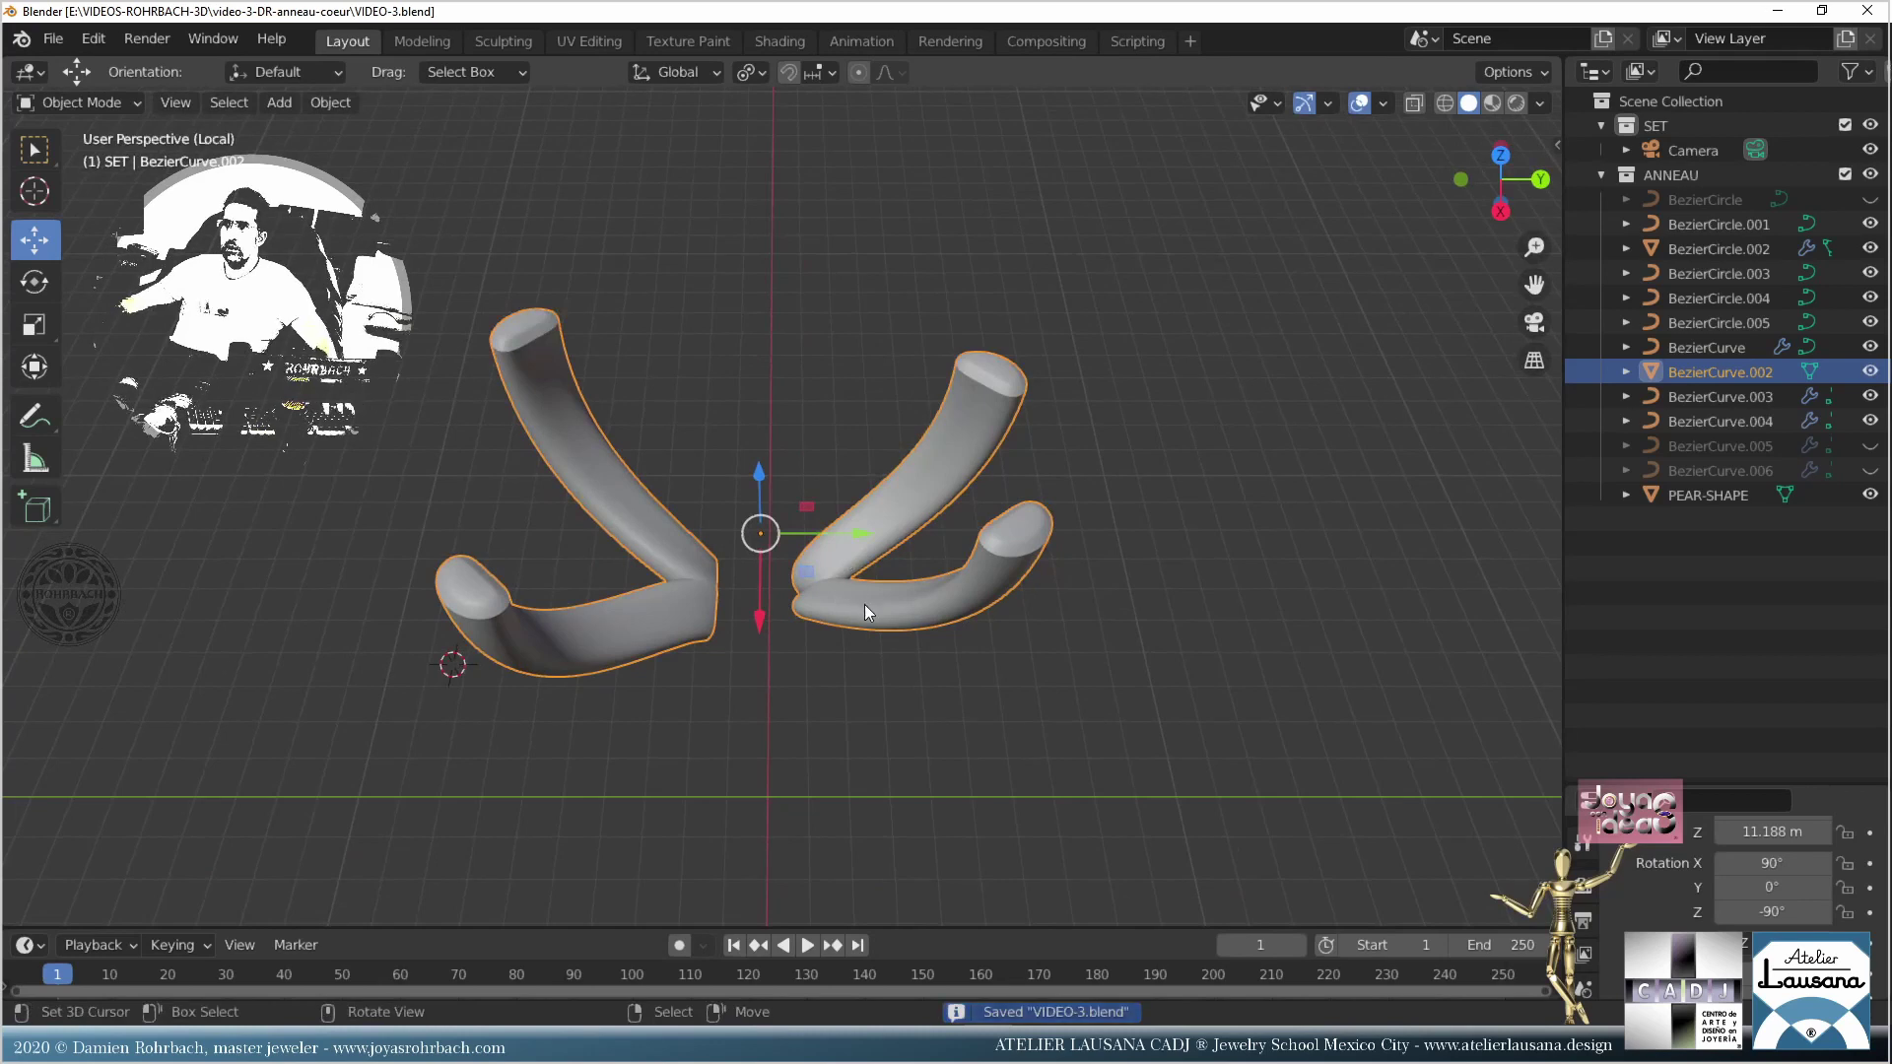
{"action": "scroll", "coordinate": [991, 609], "scroll_direction": "up", "scroll_amount": 2}
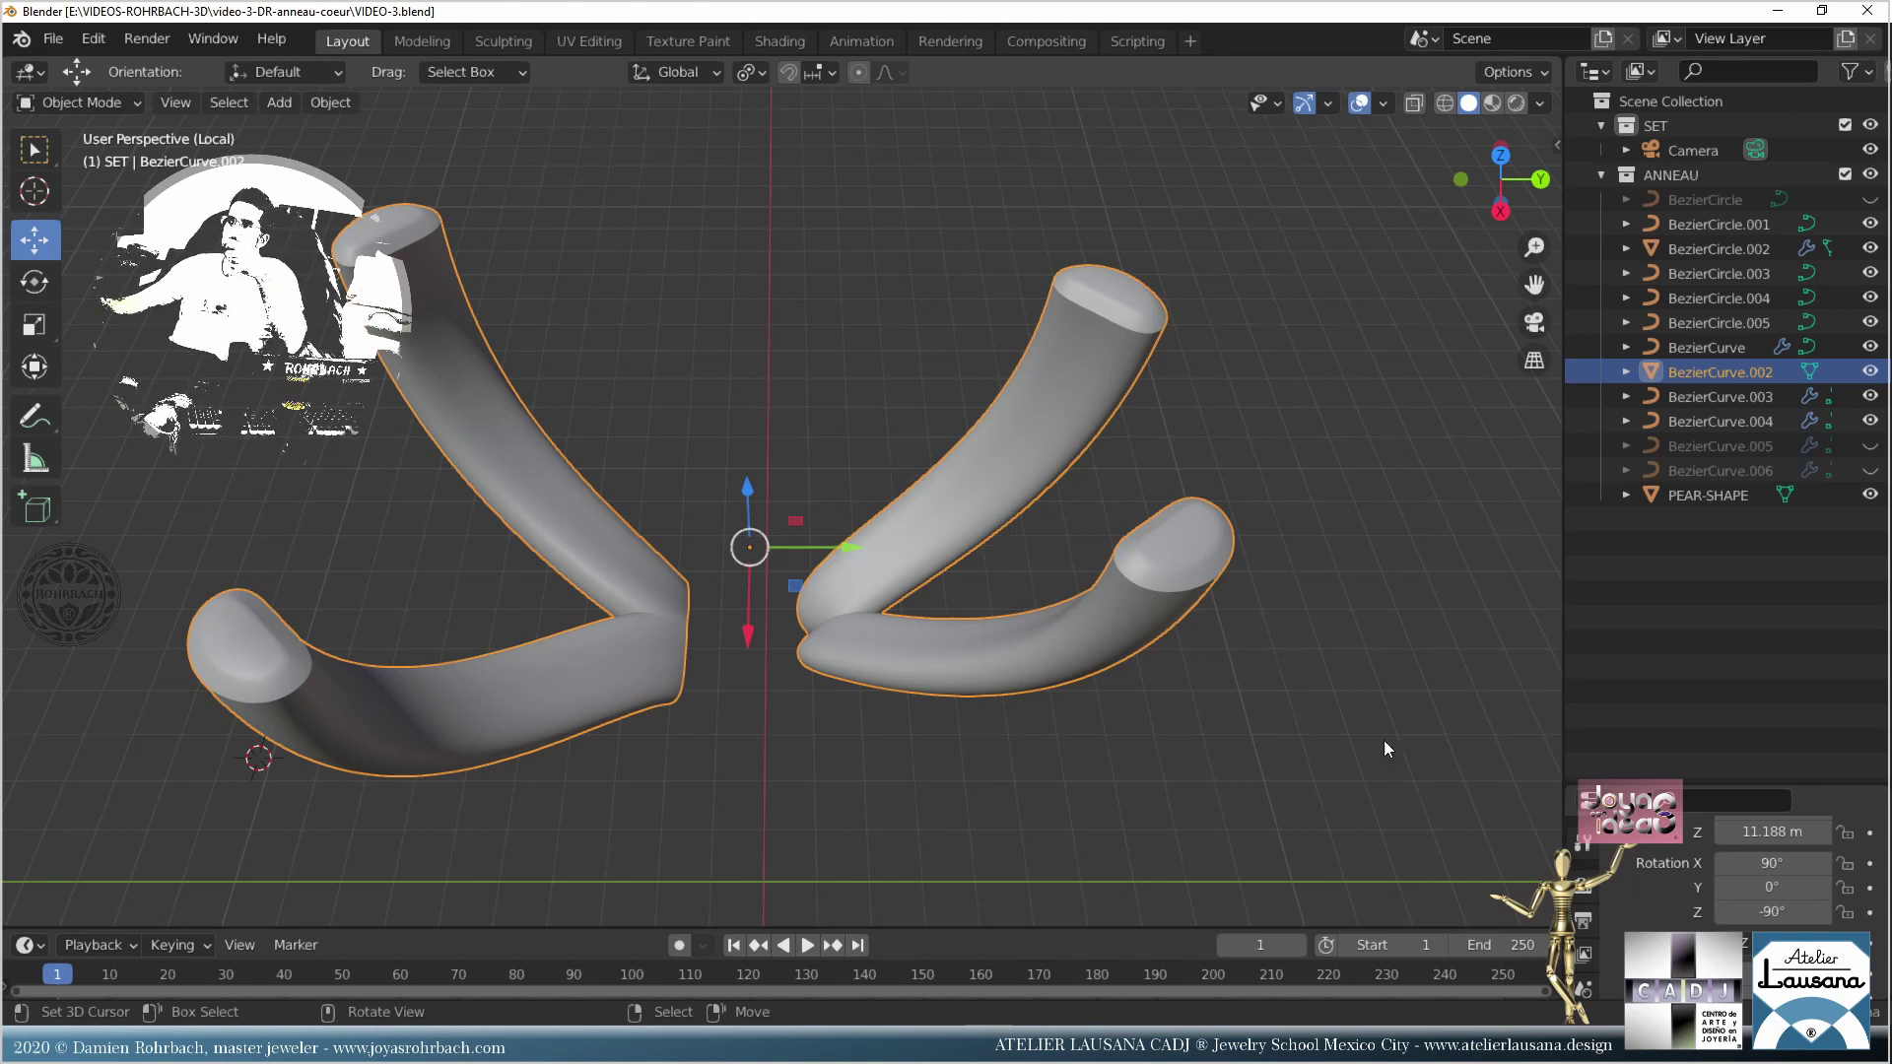
Step: Try Auto Smooth at 30° in the prong mesh's normals settings and switch it back off
{"action": "left_click_drag", "start_coordinate": [1635, 784], "coordinate": [1616, 261]}
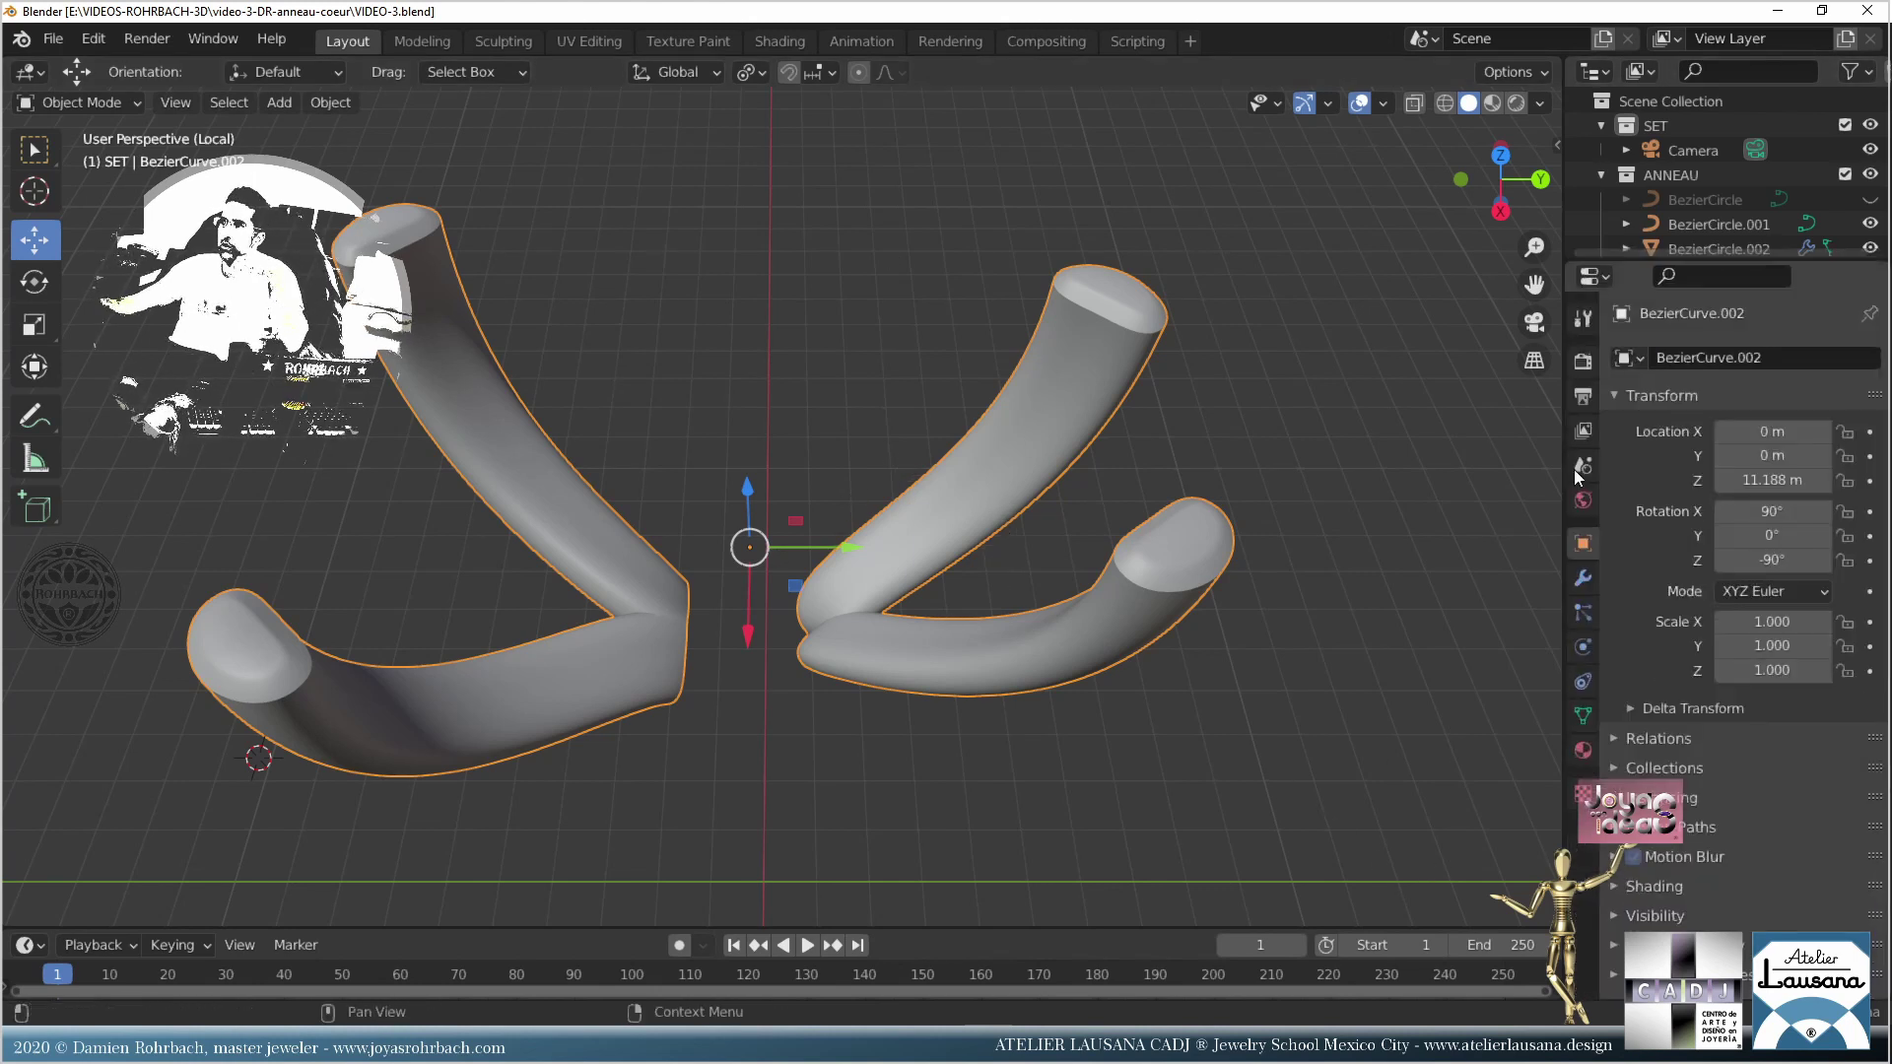
{"action": "left_click", "coordinate": [1581, 716]}
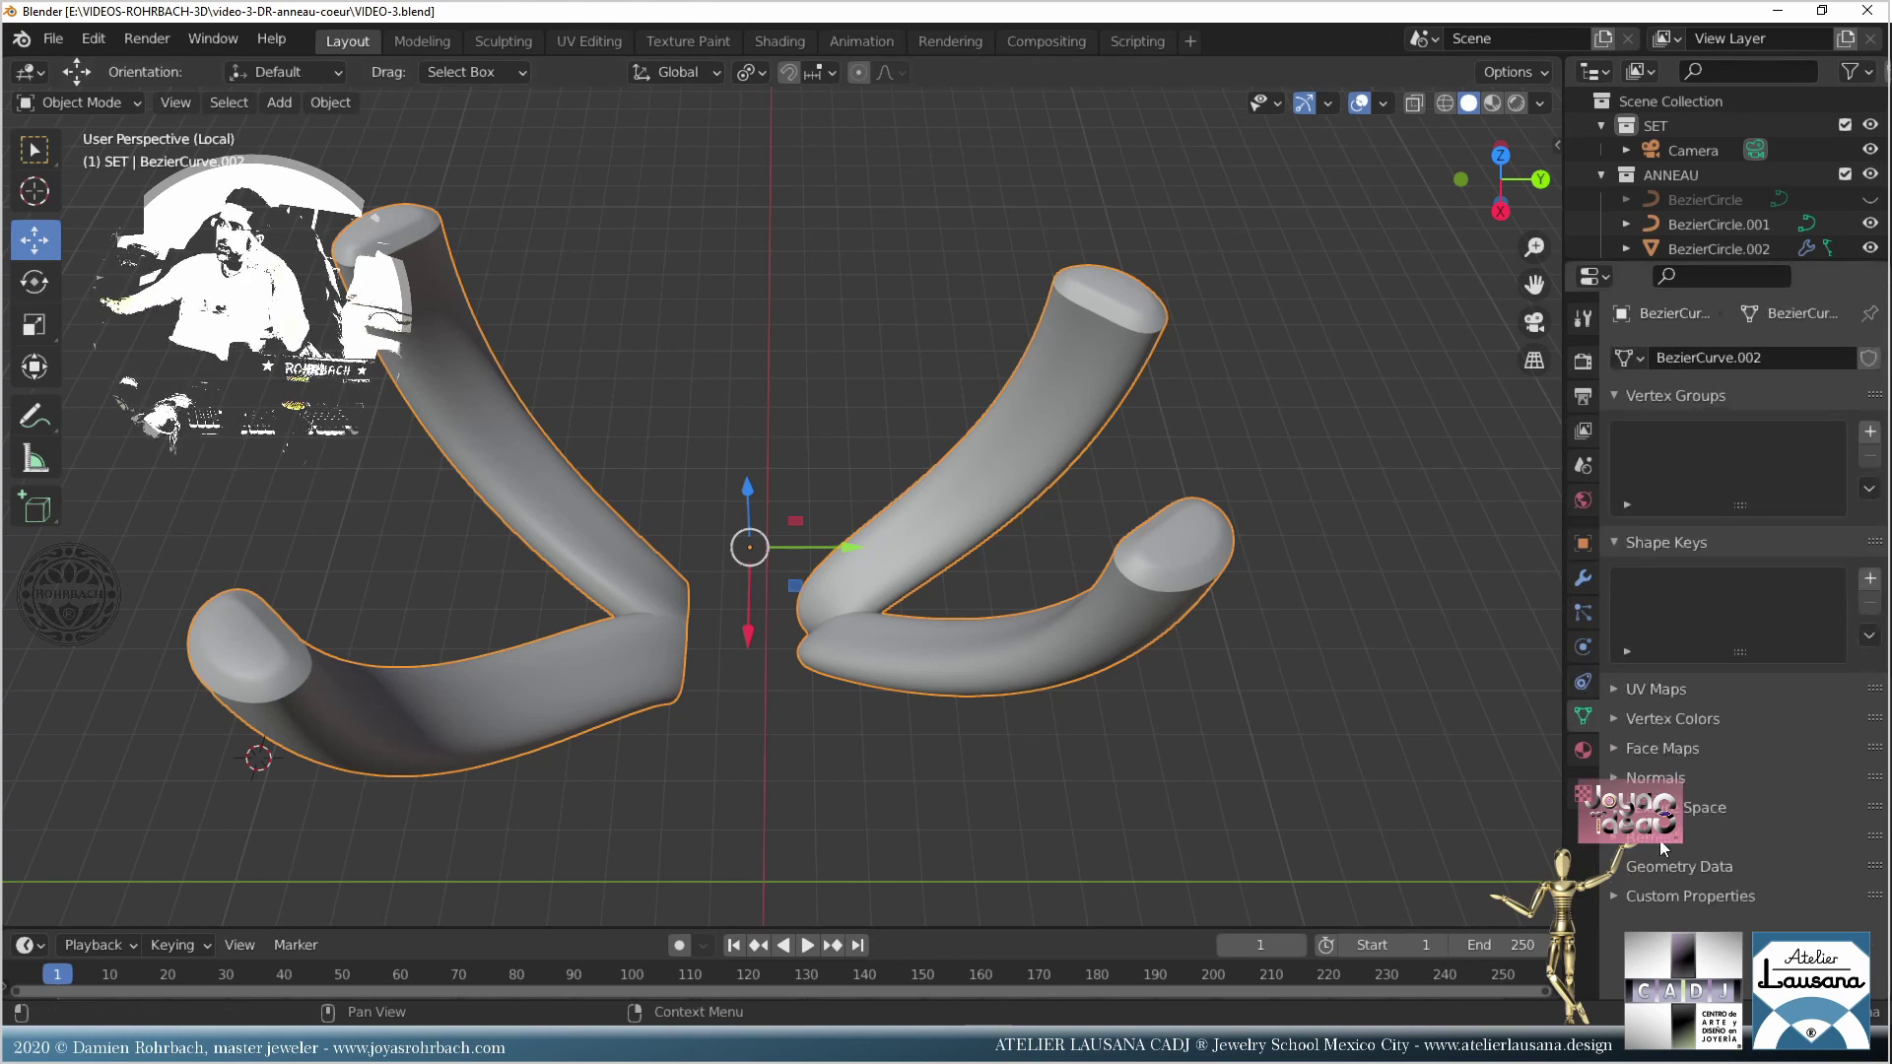
{"action": "left_click", "coordinate": [1647, 780]}
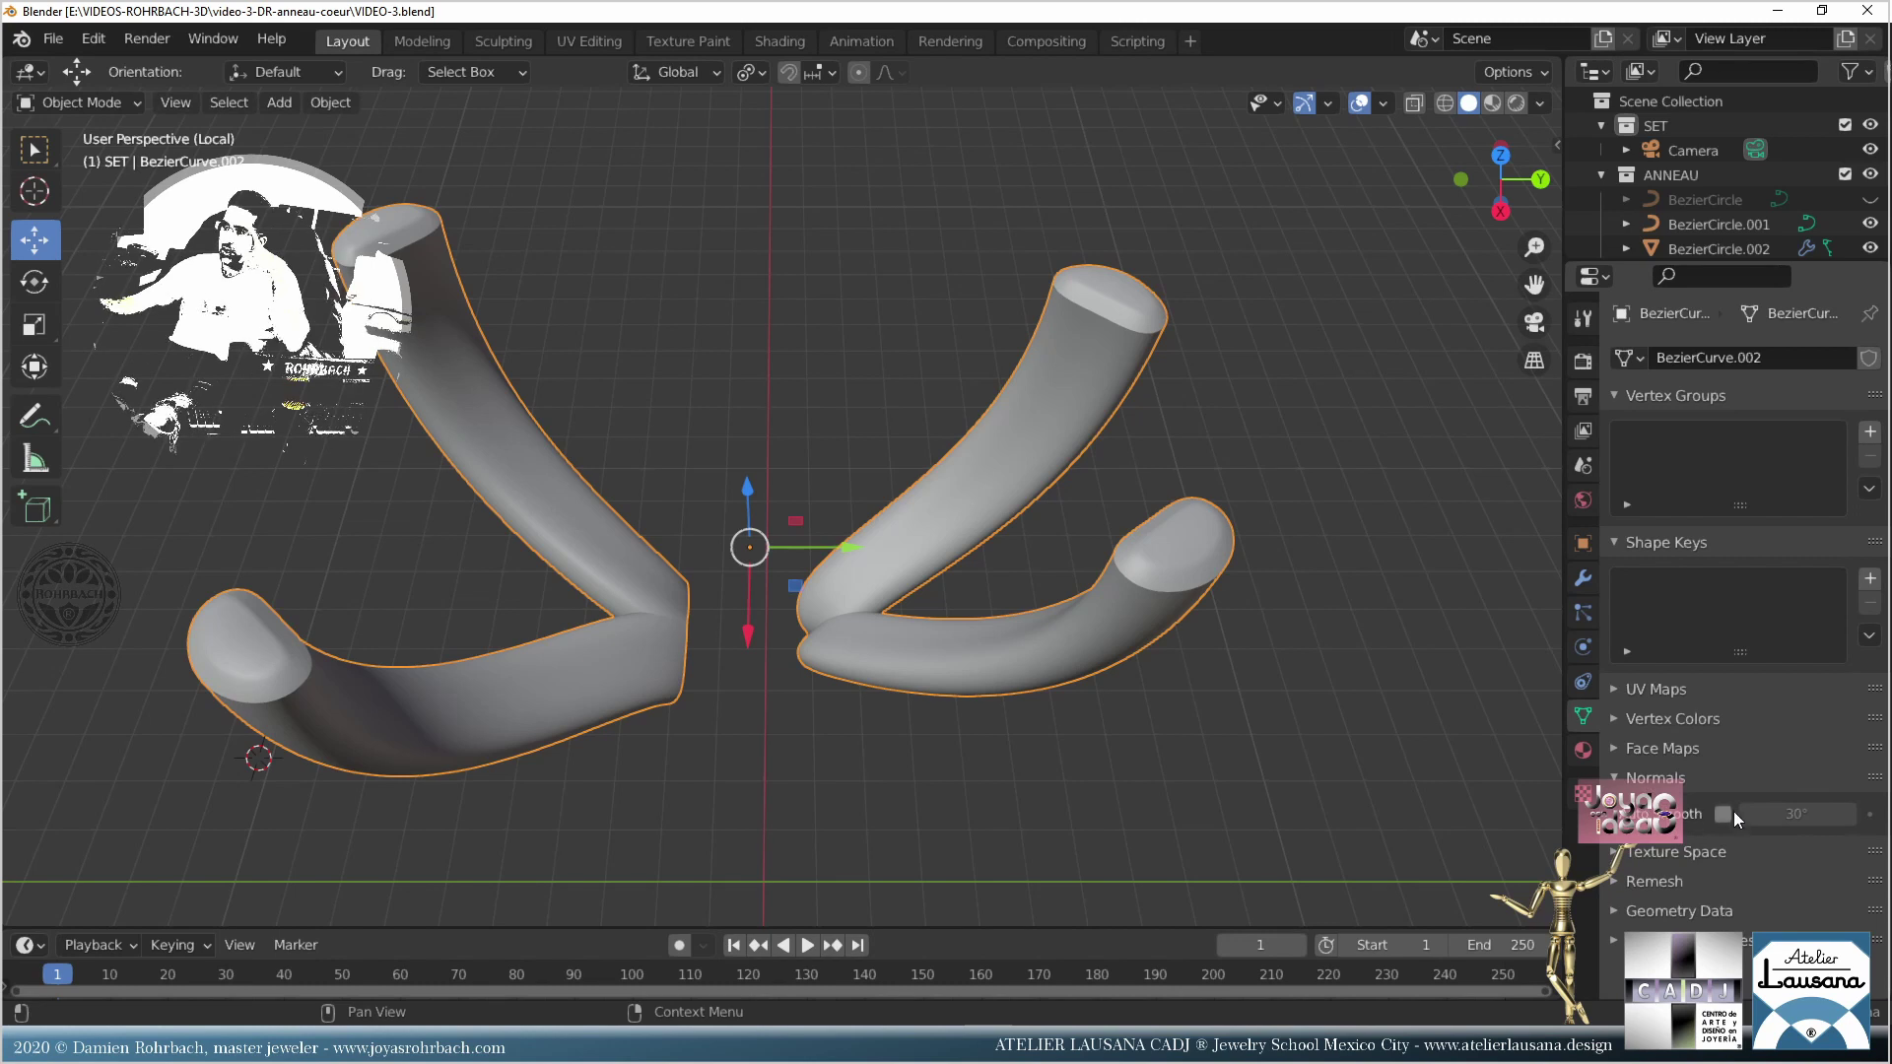
{"action": "left_click", "coordinate": [1724, 815]}
{"action": "left_click", "coordinate": [1724, 813]}
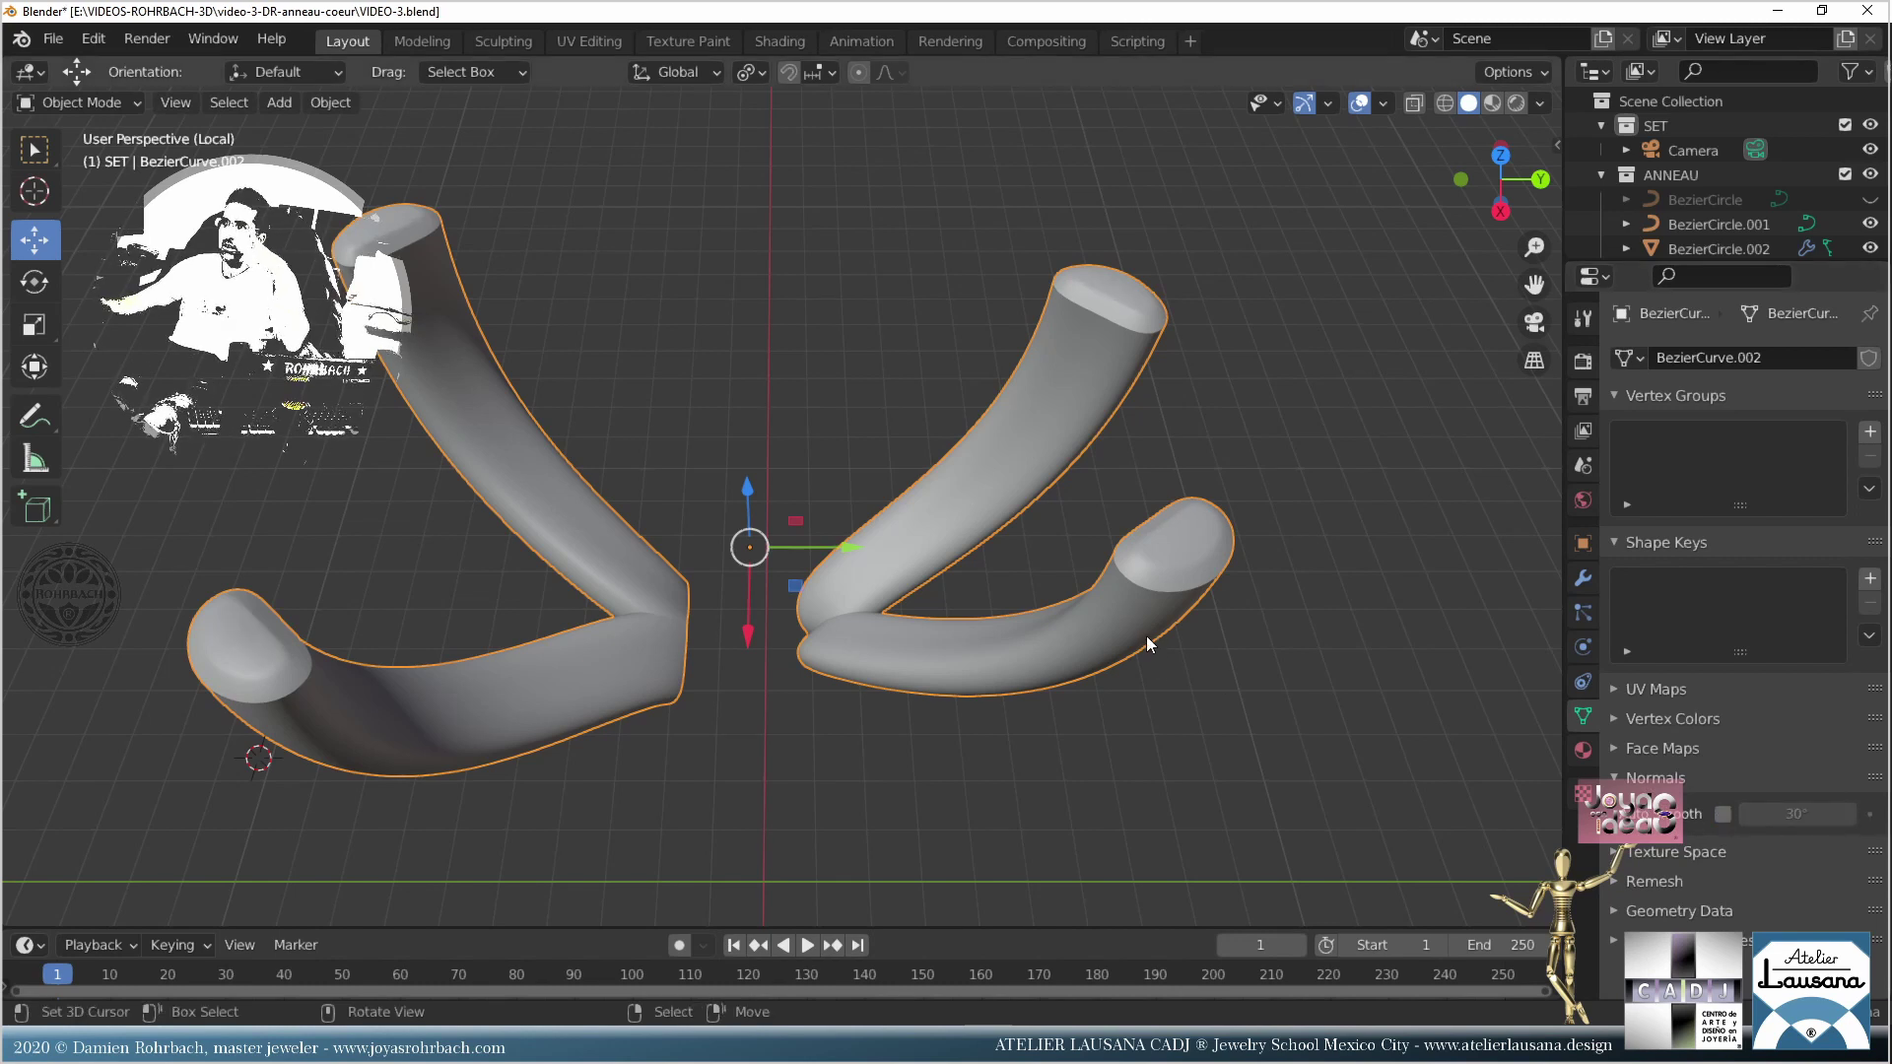
Step: Add a Voxel Remesh modifier to the prongs with smooth shading and a voxel size of 0.05 m
{"action": "left_click", "coordinate": [1582, 578]}
{"action": "left_click", "coordinate": [1697, 358]}
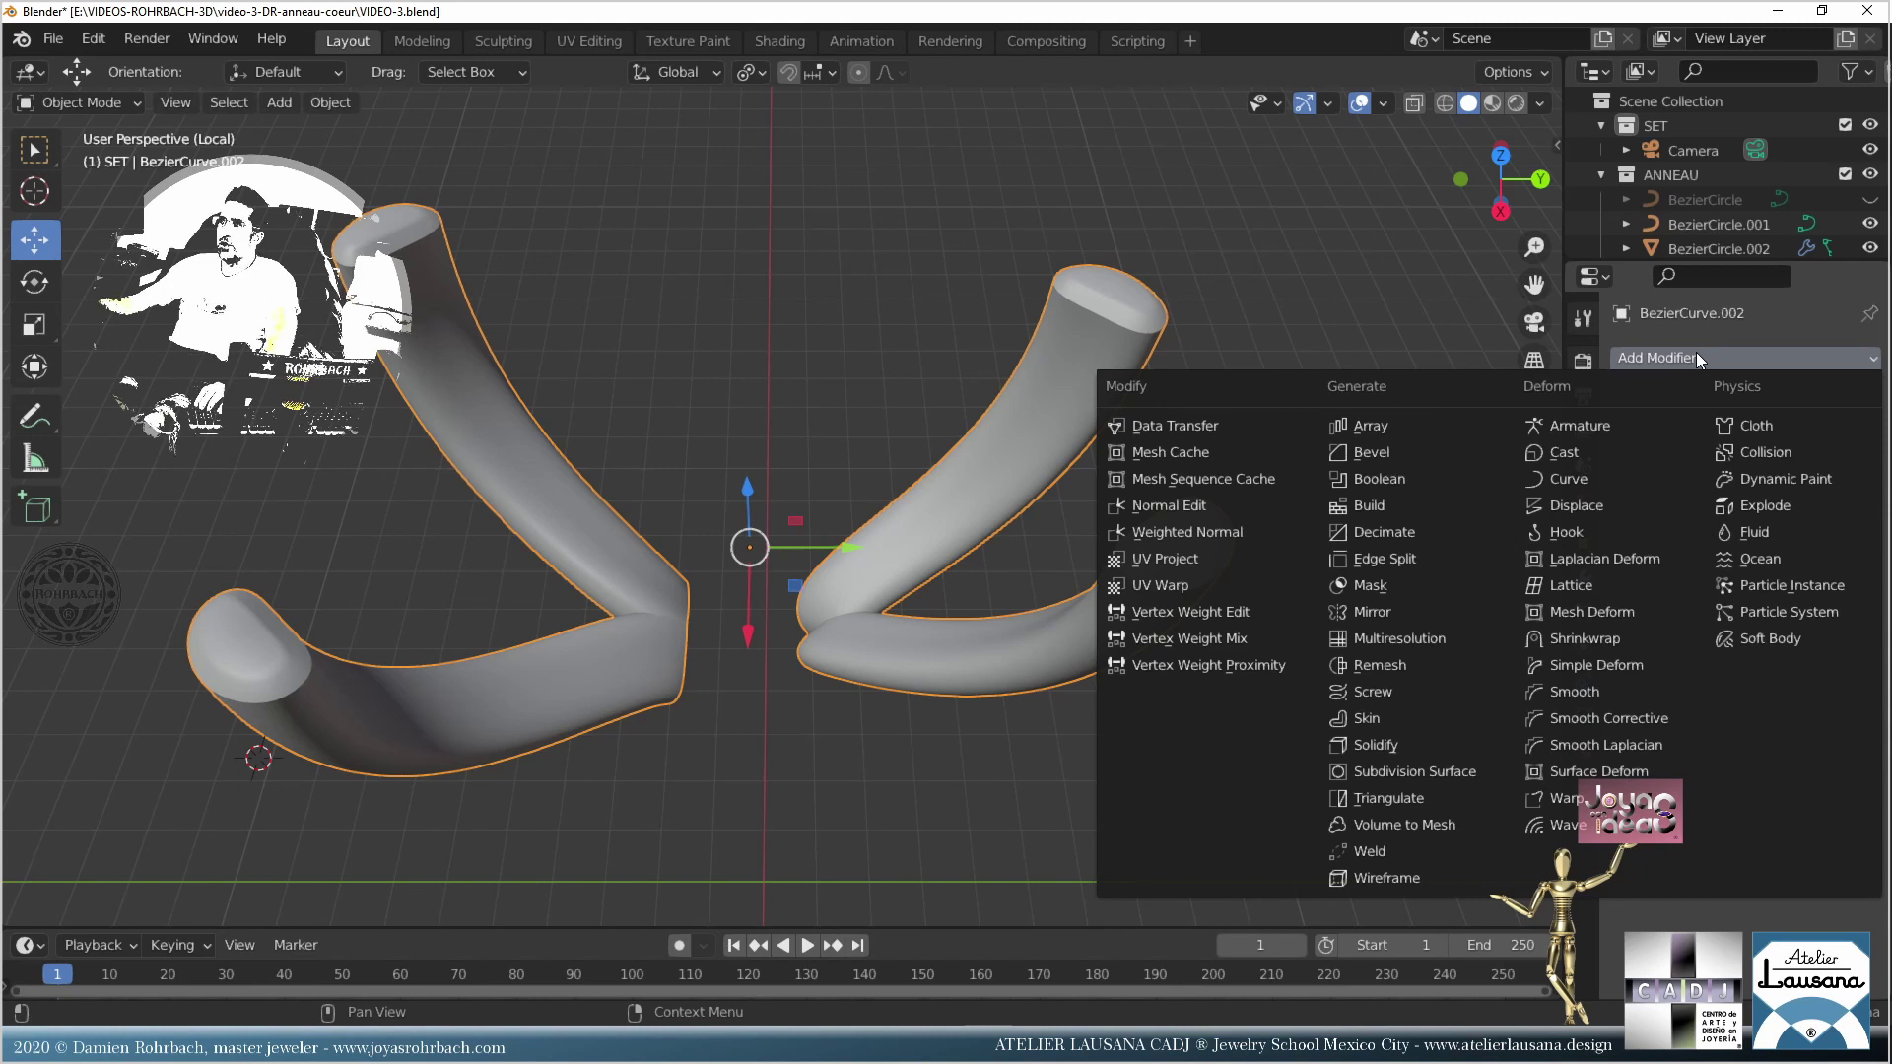
{"action": "left_click", "coordinate": [1379, 665]}
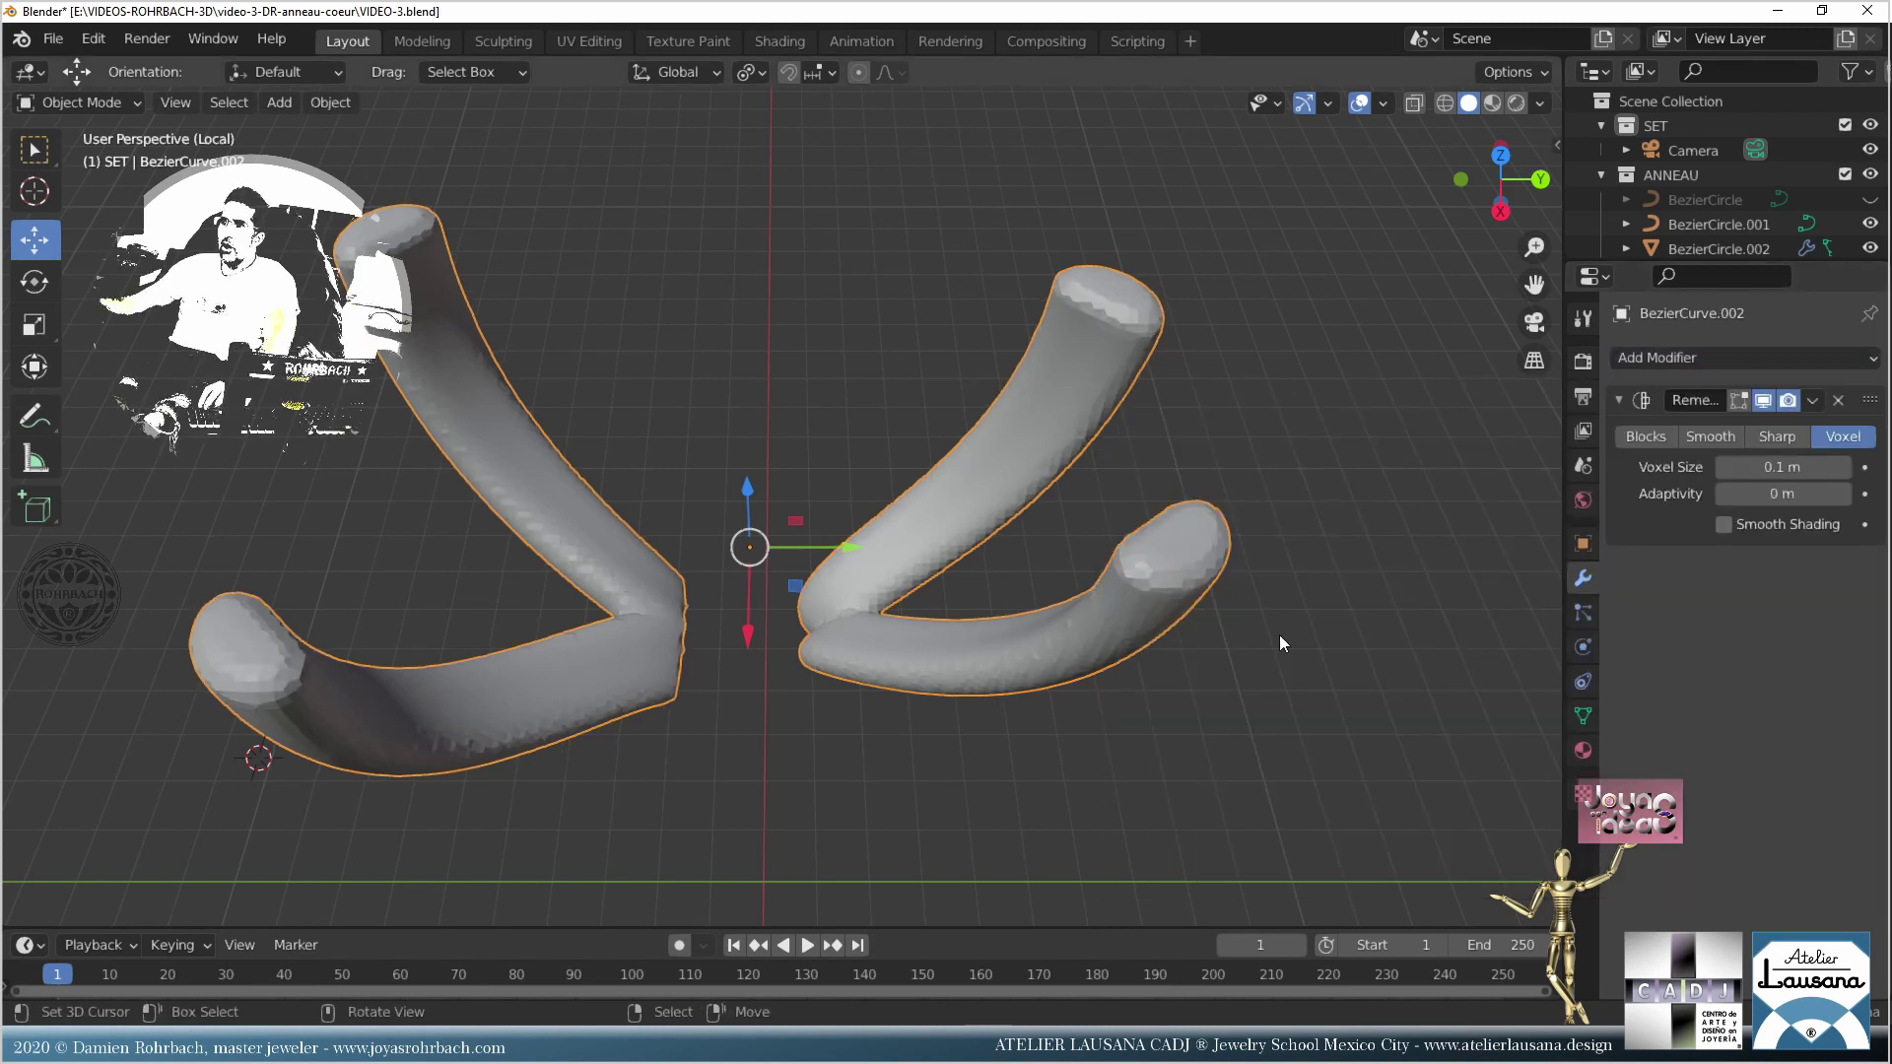
{"action": "left_click", "coordinate": [1722, 525]}
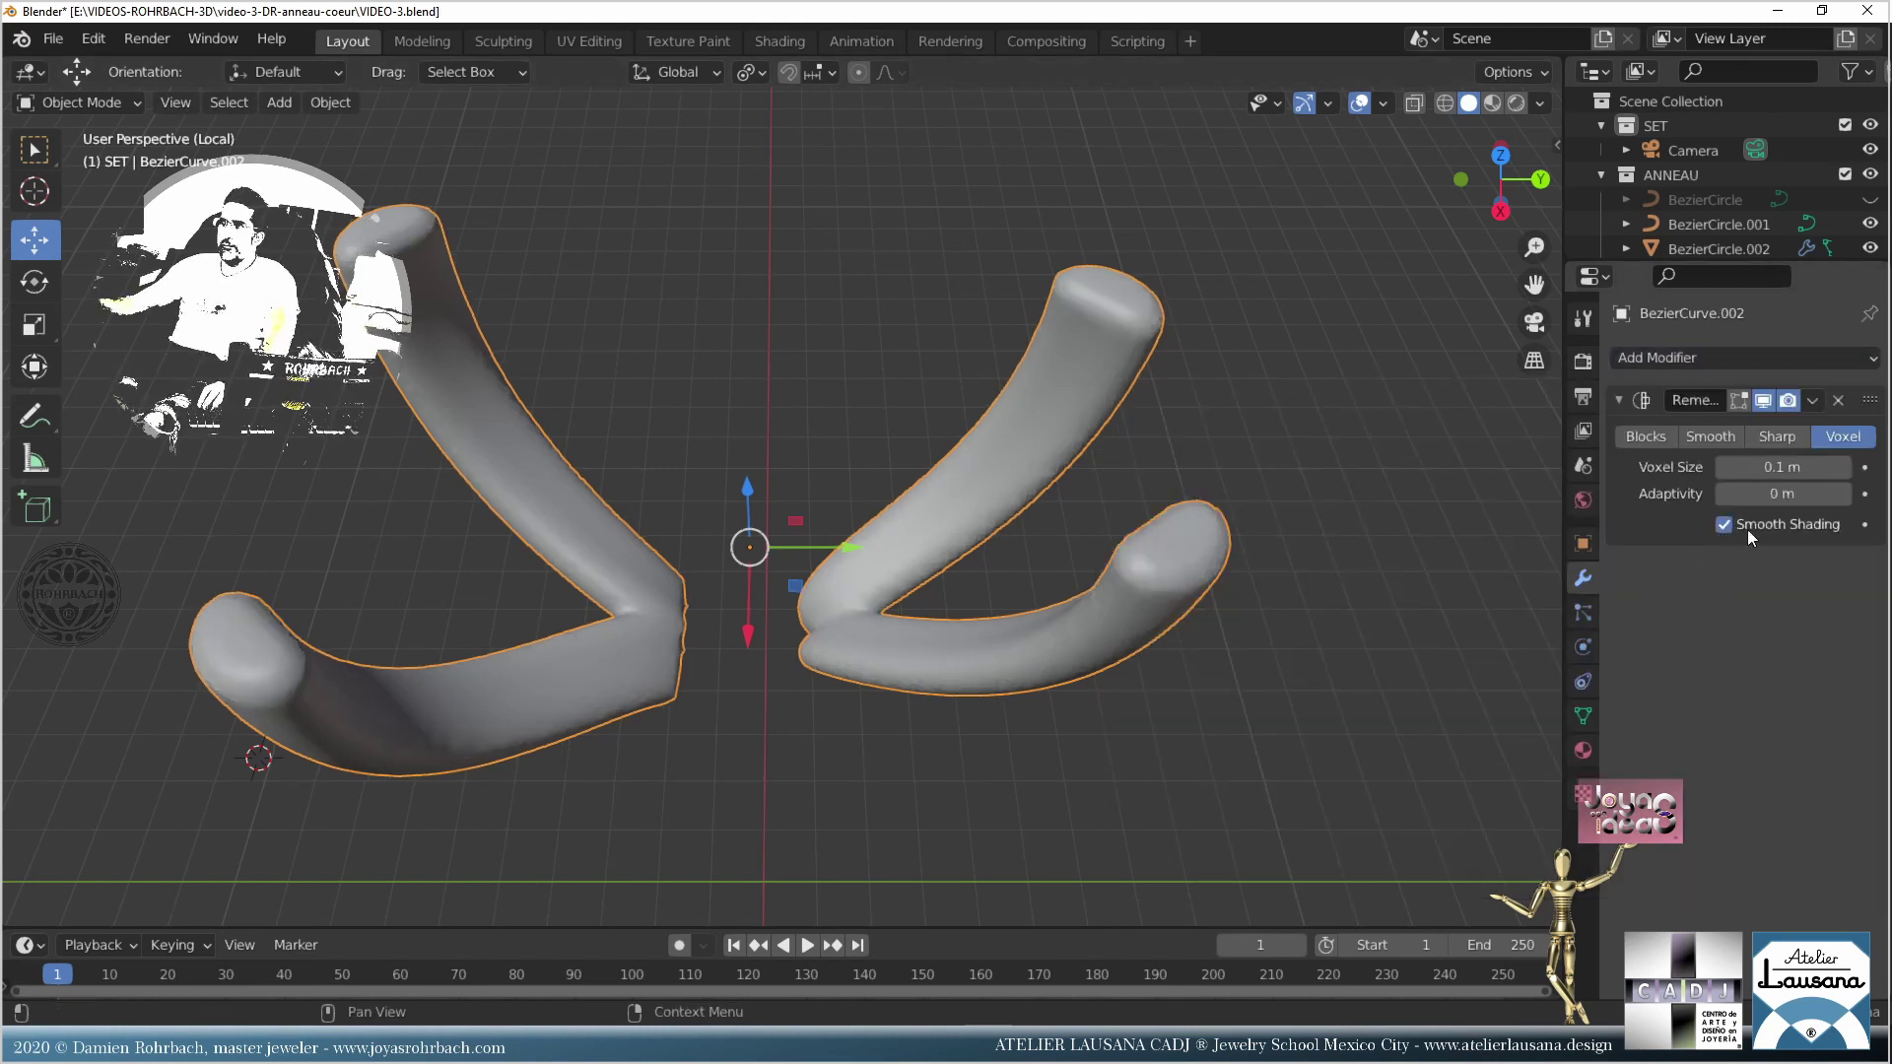
{"action": "left_click", "coordinate": [1784, 467]}
{"action": "key", "text": "BackSpace"}
{"action": "key", "text": "Return"}
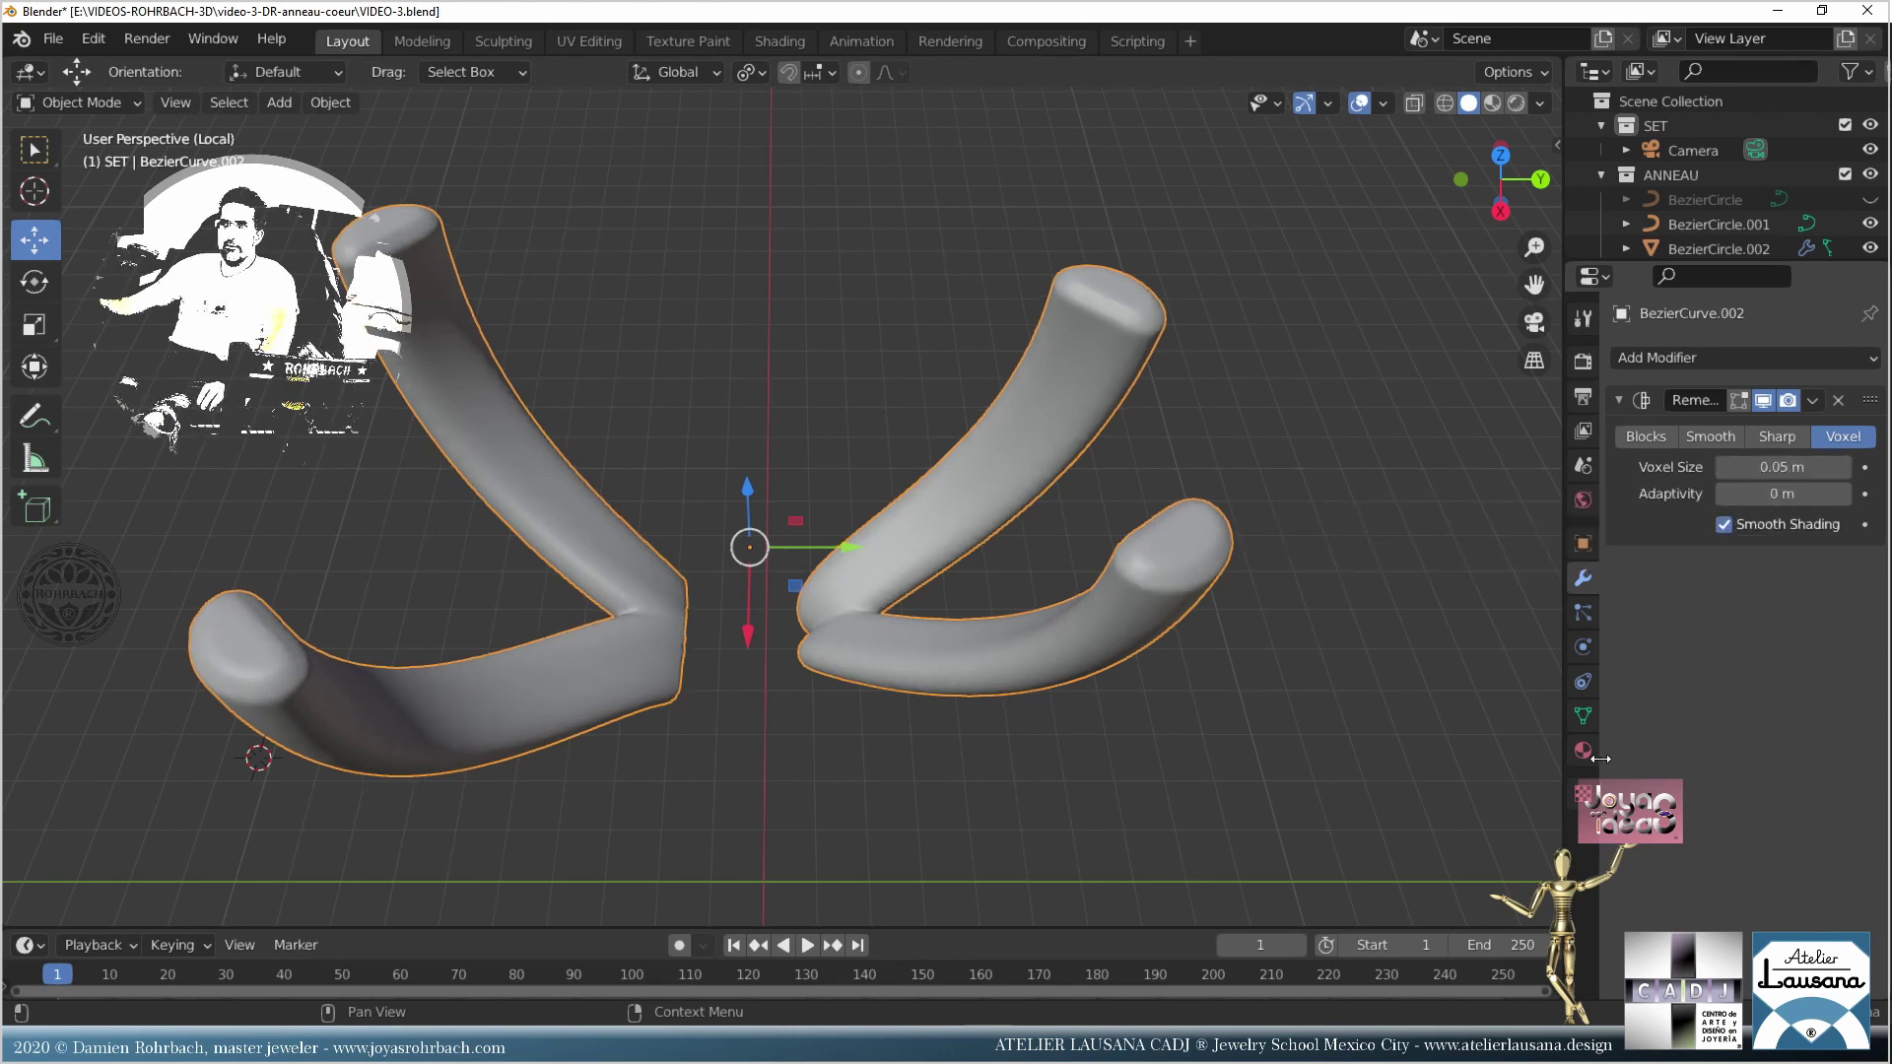
Step: Add a Smooth modifier with 50 repeats to the prongs and refine the Remesh voxel size to 0.03 m
{"action": "left_click", "coordinate": [1665, 359]}
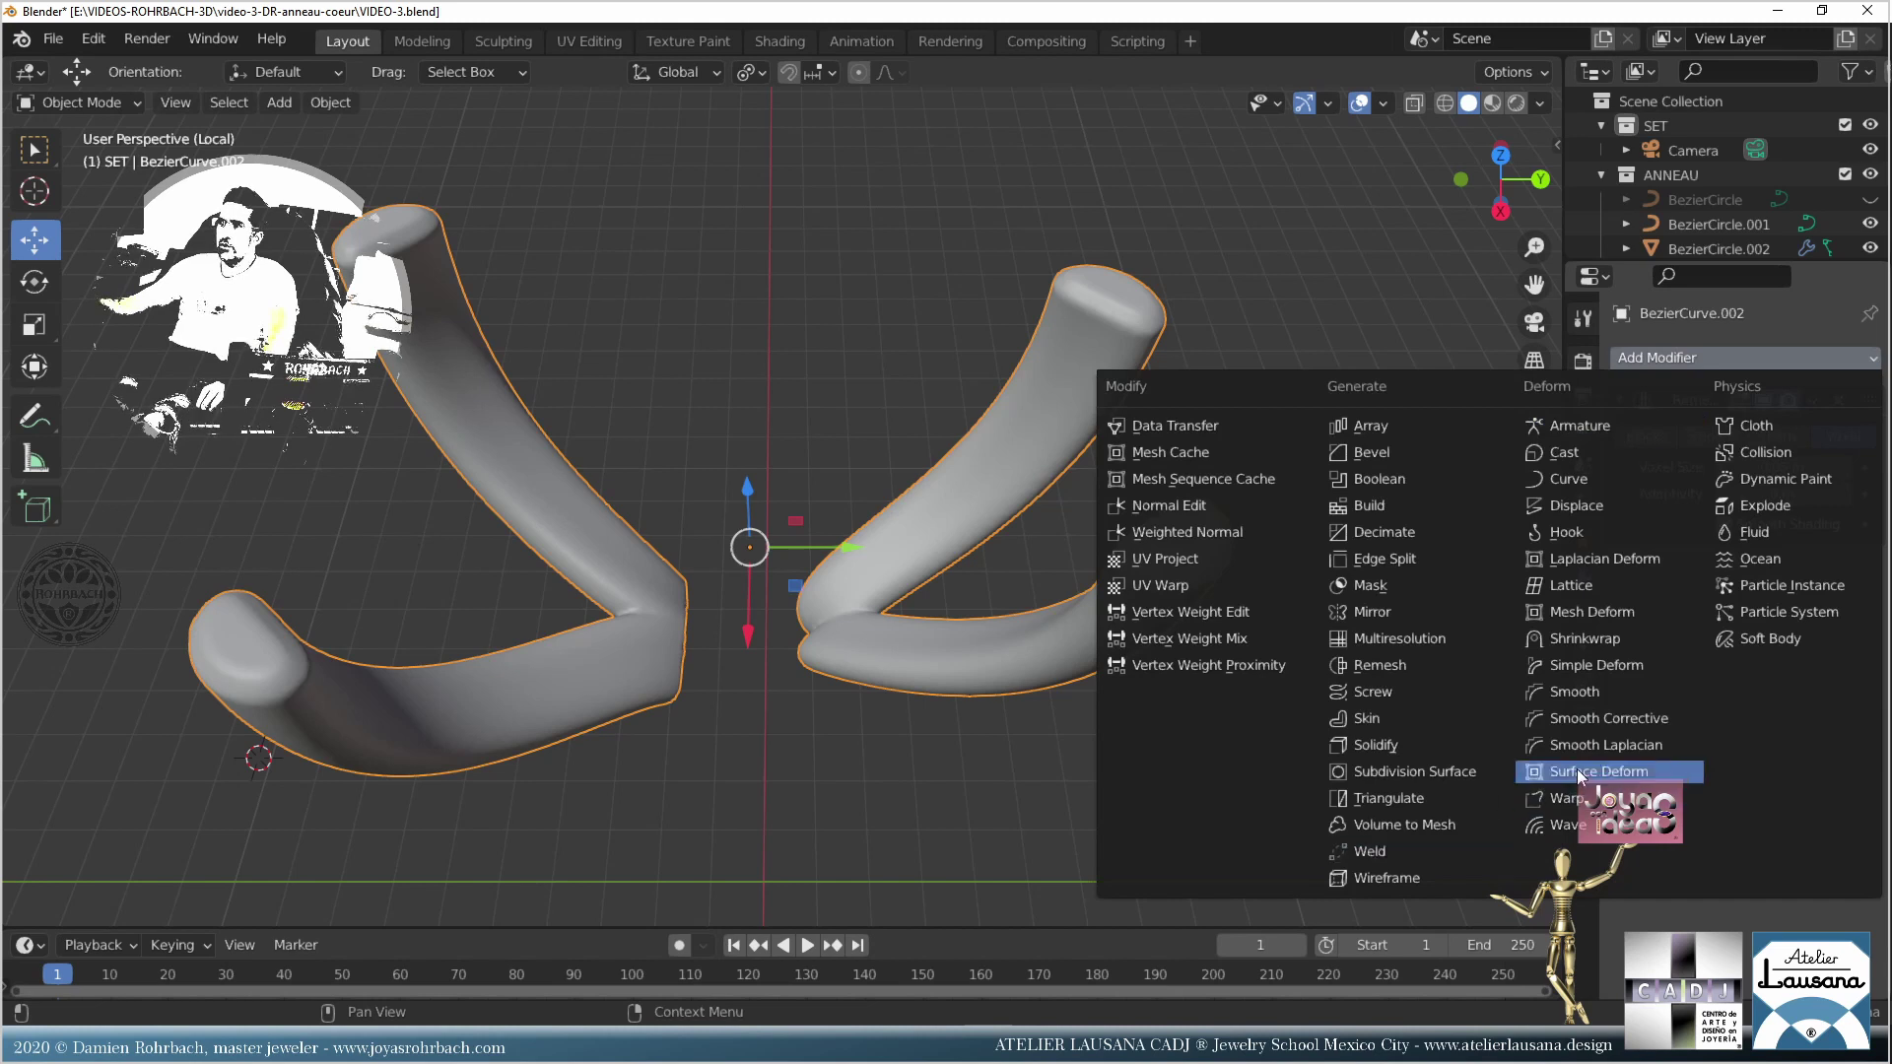
{"action": "left_click", "coordinate": [1589, 694]}
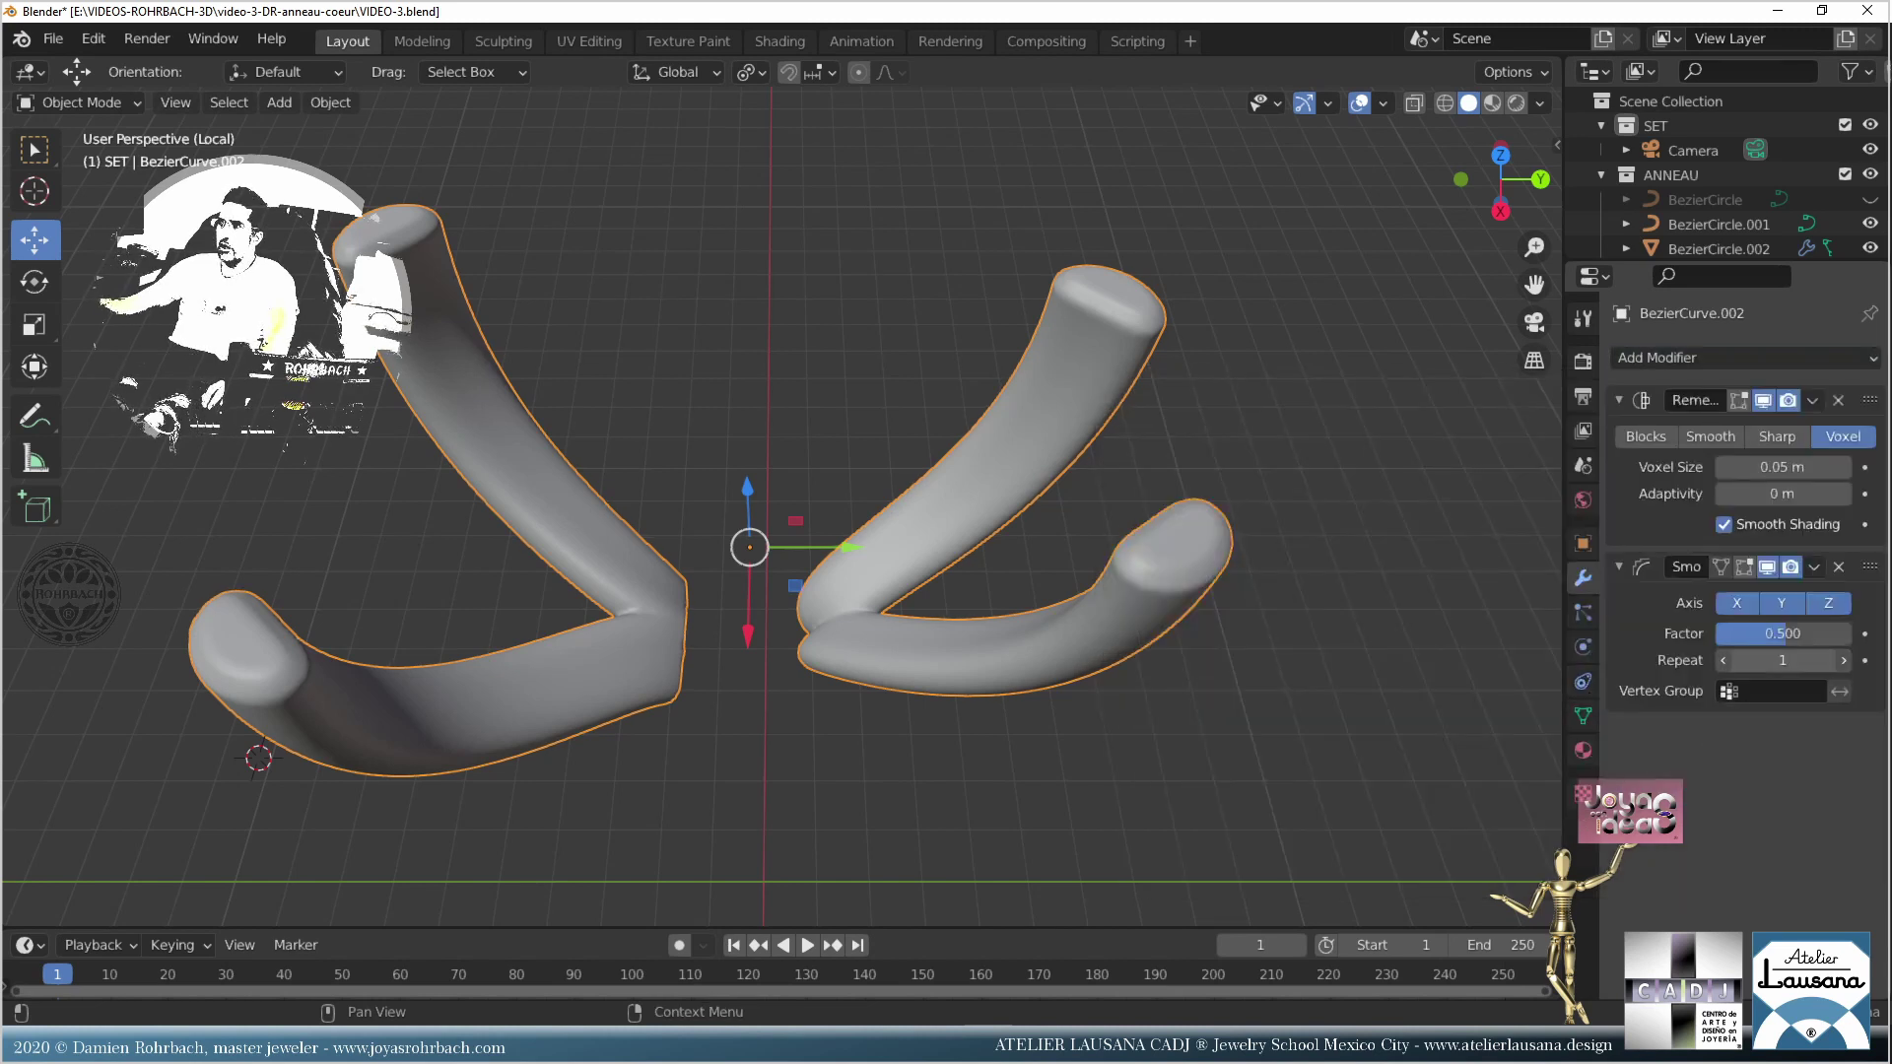
{"action": "left_click", "coordinate": [1790, 661]}
{"action": "key", "text": "Return"}
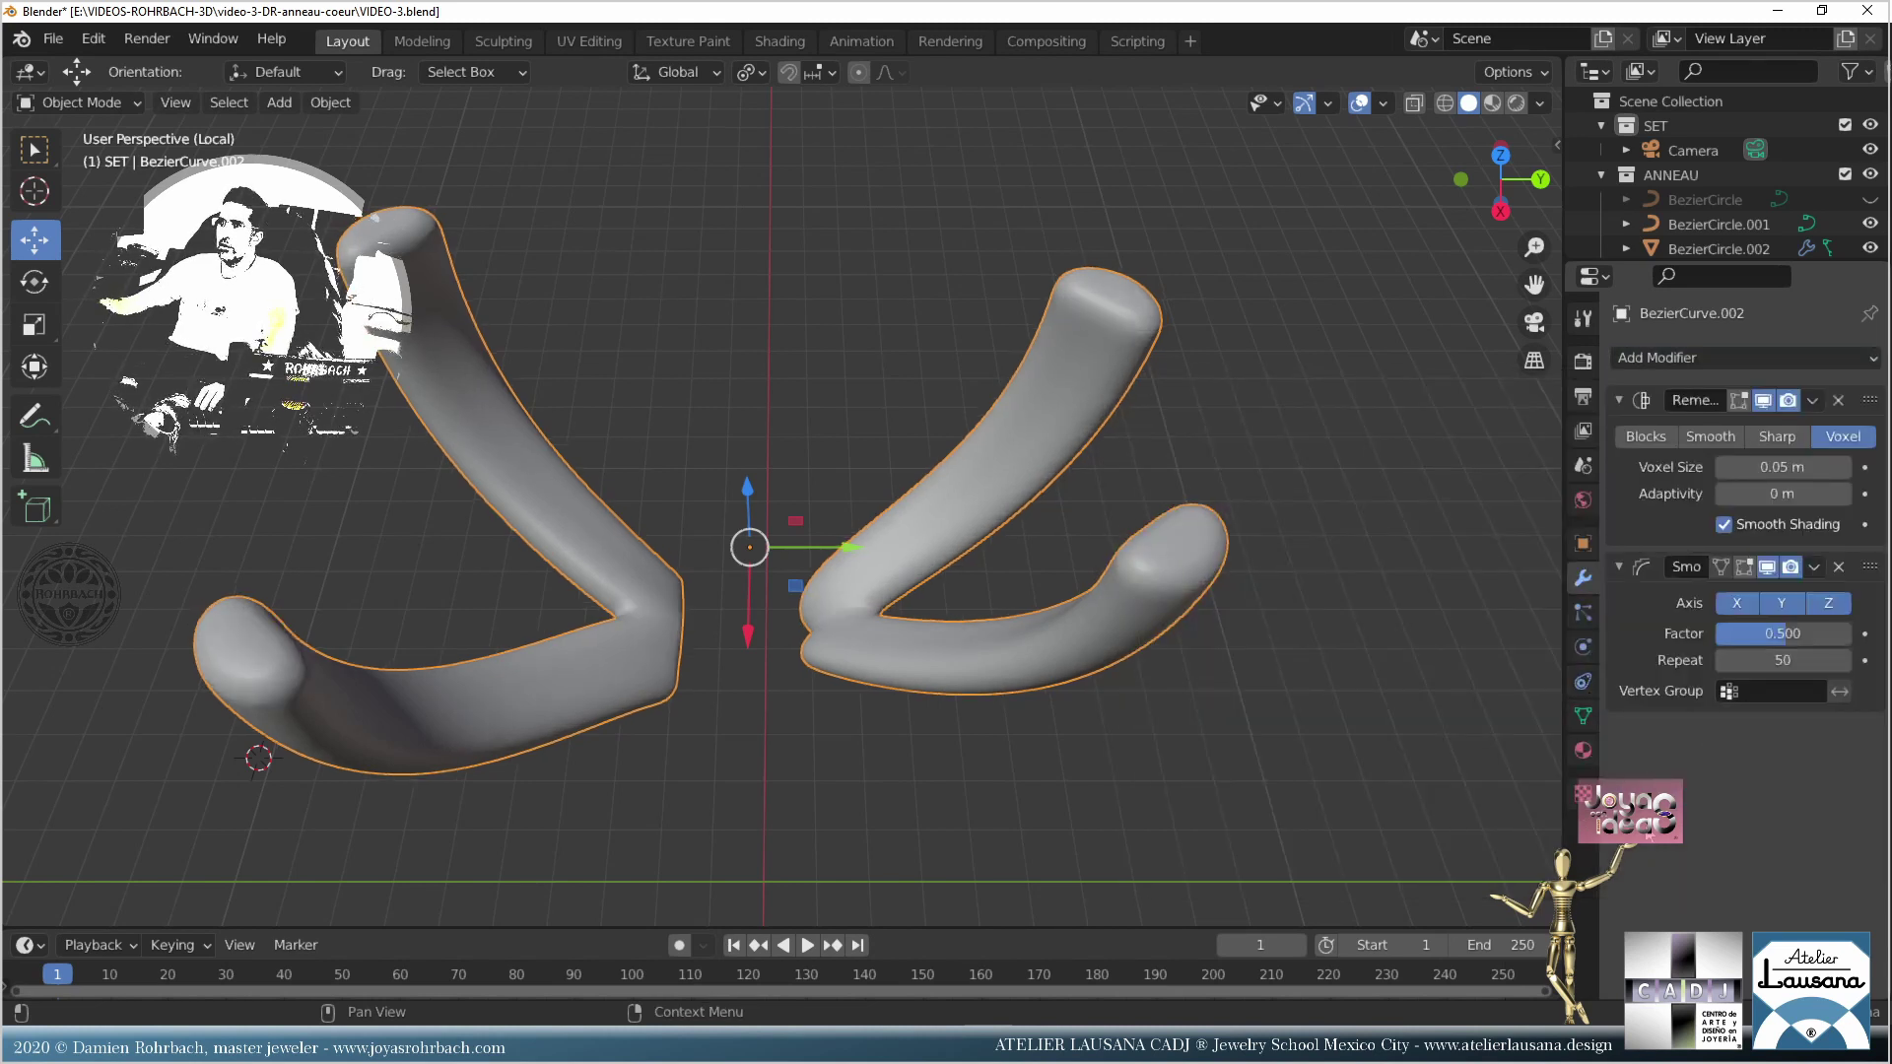
{"action": "left_click", "coordinate": [1767, 467]}
{"action": "key", "text": "BackSpace"}
{"action": "type", "text": ".03"}
{"action": "key", "text": "Return"}
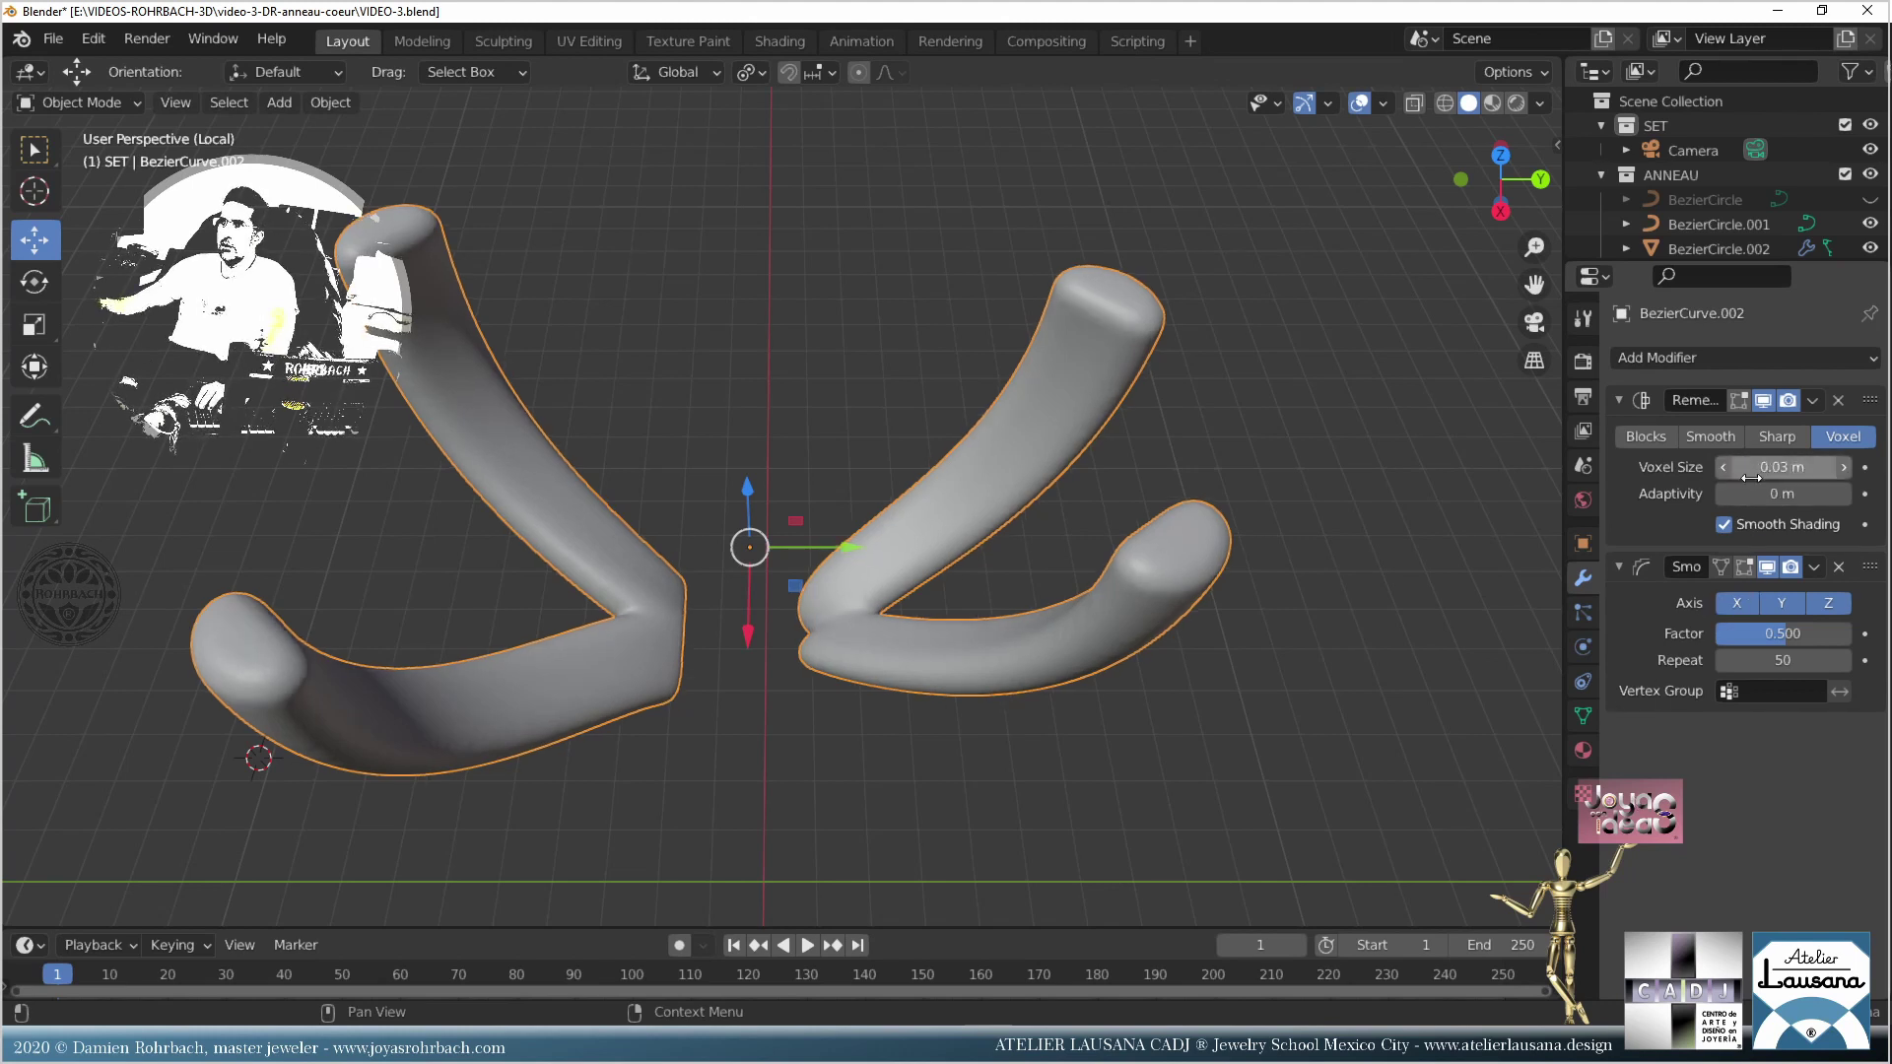
Step: Leave local view to bring back the whole ring and save the file
{"action": "middle_click_drag", "start_coordinate": [683, 678], "coordinate": [1090, 737]}
{"action": "key", "text": "KP_Divide"}
{"action": "key", "text": "ctrl+s"}
{"action": "key", "text": "ctrl+s"}
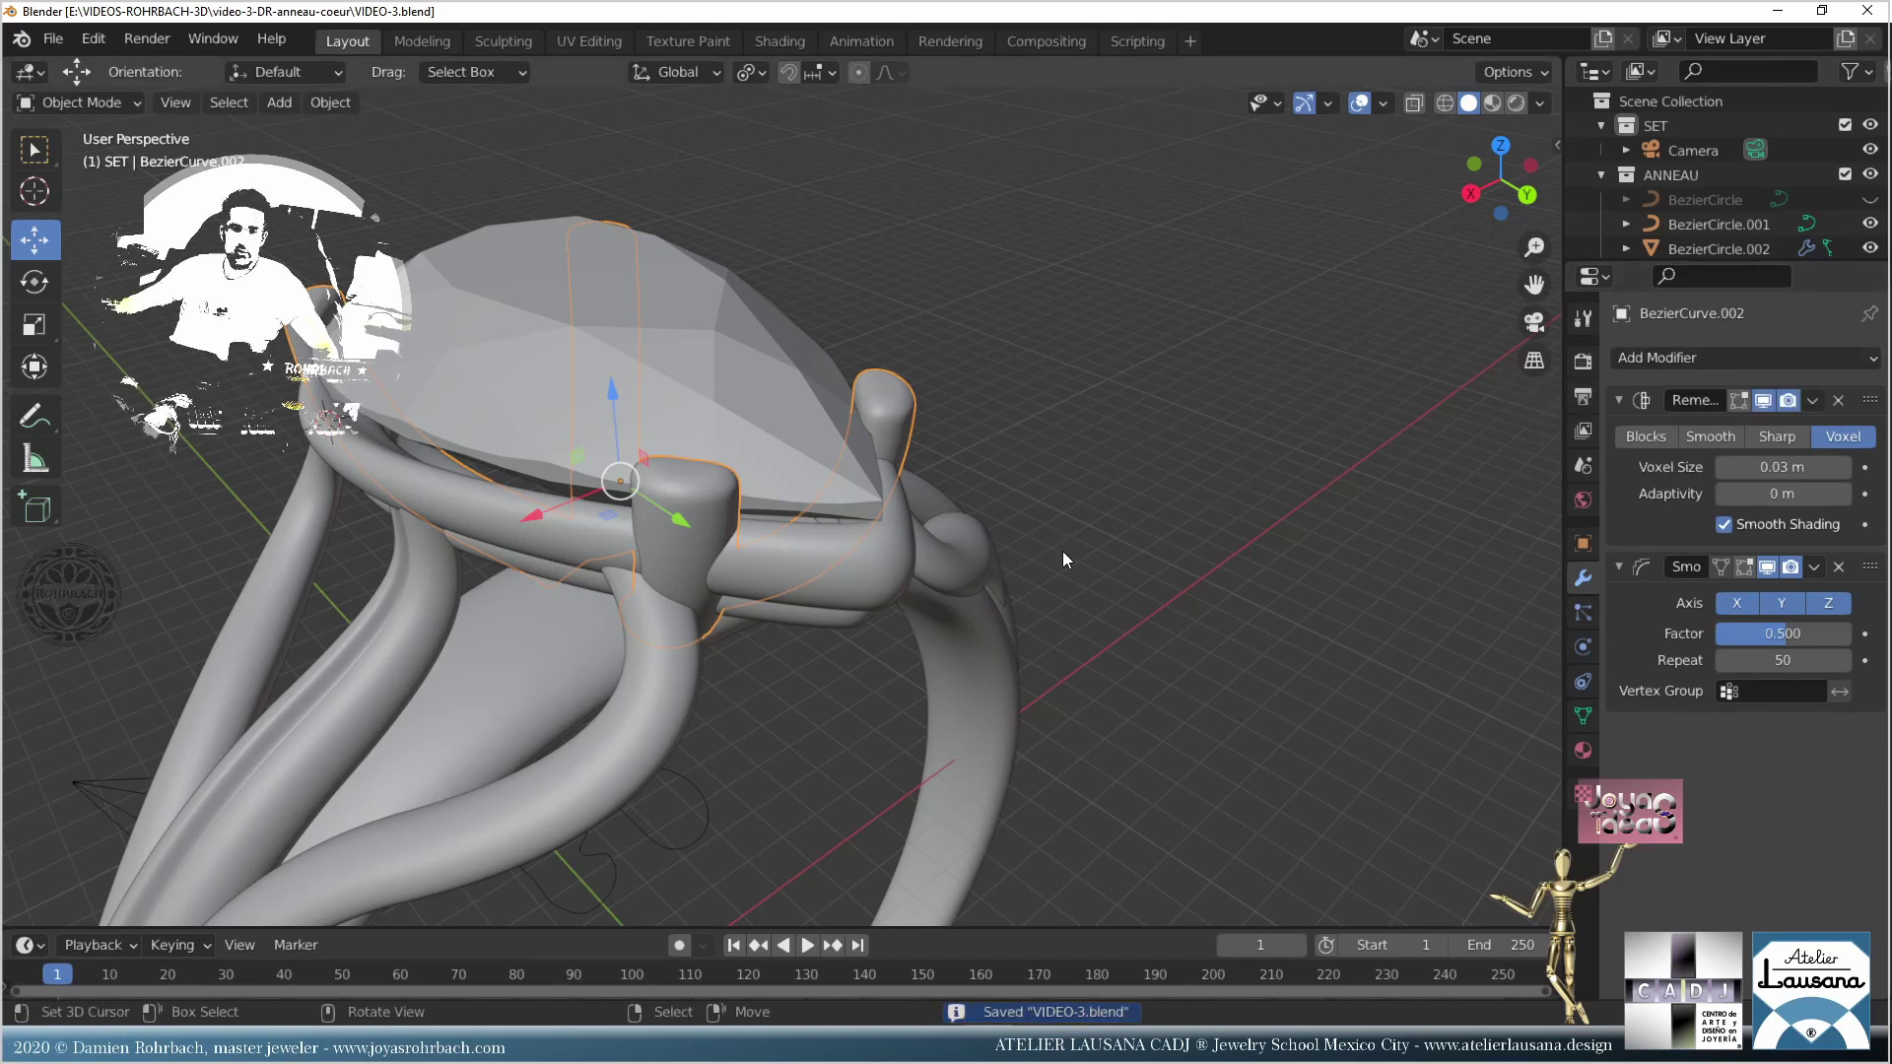
Step: Convert the prongs to a mesh and give them a Boolean Difference modifier that subtracts the PEAR-SHAPE stone
{"action": "key", "text": "alt+c"}
{"action": "left_click", "coordinate": [1728, 357]}
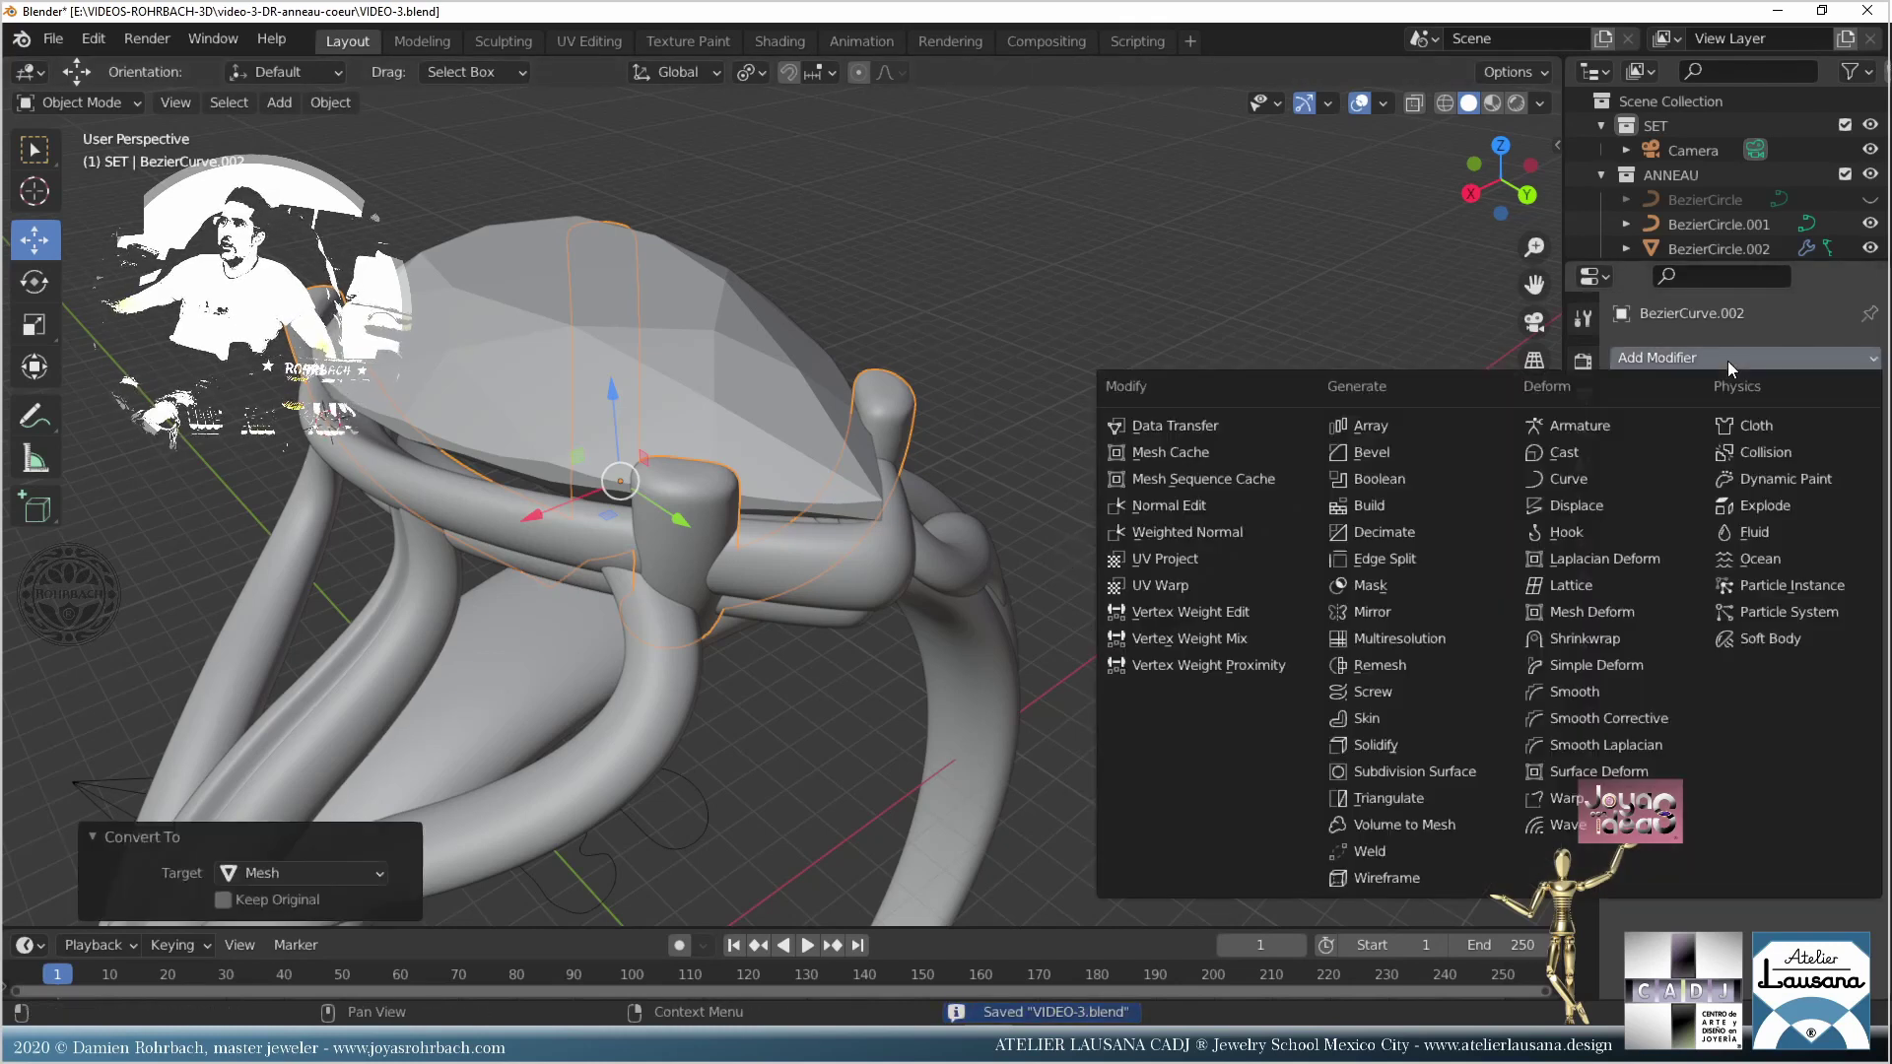
{"action": "left_click", "coordinate": [1379, 479]}
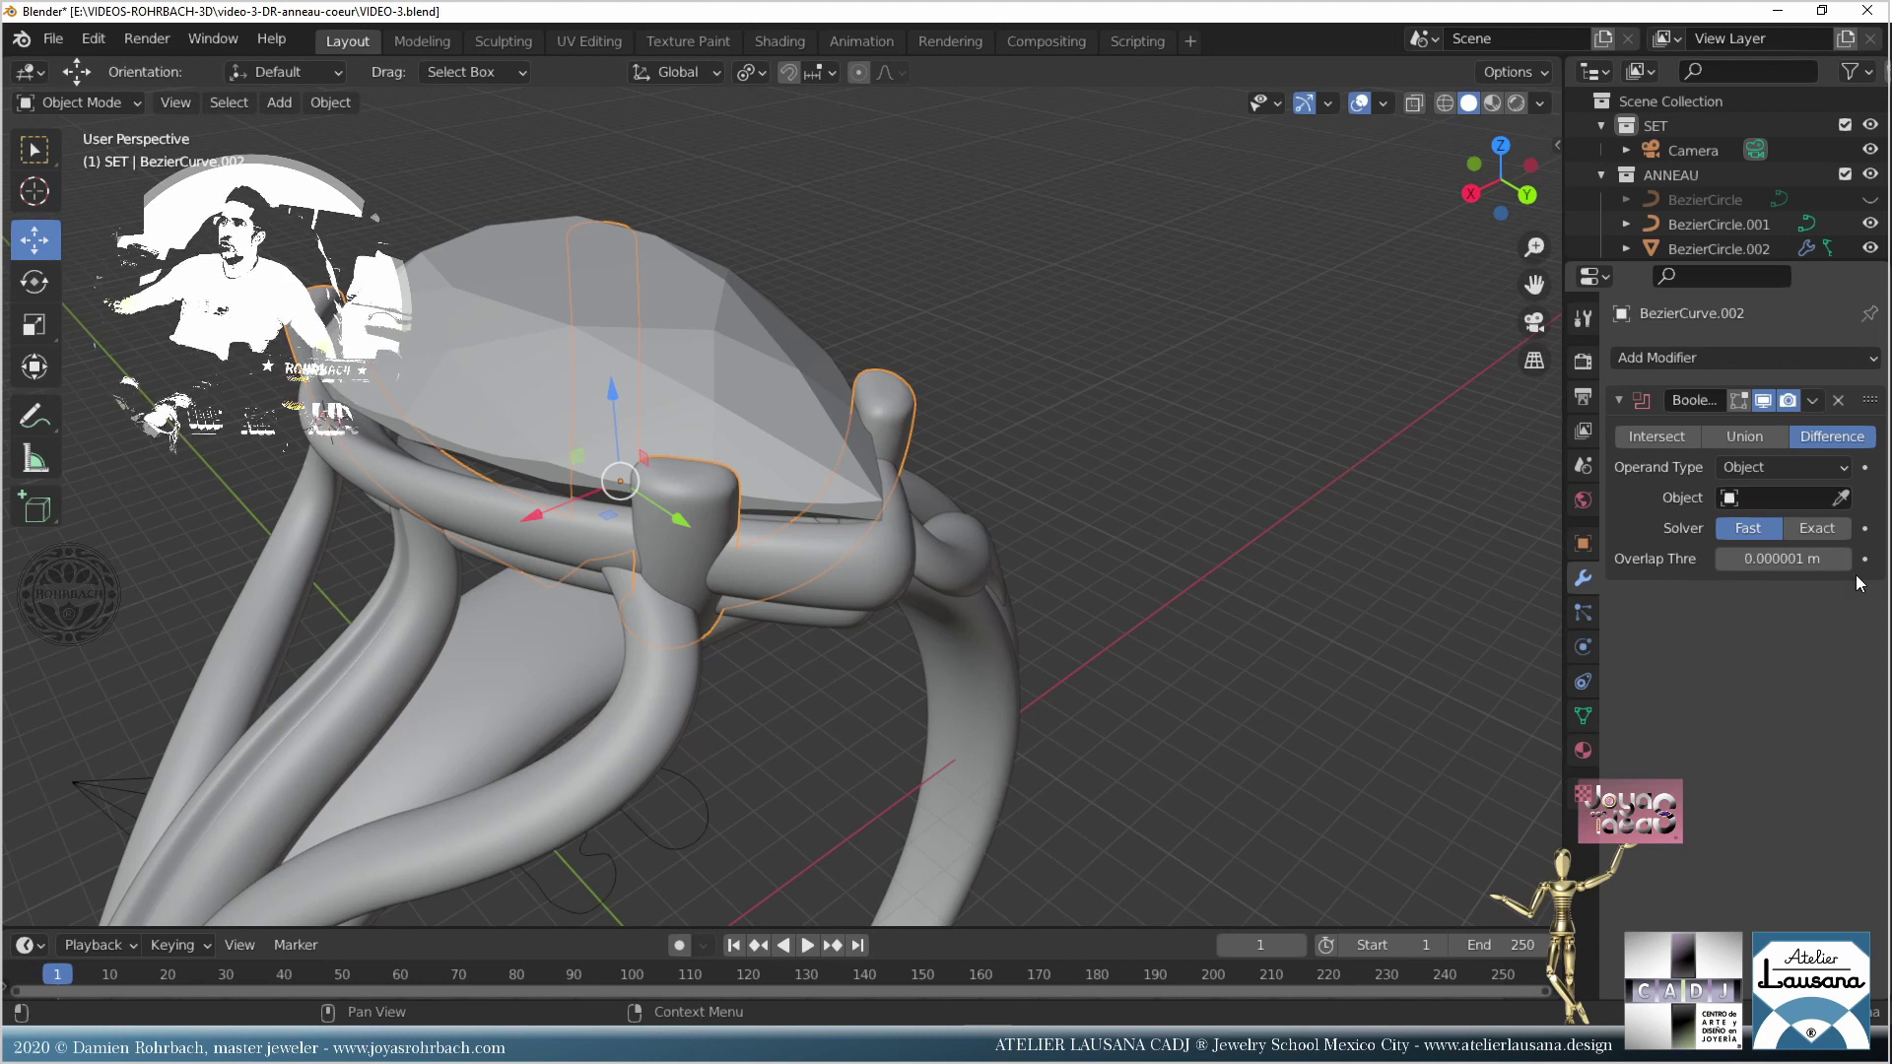
{"action": "left_click", "coordinate": [1840, 498]}
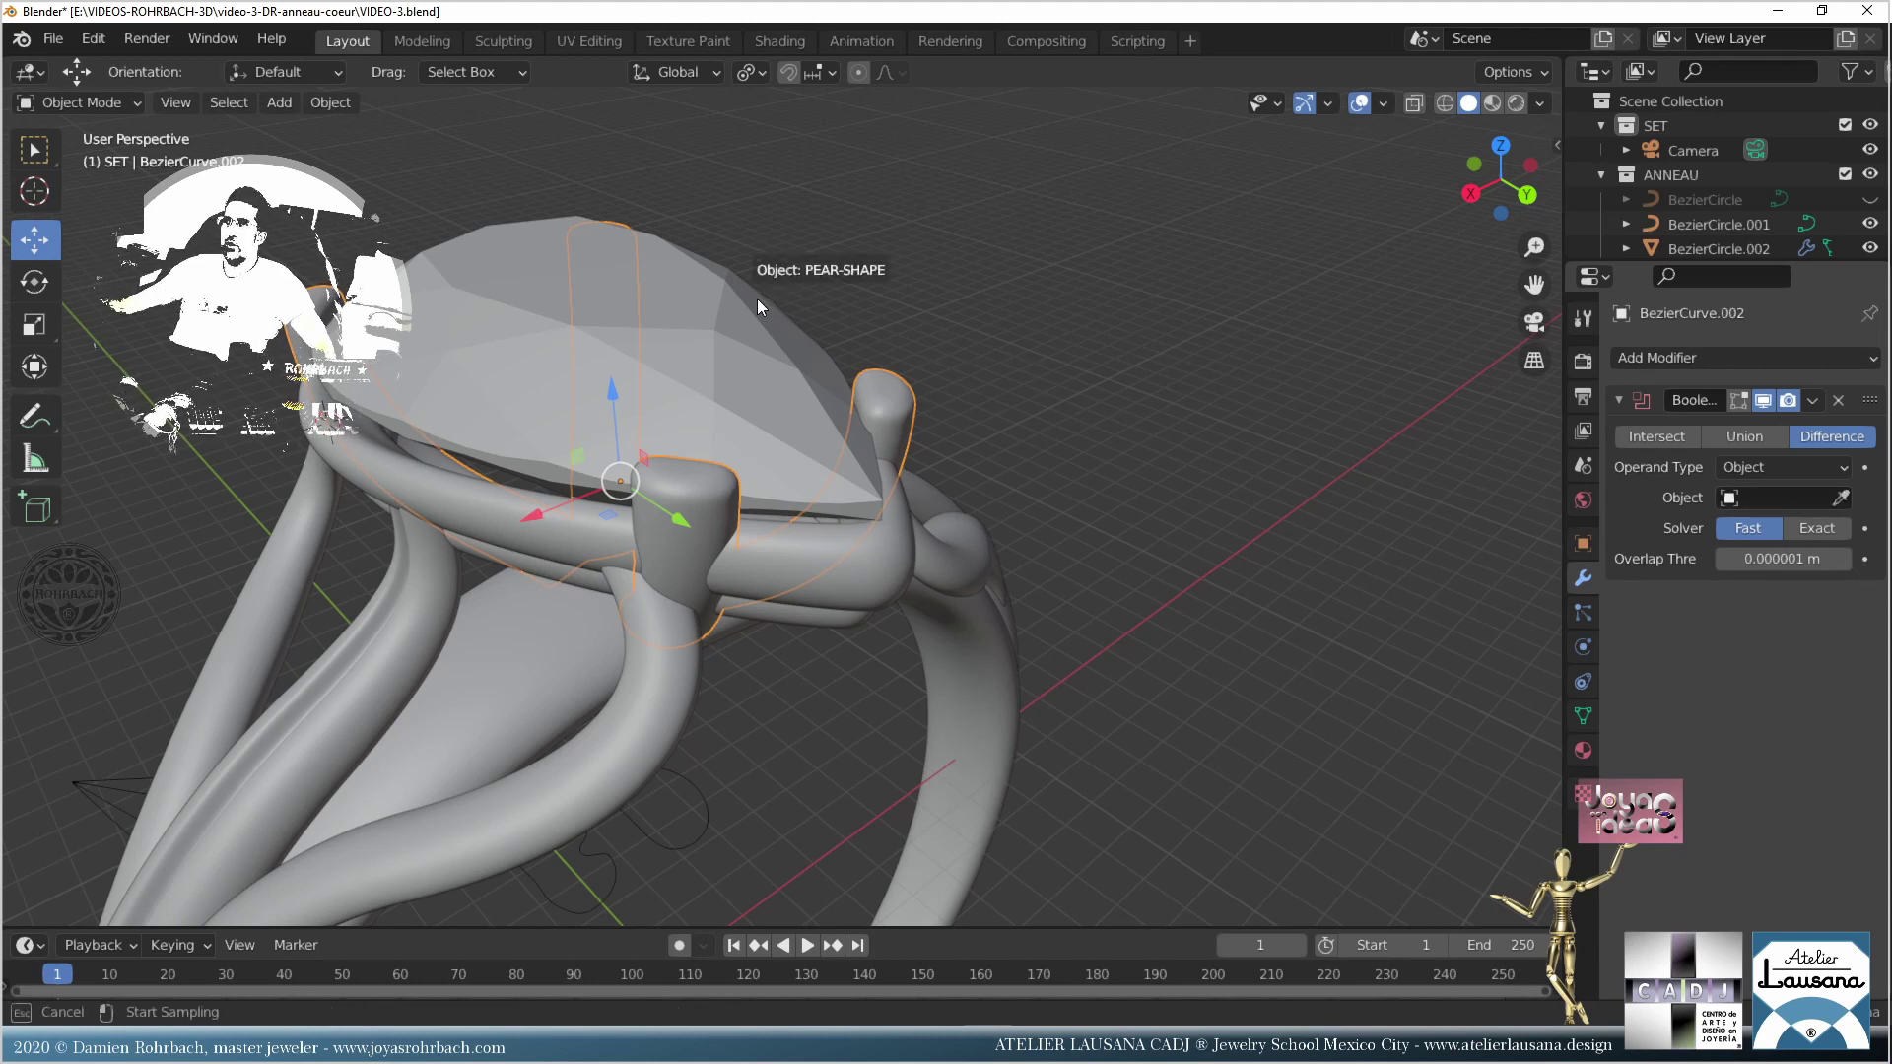
{"action": "left_click", "coordinate": [756, 298]}
Step: Hide the PEAR-SHAPE stone temporarily to inspect the seats cut into the prongs
{"action": "left_click", "coordinate": [757, 299]}
{"action": "key", "text": "h"}
{"action": "middle_click_drag", "start_coordinate": [776, 359], "coordinate": [1476, 406]}
{"action": "scroll", "coordinate": [1815, 212], "scroll_direction": "down", "scroll_amount": 5}
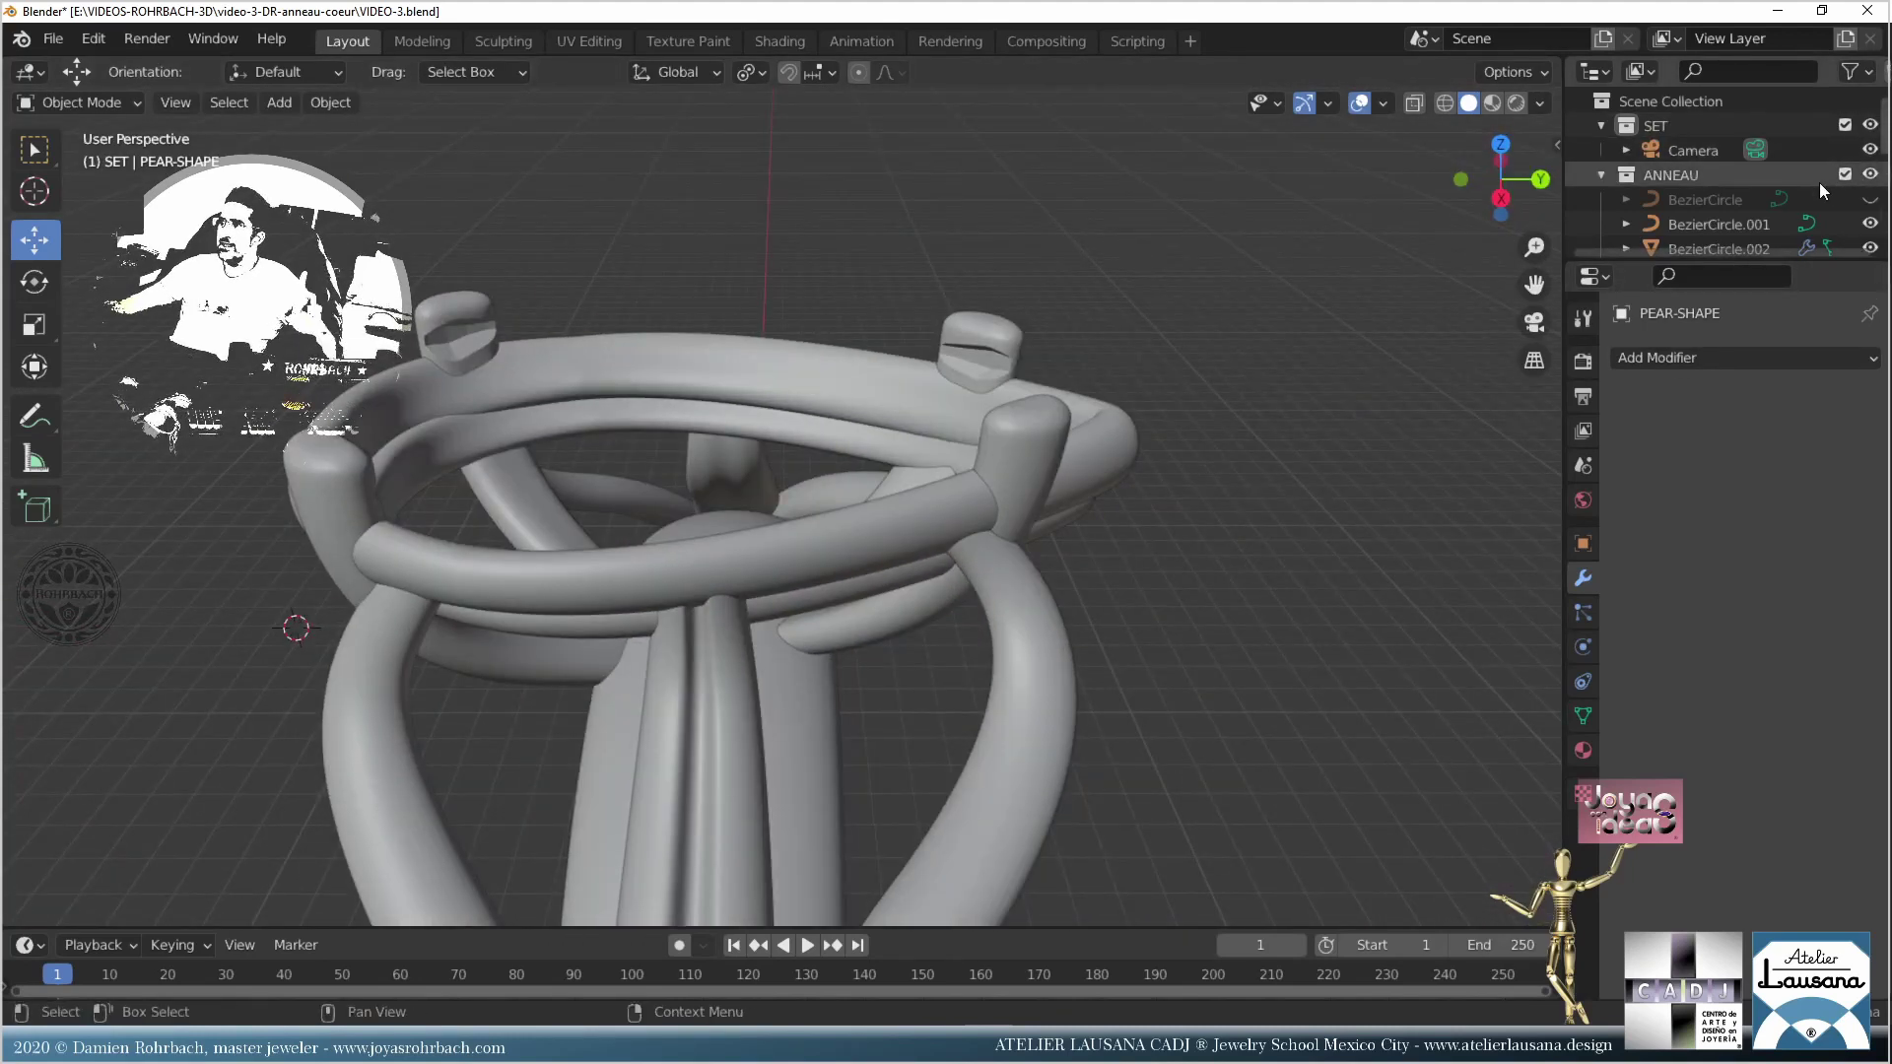
{"action": "scroll", "coordinate": [1816, 212], "scroll_direction": "down", "scroll_amount": 1}
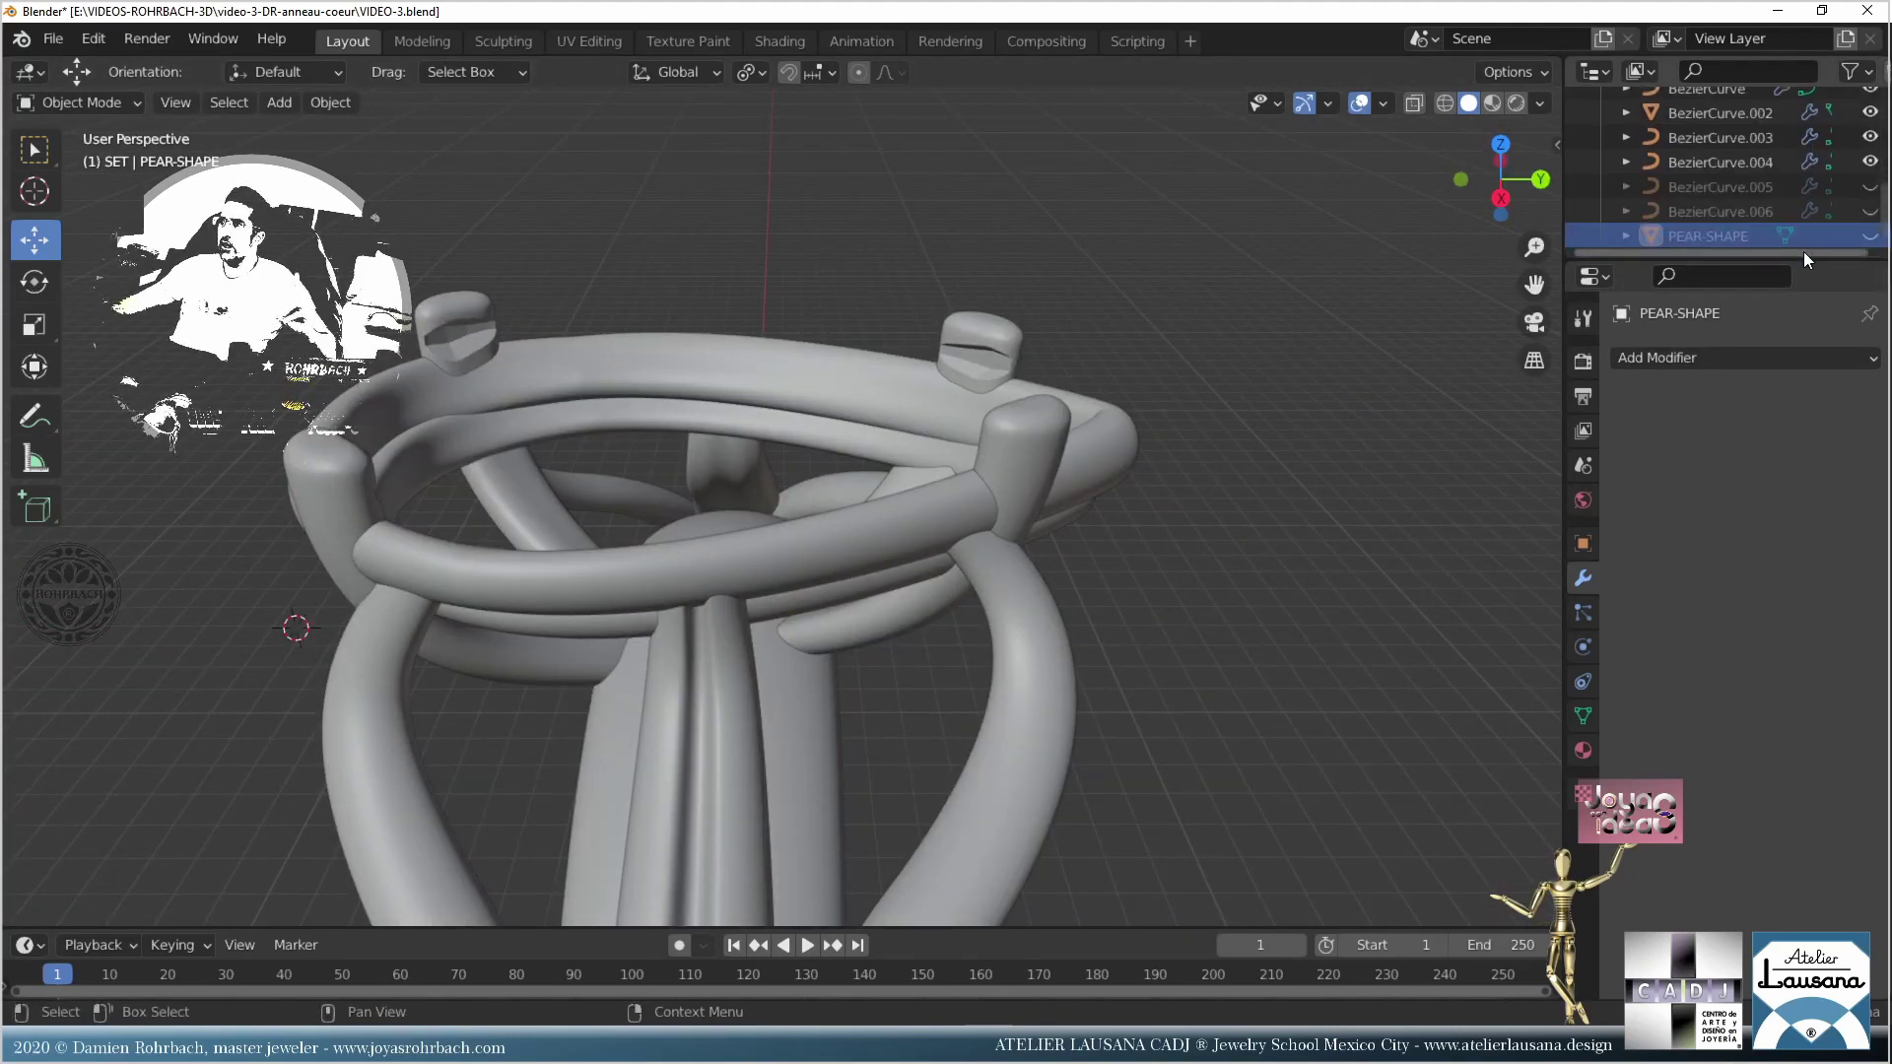
{"action": "left_click", "coordinate": [1869, 236]}
{"action": "middle_click_drag", "start_coordinate": [1109, 459], "coordinate": [926, 418]}
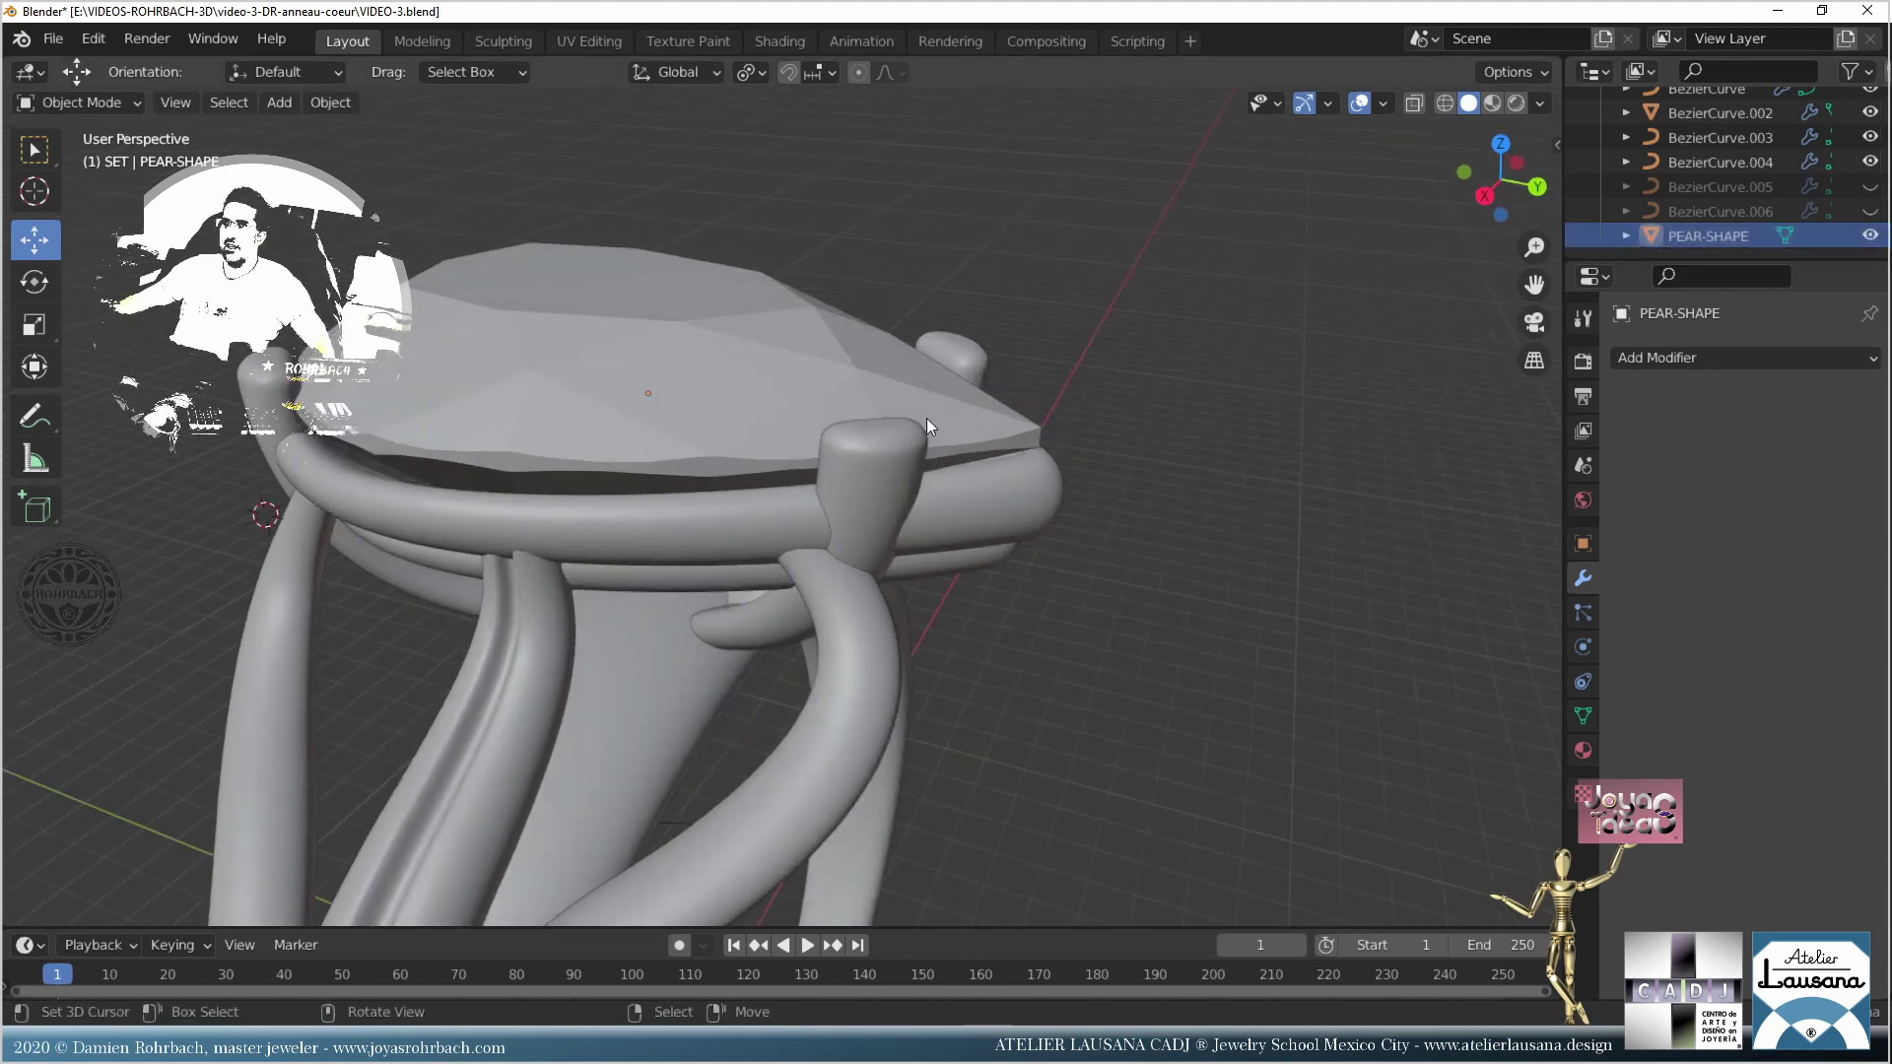
Step: Convert the prongs to a mesh again to bake in the Boolean cut, and save the file
{"action": "key", "text": "ctrl+s"}
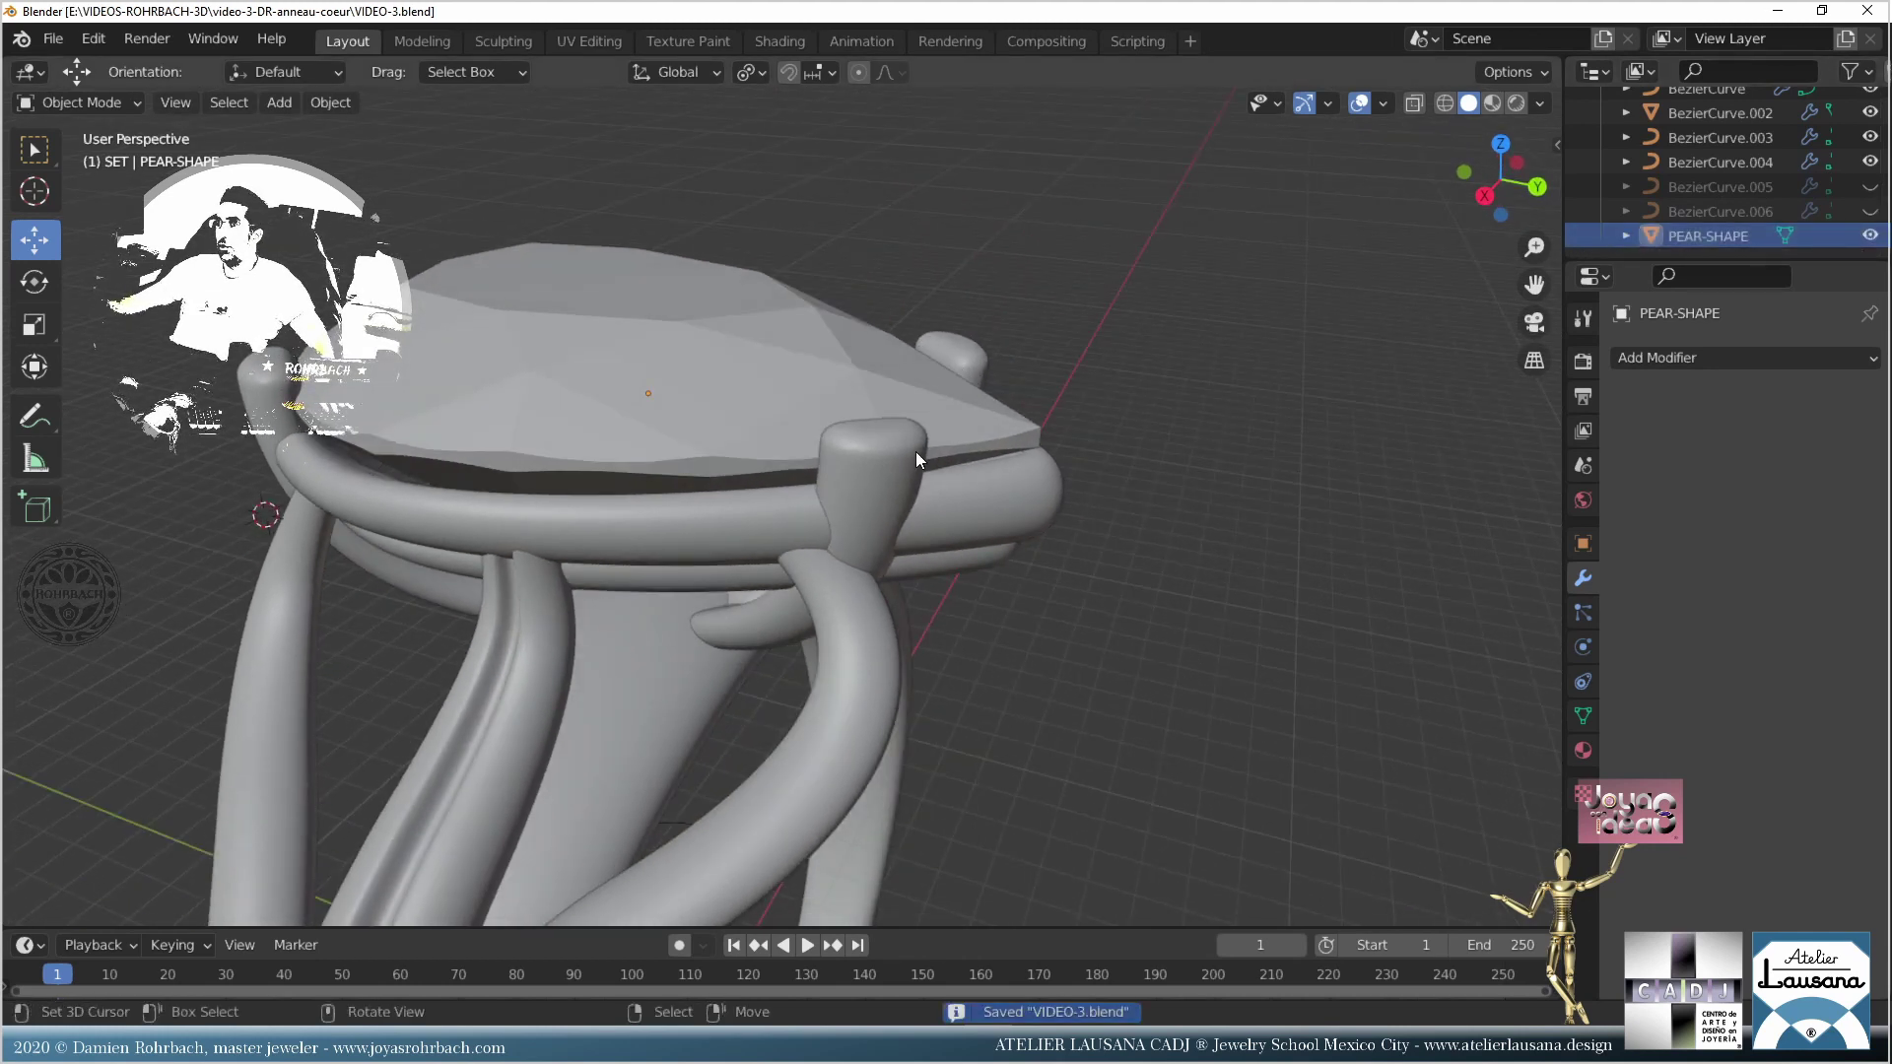
{"action": "middle_click_drag", "start_coordinate": [865, 565], "coordinate": [842, 520]}
{"action": "left_click", "coordinate": [908, 542]}
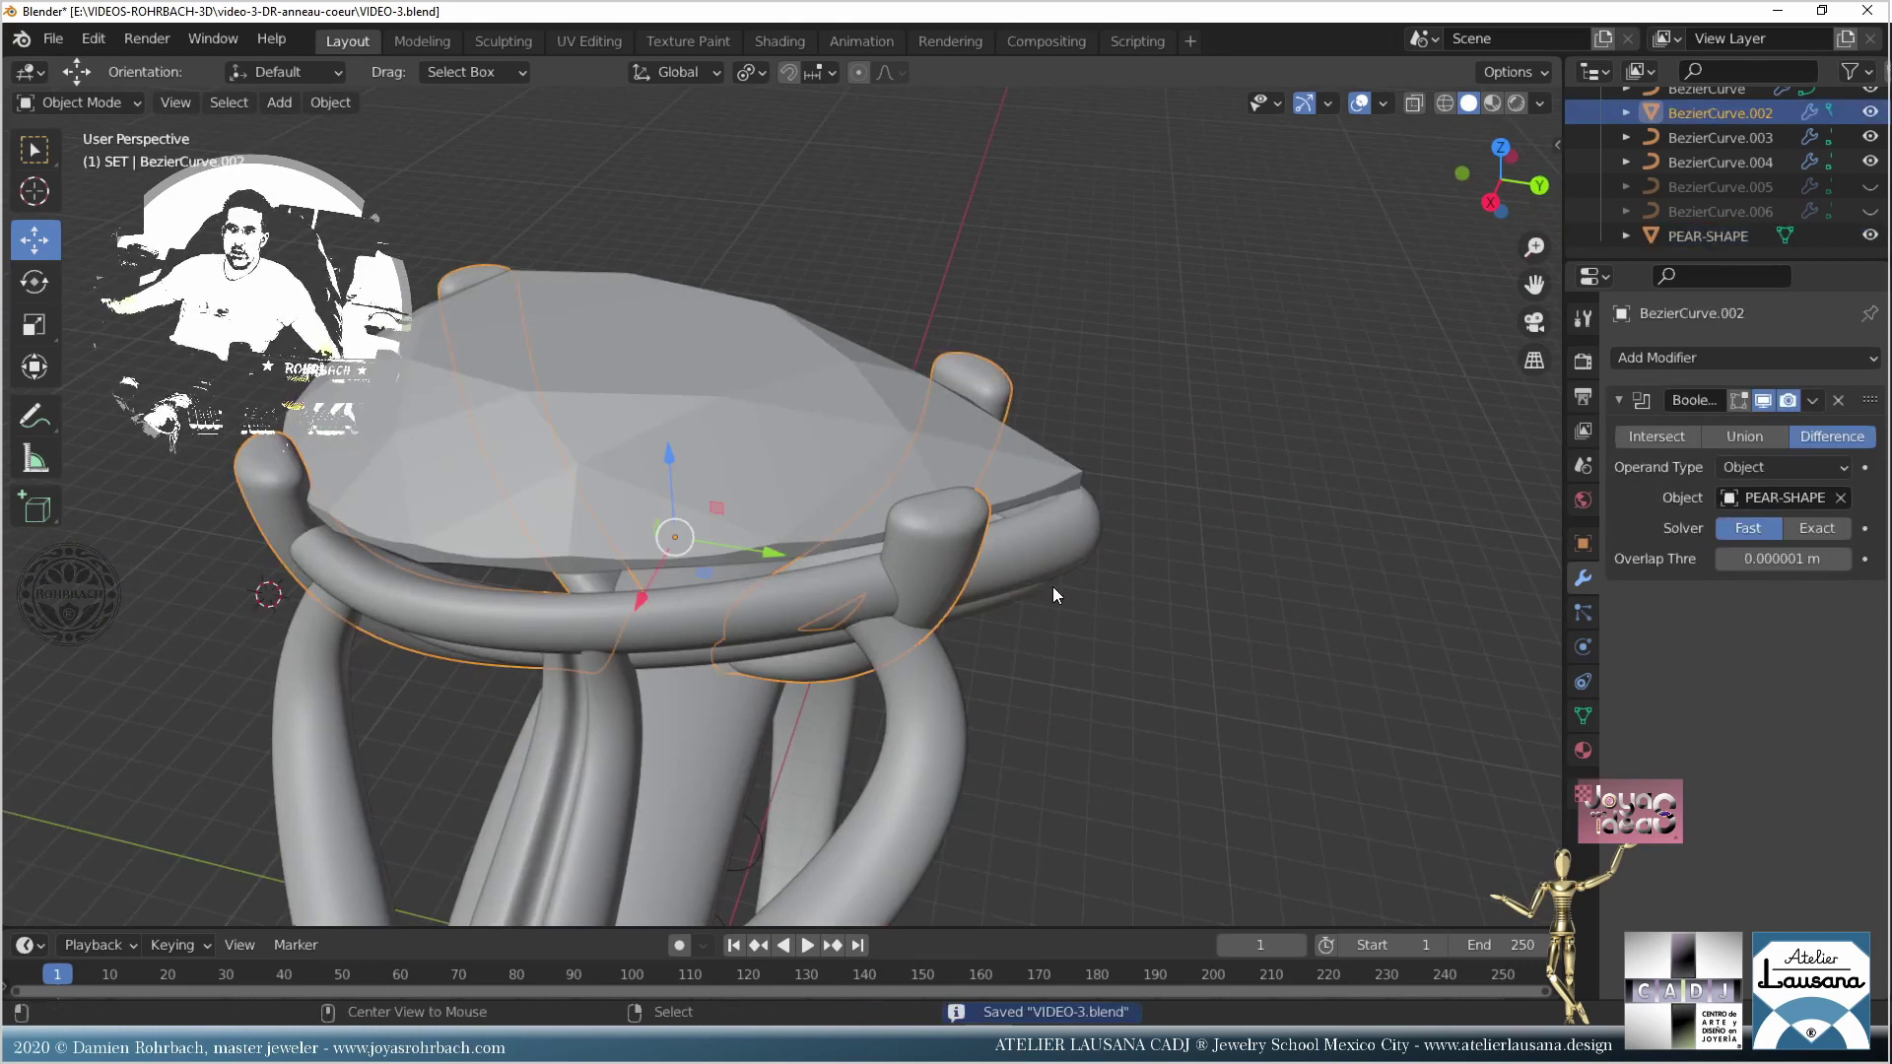
{"action": "key", "text": "alt+c"}
{"action": "left_click", "coordinate": [1110, 584]}
{"action": "key", "text": "ctrl+s"}
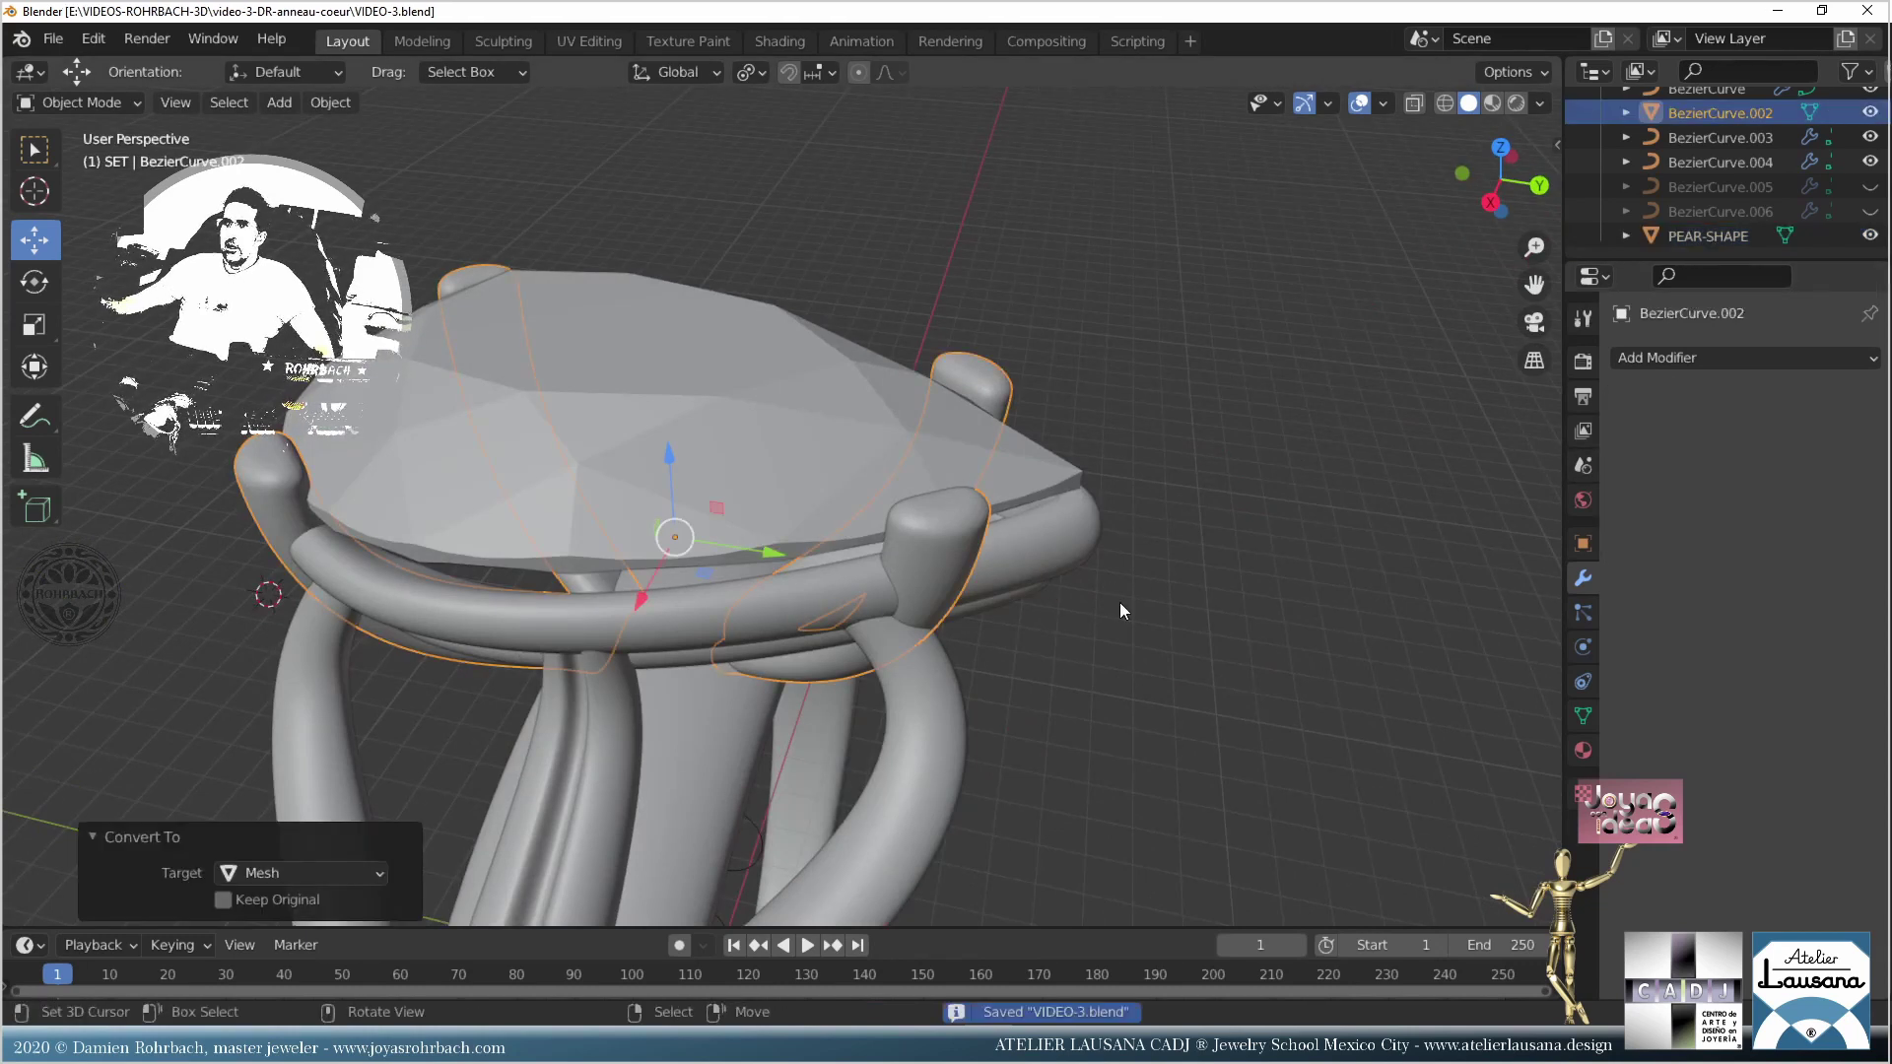
Step: Convert the side branches BezierCurve.003 and BezierCurve.004 and the two setting wires around the stone to meshes
{"action": "scroll", "coordinate": [1120, 601], "scroll_direction": "down", "scroll_amount": 3}
{"action": "middle_click_drag", "start_coordinate": [955, 657], "coordinate": [727, 701]}
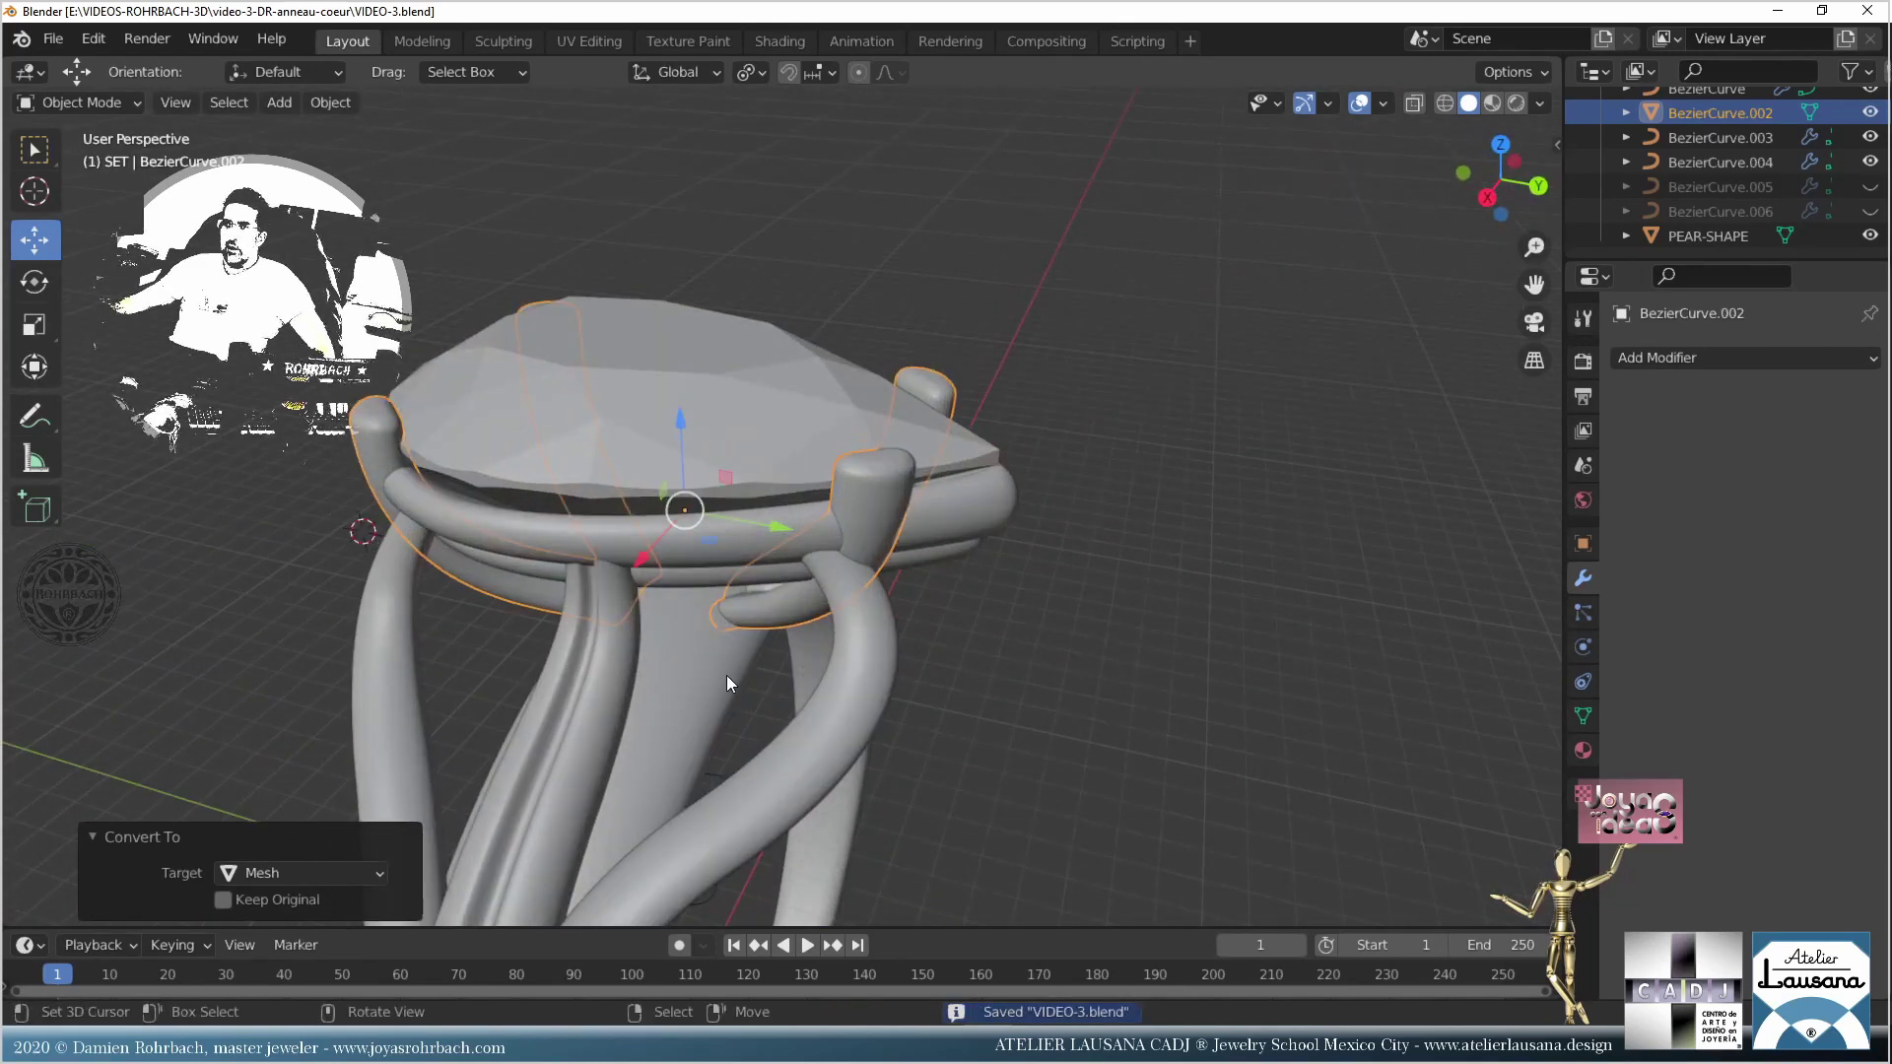
{"action": "left_click", "coordinate": [725, 675]}
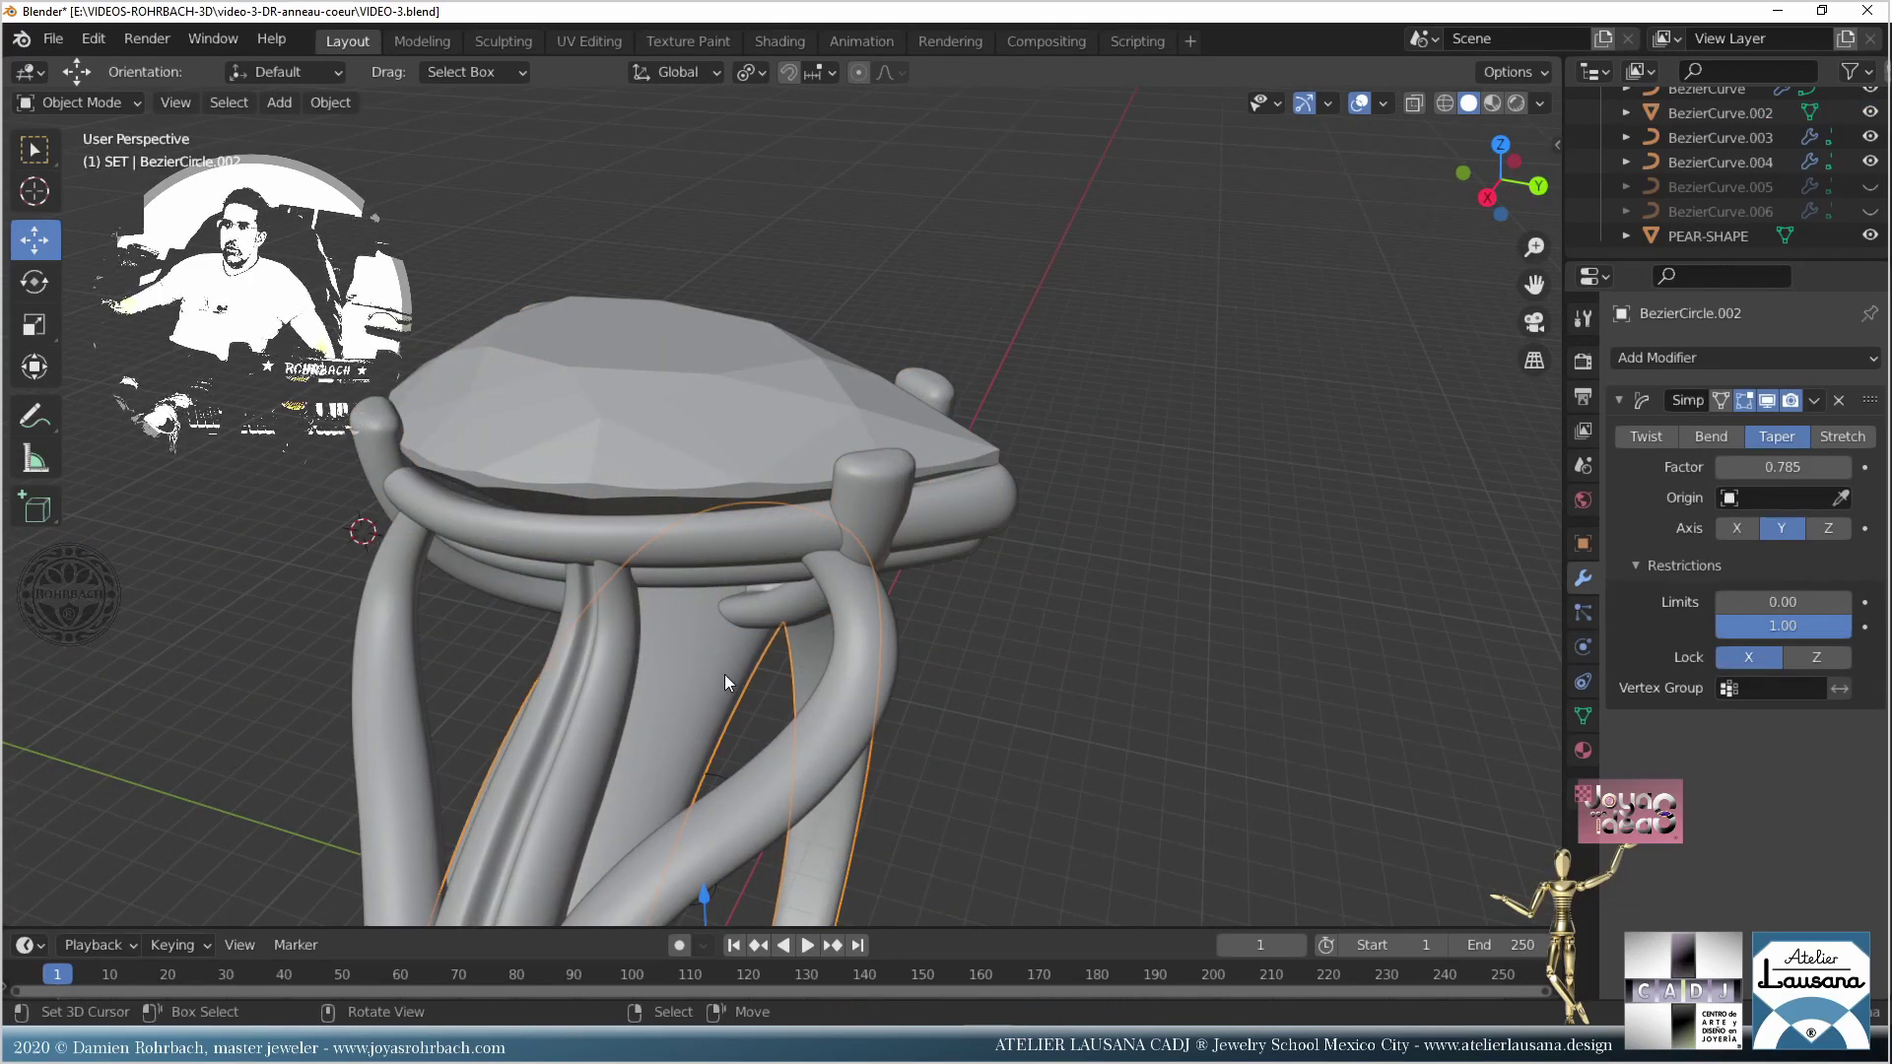
{"action": "middle_click_drag", "start_coordinate": [724, 674], "coordinate": [623, 594]}
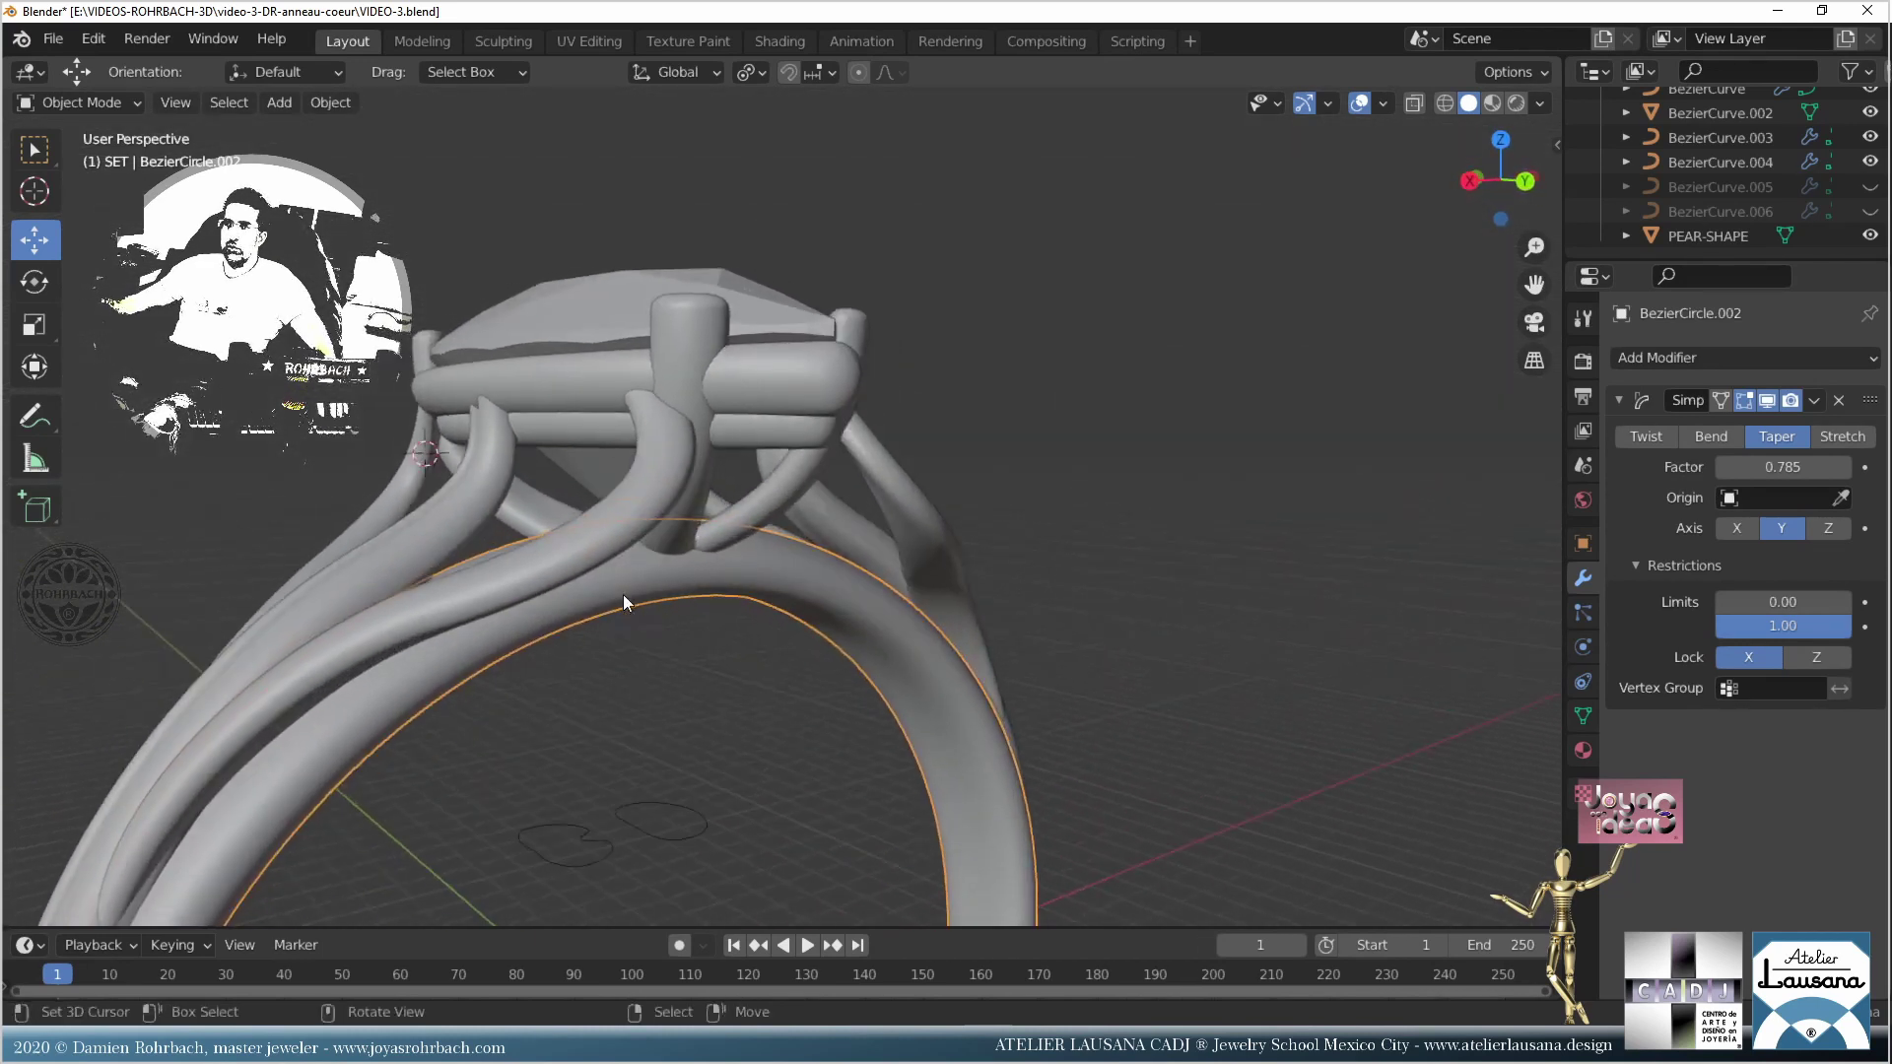
{"action": "left_click", "coordinate": [624, 469]}
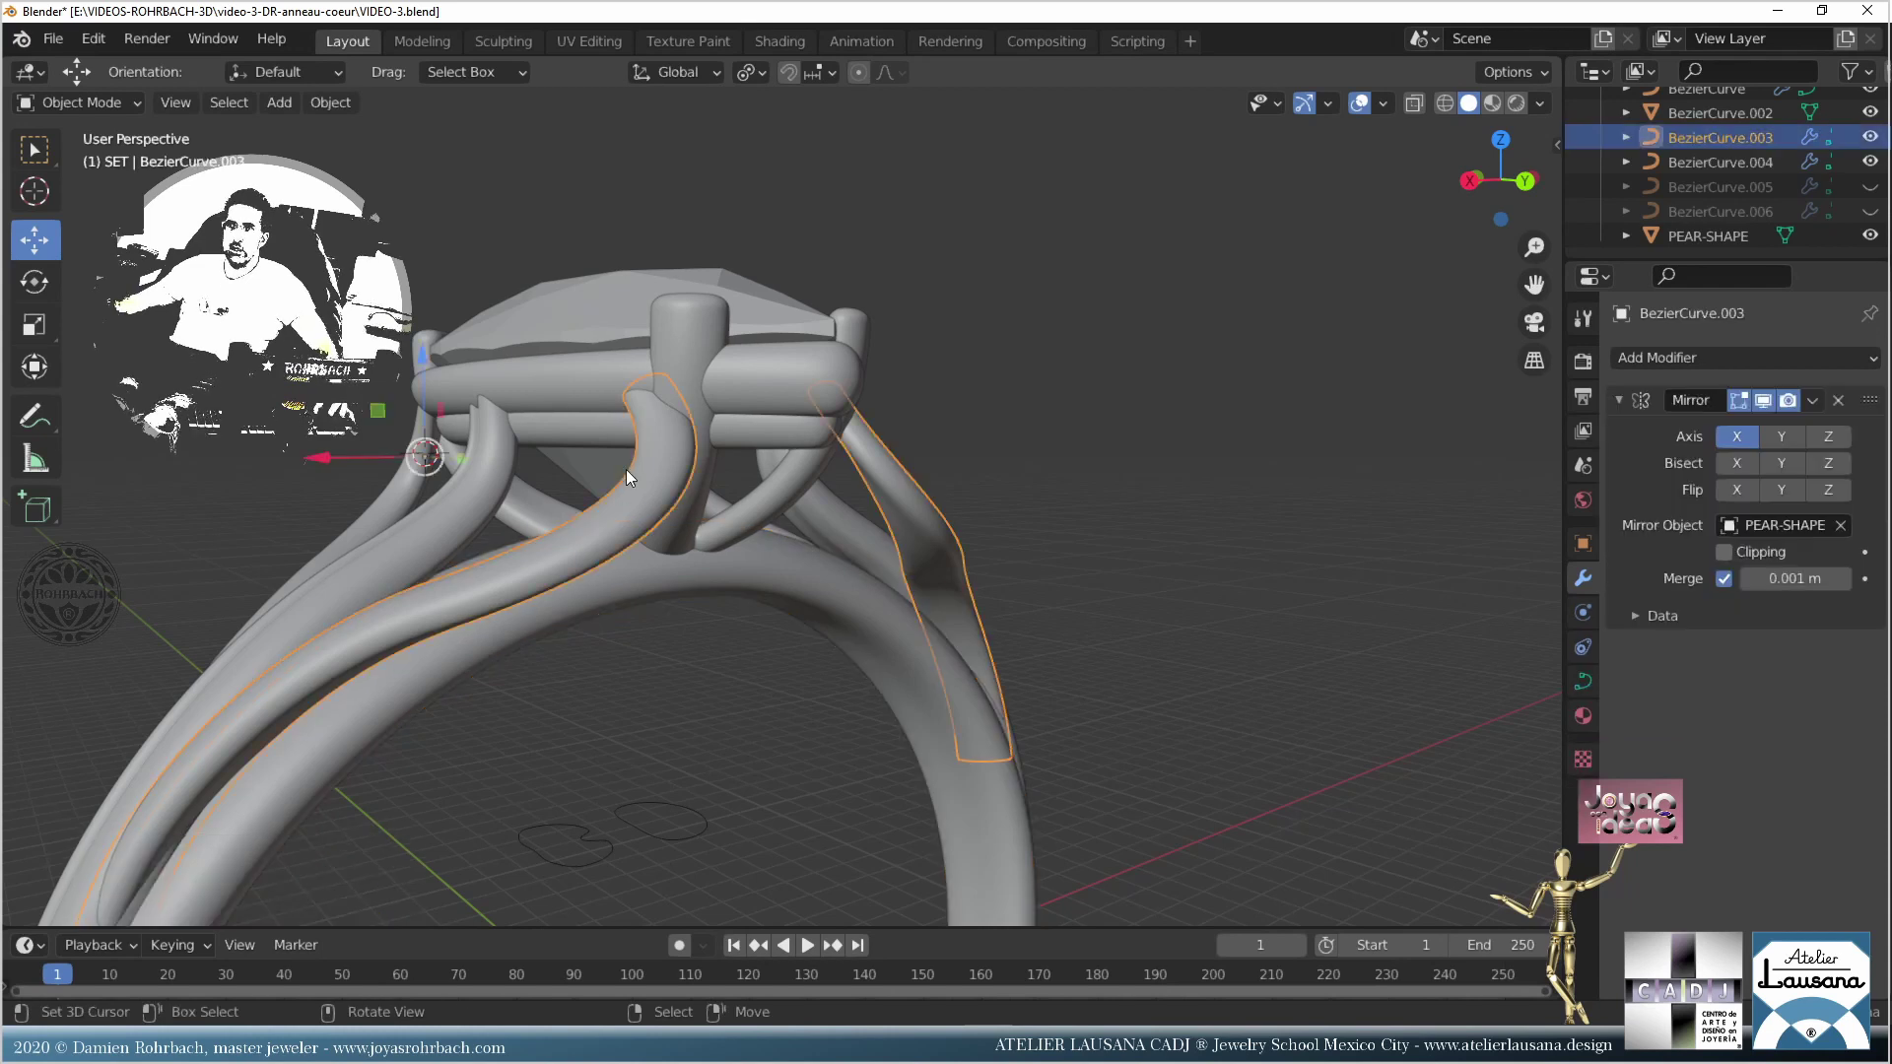
{"action": "key", "text": "alt+c"}
{"action": "left_click", "coordinate": [483, 495]}
{"action": "key", "text": "alt+c"}
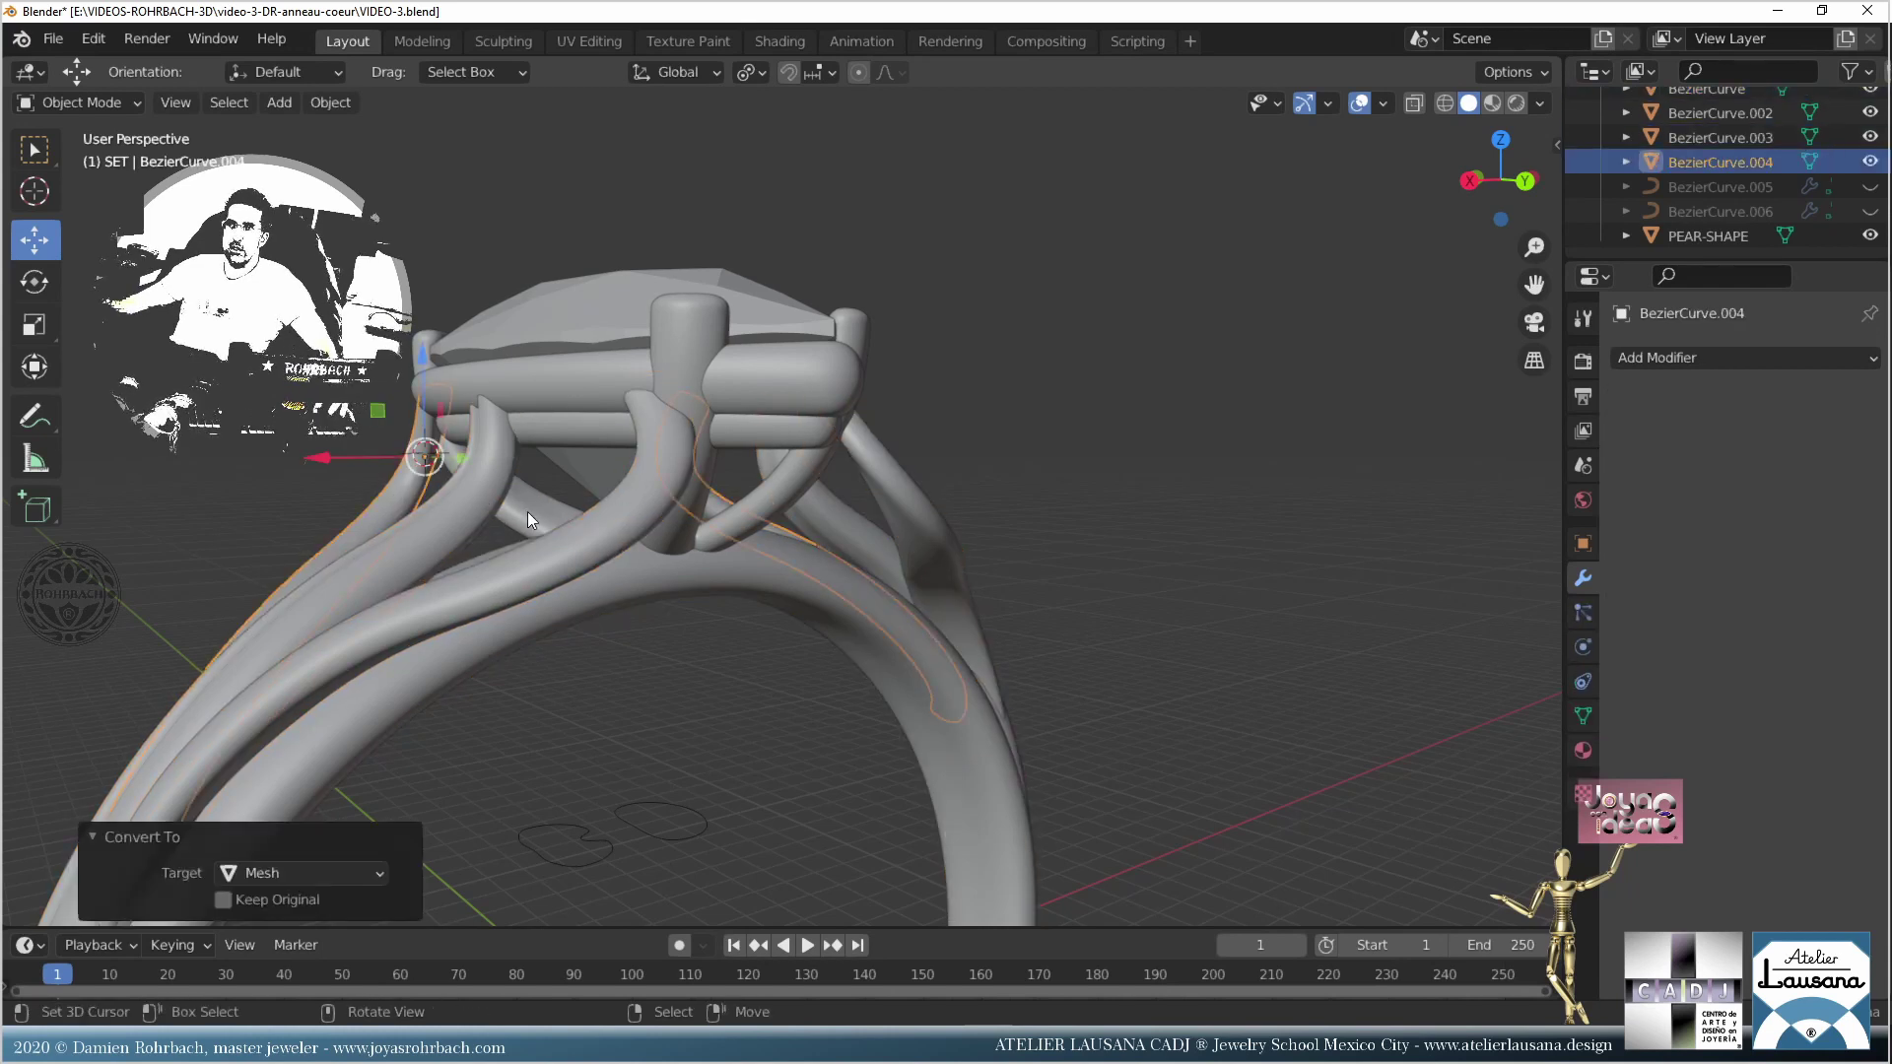
{"action": "left_click", "coordinate": [554, 430]}
{"action": "key", "text": "alt+c"}
{"action": "left_click", "coordinate": [572, 387]}
{"action": "key", "text": "alt+c"}
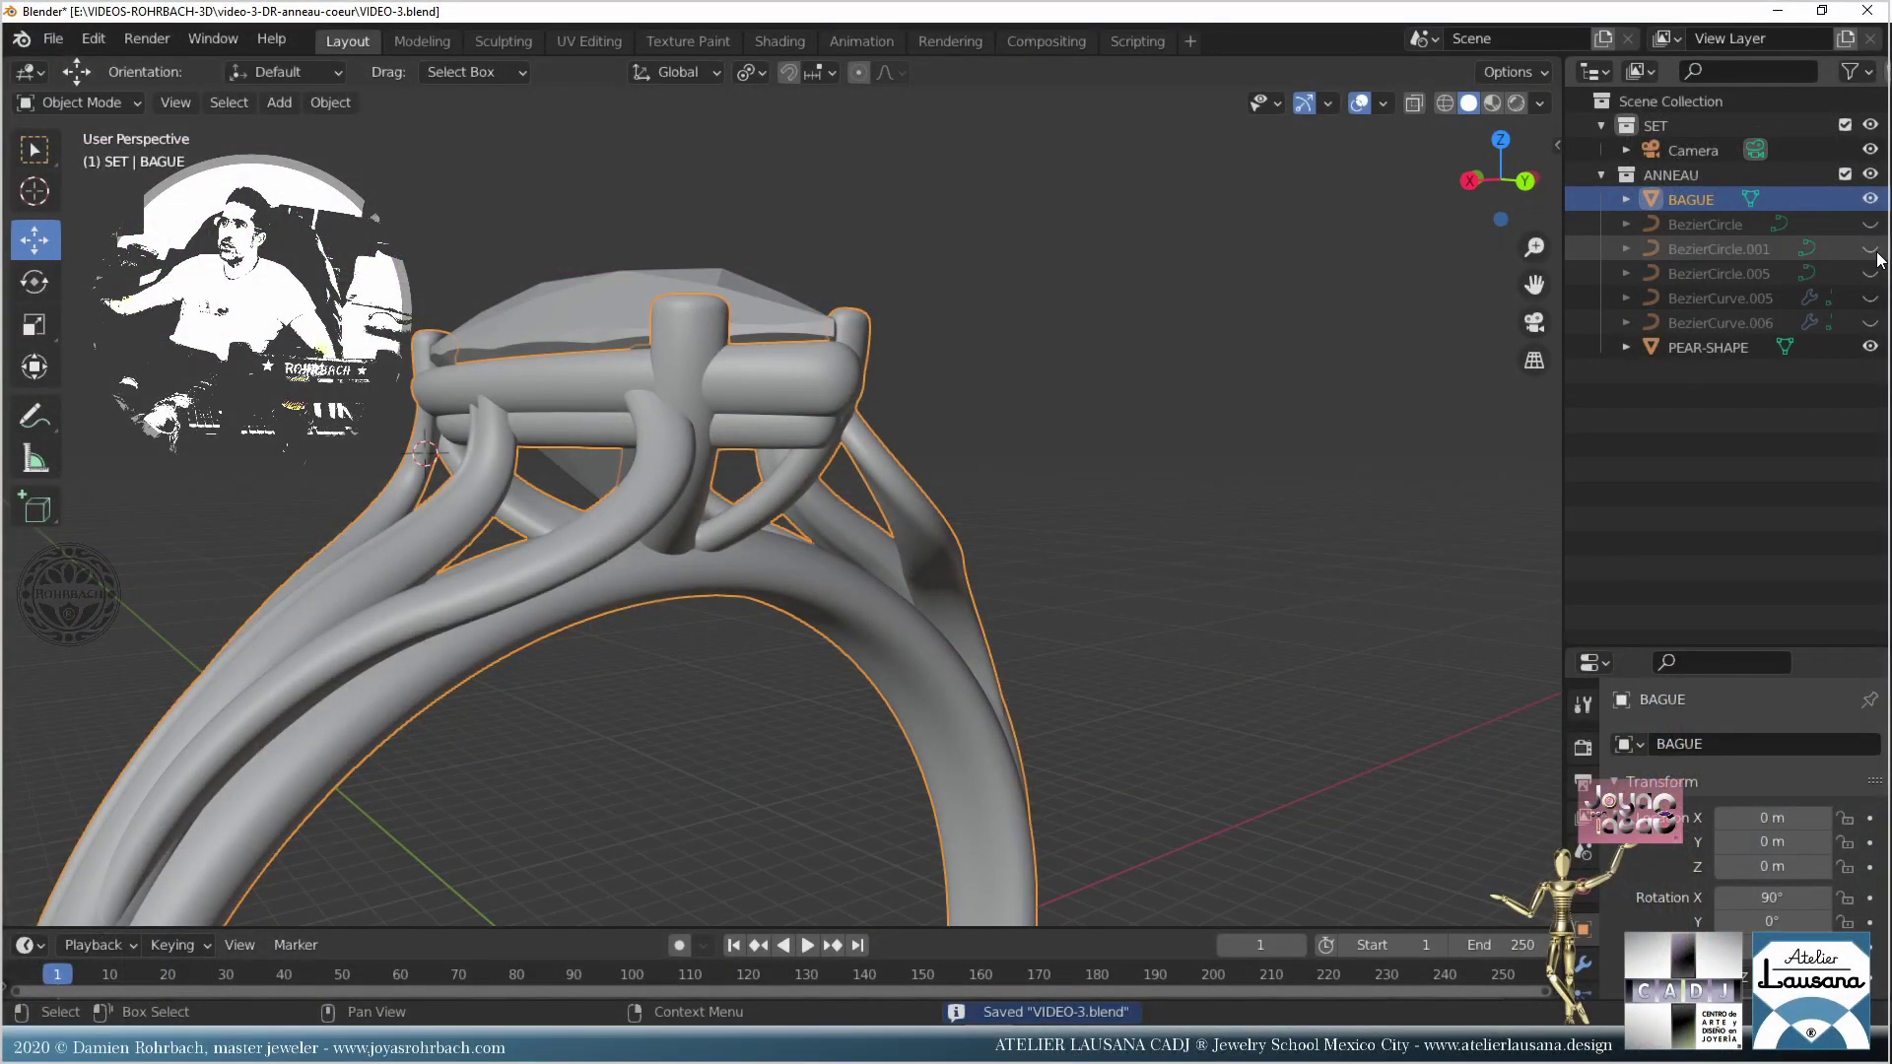
Step: Check the hidden curves BezierCircle.001 and BezierCircle.005 with BAGUE hidden, and restore the previous visibility
{"action": "left_click_drag", "start_coordinate": [1871, 254], "coordinate": [1870, 276]}
{"action": "left_click", "coordinate": [1867, 205]}
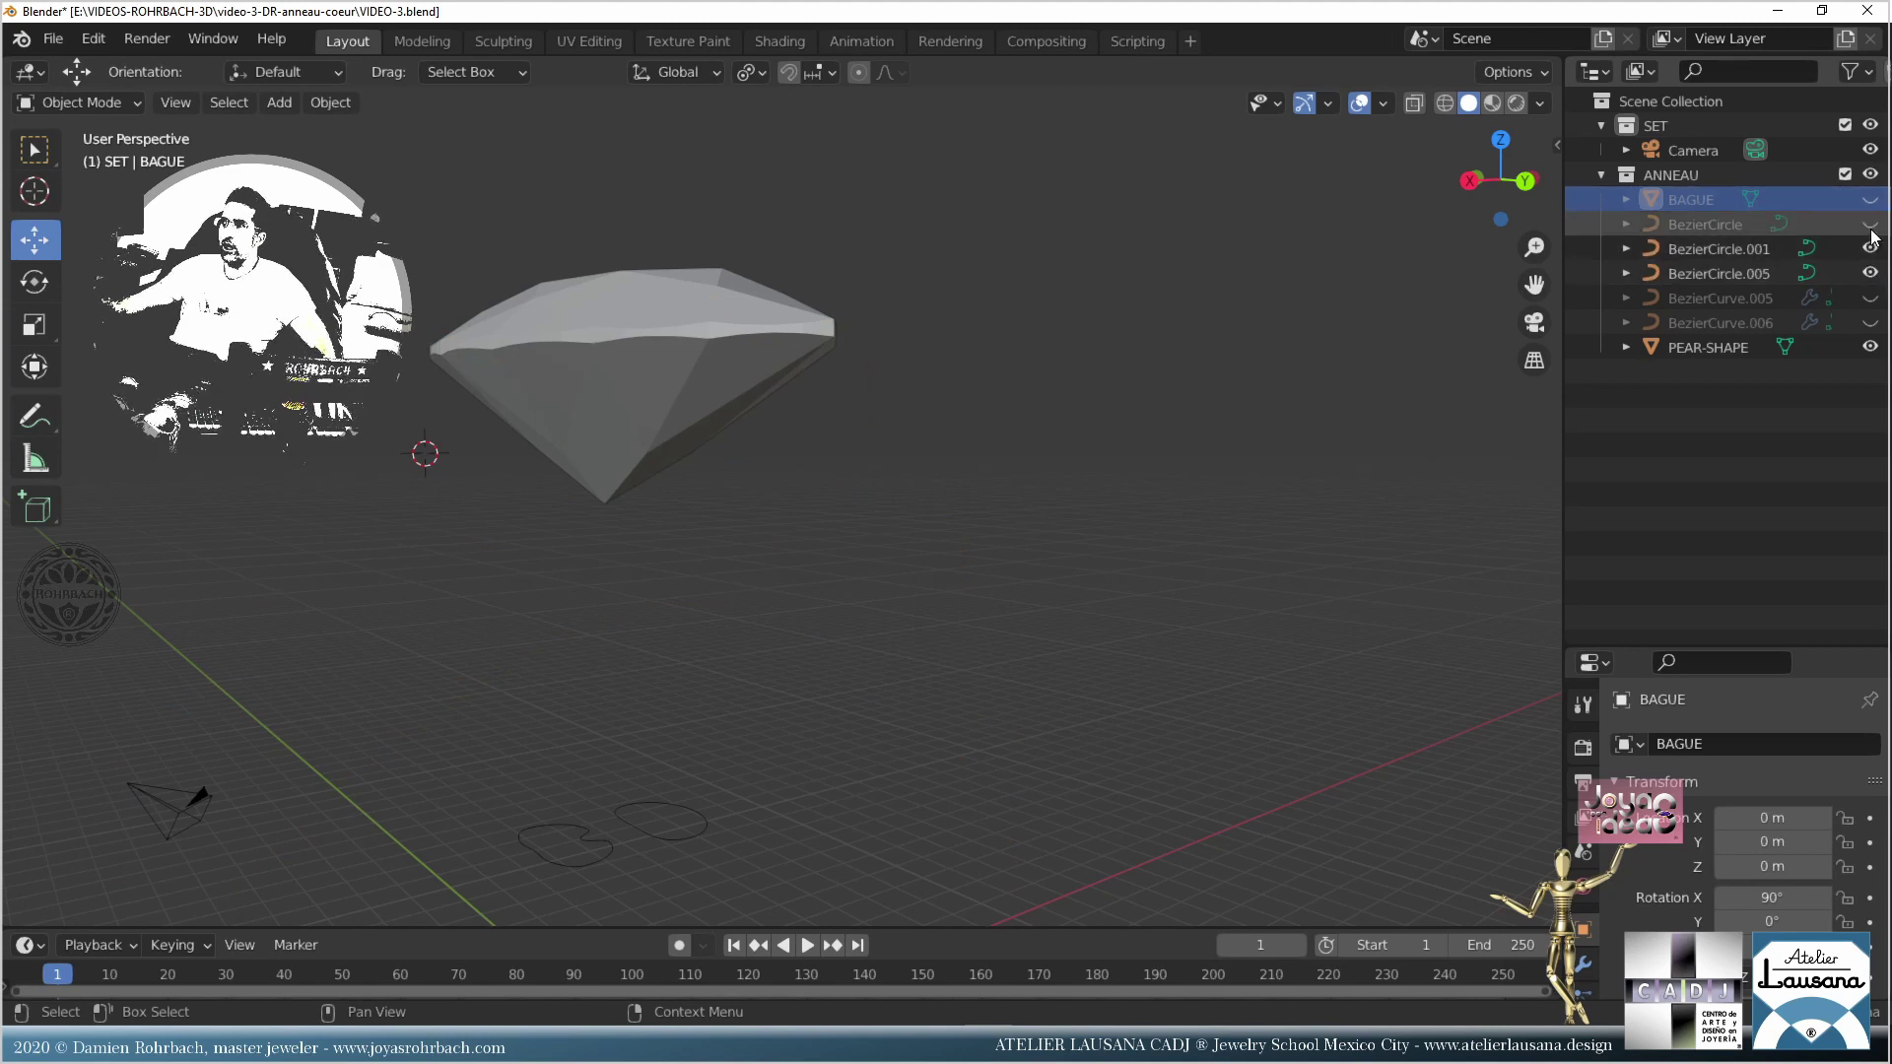
{"action": "left_click_drag", "start_coordinate": [1870, 248], "coordinate": [1870, 273]}
{"action": "left_click", "coordinate": [1870, 199]}
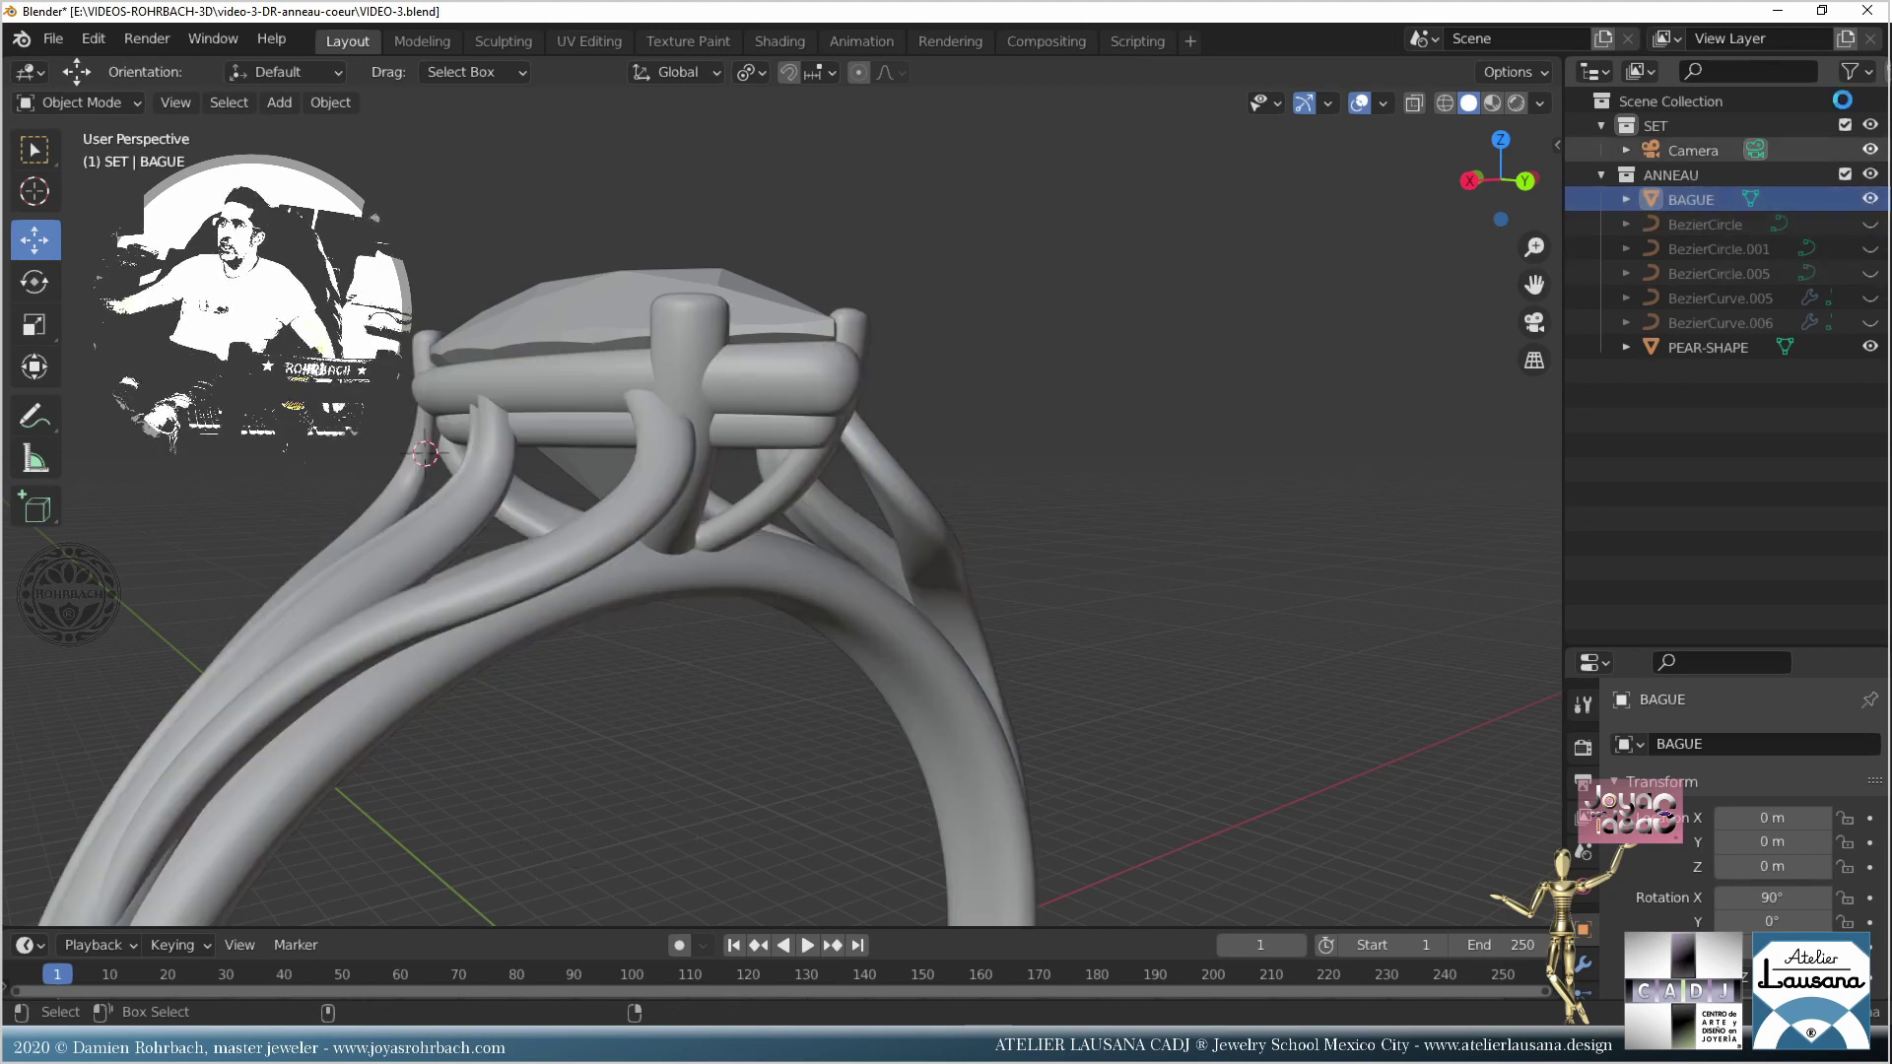
Step: Display the render restriction column in the outliner, disable rendering for the five hidden Bezier curves and save the file
{"action": "key", "text": "ctrl+s"}
{"action": "left_click", "coordinate": [1865, 74]}
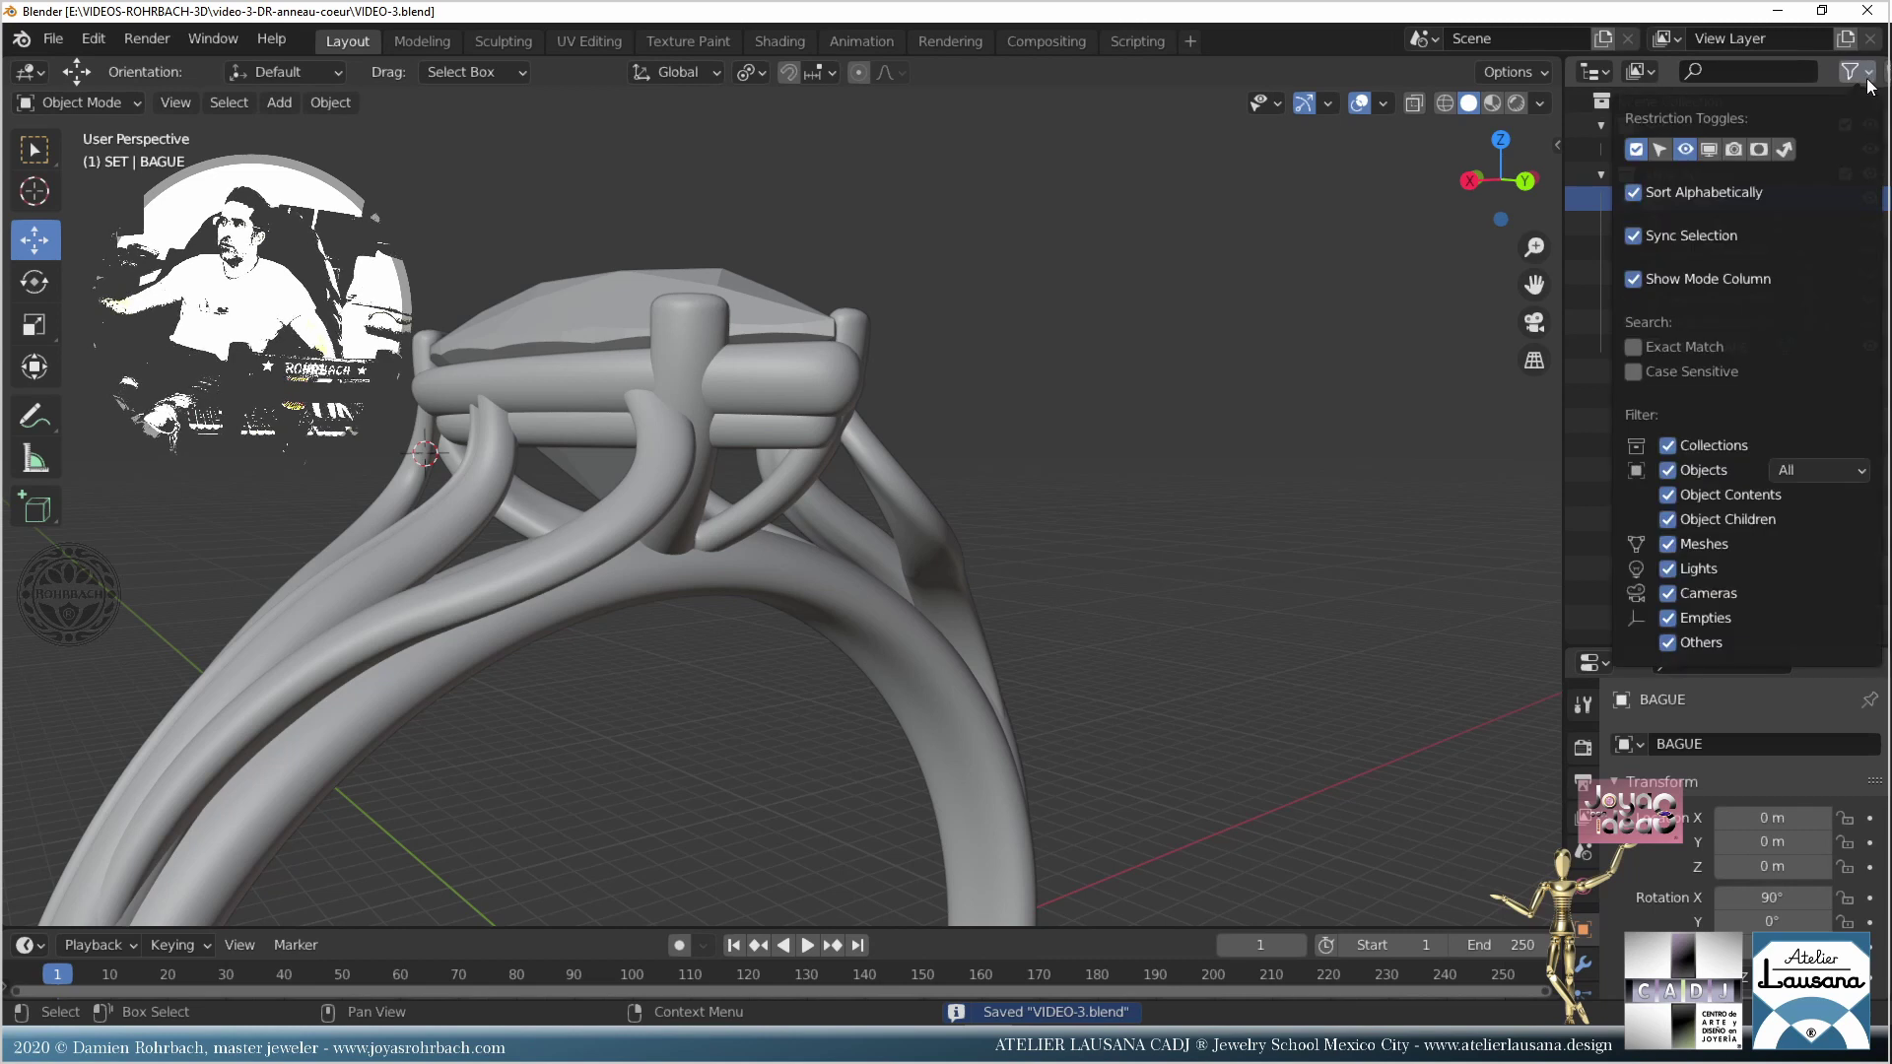
{"action": "left_click", "coordinate": [1734, 149]}
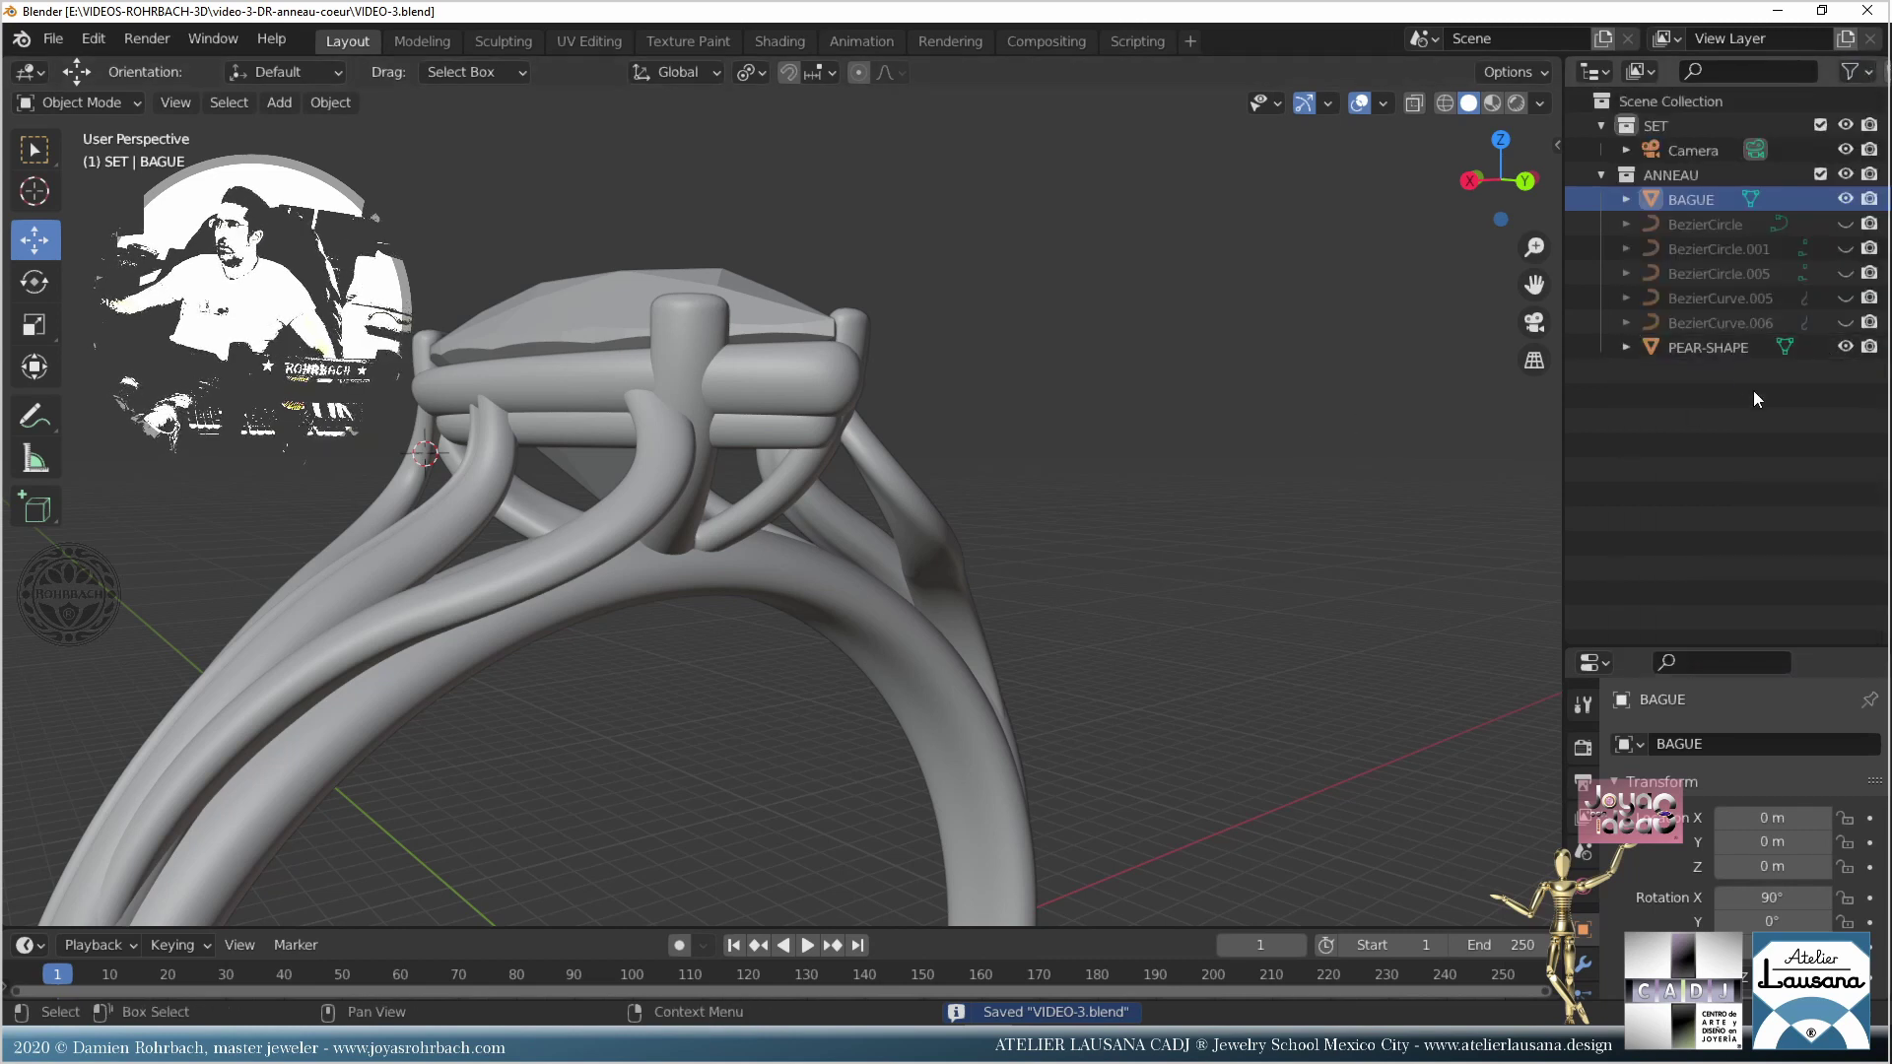
{"action": "left_click_drag", "start_coordinate": [1870, 322], "coordinate": [1870, 224]}
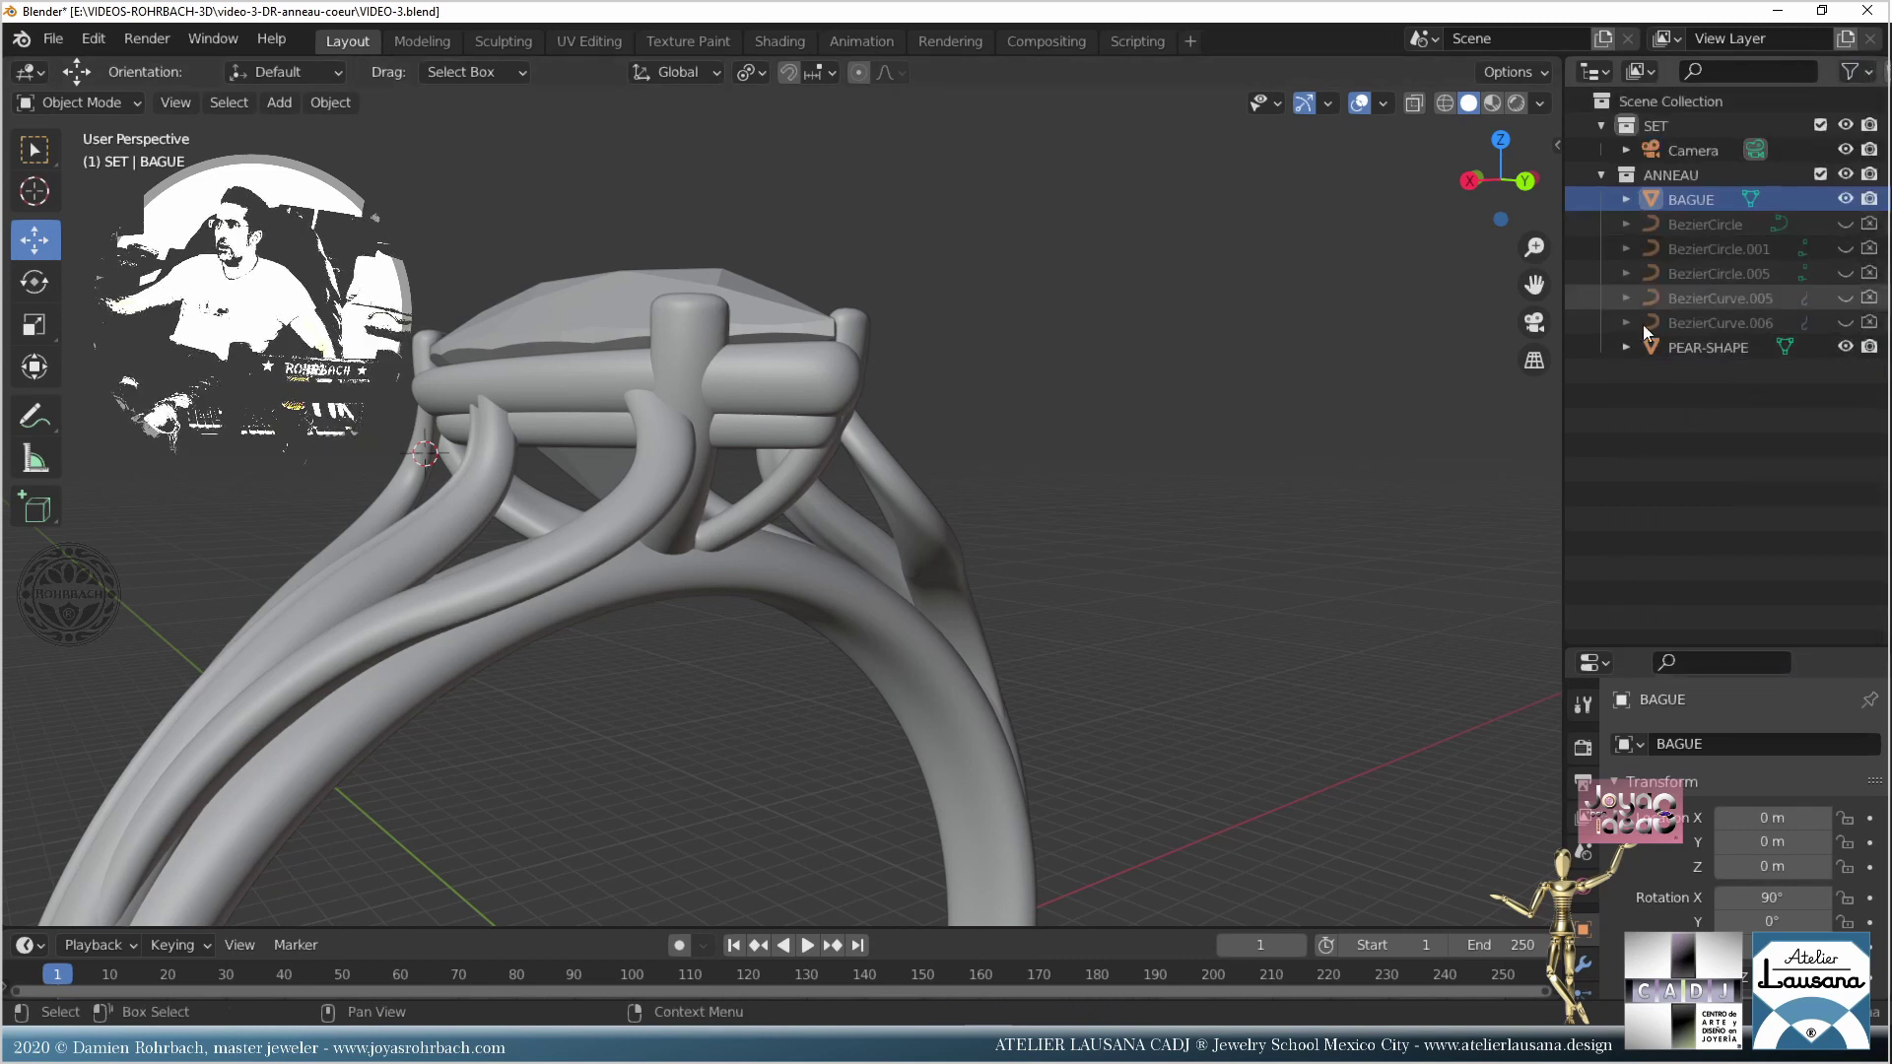
{"action": "key", "text": "ctrl+s"}
Step: Try bringing the SAPPHIRE-Brilliant-58faces-CUT stone into the scene and delete it again
{"action": "scroll", "coordinate": [891, 473], "scroll_direction": "down", "scroll_amount": 5}
{"action": "middle_click_drag", "start_coordinate": [855, 578], "coordinate": [898, 579]}
{"action": "scroll", "coordinate": [898, 580], "scroll_direction": "up", "scroll_amount": 3}
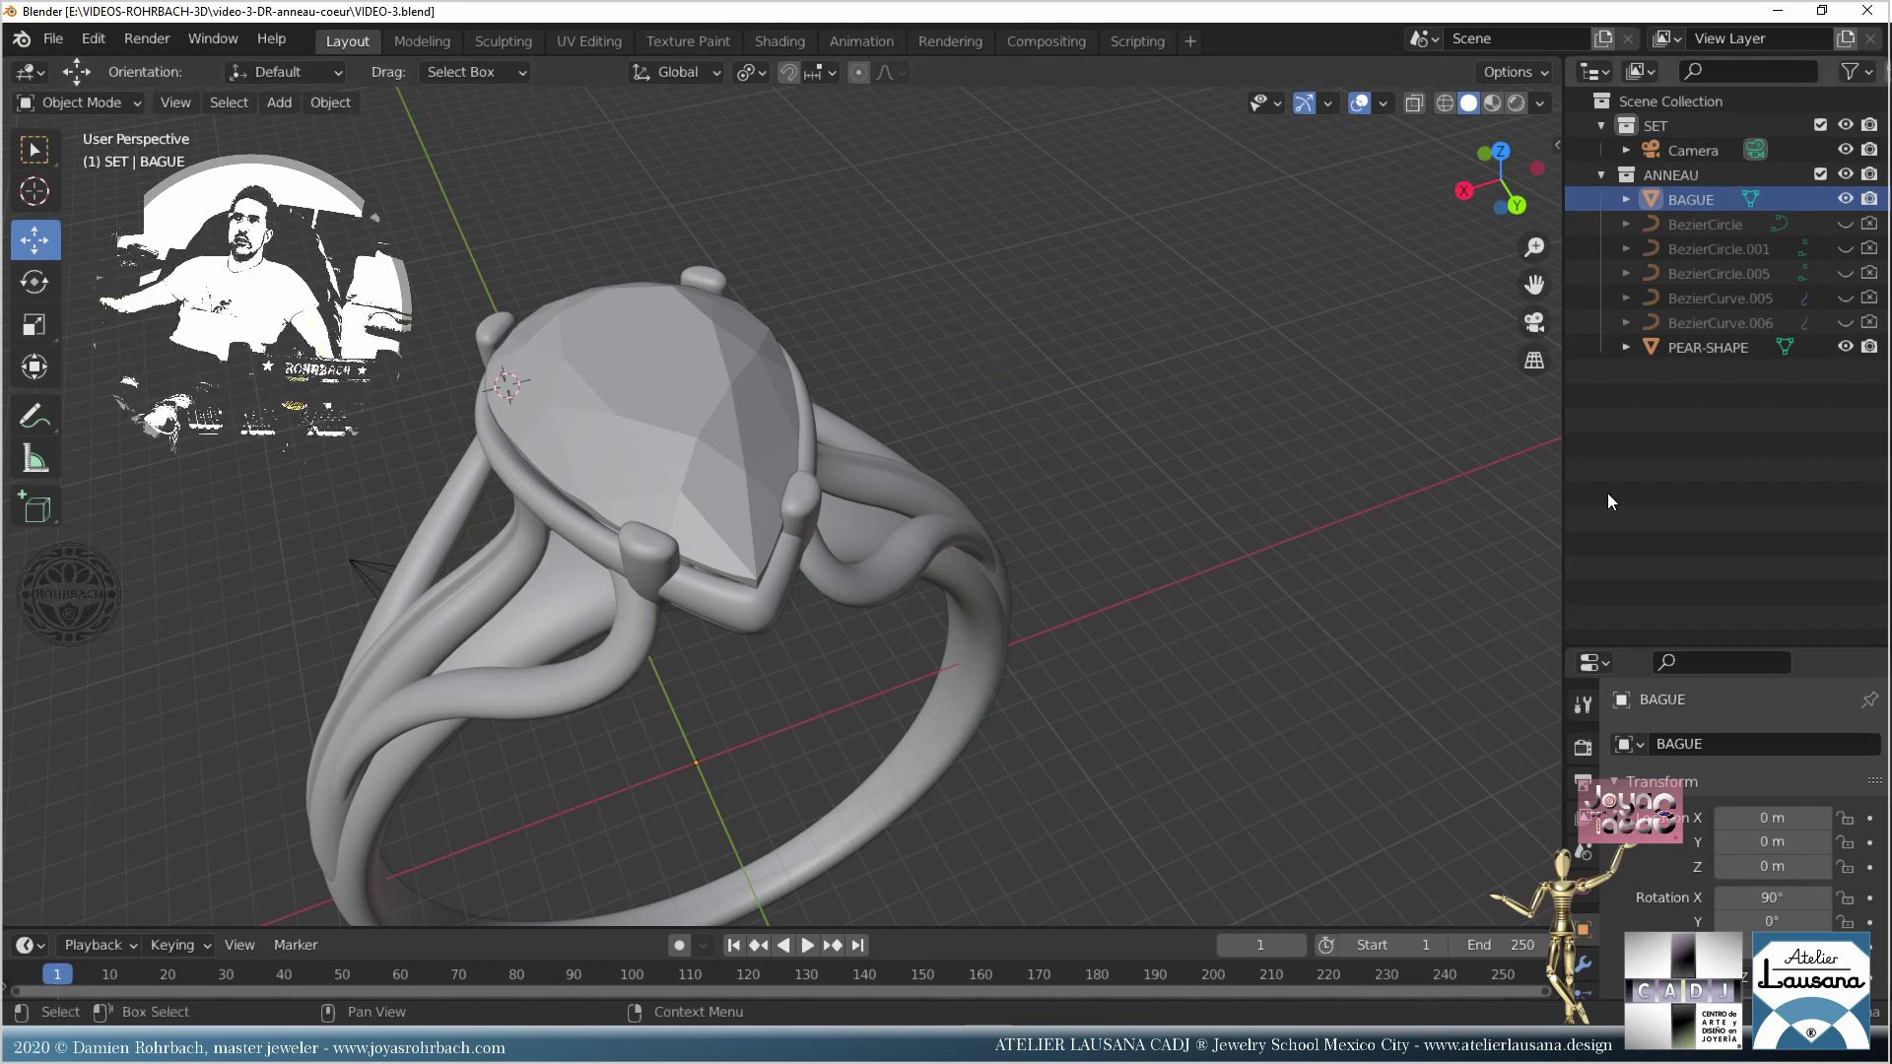
{"action": "left_click", "coordinate": [53, 38]}
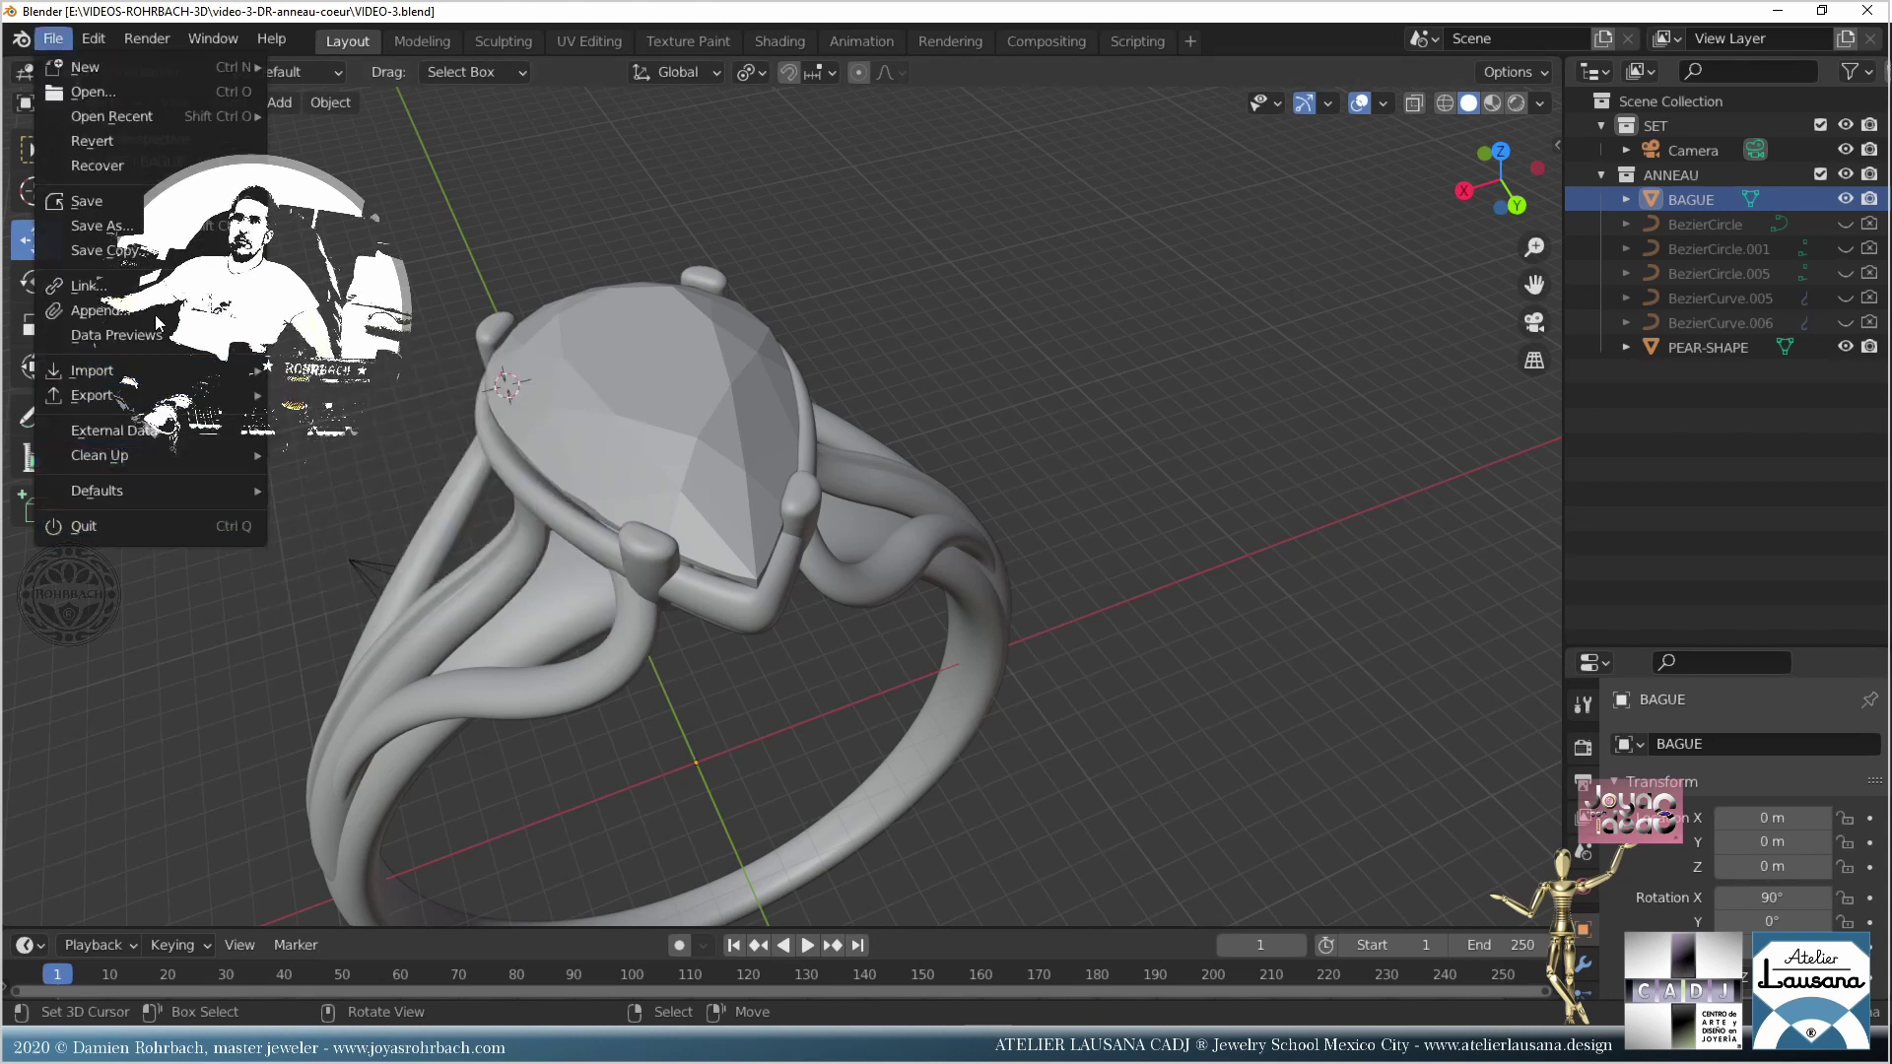
{"action": "left_click", "coordinate": [99, 310]}
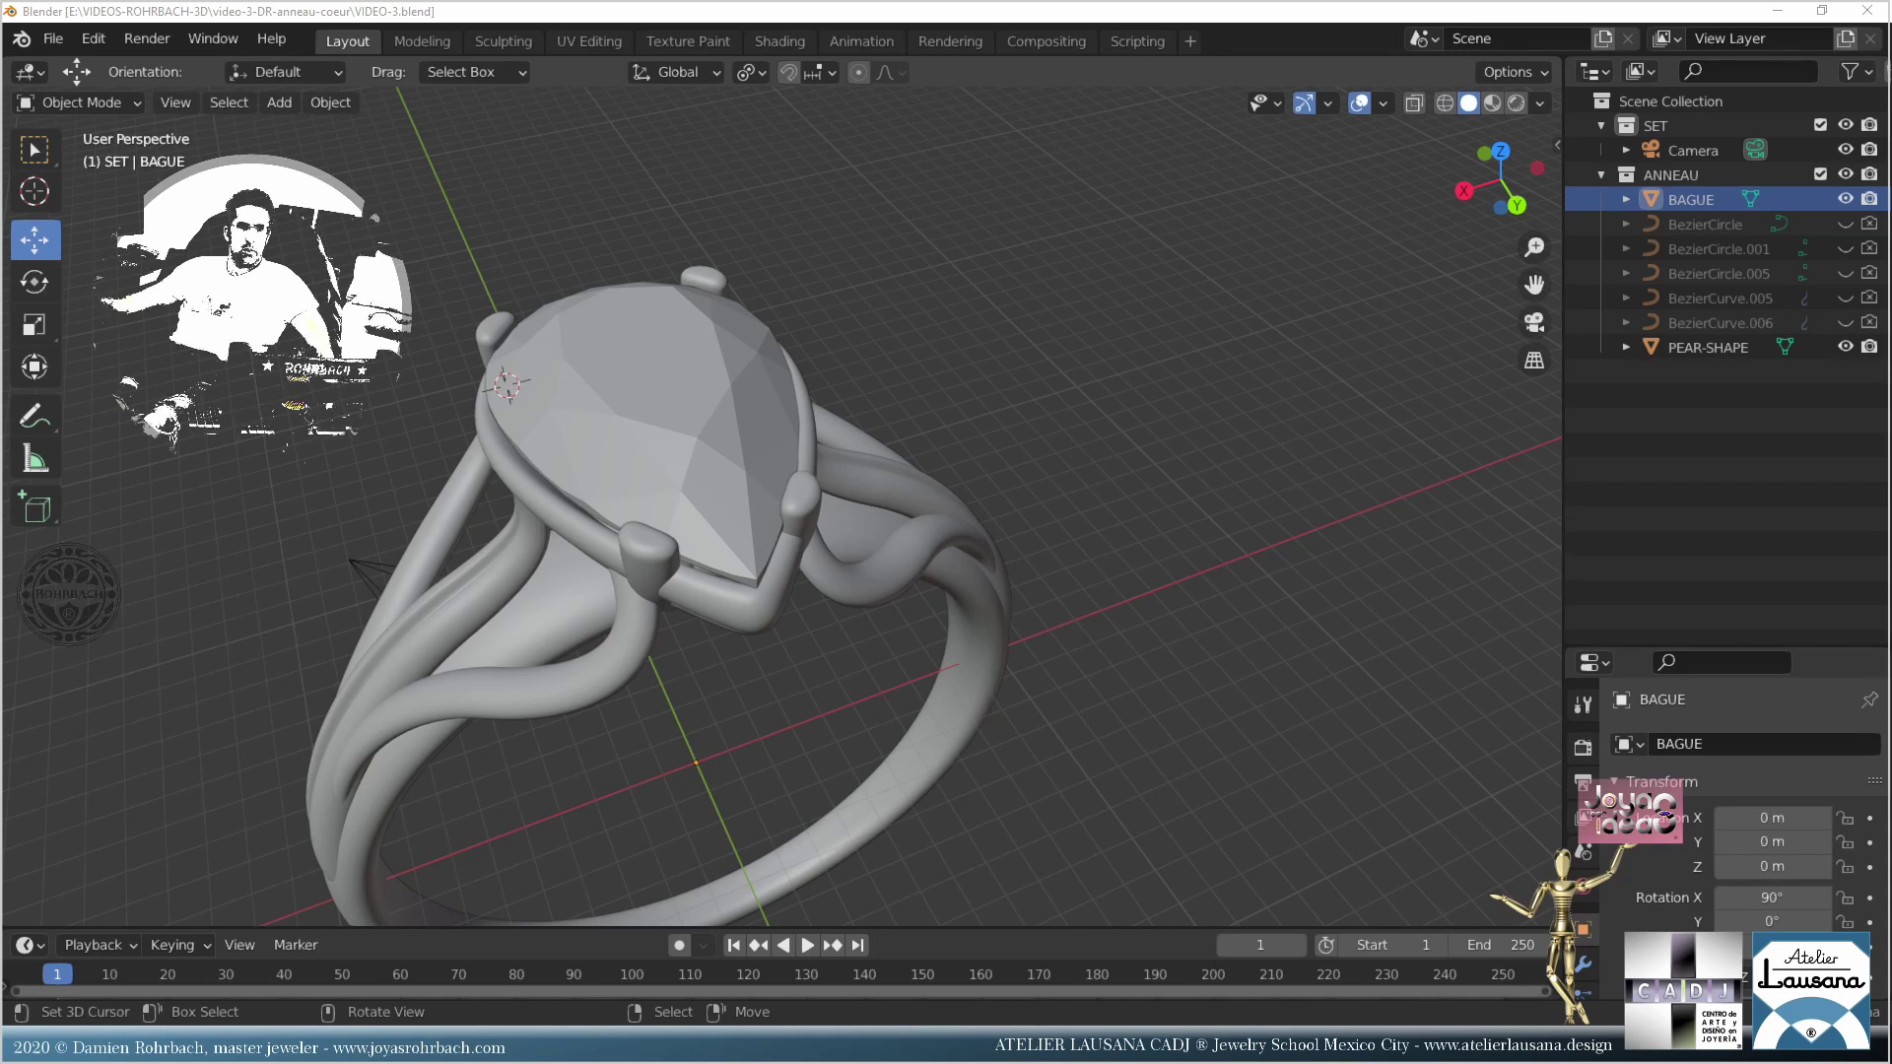
{"action": "key", "text": "ctrl+v"}
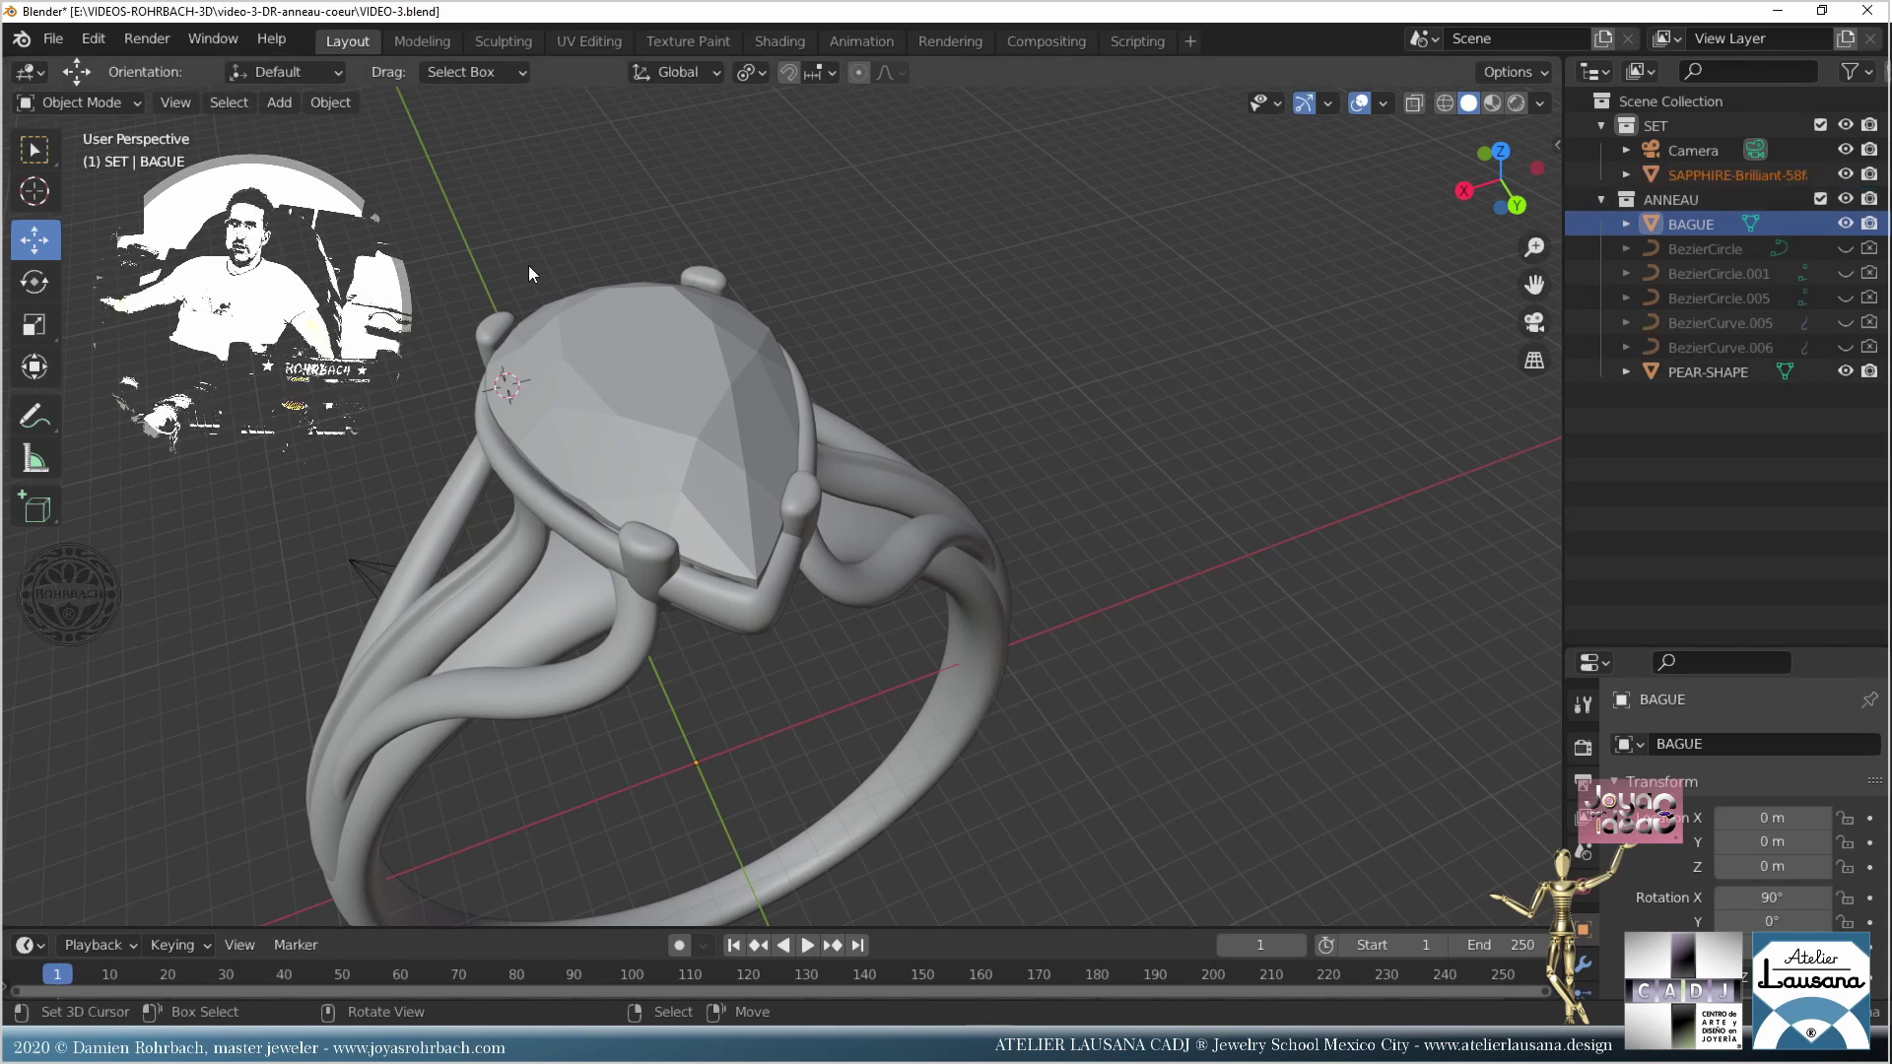
{"action": "left_click", "coordinate": [1734, 164]}
{"action": "scroll", "coordinate": [789, 458], "scroll_direction": "down", "scroll_amount": 4}
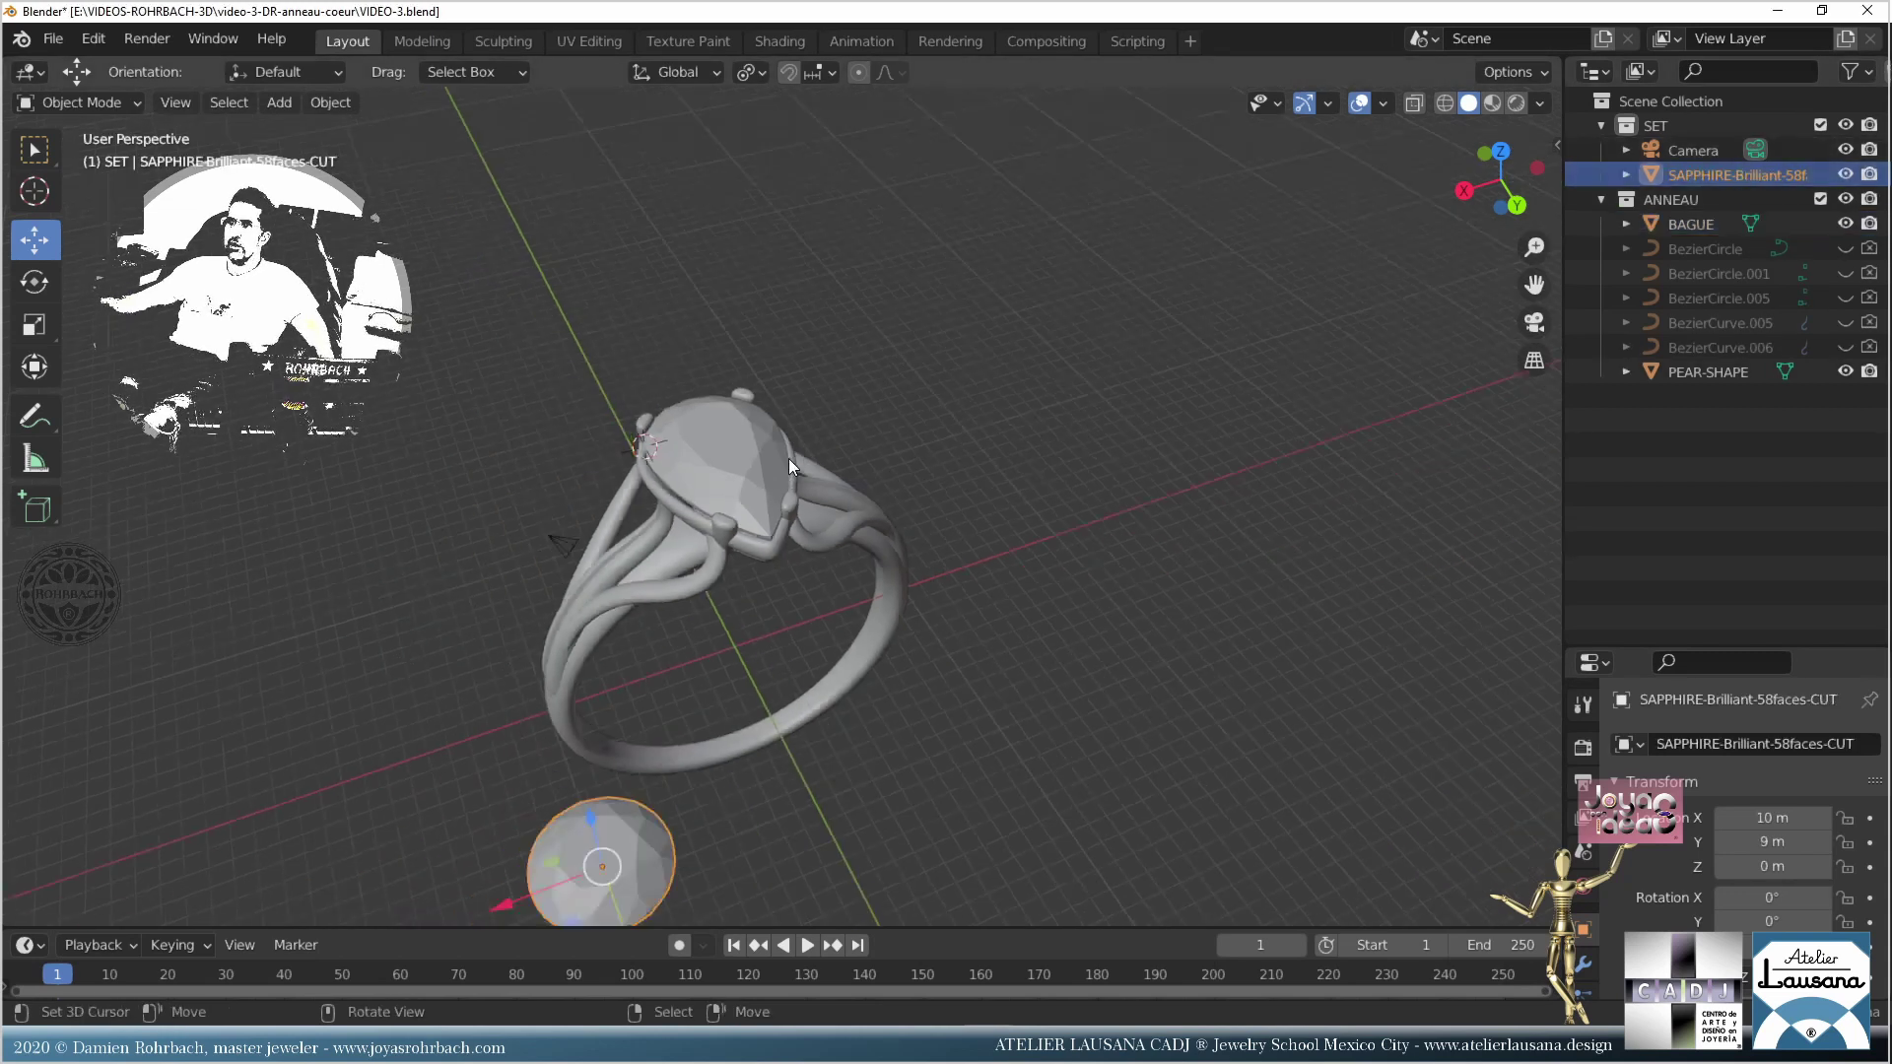
{"action": "key", "text": "Delete"}
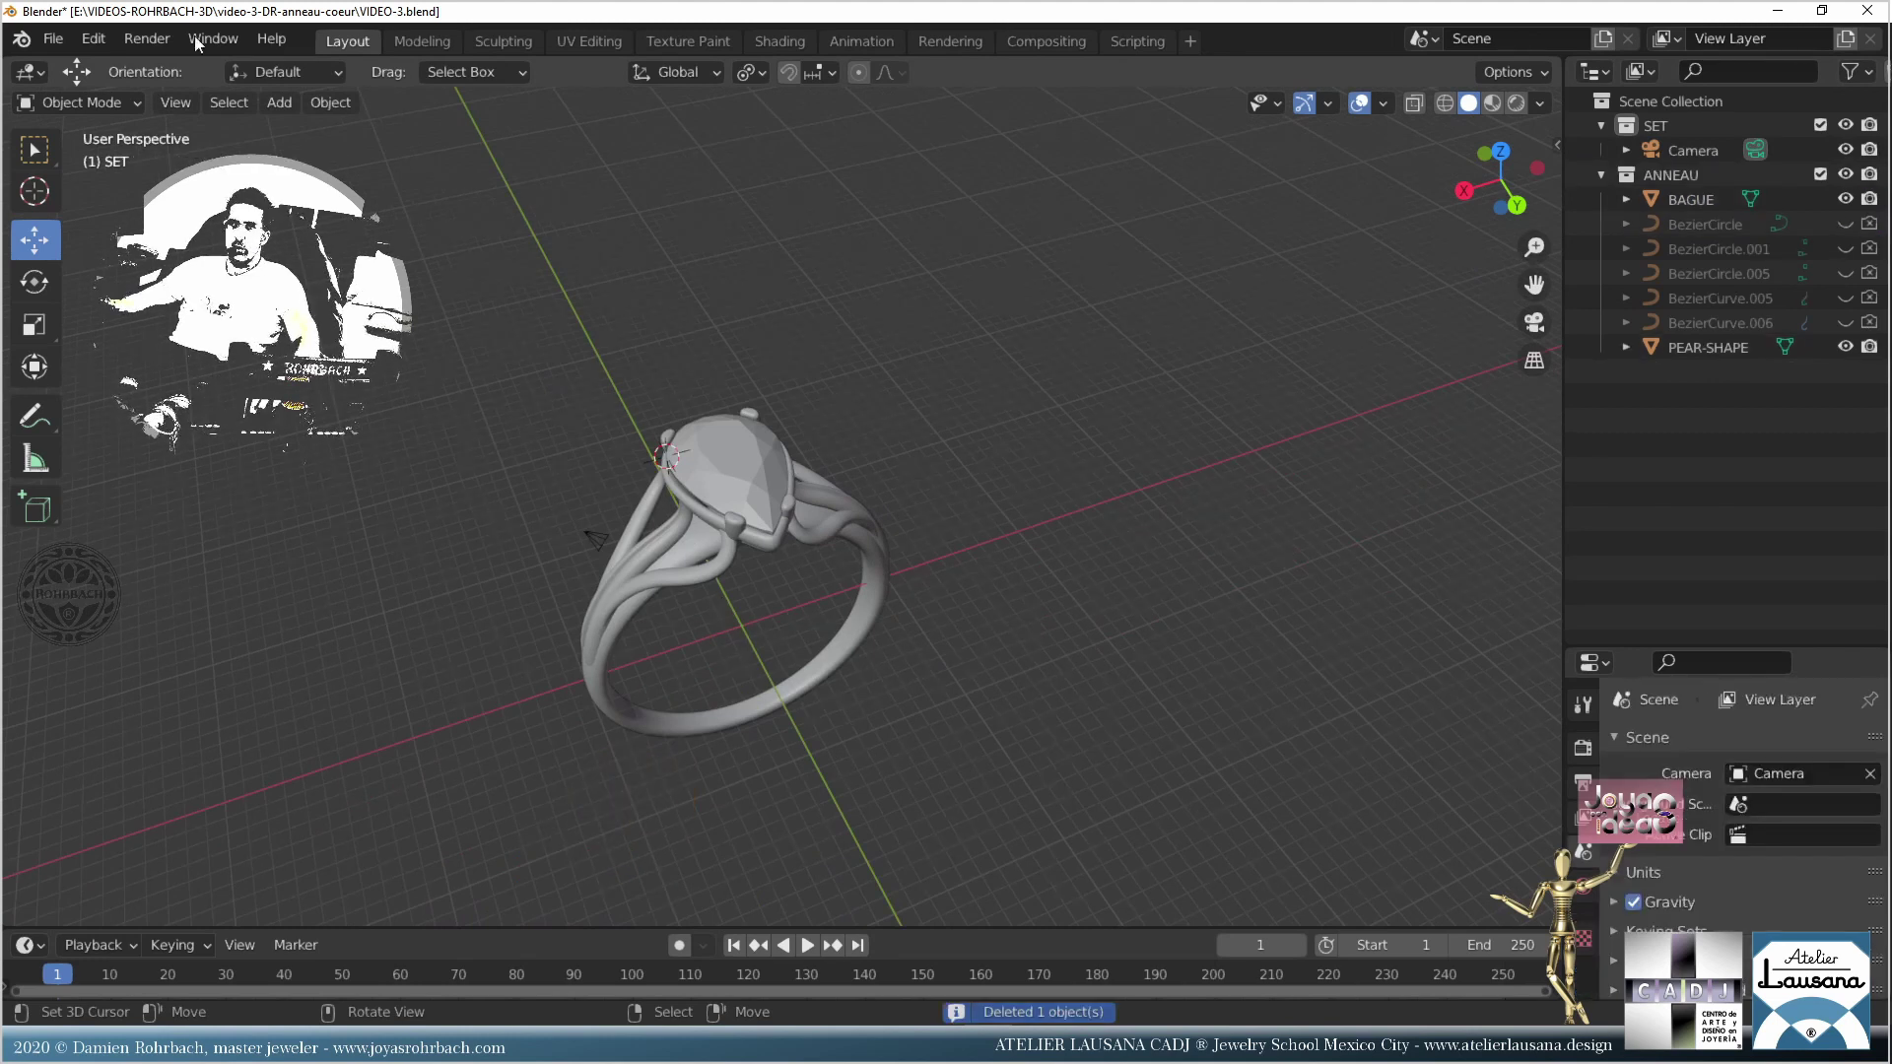
Step: Append the RUBY-Brilliant-58faces-CUT stone from an external file to the SET collection
{"action": "left_click", "coordinate": [52, 38]}
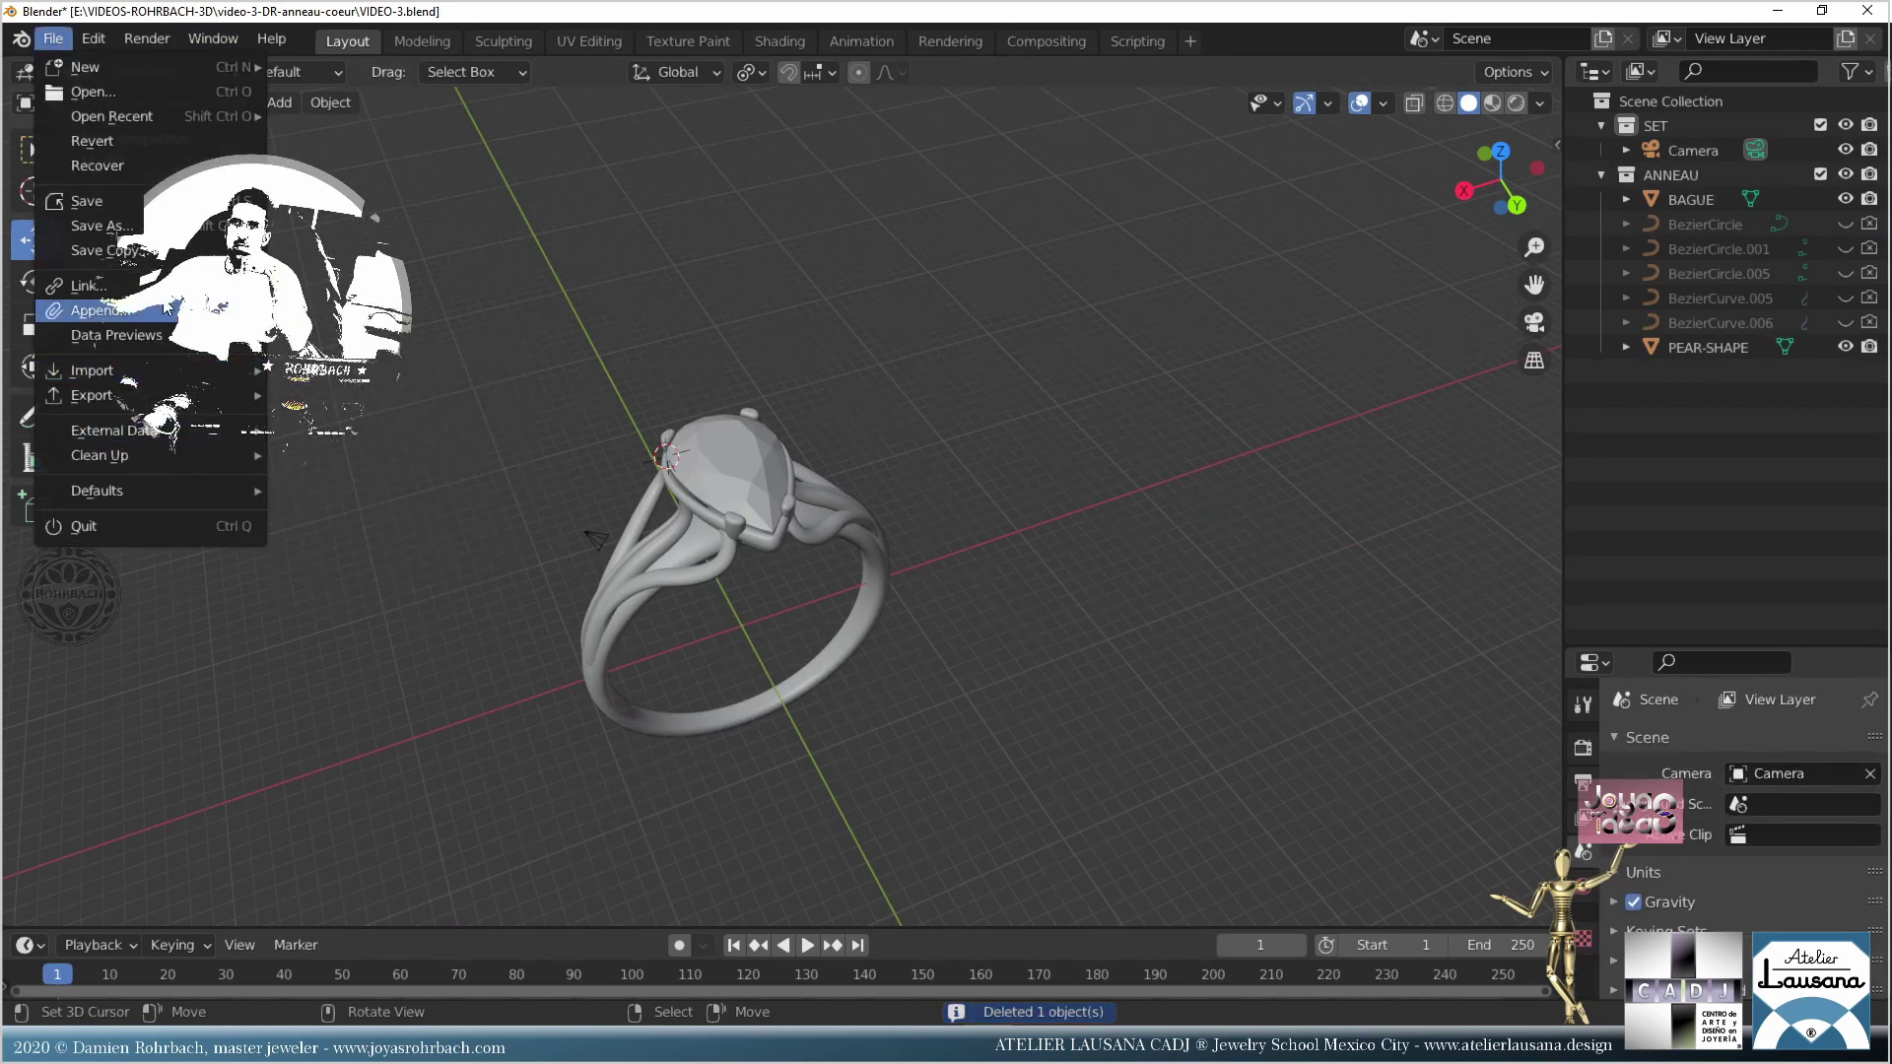
{"action": "left_click", "coordinate": [138, 310]}
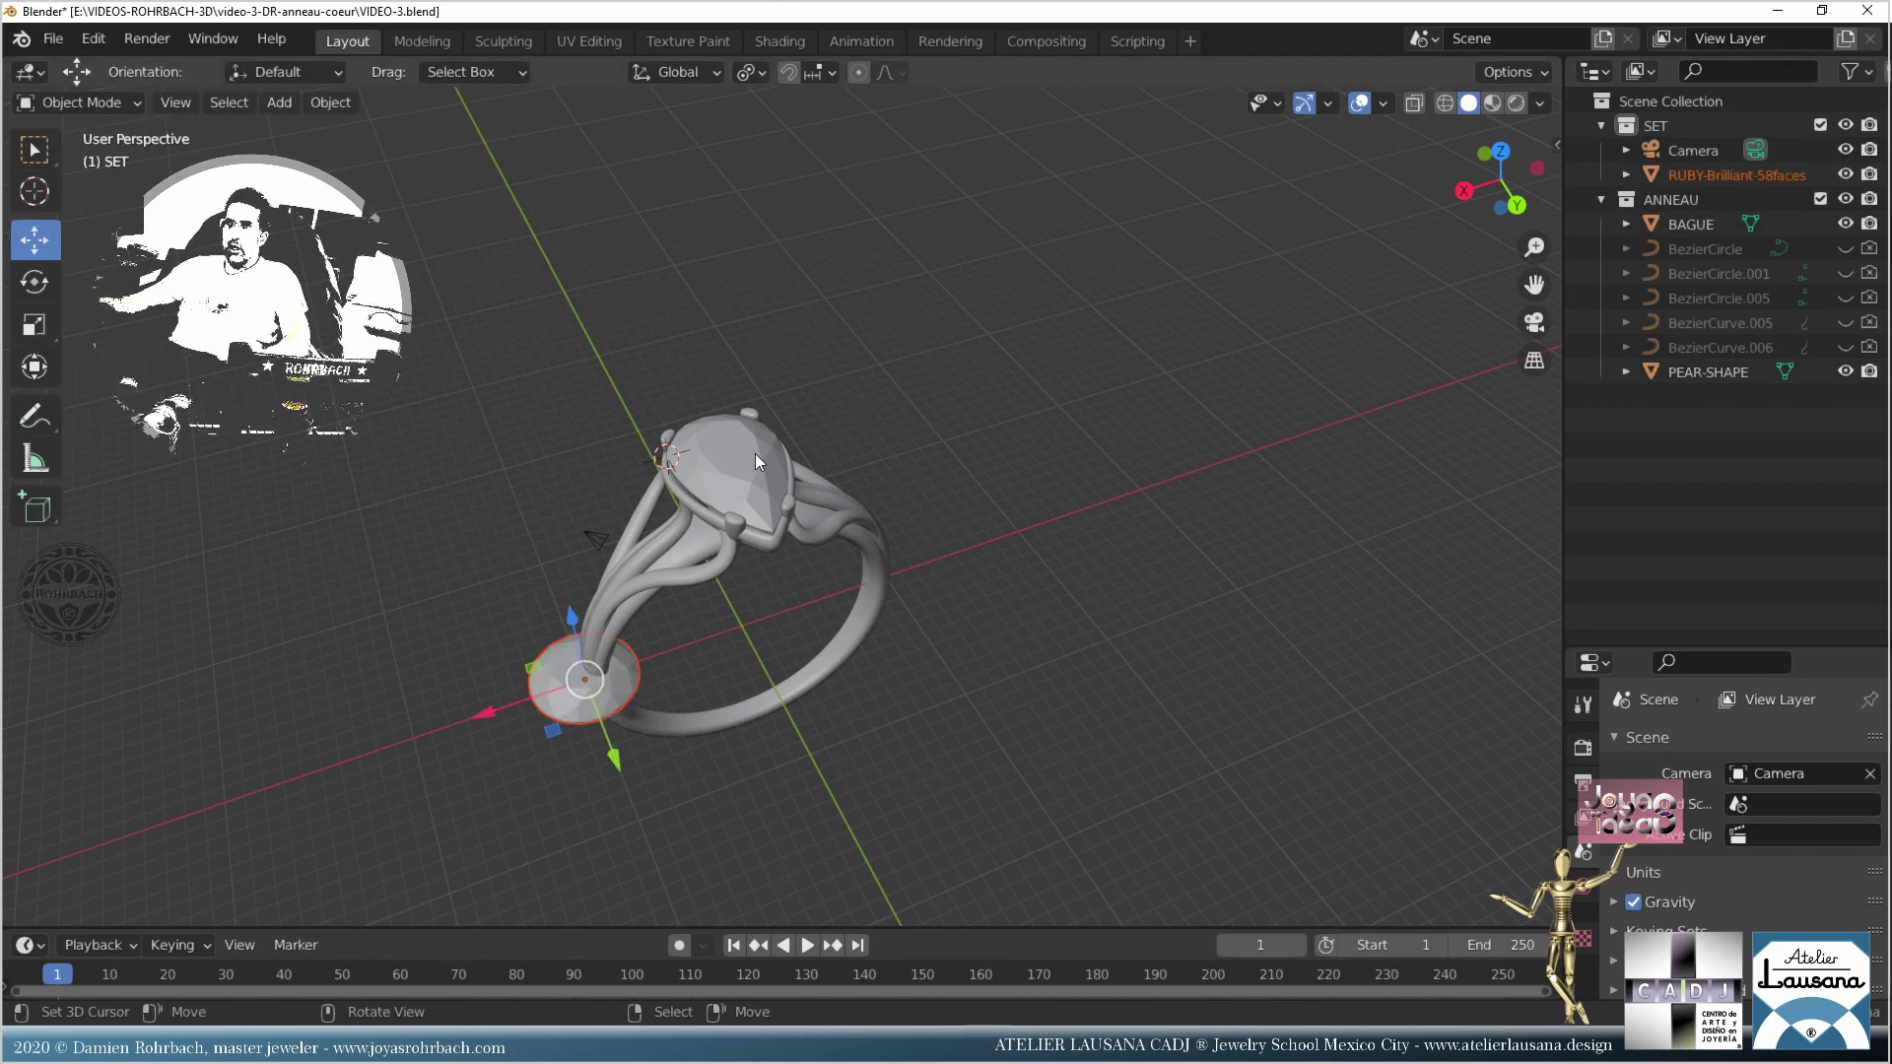
Step: Enlarge the properties area, check the Cycles render settings and the preferences, and save the file
{"action": "left_click_drag", "start_coordinate": [1687, 650], "coordinate": [1675, 229]}
{"action": "left_click", "coordinate": [1582, 325]}
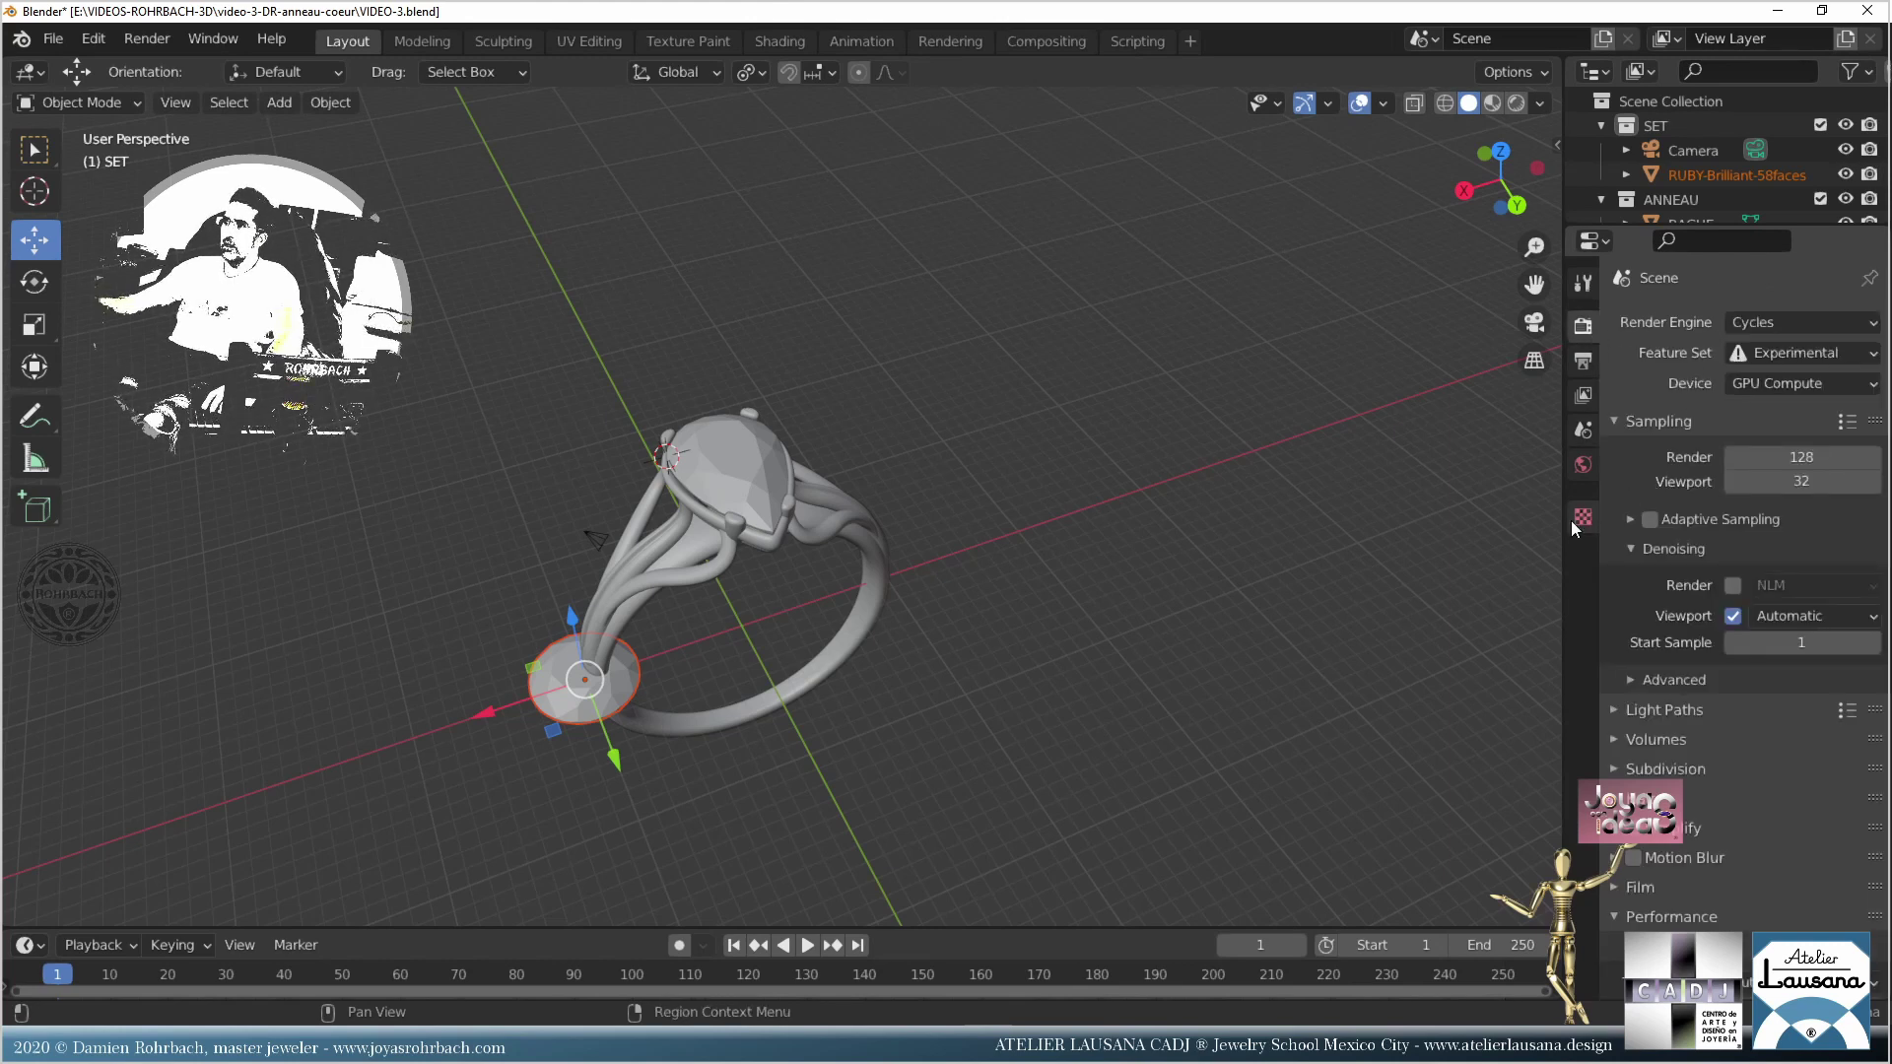
{"action": "left_click", "coordinate": [93, 38]}
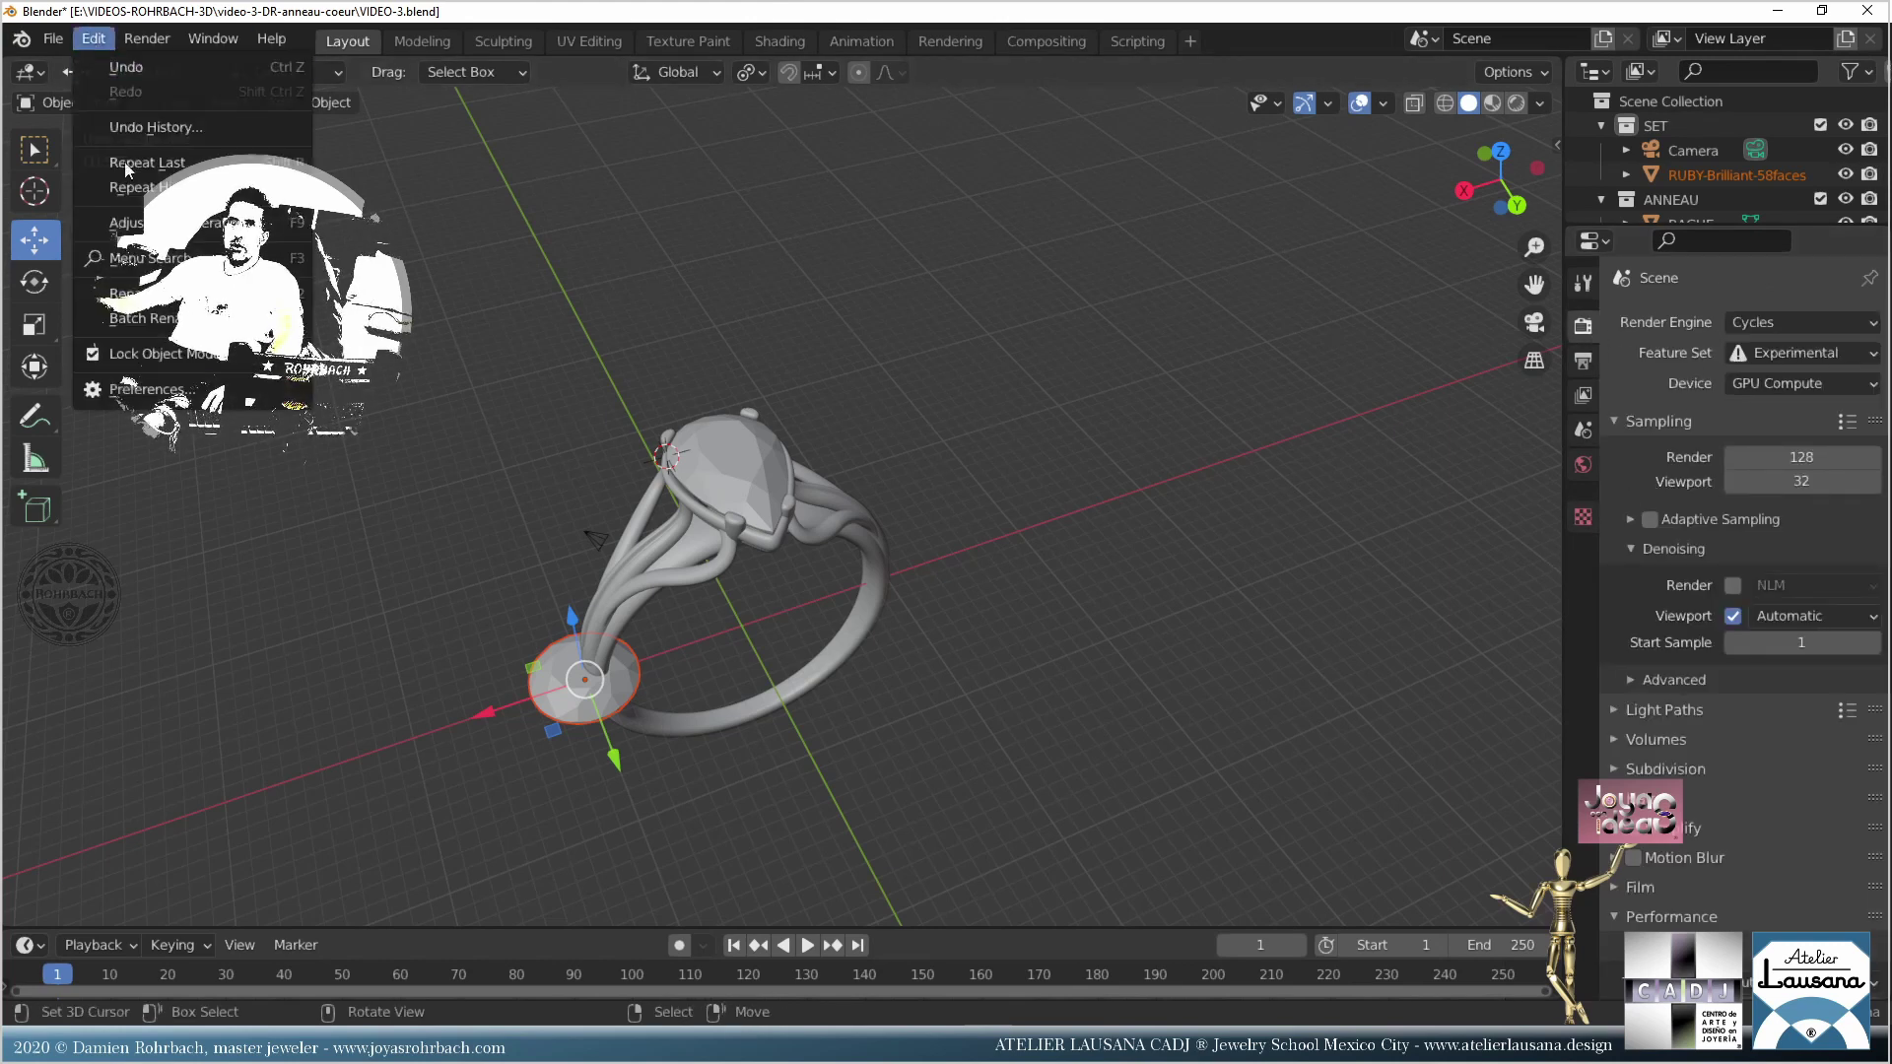
{"action": "left_click", "coordinate": [138, 390]}
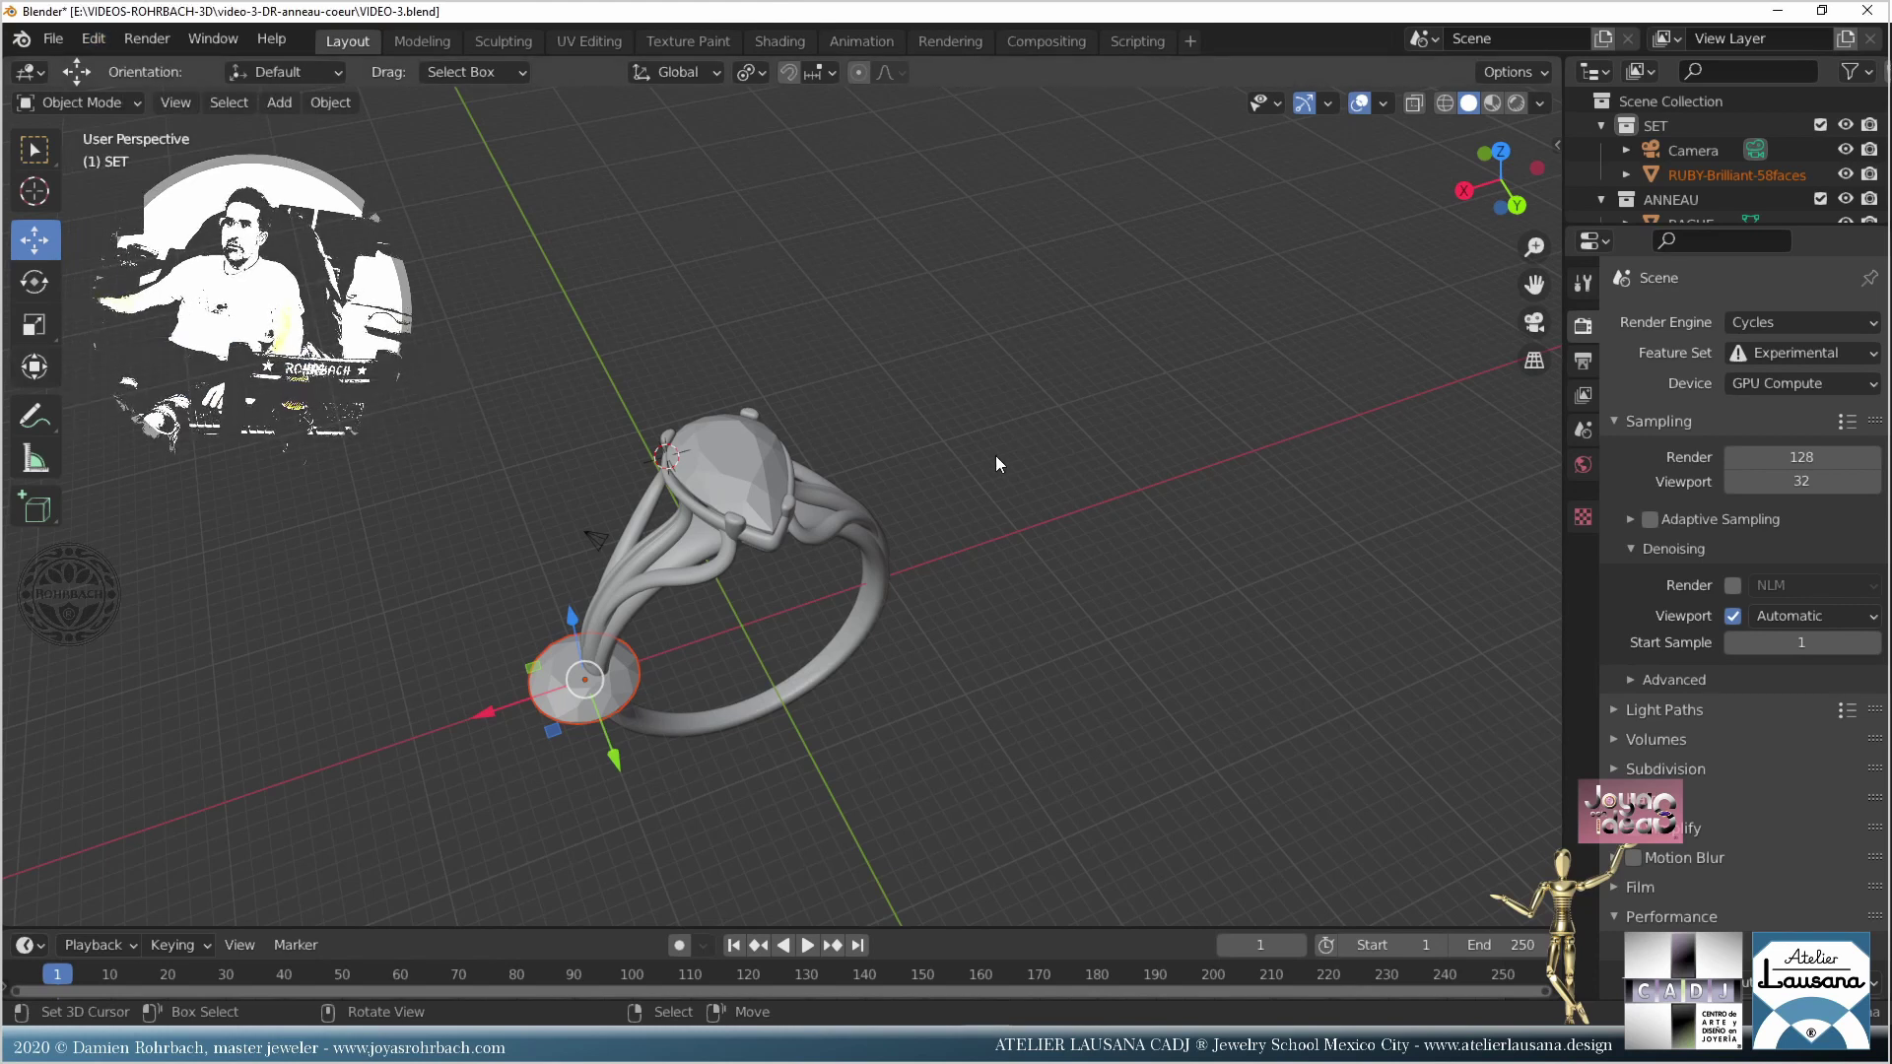
{"action": "key", "text": "ctrl+s"}
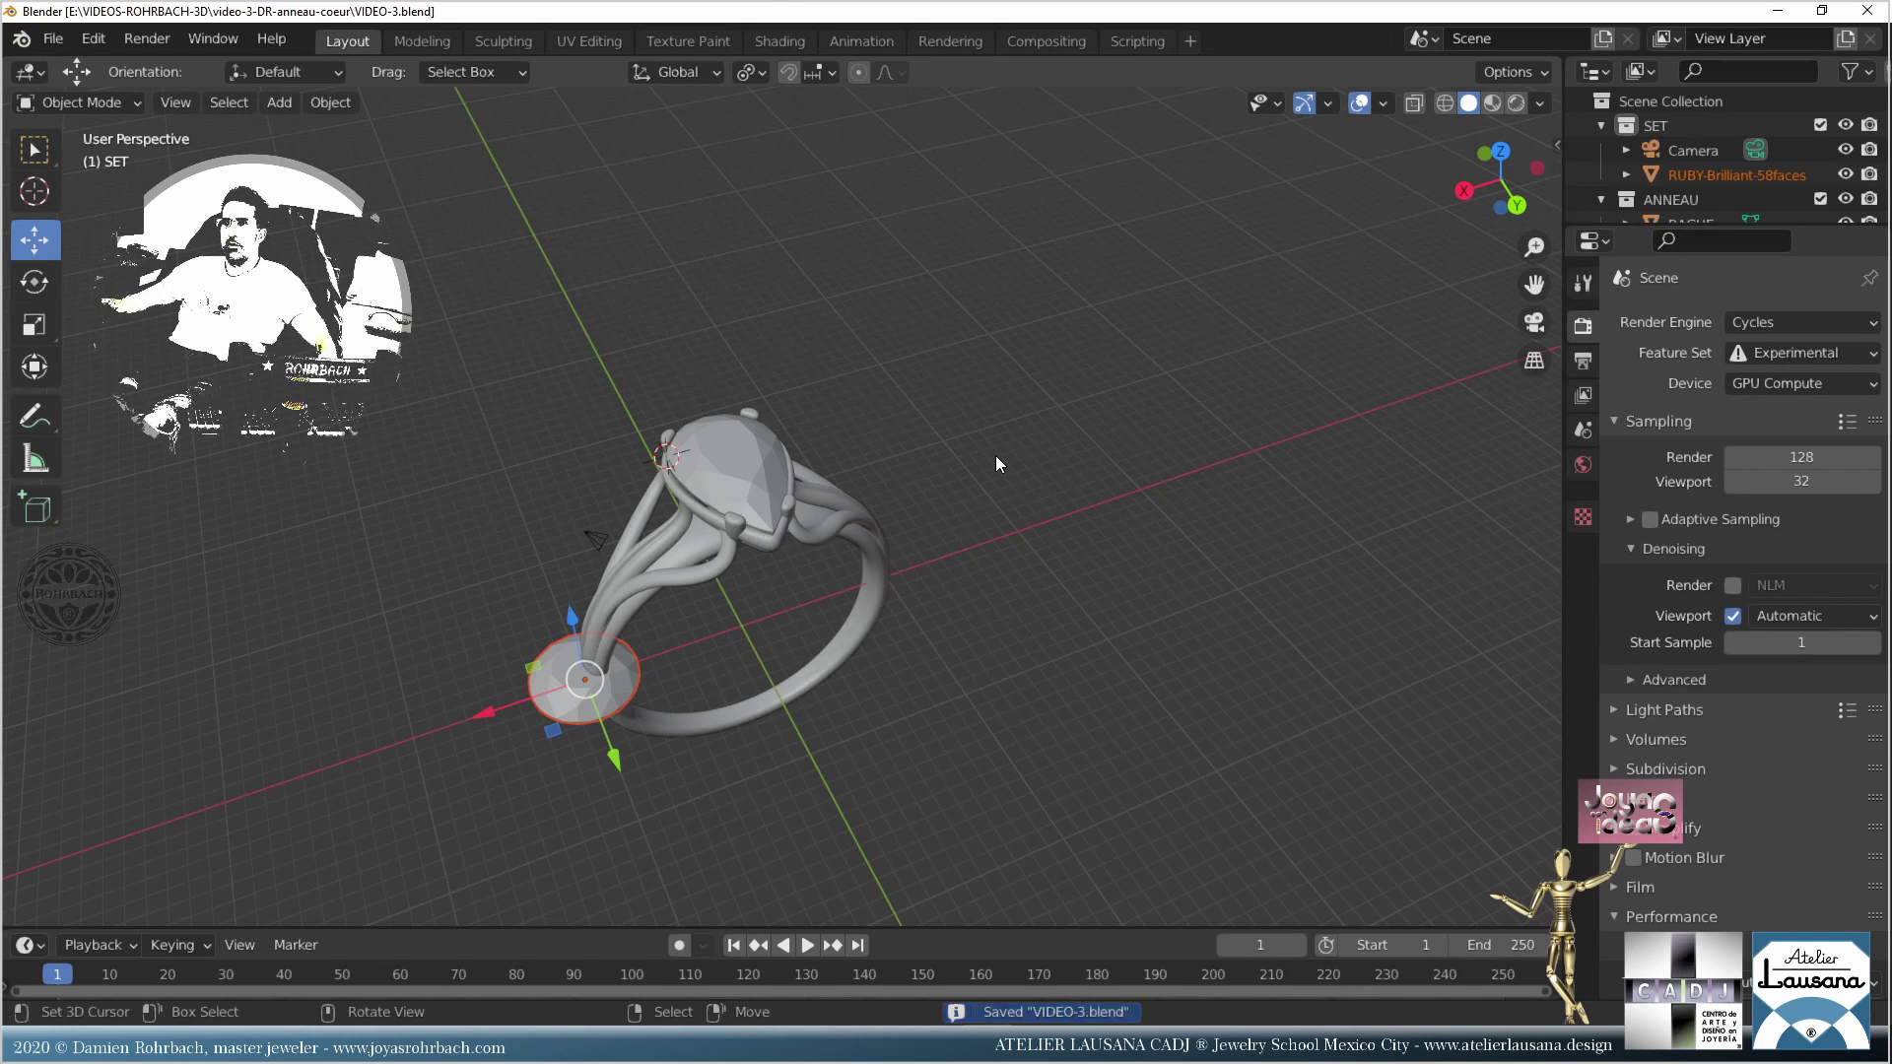
Step: Use an Environment Texture as the world background color and load the IMG_20201211 image into it
{"action": "left_click", "coordinate": [734, 462]}
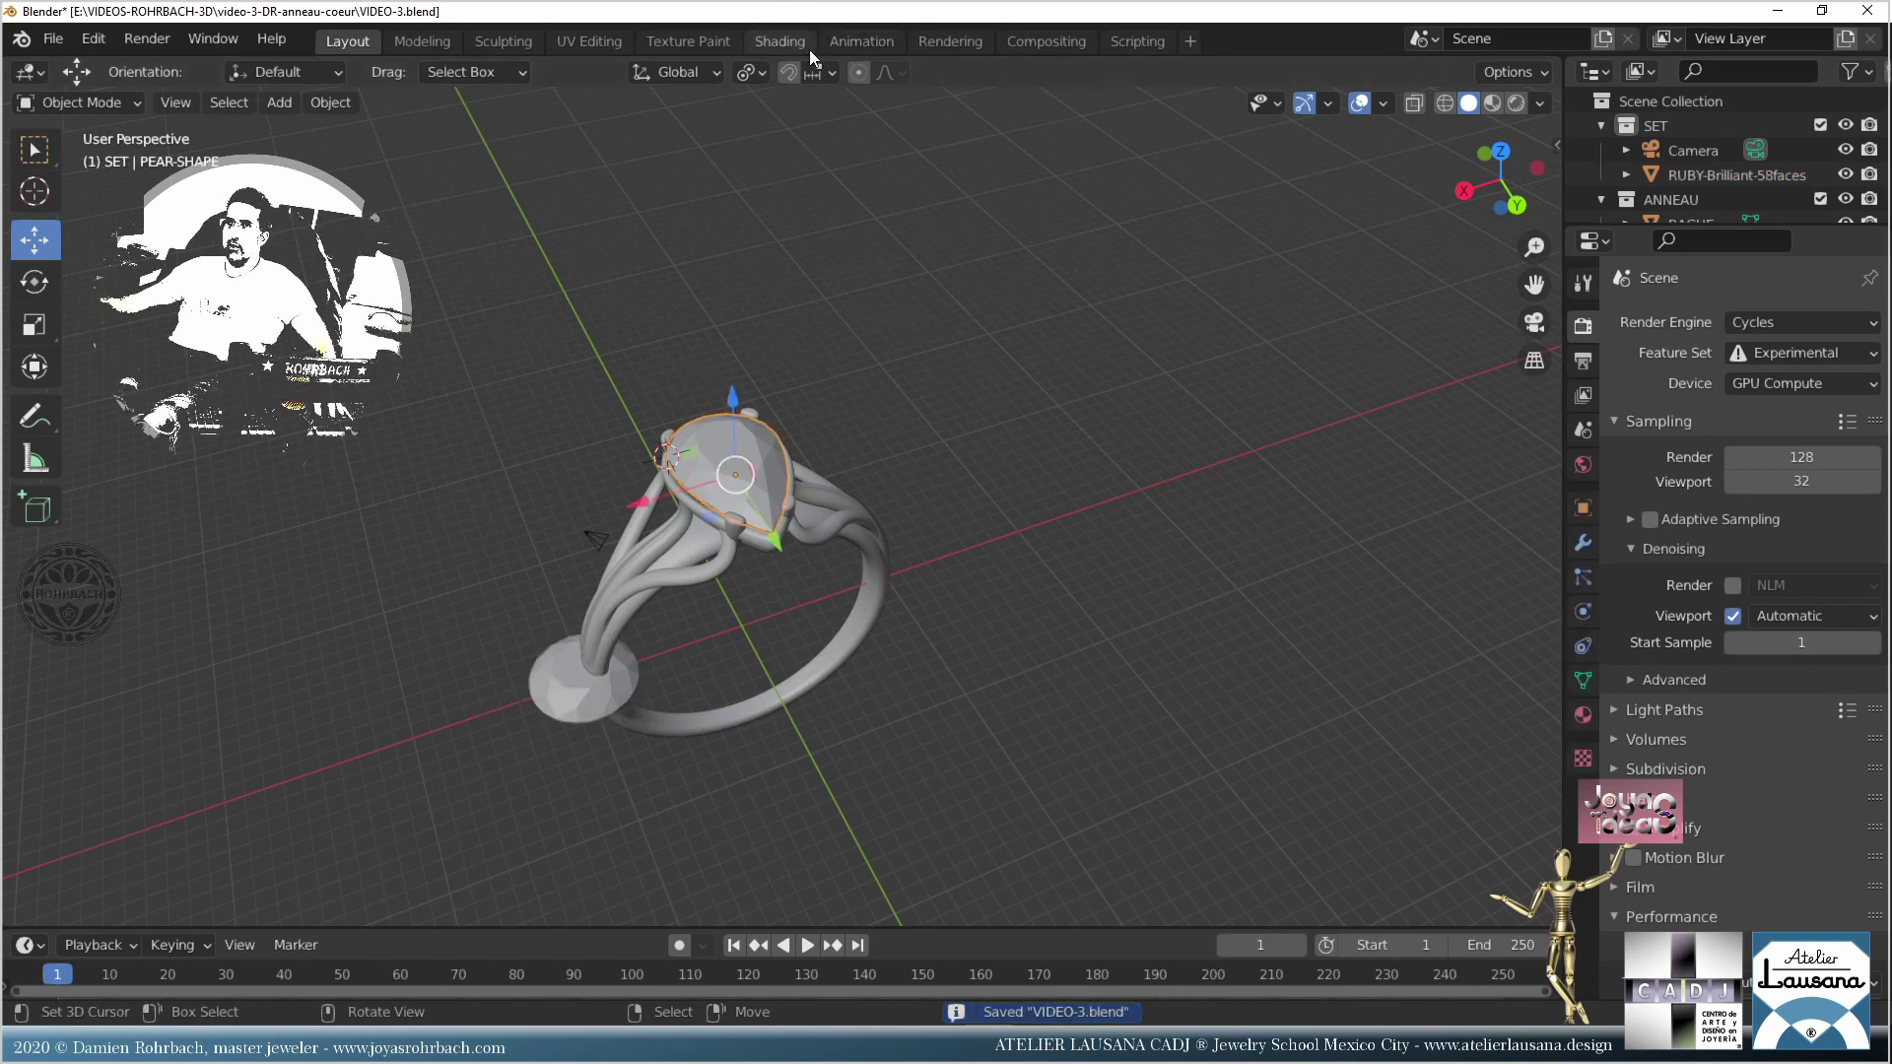
{"action": "left_click", "coordinate": [1582, 464]}
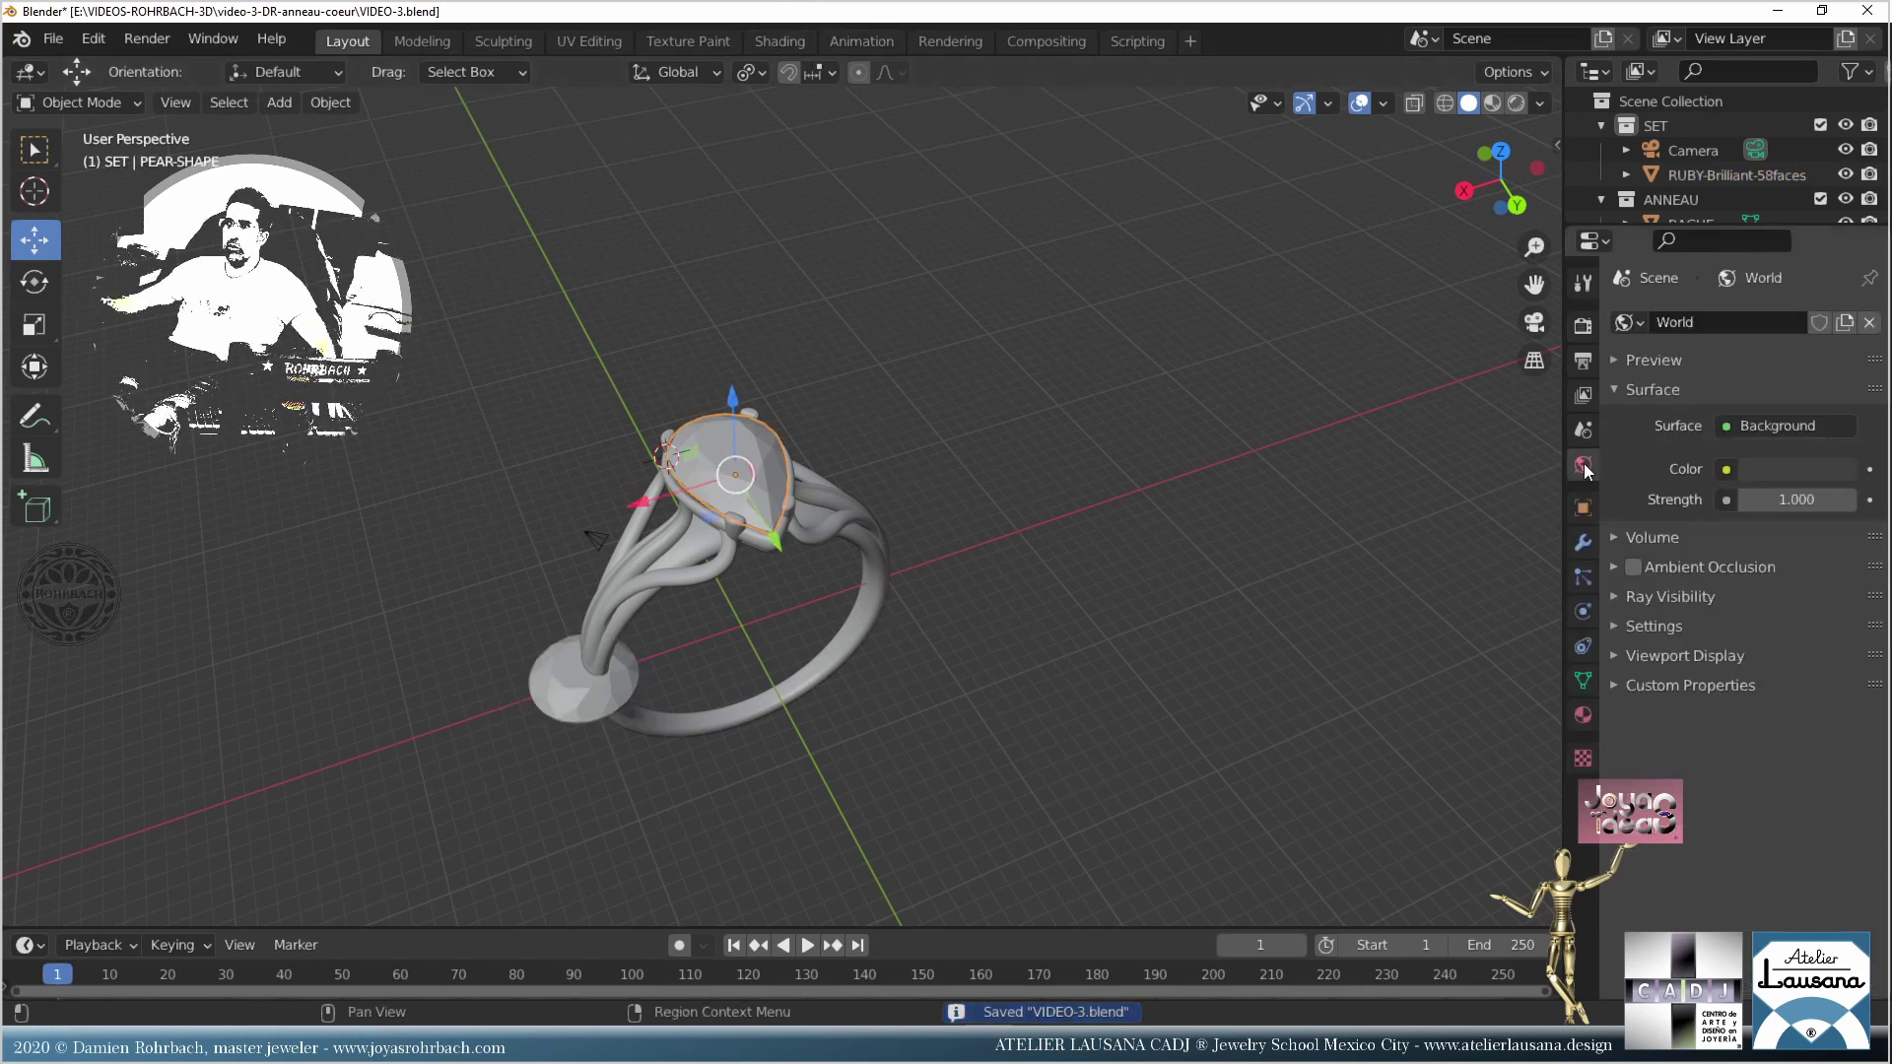
{"action": "left_click", "coordinate": [1877, 468]}
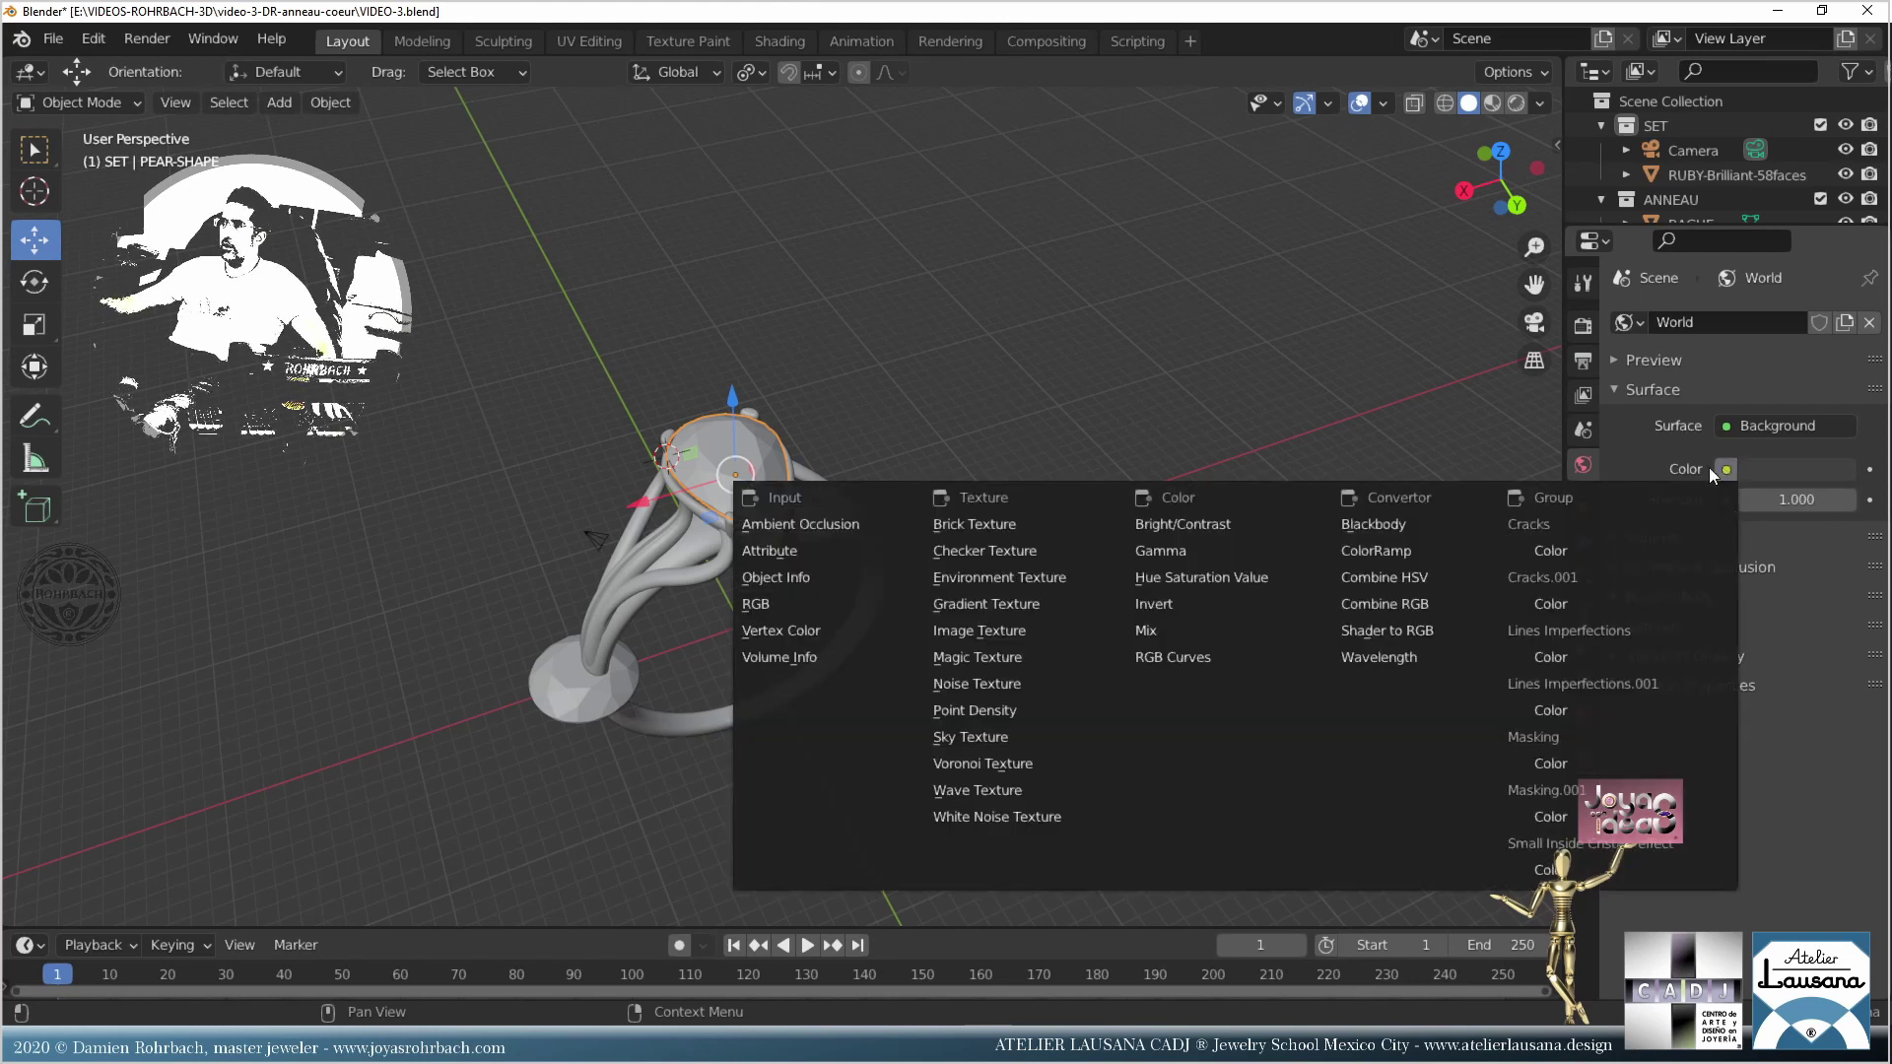
{"action": "left_click", "coordinate": [1020, 583]}
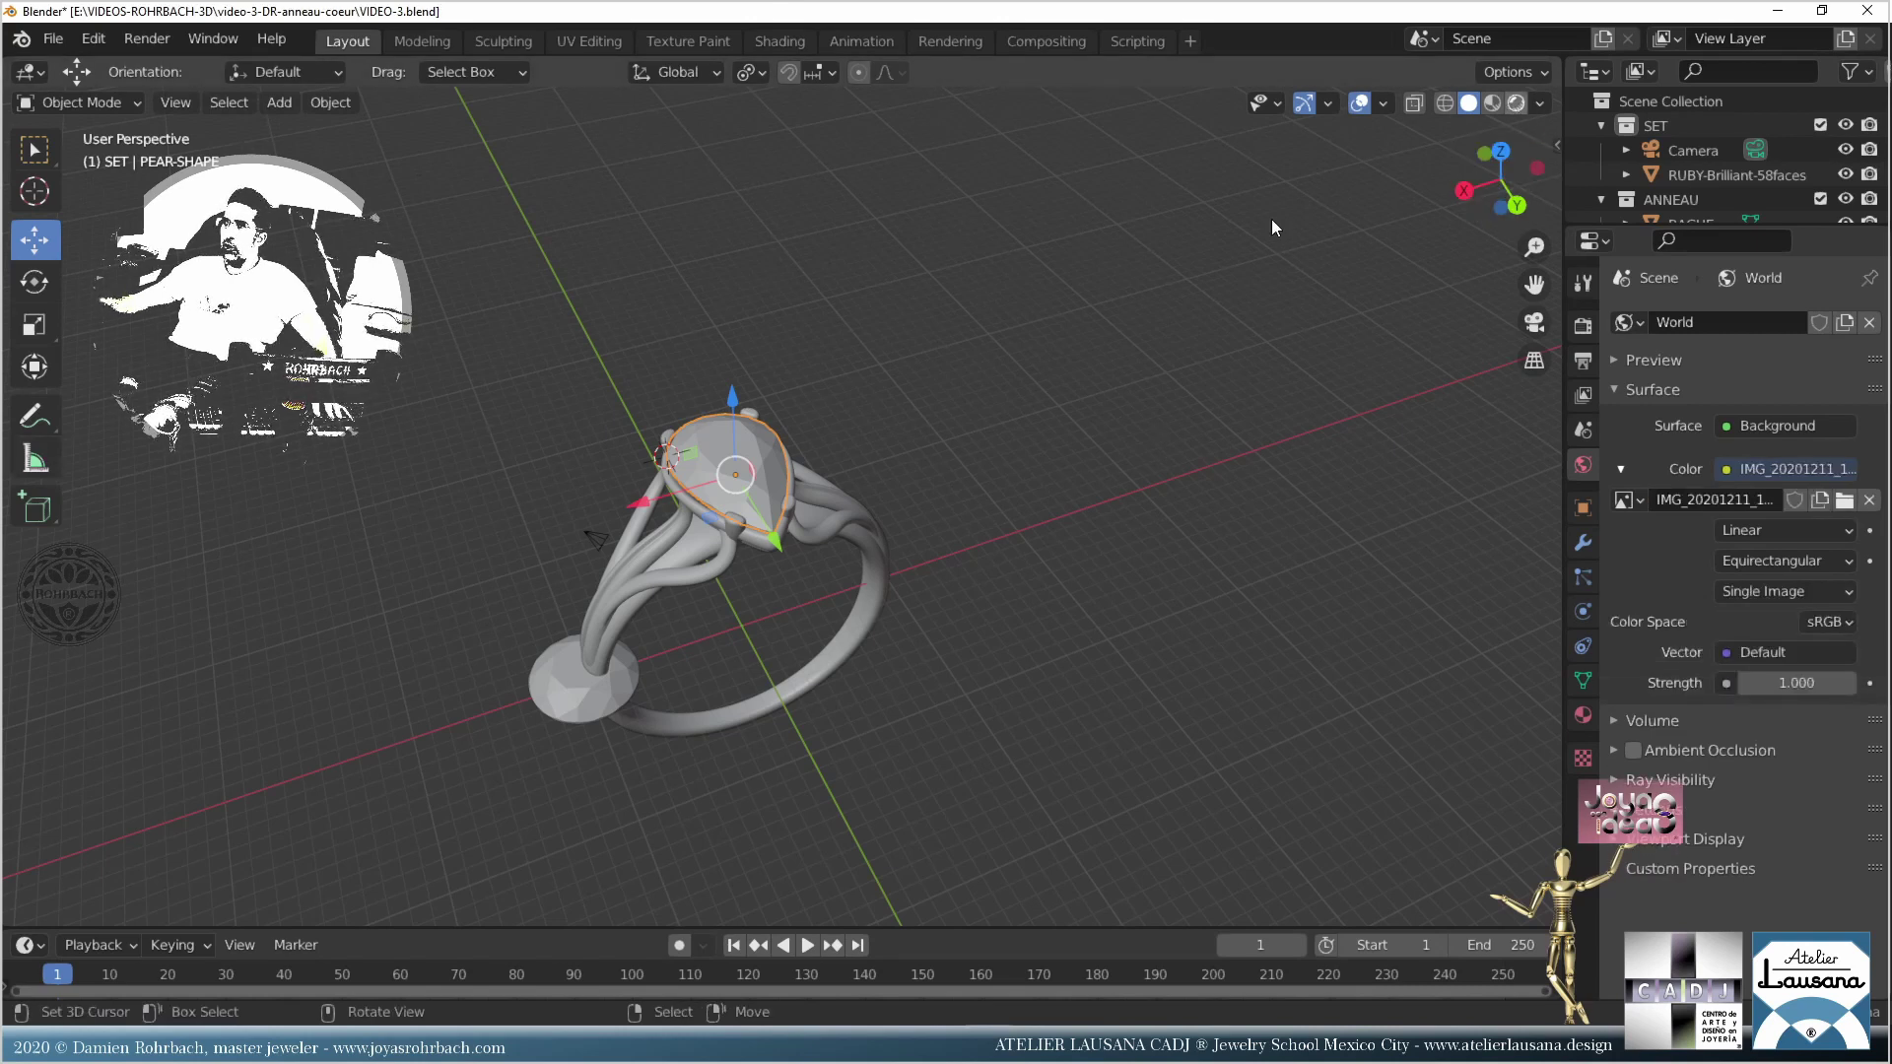
Step: Preview the ring with rendered shading against the environment image, return to solid shading and save the file
{"action": "key", "text": "z"}
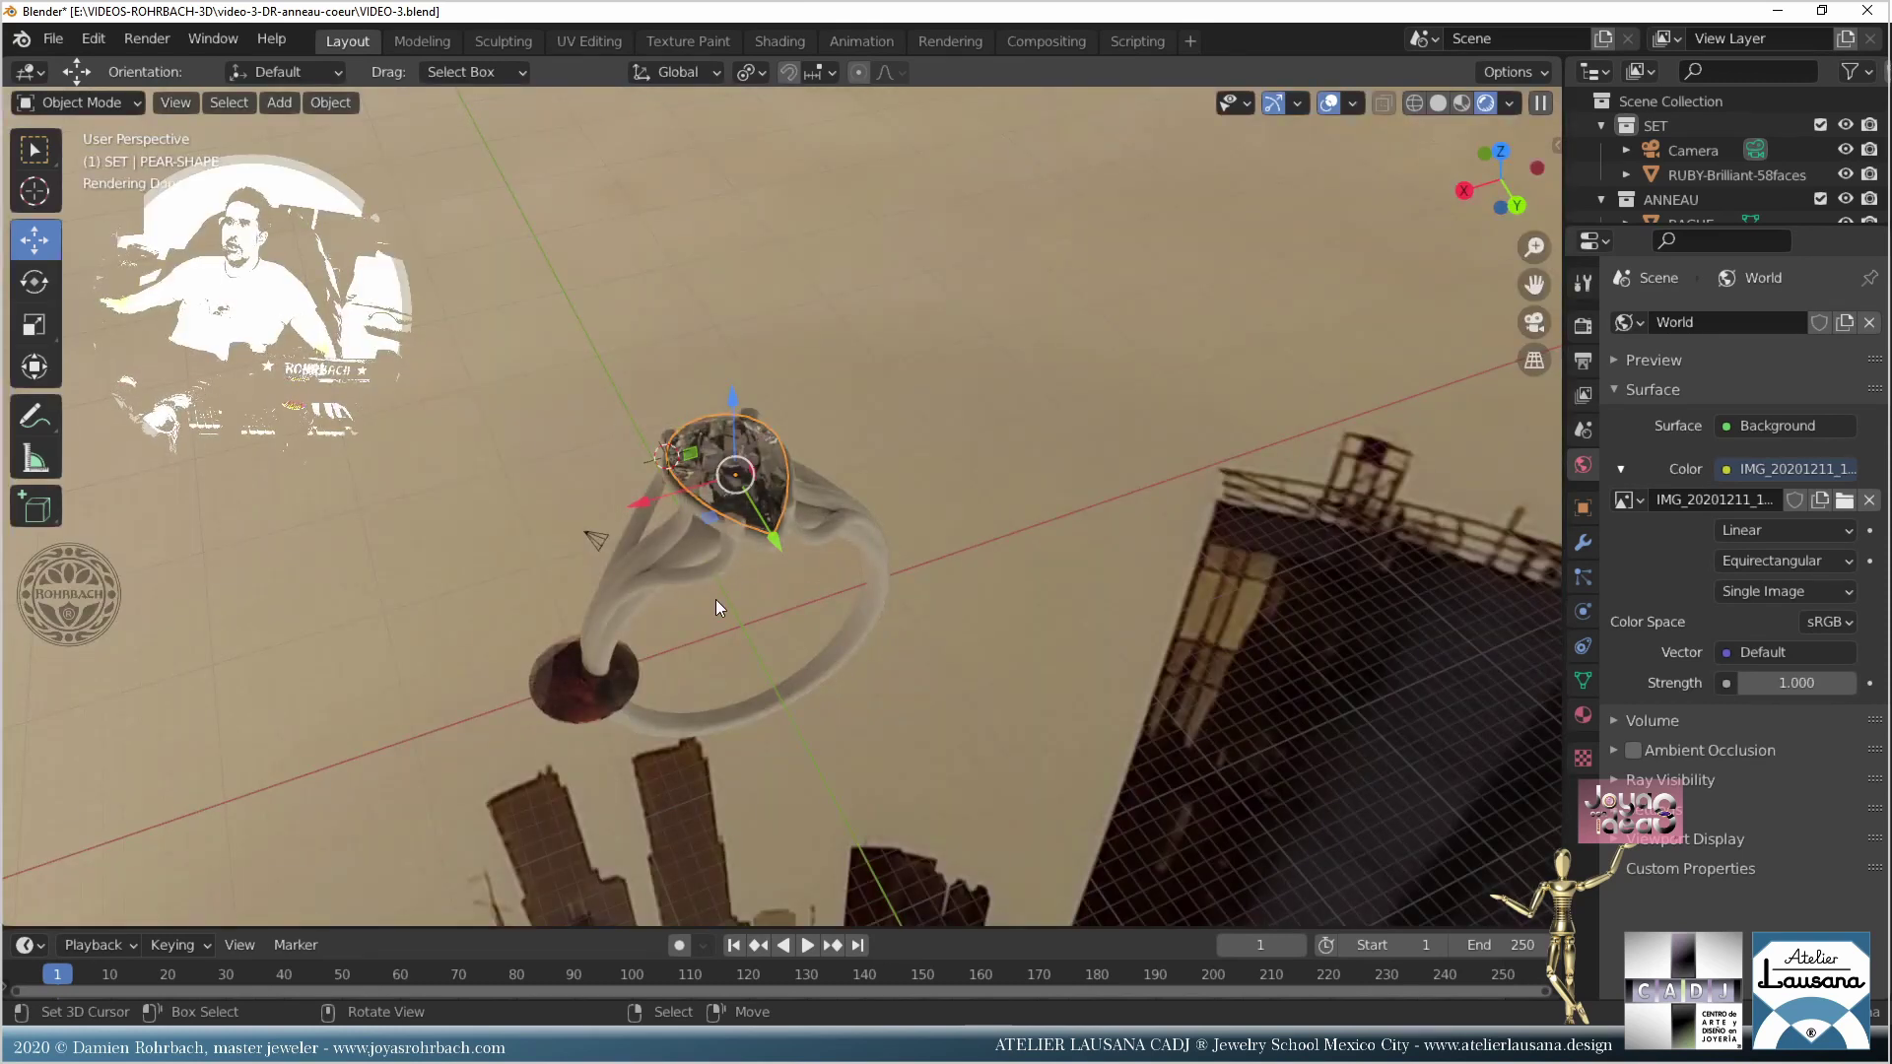
{"action": "scroll", "coordinate": [725, 658], "scroll_direction": "up", "scroll_amount": 1}
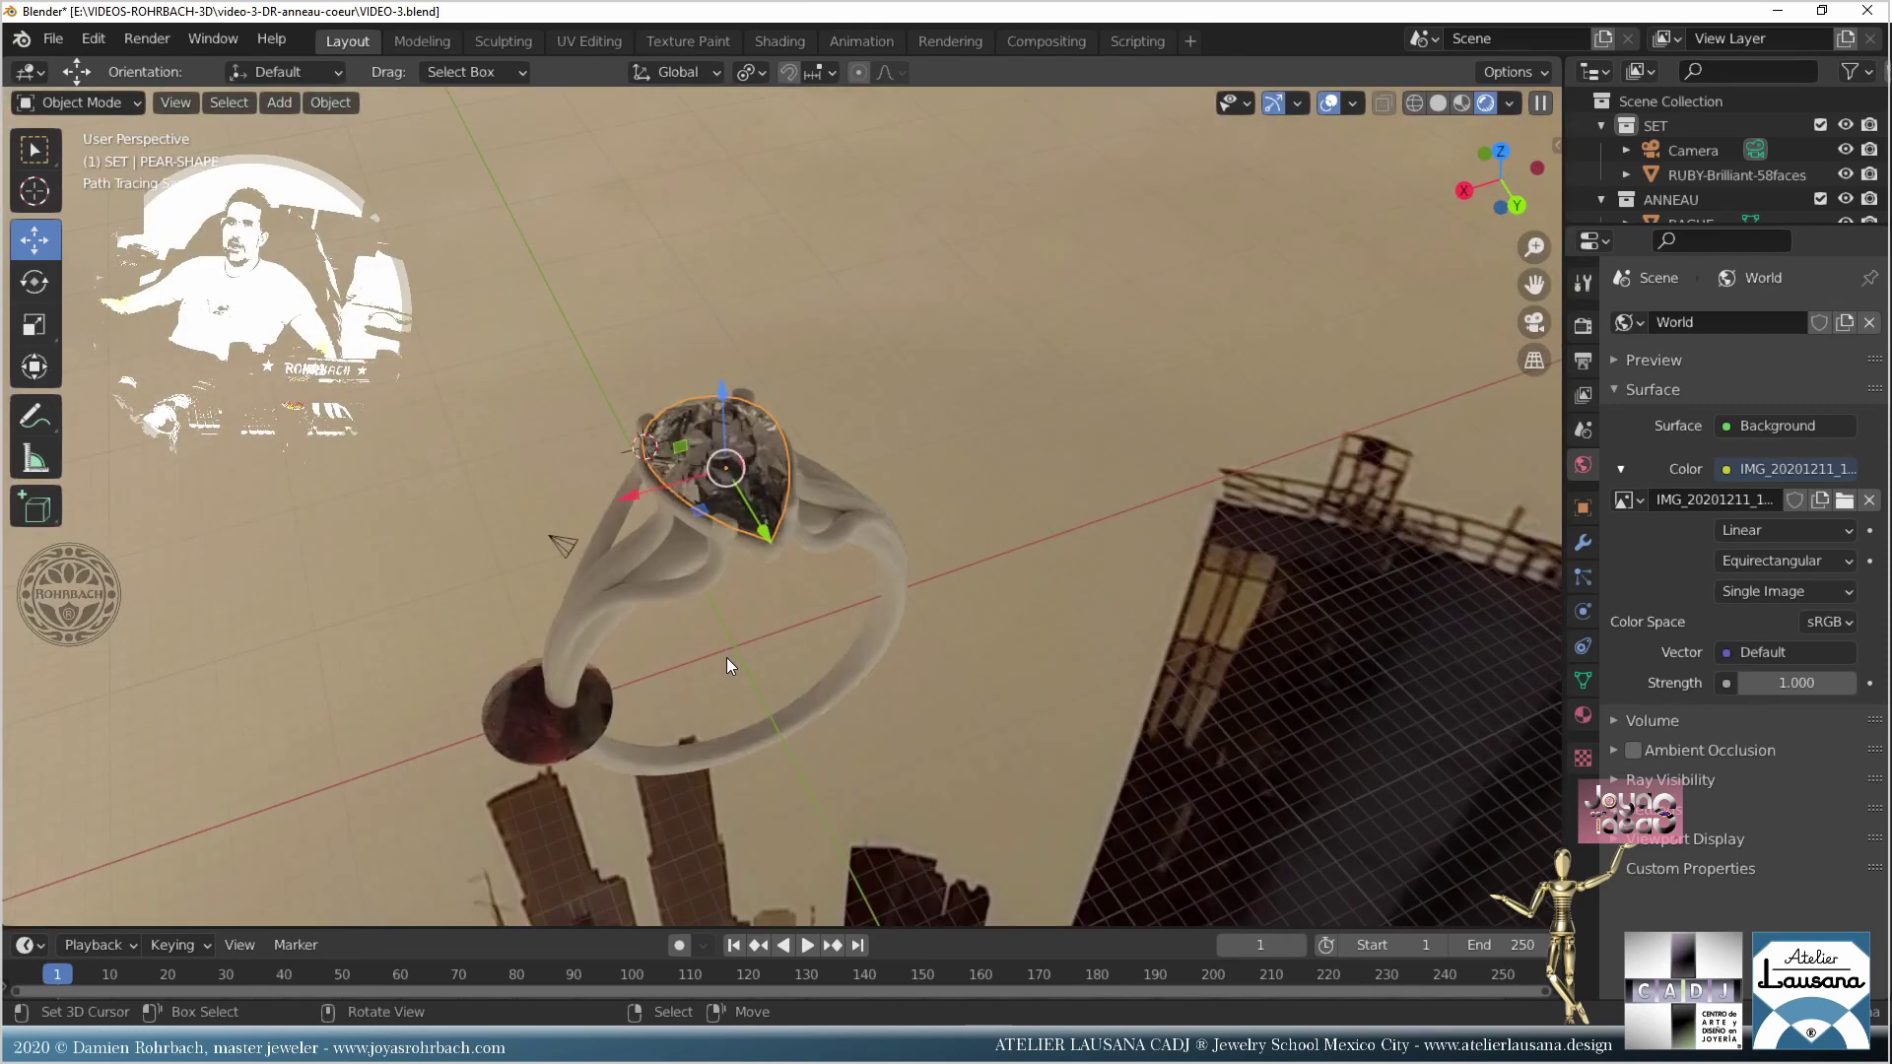
{"action": "left_click", "coordinate": [1440, 104]}
{"action": "key", "text": "ctrl+s"}
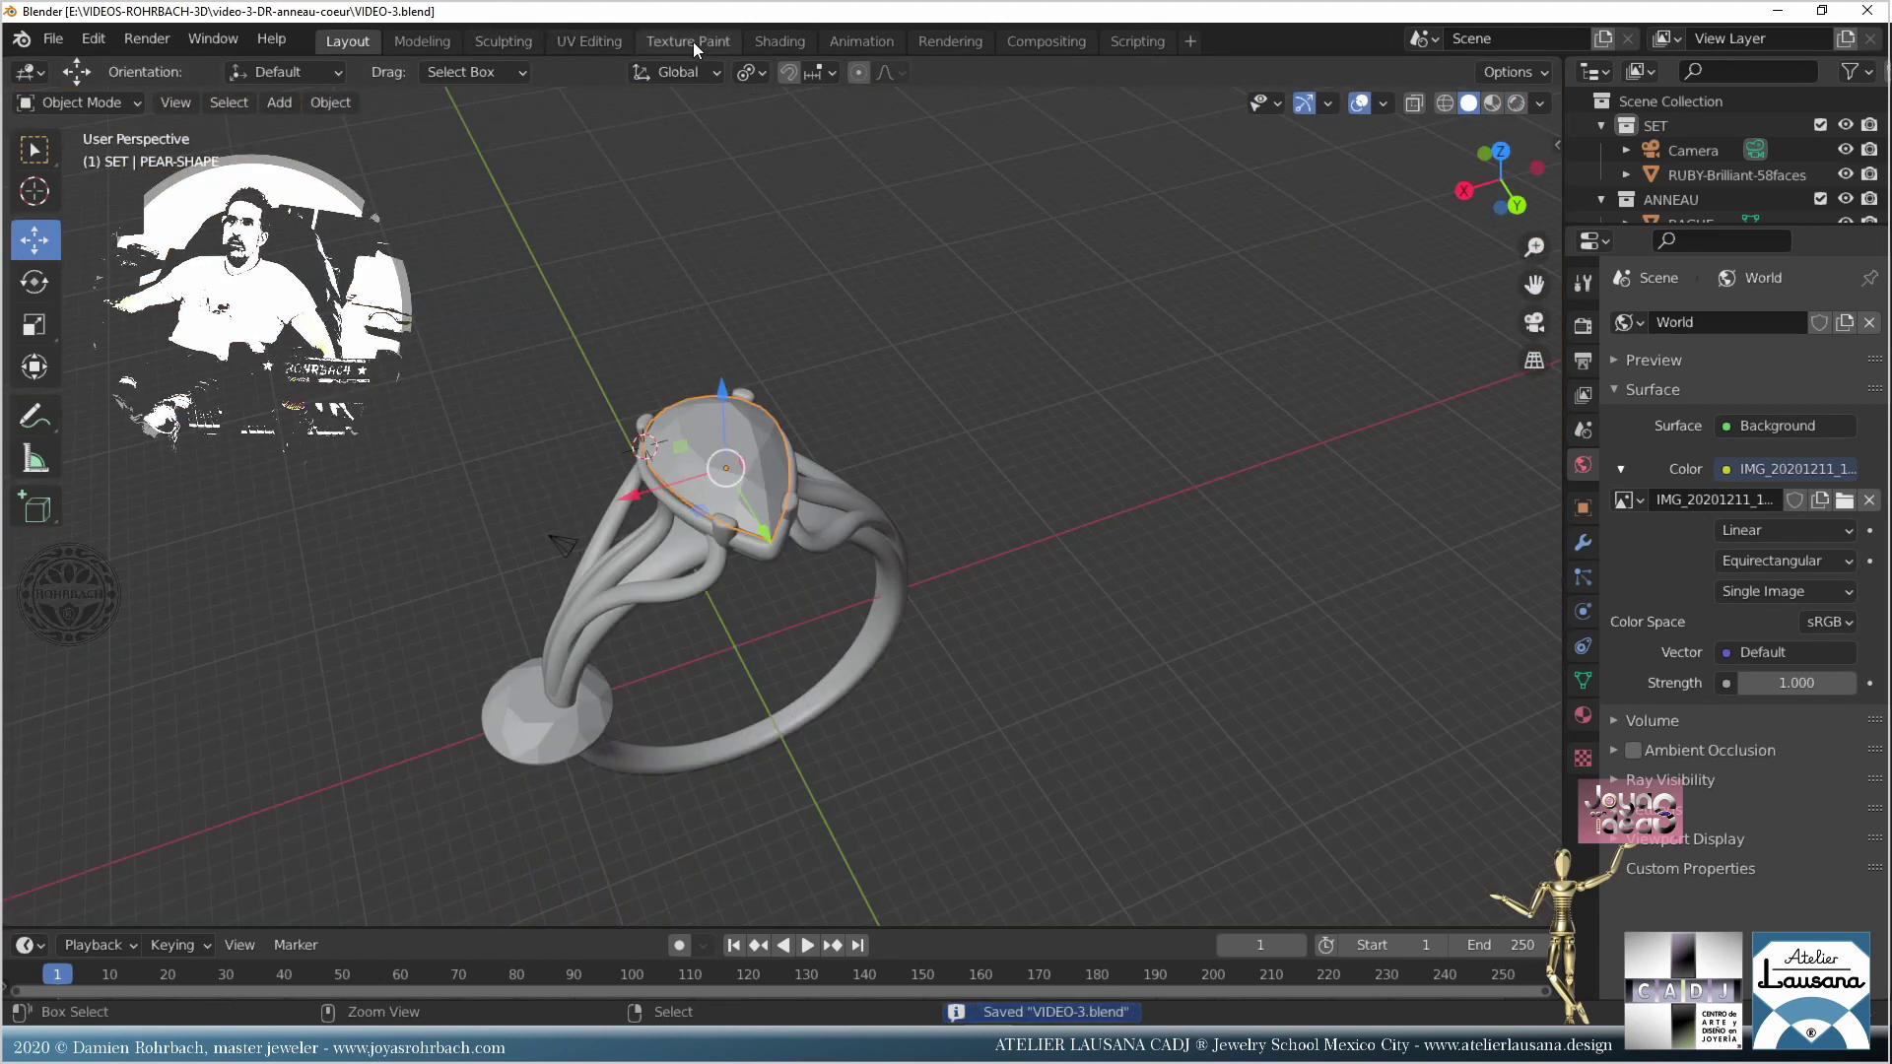
Step: Switch to the Shading workspace with a rendered view and replace the PEAR-SHAPE stone's DIAMOND material with RUBY
{"action": "left_click", "coordinate": [788, 45]}
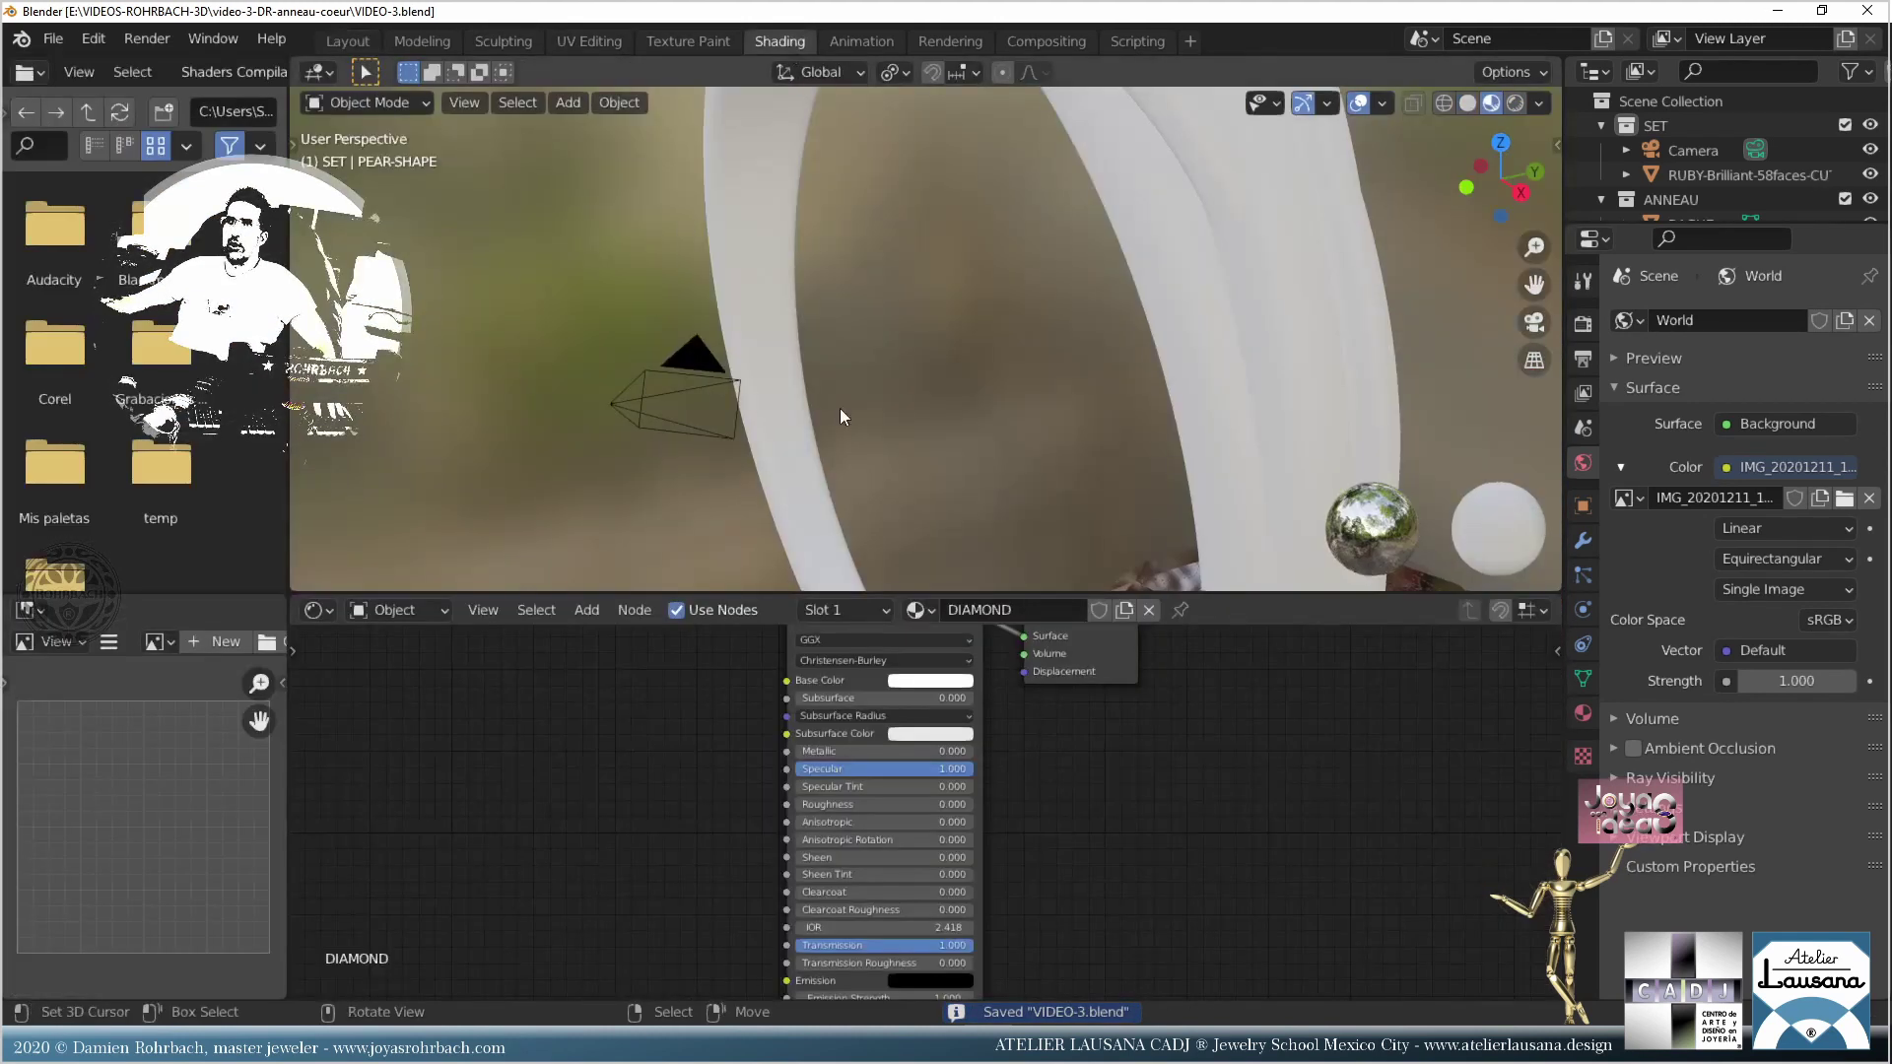
{"action": "left_click", "coordinate": [1527, 102]}
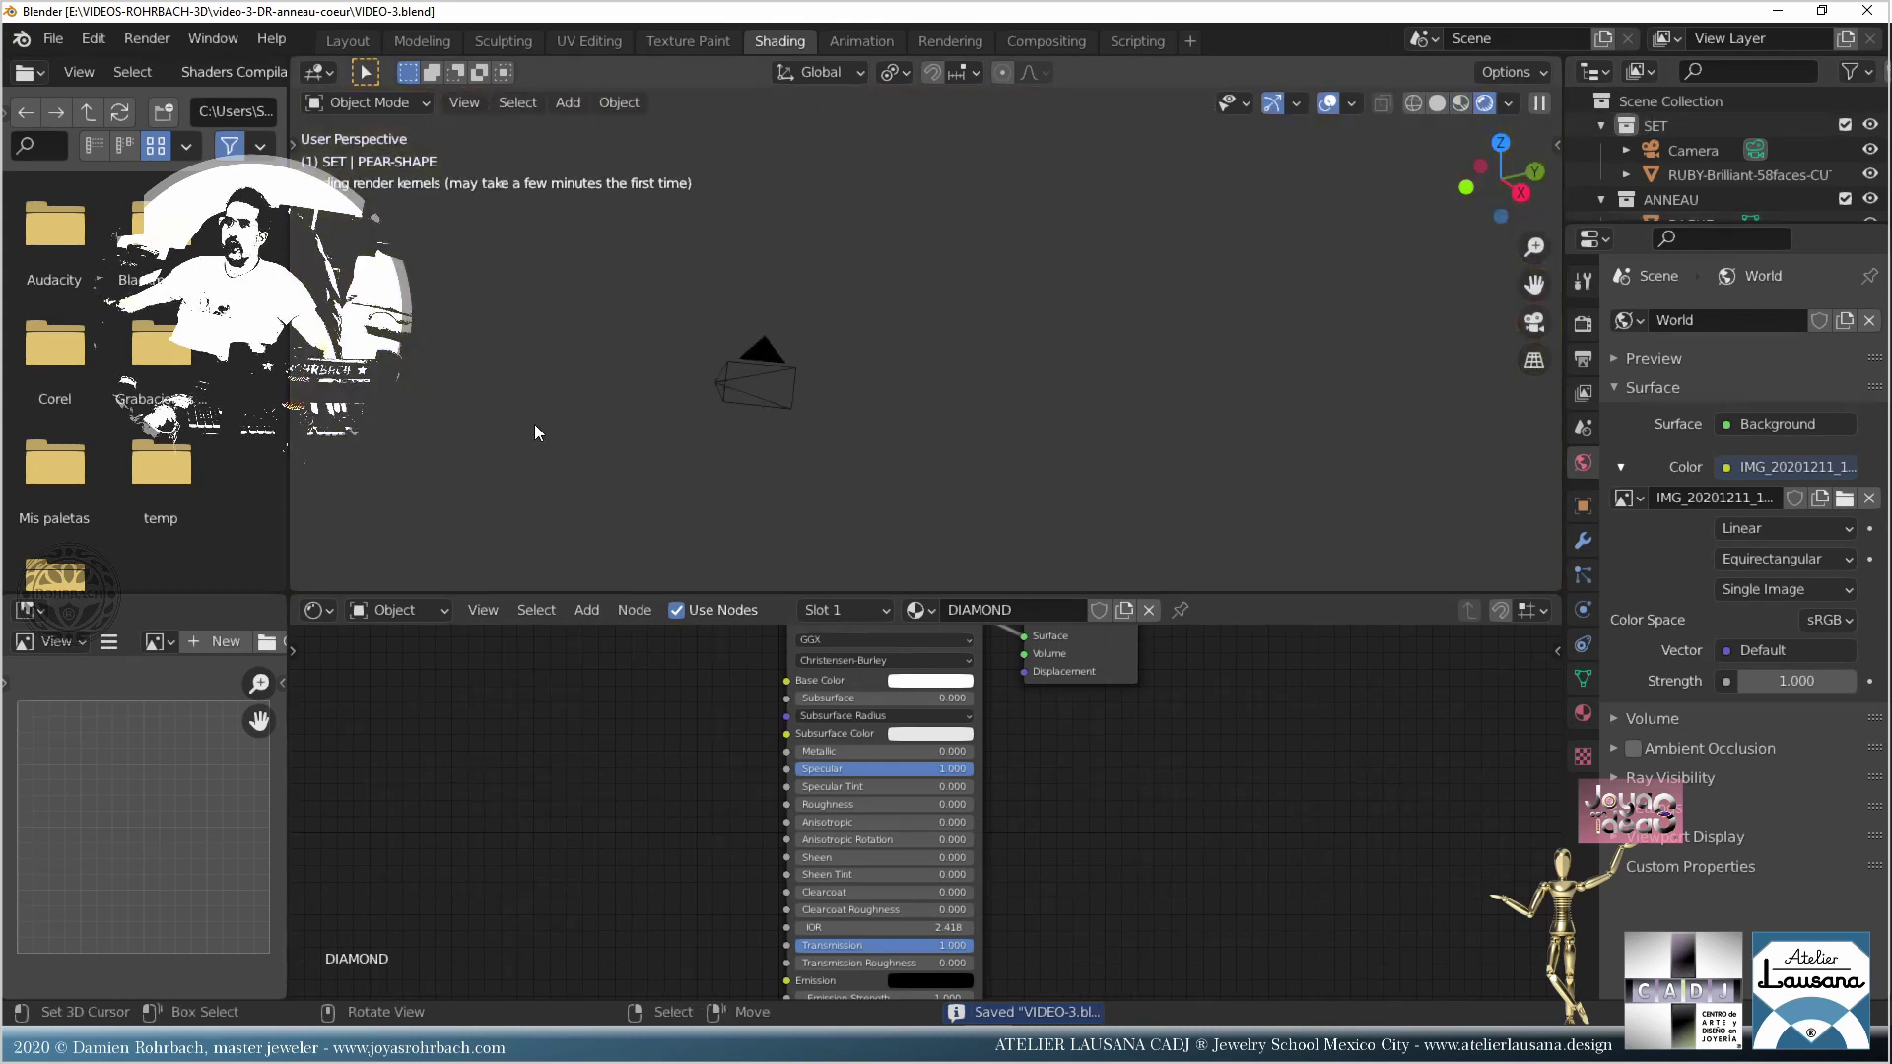
{"action": "middle_click_drag", "start_coordinate": [652, 471], "coordinate": [924, 394]}
{"action": "left_click", "coordinate": [1582, 712]}
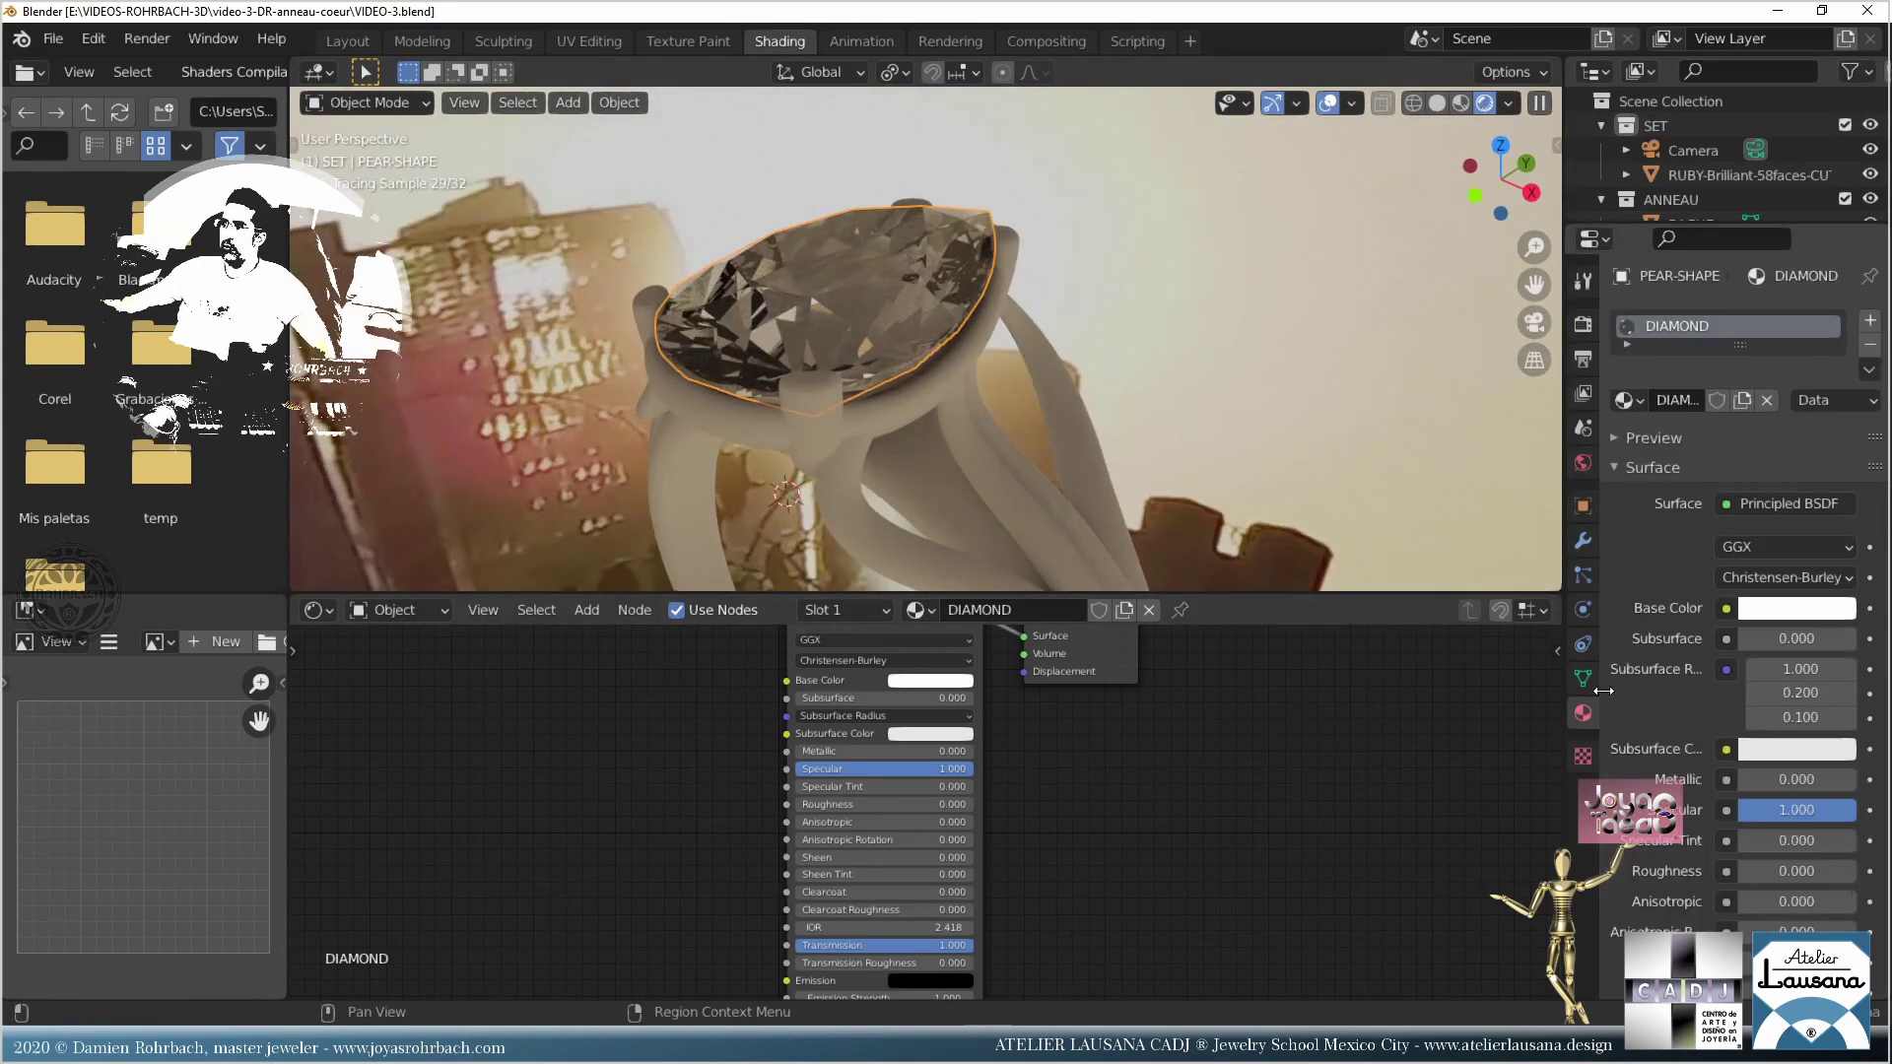
{"action": "left_click", "coordinate": [1626, 400]}
{"action": "left_click", "coordinate": [1467, 483]}
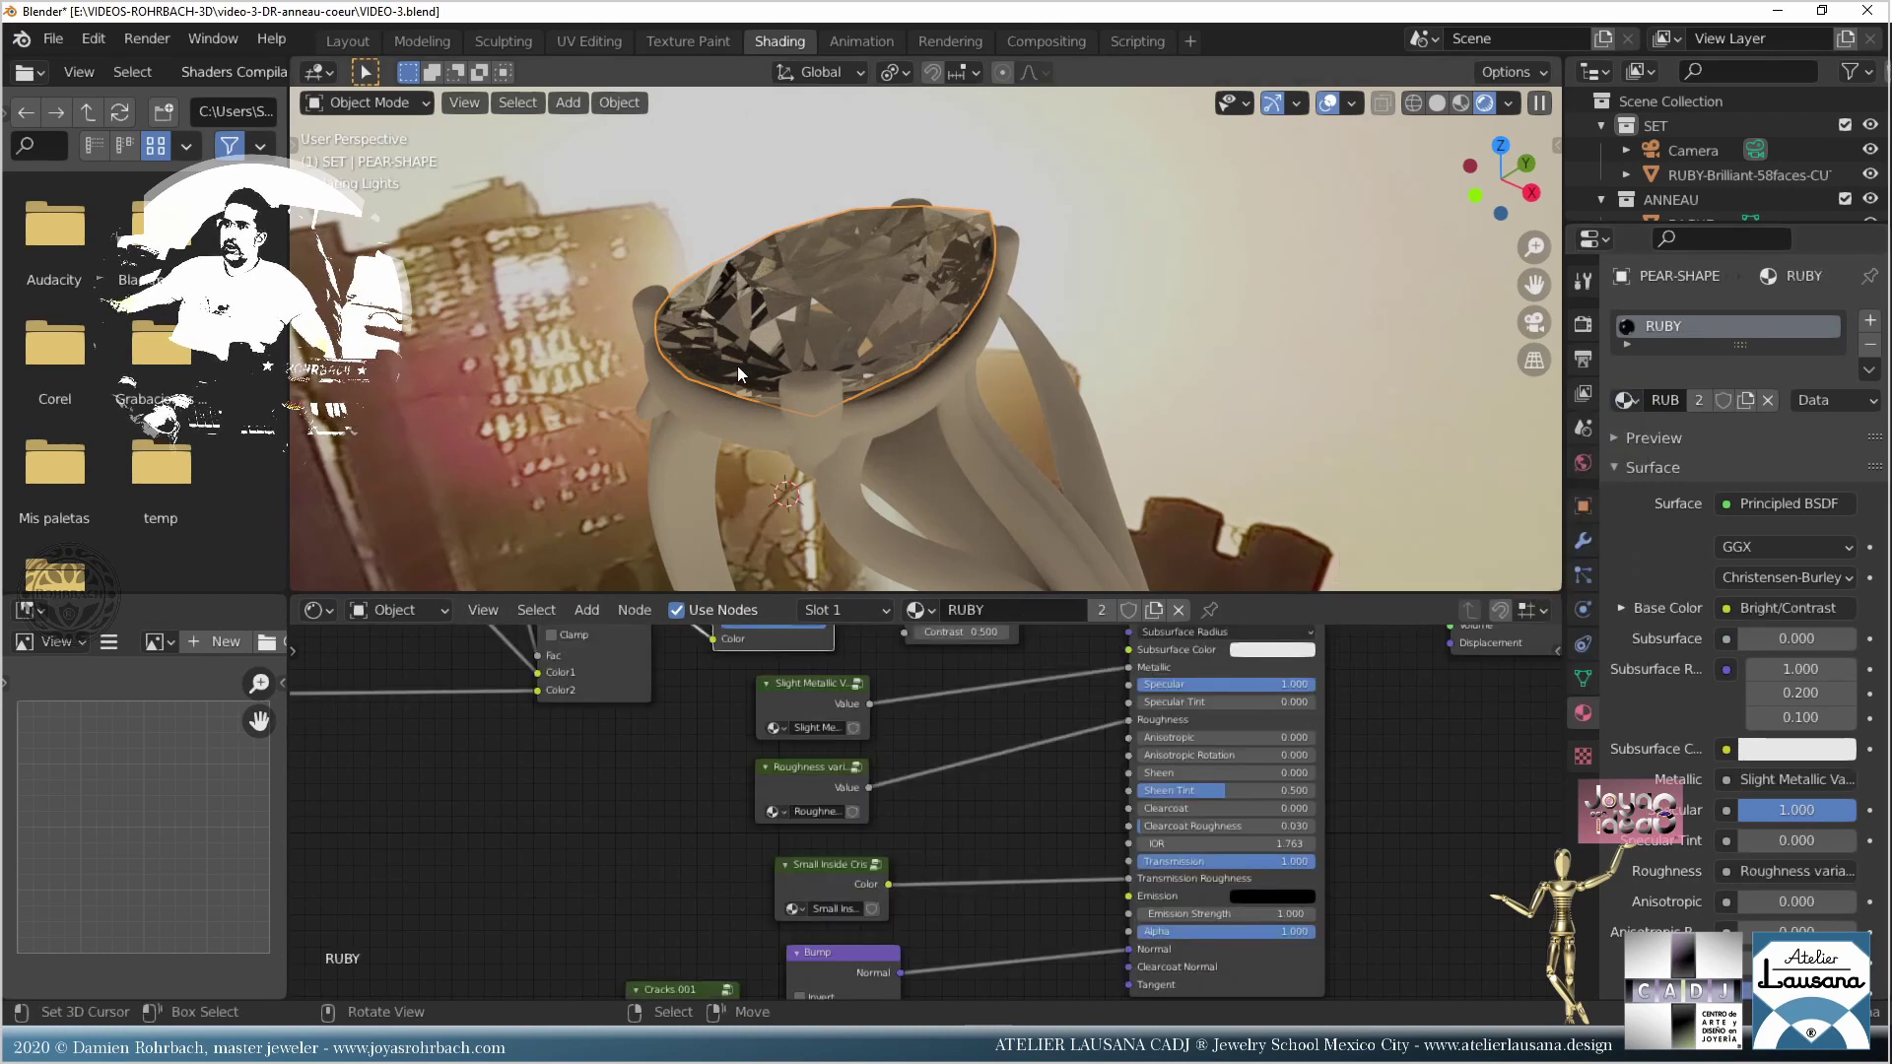
Step: Delete the appended round ruby stone beside the ring and save the file
{"action": "middle_click_drag", "start_coordinate": [519, 363], "coordinate": [738, 416]}
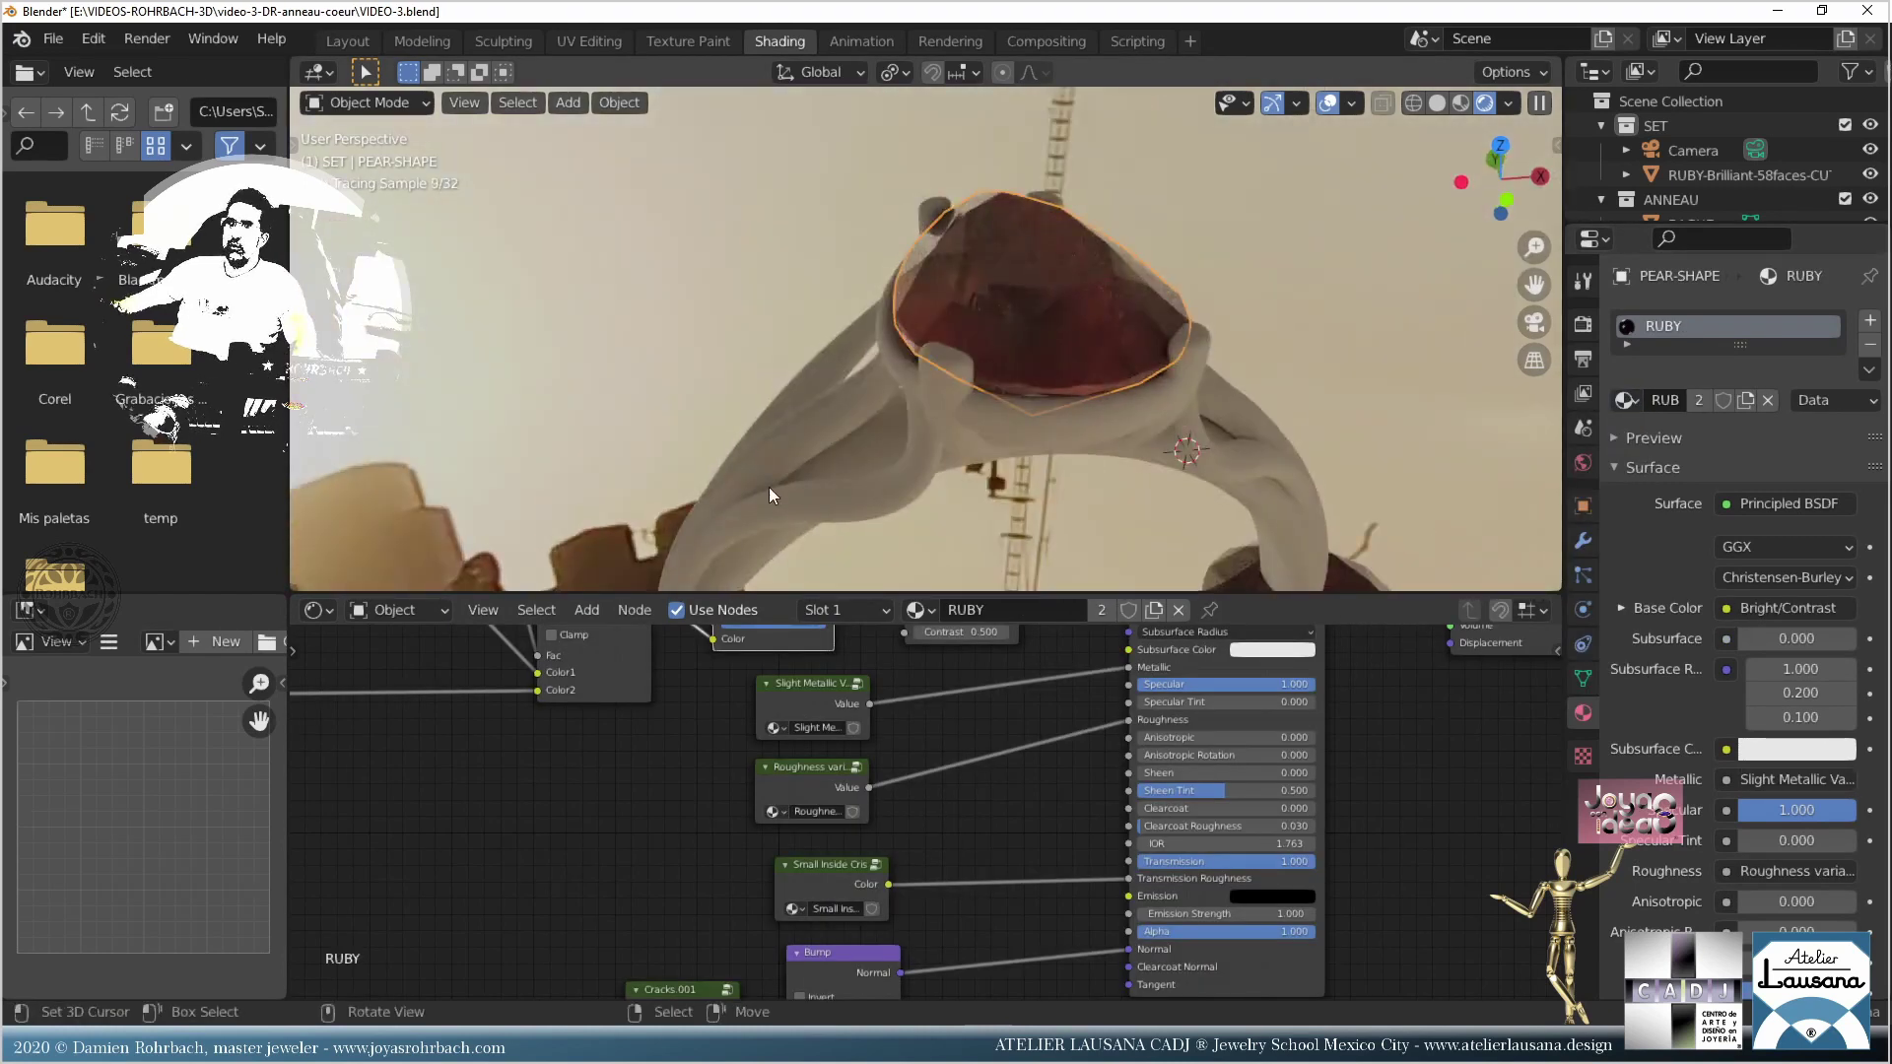
{"action": "left_click", "coordinate": [1200, 511]}
{"action": "key", "text": "Delete"}
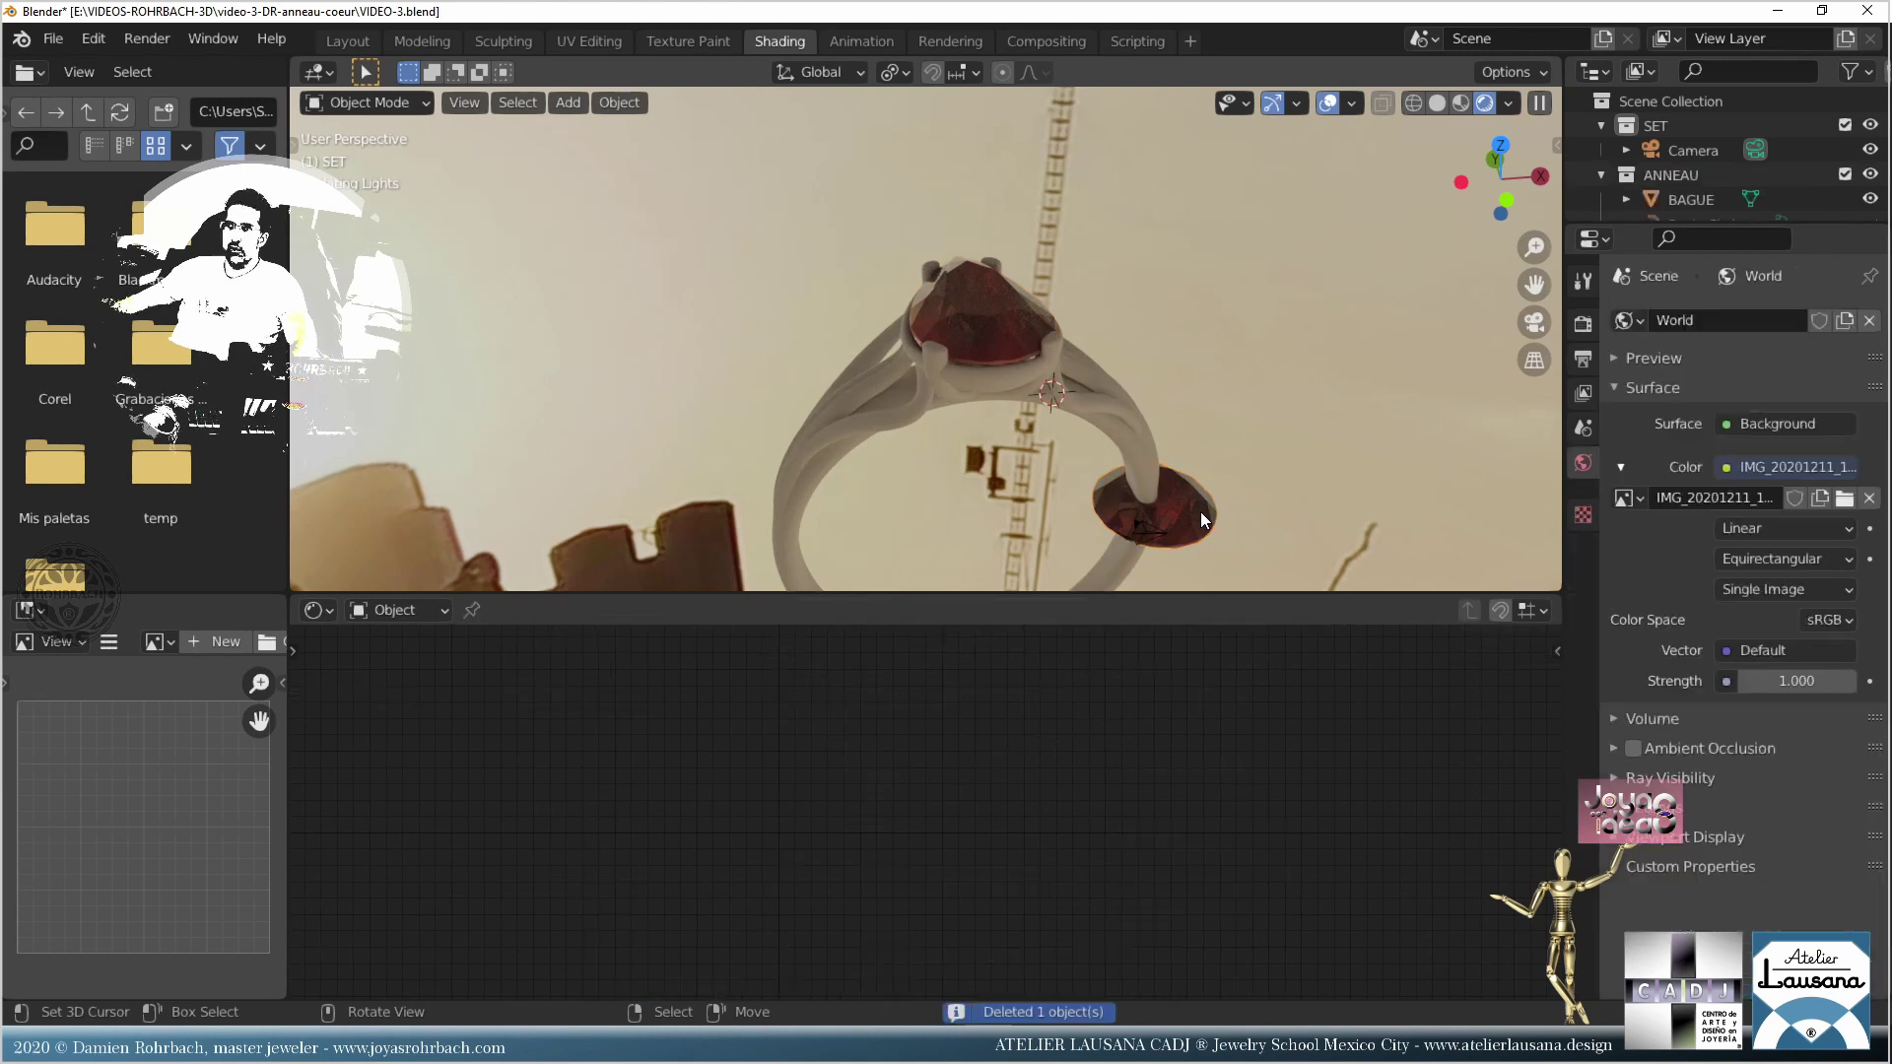
{"action": "key", "text": "ctrl+s"}
Step: Create a new material for BAGUE and enter OR as its name
{"action": "middle_click_drag", "start_coordinate": [1113, 382], "coordinate": [1063, 386]}
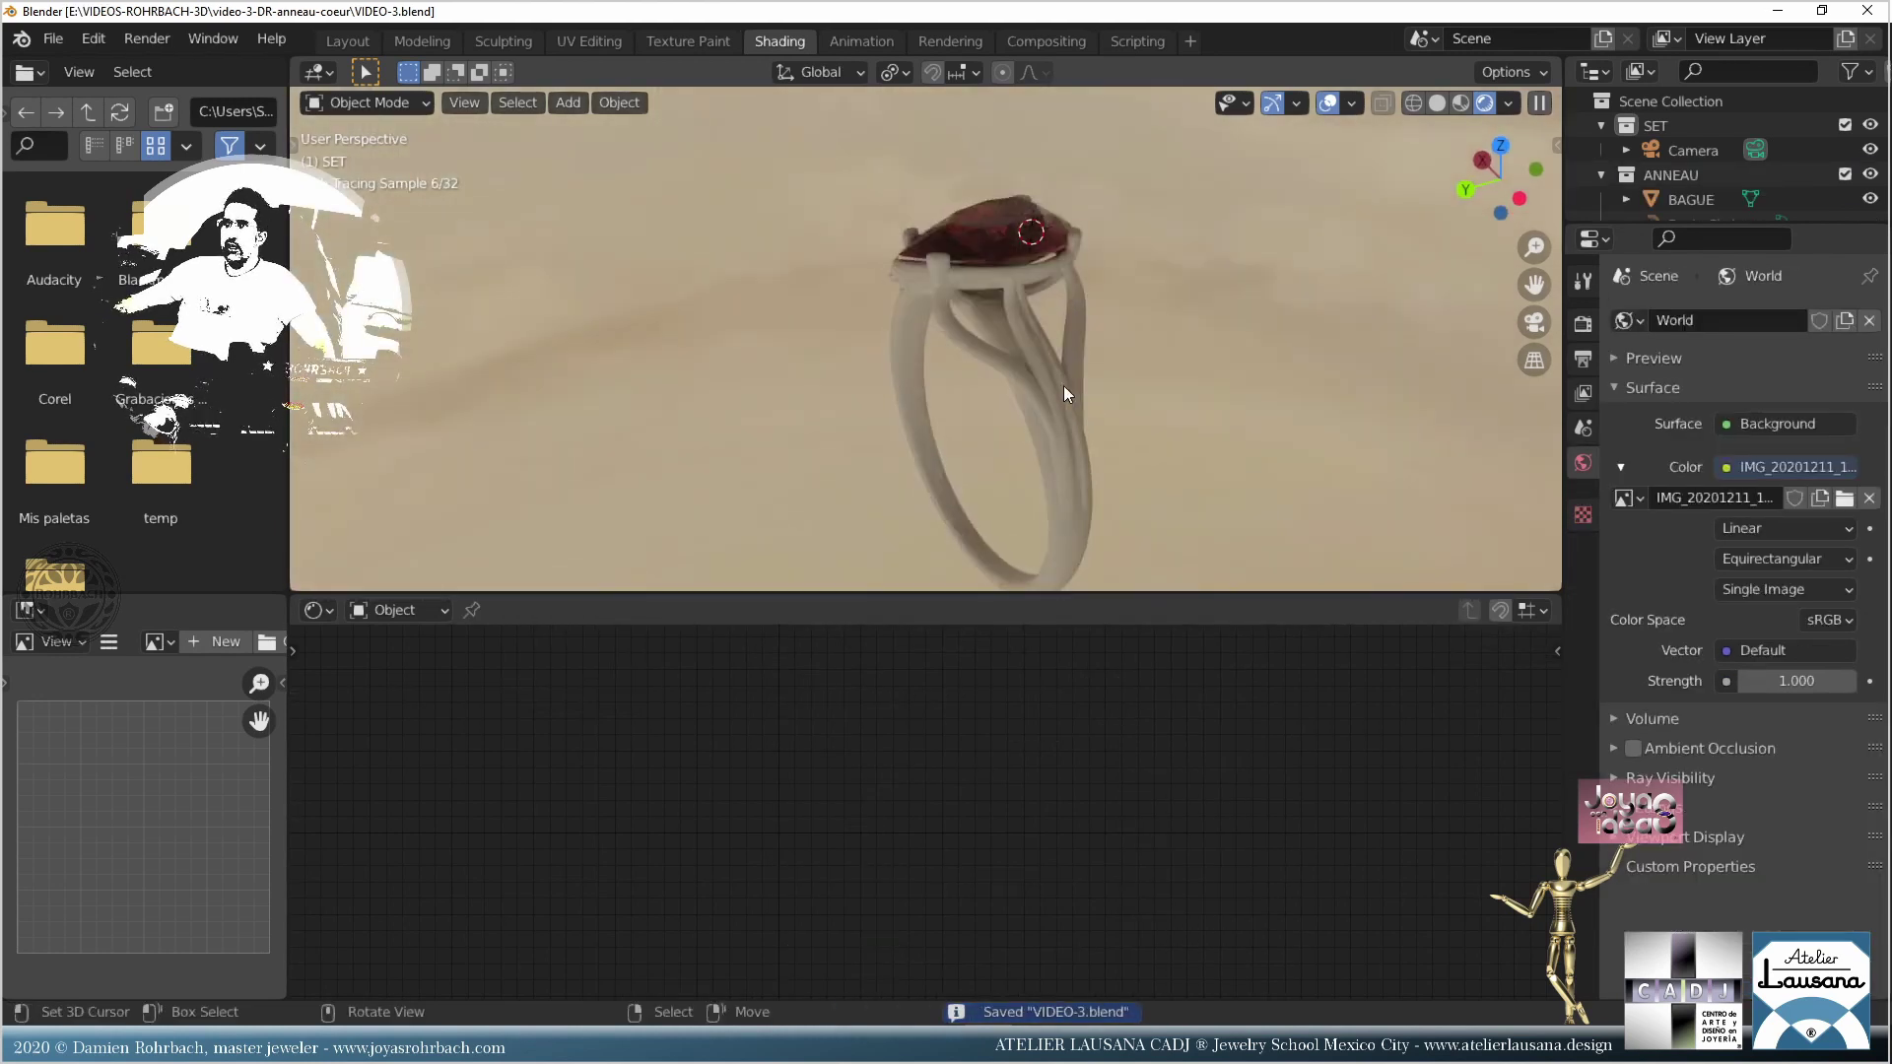
{"action": "left_click", "coordinate": [1055, 429]}
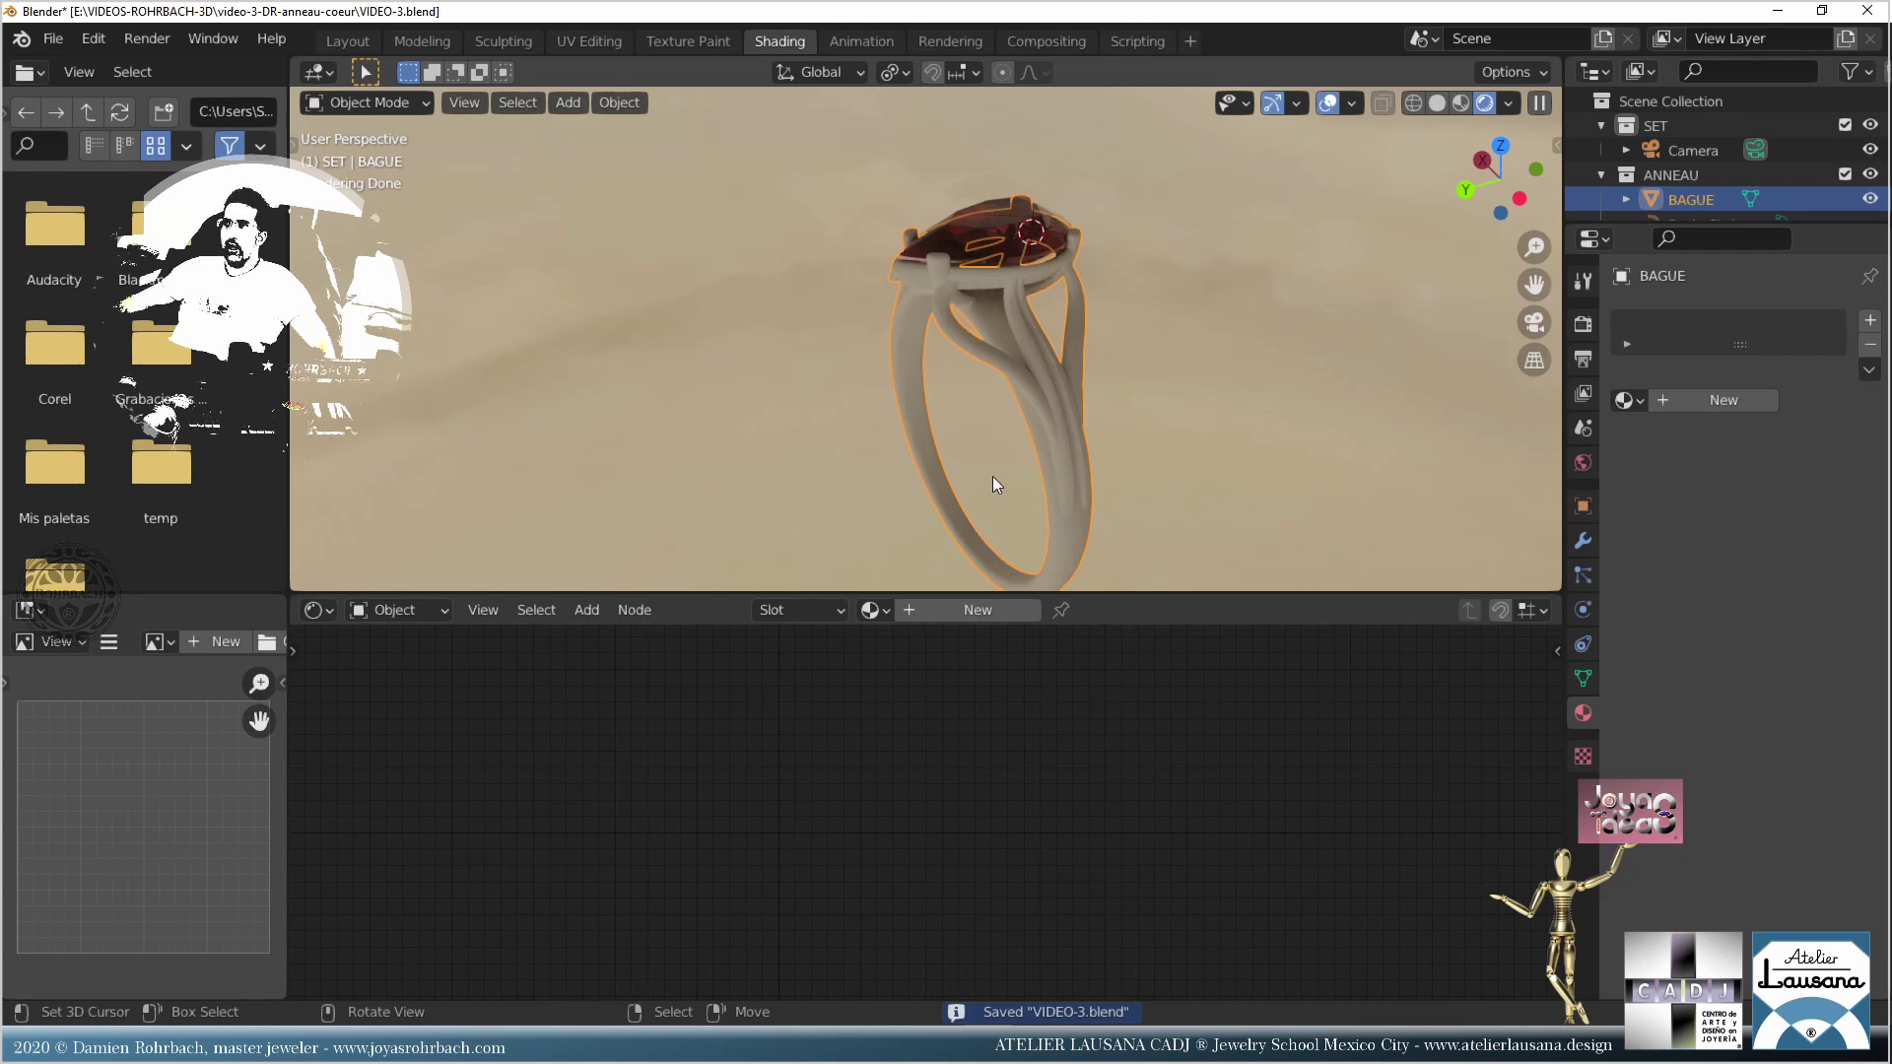
{"action": "left_click", "coordinate": [1705, 400]}
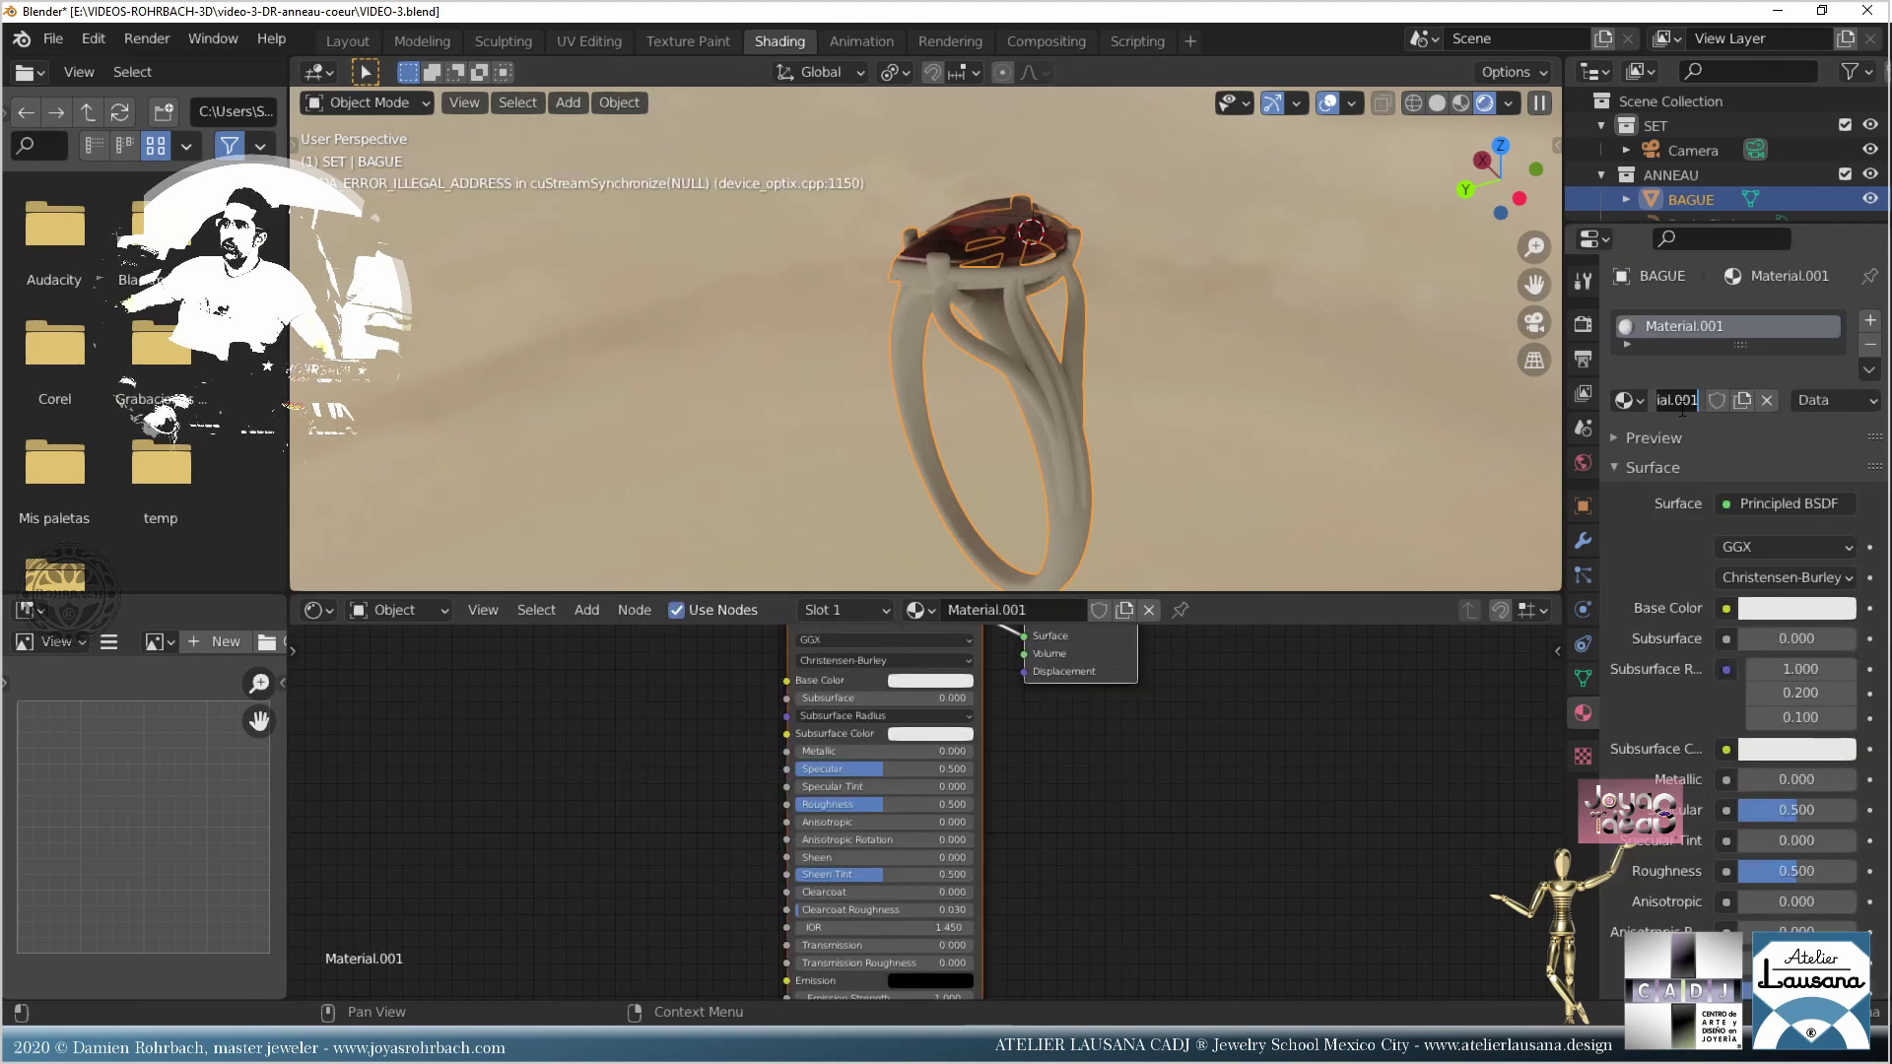
{"action": "double_click", "coordinate": [1705, 400]}
{"action": "type", "text": "O"}
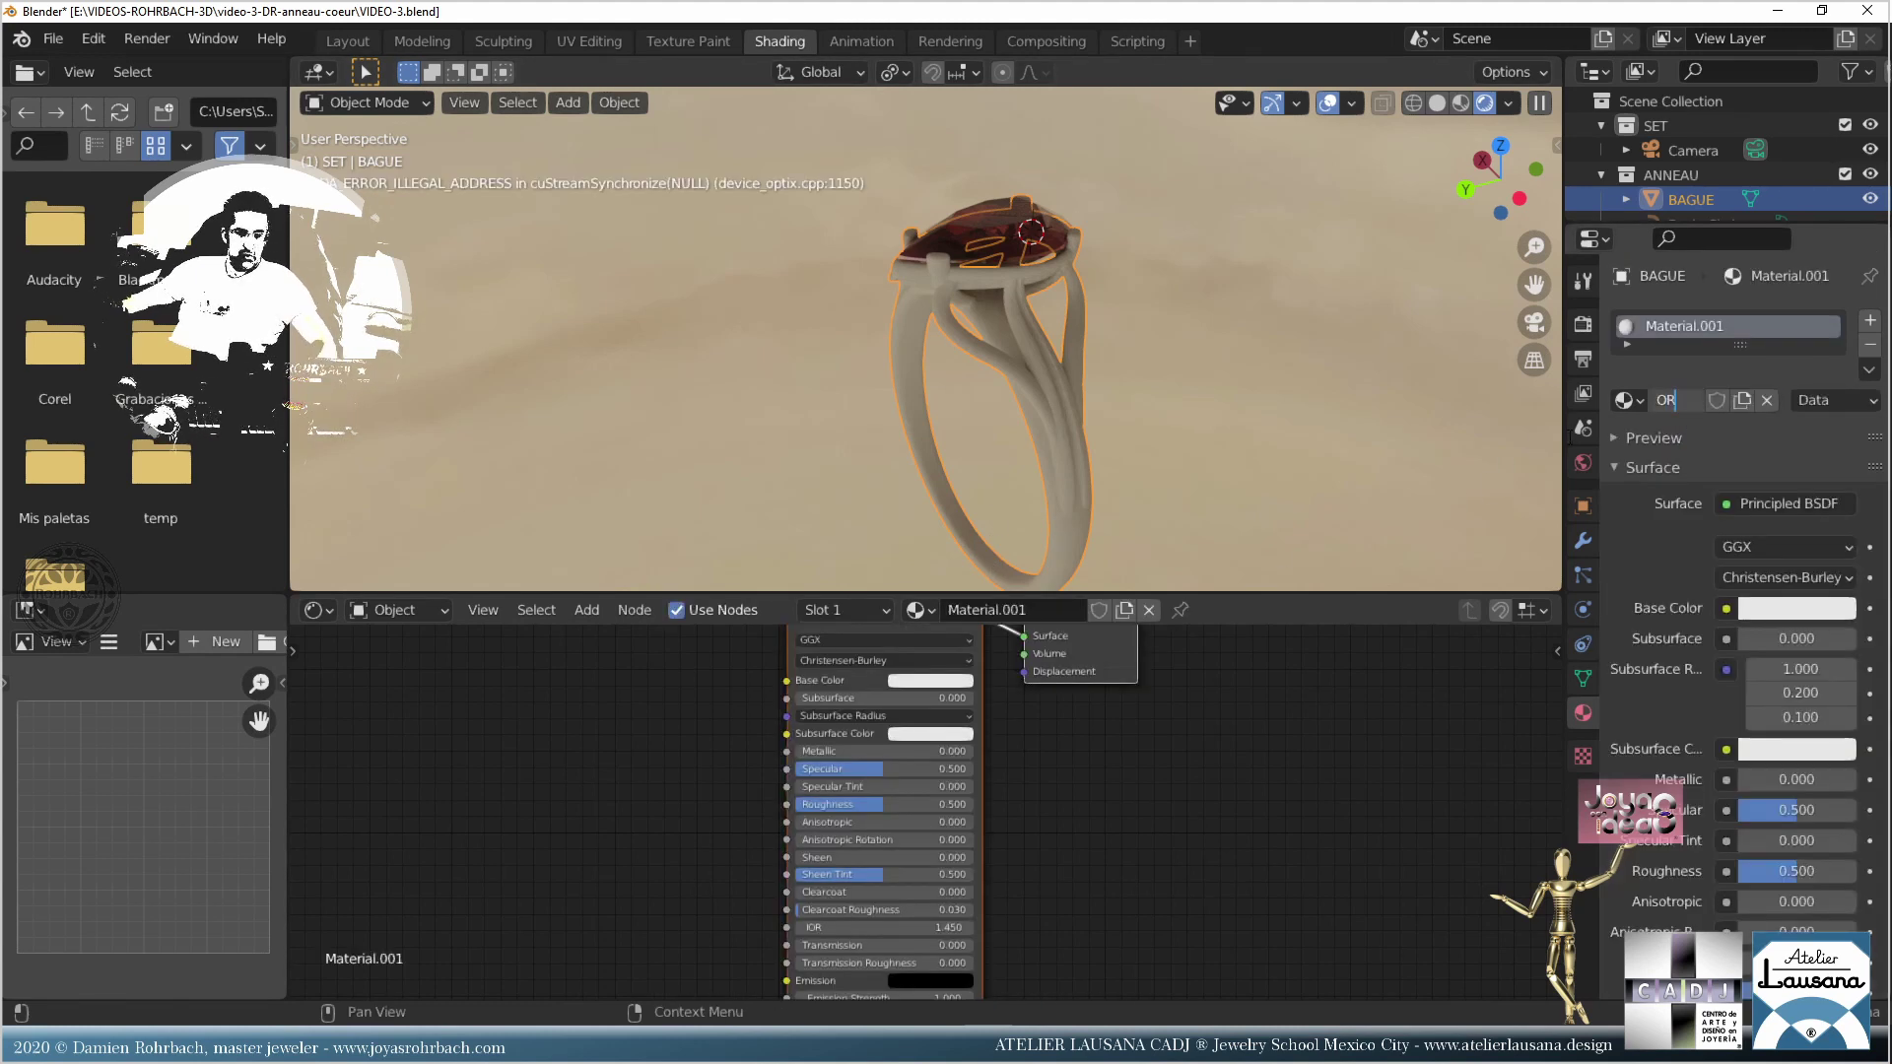
Step: Rename the ring's material as OR and set its Principled BSDF values to Metallic 1, Specular 1 and Roughness 0
{"action": "type", "text": "R"}
{"action": "key", "text": "Return"}
{"action": "scroll", "coordinate": [1114, 794], "scroll_direction": "up", "scroll_amount": 2}
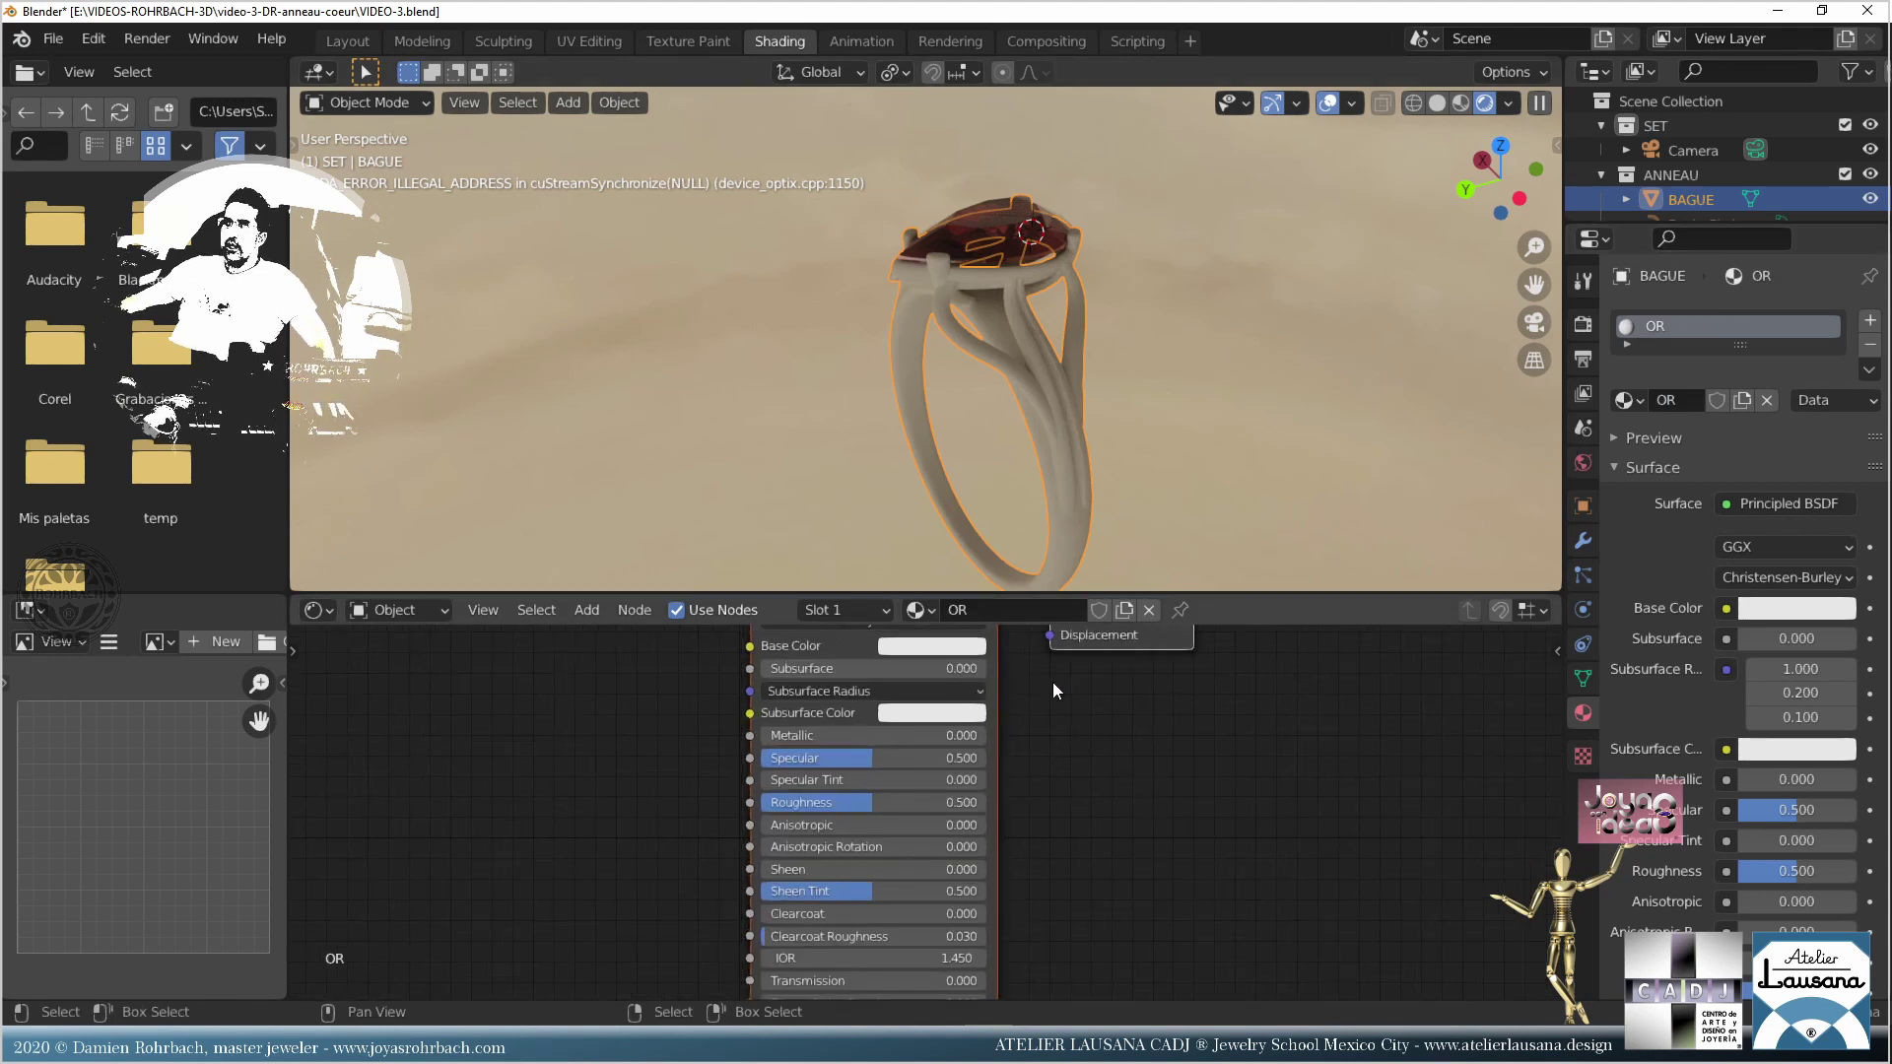
{"action": "middle_click_drag", "start_coordinate": [1052, 682], "coordinate": [1002, 862]}
{"action": "left_click", "coordinate": [831, 919]}
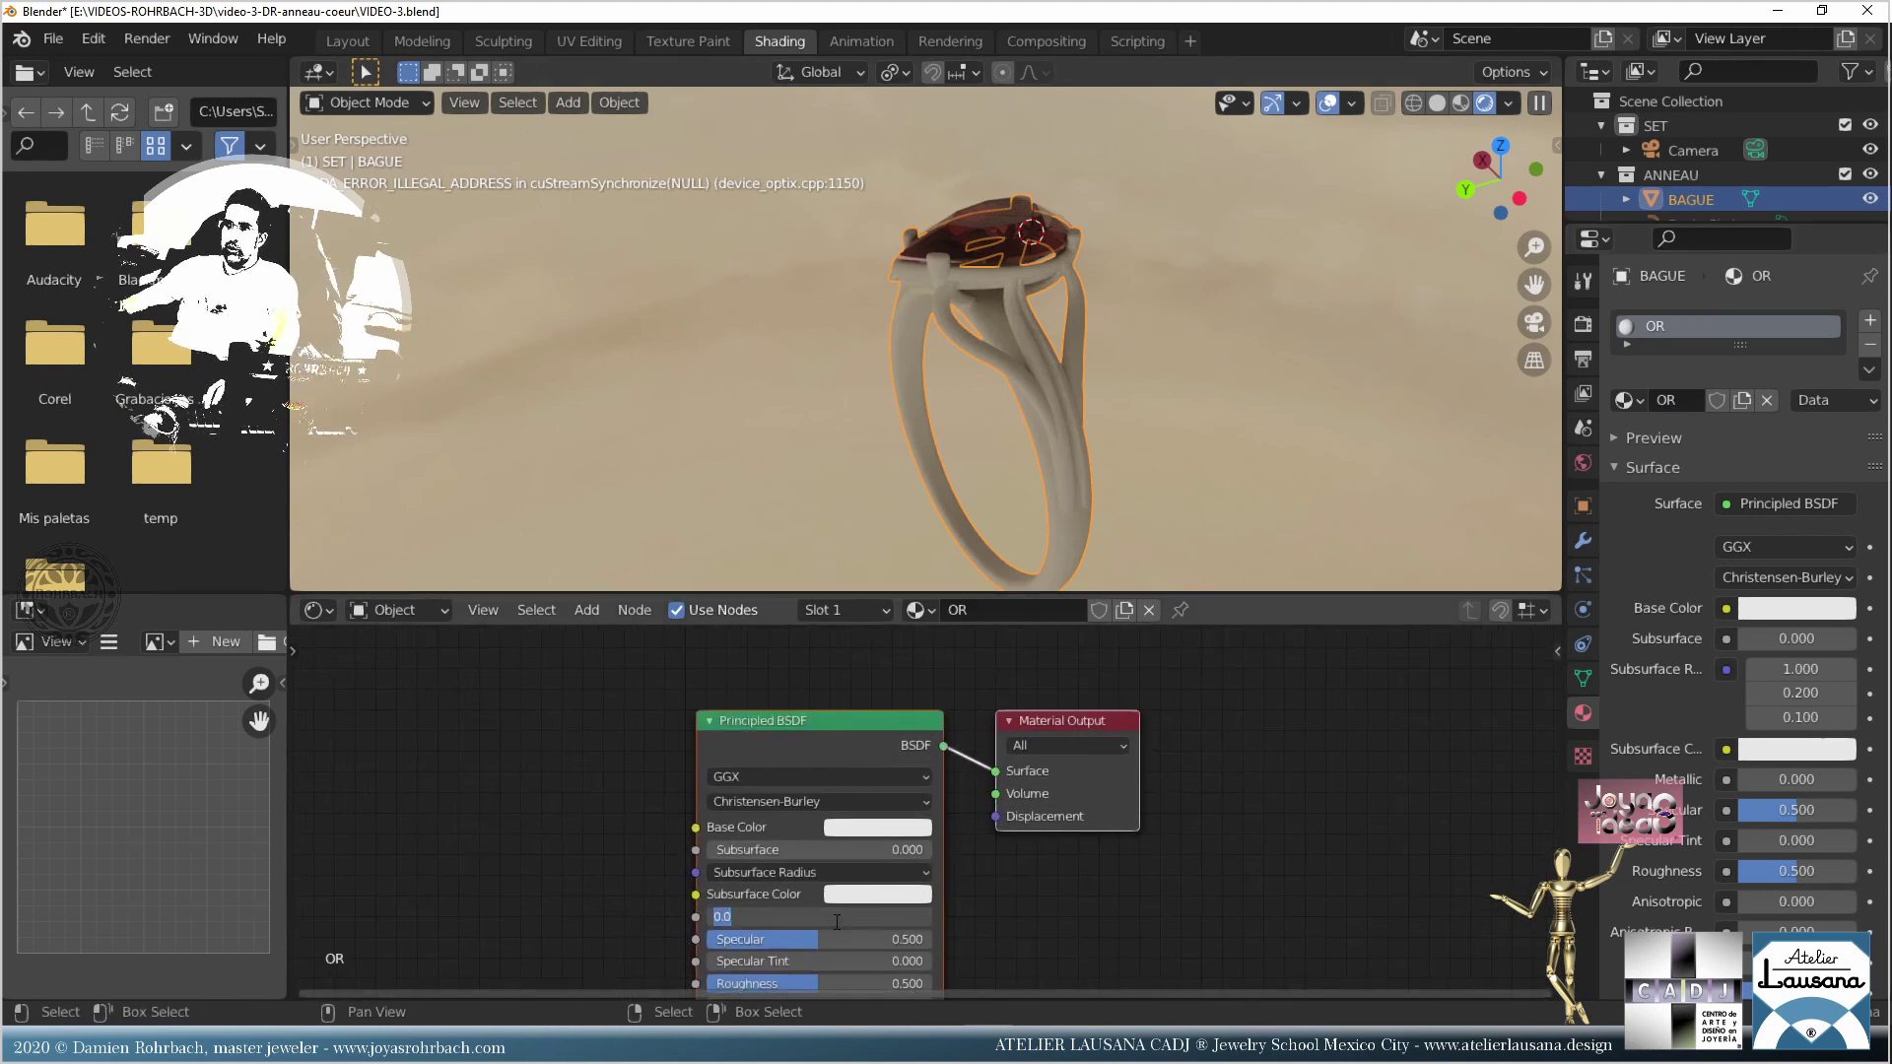
{"action": "type", "text": "1"}
{"action": "key", "text": "Tab"}
{"action": "type", "text": "1"}
{"action": "key", "text": "Tab"}
{"action": "key", "text": "Tab"}
{"action": "type", "text": "0"}
{"action": "key", "text": "Return"}
{"action": "middle_click_drag", "start_coordinate": [829, 918], "coordinate": [829, 839]}
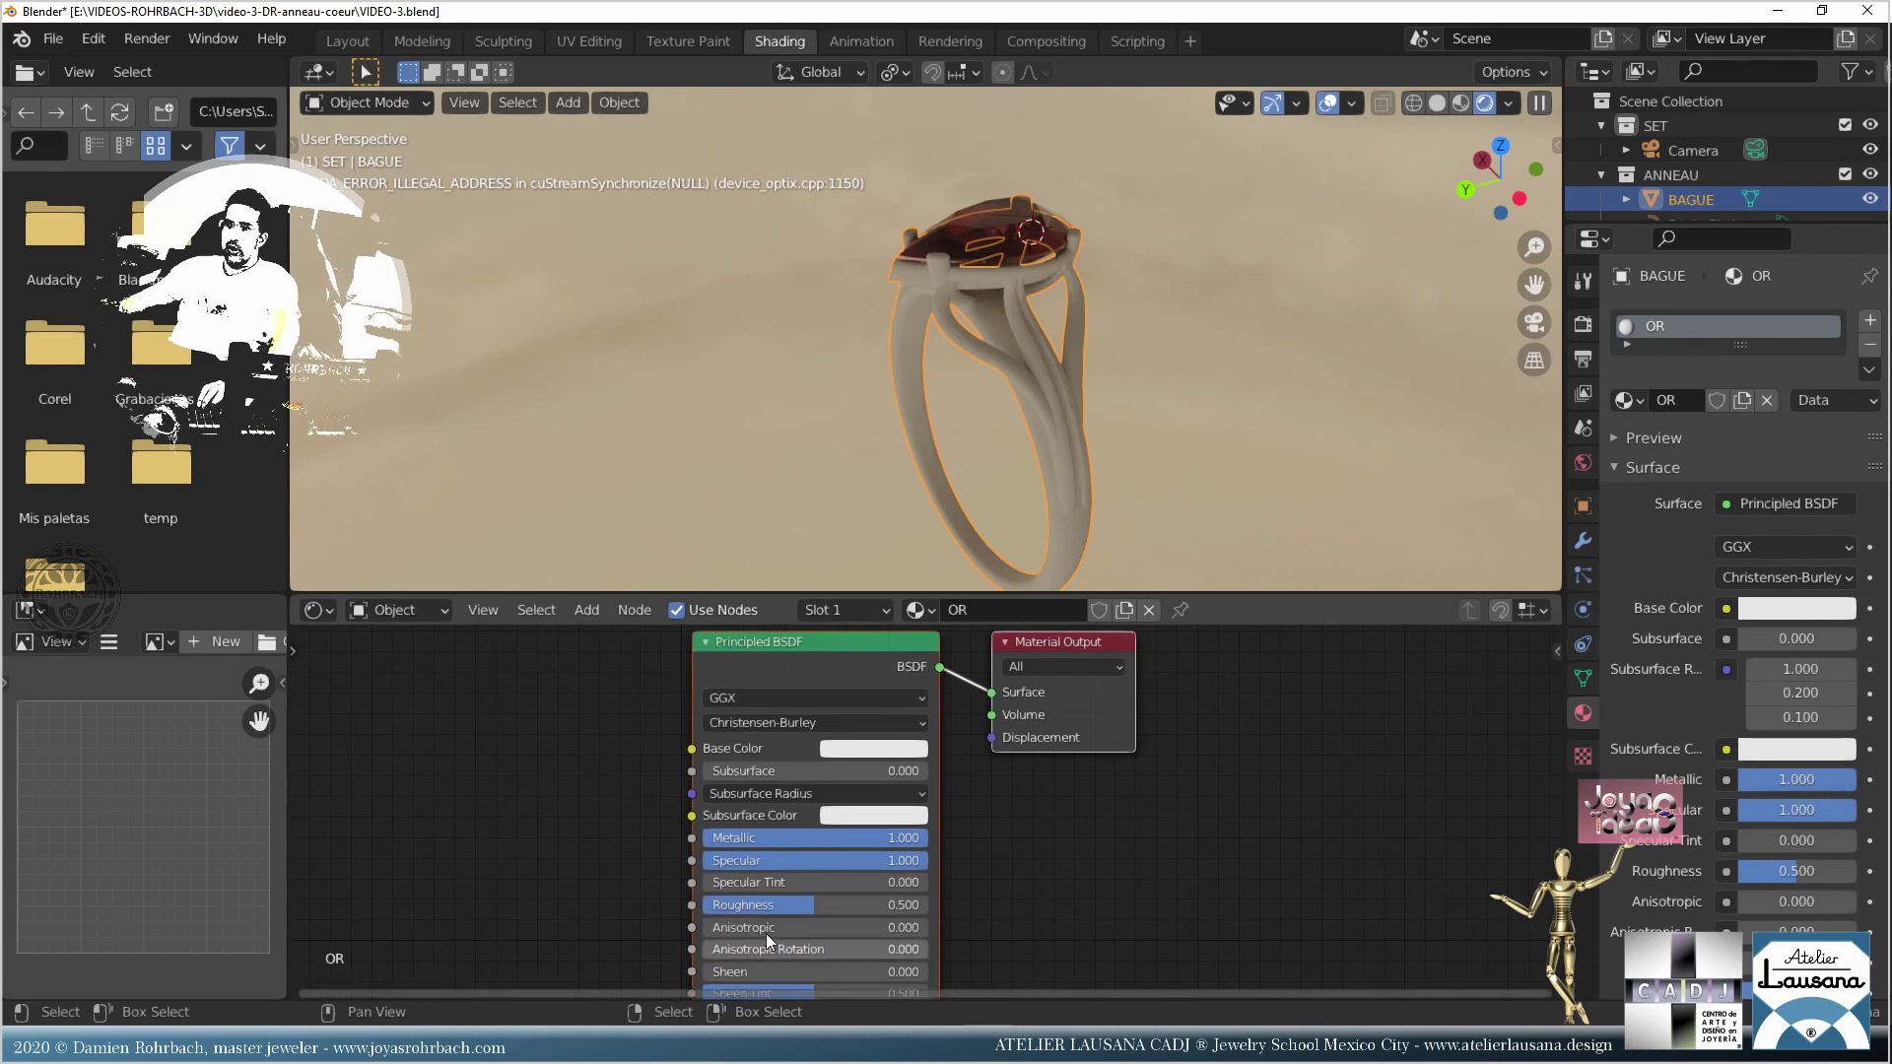
Step: Set the OR material's base color to a pale gold yellow at full brightness and save the file
{"action": "left_click", "coordinate": [855, 751]}
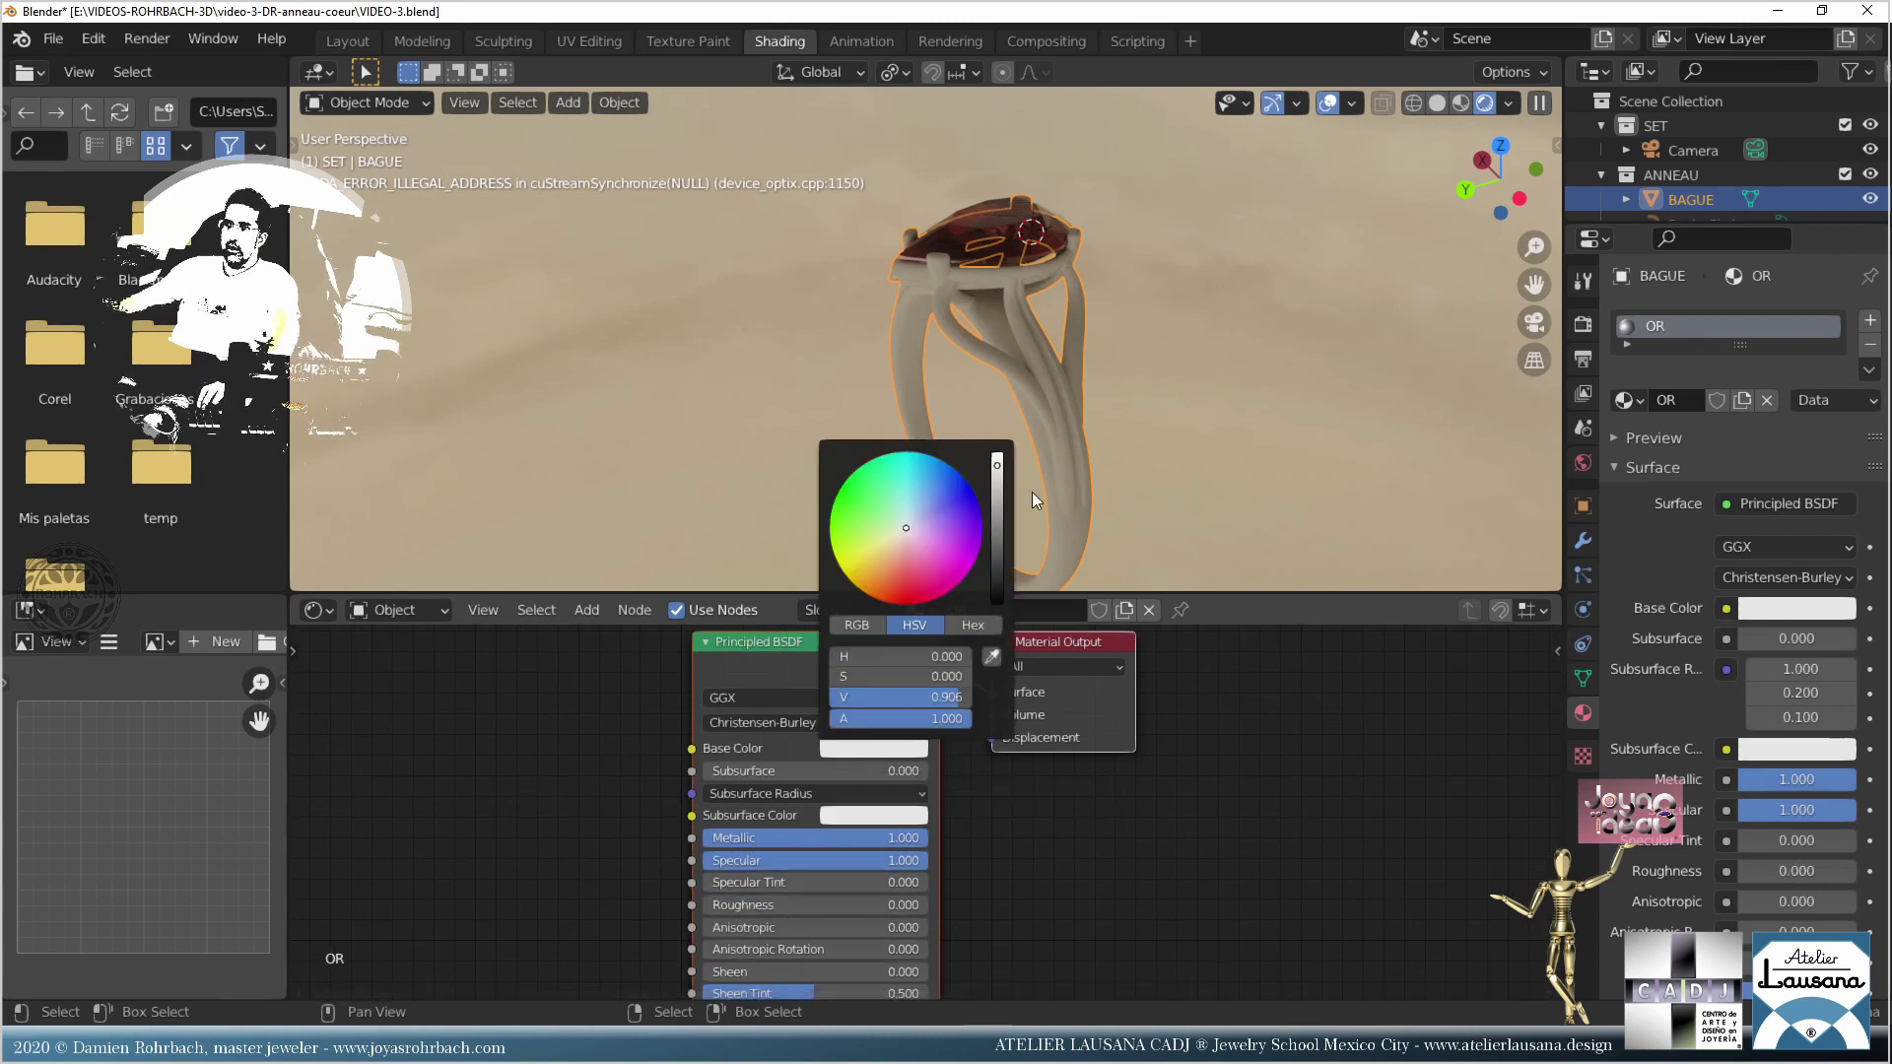
{"action": "left_click_drag", "start_coordinate": [993, 498], "coordinate": [996, 453]}
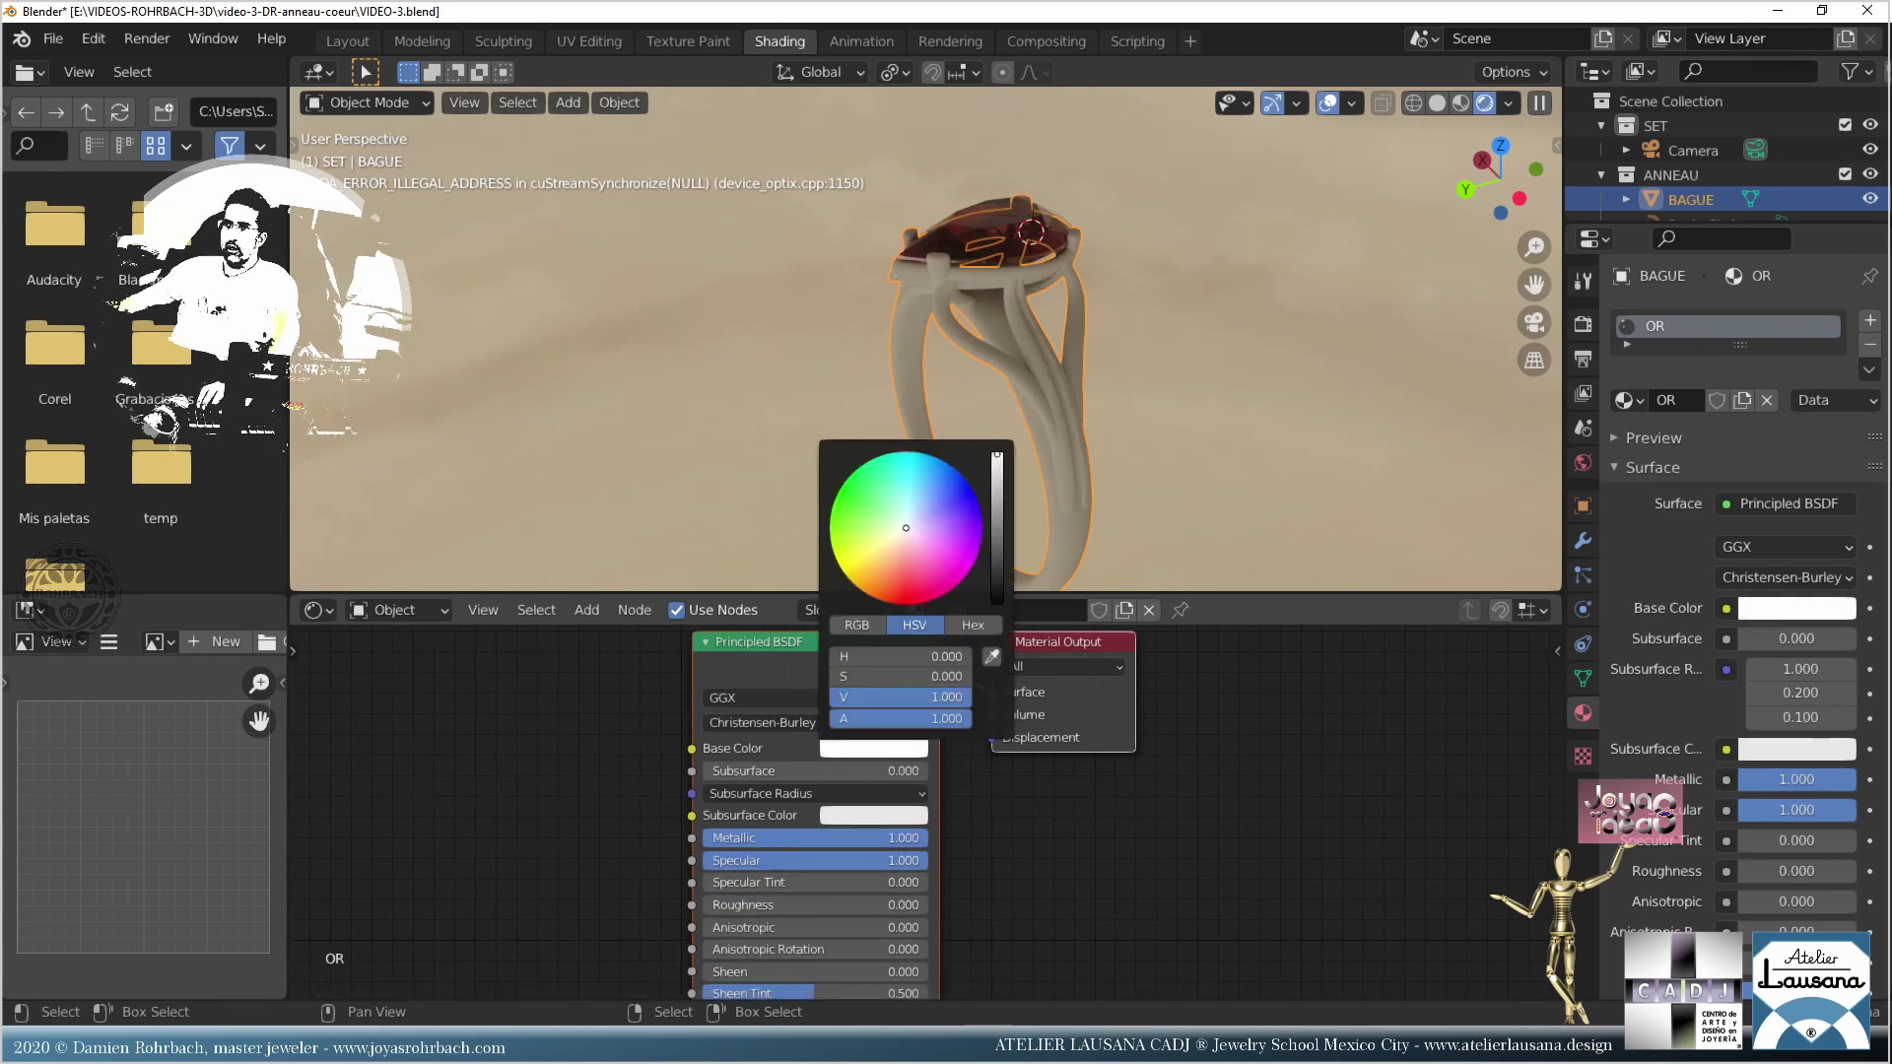
{"action": "left_click", "coordinate": [886, 539]}
{"action": "key", "text": "ctrl+s"}
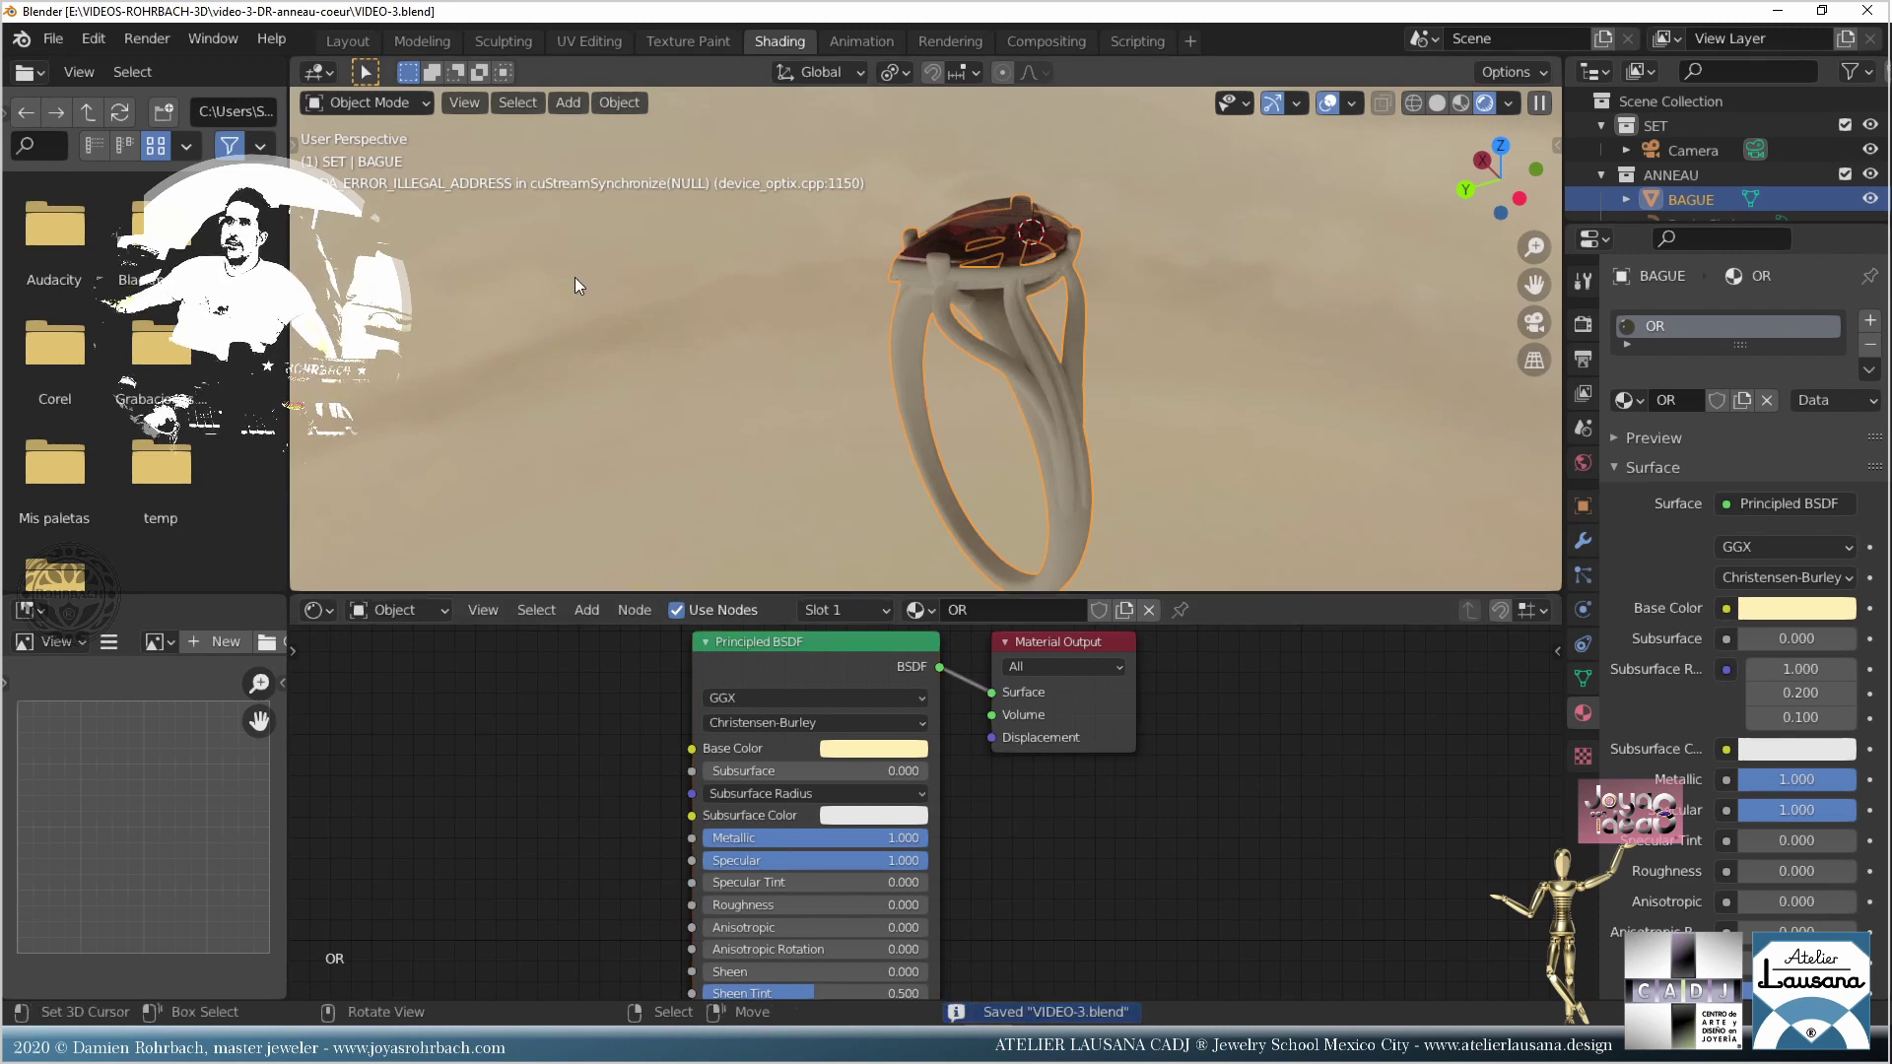
Step: Close and restart Blender, reopen VIDEO-3.blend and show the viewport in rendered shading
{"action": "left_click", "coordinate": [1869, 12]}
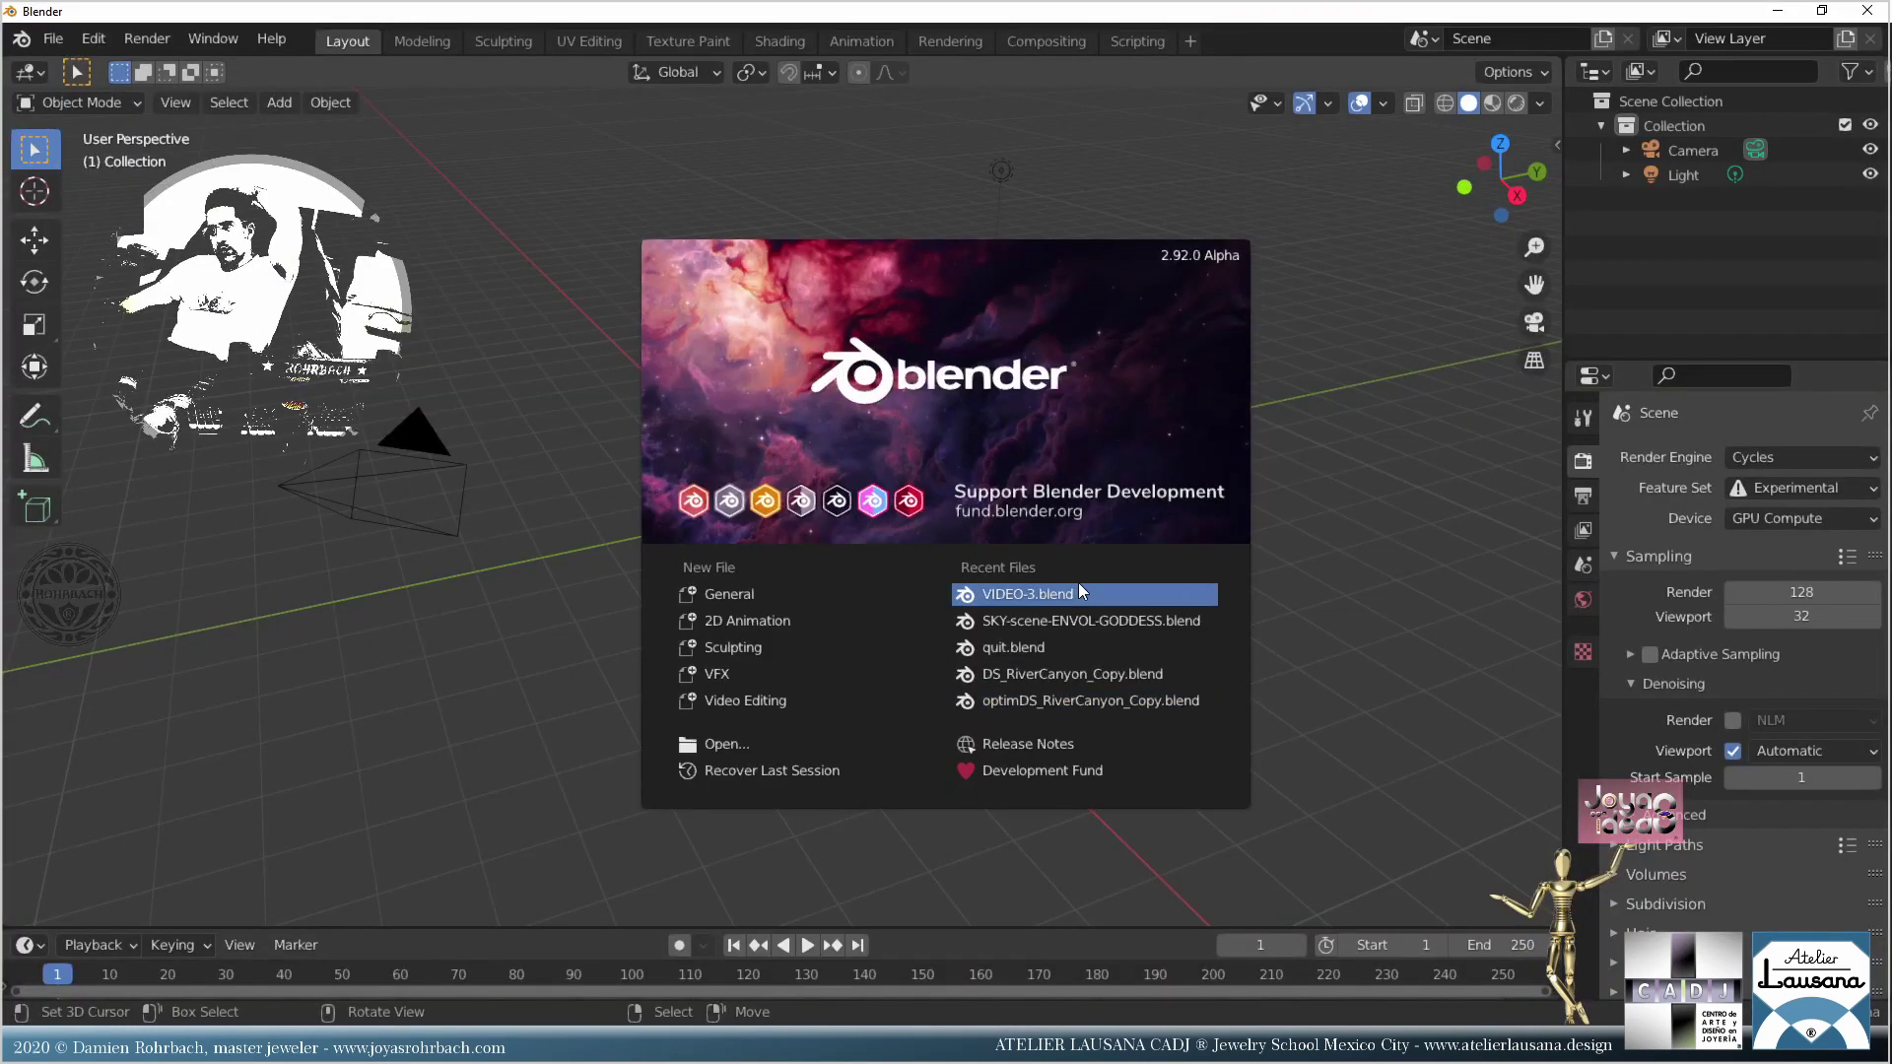
{"action": "left_click", "coordinate": [1078, 591]}
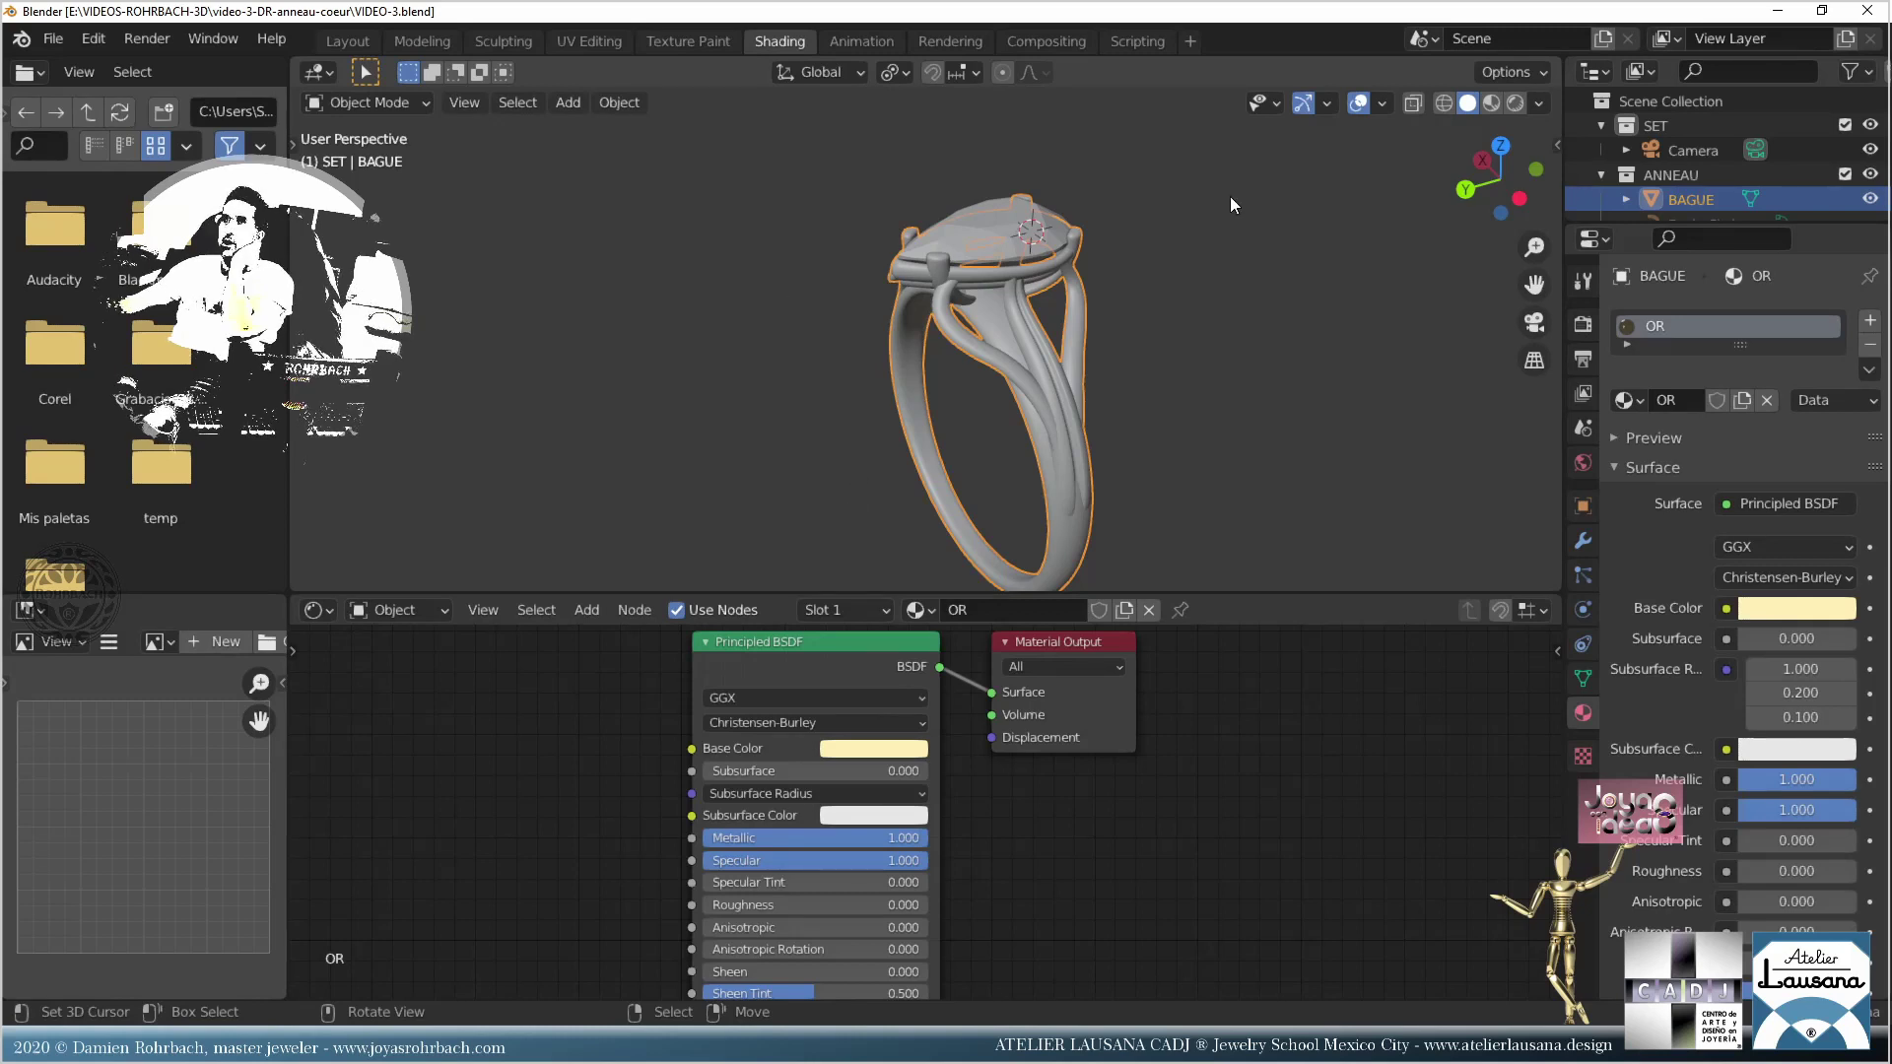
{"action": "left_click", "coordinate": [1507, 104]}
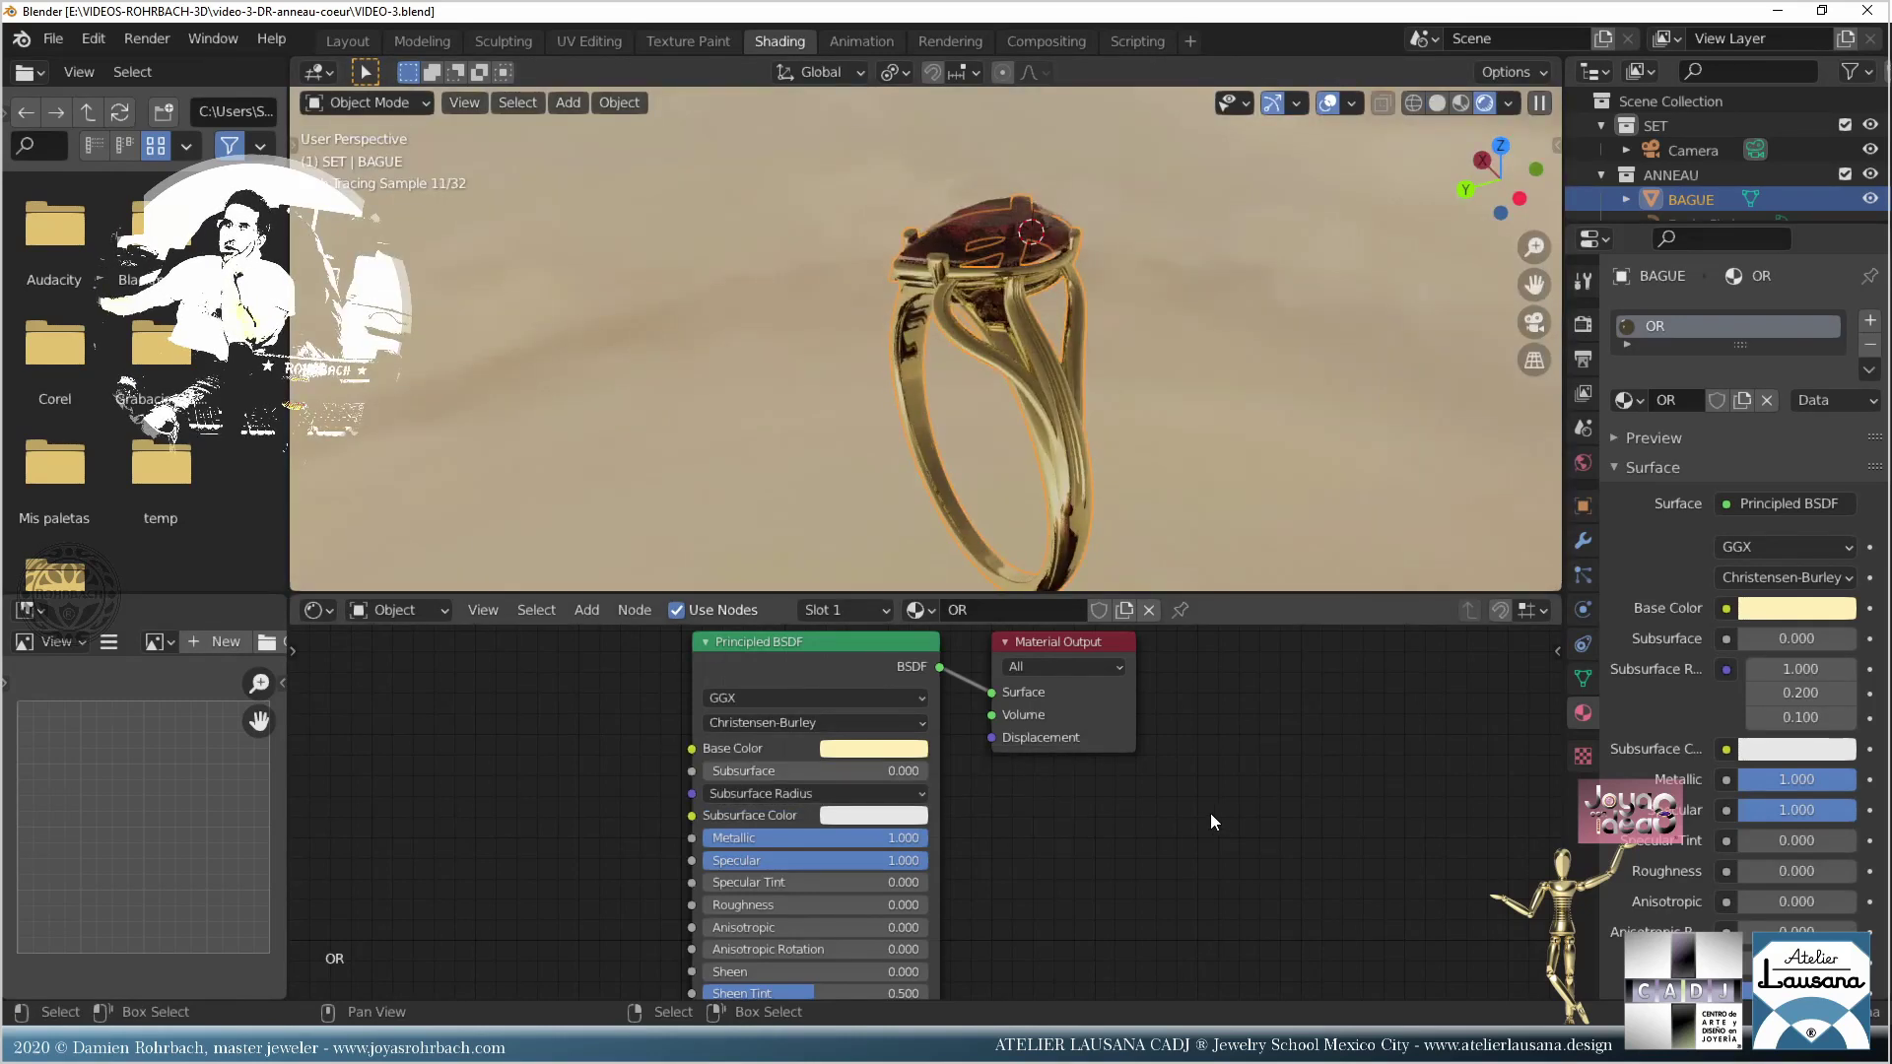
Step: Examine the gold finish up close on the ring's prongs, stone setting and shank, and save the file
{"action": "scroll", "coordinate": [1161, 352], "scroll_direction": "up", "scroll_amount": 3}
{"action": "middle_click_drag", "start_coordinate": [1161, 349], "coordinate": [913, 550]}
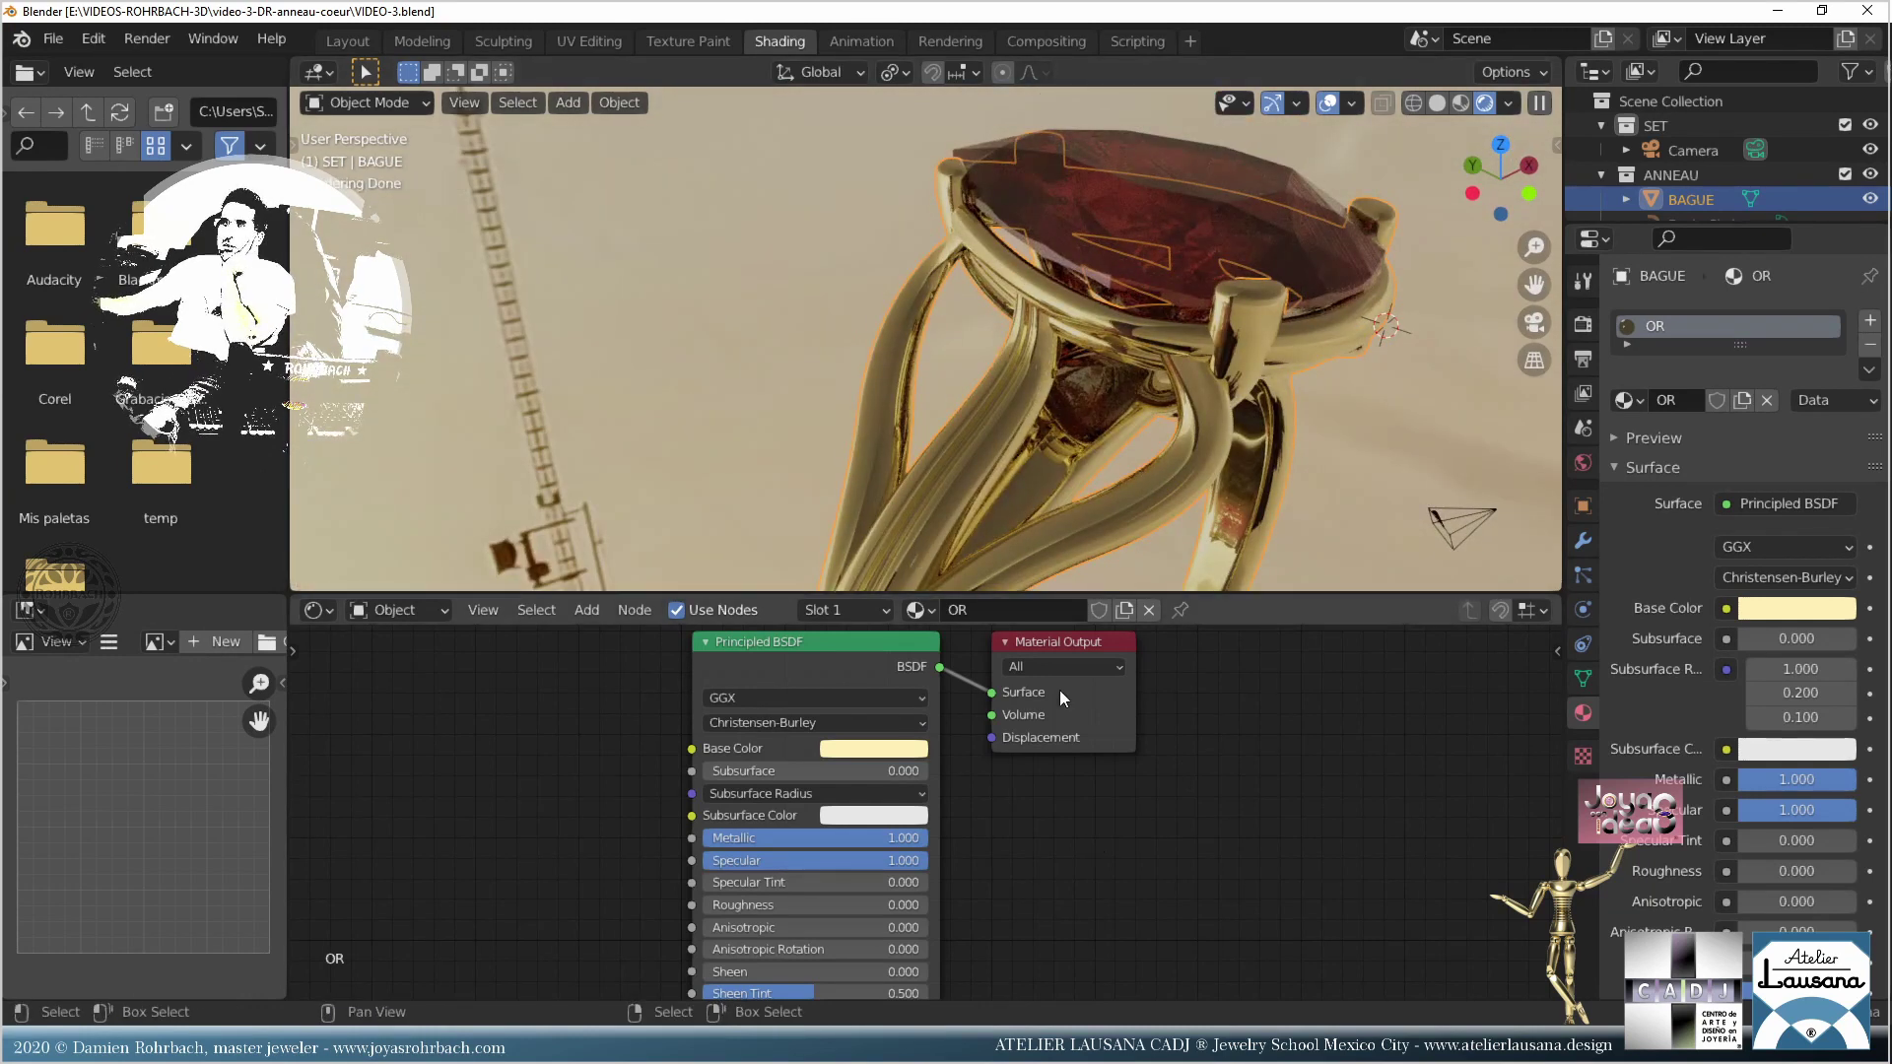
{"action": "scroll", "coordinate": [1280, 305], "scroll_direction": "up", "scroll_amount": 3}
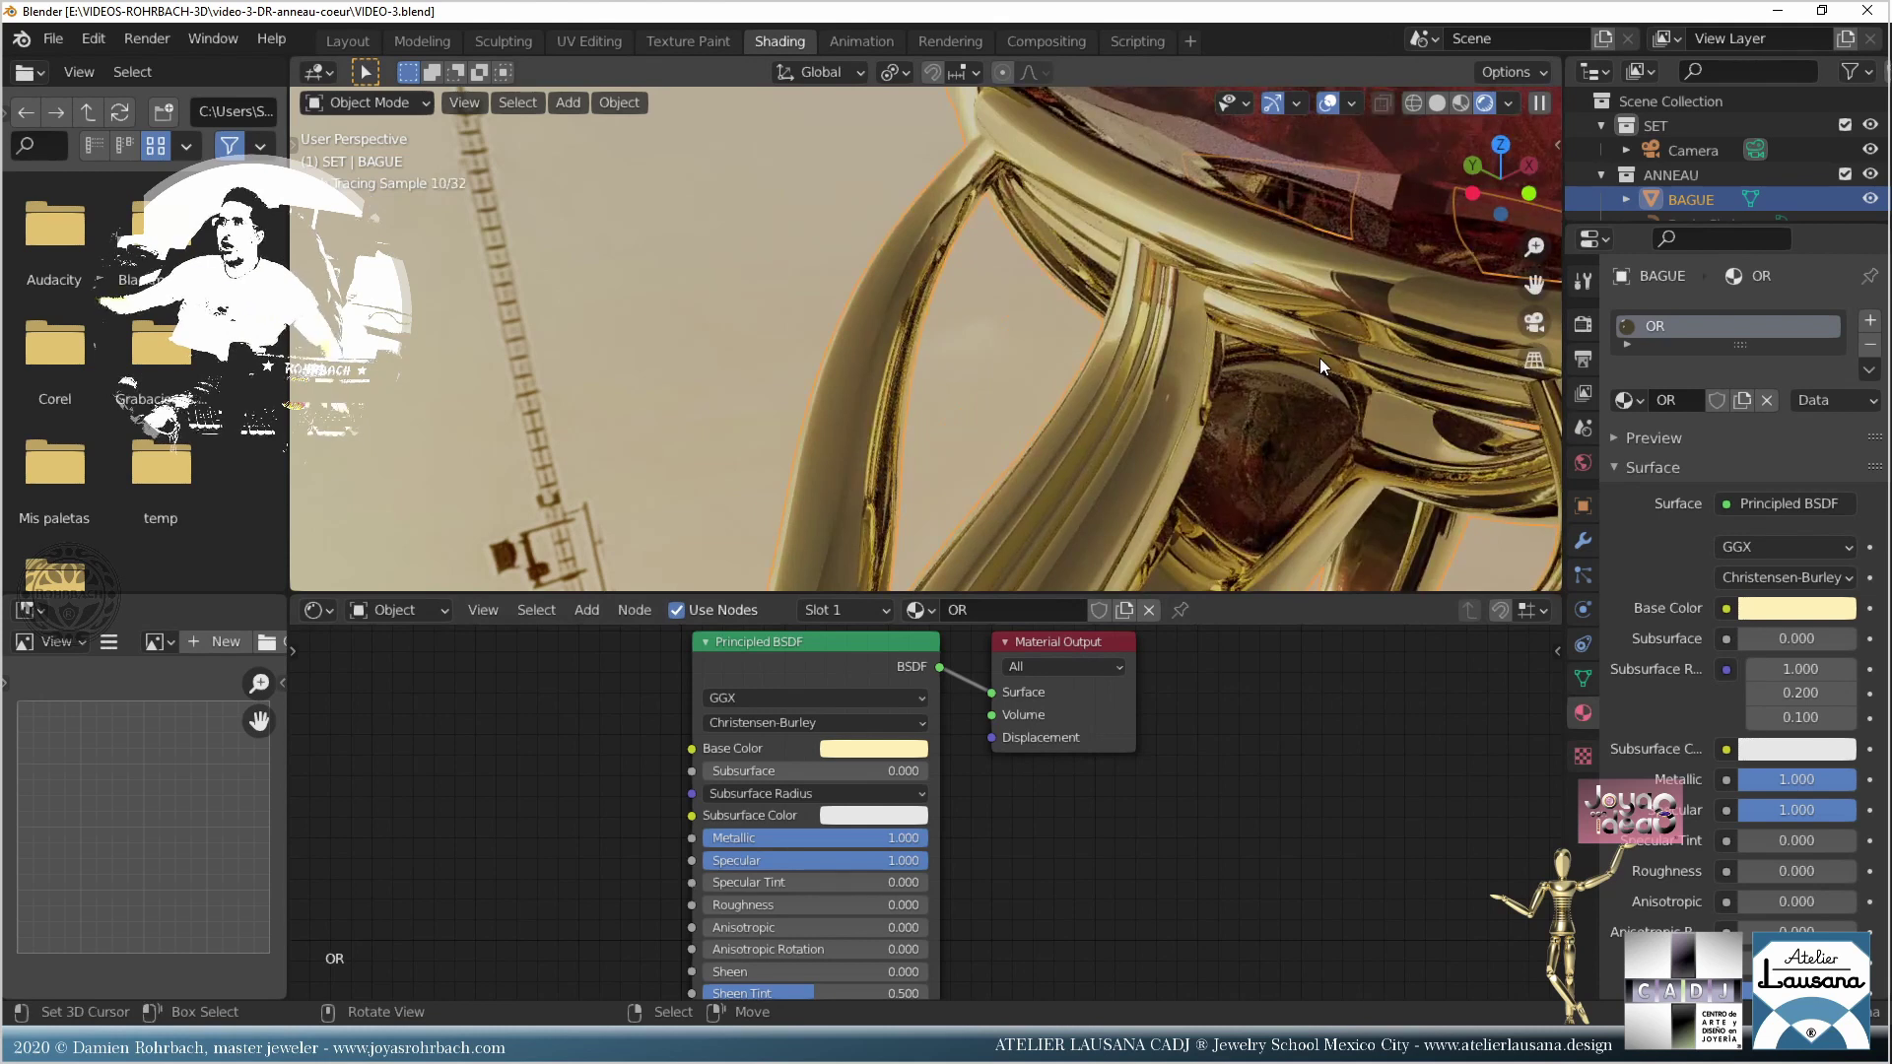
{"action": "middle_click_drag", "start_coordinate": [1321, 357], "coordinate": [974, 339], "text": "shift"}
{"action": "scroll", "coordinate": [1012, 208], "scroll_direction": "up", "scroll_amount": 2}
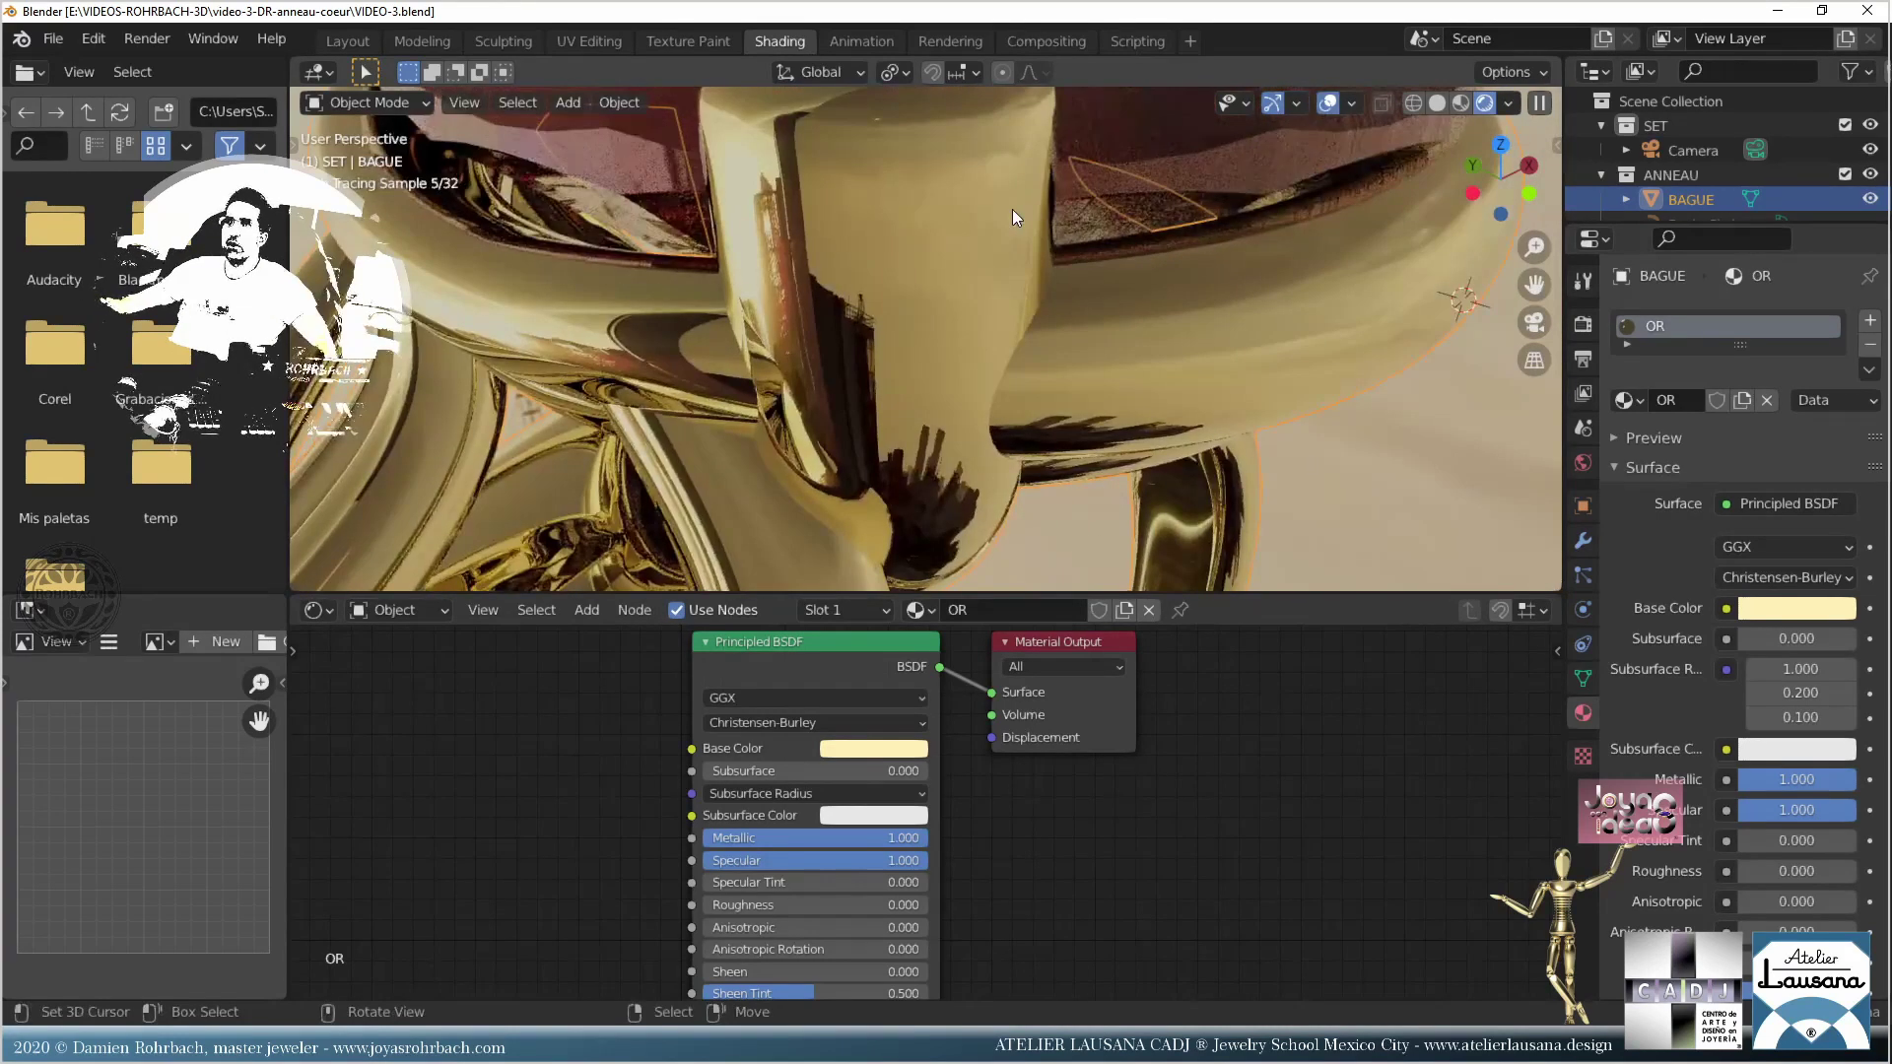
{"action": "scroll", "coordinate": [987, 264], "scroll_direction": "down", "scroll_amount": 5}
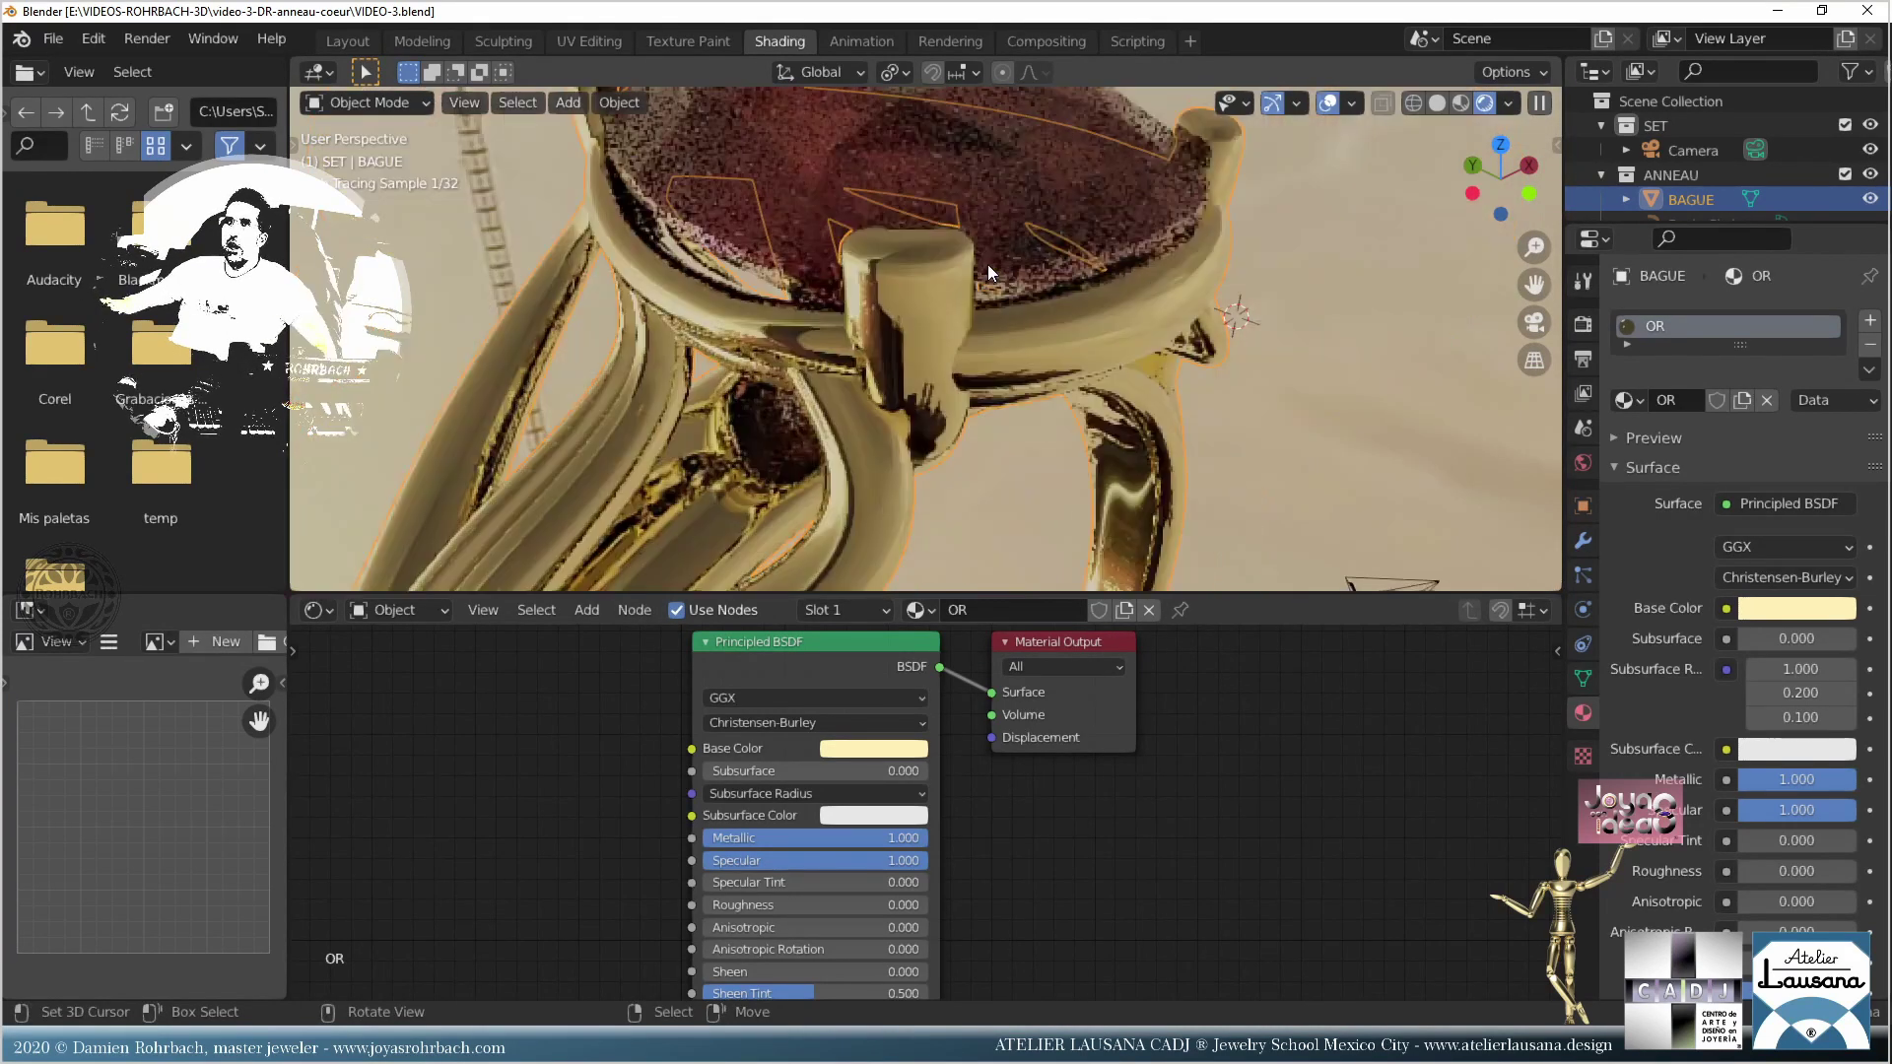
{"action": "scroll", "coordinate": [987, 264], "scroll_direction": "down", "scroll_amount": 1}
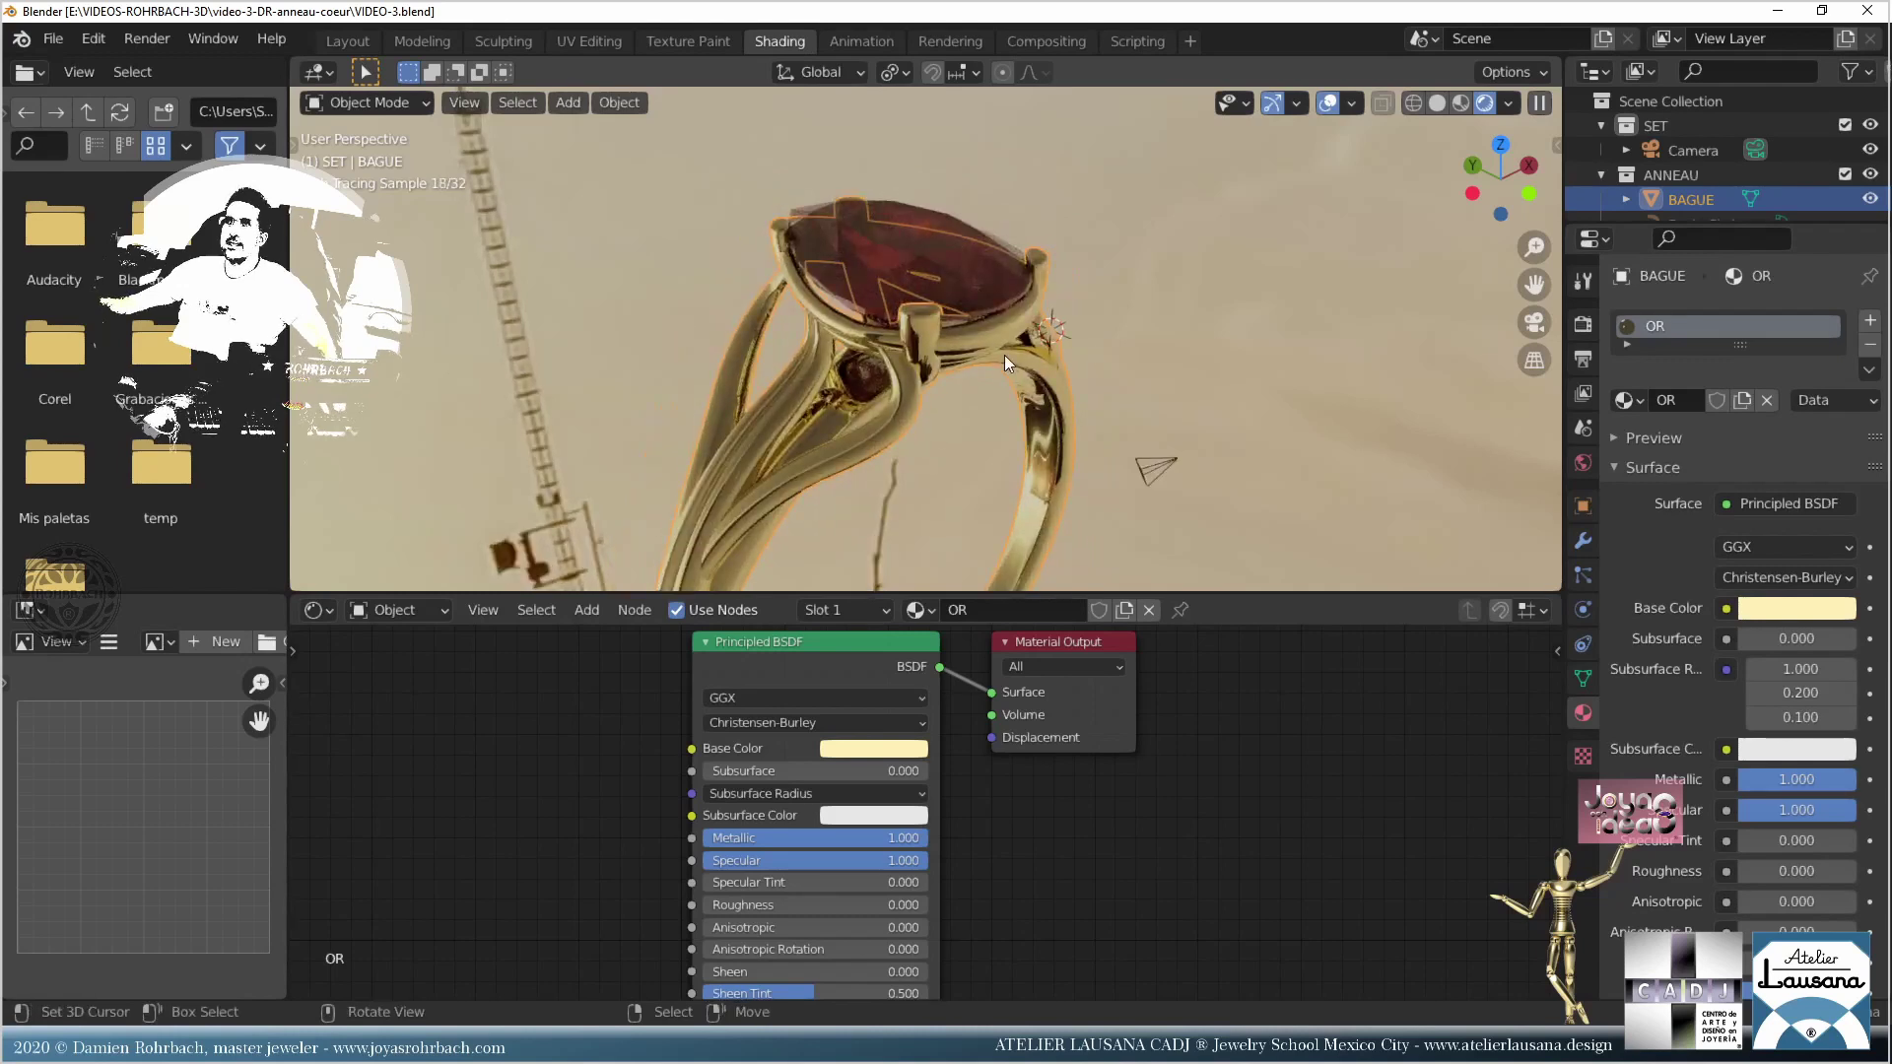
{"action": "key", "text": "ctrl+s"}
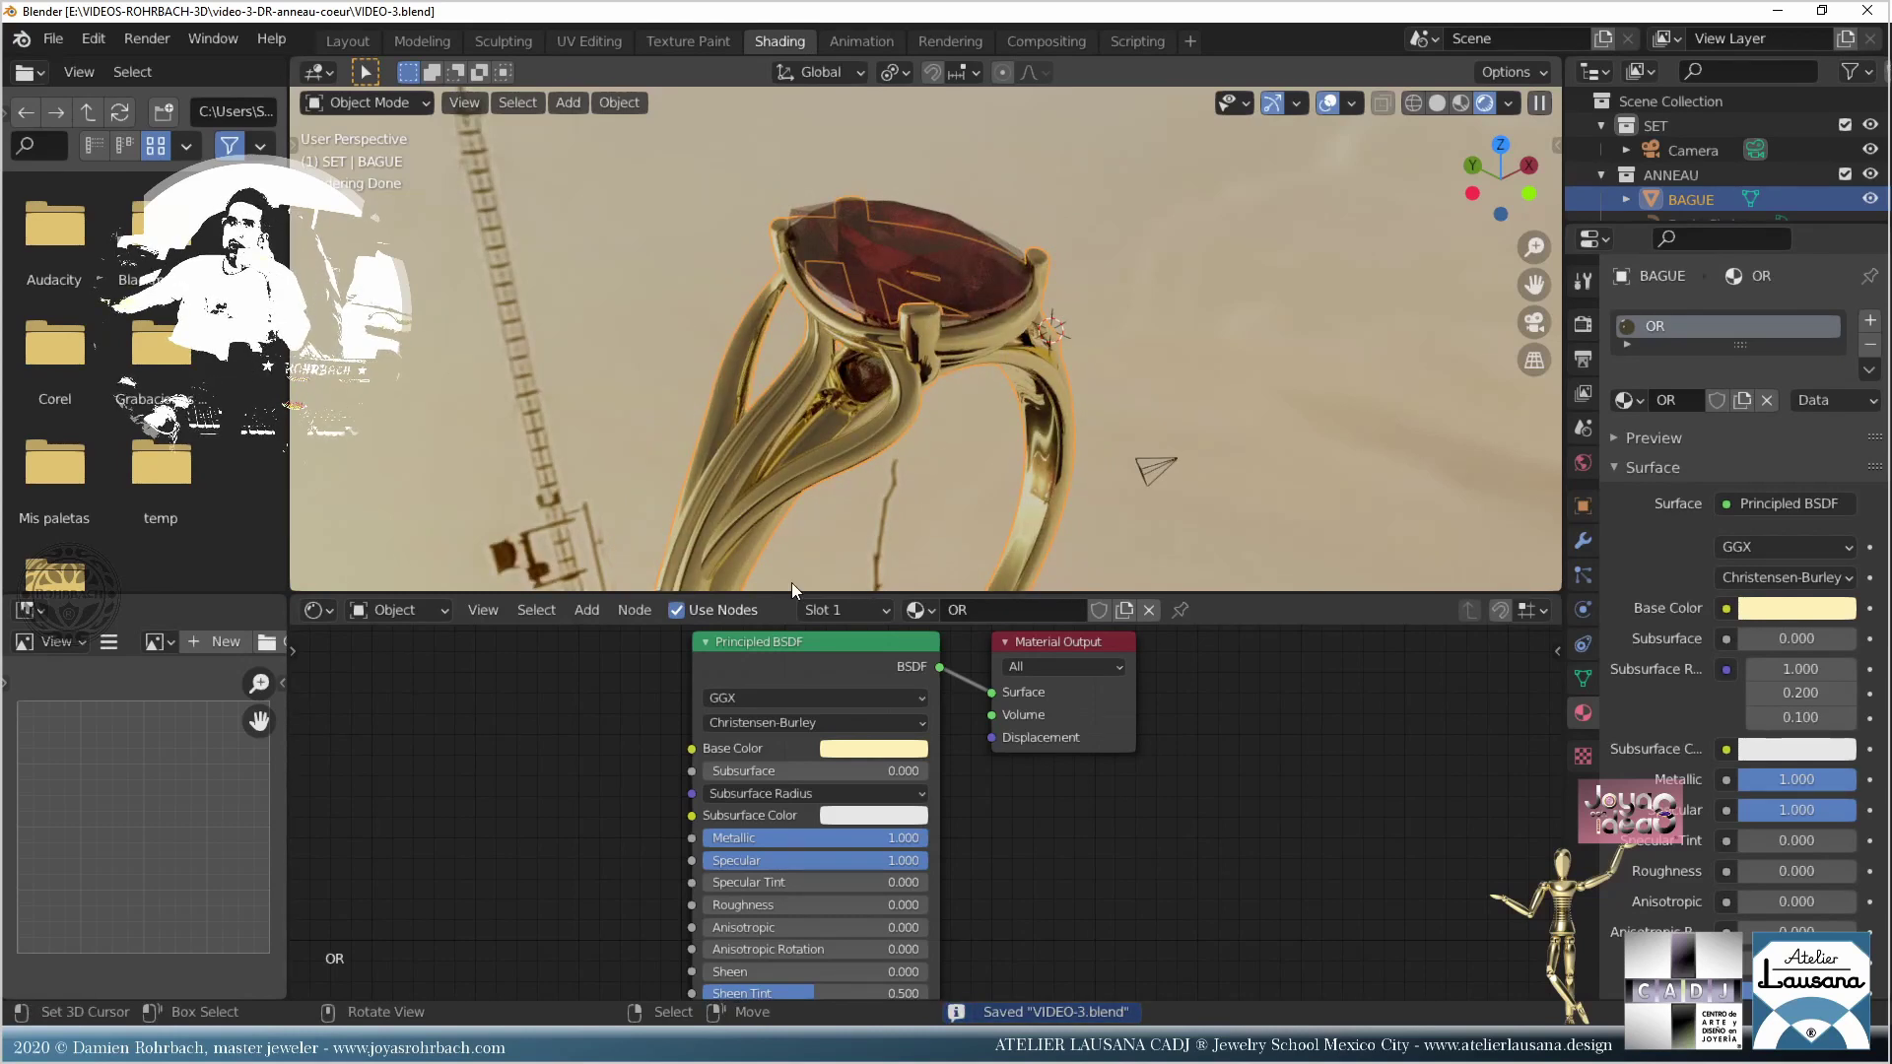
Step: Add an Image Texture node to the OR material and place it in the free space before the Principled BSDF node
{"action": "middle_click_drag", "start_coordinate": [554, 782], "coordinate": [890, 772]}
{"action": "left_click", "coordinate": [589, 611]}
{"action": "mouse_move", "coordinate": [621, 749]}
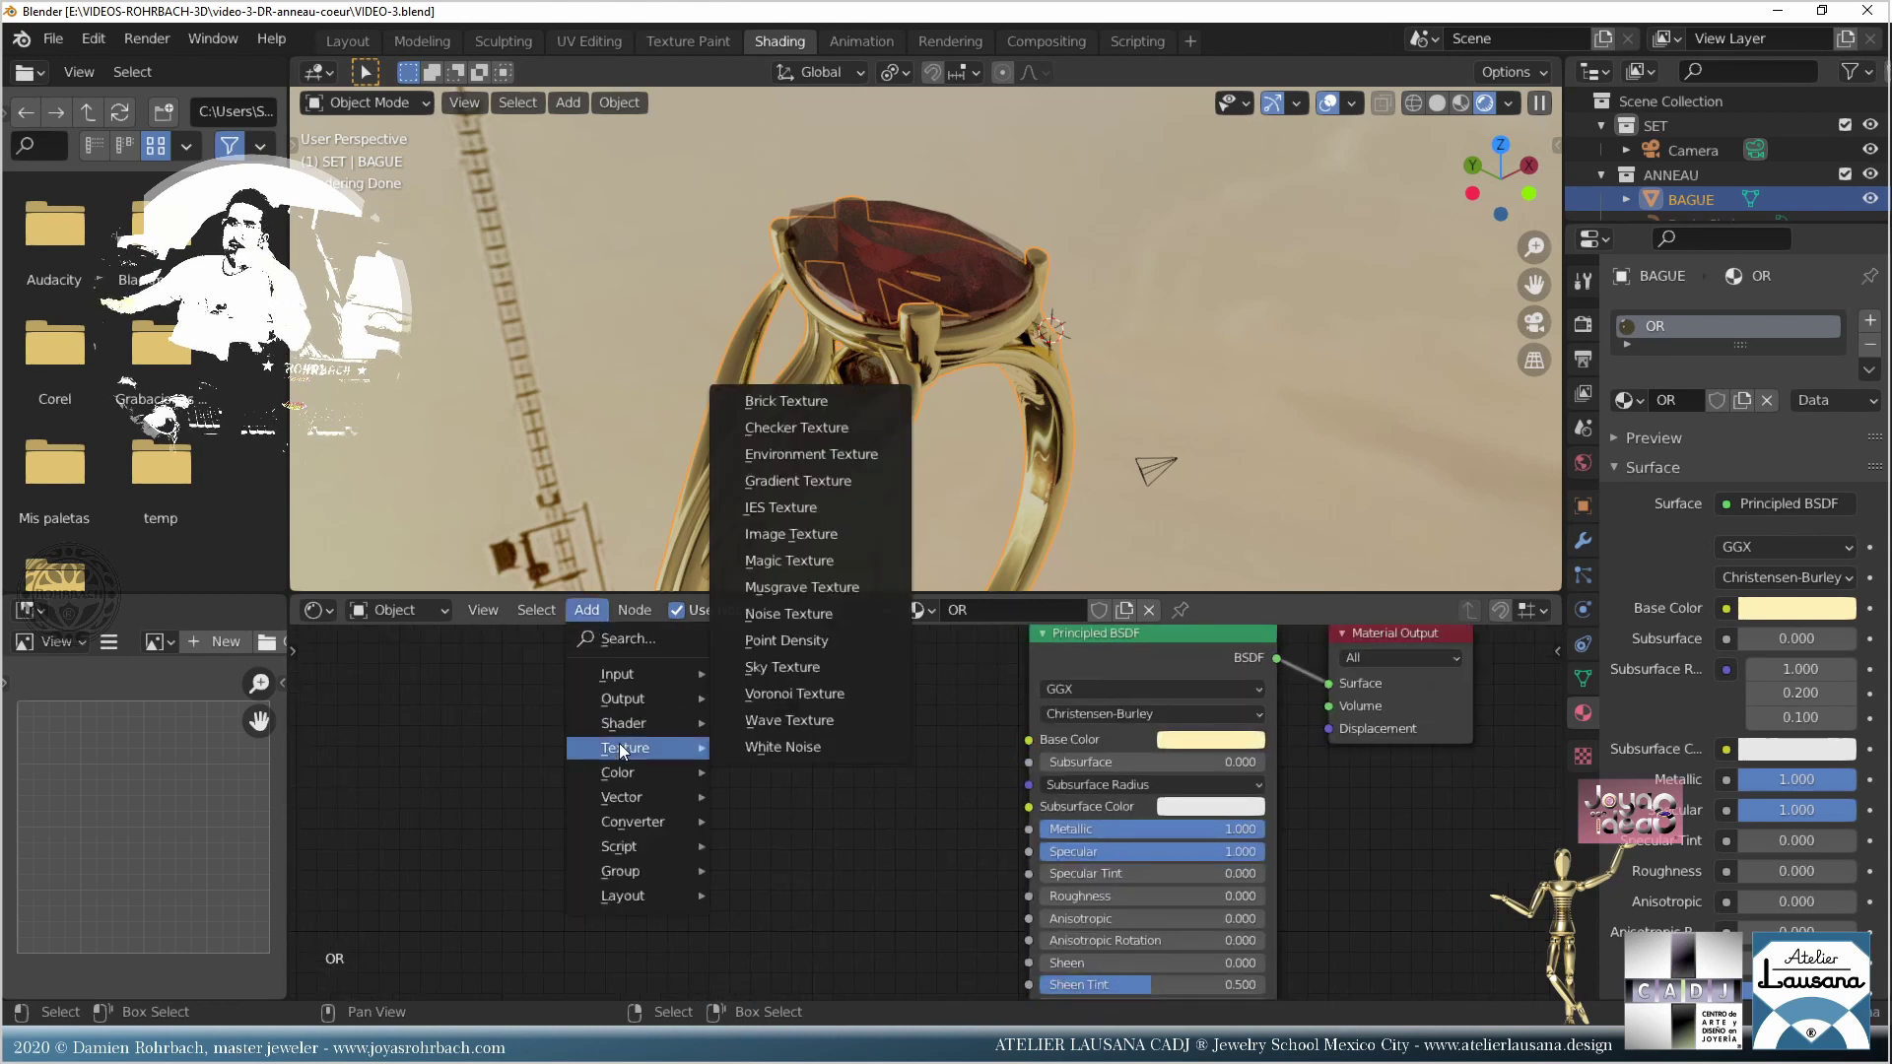
{"action": "left_click", "coordinate": [832, 534]}
{"action": "left_click", "coordinate": [453, 773]}
{"action": "middle_click_drag", "start_coordinate": [922, 759], "coordinate": [1161, 598]}
{"action": "left_click_drag", "start_coordinate": [737, 636], "coordinate": [659, 754]}
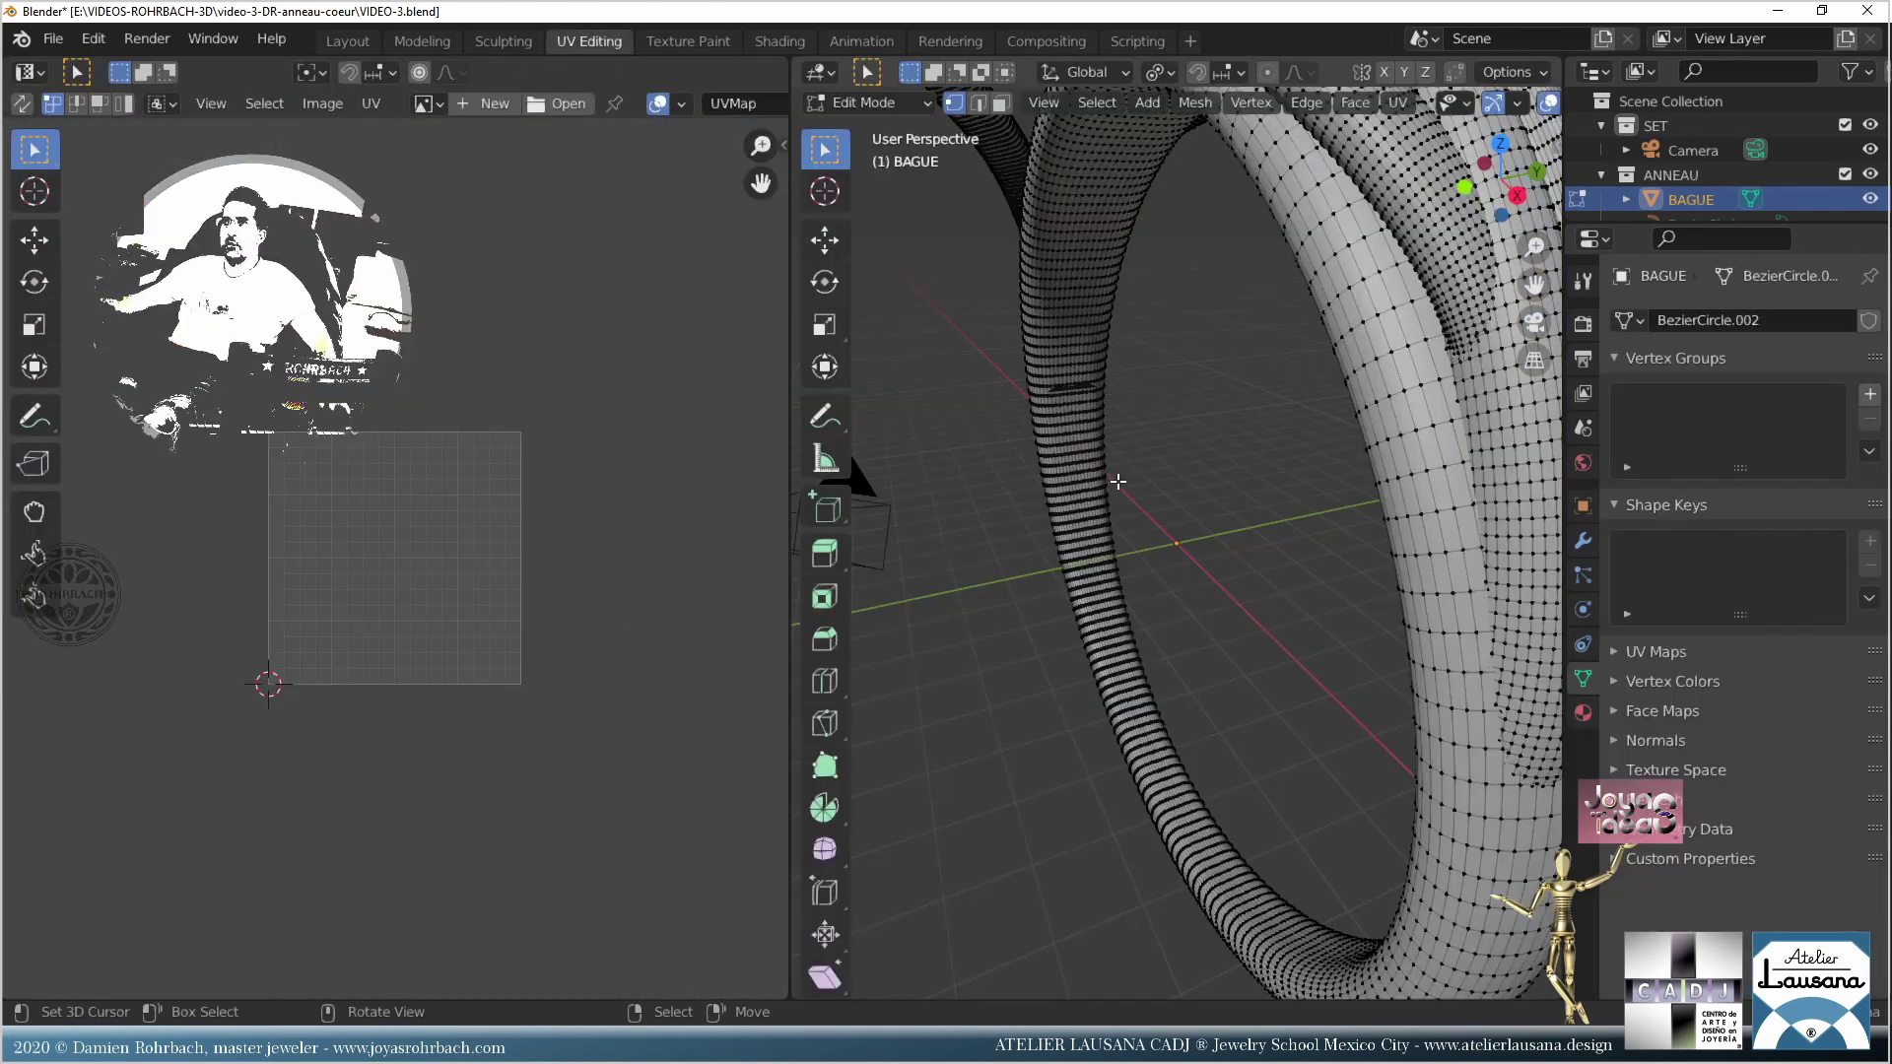
Step: Select the whole BAGUE mesh for UV editing and unwrap it with Cube Projection
{"action": "scroll", "coordinate": [1117, 482], "scroll_direction": "down", "scroll_amount": 5}
{"action": "key", "text": "a"}
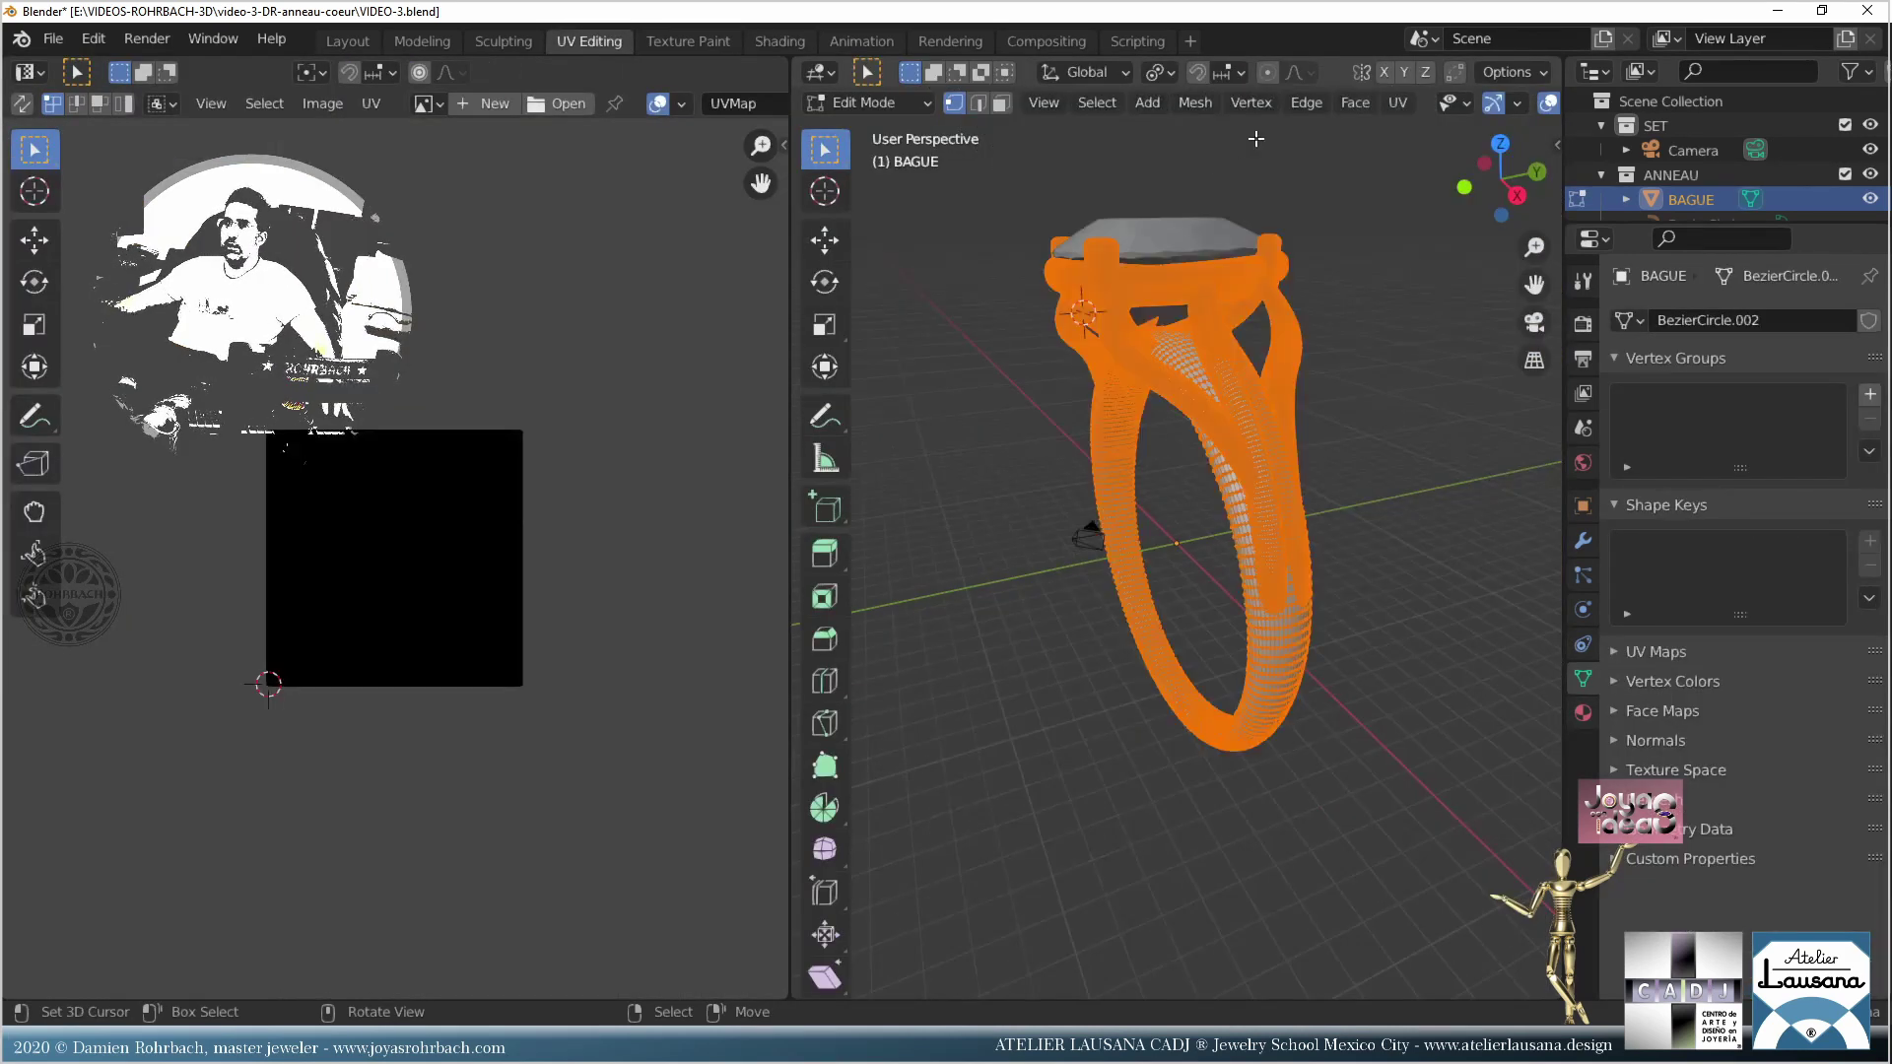
{"action": "left_click", "coordinate": [1397, 103]}
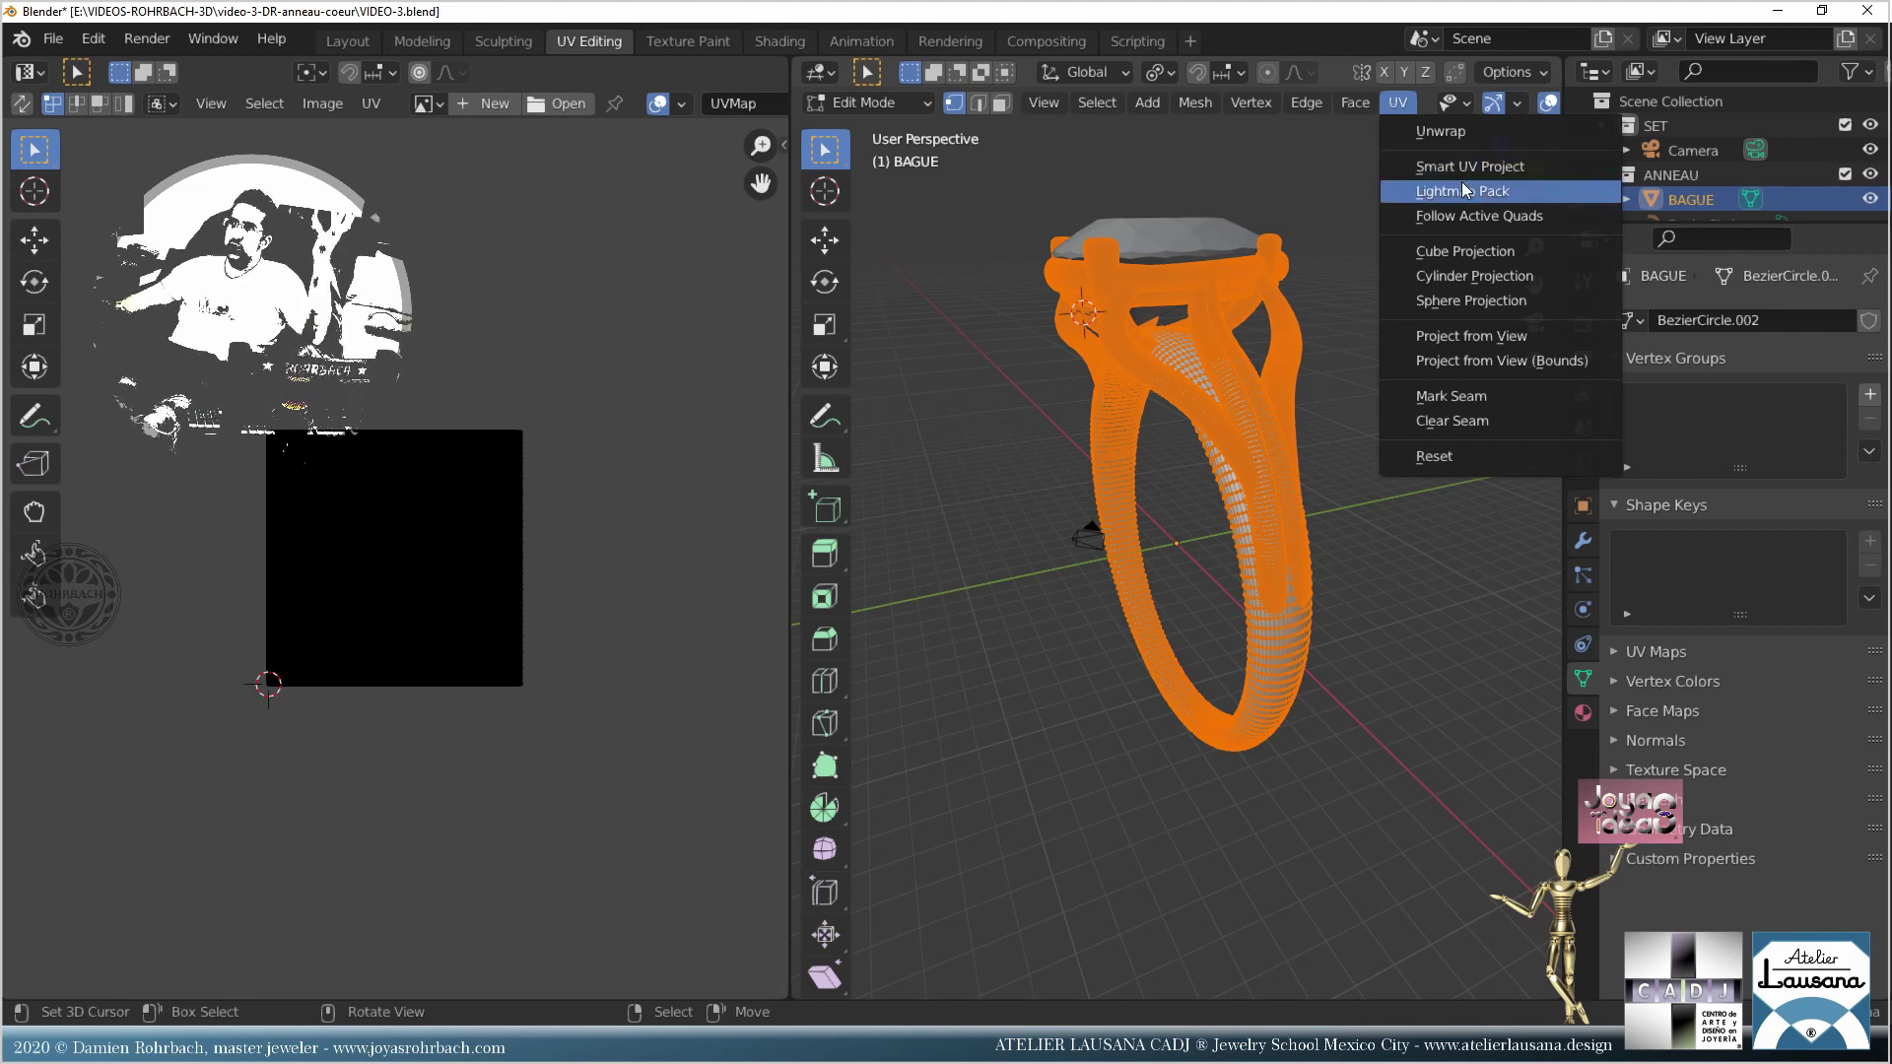
{"action": "left_click", "coordinate": [1458, 259]}
{"action": "left_click", "coordinate": [1401, 108]}
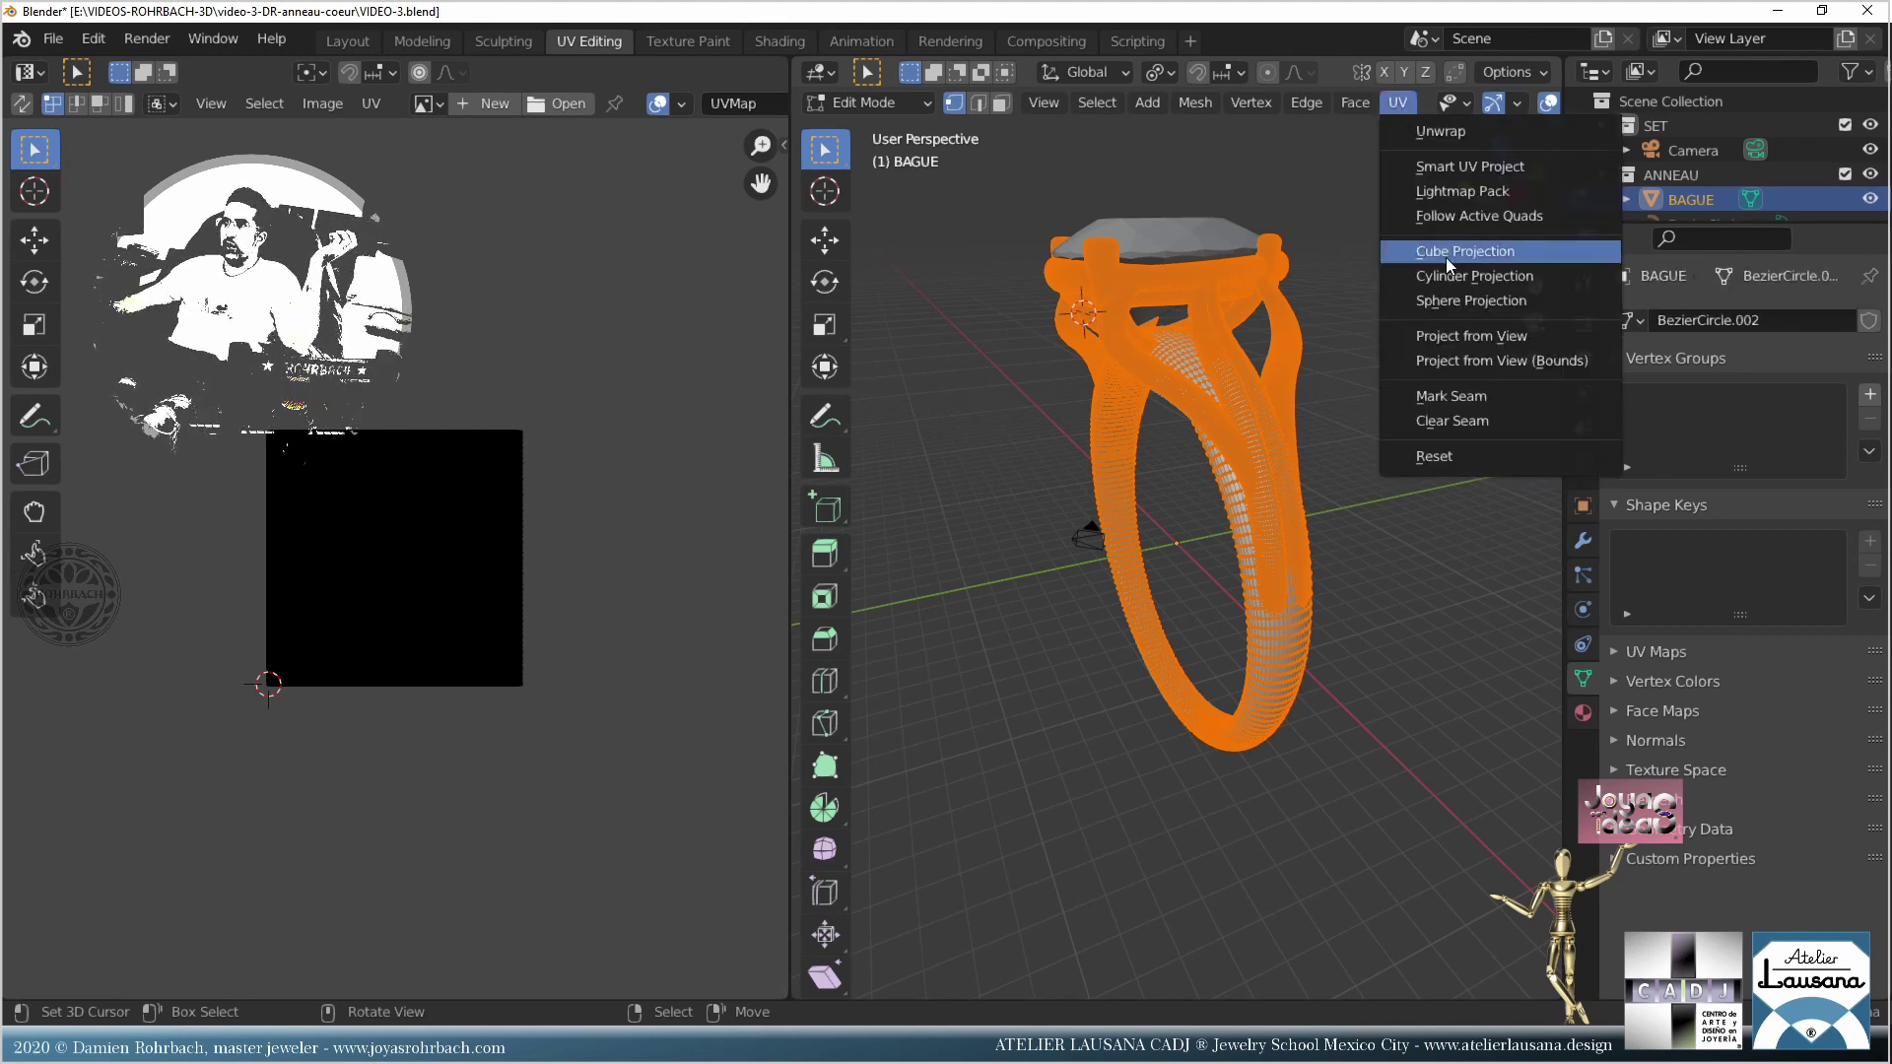
{"action": "left_click", "coordinate": [1445, 252]}
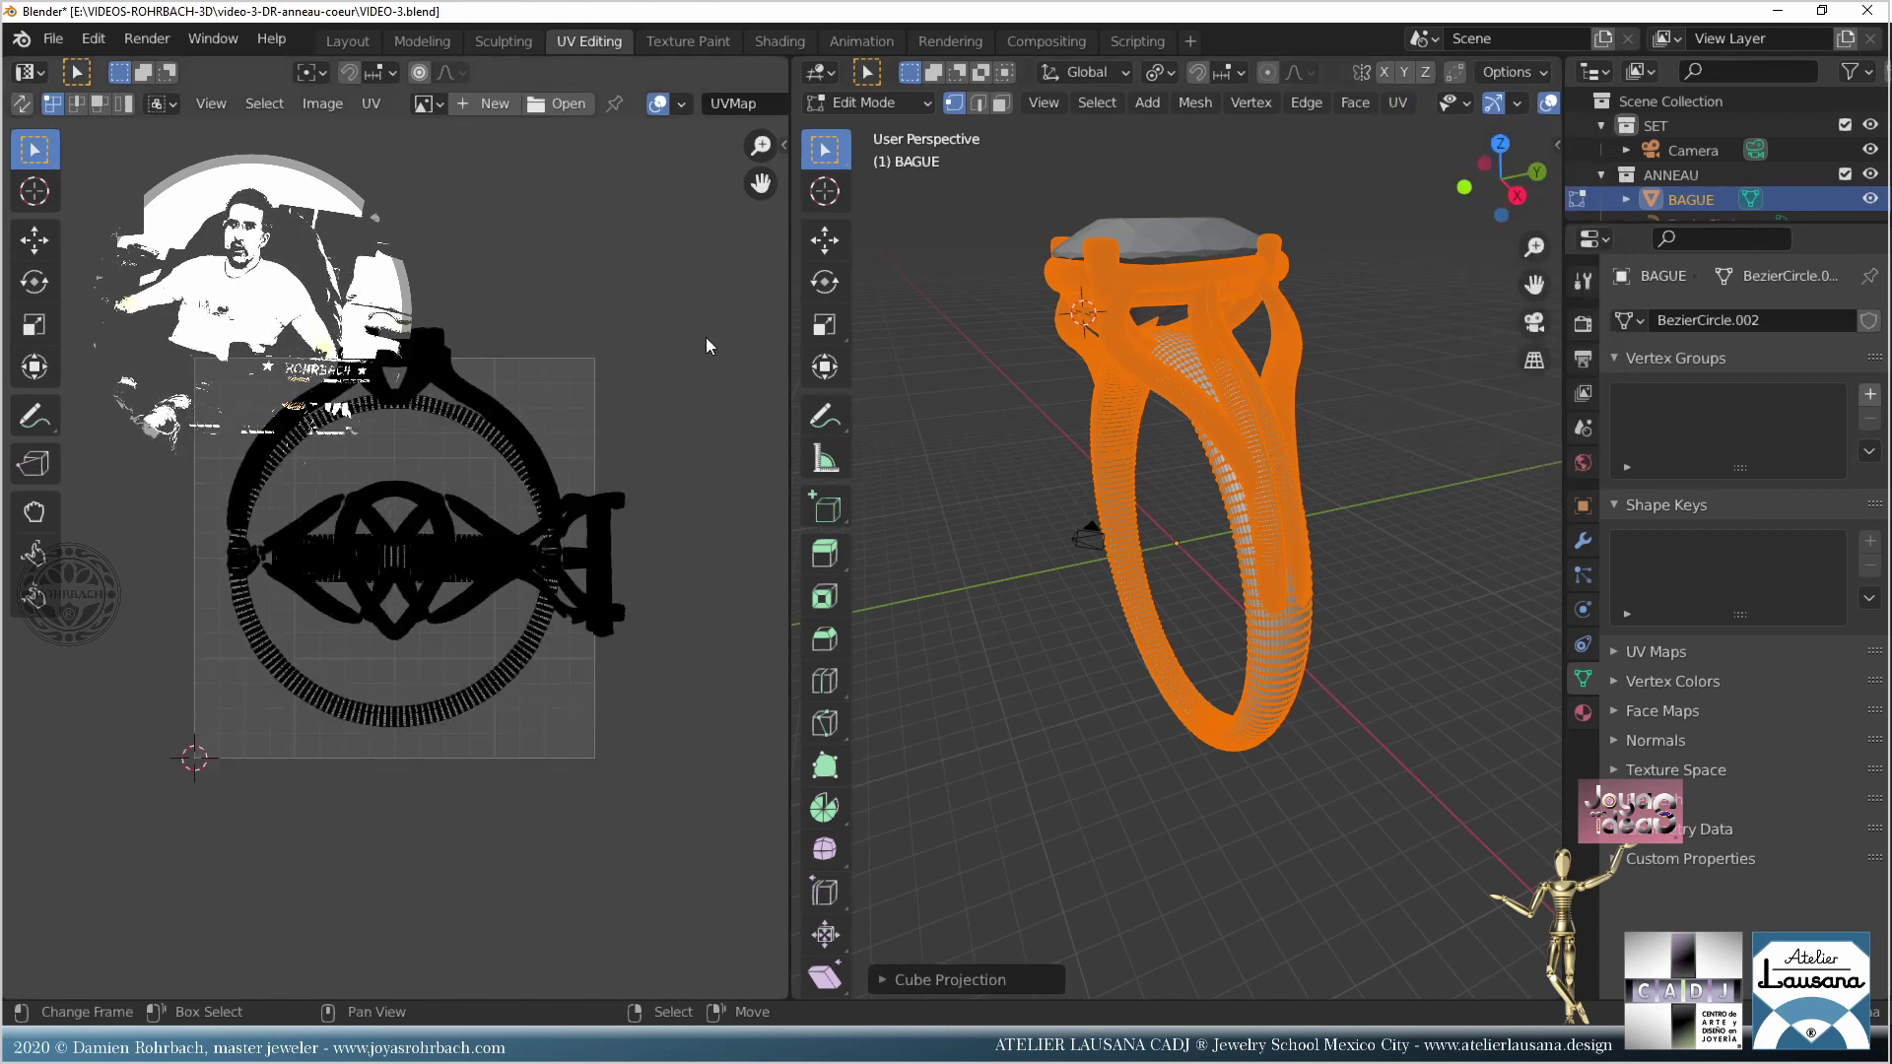
Step: Constrain all the ring's UVs to the image bounds, then move them inside the square and scale them to about 0.96
{"action": "key", "text": "a"}
{"action": "left_click", "coordinate": [374, 106]}
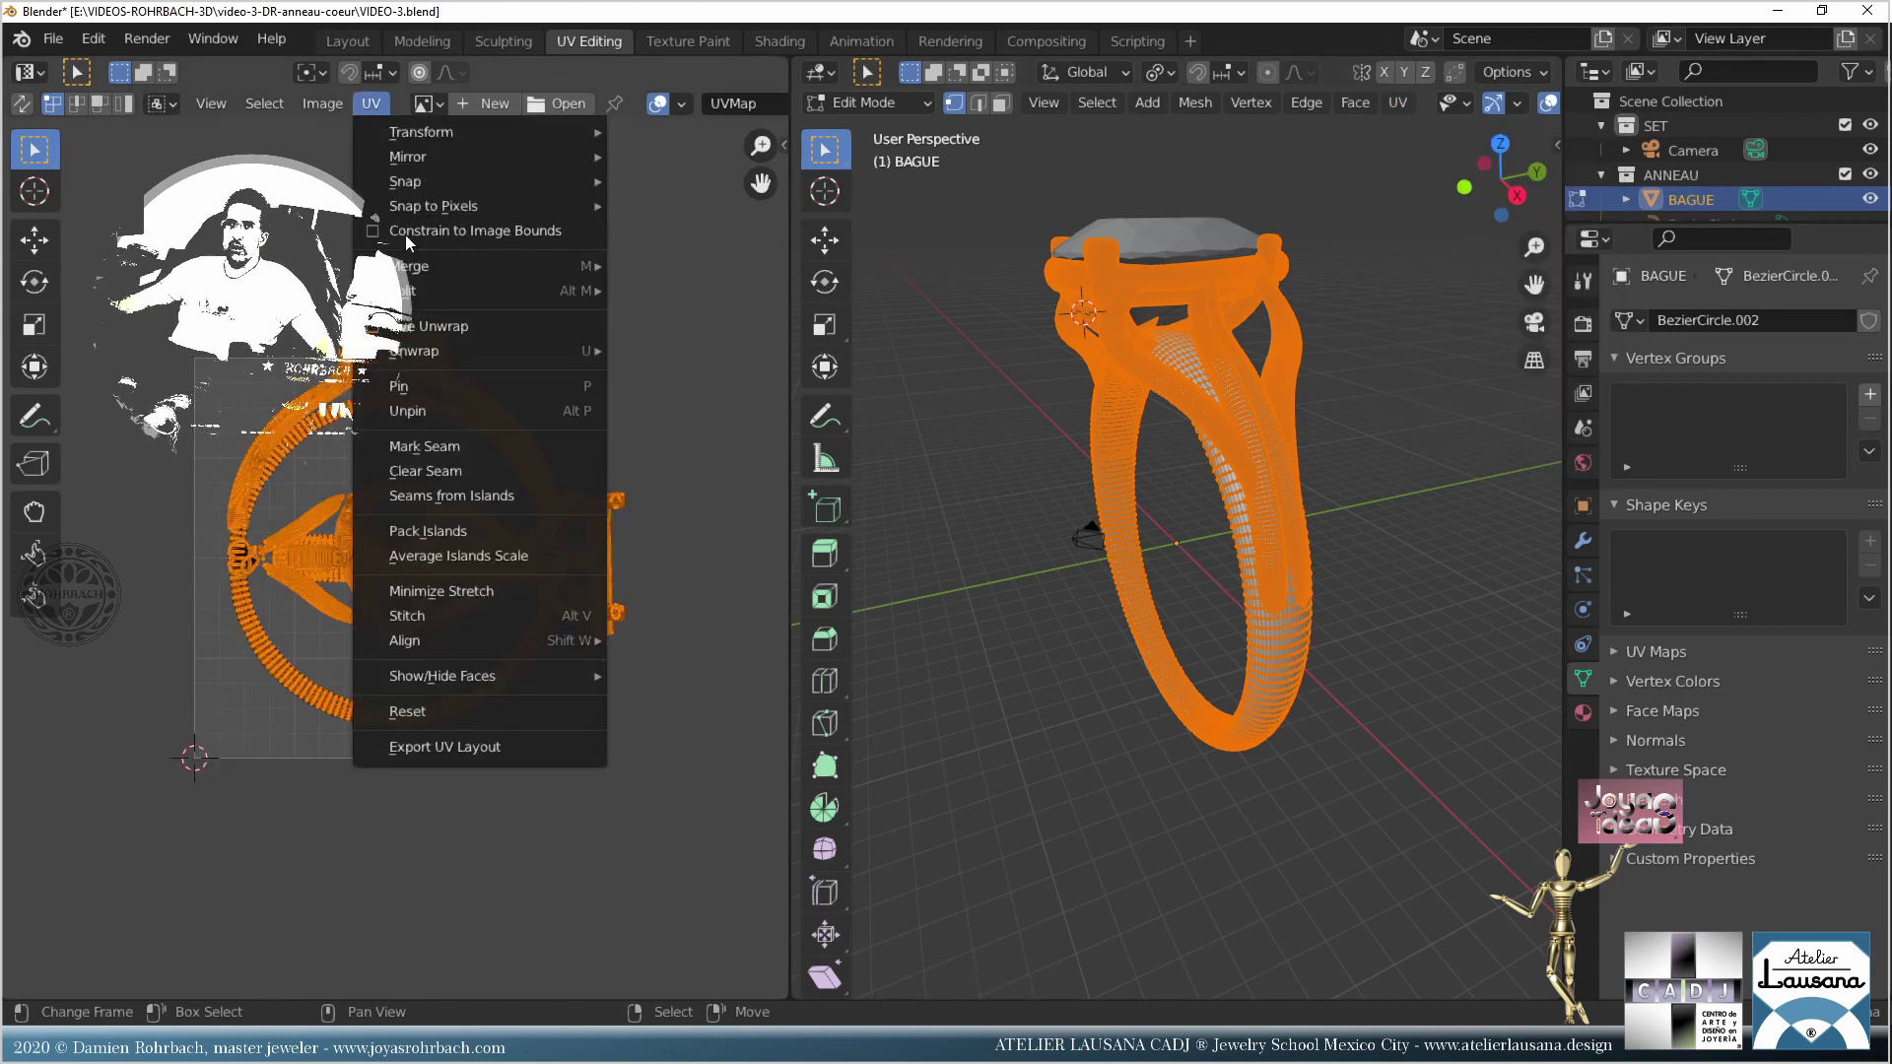
{"action": "left_click", "coordinate": [440, 239]}
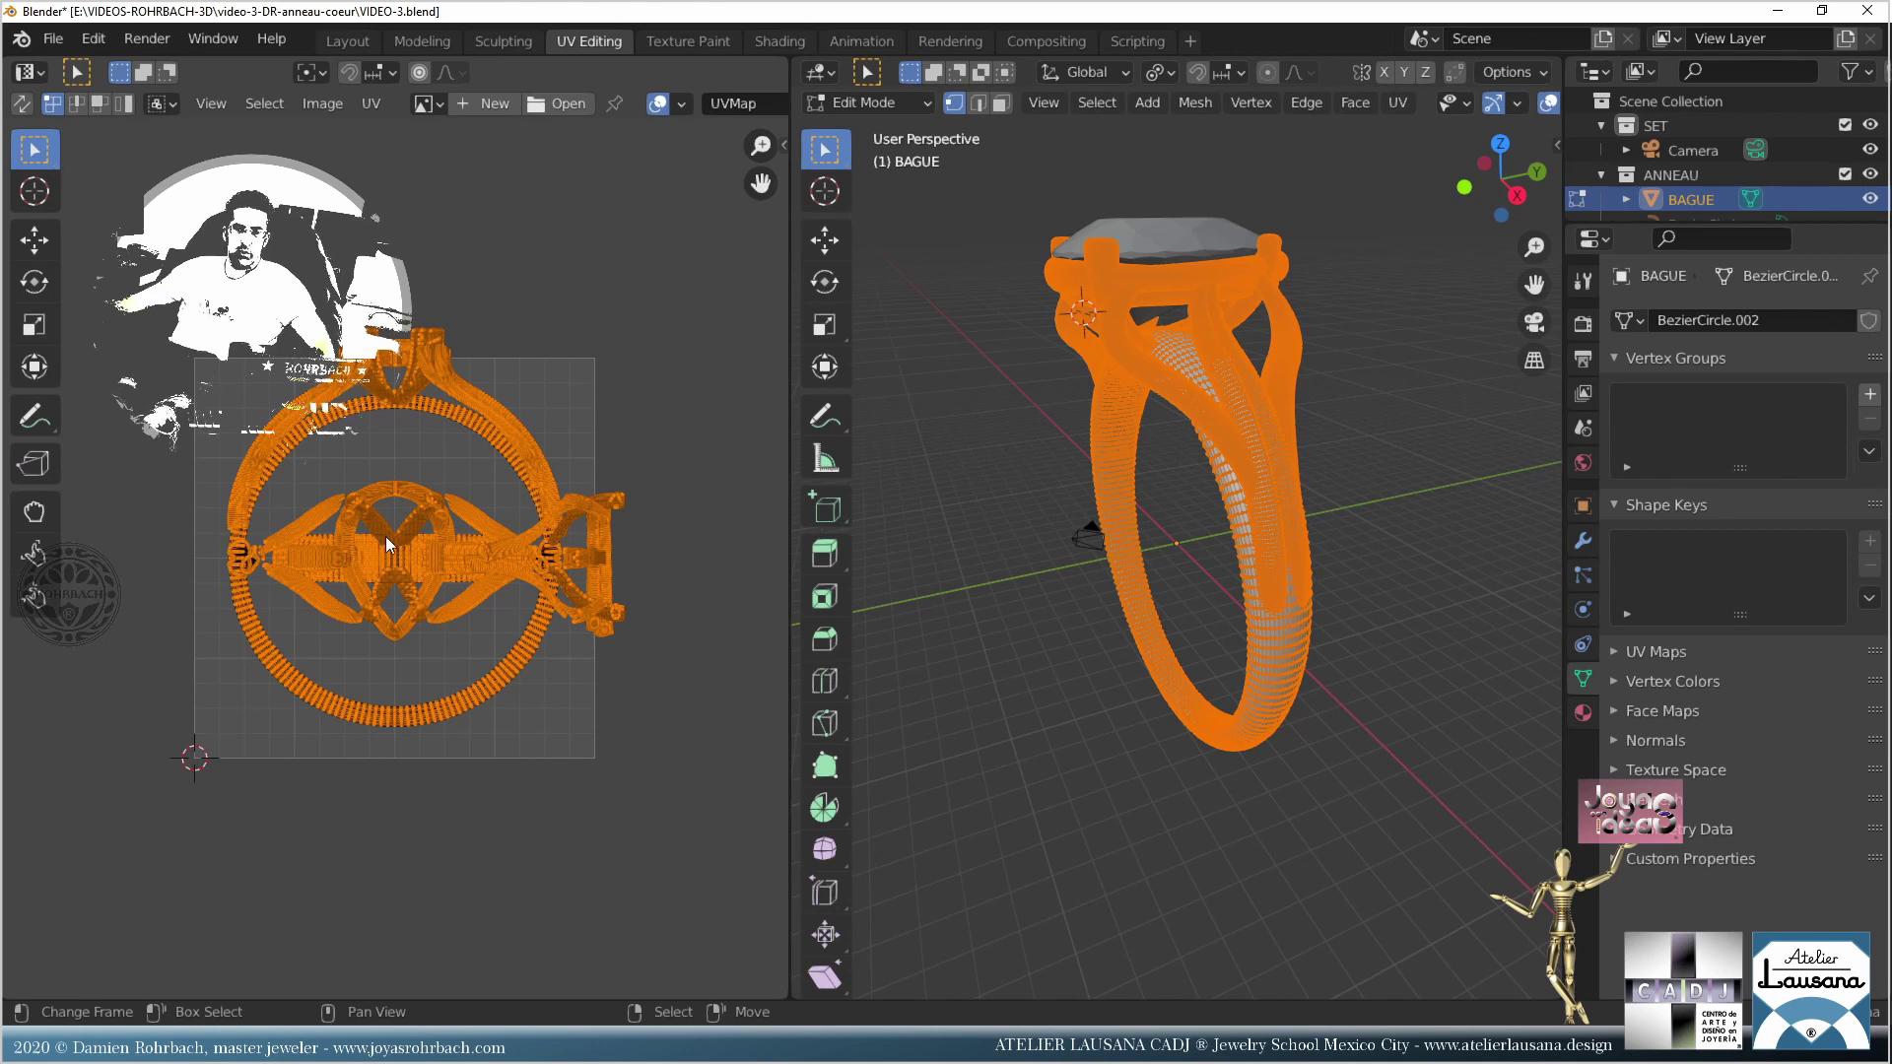
{"action": "key", "text": "g"}
{"action": "left_click", "coordinate": [717, 417]}
{"action": "key", "text": "s"}
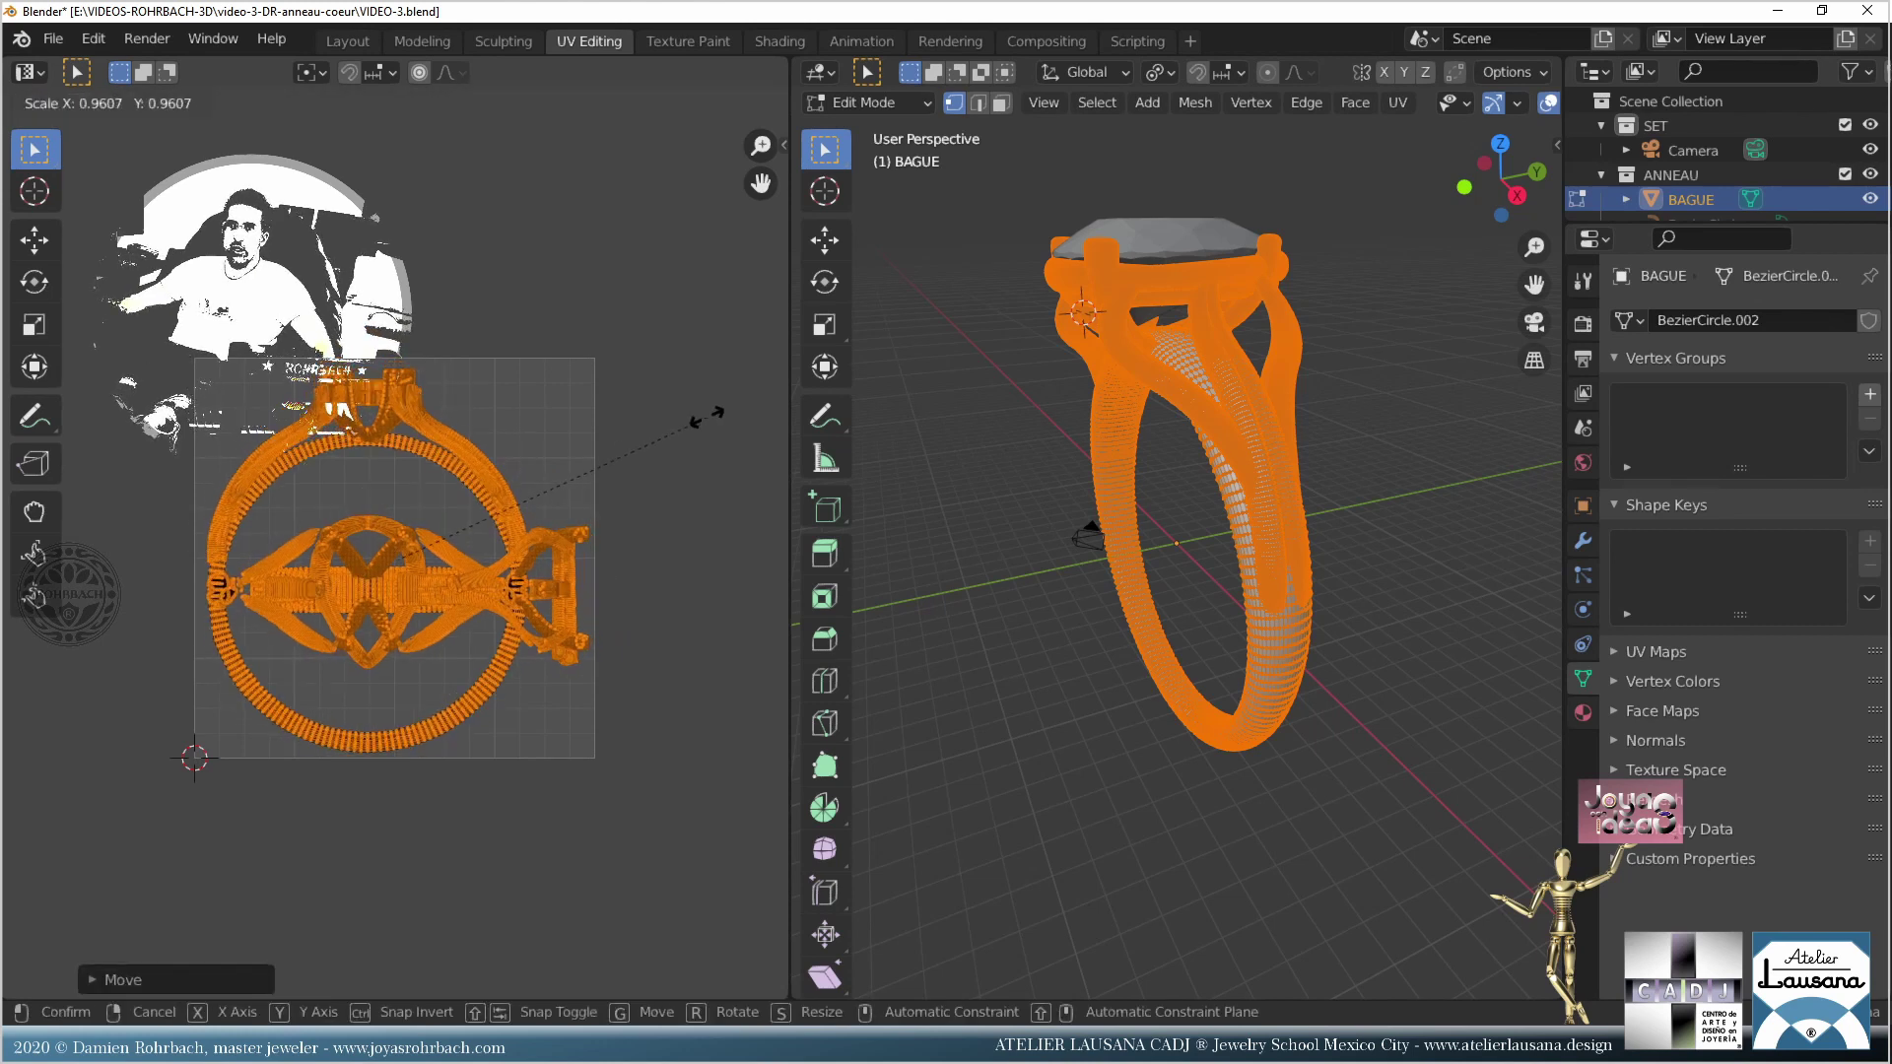
{"action": "left_click", "coordinate": [710, 416]}
Step: Return to the Shading workspace and save the file
{"action": "left_click", "coordinate": [778, 40]}
{"action": "key", "text": "ctrl+s"}
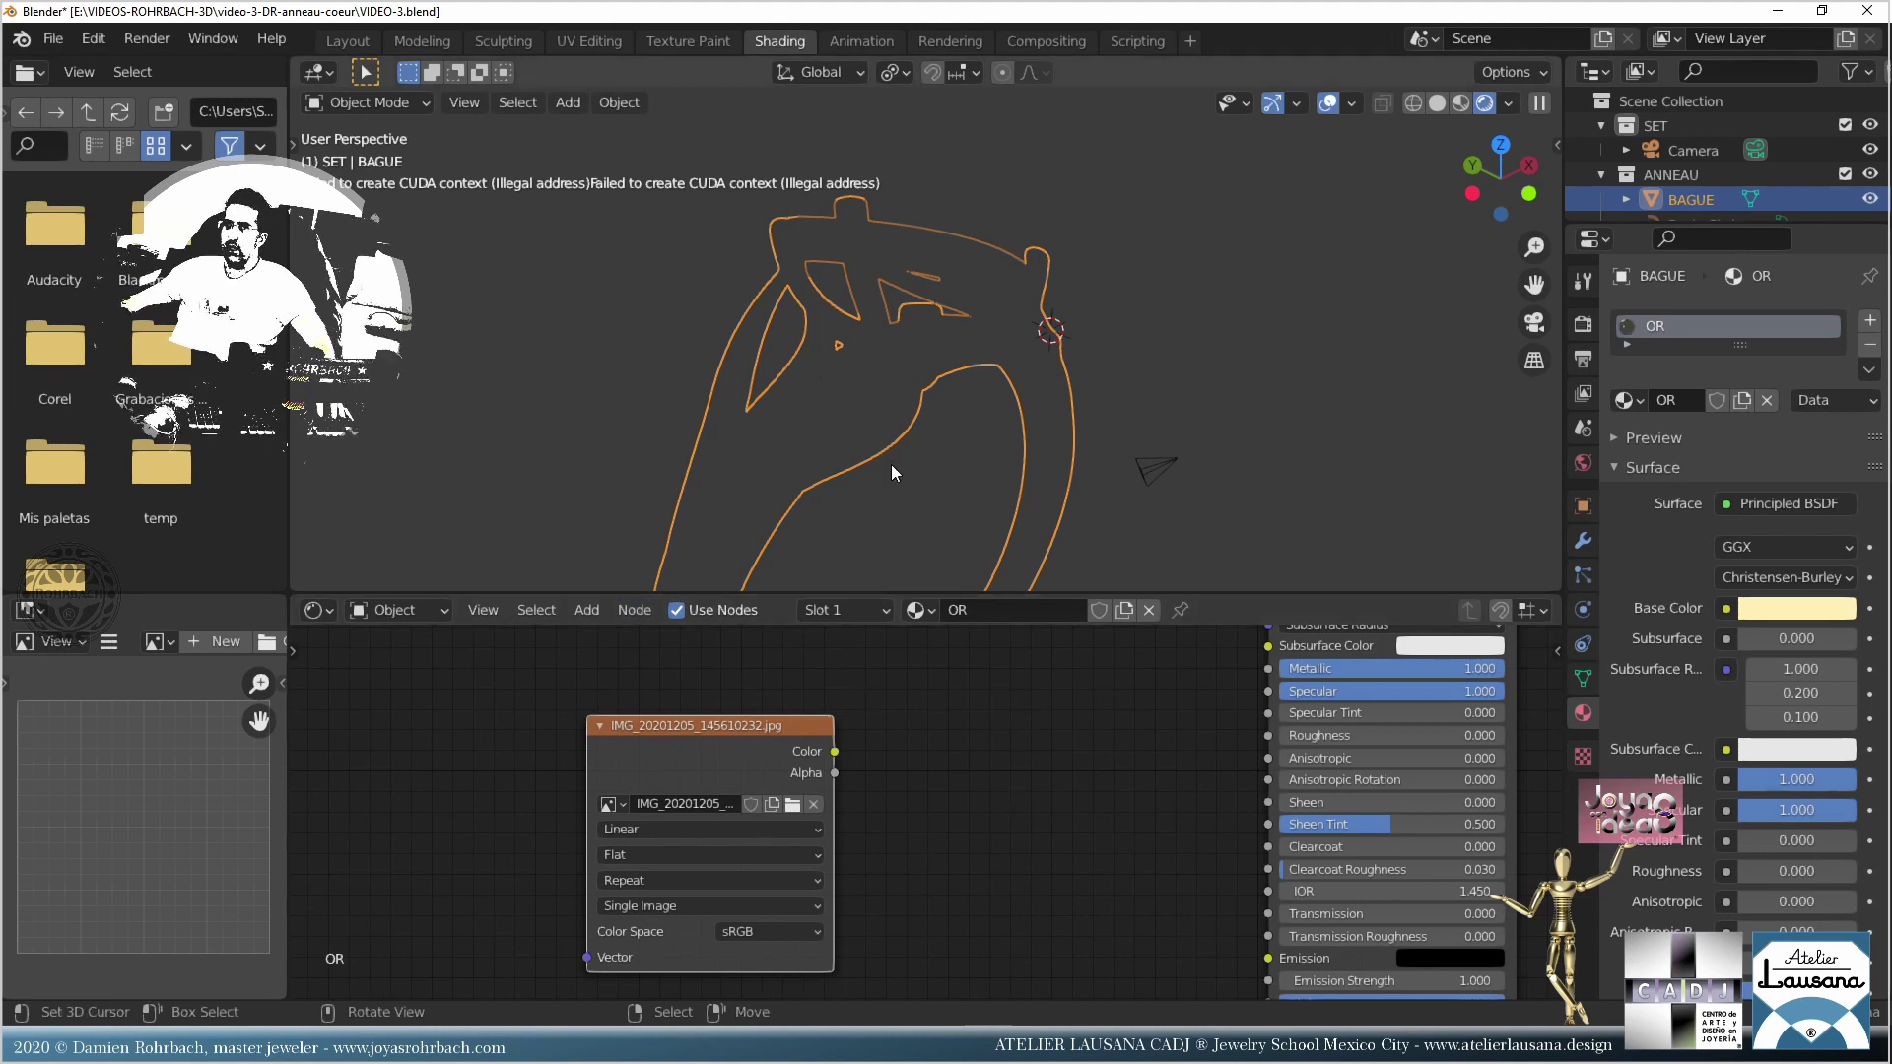
{"action": "key", "text": "ctrl+s"}
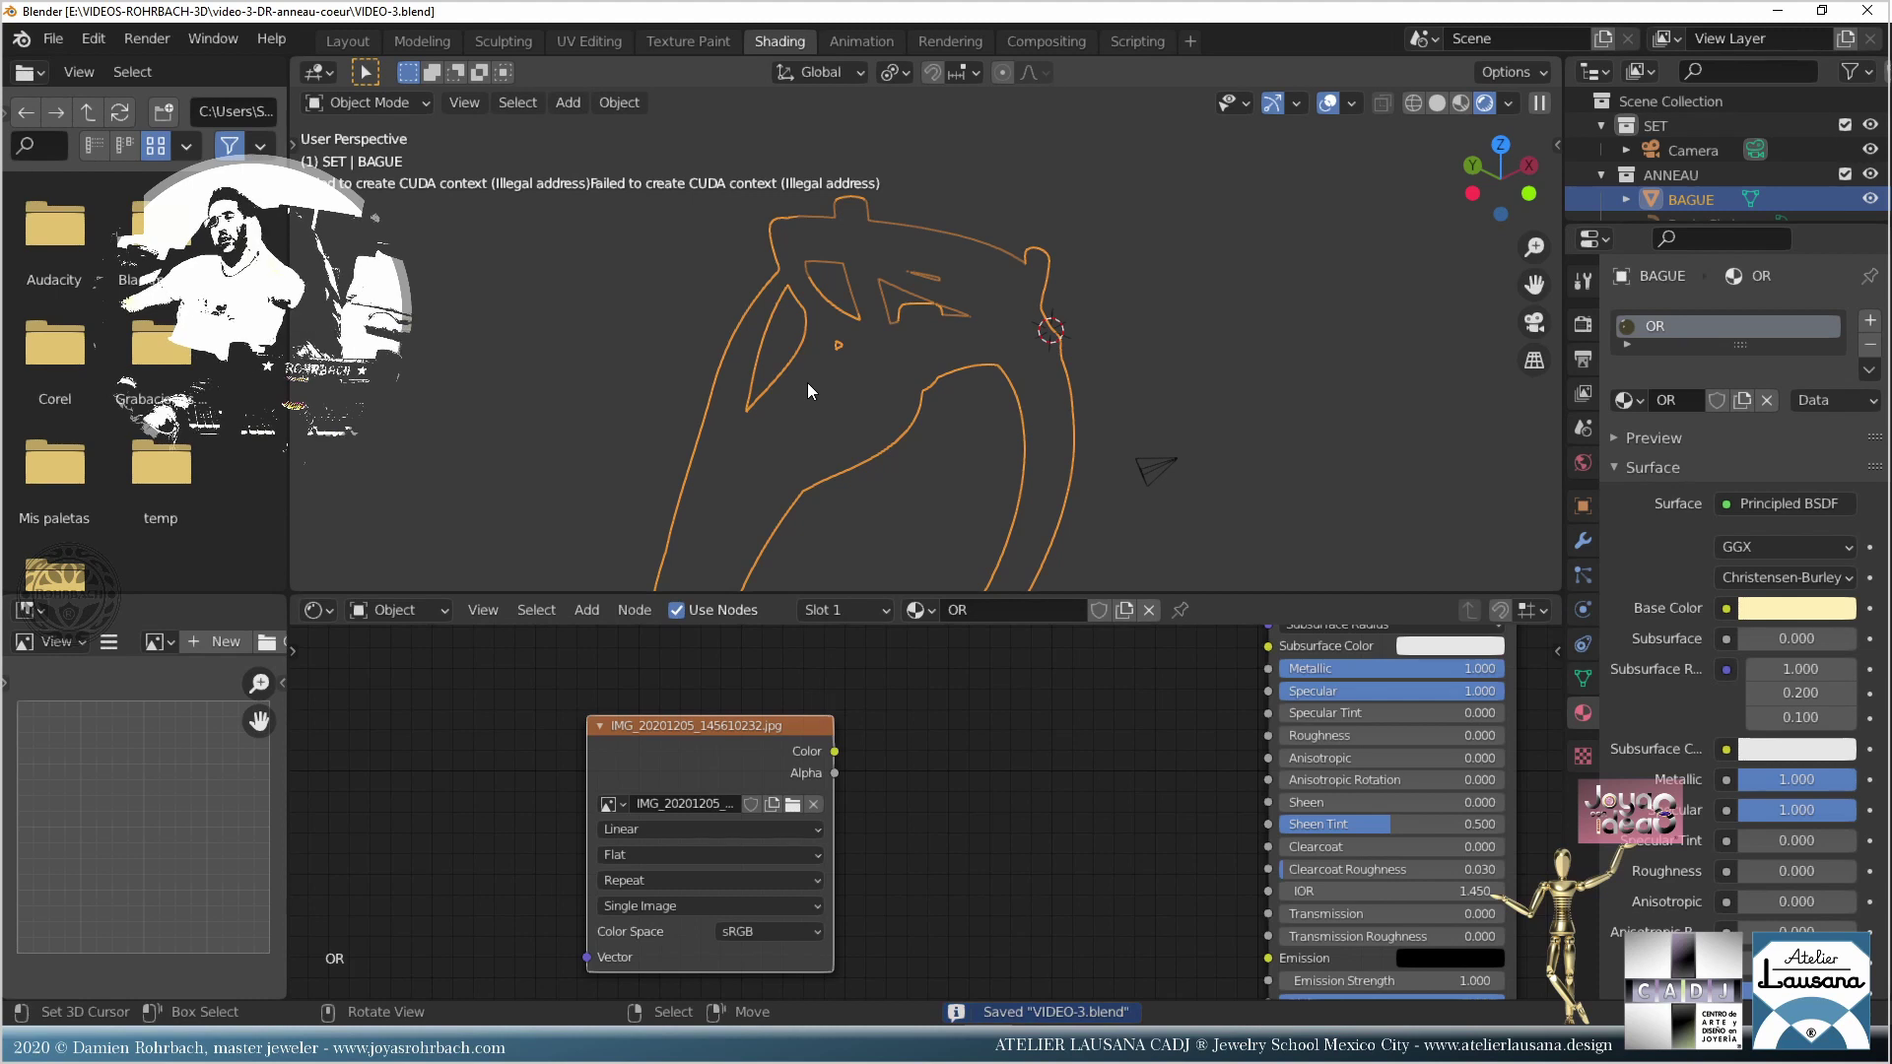
Step: Switch the viewport to solid shading and move the image texture node, leaving room before the Principled BSDF for another node
{"action": "left_click", "coordinate": [1436, 103]}
{"action": "middle_click_drag", "start_coordinate": [892, 803], "coordinate": [925, 742]}
{"action": "left_click_drag", "start_coordinate": [795, 698], "coordinate": [830, 911]}
{"action": "middle_click_drag", "start_coordinate": [1088, 867], "coordinate": [1007, 700]}
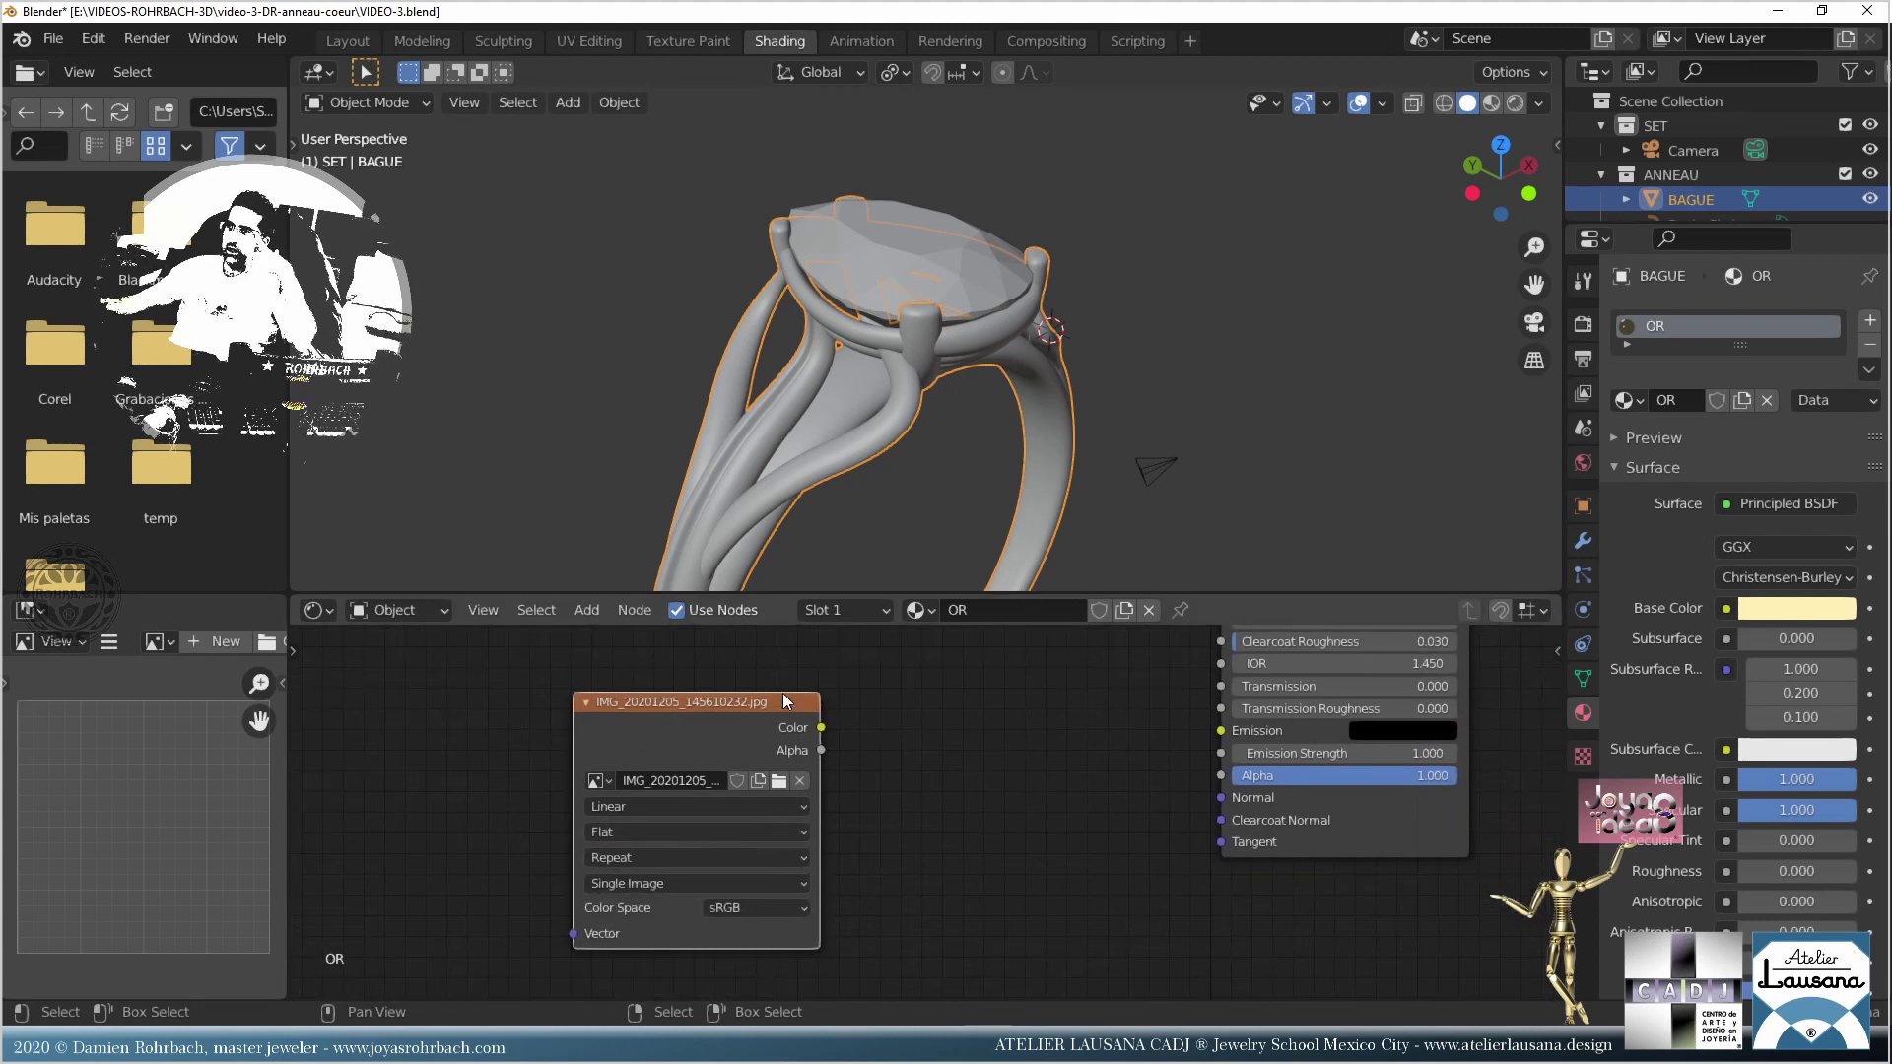
{"action": "middle_click_drag", "start_coordinate": [901, 784], "coordinate": [873, 912]}
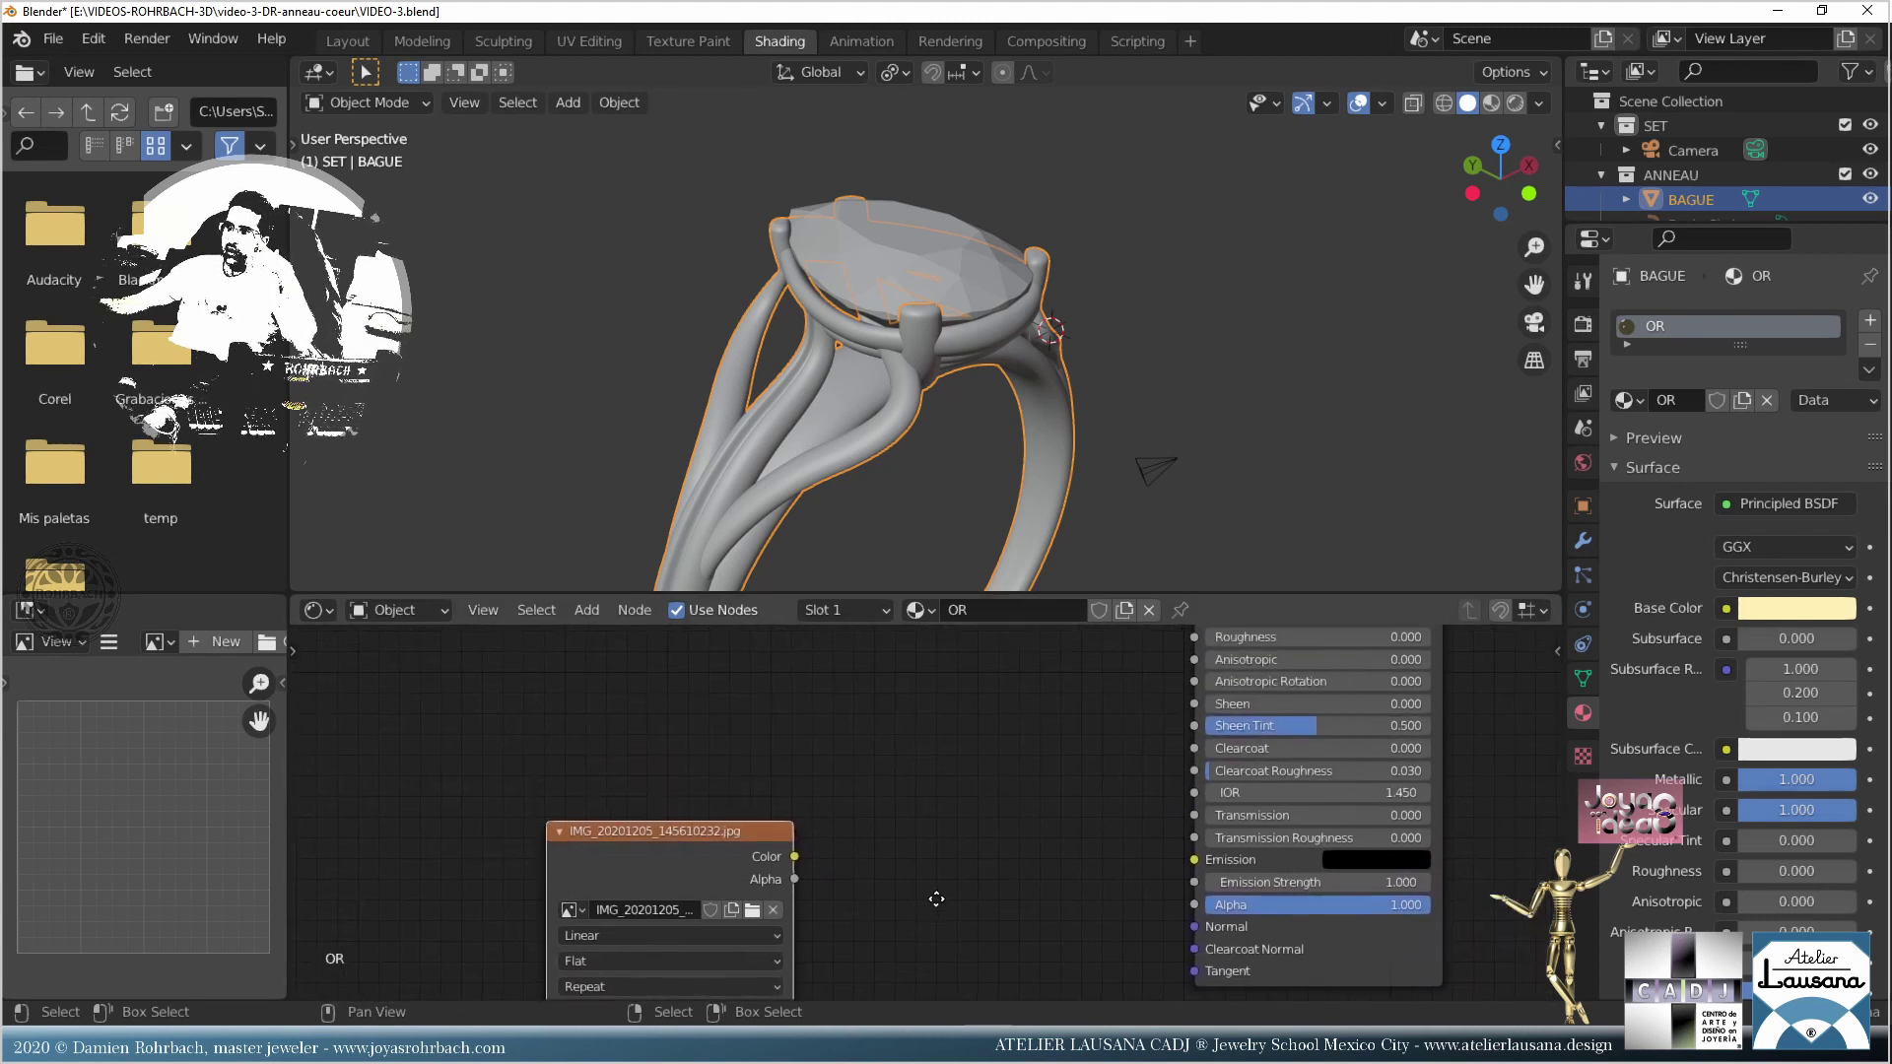
{"action": "left_click_drag", "start_coordinate": [685, 822], "coordinate": [598, 690]}
Step: Add a Bump node, link the image's Color to its Height and its Normal to the Principled BSDF's Normal, and save
{"action": "left_click", "coordinate": [574, 609]}
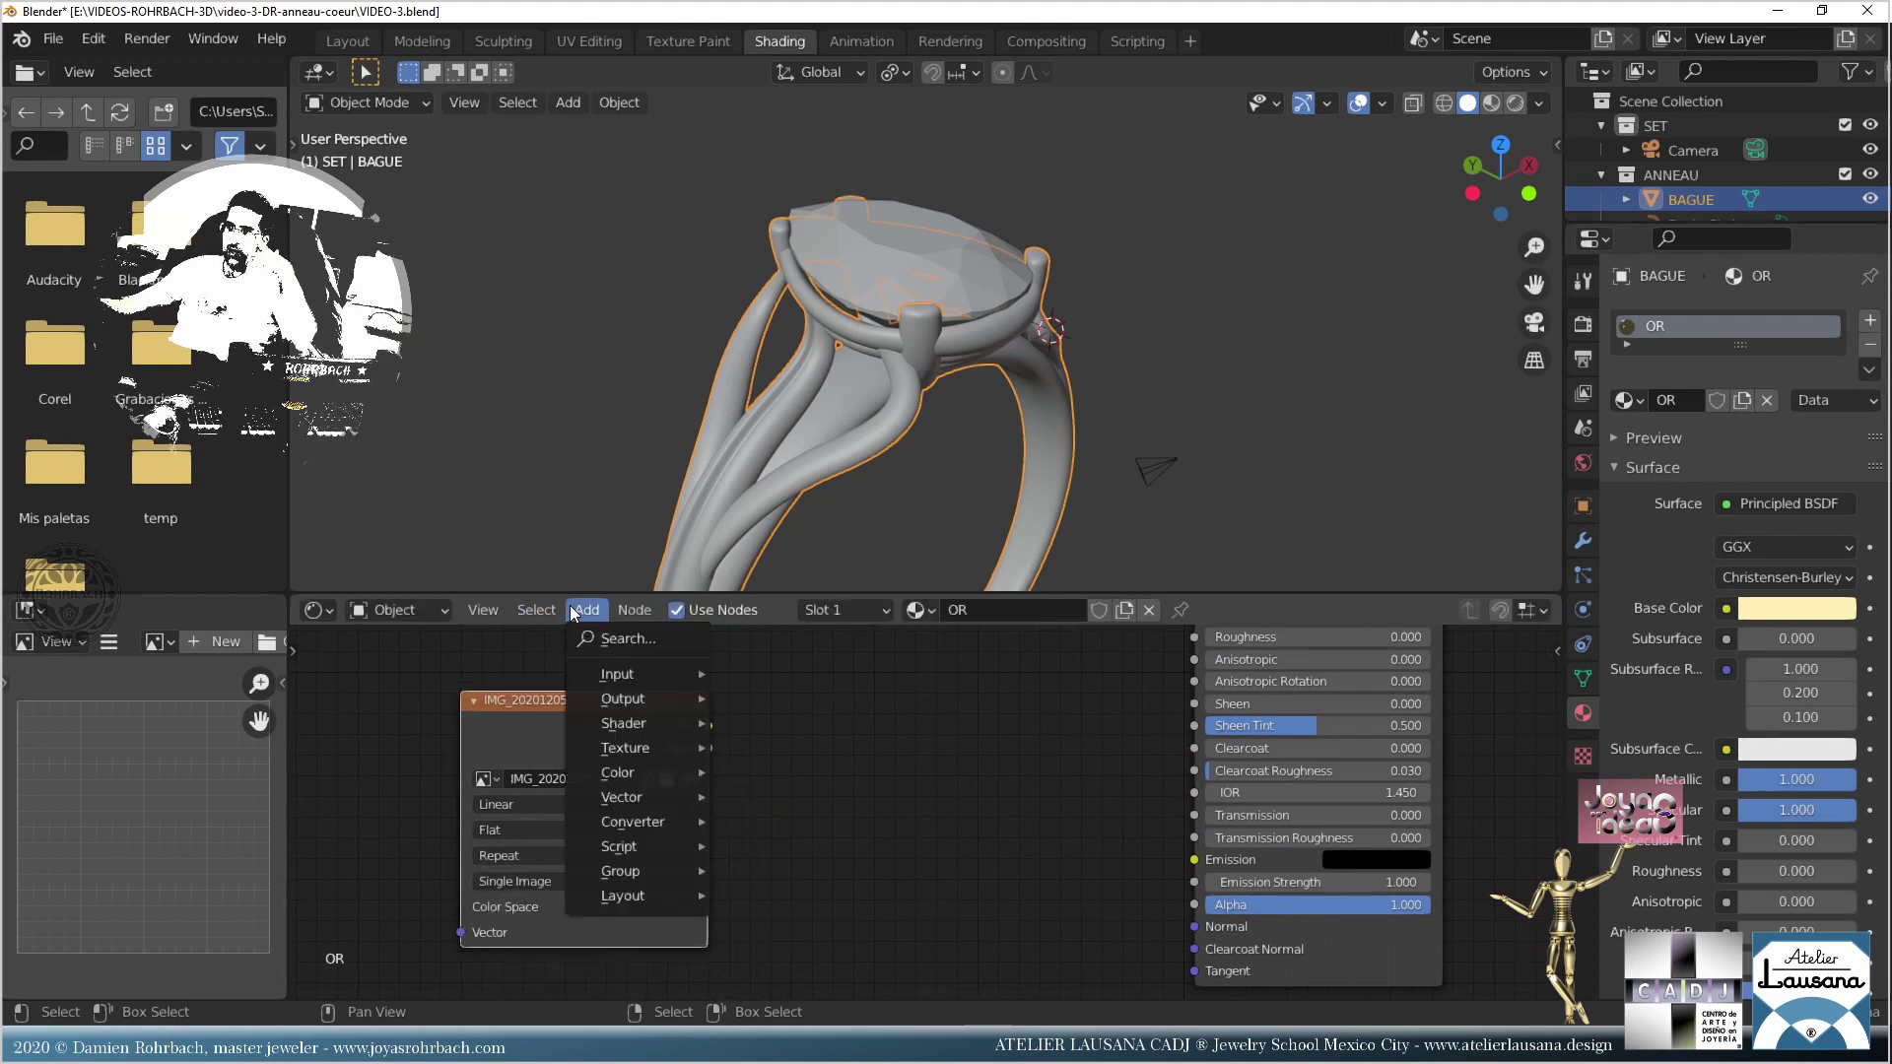
{"action": "mouse_move", "coordinate": [644, 779]}
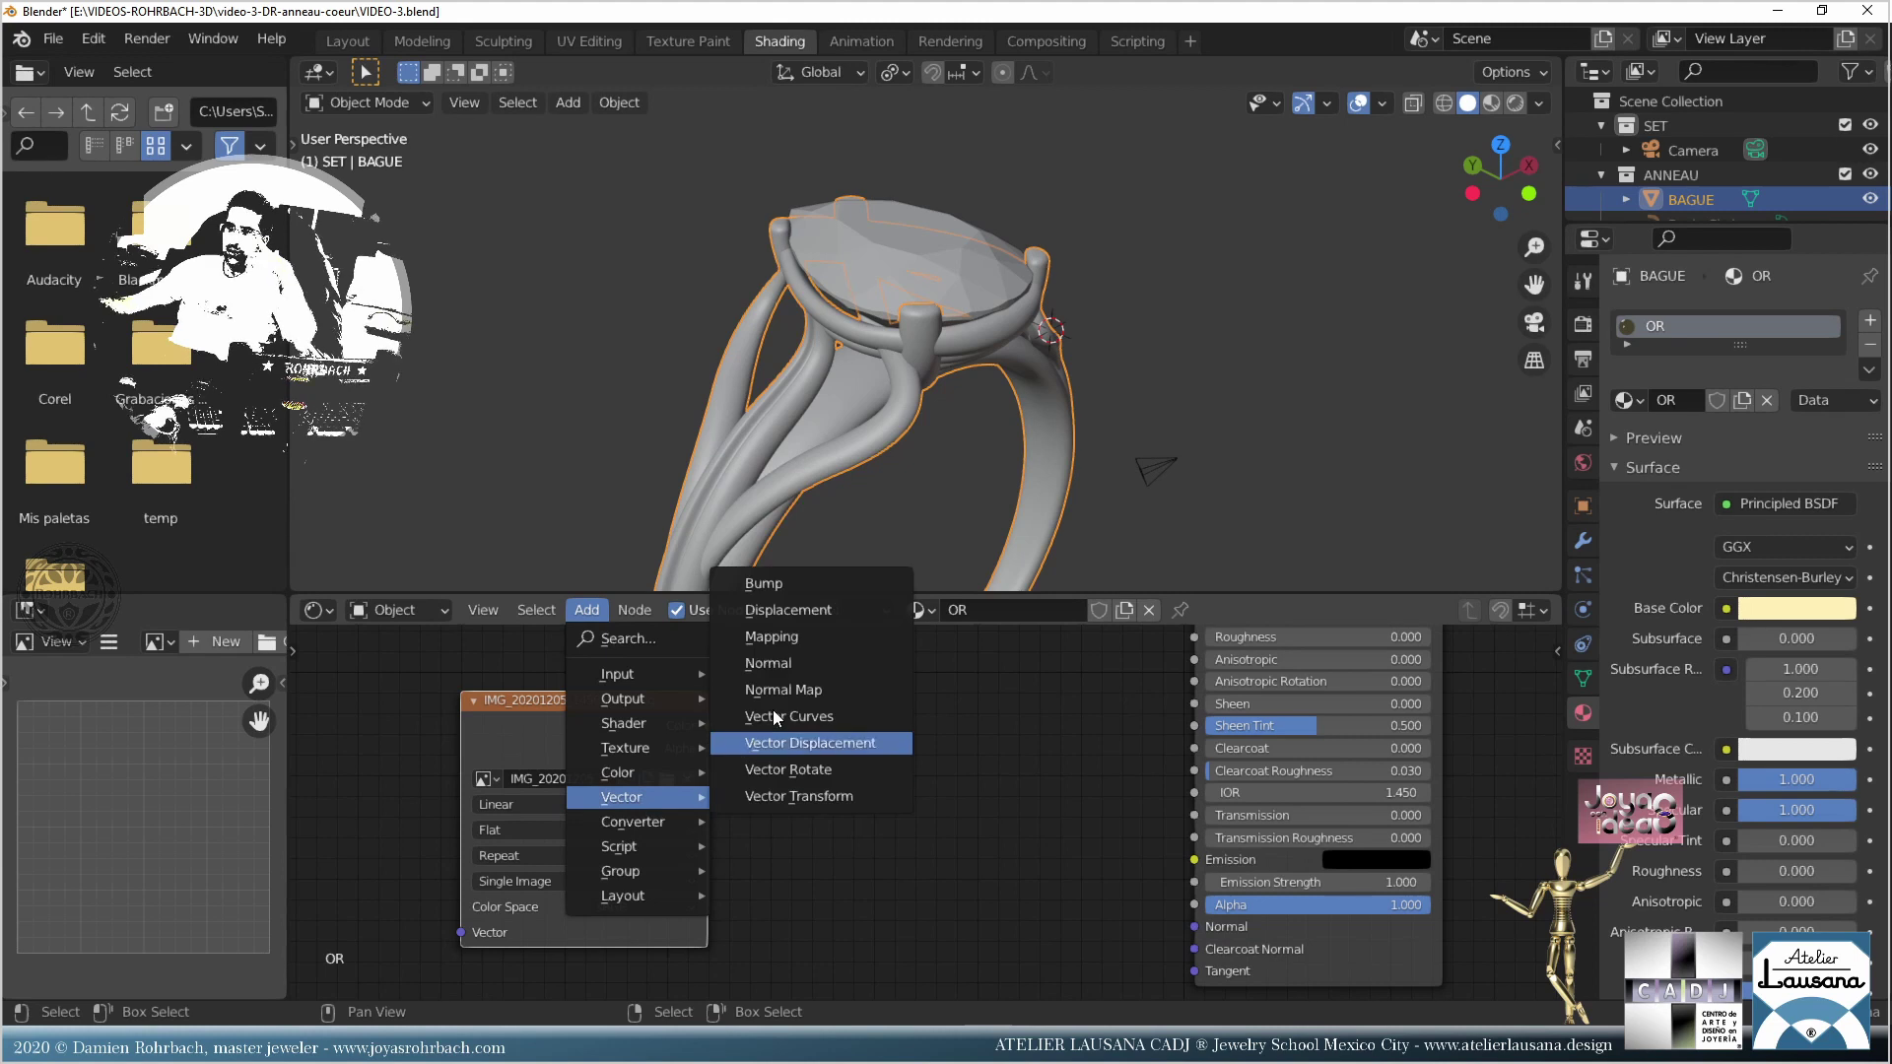
{"action": "left_click", "coordinate": [778, 583]}
{"action": "left_click_drag", "start_coordinate": [709, 727], "coordinate": [890, 937]}
{"action": "left_click_drag", "start_coordinate": [1036, 837], "coordinate": [1196, 924]}
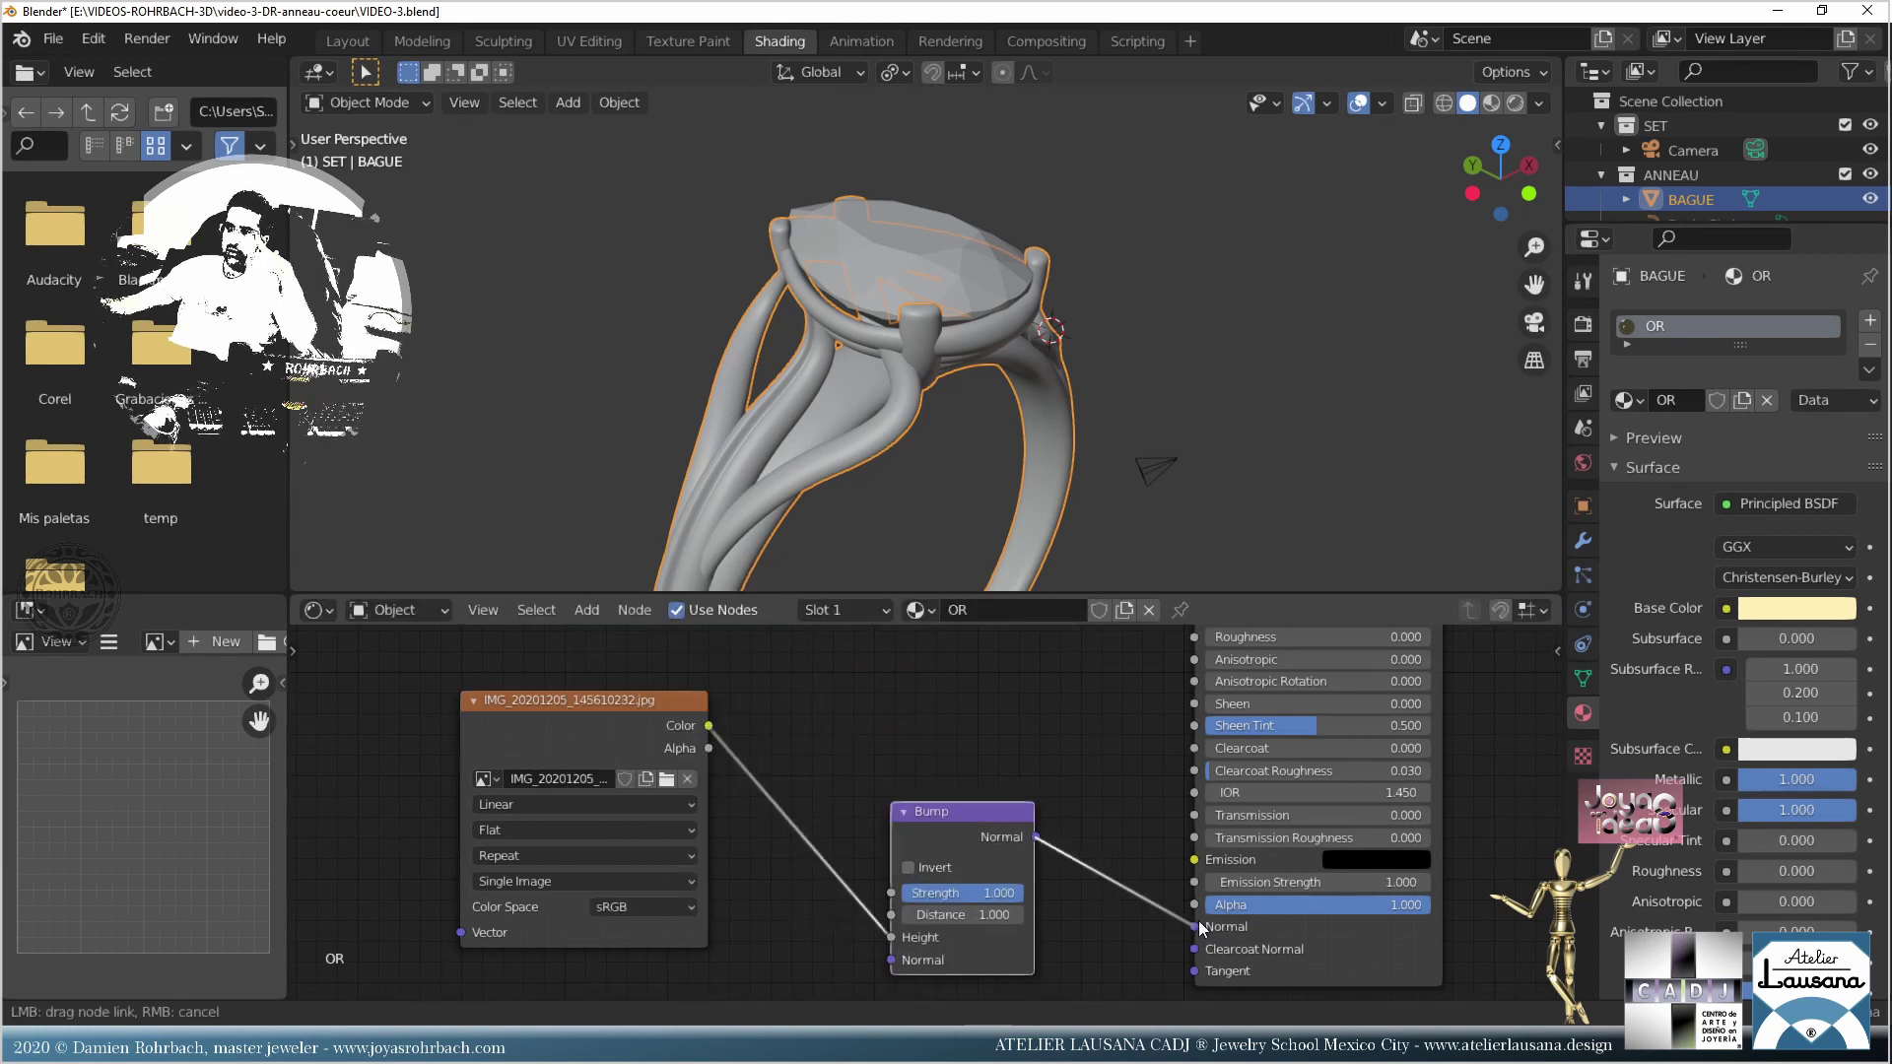
{"action": "left_click", "coordinate": [524, 825]}
{"action": "left_click", "coordinate": [523, 841]}
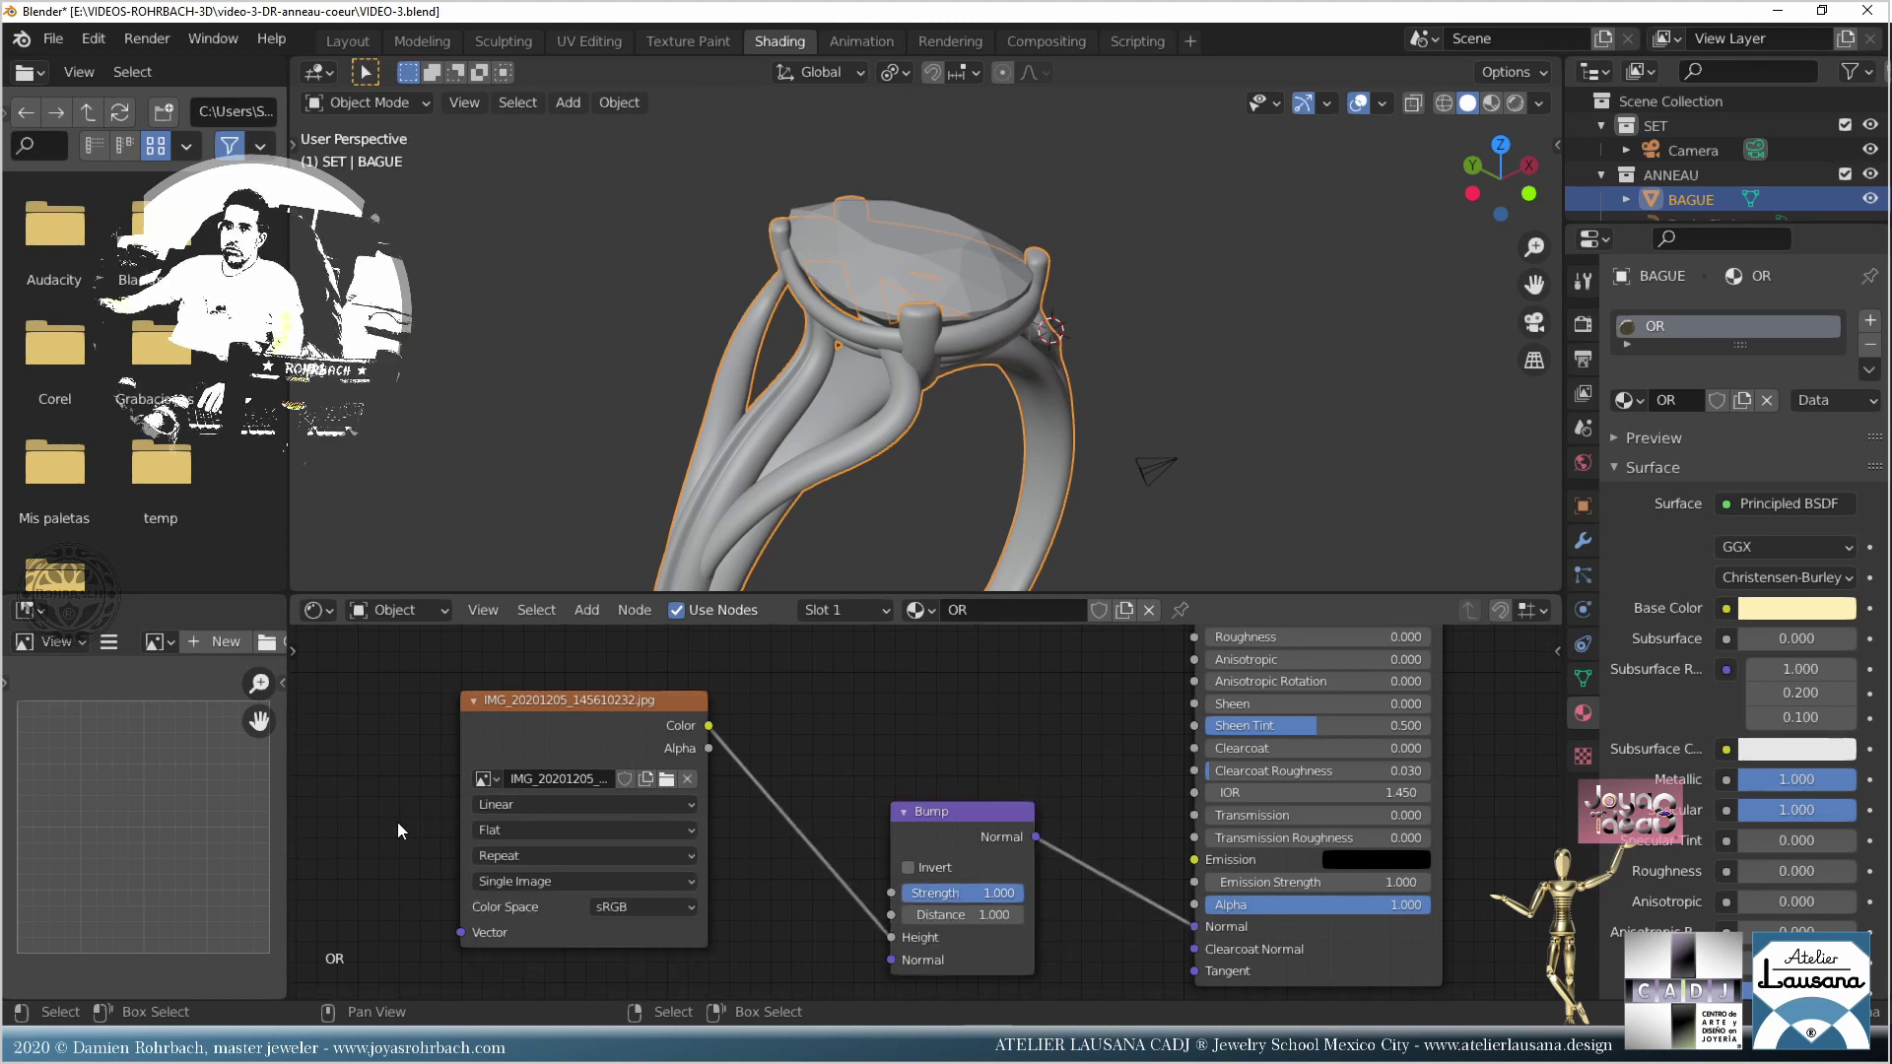
{"action": "middle_click_drag", "start_coordinate": [398, 821], "coordinate": [603, 812]}
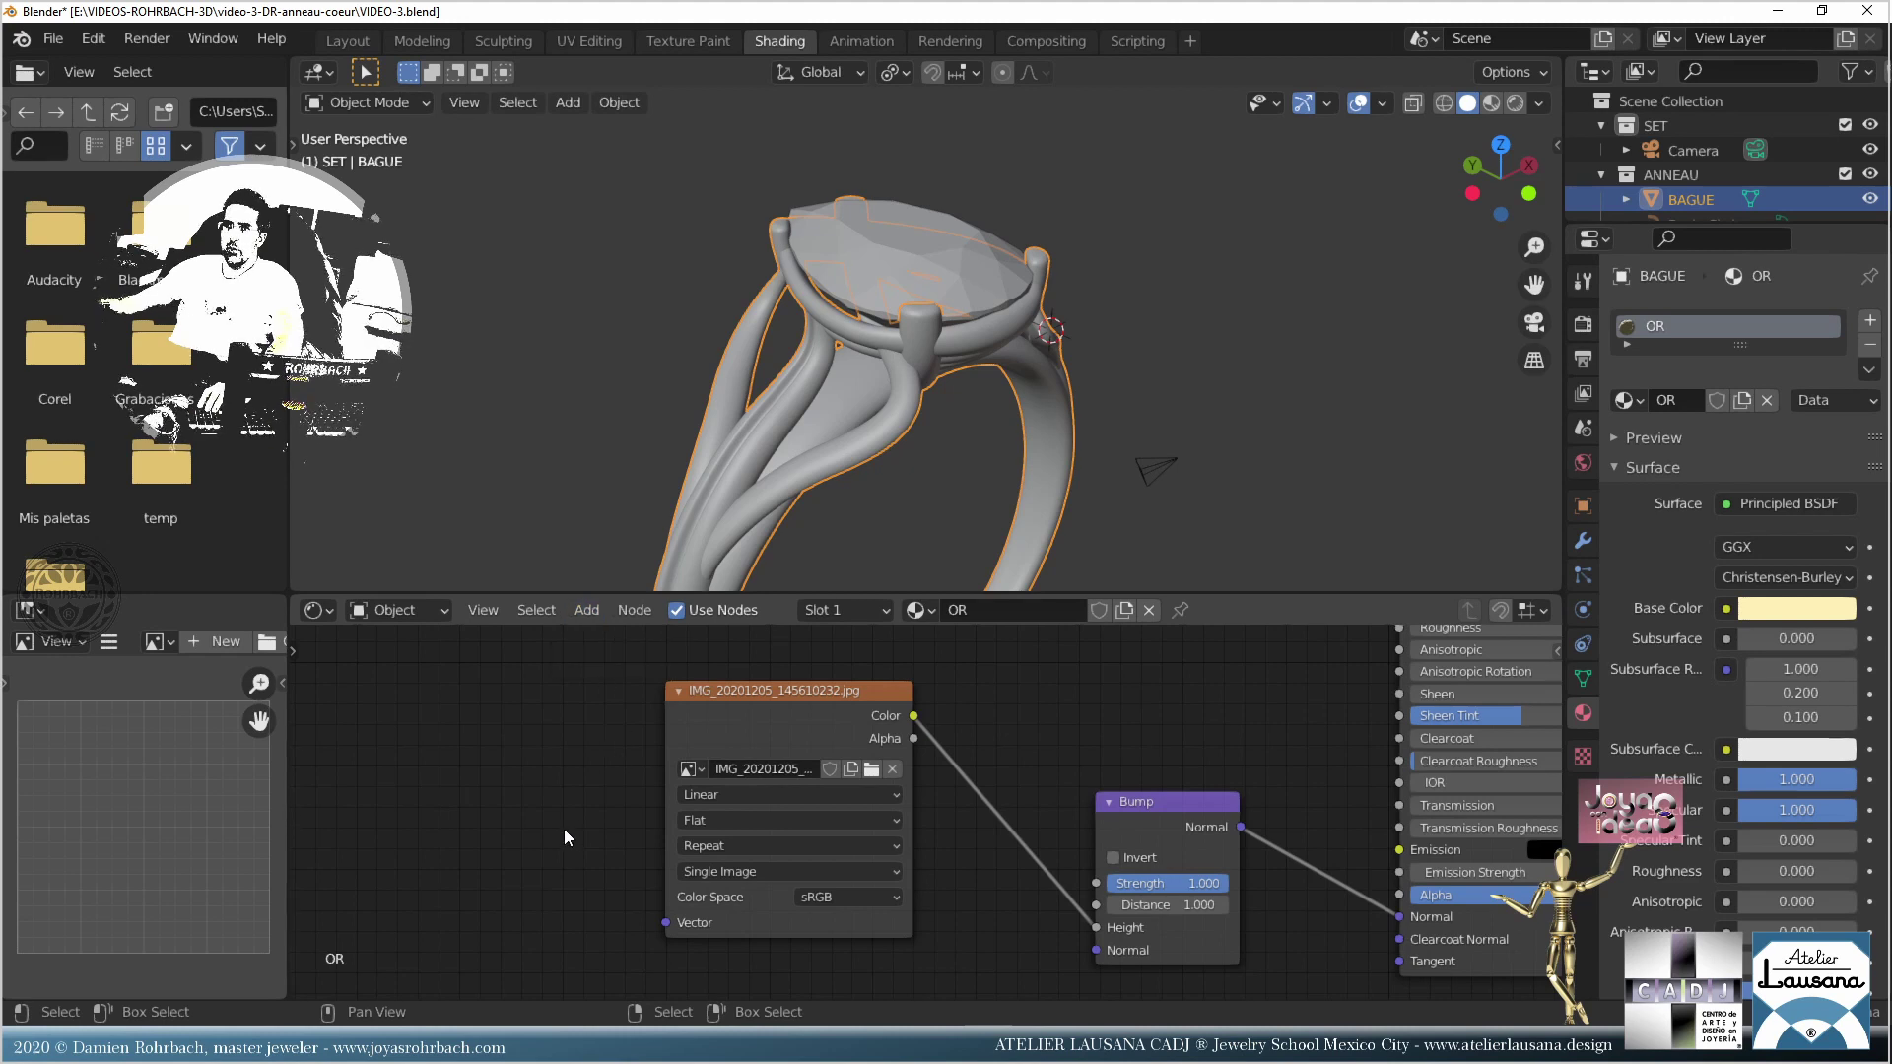
{"action": "key", "text": "ctrl+s"}
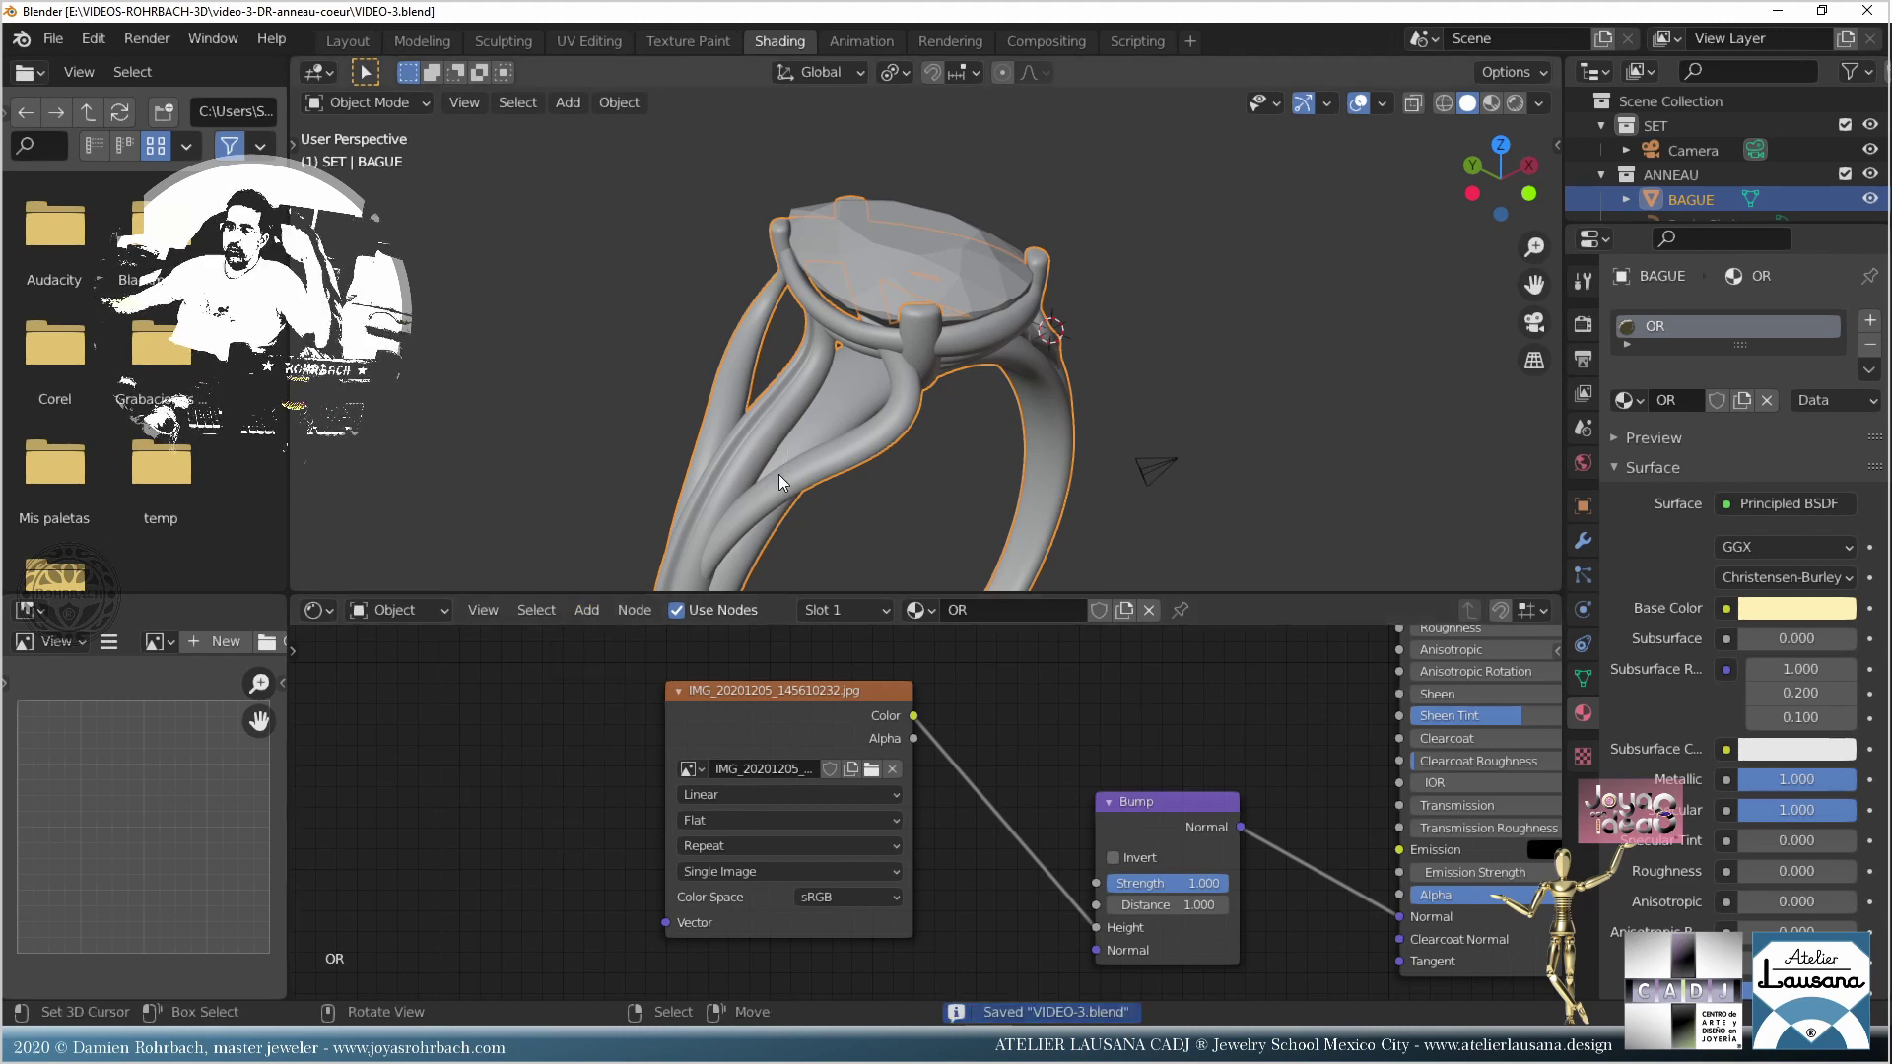
Step: Link the image texture's Color to the Principled BSDF's Roughness as well, and save the file
{"action": "middle_click_drag", "start_coordinate": [1125, 835], "coordinate": [942, 903]}
{"action": "left_click_drag", "start_coordinate": [594, 802], "coordinate": [480, 770]}
{"action": "left_click_drag", "start_coordinate": [596, 788], "coordinate": [1197, 732]}
{"action": "key", "text": "ctrl+s"}
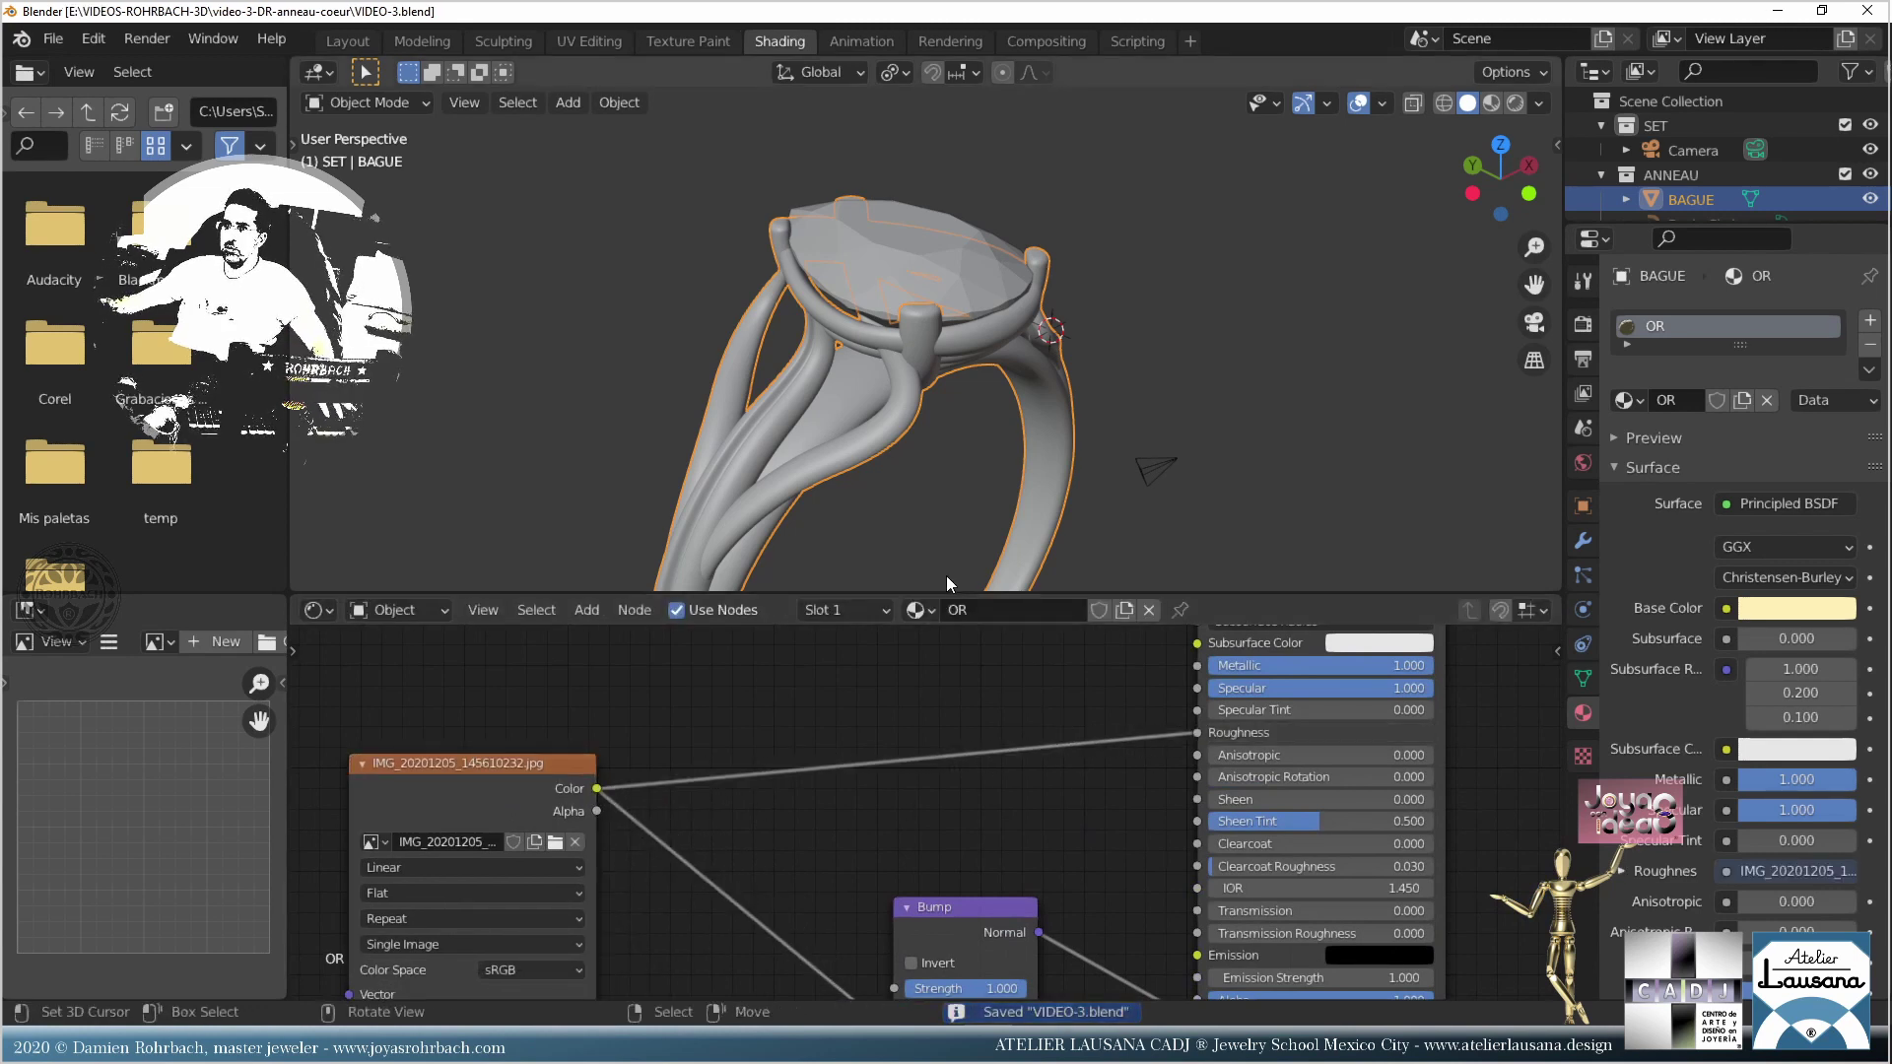
Step: Insert a Math node set to Multiply on the link between the image texture's Color and Roughness, and save the file
{"action": "left_click", "coordinate": [568, 102]}
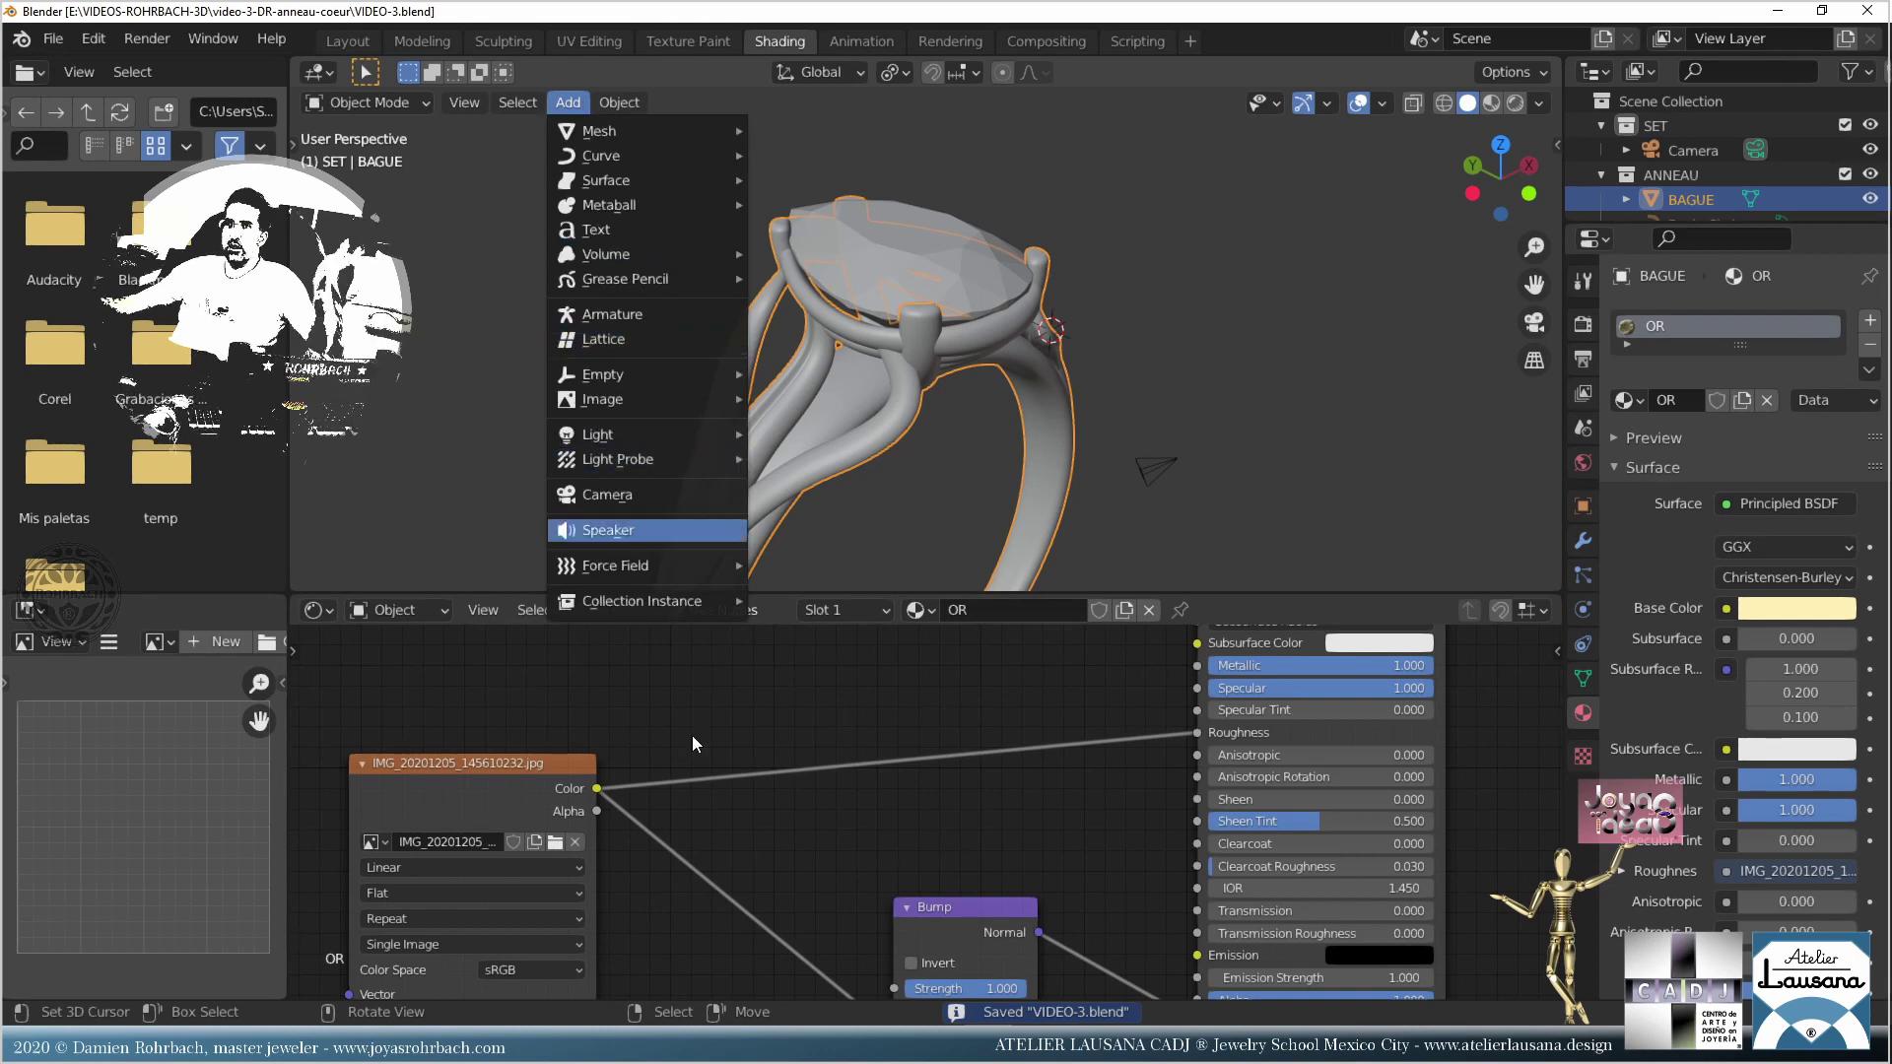
{"action": "left_click", "coordinate": [586, 610]}
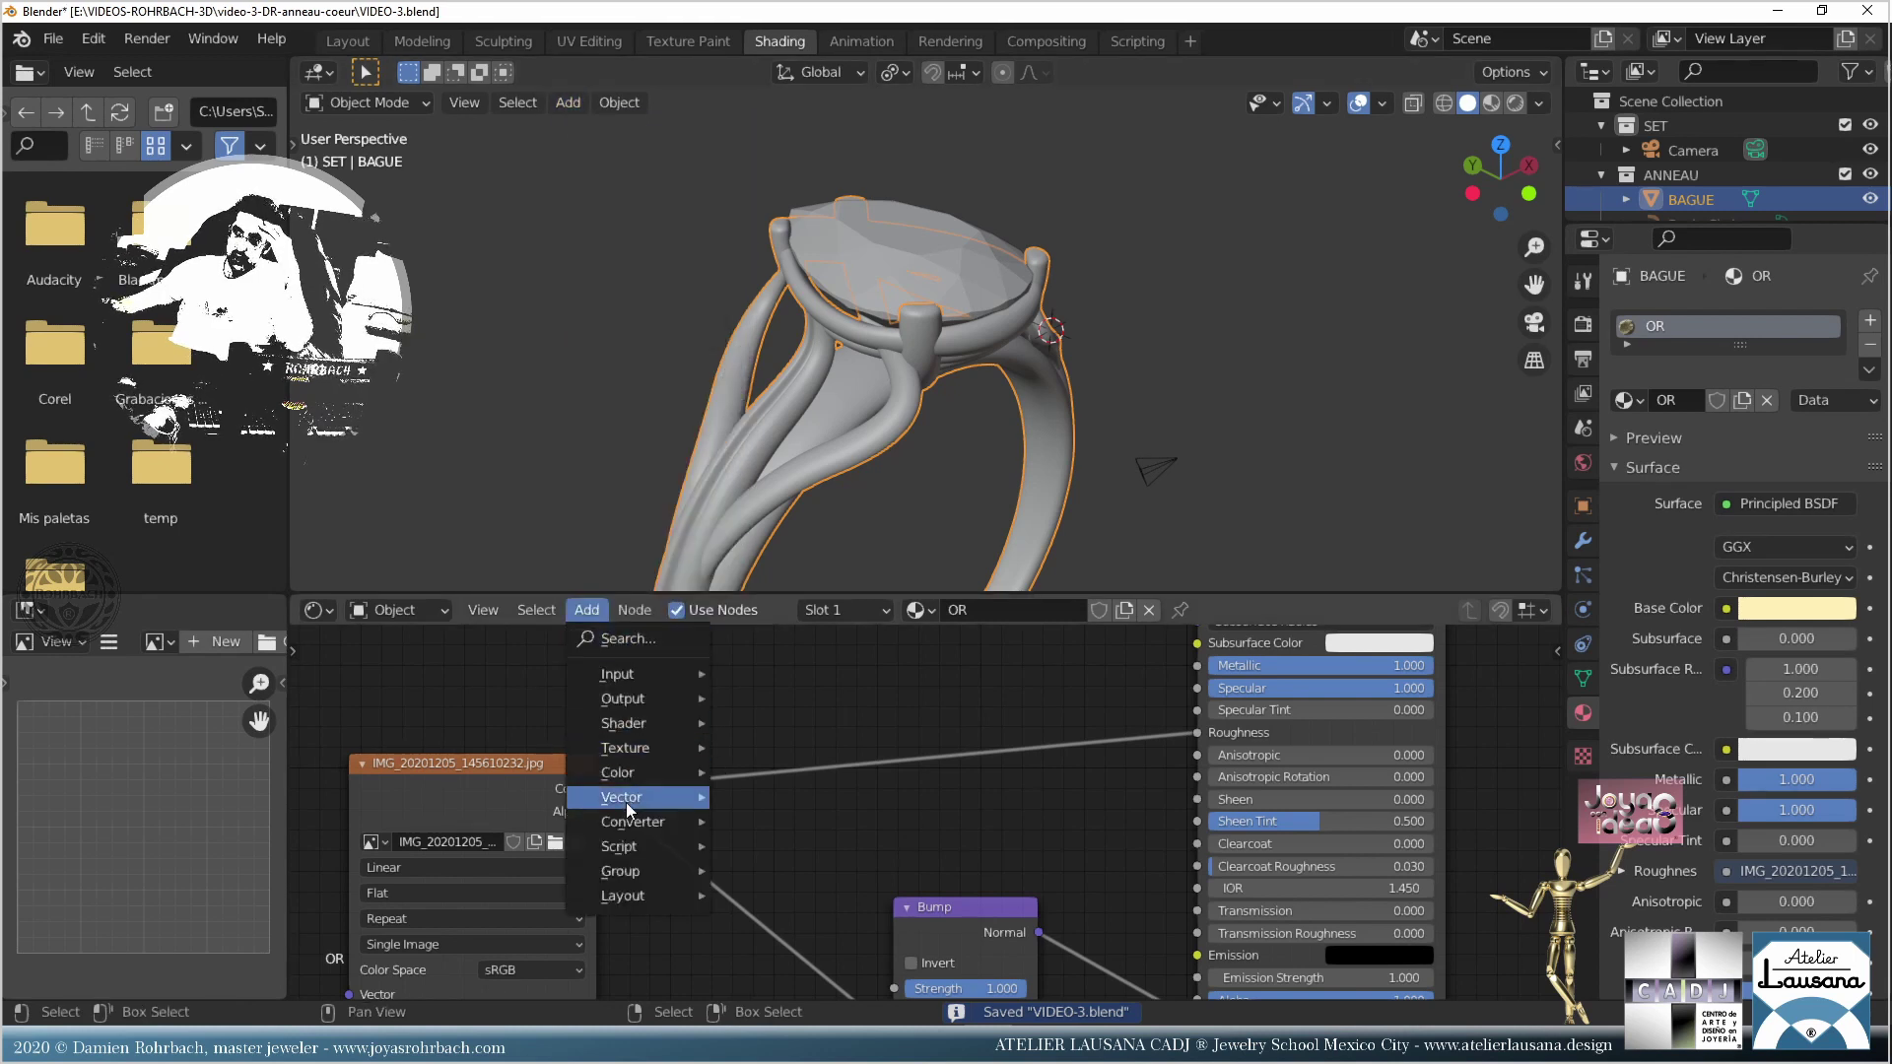
{"action": "mouse_move", "coordinate": [636, 831]}
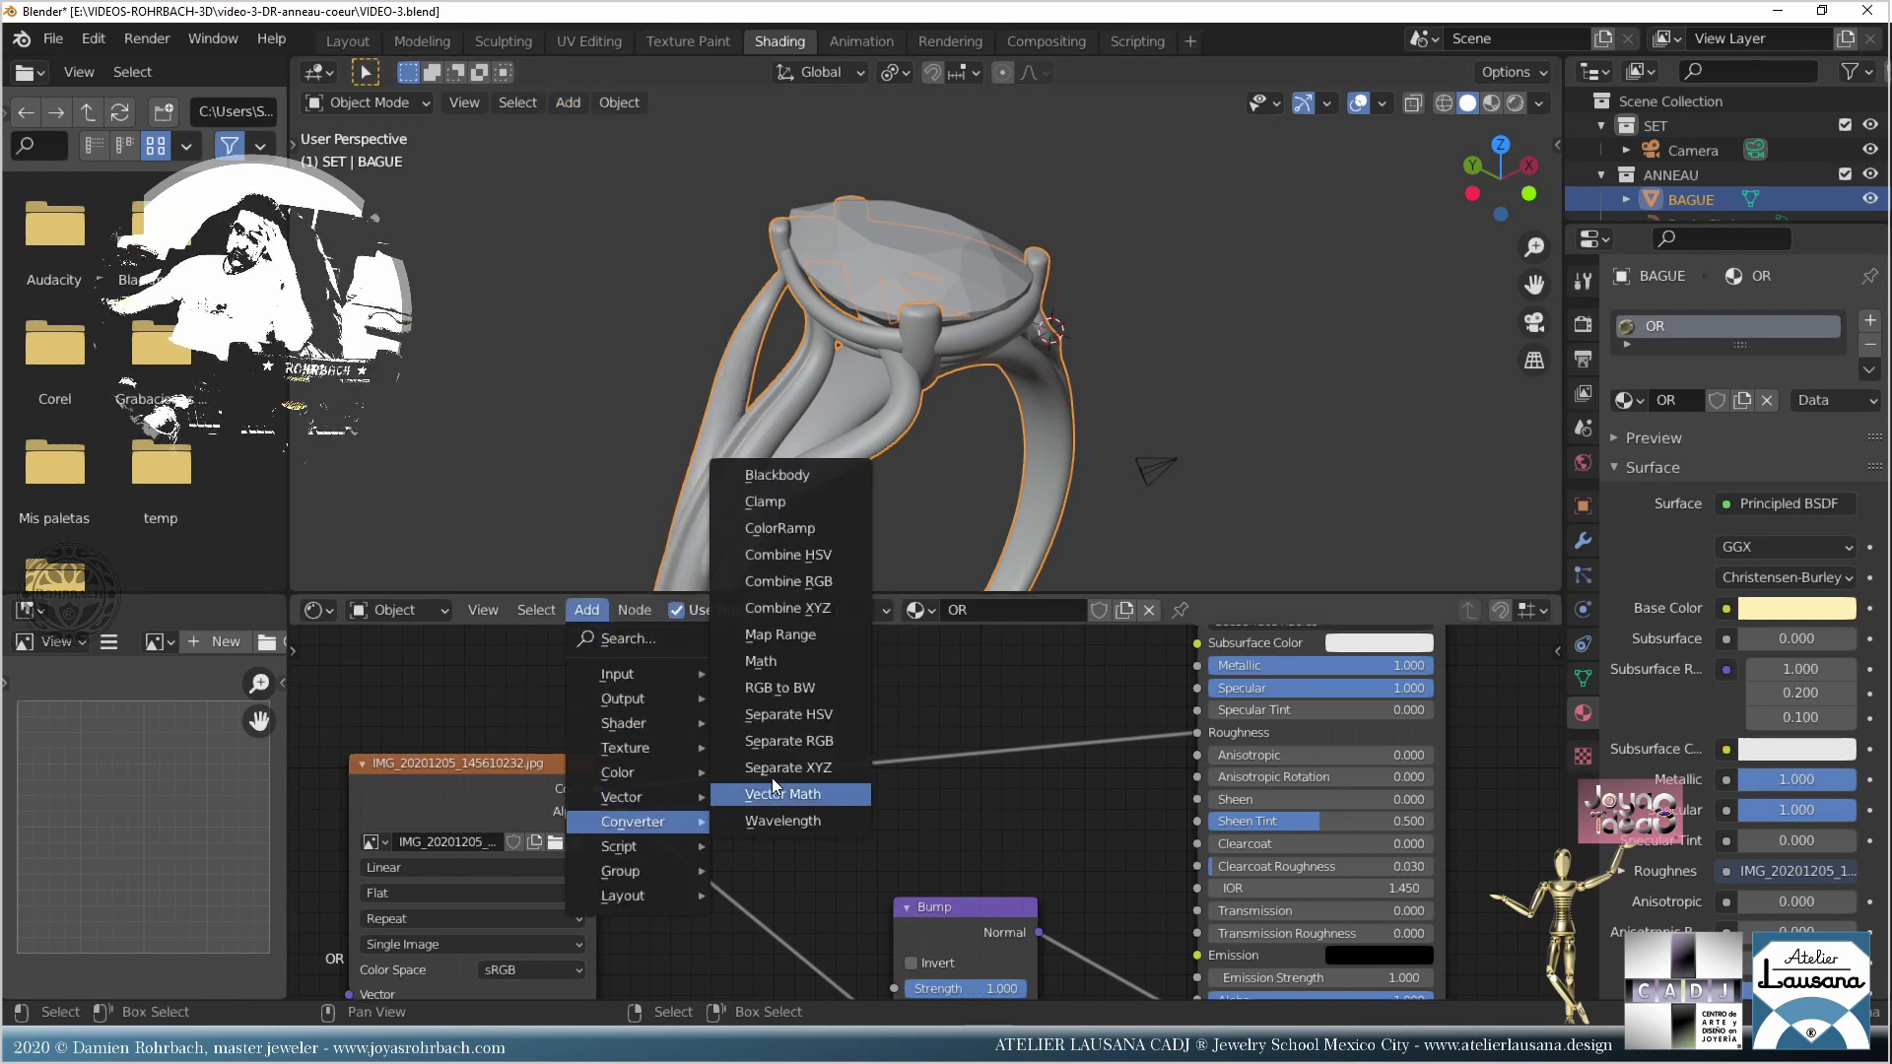
{"action": "left_click", "coordinate": [794, 660]}
{"action": "left_click", "coordinate": [884, 769]}
{"action": "left_click", "coordinate": [887, 756]}
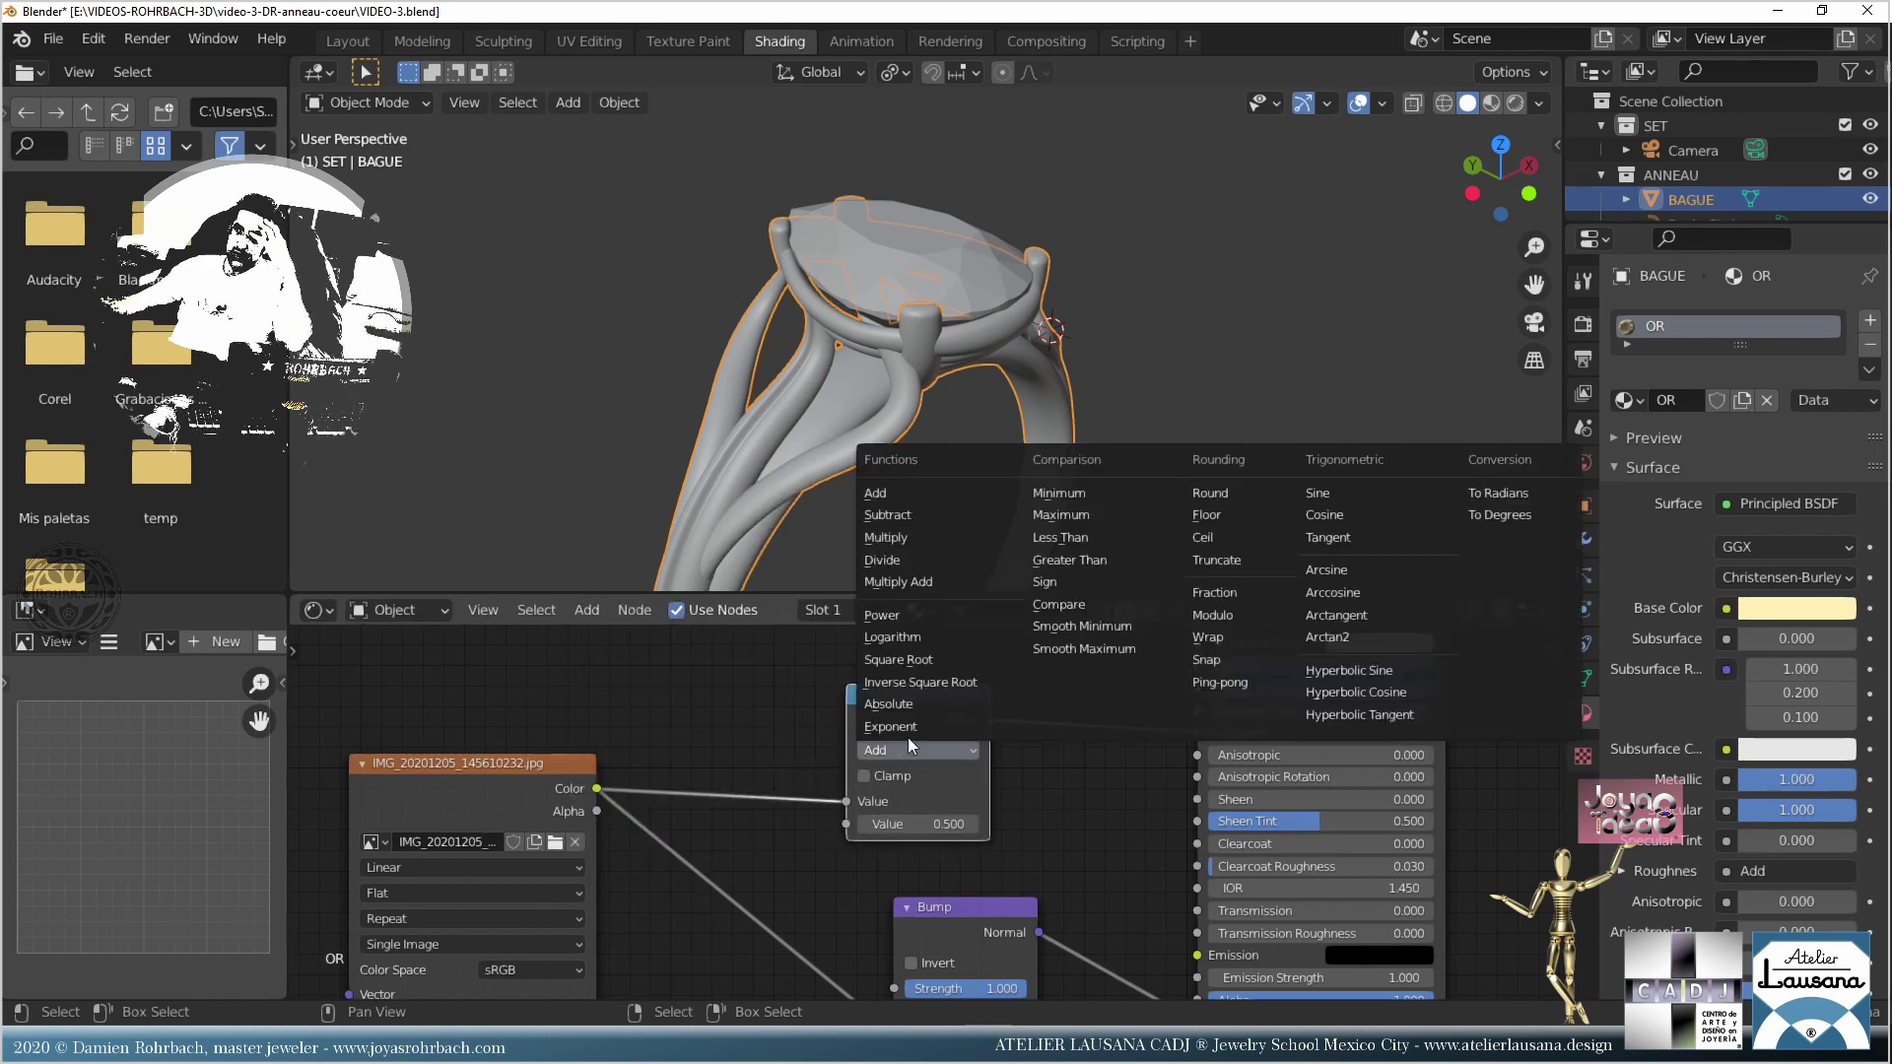
{"action": "left_click", "coordinate": [900, 542]}
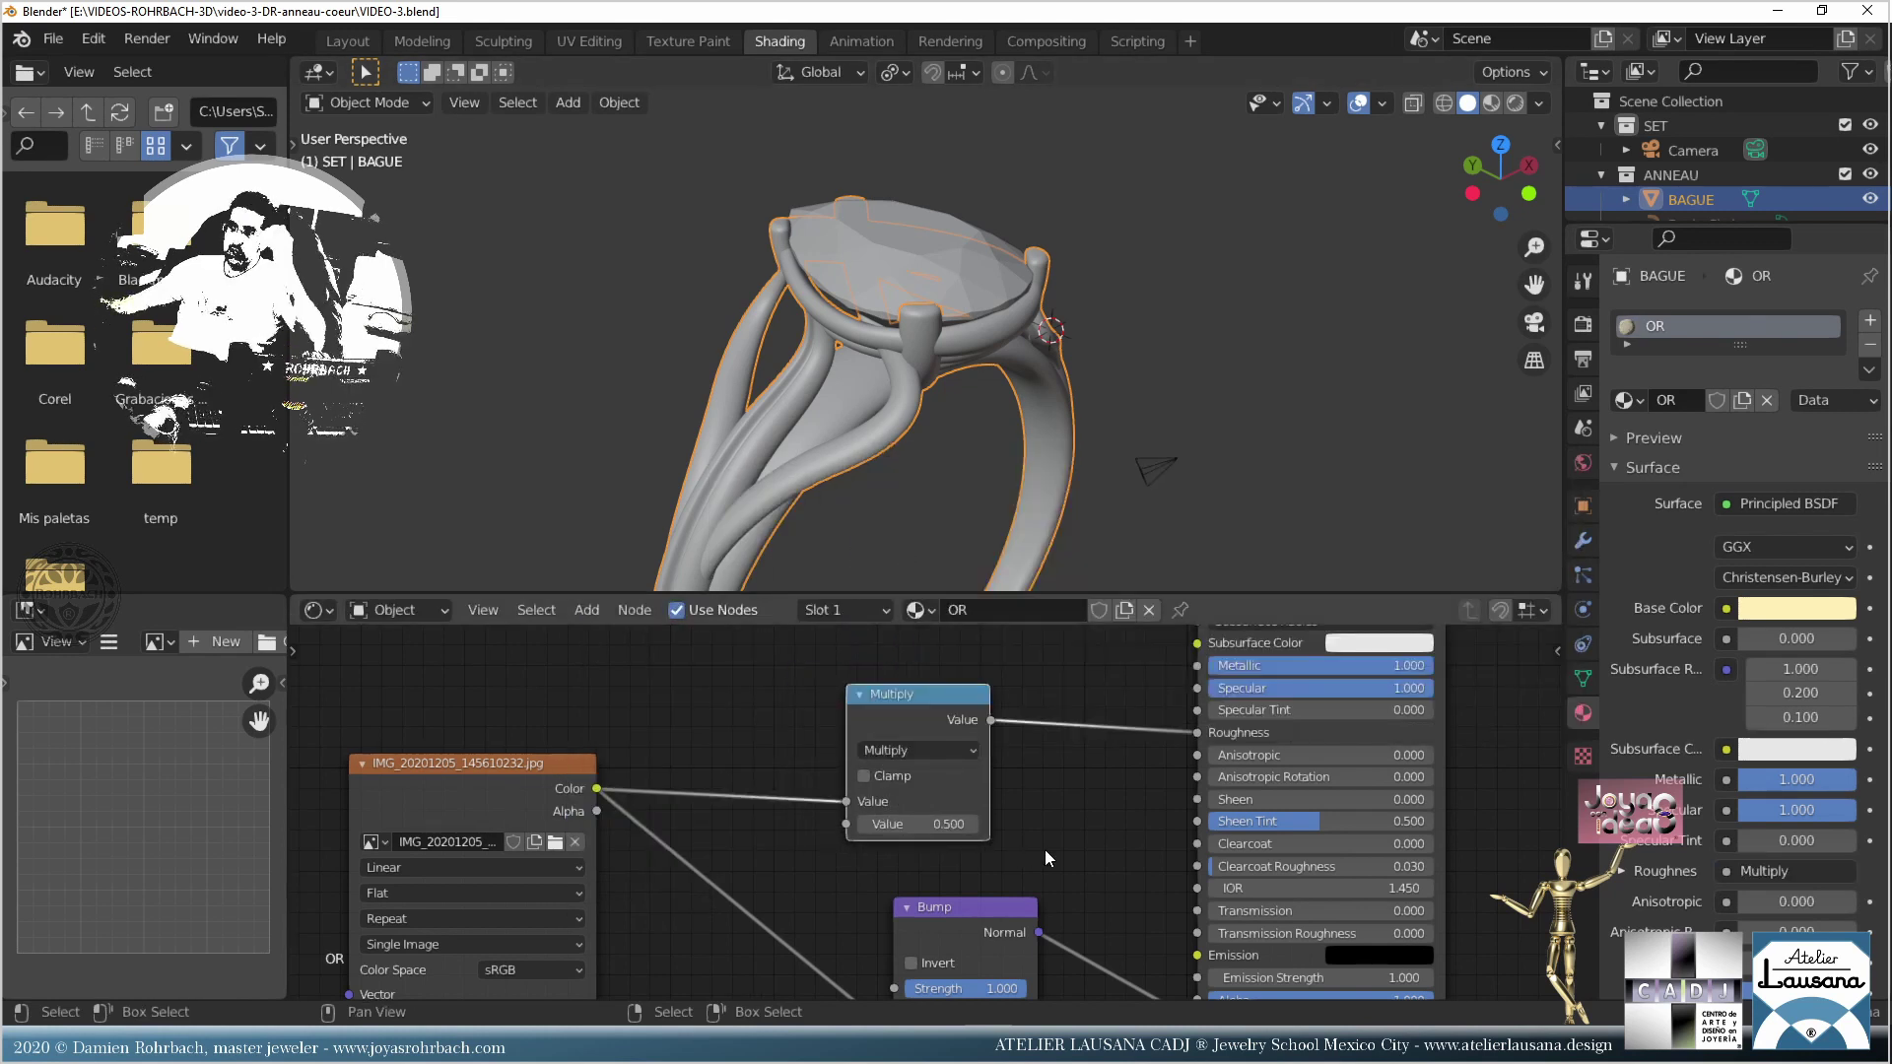
{"action": "key", "text": "ctrl+s"}
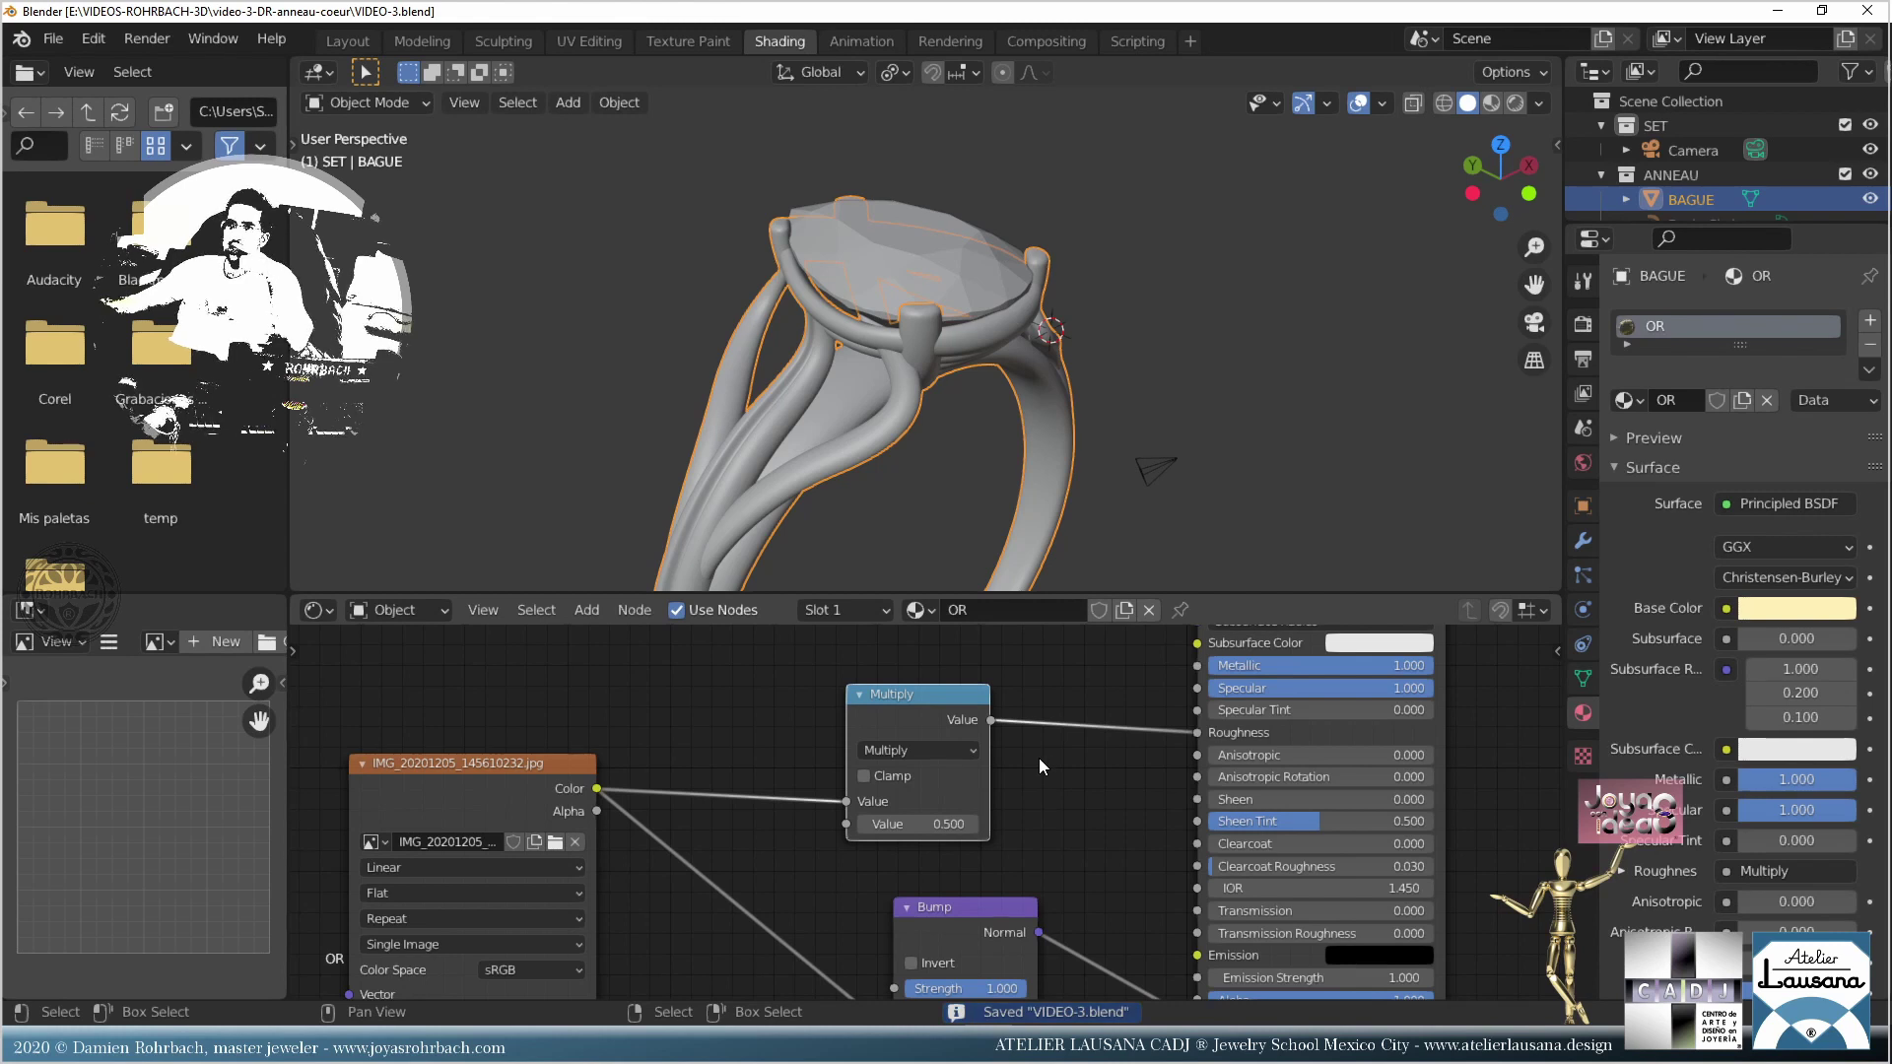
Step: Move the image texture node down, place a duplicate above it, and load IMG_20201205_145649400.jpg into the duplicate
{"action": "left_click_drag", "start_coordinate": [558, 790], "coordinate": [522, 960]}
{"action": "key", "text": "shift+d"}
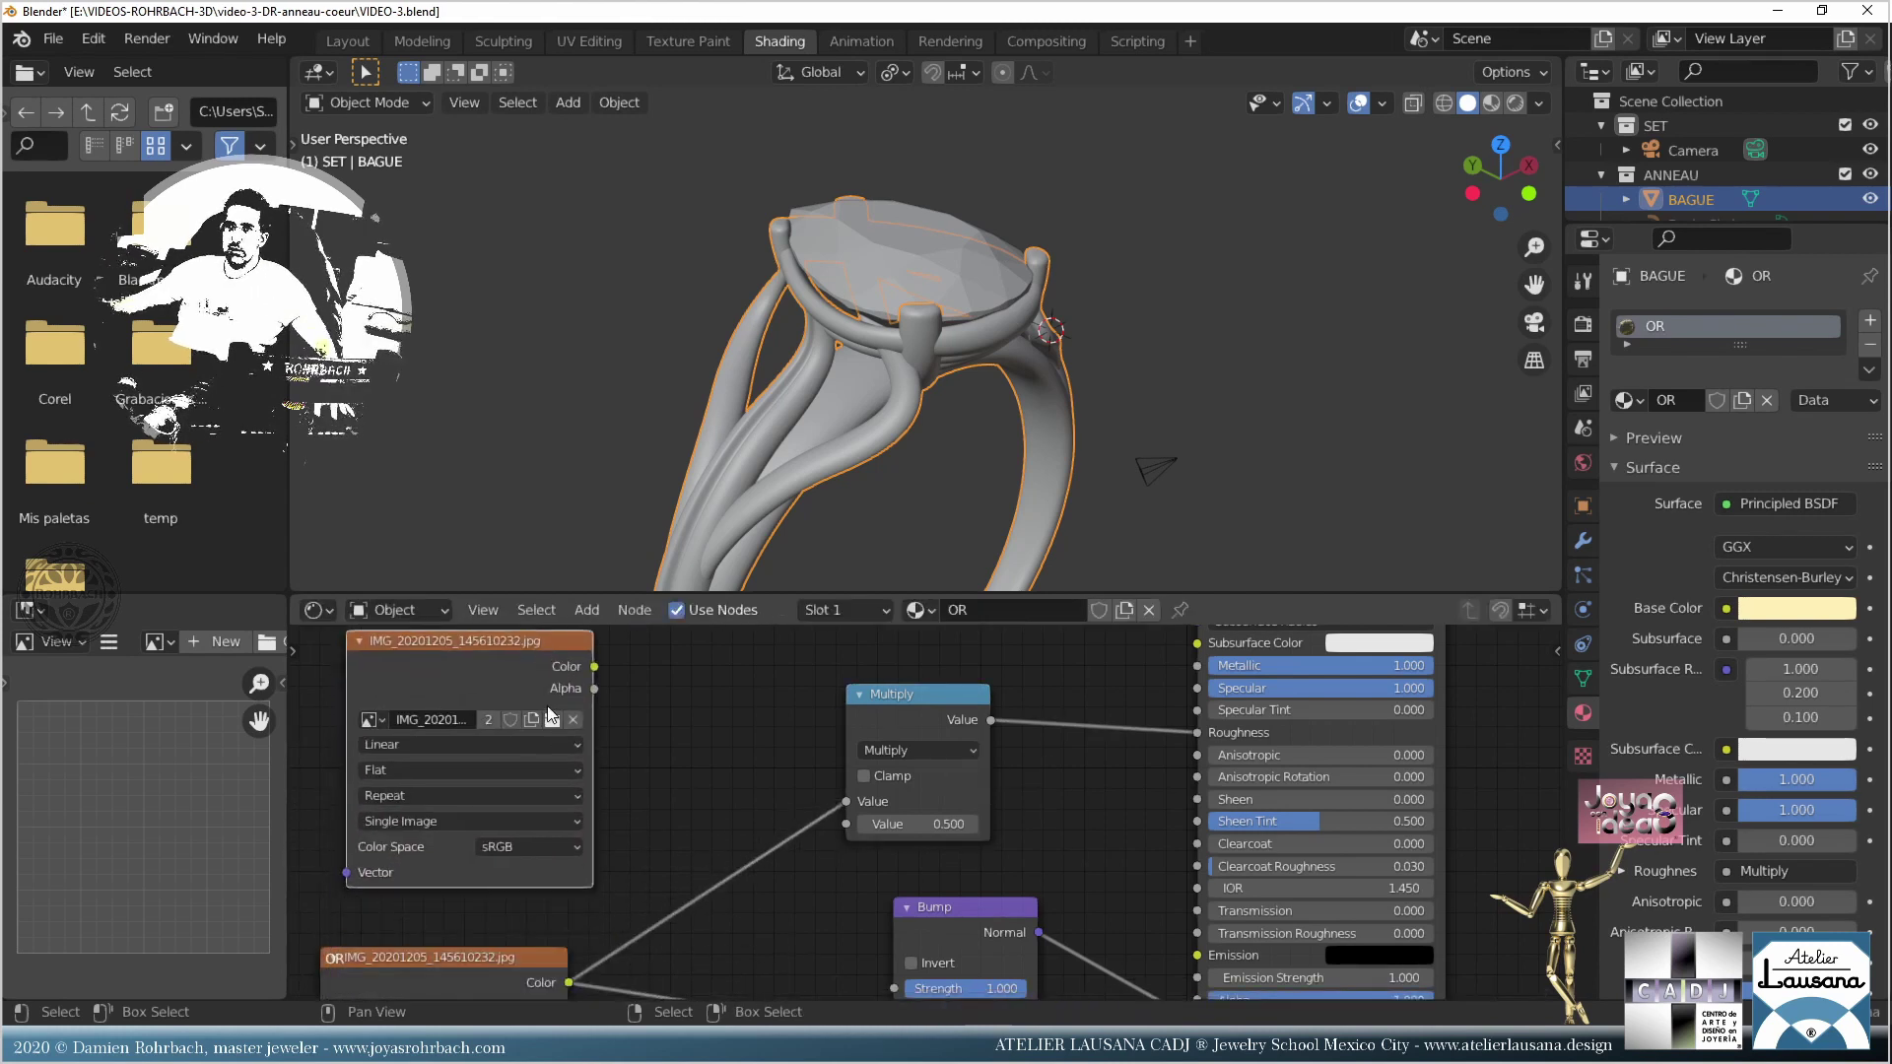
{"action": "left_click", "coordinate": [524, 636]}
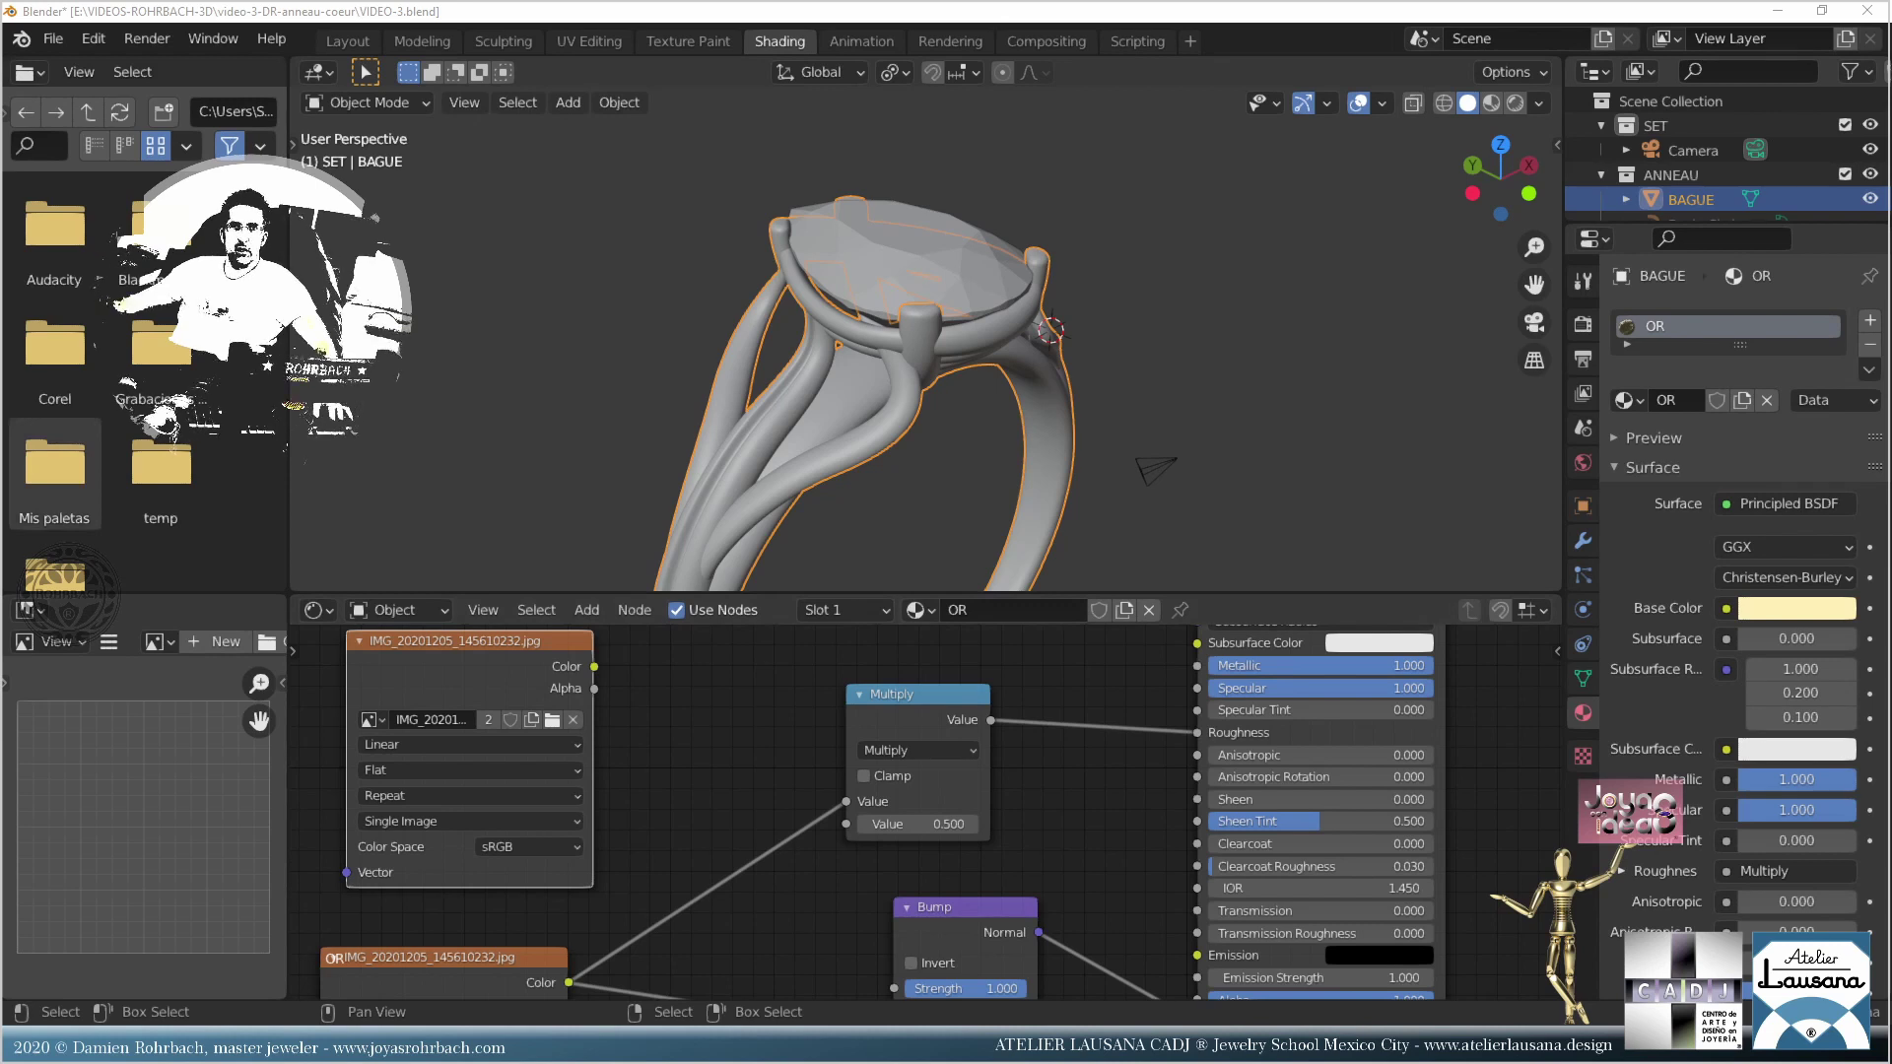
{"action": "left_click", "coordinate": [552, 719]}
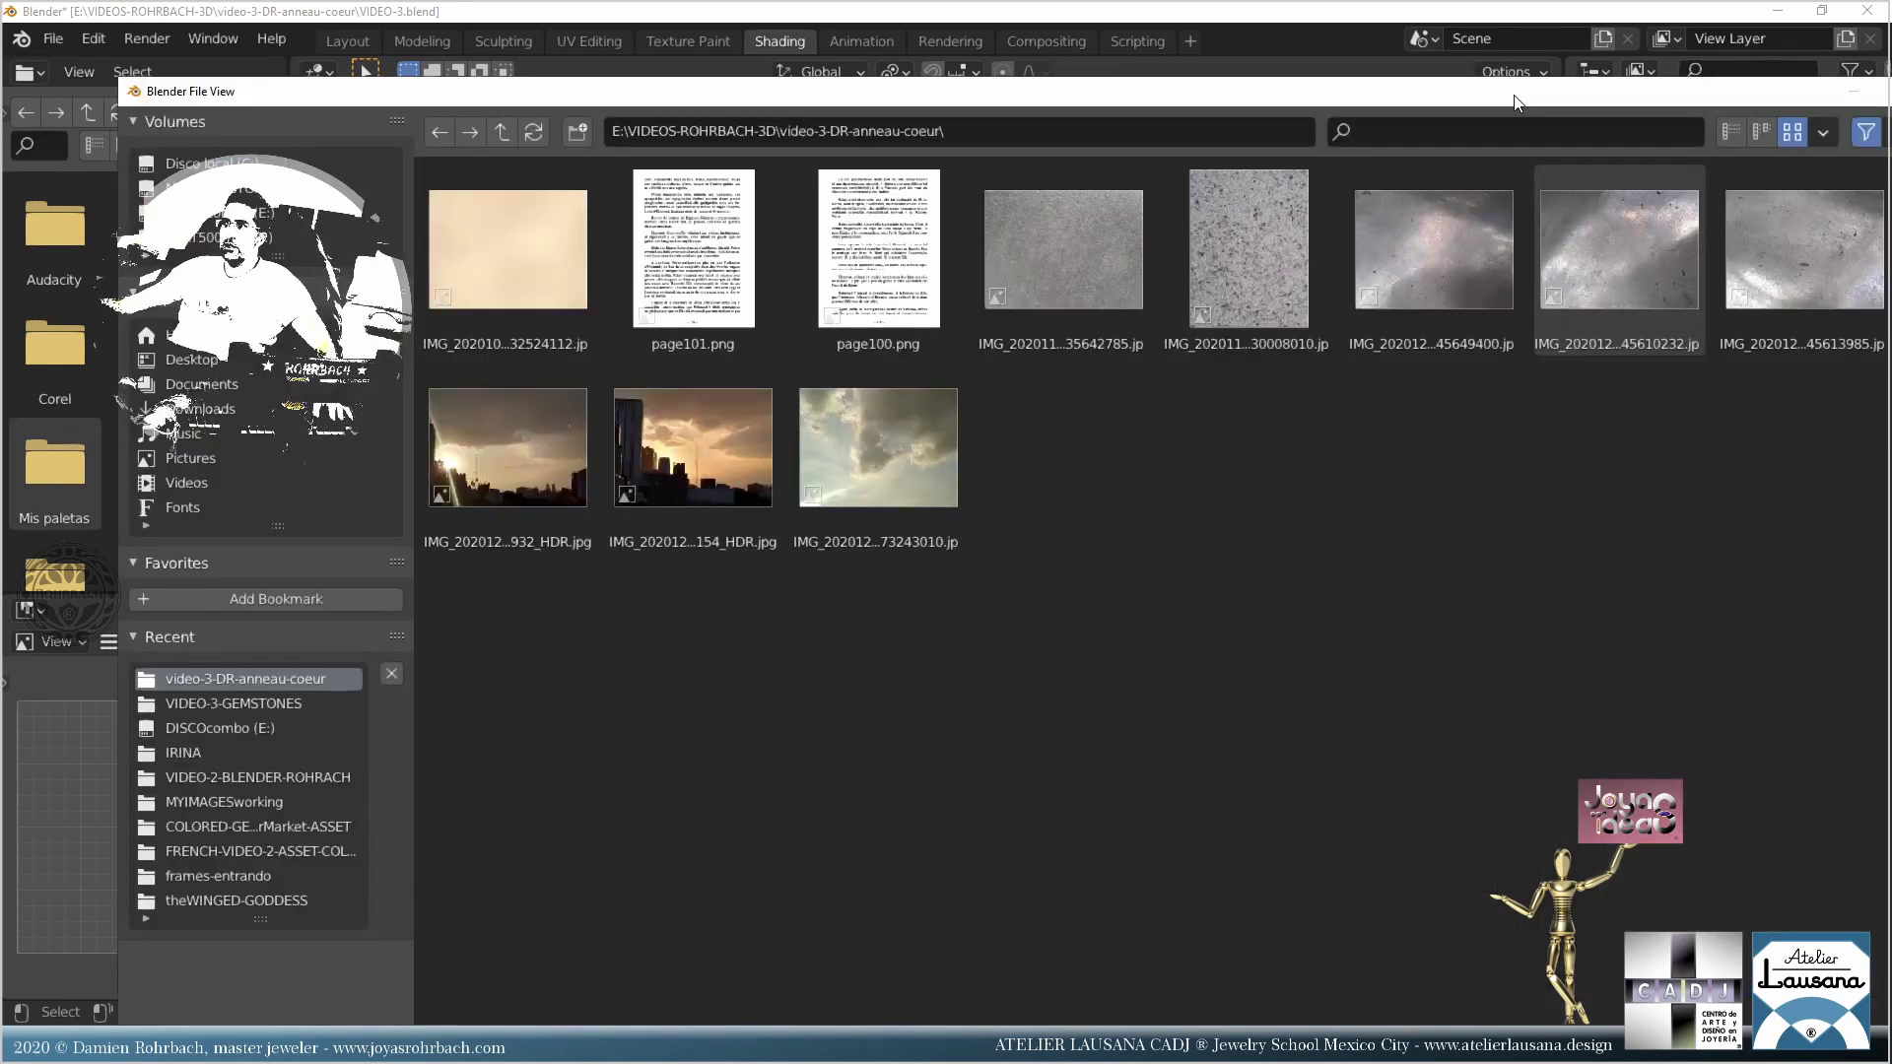
{"action": "left_click_drag", "start_coordinate": [1360, 86], "coordinate": [1192, 76]}
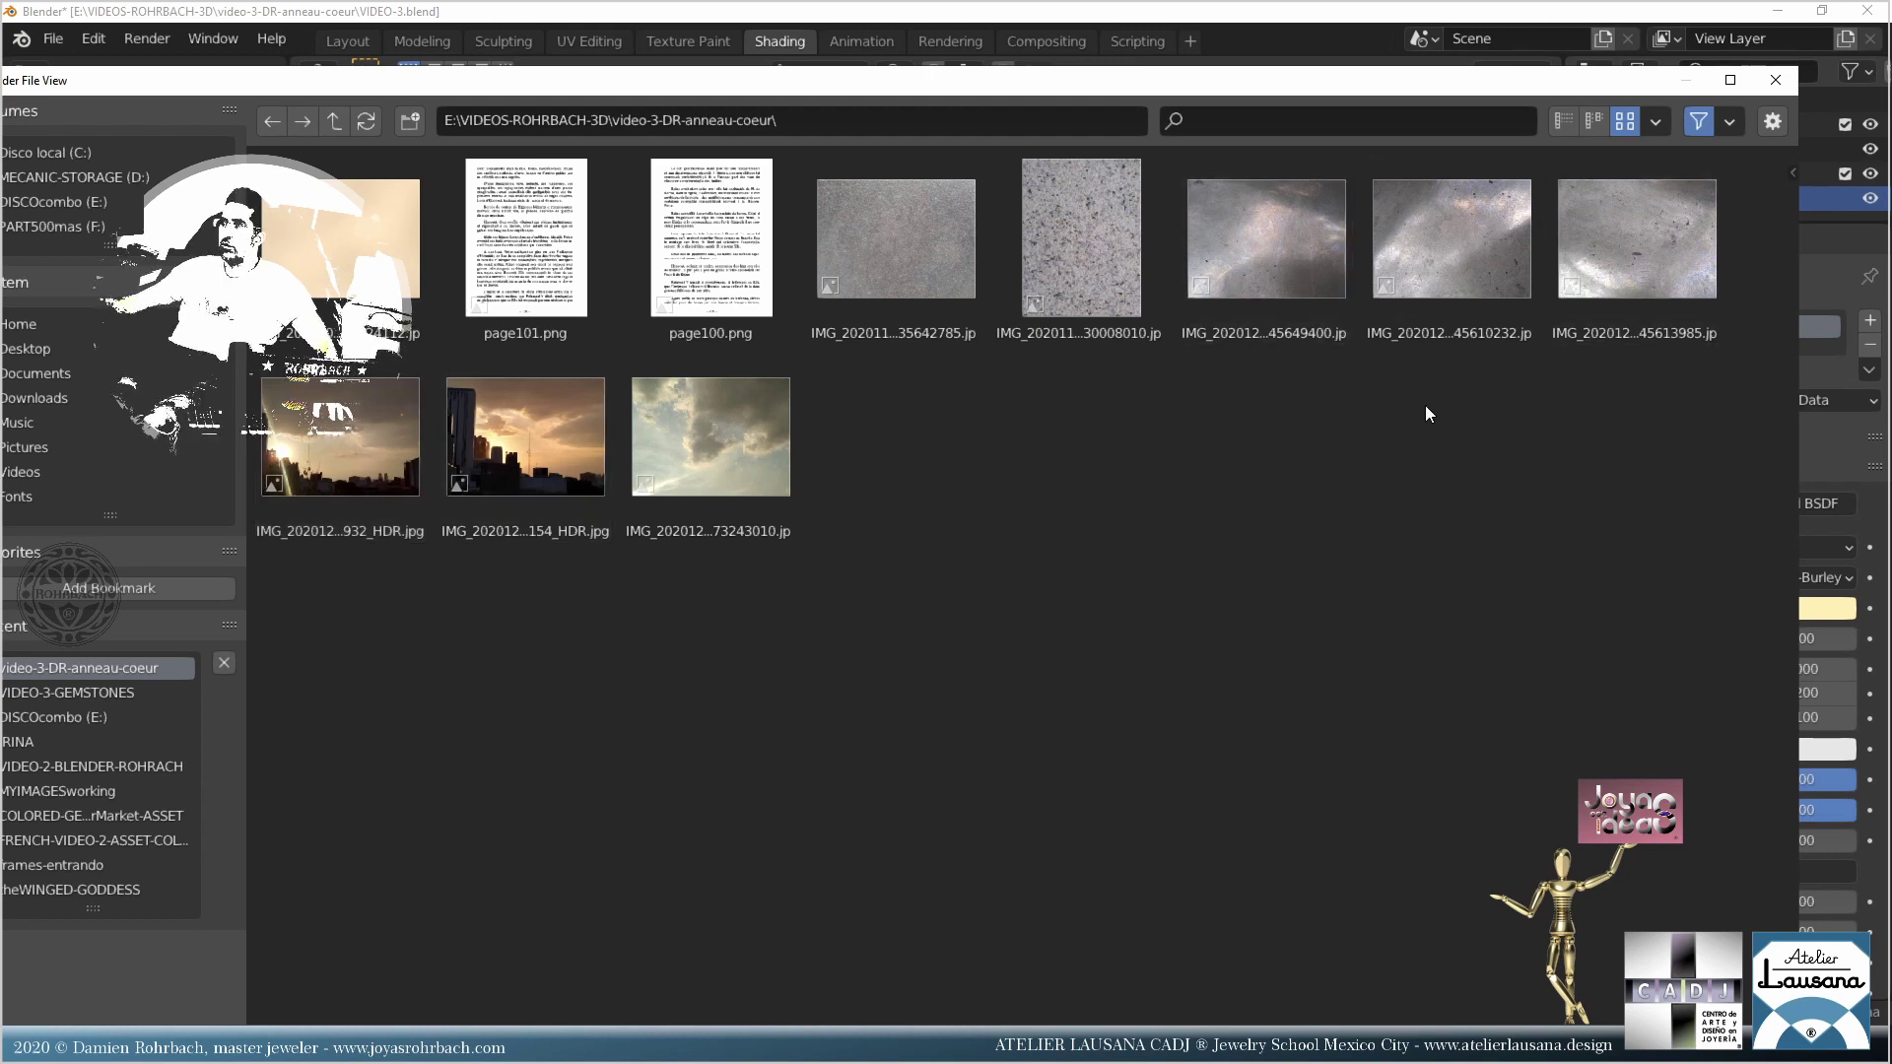
{"action": "double_click", "coordinate": [1271, 248]}
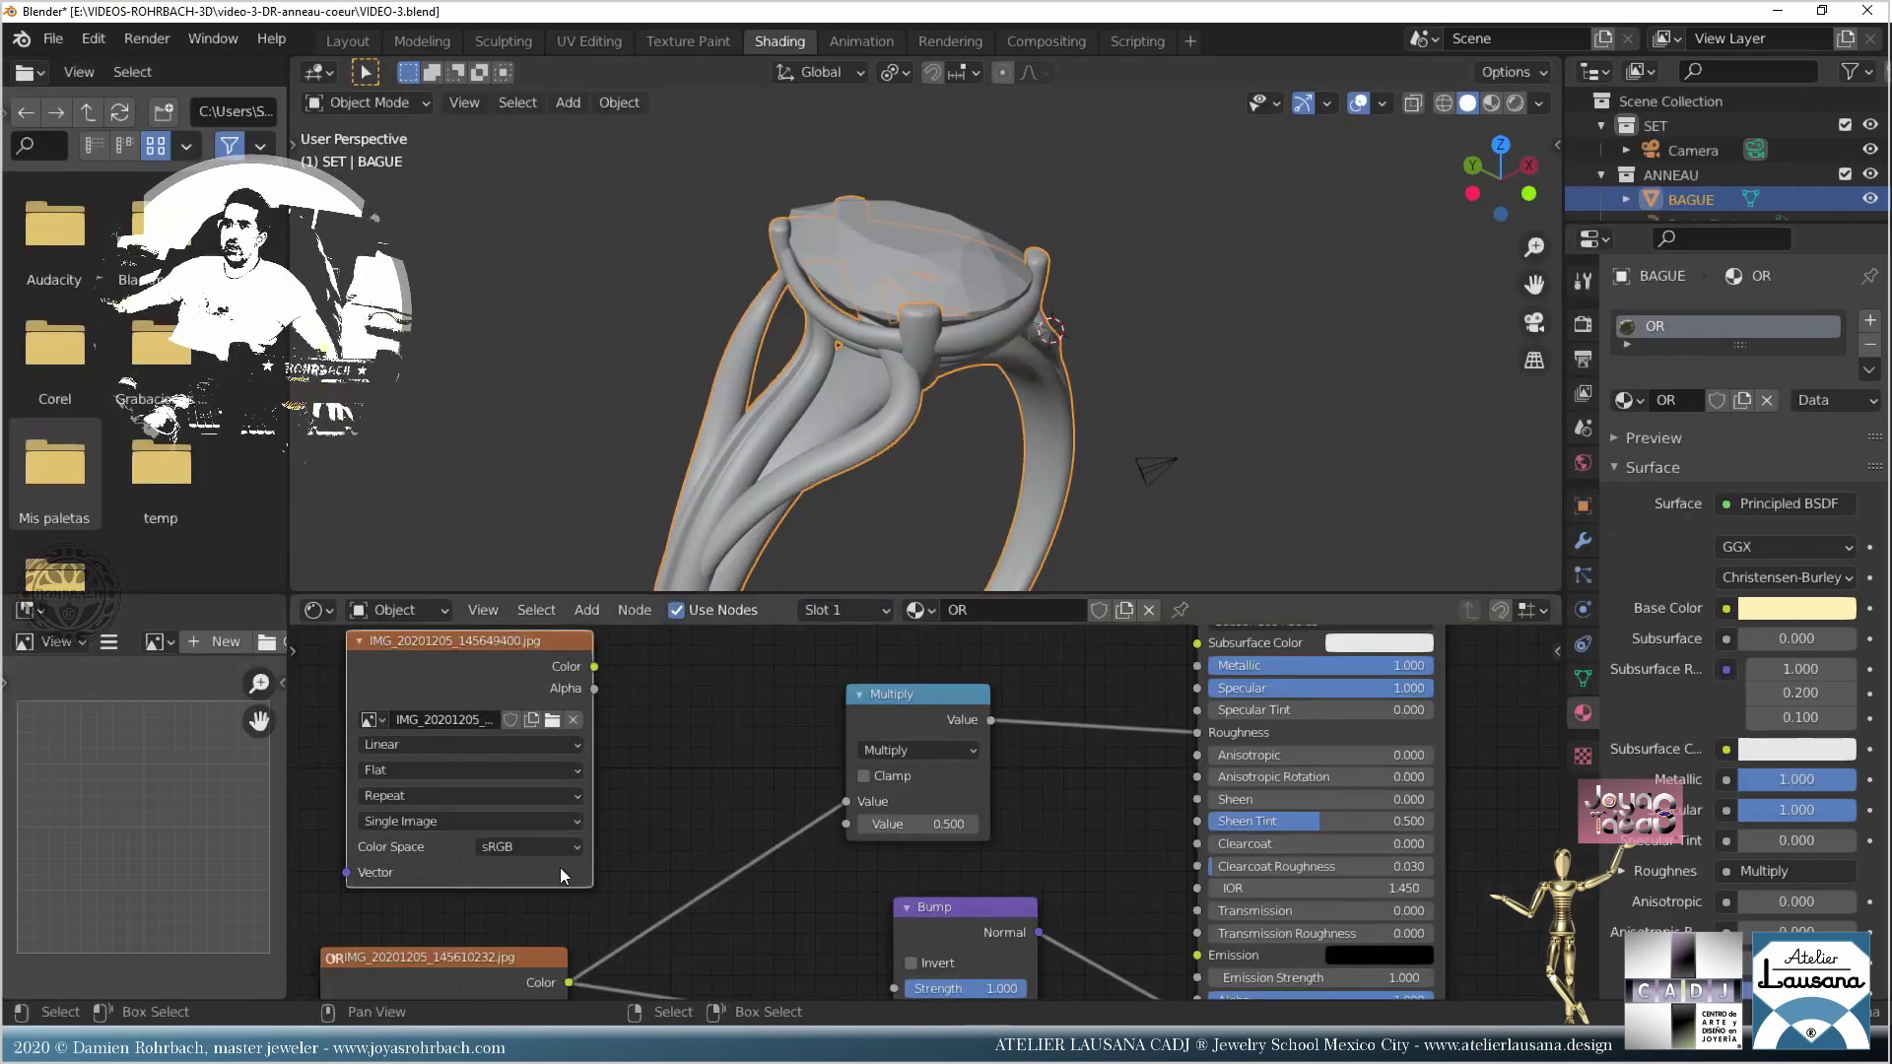
Step: Link the duplicated image texture's Color to the Multiply node's first Value input, and save the file
{"action": "left_click_drag", "start_coordinate": [594, 666], "coordinate": [778, 826]}
{"action": "key", "text": "ctrl+s"}
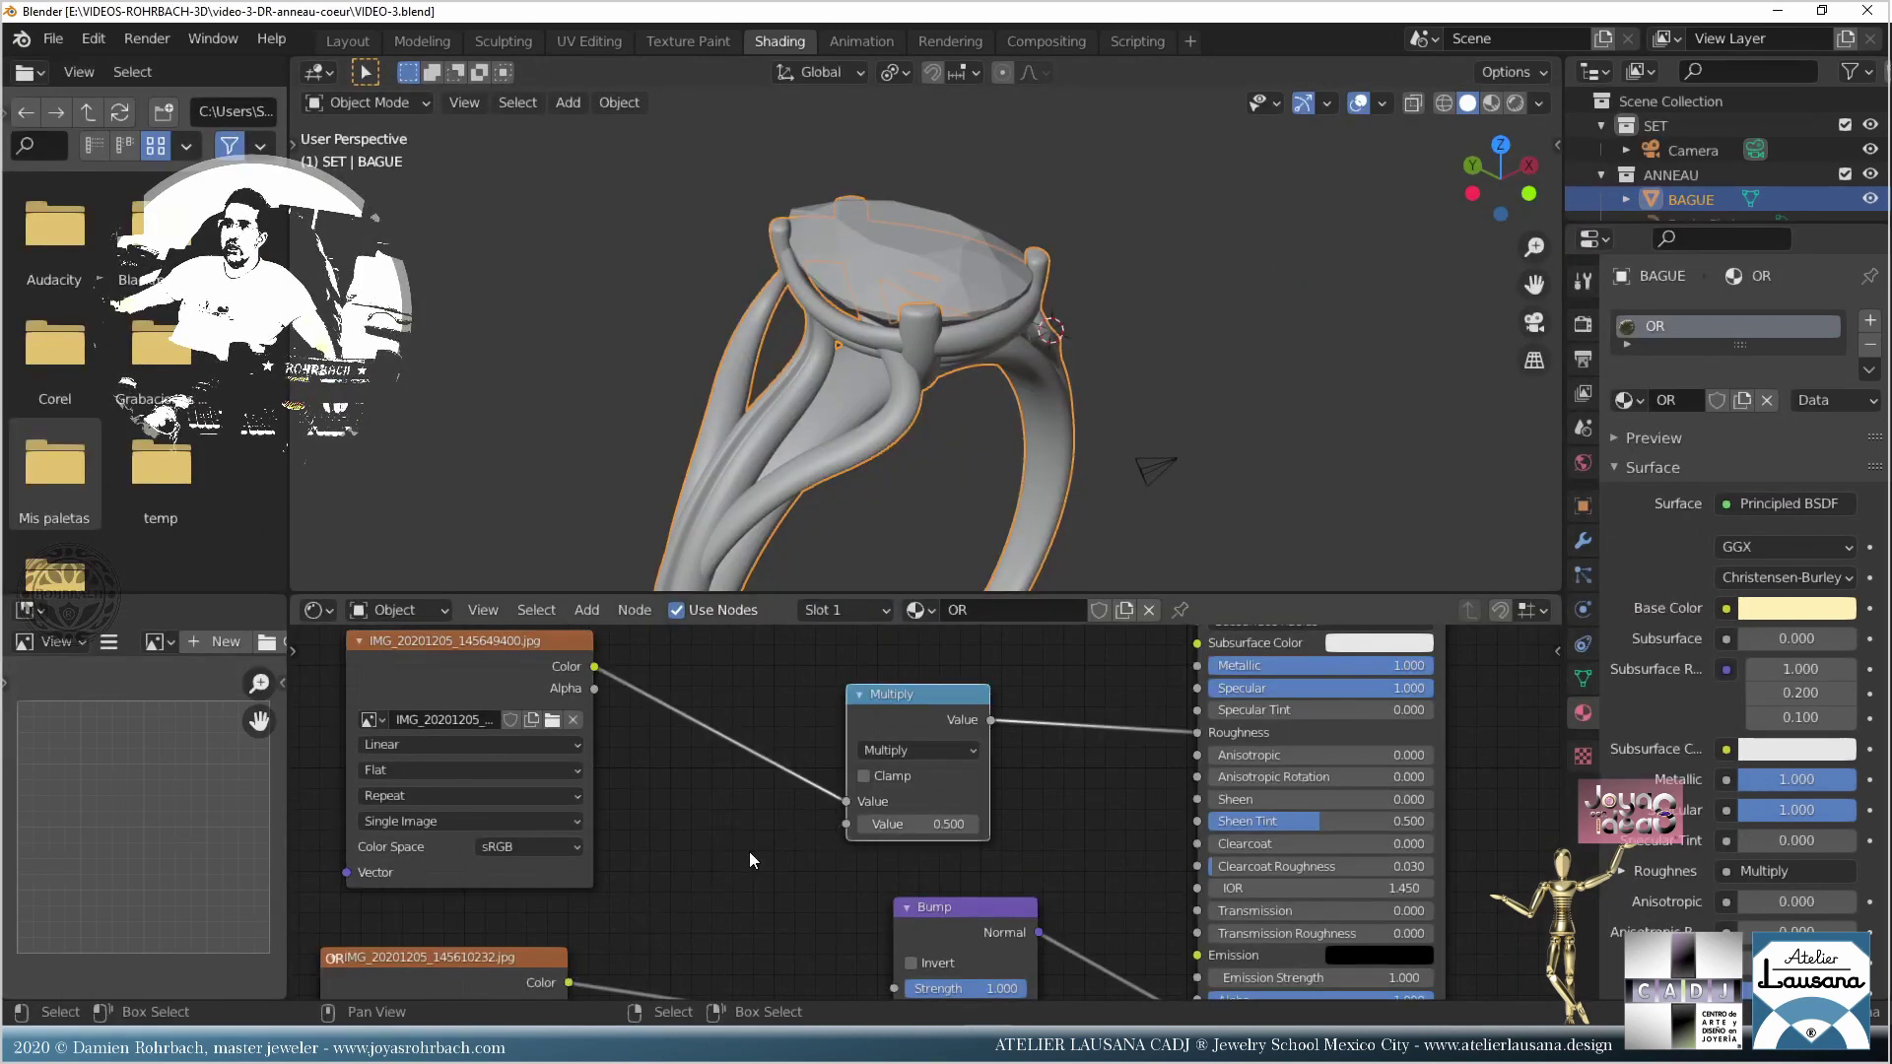
{"action": "middle_click_drag", "start_coordinate": [778, 823], "coordinate": [817, 895]}
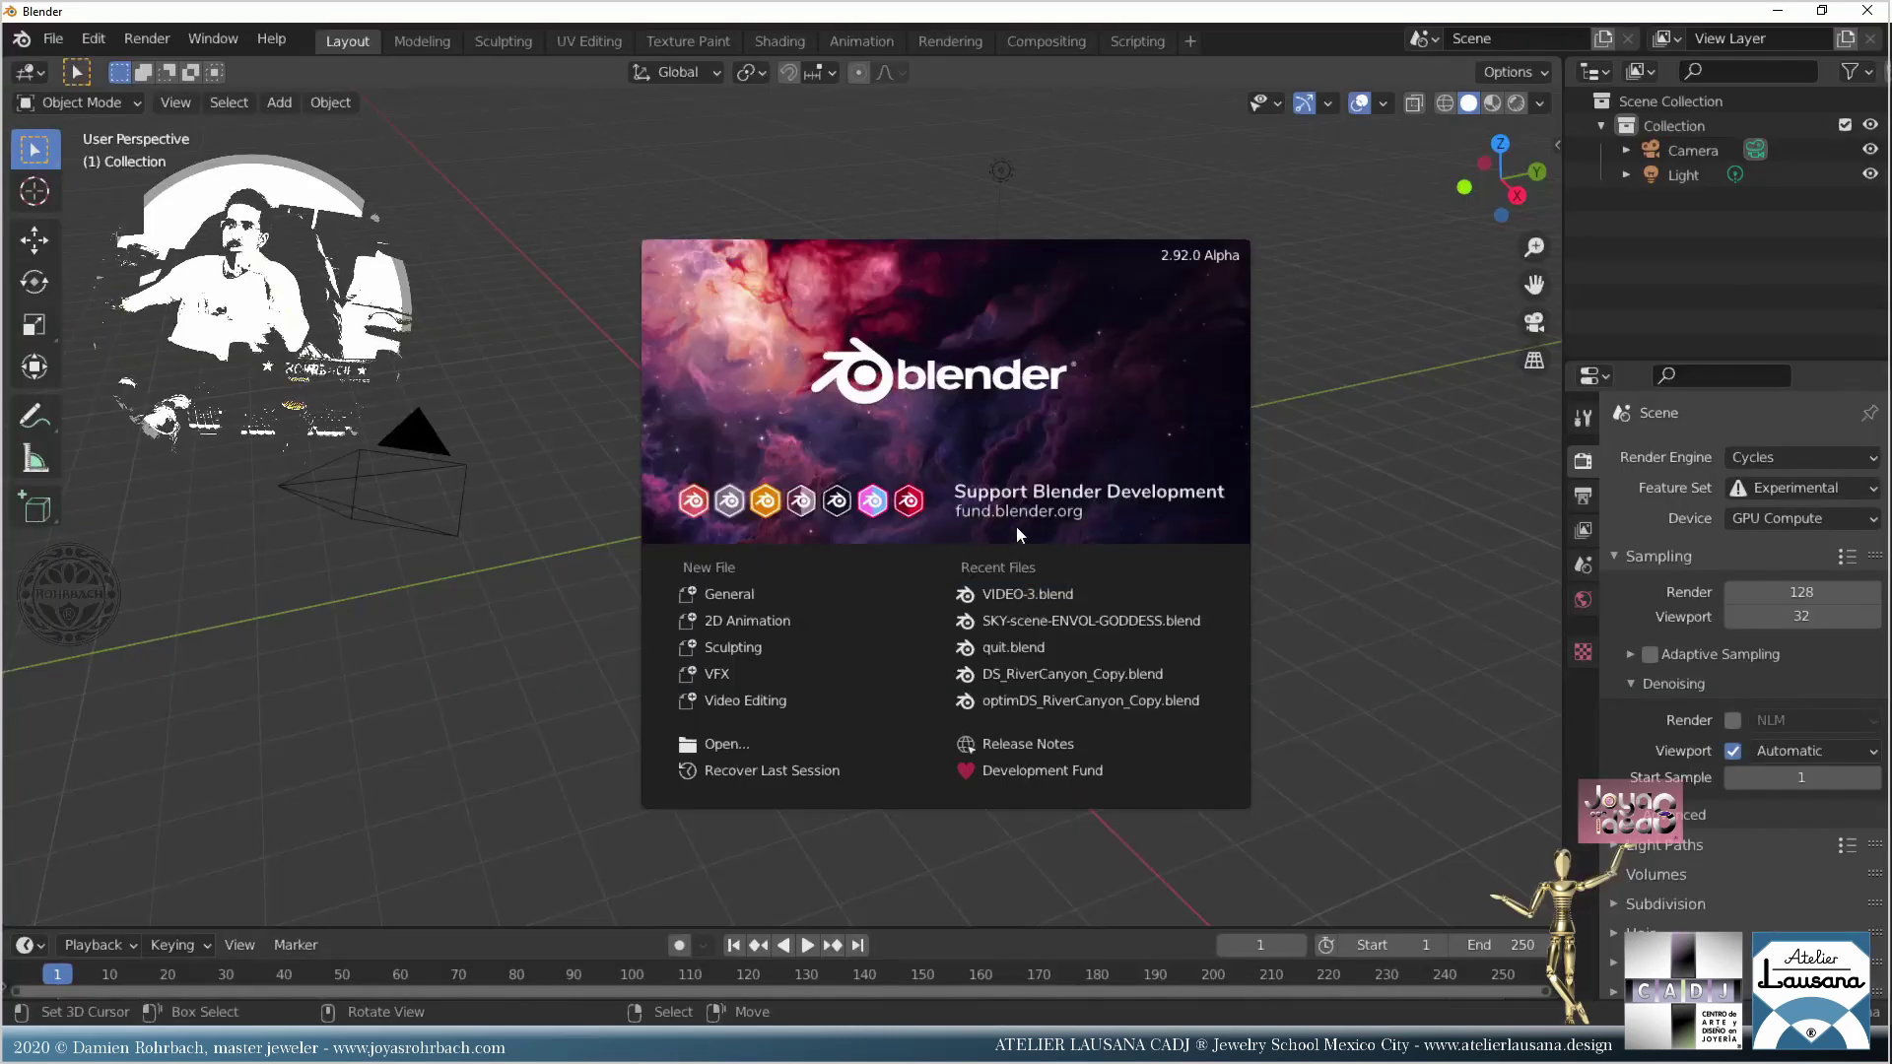
Step: Reopen VIDEO-3.blend, set OptiX denoising for both render and viewport, and save the file
{"action": "left_click", "coordinate": [1037, 589]}
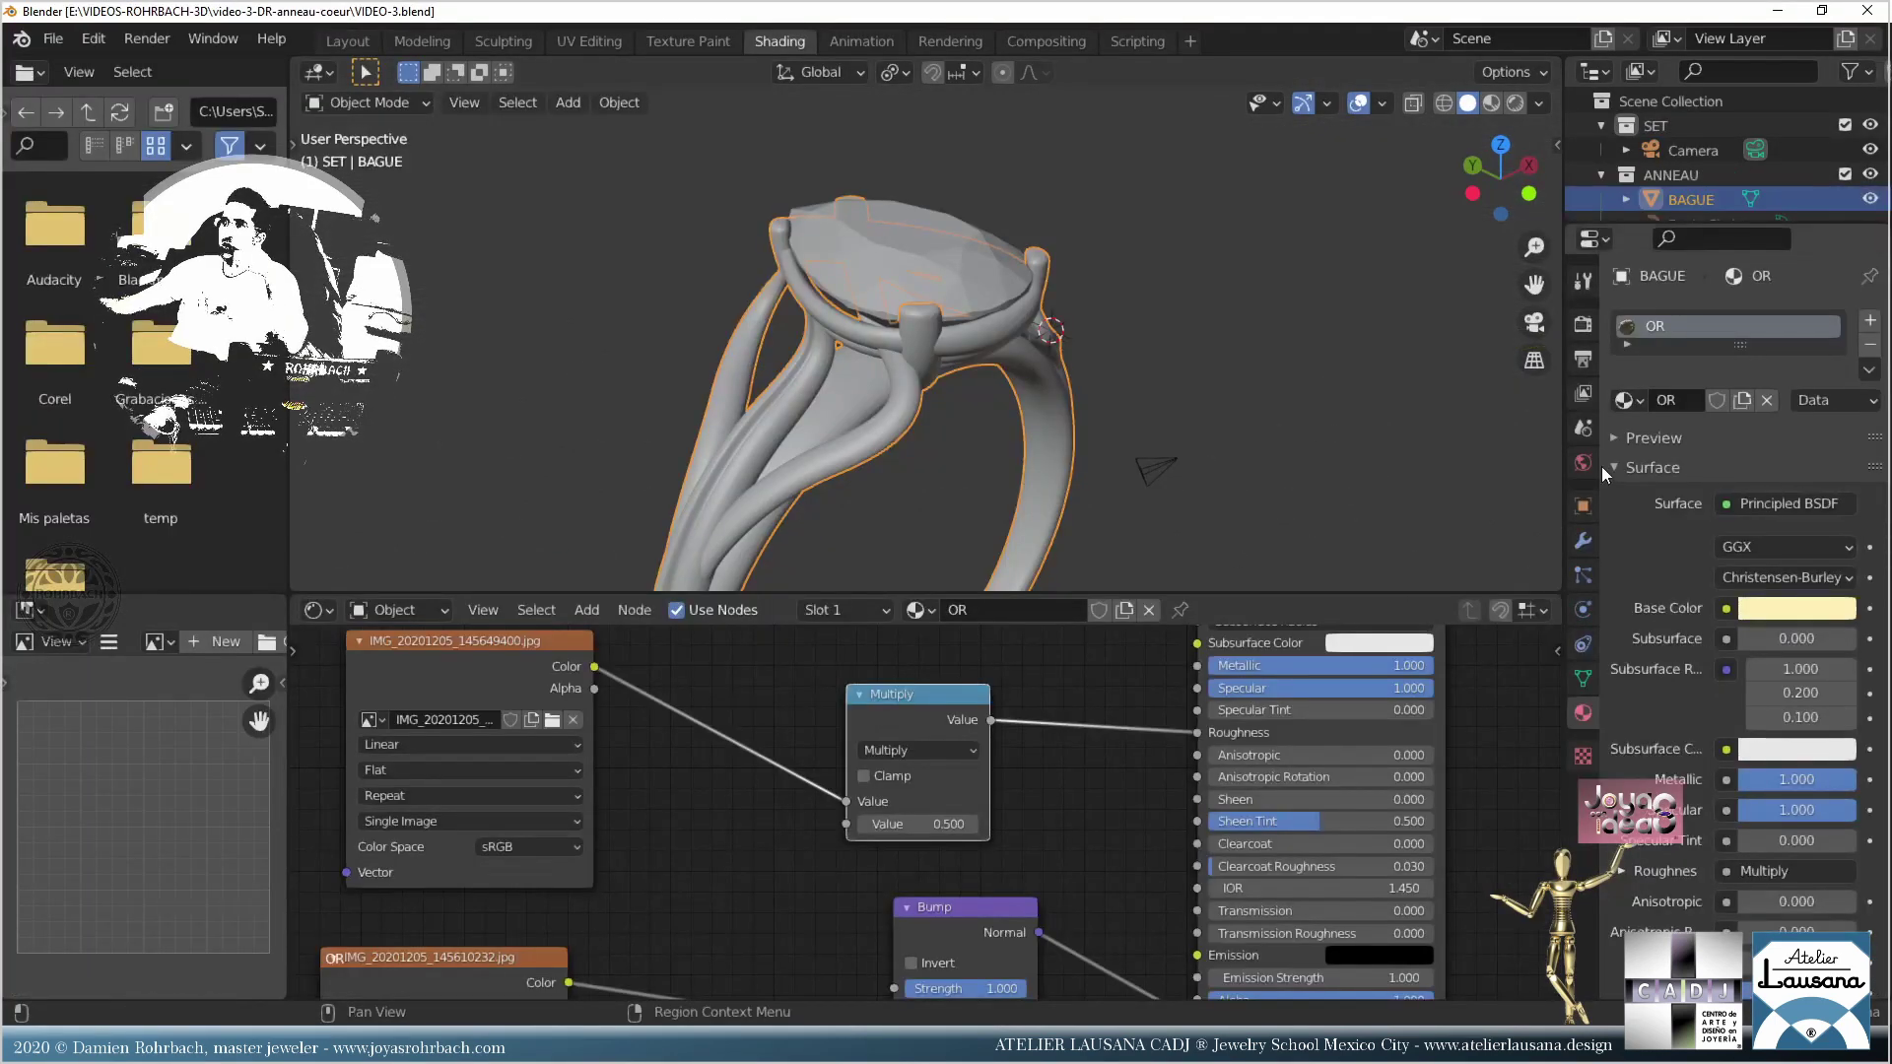
{"action": "left_click", "coordinate": [1583, 325]}
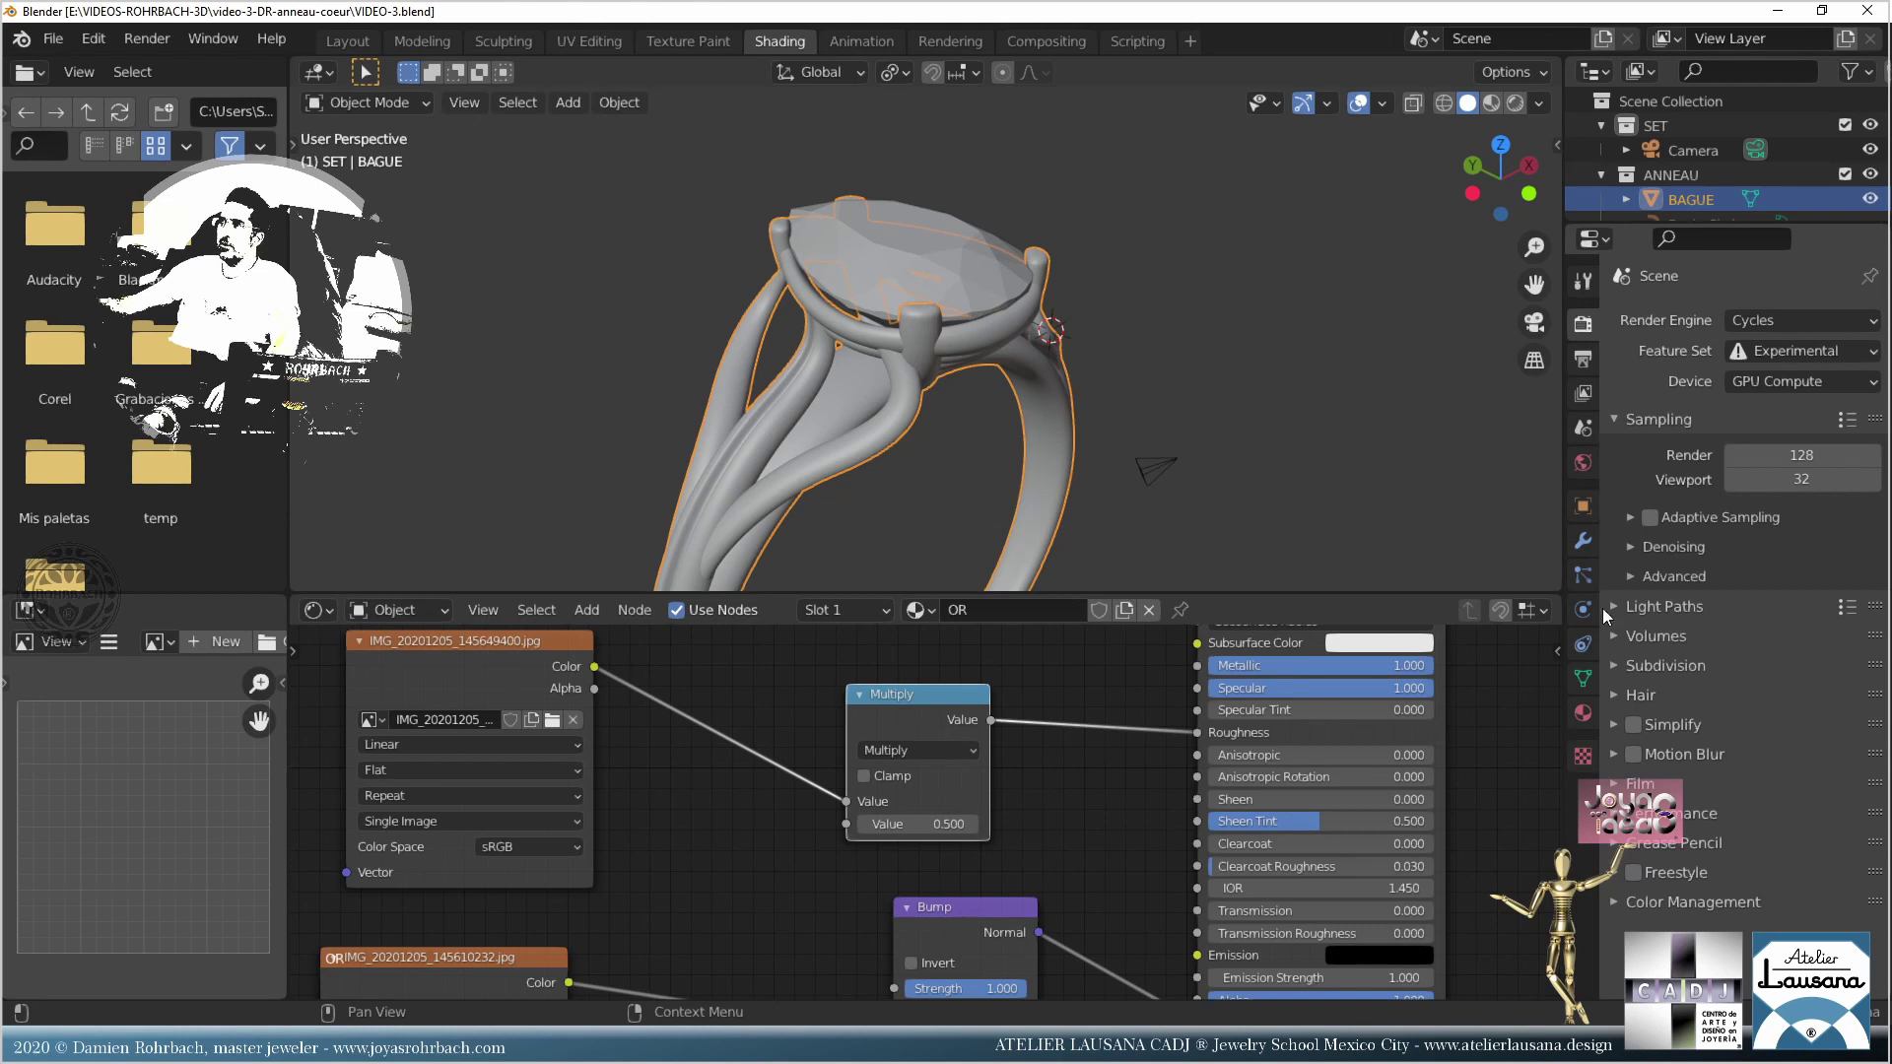
{"action": "left_click", "coordinate": [1631, 540]}
{"action": "left_click", "coordinate": [1764, 583]}
{"action": "left_click", "coordinate": [1734, 583]}
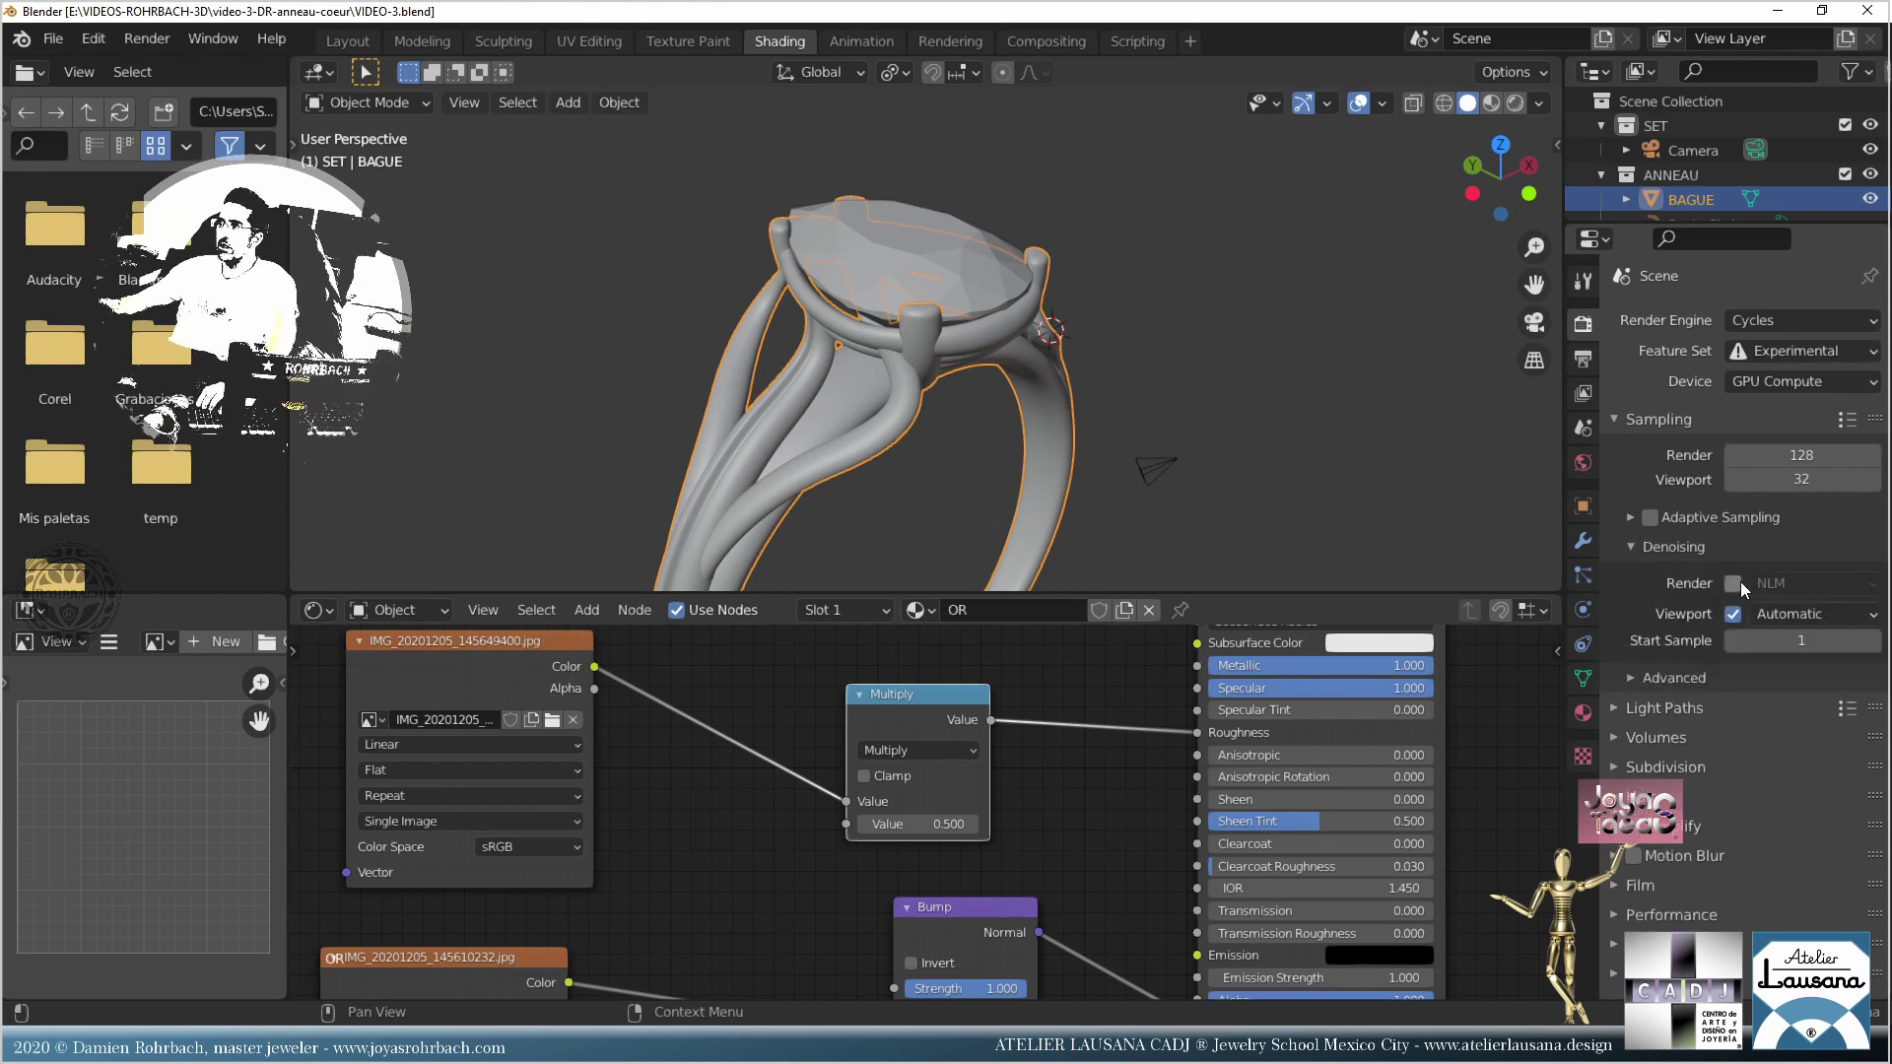
{"action": "left_click", "coordinate": [1773, 583]}
{"action": "left_click", "coordinate": [1734, 639]}
{"action": "left_click", "coordinate": [1773, 613]}
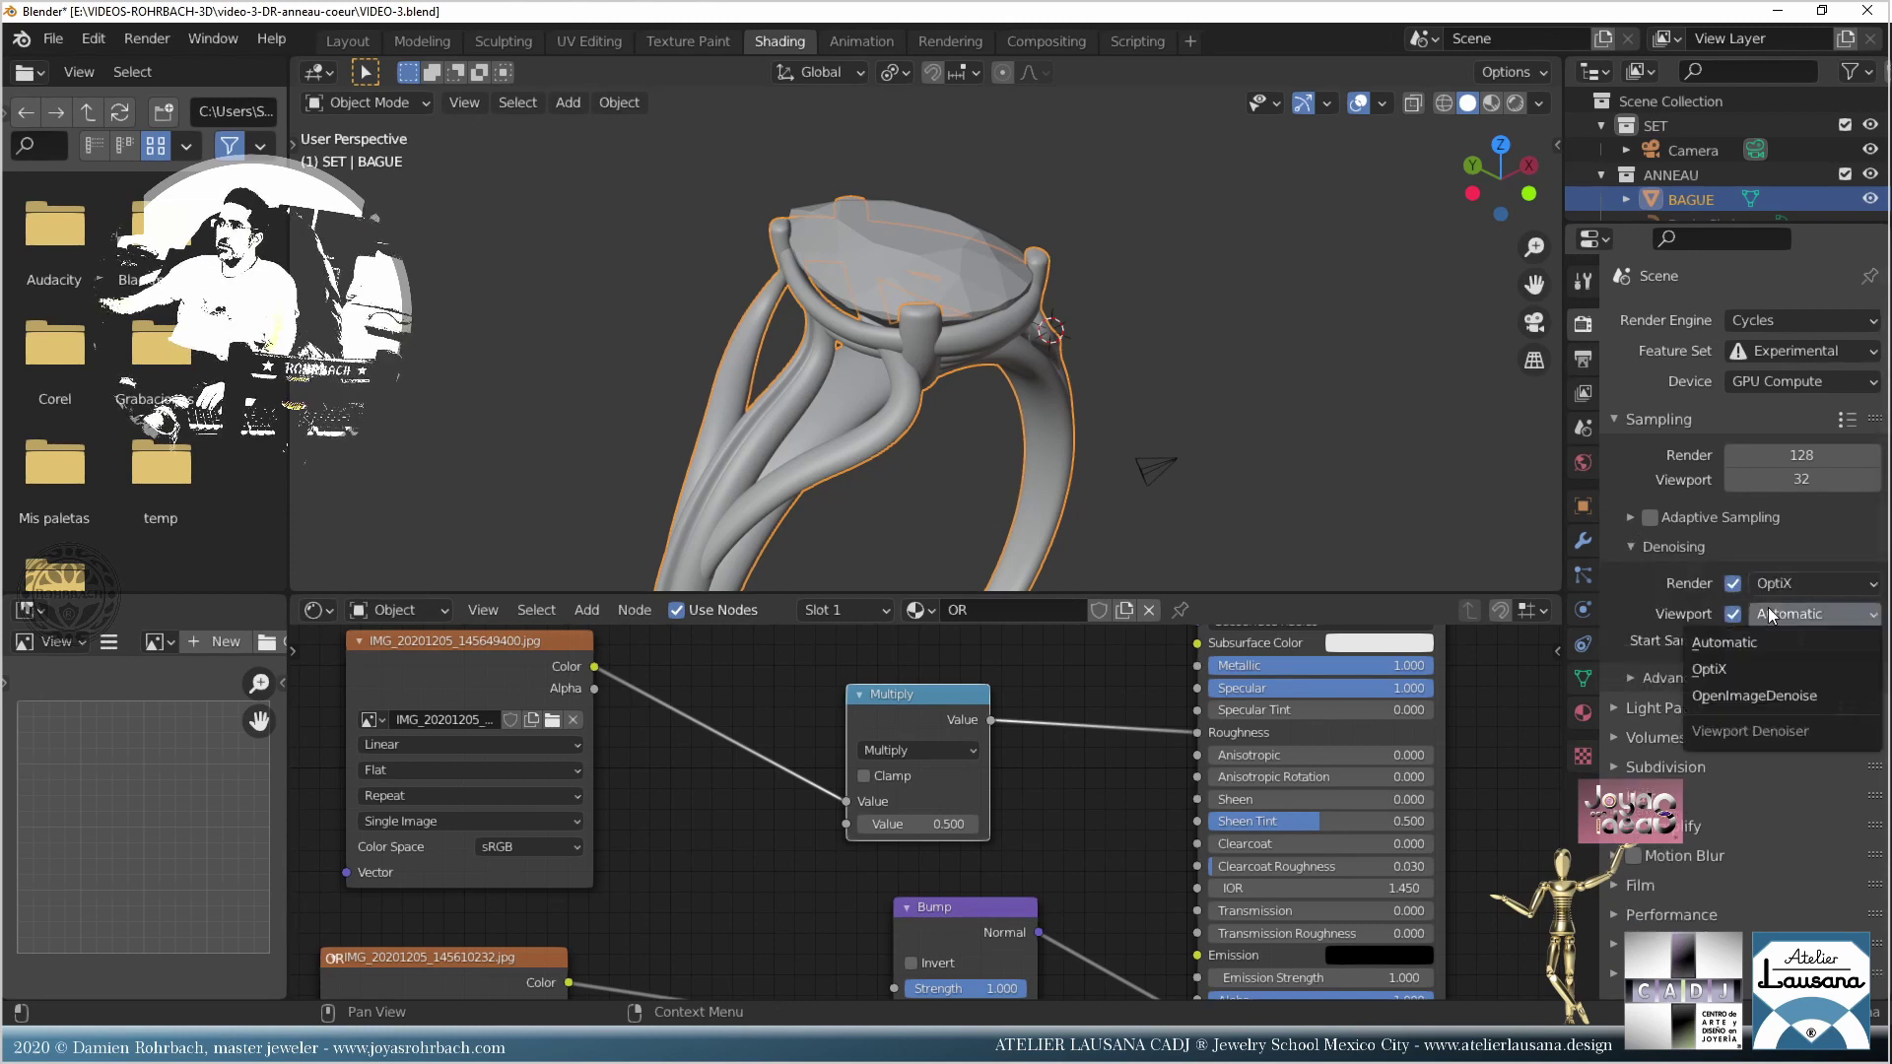
{"action": "left_click", "coordinate": [1732, 659]}
{"action": "key", "text": "ctrl+s"}
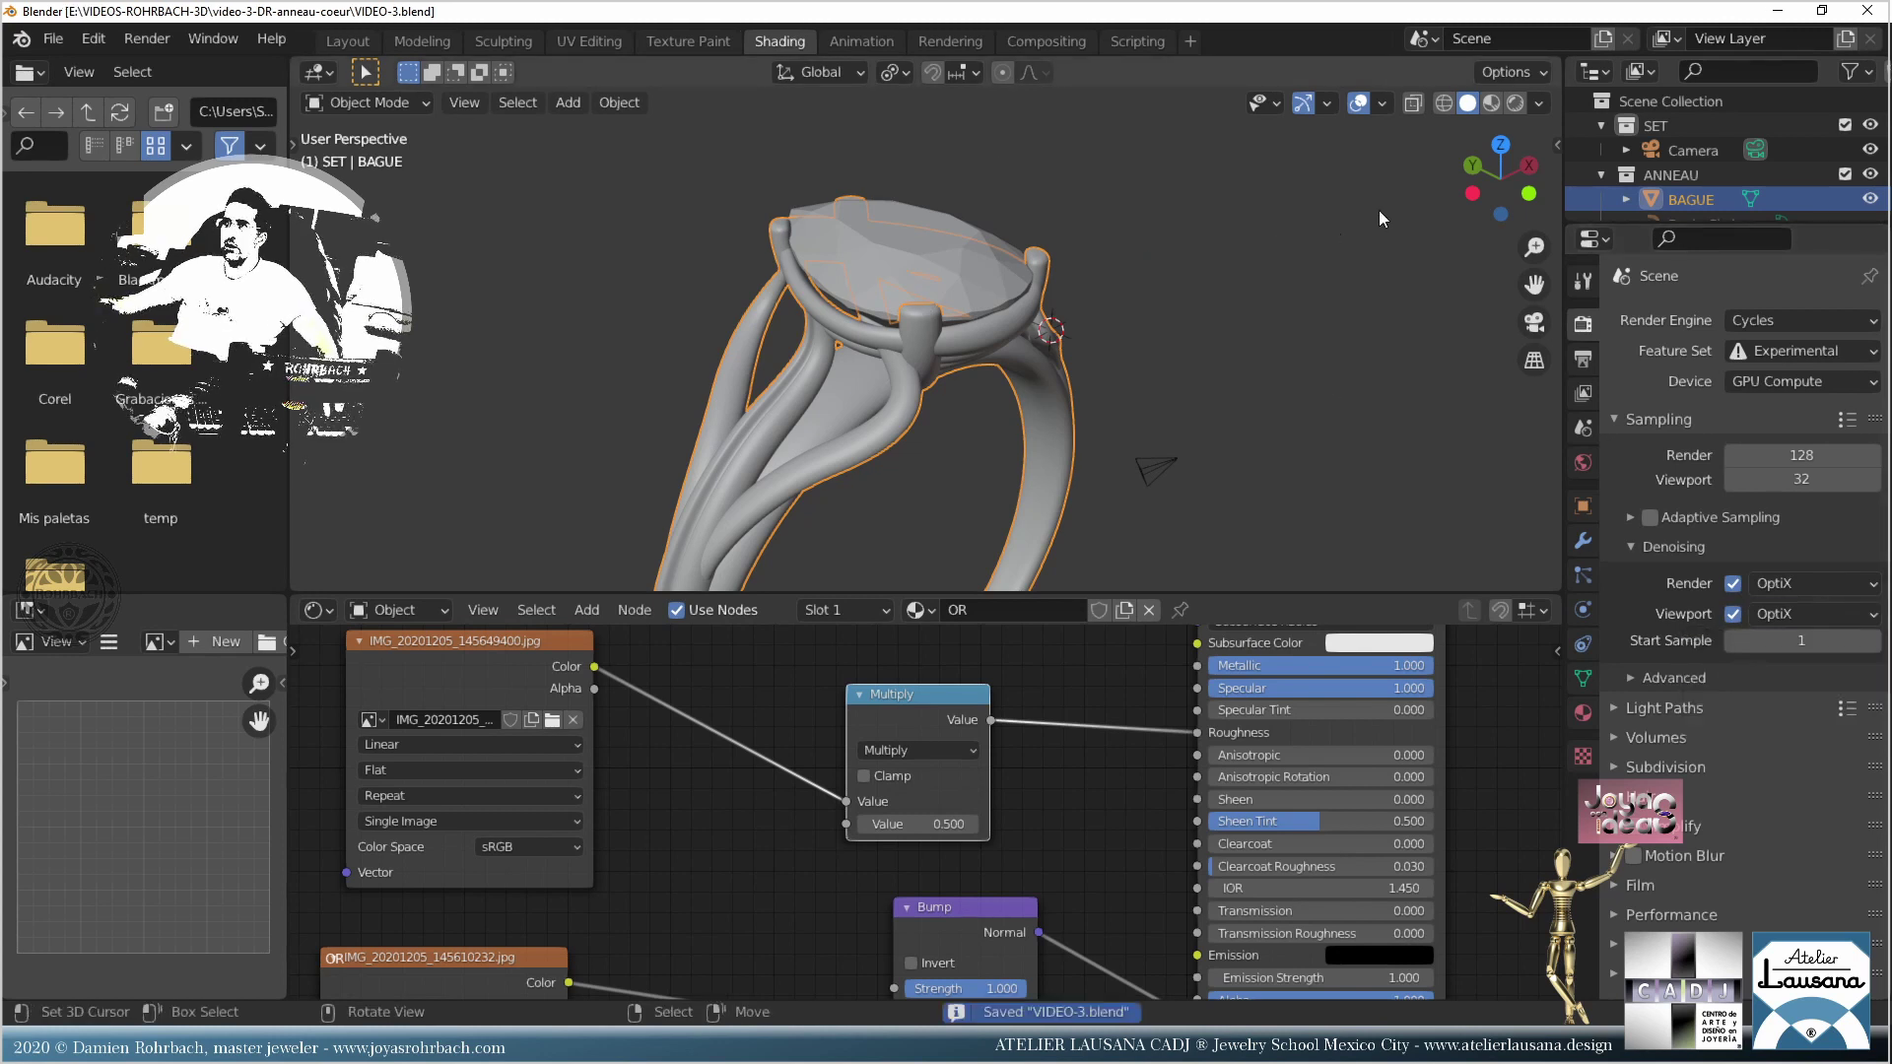
Step: Switch the viewport to rendered shading and disconnect the Multiply node from the Principled BSDF's Roughness
{"action": "key", "text": "z"}
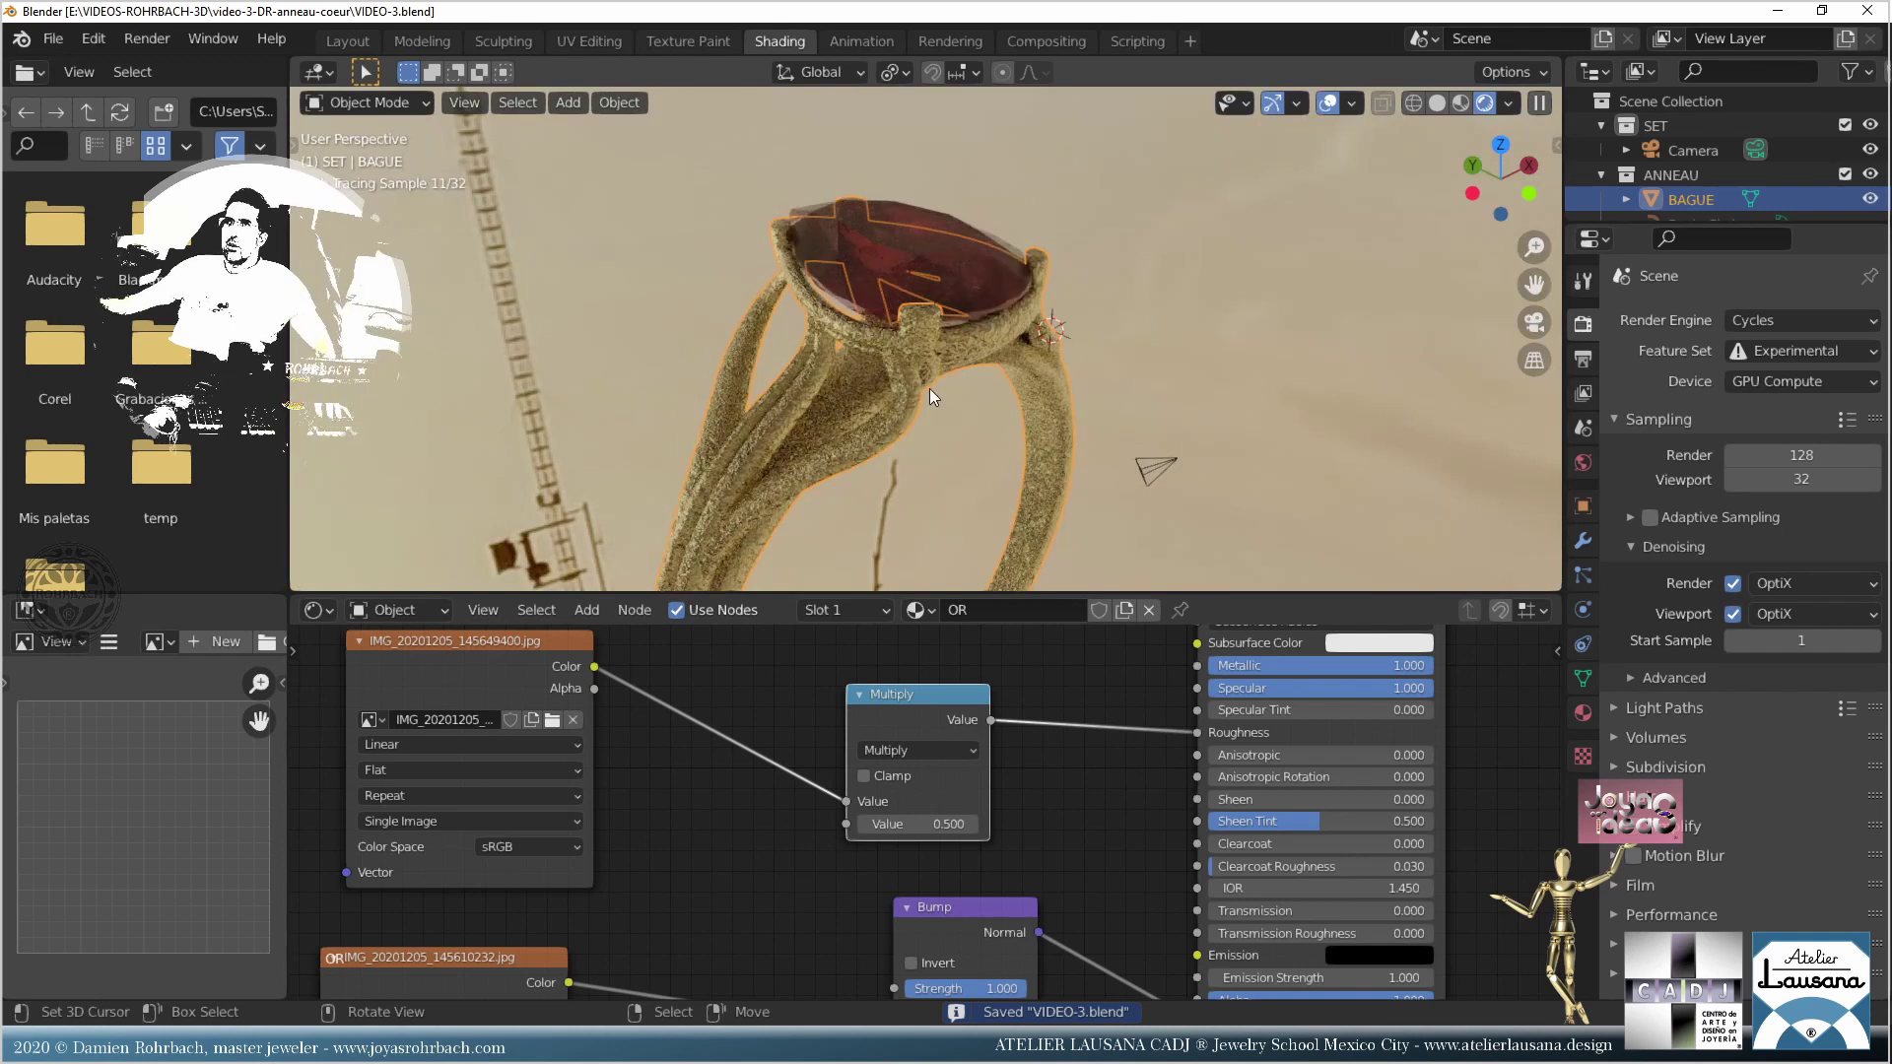
{"action": "scroll", "coordinate": [889, 410], "scroll_direction": "up", "scroll_amount": 3}
{"action": "scroll", "coordinate": [889, 410], "scroll_direction": "up", "scroll_amount": 3}
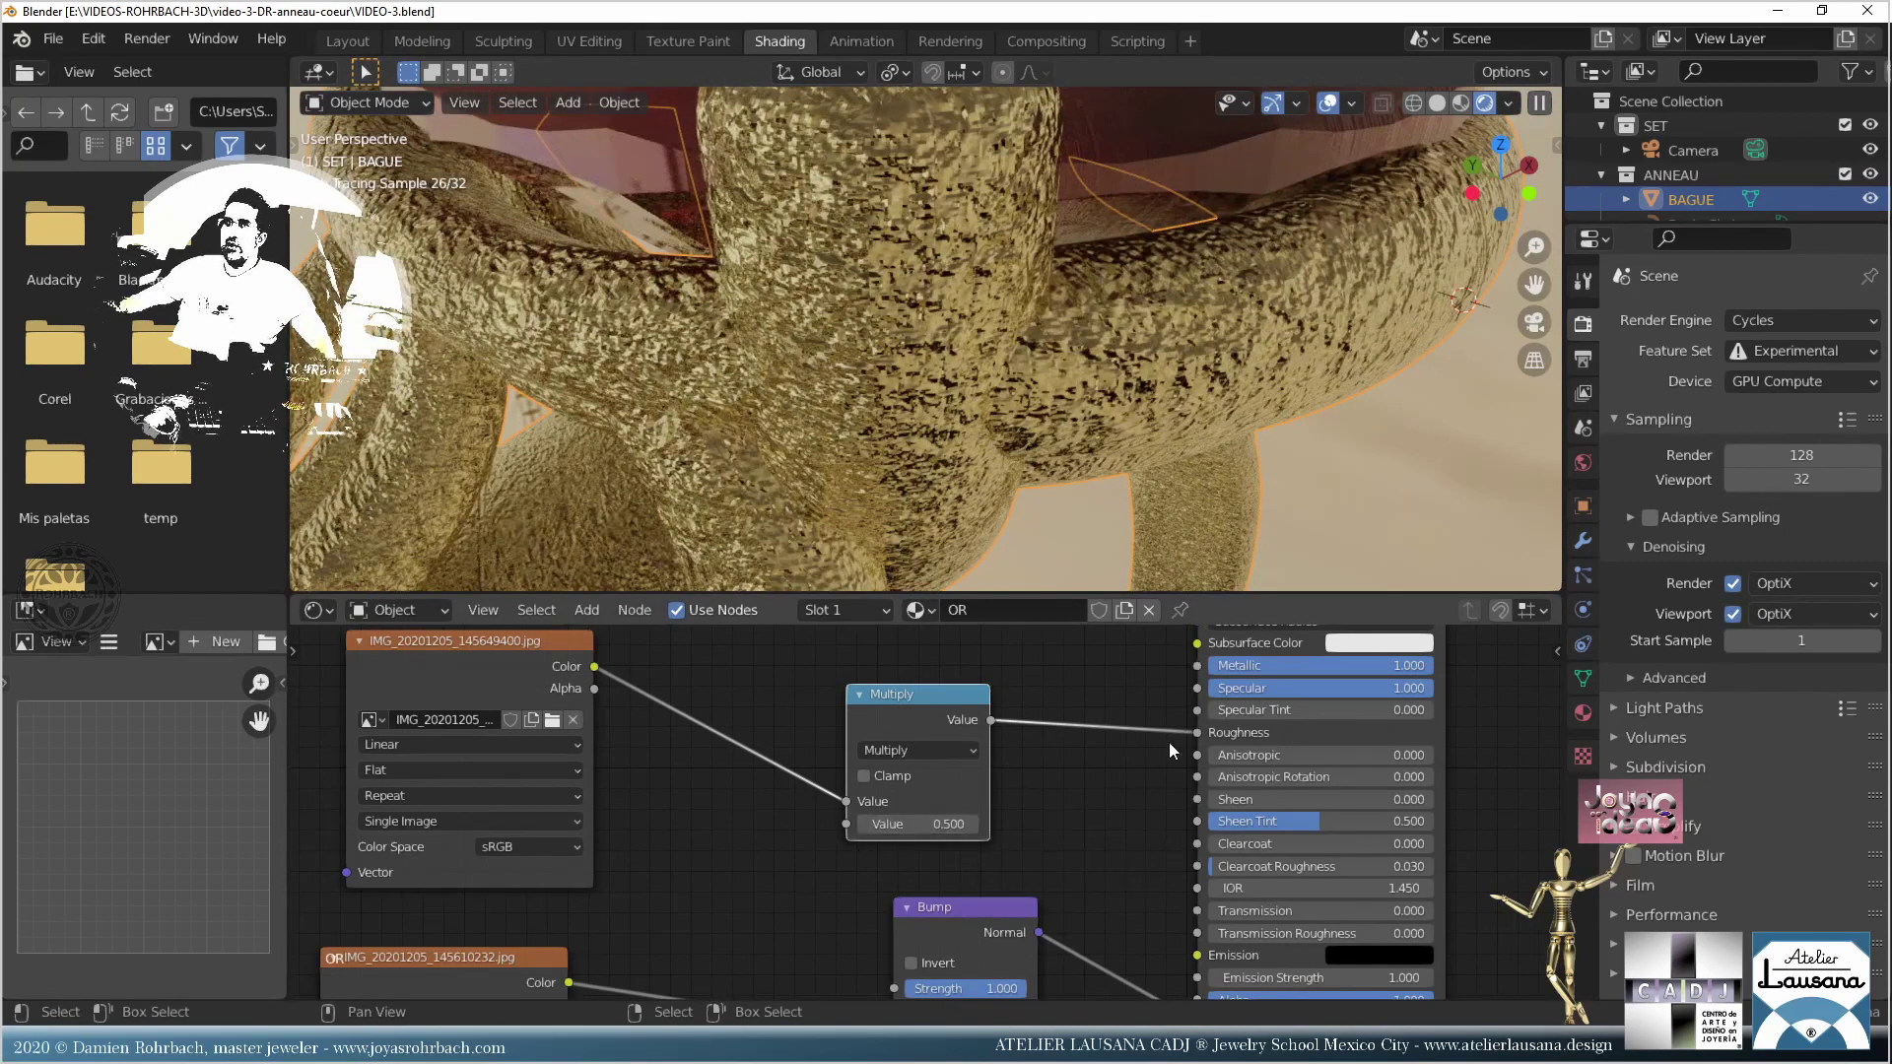
{"action": "left_click_drag", "start_coordinate": [1197, 732], "coordinate": [1104, 749]}
Step: Try Strength values of 0.1 and 0.01 on the Bump node
{"action": "middle_click_drag", "start_coordinate": [935, 931], "coordinate": [897, 845]}
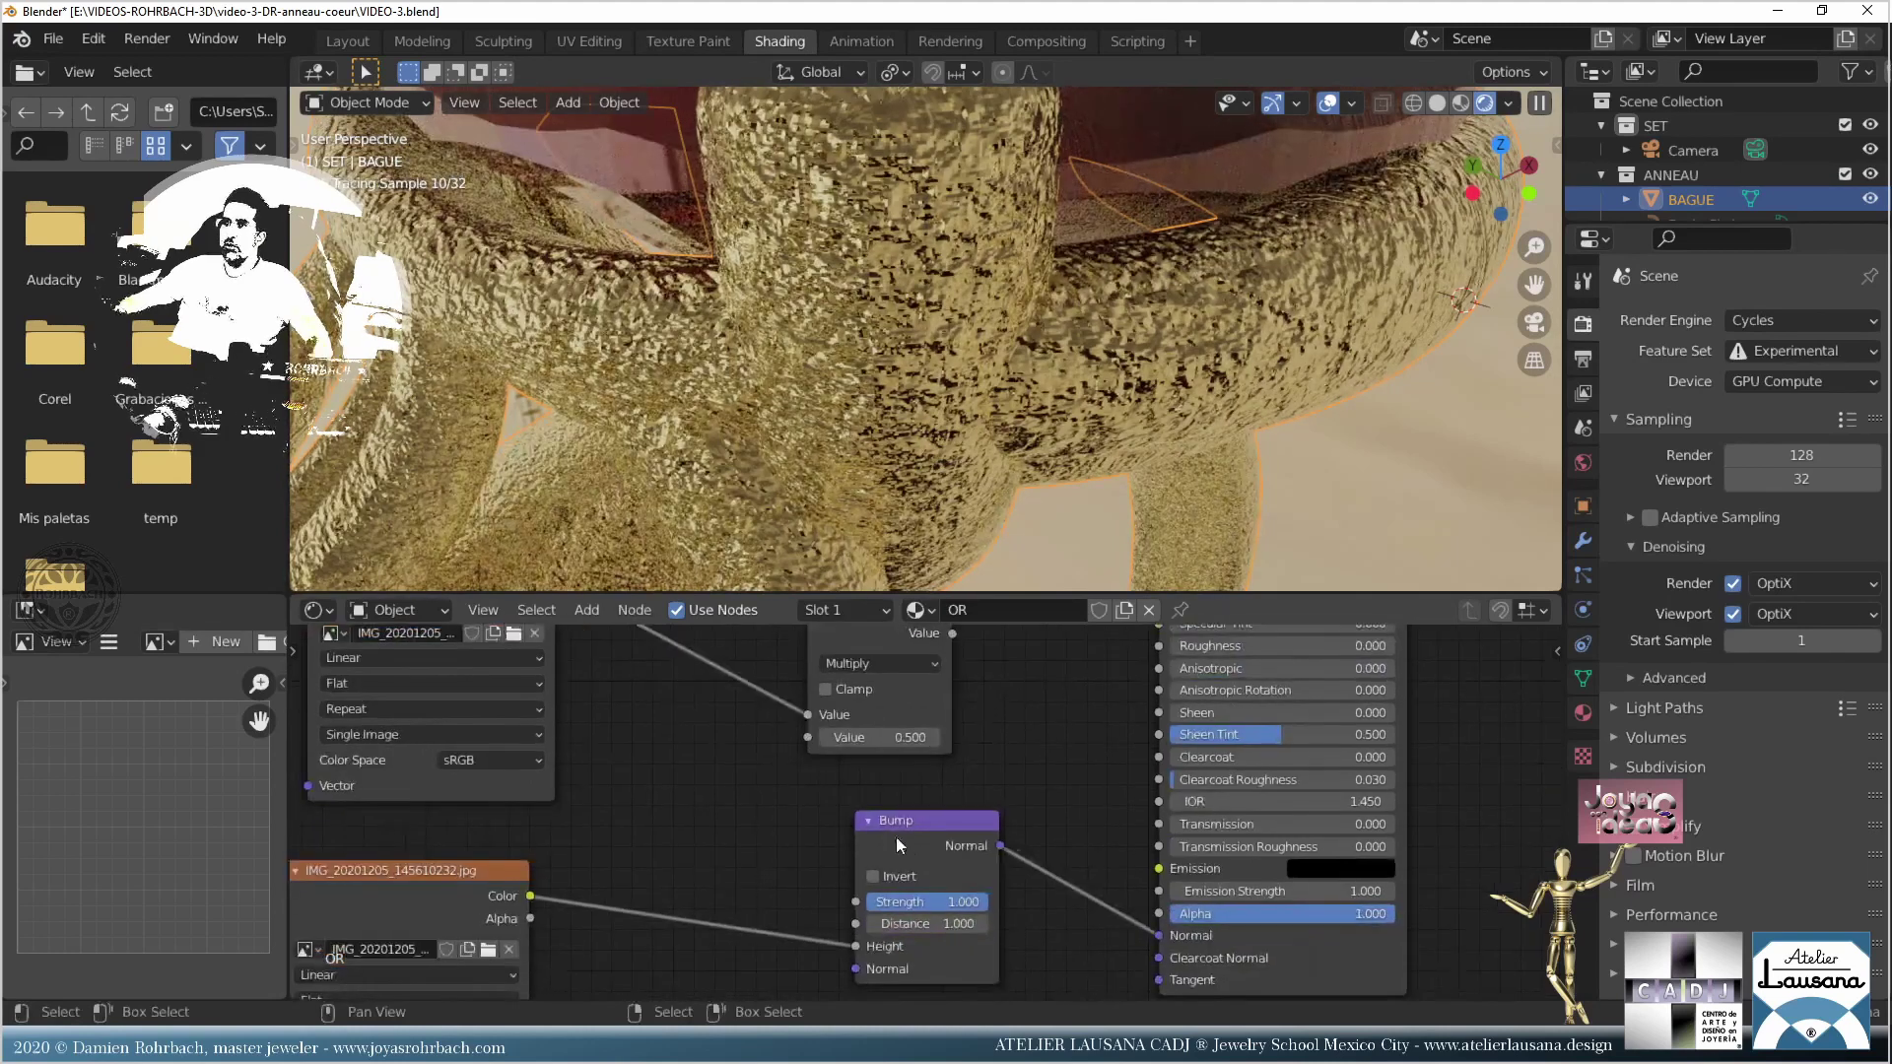
{"action": "left_click", "coordinate": [906, 902]}
{"action": "type", "text": ".1"}
{"action": "key", "text": "Return"}
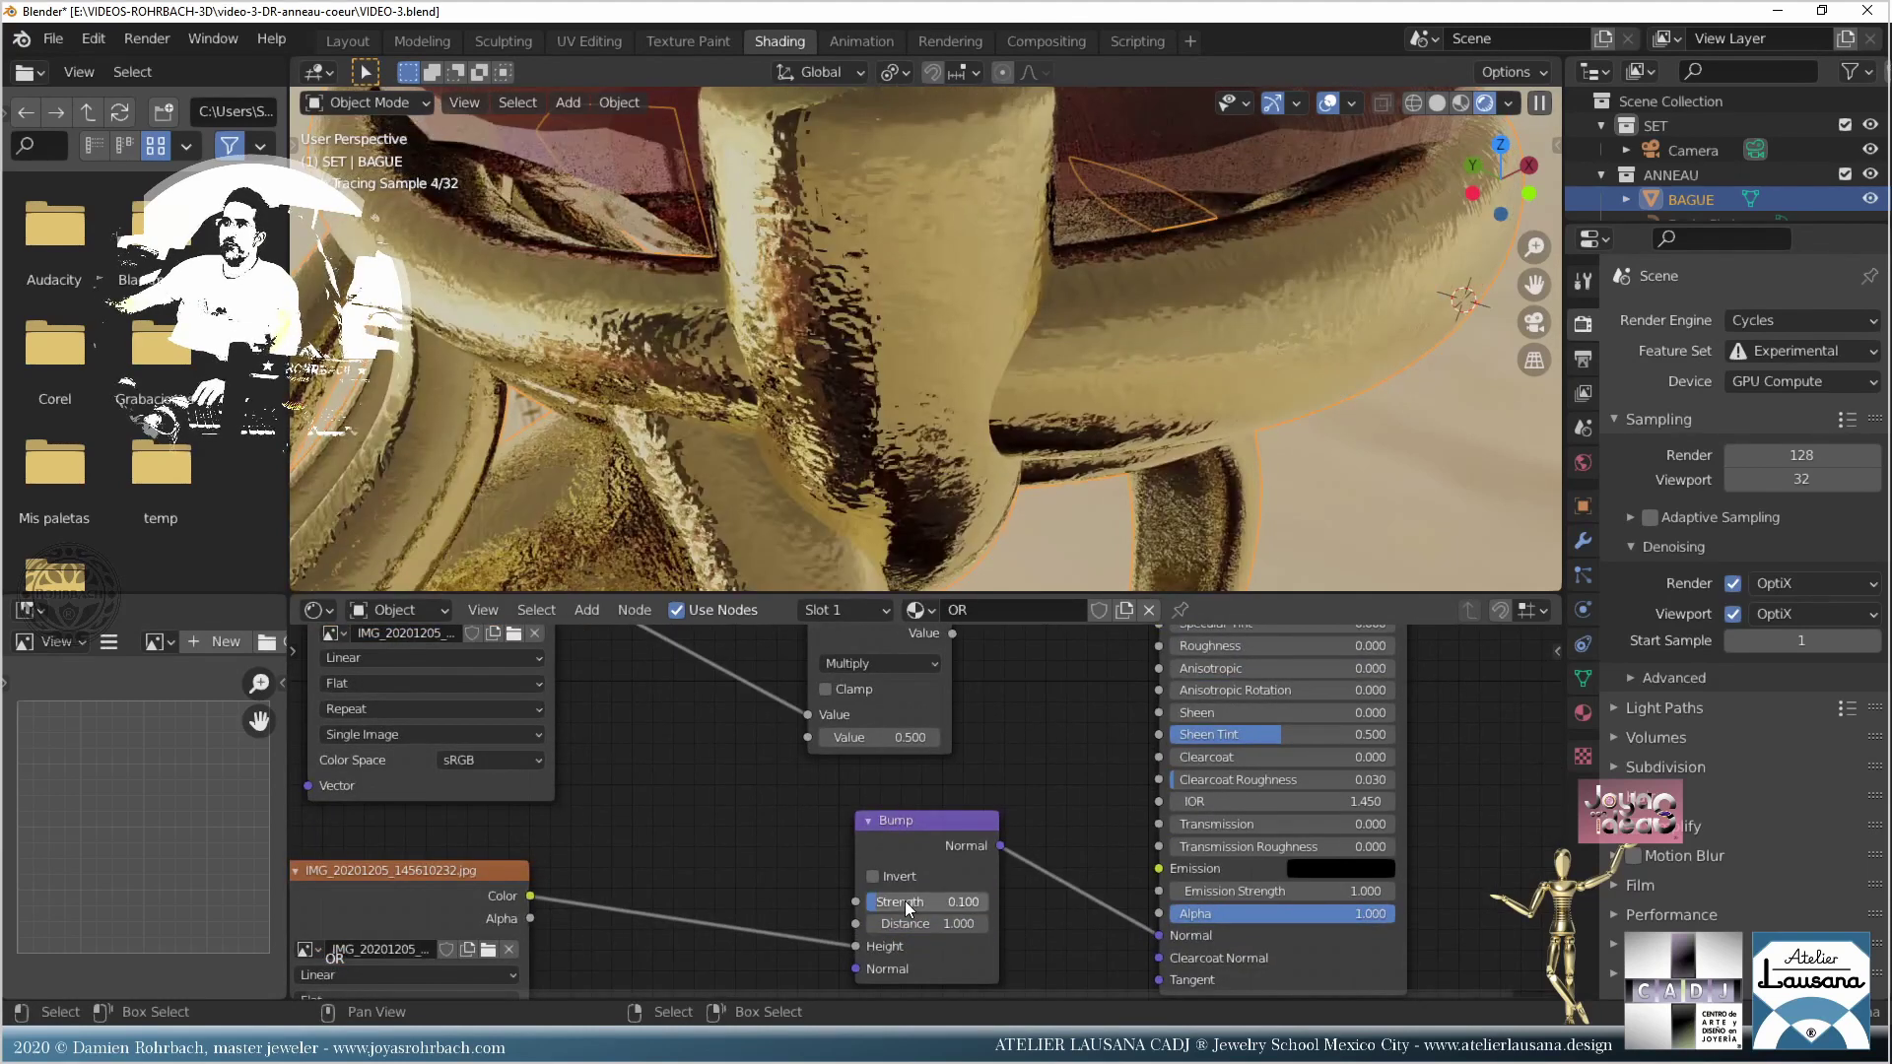
{"action": "left_click", "coordinate": [916, 904]}
{"action": "type", "text": ".01"}
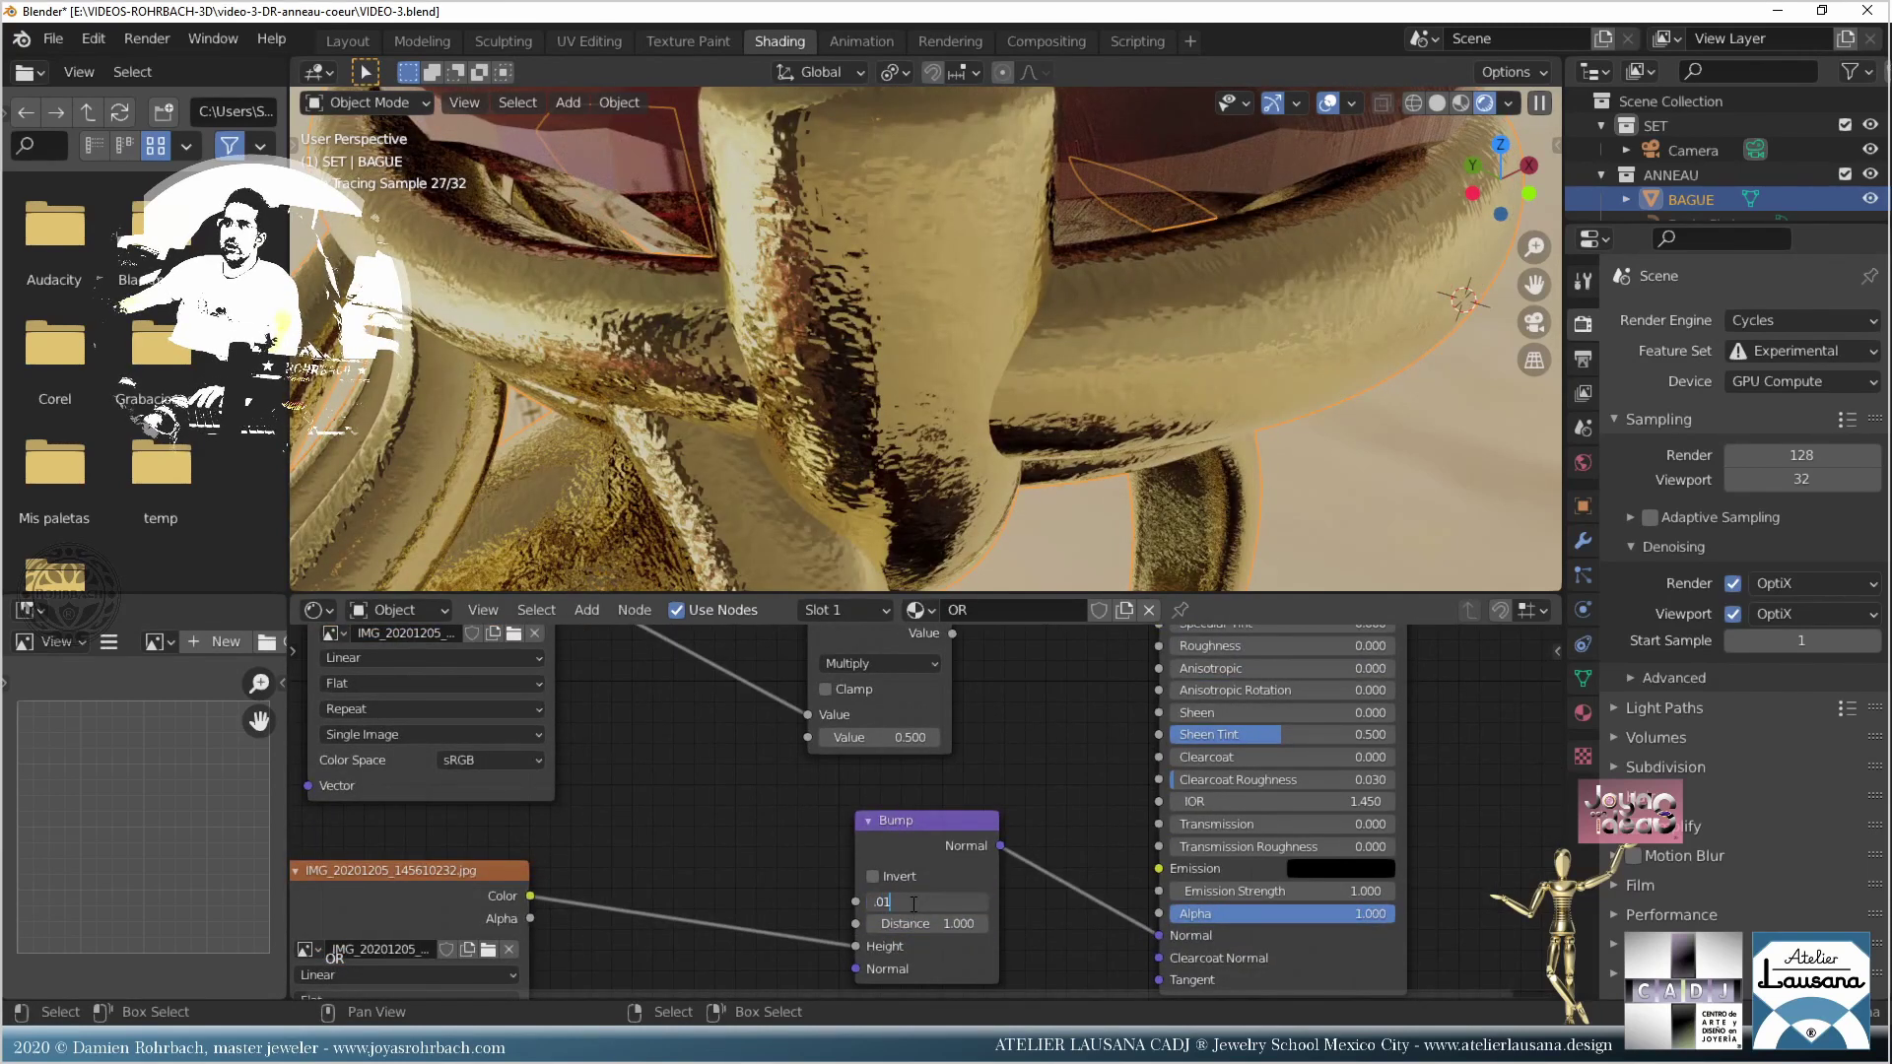
{"action": "key", "text": "Return"}
Step: Set the Bump node's Strength to 0.03, check the gold surface around the ring, and save the file
{"action": "left_click", "coordinate": [909, 901]}
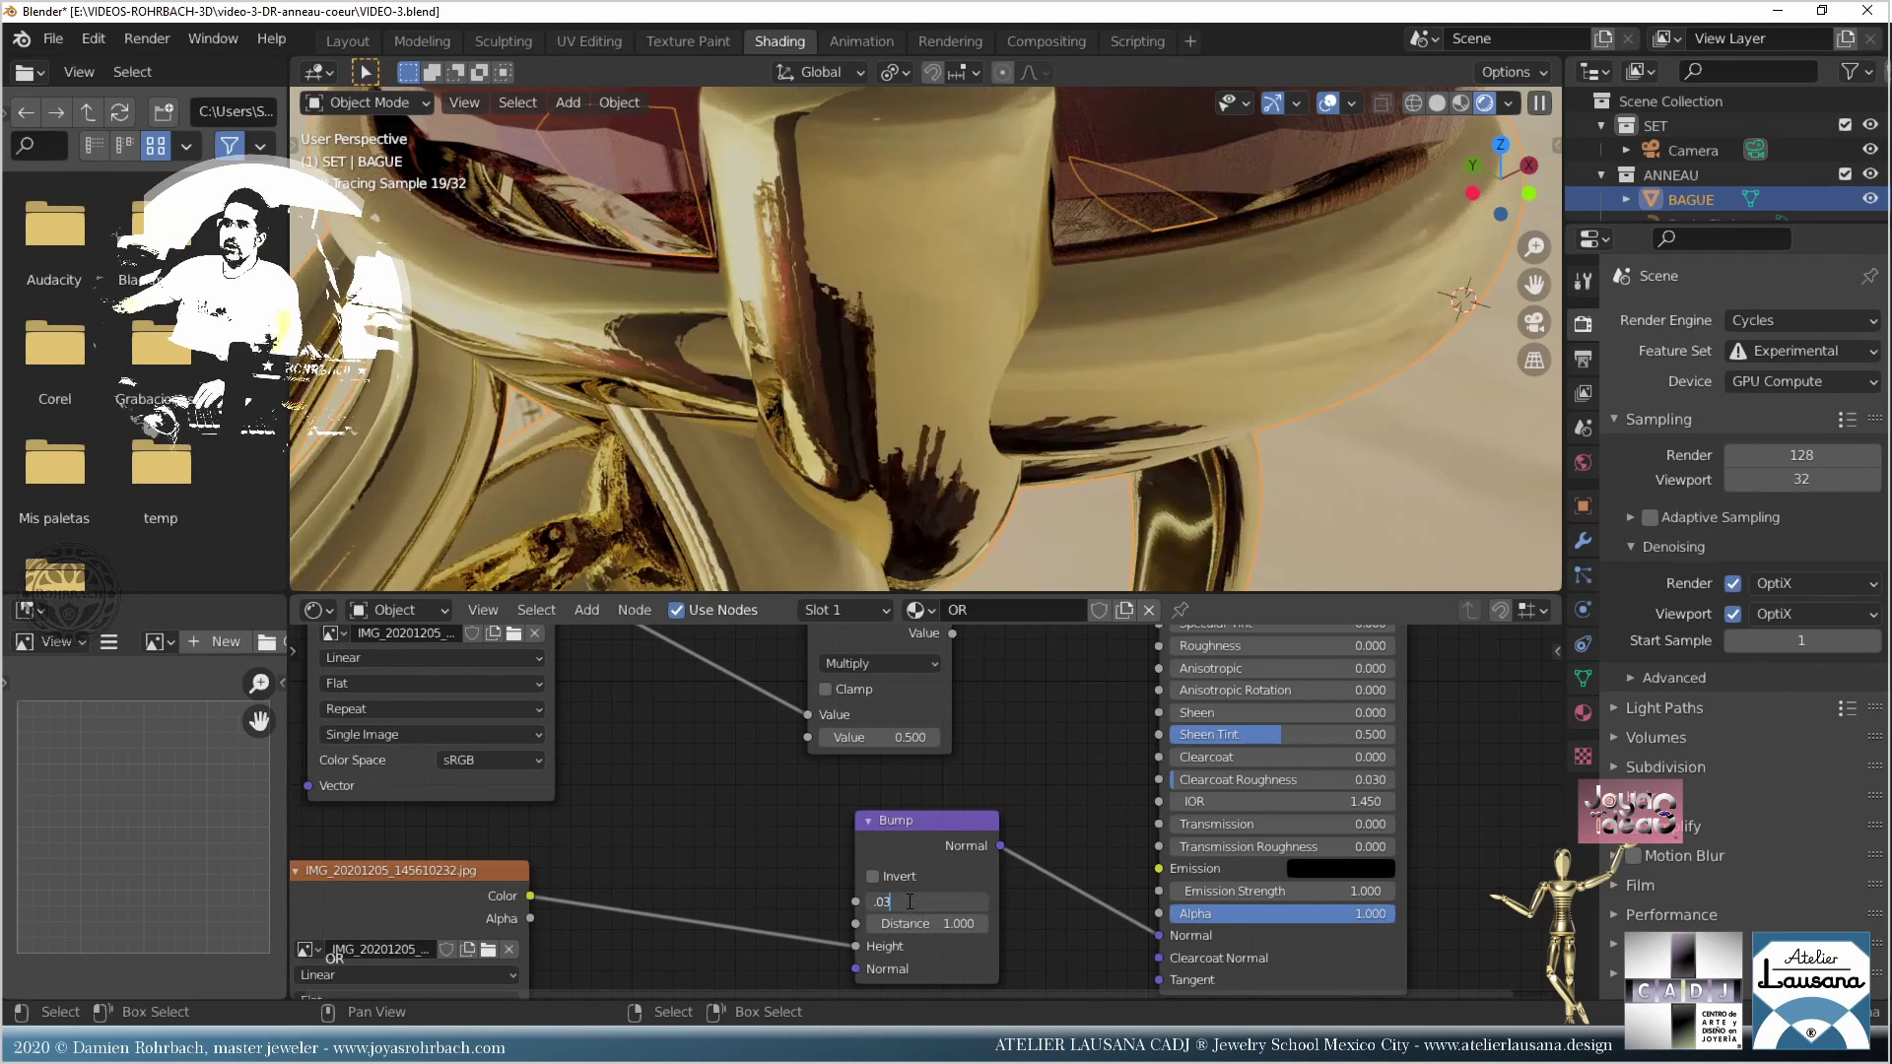
{"action": "type", "text": ".03"}
{"action": "key", "text": "Return"}
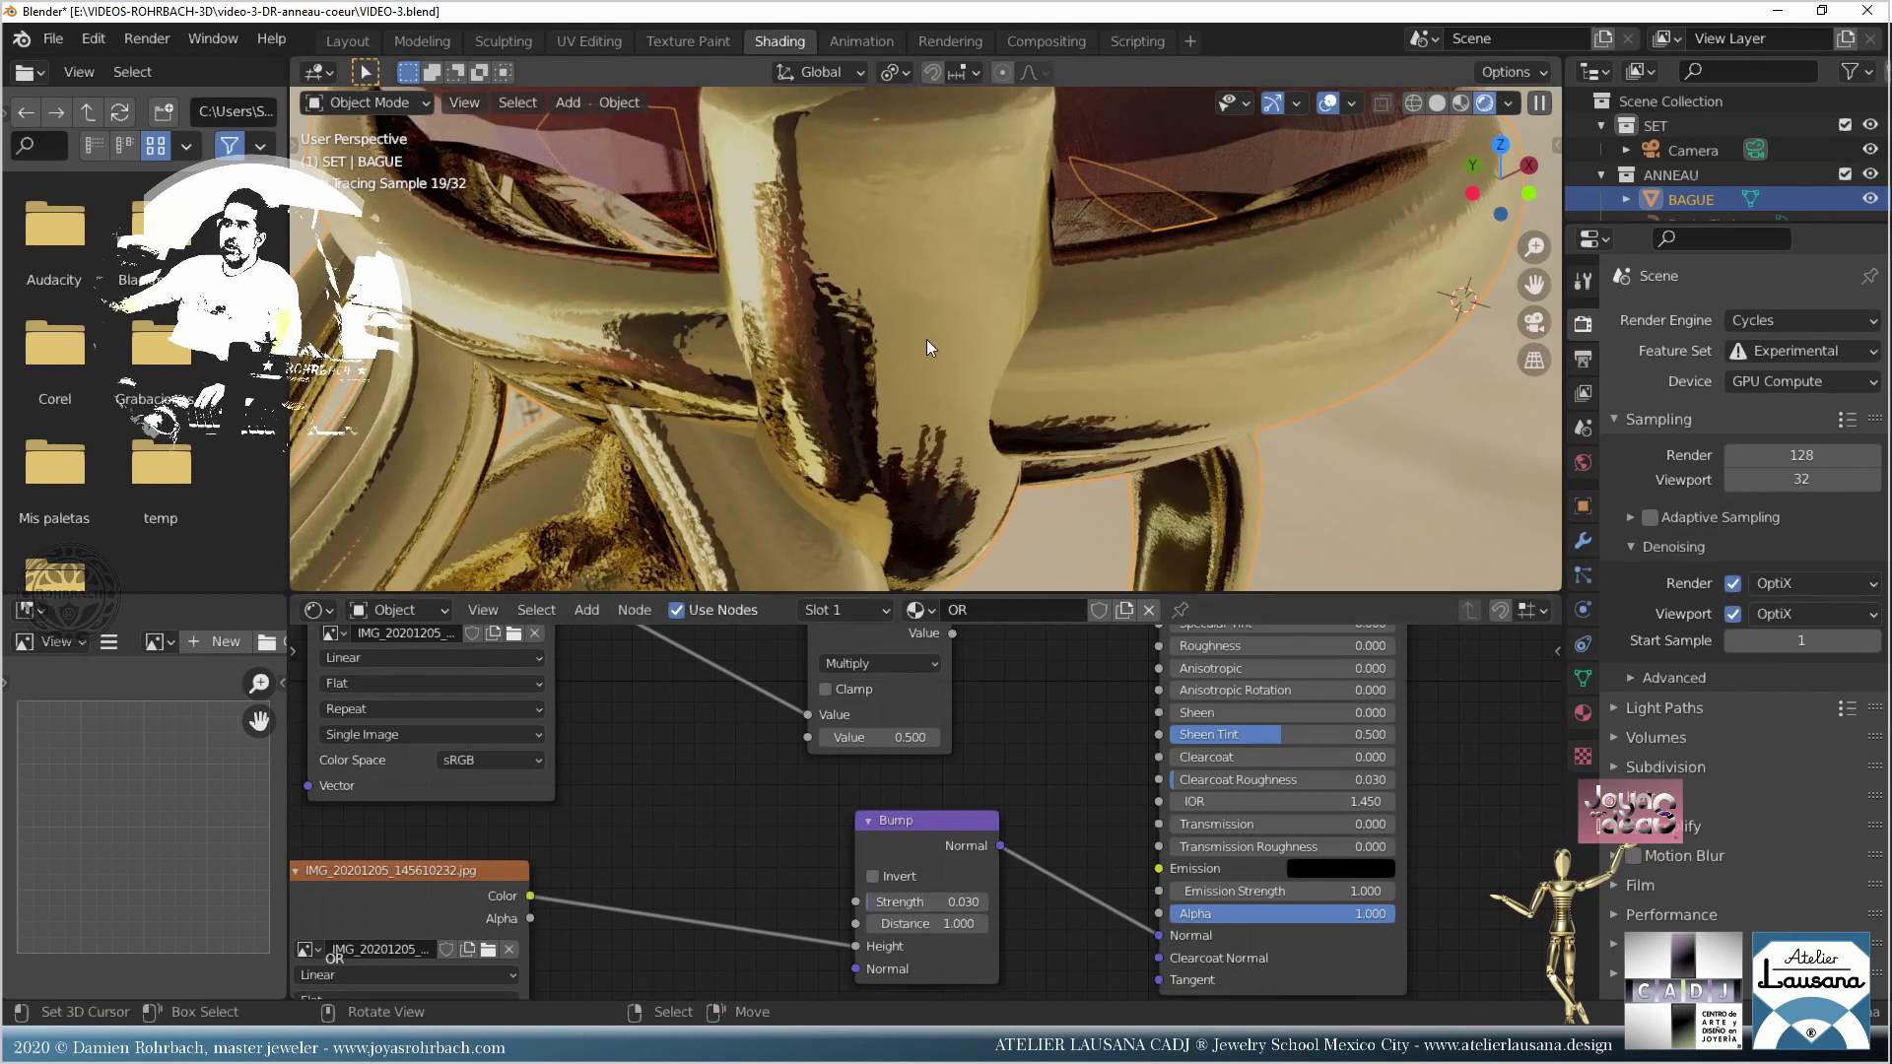
{"action": "scroll", "coordinate": [931, 335], "scroll_direction": "down", "scroll_amount": 8}
{"action": "scroll", "coordinate": [905, 259], "scroll_direction": "up", "scroll_amount": 8}
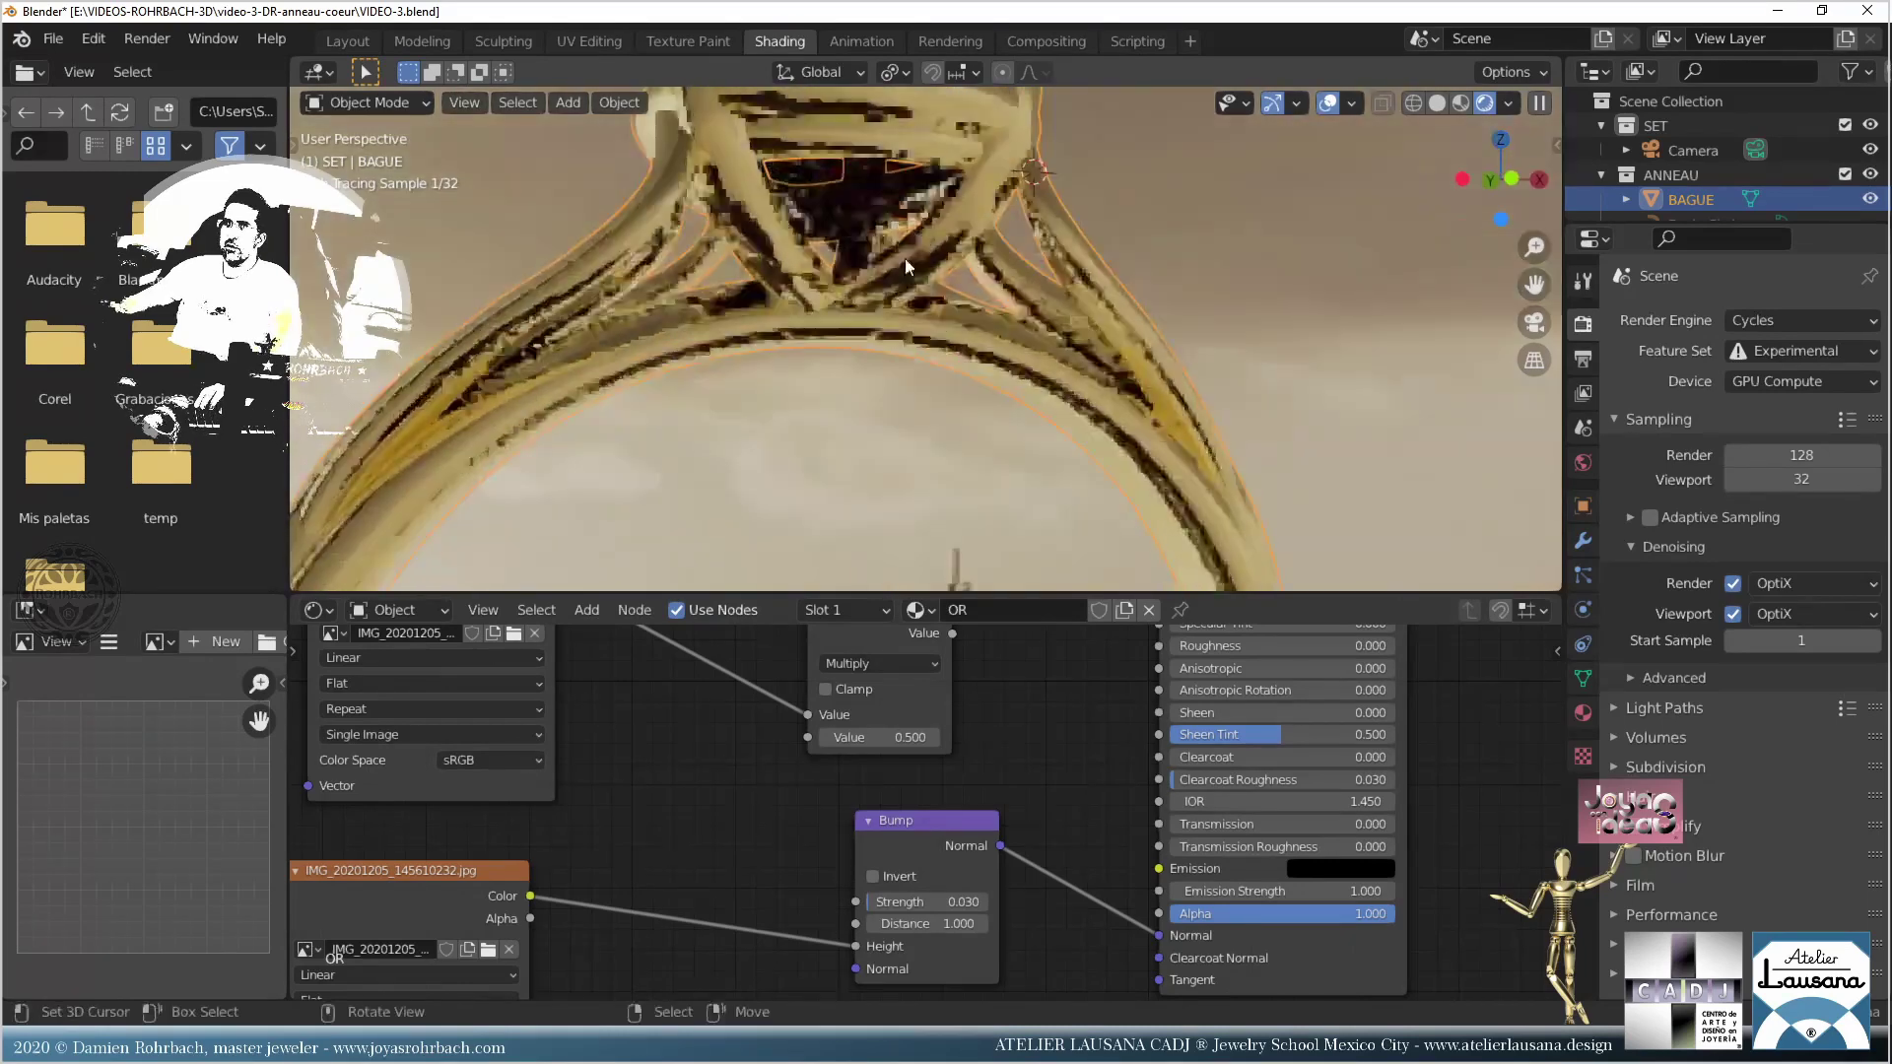
{"action": "middle_click_drag", "start_coordinate": [905, 258], "coordinate": [940, 323]}
{"action": "middle_click_drag", "start_coordinate": [1086, 315], "coordinate": [918, 352]}
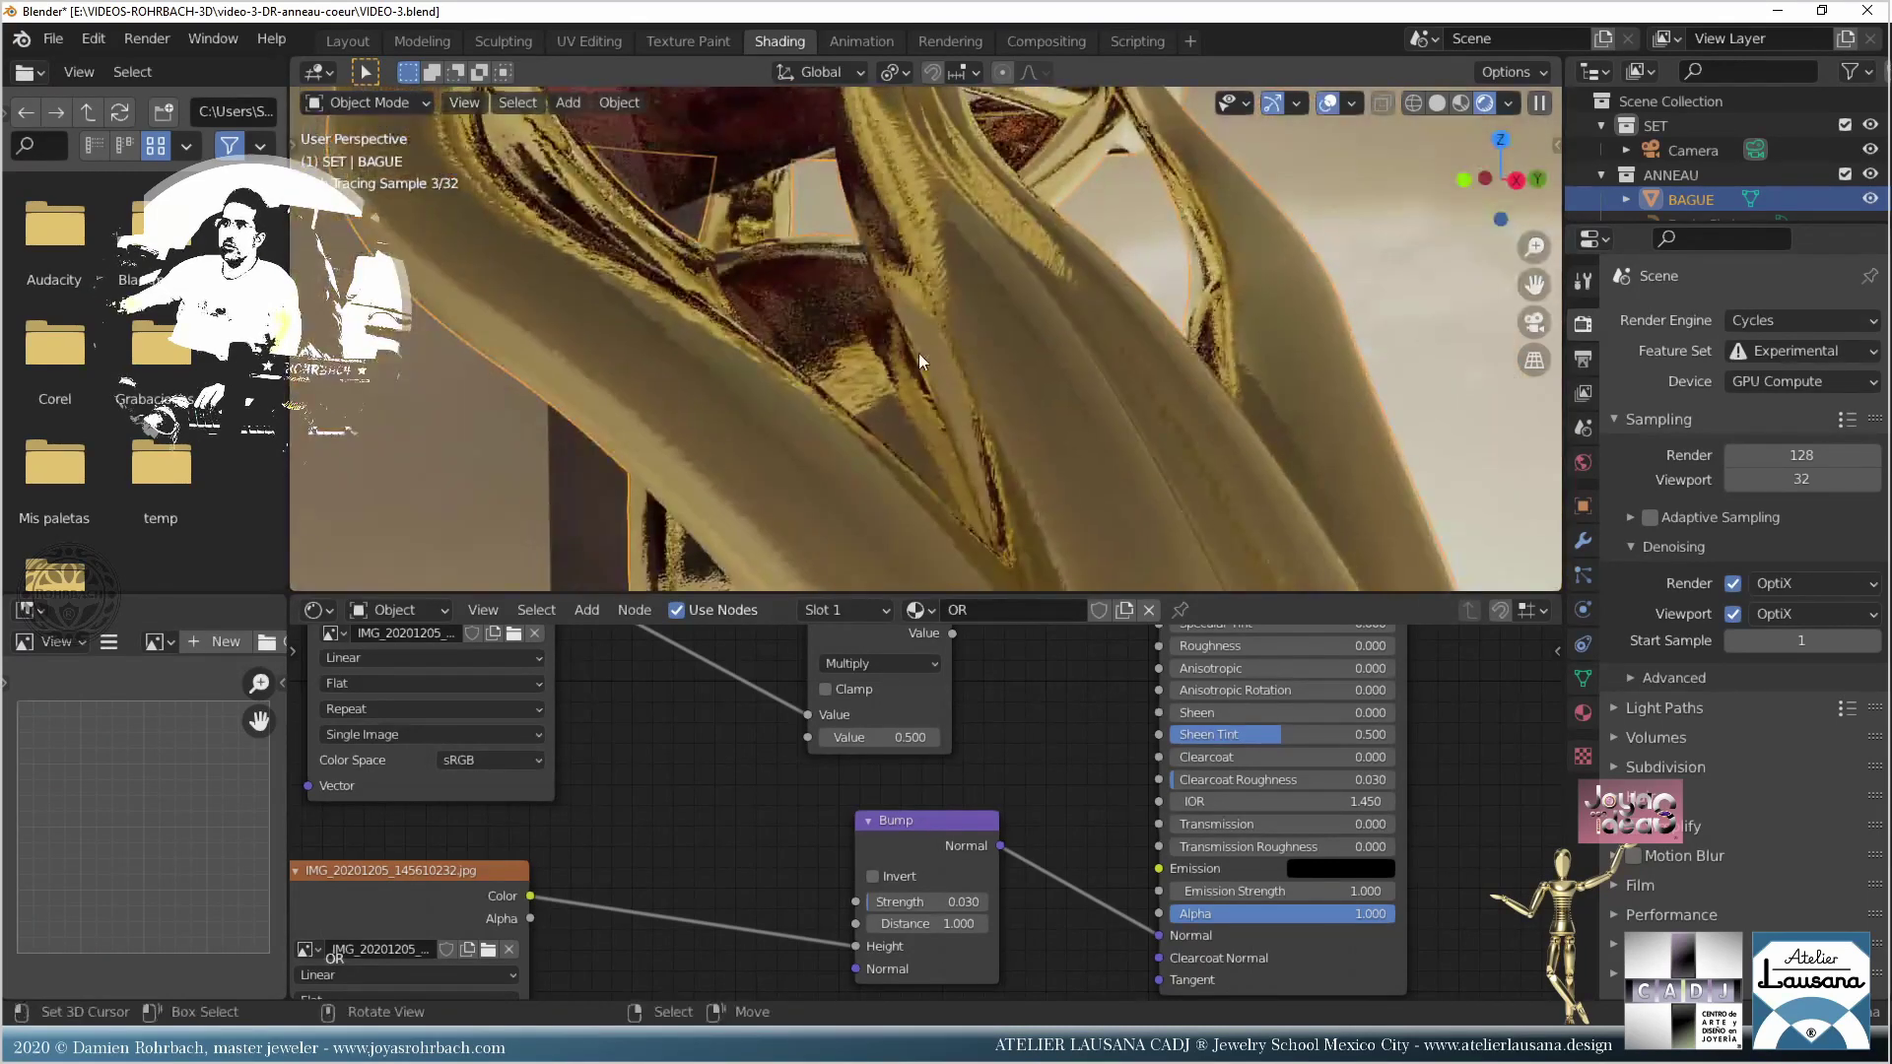
{"action": "scroll", "coordinate": [925, 358], "scroll_direction": "up", "scroll_amount": 2}
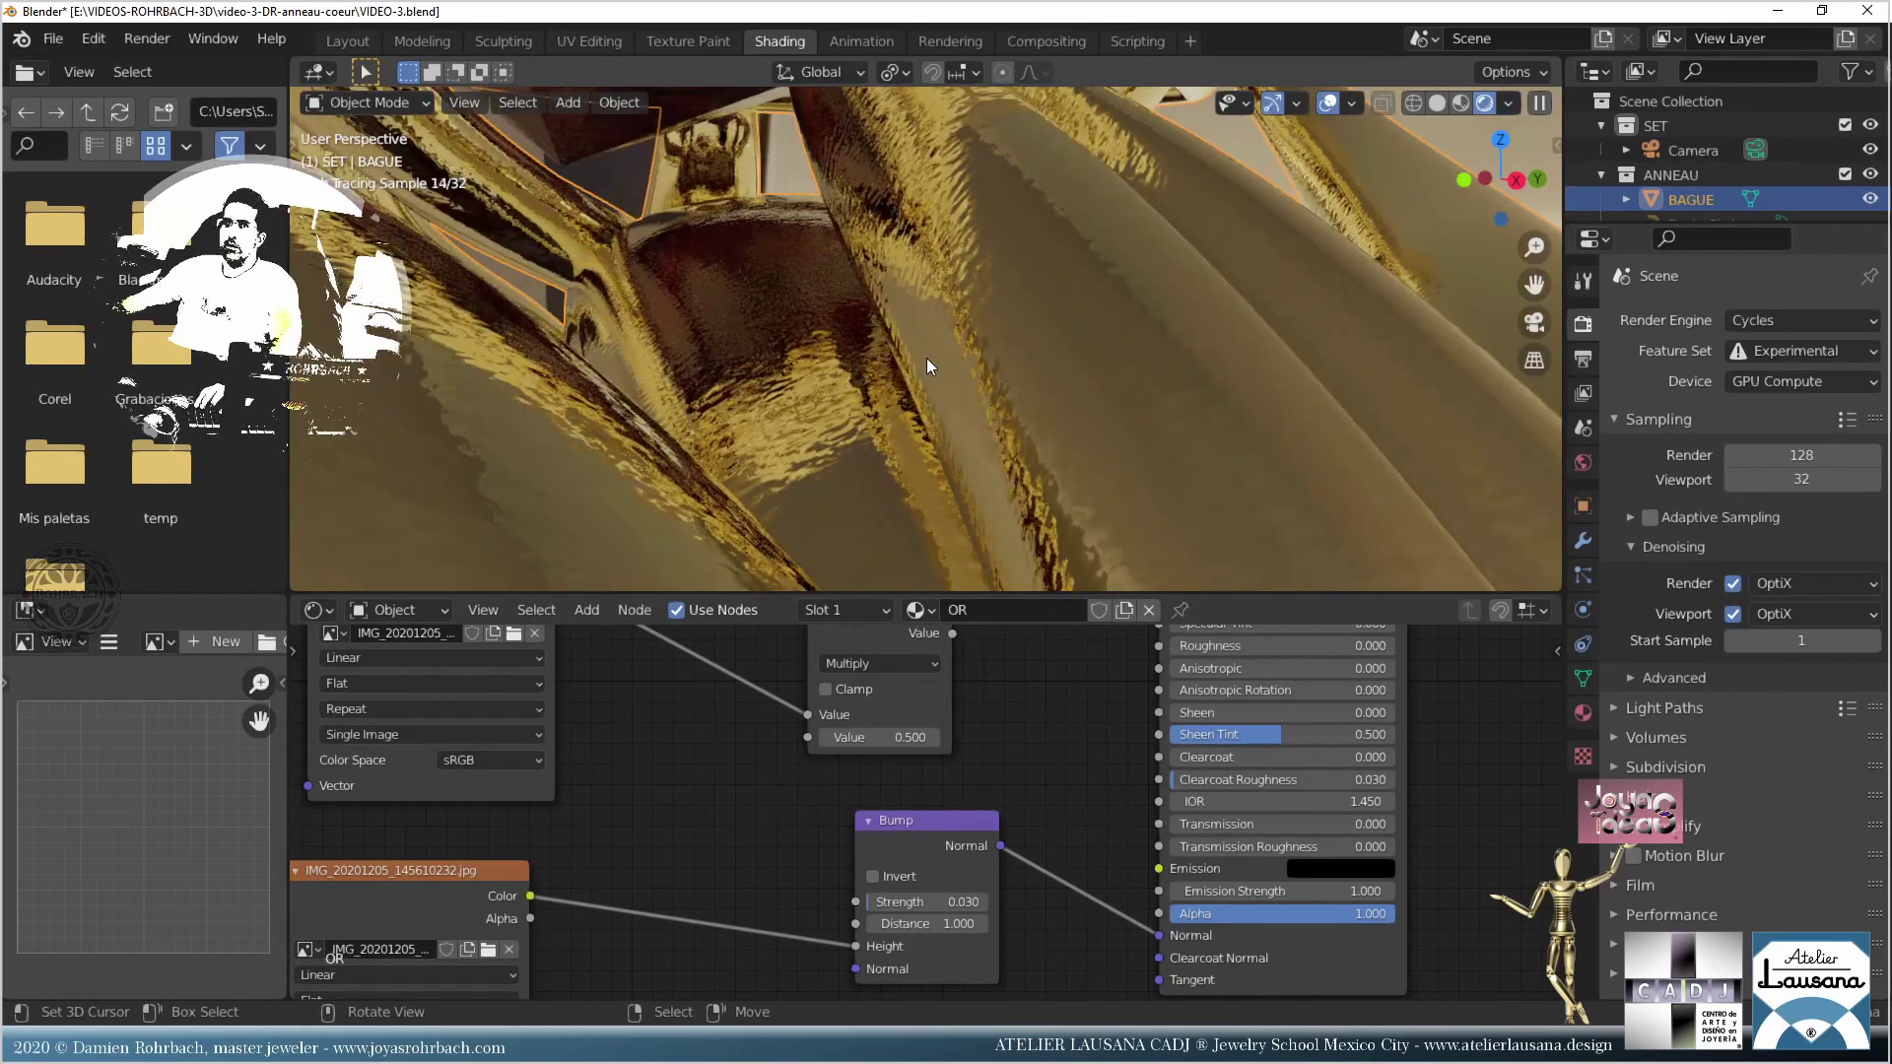
{"action": "middle_click_drag", "start_coordinate": [926, 357], "coordinate": [983, 406]}
{"action": "key", "text": "ctrl+s"}
Step: Reconnect the Multiply node's Value output to the Principled BSDF's Roughness
{"action": "middle_click_drag", "start_coordinate": [1054, 663], "coordinate": [1017, 770]}
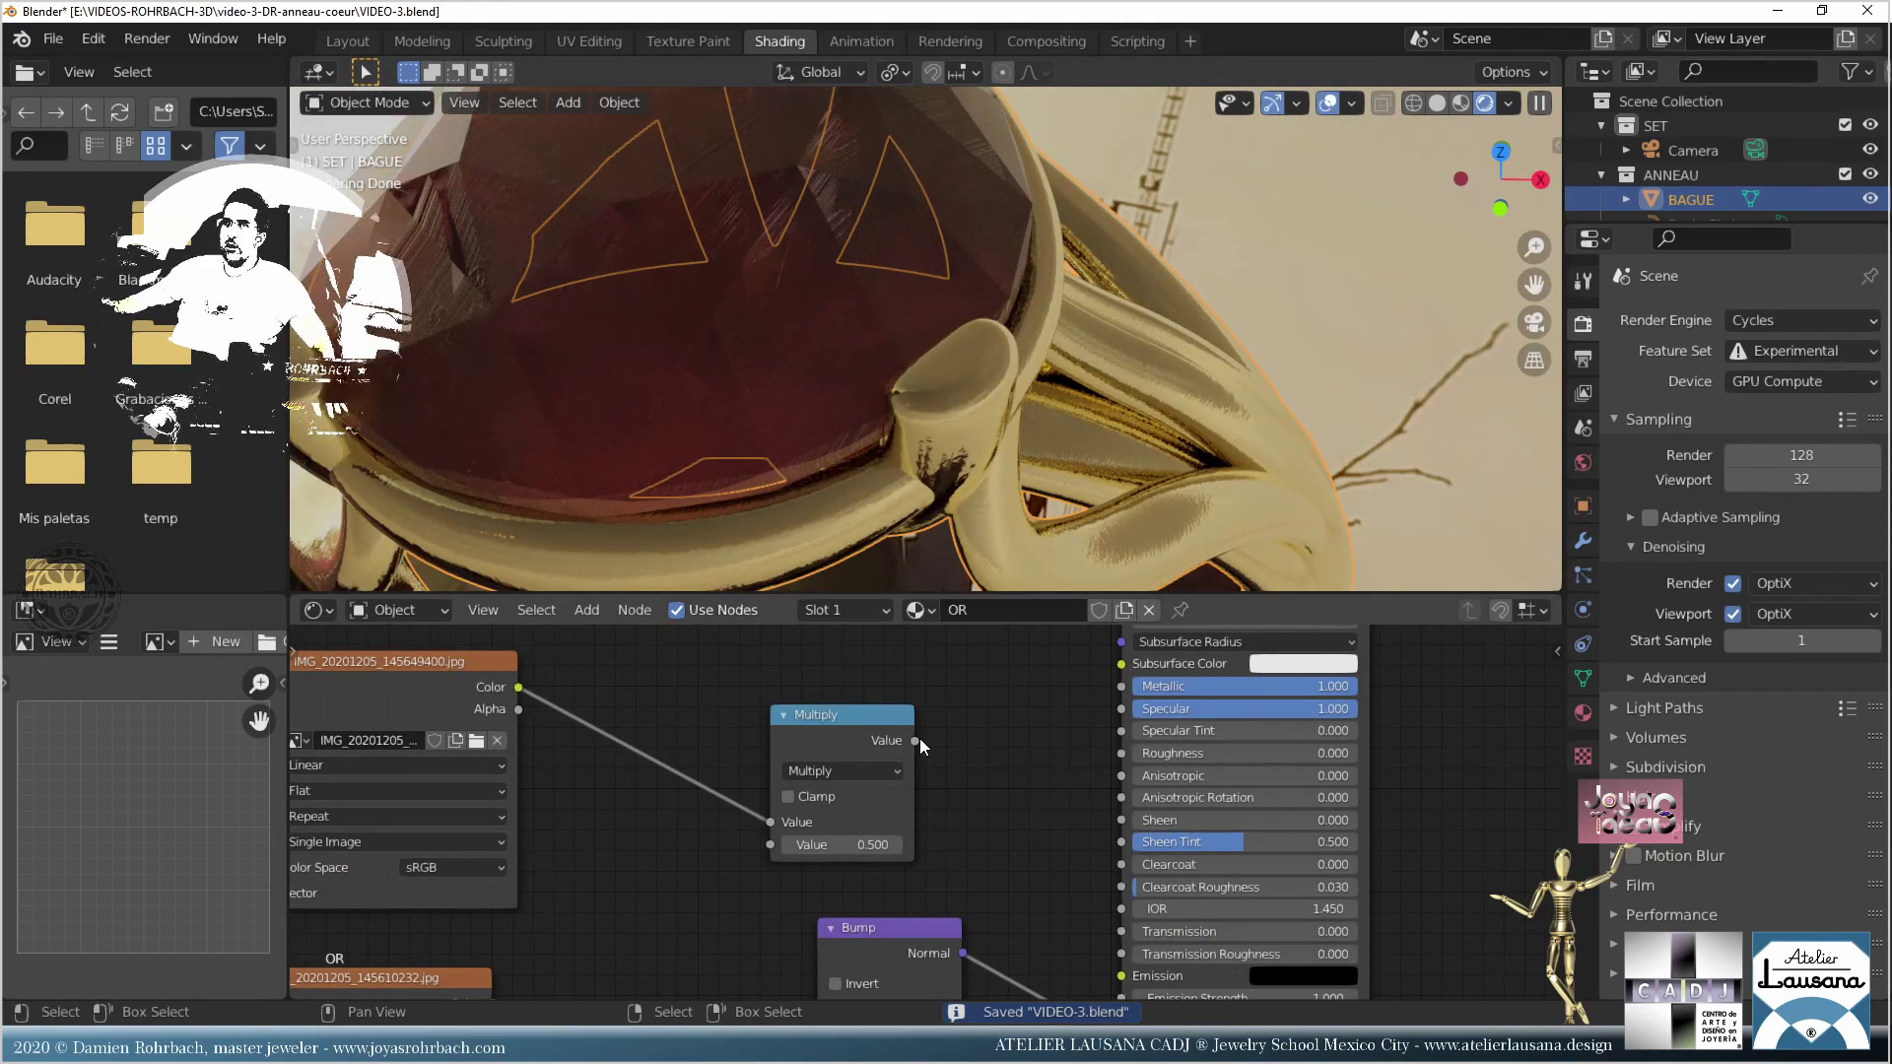
{"action": "left_click_drag", "start_coordinate": [915, 739], "coordinate": [1120, 753]}
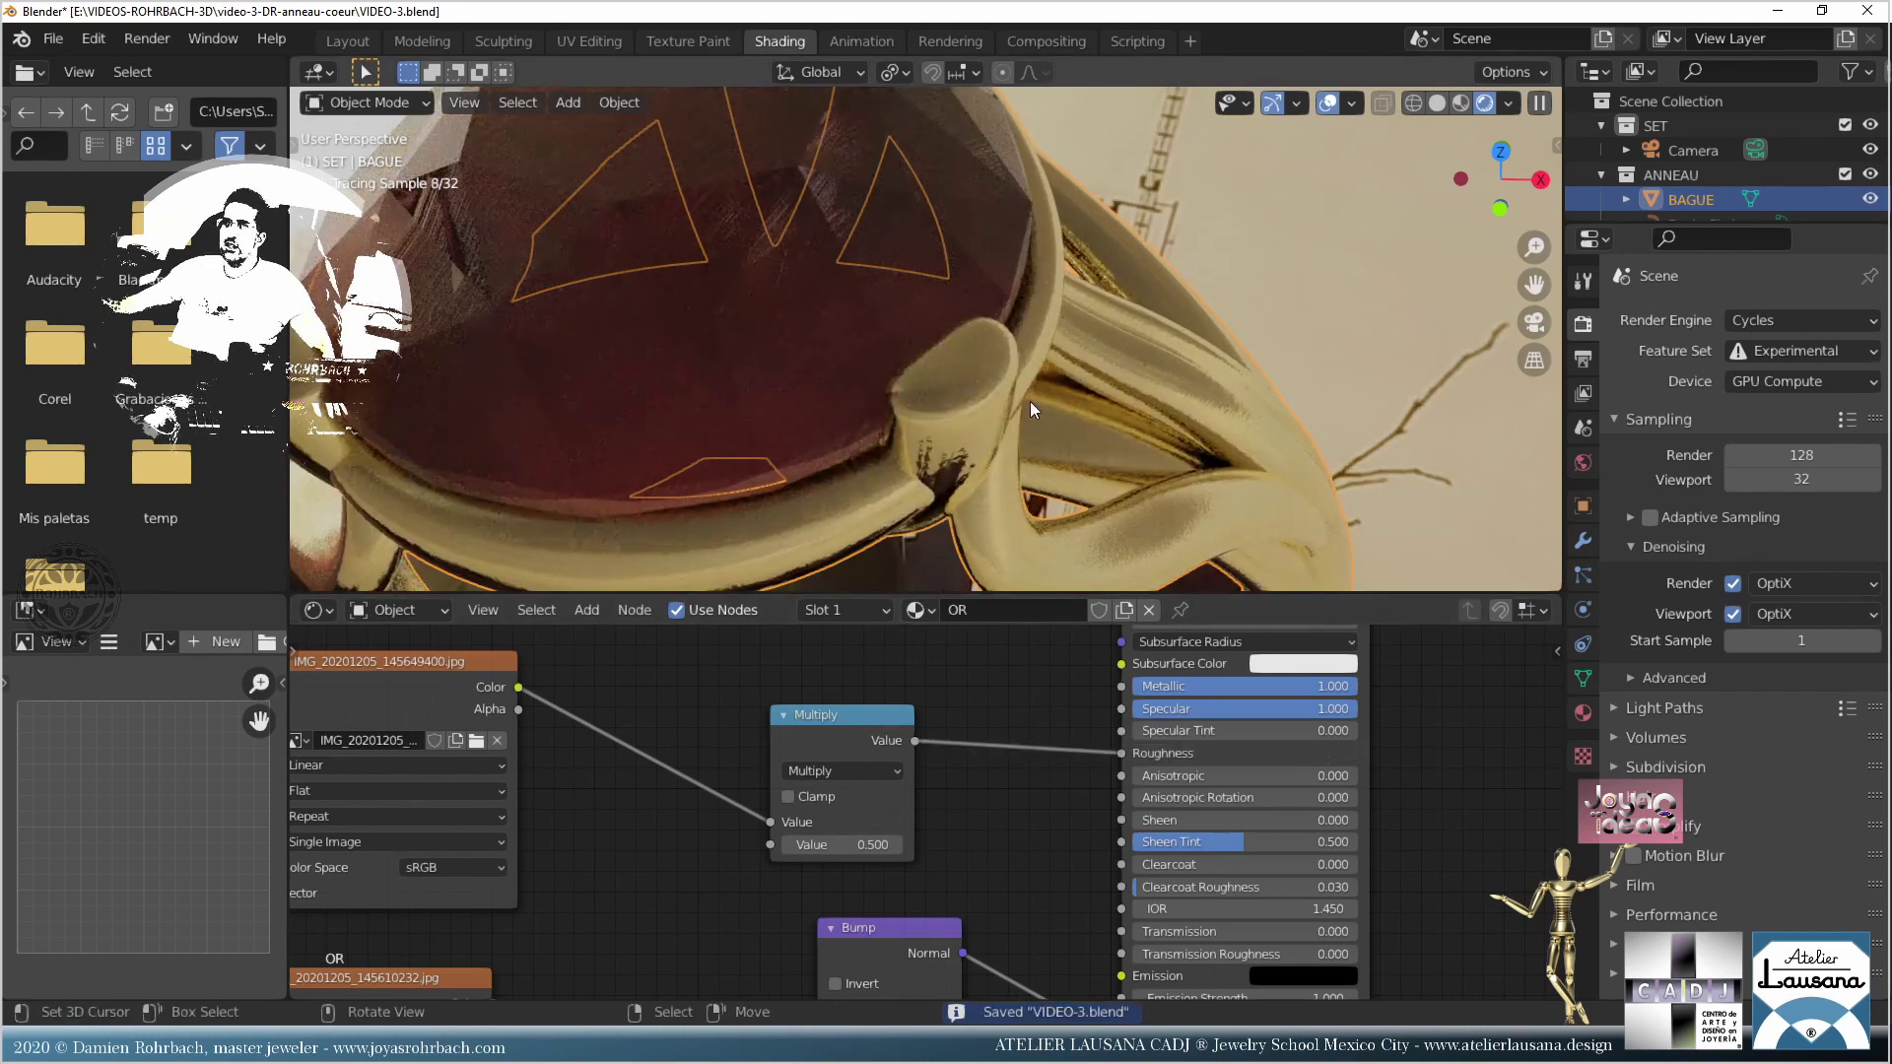
Step: Test 50, 3 and 1 as the Multiply node's second value, and return it to 0.5
{"action": "left_click", "coordinate": [850, 844]}
{"action": "type", "text": "50"}
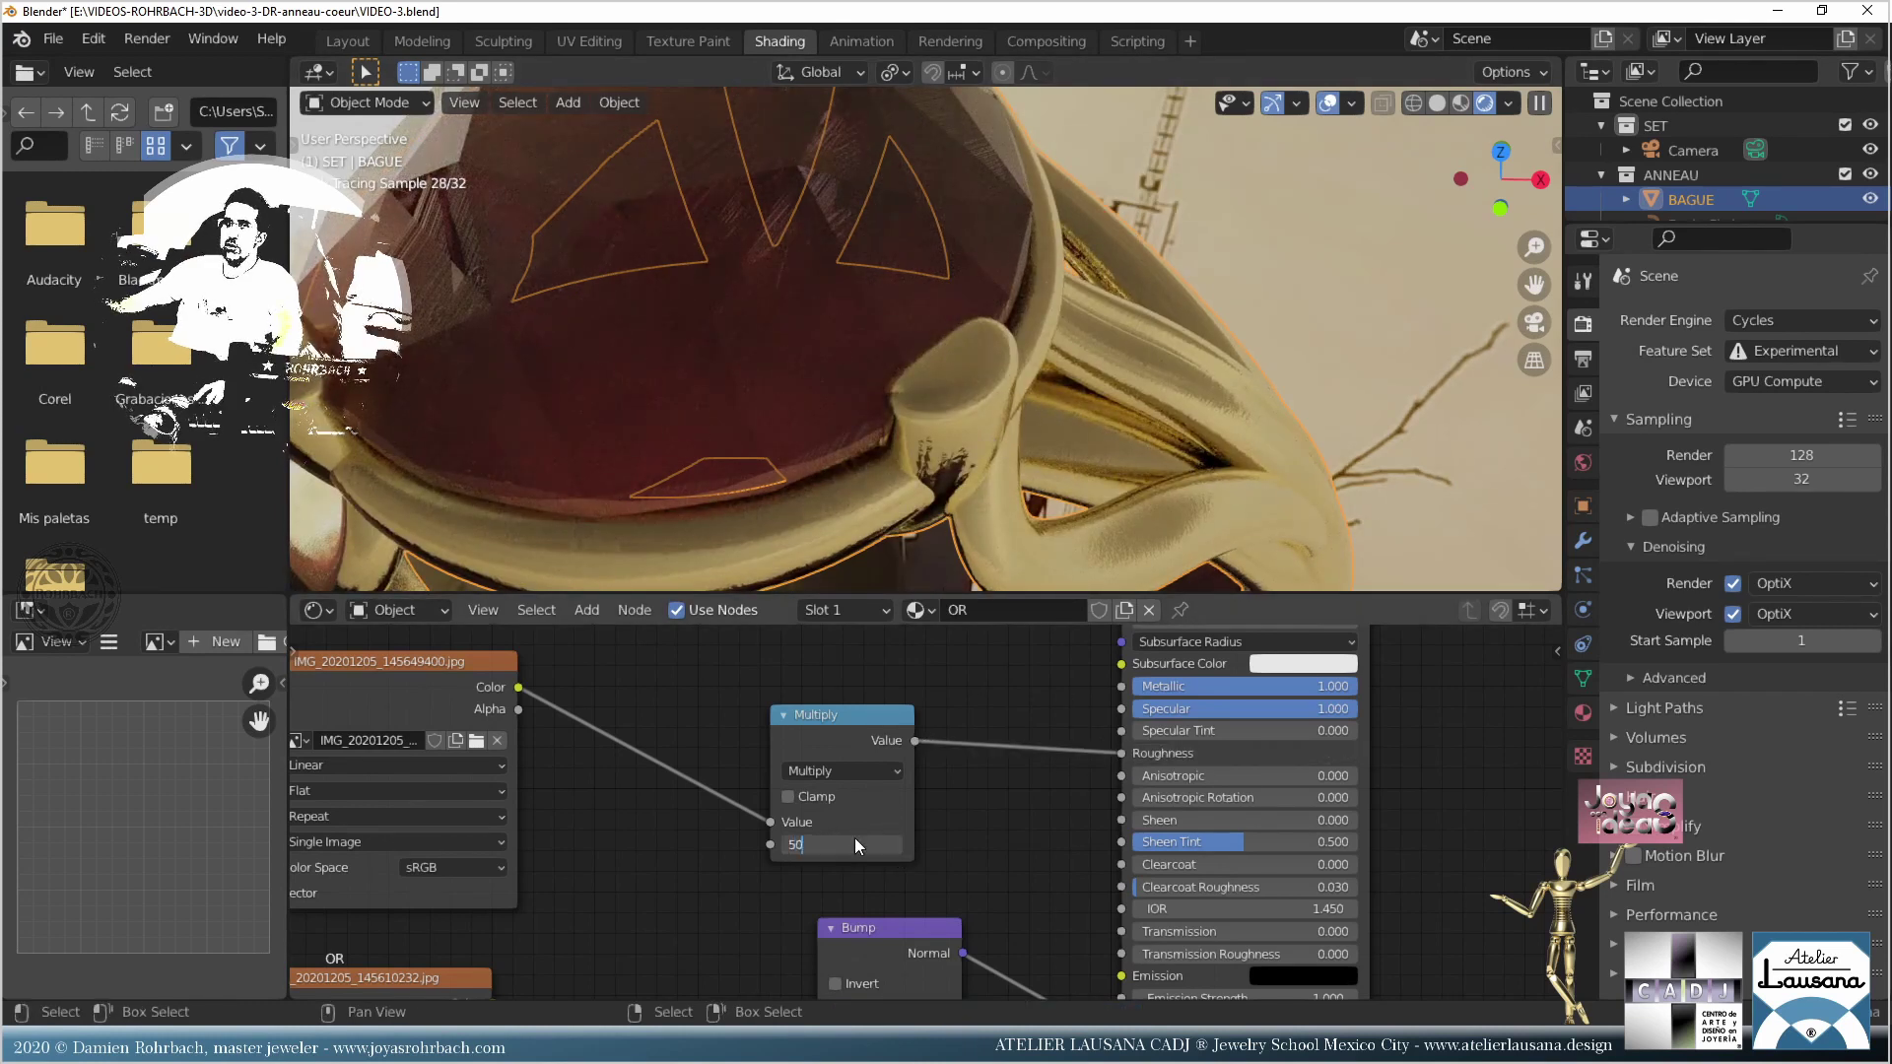
{"action": "key", "text": "Return"}
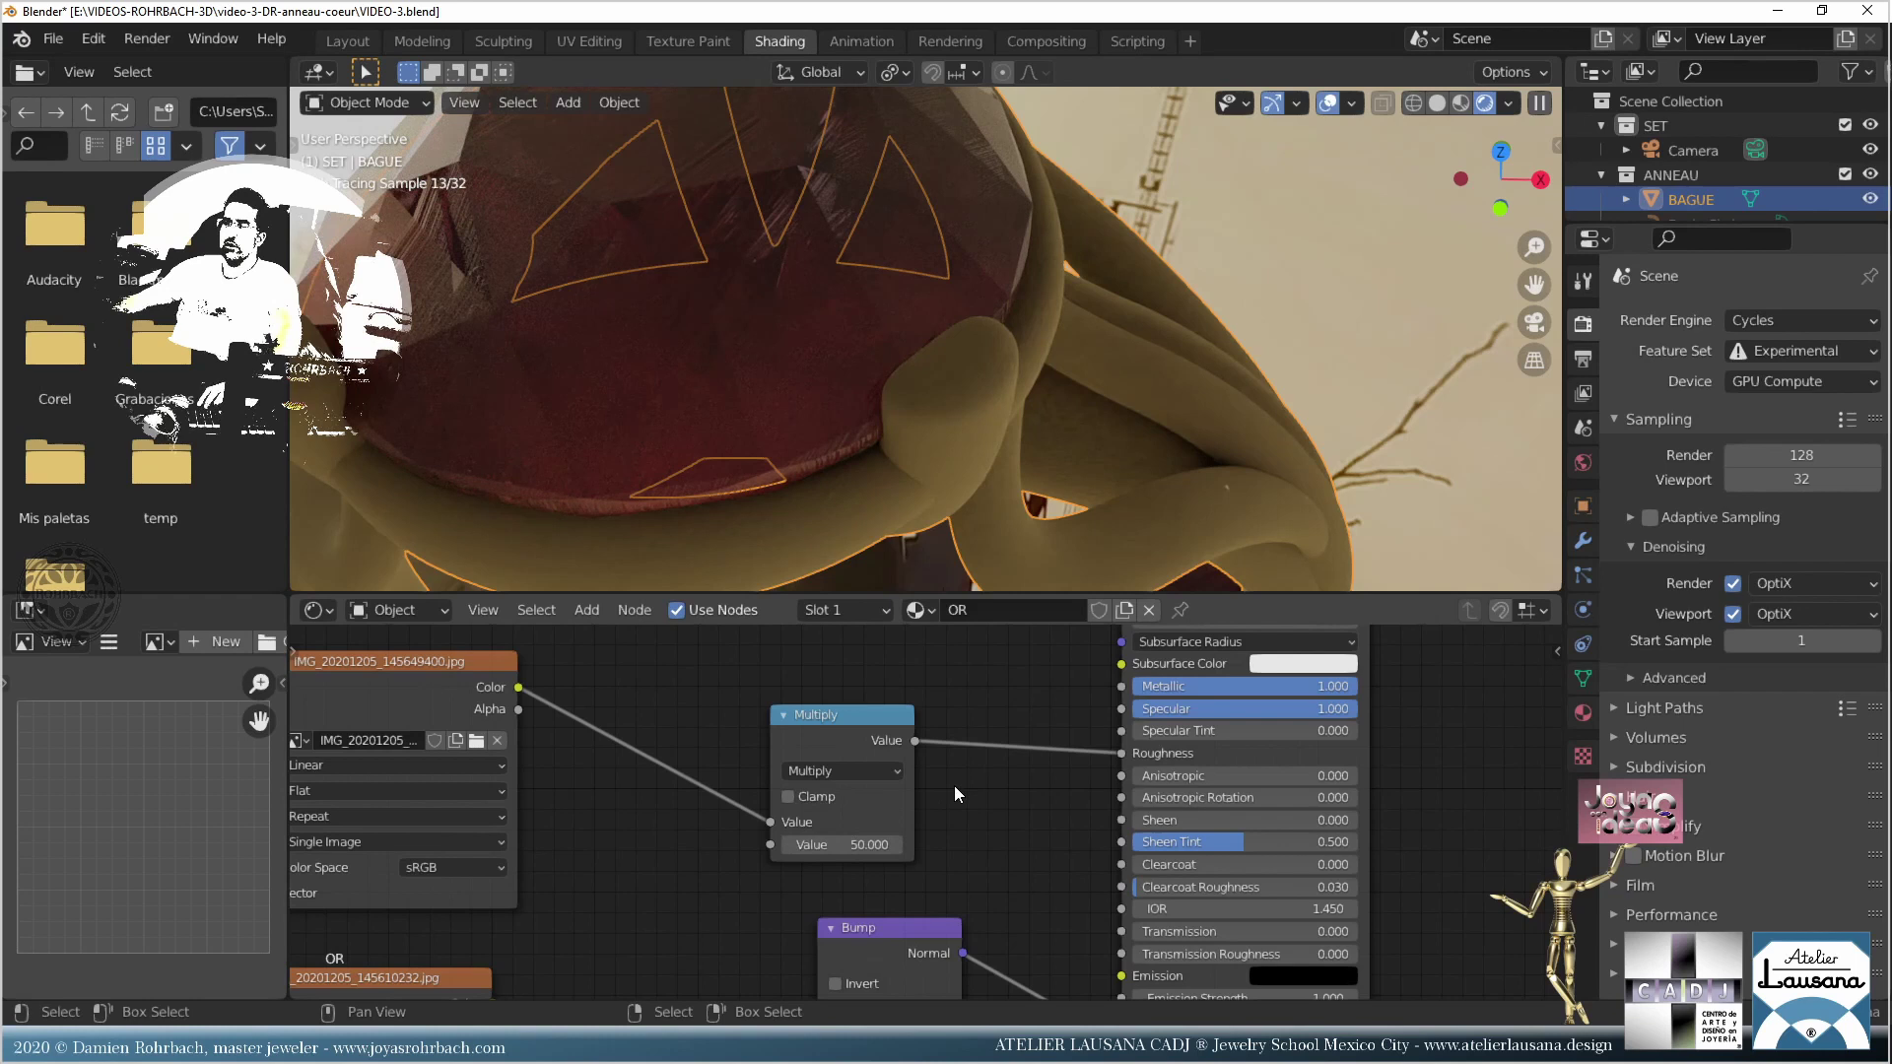
{"action": "left_click", "coordinate": [843, 845]}
{"action": "type", "text": "3"}
{"action": "key", "text": "Return"}
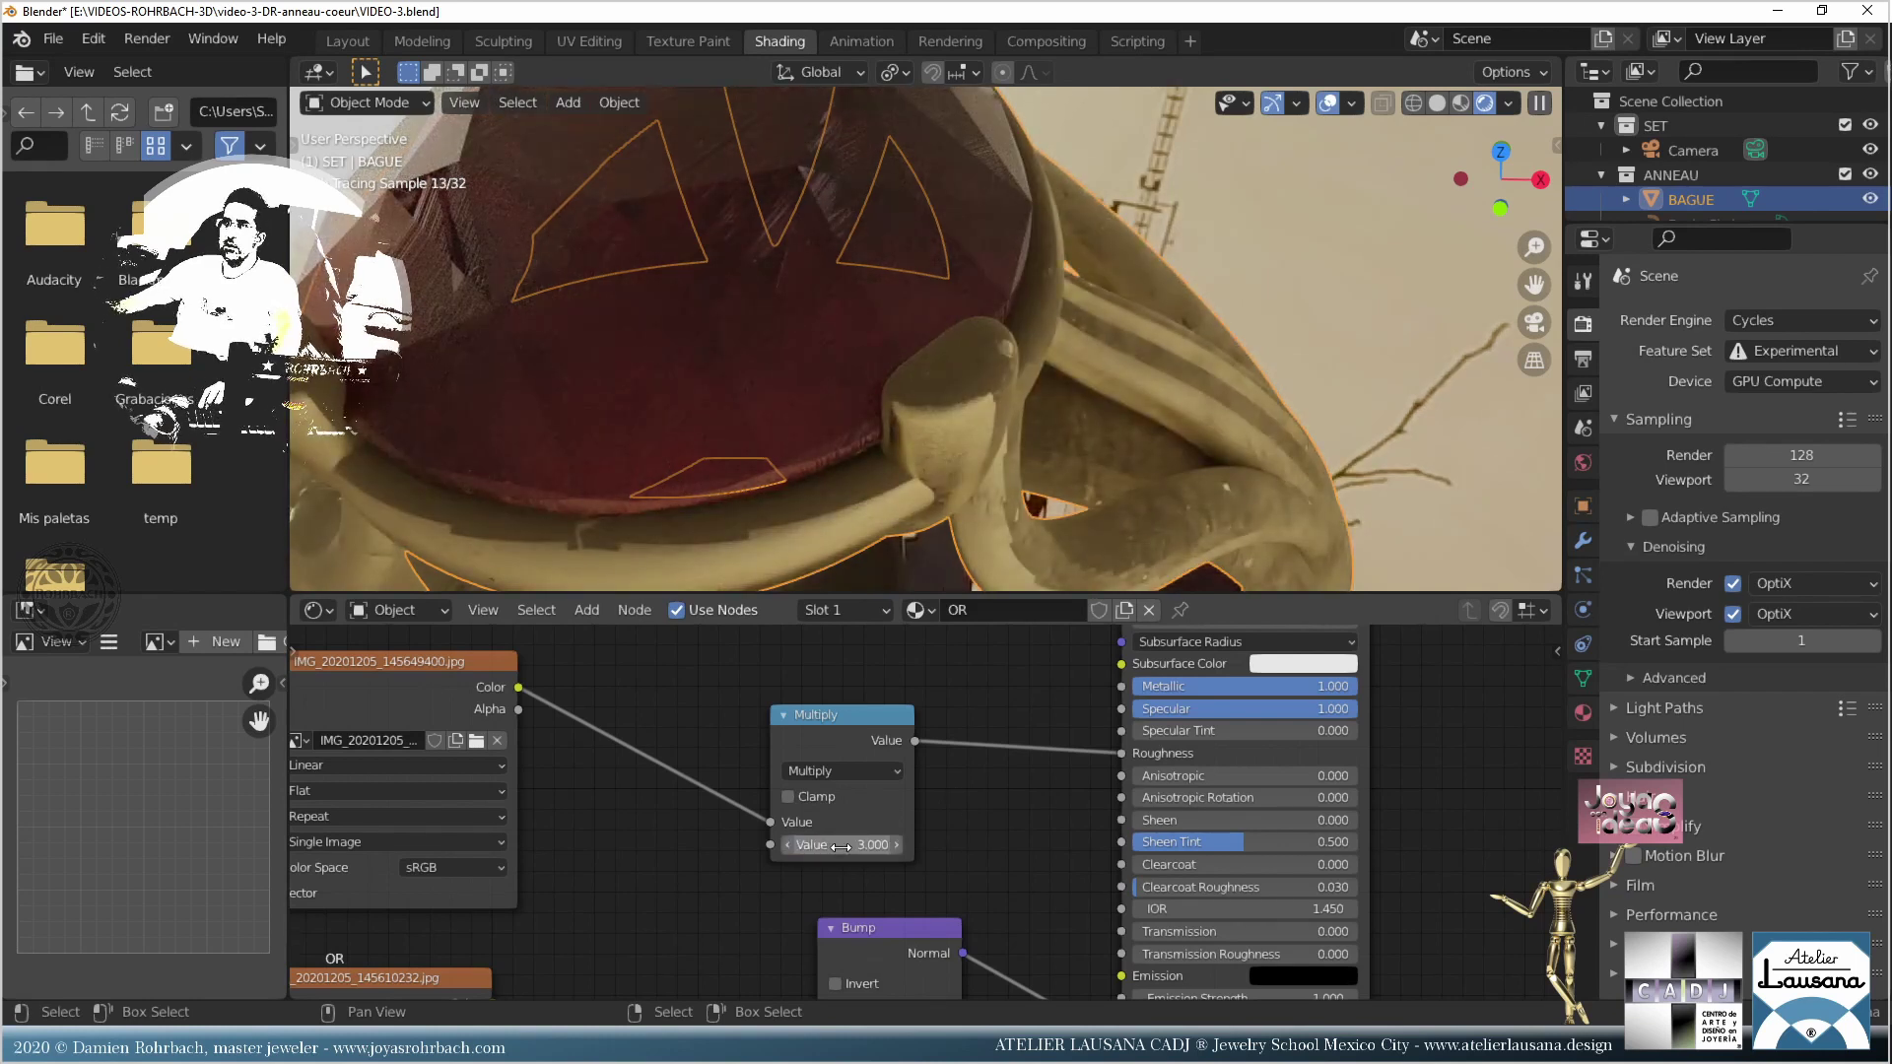
{"action": "left_click", "coordinate": [842, 844]}
{"action": "key", "text": "Return"}
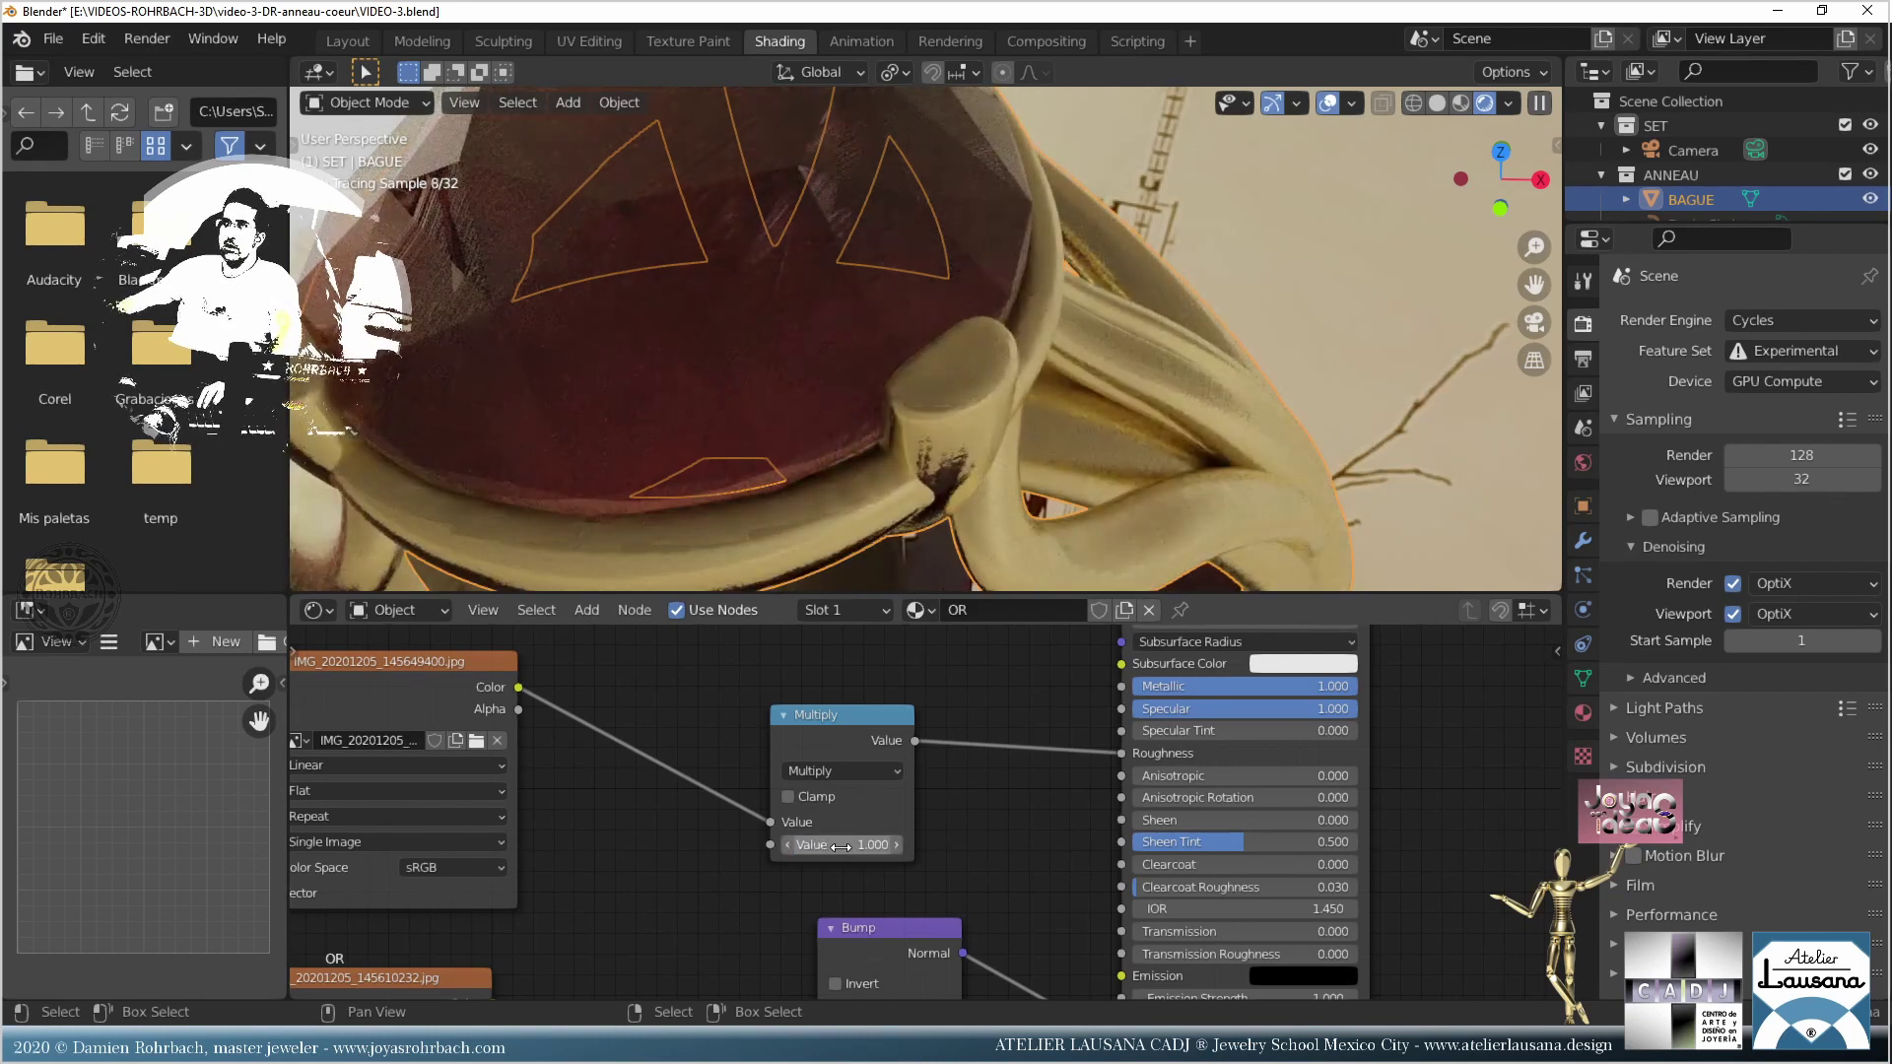
{"action": "left_click", "coordinate": [842, 844]}
{"action": "type", "text": "0.5"}
{"action": "key", "text": "Return"}
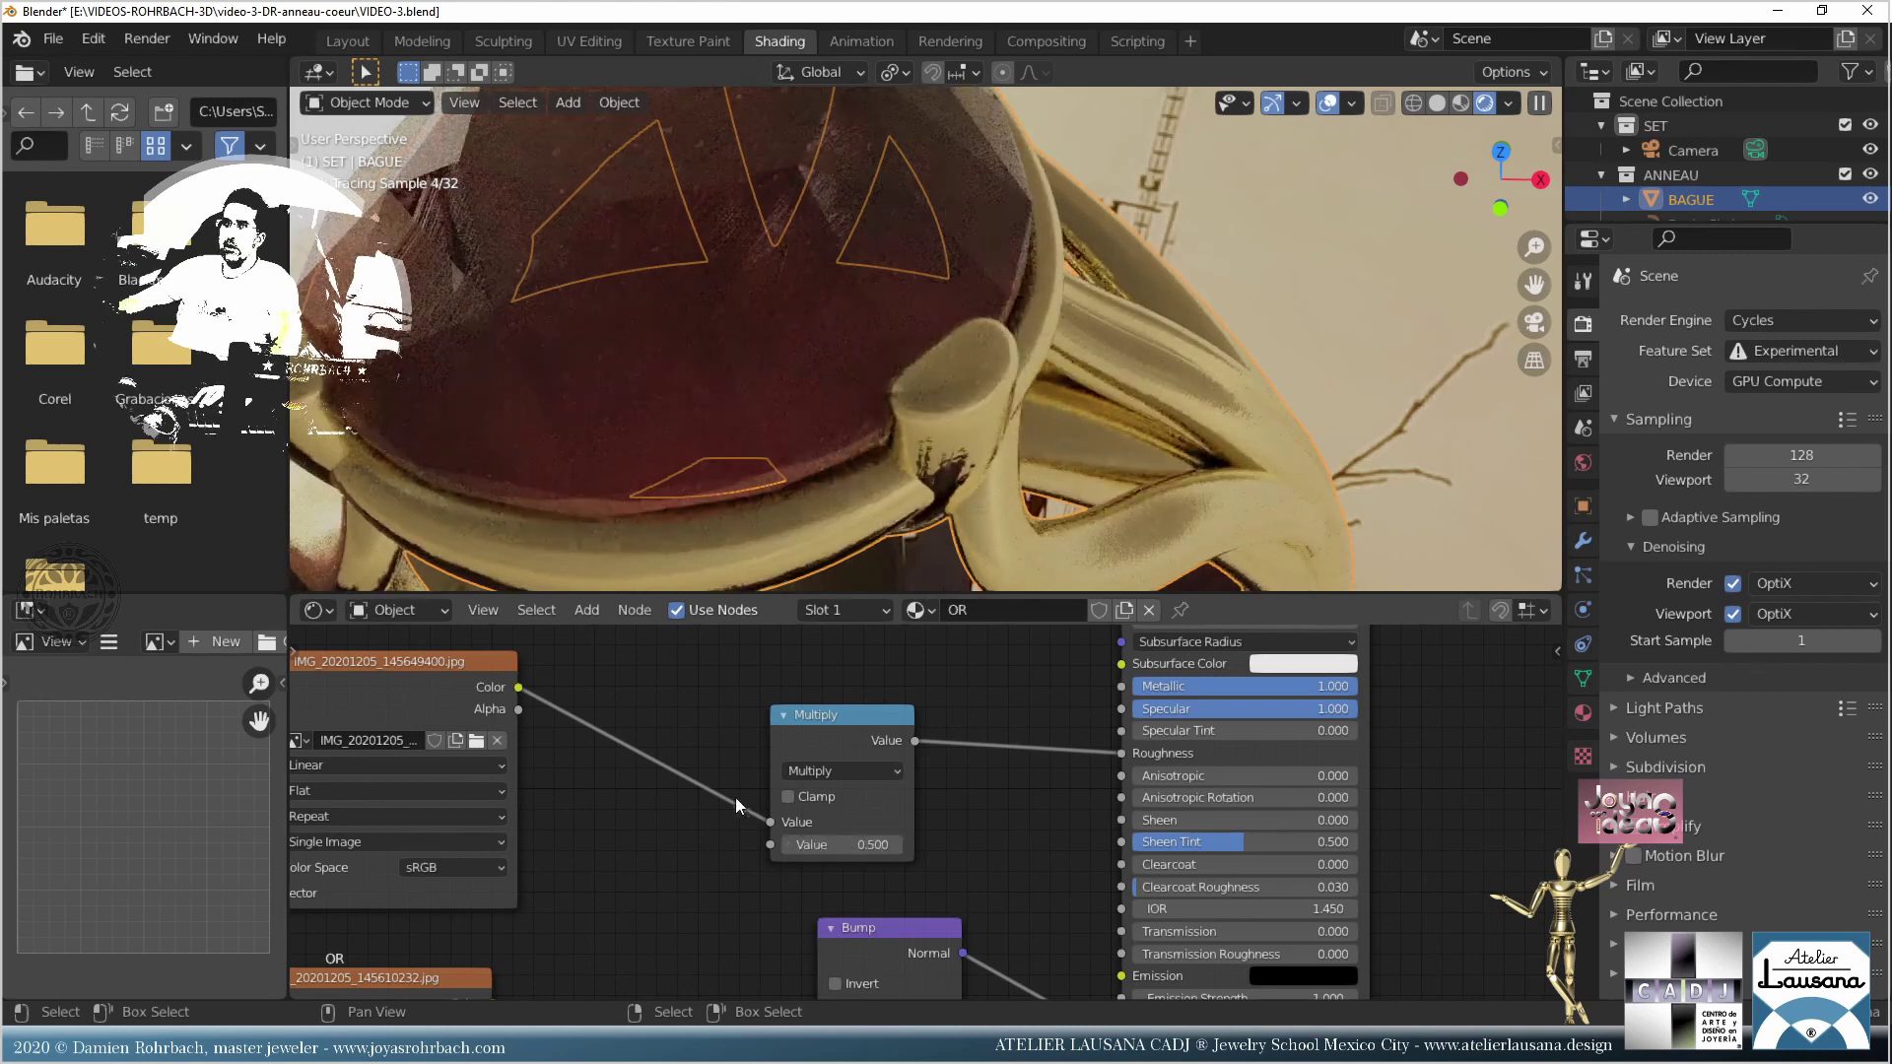
Step: Hide the viewport overlays, save the file, and inspect the gold surface around the stone setting and band
{"action": "middle_click_drag", "start_coordinate": [749, 805], "coordinate": [1070, 751]}
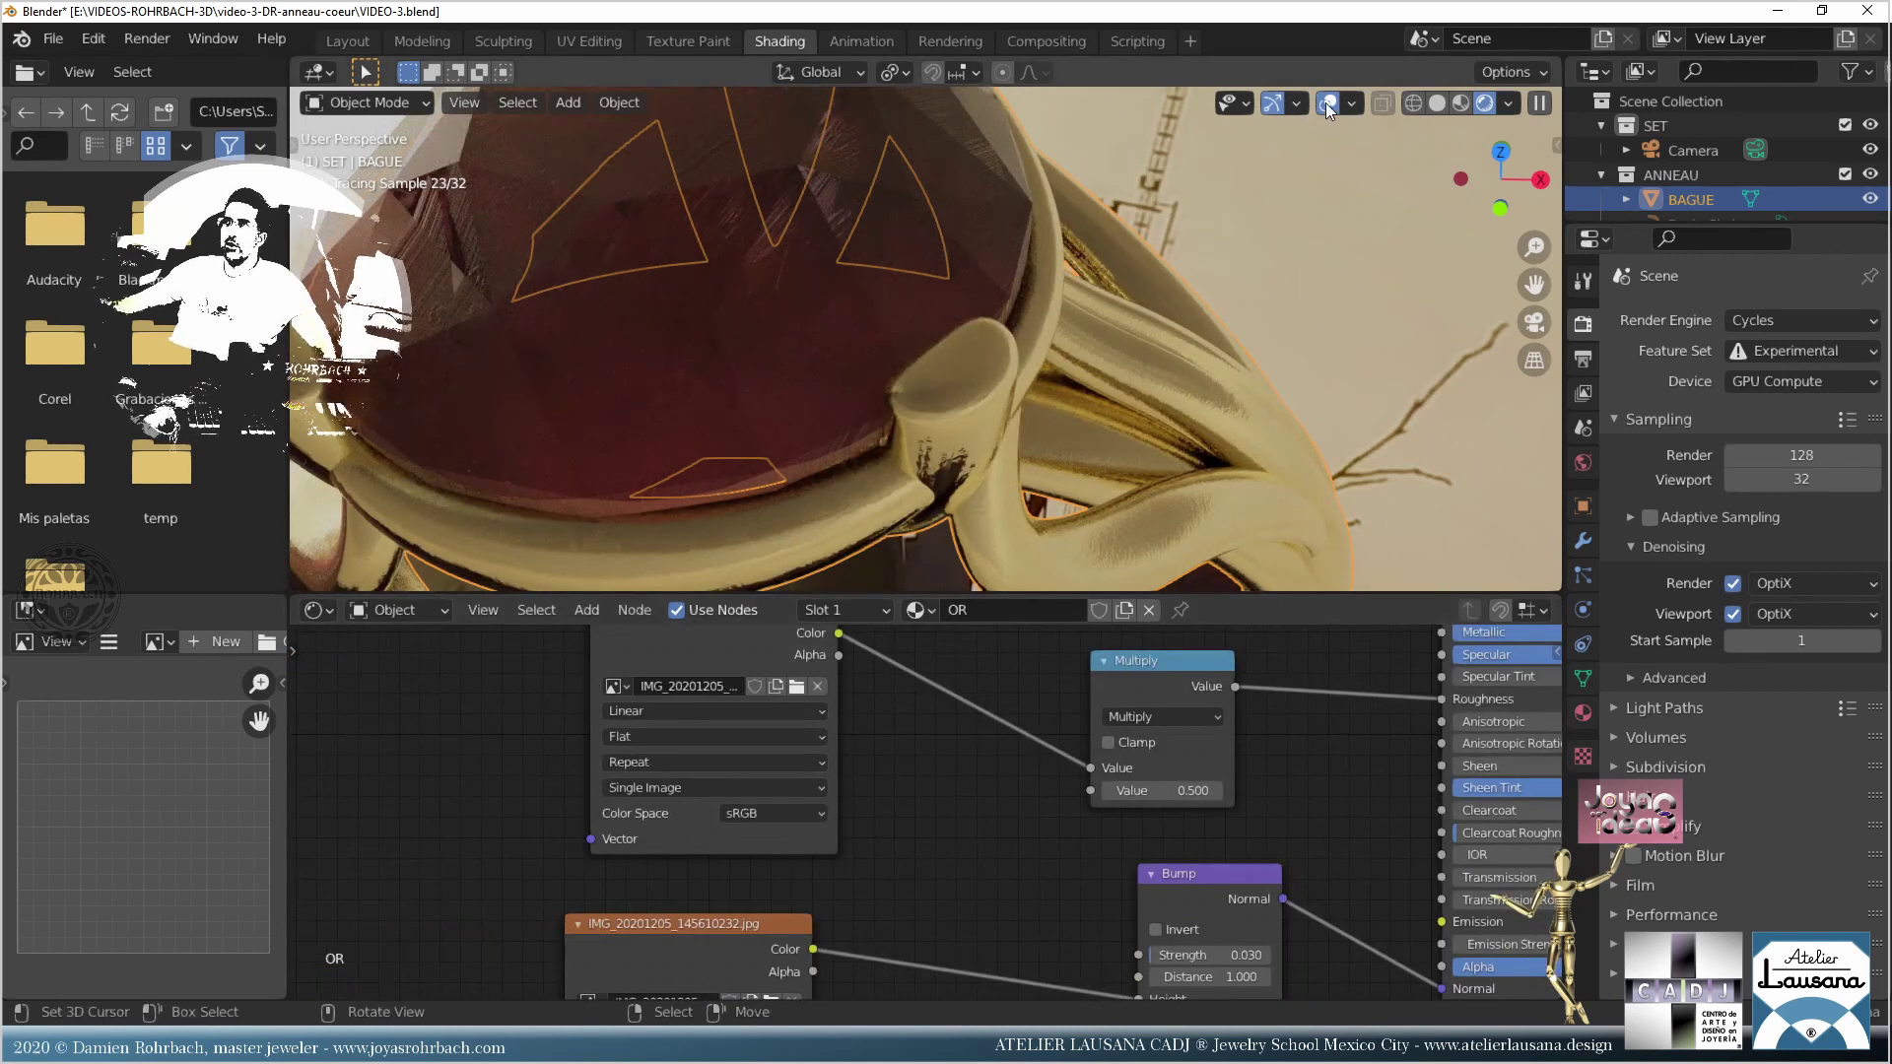
{"action": "left_click", "coordinate": [1326, 103]}
{"action": "middle_click_drag", "start_coordinate": [1083, 246], "coordinate": [838, 413]}
{"action": "key", "text": "ctrl+s"}
{"action": "scroll", "coordinate": [847, 481], "scroll_direction": "up", "scroll_amount": 5}
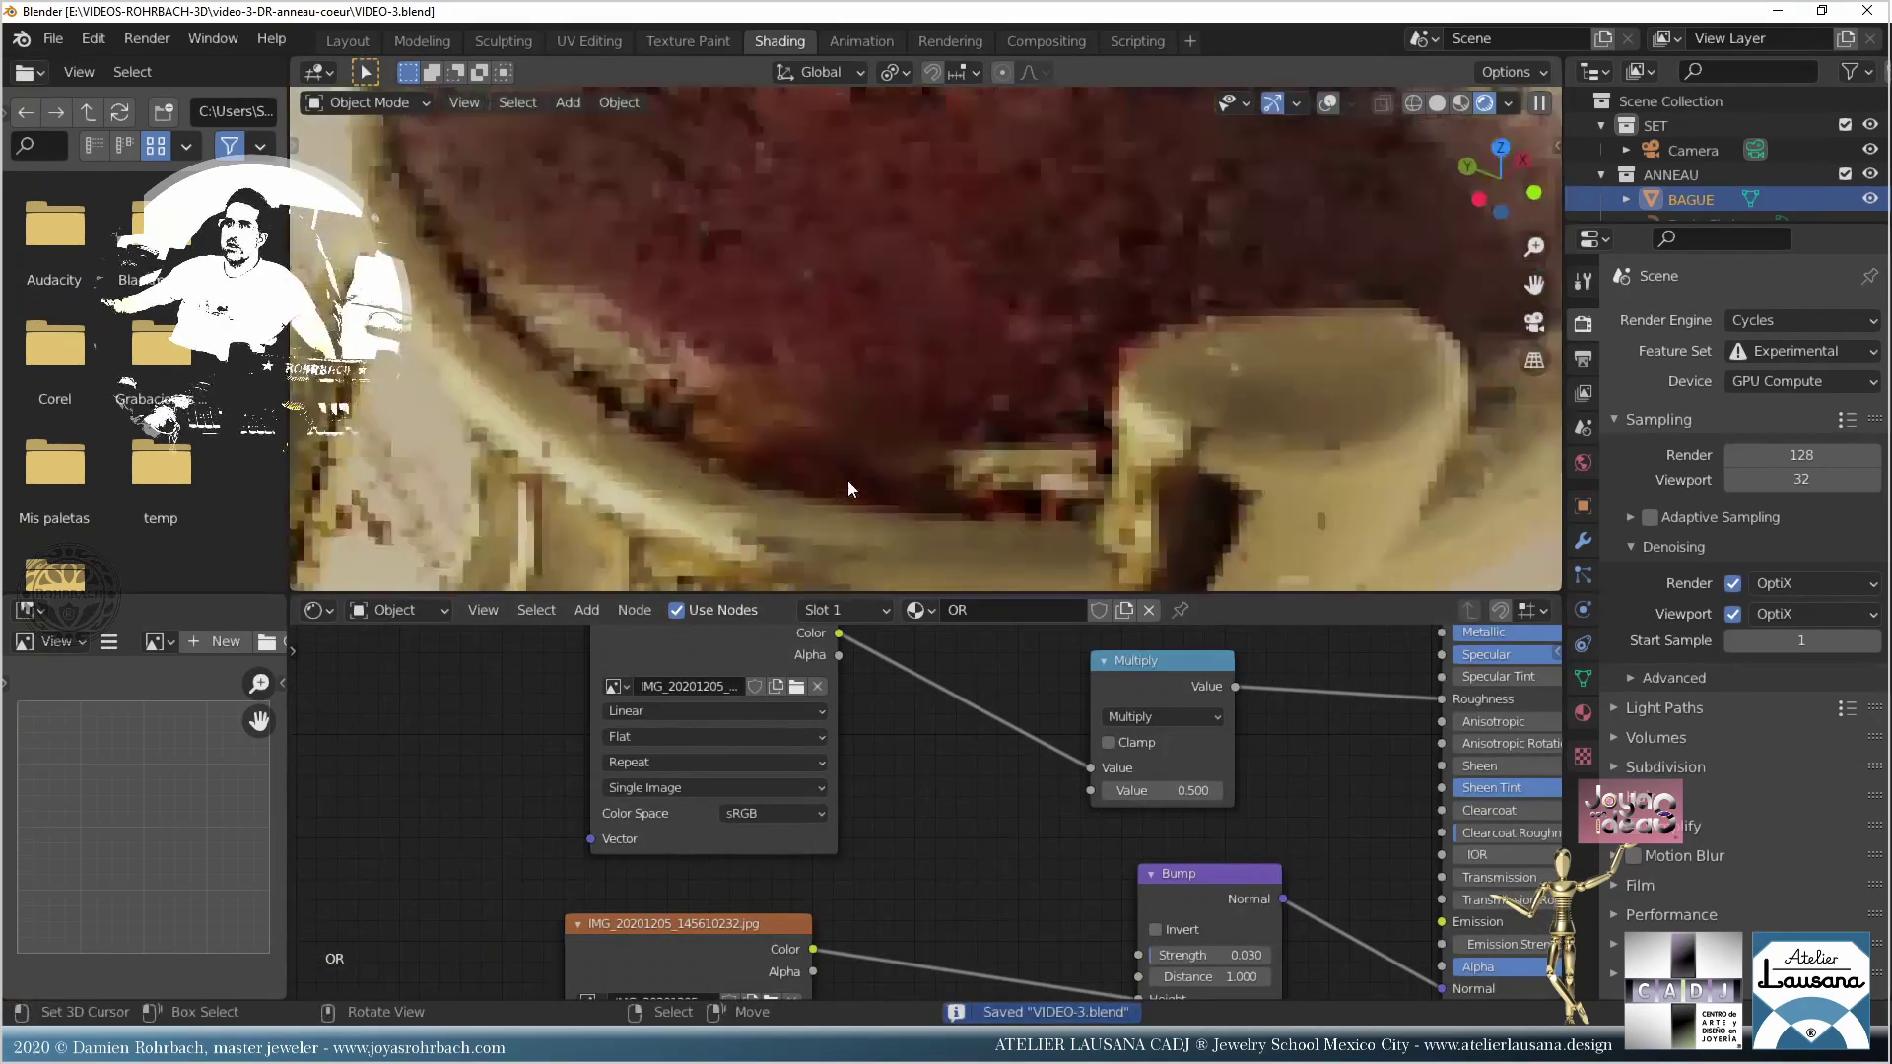
{"action": "middle_click_drag", "start_coordinate": [848, 481], "coordinate": [1035, 375]}
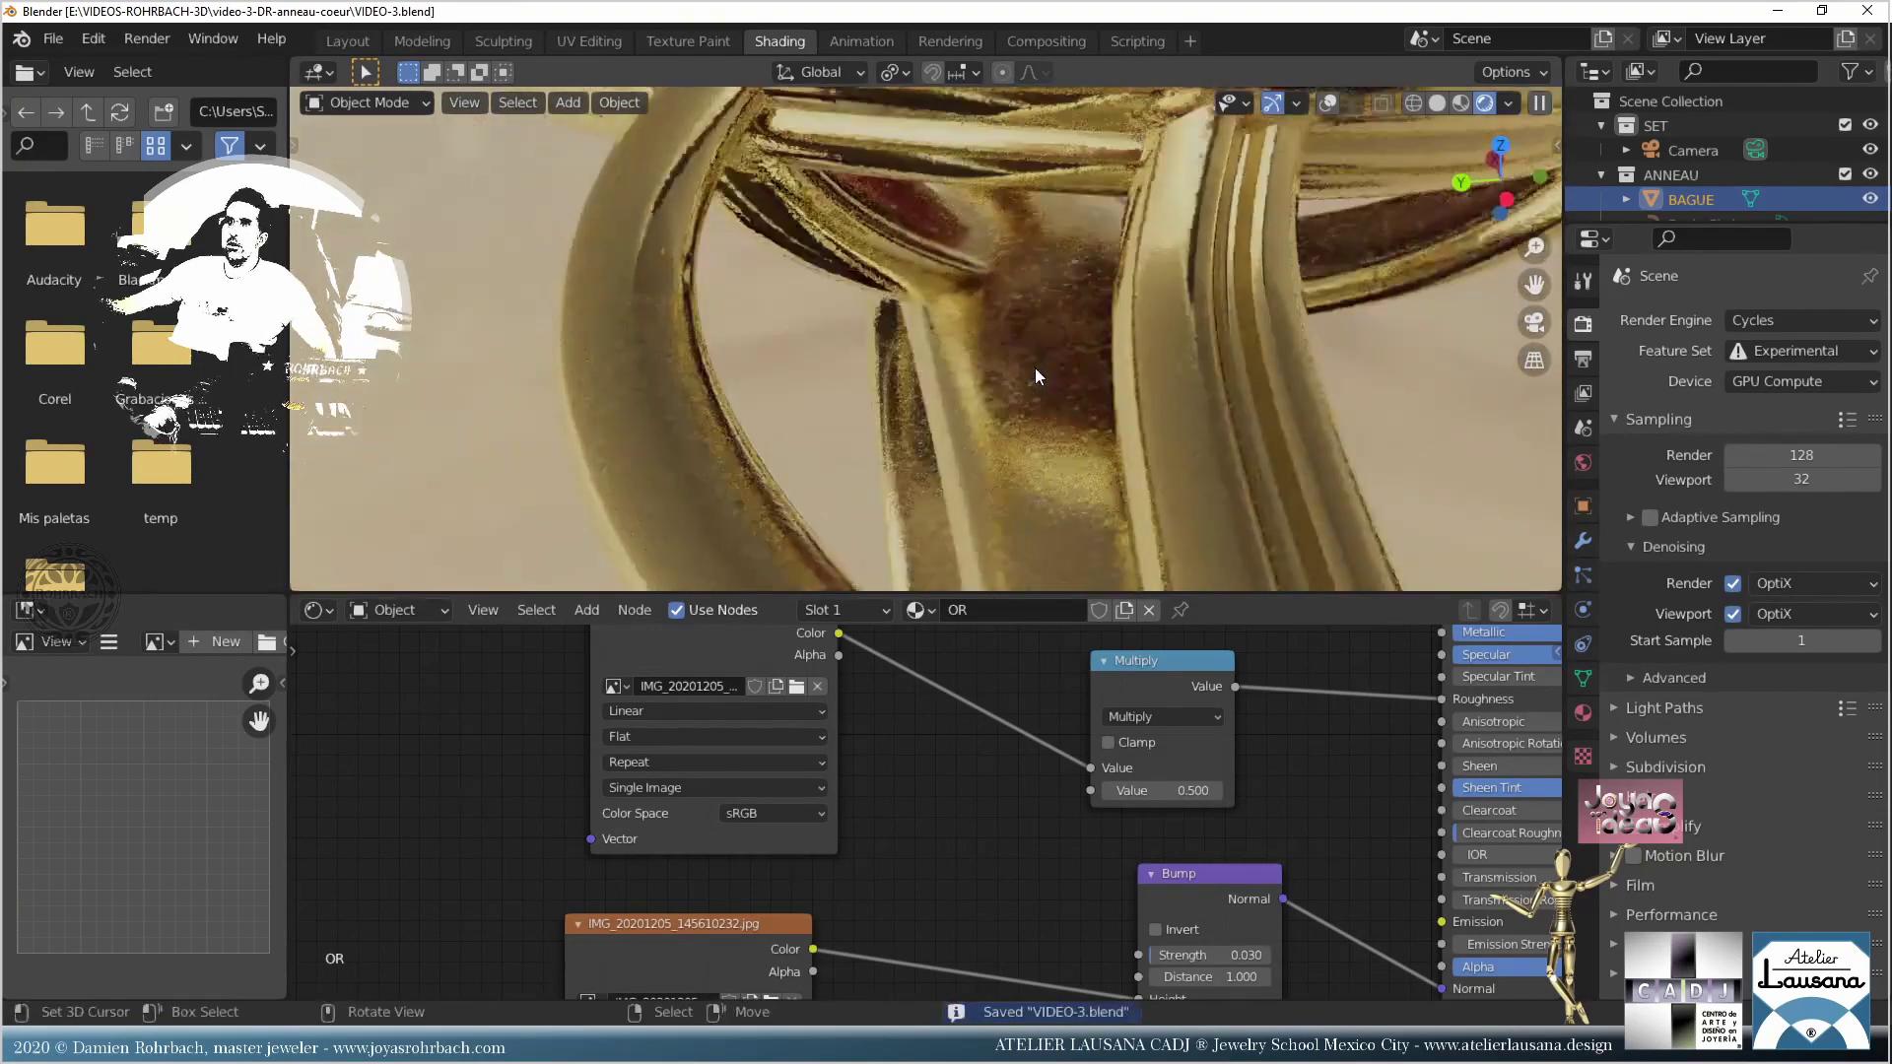
{"action": "middle_click_drag", "start_coordinate": [932, 422], "coordinate": [961, 459]}
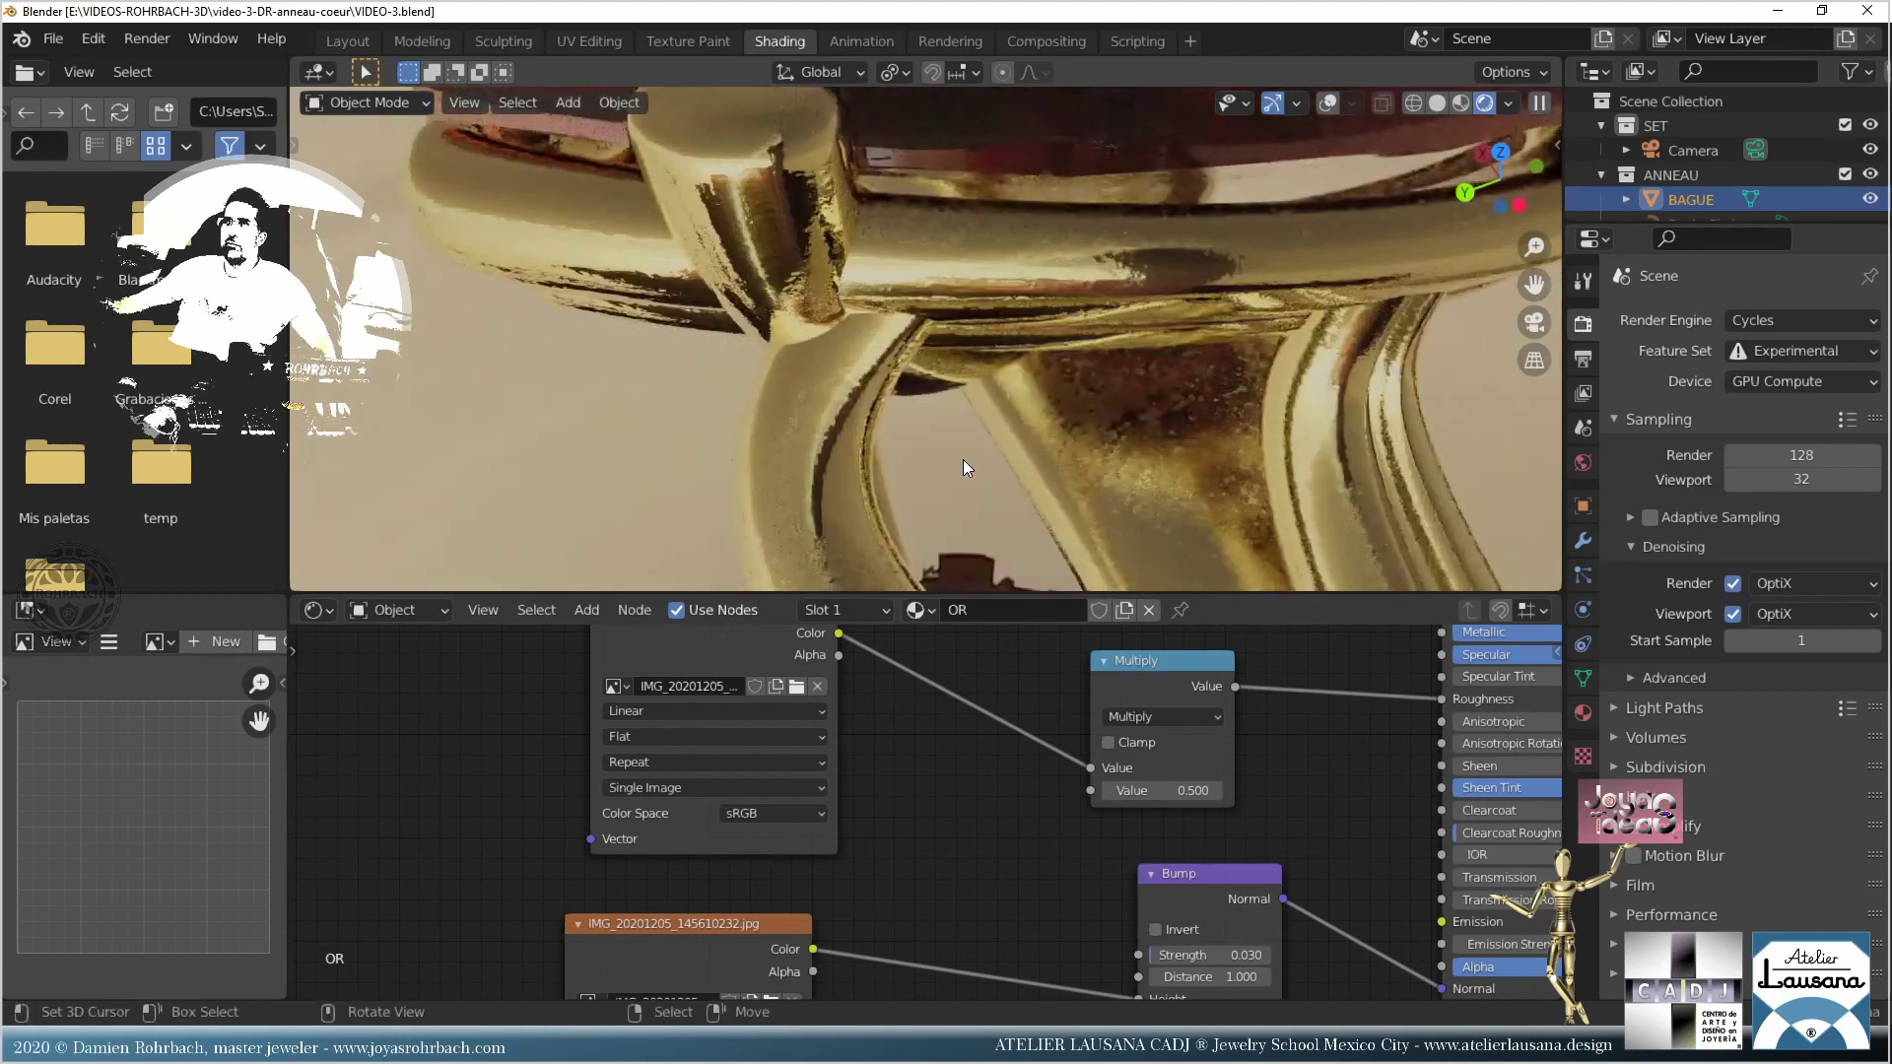
Step: Try 2, 1.5 and 0.85 as the Multiply node's second value
{"action": "left_click", "coordinate": [1170, 789]}
{"action": "type", "text": "2"}
{"action": "key", "text": "Return"}
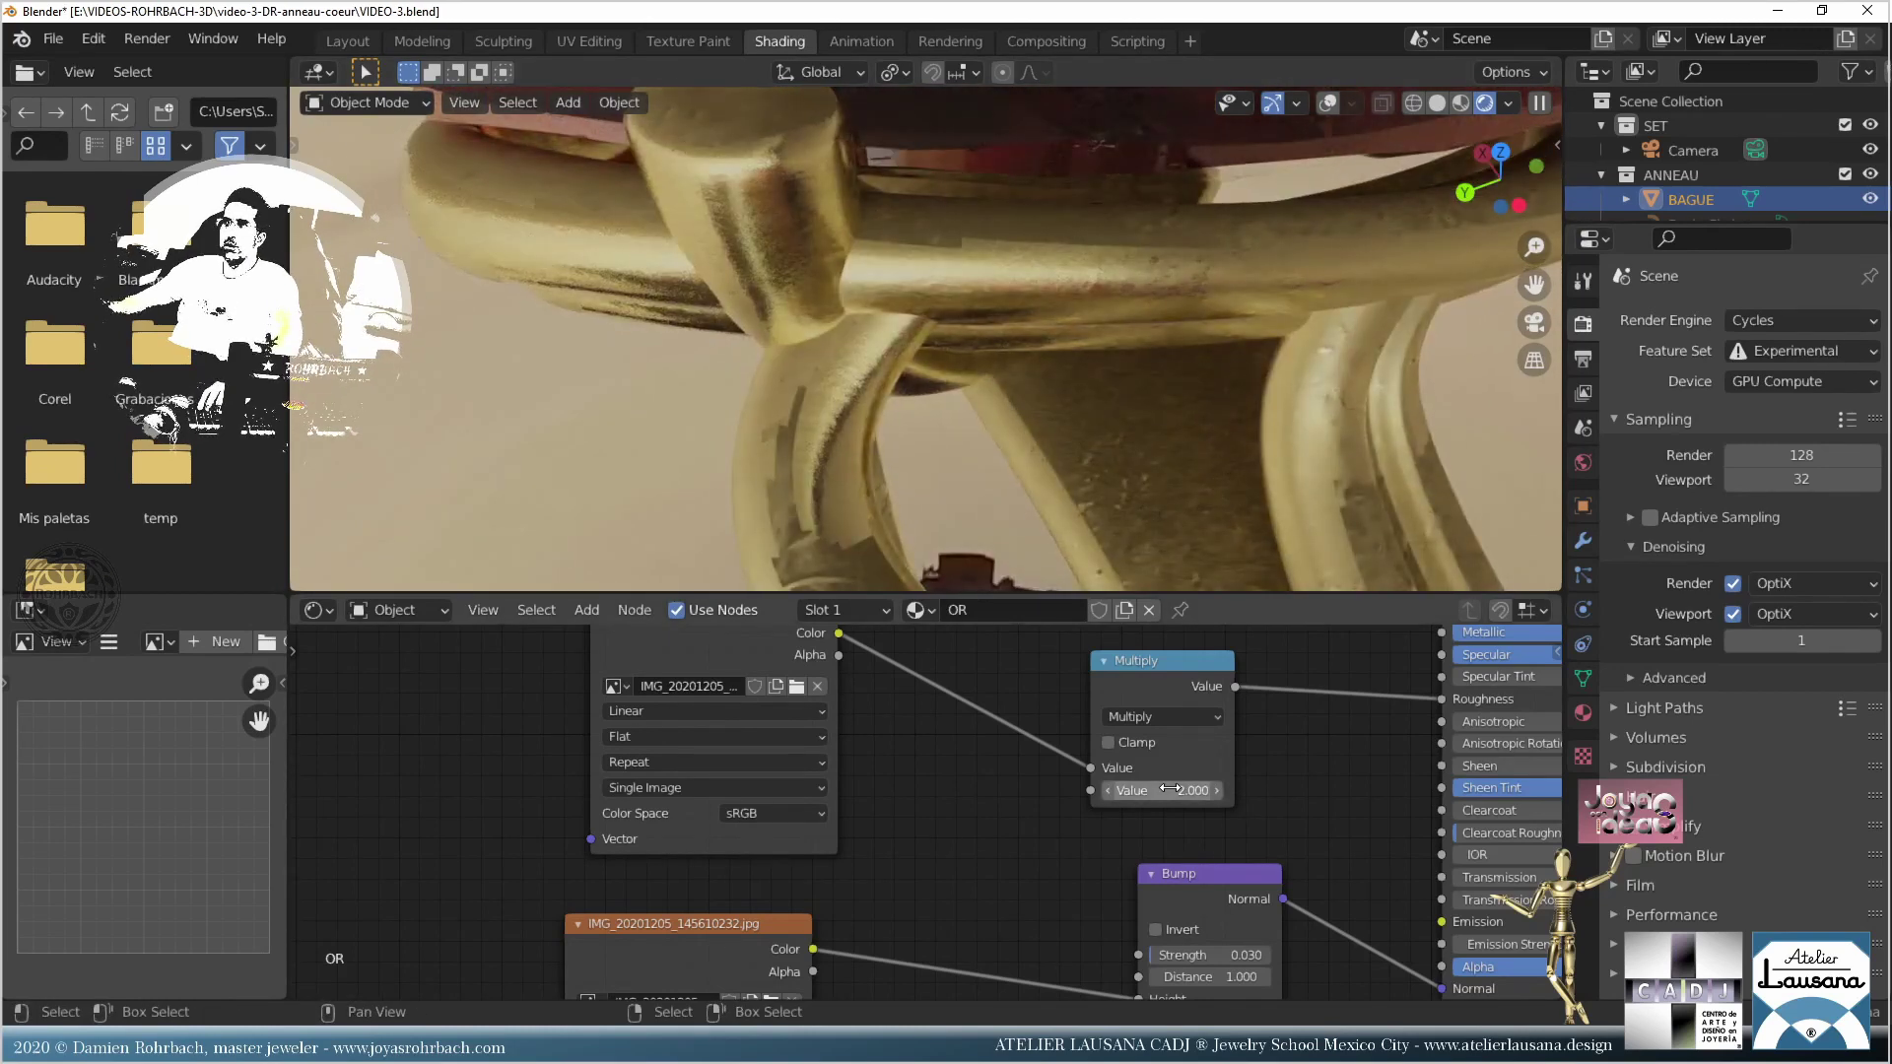
{"action": "left_click", "coordinate": [1170, 789]}
{"action": "type", "text": "1.5"}
{"action": "key", "text": "Return"}
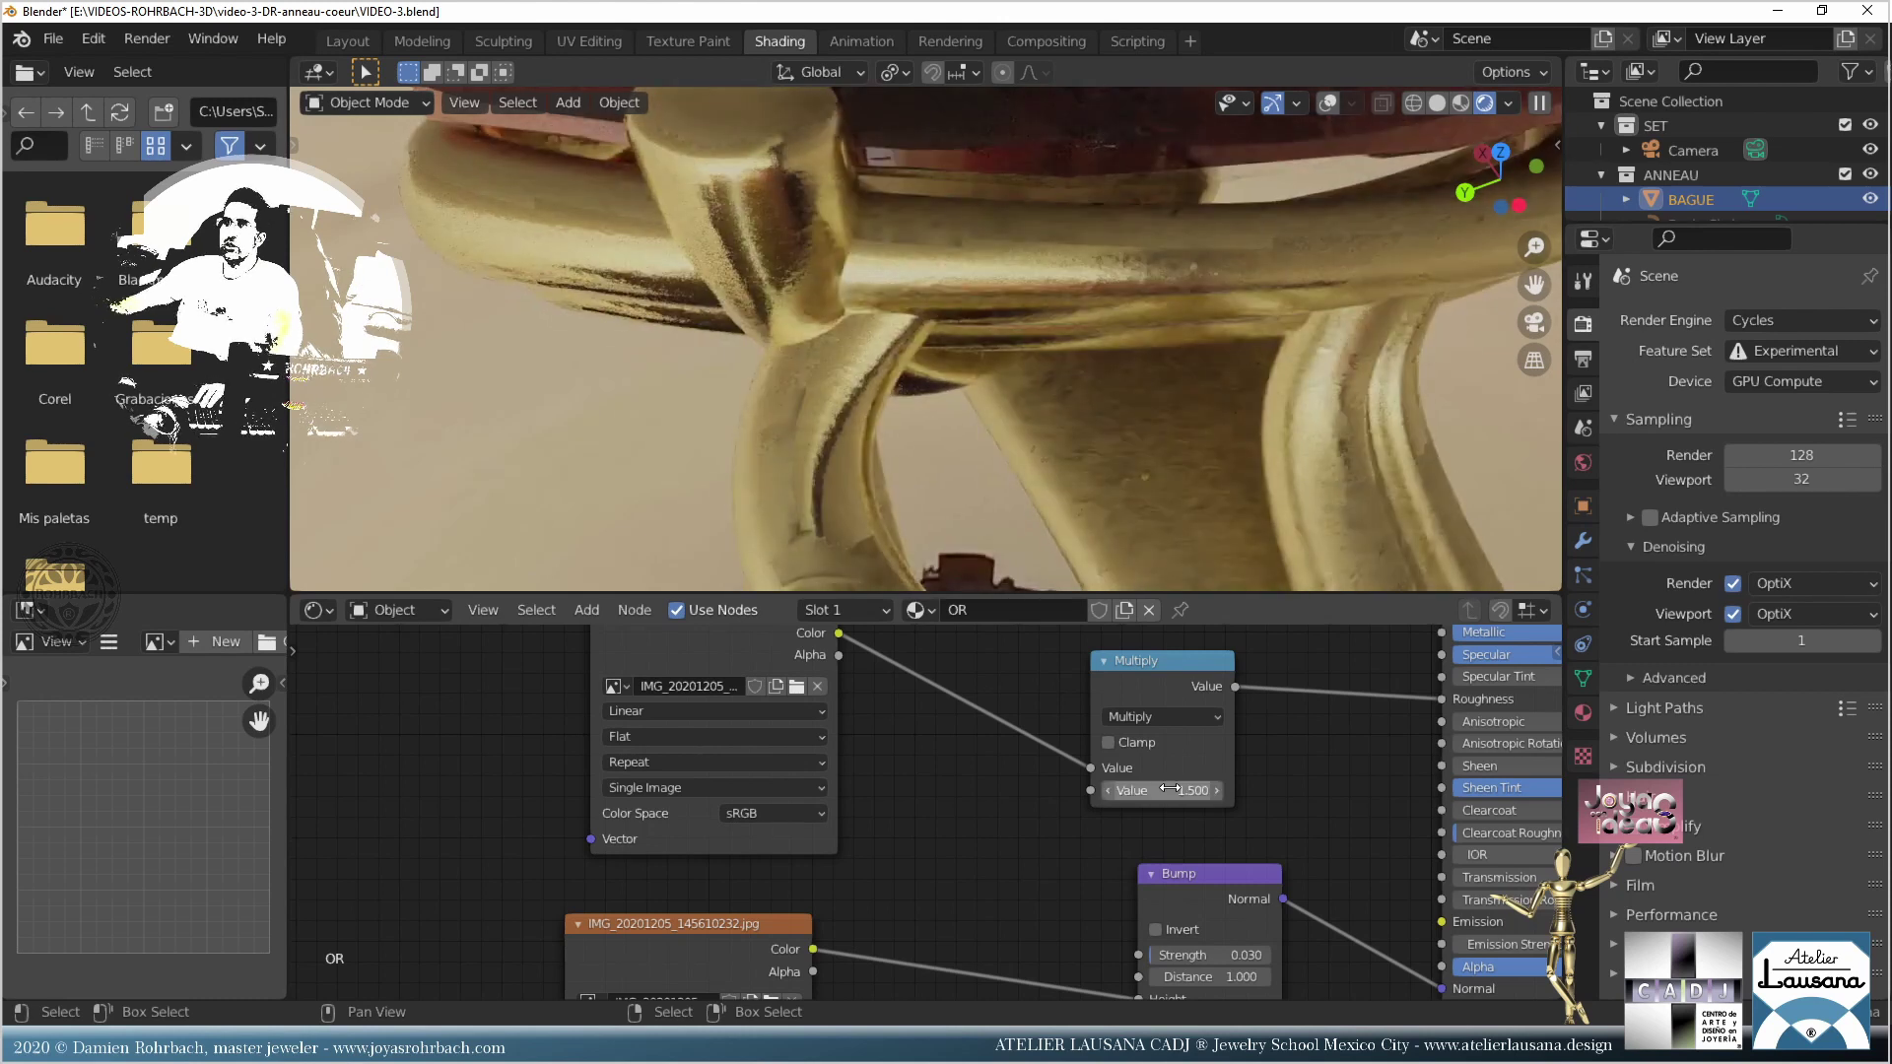
{"action": "left_click", "coordinate": [1169, 789]}
{"action": "key", "text": "BackSpace"}
{"action": "type", "text": ".8"}
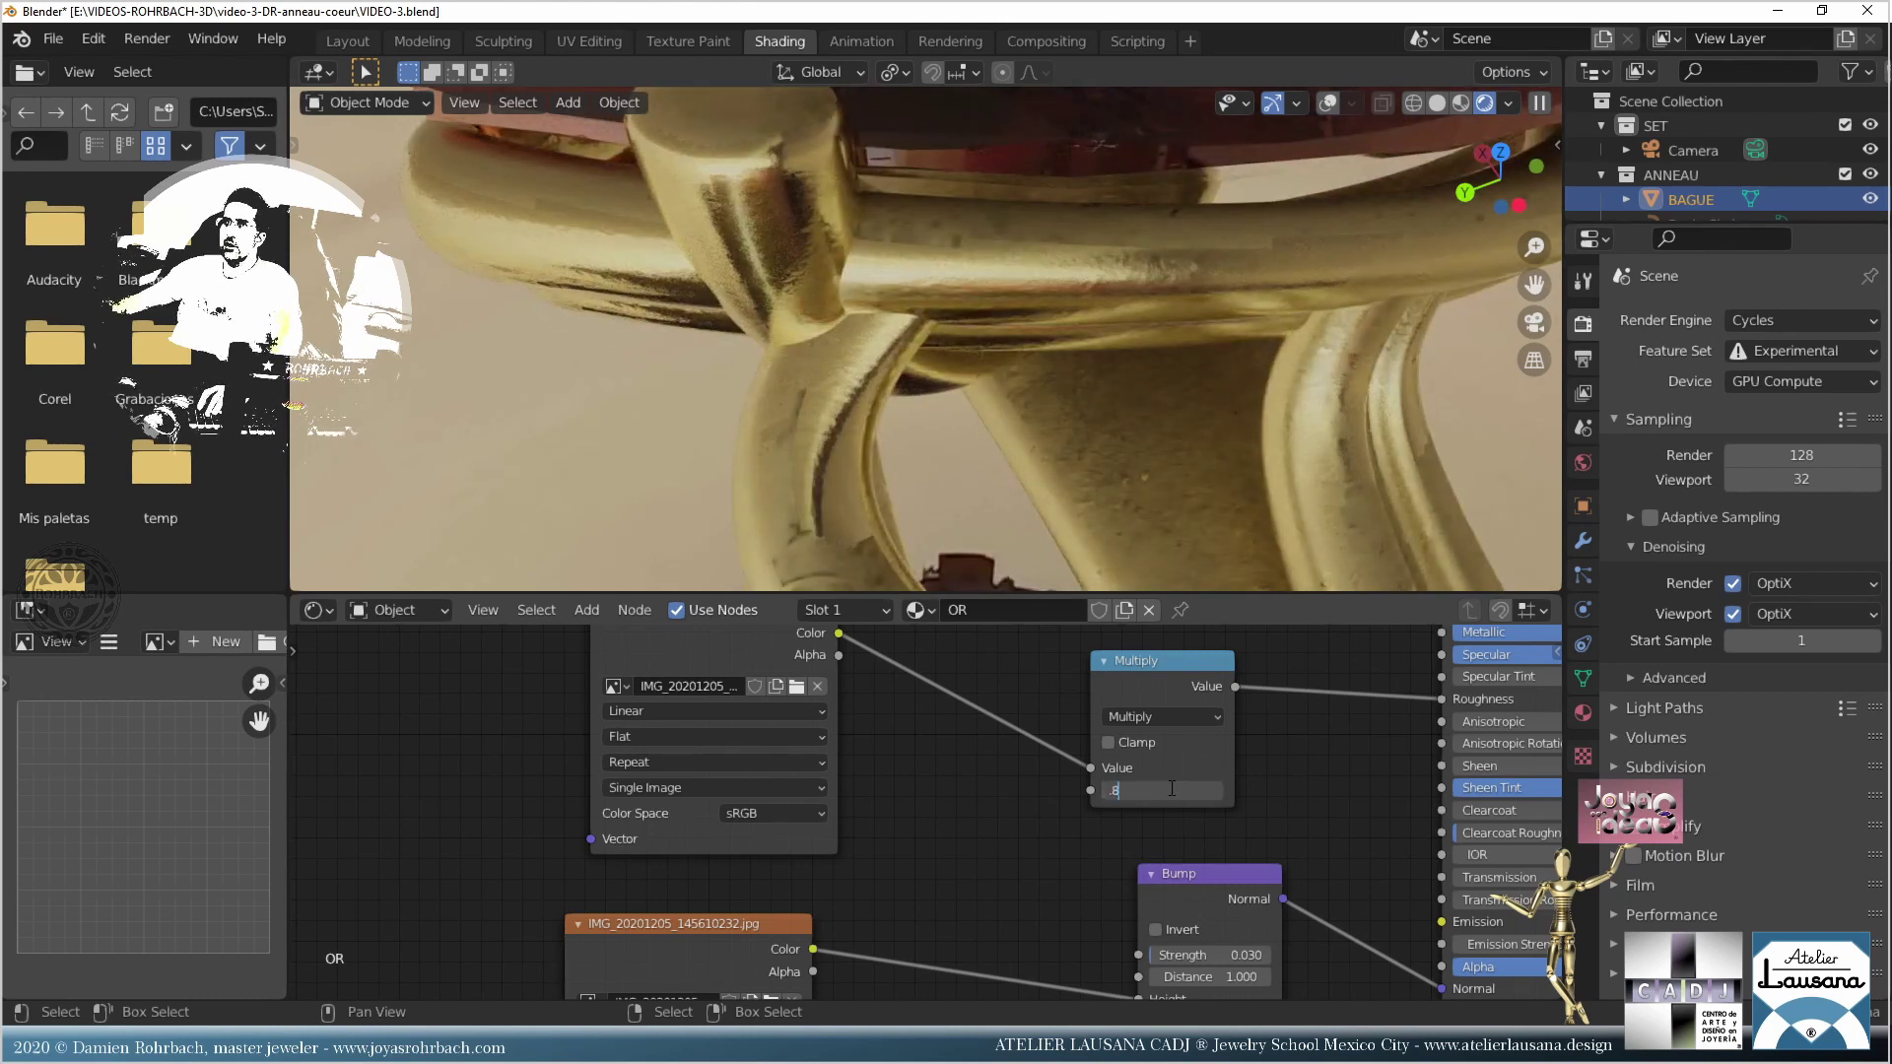
{"action": "type", "text": "5"}
{"action": "key", "text": "Return"}
Step: Return the Multiply node's second value to 0.5 and save the file
{"action": "left_click", "coordinate": [1170, 789]}
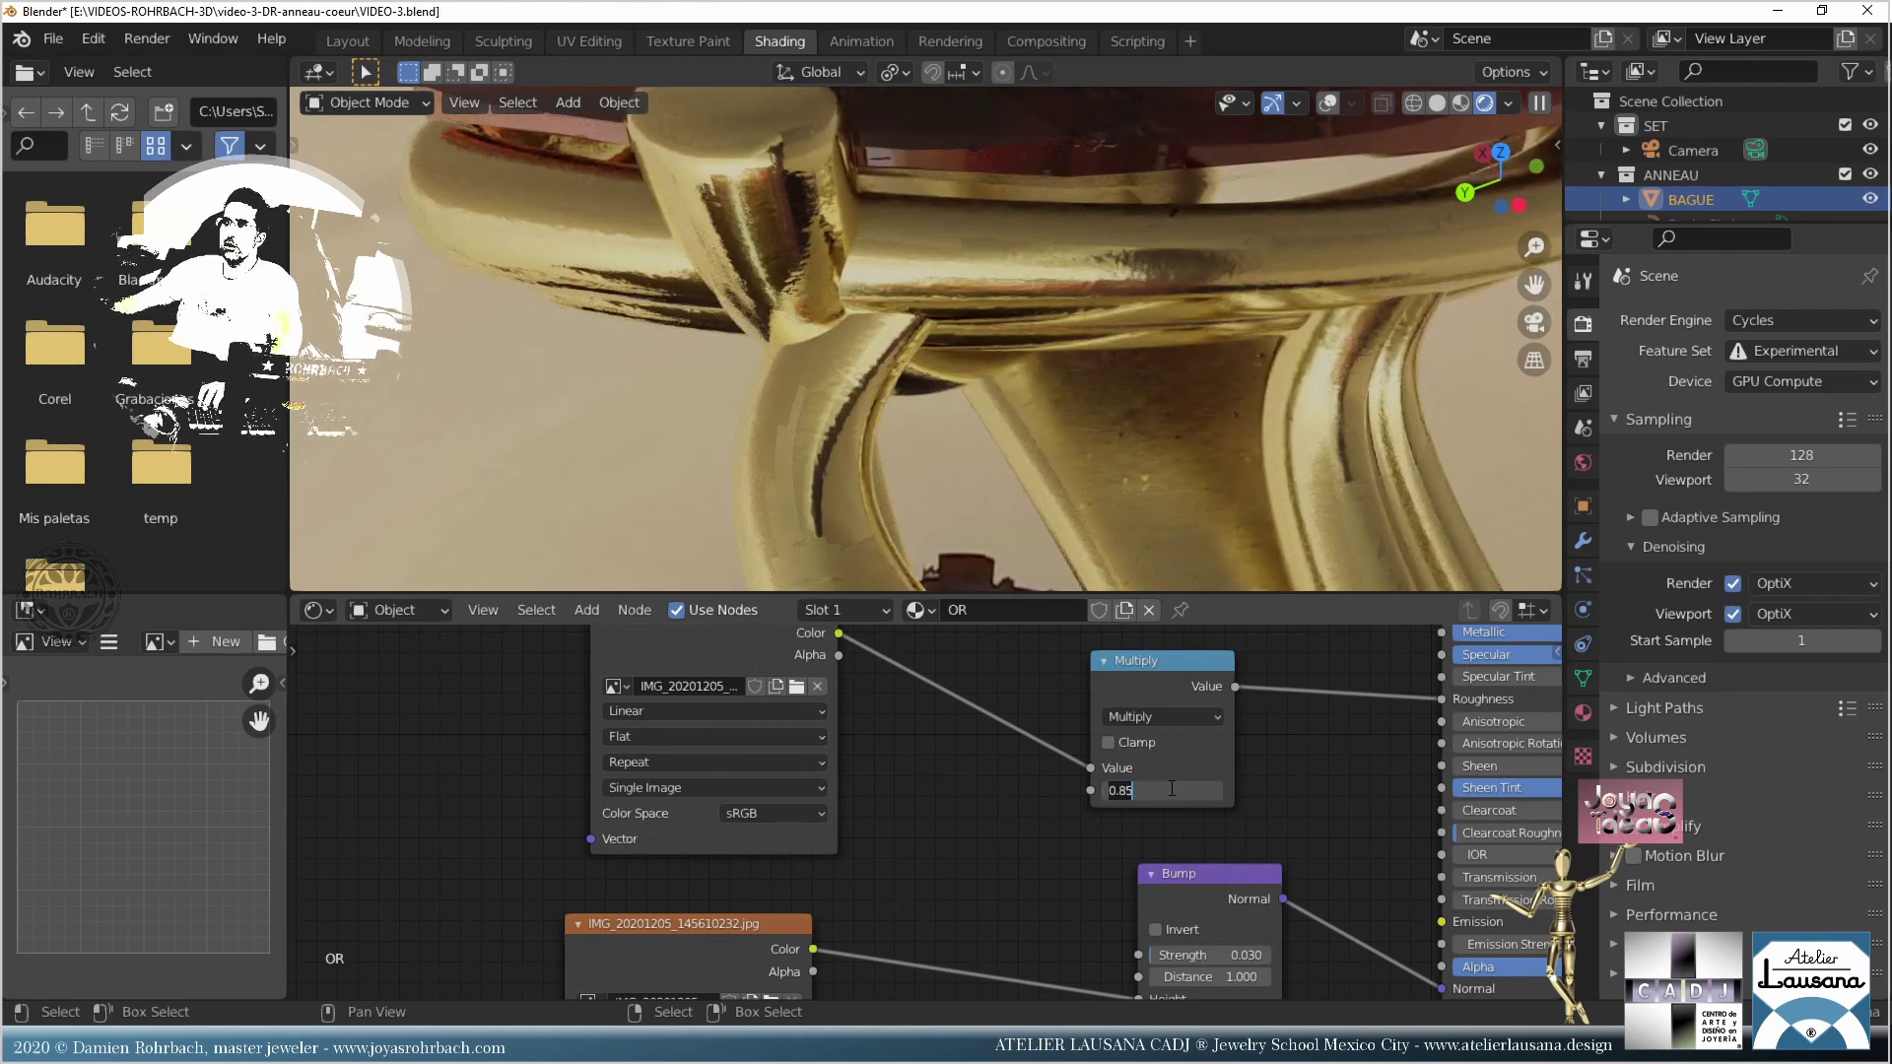
{"action": "type", "text": ".75"}
{"action": "key", "text": "Return"}
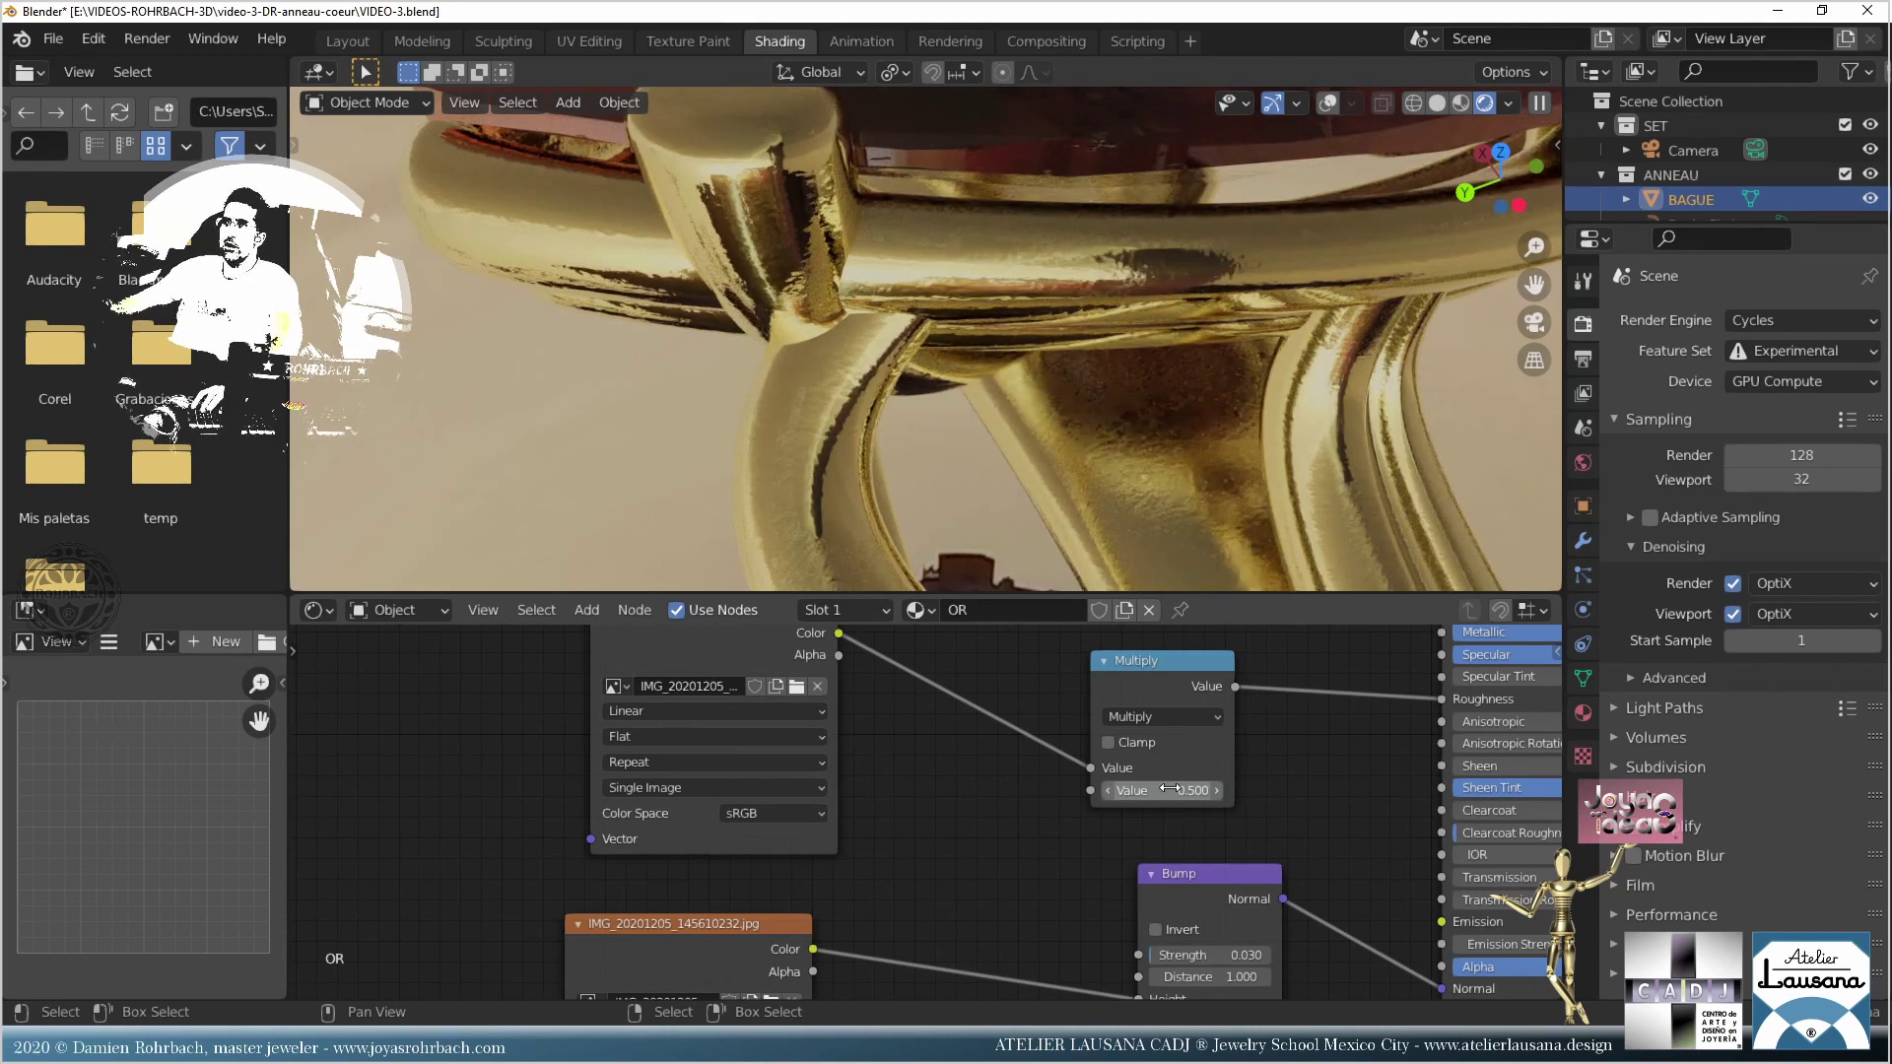
{"action": "key", "text": "ctrl+s"}
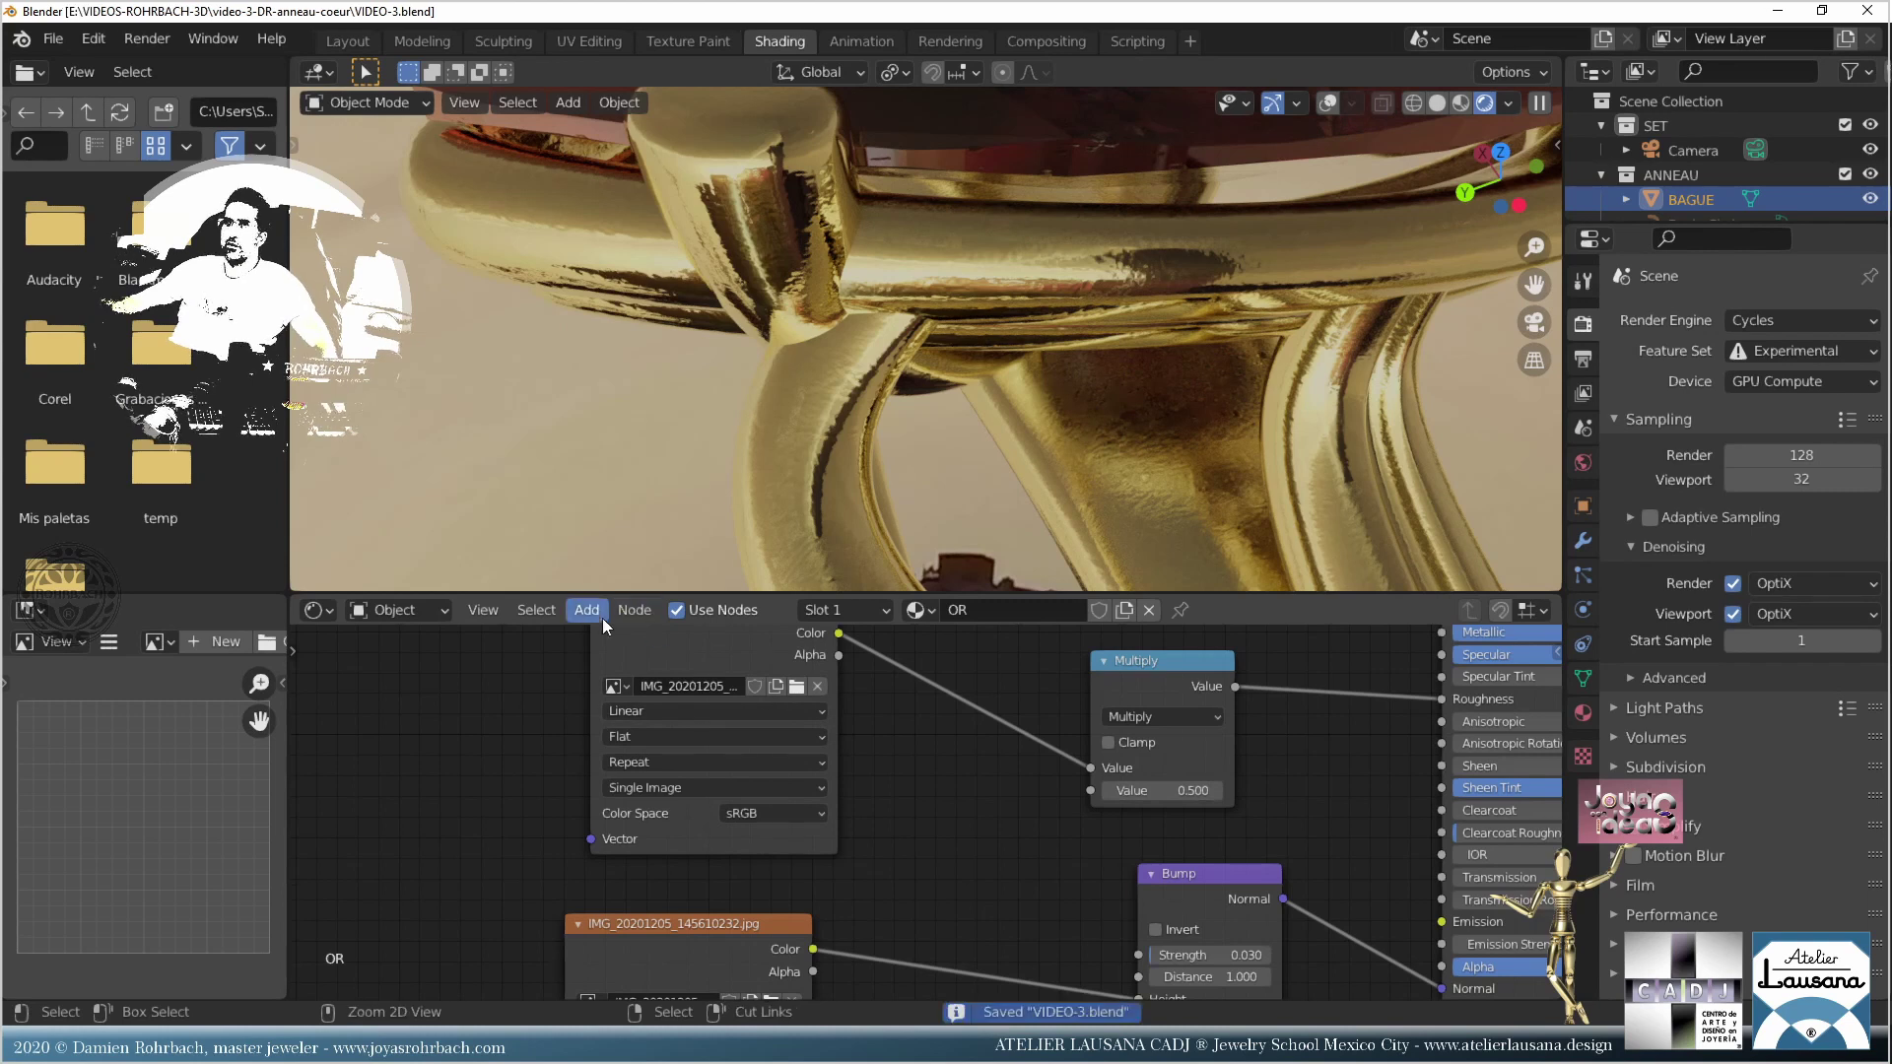
Step: Insert a Bright/Contrast node between the roughness image's Color output and the Multiply node, and set its Contrast to 1
{"action": "left_click", "coordinate": [586, 609]}
{"action": "mouse_move", "coordinate": [608, 772]}
{"action": "left_click", "coordinate": [779, 771]}
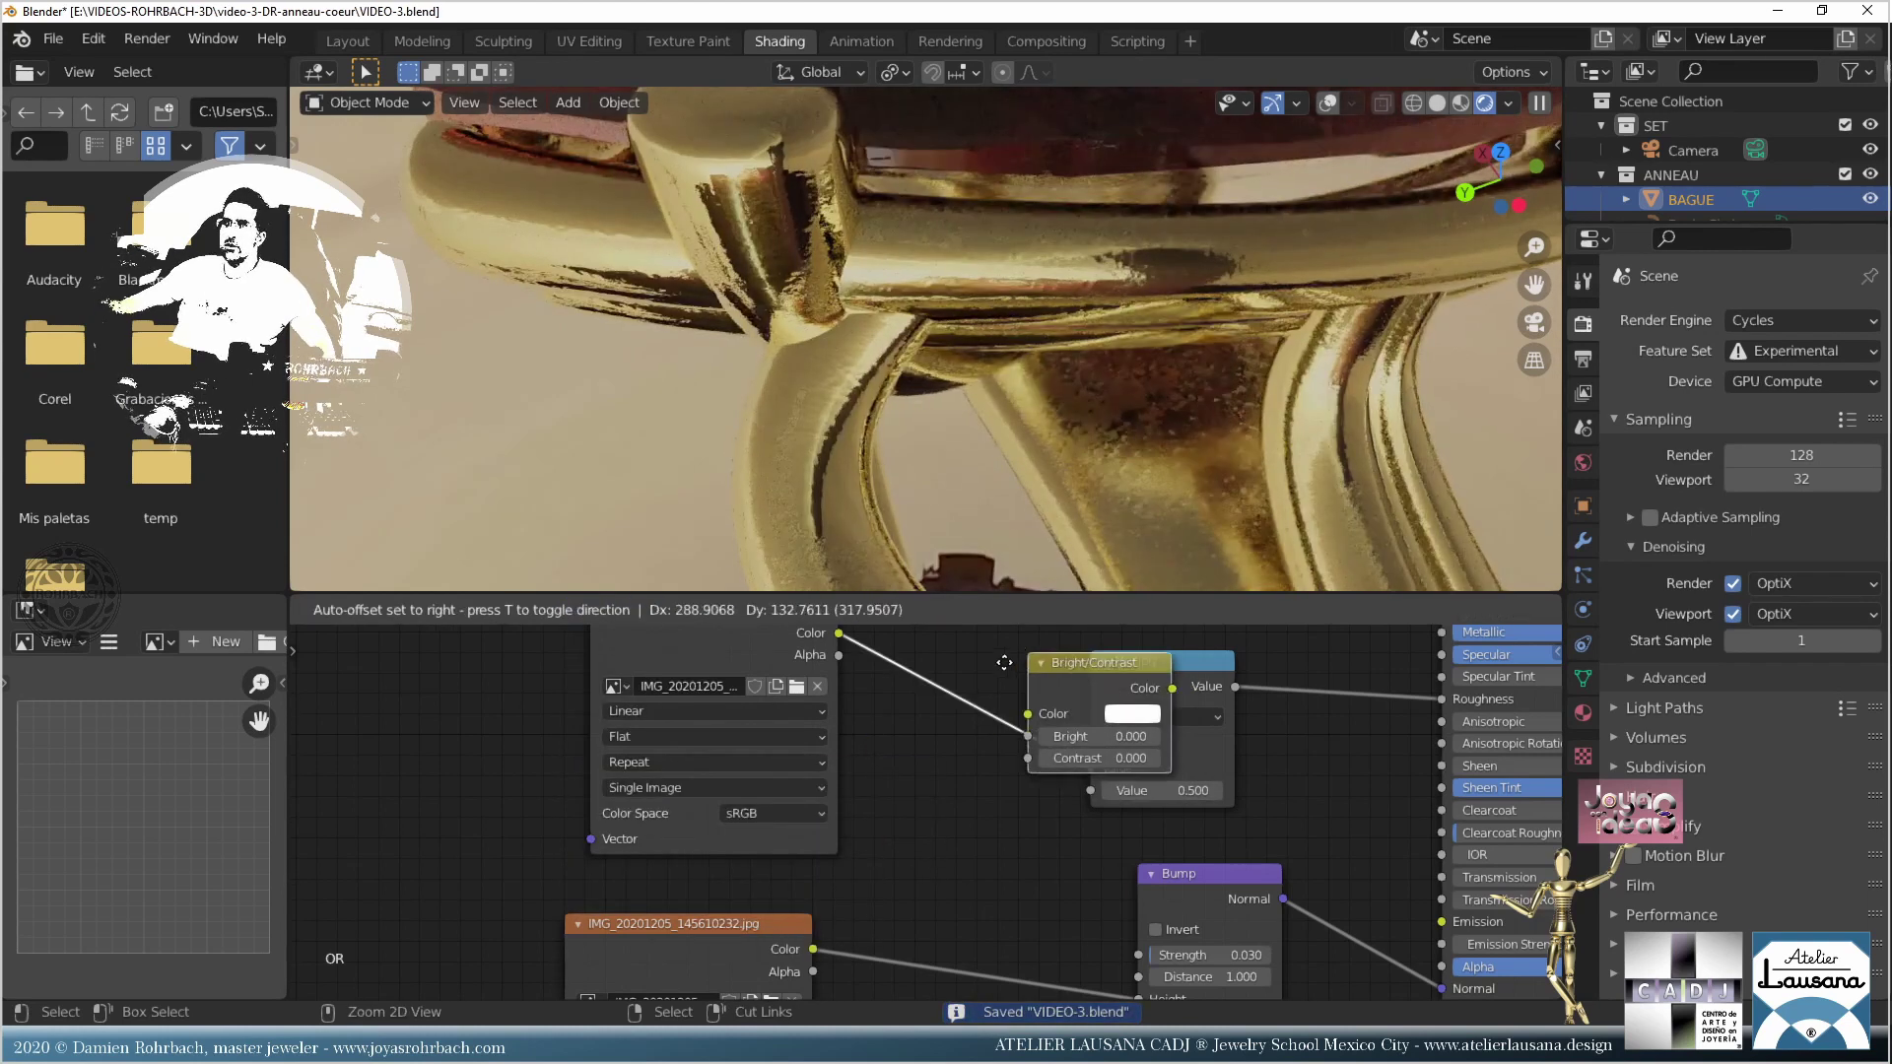
{"action": "left_click", "coordinate": [1046, 836]}
{"action": "left_click", "coordinate": [1083, 772]}
{"action": "type", "text": "1"}
{"action": "key", "text": "Return"}
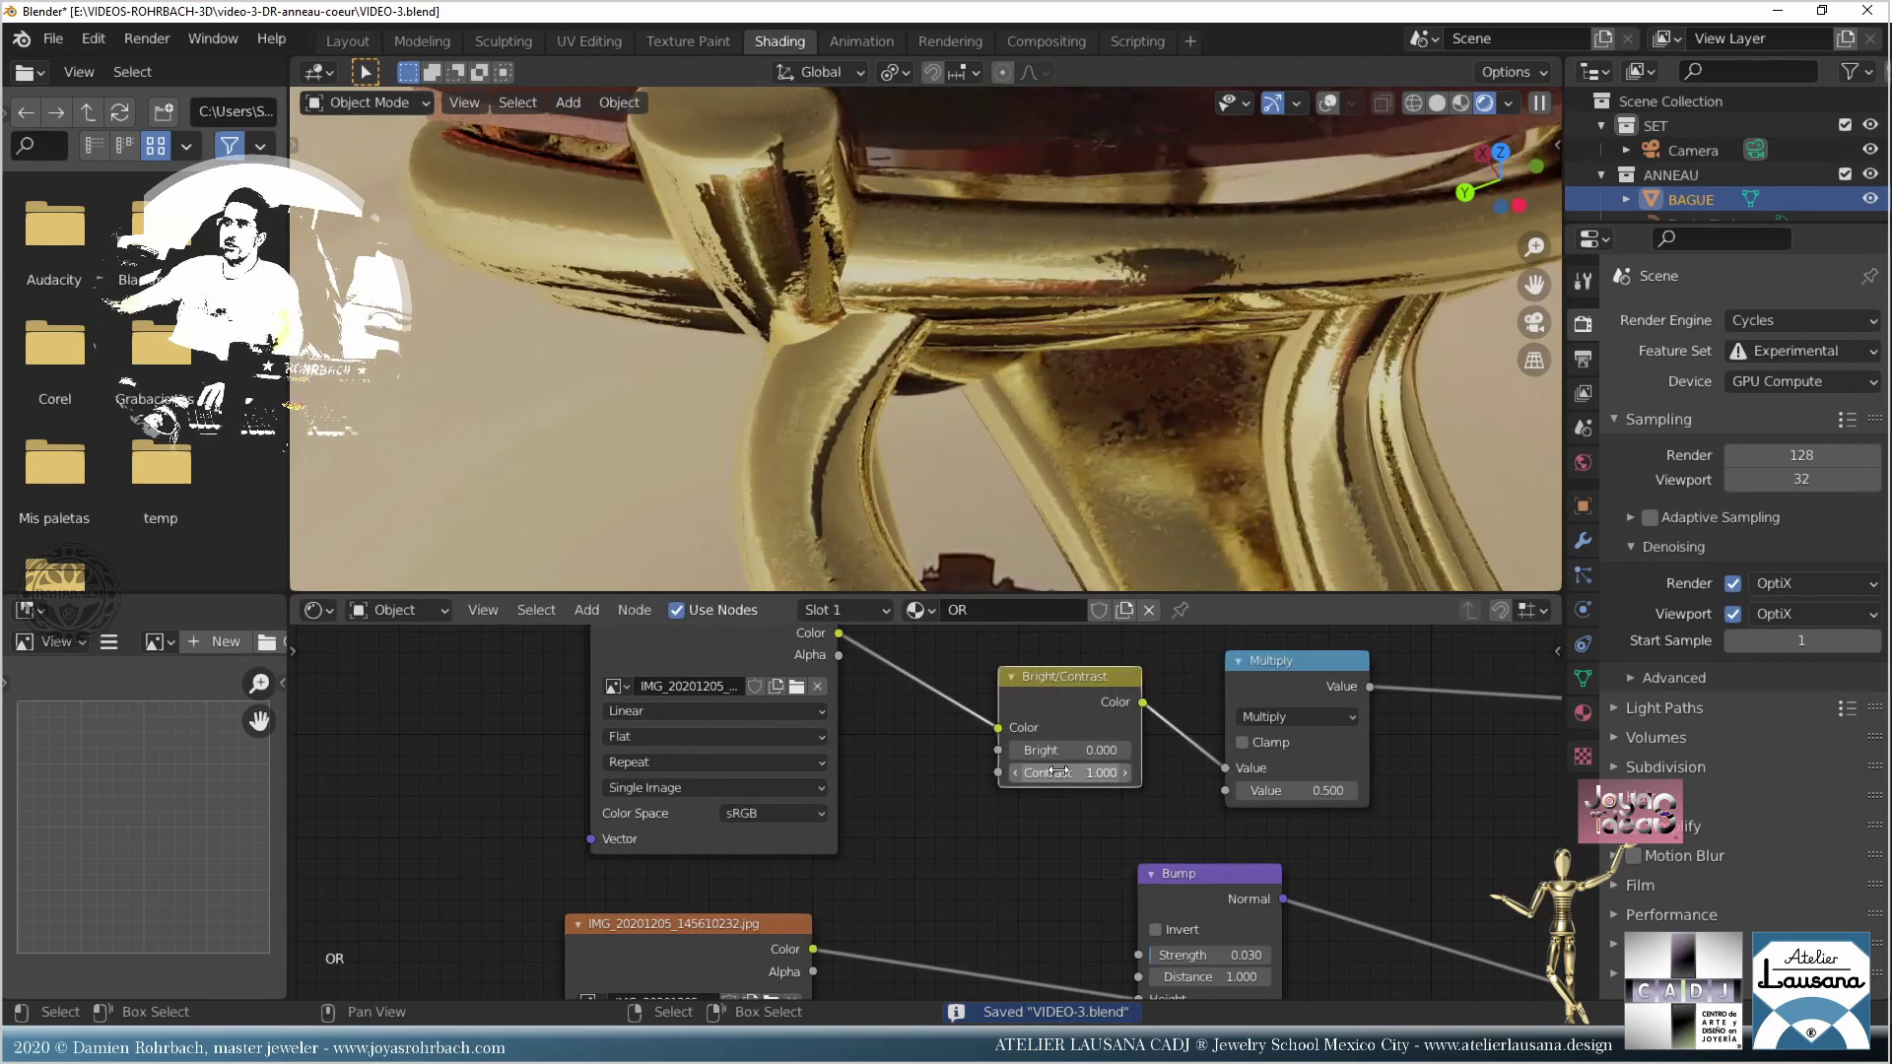
Step: Try 3 as the Multiply node's second value and check the gold on the ring's band and setting
{"action": "left_click", "coordinate": [1297, 790]}
{"action": "type", "text": "1"}
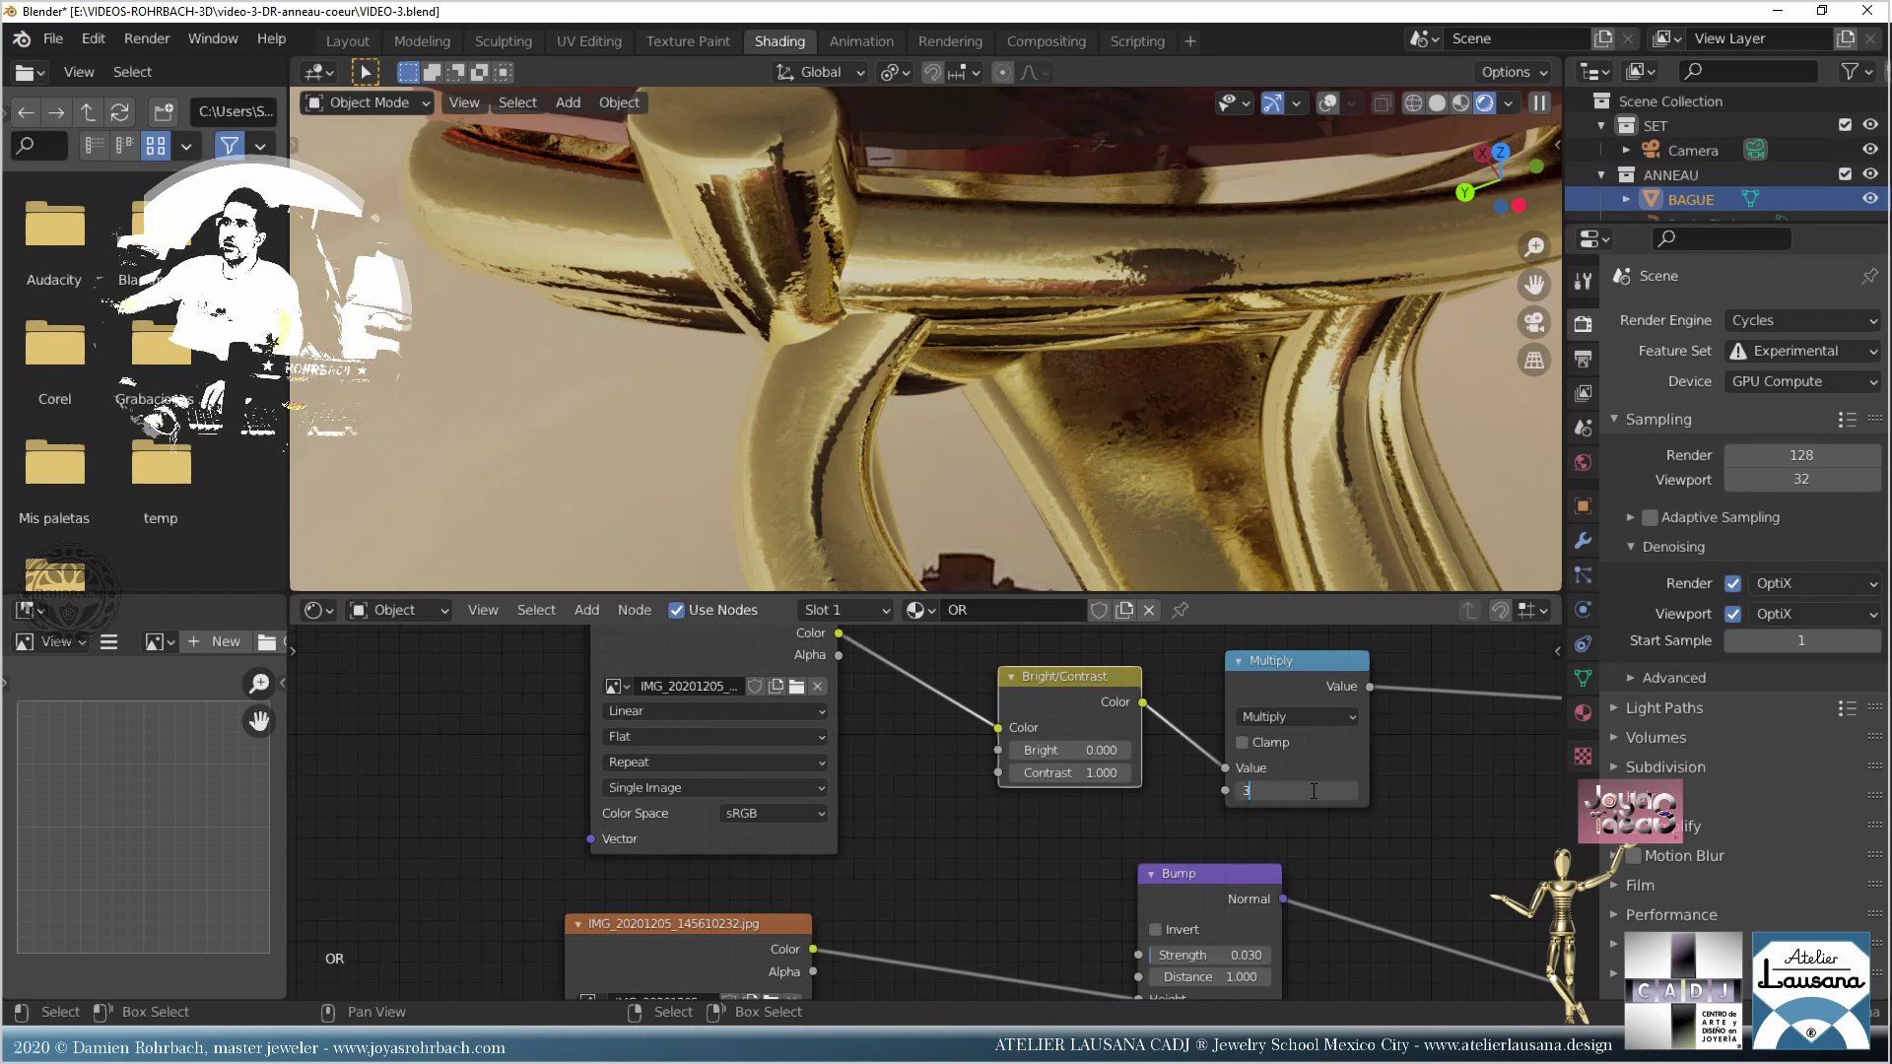
{"action": "key", "text": "Return"}
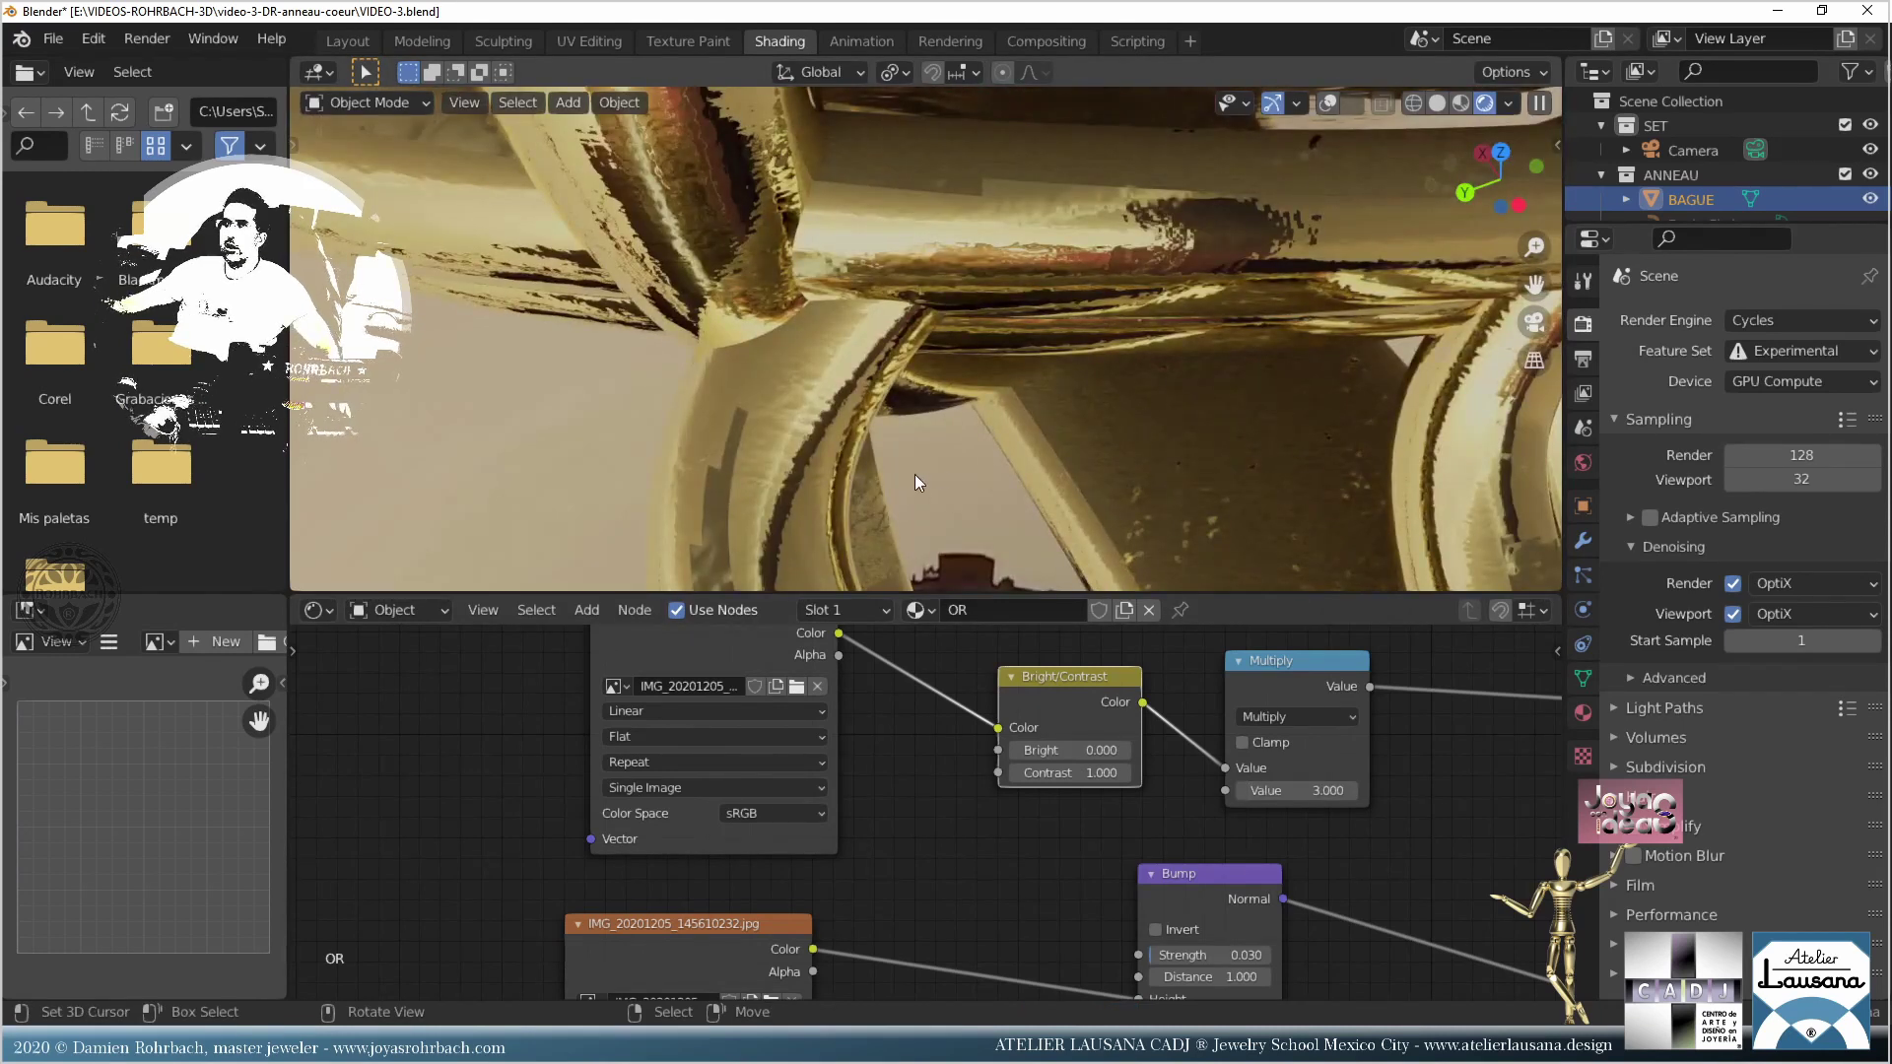
{"action": "middle_click_drag", "start_coordinate": [914, 475], "coordinate": [872, 399]}
{"action": "middle_click_drag", "start_coordinate": [872, 399], "coordinate": [771, 369]}
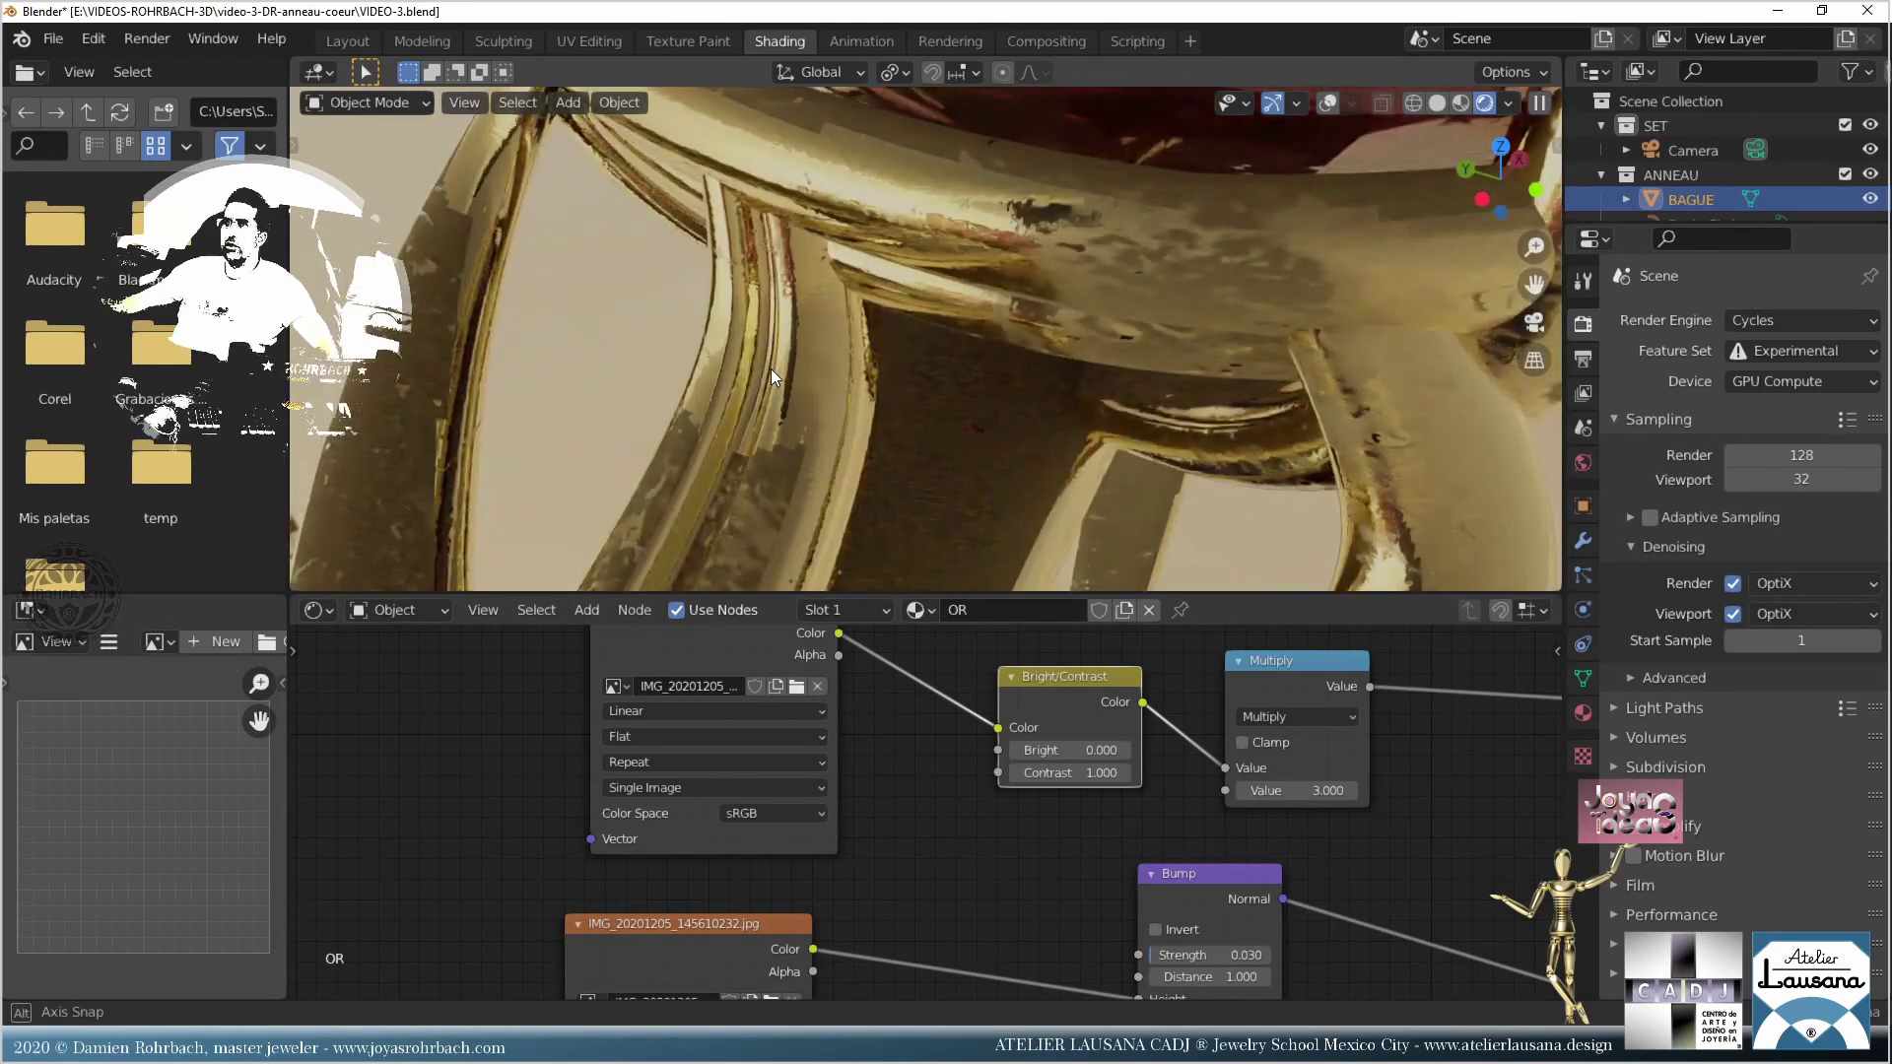
{"action": "scroll", "coordinate": [820, 396], "scroll_direction": "down", "scroll_amount": 6}
{"action": "scroll", "coordinate": [920, 414], "scroll_direction": "up", "scroll_amount": 8}
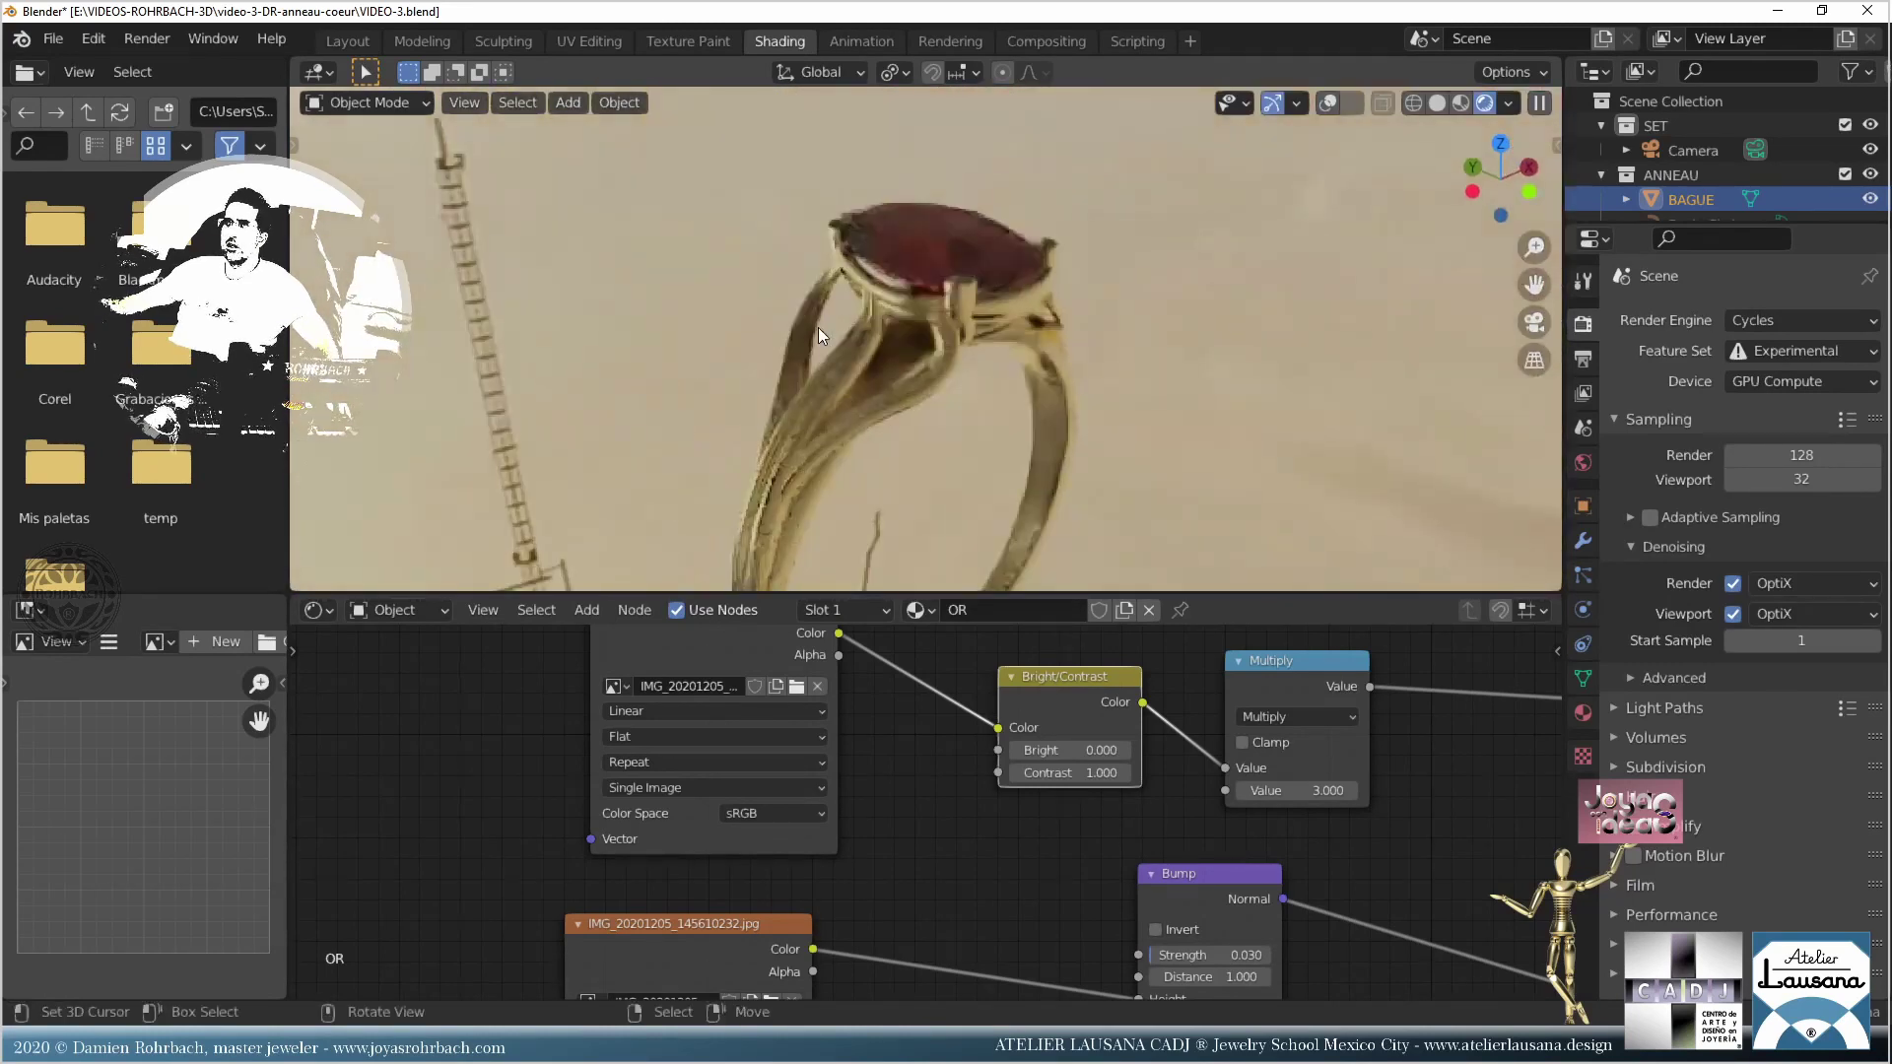
{"action": "scroll", "coordinate": [916, 788], "scroll_direction": "up", "scroll_amount": 1}
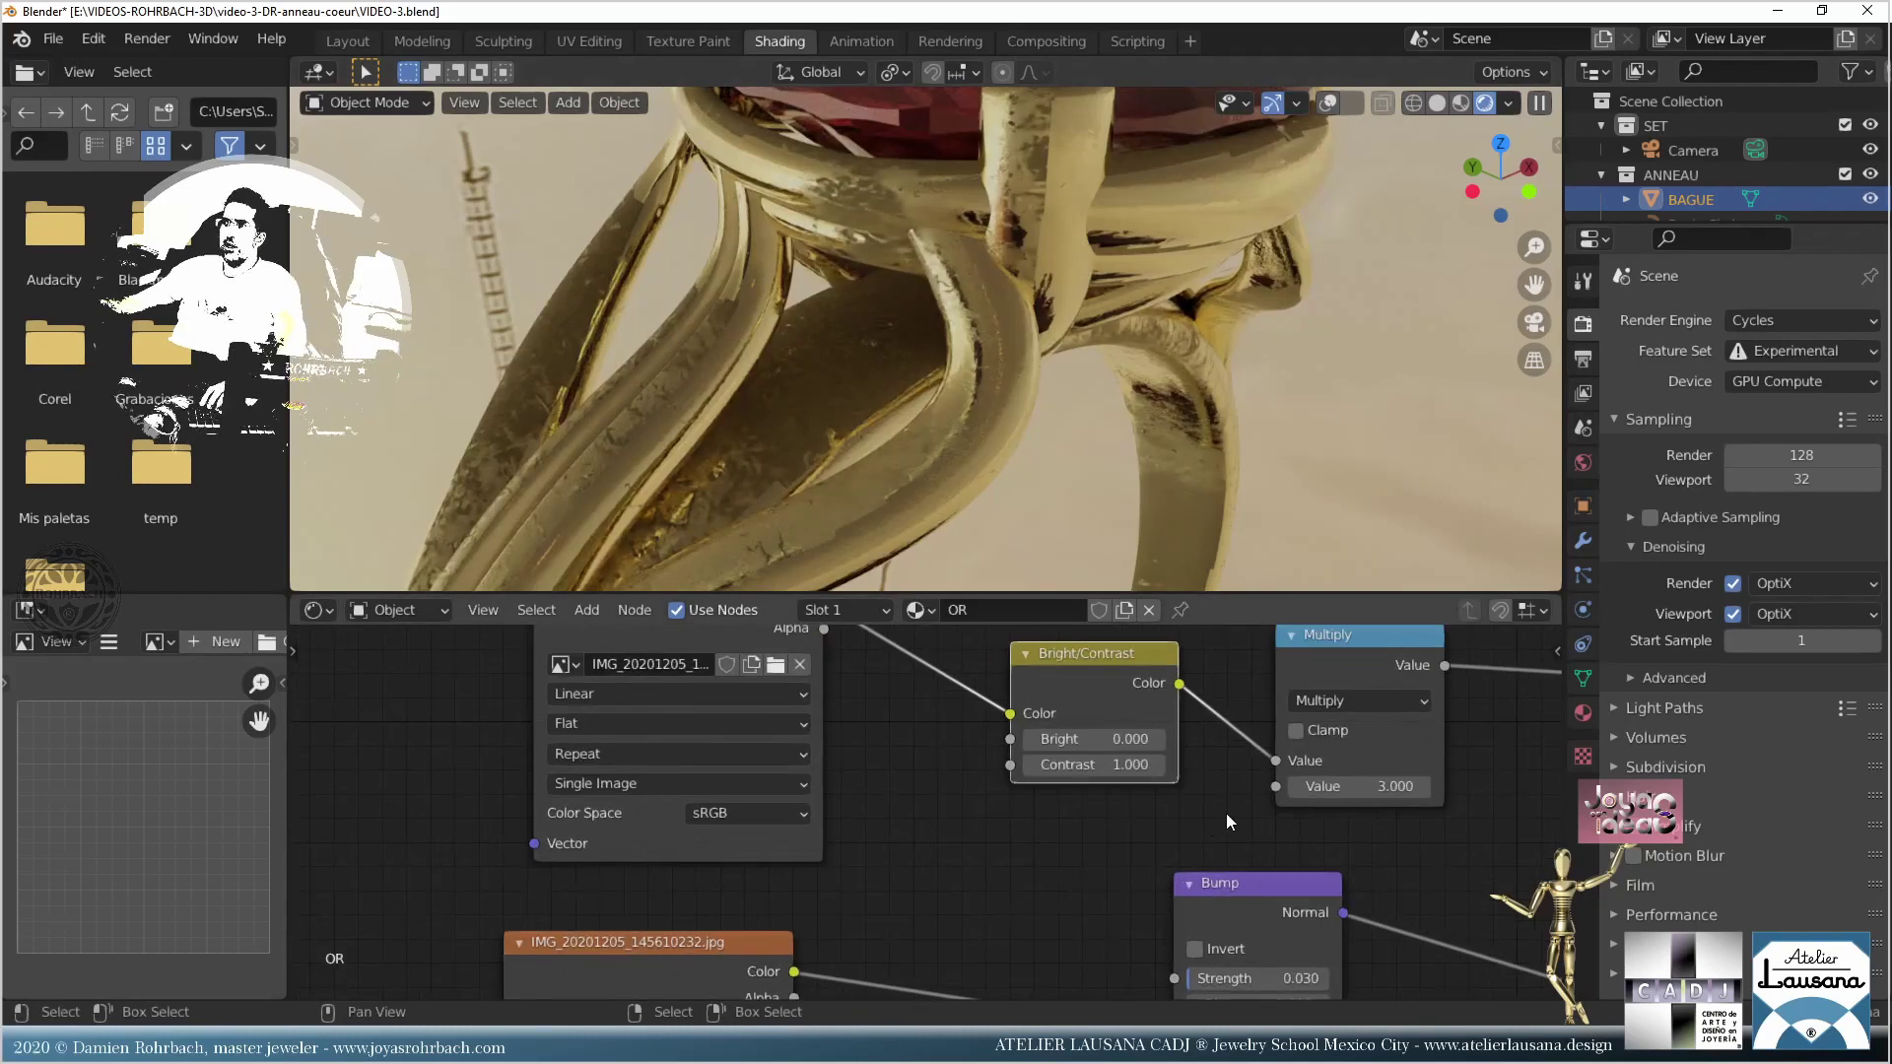
Step: Set the Bright/Contrast node's Contrast to 2 and the Multiply node's second value to 0.85
{"action": "left_click_drag", "start_coordinate": [1104, 756], "coordinate": [1102, 753]}
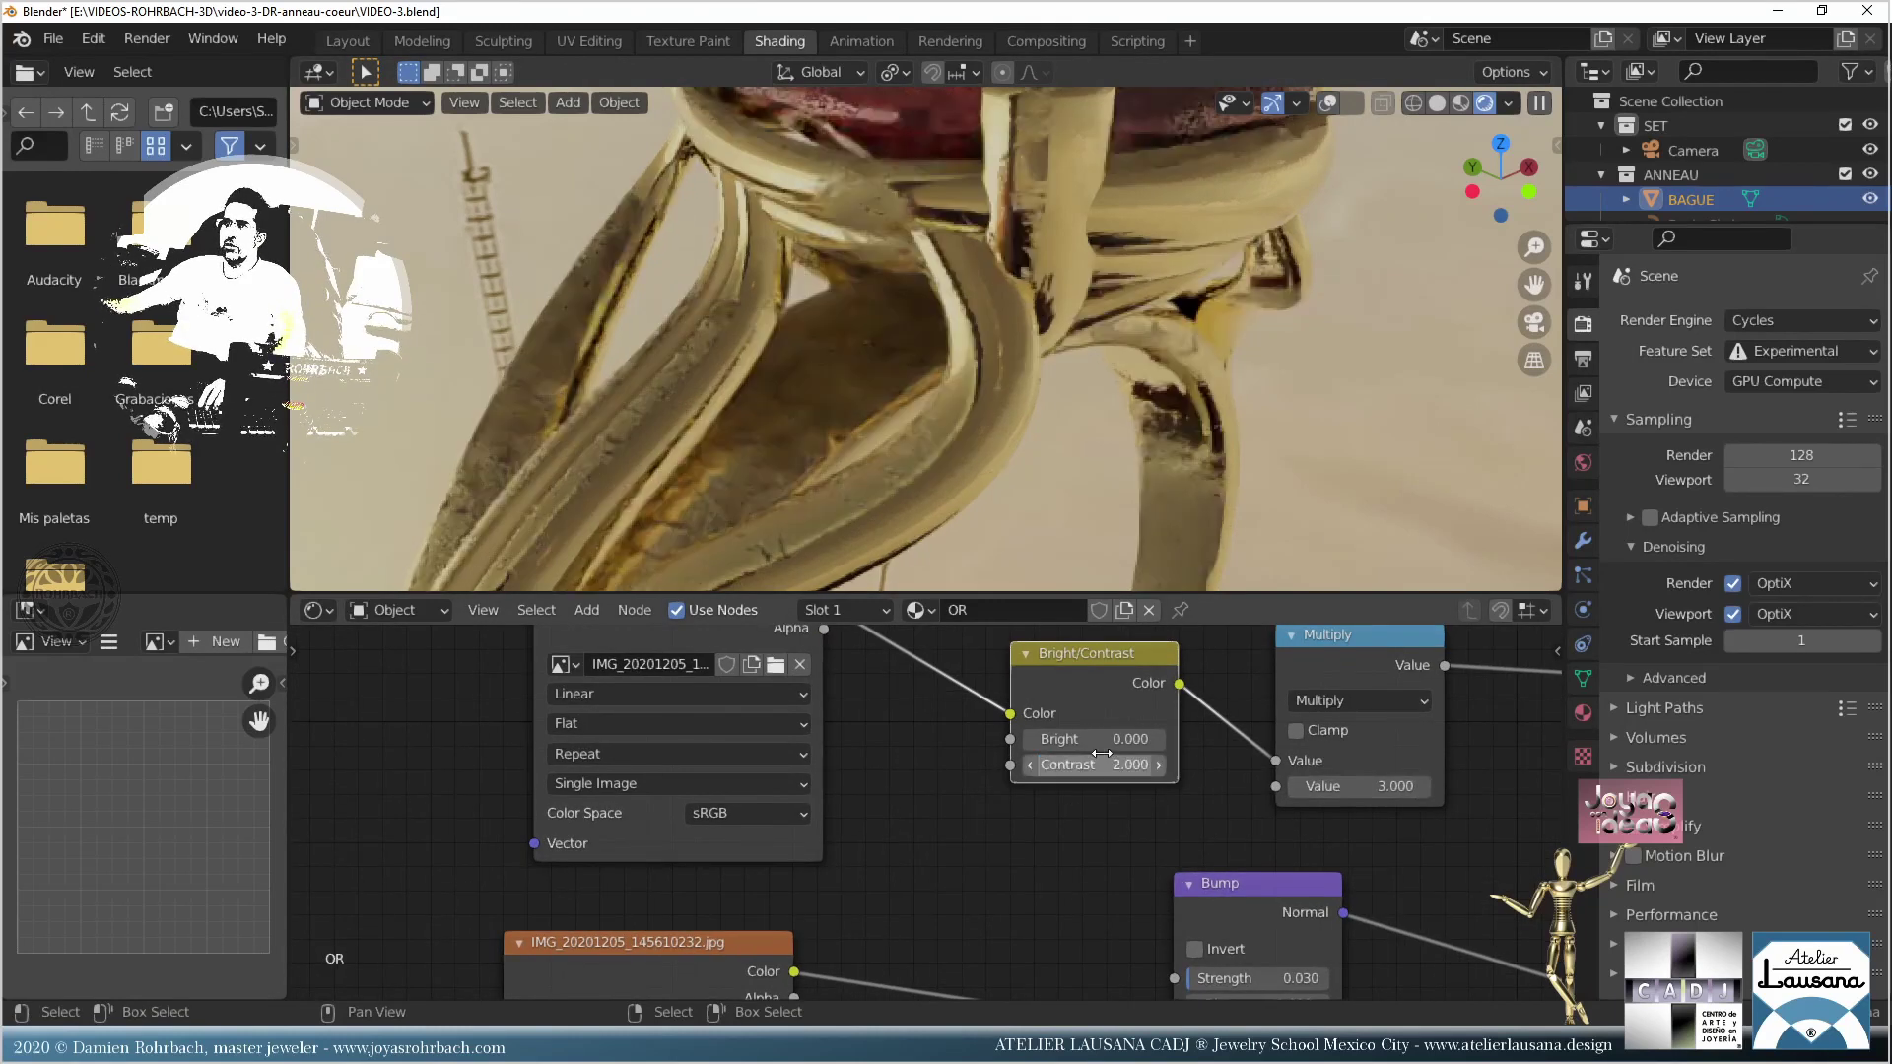
{"action": "left_click", "coordinate": [1363, 786]}
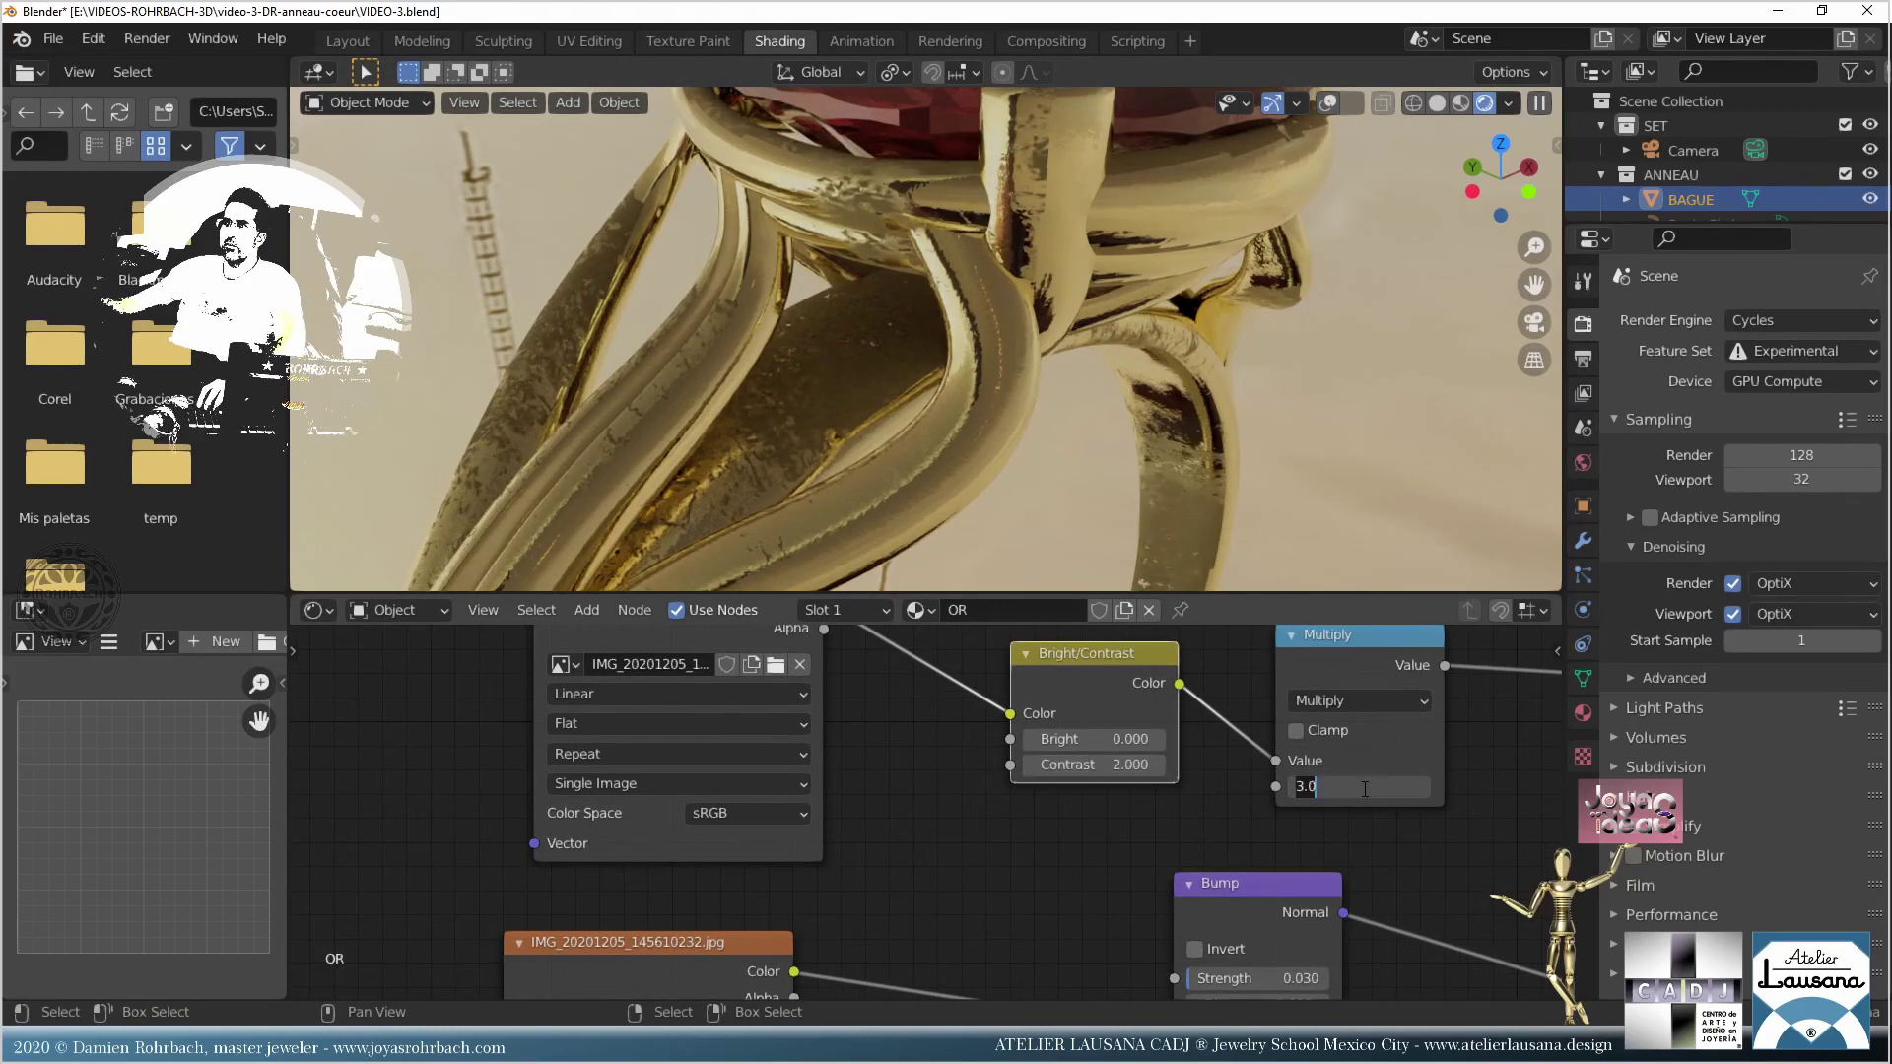
{"action": "type", "text": "0.85"}
{"action": "key", "text": "Return"}
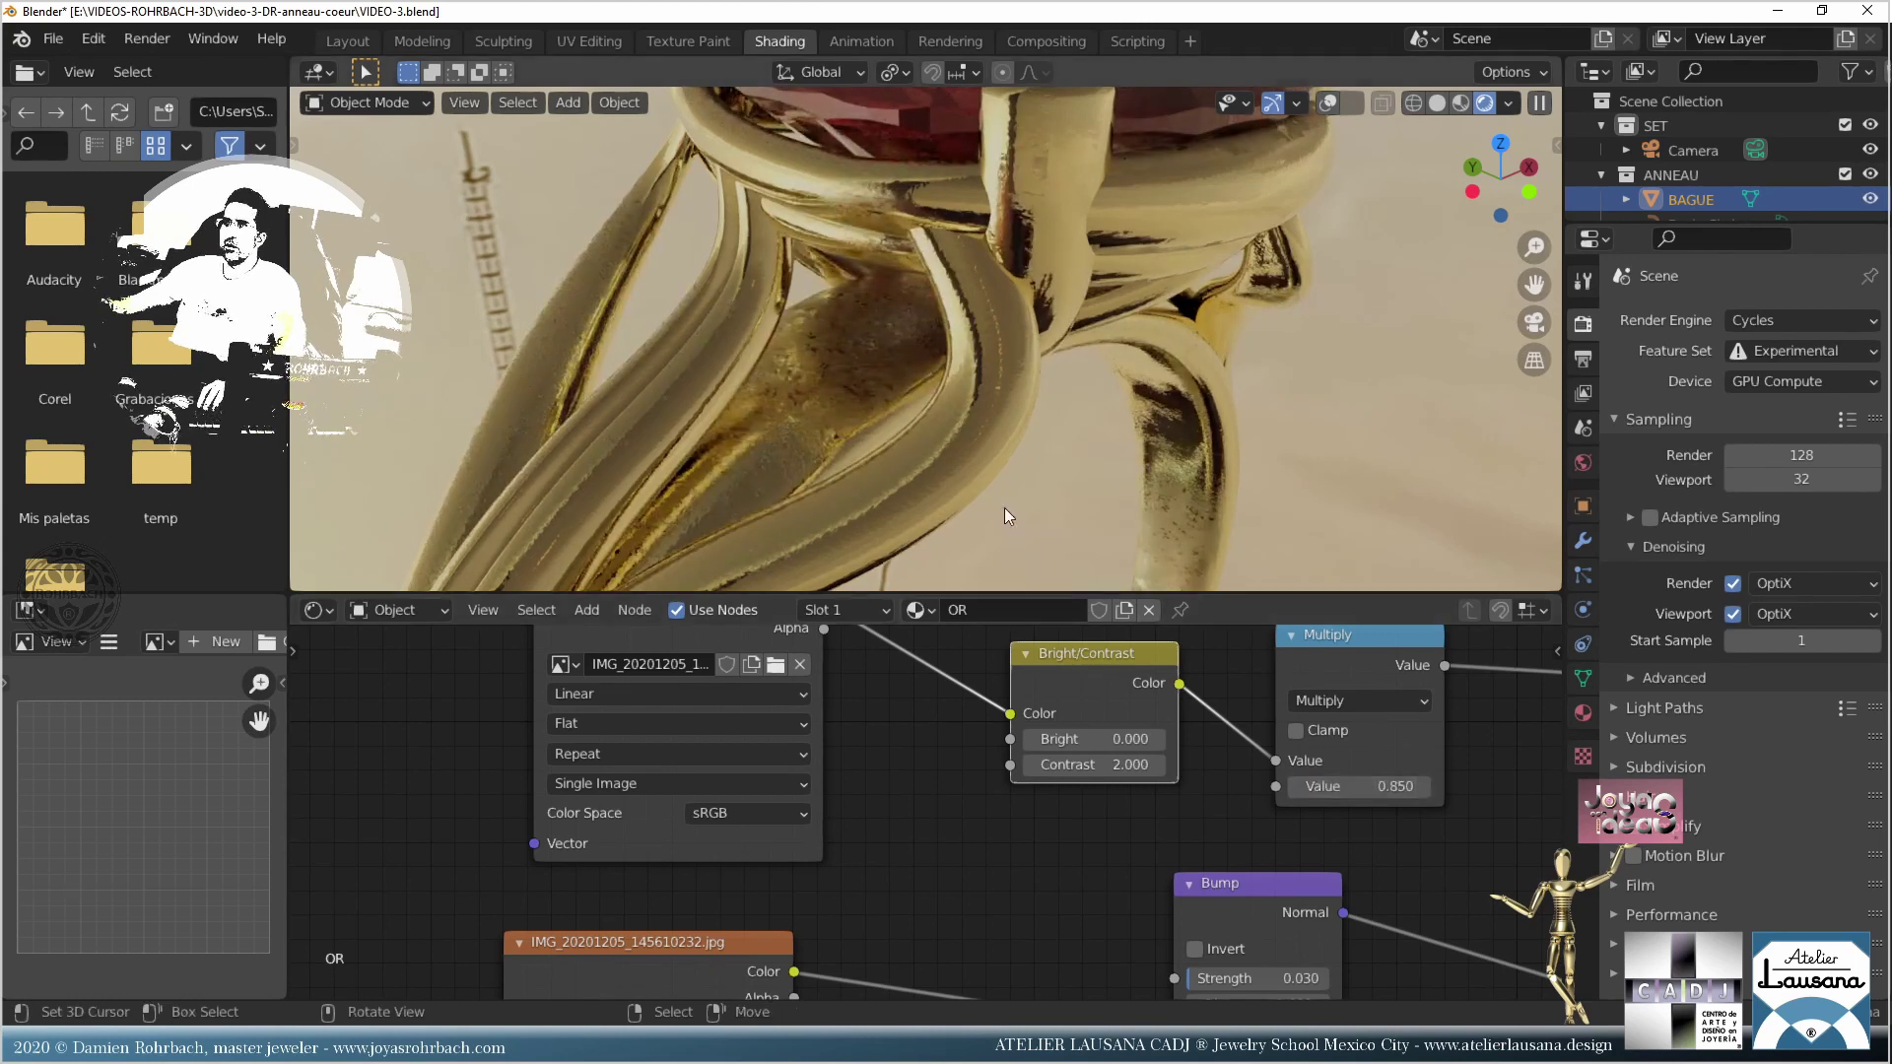
Step: Examine the gold's bump and roughness up close on the ring's band and prongs, and save the file
{"action": "scroll", "coordinate": [1003, 506], "scroll_direction": "up", "scroll_amount": 5}
{"action": "scroll", "coordinate": [955, 412], "scroll_direction": "up", "scroll_amount": 3}
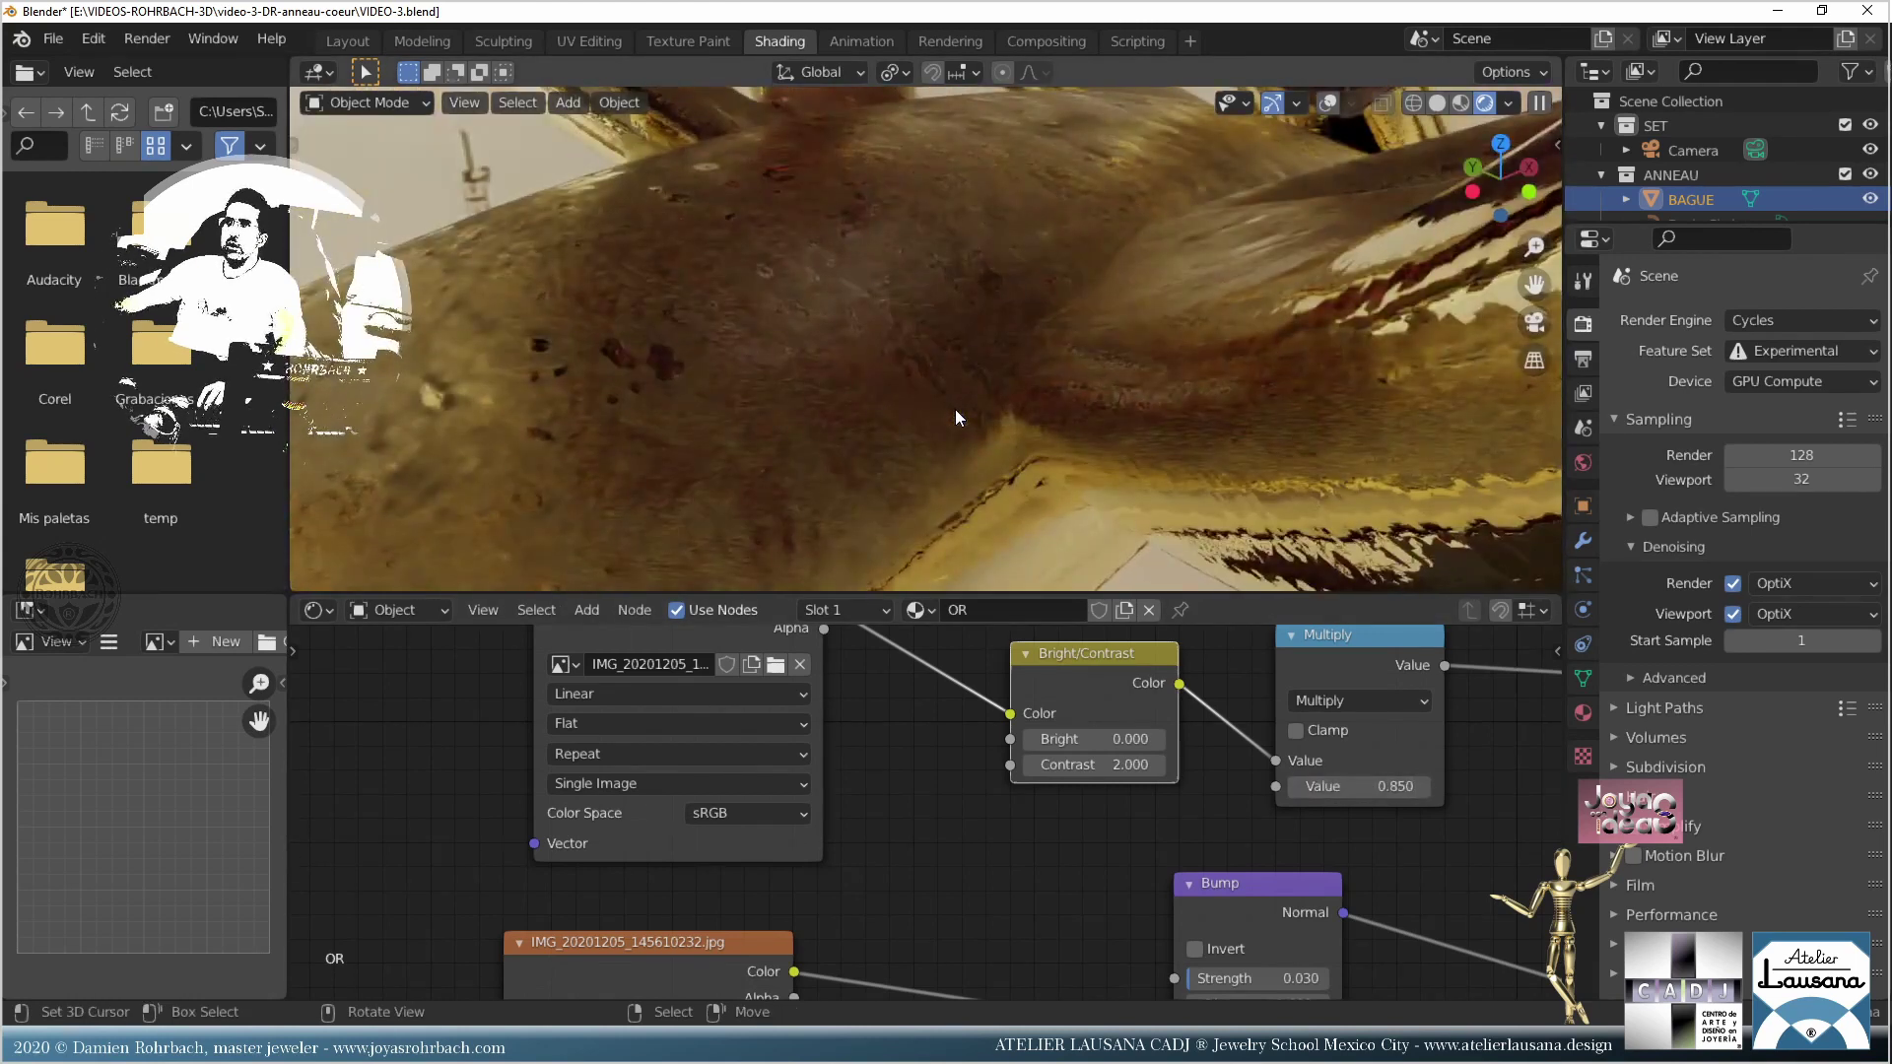
{"action": "scroll", "coordinate": [955, 410], "scroll_direction": "down", "scroll_amount": 5}
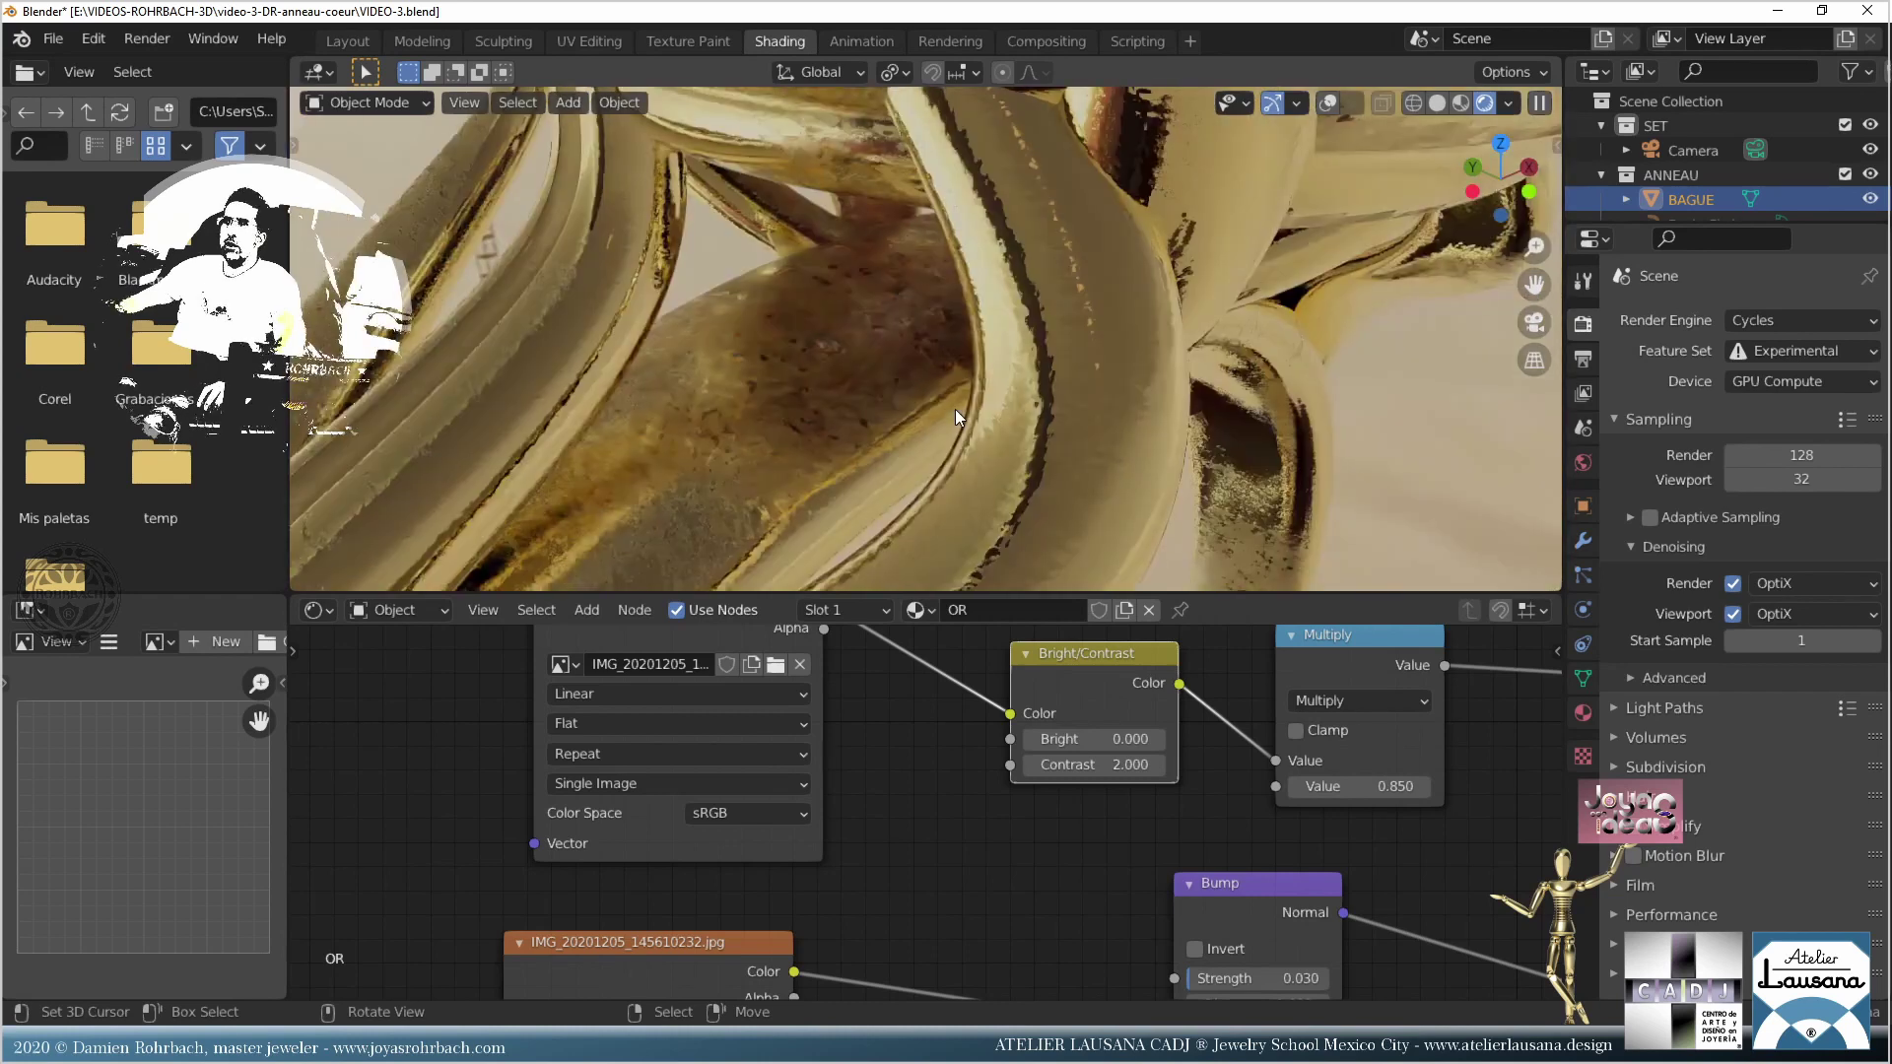
{"action": "scroll", "coordinate": [1038, 448], "scroll_direction": "down", "scroll_amount": 4}
{"action": "middle_click_drag", "start_coordinate": [1059, 451], "coordinate": [915, 463]}
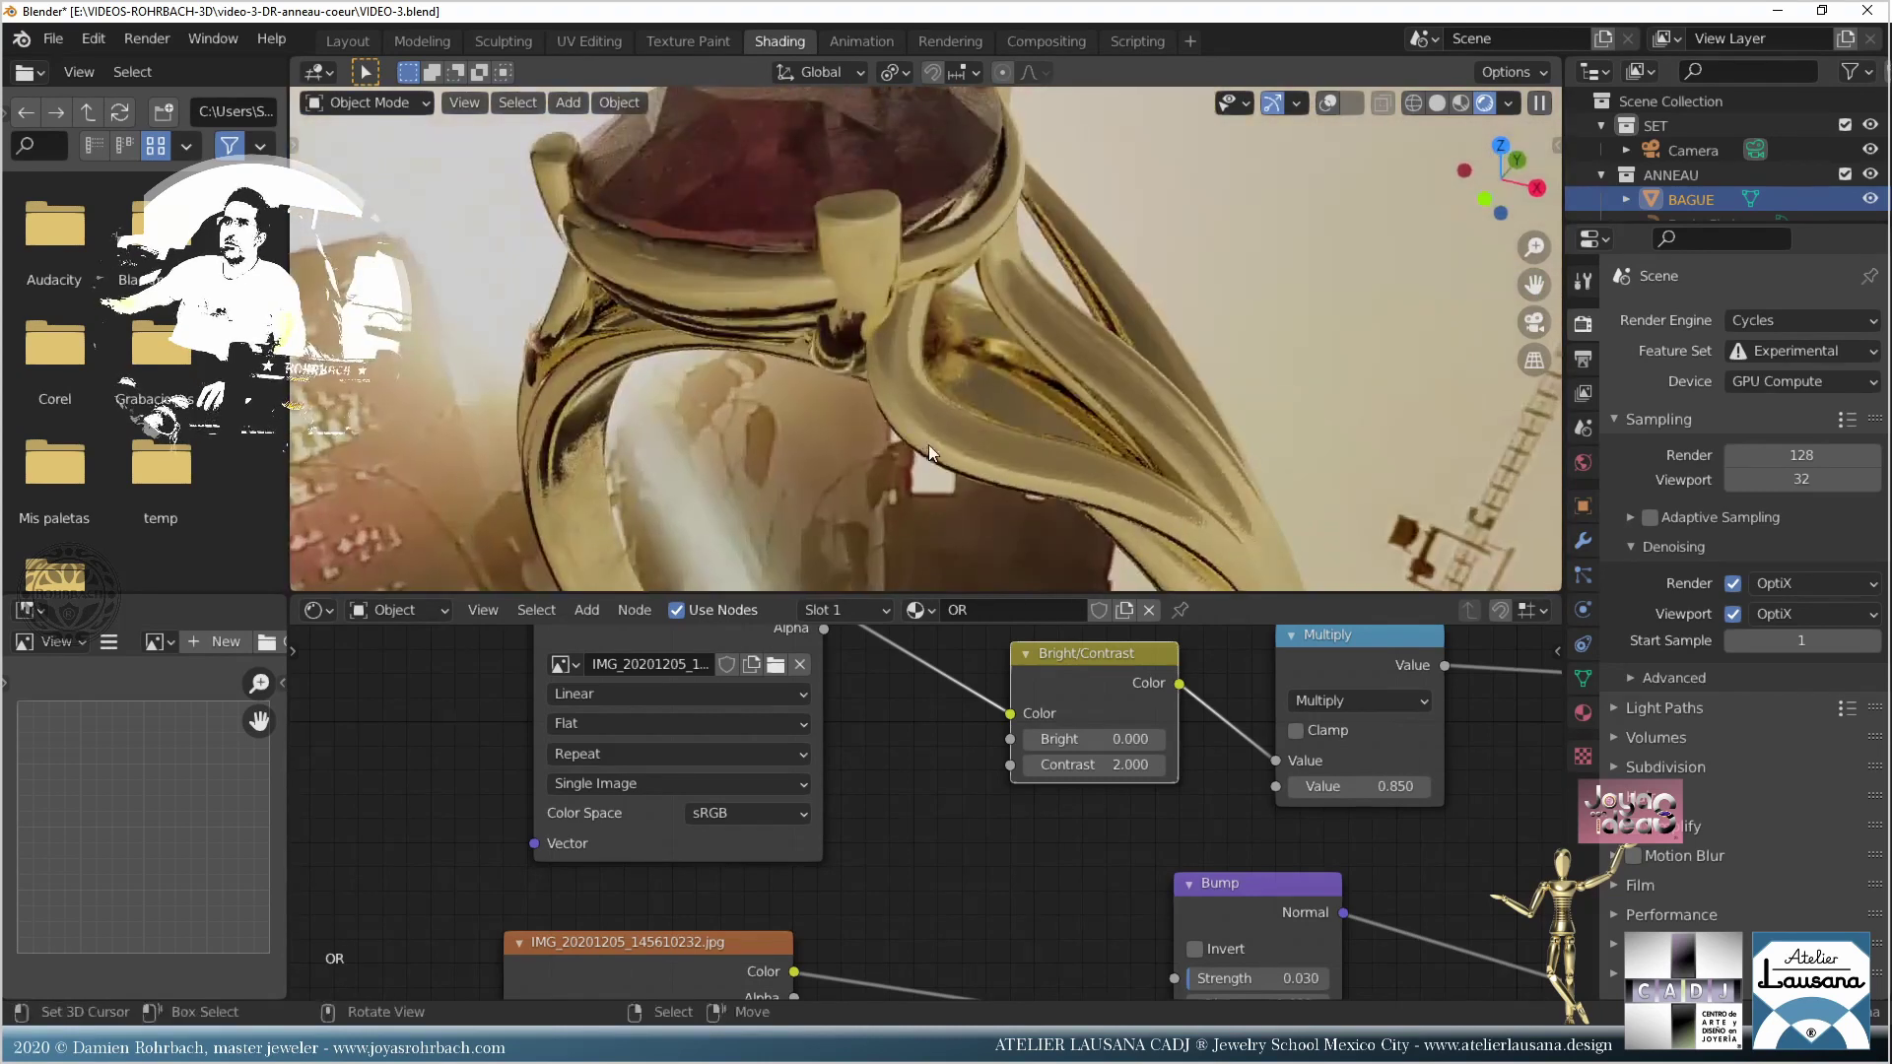
{"action": "scroll", "coordinate": [931, 442], "scroll_direction": "up", "scroll_amount": 3}
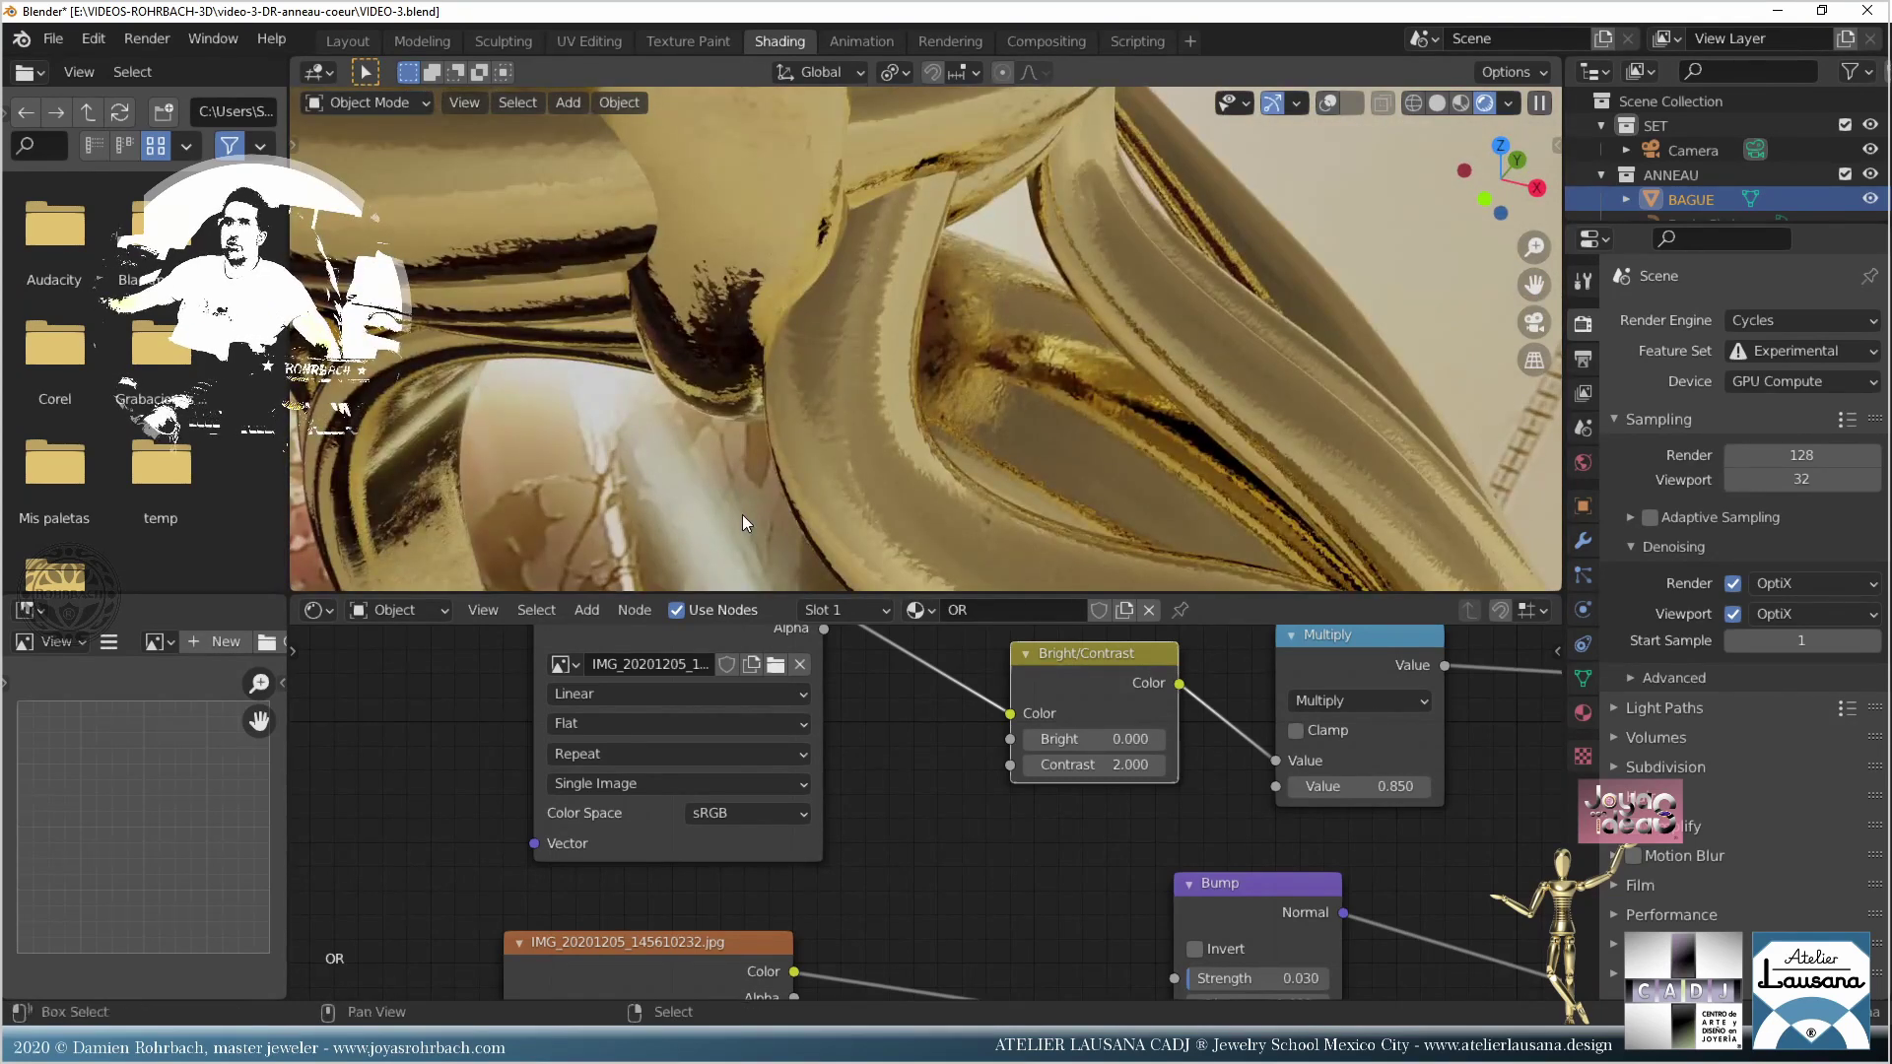
{"action": "scroll", "coordinate": [742, 514], "scroll_direction": "up", "scroll_amount": 3}
{"action": "scroll", "coordinate": [765, 375], "scroll_direction": "down", "scroll_amount": 4}
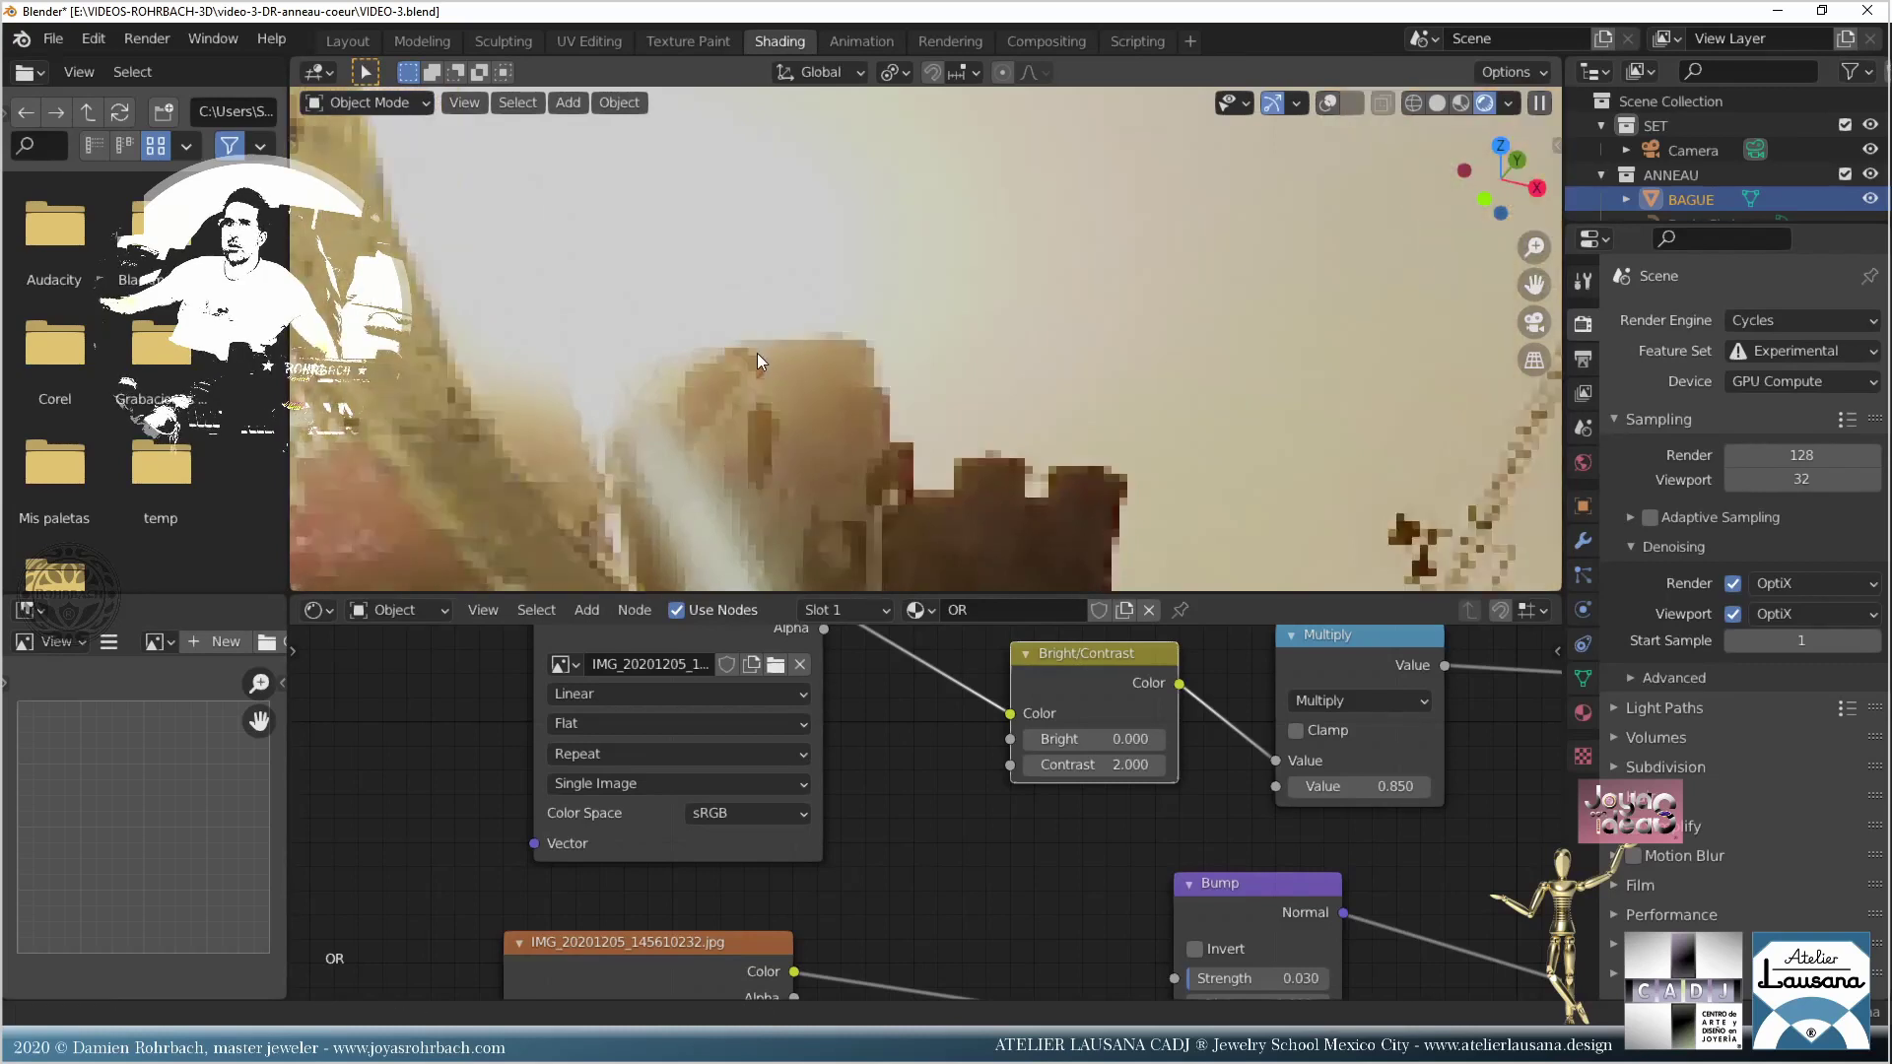
{"action": "key", "text": "ctrl+s"}
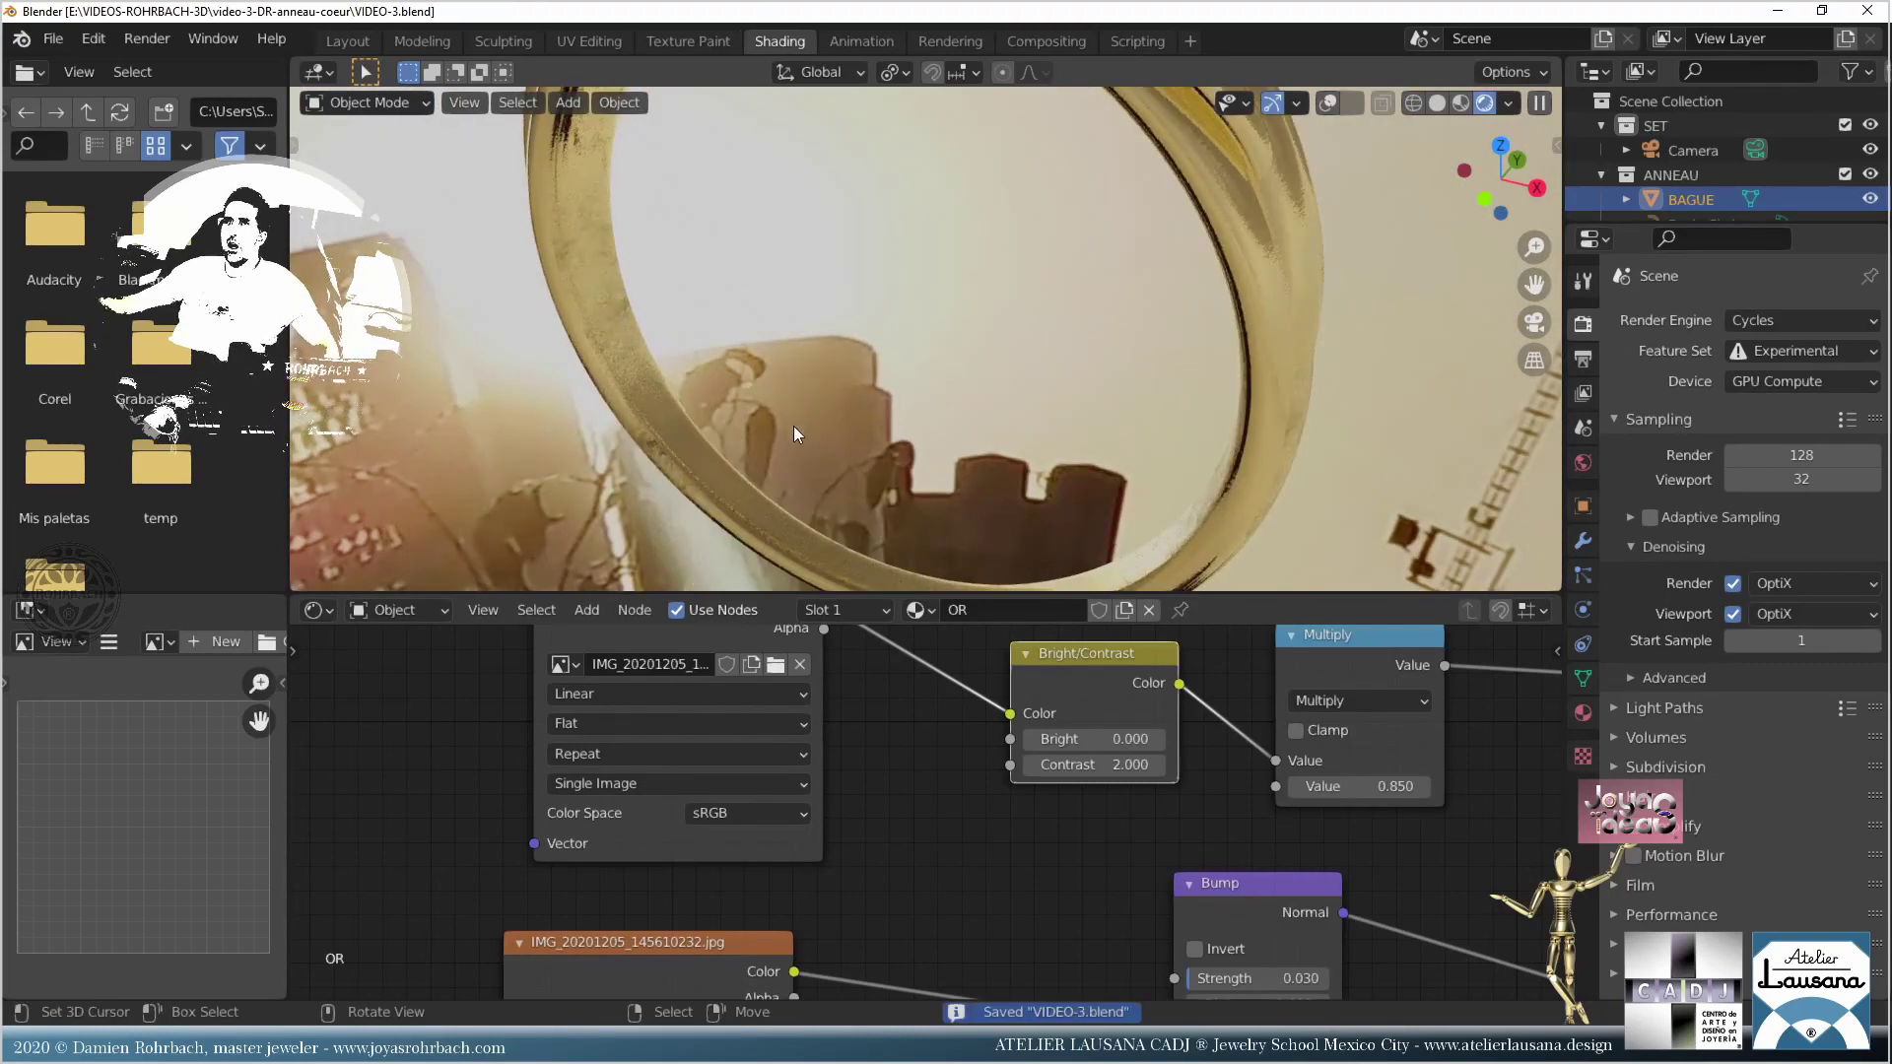
Step: Set the shading viewport to Solid display and switch to the Layout workspace
{"action": "middle_click_drag", "start_coordinate": [841, 412], "coordinate": [902, 406]}
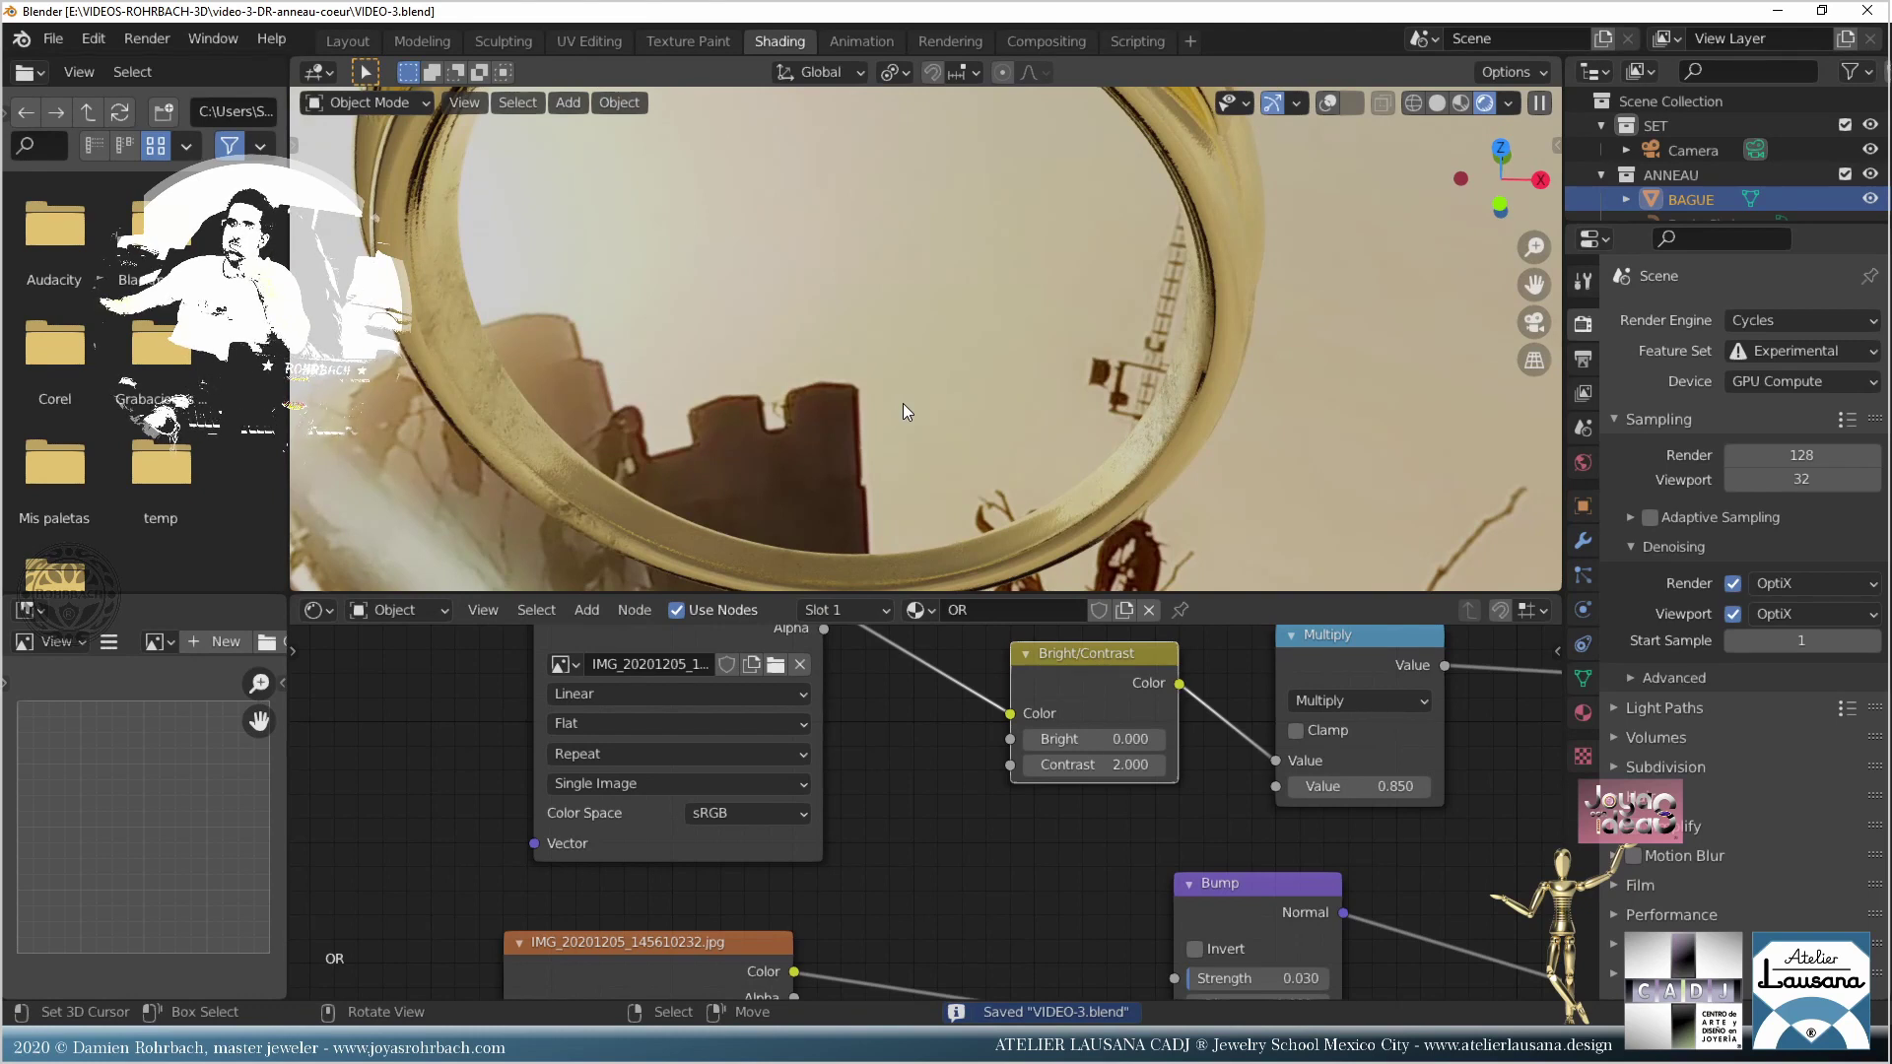
{"action": "scroll", "coordinate": [907, 411], "scroll_direction": "down", "scroll_amount": 3}
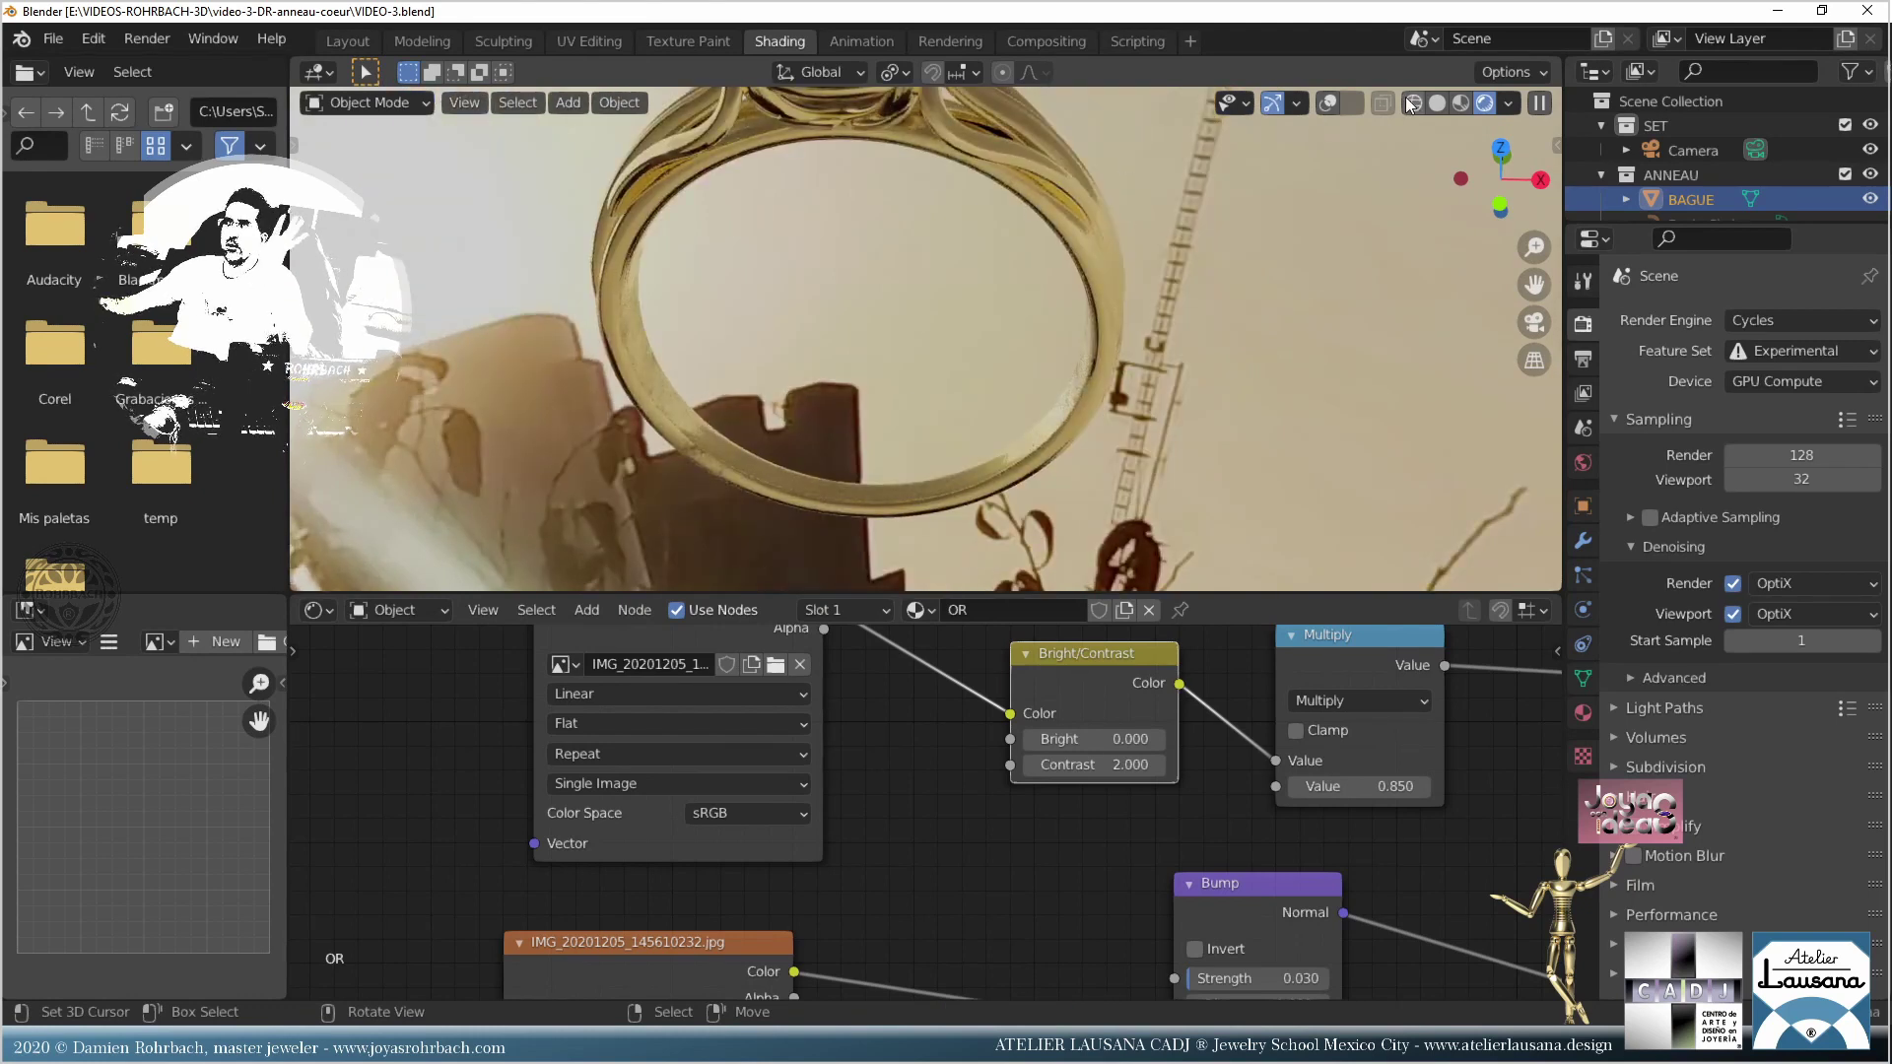
{"action": "left_click", "coordinate": [1436, 102]}
{"action": "left_click", "coordinate": [347, 40]}
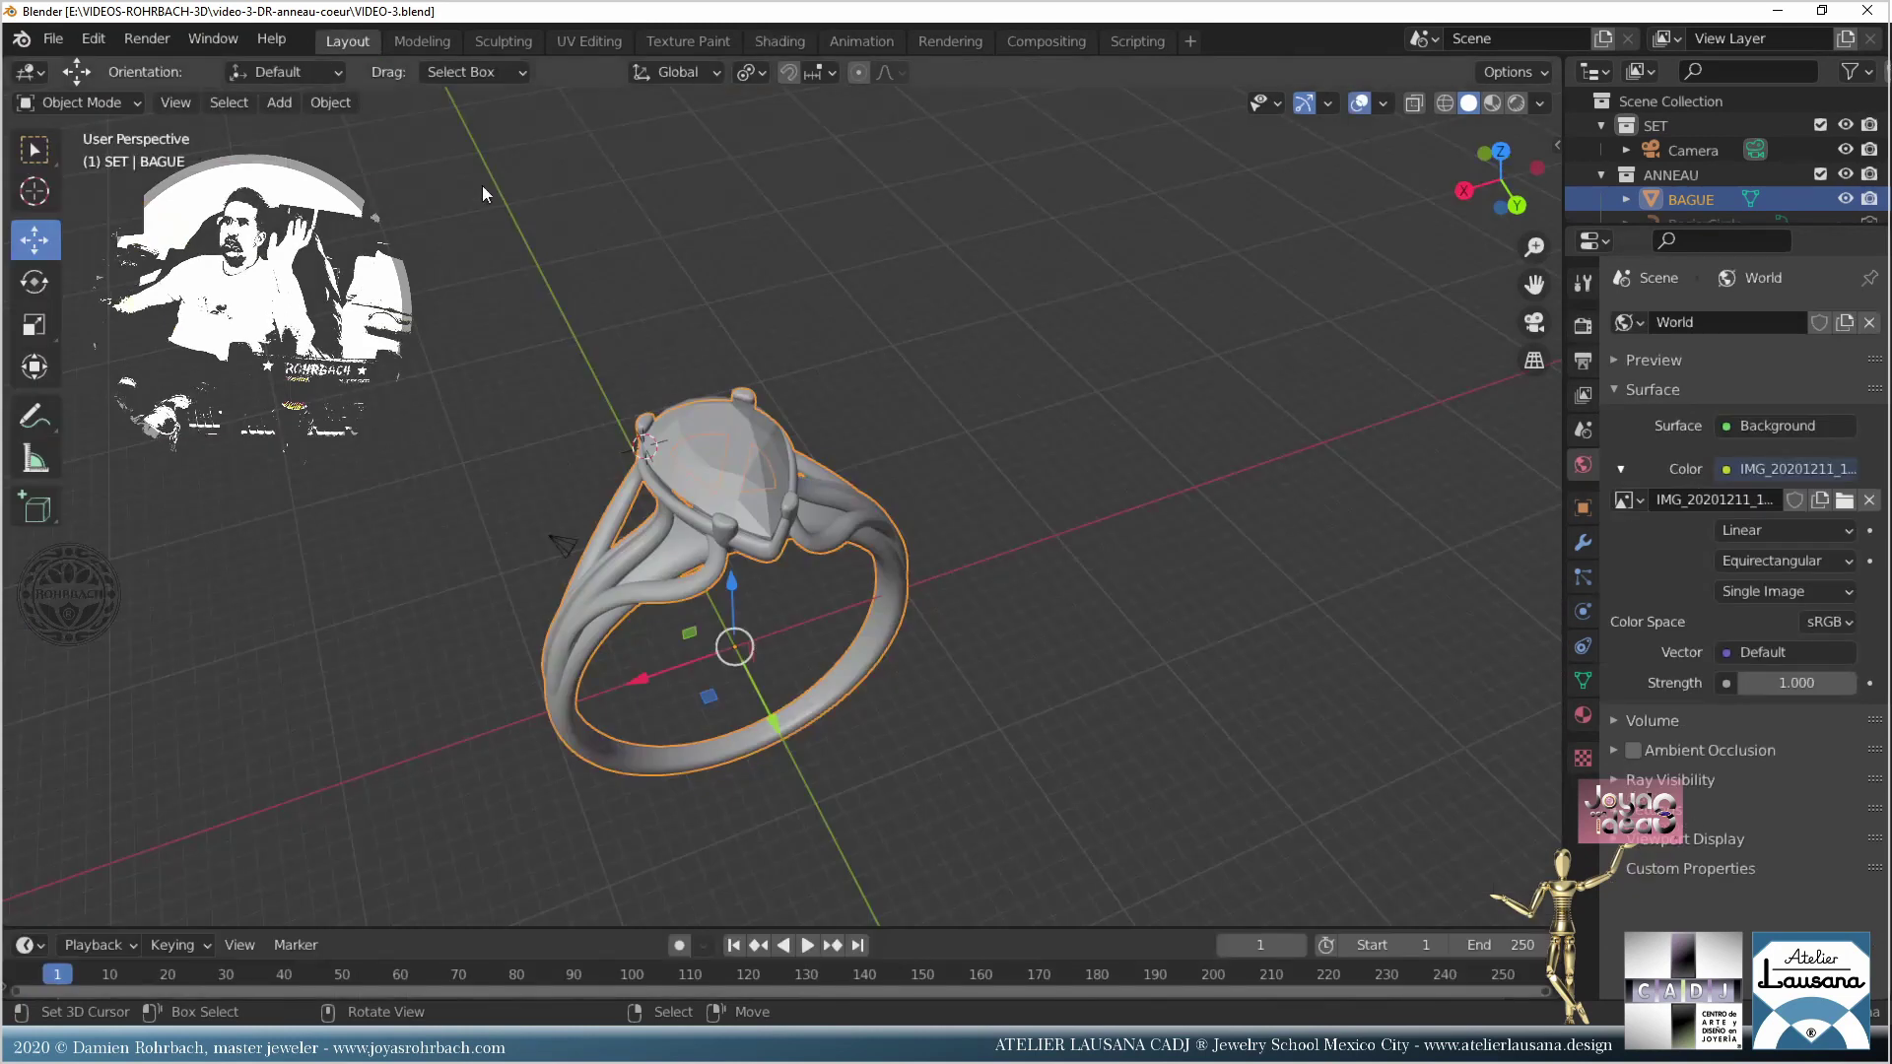
{"action": "middle_click_drag", "start_coordinate": [1196, 578], "coordinate": [587, 566]}
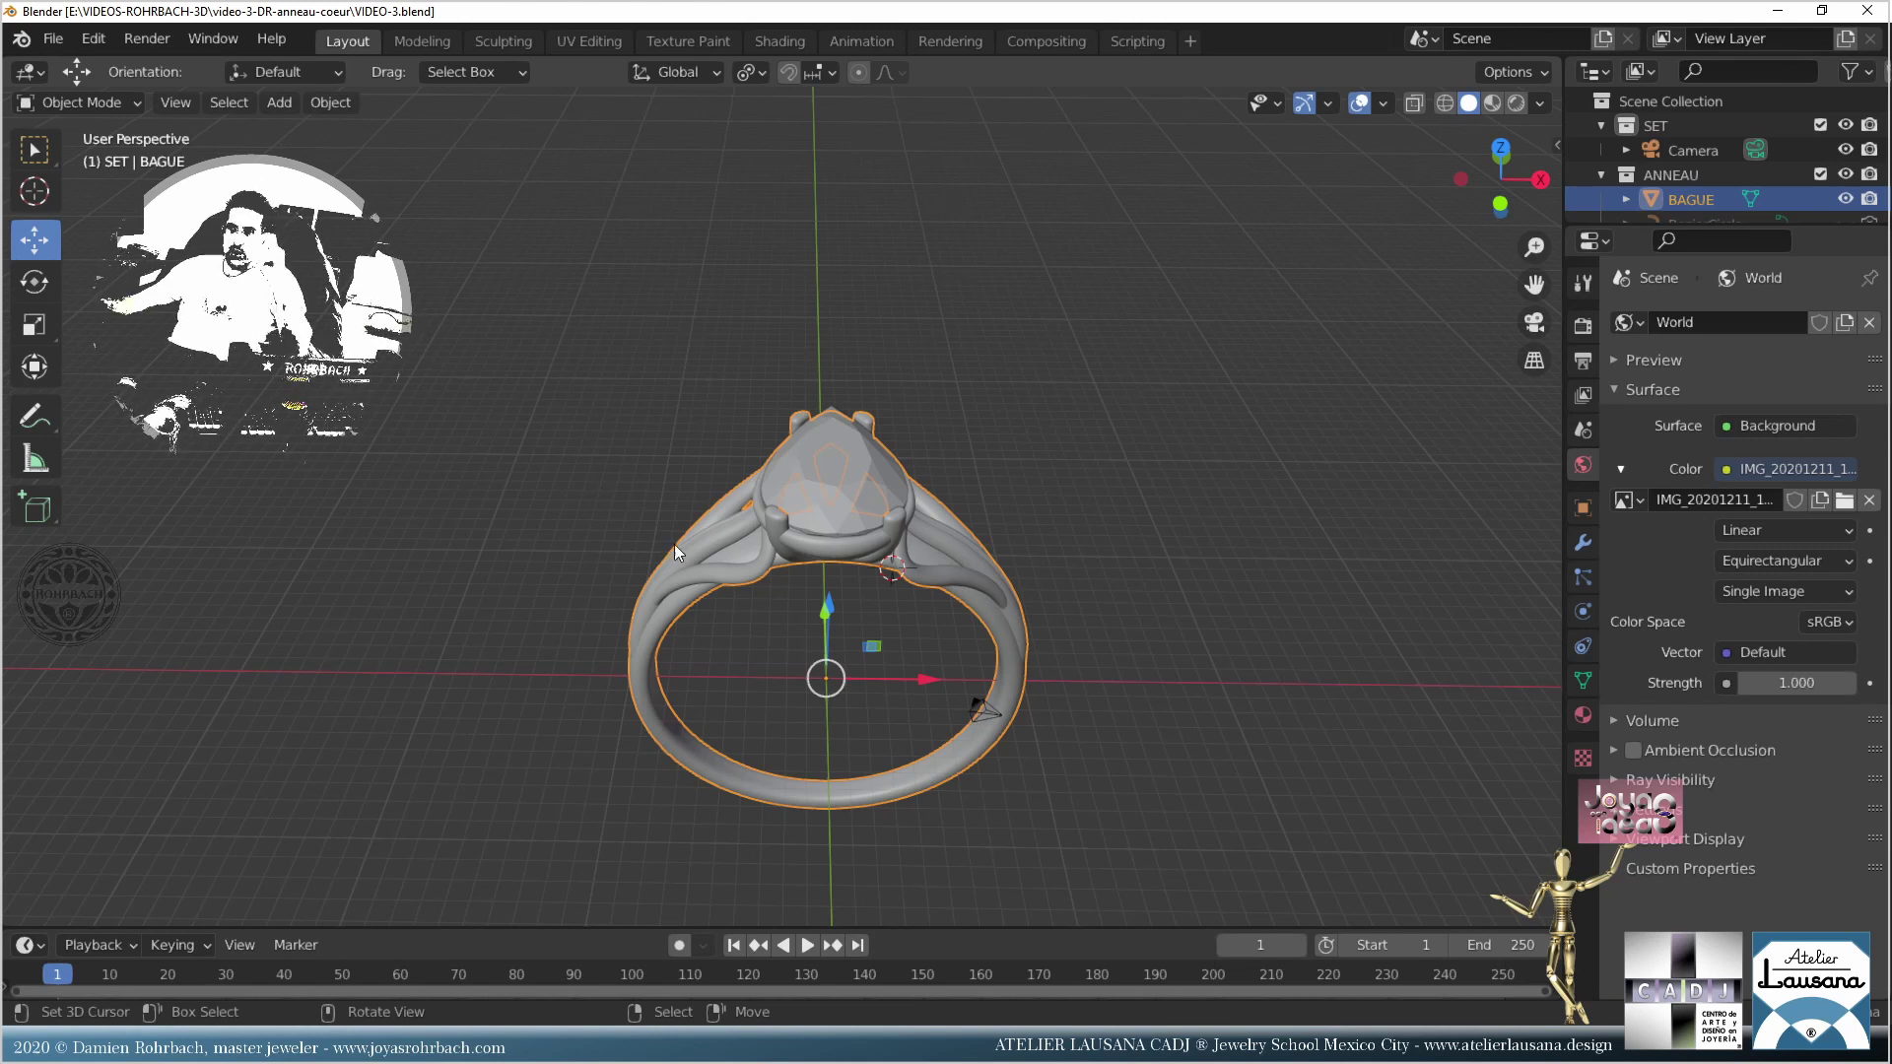
Step: Place the 3D cursor near the ring and add a text object there, just beyond the stone's pointed tip in top view
{"action": "middle_click_drag", "start_coordinate": [674, 544], "coordinate": [814, 742]}
{"action": "right_click", "coordinate": [842, 694], "text": "shift"}
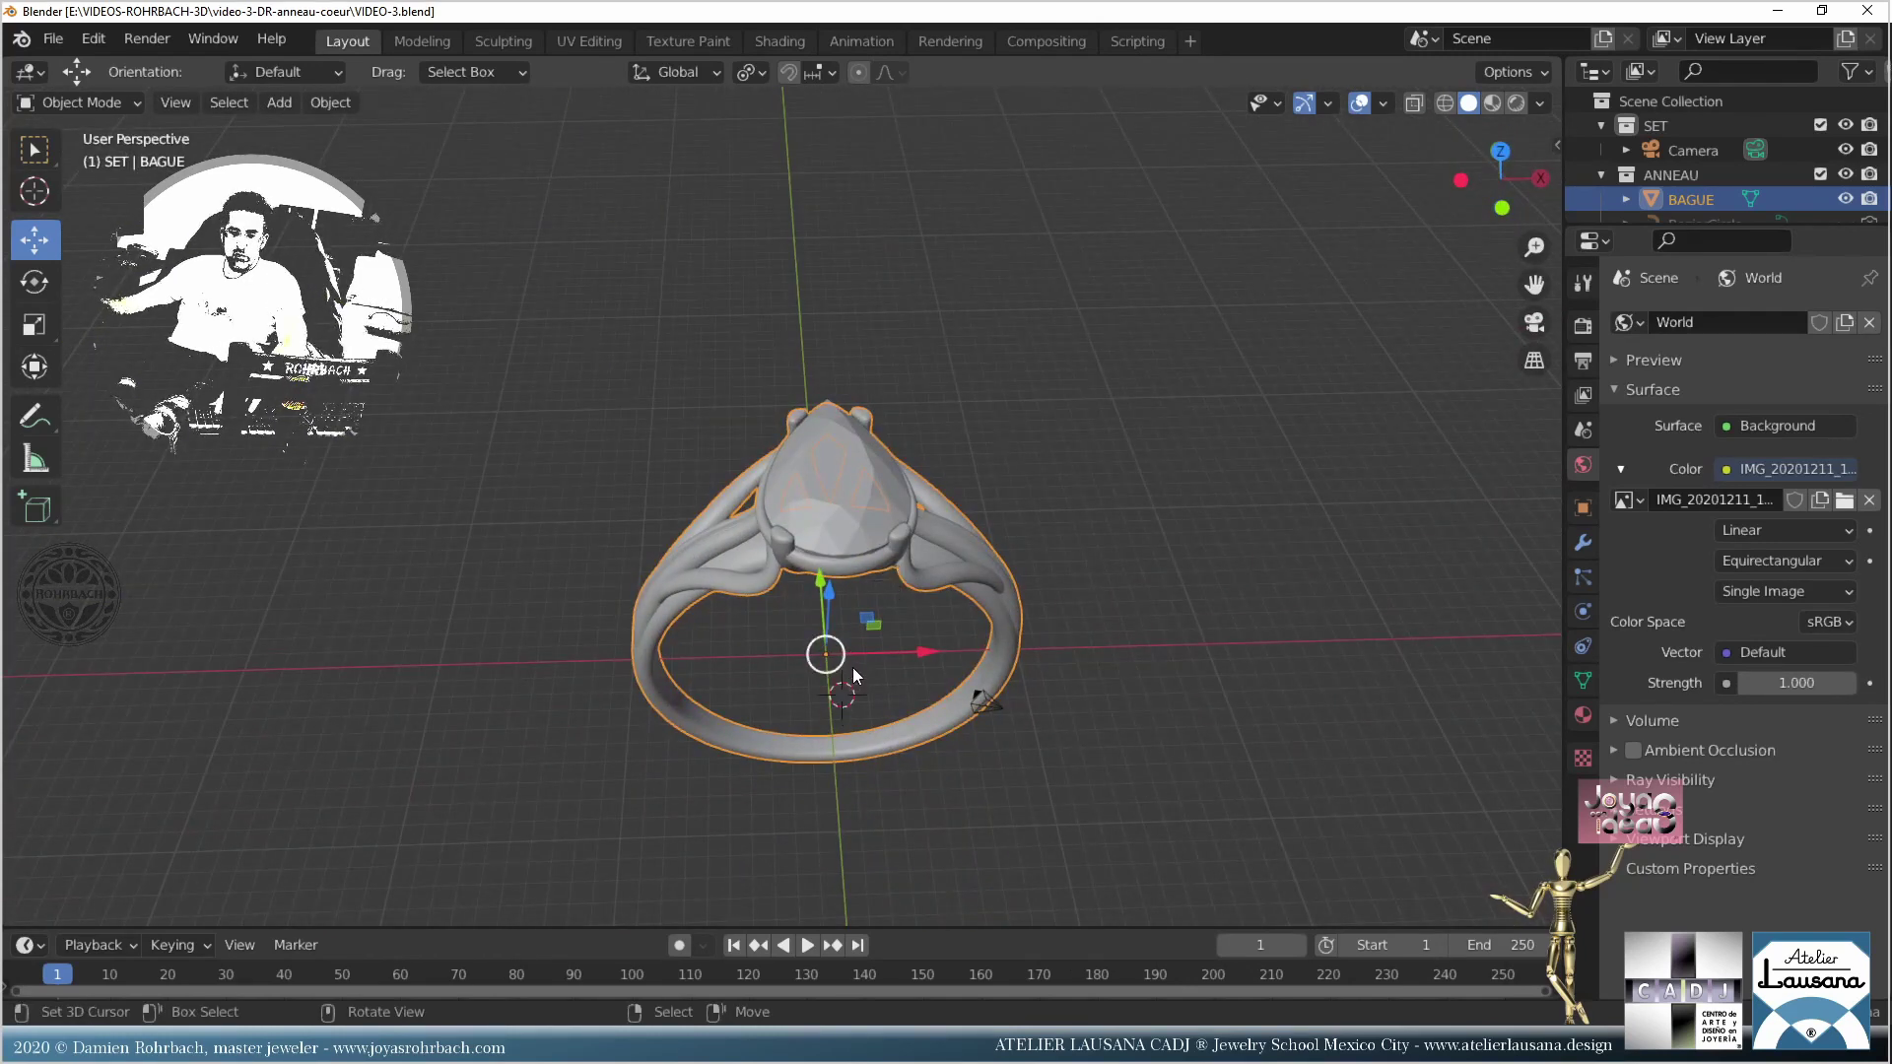
{"action": "key", "text": "KP_7"}
{"action": "left_click", "coordinate": [280, 103]}
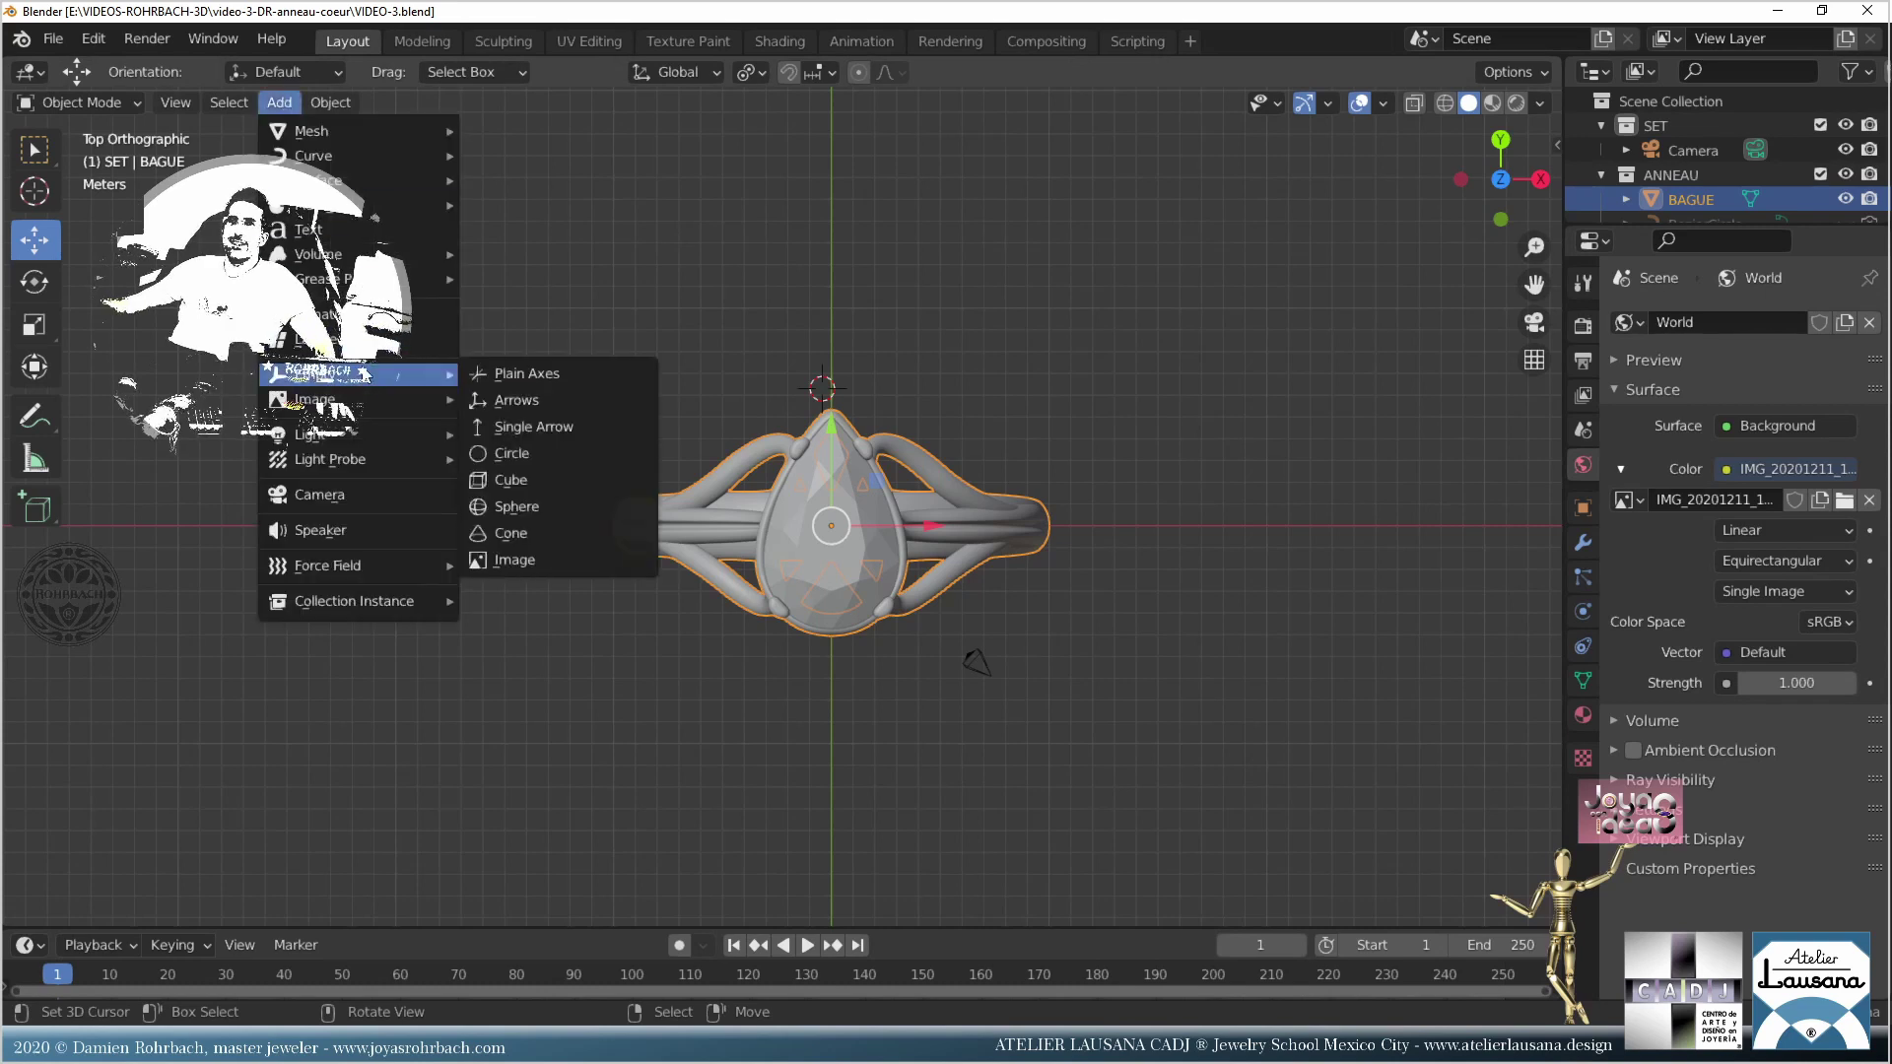
{"action": "left_click", "coordinate": [308, 230]}
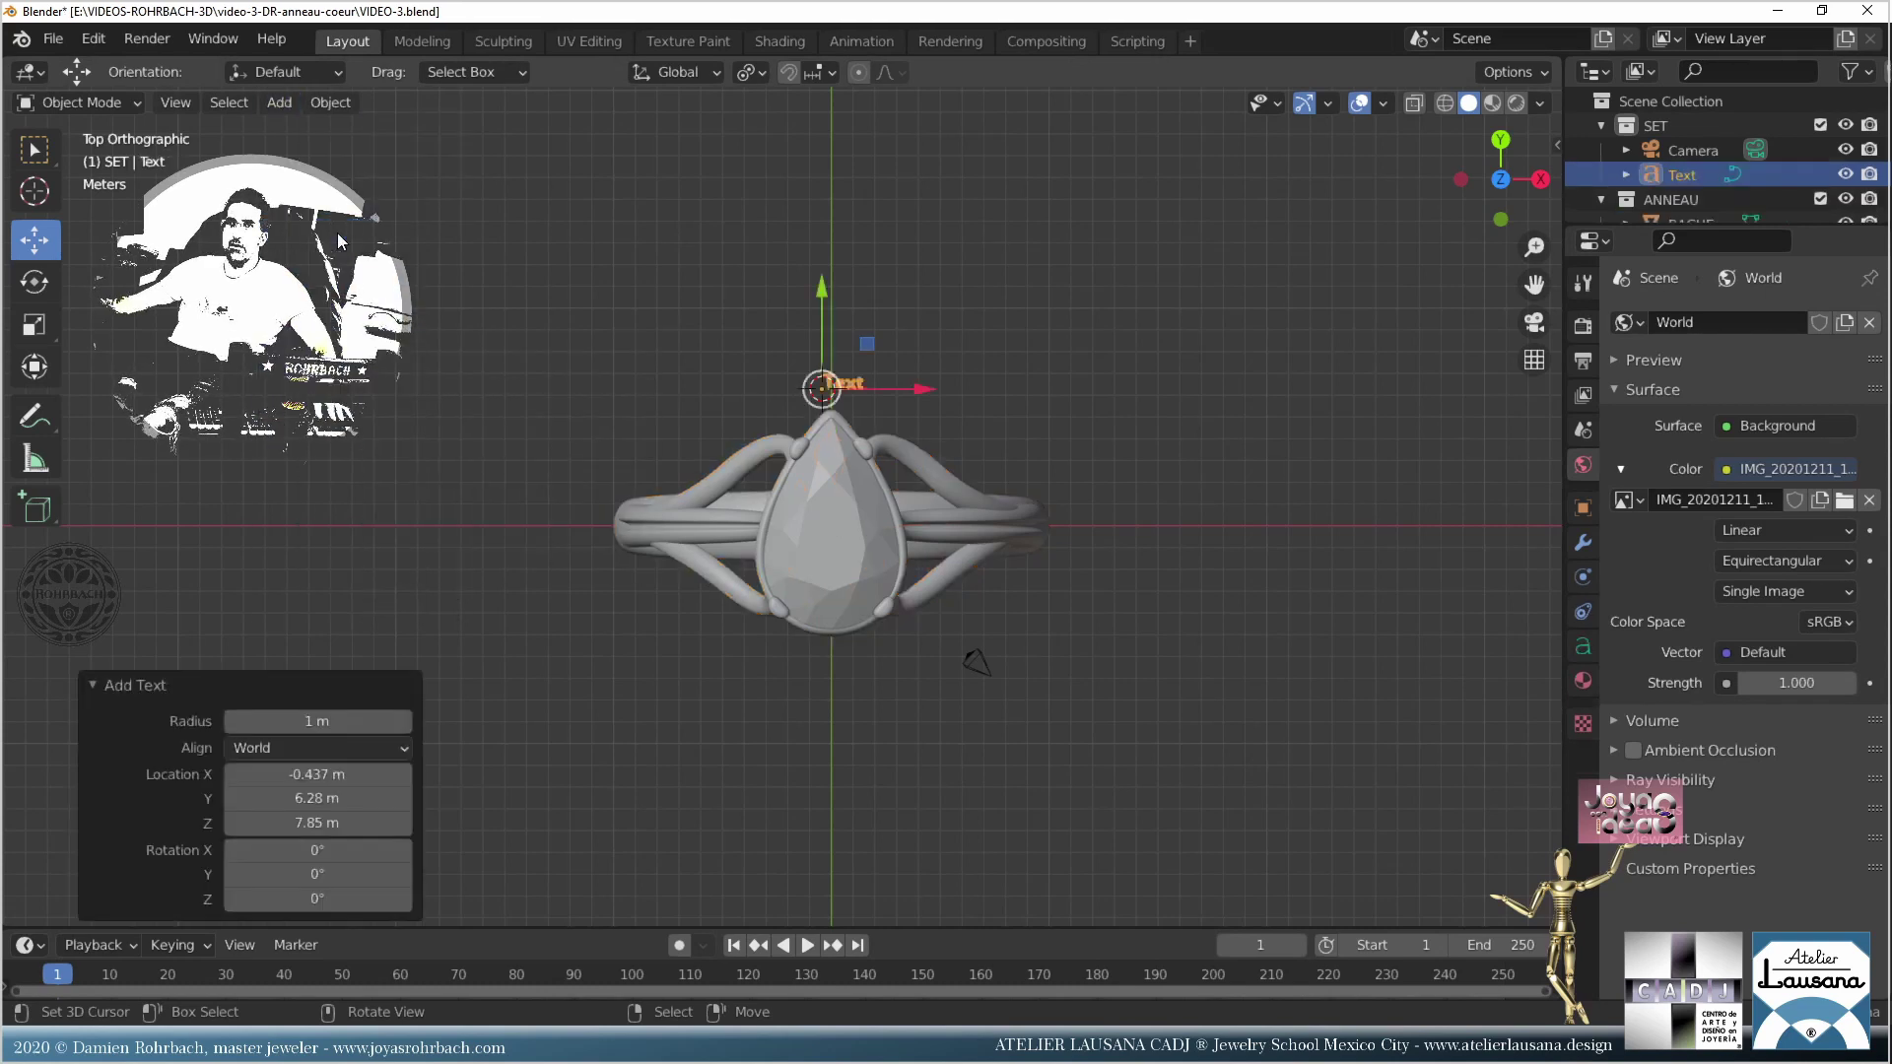
Step: Replace the text object's default wording with "DR 21-12-20"
{"action": "scroll", "coordinate": [765, 493], "scroll_direction": "up", "scroll_amount": 6}
{"action": "key", "text": "Tab"}
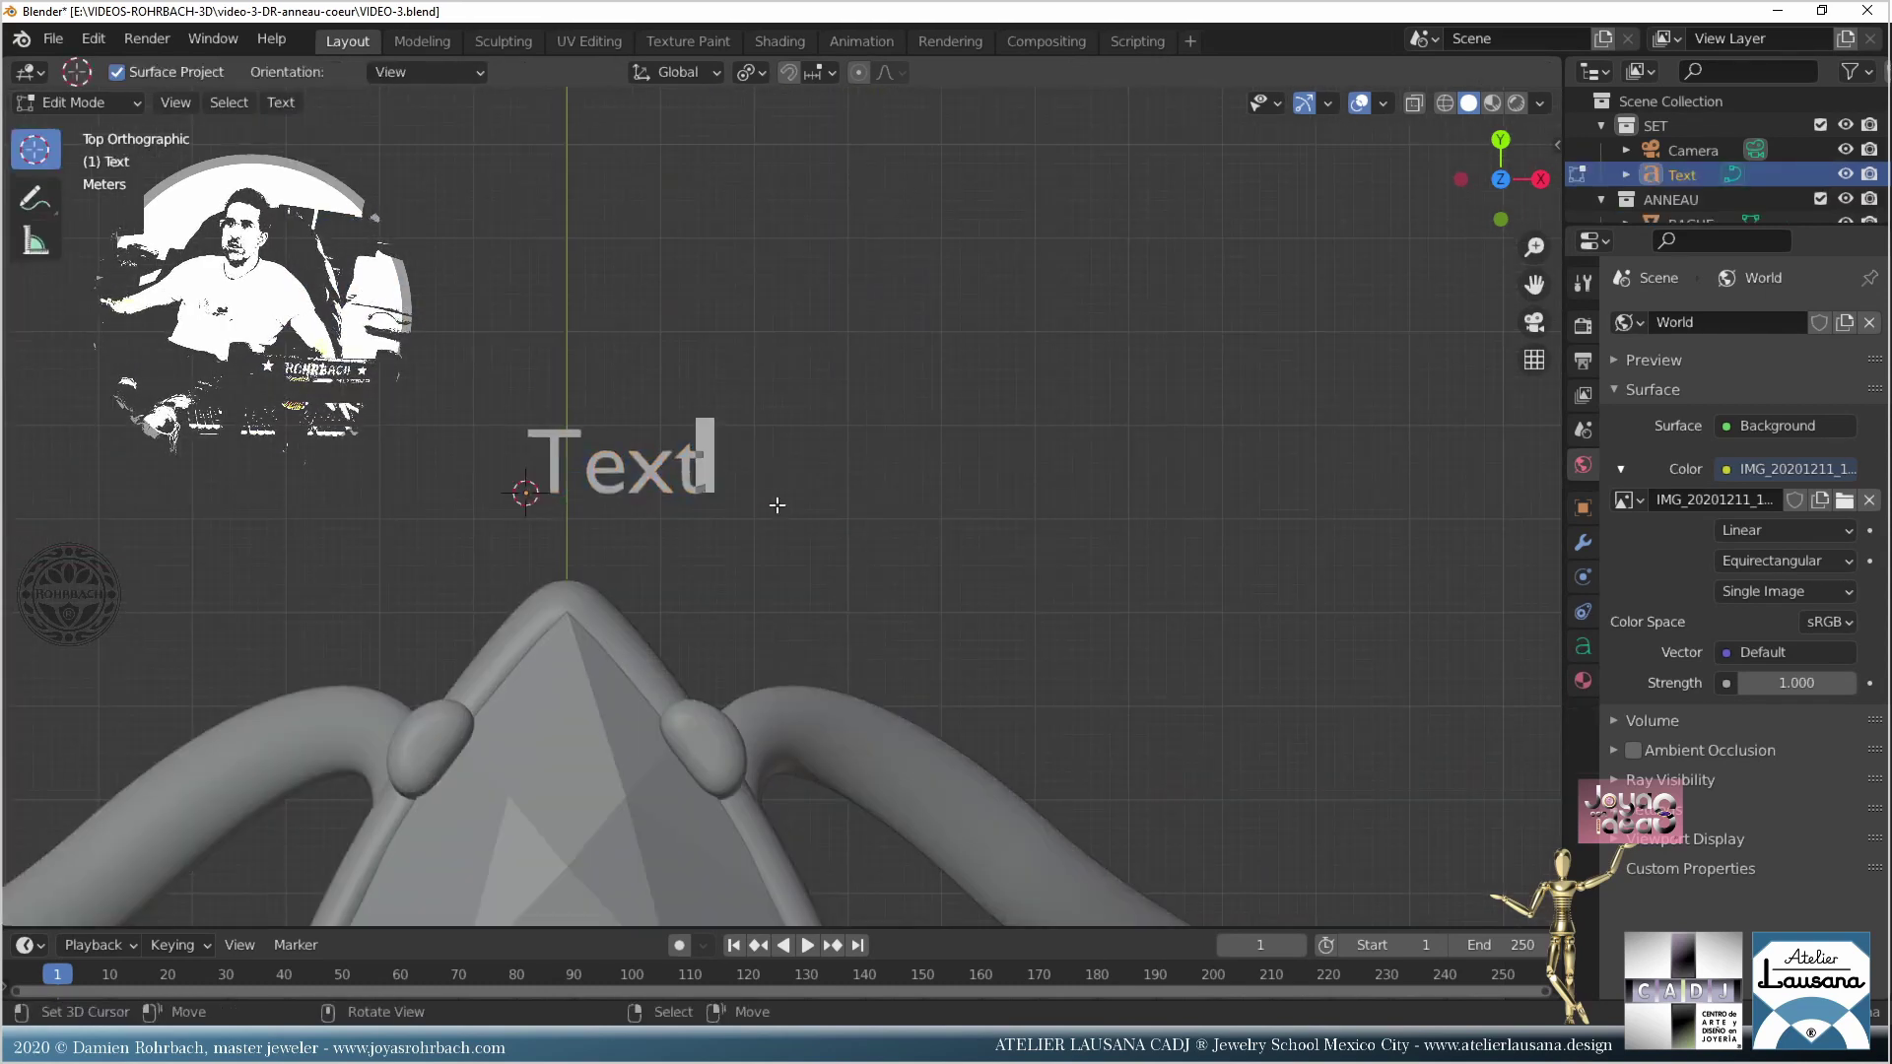
{"action": "key", "text": "BackSpace"}
{"action": "key", "text": "BackSpace"}
{"action": "key", "text": "BackSpace"}
{"action": "key", "text": "BackSpace"}
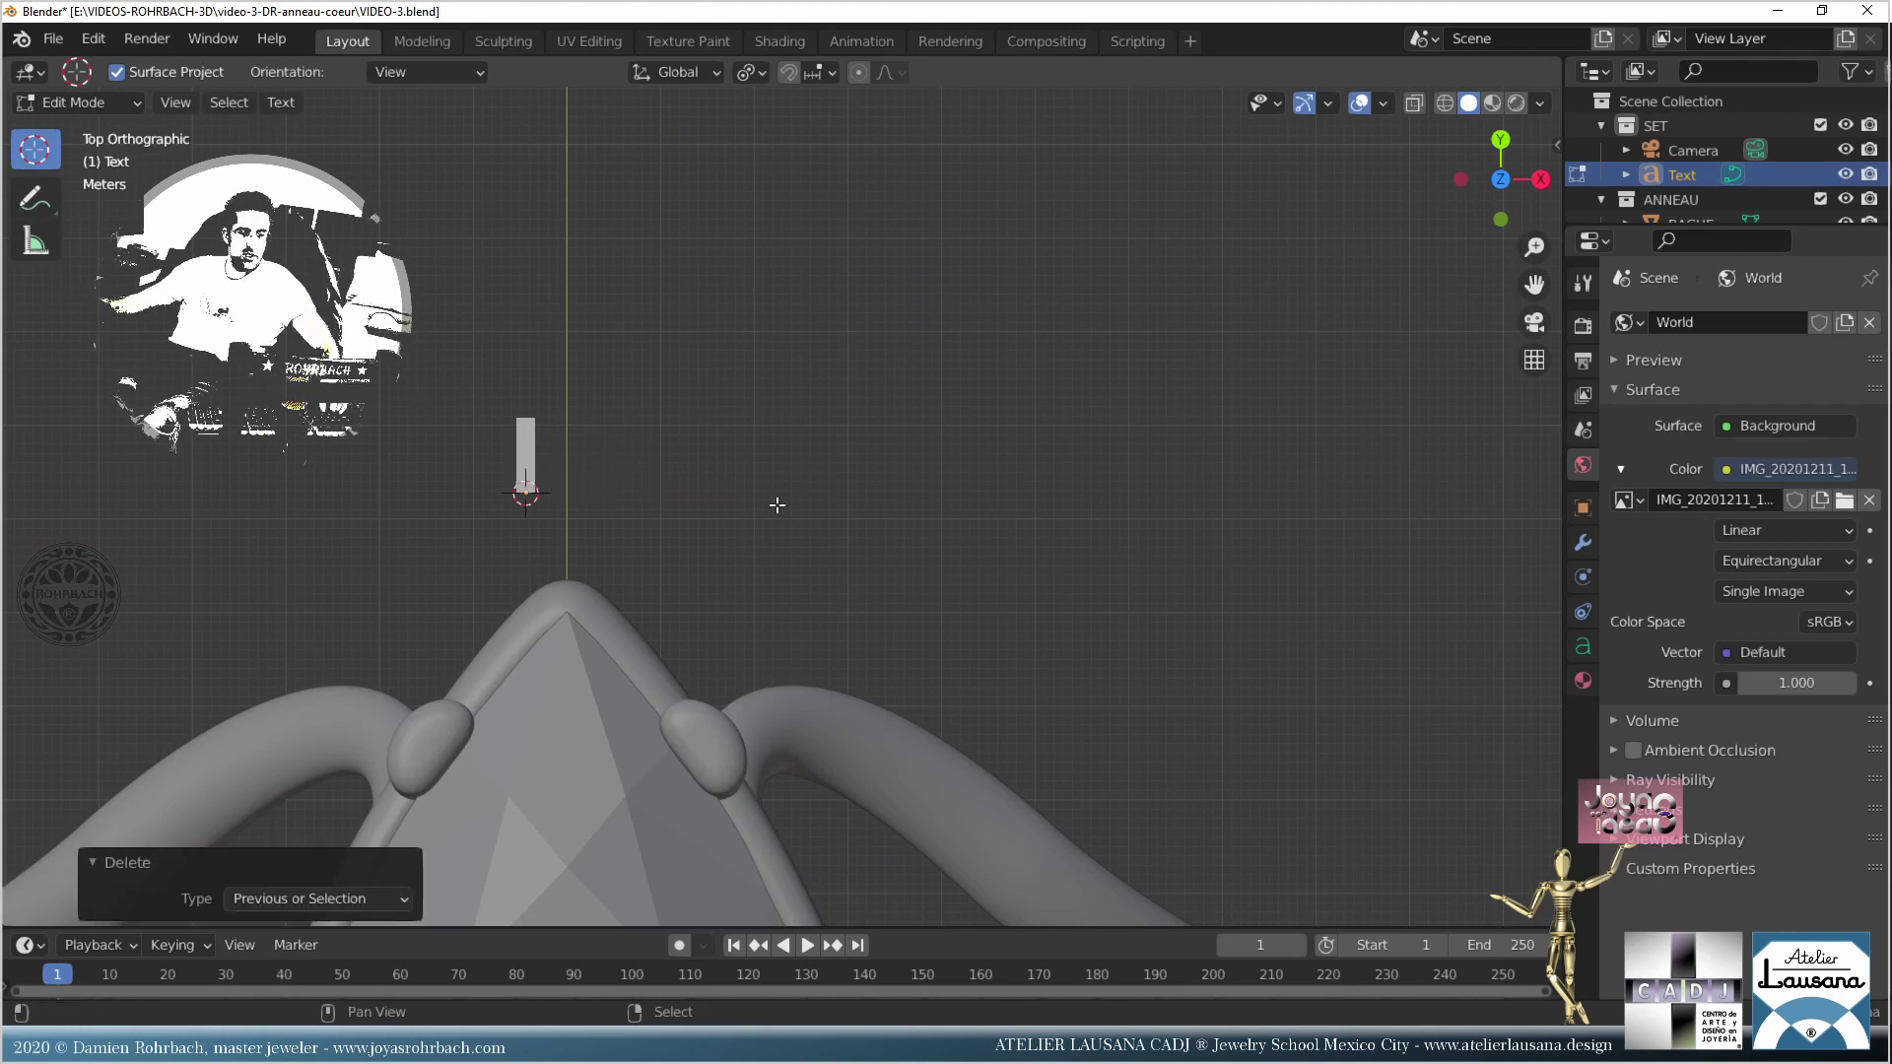
{"action": "type", "text": "DR"}
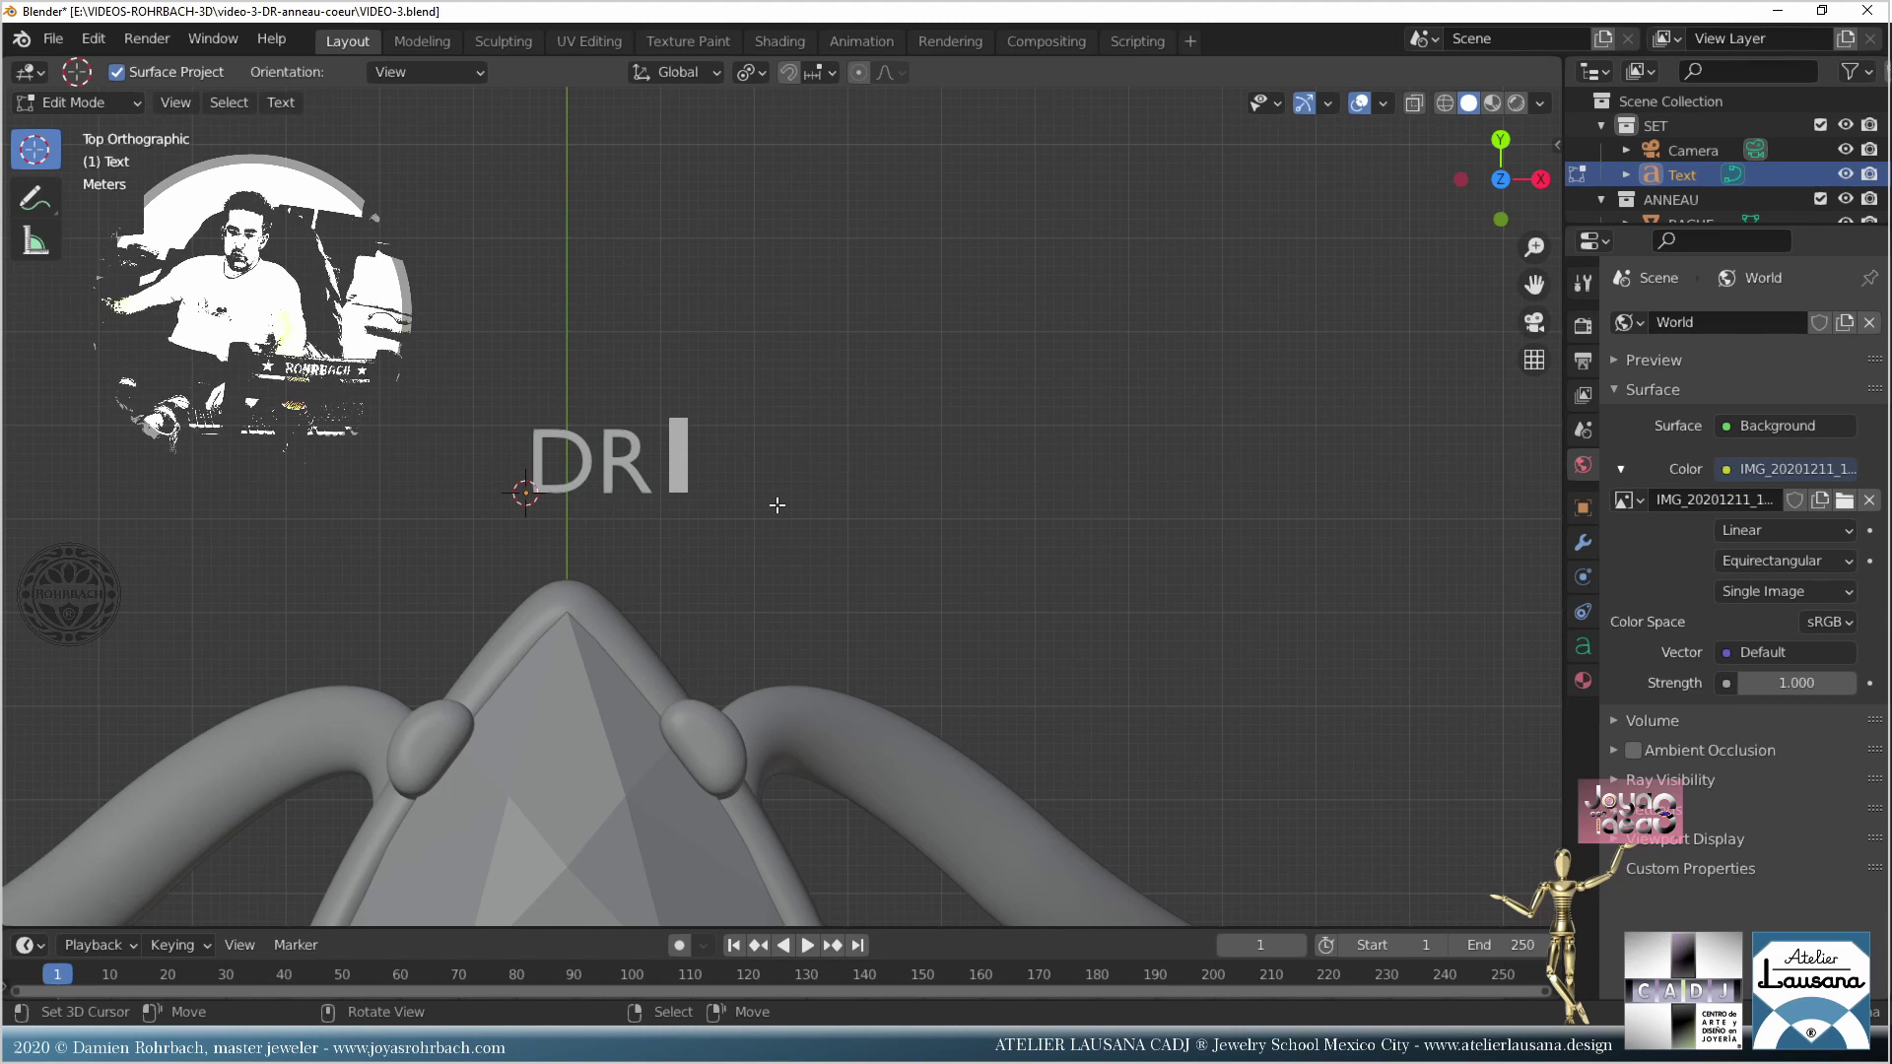
{"action": "type", "text": " 21-"}
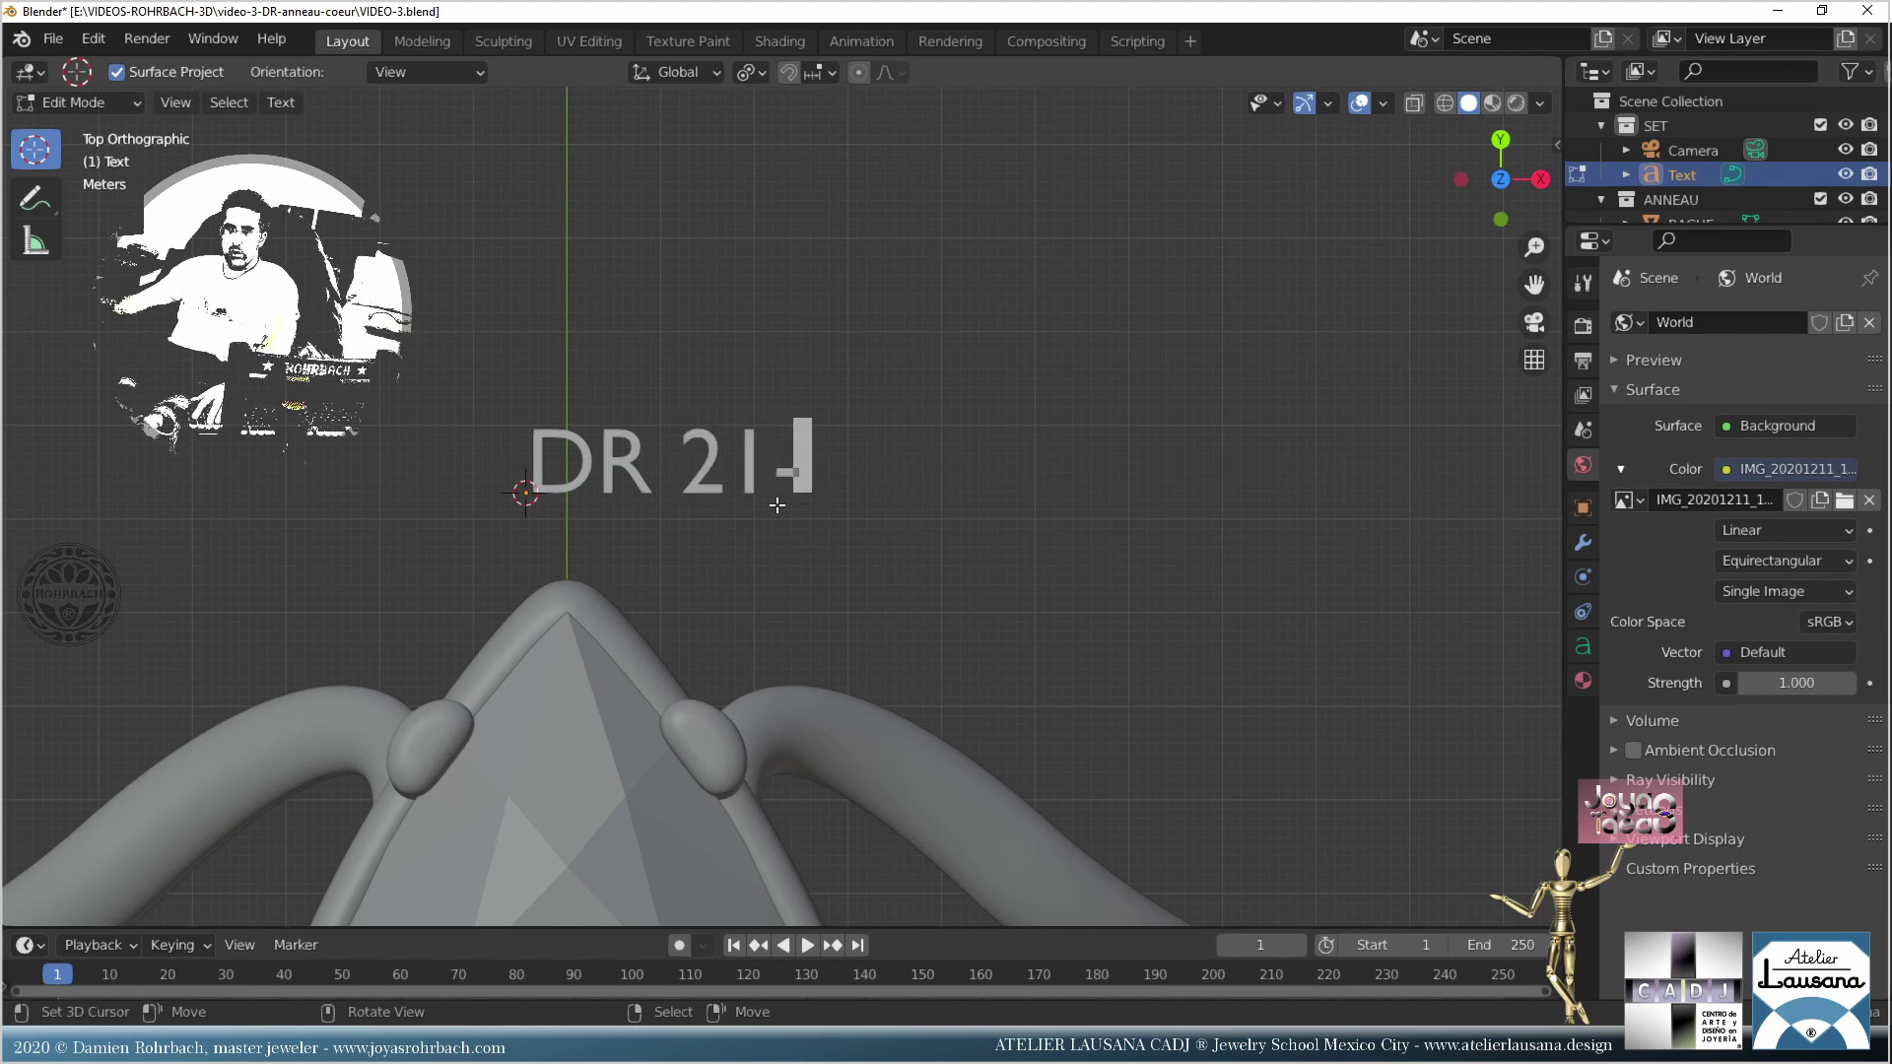
{"action": "type", "text": "12-20"}
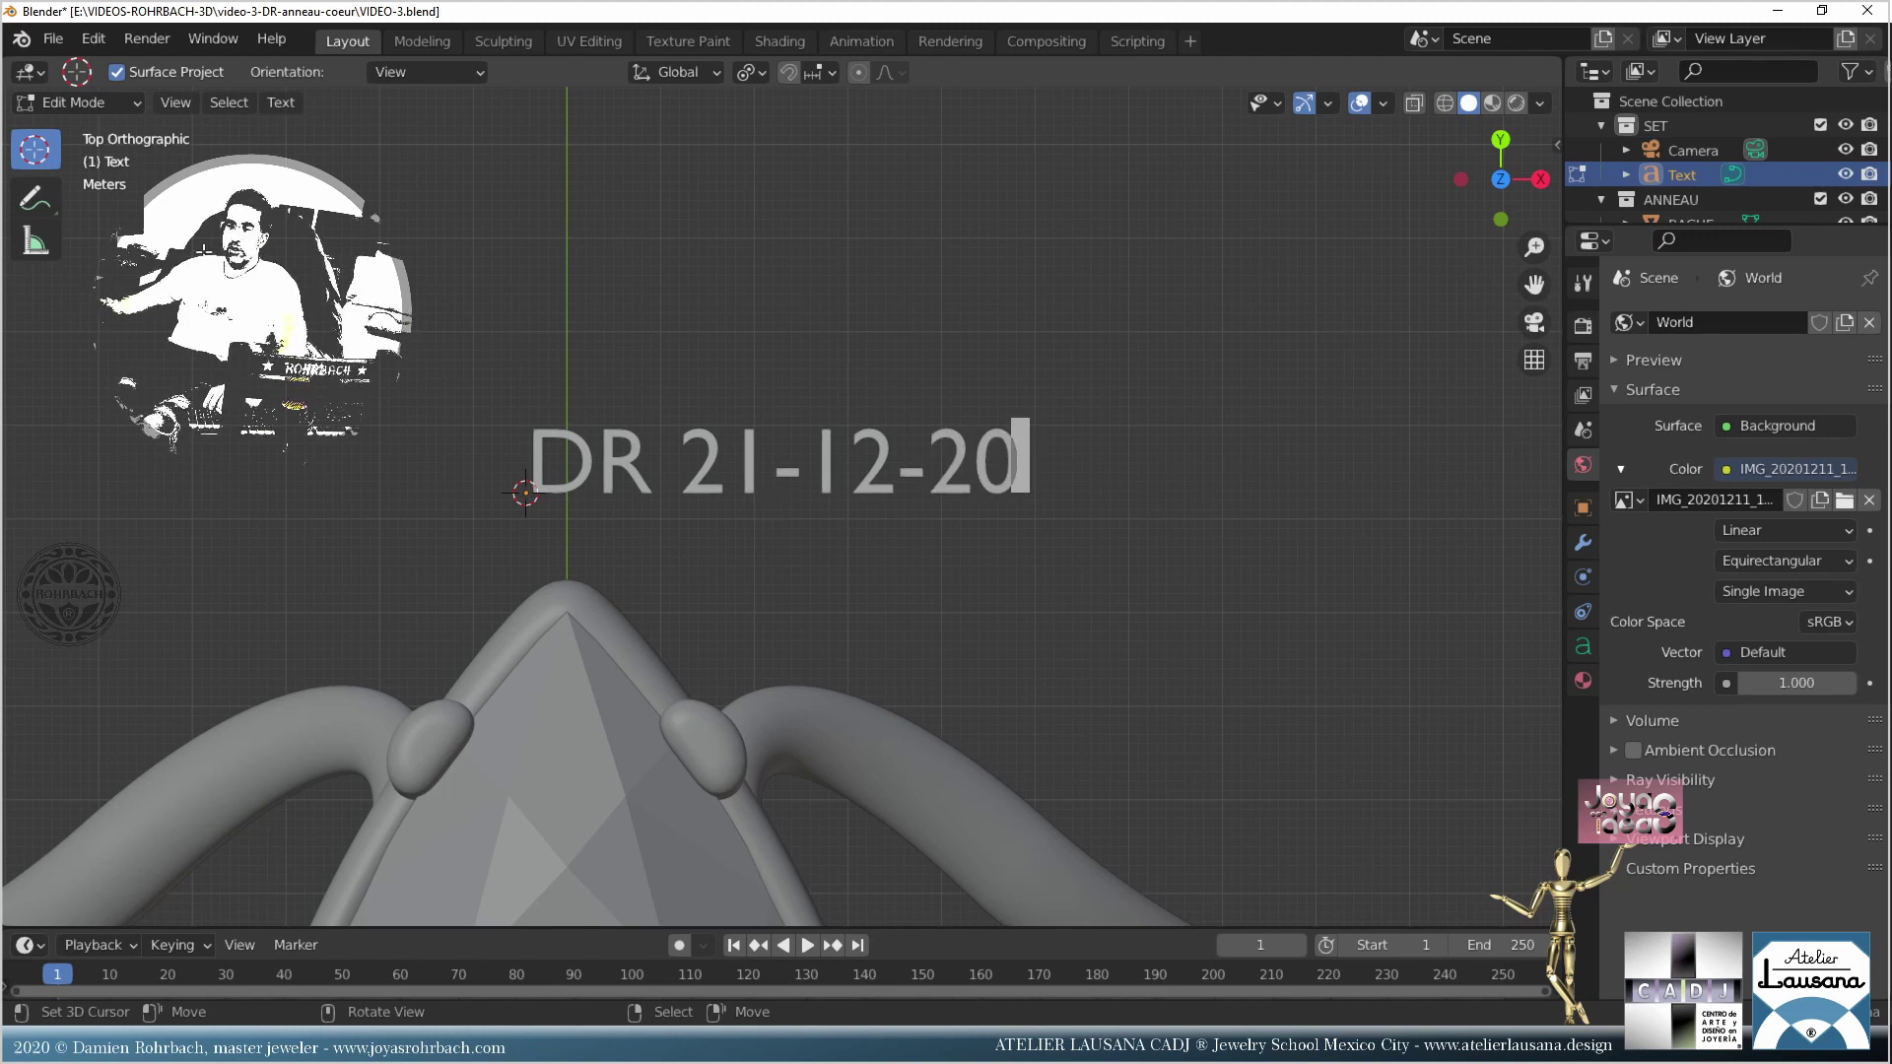
{"action": "left_click", "coordinate": [1099, 294]}
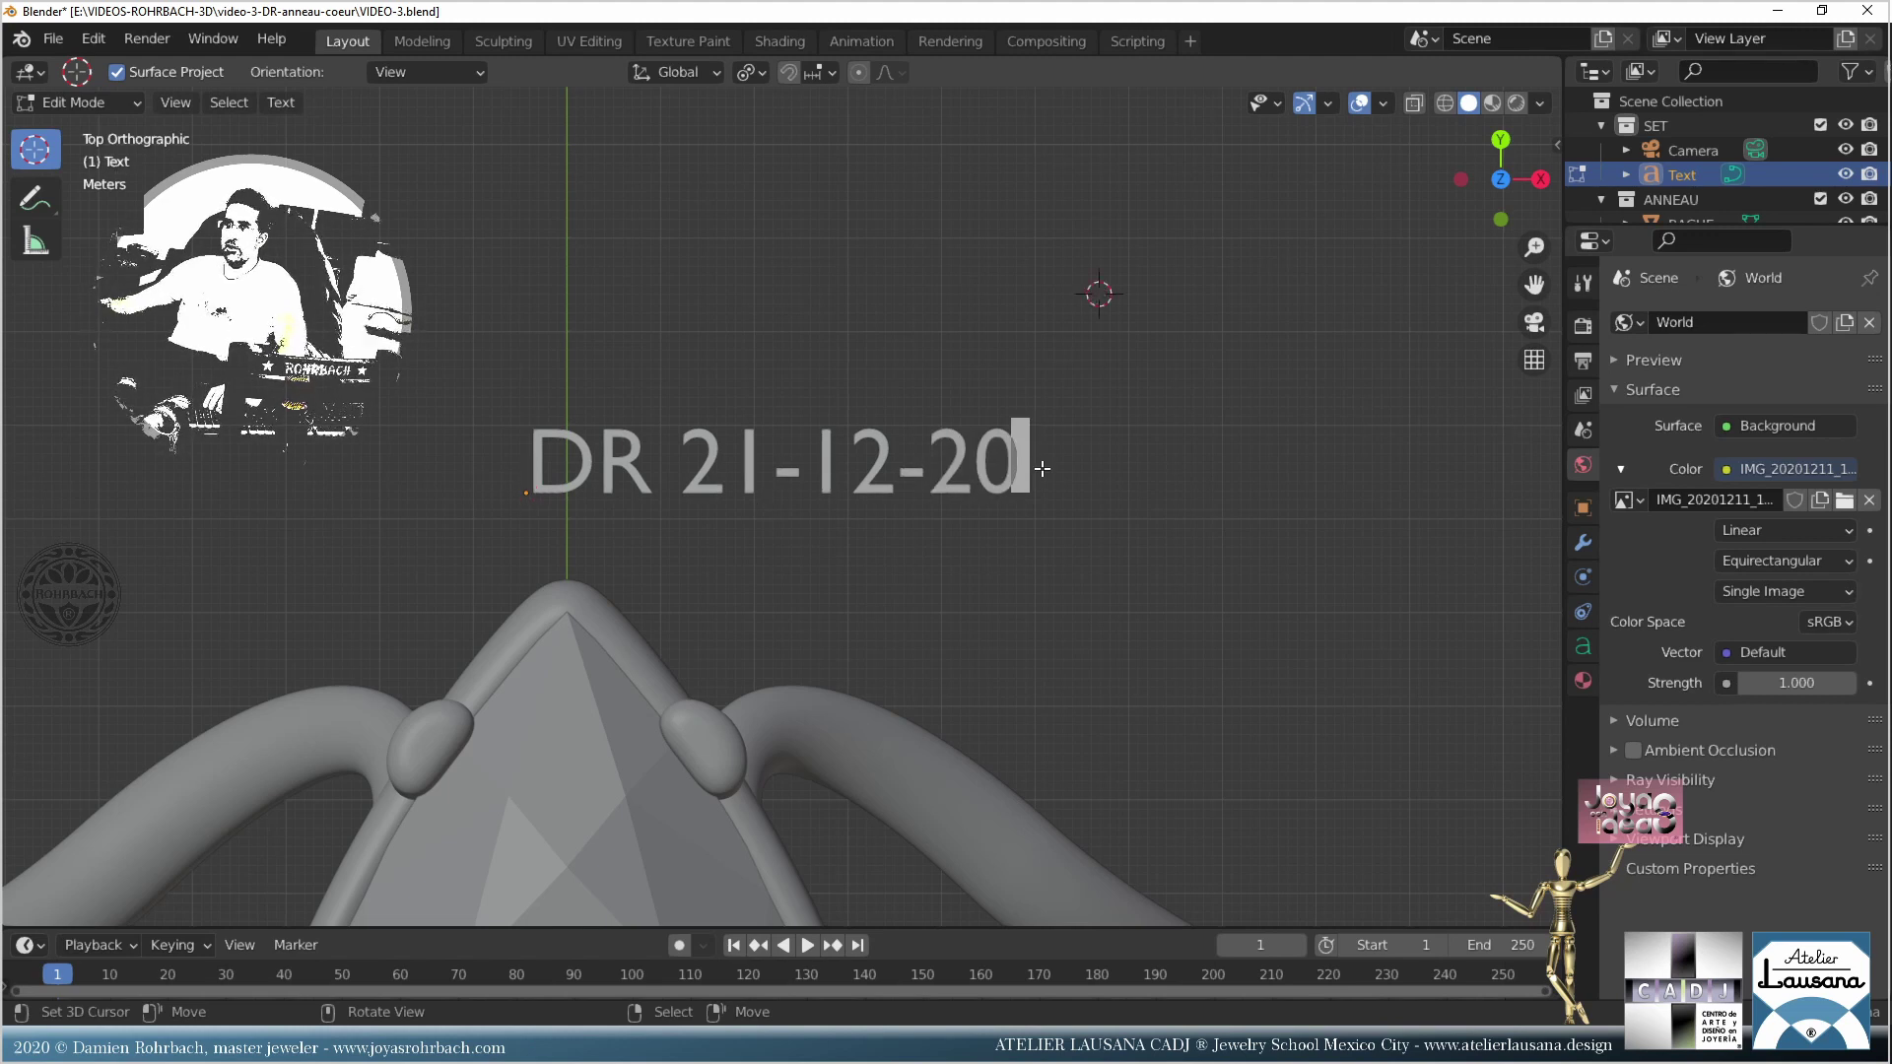
Step: Load the Century751 No2 BT Roman font from the Windows fonts folder as the text's regular font, and save the file
{"action": "left_click", "coordinate": [1582, 645]}
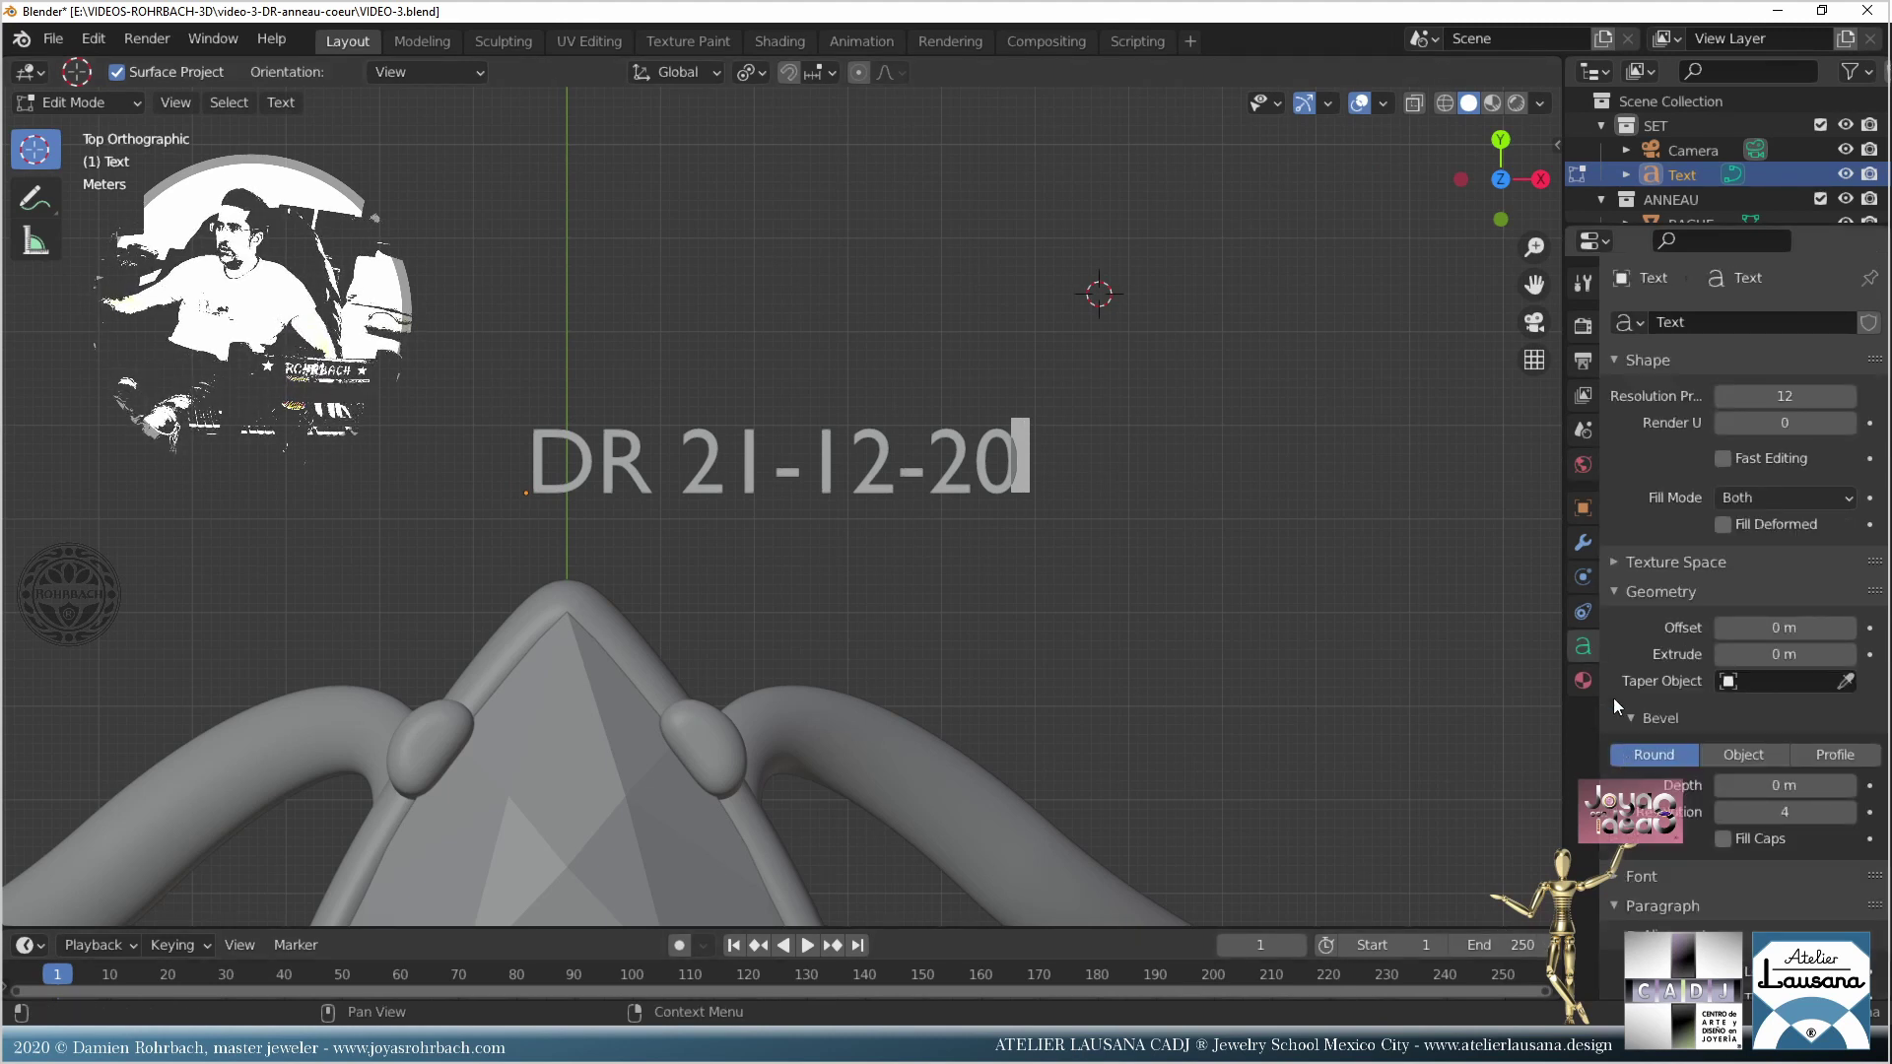
{"action": "left_click", "coordinate": [1635, 876]}
{"action": "scroll", "coordinate": [1636, 867], "scroll_direction": "down", "scroll_amount": 3}
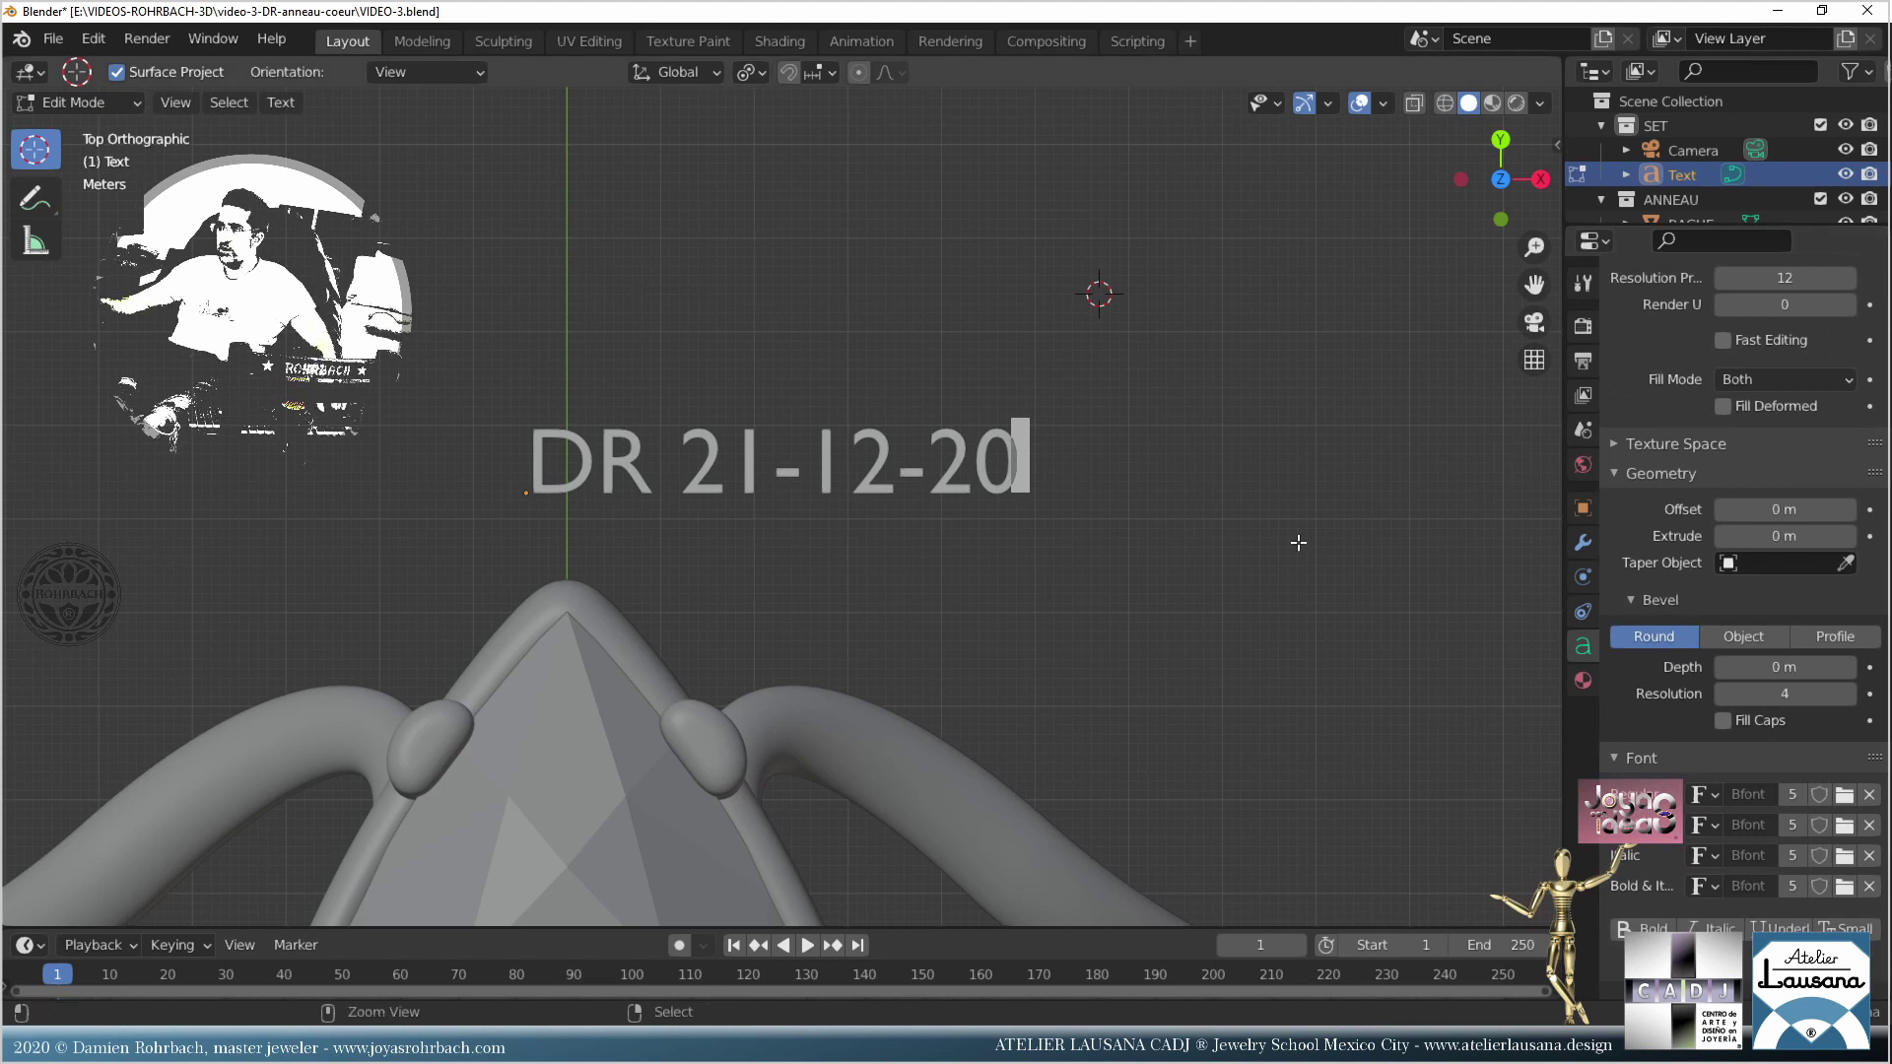
{"action": "key", "text": "ctrl+s"}
{"action": "left_click", "coordinate": [1845, 796]}
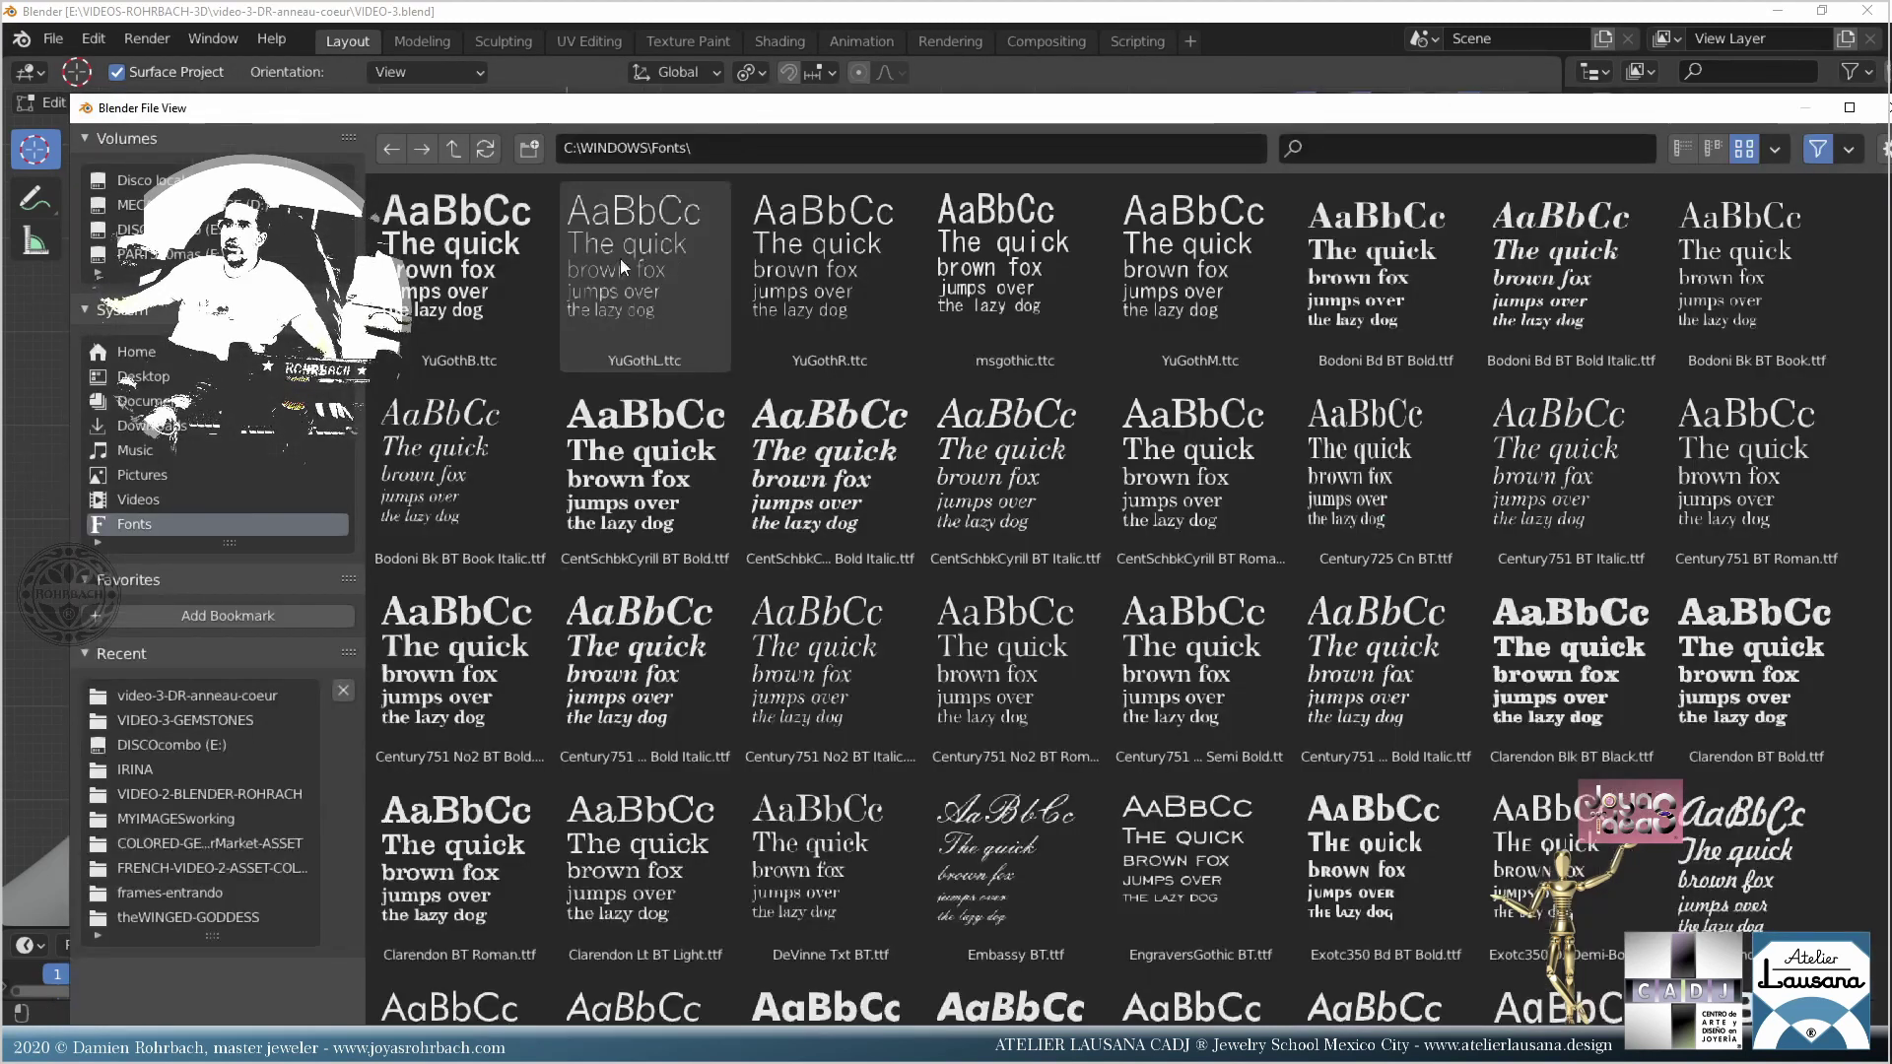
{"action": "double_click", "coordinate": [1033, 678]}
{"action": "key", "text": "Tab"}
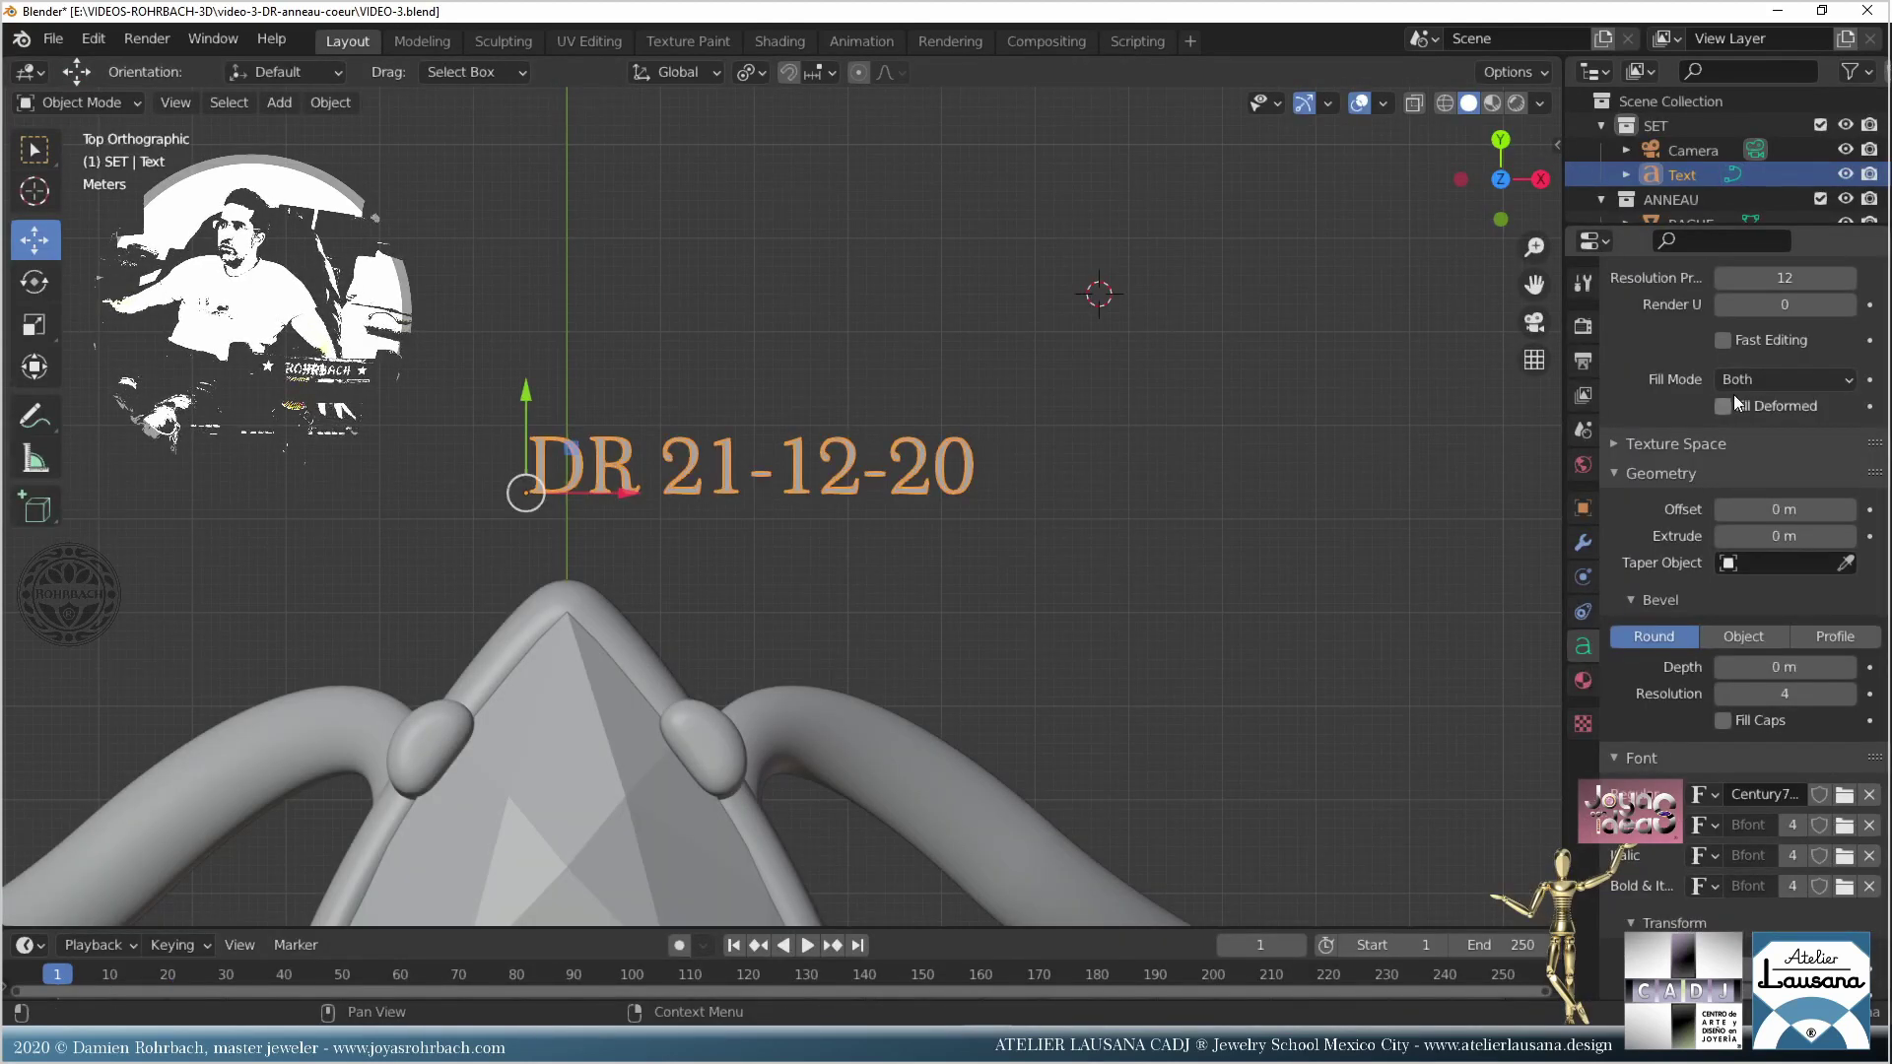
Step: Set the text's preview resolution to 45 and convert the text to a mesh
{"action": "scroll", "coordinate": [1734, 394], "scroll_direction": "up", "scroll_amount": 3}
{"action": "left_click", "coordinate": [1784, 397]}
{"action": "type", "text": "40"}
{"action": "key", "text": "Return"}
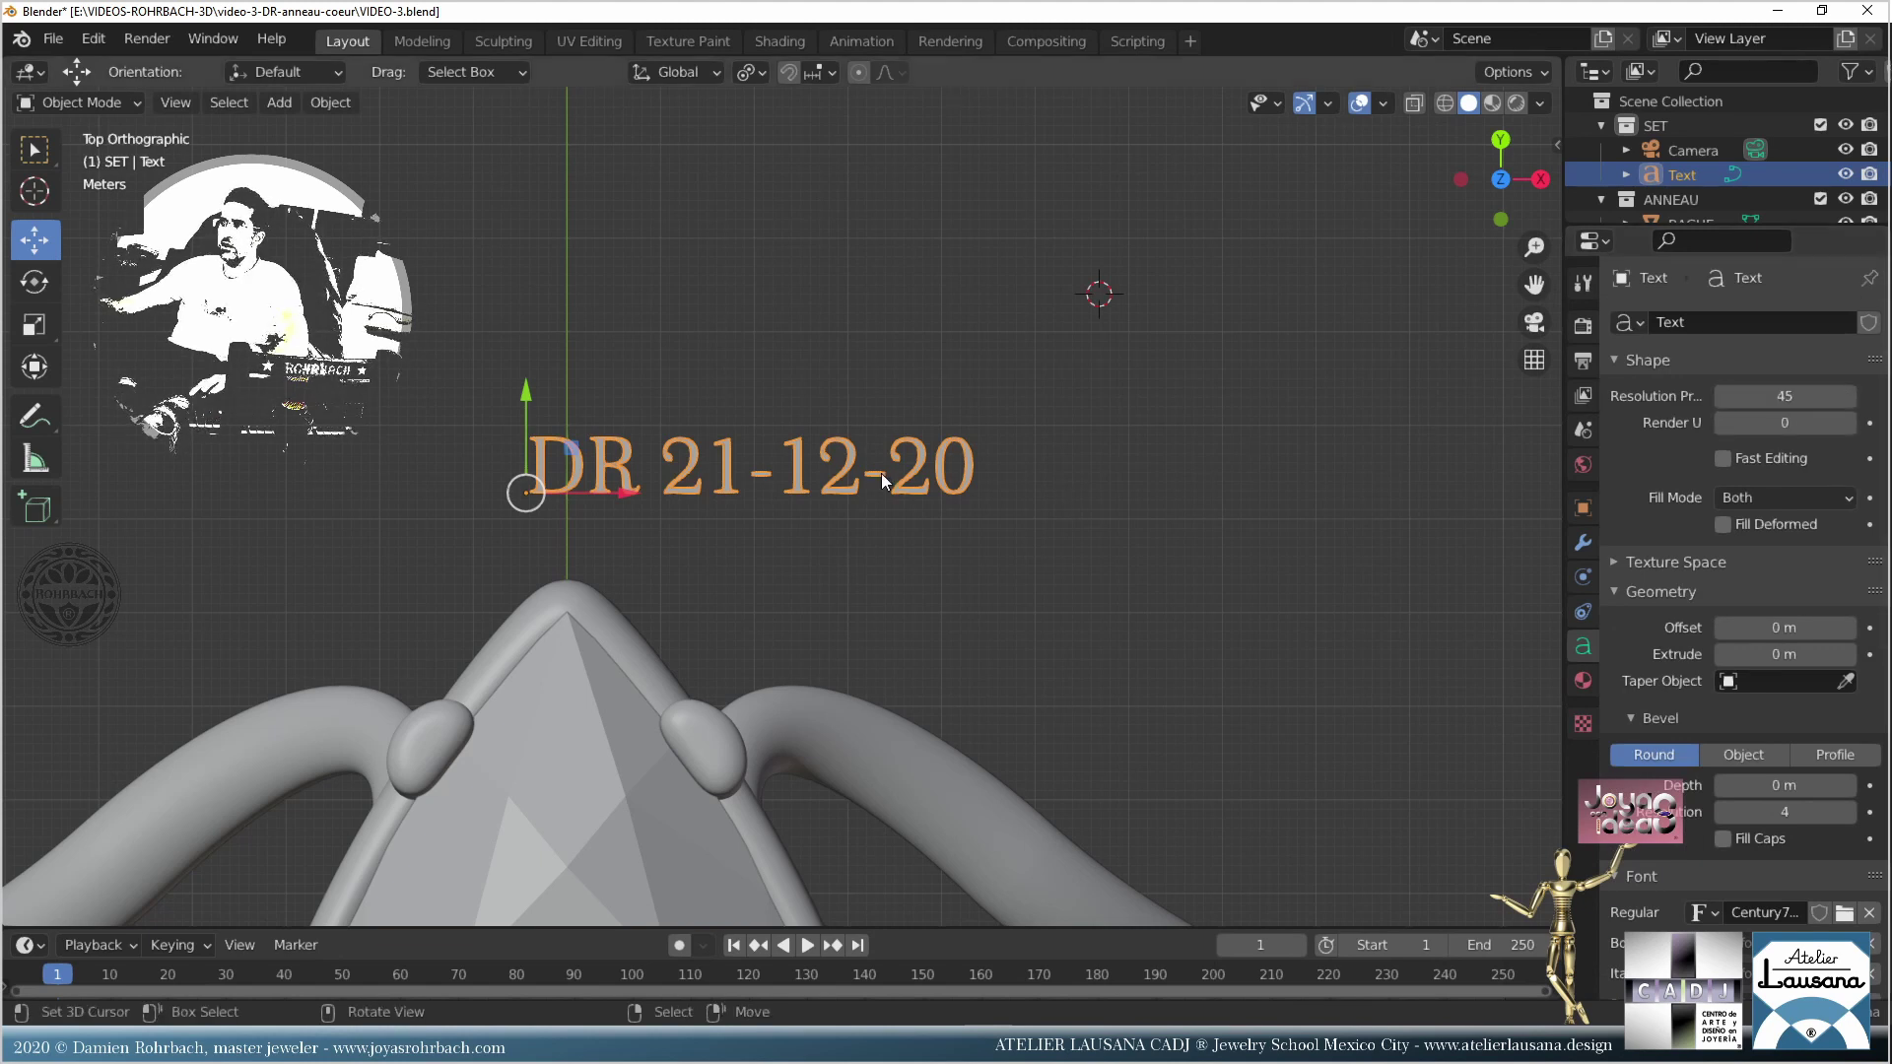
{"action": "key", "text": "alt+c"}
Step: Extrude all faces of the text mesh about 0.67 m upward to give the letters thickness
{"action": "key", "text": "Tab"}
{"action": "middle_click_drag", "start_coordinate": [806, 478], "coordinate": [794, 434]}
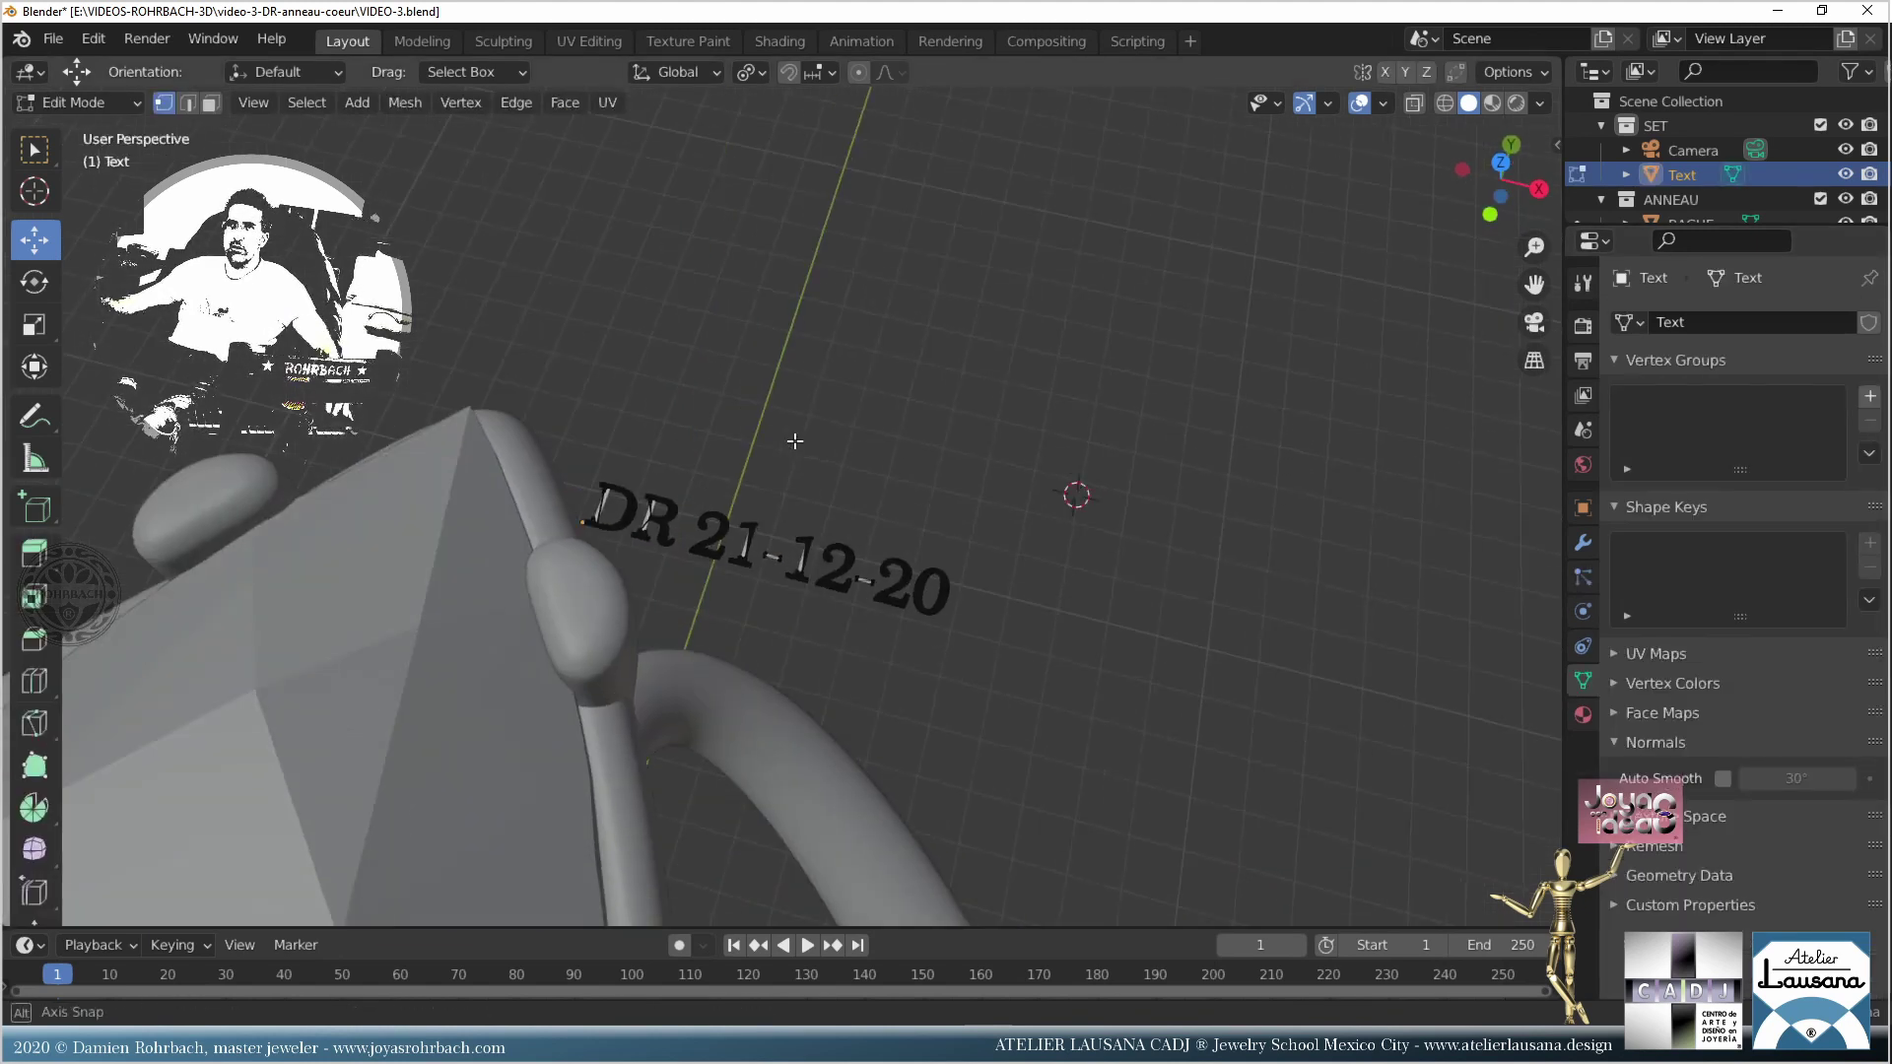
{"action": "key", "text": "a"}
{"action": "middle_click_drag", "start_coordinate": [772, 558], "coordinate": [837, 556]}
{"action": "key", "text": "e"}
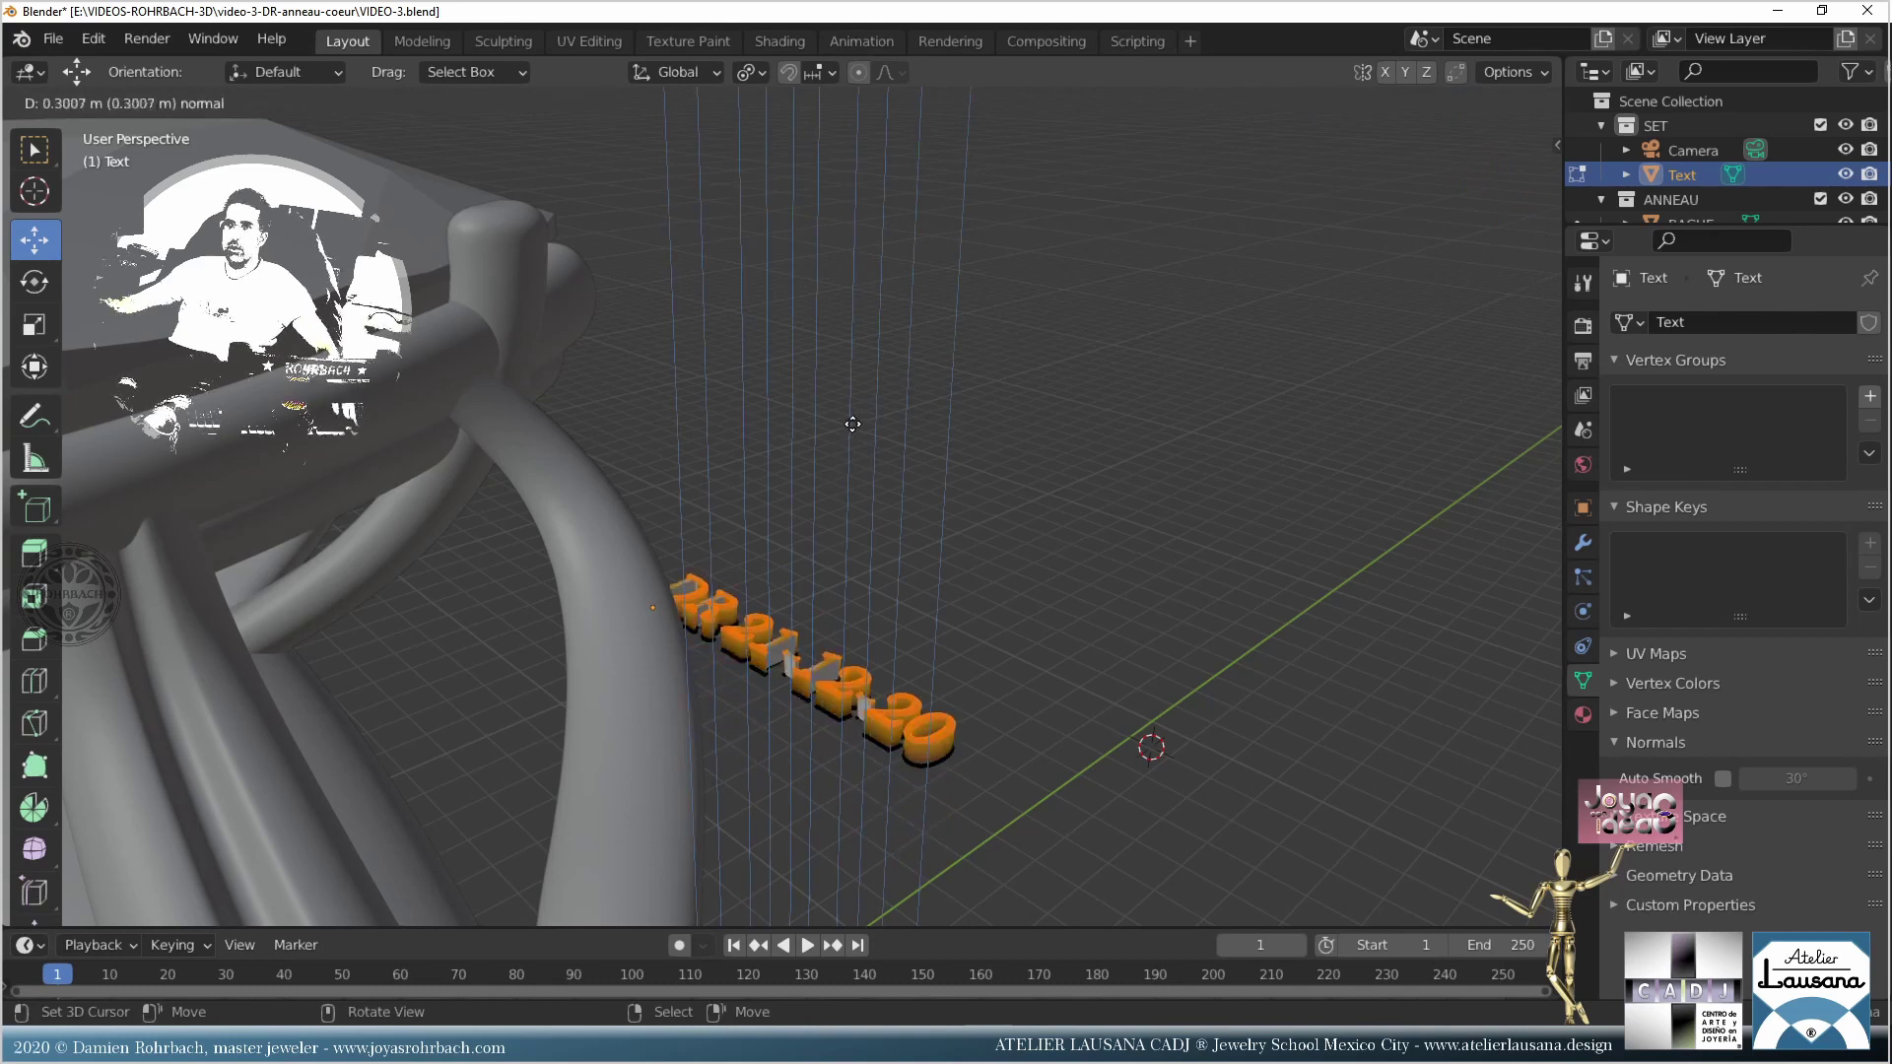
{"action": "left_click", "coordinate": [851, 408]}
{"action": "key", "text": "Tab"}
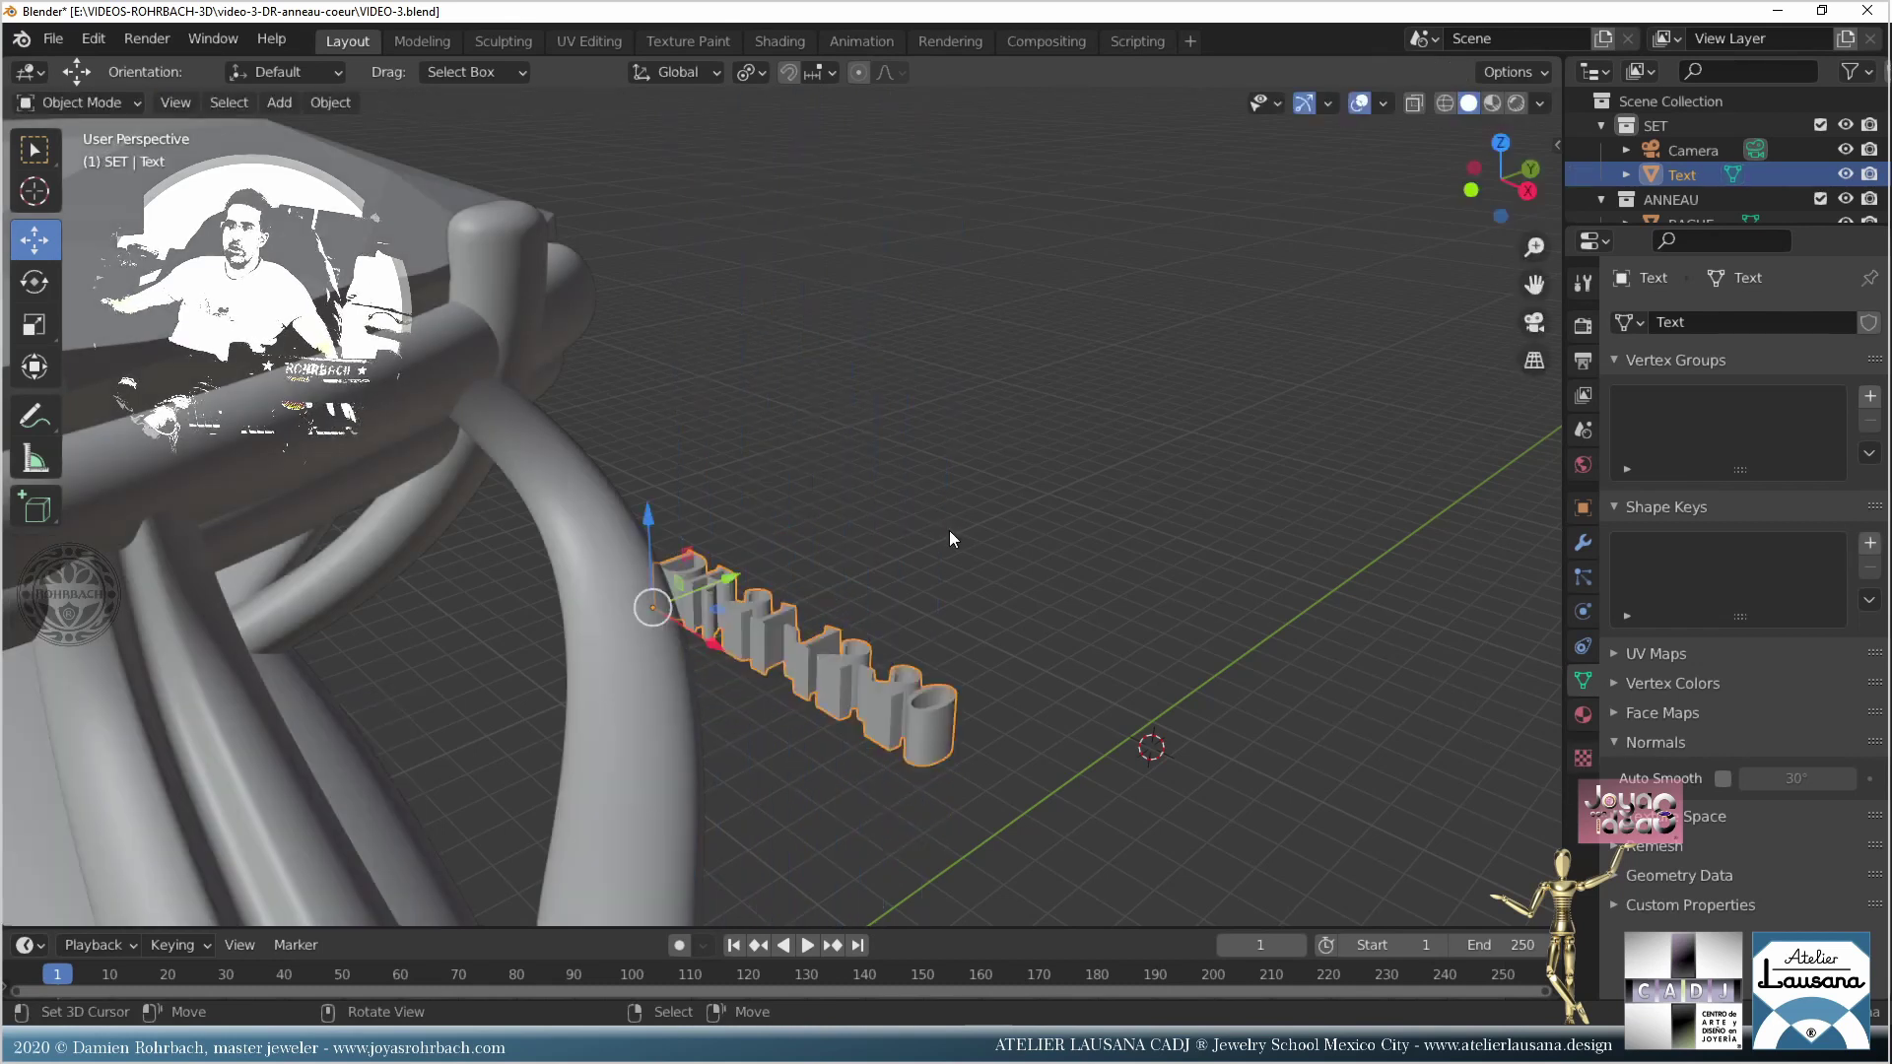
Step: Set the text's origin to its geometry and place the text at location 0, 0, 0
{"action": "left_click", "coordinate": [330, 103]}
{"action": "mouse_move", "coordinate": [380, 156]}
{"action": "left_click", "coordinate": [678, 185]}
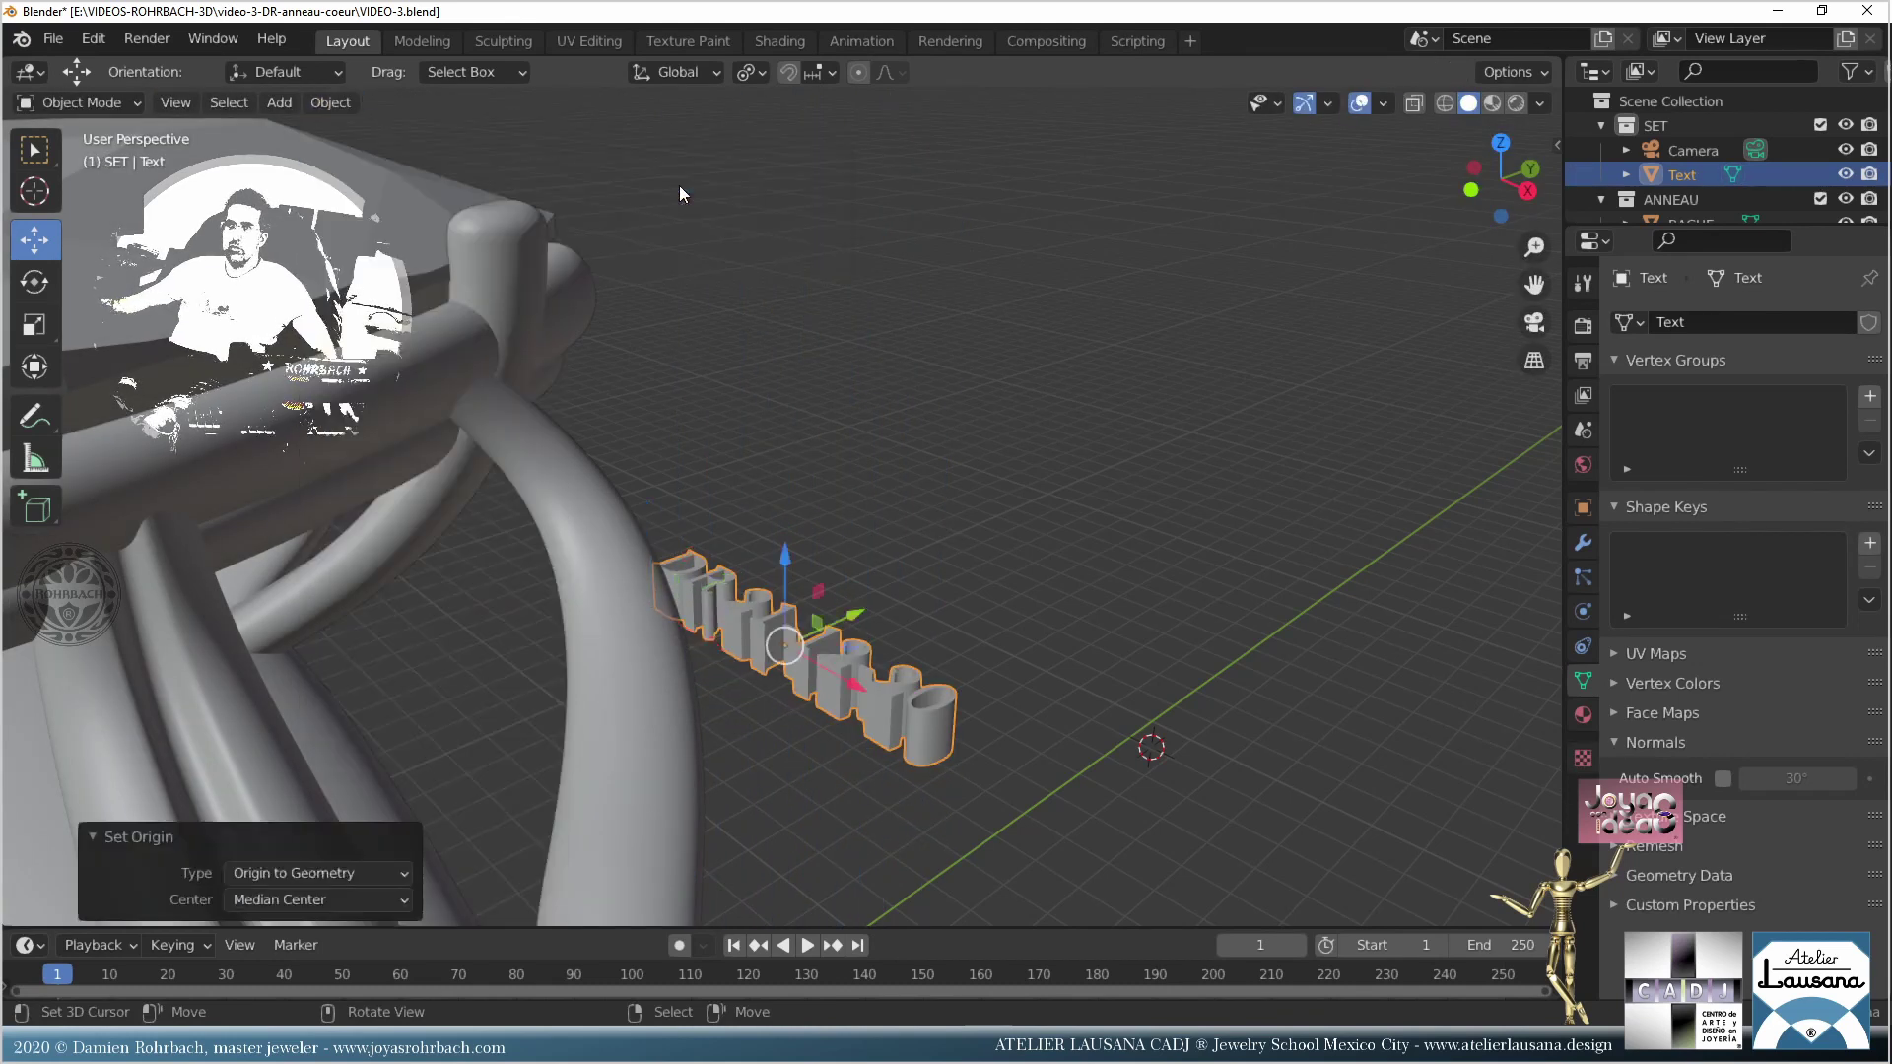
{"action": "key", "text": "n"}
{"action": "left_click", "coordinate": [1399, 243]}
{"action": "type", "text": "0"}
{"action": "key", "text": "Return"}
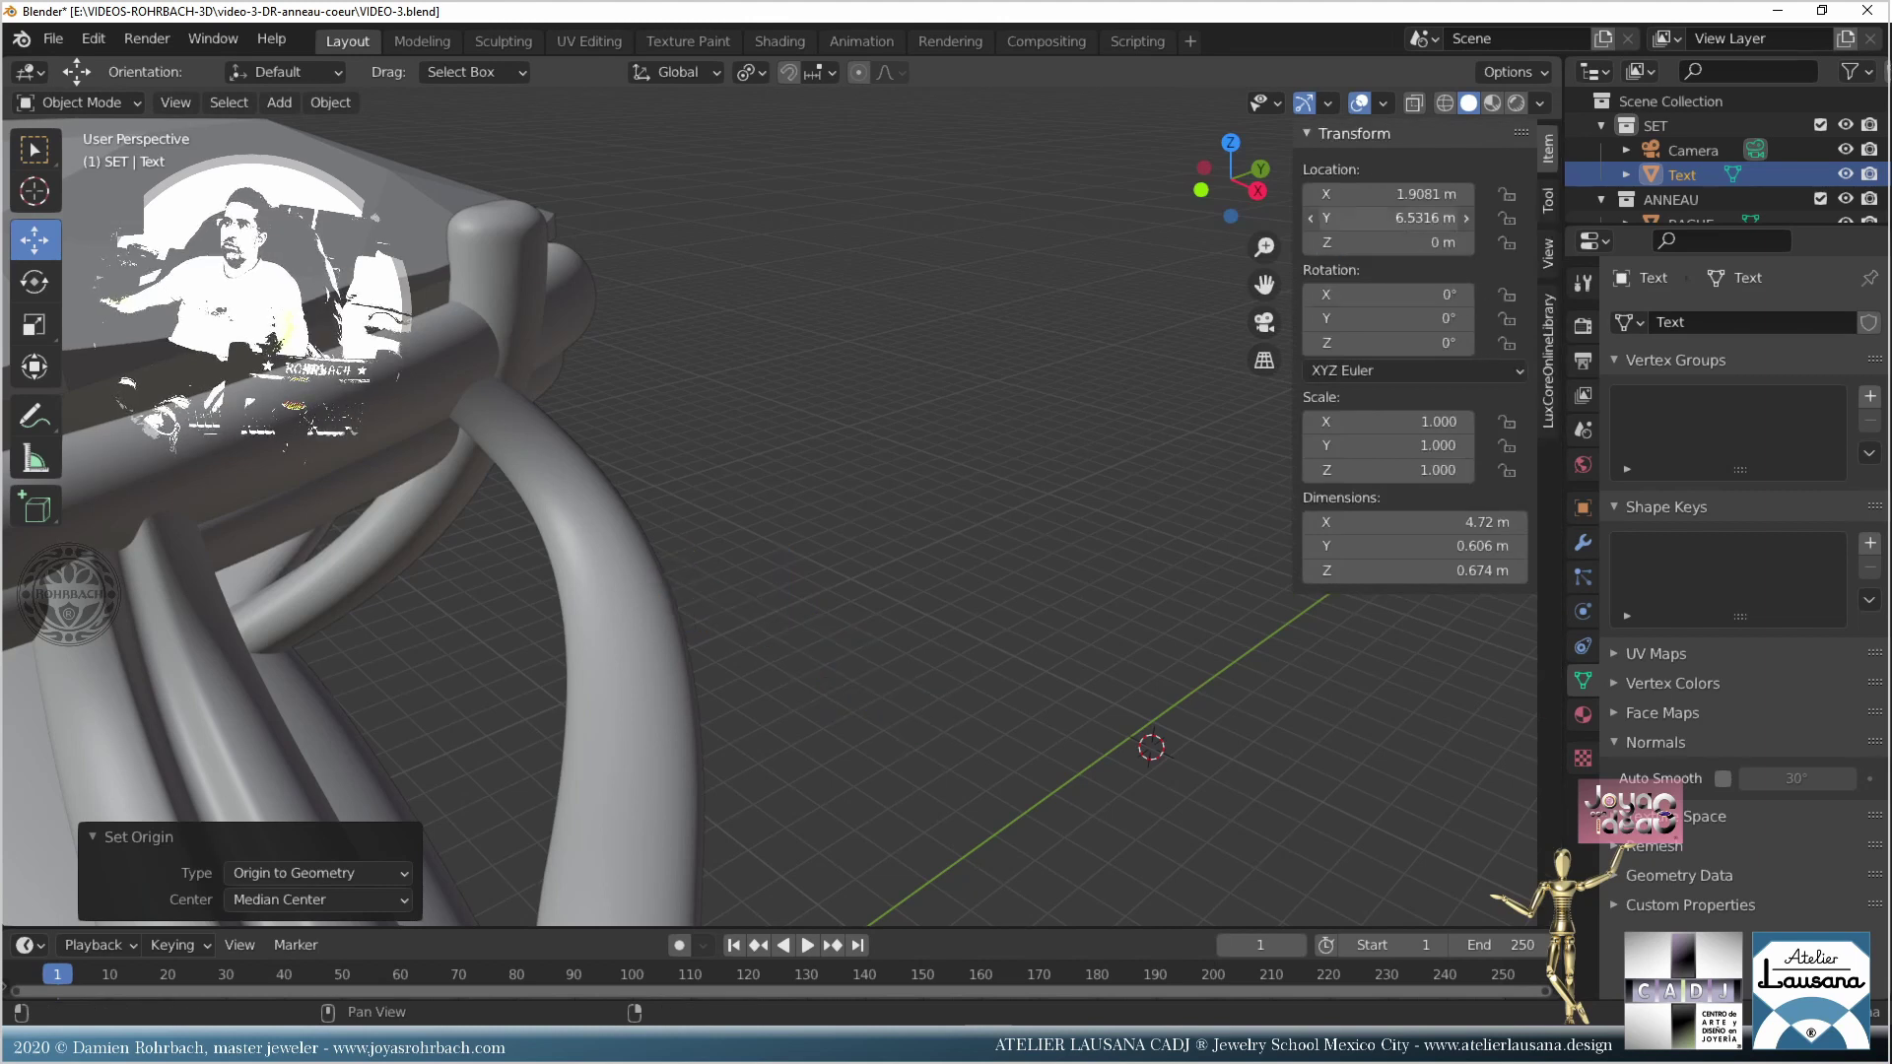
{"action": "left_click", "coordinate": [1397, 220]}
{"action": "type", "text": "0"}
{"action": "left_click", "coordinate": [1396, 201]}
{"action": "type", "text": "0"}
{"action": "key", "text": "Return"}
Step: In front view, move the text about 8.53 m down Z onto the inside bottom of the band, and save the file
{"action": "key", "text": "KP_1"}
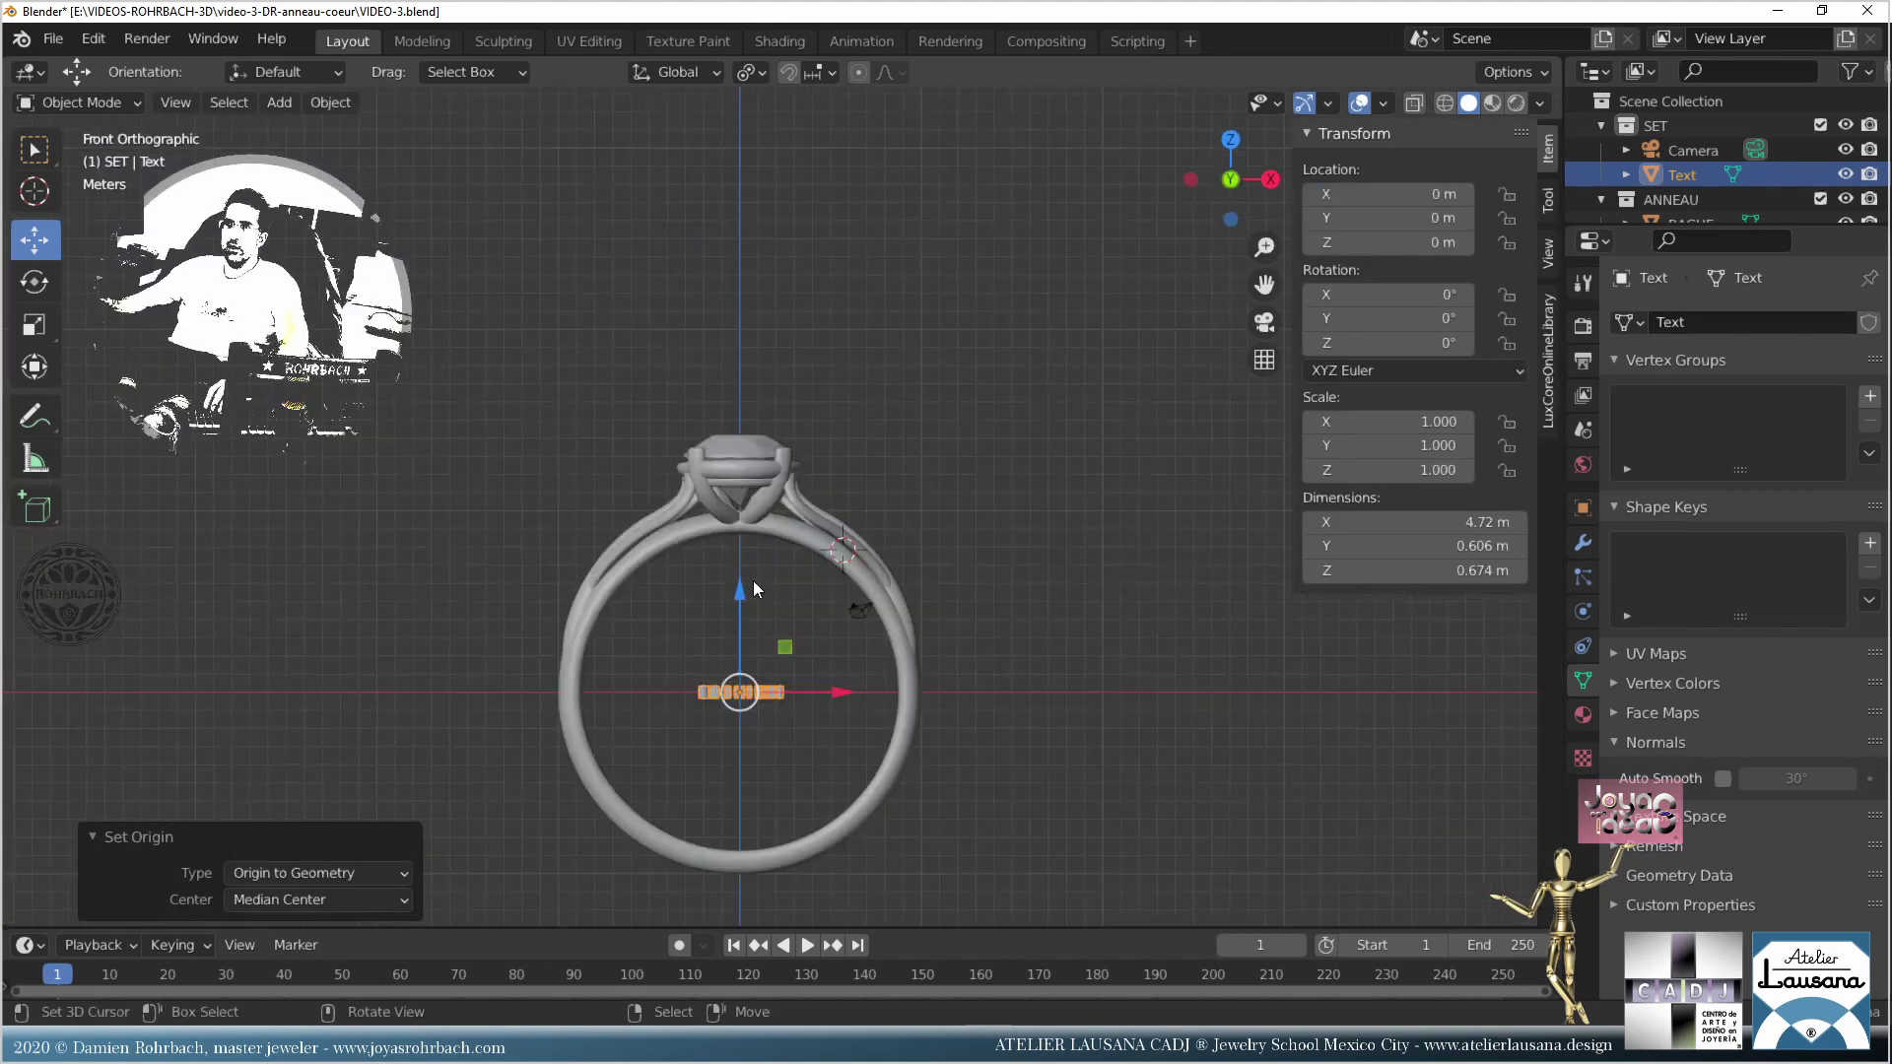
{"action": "key", "text": "g"}
{"action": "key", "text": "z"}
{"action": "left_click", "coordinate": [737, 741]}
{"action": "key", "text": "KP_Decimal"}
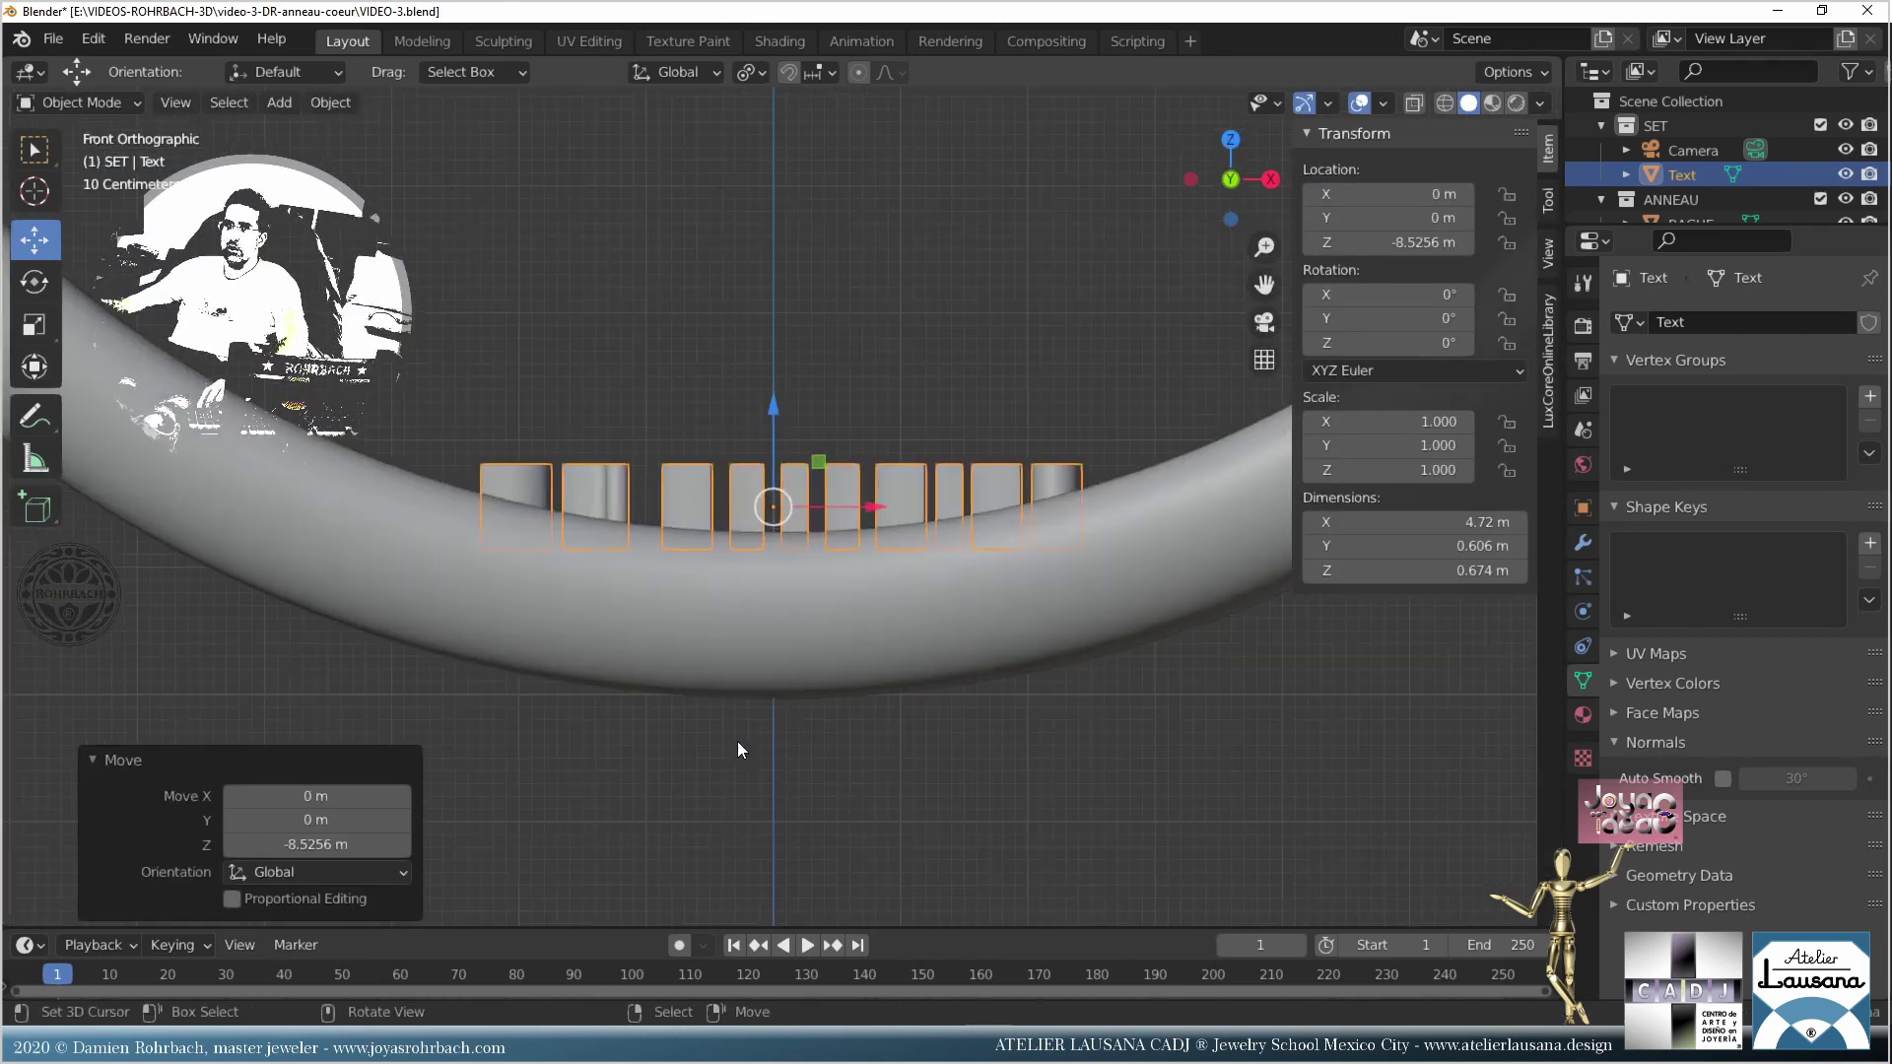
{"action": "middle_click_drag", "start_coordinate": [737, 741], "coordinate": [857, 675]}
{"action": "key", "text": "ctrl+s"}
Step: Add a Simple Deform modifier to the text and set it to Bend around the Z axis
{"action": "left_click", "coordinate": [1582, 543]}
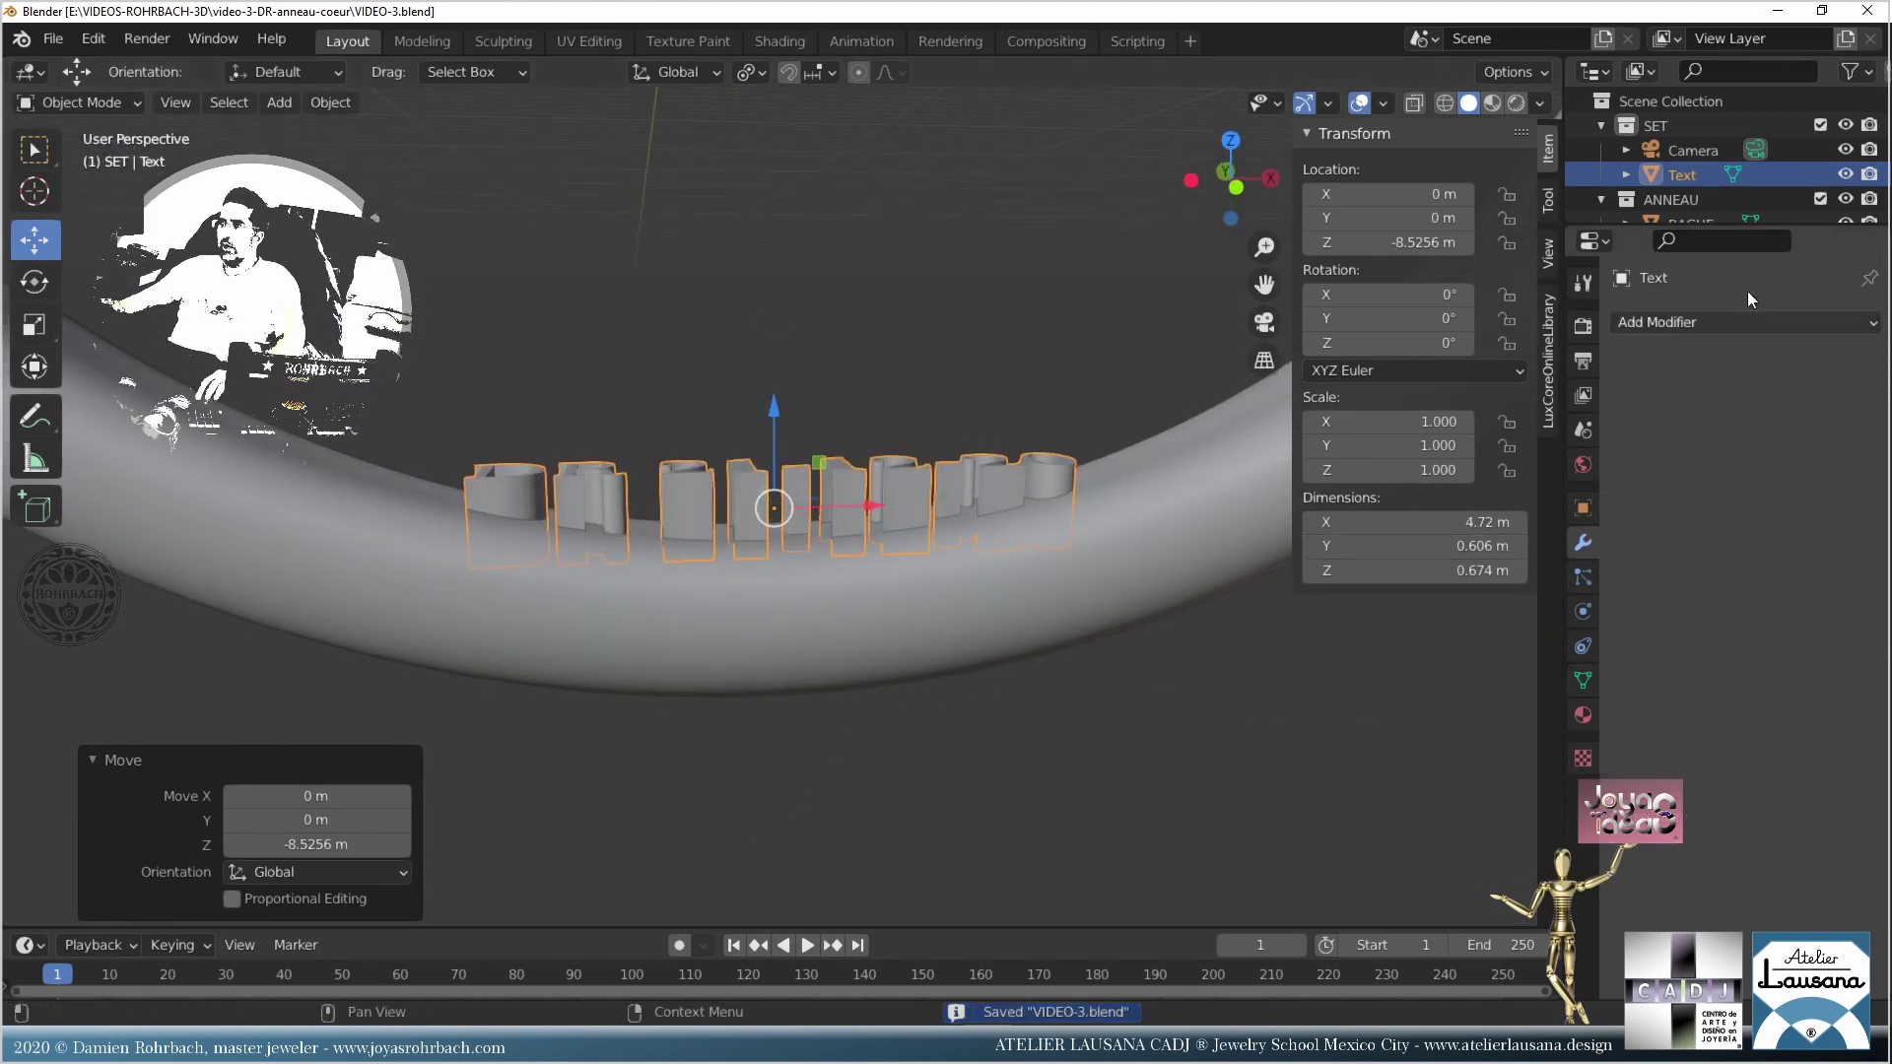
{"action": "left_click", "coordinate": [1728, 321]}
{"action": "left_click", "coordinate": [1625, 630]}
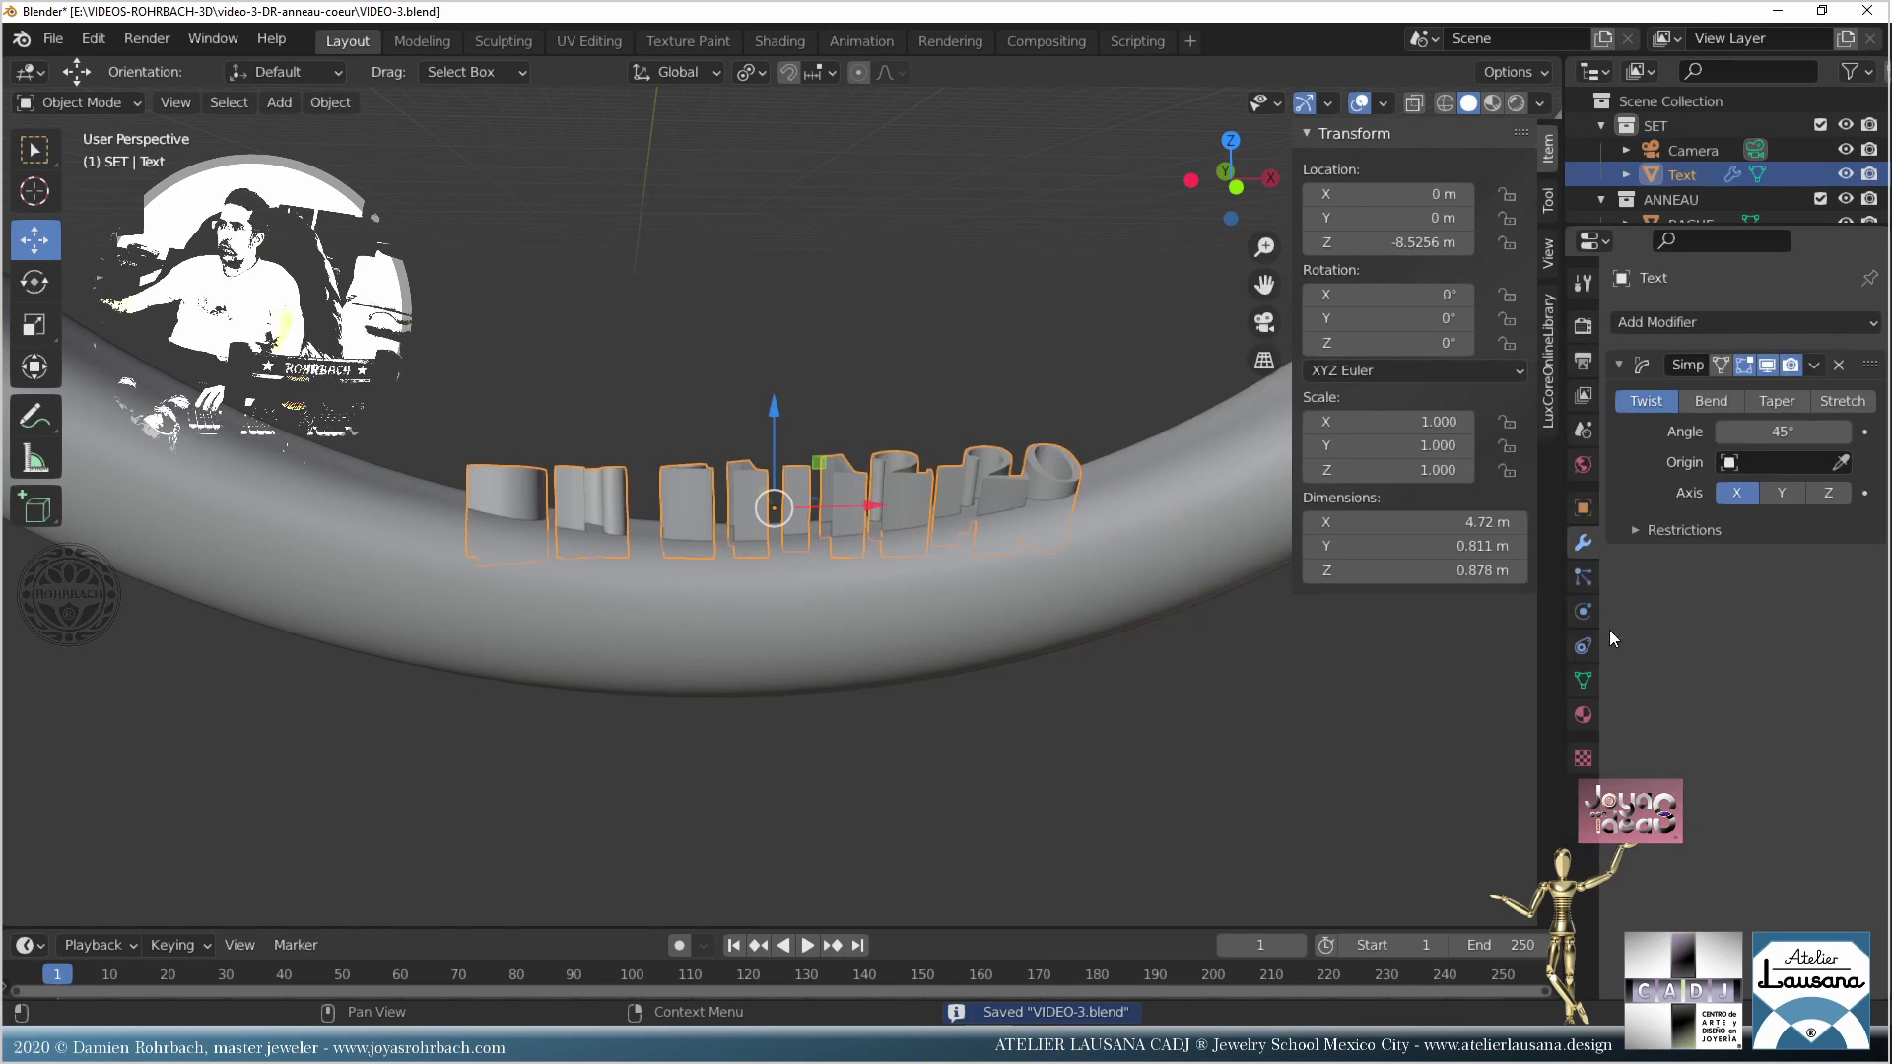
{"action": "left_click", "coordinate": [1712, 400]}
{"action": "key", "text": "KP_1"}
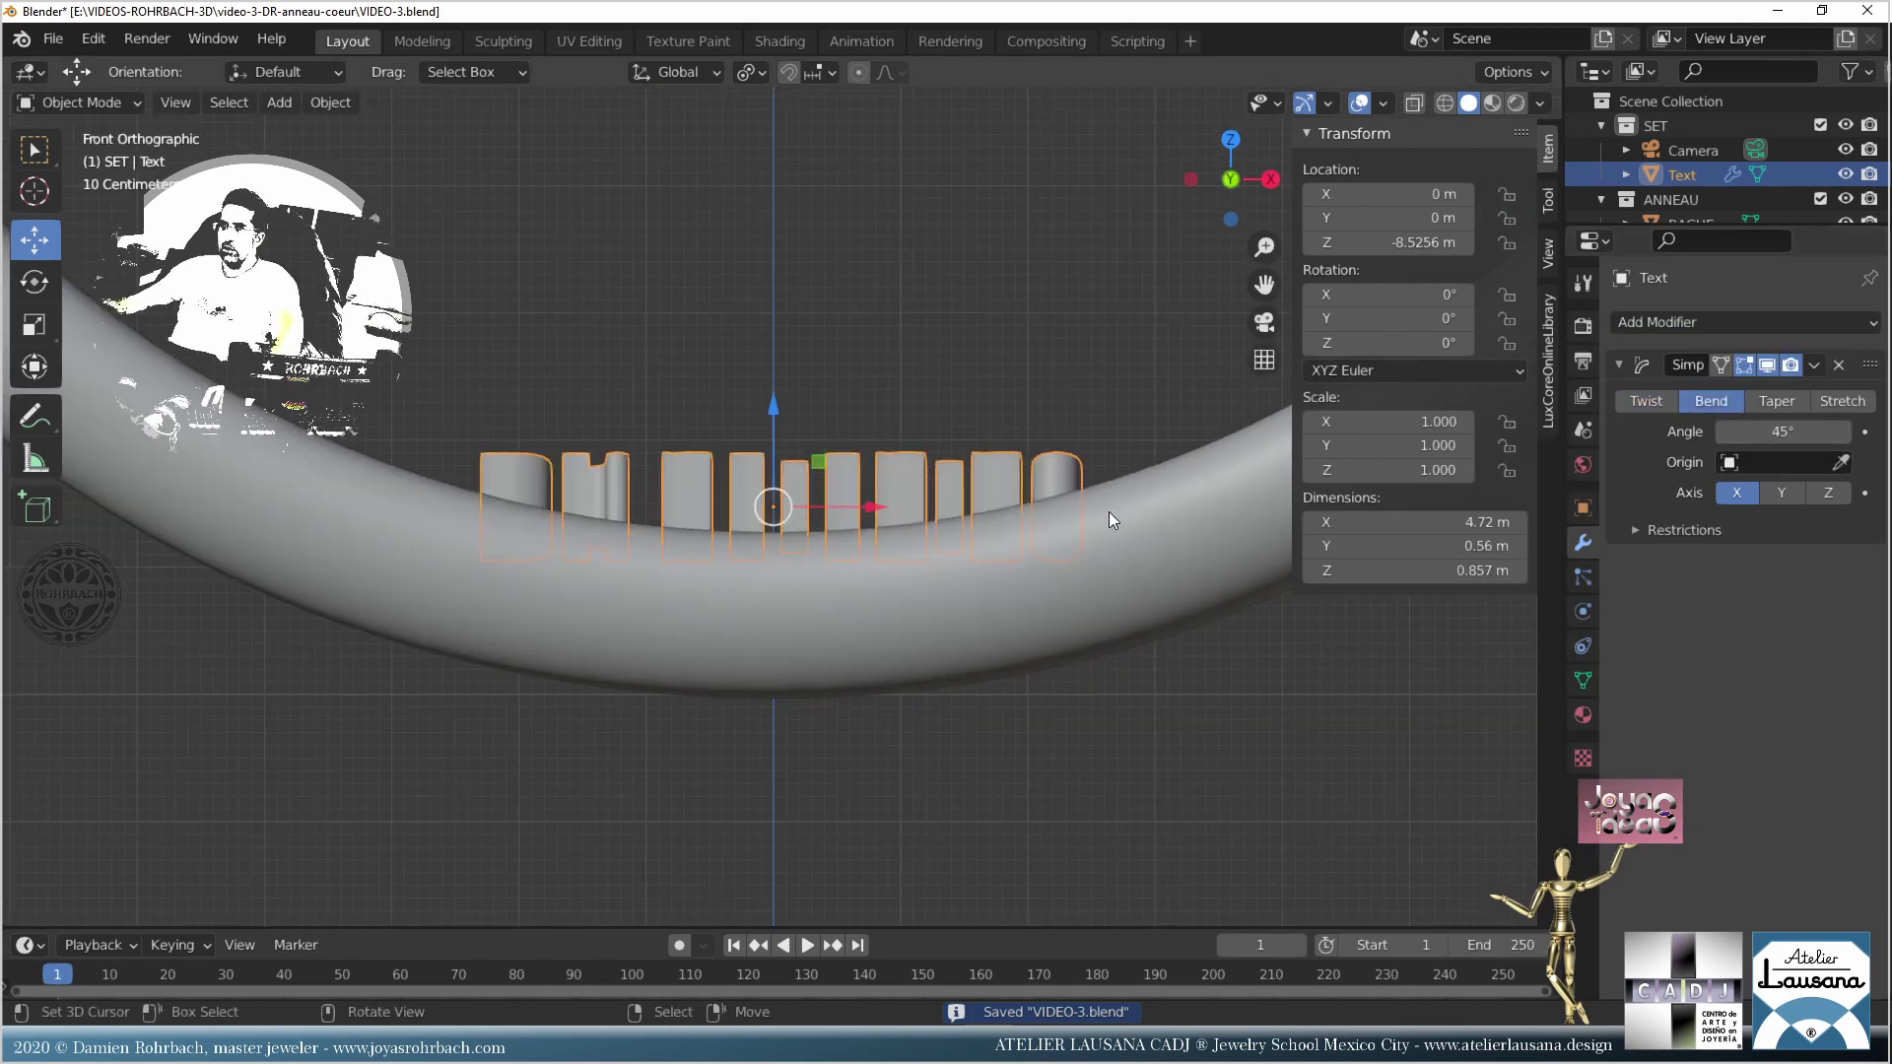
{"action": "left_click", "coordinate": [1778, 492]}
{"action": "left_click", "coordinate": [1828, 495]}
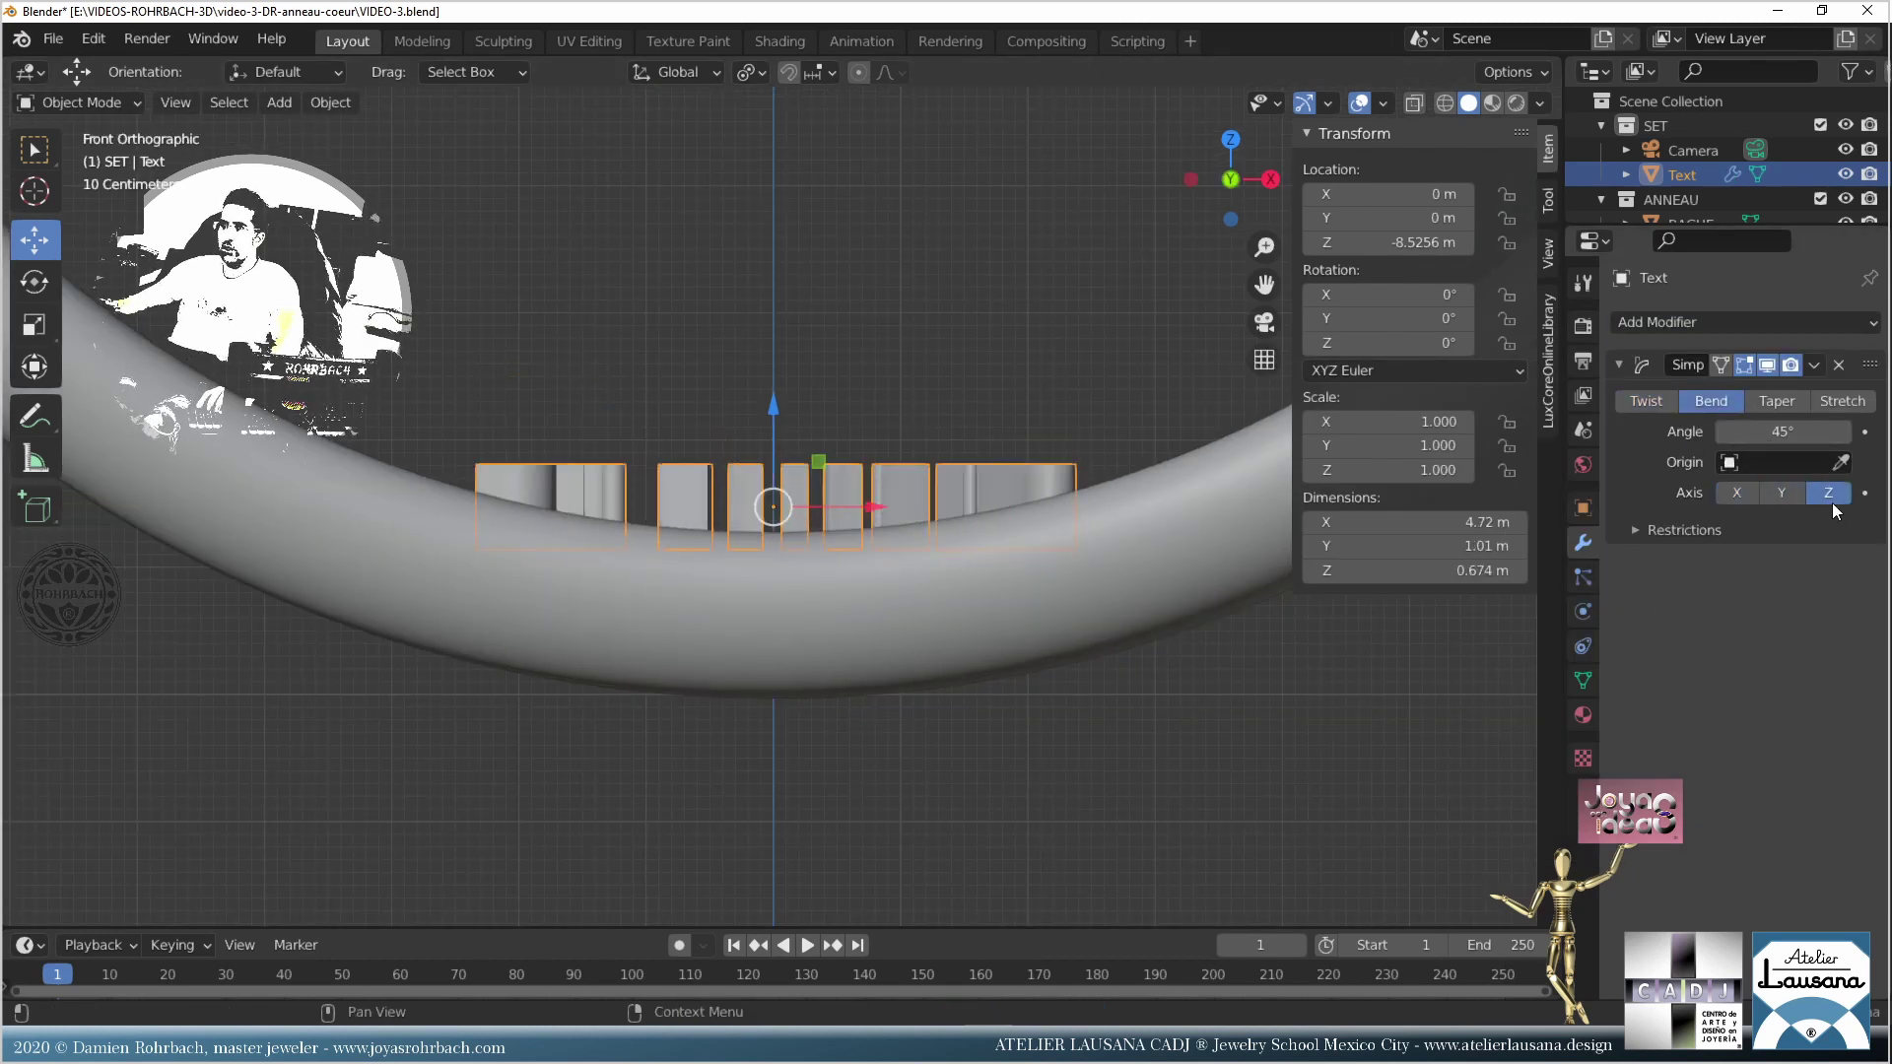
{"action": "left_click", "coordinate": [279, 103]}
{"action": "mouse_move", "coordinate": [295, 131]}
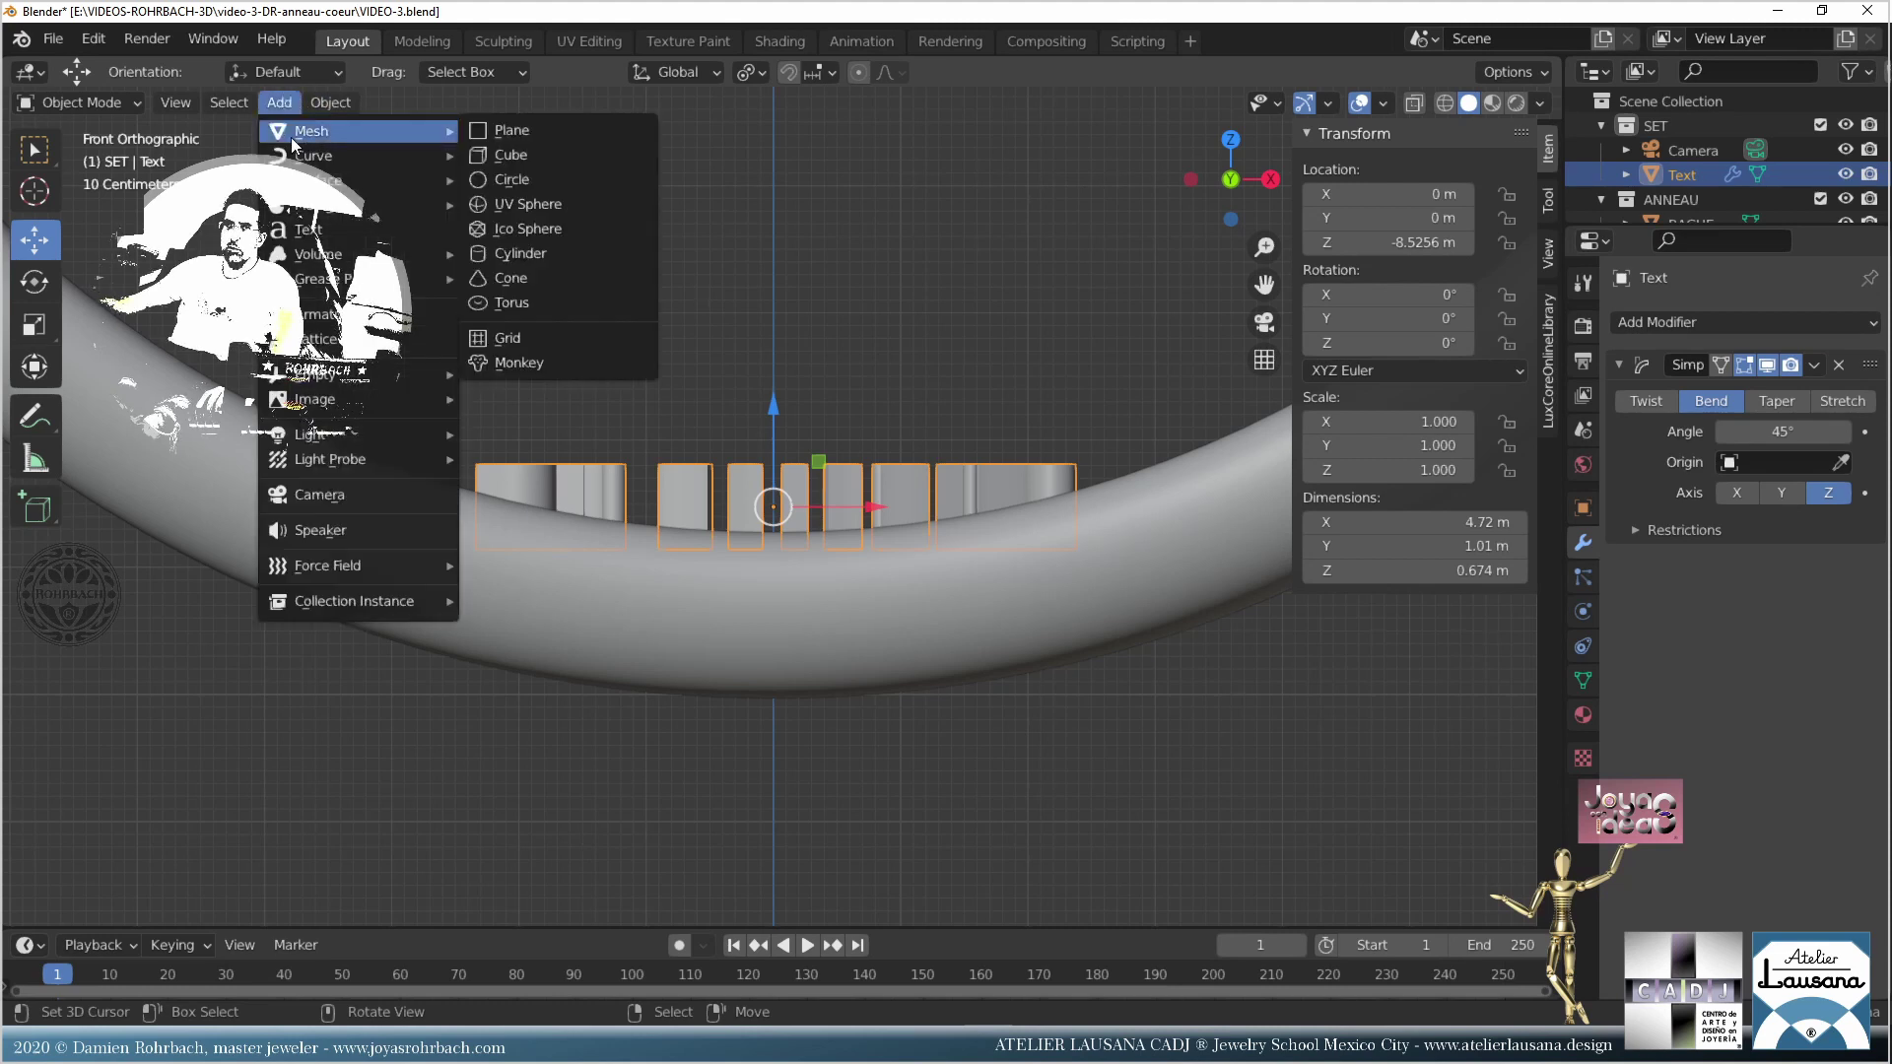
{"action": "left_click", "coordinate": [528, 160]}
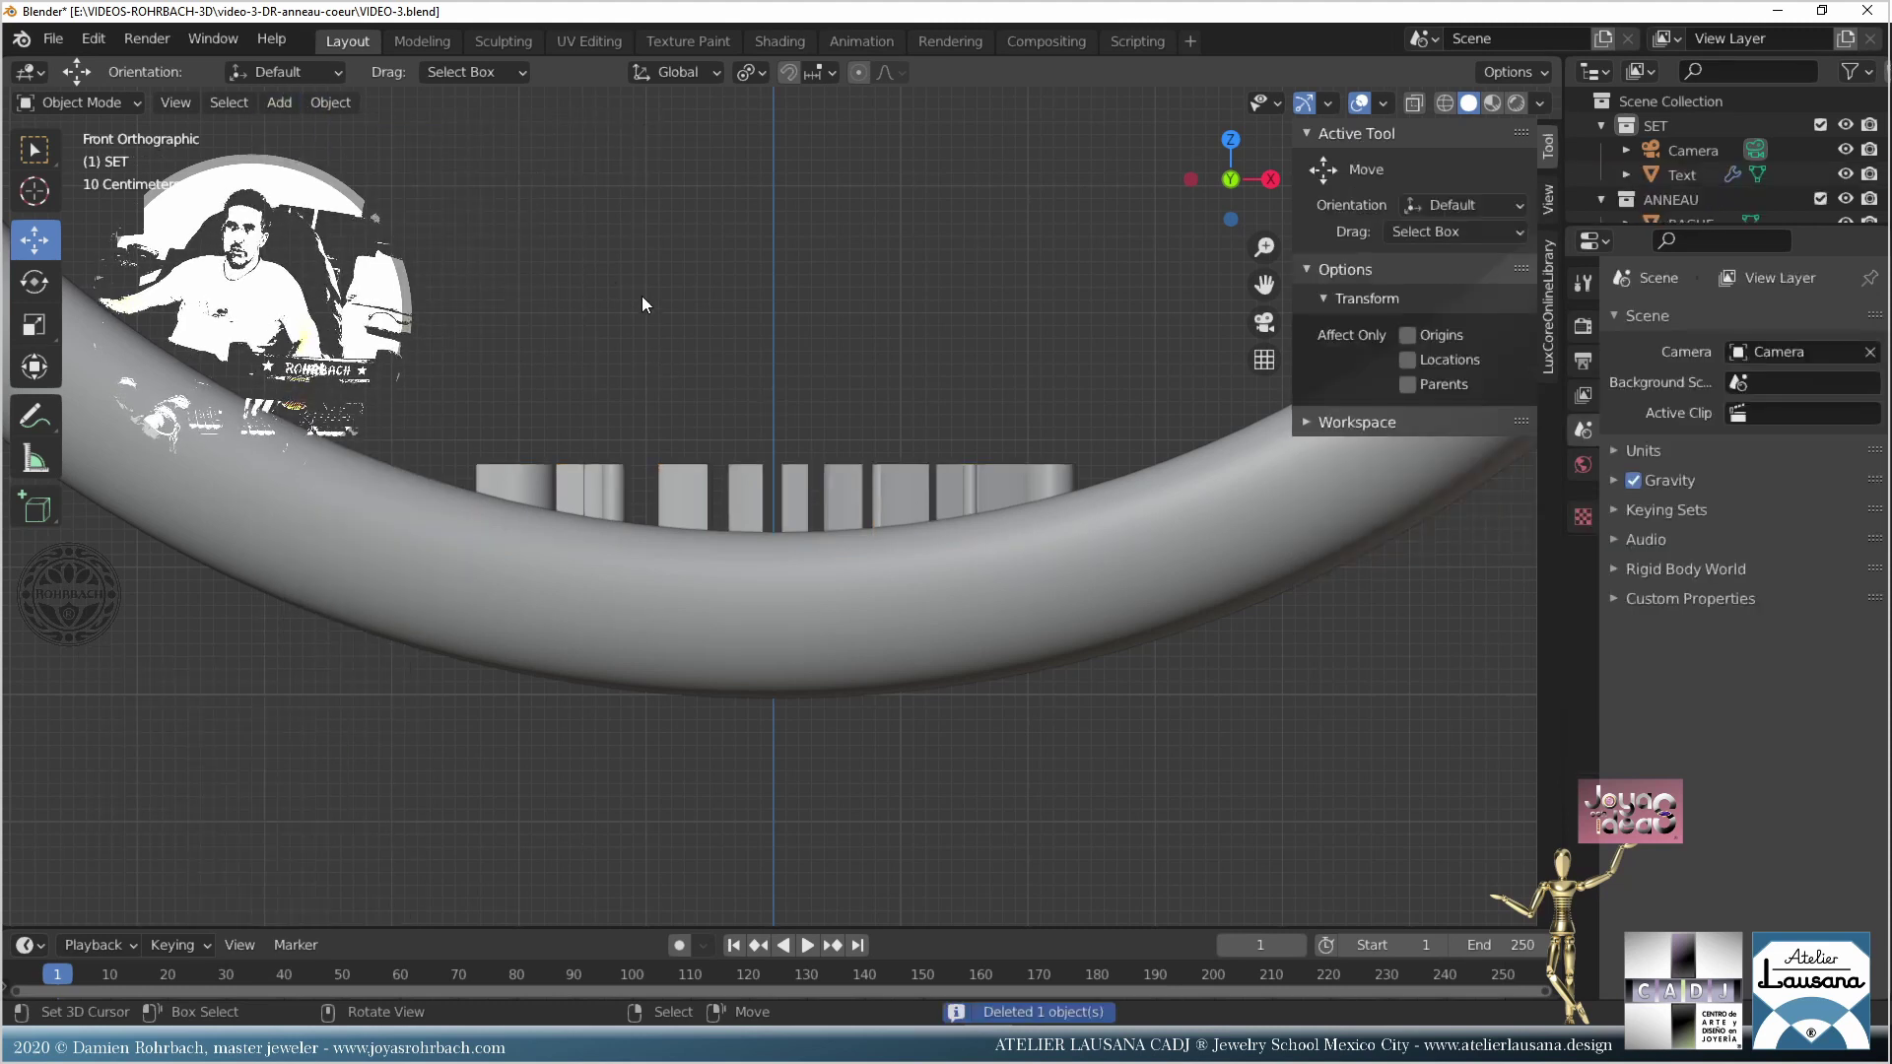
{"action": "key", "text": "Delete"}
Step: Snap the 3D cursor to the selected text and add a cube there
{"action": "left_click", "coordinate": [640, 517]}
{"action": "left_click", "coordinate": [671, 499]}
{"action": "key", "text": "shift+s"}
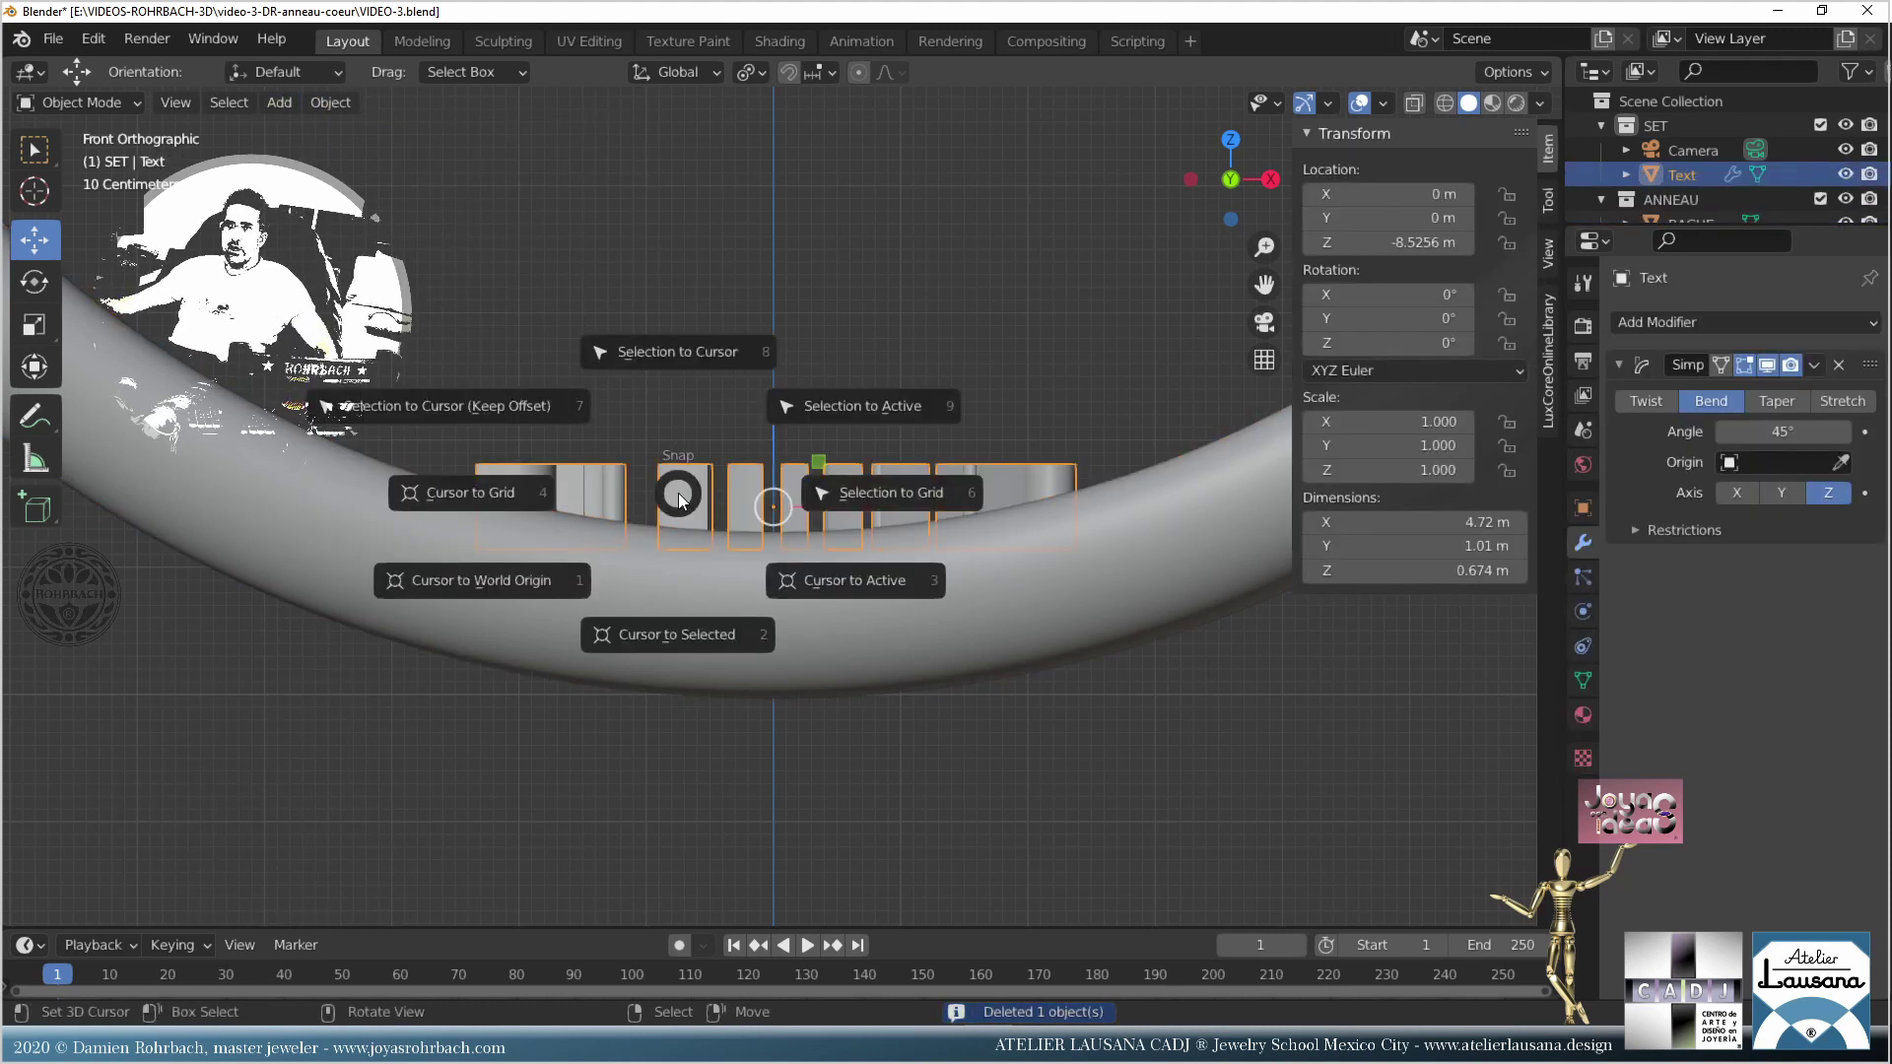
{"action": "left_click", "coordinate": [628, 648]}
{"action": "left_click", "coordinate": [279, 102]}
{"action": "mouse_move", "coordinate": [377, 130]}
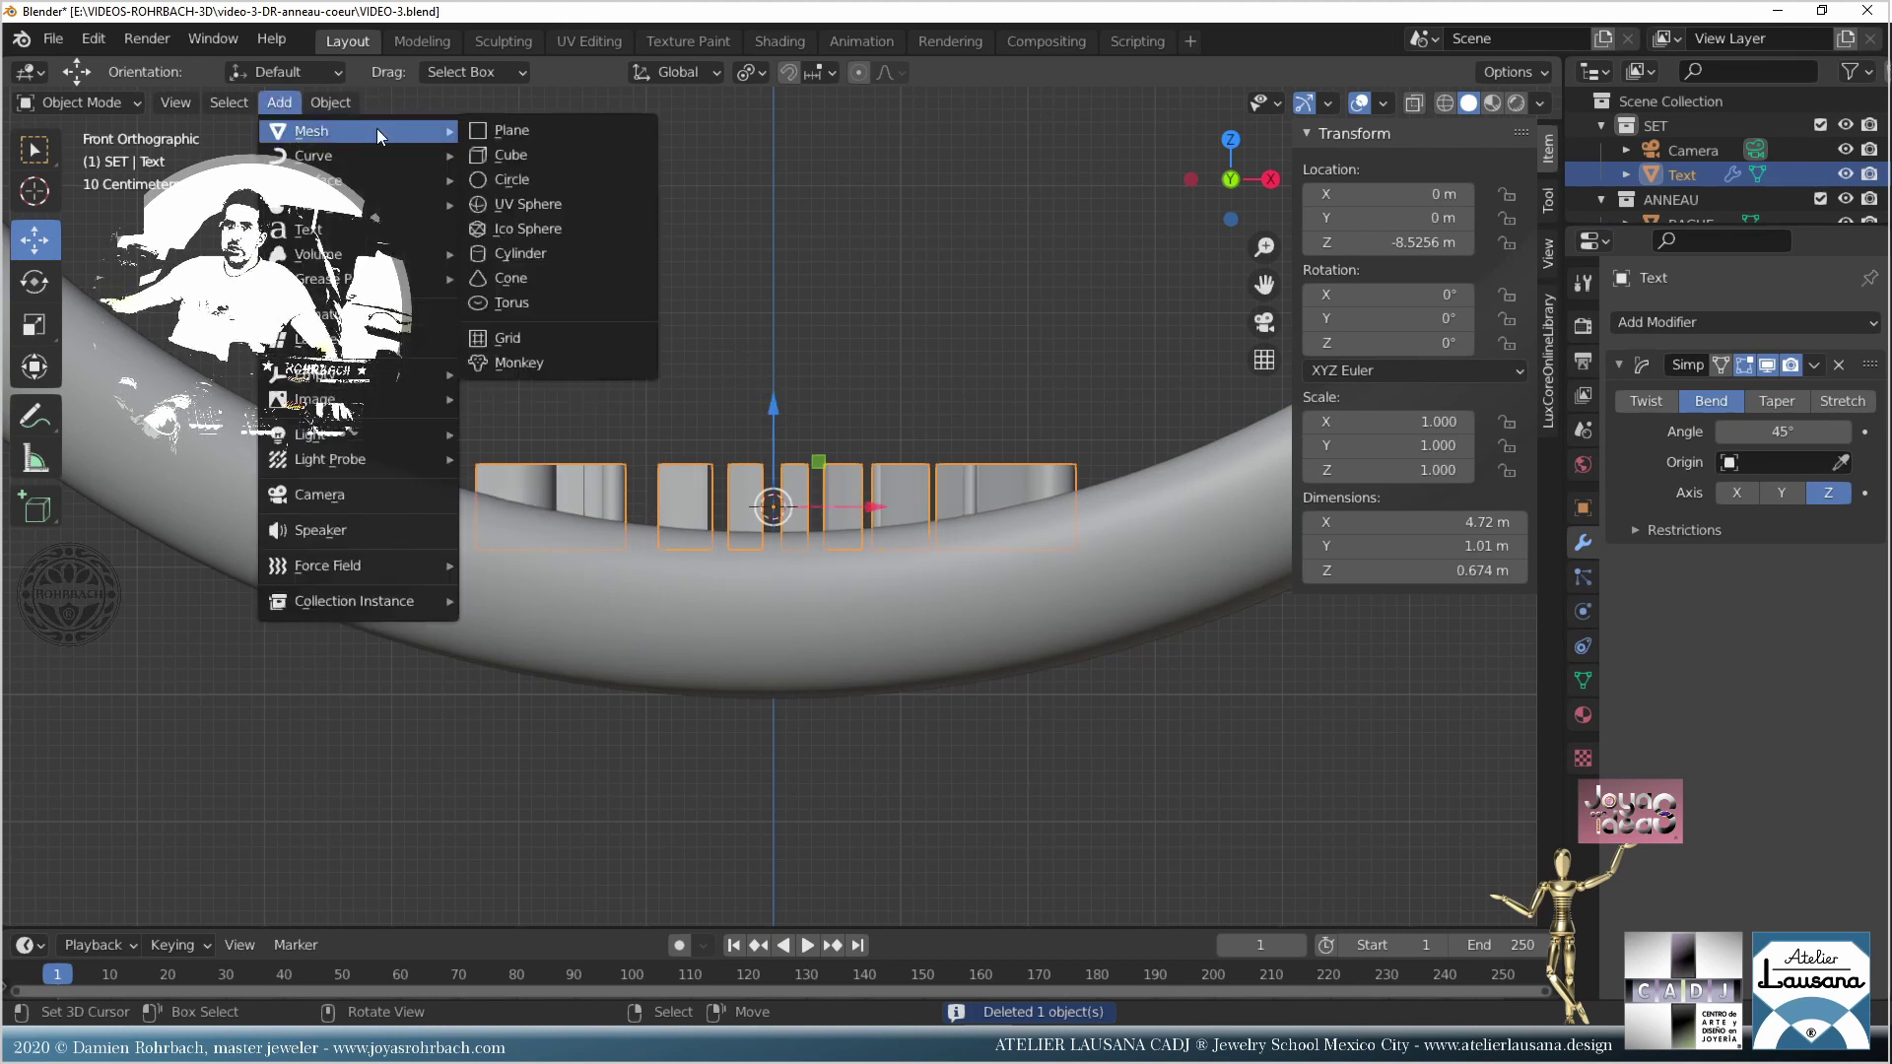
{"action": "left_click", "coordinate": [511, 155]}
Step: Use the cube as the origin of the text's bend modifier and scale the cube to about 0.59
{"action": "left_click", "coordinate": [976, 471]}
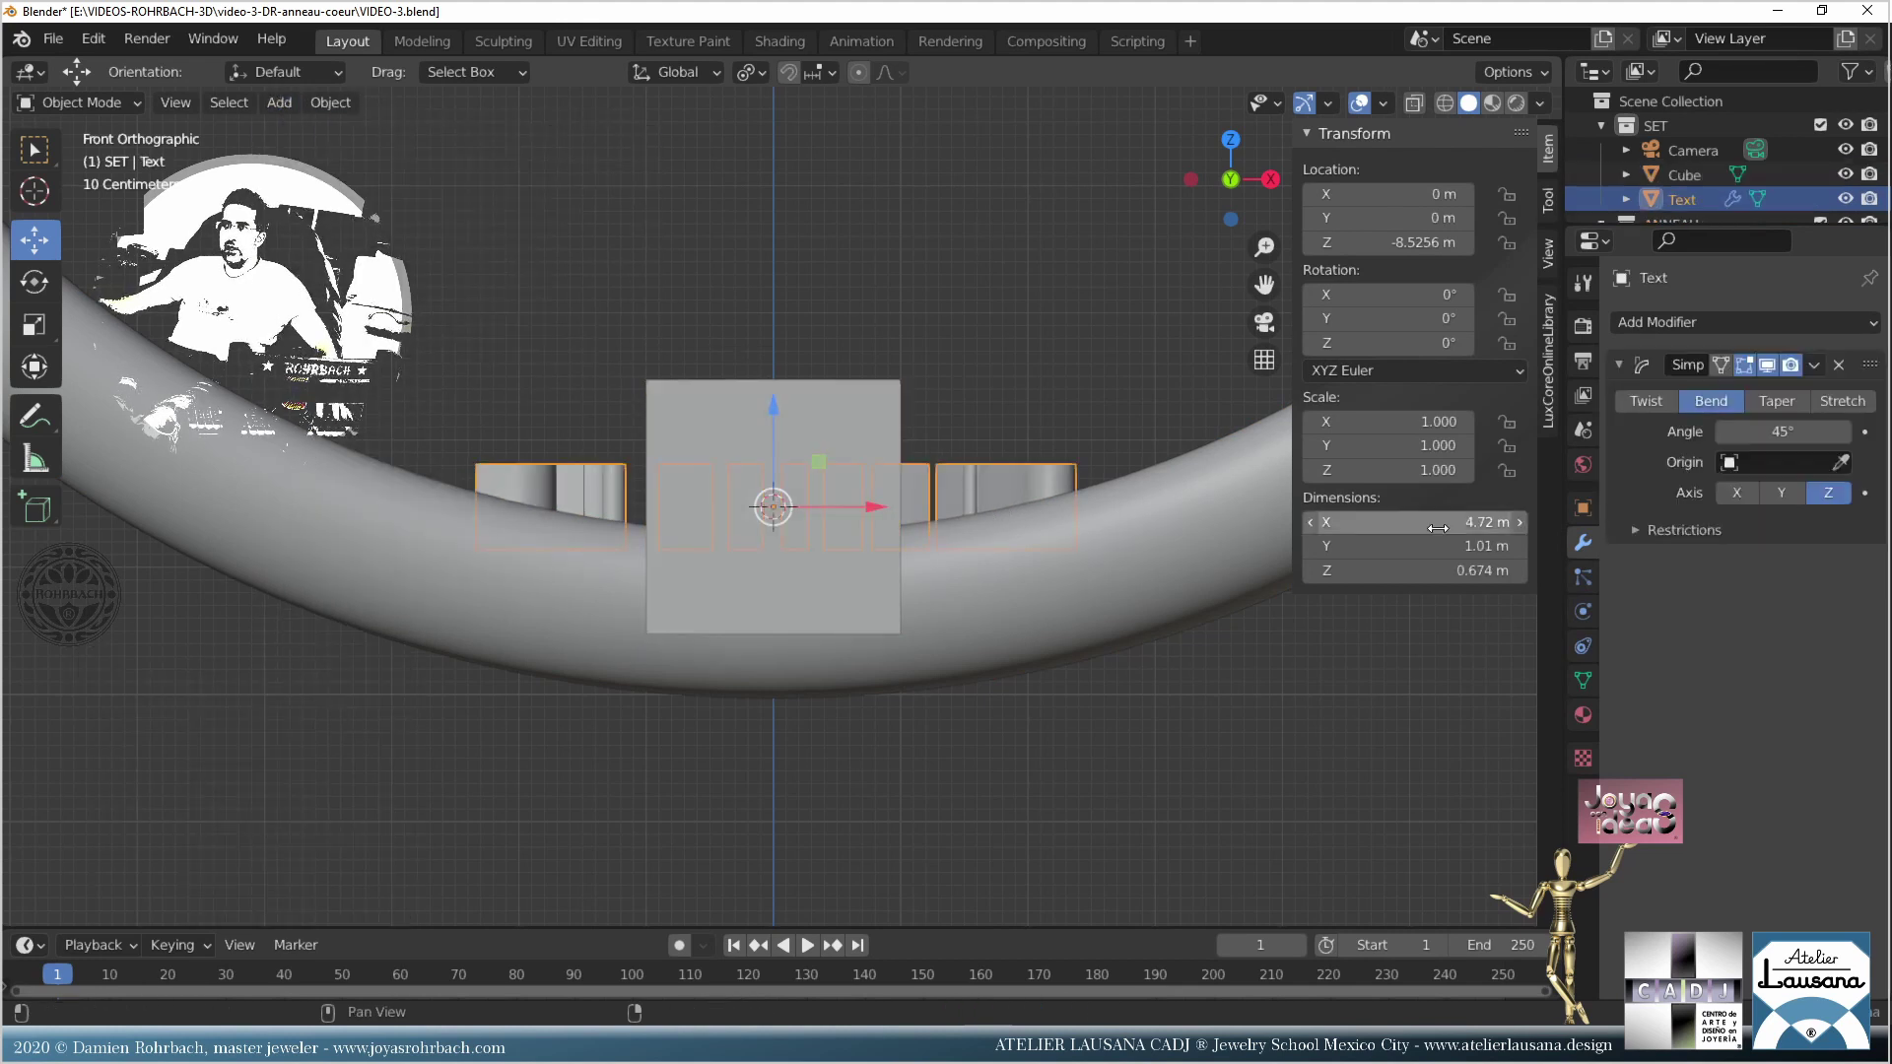
{"action": "left_click", "coordinate": [867, 412]}
{"action": "key", "text": "s"}
{"action": "left_click", "coordinate": [932, 452]}
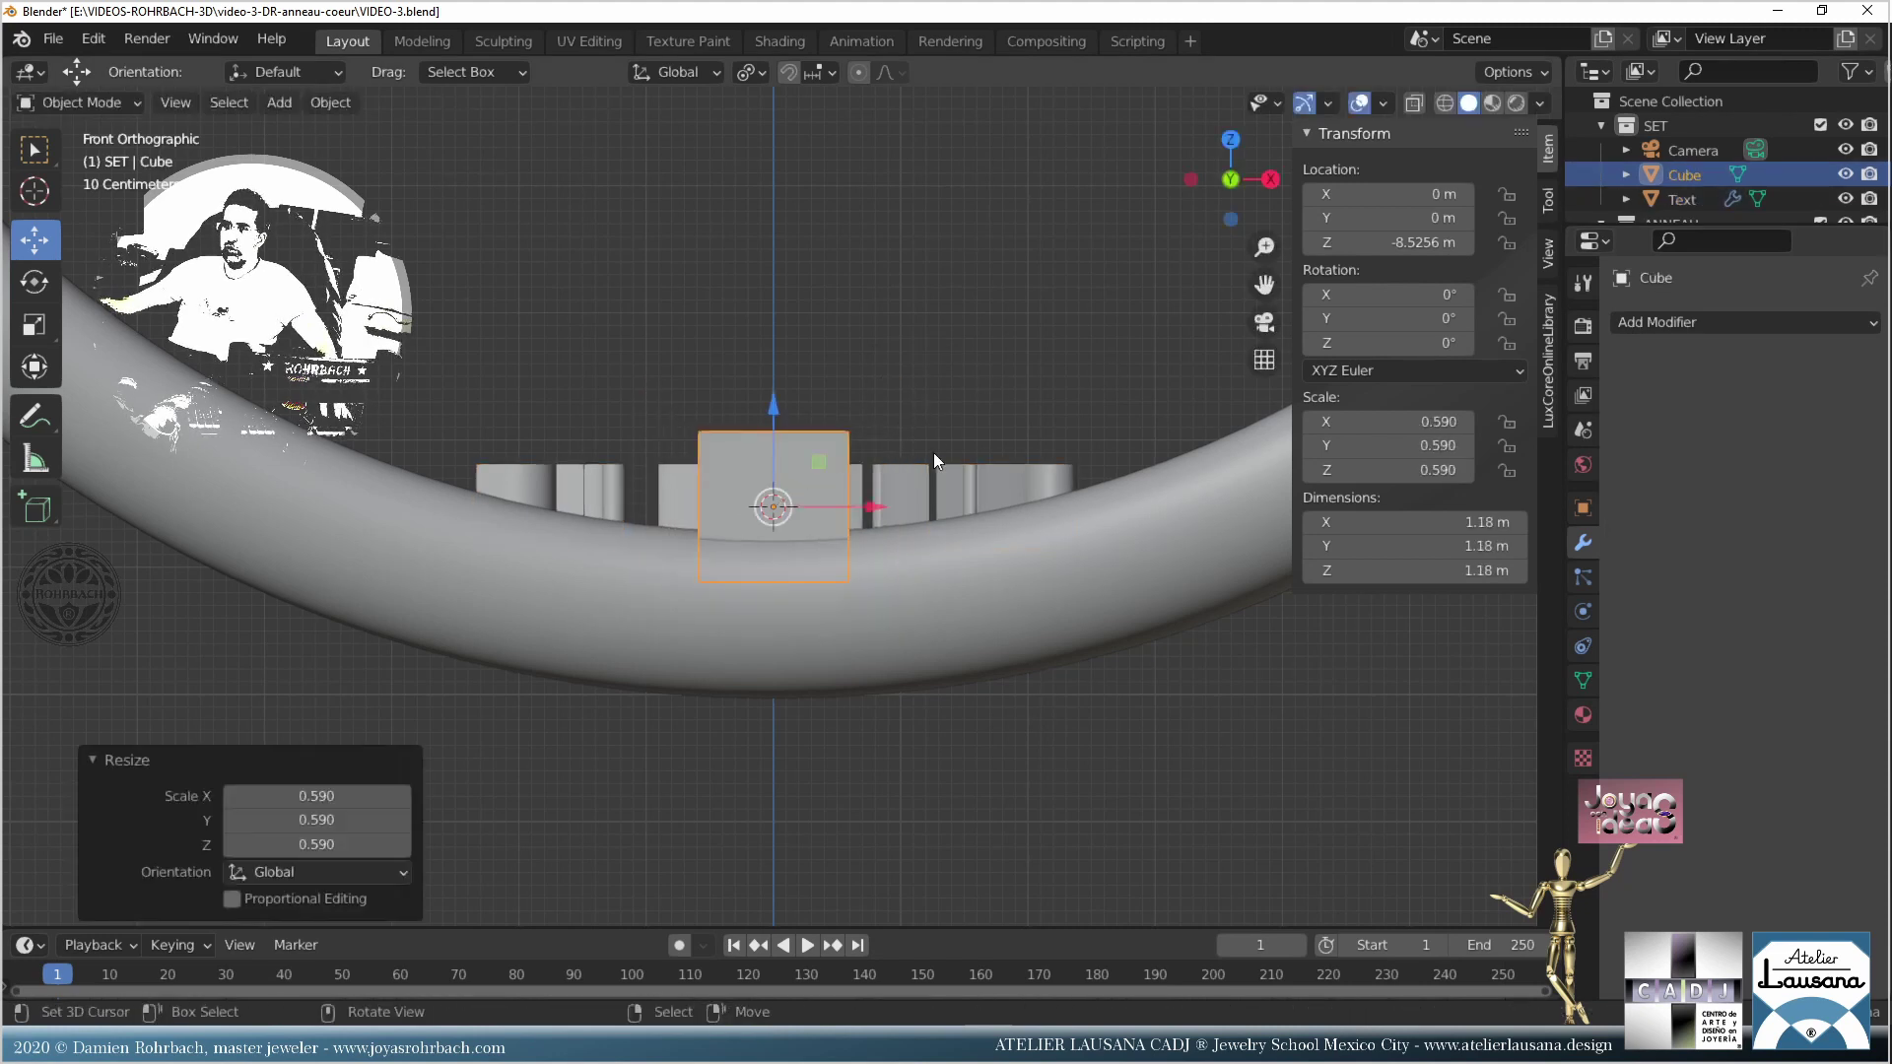
Step: Rotate the cube to 90° about X and set the text's bend angle to 30°
{"action": "double_click", "coordinate": [1389, 304]}
{"action": "type", "text": "90"}
{"action": "key", "text": "Return"}
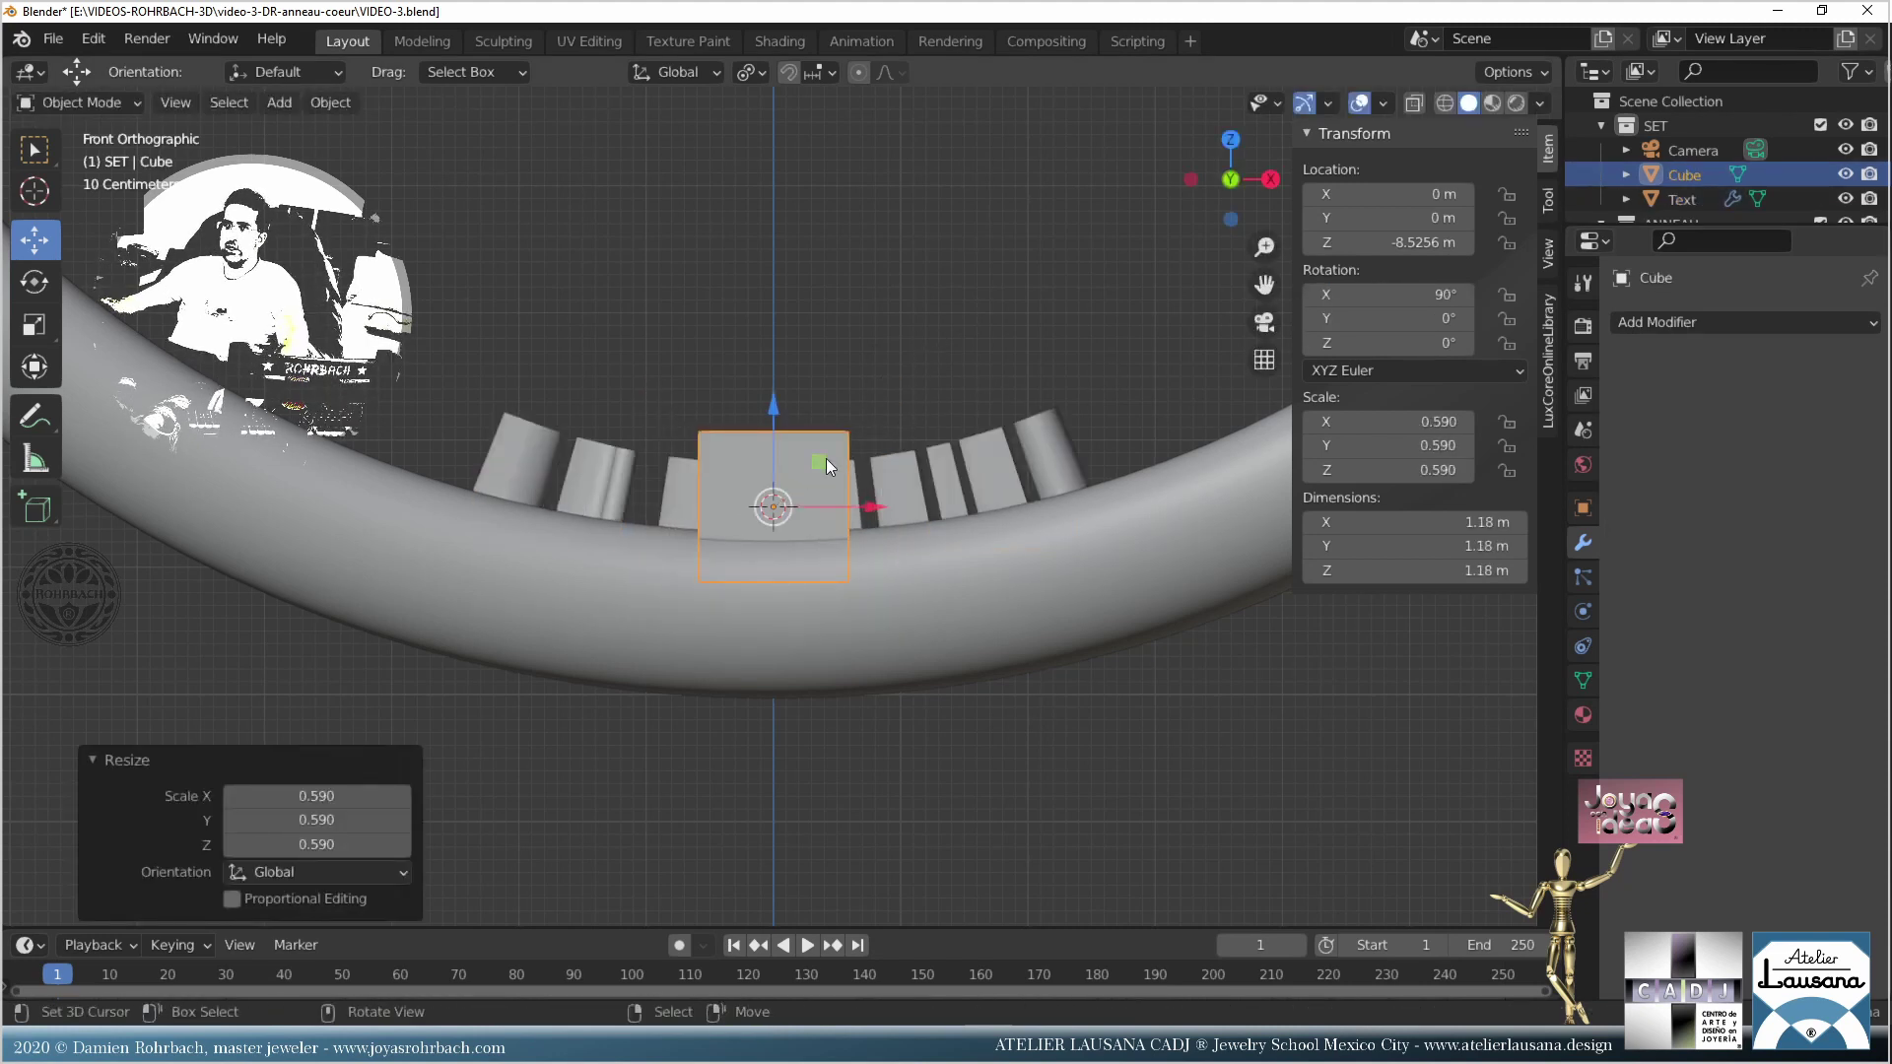
{"action": "left_click", "coordinate": [1006, 475]}
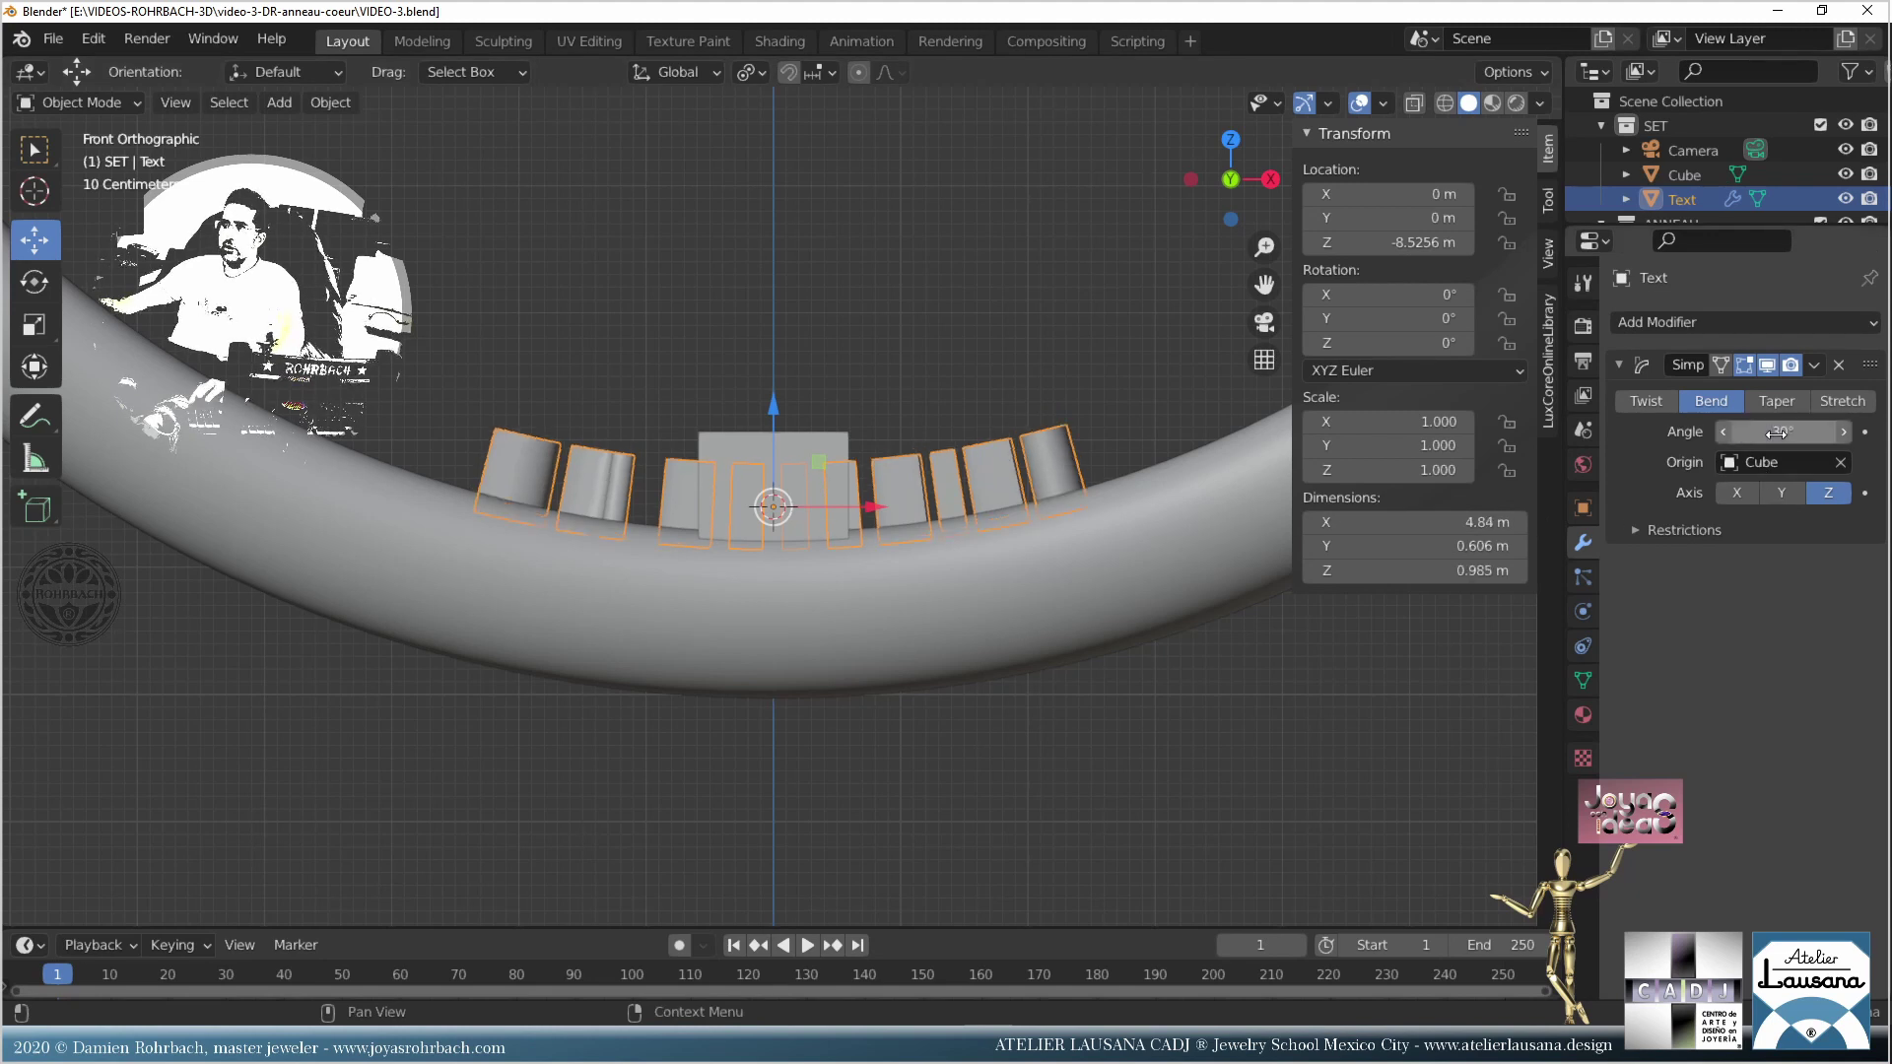
Step: Move the cube and the text together about 0.19 m down Z into the band
{"action": "left_click", "coordinate": [830, 445]}
{"action": "key", "text": "g"}
{"action": "key", "text": "z"}
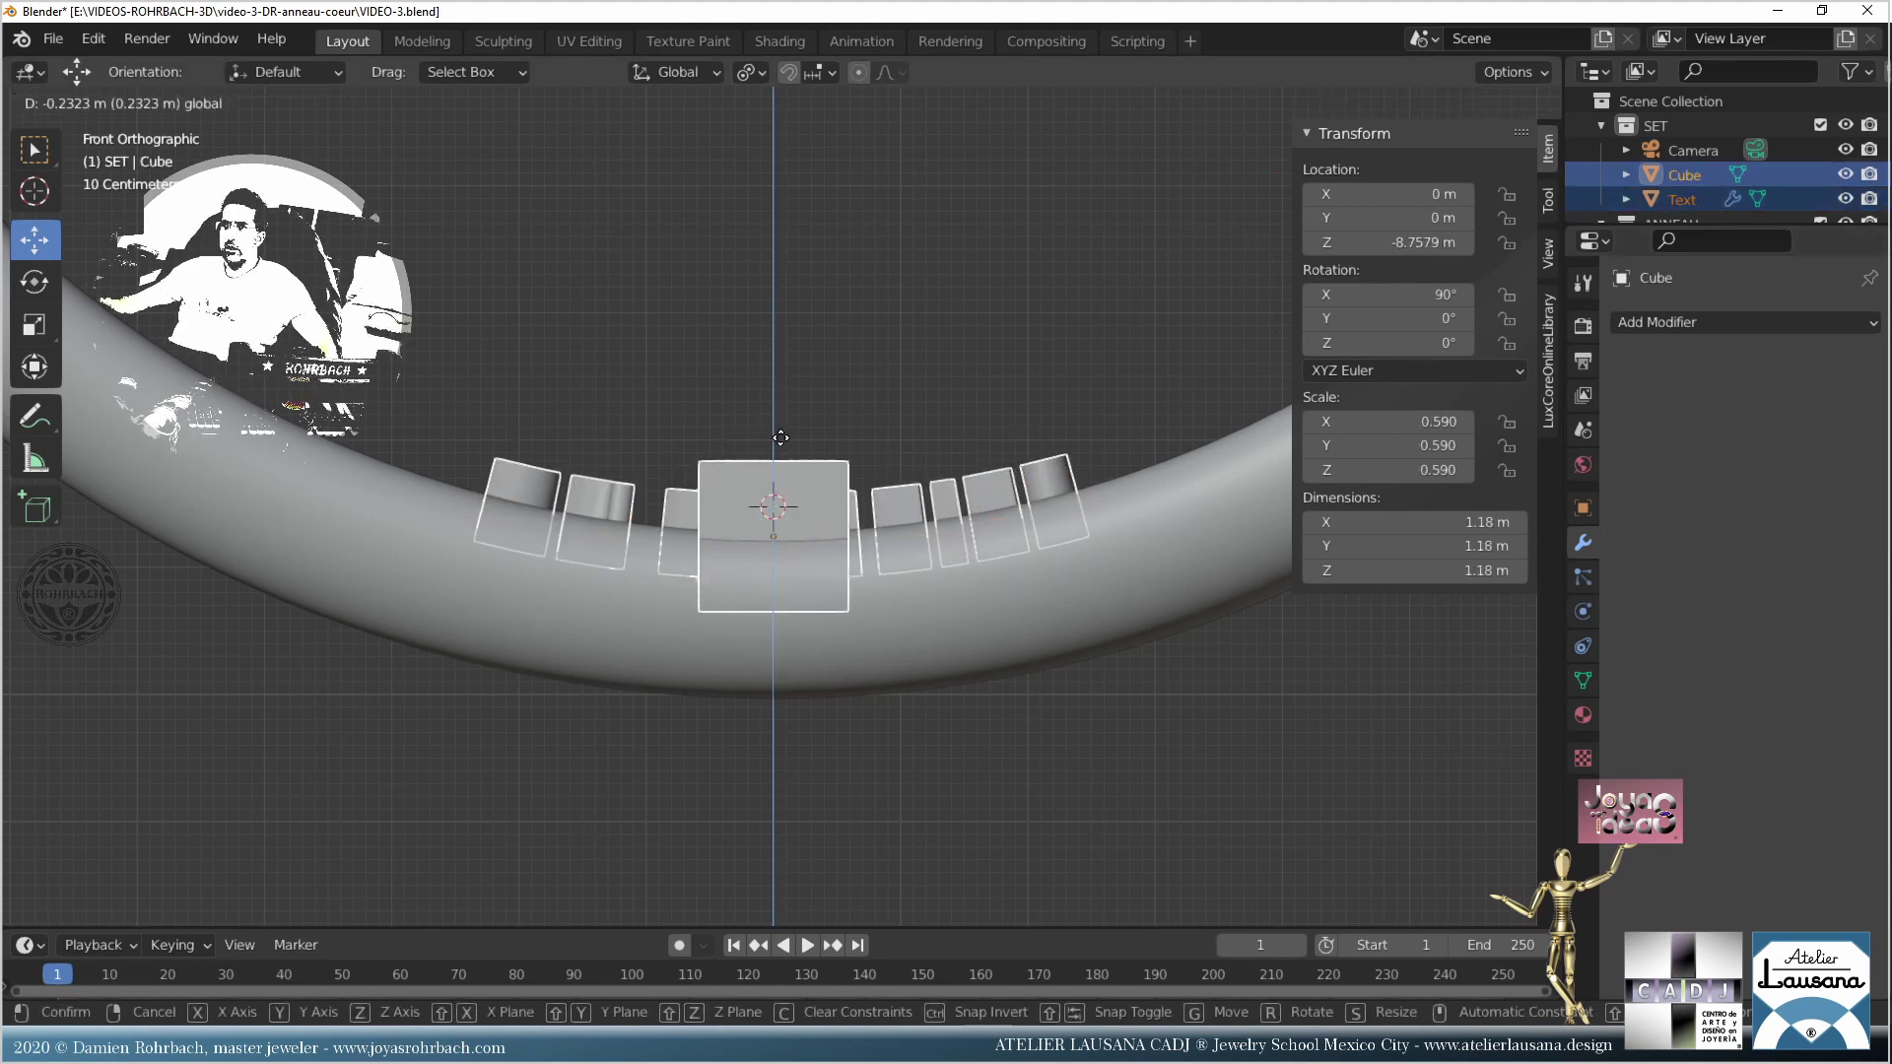
{"action": "left_click", "coordinate": [813, 441]}
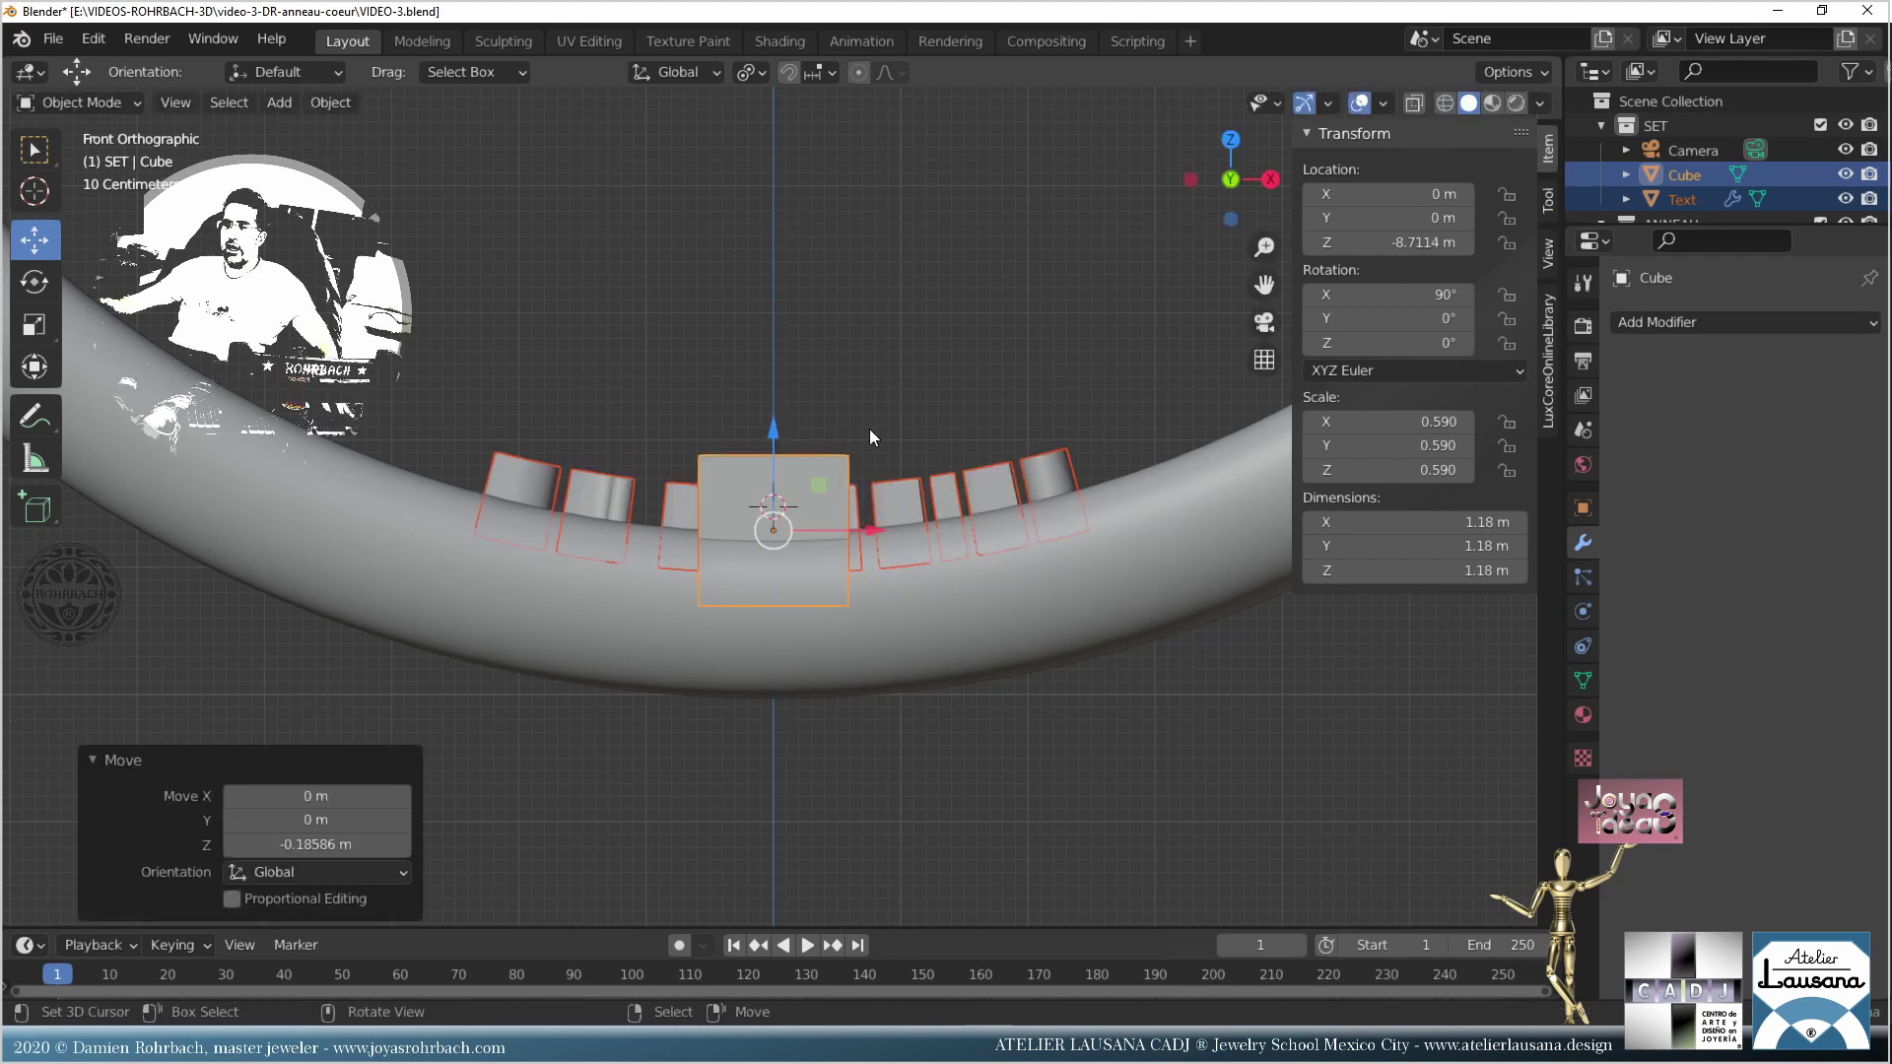
Step: Try deleting the cube that serves as bend origin, undo the deletion, and reselect the text
{"action": "left_click", "coordinate": [805, 465]}
{"action": "key", "text": "Delete"}
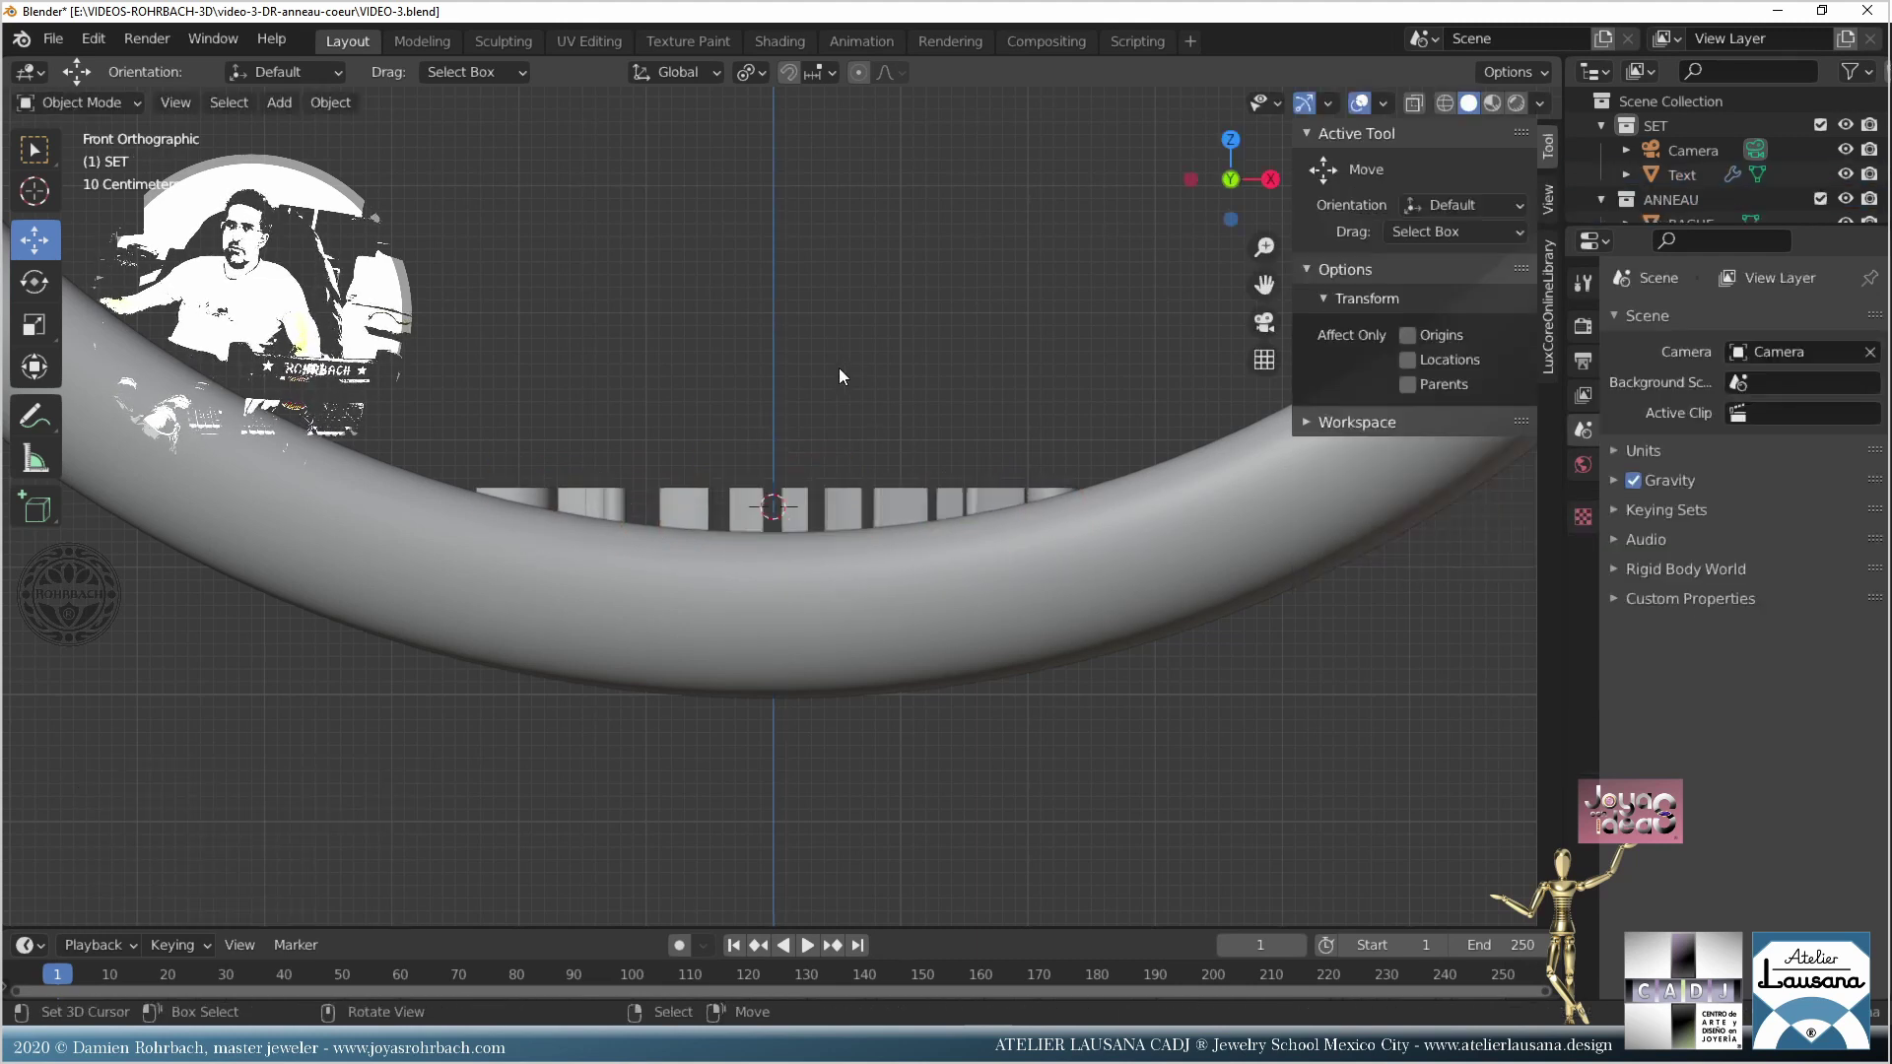
{"action": "key", "text": "ctrl+z"}
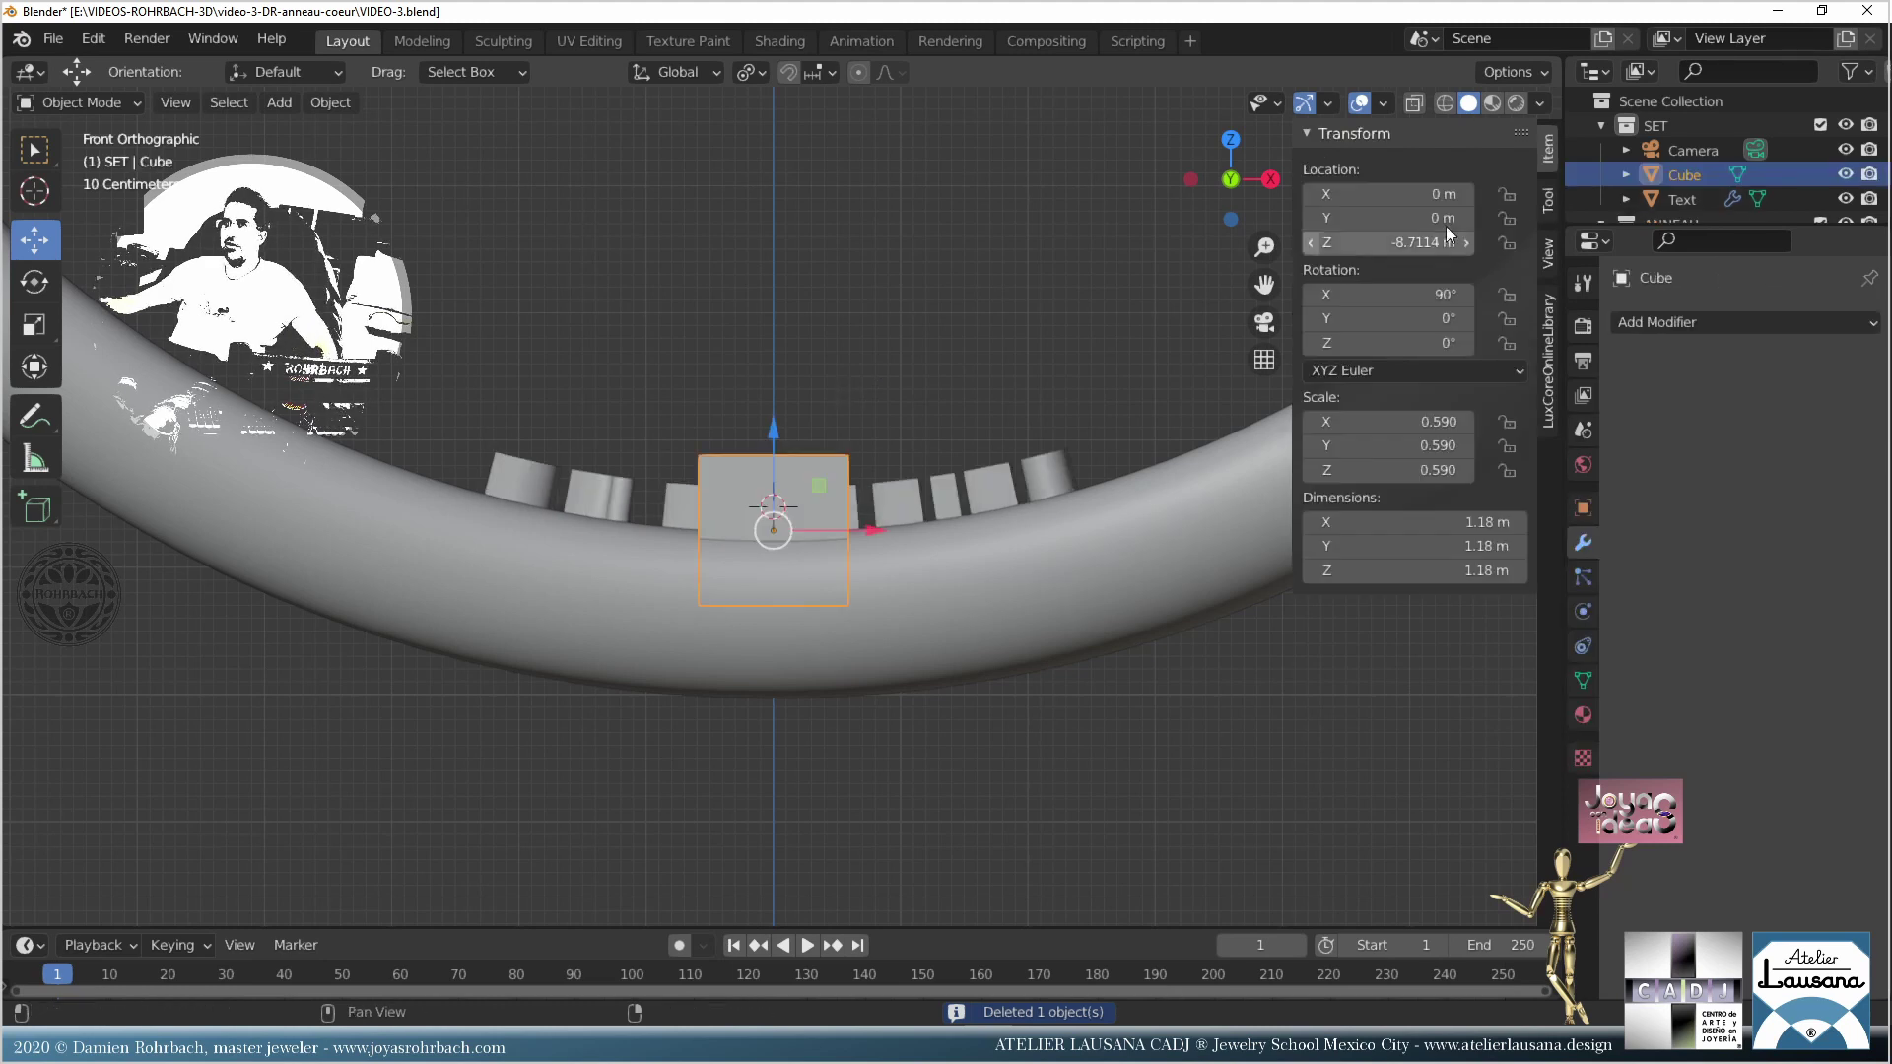
{"action": "left_click", "coordinate": [1062, 475]}
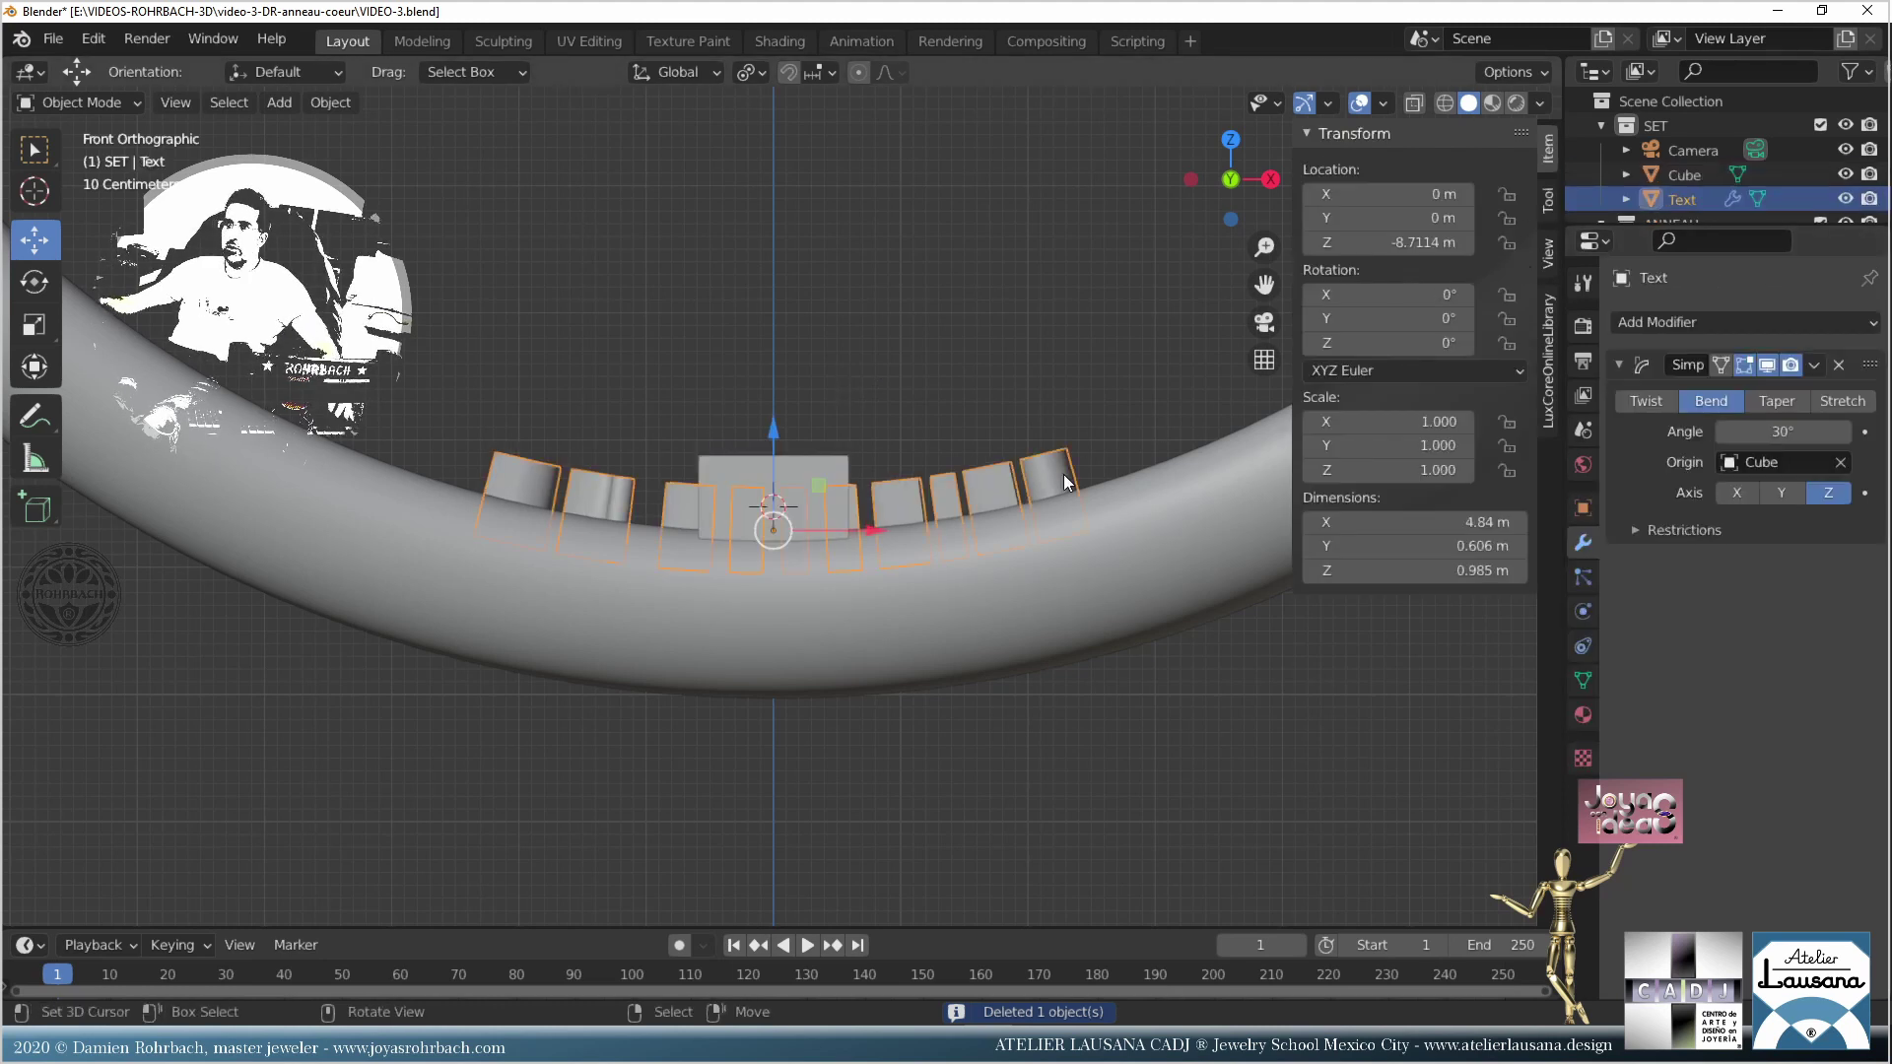
Step: Convert the text to a mesh with its bend applied, and delete the cube that served as bend origin
{"action": "key", "text": "alt+c"}
{"action": "left_click", "coordinate": [837, 463]}
{"action": "key", "text": "Delete"}
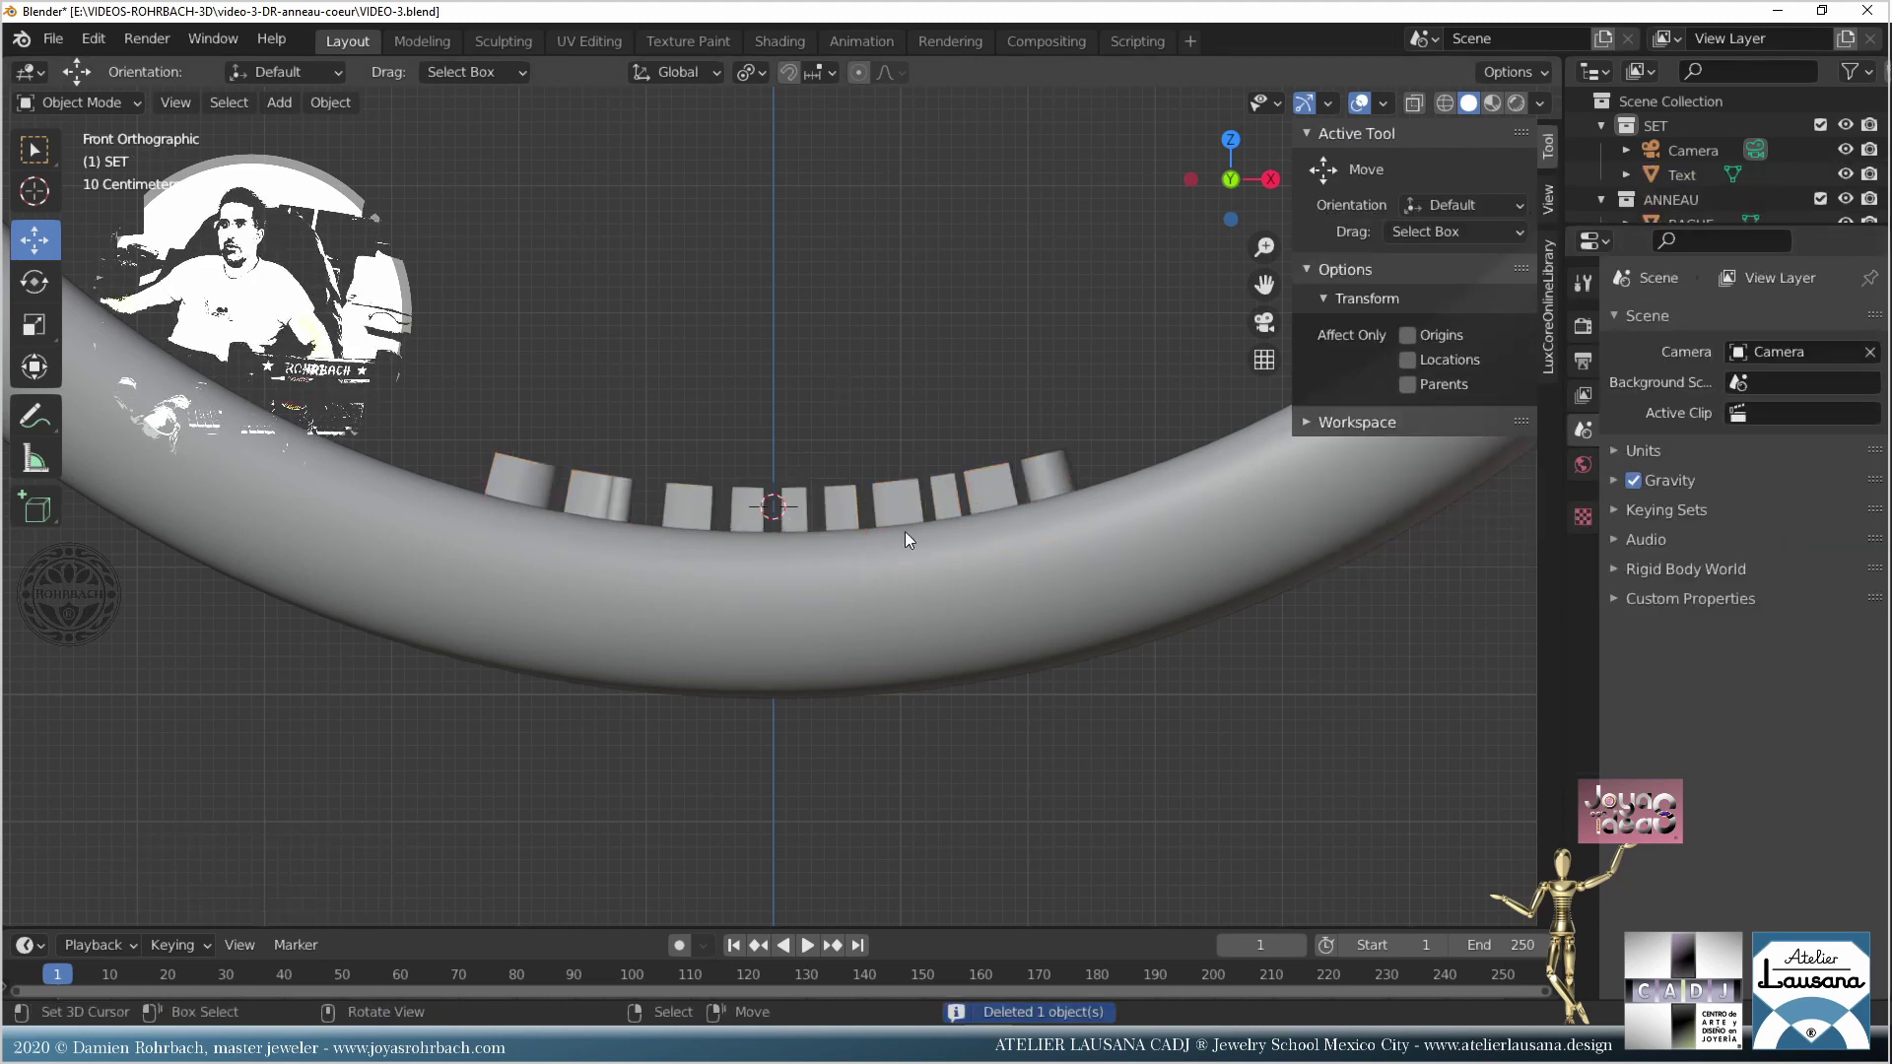
Step: Add a Boolean modifier in Difference mode to the ring band and save the file
{"action": "left_click", "coordinate": [1034, 557]}
{"action": "key", "text": "ctrl+s"}
{"action": "left_click", "coordinate": [1700, 323]}
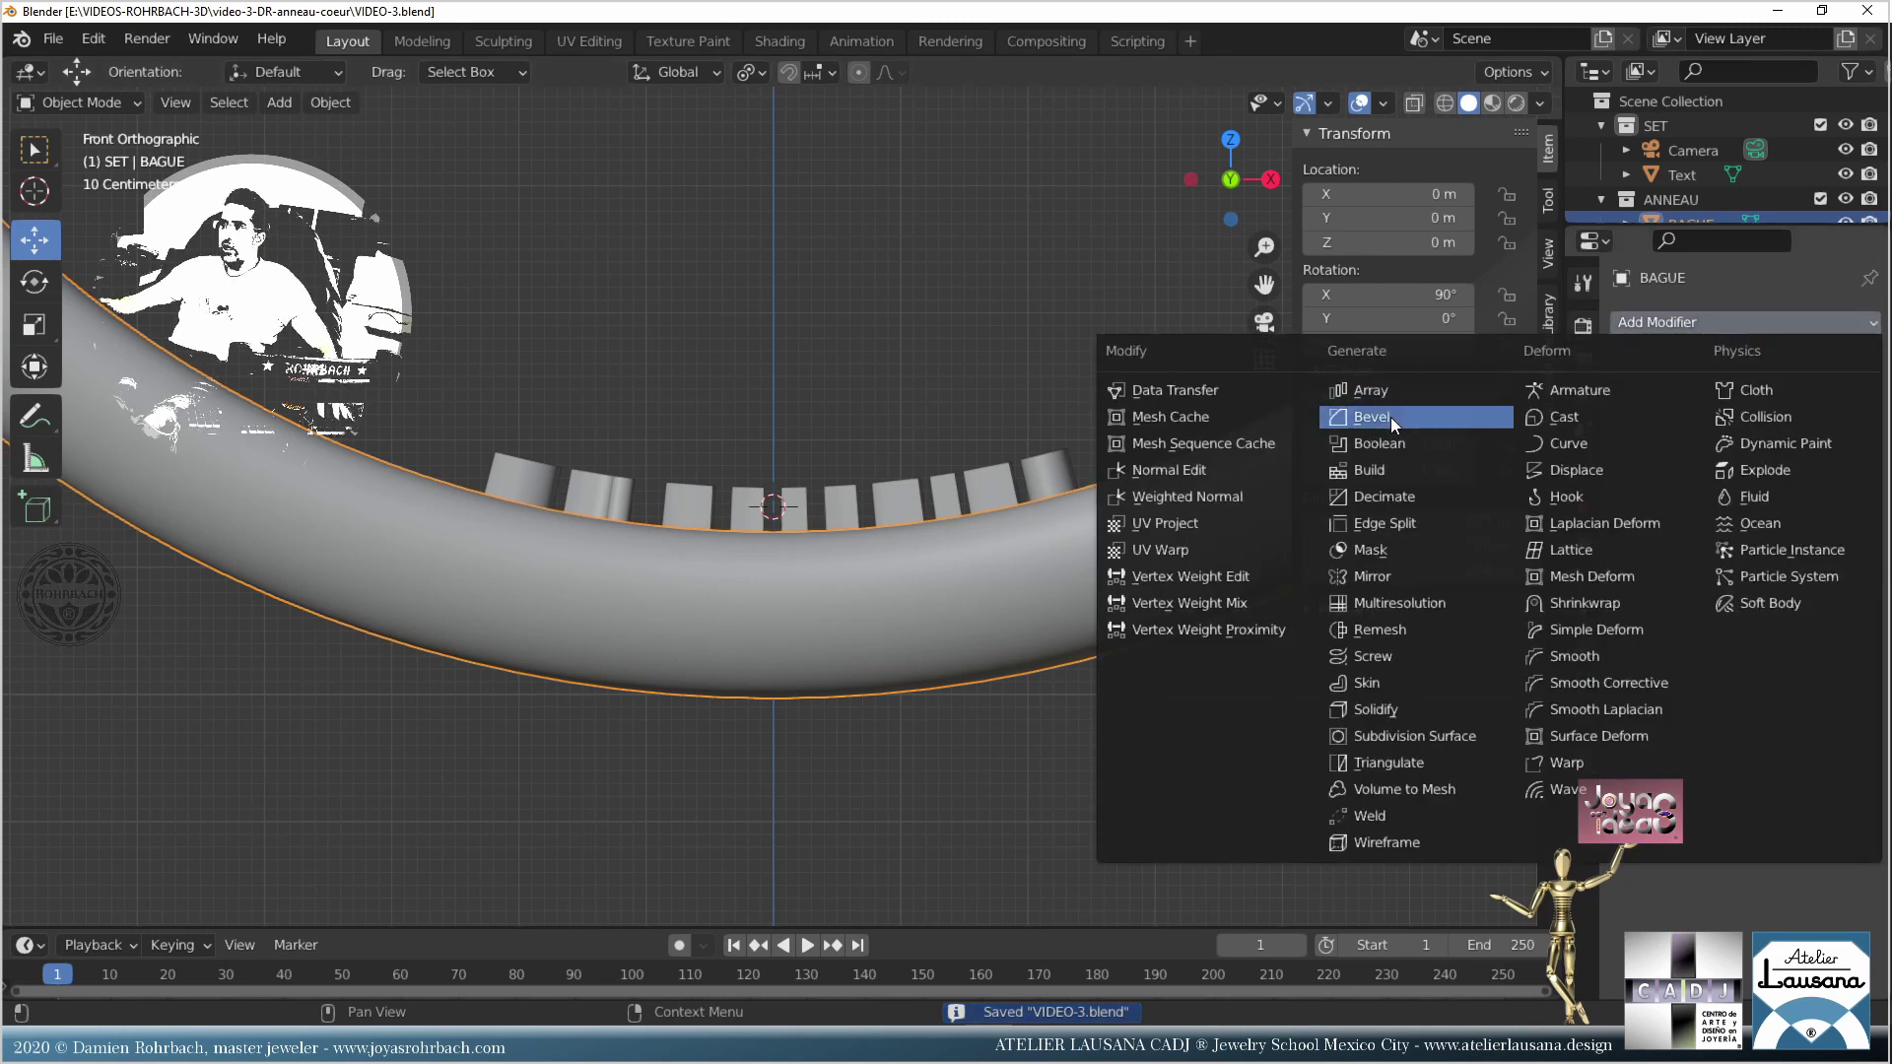
{"action": "left_click", "coordinate": [1387, 445]}
{"action": "middle_click_drag", "start_coordinate": [1022, 483], "coordinate": [1014, 574]}
{"action": "key", "text": "ctrl+s"}
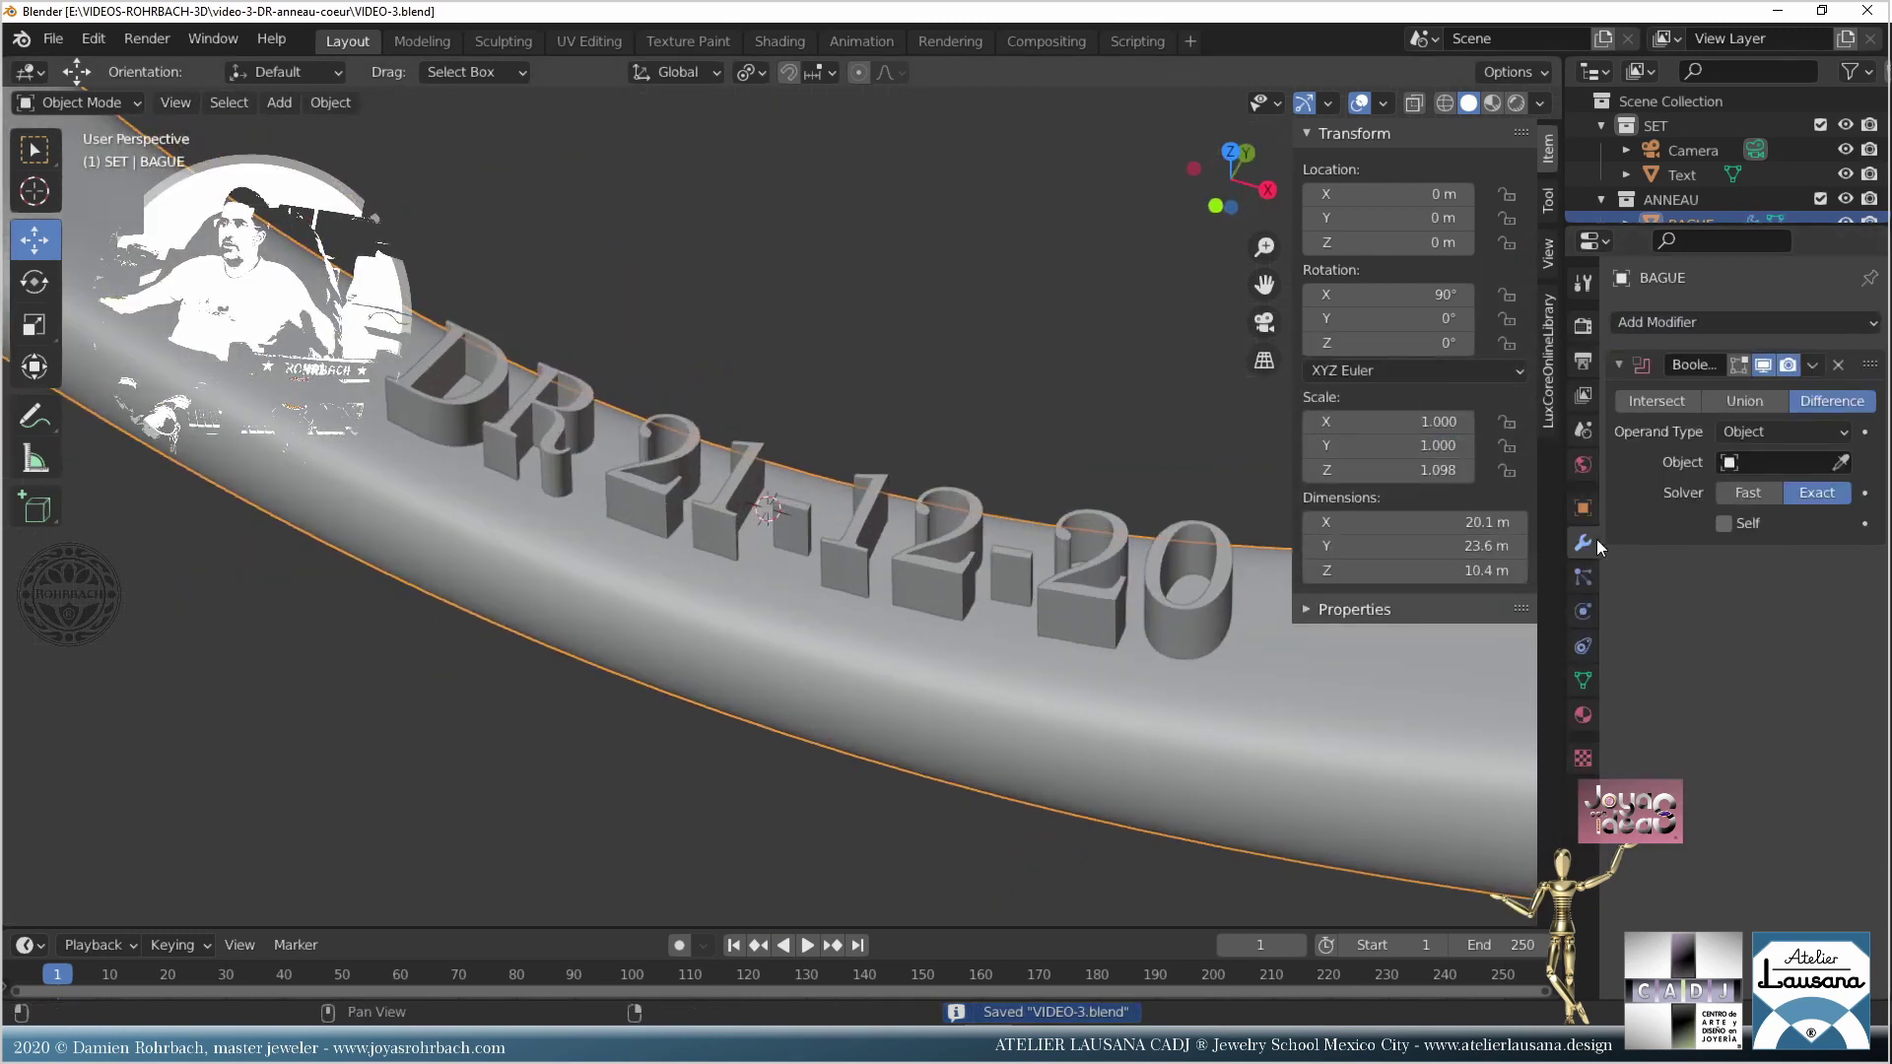
Step: Try to use the text as the Boolean object with the Exact solver, and restart the program with VIDEO-3.blend
{"action": "left_click", "coordinate": [1840, 463]}
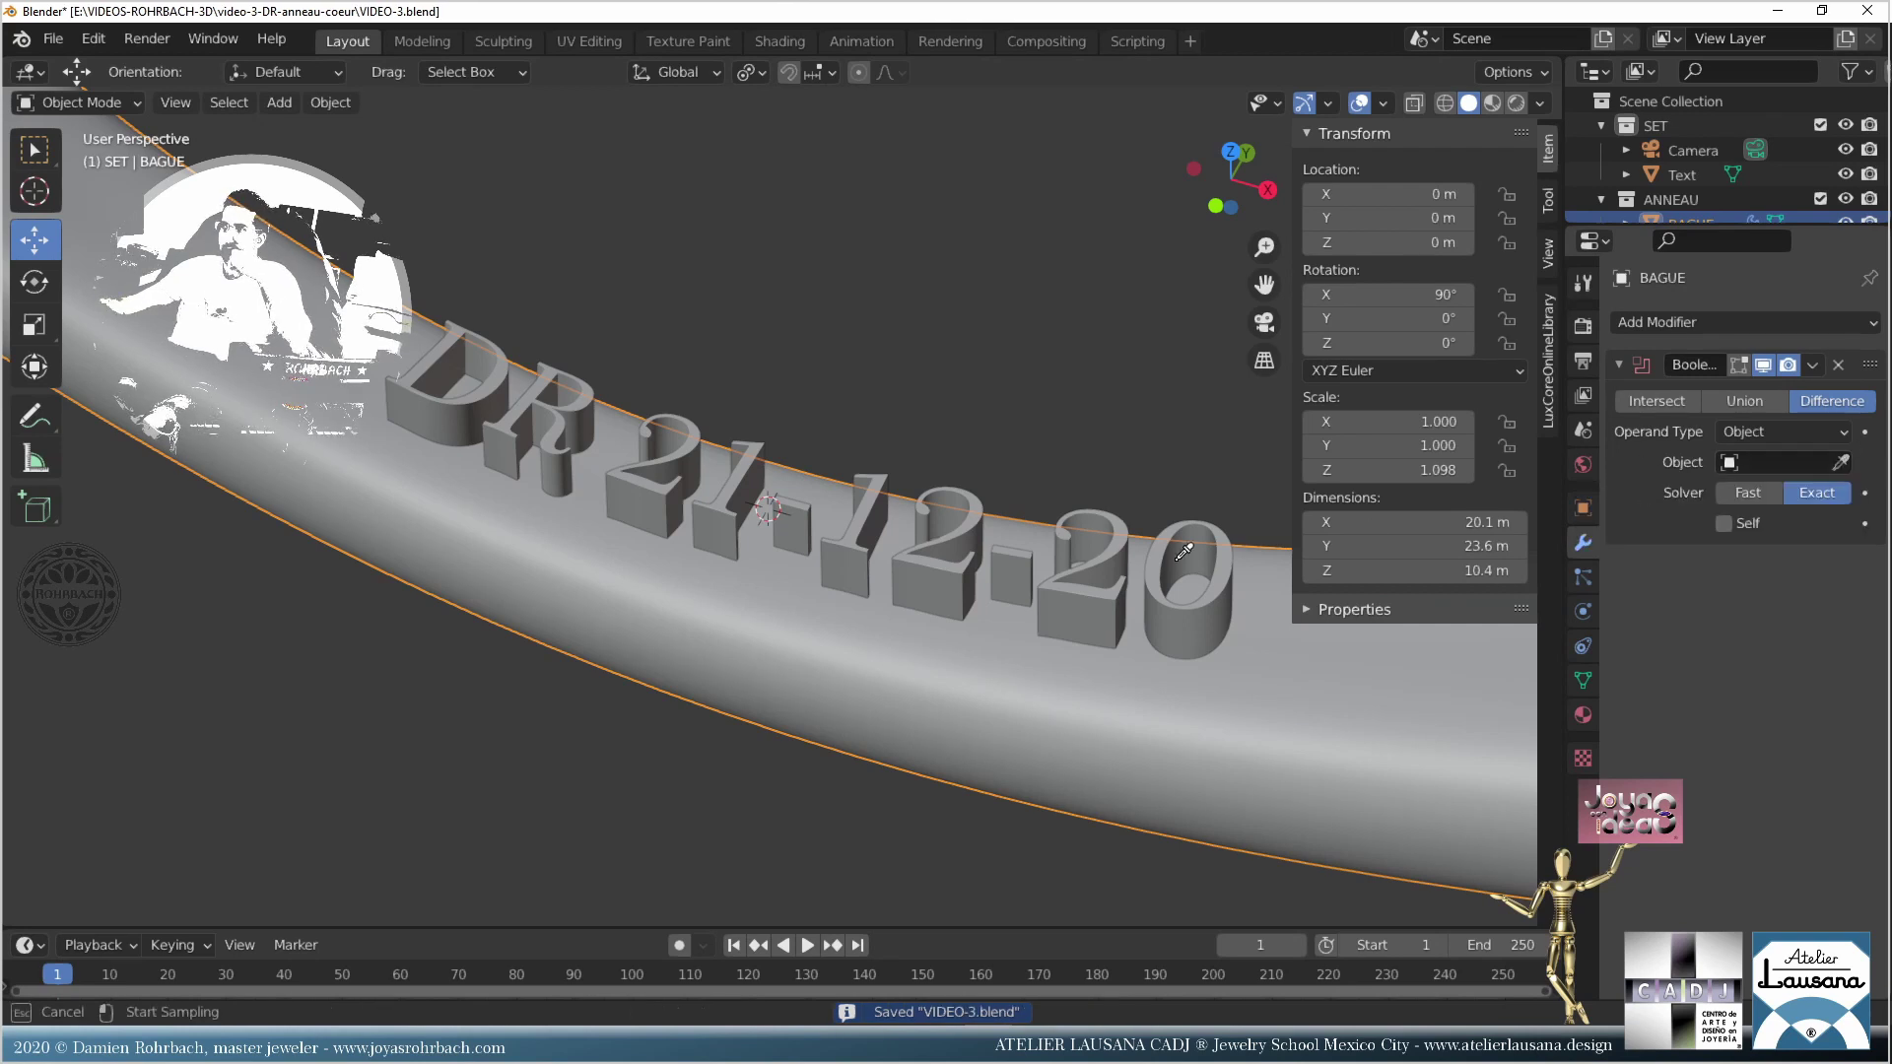
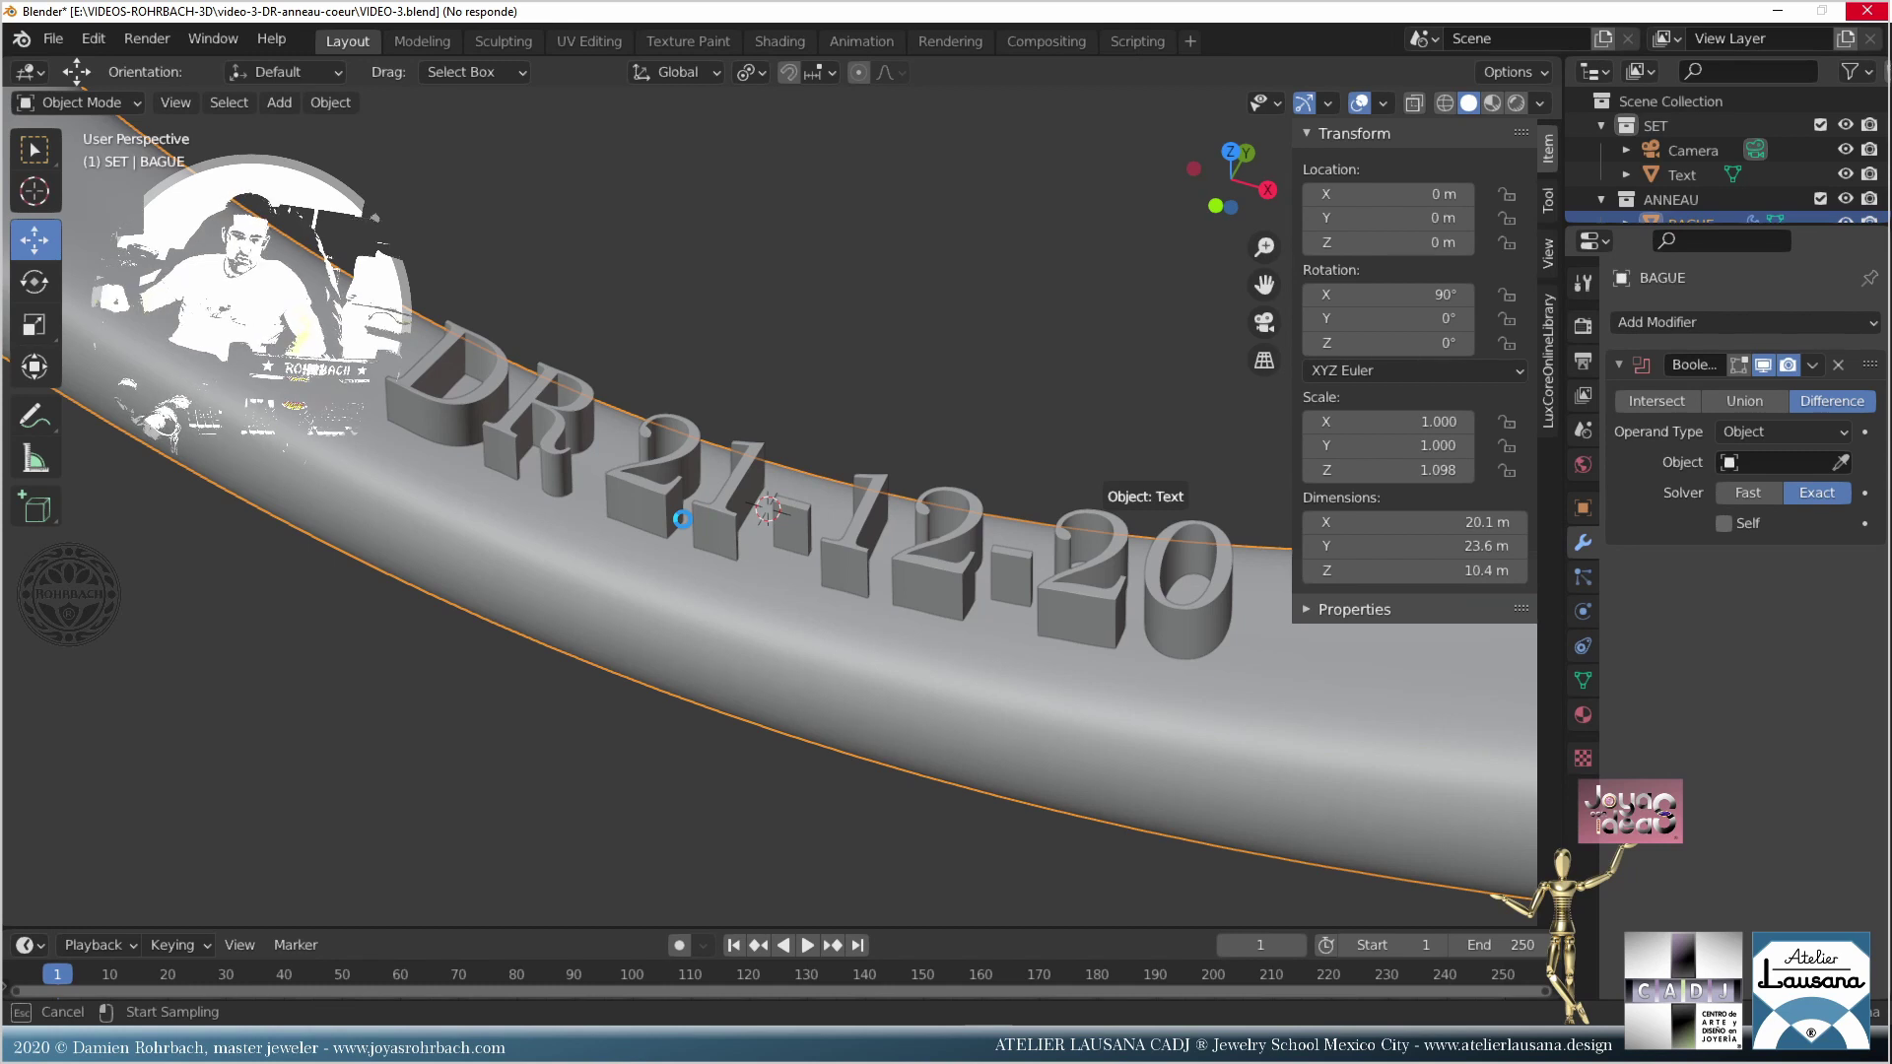
{"action": "left_click", "coordinate": [1882, 12]}
{"action": "left_click", "coordinate": [867, 541]}
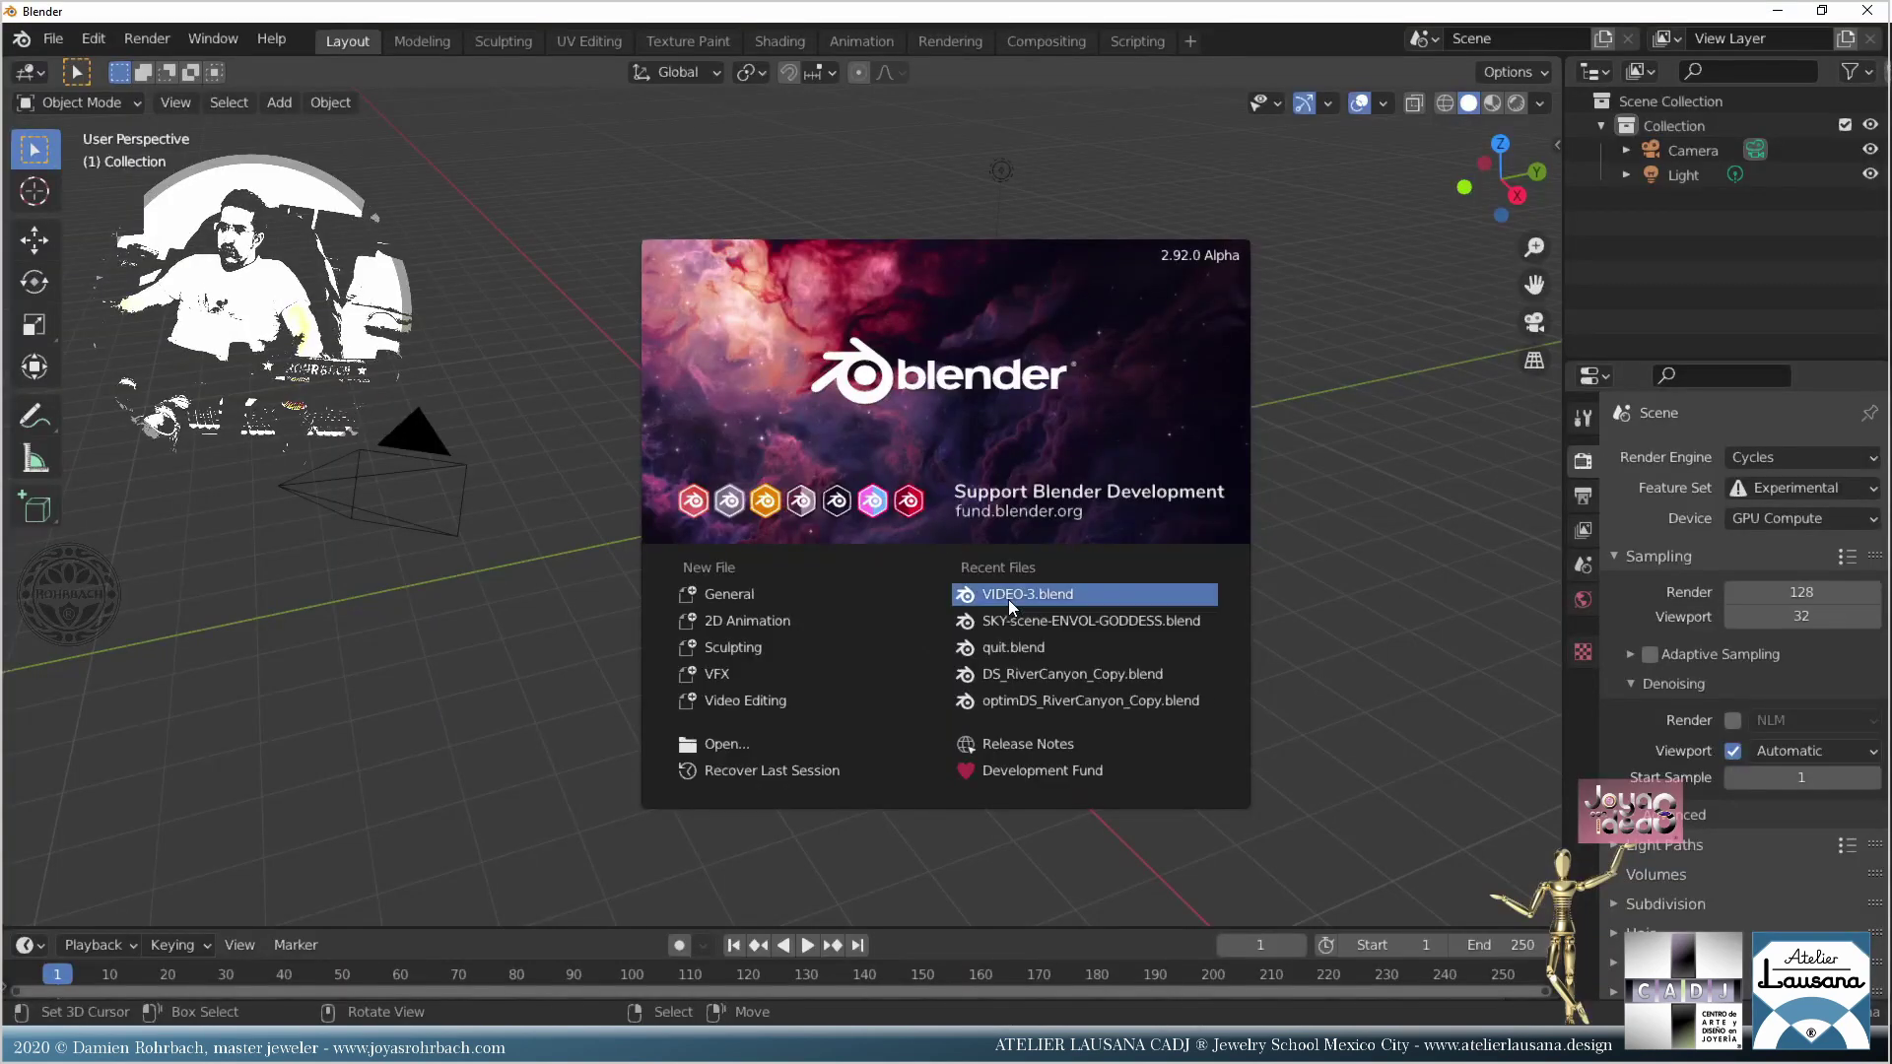
{"action": "left_click", "coordinate": [1008, 597]}
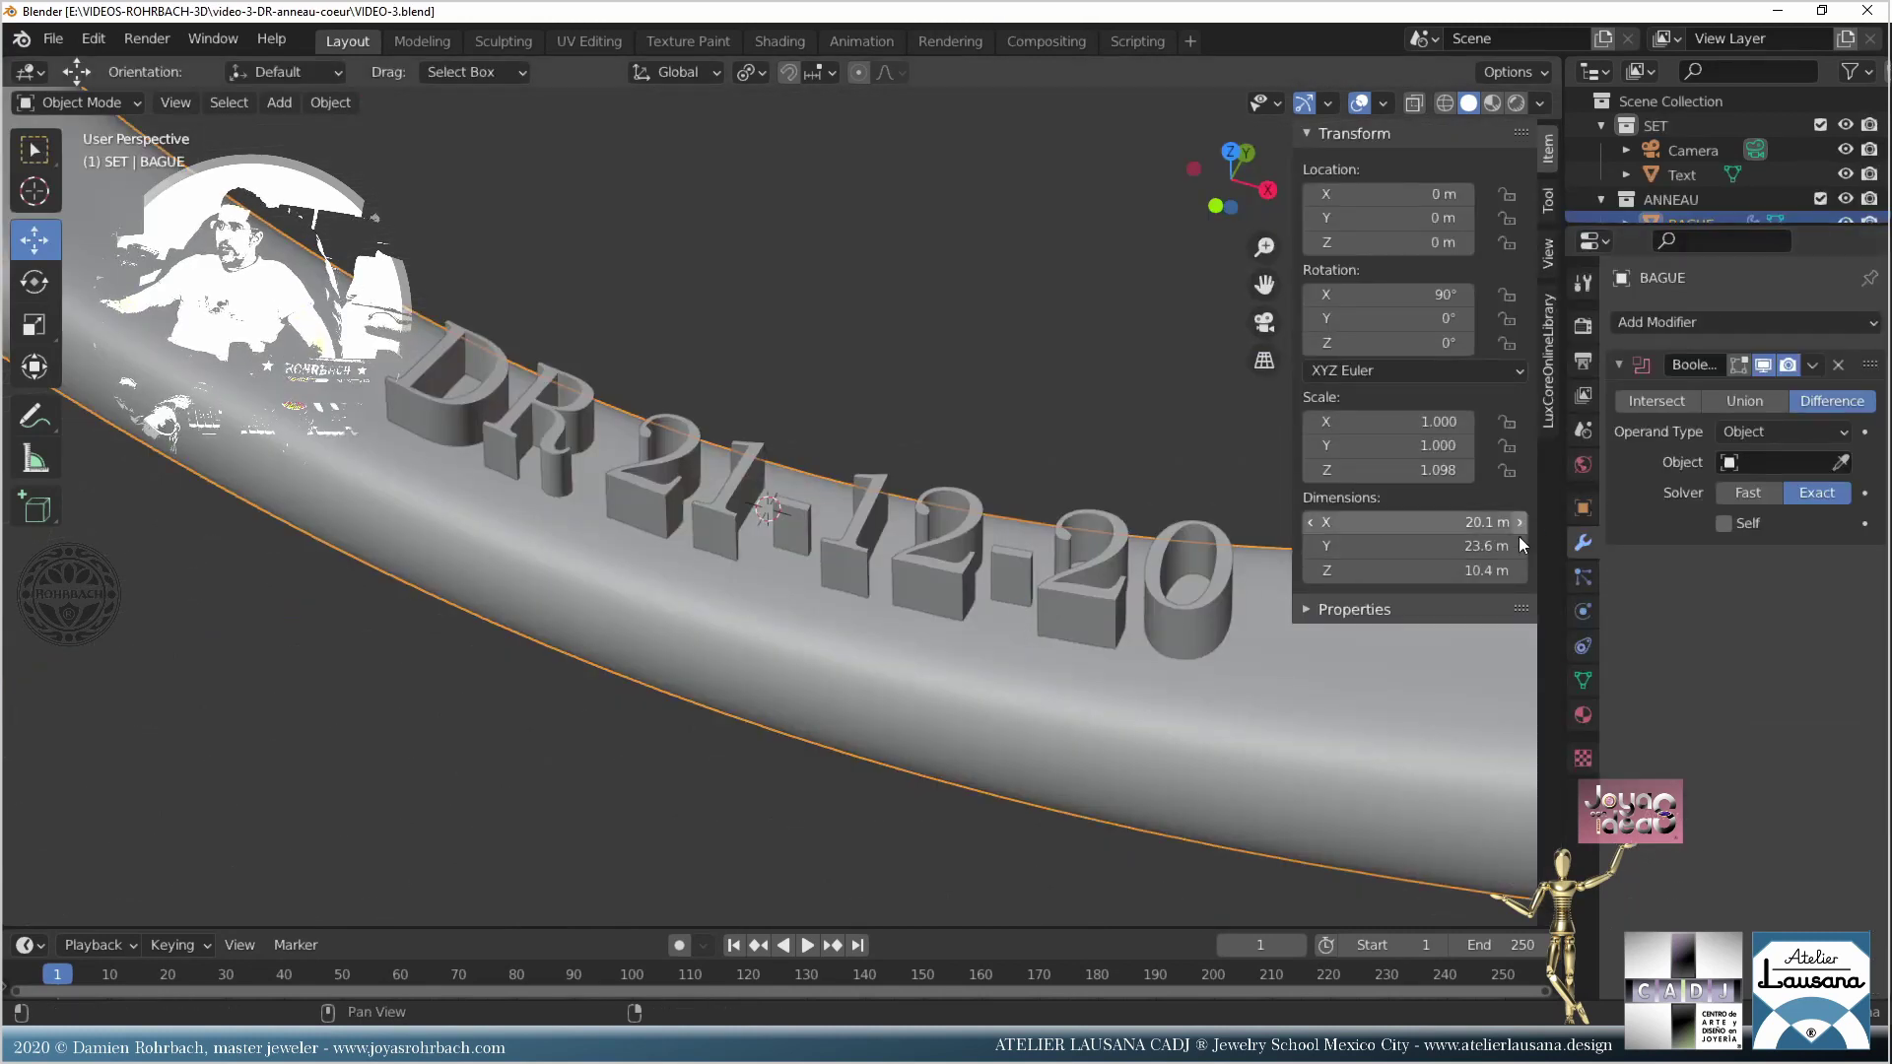
Step: Switch the band's Boolean solver to Fast and set the text as the object to subtract
{"action": "left_click", "coordinate": [1749, 495]}
{"action": "key", "text": "ctrl+s"}
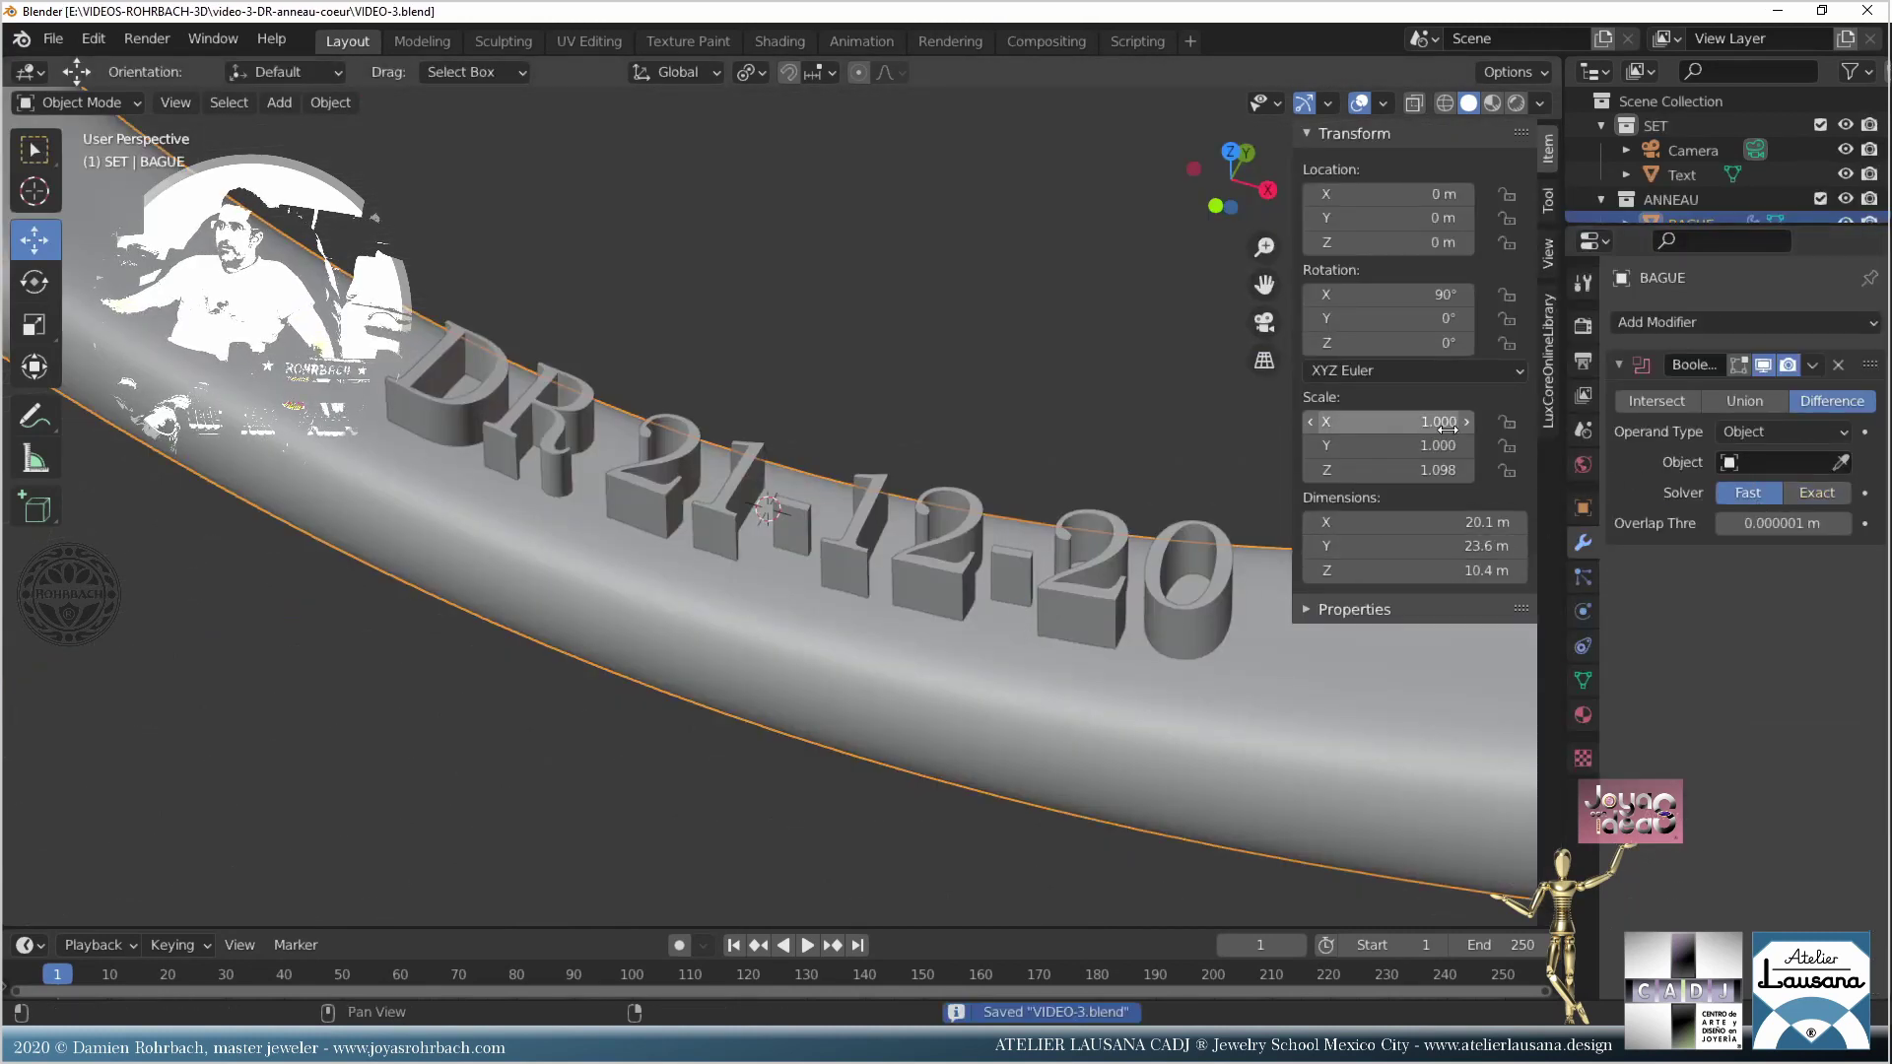
{"action": "left_click", "coordinate": [1839, 462]}
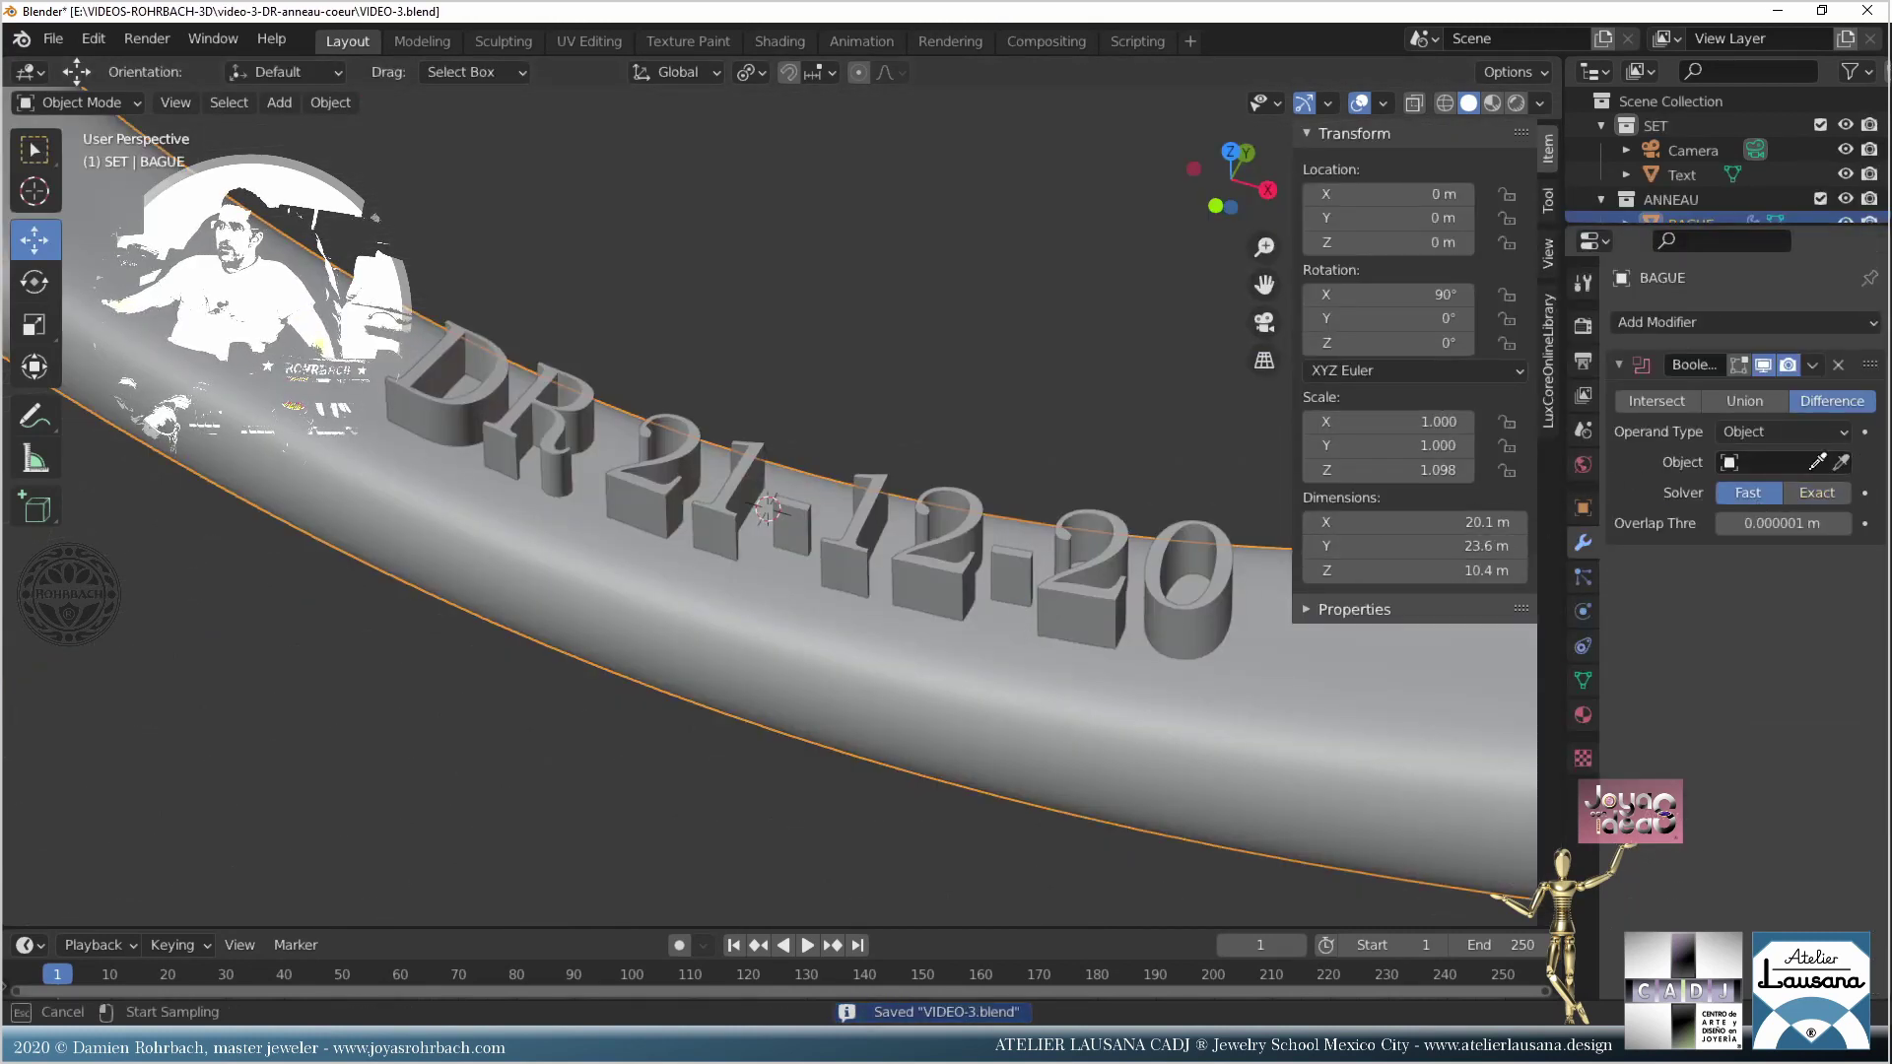
{"action": "left_click", "coordinate": [1187, 527]}
Step: Hide the text object, reselect the ring band, and save the file
{"action": "left_click", "coordinate": [1192, 524]}
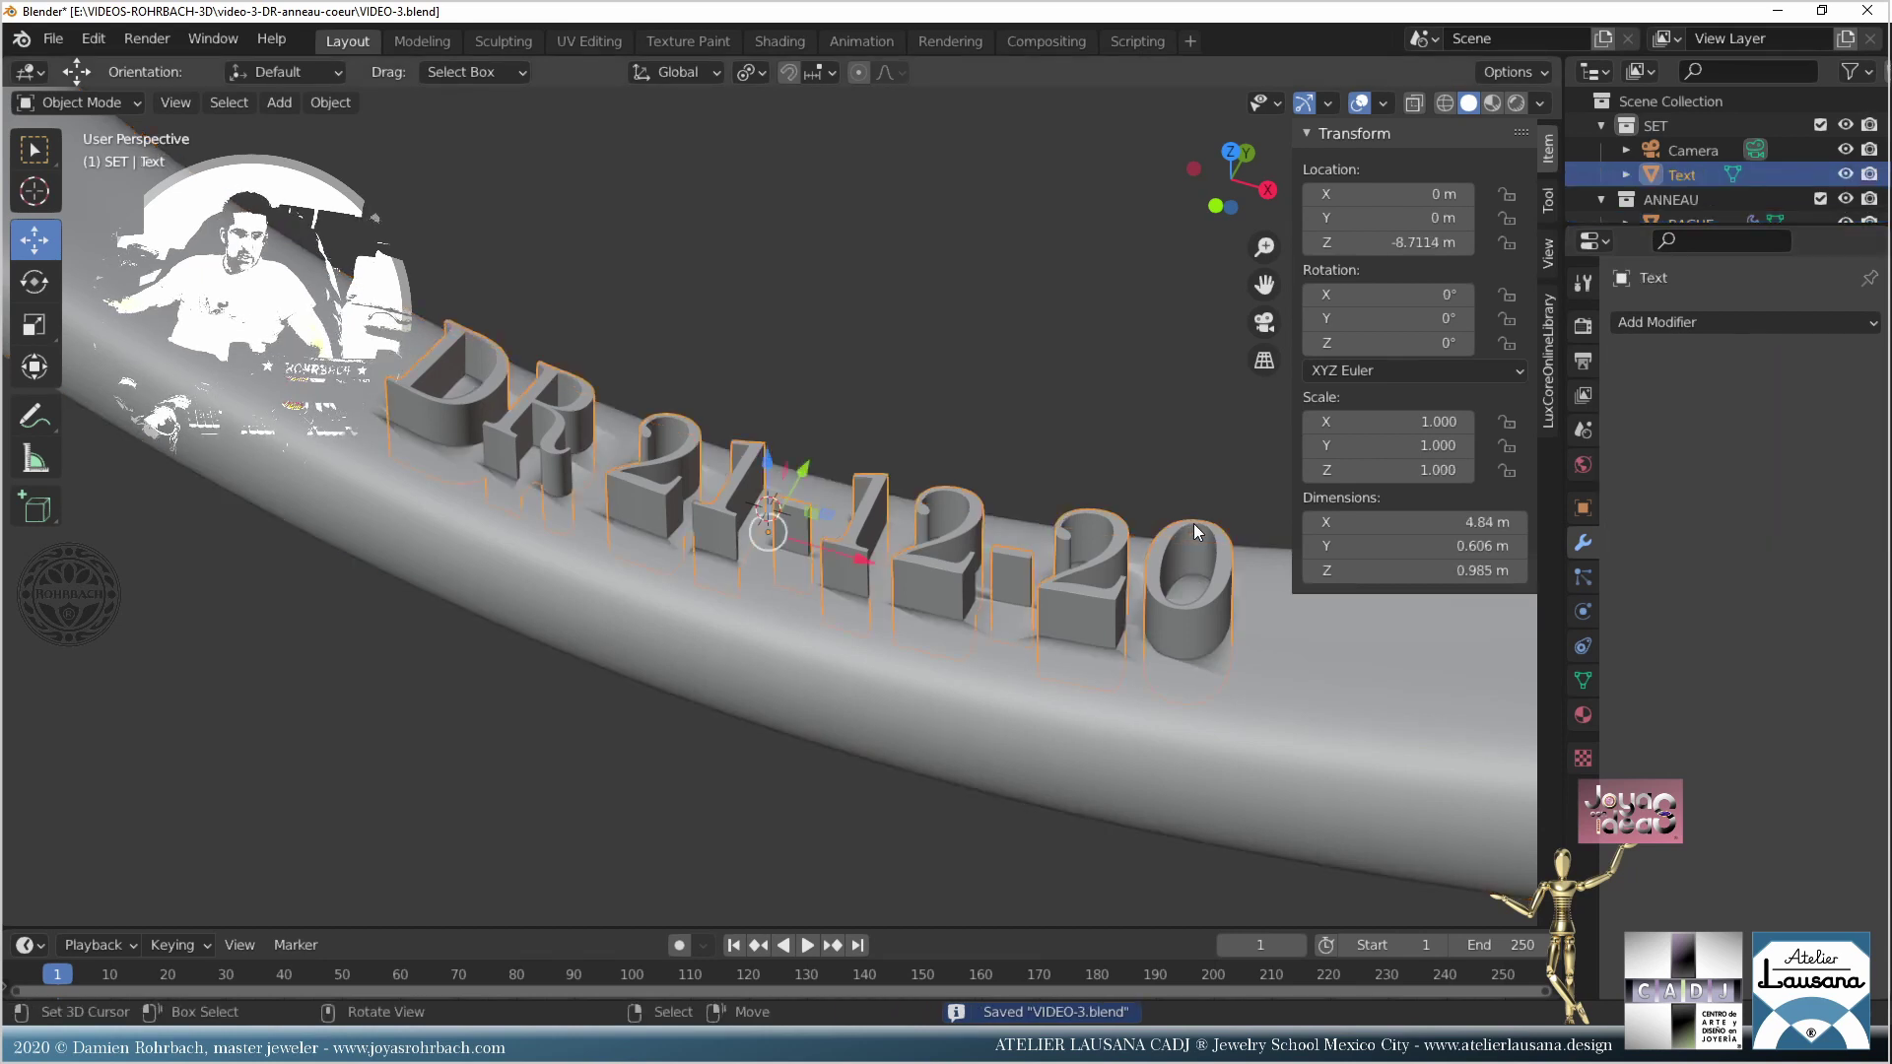
{"action": "key", "text": "h"}
{"action": "left_click", "coordinate": [1184, 613]}
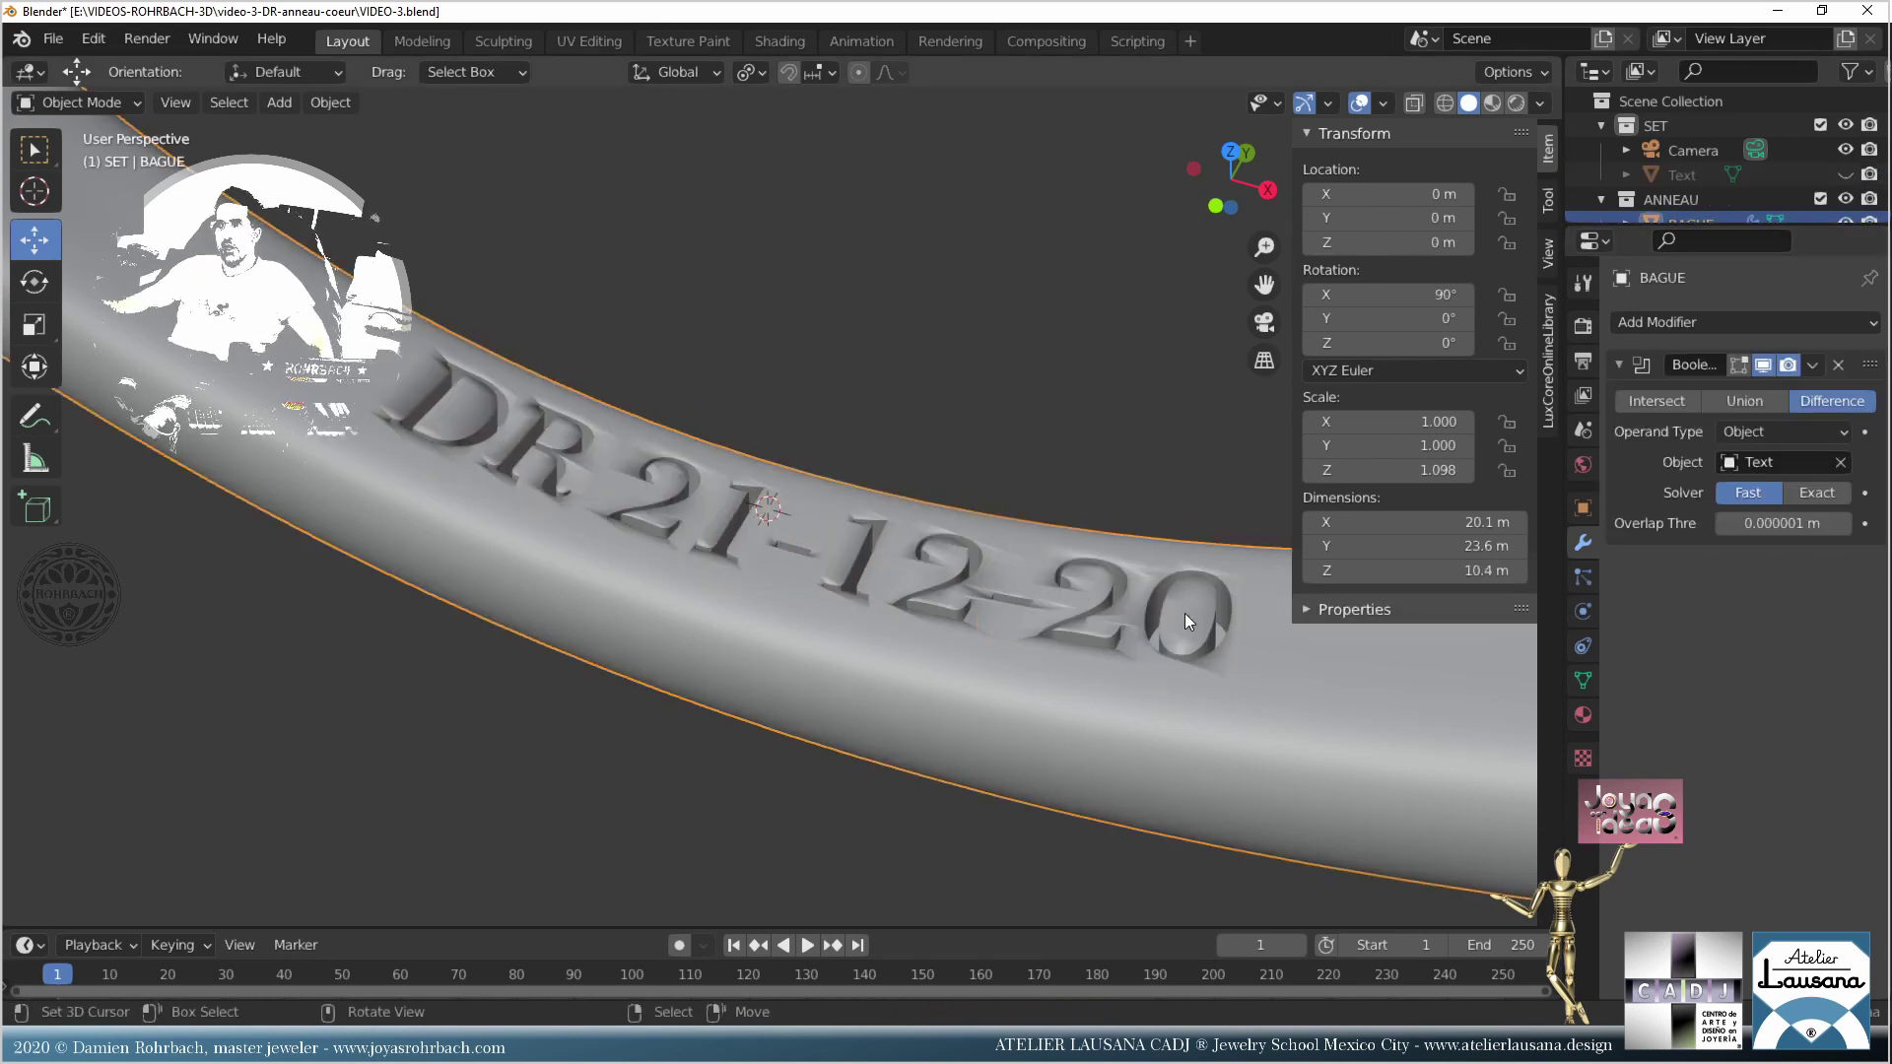
{"action": "key", "text": "ctrl+s"}
Step: Enable Auto Smooth at 30° for the ring band's normals and save the file
{"action": "left_click", "coordinate": [1582, 680]}
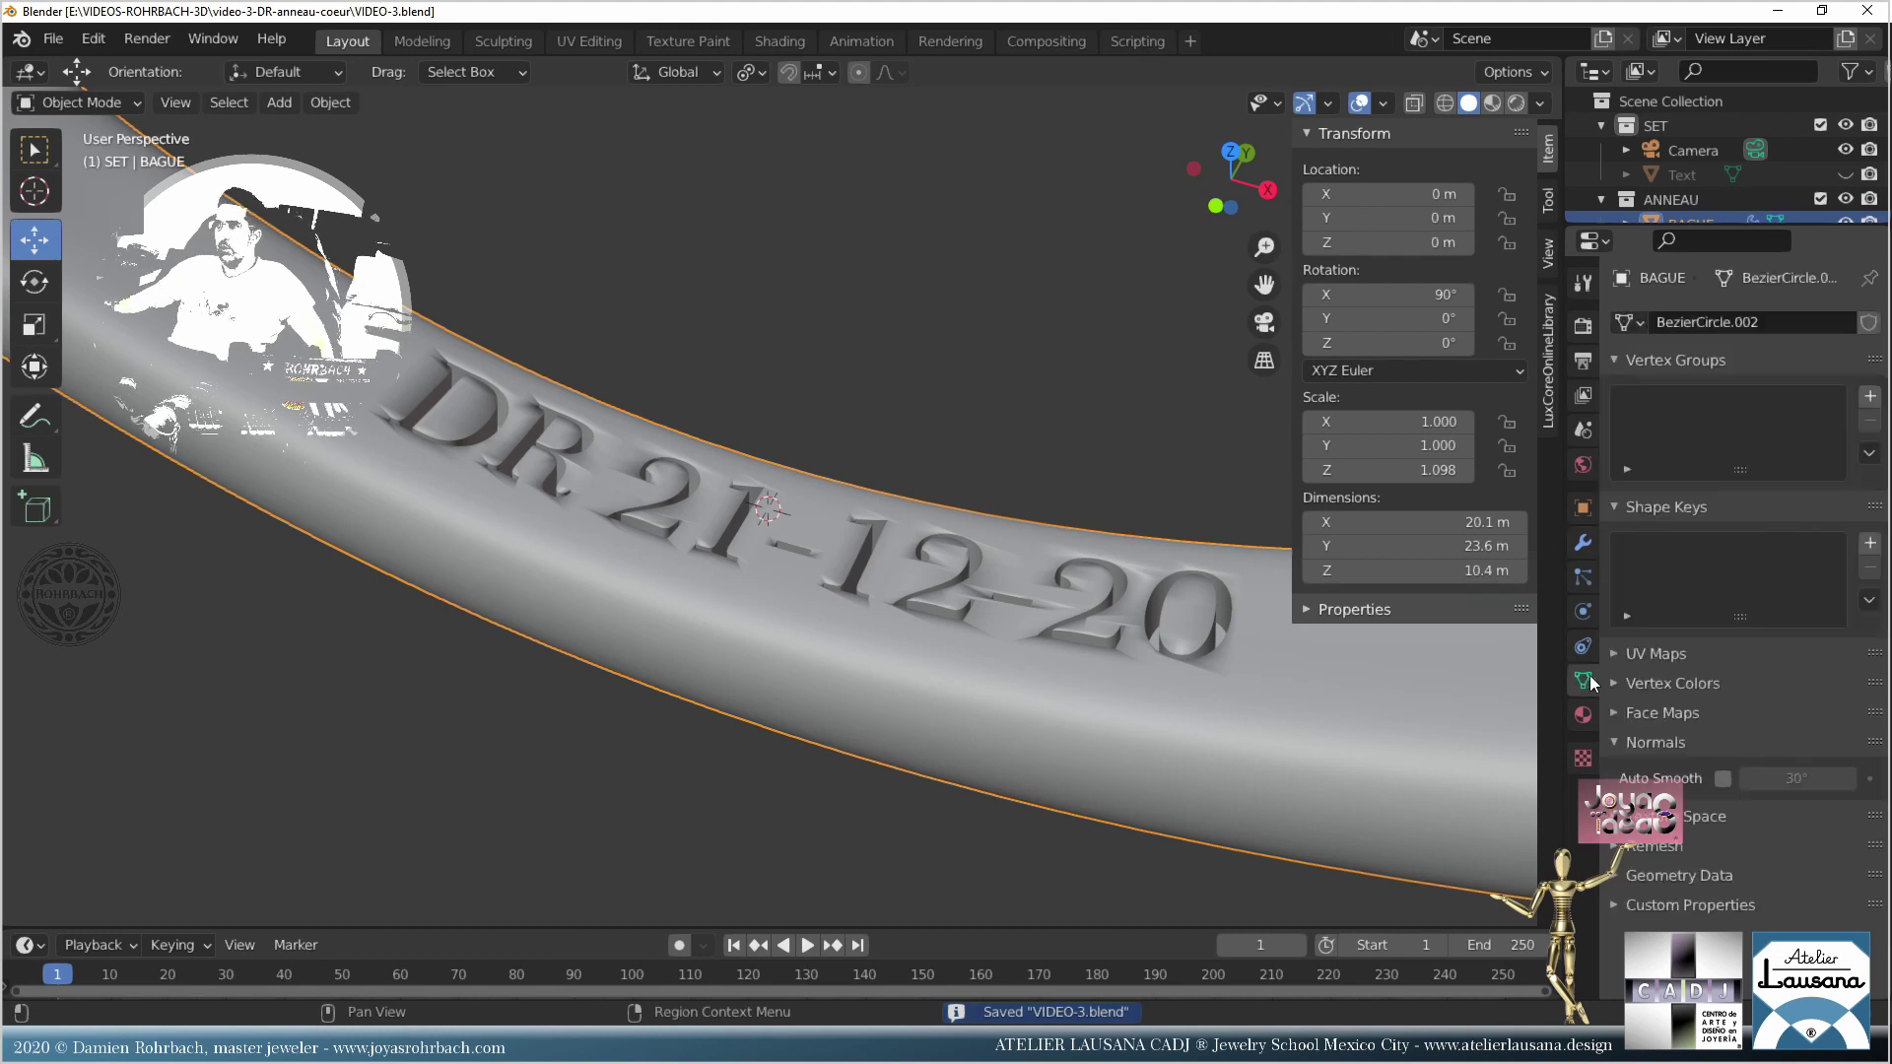
{"action": "left_click", "coordinate": [1722, 778]}
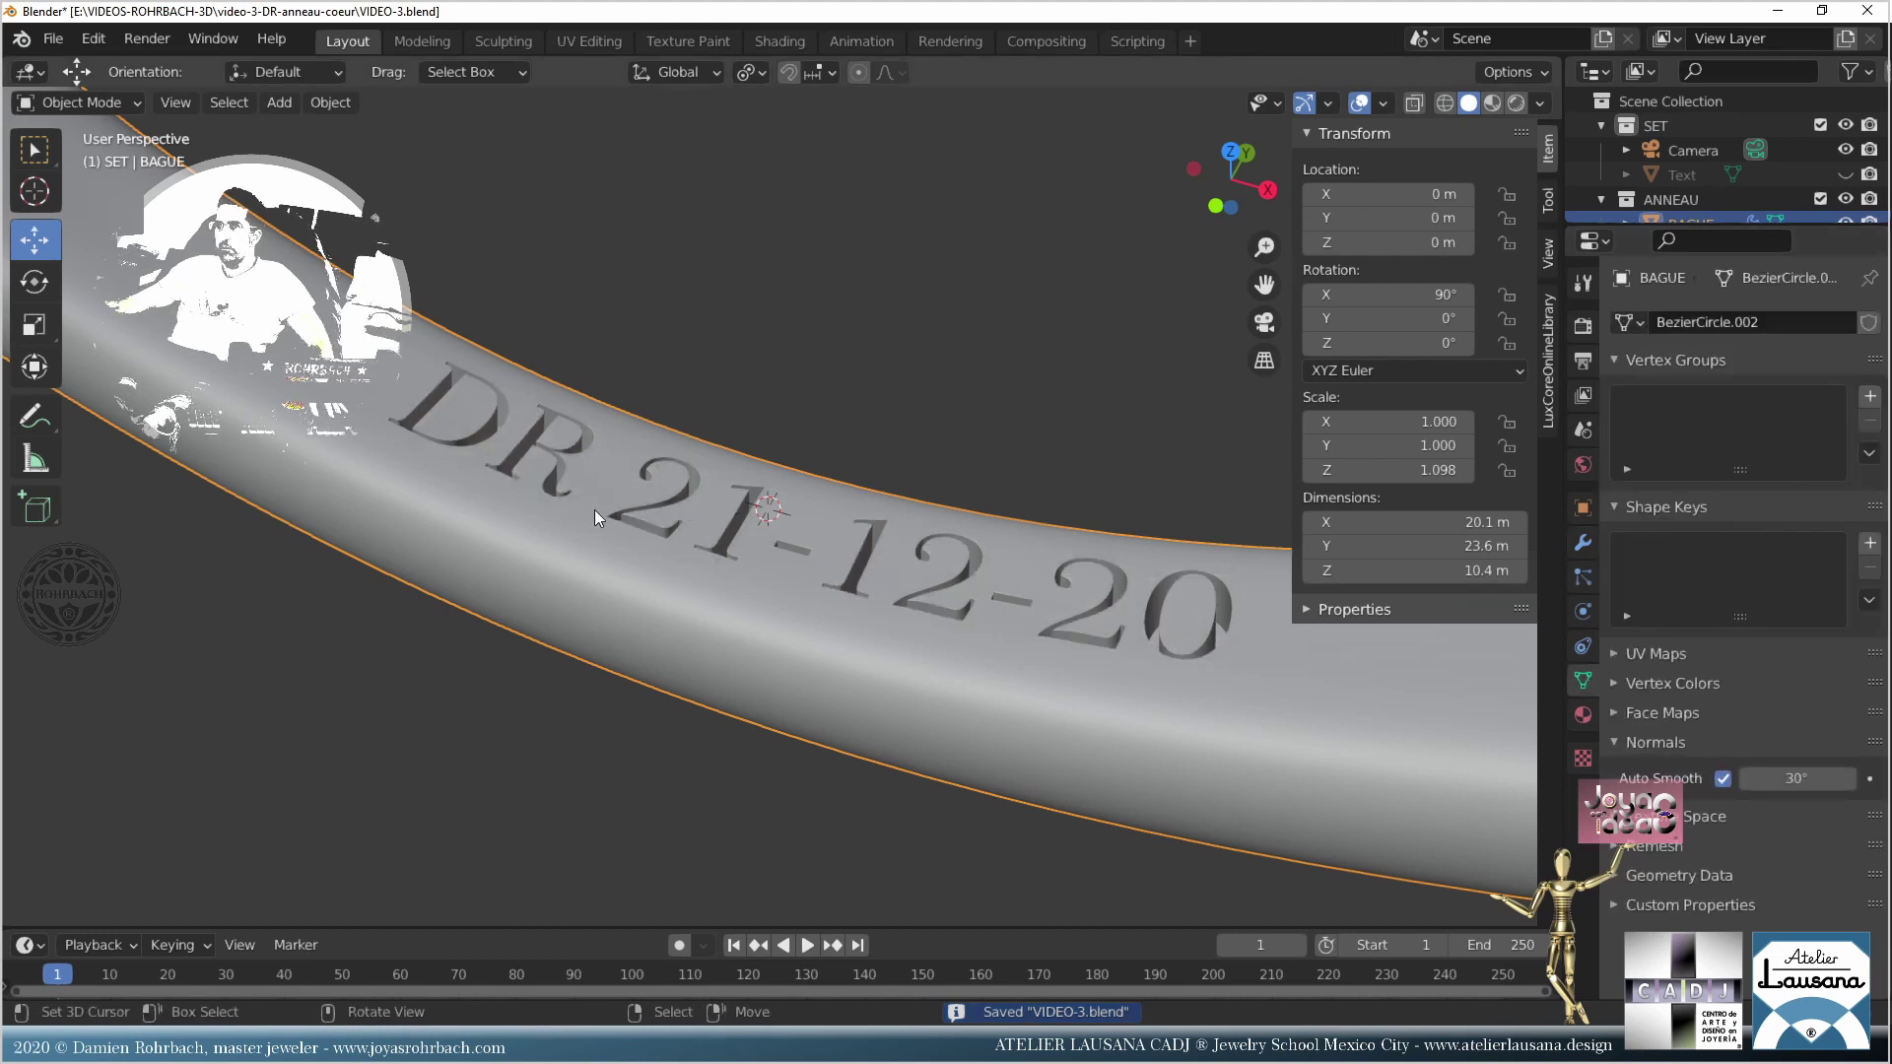
{"action": "scroll", "coordinate": [690, 532], "scroll_direction": "down", "scroll_amount": 6}
{"action": "middle_click_drag", "start_coordinate": [717, 547], "coordinate": [760, 451]}
{"action": "scroll", "coordinate": [760, 451], "scroll_direction": "up", "scroll_amount": 3}
{"action": "key", "text": "ctrl+s"}
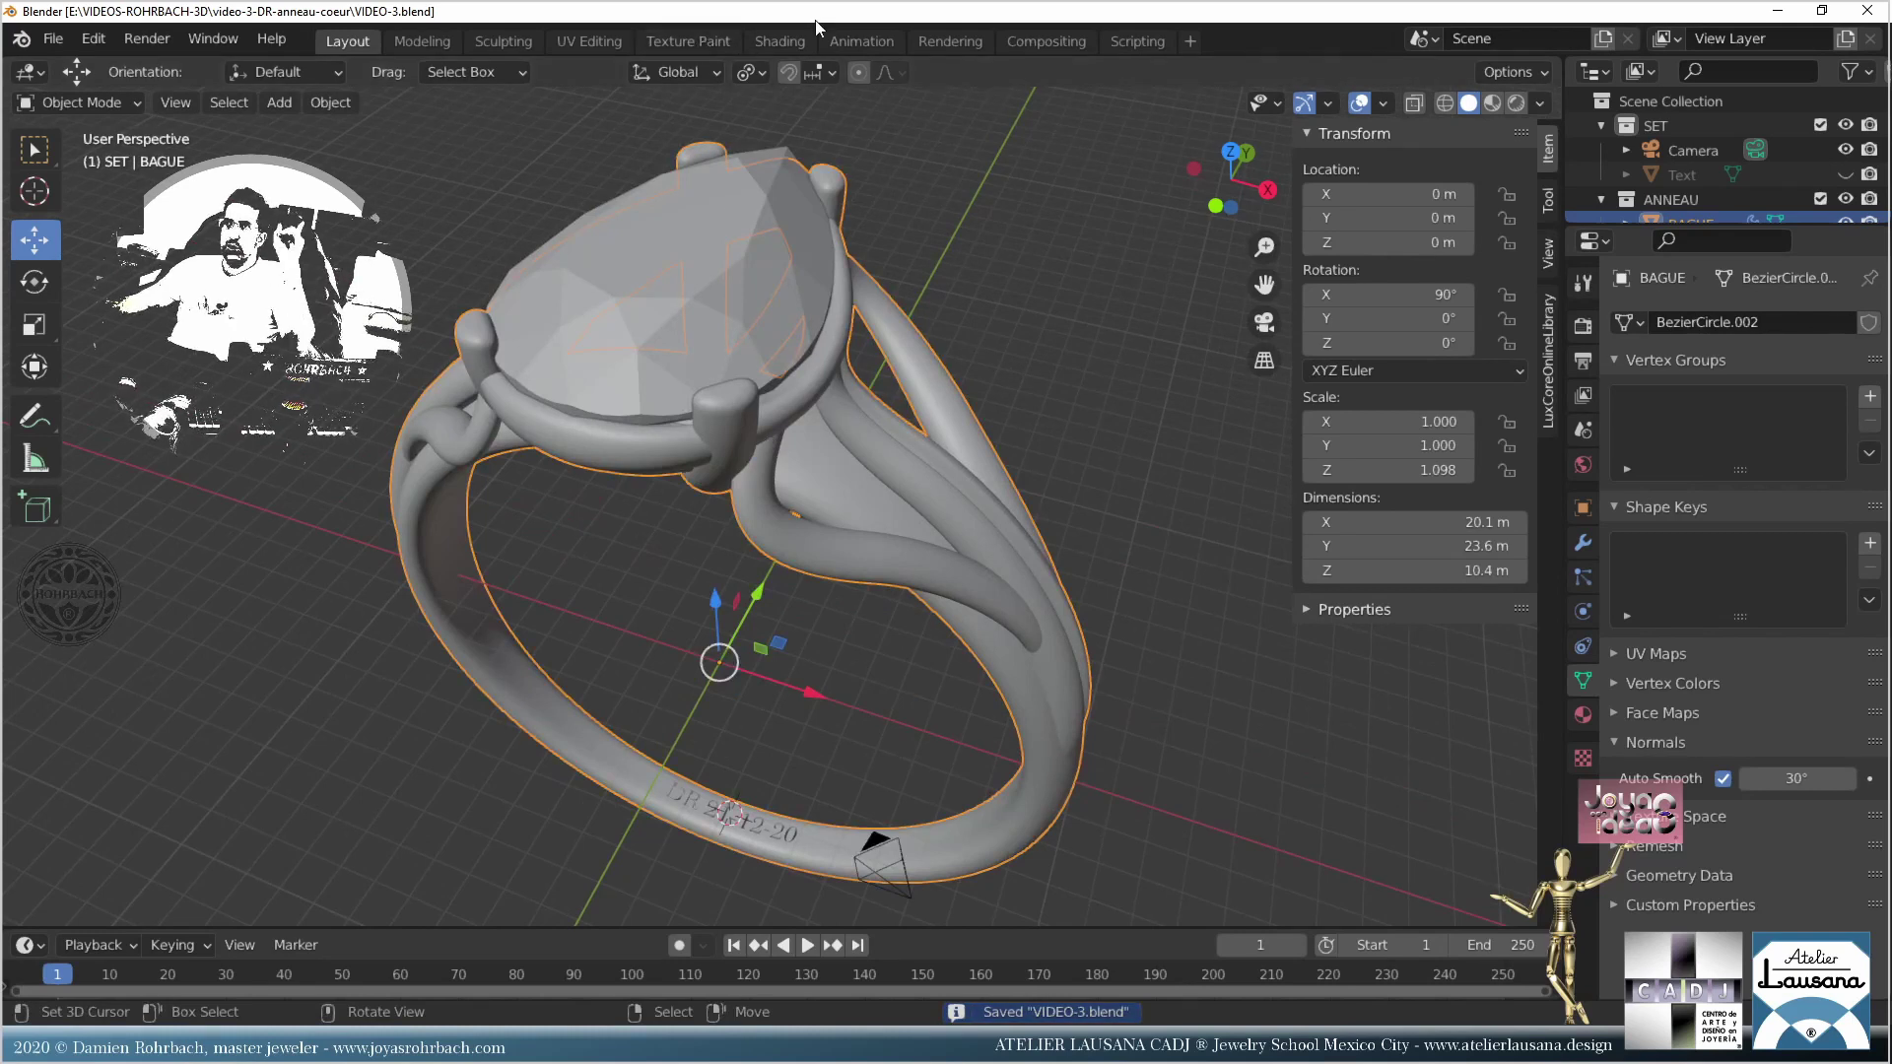
Step: Insert a Bevel node between the Bump node and the shader's Normal input in the OR material
{"action": "left_click", "coordinate": [803, 41]}
{"action": "middle_click_drag", "start_coordinate": [932, 859], "coordinate": [645, 702]}
{"action": "left_click", "coordinate": [583, 613]}
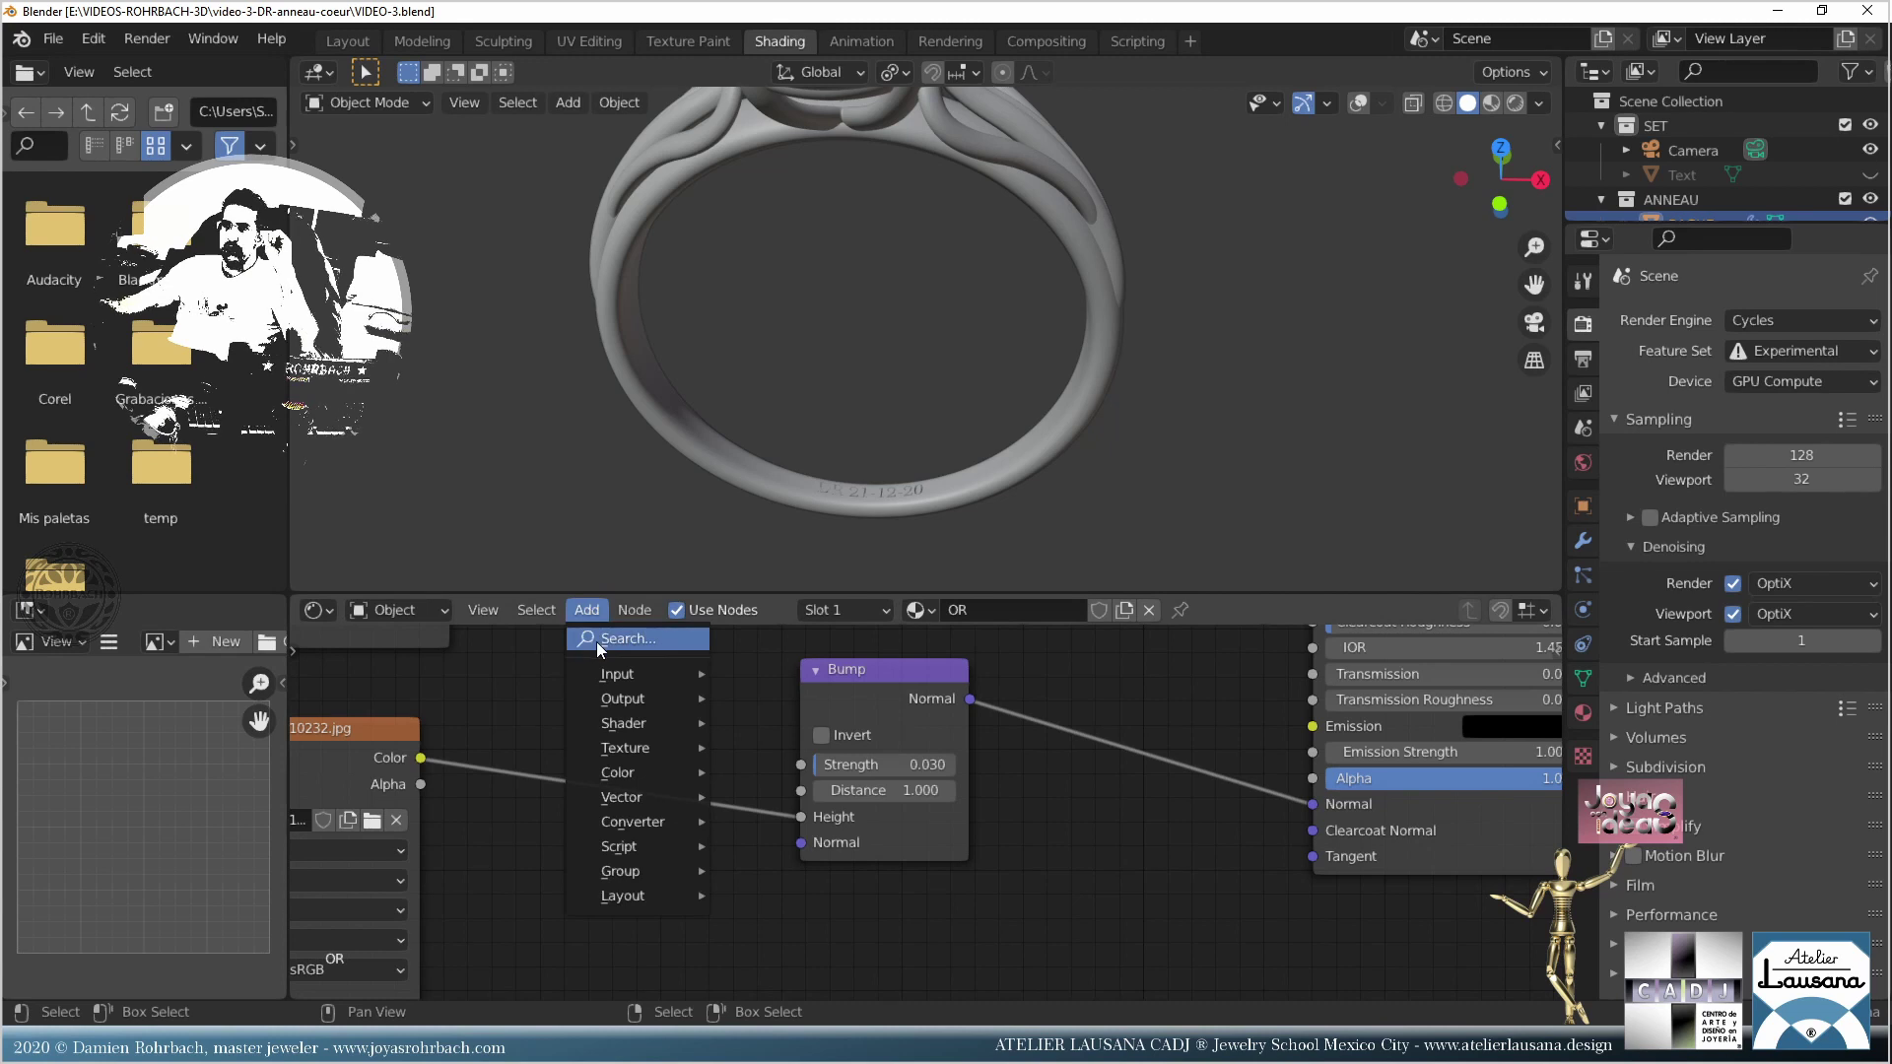
{"action": "left_click", "coordinate": [601, 645]}
{"action": "type", "text": "beve"}
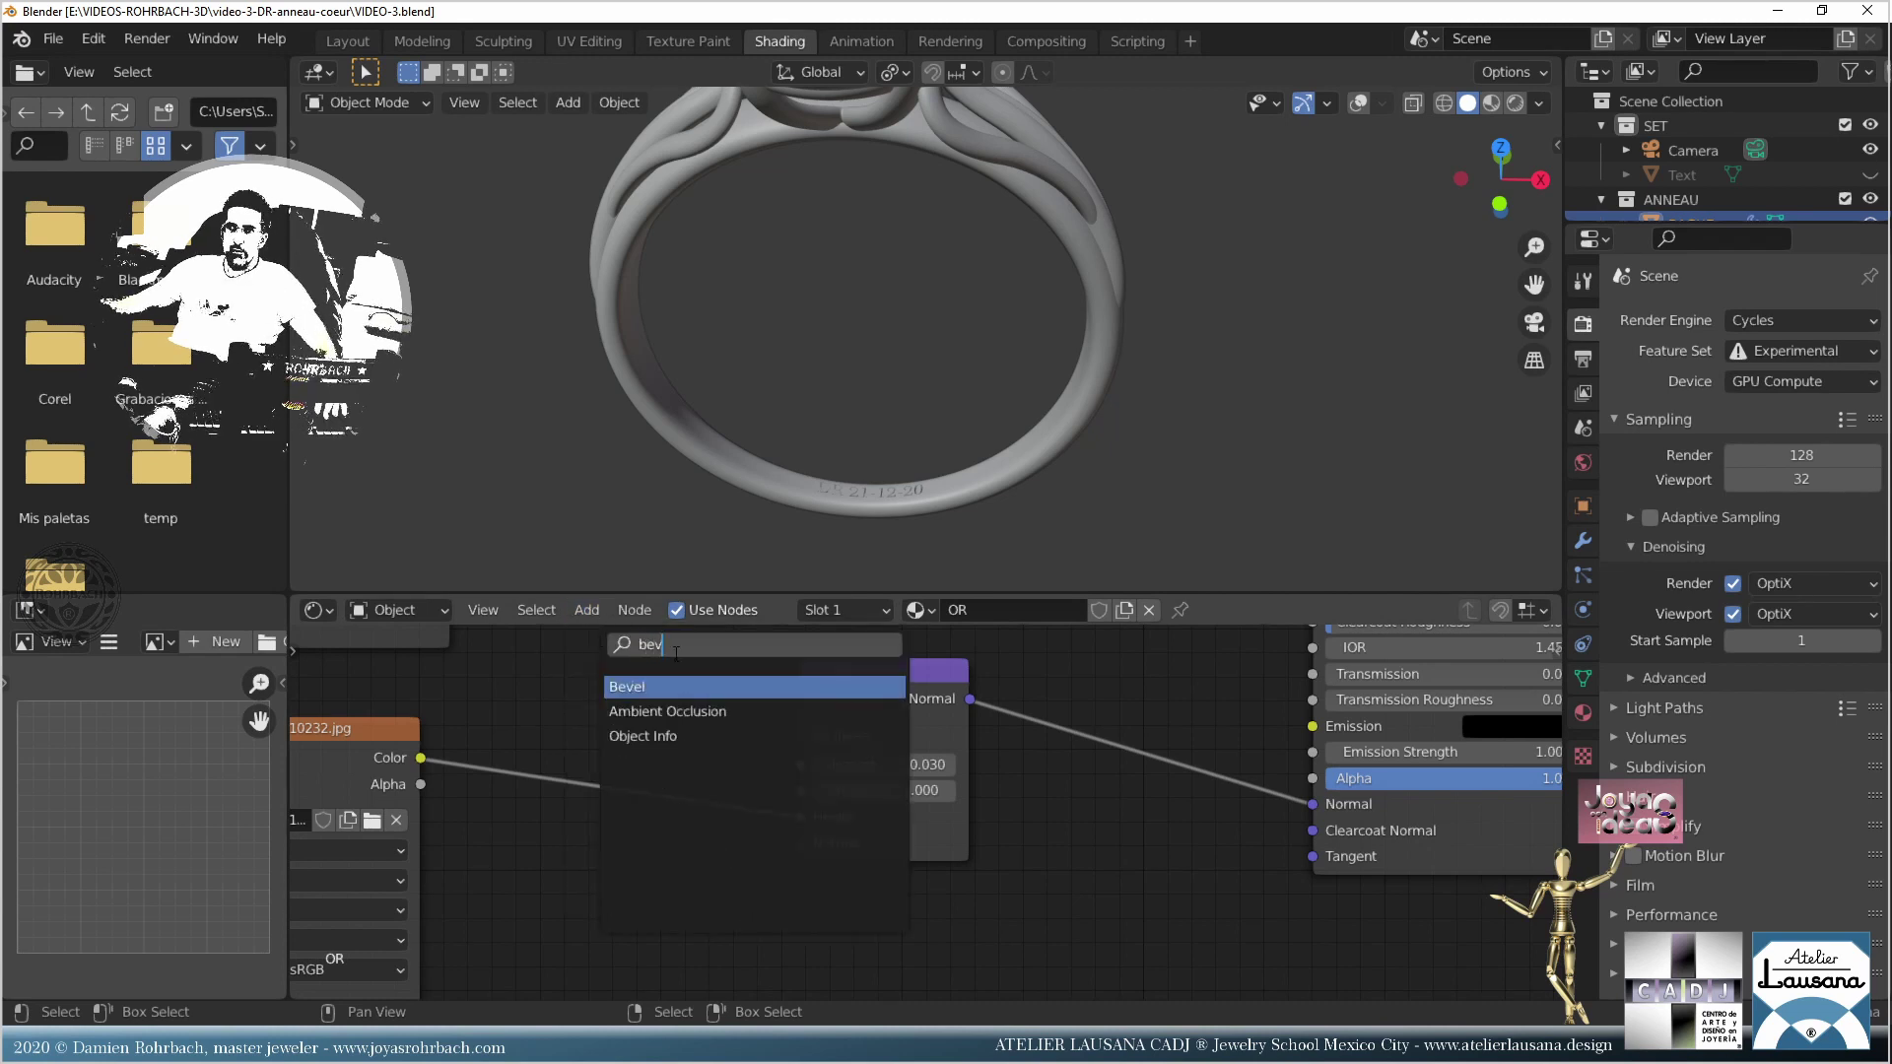
{"action": "left_click", "coordinate": [675, 686]}
{"action": "left_click", "coordinate": [1230, 731]}
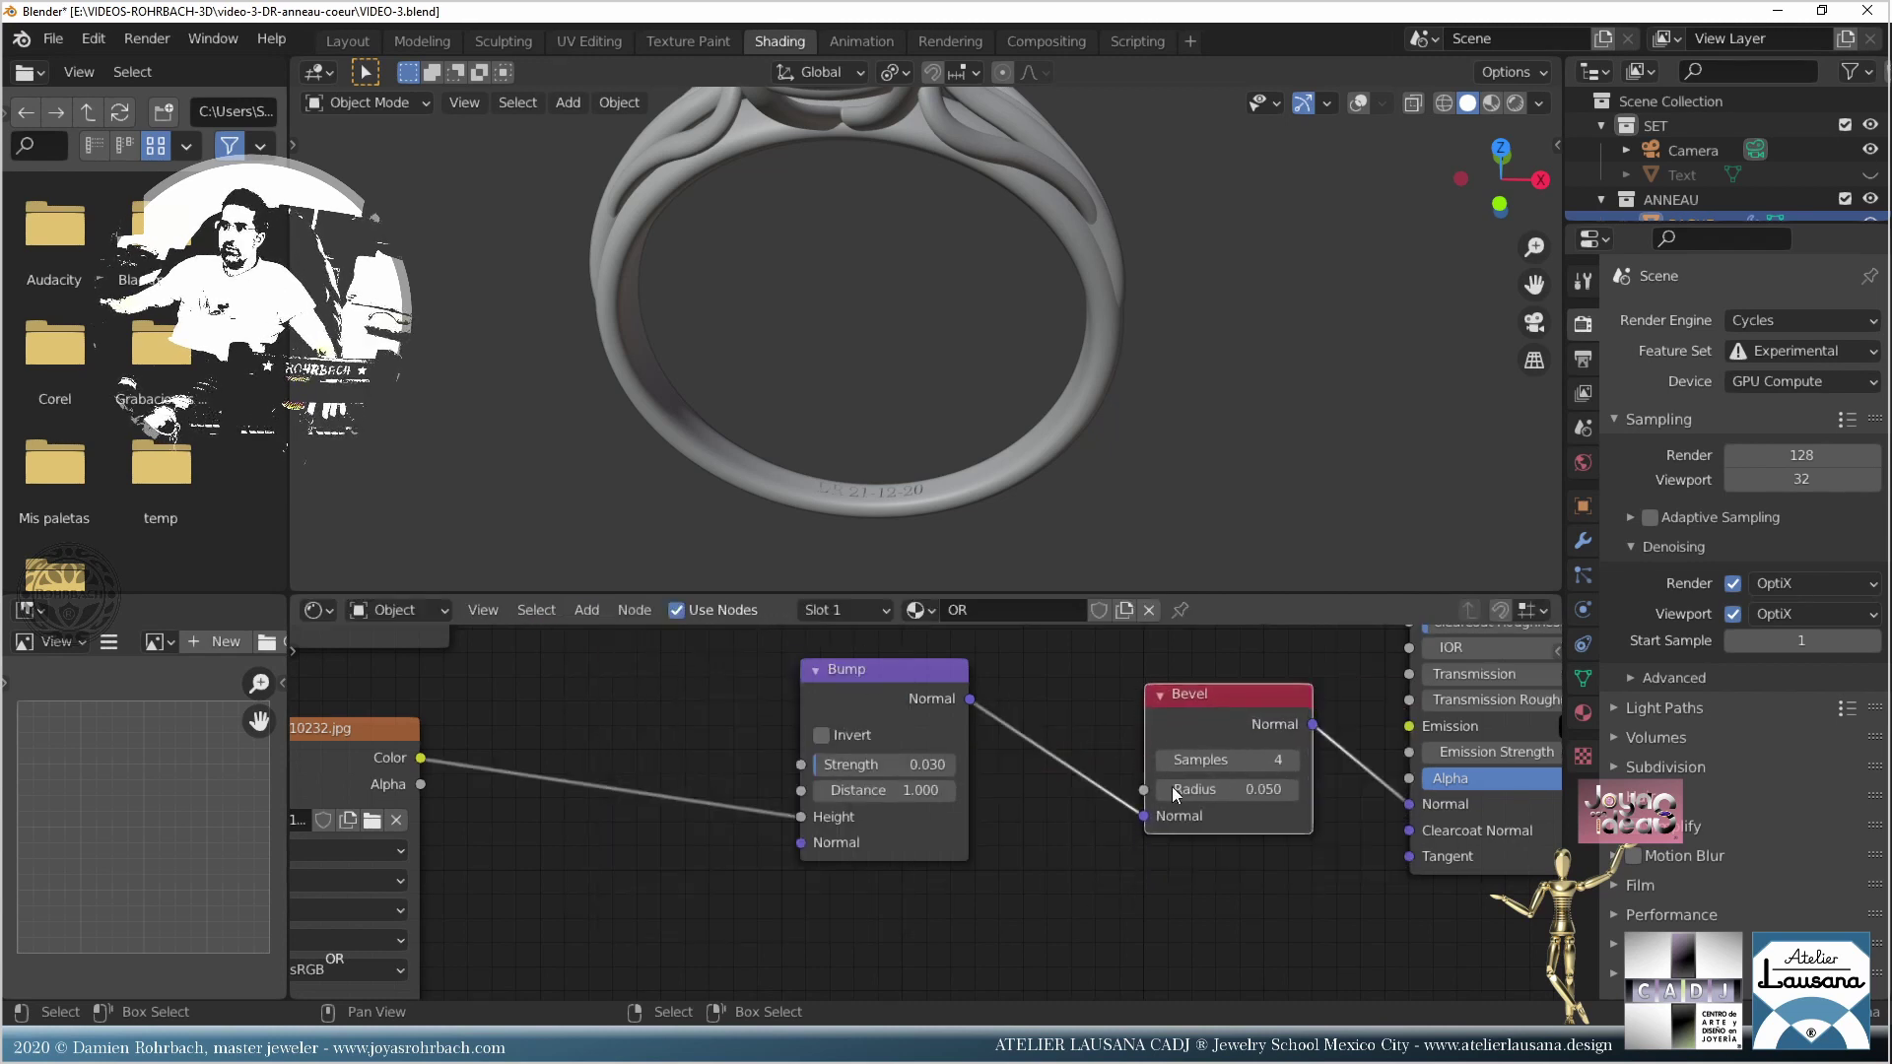
Step: Set the Bevel node's radius to 0.2 and its samples to 12, and preview the ring in rendered shading
{"action": "middle_click_drag", "start_coordinate": [1101, 796], "coordinate": [798, 859]}
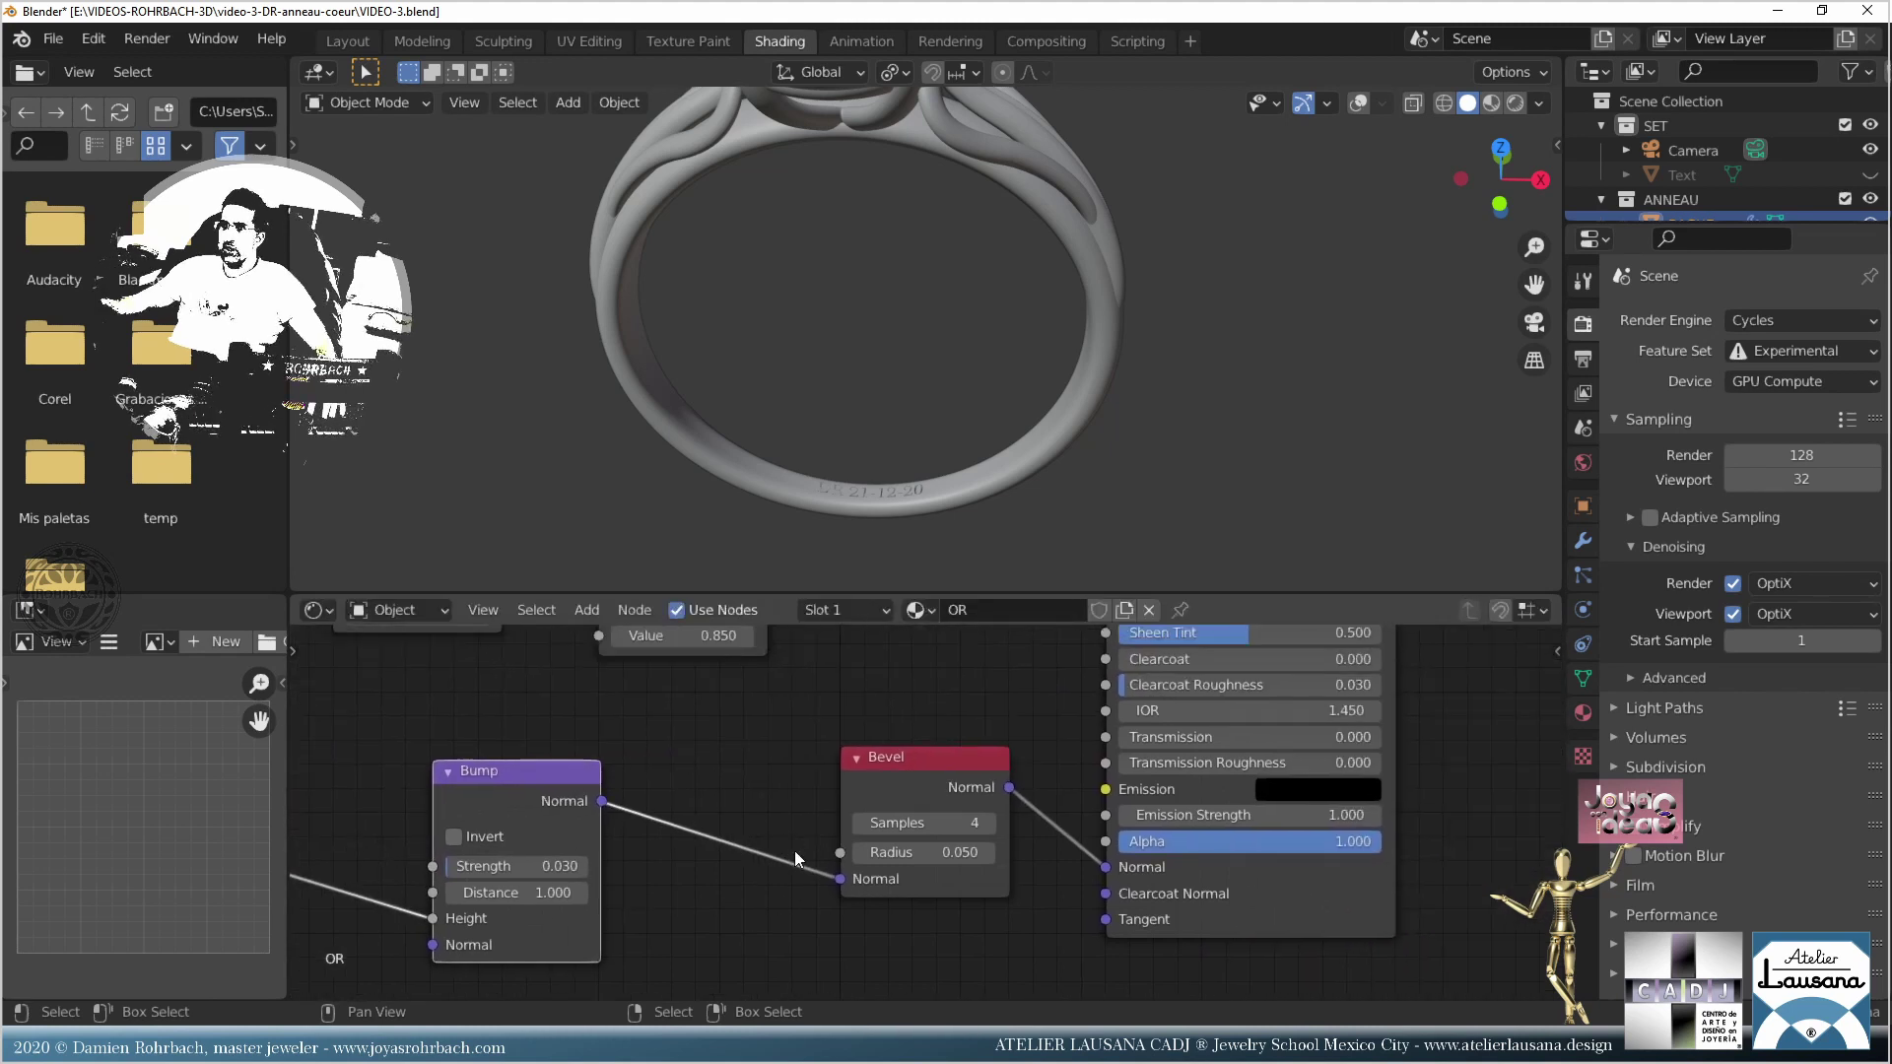
{"action": "left_click", "coordinate": [929, 852]}
{"action": "type", "text": ".2"}
{"action": "key", "text": "Return"}
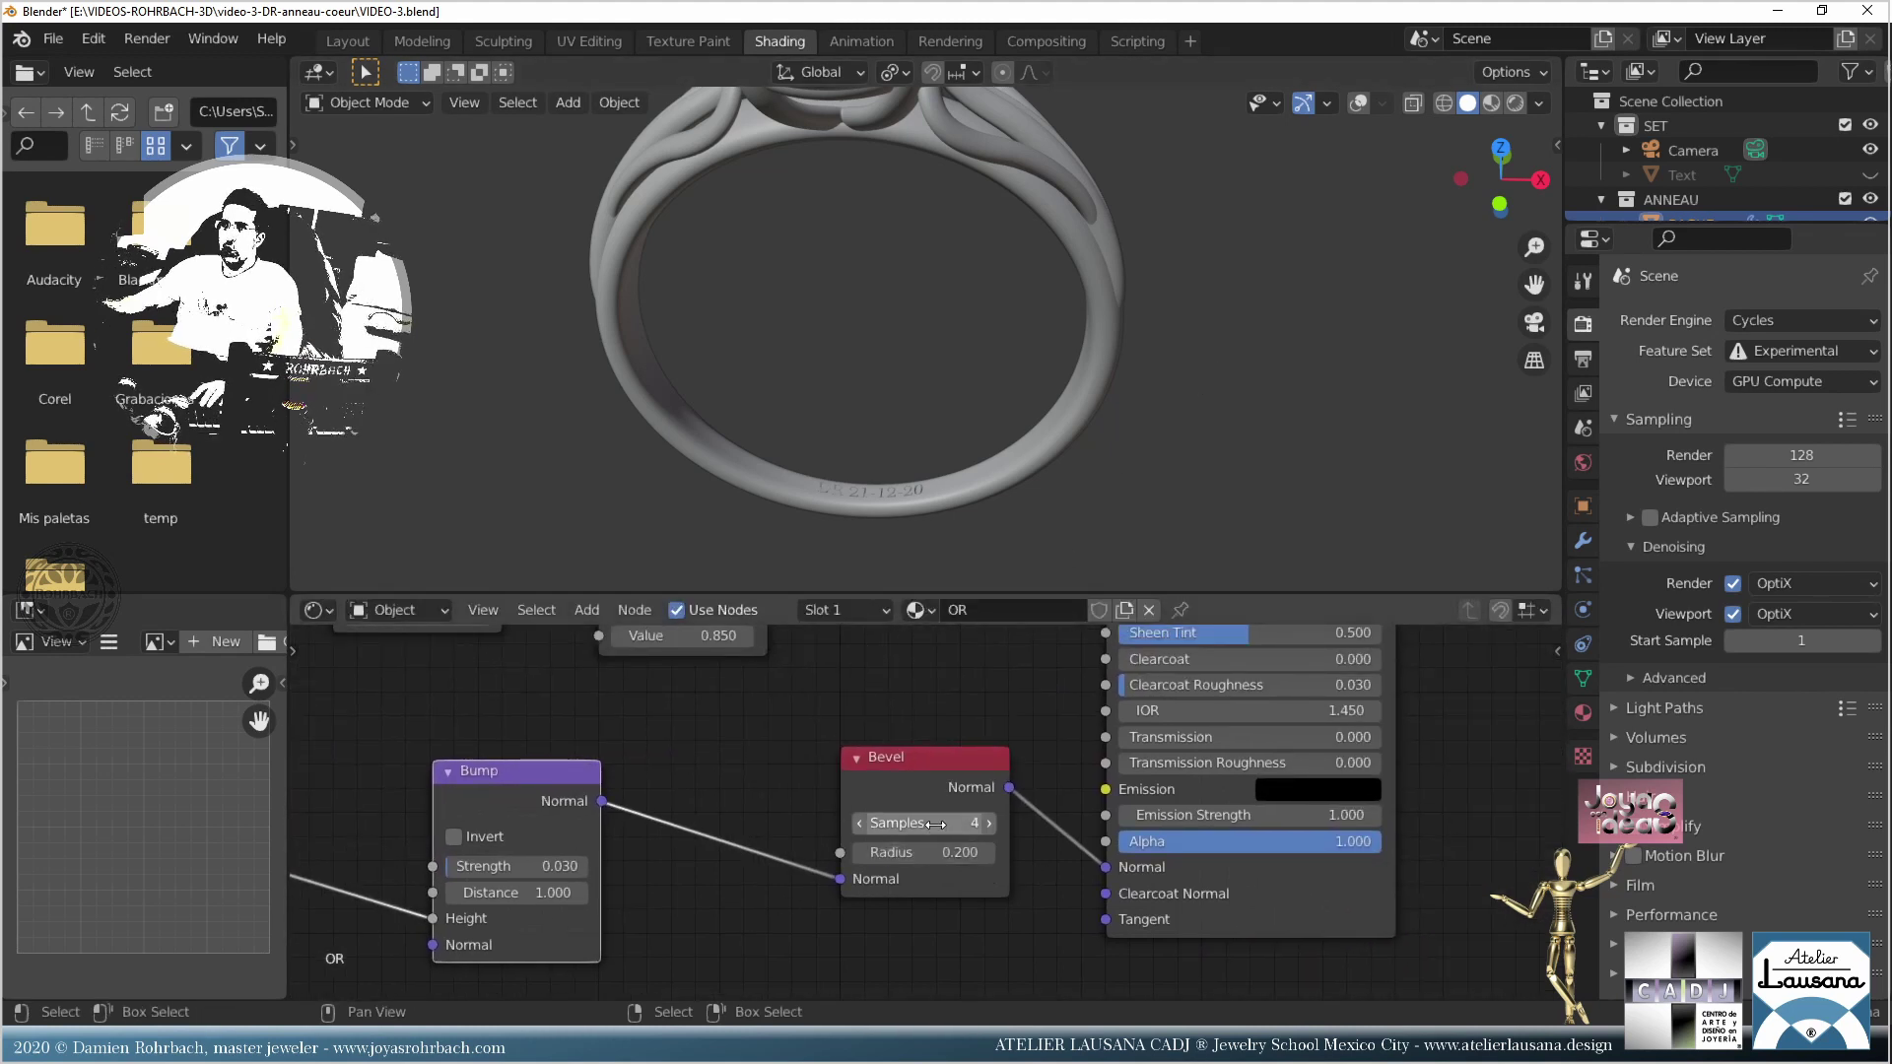
{"action": "left_click", "coordinate": [921, 822]}
{"action": "type", "text": "12"}
{"action": "key", "text": "Return"}
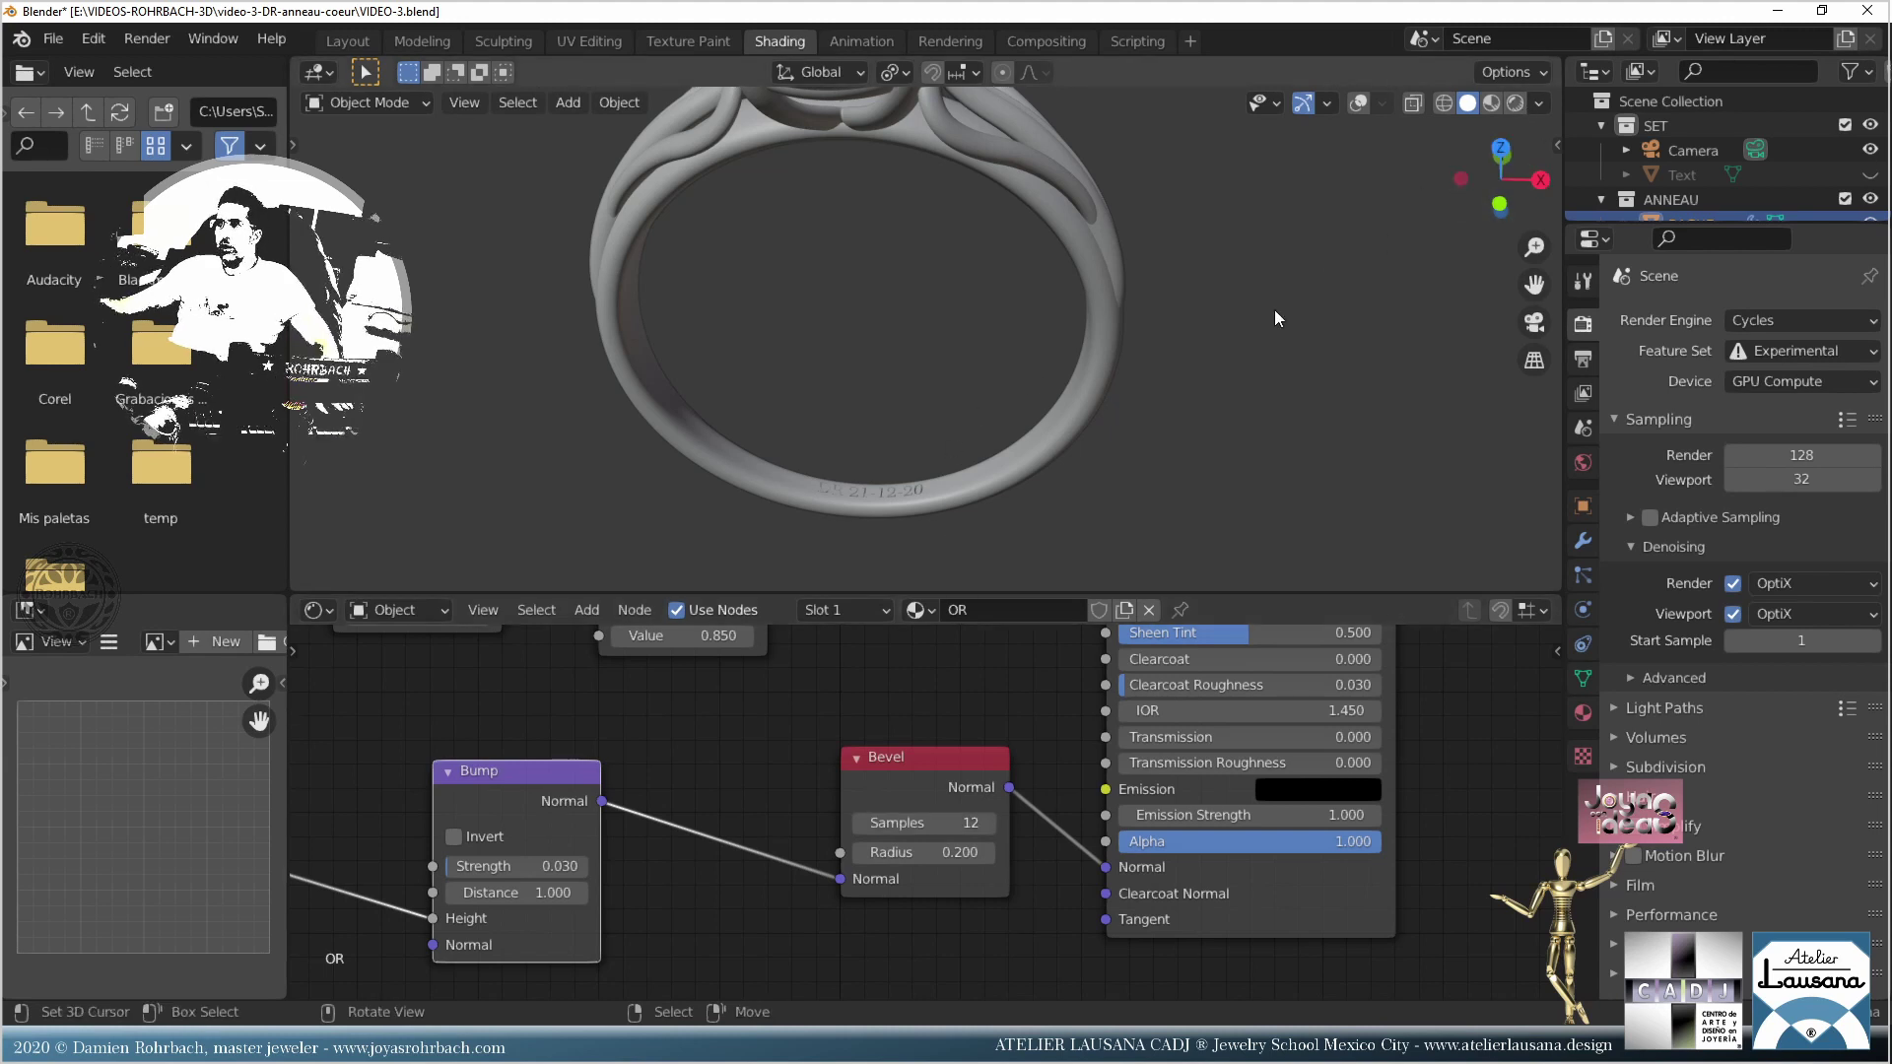
{"action": "key", "text": "ctrl+s"}
{"action": "key", "text": "shift+z"}
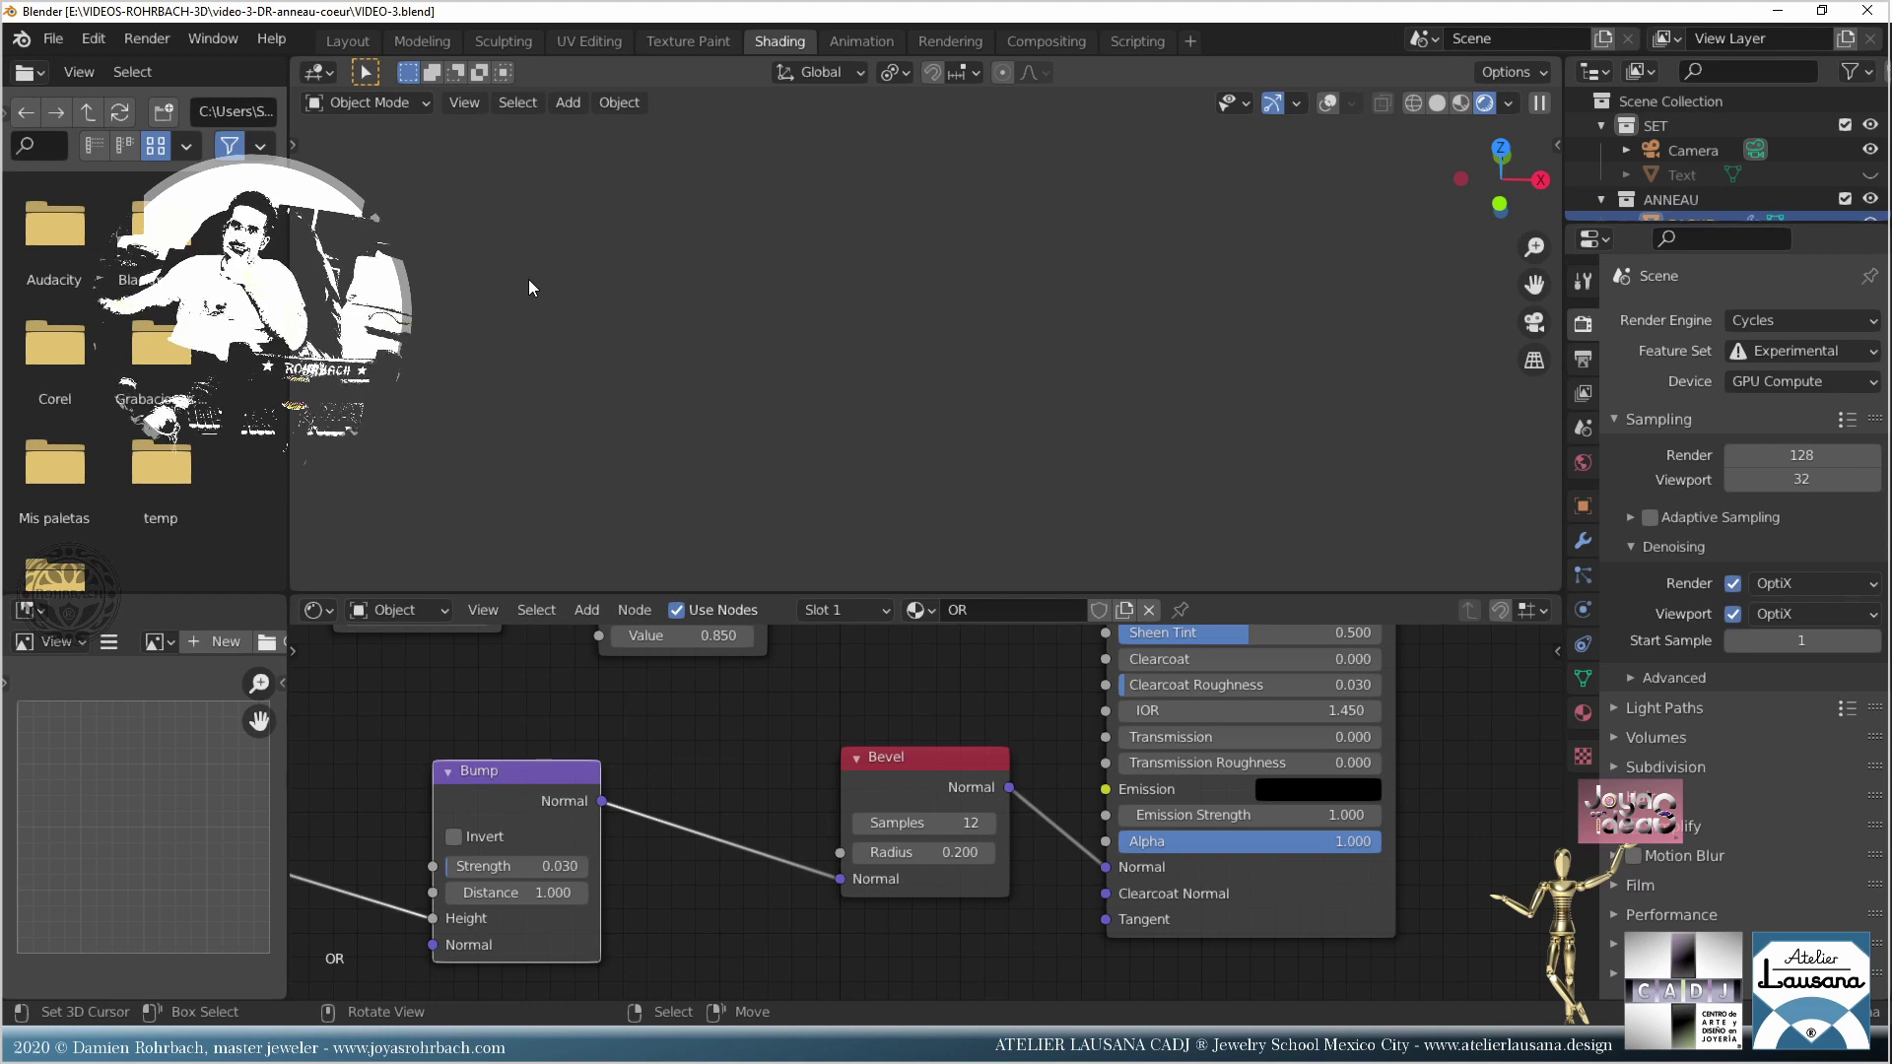
Step: Delete the Bevel node, reconnect the Bump node's output to the shader's Normal input, and save the file
{"action": "left_click", "coordinate": [1436, 104]}
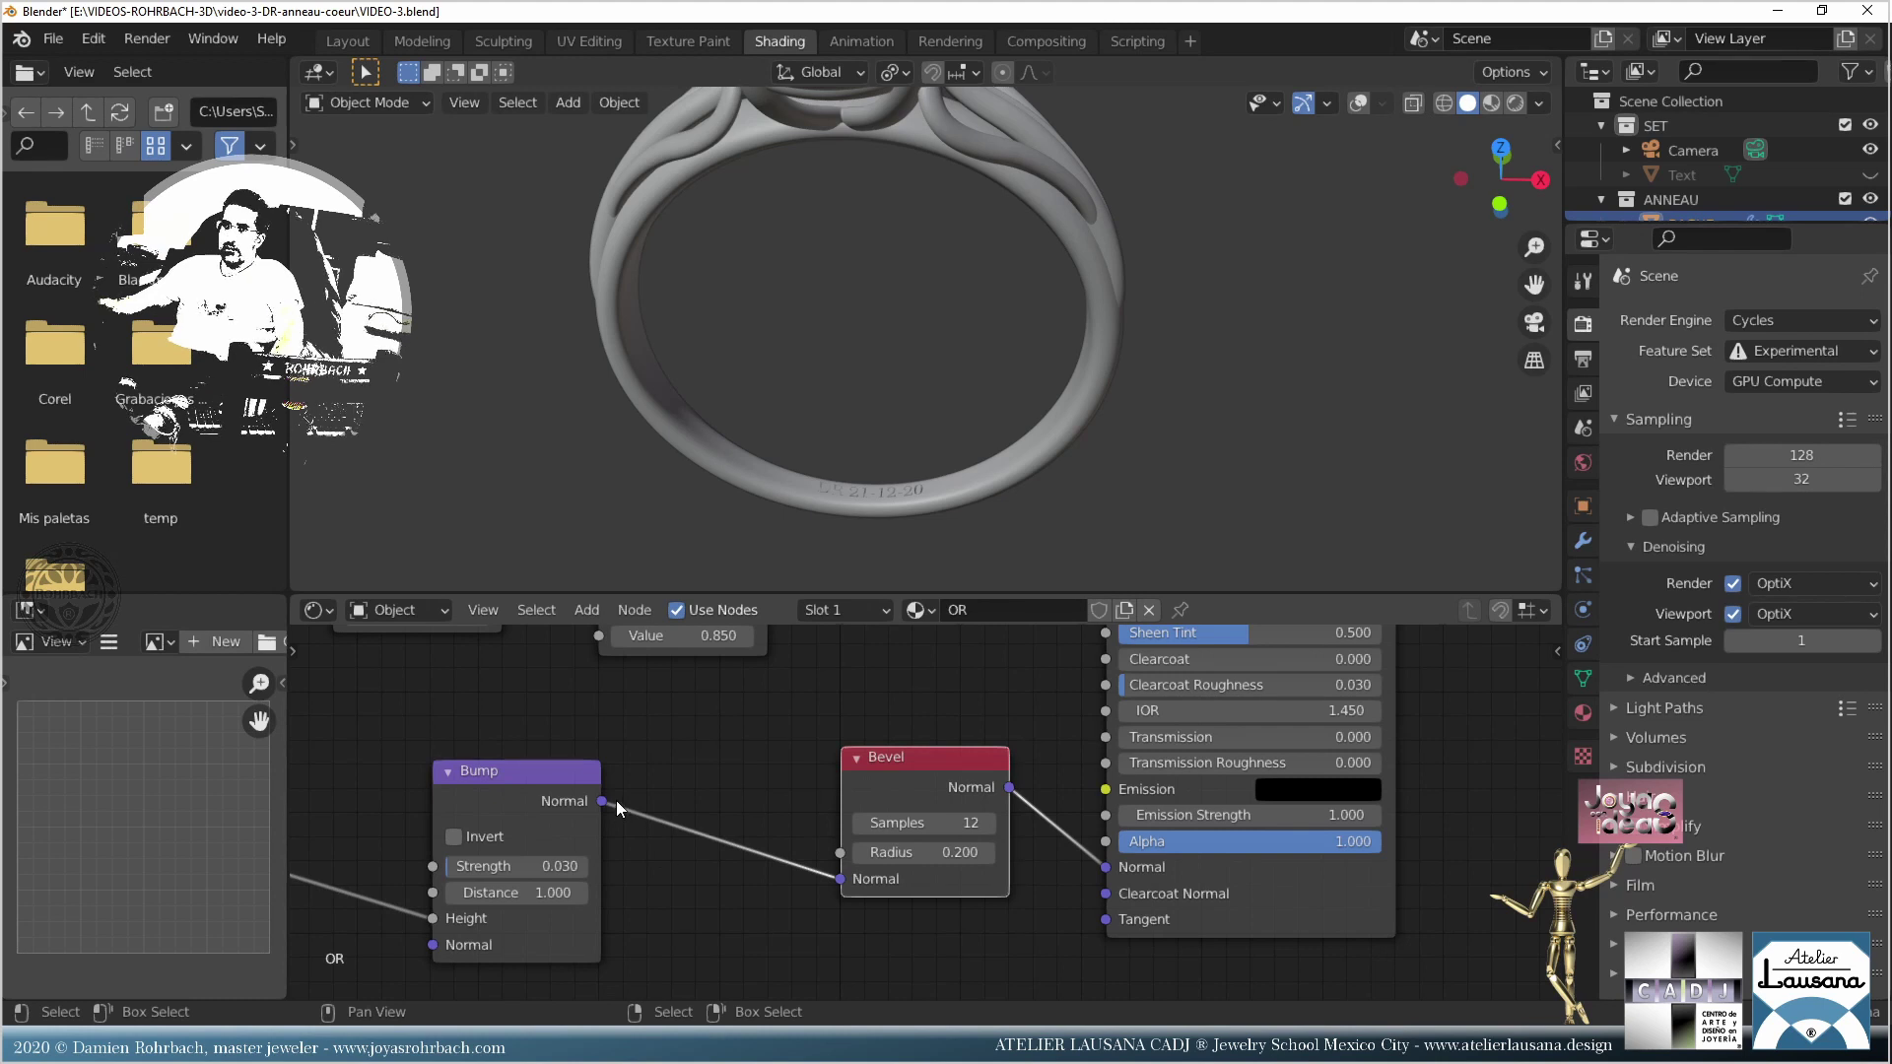
{"action": "key", "text": "Delete"}
{"action": "mouse_move", "coordinate": [601, 800]}
{"action": "left_mouse_down"}
{"action": "mouse_move", "coordinate": [1088, 911]}
{"action": "mouse_move", "coordinate": [1088, 867]}
{"action": "left_mouse_up"}
{"action": "key", "text": "ctrl+s"}
Step: Examine the engraved text up close in rendered shading and check the program preferences
{"action": "key", "text": "z"}
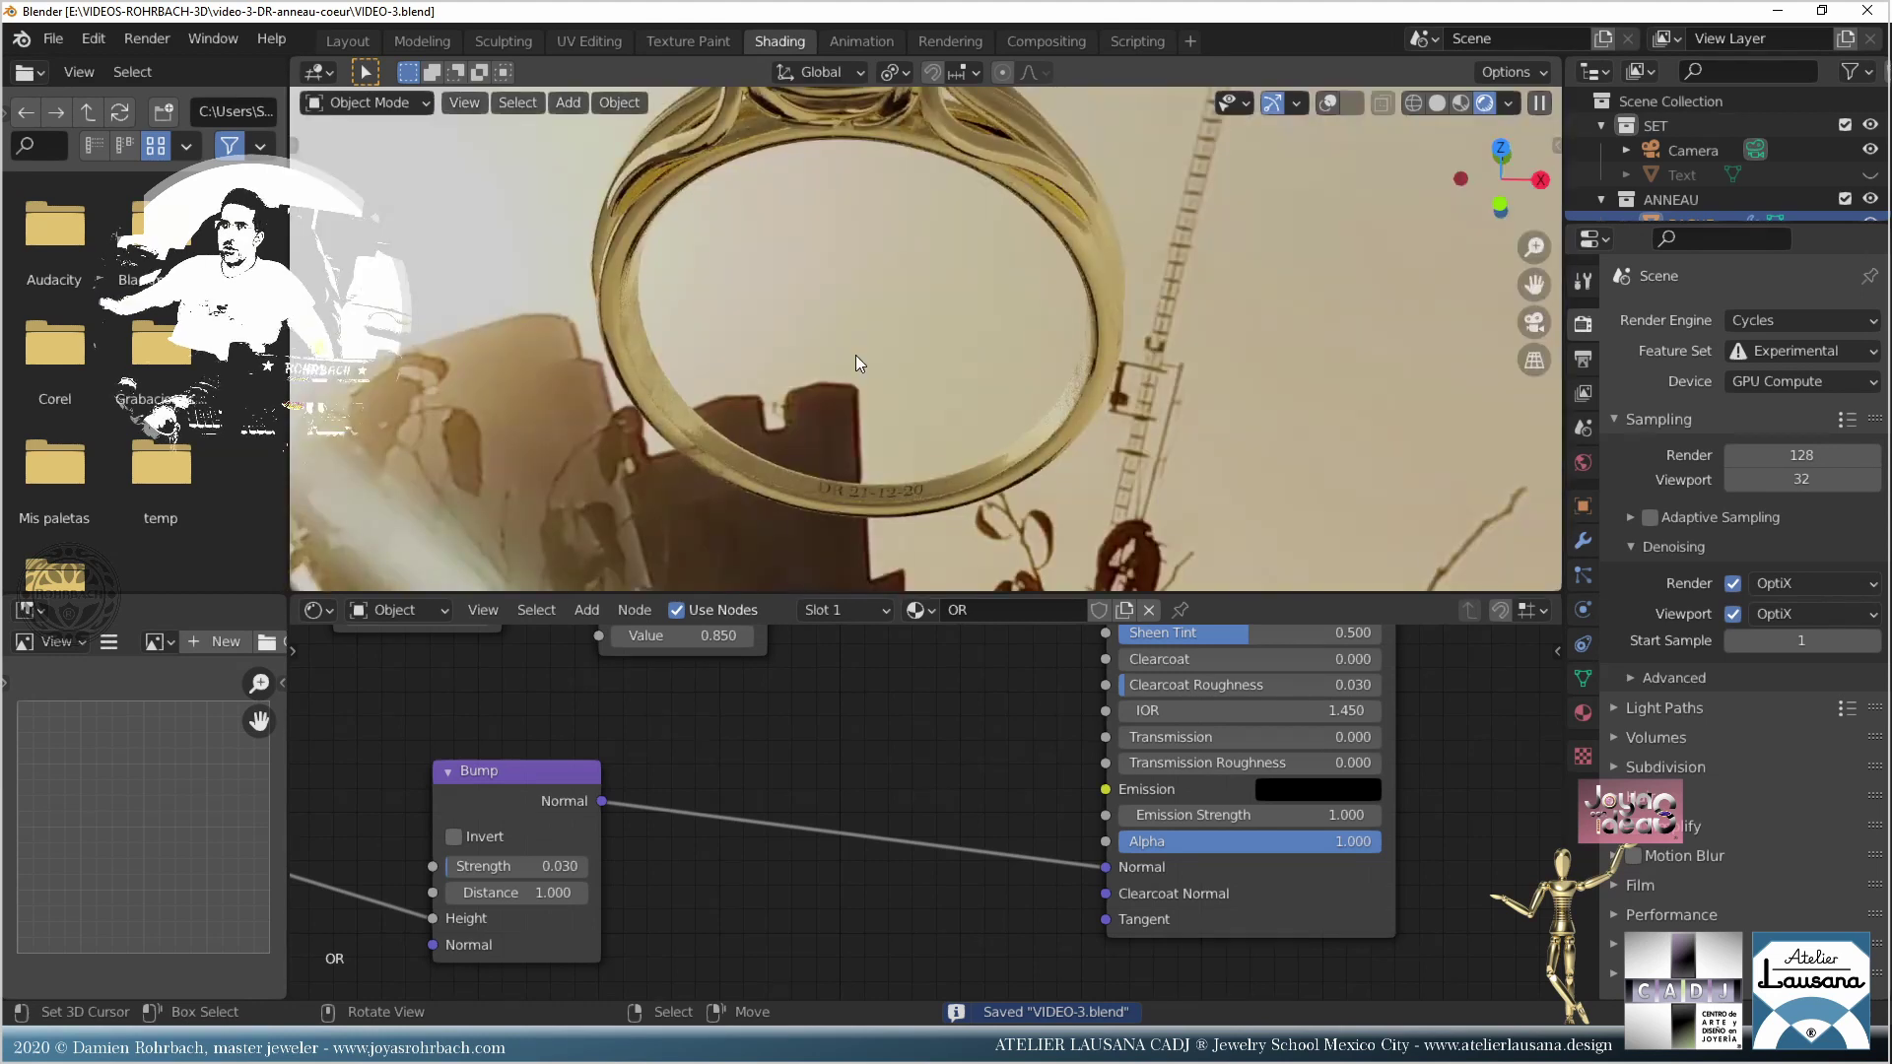
{"action": "middle_click_drag", "start_coordinate": [865, 426], "coordinate": [1062, 547]}
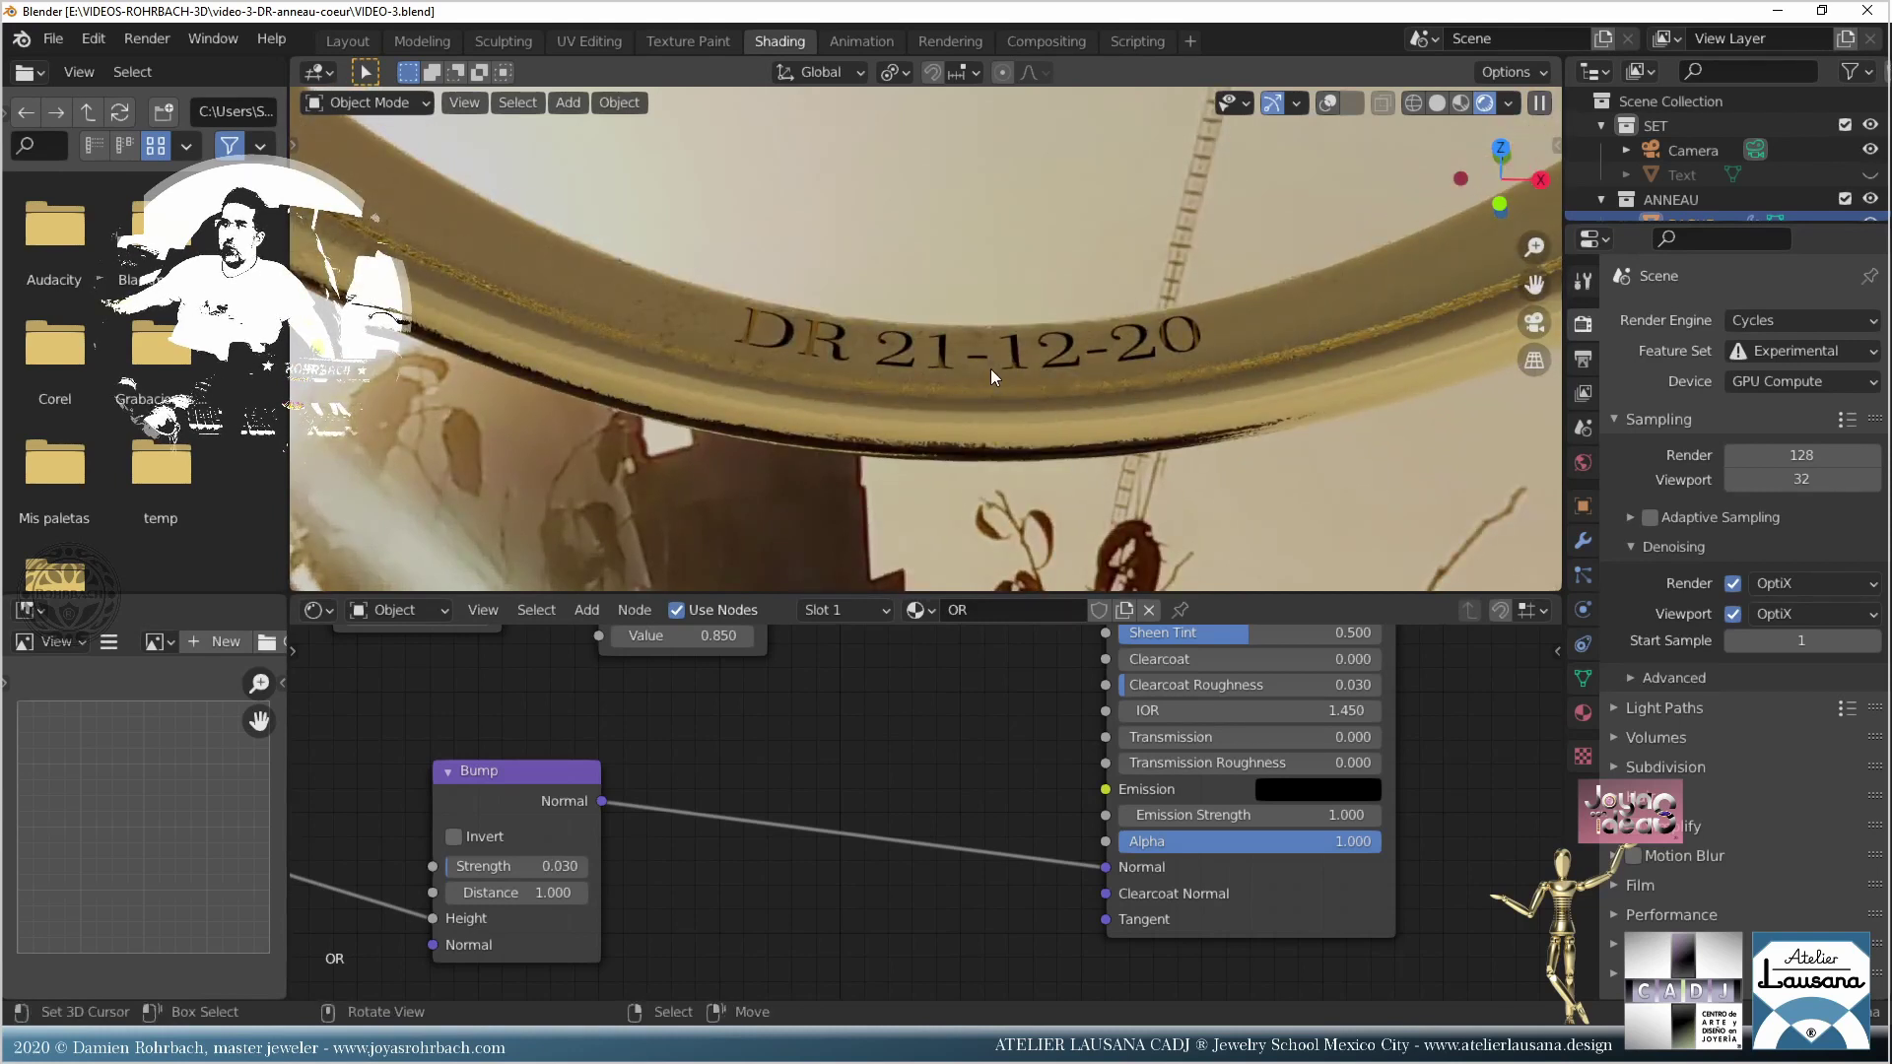
{"action": "left_click", "coordinate": [348, 42]}
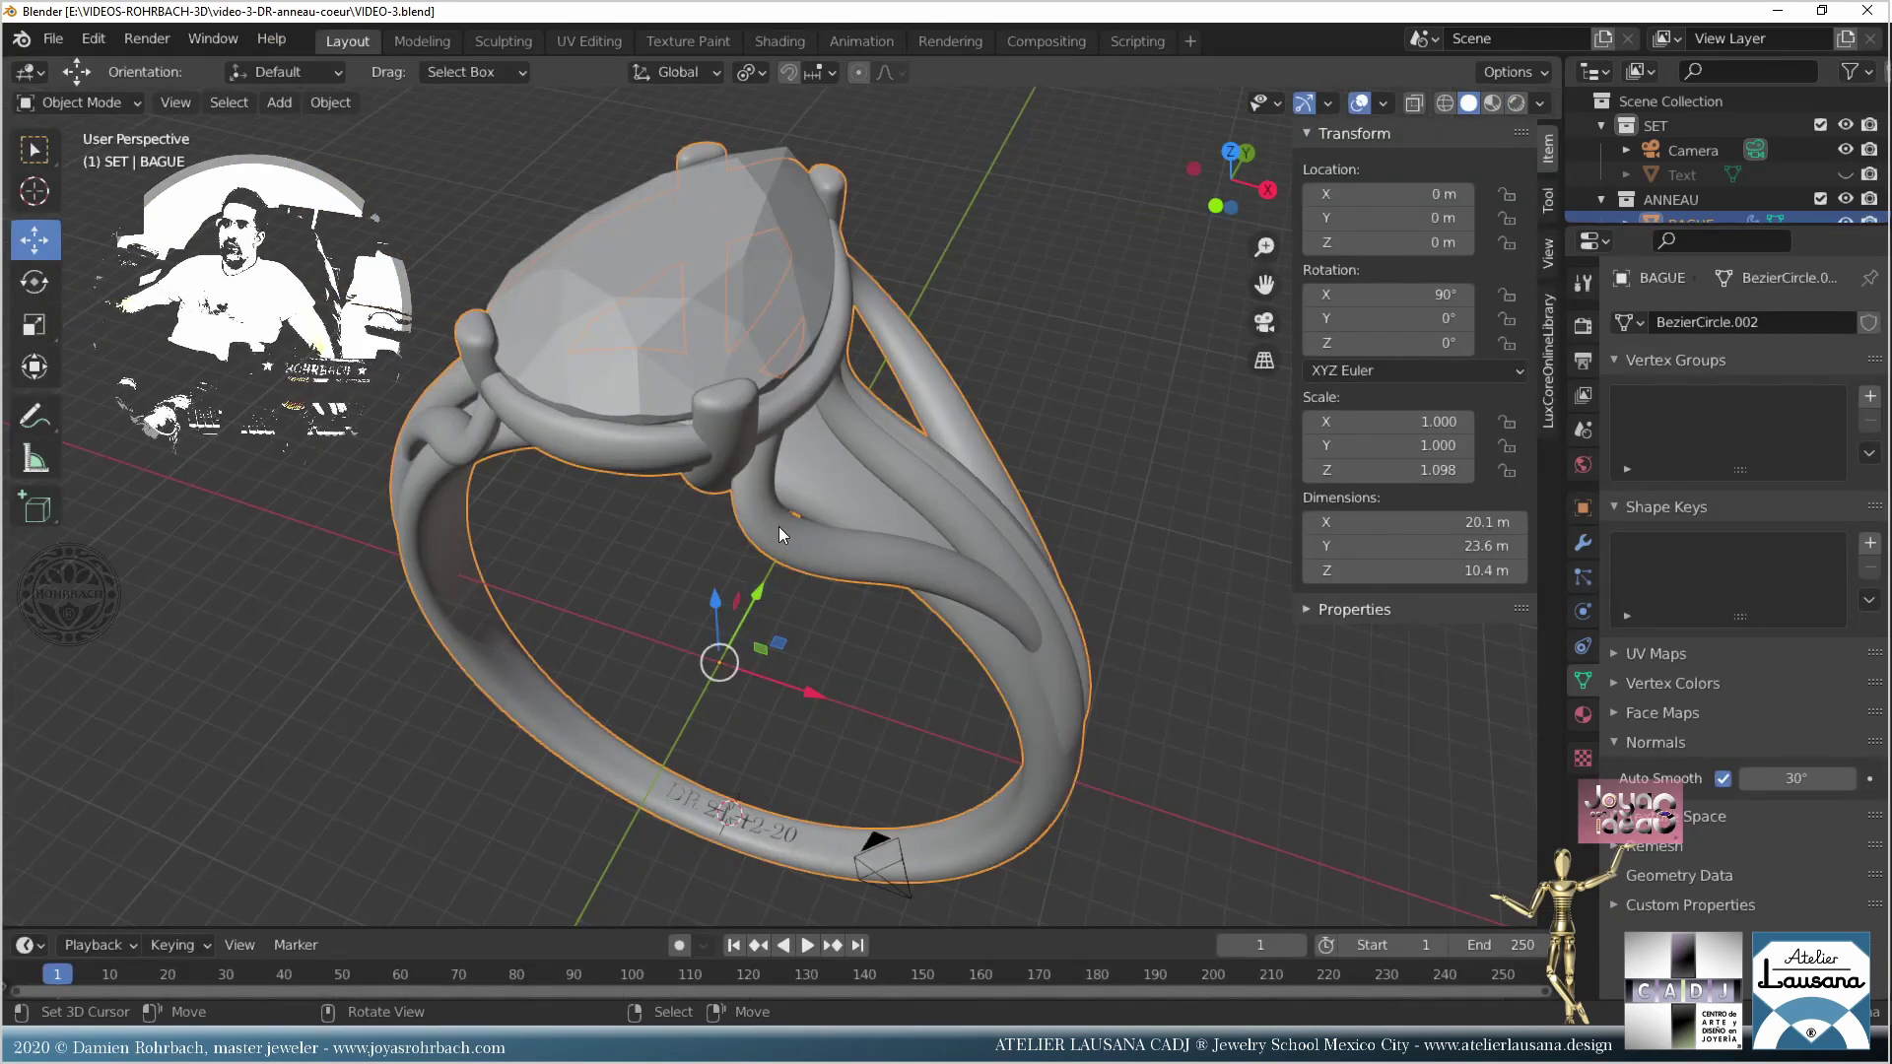
{"action": "key", "text": "ctrl+s"}
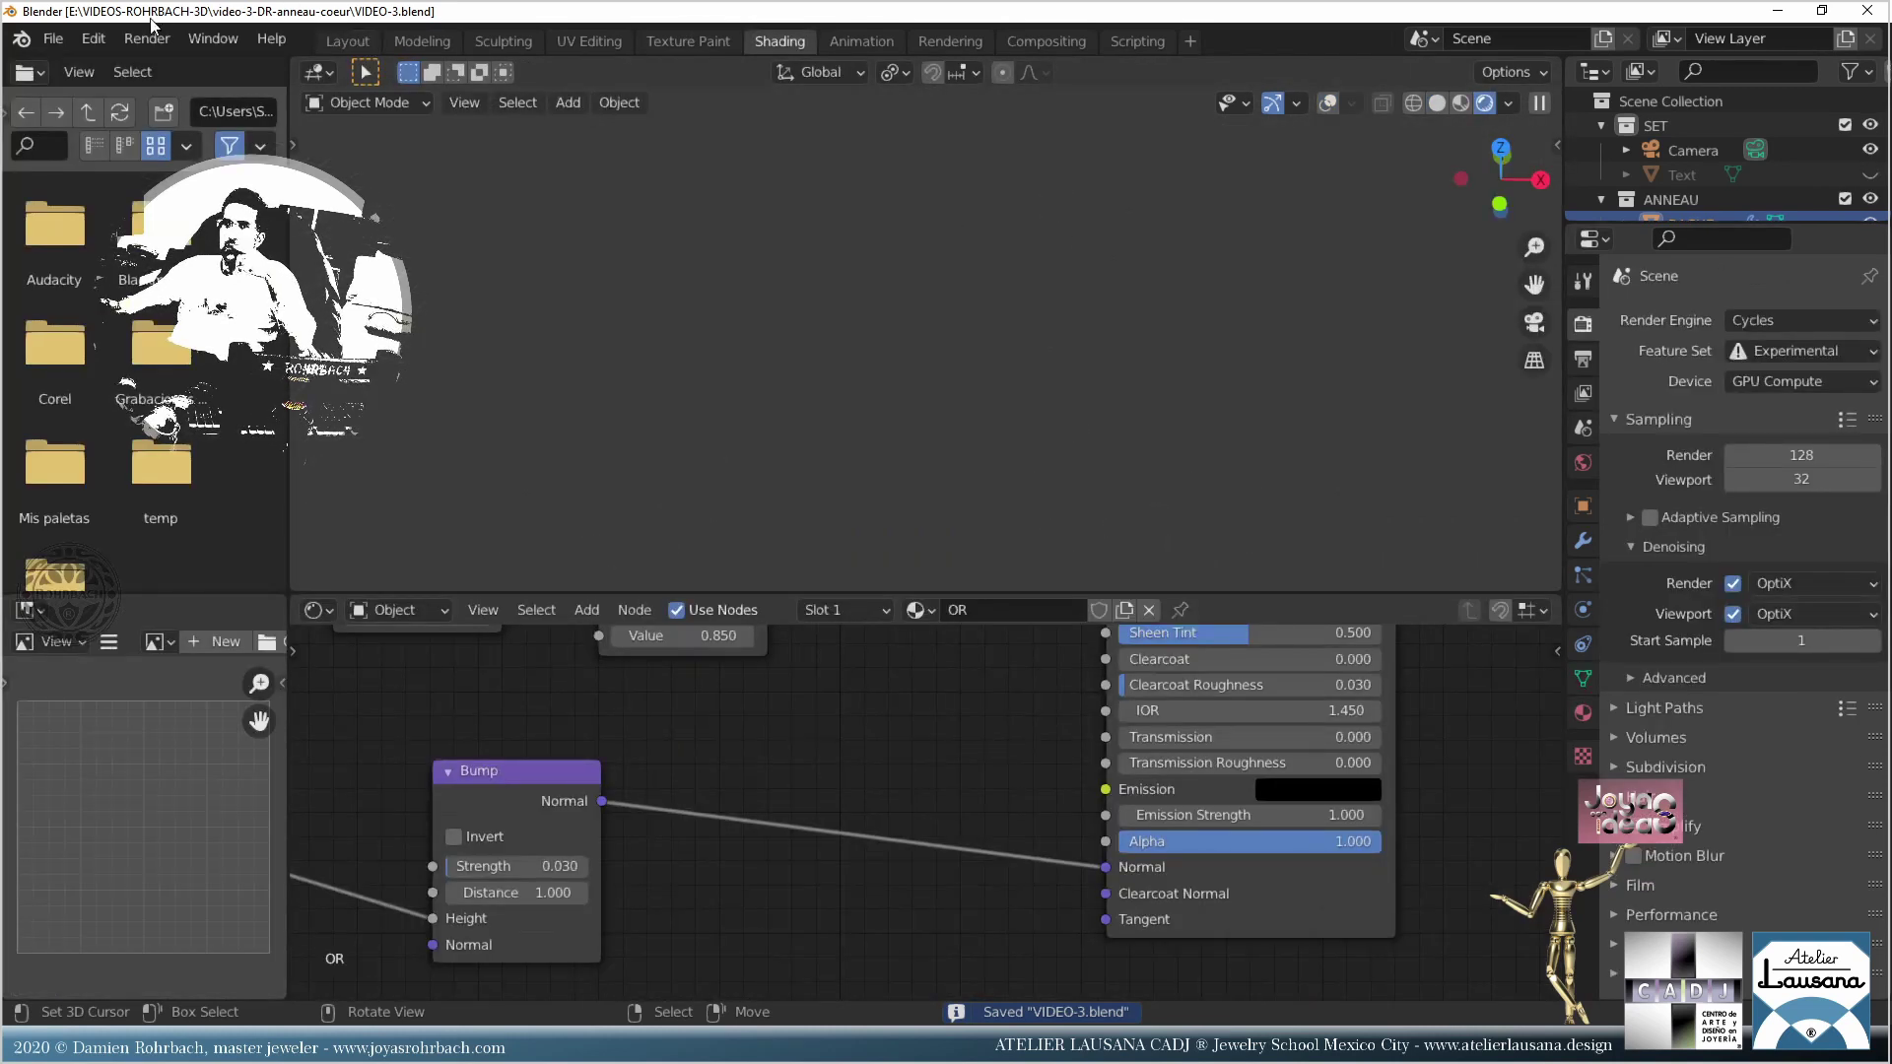
{"action": "left_click", "coordinate": [94, 38]}
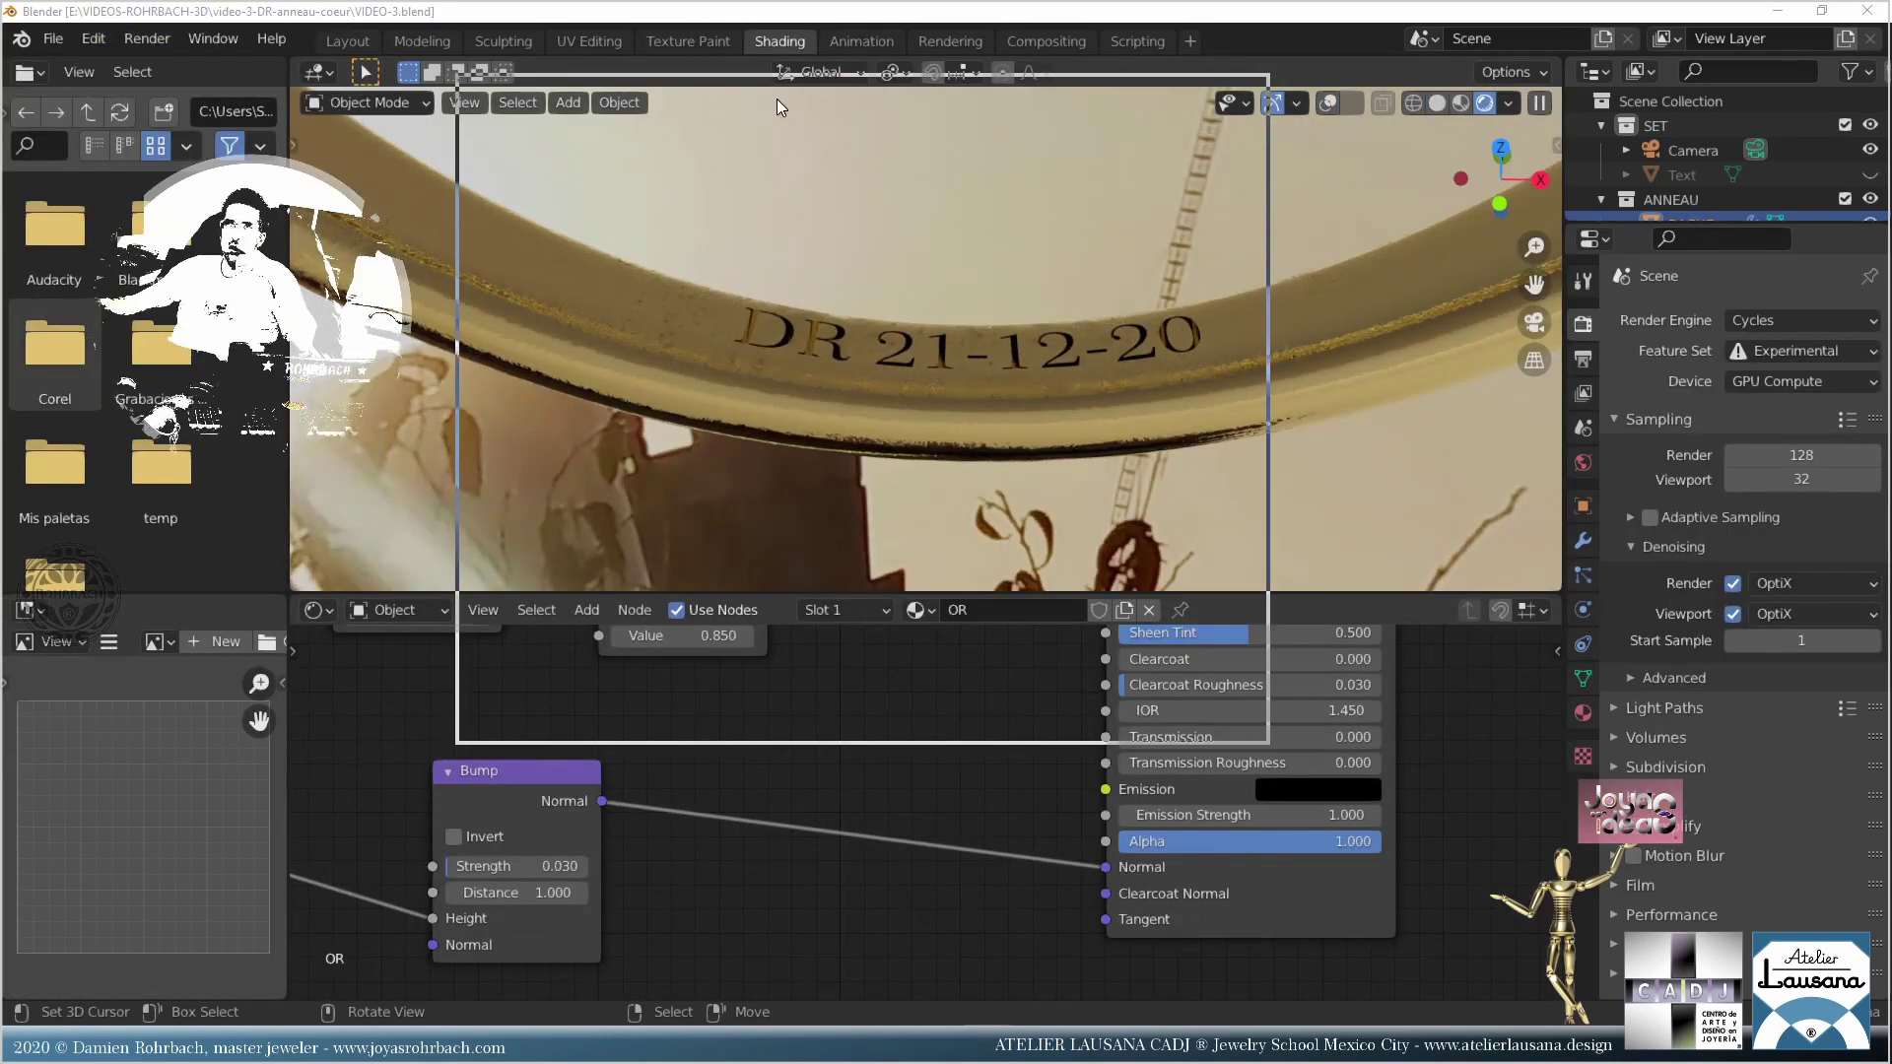
{"action": "left_click", "coordinate": [1247, 88]}
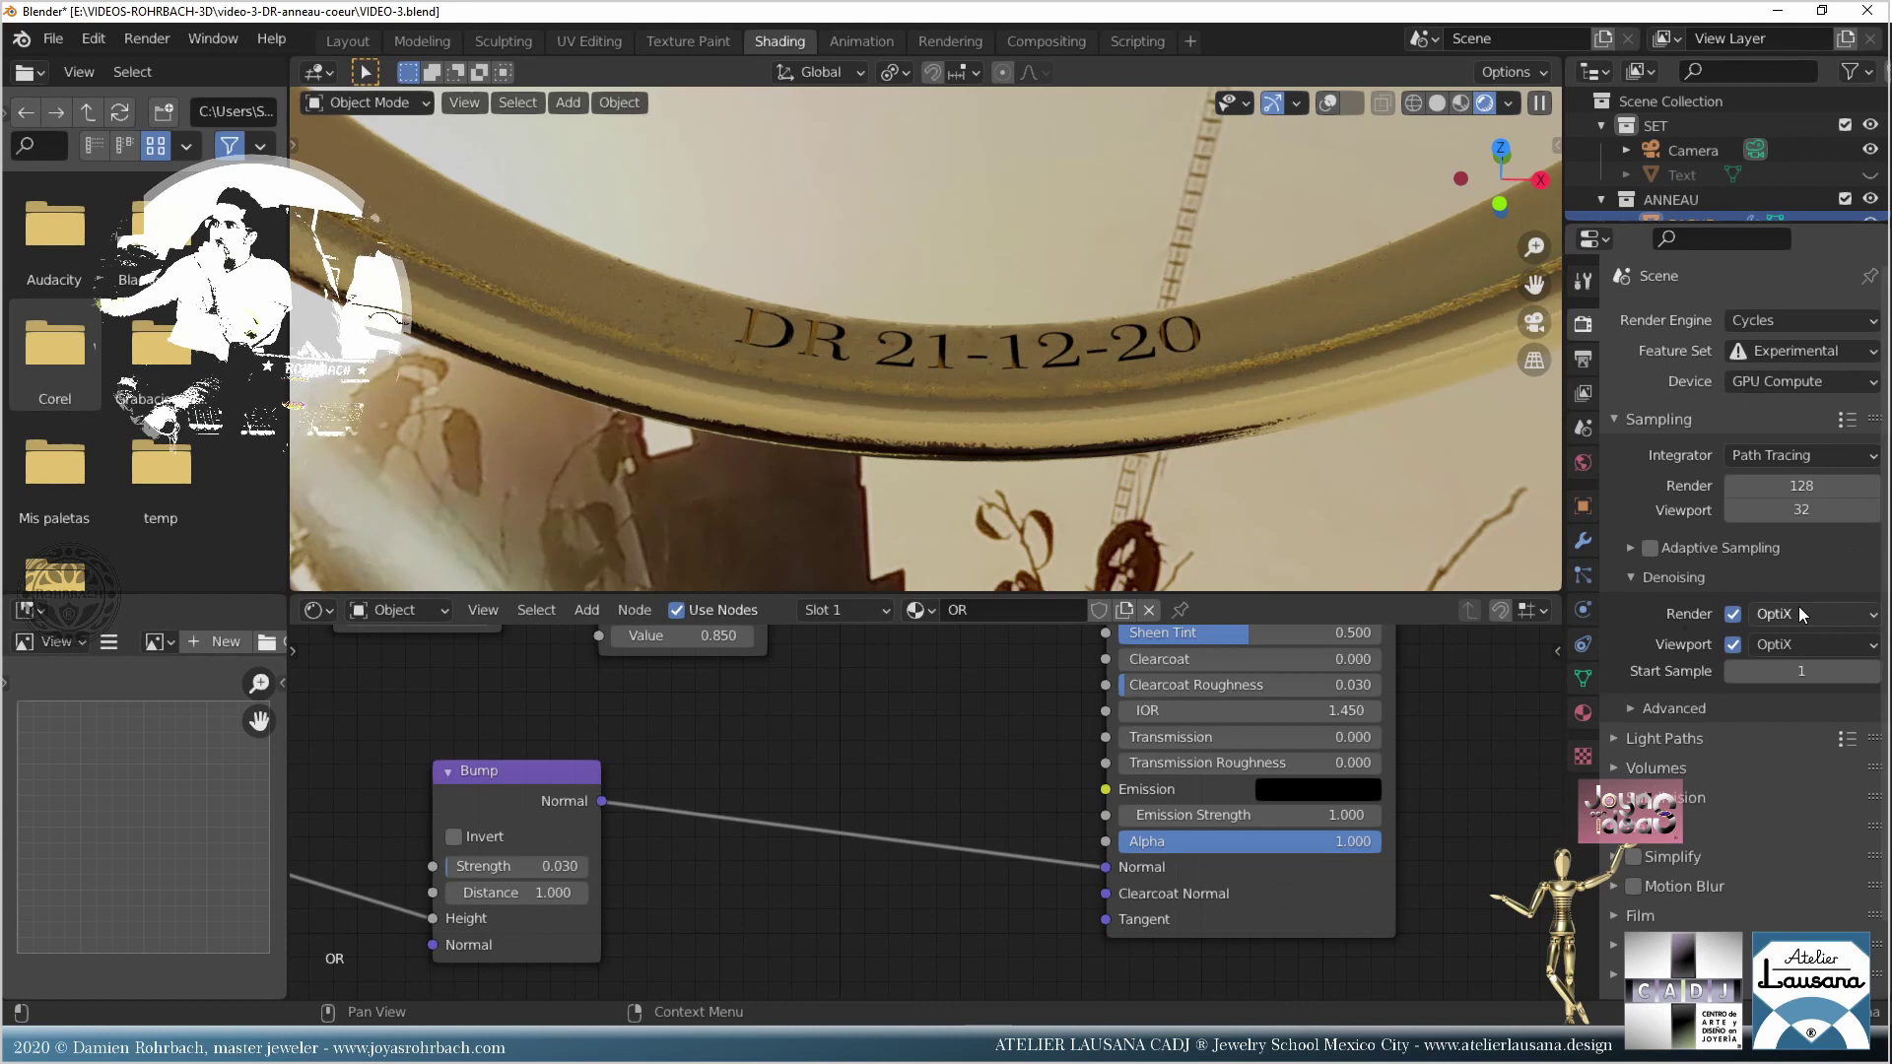
Step: Set both the render and viewport denoisers to OpenImageDenoise and save the file
{"action": "left_click", "coordinate": [1795, 614]}
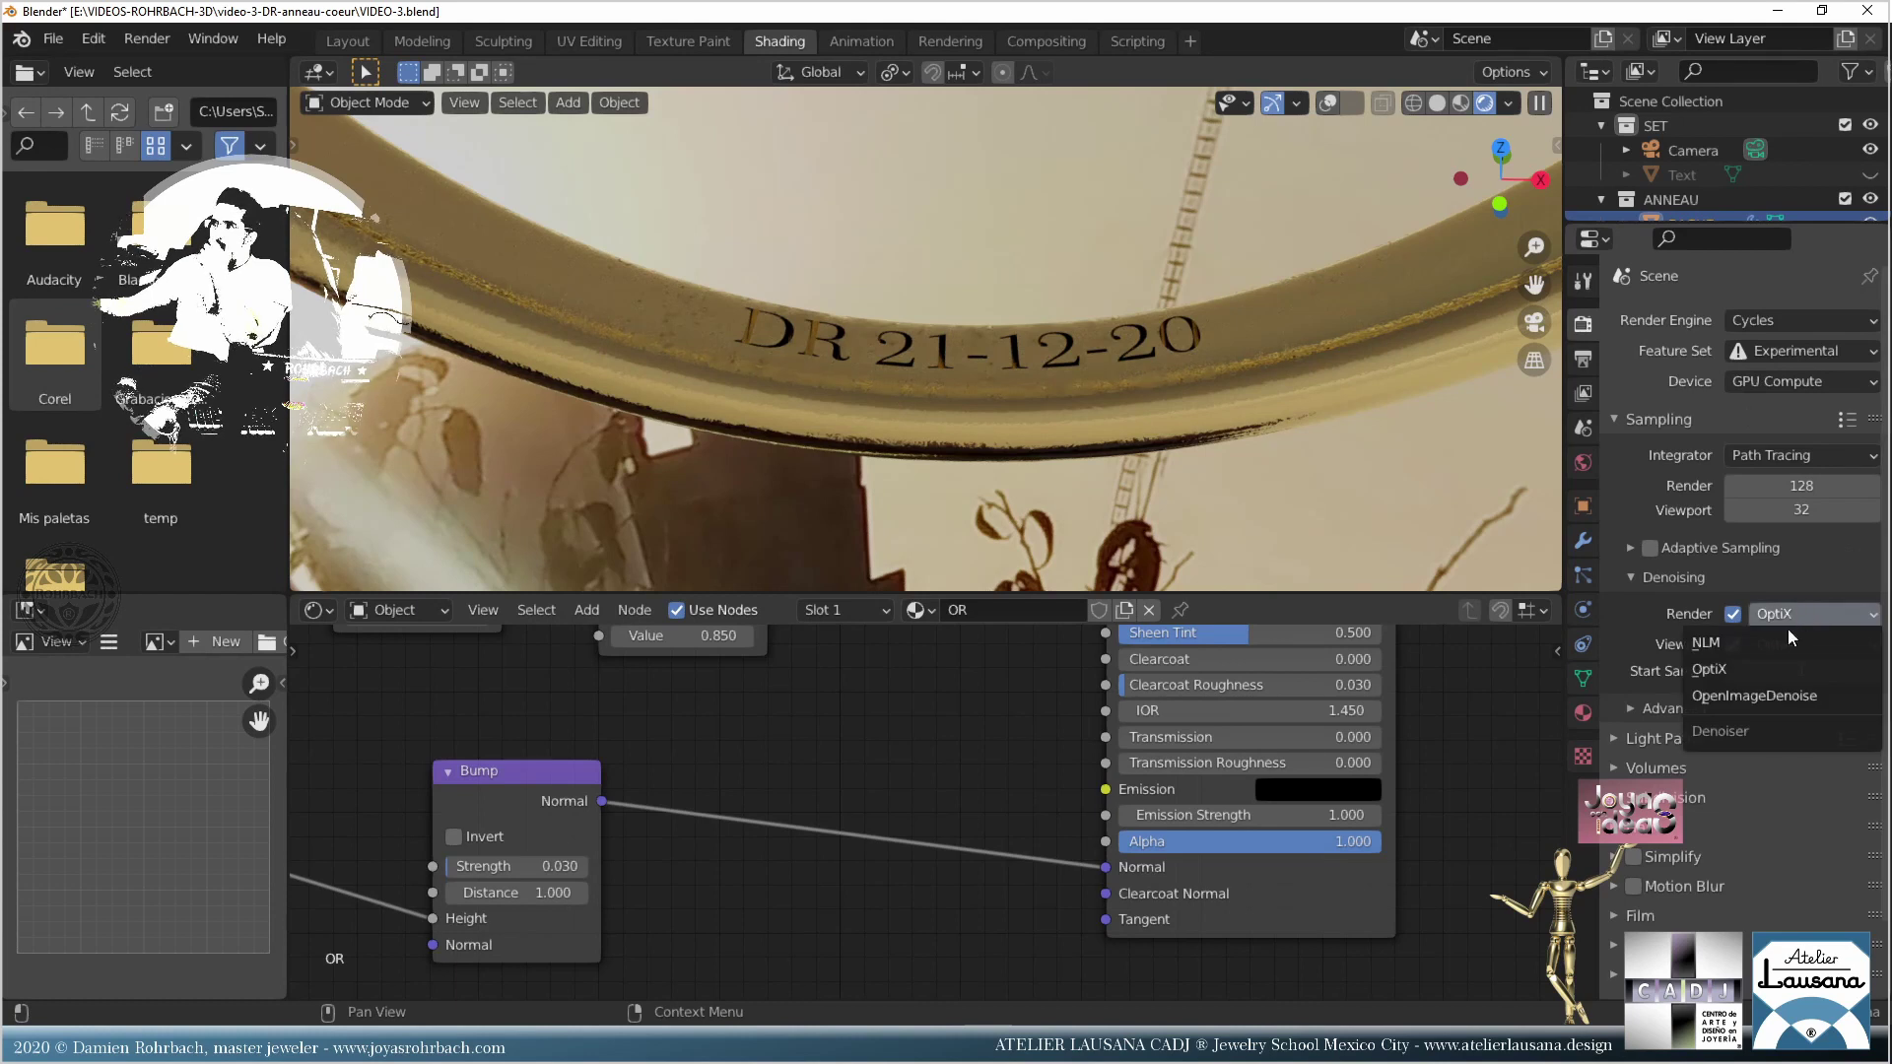
{"action": "left_click", "coordinate": [1768, 695]}
{"action": "left_click", "coordinate": [1797, 649]}
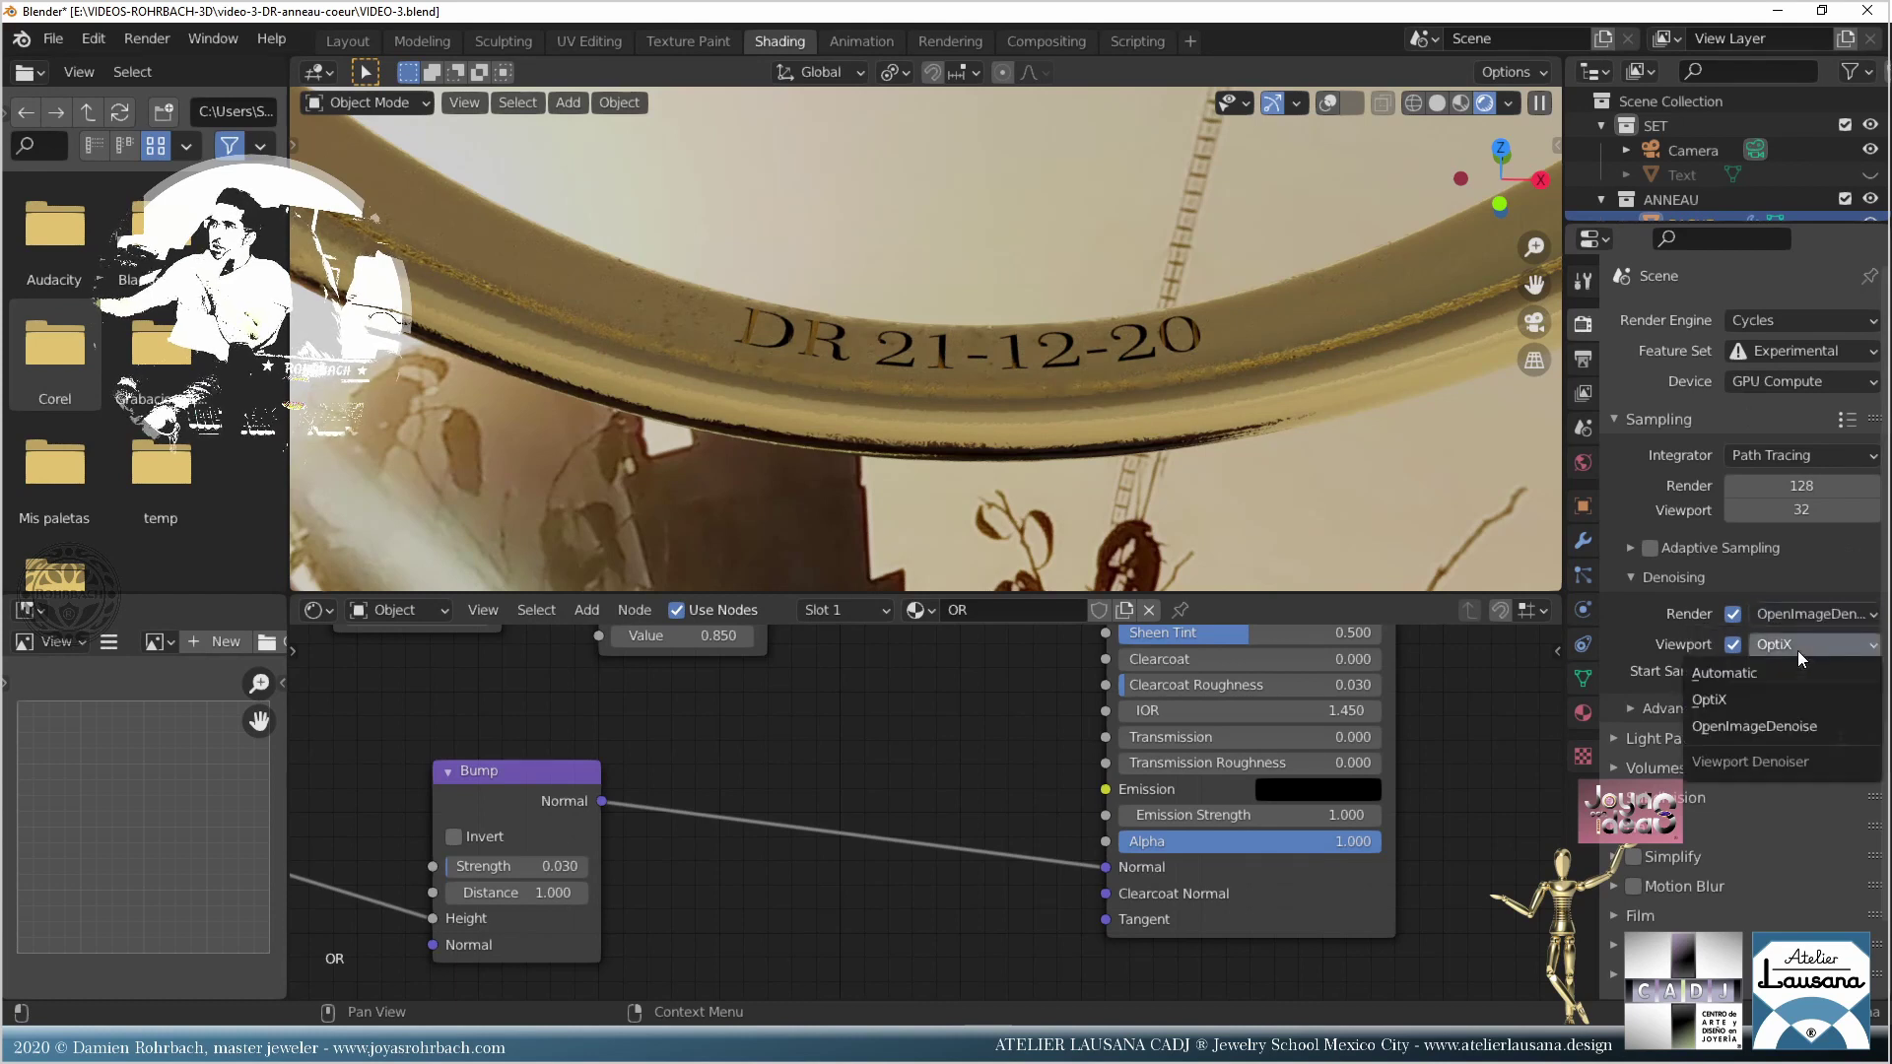
{"action": "left_click", "coordinate": [1771, 722]}
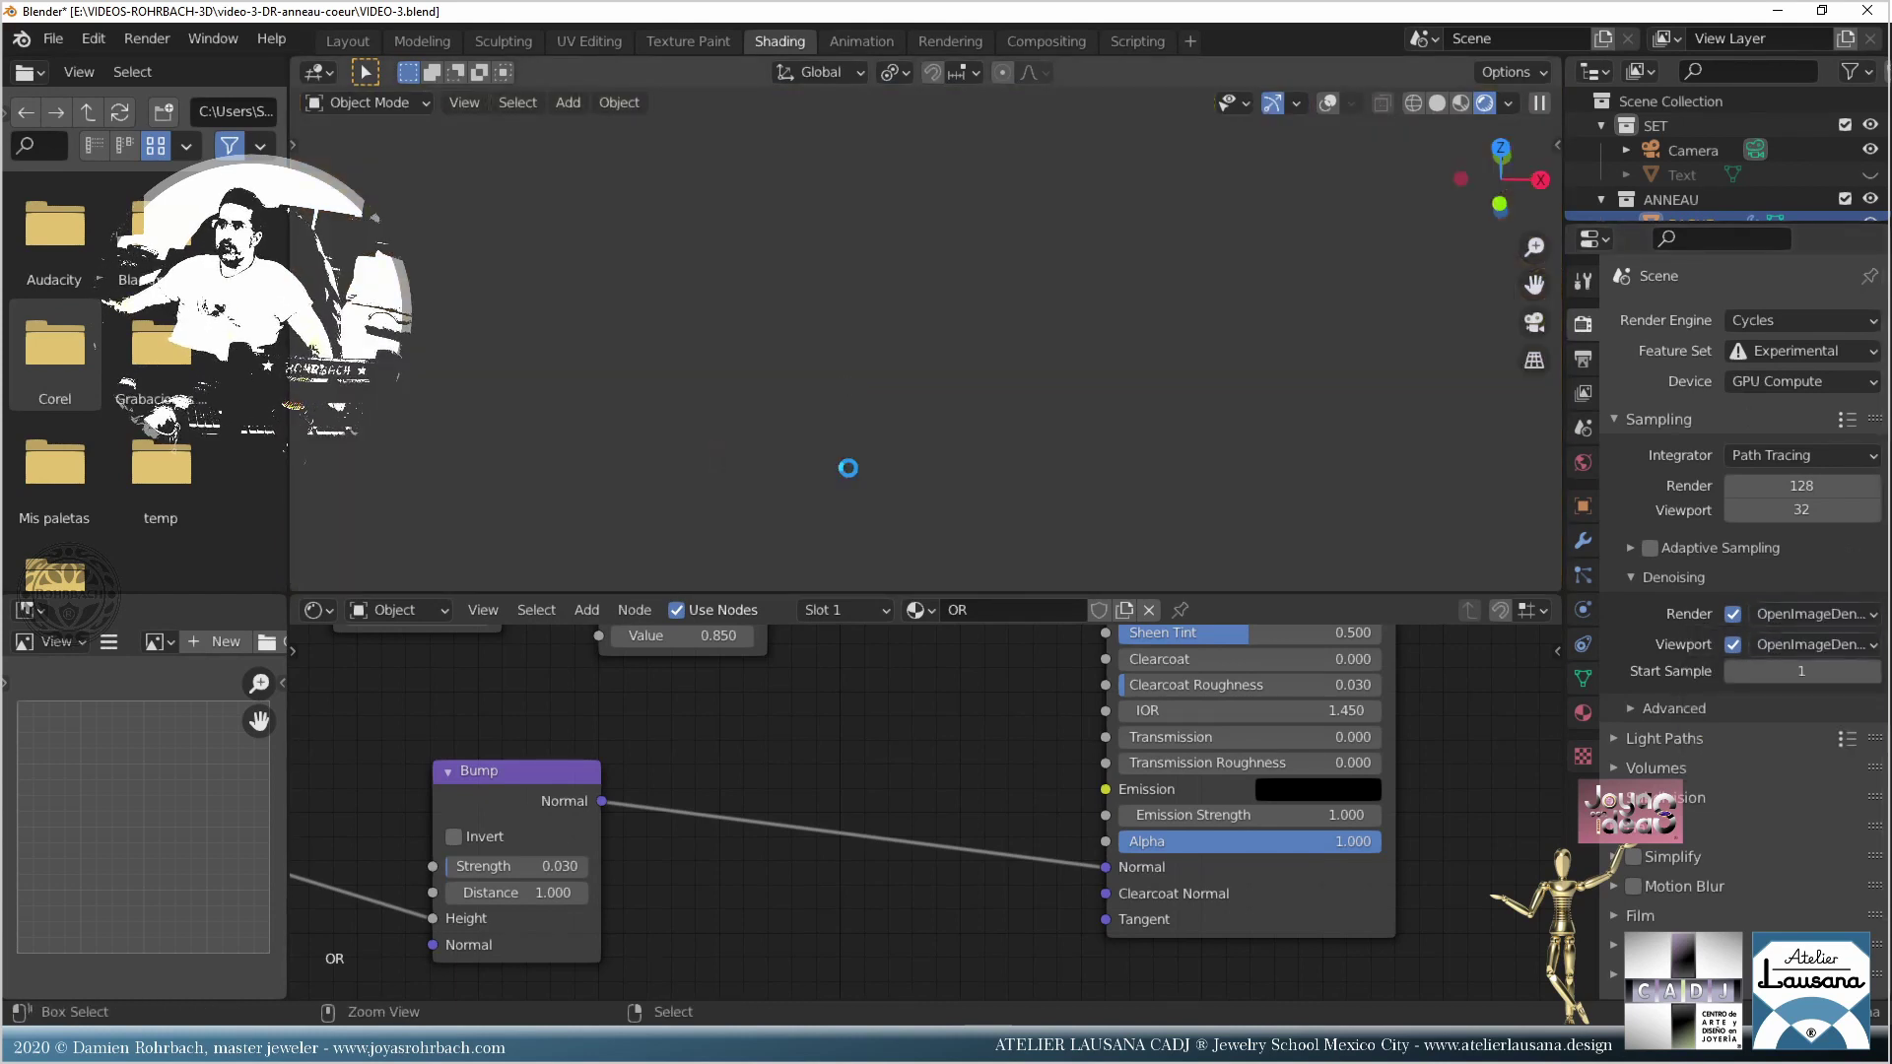
{"action": "key", "text": "ctrl+s"}
Step: Add a Bevel node to the OR material on the link from the Bump node to the shader's Normal input
{"action": "left_click", "coordinate": [585, 610]}
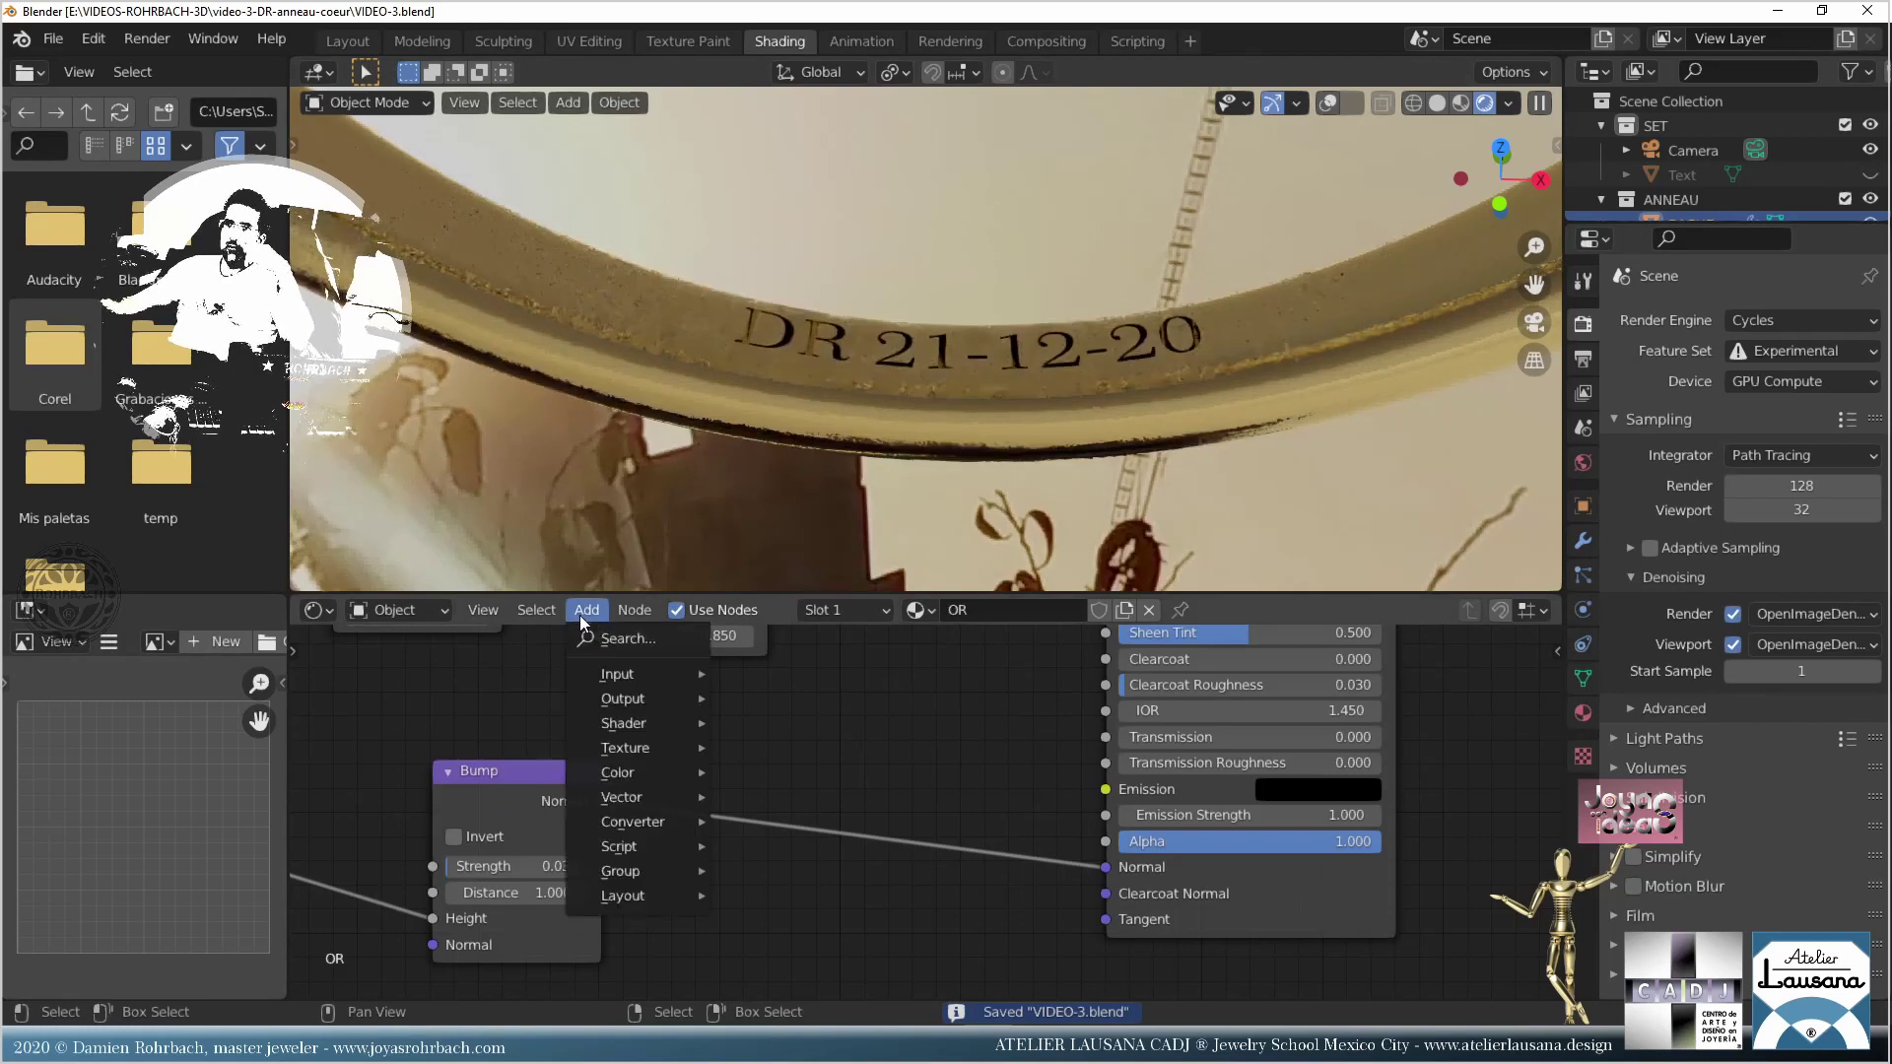
{"action": "mouse_move", "coordinate": [638, 780]}
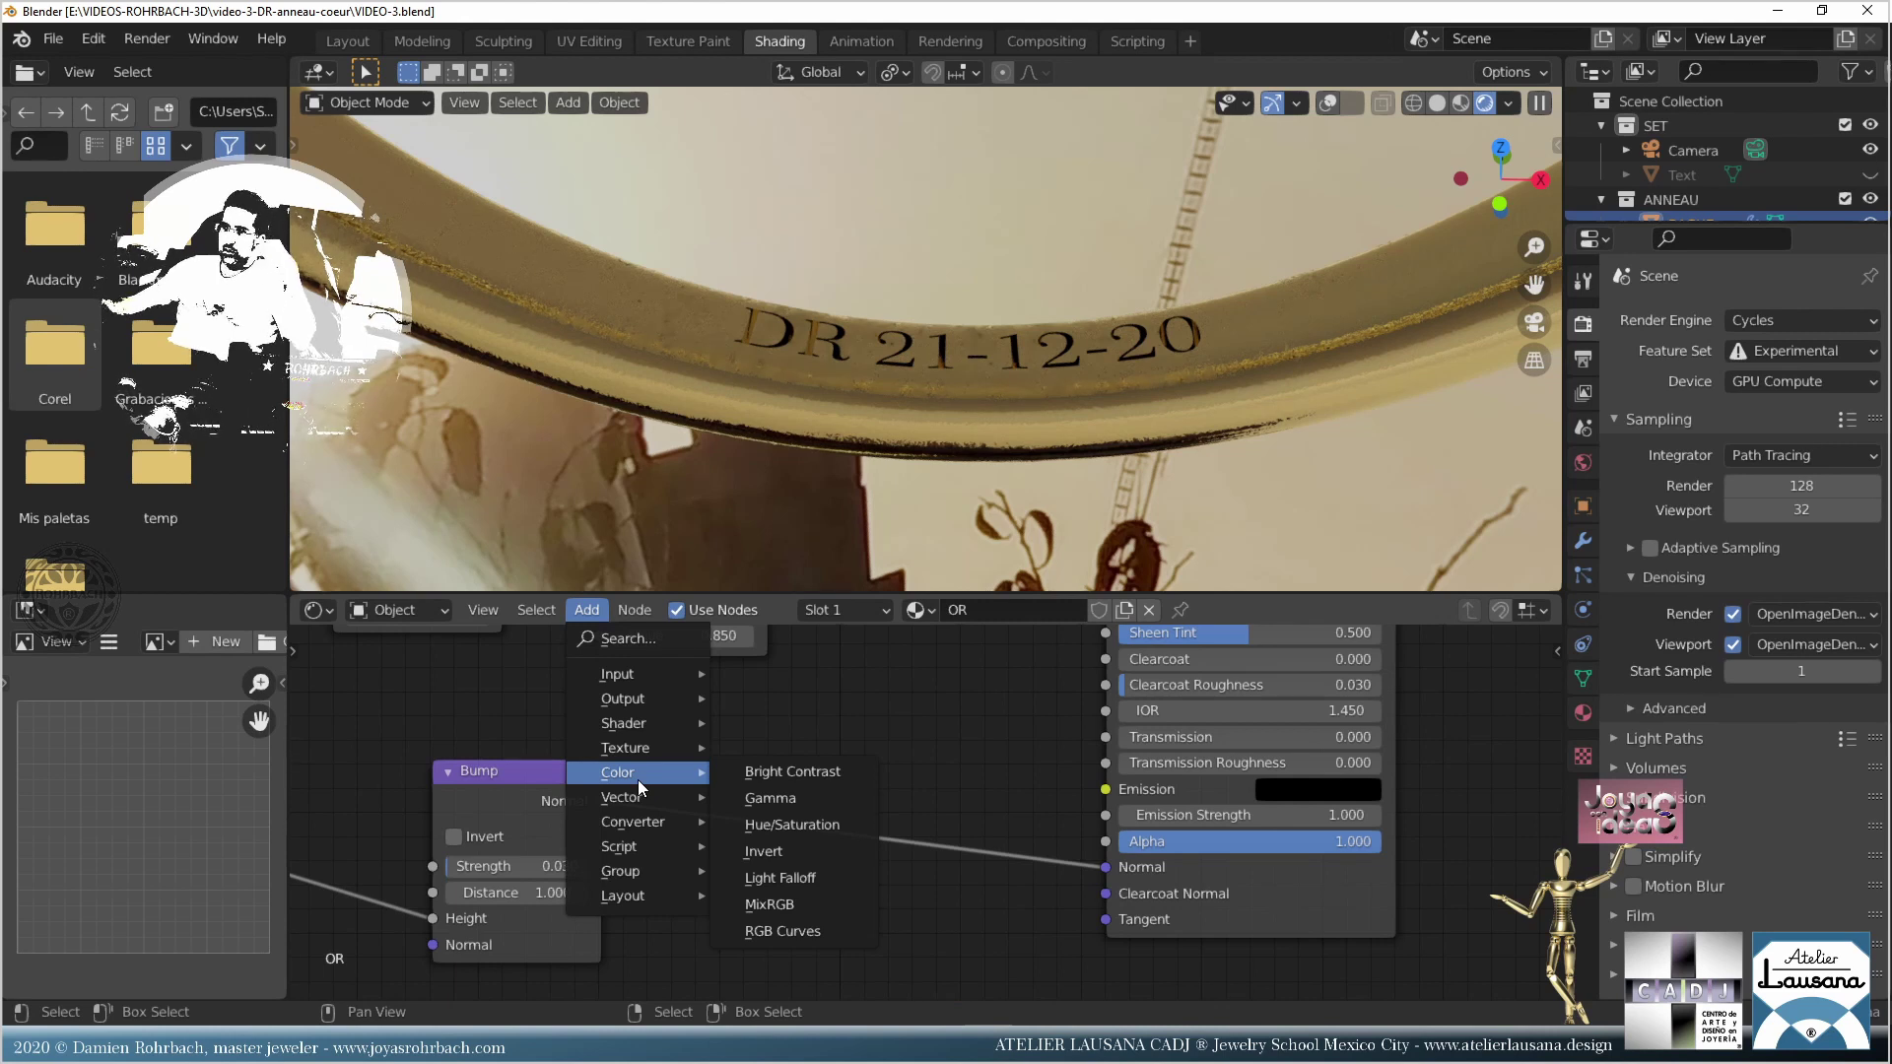
{"action": "left_click", "coordinate": [629, 640]}
{"action": "type", "text": "bev"}
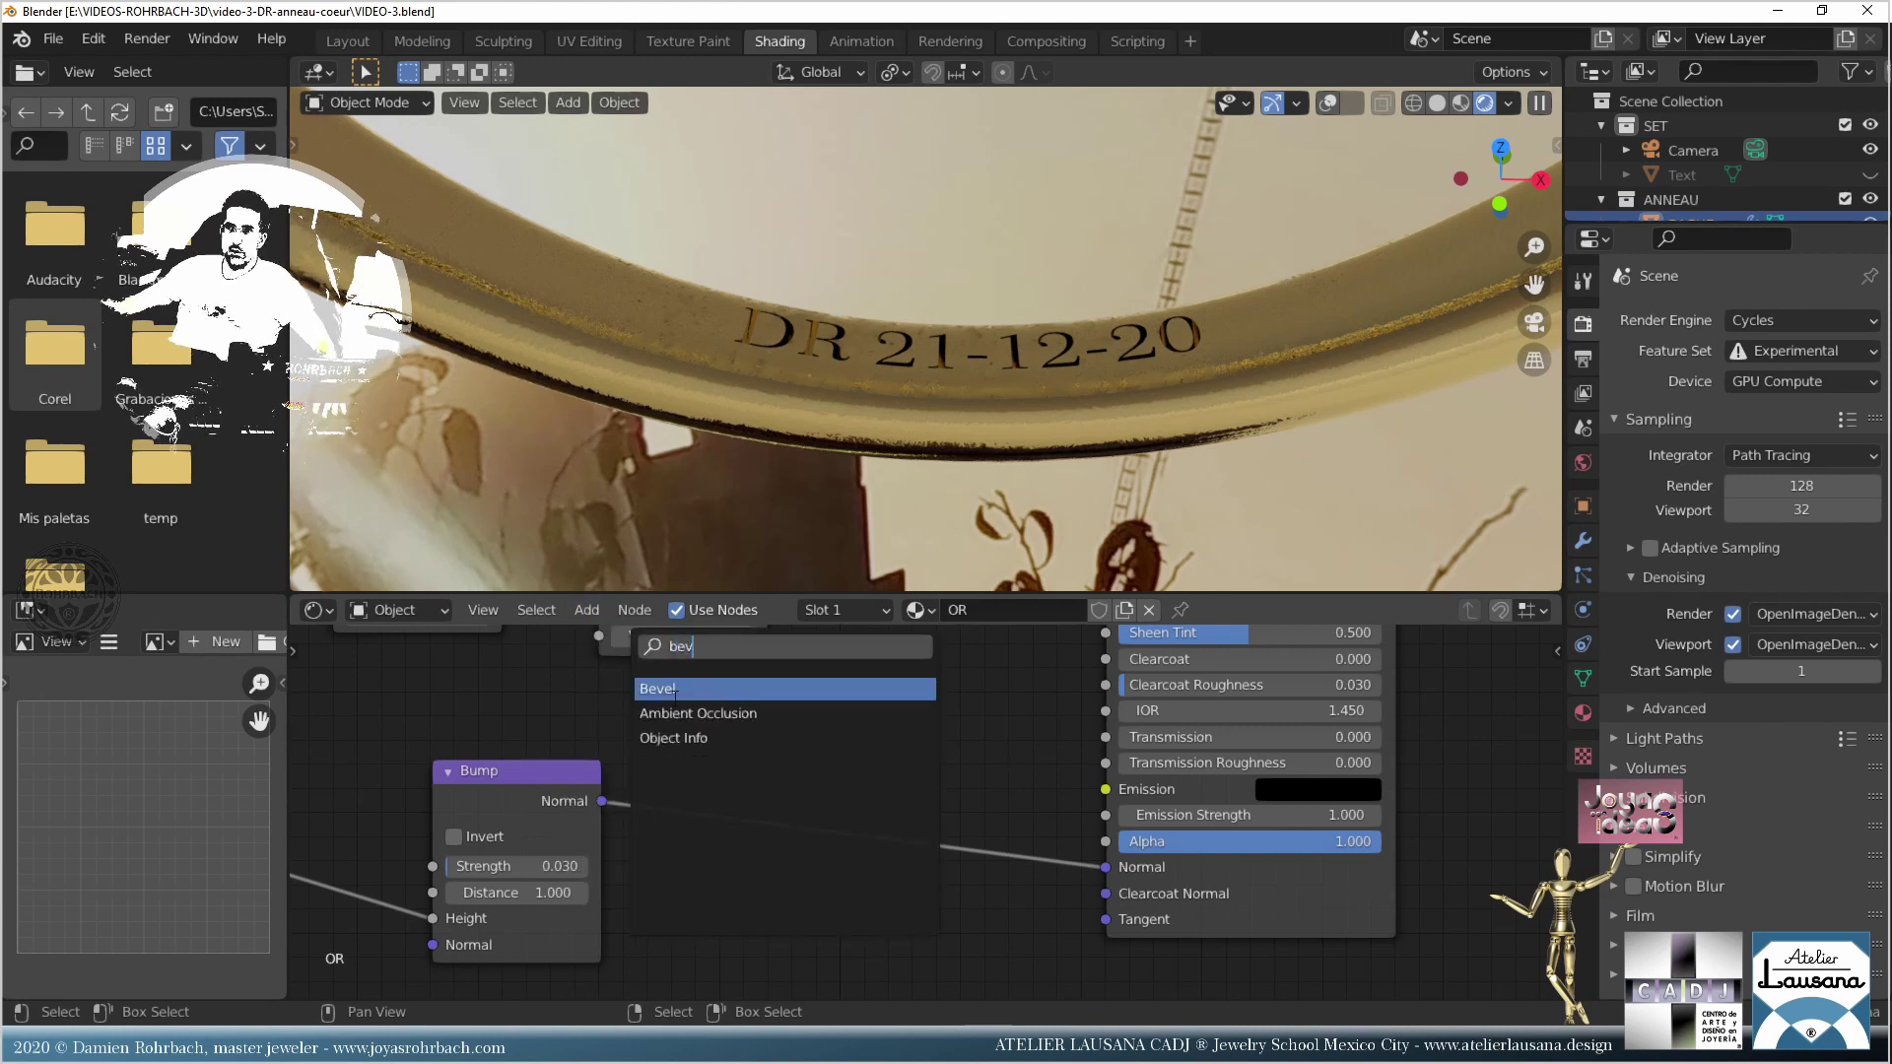
{"action": "key", "text": "Return"}
{"action": "left_click", "coordinate": [823, 875]}
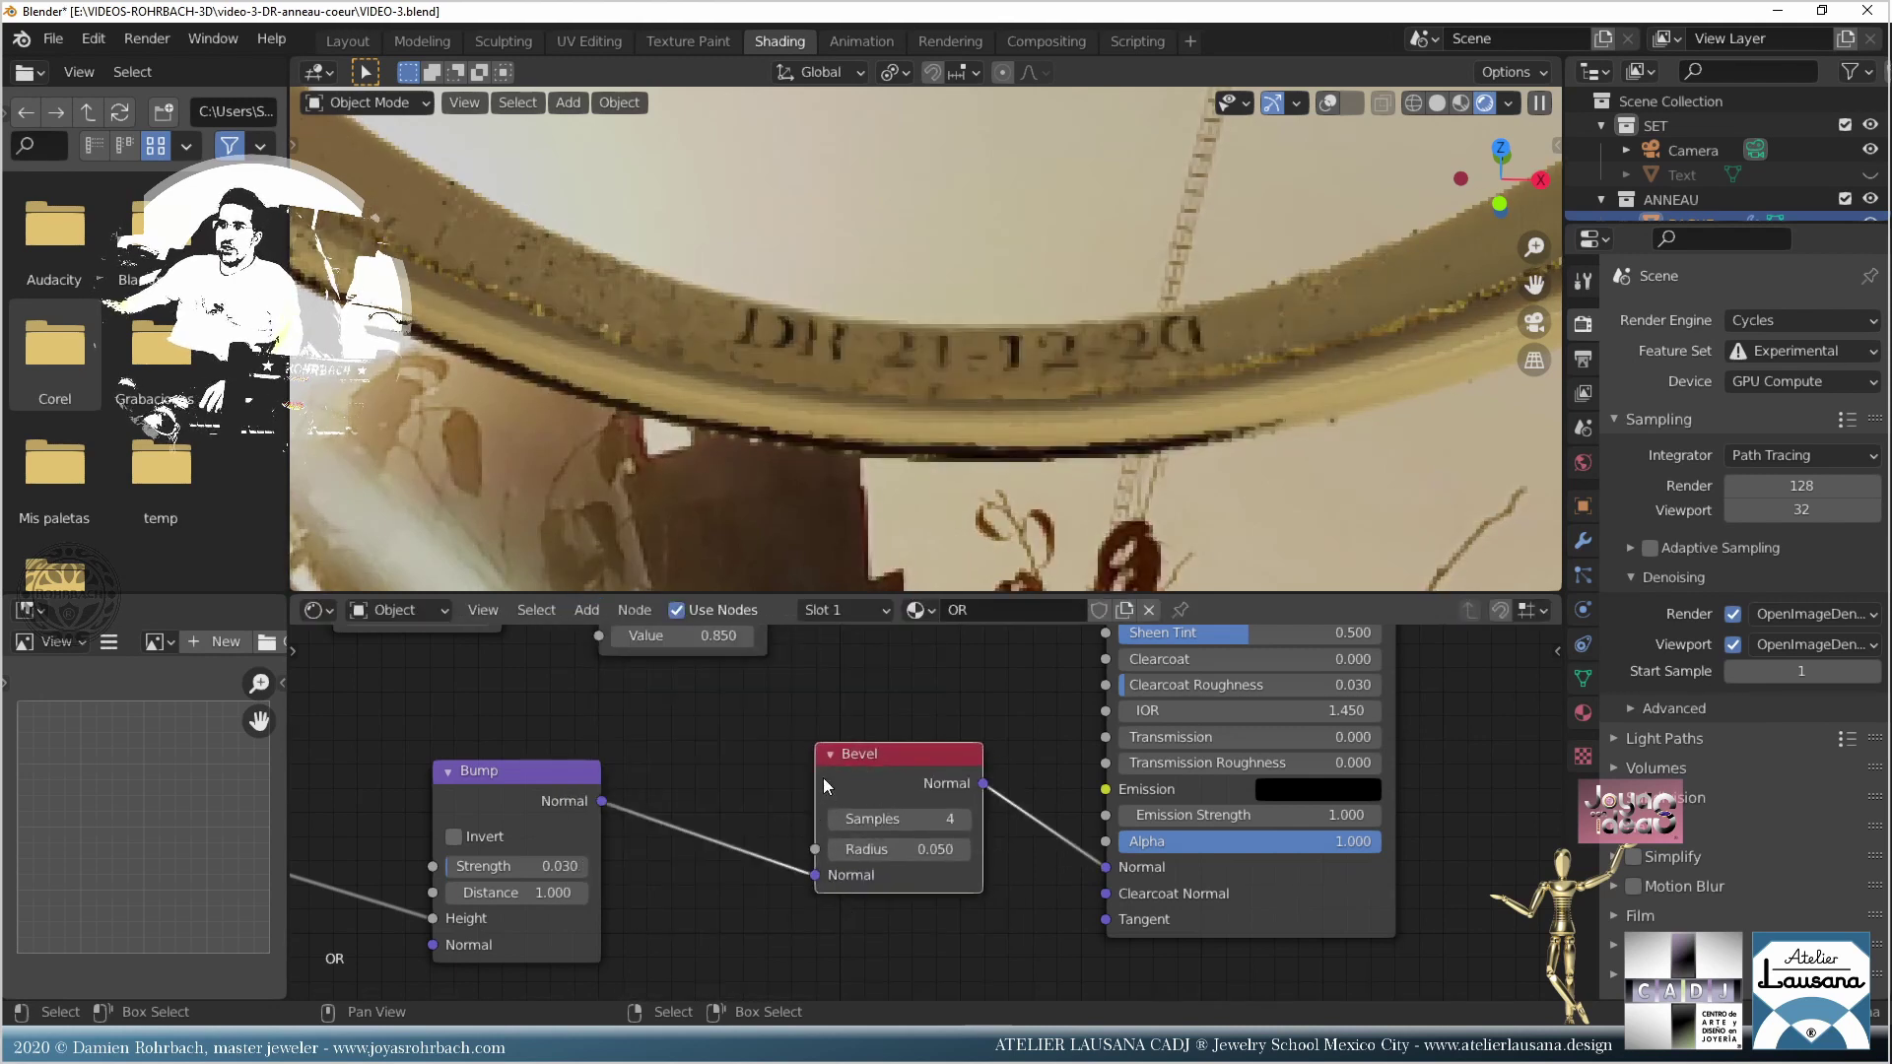
Step: Set the Bevel node's samples to 12 and its radius to 0.2
{"action": "left_click", "coordinate": [897, 822]}
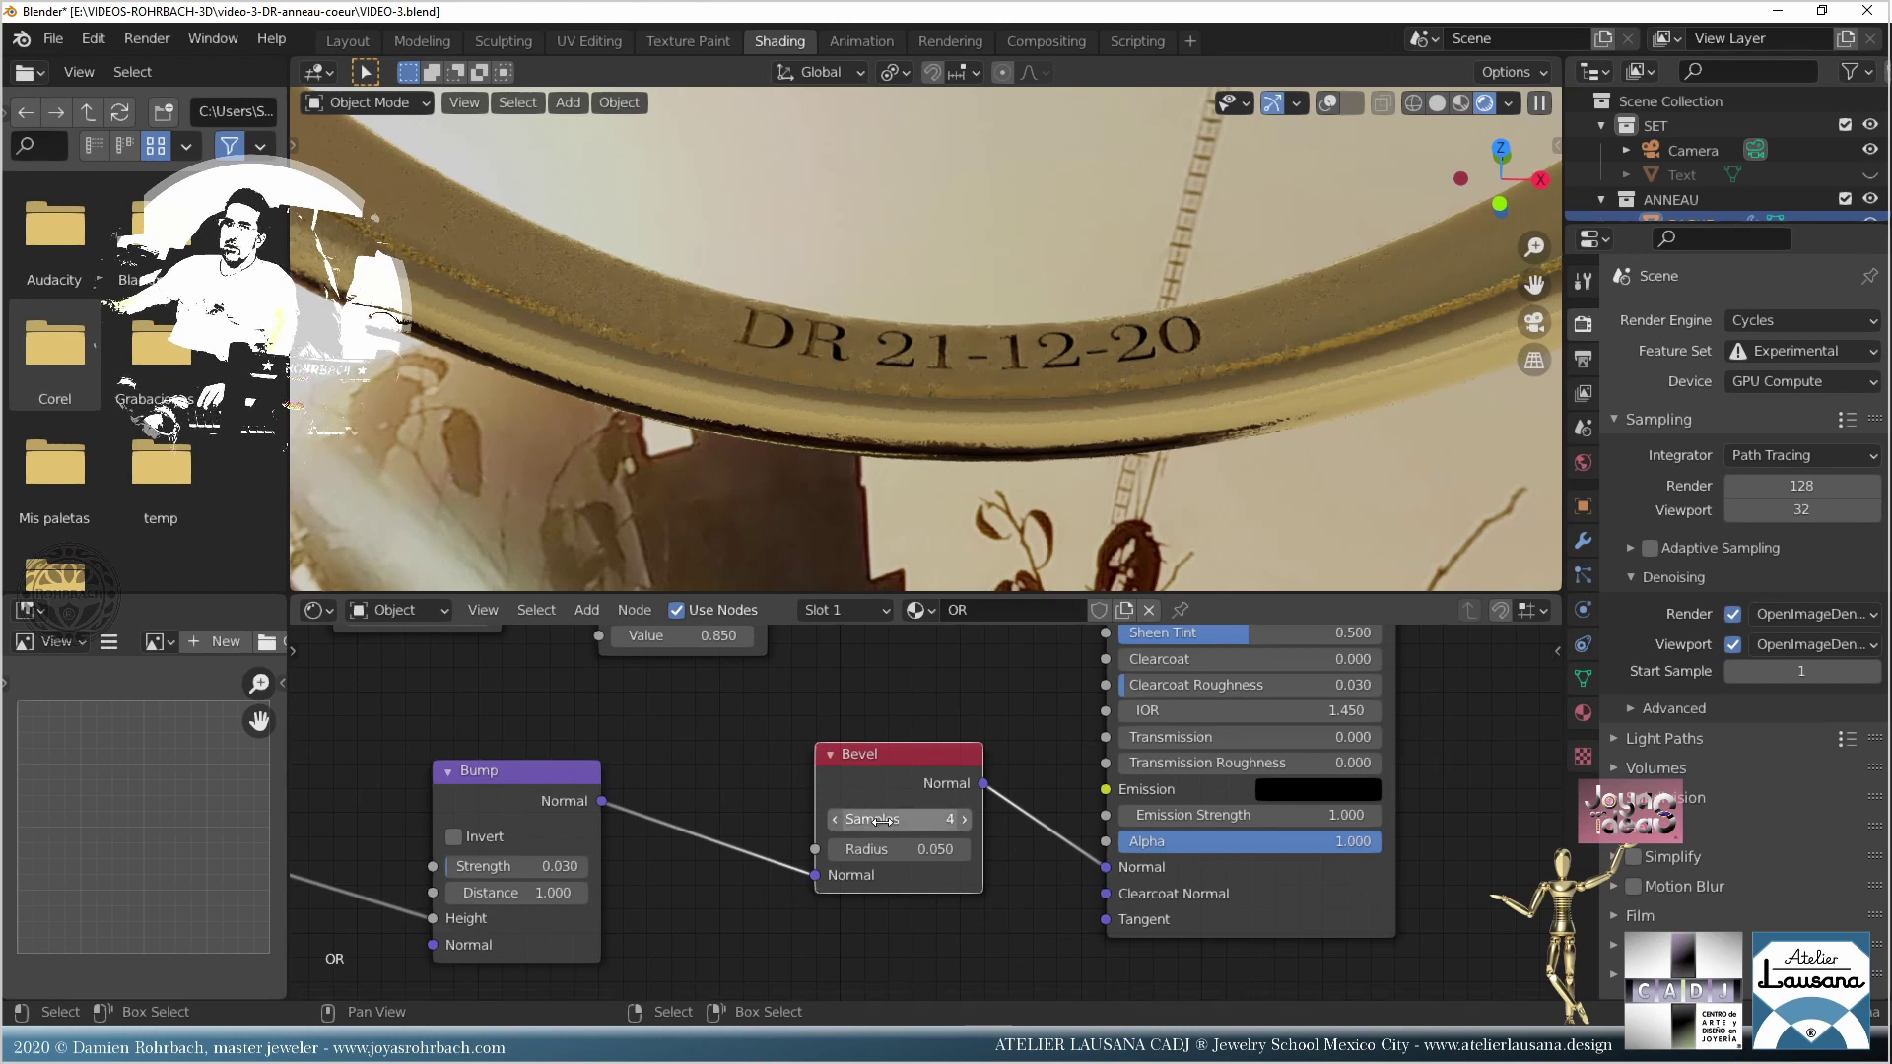
{"action": "type", "text": "12"}
{"action": "key", "text": "Return"}
{"action": "mouse_move", "coordinate": [897, 845]}
{"action": "left_mouse_down"}
{"action": "mouse_move", "coordinate": [936, 845]}
{"action": "mouse_move", "coordinate": [895, 846]}
{"action": "left_mouse_up"}
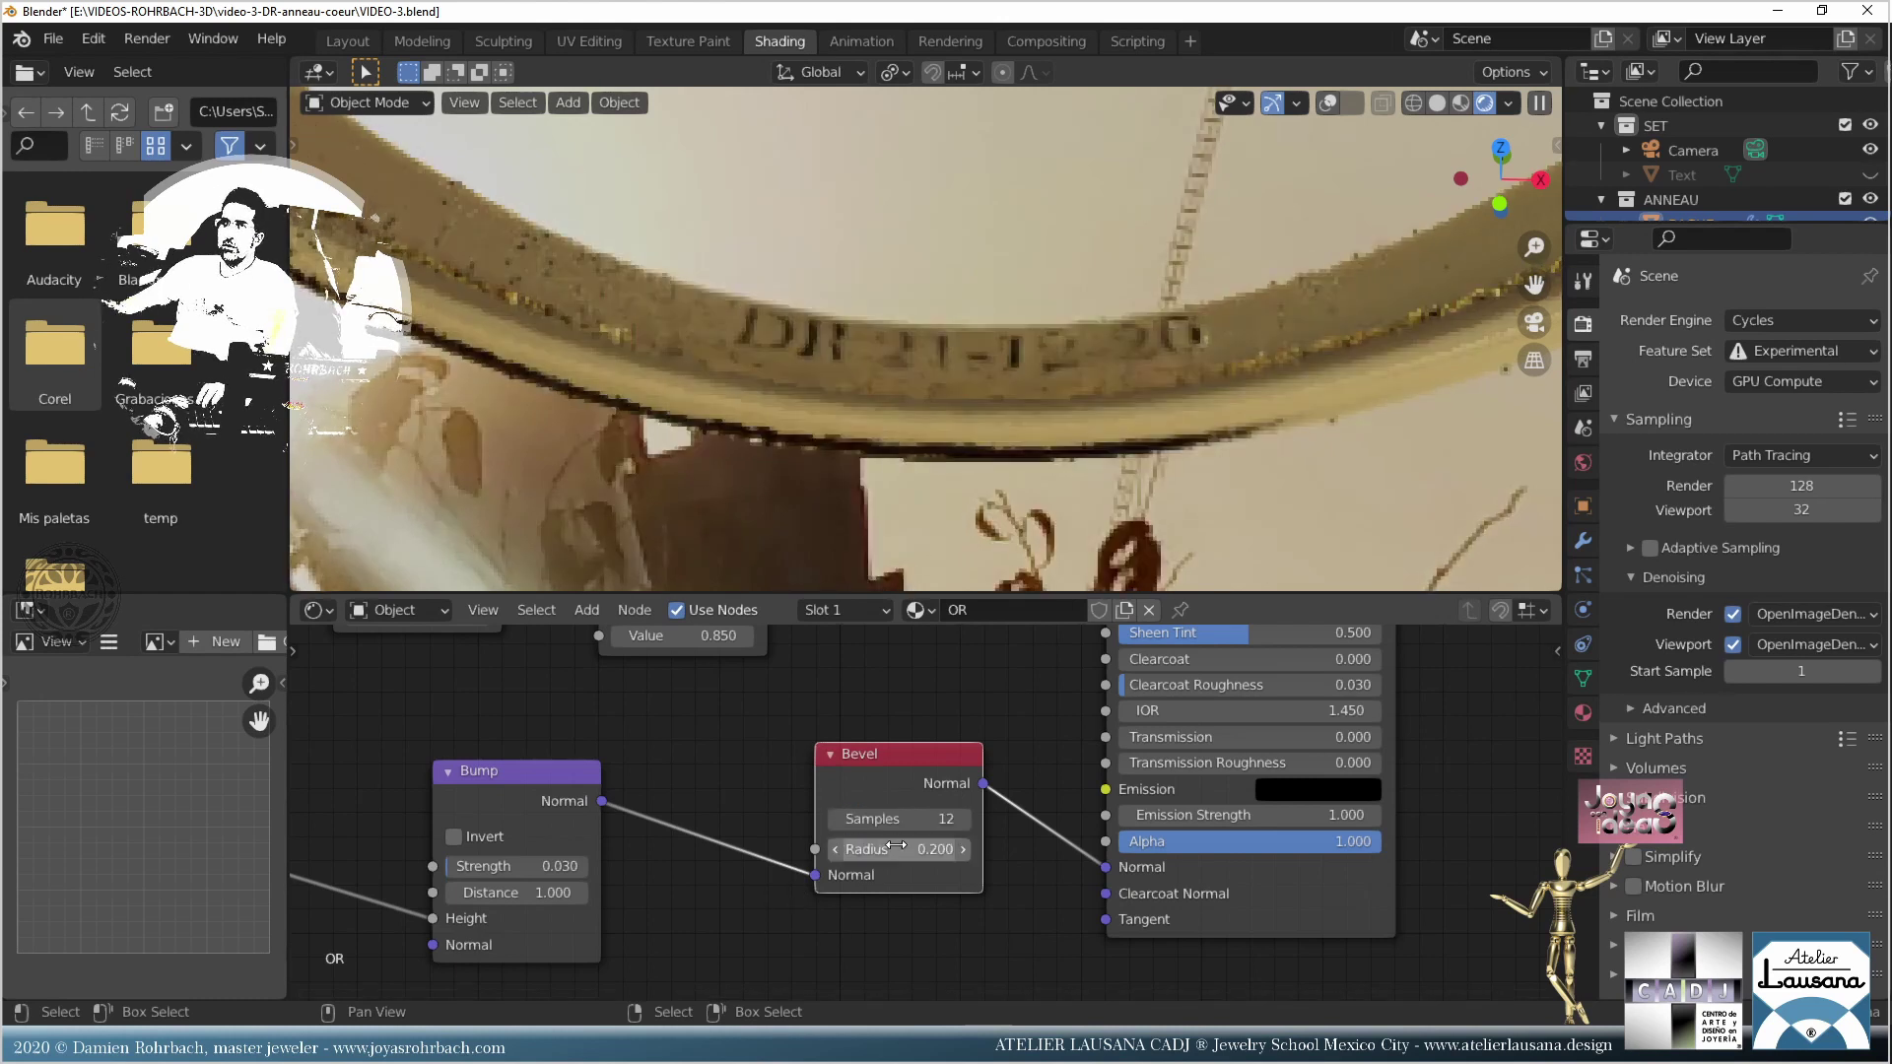
Step: Examine the ring and its engraved text in rendered and solid shading, saving the file before going back to rendered shading
{"action": "scroll", "coordinate": [1132, 400], "scroll_direction": "up", "scroll_amount": 1}
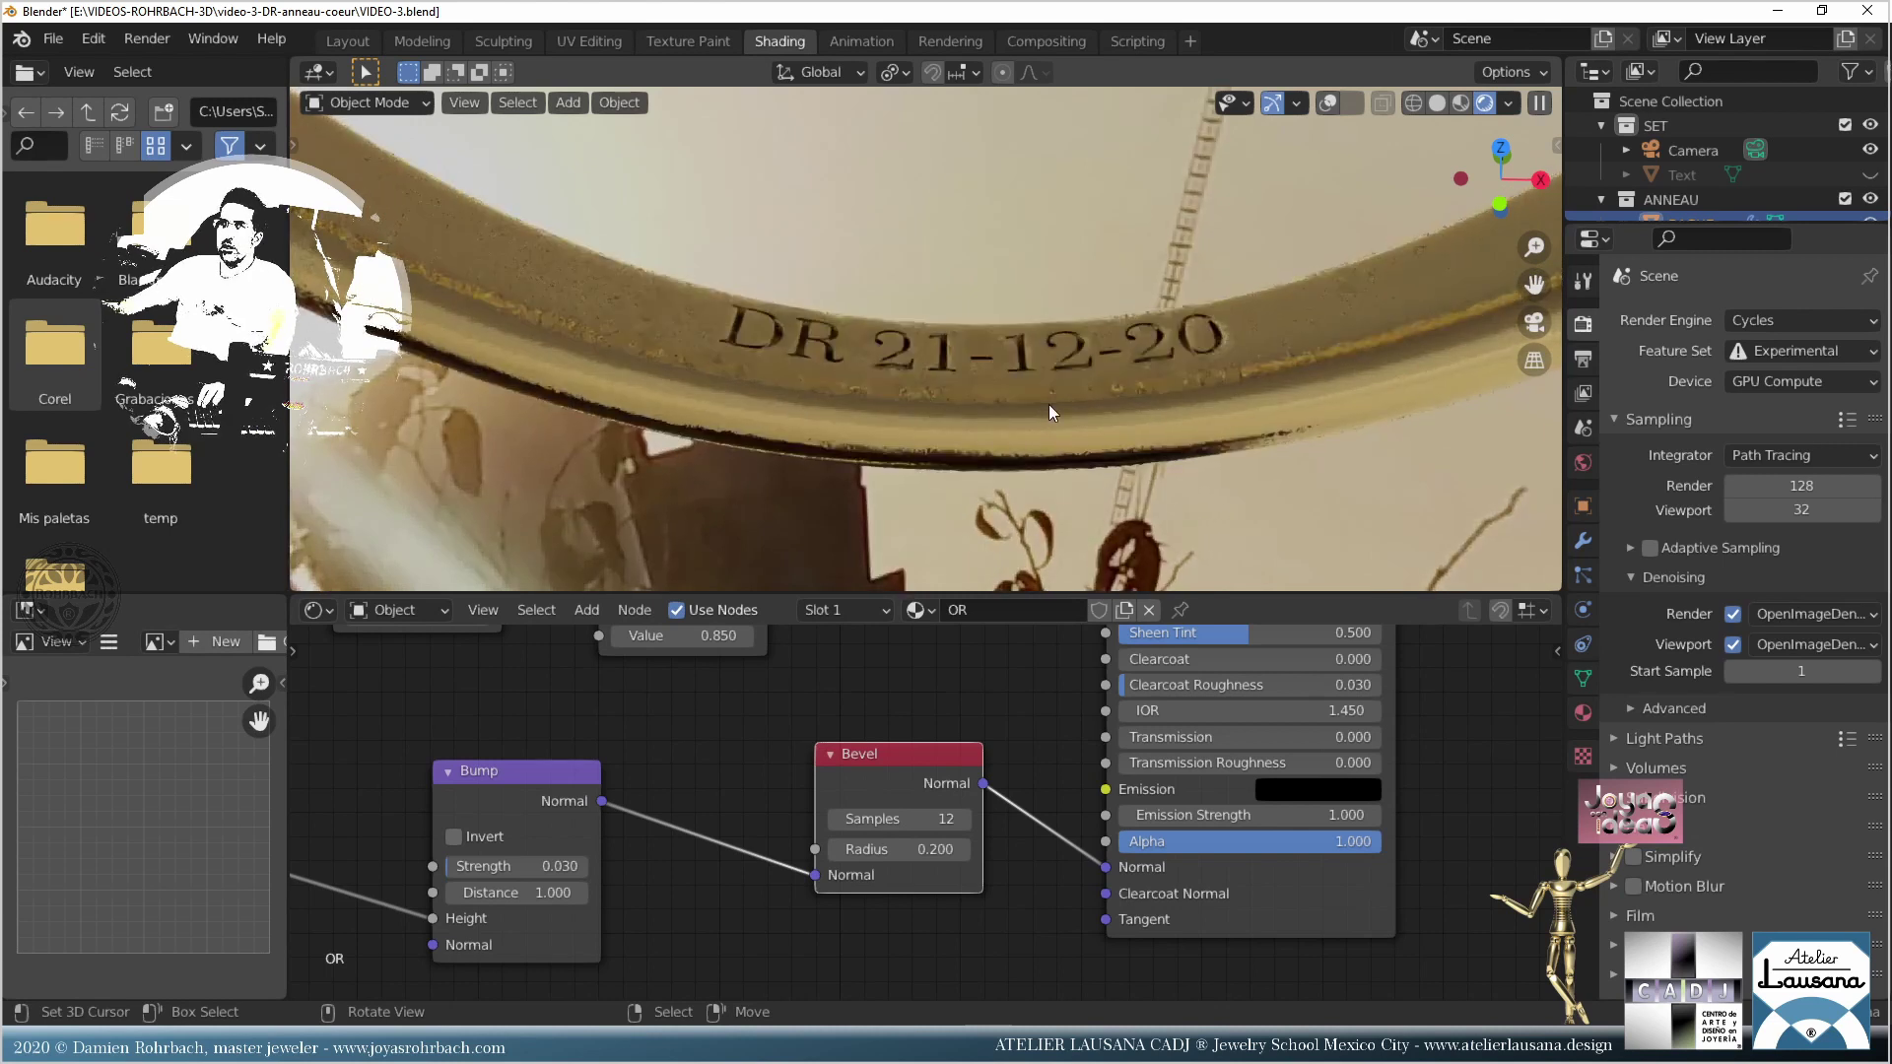
{"action": "scroll", "coordinate": [1048, 403], "scroll_direction": "down", "scroll_amount": 5}
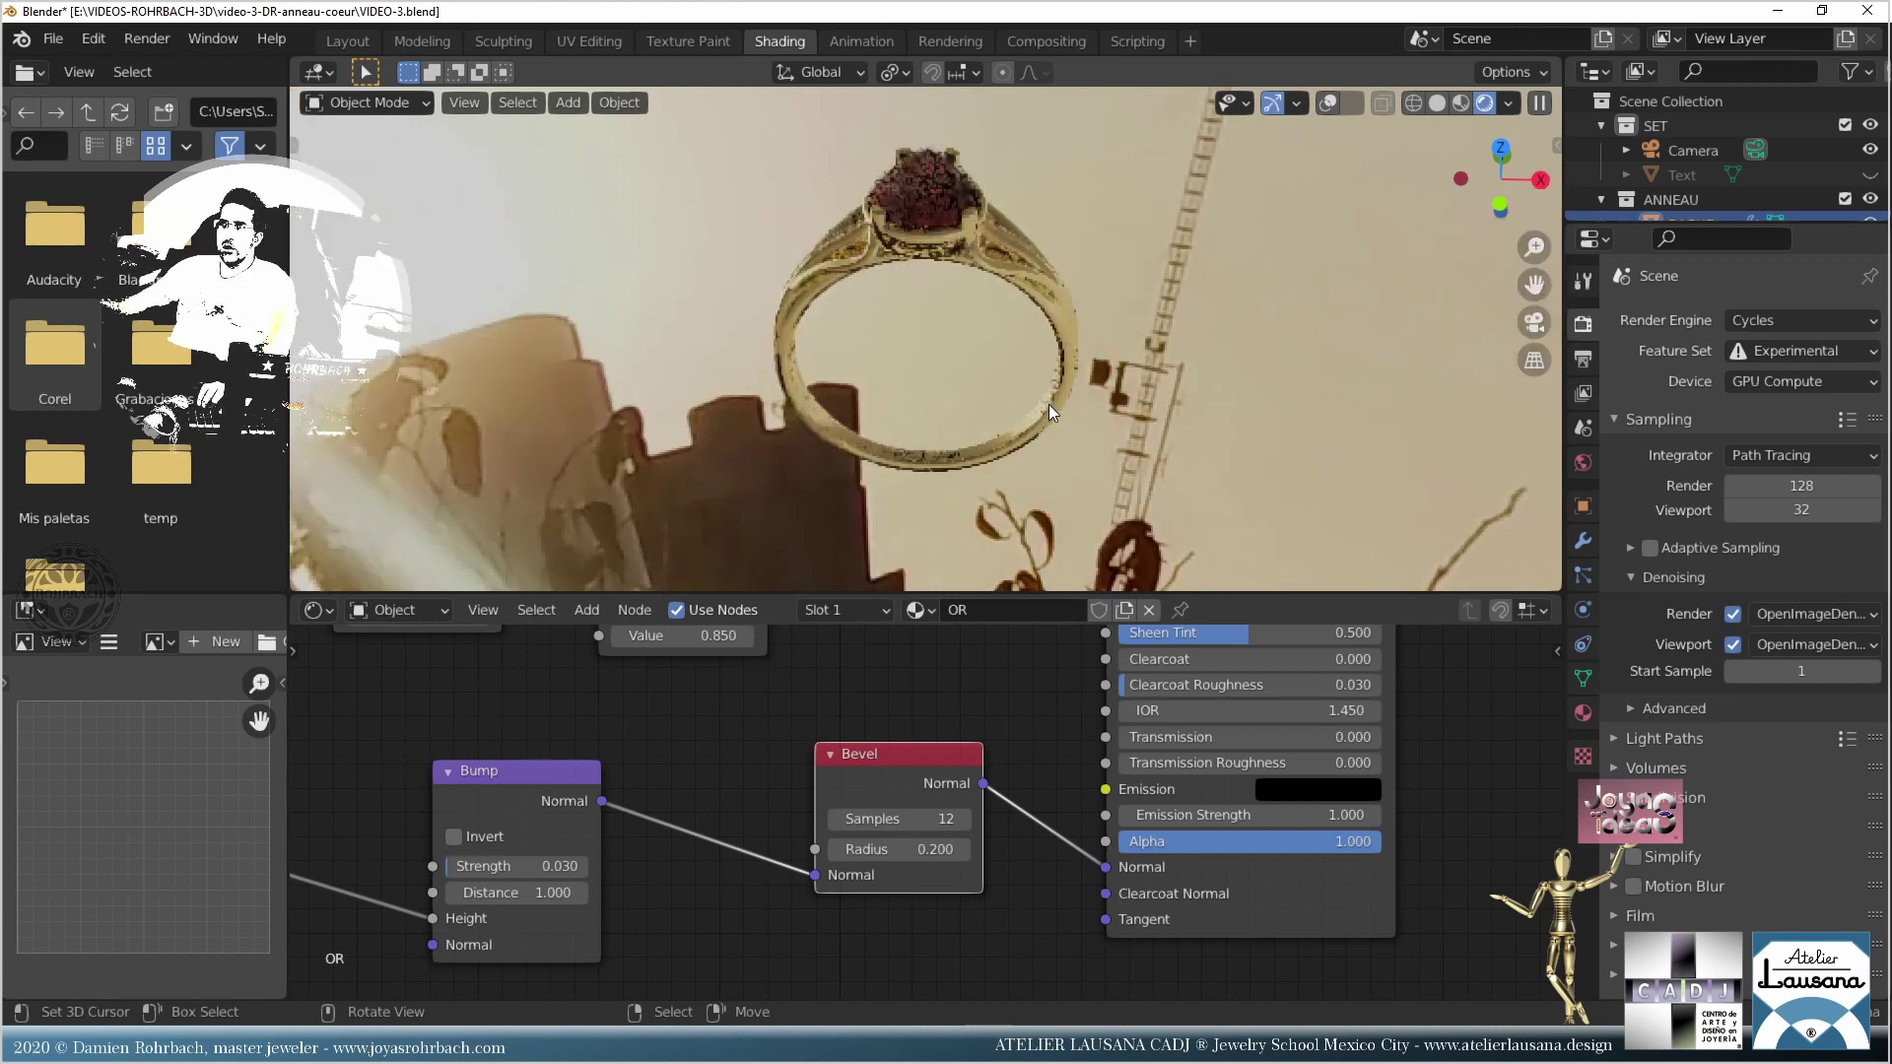
{"action": "scroll", "coordinate": [1048, 409], "scroll_direction": "down", "scroll_amount": 5}
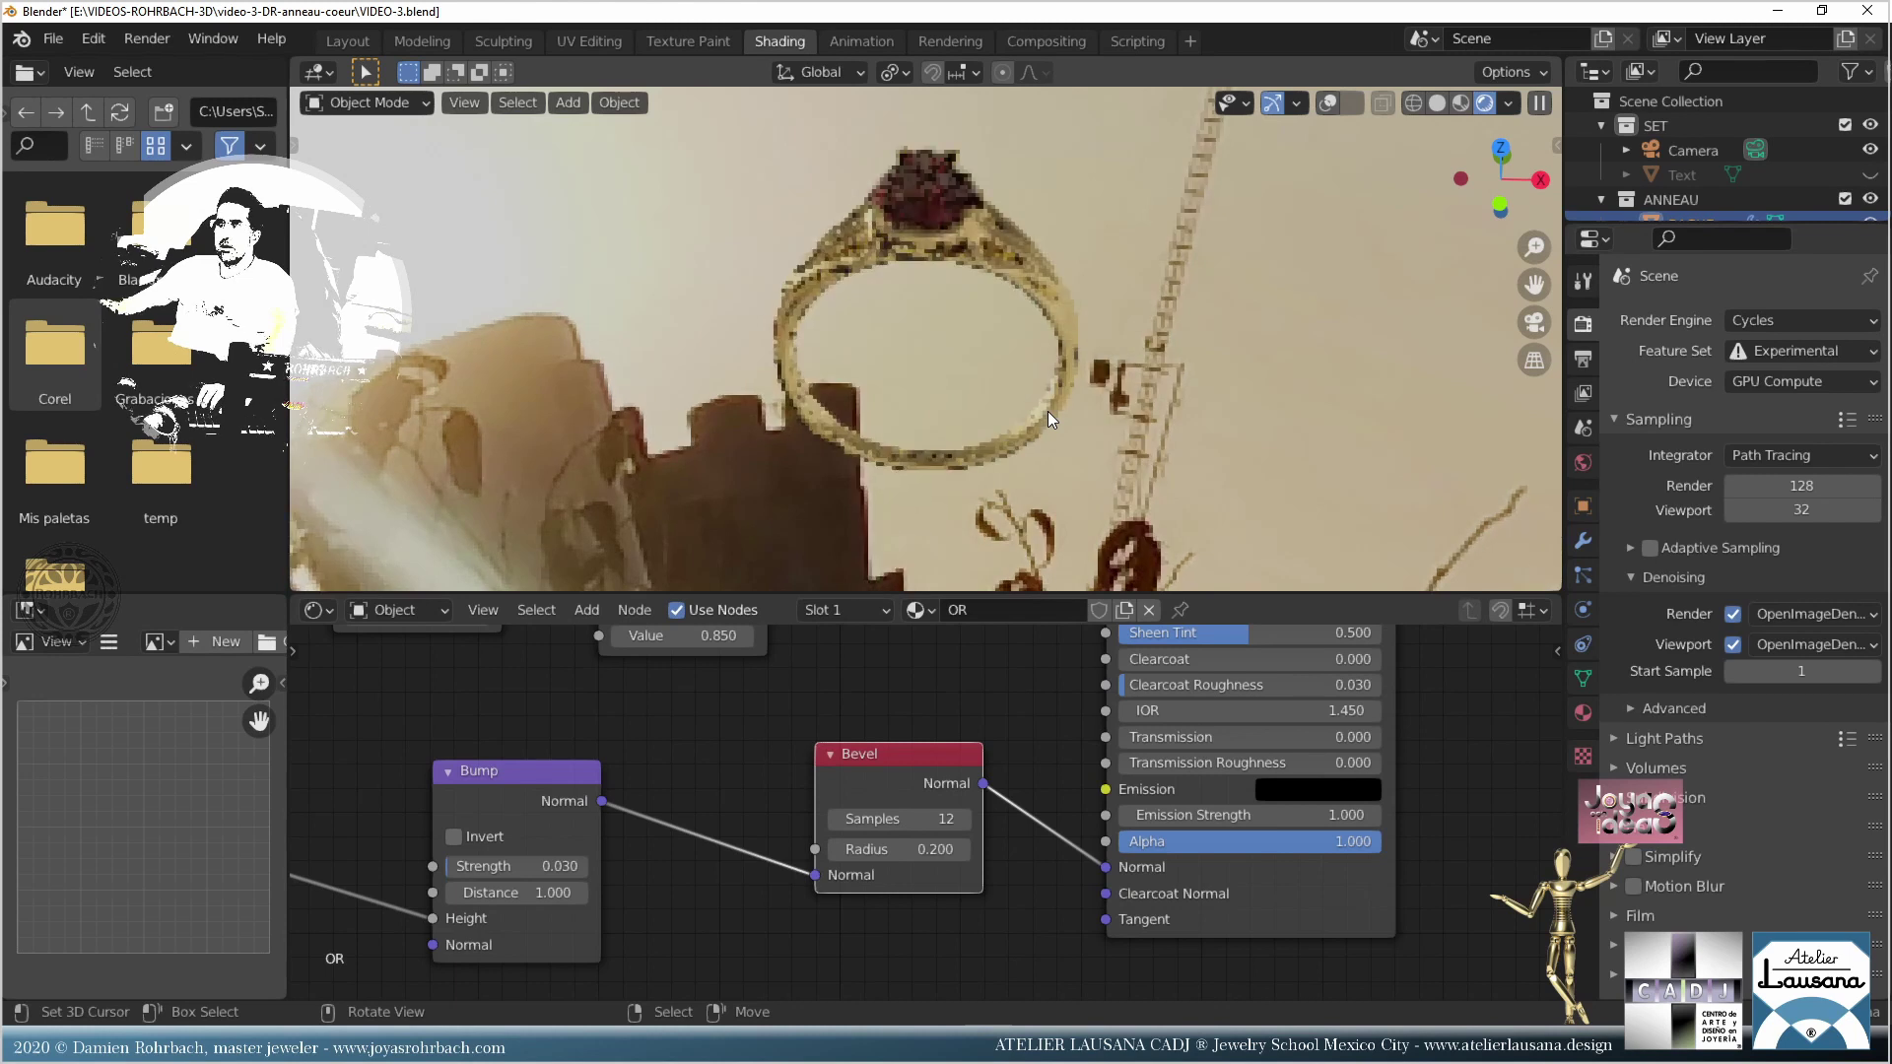
{"action": "scroll", "coordinate": [1049, 411], "scroll_direction": "up", "scroll_amount": 5}
{"action": "middle_click_drag", "start_coordinate": [973, 357], "coordinate": [1036, 270], "text": "shift"}
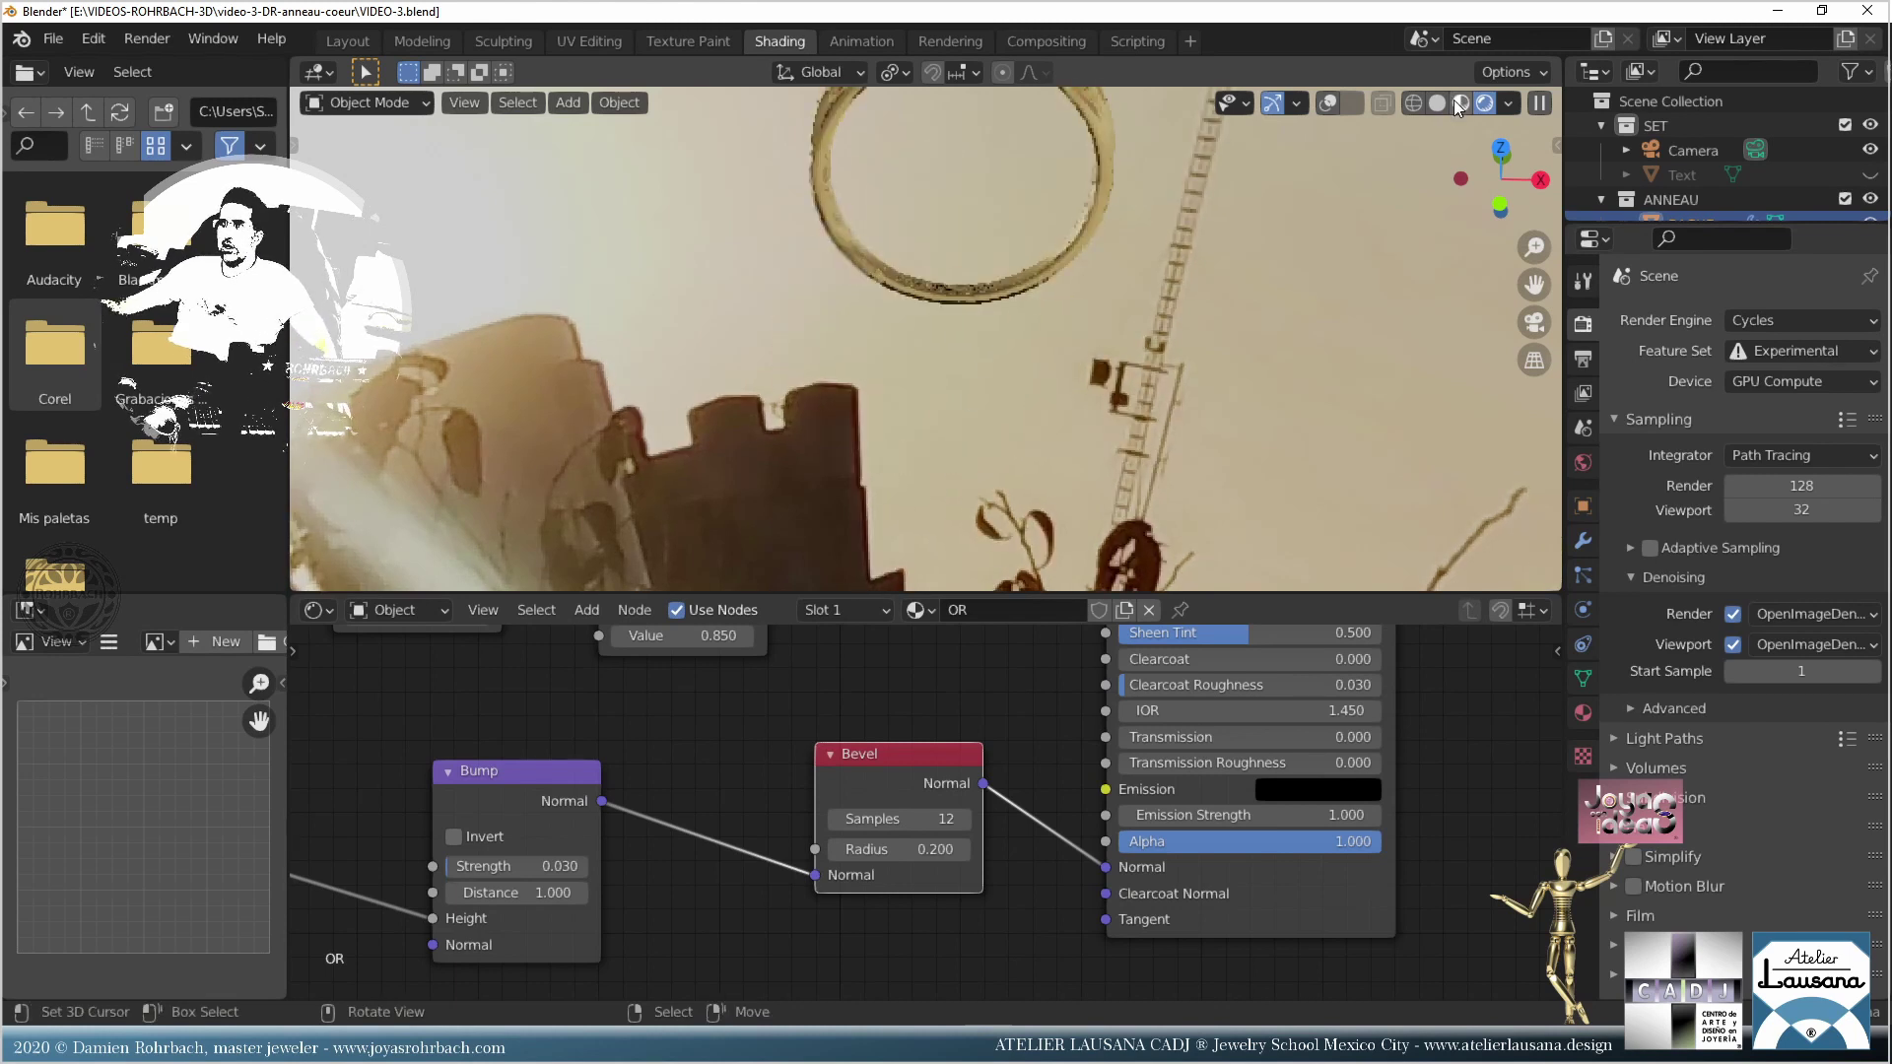
{"action": "key", "text": "z"}
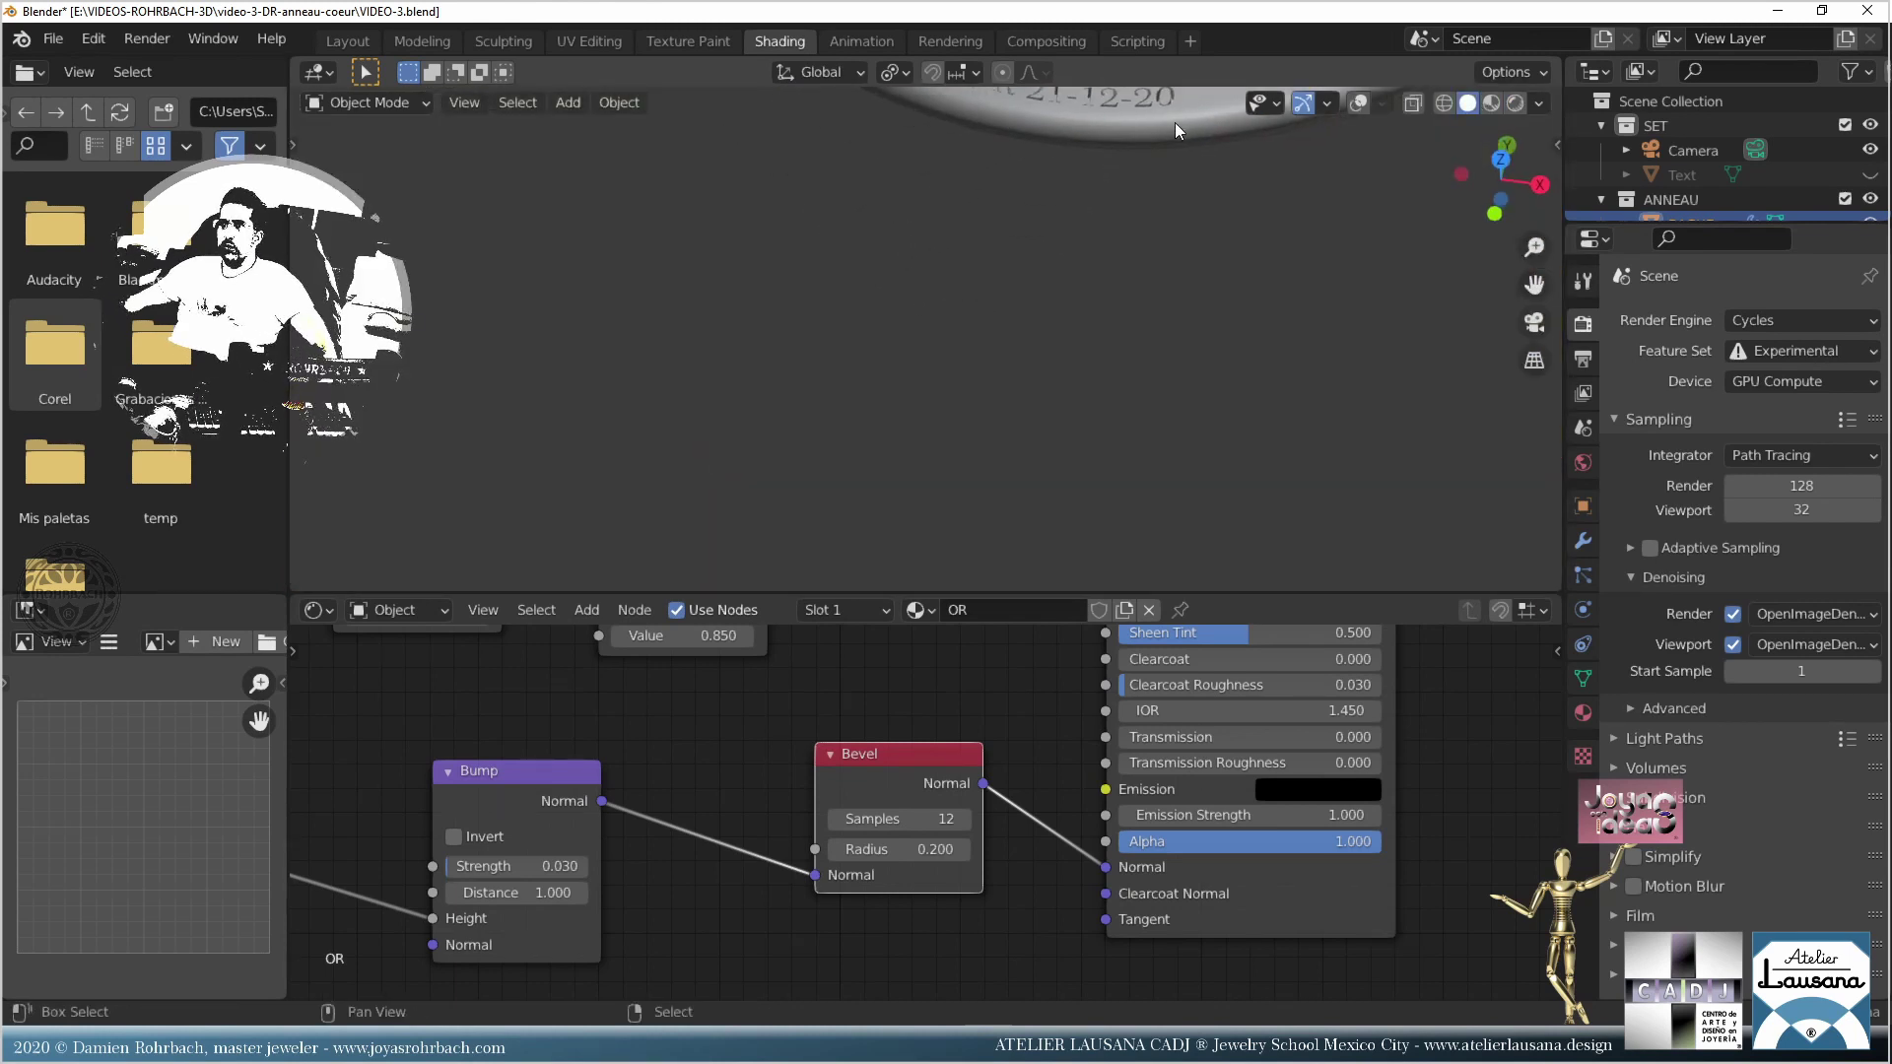
{"action": "middle_click_drag", "start_coordinate": [1174, 122], "coordinate": [879, 524], "text": "shift"}
{"action": "scroll", "coordinate": [943, 382], "scroll_direction": "up", "scroll_amount": 6}
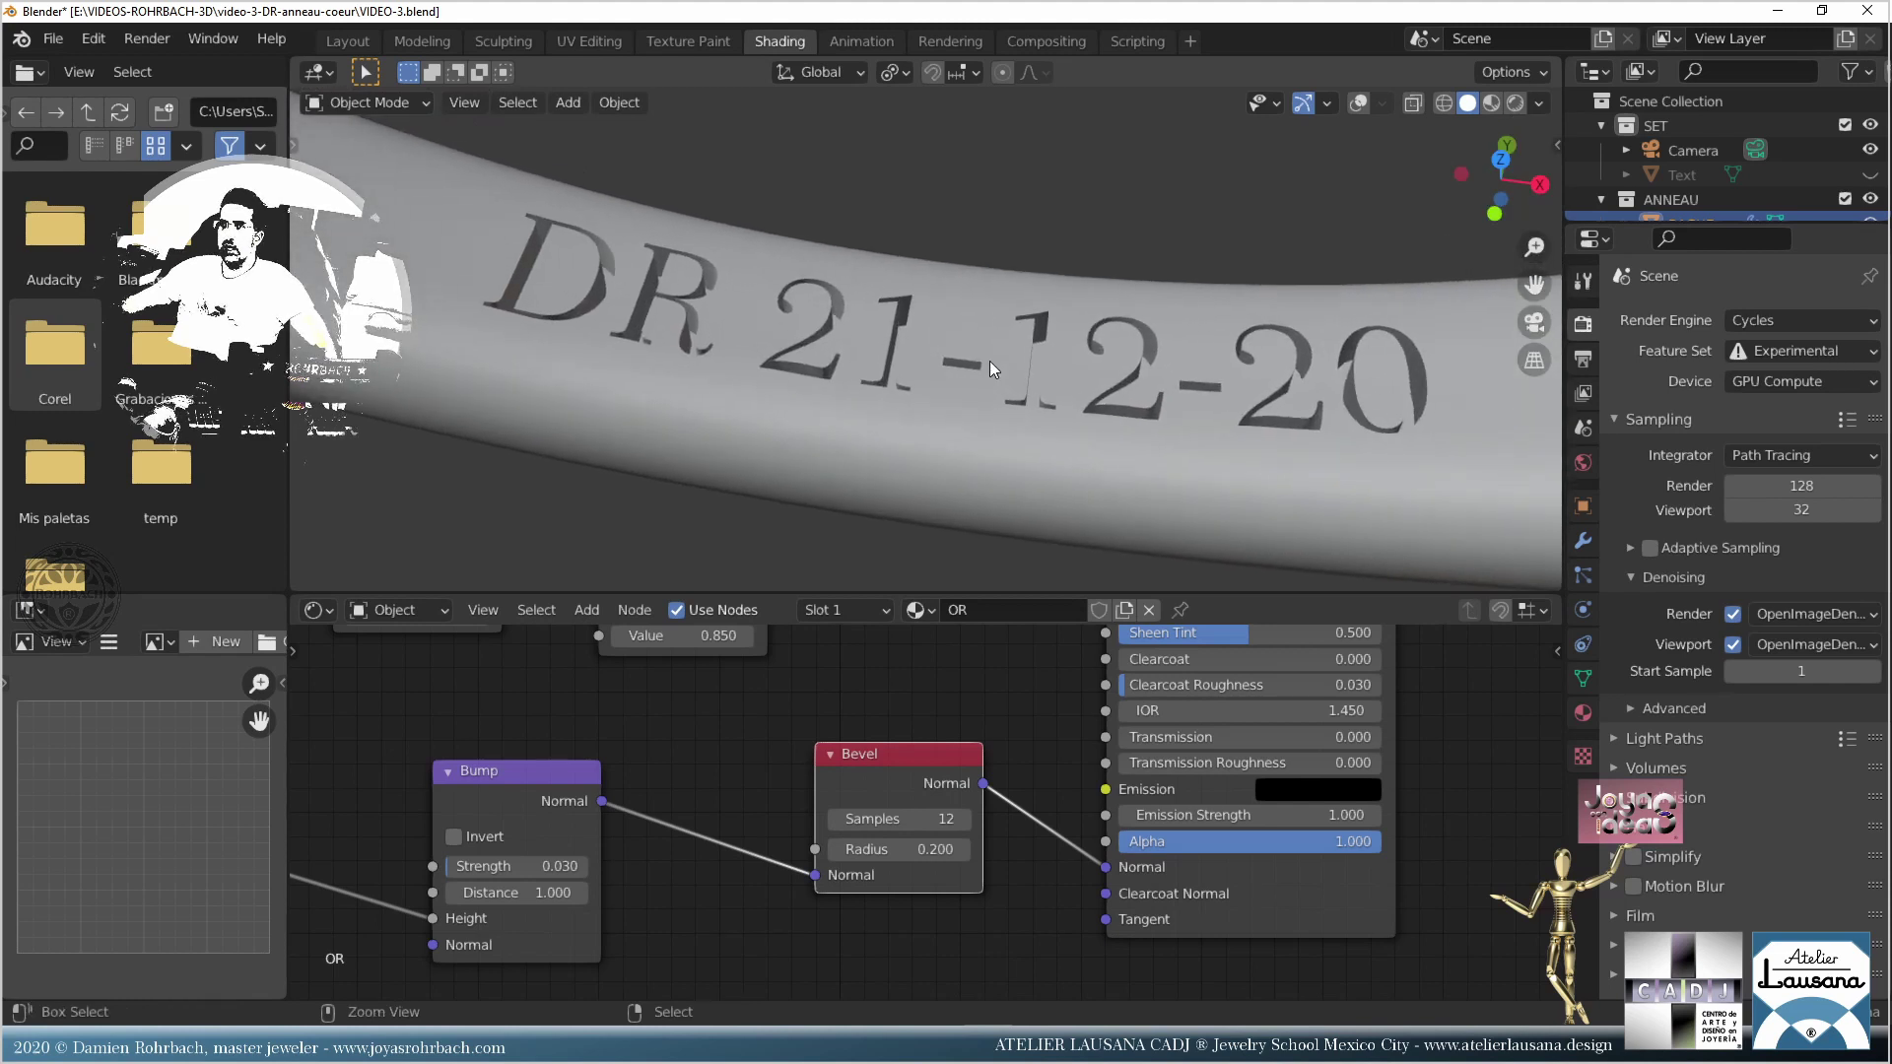
{"action": "key", "text": "ctrl+s"}
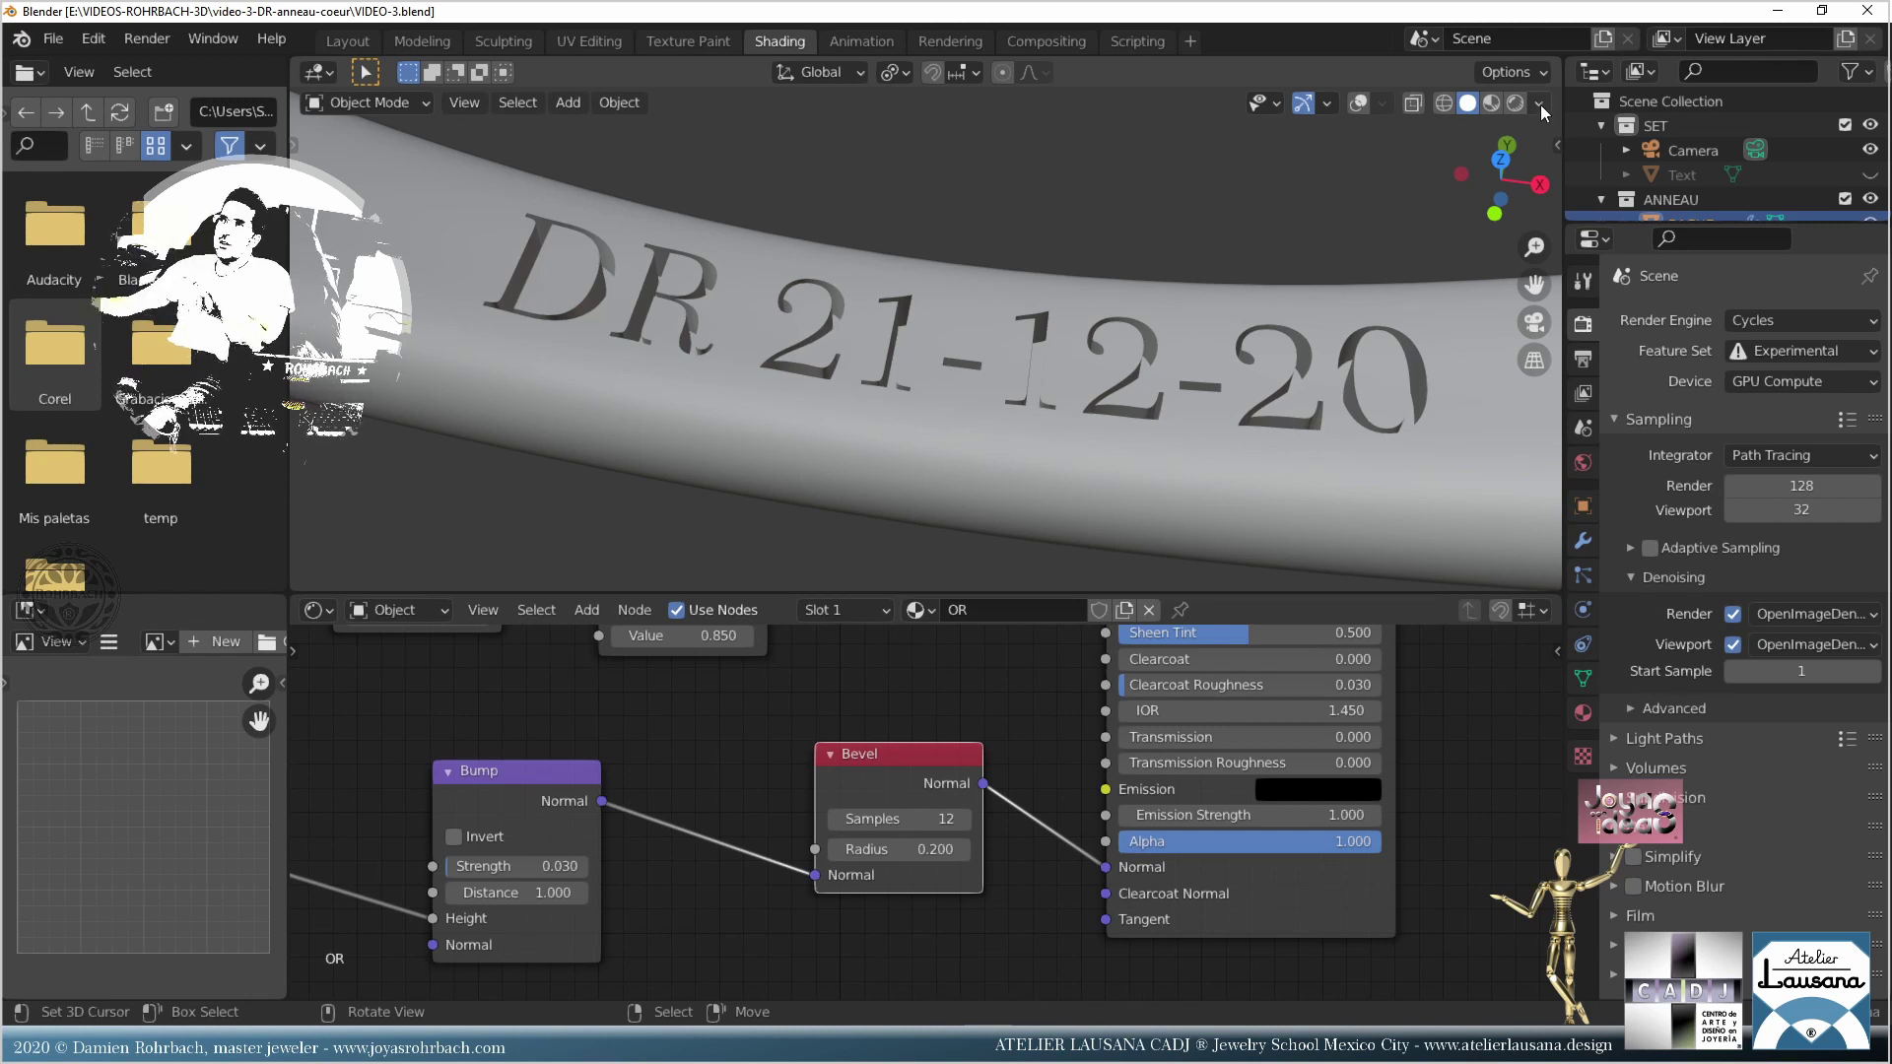
{"action": "left_click", "coordinate": [1514, 104]}
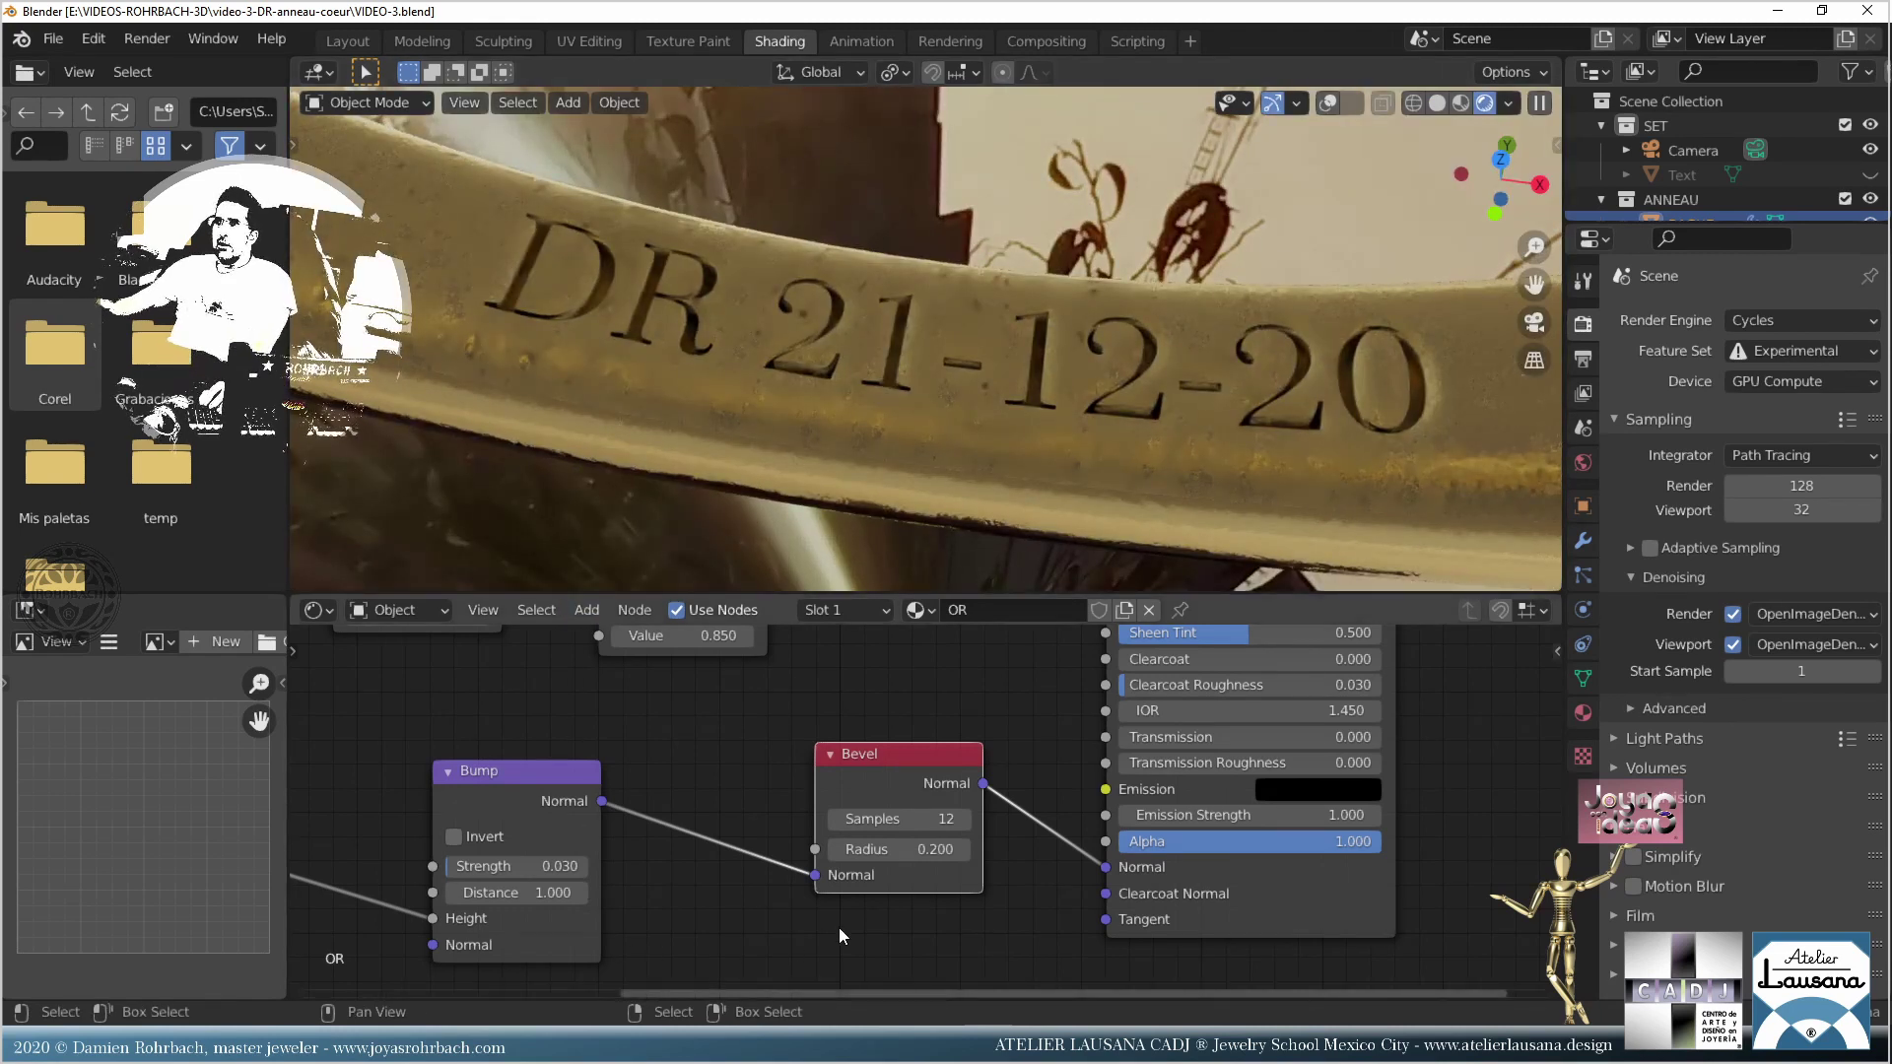
Step: Try a Bevel node radius of 0.1 and then 0.15 on the gold material
{"action": "left_click", "coordinate": [898, 849]}
{"action": "key", "text": "BackSpace"}
{"action": "type", "text": "0.1"}
{"action": "key", "text": "Return"}
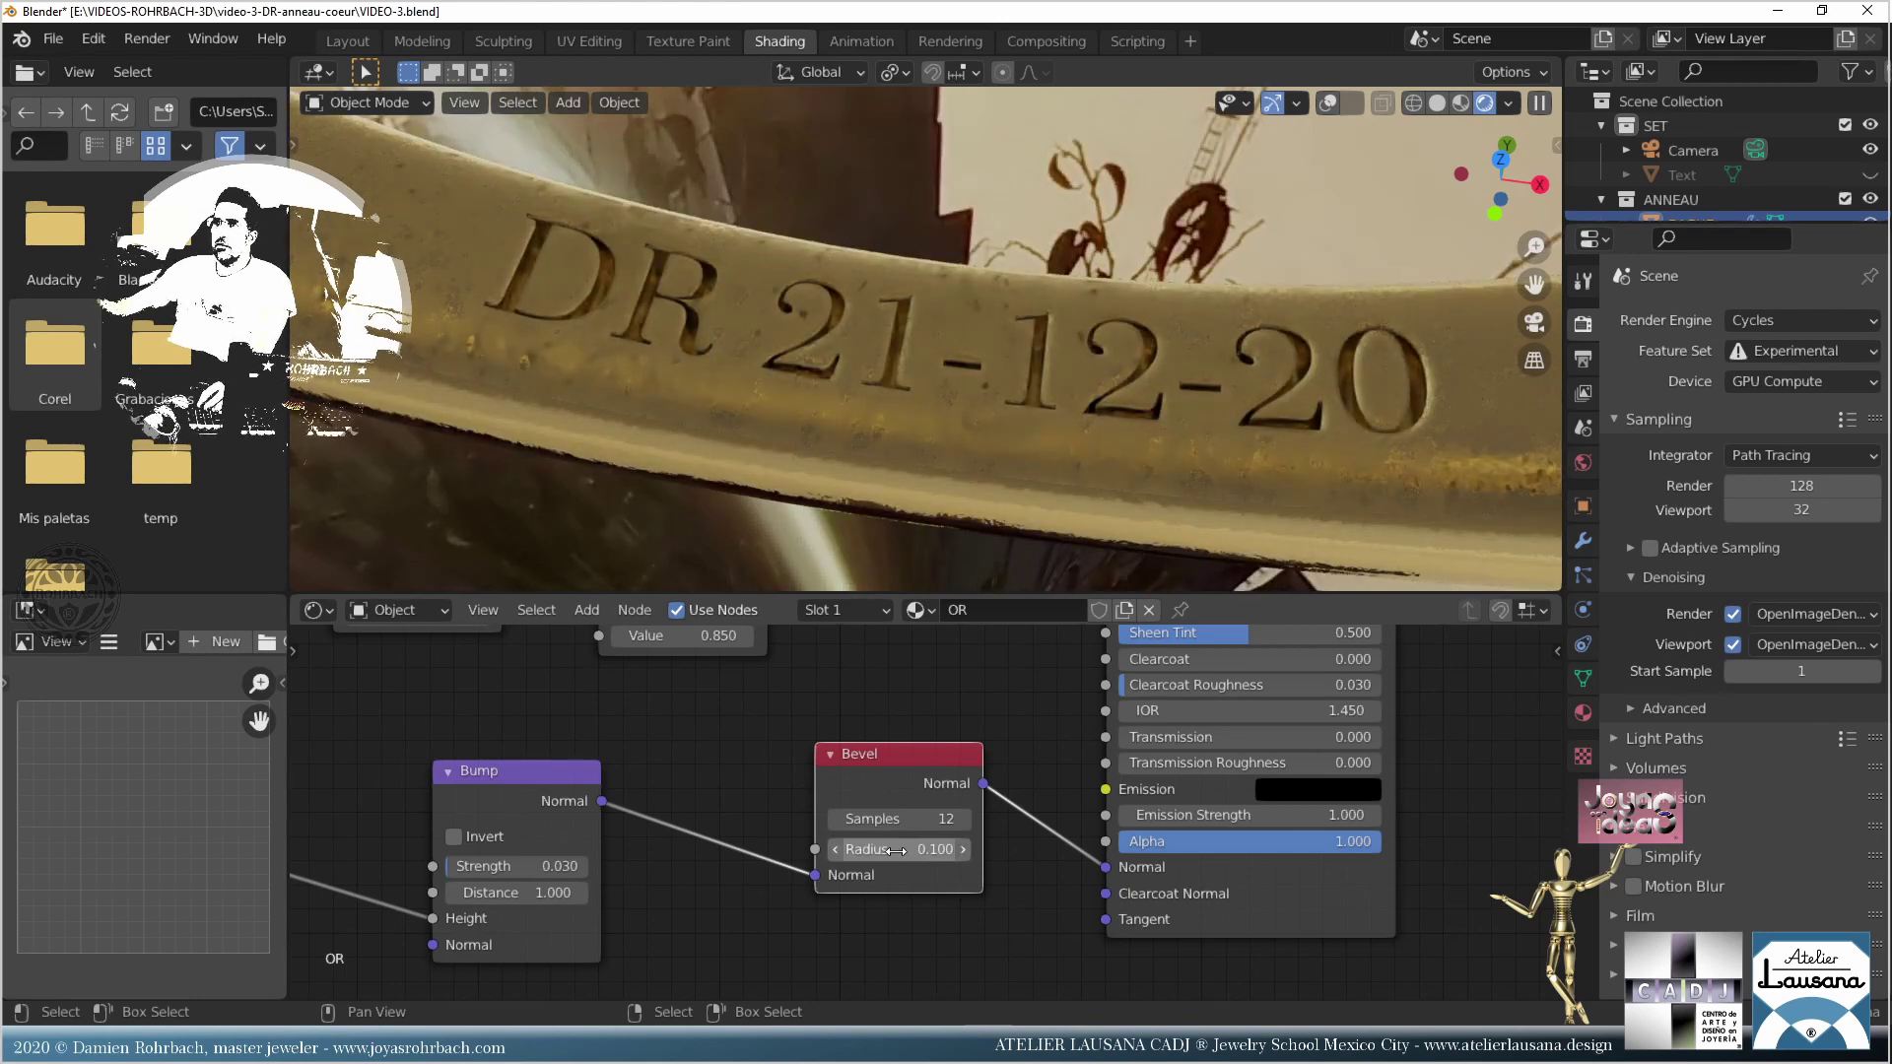
{"action": "left_click", "coordinate": [897, 850]}
{"action": "type", "text": "0.15"}
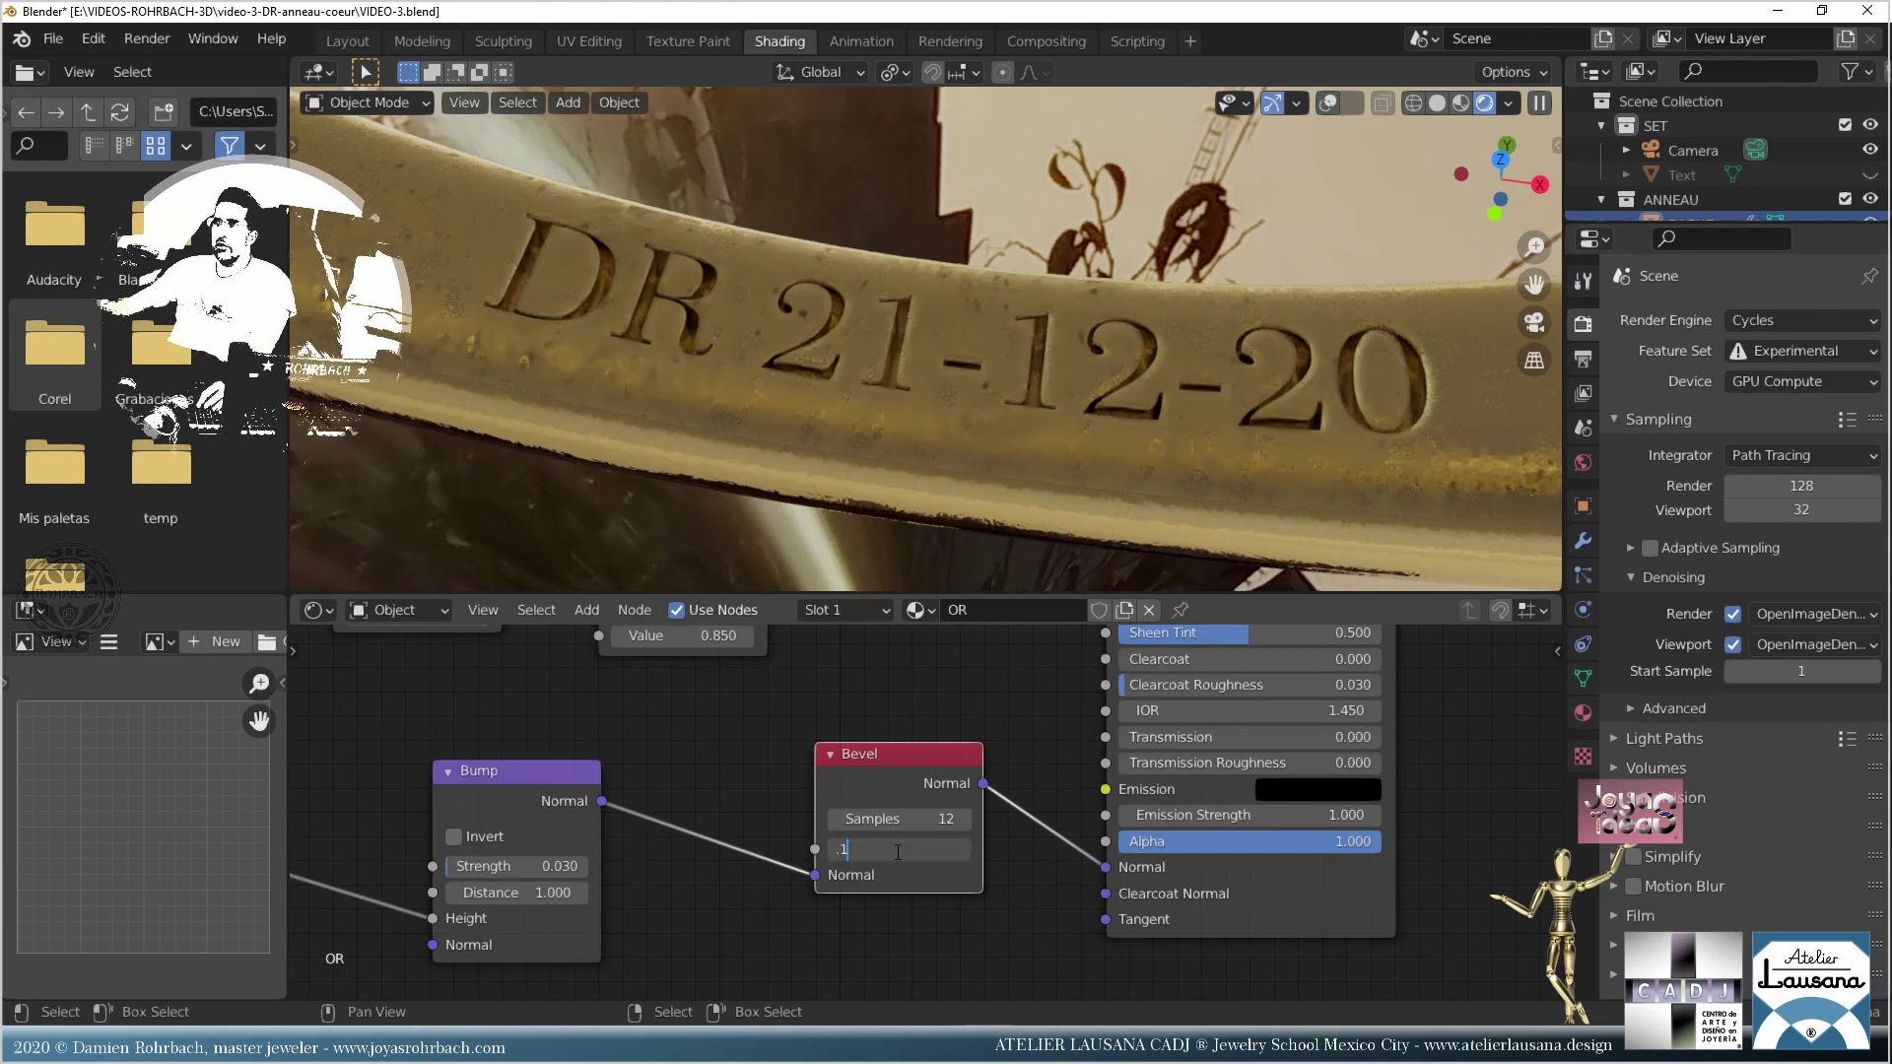
{"action": "key", "text": "Return"}
Step: Set the Bevel node's samples to 20, comparing with 3 before returning to 20
{"action": "left_click", "coordinate": [895, 819]}
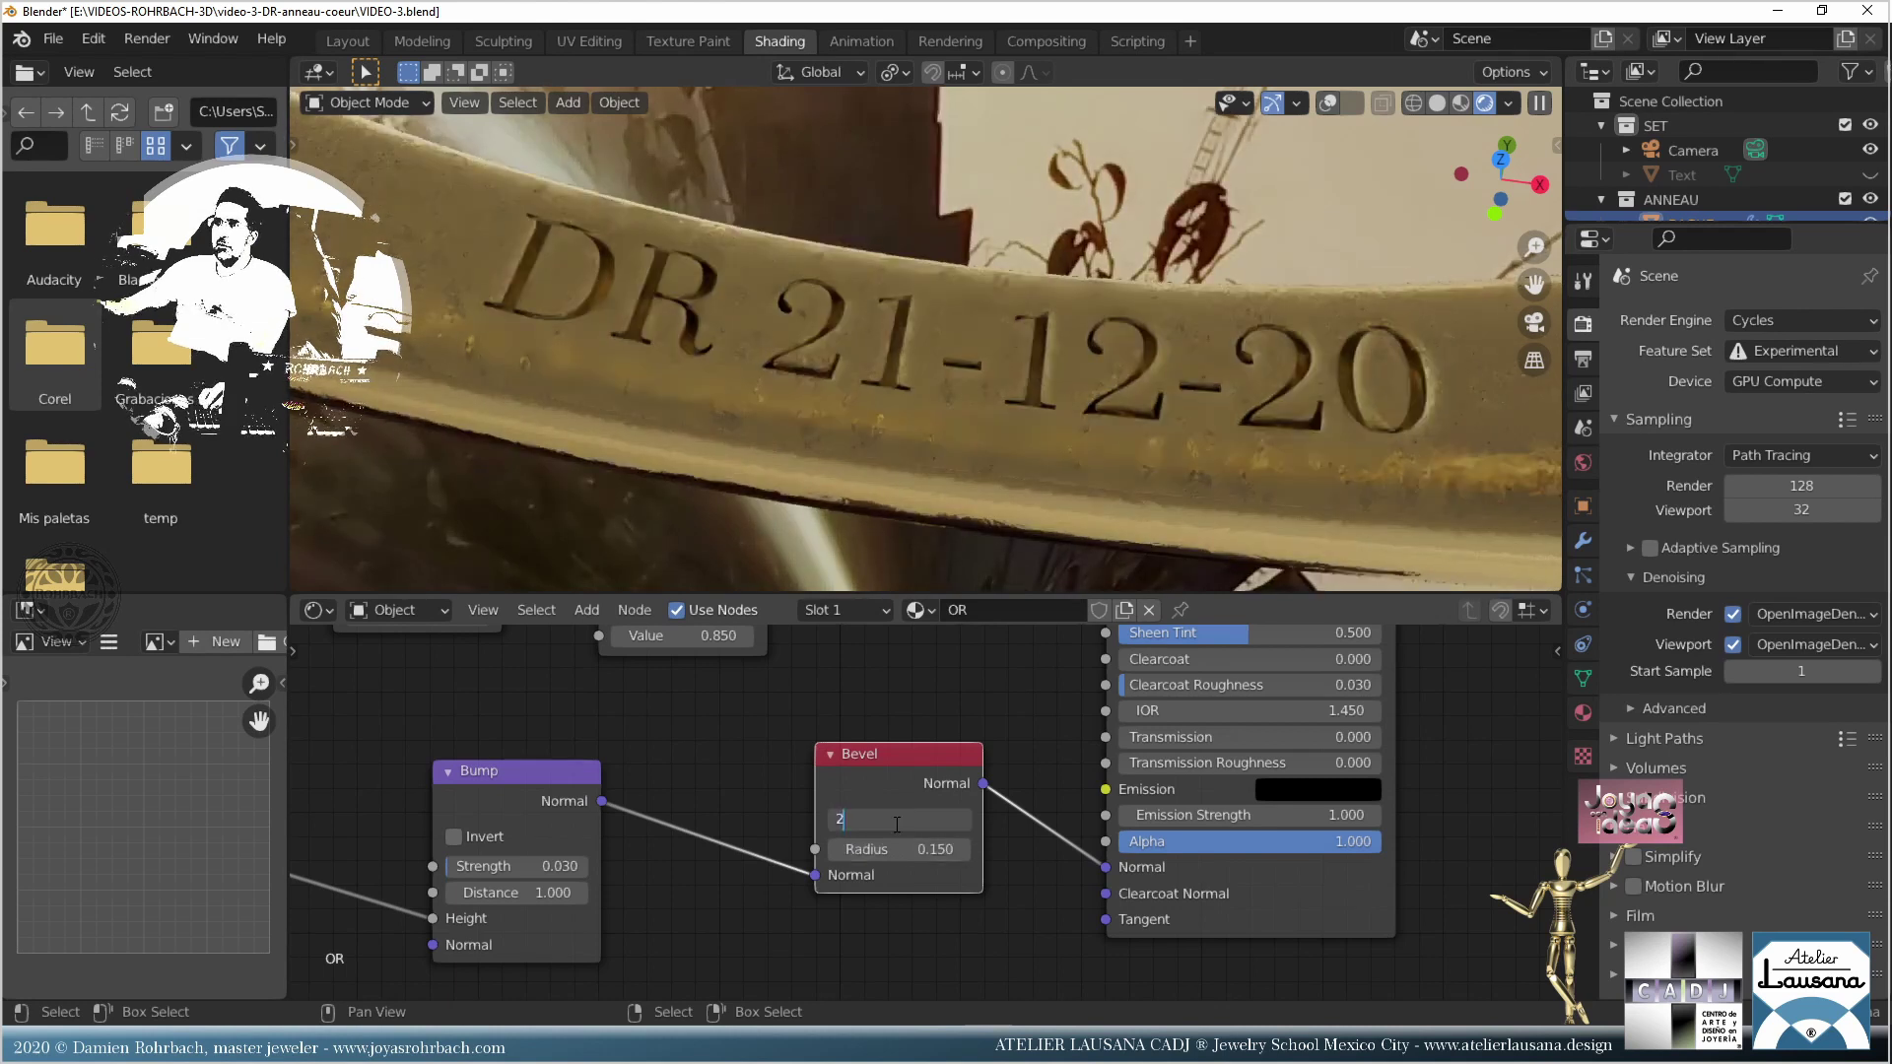
{"action": "type", "text": "20"}
{"action": "key", "text": "Return"}
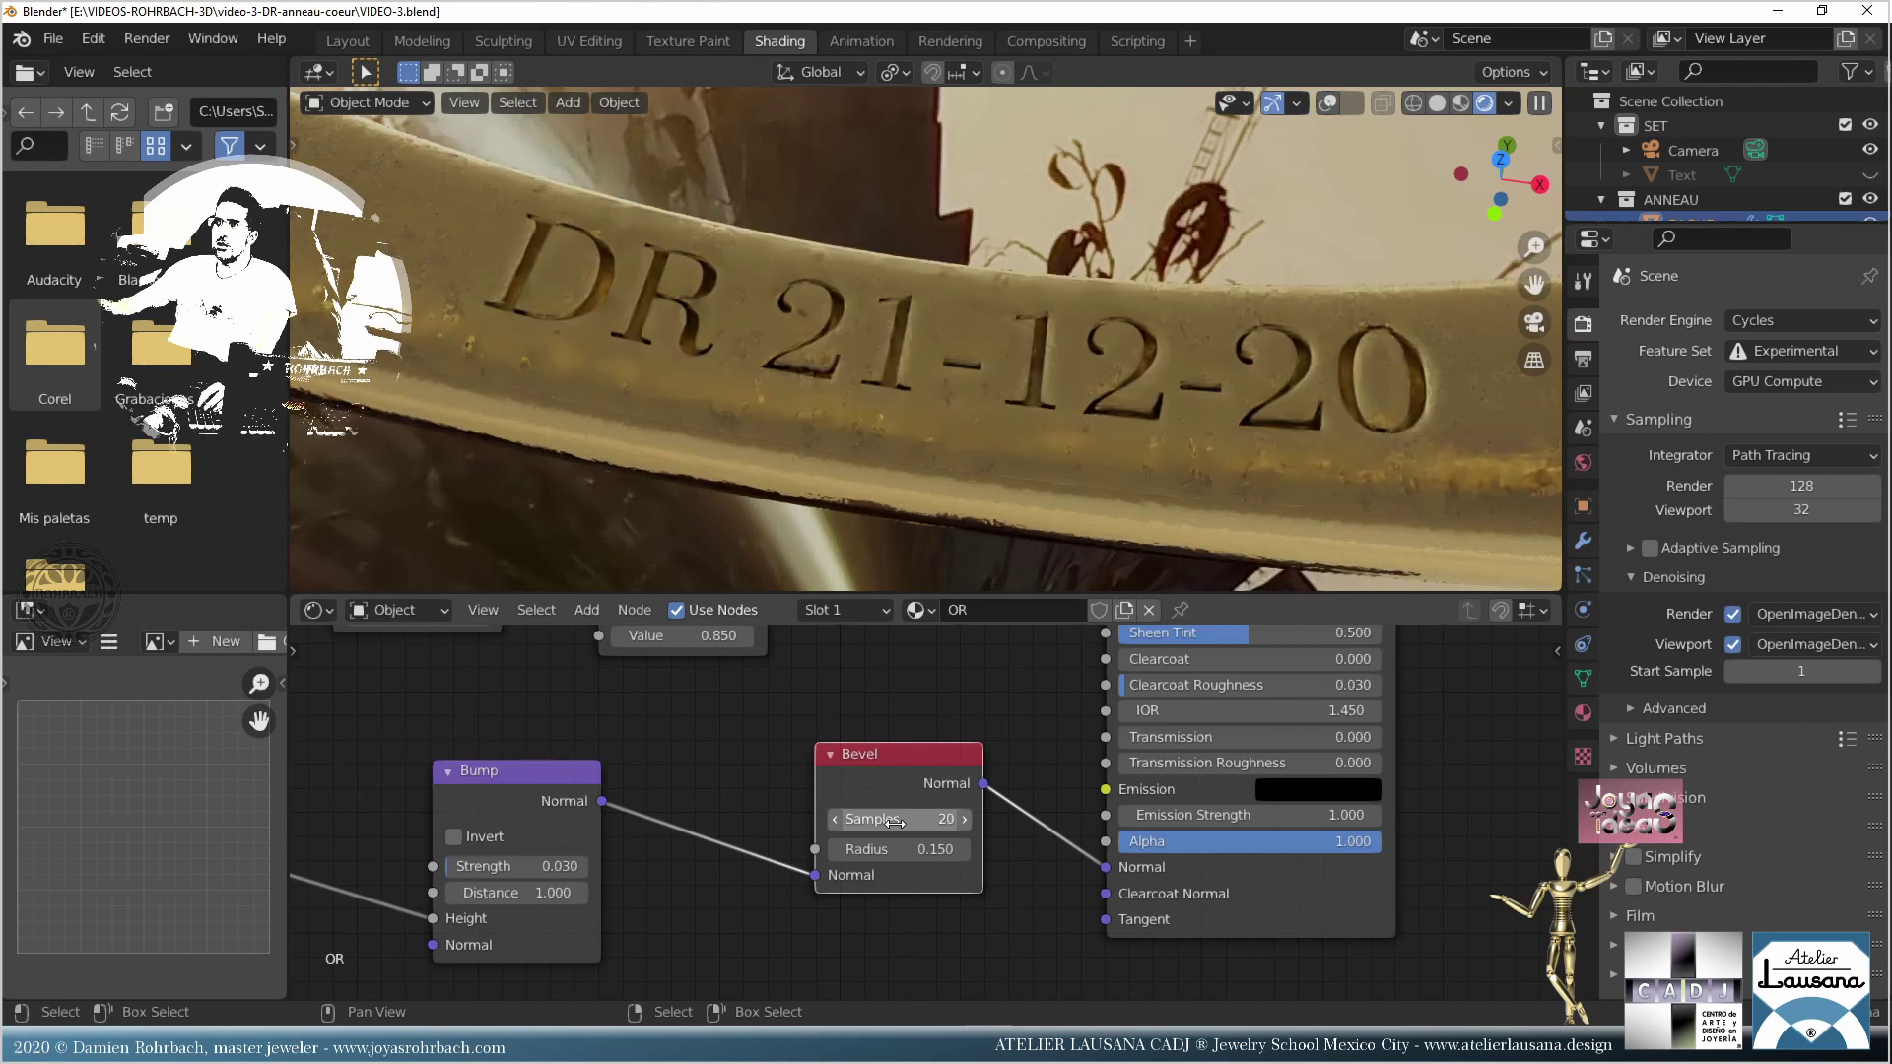
{"action": "left_click", "coordinate": [896, 819]}
{"action": "type", "text": "3"}
{"action": "key", "text": "Return"}
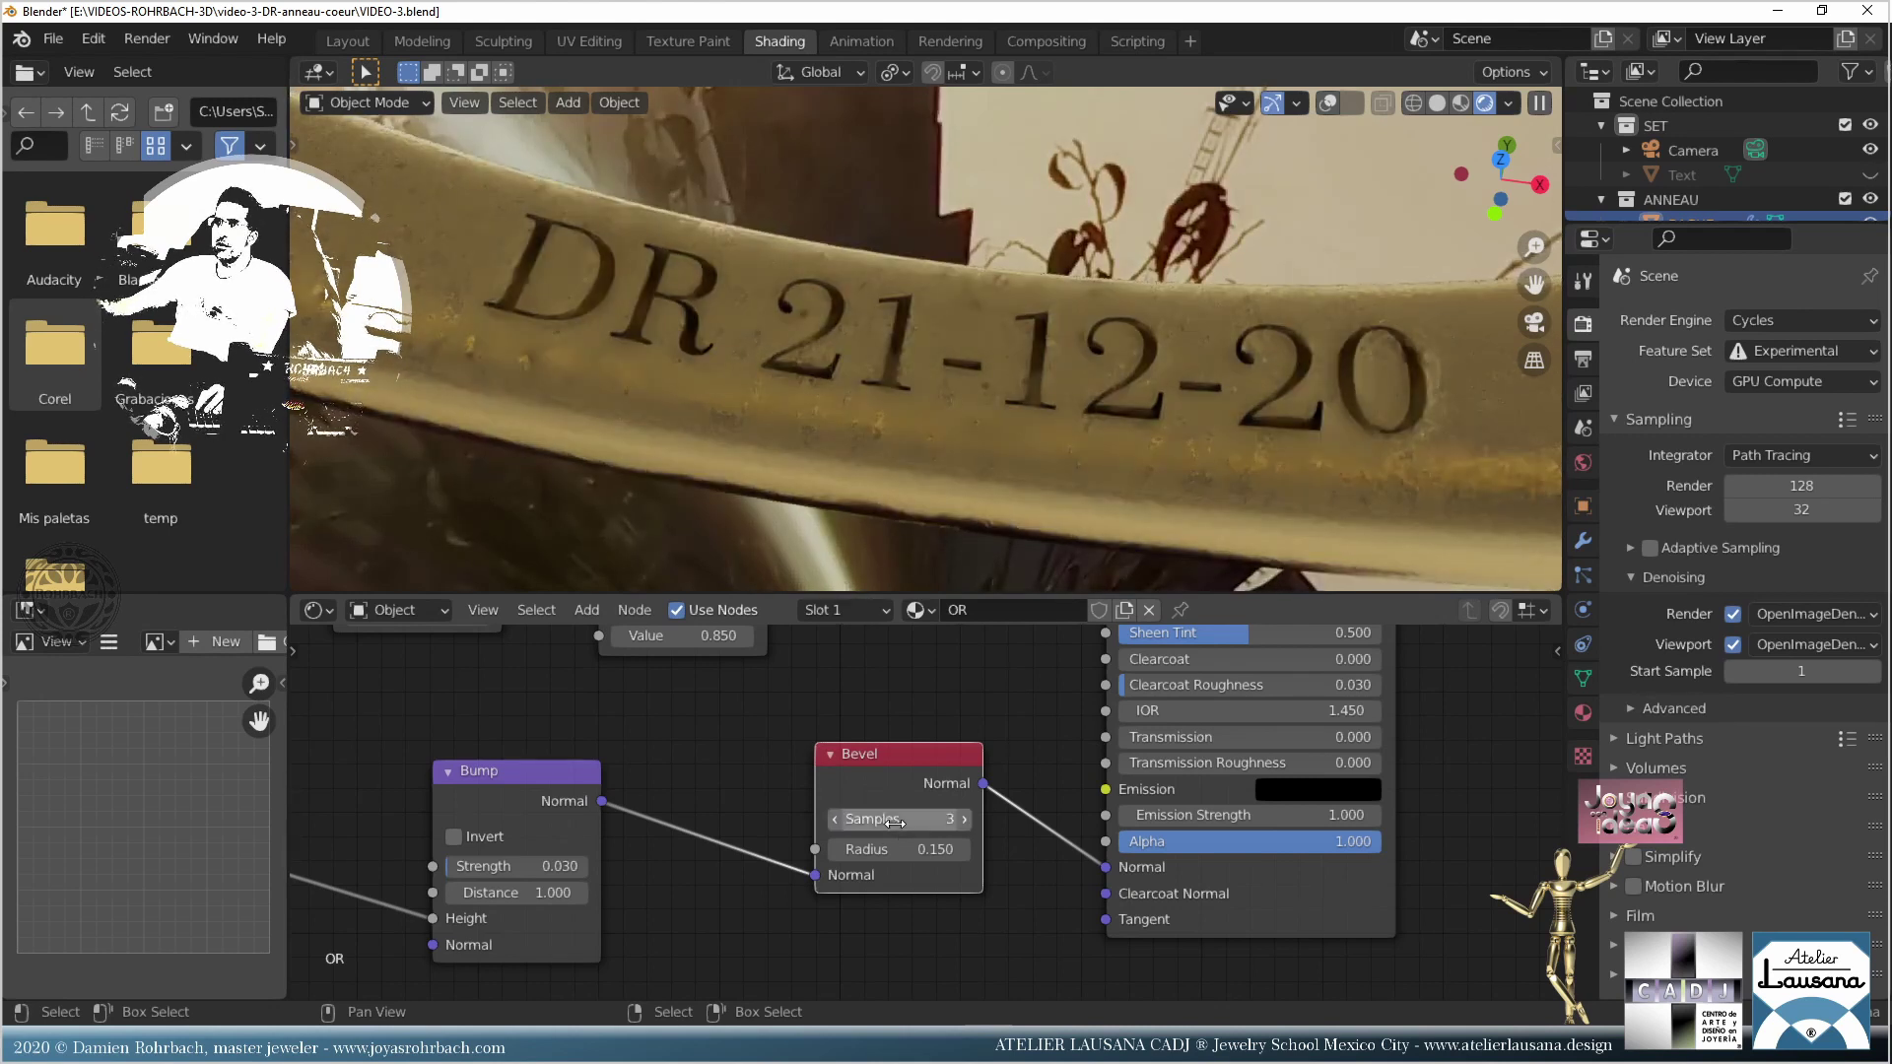
{"action": "left_click", "coordinate": [895, 820]}
{"action": "type", "text": "20"}
{"action": "key", "text": "Return"}
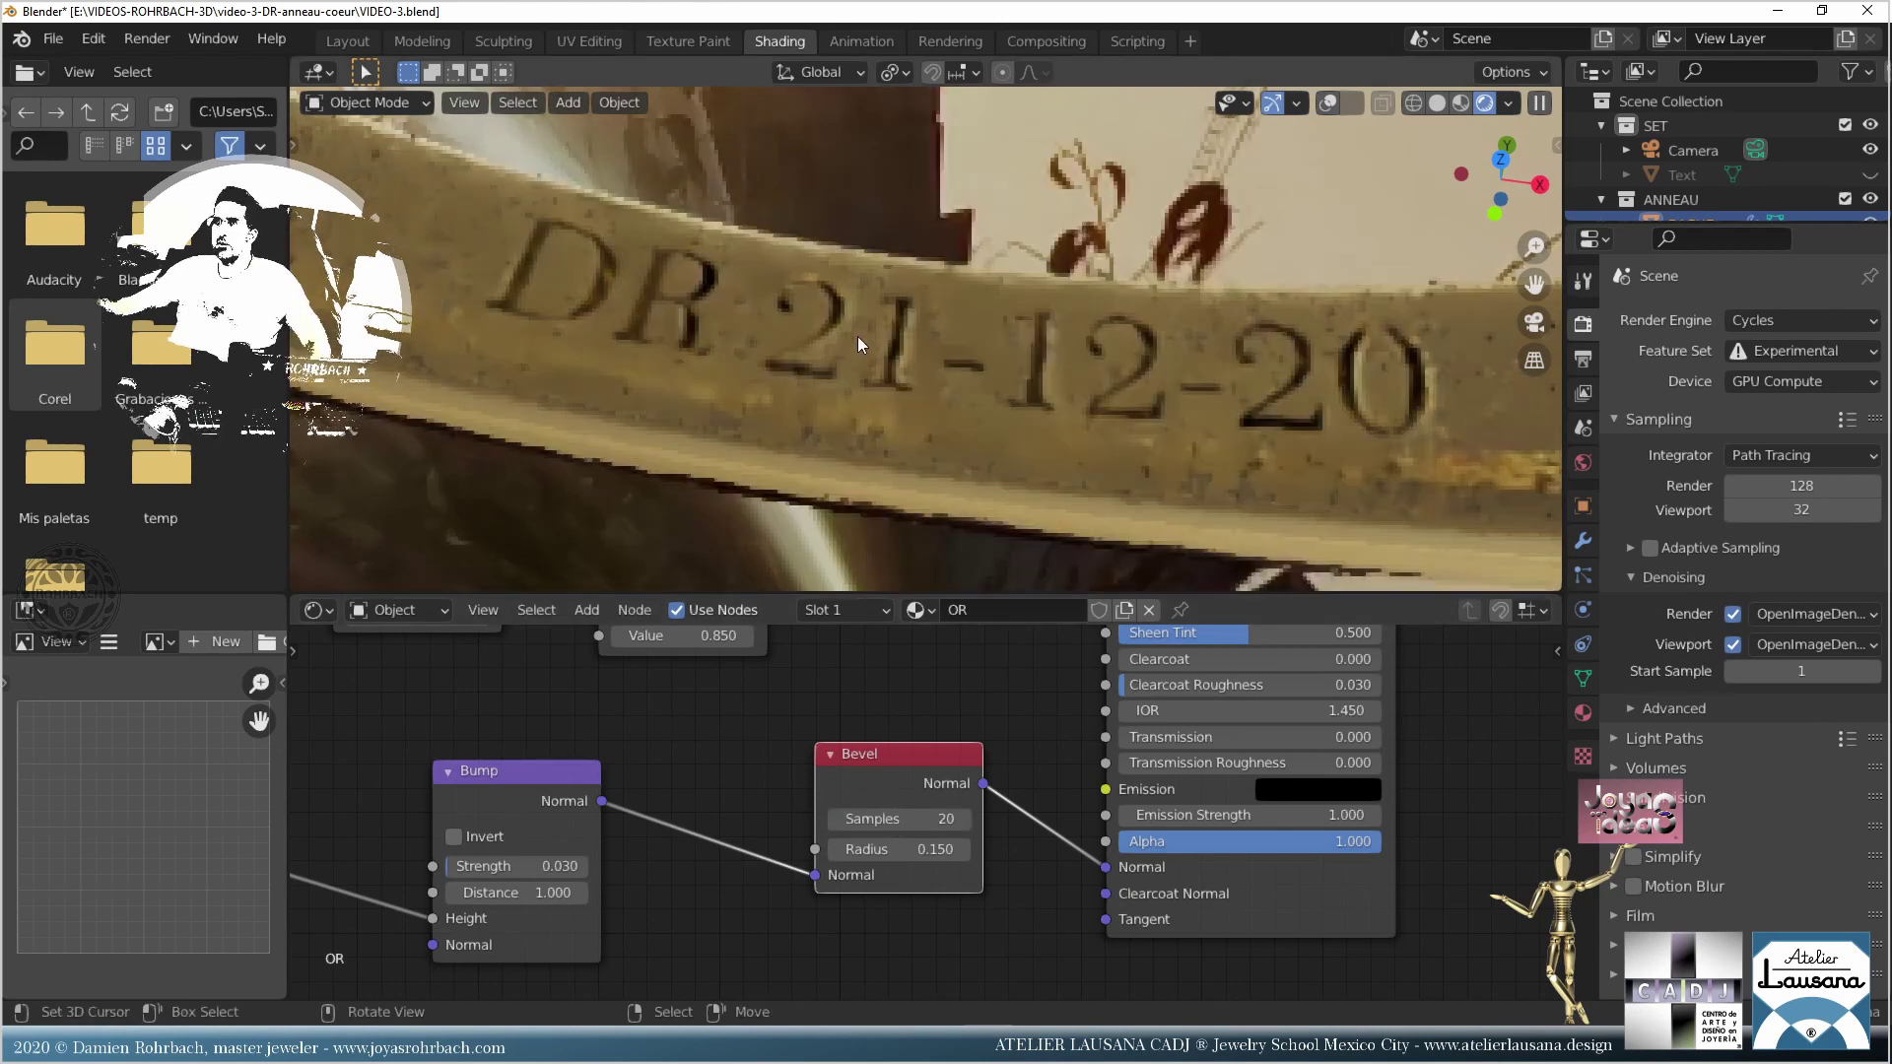
Step: Set the Bevel node's radius to 0.125 and save the file
{"action": "left_click", "coordinate": [906, 851]}
{"action": "key", "text": "BackSpace"}
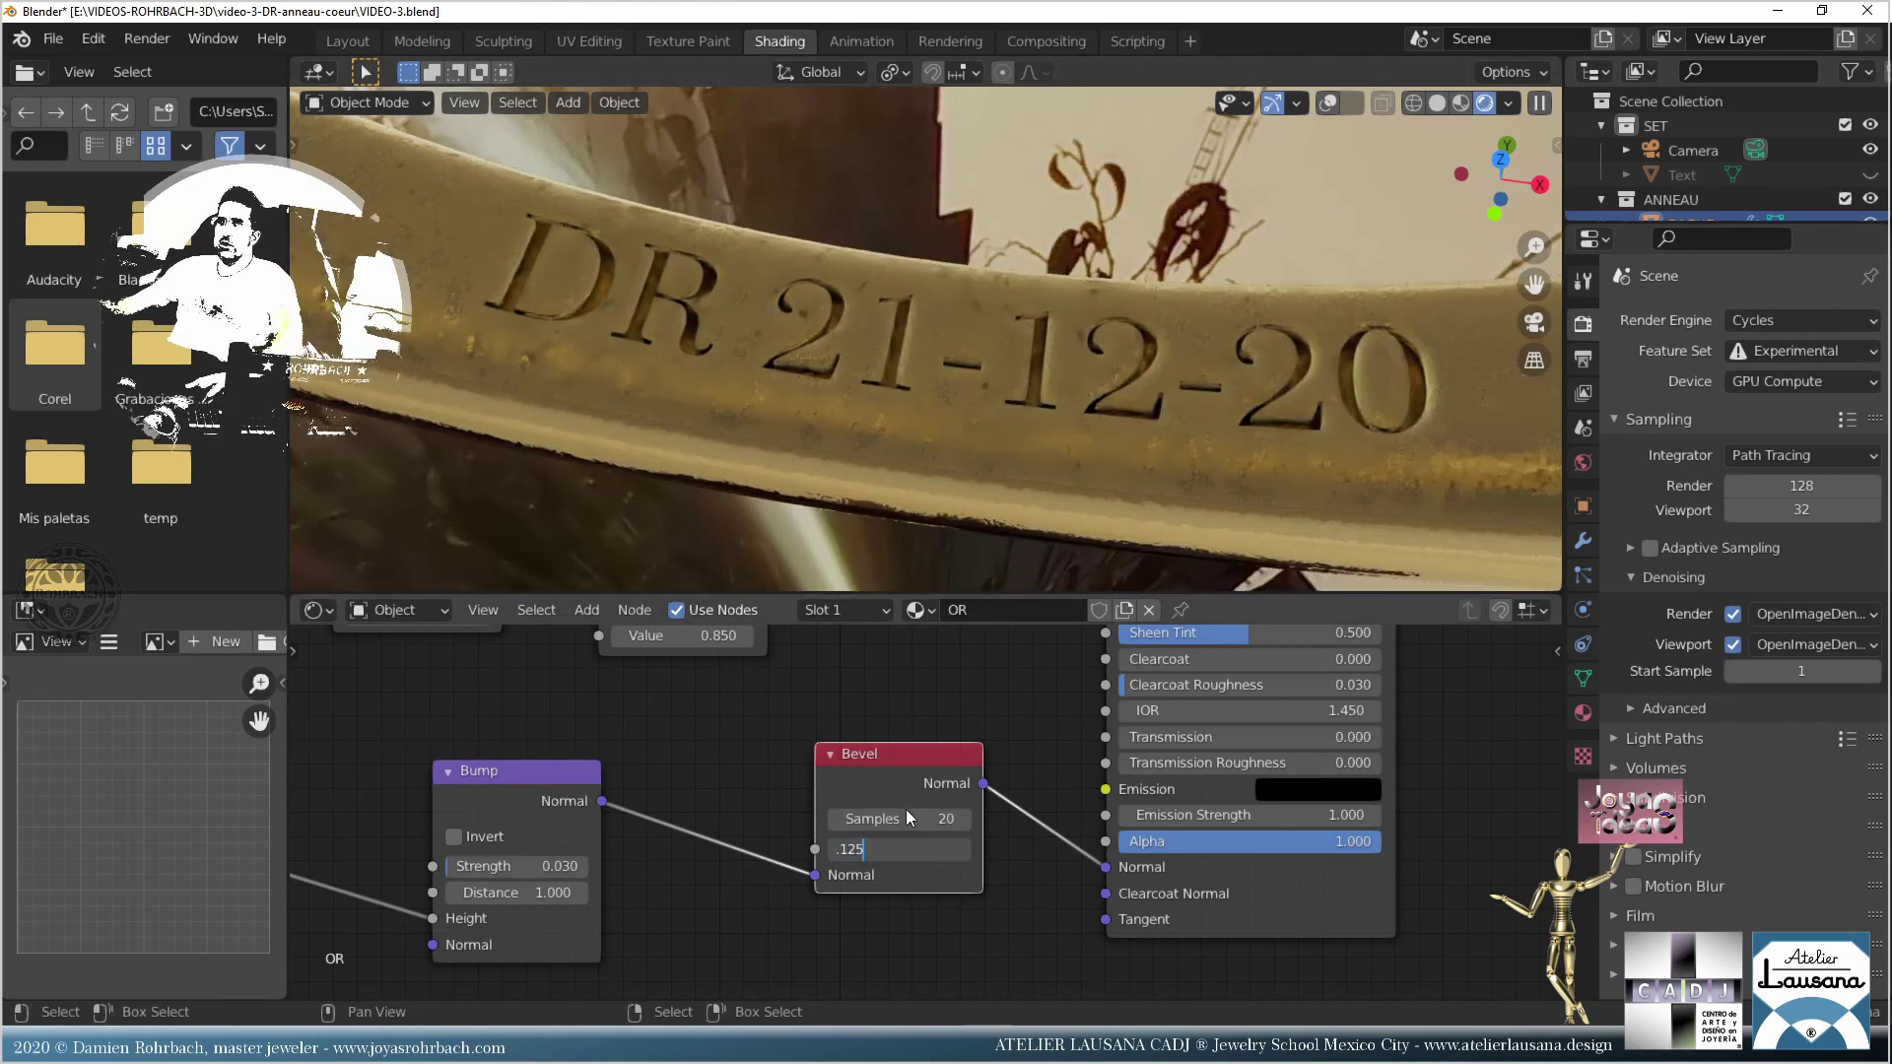
{"action": "type", "text": ".125"}
{"action": "key", "text": "Return"}
{"action": "key", "text": "ctrl+s"}
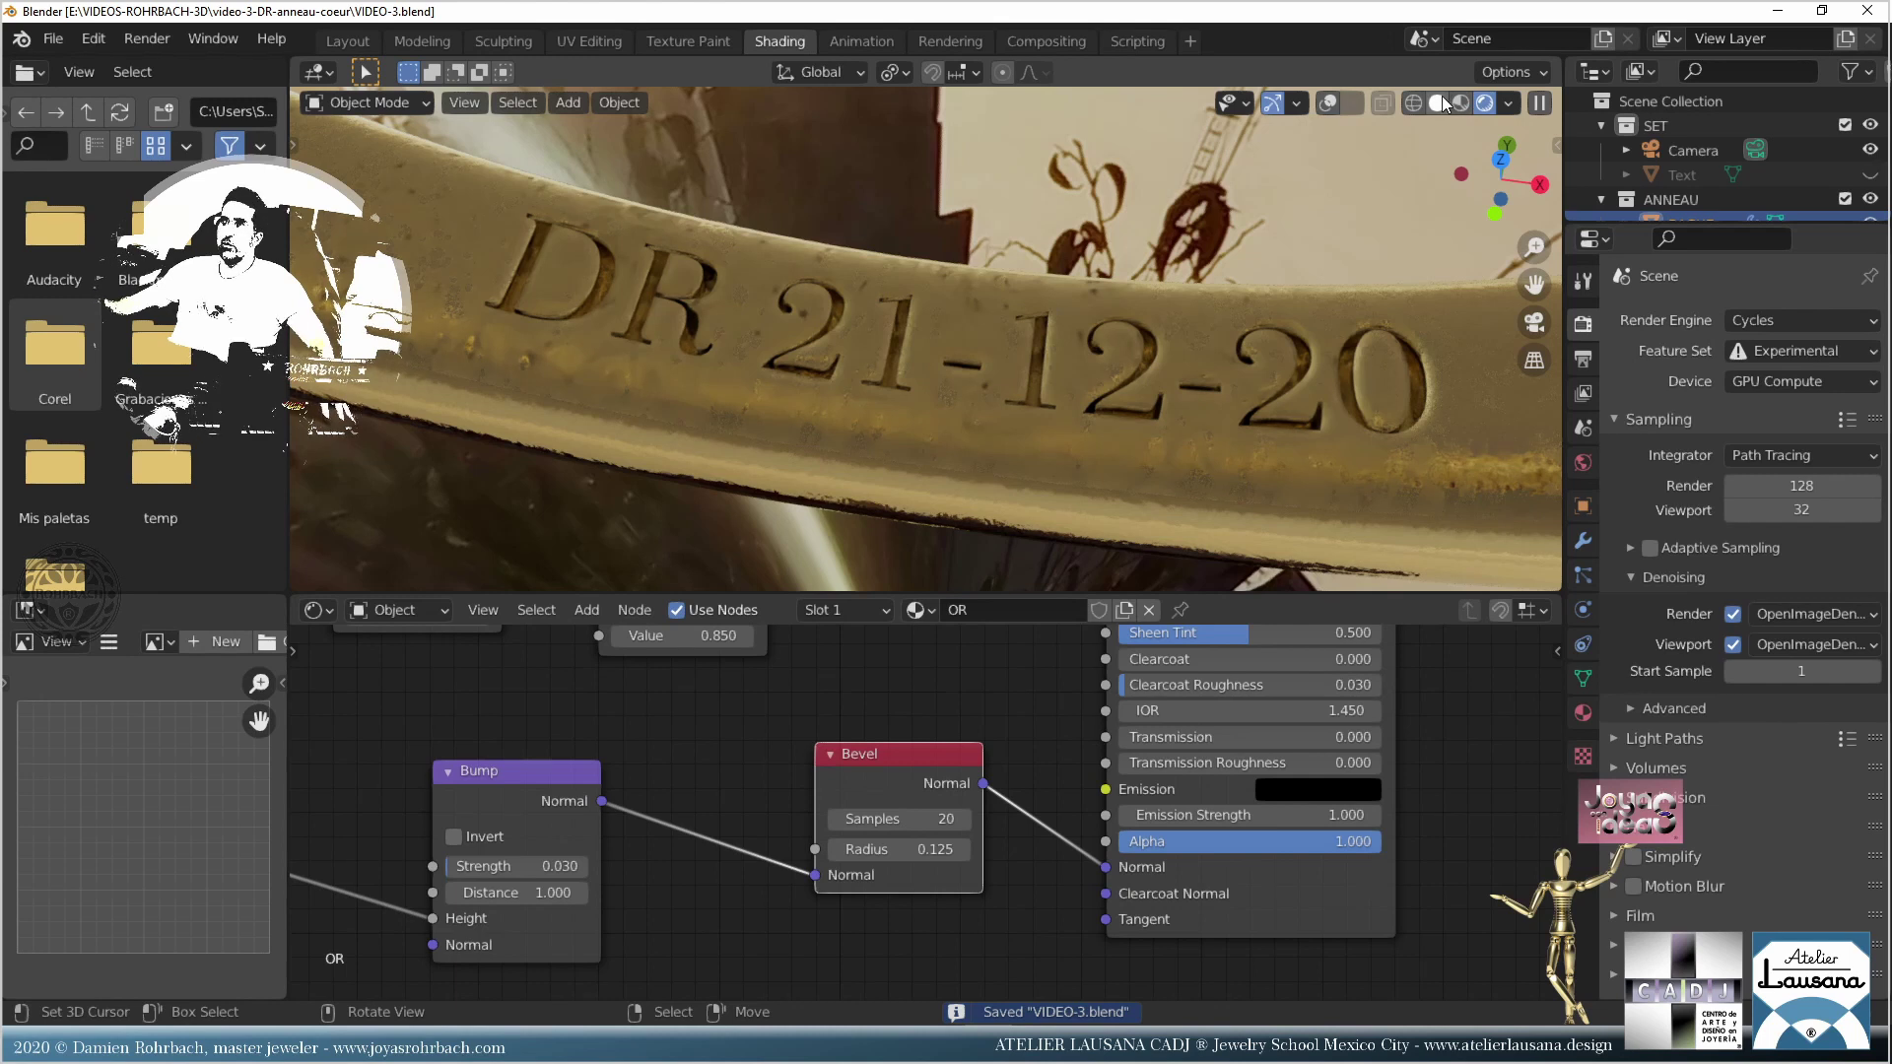
Step: Switch to the Layout workspace, enlarge the Outliner and collapse the ANNEAU and SET collections
{"action": "left_click", "coordinate": [367, 44]}
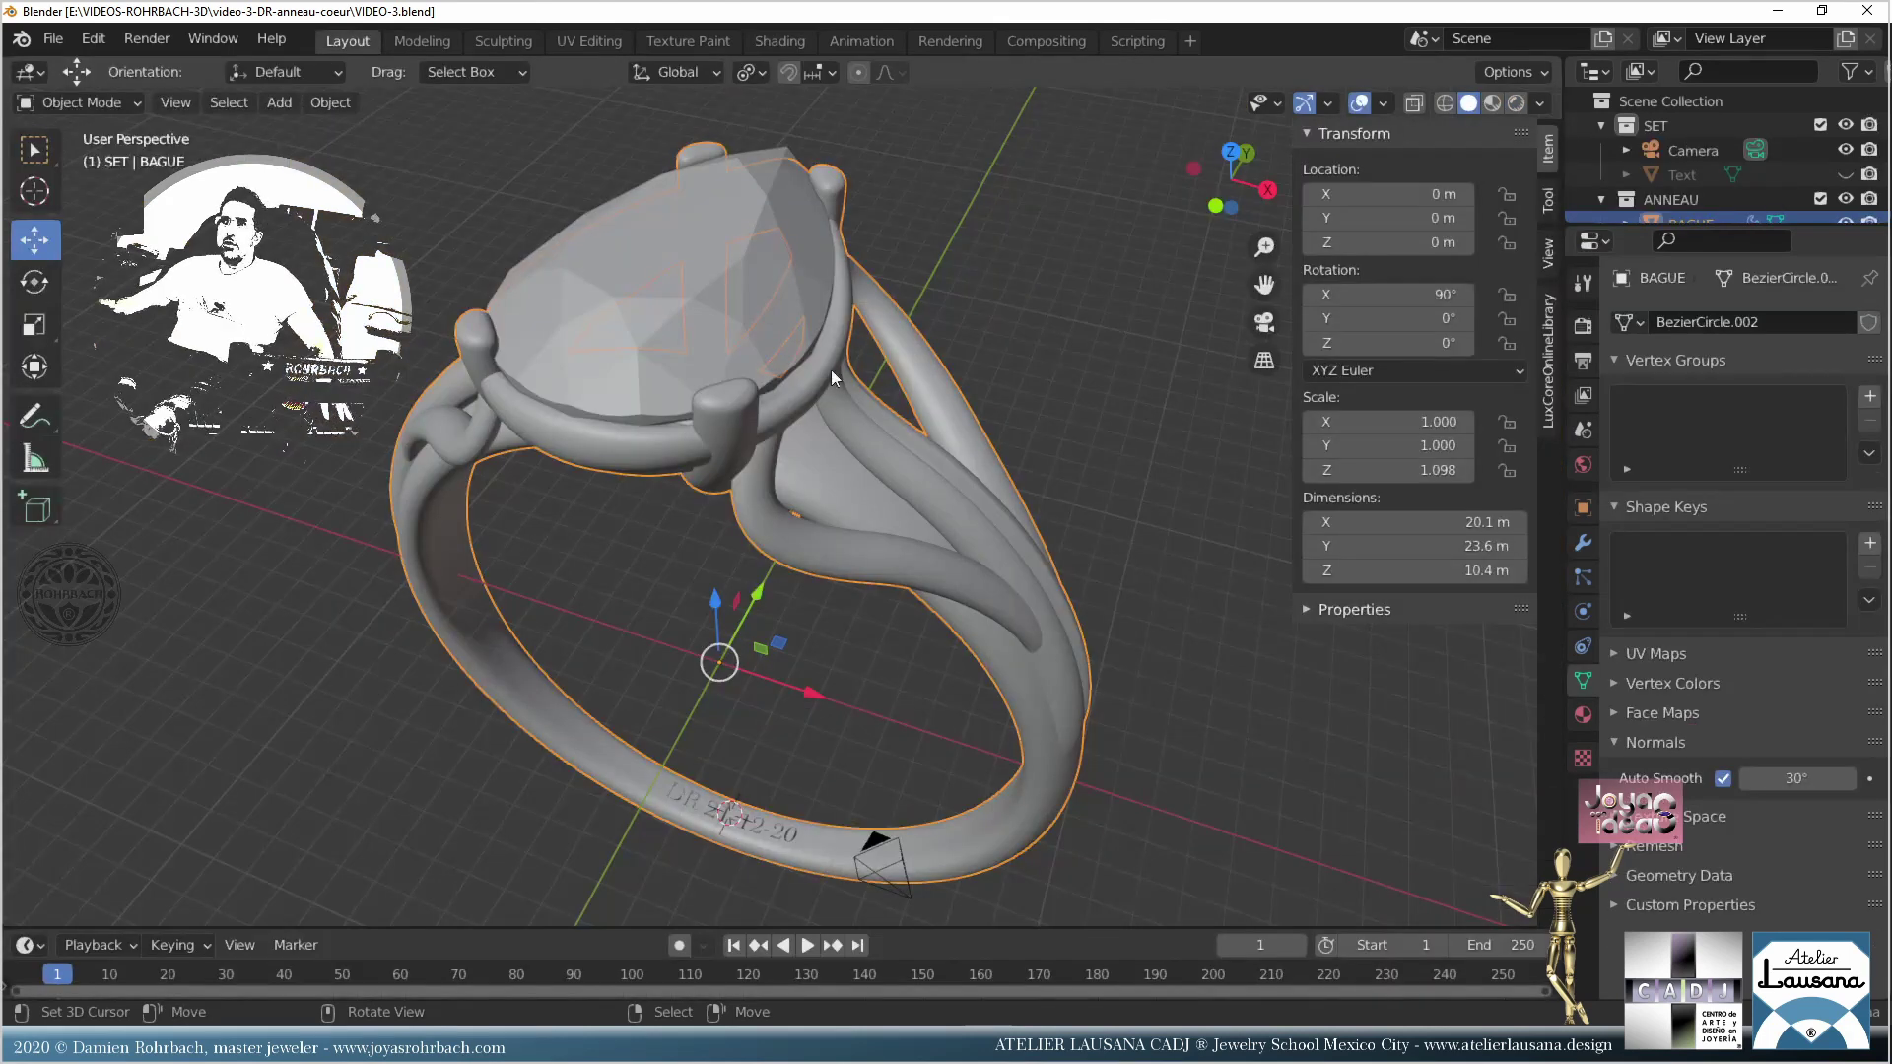
{"action": "scroll", "coordinate": [769, 443], "scroll_direction": "down", "scroll_amount": 4}
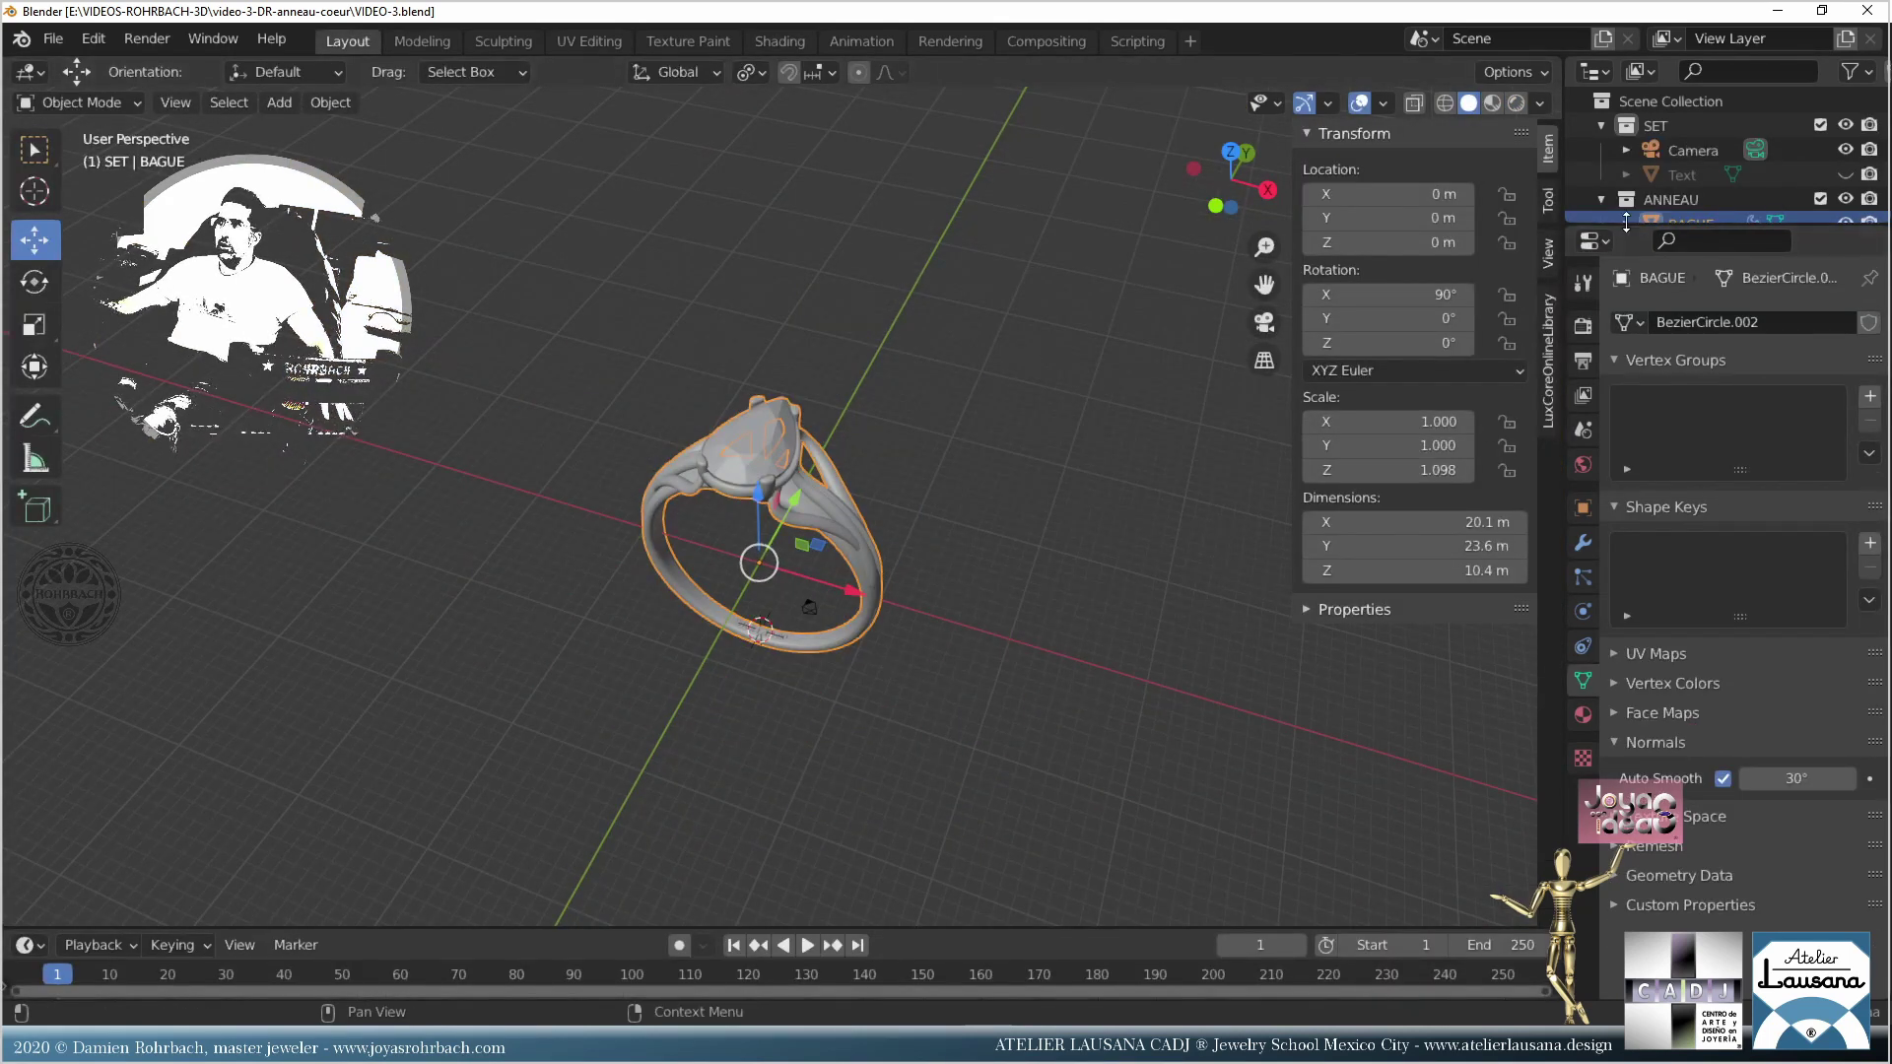
{"action": "left_click_drag", "start_coordinate": [1632, 228], "coordinate": [1628, 589]}
{"action": "left_click", "coordinate": [1602, 197]}
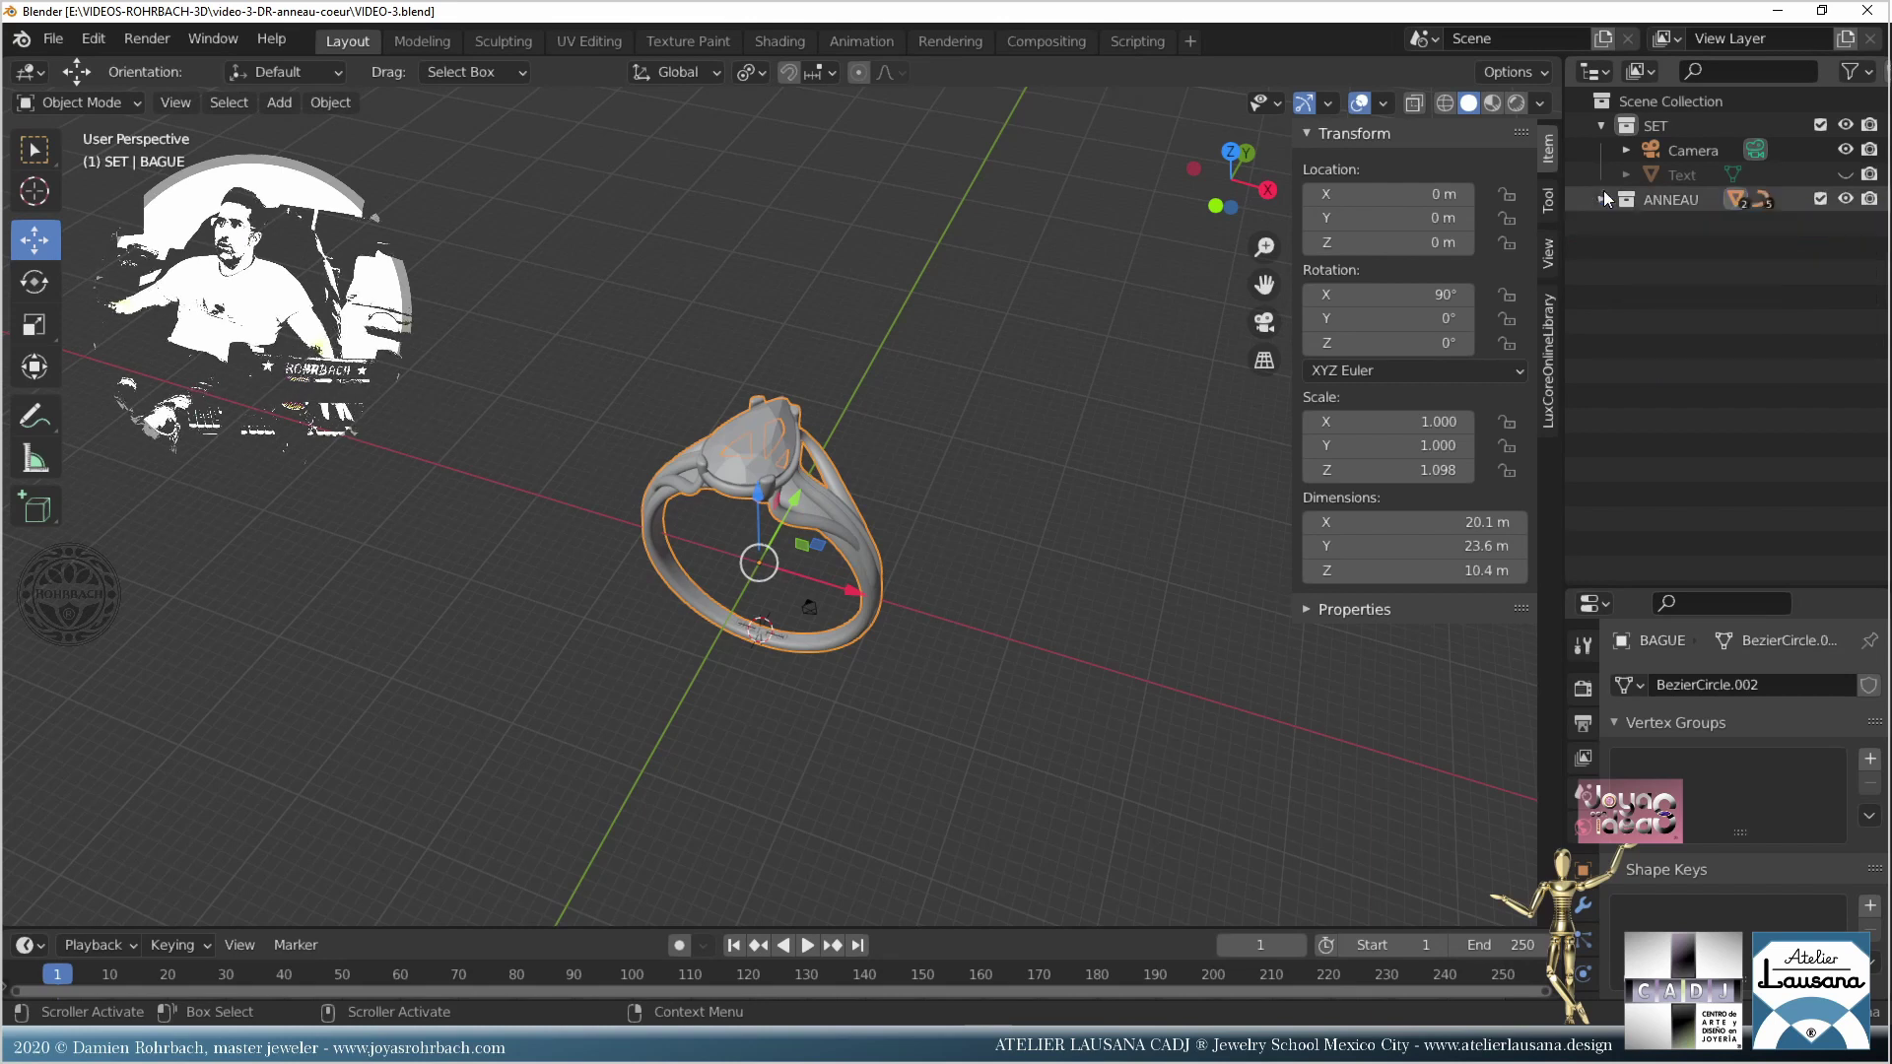
{"action": "left_click", "coordinate": [1602, 126]}
Step: Create a new collection in the scene, rename it LIVRE and save the file
{"action": "right_click", "coordinate": [1667, 330]}
{"action": "left_click", "coordinate": [1658, 328]}
{"action": "left_click", "coordinate": [1675, 176]}
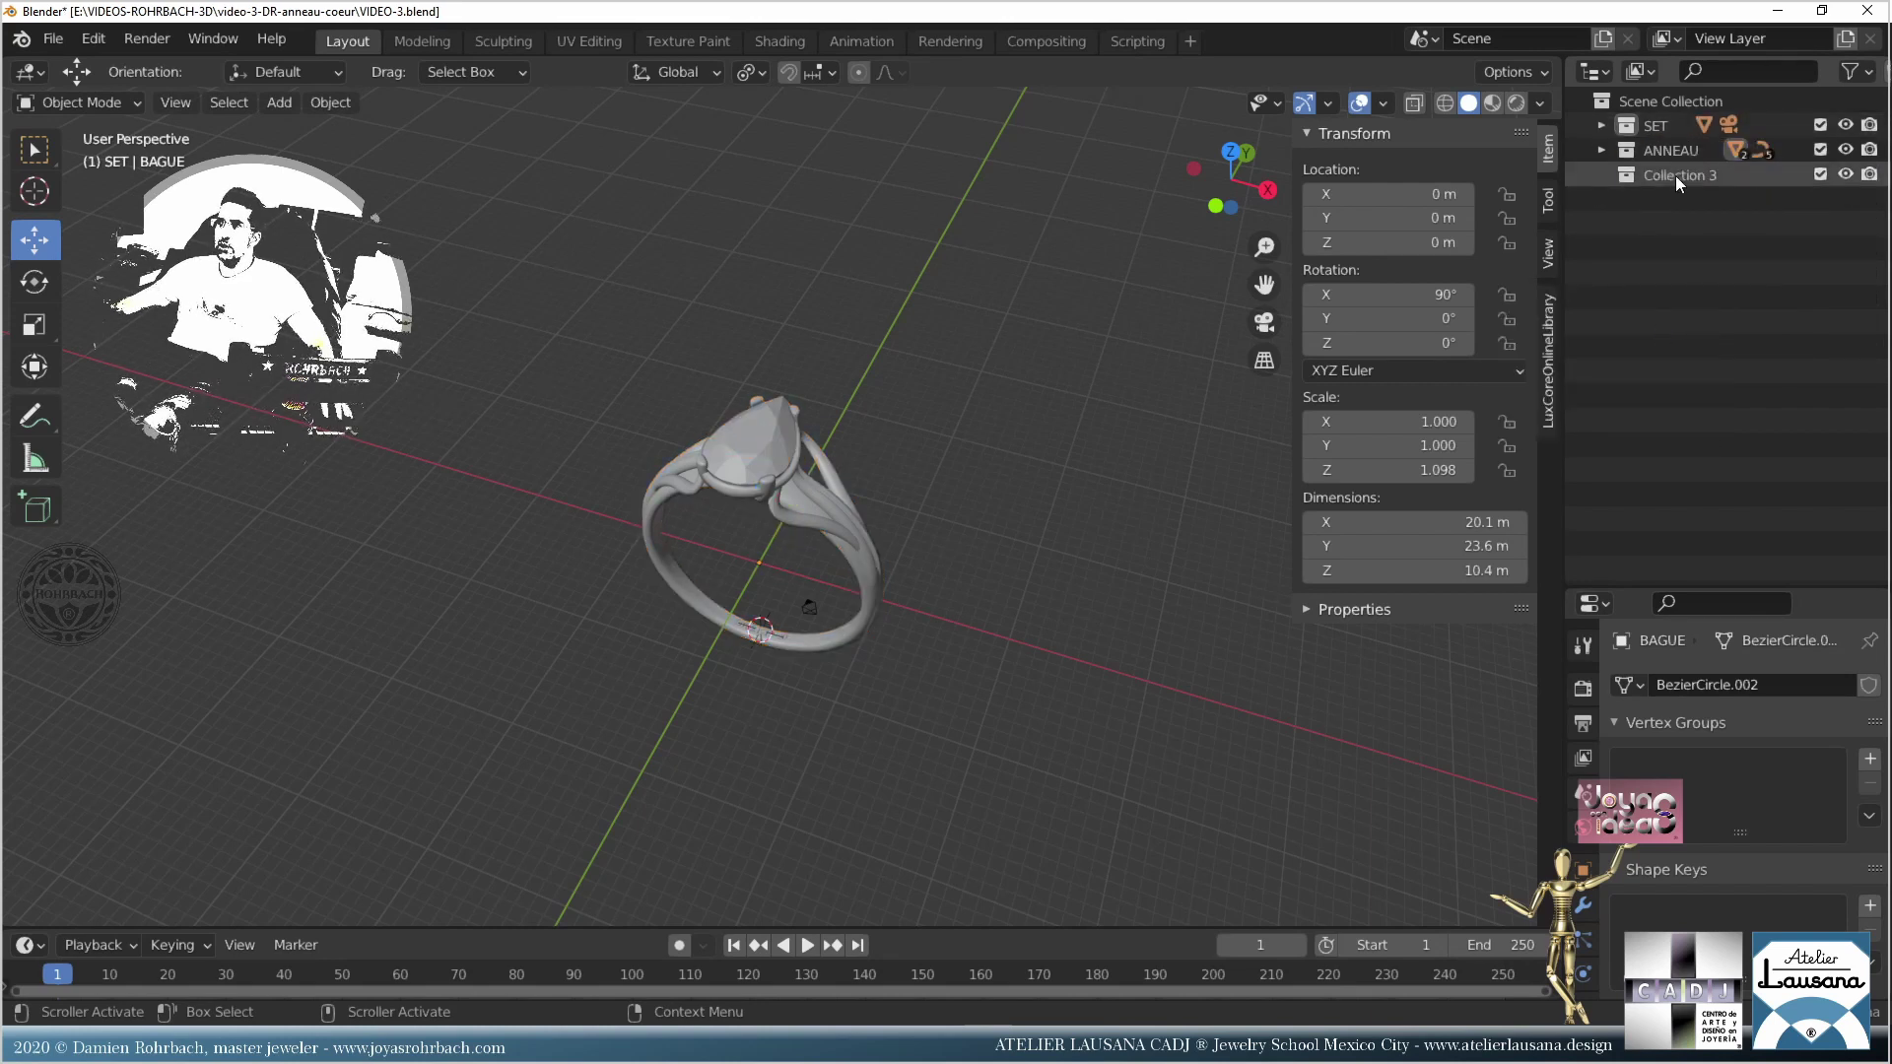
{"action": "double_click", "coordinate": [1675, 175]}
{"action": "type", "text": "L"}
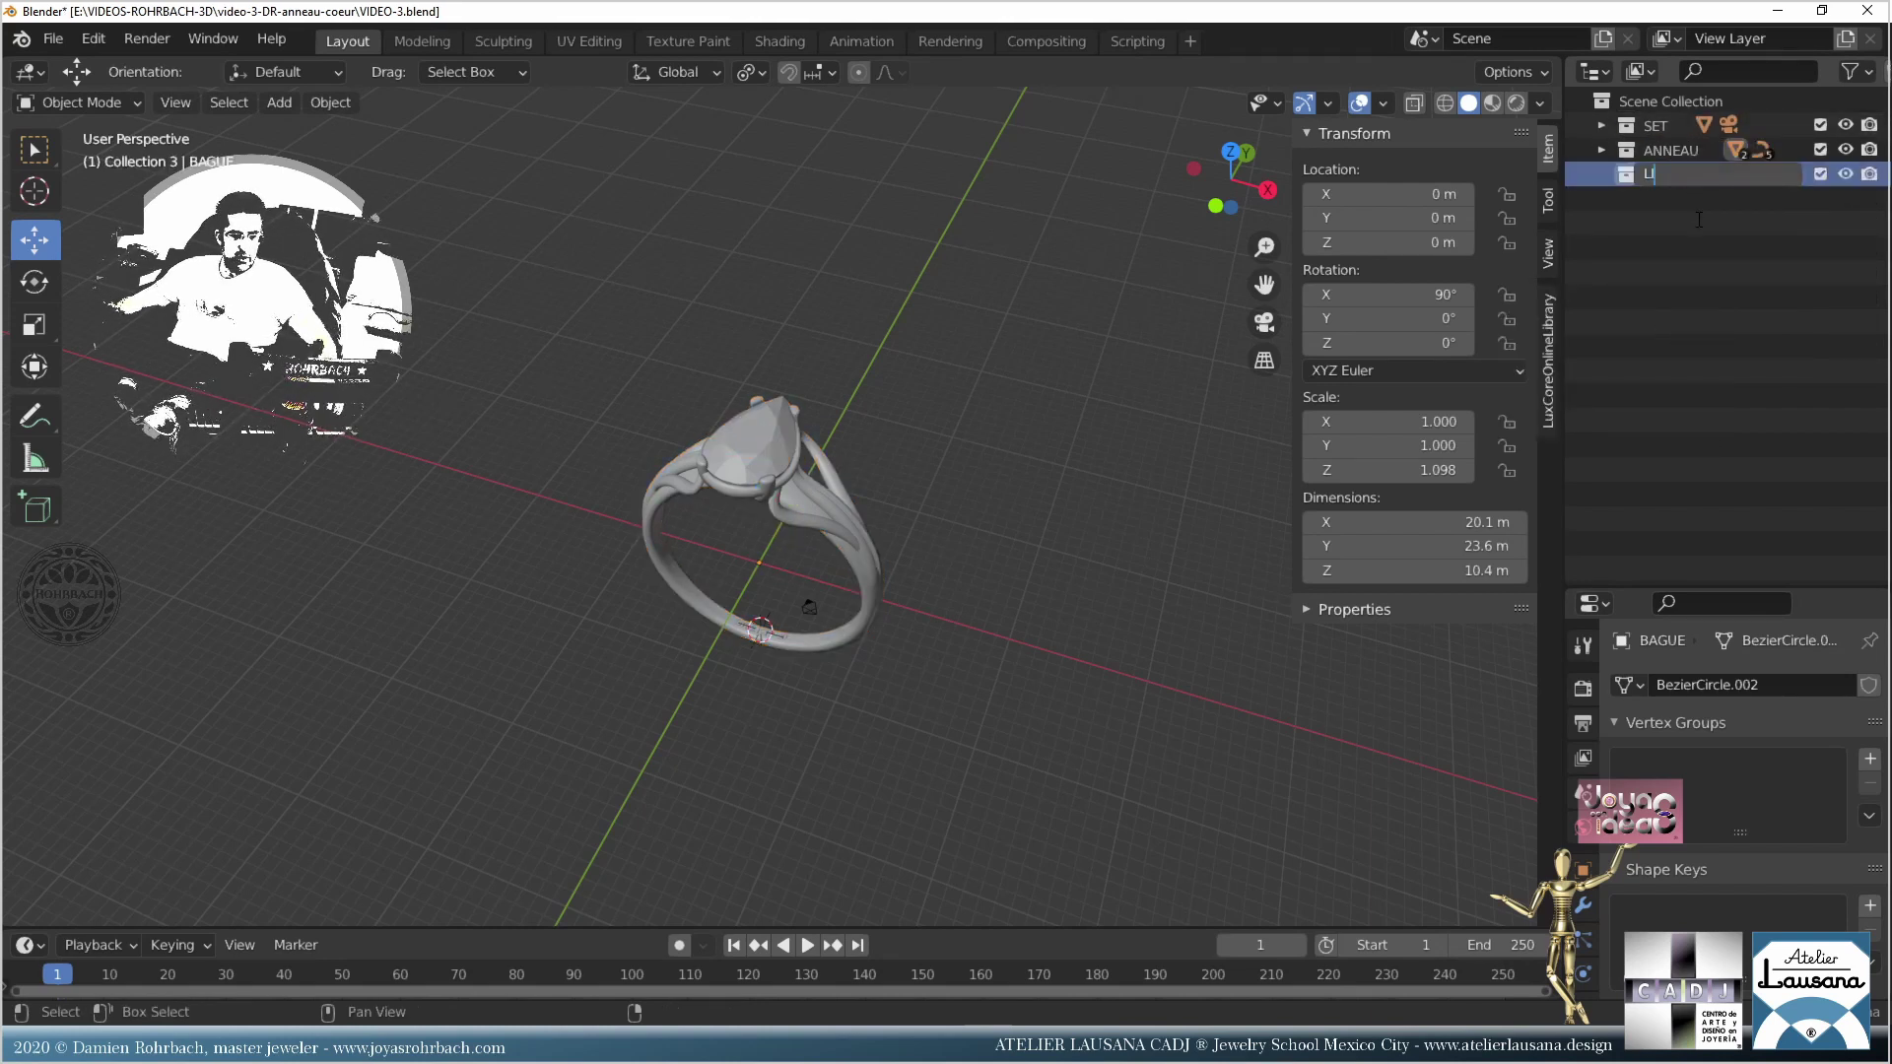
{"action": "type", "text": "IVRE"}
{"action": "key", "text": "Return"}
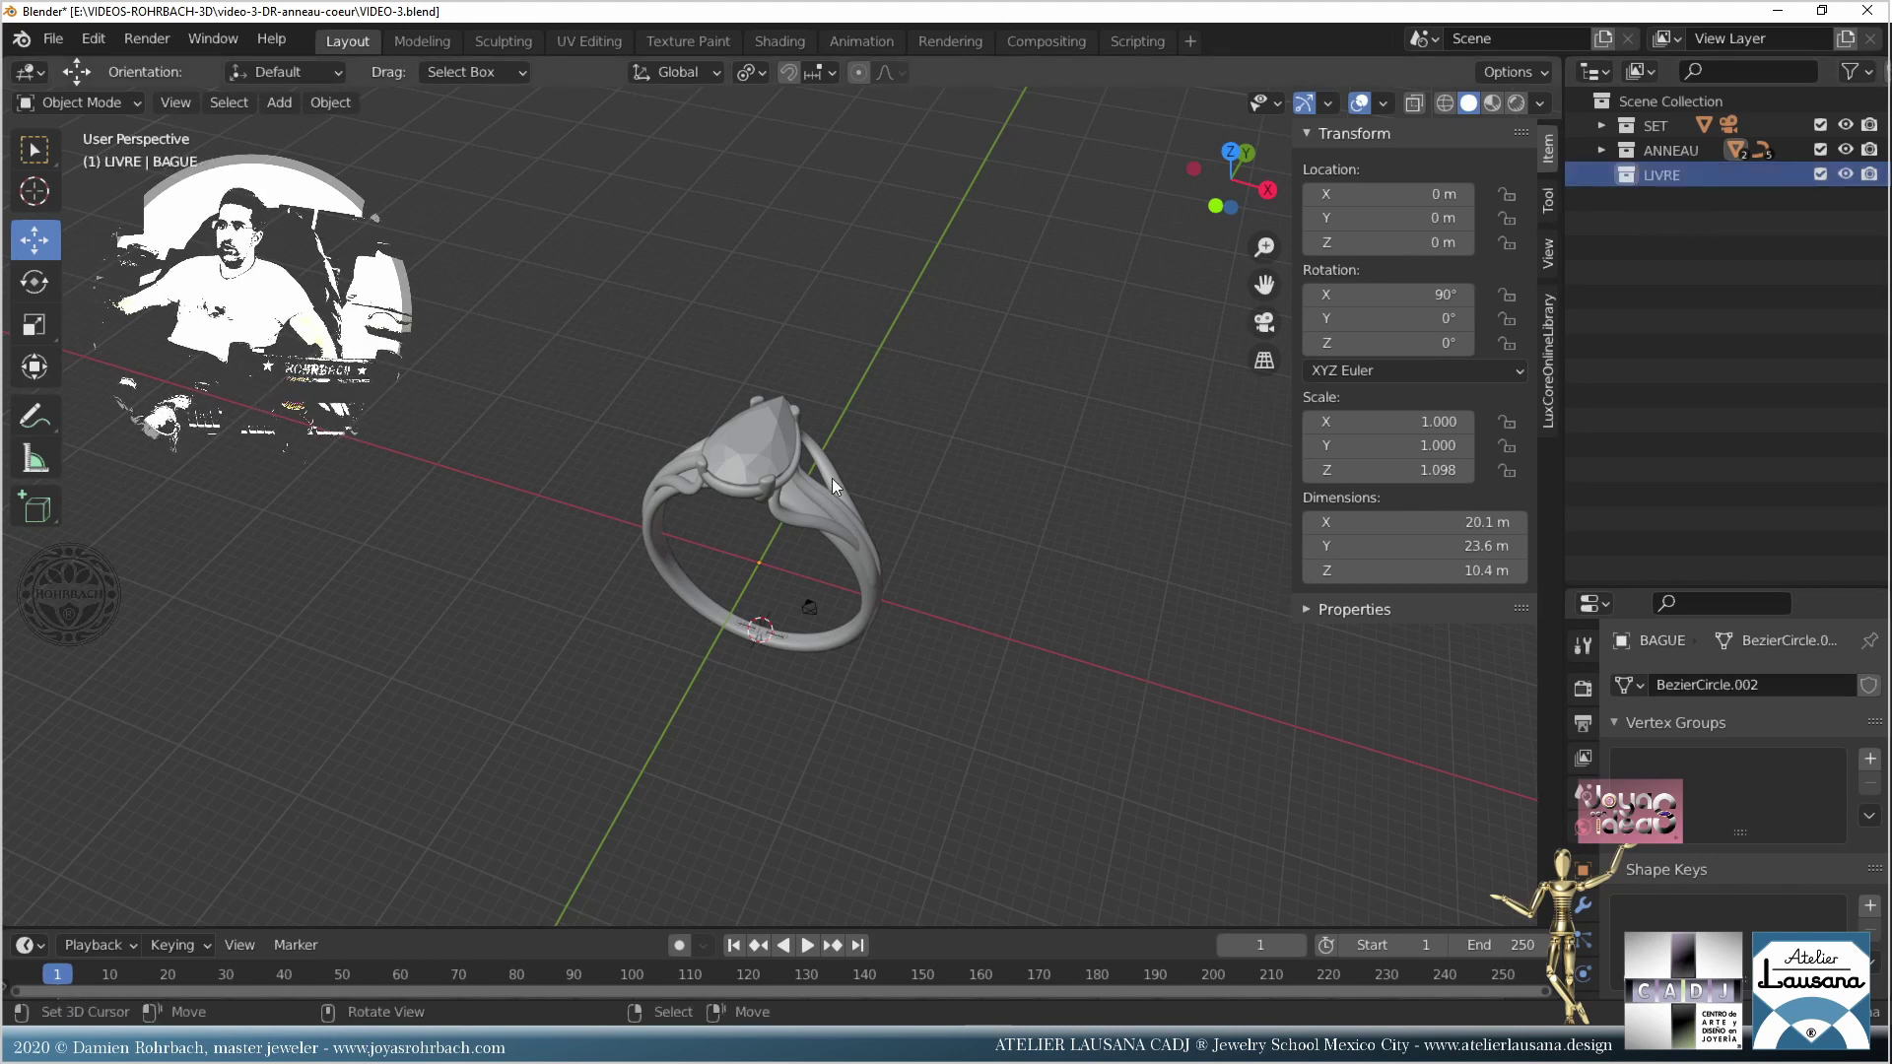
{"action": "key", "text": "ctrl+s"}
Step: In front view, add a Bezier curve just below the ring at about X 5.88 m, Z -13.6 m
{"action": "key", "text": "KP_1"}
{"action": "left_click", "coordinate": [865, 653]}
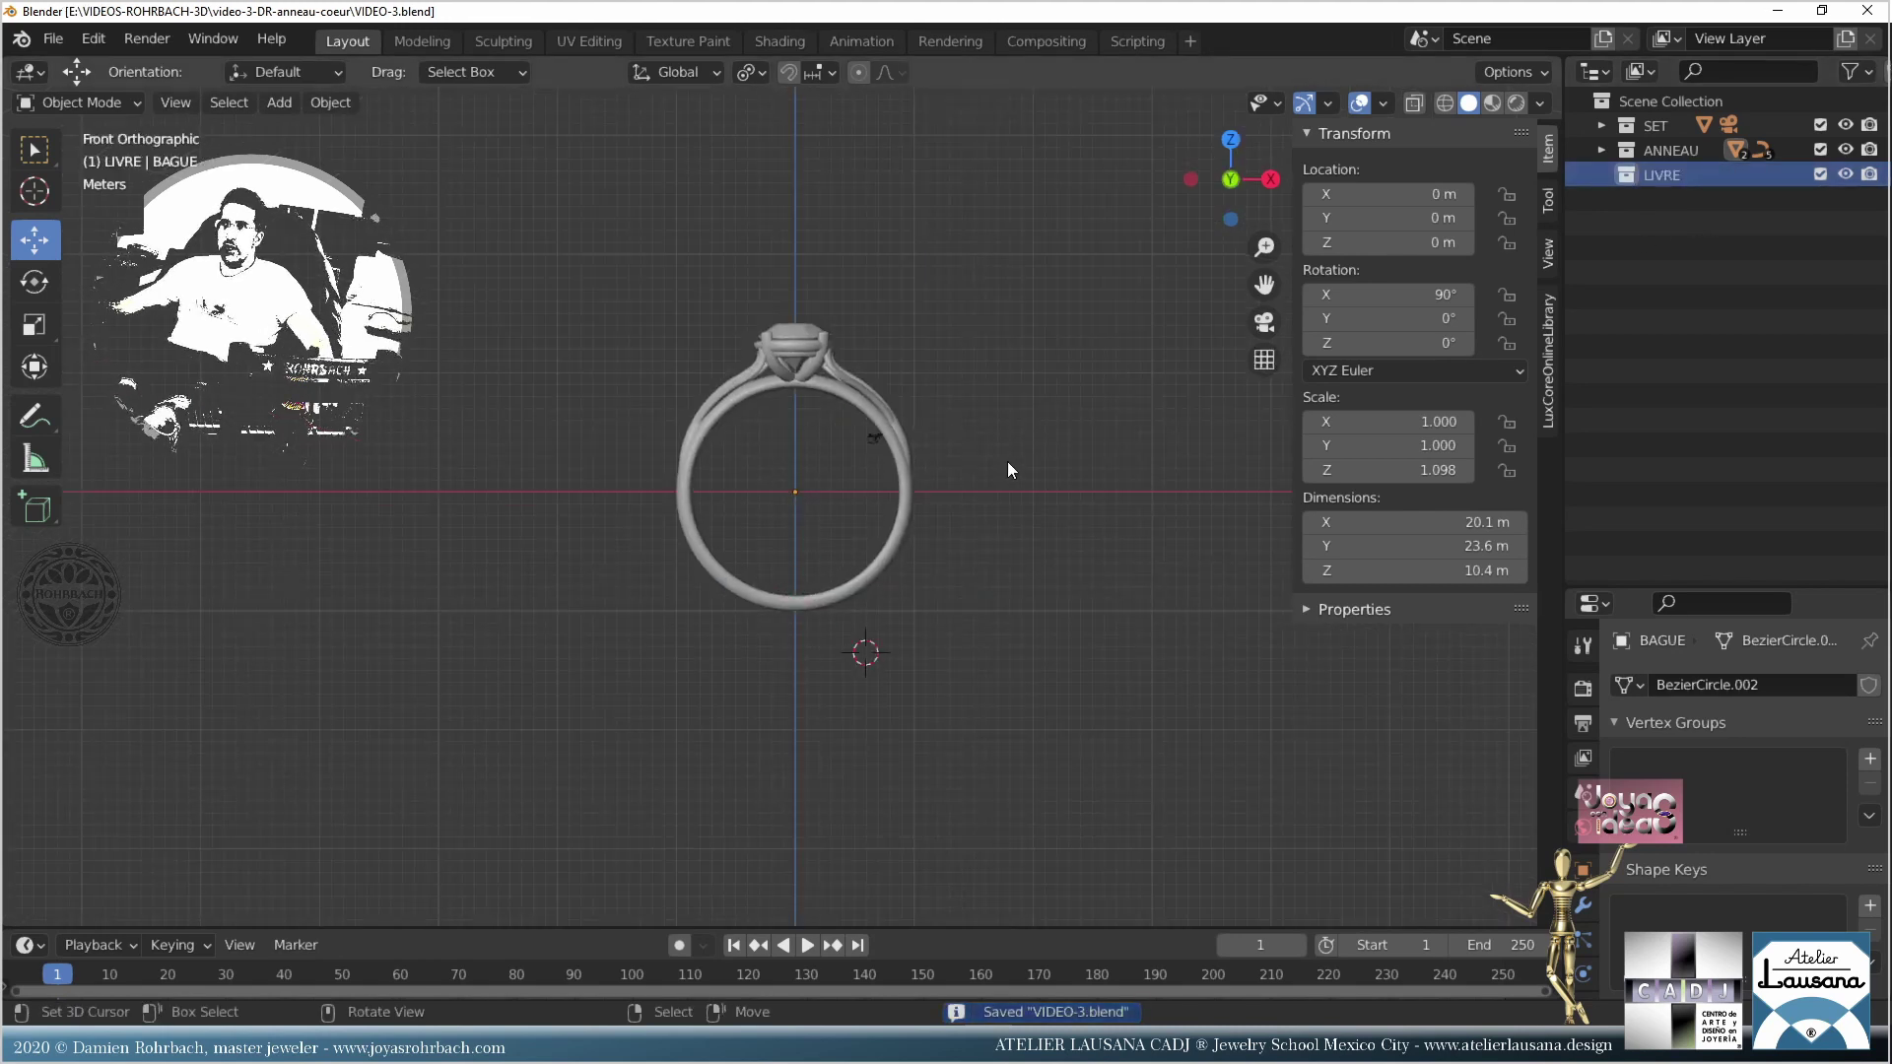
{"action": "key", "text": "n"}
{"action": "left_click", "coordinate": [279, 103]}
{"action": "mouse_move", "coordinate": [329, 157]}
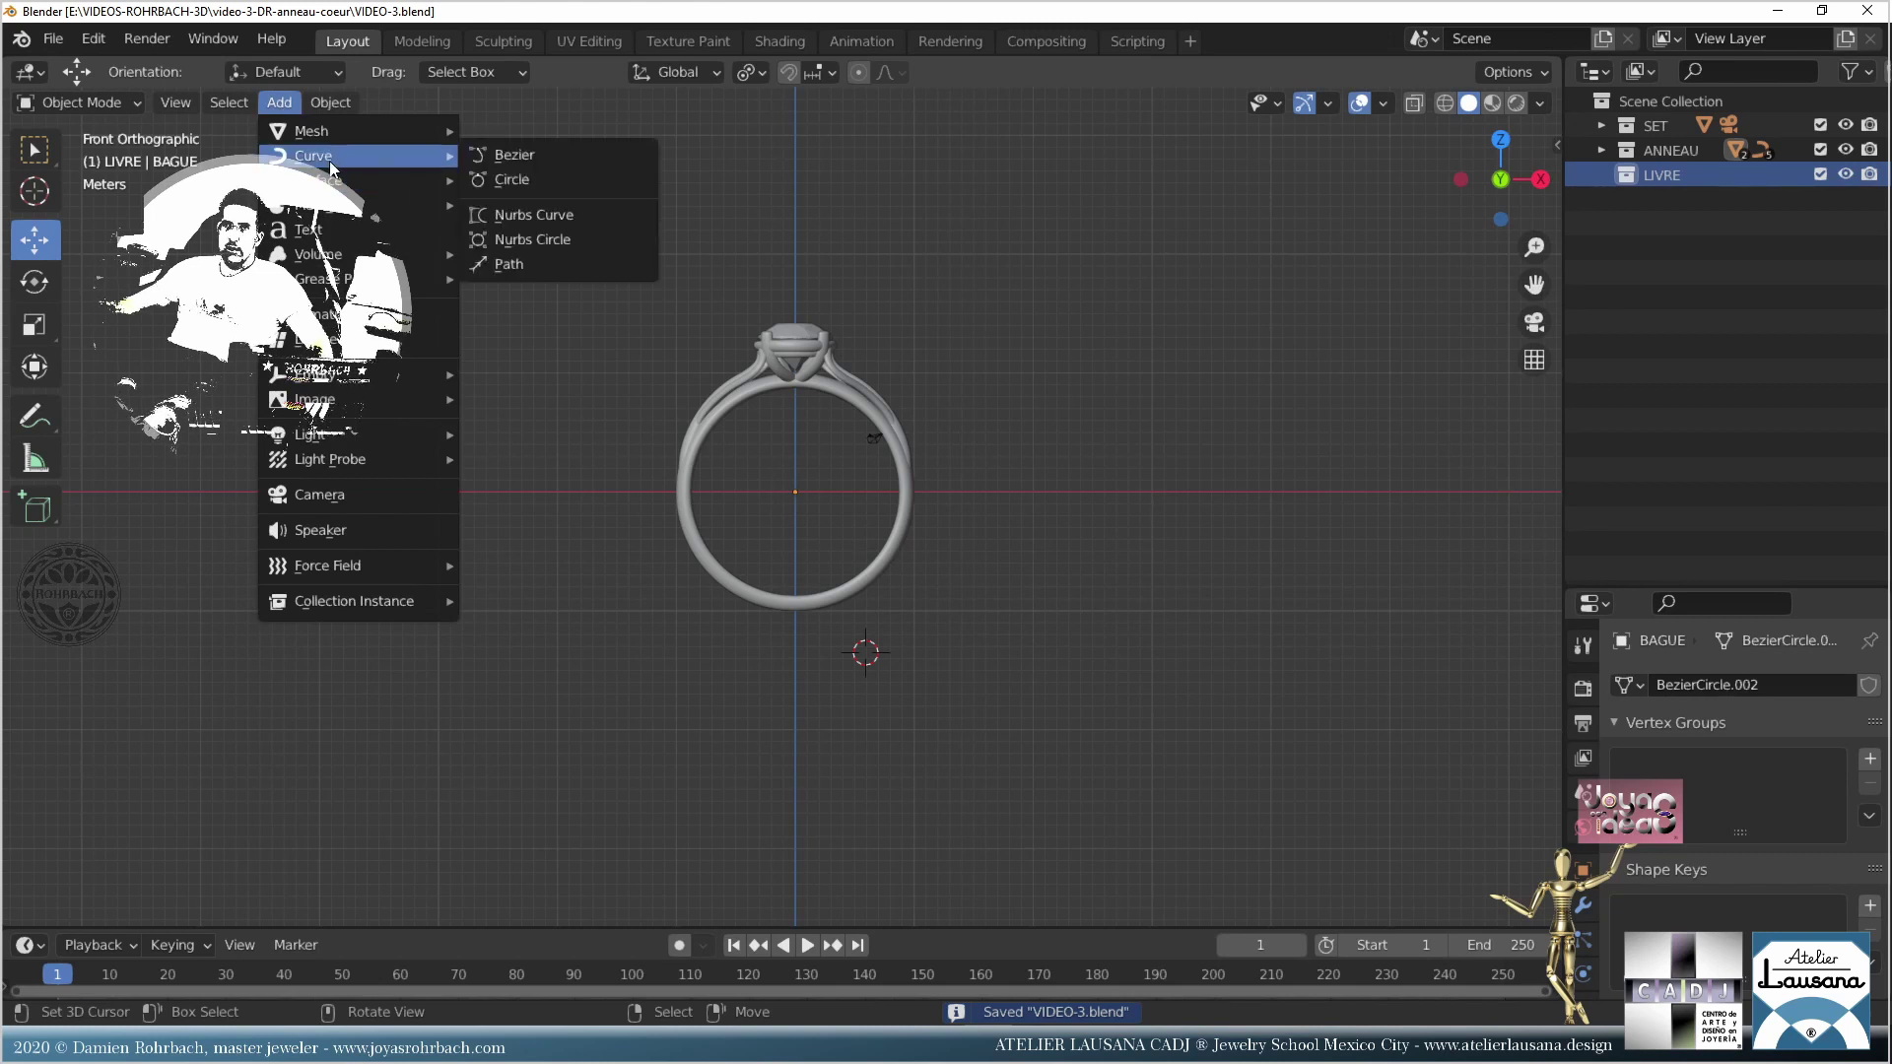
{"action": "left_click", "coordinate": [530, 163]}
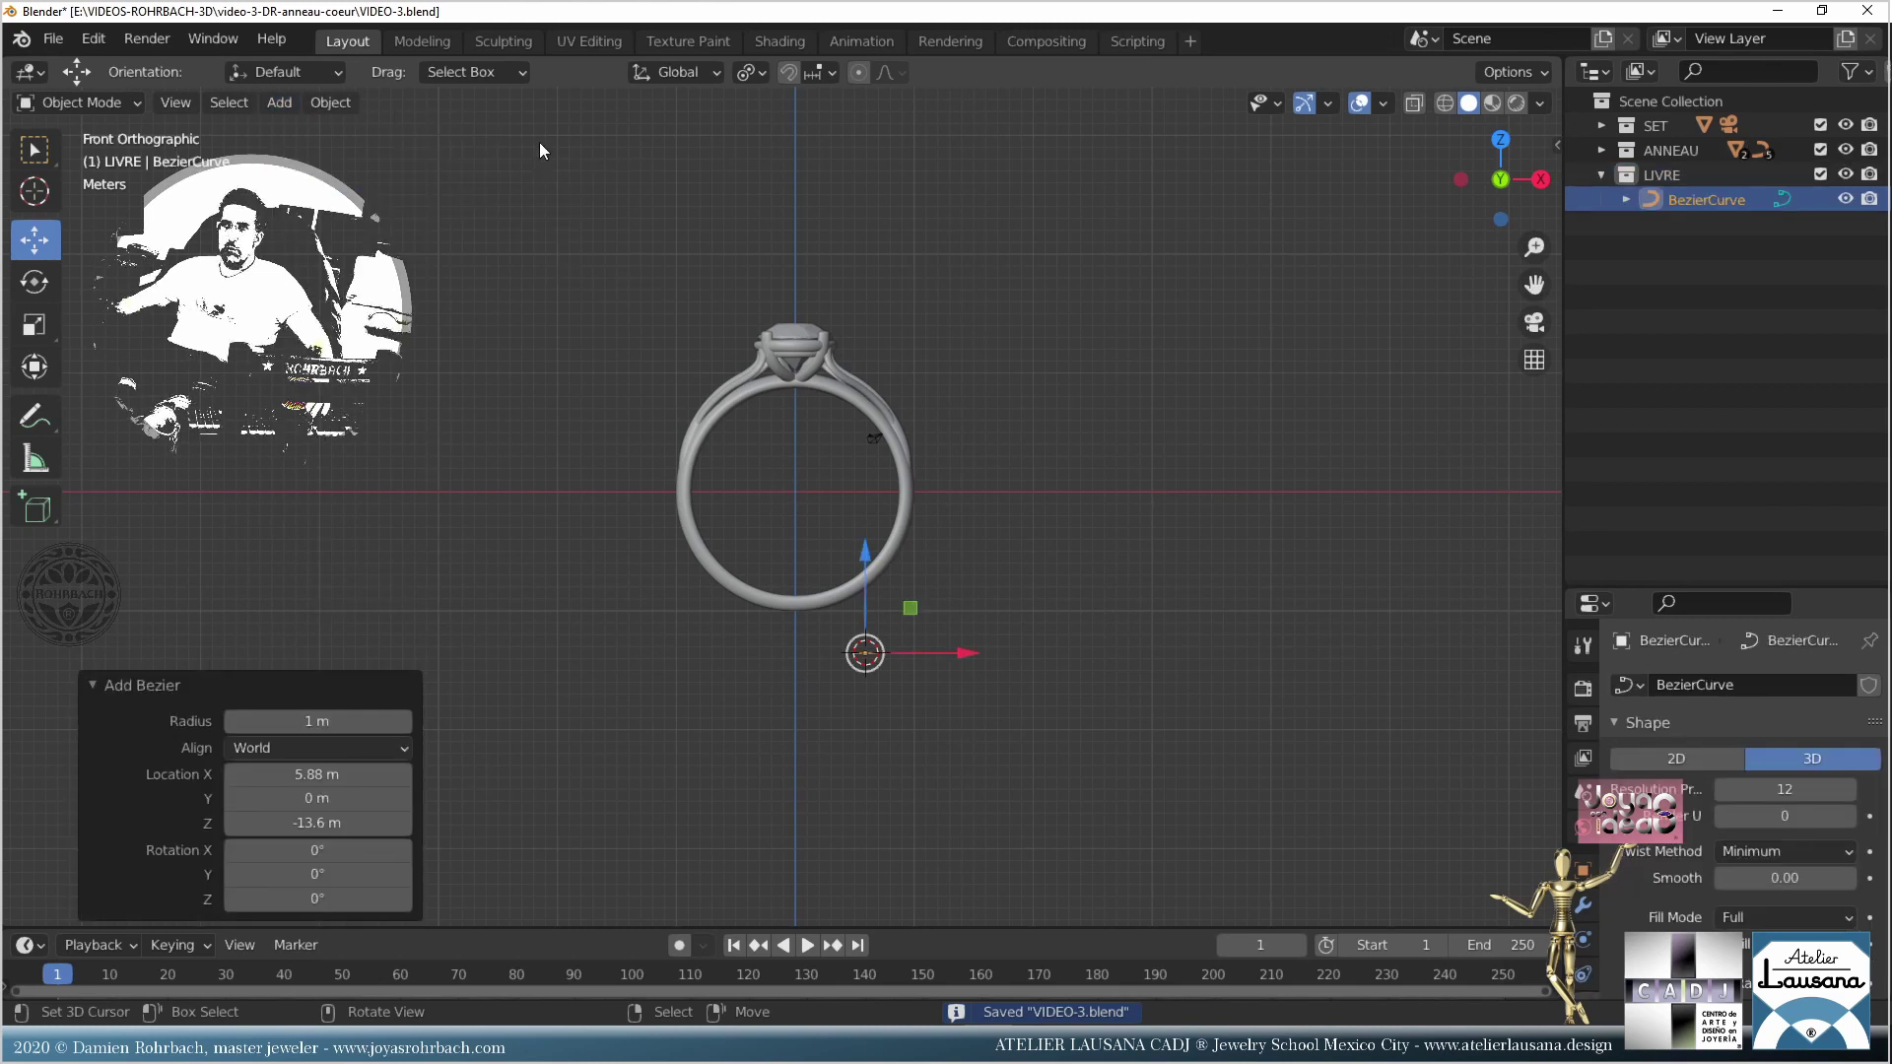
{"action": "left_click", "coordinate": [287, 747]}
Step: In Edit Mode, stretch the Bezier curve by moving its end point far out along positive X, below the ring
{"action": "key", "text": "Tab"}
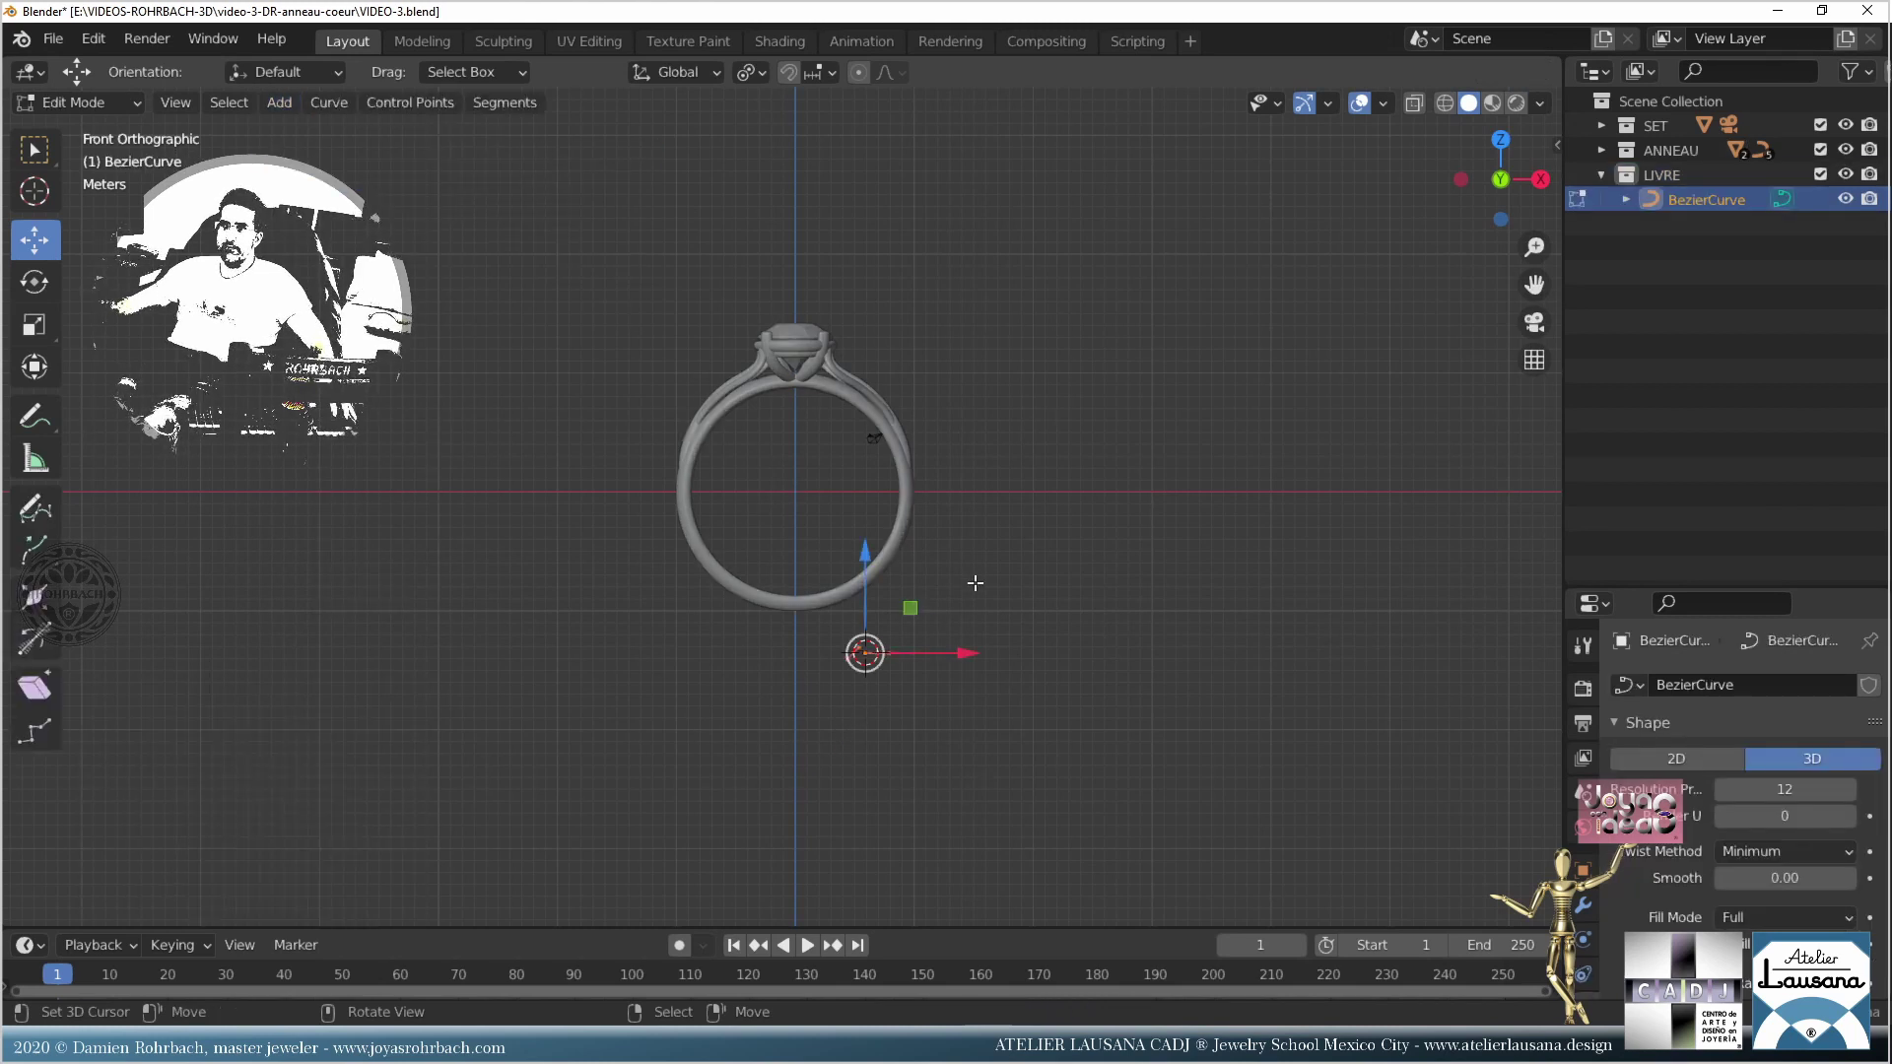
{"action": "key", "text": "s"}
{"action": "key", "text": "Escape"}
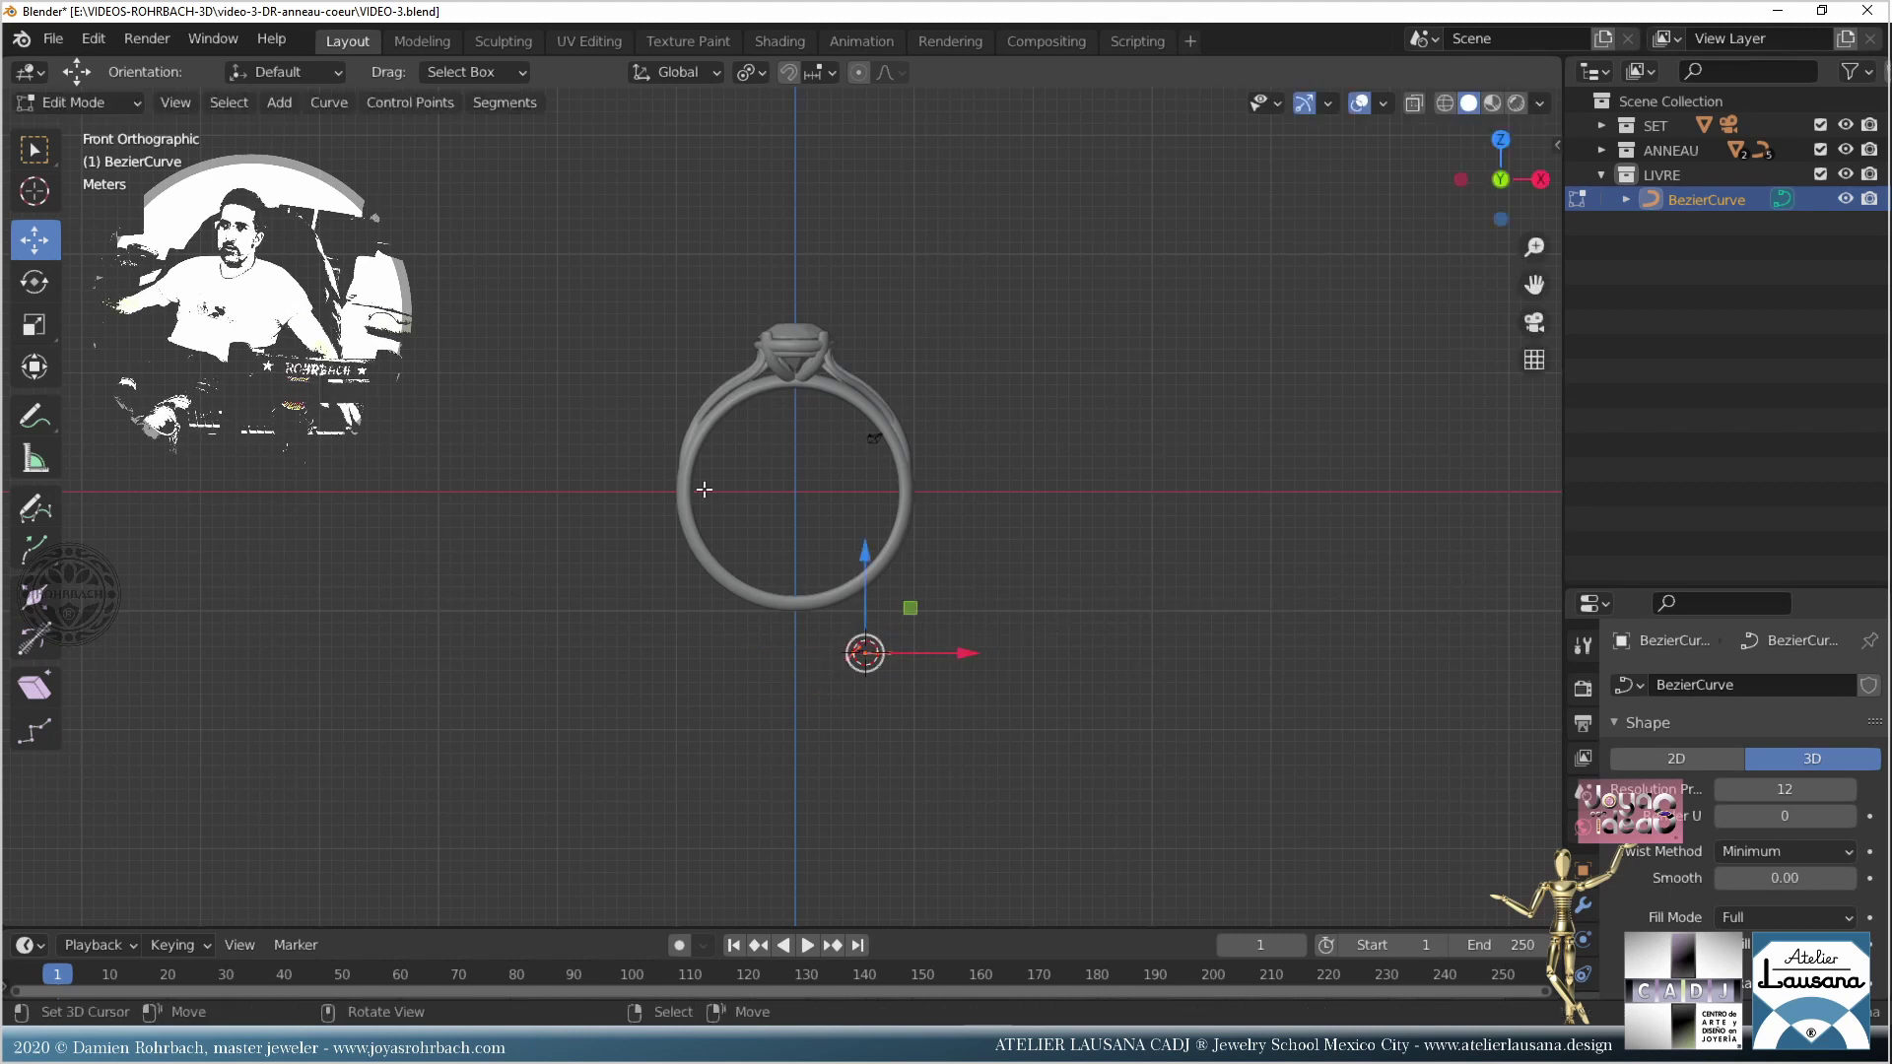
{"action": "left_click_drag", "start_coordinate": [876, 652], "coordinate": [1508, 667]}
{"action": "left_click", "coordinate": [866, 652]}
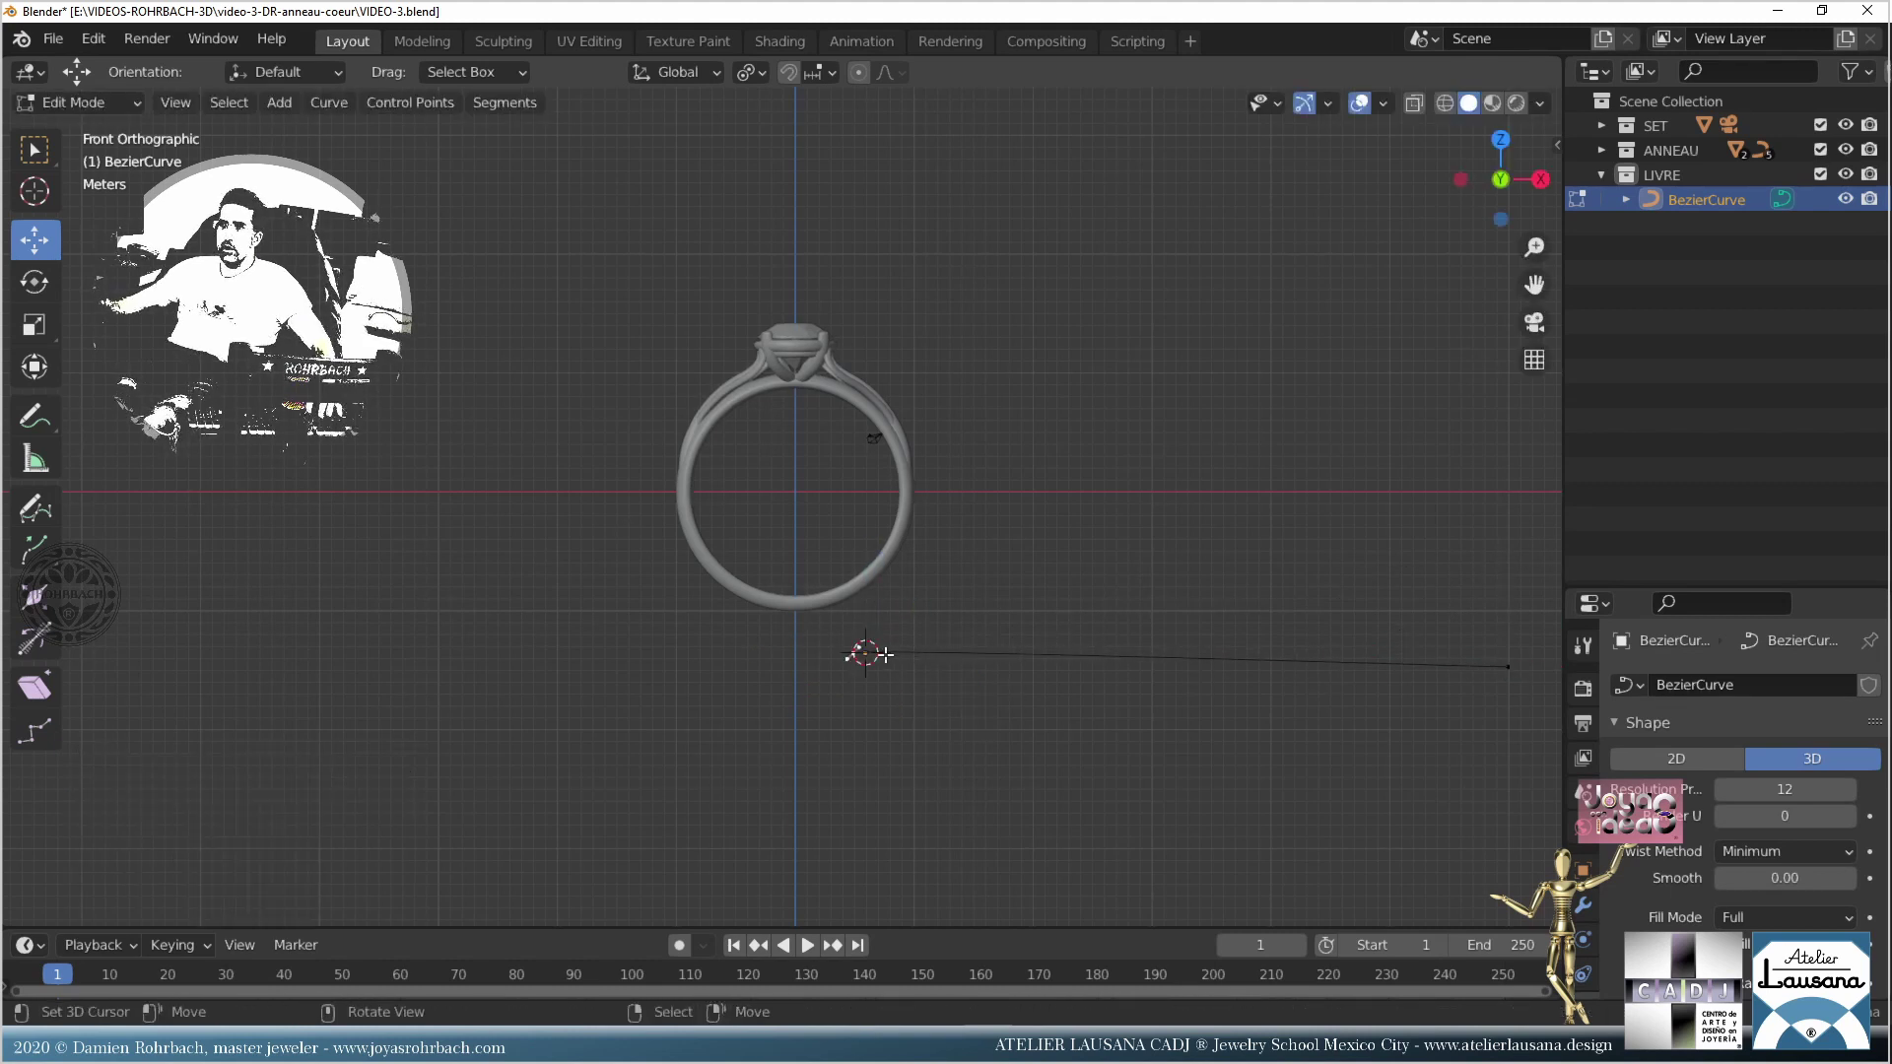
Step: Move the curve's start point onto the Z axis below the ring and raise its handle to arch the curve
{"action": "left_click_drag", "start_coordinate": [882, 632], "coordinate": [1069, 497]}
{"action": "key", "text": "g"}
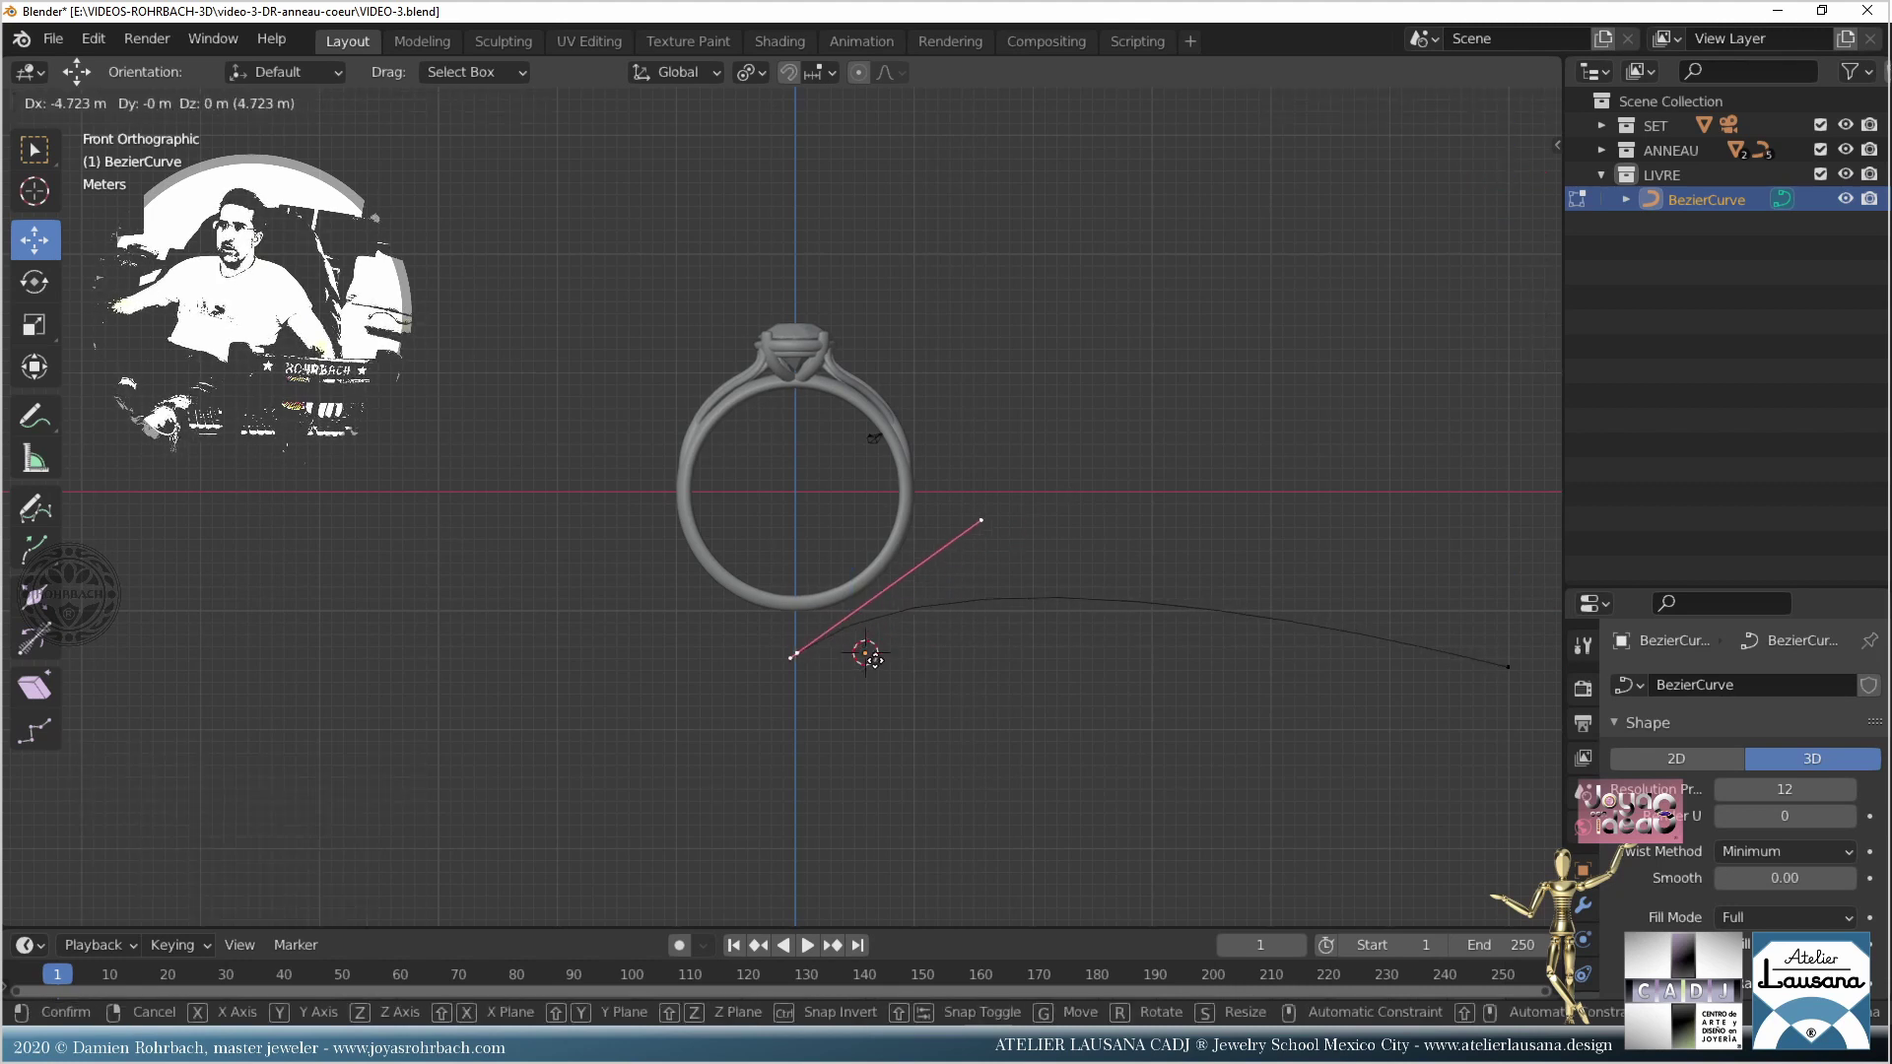
{"action": "left_click", "coordinate": [887, 714]}
{"action": "key", "text": "g"}
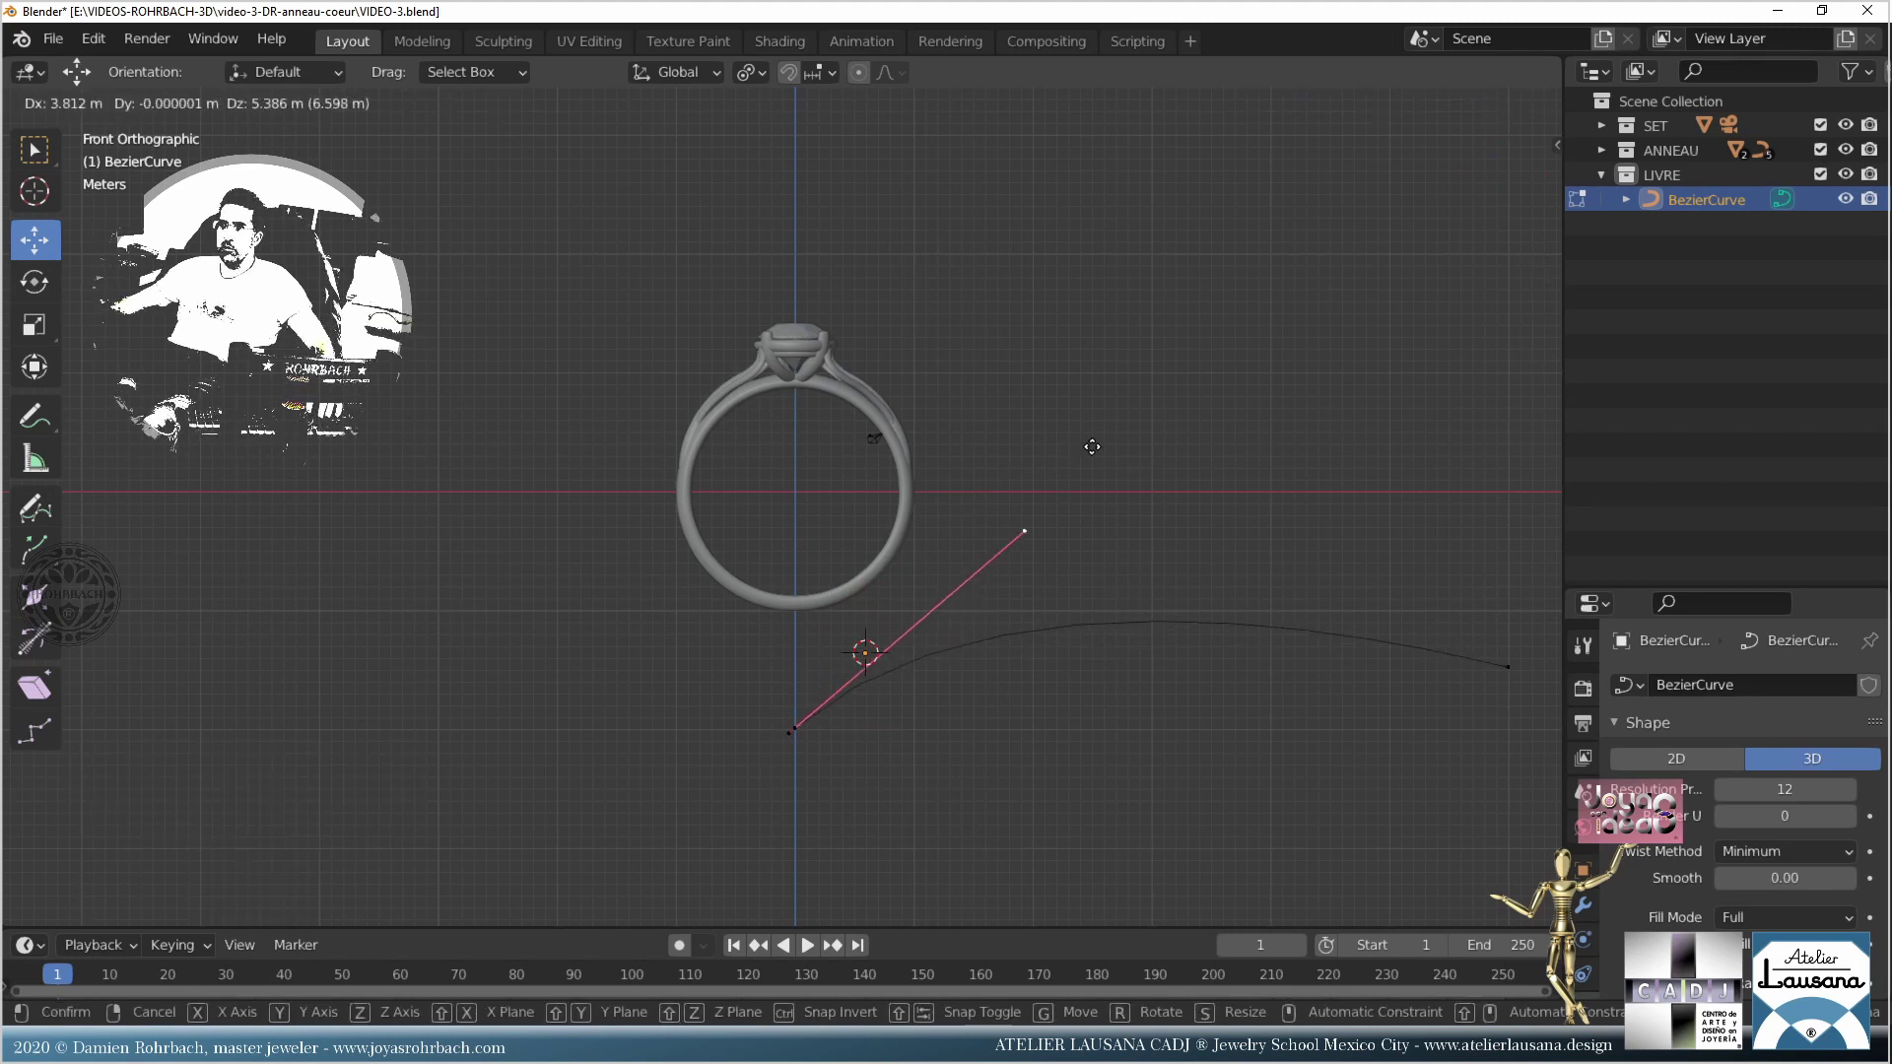
{"action": "left_click", "coordinate": [1152, 375]}
Step: Move the curve's end point farther from the ring by about 51.4 m in X and 3.4 m in Z
{"action": "scroll", "coordinate": [976, 480], "scroll_direction": "down", "scroll_amount": 4}
{"action": "left_click", "coordinate": [1131, 584]}
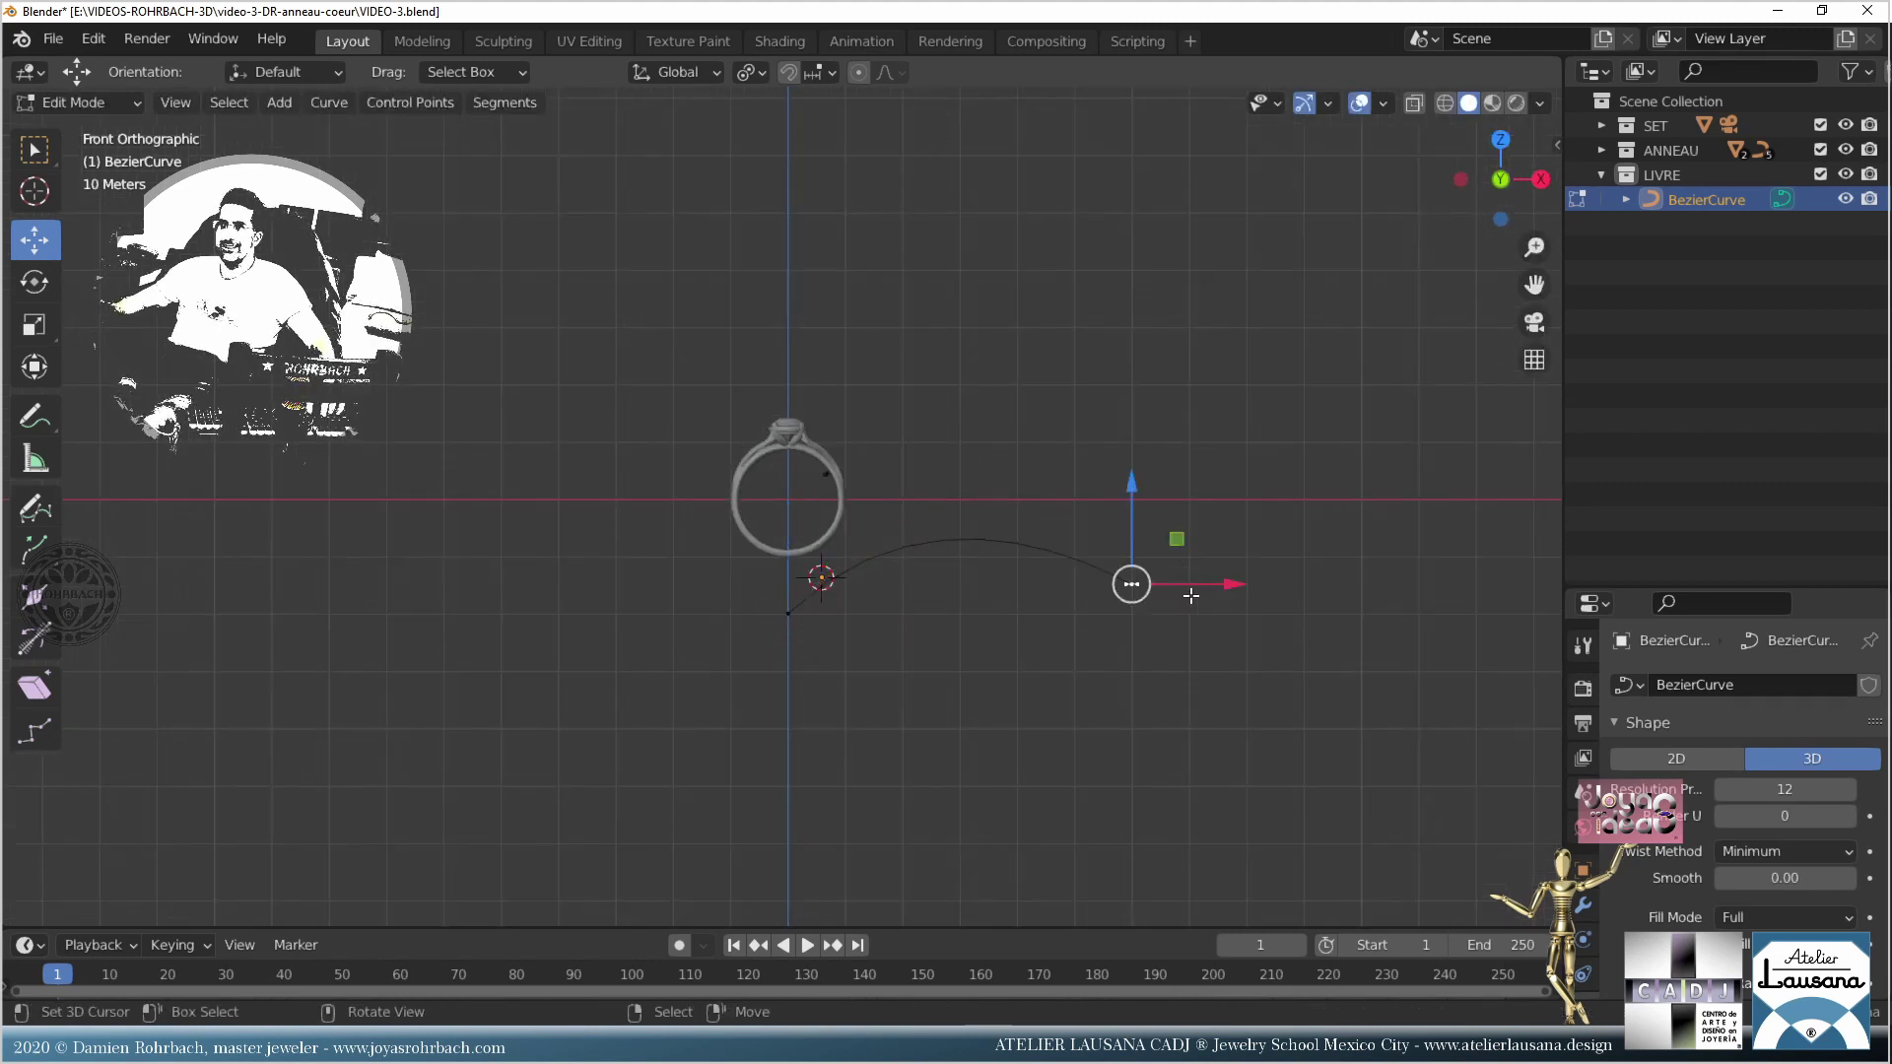
{"action": "key", "text": "g"}
{"action": "left_click", "coordinate": [1442, 576]}
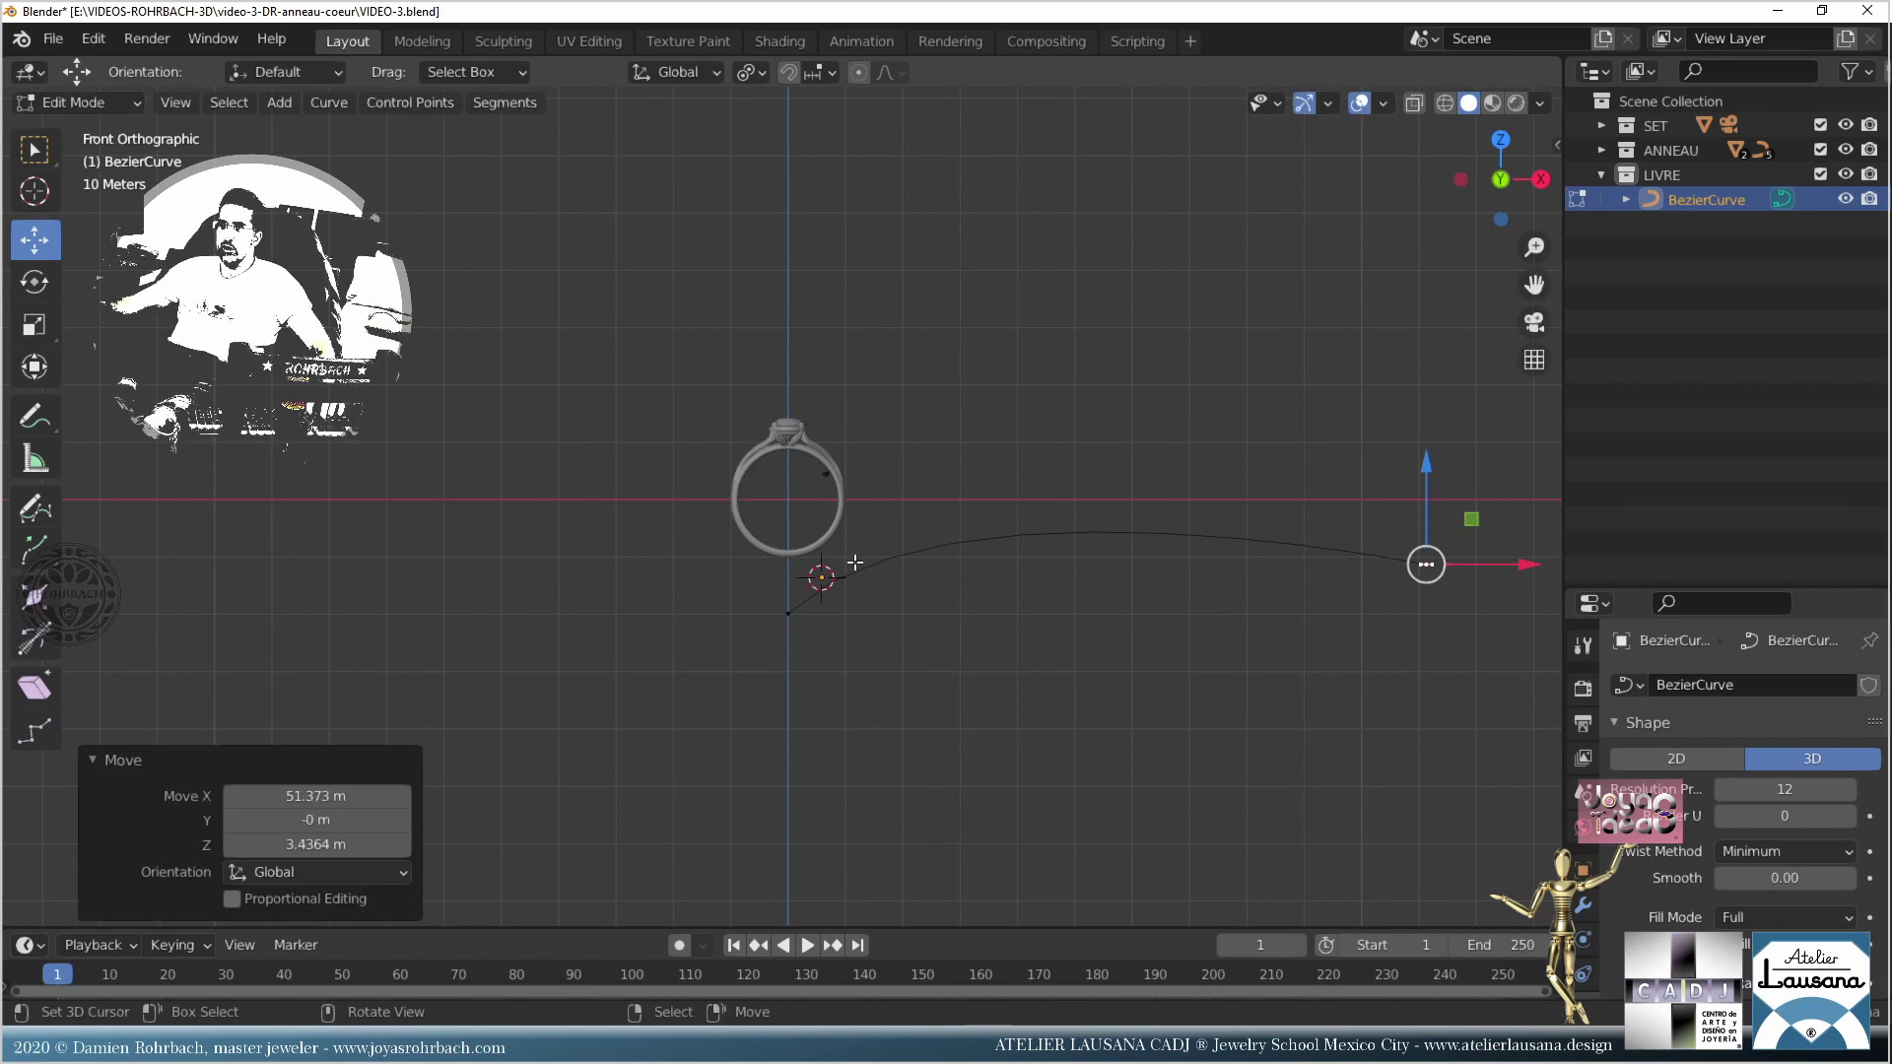
Step: Raise the curve's start point along Z beneath the ring and move its handle by about 3.1 m in X and 9.1 m in Z
{"action": "left_click", "coordinate": [813, 606]}
{"action": "key", "text": "g"}
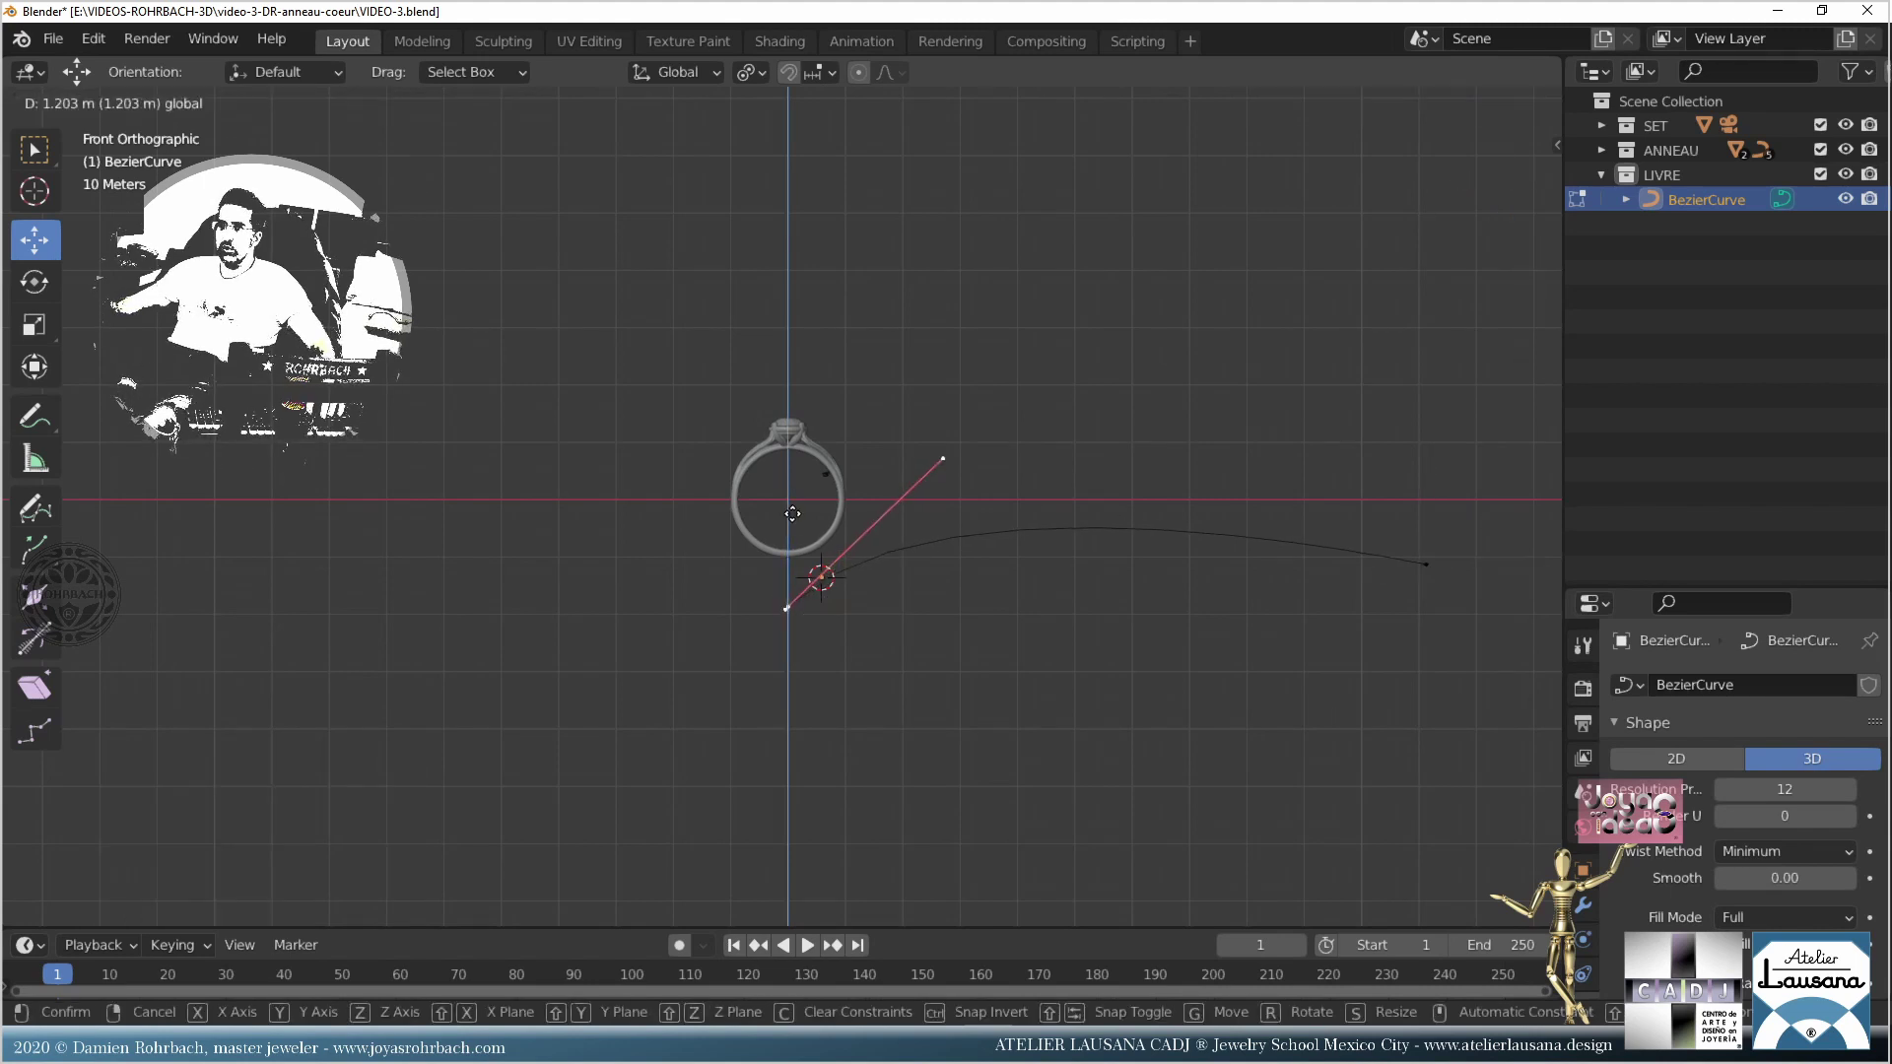
{"action": "left_click", "coordinate": [955, 393]}
{"action": "left_click", "coordinate": [949, 428]}
{"action": "key", "text": "g"}
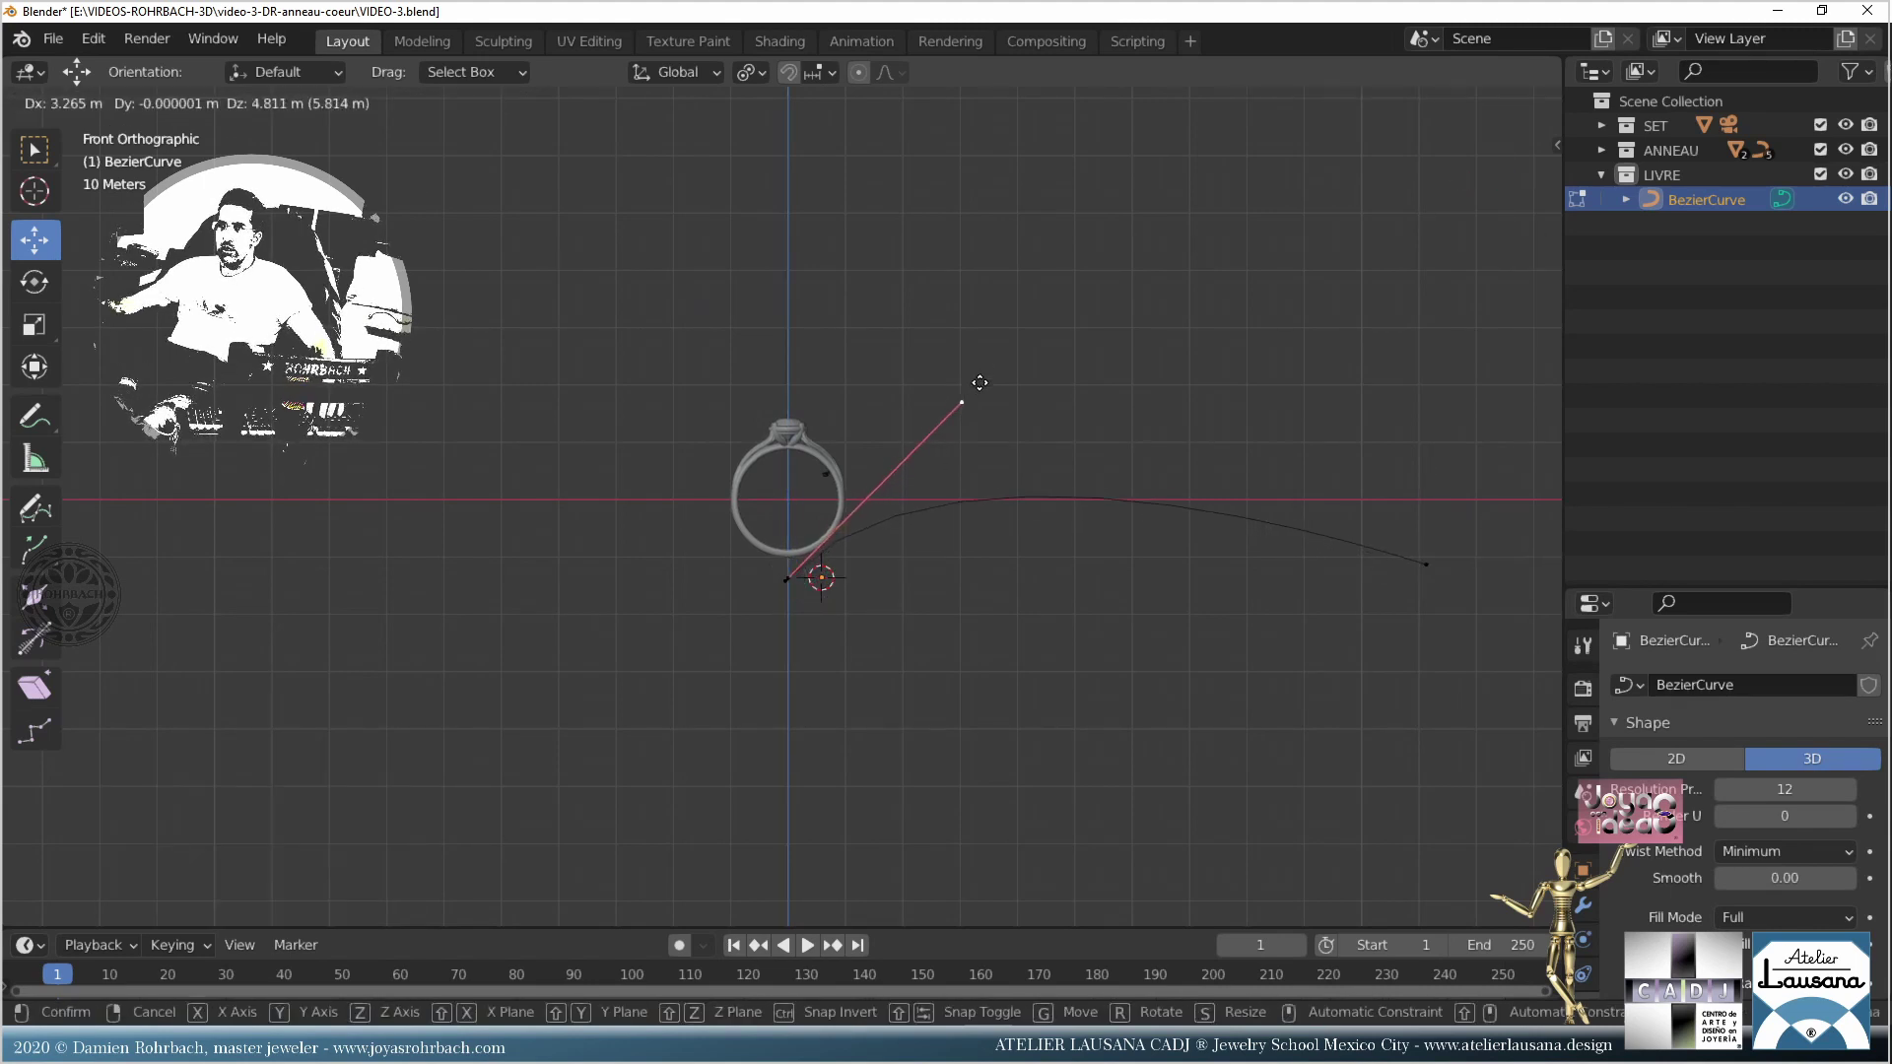
{"action": "left_click", "coordinate": [977, 361]}
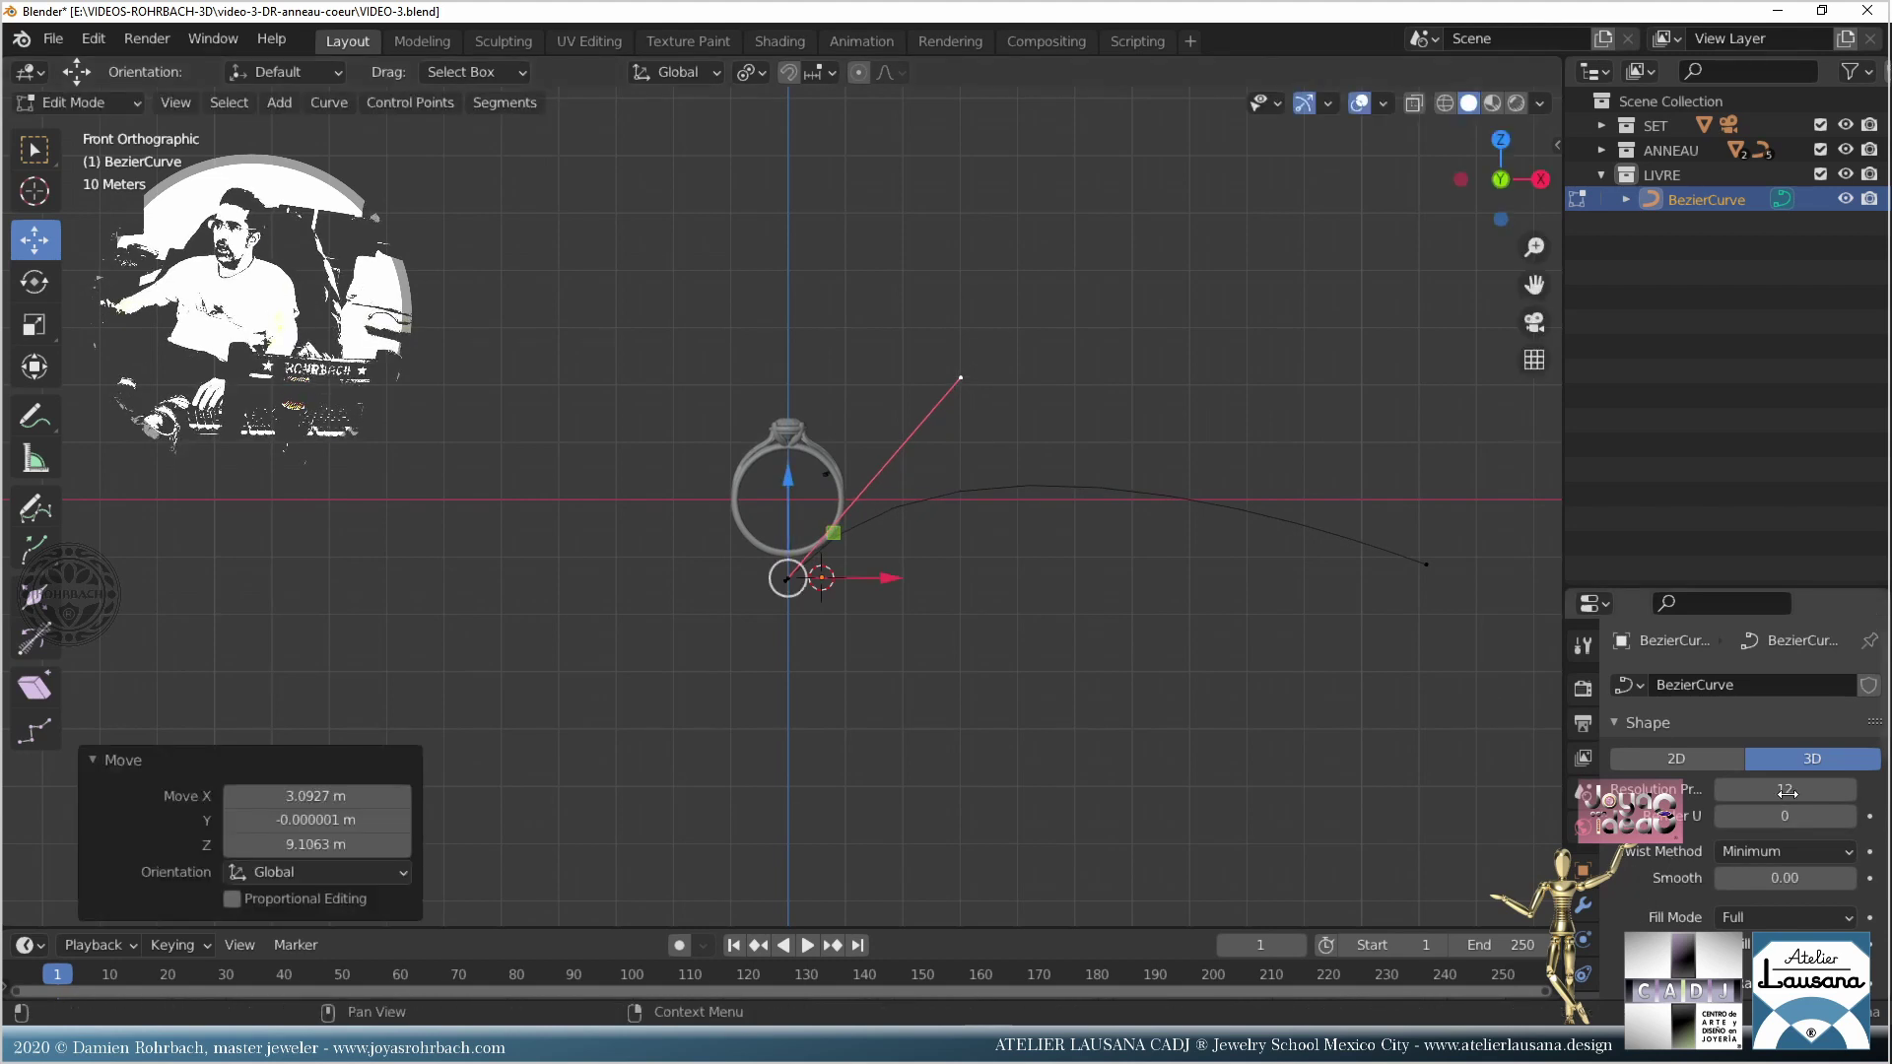
Step: Set the curve's preview resolution to 80 and try to make a segment at its end point
{"action": "key", "text": "Return"}
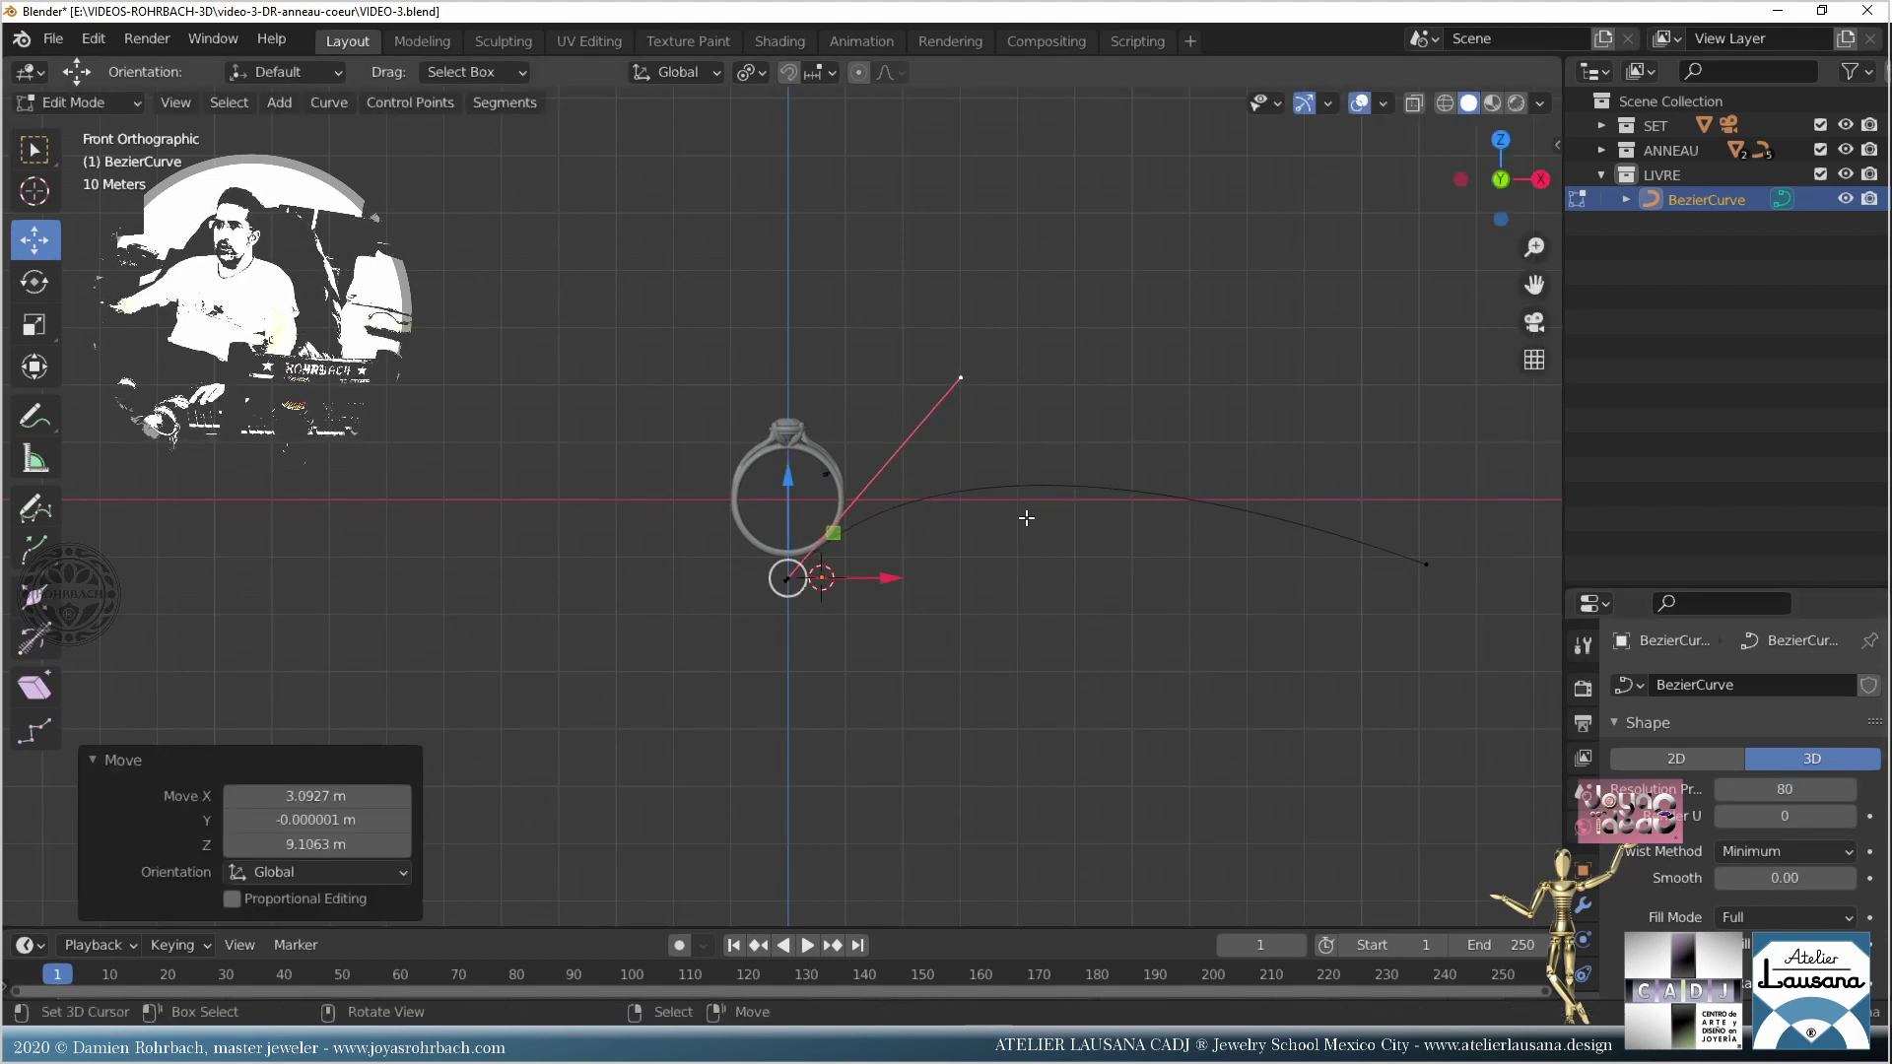
{"action": "left_click", "coordinate": [1425, 565]}
{"action": "key", "text": "f"}
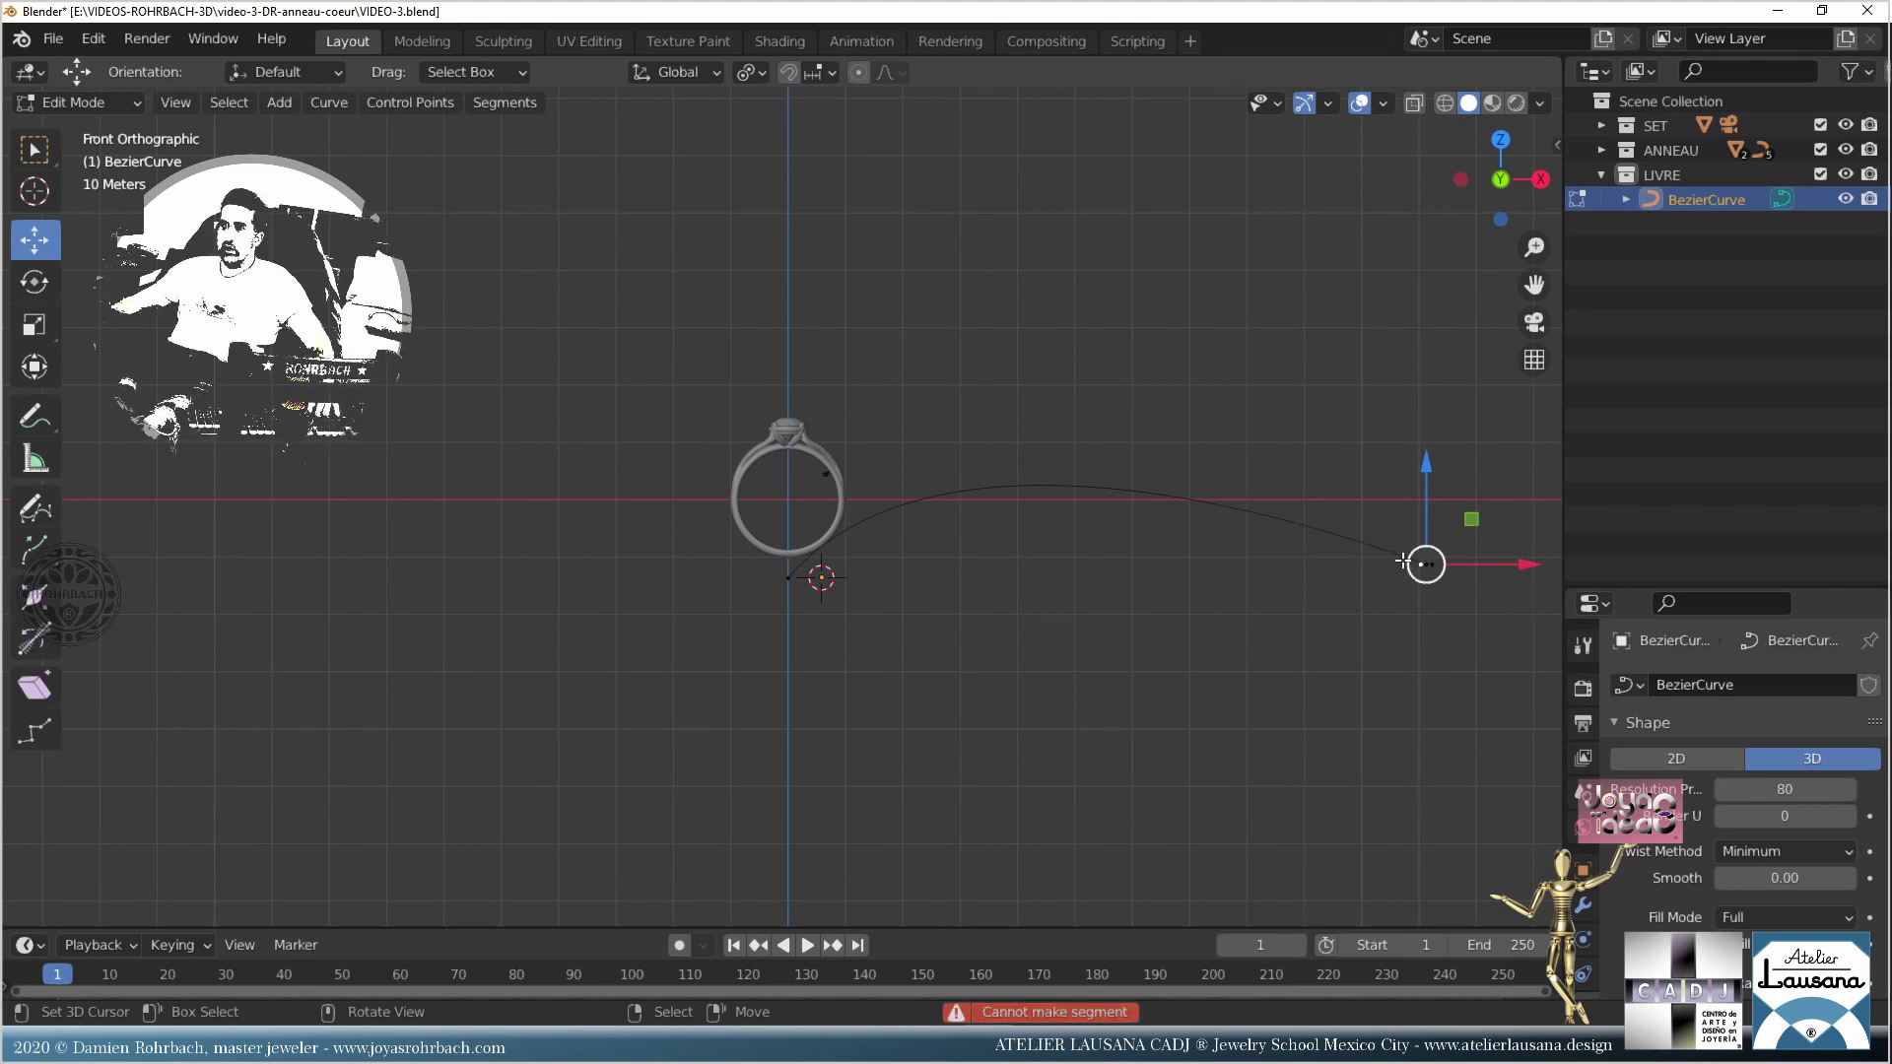
Step: Pull the end point's inner handle about -25.3 m in X and 1.4 m in Z, and its outer handle about 12.4 m in X
{"action": "left_click_drag", "start_coordinate": [1404, 562], "coordinate": [1248, 554]}
{"action": "scroll", "coordinate": [1178, 550], "scroll_direction": "down", "scroll_amount": 2}
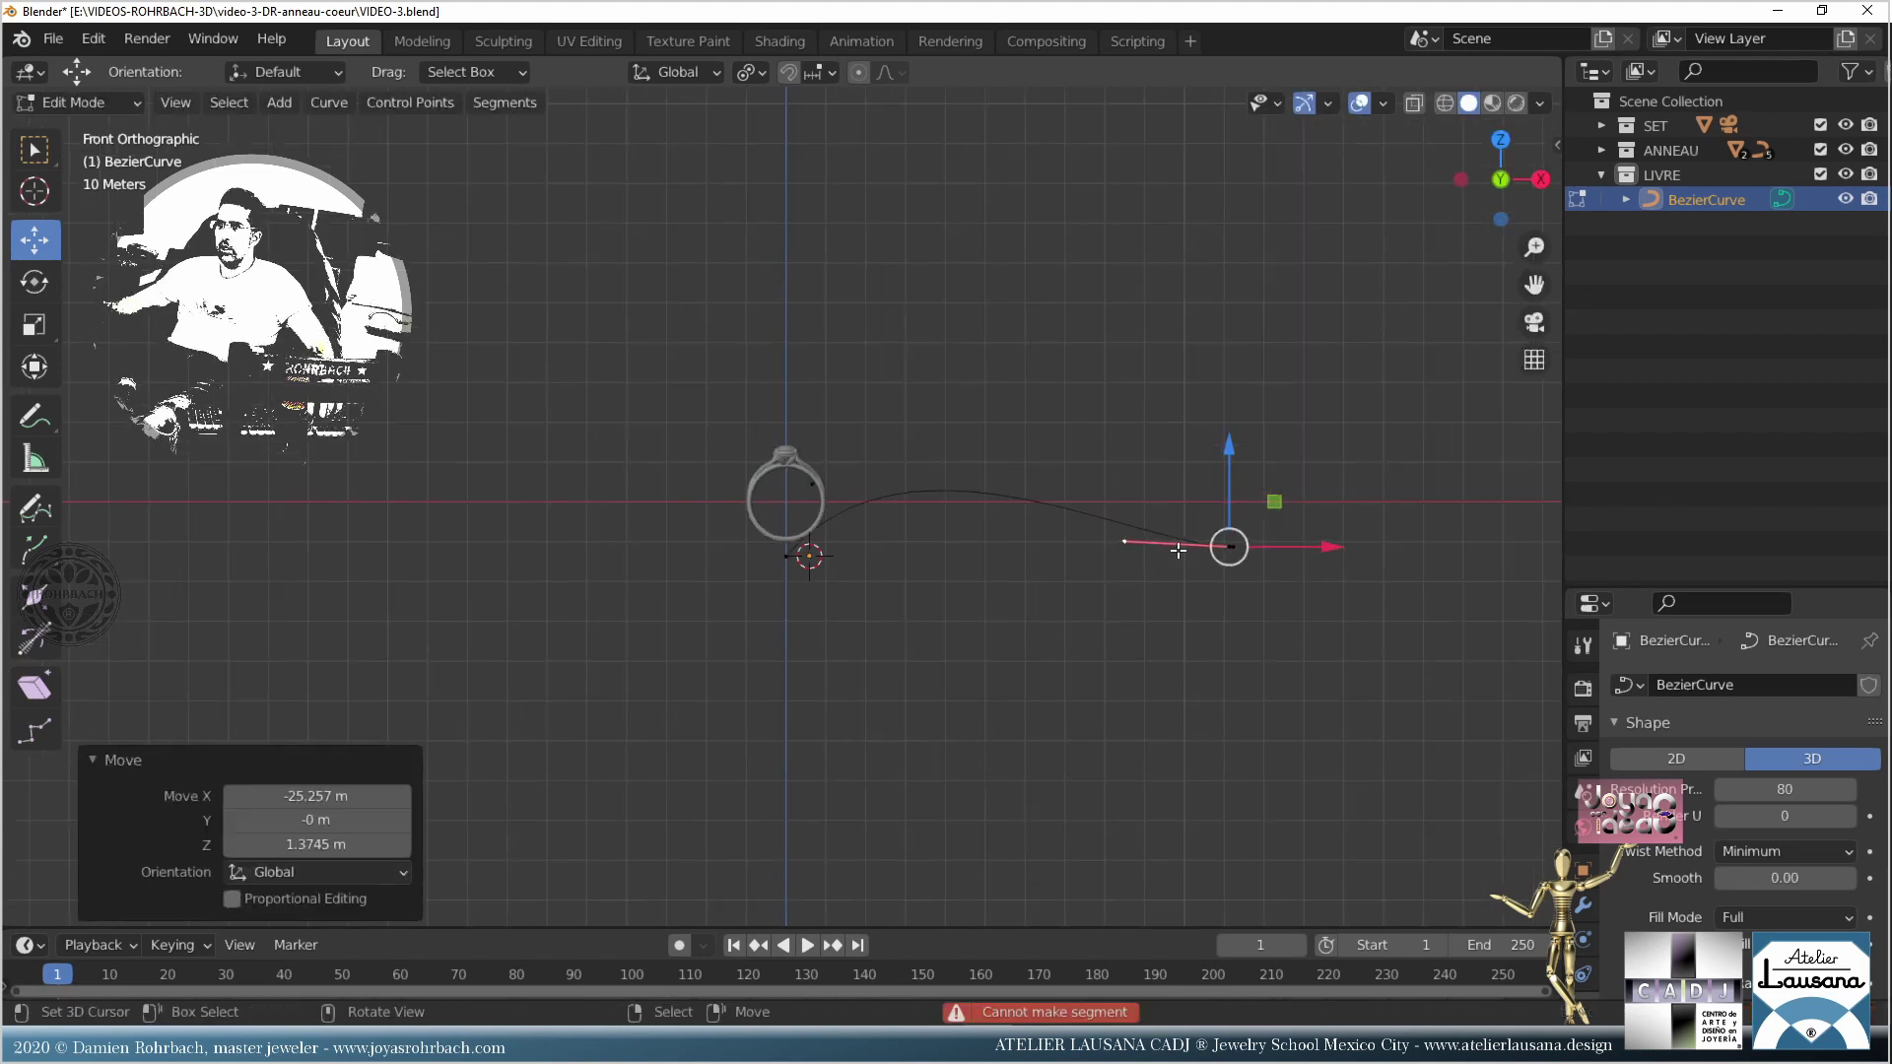
{"action": "right_click", "coordinate": [1241, 542]}
{"action": "key", "text": "g"}
{"action": "left_click", "coordinate": [1280, 505]}
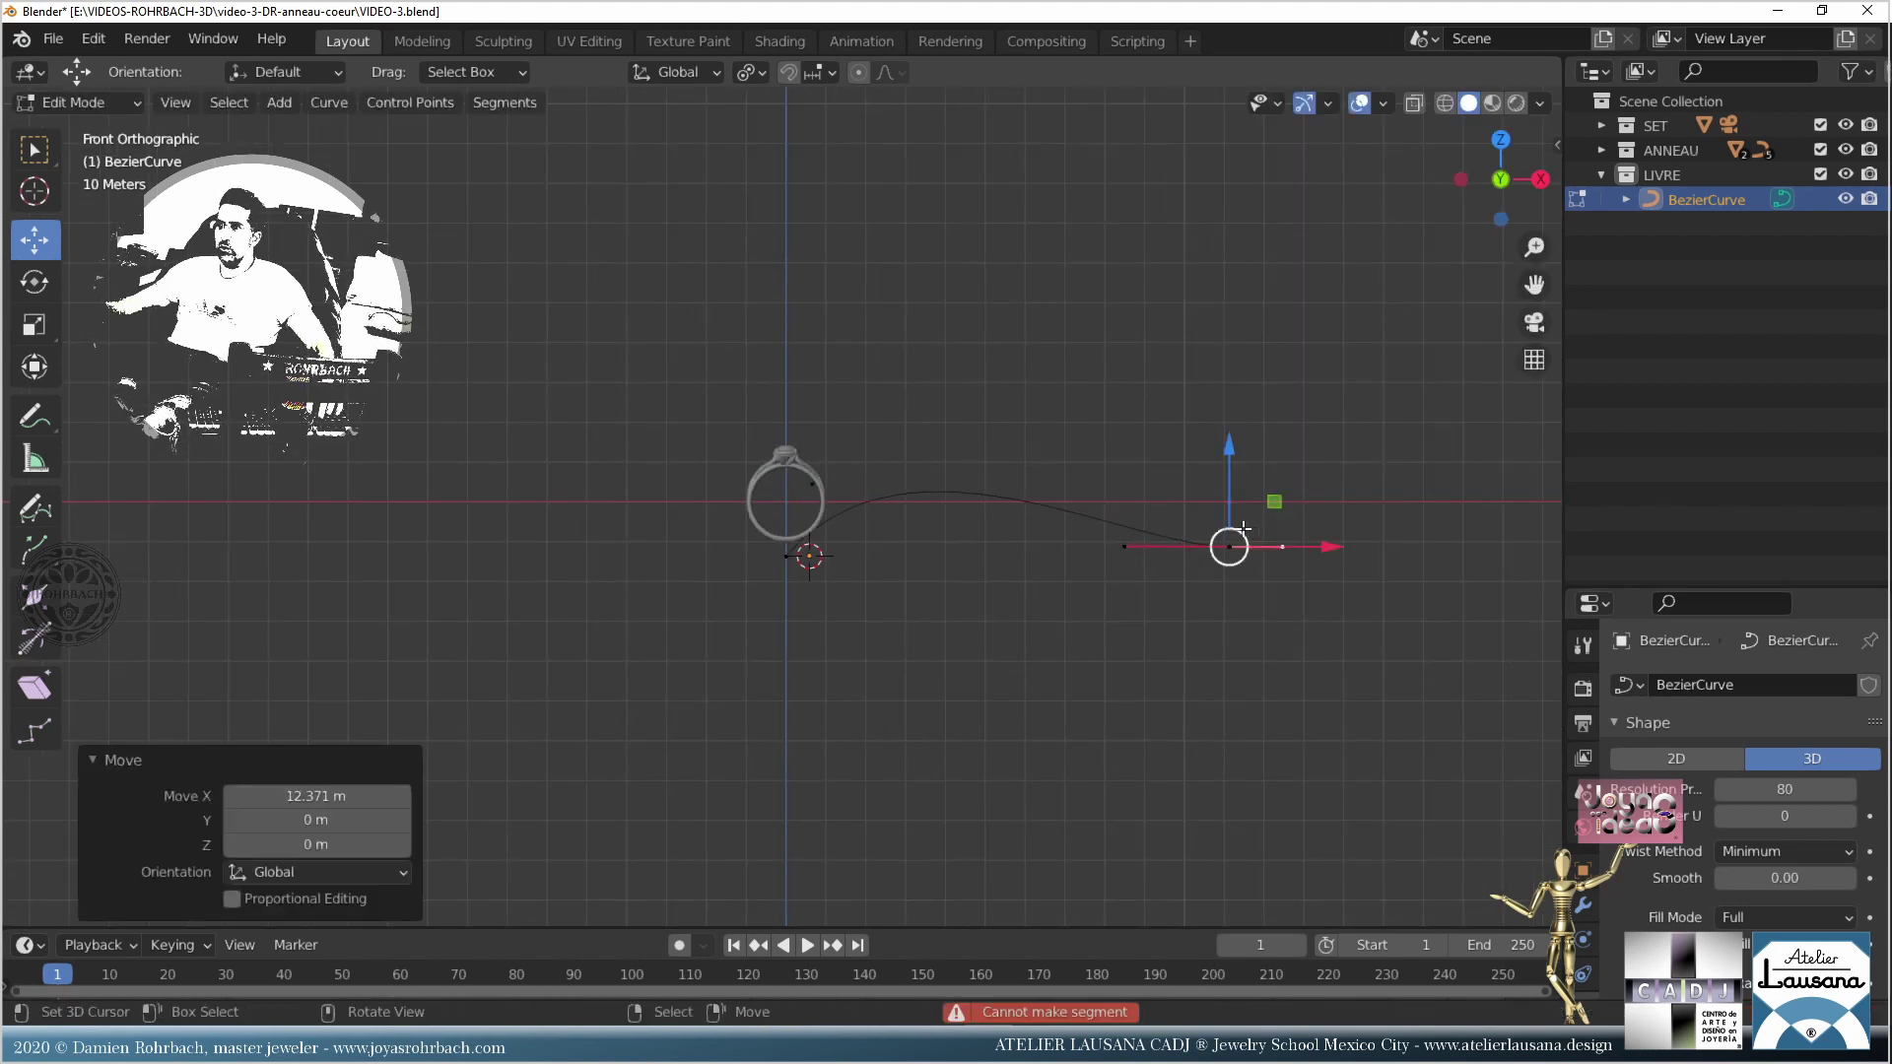
Step: Move the curve's end point about 60 m along X, and its inner handle about -12.1 m in X and -0.7 m in Z
{"action": "right_click", "coordinate": [1241, 526]}
{"action": "key", "text": "g"}
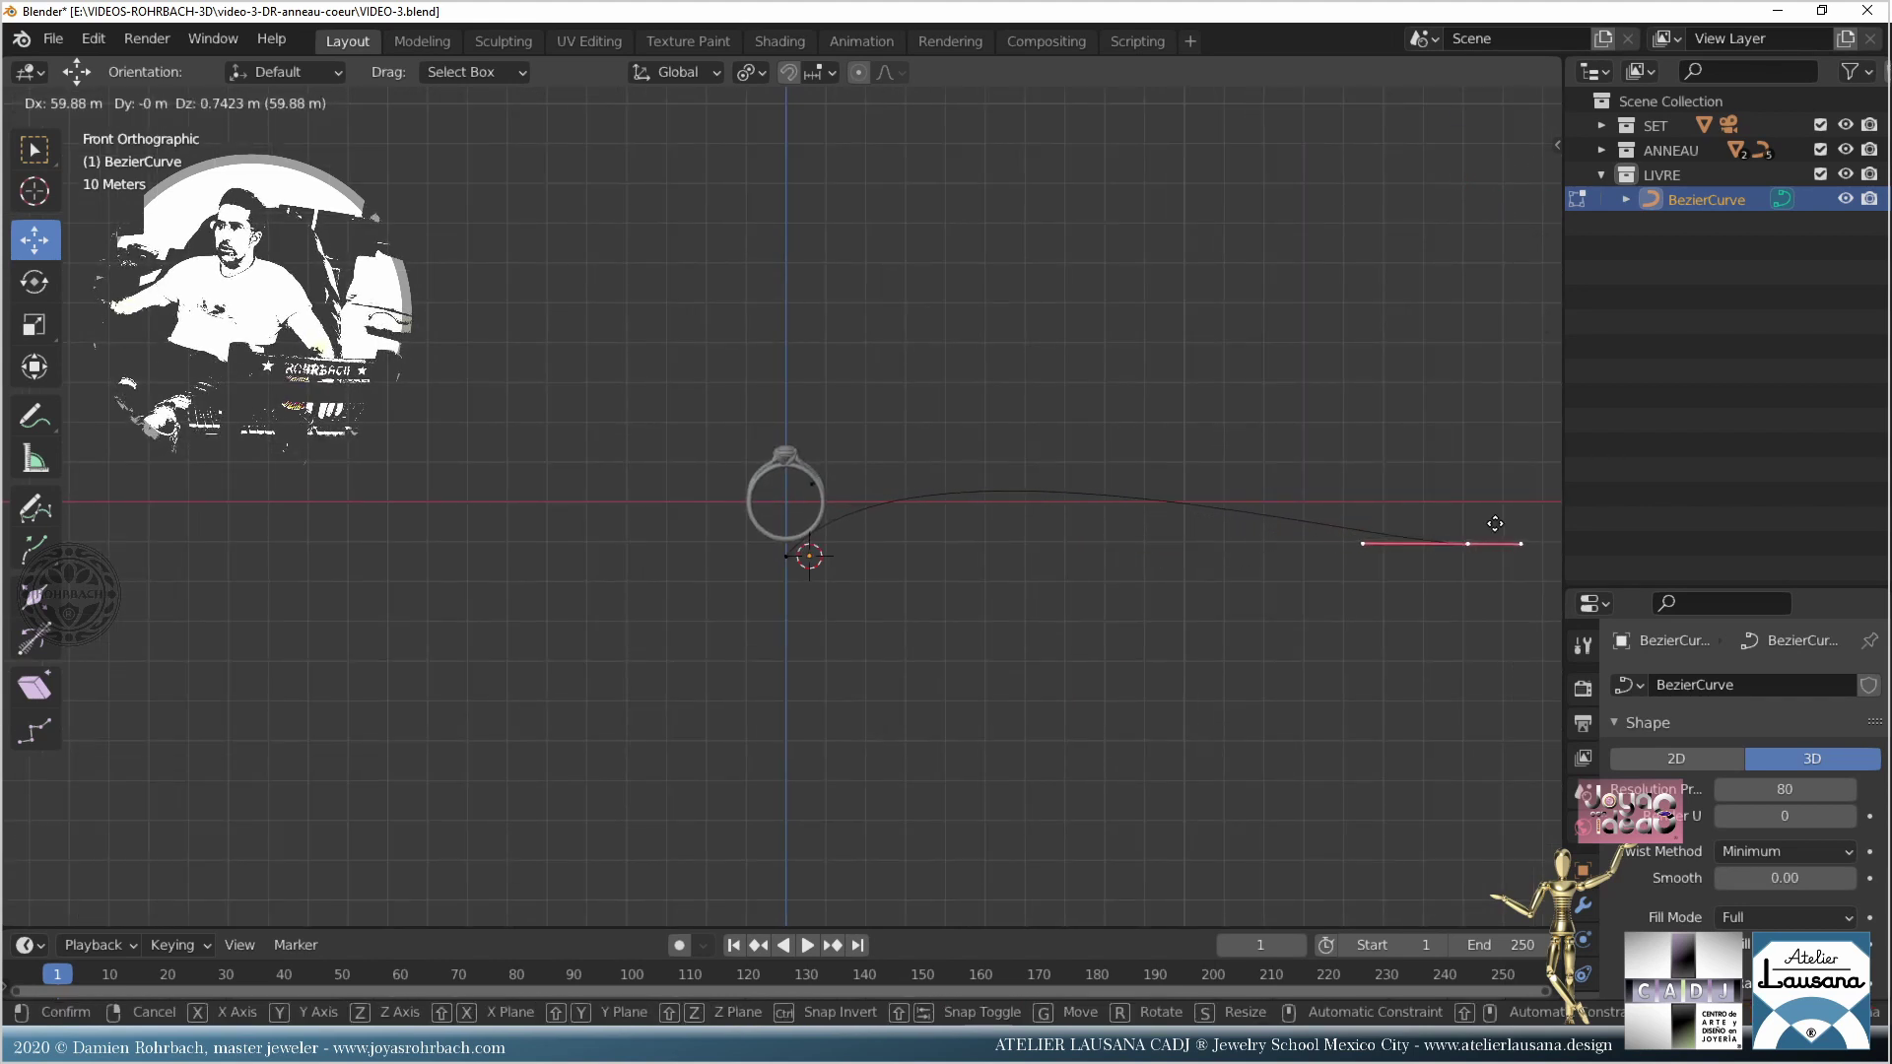
{"action": "left_click", "coordinate": [1494, 529]}
{"action": "right_click", "coordinate": [1361, 538]}
{"action": "key", "text": "g"}
{"action": "left_click", "coordinate": [1261, 544]}
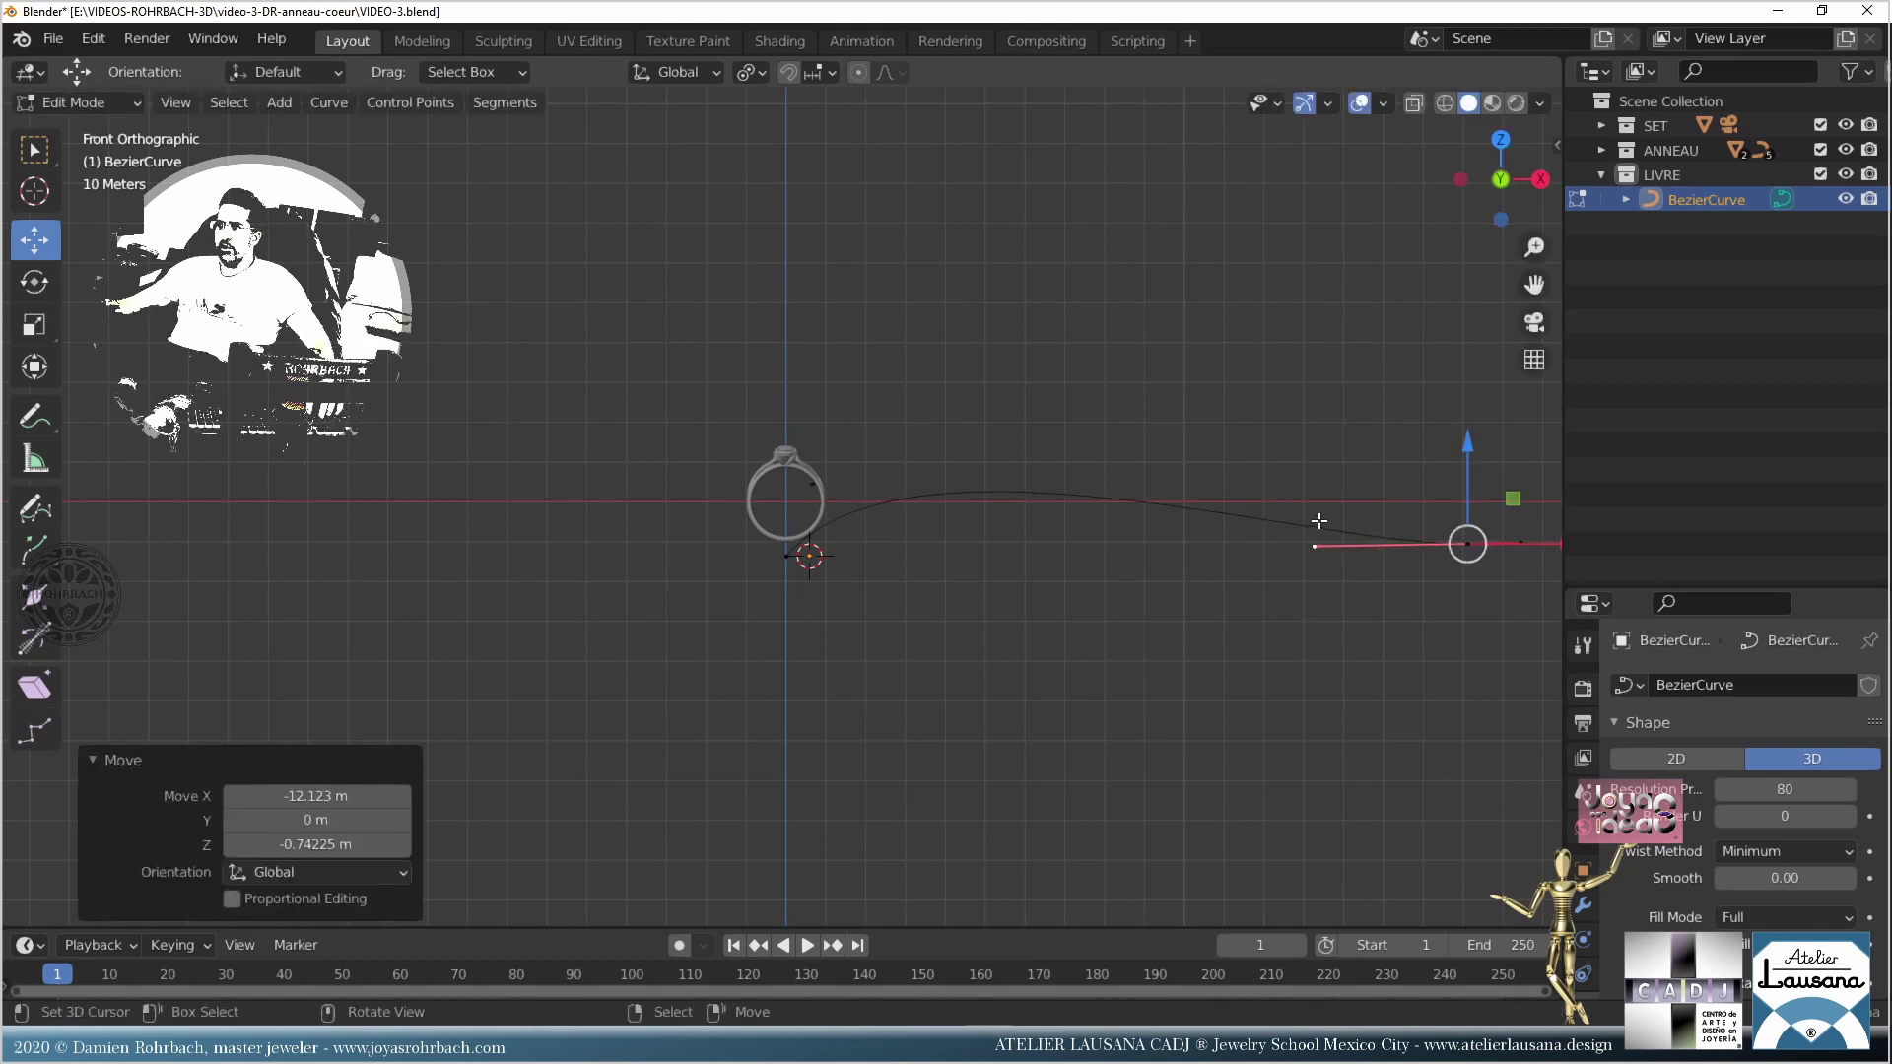
Step: Move the end point another 34.4 m in X and 1.7 m in Z, and its inner handle about -35.6 m in X and -2 m in Z
{"action": "scroll", "coordinate": [988, 489], "scroll_direction": "down", "scroll_amount": 6, "text": "ctrl"}
{"action": "right_click", "coordinate": [1094, 515]}
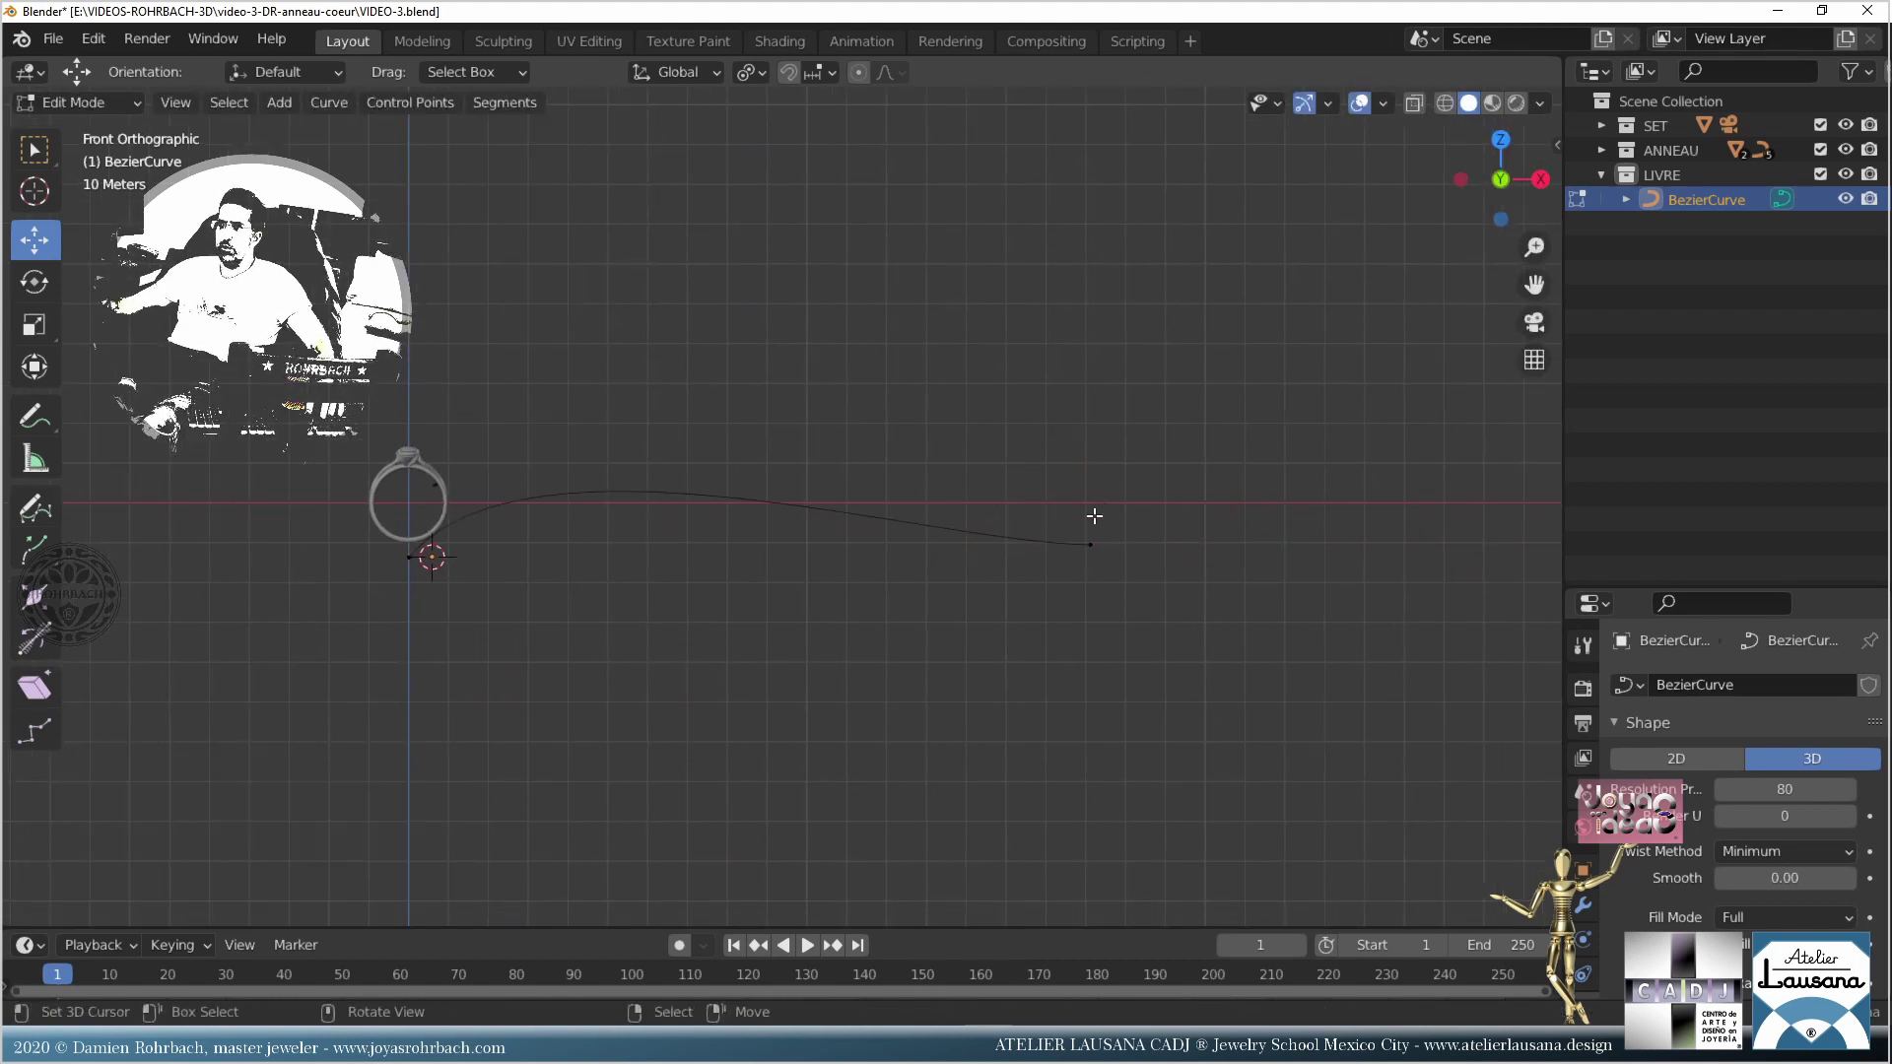
{"action": "right_click", "coordinate": [1094, 516]}
{"action": "key", "text": "g"}
{"action": "left_click", "coordinate": [1279, 499]}
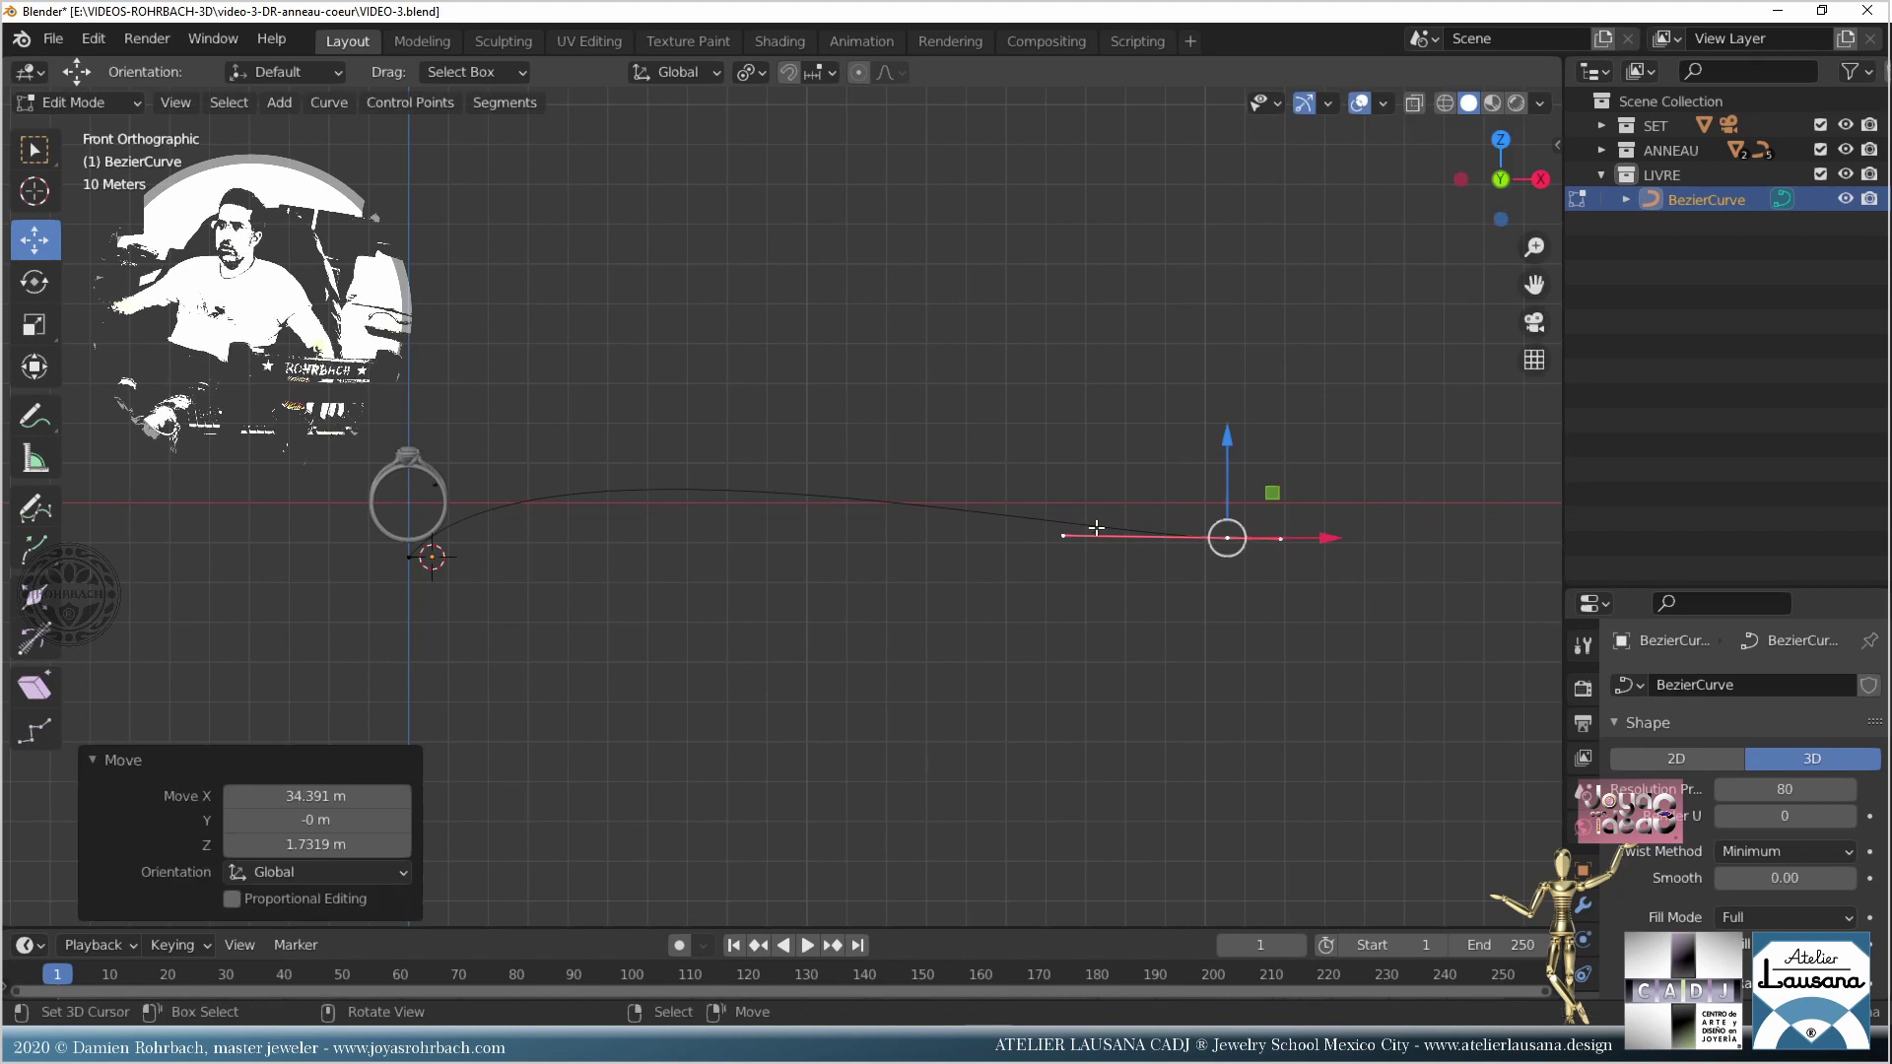
{"action": "right_click", "coordinate": [1062, 535]}
{"action": "key", "text": "g"}
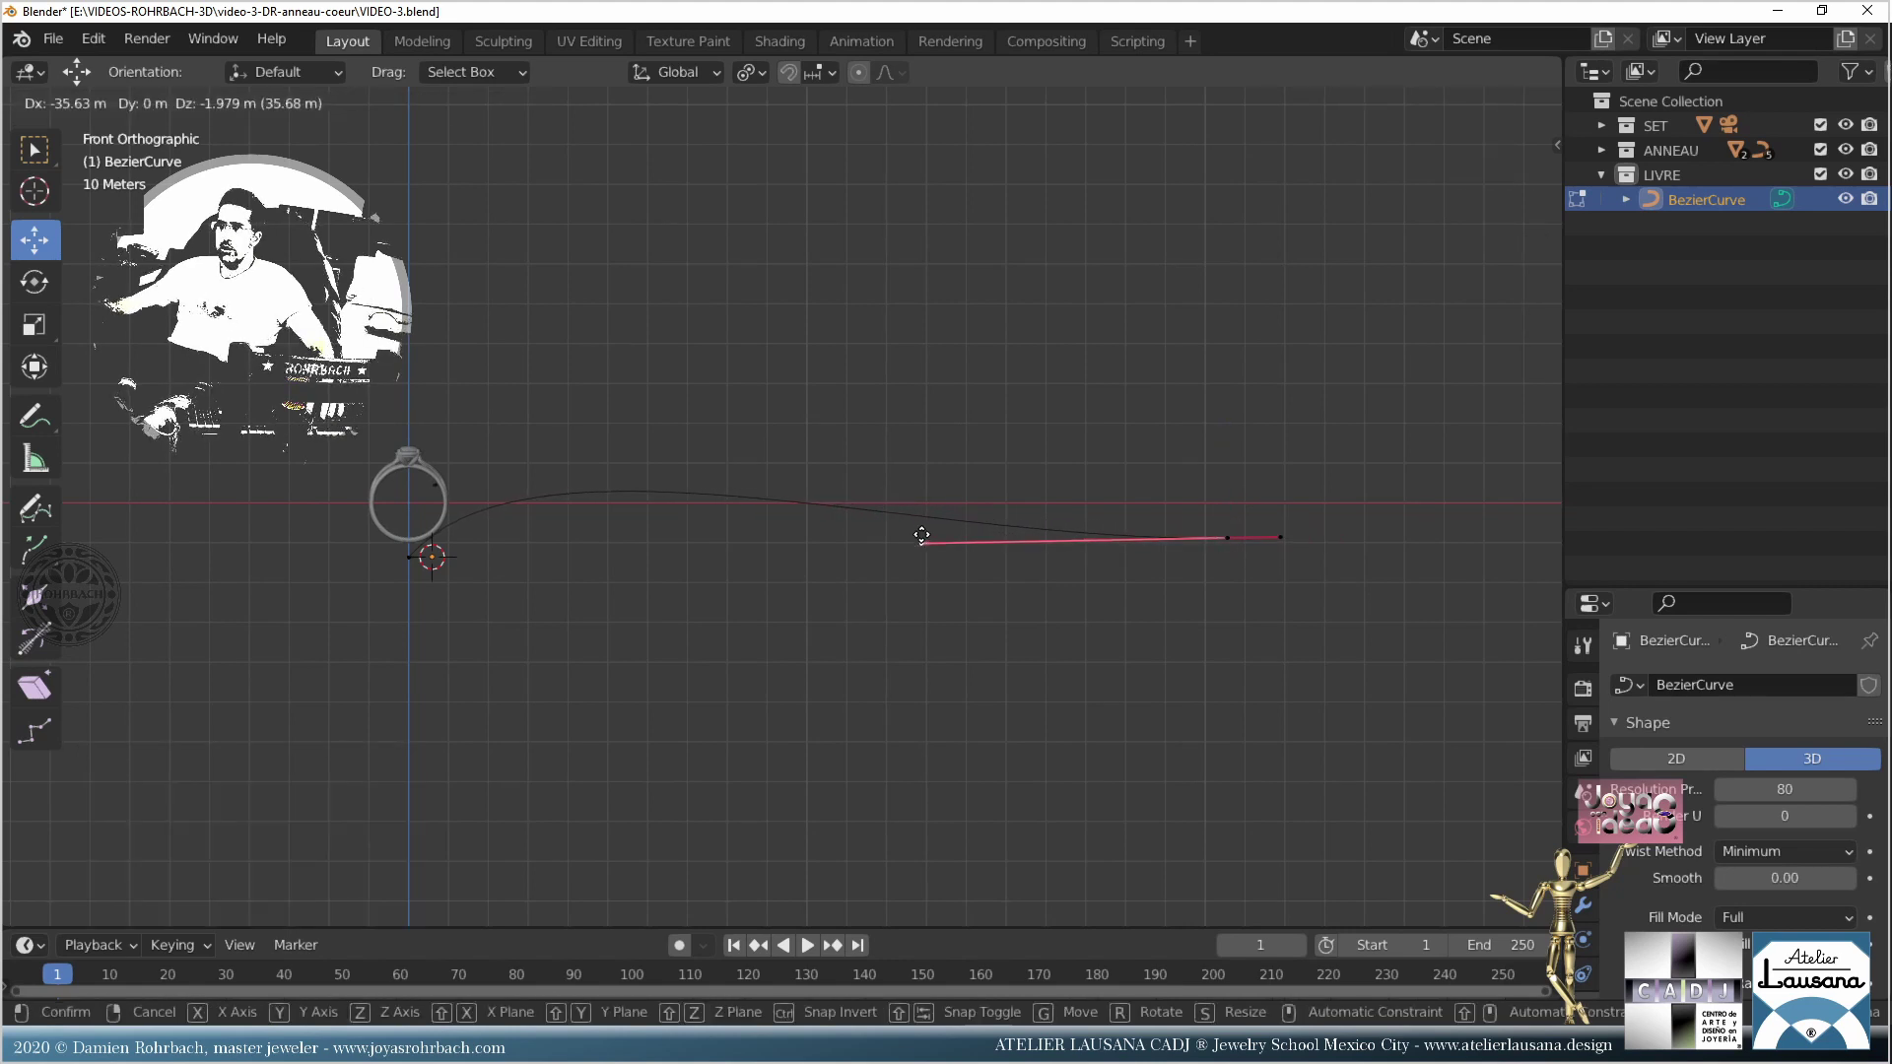
{"action": "left_click", "coordinate": [921, 535]}
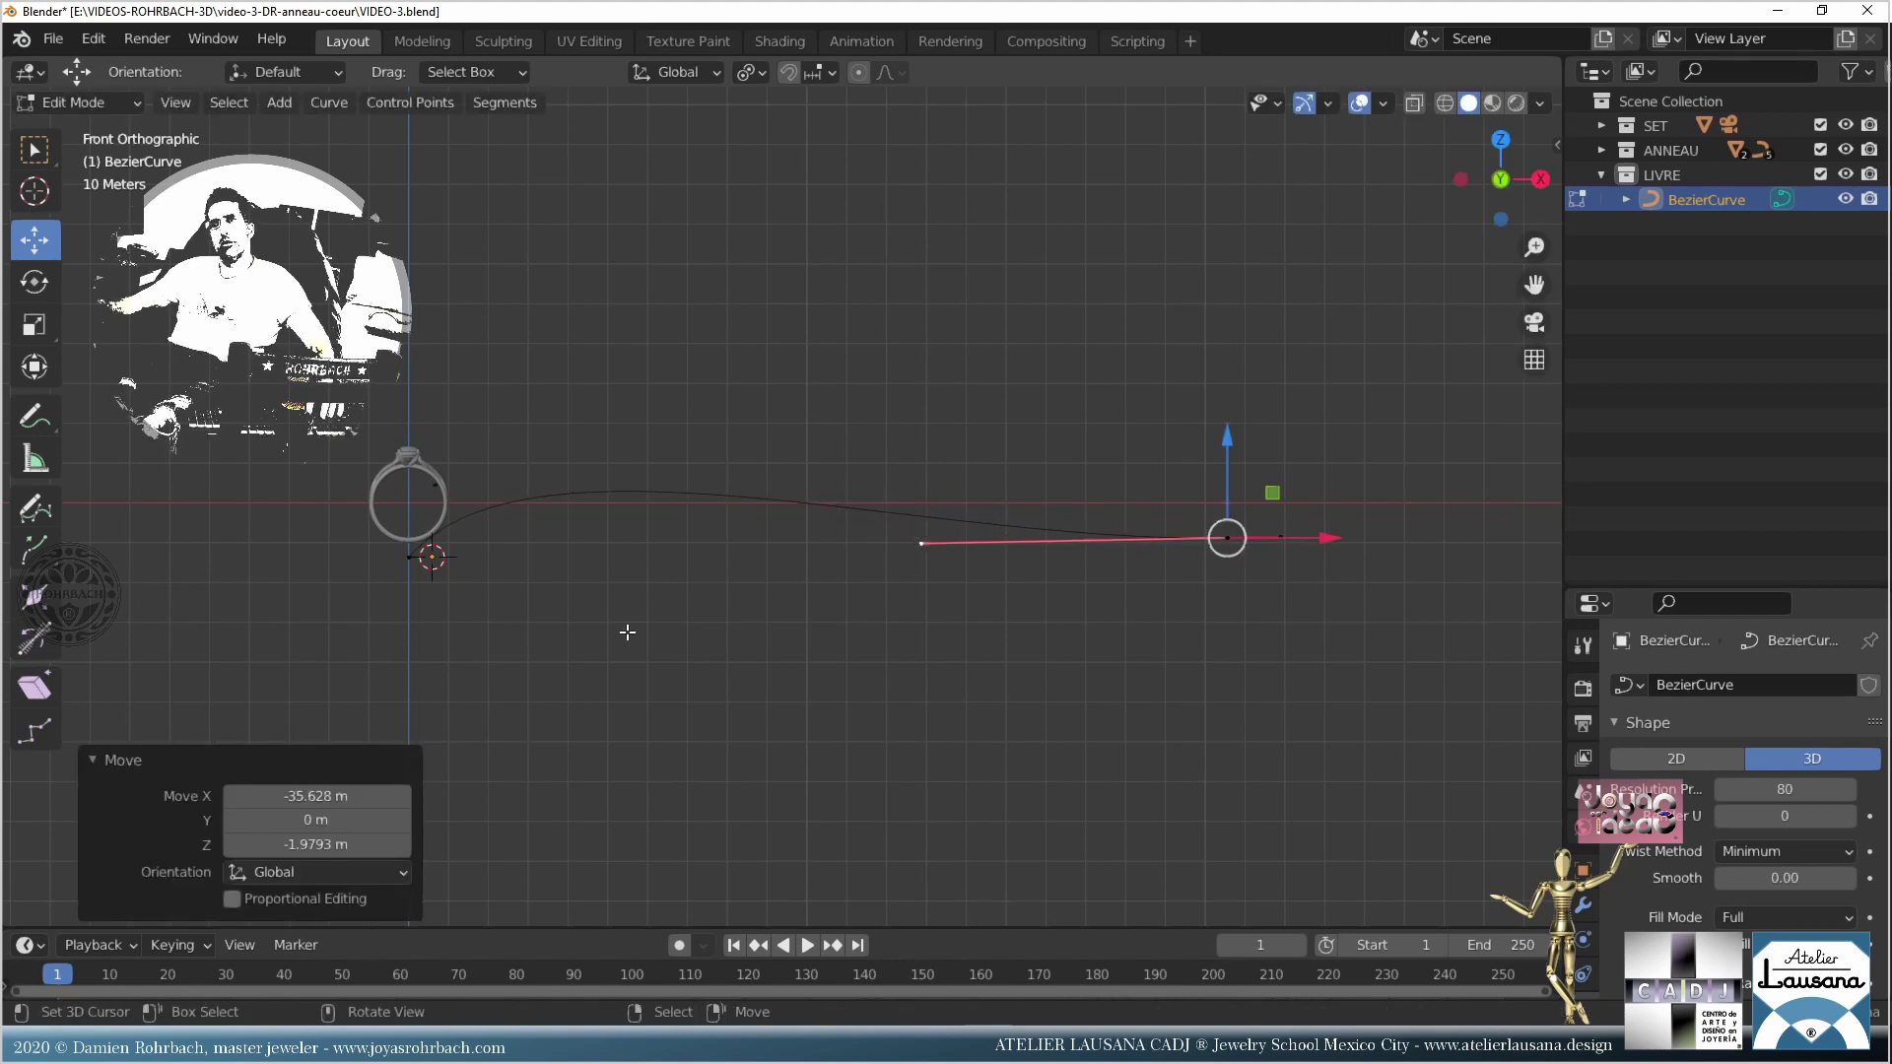
Step: Return to Object Mode and save the file
{"action": "middle_click_drag", "start_coordinate": [750, 515], "coordinate": [759, 719]}
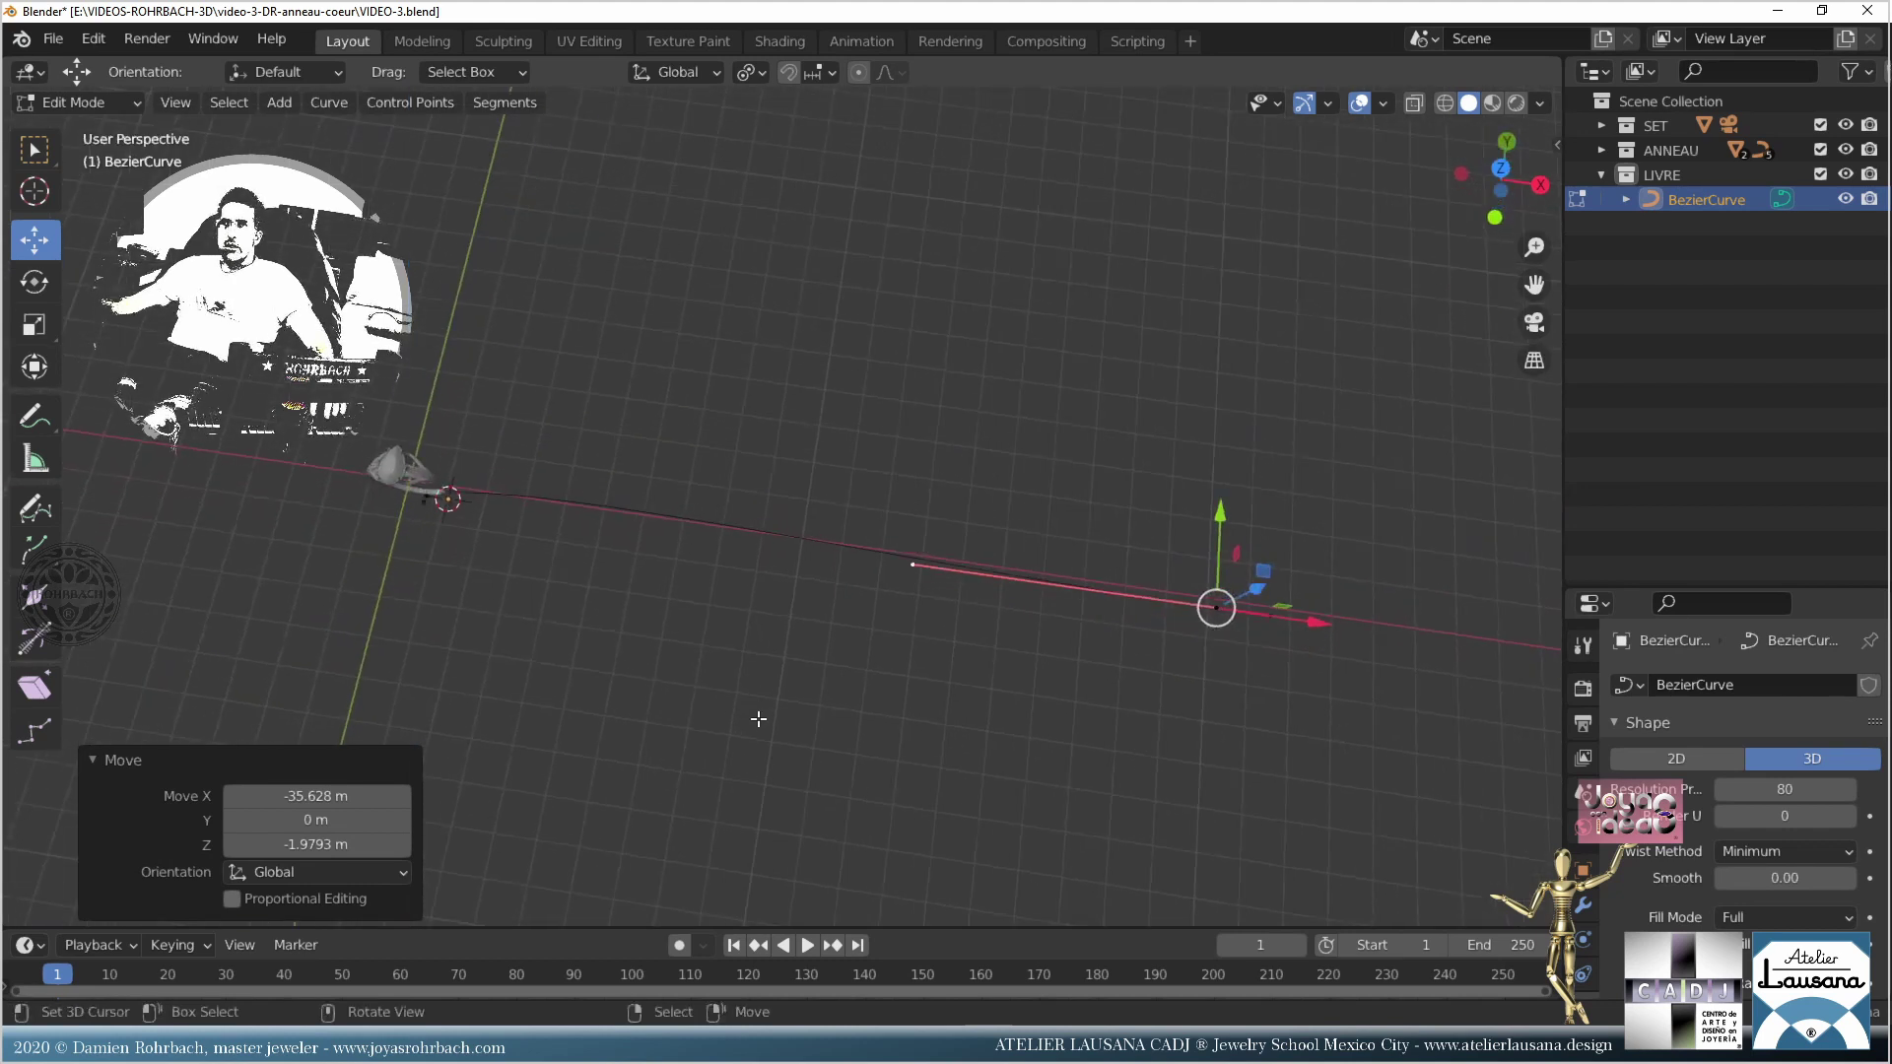
{"action": "key", "text": "Tab"}
{"action": "key", "text": "ctrl+s"}
Step: Duplicate the curve in place, hide the original and convert the copy to a mesh
{"action": "key", "text": "shift+d"}
{"action": "right_click", "coordinate": [877, 450]}
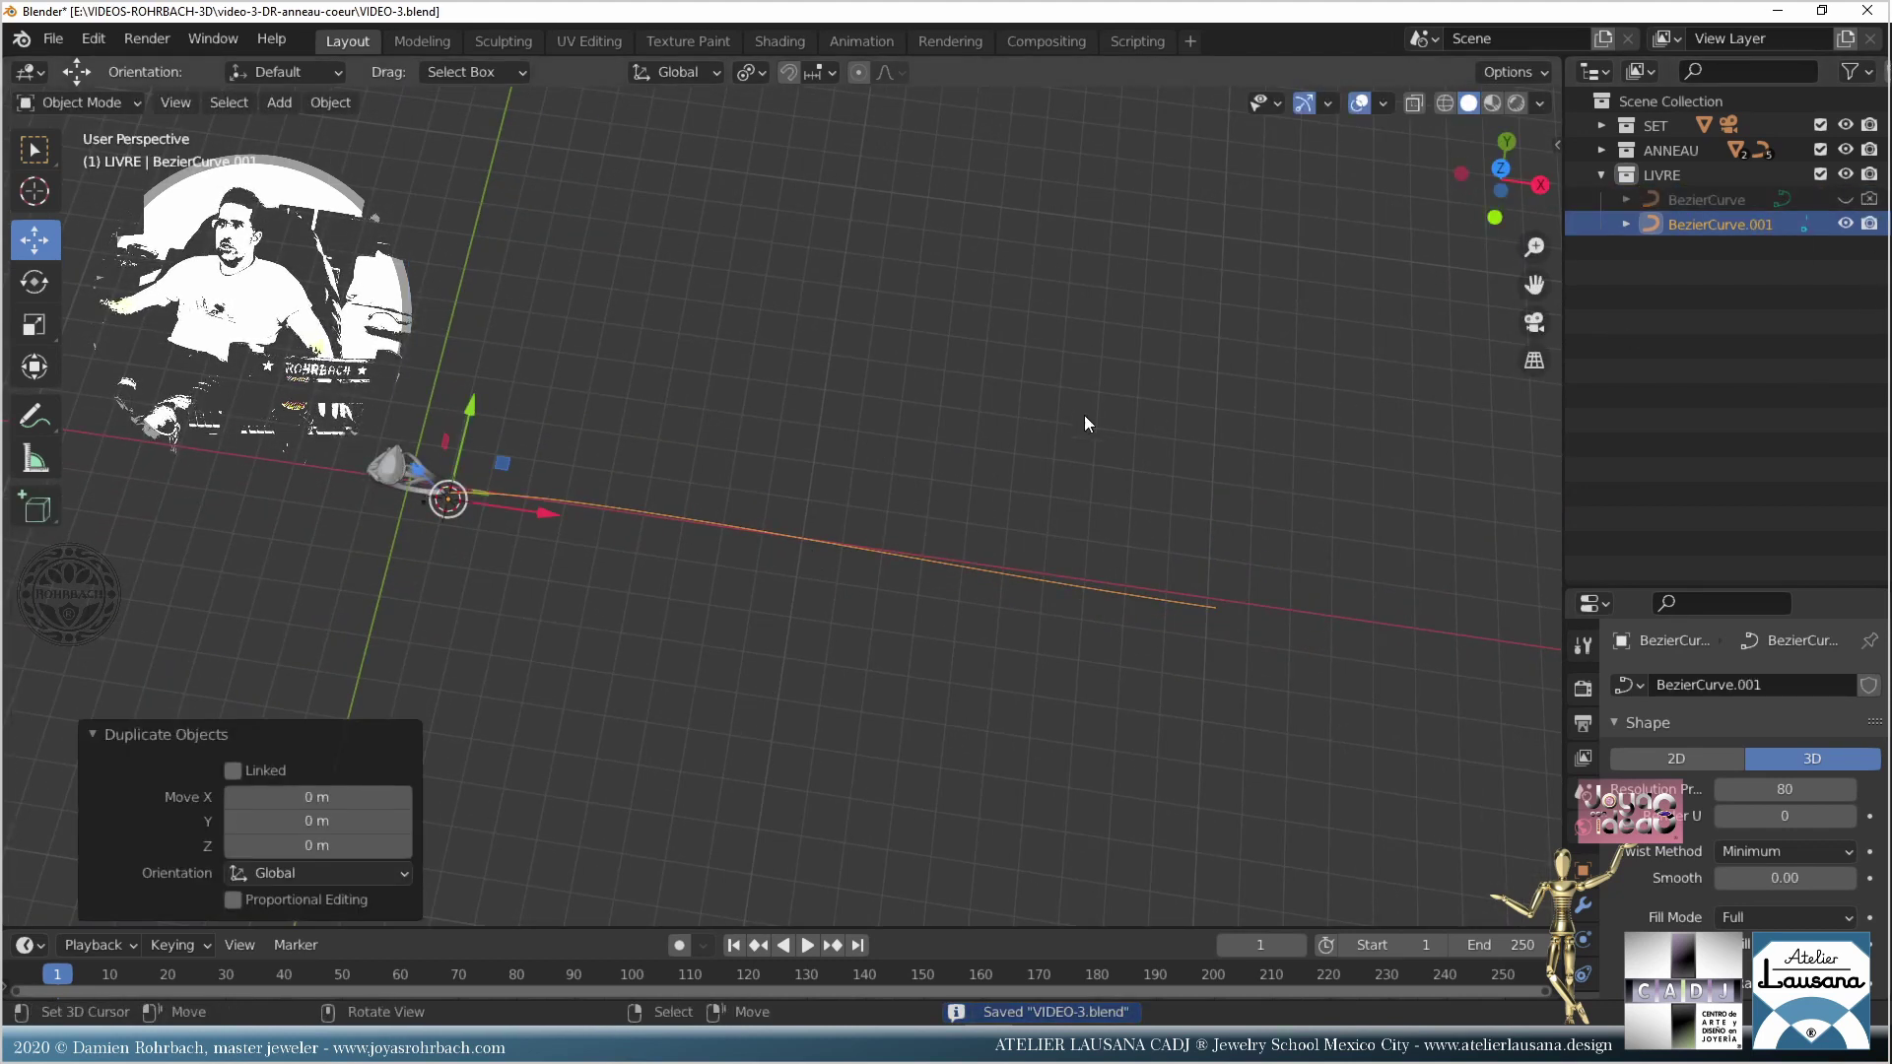
{"action": "key", "text": "alt+c"}
{"action": "left_click", "coordinate": [1167, 368]}
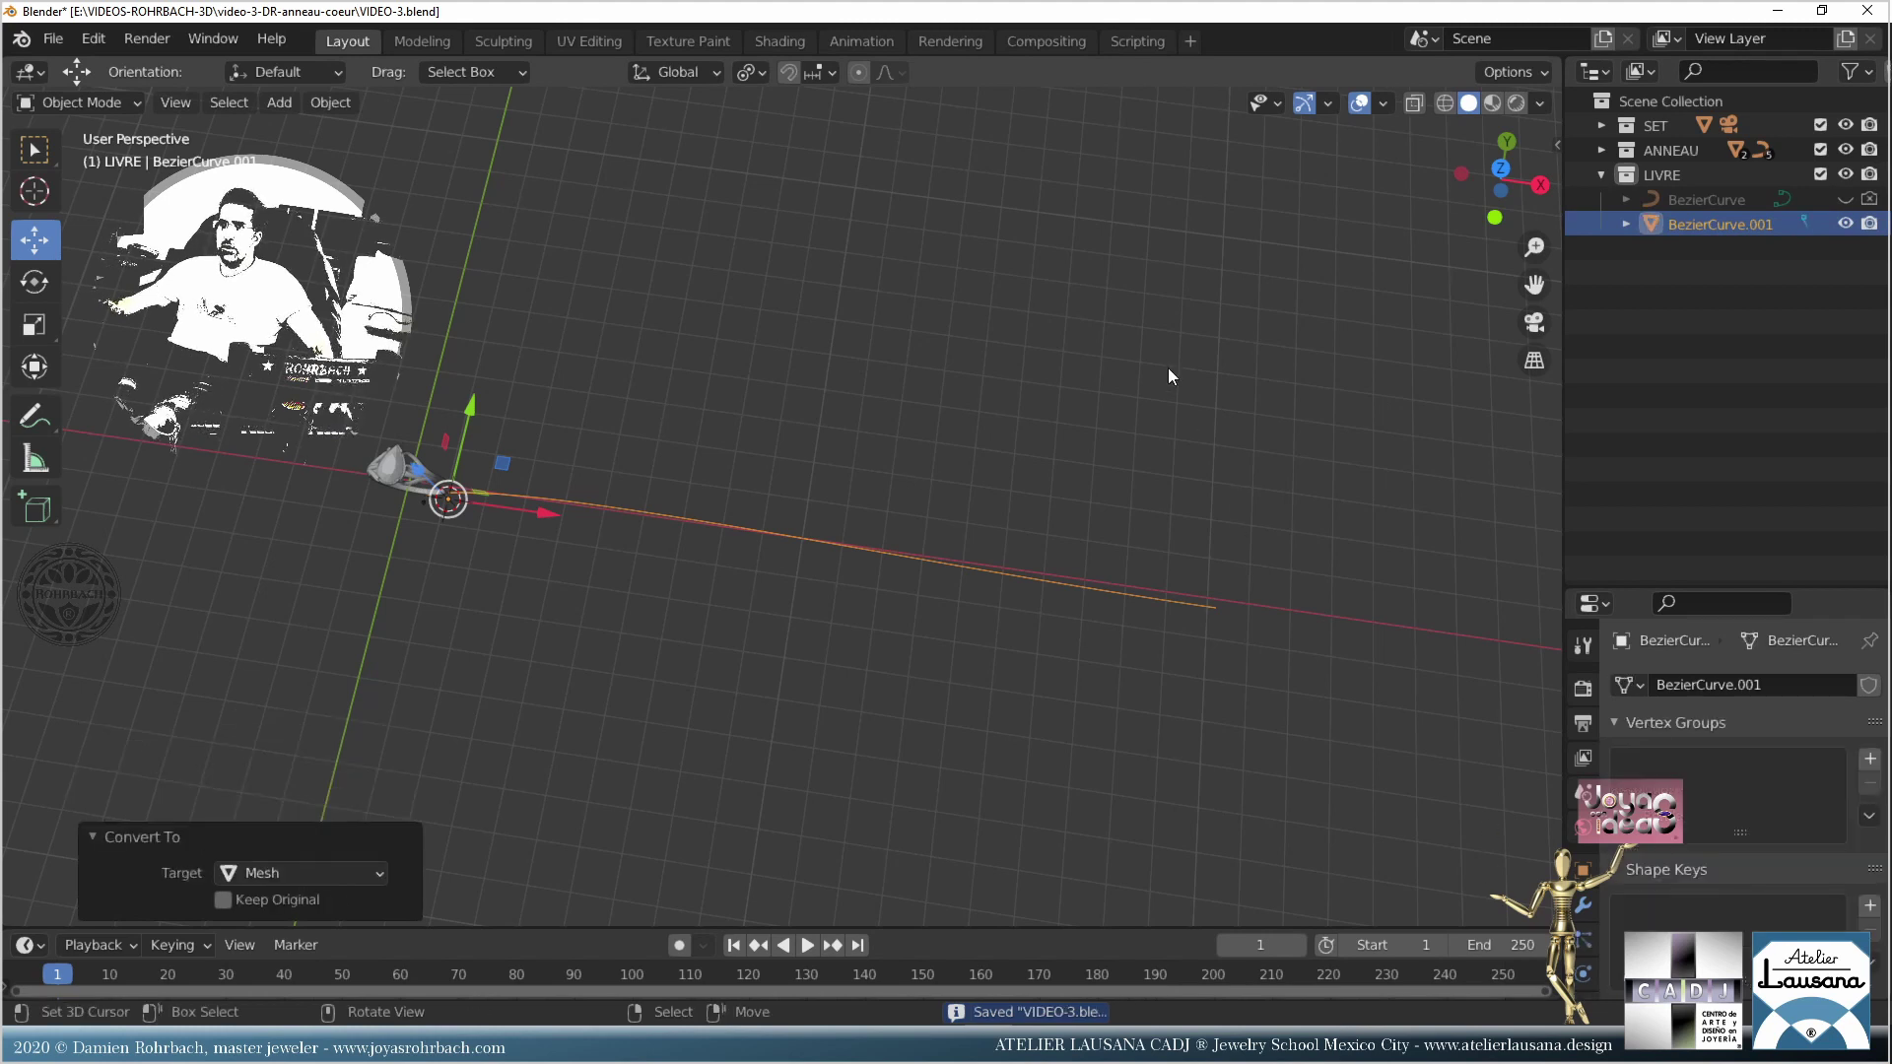
Step: In Edit Mode, move all vertices of the converted curve about 93.9 m along Y
{"action": "key", "text": "Tab"}
{"action": "key", "text": "a"}
{"action": "middle_click_drag", "start_coordinate": [1167, 369], "coordinate": [690, 433]}
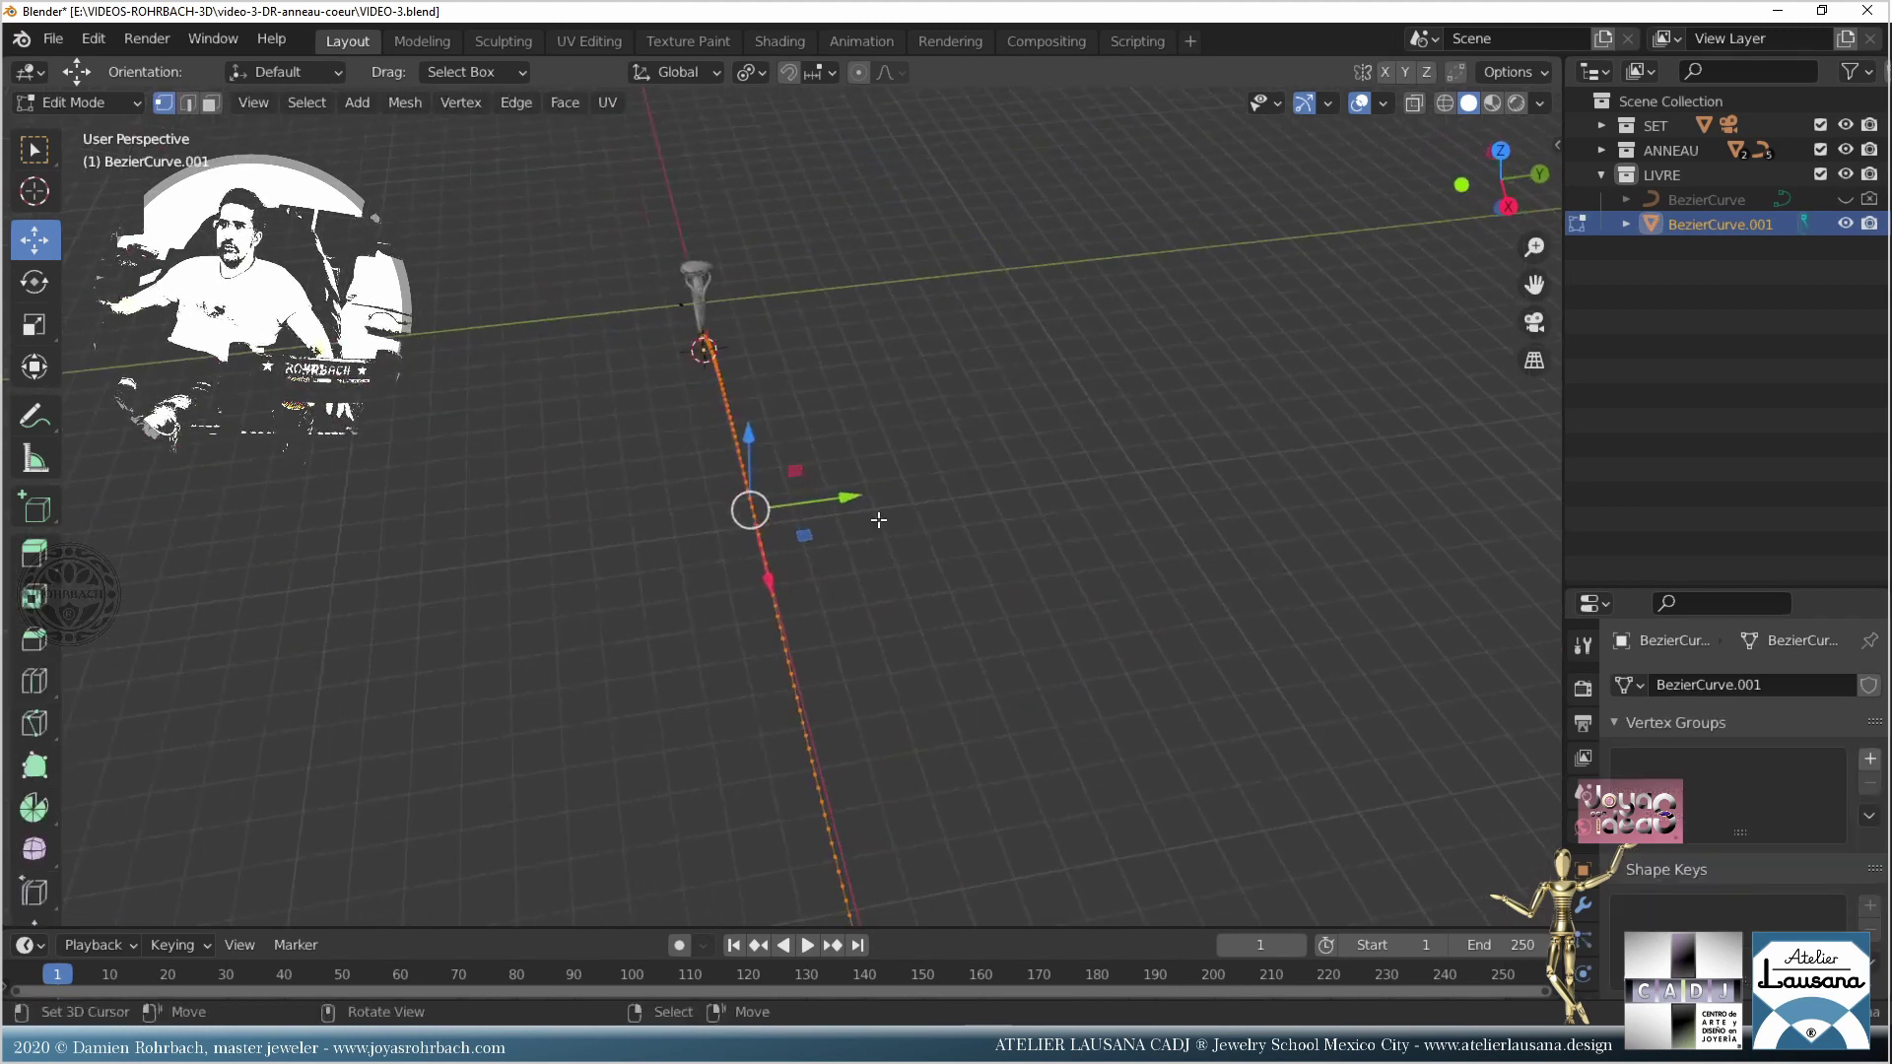
{"action": "key", "text": "g"}
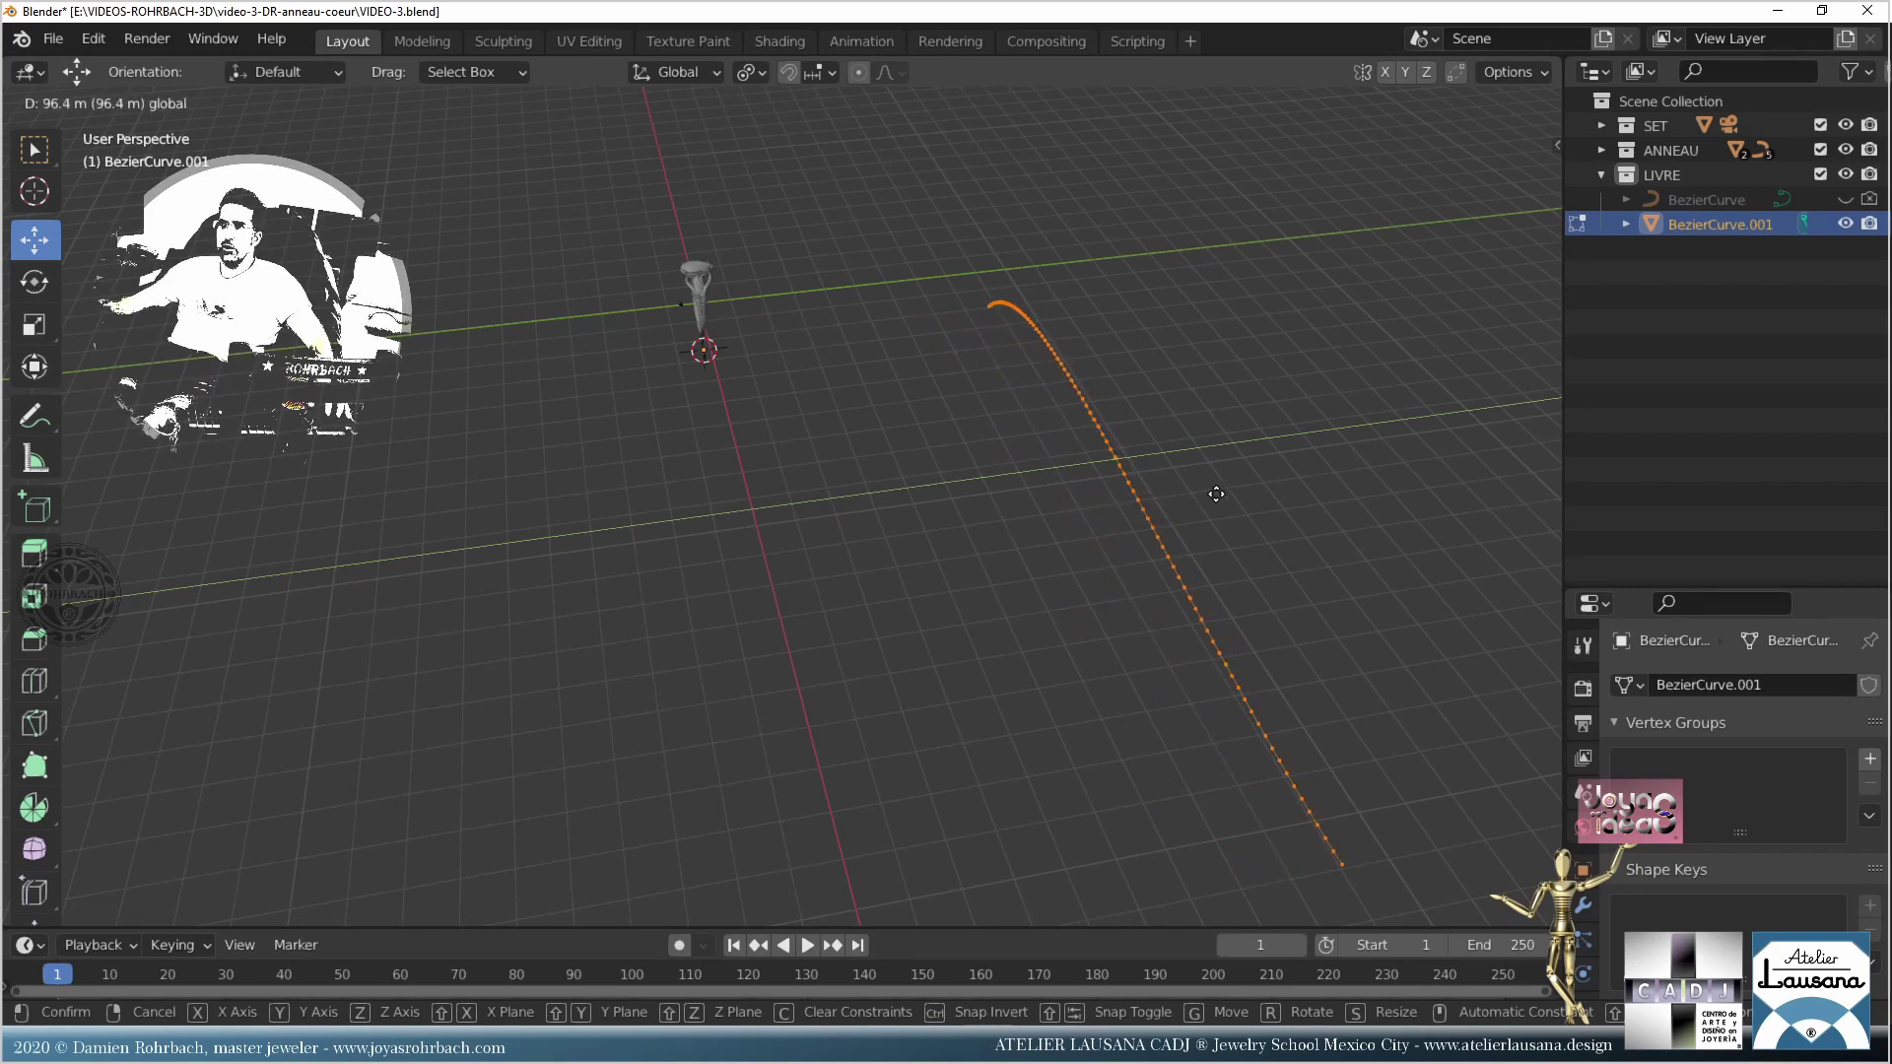
{"action": "left_click", "coordinate": [1207, 494]}
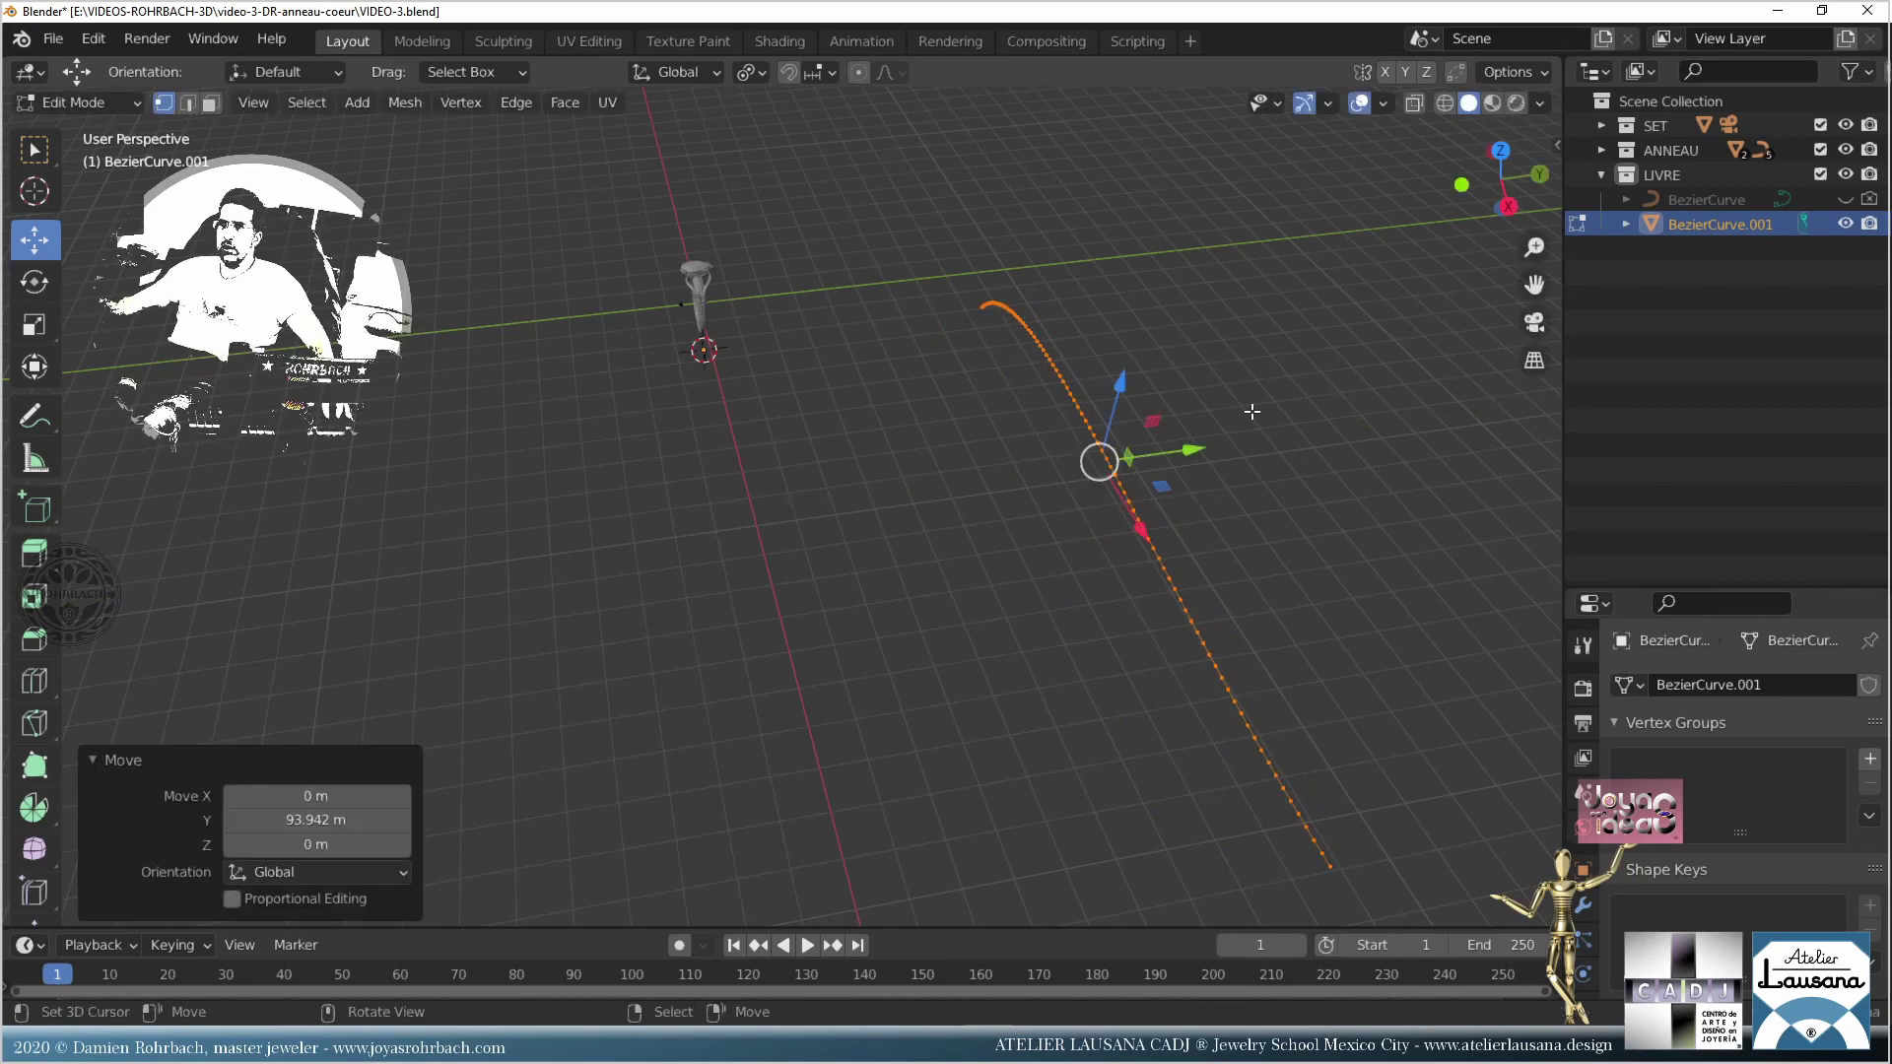
Step: Extrude the profile about -280.4 m along Y into a page surface and move the extruded edge another -27.3 m along Y
{"action": "key", "text": "e"}
{"action": "key", "text": "Escape"}
{"action": "key", "text": "g"}
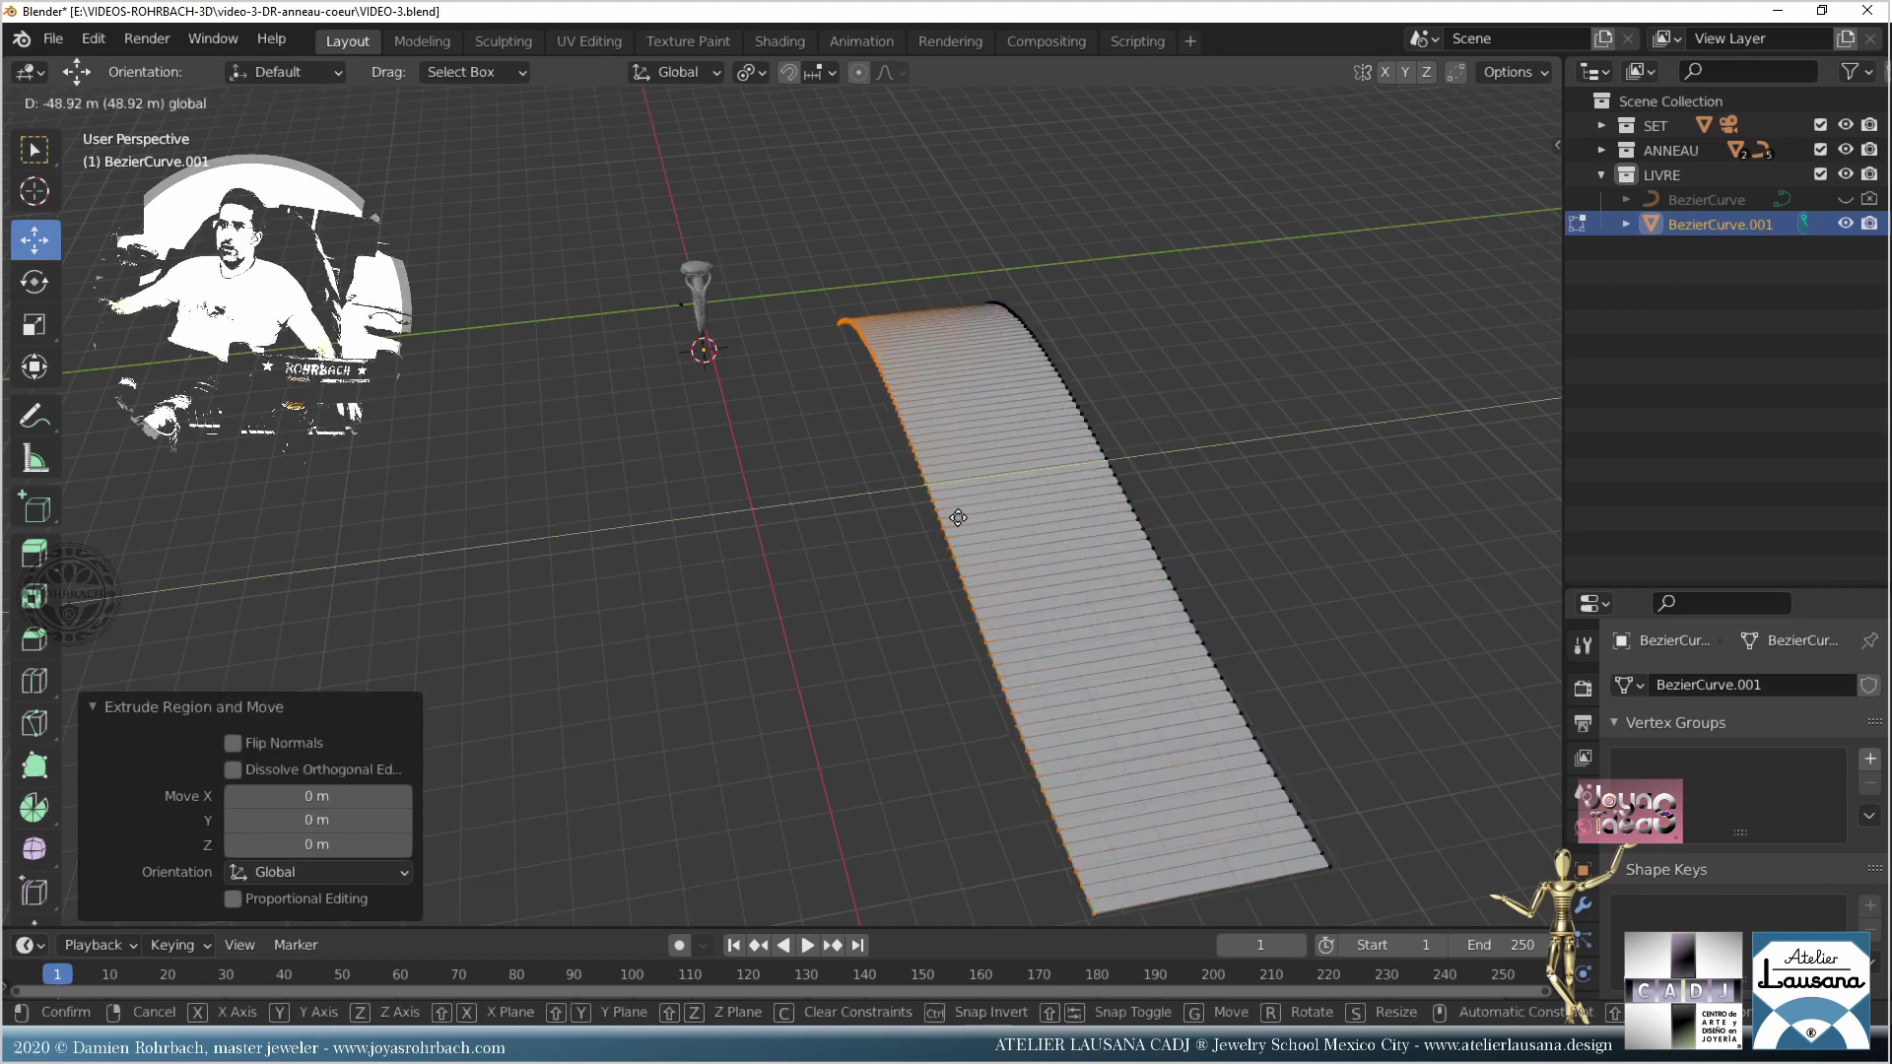
{"action": "left_click", "coordinate": [690, 640]}
{"action": "middle_click_drag", "start_coordinate": [689, 641], "coordinate": [978, 603]}
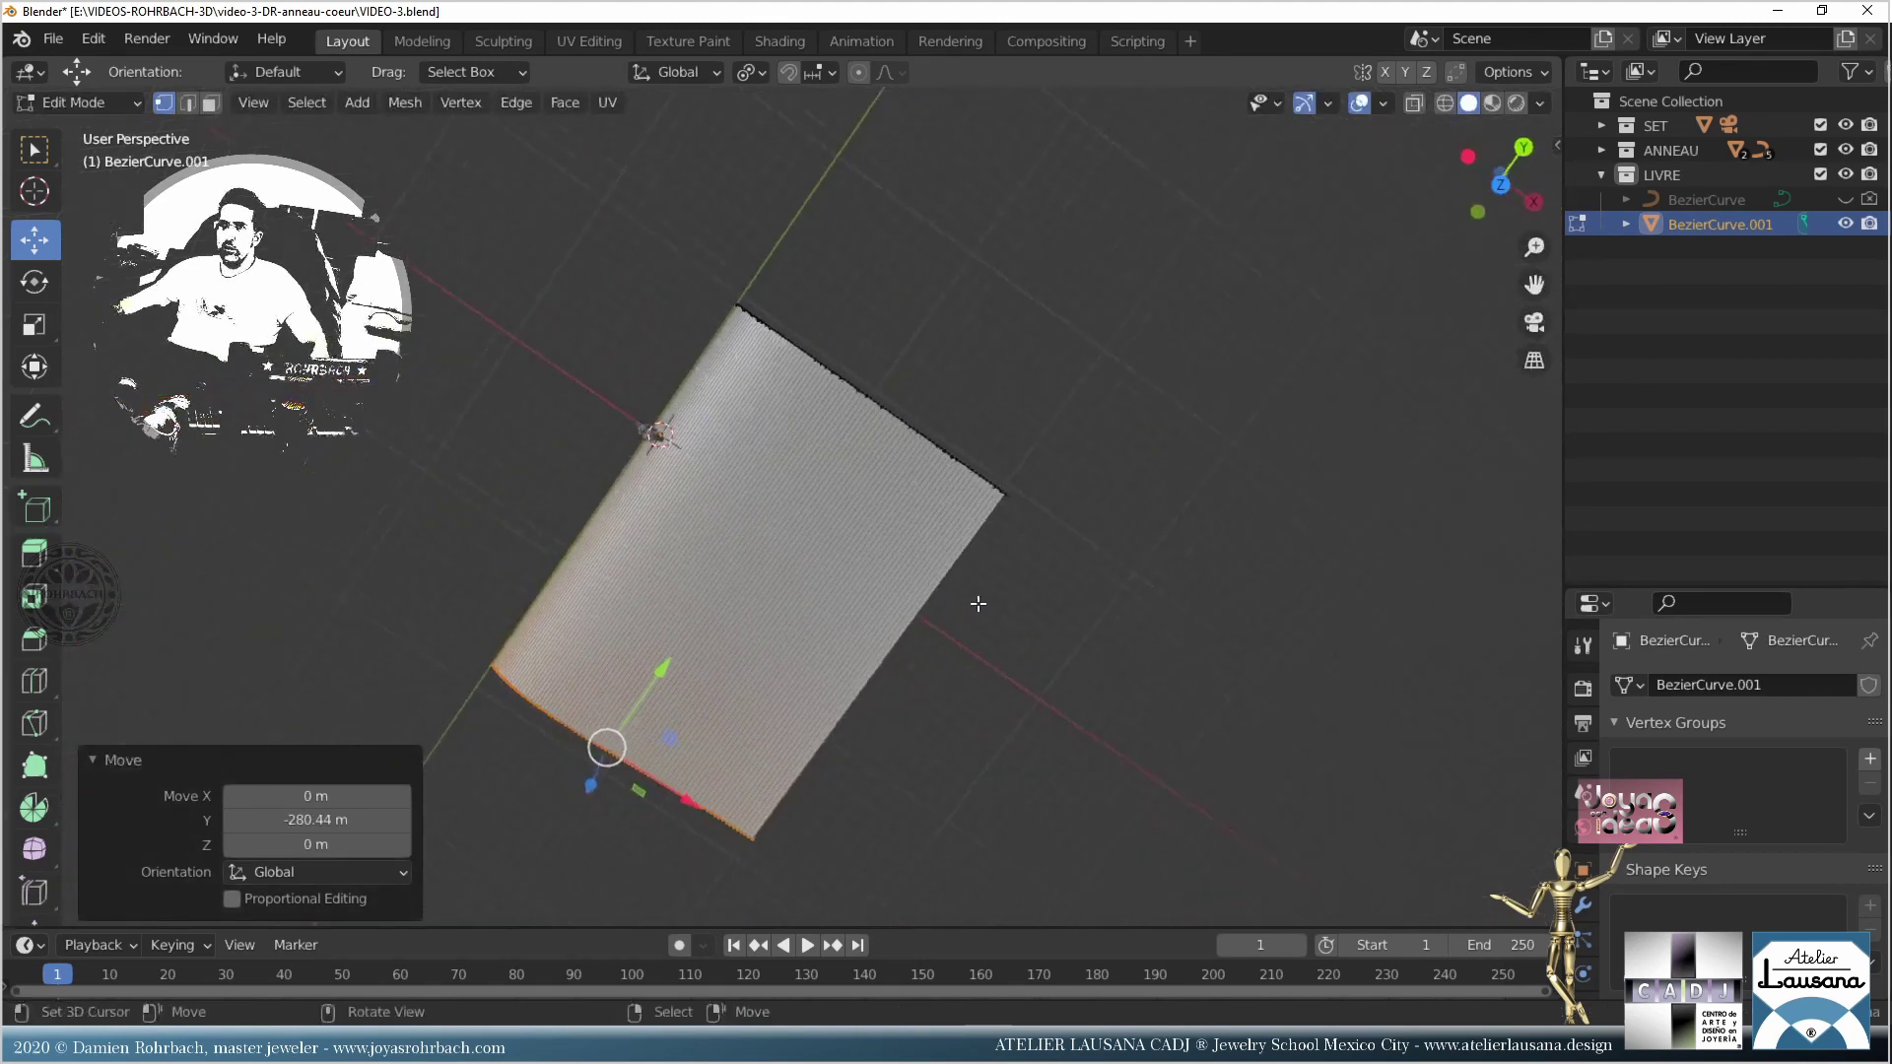
{"action": "key", "text": "g"}
{"action": "key", "text": "y"}
{"action": "left_click", "coordinate": [642, 685]}
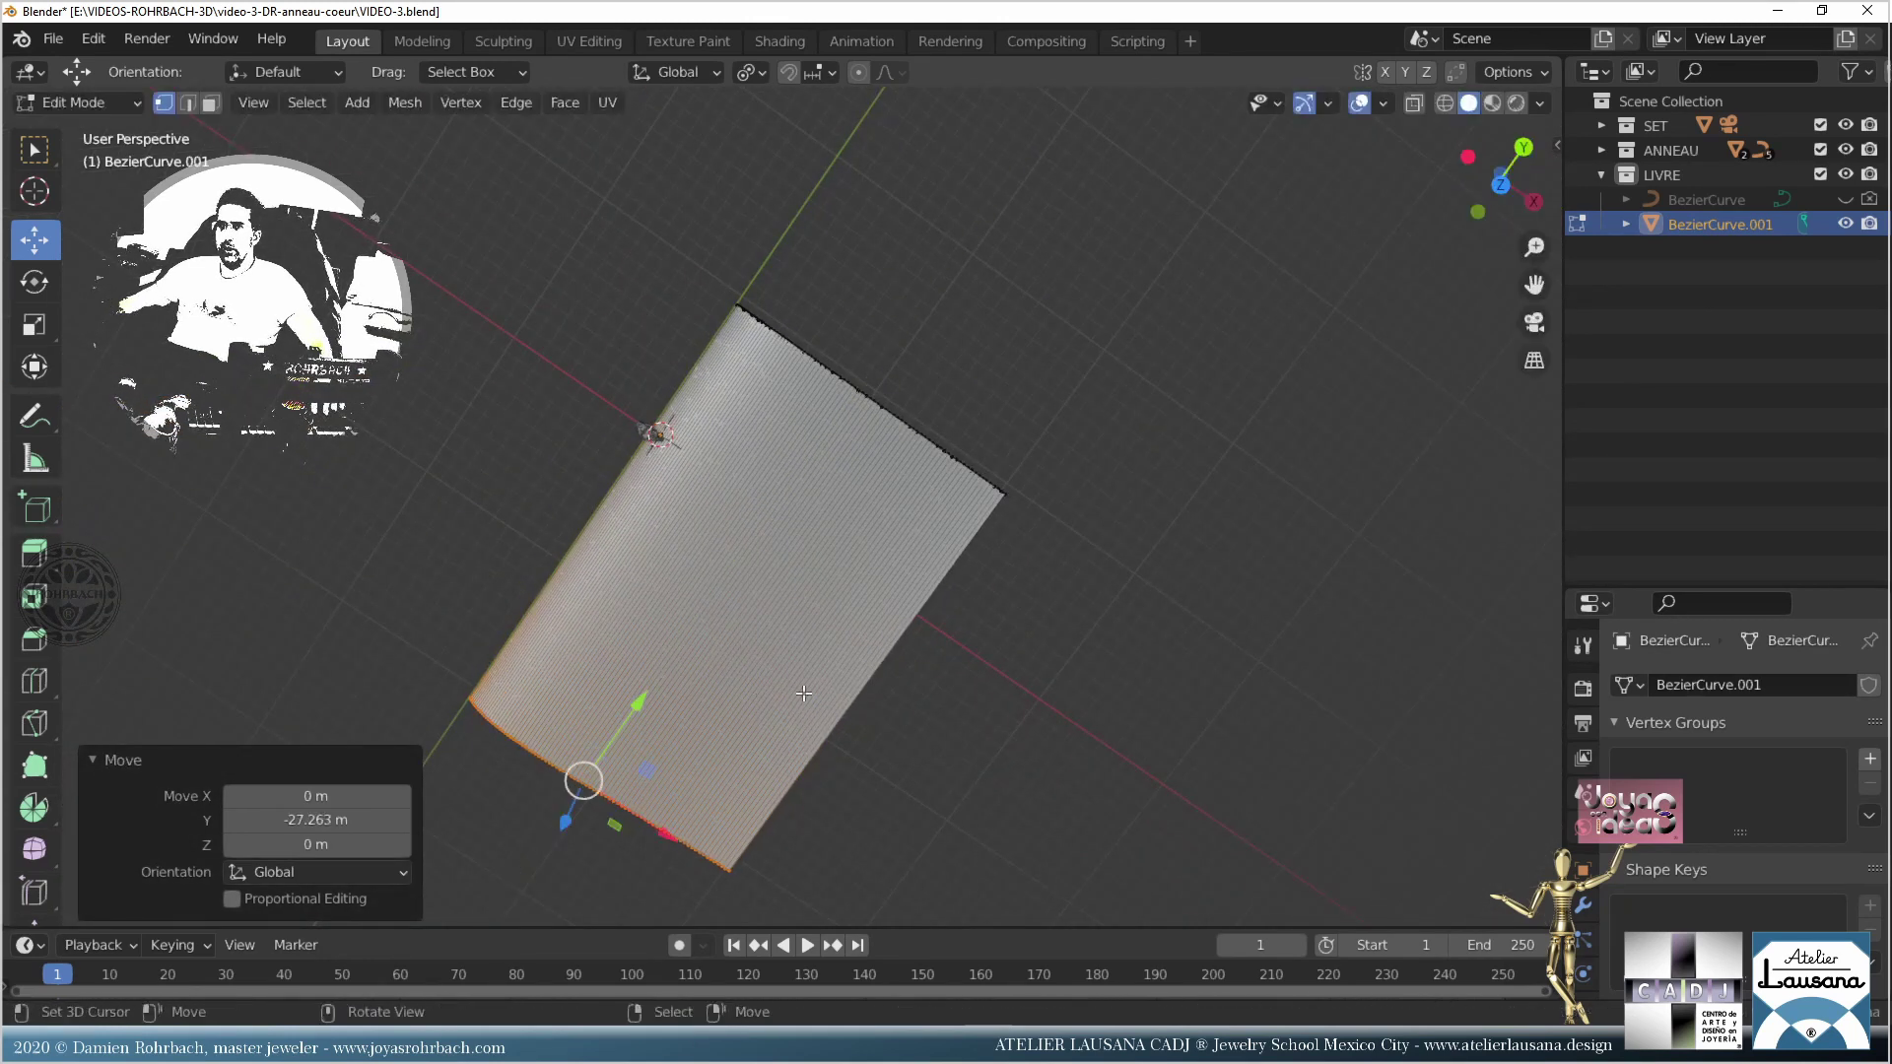
Step: In front view, extrude the whole page surface, shift the copy slightly below the original and scale it to about 0.987
{"action": "middle_click_drag", "start_coordinate": [641, 686], "coordinate": [709, 435]}
{"action": "scroll", "coordinate": [744, 495], "scroll_direction": "up", "scroll_amount": 3}
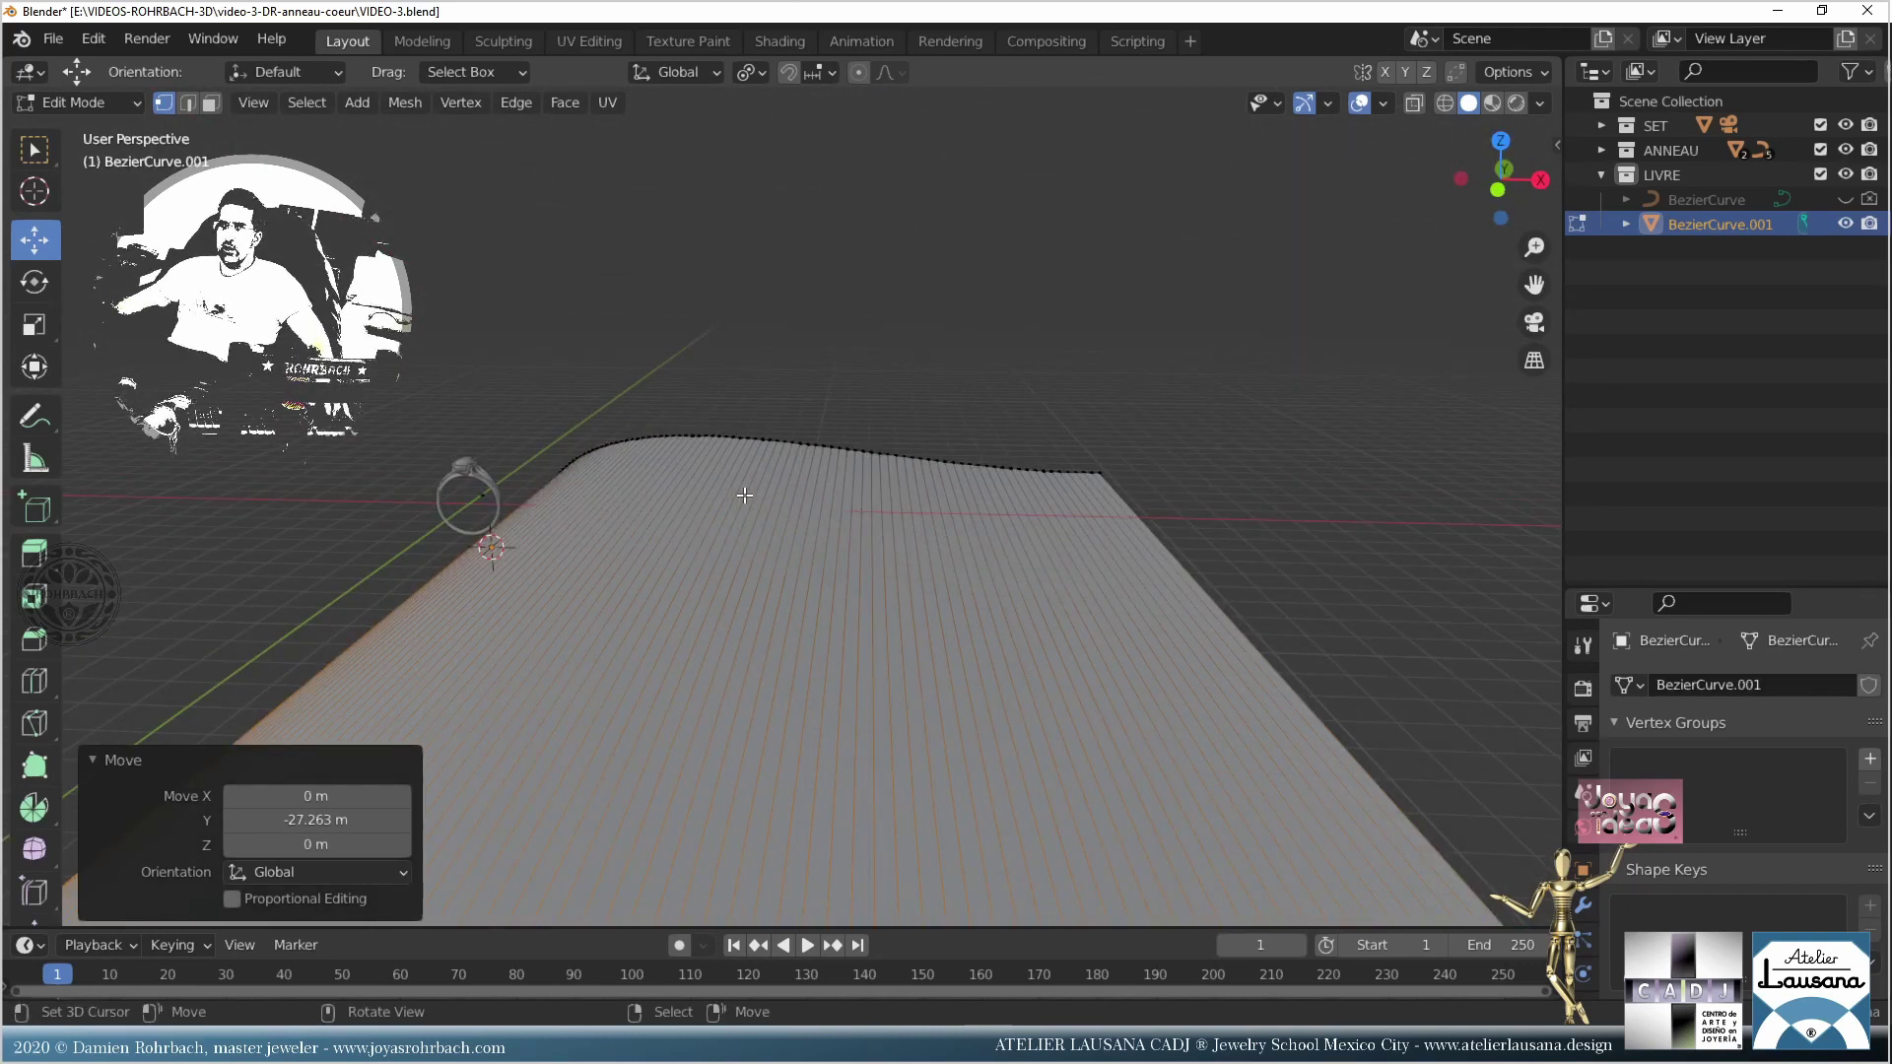
{"action": "key", "text": "a"}
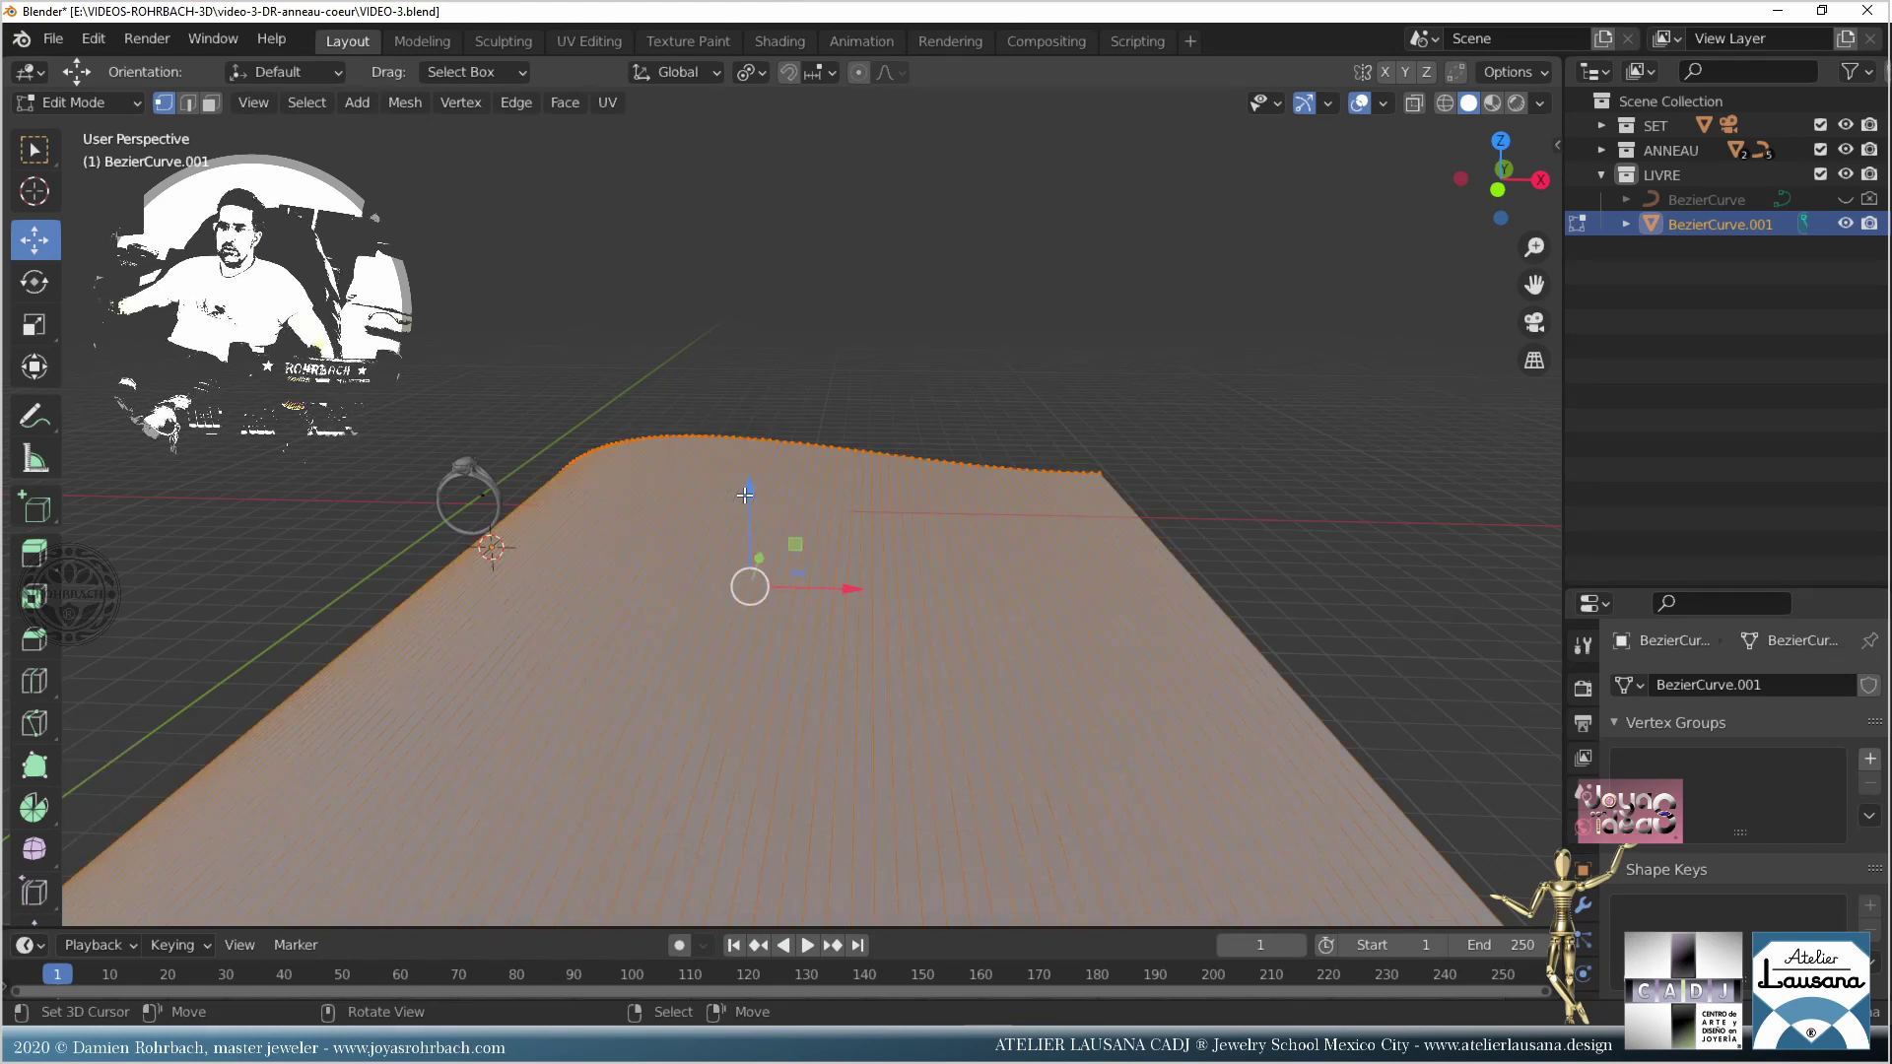
{"action": "key", "text": "KP_1"}
{"action": "scroll", "coordinate": [780, 482], "scroll_direction": "up", "scroll_amount": 4}
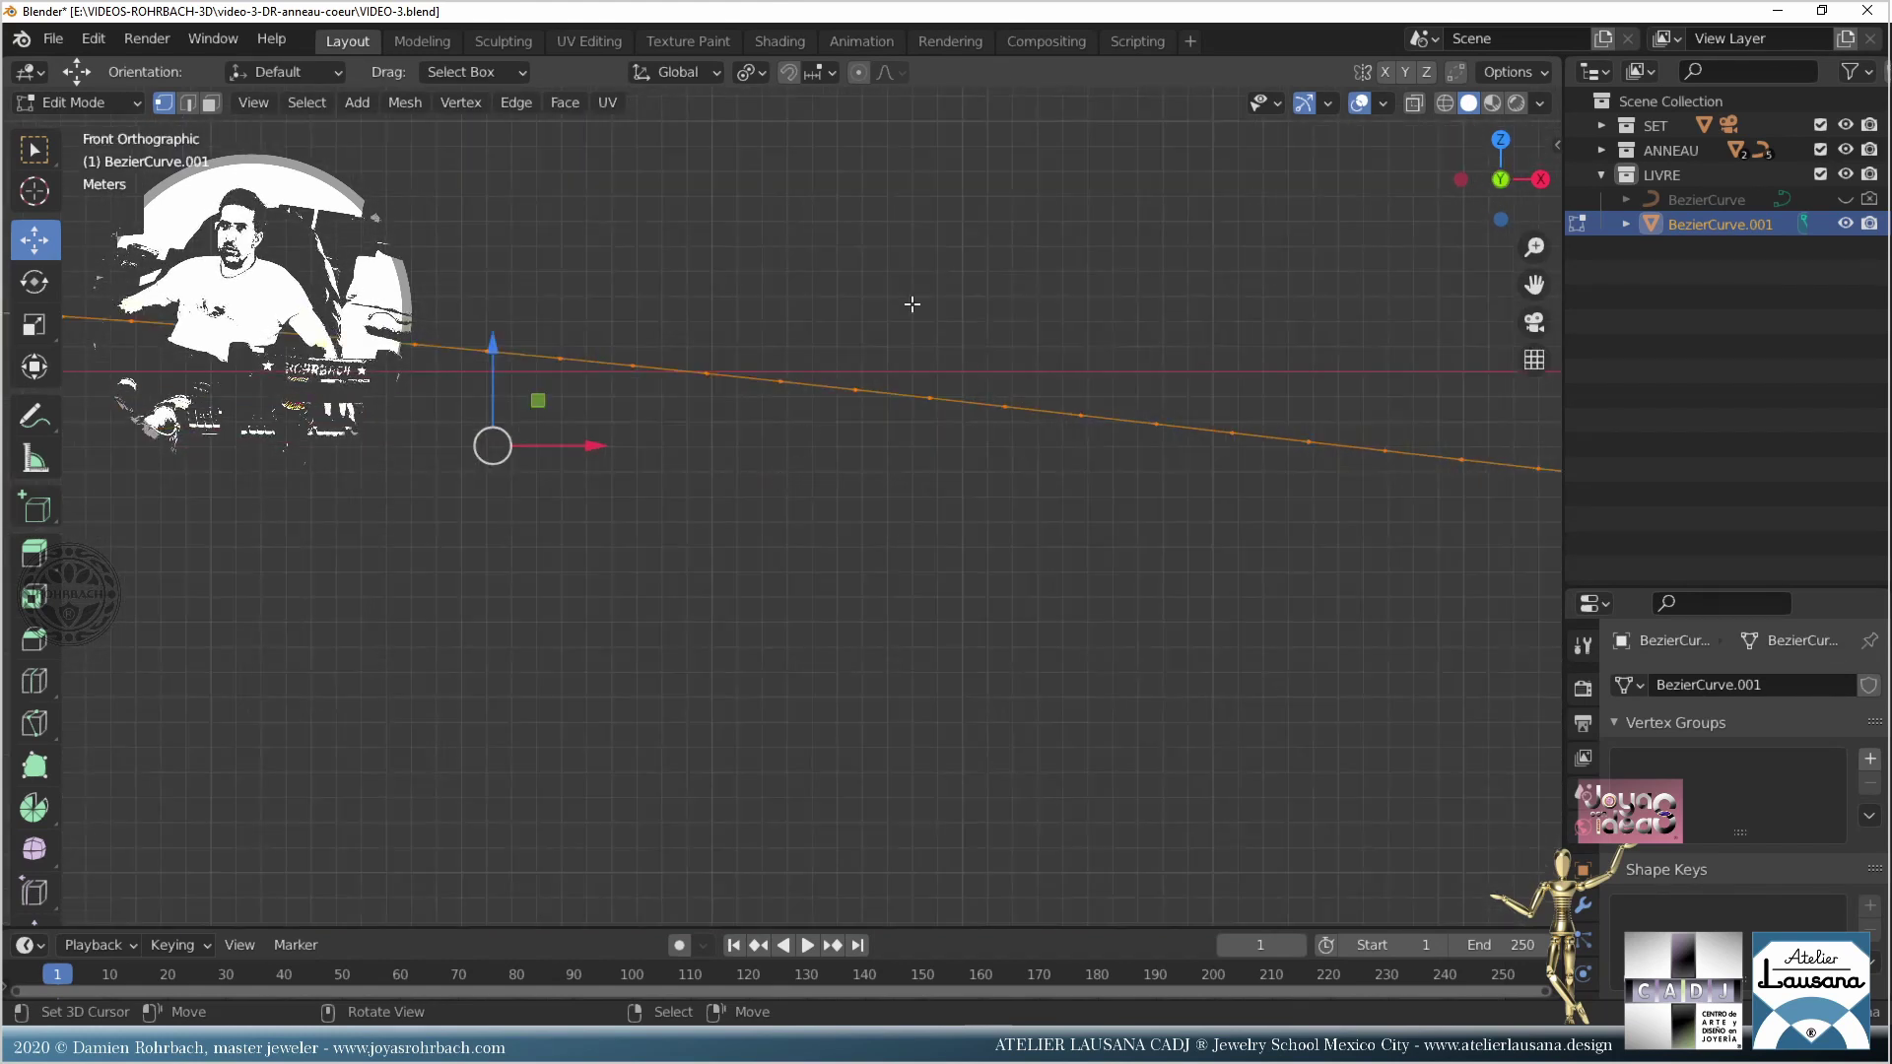
{"action": "key", "text": "e"}
{"action": "key", "text": "Escape"}
{"action": "left_click_drag", "start_coordinate": [494, 354], "coordinate": [494, 346]}
{"action": "key", "text": "s"}
{"action": "left_click", "coordinate": [1067, 302]}
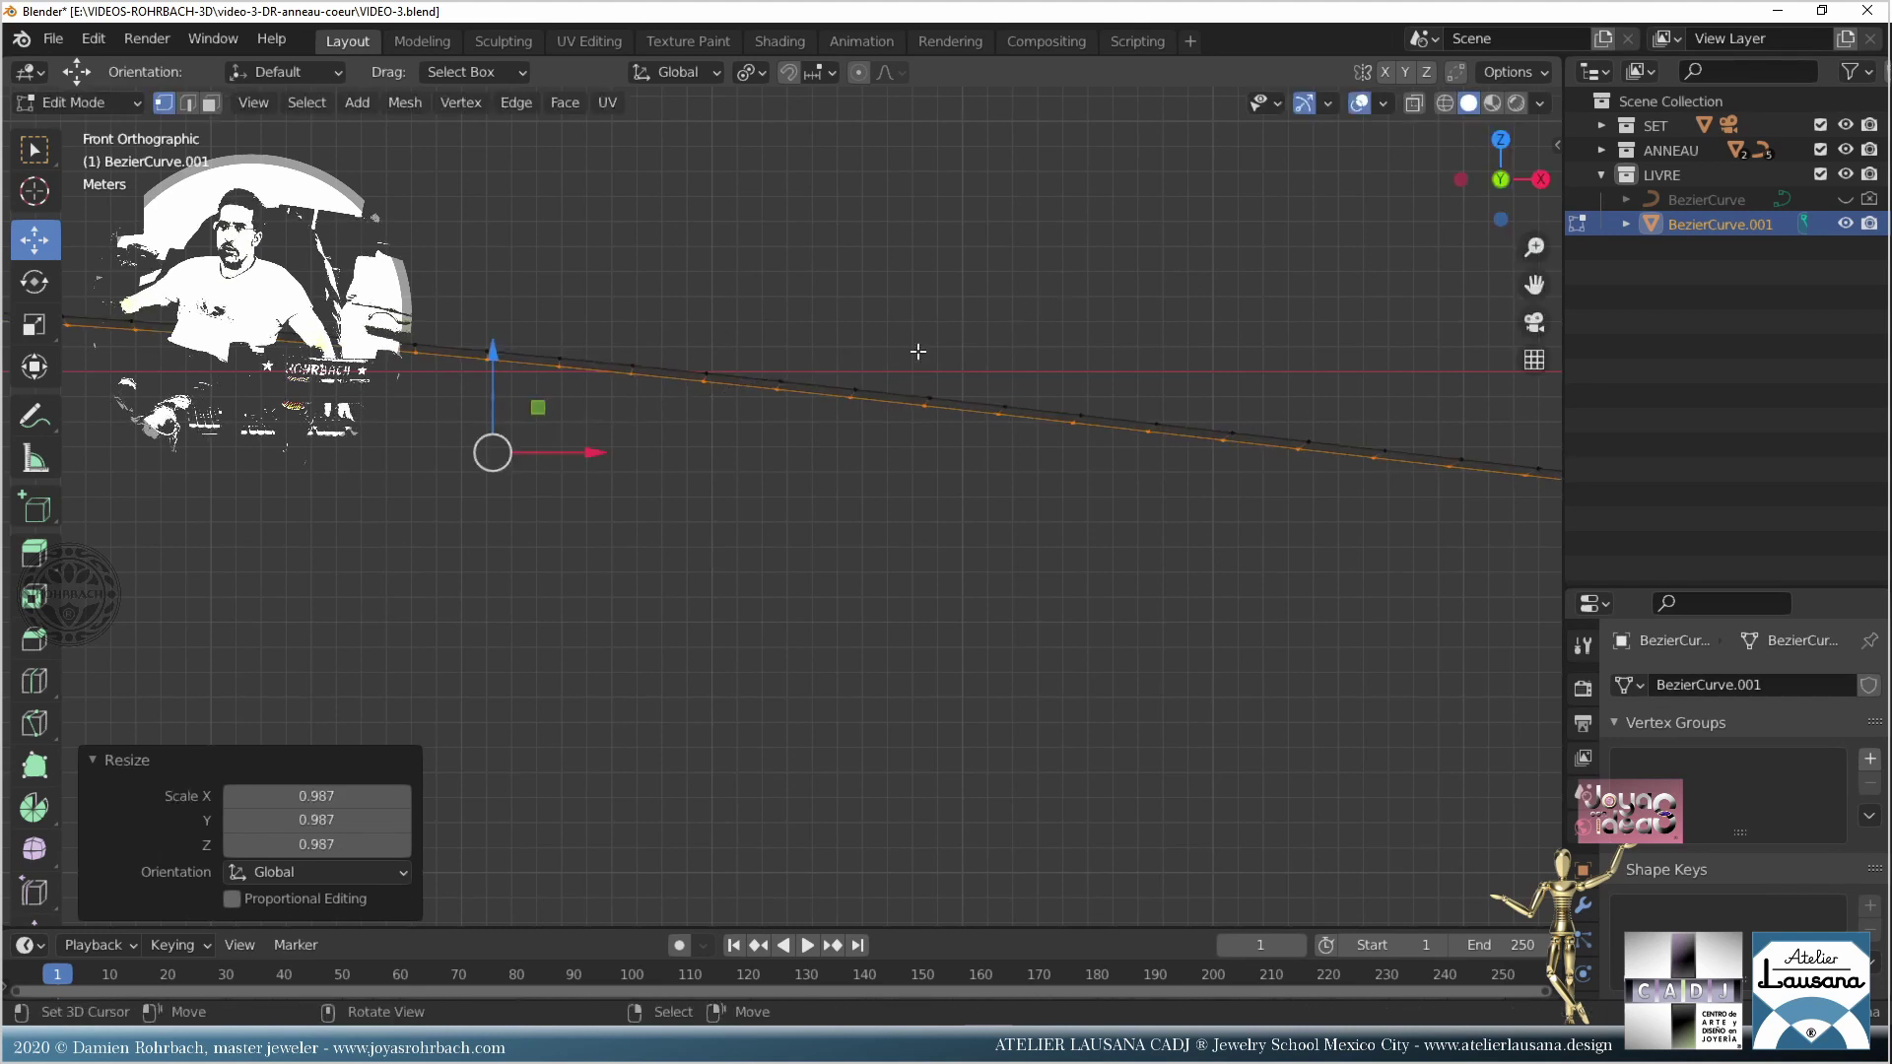
Step: Align the extruded lower face with the page's start by moving it in small amounts, ending with about -0.87 m in X and 0.05 m in Z
{"action": "left_click_drag", "start_coordinate": [581, 456], "coordinate": [600, 455]}
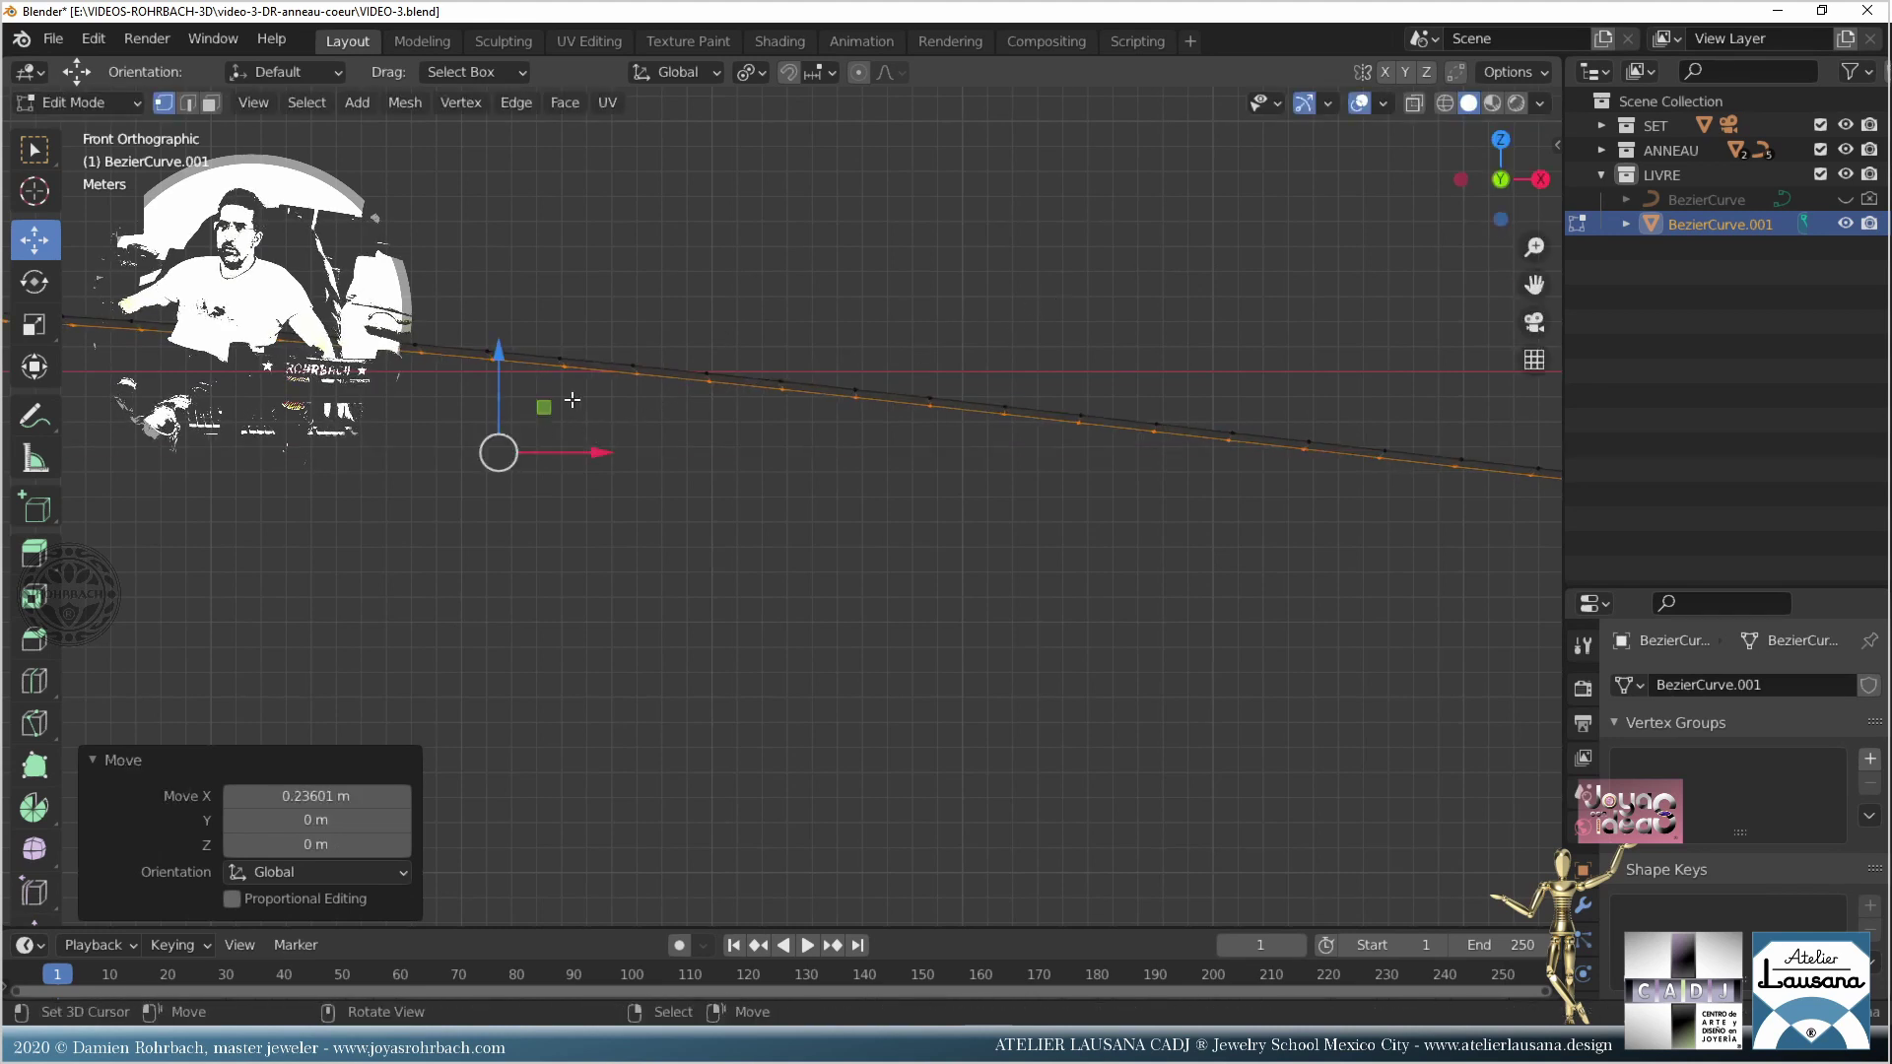
{"action": "left_click_drag", "start_coordinate": [505, 355], "coordinate": [507, 349]}
{"action": "scroll", "coordinate": [591, 473], "scroll_direction": "down", "scroll_amount": 5}
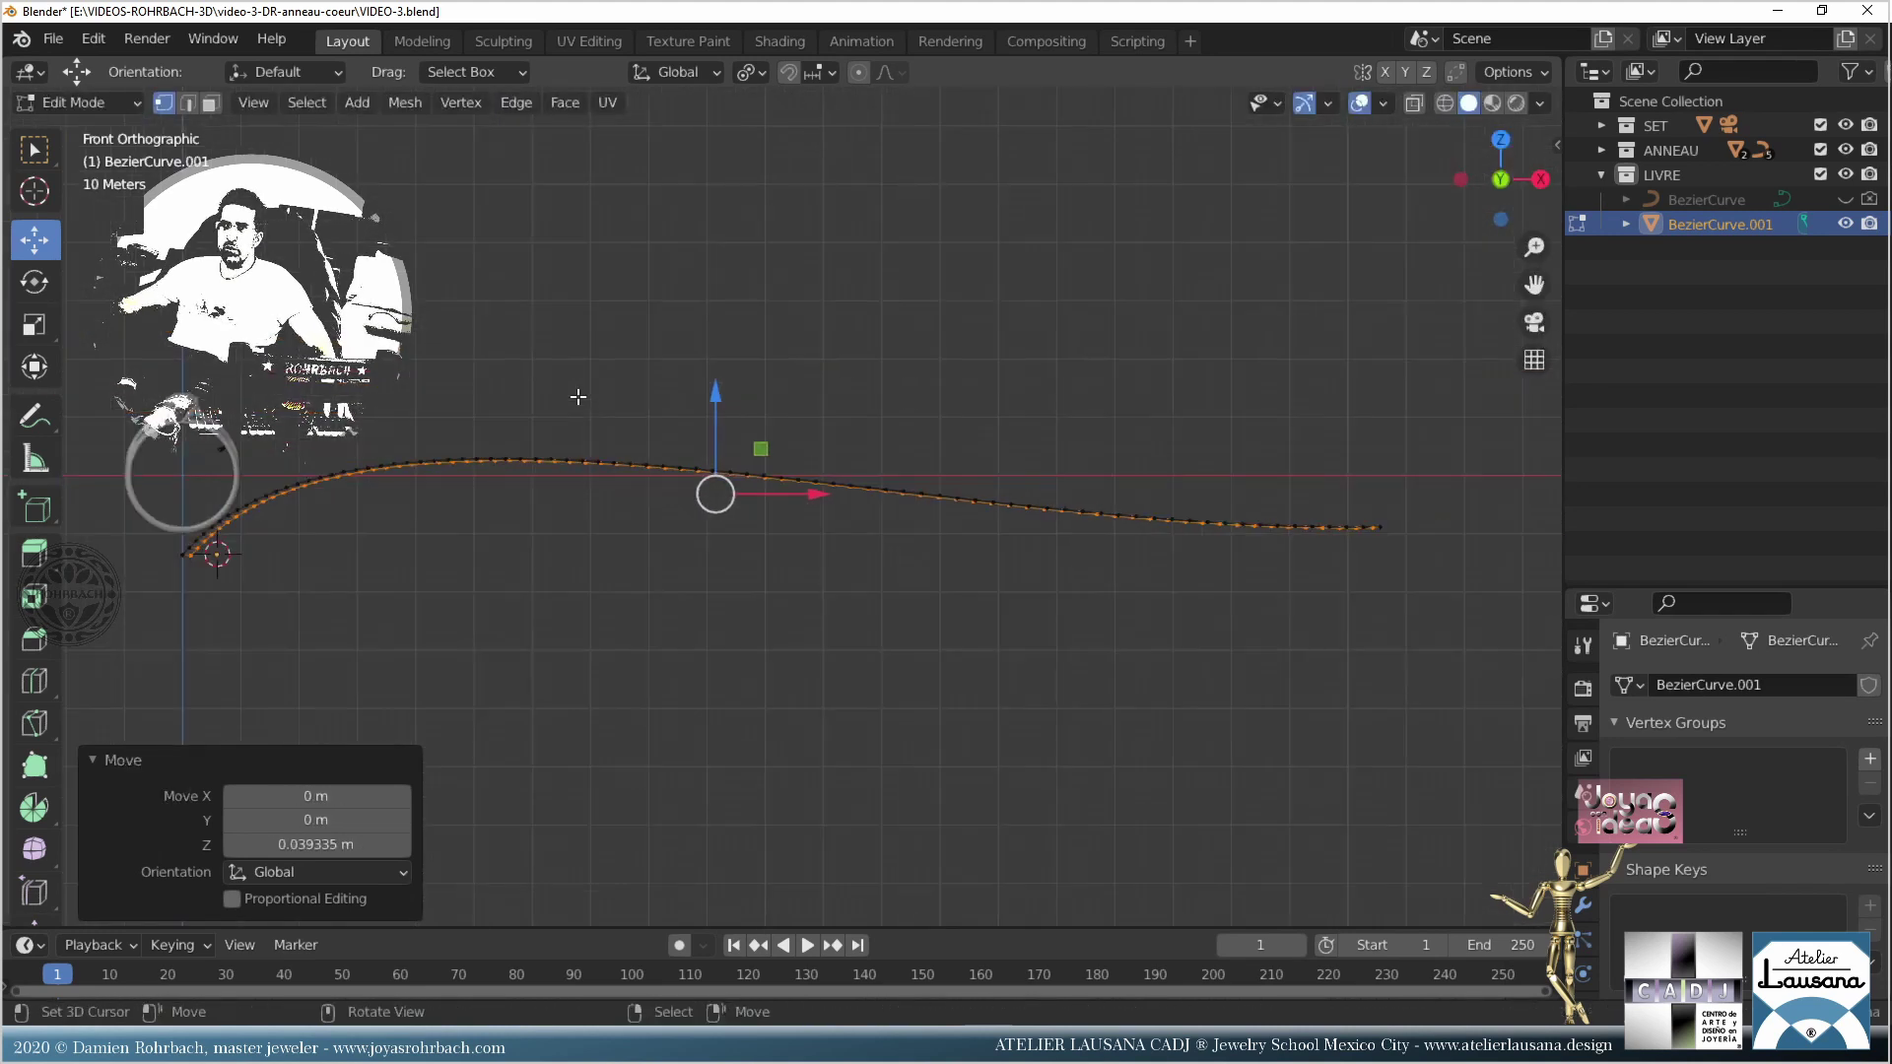
{"action": "middle_click_drag", "start_coordinate": [429, 493], "coordinate": [794, 493], "text": "shift"}
{"action": "scroll", "coordinate": [771, 481], "scroll_direction": "up", "scroll_amount": 5}
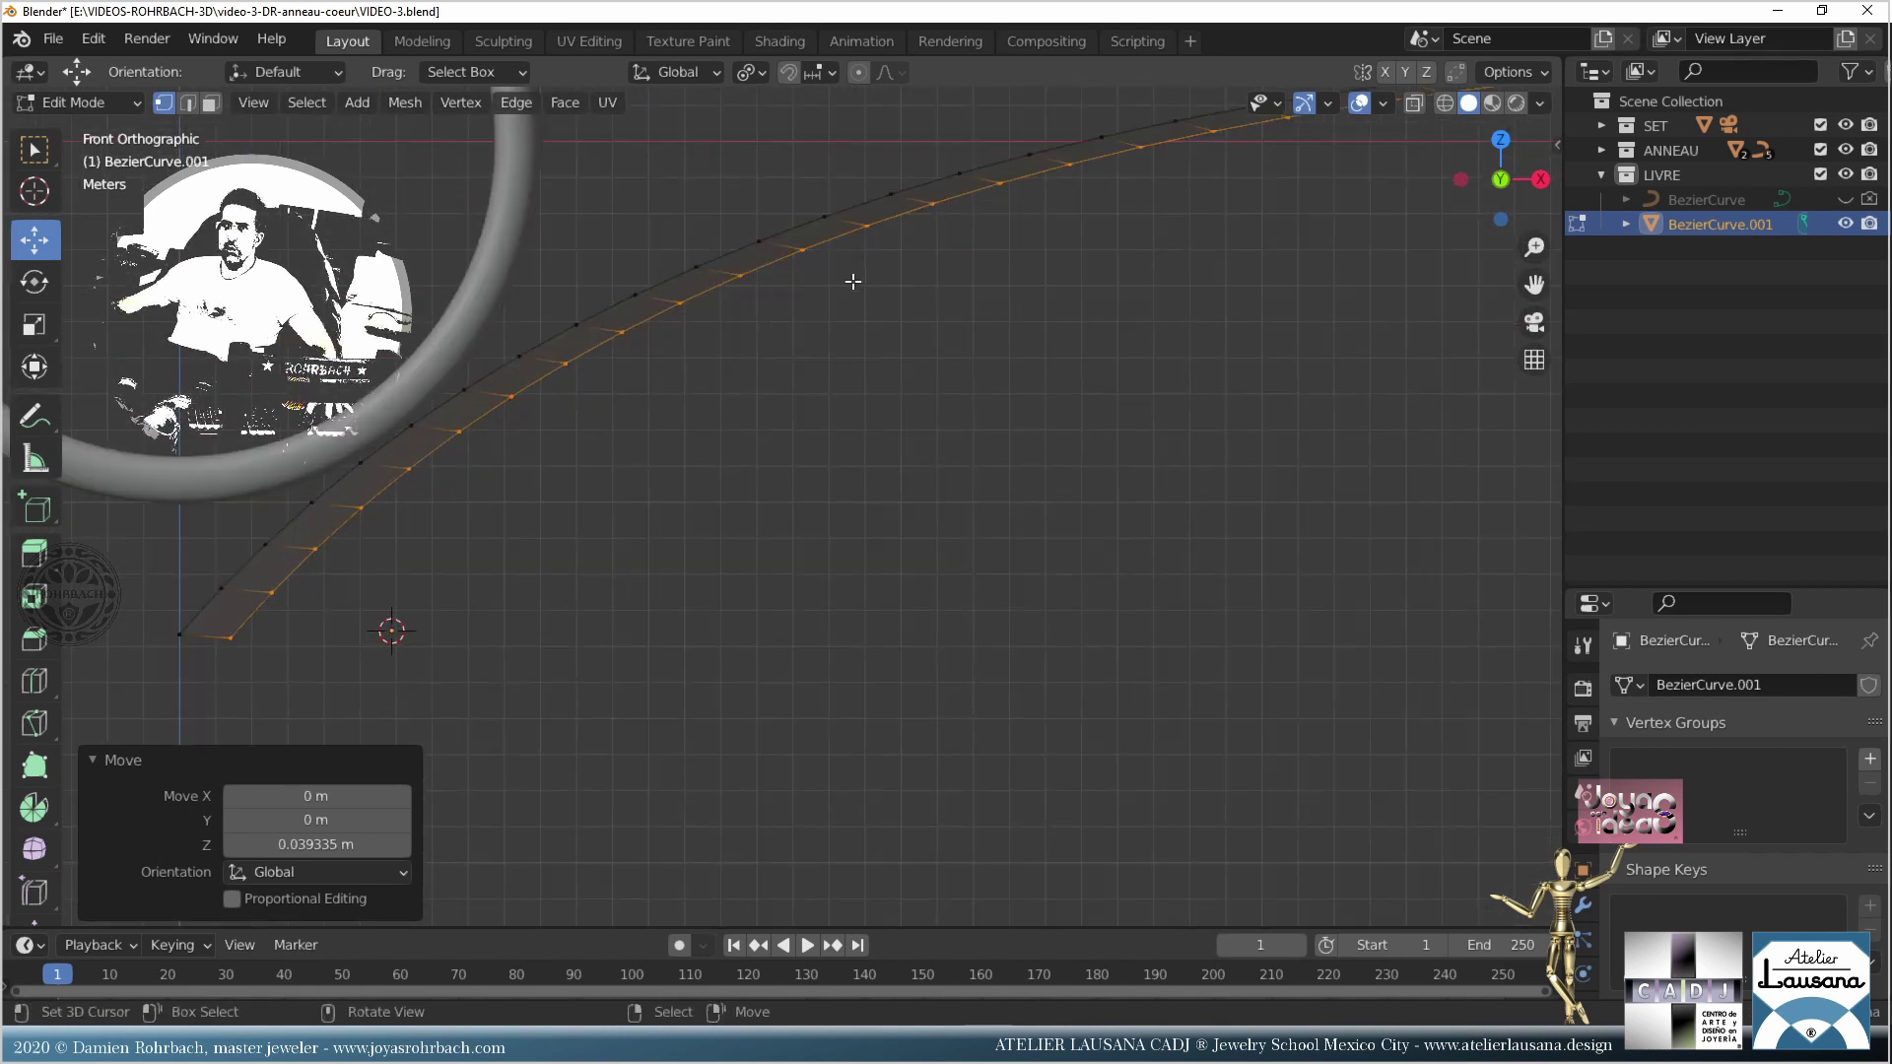
{"action": "key", "text": "g"}
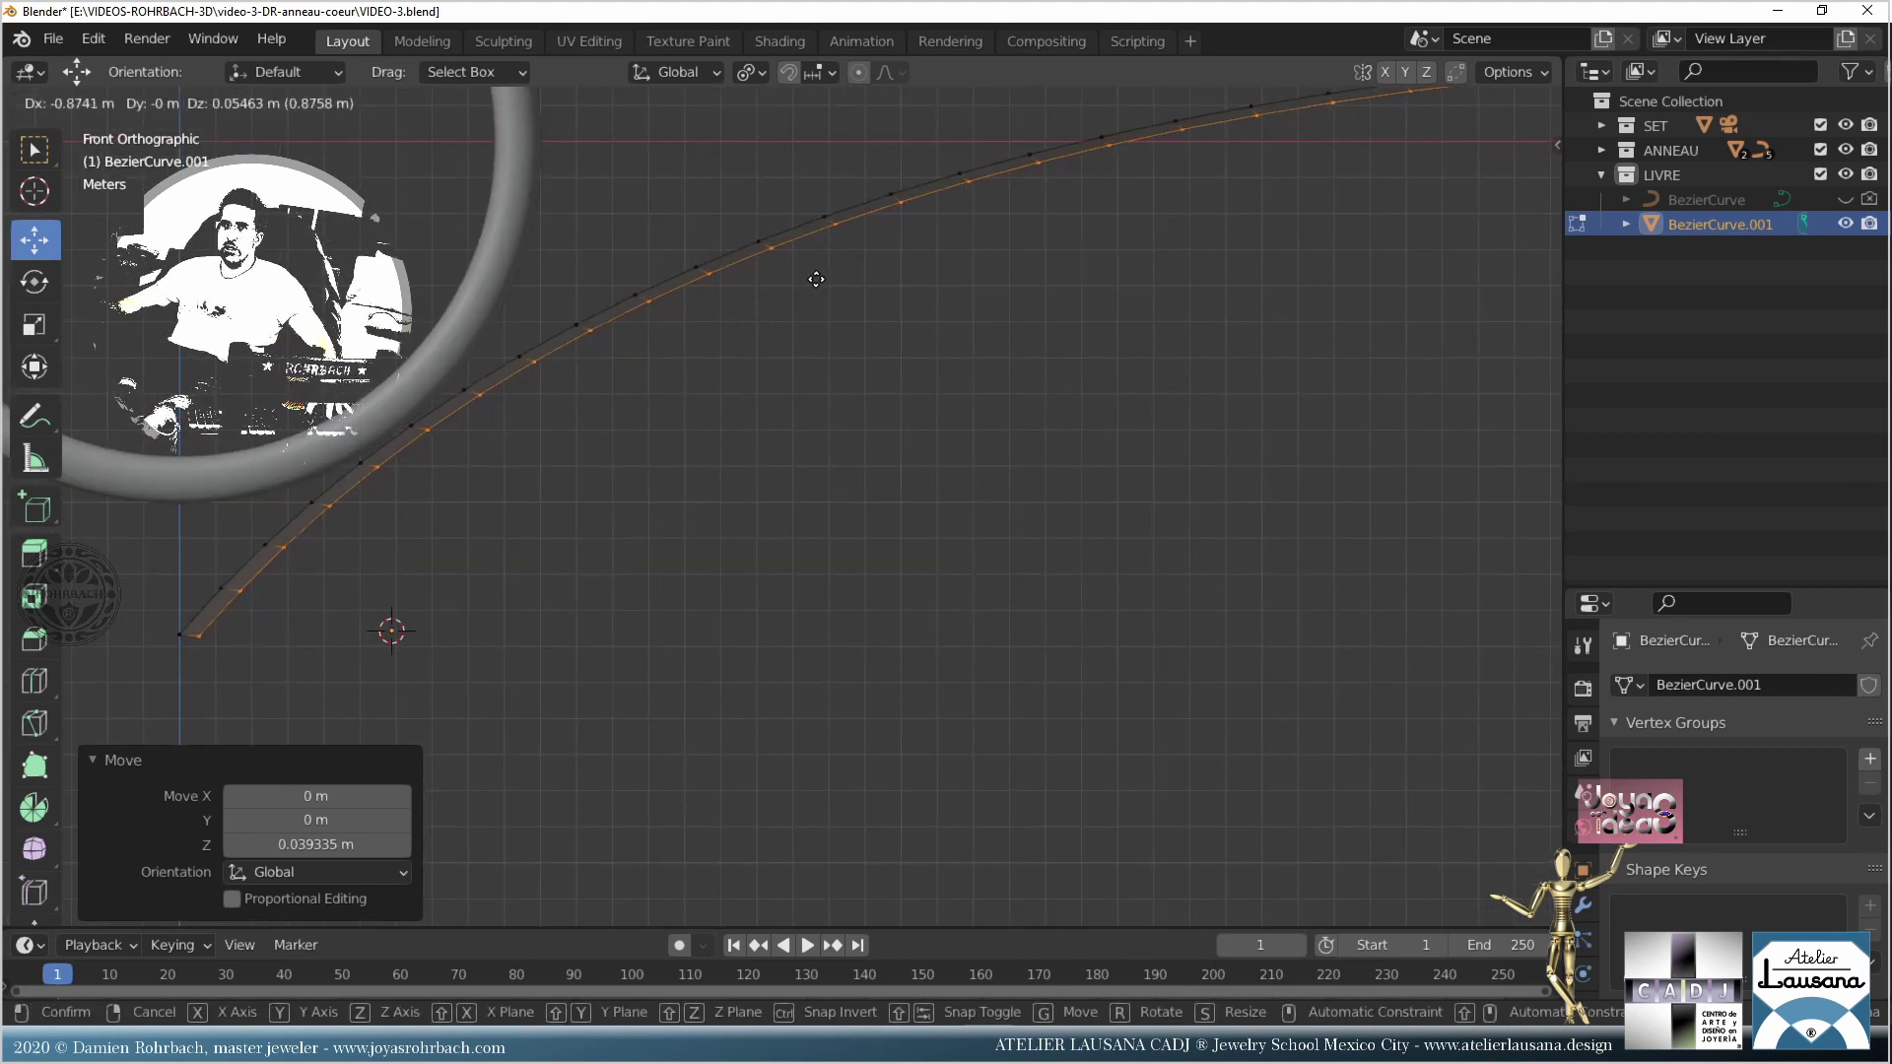
{"action": "left_click", "coordinate": [816, 279]}
Step: Scale the lower face to 1.004 and move it about 1.3 m in X and 0.03 m in Z to match the page's outer end
{"action": "scroll", "coordinate": [798, 295], "scroll_direction": "down", "scroll_amount": 3}
{"action": "scroll", "coordinate": [986, 394], "scroll_direction": "up", "scroll_amount": 5}
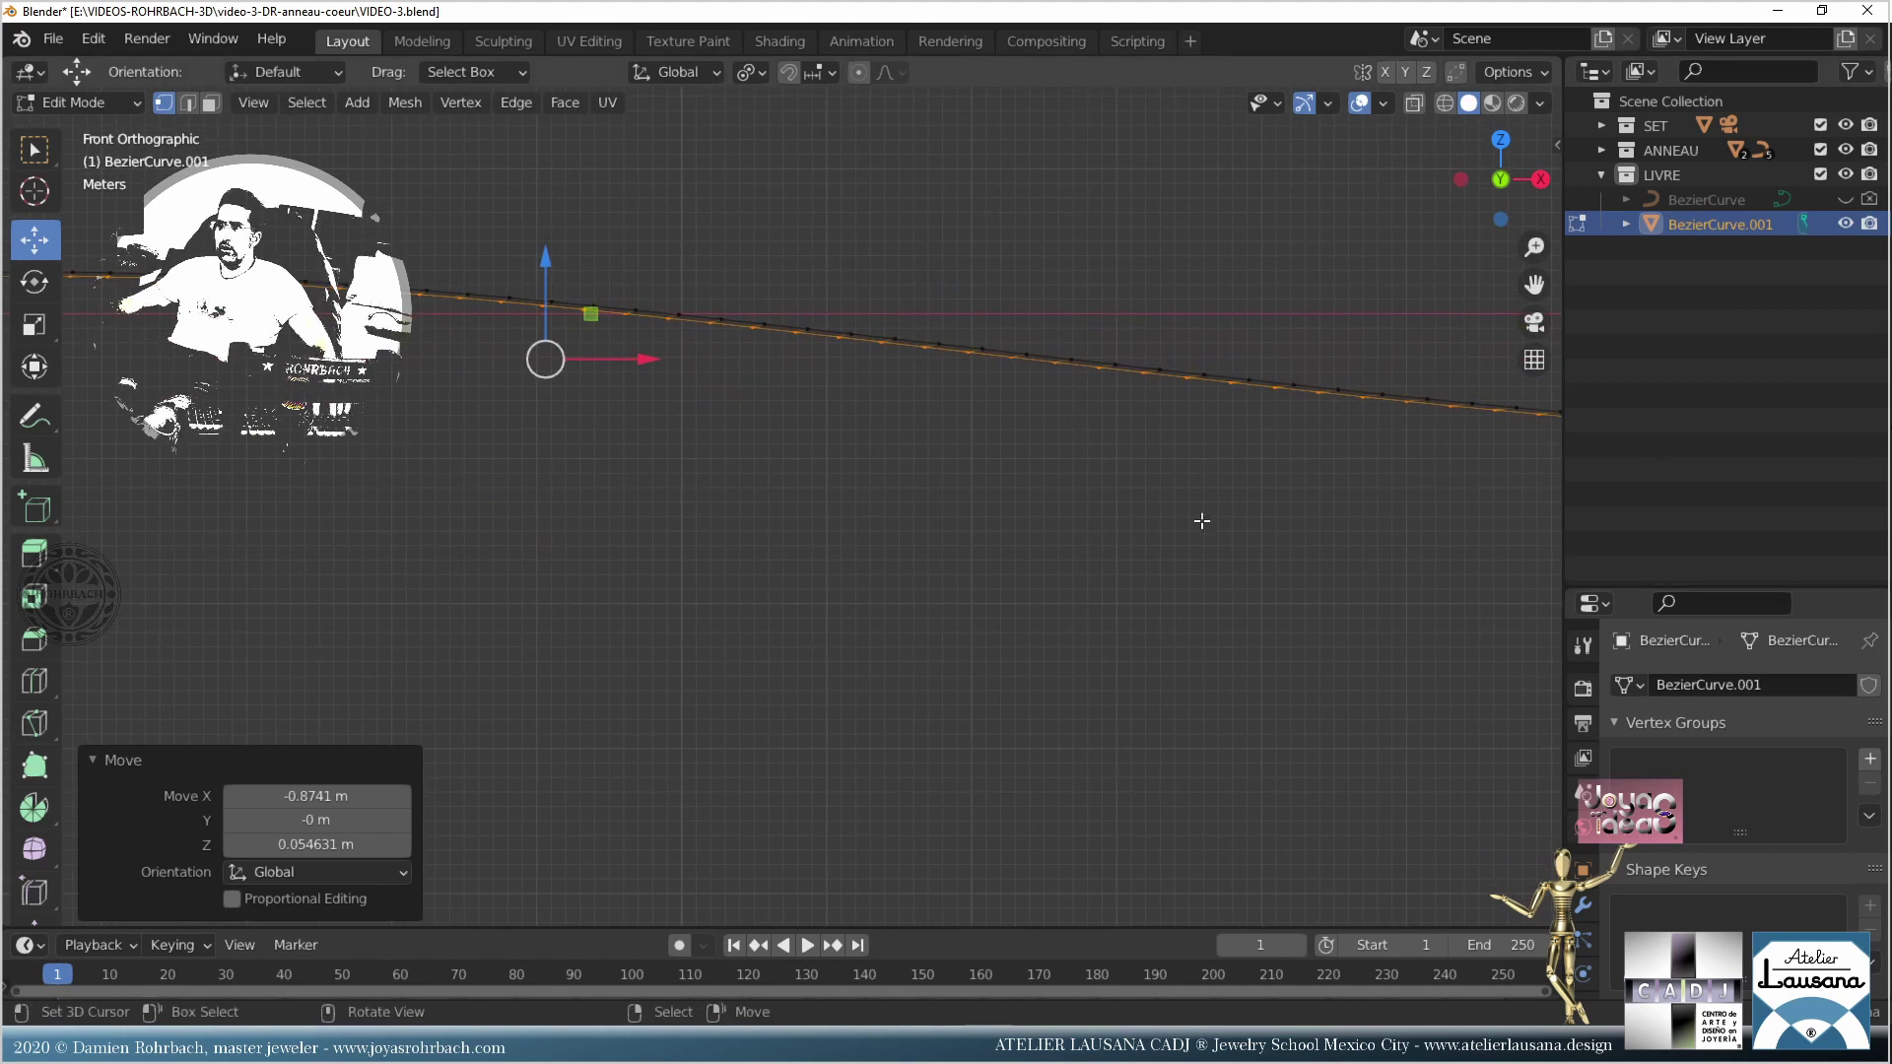
{"action": "middle_click_drag", "start_coordinate": [1202, 520], "coordinate": [945, 477], "text": "shift"}
{"action": "scroll", "coordinate": [946, 476], "scroll_direction": "down", "scroll_amount": 2}
{"action": "middle_click_drag", "start_coordinate": [1119, 439], "coordinate": [939, 463], "text": "shift"}
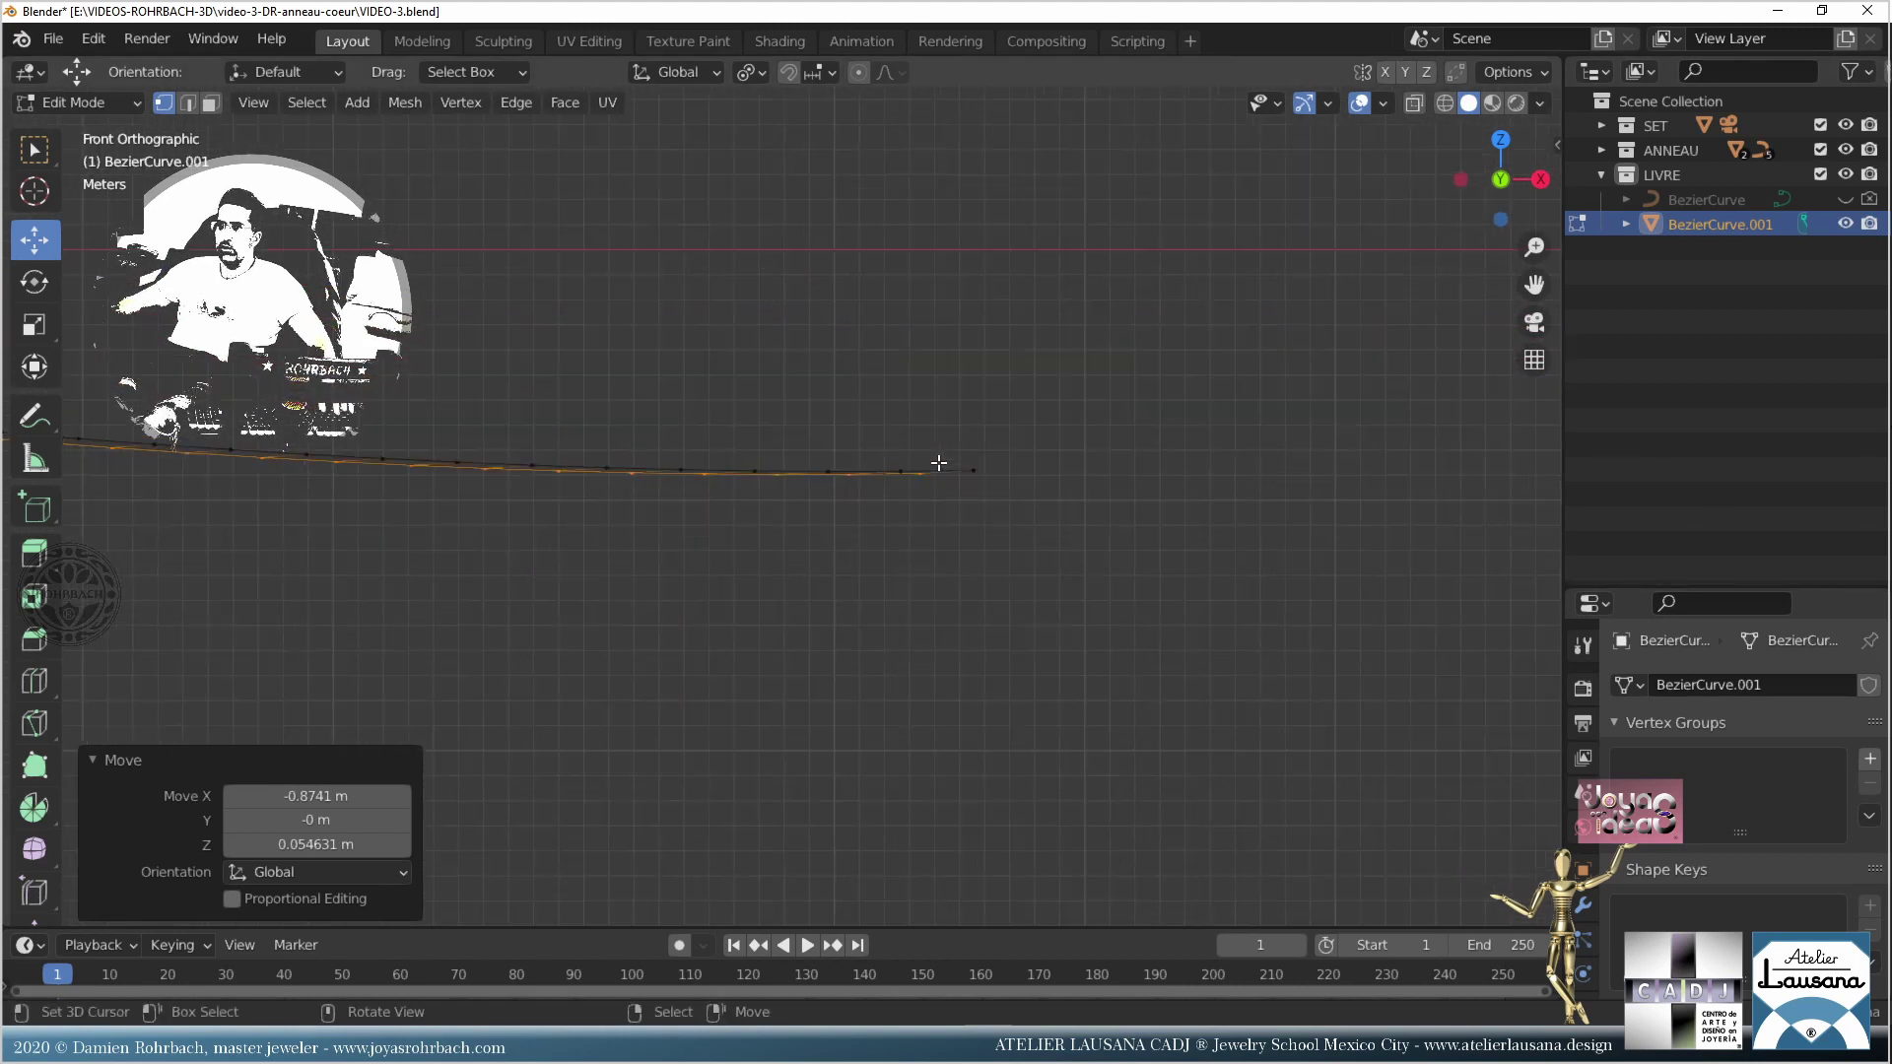
{"action": "scroll", "coordinate": [986, 433], "scroll_direction": "up", "scroll_amount": 6}
{"action": "key", "text": "s"}
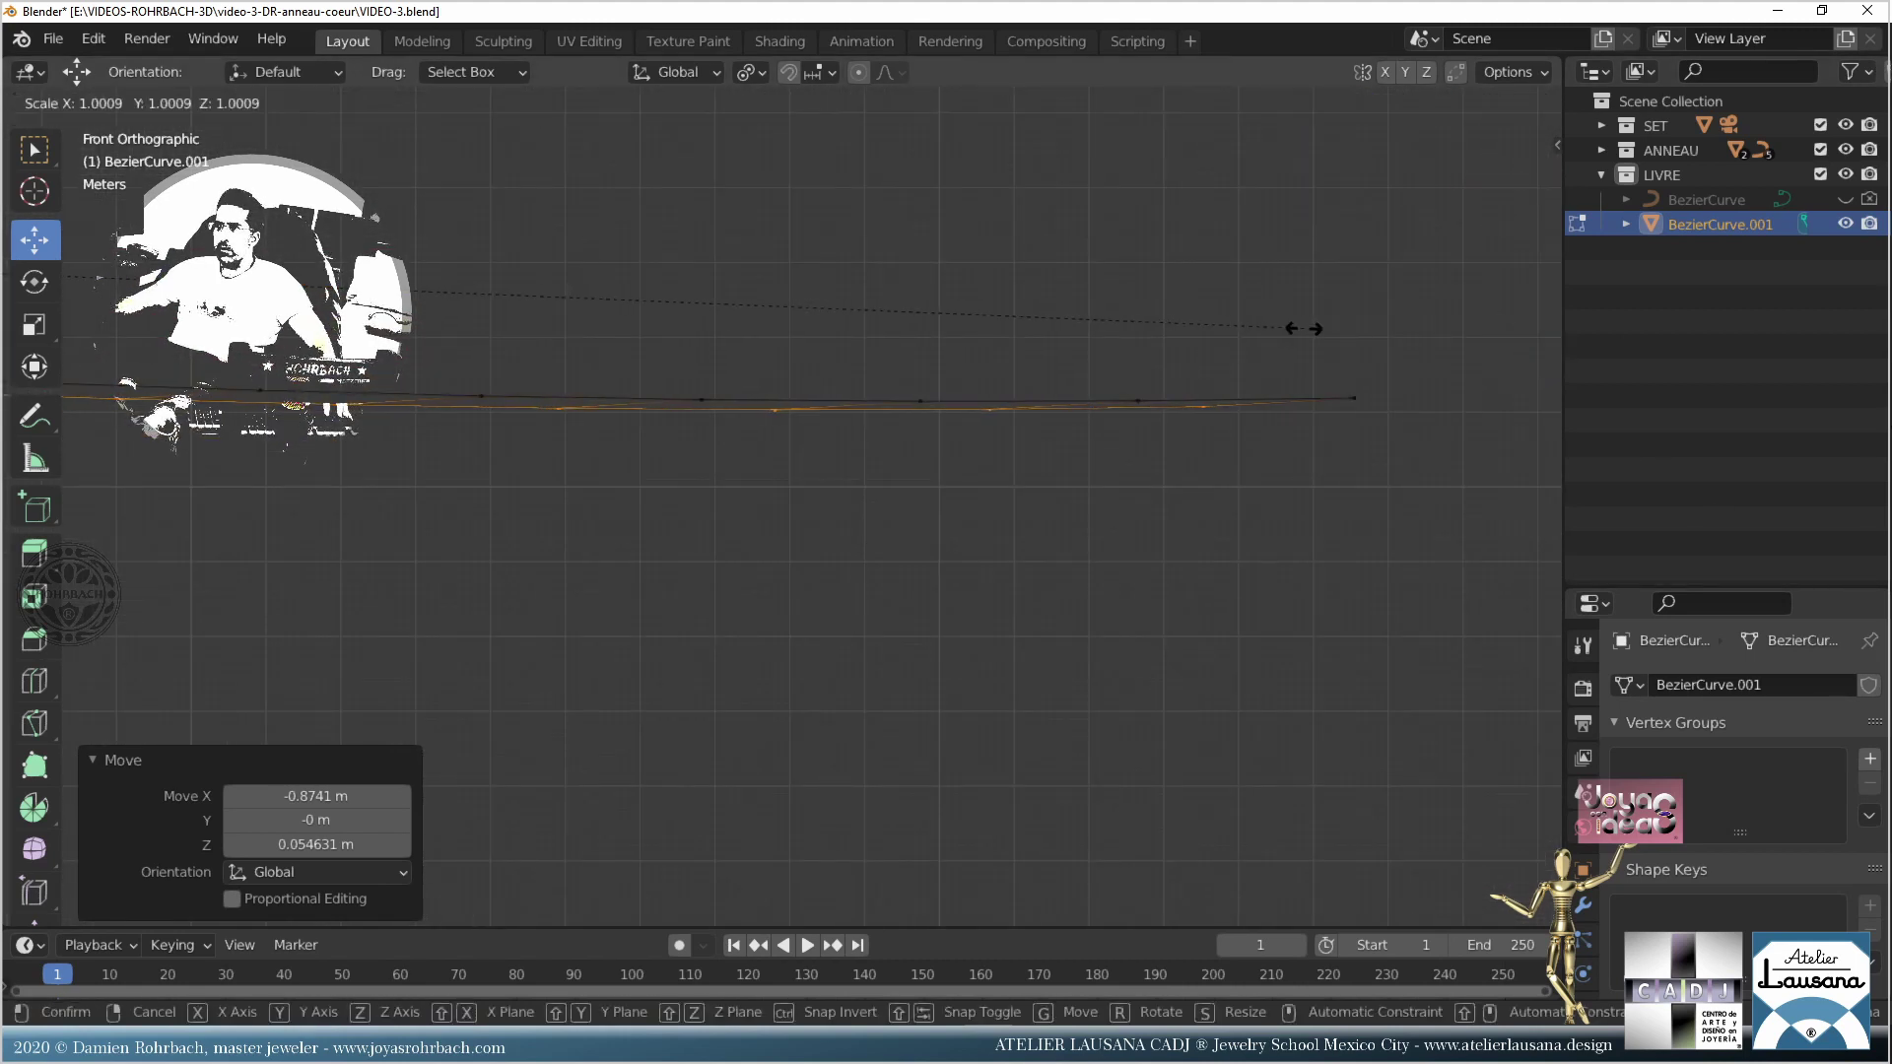
{"action": "left_click", "coordinate": [1327, 321]}
{"action": "key", "text": "g"}
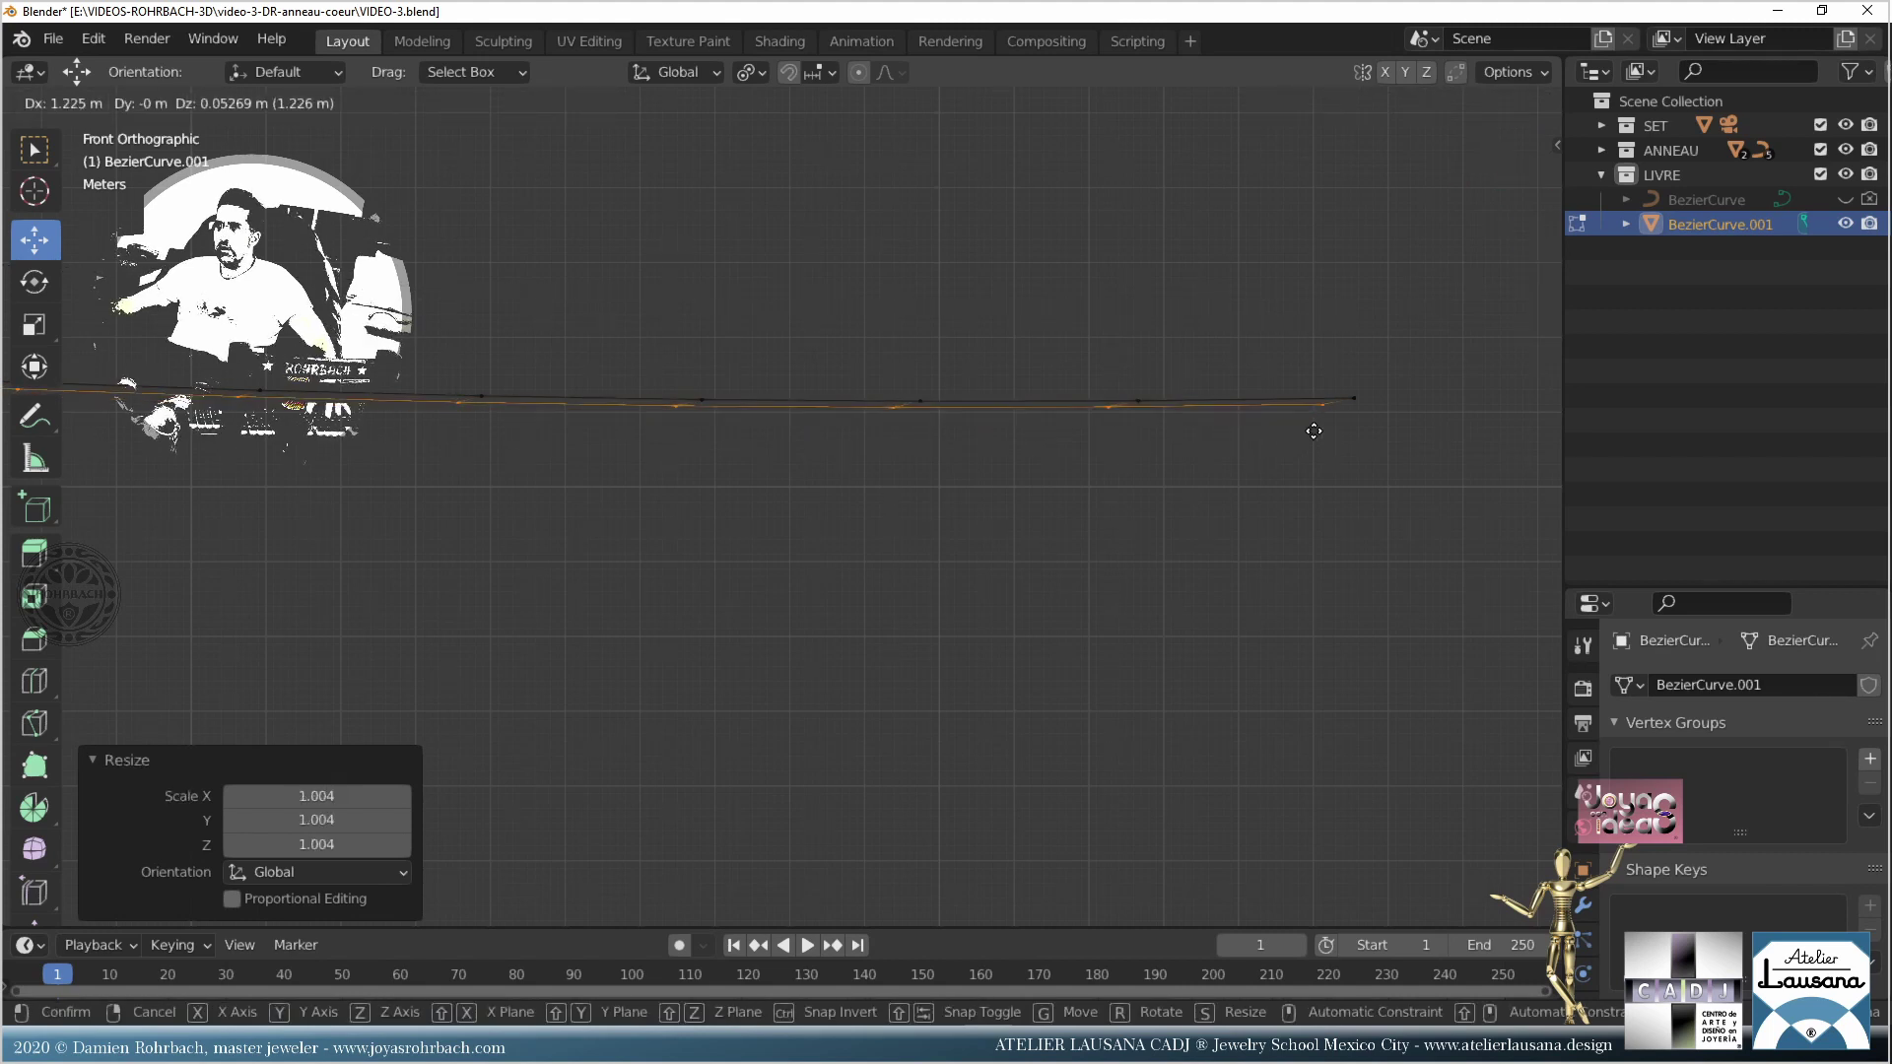
{"action": "left_click", "coordinate": [1219, 447]}
{"action": "scroll", "coordinate": [1144, 506], "scroll_direction": "down", "scroll_amount": 2}
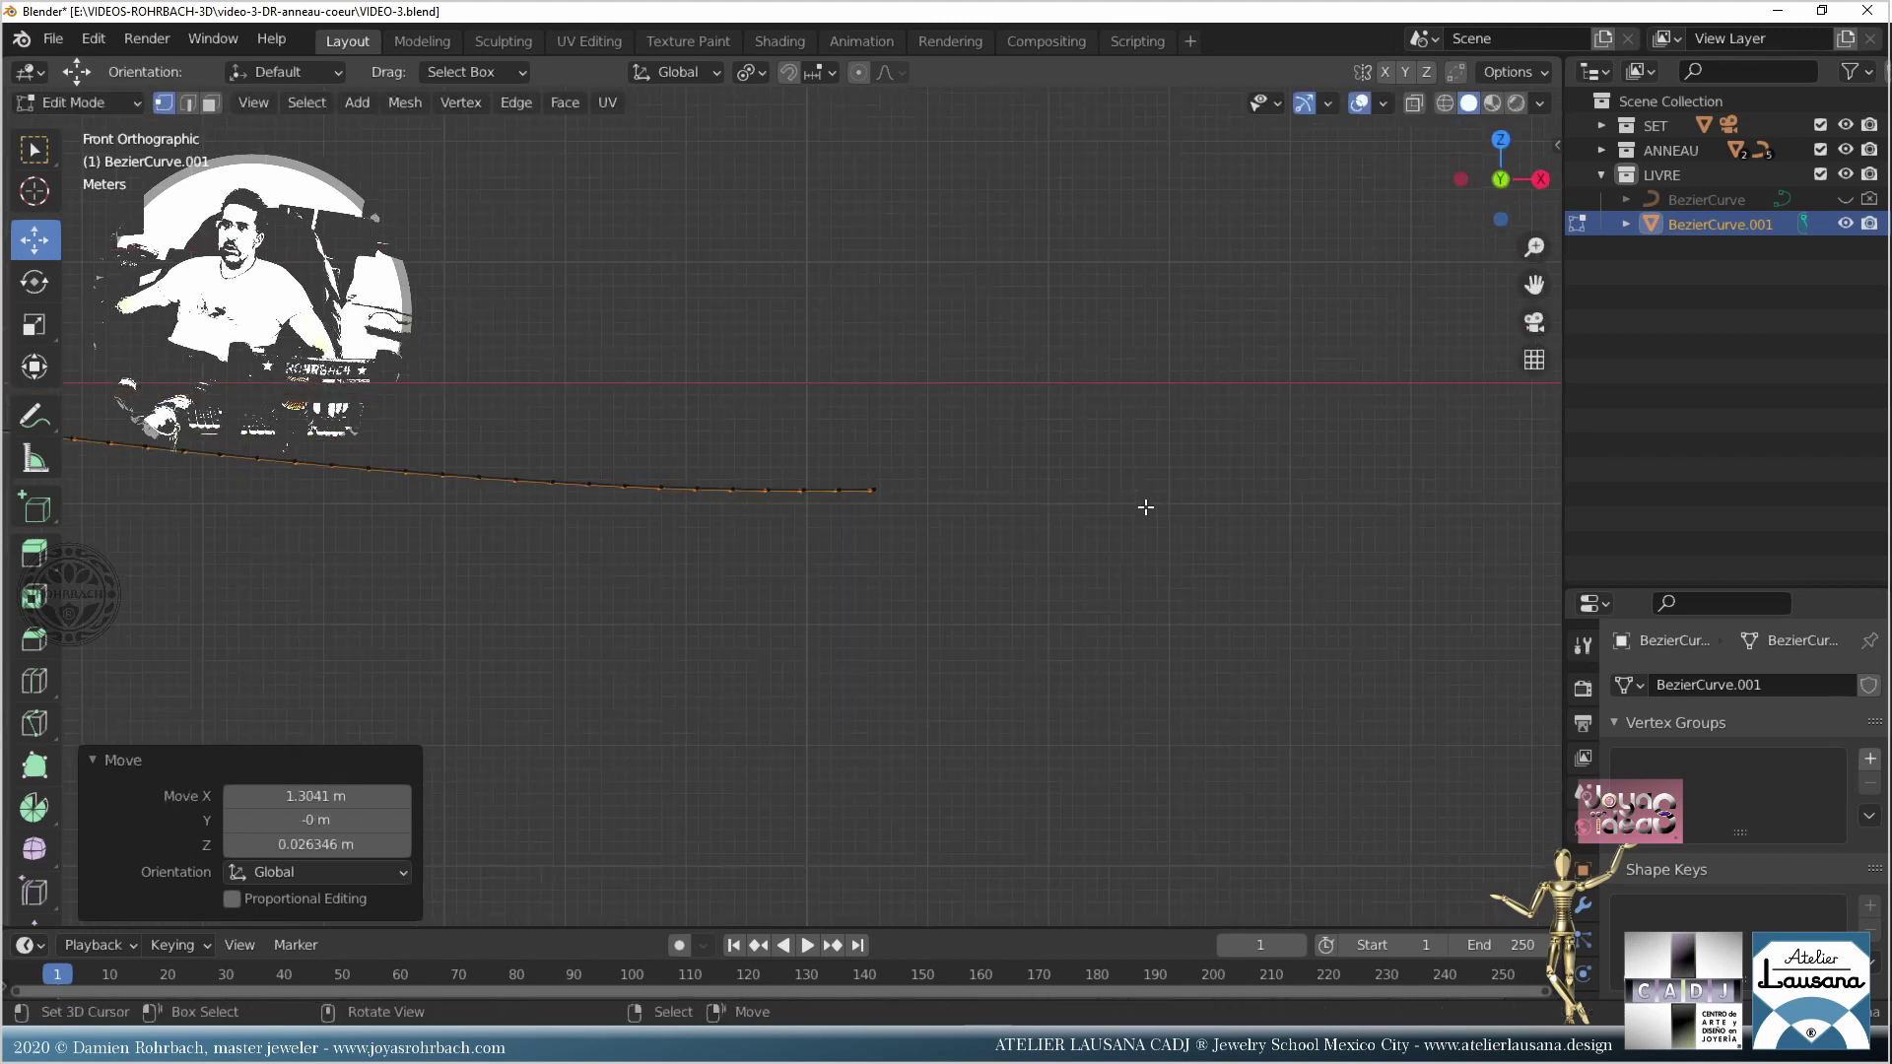
Step: Scale the lower face to 1.005, move it about -0.71 m in X and -0.04 m in Z, and save the file
{"action": "middle_click_drag", "start_coordinate": [1064, 553], "coordinate": [887, 616], "text": "shift"}
{"action": "middle_click_drag", "start_coordinate": [80, 595], "coordinate": [654, 498], "text": "shift"}
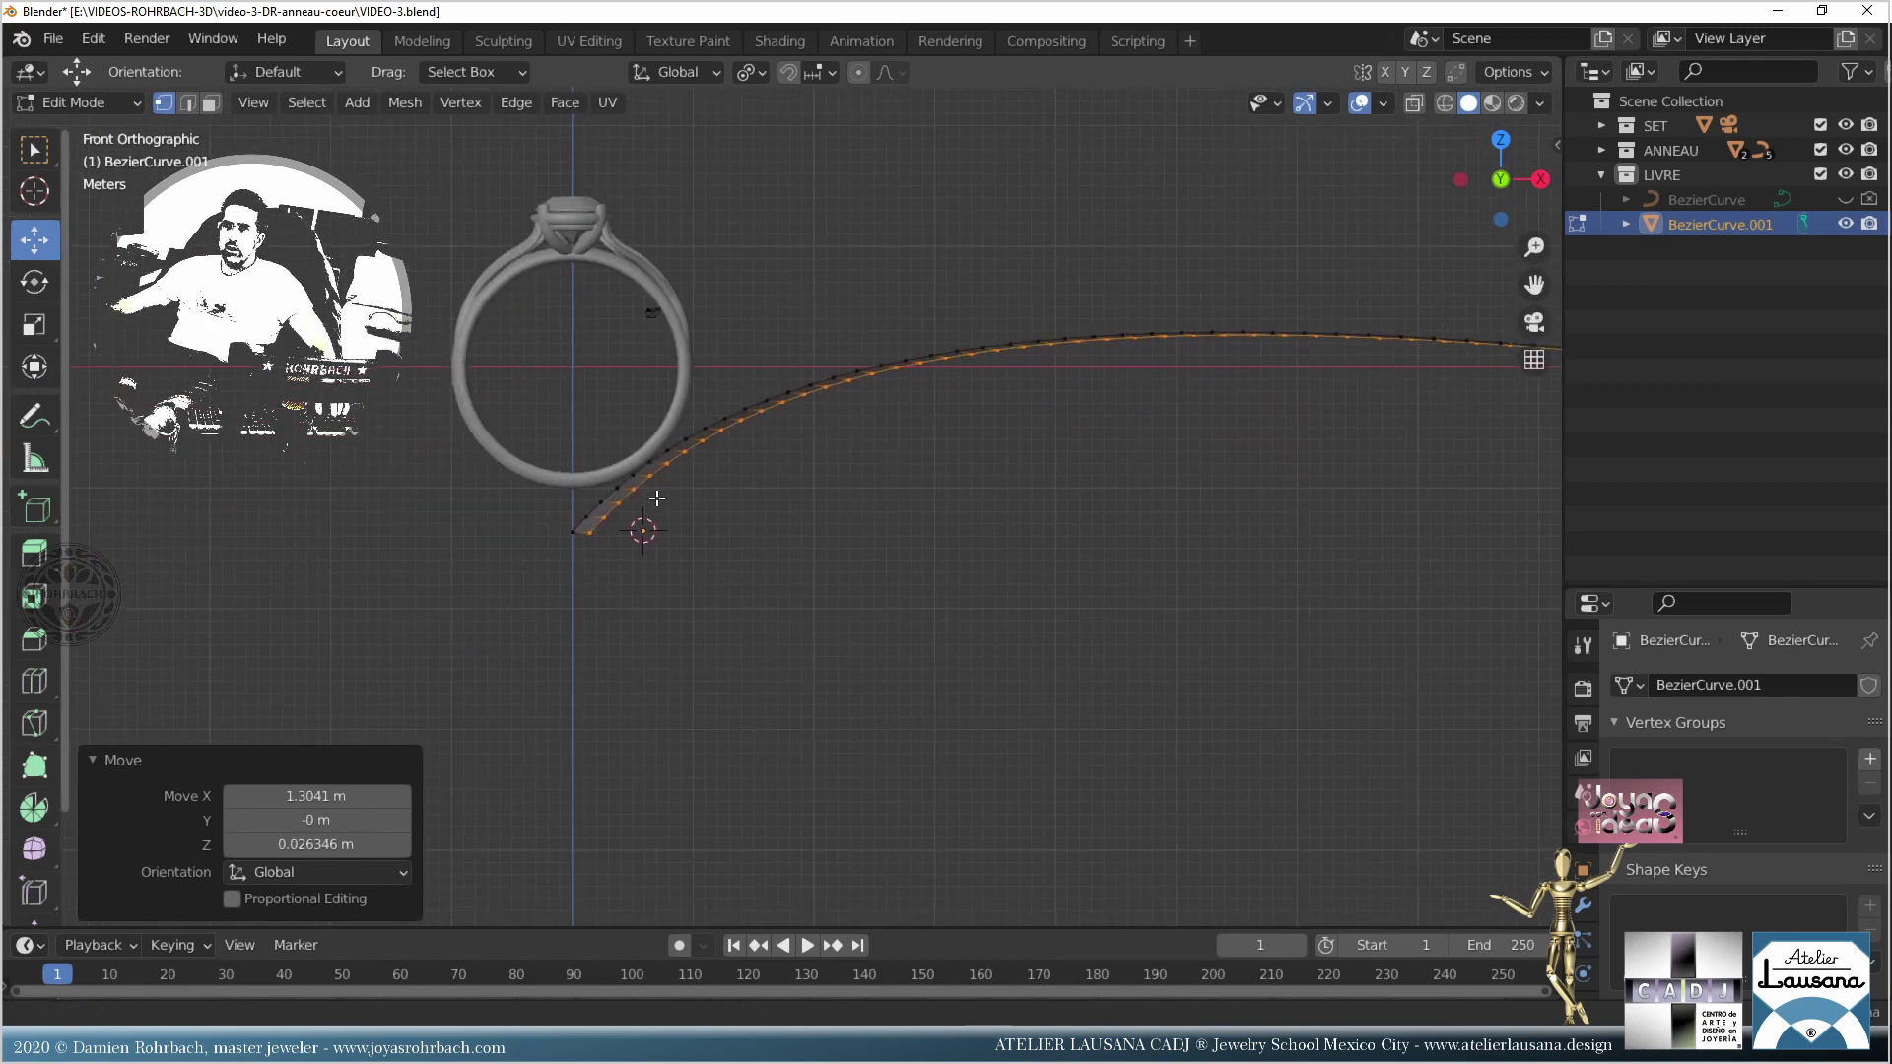
{"action": "scroll", "coordinate": [677, 482], "scroll_direction": "up", "scroll_amount": 4}
{"action": "key", "text": "s"}
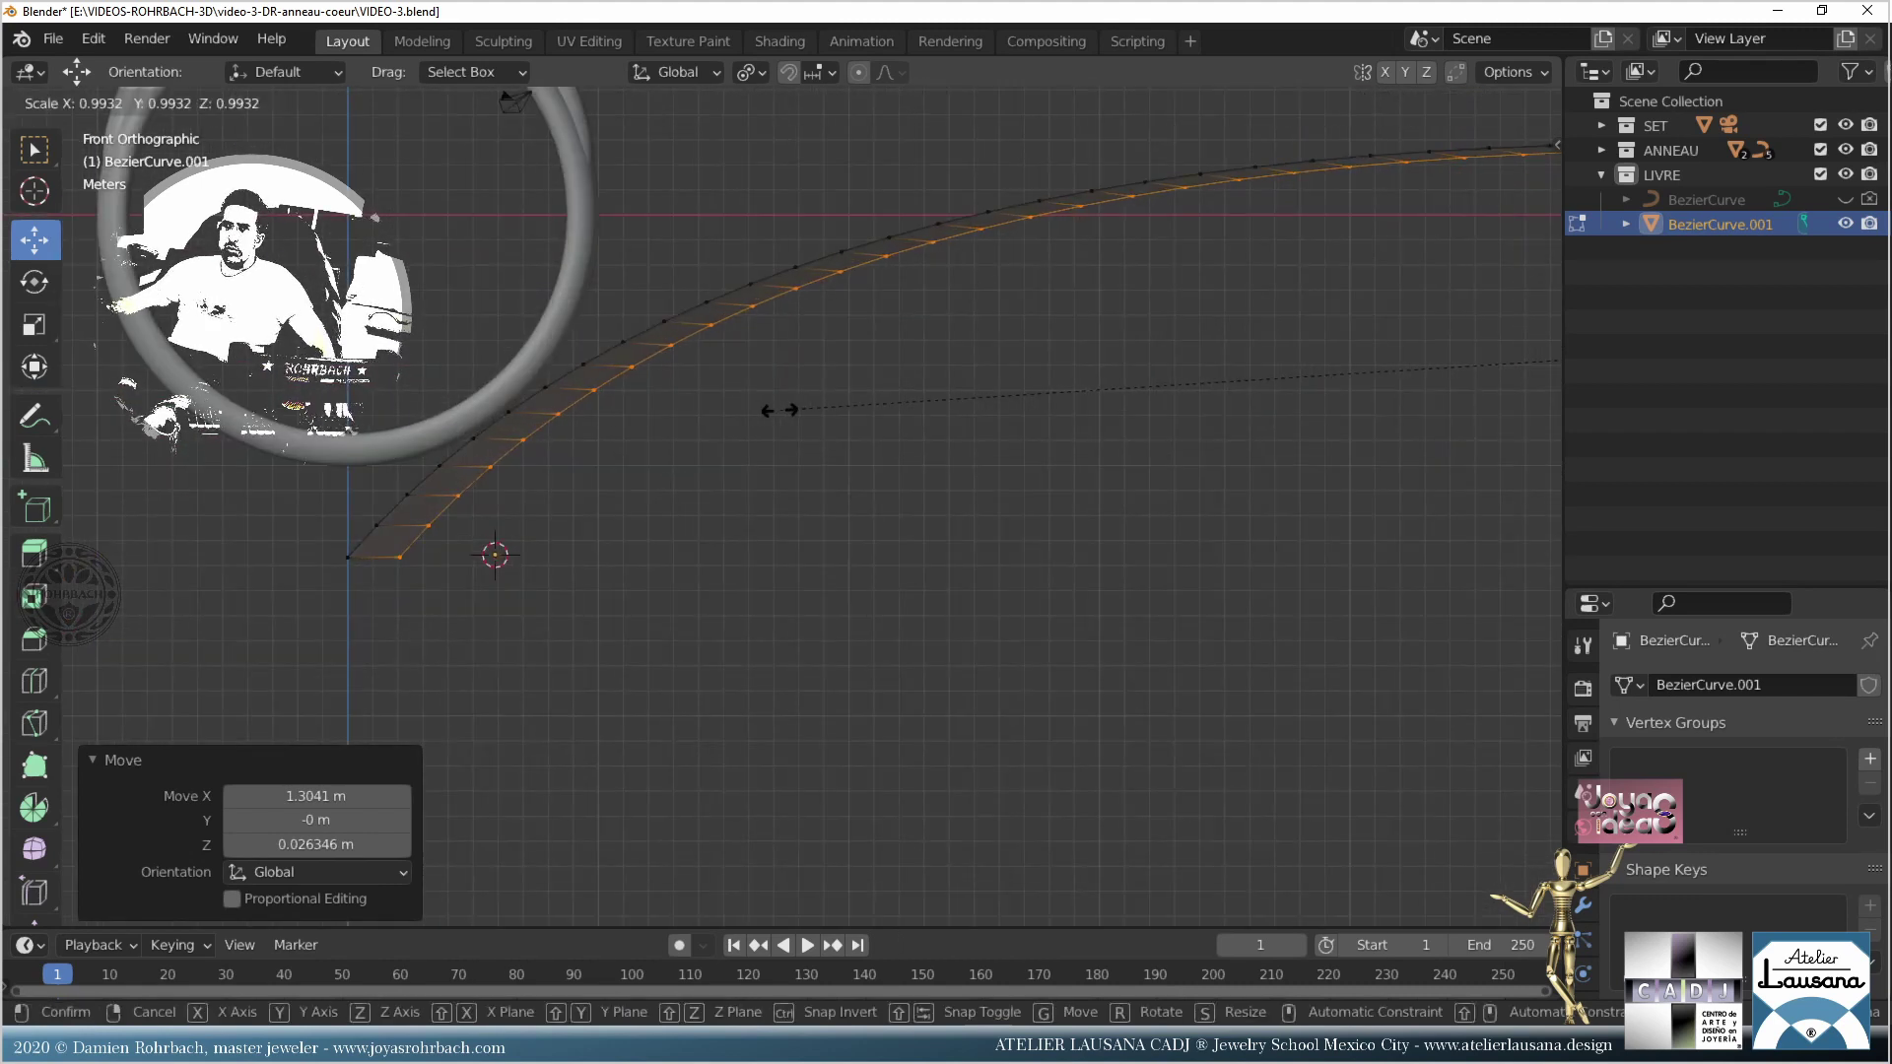
{"action": "key", "text": "Escape"}
{"action": "key", "text": "s"}
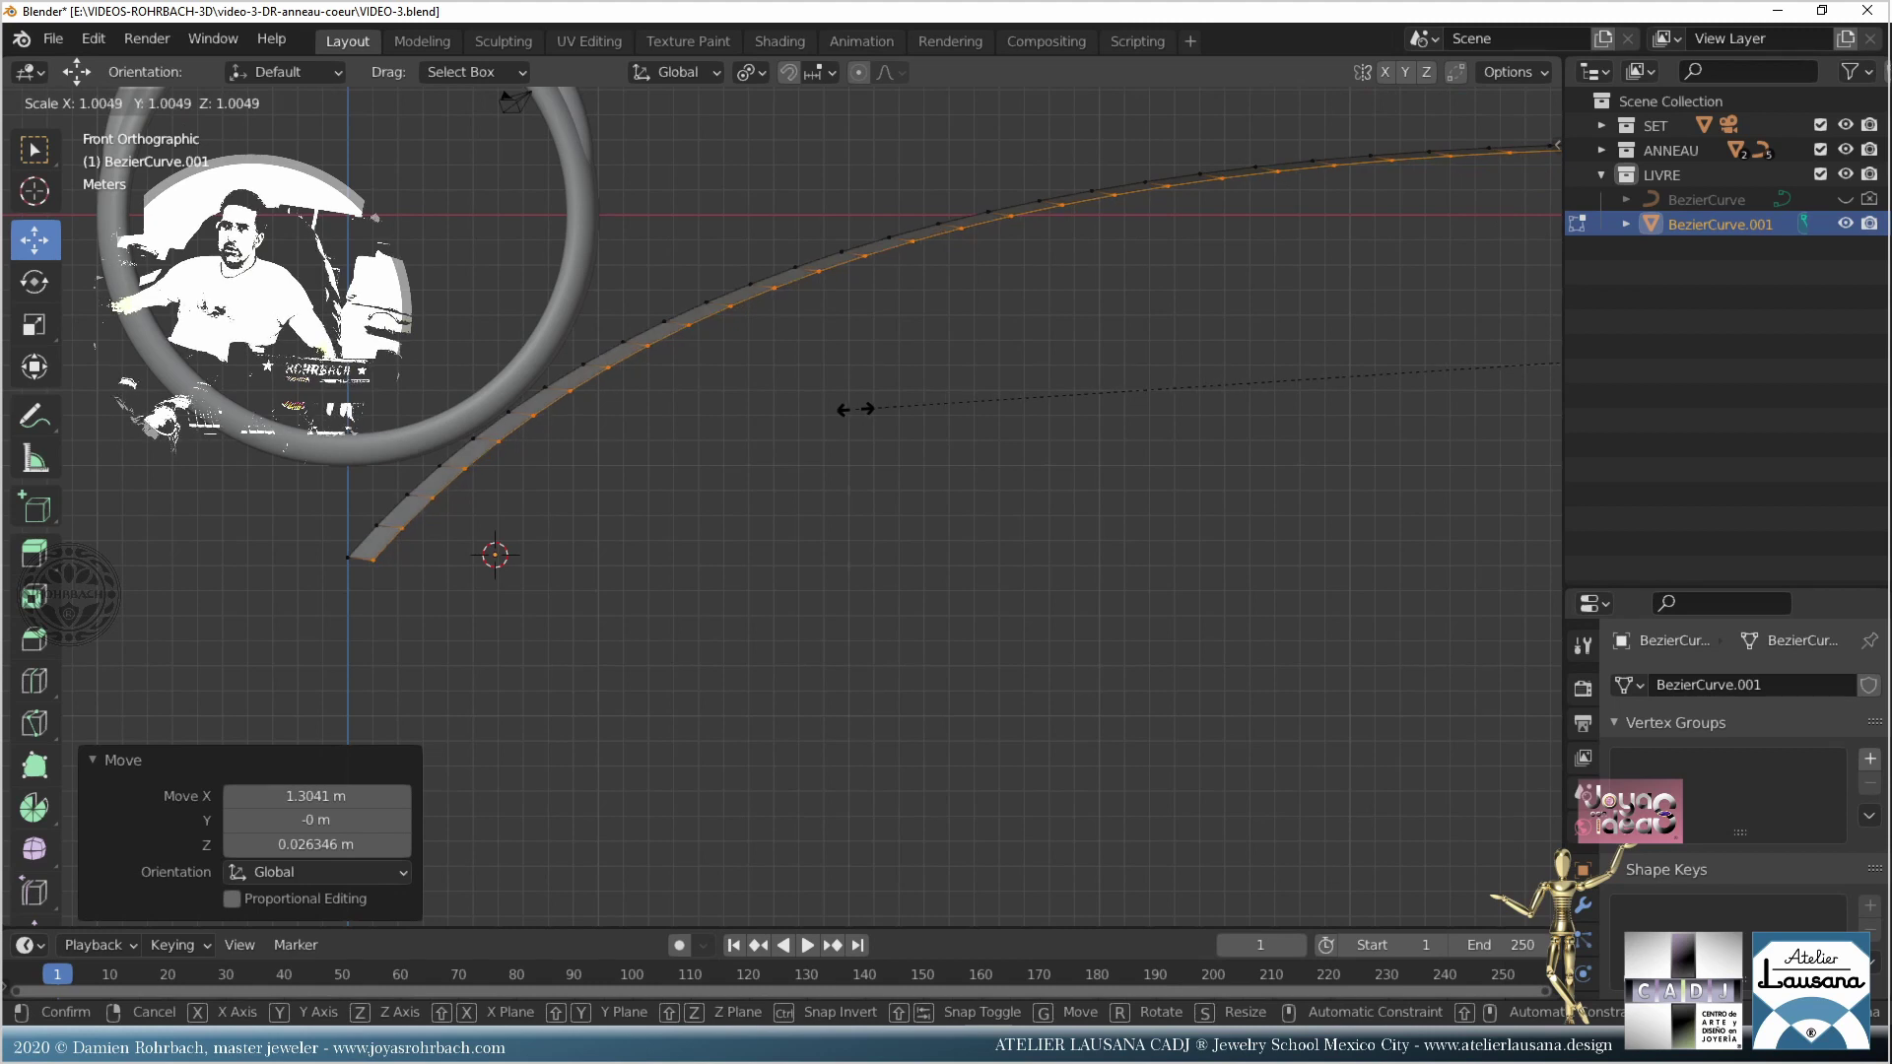
{"action": "left_click", "coordinate": [851, 407]}
{"action": "key", "text": "g"}
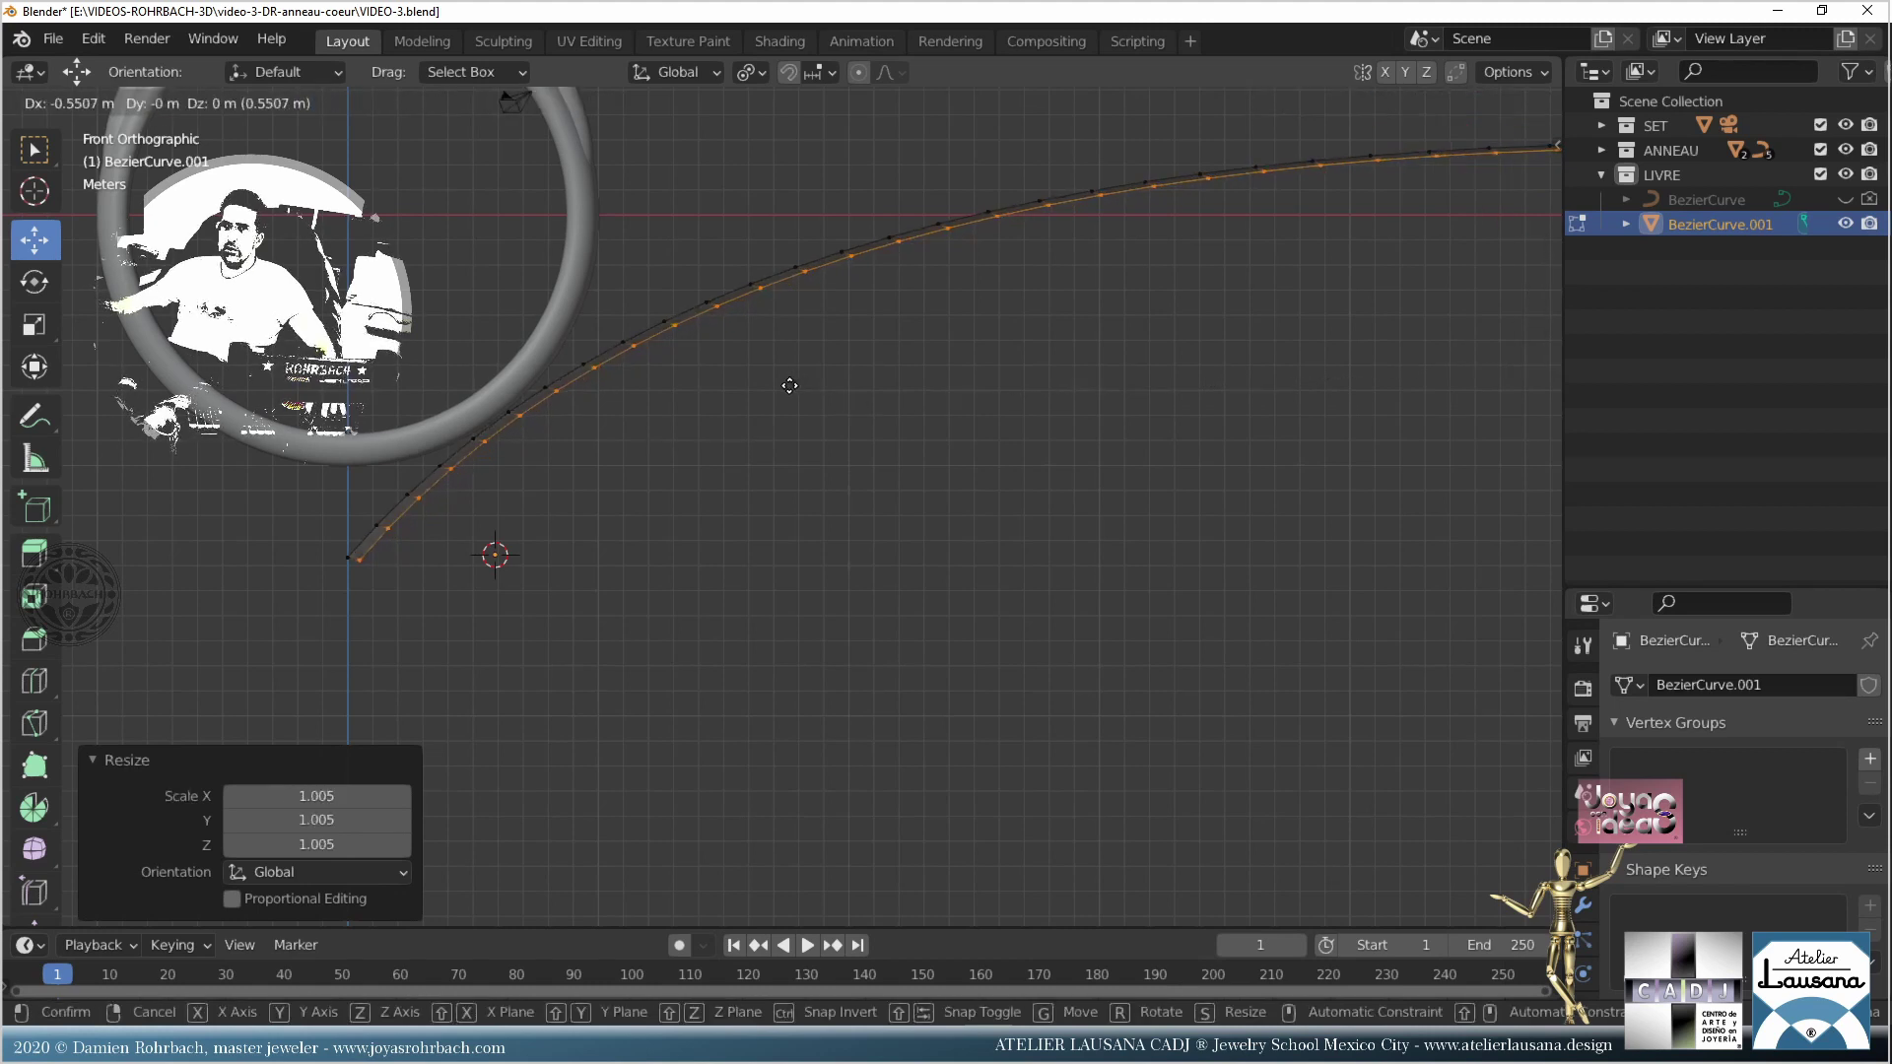
{"action": "left_click", "coordinate": [787, 386]}
{"action": "scroll", "coordinate": [702, 425], "scroll_direction": "down", "scroll_amount": 5}
{"action": "scroll", "coordinate": [820, 434], "scroll_direction": "up", "scroll_amount": 6}
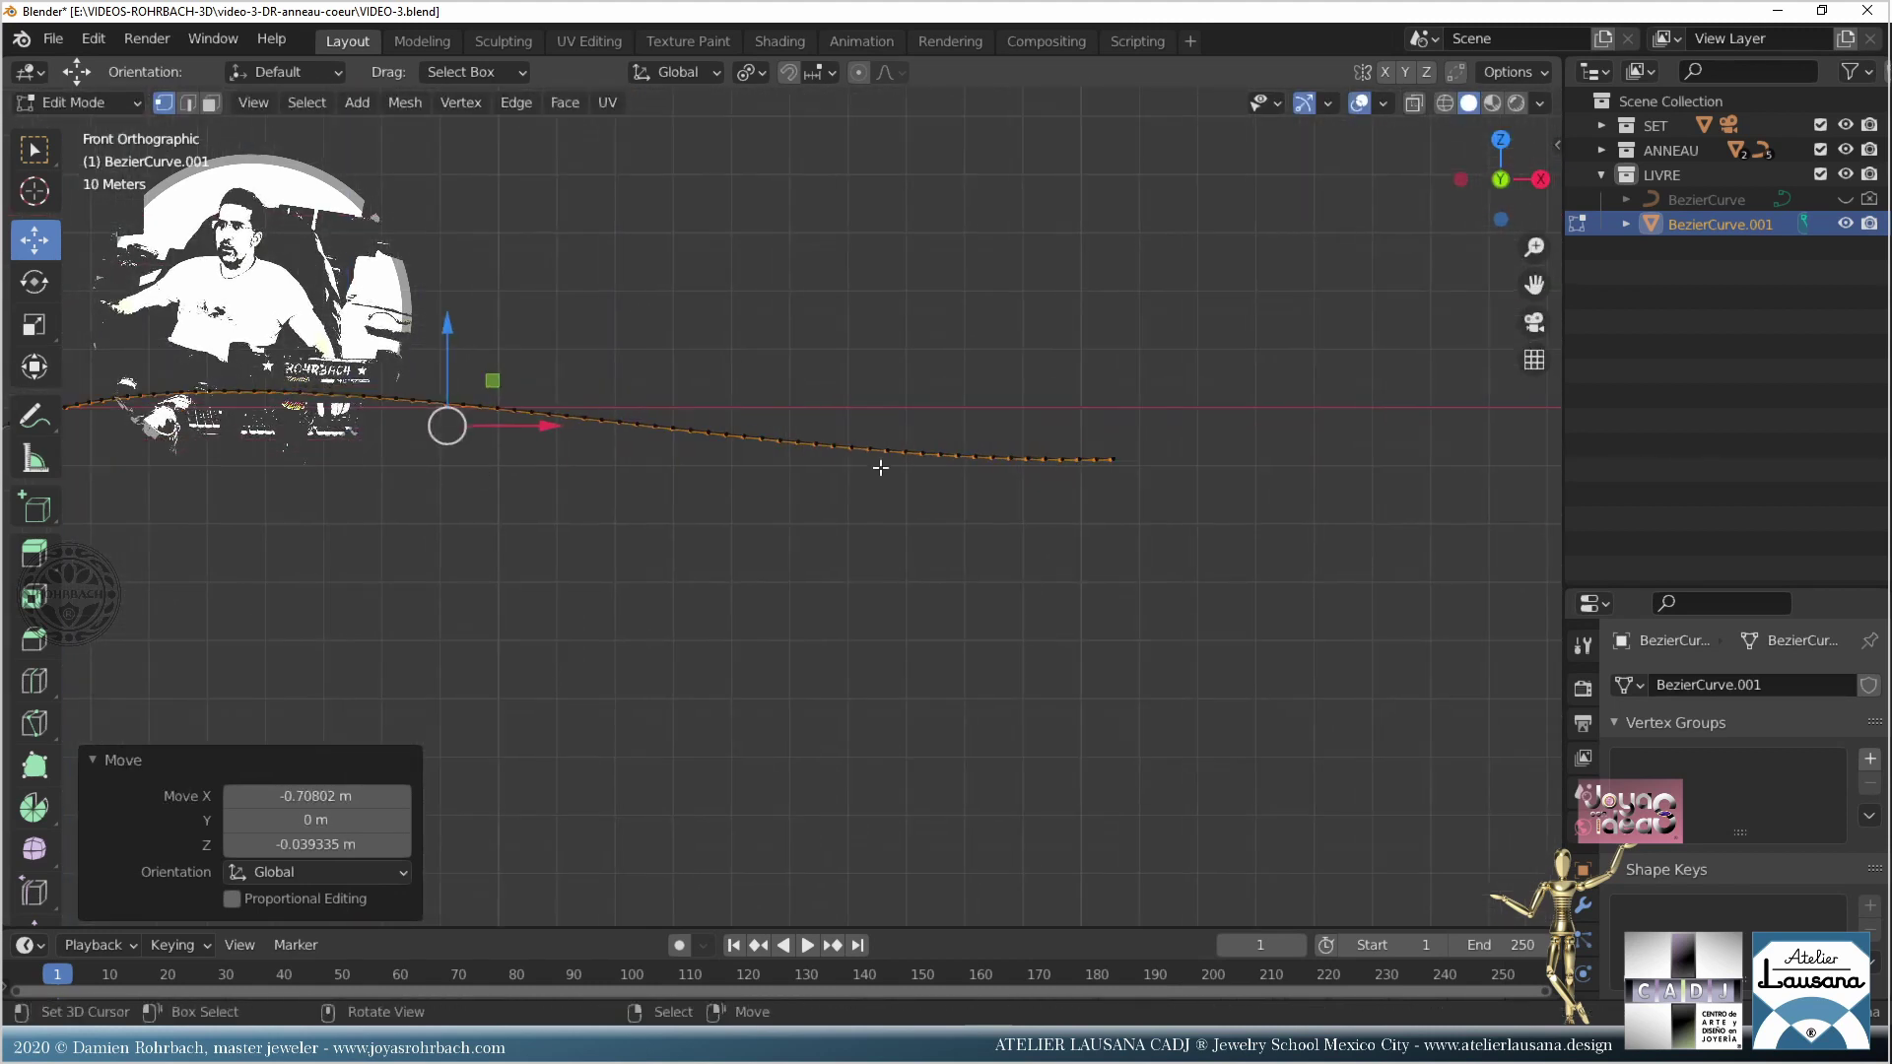
{"action": "scroll", "coordinate": [198, 549], "scroll_direction": "up", "scroll_amount": 3}
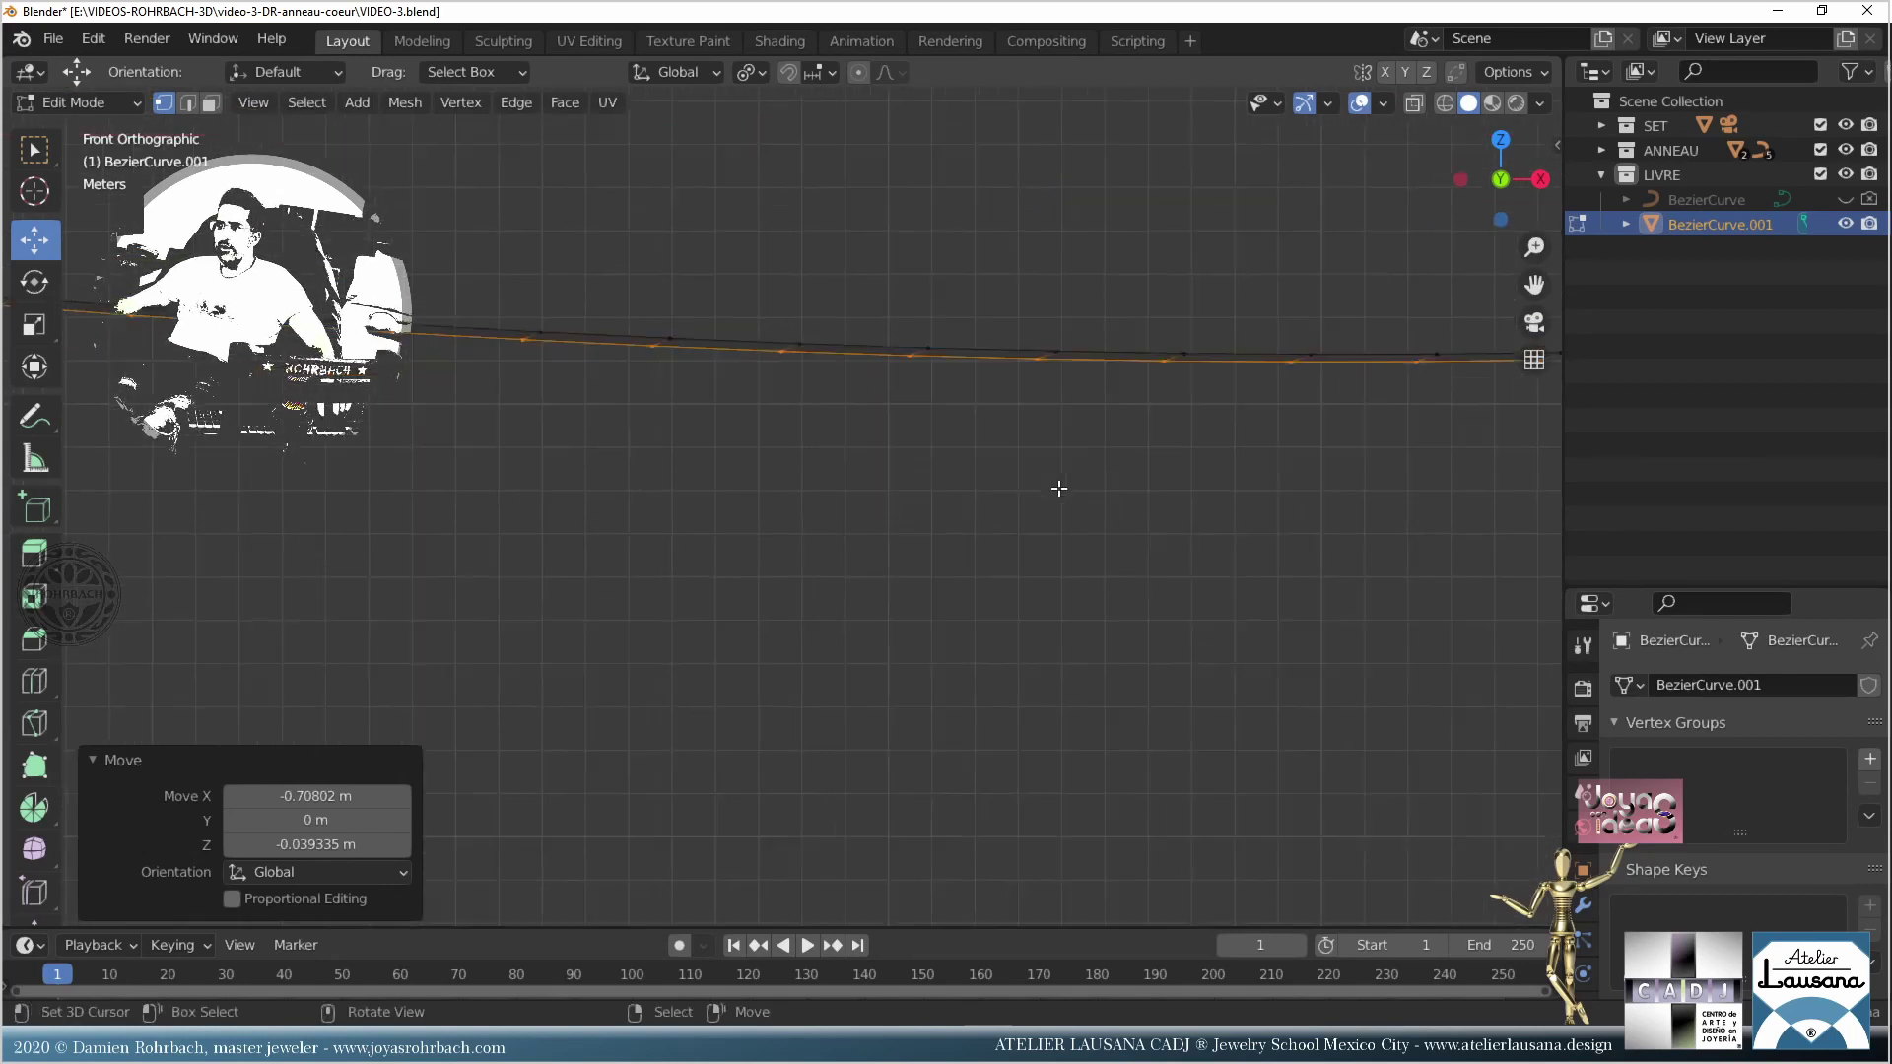
{"action": "key", "text": "Tab"}
{"action": "key", "text": "ctrl+s"}
Step: Create a new material for the page, name it PAGEdroite and save the file
{"action": "middle_click_drag", "start_coordinate": [1036, 473], "coordinate": [569, 600]}
{"action": "scroll", "coordinate": [1584, 916], "scroll_direction": "down", "scroll_amount": 3}
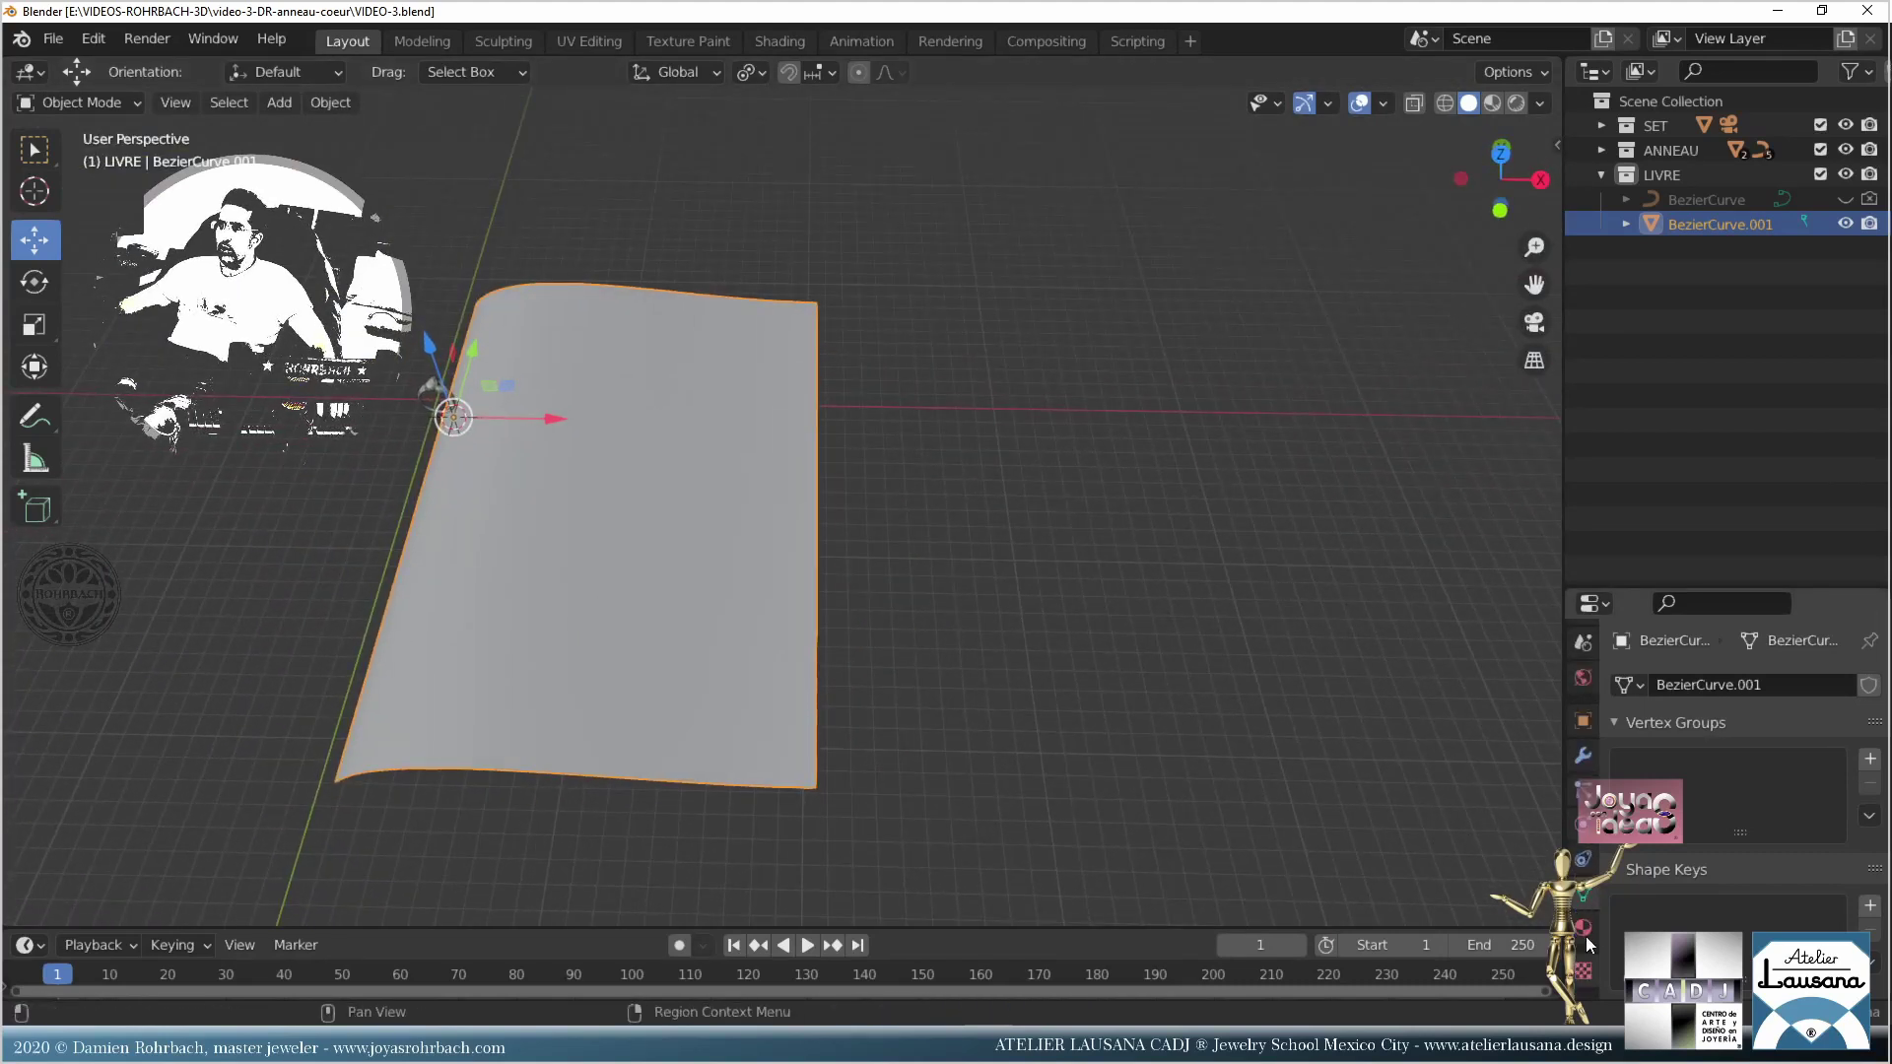
{"action": "left_click", "coordinate": [1584, 931]}
{"action": "left_click", "coordinate": [1675, 761]}
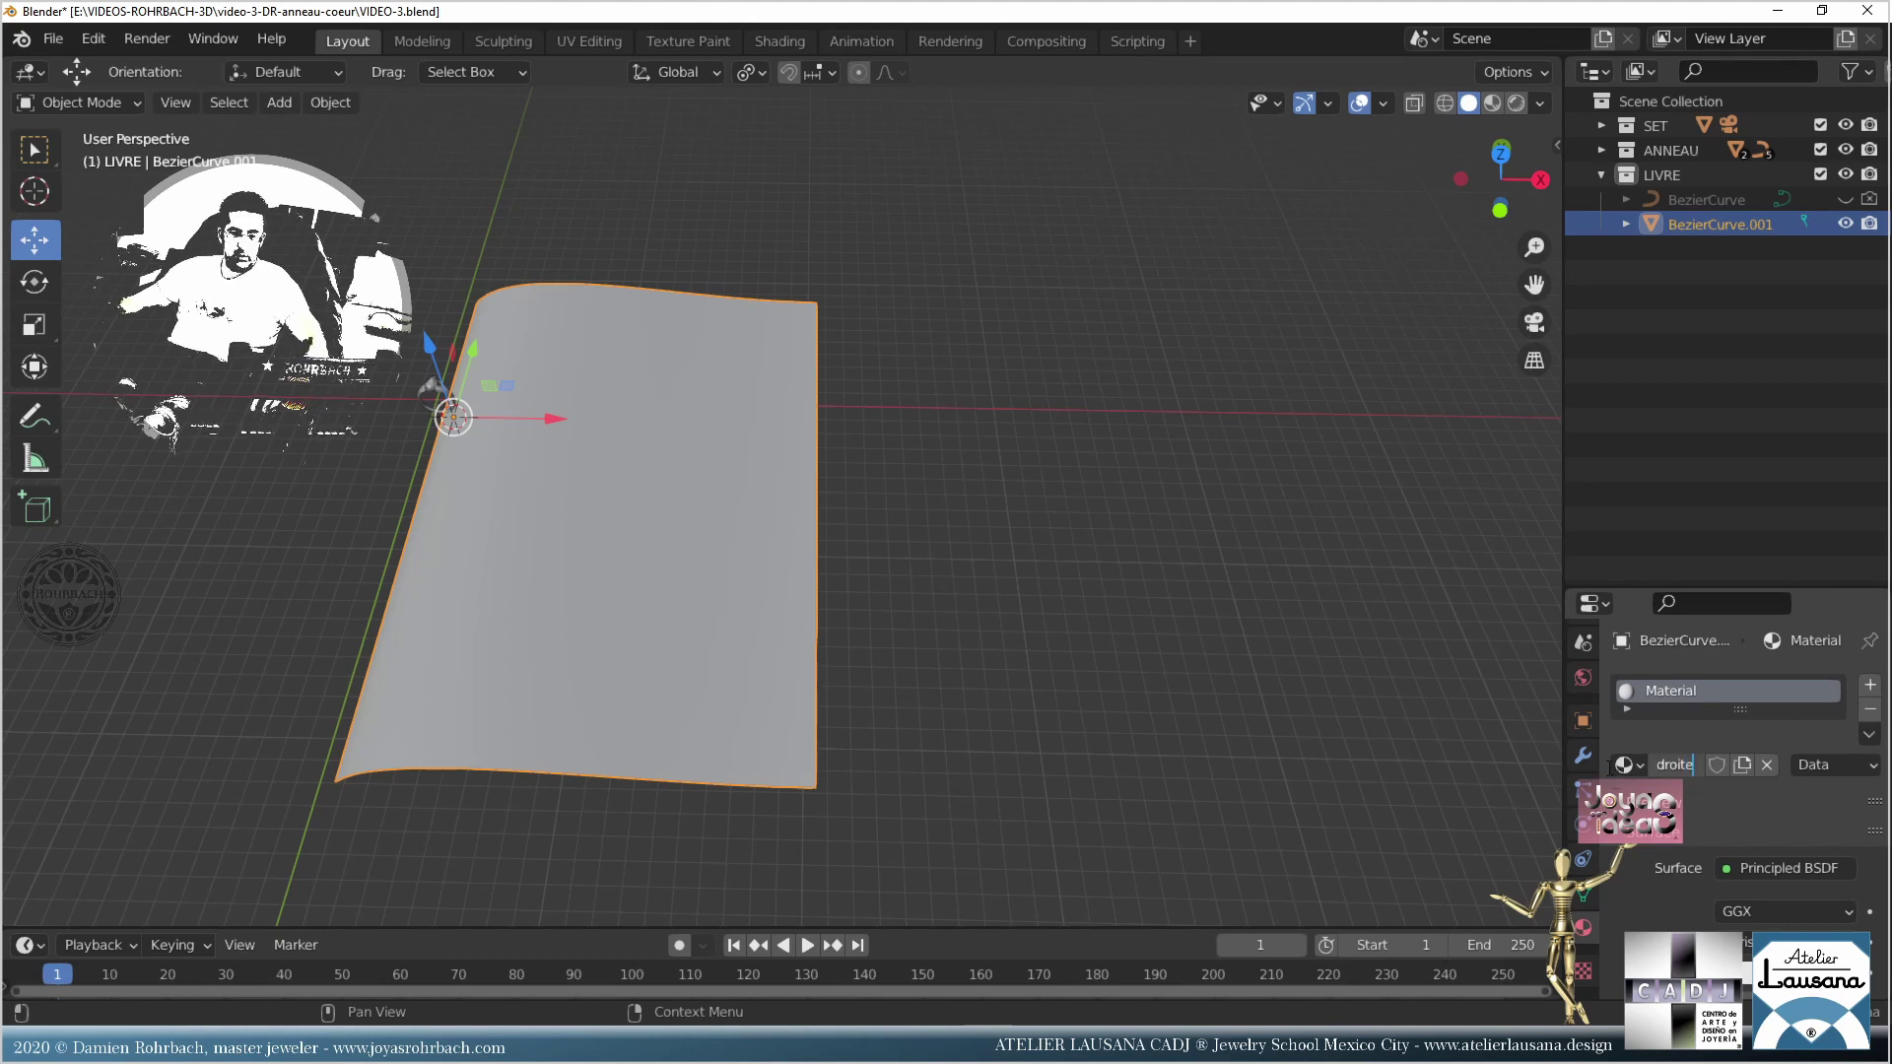
{"action": "key", "text": "Return"}
{"action": "key", "text": "ctrl+s"}
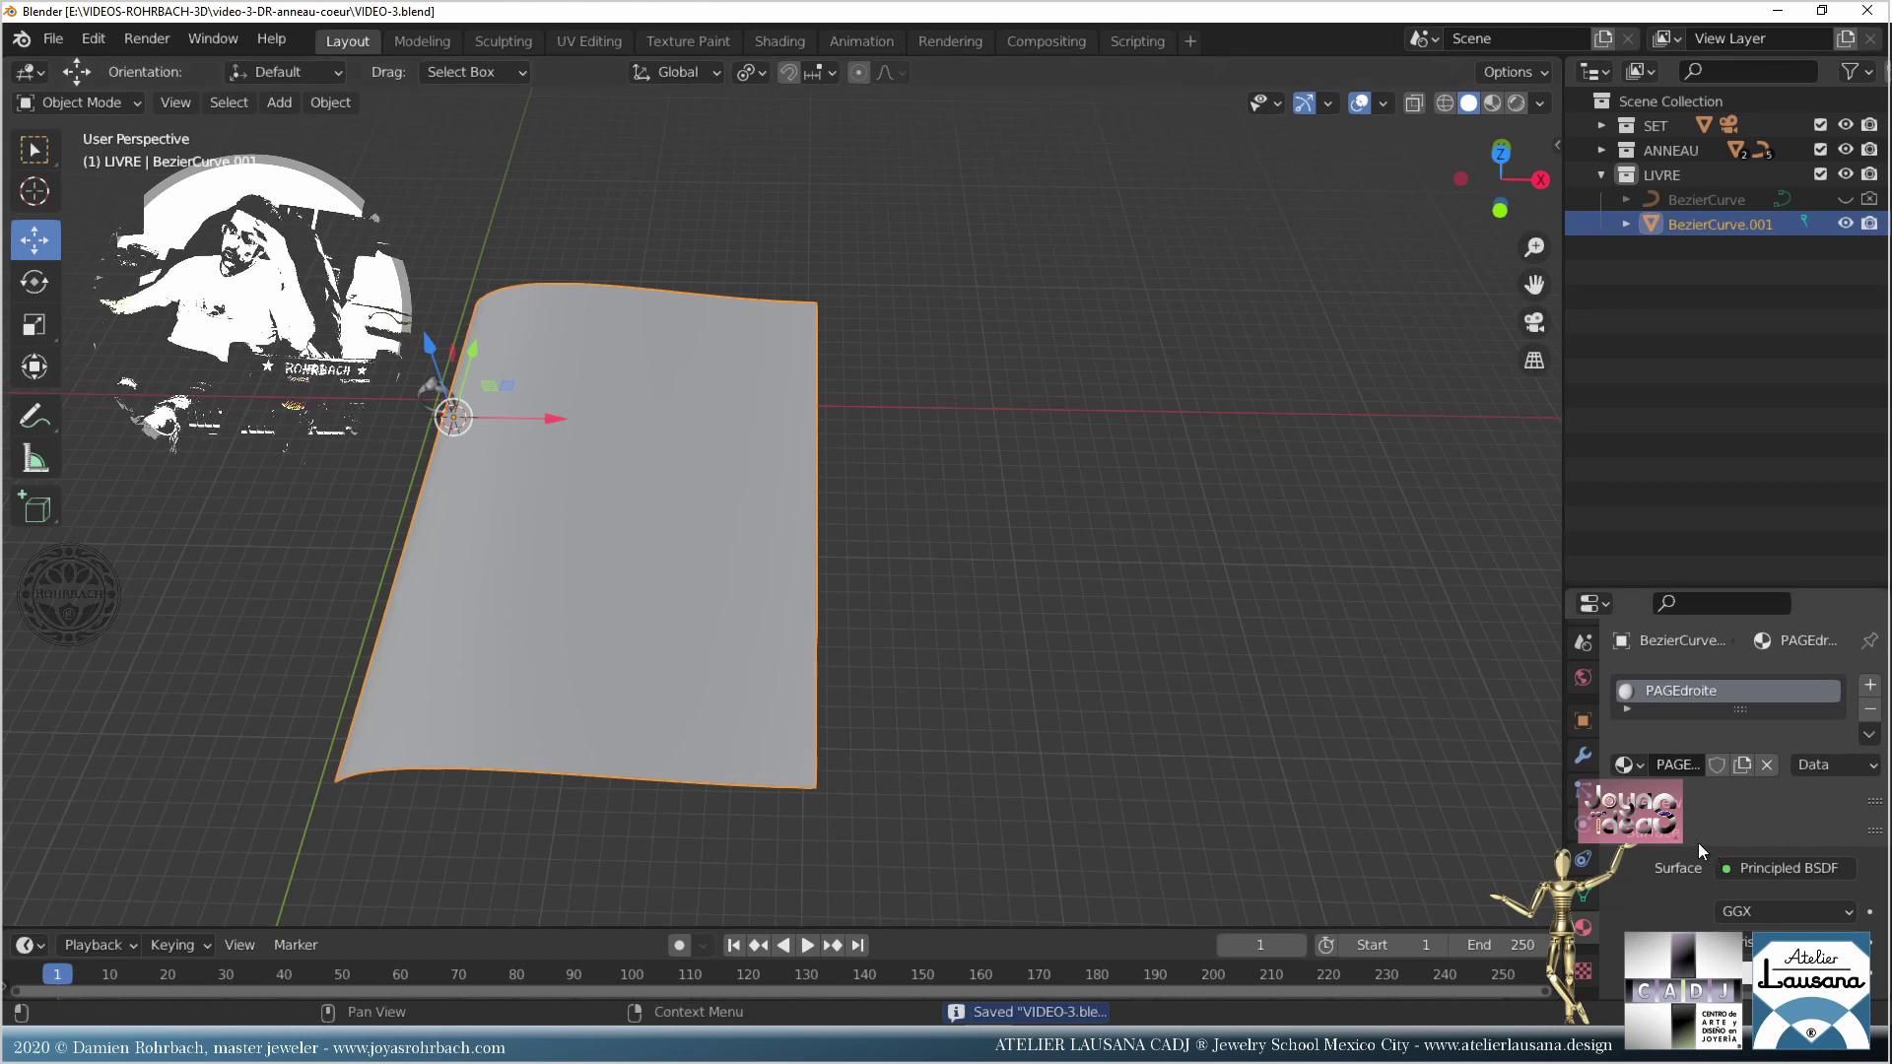
Step: Add a Mirror modifier across the X axis to the page and apply all of its transforms
{"action": "left_click", "coordinate": [1582, 755]}
{"action": "left_click", "coordinate": [1659, 684]}
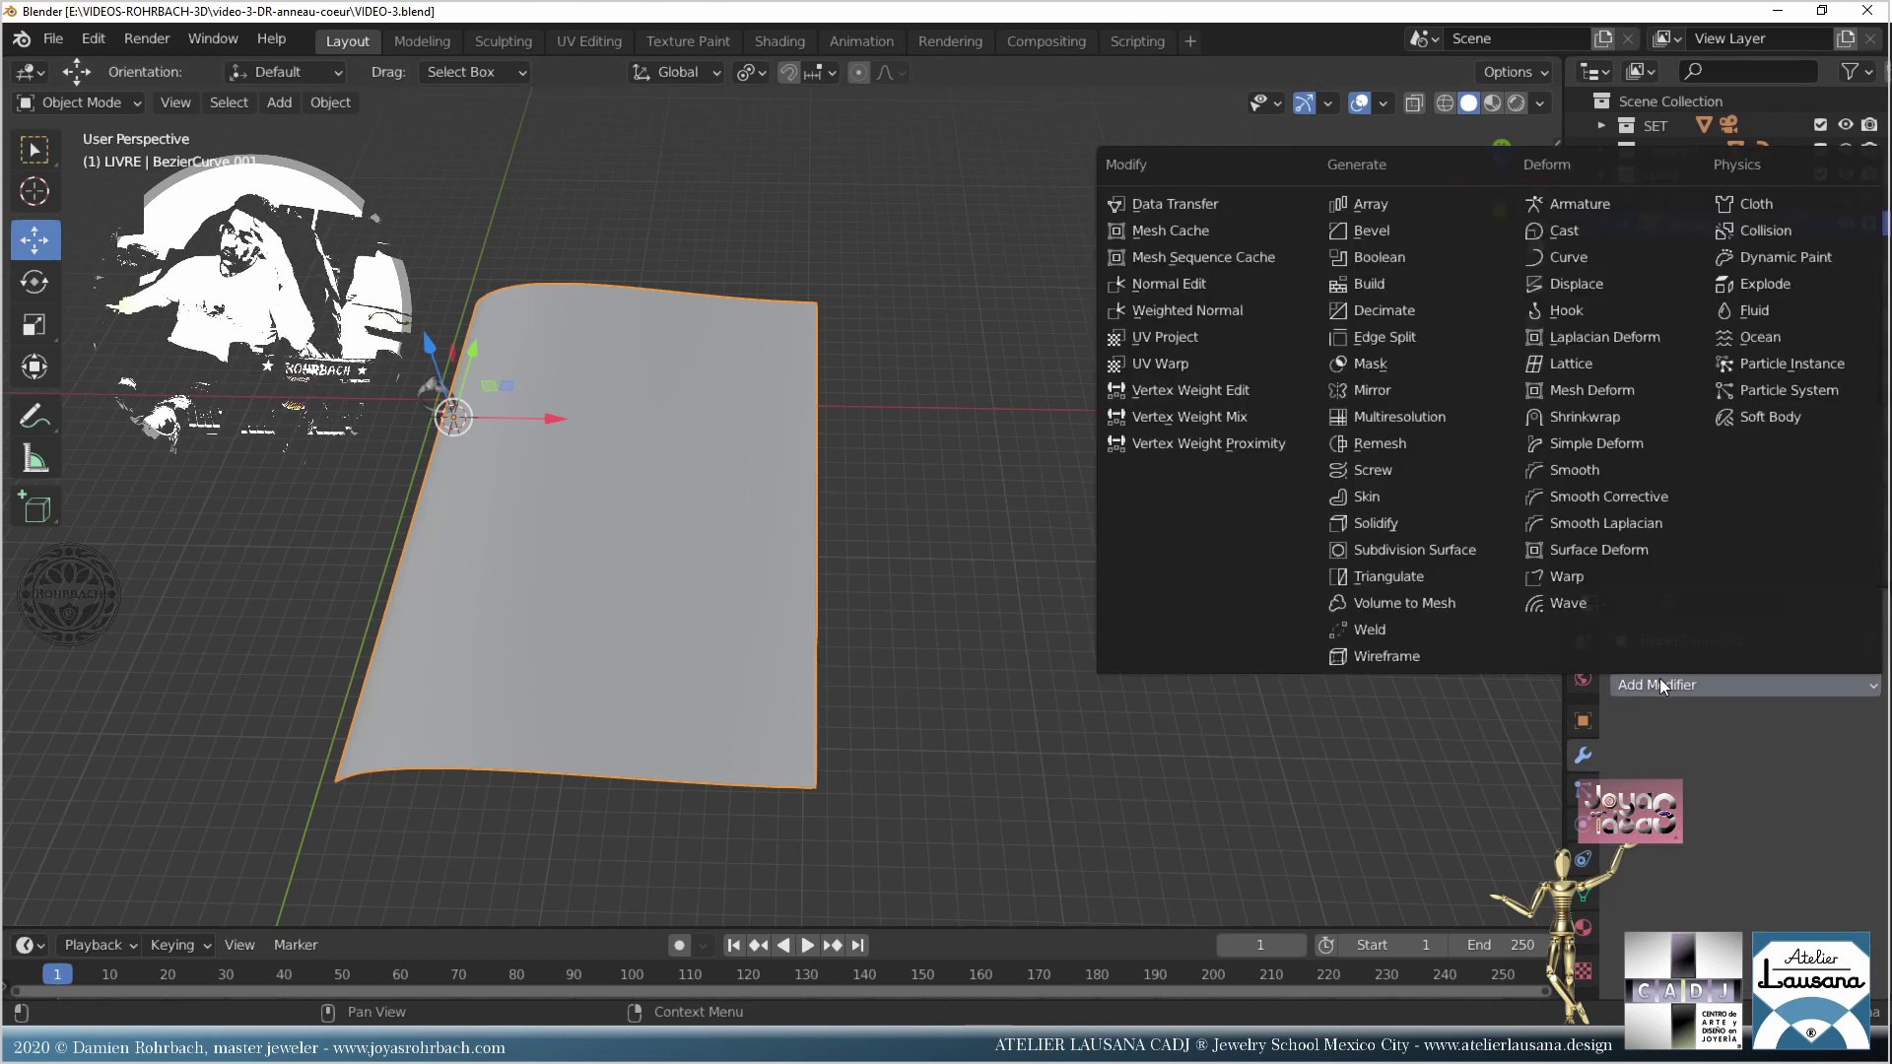
{"action": "left_click", "coordinate": [1415, 386]}
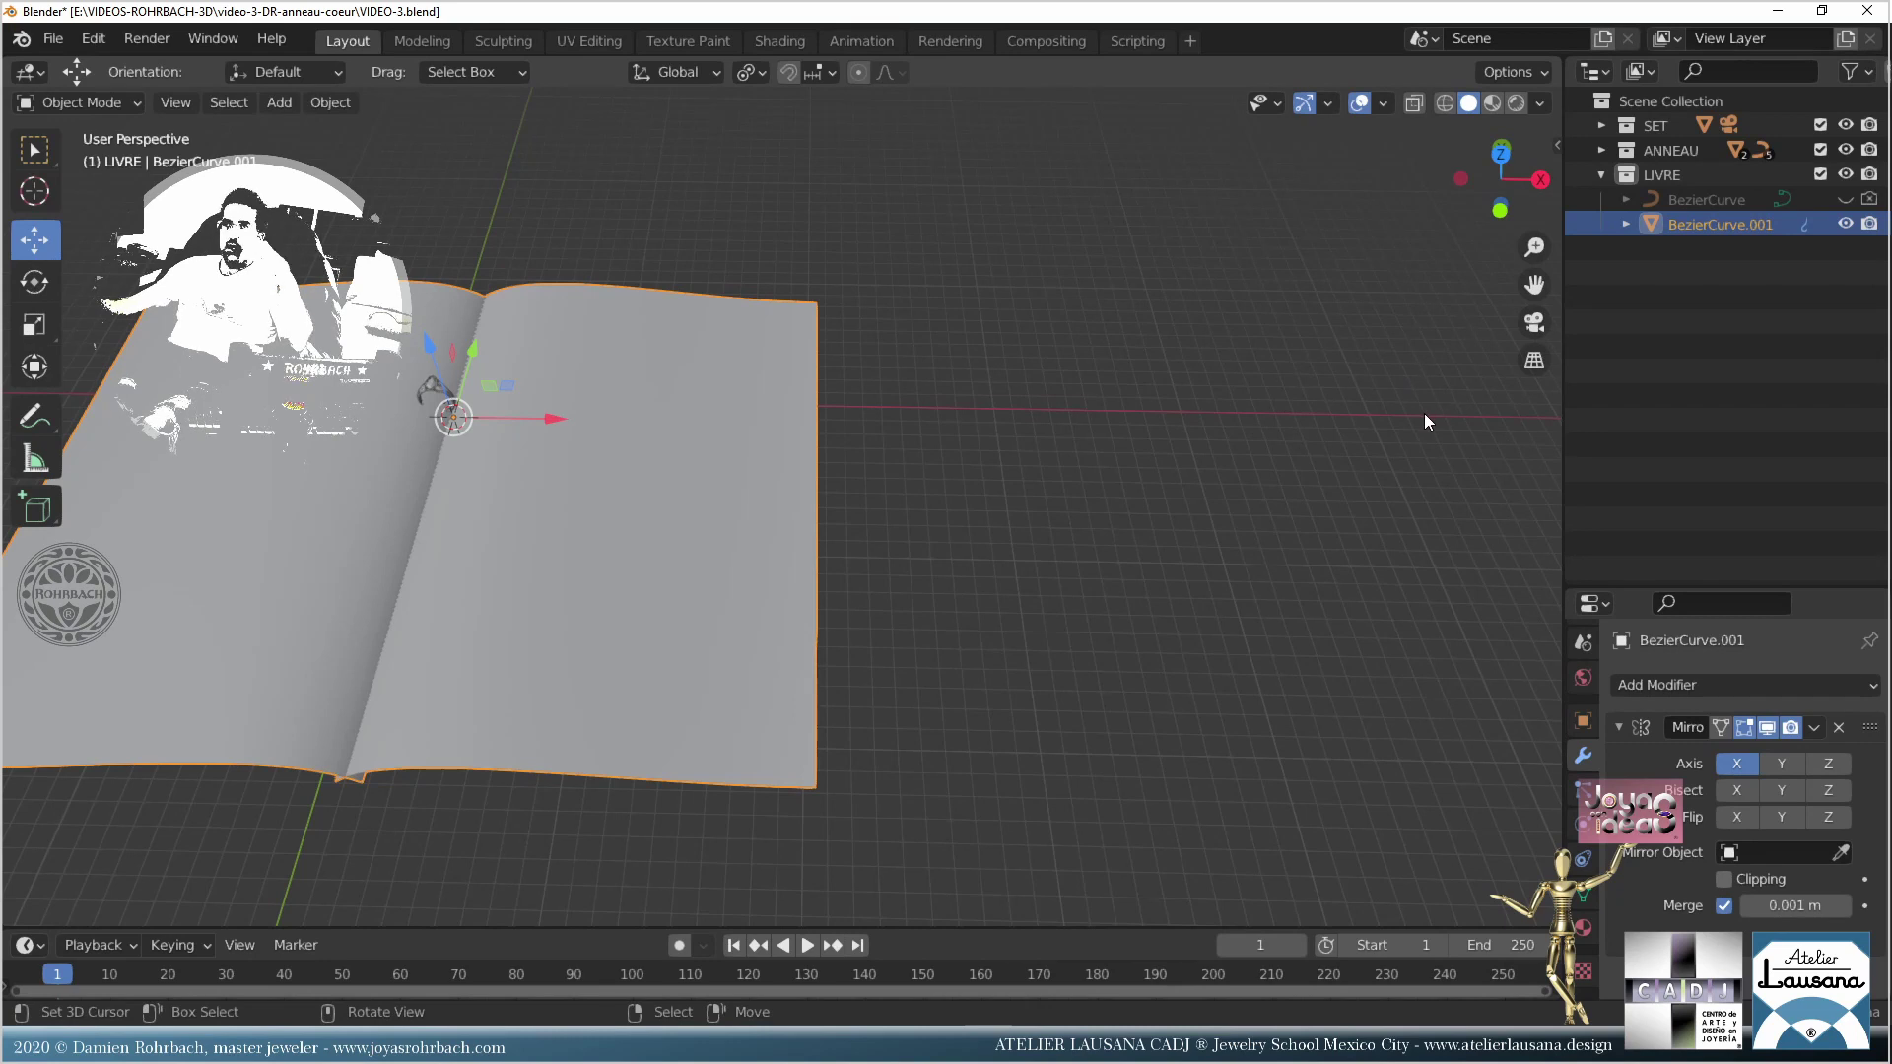
{"action": "left_click_drag", "start_coordinate": [559, 428], "coordinate": [566, 428]}
{"action": "key", "text": "ctrl+z"}
{"action": "key", "text": "ctrl+a"}
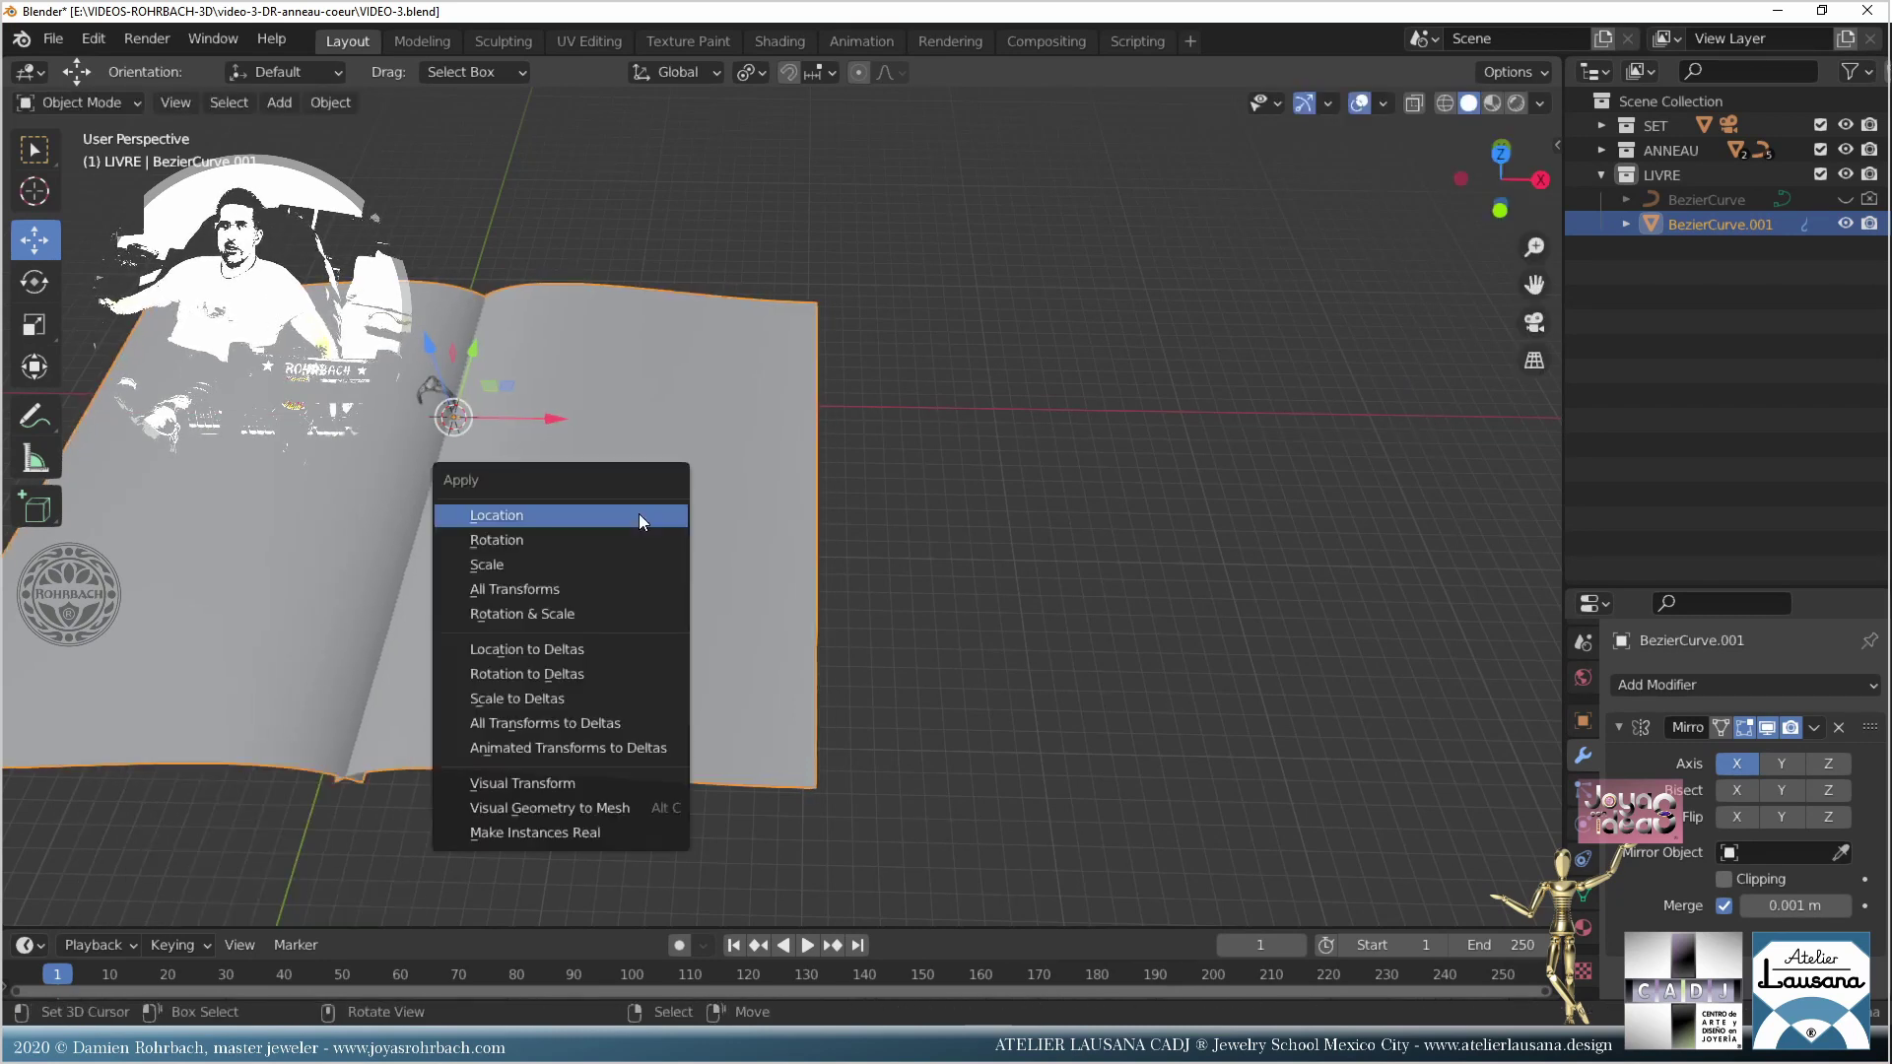
{"action": "left_click", "coordinate": [577, 589]}
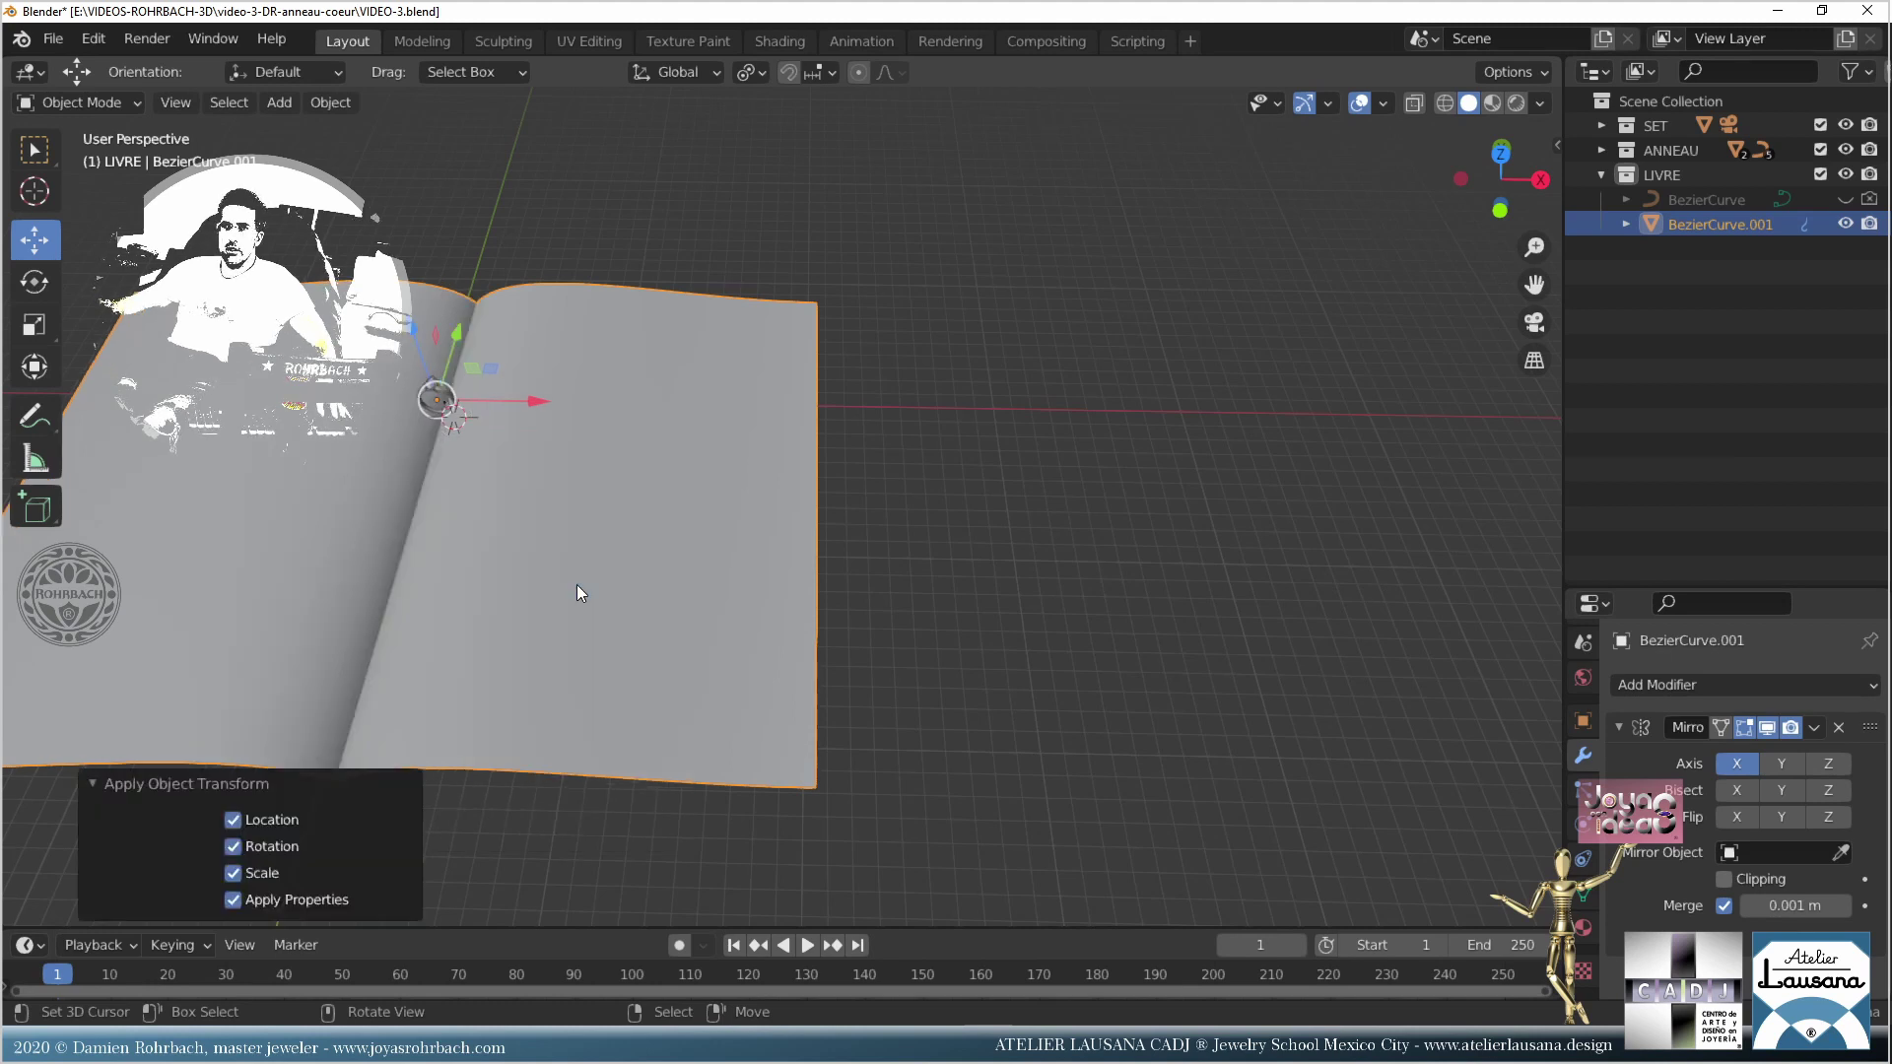
Step: In front view, move the mirrored pages about 0.11 m along Z so they sit against the ring
{"action": "middle_click_drag", "start_coordinate": [558, 729], "coordinate": [593, 583]}
{"action": "key", "text": "KP_1"}
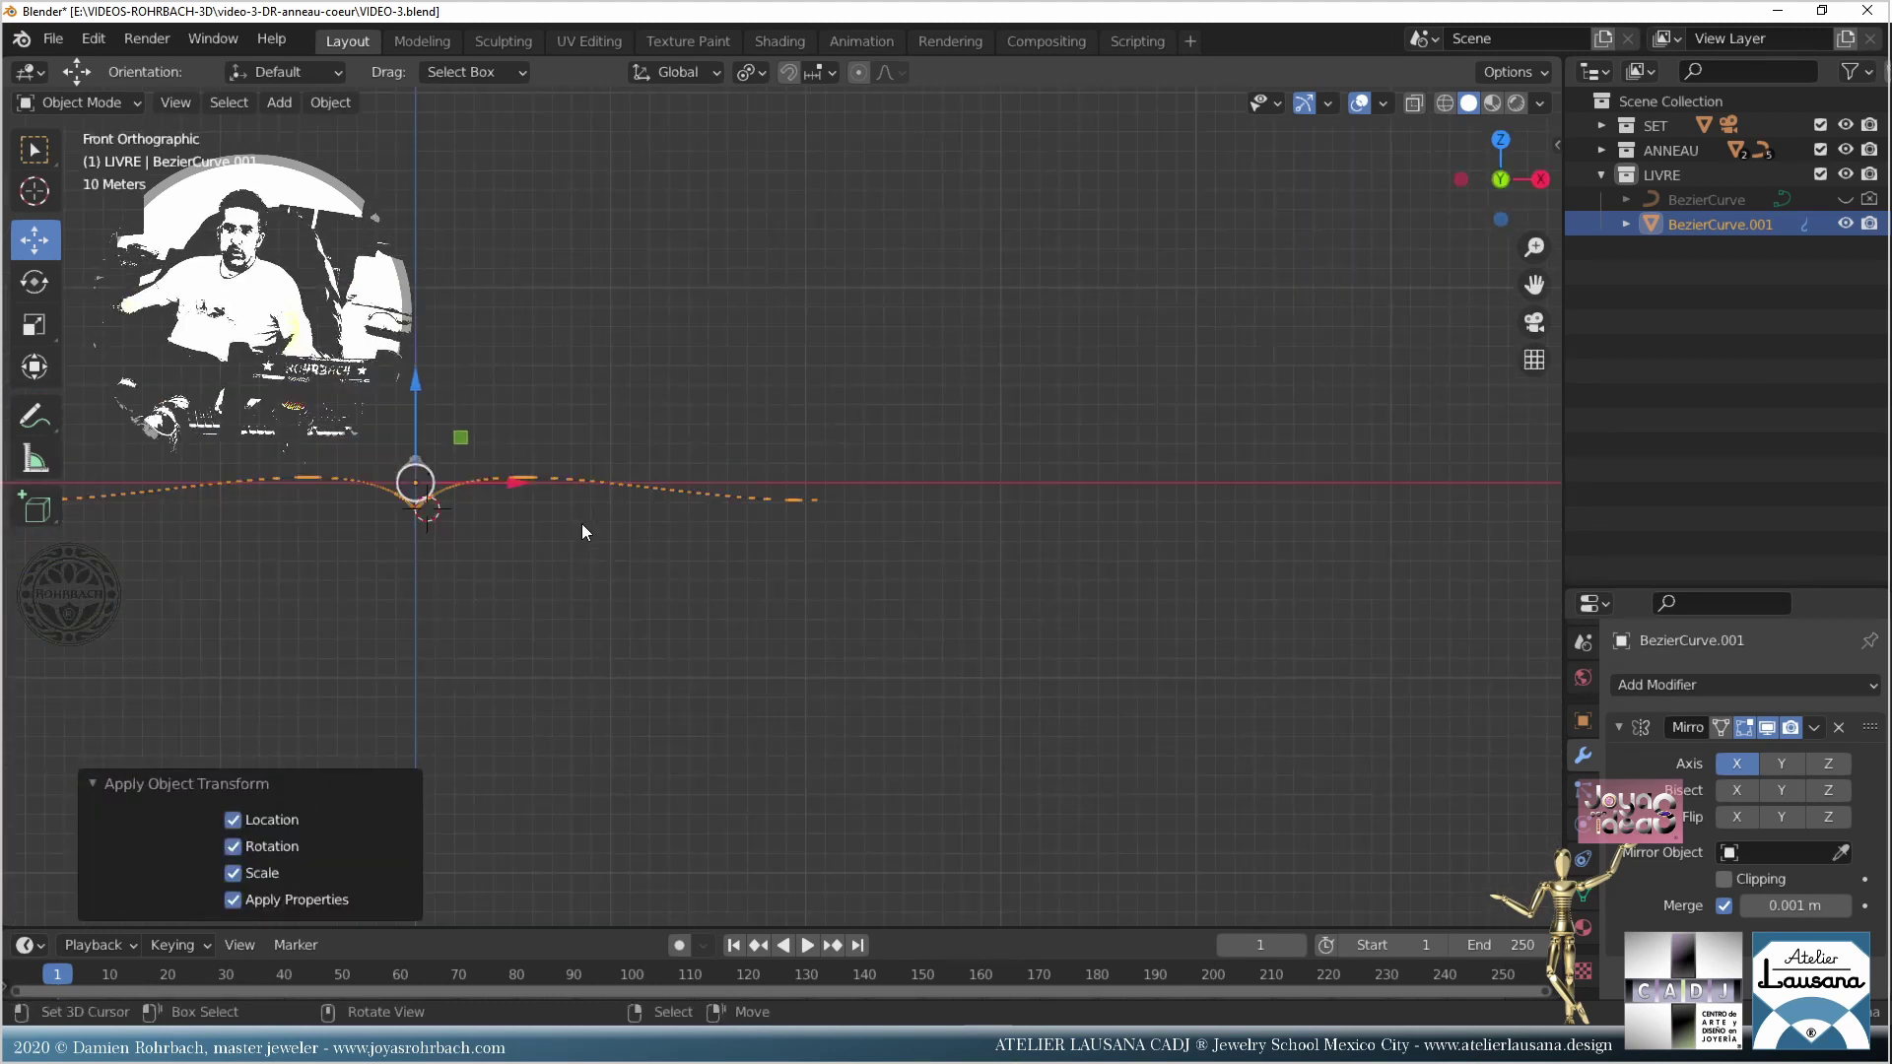
{"action": "scroll", "coordinate": [579, 524], "scroll_direction": "up", "scroll_amount": 5}
{"action": "middle_click_drag", "start_coordinate": [458, 434], "coordinate": [1295, 544], "text": "shift"}
{"action": "scroll", "coordinate": [778, 653], "scroll_direction": "up", "scroll_amount": 8}
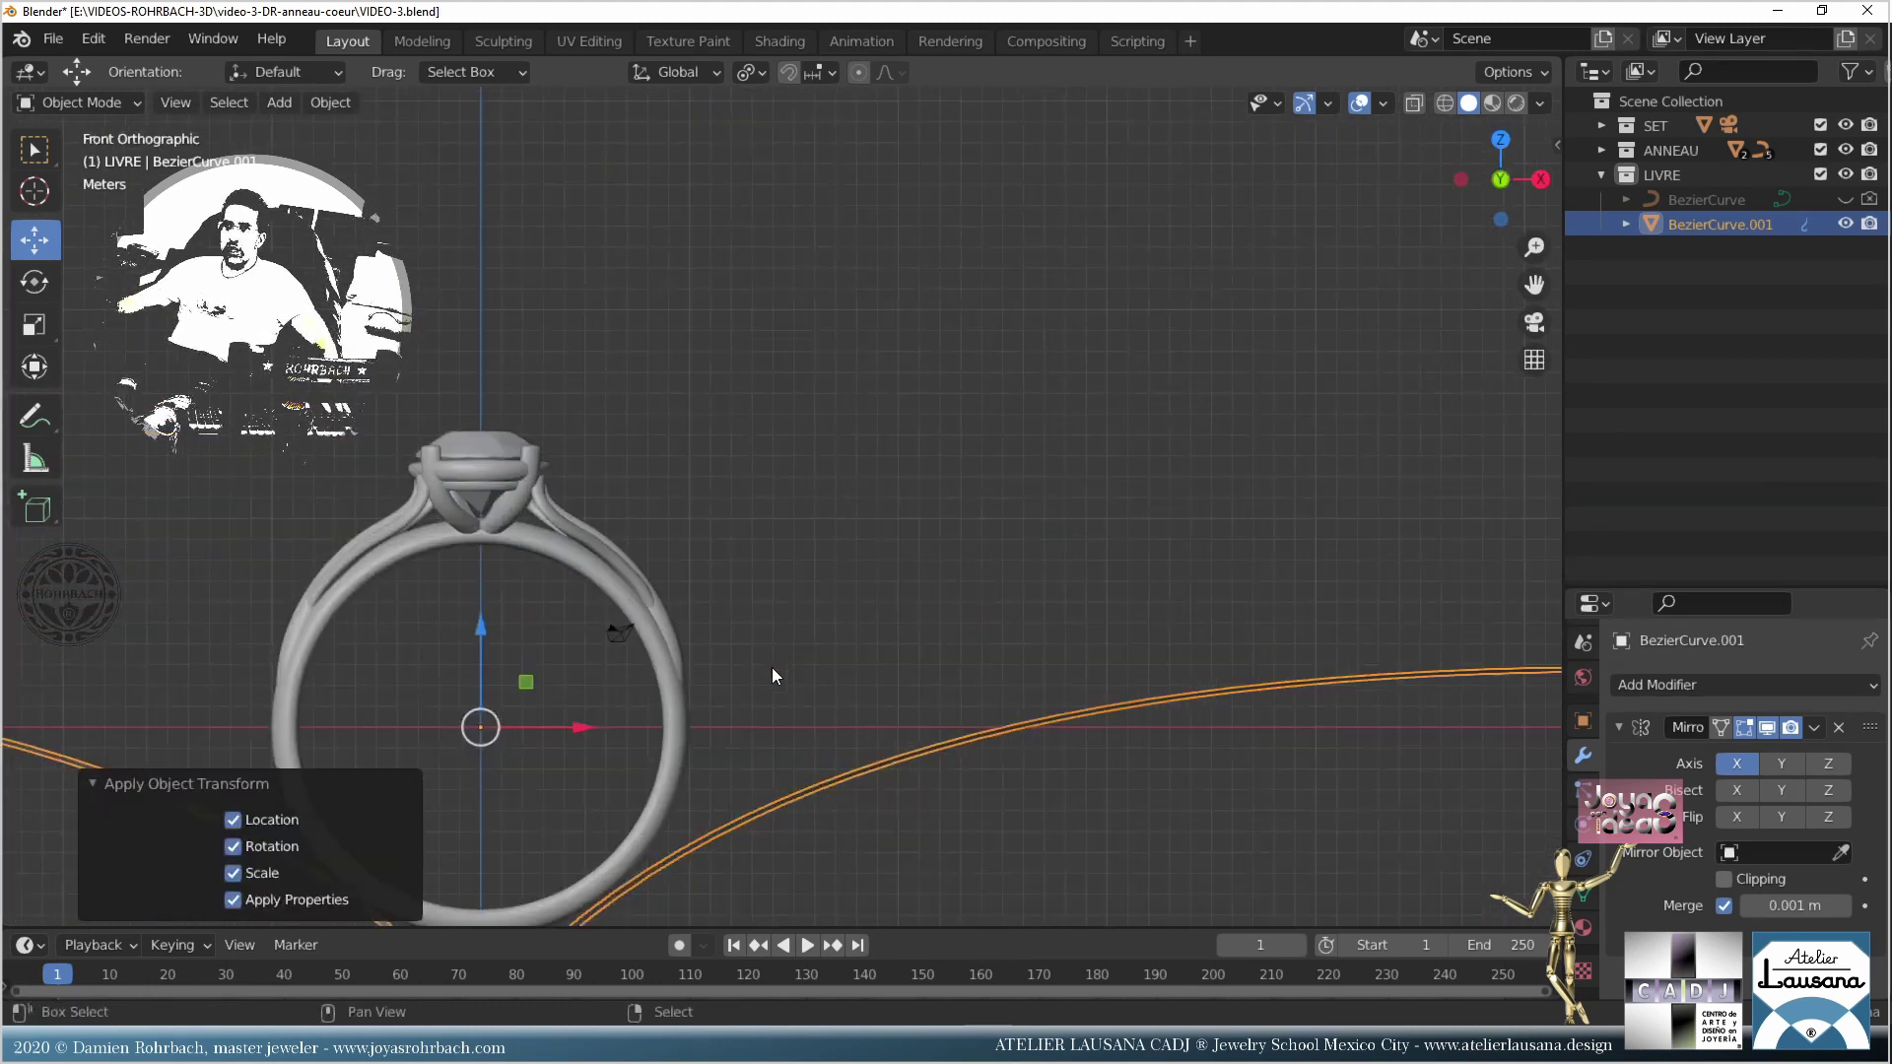
{"action": "middle_click_drag", "start_coordinate": [771, 666], "coordinate": [1086, 418], "text": "shift"}
{"action": "scroll", "coordinate": [865, 668], "scroll_direction": "up", "scroll_amount": 3}
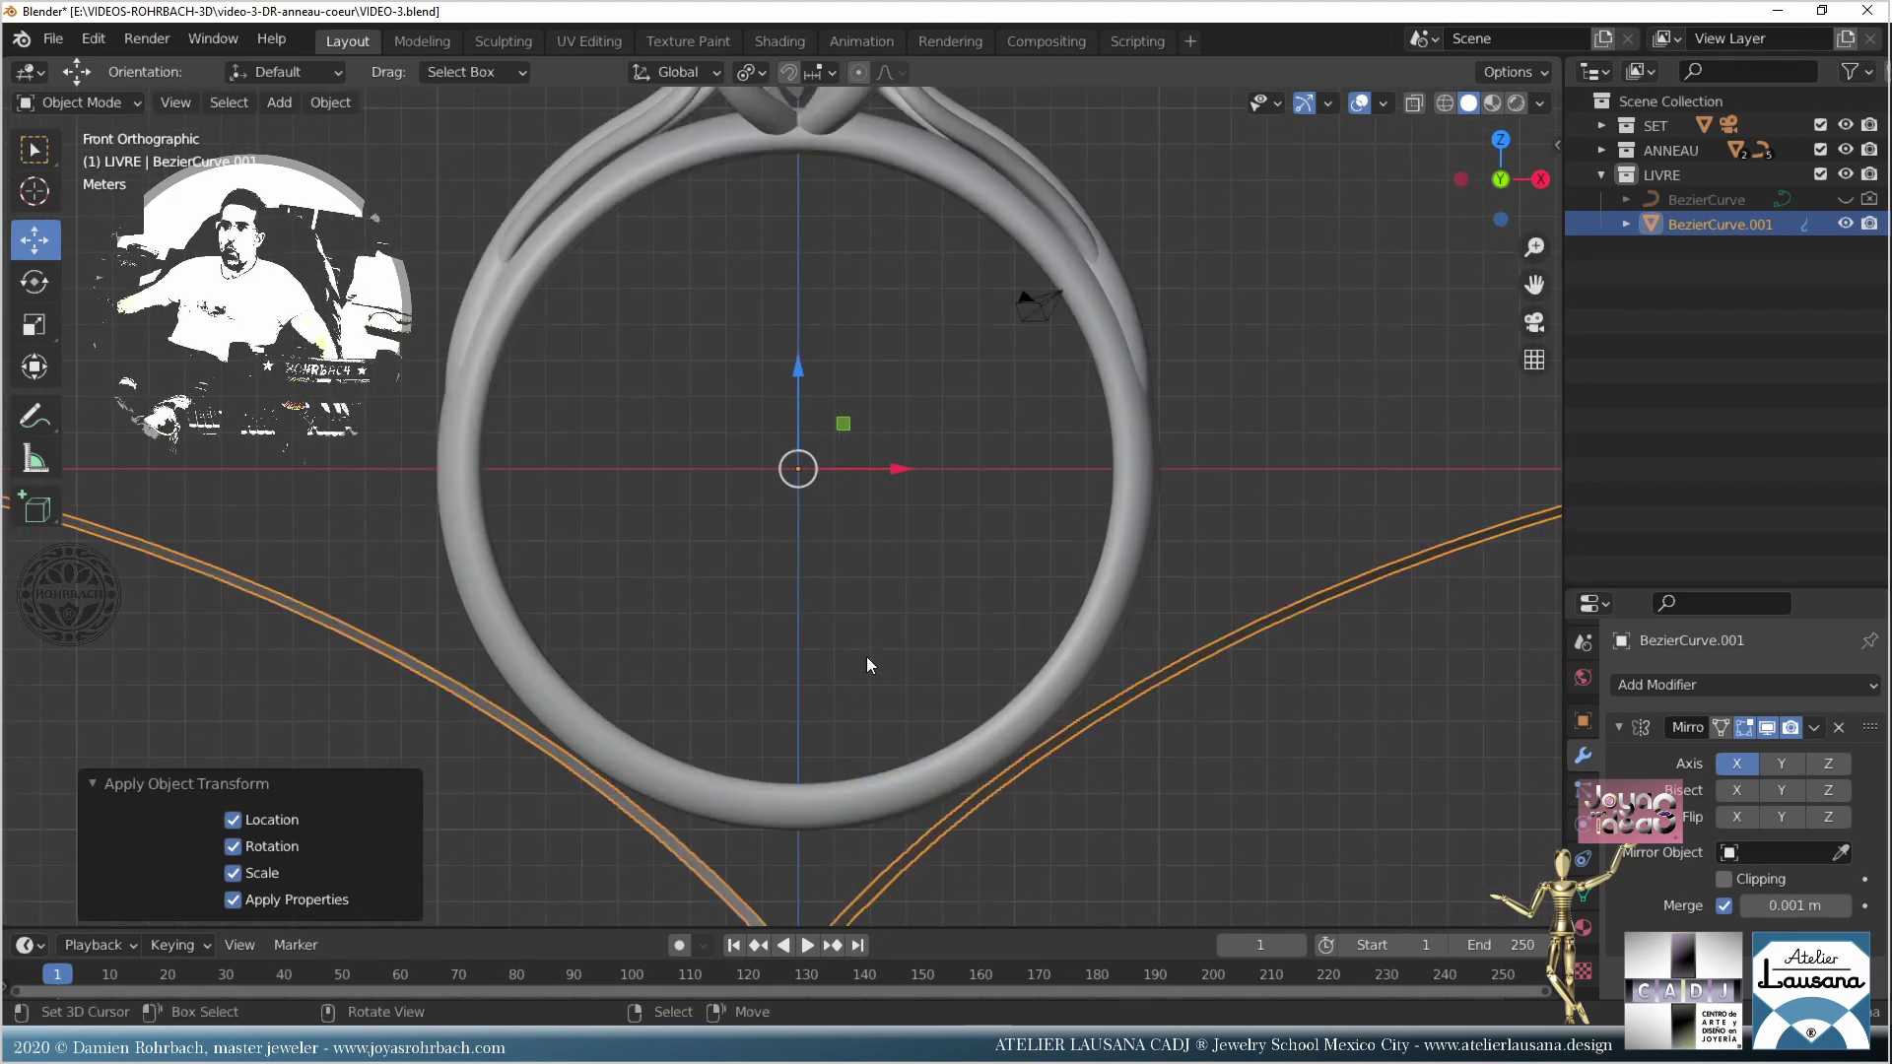
{"action": "key", "text": "g"}
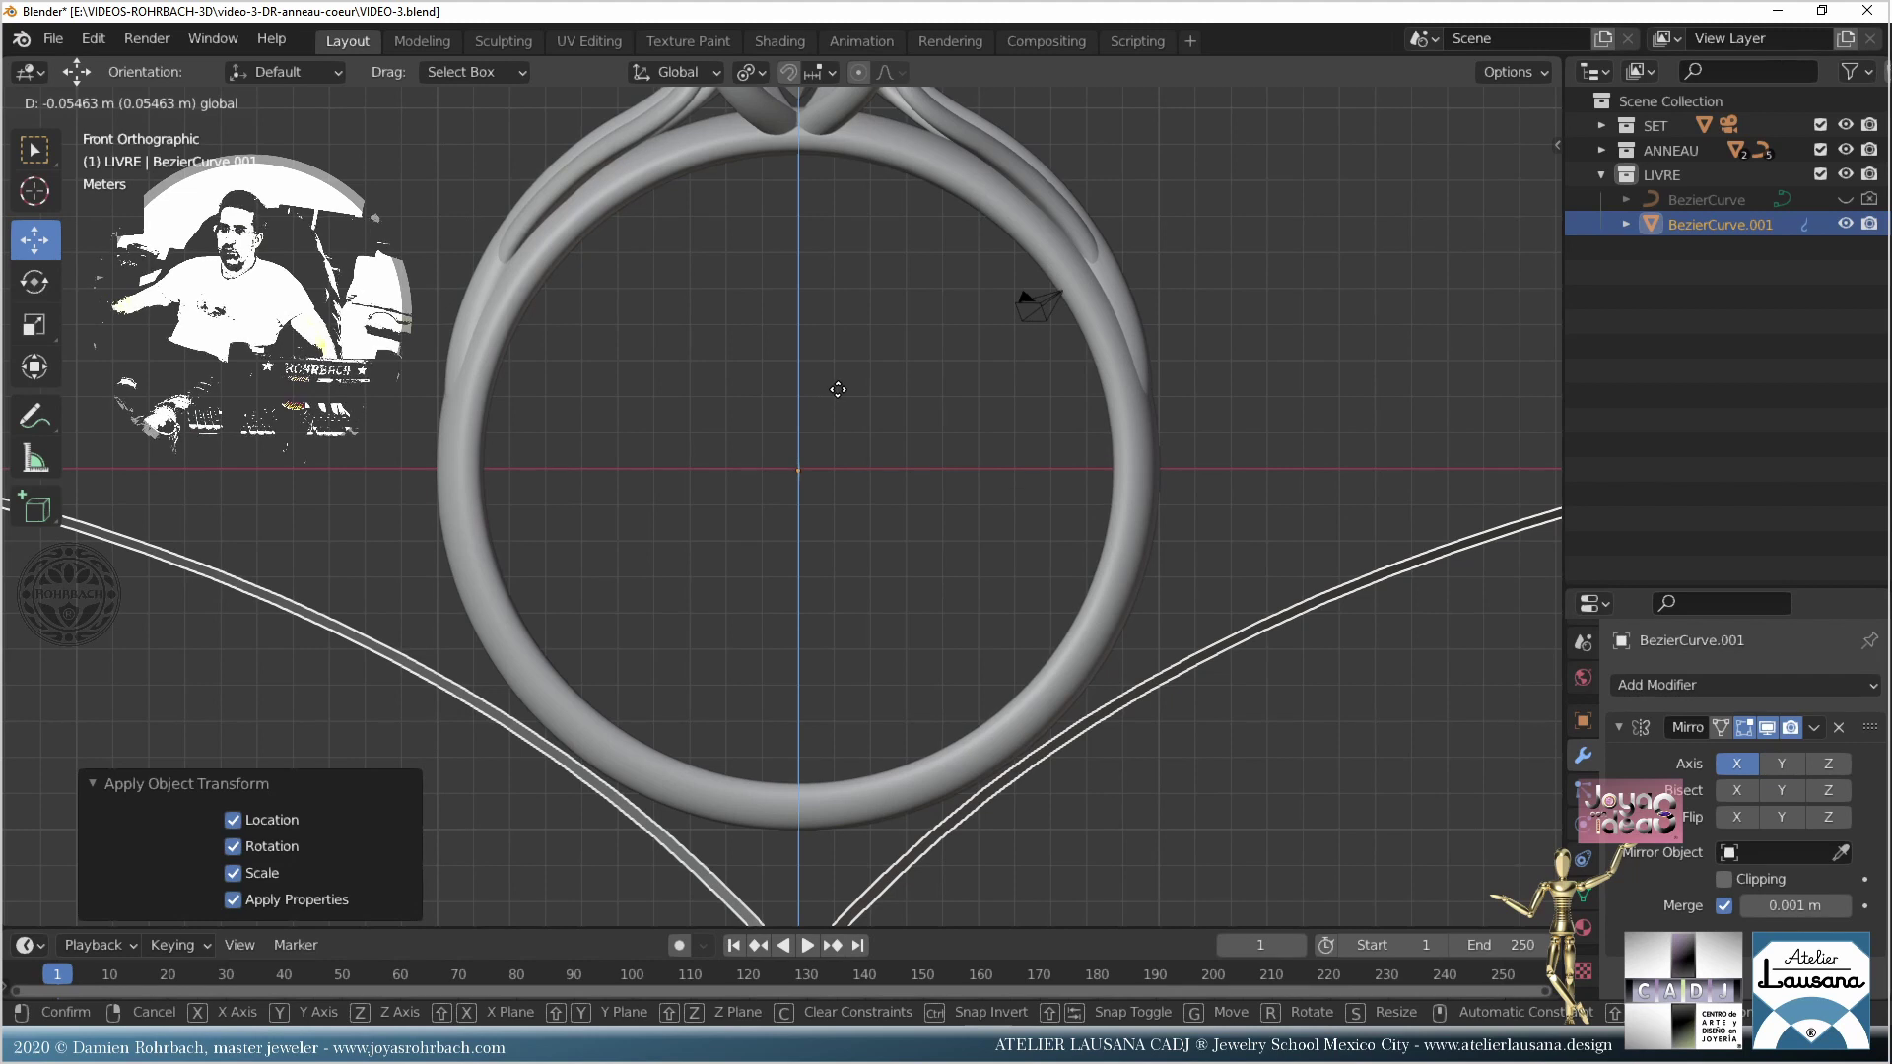
{"action": "left_click", "coordinate": [834, 390]}
Step: Try smooth shading on the mirrored book pages
{"action": "middle_click_drag", "start_coordinate": [834, 390], "coordinate": [798, 558]}
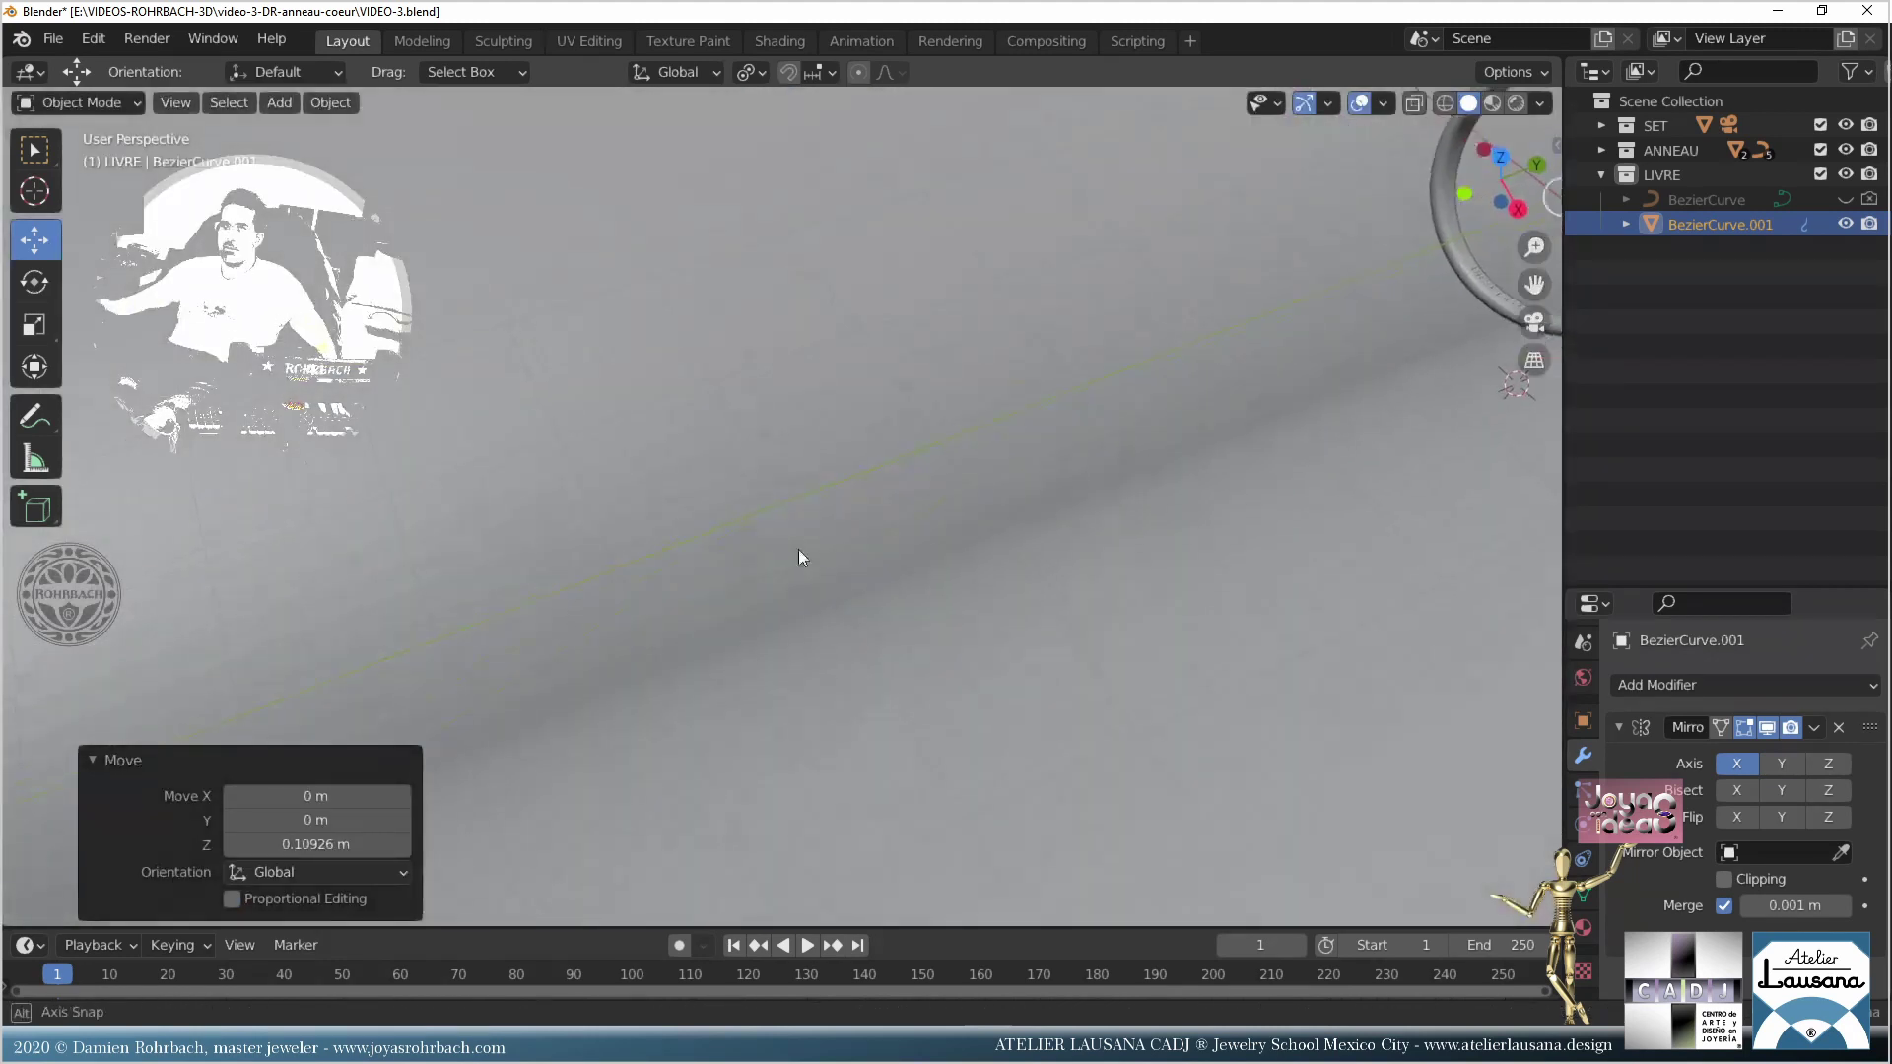
{"action": "scroll", "coordinate": [873, 546], "scroll_direction": "down", "scroll_amount": 5}
{"action": "left_click", "coordinate": [345, 102]}
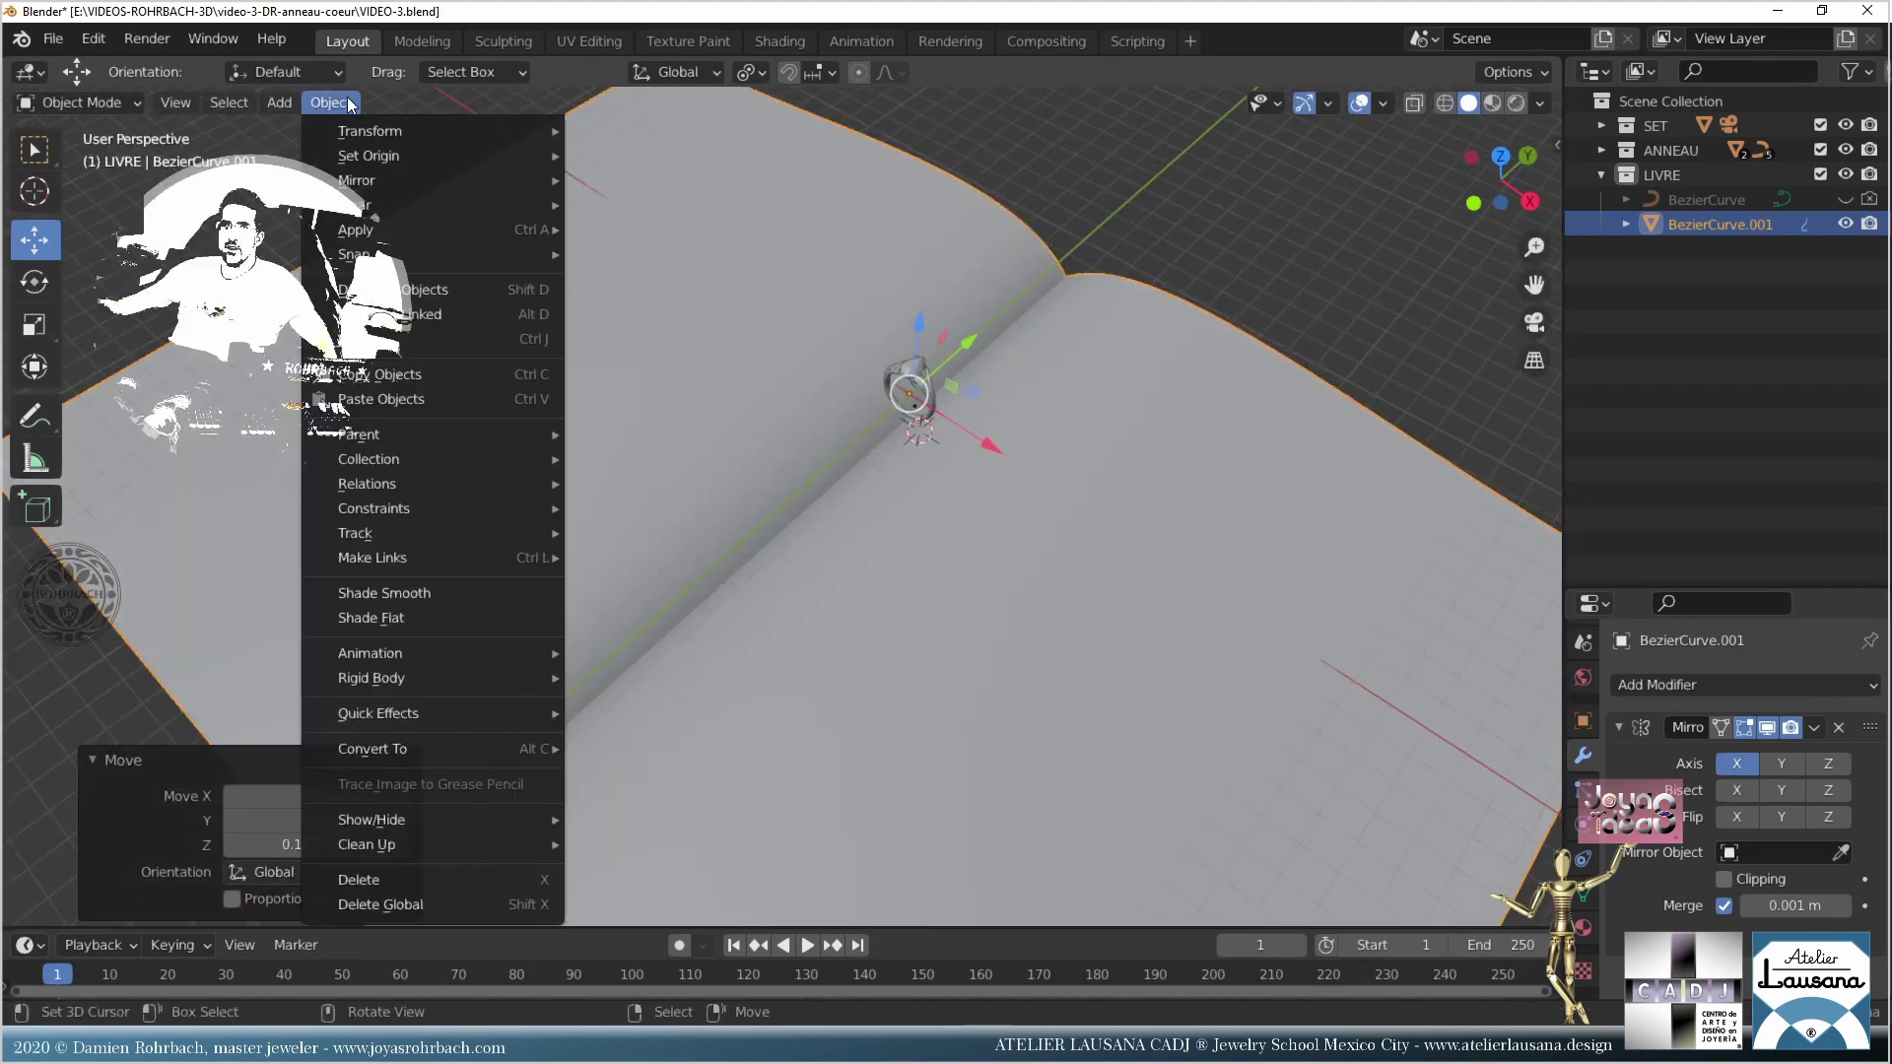
{"action": "left_click", "coordinate": [406, 595]}
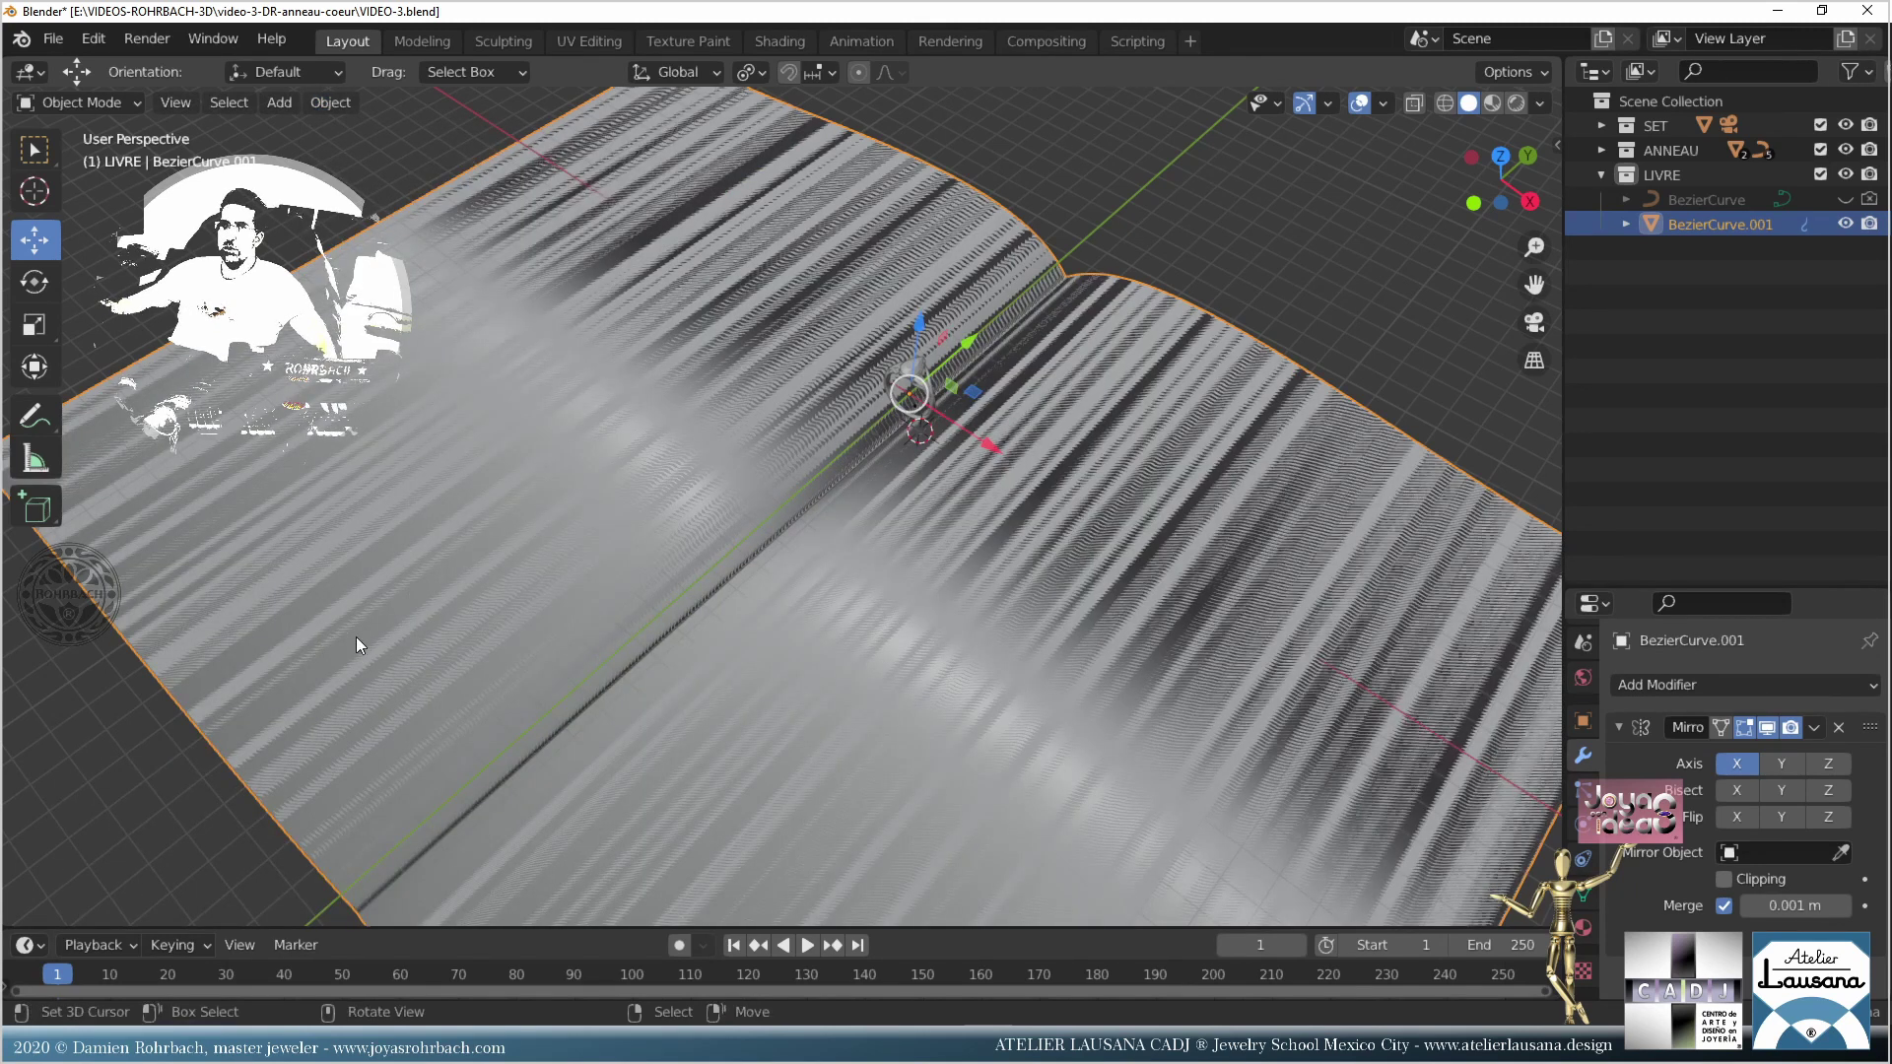
Step: Check the pages with the Face Orientation overlay and set them back to flat shading
{"action": "left_click", "coordinate": [1383, 103]}
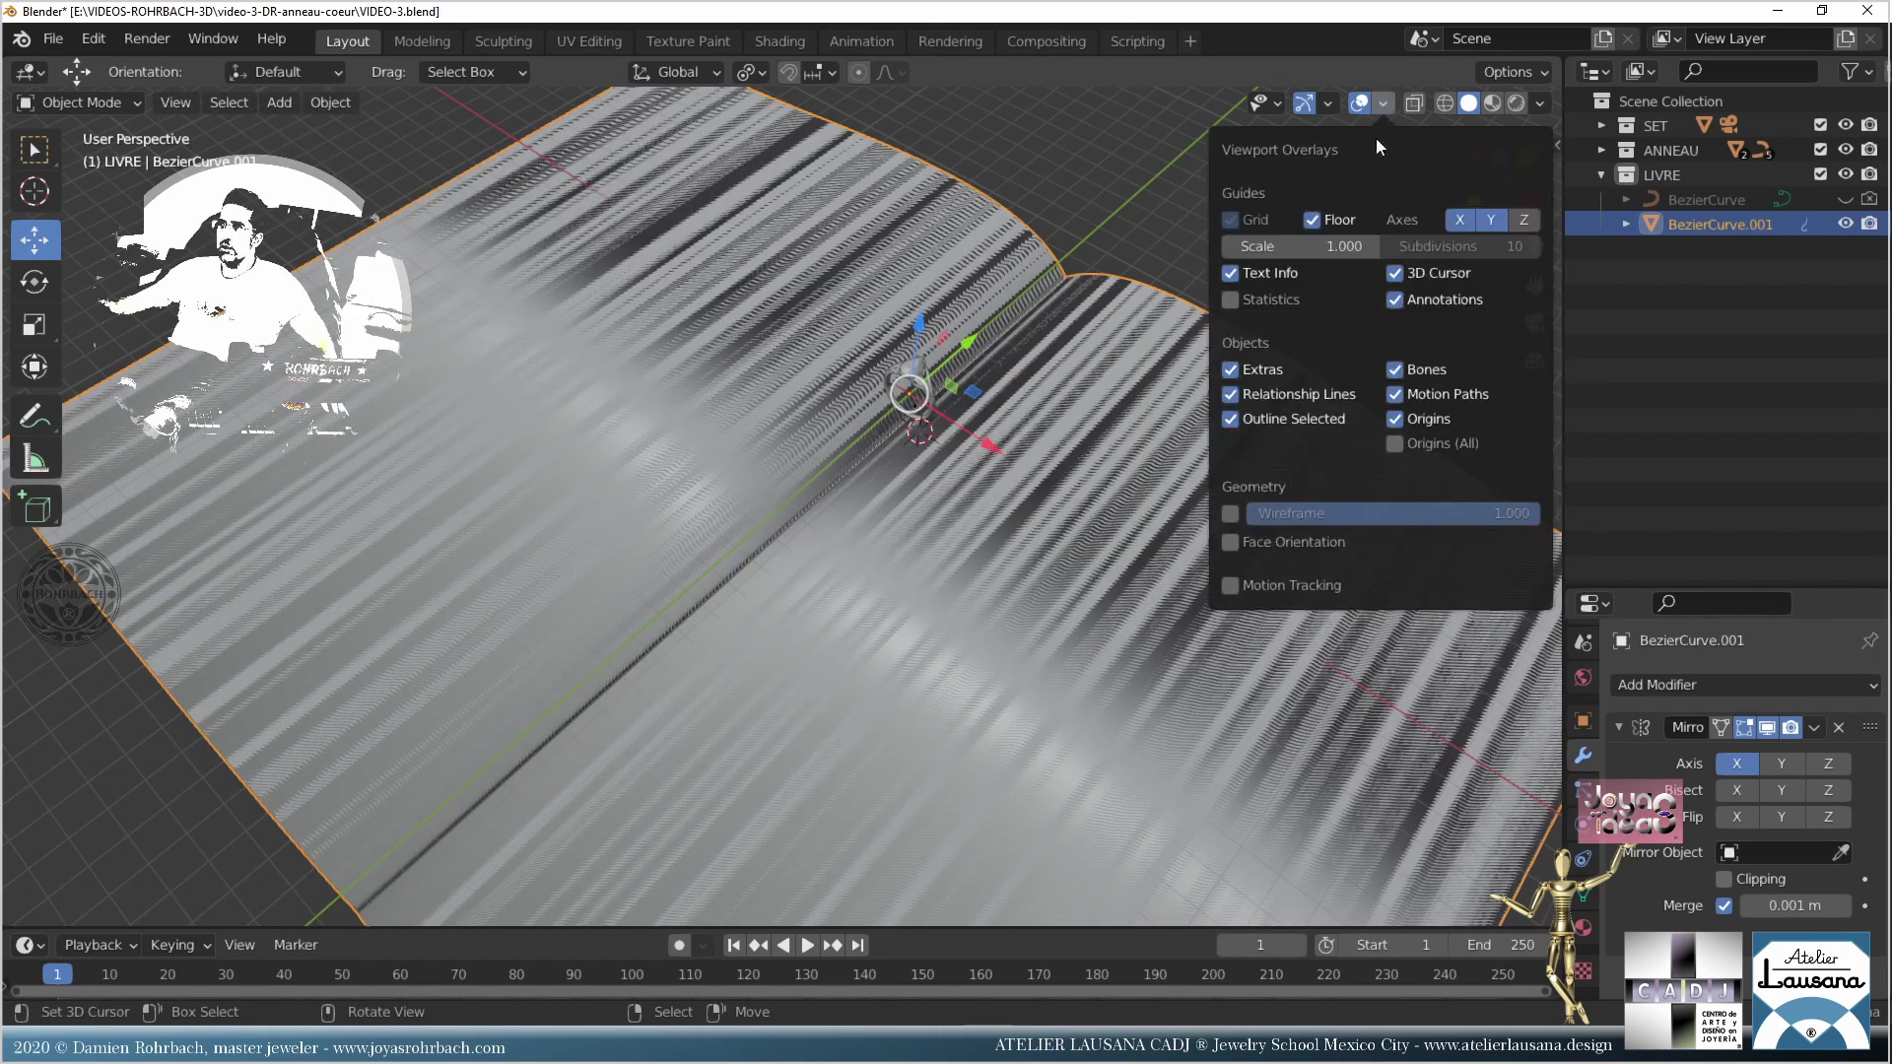
{"action": "left_click", "coordinate": [1230, 540]}
{"action": "middle_click_drag", "start_coordinate": [591, 344], "coordinate": [433, 532]}
{"action": "left_click", "coordinate": [330, 103]}
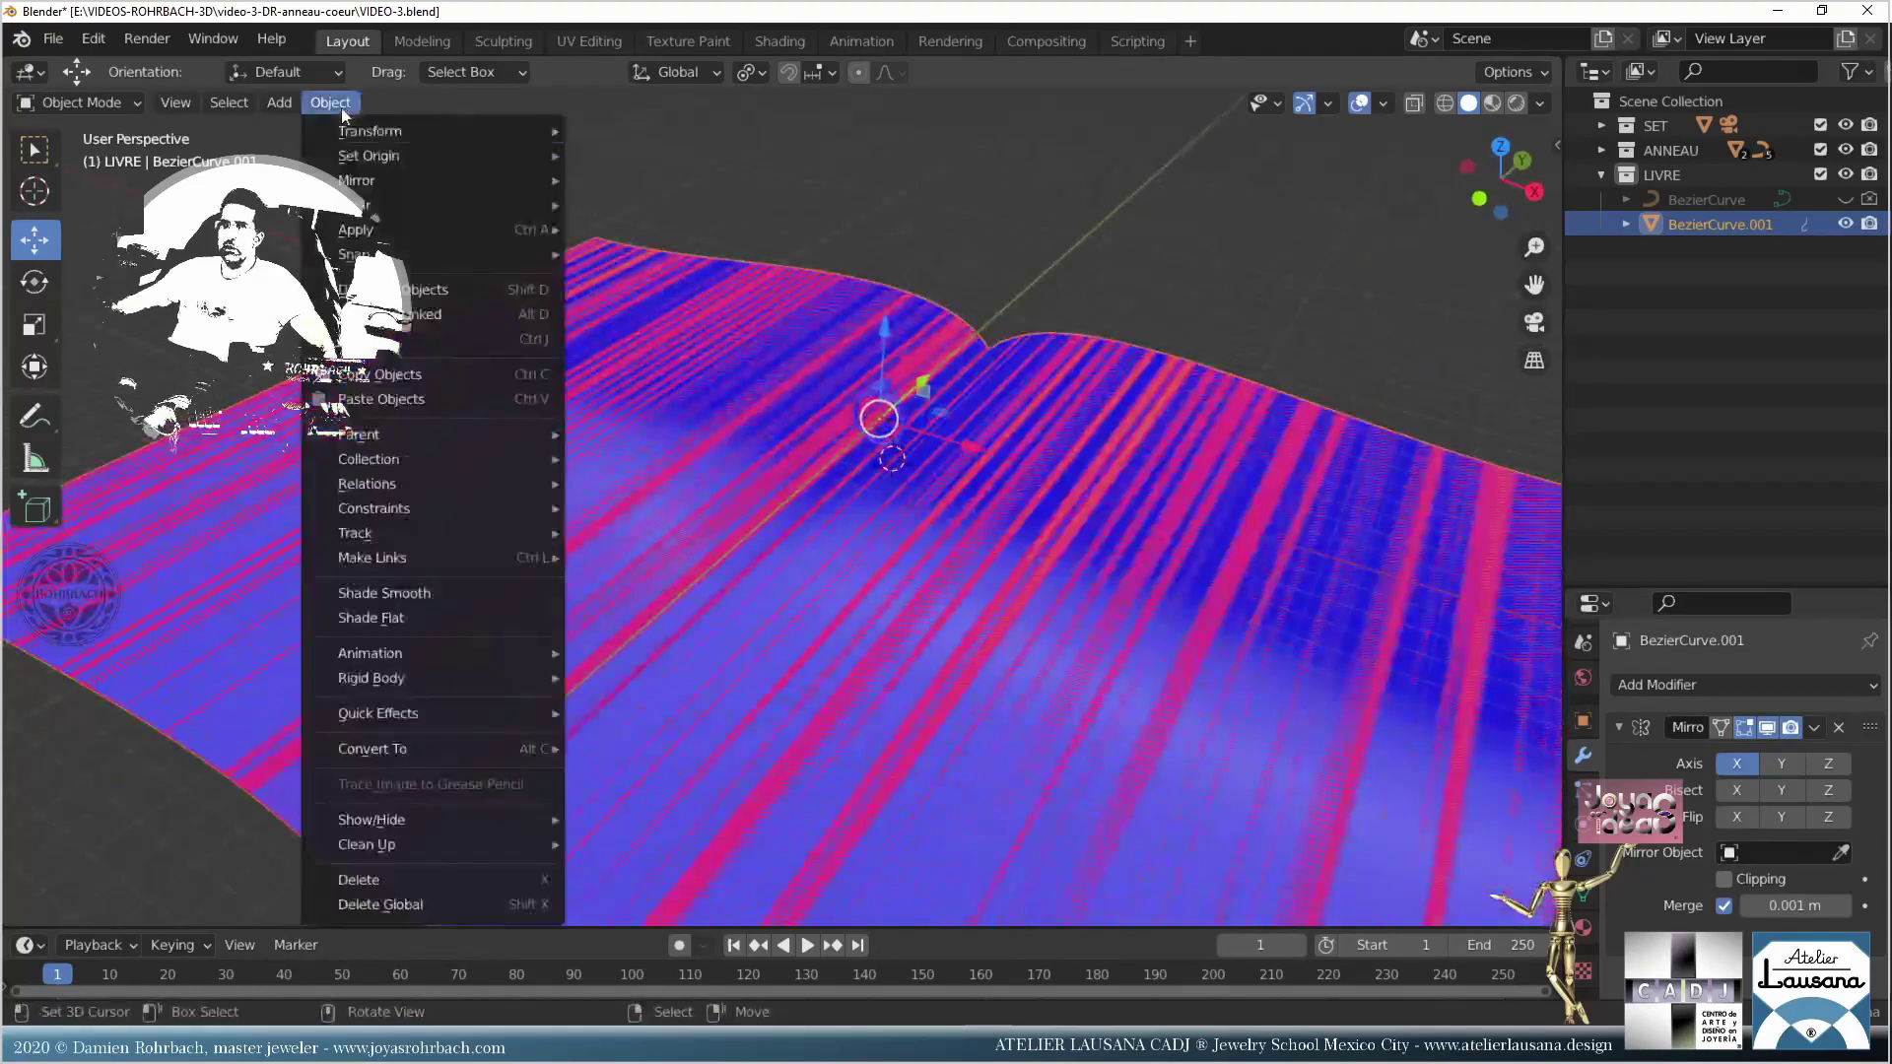
{"action": "left_click", "coordinate": [380, 621]}
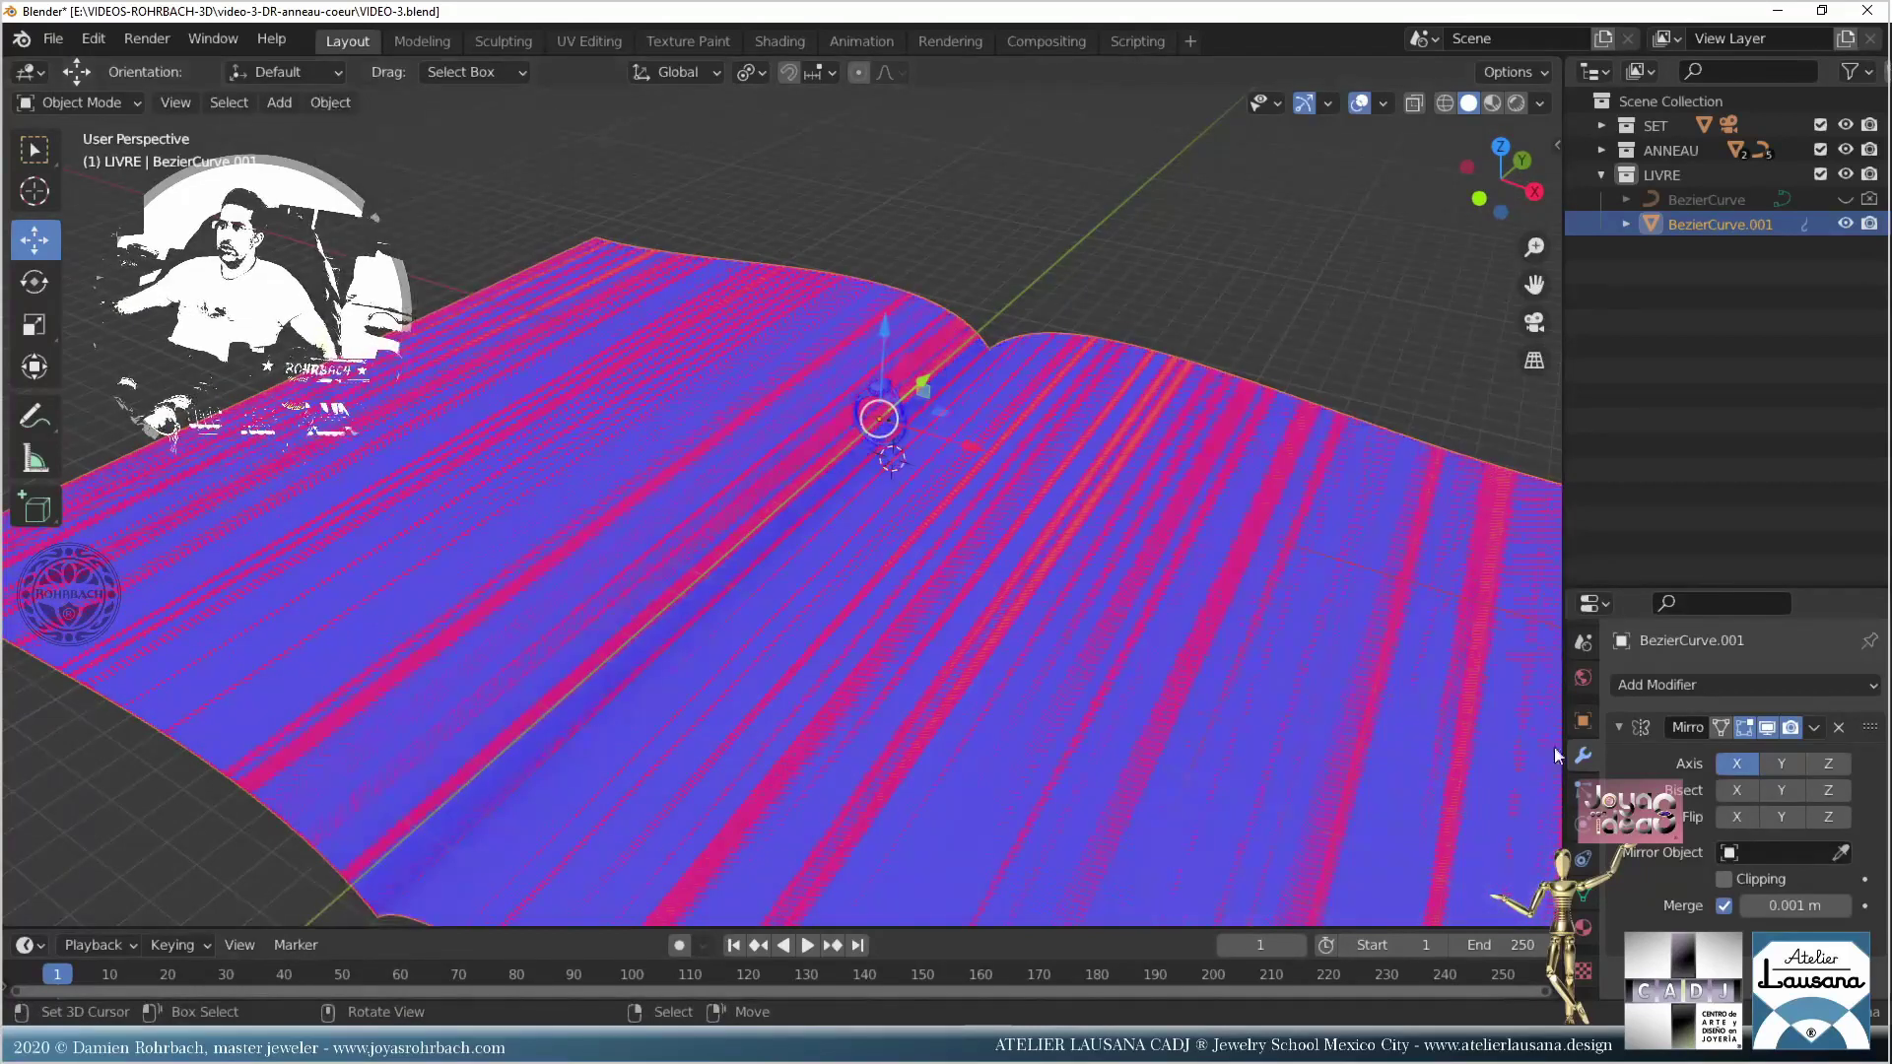
{"action": "left_click", "coordinate": [1383, 103]}
{"action": "left_click", "coordinate": [1231, 543]}
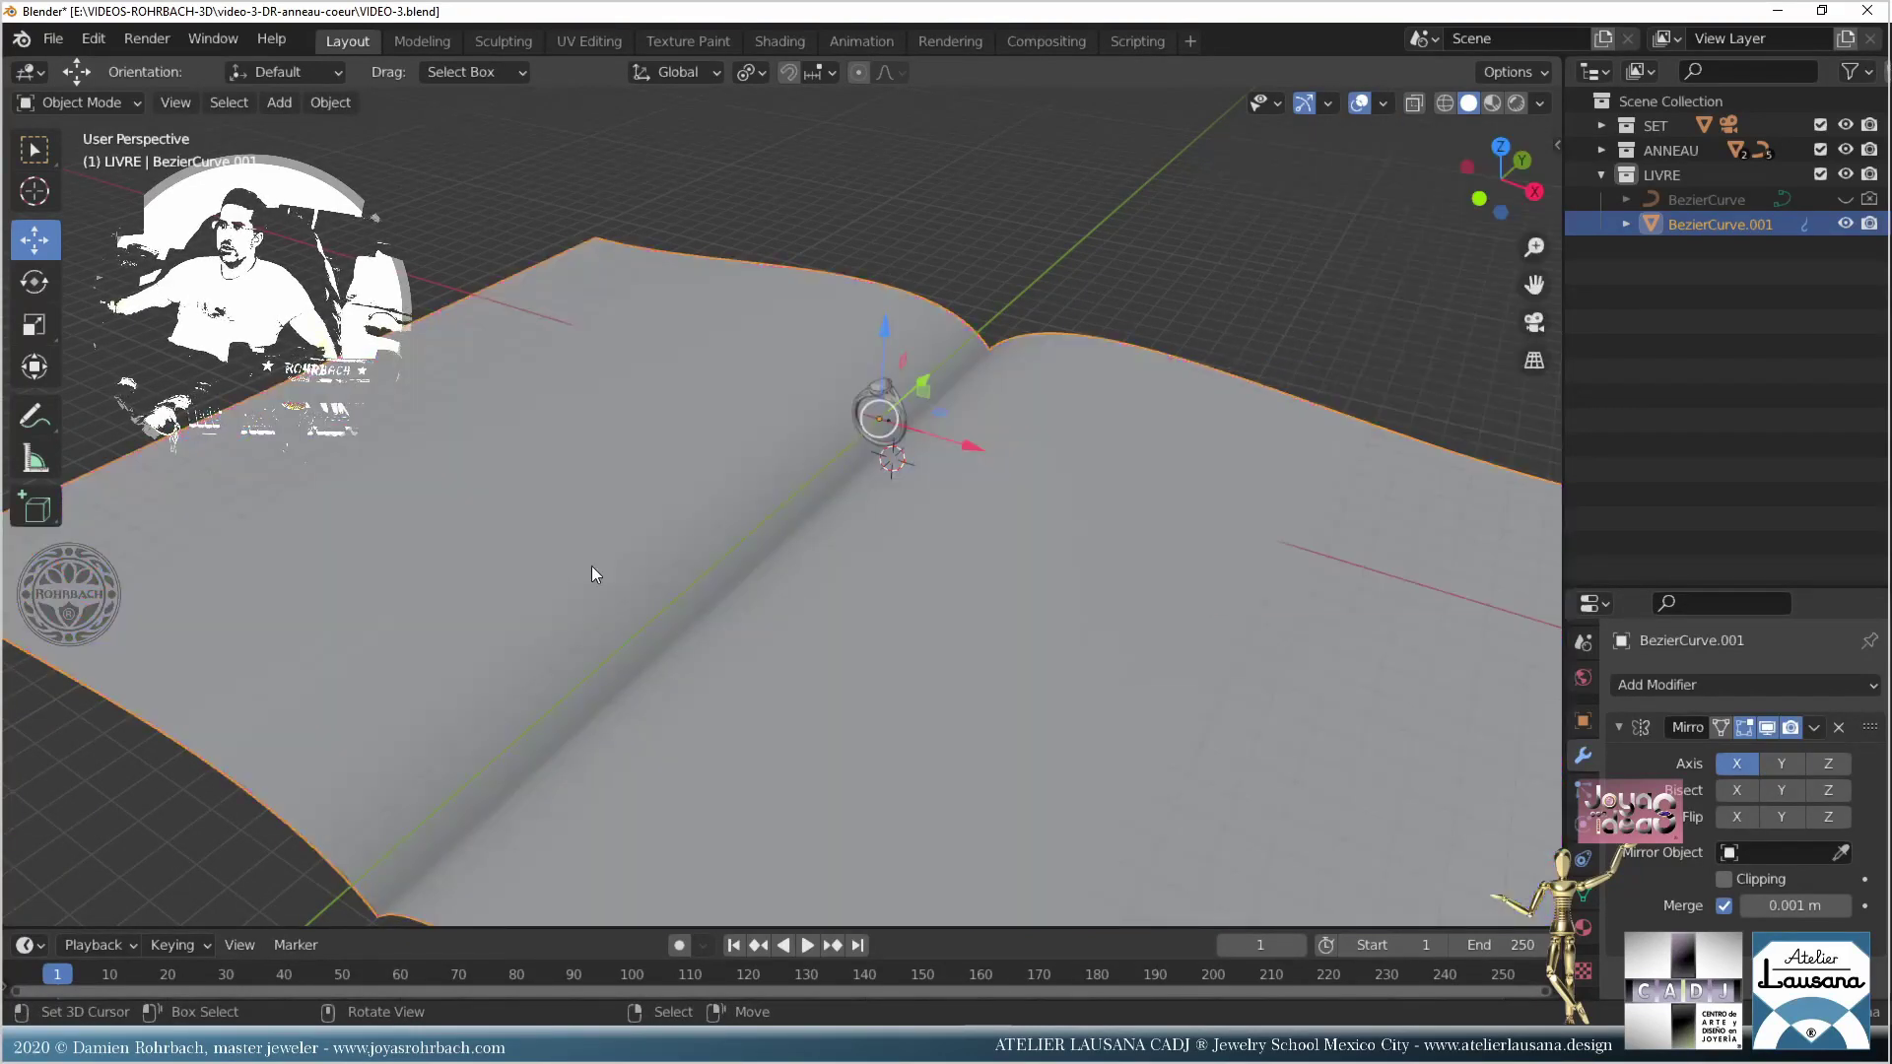
Step: Shade the pages smooth with Auto Smooth enabled at 30° and save the file
{"action": "left_click", "coordinate": [330, 103]}
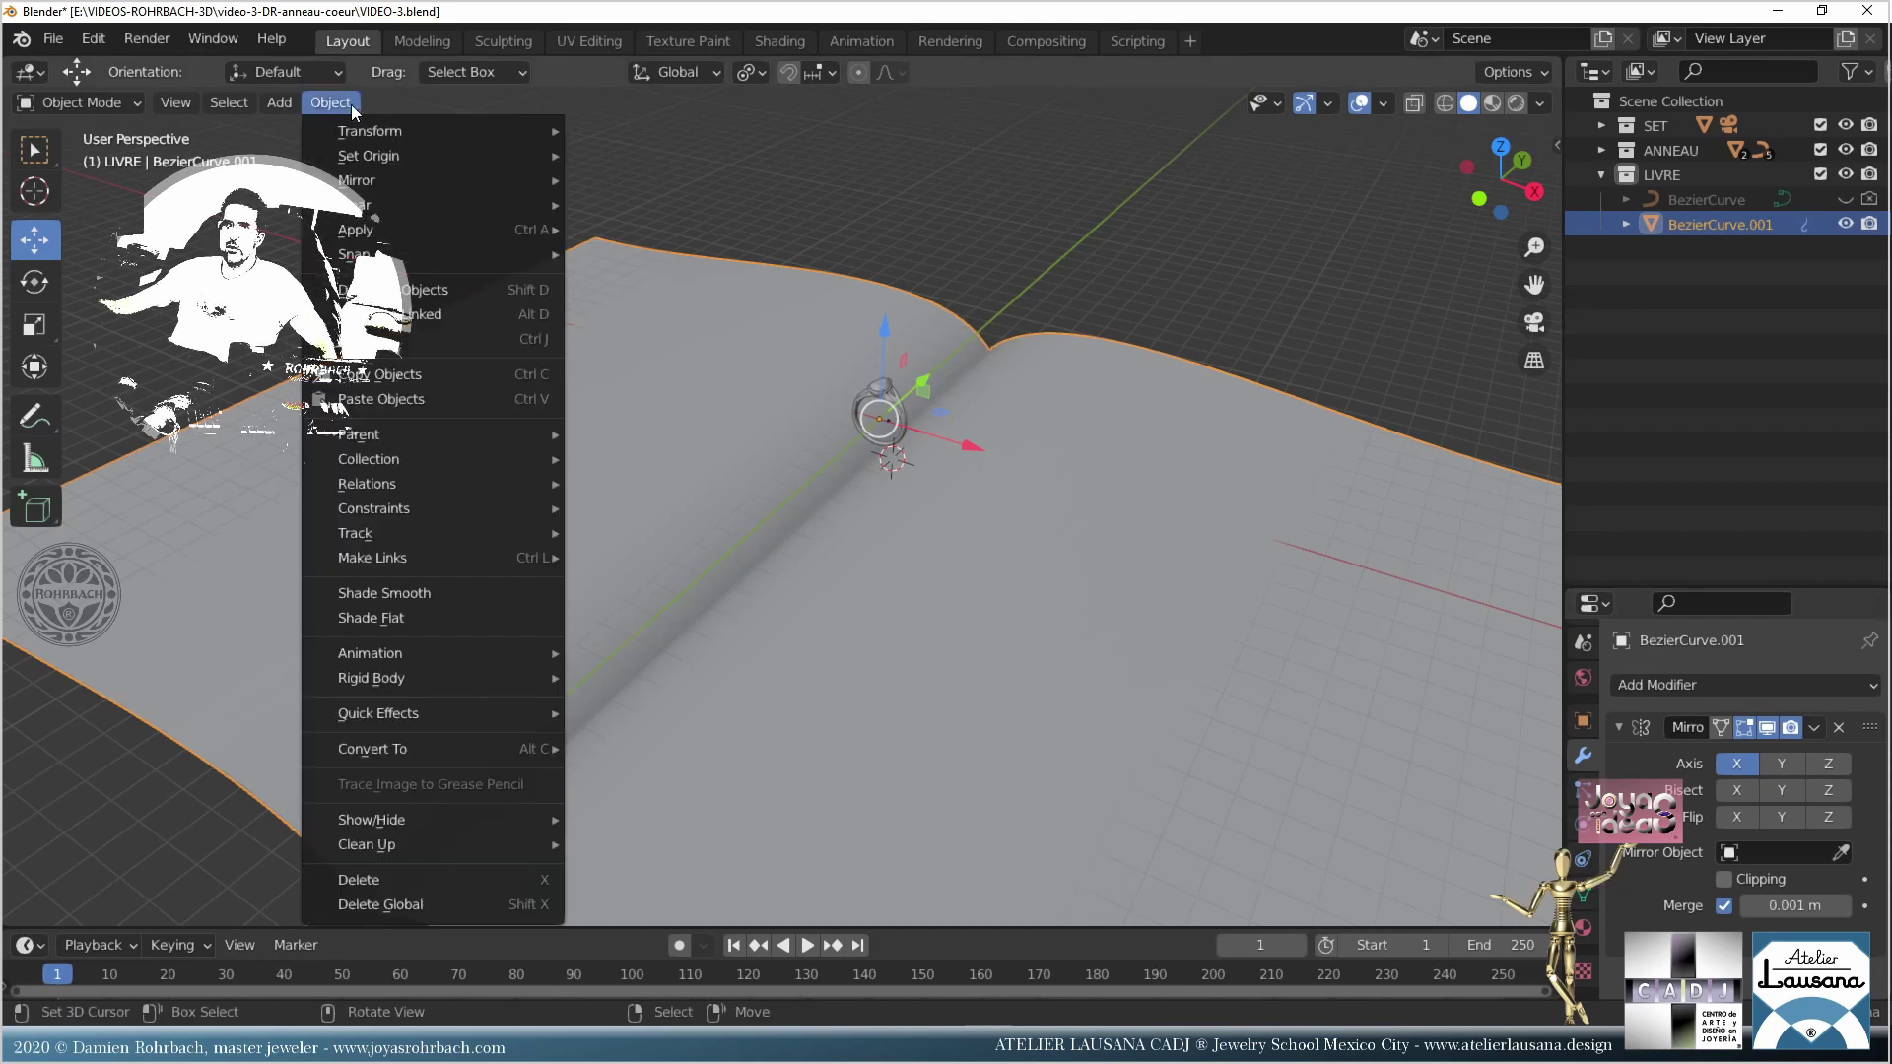
{"action": "left_click", "coordinate": [399, 593]}
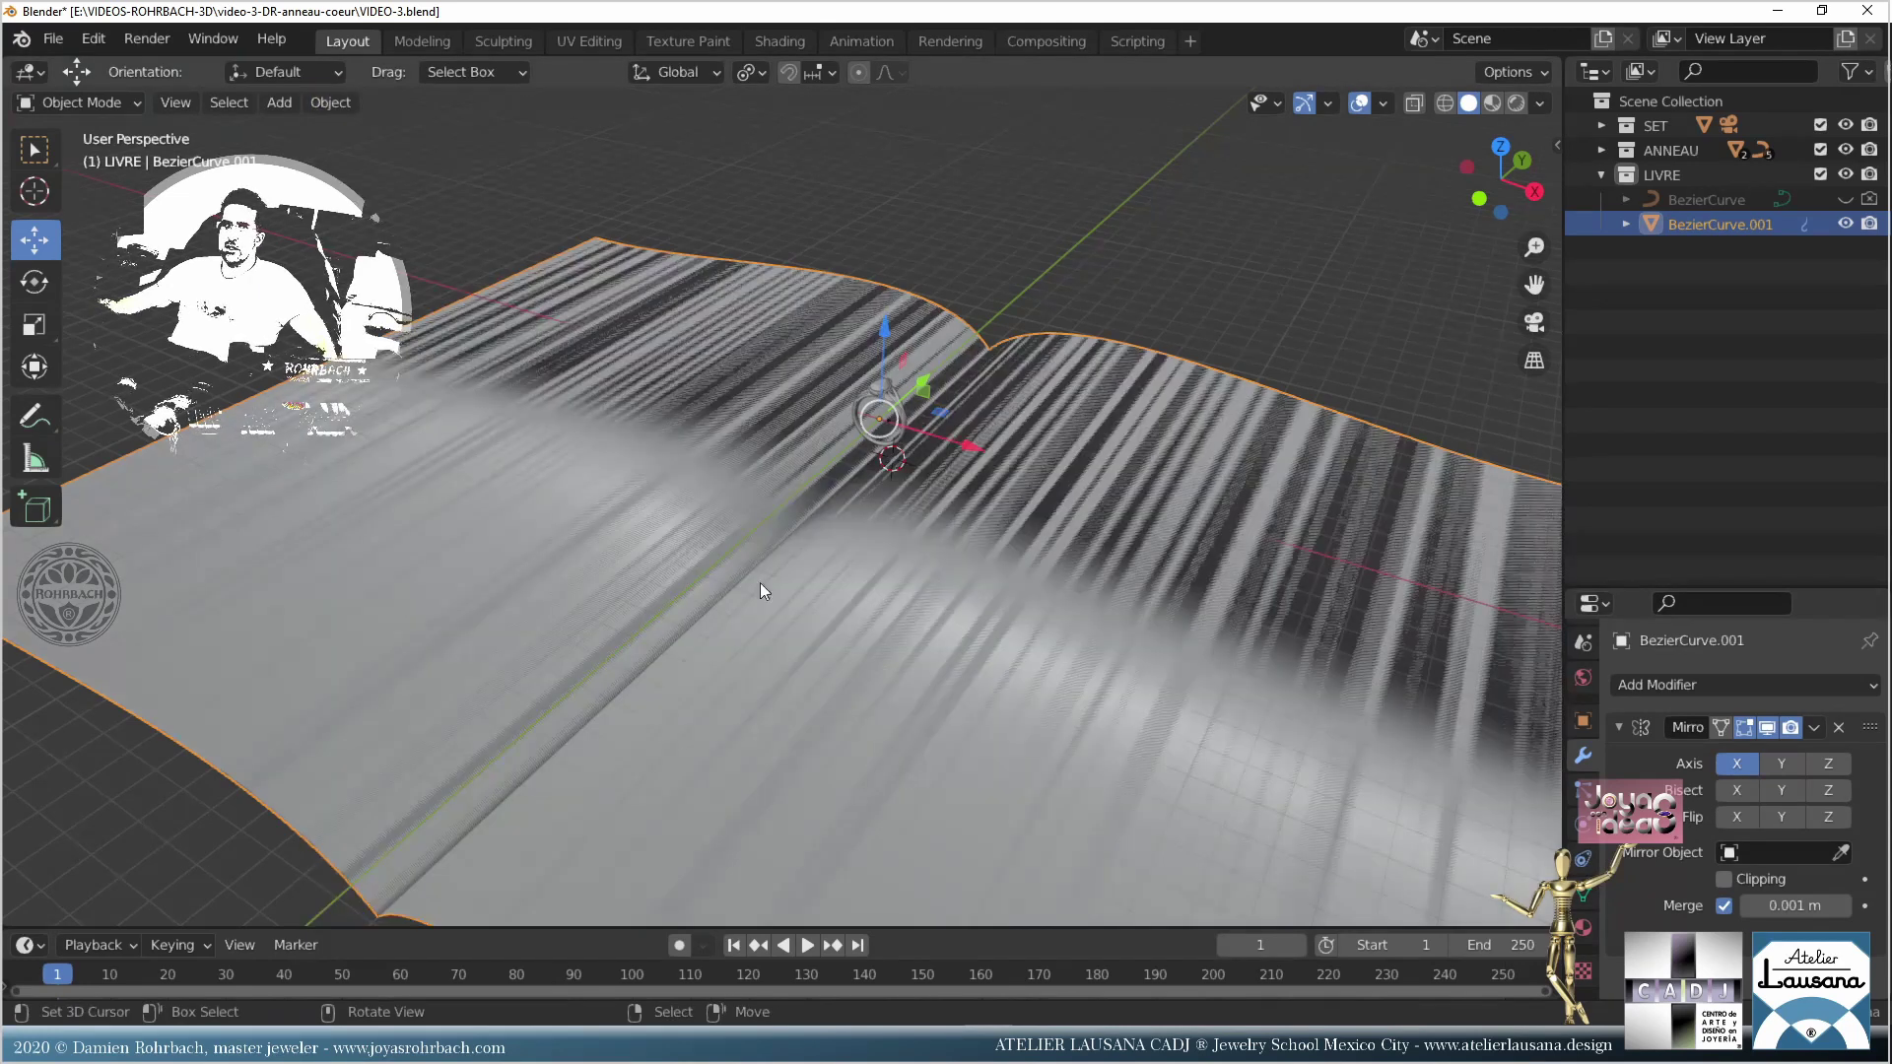
{"action": "key", "text": "ctrl+s"}
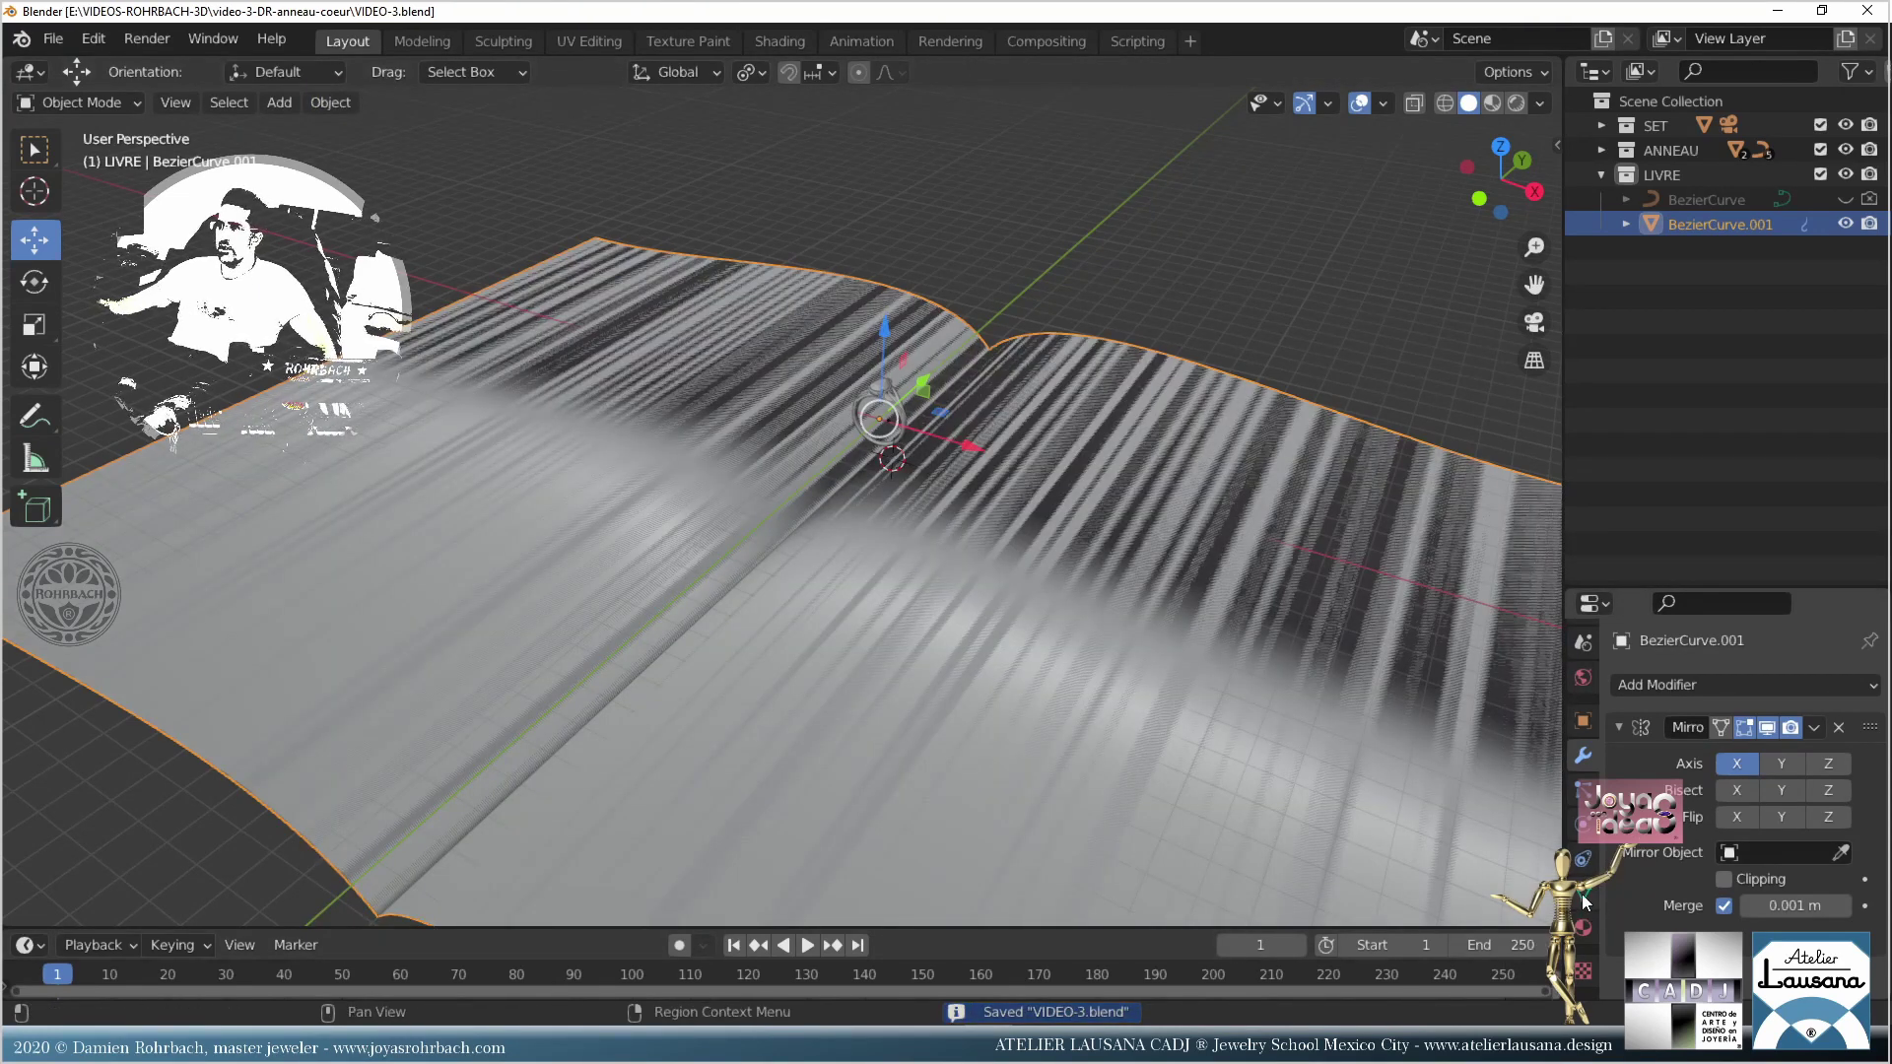
{"action": "left_click", "coordinate": [1583, 894]}
{"action": "scroll", "coordinate": [1724, 788], "scroll_direction": "down", "scroll_amount": 3}
{"action": "left_click", "coordinate": [1724, 904]}
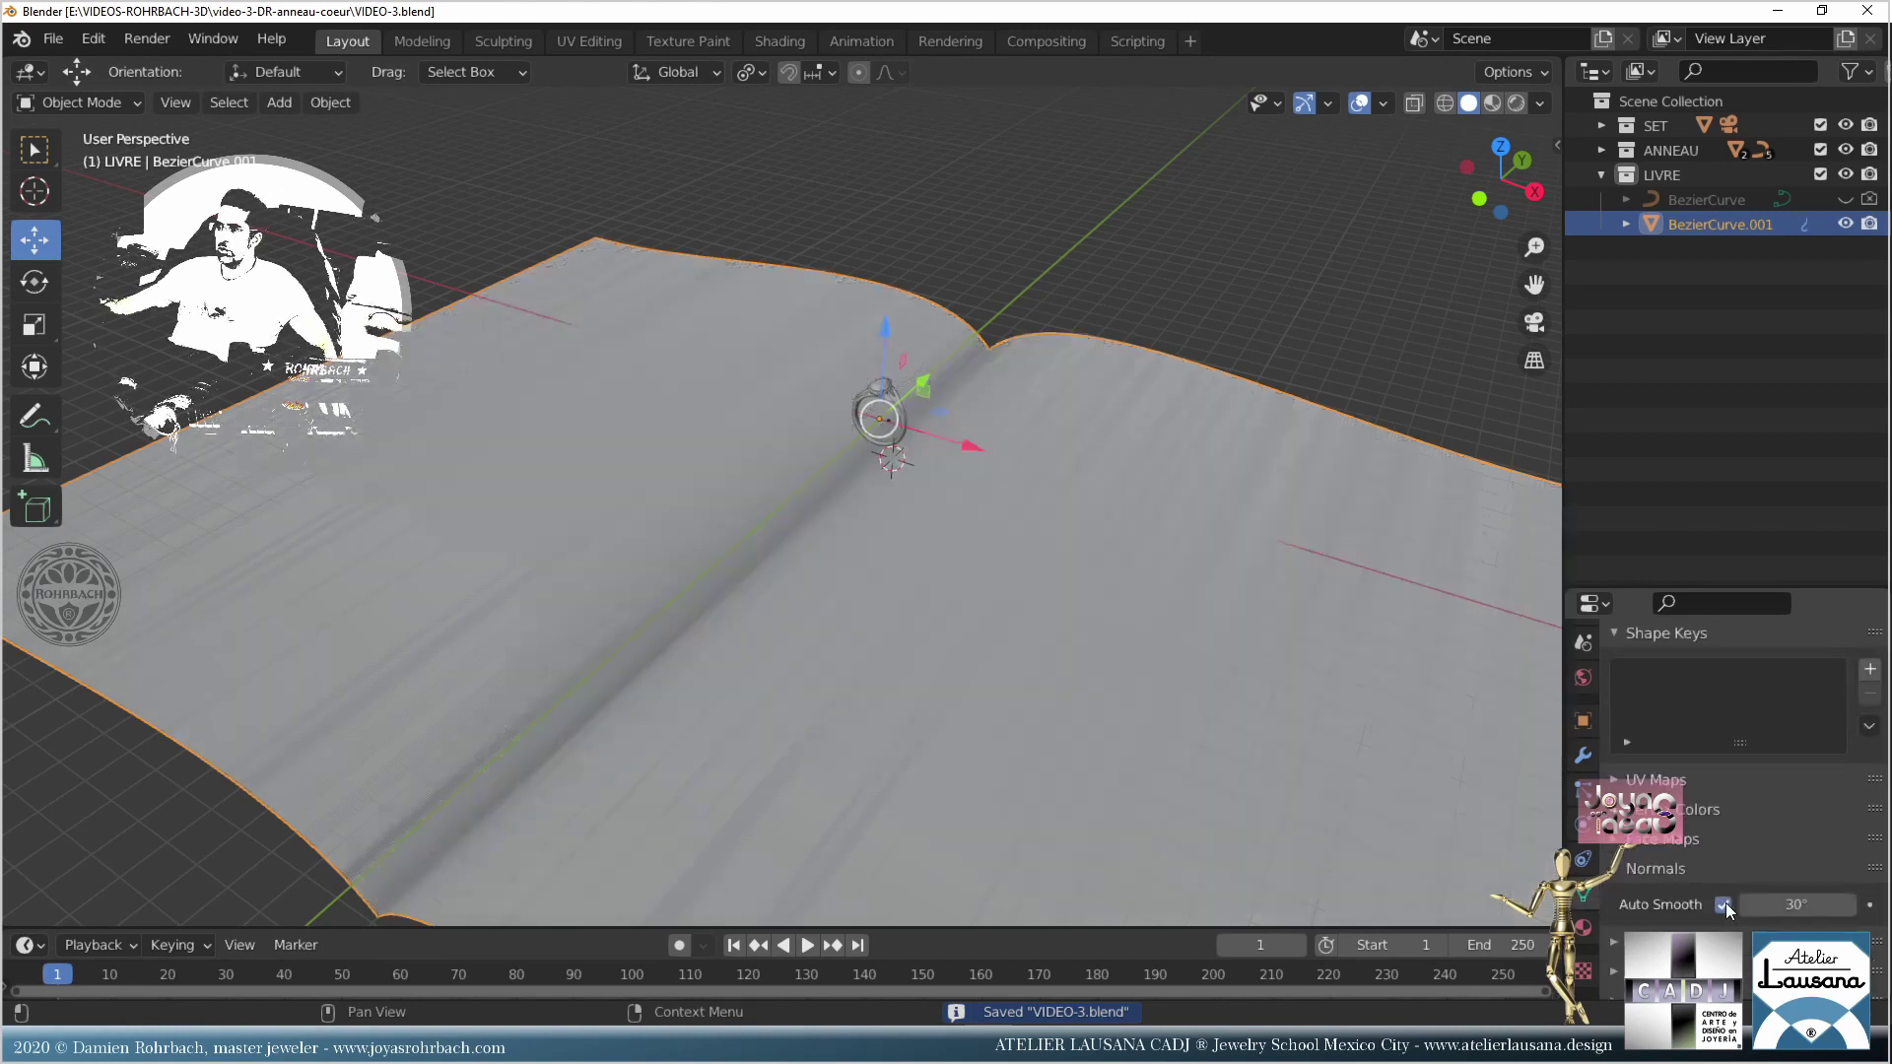
{"action": "middle_click_drag", "start_coordinate": [1114, 601], "coordinate": [967, 463]}
{"action": "scroll", "coordinate": [889, 489], "scroll_direction": "up", "scroll_amount": 2}
{"action": "scroll", "coordinate": [961, 512], "scroll_direction": "up", "scroll_amount": 2}
{"action": "scroll", "coordinate": [964, 503], "scroll_direction": "up", "scroll_amount": 2}
{"action": "key", "text": "ctrl+s"}
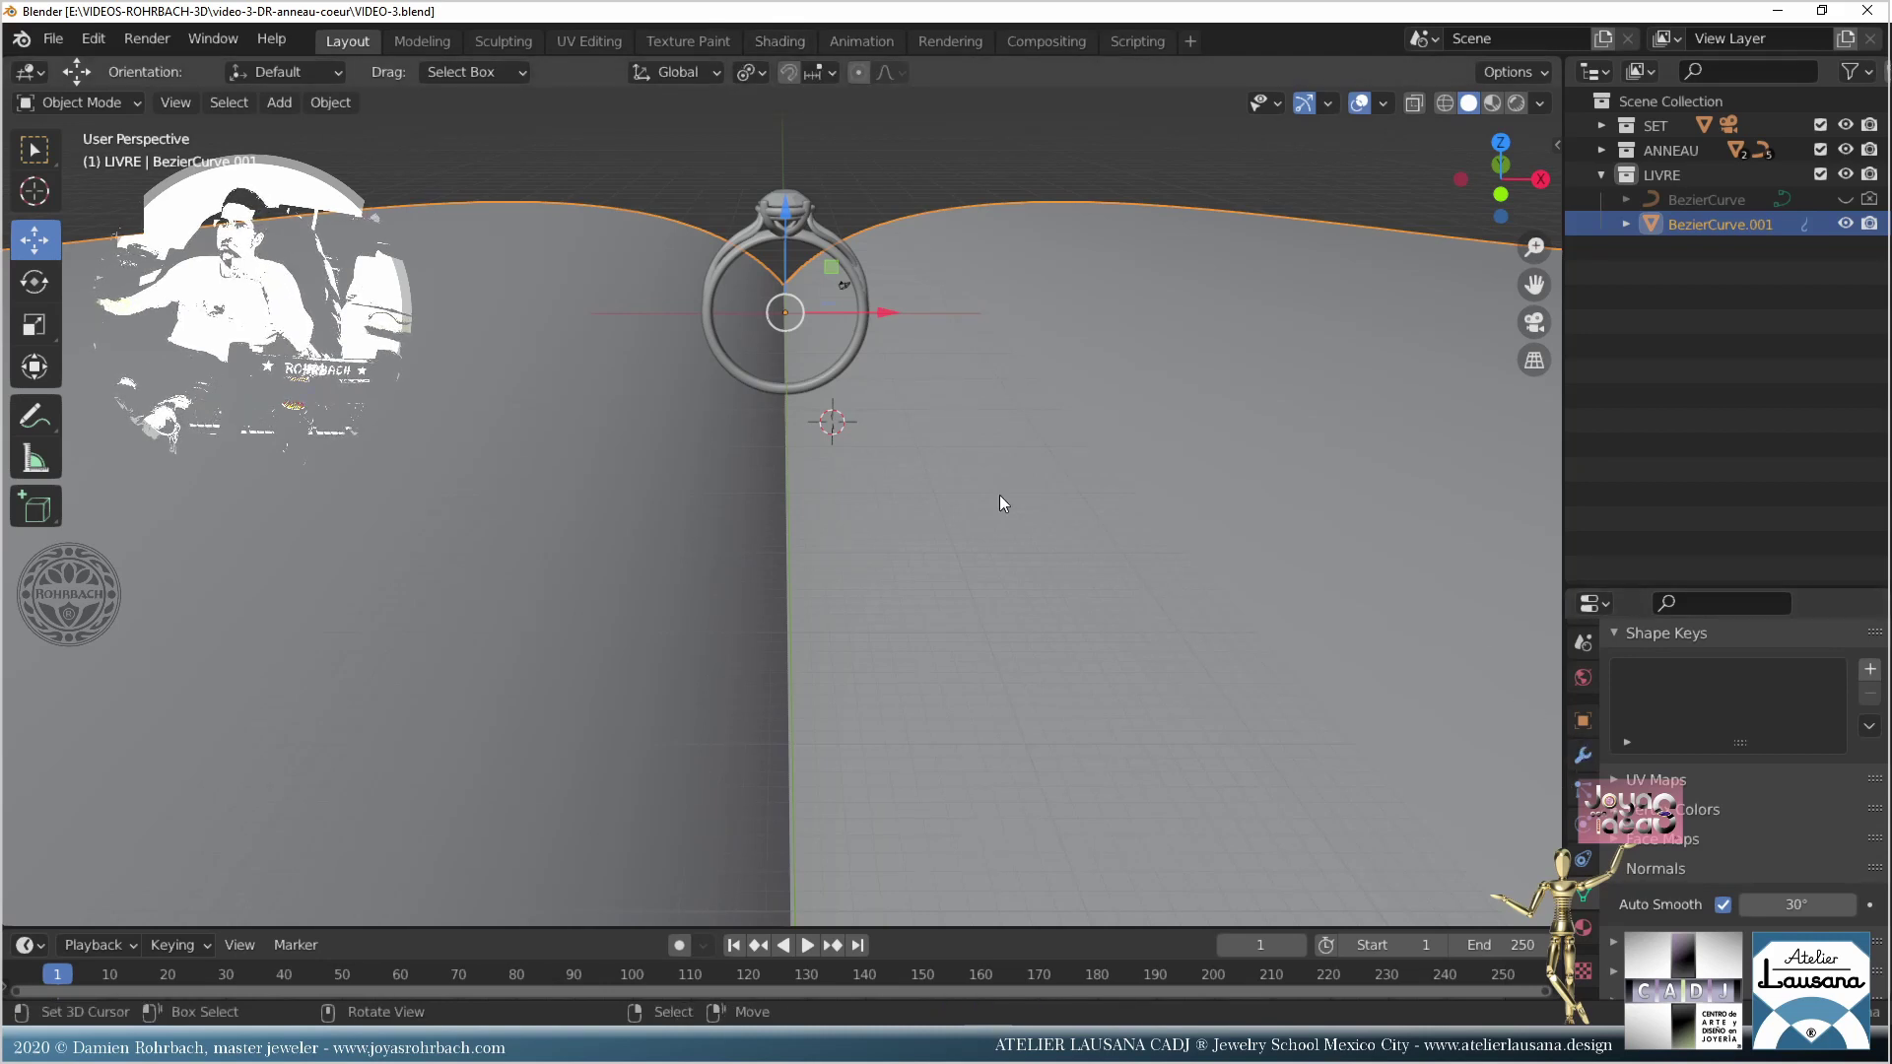
Step: Open a gap at the book's spine by moving the page about 1.97 m along X and applying its location
{"action": "scroll", "coordinate": [853, 425], "scroll_direction": "down", "scroll_amount": 1}
{"action": "left_click_drag", "start_coordinate": [885, 333], "coordinate": [954, 345]}
{"action": "key", "text": "ctrl+a"}
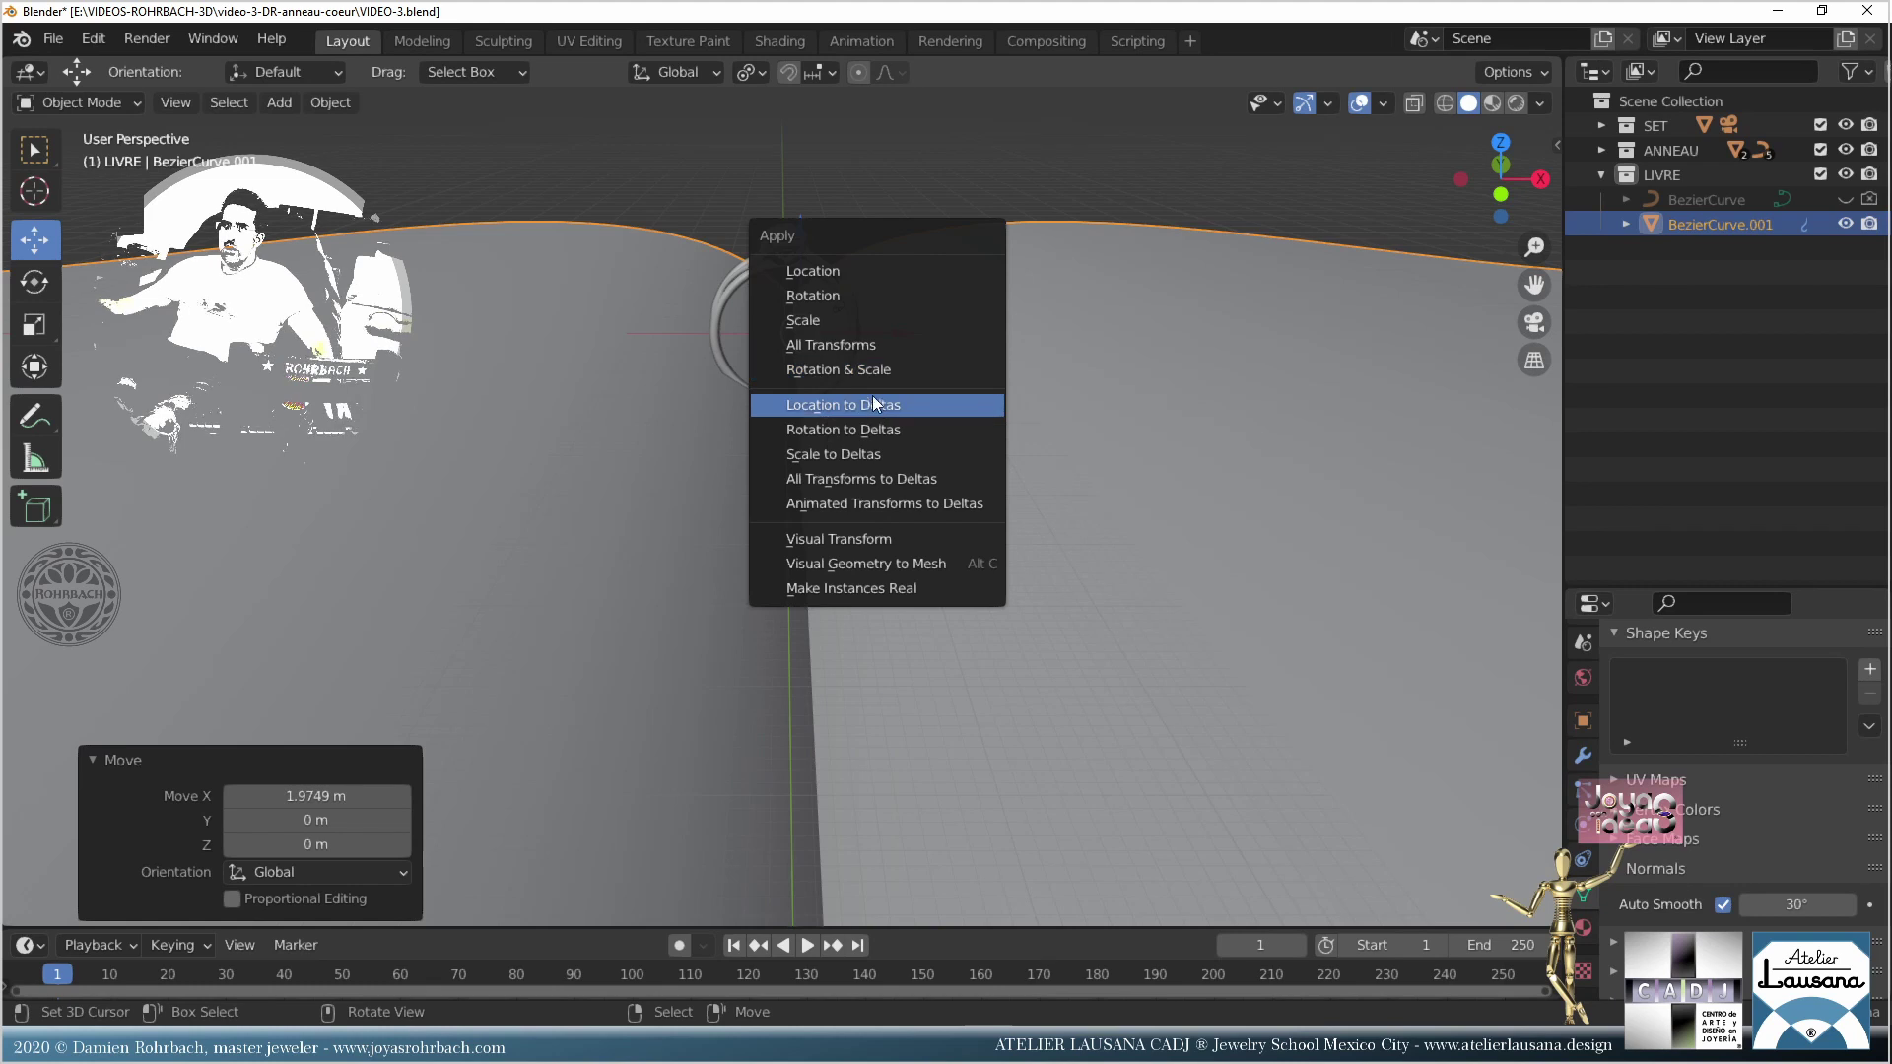
{"action": "left_click", "coordinate": [872, 274]}
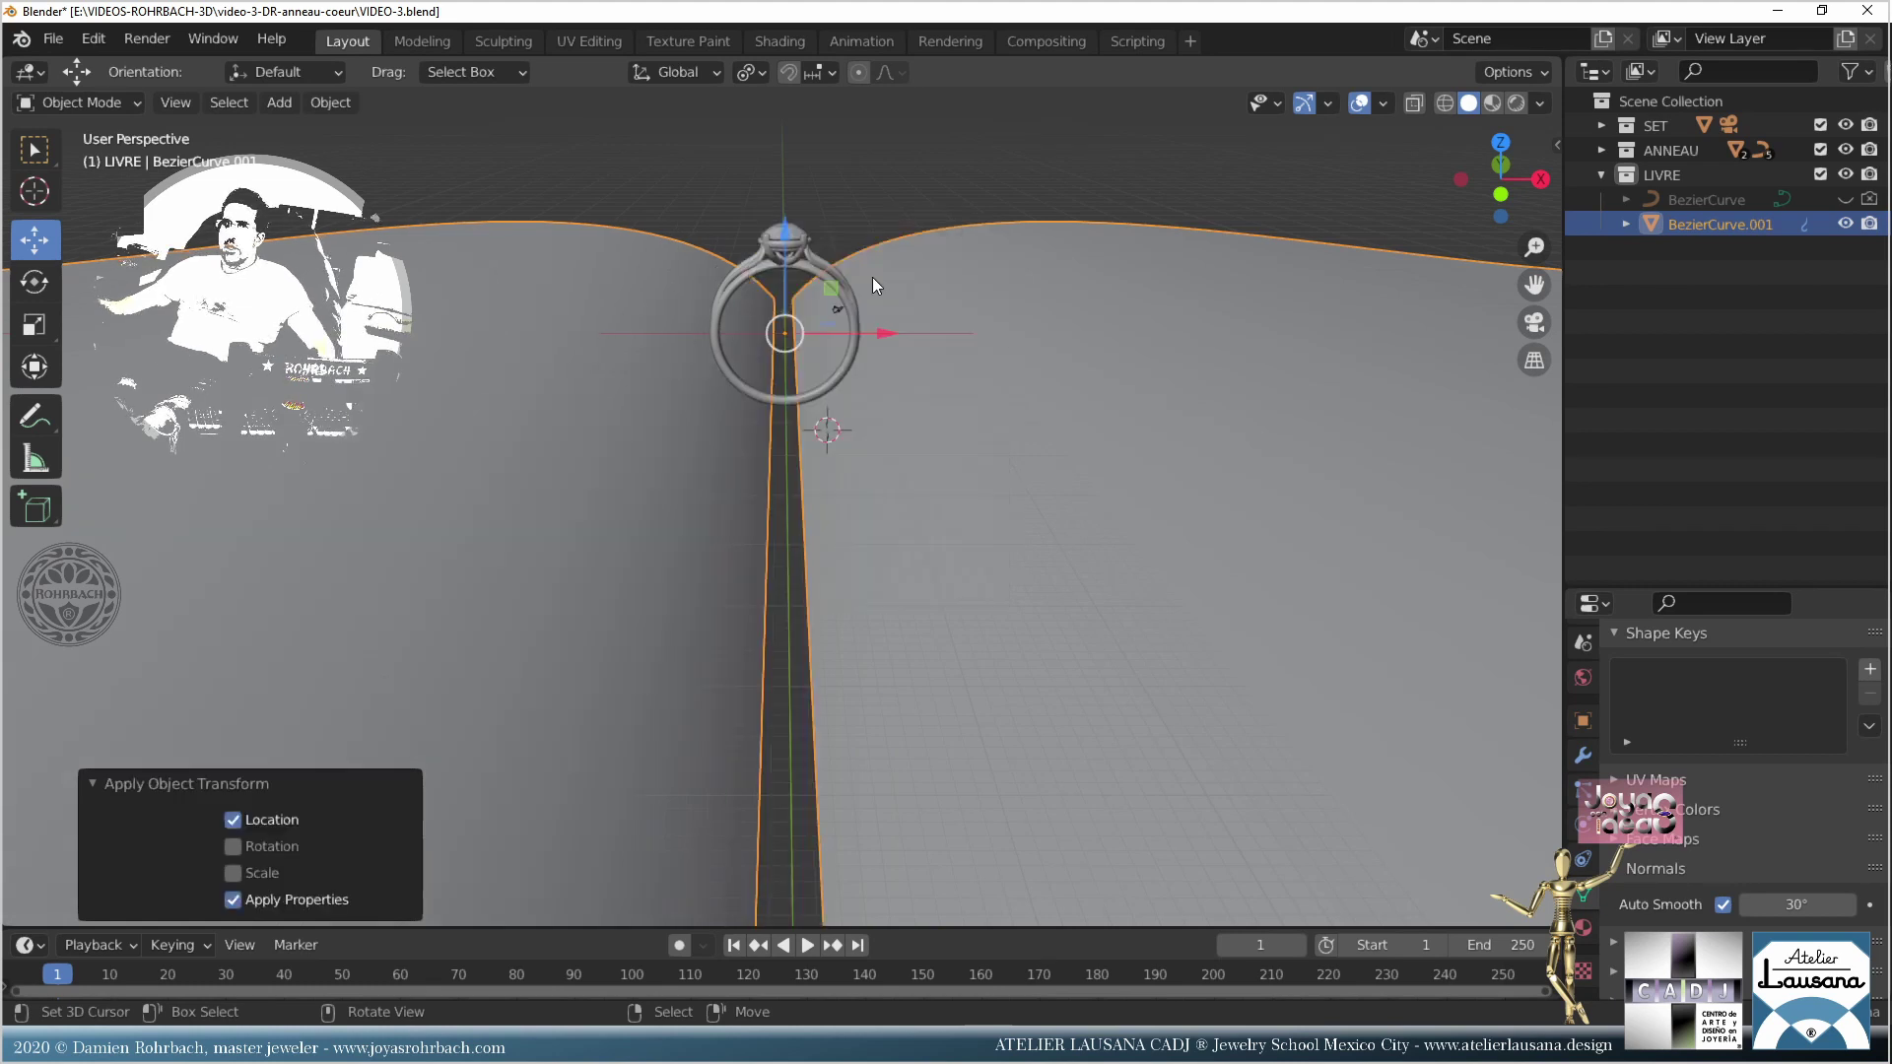
Step: Box-select the left page's vertices of the book mesh in Edit Mode from the front view
{"action": "key", "text": "alt+c"}
{"action": "left_click", "coordinate": [926, 362]}
{"action": "key", "text": "Tab"}
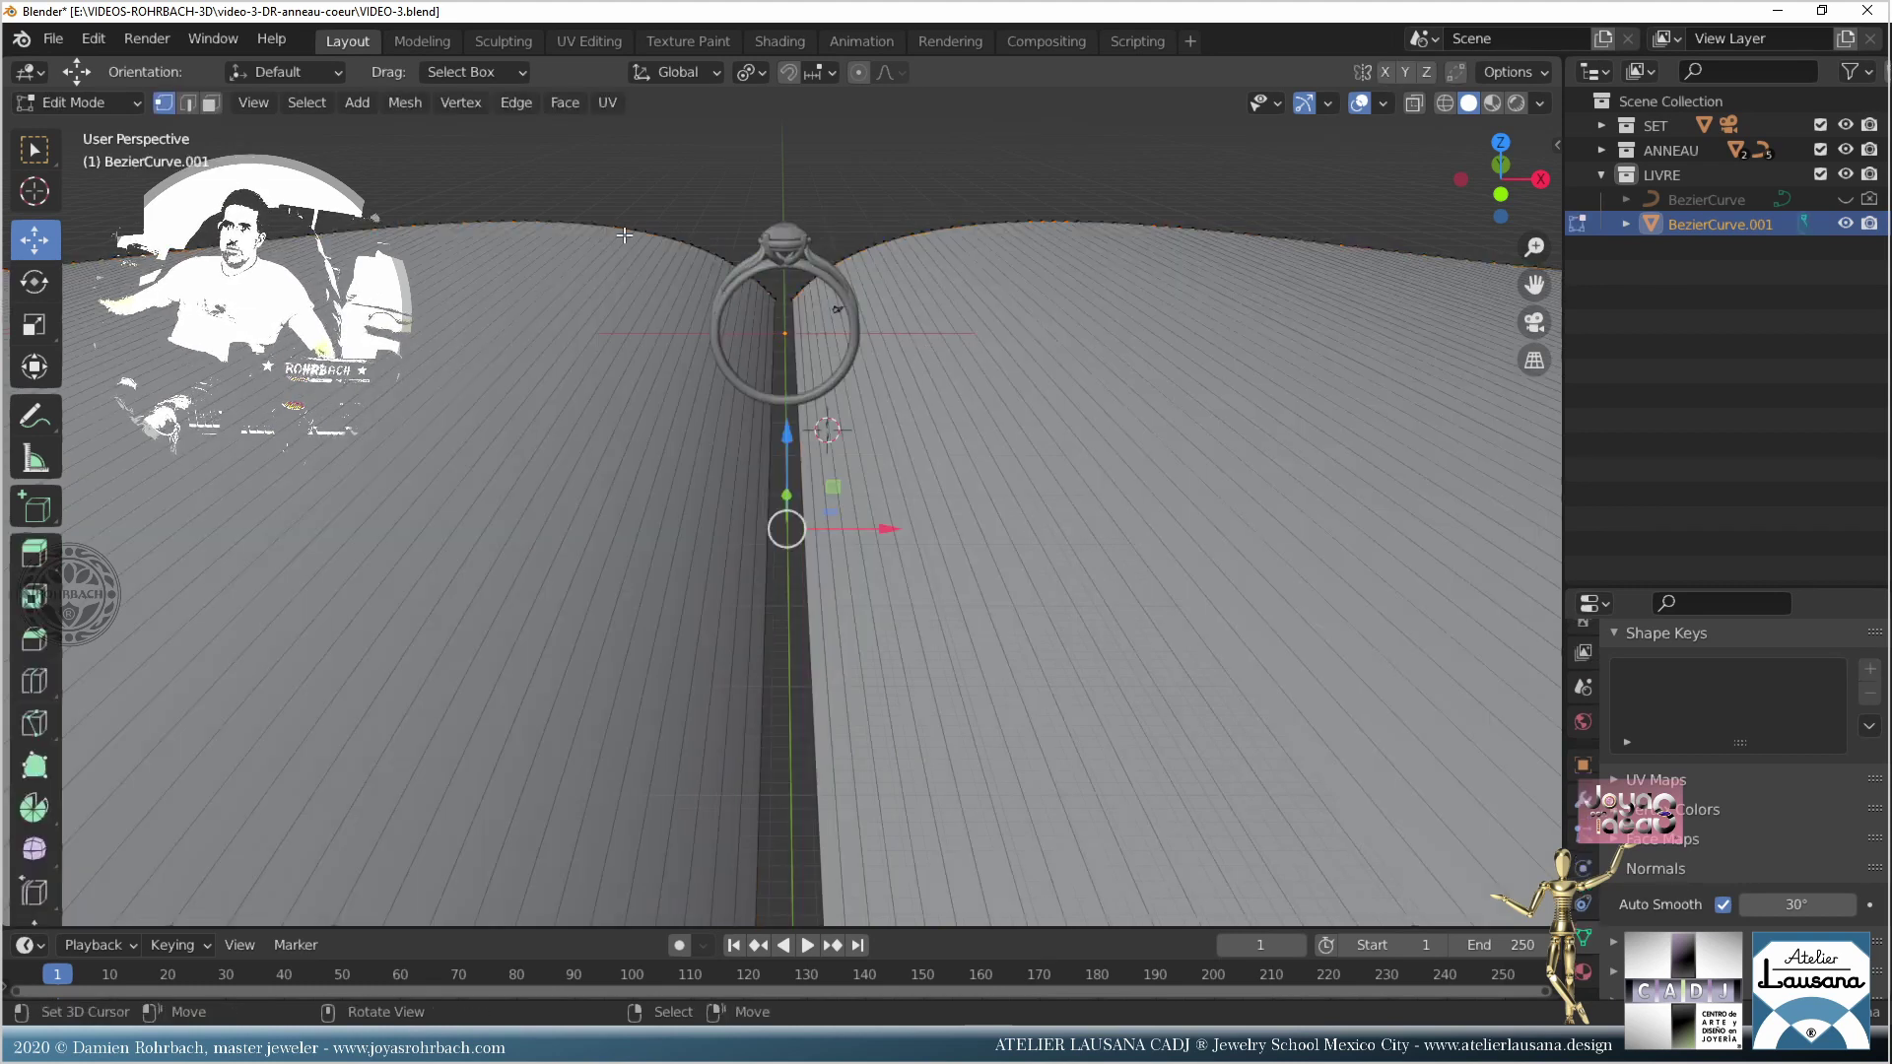
{"action": "key", "text": "a"}
{"action": "key", "text": "alt+a"}
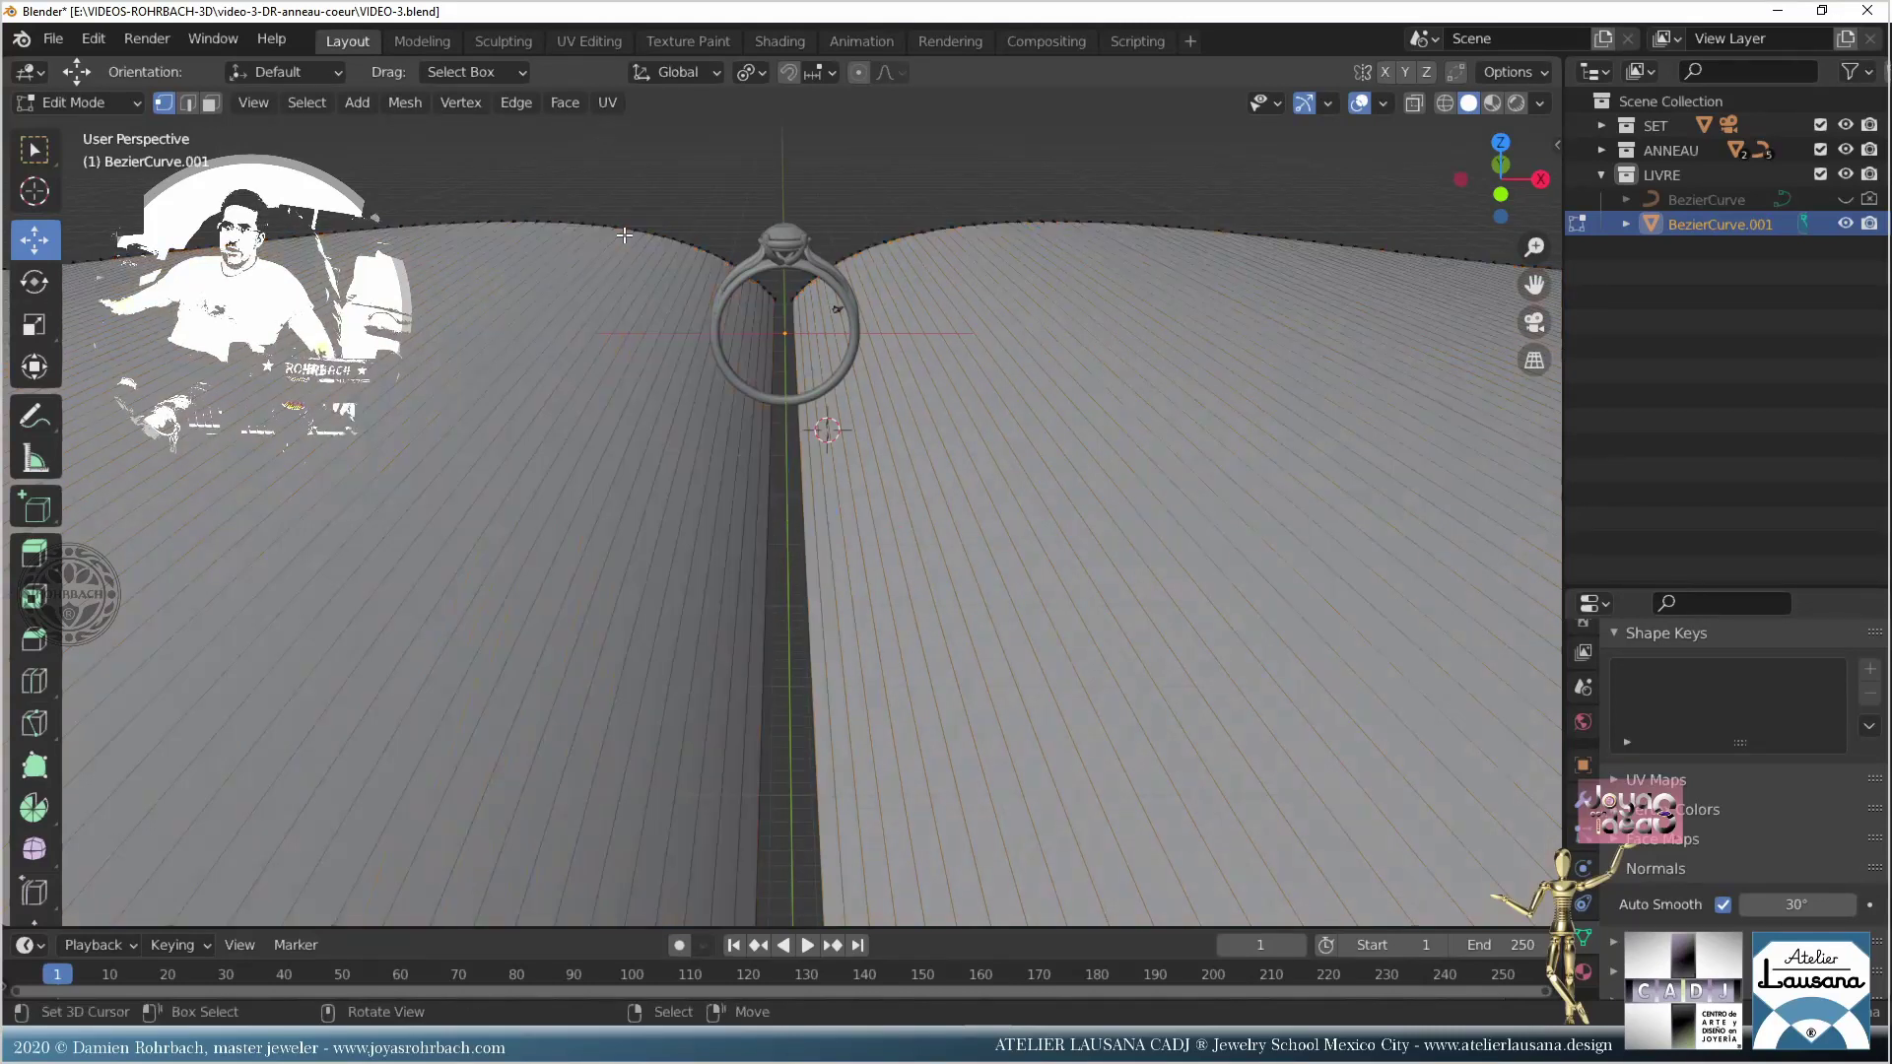
{"action": "key", "text": "KP_1"}
{"action": "scroll", "coordinate": [914, 361], "scroll_direction": "down", "scroll_amount": 1}
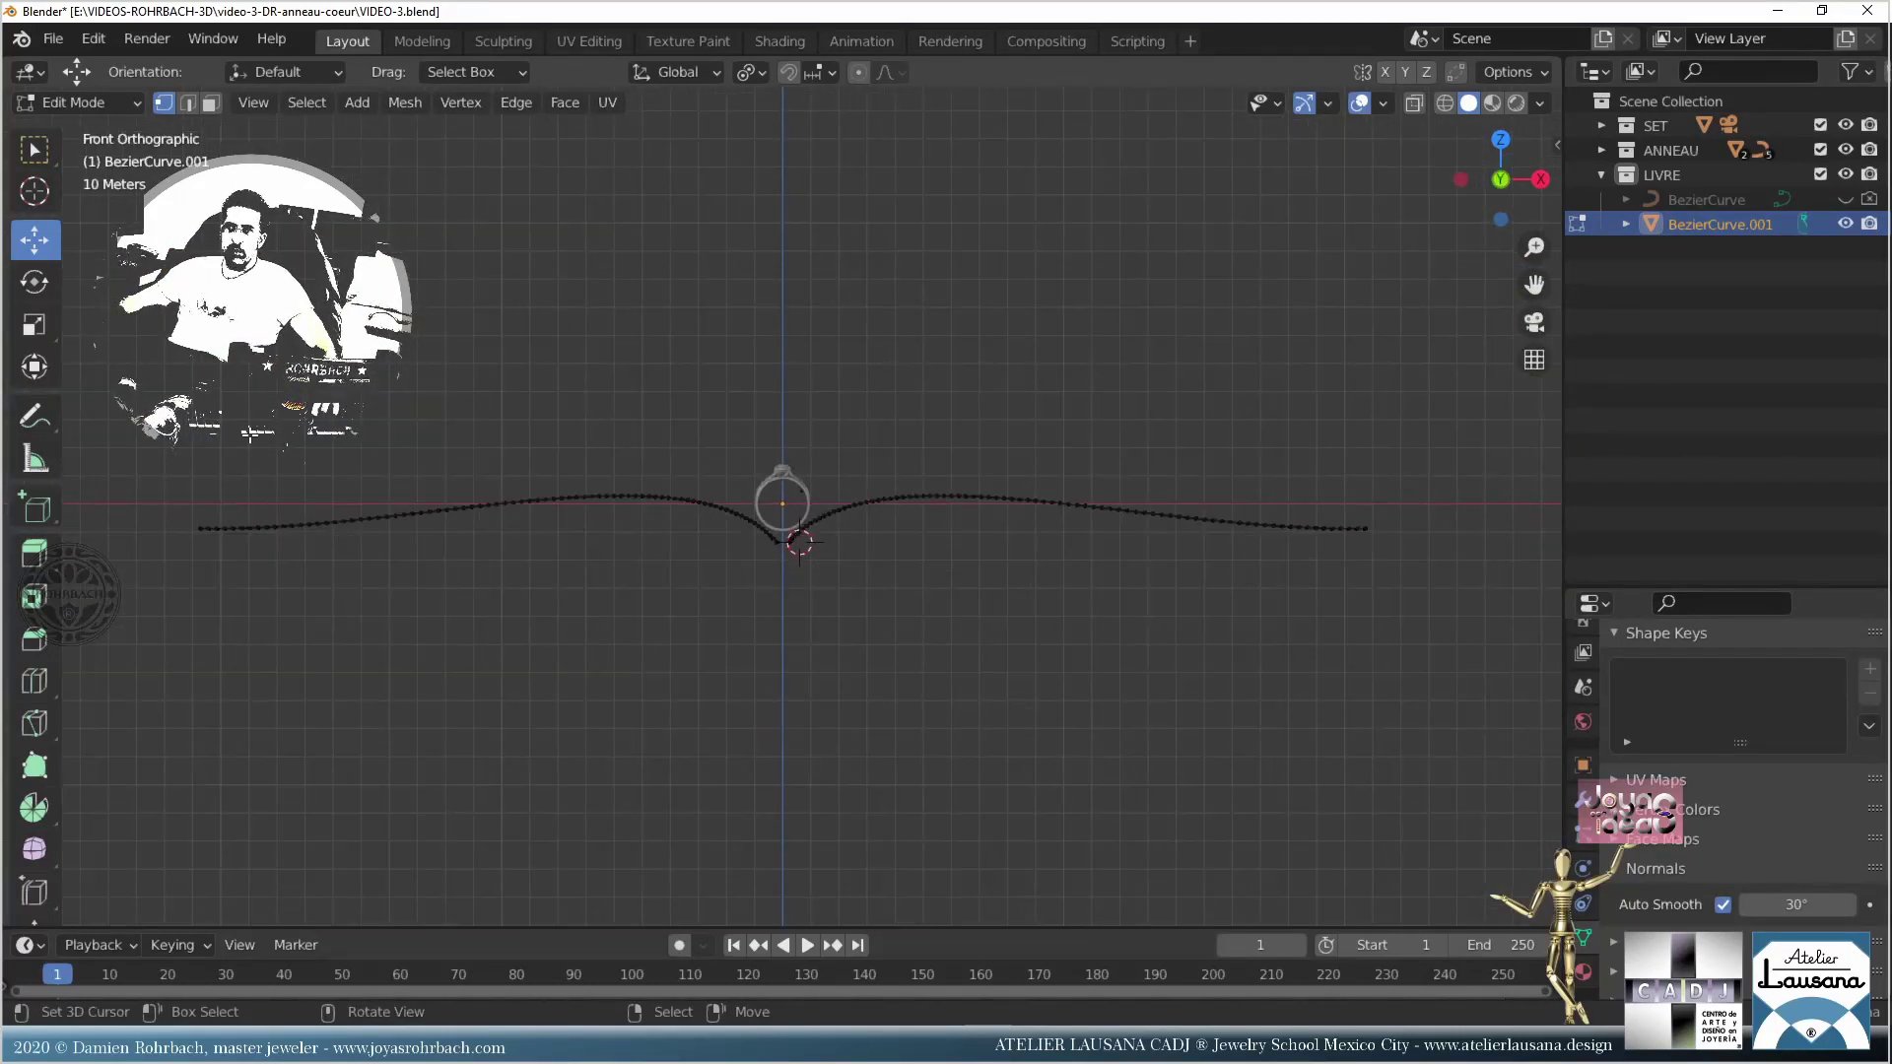
{"action": "key", "text": "b"}
{"action": "left_click_drag", "start_coordinate": [160, 427], "coordinate": [783, 628]}
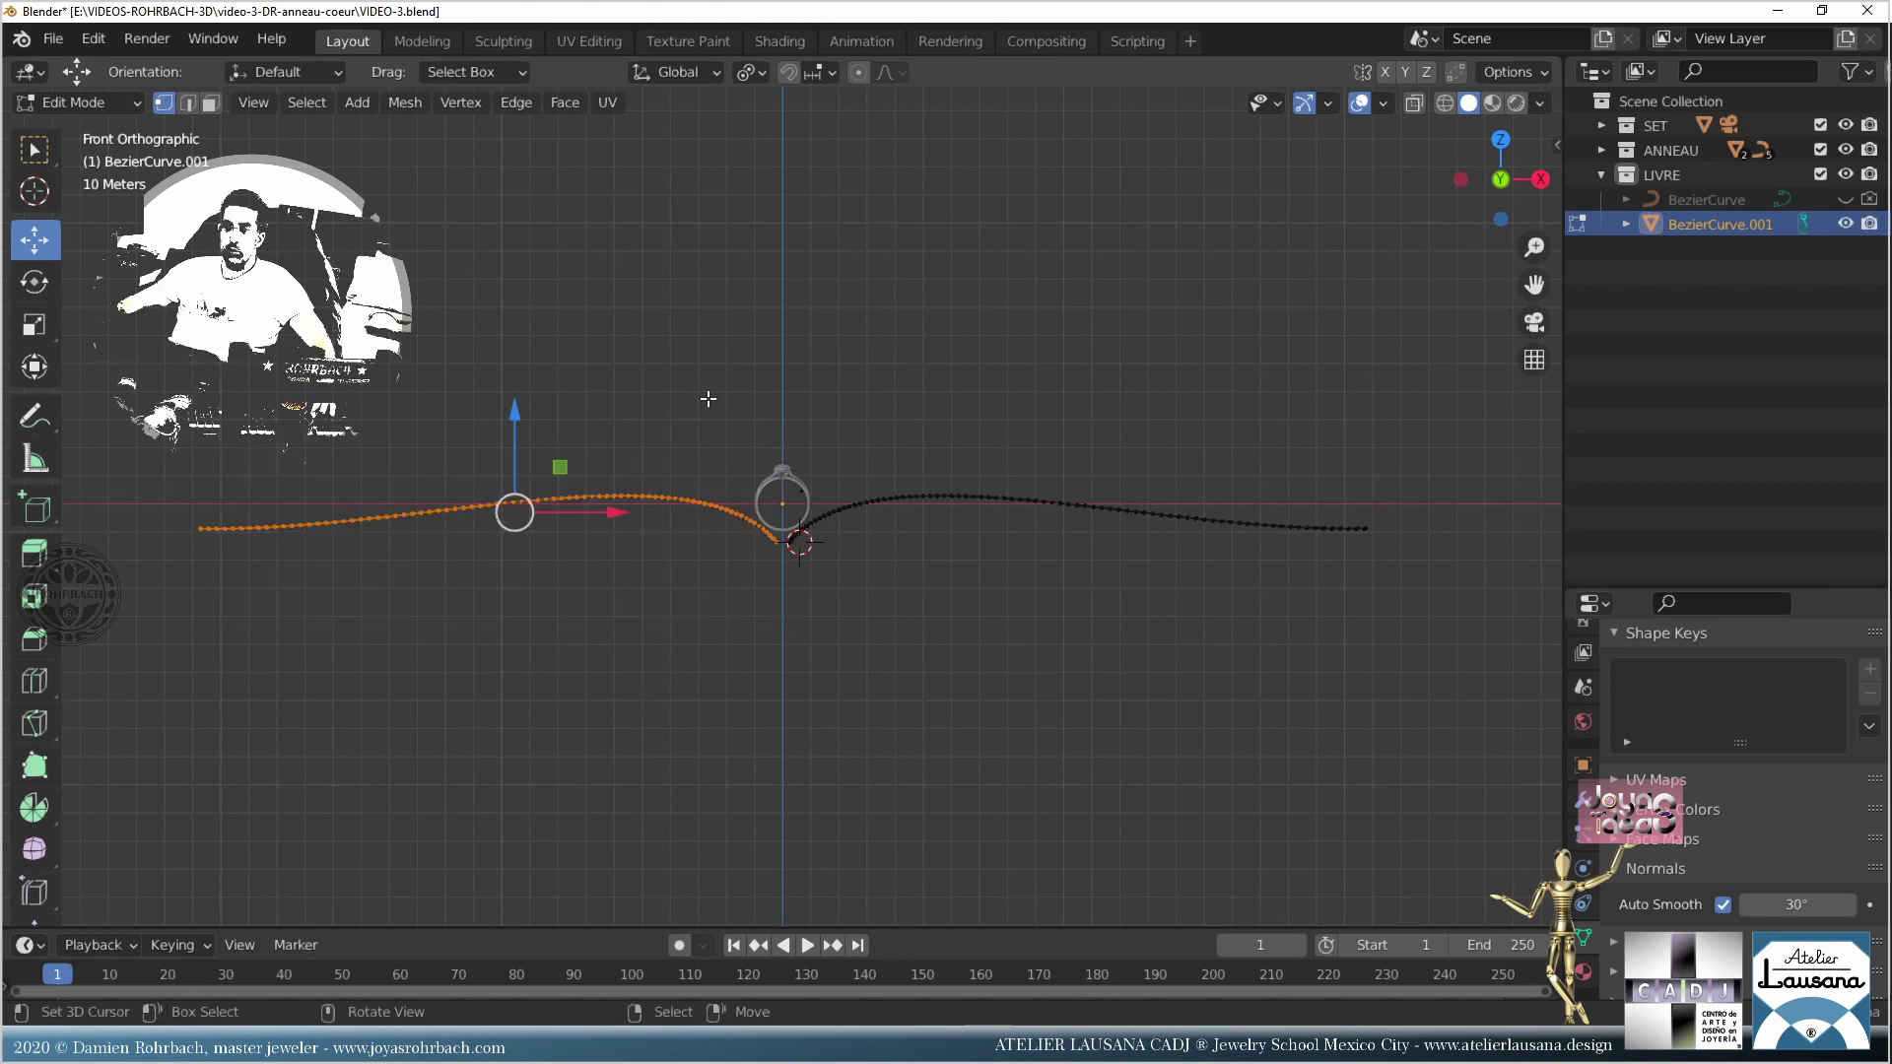
{"action": "scroll", "coordinate": [708, 399], "scroll_direction": "up", "scroll_amount": 4}
{"action": "scroll", "coordinate": [604, 418], "scroll_direction": "down", "scroll_amount": 3}
{"action": "scroll", "coordinate": [389, 482], "scroll_direction": "down", "scroll_amount": 2}
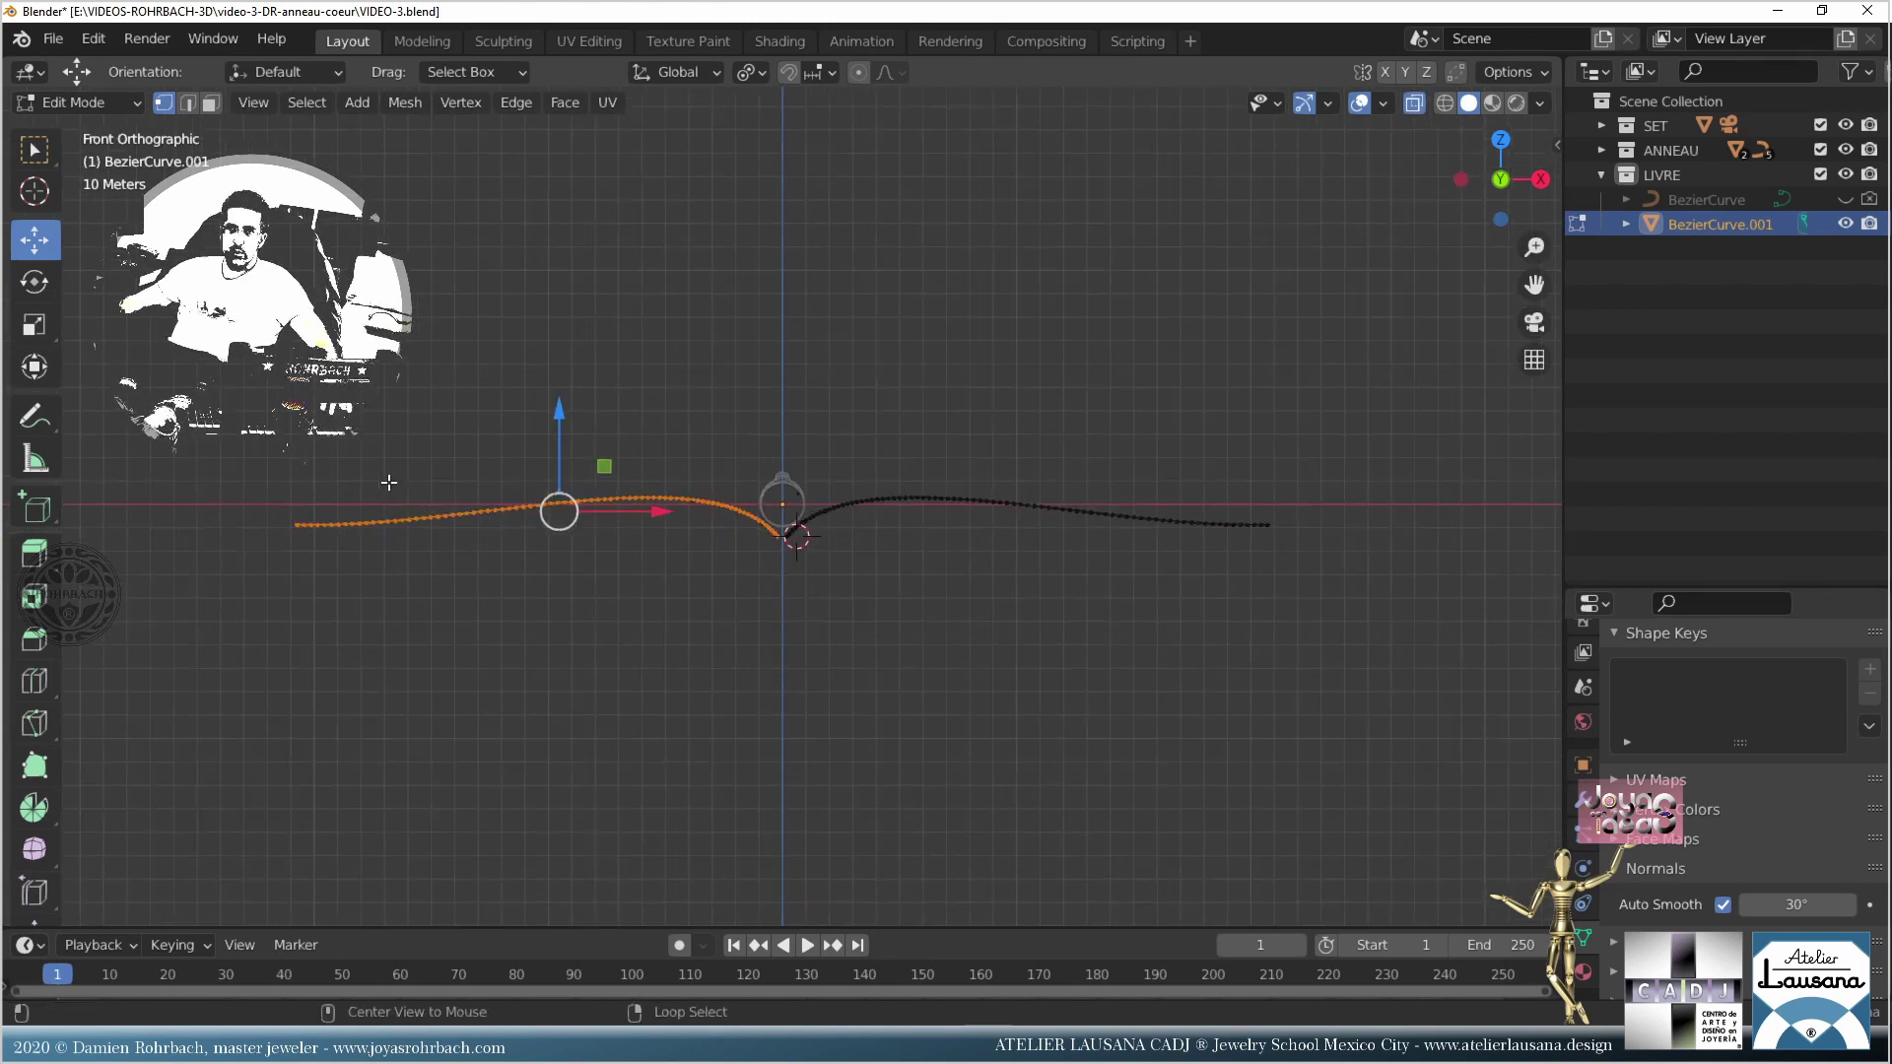
Step: Reselect the whole left page with X-ray on and separate the selection into its own object
{"action": "left_click", "coordinate": [389, 483]}
{"action": "left_click_drag", "start_coordinate": [245, 364], "coordinate": [781, 626]}
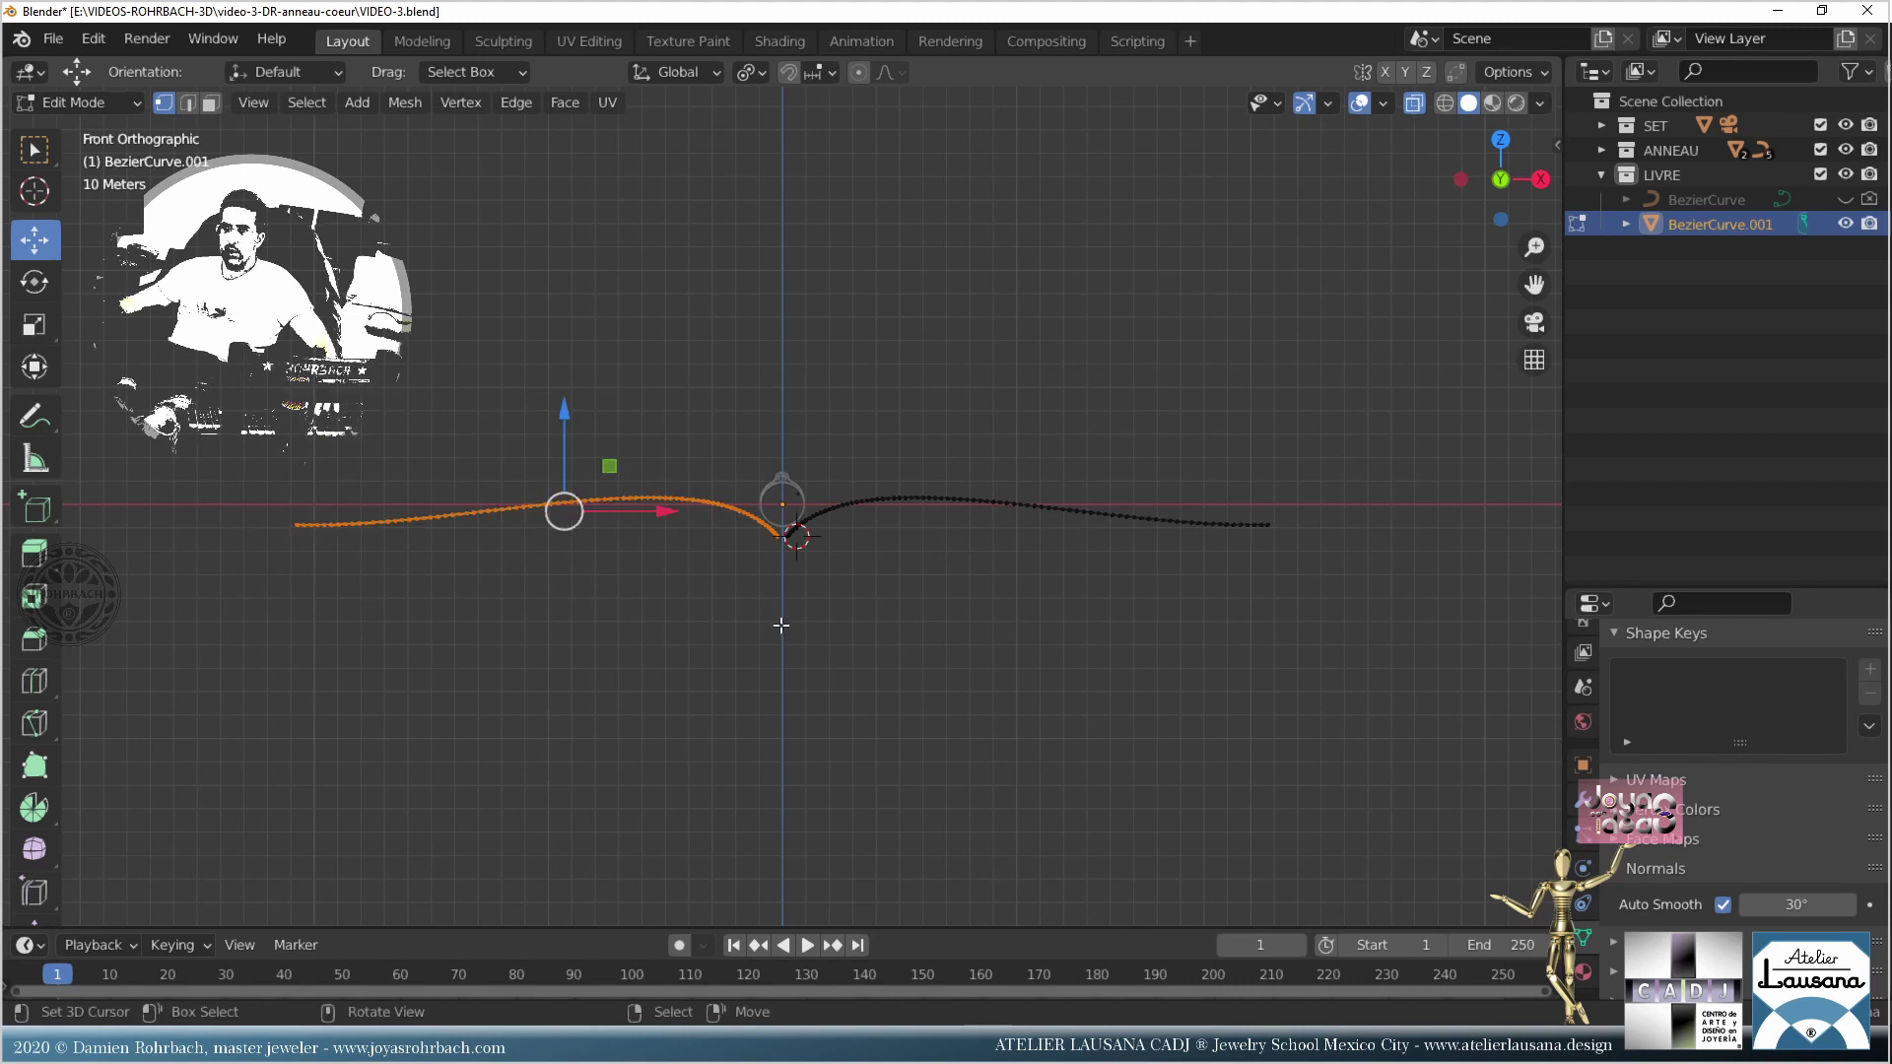
{"action": "scroll", "coordinate": [764, 510], "scroll_direction": "up", "scroll_amount": 4}
{"action": "key", "text": "p"}
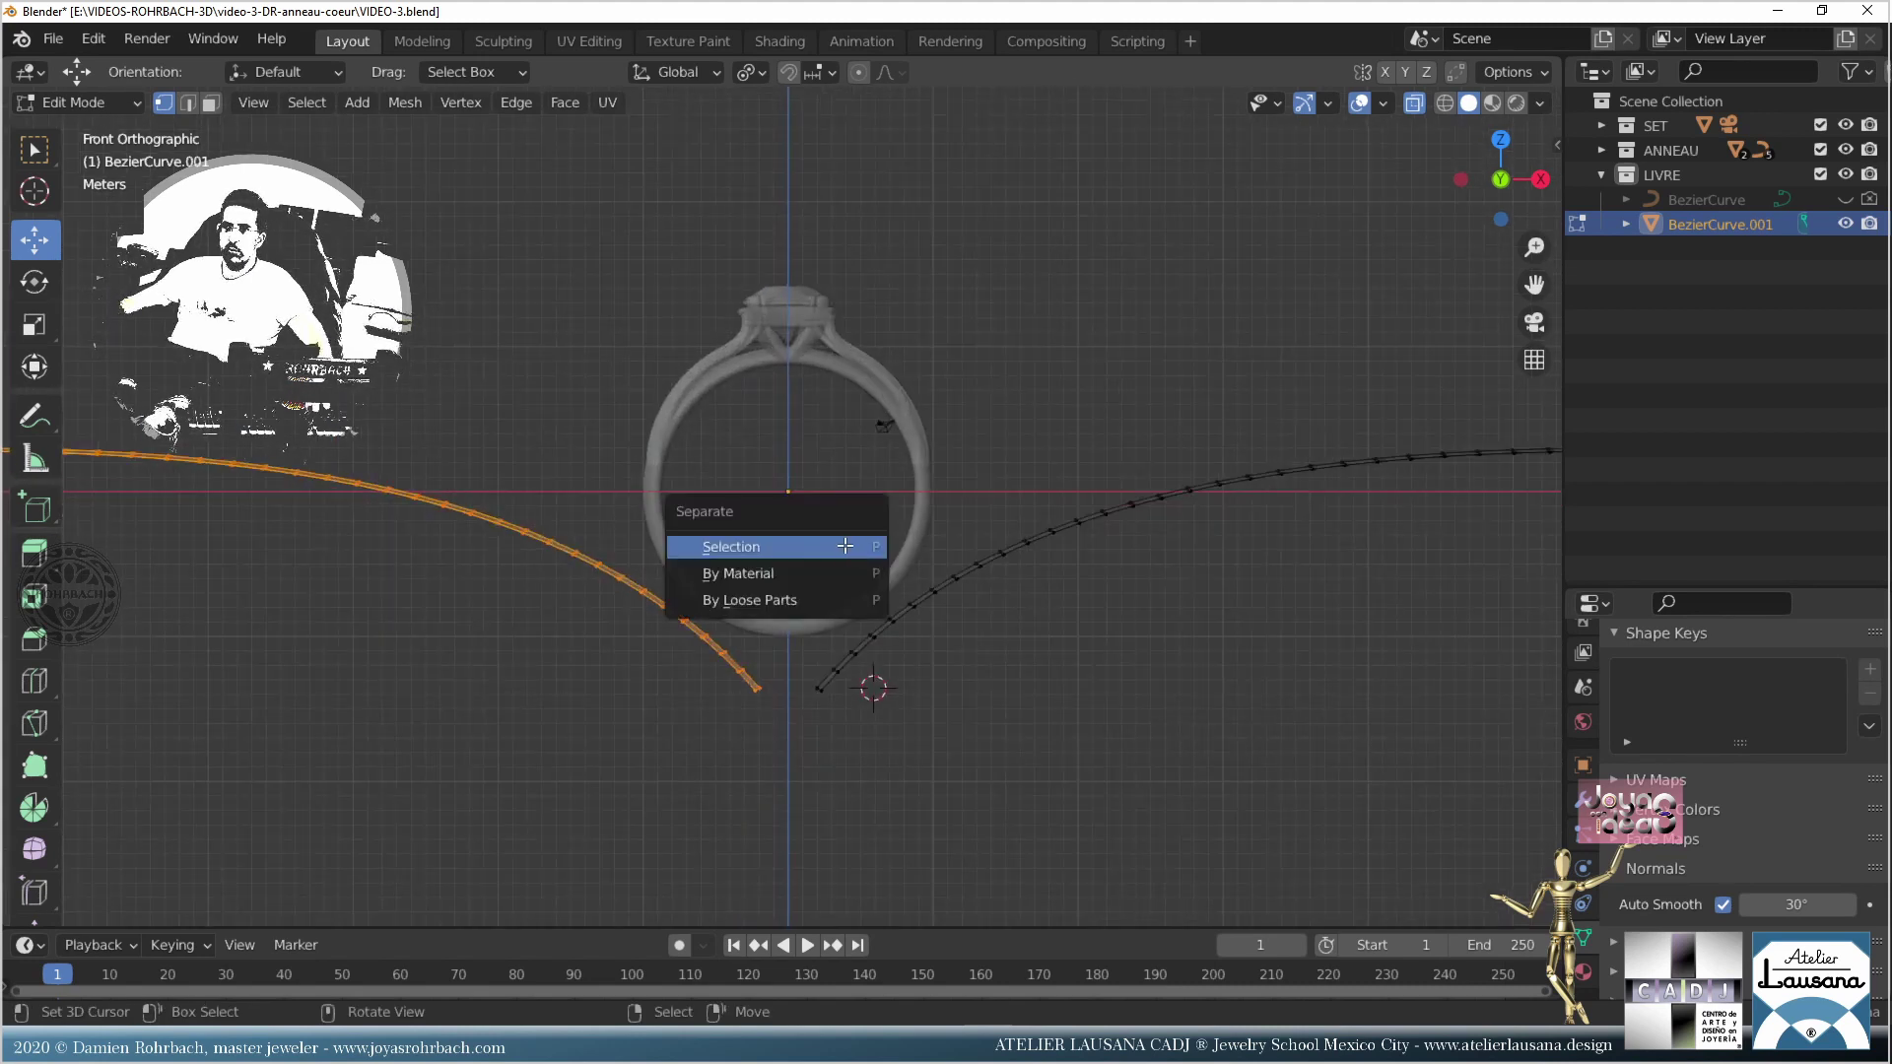
{"action": "left_click", "coordinate": [749, 540]}
{"action": "key", "text": "Tab"}
{"action": "mouse_move", "coordinate": [861, 370]}
{"action": "middle_mouse_down"}
{"action": "mouse_move", "coordinate": [824, 516]}
{"action": "mouse_move", "coordinate": [875, 364]}
{"action": "middle_mouse_up"}
{"action": "left_click", "coordinate": [875, 365]}
{"action": "scroll", "coordinate": [668, 480], "scroll_direction": "down", "scroll_amount": 7}
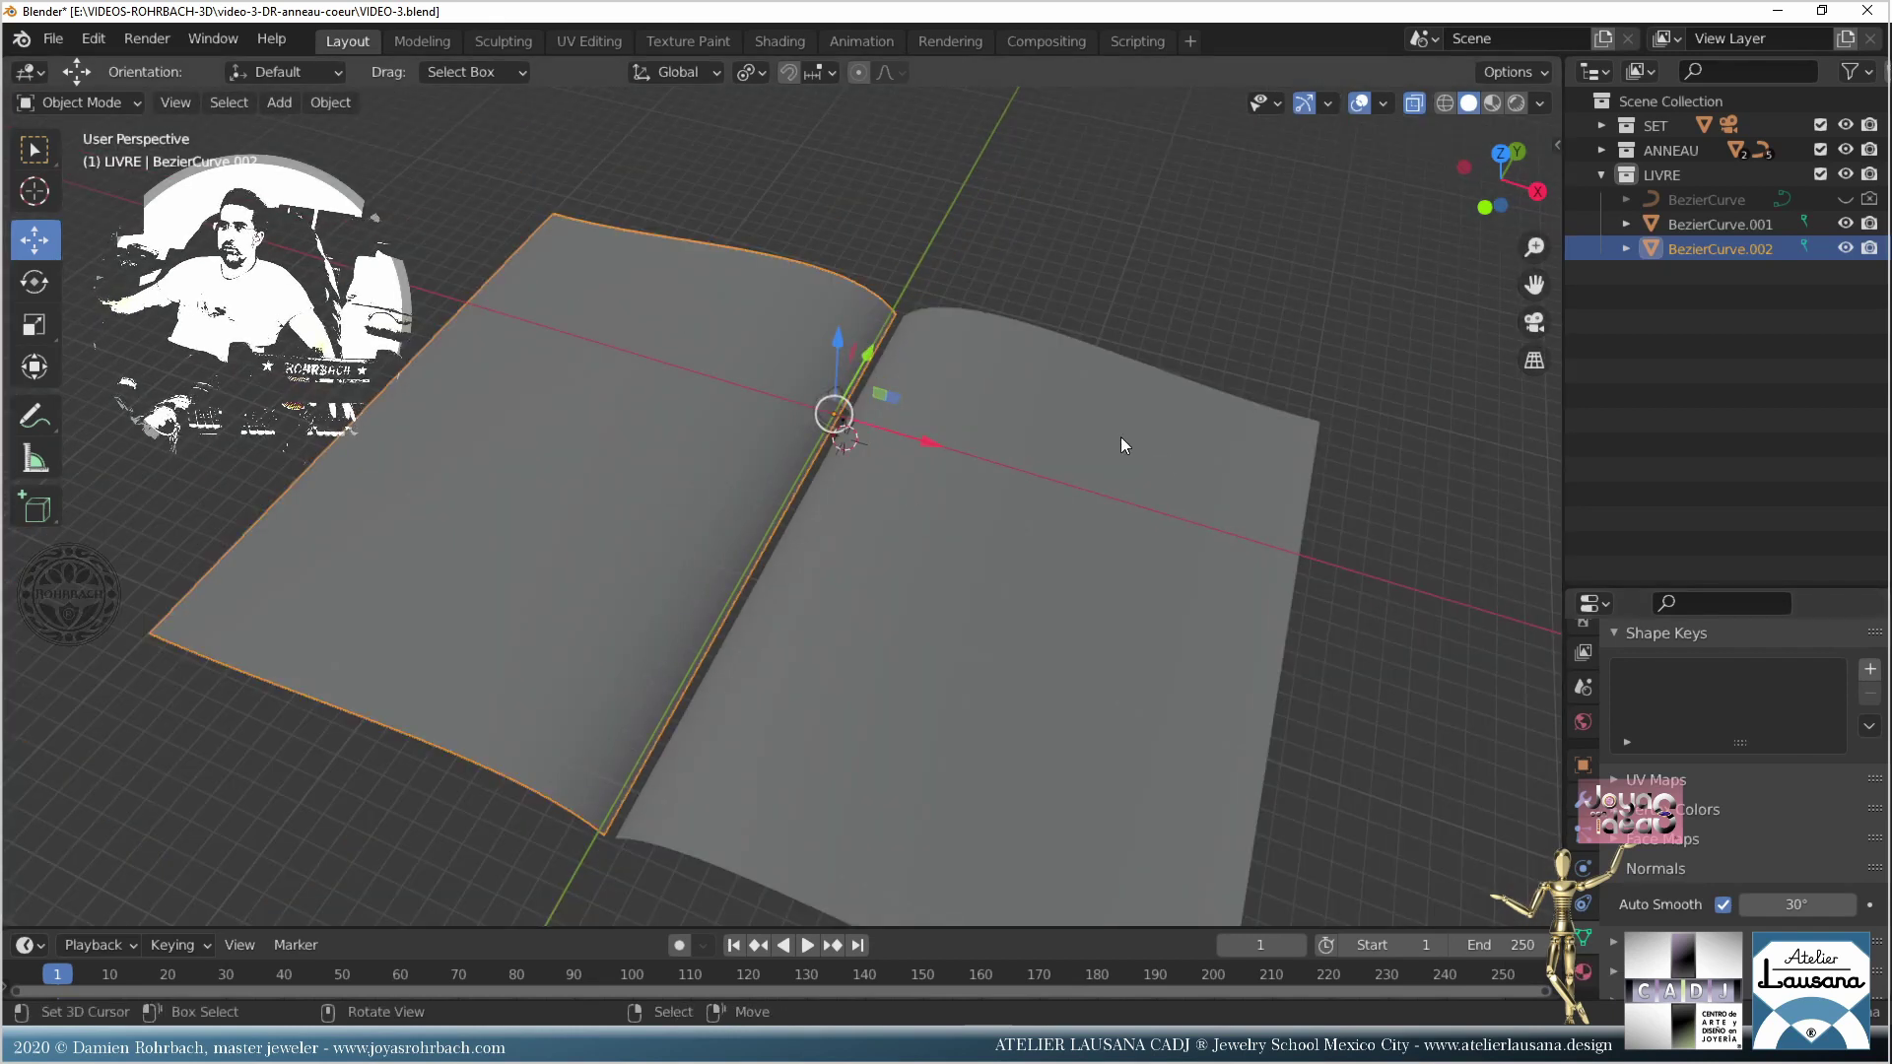
Step: Hide the separated left page object and save the file
{"action": "left_click", "coordinate": [1845, 248]}
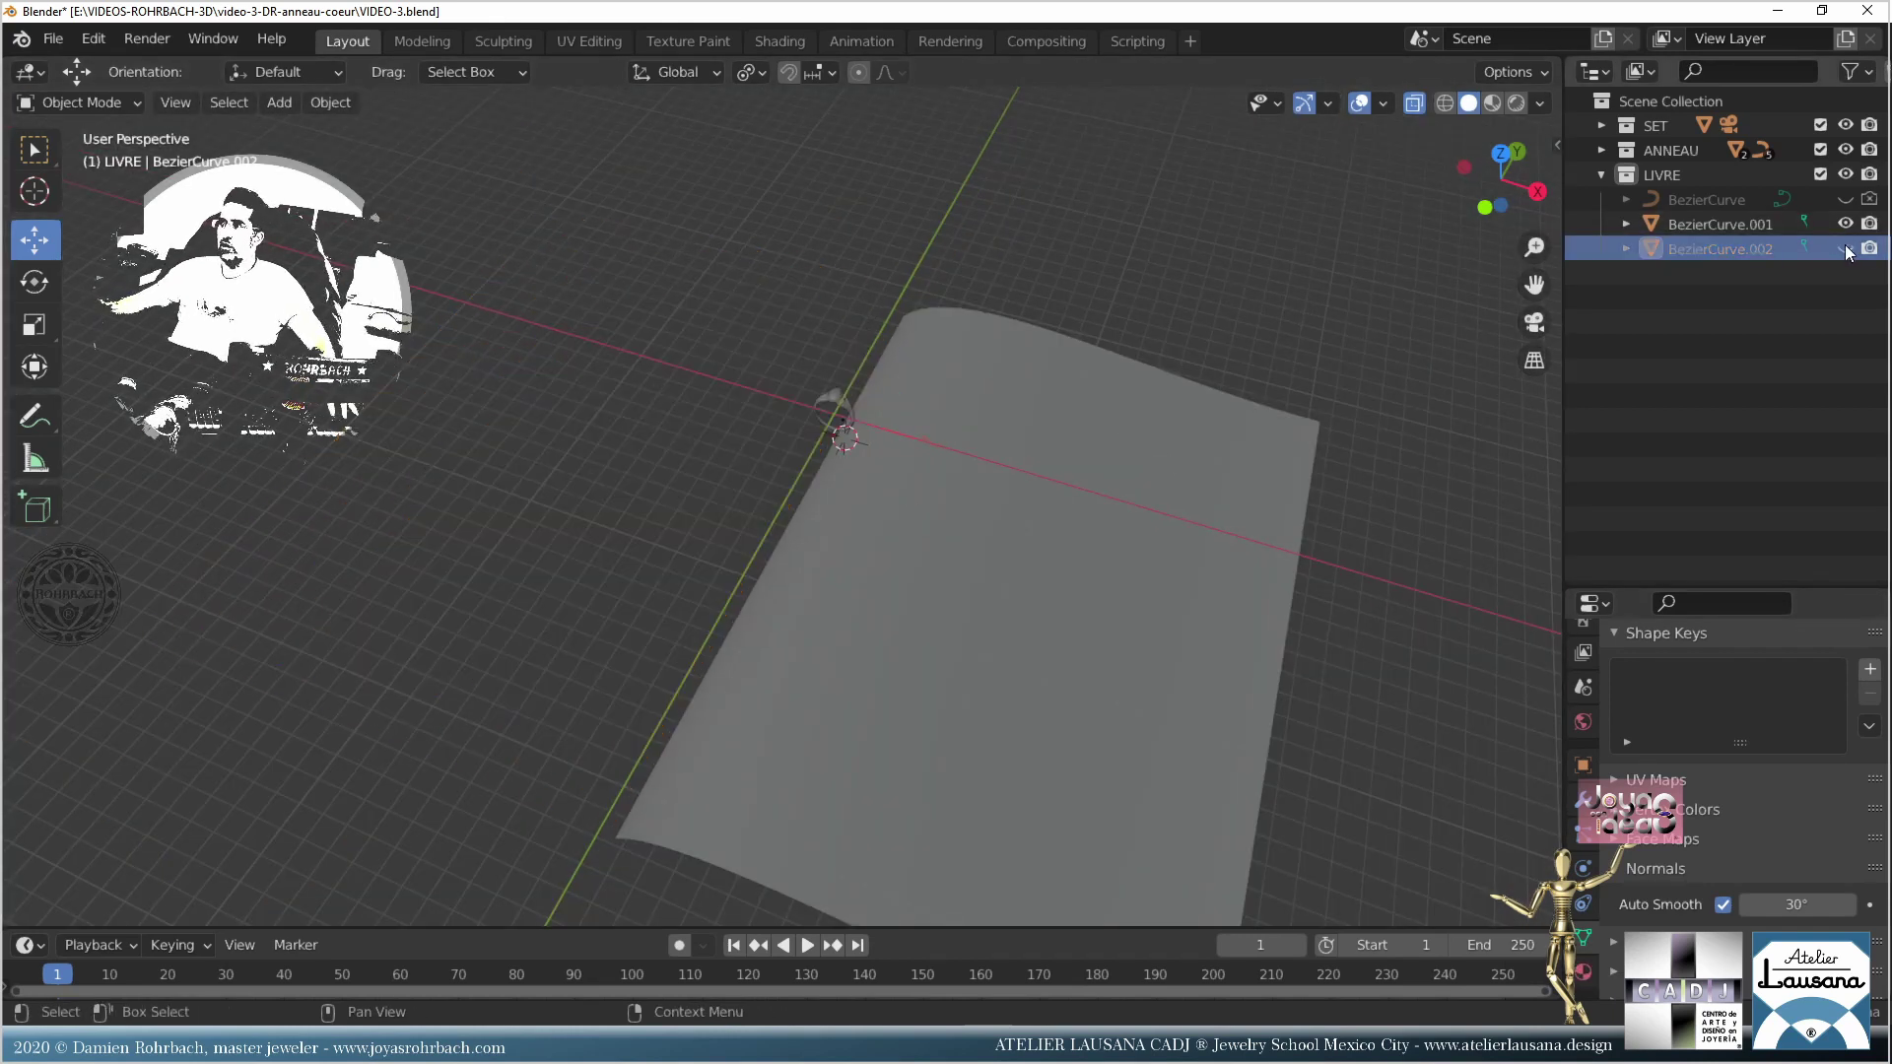
{"action": "key", "text": "ctrl+s"}
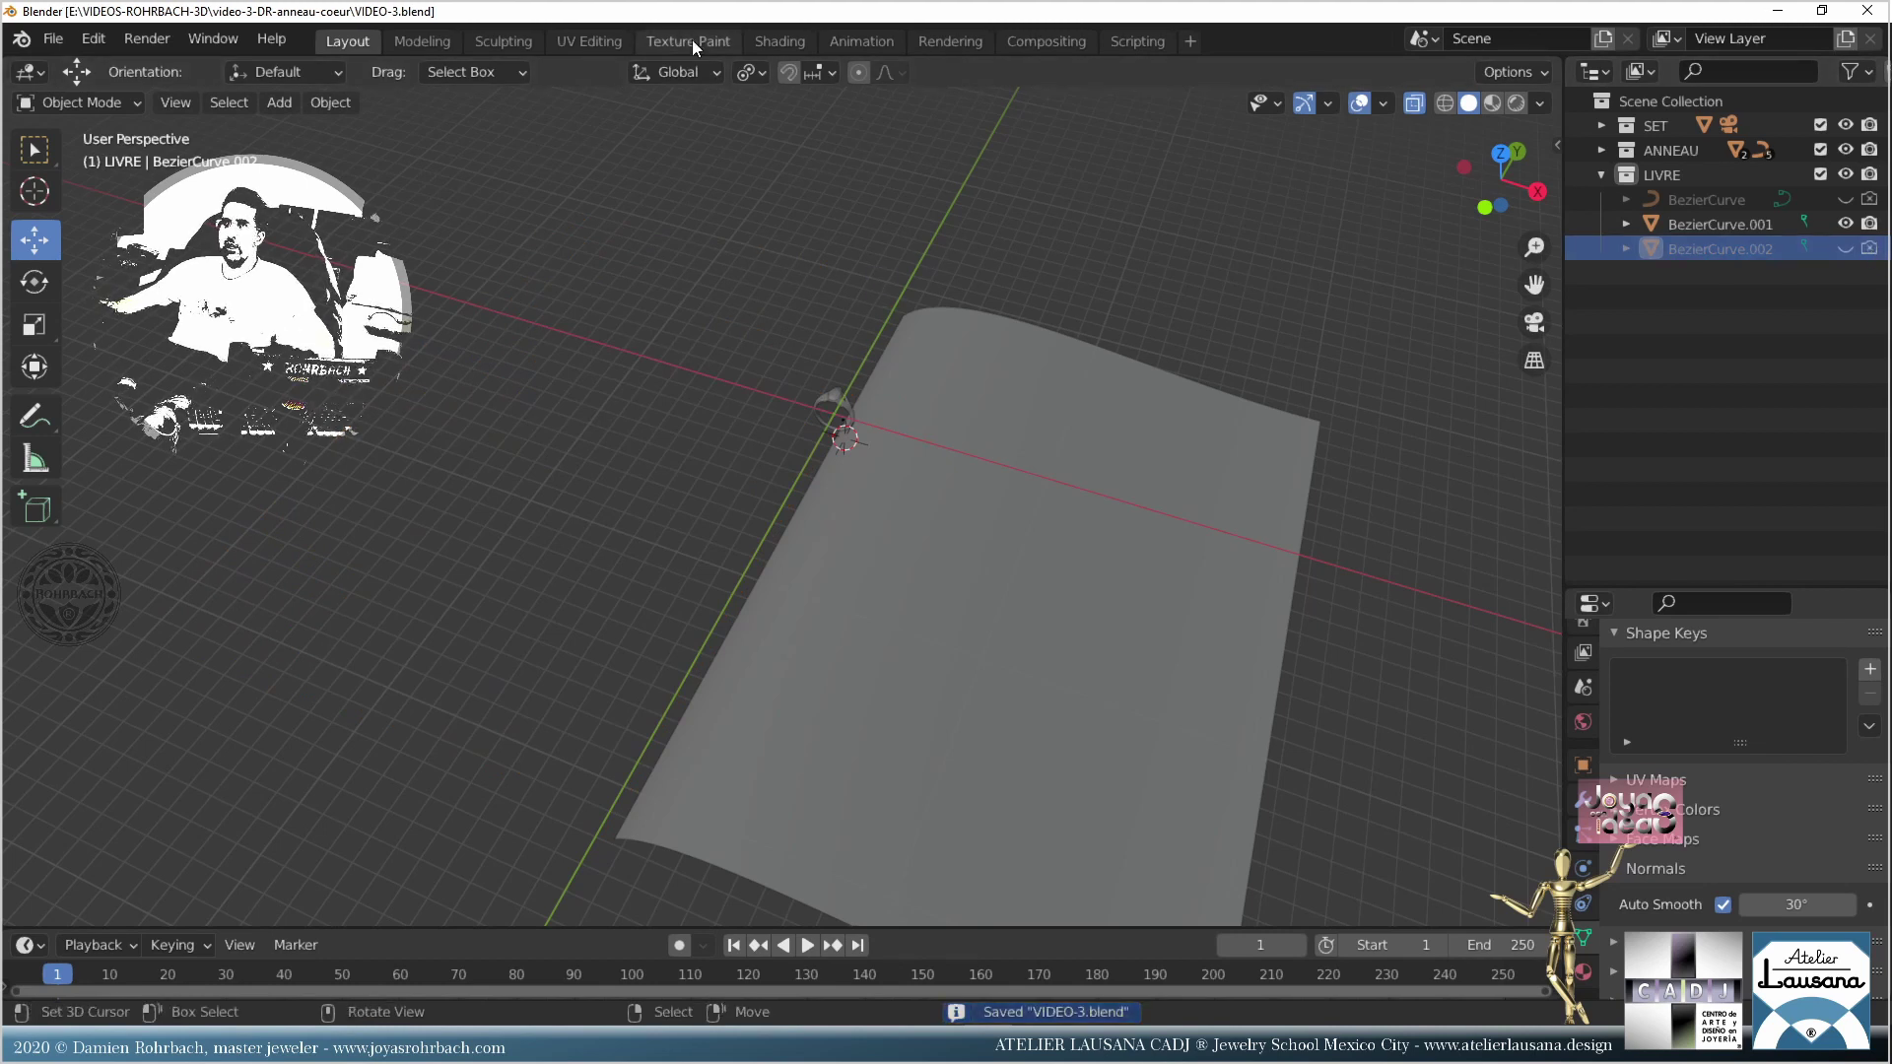
Step: In the Shading workspace, add a Bump node to the PAGEdroite material and connect it to the Principled BSDF's Normal input
{"action": "left_click", "coordinate": [783, 41]}
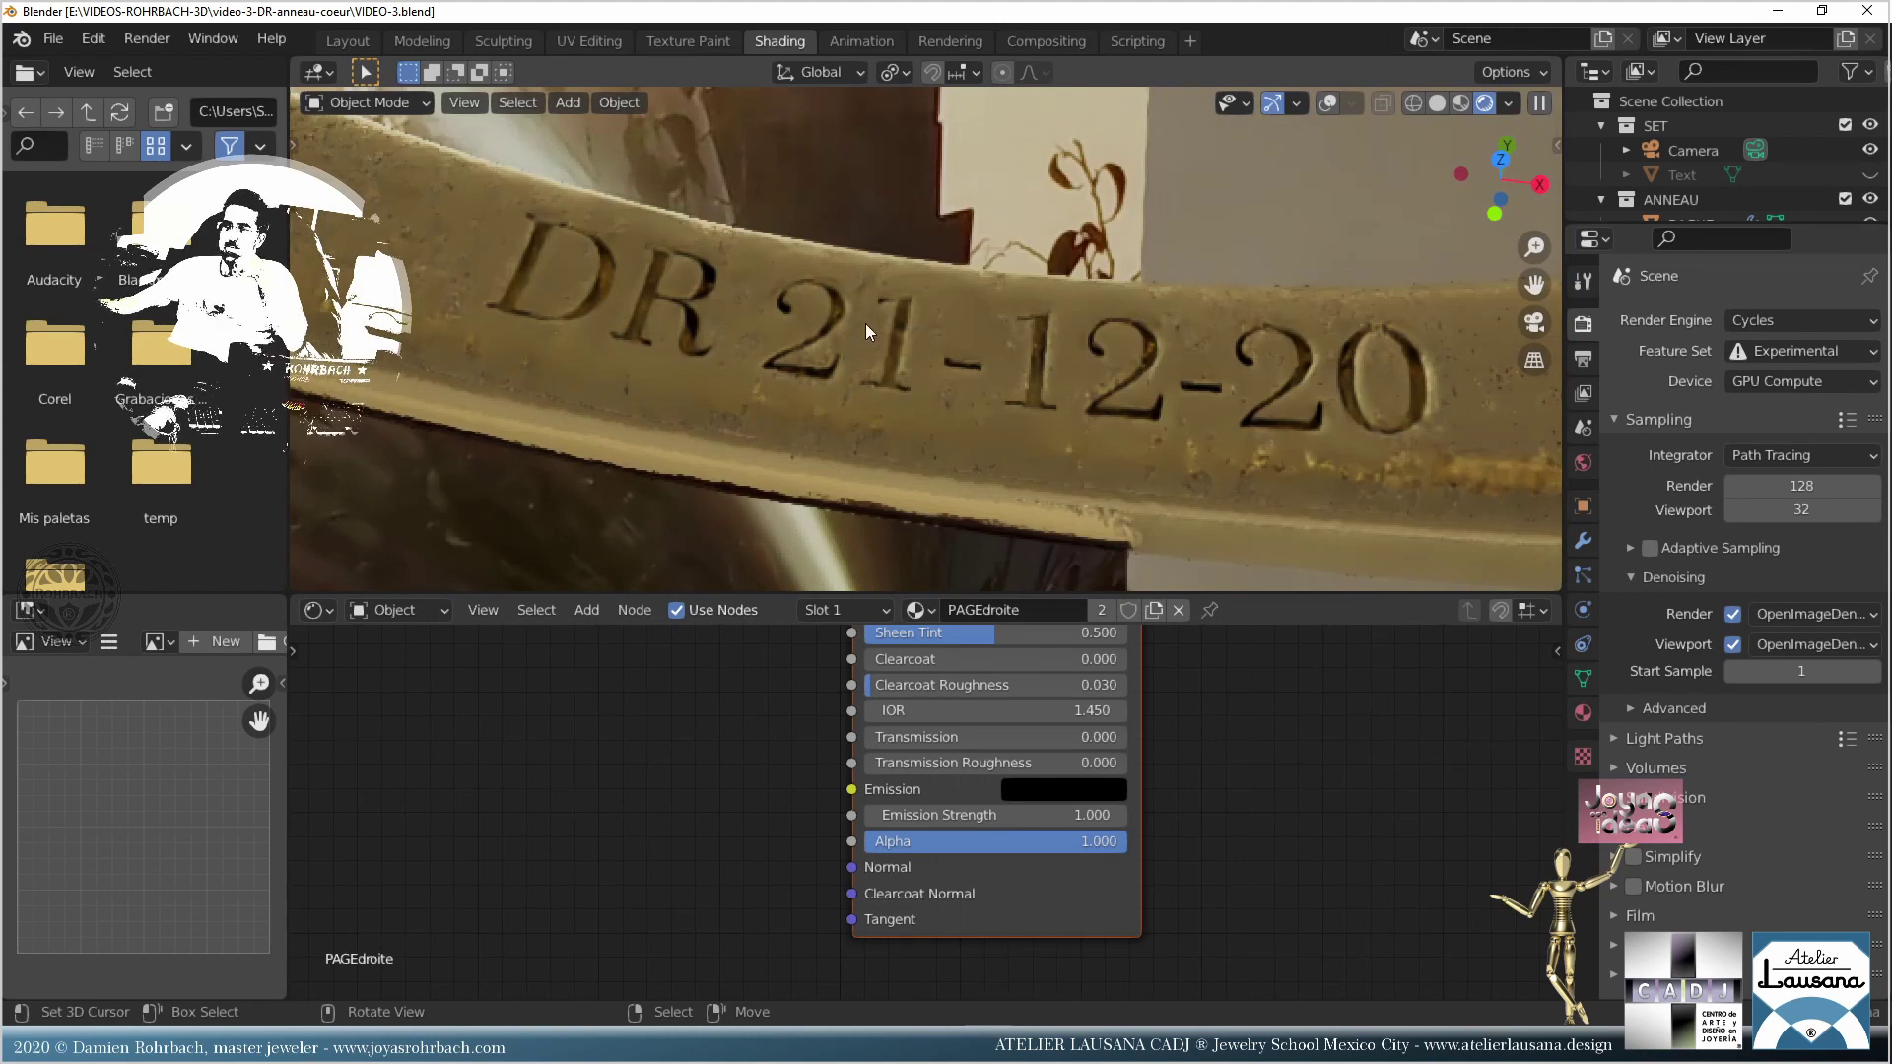
{"action": "scroll", "coordinate": [865, 323], "scroll_direction": "up", "scroll_amount": 4}
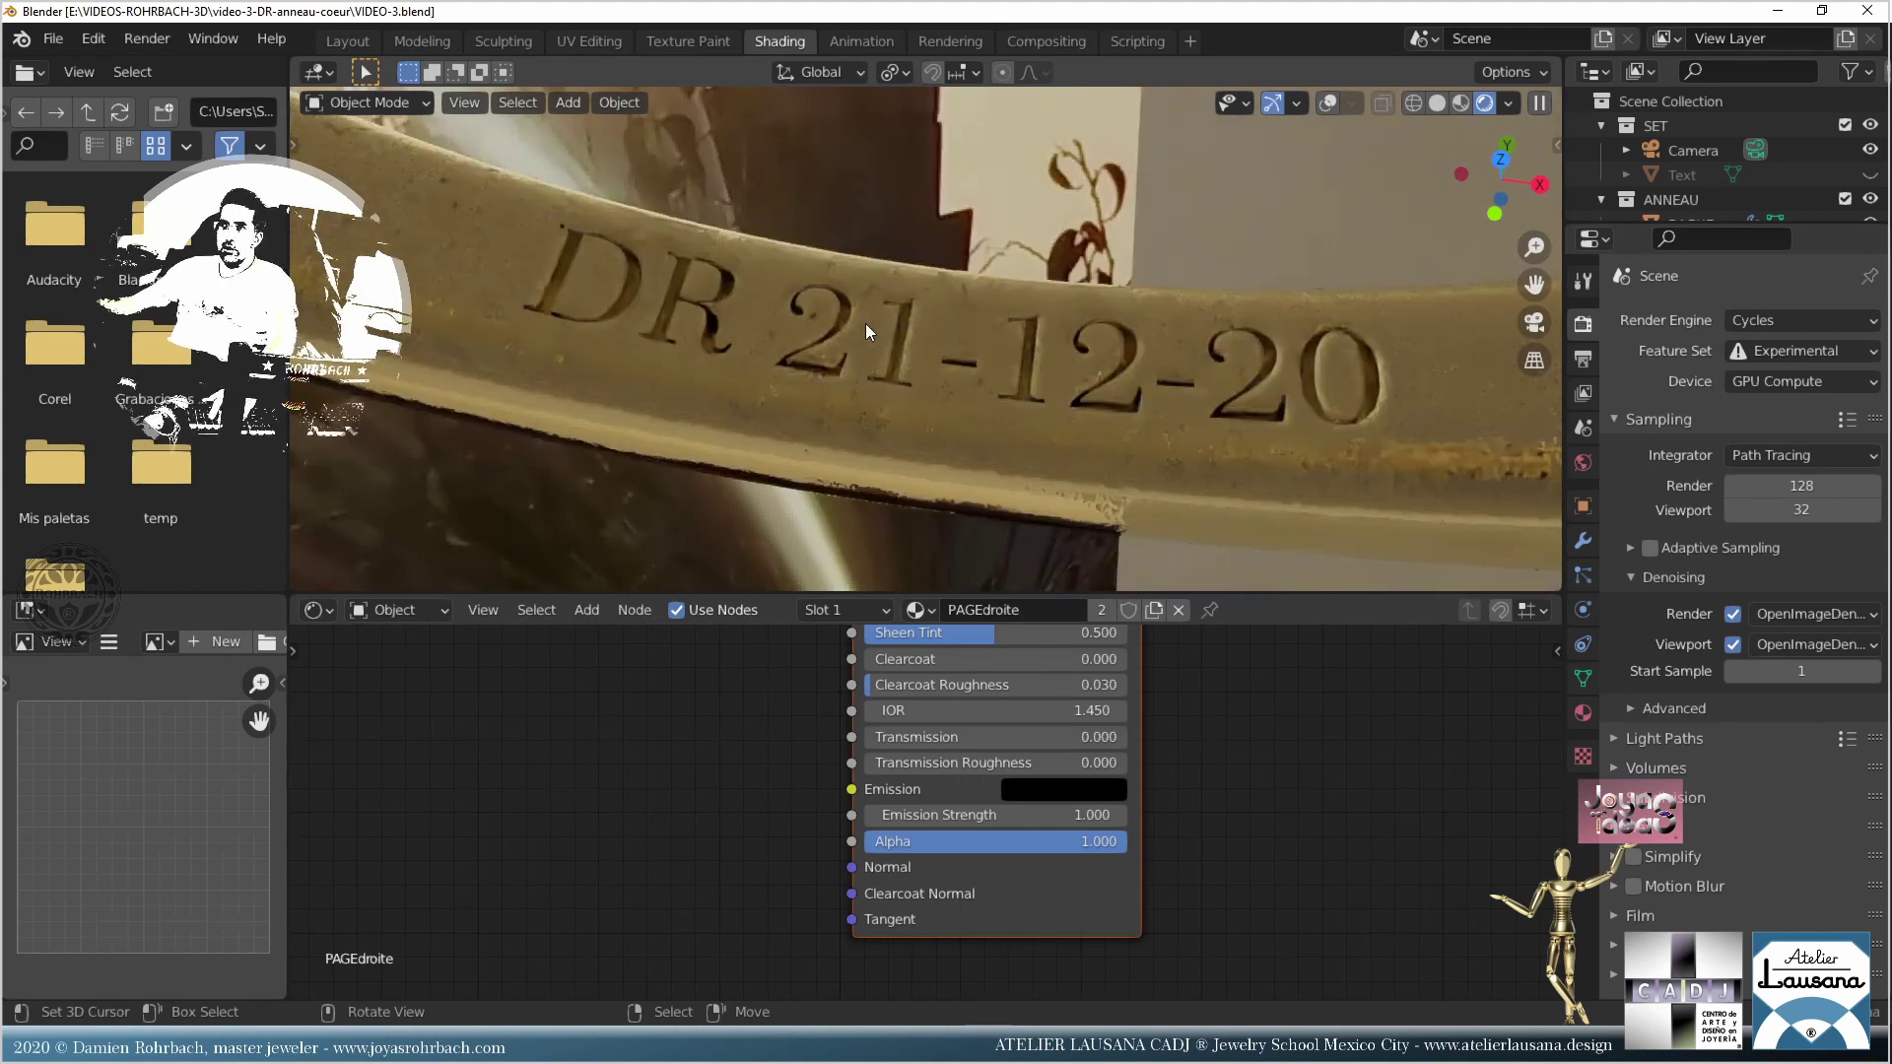
{"action": "middle_click_drag", "start_coordinate": [865, 323], "coordinate": [1429, 110]}
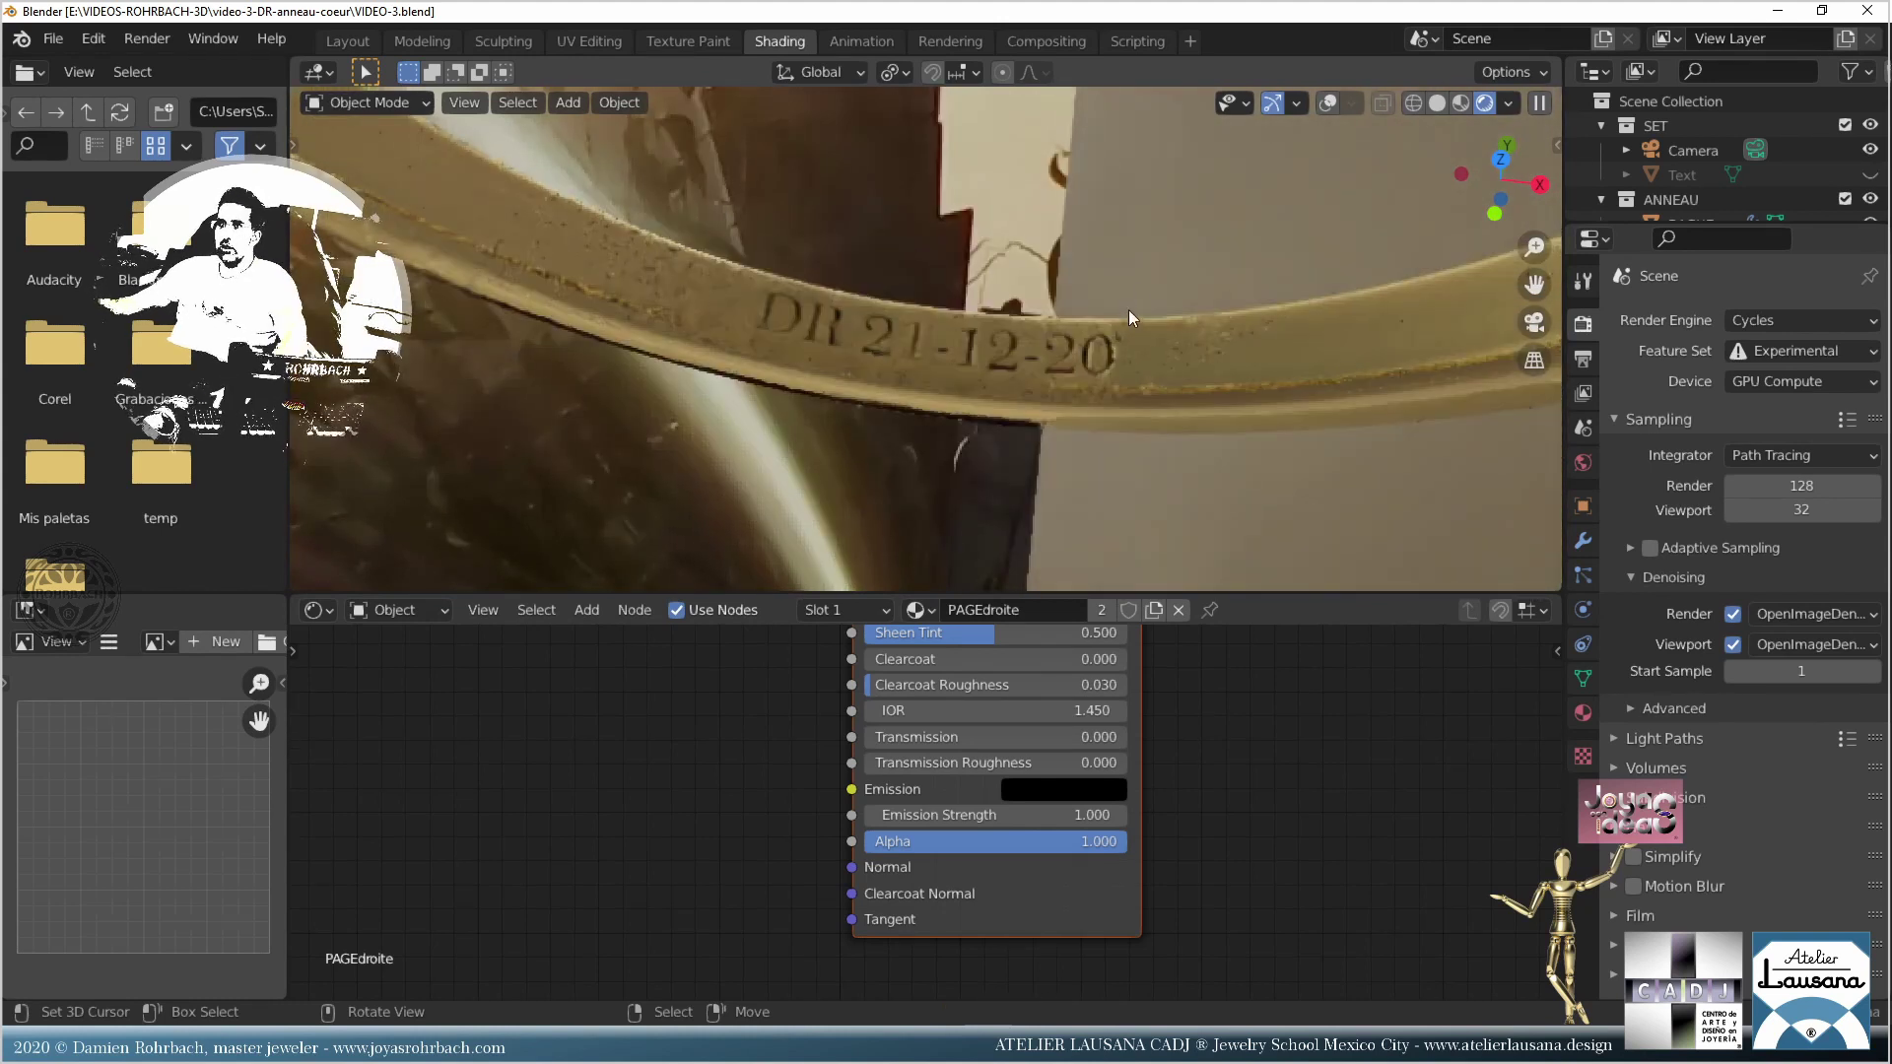
{"action": "scroll", "coordinate": [1129, 313], "scroll_direction": "up", "scroll_amount": 3}
{"action": "scroll", "coordinate": [1131, 327], "scroll_direction": "down", "scroll_amount": 3}
{"action": "middle_click_drag", "start_coordinate": [1157, 296], "coordinate": [1013, 329]}
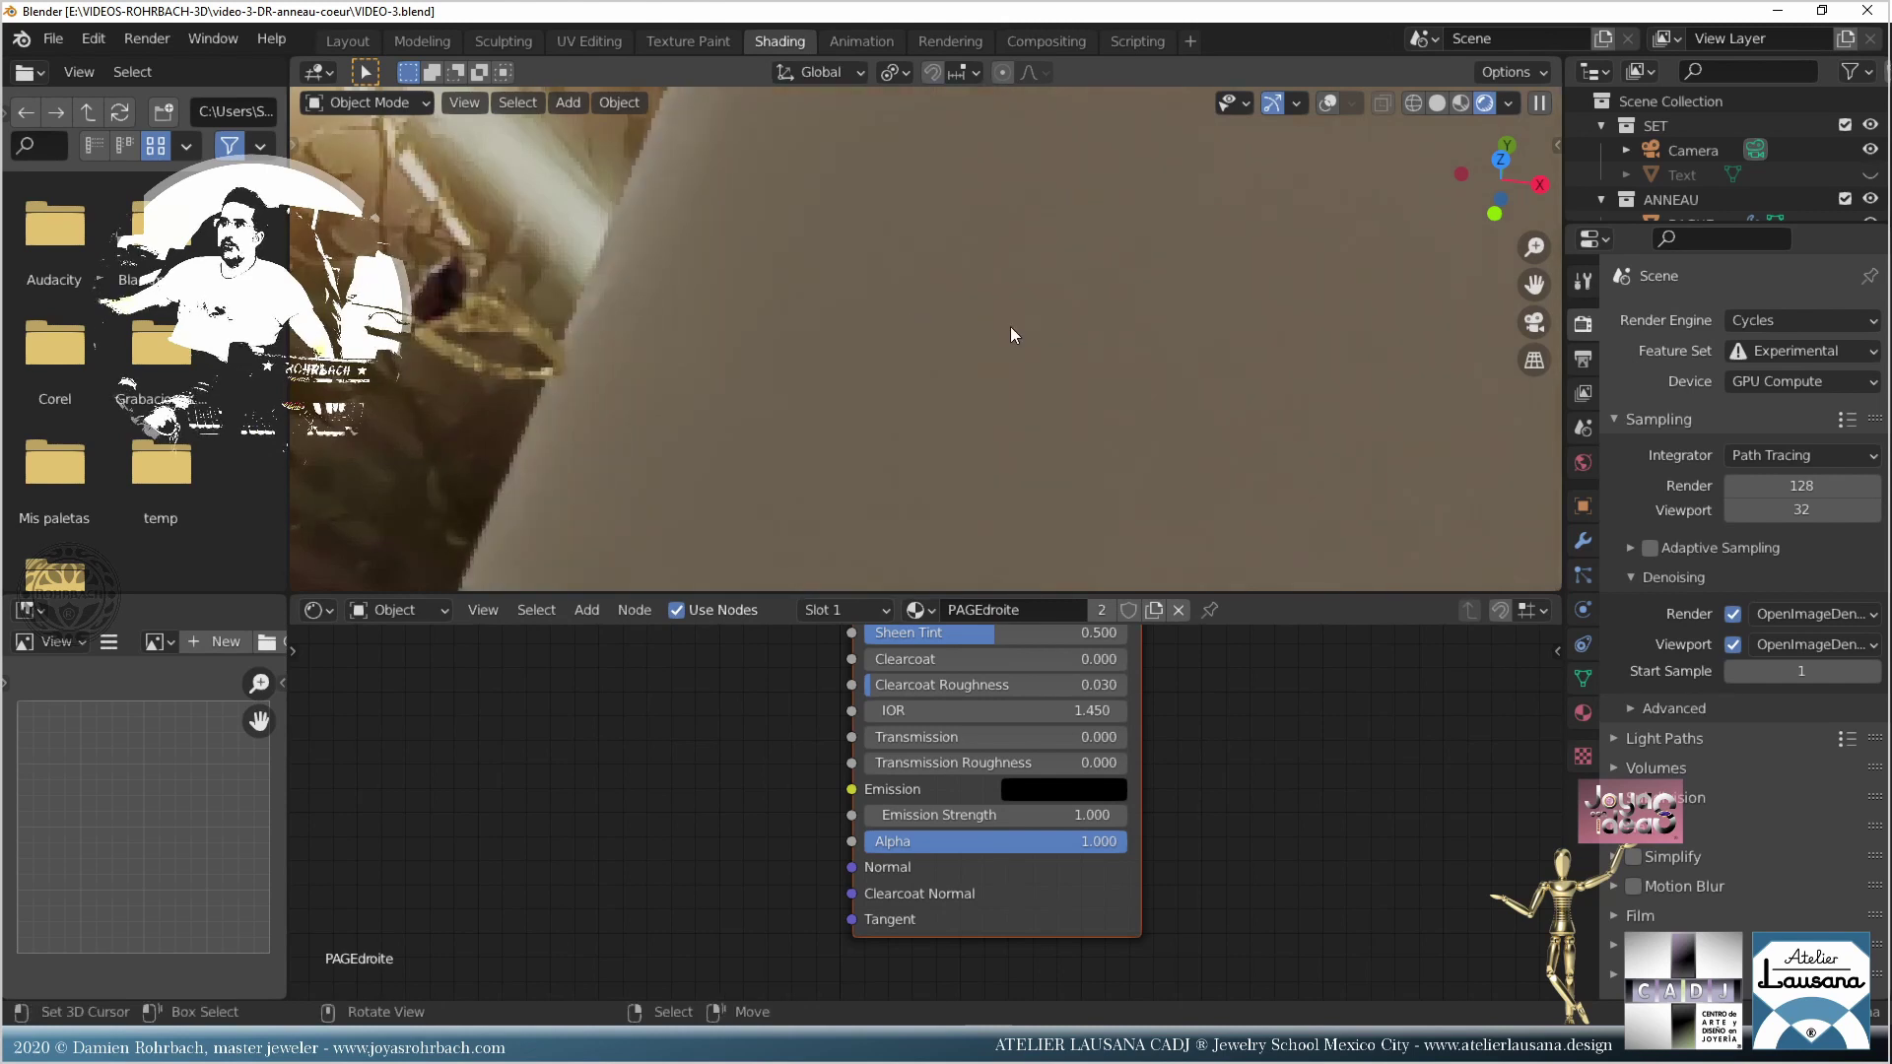
{"action": "scroll", "coordinate": [1012, 335], "scroll_direction": "down", "scroll_amount": 3}
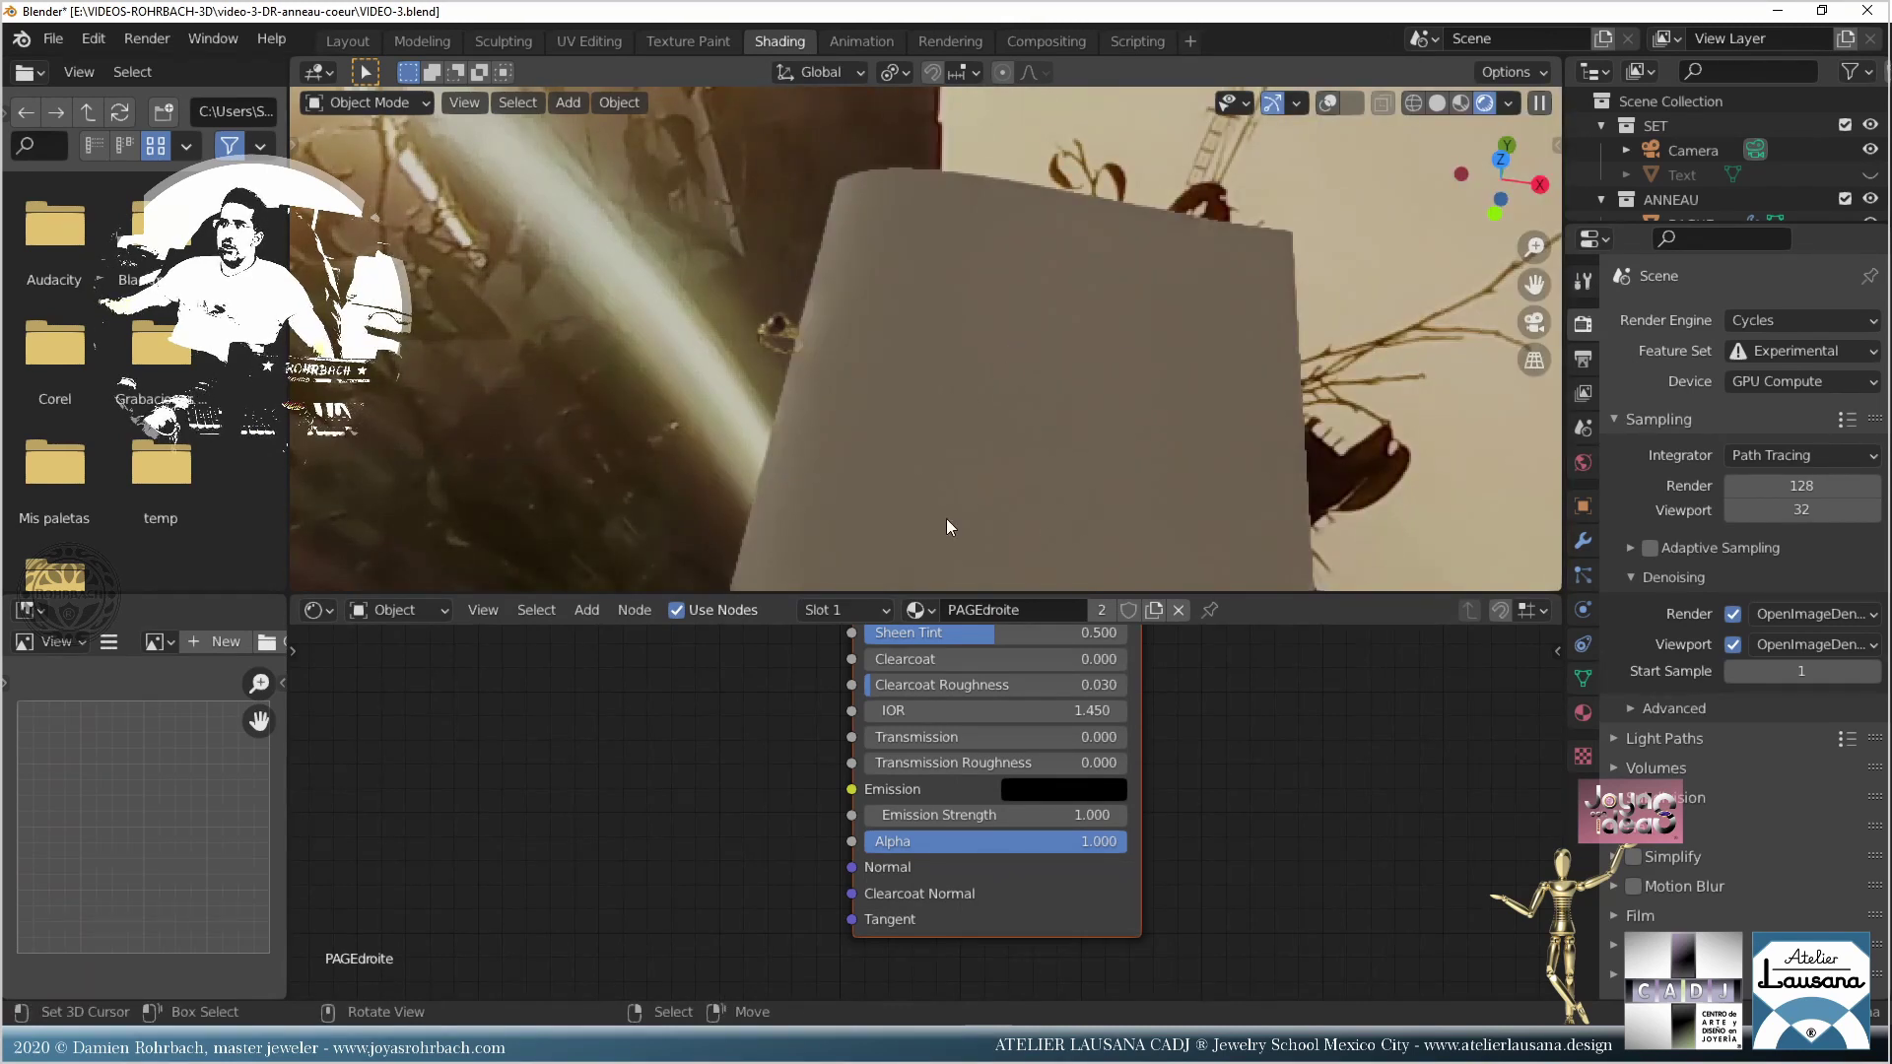
{"action": "middle_click_drag", "start_coordinate": [754, 760], "coordinate": [854, 632]}
{"action": "left_click", "coordinate": [586, 610]}
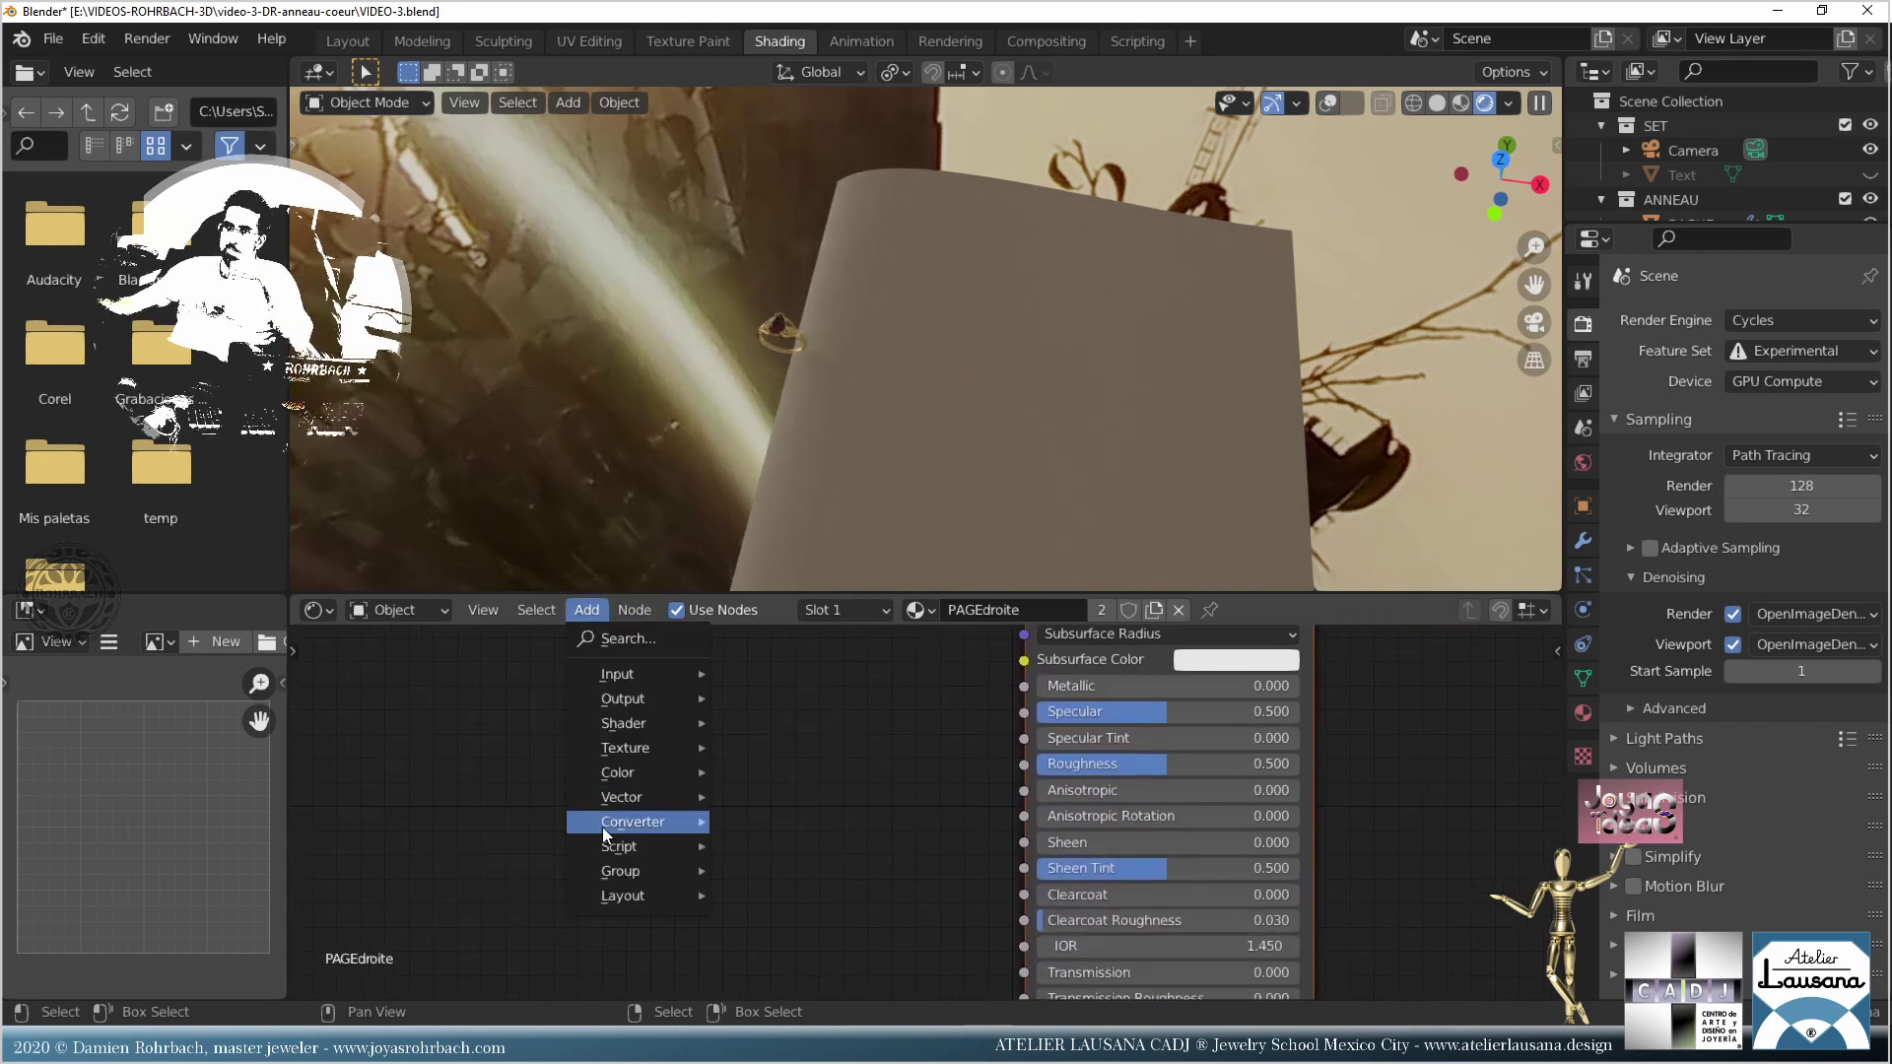
{"action": "mouse_move", "coordinate": [620, 796]}
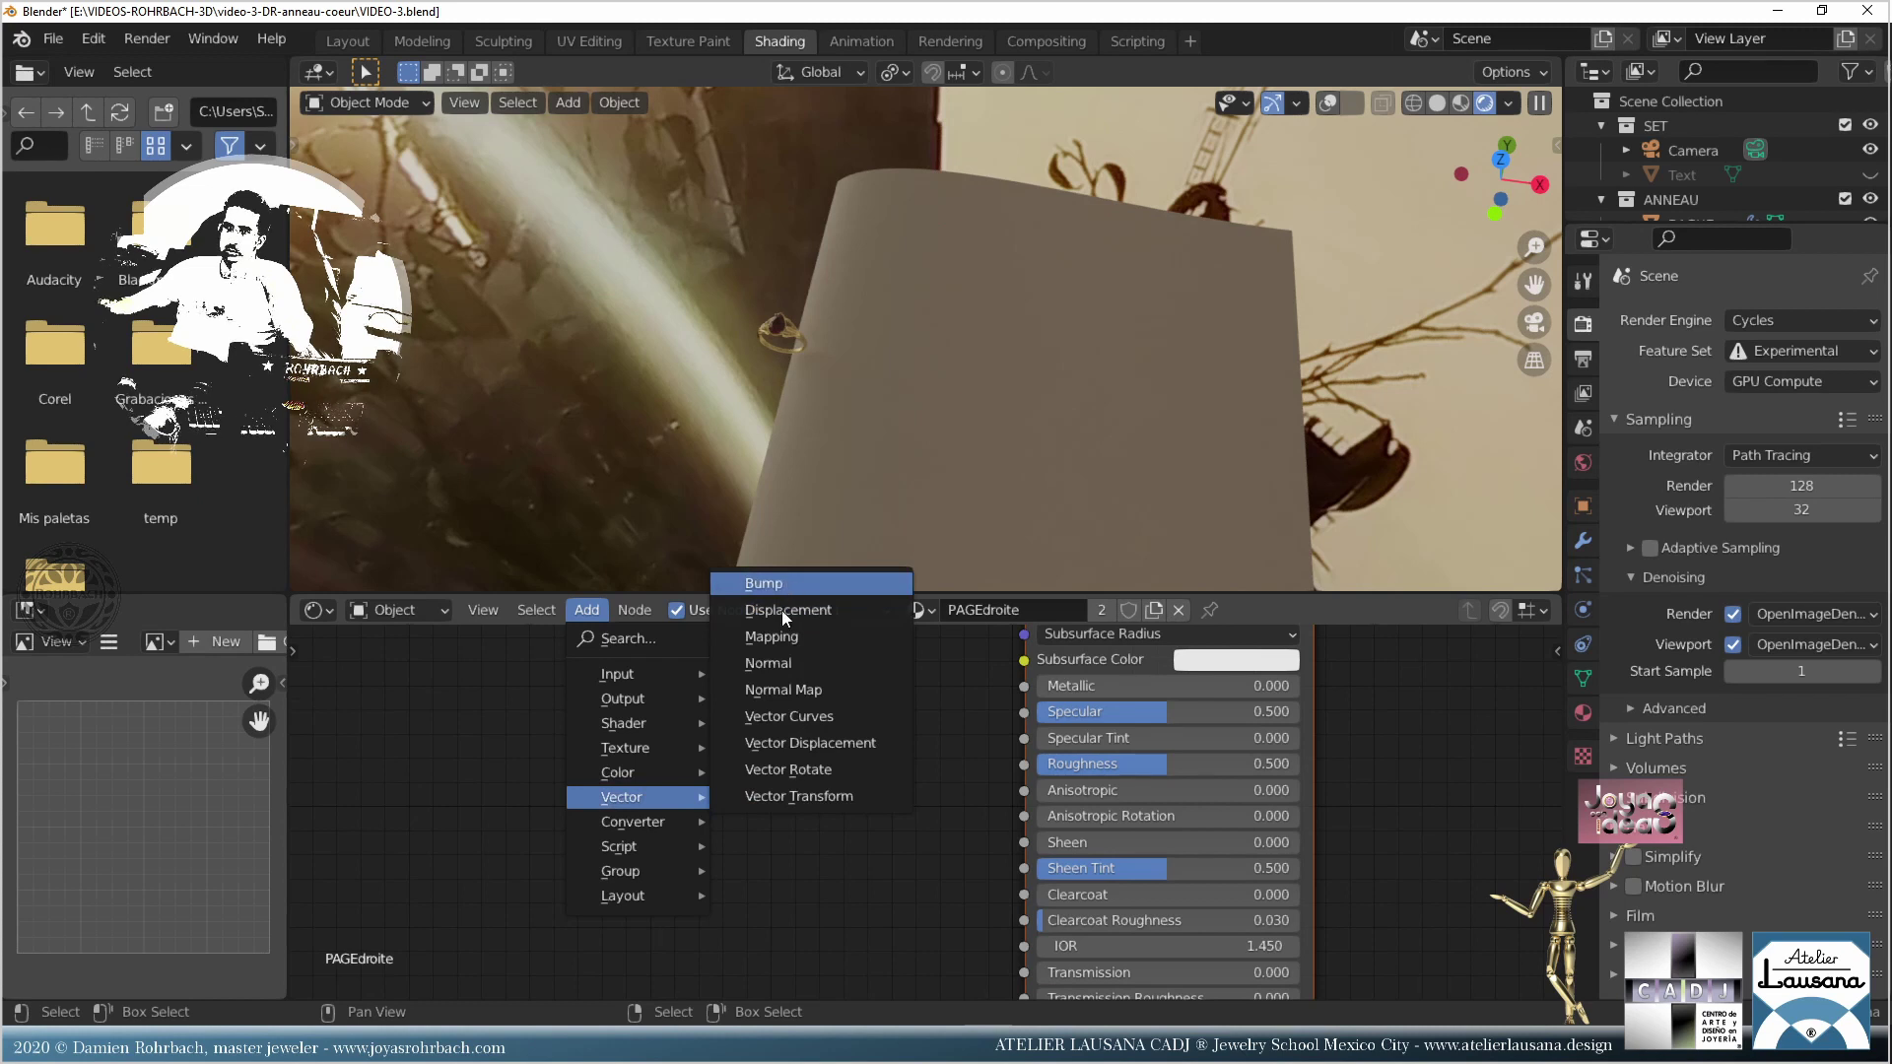
{"action": "left_click", "coordinate": [764, 583]}
{"action": "left_click", "coordinate": [937, 825]}
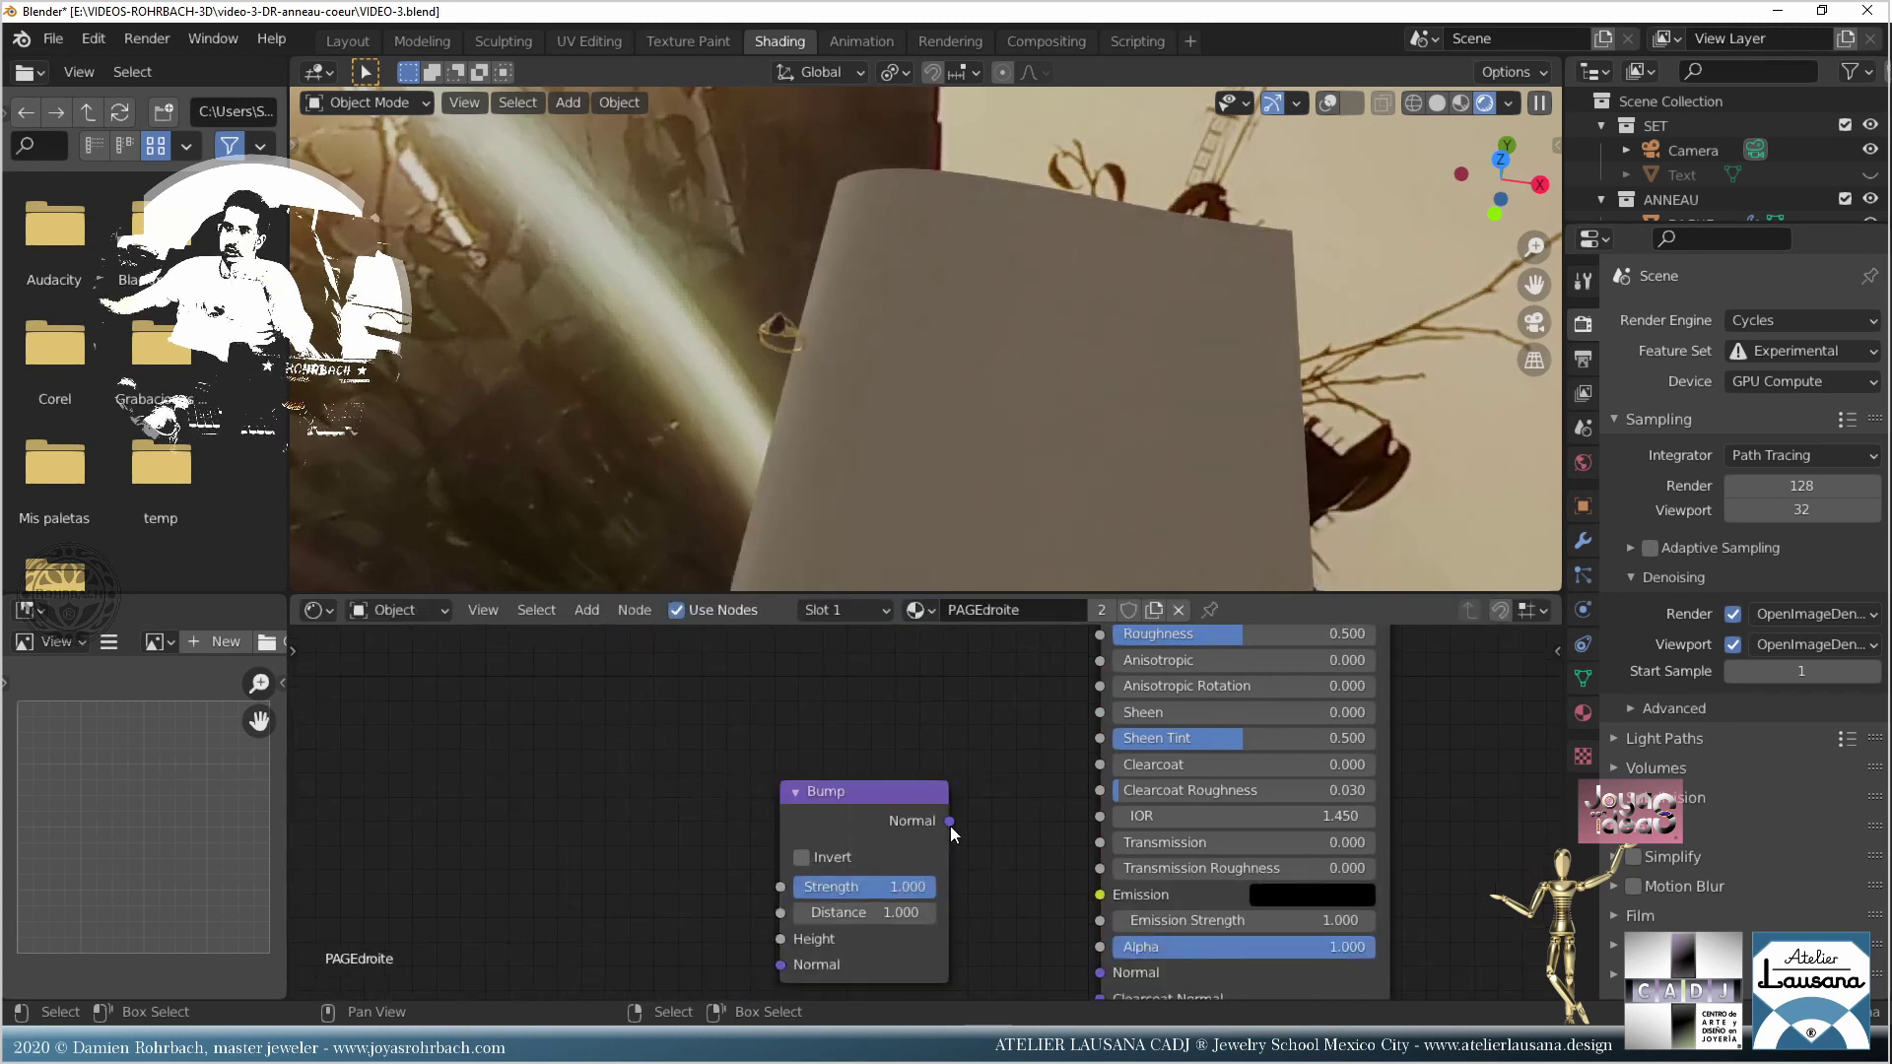
{"action": "left_click_drag", "start_coordinate": [950, 825], "coordinate": [1101, 976]}
Step: Add an Image Texture node with IMG_20201118_135642785.jpg and connect its Color to the Bump node's Height
{"action": "left_click", "coordinate": [586, 610]}
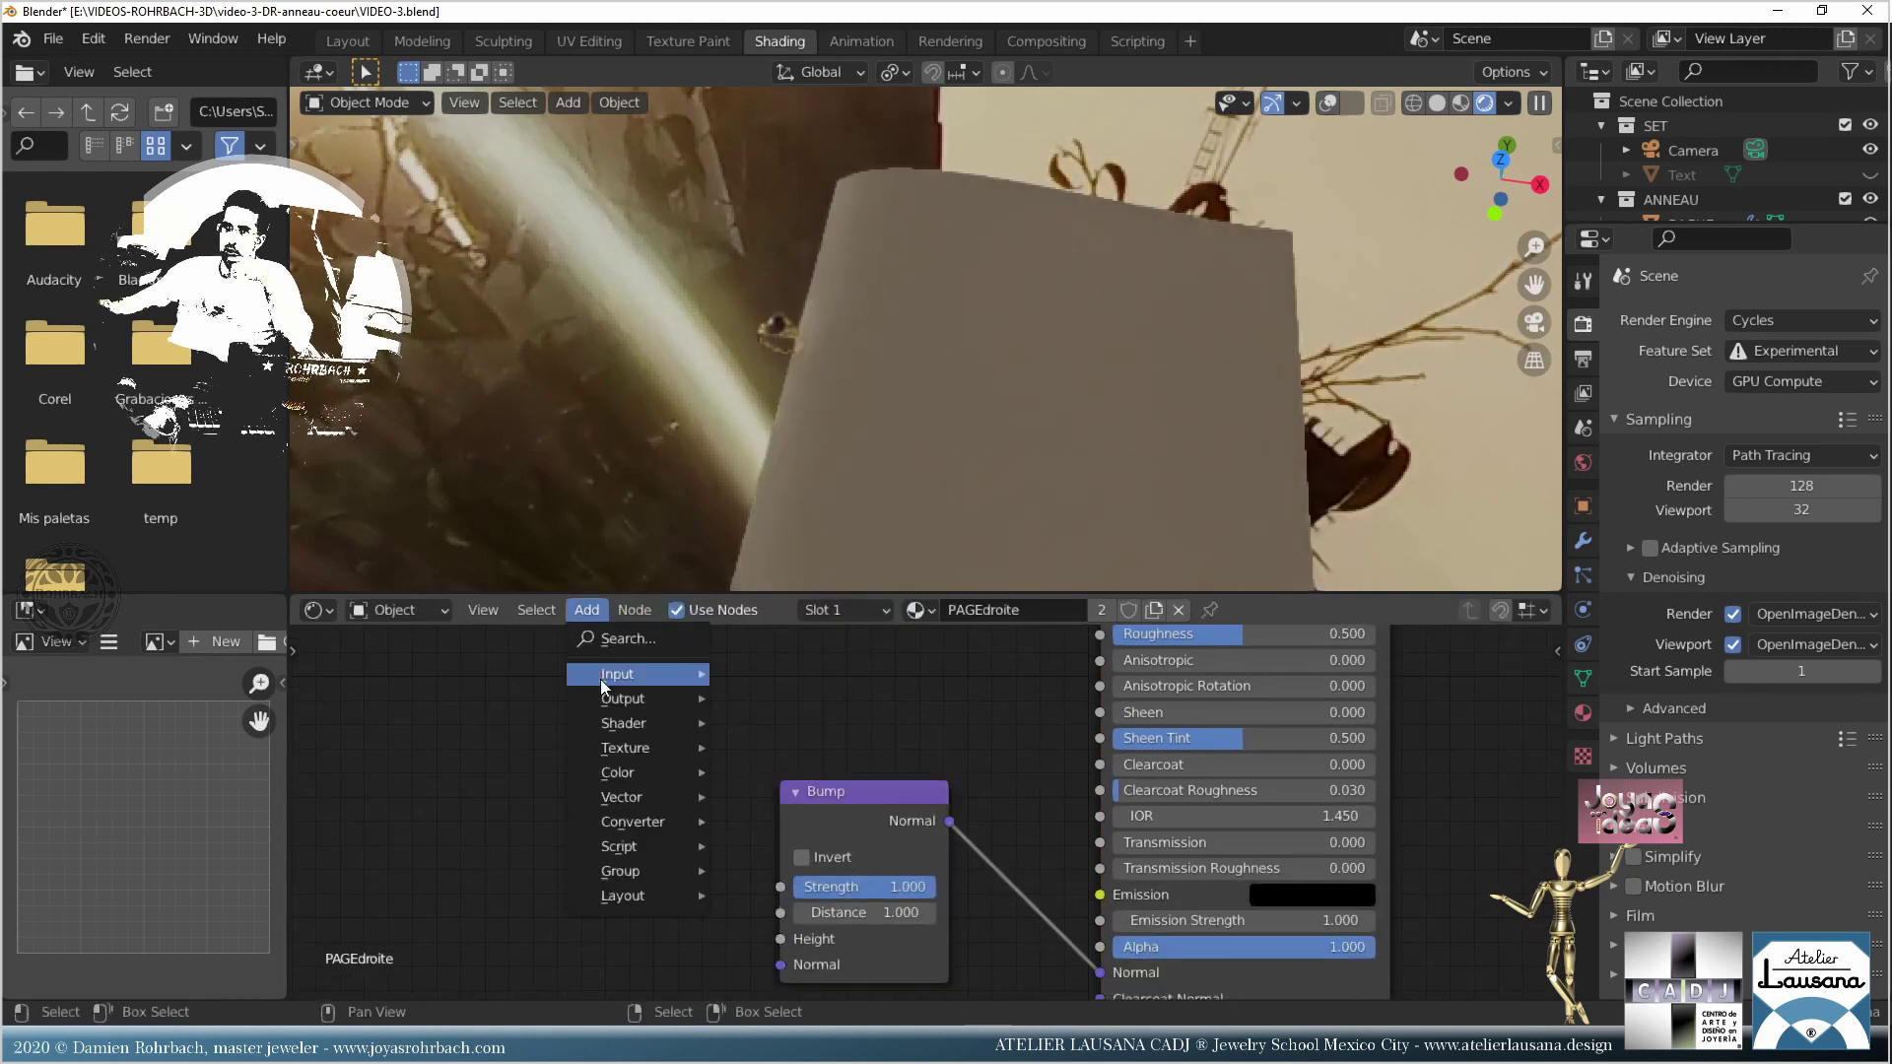
{"action": "mouse_move", "coordinate": [655, 749]}
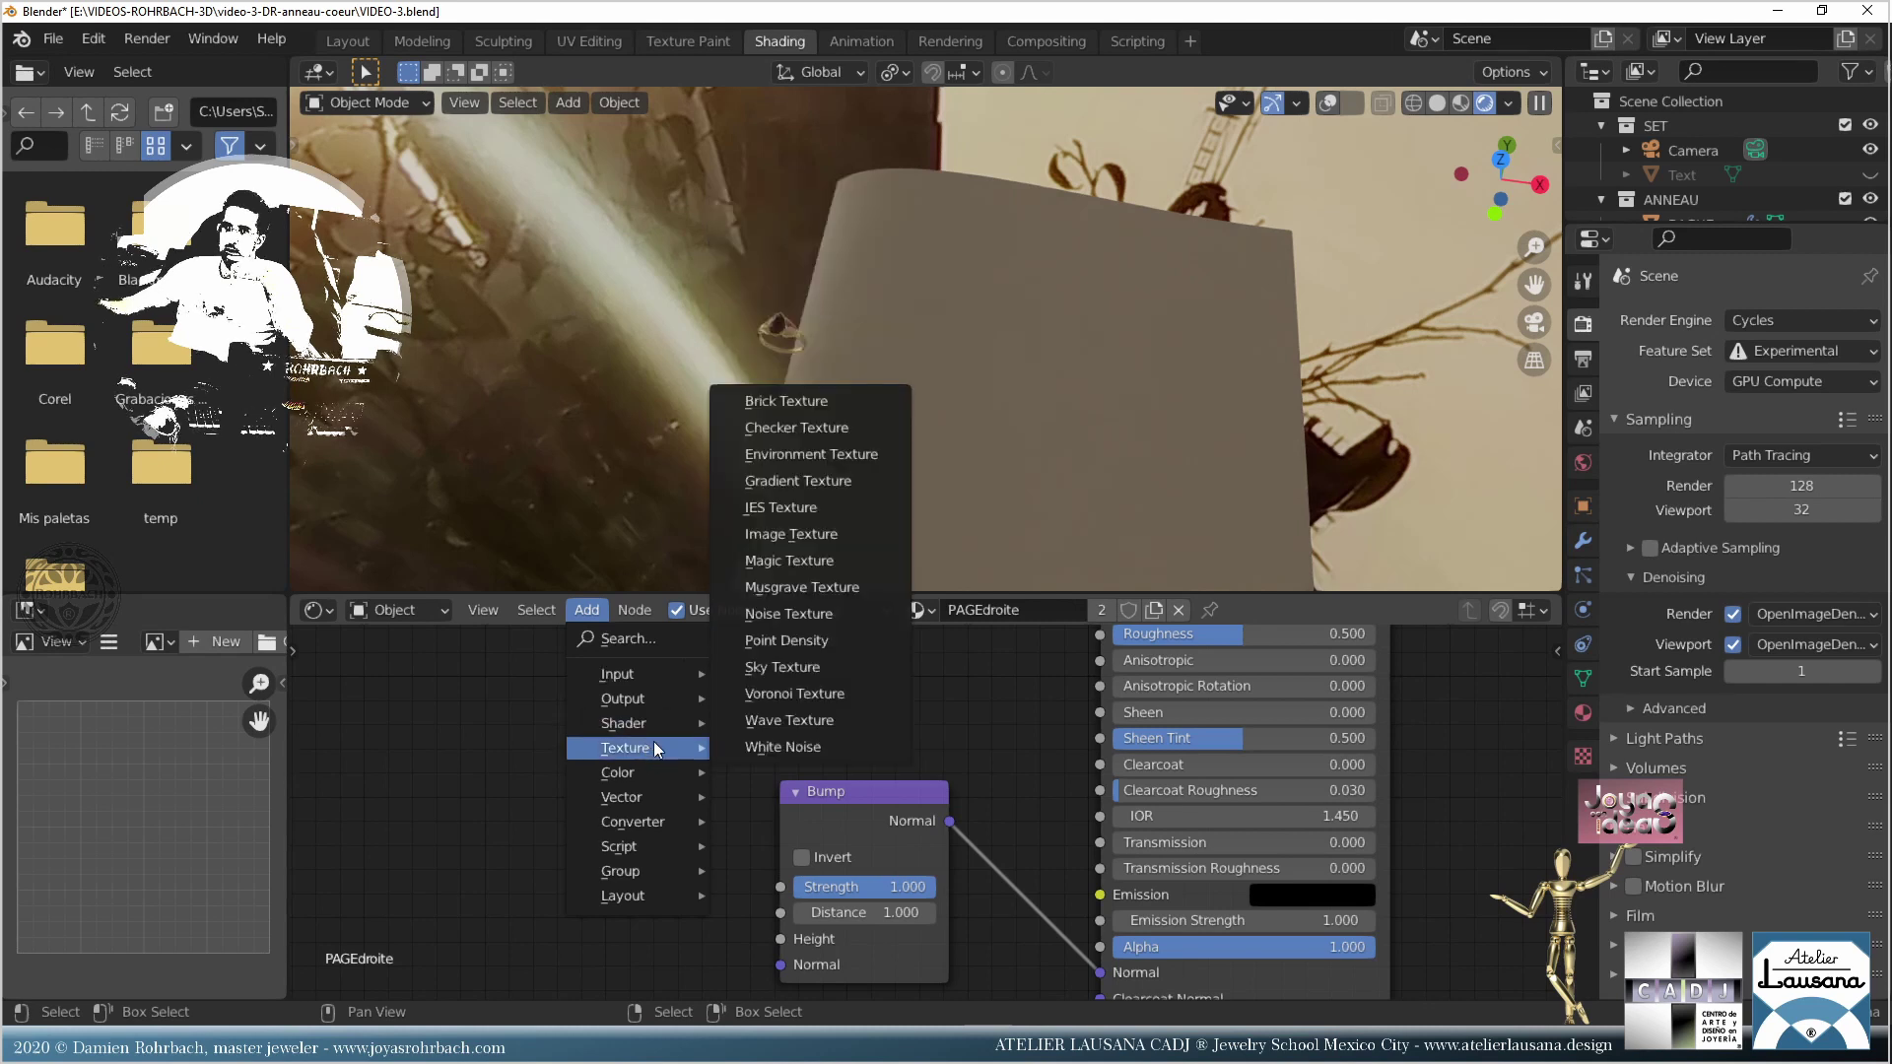
{"action": "left_click", "coordinate": [788, 533]}
{"action": "left_click", "coordinate": [594, 871]}
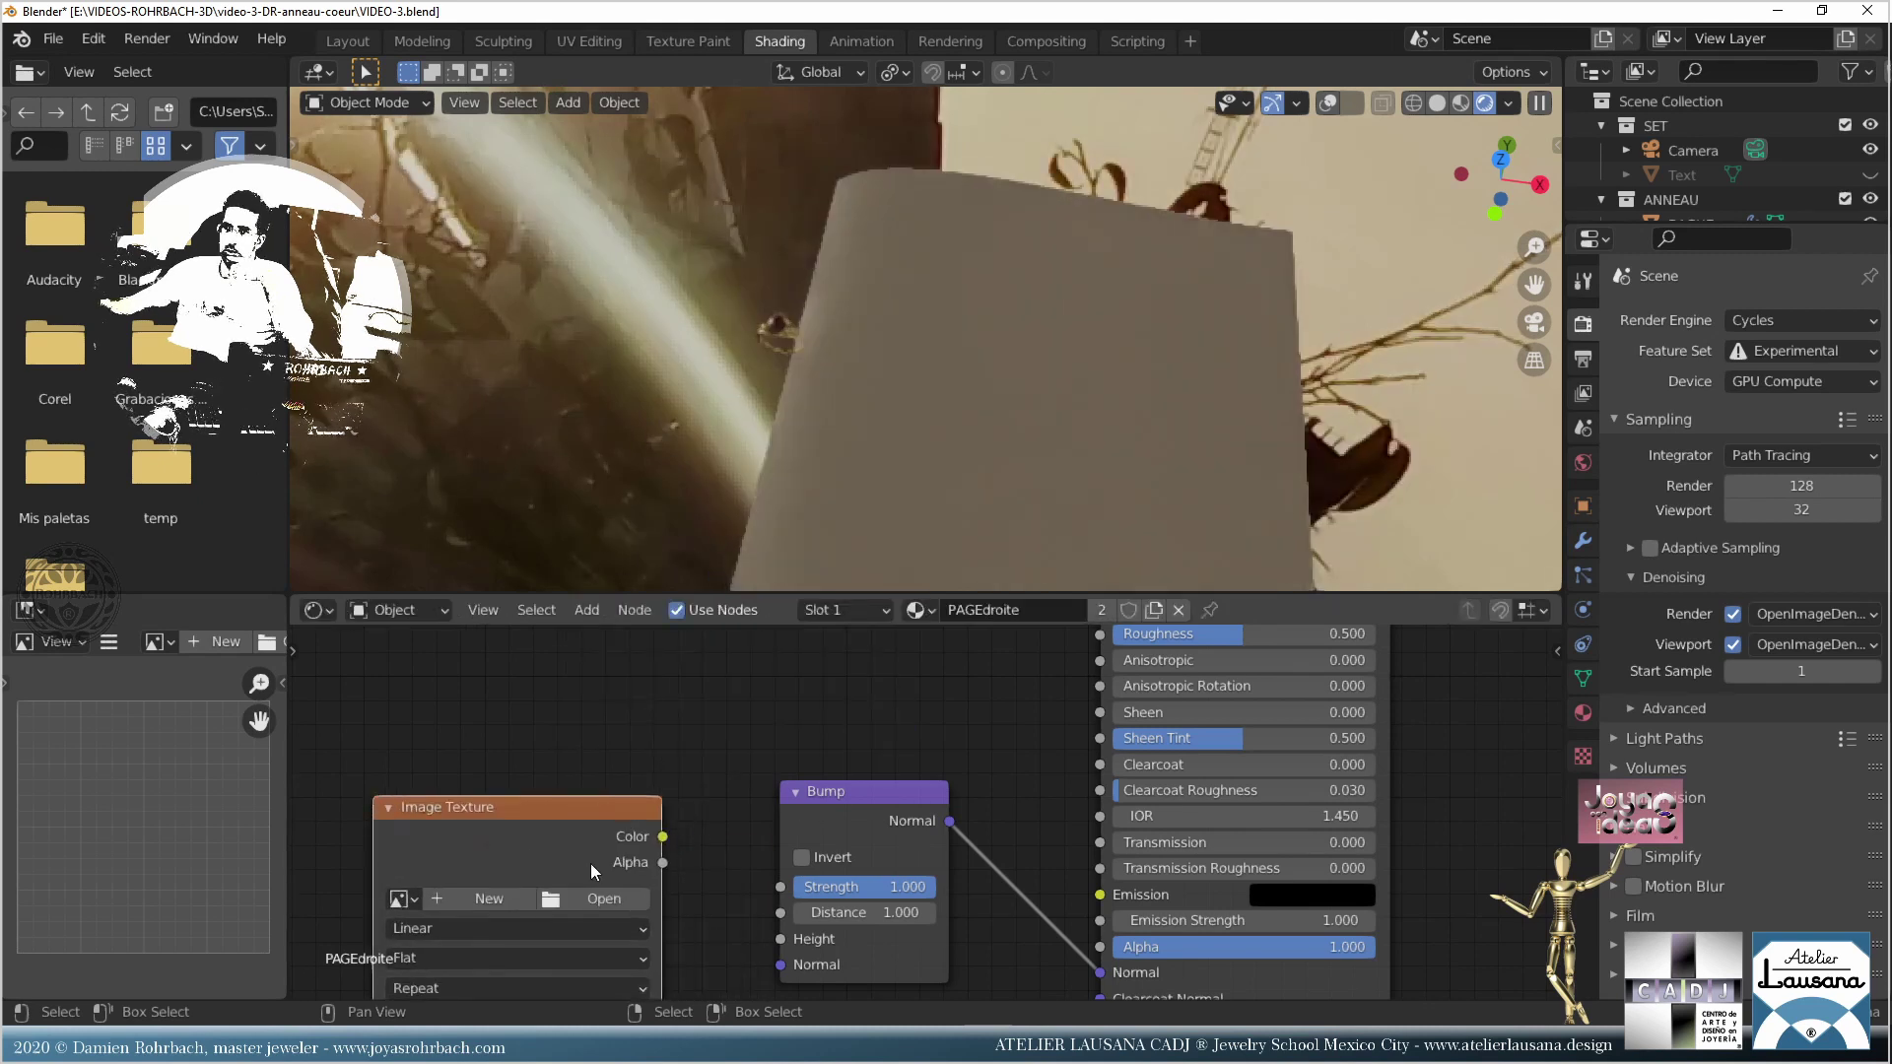
{"action": "left_click_drag", "start_coordinate": [663, 836], "coordinate": [780, 939]}
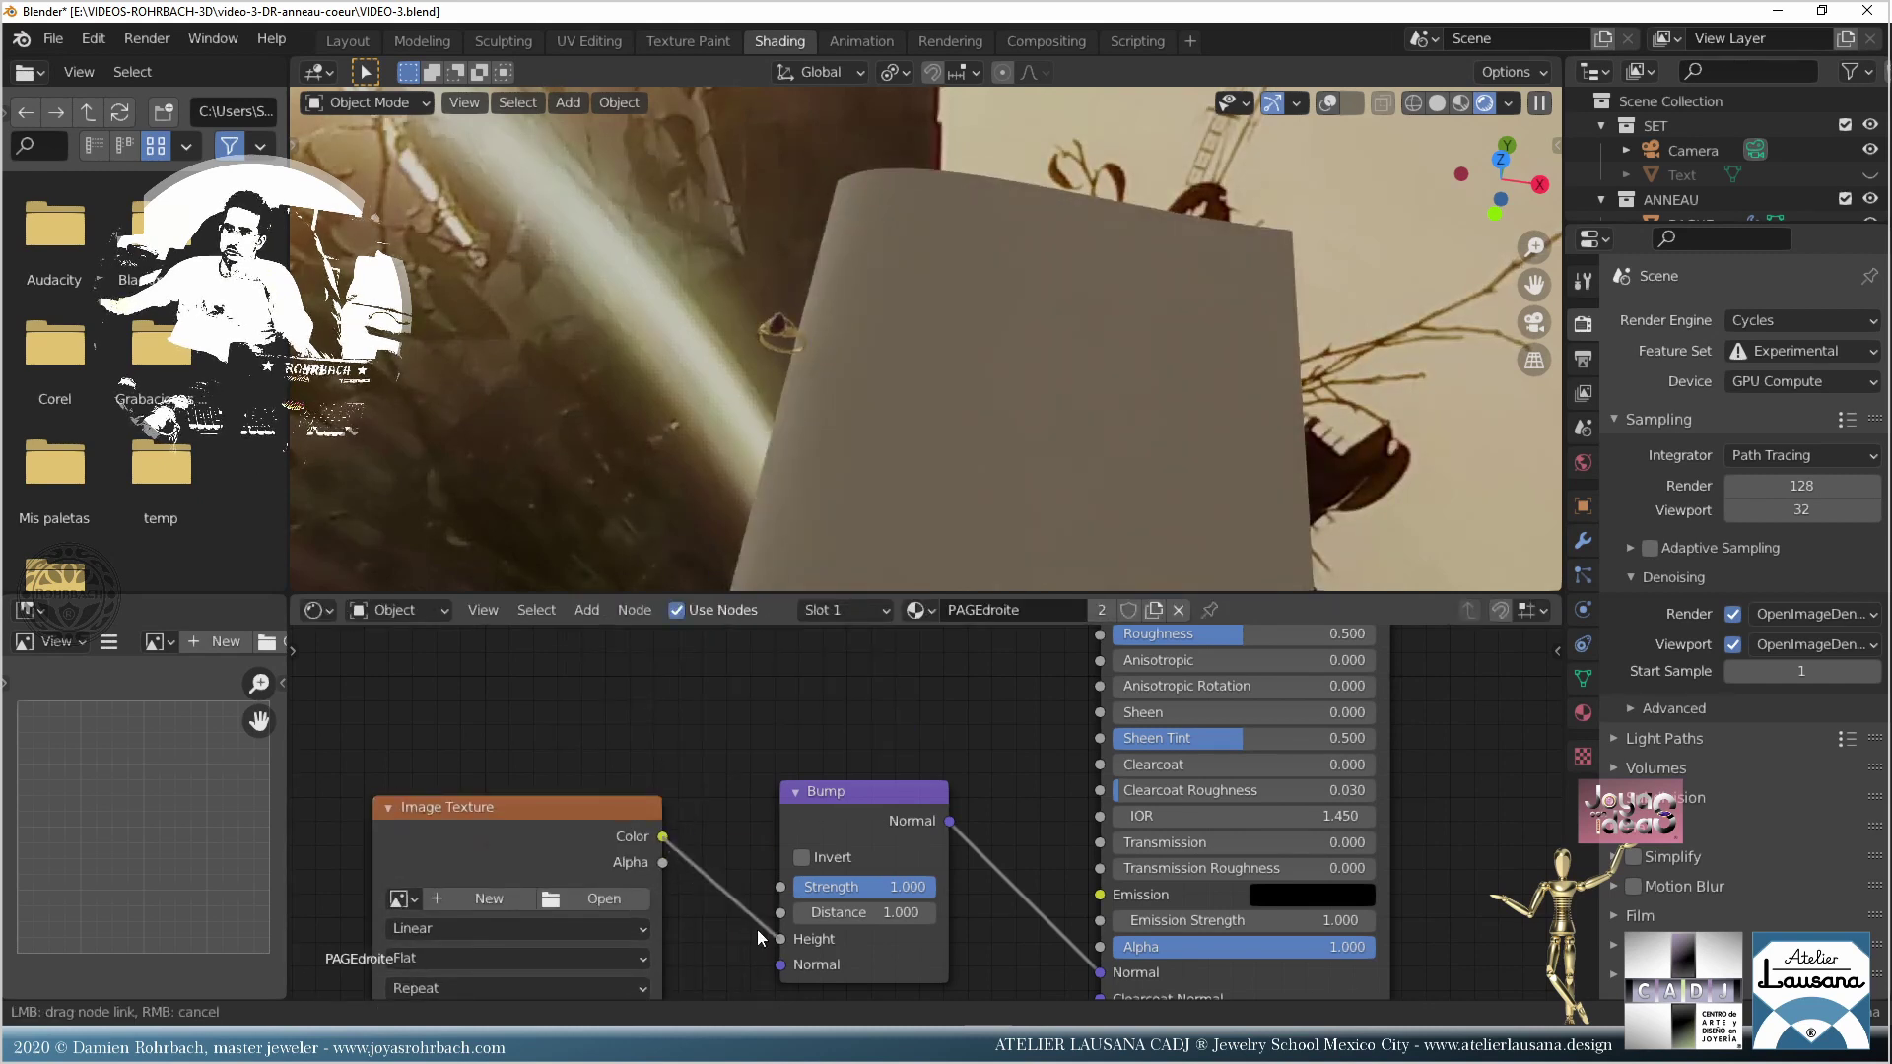
{"action": "left_click", "coordinate": [632, 907]}
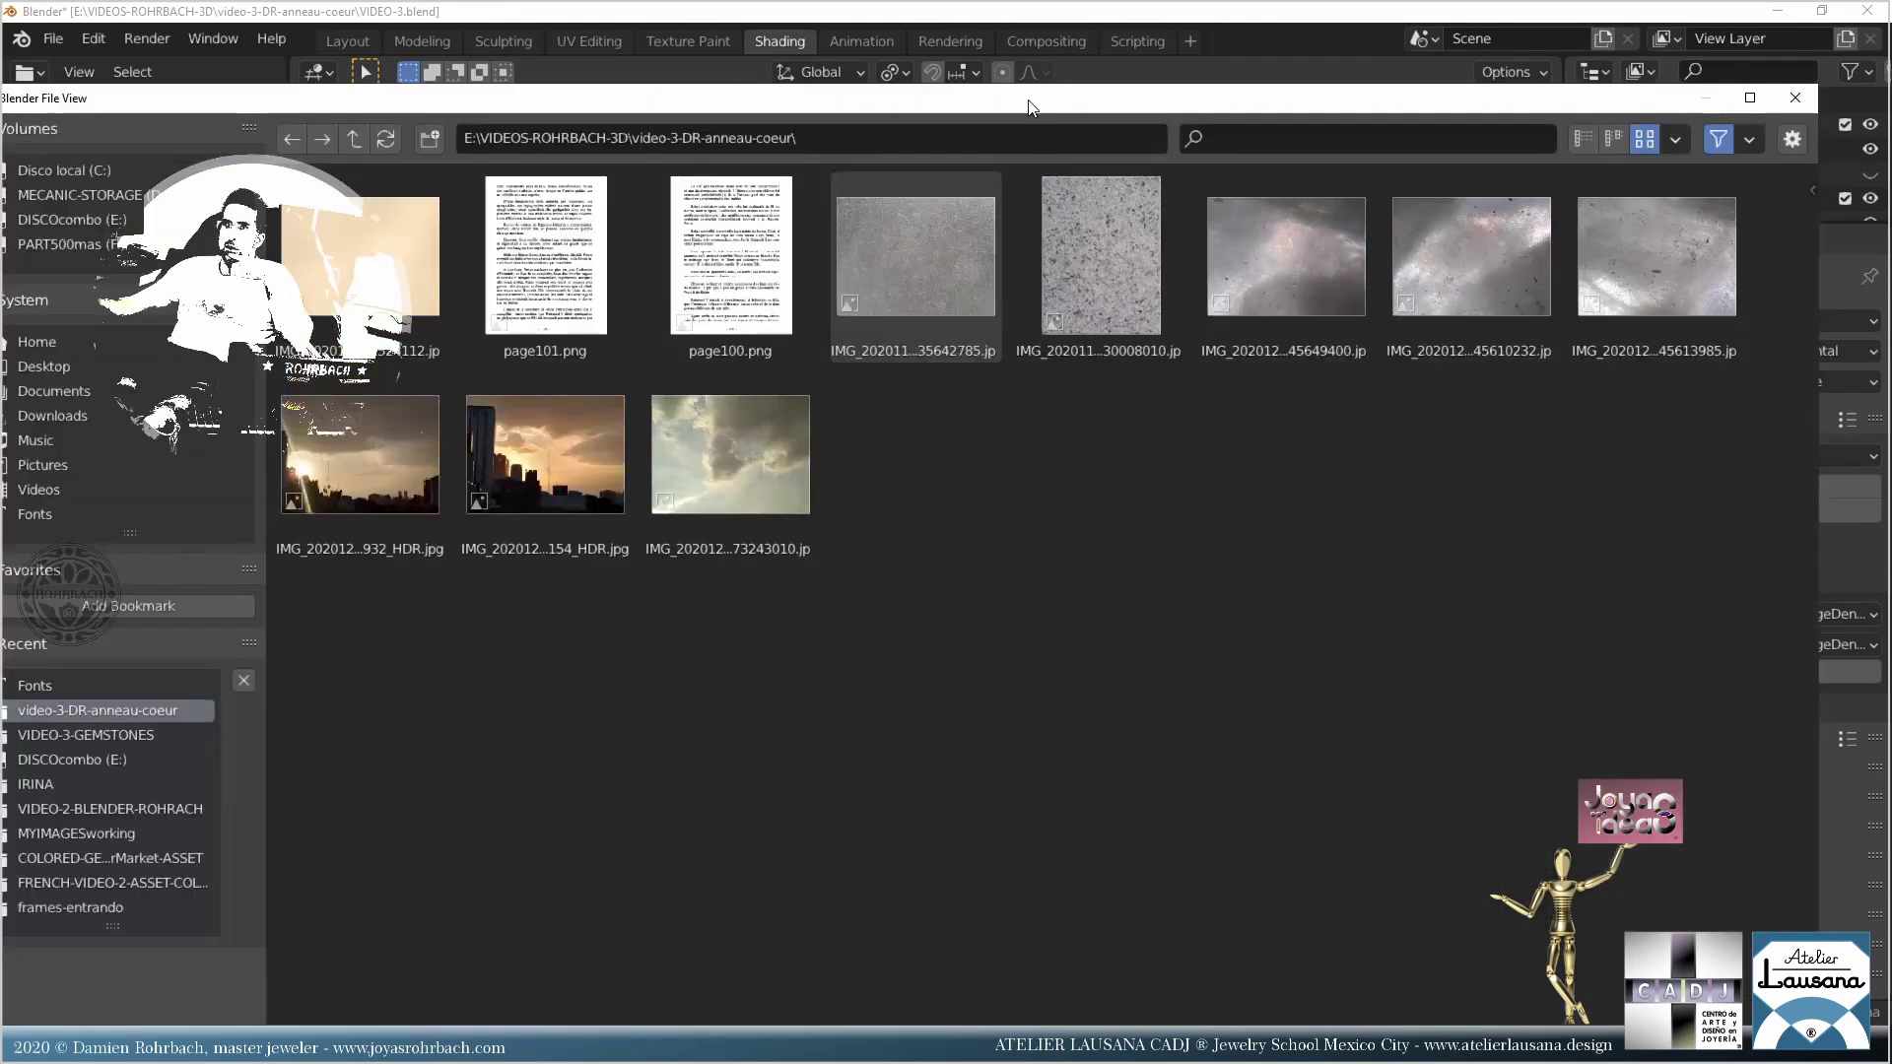
{"action": "double_click", "coordinate": [898, 248]}
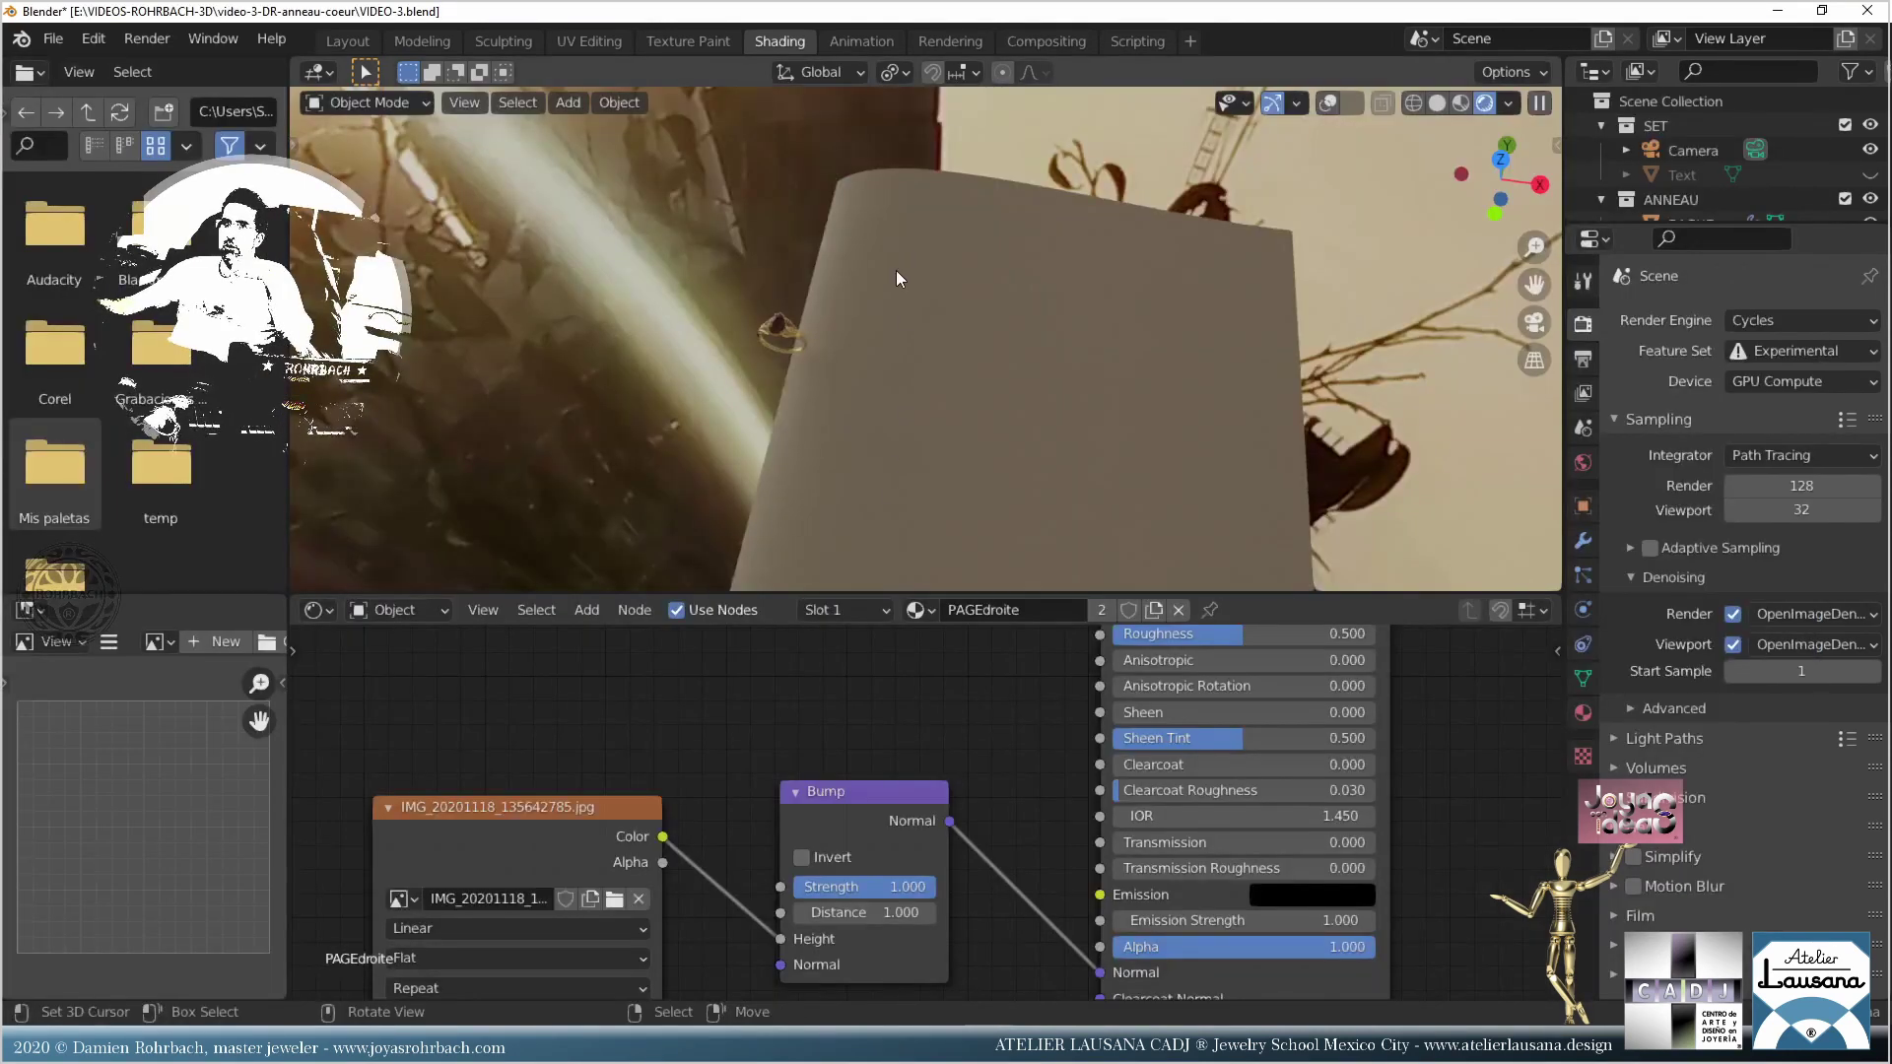
{"action": "scroll", "coordinate": [936, 369], "scroll_direction": "up", "scroll_amount": 3}
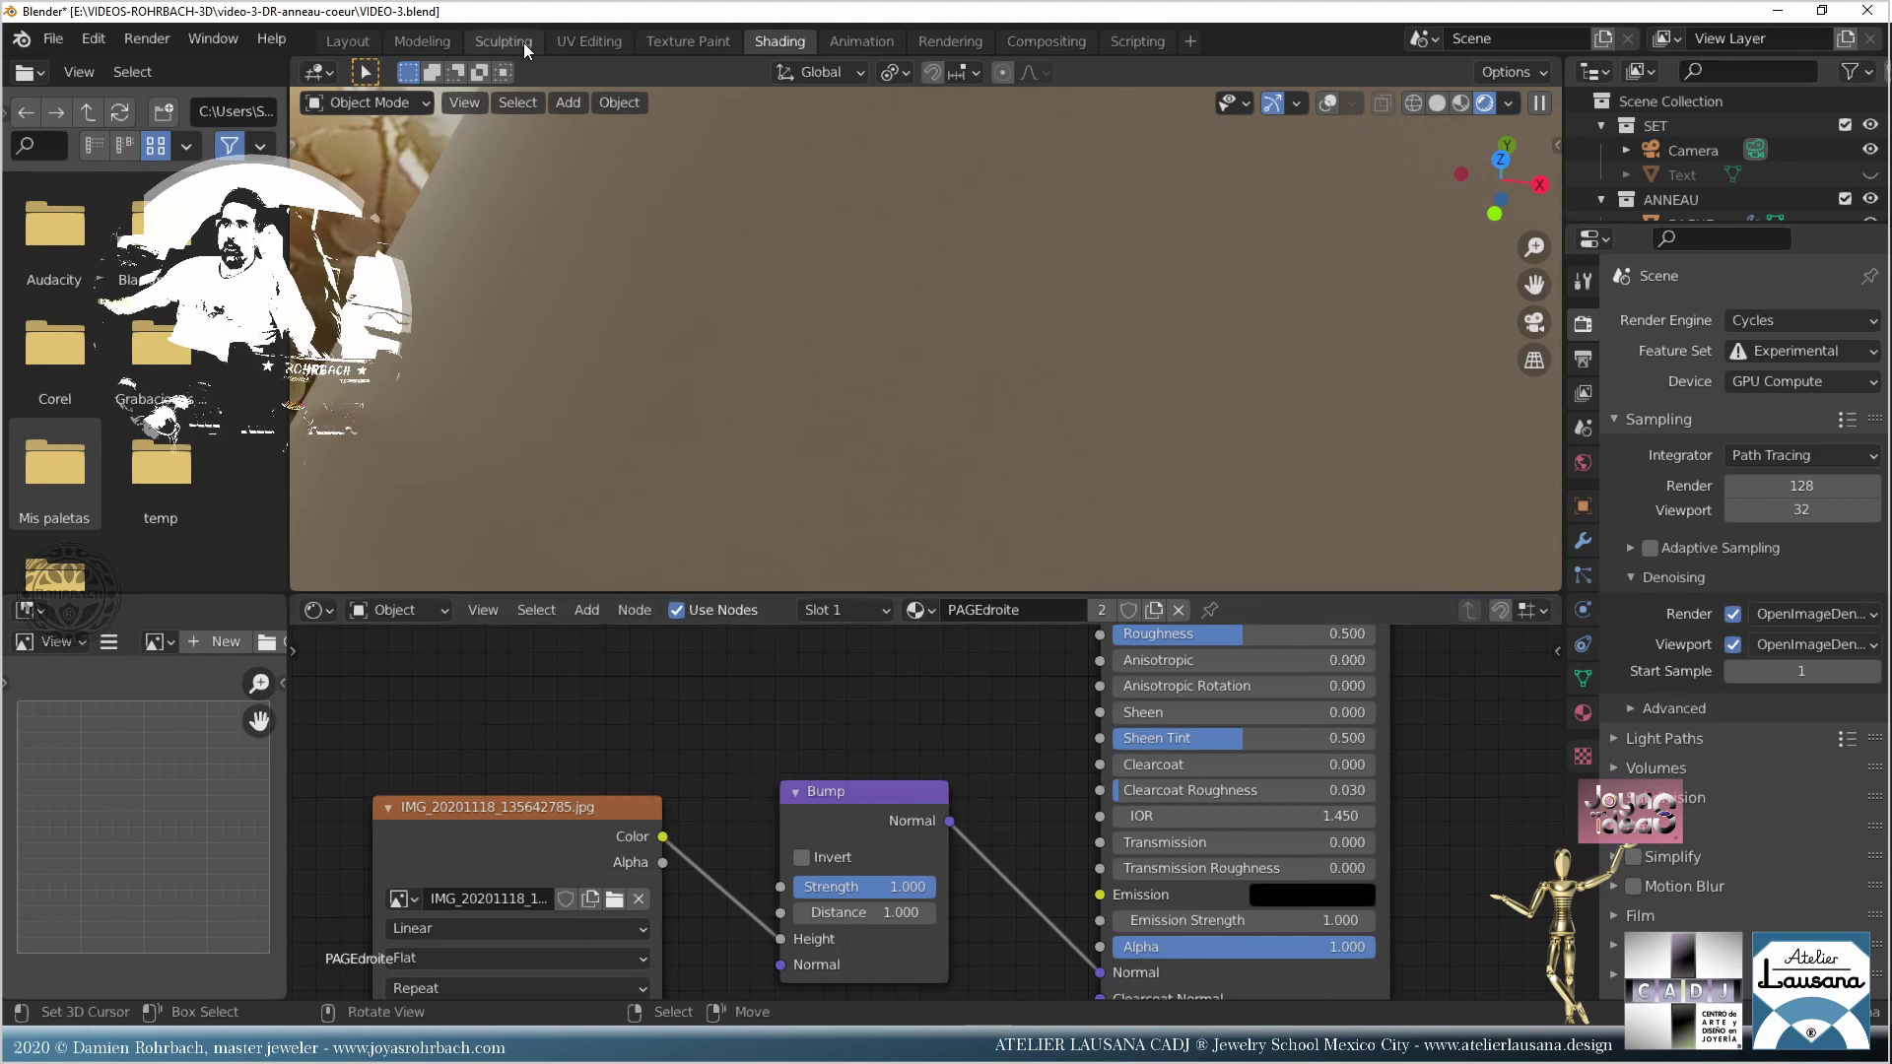
Step: Unwrap the whole right page by projecting it from the top view to the image bounds, and save the file
{"action": "left_click", "coordinate": [613, 40]}
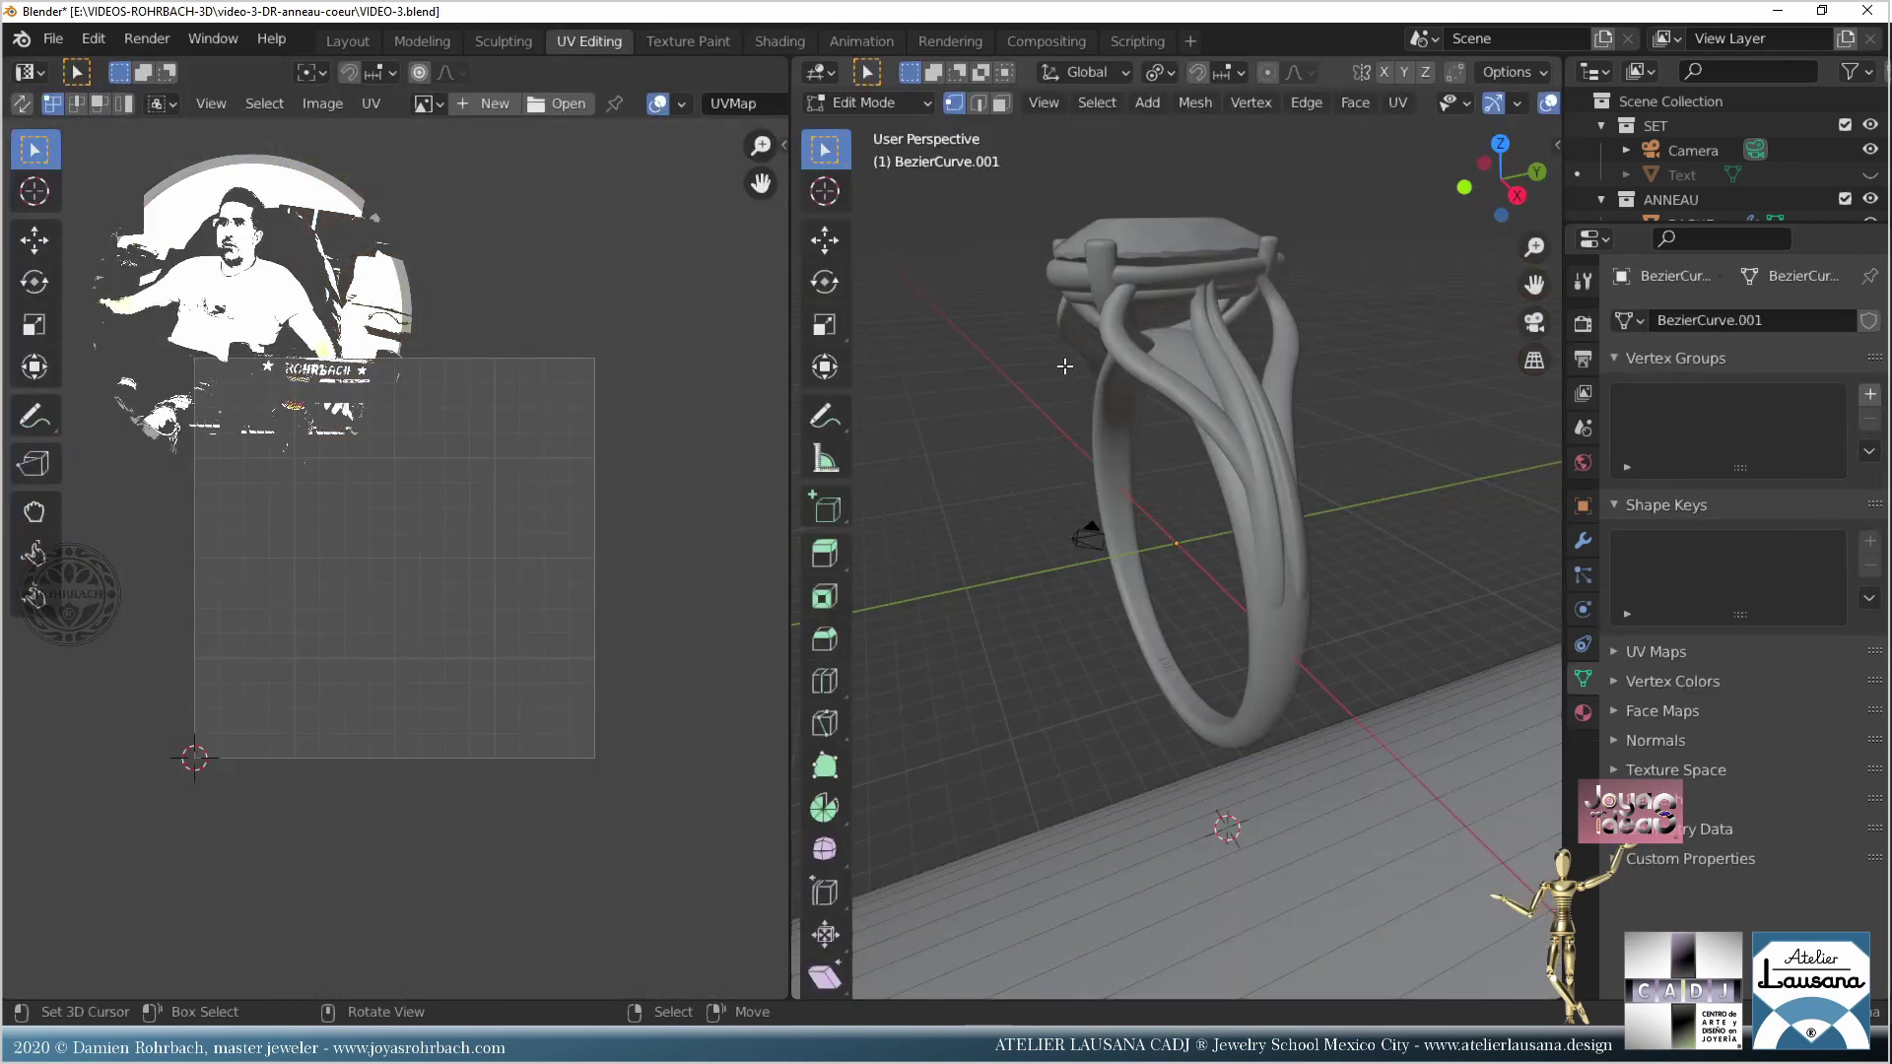
{"action": "scroll", "coordinate": [1143, 404], "scroll_direction": "down", "scroll_amount": 6}
{"action": "key", "text": "a"}
{"action": "key", "text": "KP_7"}
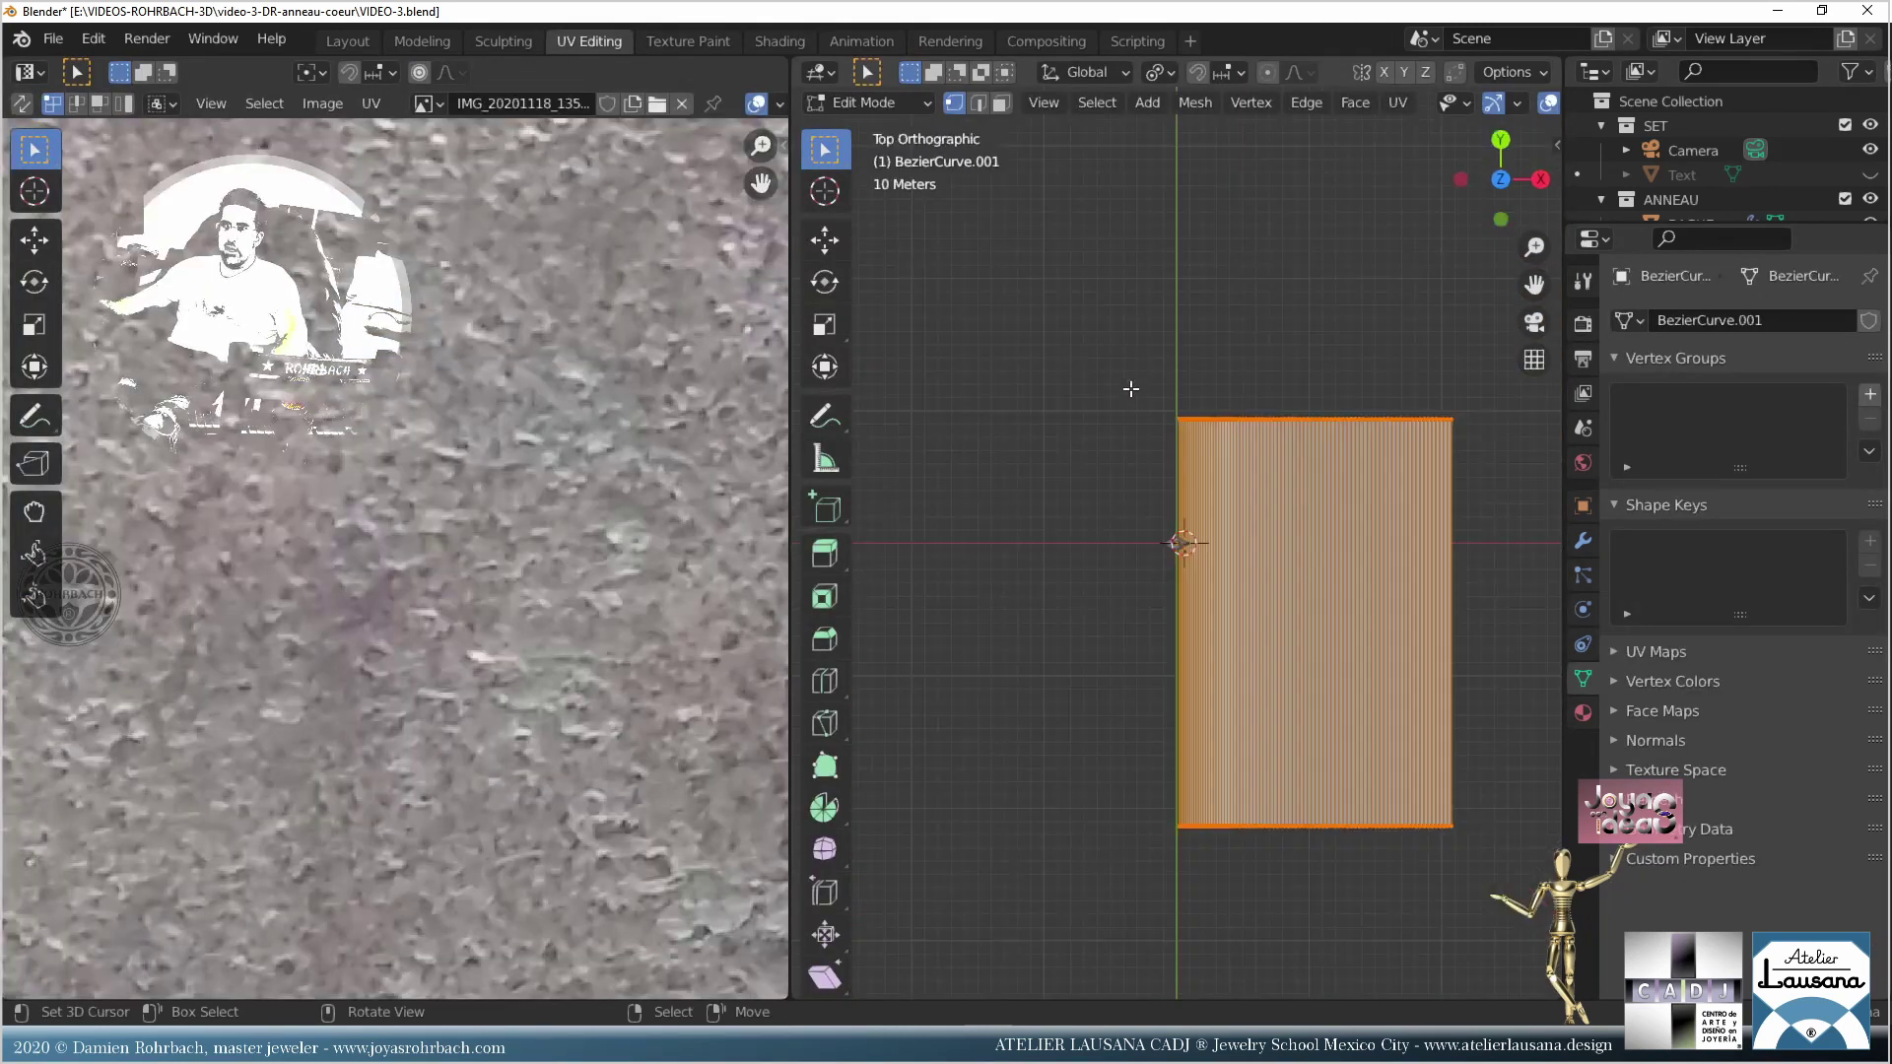
{"action": "scroll", "coordinate": [1318, 493], "scroll_direction": "up", "scroll_amount": 2}
{"action": "key", "text": "KP_Decimal"}
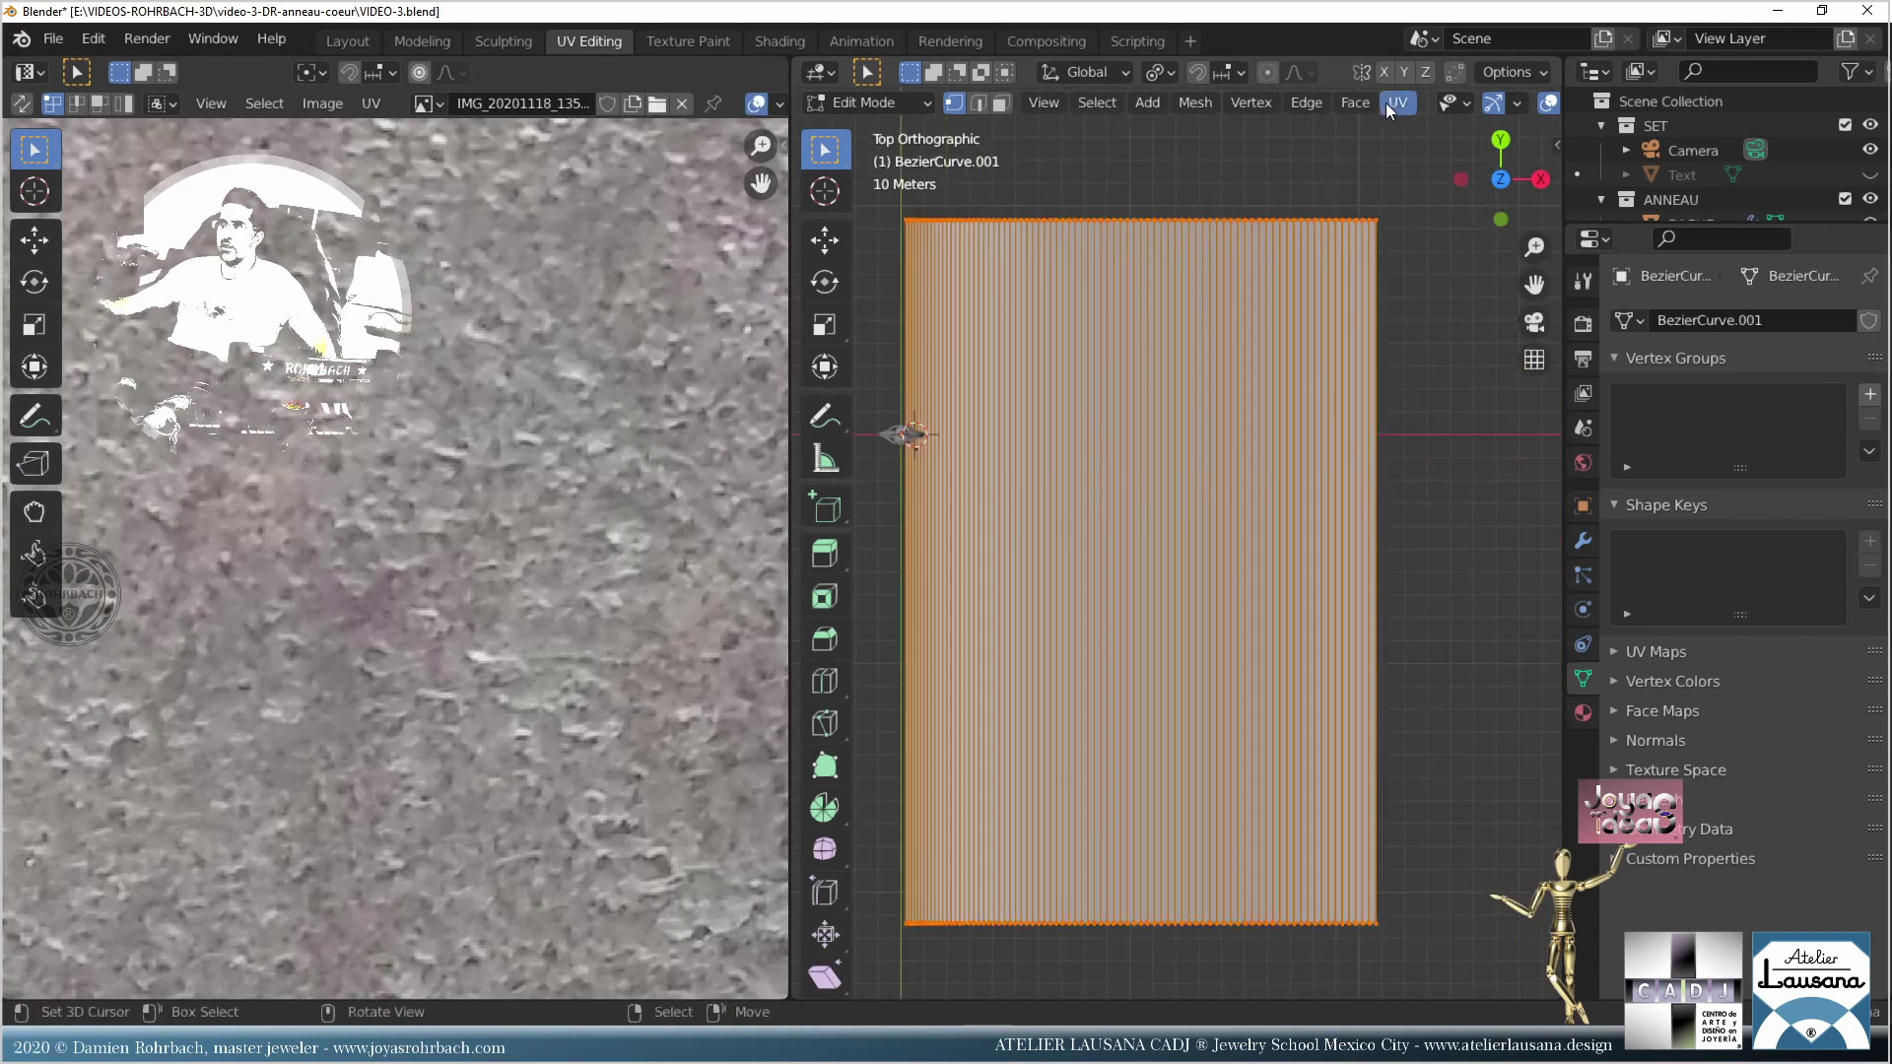
{"action": "left_click", "coordinate": [1385, 103]}
{"action": "left_click", "coordinate": [1435, 365]}
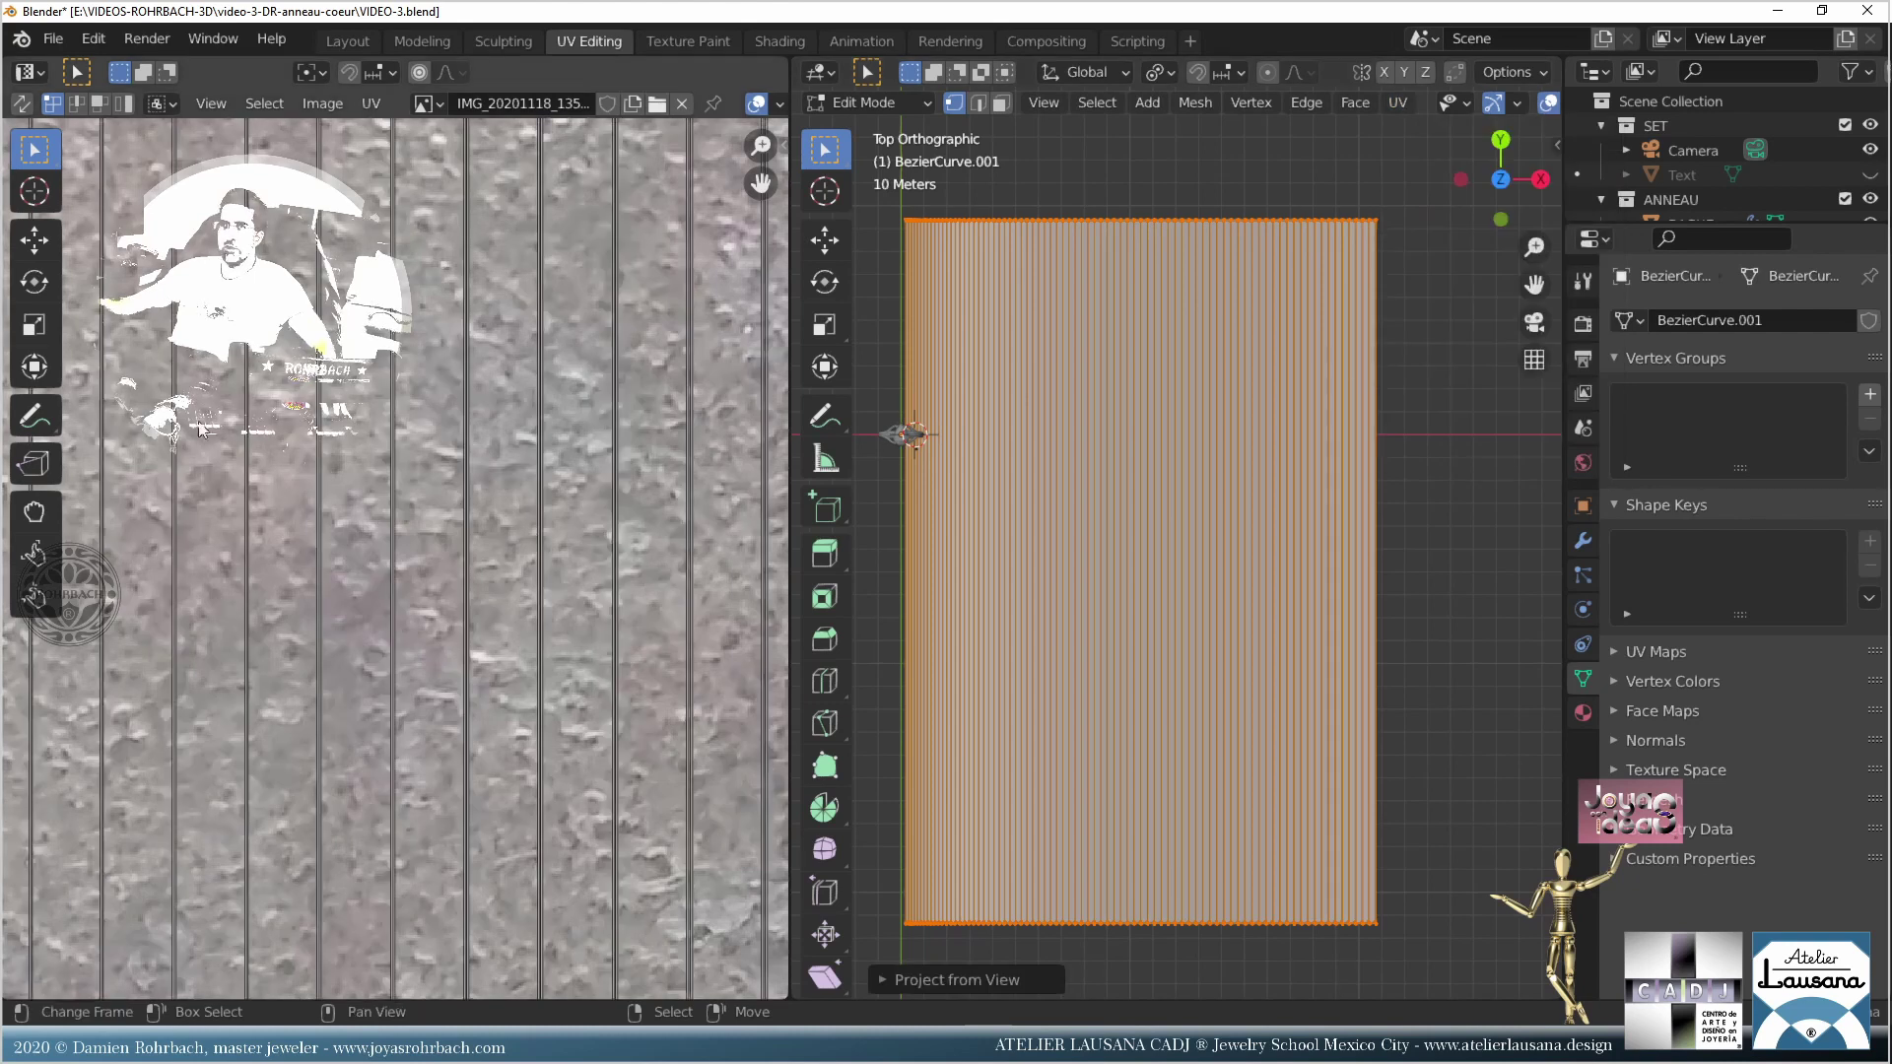
{"action": "key", "text": "Home"}
{"action": "key", "text": "ctrl+s"}
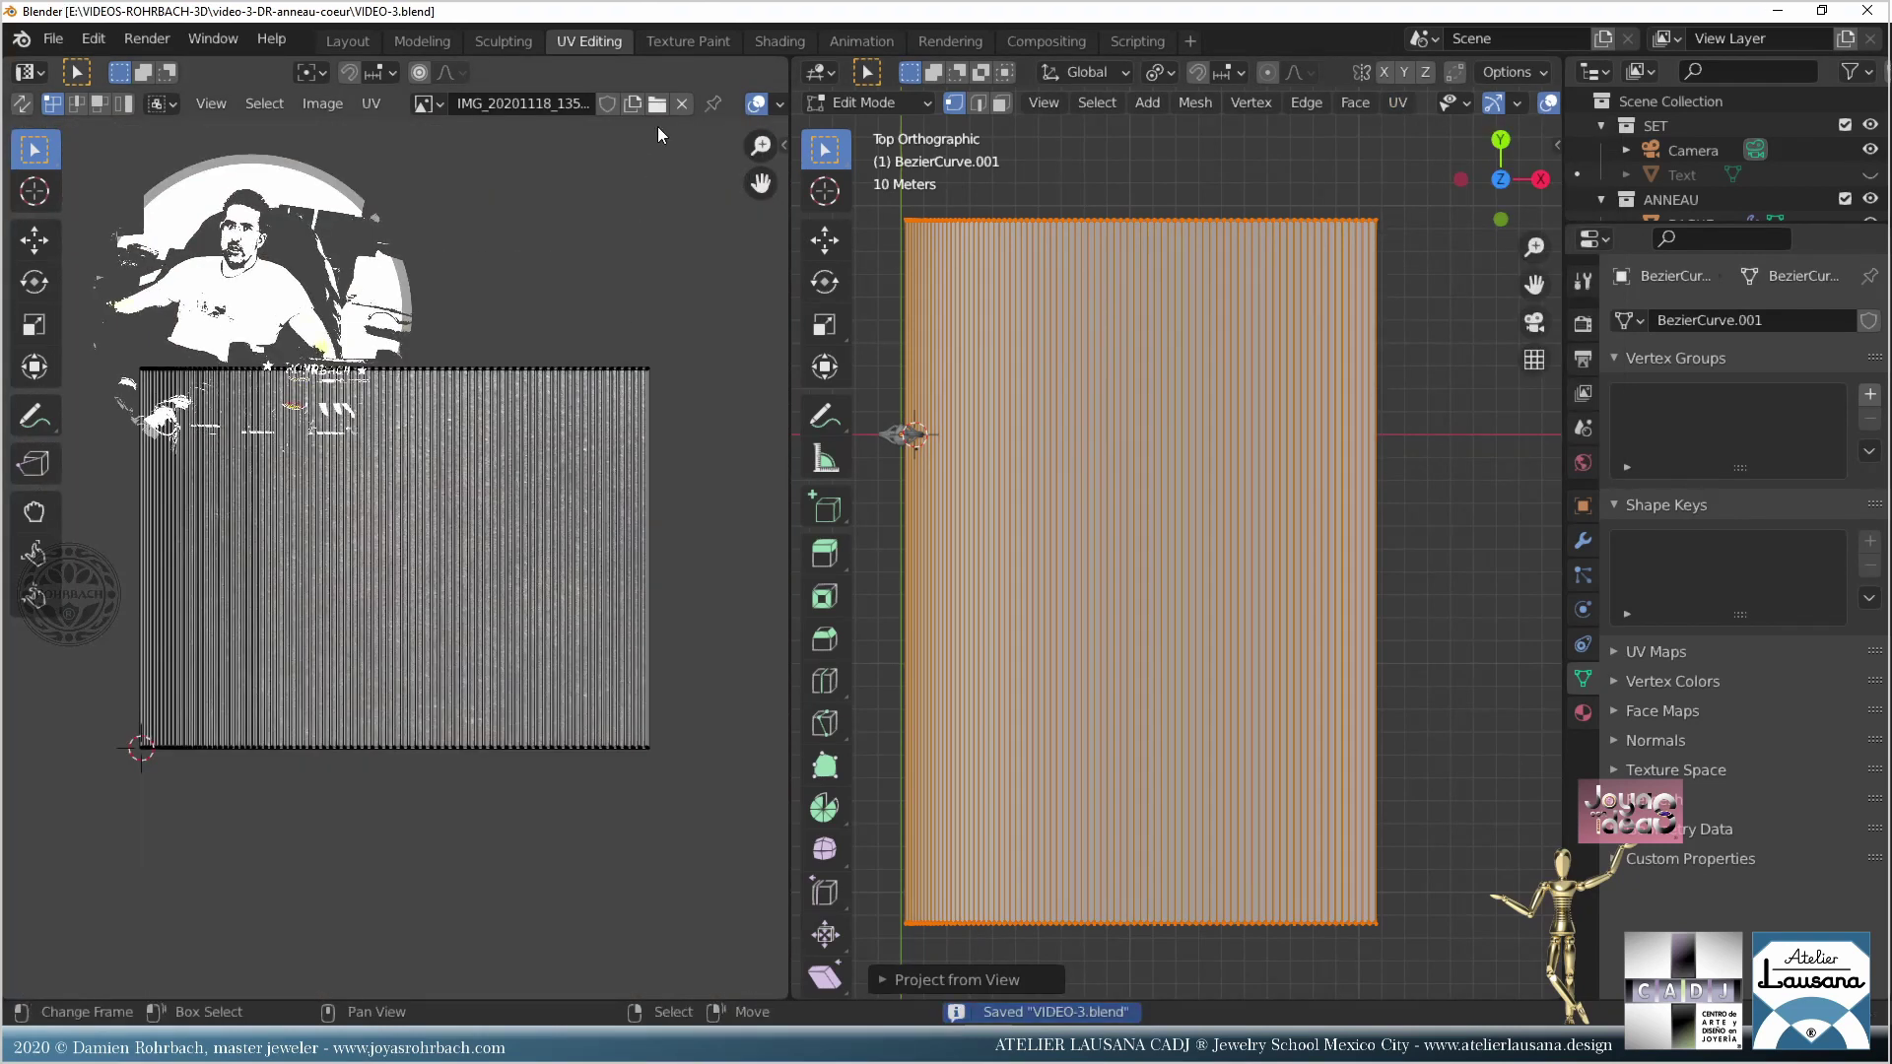
Step: Save the file and set the Bump node's Strength to 0.1 in the PAGEdroite material
{"action": "left_click", "coordinate": [776, 32]}
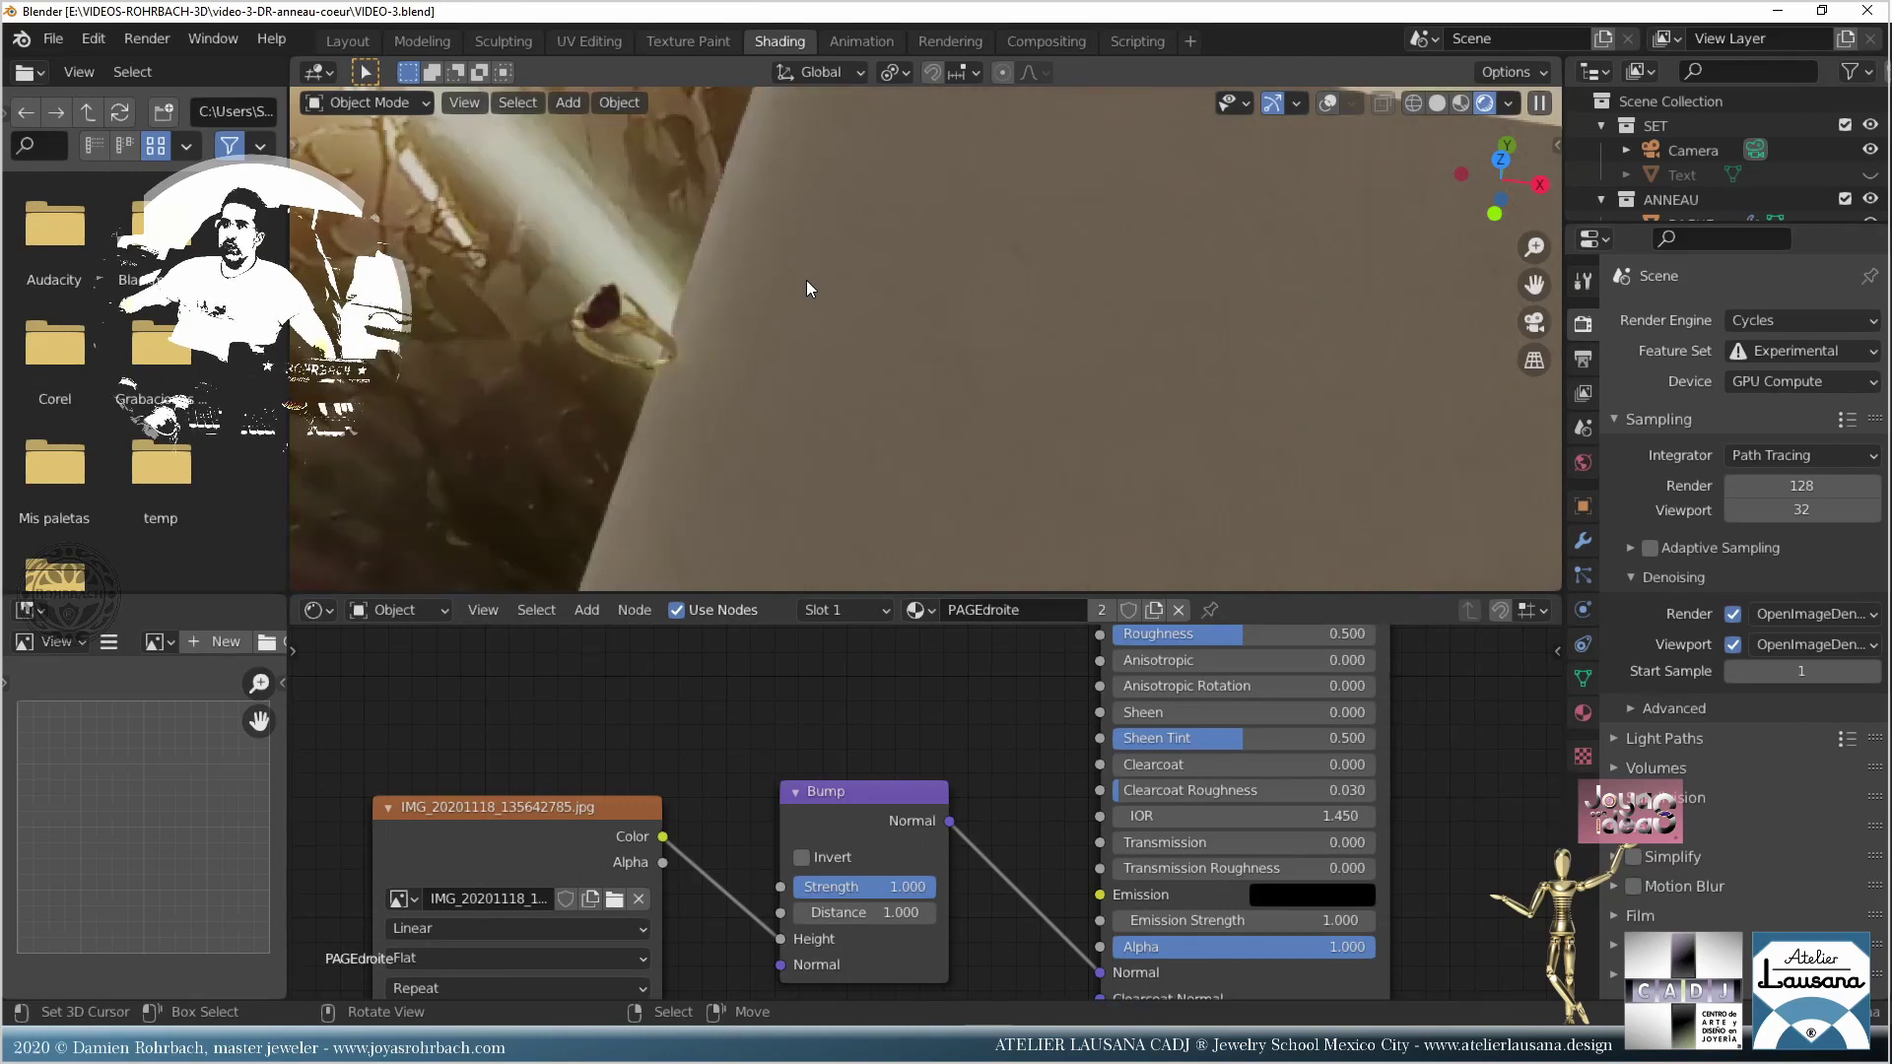
{"action": "key", "text": "ctrl+s"}
{"action": "left_click", "coordinate": [862, 887]}
{"action": "key", "text": "BackSpace"}
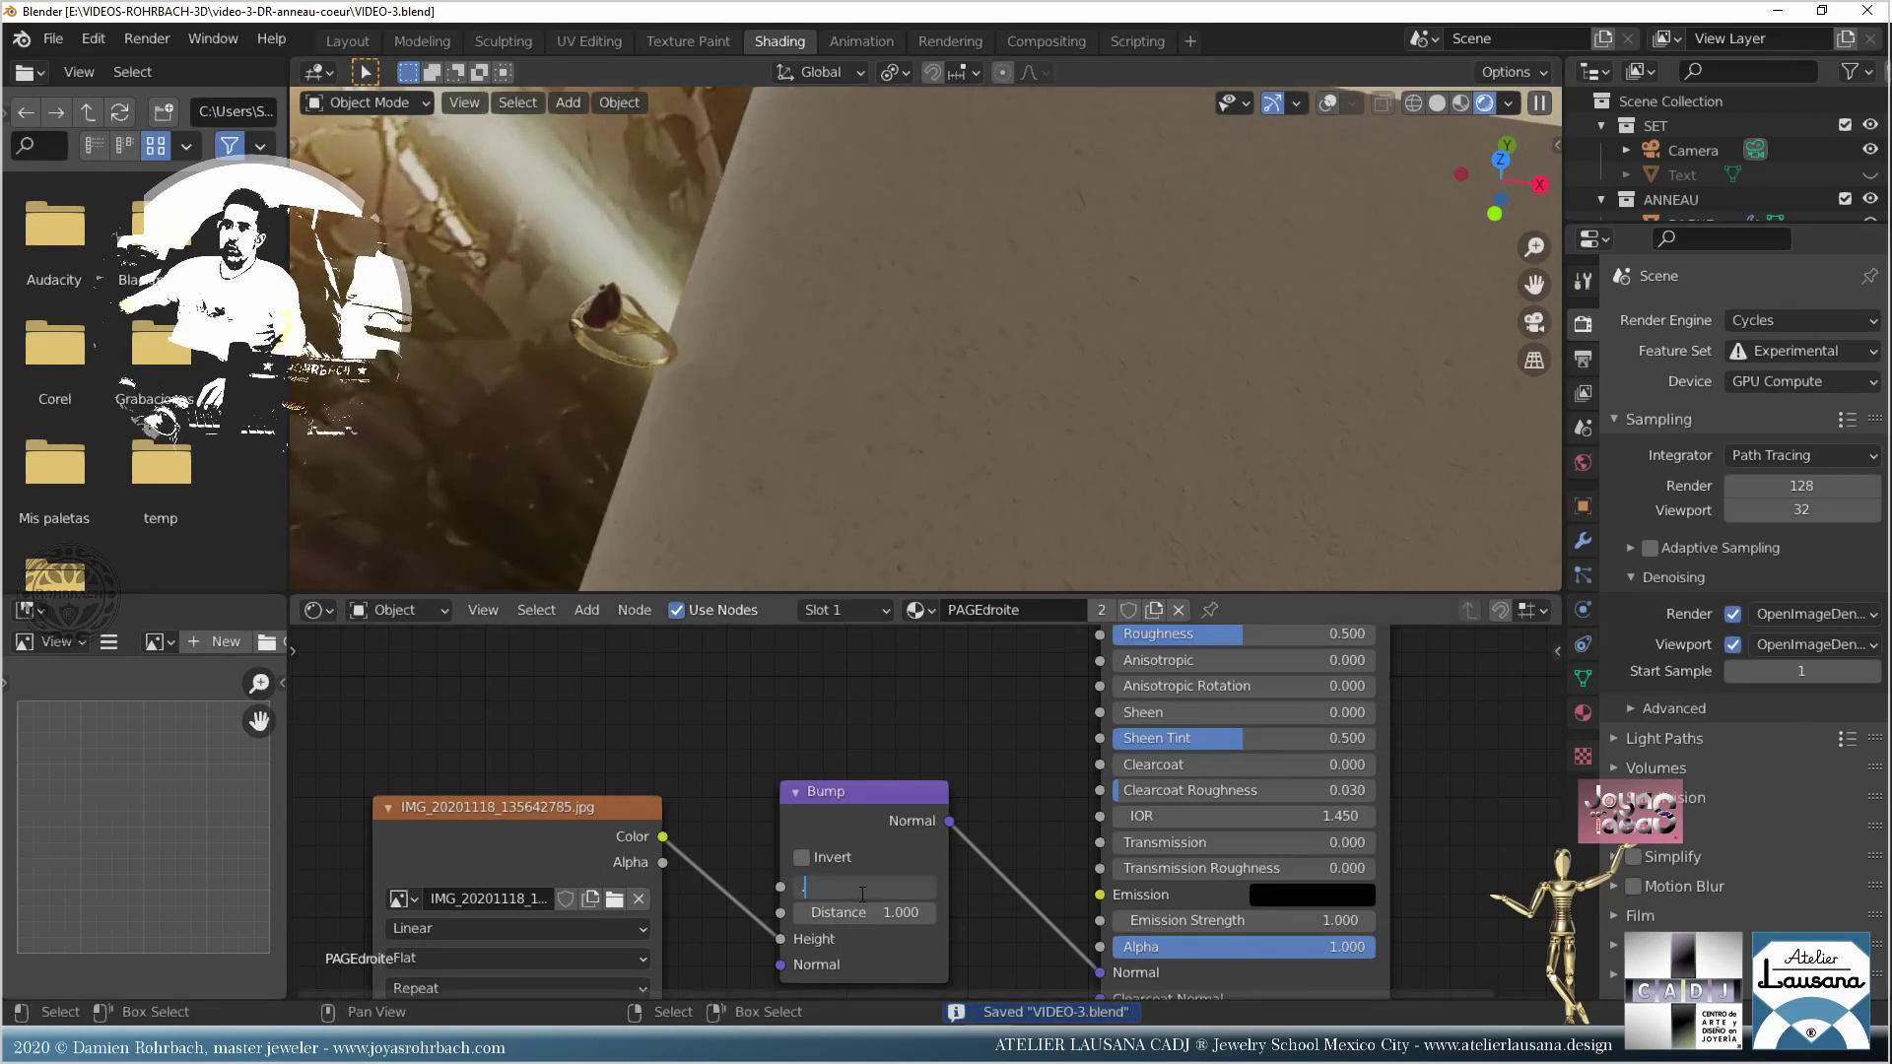
{"action": "type", "text": "0.1"}
{"action": "key", "text": "Return"}
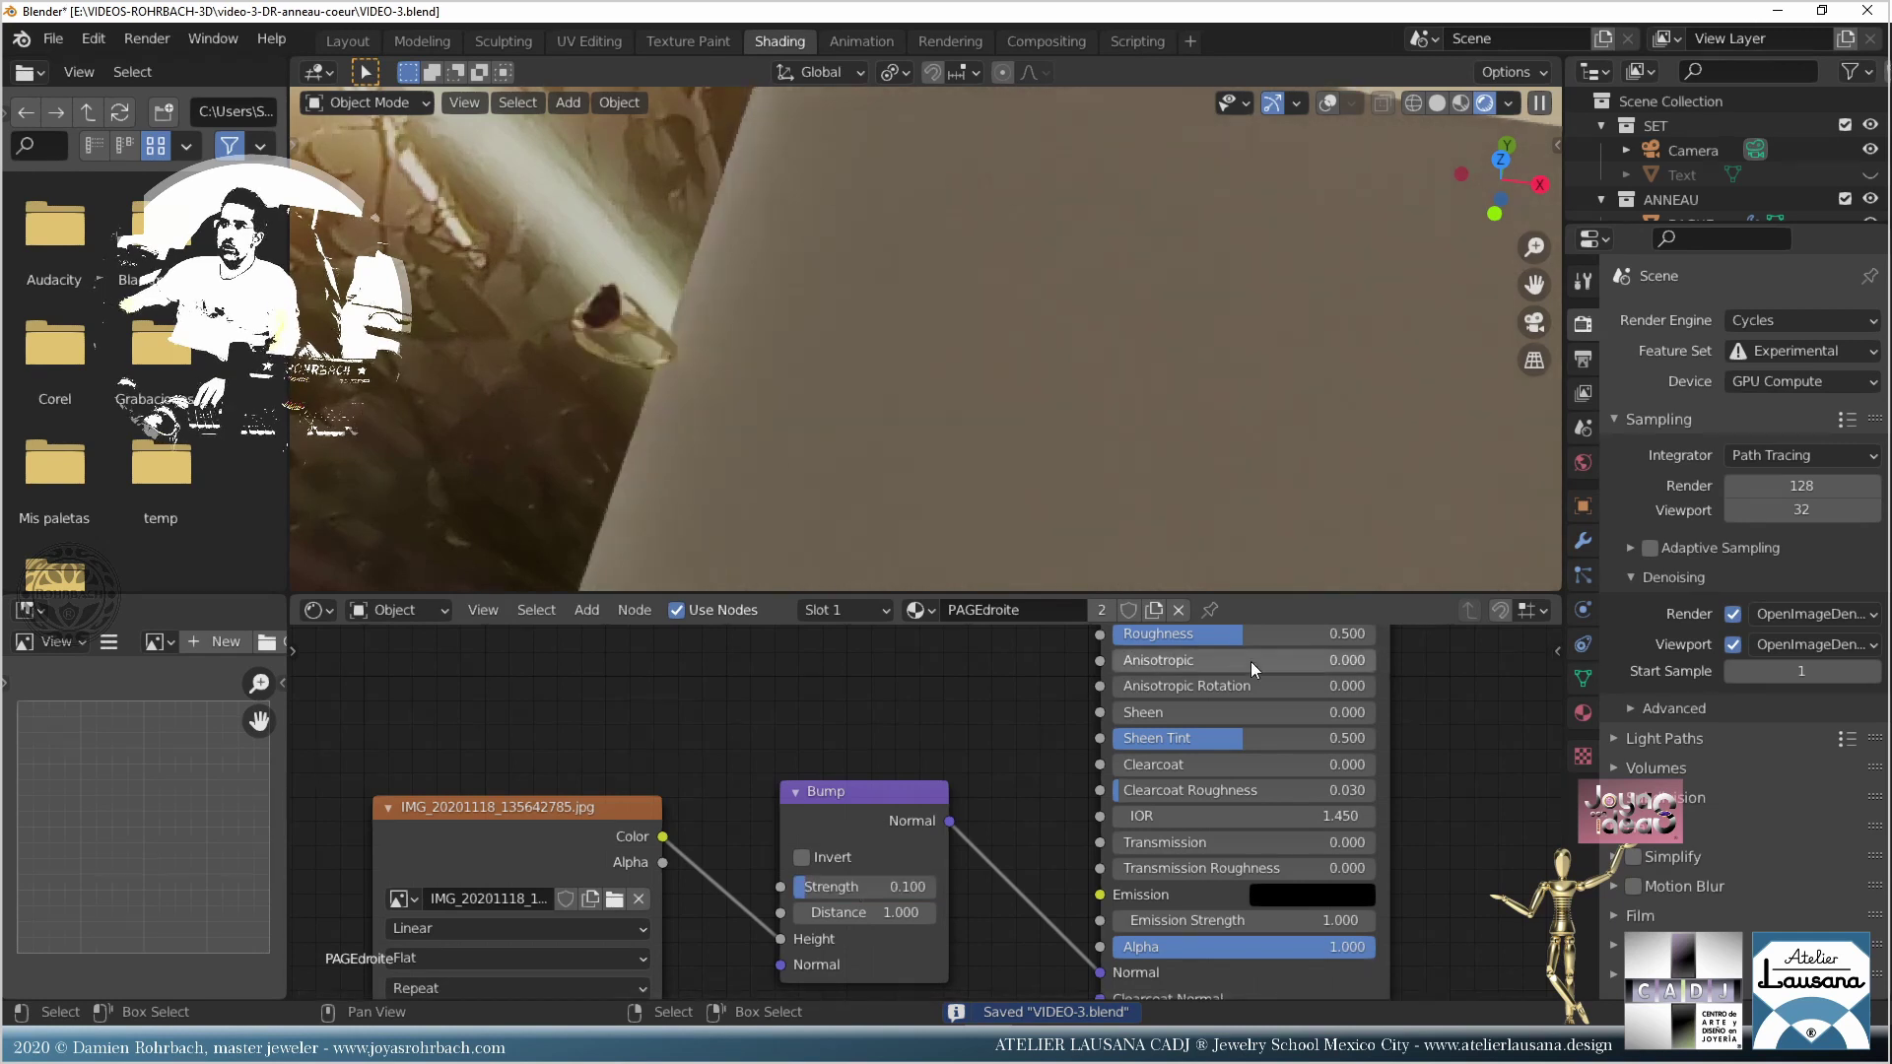
Step: Duplicate the Image Texture node, load IMG_20201005_132524112.jpg into the copy, connect its Color to the Principled BSDF's Base Color, and save
{"action": "middle_click_drag", "start_coordinate": [1250, 661], "coordinate": [1153, 817]}
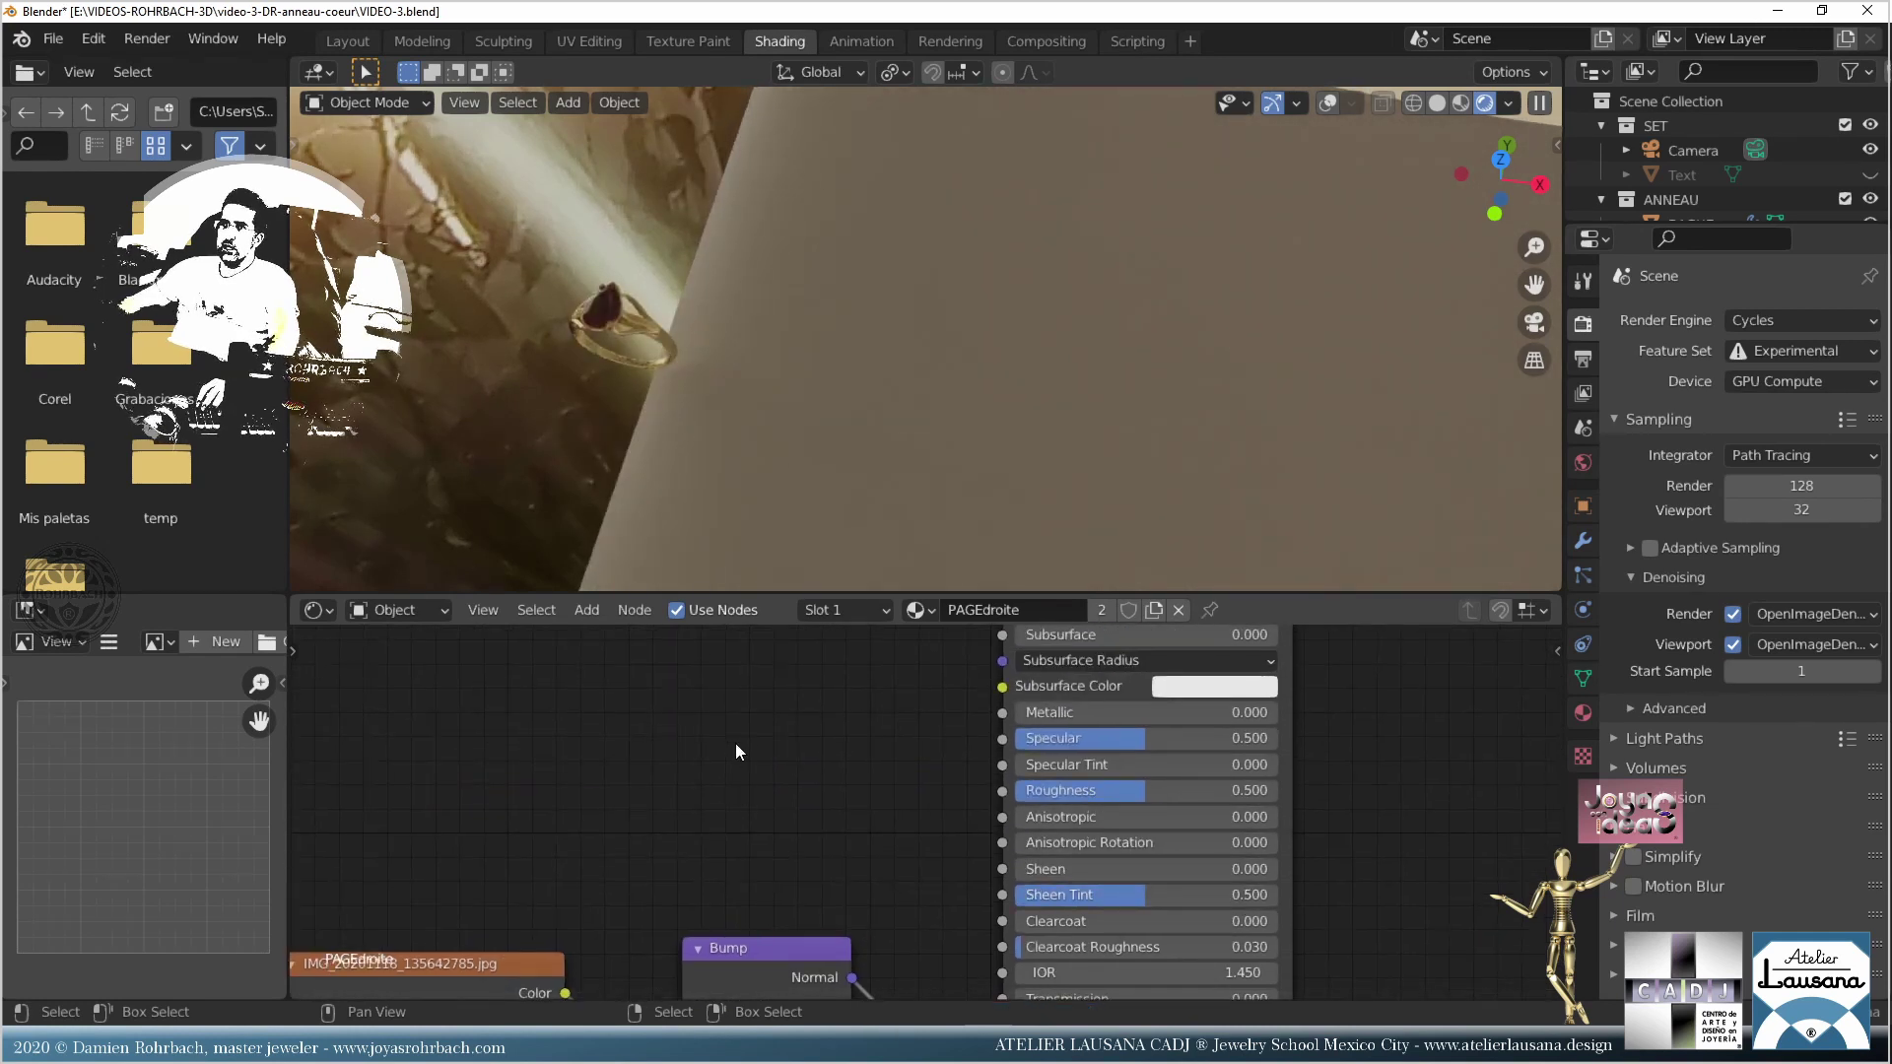
{"action": "middle_click_drag", "start_coordinate": [737, 751], "coordinate": [916, 860]}
{"action": "scroll", "coordinate": [700, 786], "scroll_direction": "down", "scroll_amount": 2}
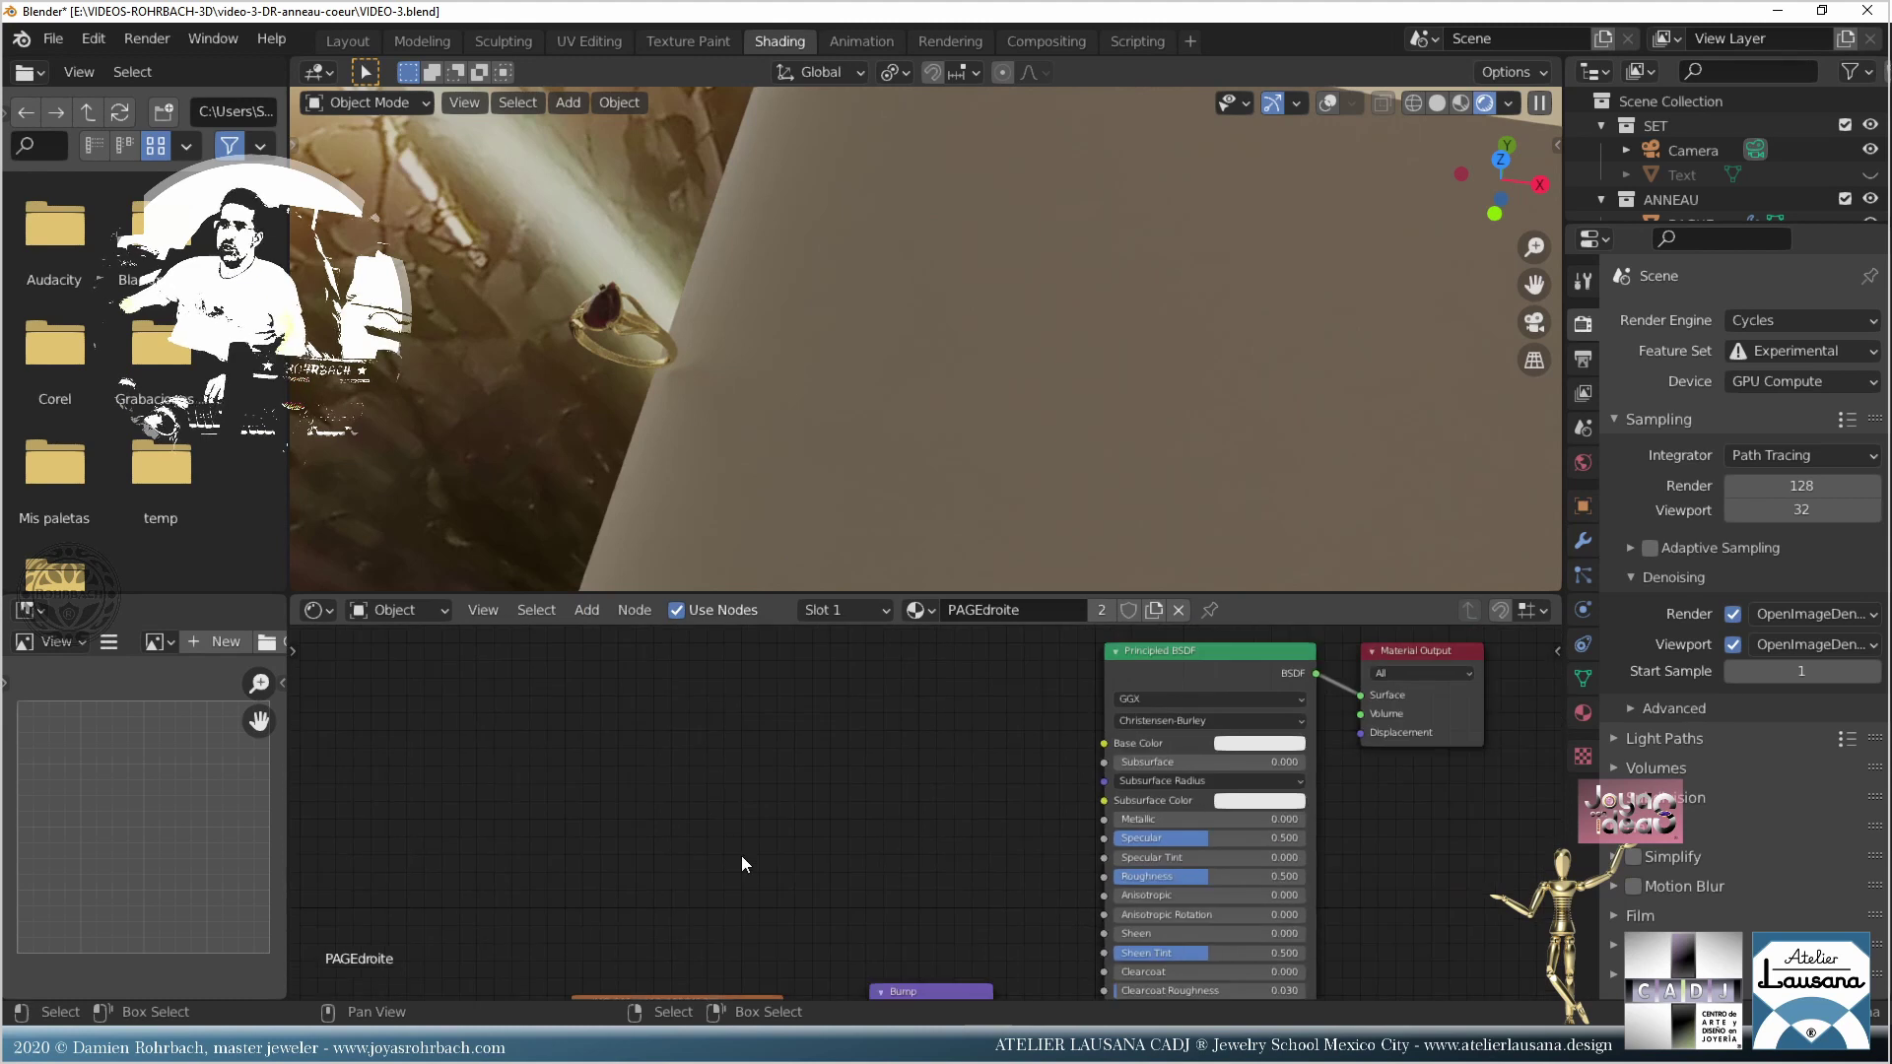
{"action": "middle_click_drag", "start_coordinate": [744, 864], "coordinate": [767, 809]}
{"action": "left_click", "coordinate": [729, 951]}
{"action": "key", "text": "shift+d"}
{"action": "left_click", "coordinate": [662, 660]}
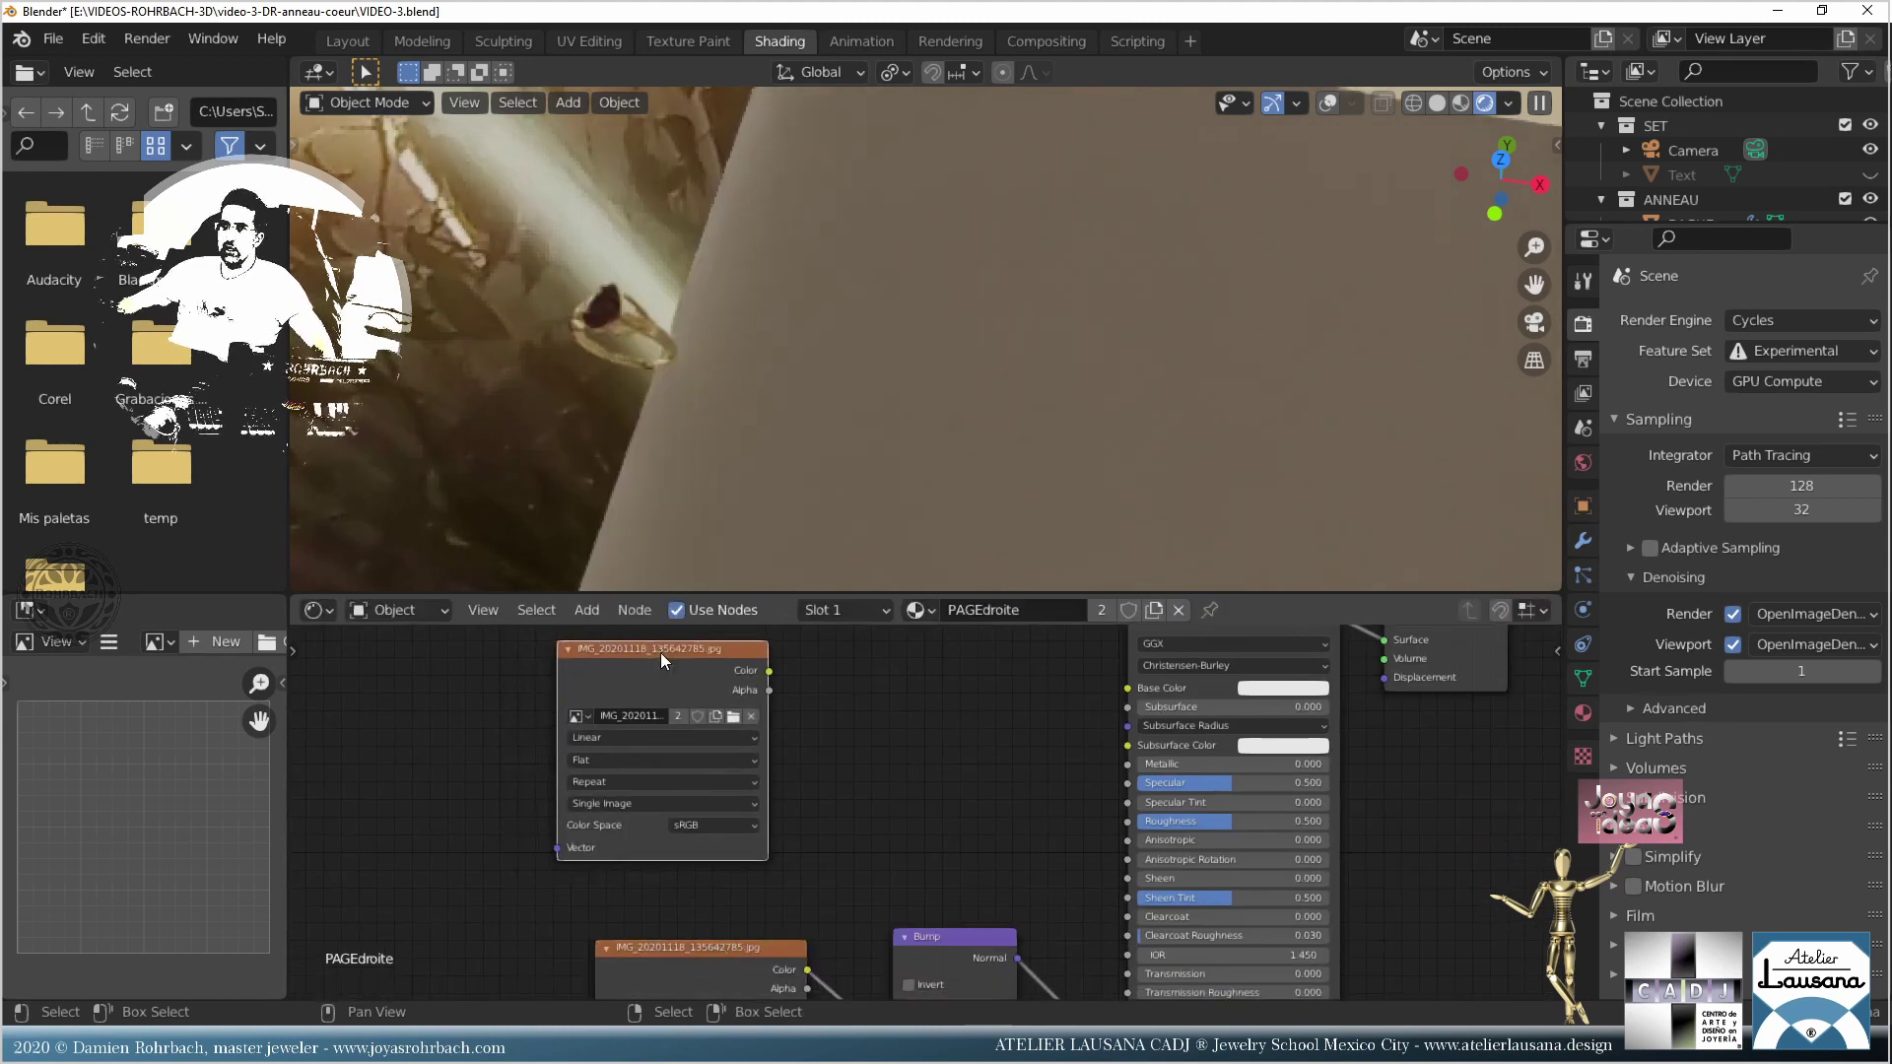
{"action": "middle_click_drag", "start_coordinate": [833, 687], "coordinate": [785, 773]}
{"action": "left_click_drag", "start_coordinate": [709, 764], "coordinate": [1079, 774]}
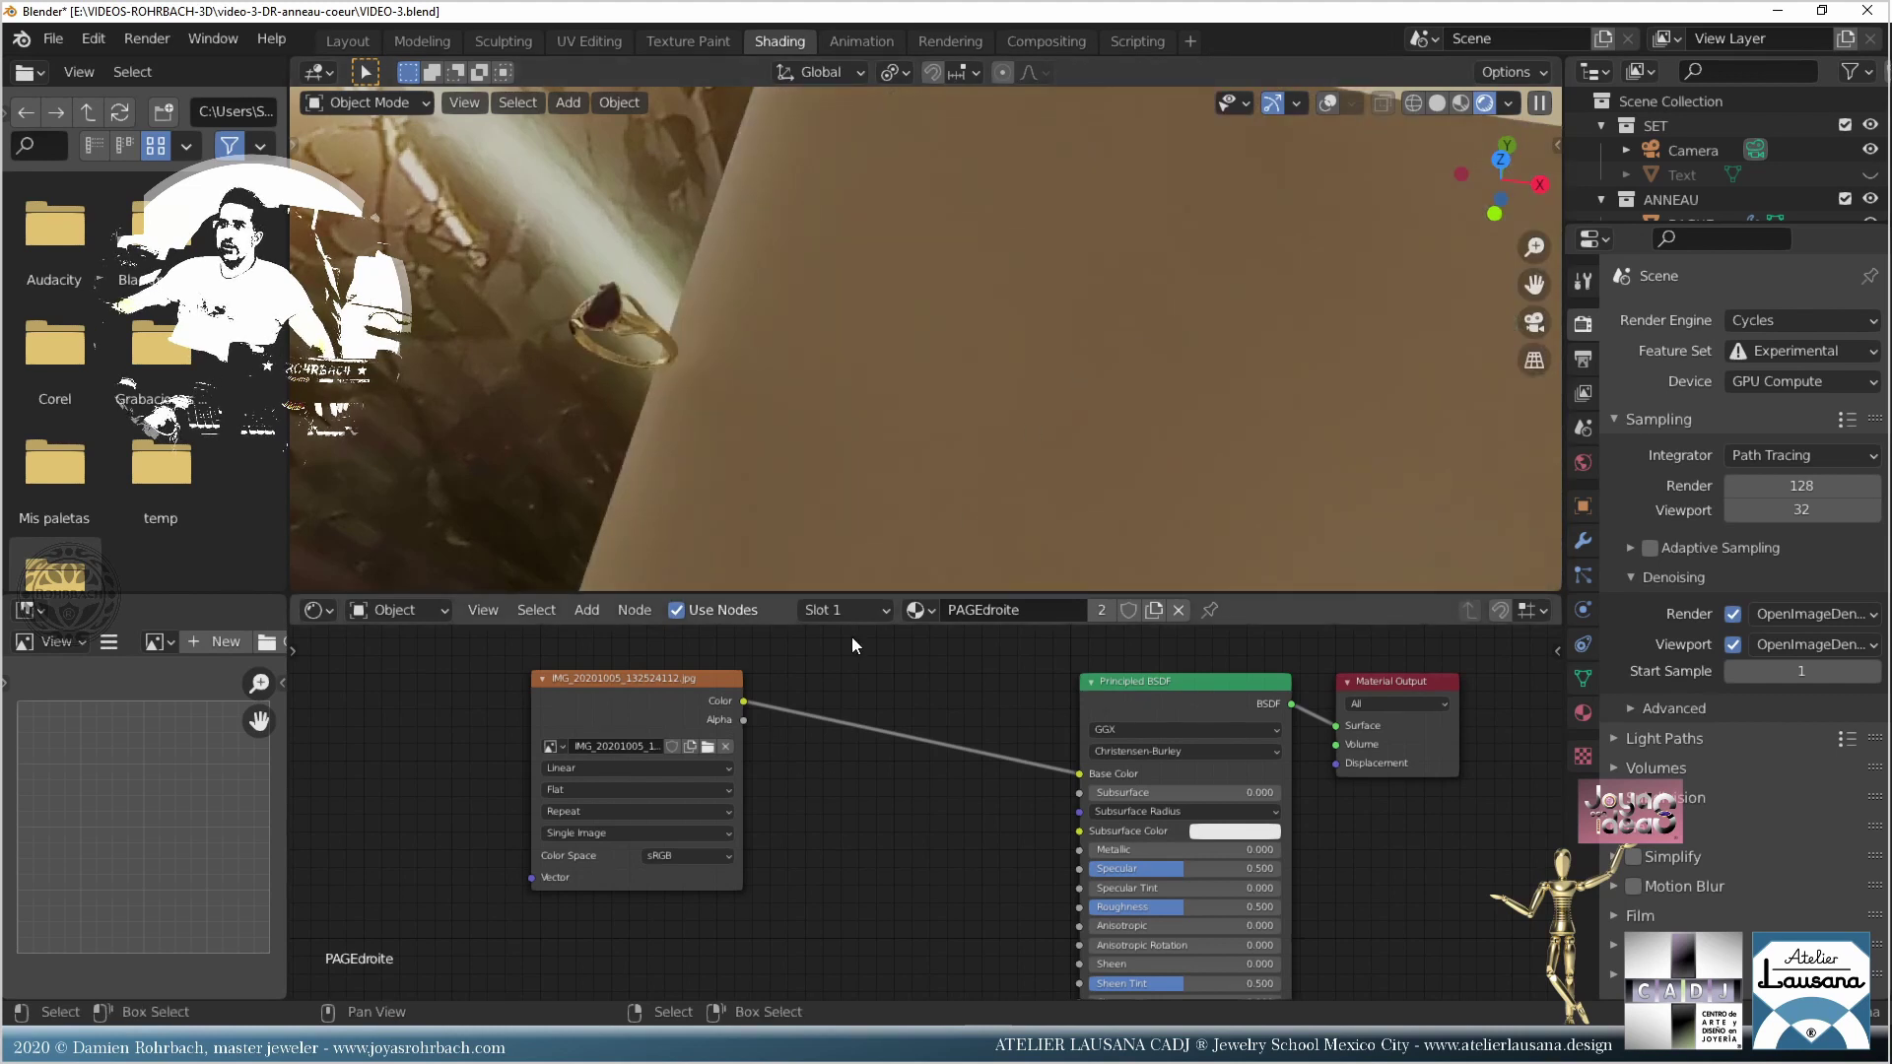
{"action": "key", "text": "ctrl+s"}
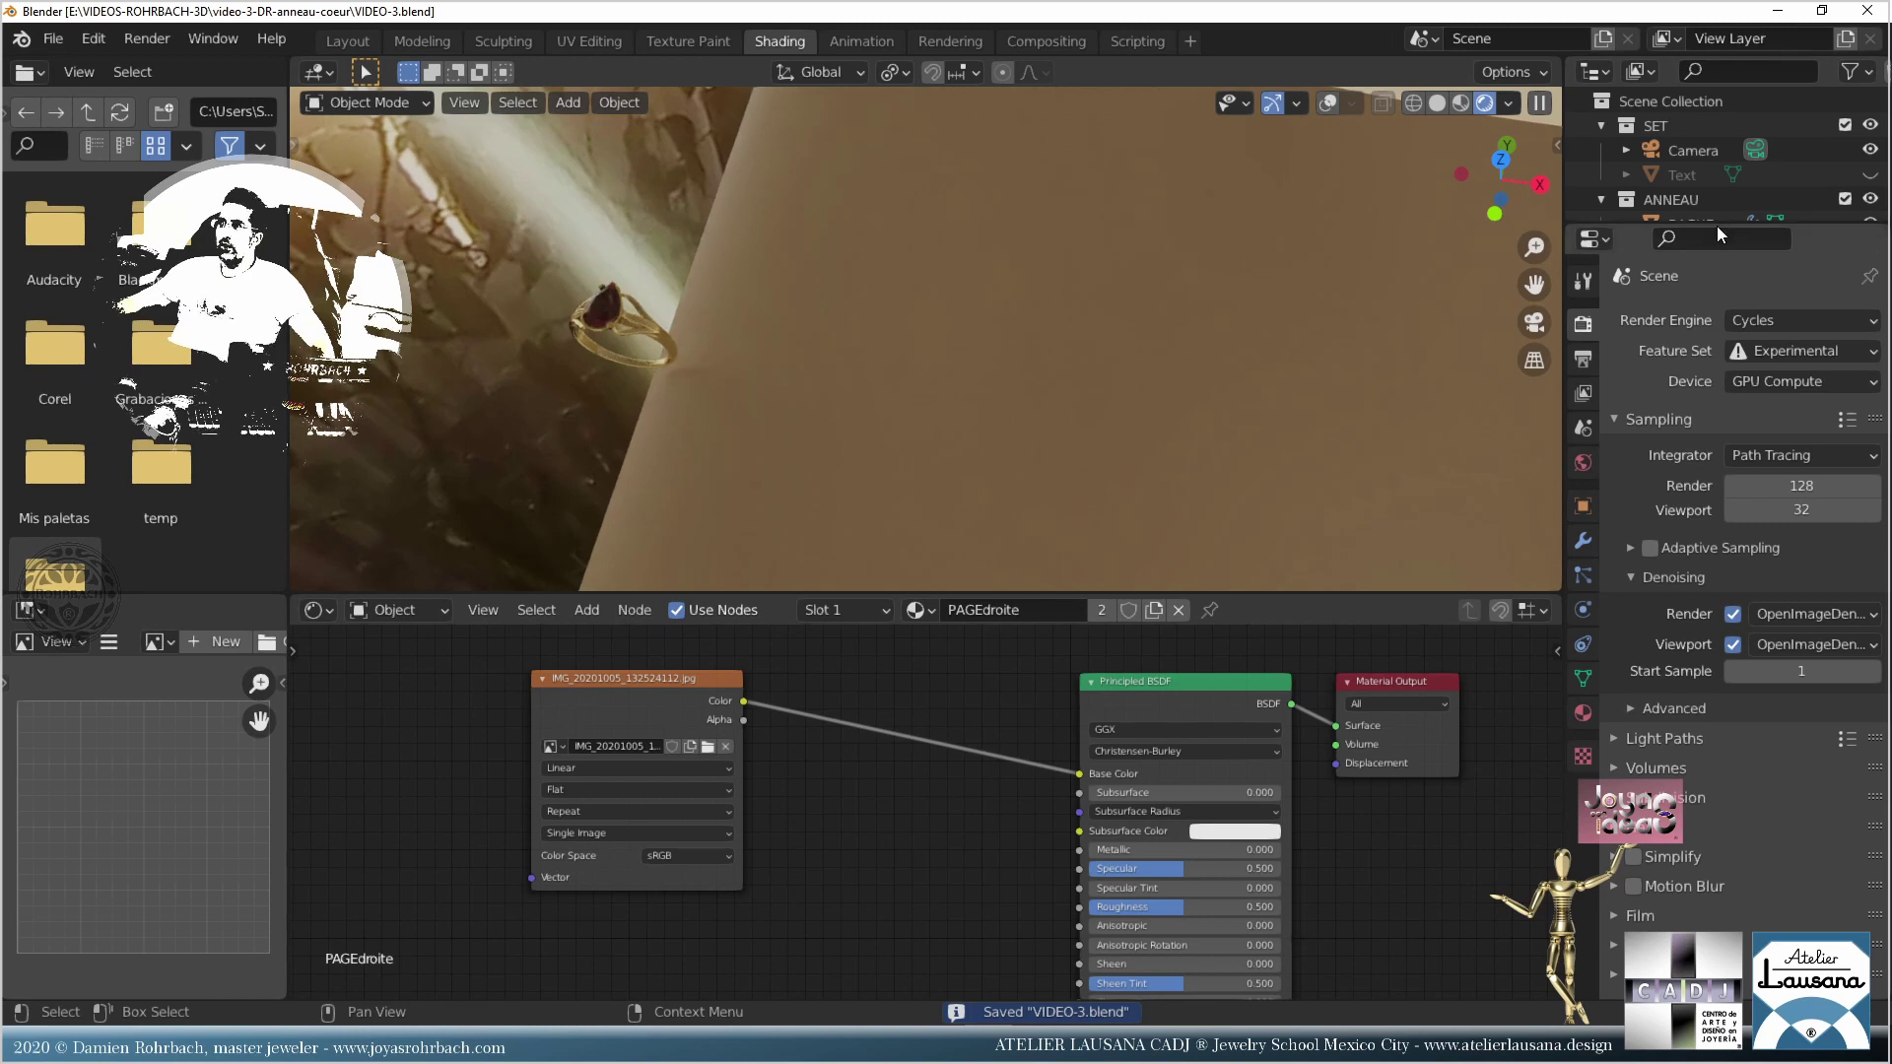
Step: Unhide the left page BezierCurve.002 in the LIVRE collection and save the file
{"action": "left_click_drag", "start_coordinate": [1716, 227], "coordinate": [1705, 497]}
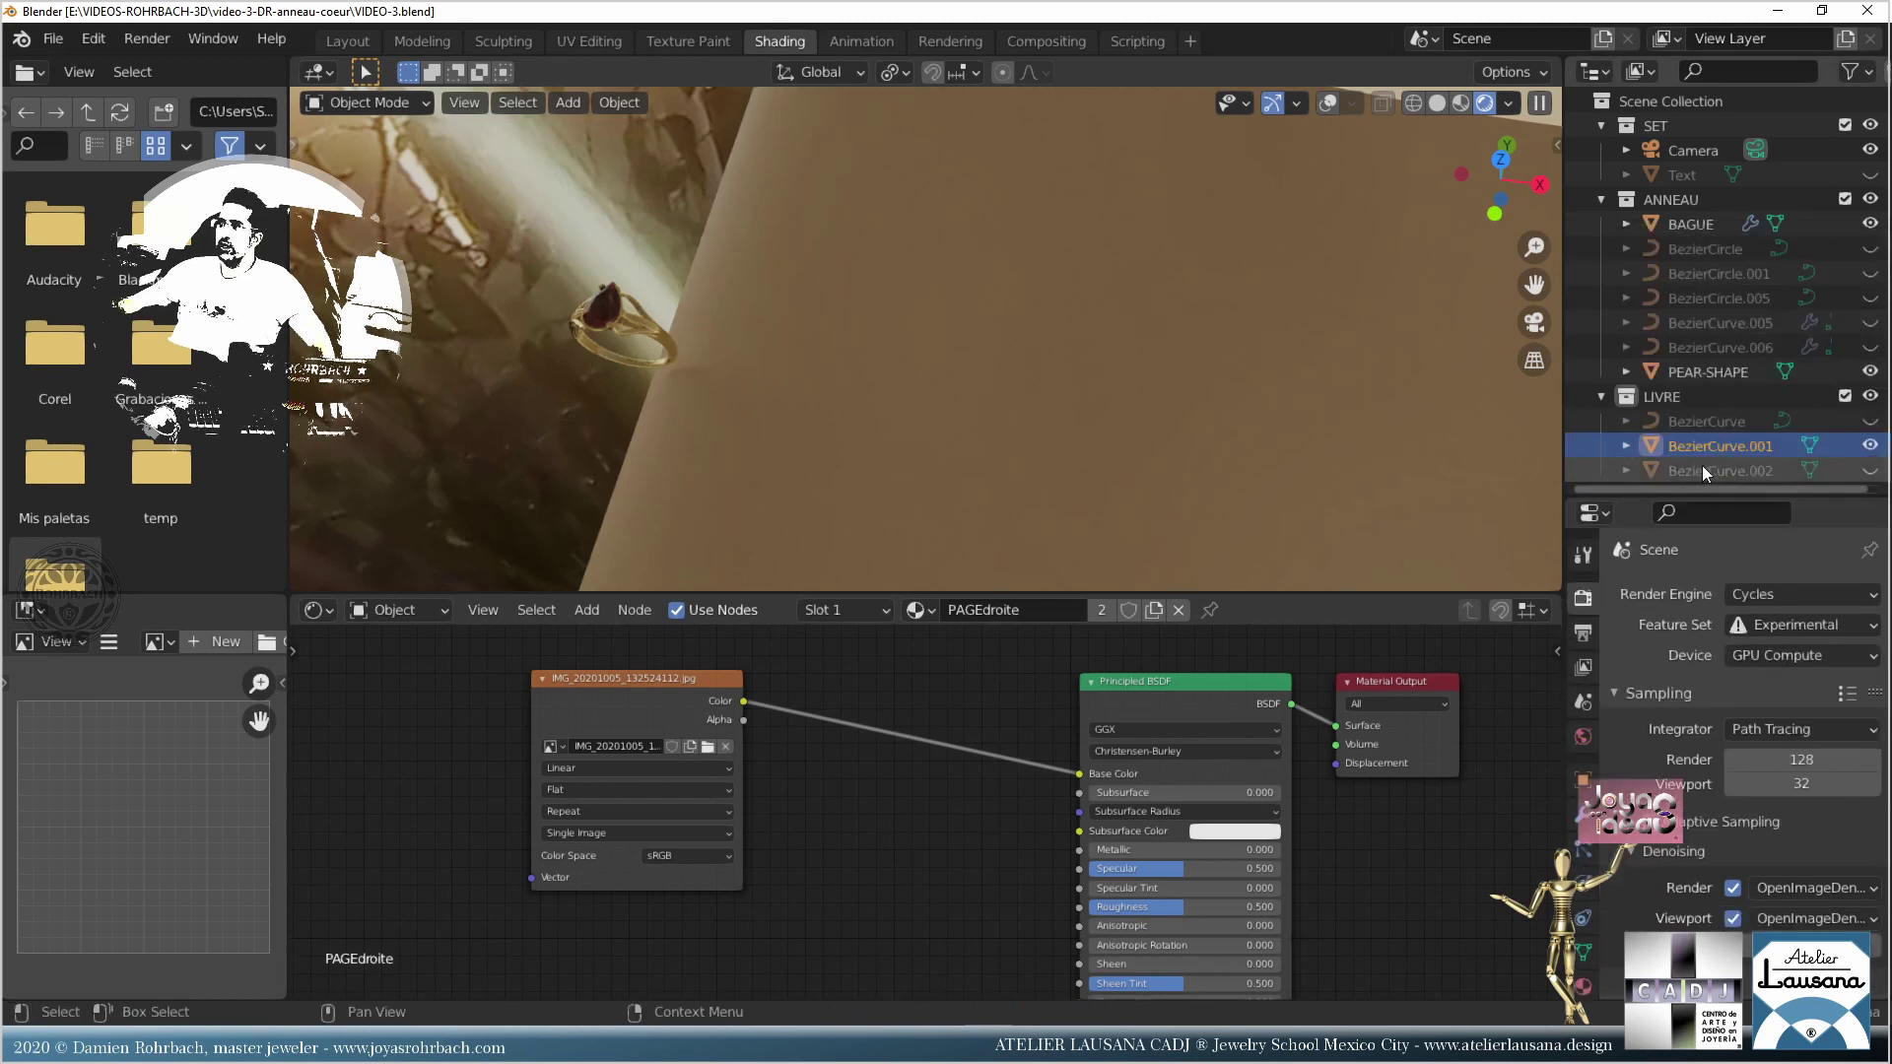
{"action": "left_click", "coordinate": [1869, 470]}
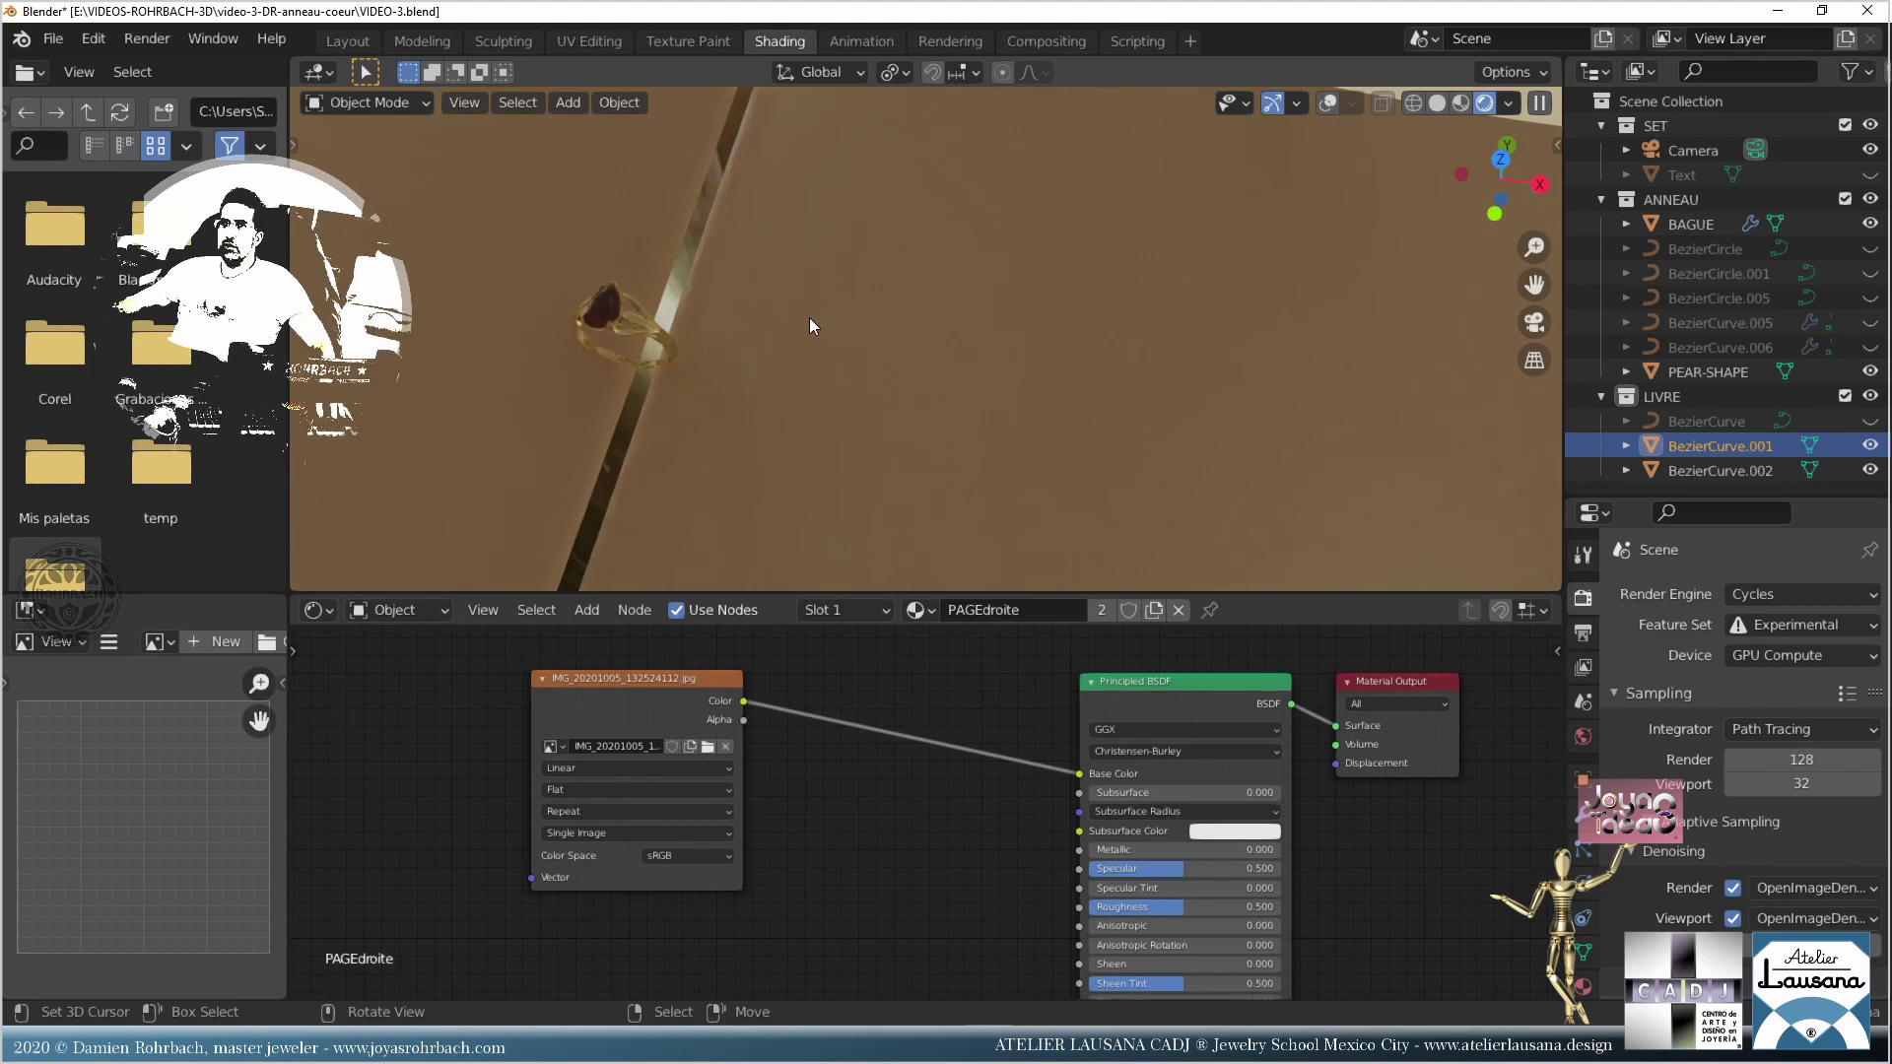
{"action": "key", "text": "ctrl+s"}
{"action": "middle_click_drag", "start_coordinate": [800, 340], "coordinate": [981, 302]}
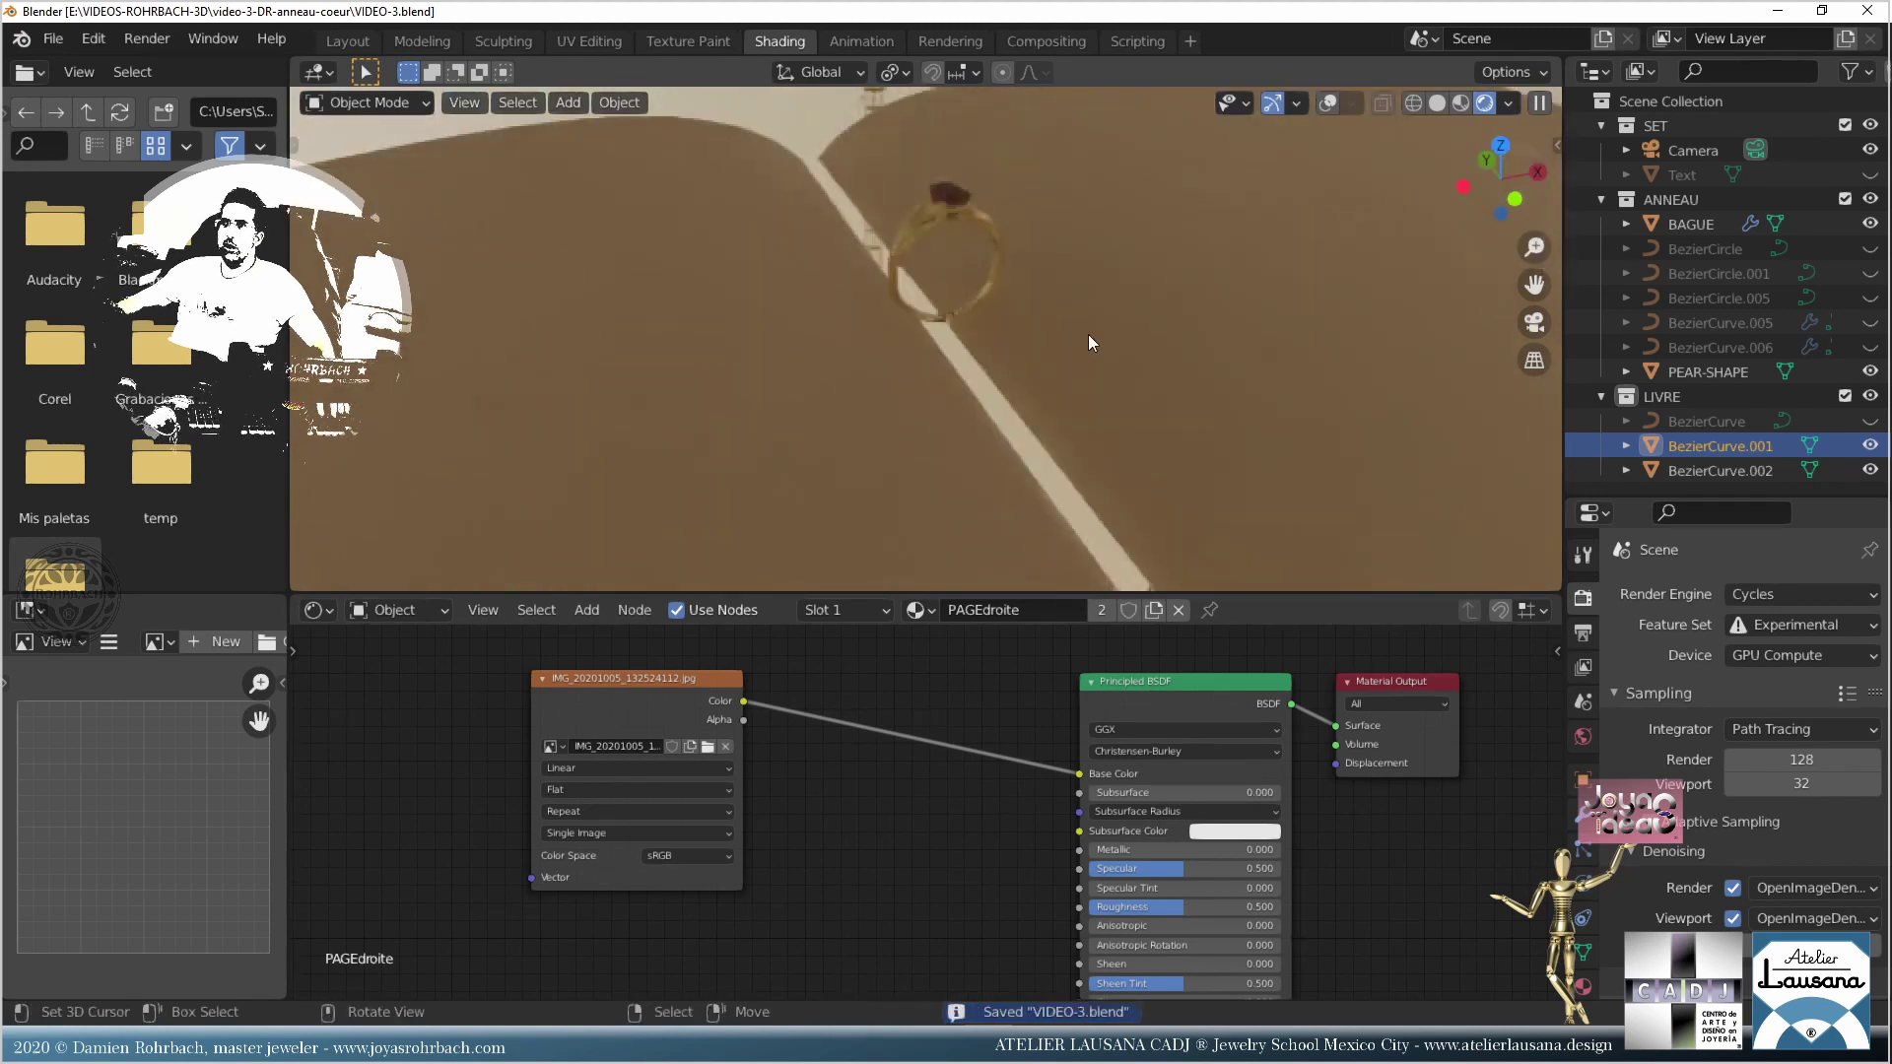
{"action": "scroll", "coordinate": [1087, 336], "scroll_direction": "up", "scroll_amount": 5}
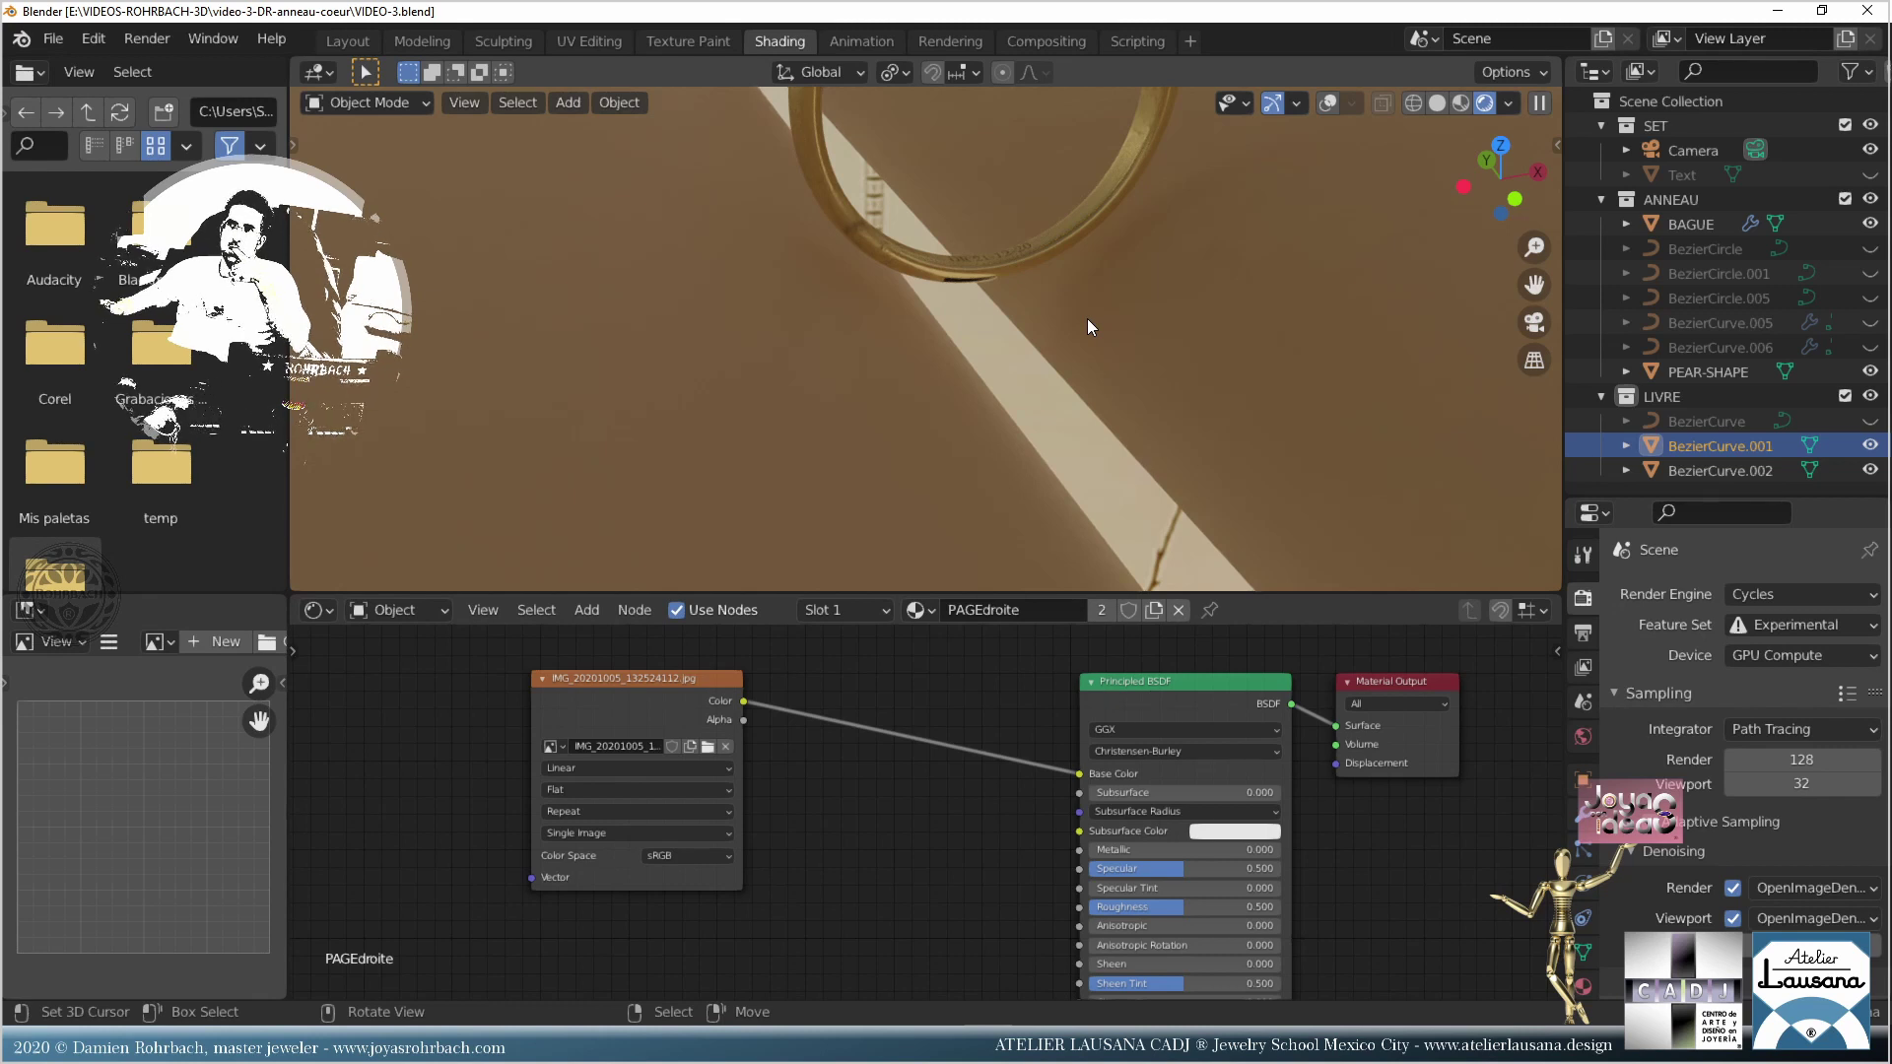
Step: In the Layout workspace's front view, move the right page along X until its inner edge meets the central Z axis
{"action": "left_click", "coordinate": [347, 42]}
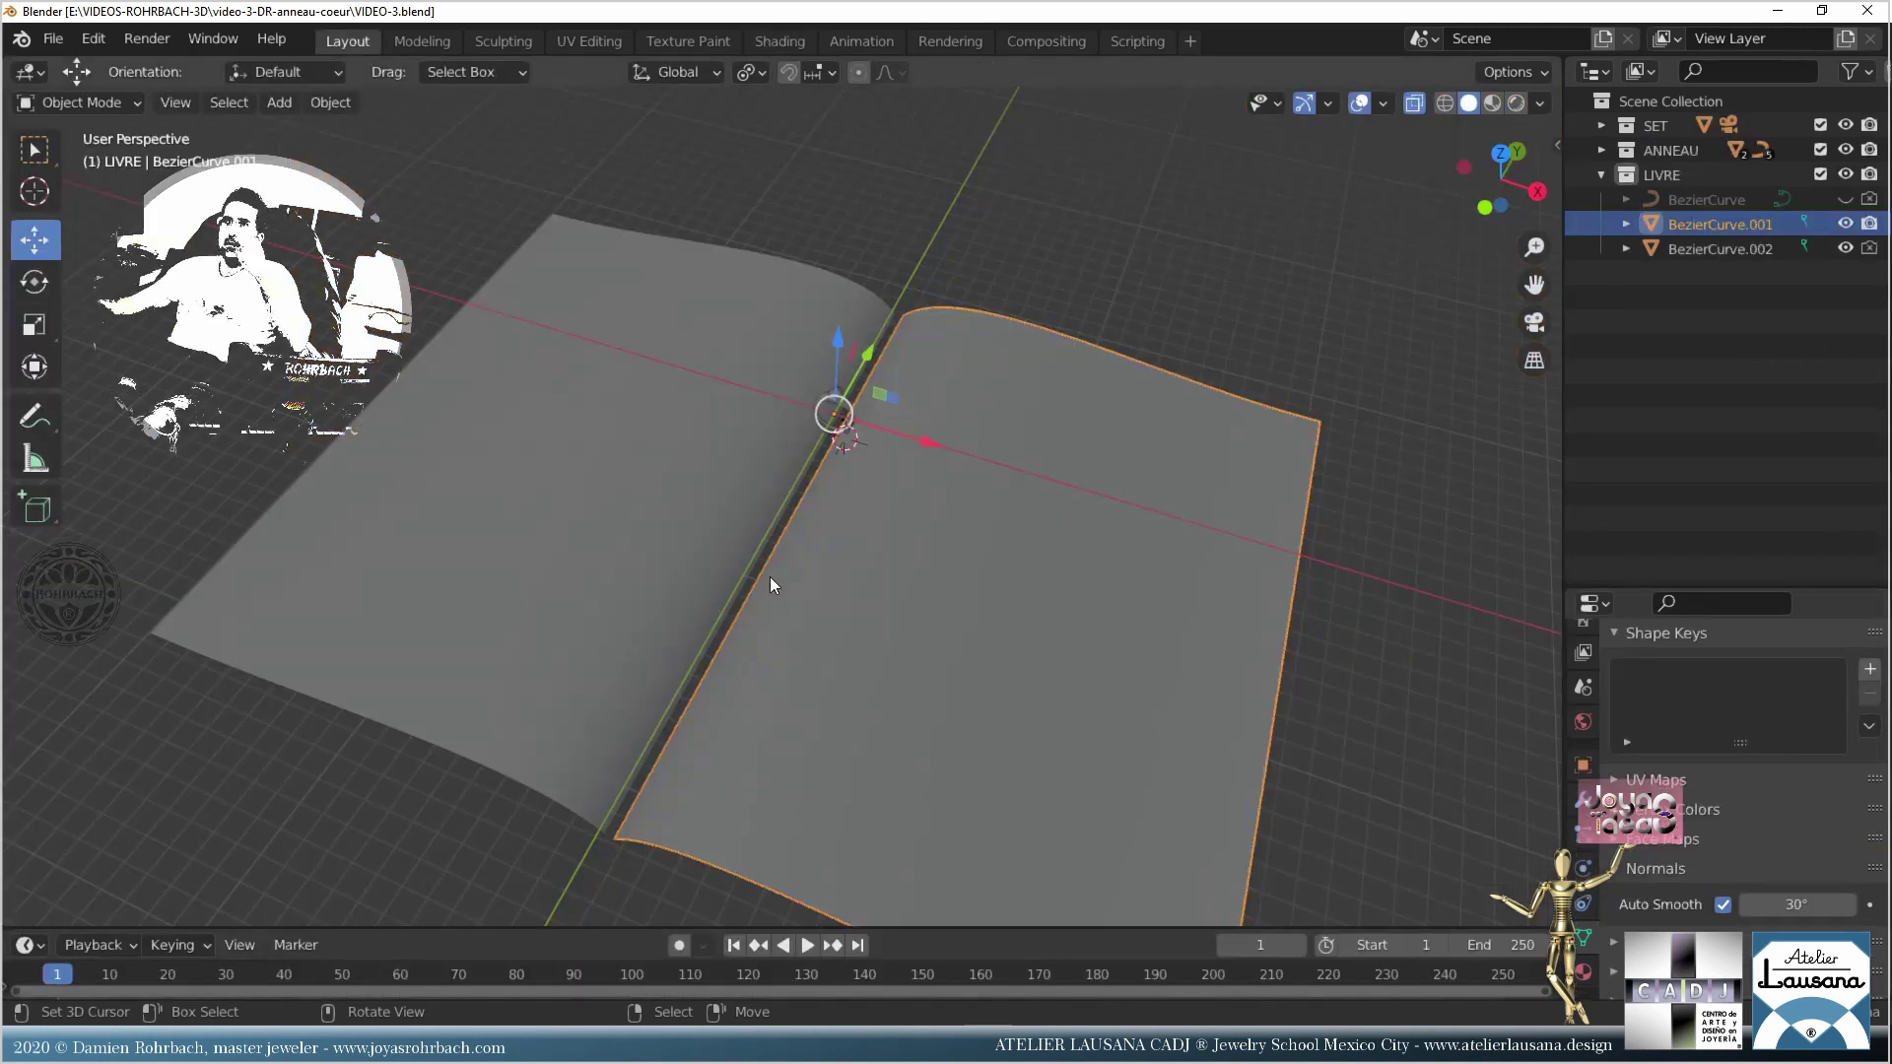
{"action": "key", "text": "KP_1"}
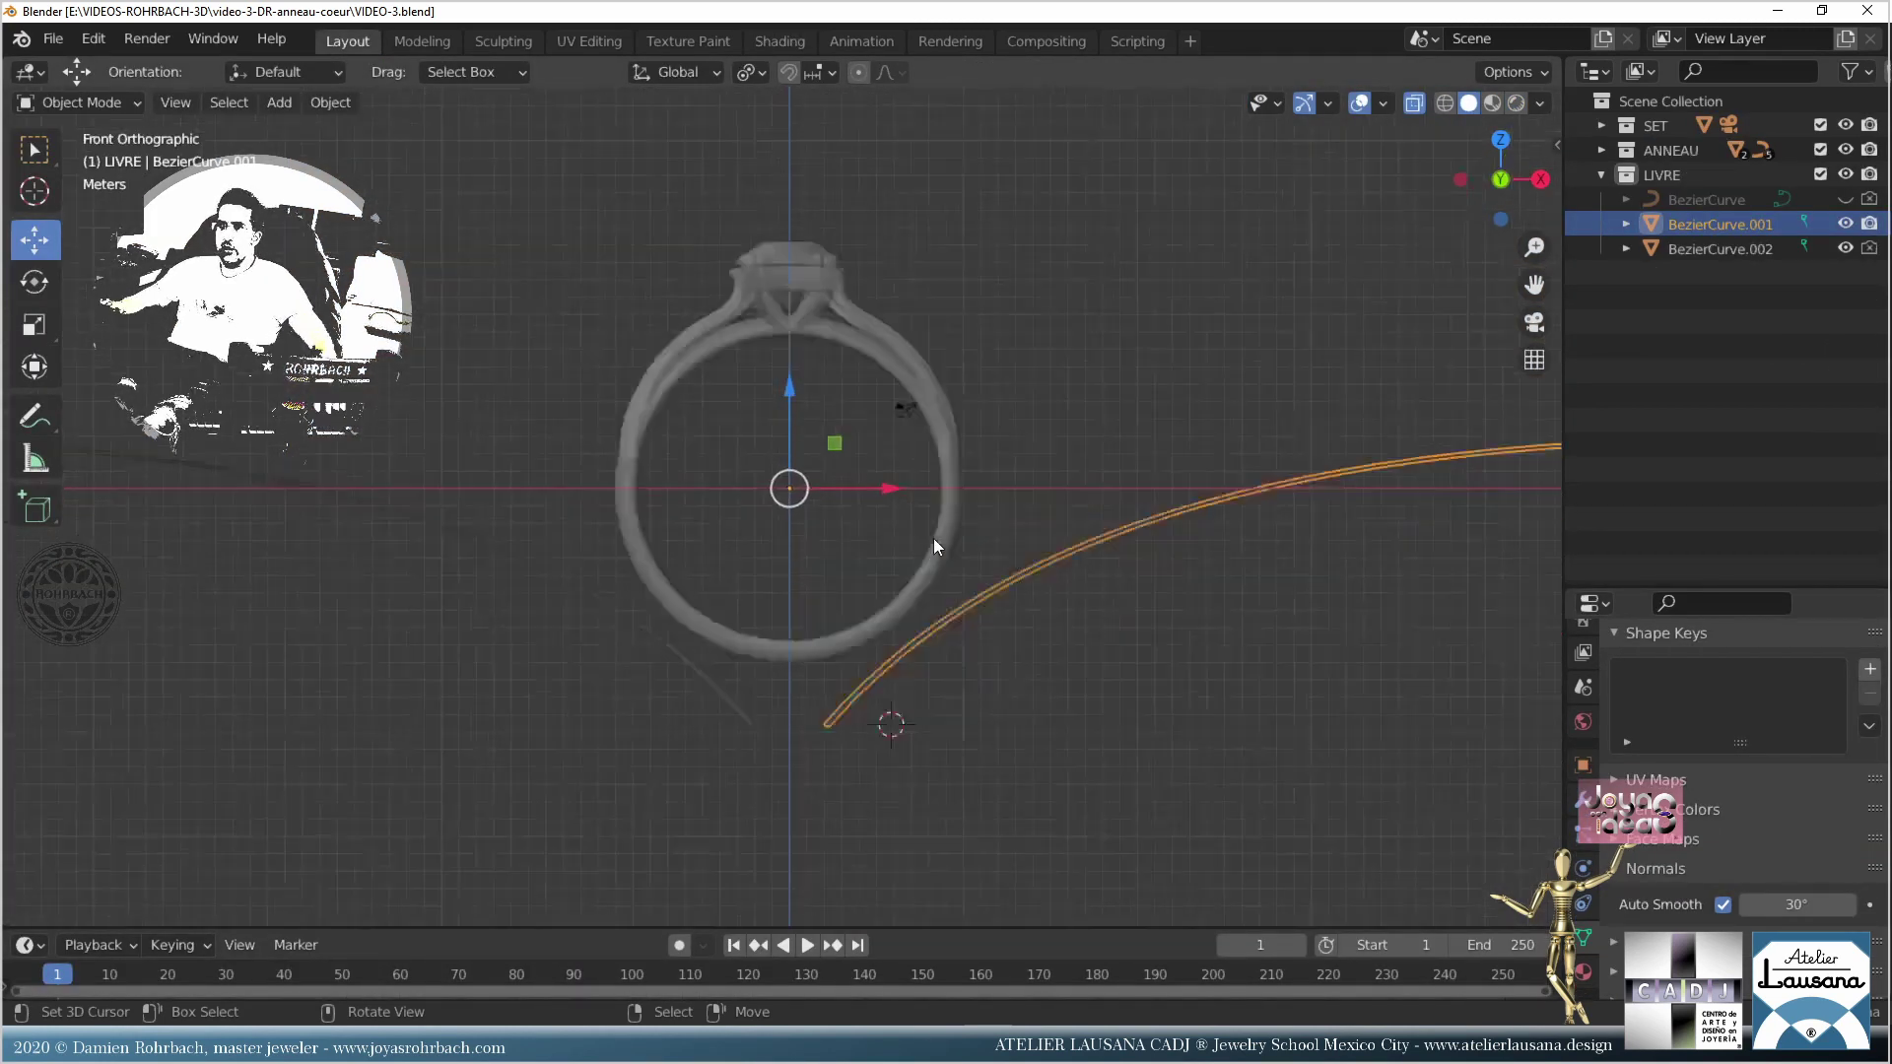
{"action": "left_click_drag", "start_coordinate": [902, 499], "coordinate": [841, 484]}
Step: Move the left page about 2.045 m along X so its inner edge meets the central axis, and save the file
{"action": "left_click", "coordinate": [708, 788]}
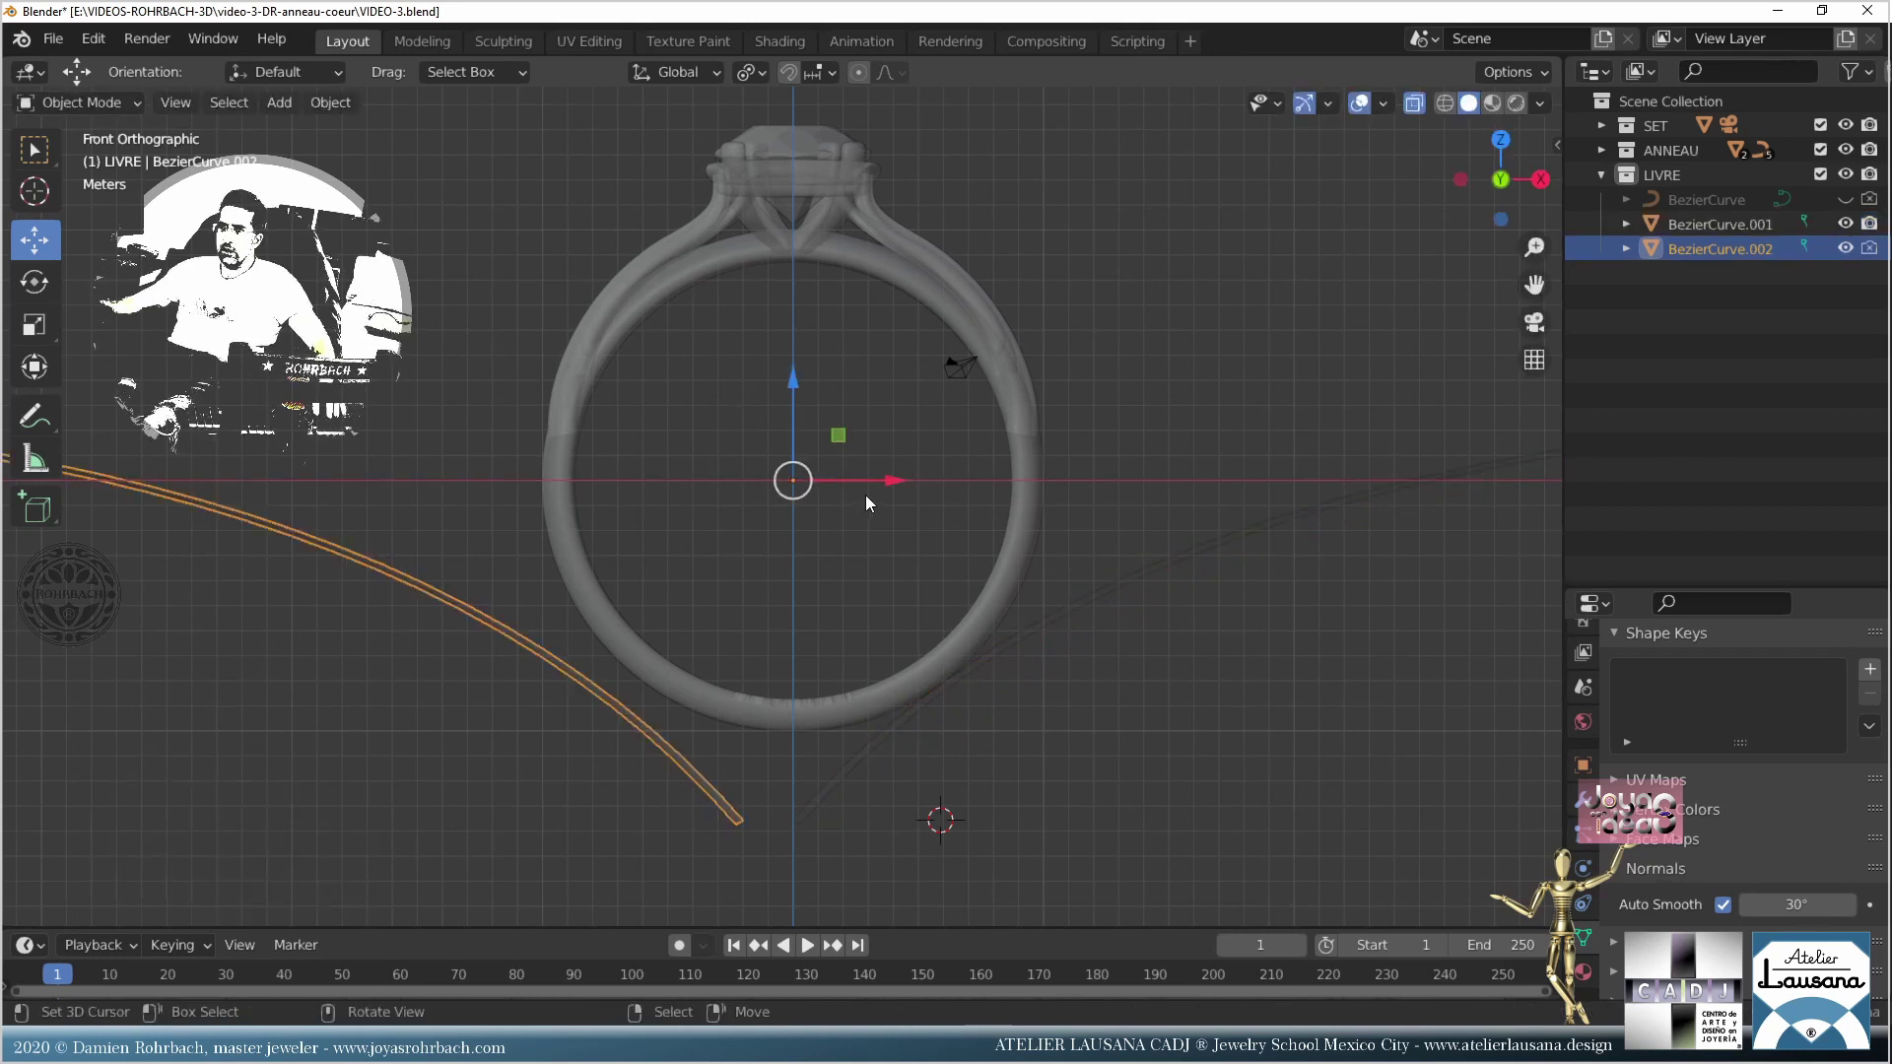
{"action": "key", "text": "g"}
{"action": "key", "text": "x"}
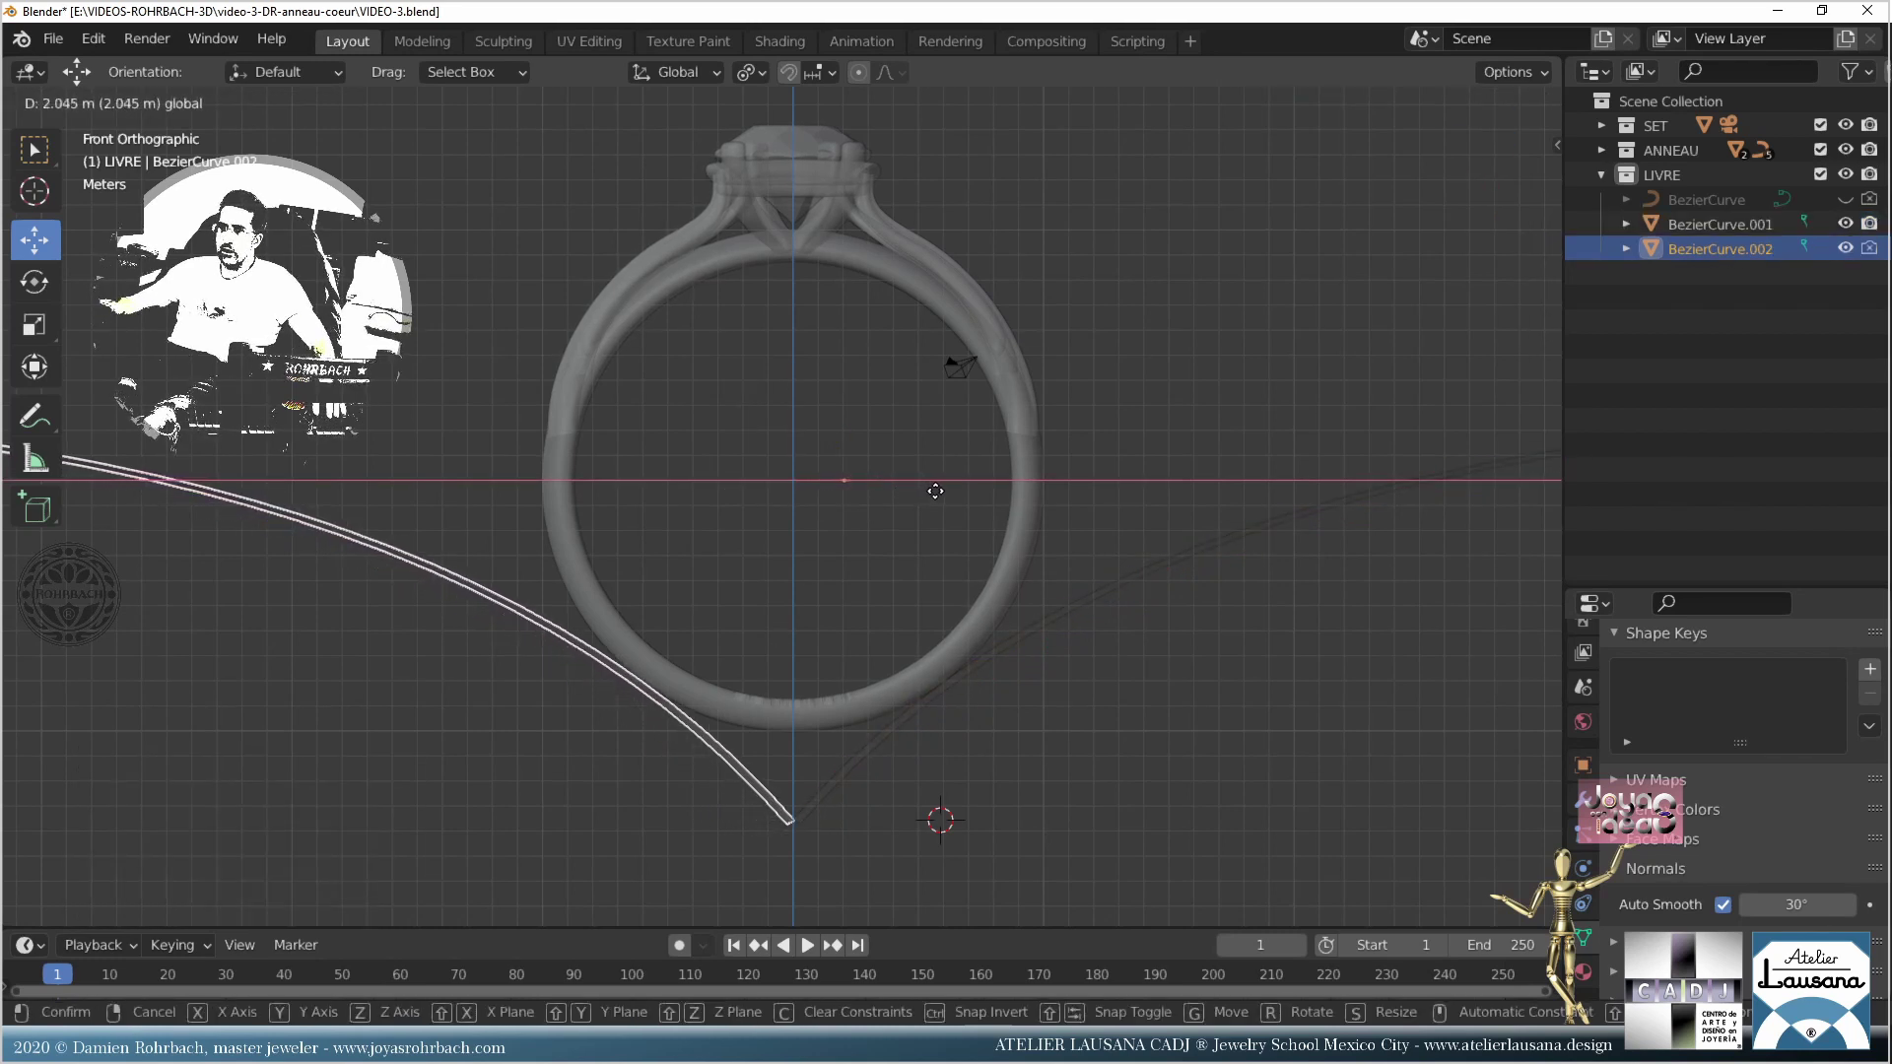
{"action": "left_click", "coordinate": [938, 501]}
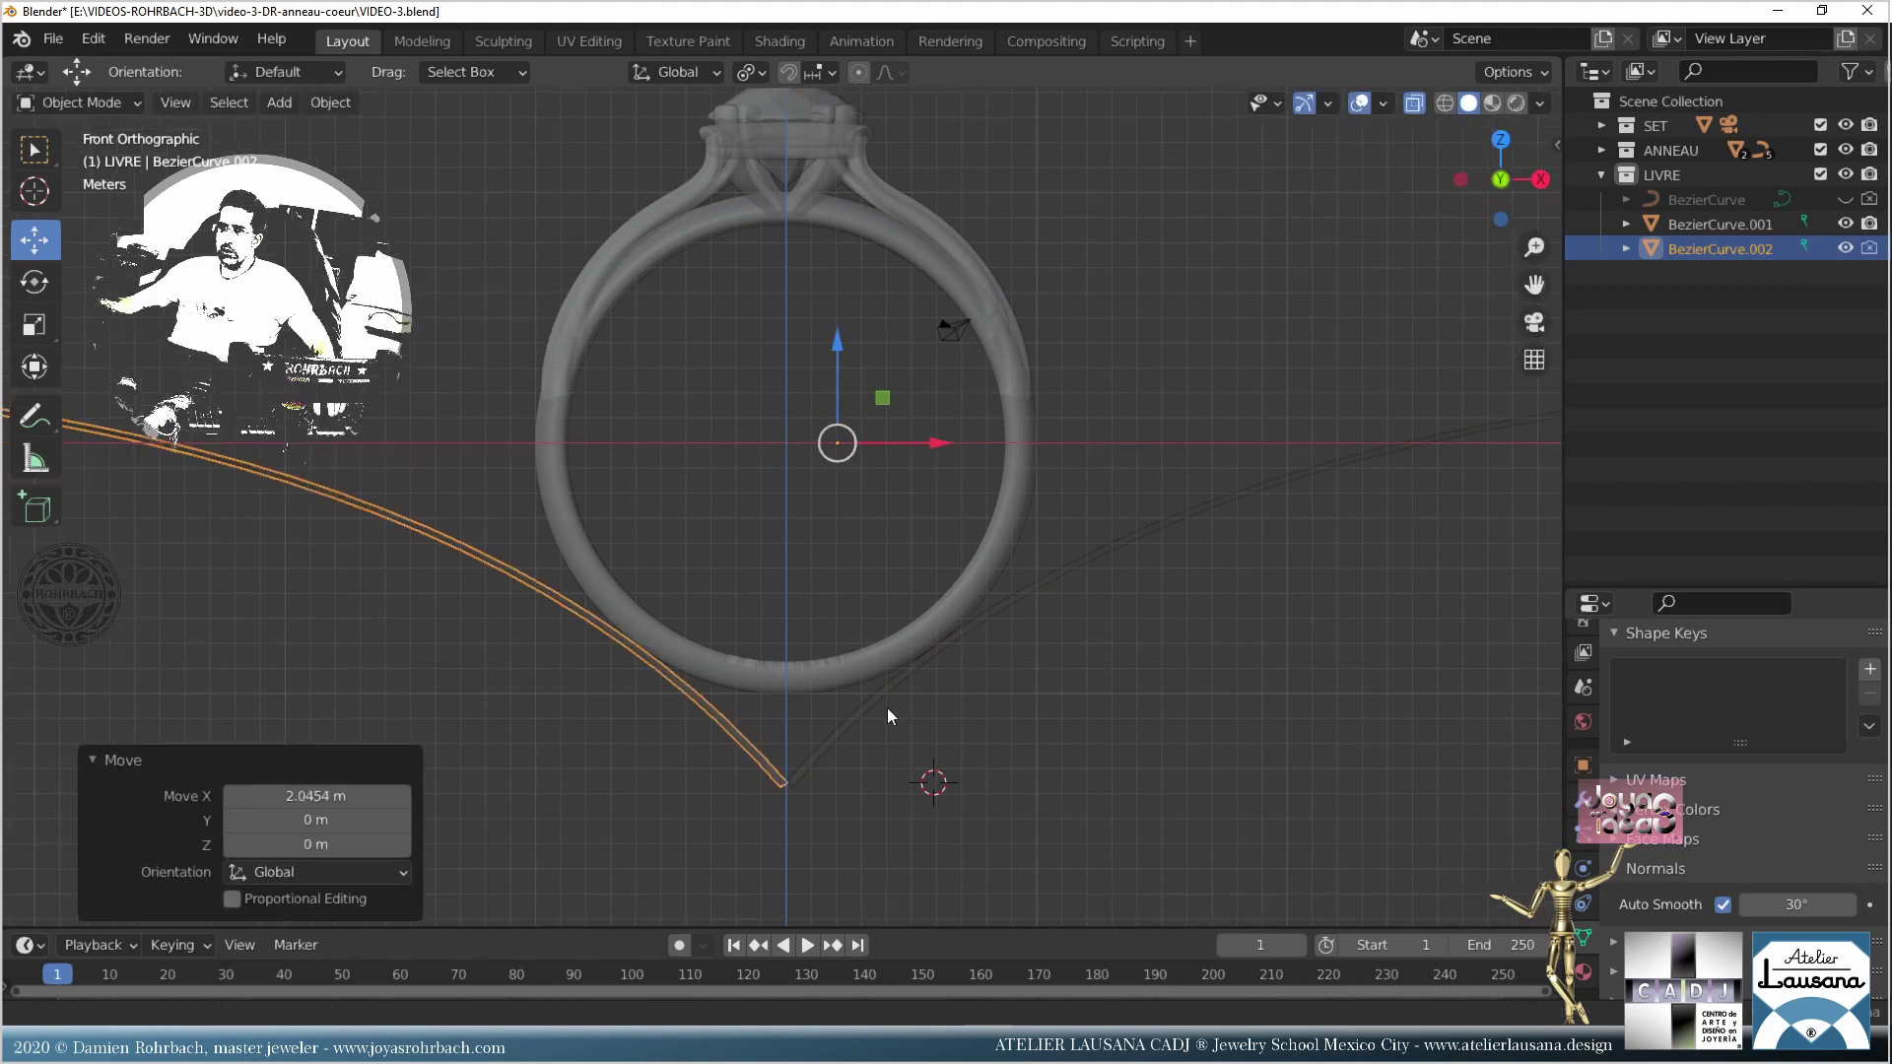
{"action": "scroll", "coordinate": [906, 435], "scroll_direction": "up", "scroll_amount": 6}
{"action": "scroll", "coordinate": [941, 463], "scroll_direction": "down", "scroll_amount": 6}
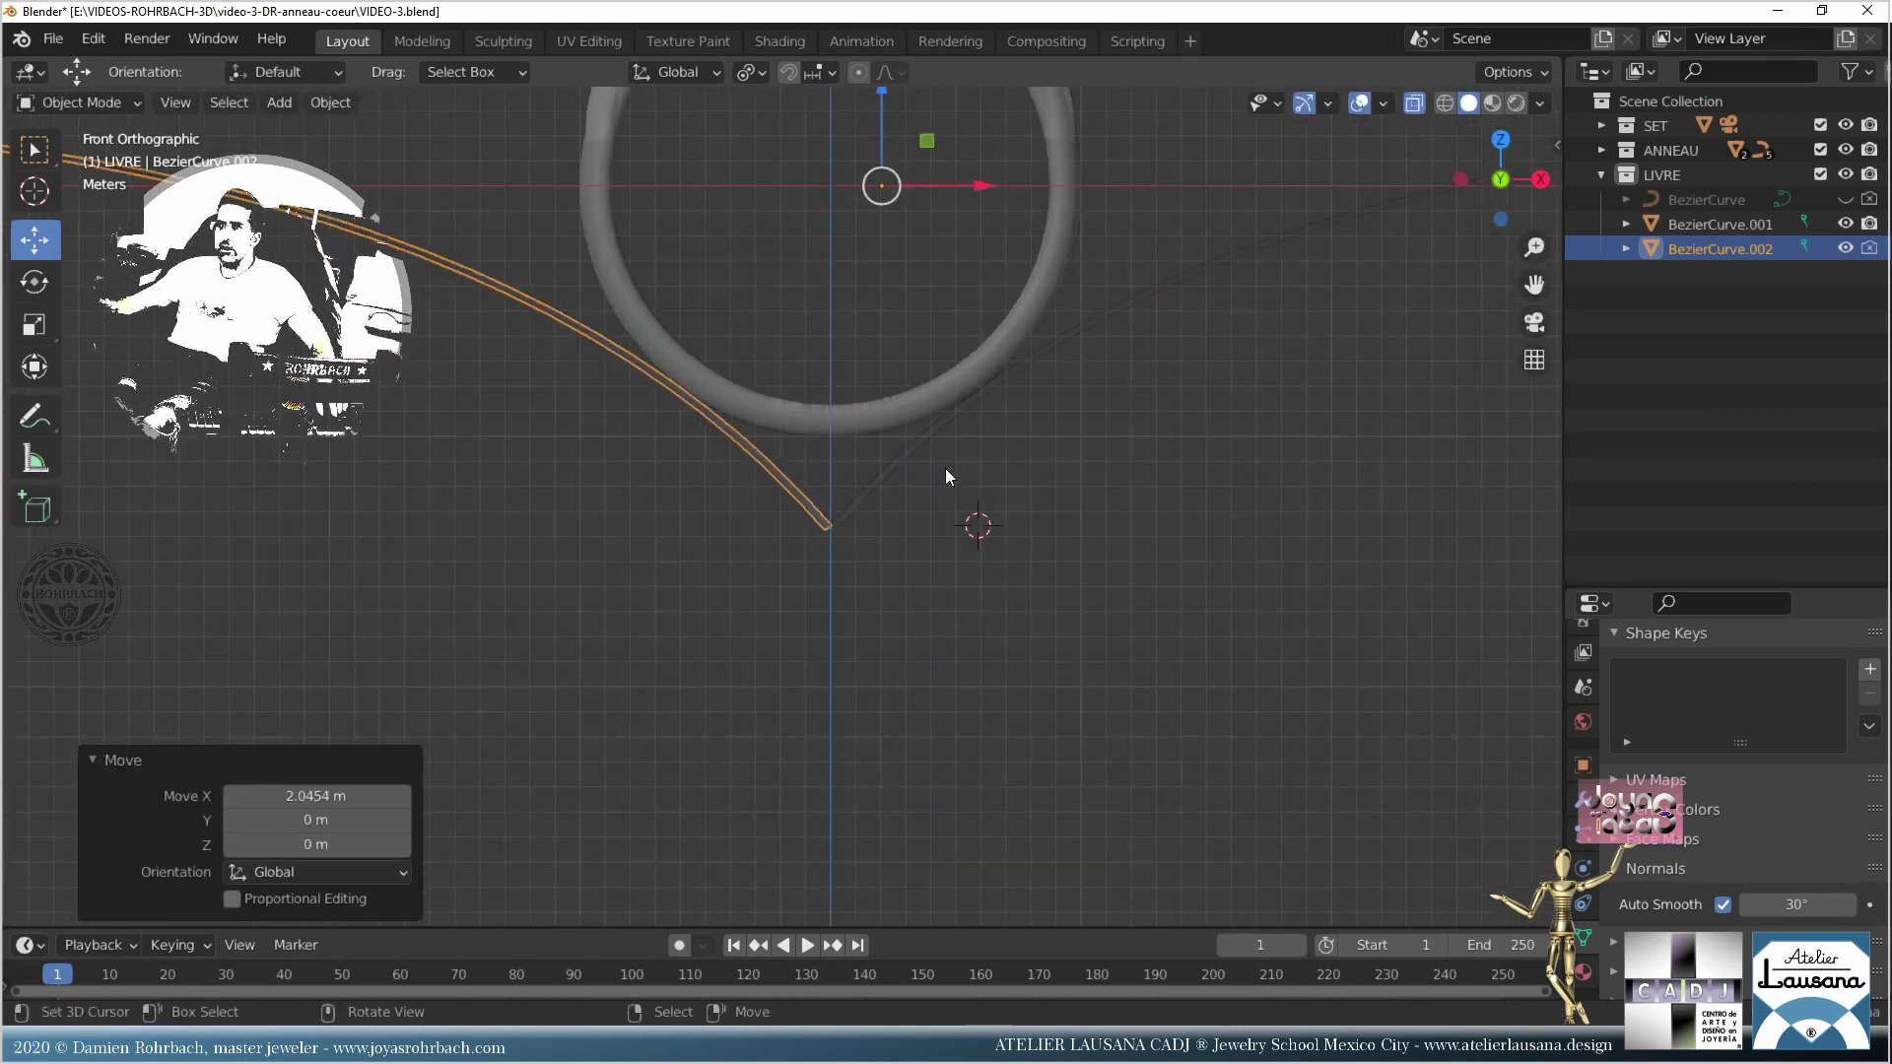
{"action": "key", "text": "ctrl+s"}
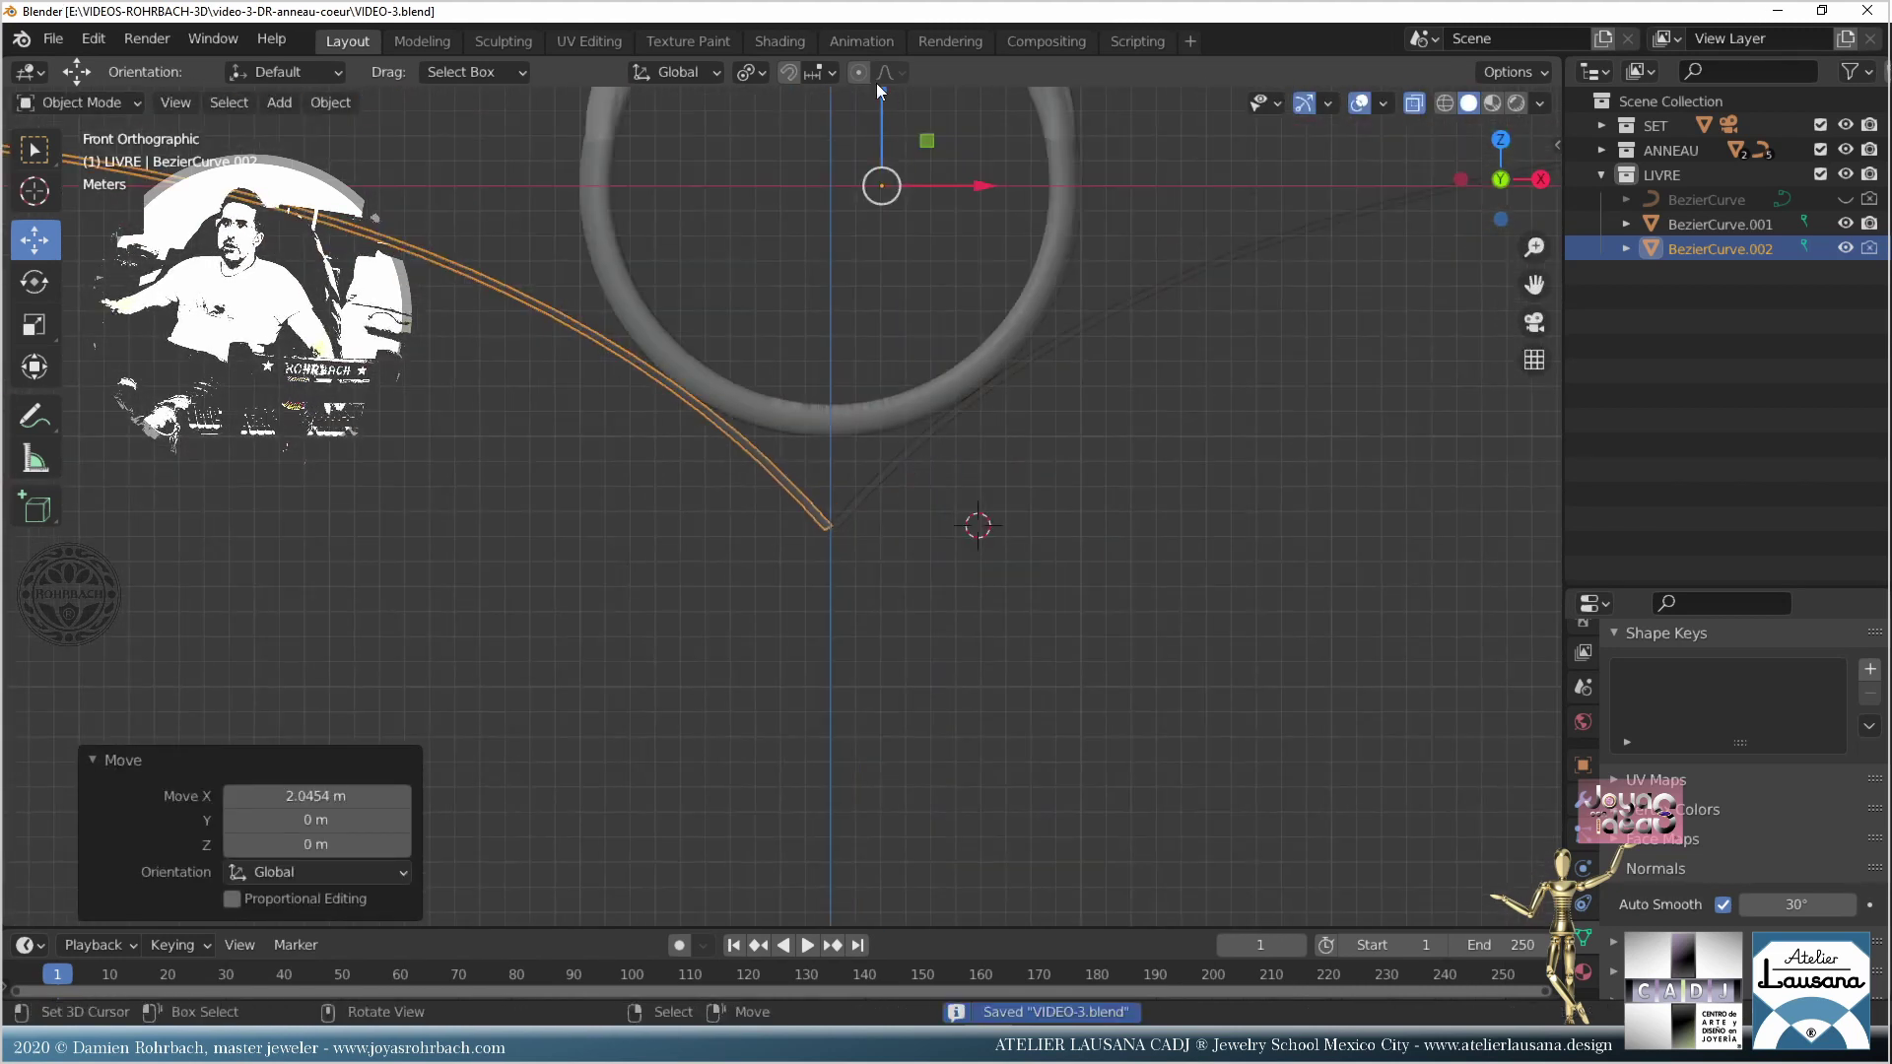
Step: In the Shading workspace, examine the joined book pages beneath the ring from a wider angle and through the camera
{"action": "left_click", "coordinate": [778, 36]}
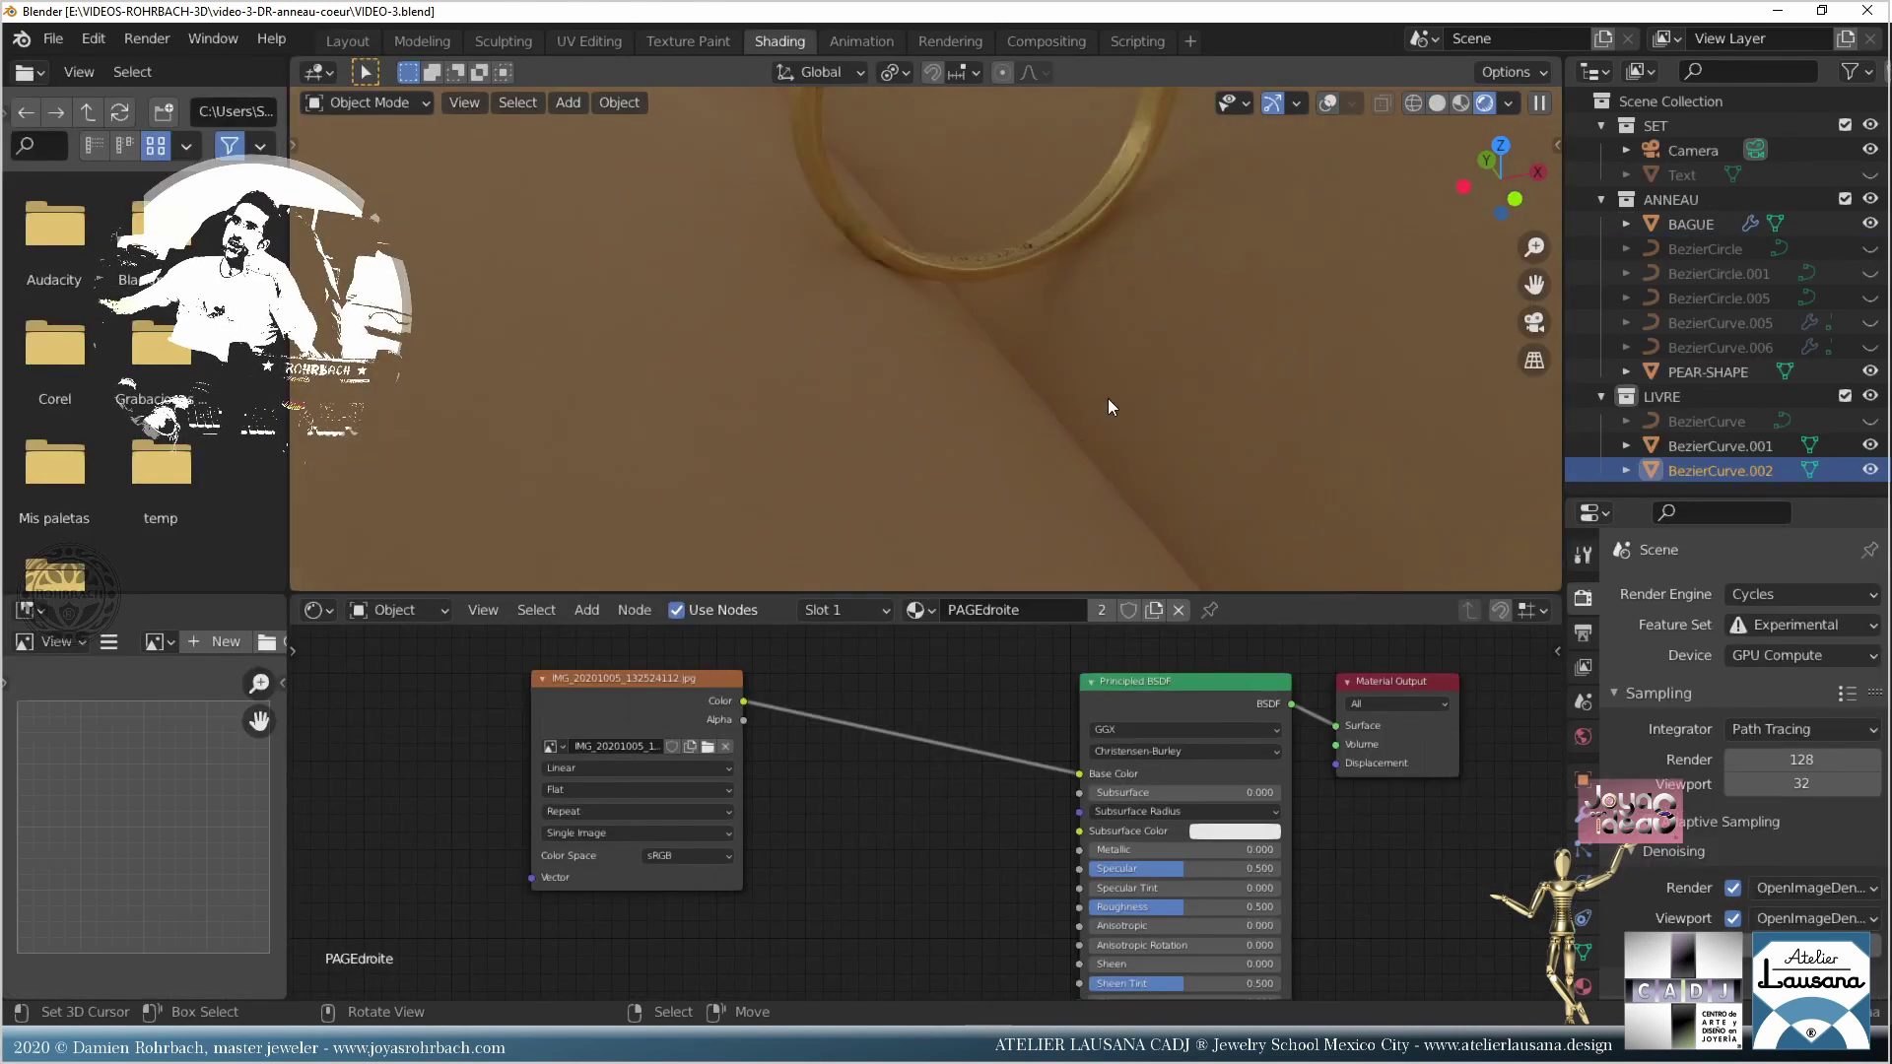
{"action": "scroll", "coordinate": [1107, 406], "scroll_direction": "down", "scroll_amount": 5}
{"action": "middle_click_drag", "start_coordinate": [1036, 389], "coordinate": [1156, 387]}
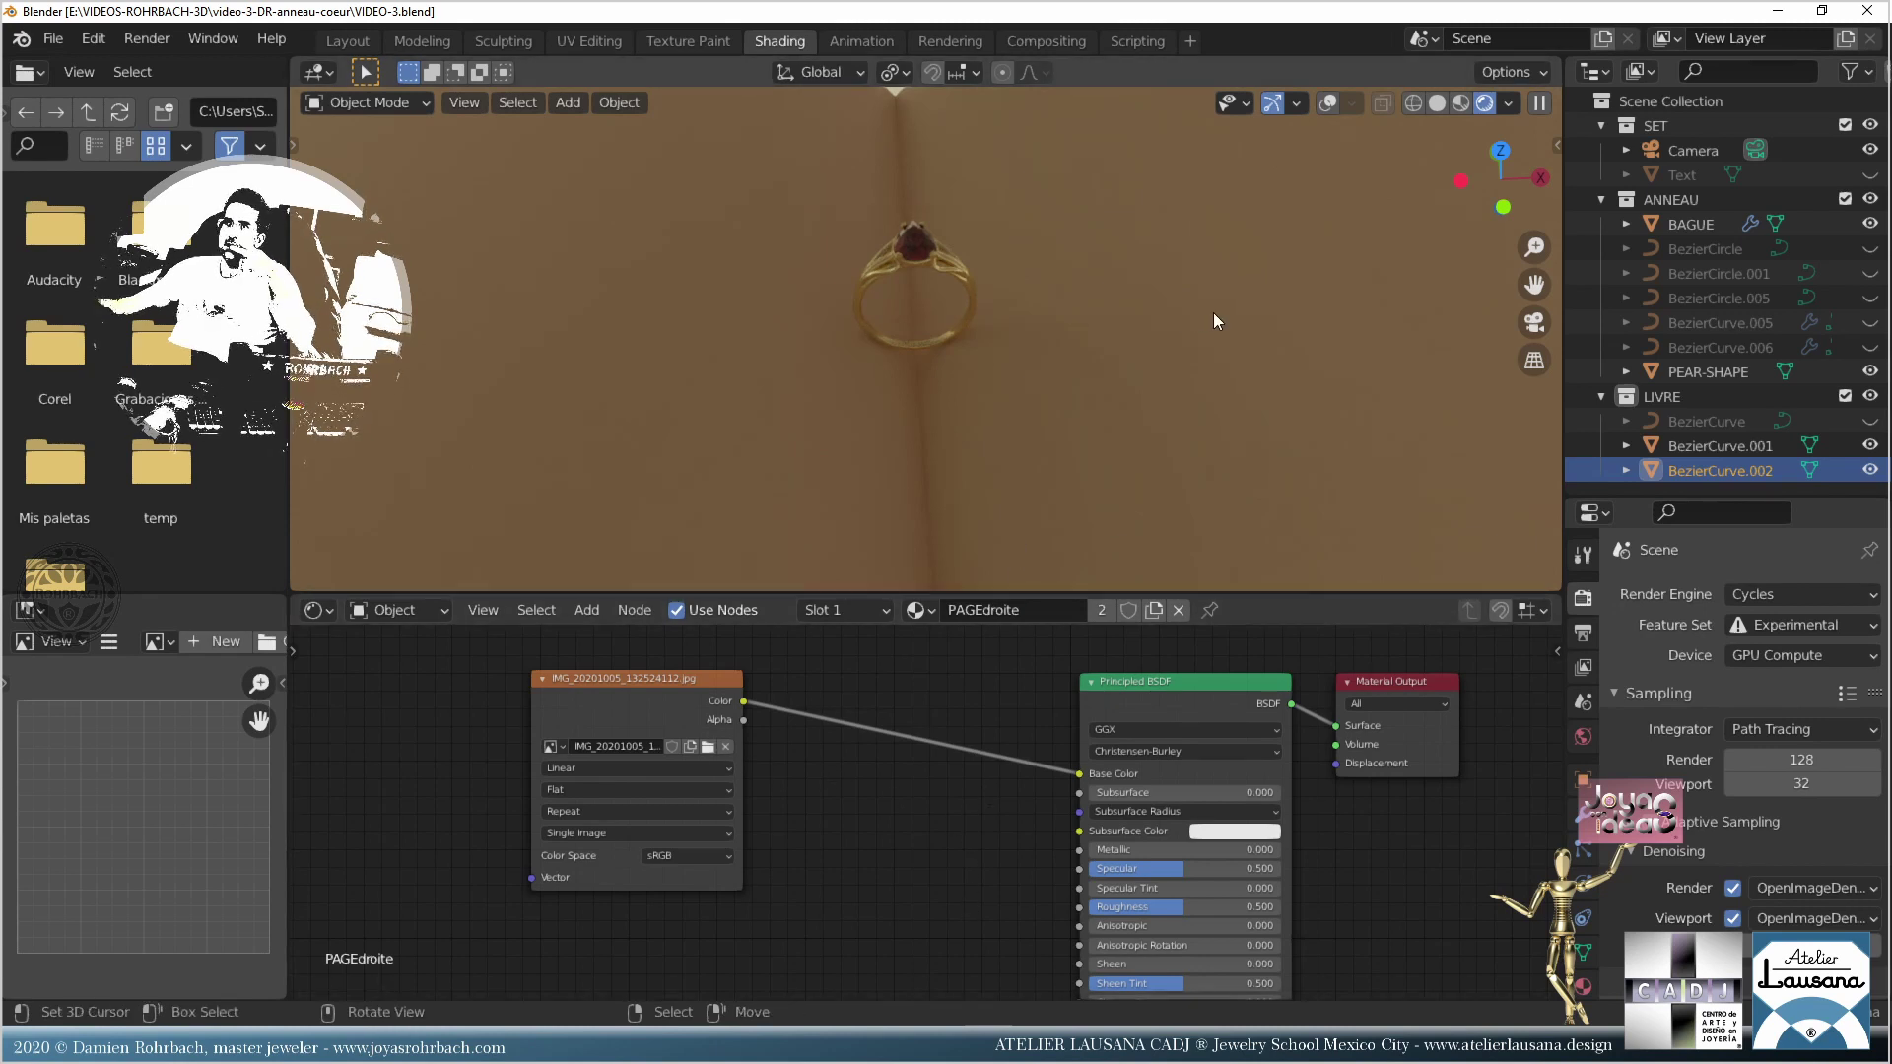
{"action": "key", "text": "KP_0"}
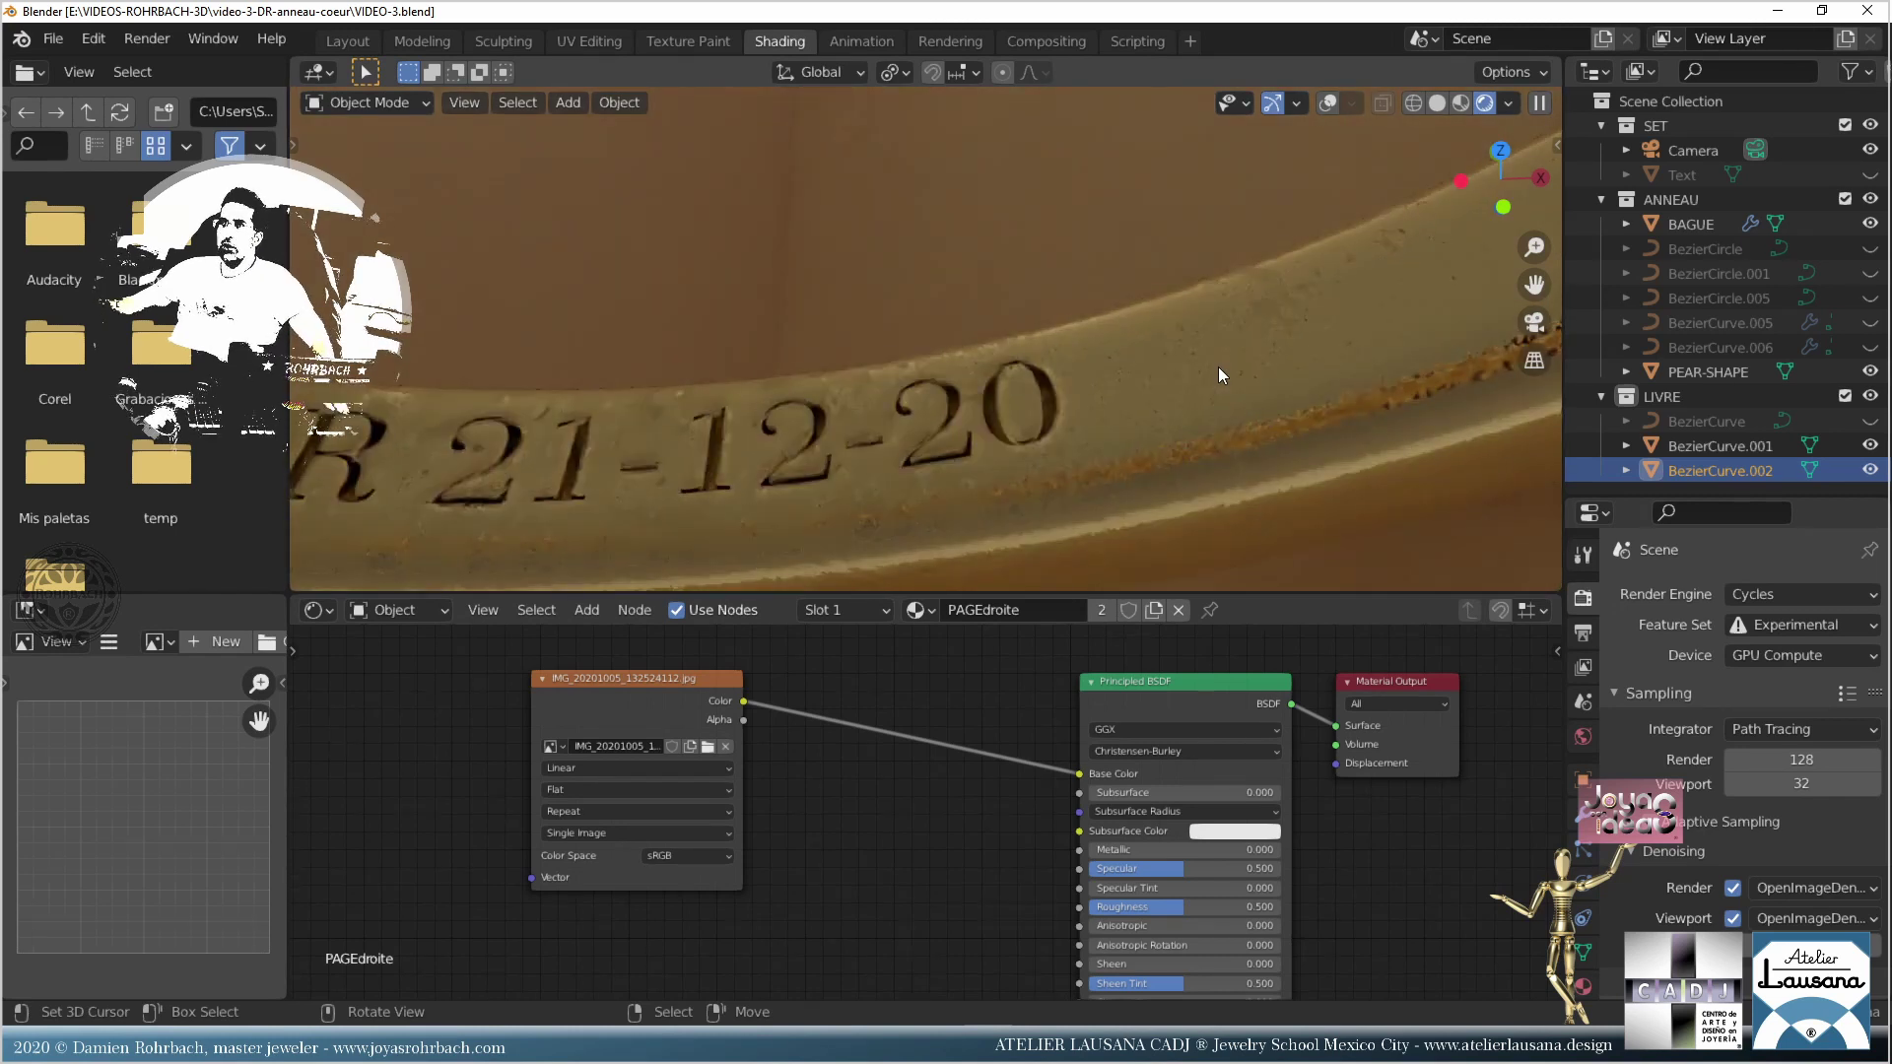
{"action": "middle_click_drag", "start_coordinate": [1267, 469], "coordinate": [961, 280]}
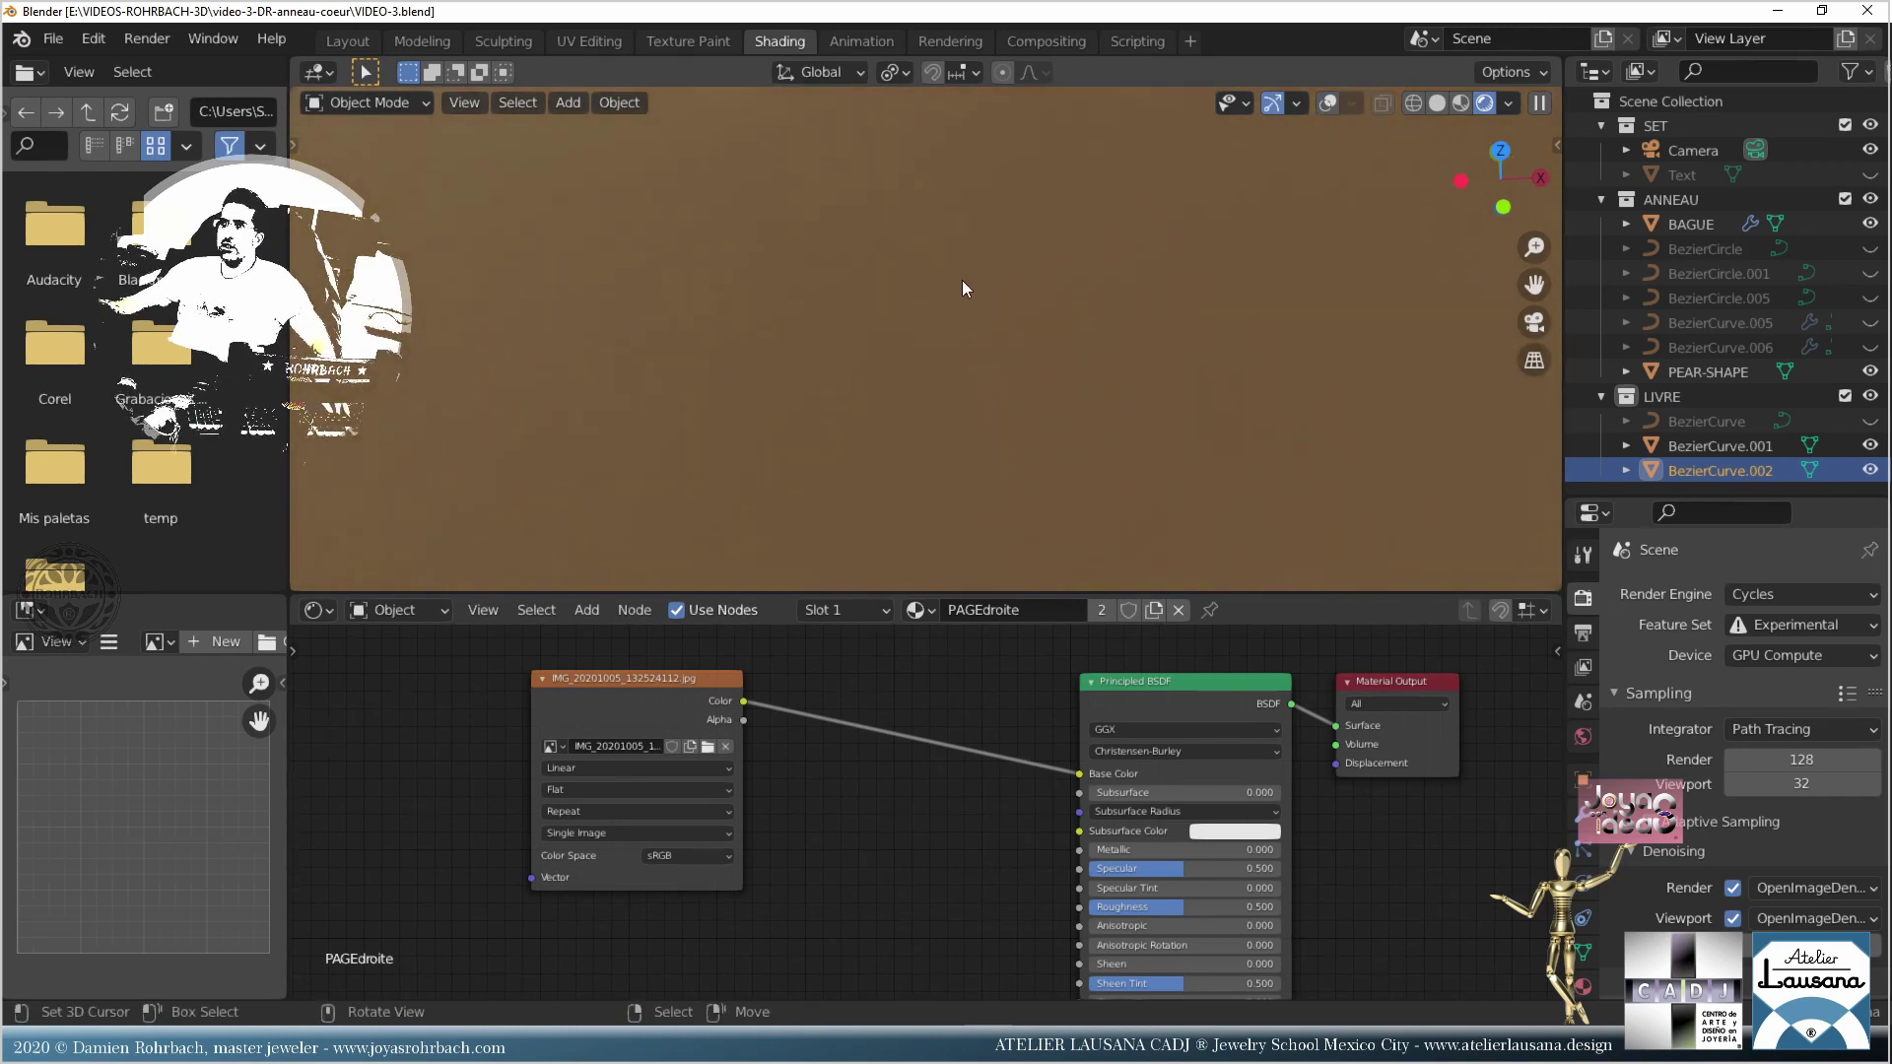
{"action": "scroll", "coordinate": [961, 280], "scroll_direction": "down", "scroll_amount": 10}
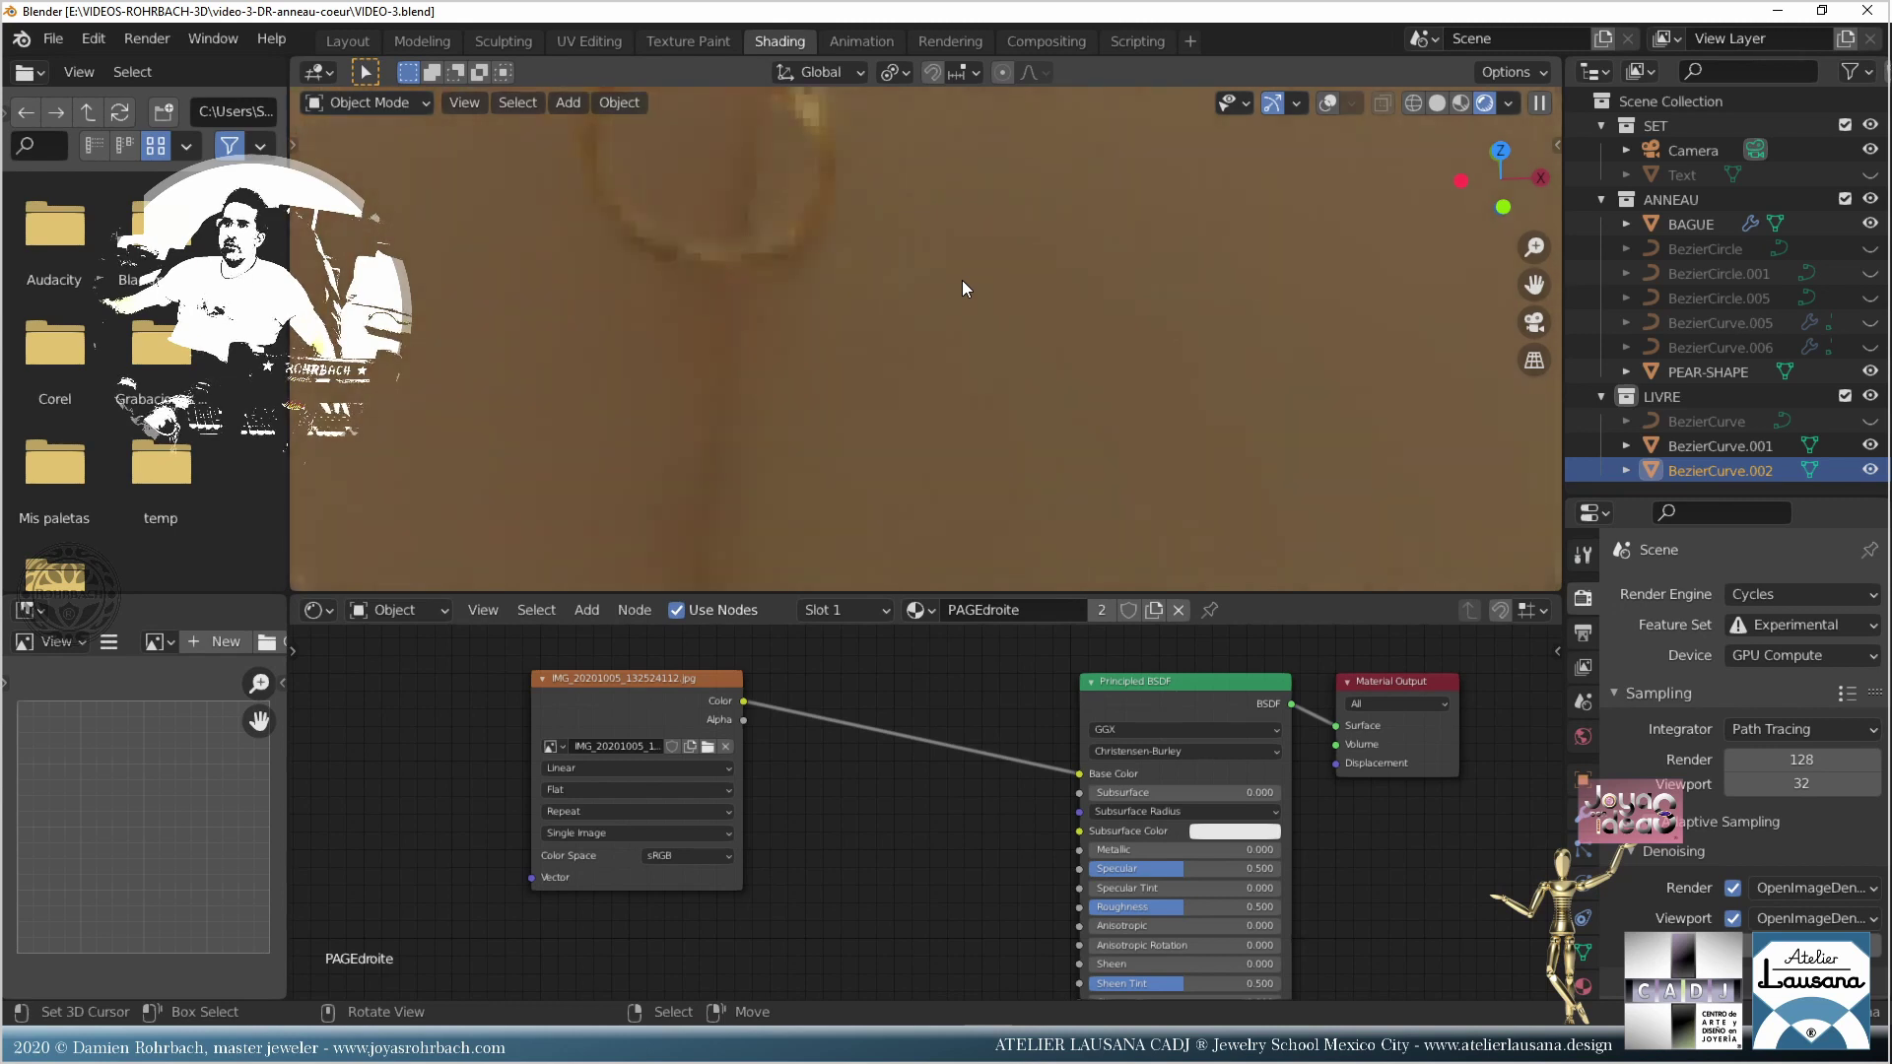
Step: Select the left page, turn on the viewport overlays, and switch to the UV Editing workspace
{"action": "right_click", "coordinate": [699, 381]}
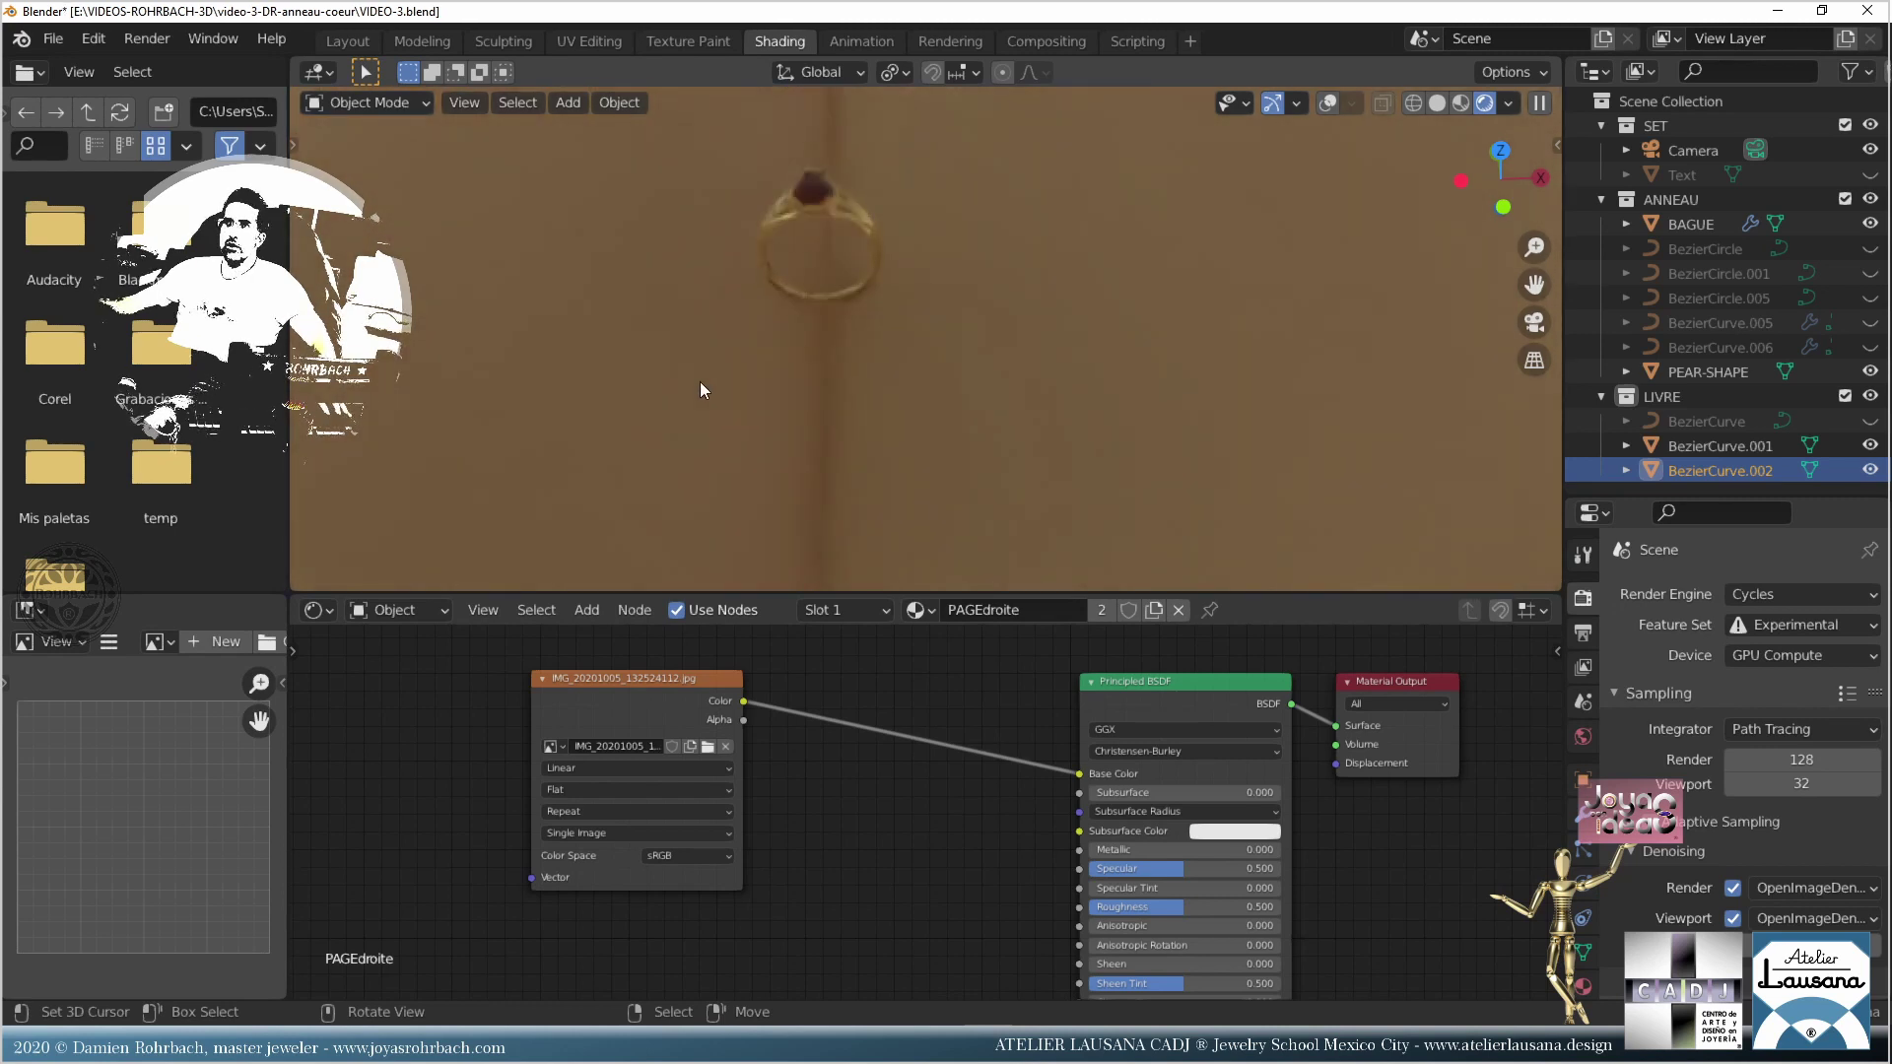
{"action": "left_click", "coordinate": [1325, 108]}
{"action": "scroll", "coordinate": [776, 108], "scroll_direction": "up", "scroll_amount": 3}
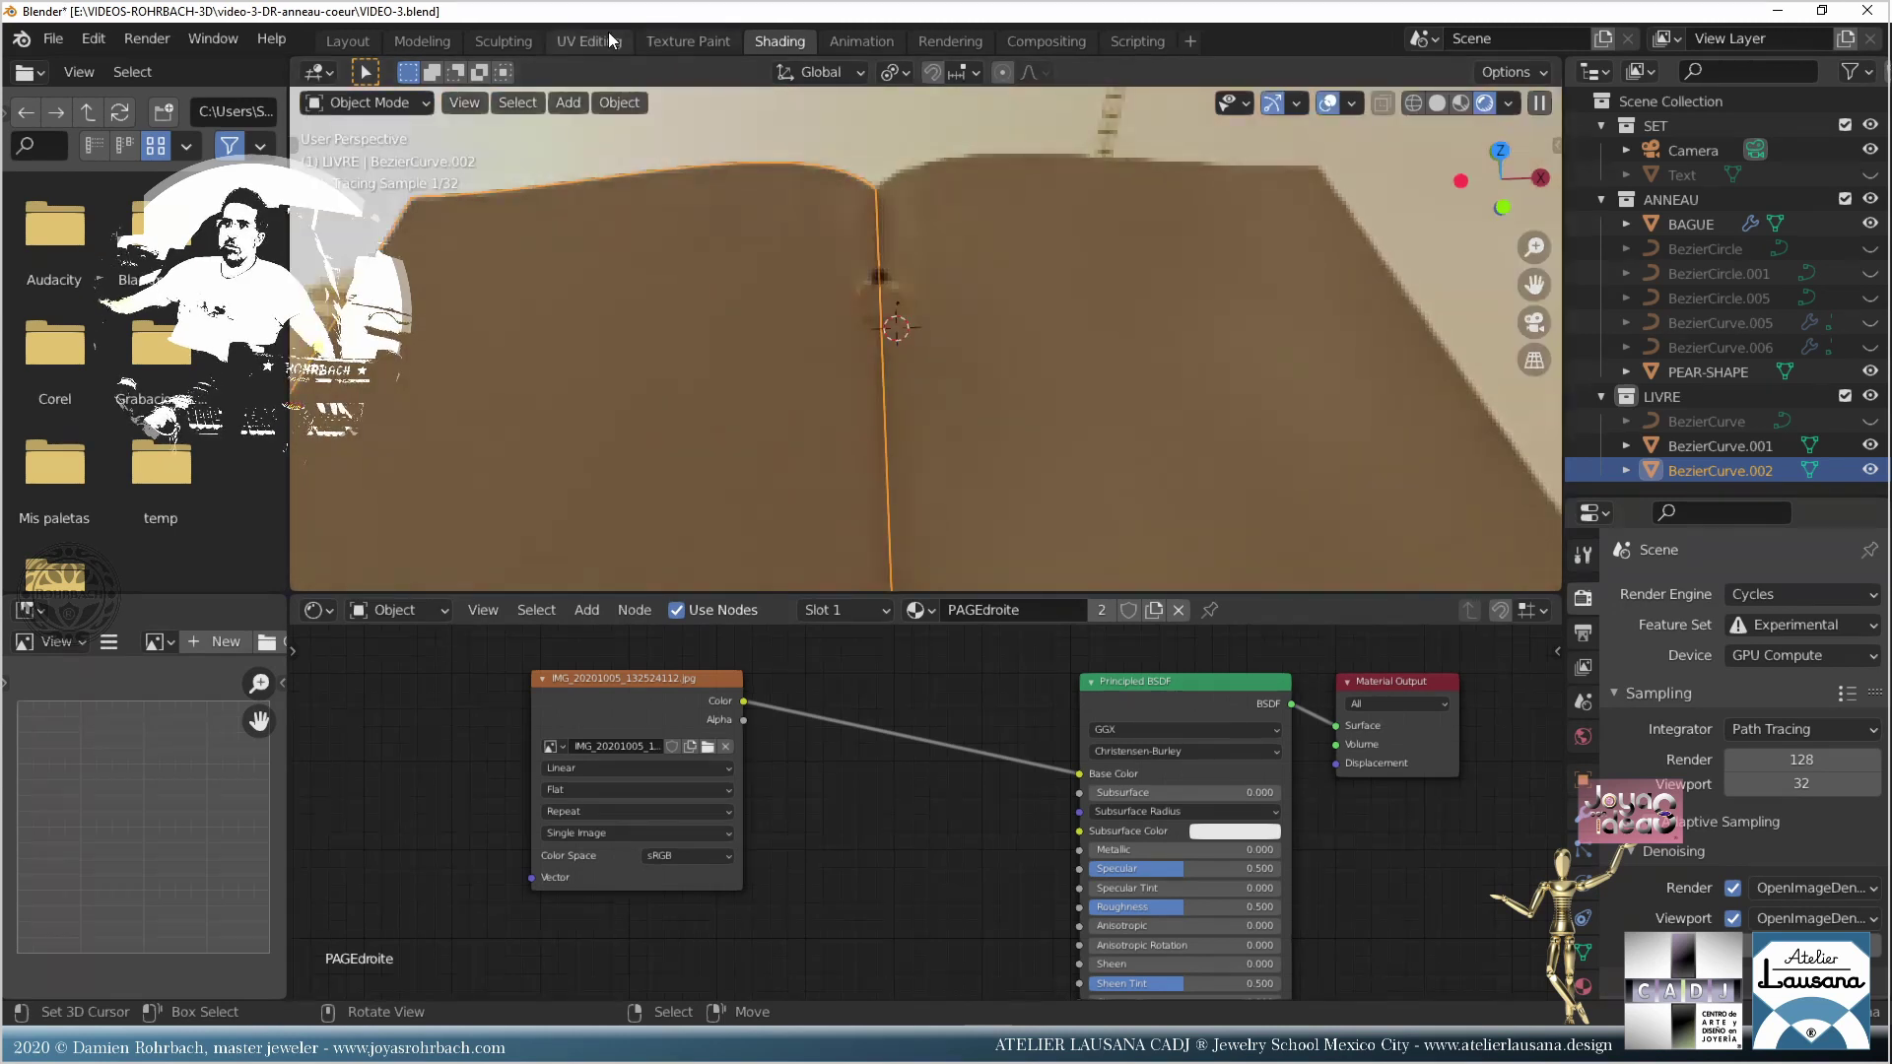
{"action": "left_click", "coordinate": [607, 36]}
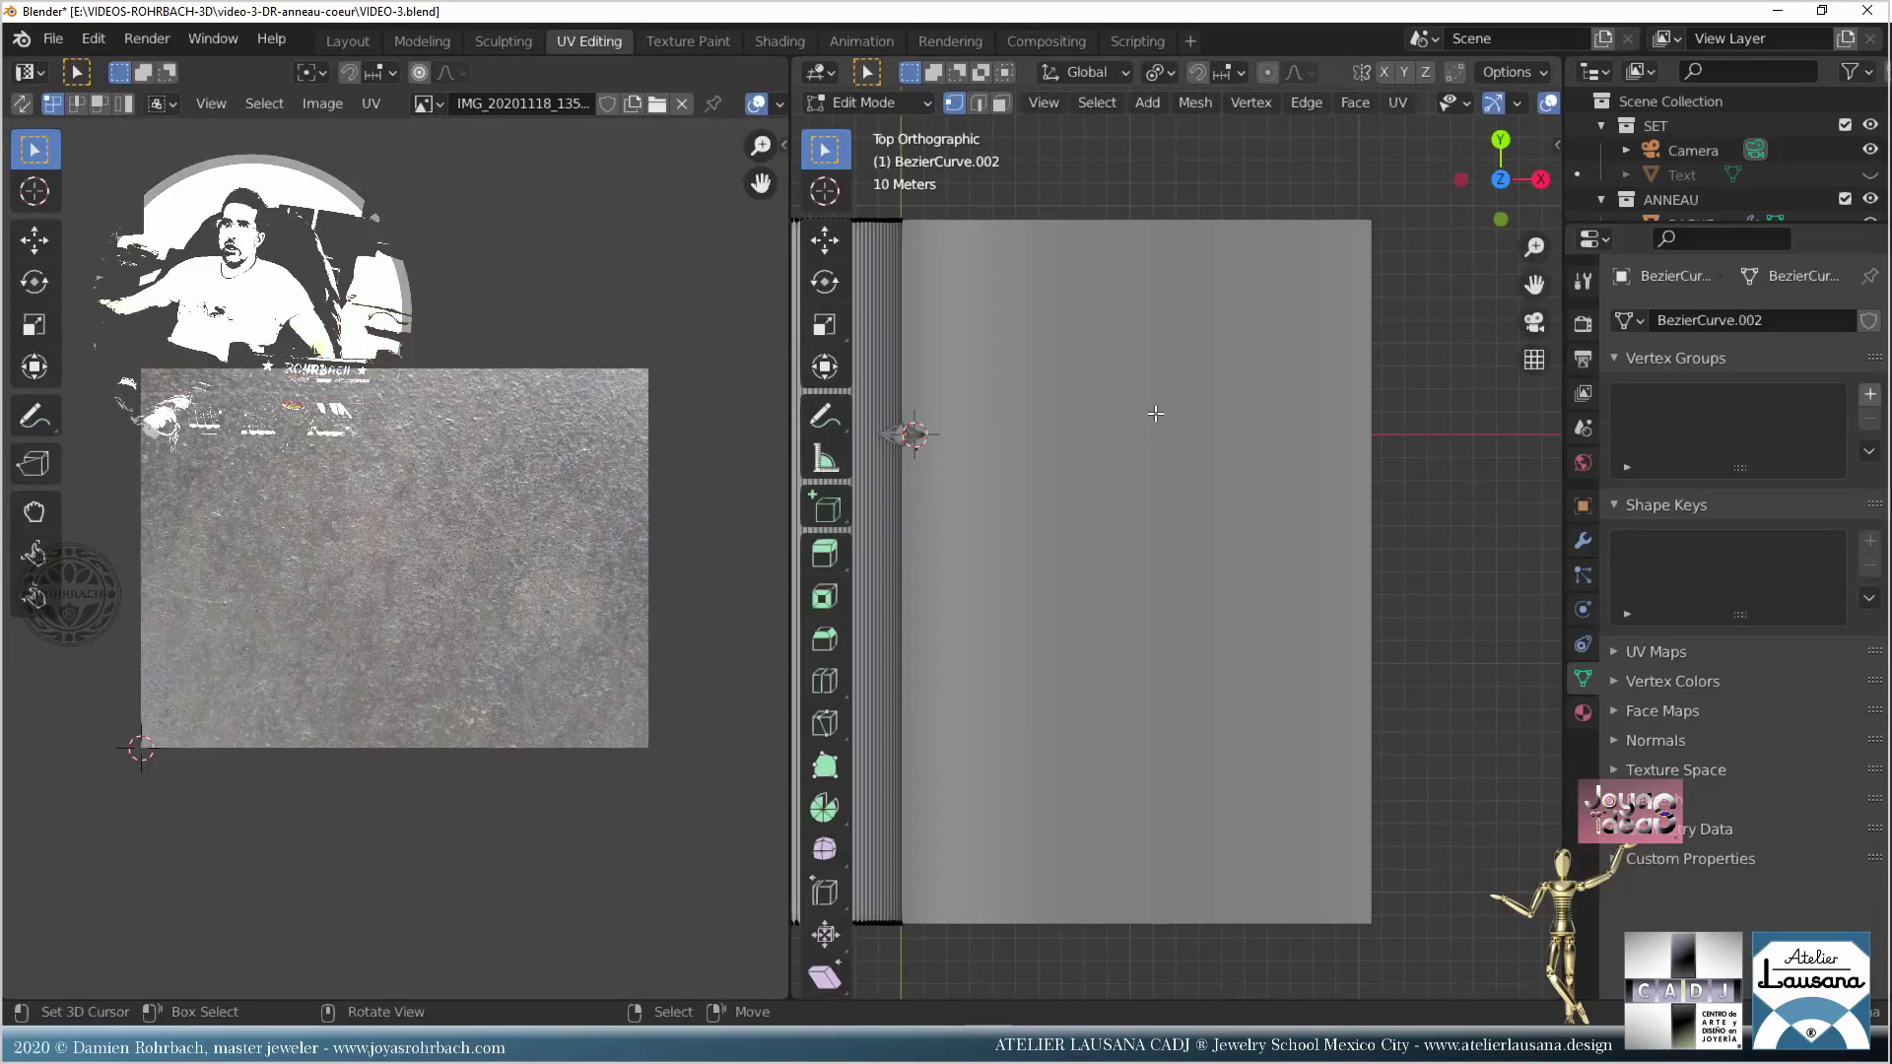
Step: Unwrap the entire BezierCurve.002 page mesh with Project from View in the top view and save the file
{"action": "key", "text": "a"}
{"action": "key", "text": "KP_Decimal"}
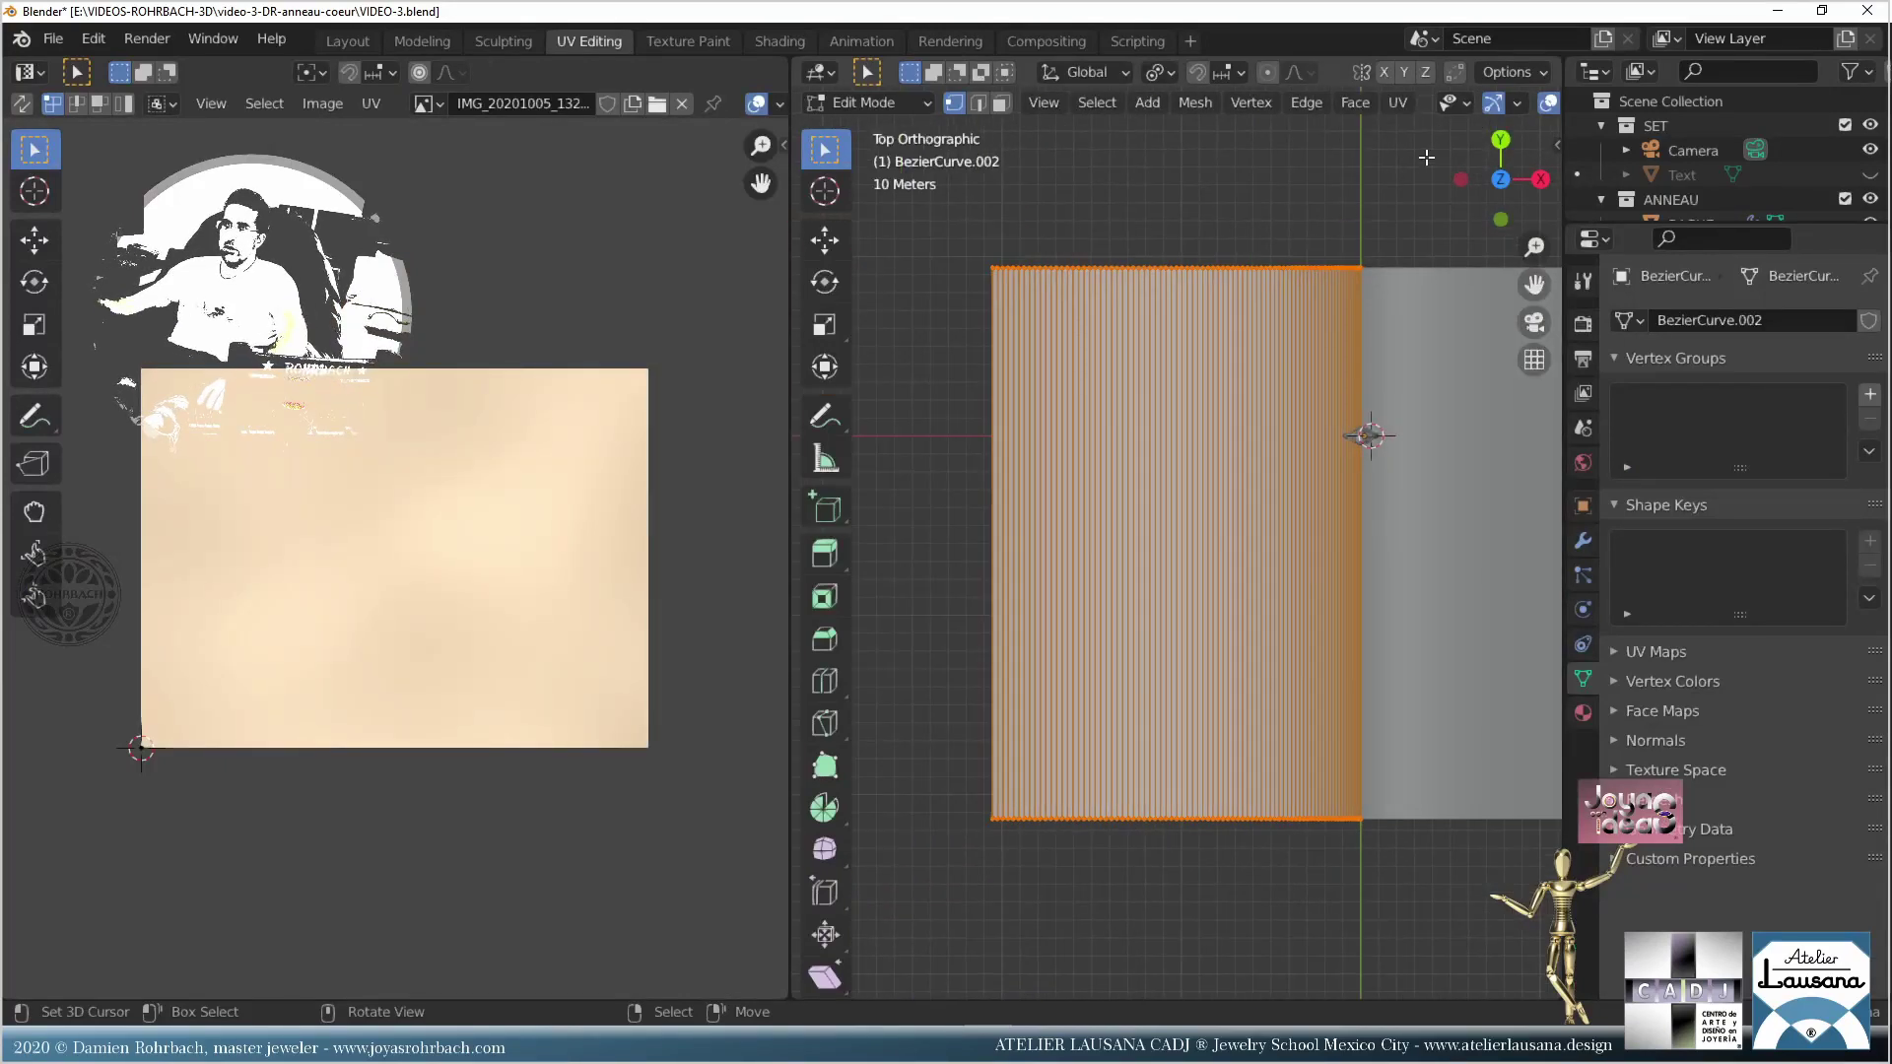
{"action": "left_click", "coordinate": [1403, 107]}
{"action": "left_click", "coordinate": [1477, 360]}
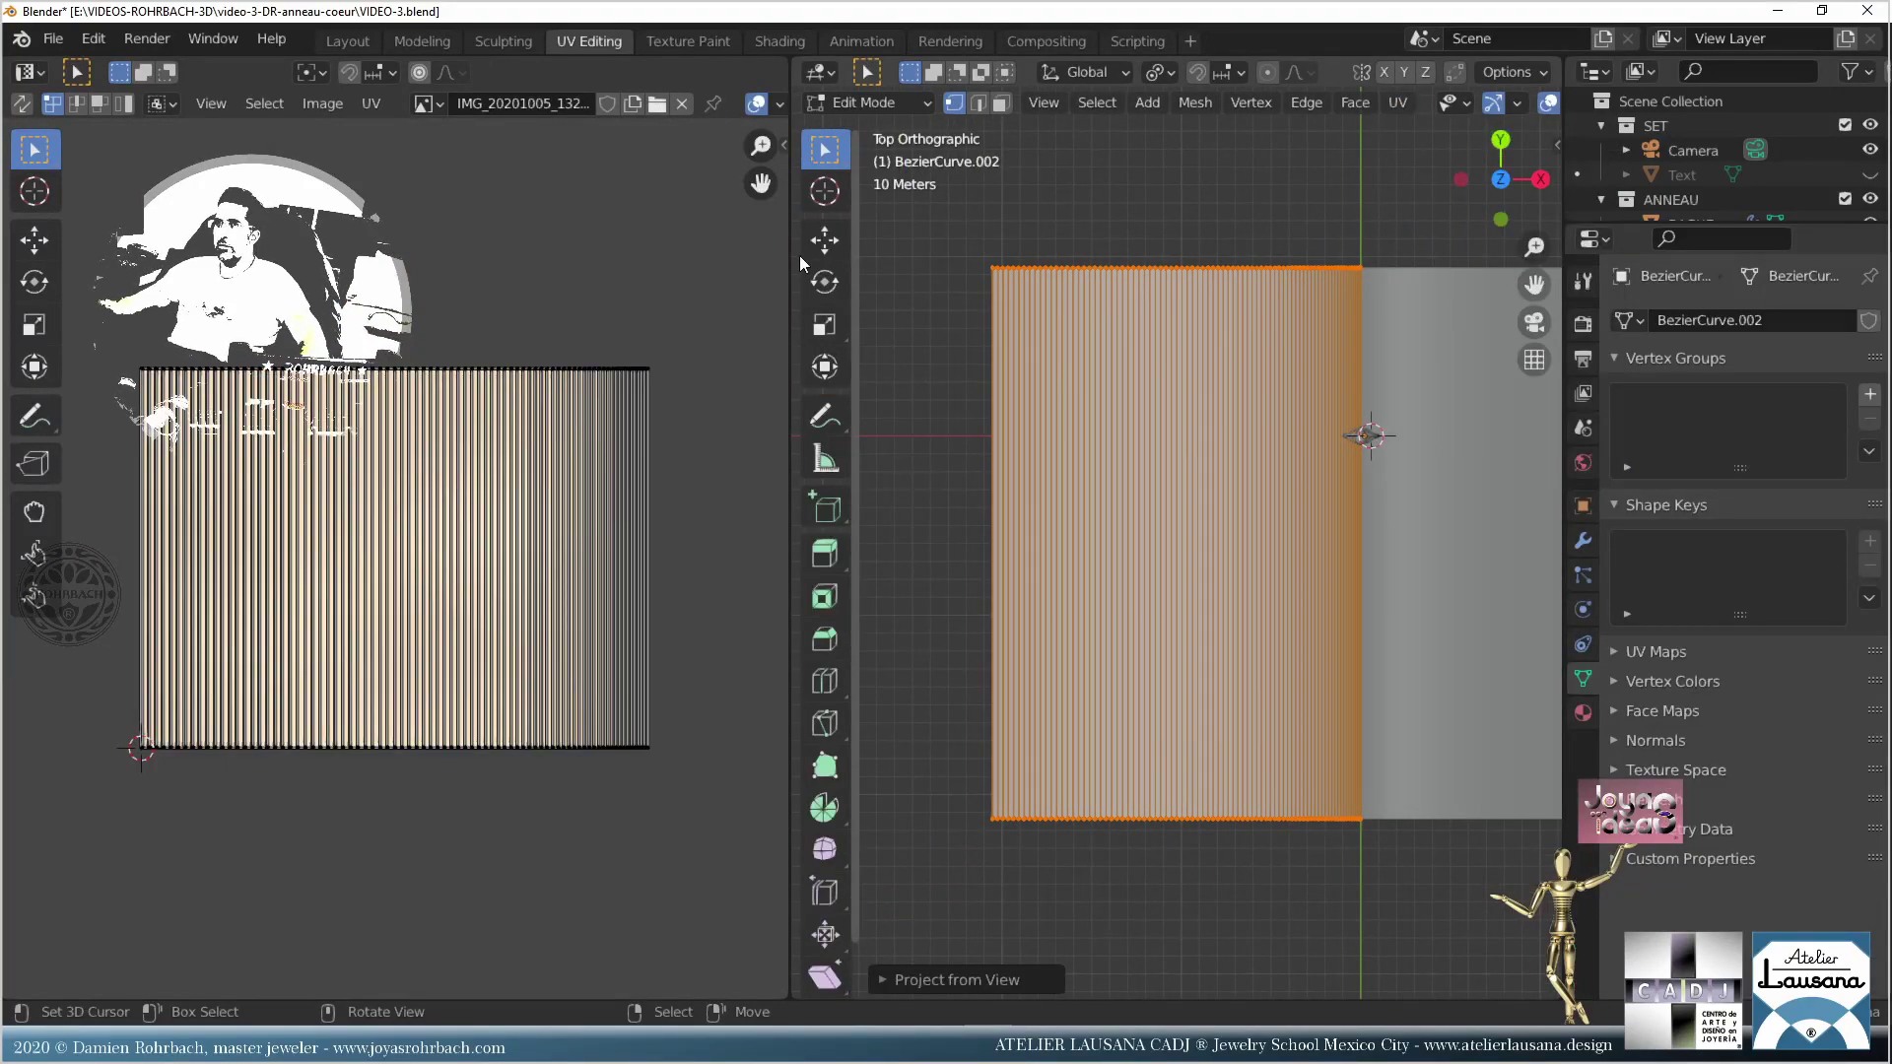
{"action": "key", "text": "ctrl+s"}
Step: Switch to the Shading workspace, hide the viewport overlays to inspect the ring on the book, and save the file
{"action": "left_click", "coordinate": [766, 35]}
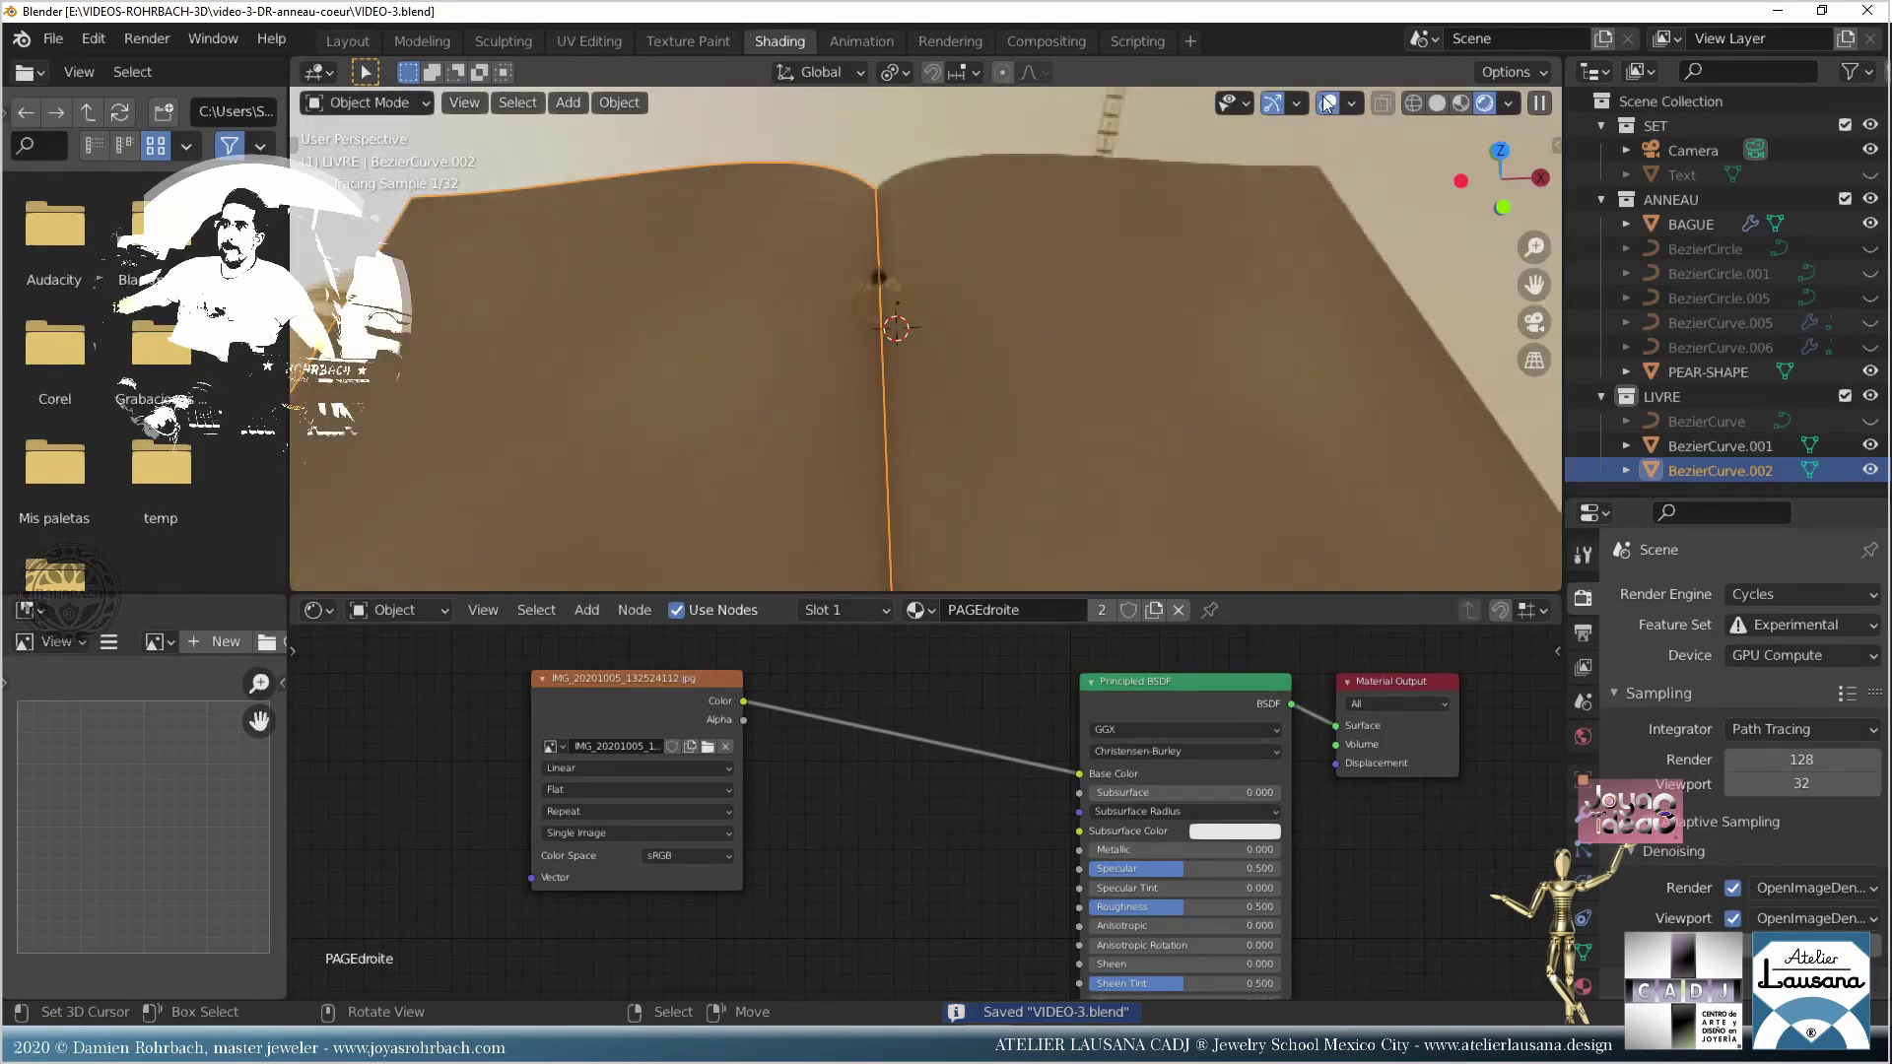
{"action": "key", "text": "shift+alt+z"}
{"action": "scroll", "coordinate": [1044, 425], "scroll_direction": "up", "scroll_amount": 6}
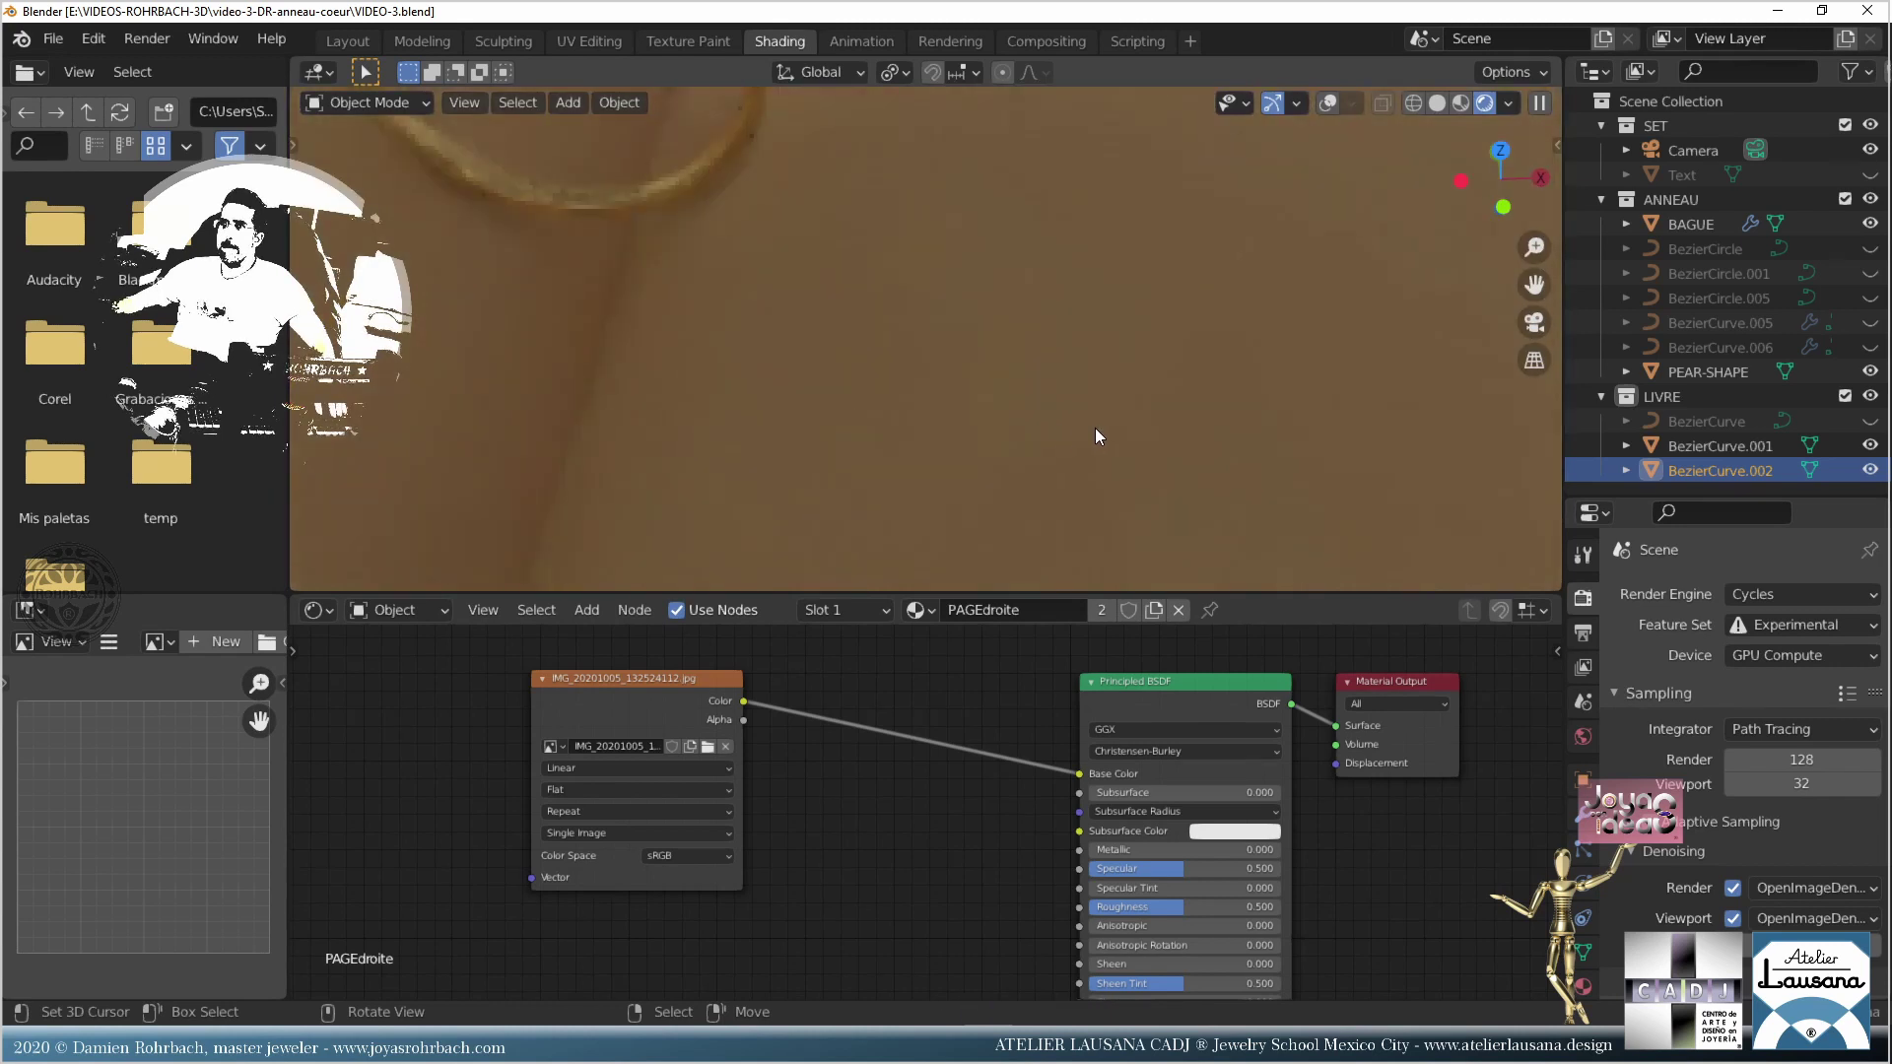
{"action": "scroll", "coordinate": [1096, 428], "scroll_direction": "up", "scroll_amount": 2}
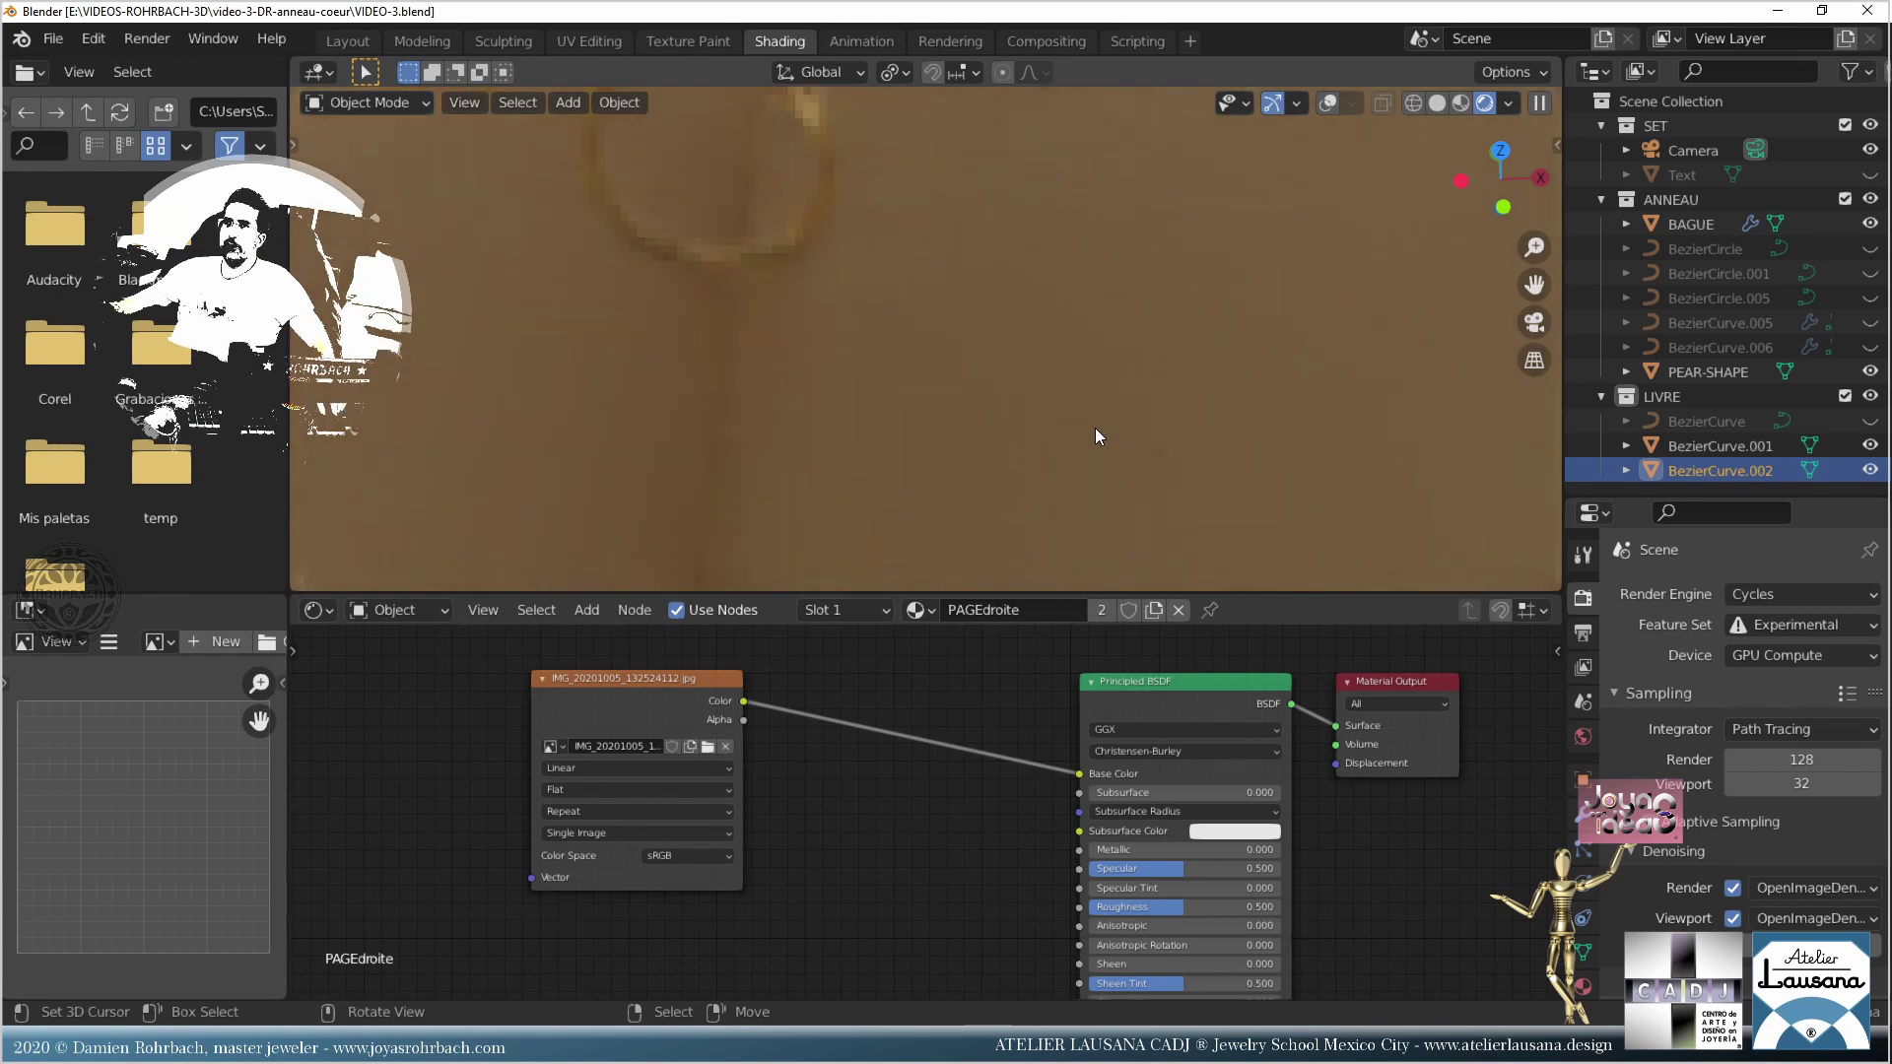
{"action": "key", "text": "ctrl+s"}
{"action": "scroll", "coordinate": [1096, 428], "scroll_direction": "down", "scroll_amount": 5}
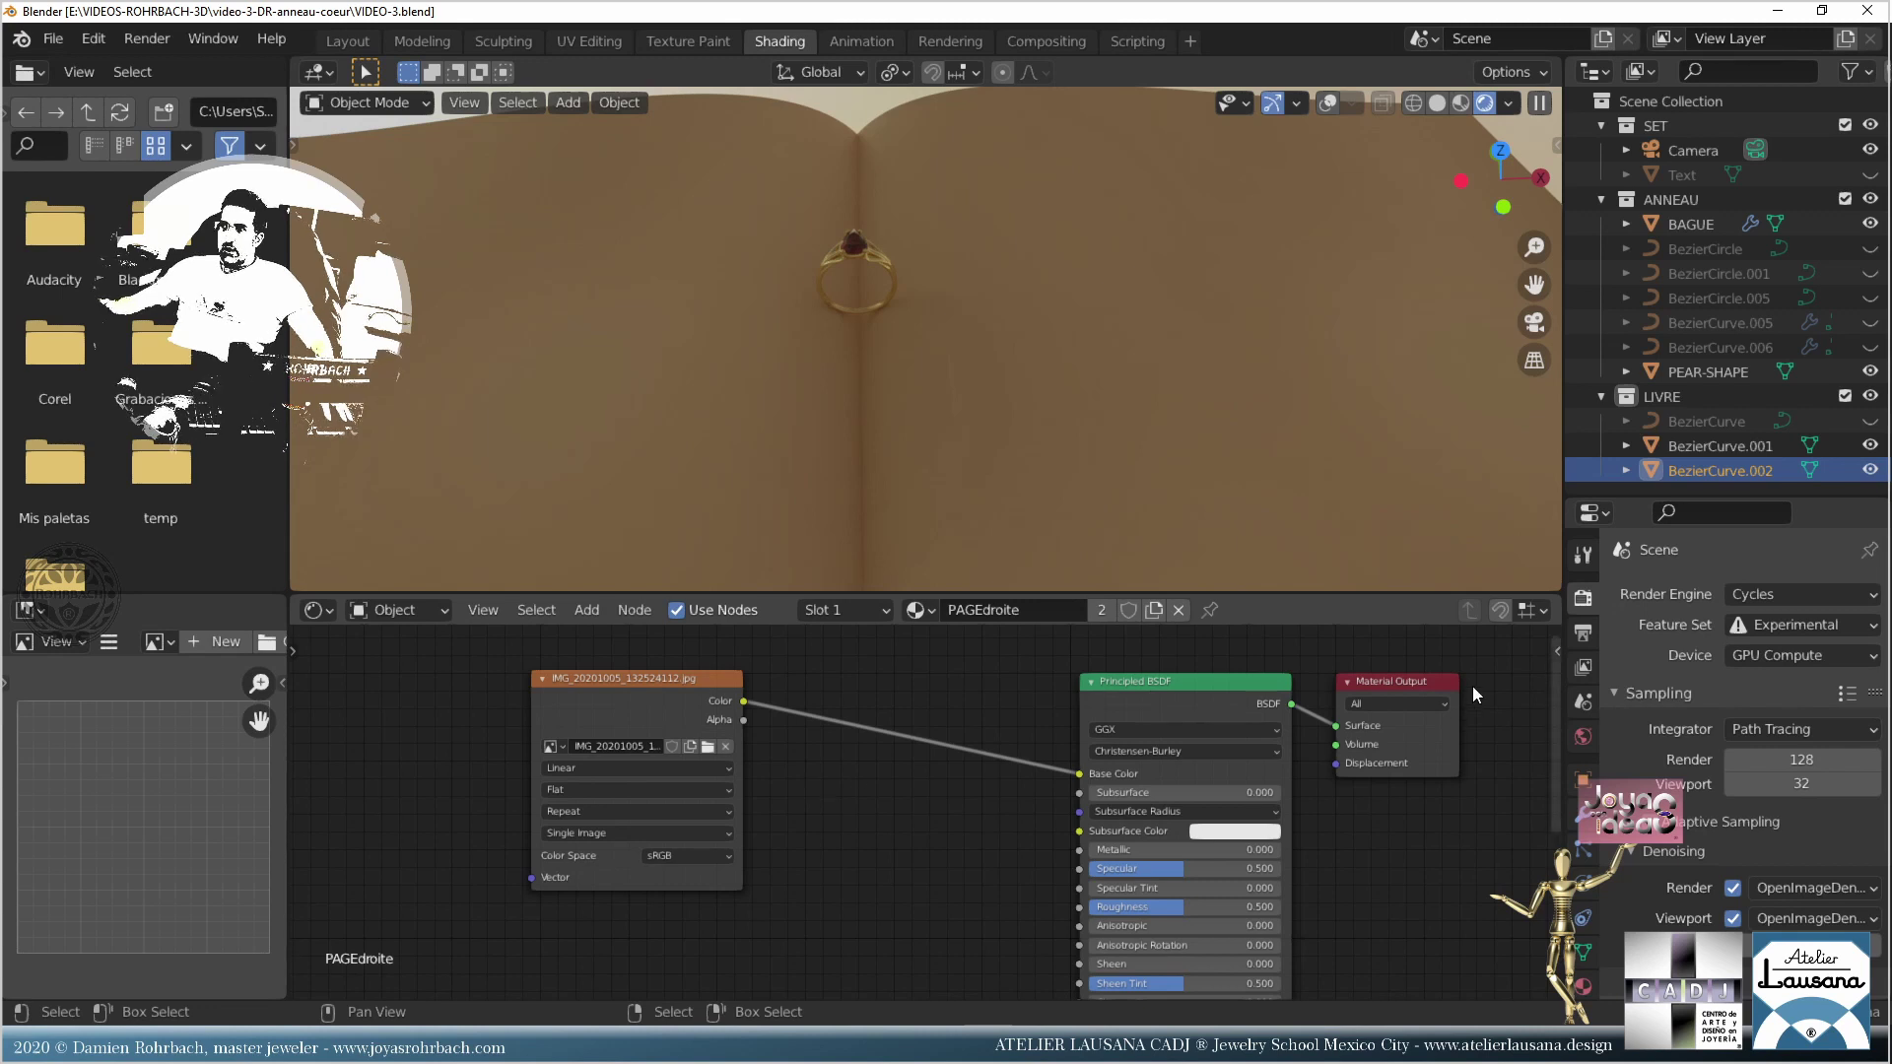
Step: Load page101.png into a duplicate of the image texture node and connect its Color output to the Principled BSDF's Base Color
{"action": "left_click_drag", "start_coordinate": [1419, 681], "coordinate": [1520, 680]}
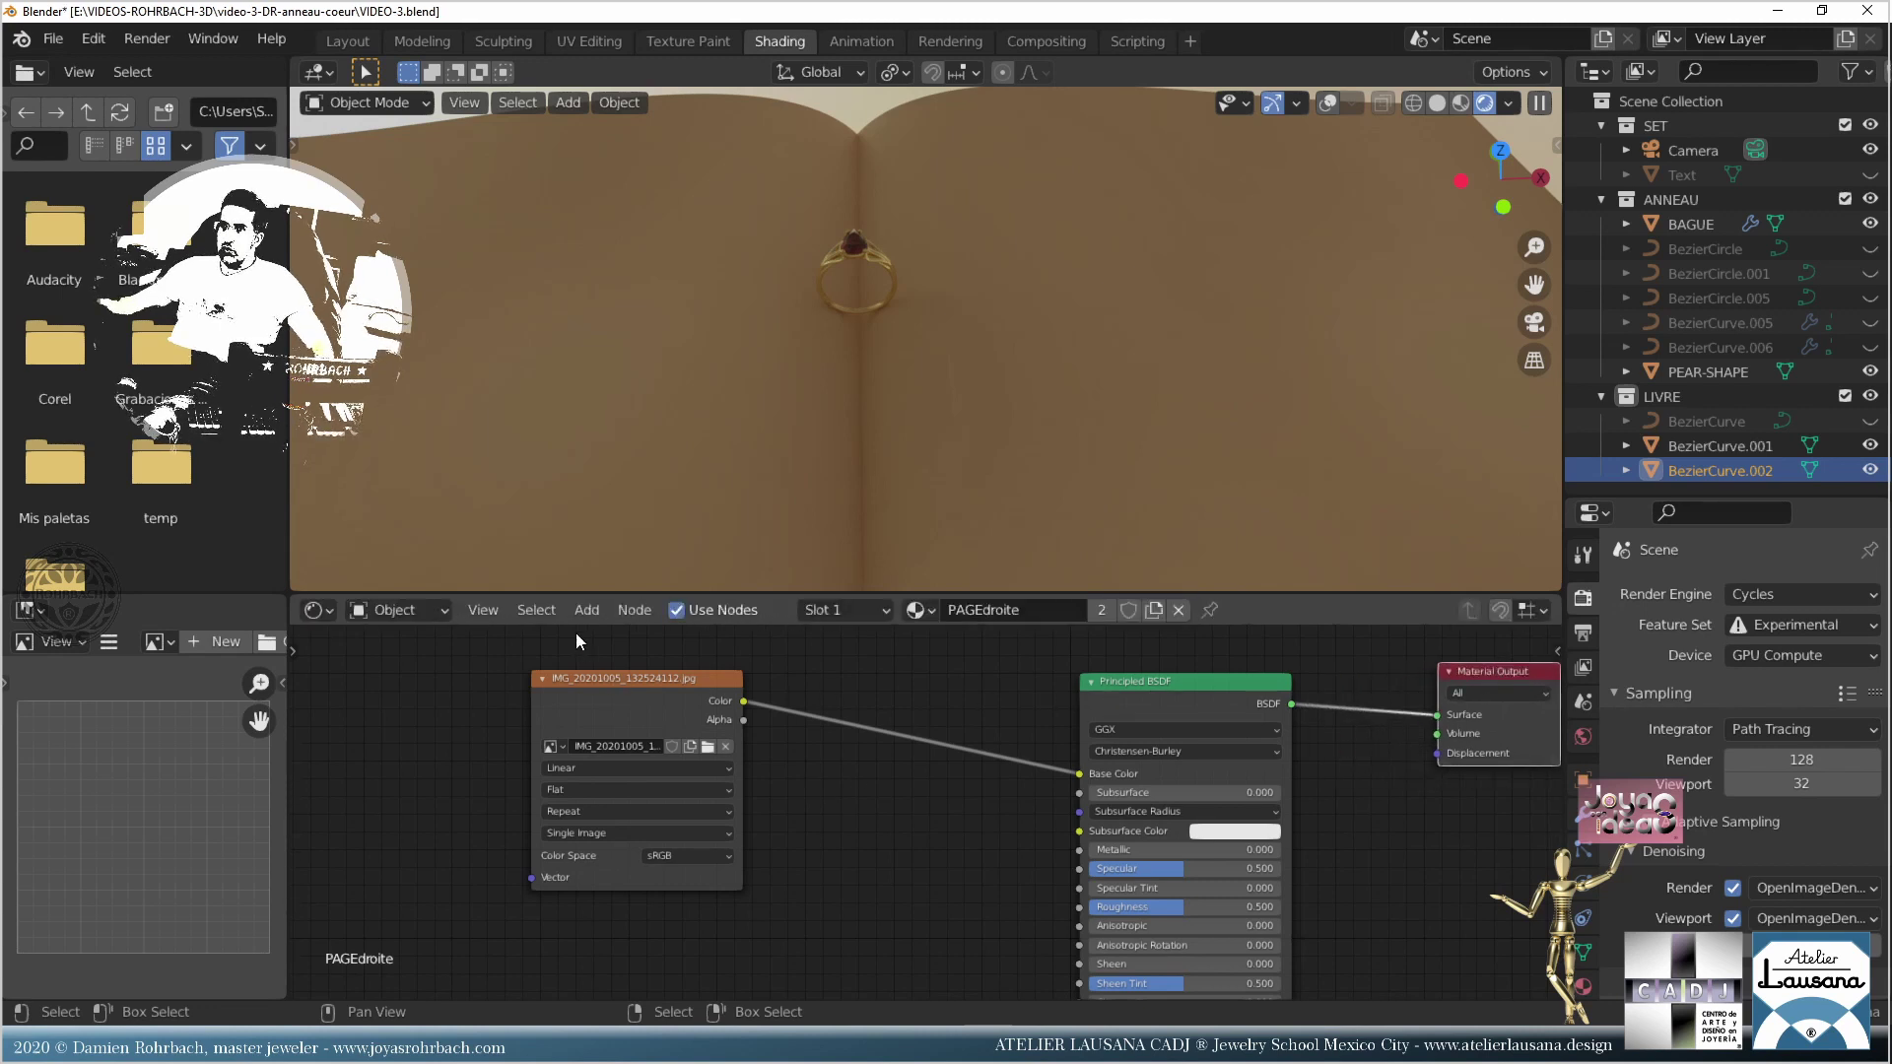
{"action": "key", "text": "shift+d"}
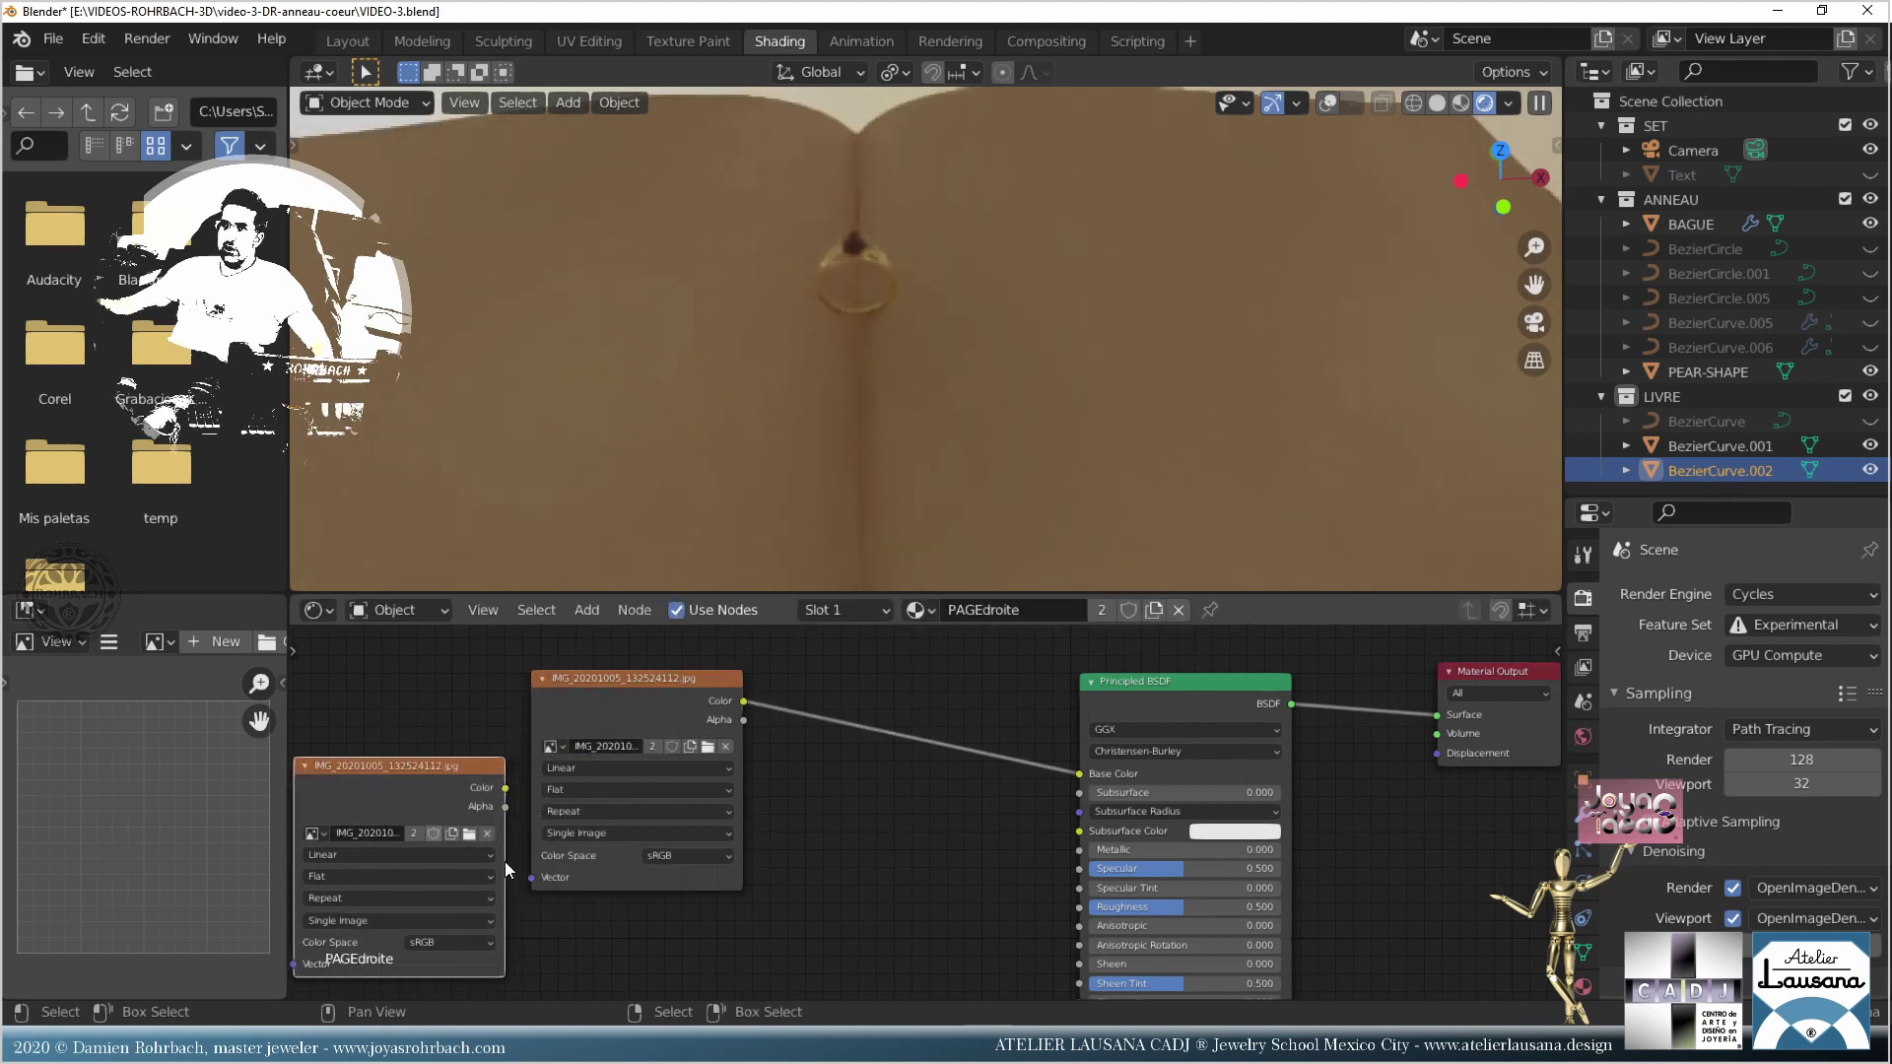
{"action": "left_click", "coordinate": [339, 770]}
{"action": "middle_click_drag", "start_coordinate": [564, 865], "coordinate": [751, 848]}
{"action": "left_click", "coordinate": [659, 820]}
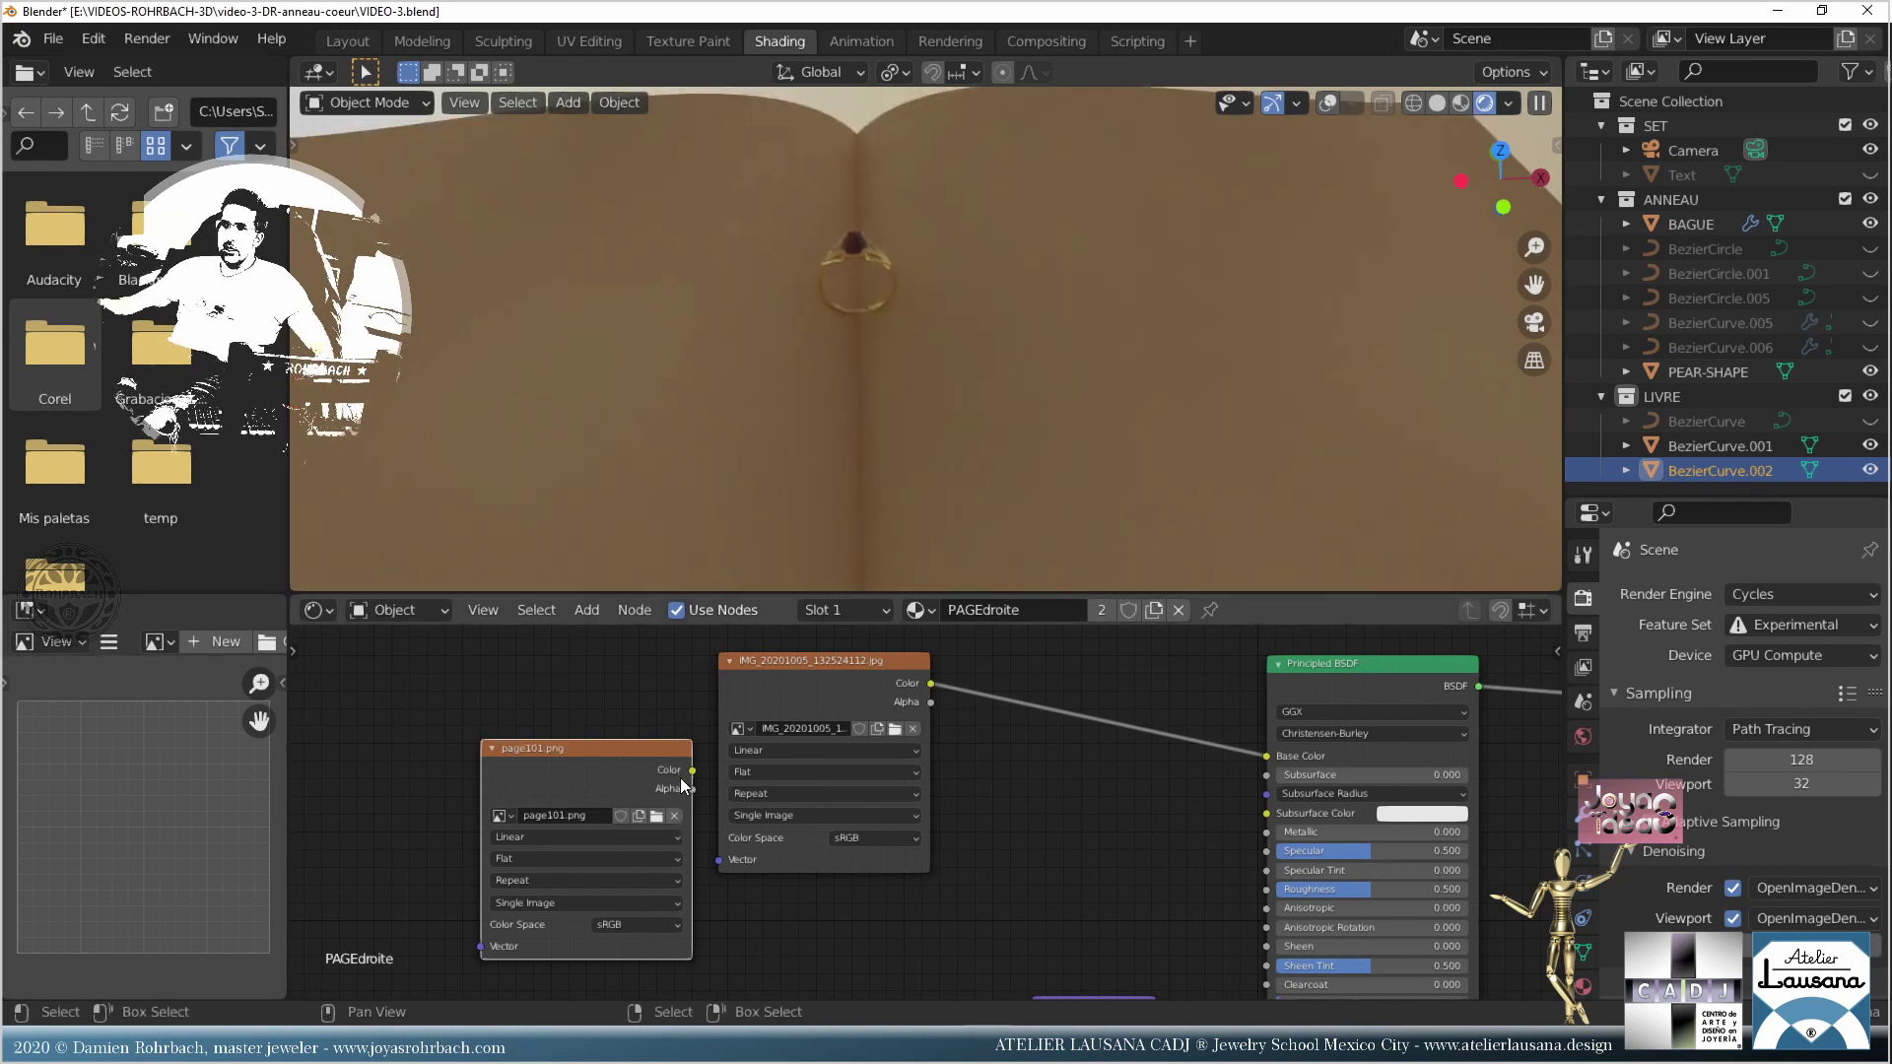
{"action": "left_click_drag", "start_coordinate": [692, 770], "coordinate": [1266, 756]}
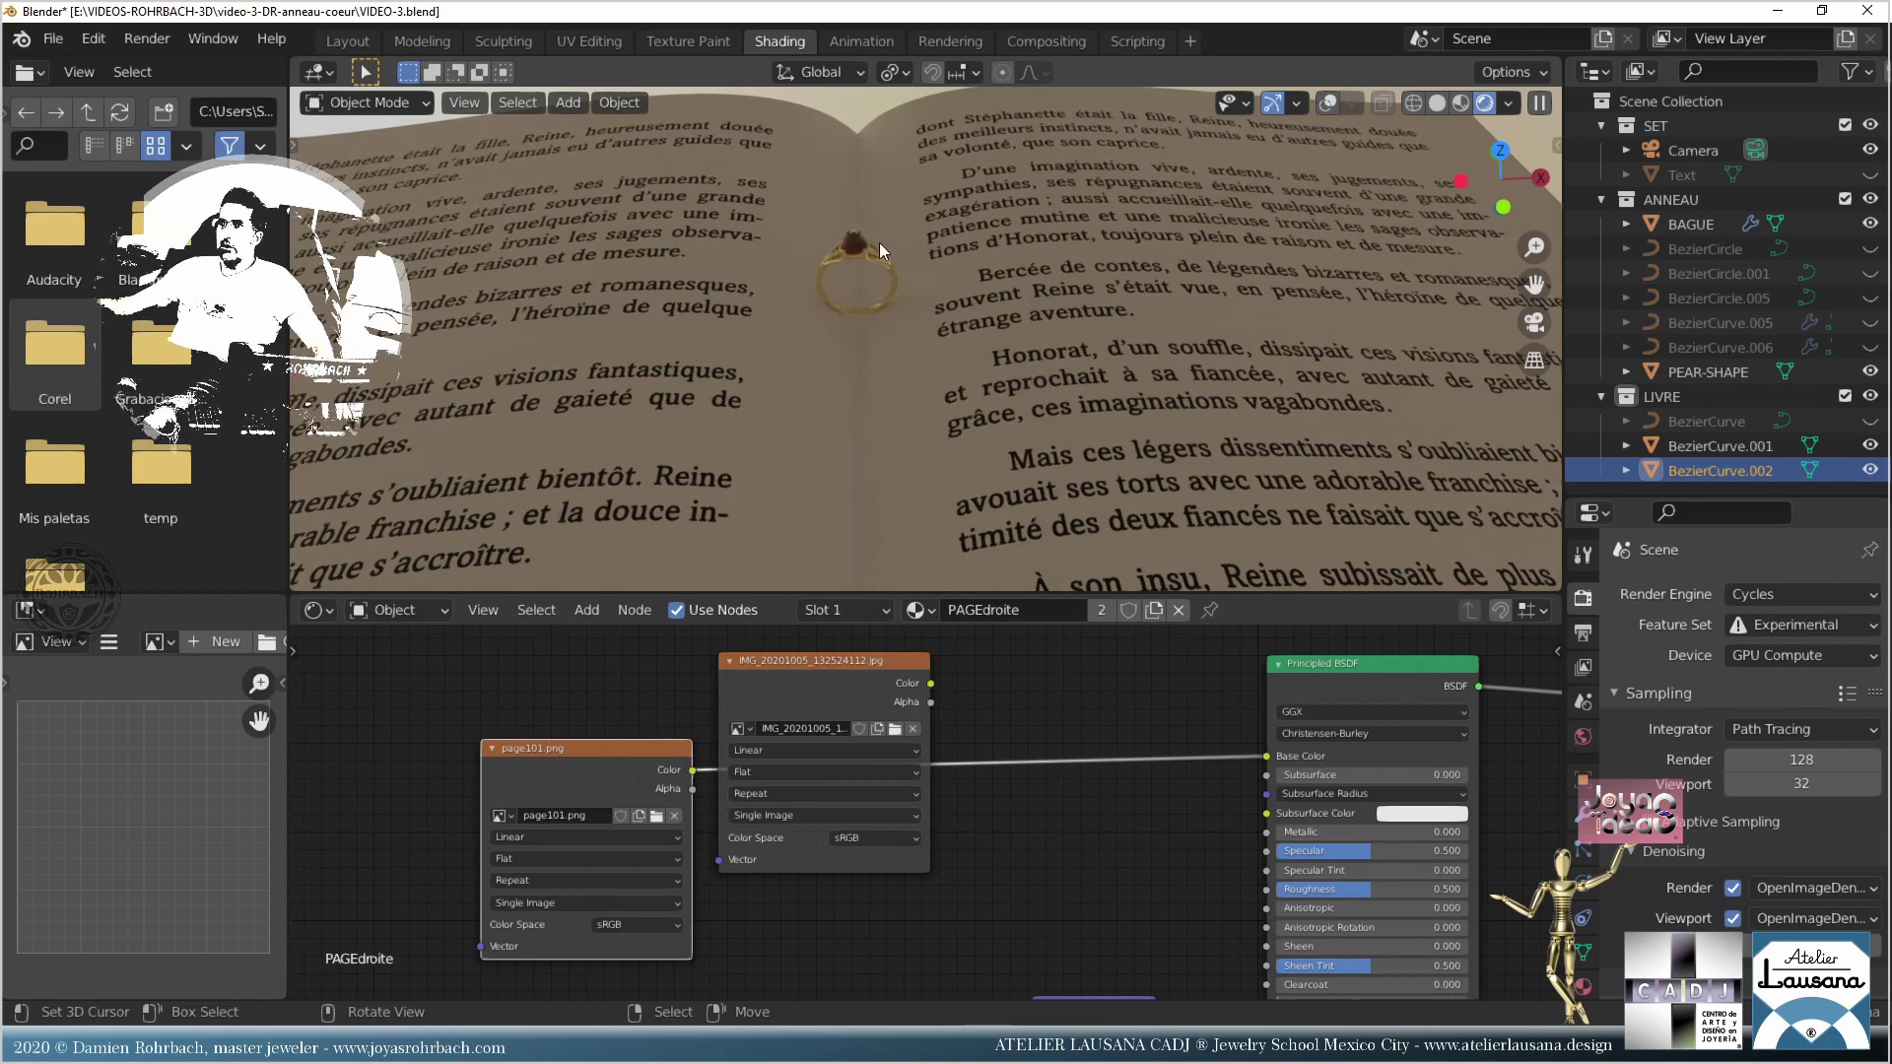
{"action": "scroll", "coordinate": [879, 242], "scroll_direction": "up", "scroll_amount": 5}
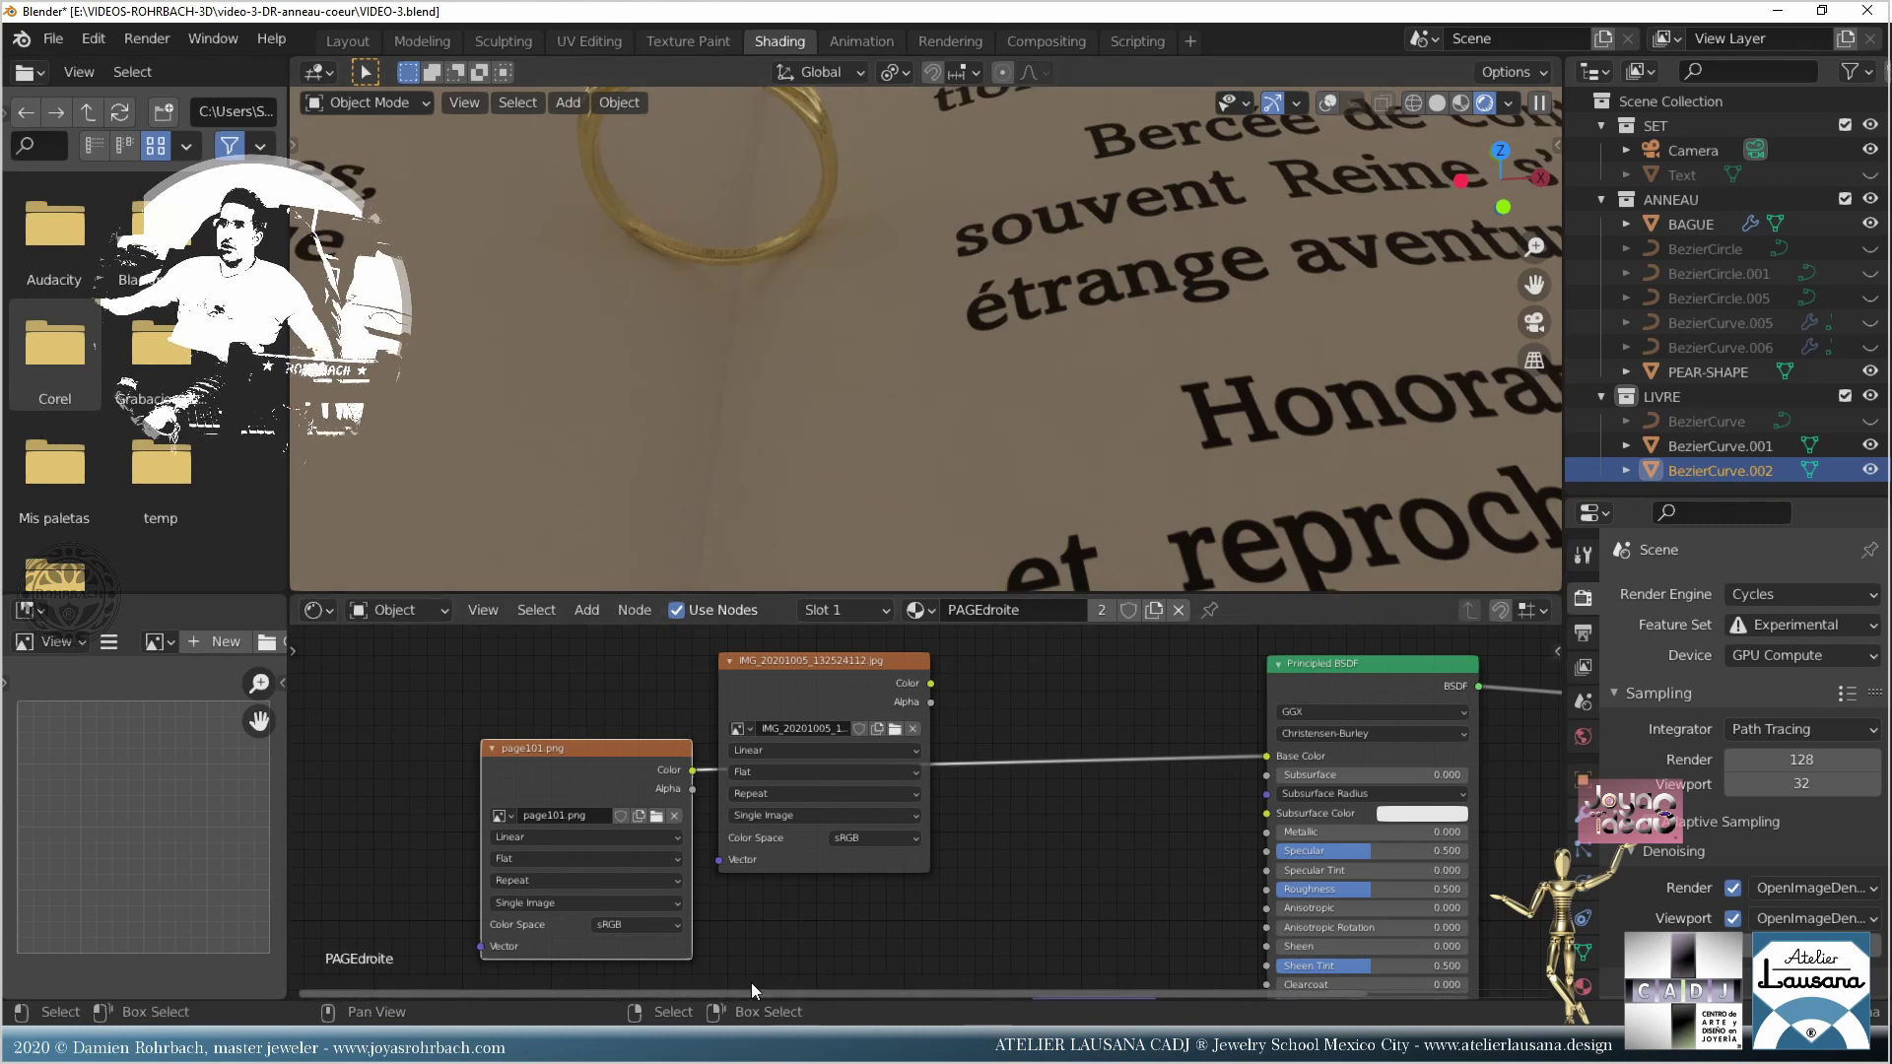
Step: Open page101.png from the video-3-DR-anneau-coeur folder in Corel PHOTO-PAINT
{"action": "key", "text": "super+e"}
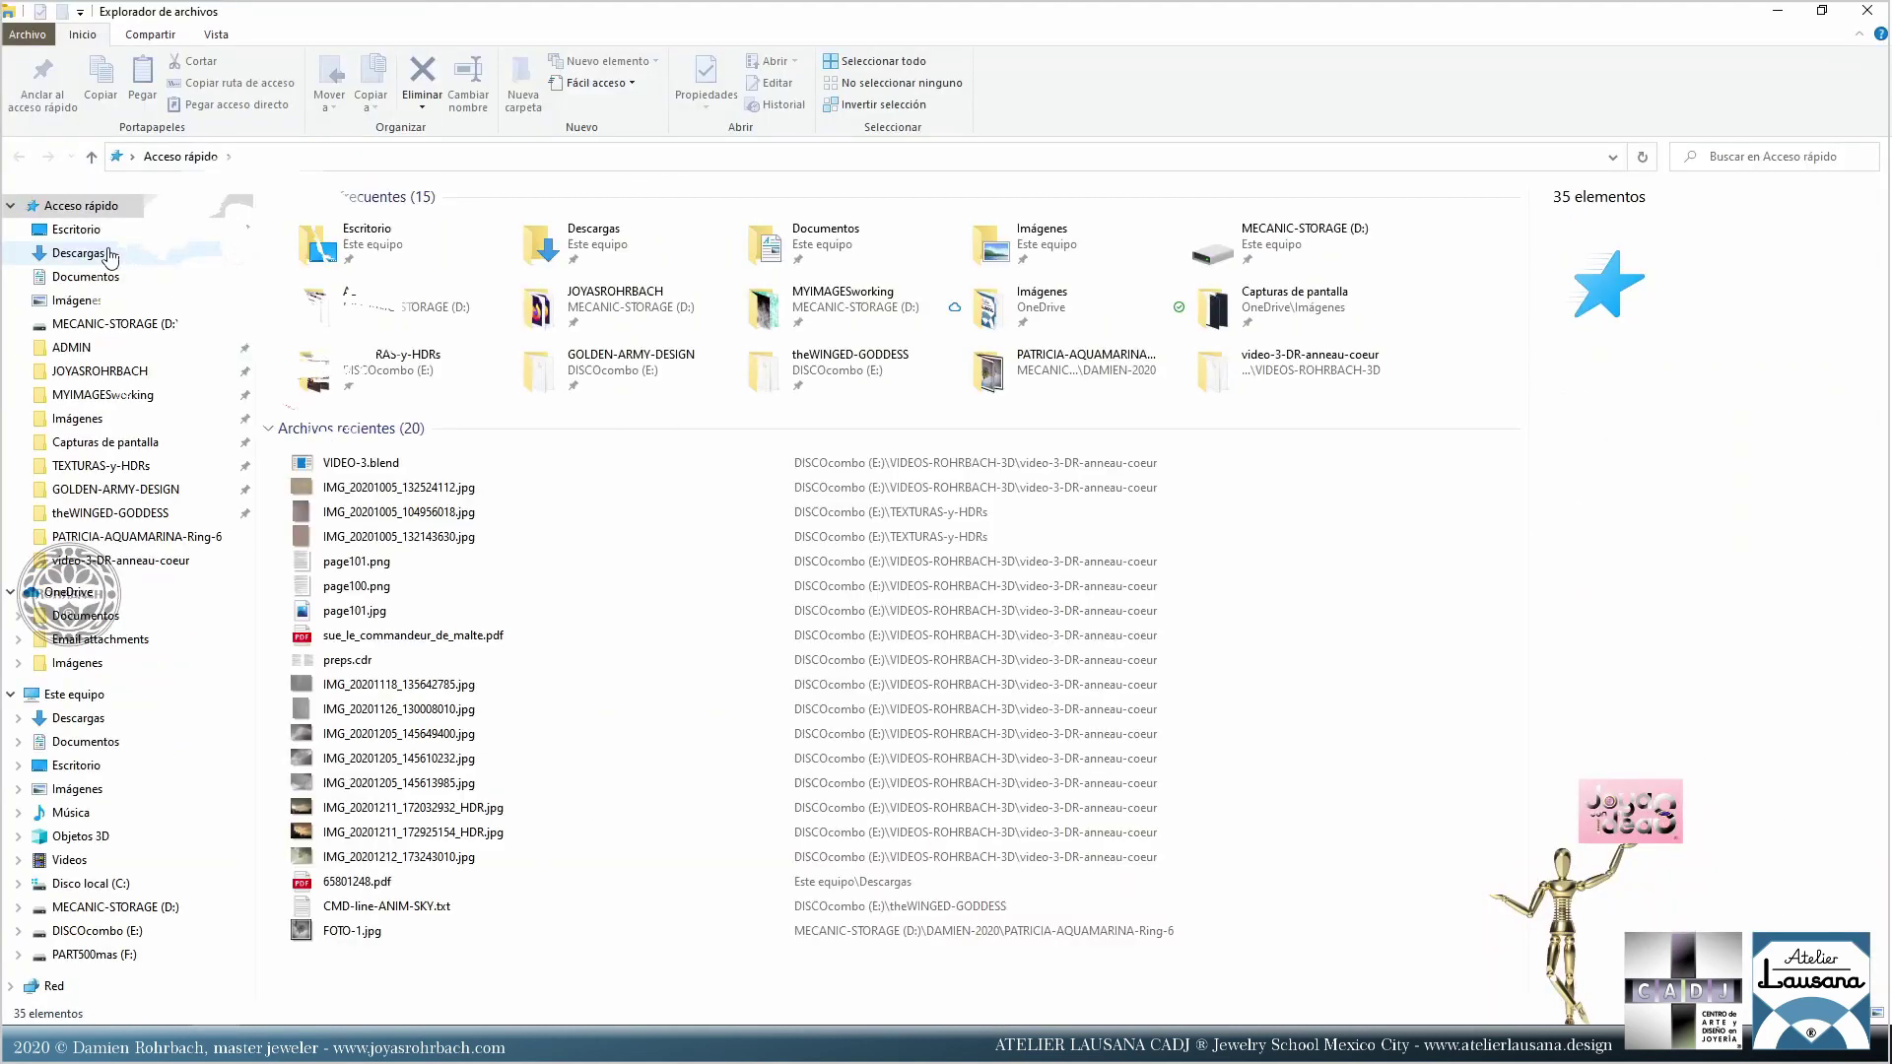
{"action": "left_click", "coordinate": [89, 561]}
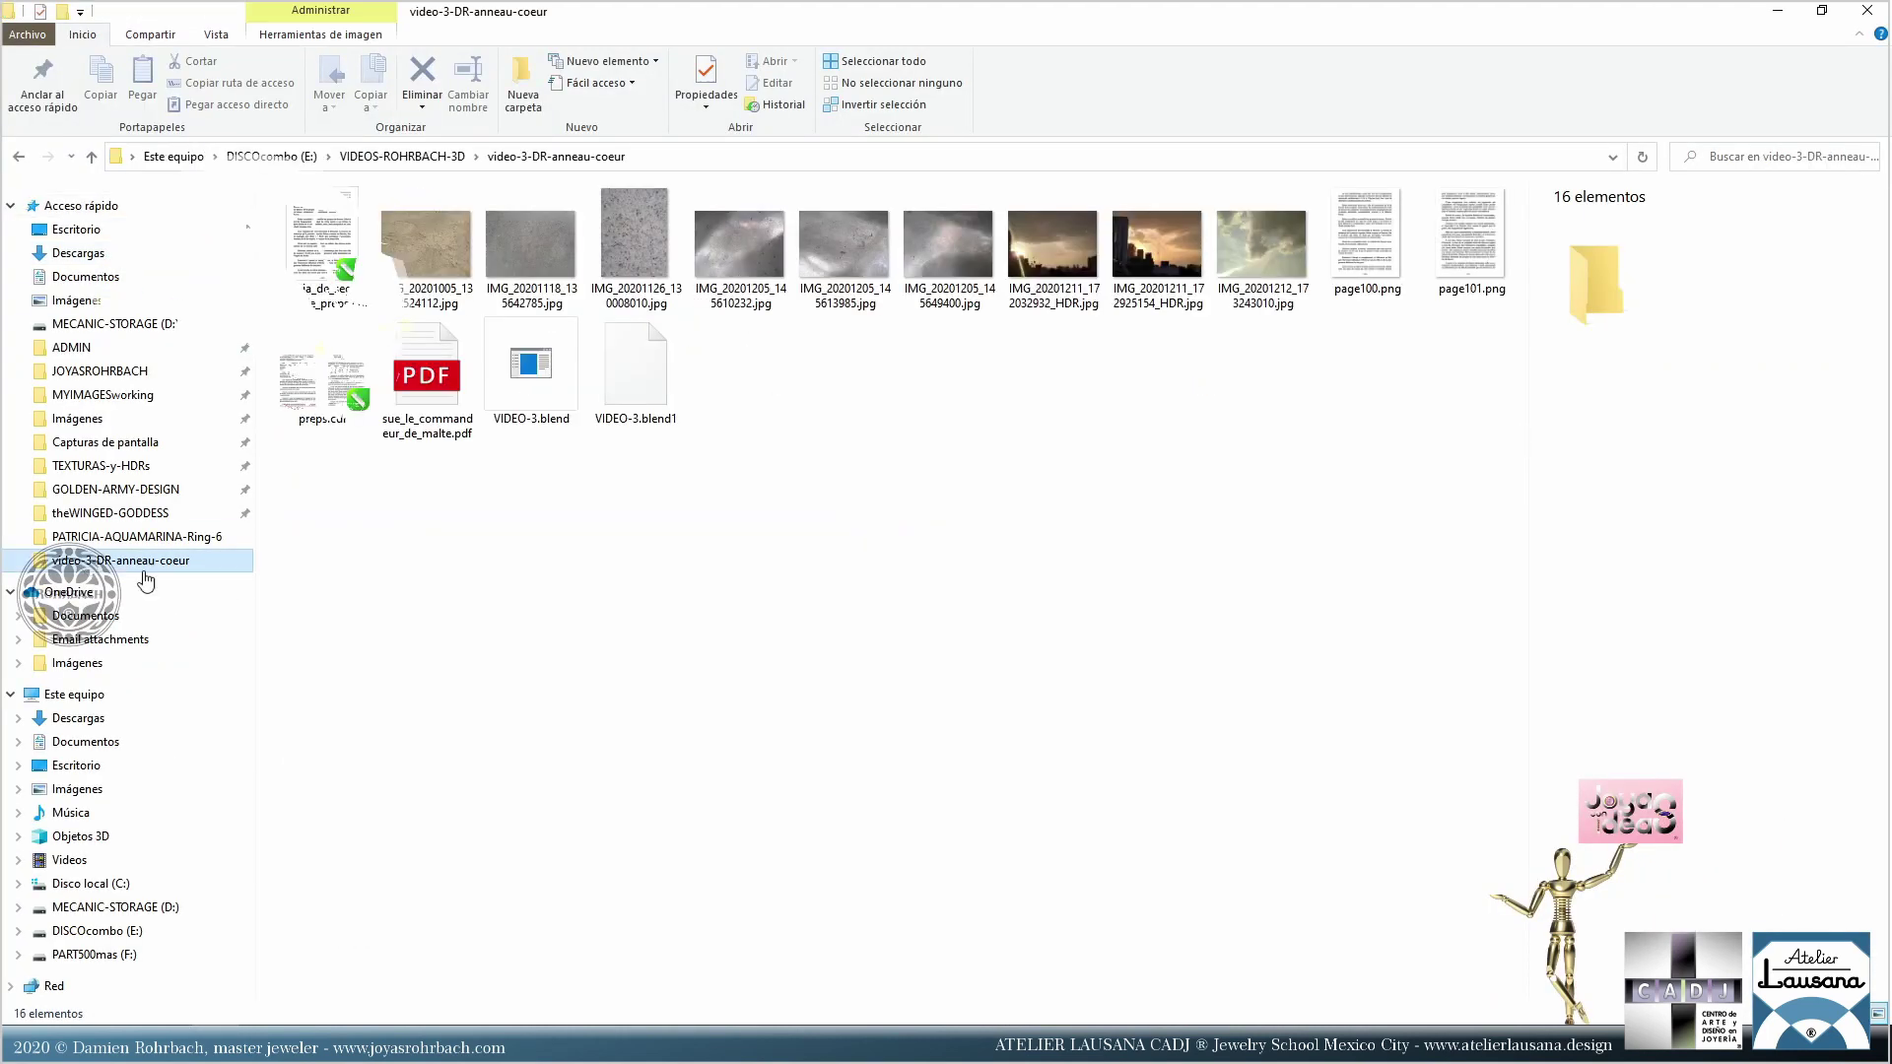
{"action": "right_click", "coordinate": [1482, 262]}
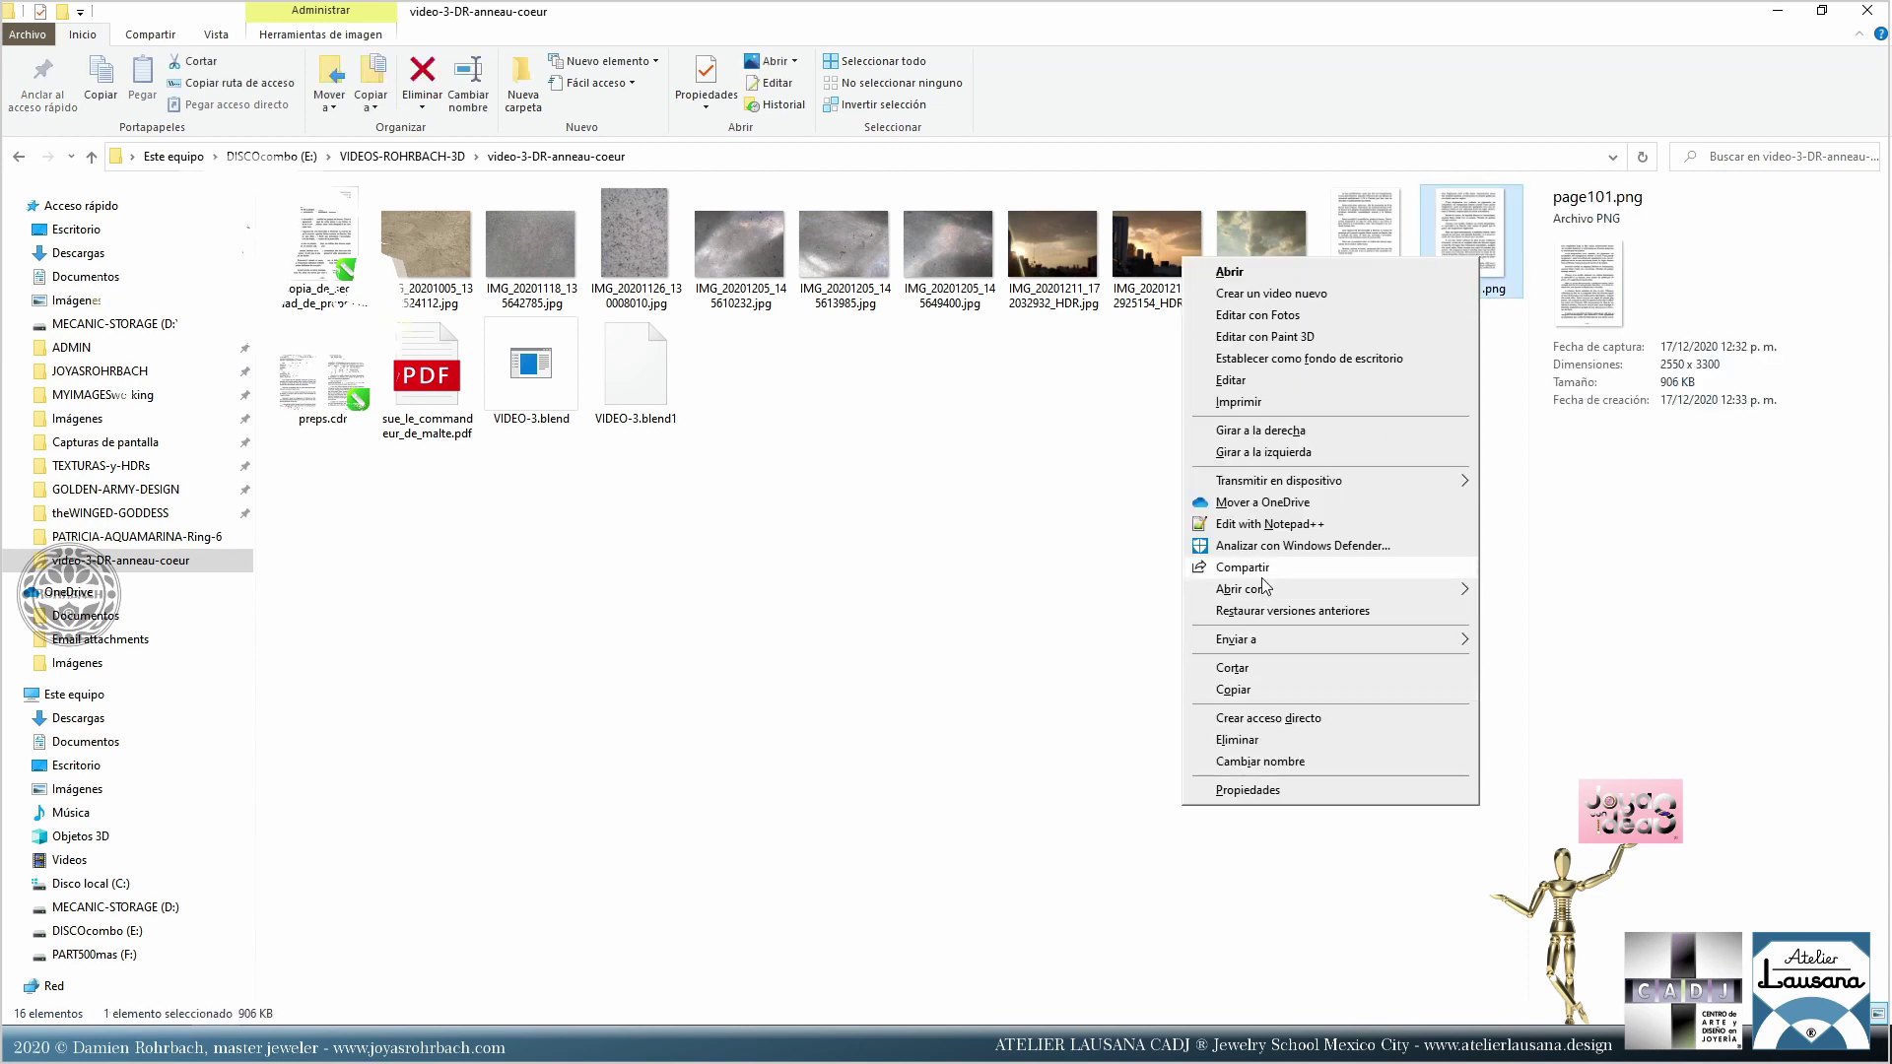
{"action": "mouse_move", "coordinate": [1251, 588]}
{"action": "left_click", "coordinate": [1663, 587]}
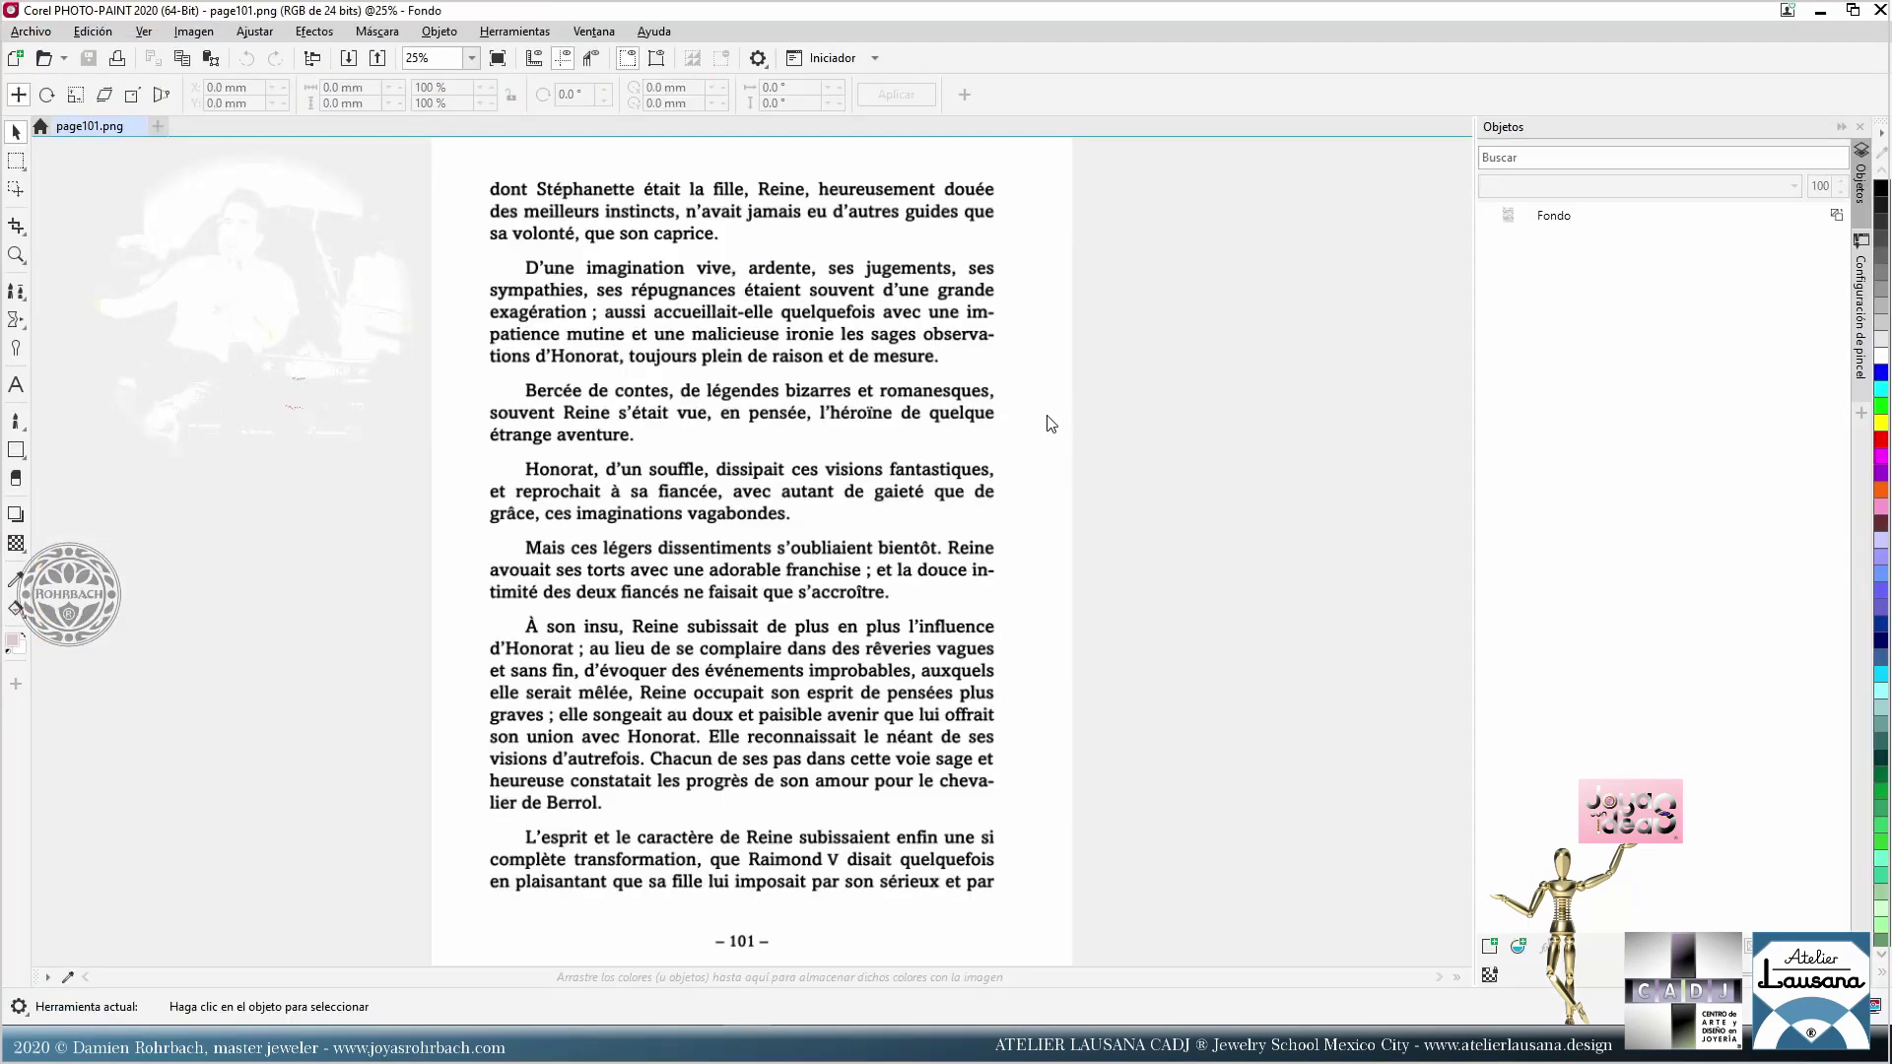
Step: Start the Plástico texture effect on the page image and move its dialog clear of the text
{"action": "left_click", "coordinate": [314, 32]}
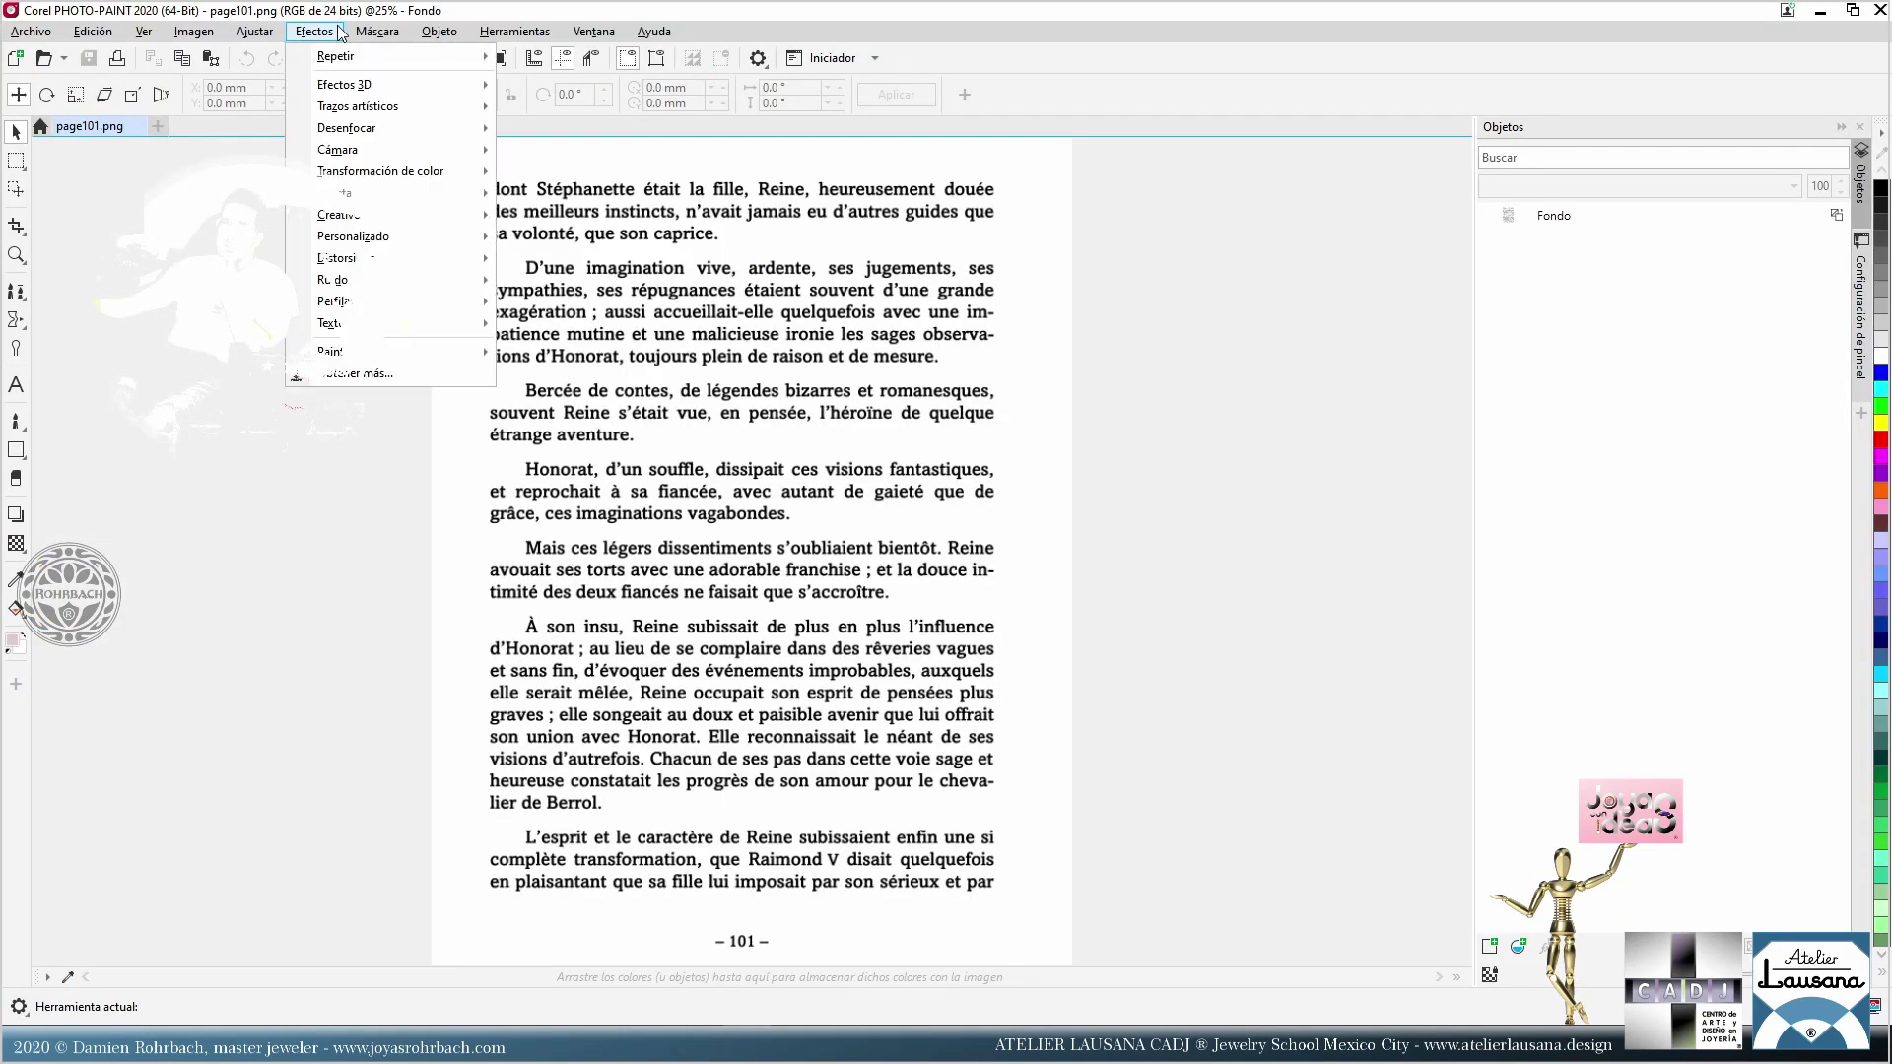
{"action": "mouse_move", "coordinate": [397, 326]}
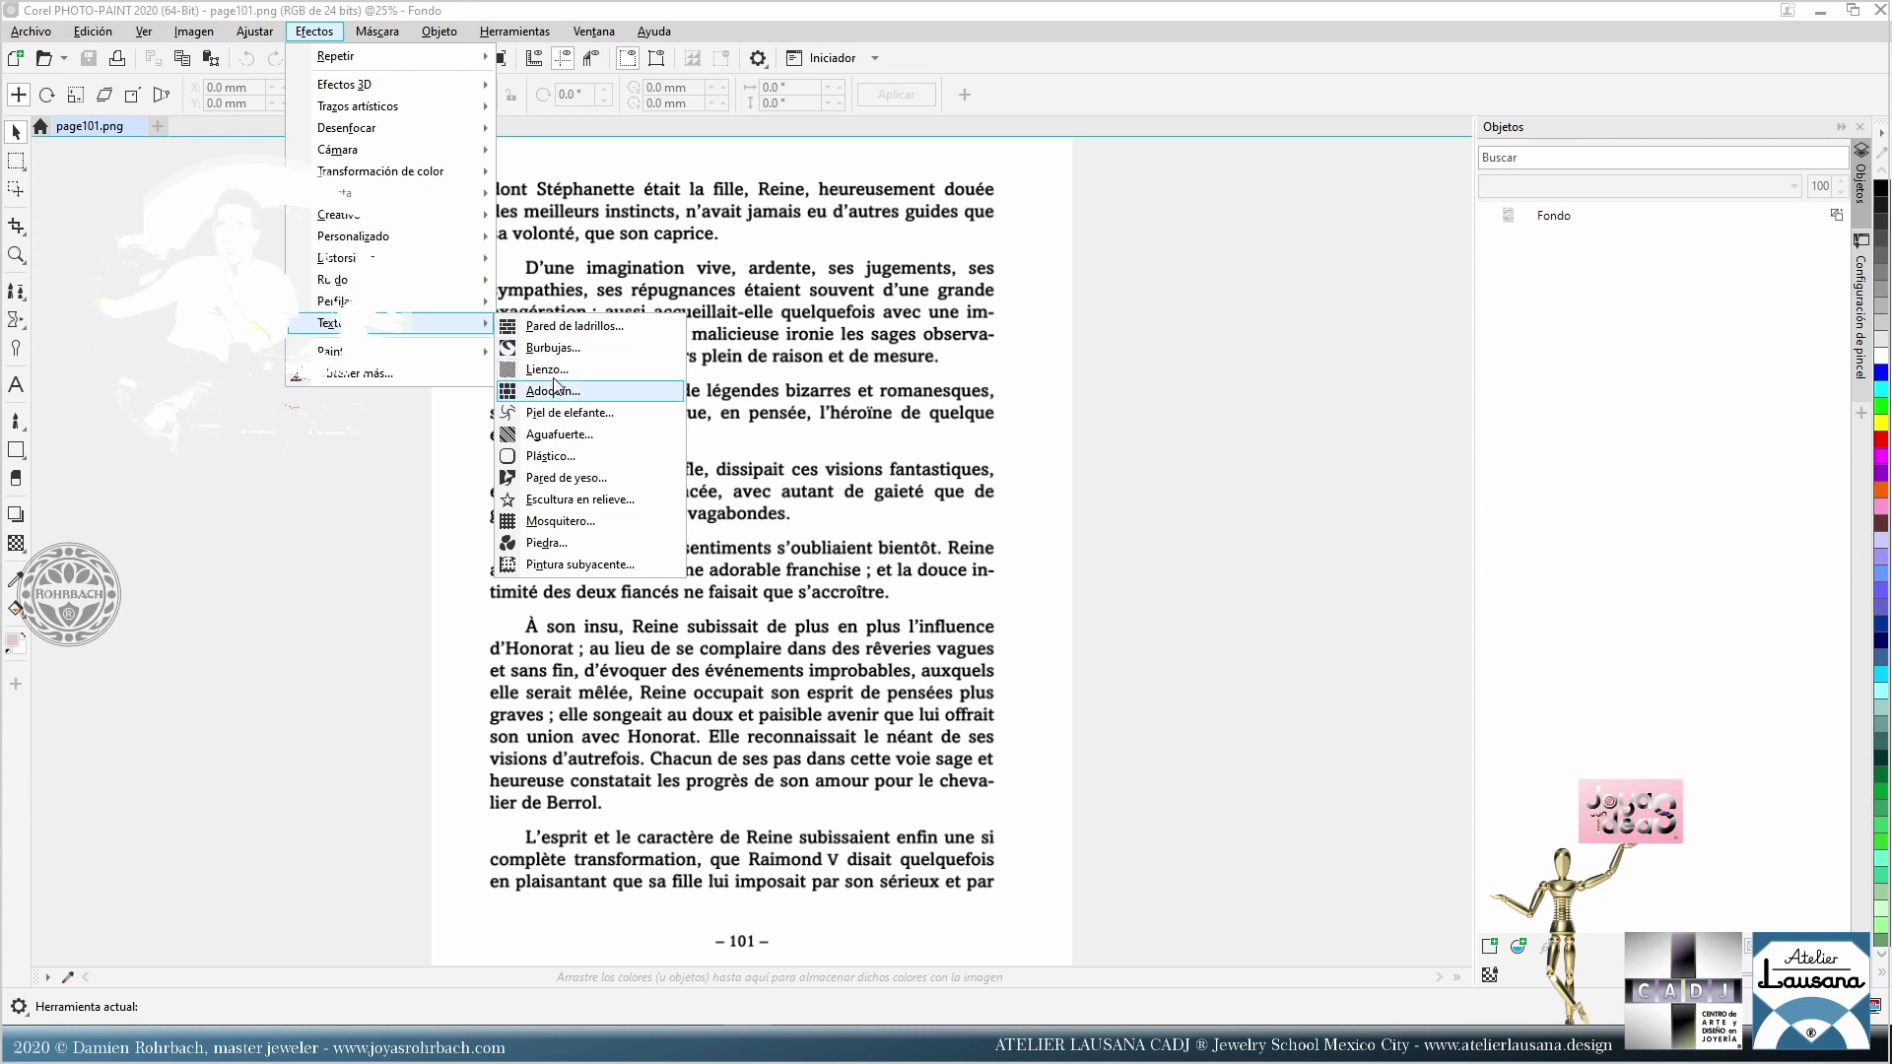
{"action": "left_click", "coordinate": [559, 457]}
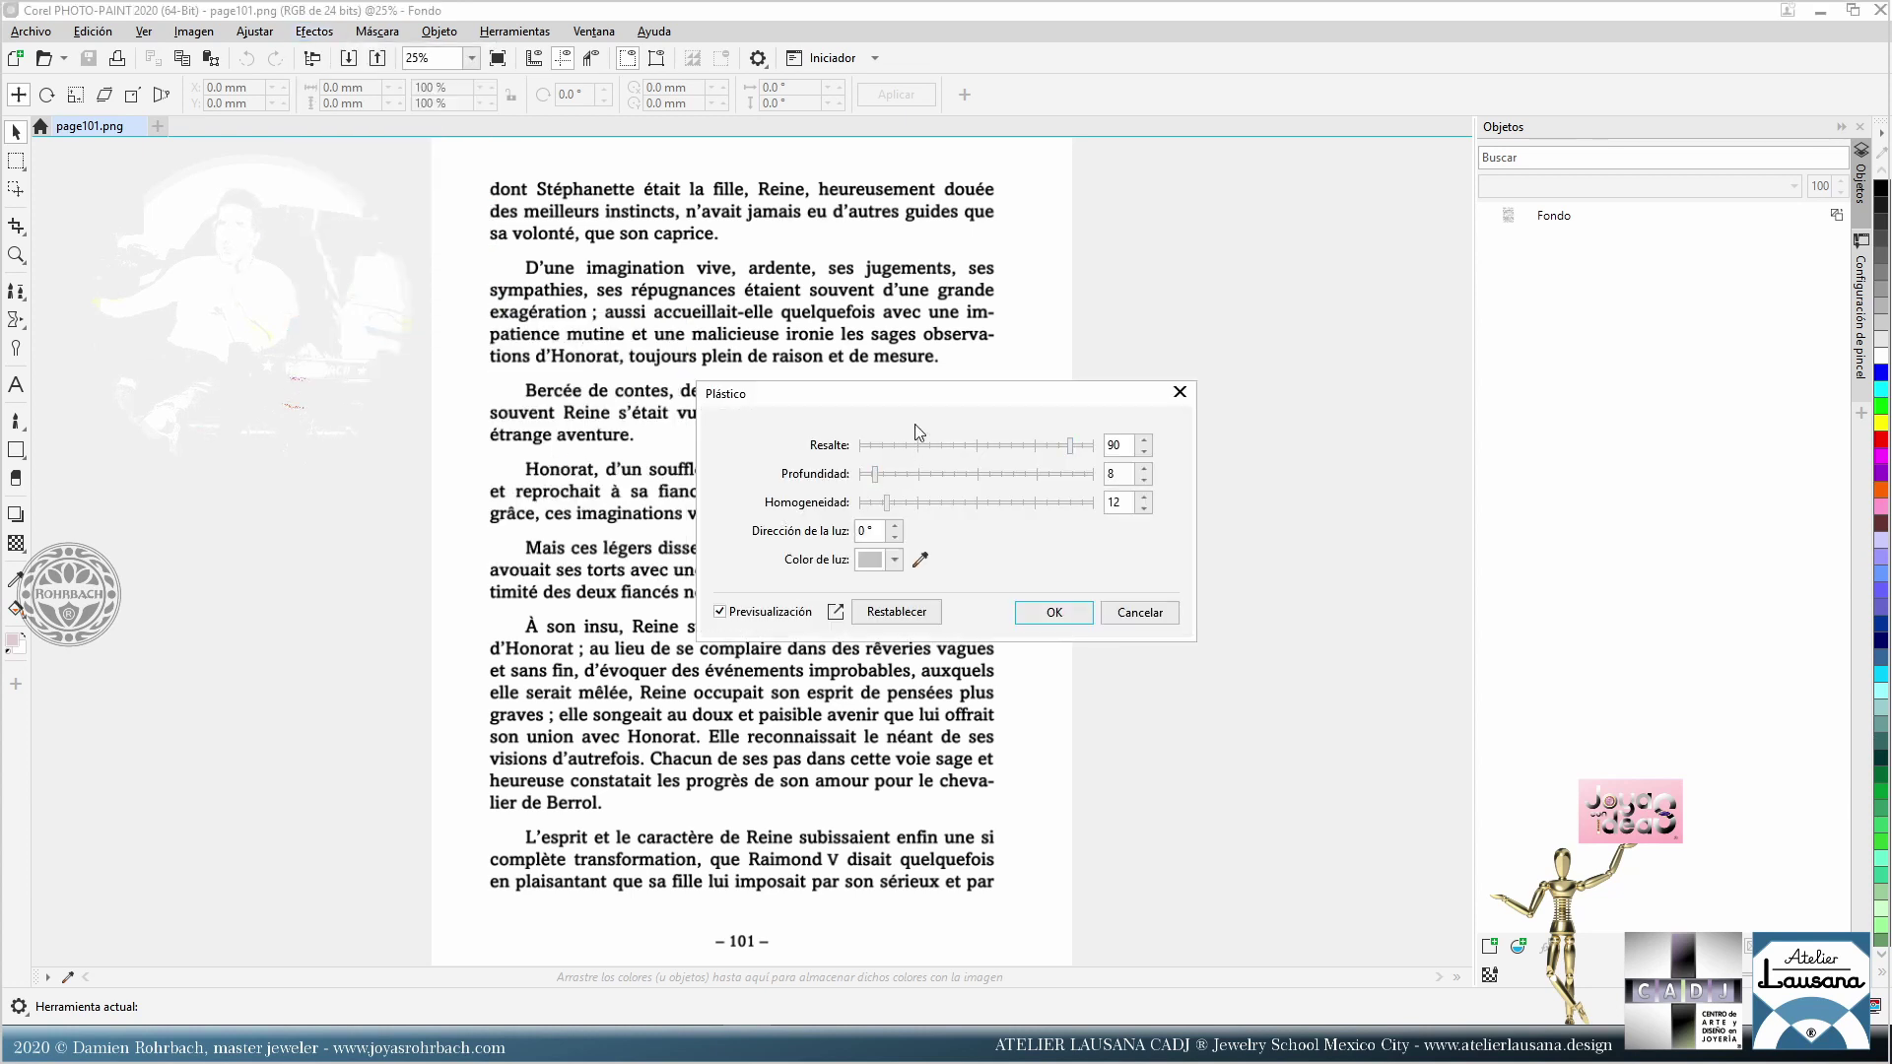
{"action": "left_click_drag", "start_coordinate": [913, 404], "coordinate": [1358, 365]}
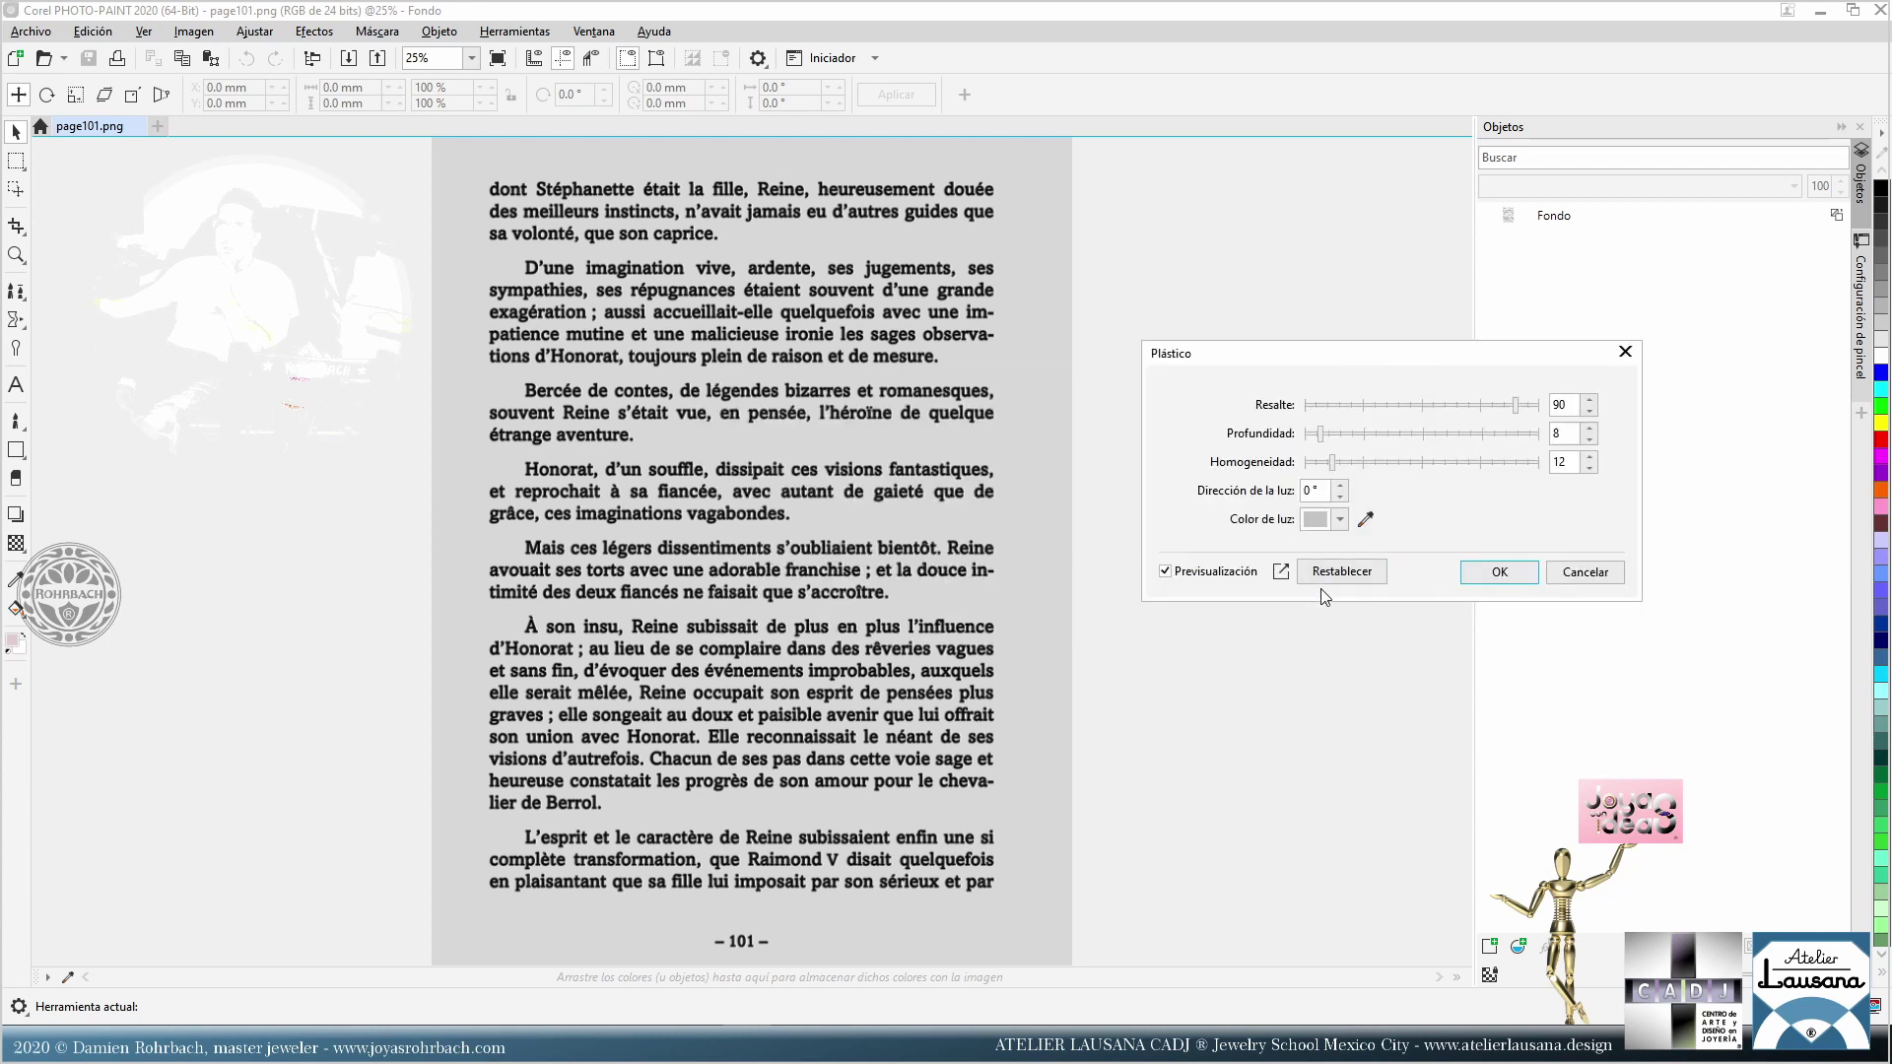
Step: Set the Plástico effect's light colour to the pale cream #FFEECF
{"action": "left_click", "coordinate": [1340, 523]}
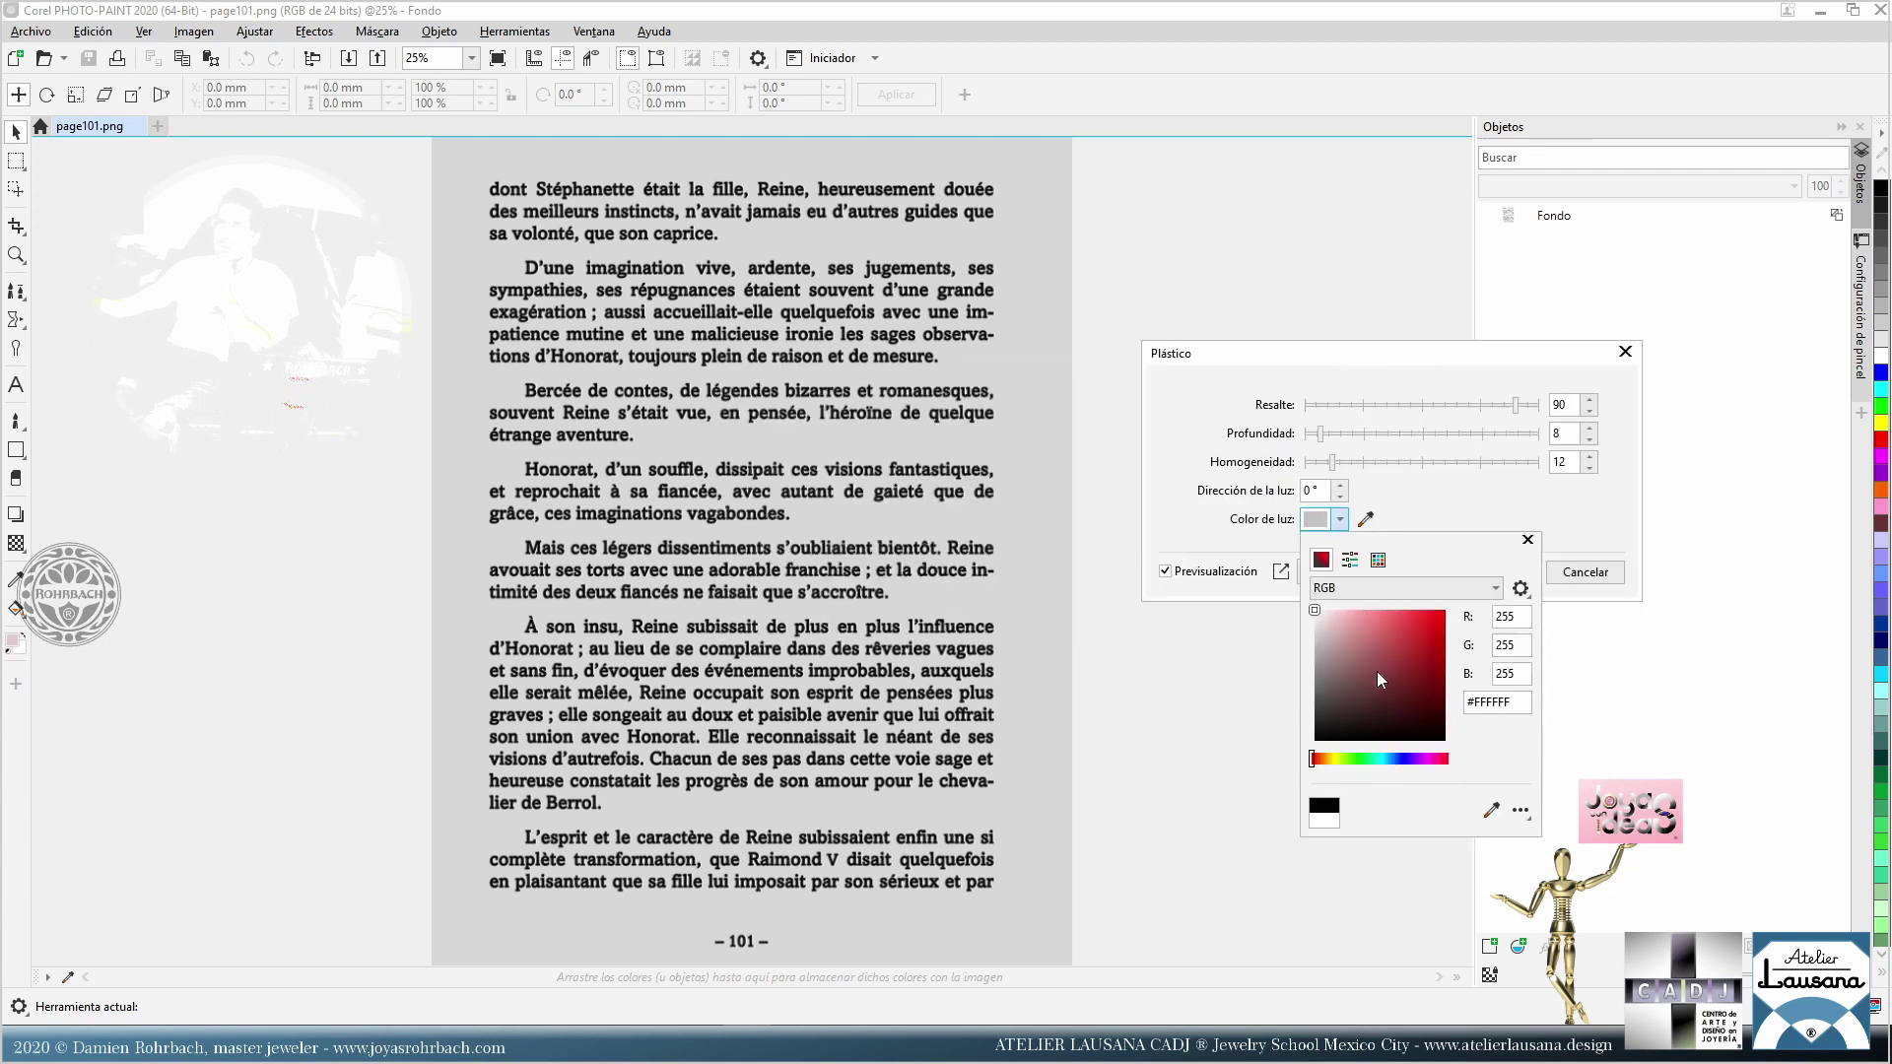
{"action": "left_click", "coordinate": [1331, 759]}
{"action": "left_click", "coordinate": [1348, 635]}
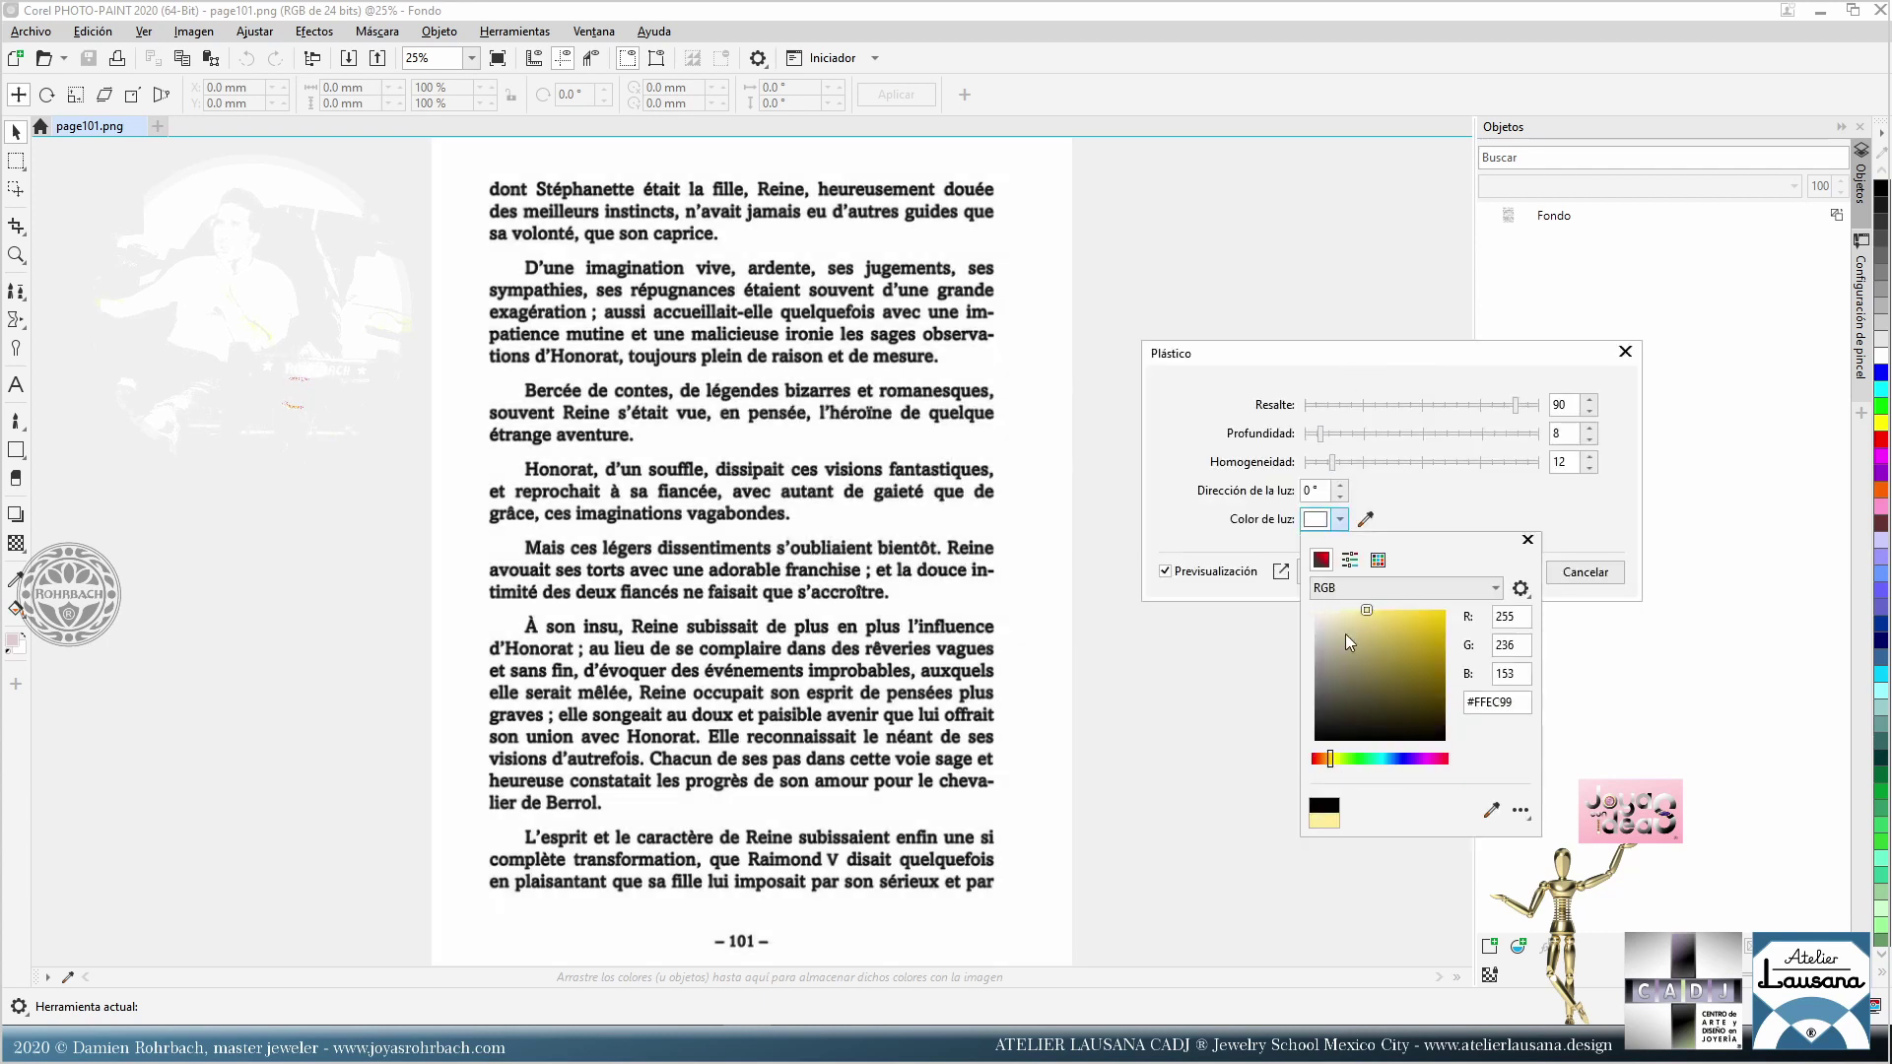
{"action": "left_click", "coordinate": [1338, 612]}
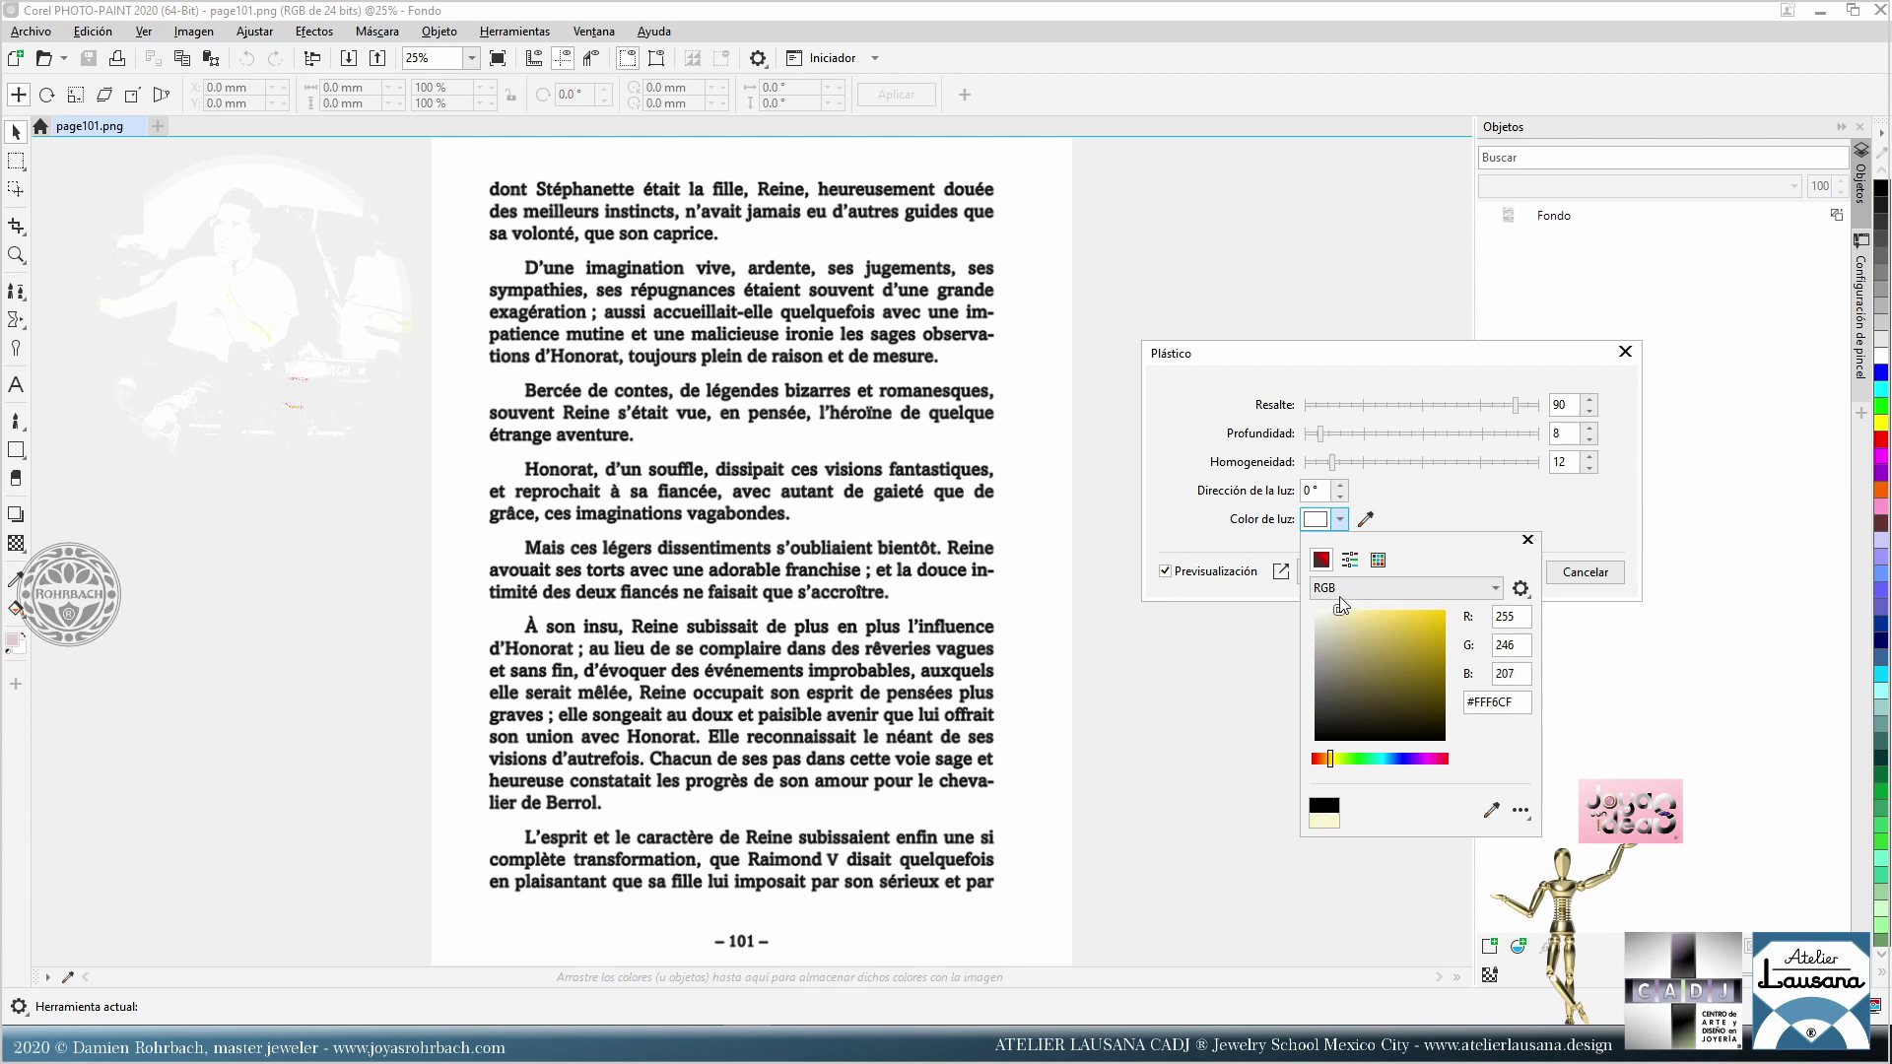
{"action": "left_click", "coordinate": [1326, 754]}
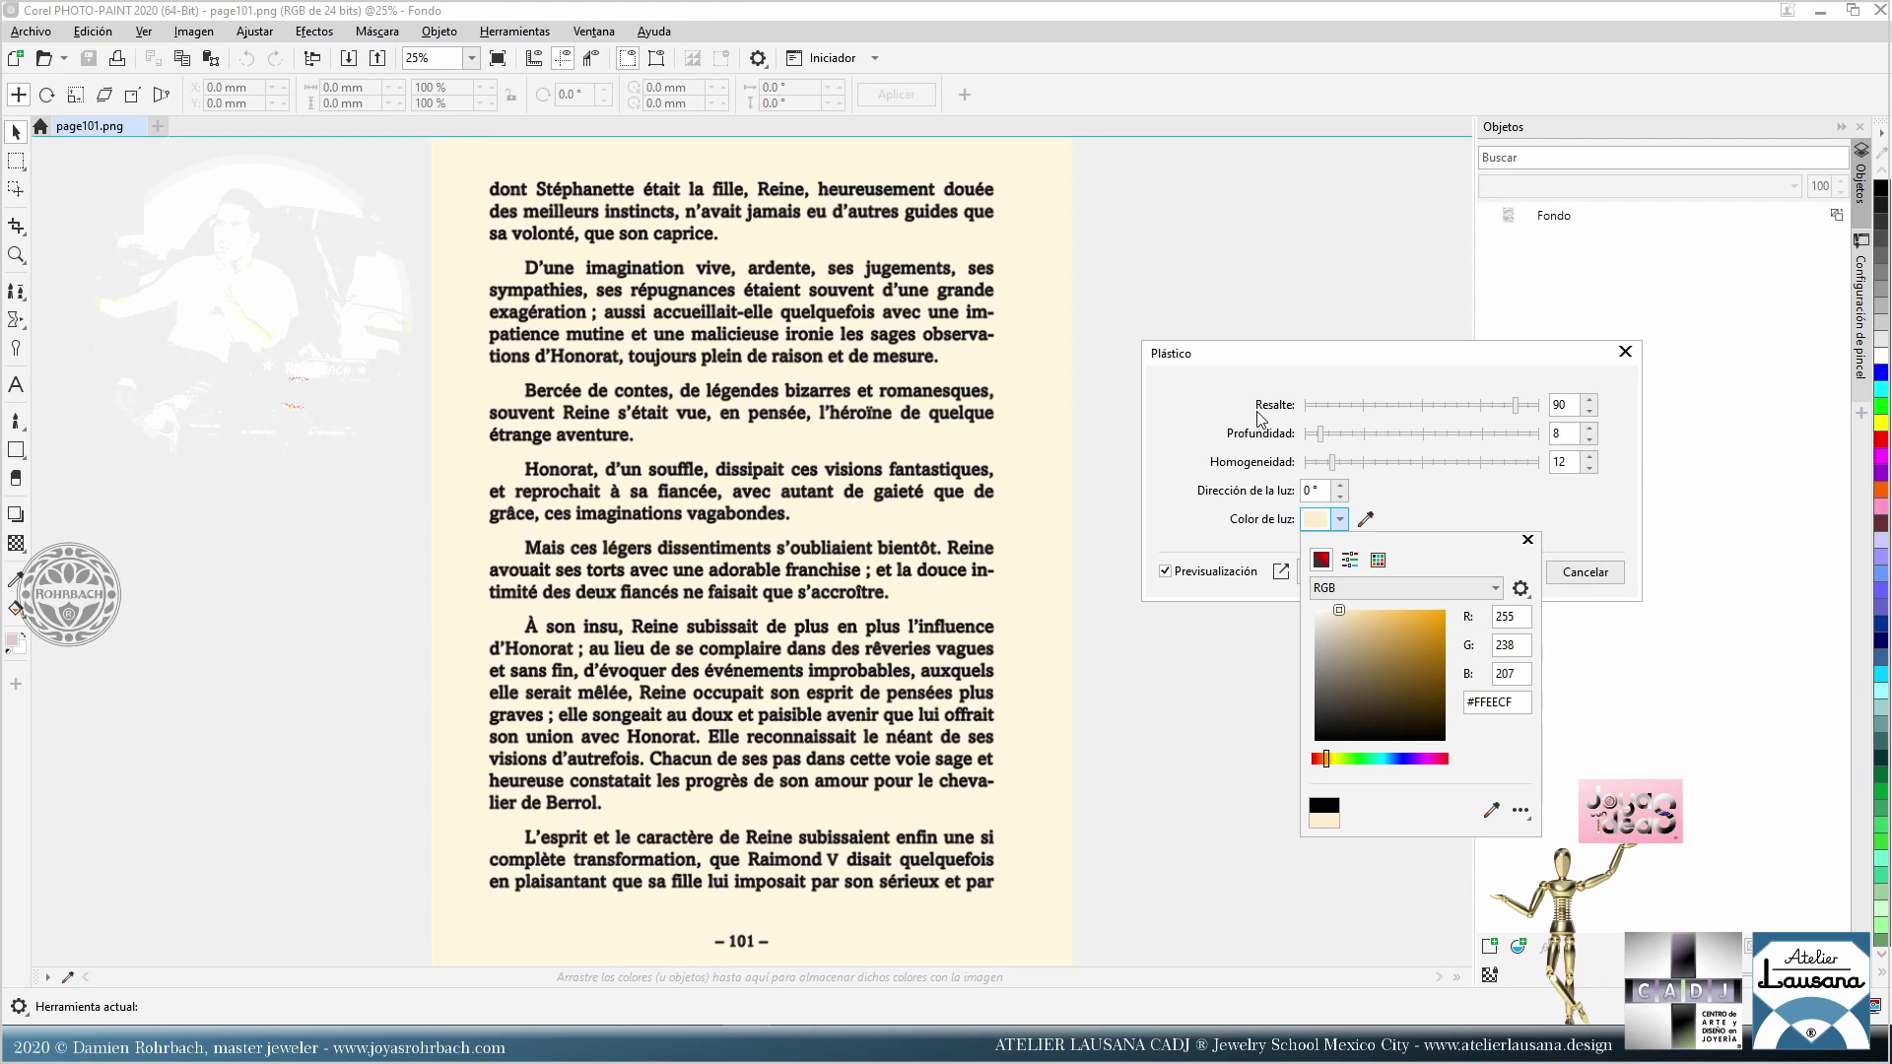
Step: Set the Plástico effect's Resalte to 89, Profundidad to 4 and Homogeneidad to 6 while checking the letters up close
{"action": "left_click", "coordinate": [783, 391]}
{"action": "left_click", "coordinate": [814, 390]}
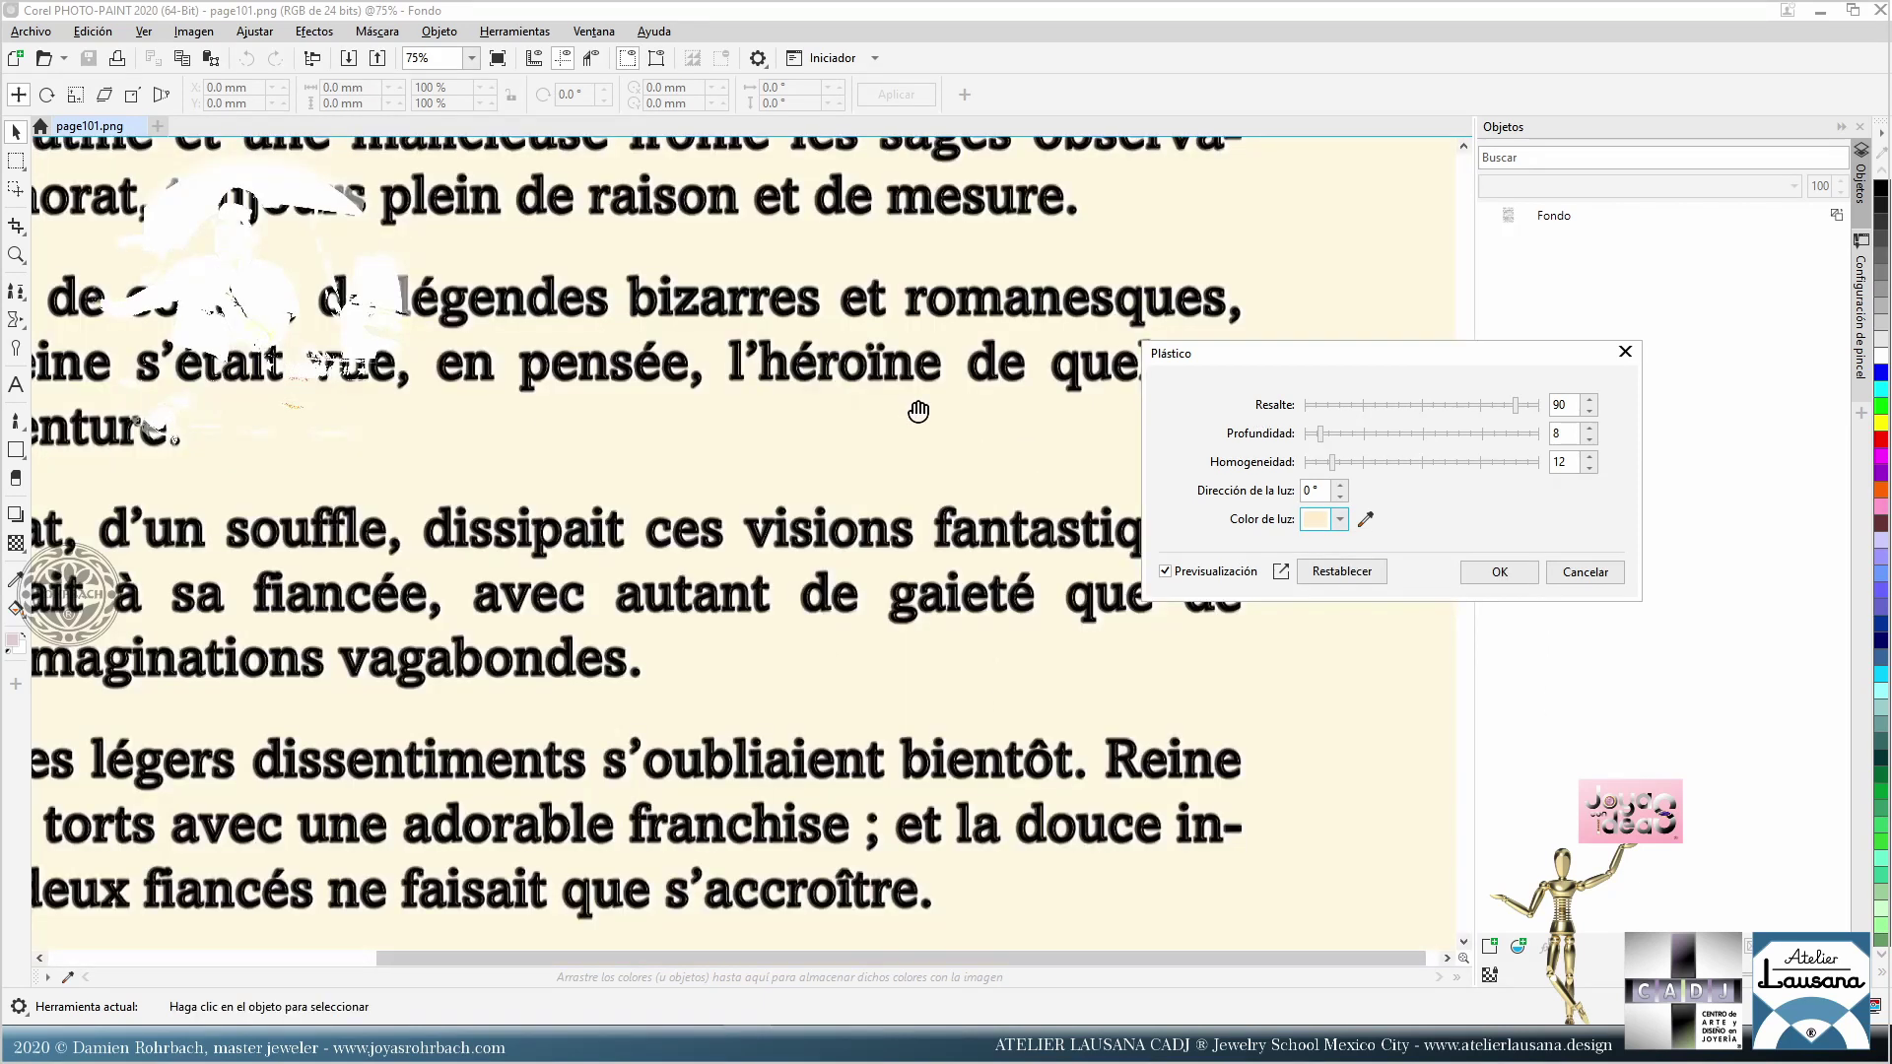
{"action": "left_click", "coordinate": [759, 553]}
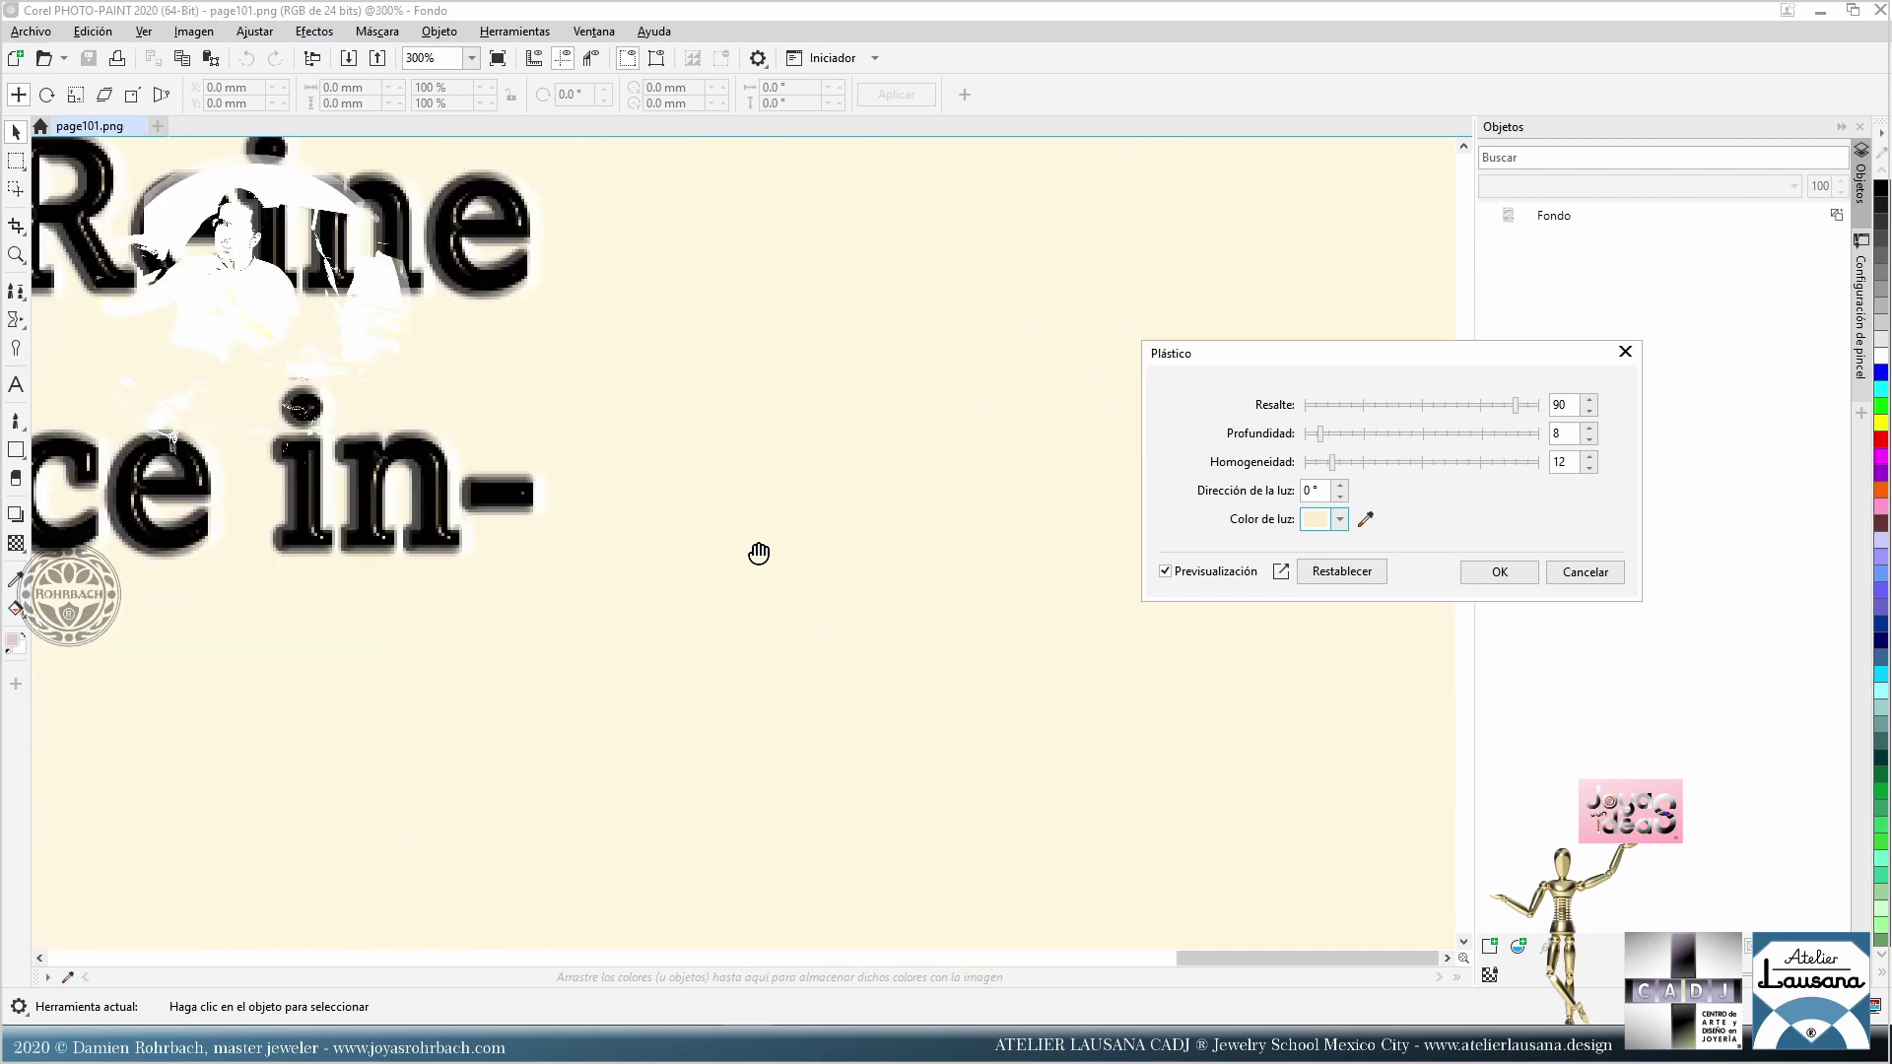
{"action": "right_click", "coordinate": [759, 553]}
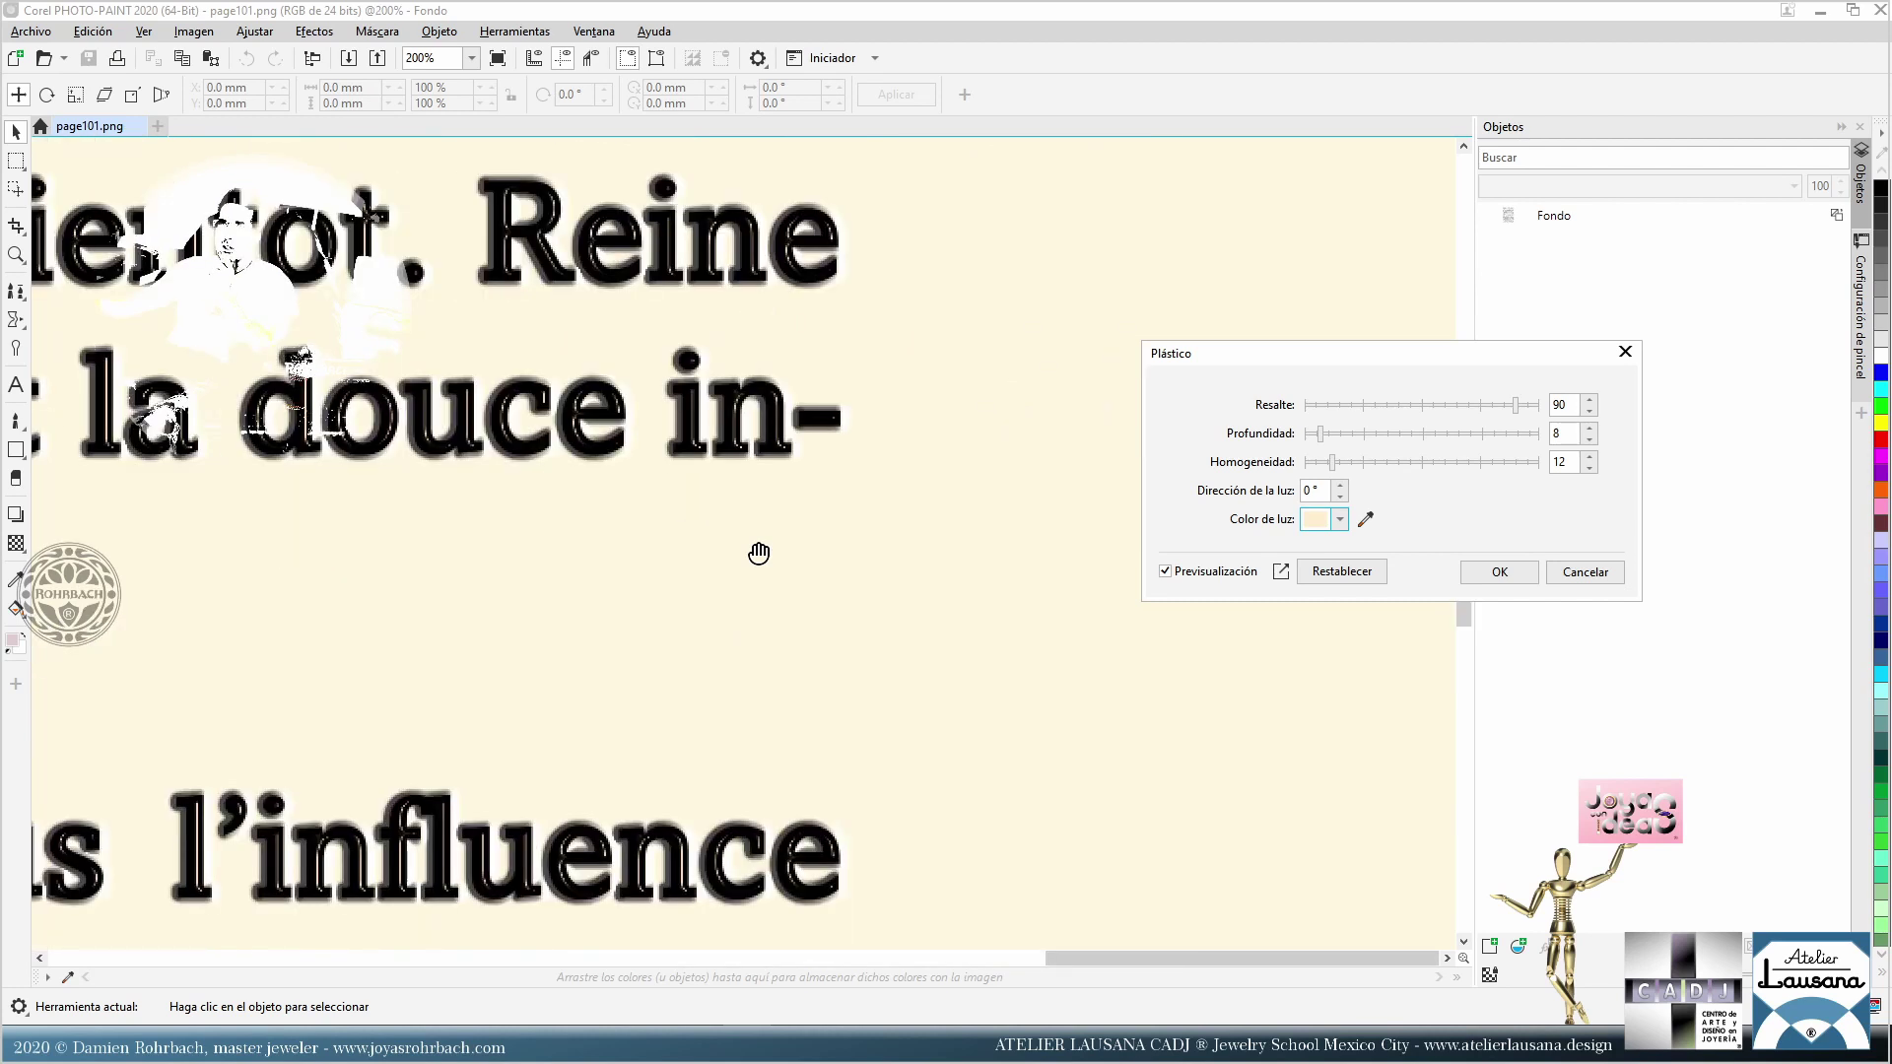
{"action": "left_click", "coordinate": [1533, 408]}
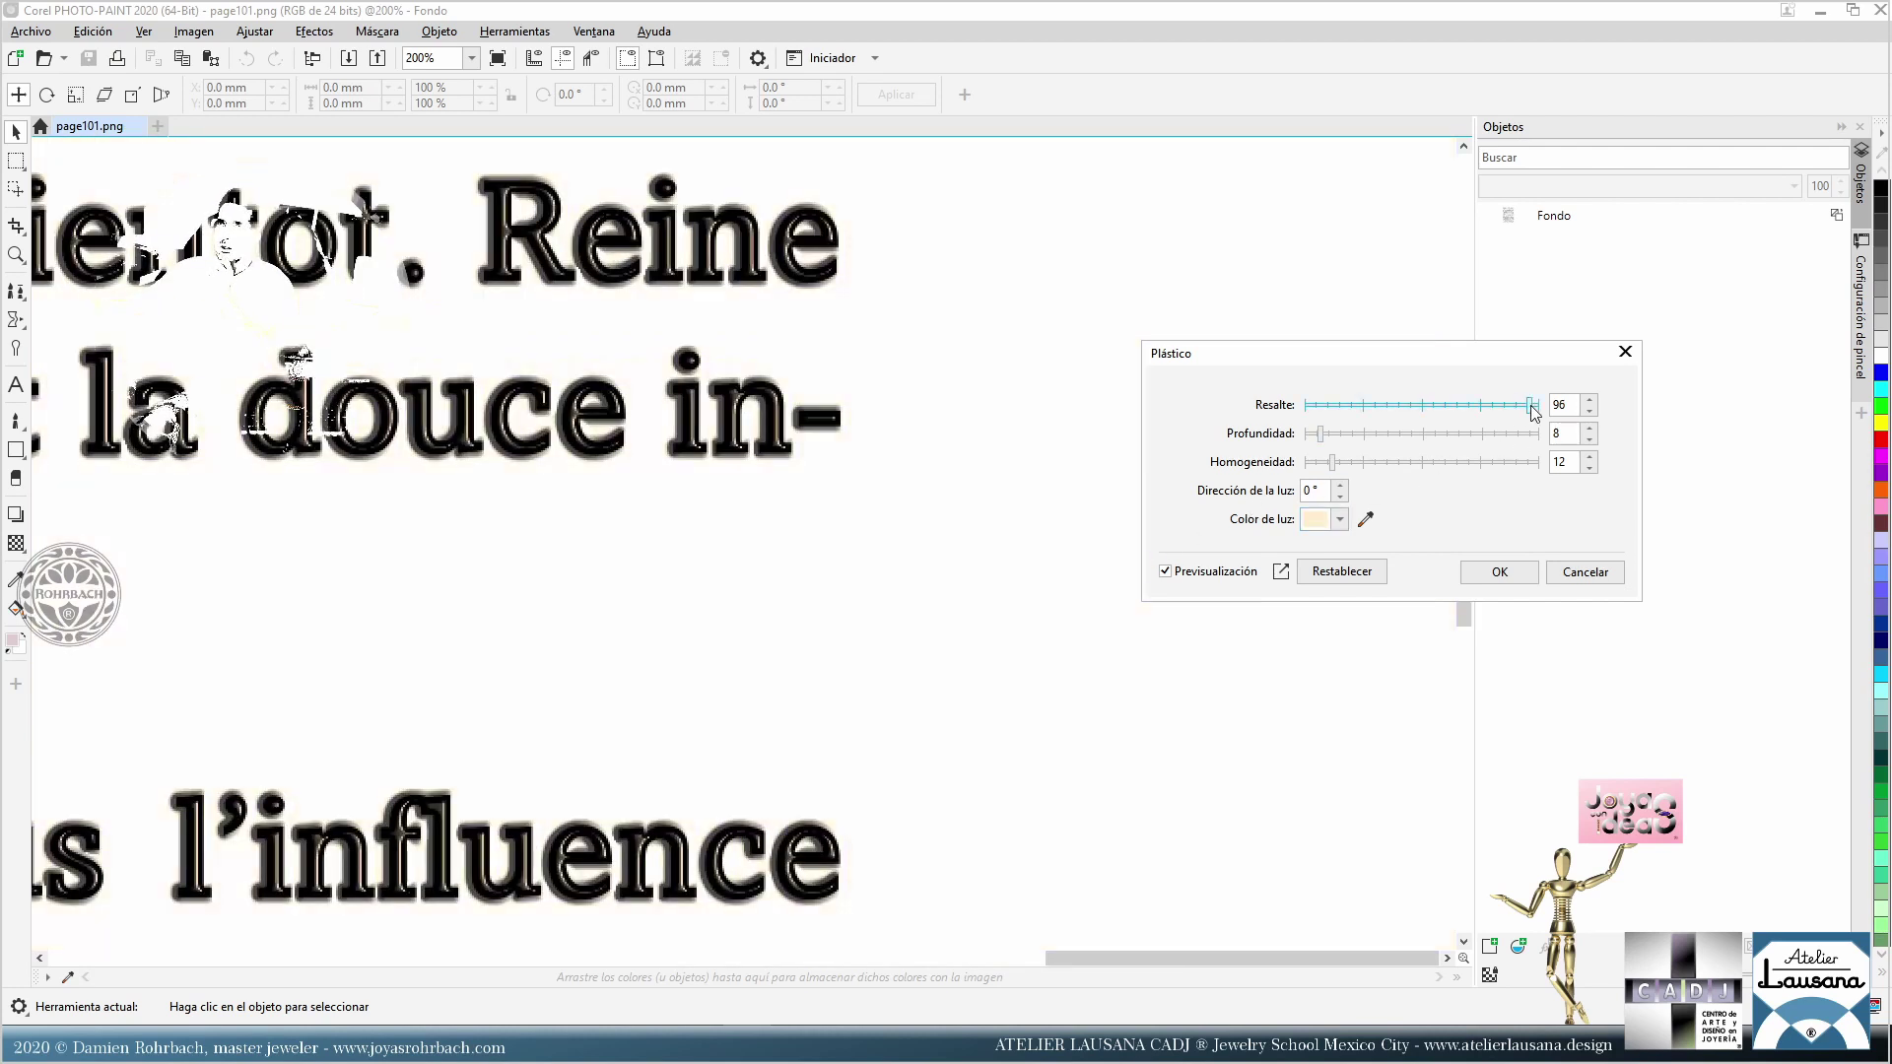
{"action": "left_click_drag", "start_coordinate": [1533, 408], "coordinate": [1519, 412]}
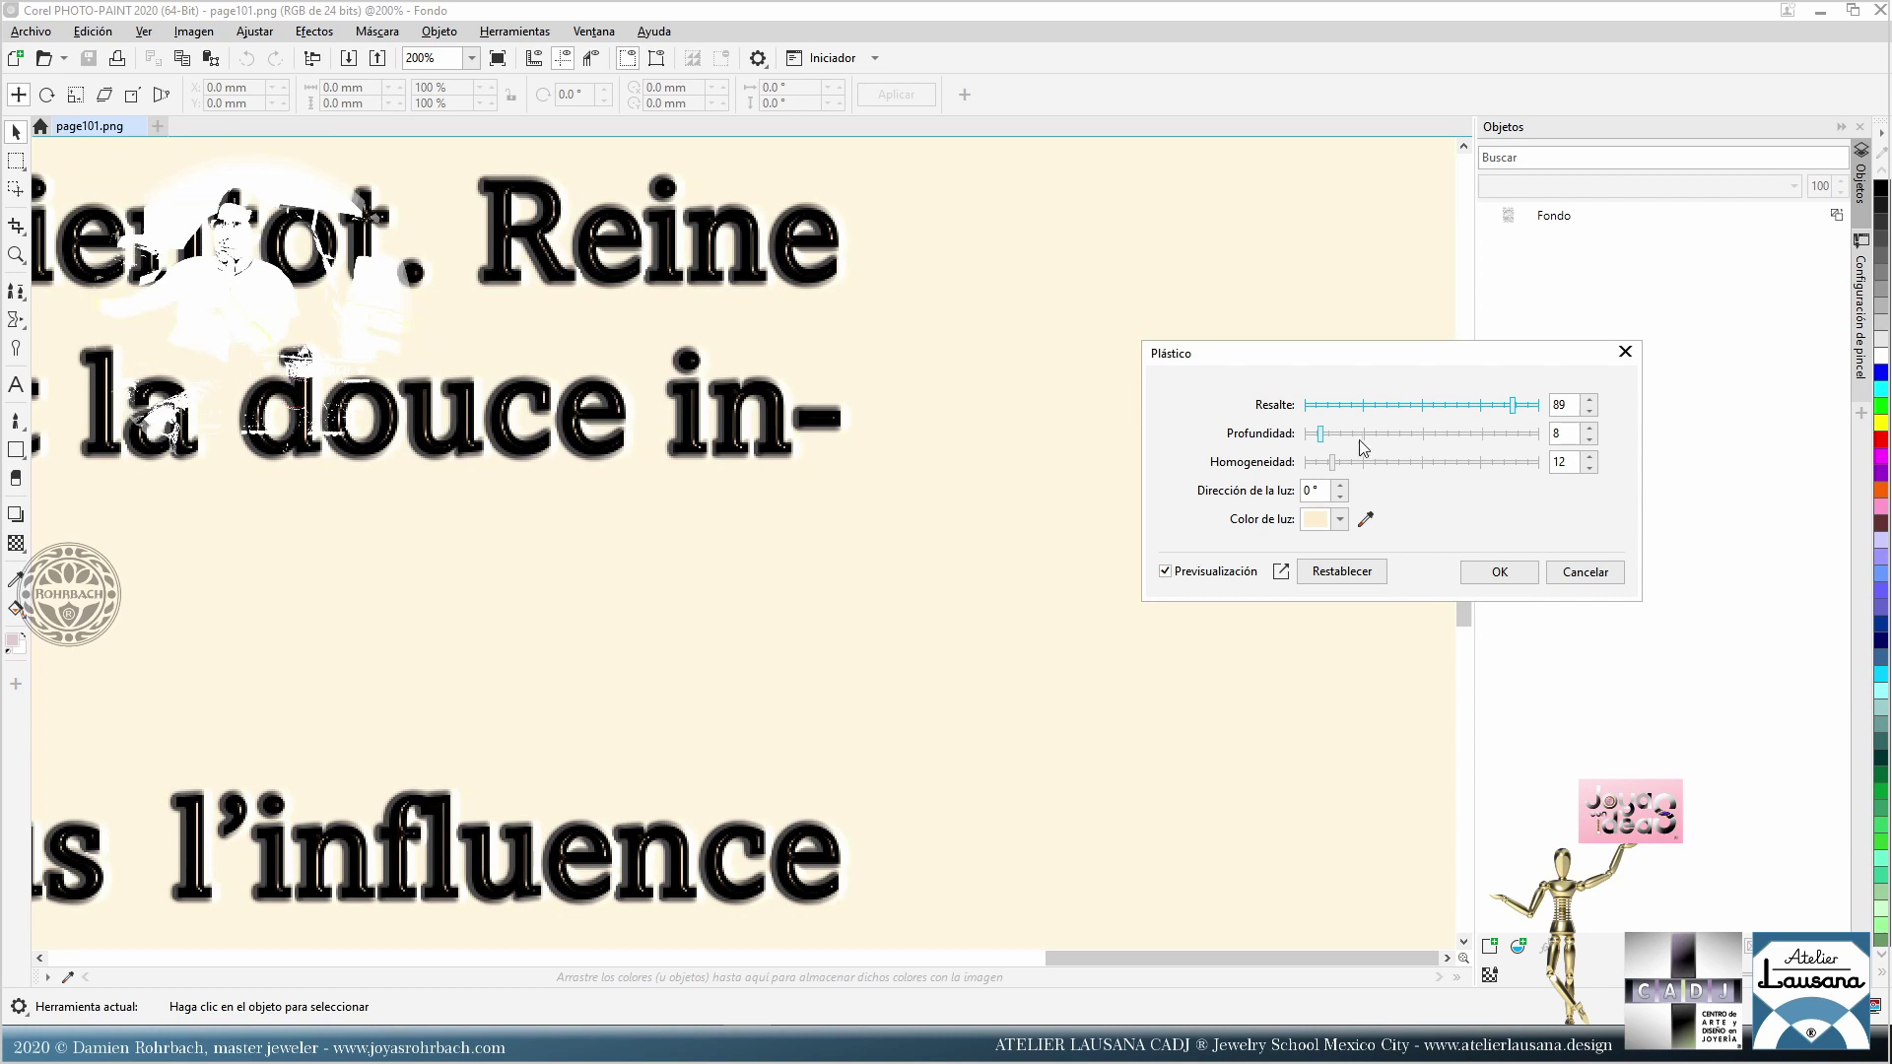
{"action": "left_click_drag", "start_coordinate": [1321, 434], "coordinate": [1313, 436]}
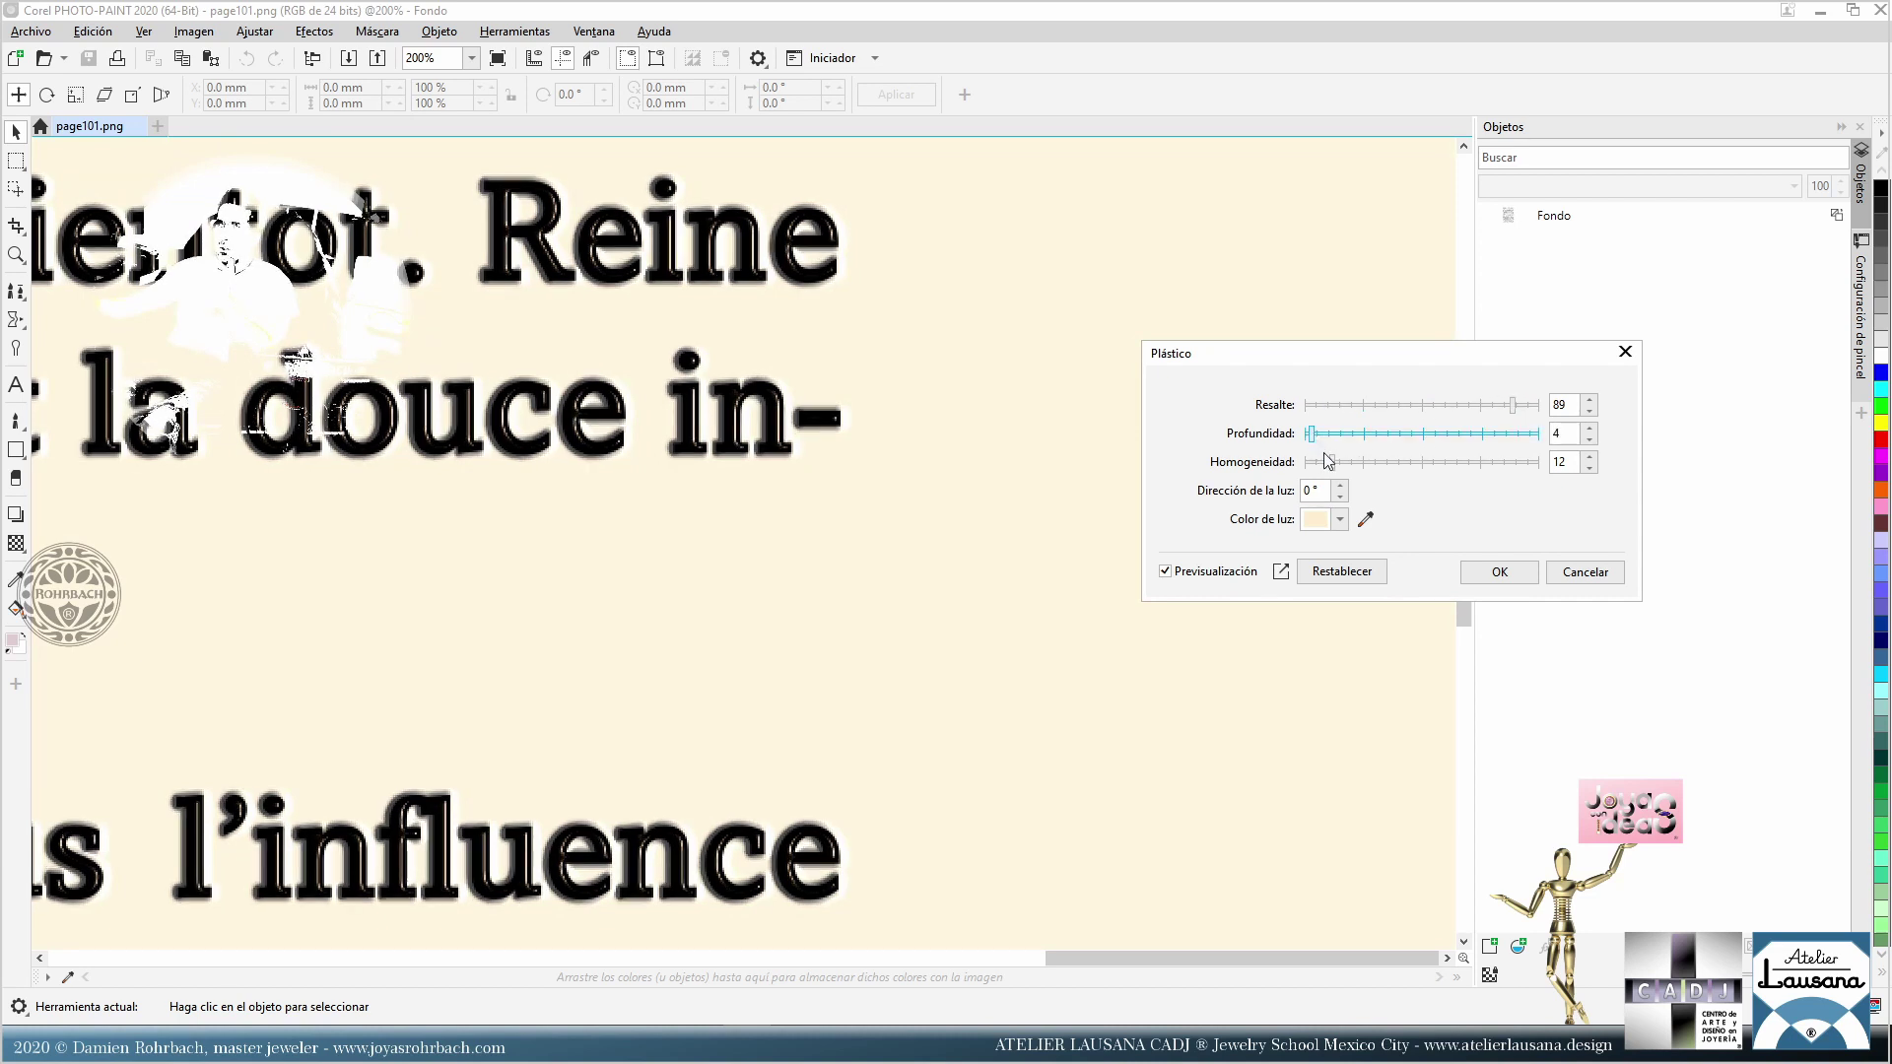
{"action": "left_click", "coordinate": [1320, 462]}
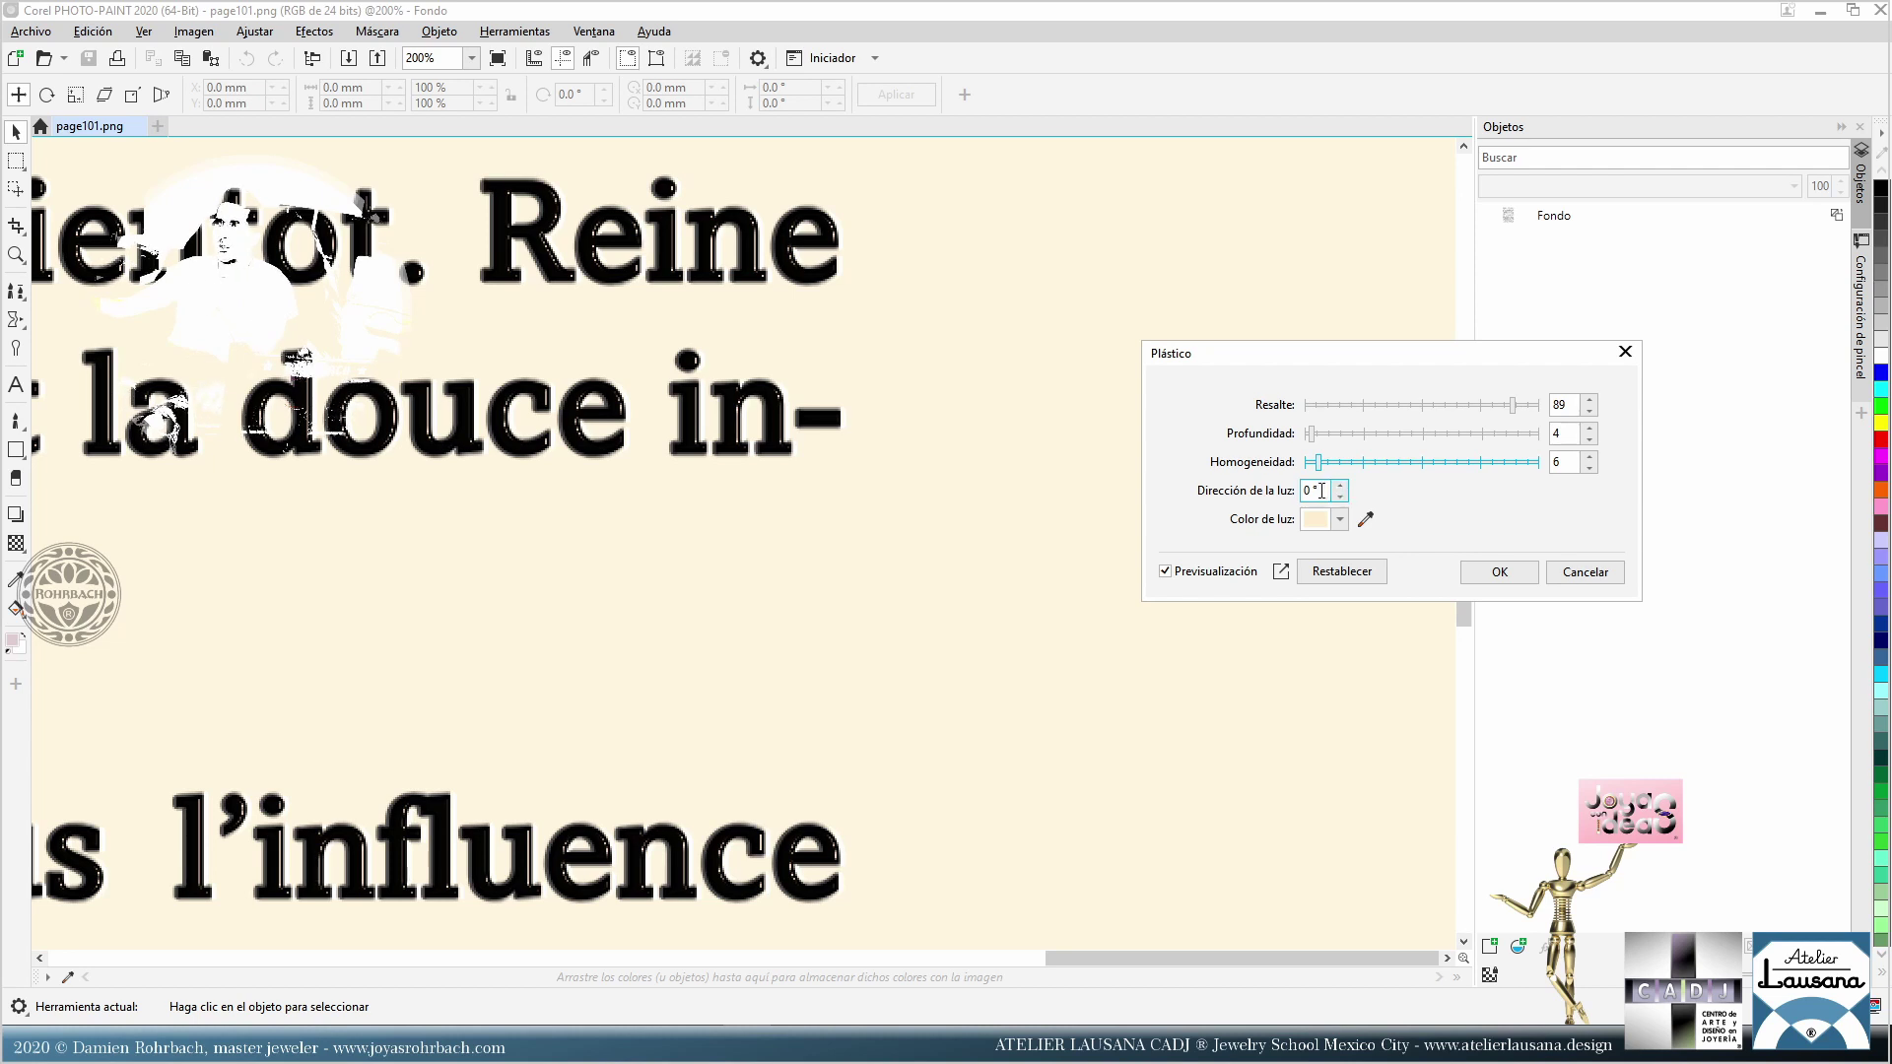
Step: Set the Plástico effect's light direction to 60° and its Profundidad to 1
{"action": "double_click", "coordinate": [1316, 490]}
{"action": "type", "text": "60"}
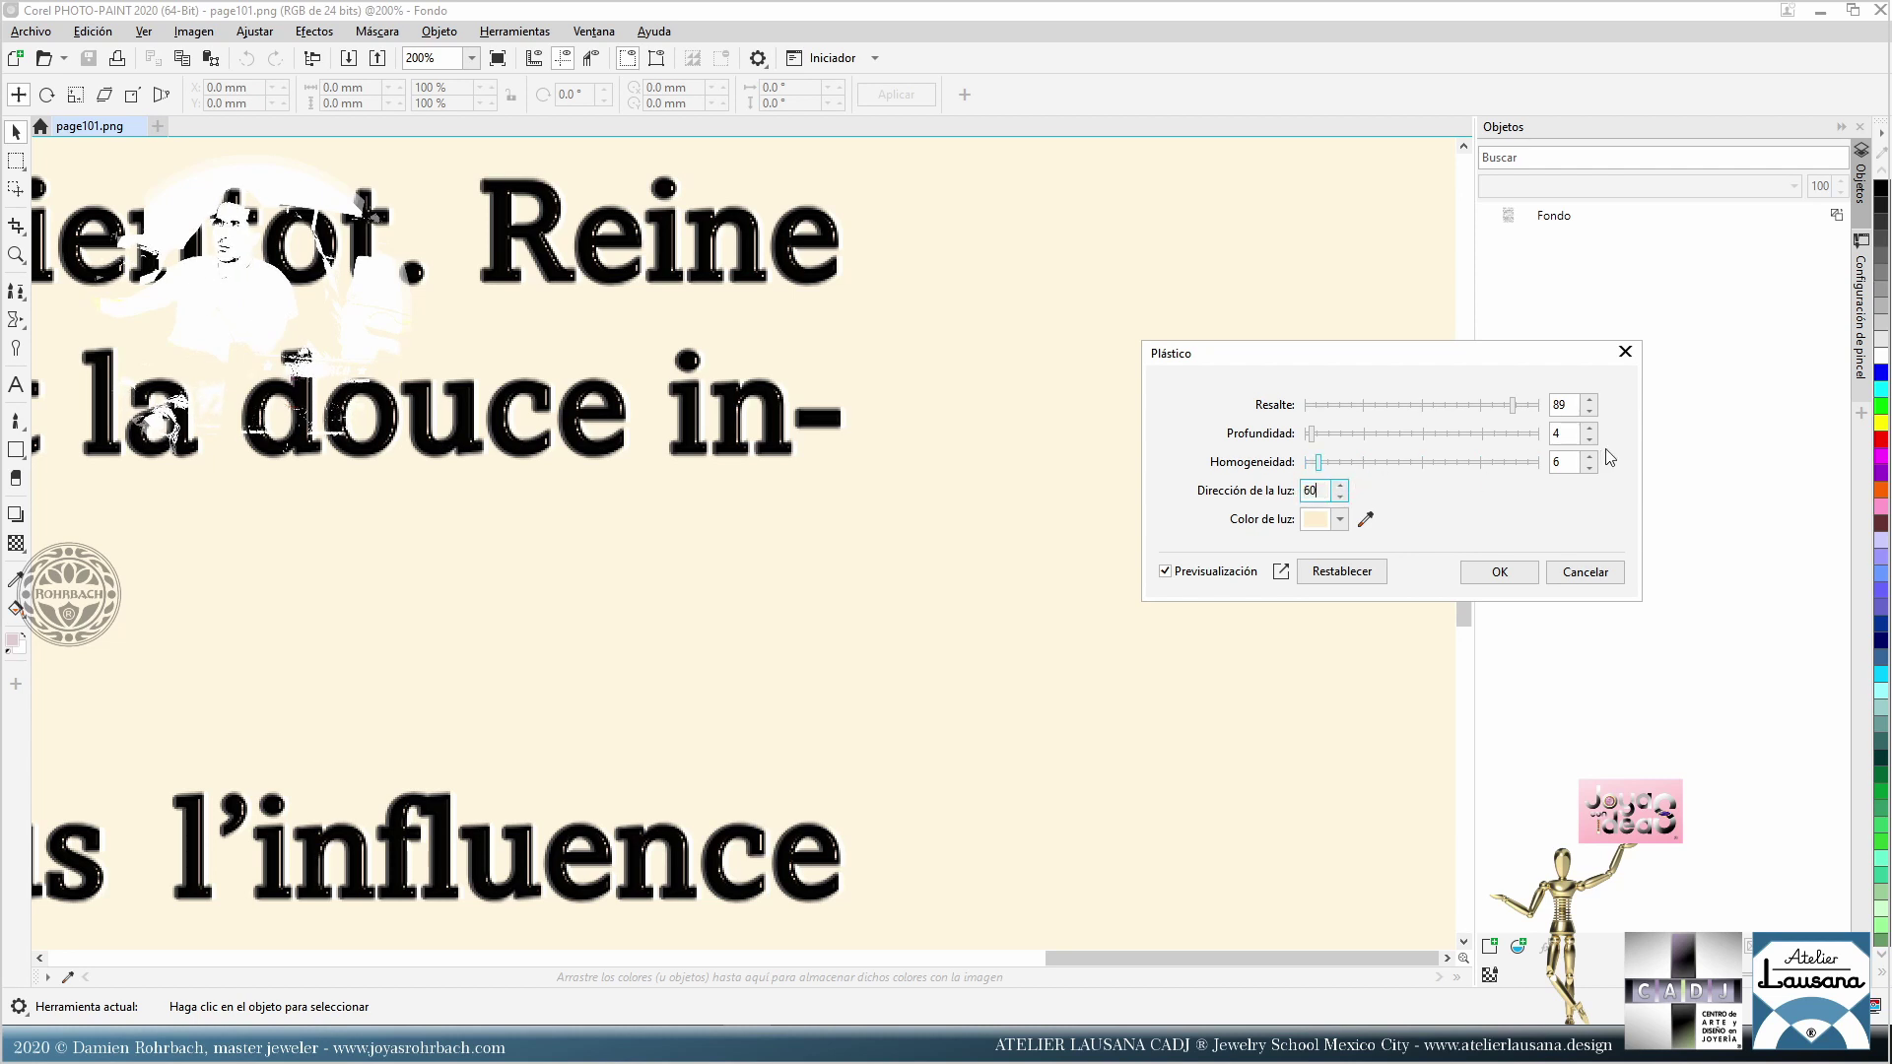
{"action": "left_click", "coordinate": [1574, 456]}
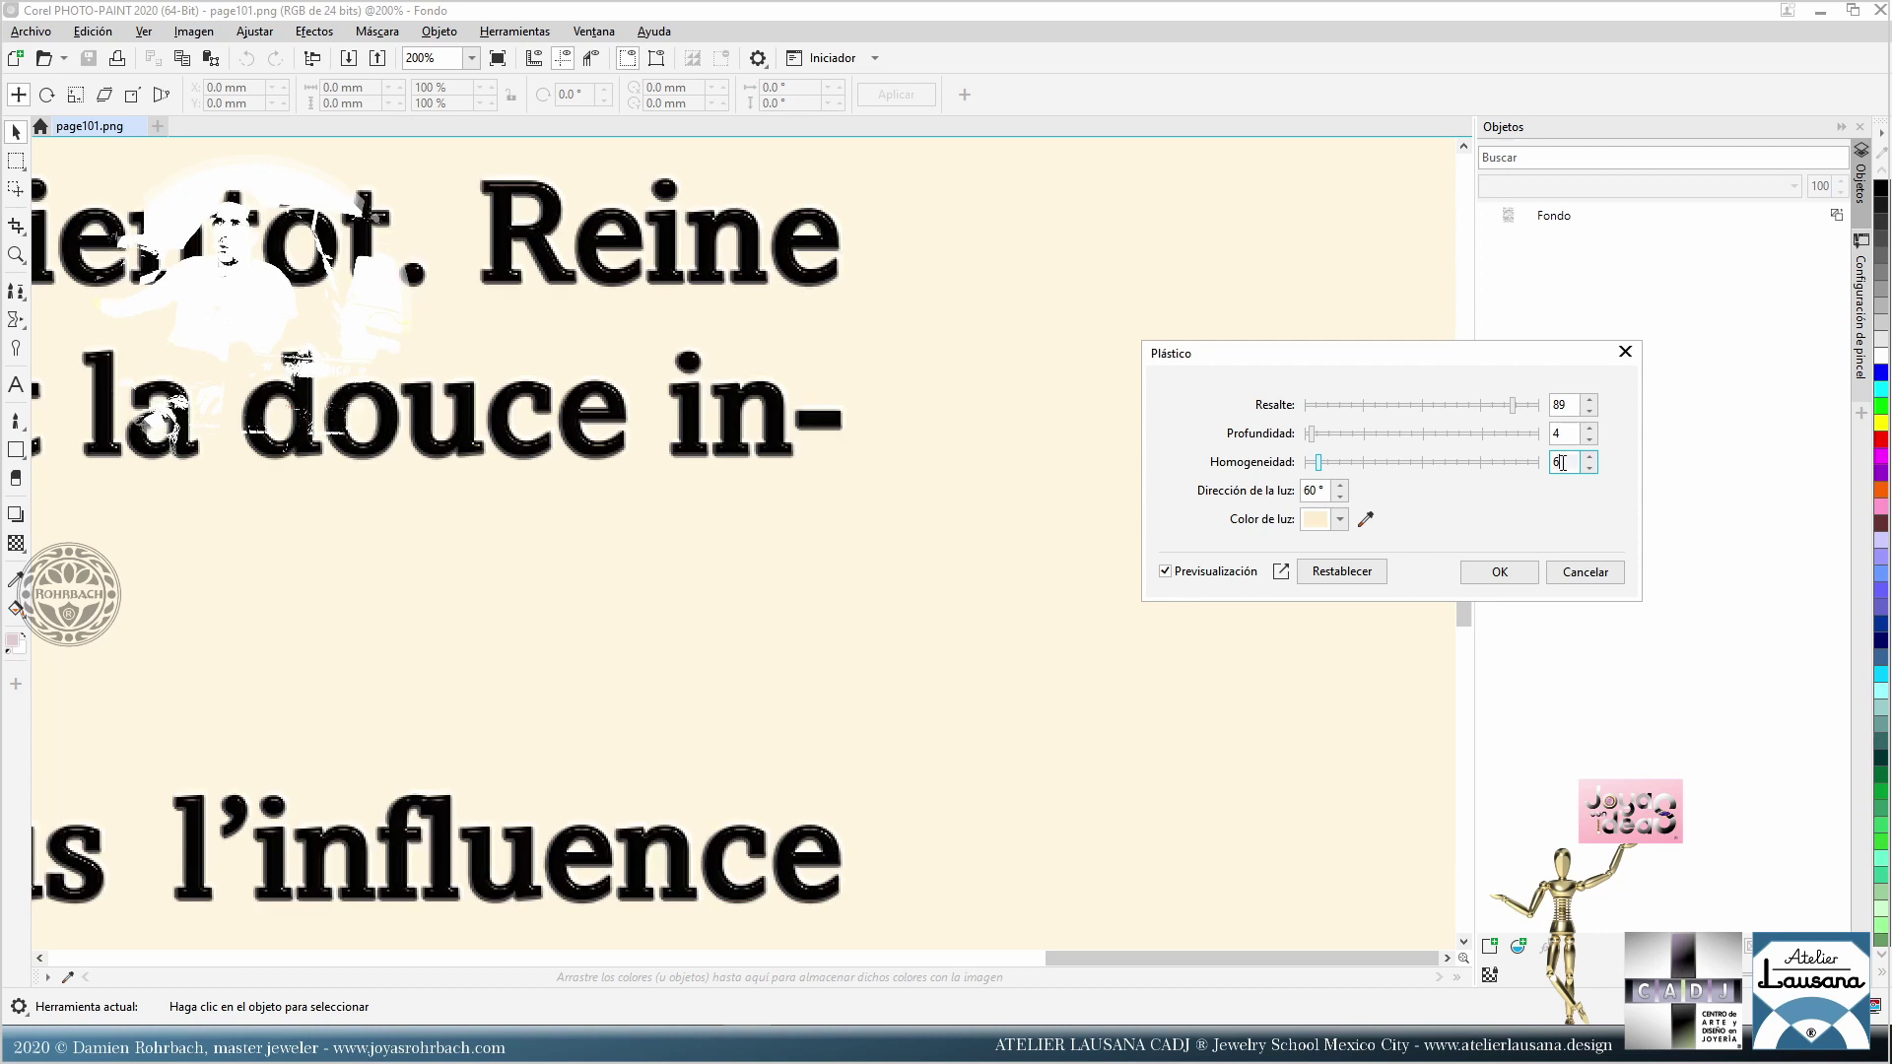
{"action": "scroll", "coordinate": [1564, 433], "scroll_direction": "down", "scroll_amount": 3}
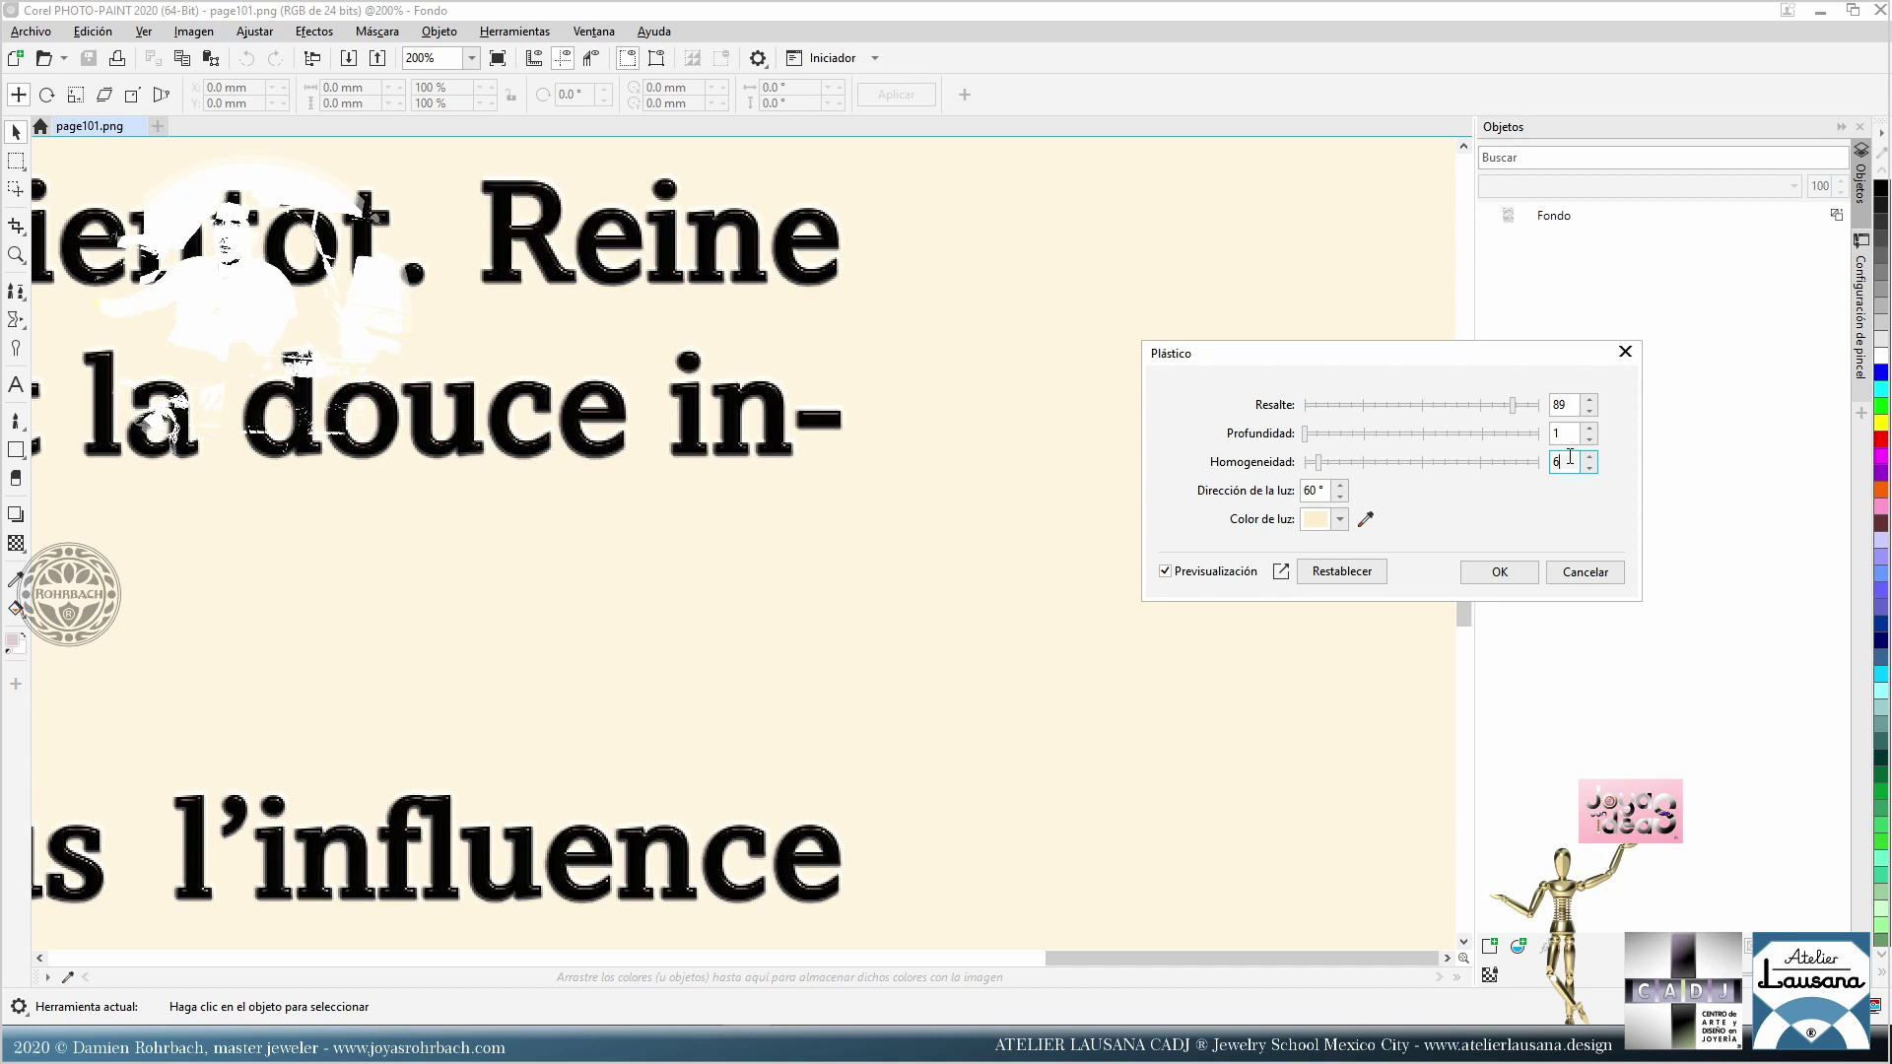
Step: Try a light direction of 240° for the Plástico effect
{"action": "key", "text": "Tab"}
{"action": "type", "text": "240"}
{"action": "left_click", "coordinate": [1565, 460]}
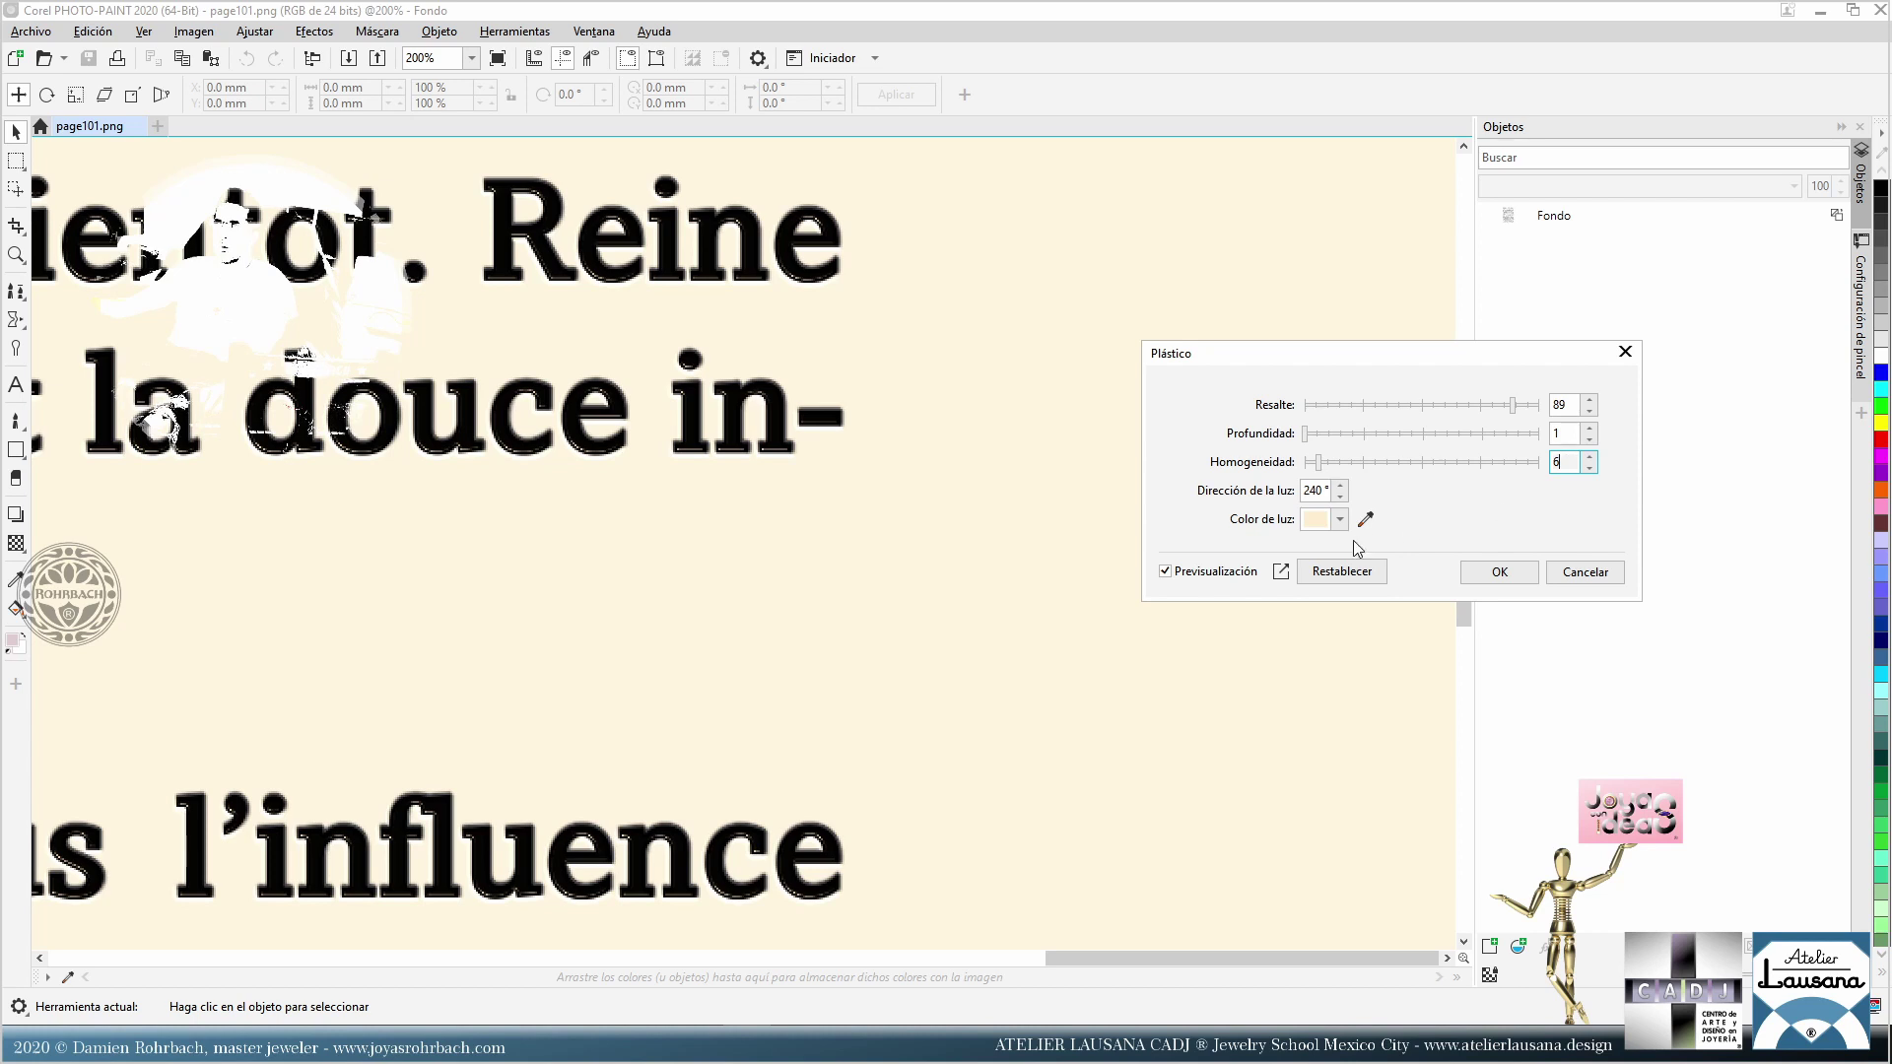
Step: Set the Plástico effect's light direction to 180°
{"action": "double_click", "coordinate": [1313, 490]}
{"action": "type", "text": "180"}
{"action": "left_click", "coordinate": [1556, 461]}
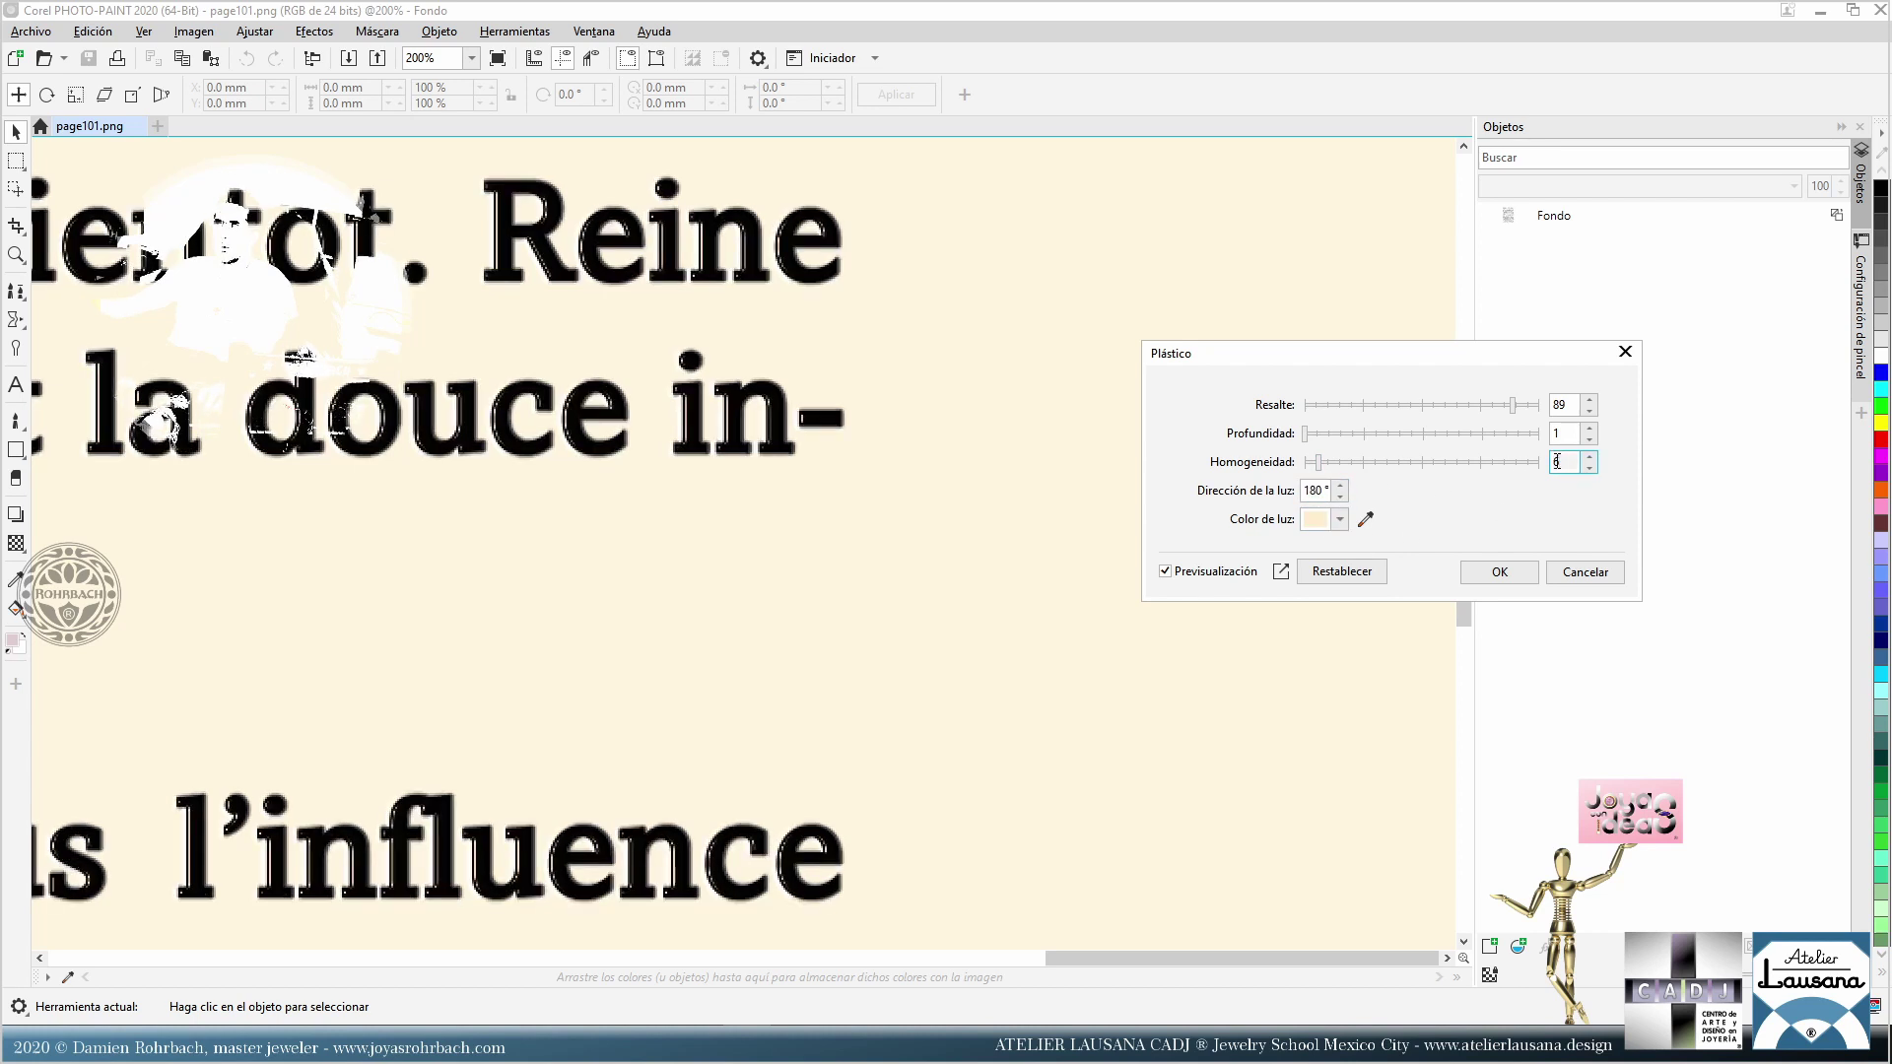
Step: Try light directions of 0° and 145° for the Plástico effect
{"action": "double_click", "coordinate": [1313, 490]}
{"action": "type", "text": "0"}
{"action": "left_click", "coordinate": [1562, 461]}
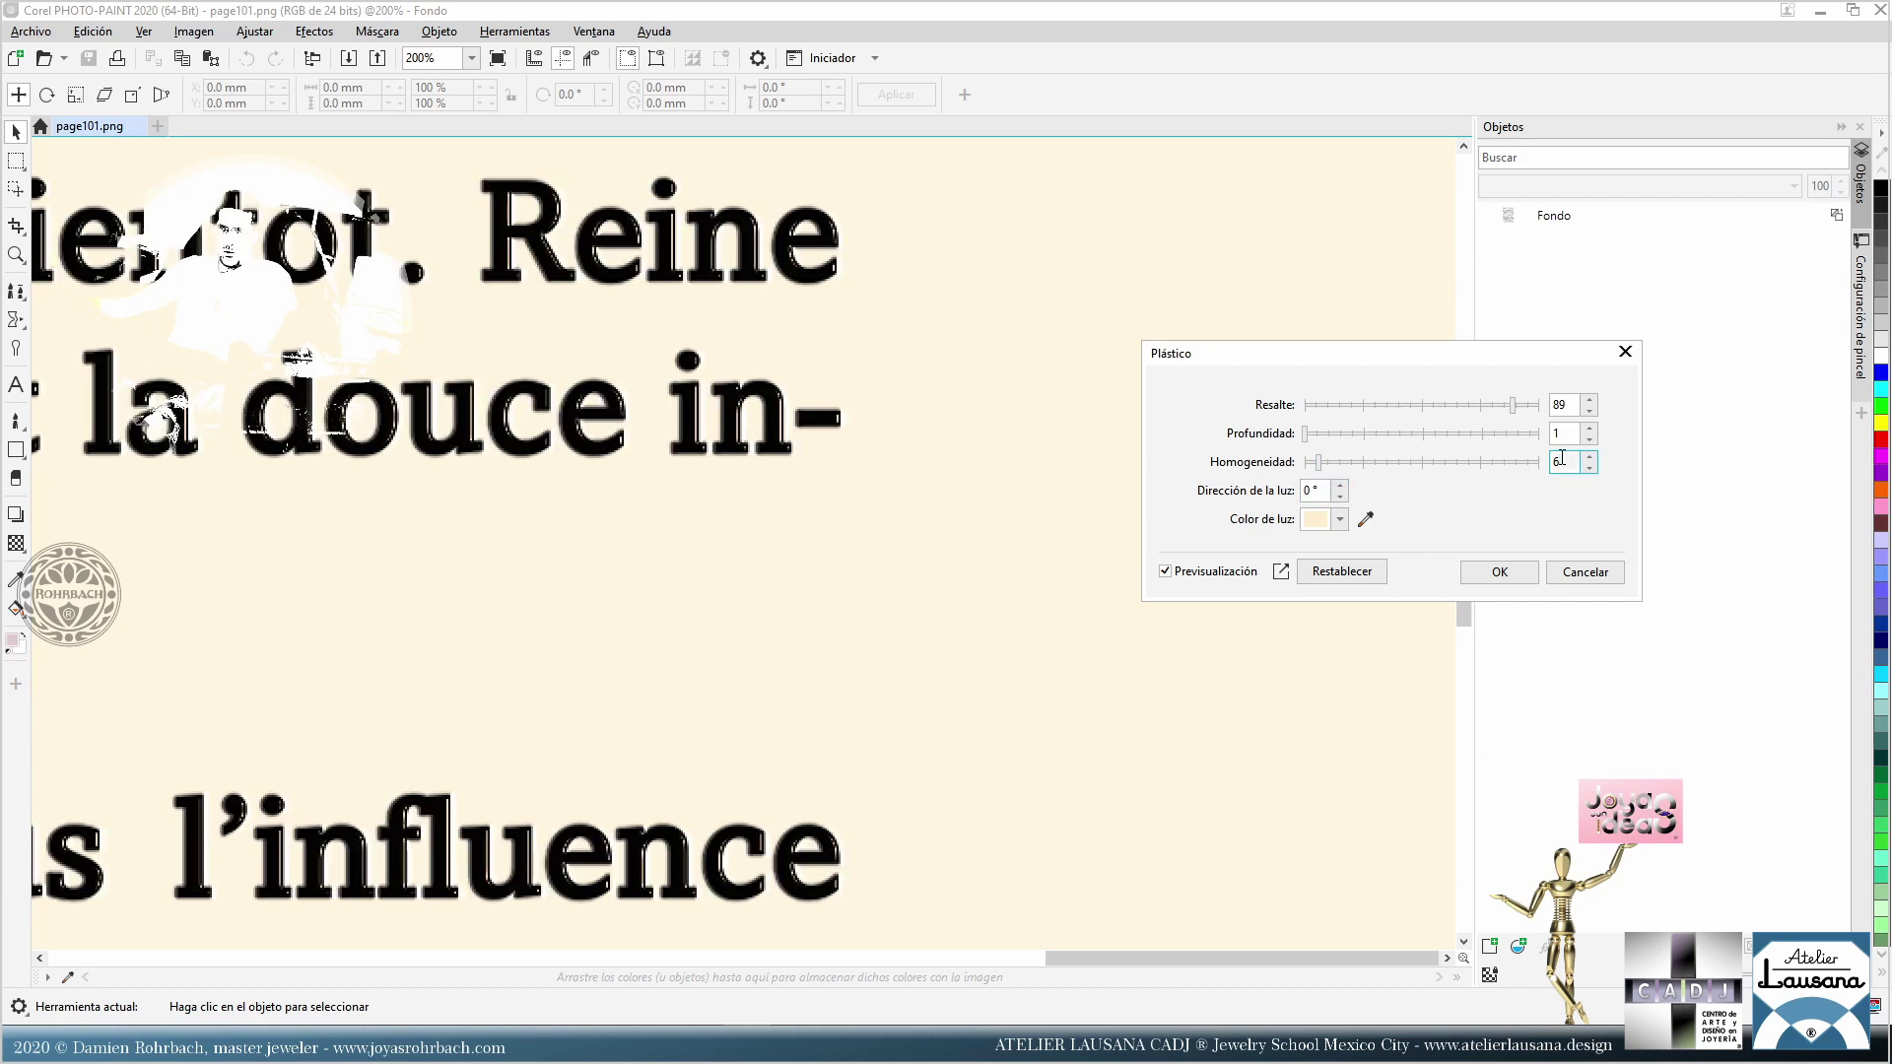
{"action": "left_click", "coordinate": [1310, 490]}
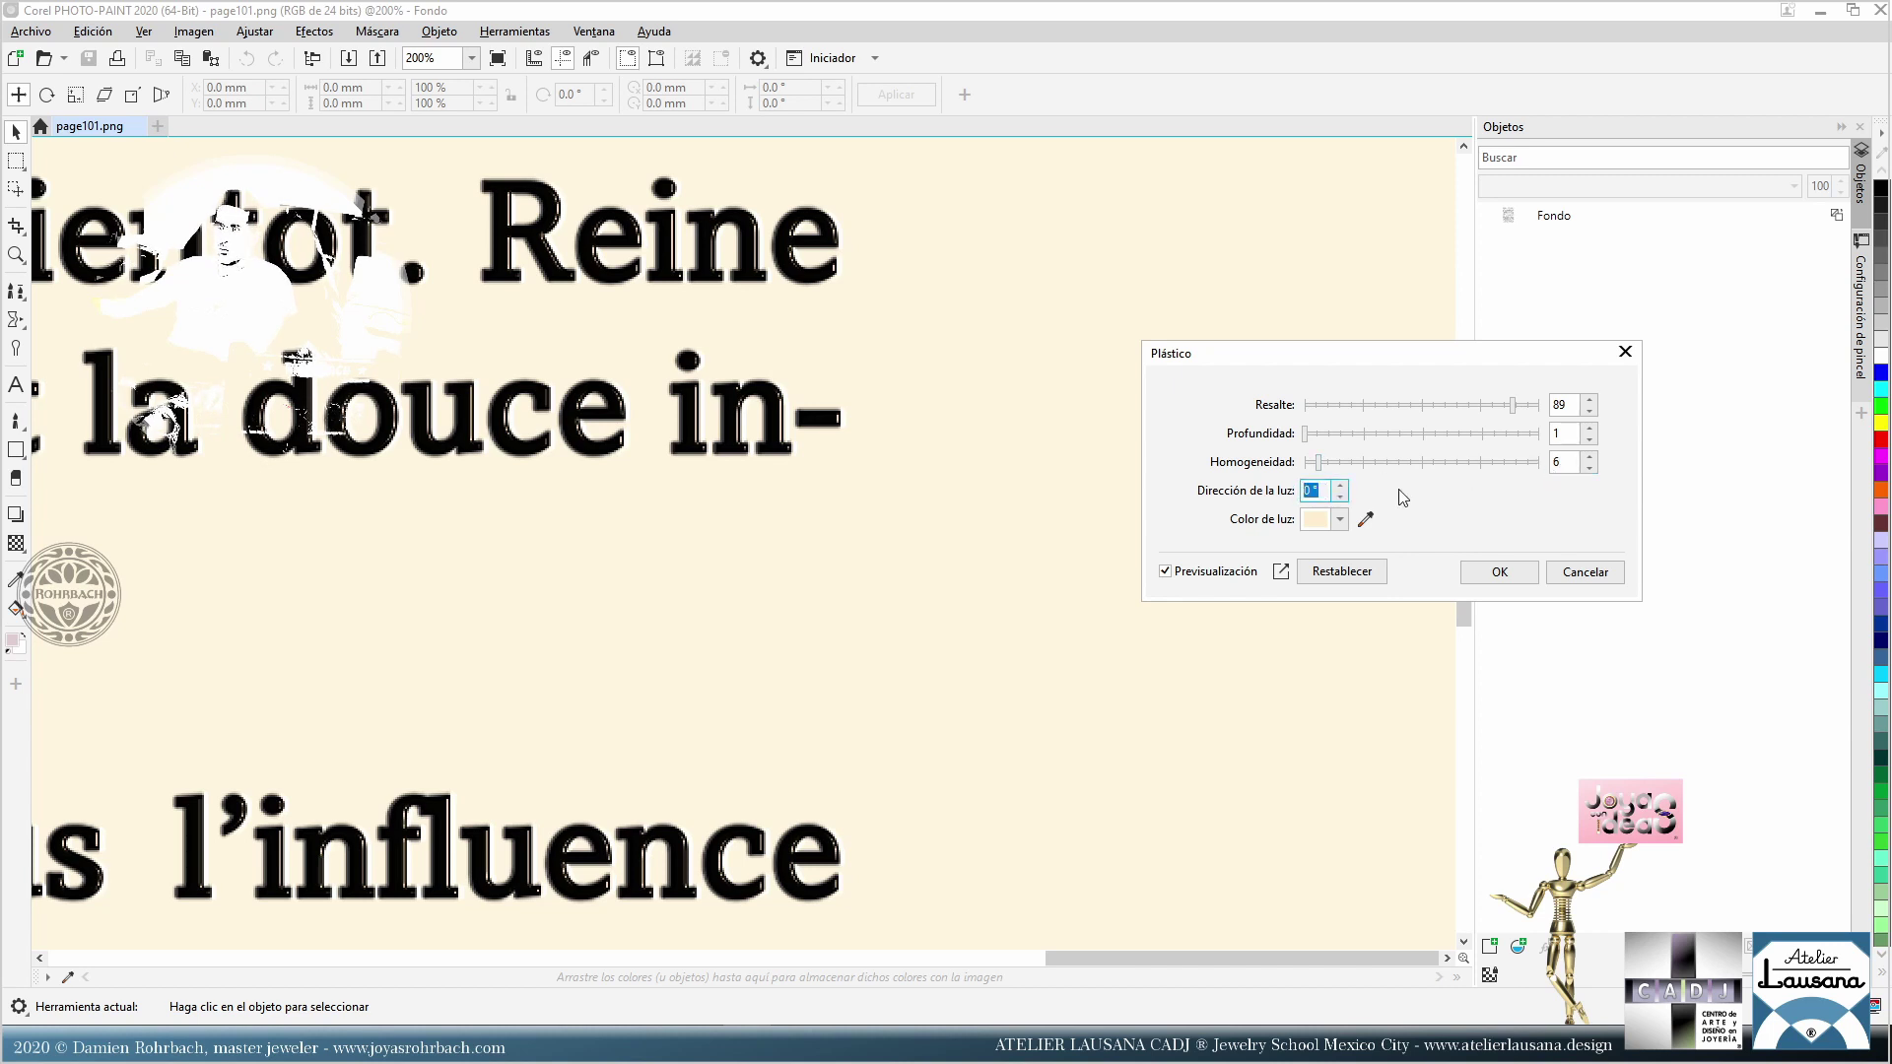
{"action": "type", "text": "145"}
{"action": "left_click", "coordinate": [1565, 461]}
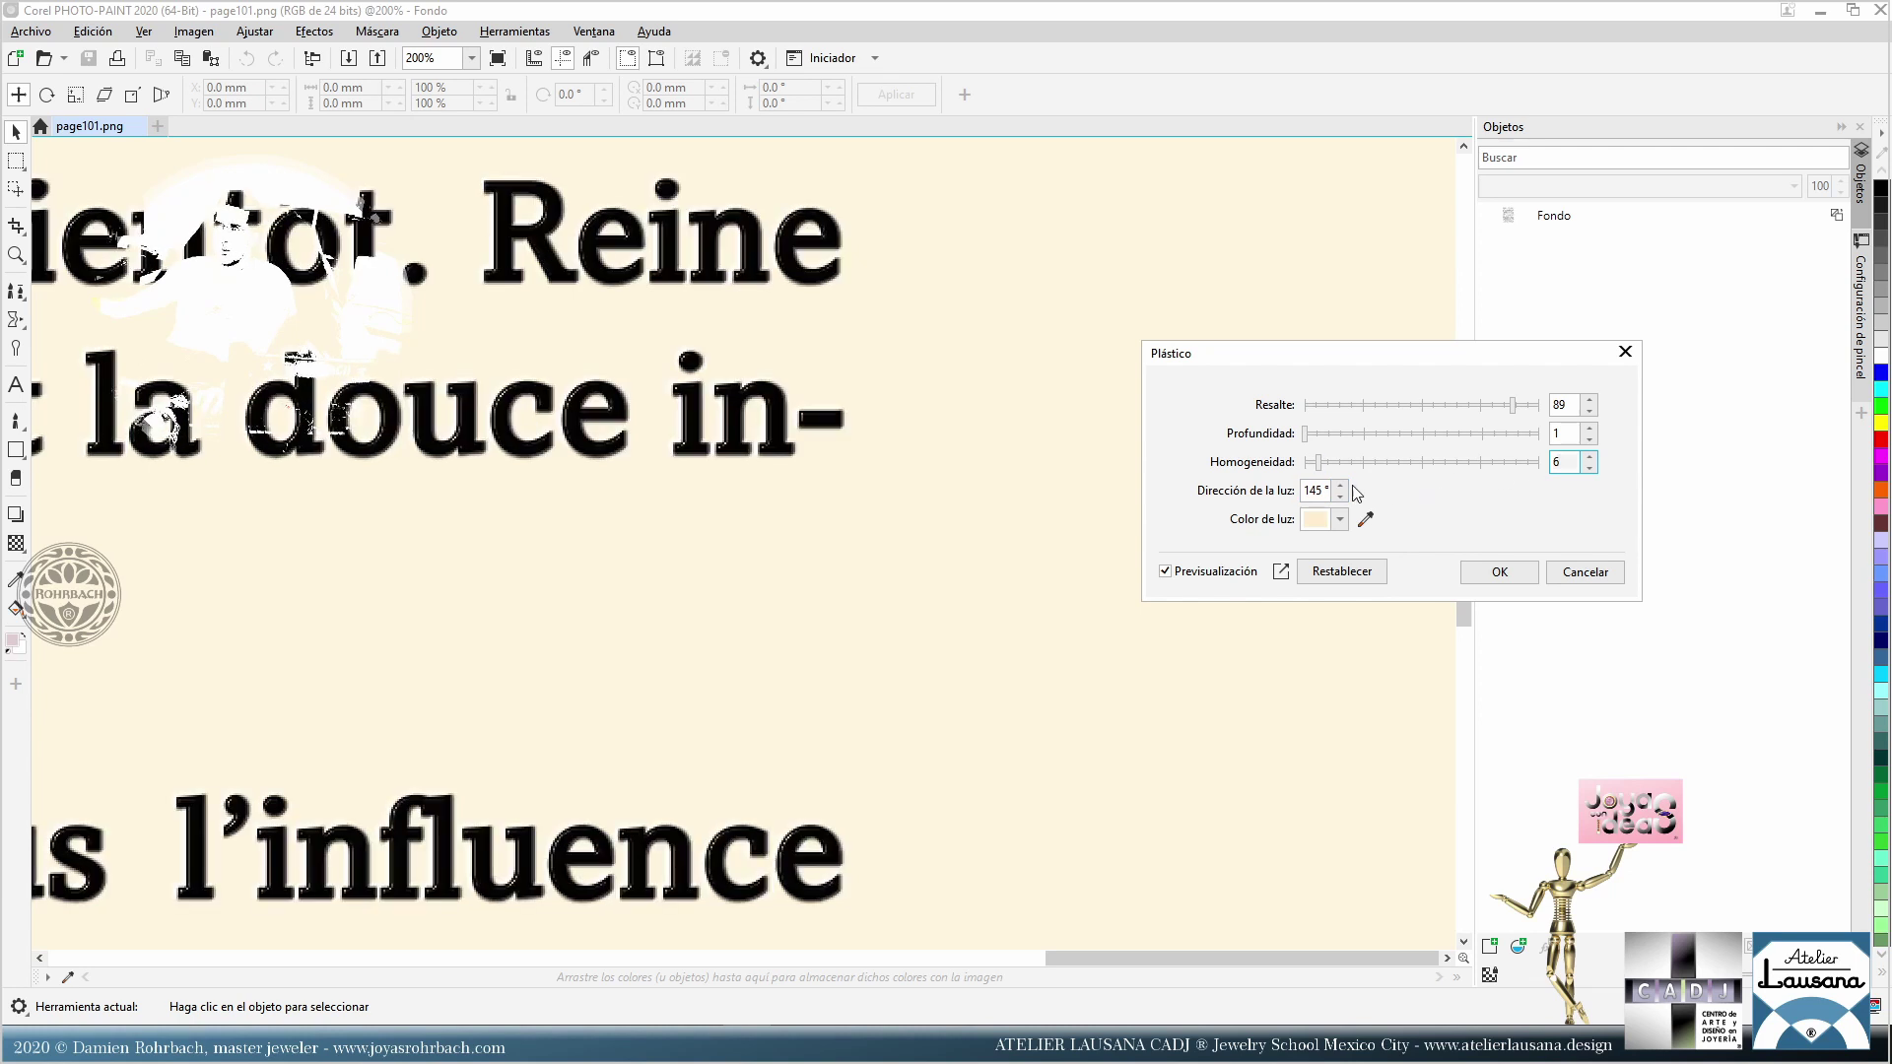
Step: Try a negative light direction and one of 225° for the Plástico effect
{"action": "left_click", "coordinate": [1311, 491]}
{"action": "type", "text": "-"}
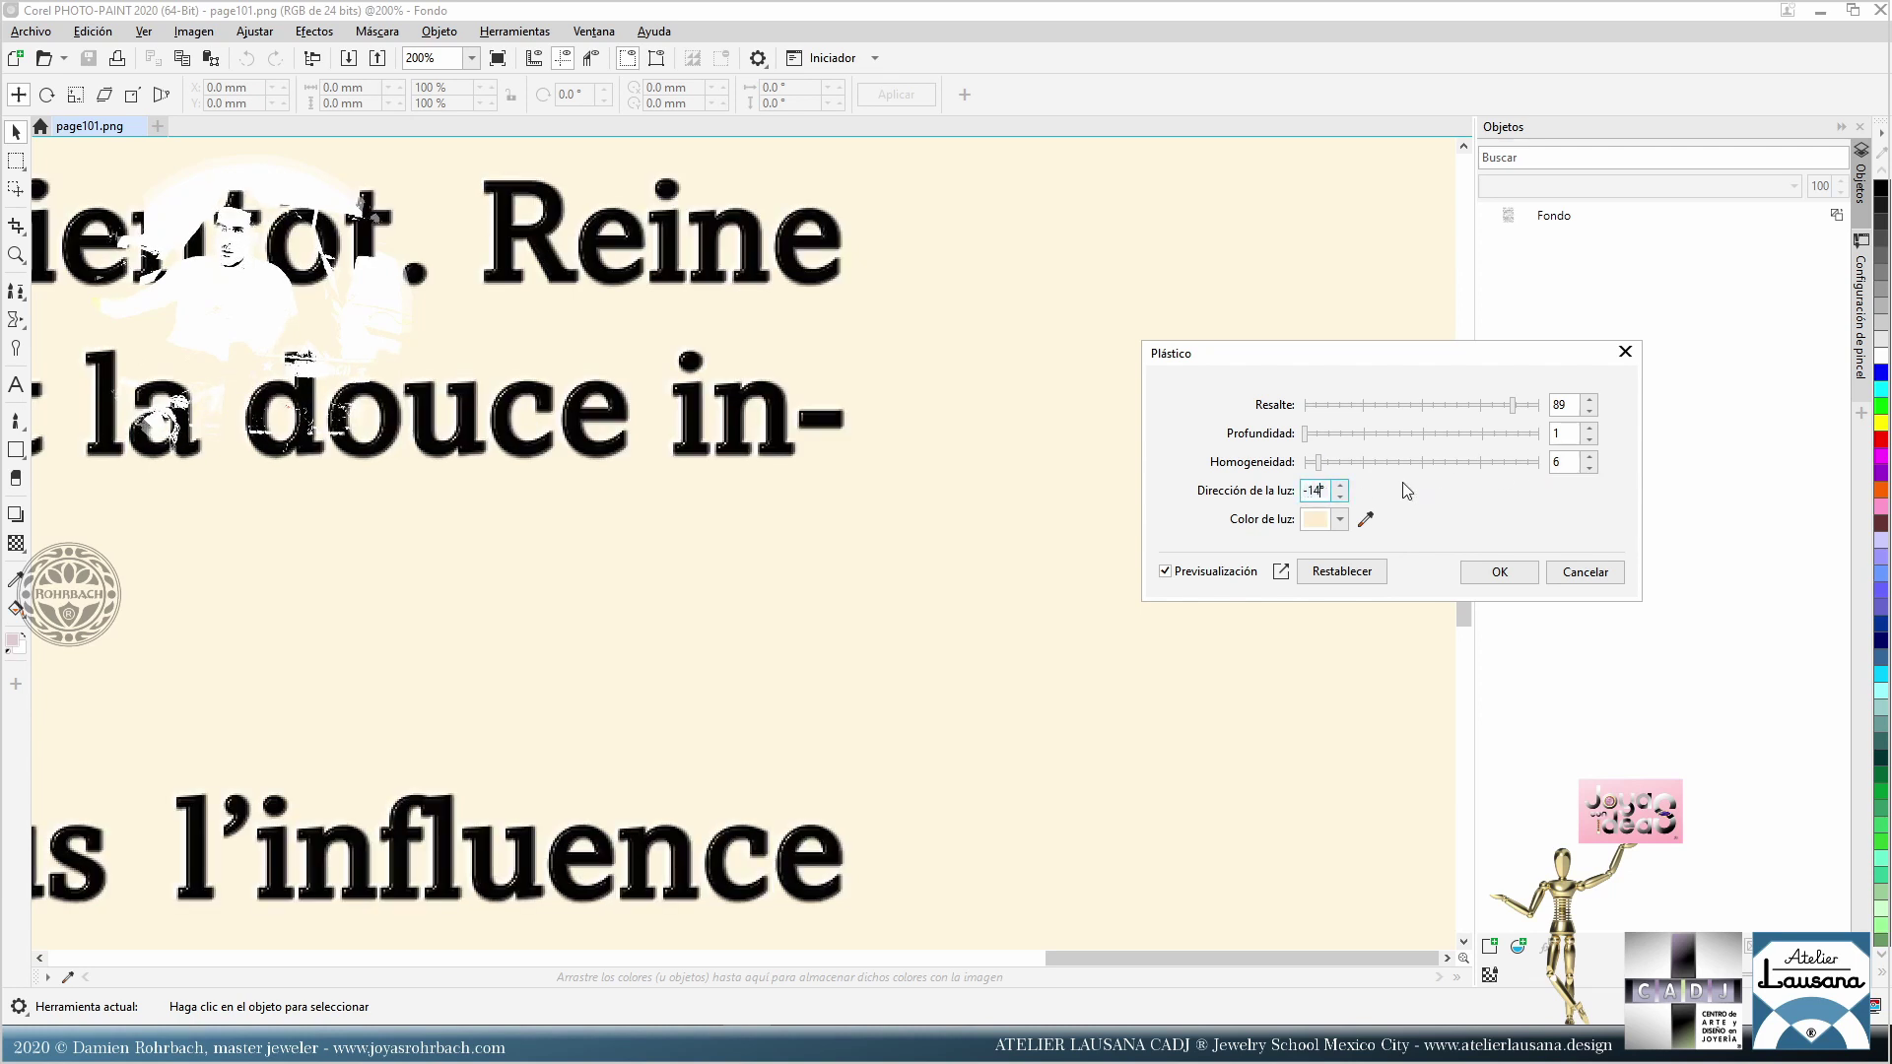
{"action": "left_click", "coordinate": [1566, 459]}
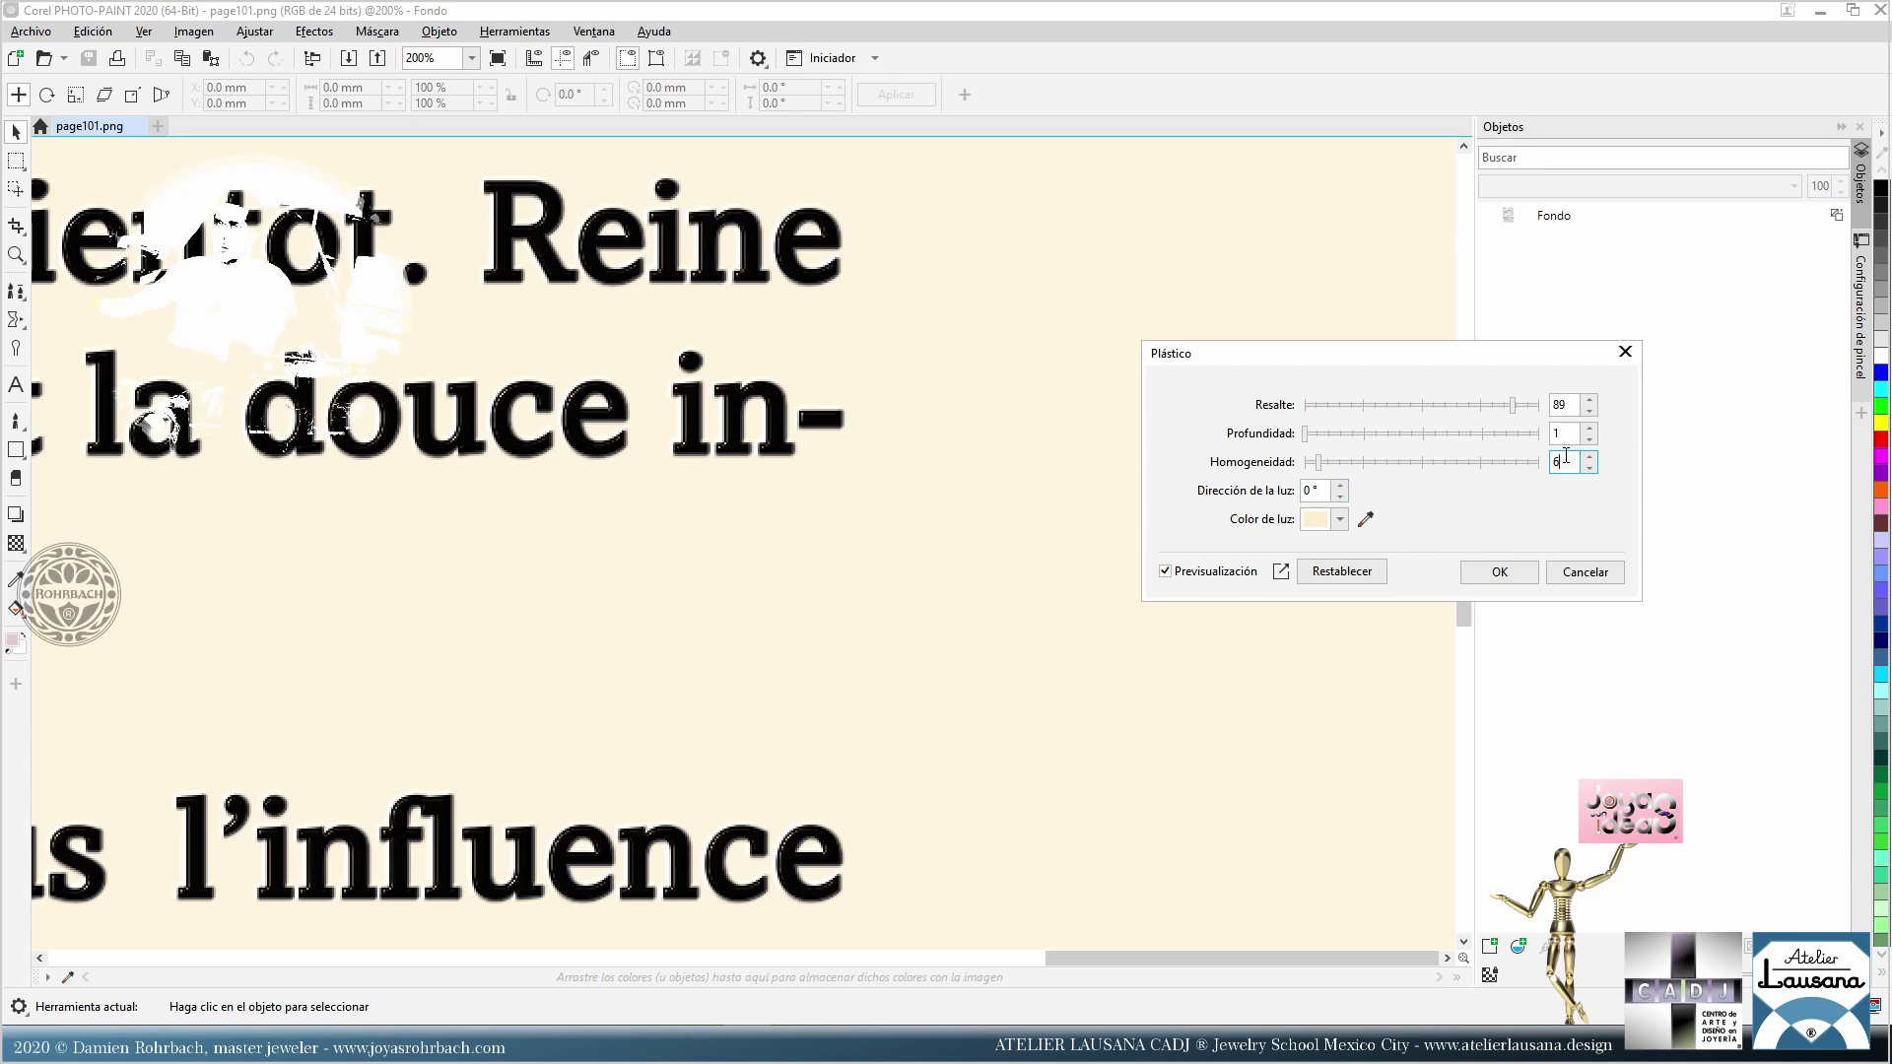
{"action": "left_click", "coordinate": [1310, 491]}
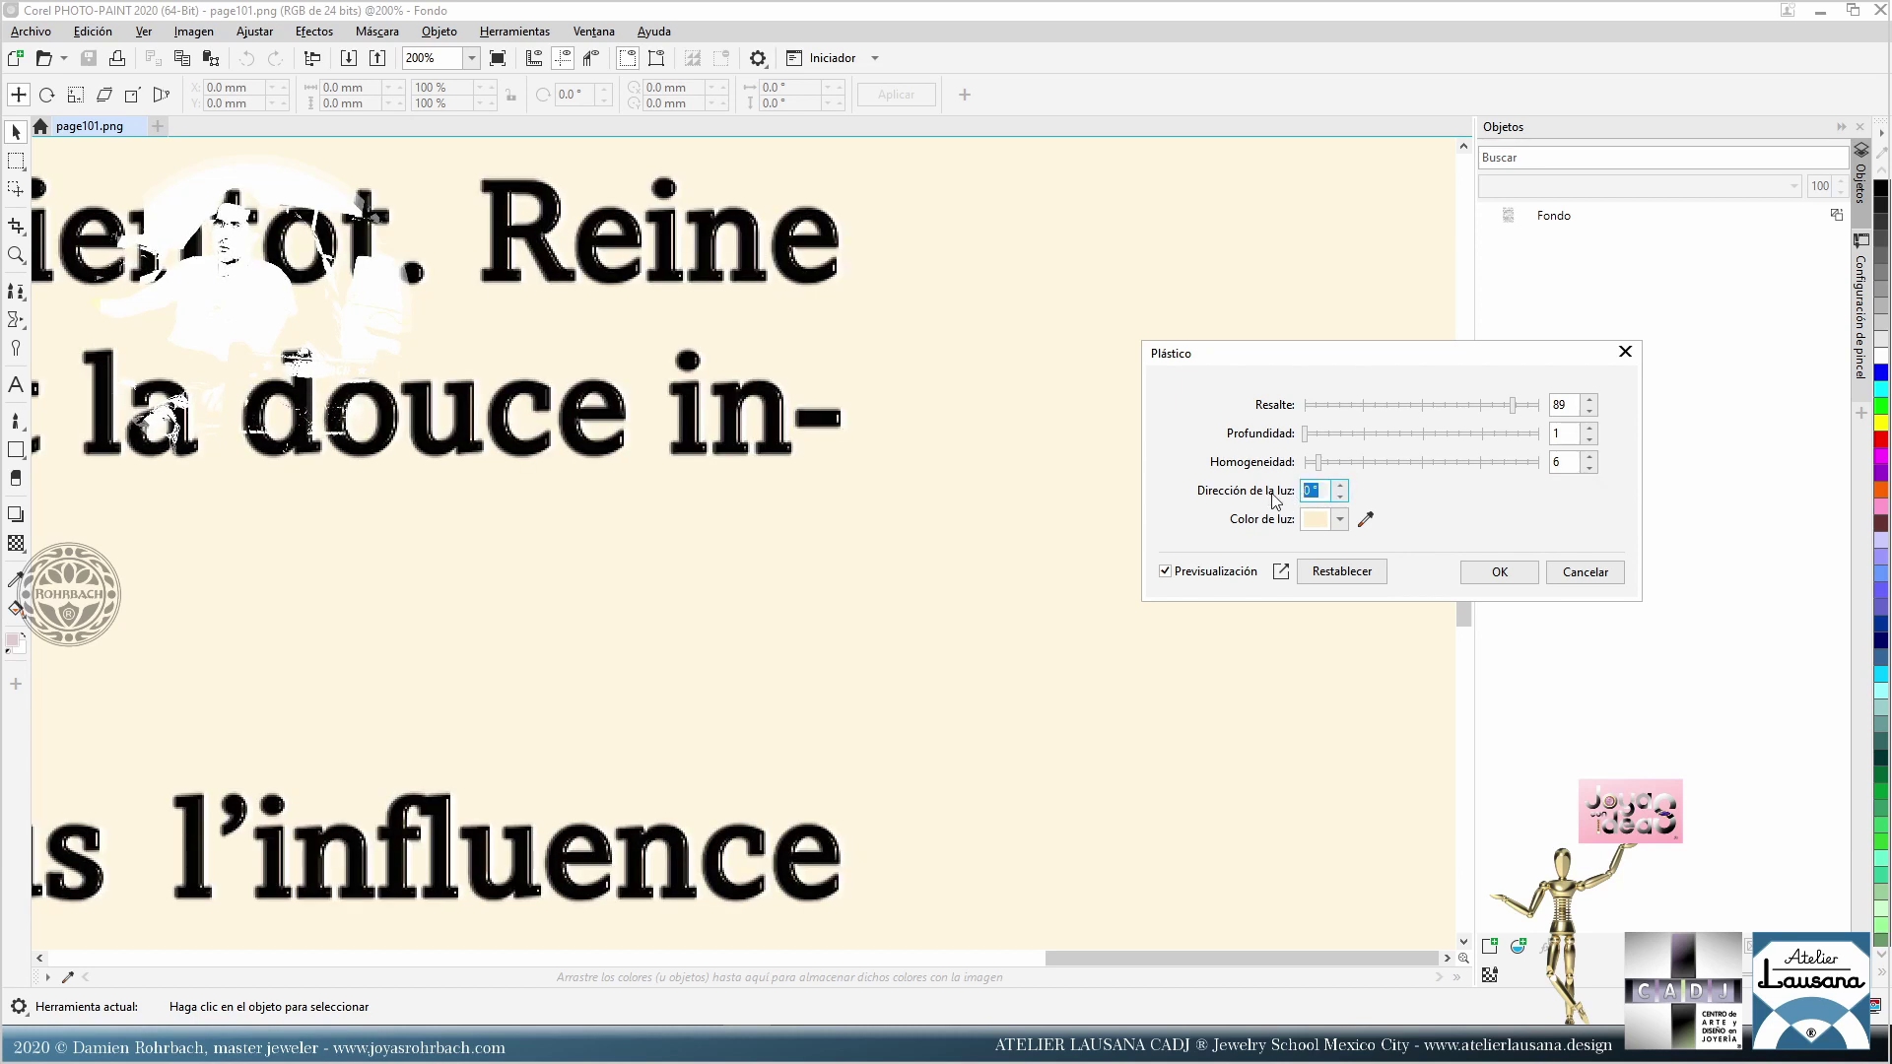
{"action": "type", "text": "225"}
{"action": "left_click", "coordinate": [1565, 462]}
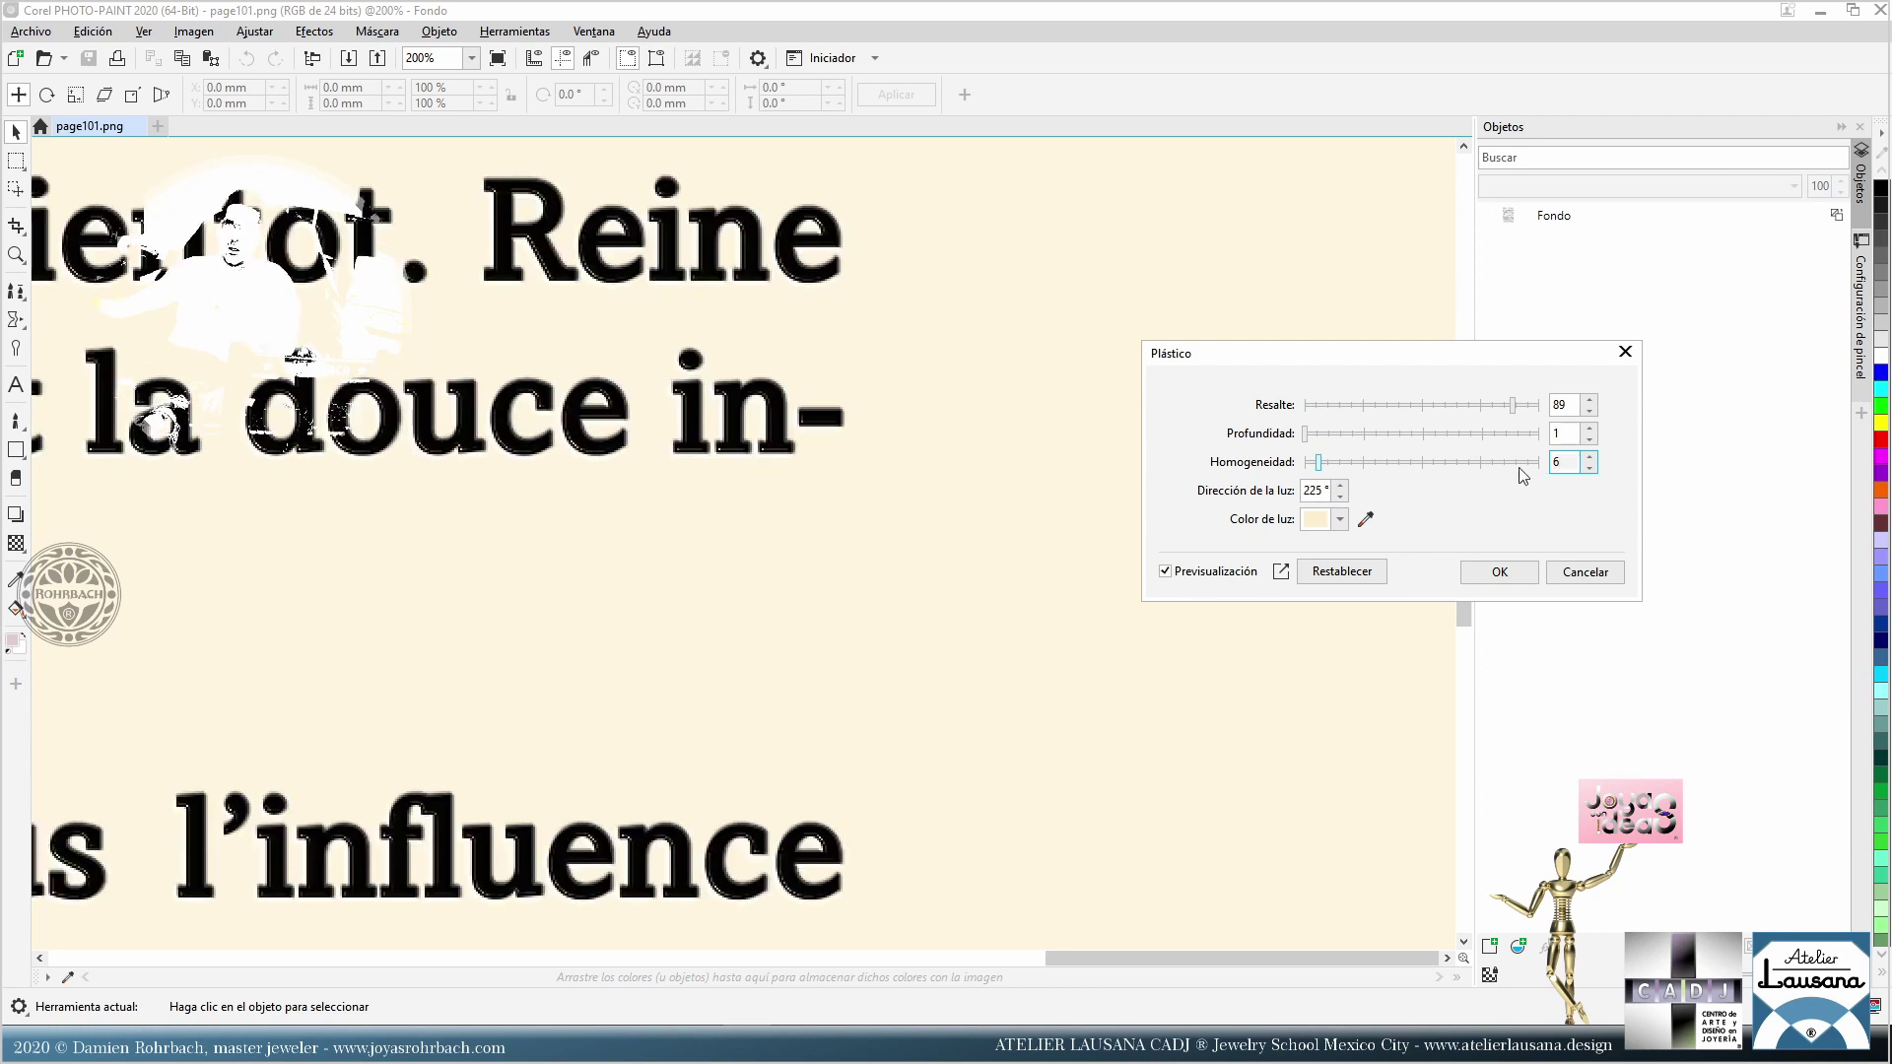
Step: Try a light direction of 120° for the Plástico effect
{"action": "left_click", "coordinate": [1325, 492]}
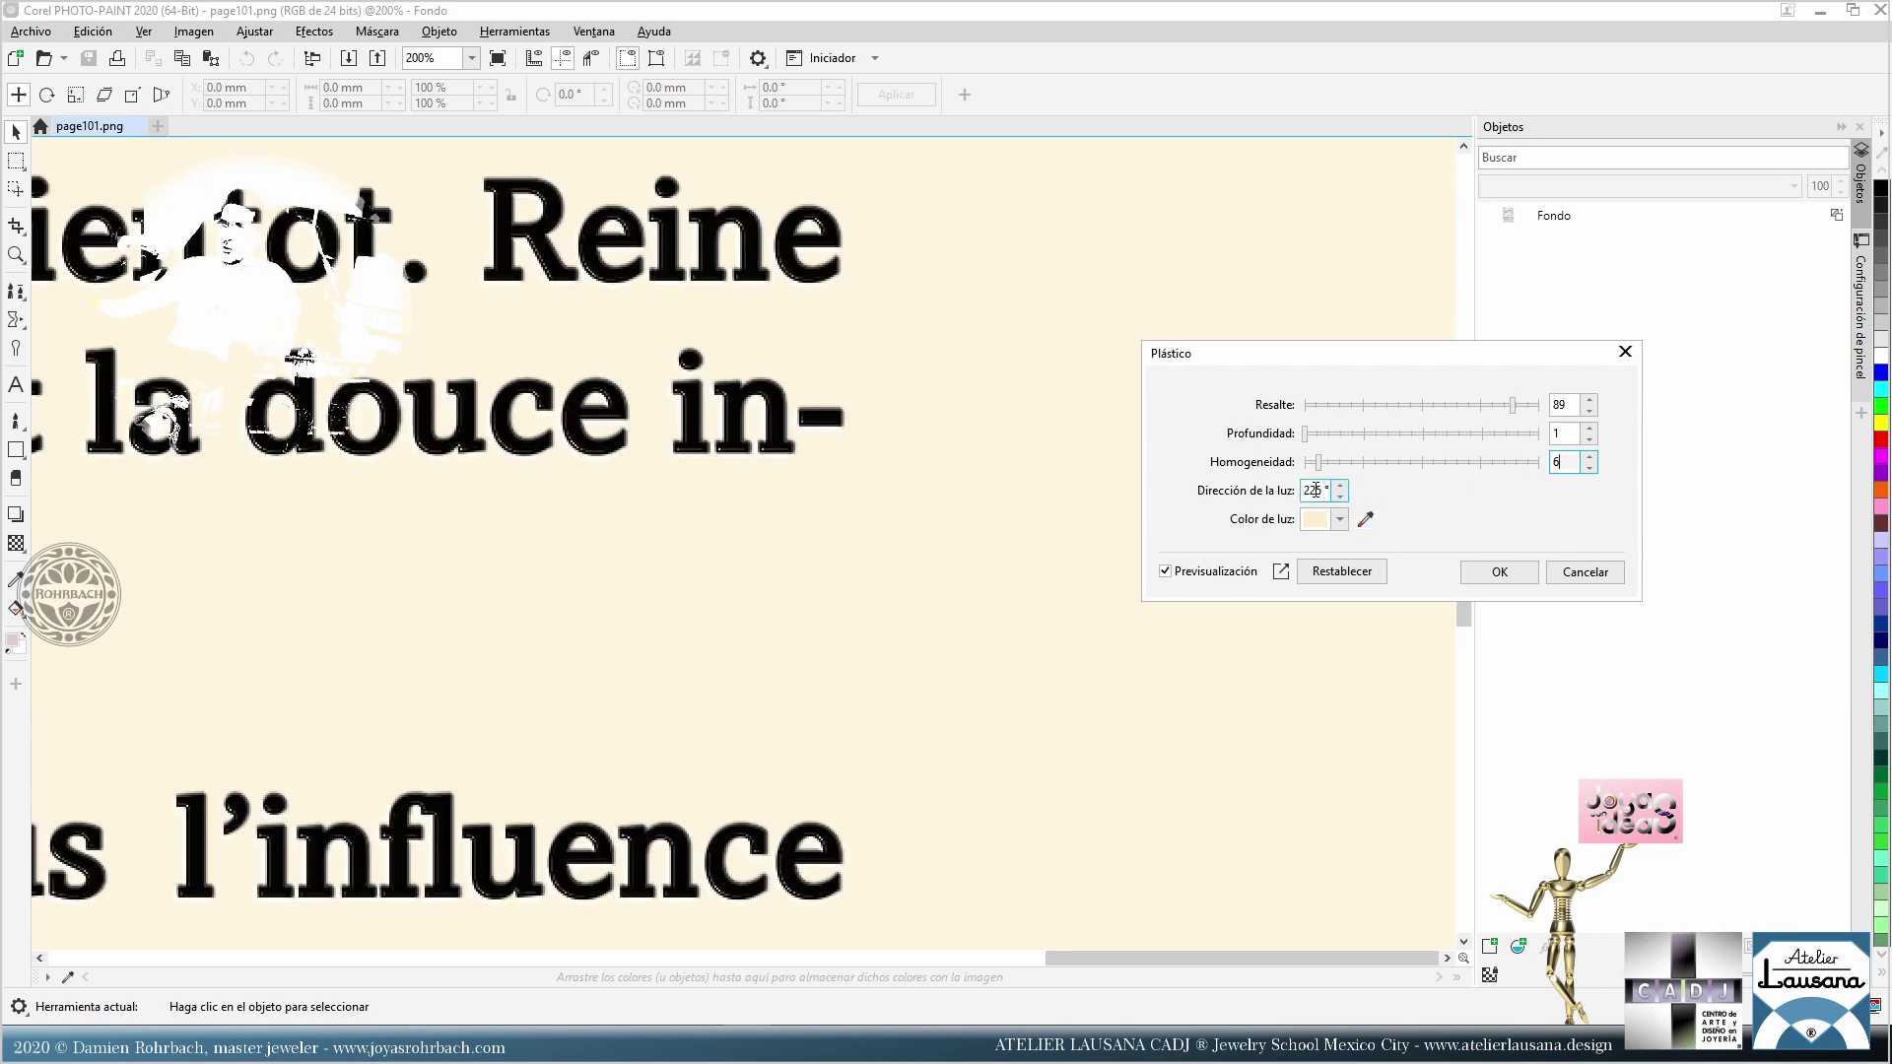
{"action": "double_click", "coordinate": [1312, 490]}
{"action": "type", "text": "120"}
{"action": "left_click", "coordinate": [1566, 461]}
{"action": "double_click", "coordinate": [1564, 461]}
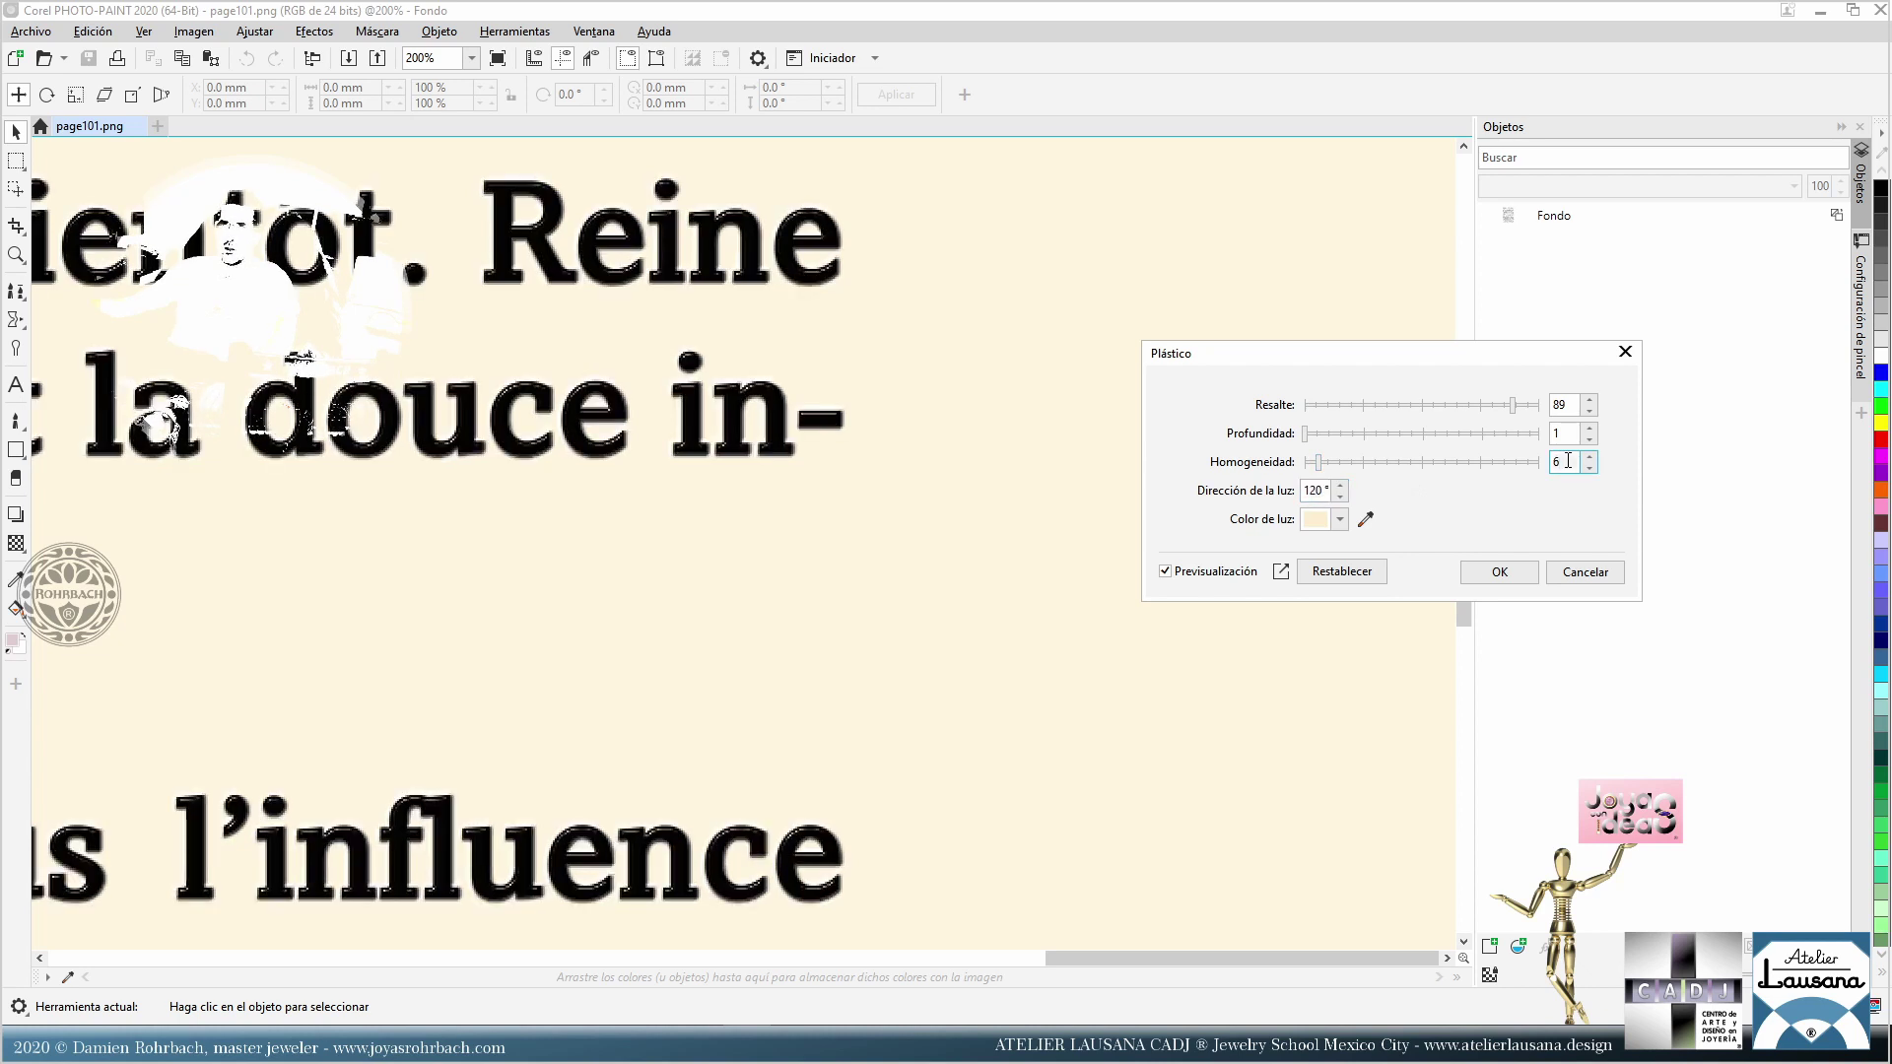
Step: Set the Plástico effect's light direction to 300°
{"action": "double_click", "coordinate": [1314, 490]}
{"action": "type", "text": "300"}
{"action": "left_click", "coordinate": [1572, 462]}
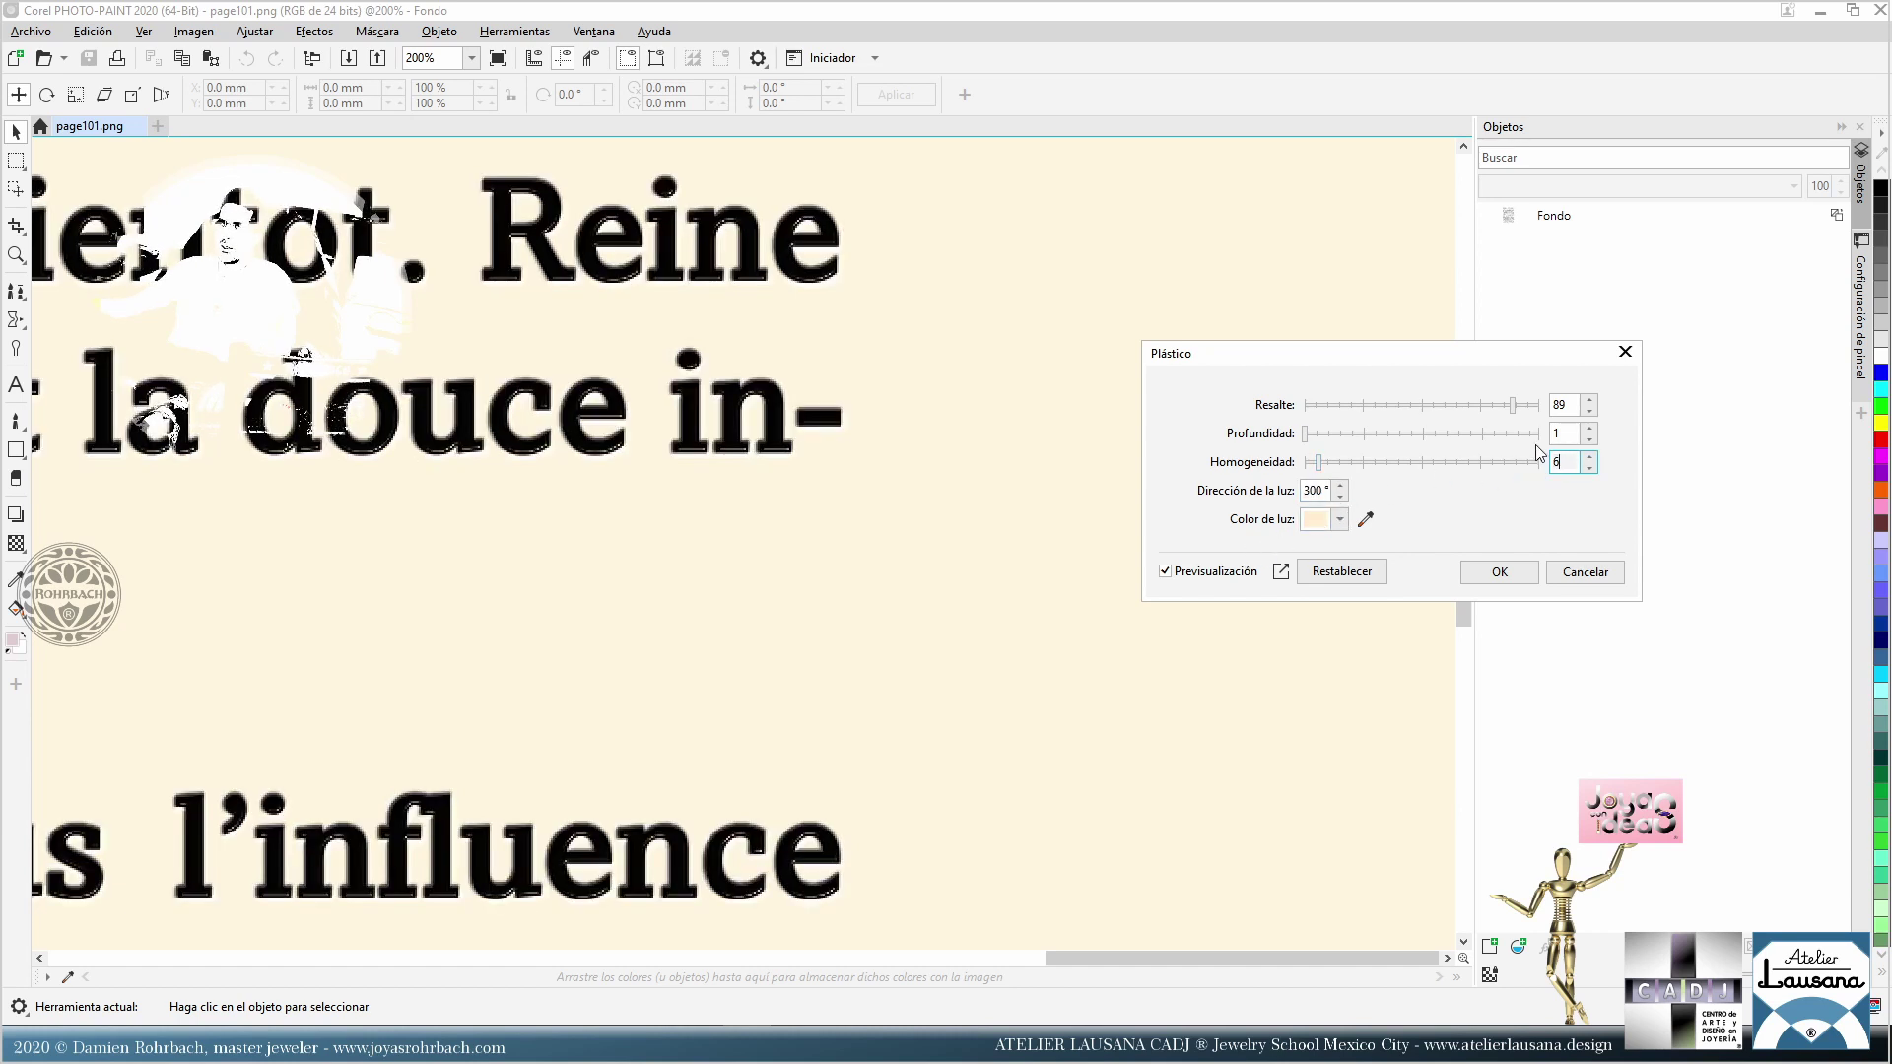
{"action": "left_click", "coordinate": [1570, 460]}
Step: Try a Profundidad of 50 for the Plástico effect
{"action": "double_click", "coordinate": [1565, 434]}
{"action": "type", "text": "50"}
{"action": "left_click", "coordinate": [1574, 463]}
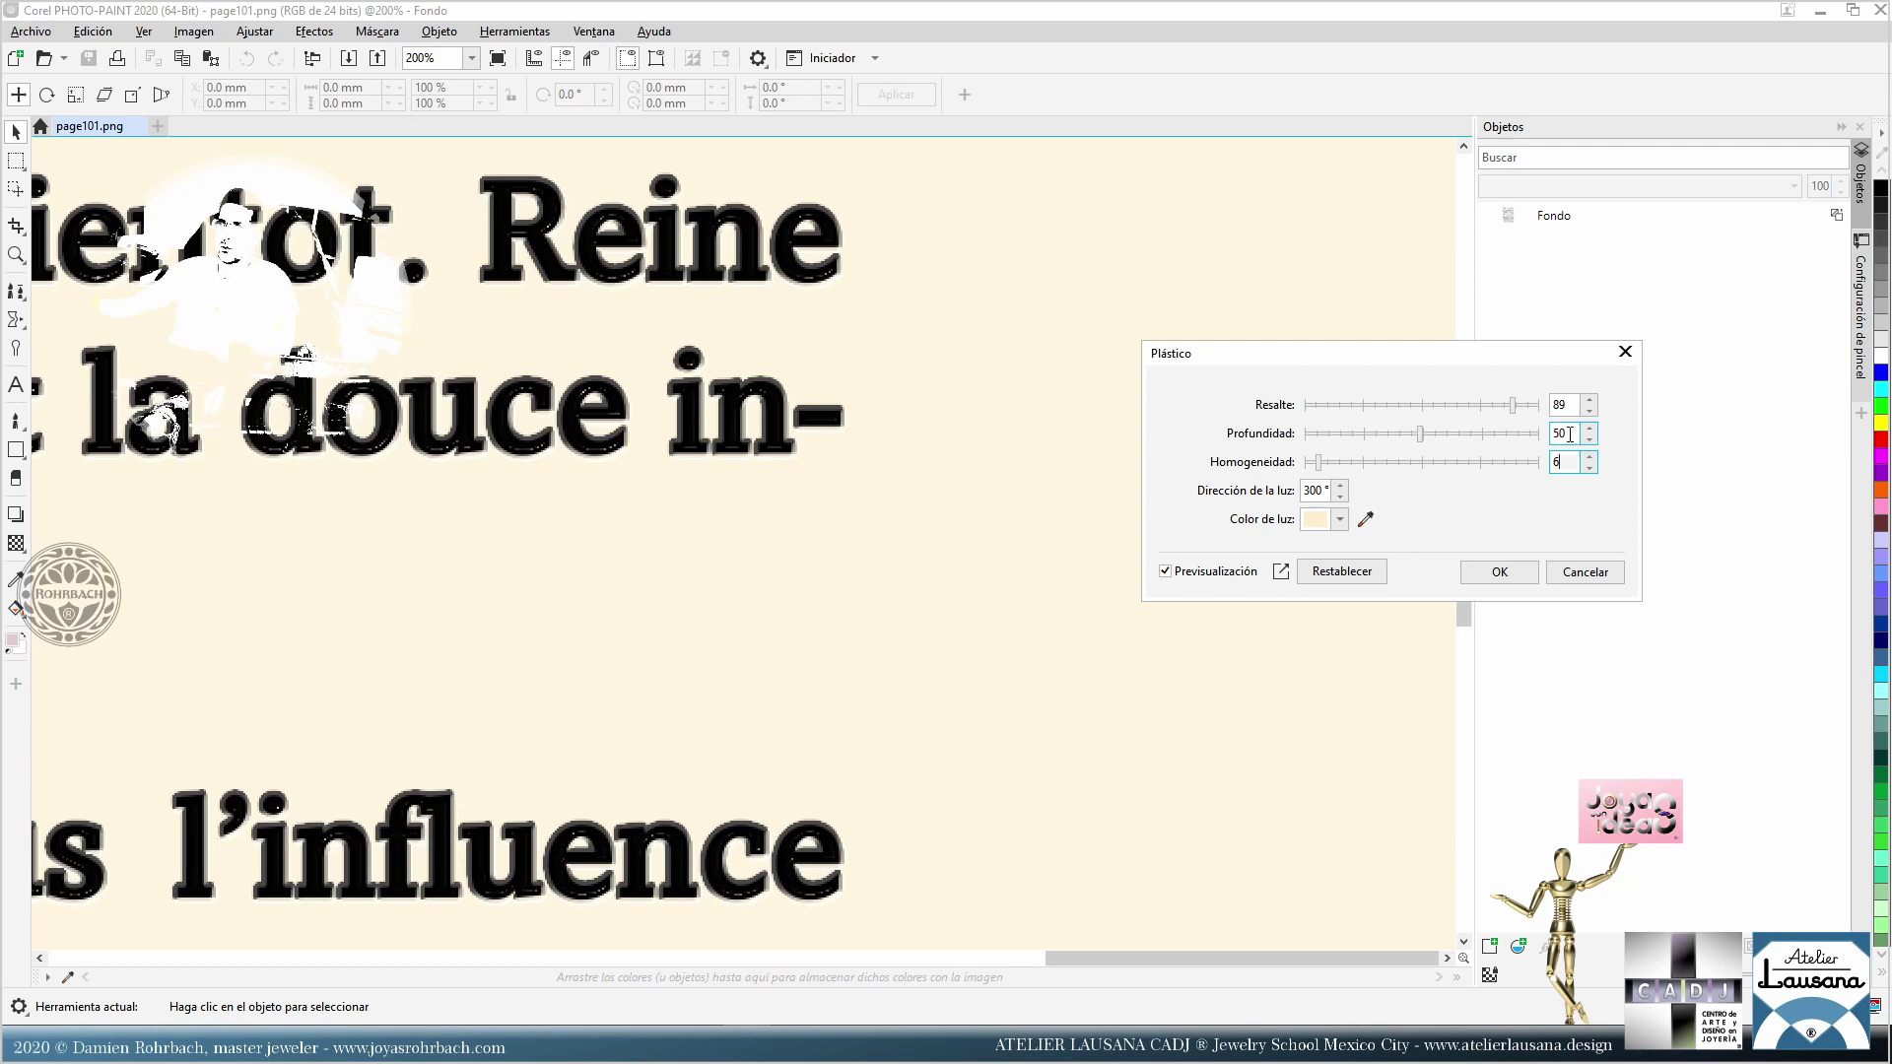
Step: Set the Plástico effect's Profundidad to 6 and try a Homogeneidad of 50
{"action": "double_click", "coordinate": [1566, 434]}
{"action": "type", "text": "6"}
{"action": "left_click", "coordinate": [1571, 462]}
{"action": "left_click", "coordinate": [1568, 434]}
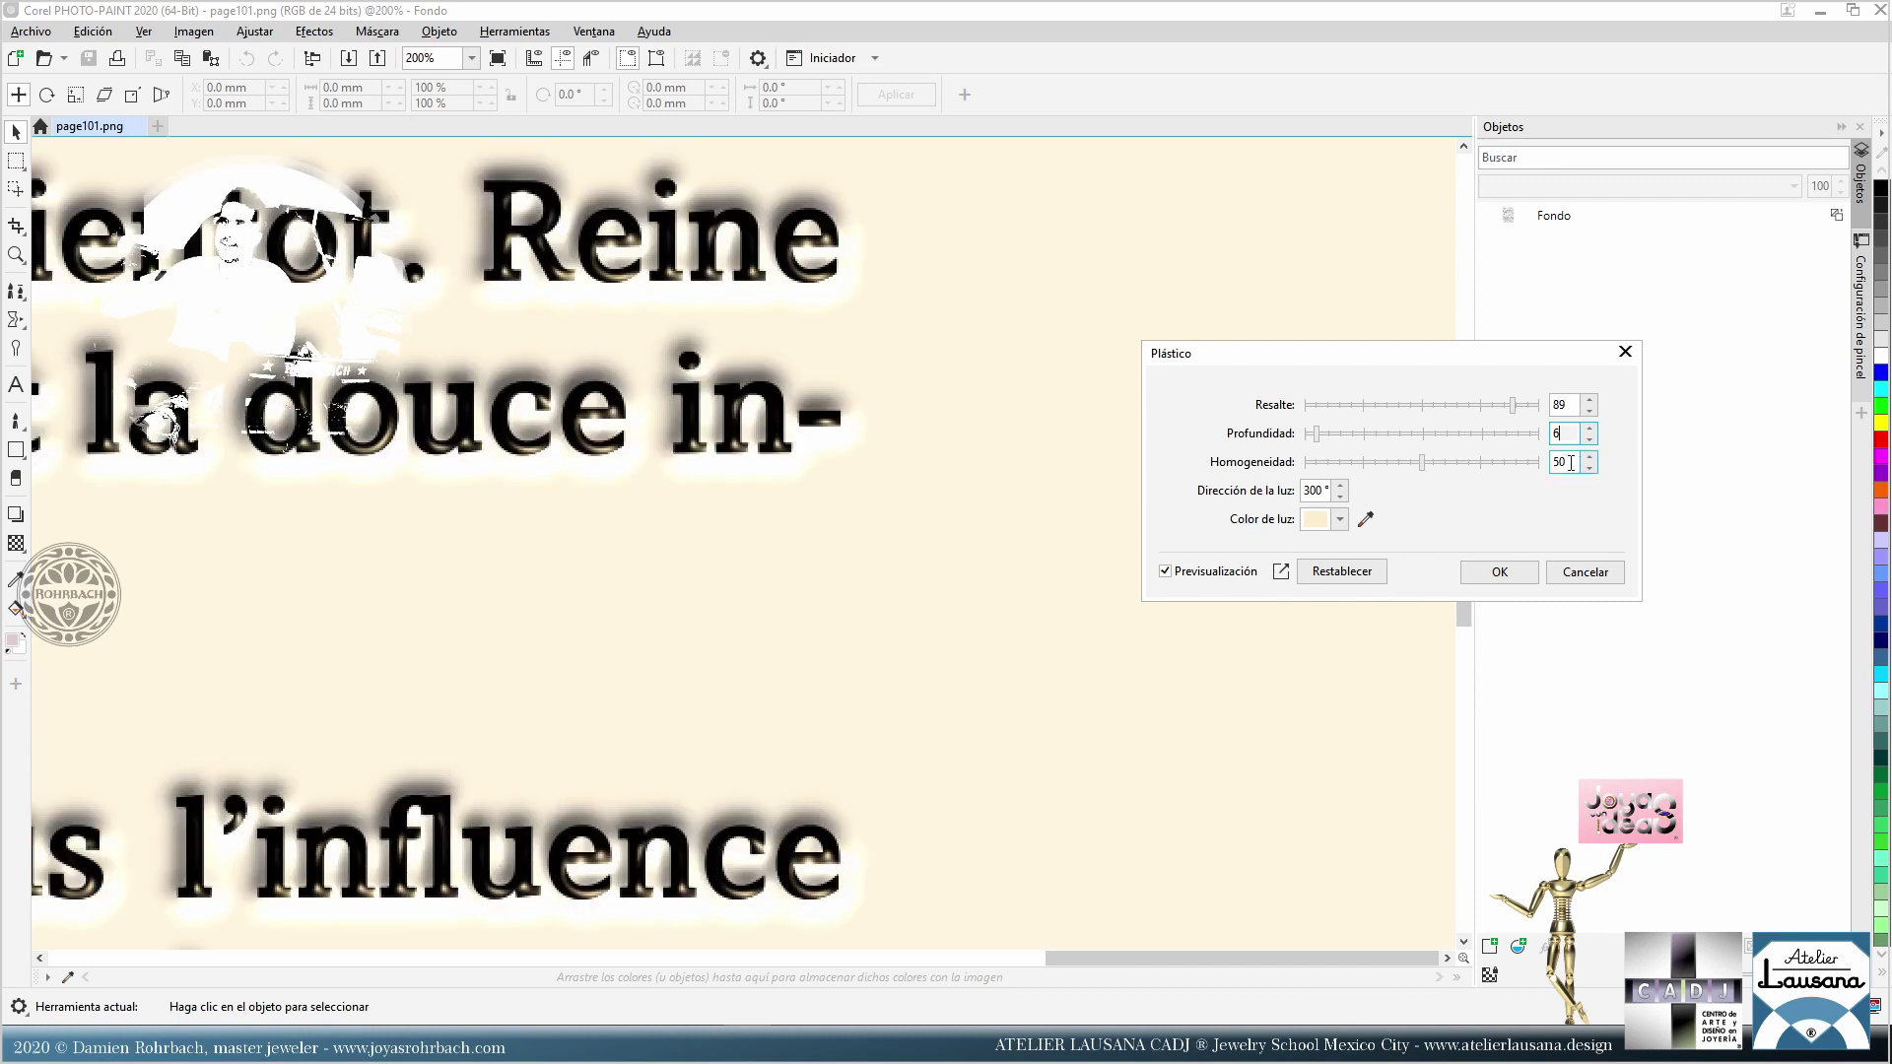
Step: Try Homogeneidad values of 1, 3 and 8 for the Plástico effect
{"action": "double_click", "coordinate": [1566, 462]}
{"action": "type", "text": "1"}
{"action": "left_click", "coordinate": [1572, 436]}
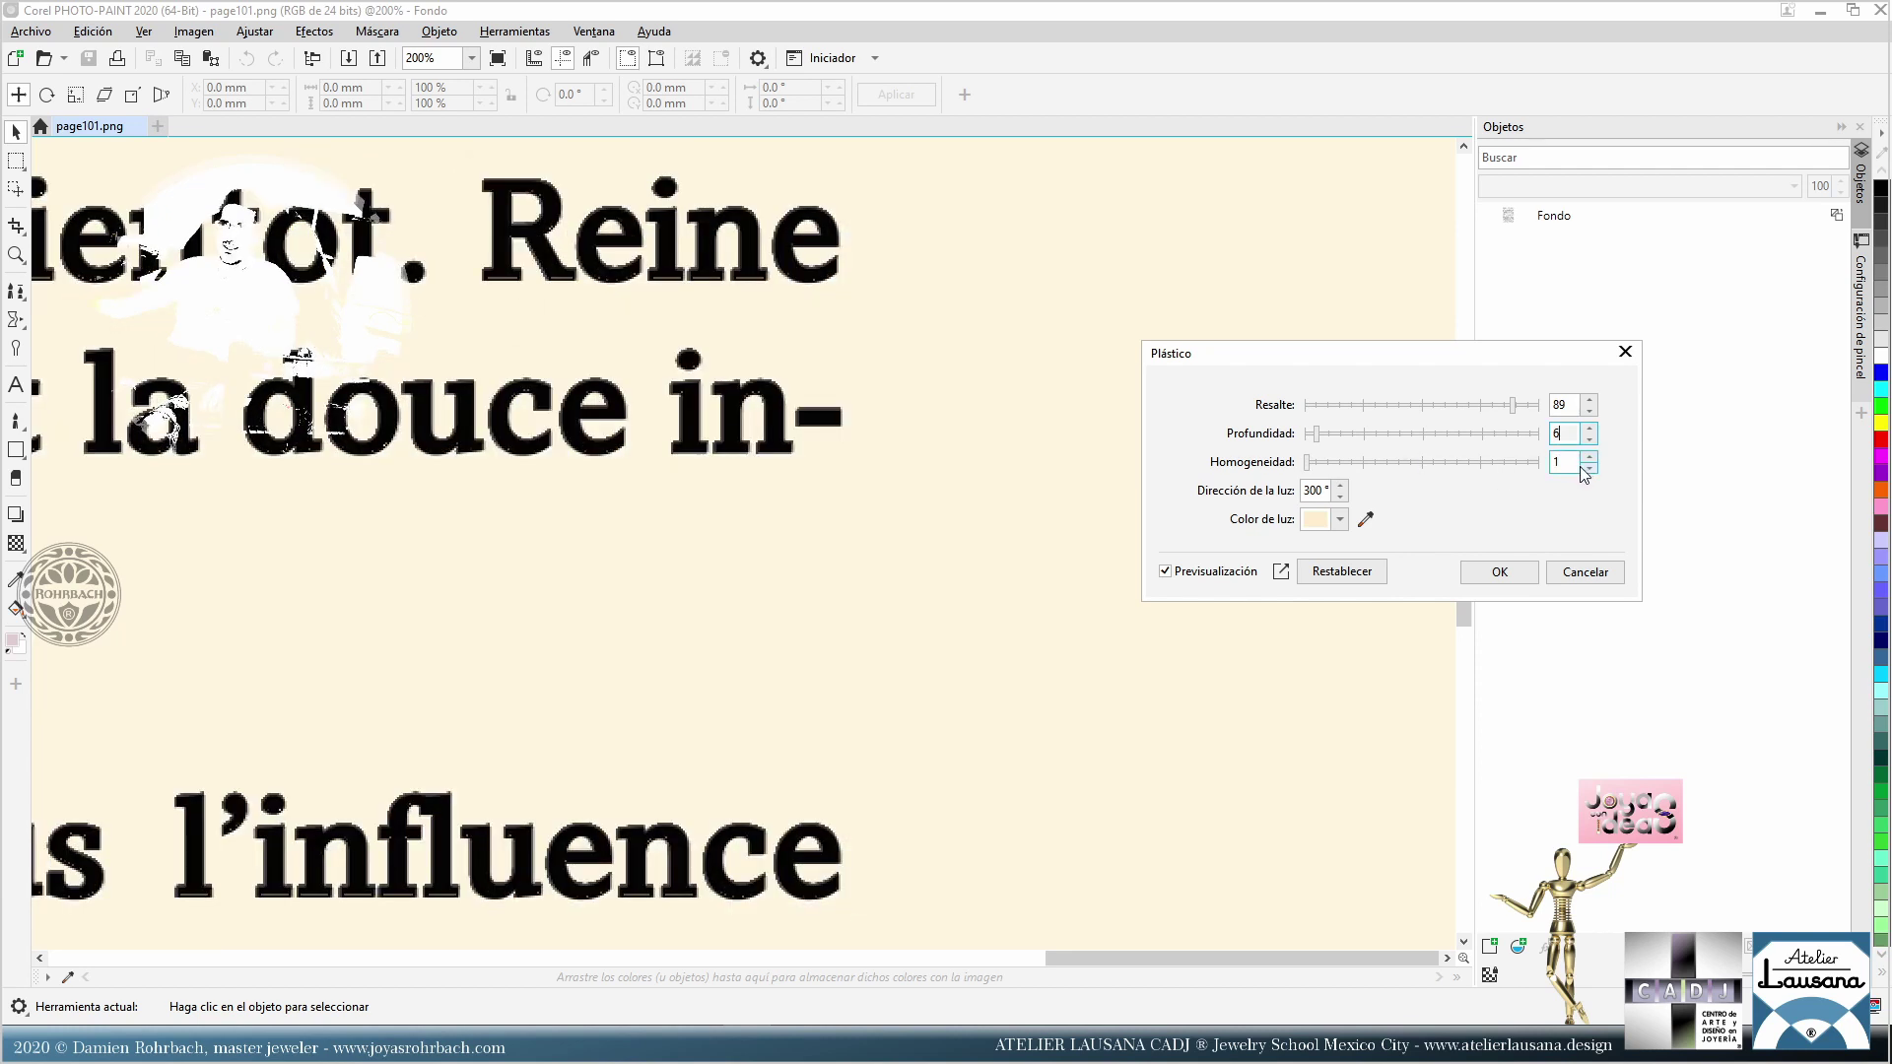
{"action": "double_click", "coordinate": [1570, 463]}
{"action": "type", "text": "3"}
{"action": "left_click", "coordinate": [1571, 437]}
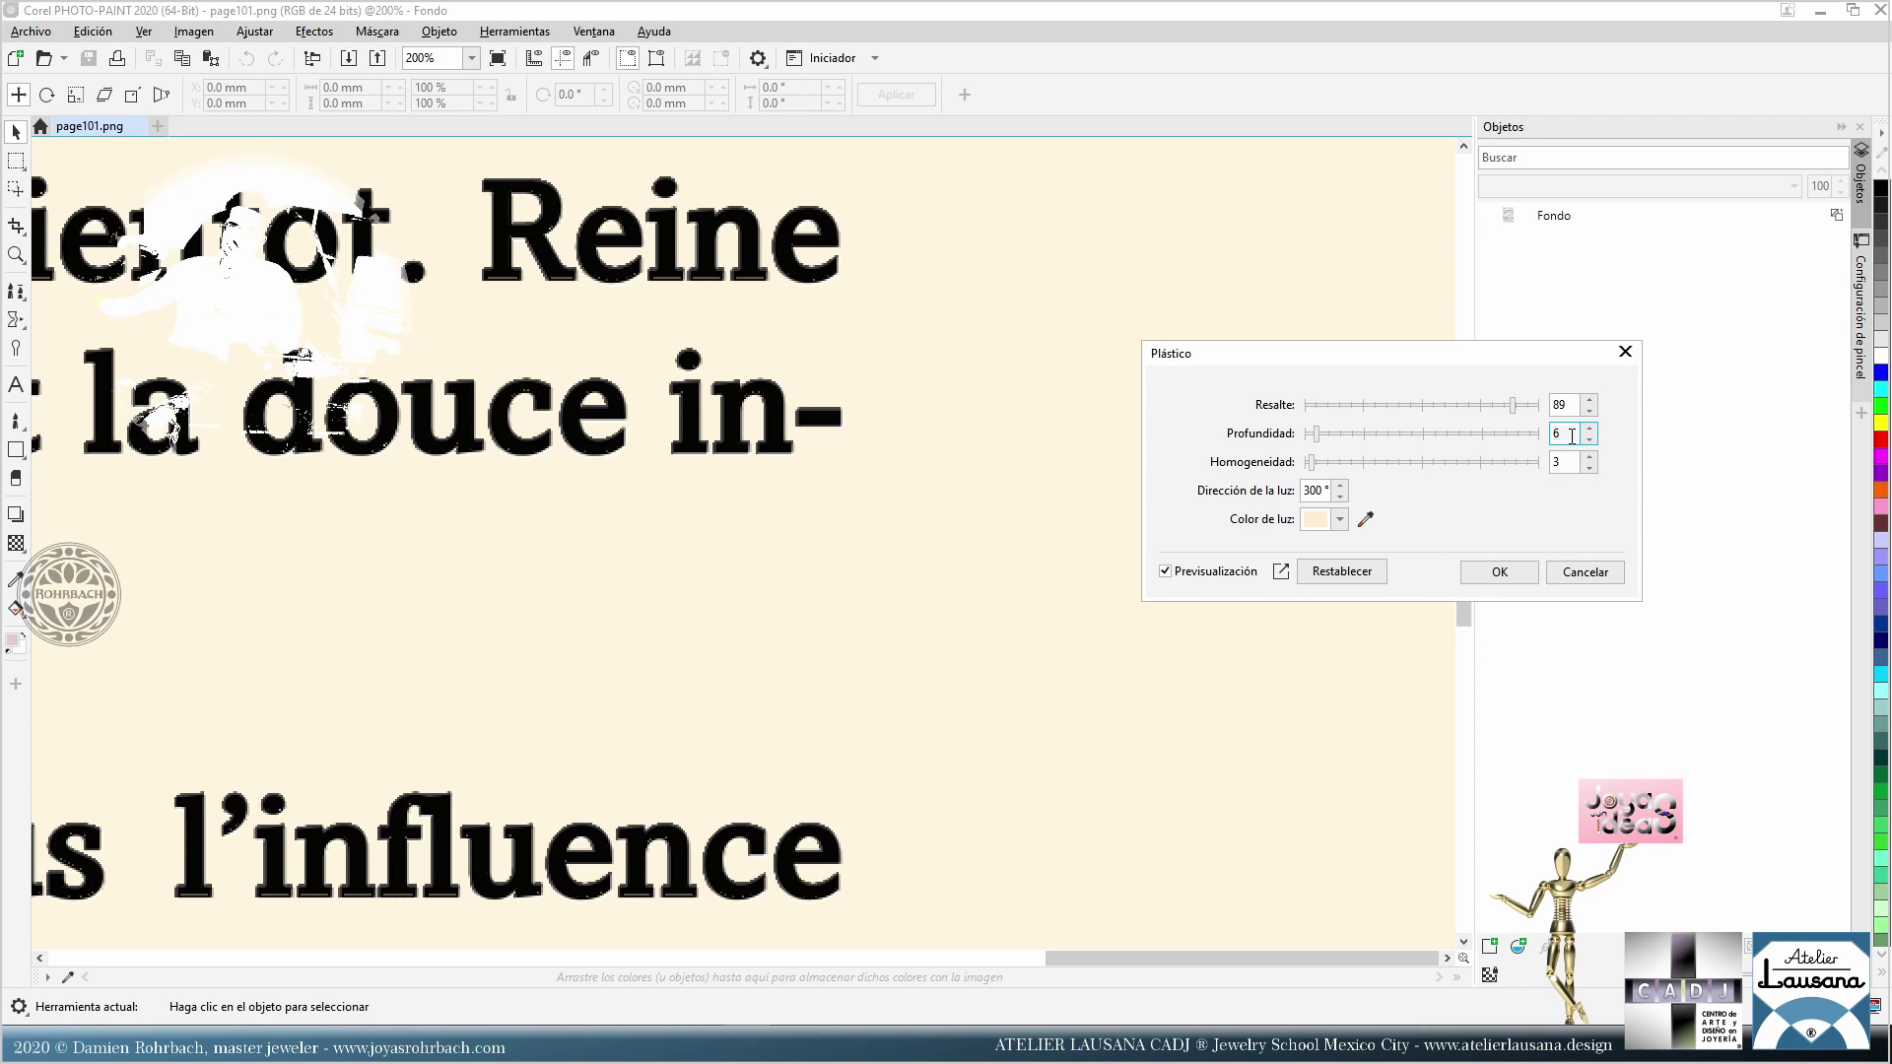
{"action": "double_click", "coordinate": [1573, 458]}
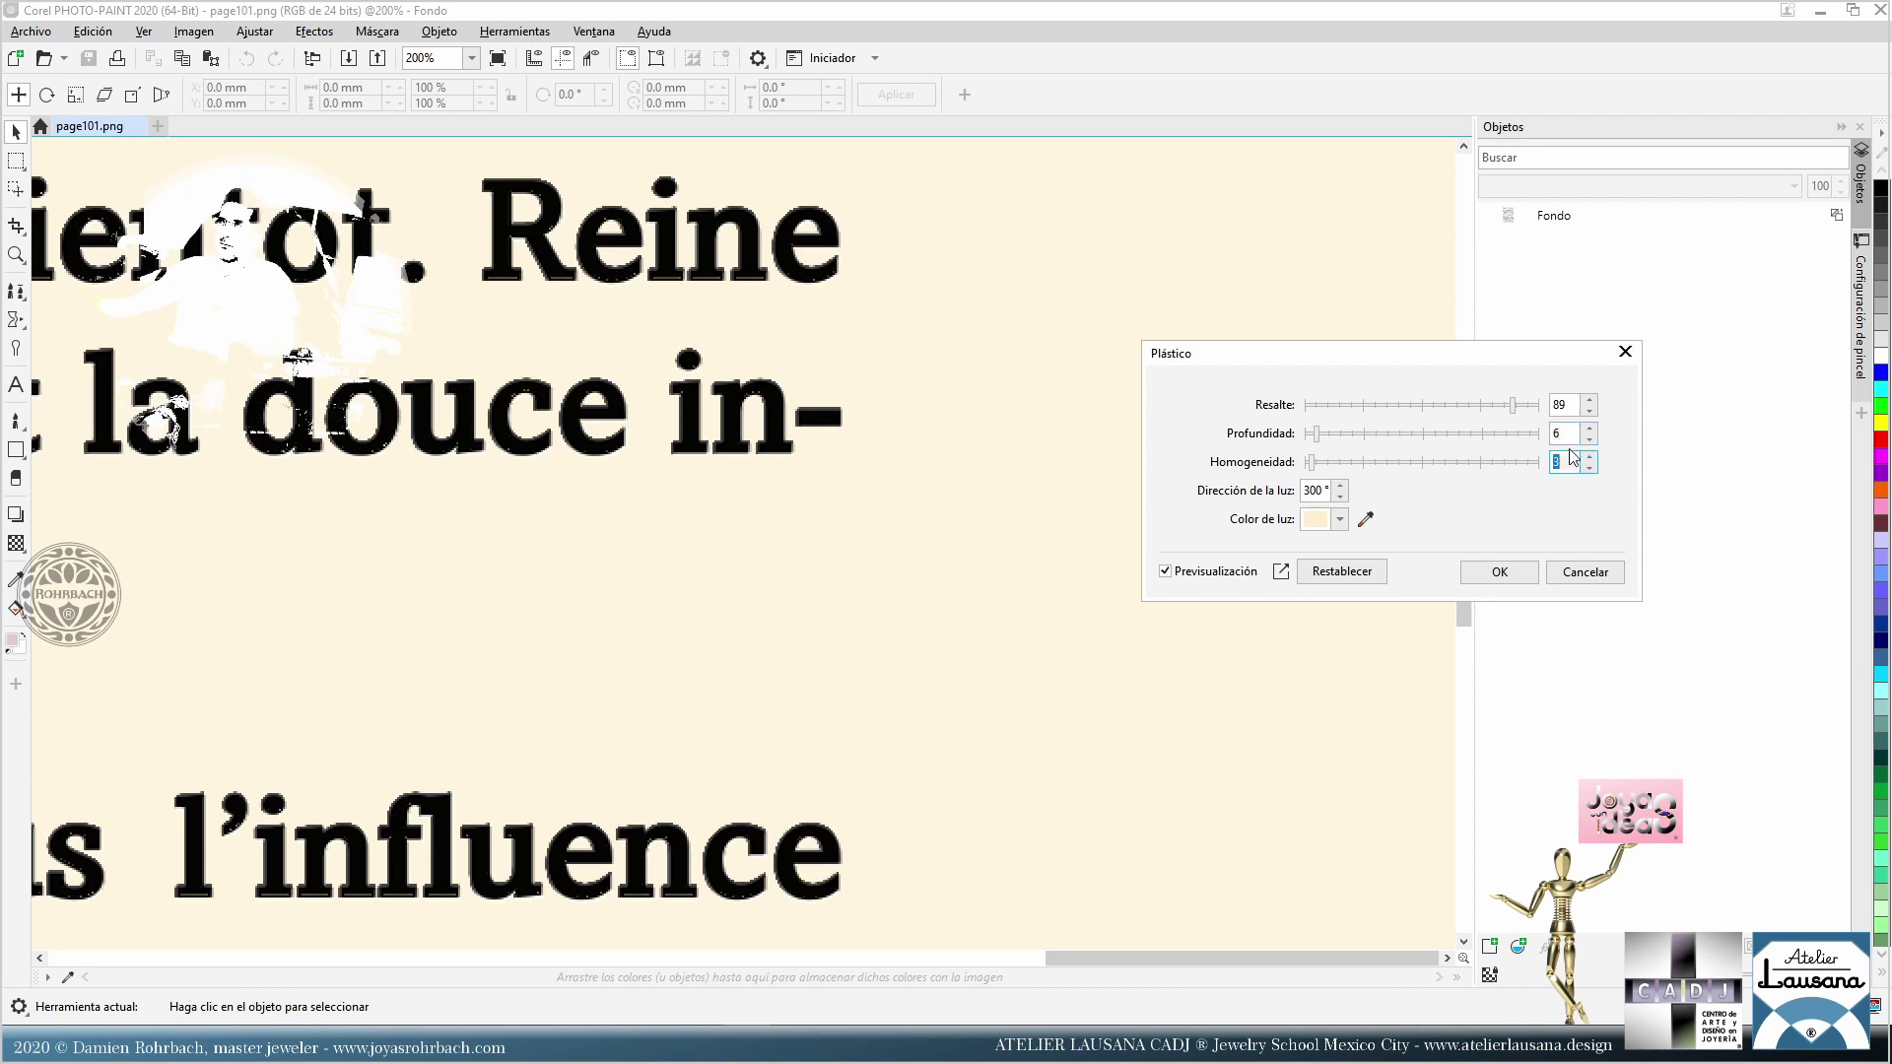
{"action": "left_click", "coordinate": [1571, 433]}
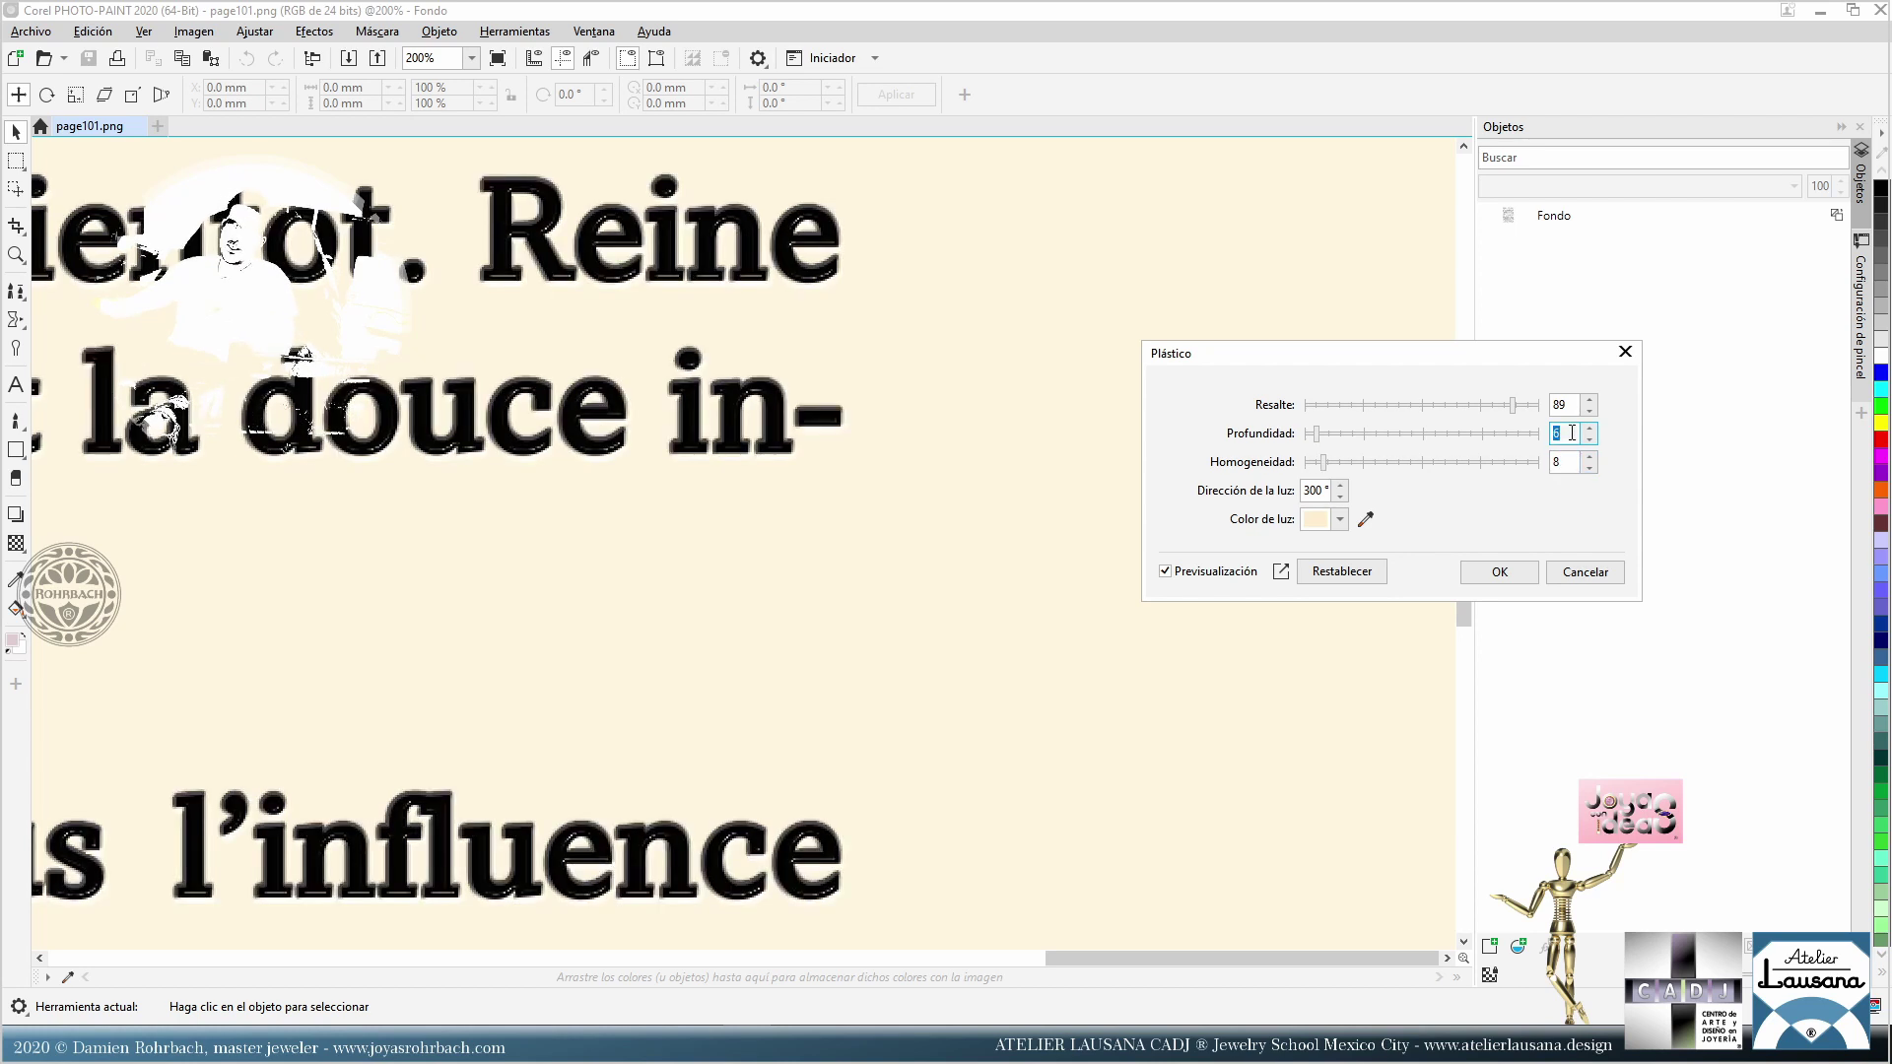
Step: Set the Homogeneidad to 5 and apply the Plástico effect to the page
{"action": "left_click", "coordinate": [1569, 465]}
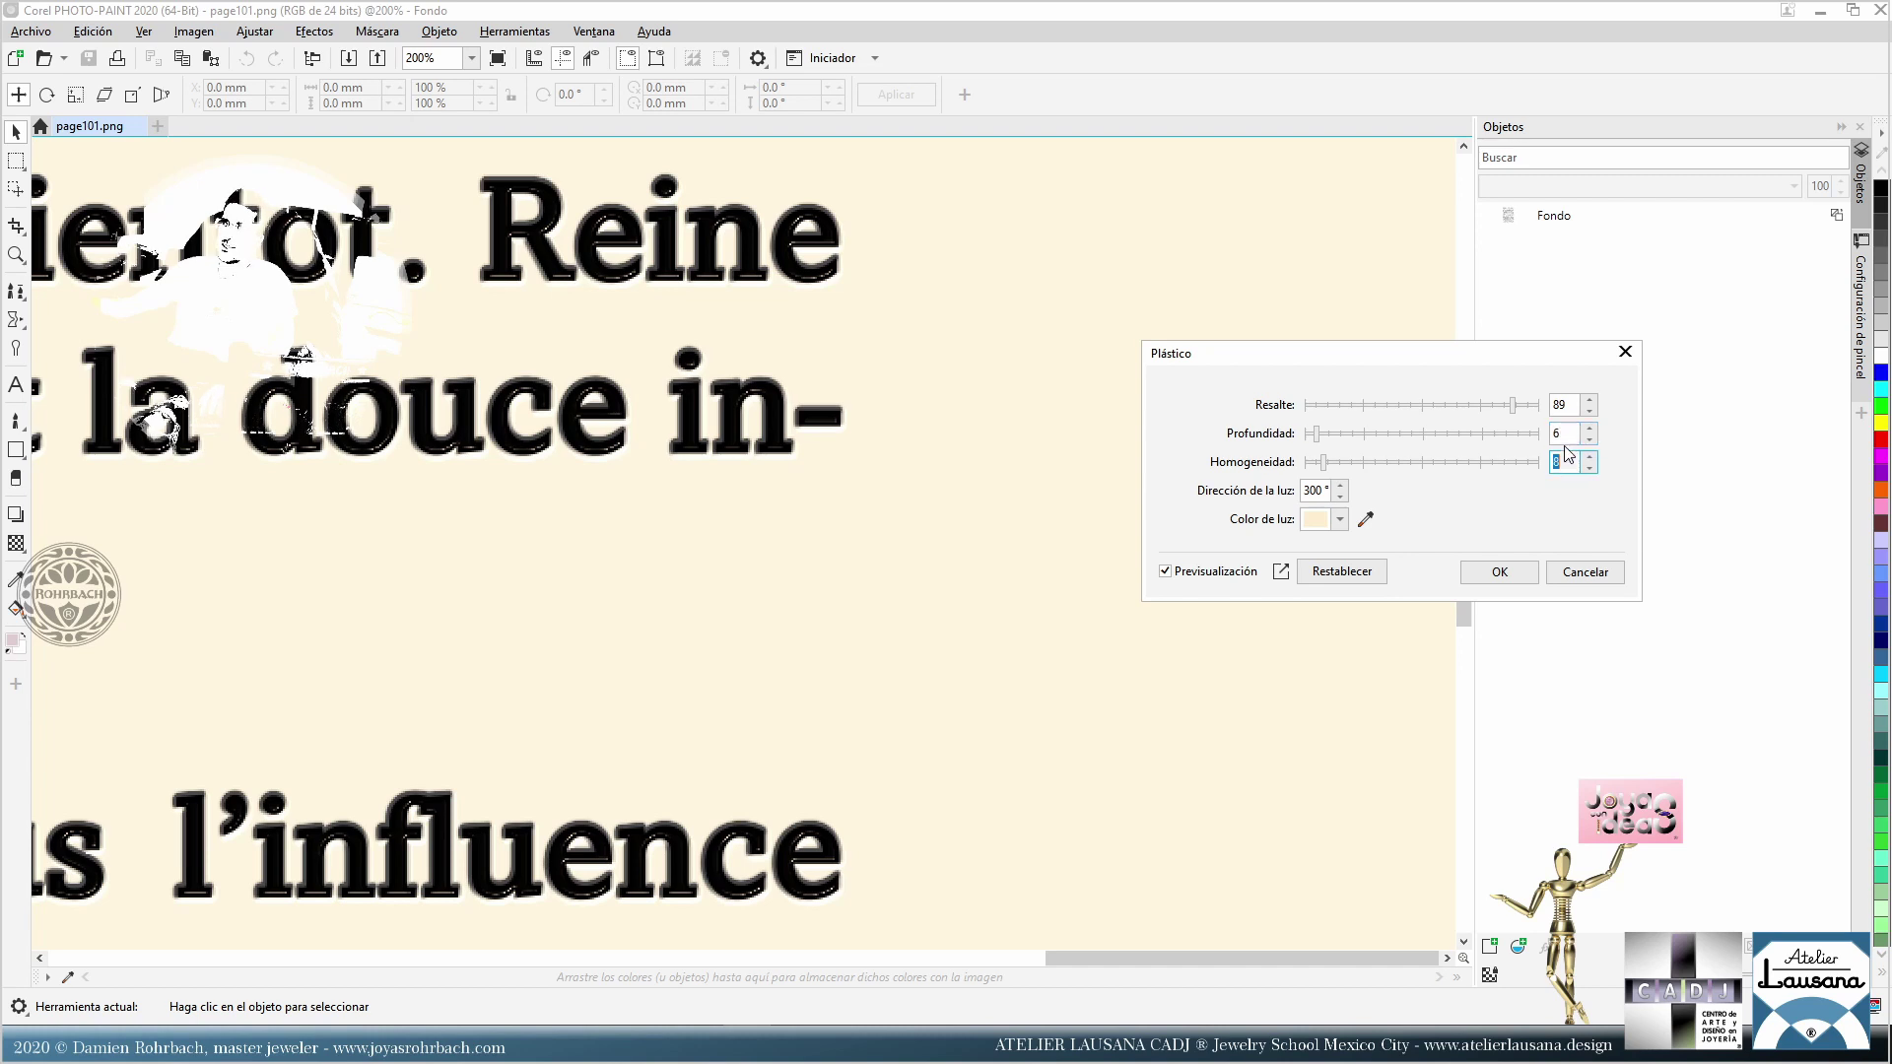
{"action": "type", "text": "5"}
{"action": "left_click", "coordinate": [1566, 435]}
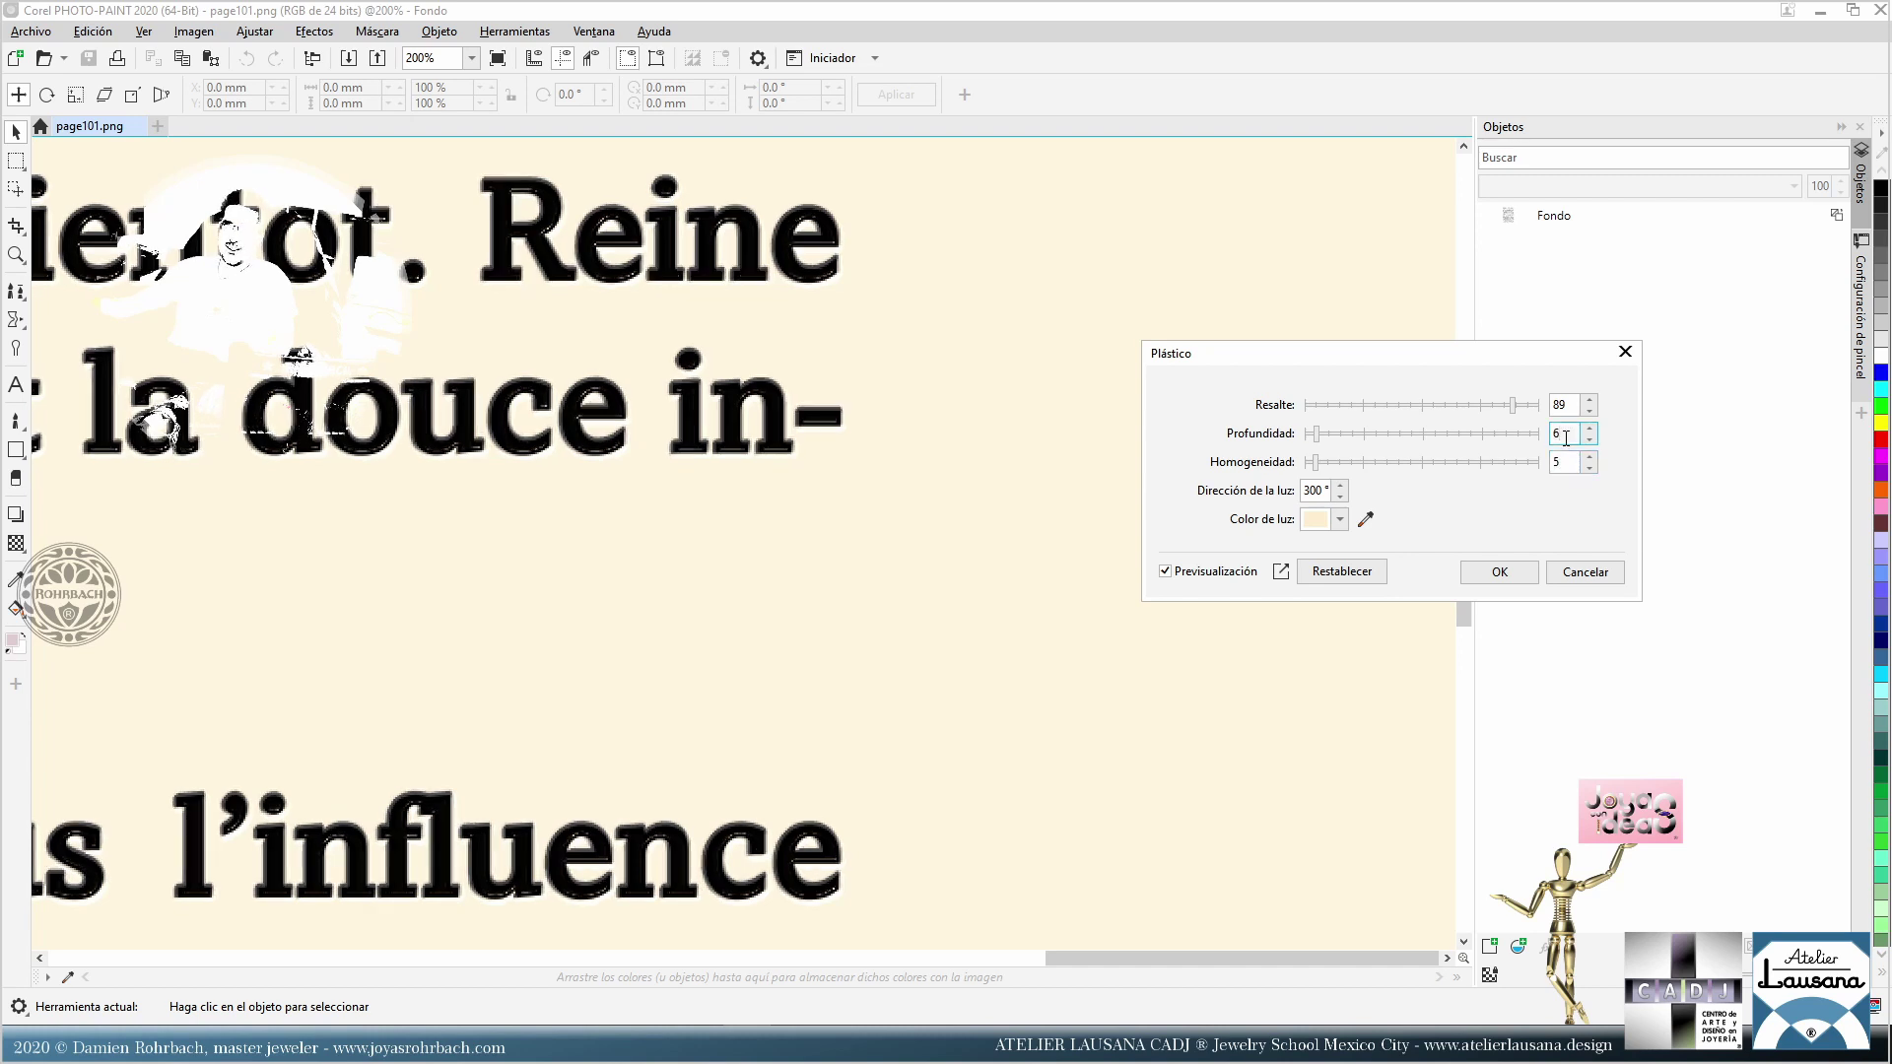
{"action": "left_click", "coordinate": [1499, 571]}
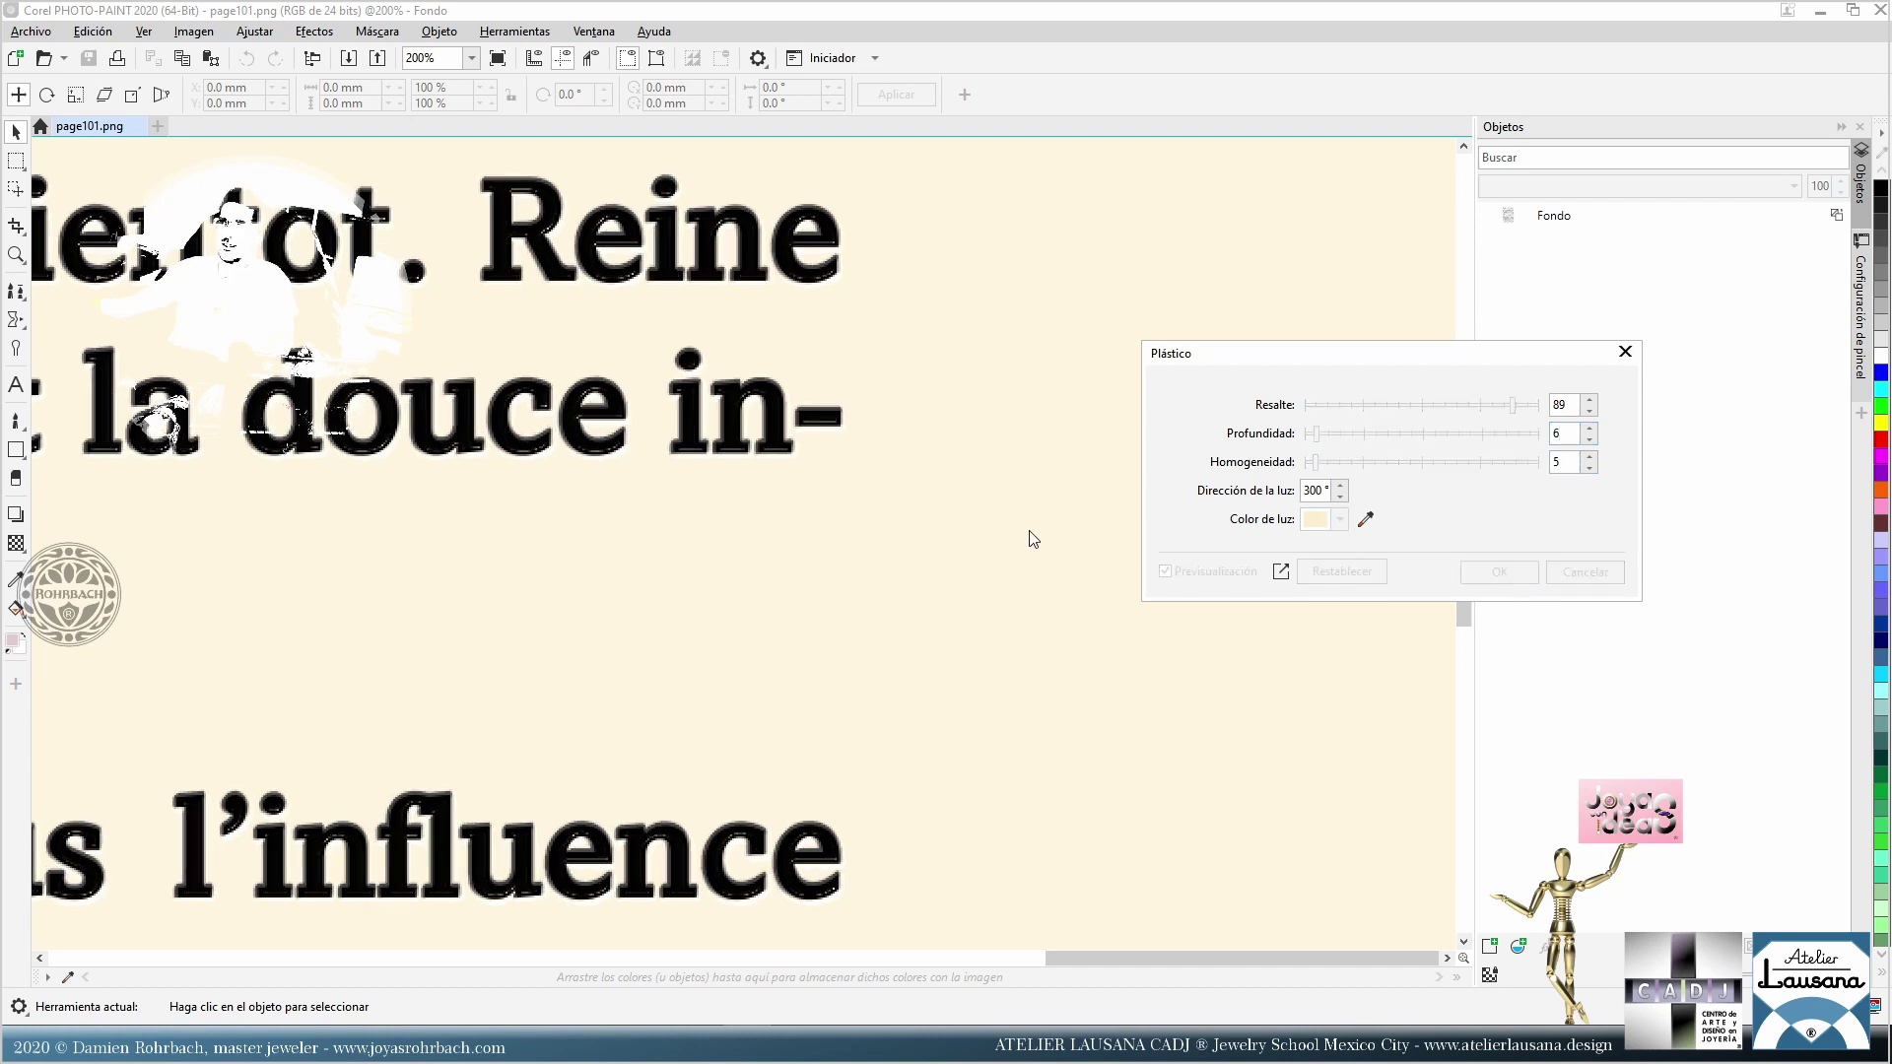
{"action": "scroll", "coordinate": [1089, 544], "scroll_direction": "down", "scroll_amount": 2}
{"action": "scroll", "coordinate": [1089, 544], "scroll_direction": "up", "scroll_amount": 2}
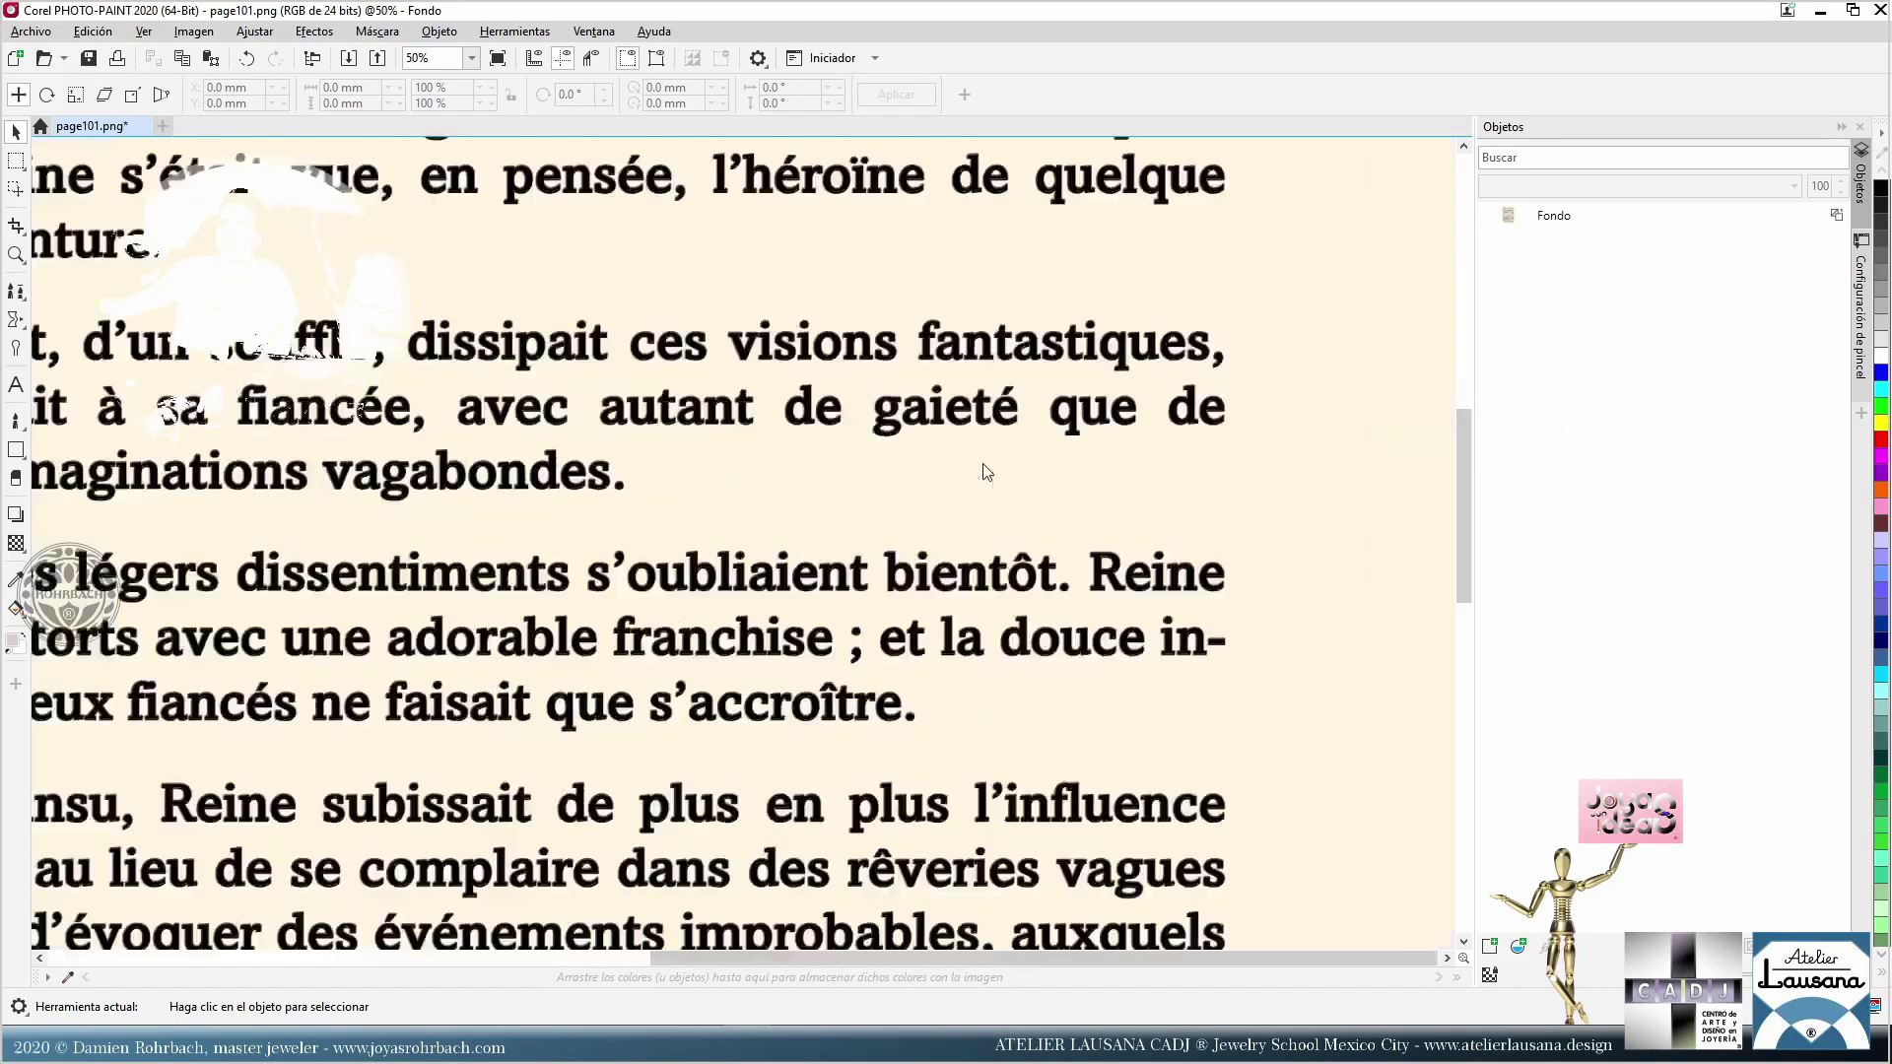
{"action": "left_click", "coordinate": [323, 34]}
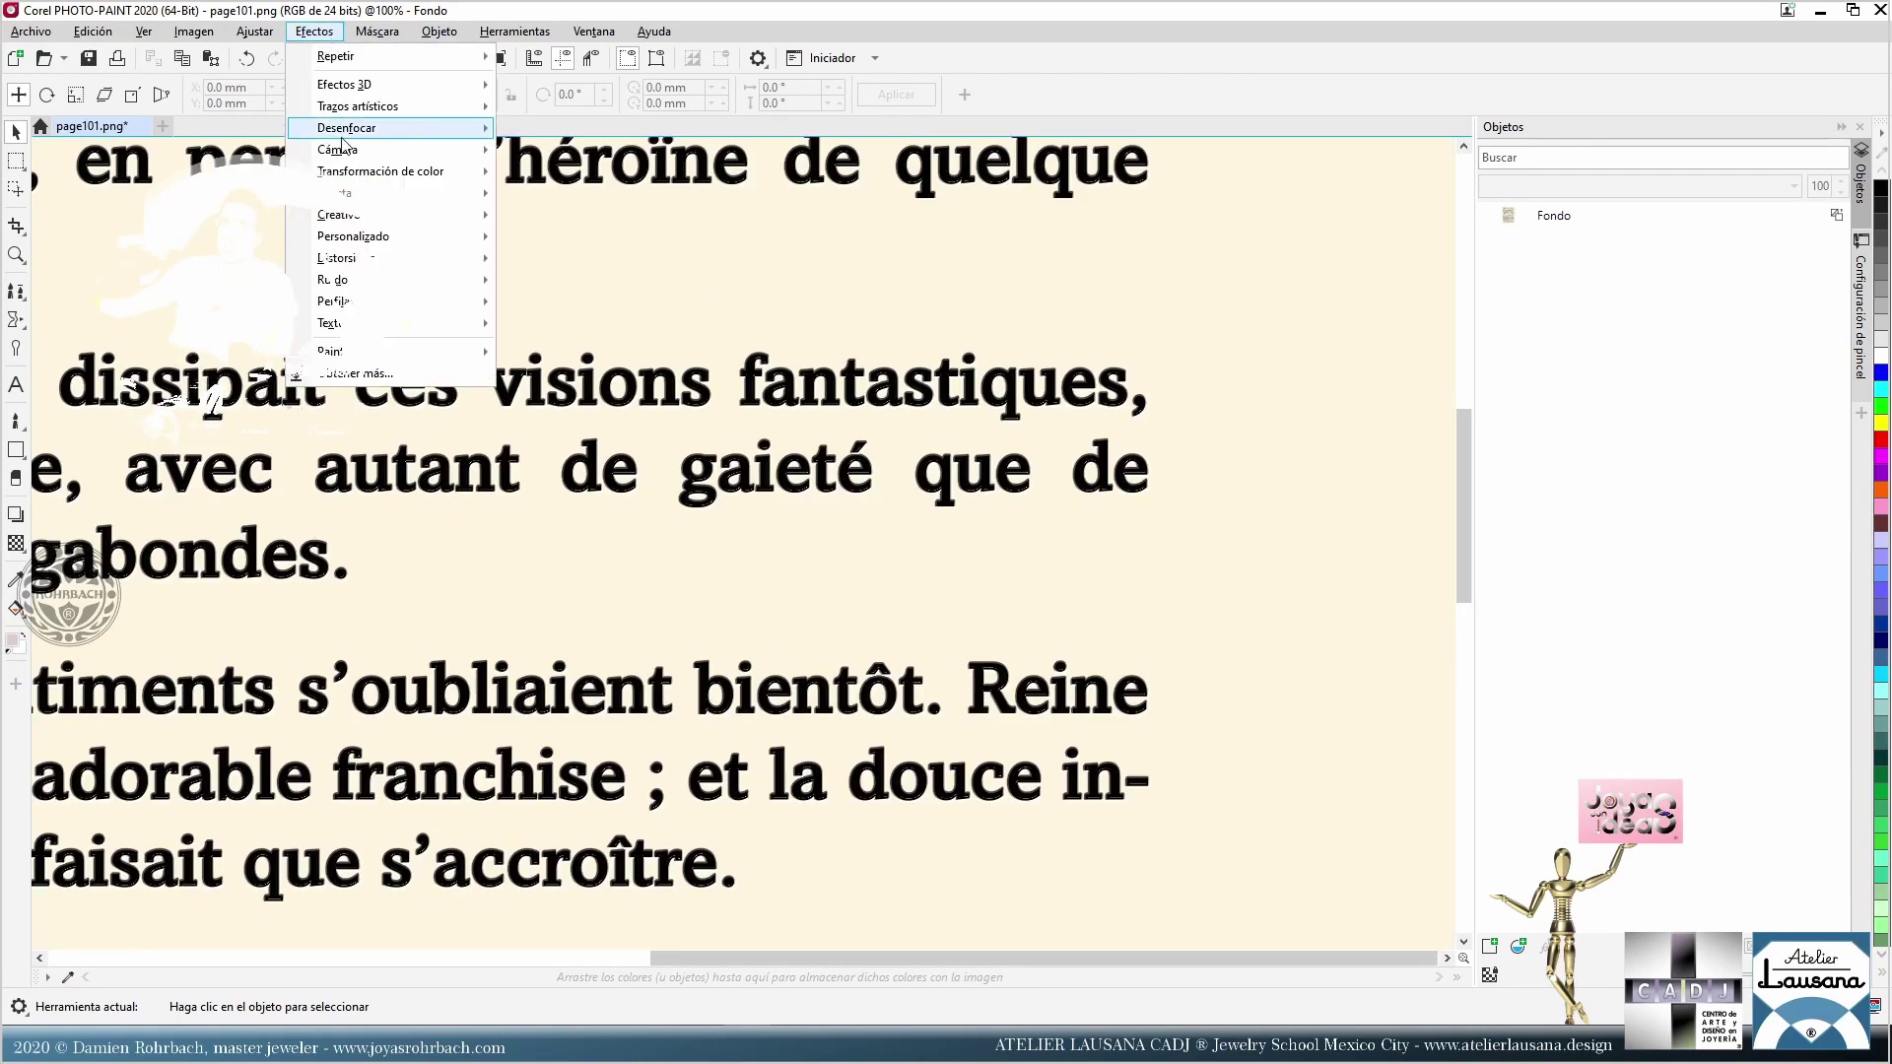
{"action": "mouse_move", "coordinate": [351, 136]}
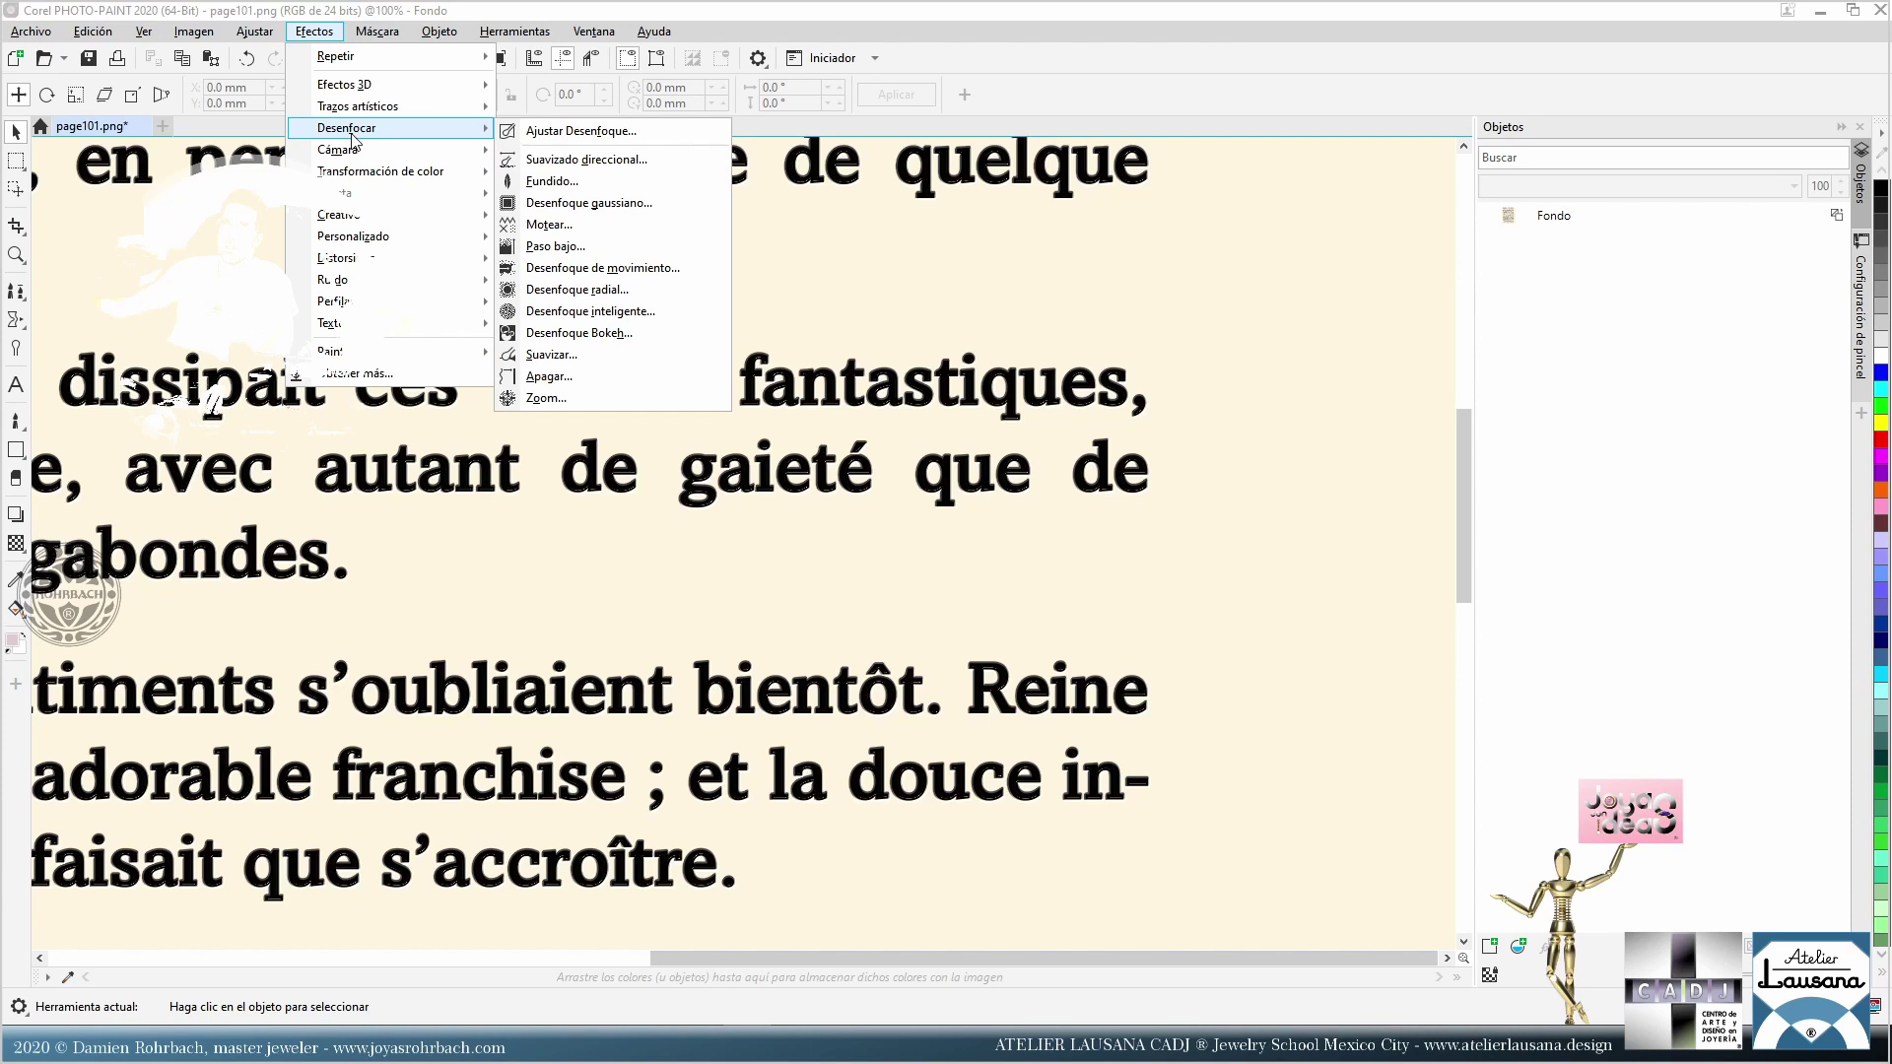
{"action": "left_click", "coordinate": [540, 160]}
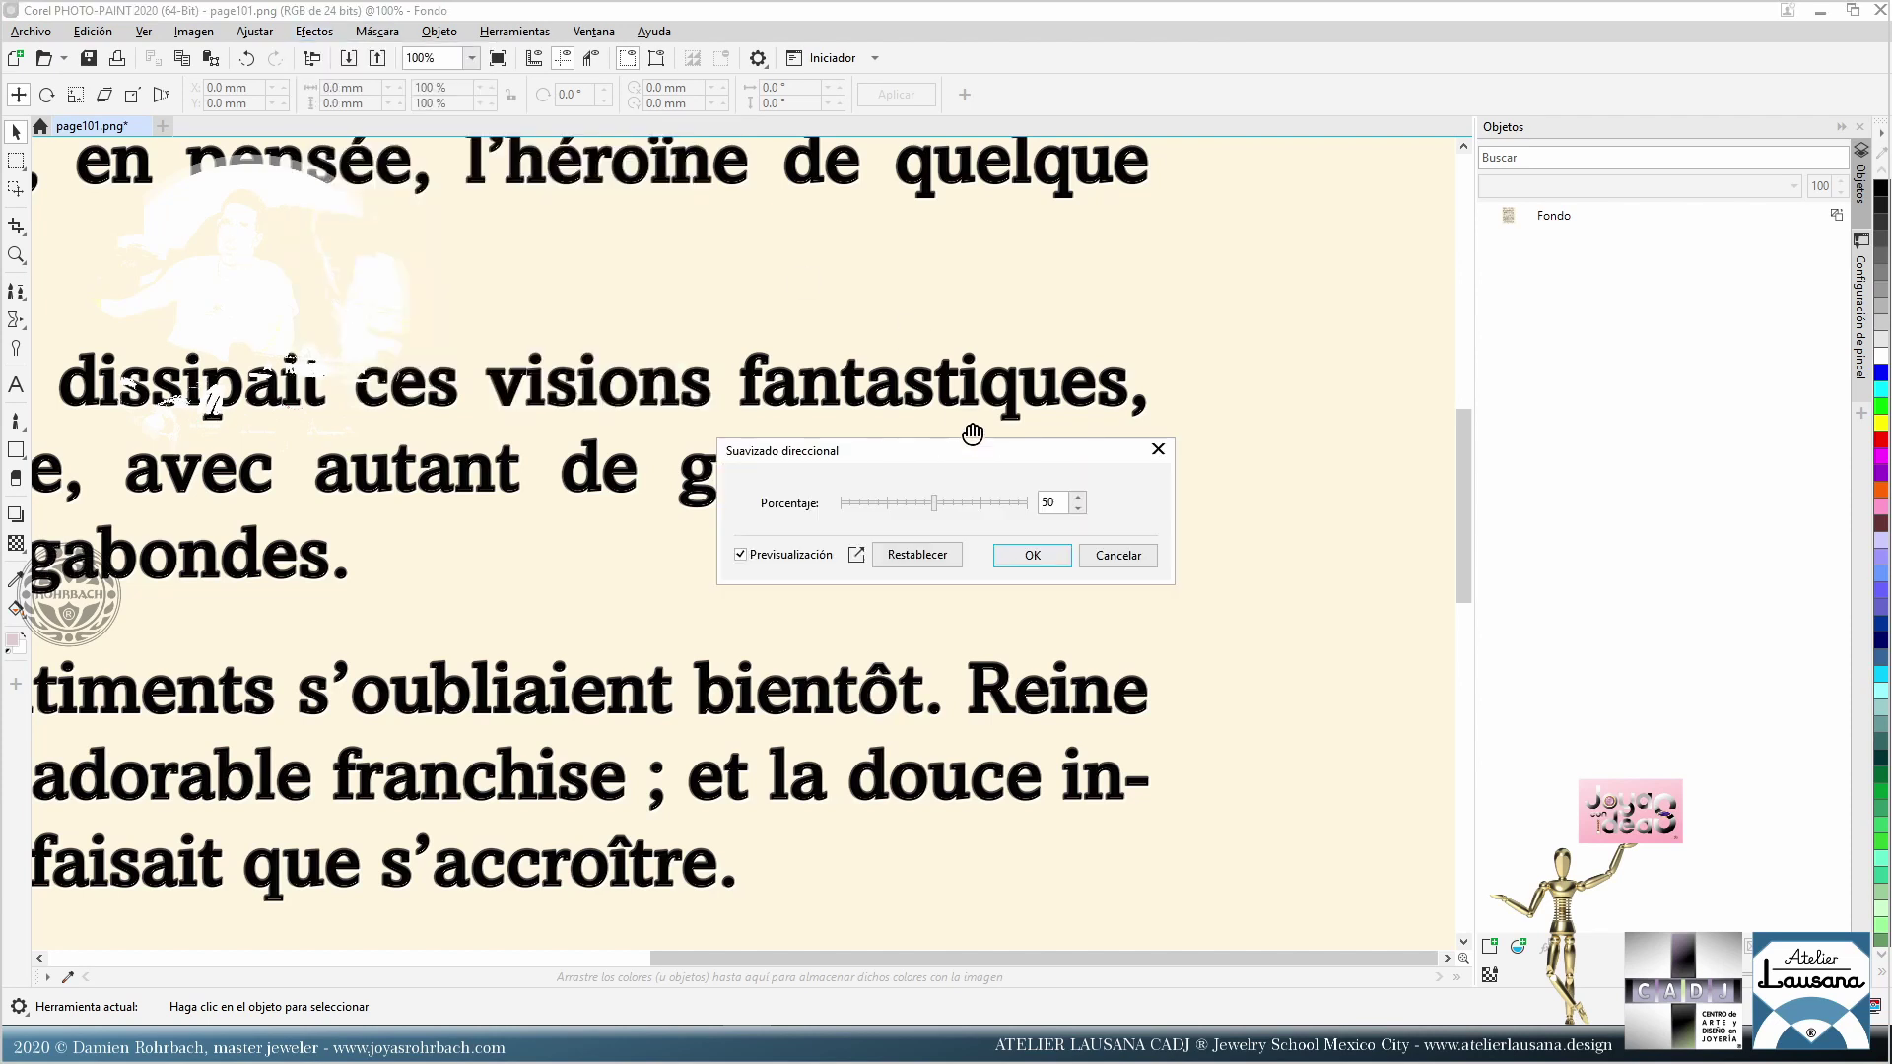
{"action": "left_click", "coordinate": [1117, 555]}
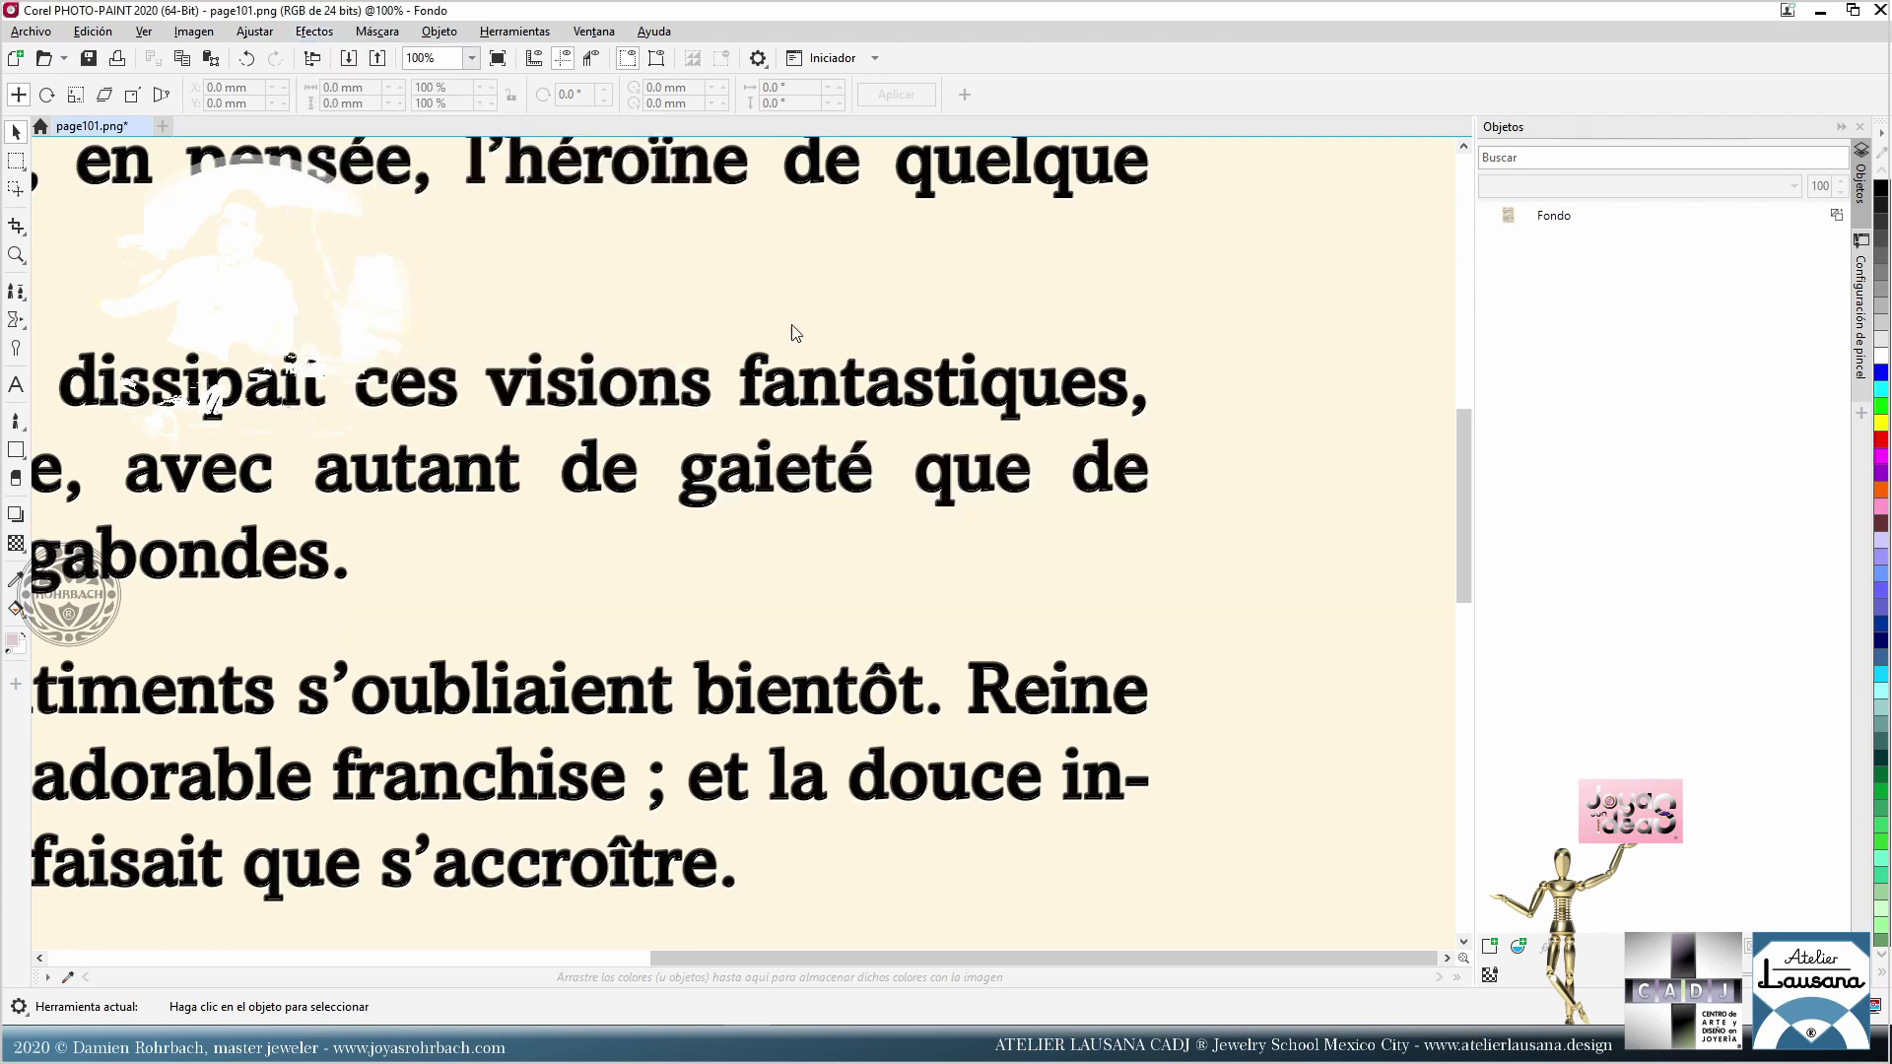
Step: Start a Gaussian blur (Desenfoque gaussiano) on the page and compare the letters with and without a 1-pixel radius
{"action": "scroll", "coordinate": [836, 426], "scroll_direction": "up", "scroll_amount": 3}
{"action": "left_click", "coordinate": [315, 30]}
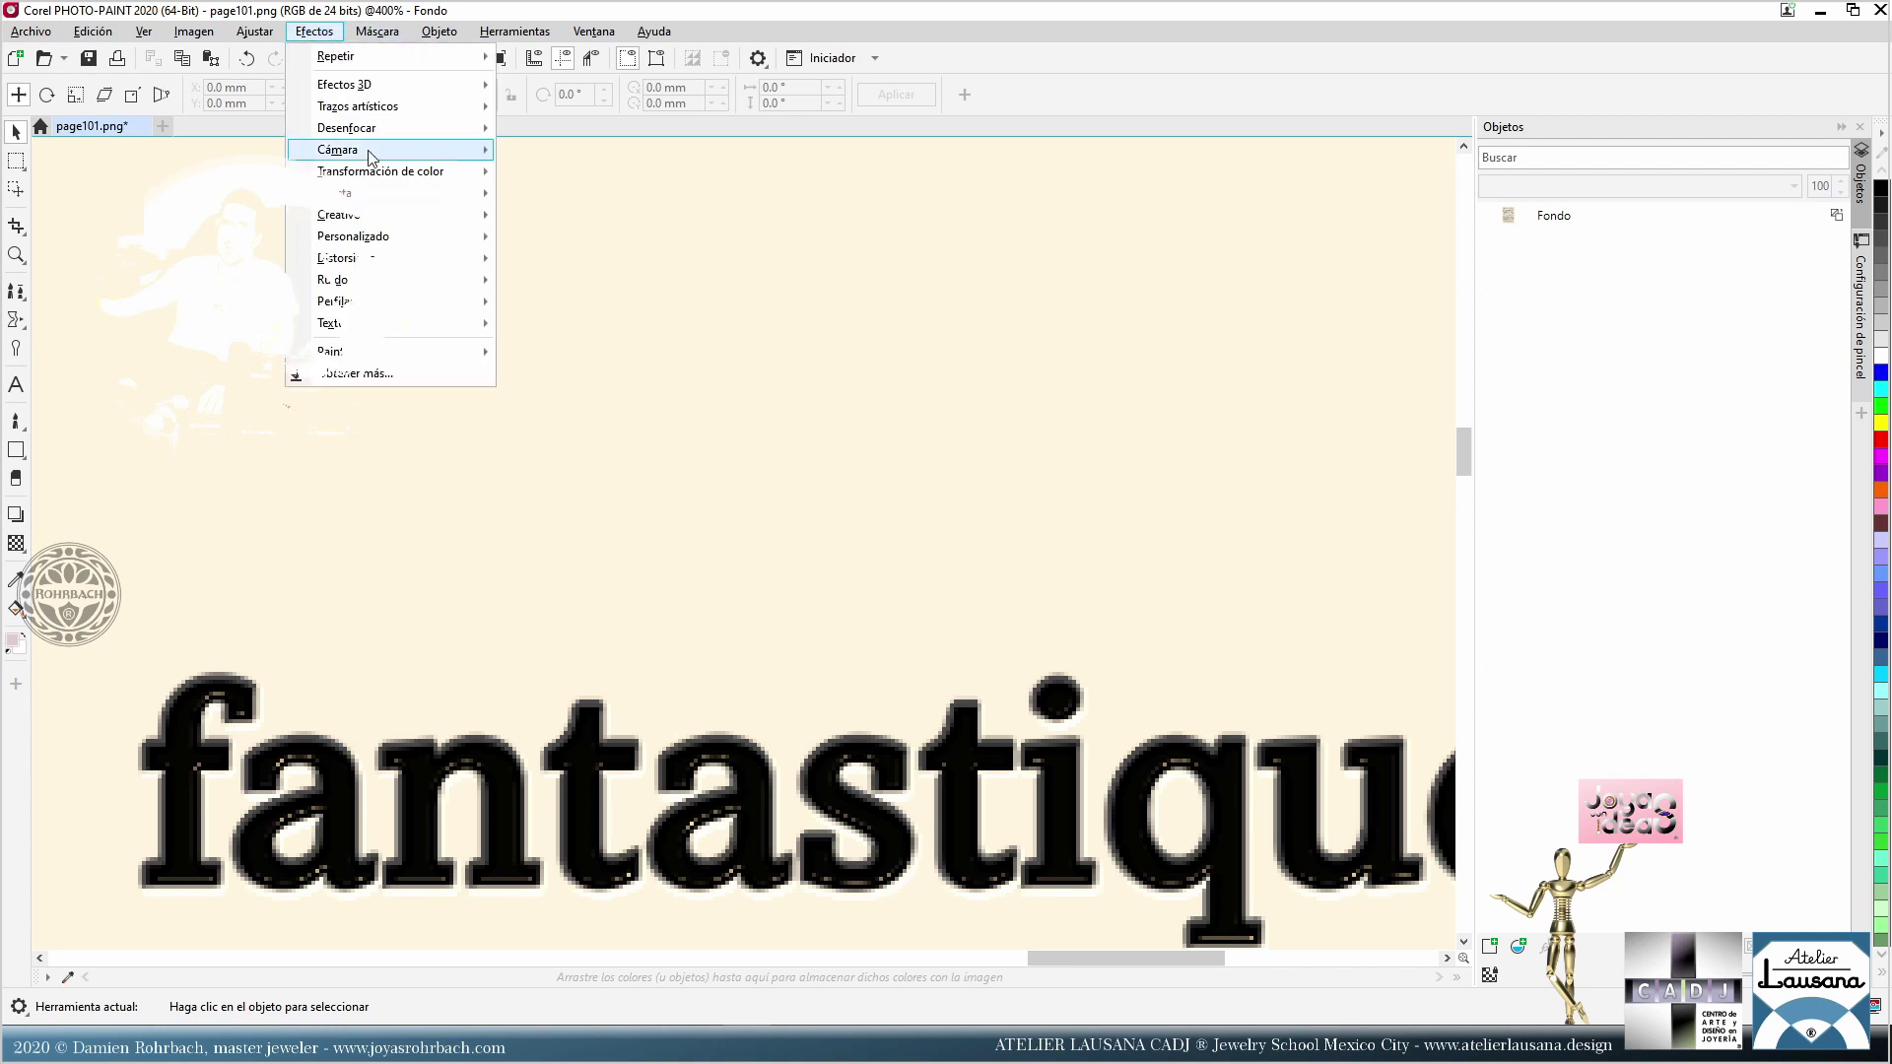
{"action": "mouse_move", "coordinate": [414, 128]}
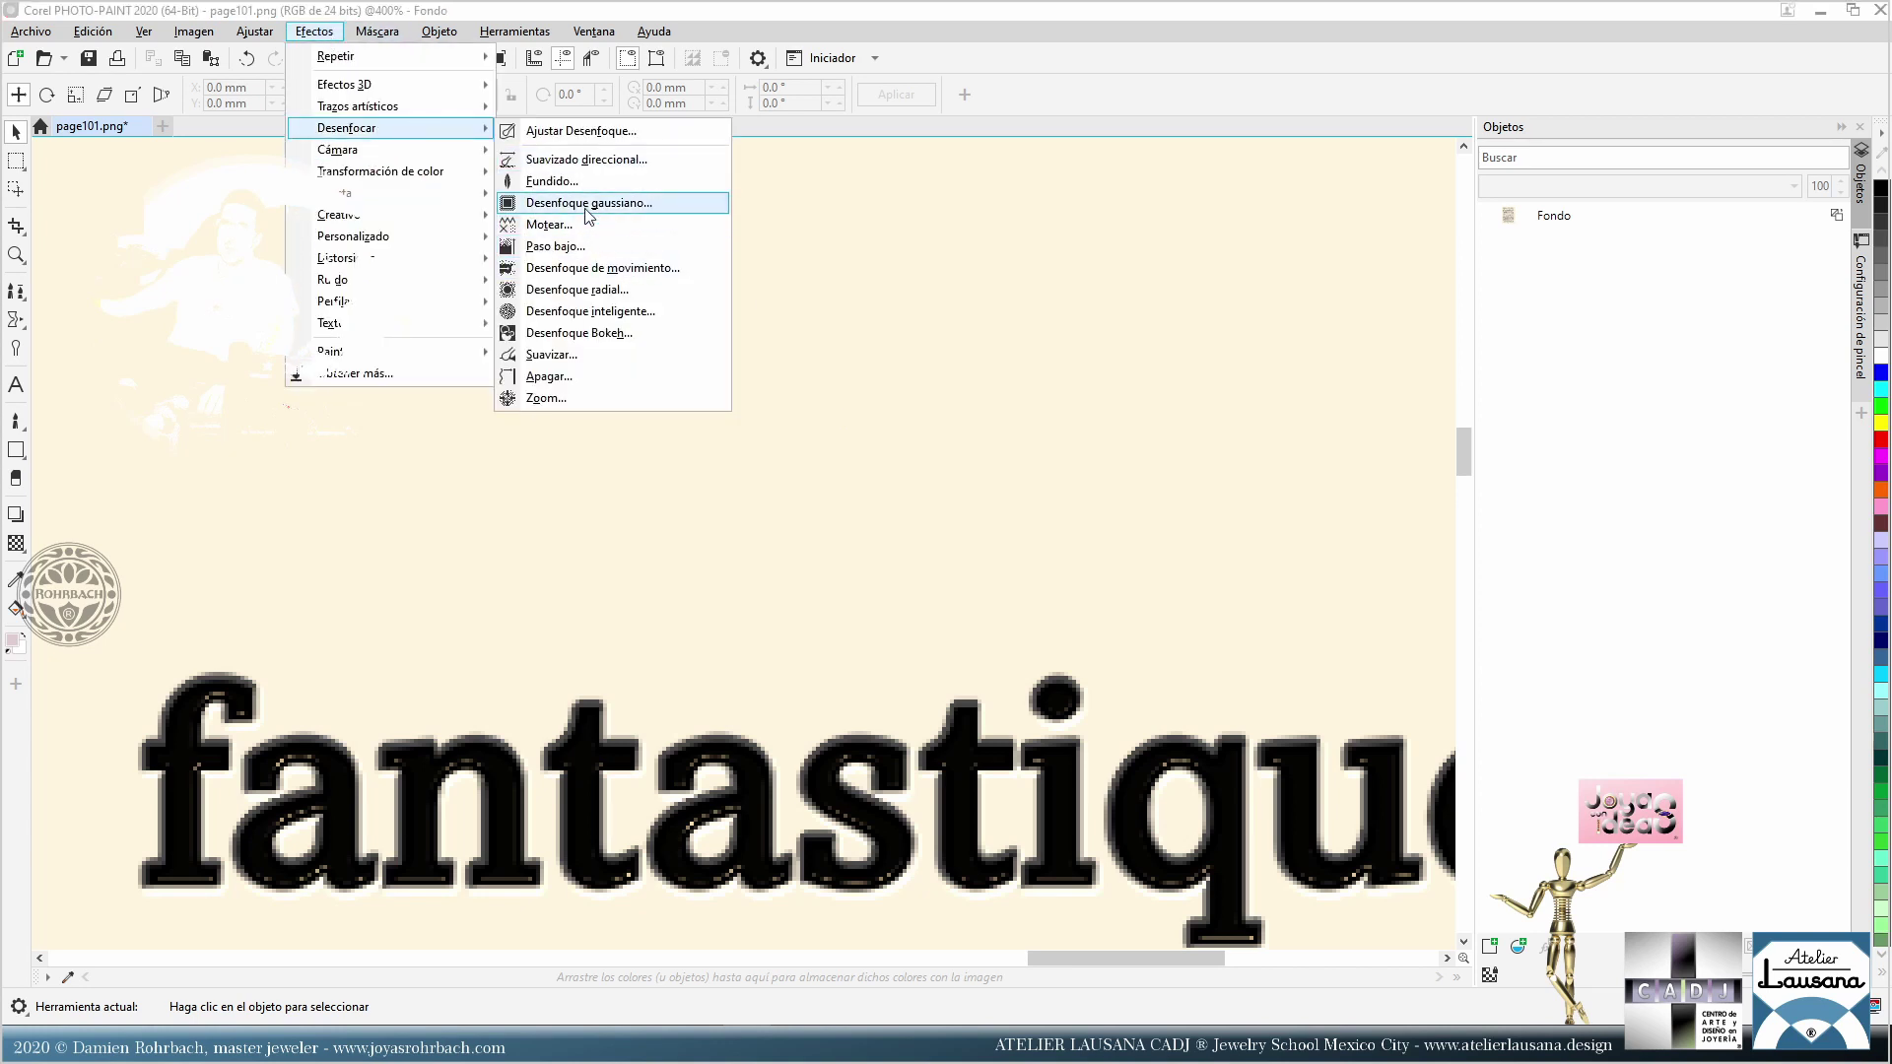
{"action": "left_click", "coordinate": [591, 202]}
{"action": "double_click", "coordinate": [1094, 502]}
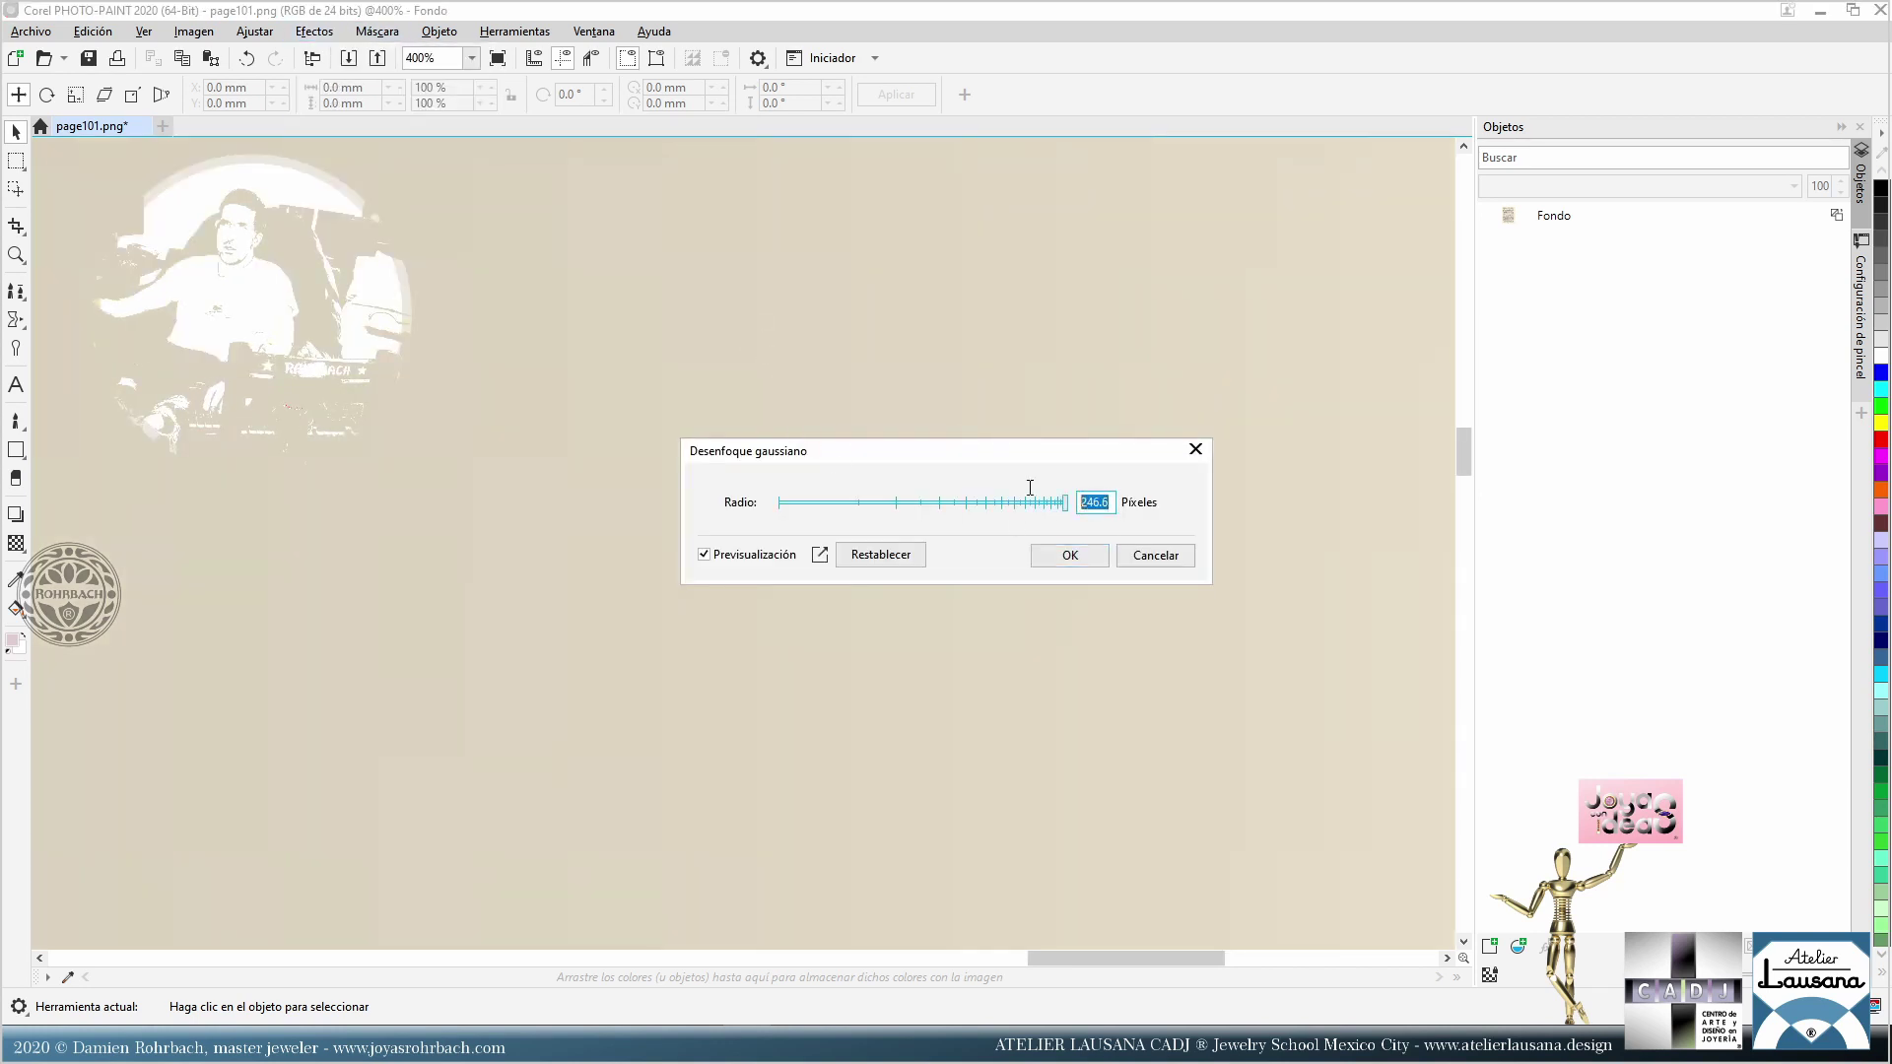
{"action": "type", "text": "1"}
{"action": "key", "text": "Tab"}
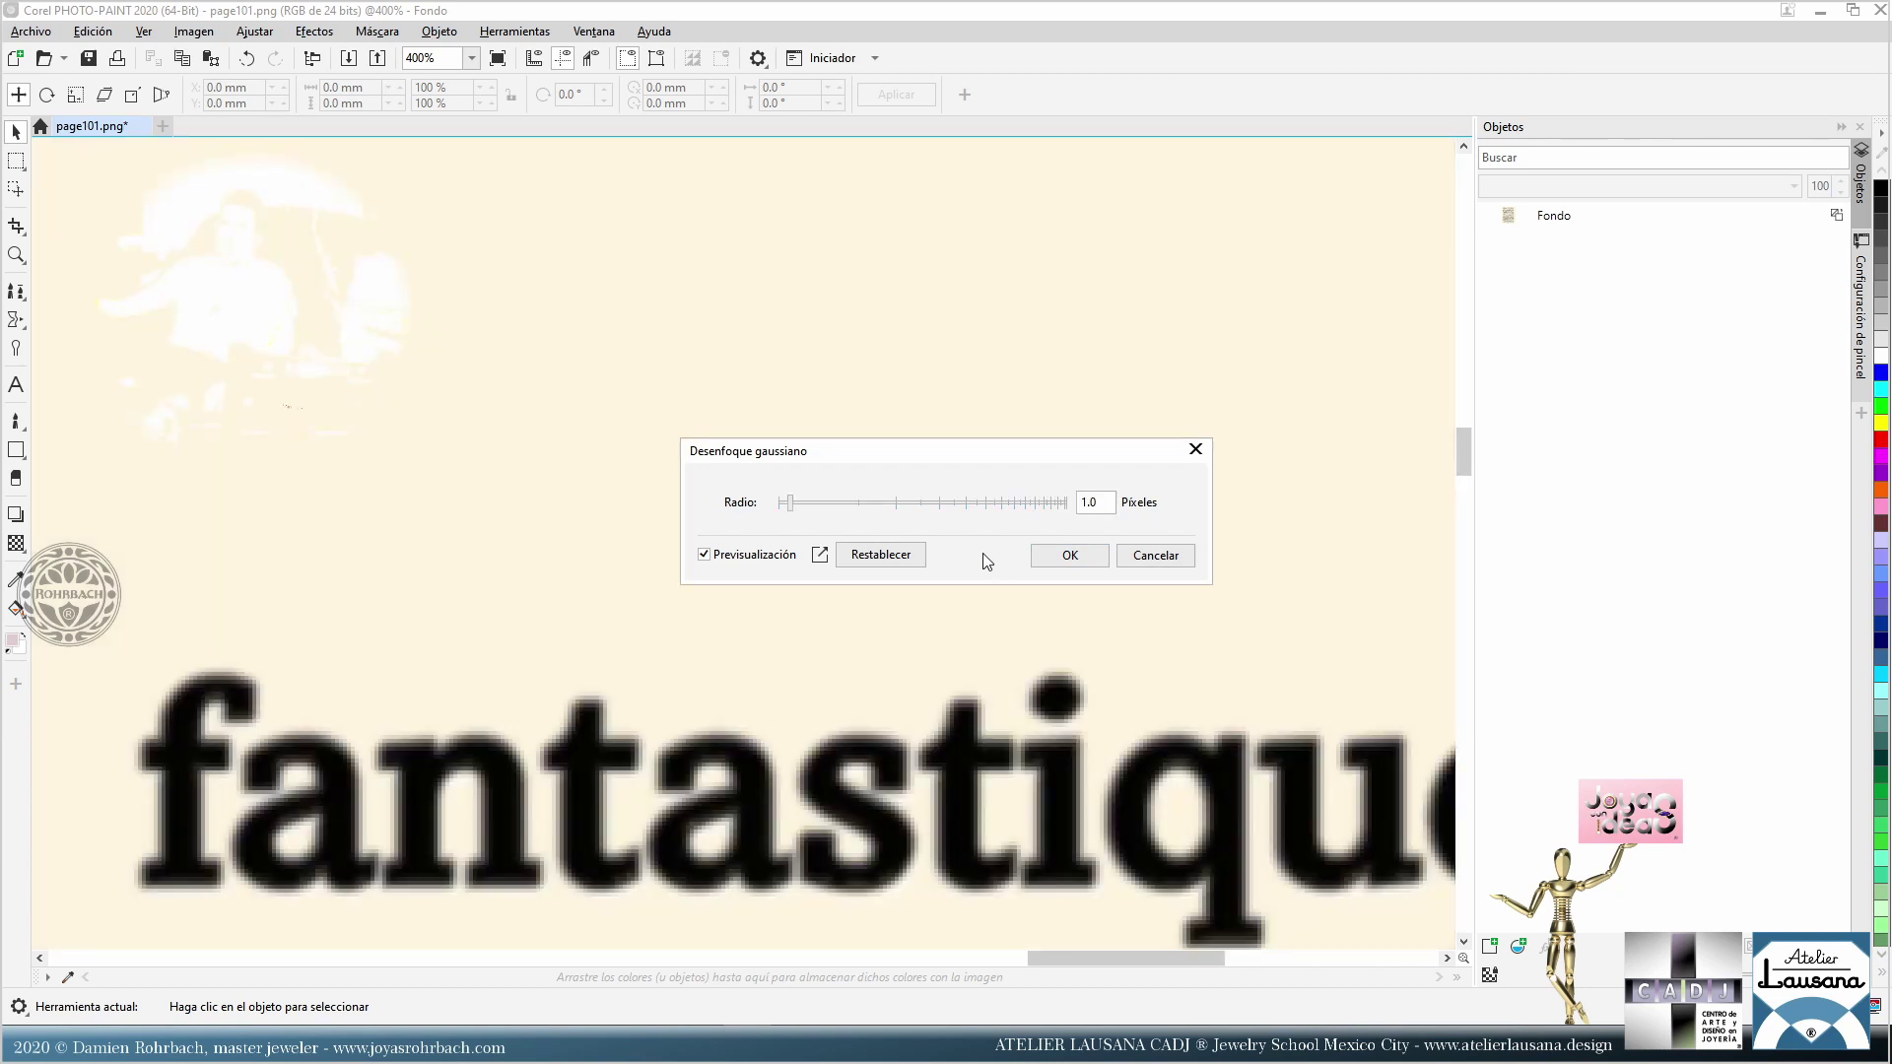
{"action": "left_click", "coordinate": [711, 554]}
{"action": "left_click", "coordinate": [730, 557]}
Step: Set the Gaussian blur radius to 0.5 pixels, compare the preview with the unblurred letters and apply the blur
{"action": "double_click", "coordinate": [1094, 502]}
{"action": "type", "text": "5"}
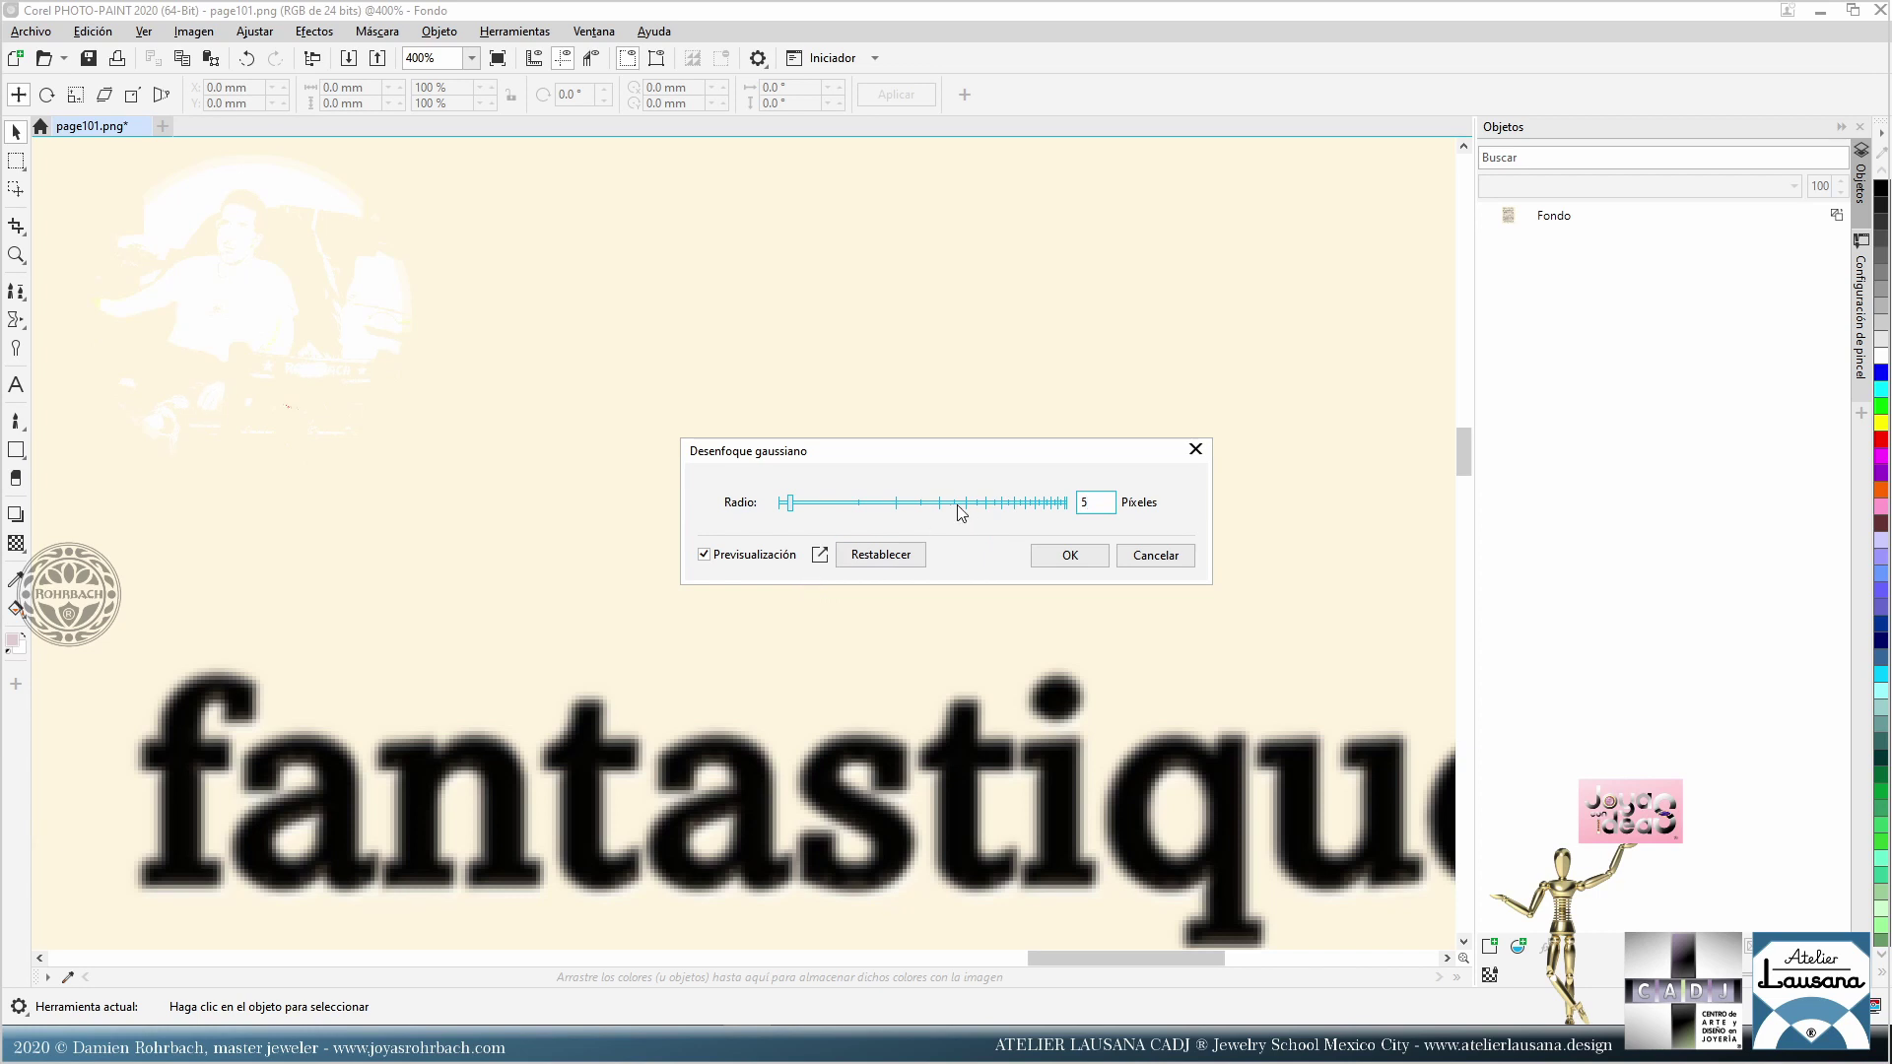
{"action": "type", "text": "5"}
{"action": "left_click", "coordinate": [703, 555]}
{"action": "left_click", "coordinate": [703, 555]}
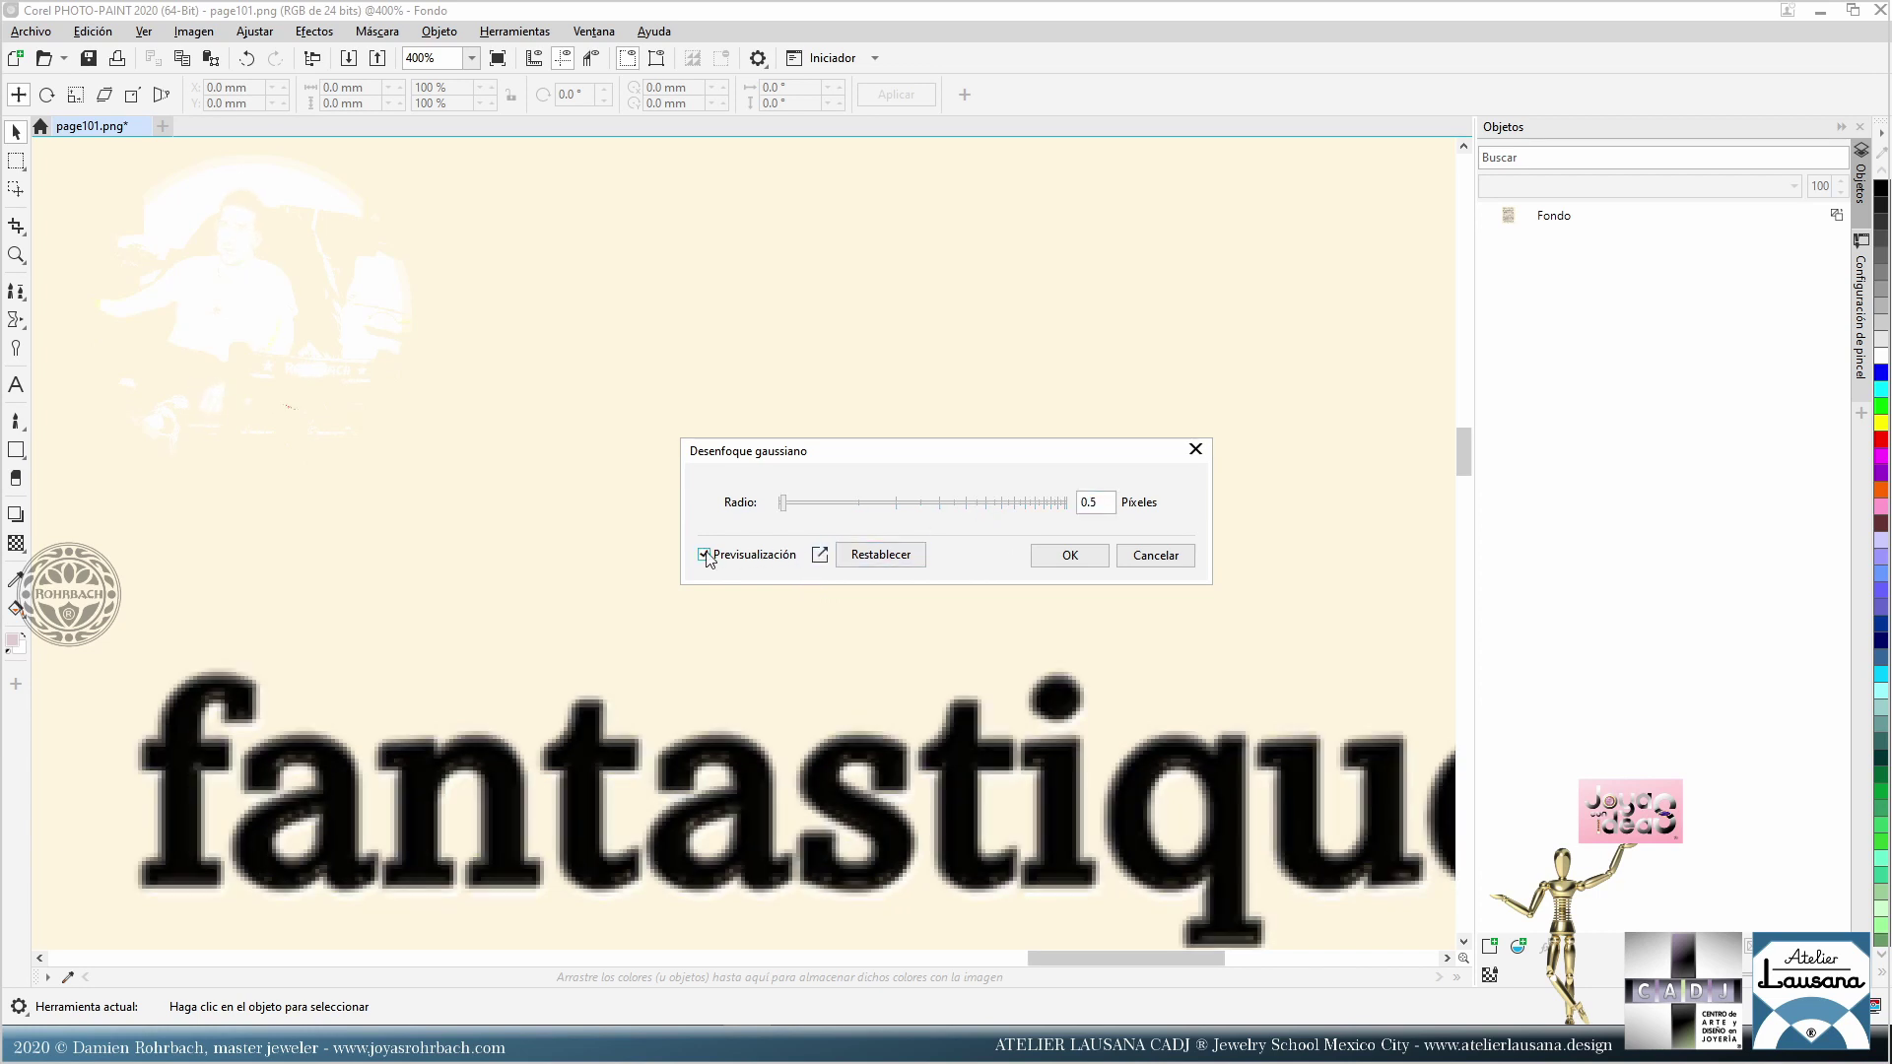
{"action": "left_click", "coordinate": [1070, 555]}
Step: Close page101.png, saving the changes as a 24-bit RGB PNG, and switch to the video-3-DR-anneau-coeur folder in File Explorer
{"action": "scroll", "coordinate": [844, 634], "scroll_direction": "down", "scroll_amount": 5}
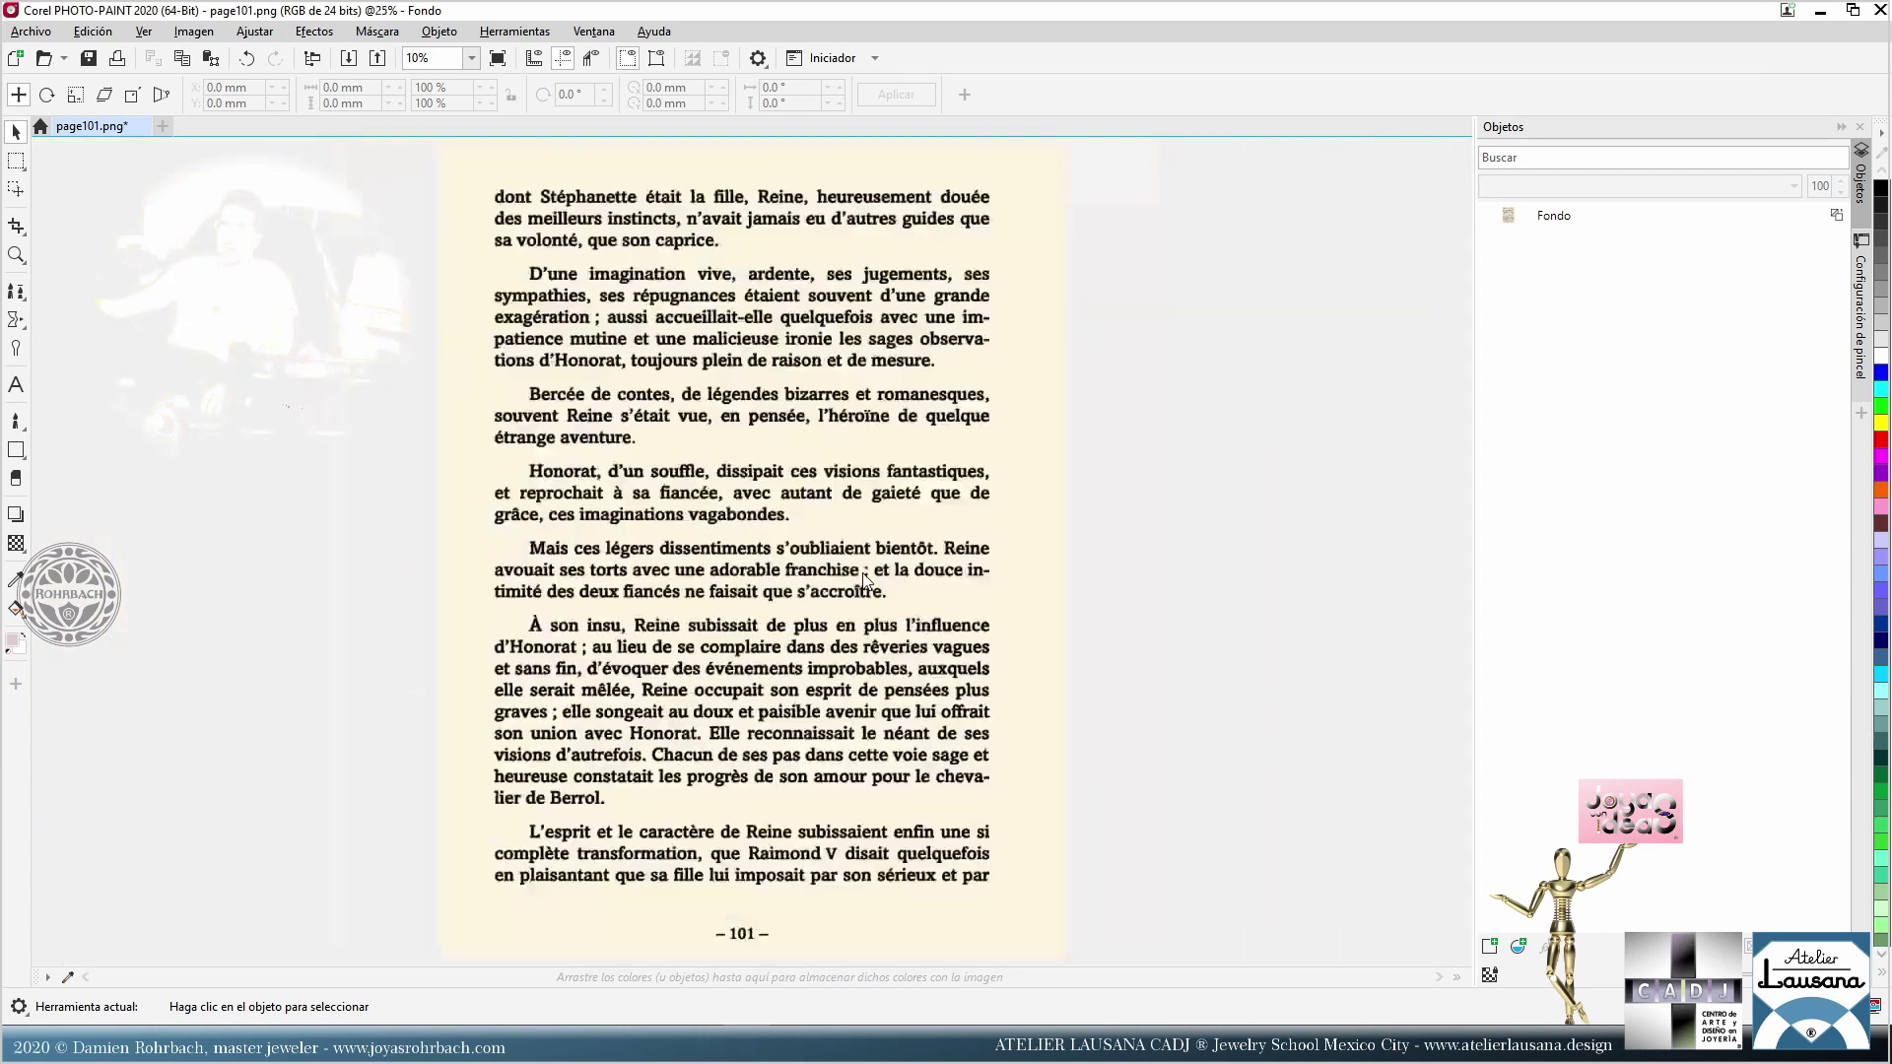
{"action": "scroll", "coordinate": [863, 579], "scroll_direction": "up", "scroll_amount": 1}
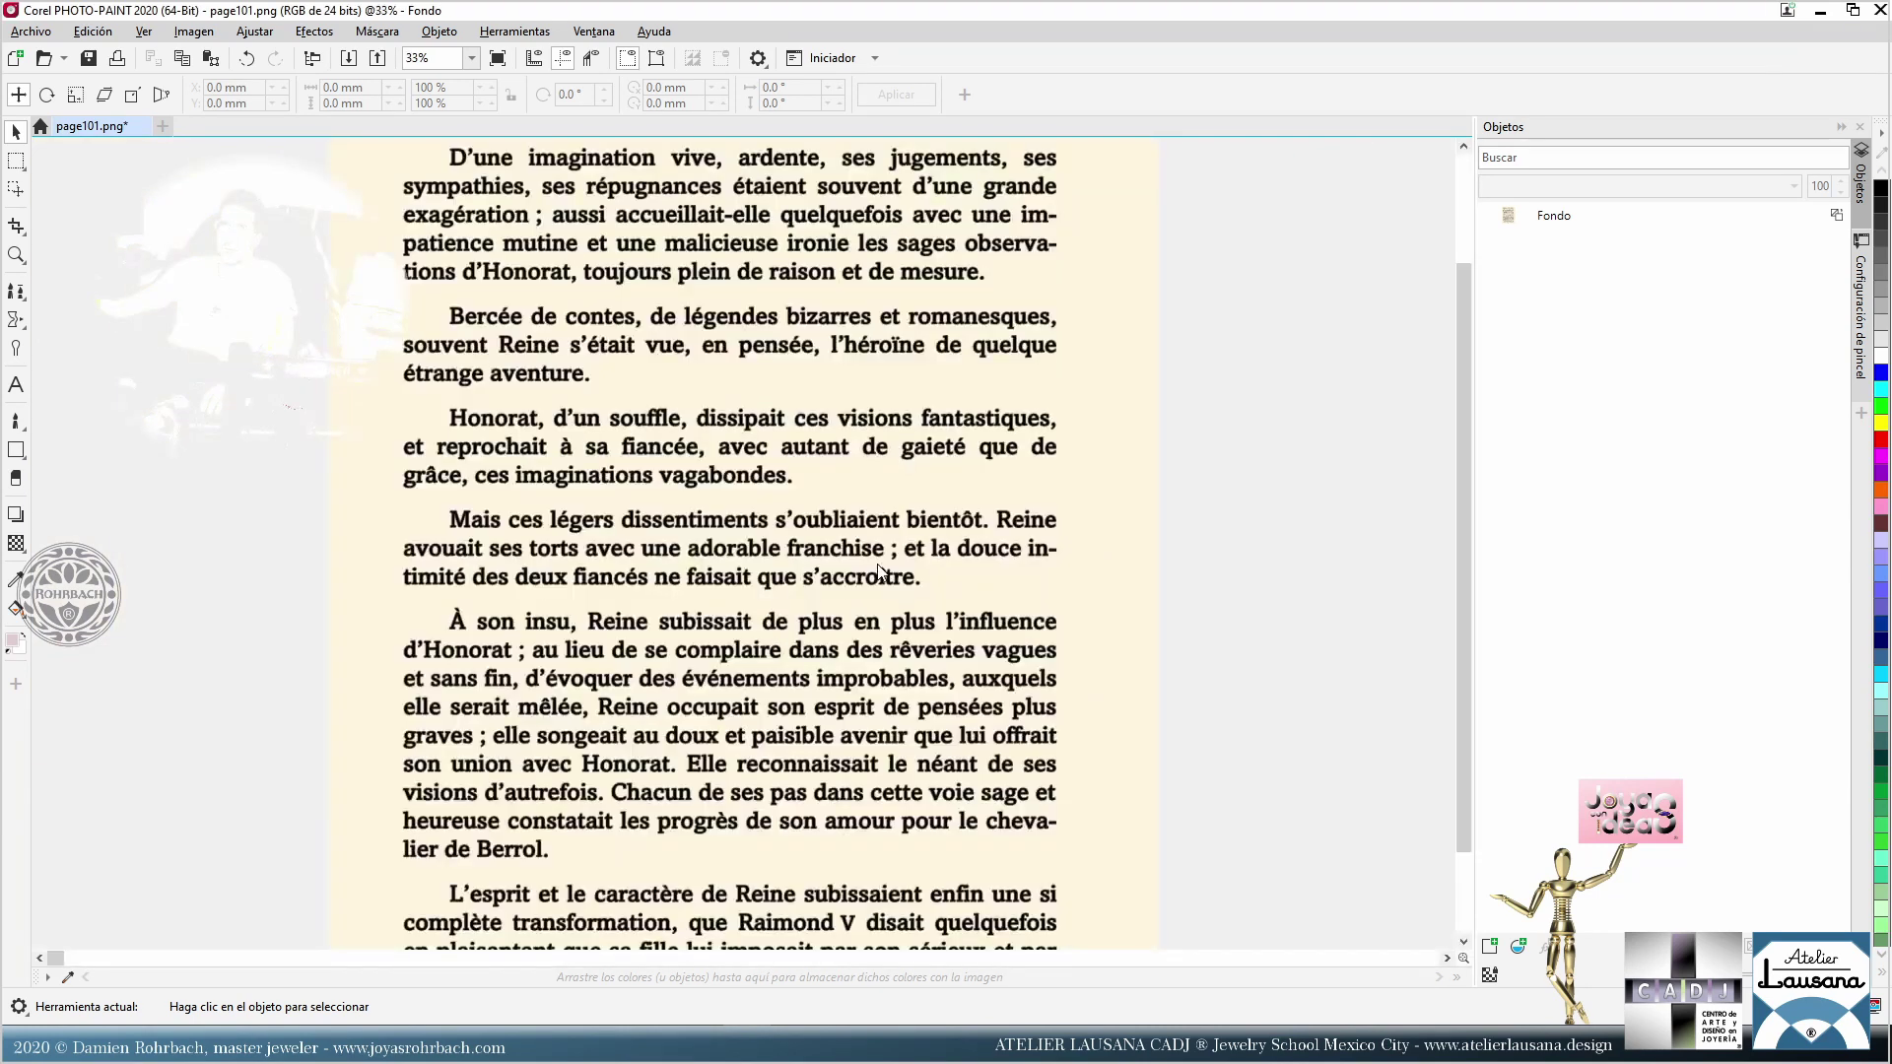
{"action": "left_click", "coordinate": [147, 127]}
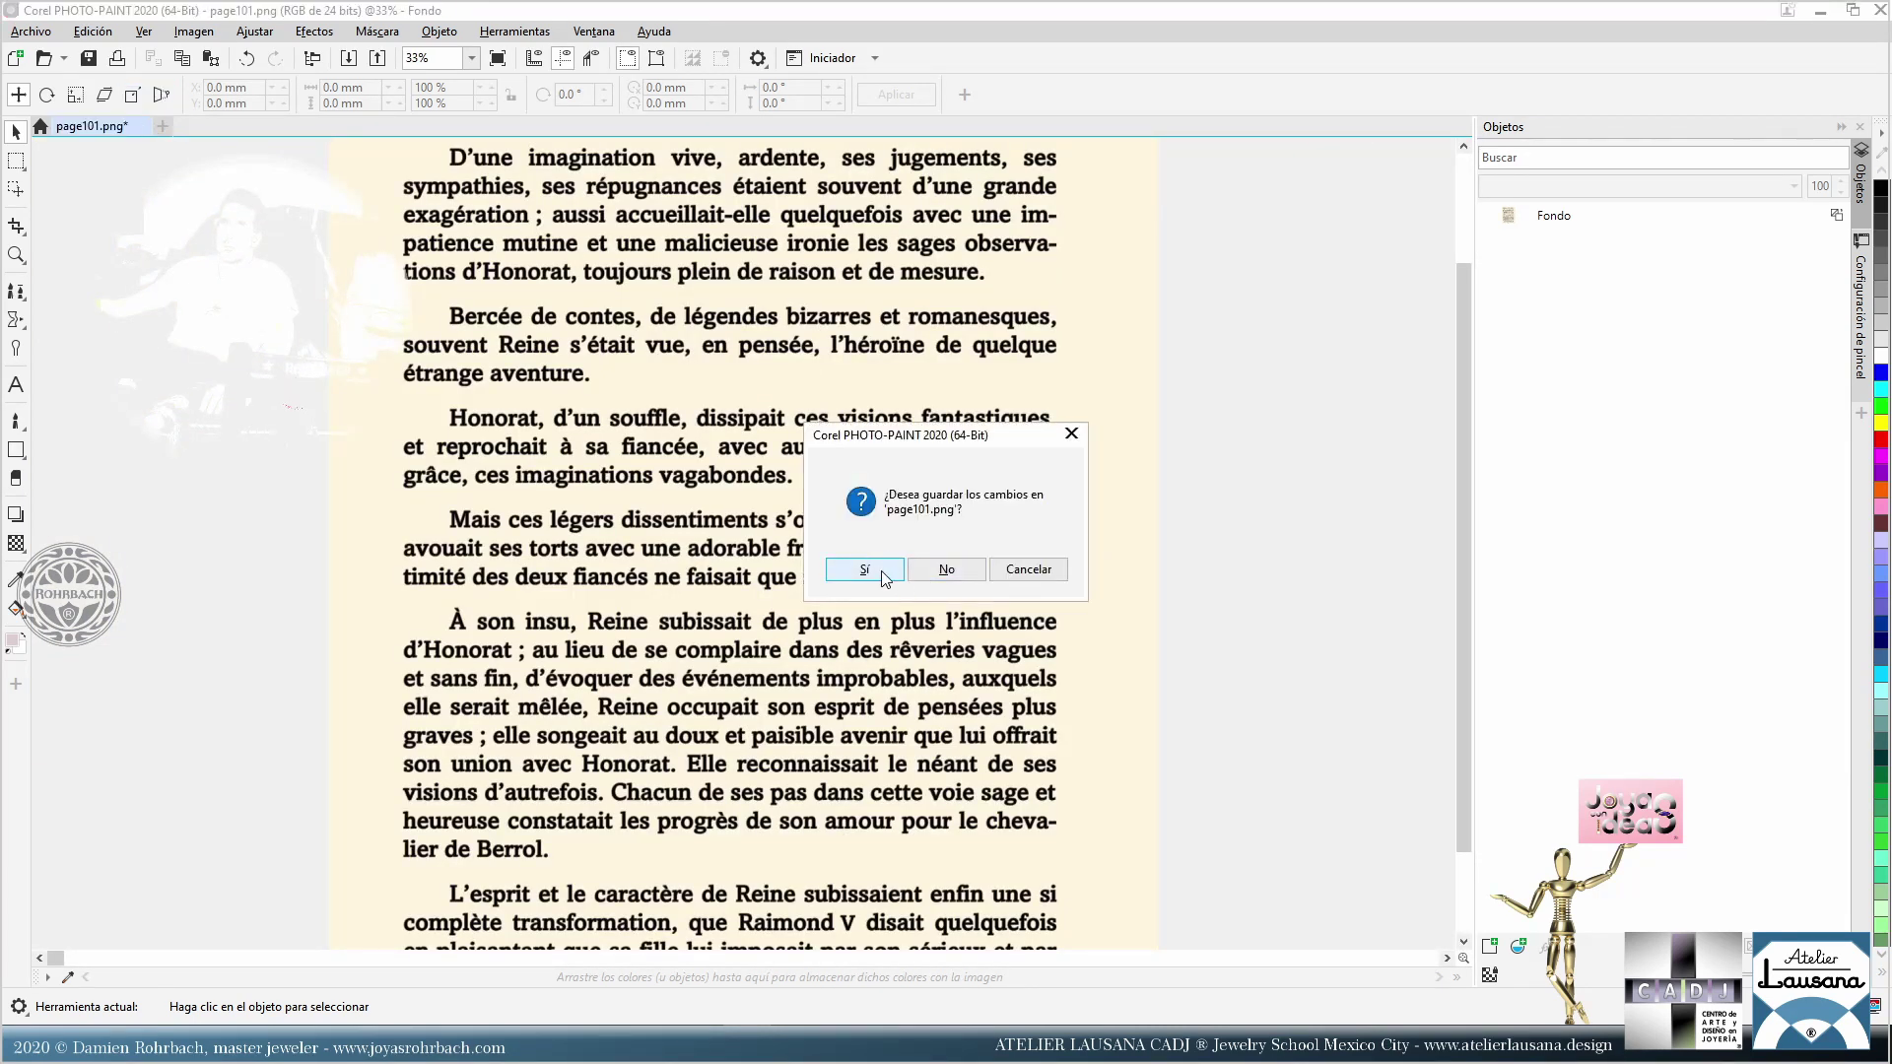
{"action": "left_click", "coordinate": [864, 570]}
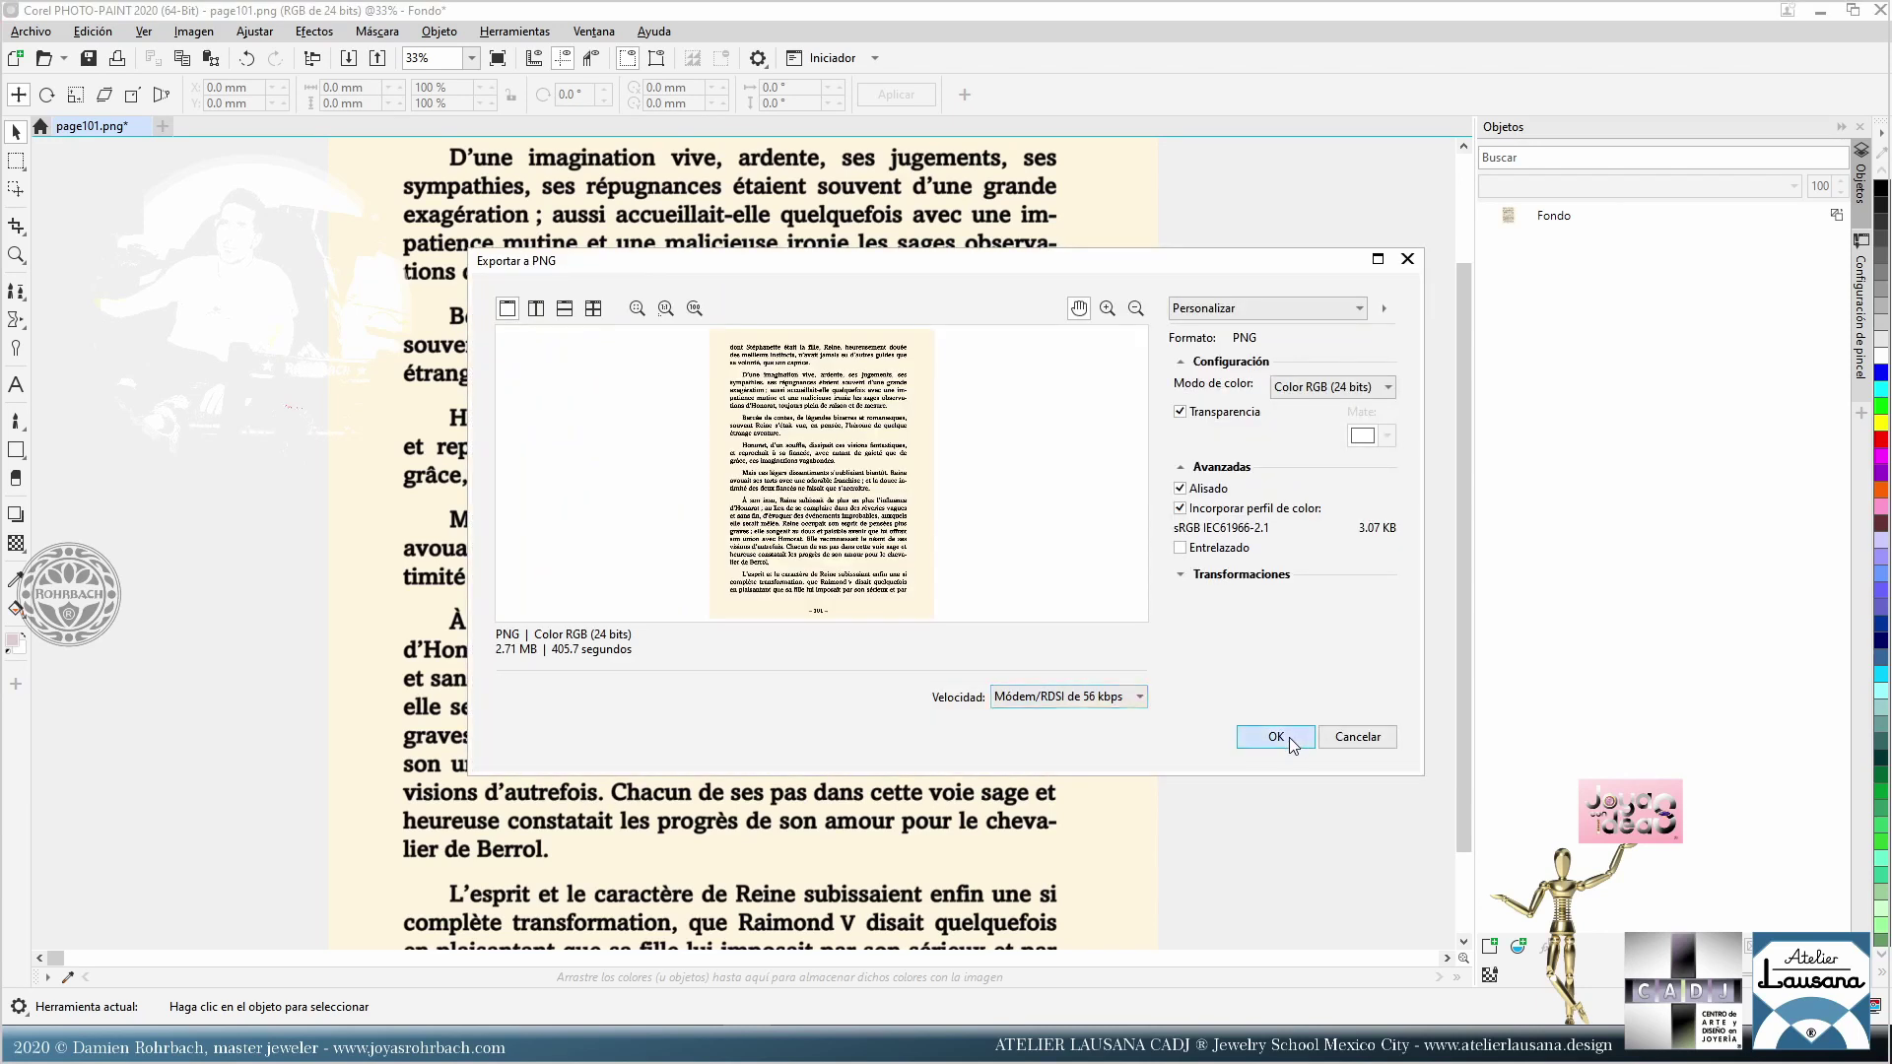
{"action": "left_click", "coordinate": [1273, 733]}
{"action": "key", "text": "alt+Tab"}
{"action": "left_click", "coordinate": [595, 652]}
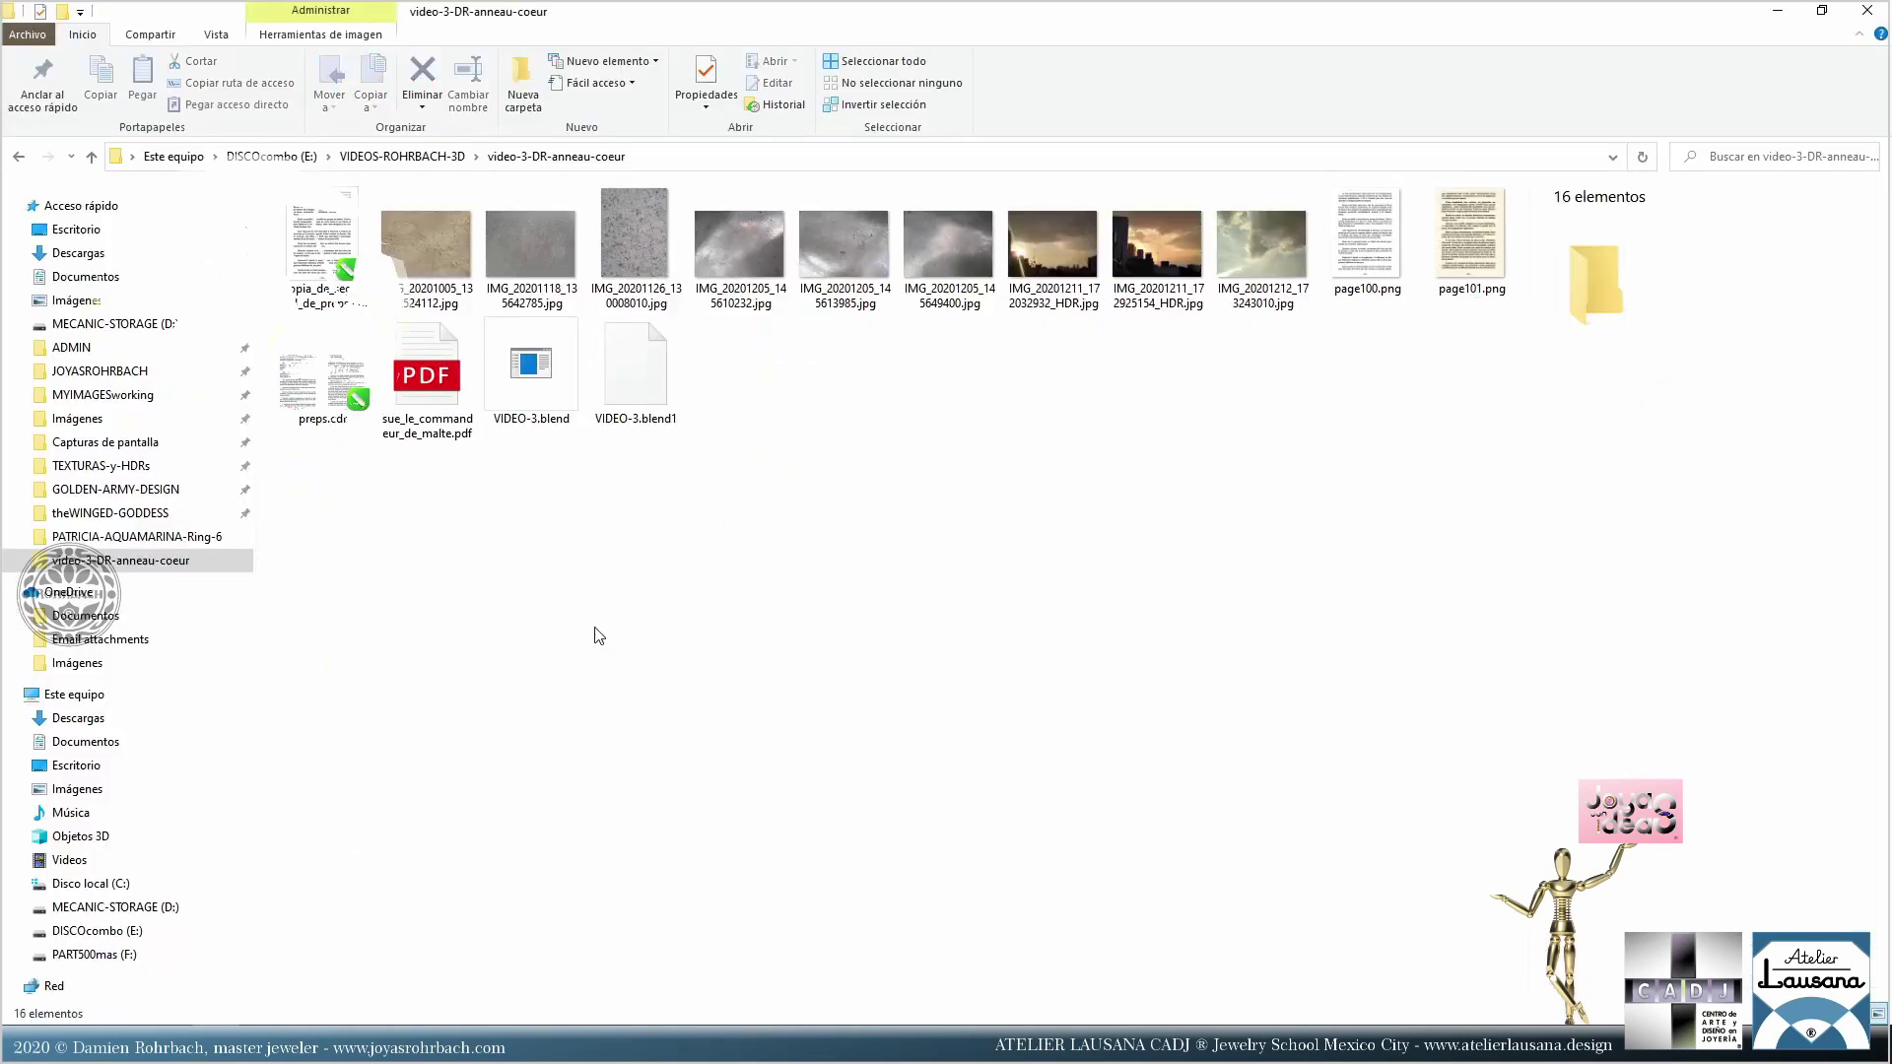
Step: Open page100.png in Corel PHOTO-PAINT and apply the Plástico texture effect to the page
{"action": "mouse_move", "coordinate": [1399, 279]}
{"action": "left_mouse_down"}
{"action": "mouse_move", "coordinate": [401, 781]}
{"action": "mouse_move", "coordinate": [783, 993]}
{"action": "mouse_move", "coordinate": [789, 1014]}
{"action": "mouse_move", "coordinate": [741, 469]}
{"action": "left_mouse_up"}
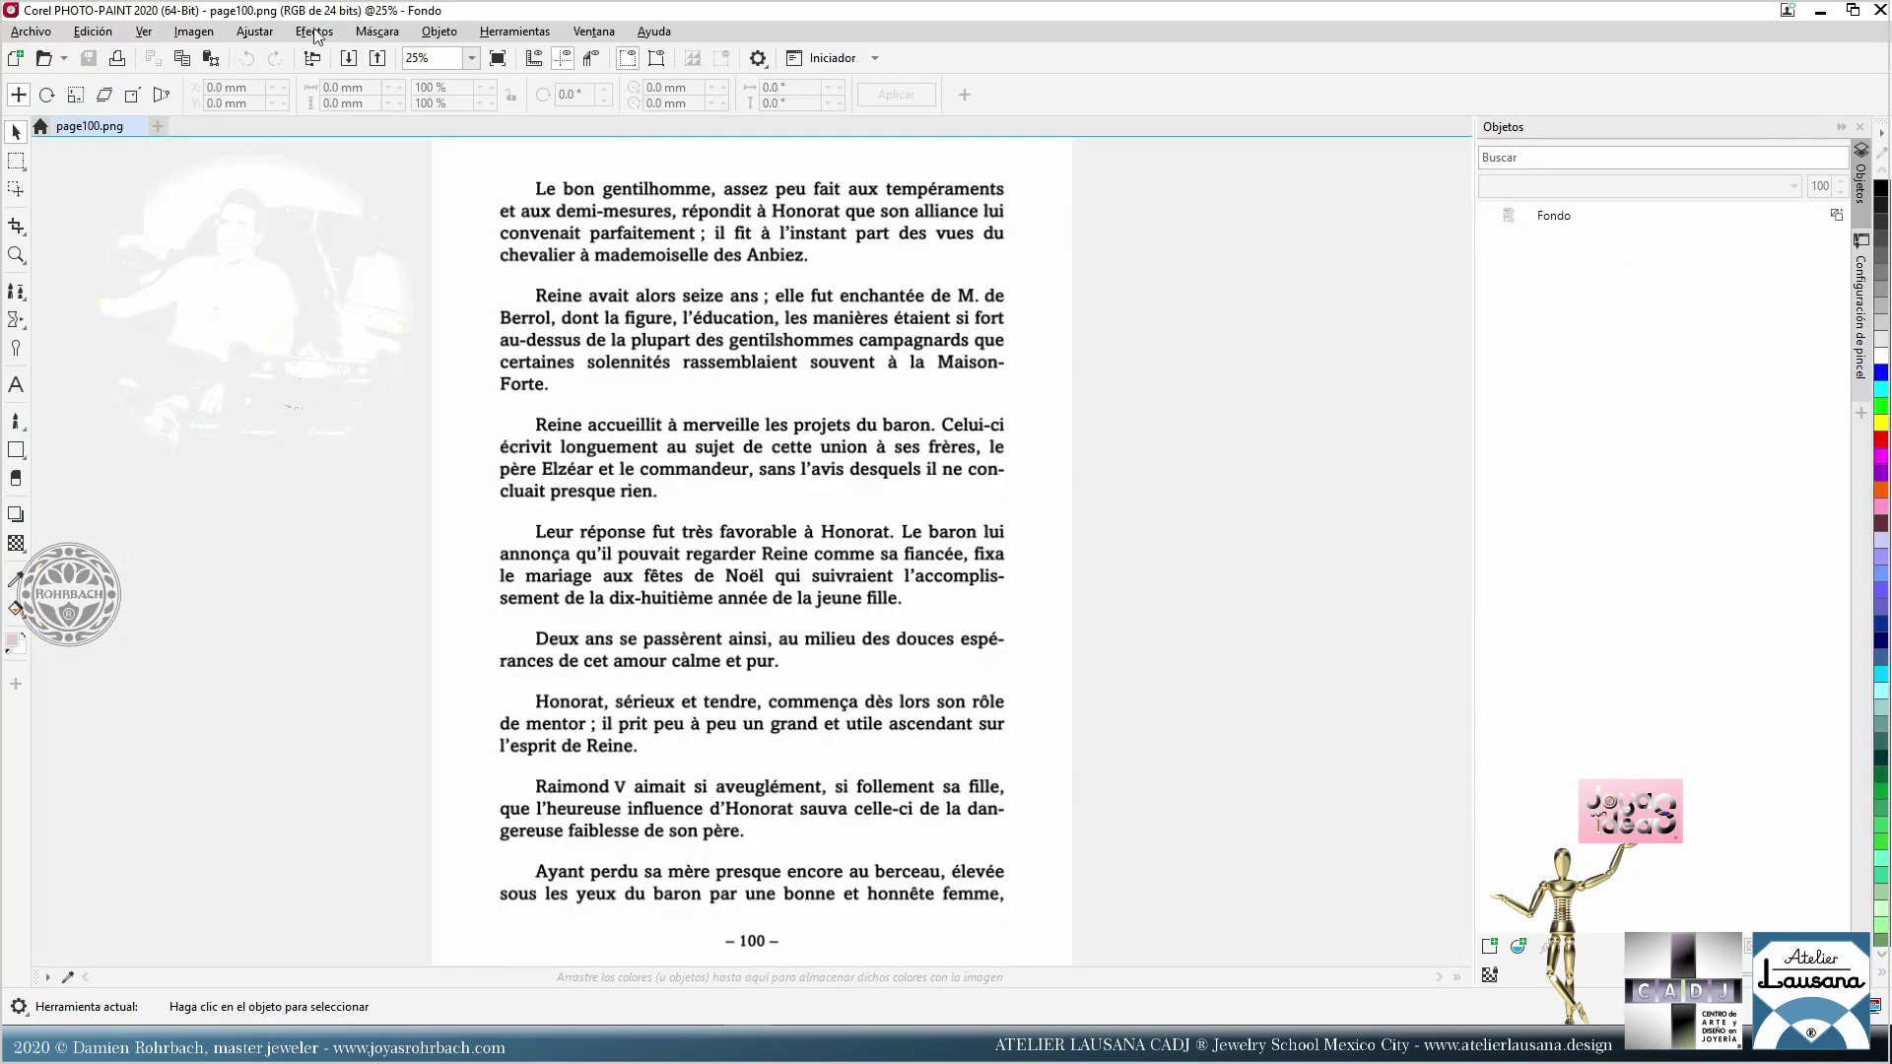
{"action": "left_click", "coordinate": [315, 31]}
{"action": "mouse_move", "coordinate": [369, 324]}
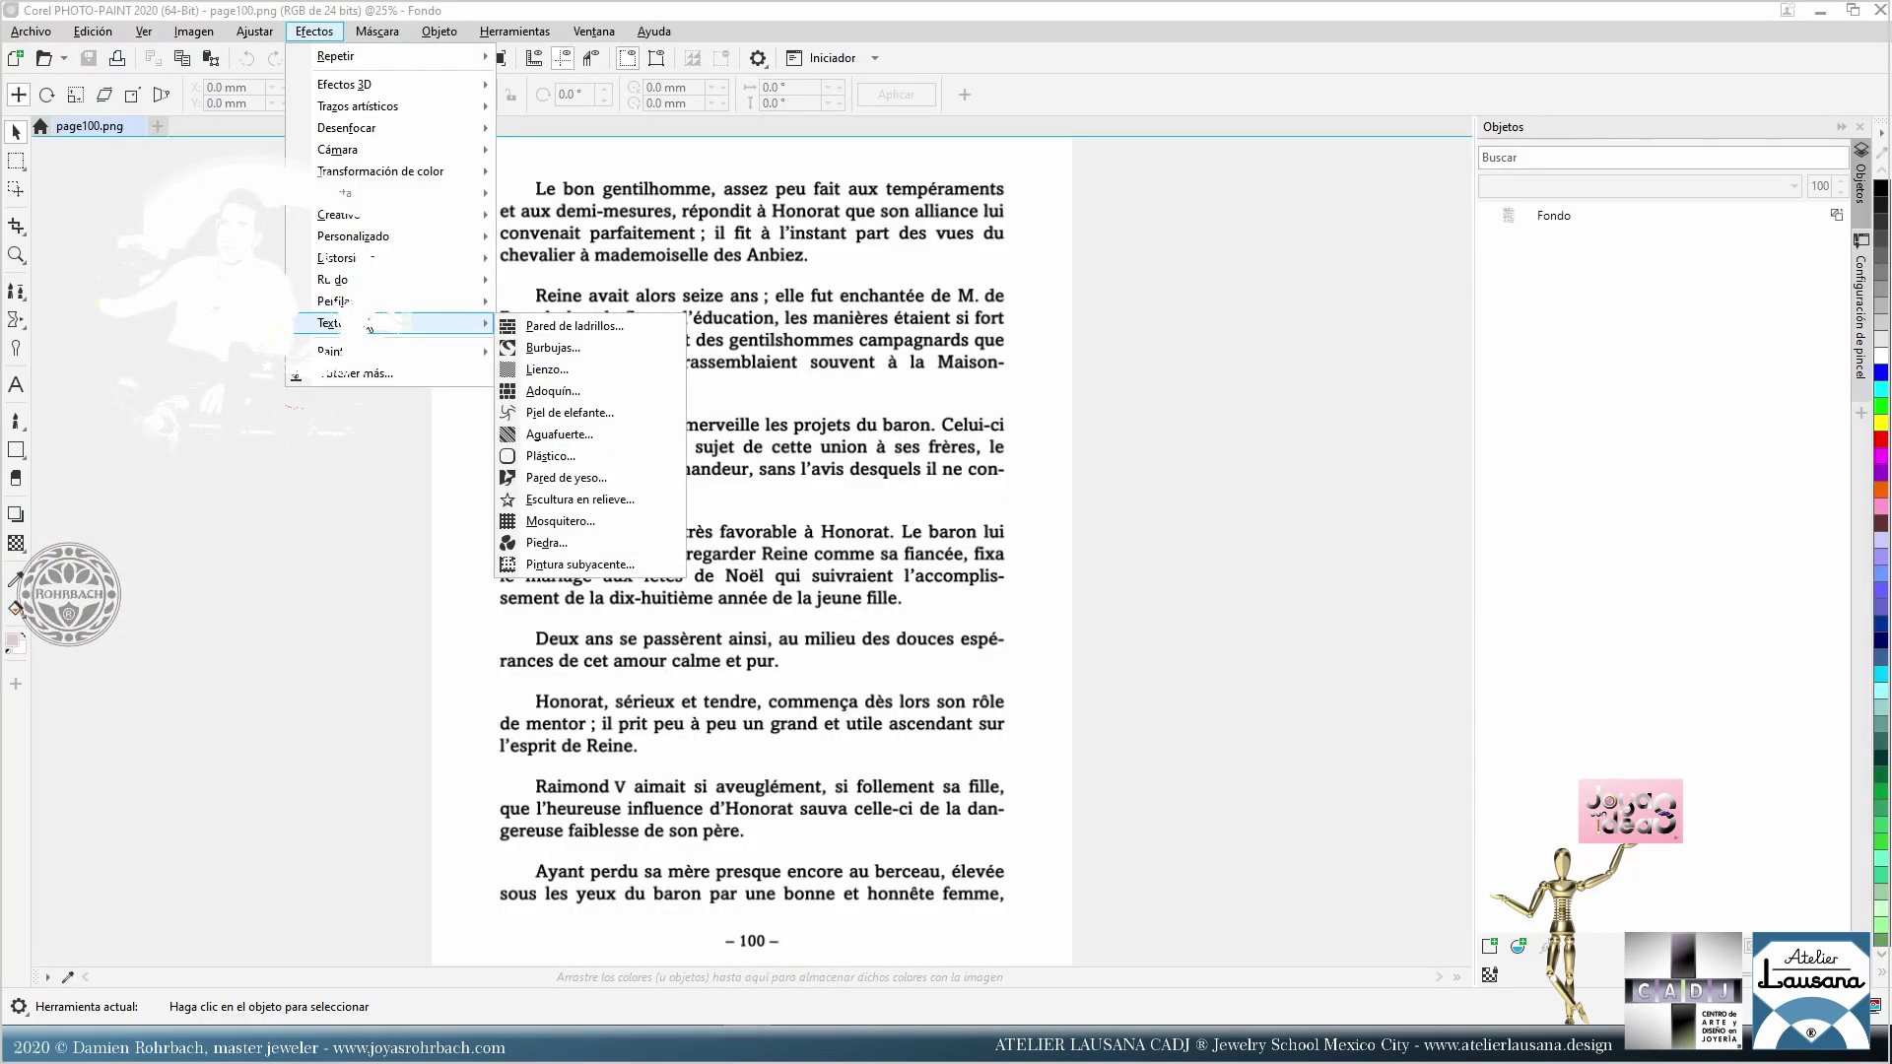
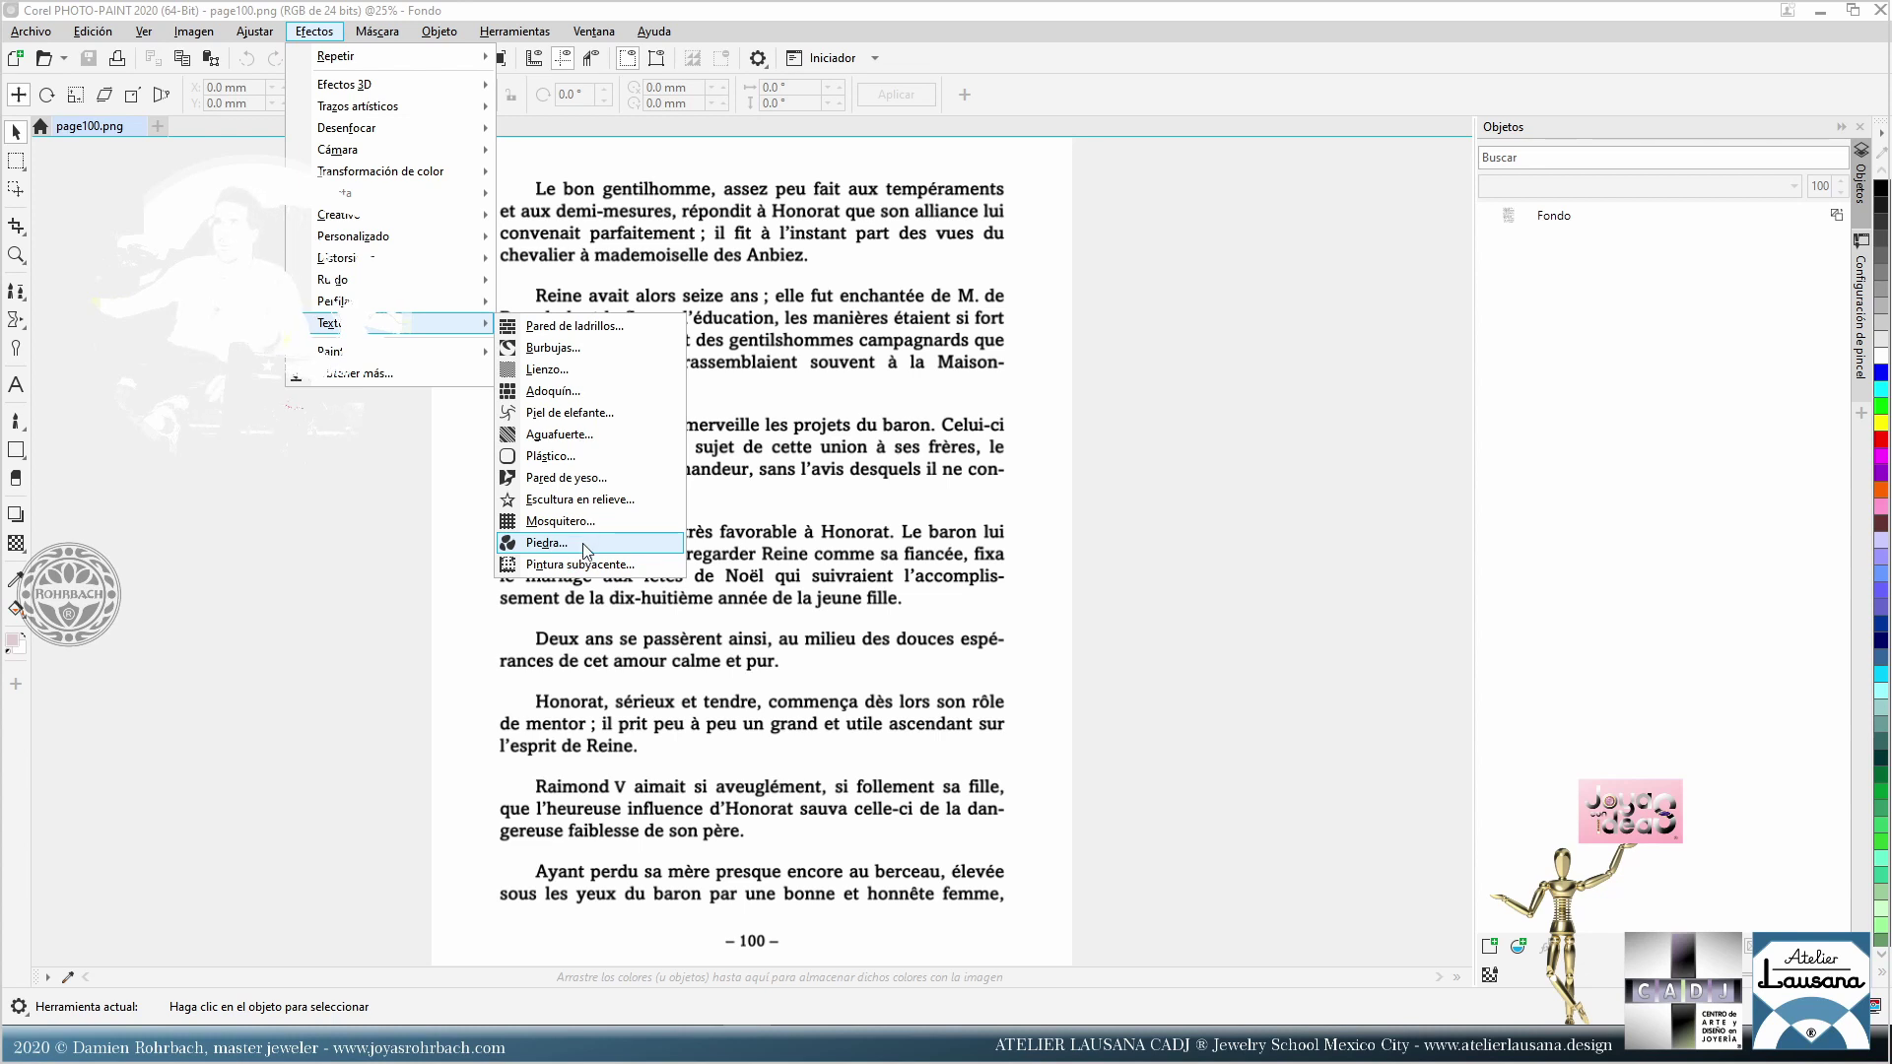
{"action": "left_click", "coordinate": [576, 456]}
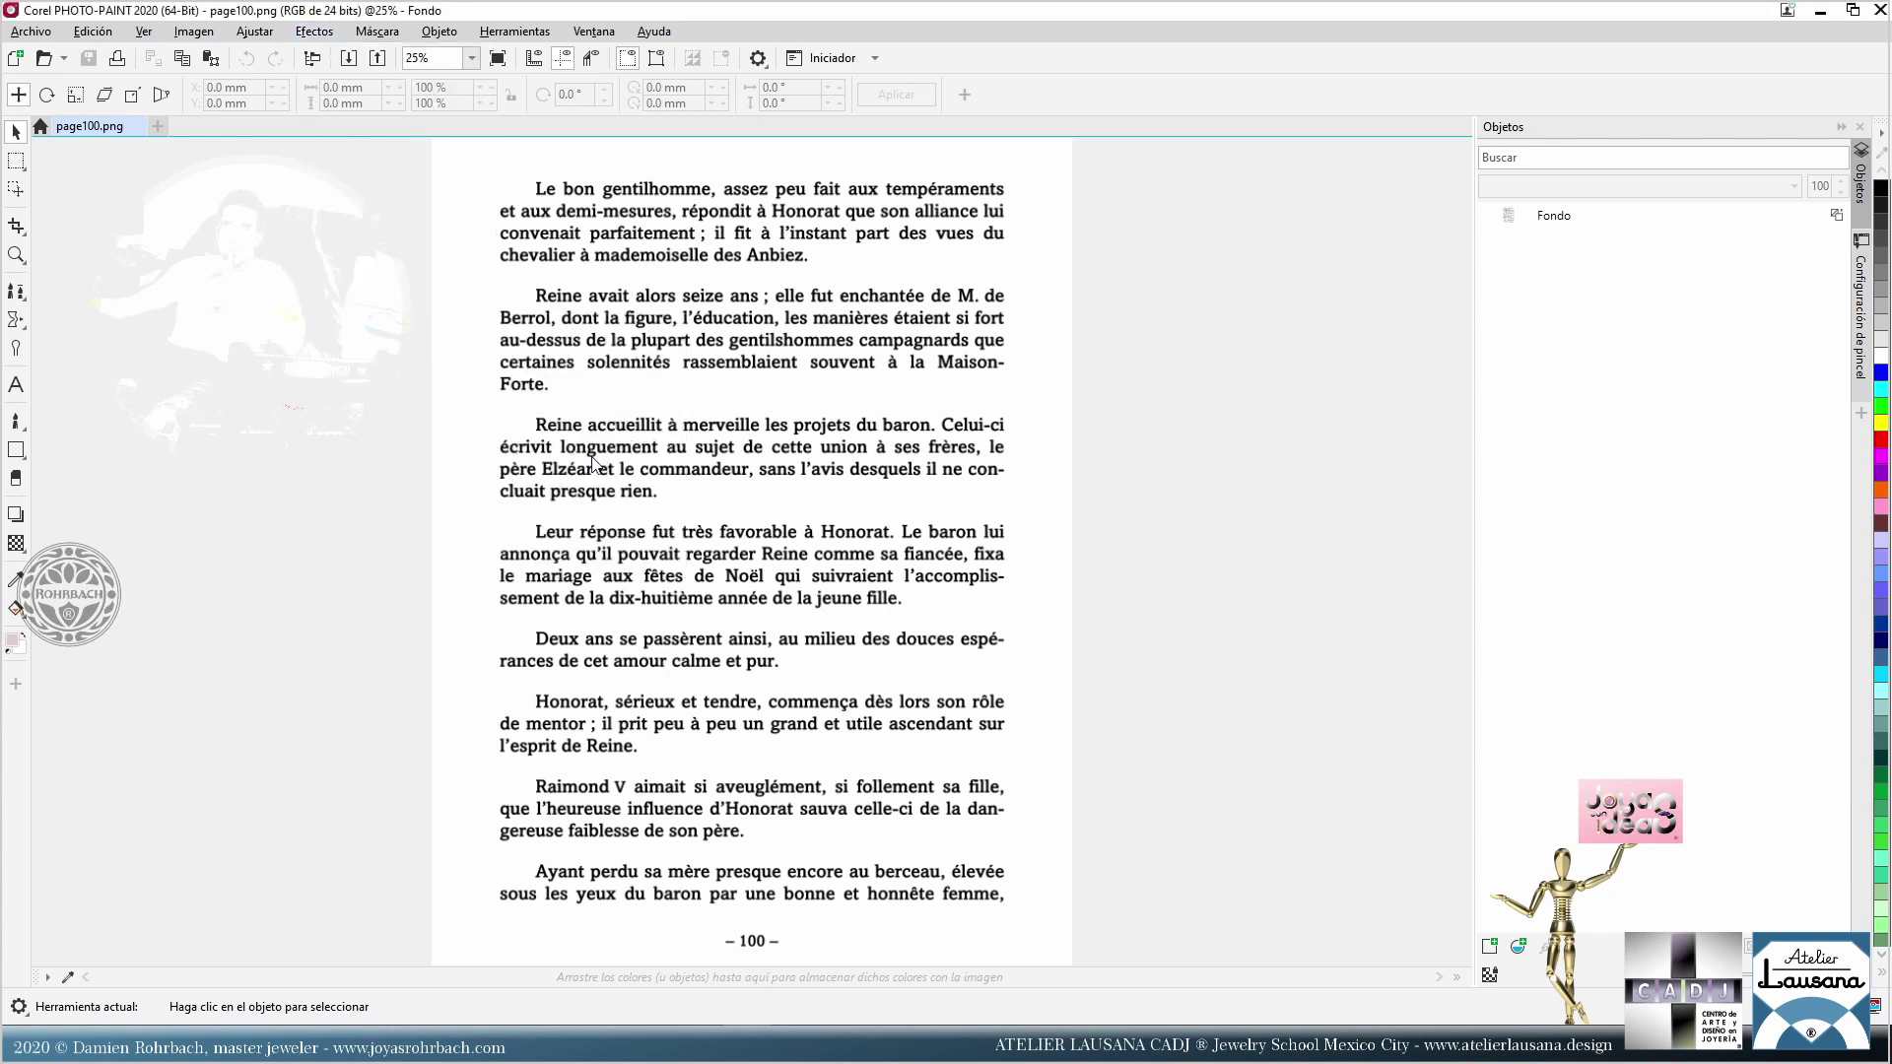
{"action": "left_click", "coordinate": [1052, 612]}
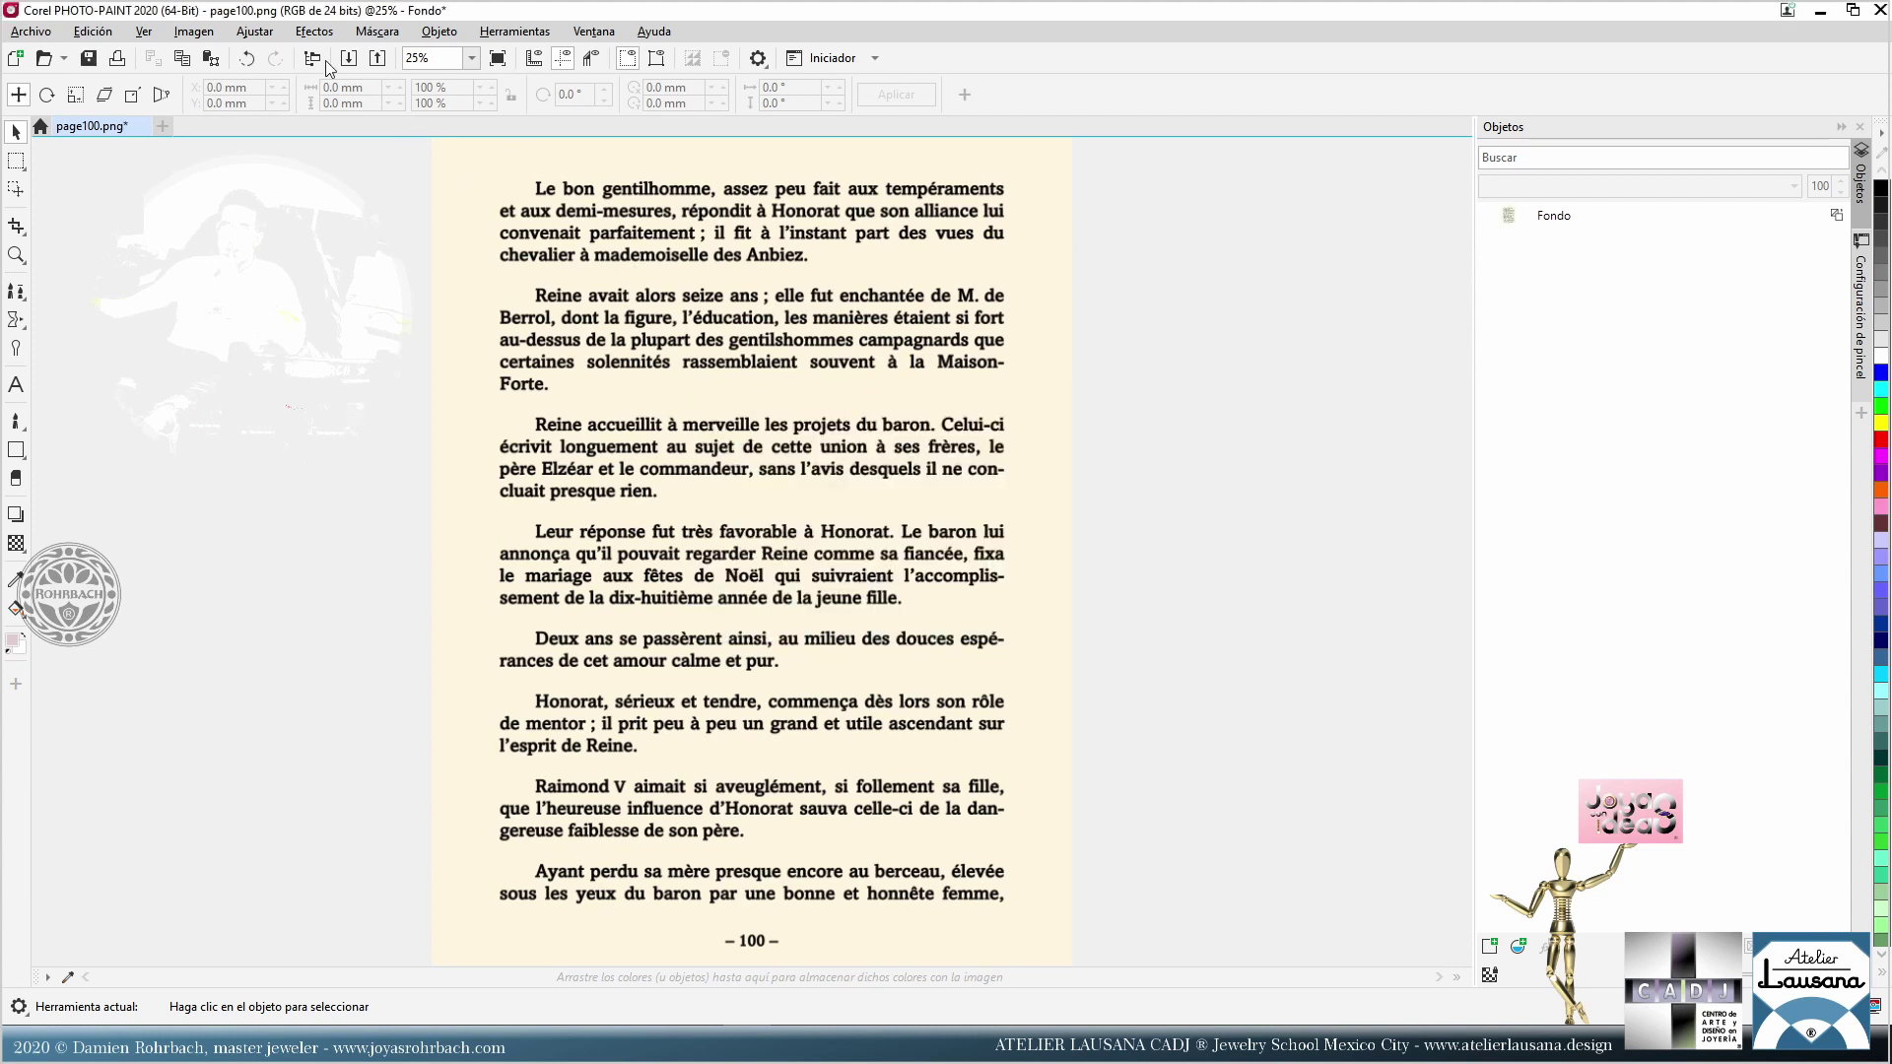
Step: Apply a Gaussian blur (Desenfoque gaussiano) to the page100.png text page
{"action": "left_click", "coordinate": [314, 31]}
{"action": "mouse_move", "coordinate": [360, 136]}
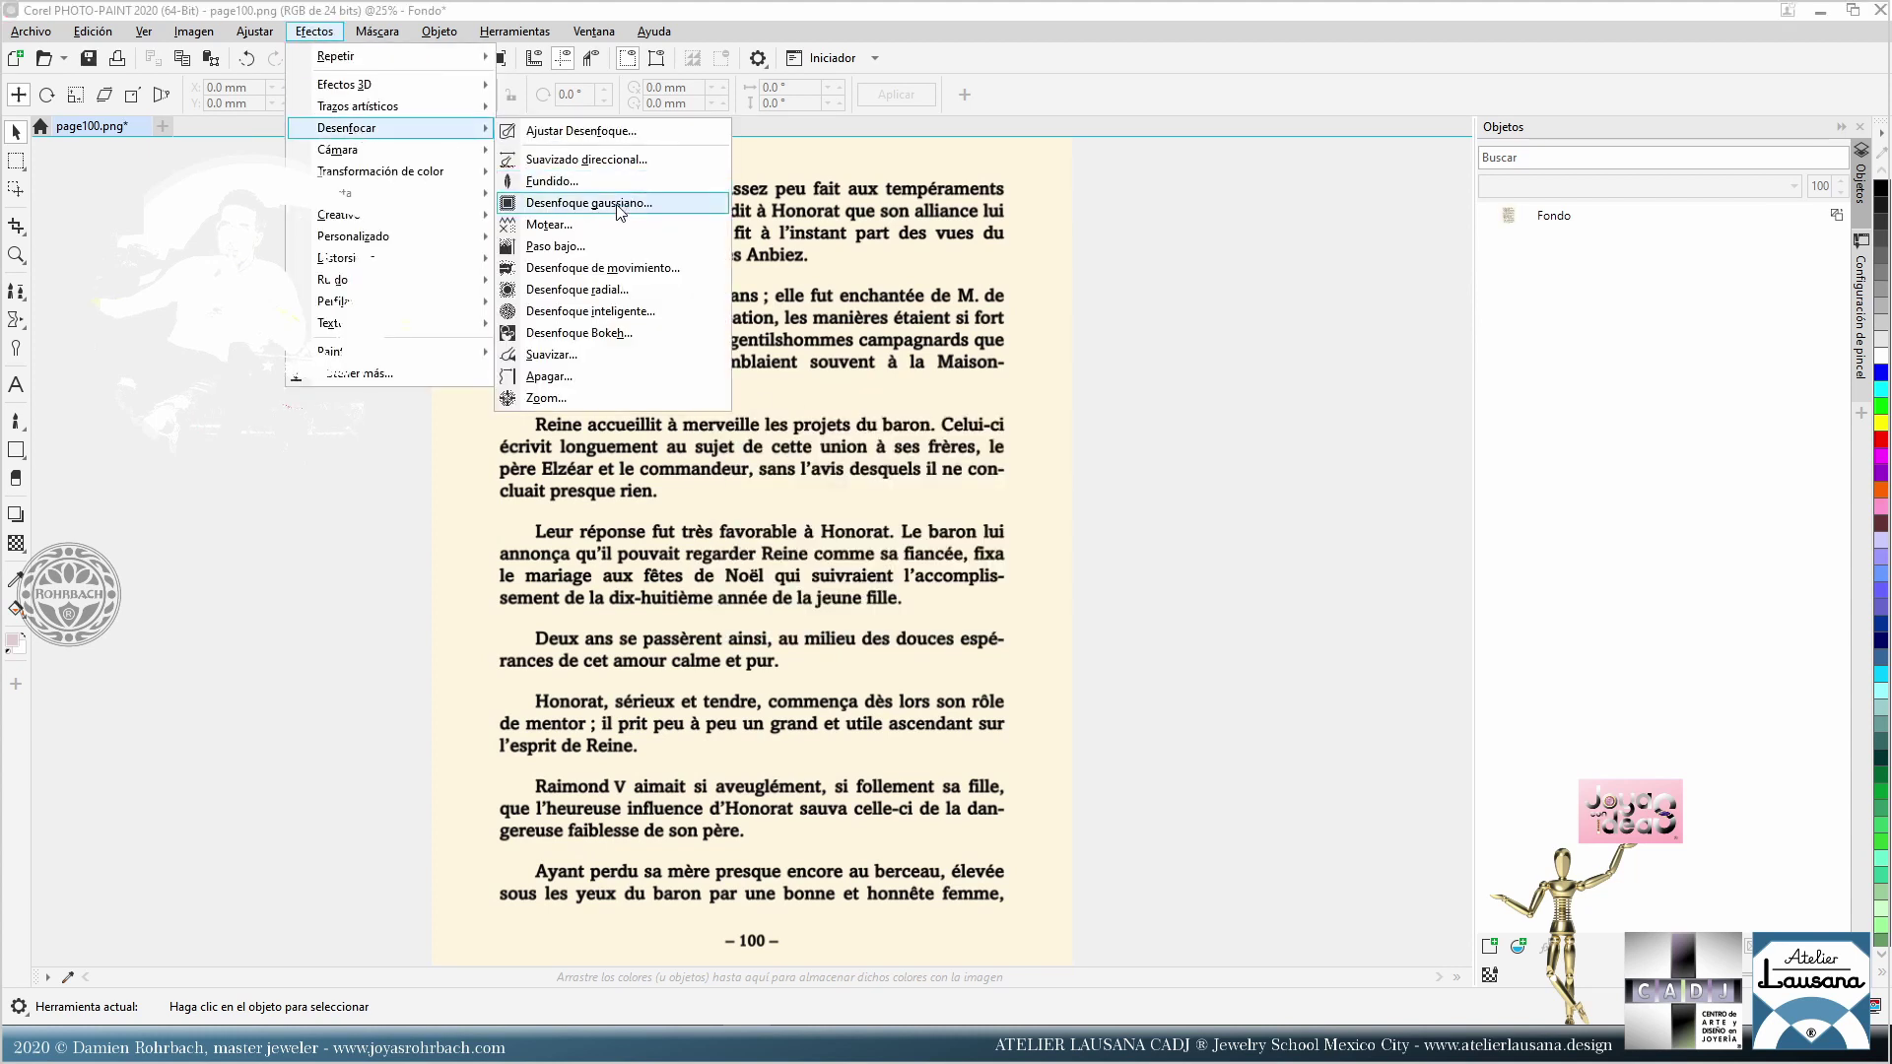
{"action": "left_click", "coordinate": [619, 204]}
{"action": "left_click", "coordinate": [1069, 556]}
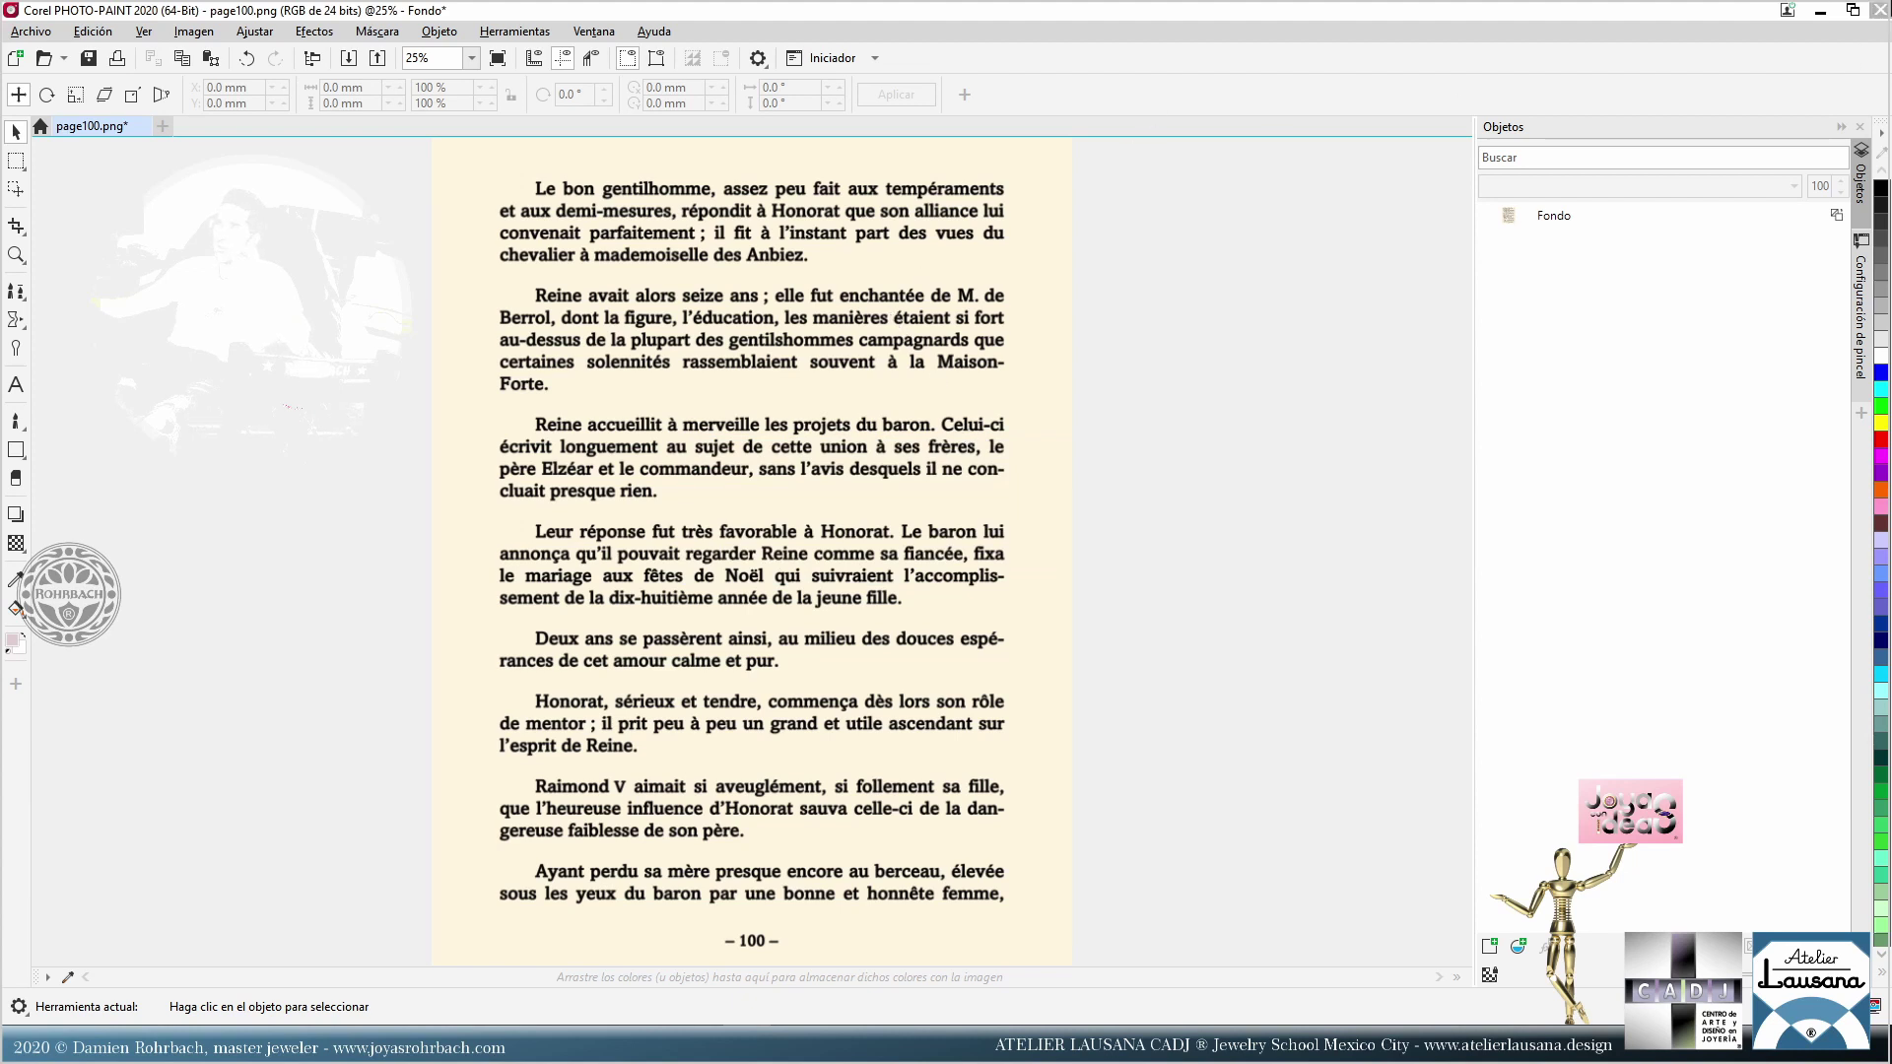
Step: Close page100.png, saving the changes as a 24-bit RGB PNG
{"action": "left_click", "coordinate": [1877, 10]}
{"action": "left_click", "coordinate": [890, 578]}
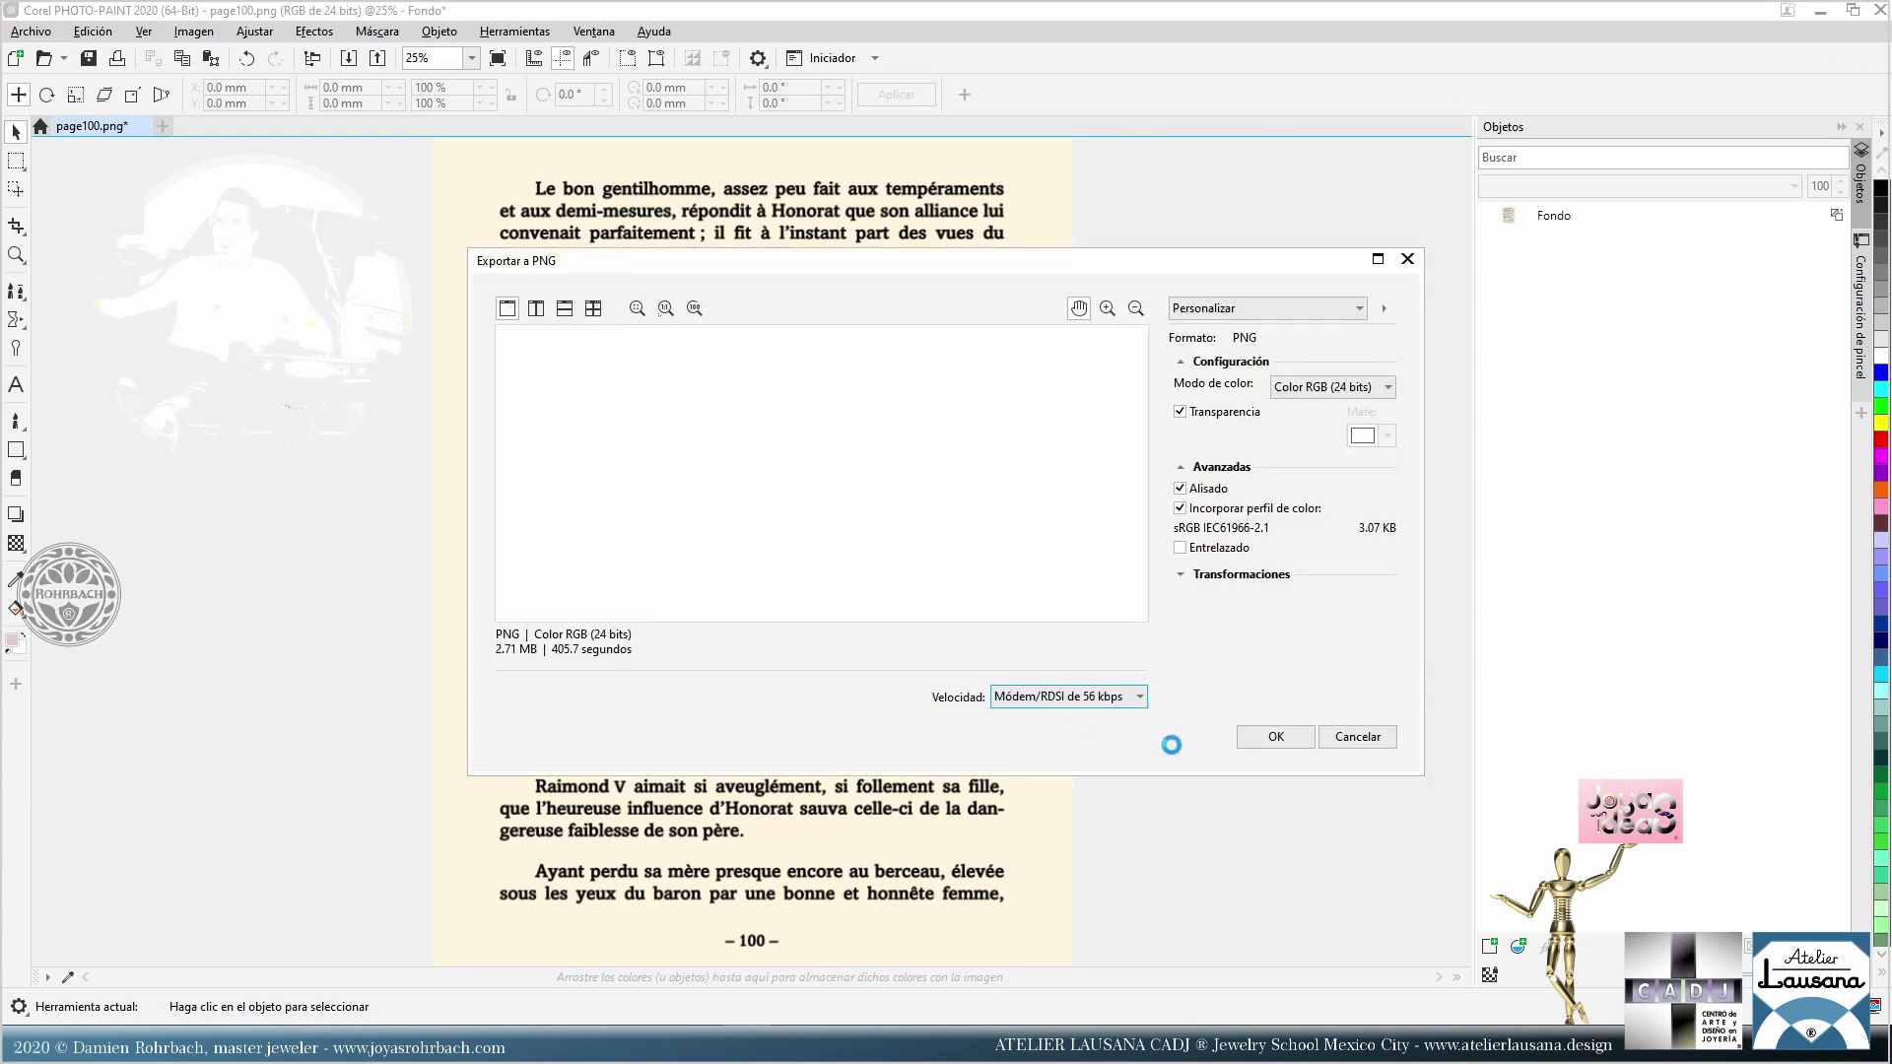
{"action": "left_click", "coordinate": [1269, 739]}
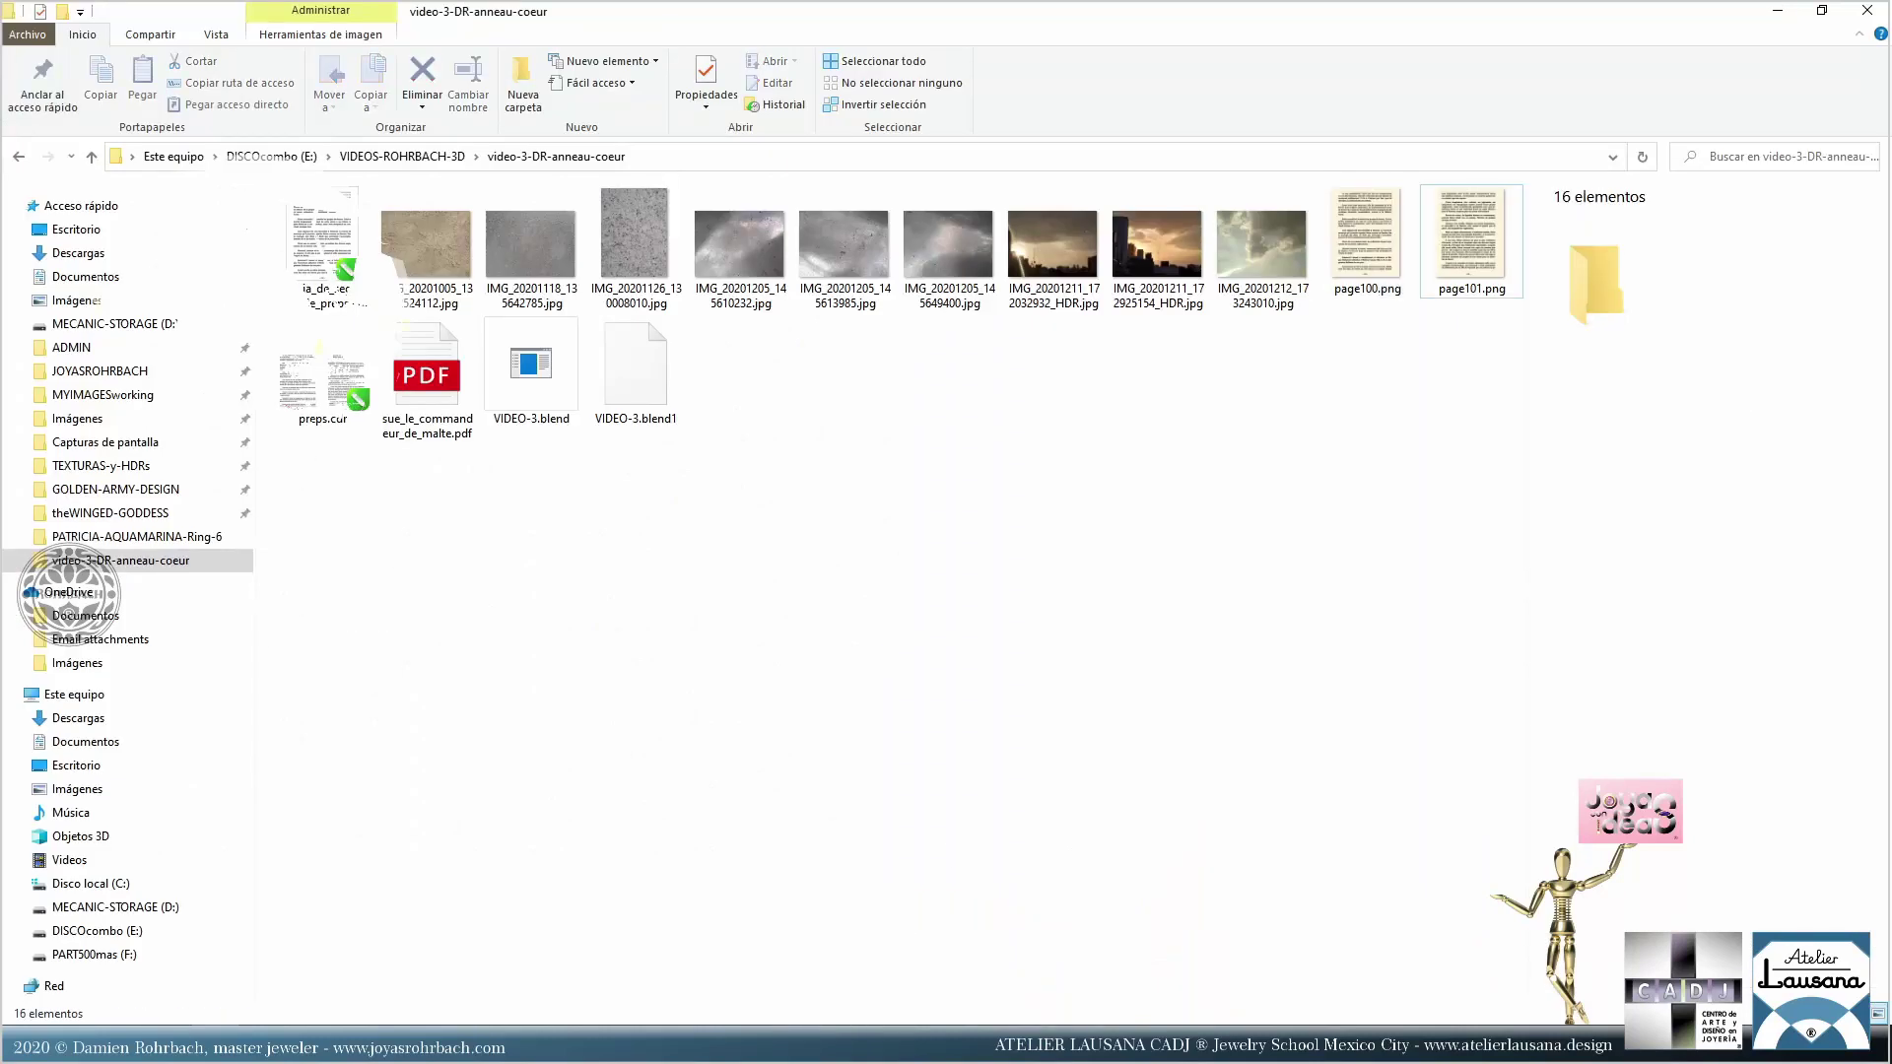
Step: Switch to Blender and delete the unconnected IMG_20201005_132524112.jpg texture node from the PAGEdroite material
{"action": "key", "text": "alt+Tab"}
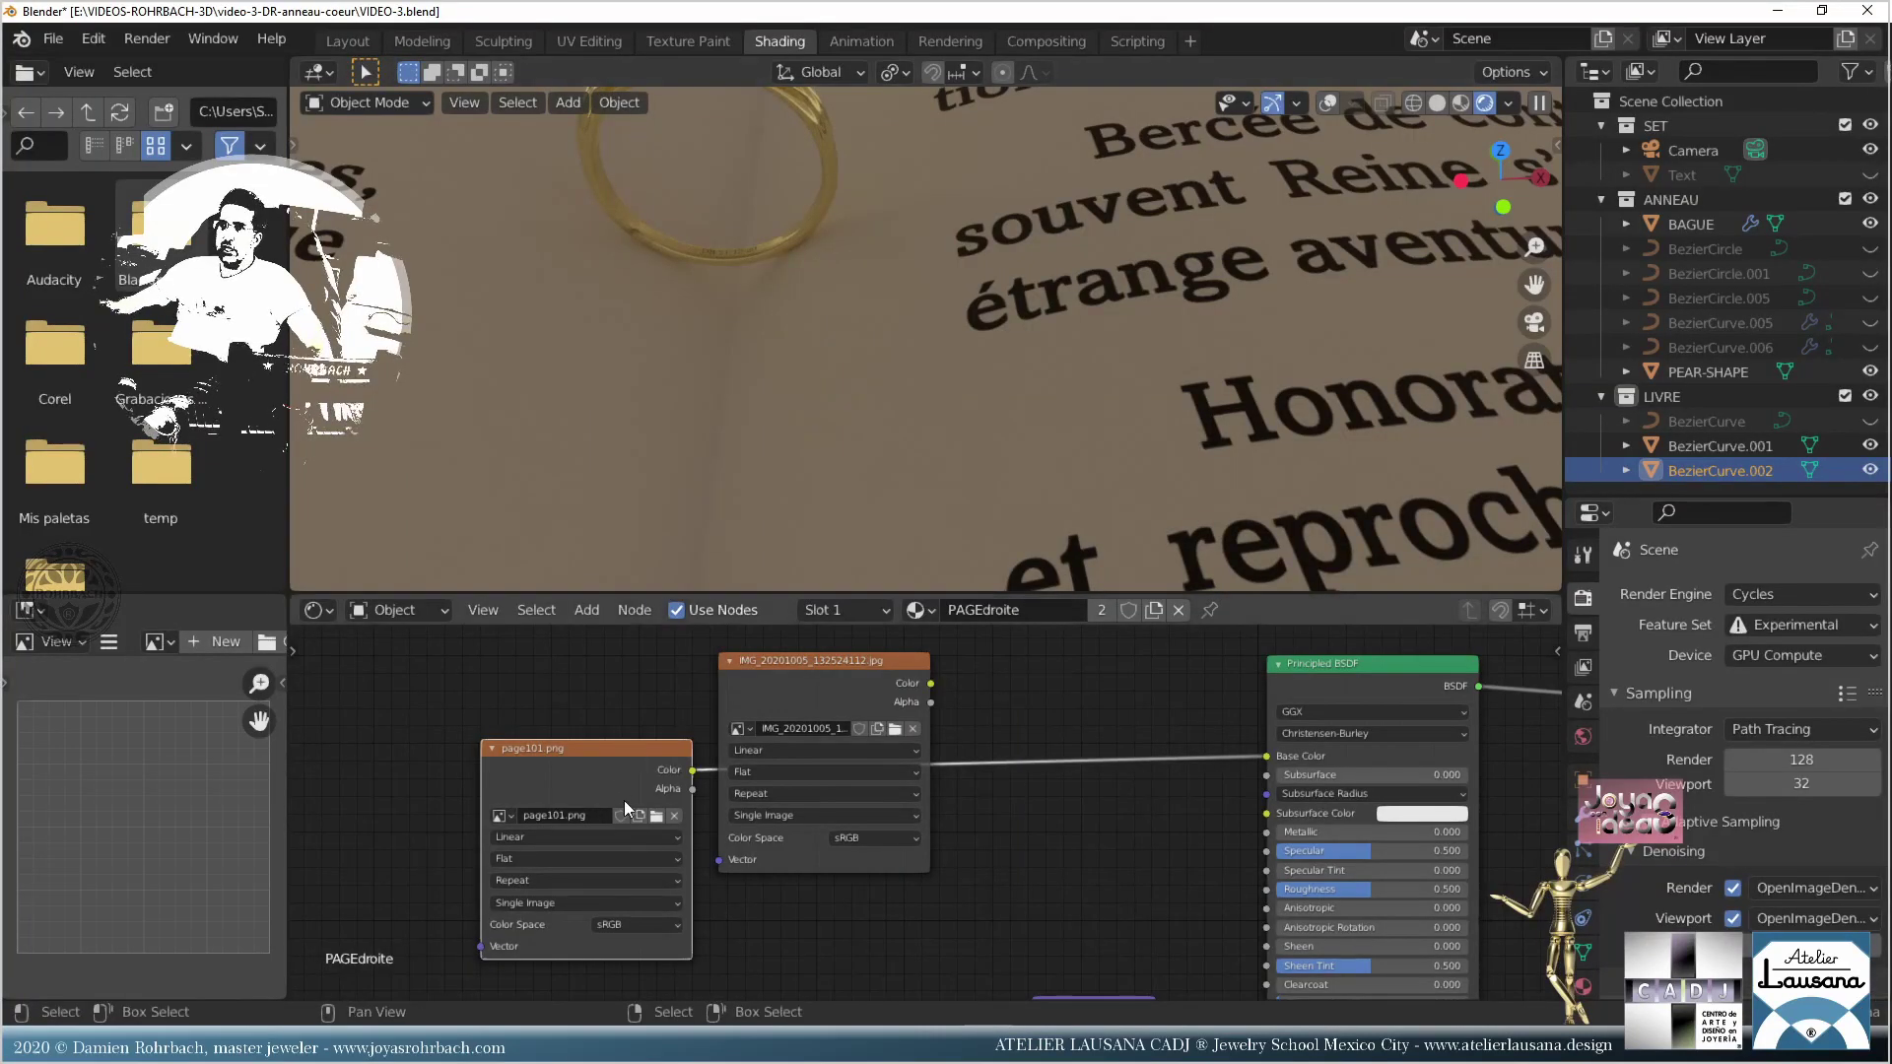
{"action": "left_click", "coordinate": [770, 678]}
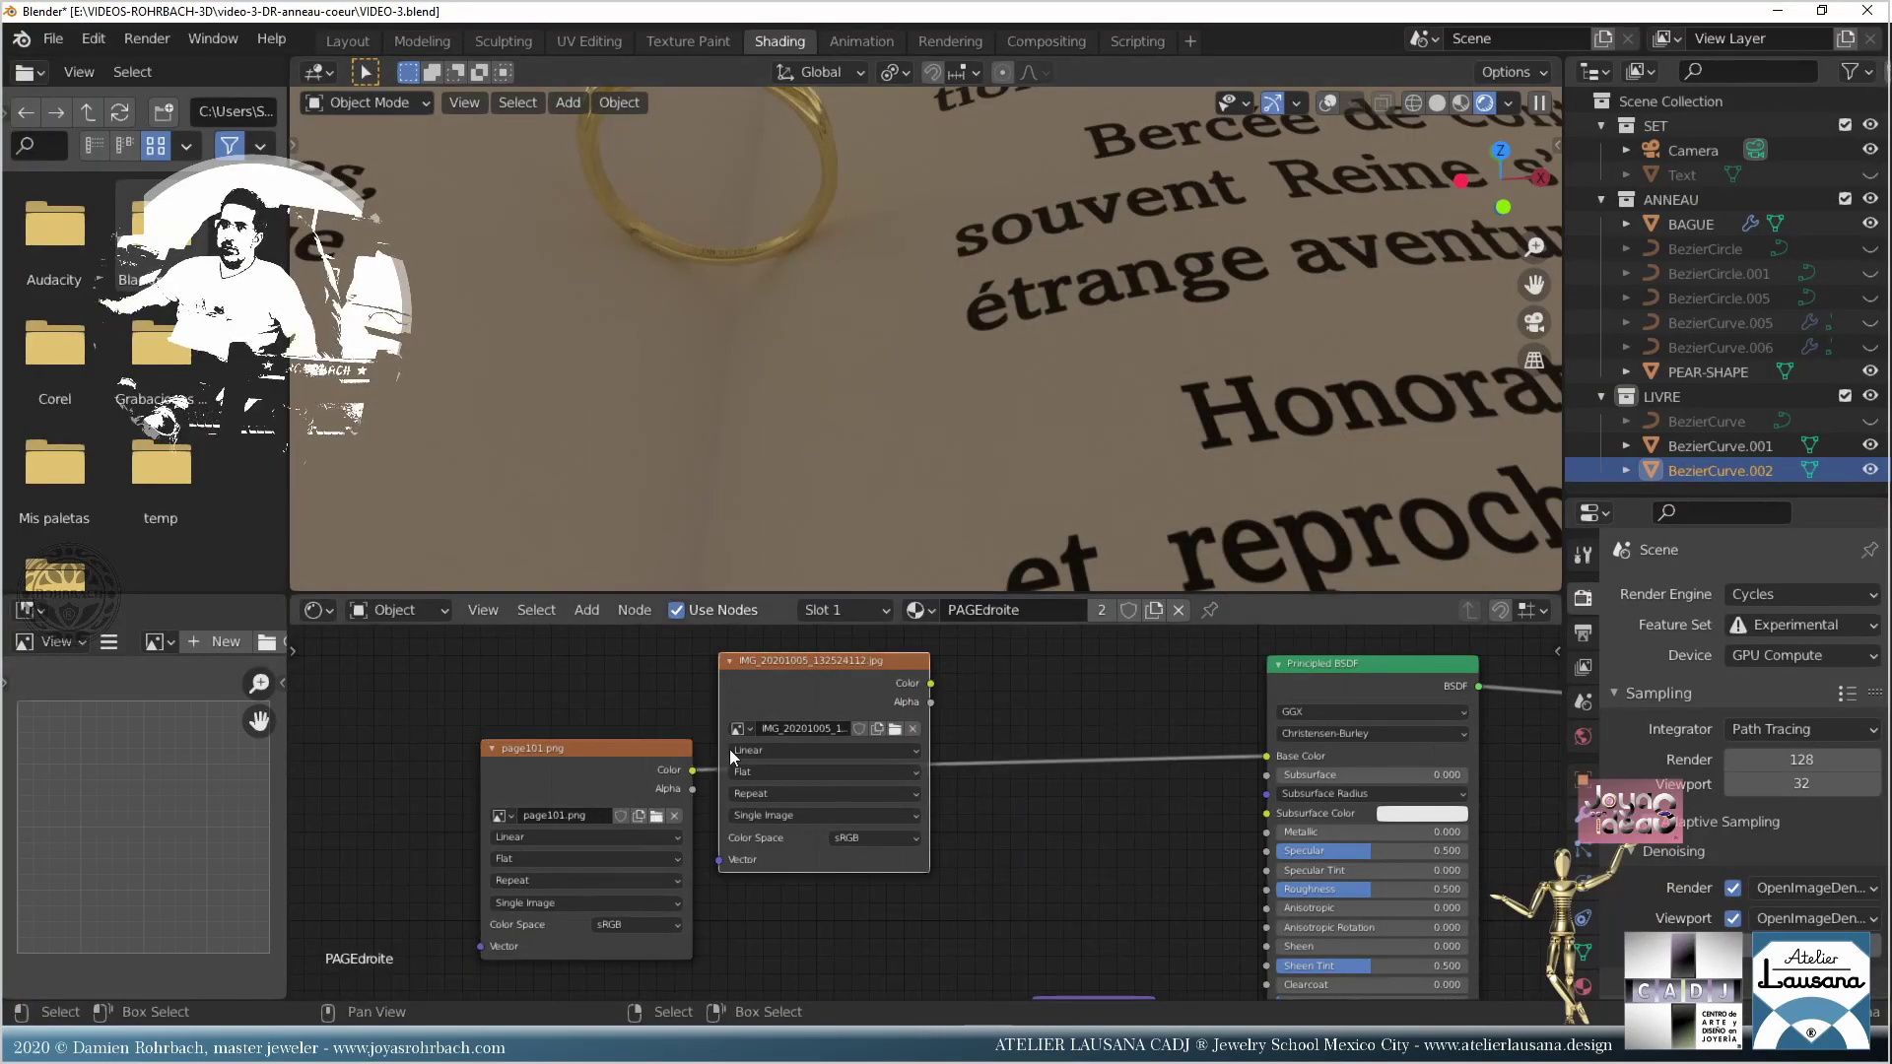
{"action": "key", "text": "x"}
Step: Check the page lettering up close and load page100.png into the PAGEdroite image texture node in place of page101.png
{"action": "left_click", "coordinate": [656, 816]}
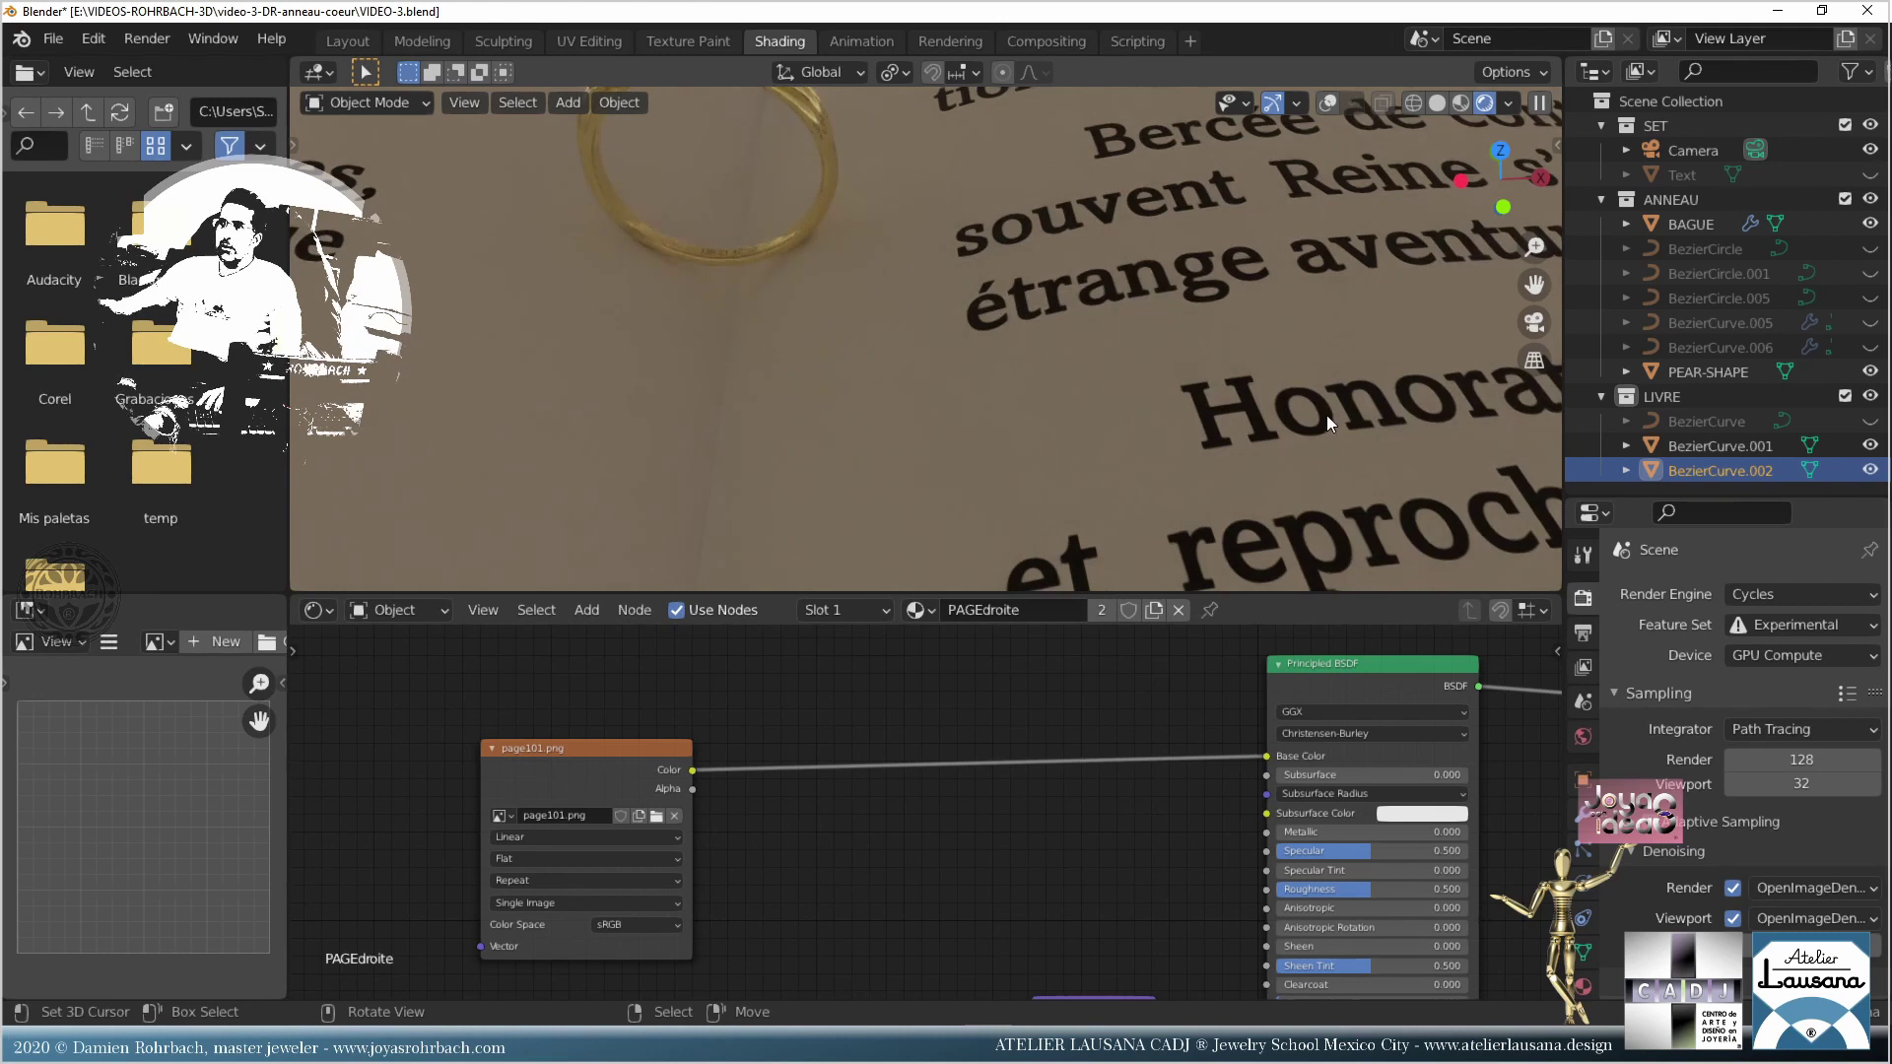
{"action": "scroll", "coordinate": [1327, 416], "scroll_direction": "up", "scroll_amount": 4}
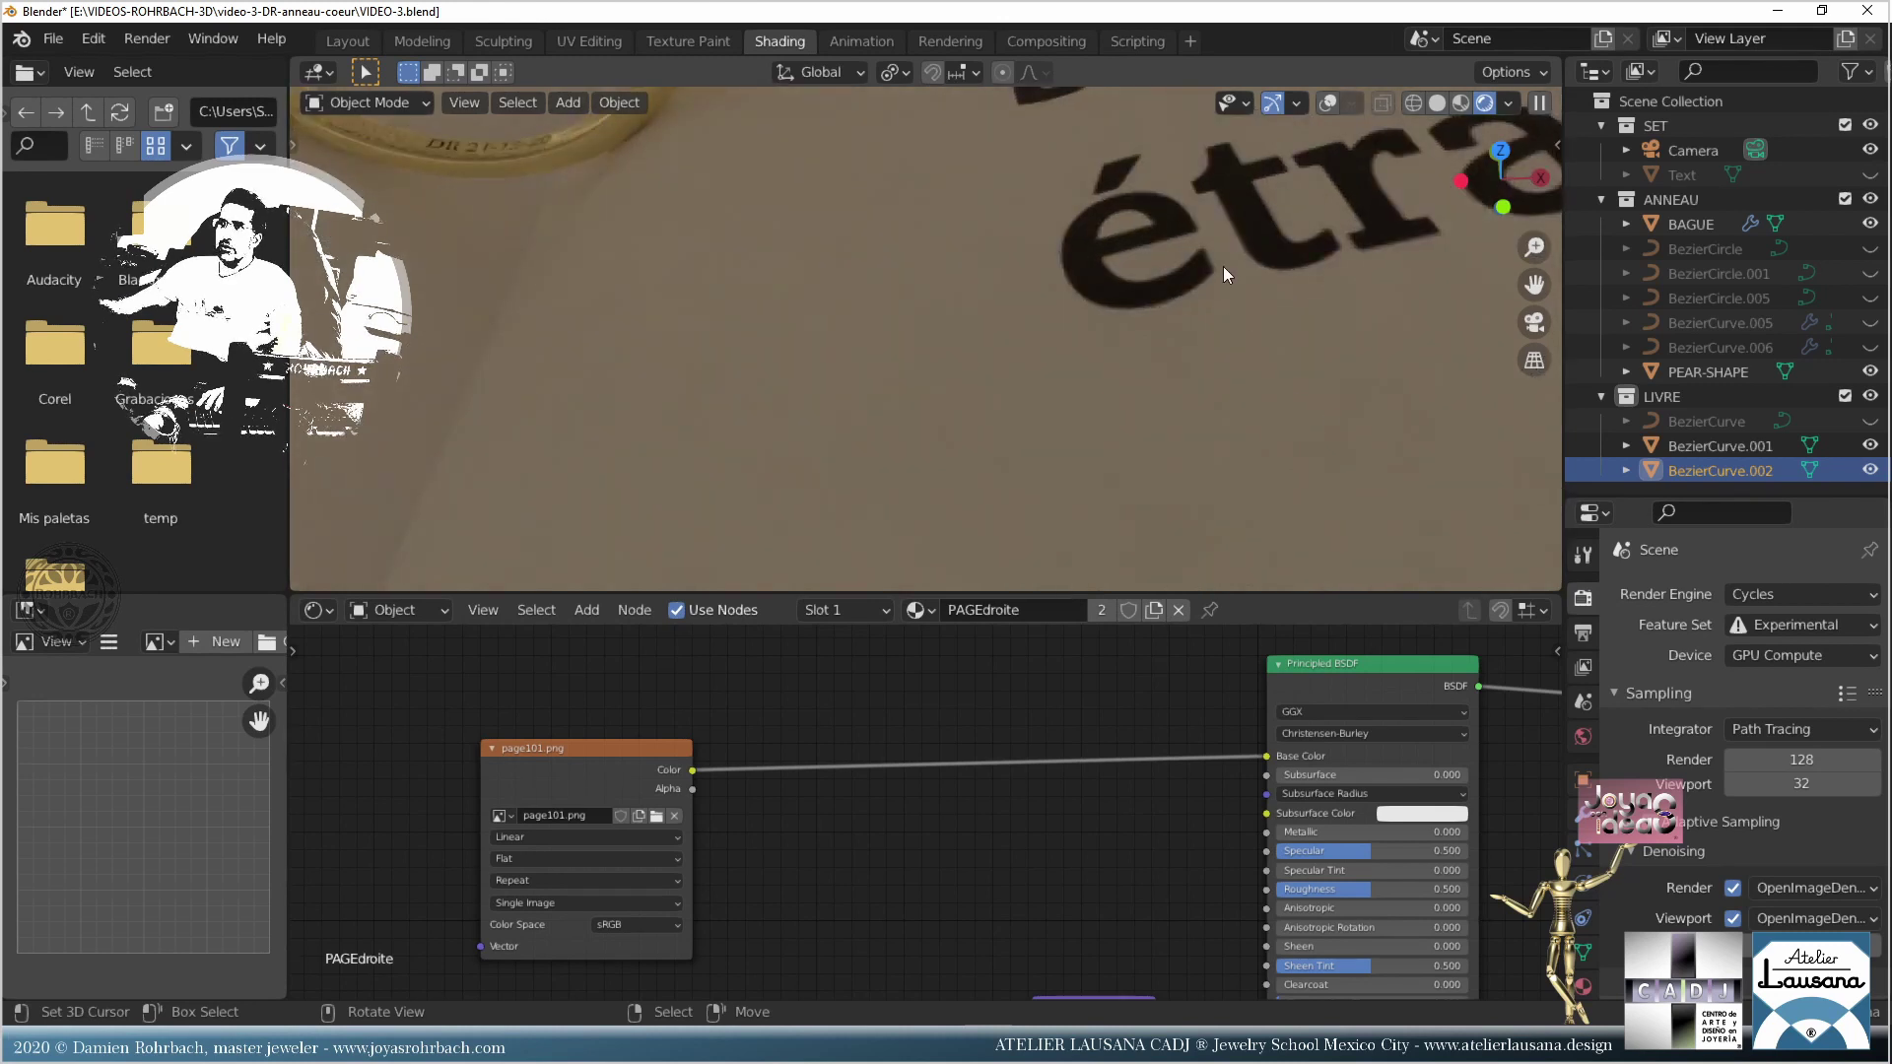
{"action": "scroll", "coordinate": [1202, 259], "scroll_direction": "down", "scroll_amount": 3}
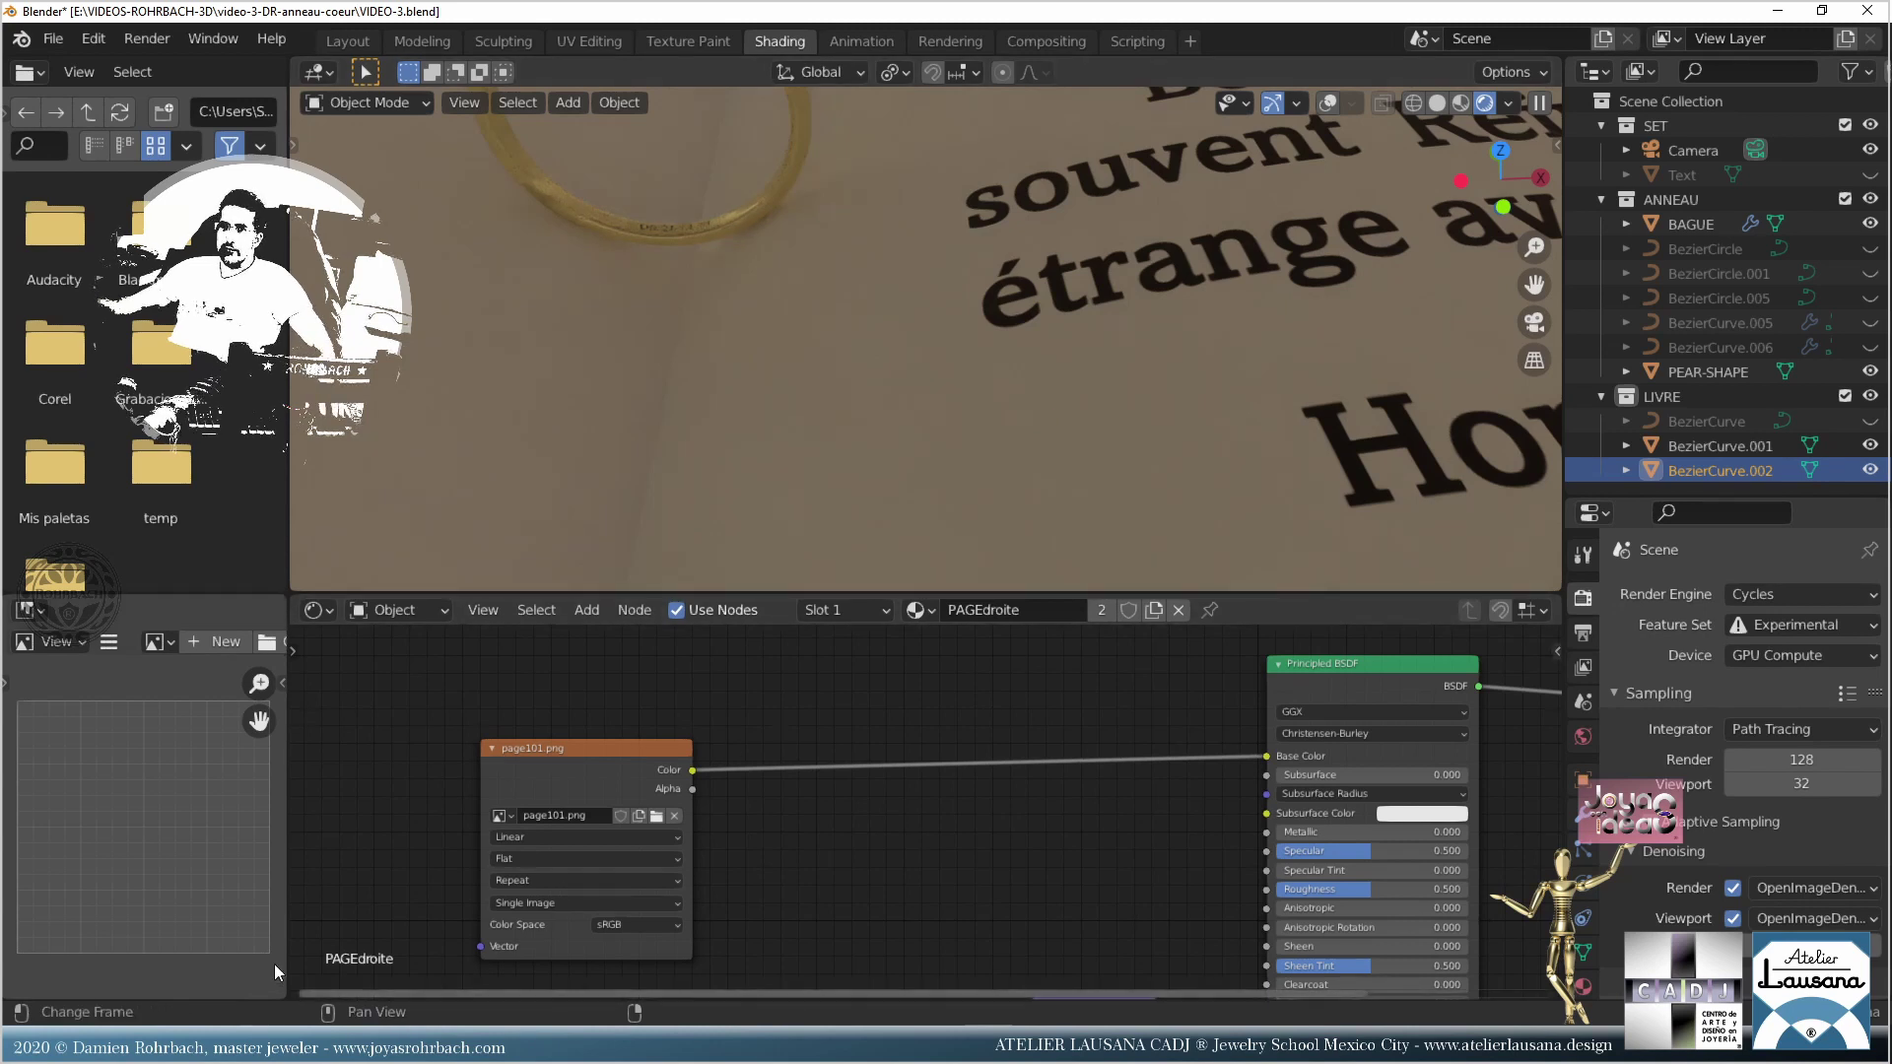
{"action": "mouse_move", "coordinate": [216, 1059]}
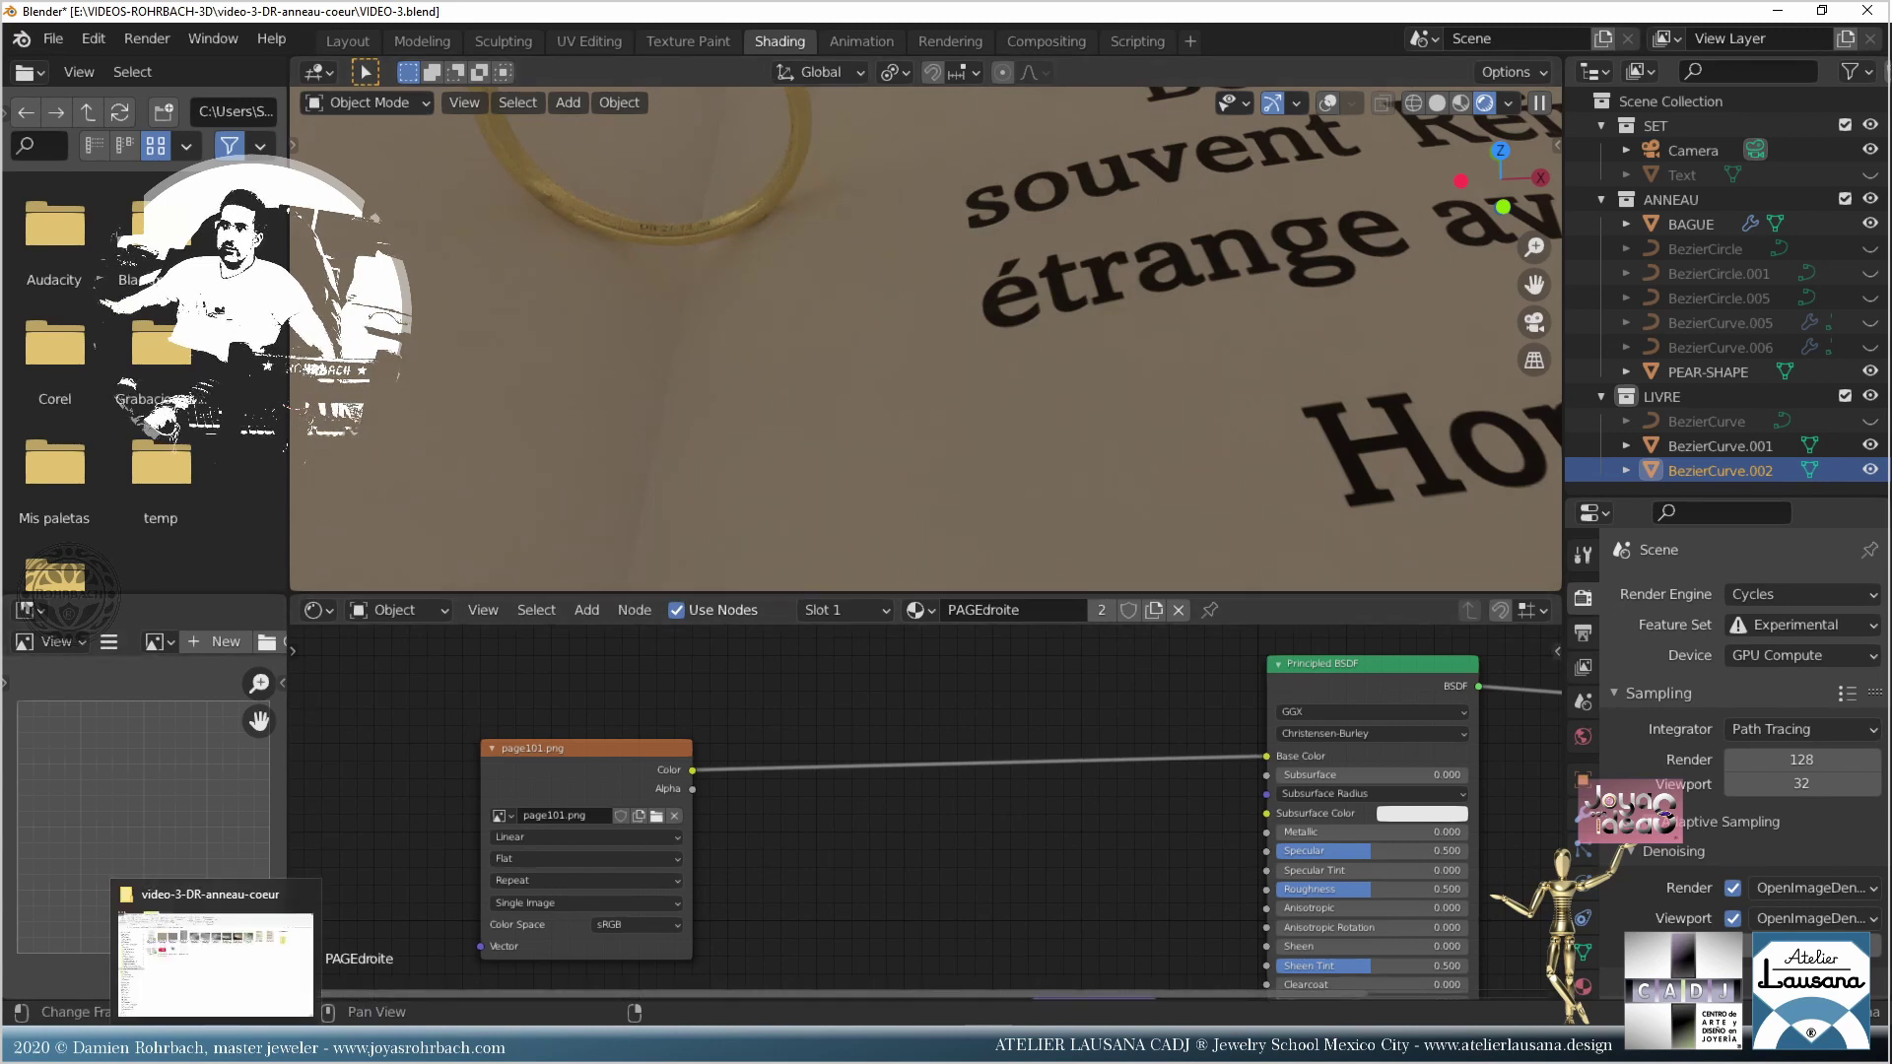
{"action": "left_click", "coordinate": [655, 817]}
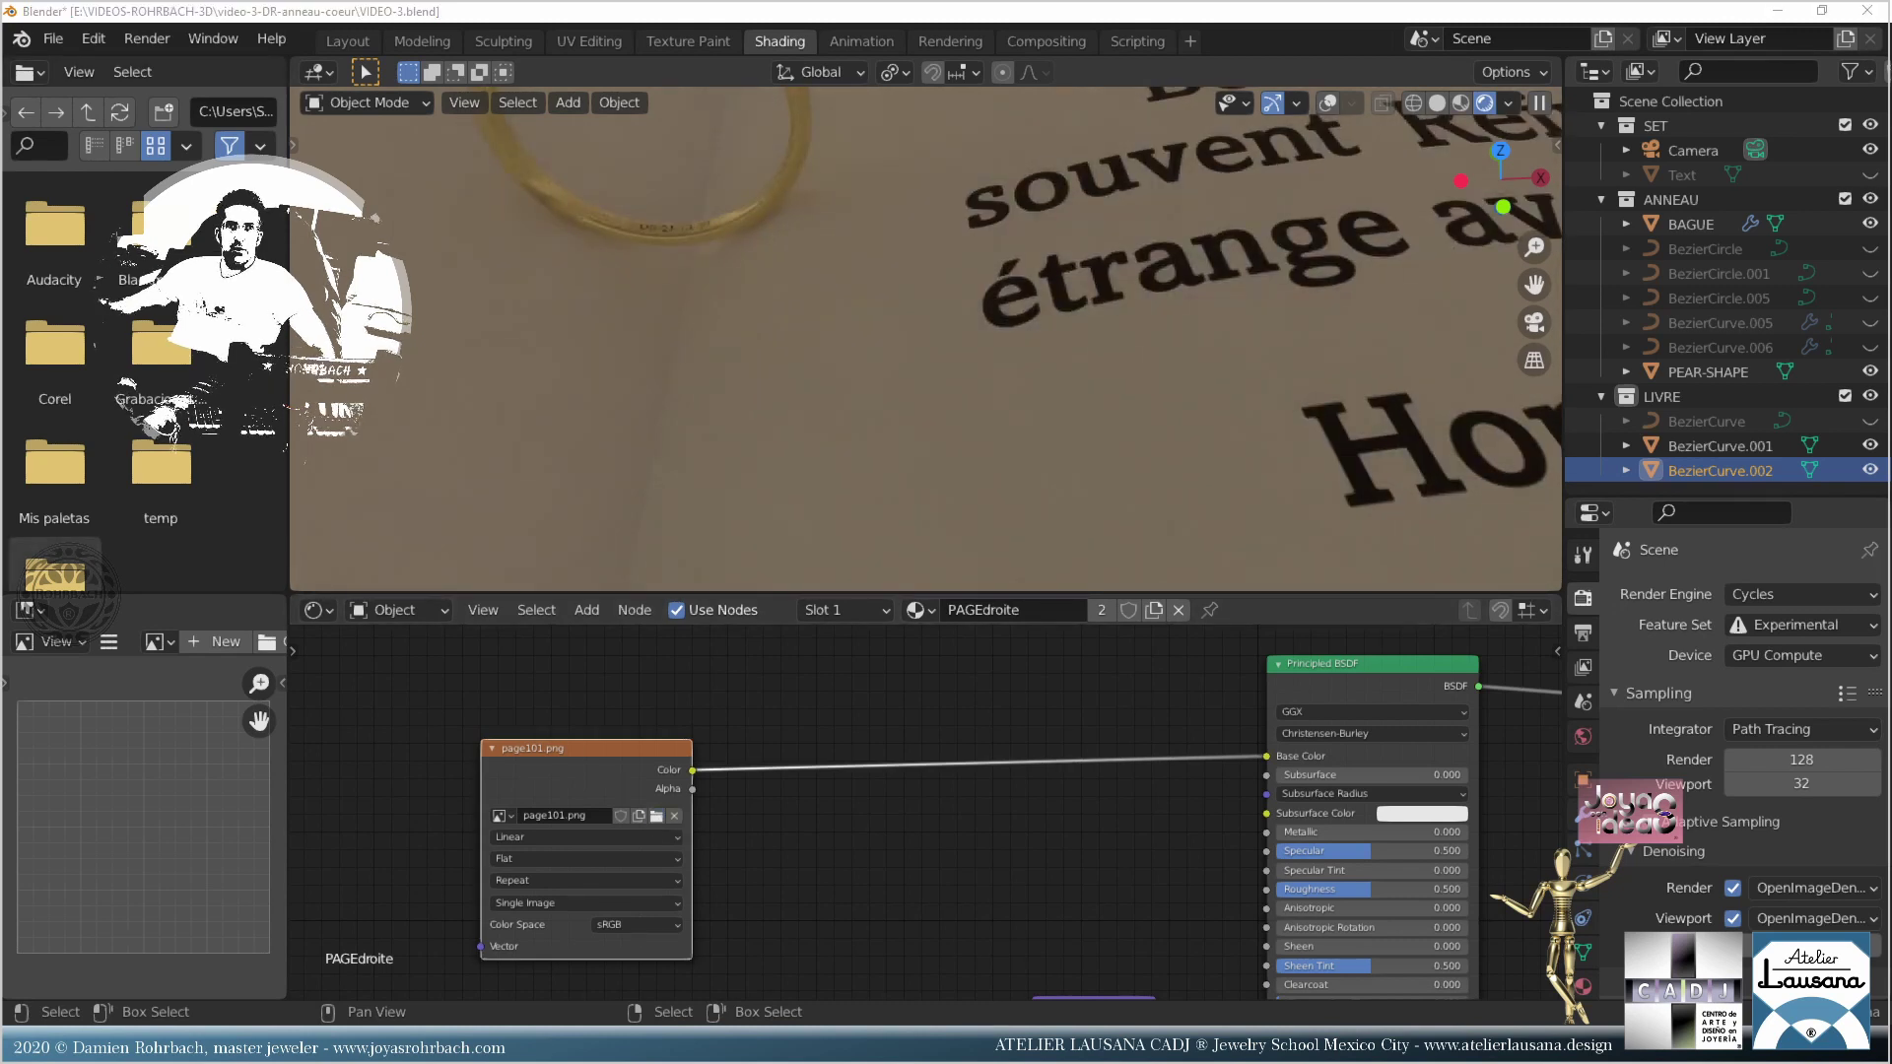
{"action": "double_click", "coordinate": [1190, 319]}
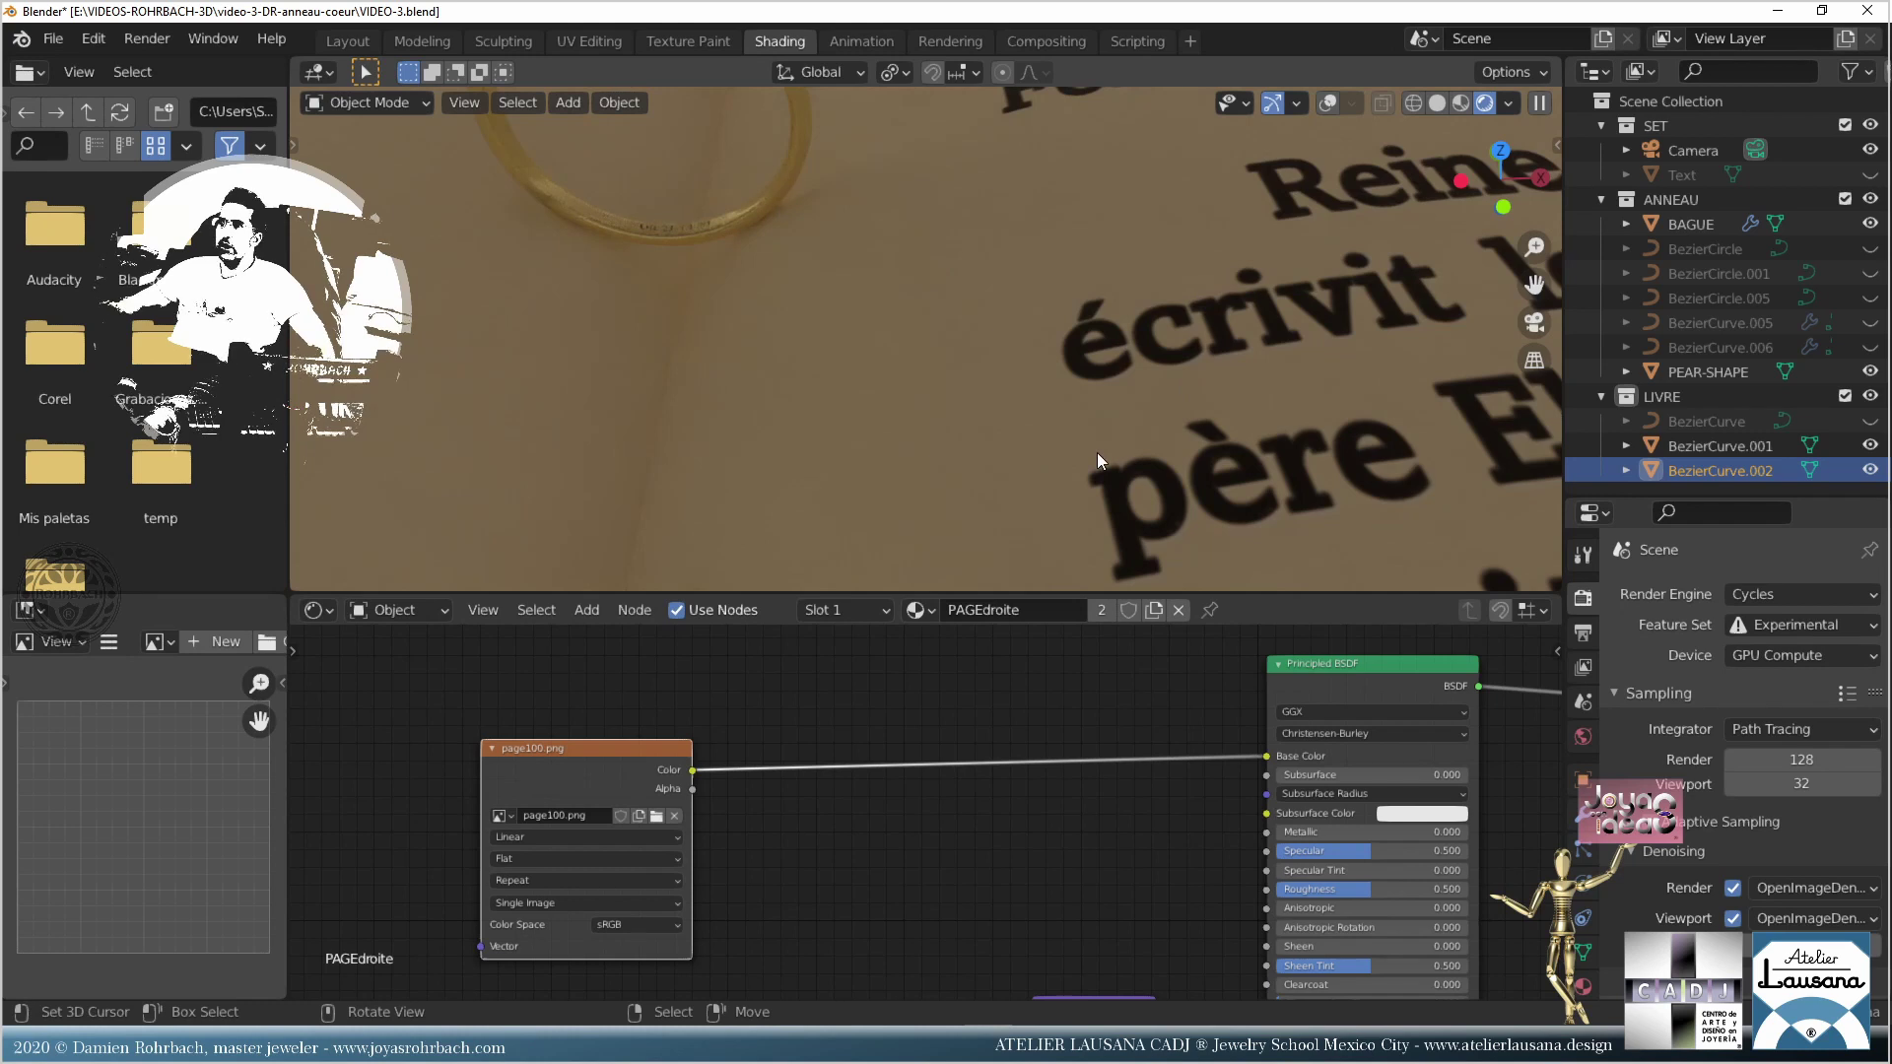
Step: Switch to the video-3-DR-anneau-coeur folder in File Explorer and rename page101.png as page101b.png
{"action": "key", "text": "alt+Tab"}
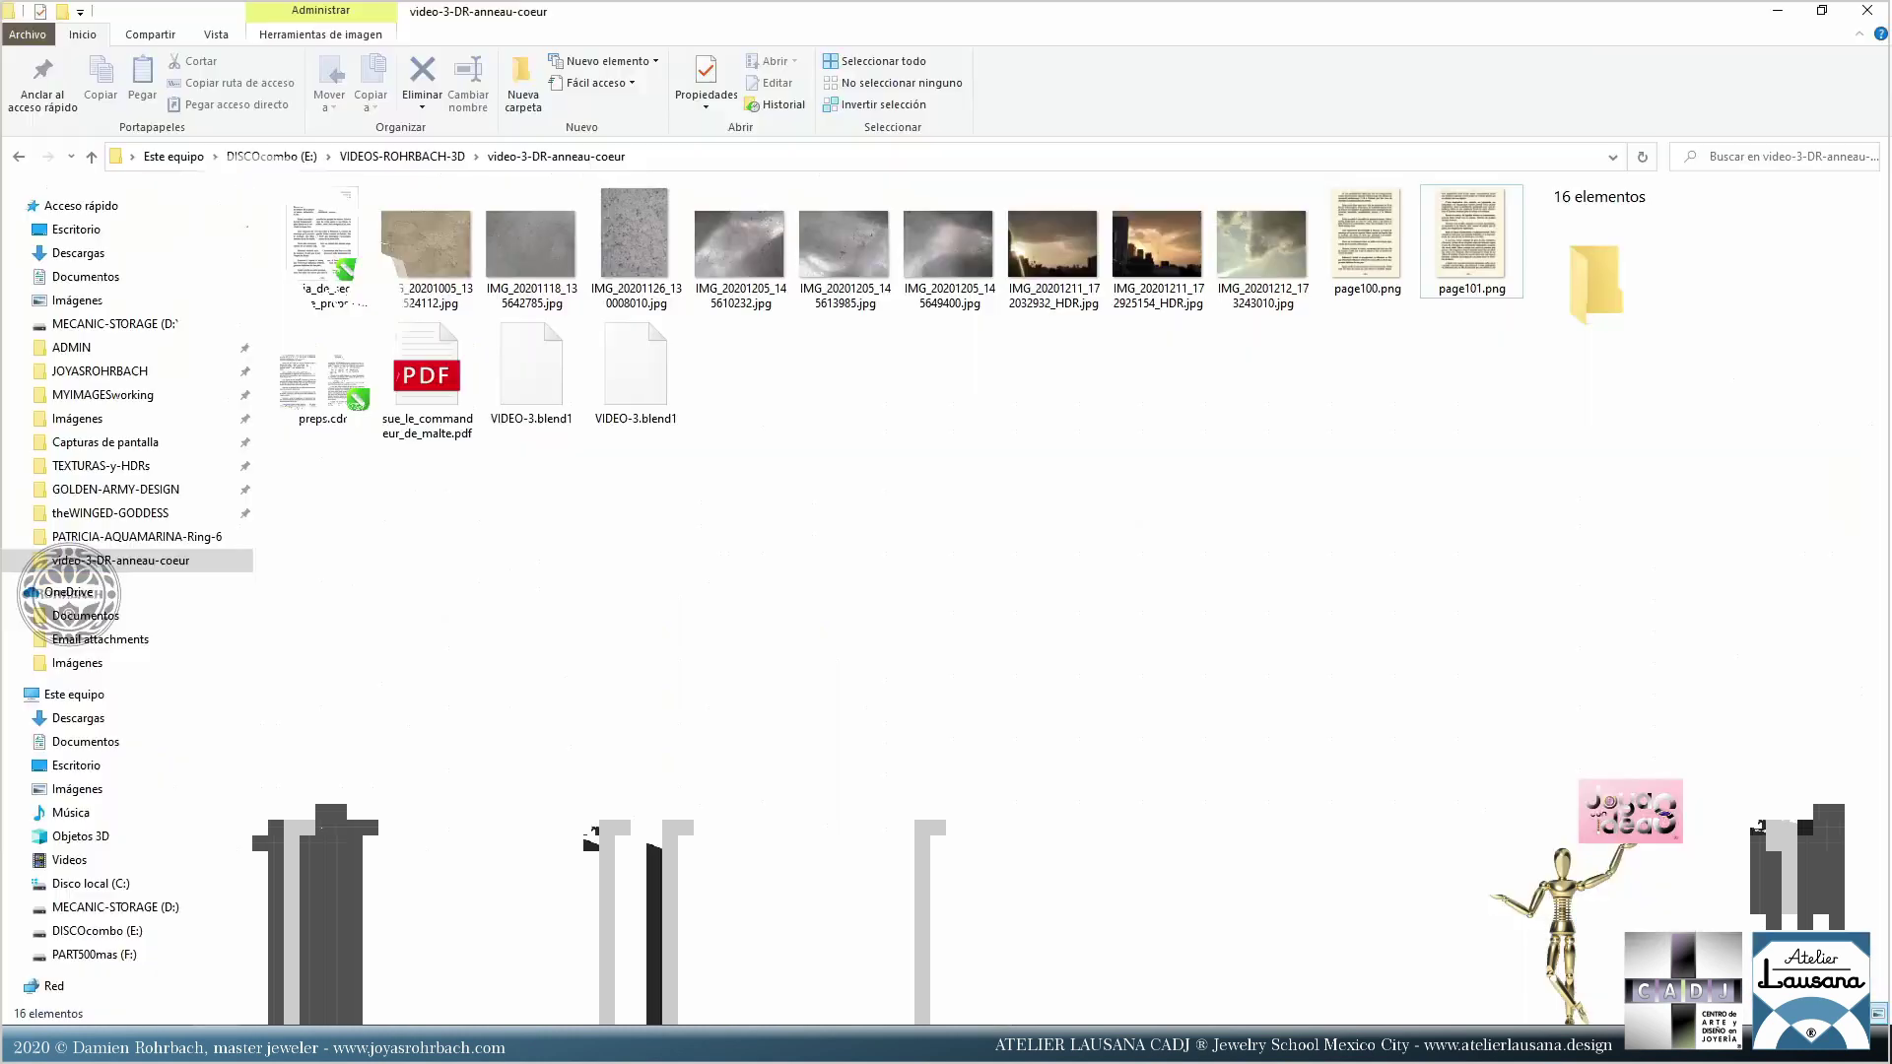
{"action": "left_click", "coordinate": [1381, 215]}
{"action": "left_click", "coordinate": [1506, 256]}
{"action": "key", "text": "F2"}
{"action": "key", "text": "Right"}
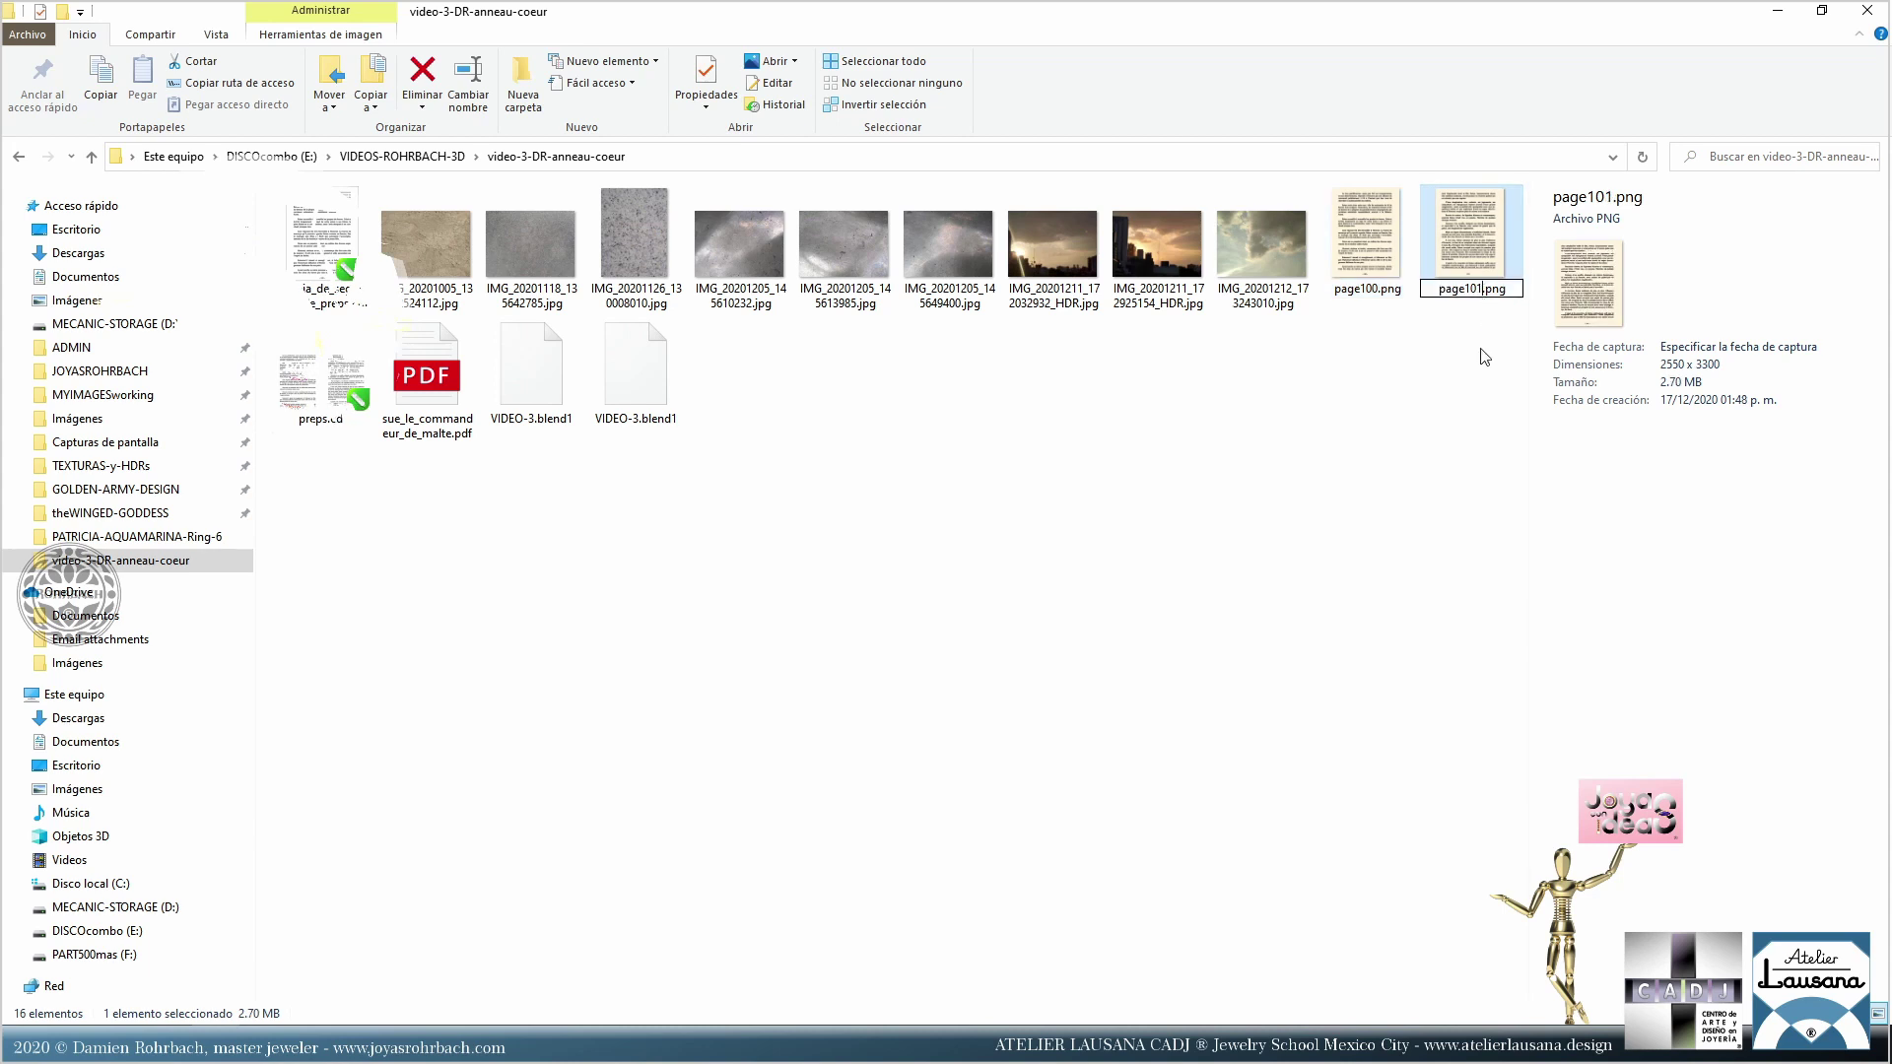
{"action": "type", "text": "b"}
{"action": "key", "text": "Return"}
{"action": "left_click", "coordinate": [1443, 456]}
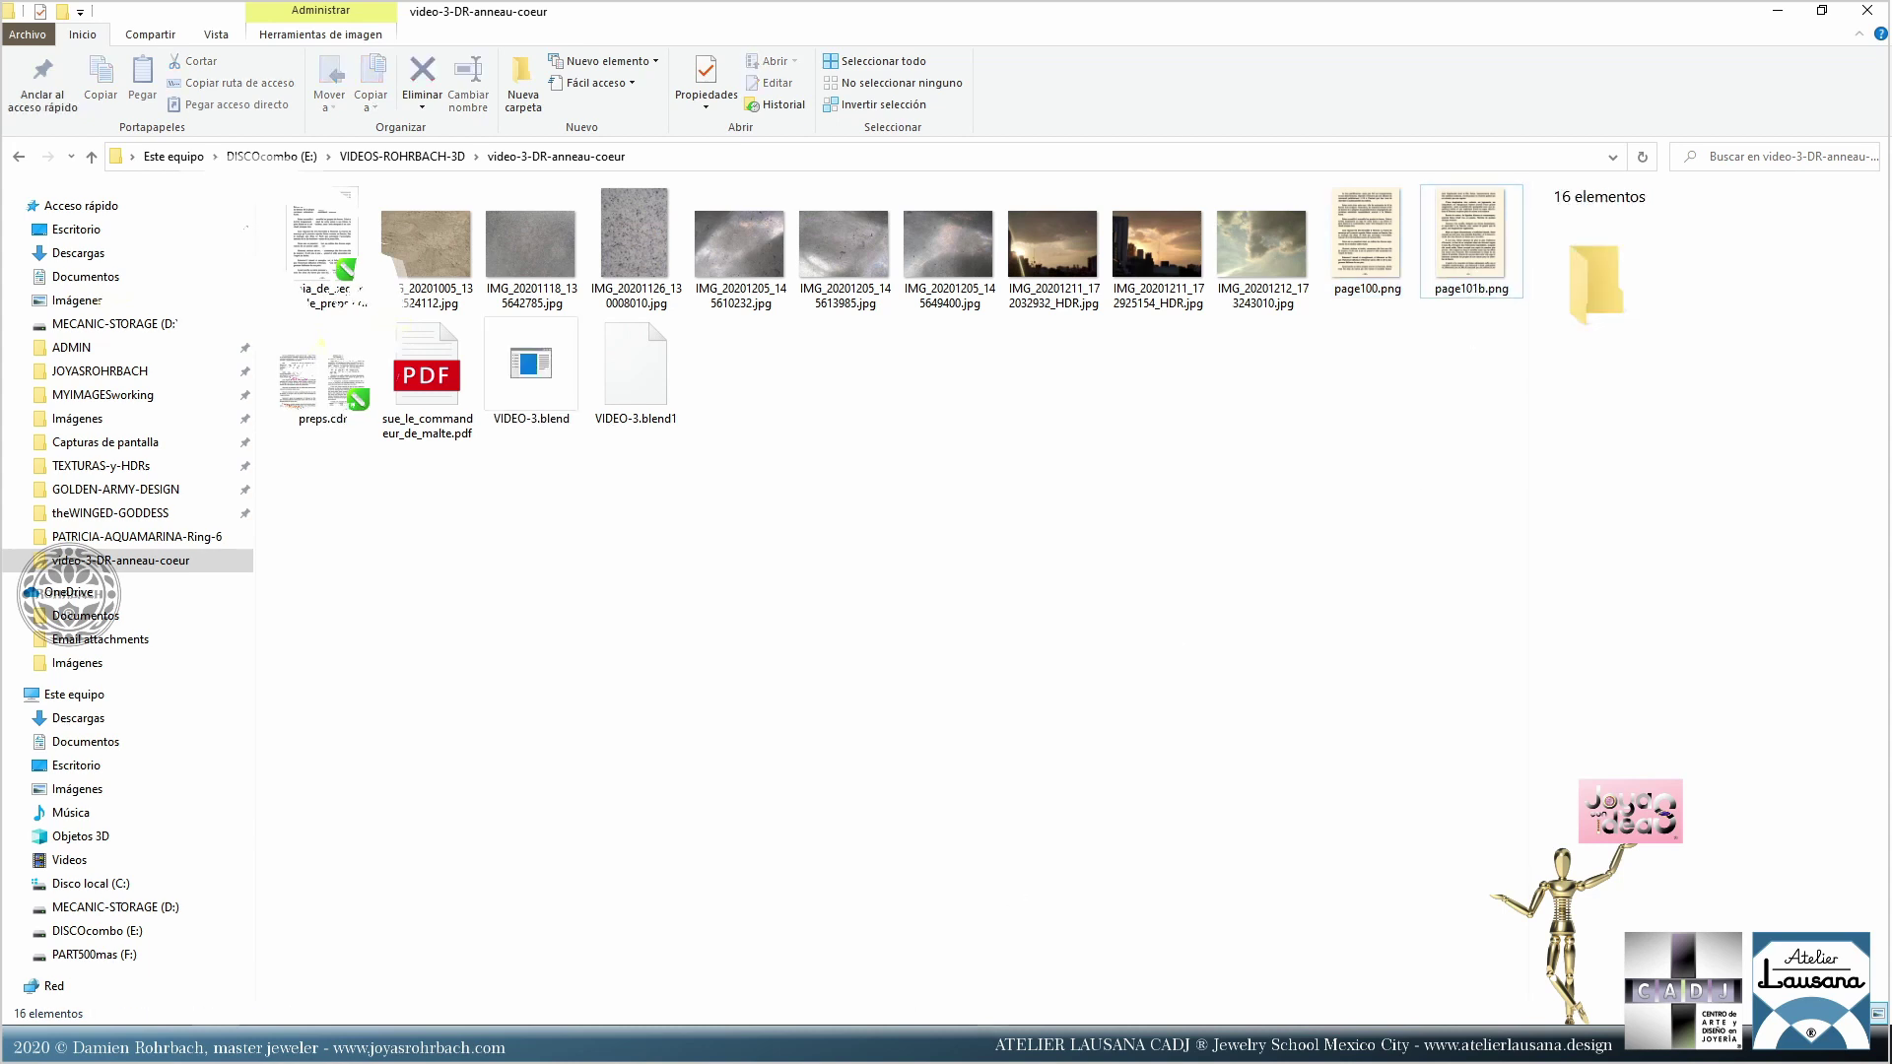
Step: Return to Blender, load page101b.png into the PAGEdroite image texture node and save the file
{"action": "key", "text": "alt+Tab"}
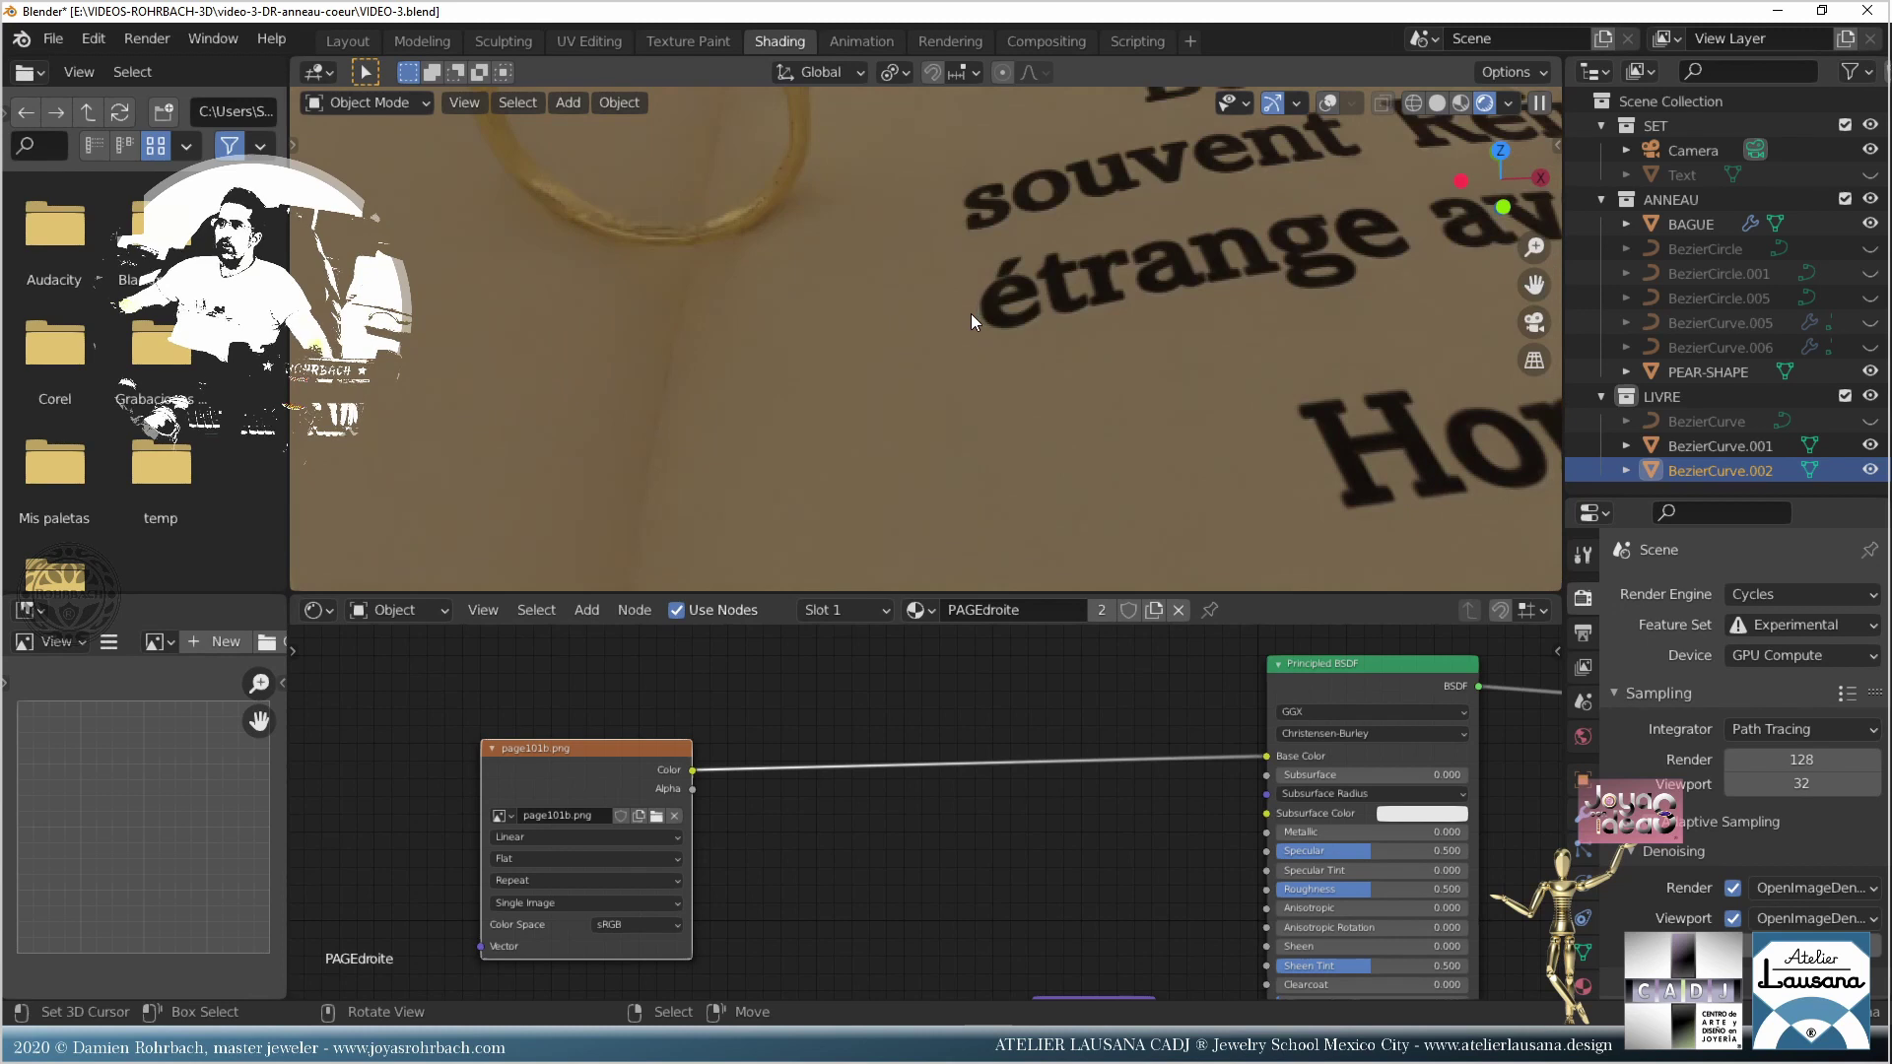
{"action": "scroll", "coordinate": [971, 314], "scroll_direction": "down", "scroll_amount": 6}
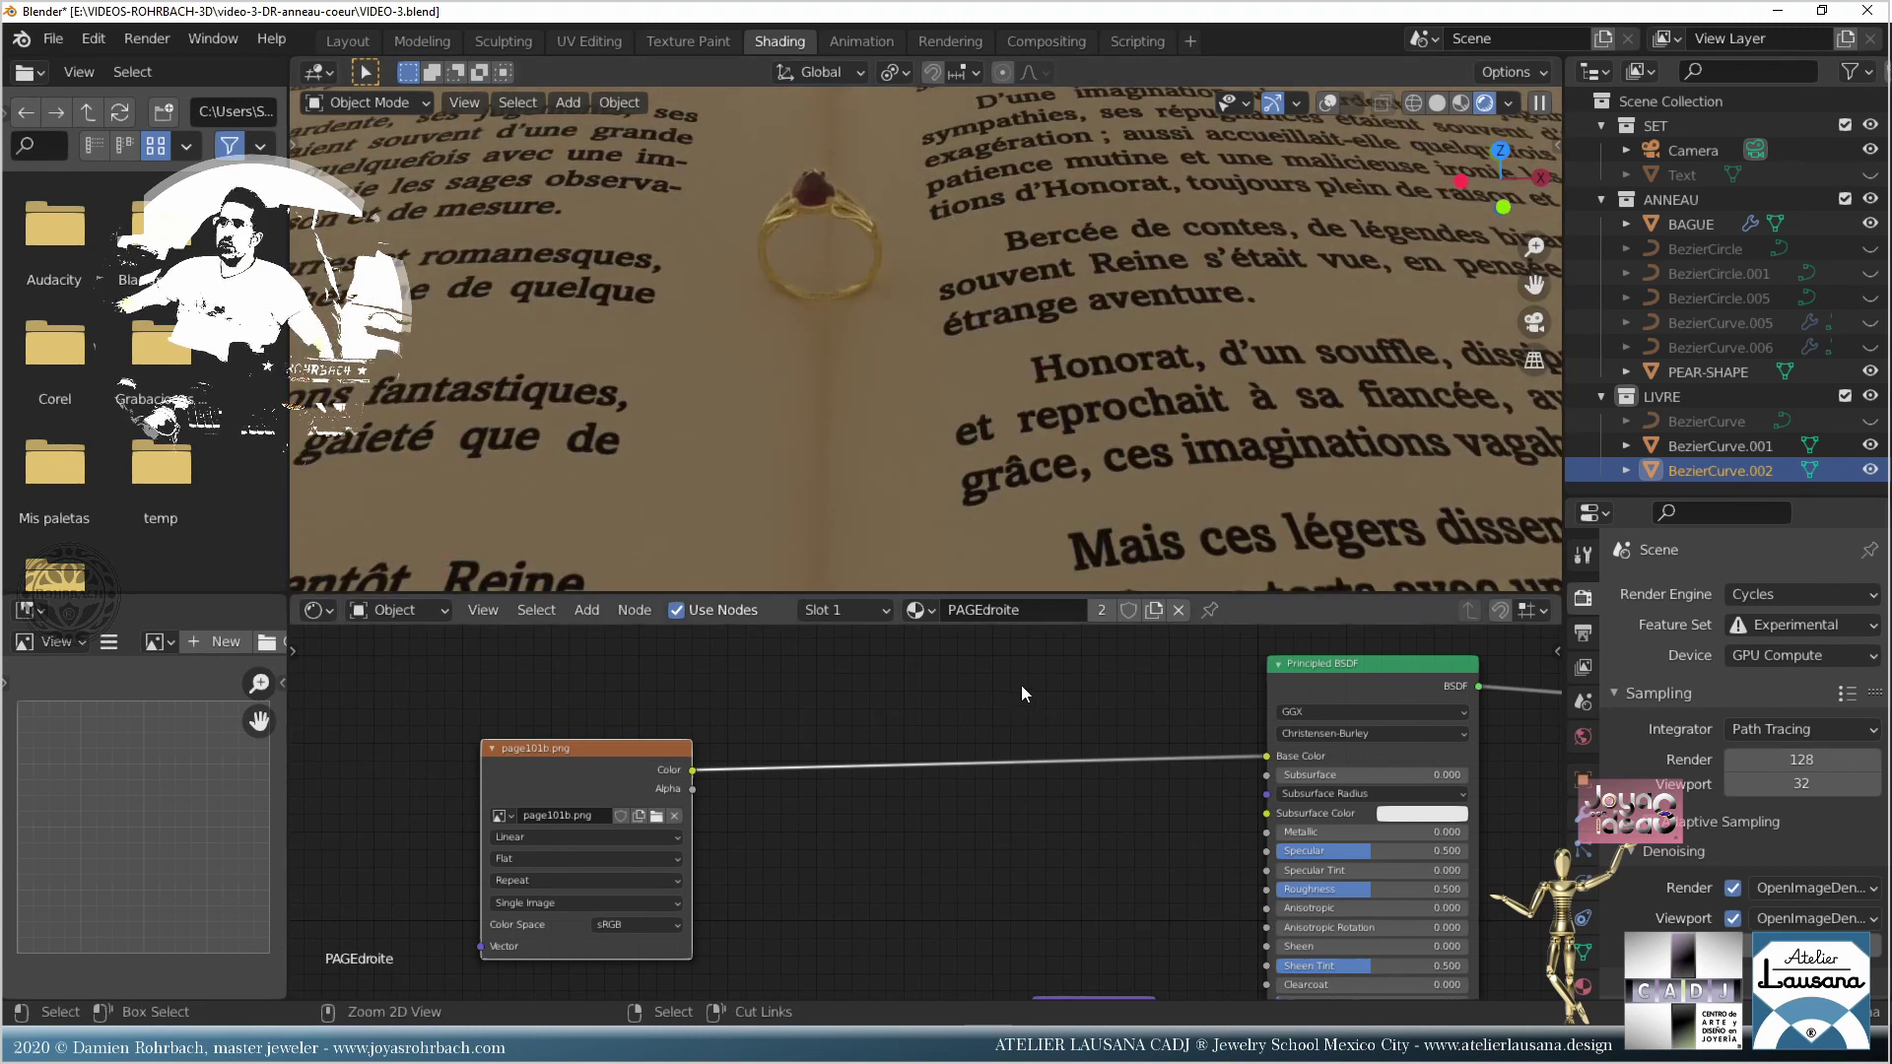
{"action": "key", "text": "ctrl+s"}
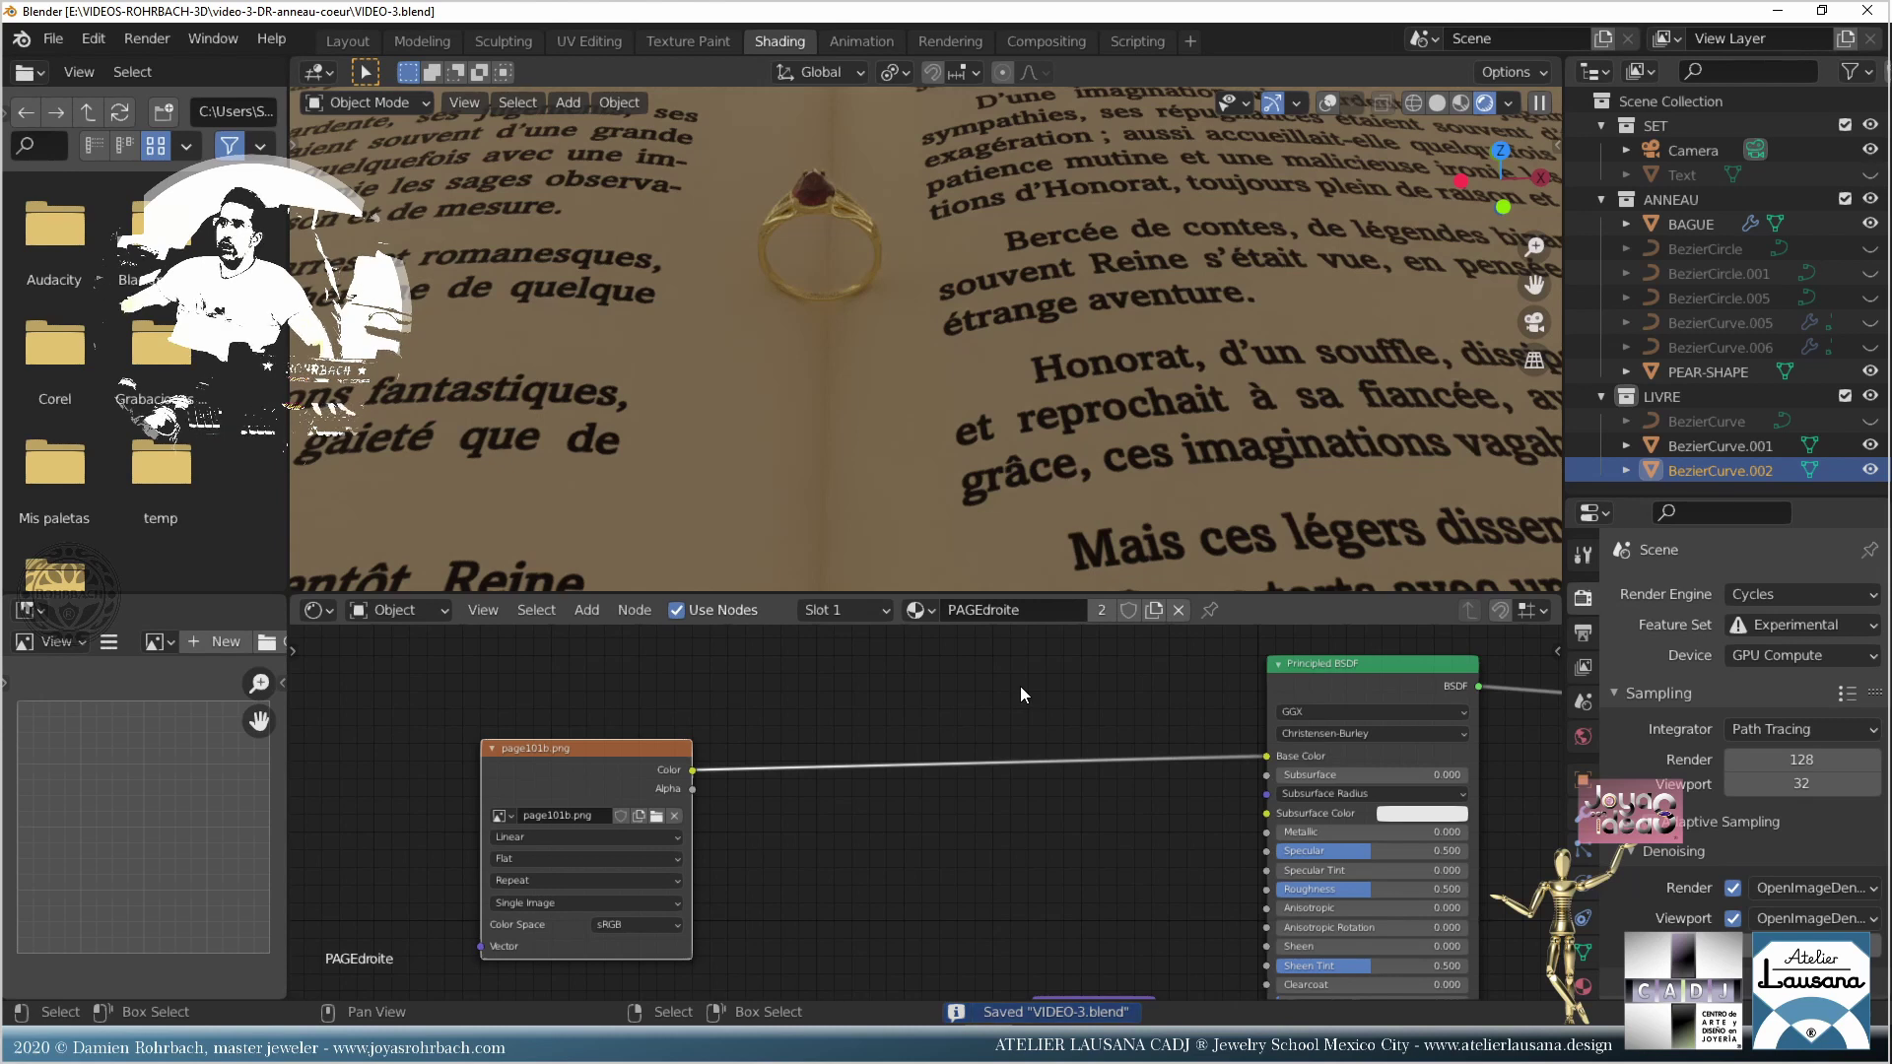
Step: Set the Principled BSDF's IOR to 1.31 and Transmission to 0.5 in the PAGEdroite material
{"action": "middle_click_drag", "start_coordinate": [1141, 896], "coordinate": [772, 649]}
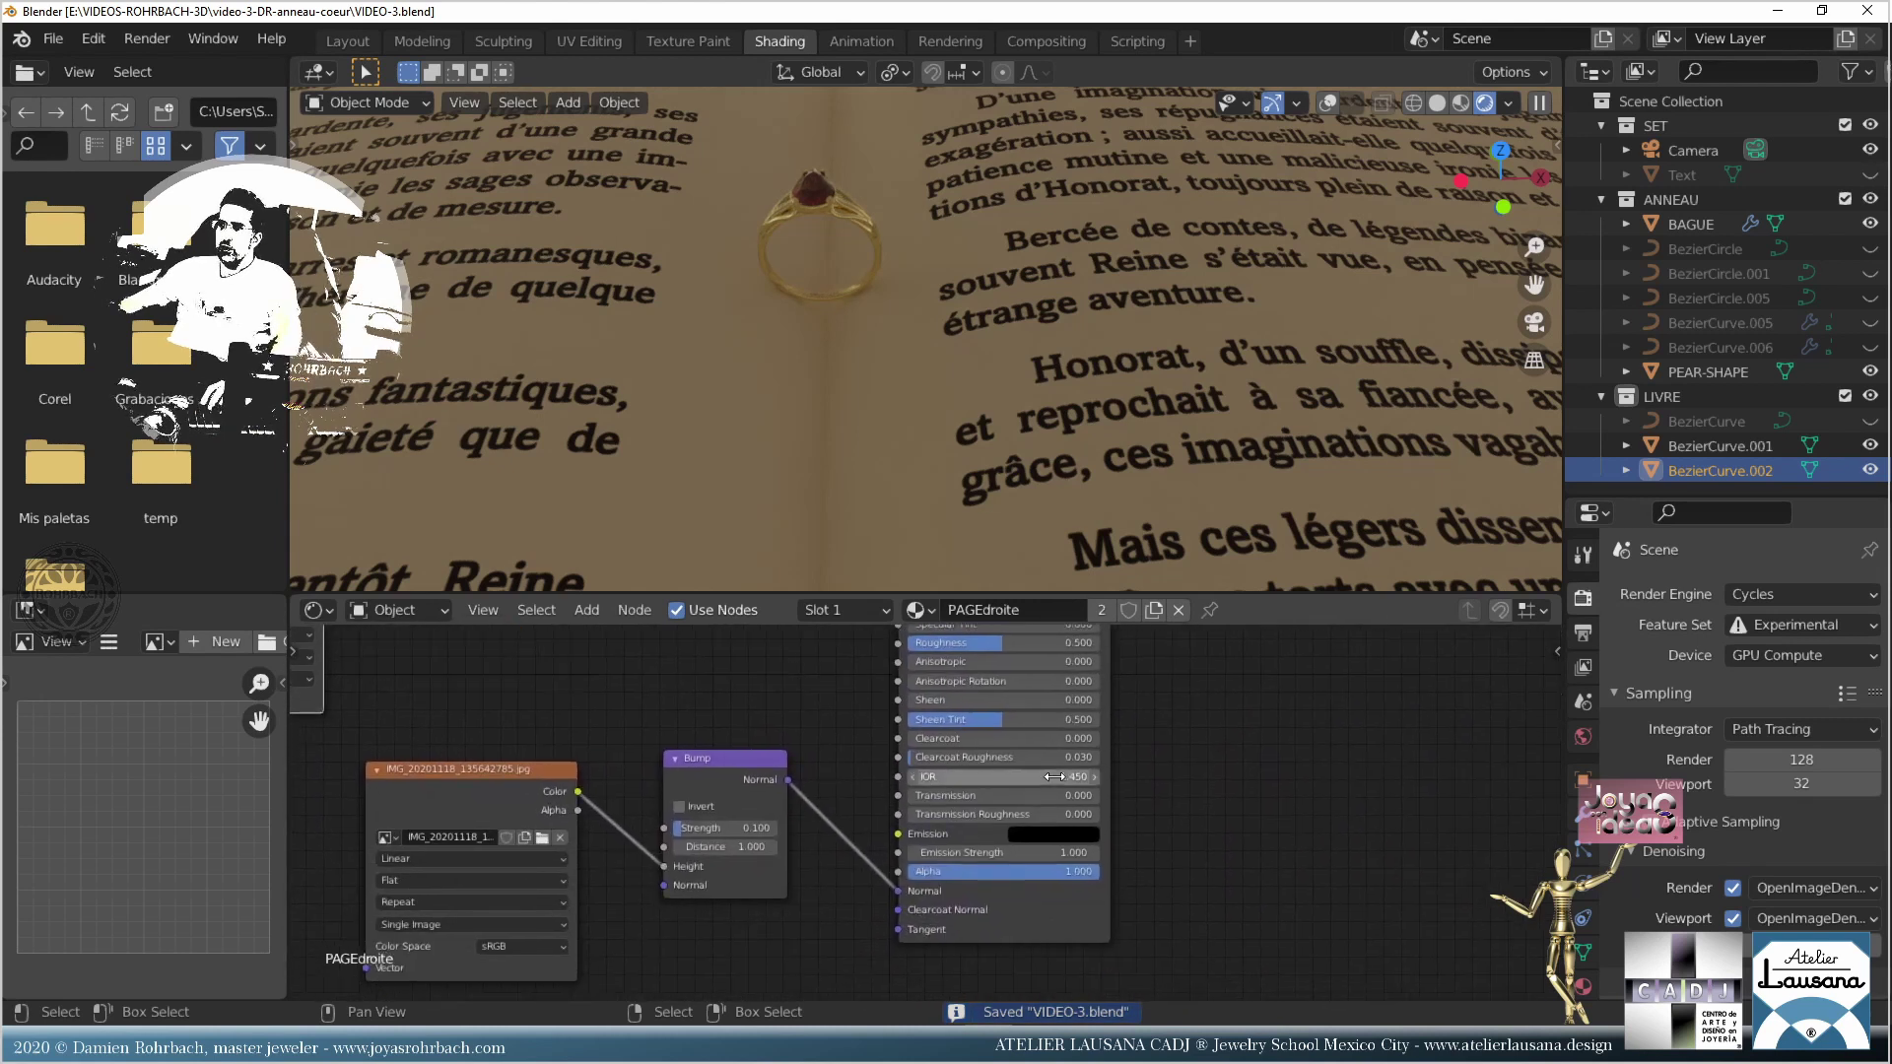
{"action": "scroll", "coordinate": [1054, 776], "scroll_direction": "up", "scroll_amount": 4}
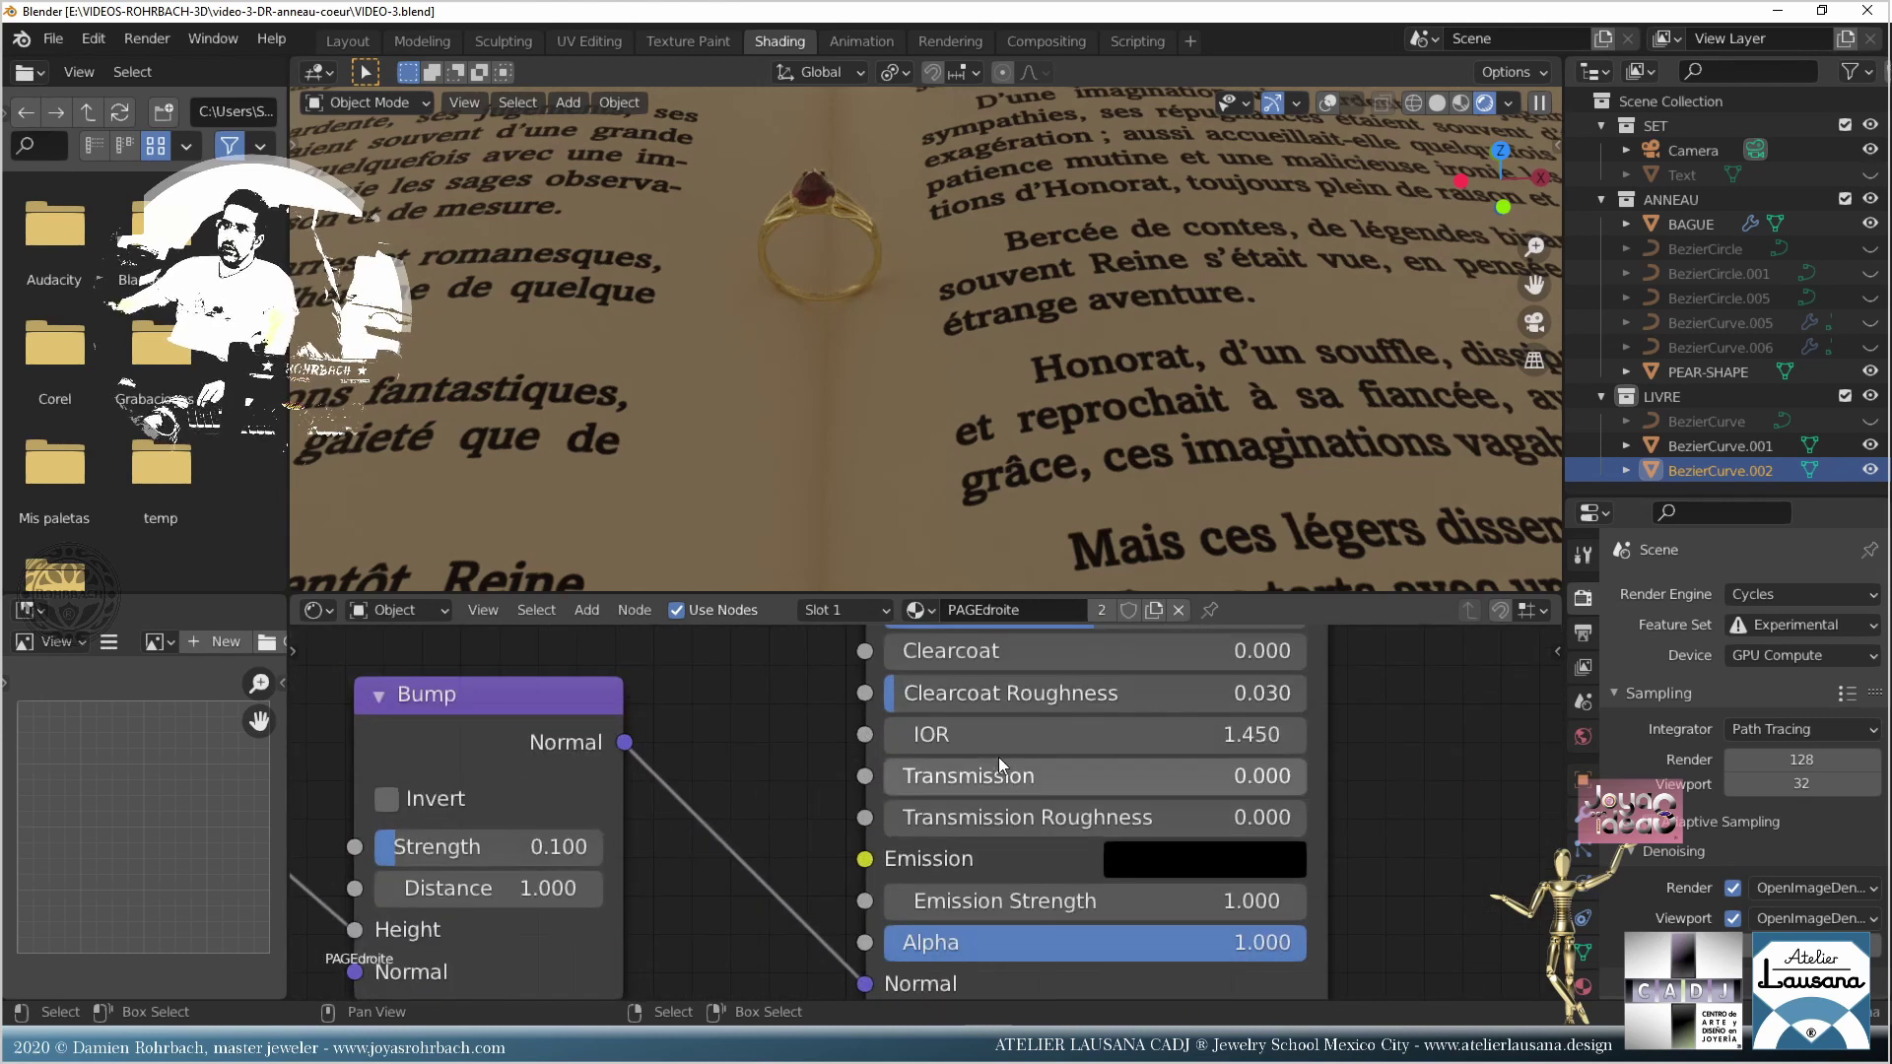
{"action": "left_click", "coordinate": [1043, 737]}
{"action": "type", "text": "1.31"}
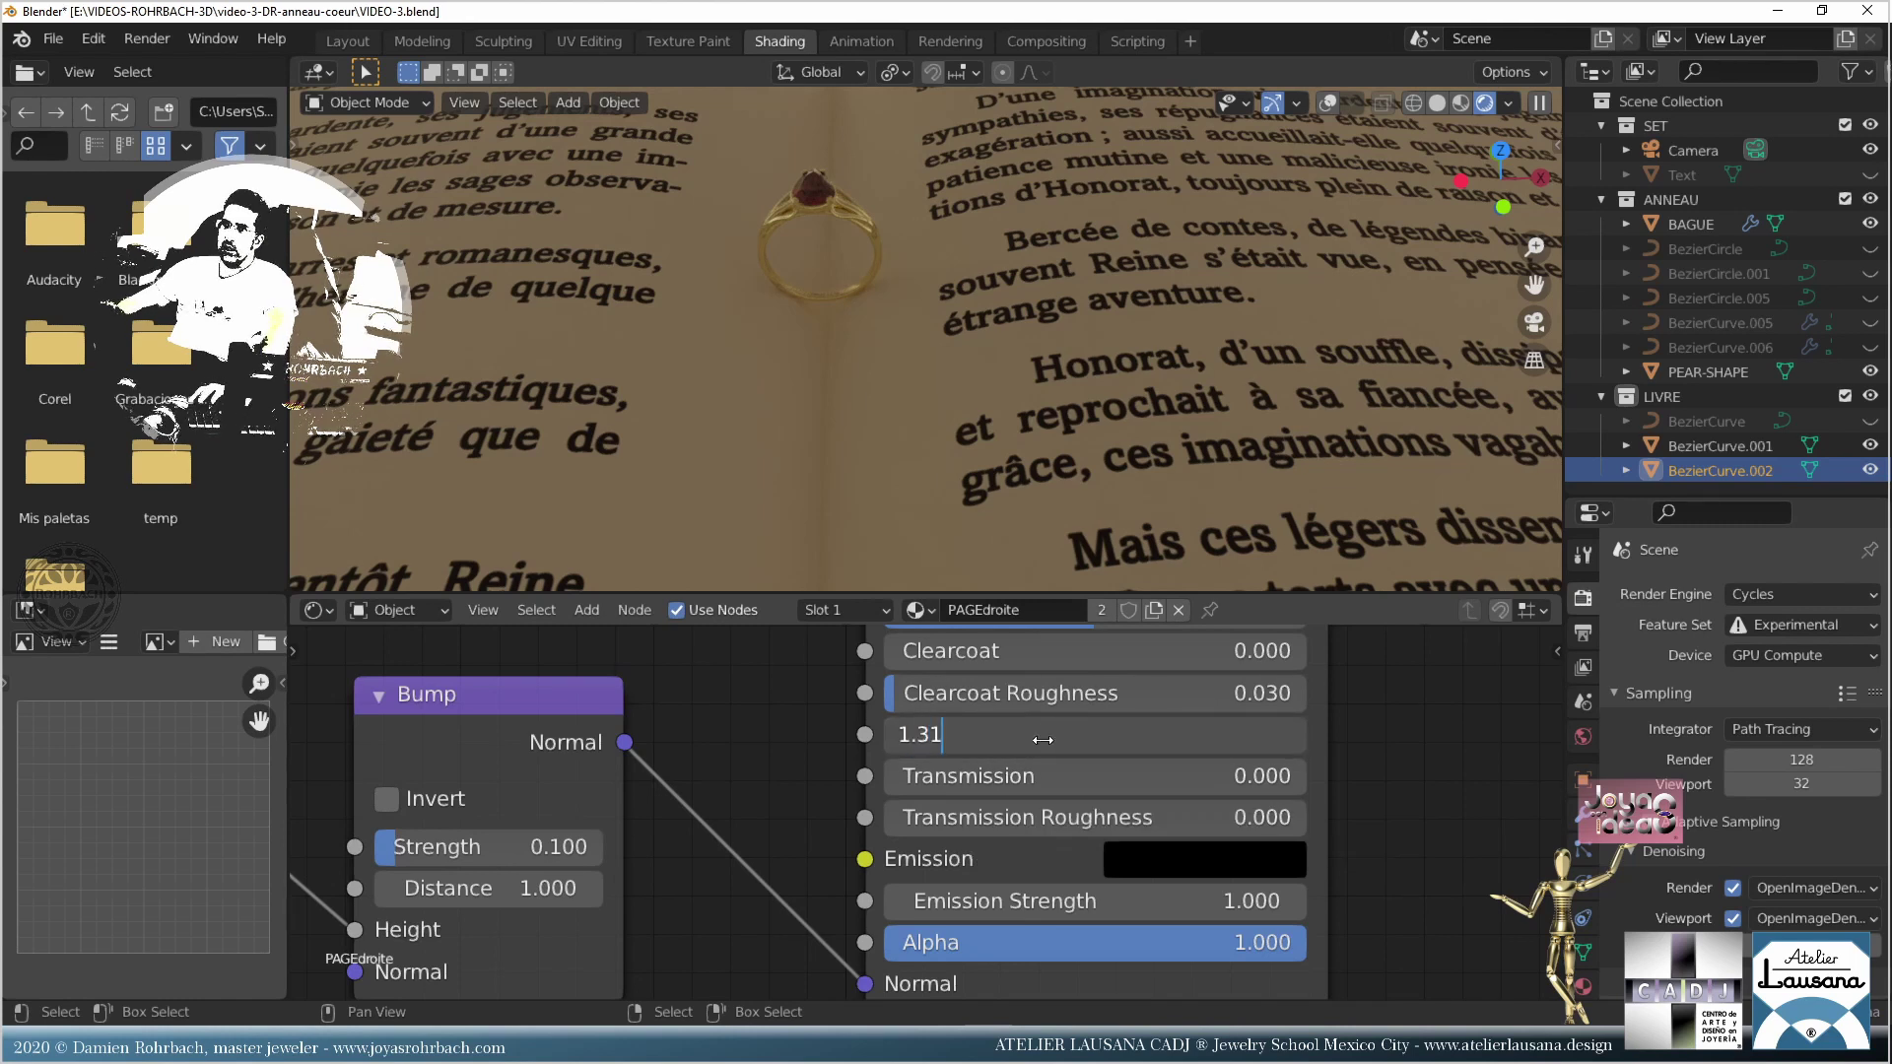
{"action": "key", "text": "Return"}
{"action": "left_click", "coordinate": [1048, 775]}
{"action": "type", "text": "."}
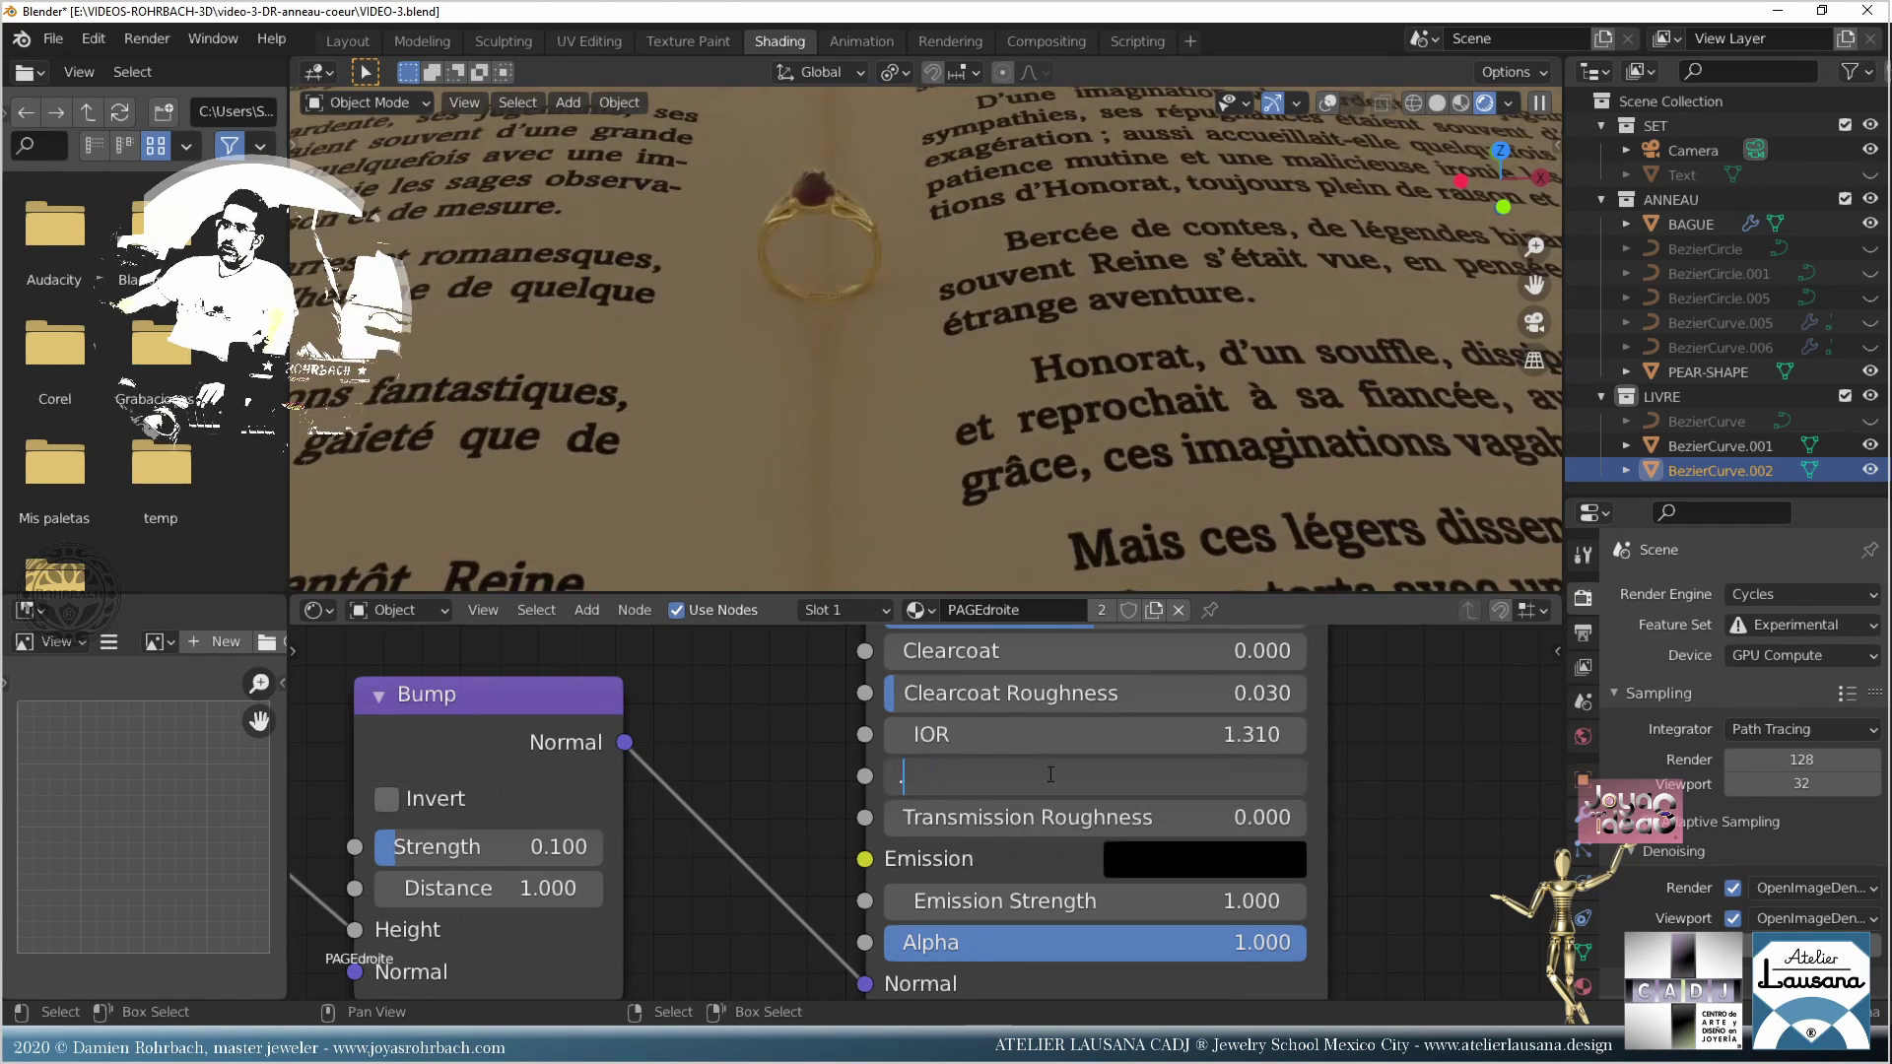
{"action": "type", "text": "5"}
{"action": "key", "text": "Return"}
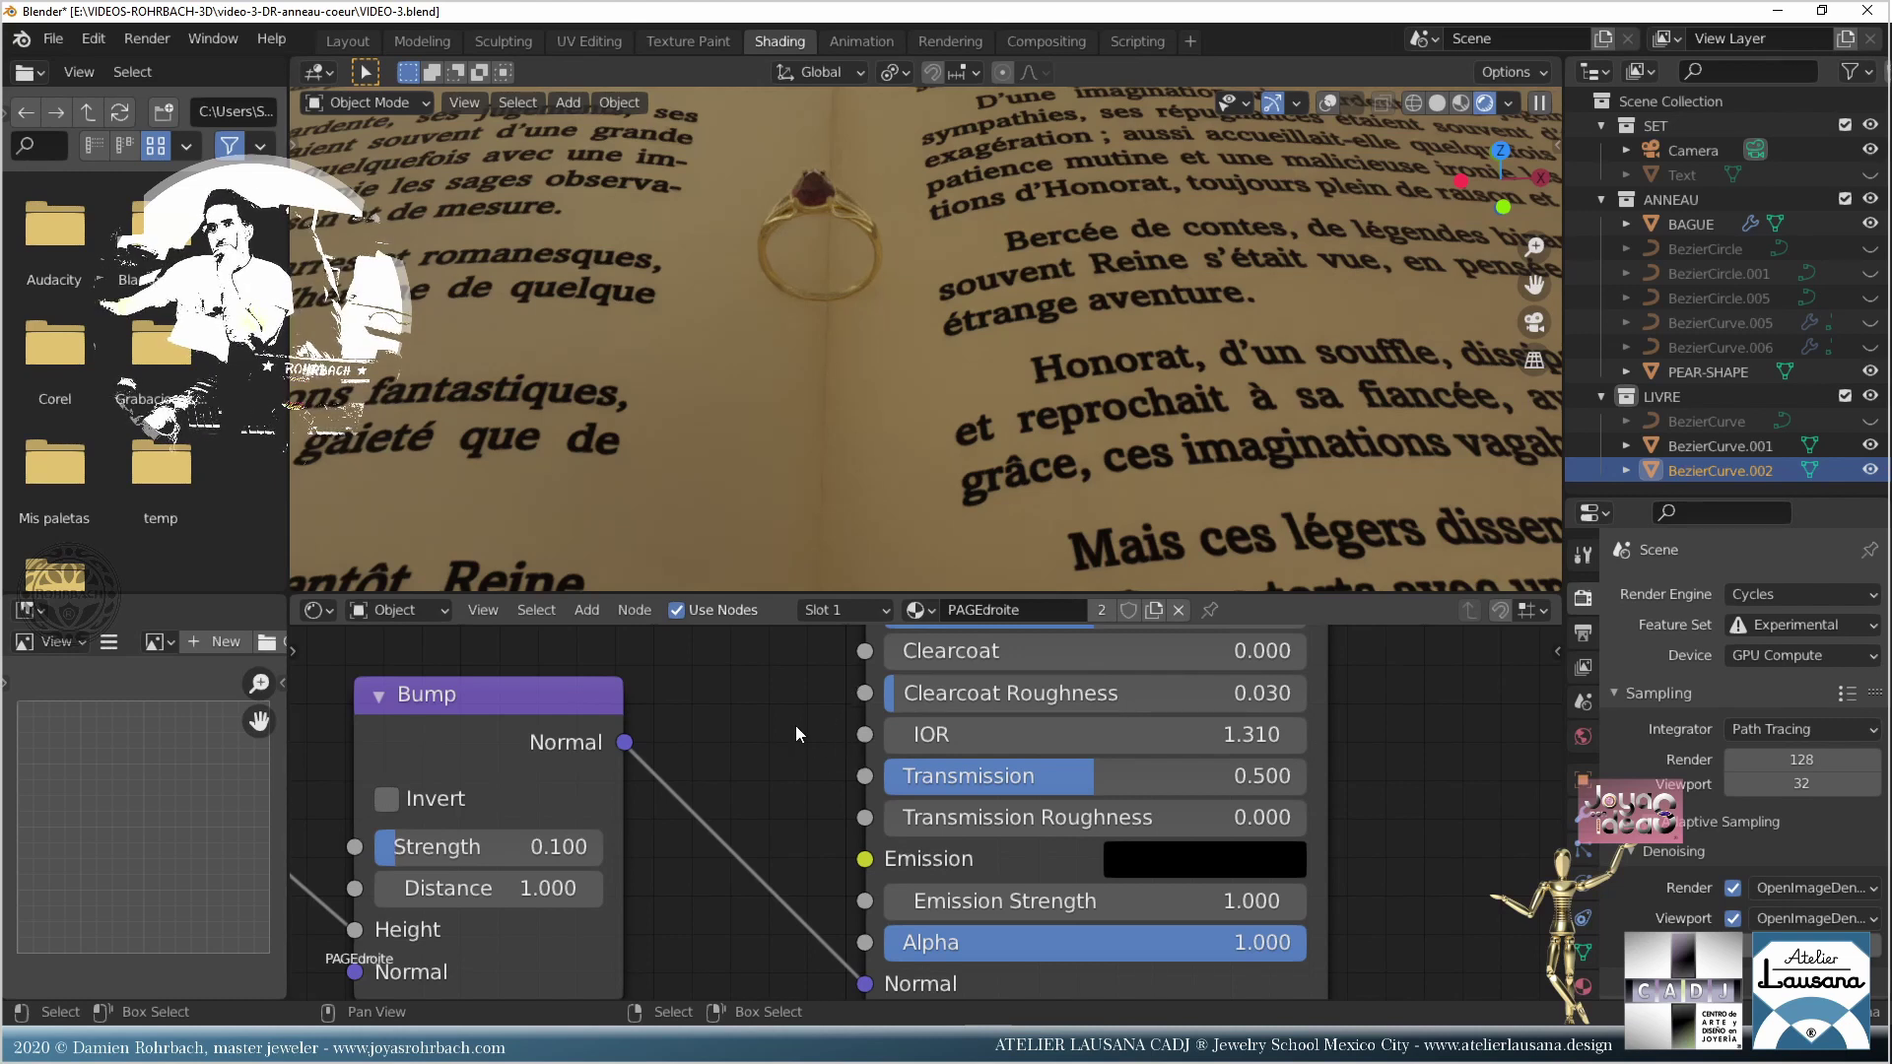
Step: Set the Bump node's Strength to 0.2 and save the file
{"action": "middle_click_drag", "start_coordinate": [798, 734], "coordinate": [1270, 838]}
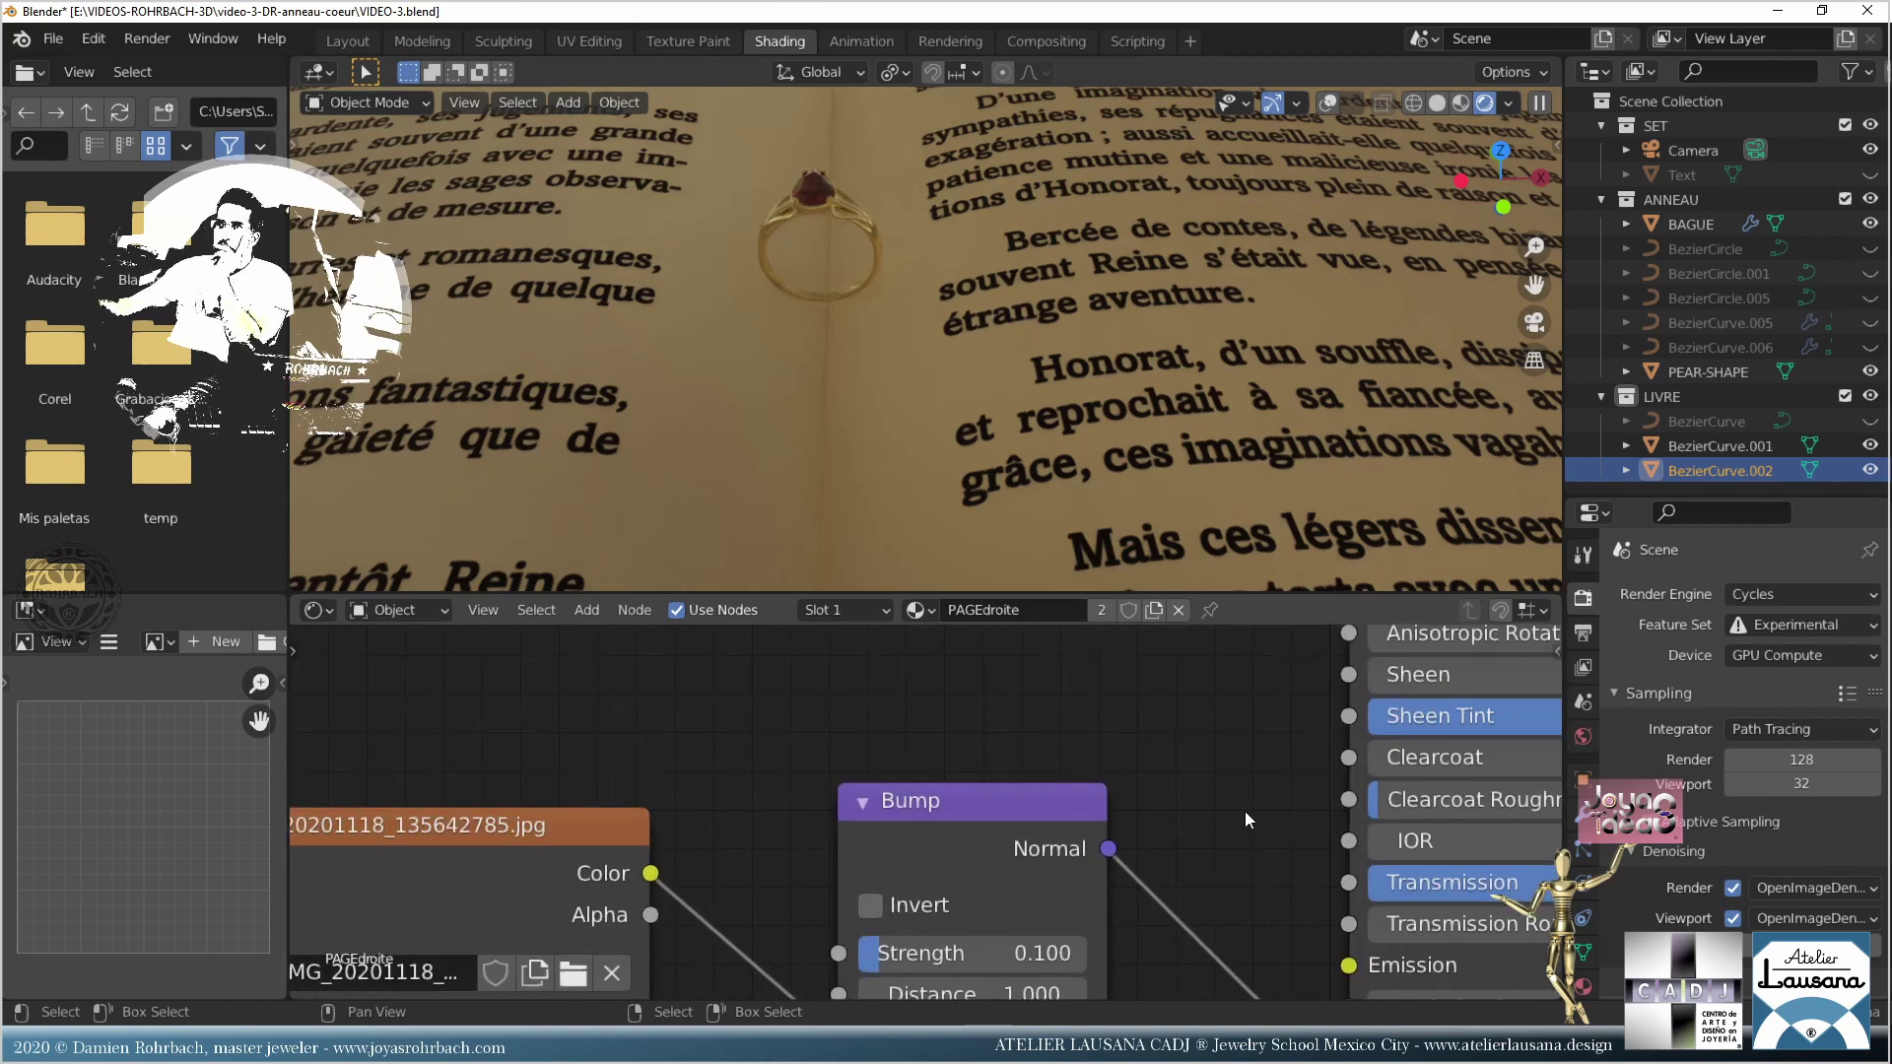
{"action": "scroll", "coordinate": [1238, 806], "scroll_direction": "down", "scroll_amount": 3, "text": "shift"}
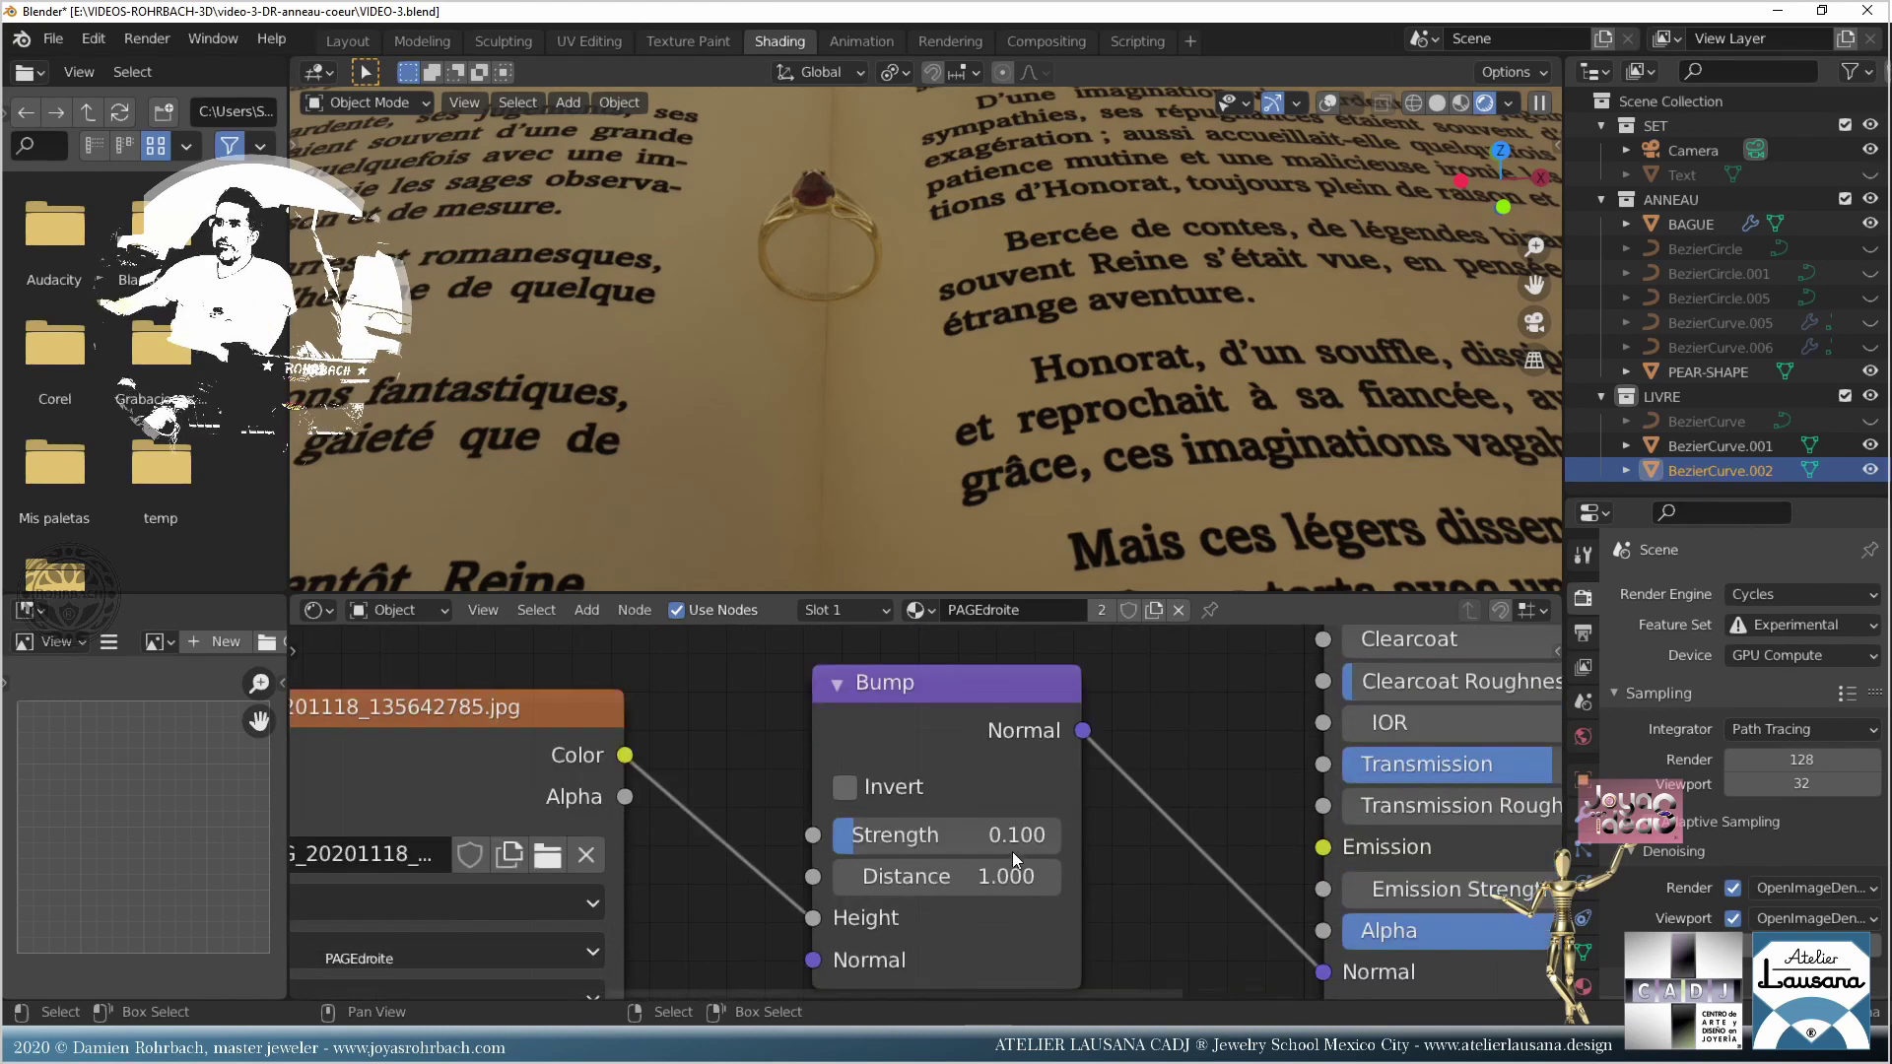
{"action": "left_click", "coordinate": [962, 849]}
{"action": "type", "text": "0.2"}
{"action": "key", "text": "Return"}
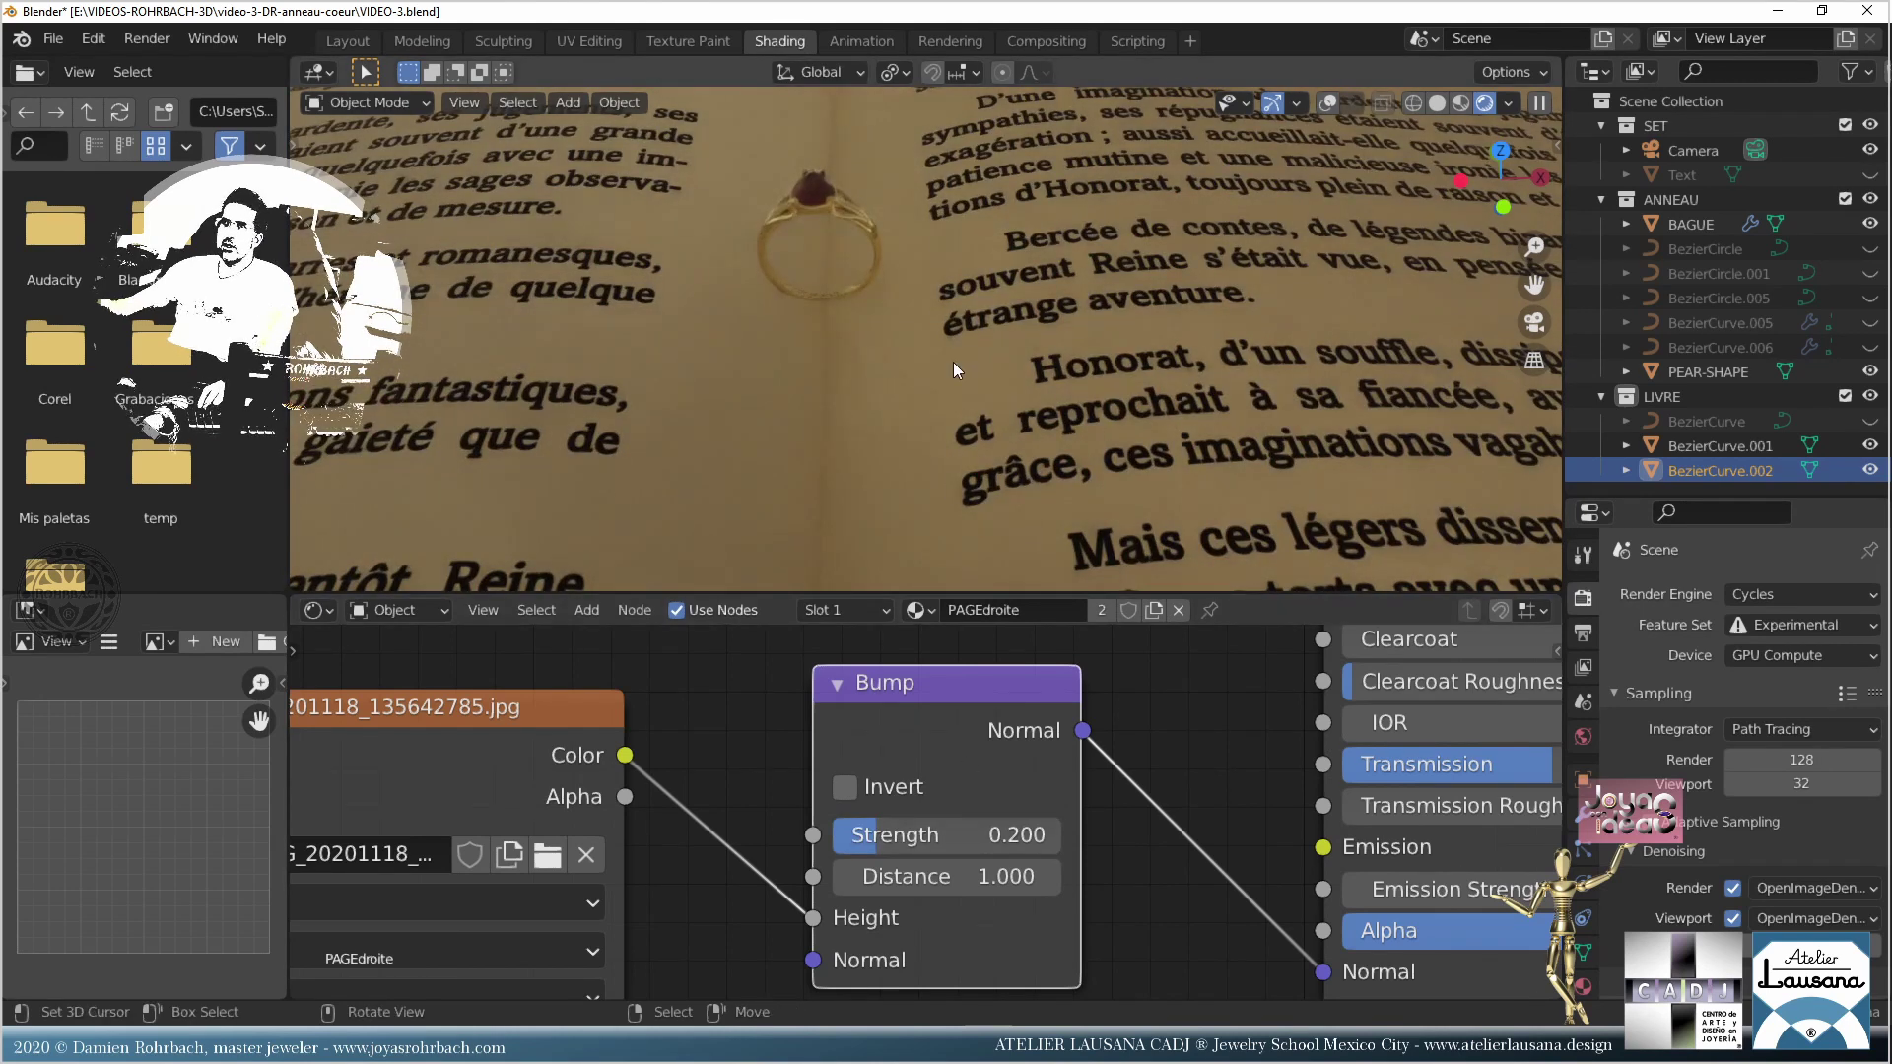
{"action": "key", "text": "ctrl+s"}
Step: Insert a Bright/Contrast node on the link between the page image texture and the Principled BSDF's Base Color
{"action": "middle_click_drag", "start_coordinate": [911, 731], "coordinate": [1090, 678]}
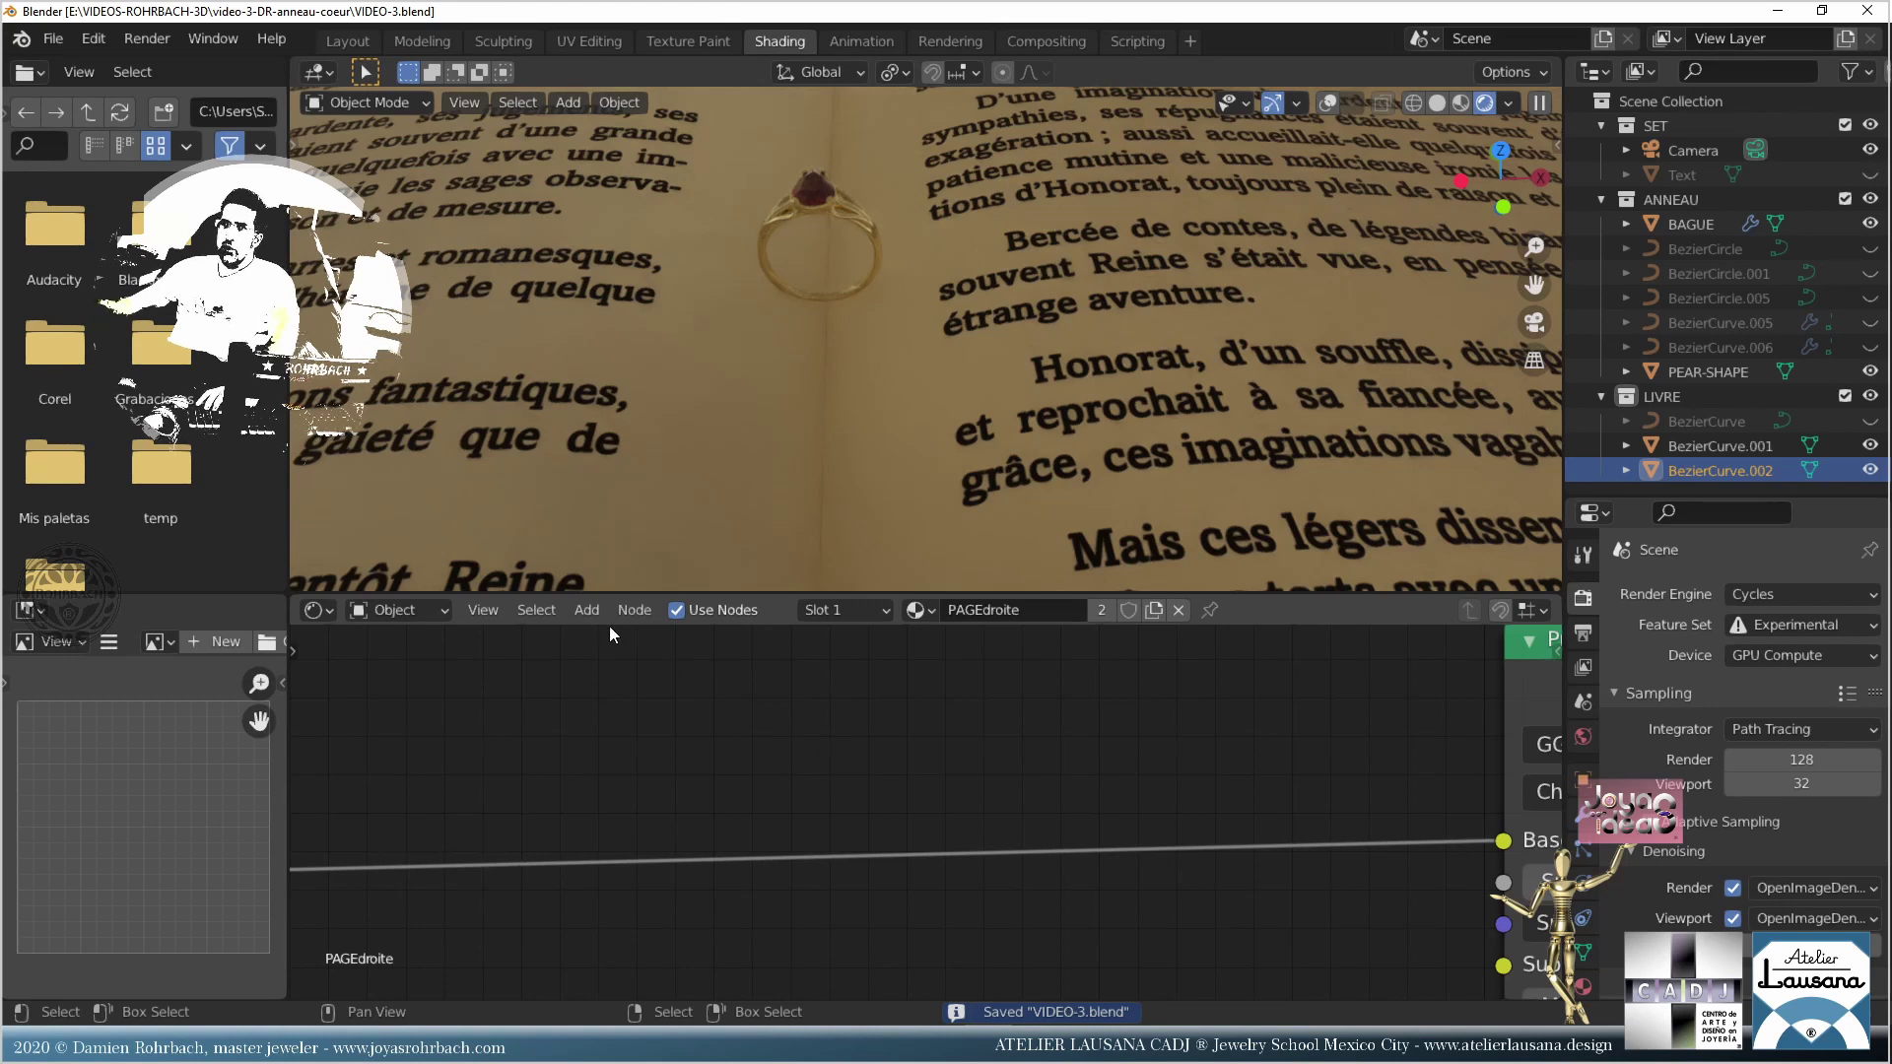
{"action": "left_click", "coordinate": [583, 612]}
{"action": "mouse_move", "coordinate": [631, 776]}
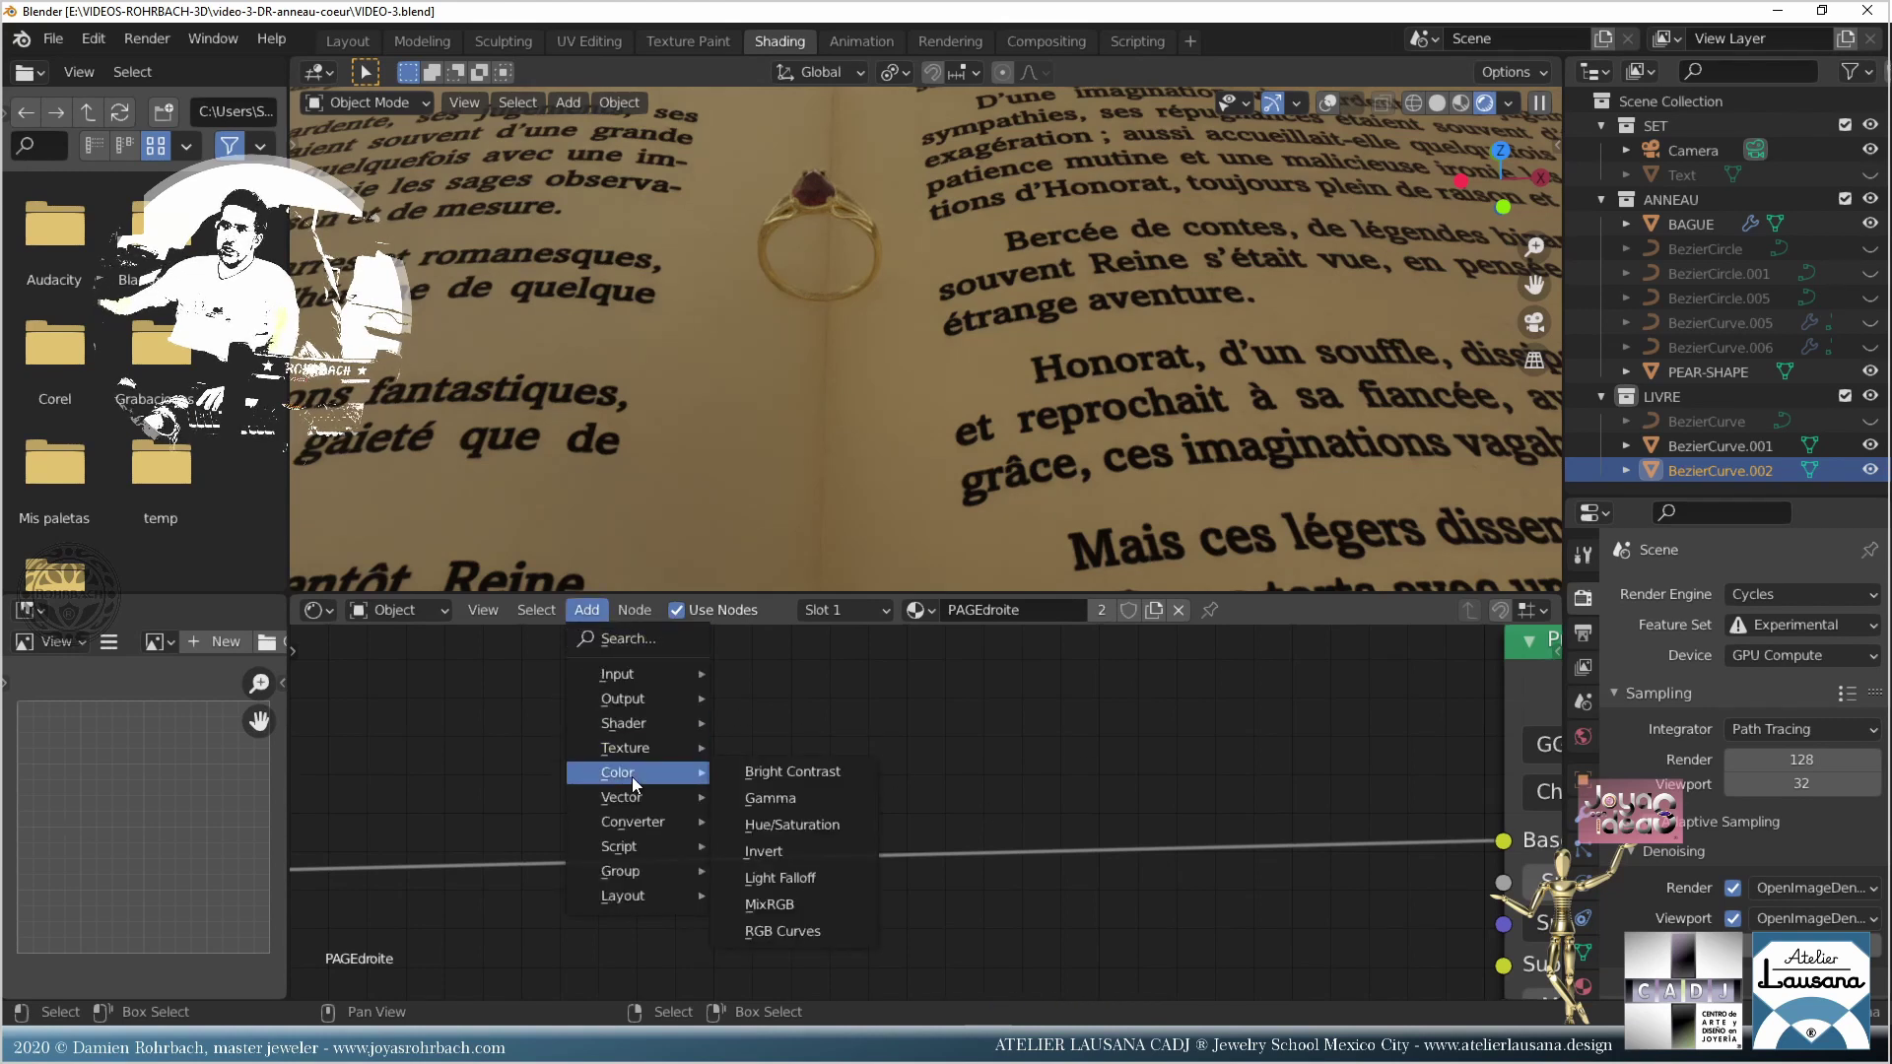
{"action": "key", "text": "Return"}
{"action": "left_click", "coordinate": [931, 759]}
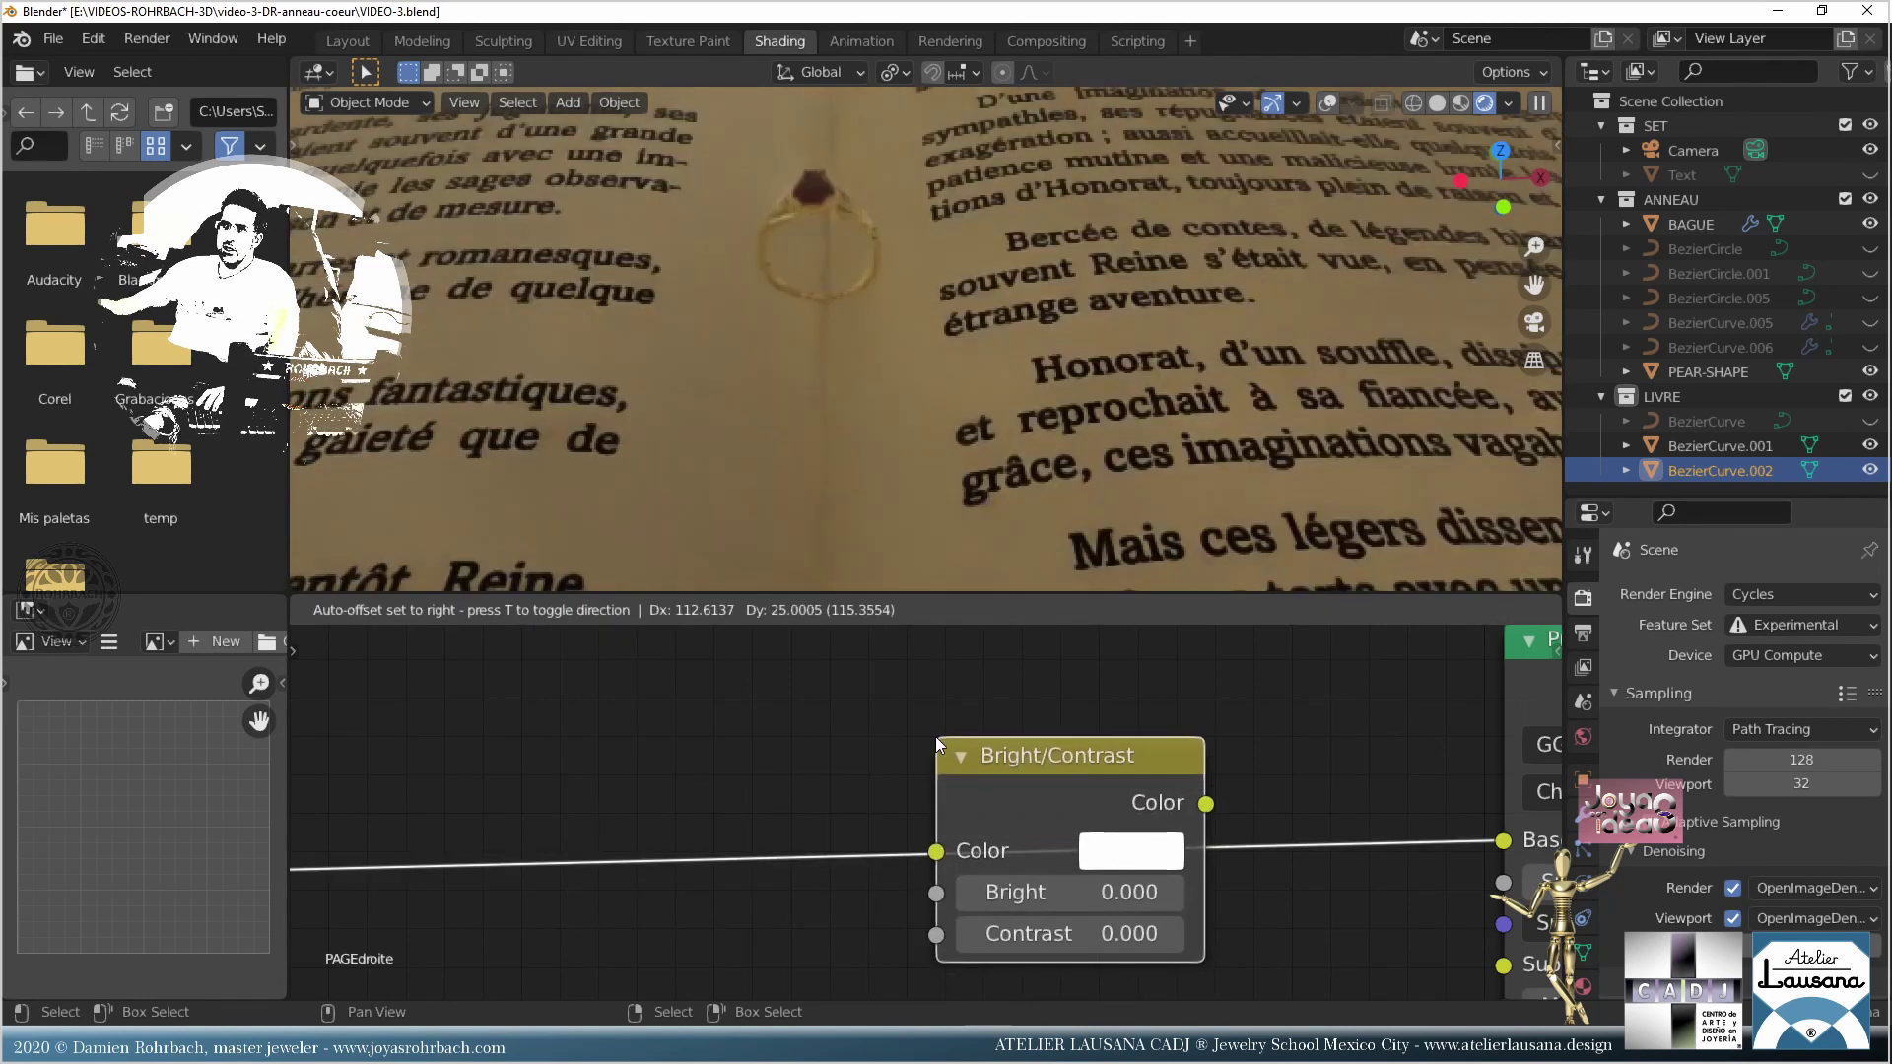
Step: Try a Bright value of 0.2 on the Bright/Contrast node
{"action": "left_click", "coordinate": [1053, 893]}
{"action": "type", "text": ".2"}
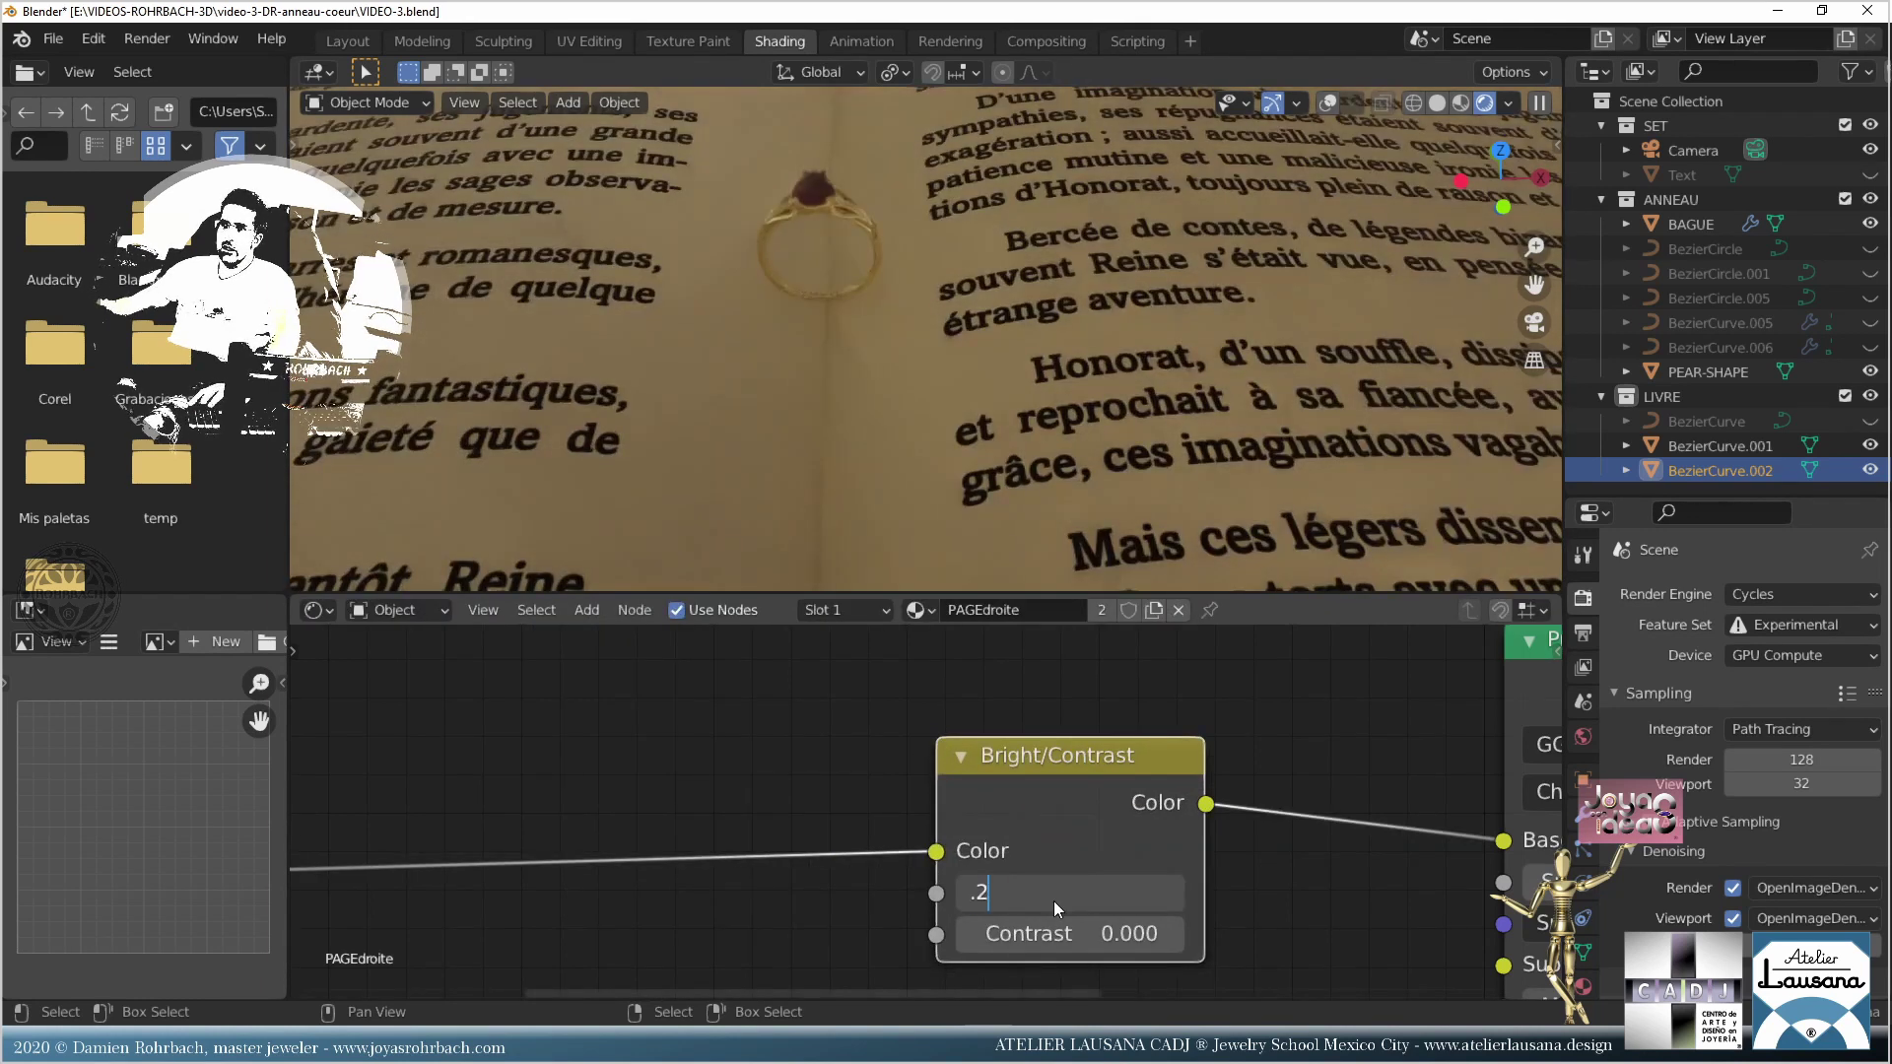
{"action": "key", "text": "Return"}
Step: Set the Bright/Contrast node's Bright to 0.1 and save the file
{"action": "left_click", "coordinate": [1054, 893]}
{"action": "type", "text": ".1"}
{"action": "key", "text": "Return"}
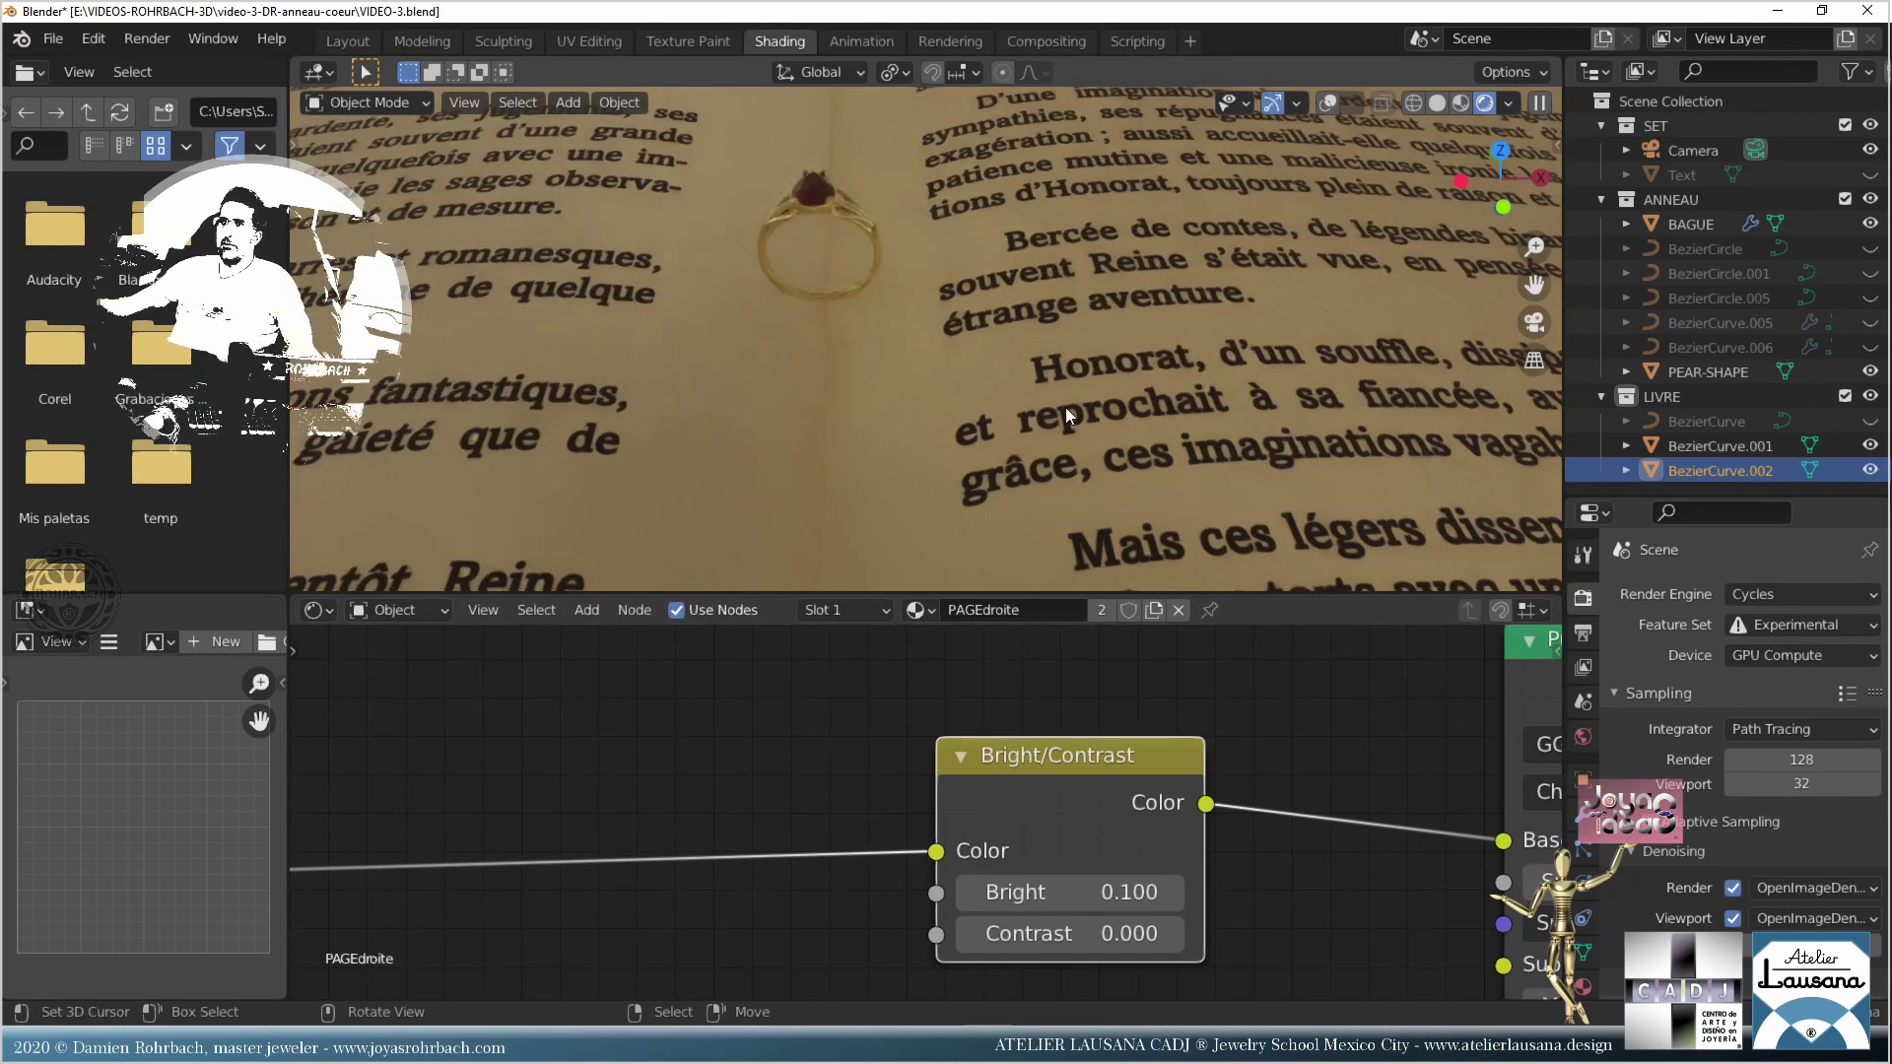
{"action": "scroll", "coordinate": [1066, 406], "scroll_direction": "down", "scroll_amount": 3}
{"action": "key", "text": "ctrl+s"}
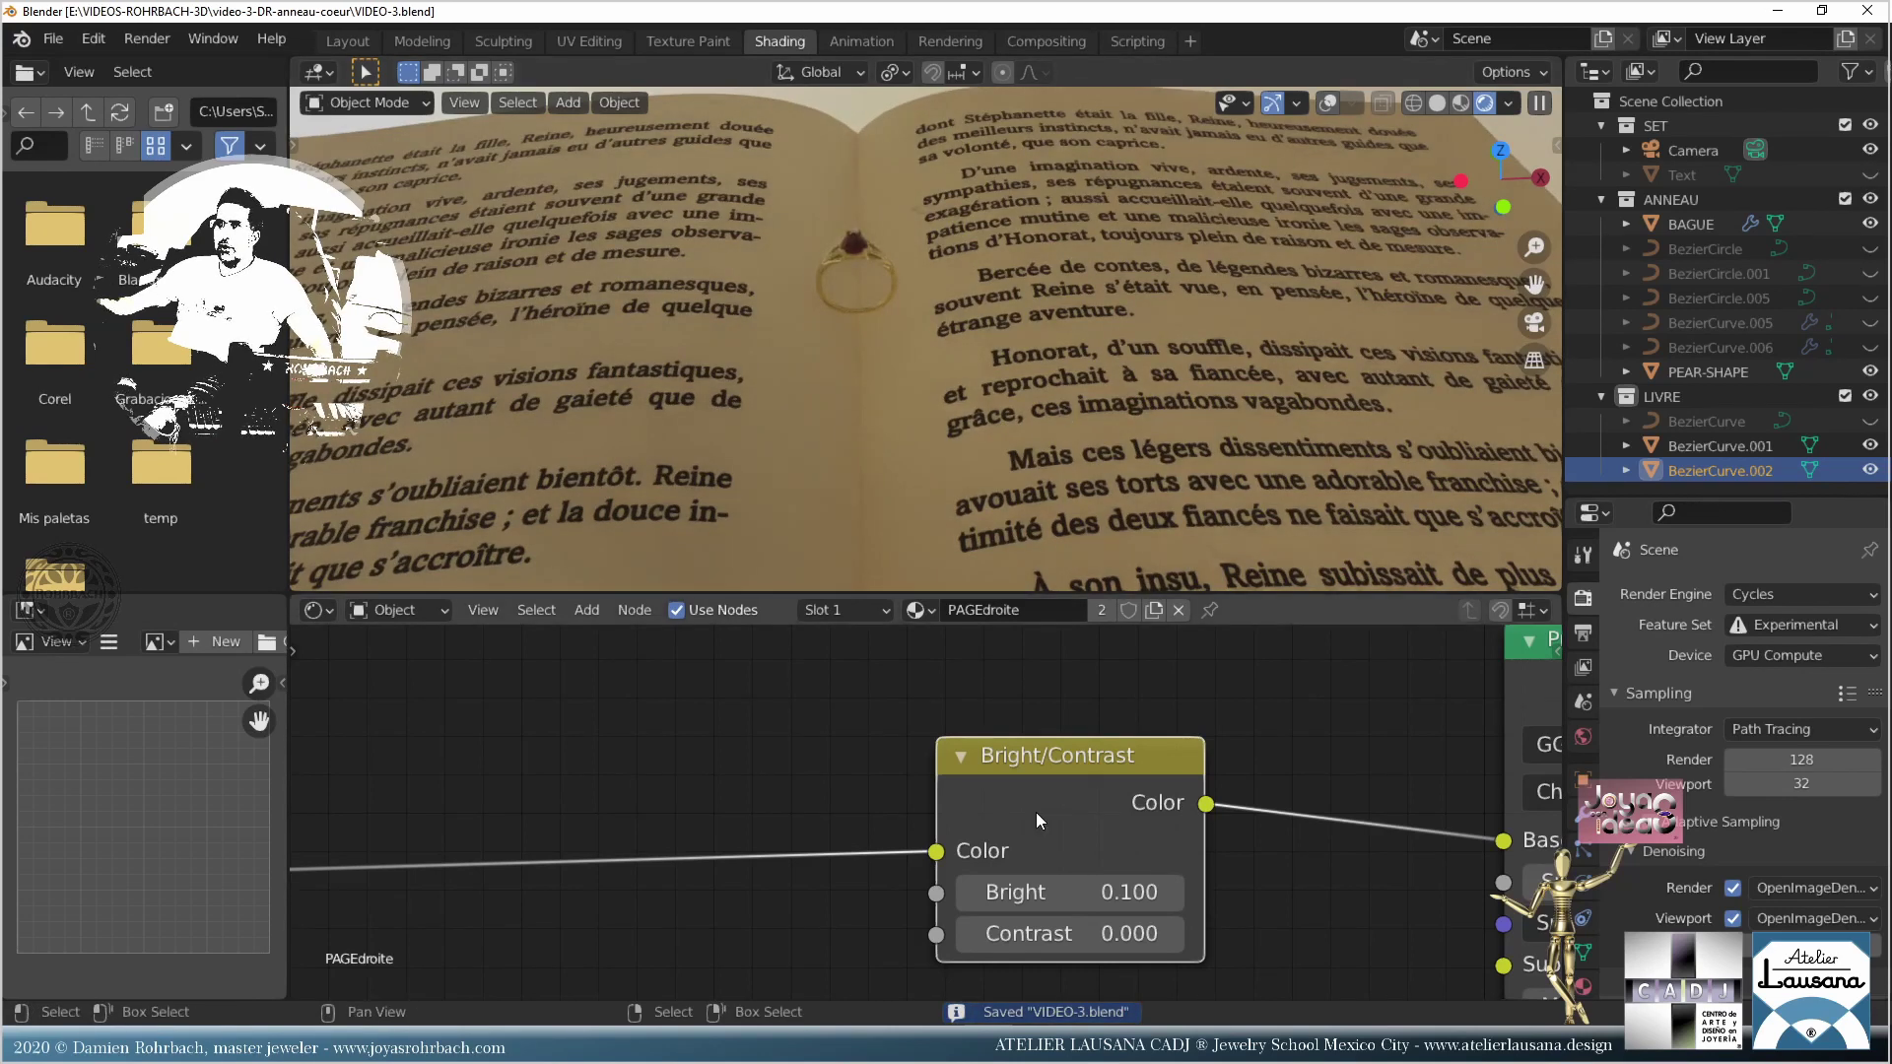
Step: Move the Bright/Contrast node closer to the page101b.png texture node and save the file
{"action": "middle_click_drag", "start_coordinate": [1319, 877], "coordinate": [1210, 768]}
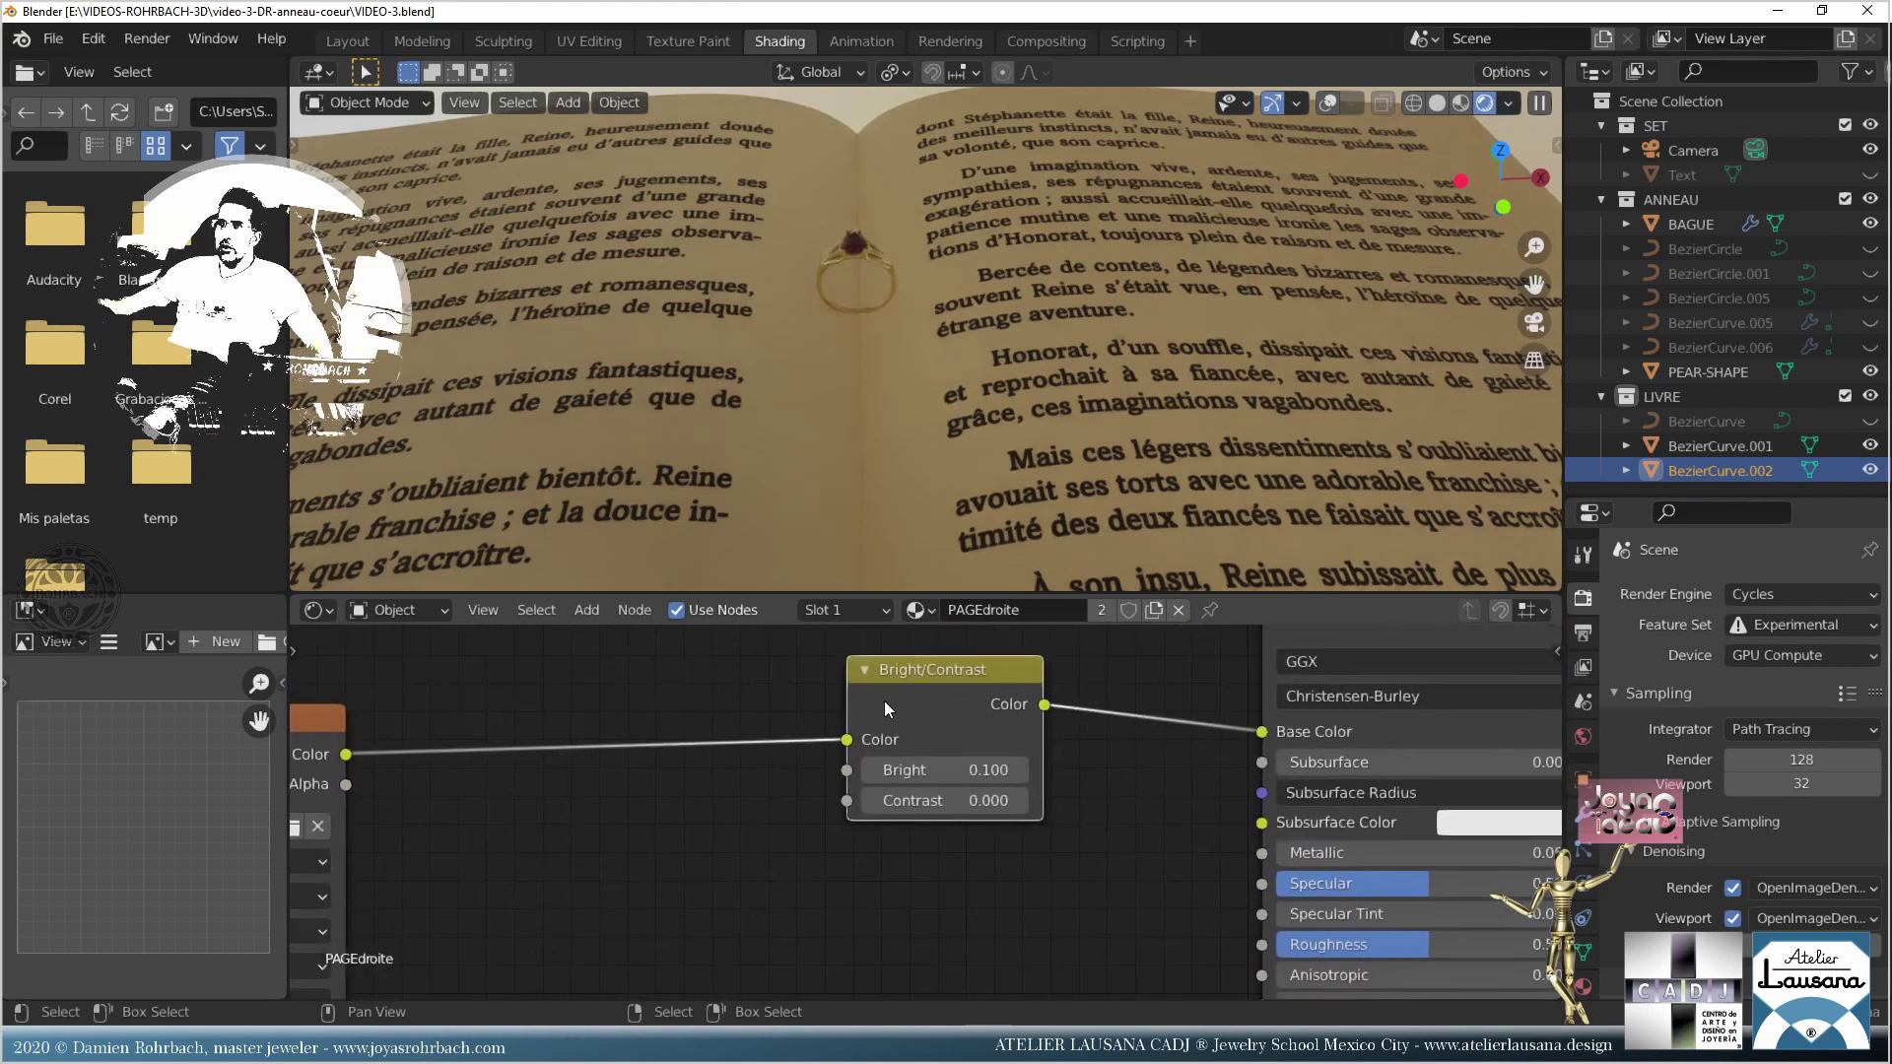
{"action": "left_click_drag", "start_coordinate": [884, 700], "coordinate": [734, 746]}
{"action": "scroll", "coordinate": [1101, 896], "scroll_direction": "down", "scroll_amount": 1}
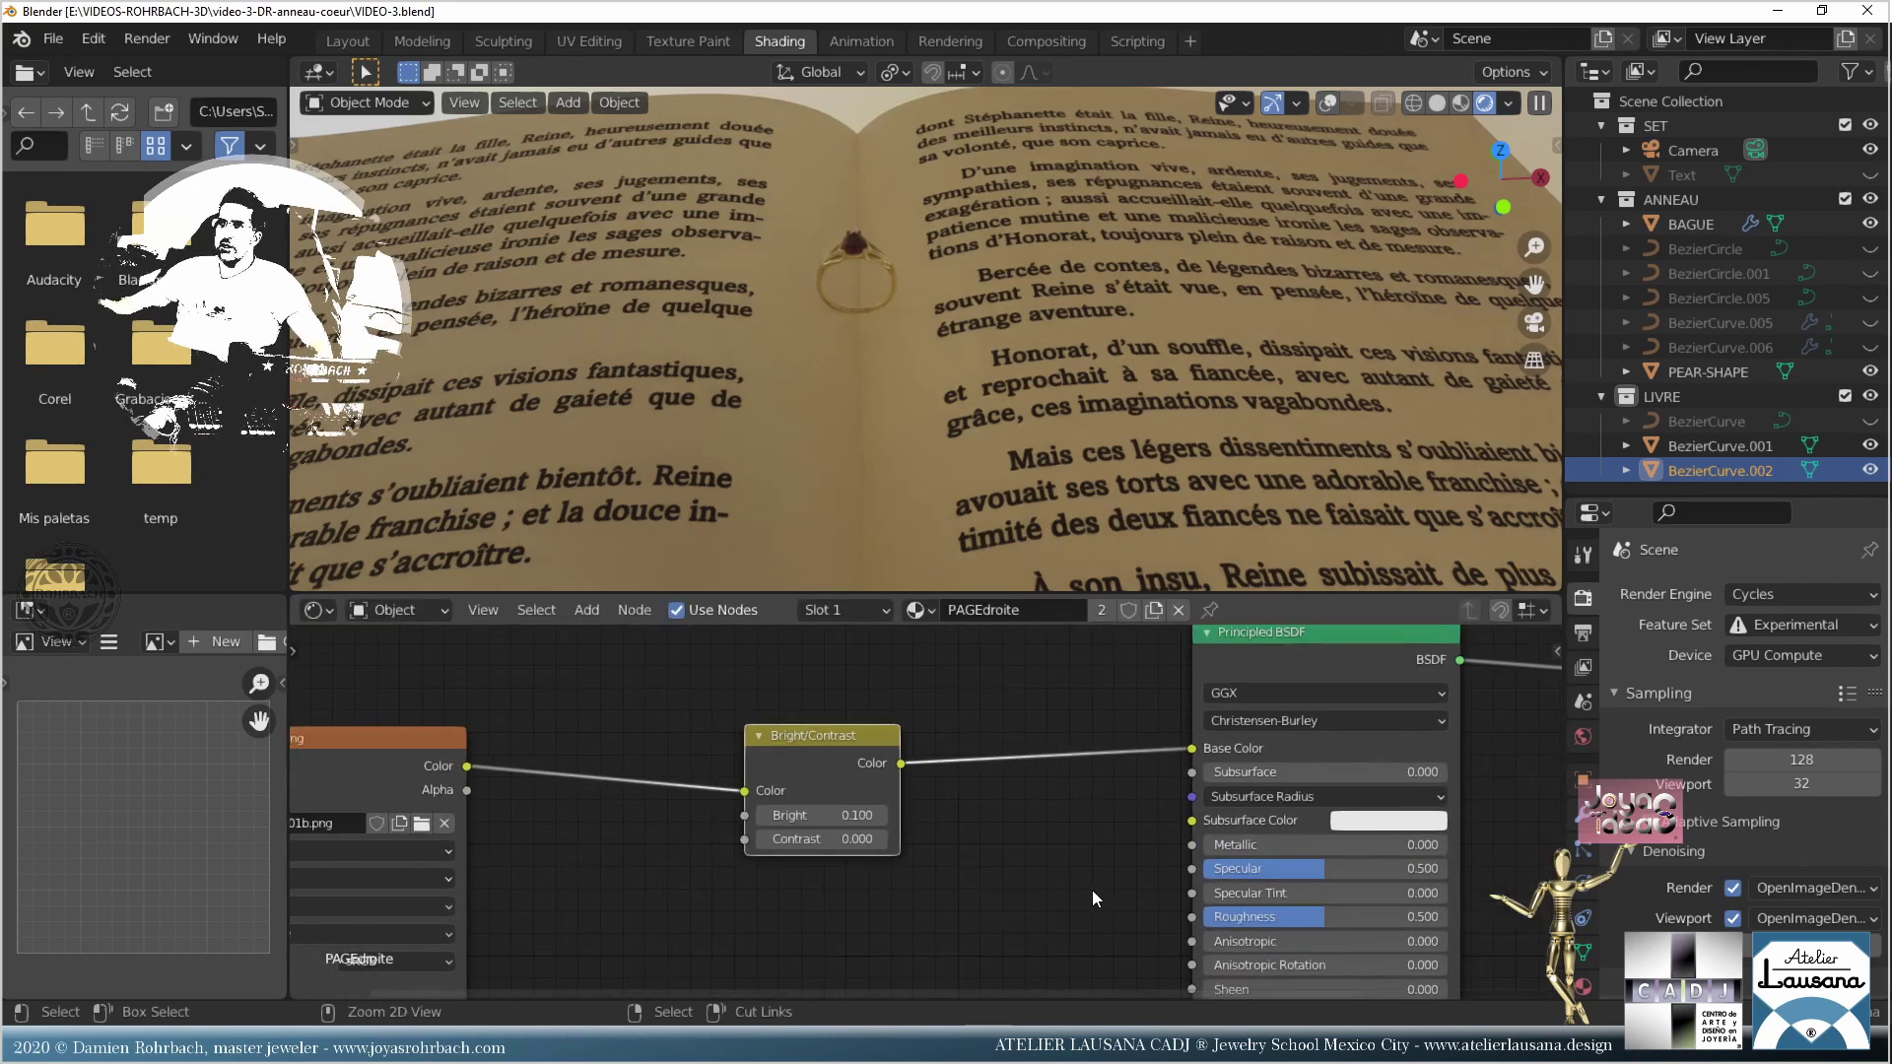
{"action": "key", "text": "ctrl+s"}
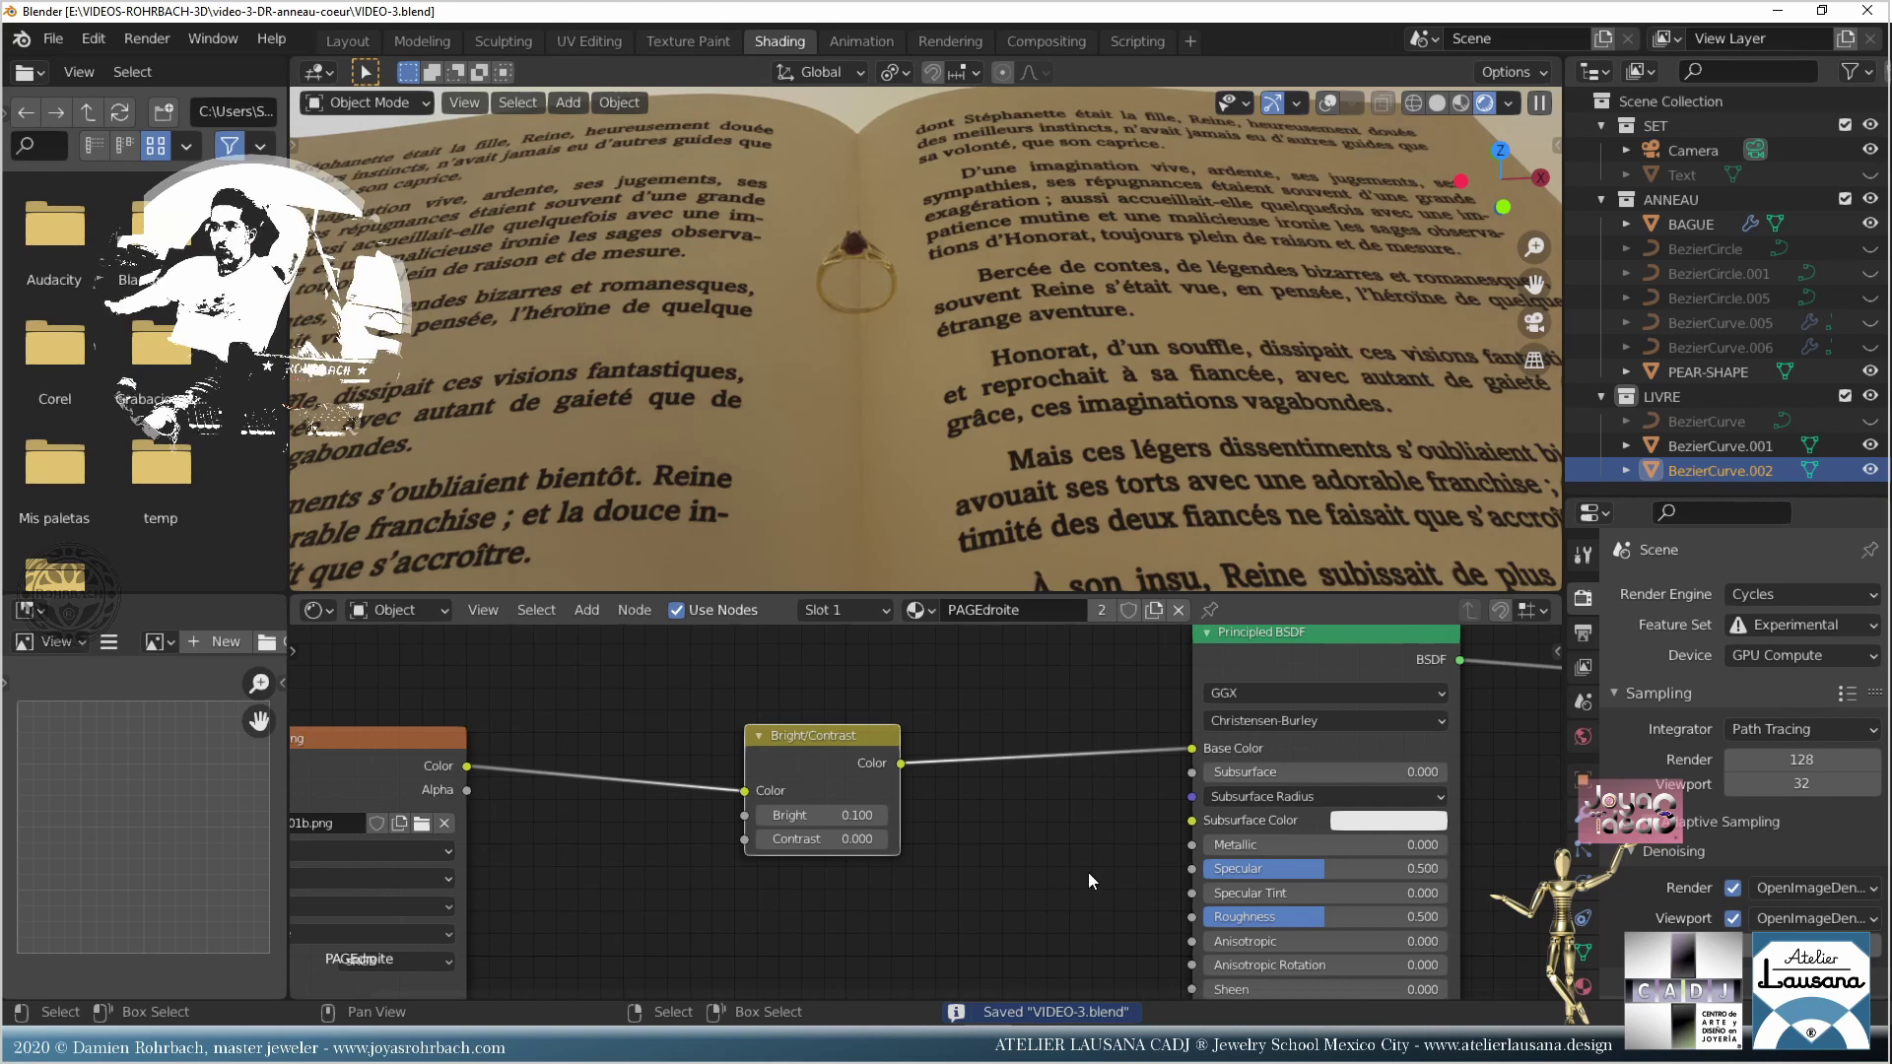
Step: Duplicate the IMG_20201118_135642785.jpg texture node and place the copy between the page101b.png node and the Principled BSDF
{"action": "middle_click_drag", "start_coordinate": [1068, 832], "coordinate": [1196, 591]}
{"action": "left_click_drag", "start_coordinate": [835, 877], "coordinate": [608, 957]}
{"action": "left_click_drag", "start_coordinate": [1068, 847], "coordinate": [1015, 991]}
{"action": "middle_click_drag", "start_coordinate": [1039, 784], "coordinate": [995, 843]}
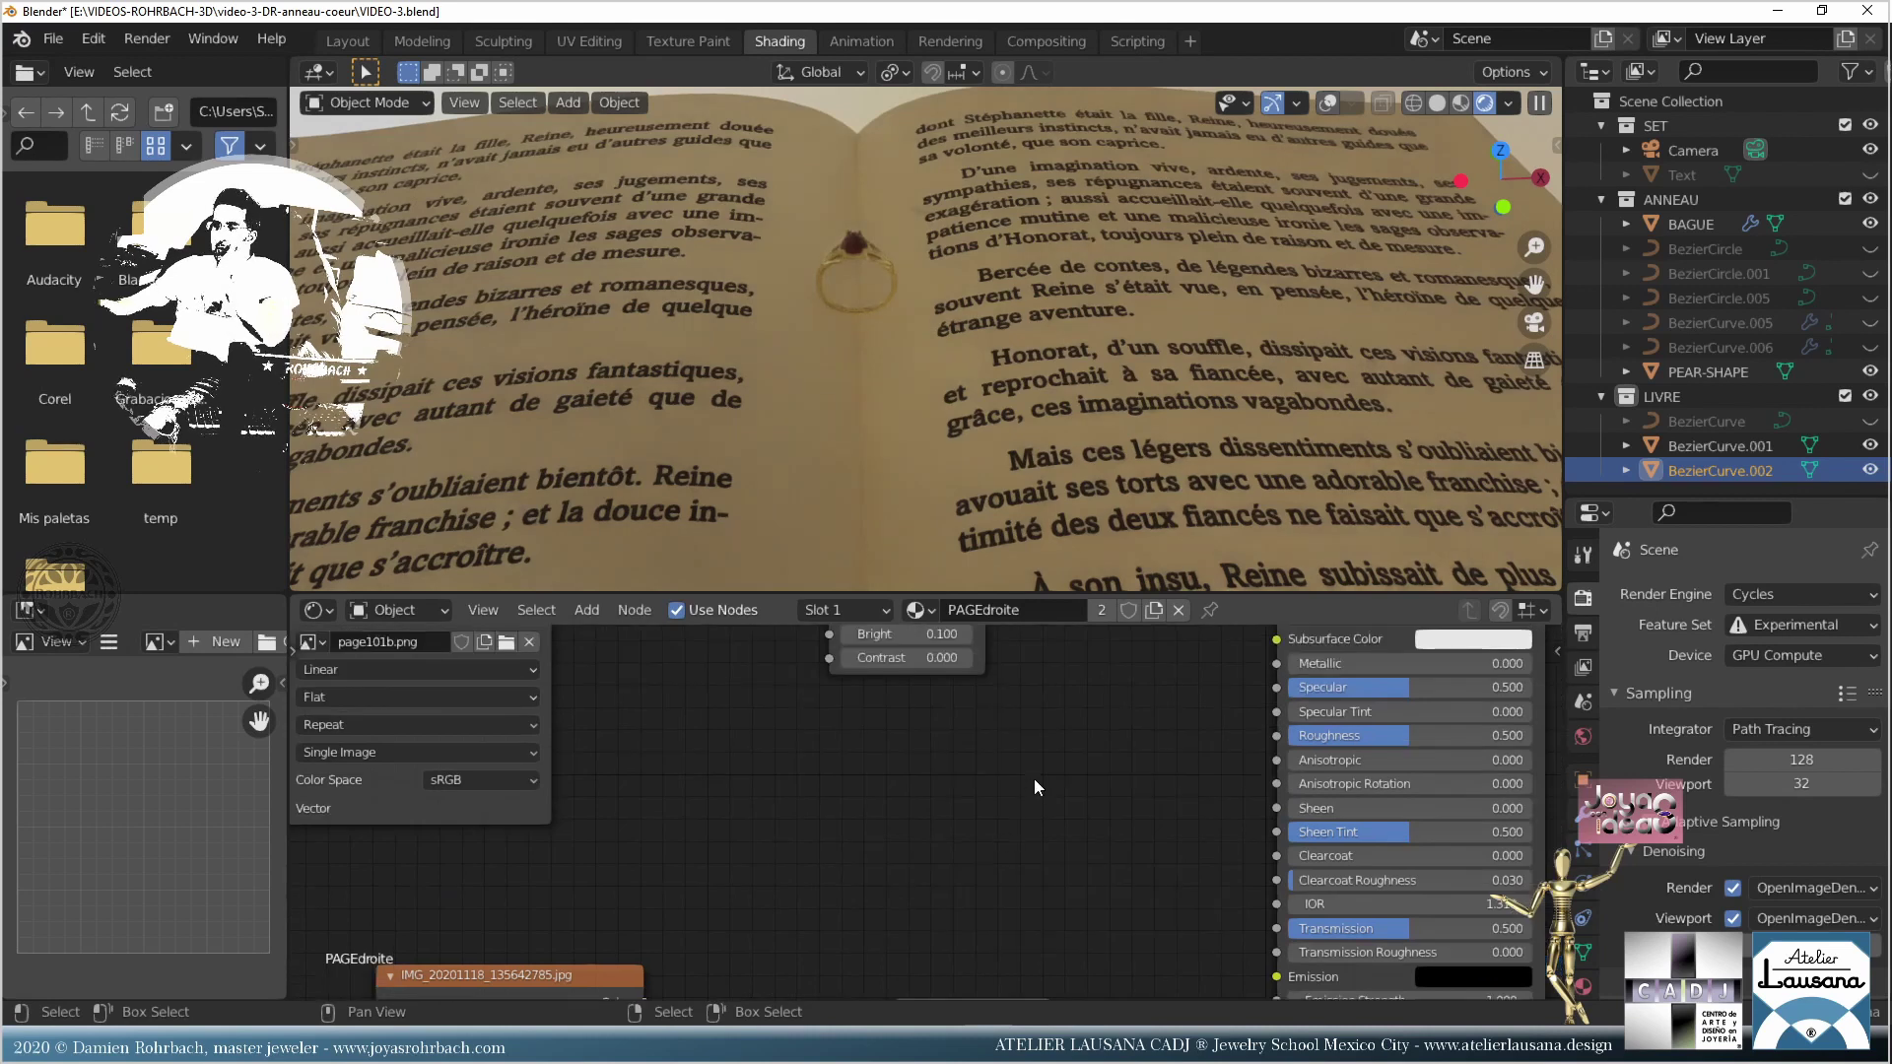
{"action": "left_click", "coordinate": [555, 982]}
{"action": "key", "text": "shift+d"}
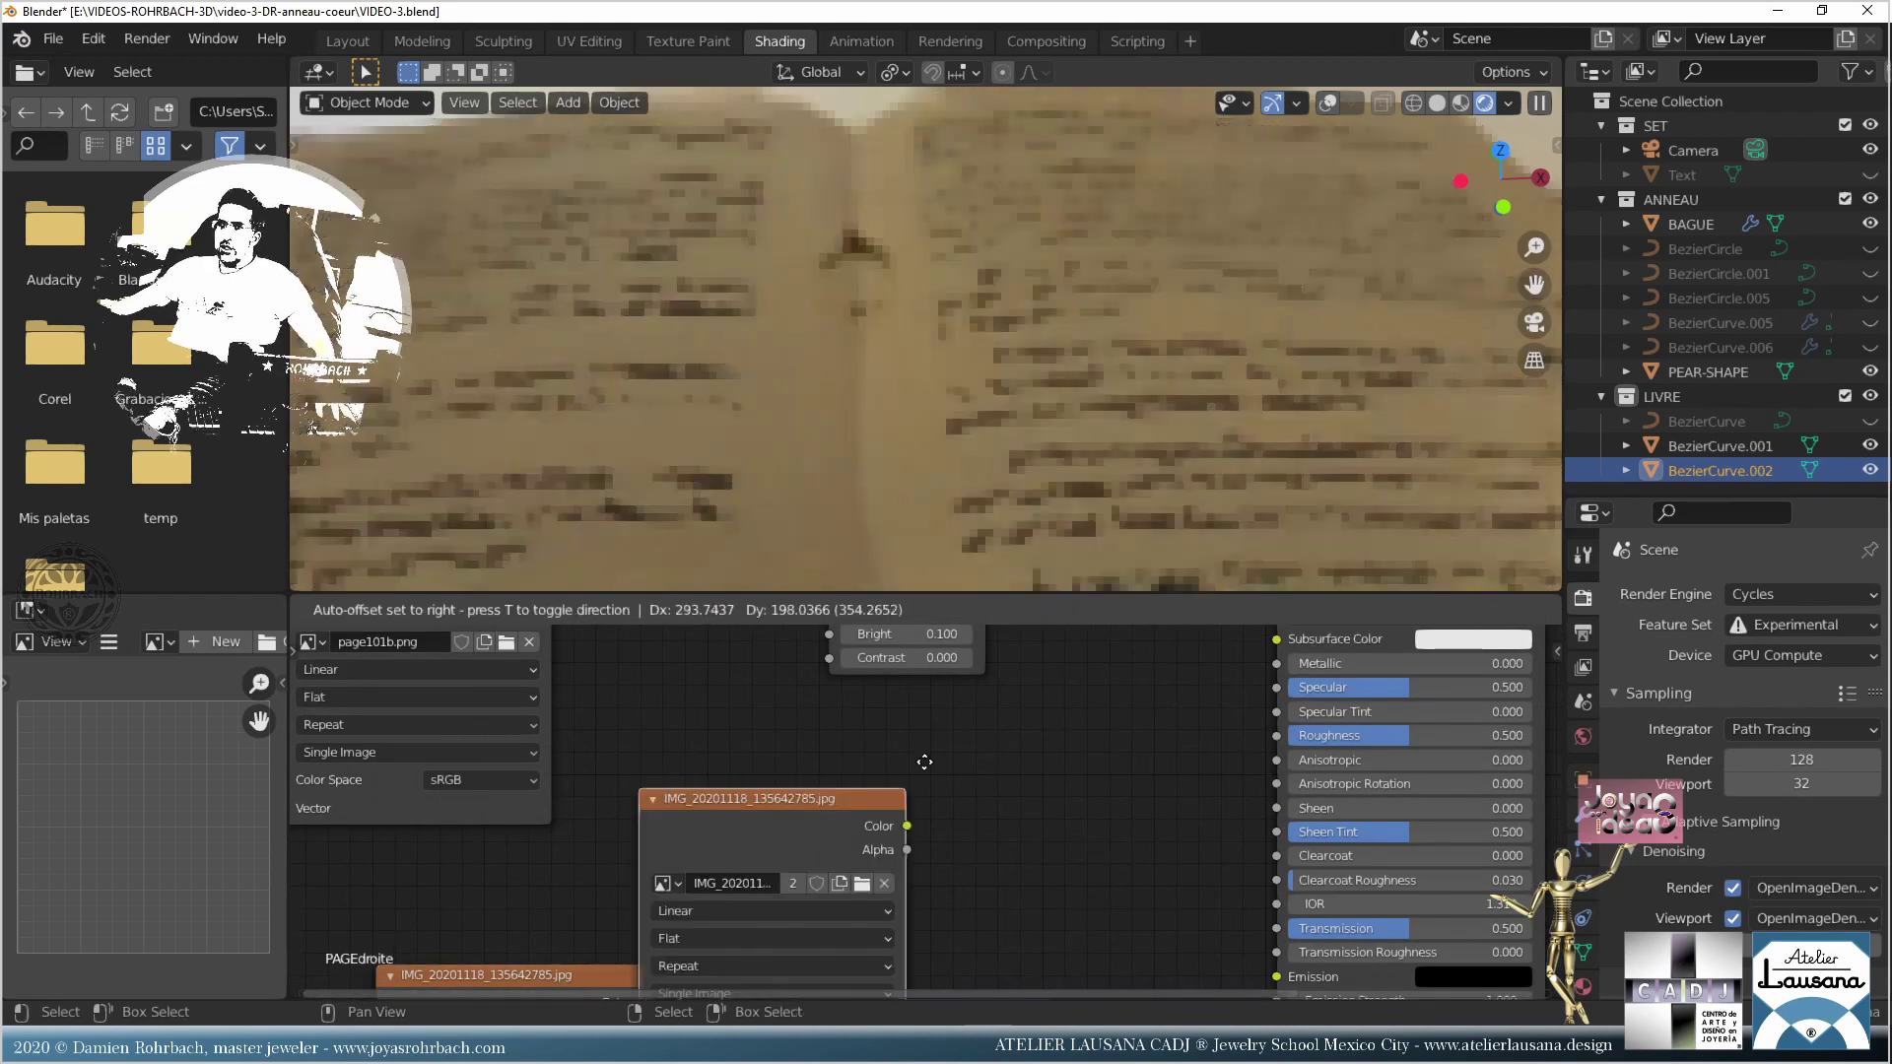
{"action": "left_click", "coordinate": [1008, 706]}
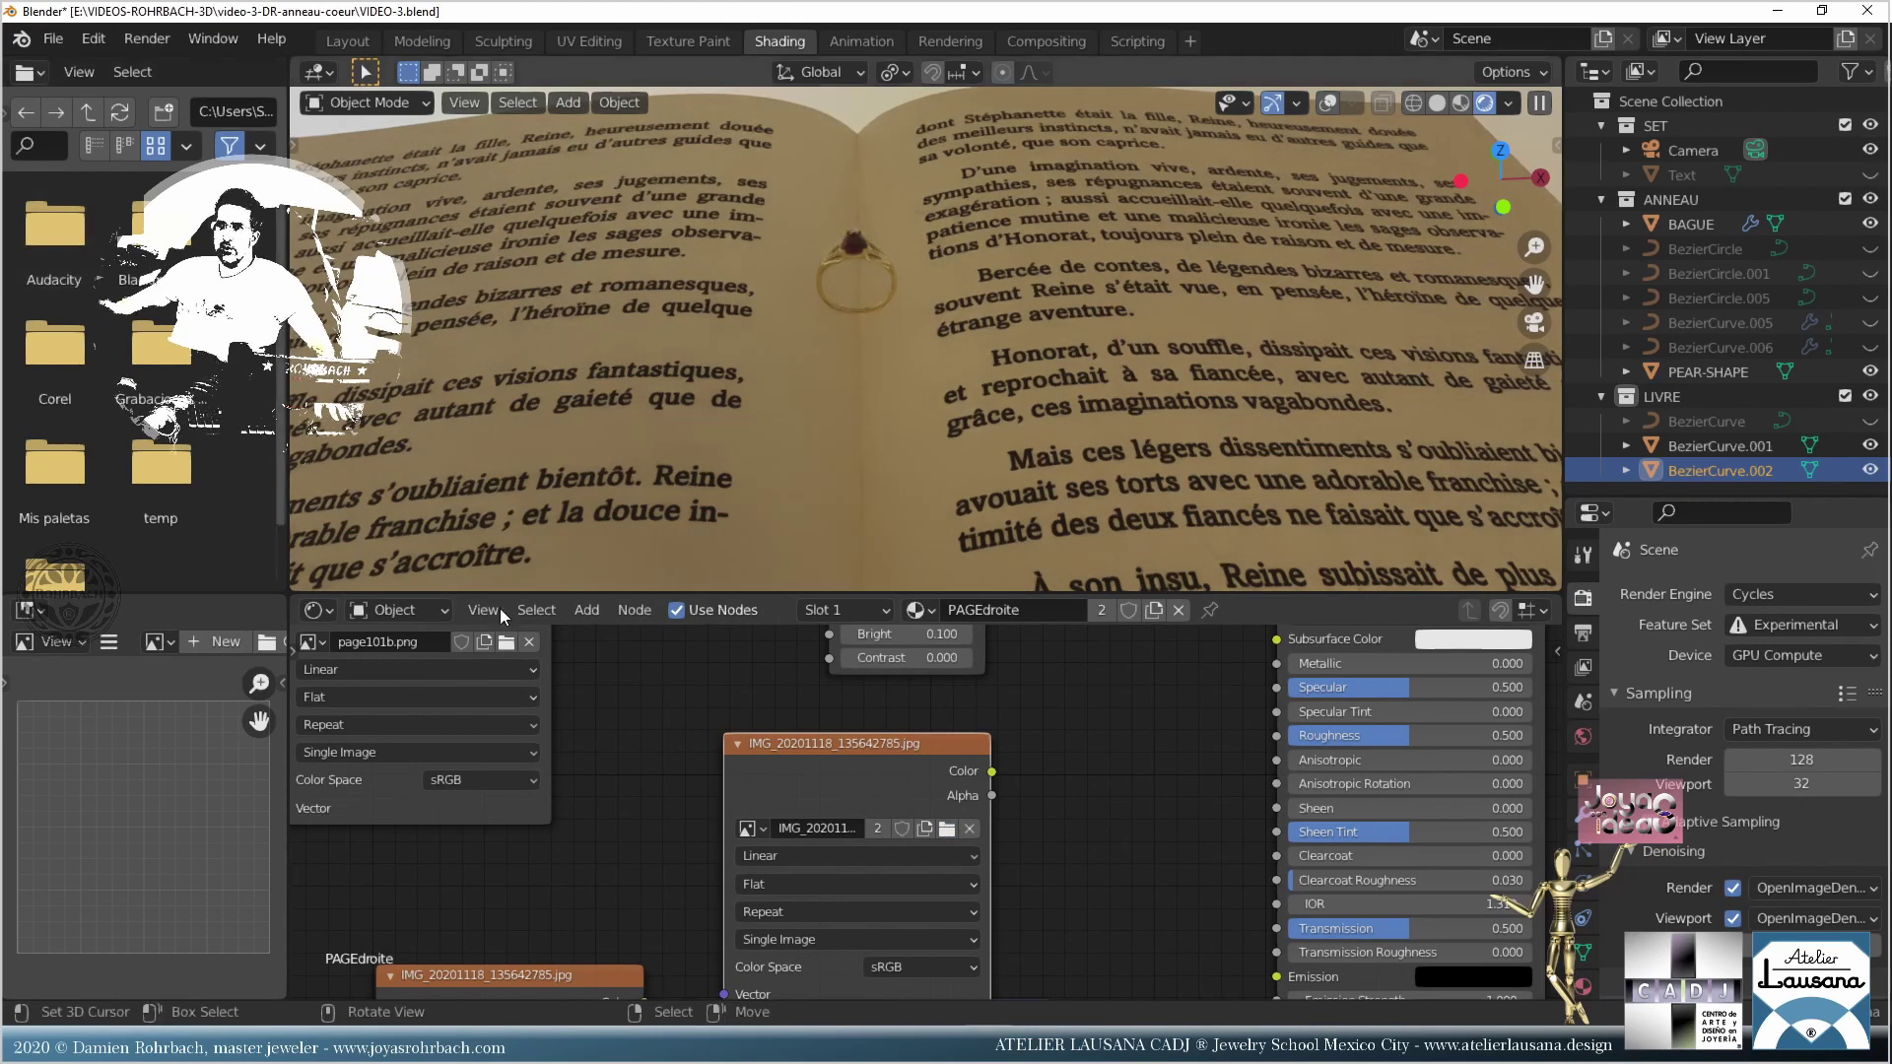
Step: Connect the duplicated texture's Color output to the Principled BSDF's Roughness input and save the file
{"action": "left_click_drag", "start_coordinate": [991, 770], "coordinate": [1279, 734]}
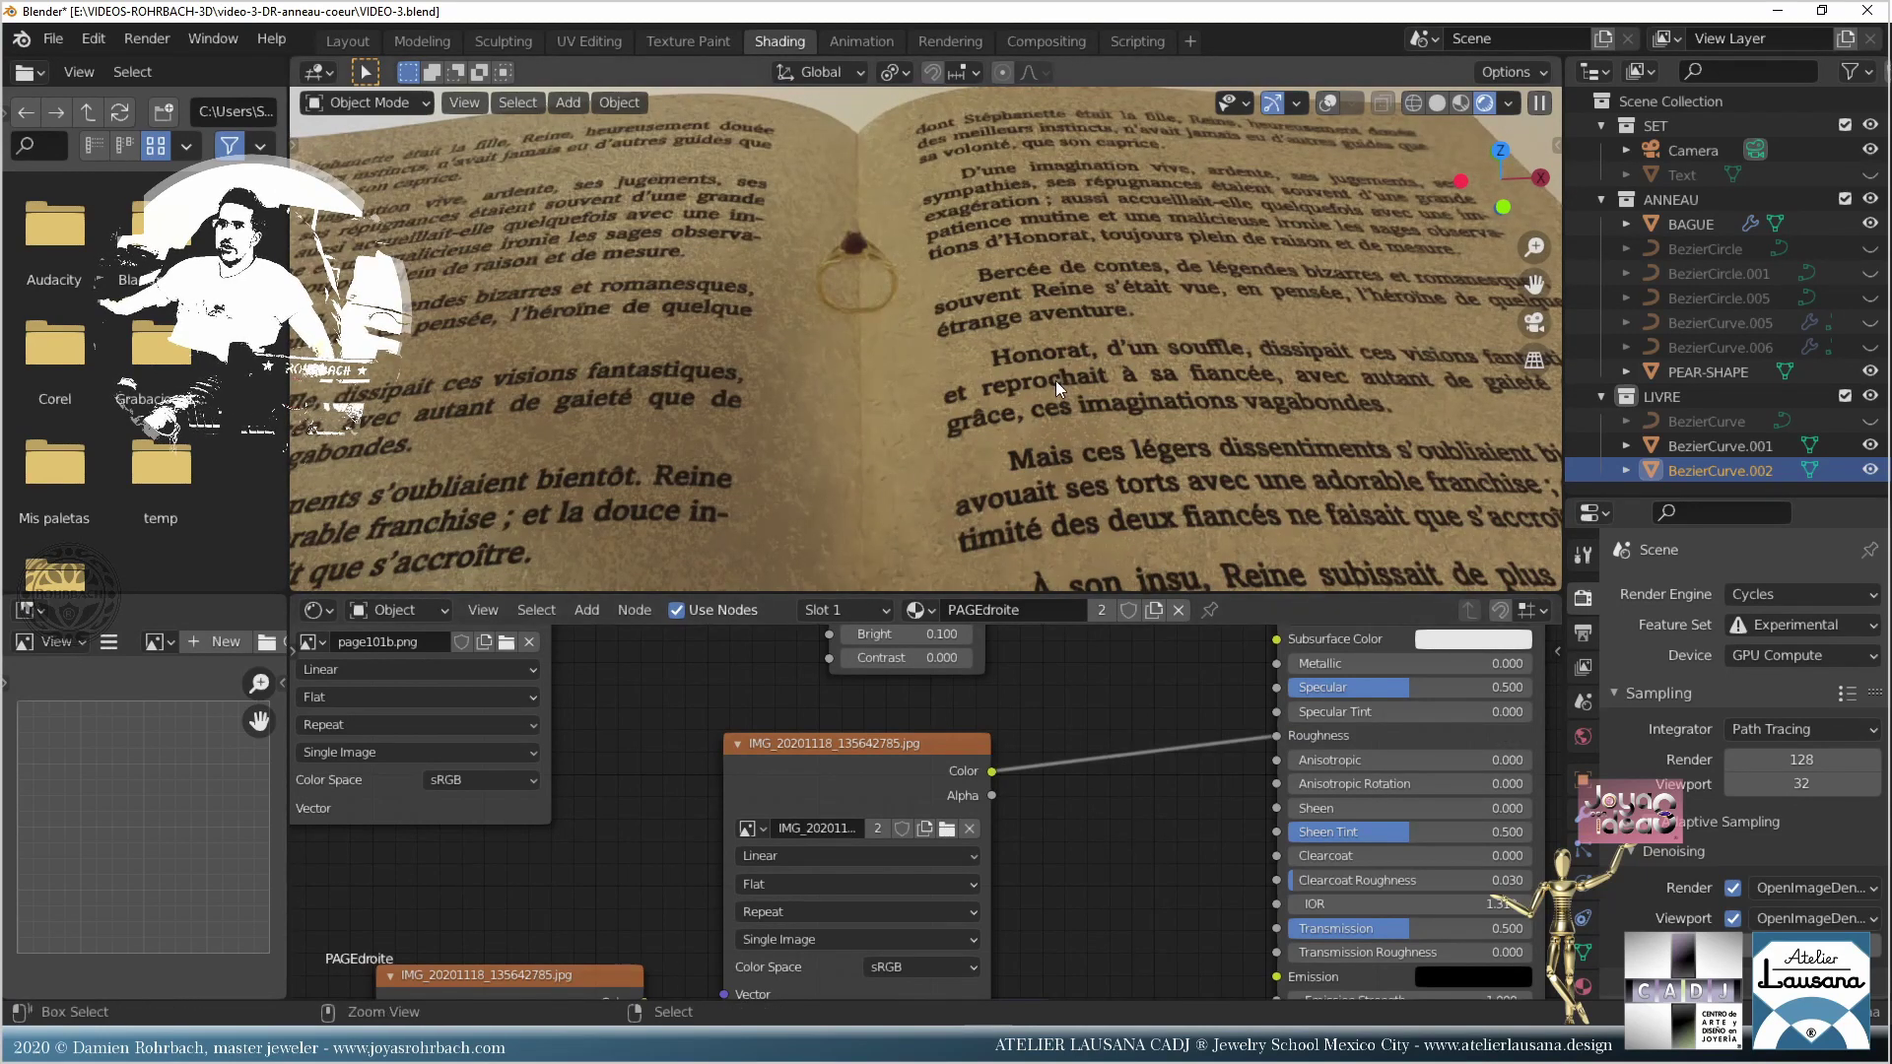
{"action": "key", "text": "ctrl+s"}
{"action": "scroll", "coordinate": [1058, 376], "scroll_direction": "down", "scroll_amount": 4}
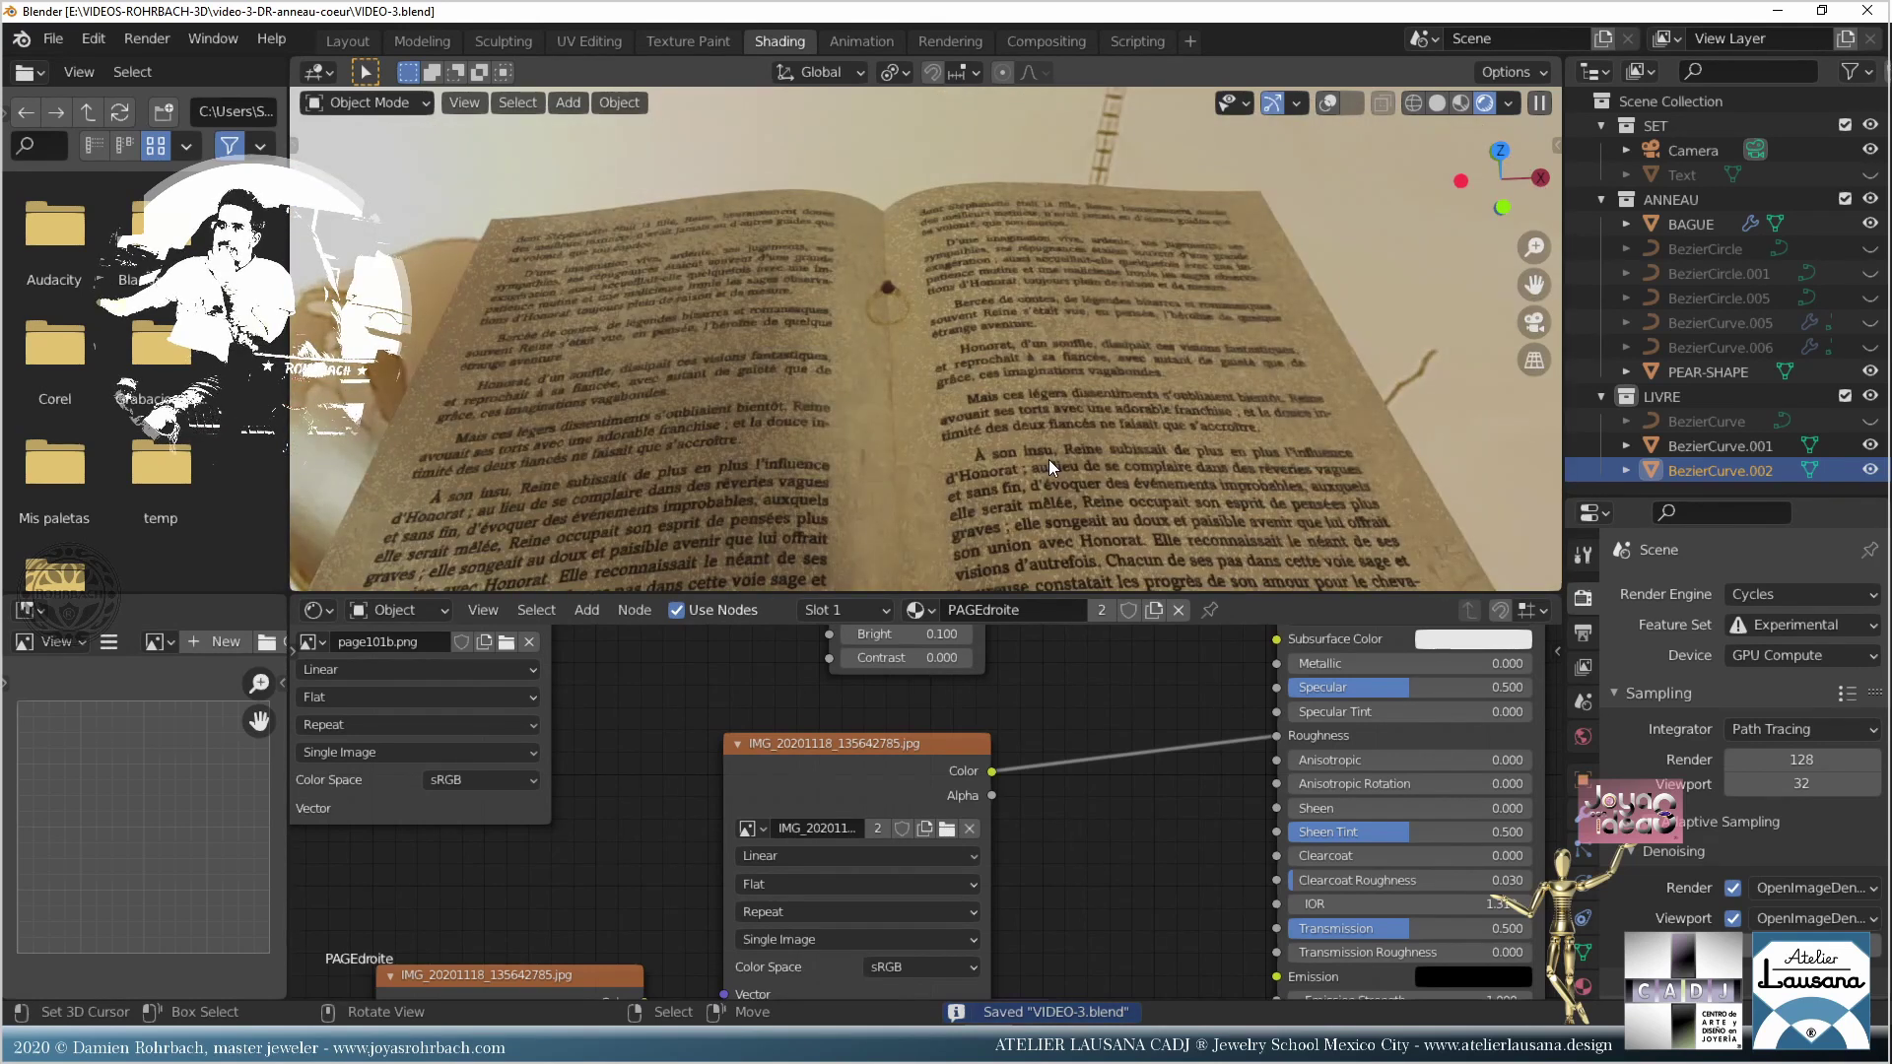
{"action": "scroll", "coordinate": [1048, 459], "scroll_direction": "up", "scroll_amount": 4}
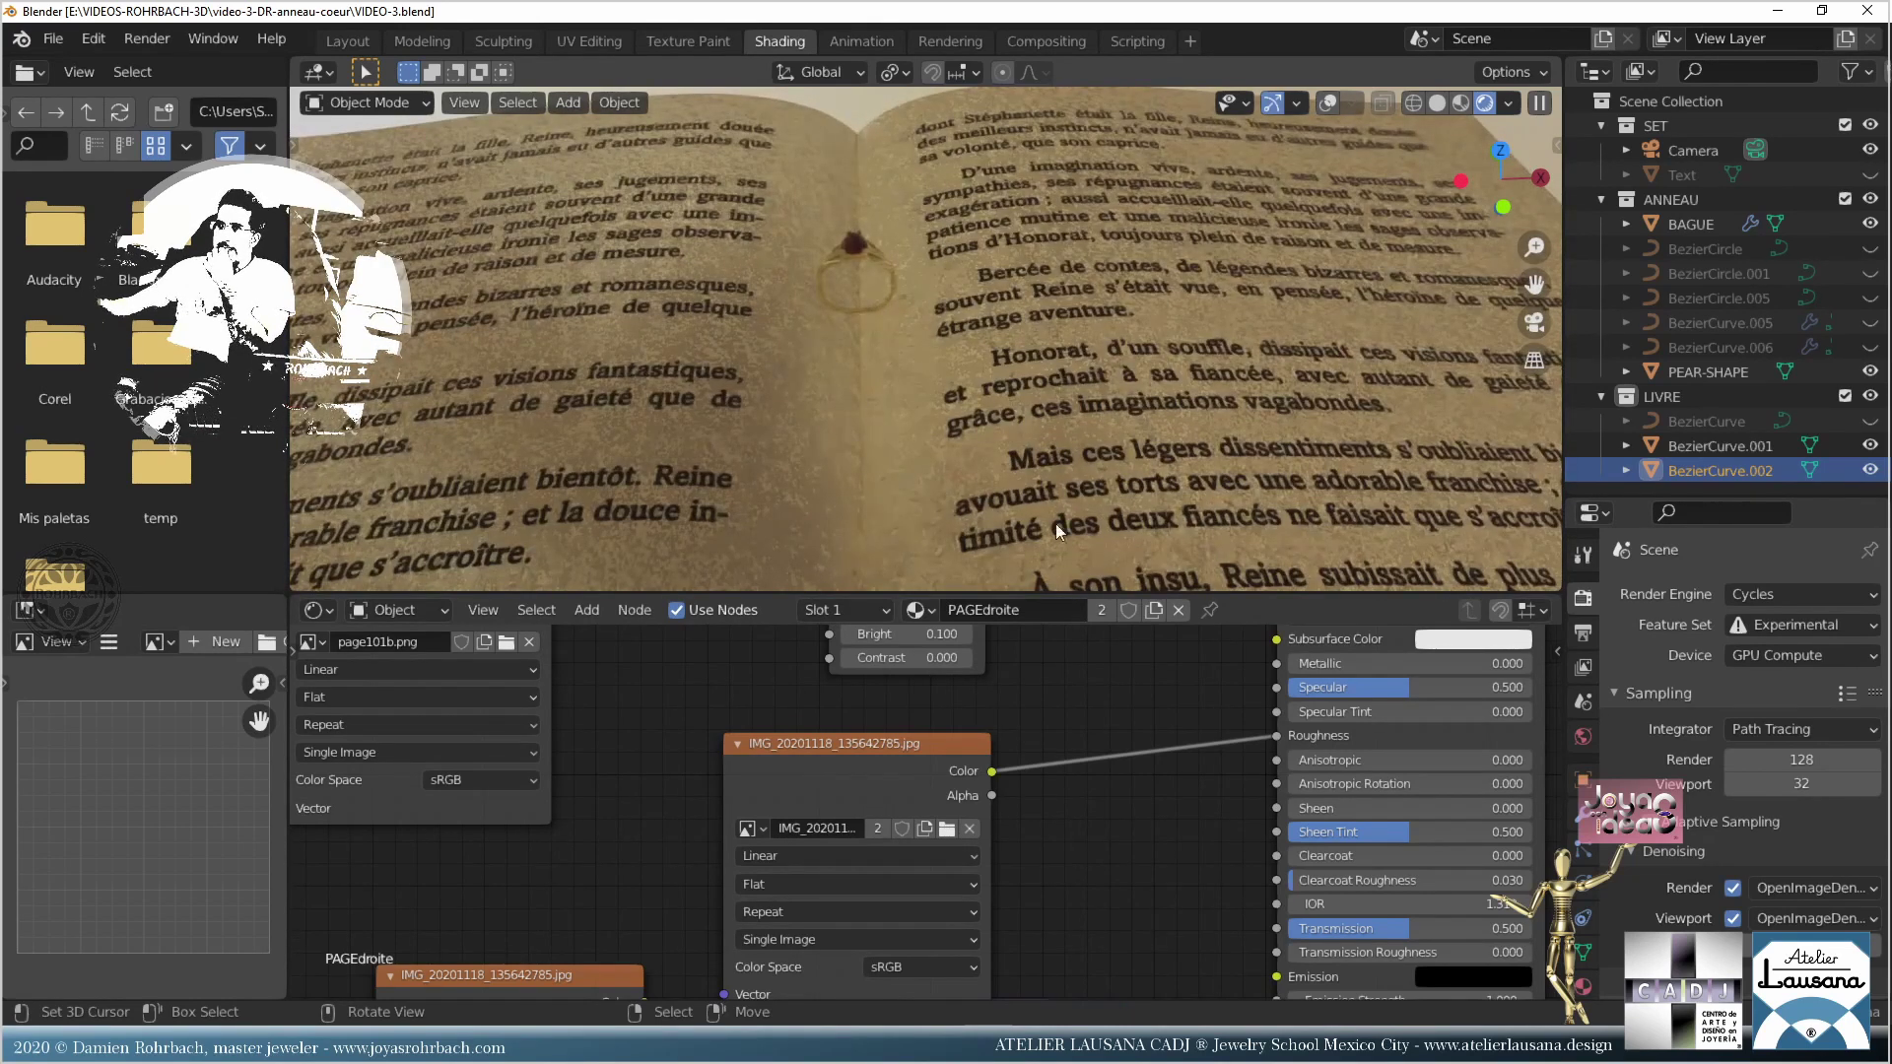
Step: Insert a Math node on the link between the duplicated texture and Roughness, with its operation set to Multiply
{"action": "left_click", "coordinate": [595, 612]}
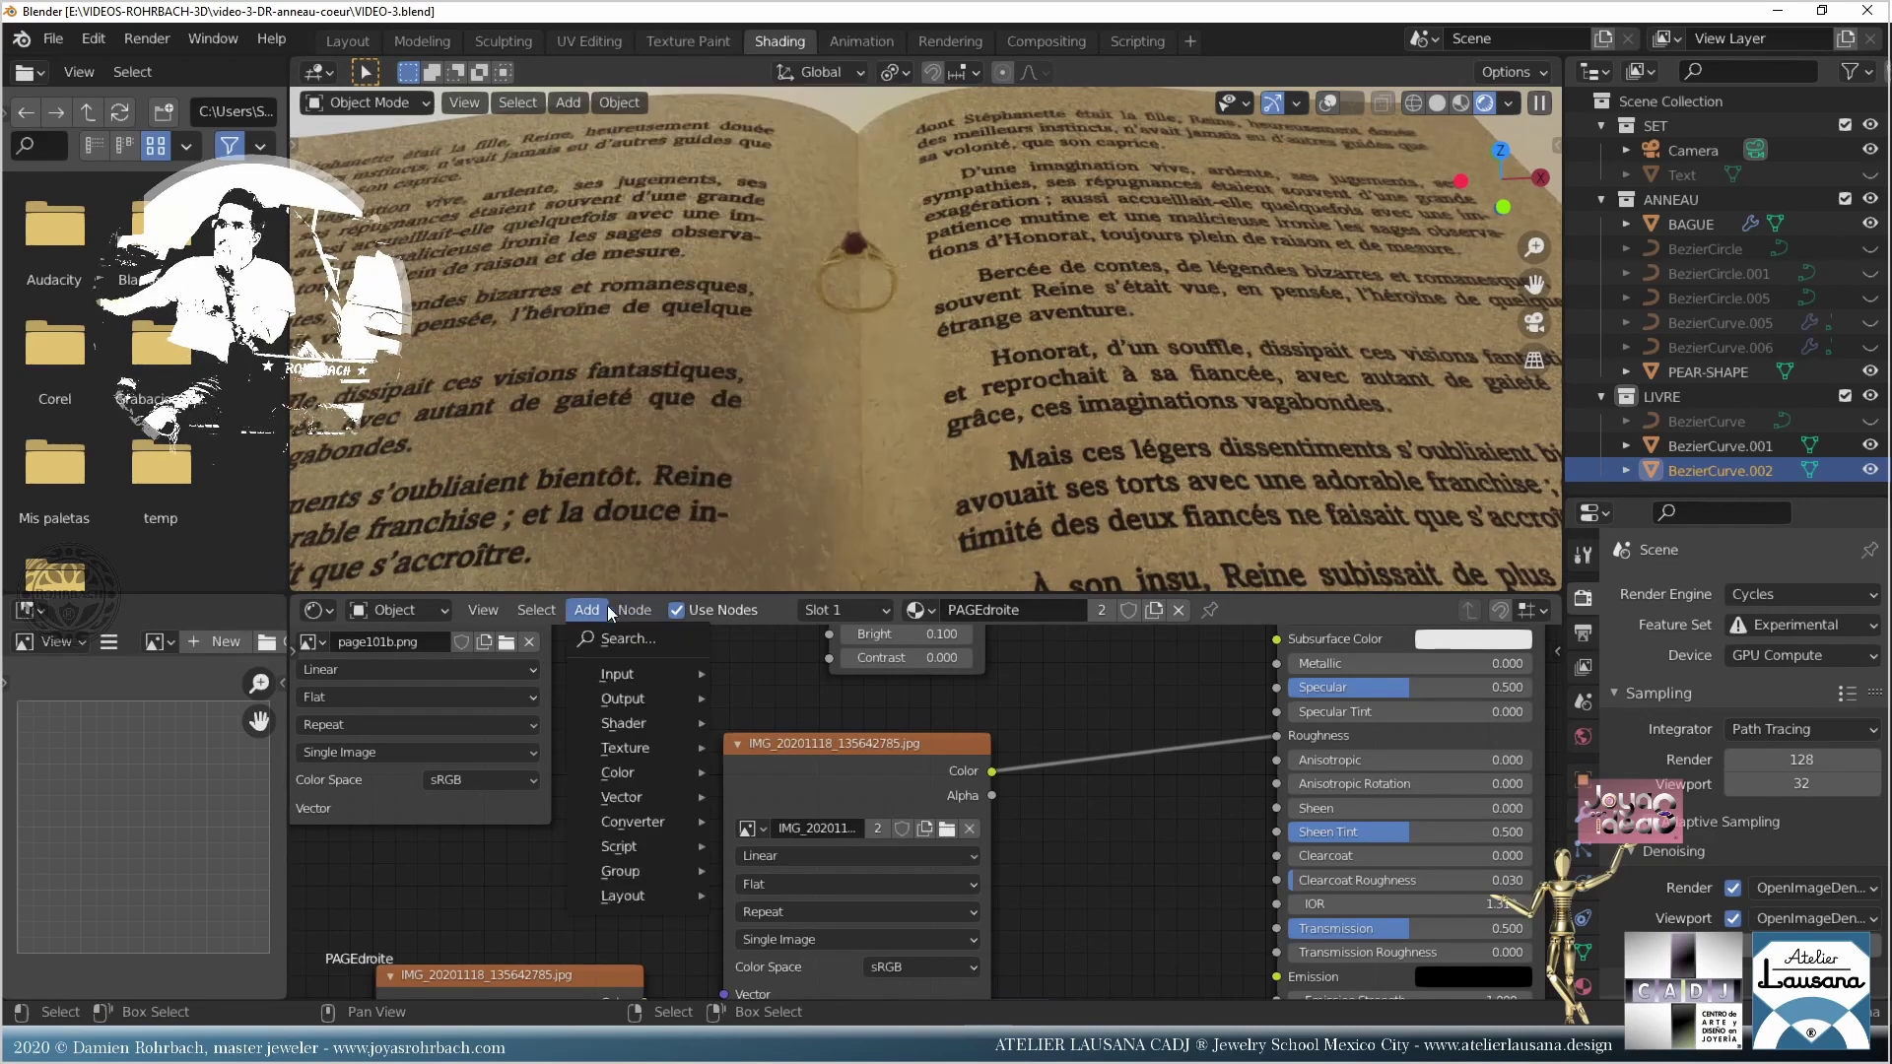
{"action": "mouse_move", "coordinate": [616, 800]}
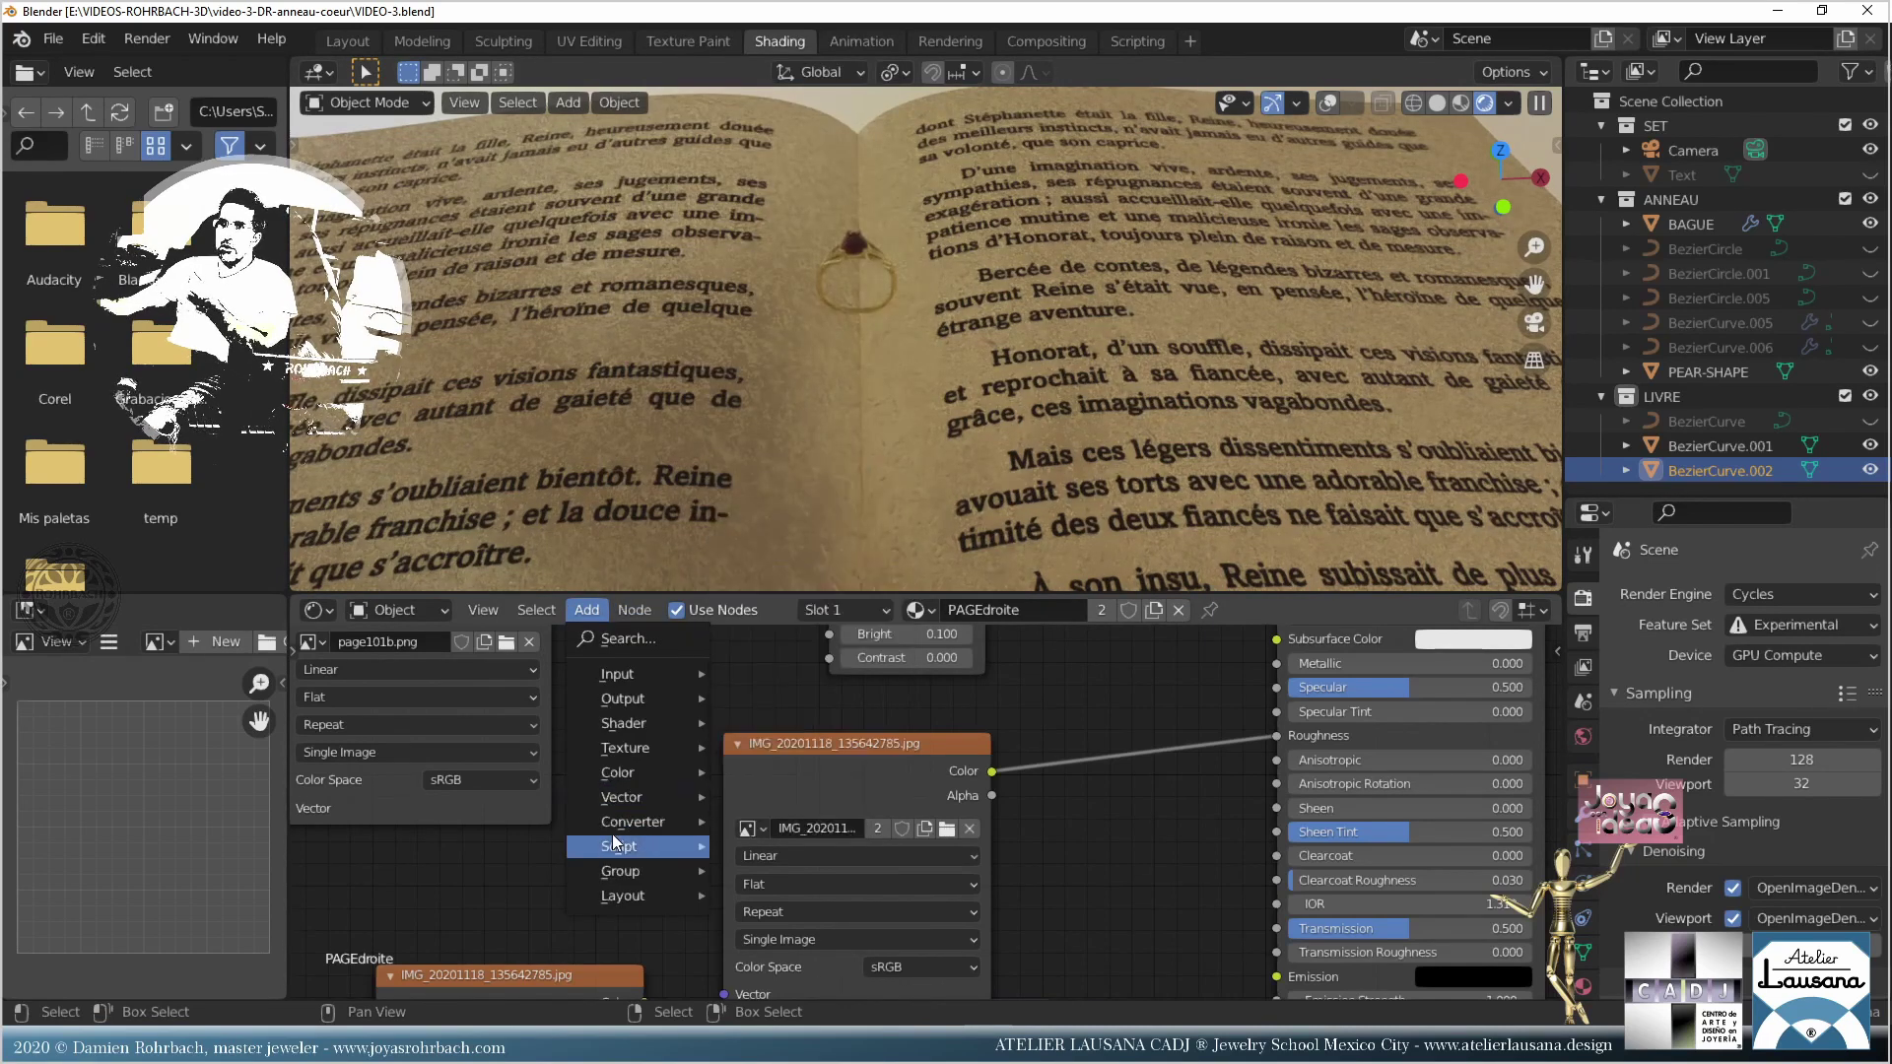
{"action": "left_click", "coordinate": [804, 661]}
{"action": "left_click", "coordinate": [1155, 748]}
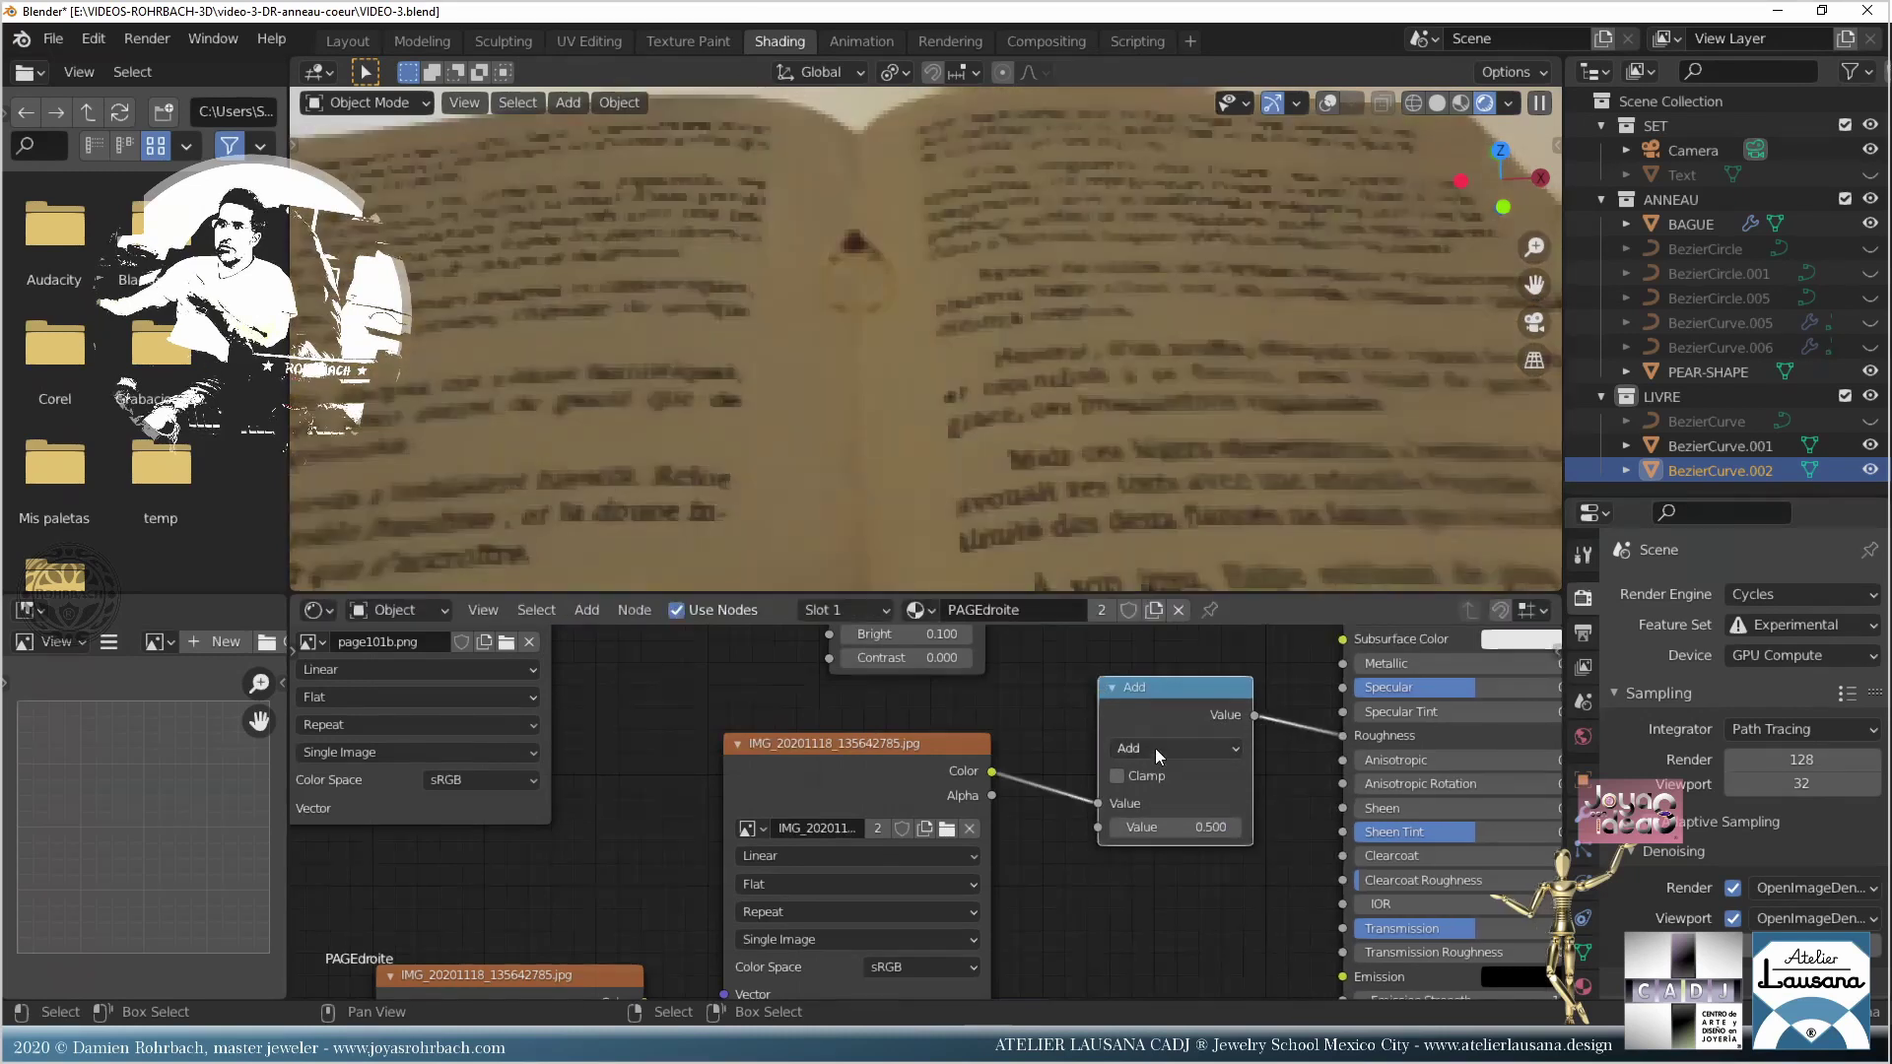
{"action": "left_click", "coordinate": [1154, 748]}
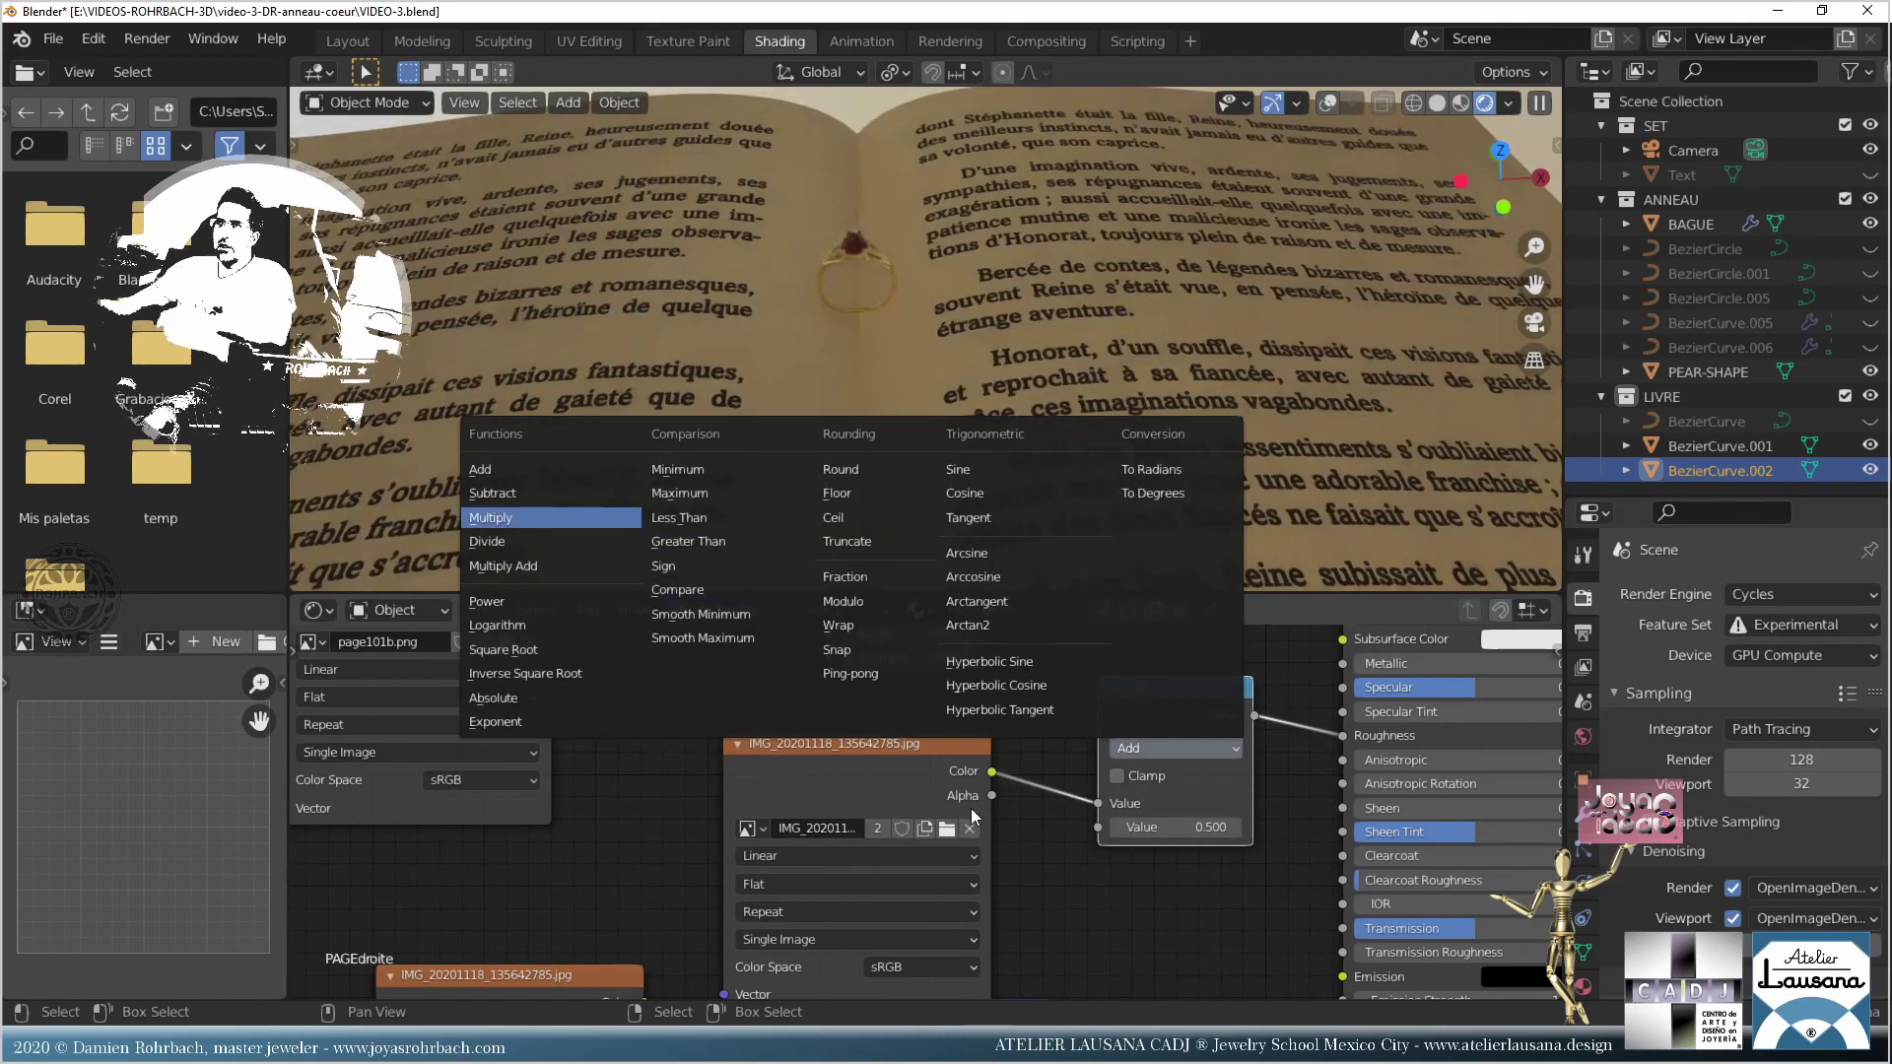
{"action": "left_click", "coordinate": [560, 521]}
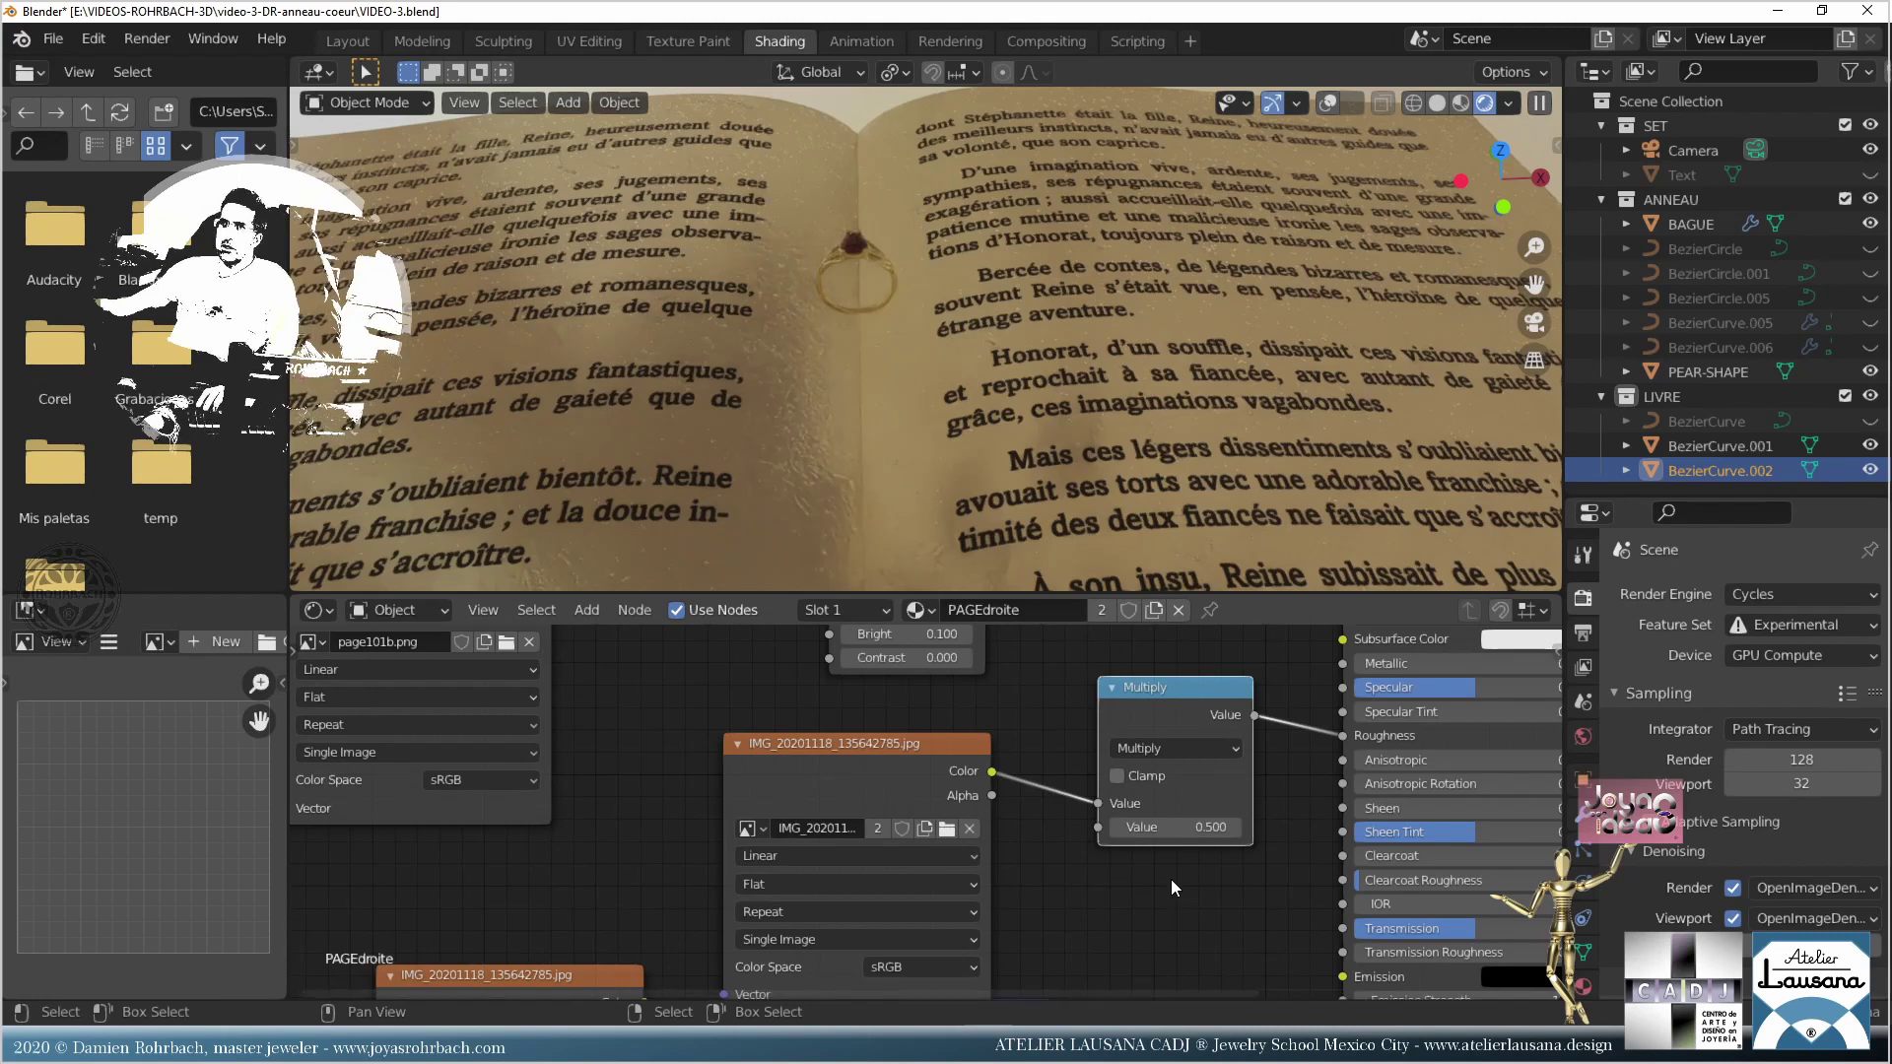
Step: Try values of 50 and 20 in the Multiply node feeding Roughness
{"action": "left_click", "coordinate": [1162, 828]}
{"action": "type", "text": "50"}
{"action": "key", "text": "Return"}
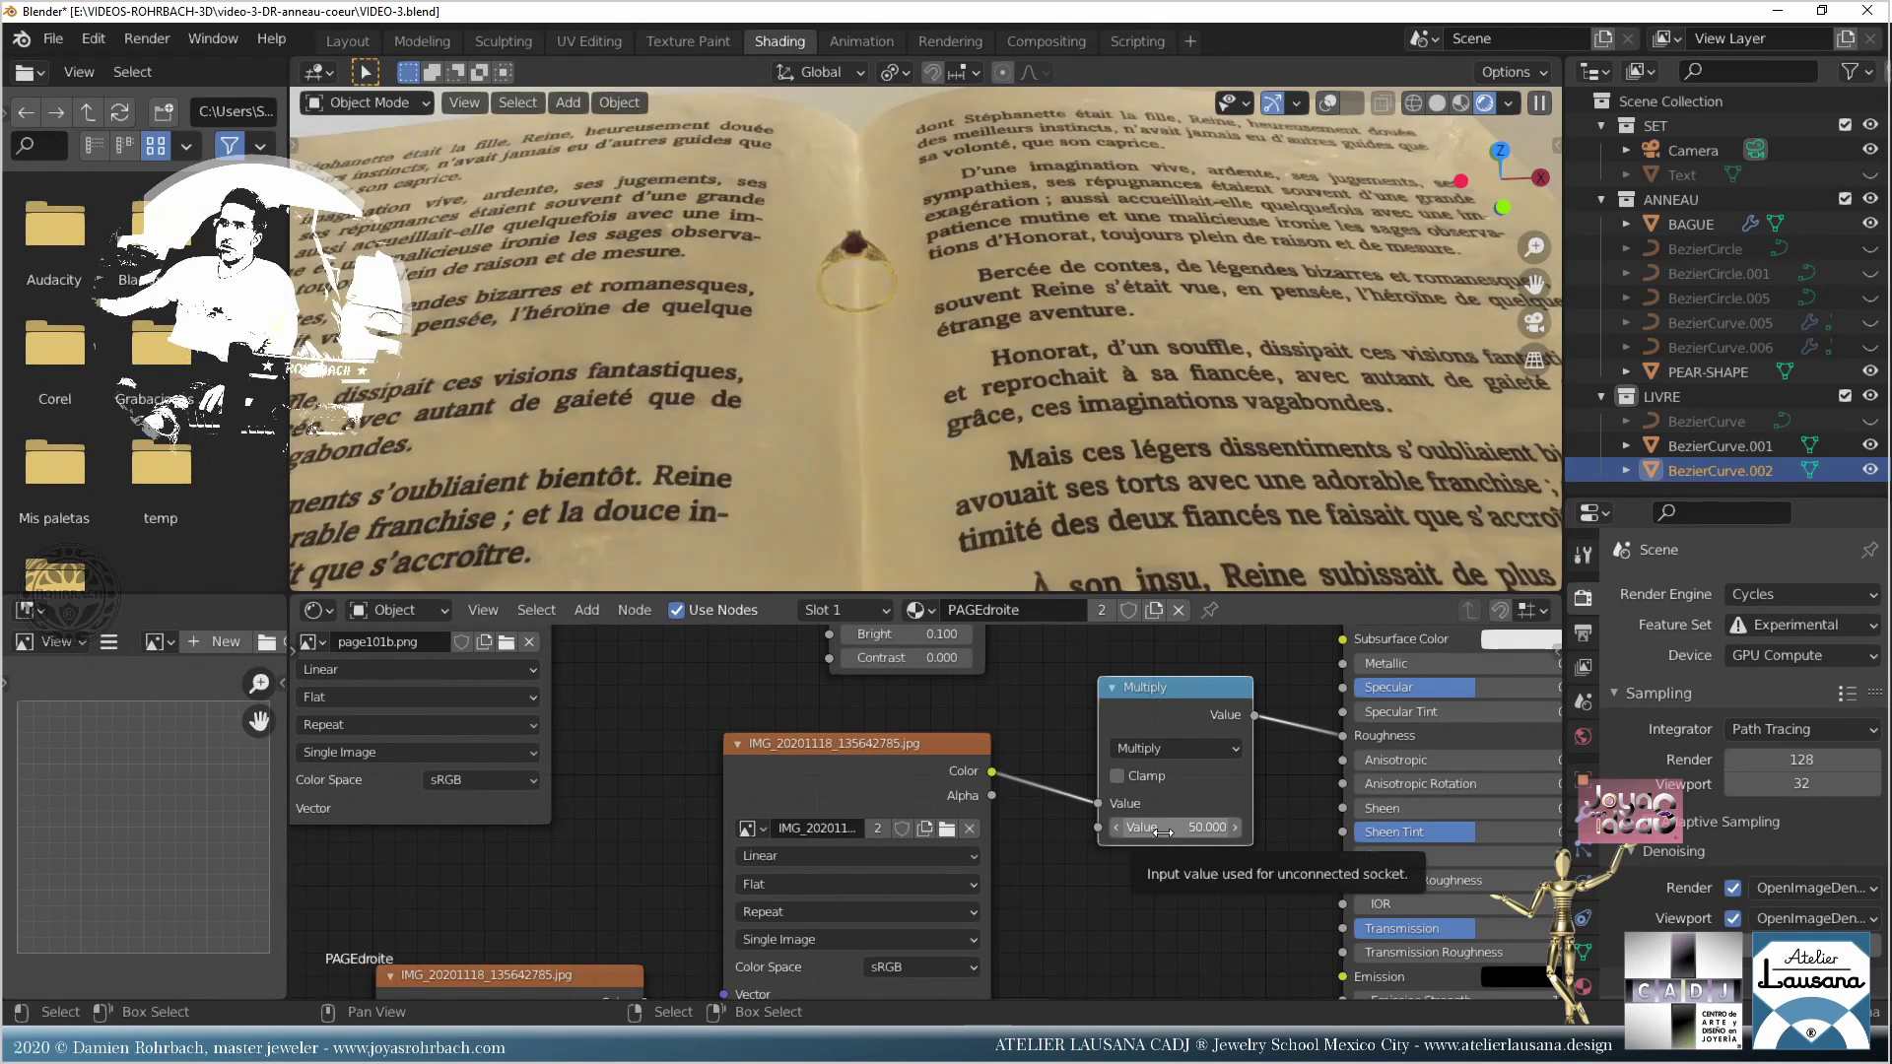
{"action": "left_click", "coordinate": [1163, 828]}
{"action": "type", "text": "20"}
{"action": "key", "text": "Return"}
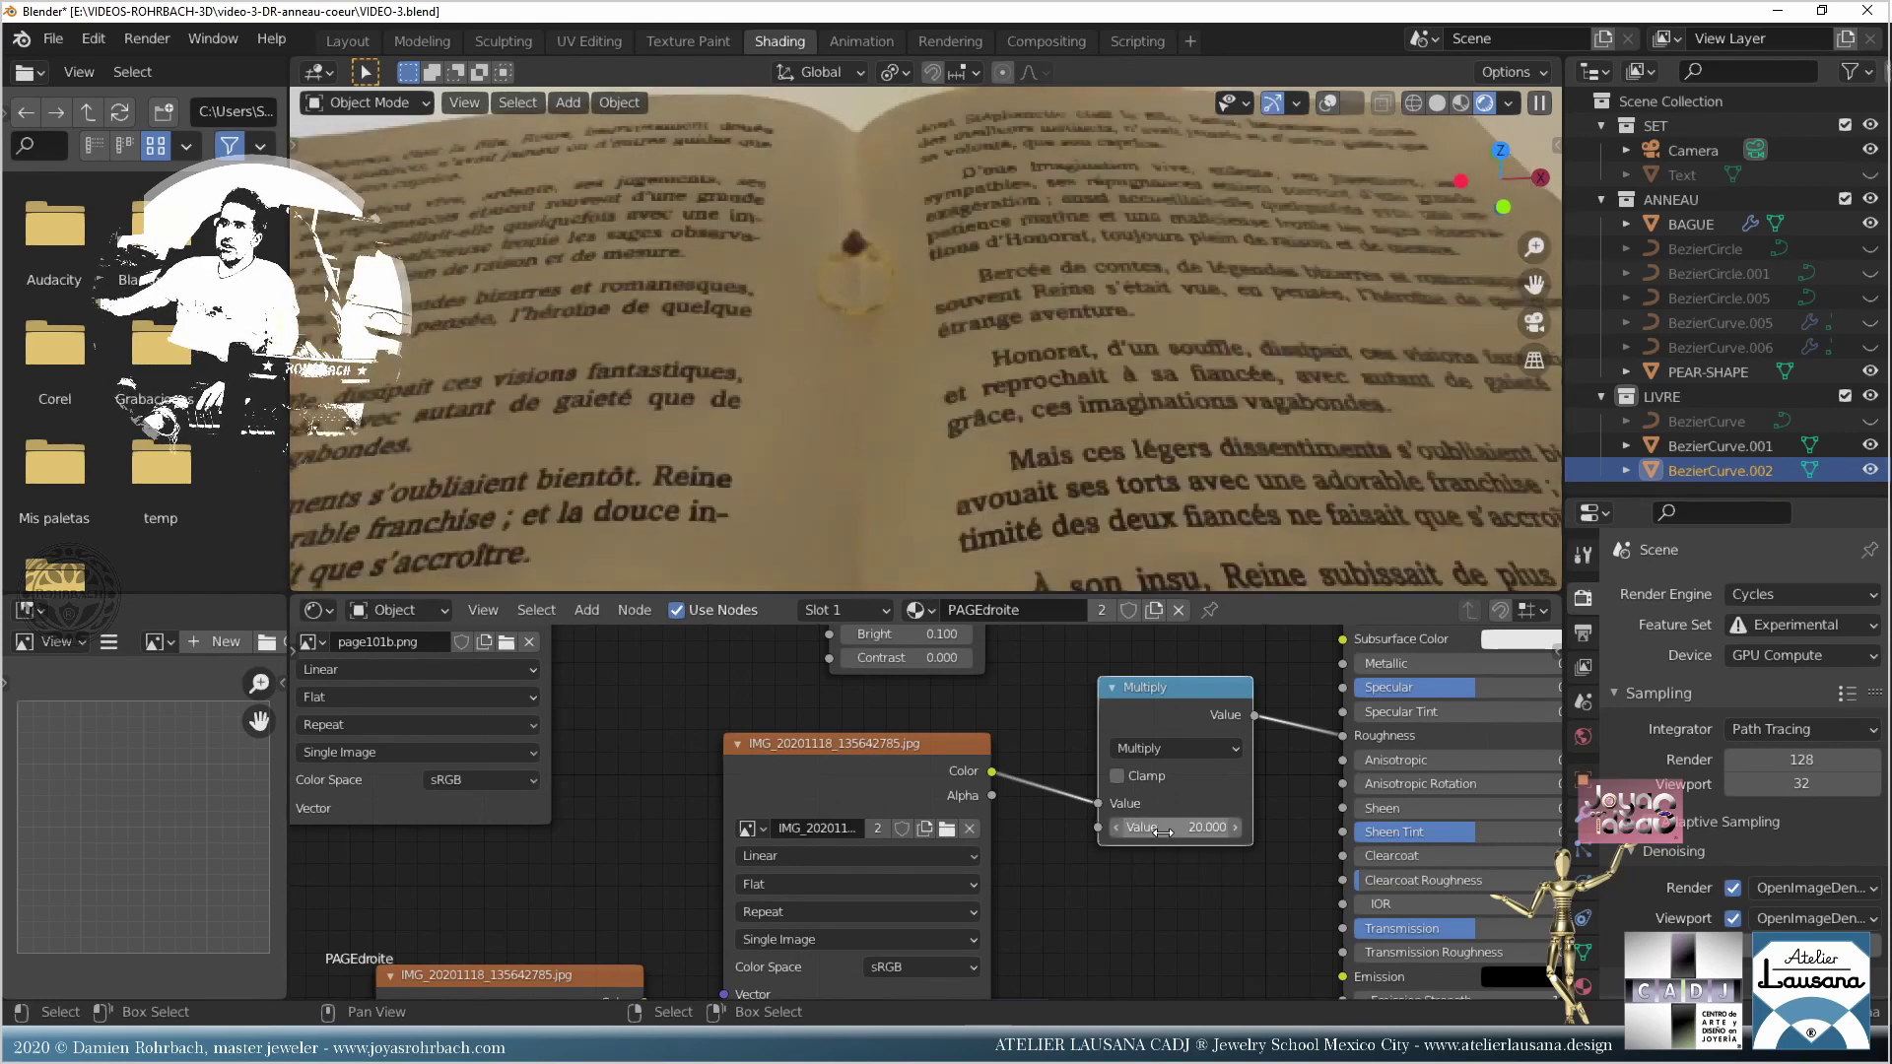
Step: Set the Multiply node's value to 30, check the pages up close and save the file
{"action": "left_click", "coordinate": [1163, 828]}
{"action": "type", "text": "30"}
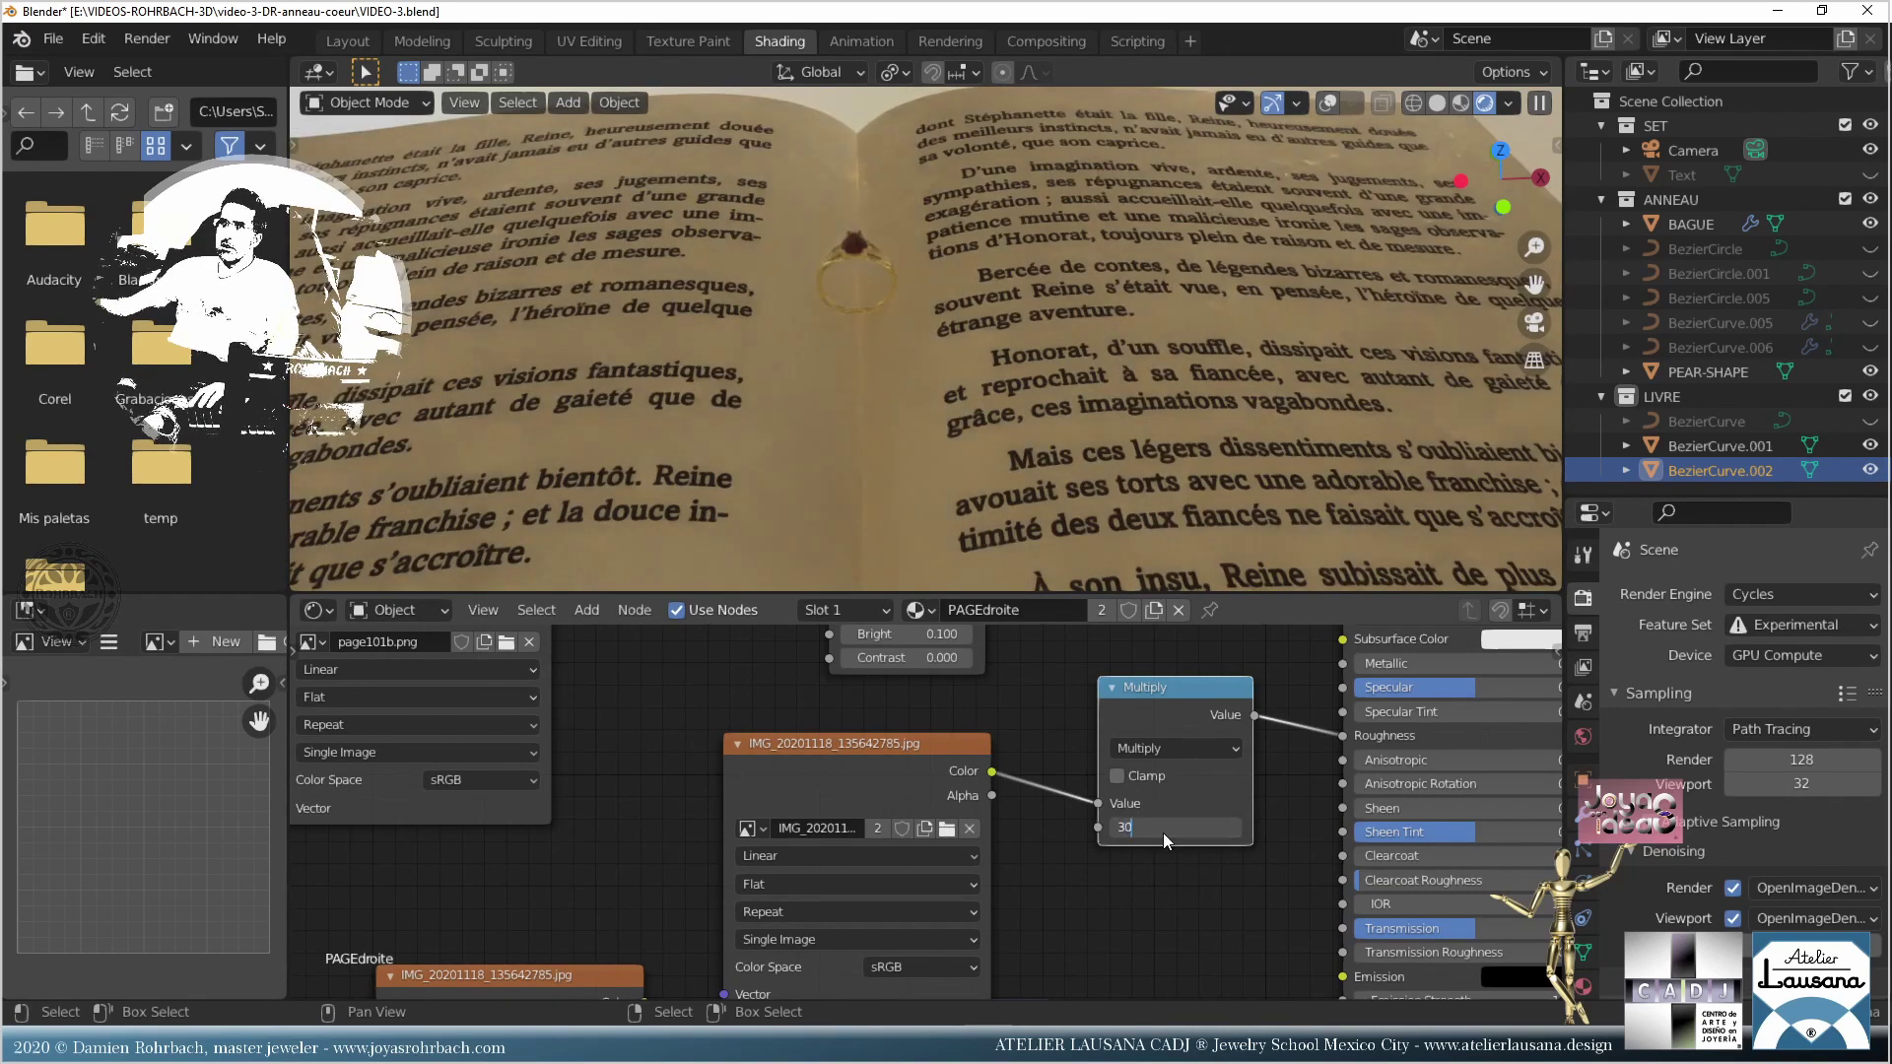
{"action": "key", "text": "Return"}
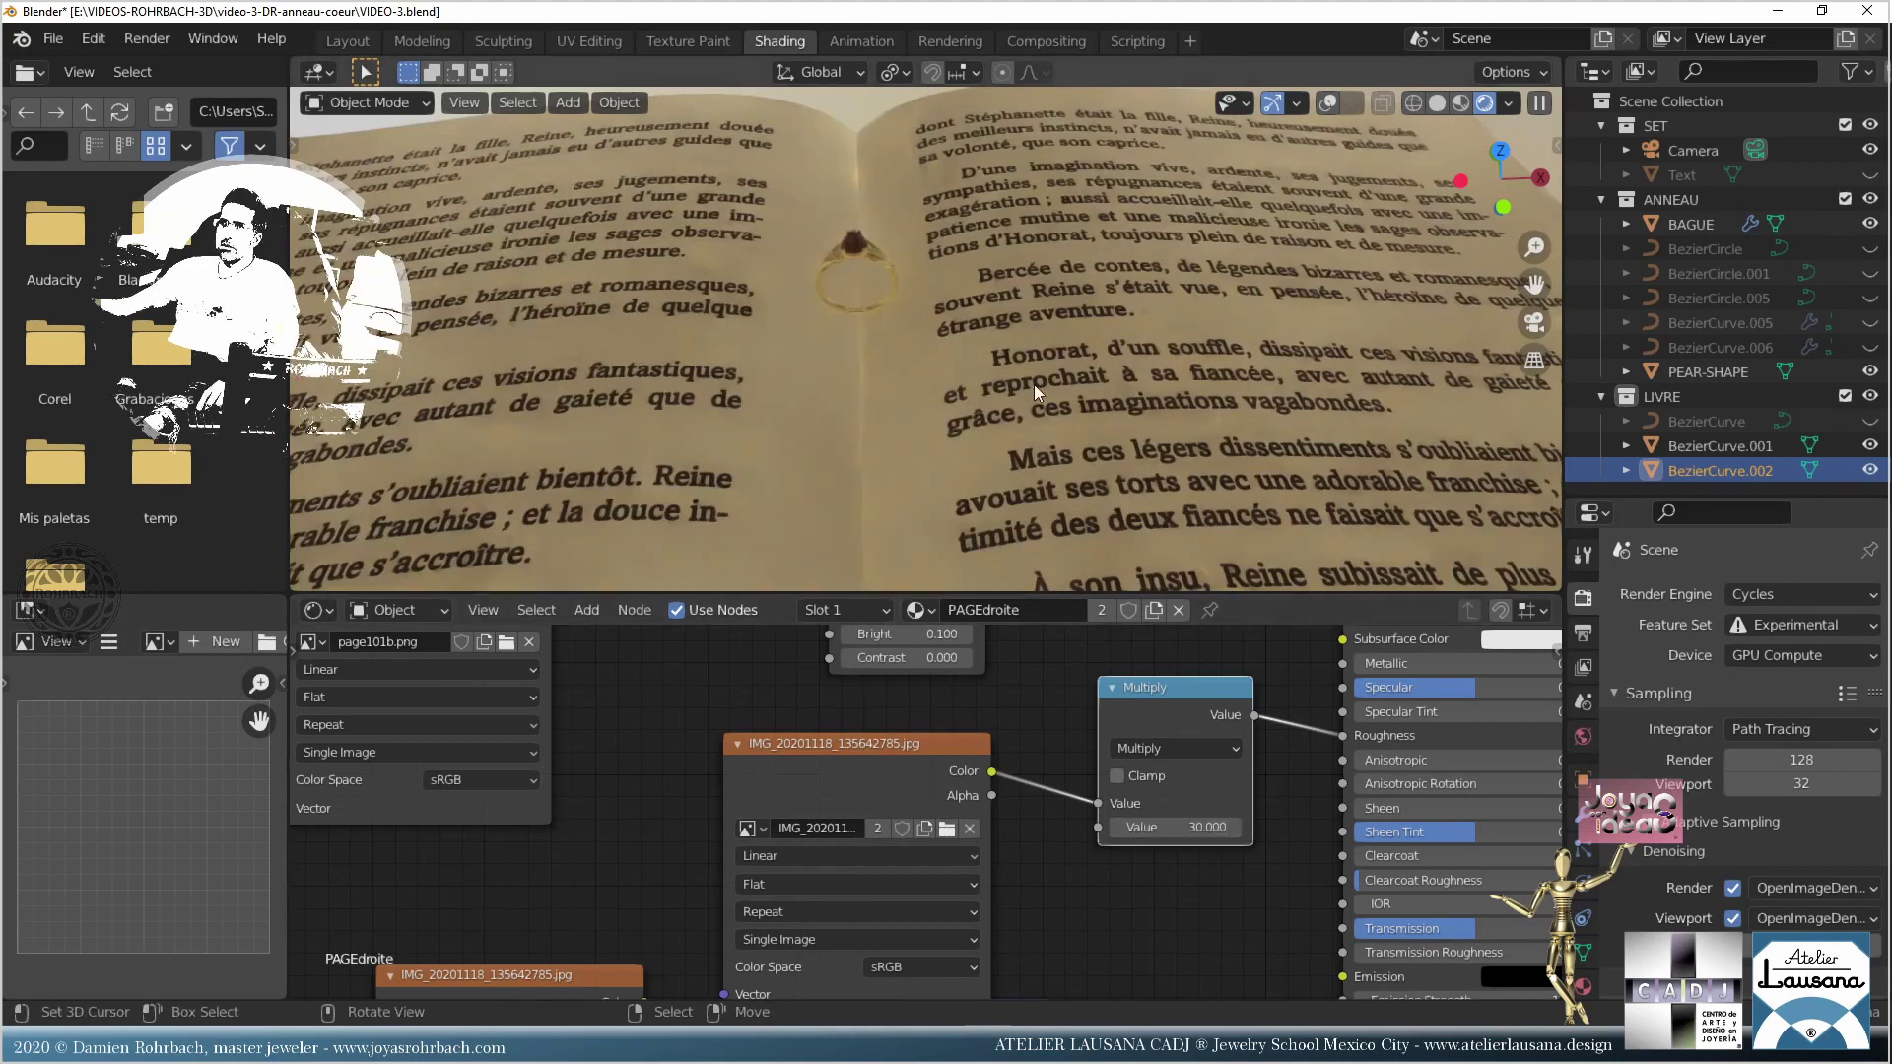
{"action": "scroll", "coordinate": [1071, 368], "scroll_direction": "up", "scroll_amount": 5}
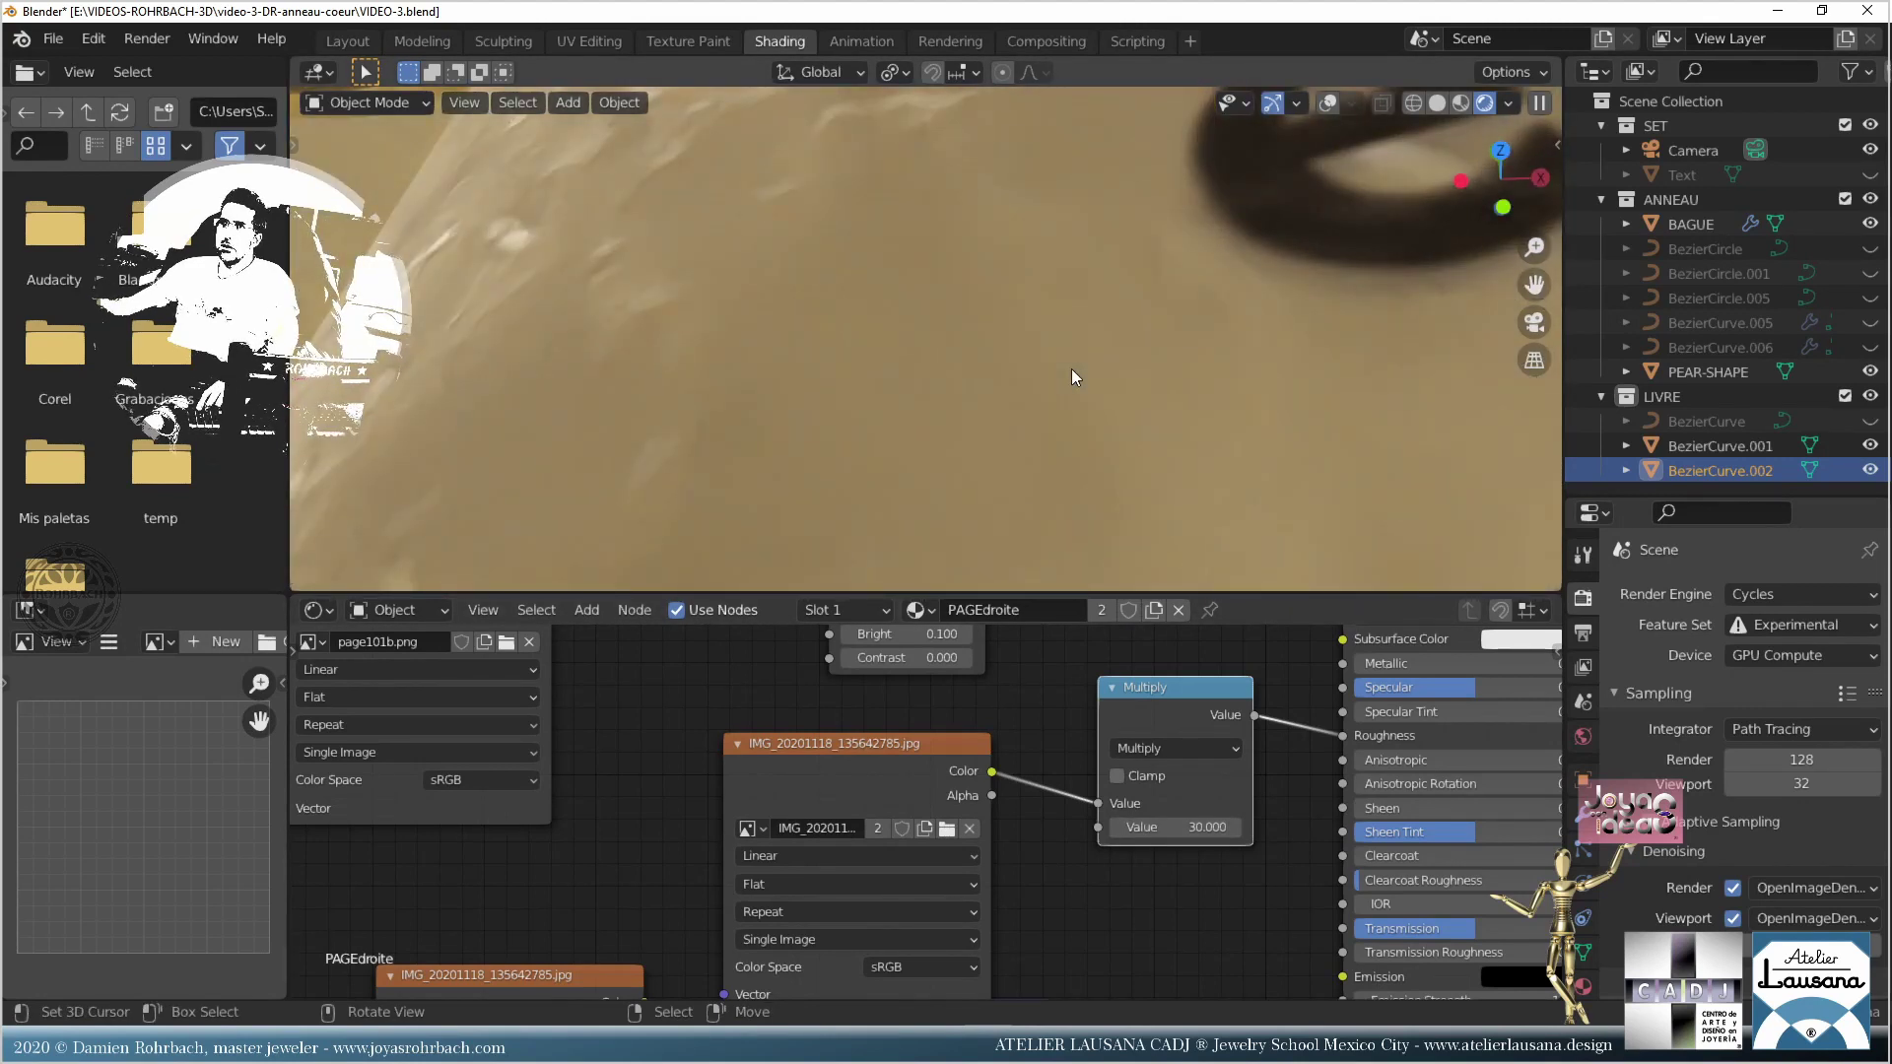
{"action": "scroll", "coordinate": [1071, 369], "scroll_direction": "down", "scroll_amount": 2}
{"action": "scroll", "coordinate": [1072, 369], "scroll_direction": "down", "scroll_amount": 3}
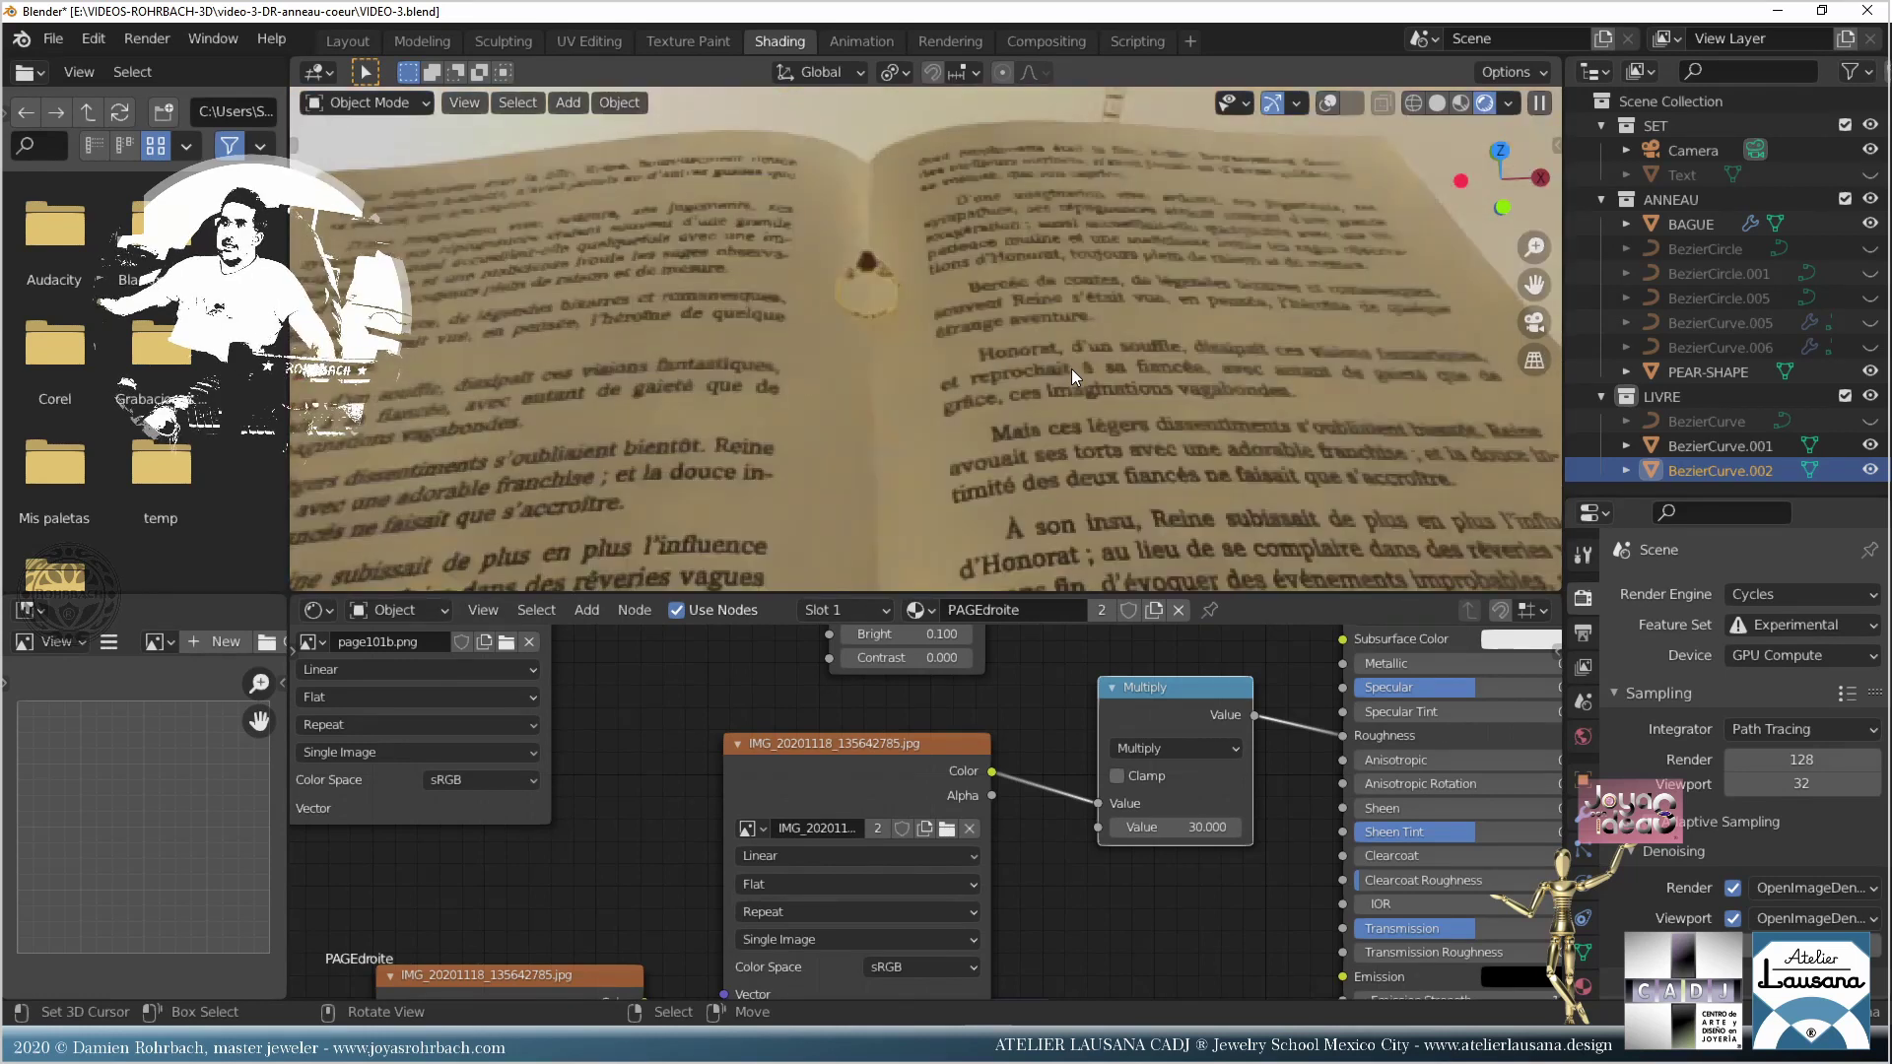
{"action": "key", "text": "ctrl+s"}
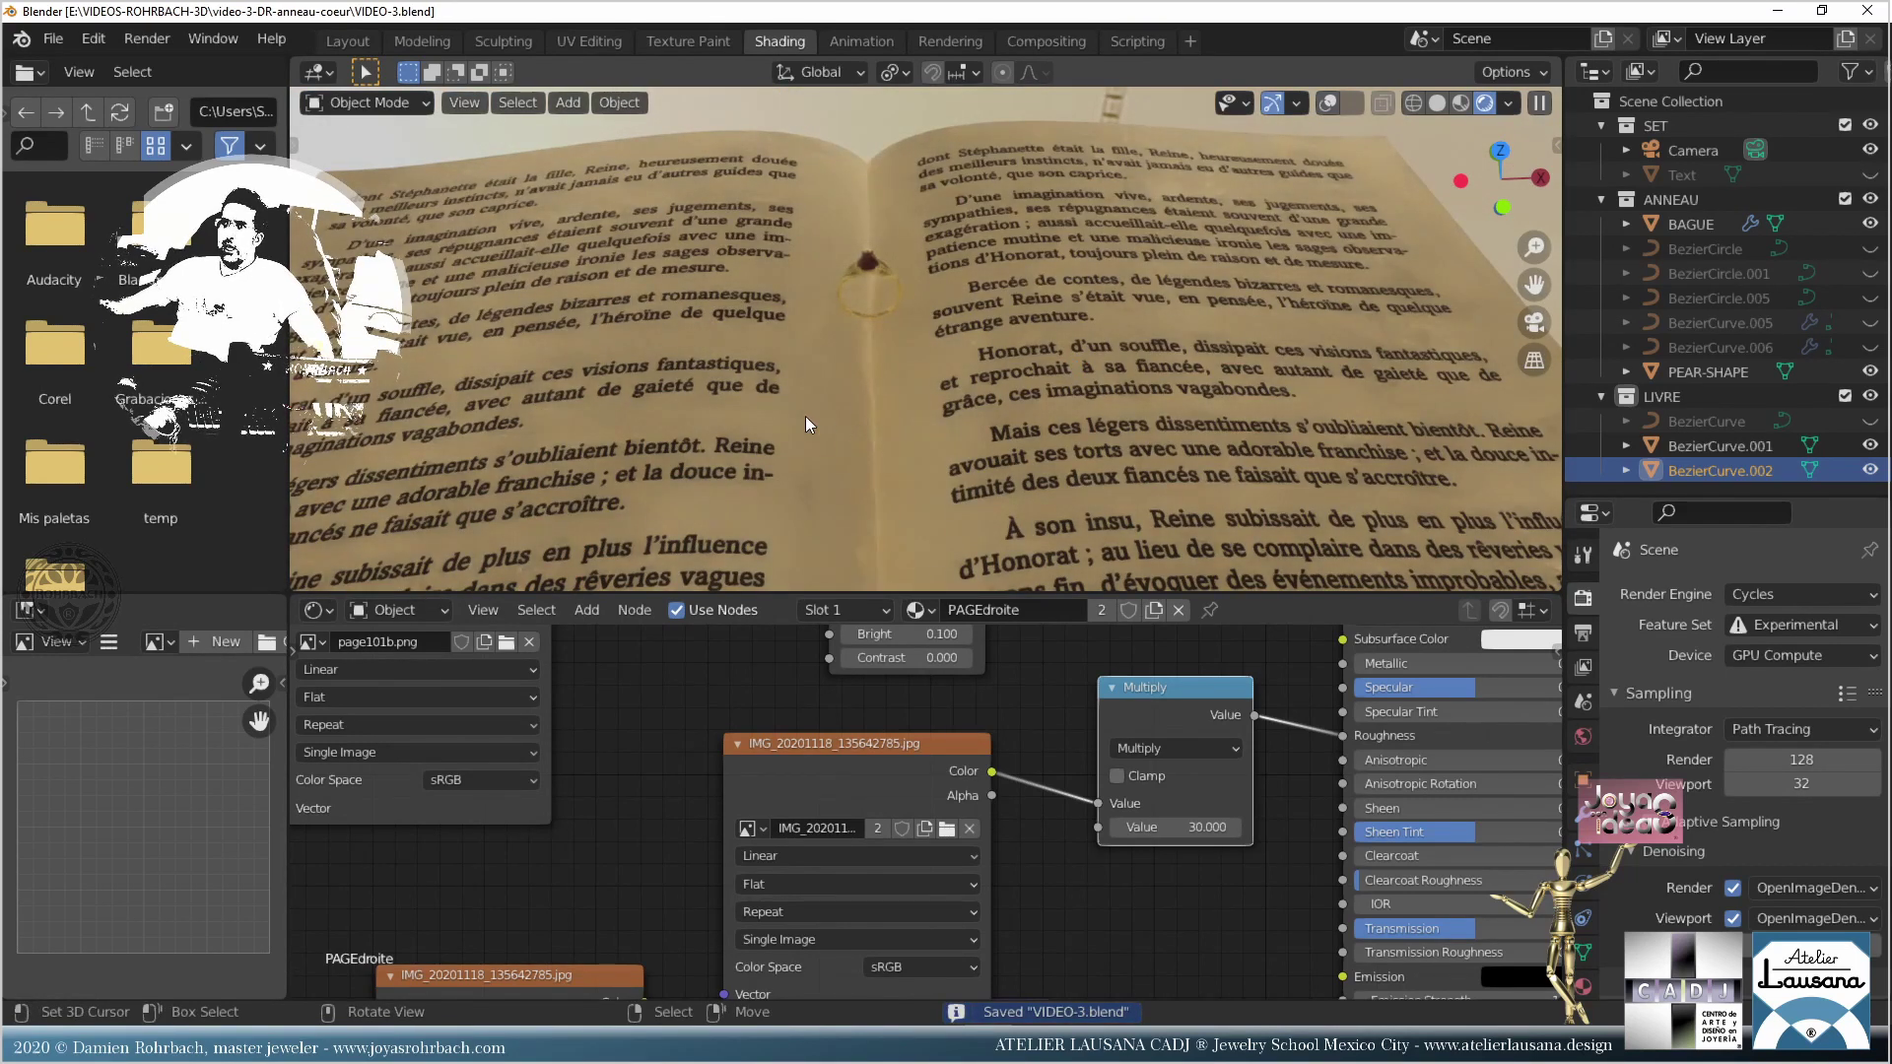
Step: Show the viewport overlays and make a separate copy of the PAGEdroite material for BezierCurve.002
{"action": "left_click", "coordinate": [1323, 102]}
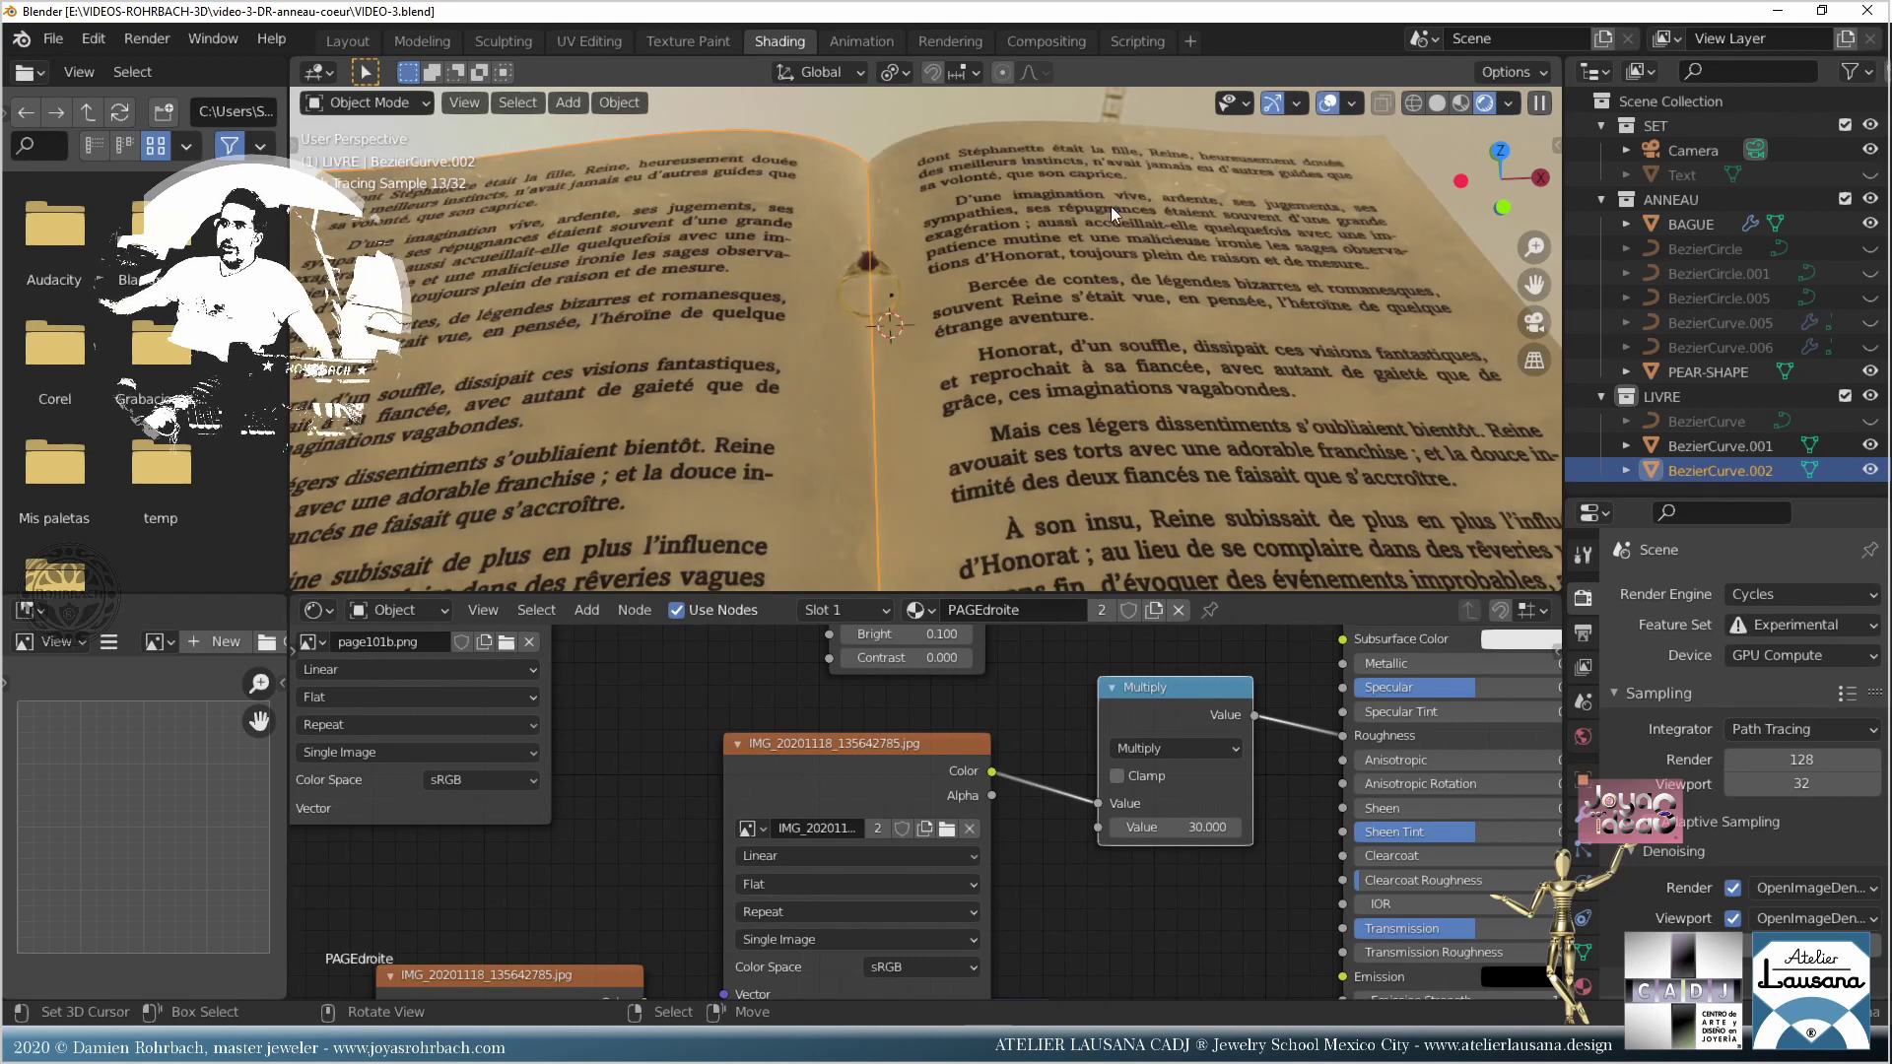
{"action": "scroll", "coordinate": [921, 812], "scroll_direction": "down", "scroll_amount": 2}
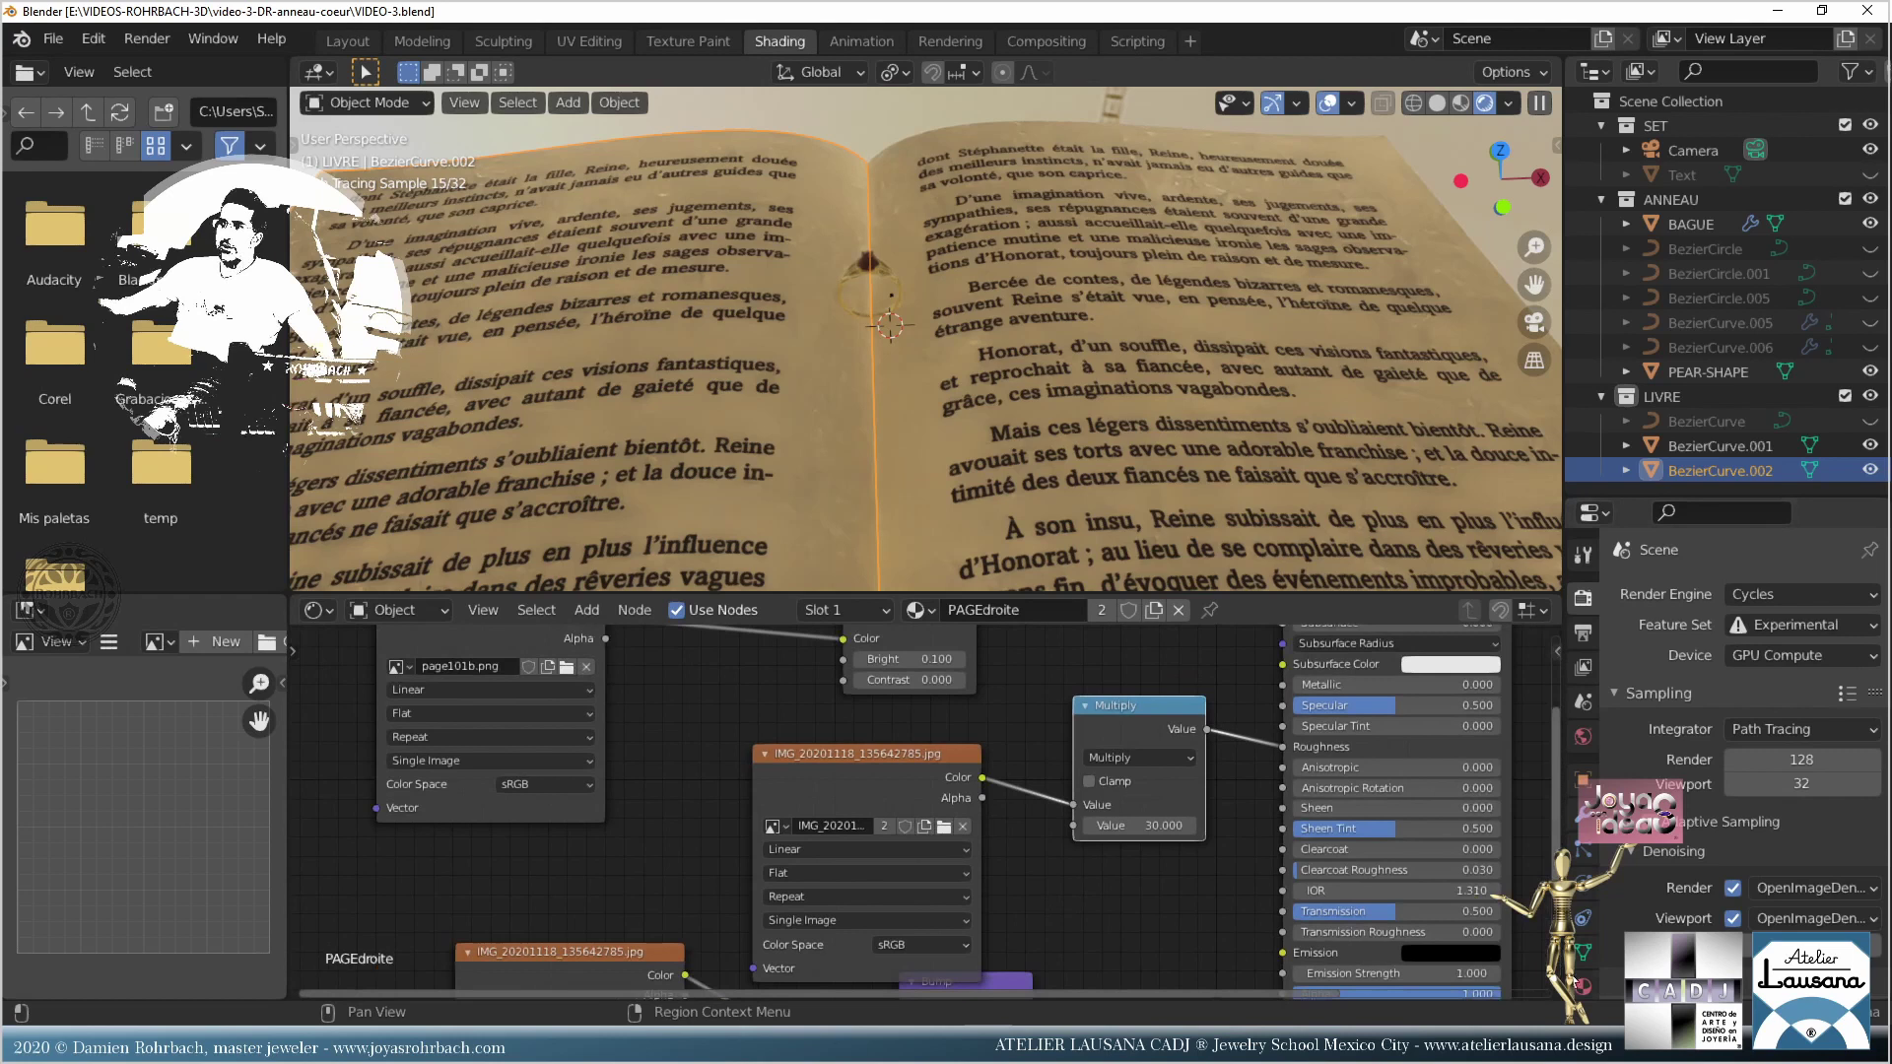
{"action": "scroll", "coordinate": [1584, 926], "scroll_direction": "down", "scroll_amount": 2}
{"action": "left_click", "coordinate": [1592, 926]}
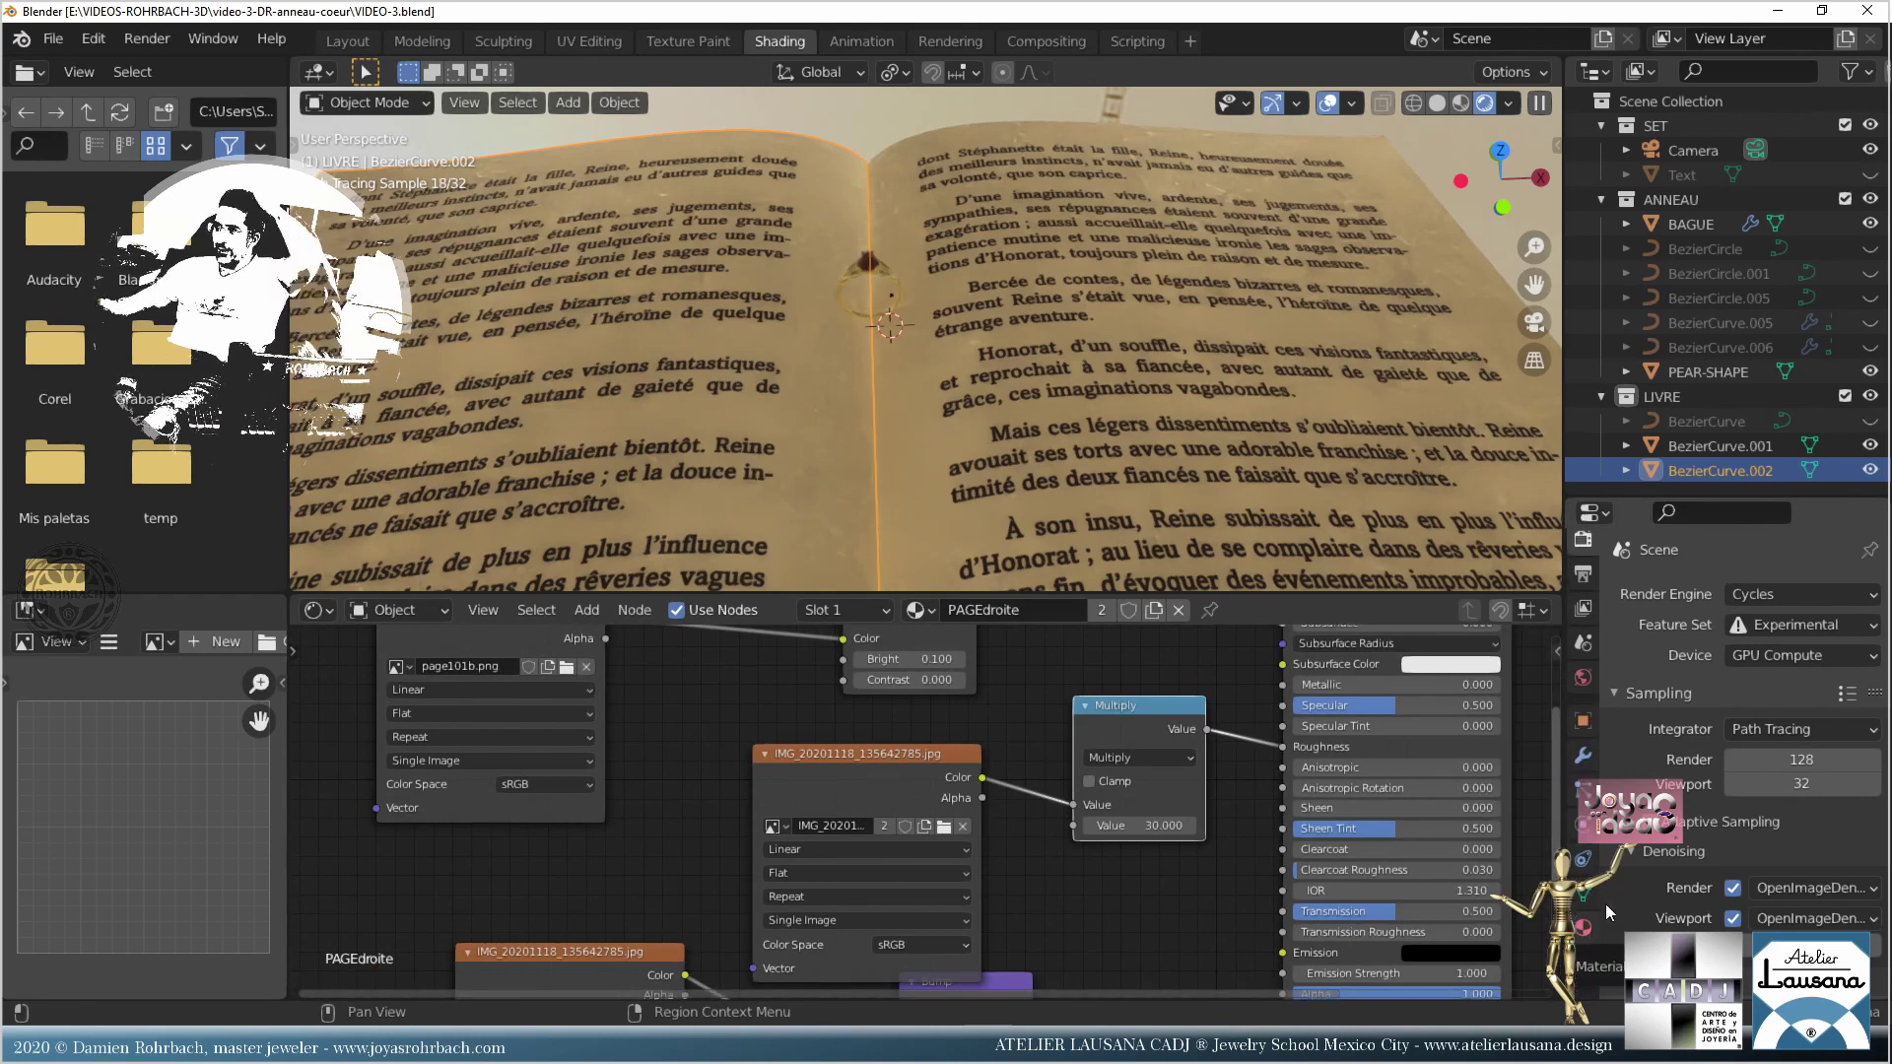
{"action": "left_click", "coordinate": [1742, 674]}
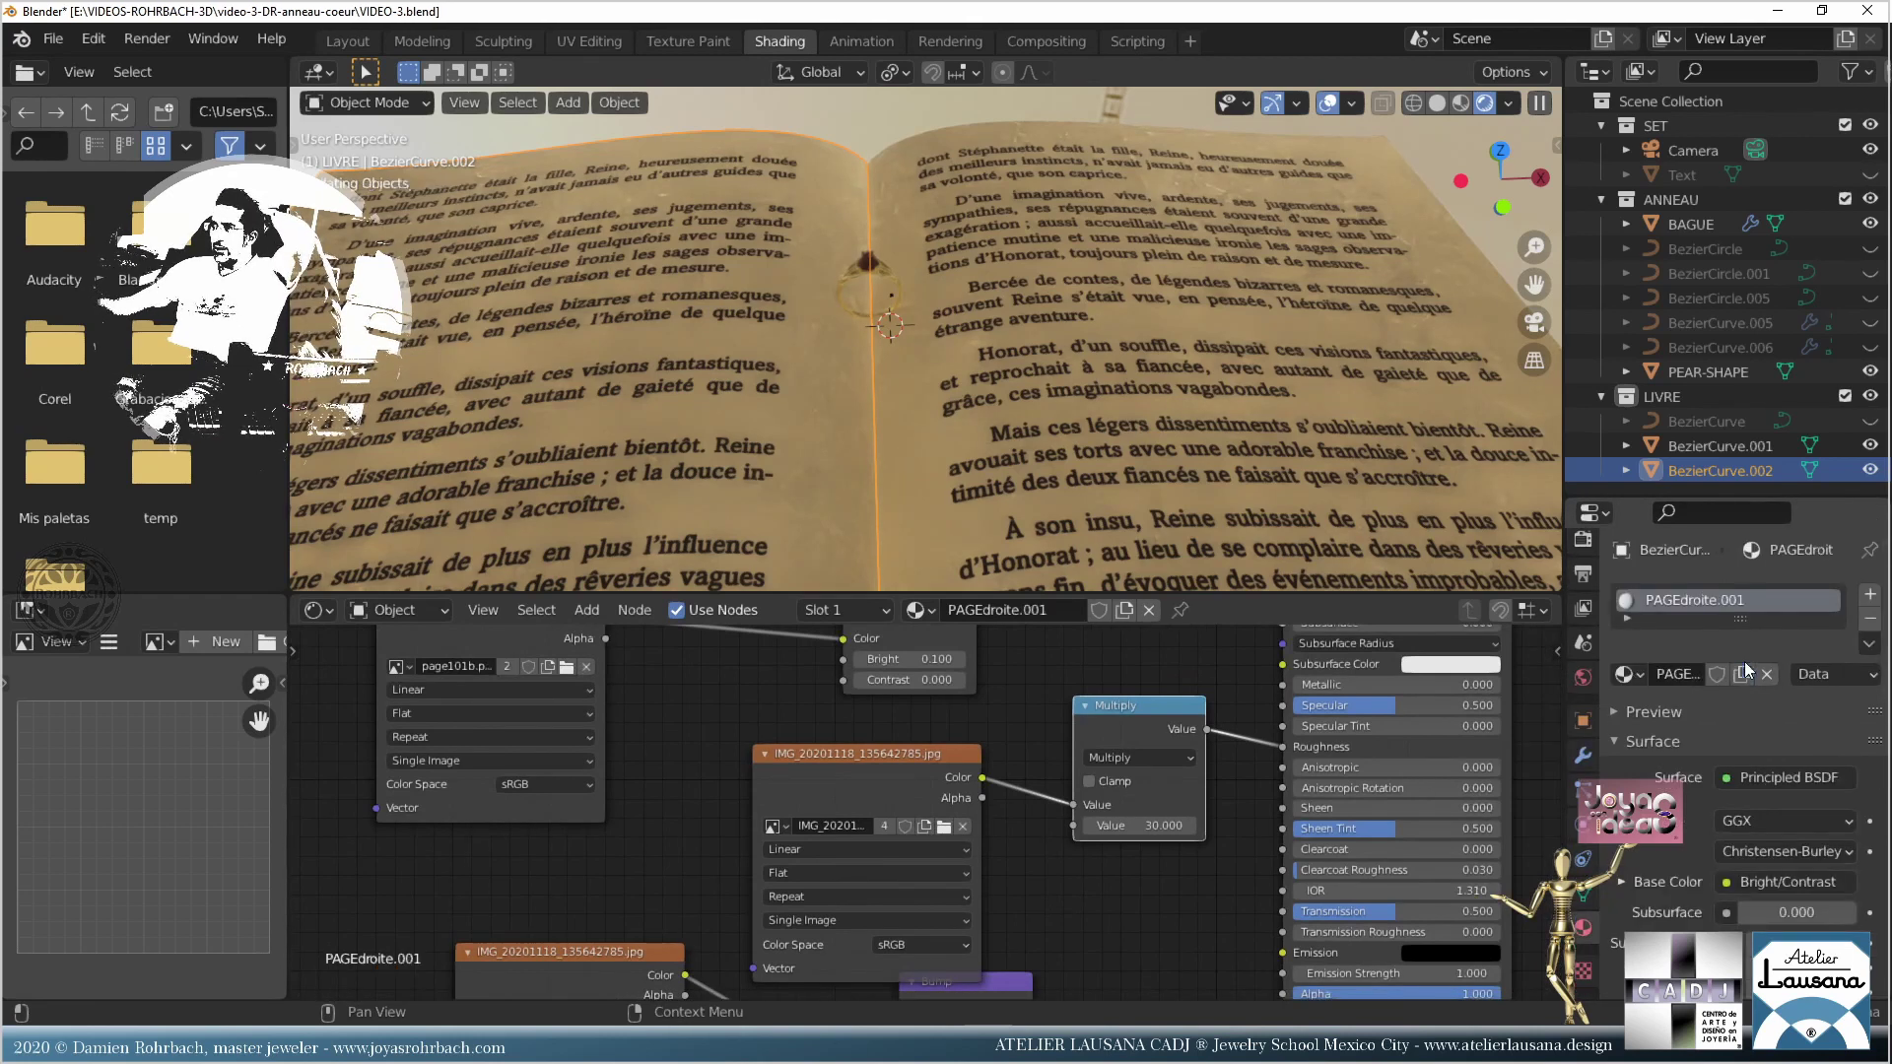
Step: Rename the copied page material on BezierCurve.002 to PAGEgauche and save the file
{"action": "left_click", "coordinate": [1683, 674]}
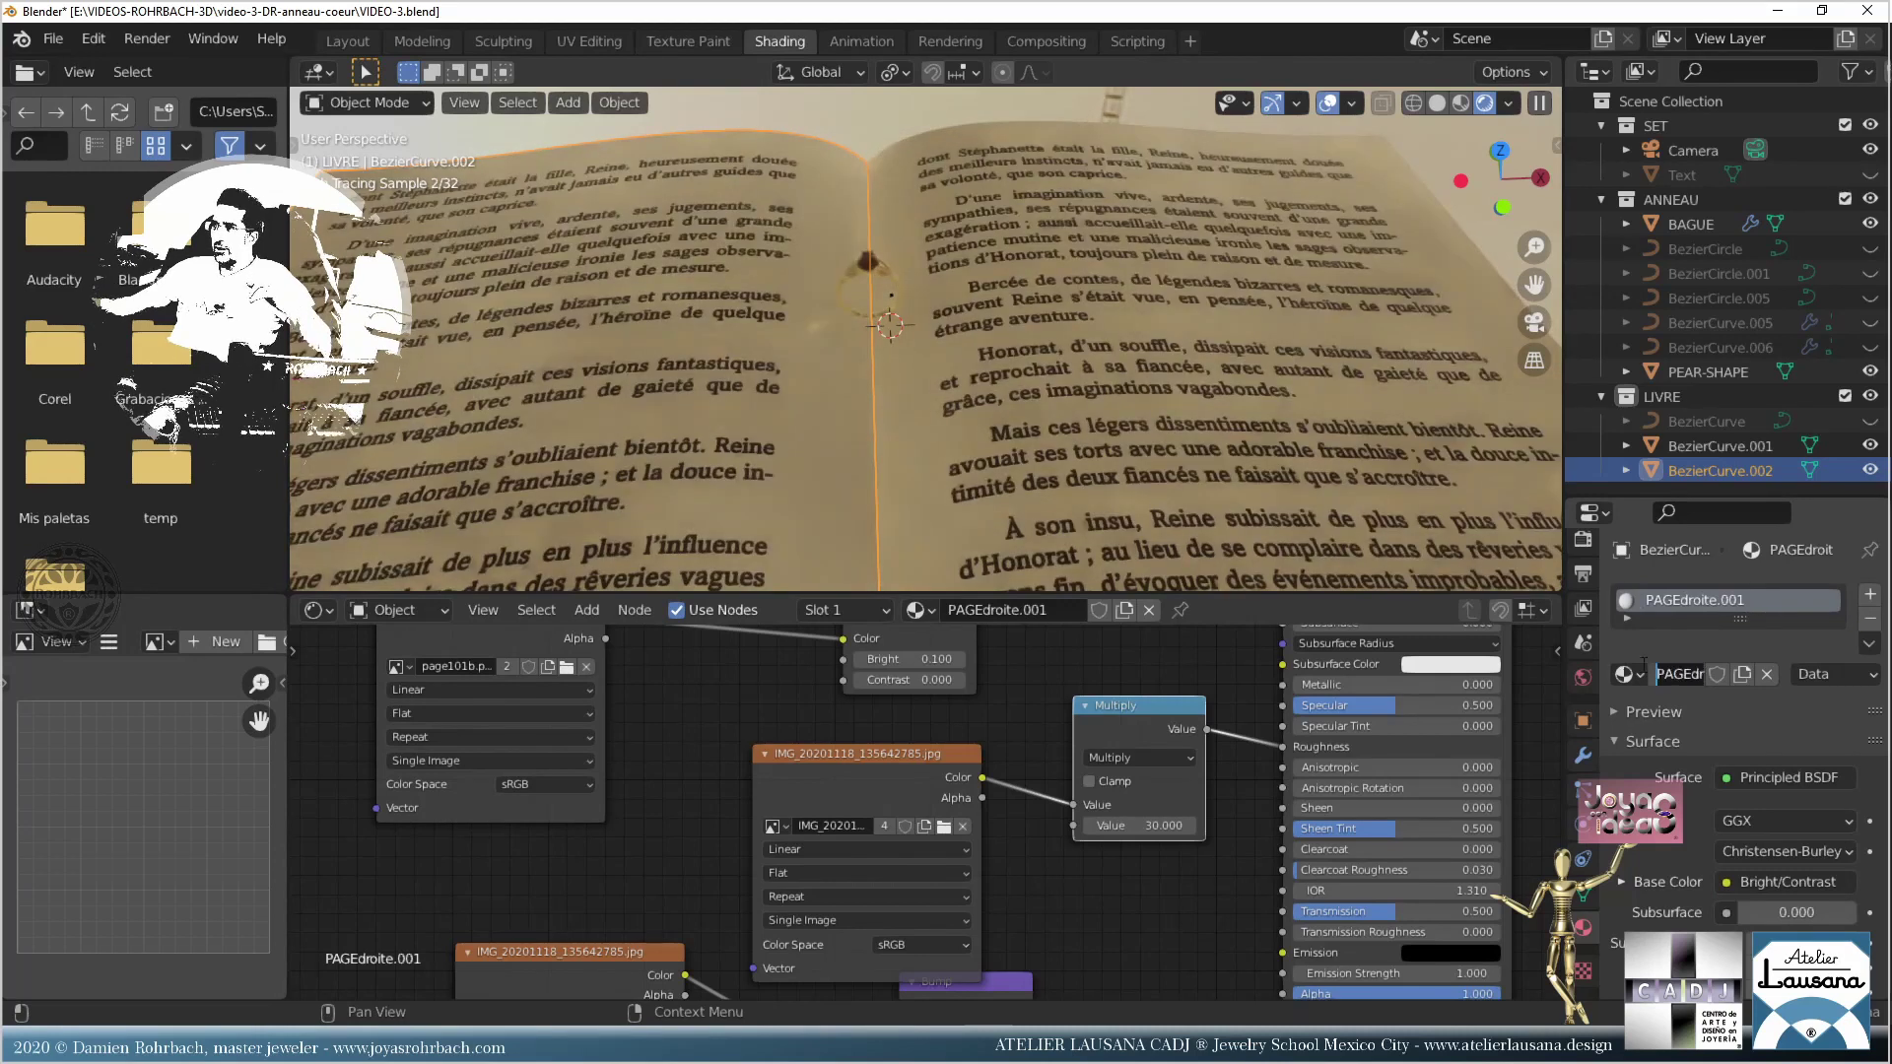
{"action": "key", "text": "BackSpace"}
{"action": "key", "text": "BackSpace"}
{"action": "key", "text": "BackSpace"}
{"action": "key", "text": "BackSpace"}
{"action": "key", "text": "BackSpace"}
{"action": "key", "text": "BackSpace"}
{"action": "key", "text": "BackSpace"}
{"action": "key", "text": "BackSpace"}
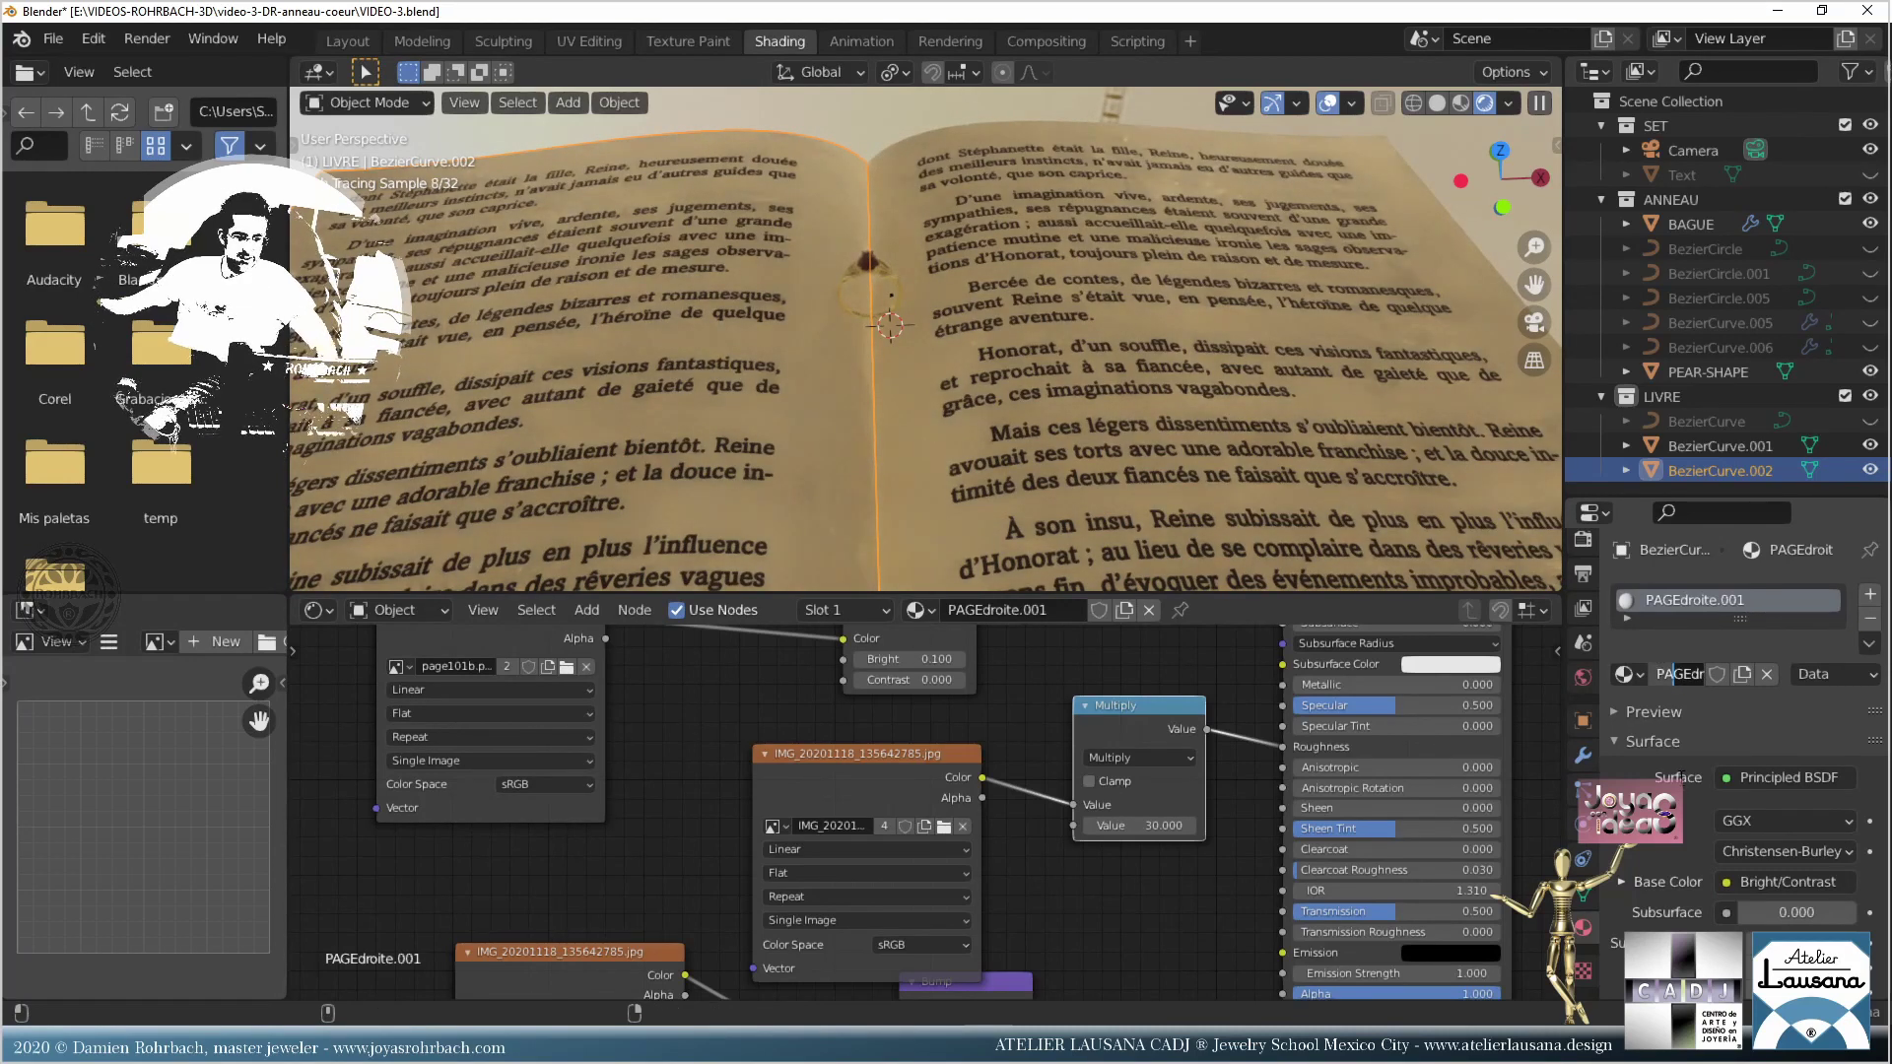
{"action": "key", "text": "BackSpace"}
{"action": "key", "text": "BackSpace"}
{"action": "key", "text": "BackSpace"}
{"action": "key", "text": "BackSpace"}
{"action": "key", "text": "BackSpace"}
{"action": "key", "text": "BackSpace"}
{"action": "type", "text": "aucg"}
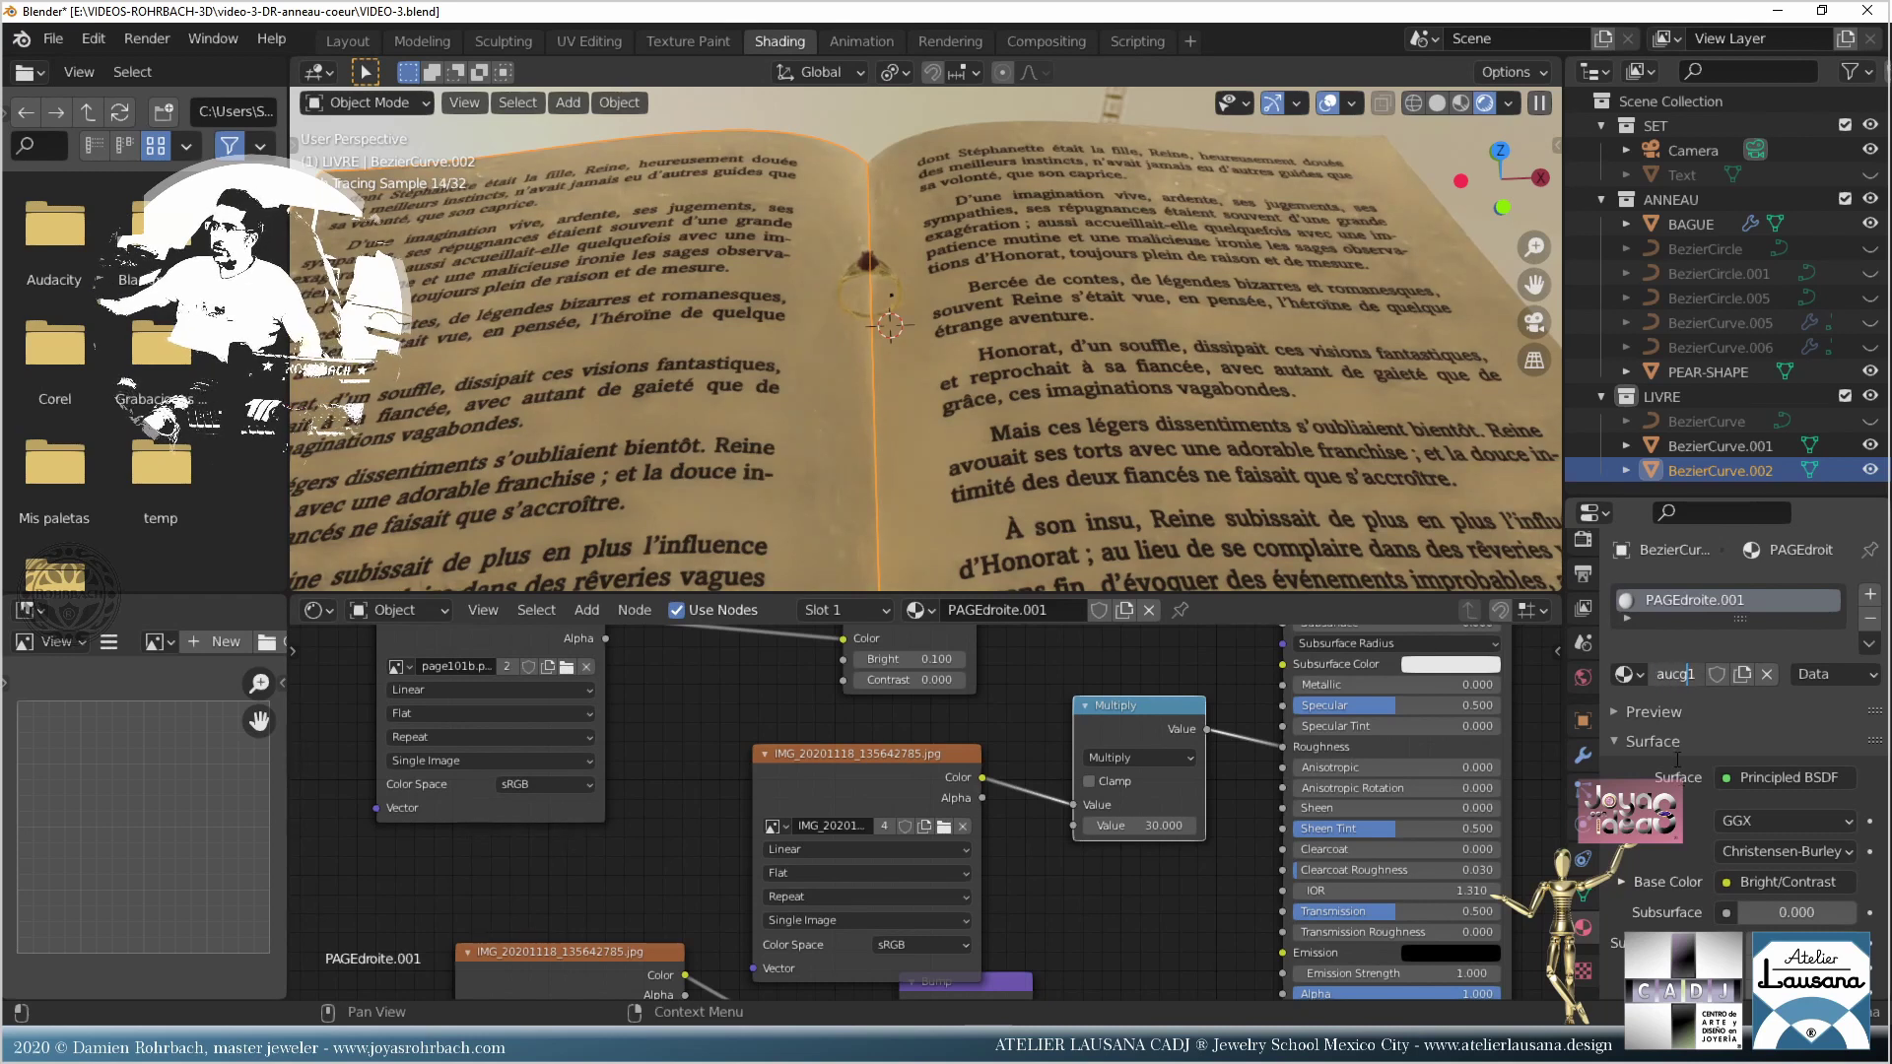
{"action": "key", "text": "BackSpace"}
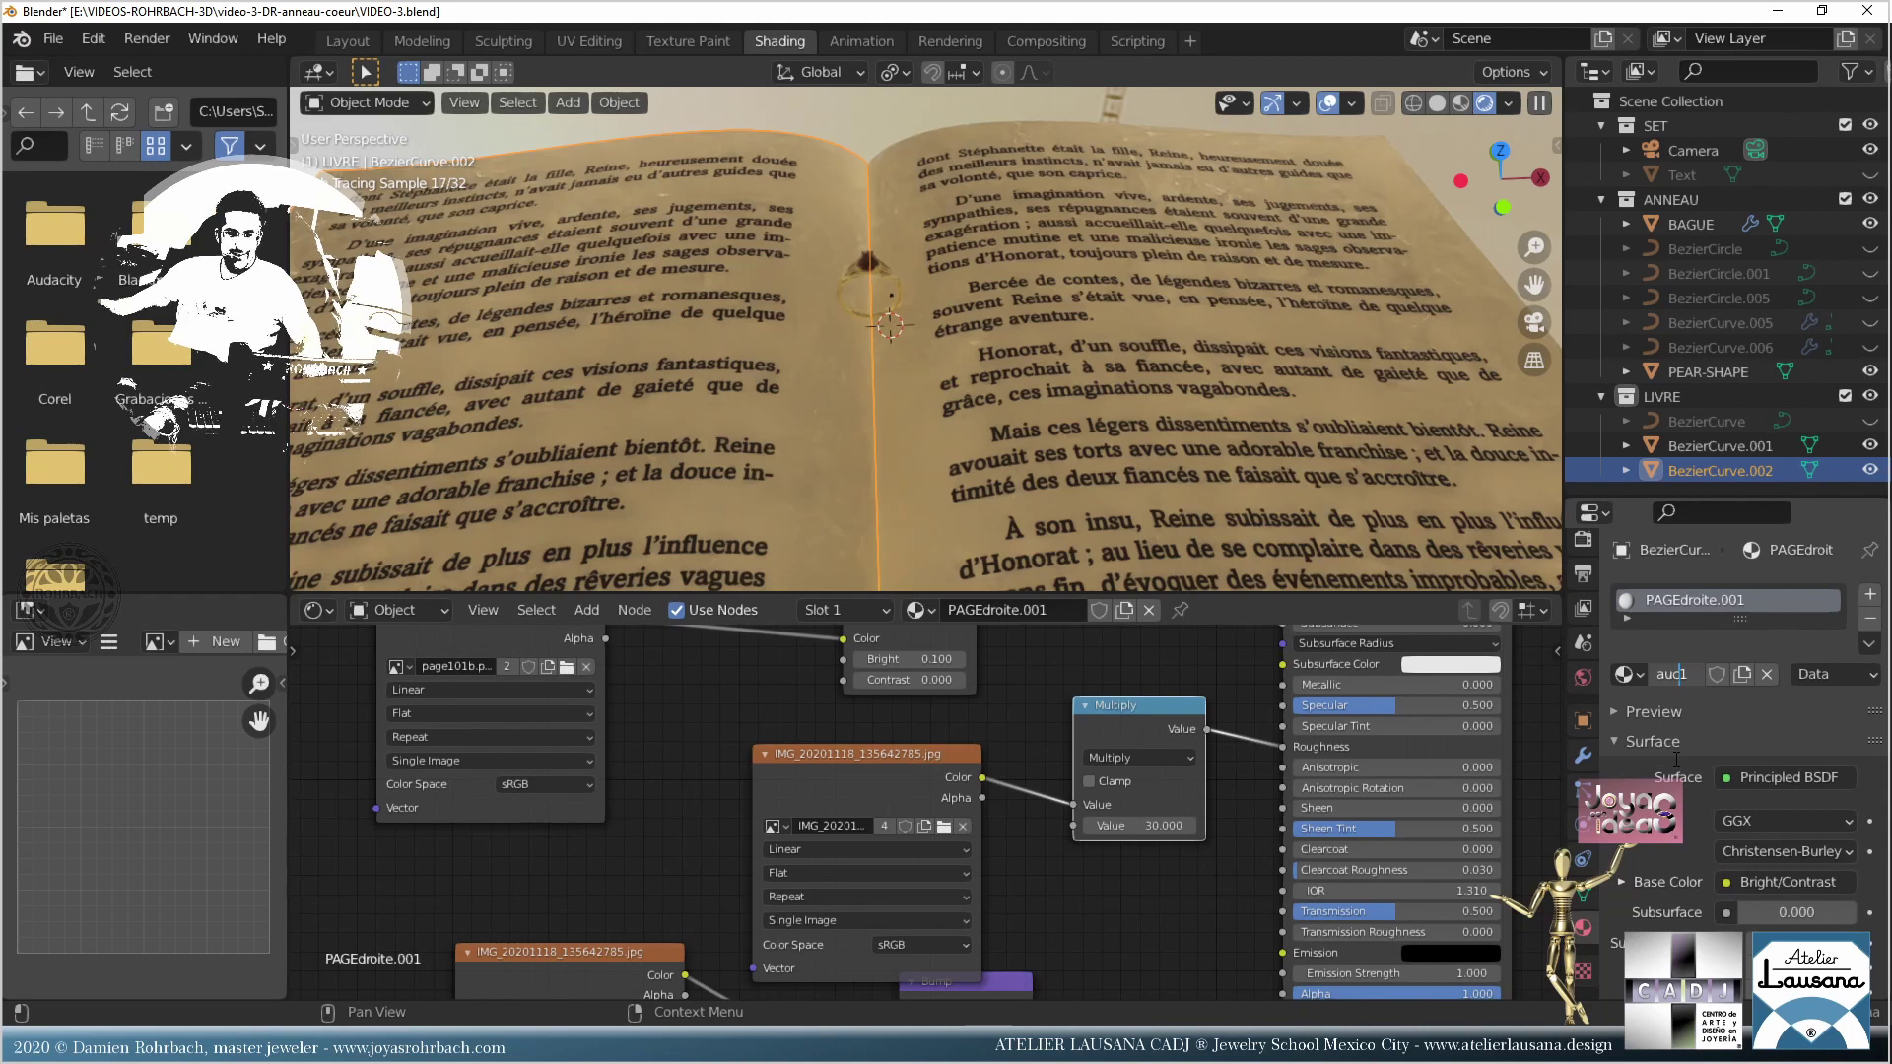
{"action": "type", "text": "he"}
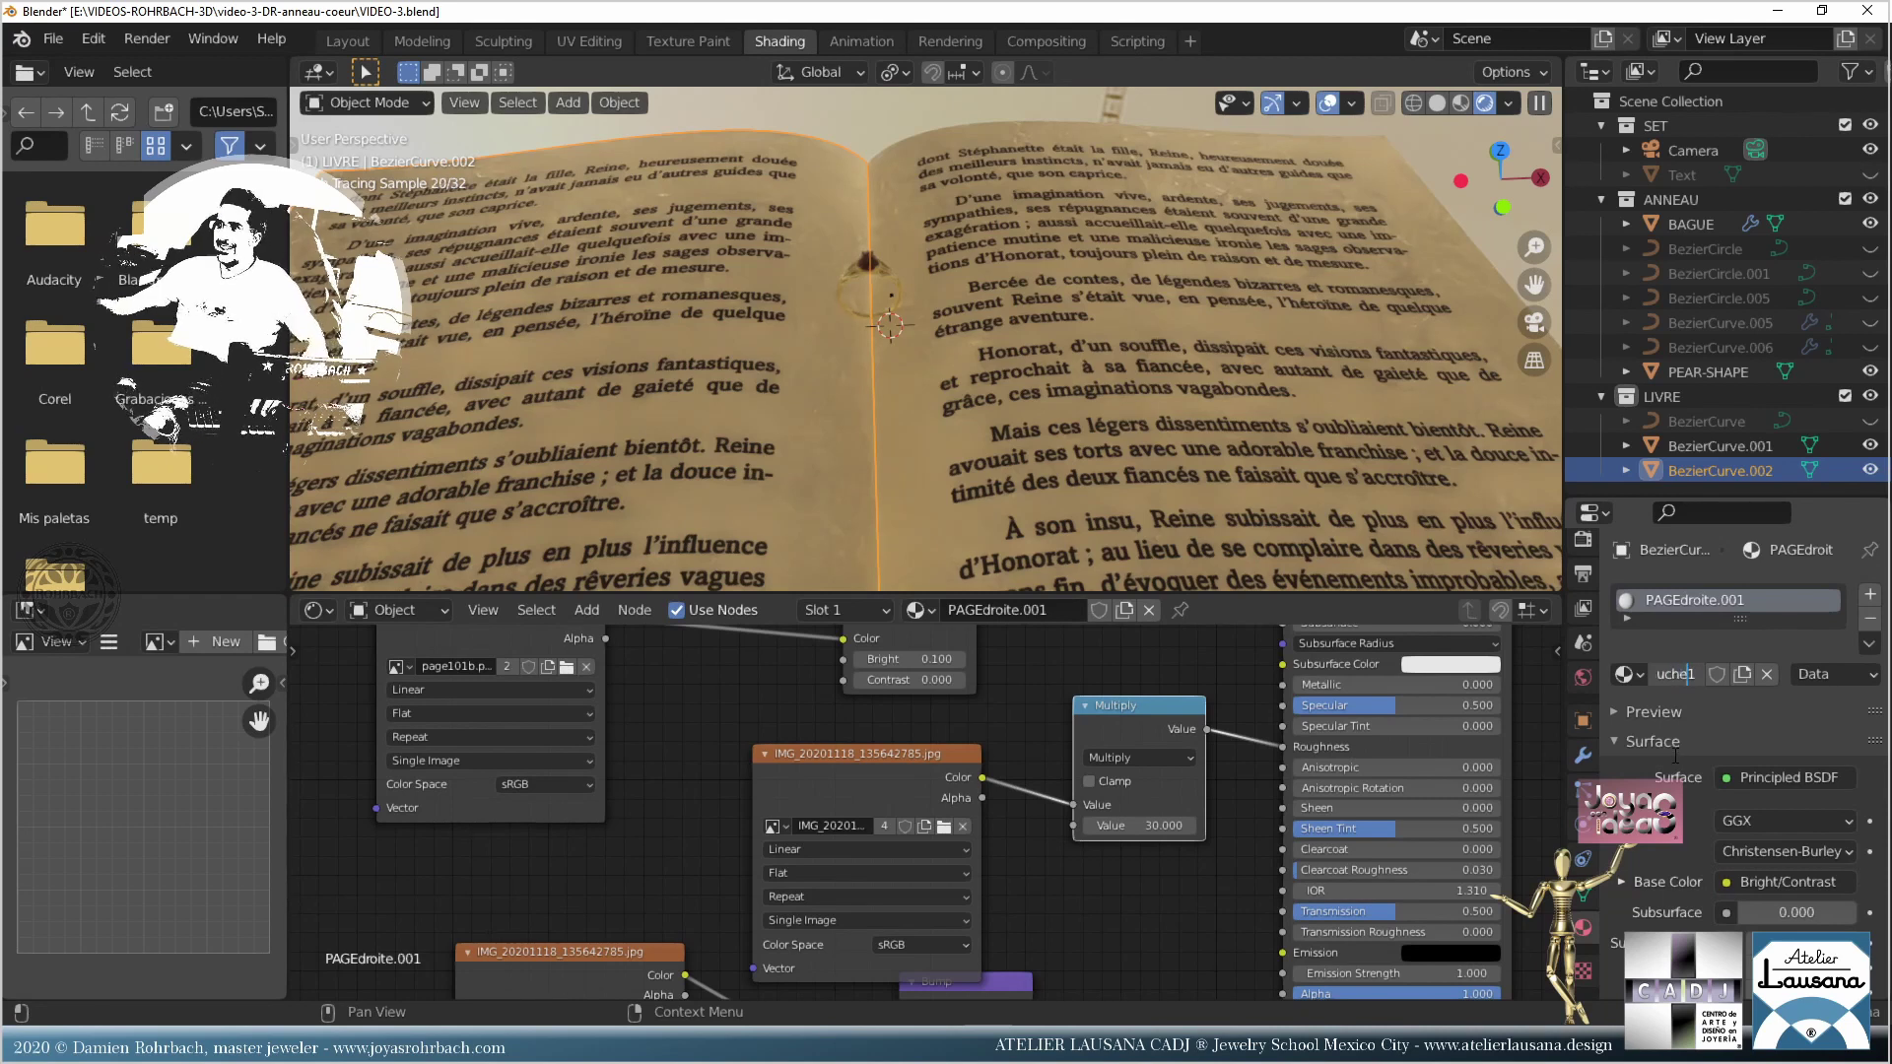
{"action": "key", "text": "Return"}
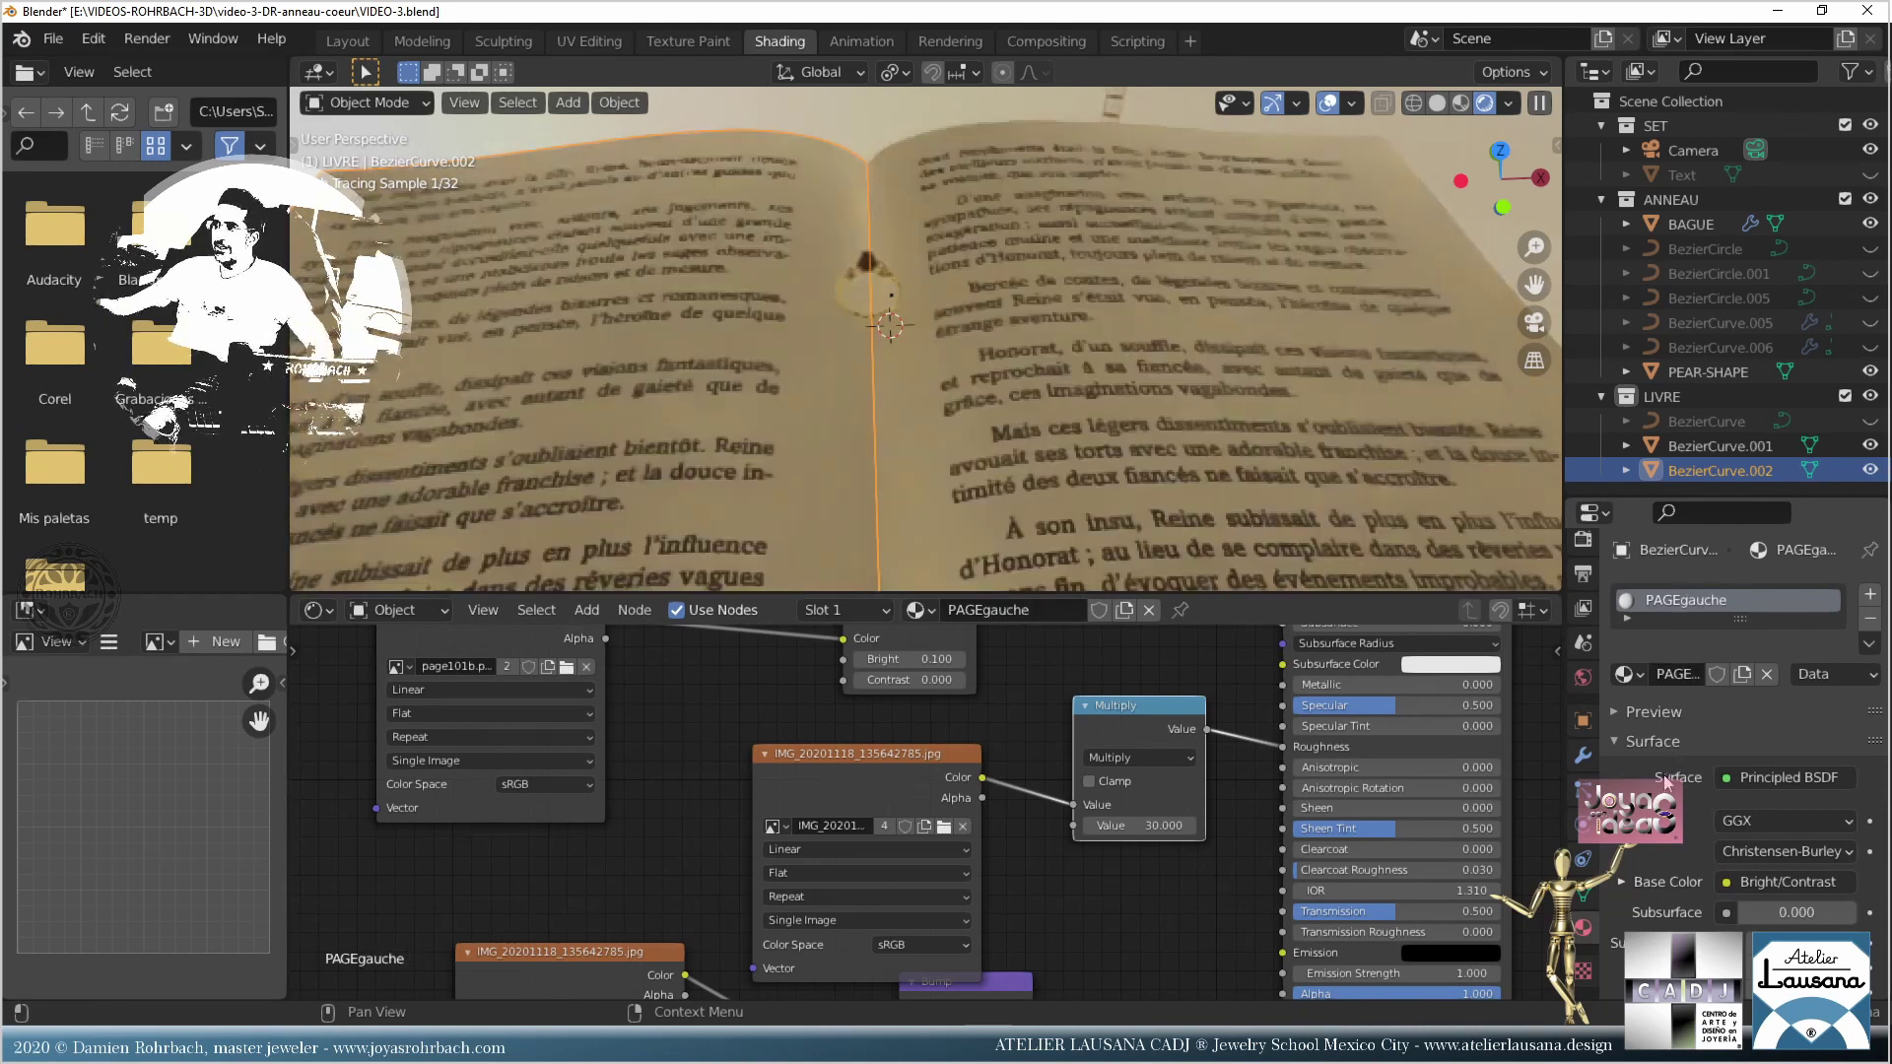
{"action": "key", "text": "ctrl+s"}
Step: Replace the page image in PAGEgauche's base colour texture node with page100.png and save the file
{"action": "middle_click_drag", "start_coordinate": [580, 667], "coordinate": [820, 783]}
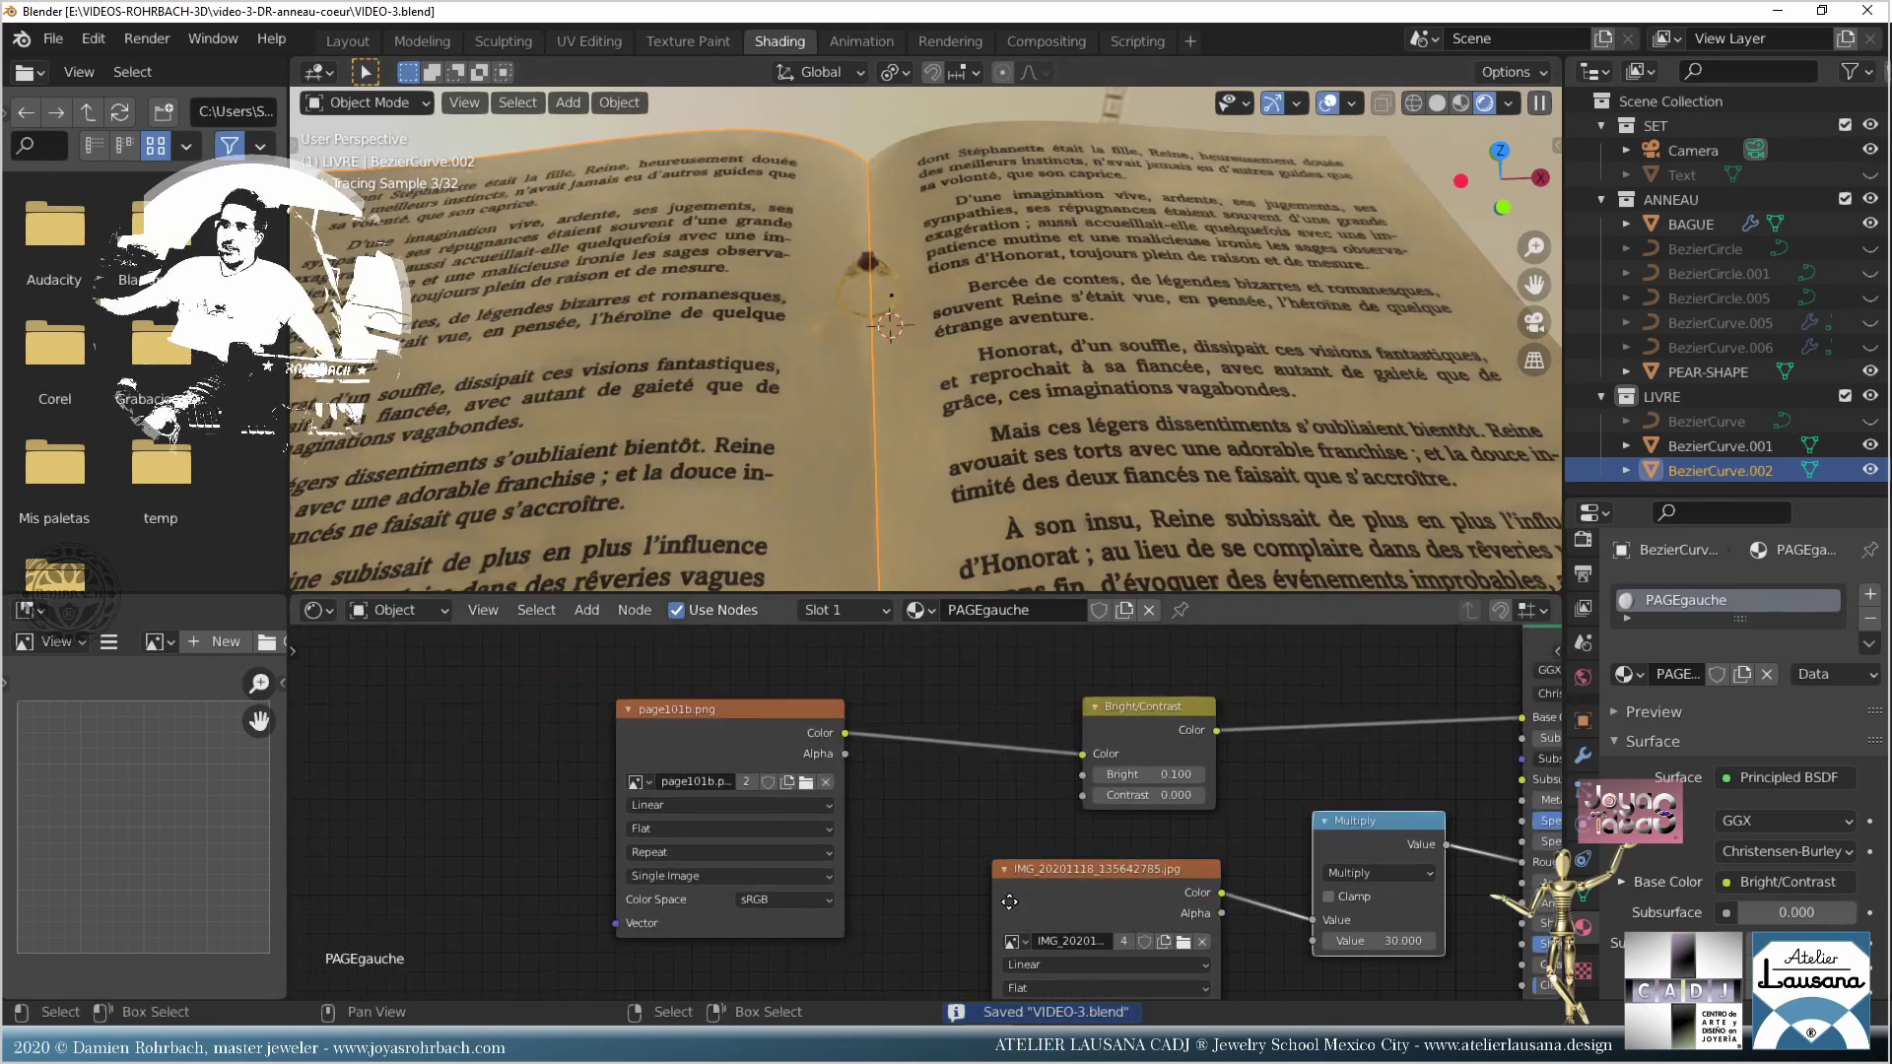
{"action": "left_click", "coordinate": [806, 783]}
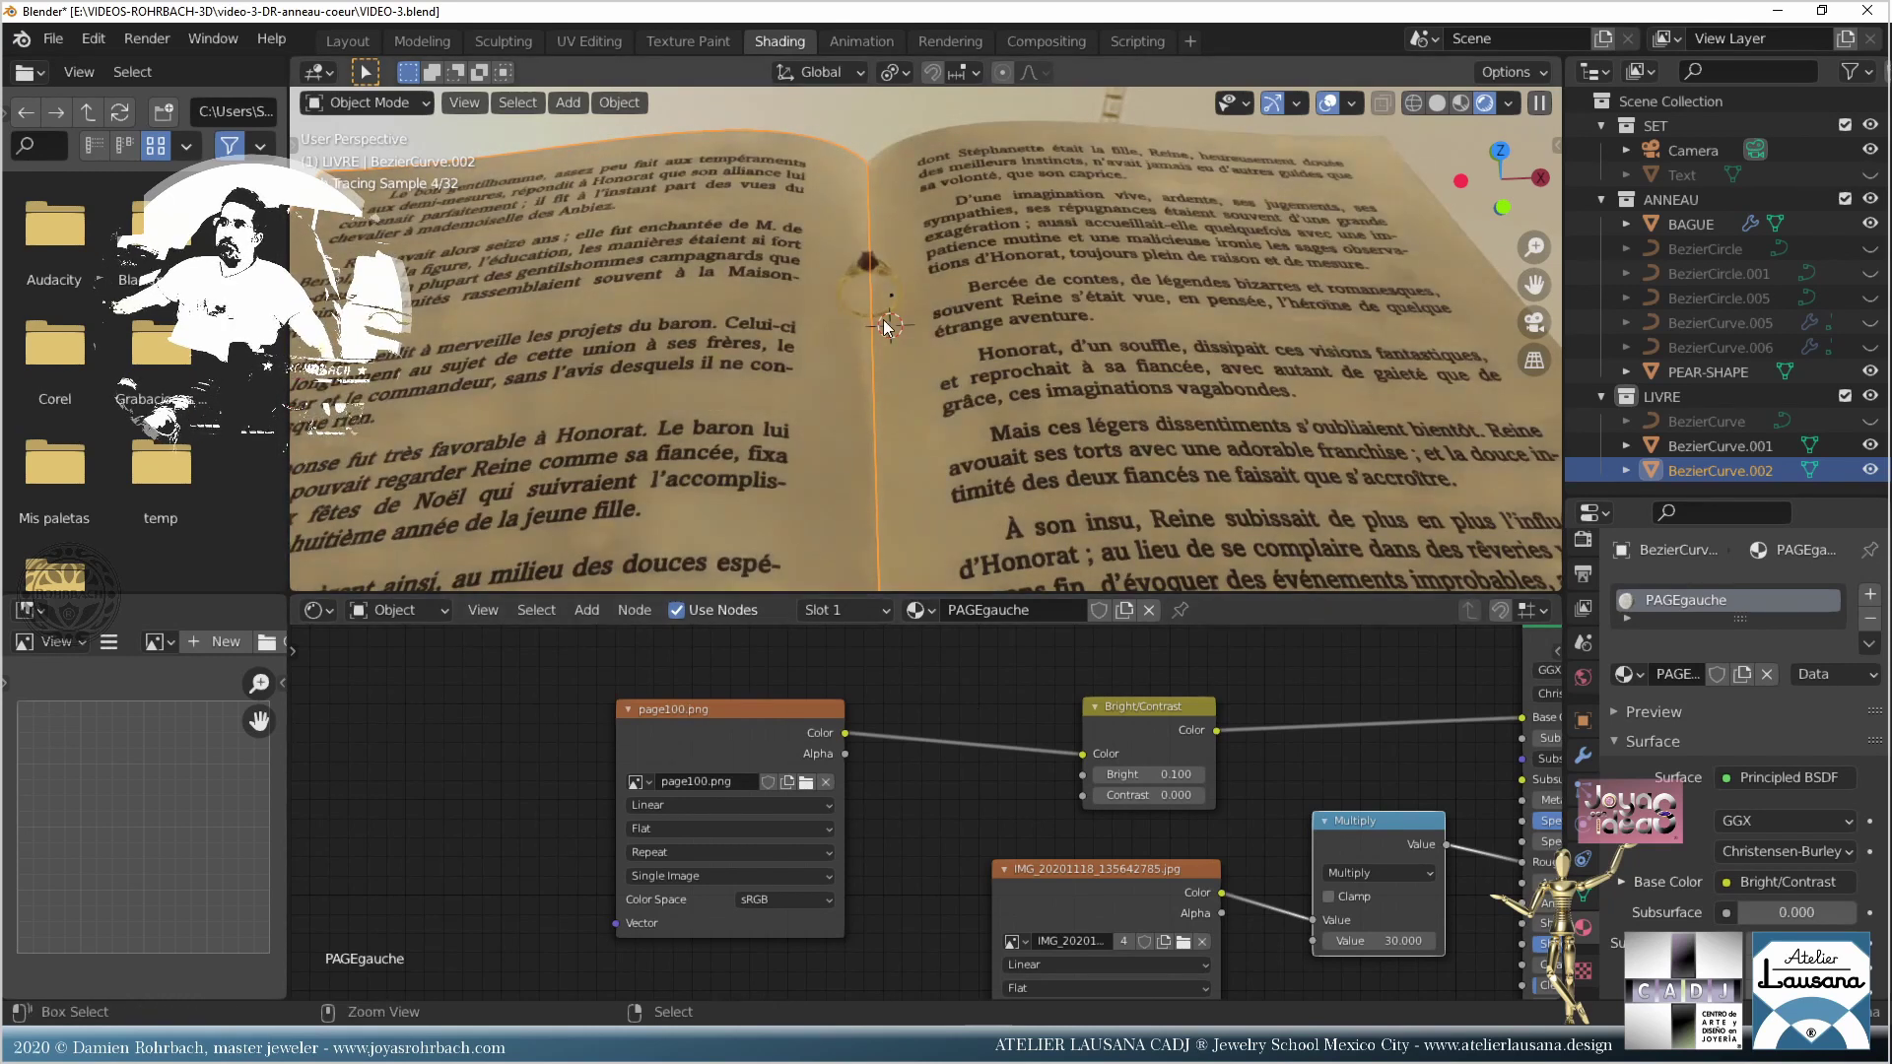
{"action": "key", "text": "ctrl+s"}
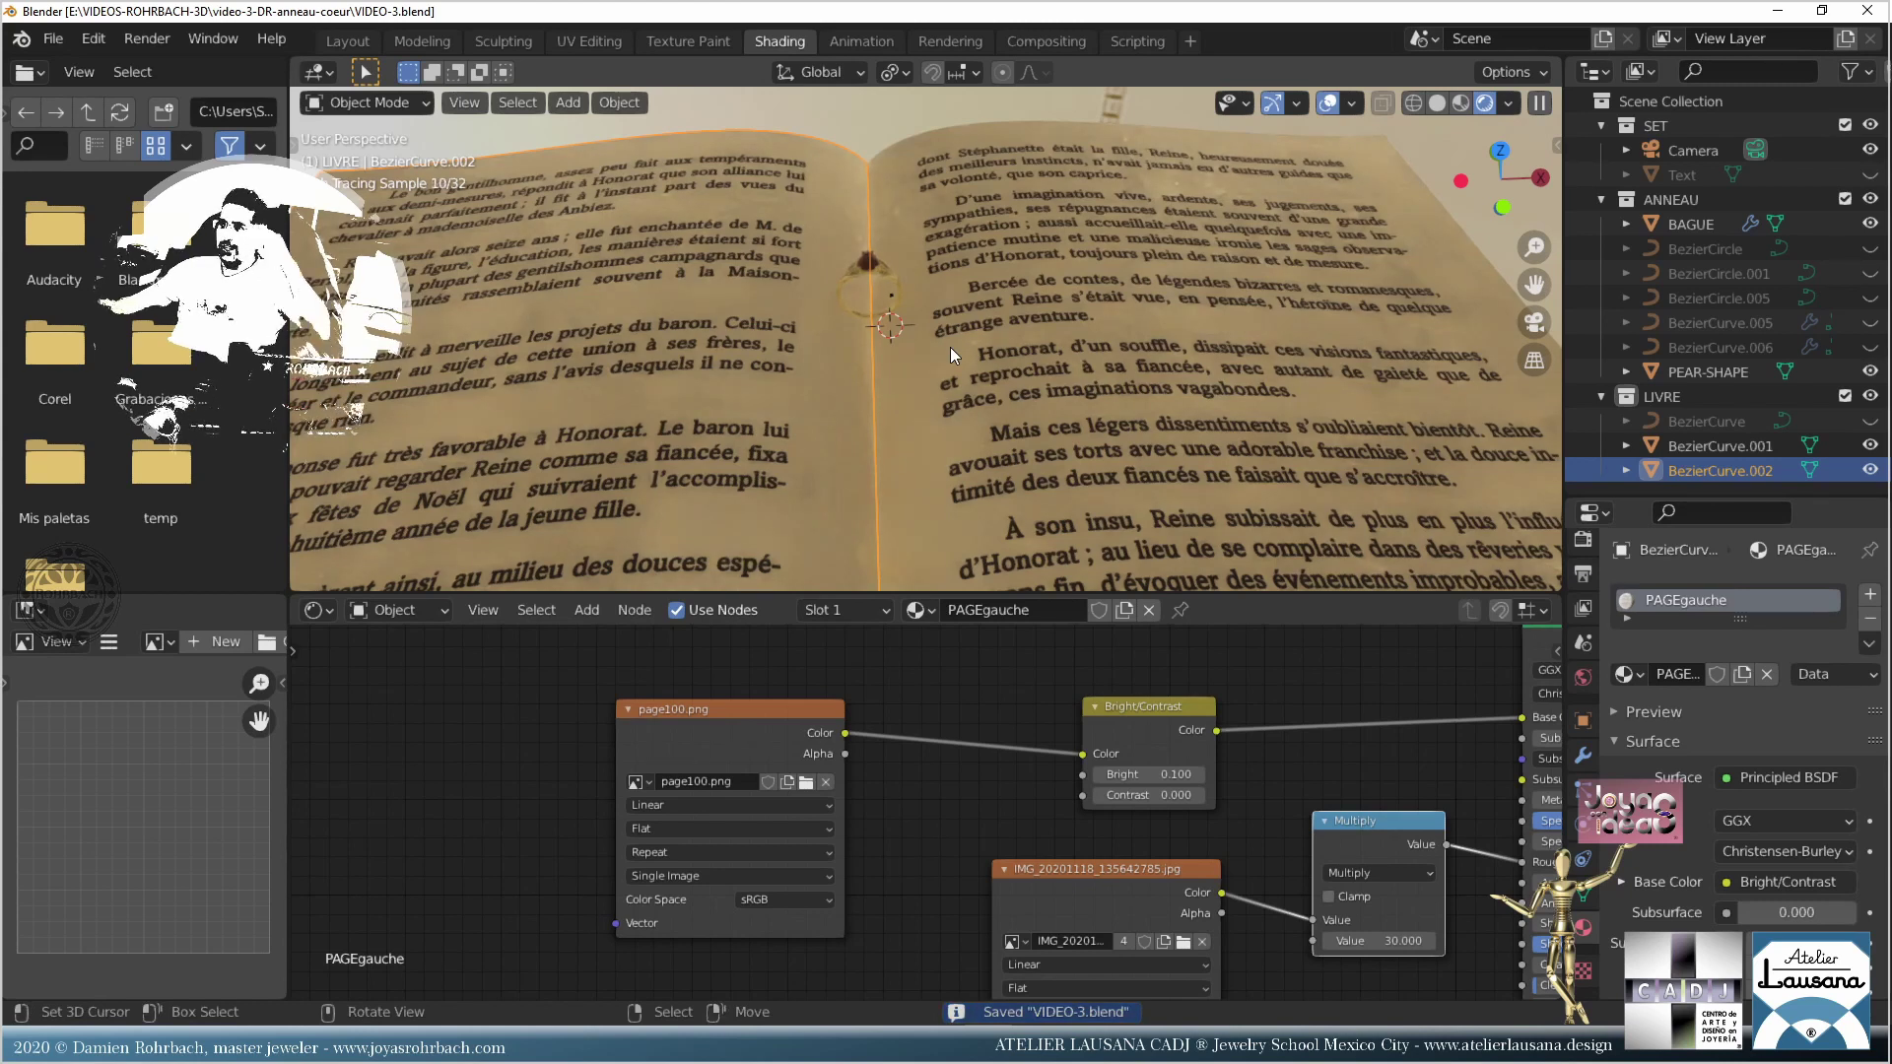
Step: Hide the viewport overlays and check both textured pages around the ring, close up and from farther away
{"action": "scroll", "coordinate": [918, 331], "scroll_direction": "up", "scroll_amount": 2}
{"action": "scroll", "coordinate": [918, 331], "scroll_direction": "up", "scroll_amount": 2}
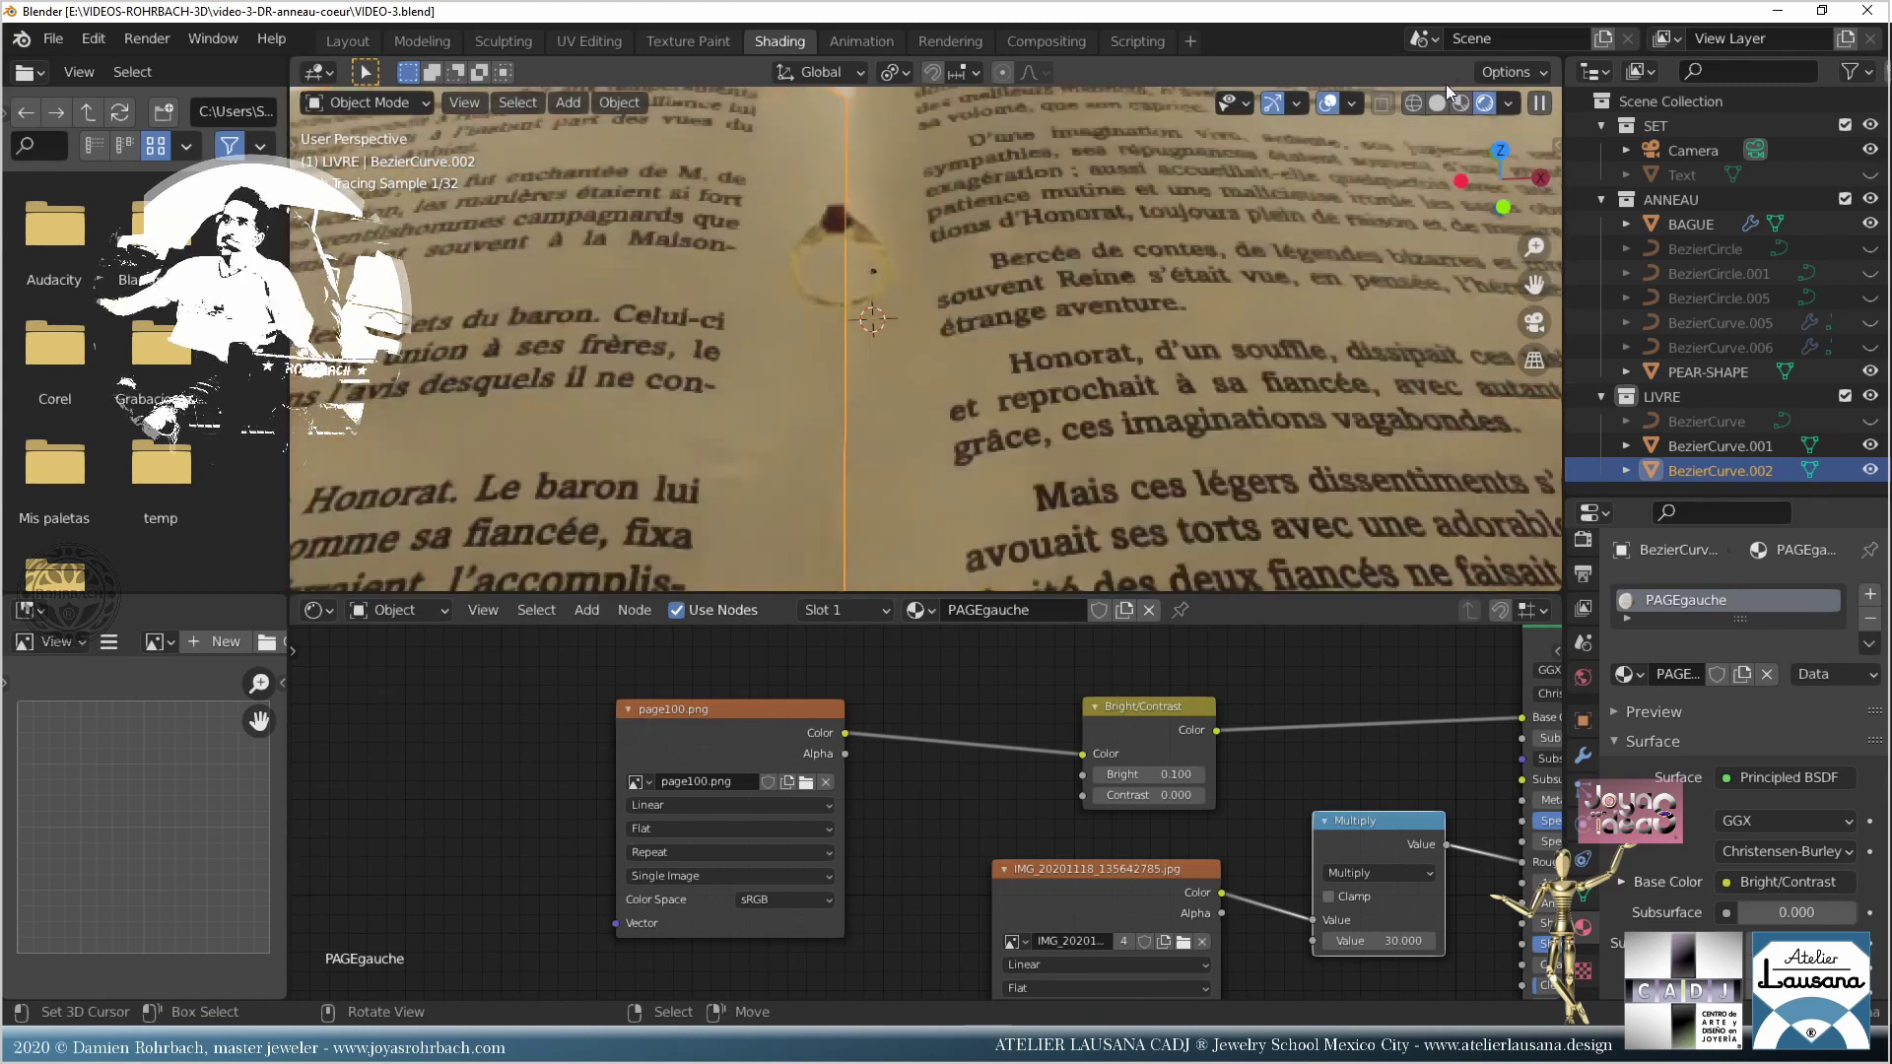
{"action": "left_click", "coordinate": [1329, 103]}
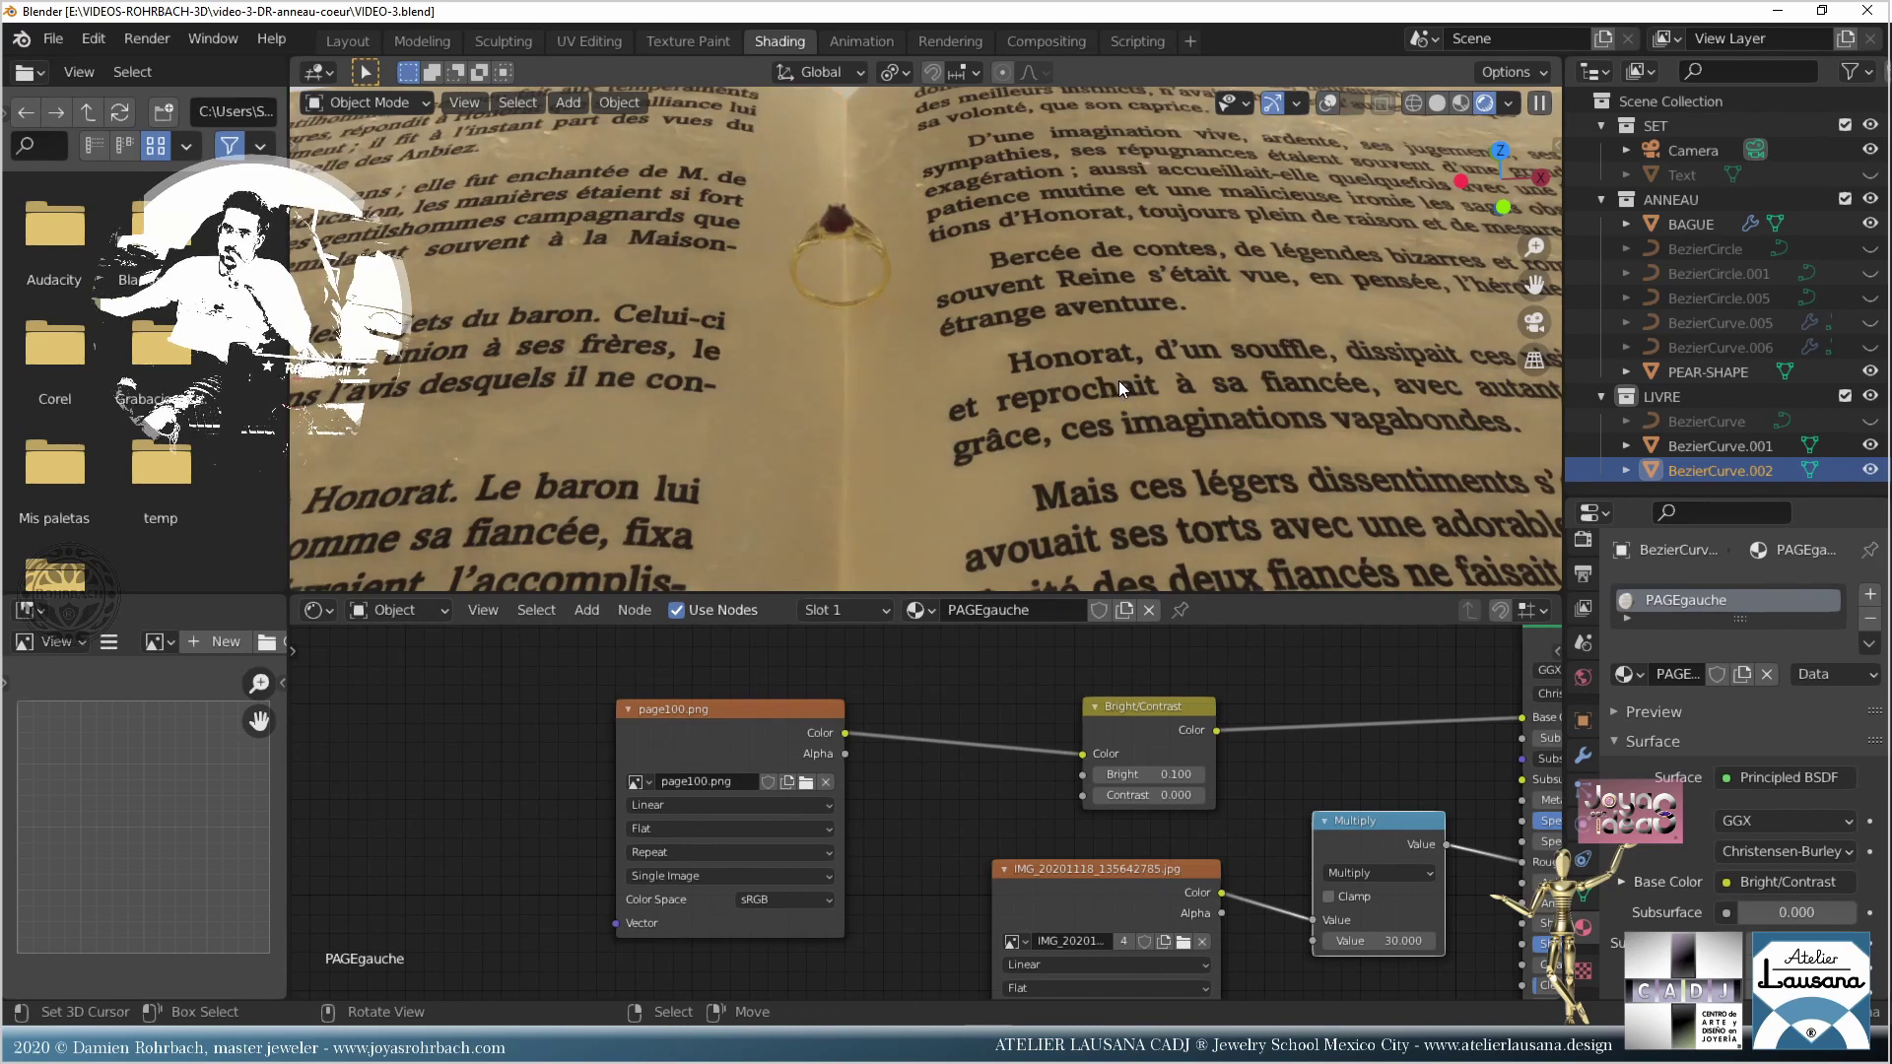
{"action": "scroll", "coordinate": [1119, 380], "scroll_direction": "down", "scroll_amount": 2}
{"action": "scroll", "coordinate": [1120, 380], "scroll_direction": "down", "scroll_amount": 2}
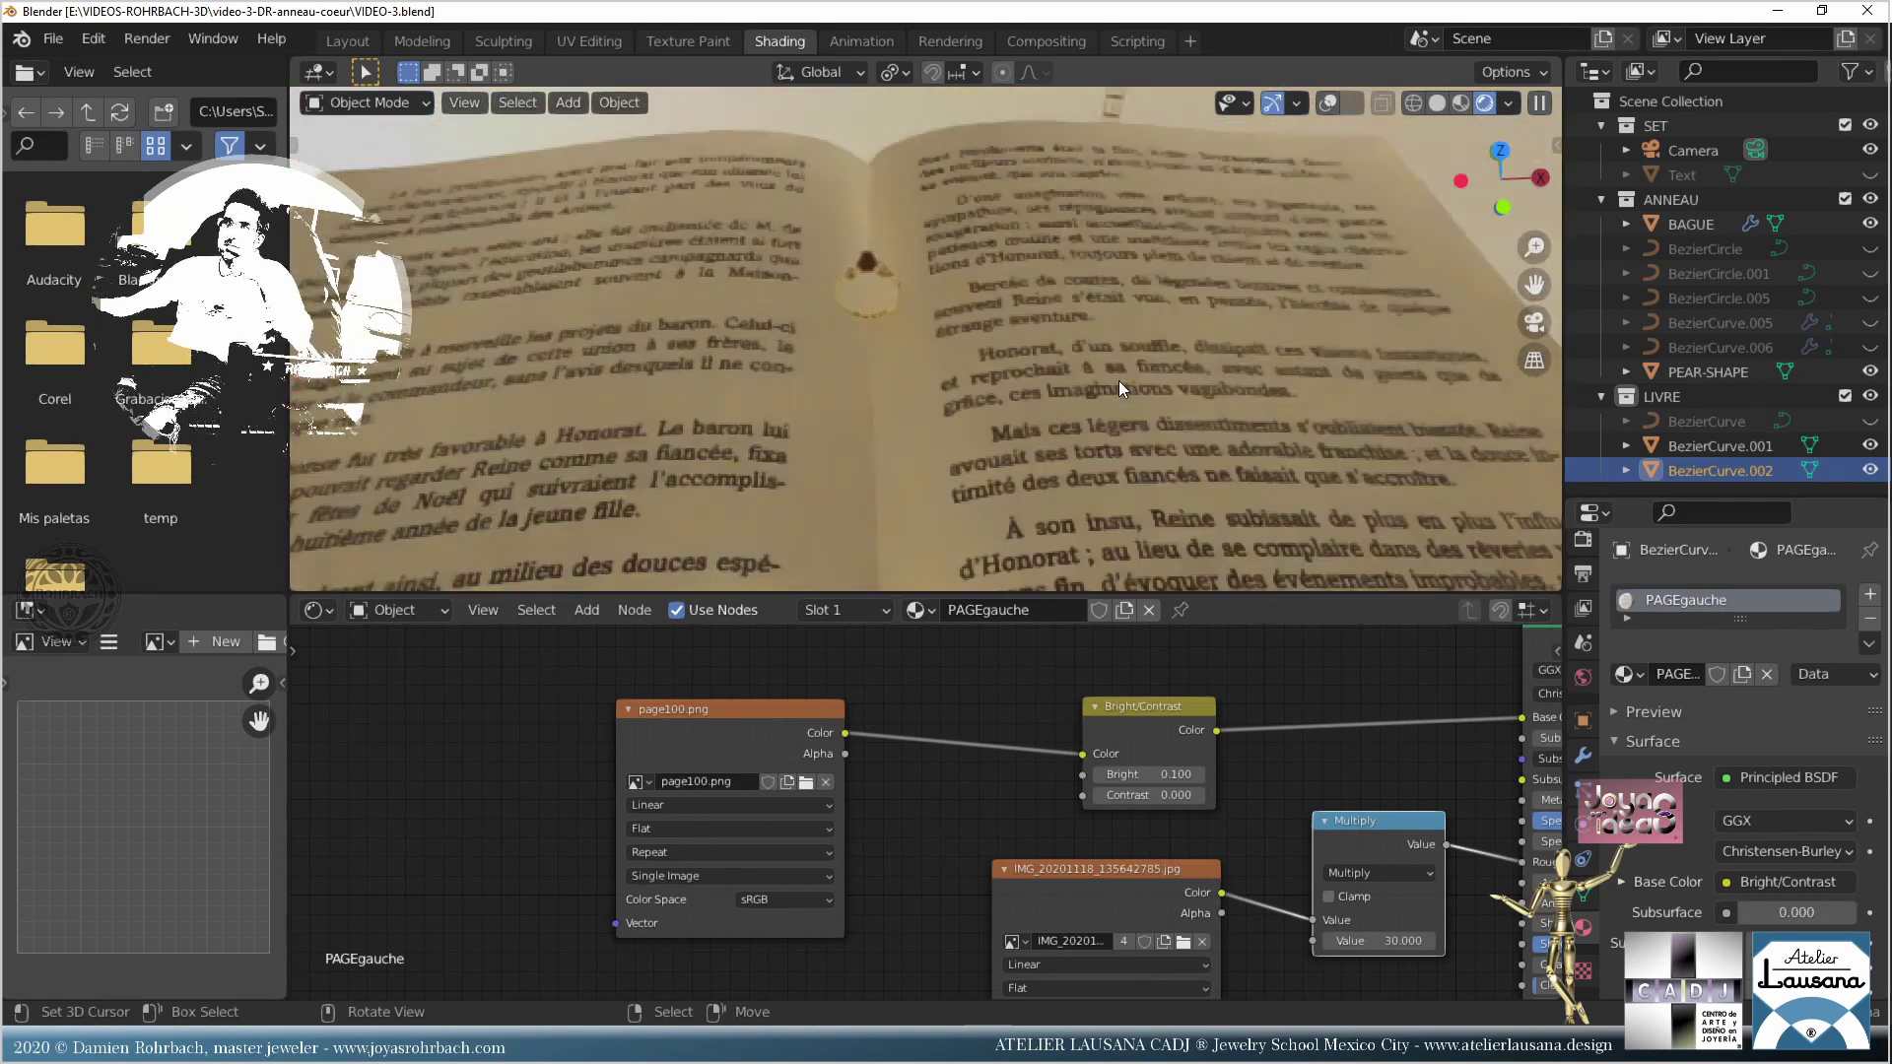
{"action": "scroll", "coordinate": [1120, 380], "scroll_direction": "down", "scroll_amount": 1}
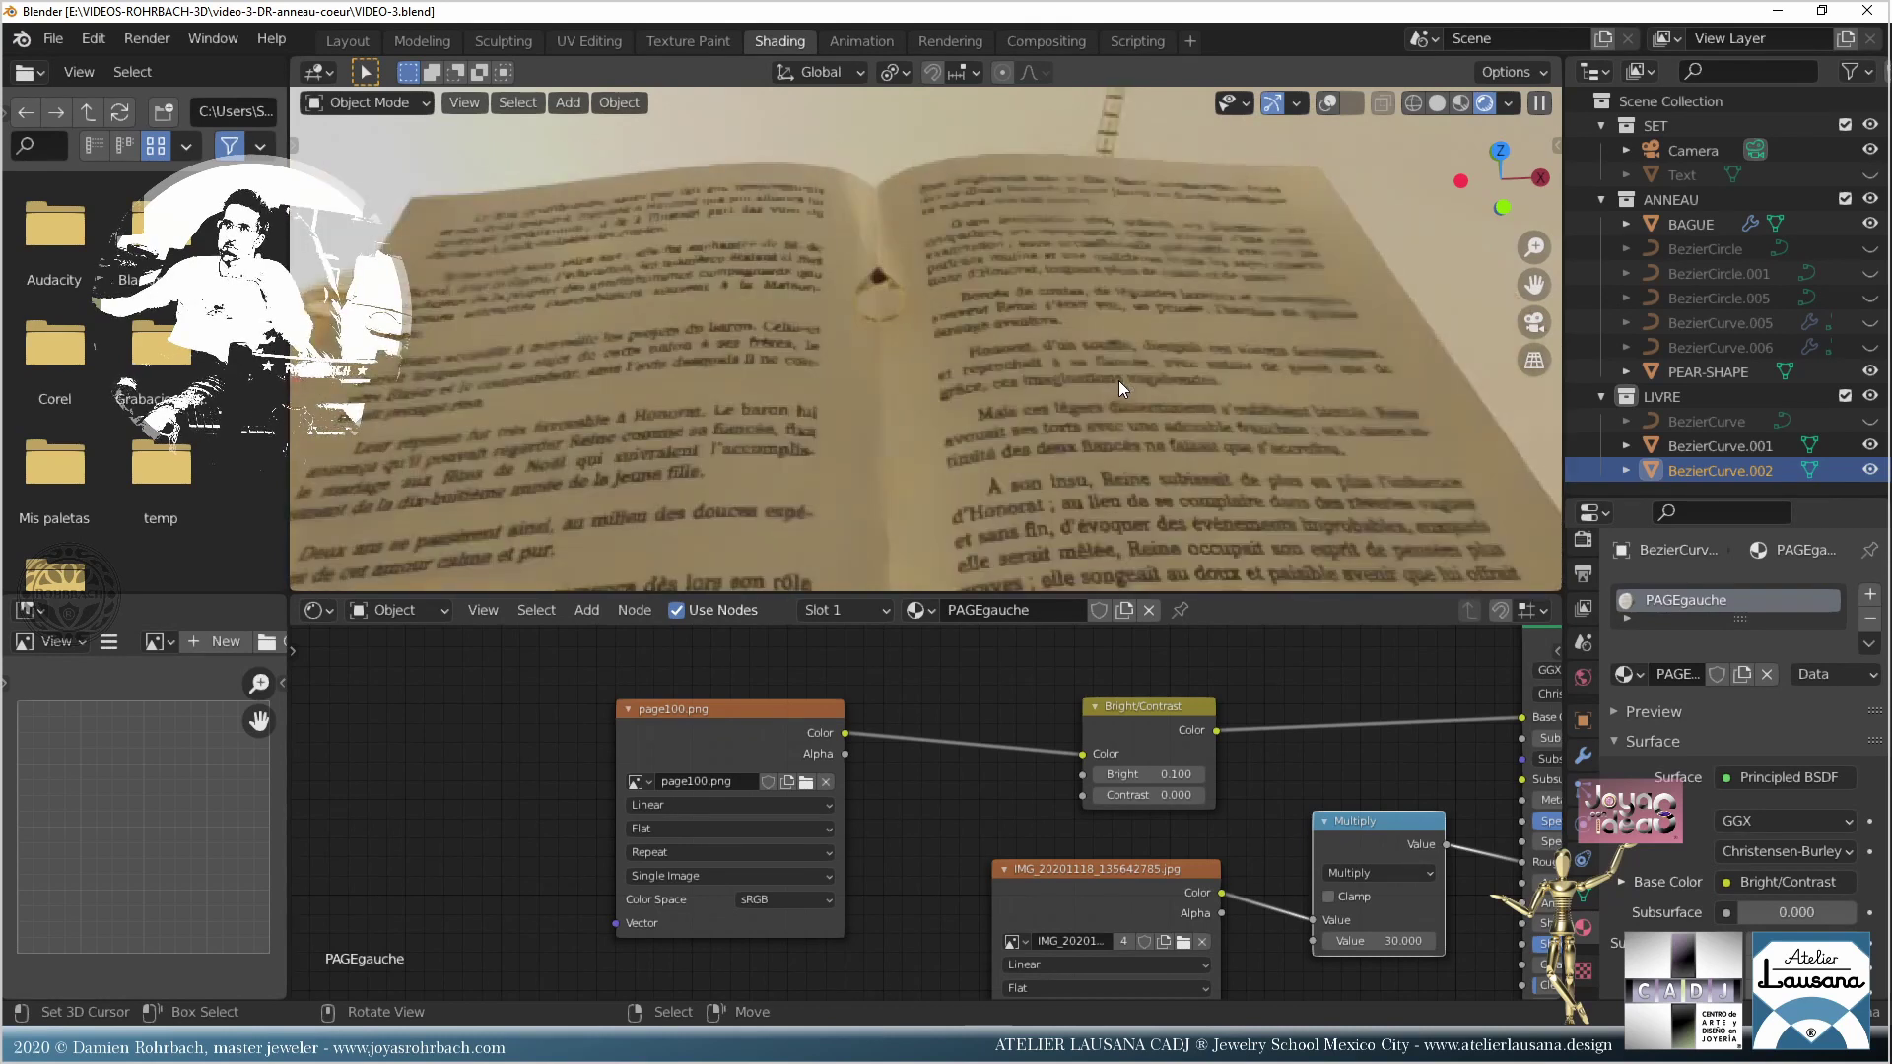
Step: In the Layout workspace, duplicate BezierCurve.002 and place the copy just beneath it, about 0.40 m down and 0.14 m towards negative X
{"action": "left_click", "coordinate": [362, 45]}
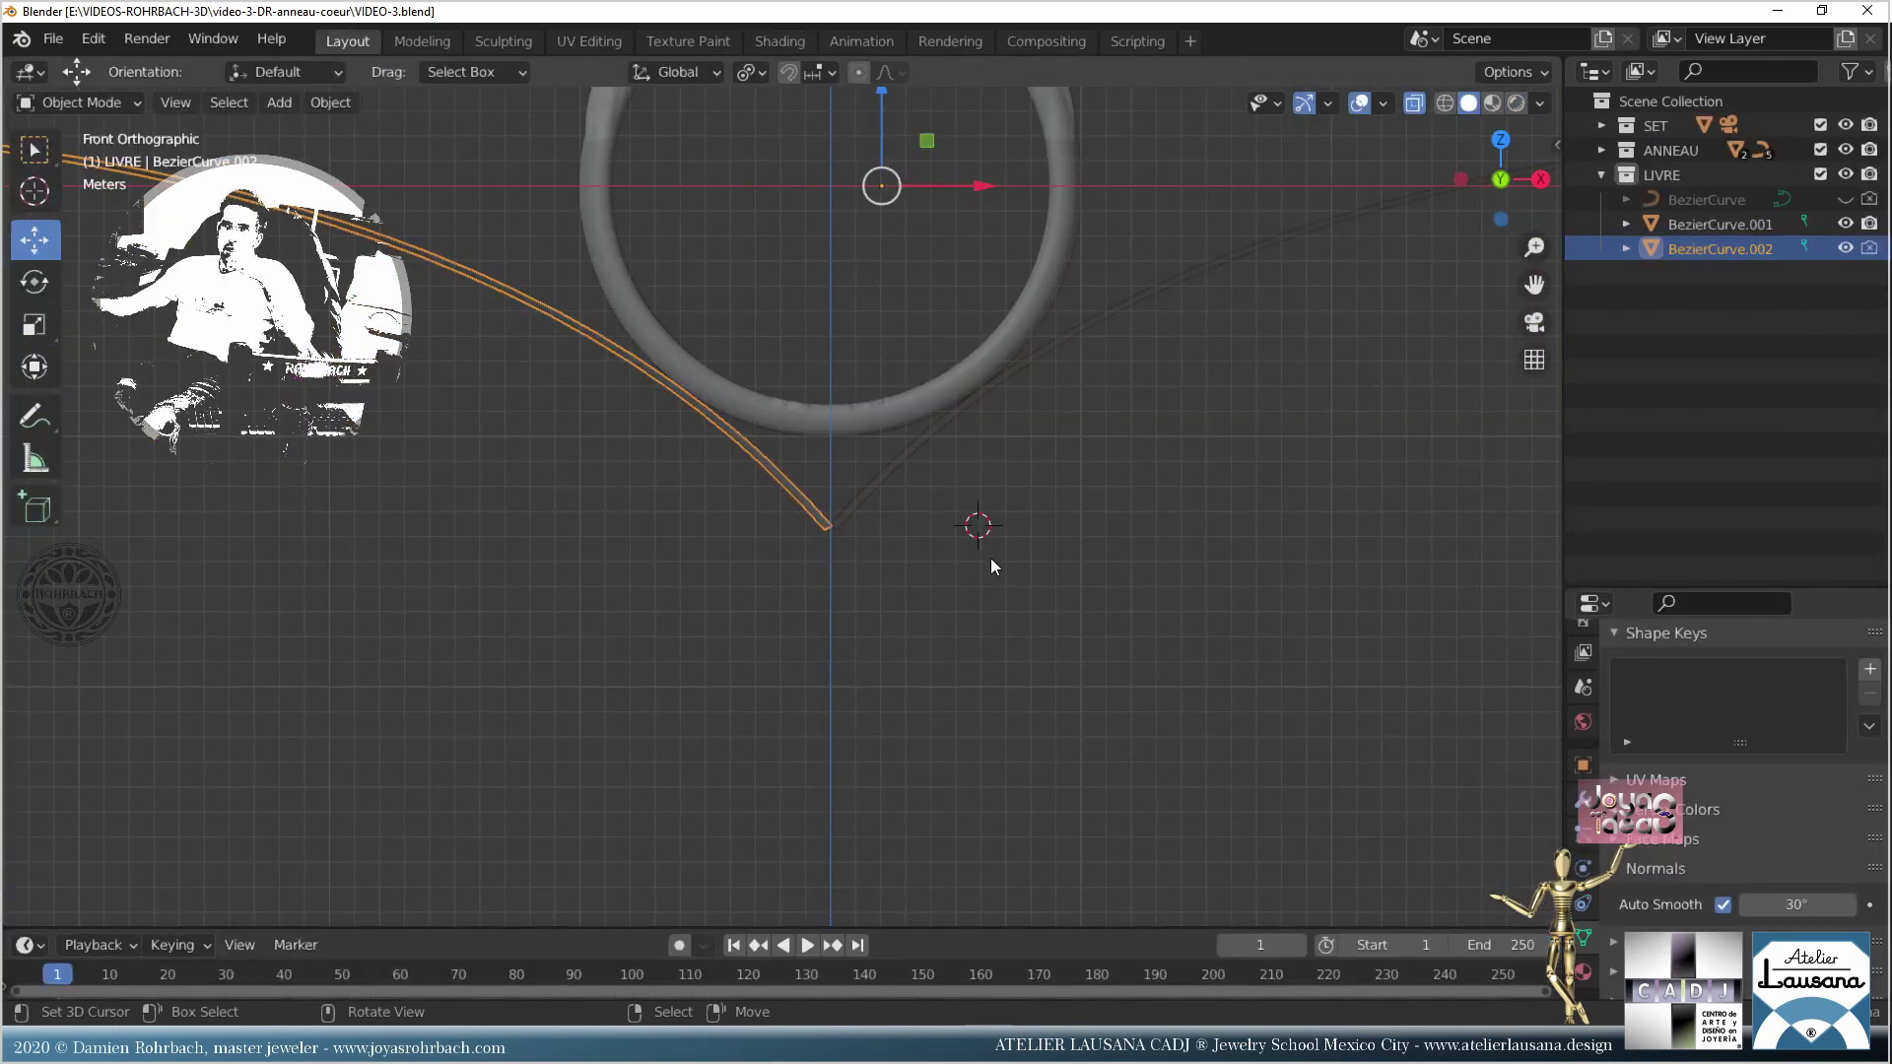
{"action": "middle_click_drag", "start_coordinate": [784, 497], "coordinate": [951, 498], "text": "shift"}
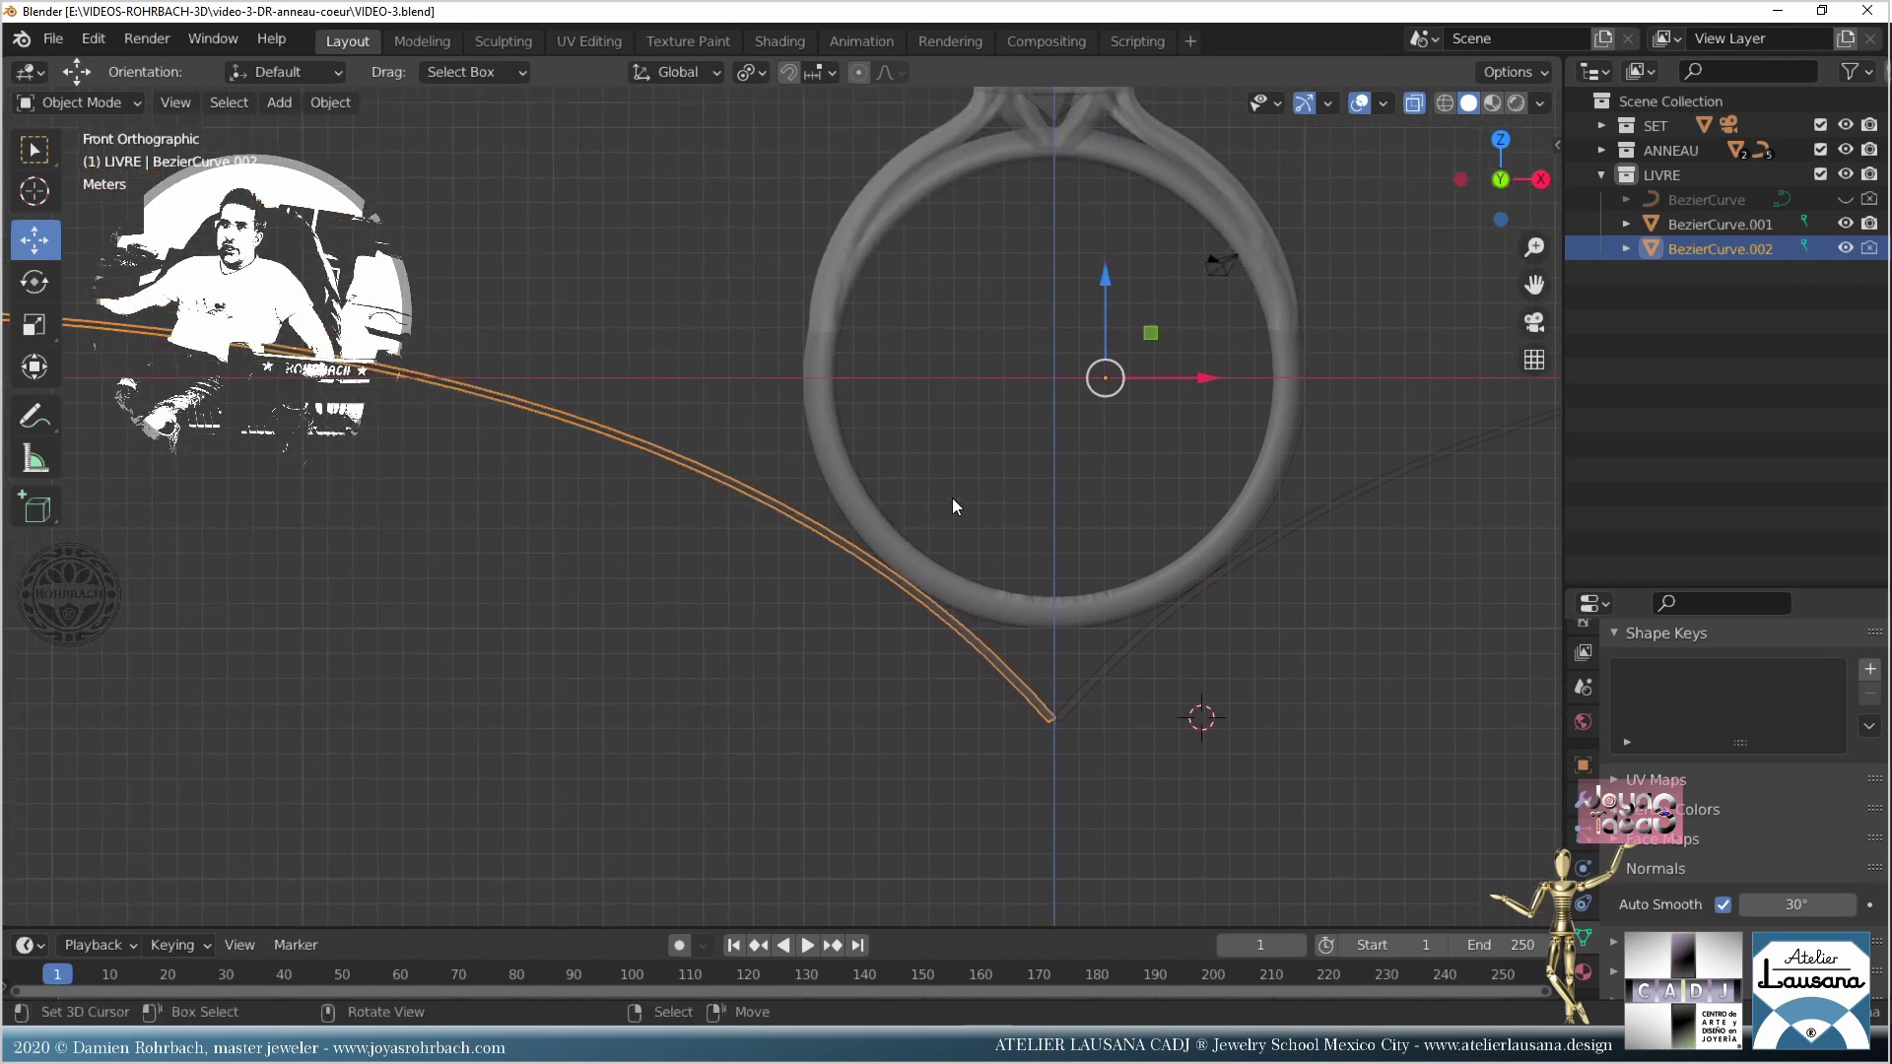
{"action": "key", "text": "shift+d"}
{"action": "right_click", "coordinate": [983, 439]}
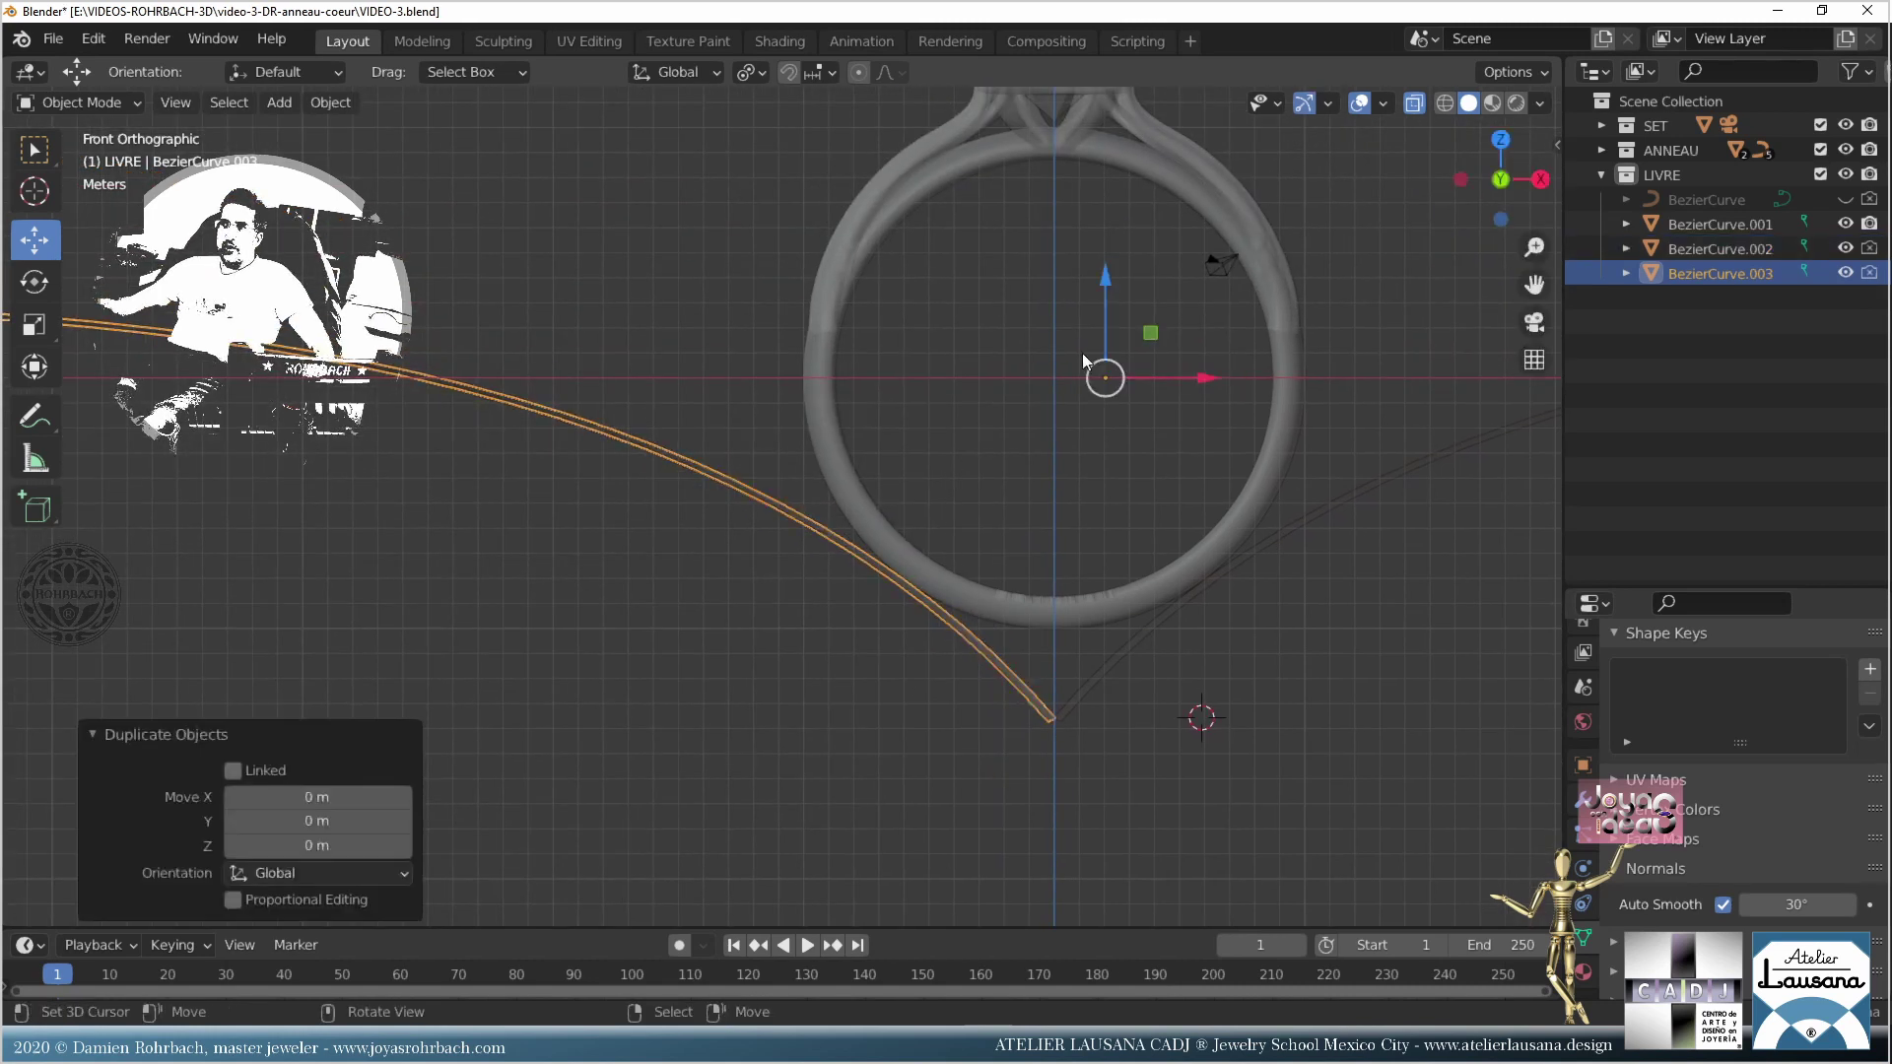
{"action": "key", "text": "g"}
{"action": "key", "text": "z"}
{"action": "left_click", "coordinate": [1113, 298]}
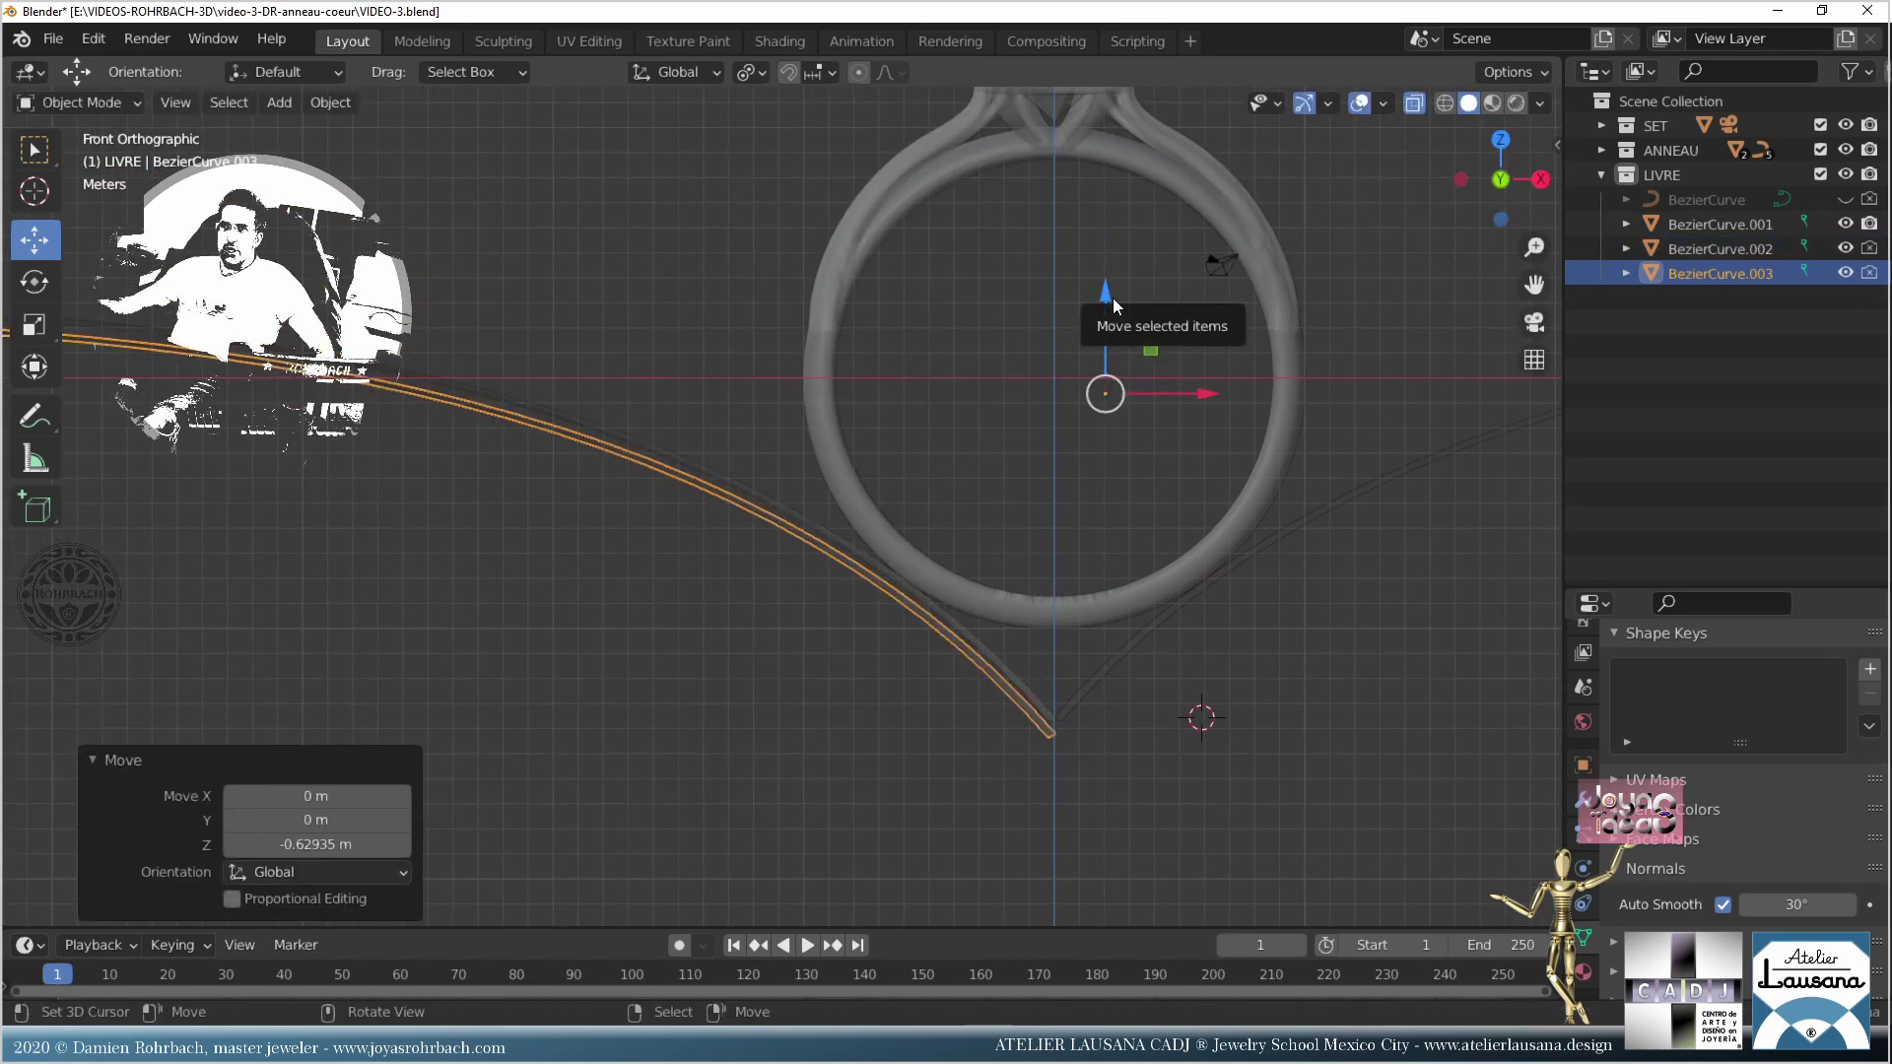
{"action": "scroll", "coordinate": [1078, 410], "scroll_direction": "up", "scroll_amount": 3}
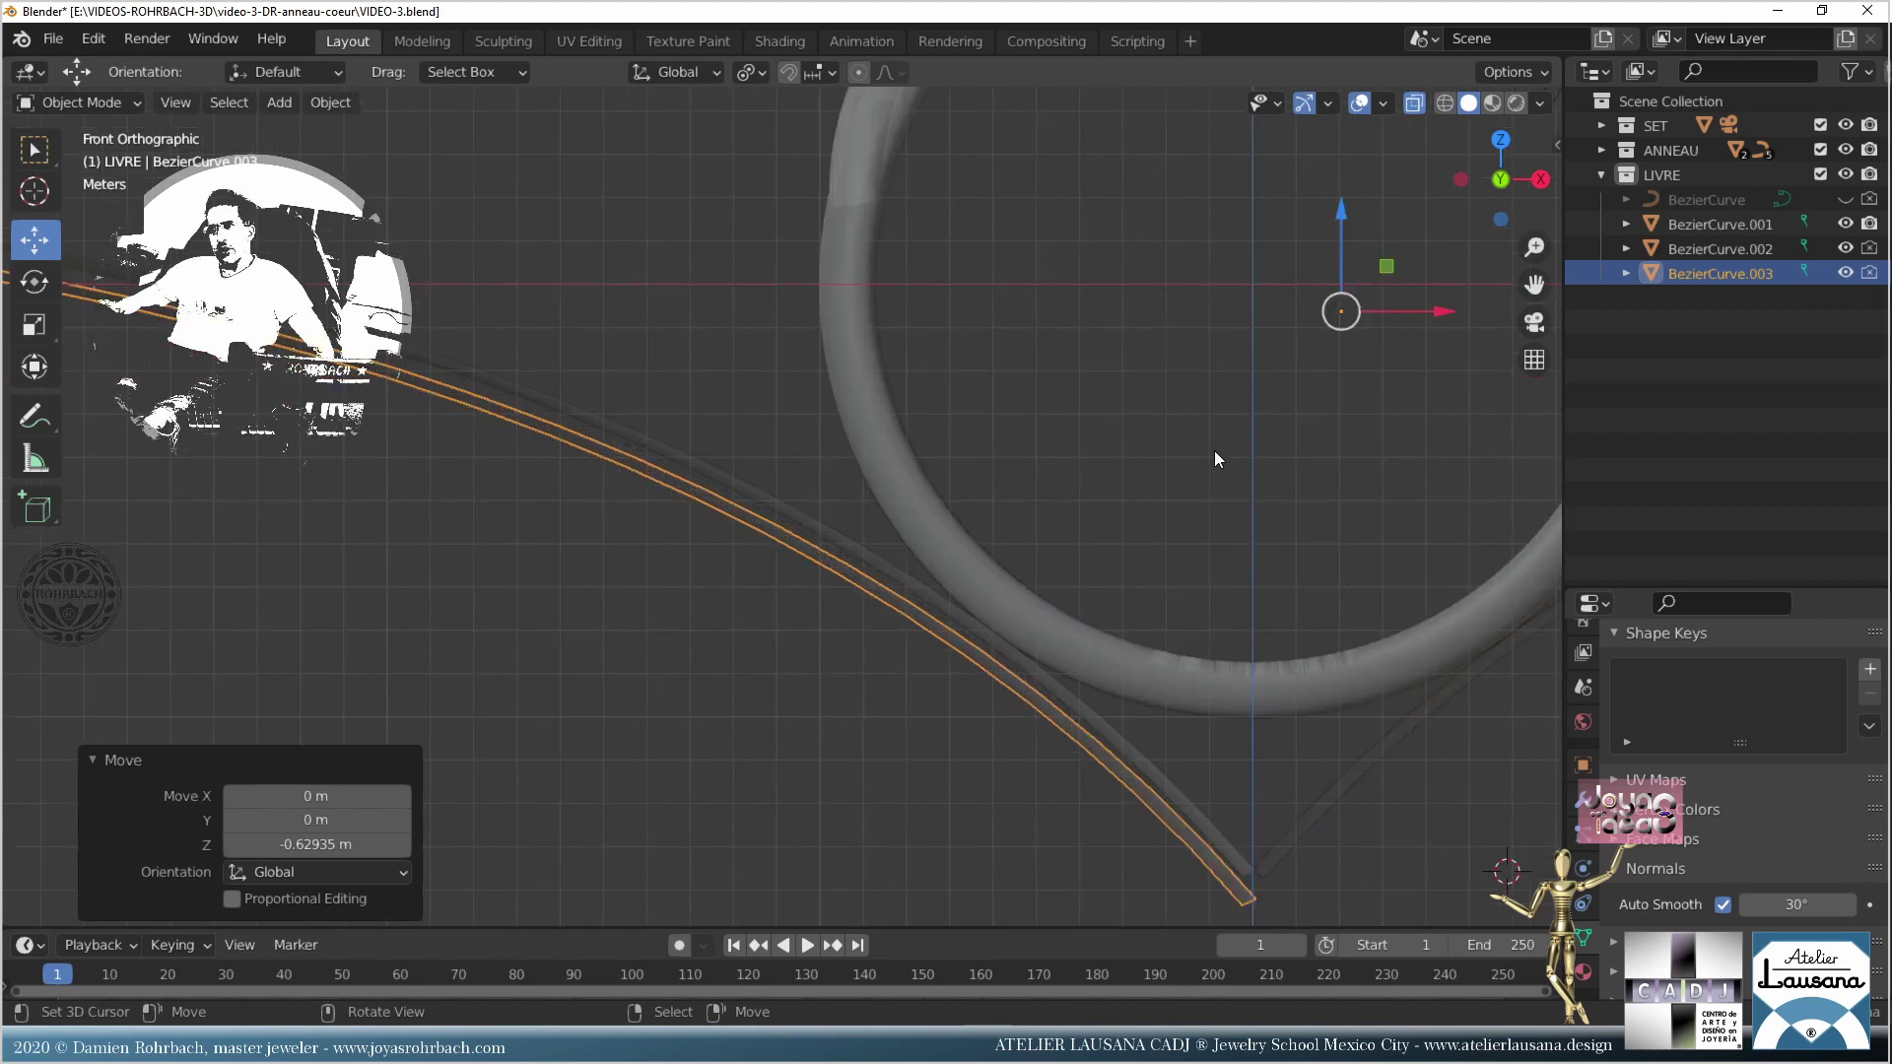
{"action": "key", "text": "g"}
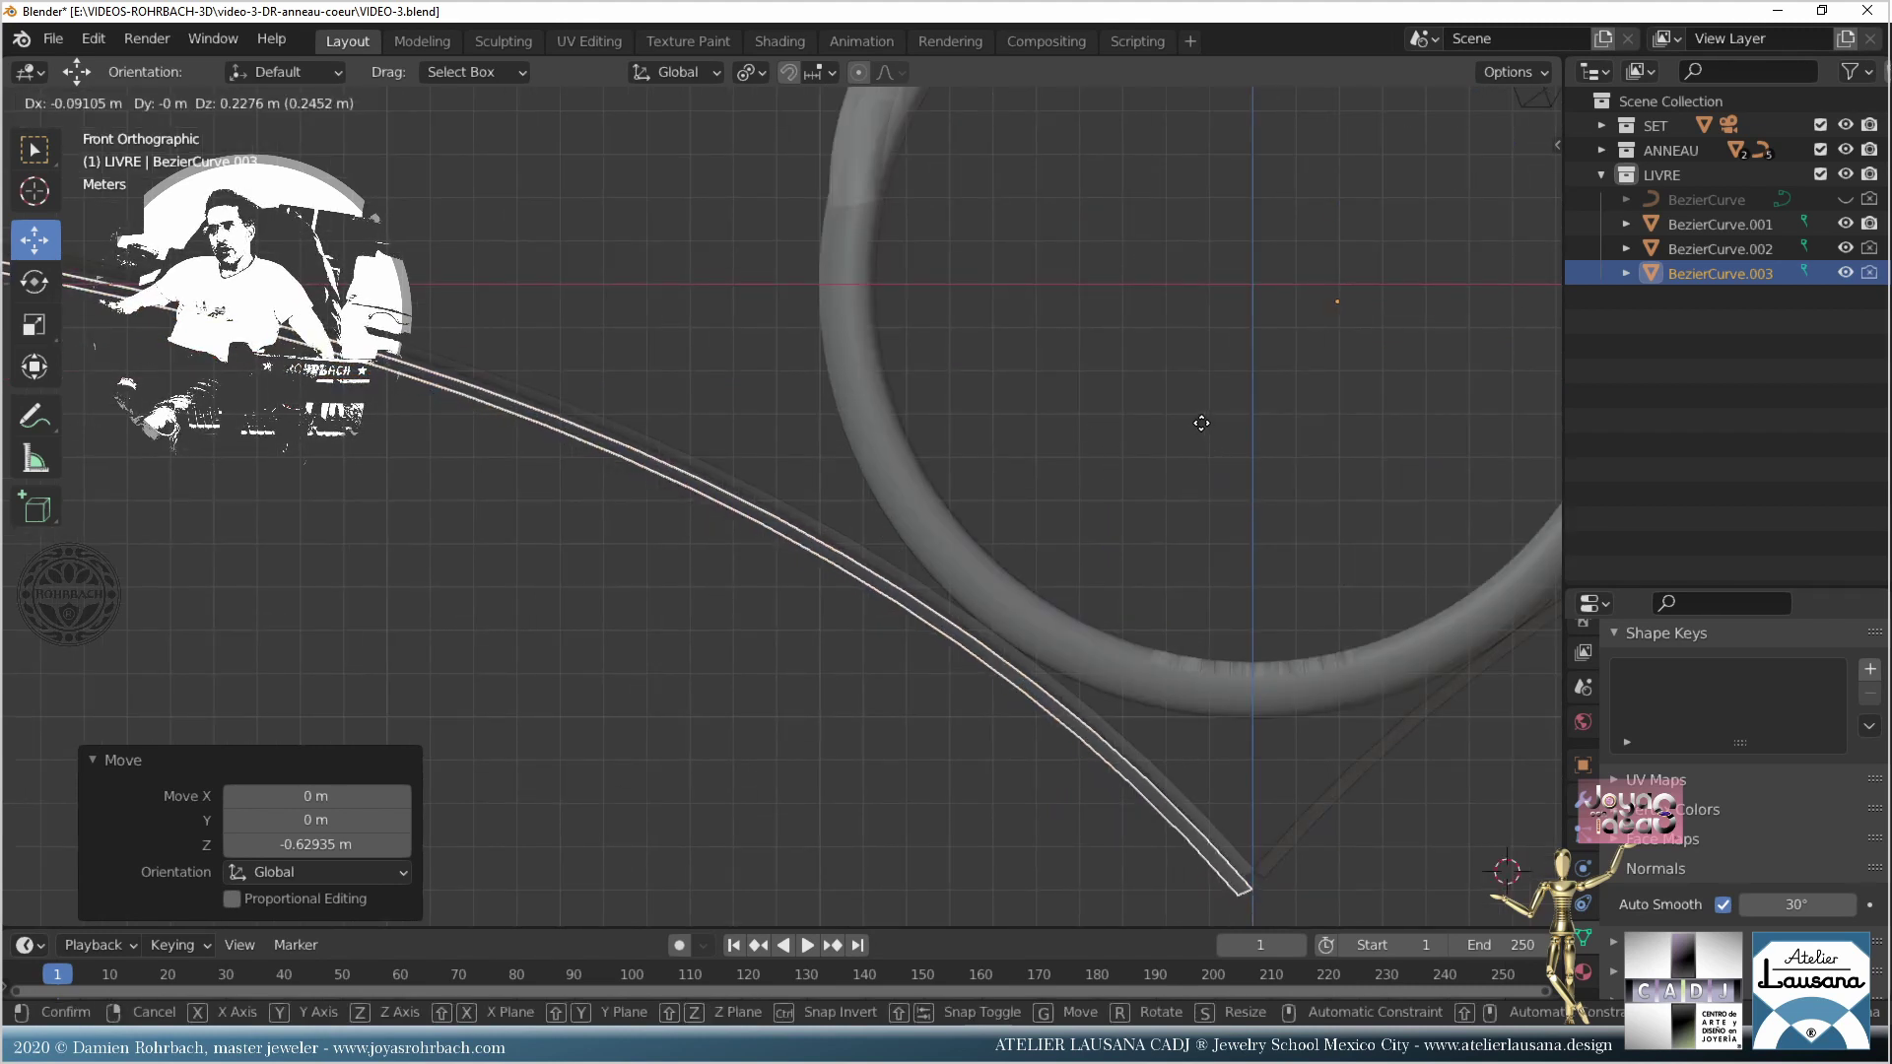
{"action": "left_click", "coordinate": [1177, 423]}
Step: Unlink the PAGEgauche material from the duplicated left page, assign PAGEdroite to it and save the file
{"action": "left_click", "coordinate": [1583, 972]}
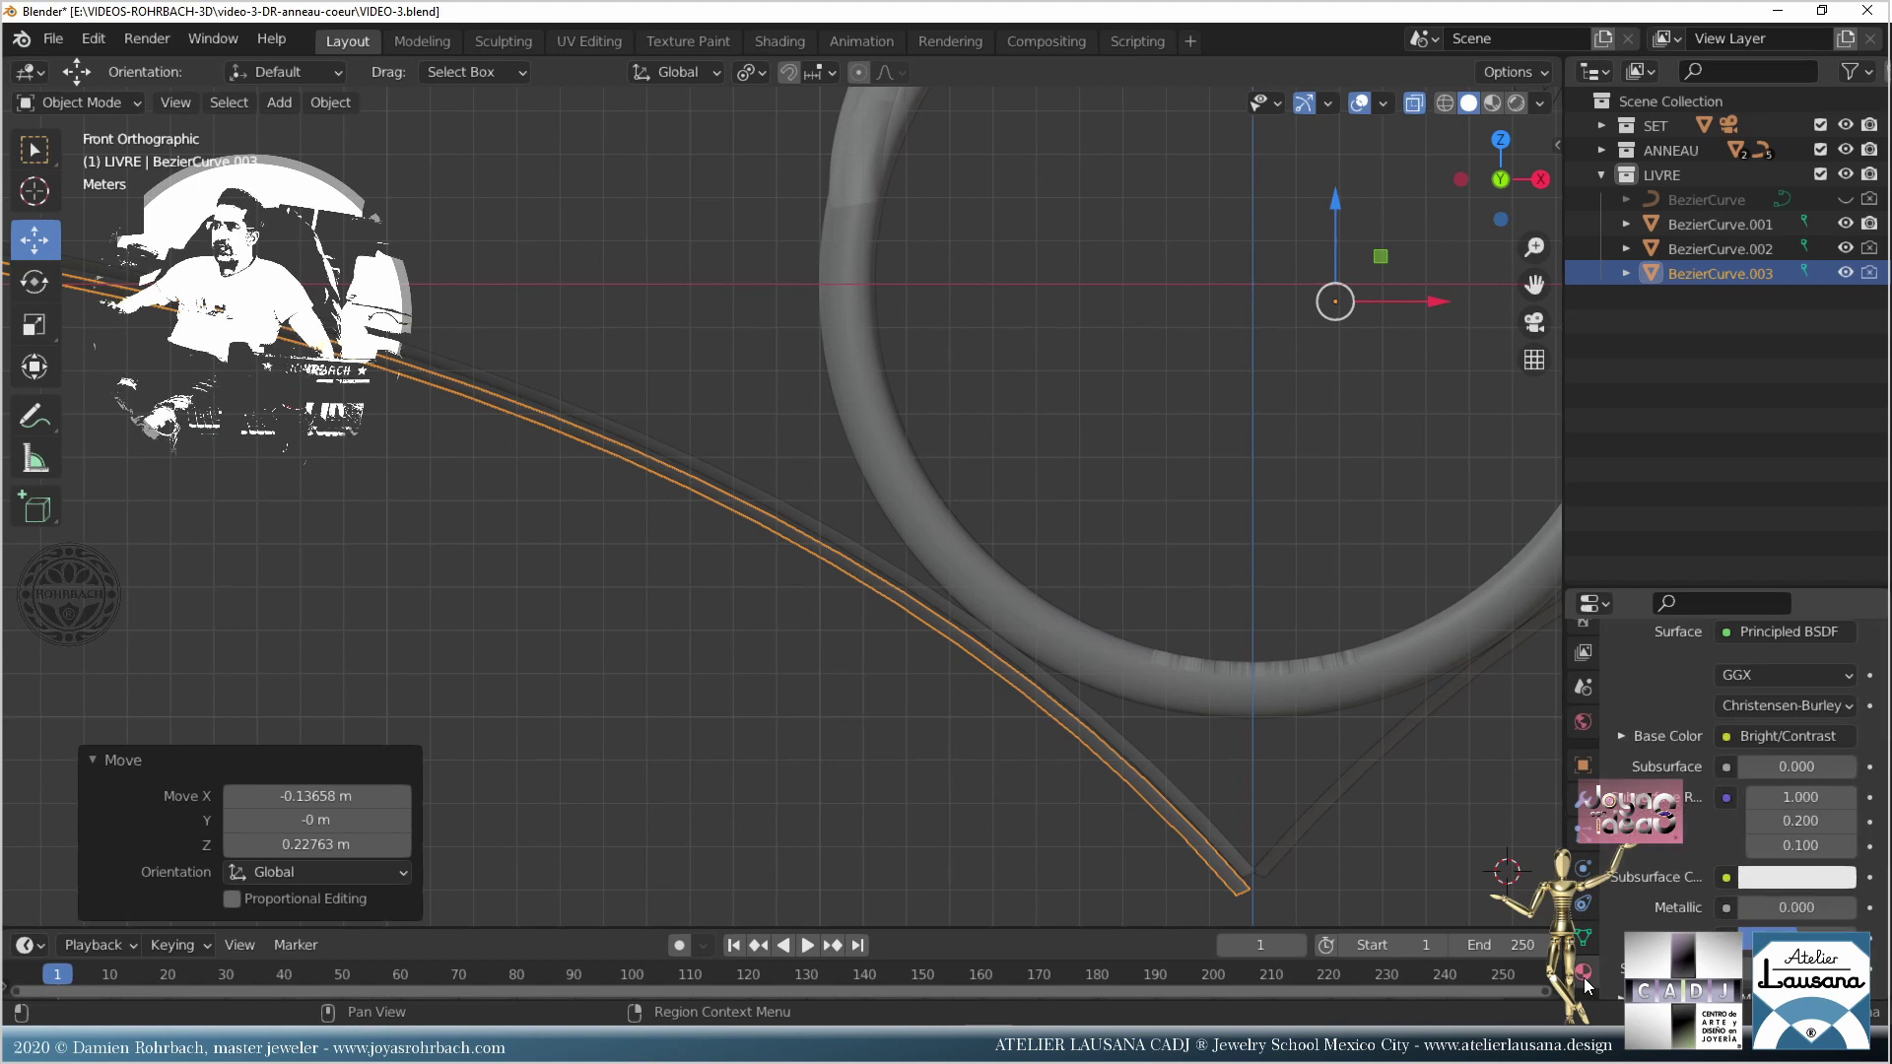
{"action": "scroll", "coordinate": [1706, 772], "scroll_direction": "up", "scroll_amount": 5}
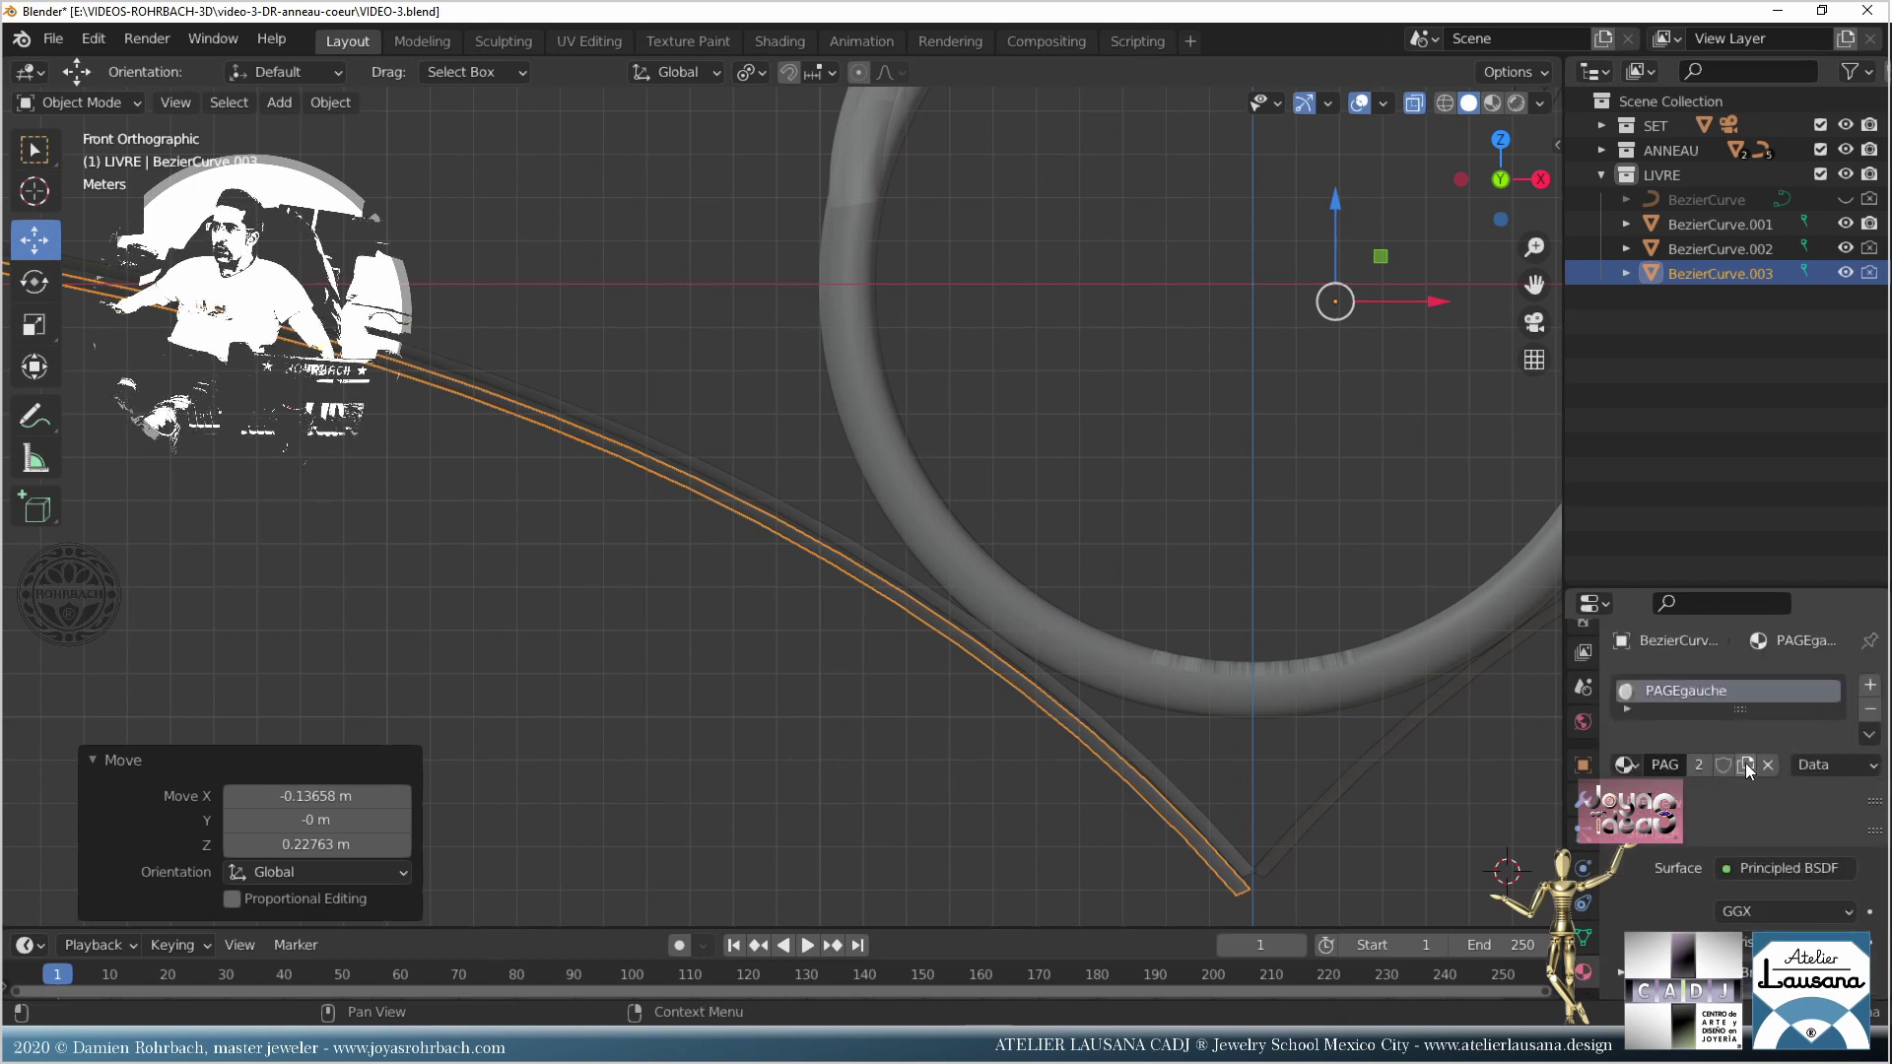
{"action": "left_click", "coordinate": [1747, 763]}
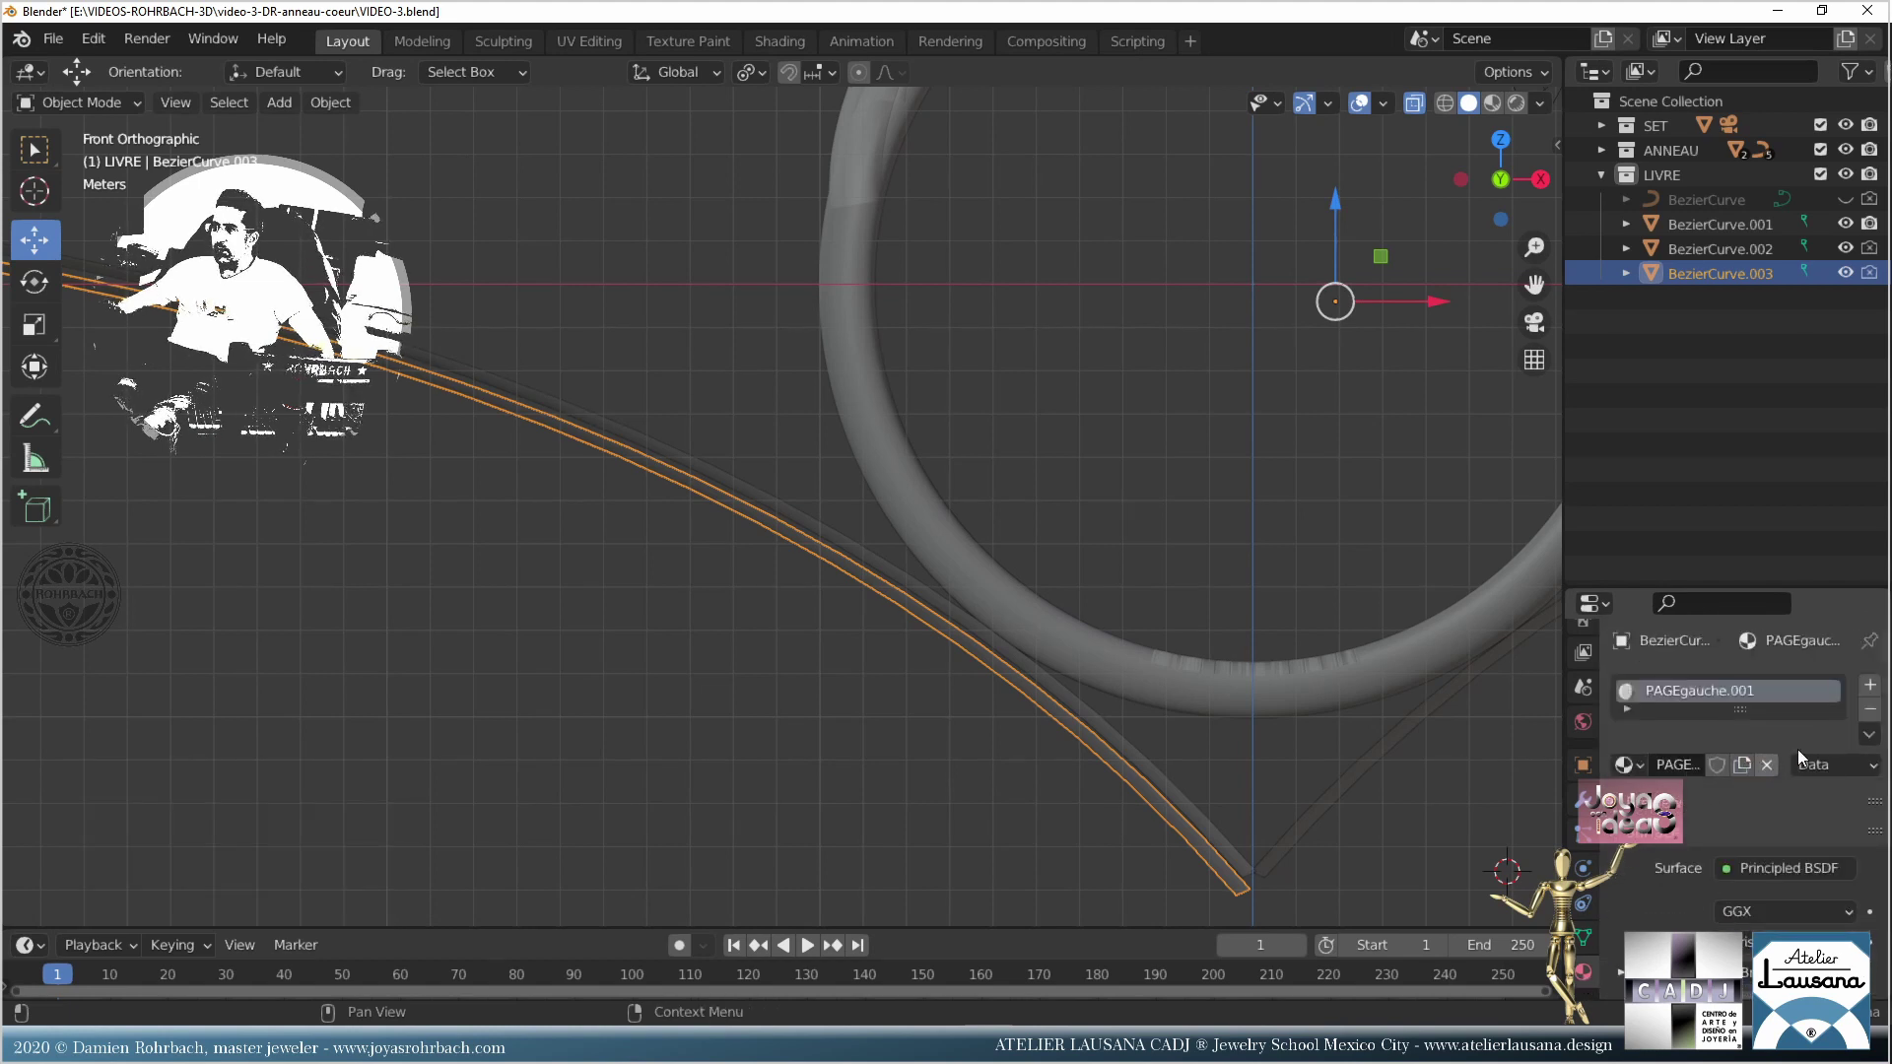
{"action": "left_click", "coordinate": [1765, 764]}
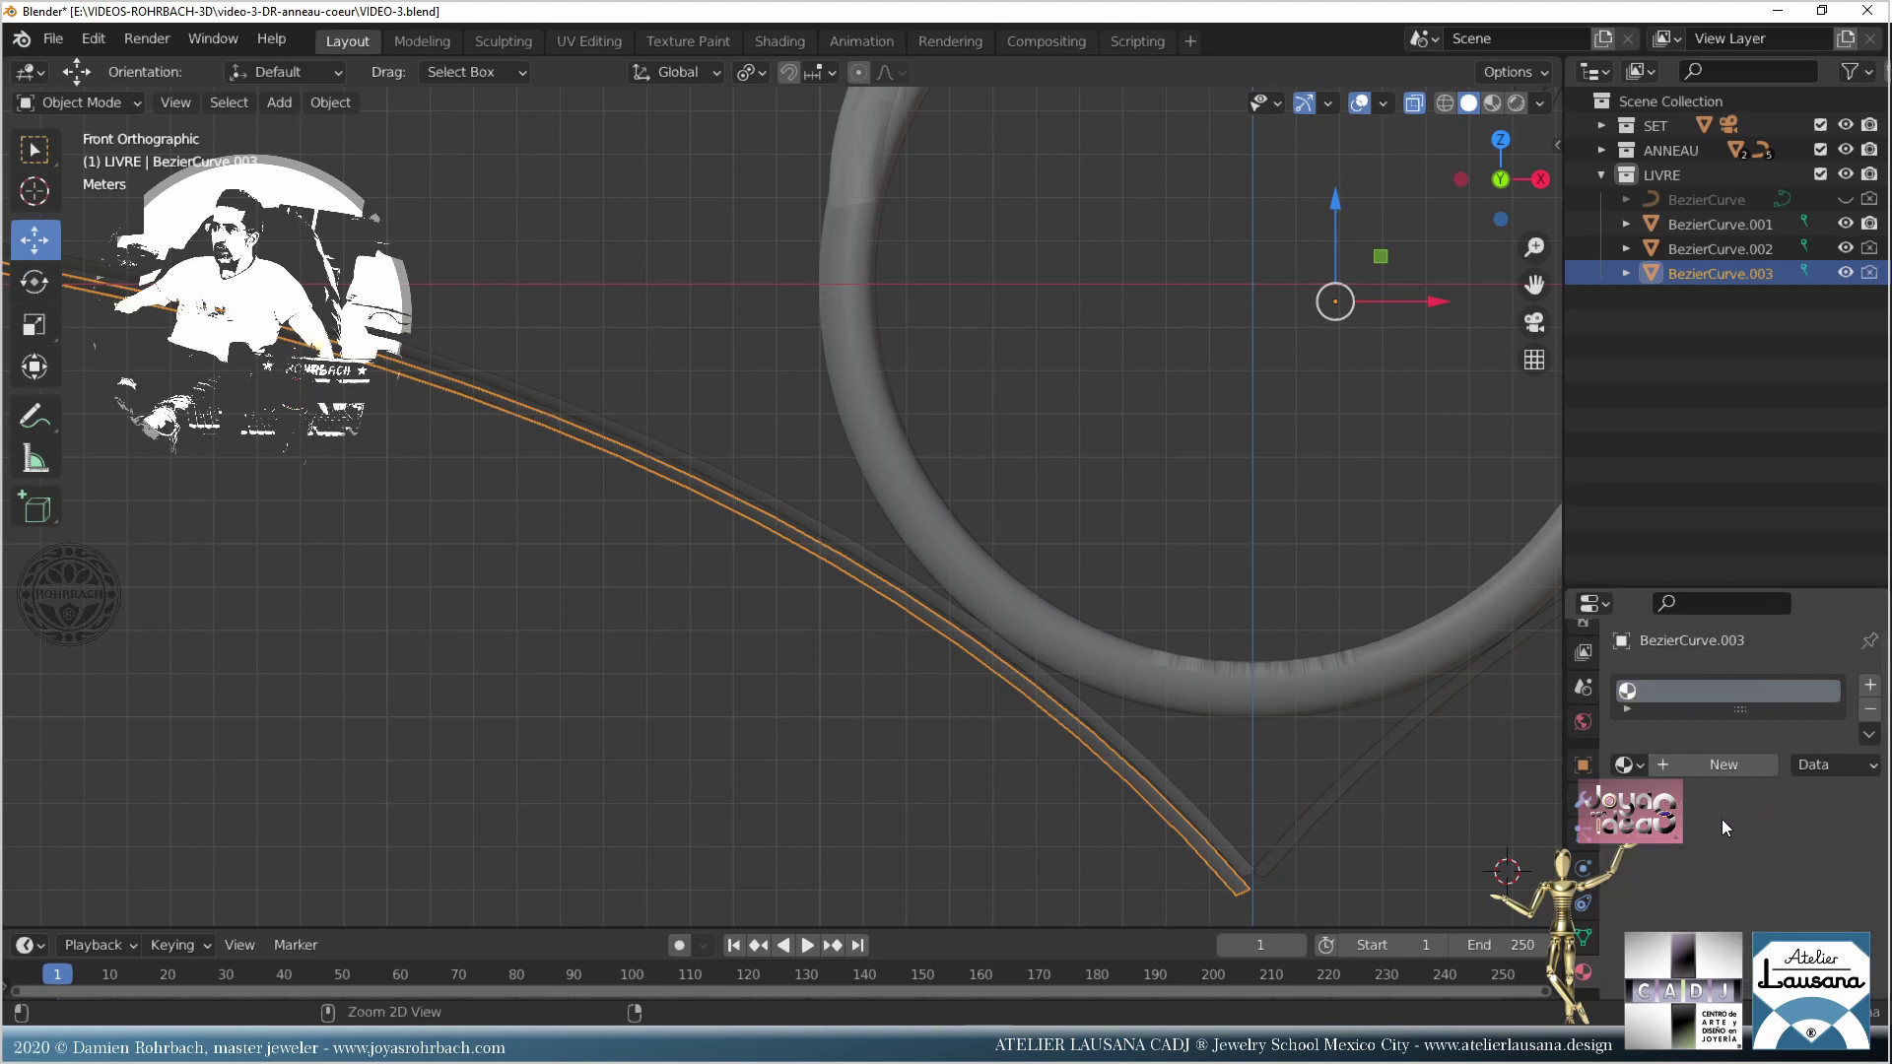
{"action": "key", "text": "ctrl+s"}
{"action": "left_click", "coordinate": [1627, 764]}
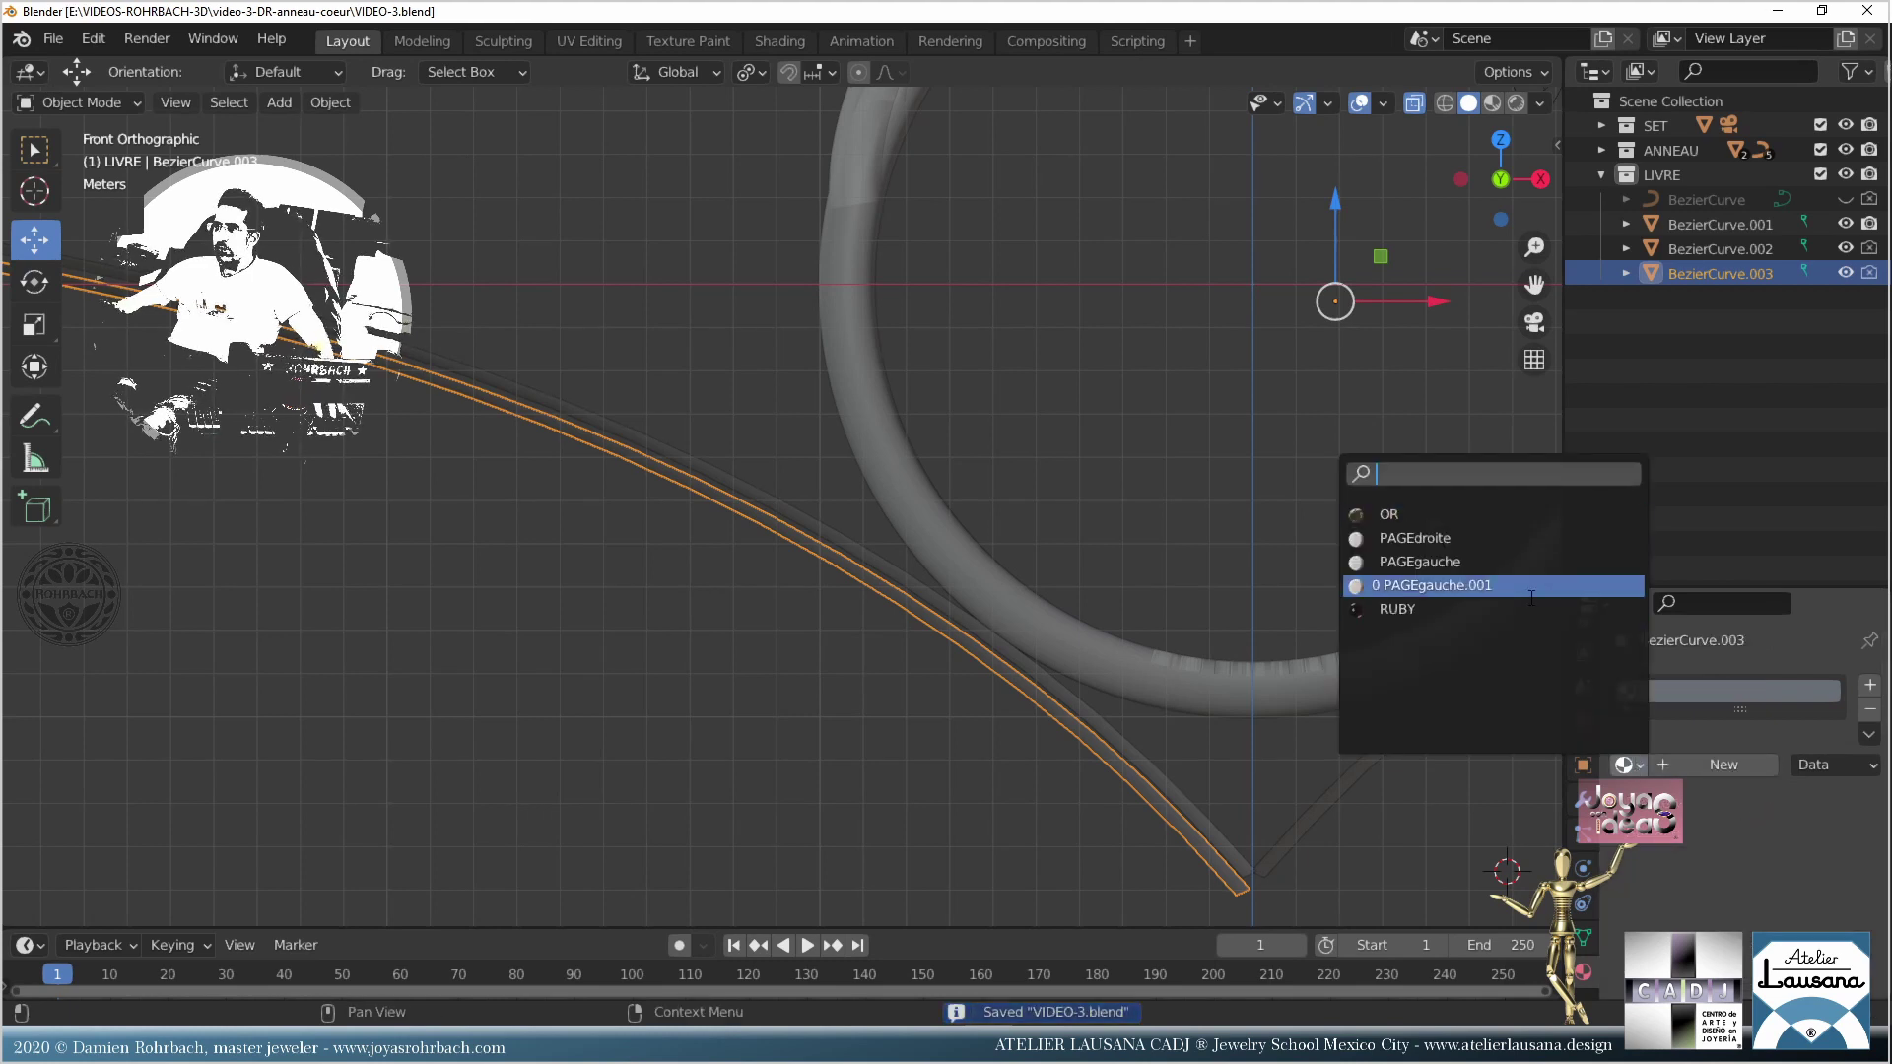
{"action": "left_click", "coordinate": [1518, 540]}
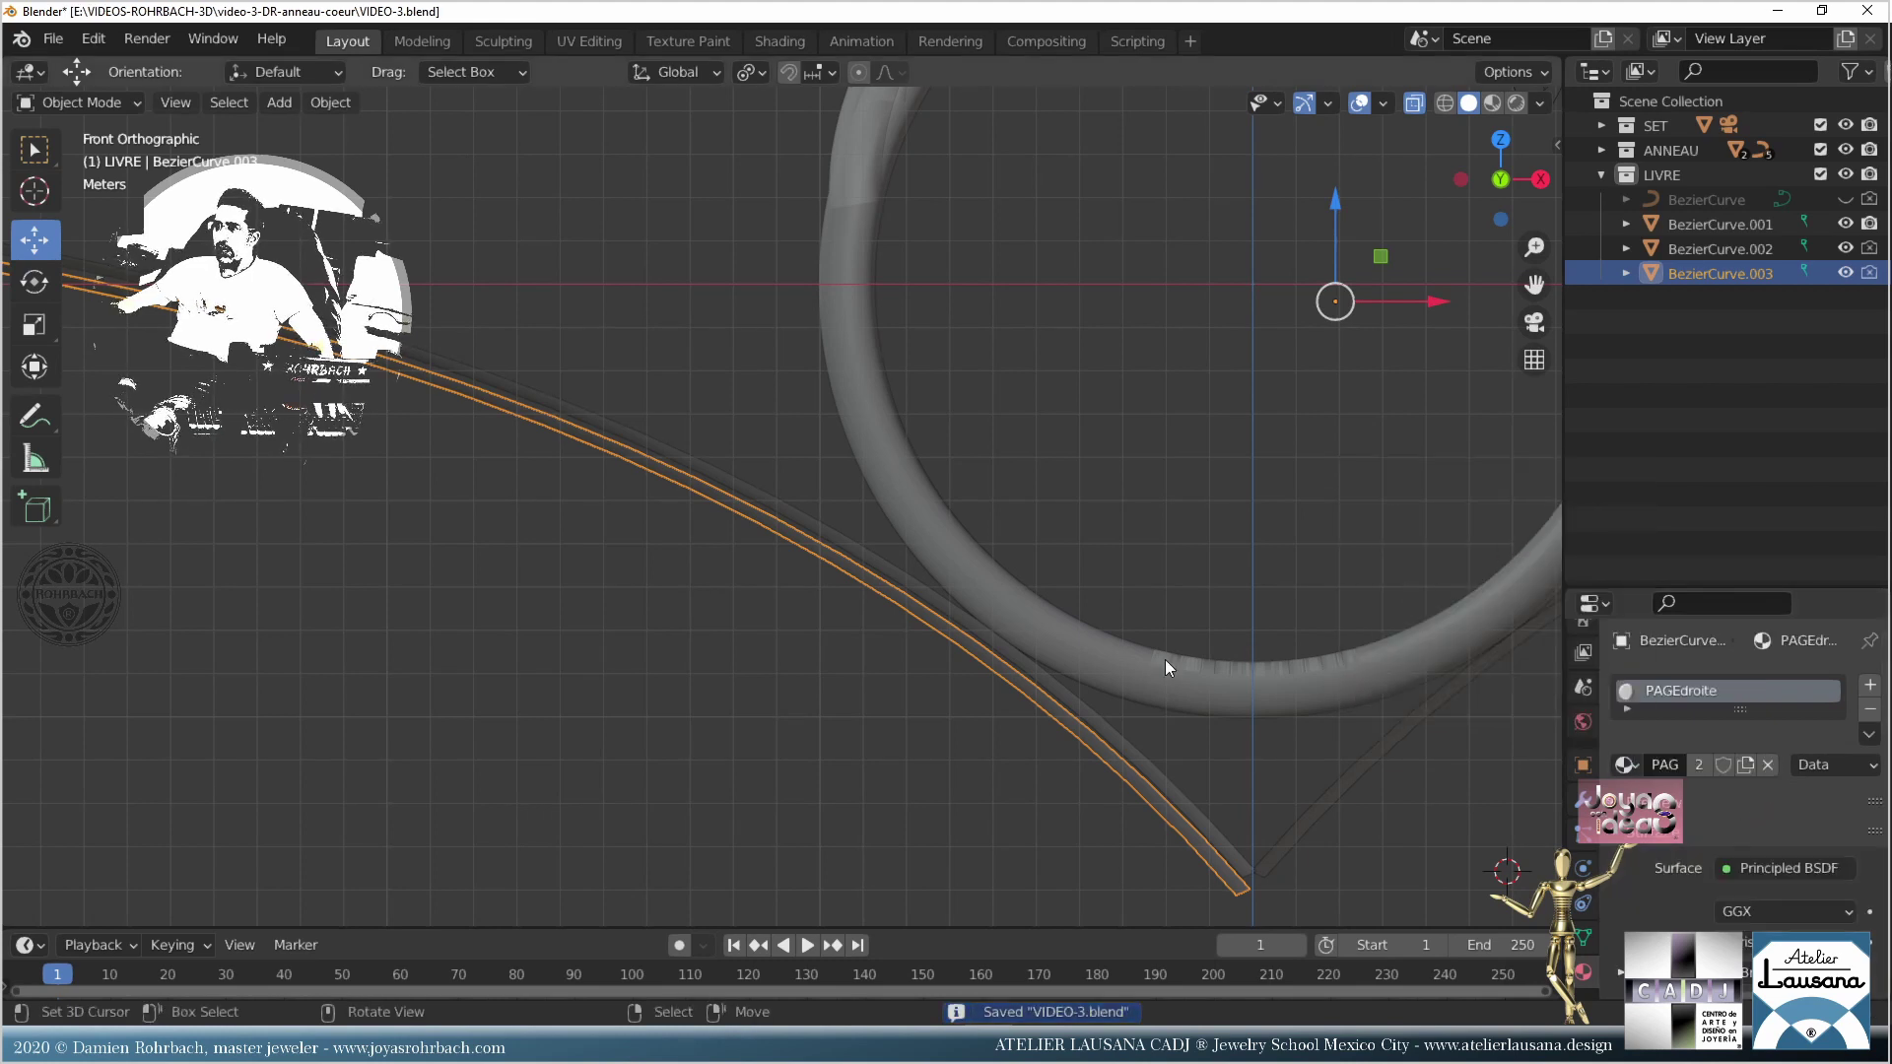
Step: Purge the unused data-blocks from the file and save it
{"action": "left_click", "coordinate": [53, 38]}
{"action": "mouse_move", "coordinate": [124, 448]}
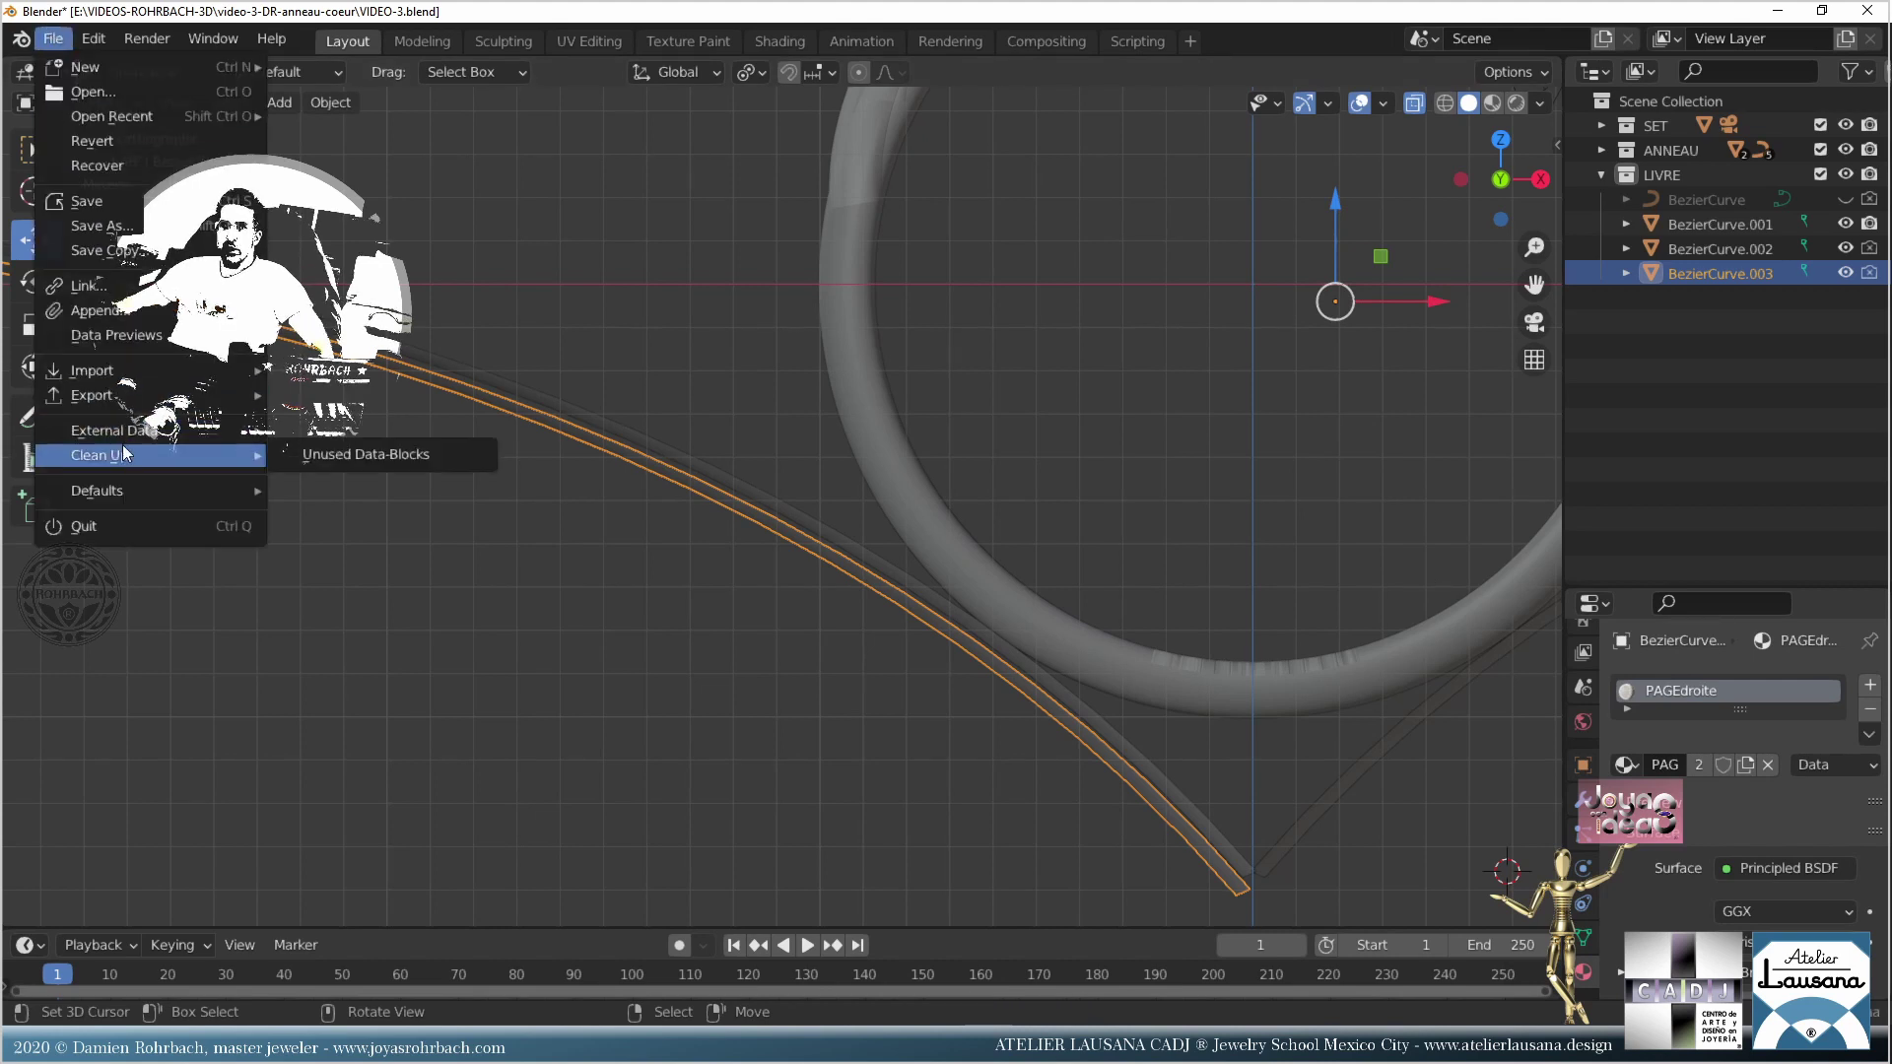
{"action": "left_click", "coordinate": [325, 454]}
{"action": "key", "text": "ctrl+s"}
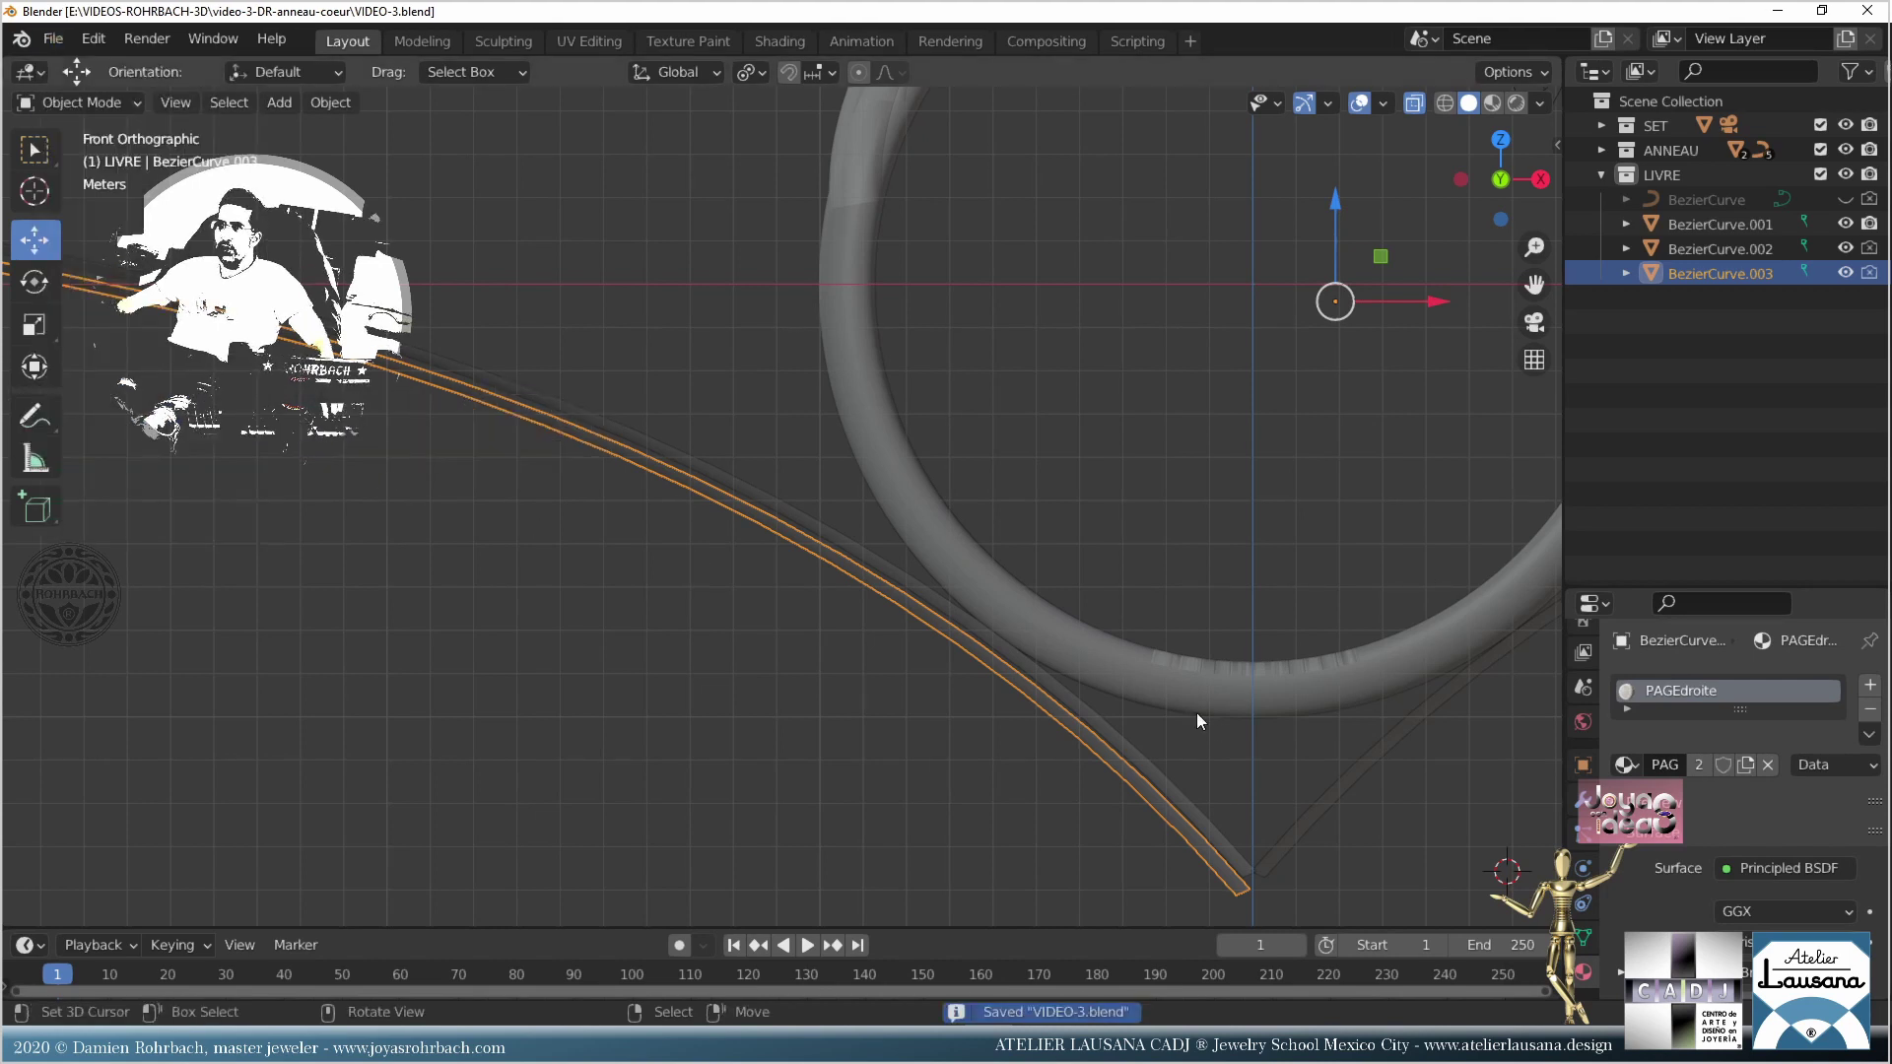
Step: Duplicate the right page BezierCurve.001 and offset the copy about 0.14 m in X and -0.41 m in Z
{"action": "middle_click_drag", "start_coordinate": [1316, 758], "coordinate": [695, 677], "text": "shift"}
{"action": "left_click", "coordinate": [718, 660]}
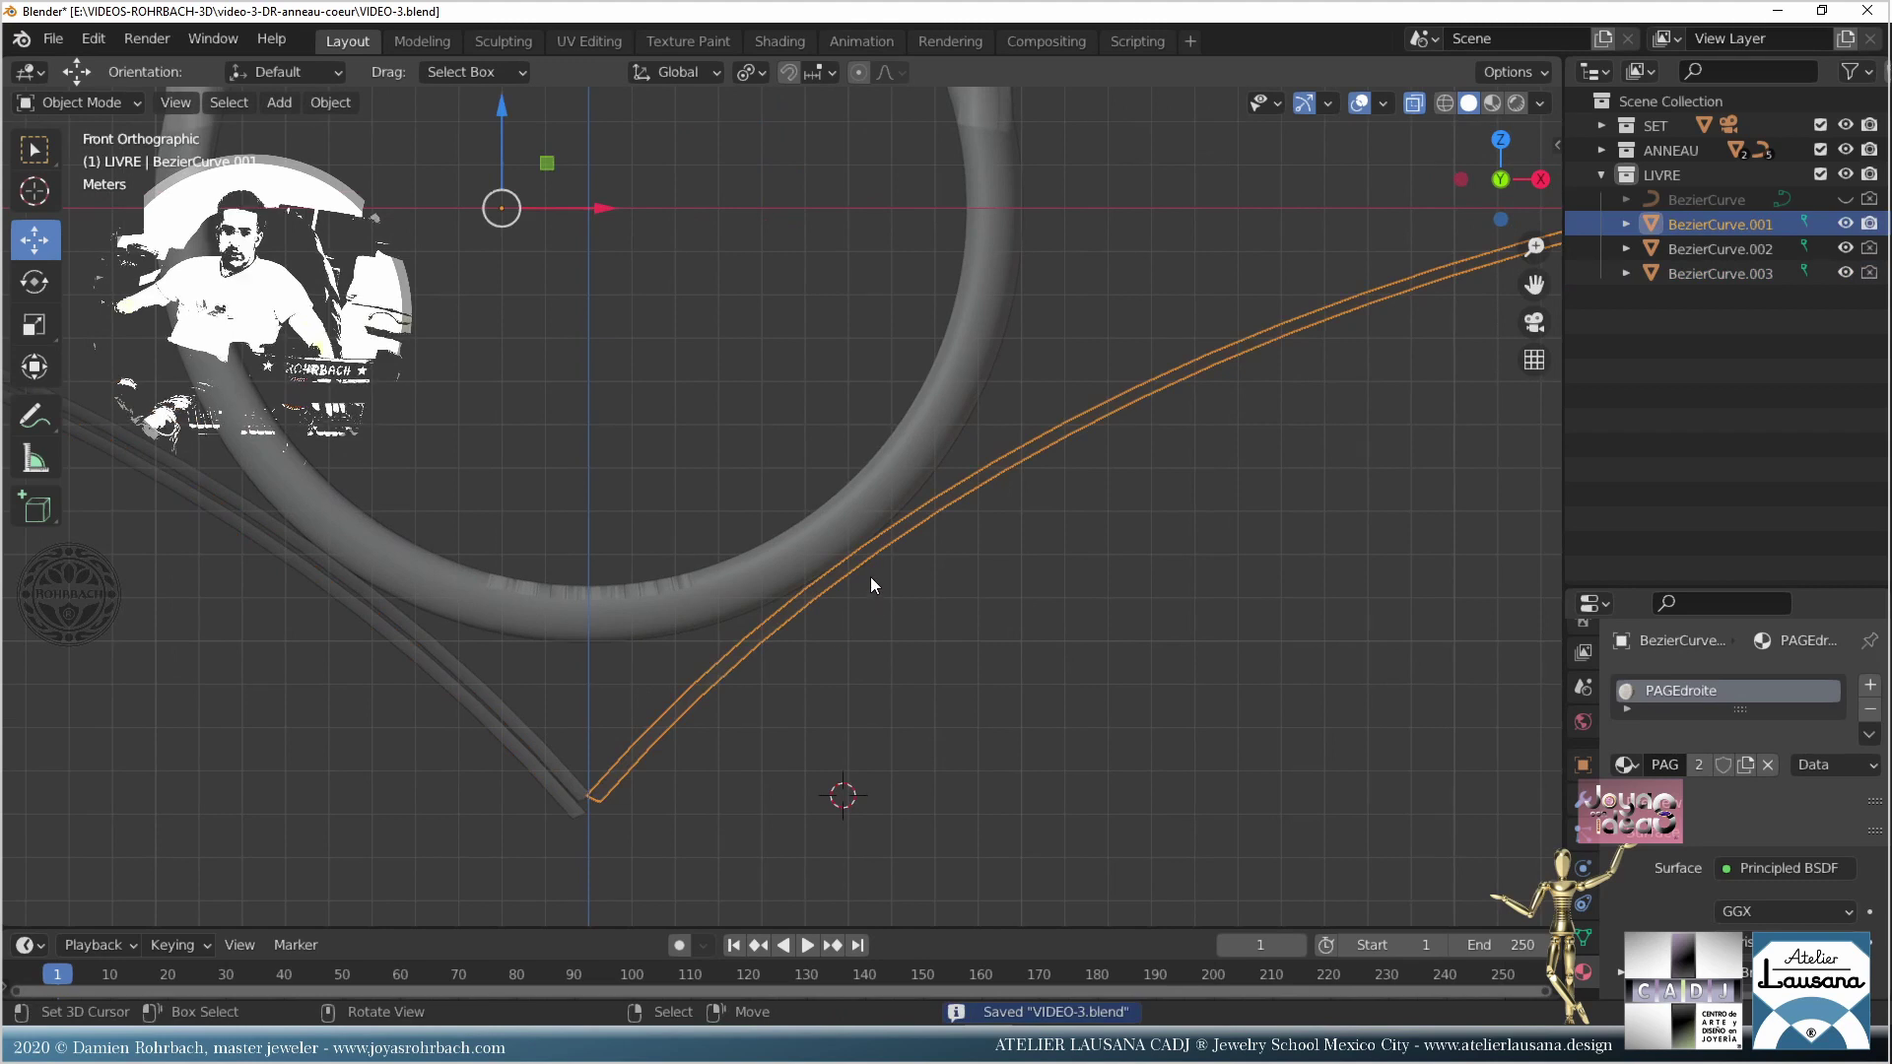
{"action": "key", "text": "shift+d"}
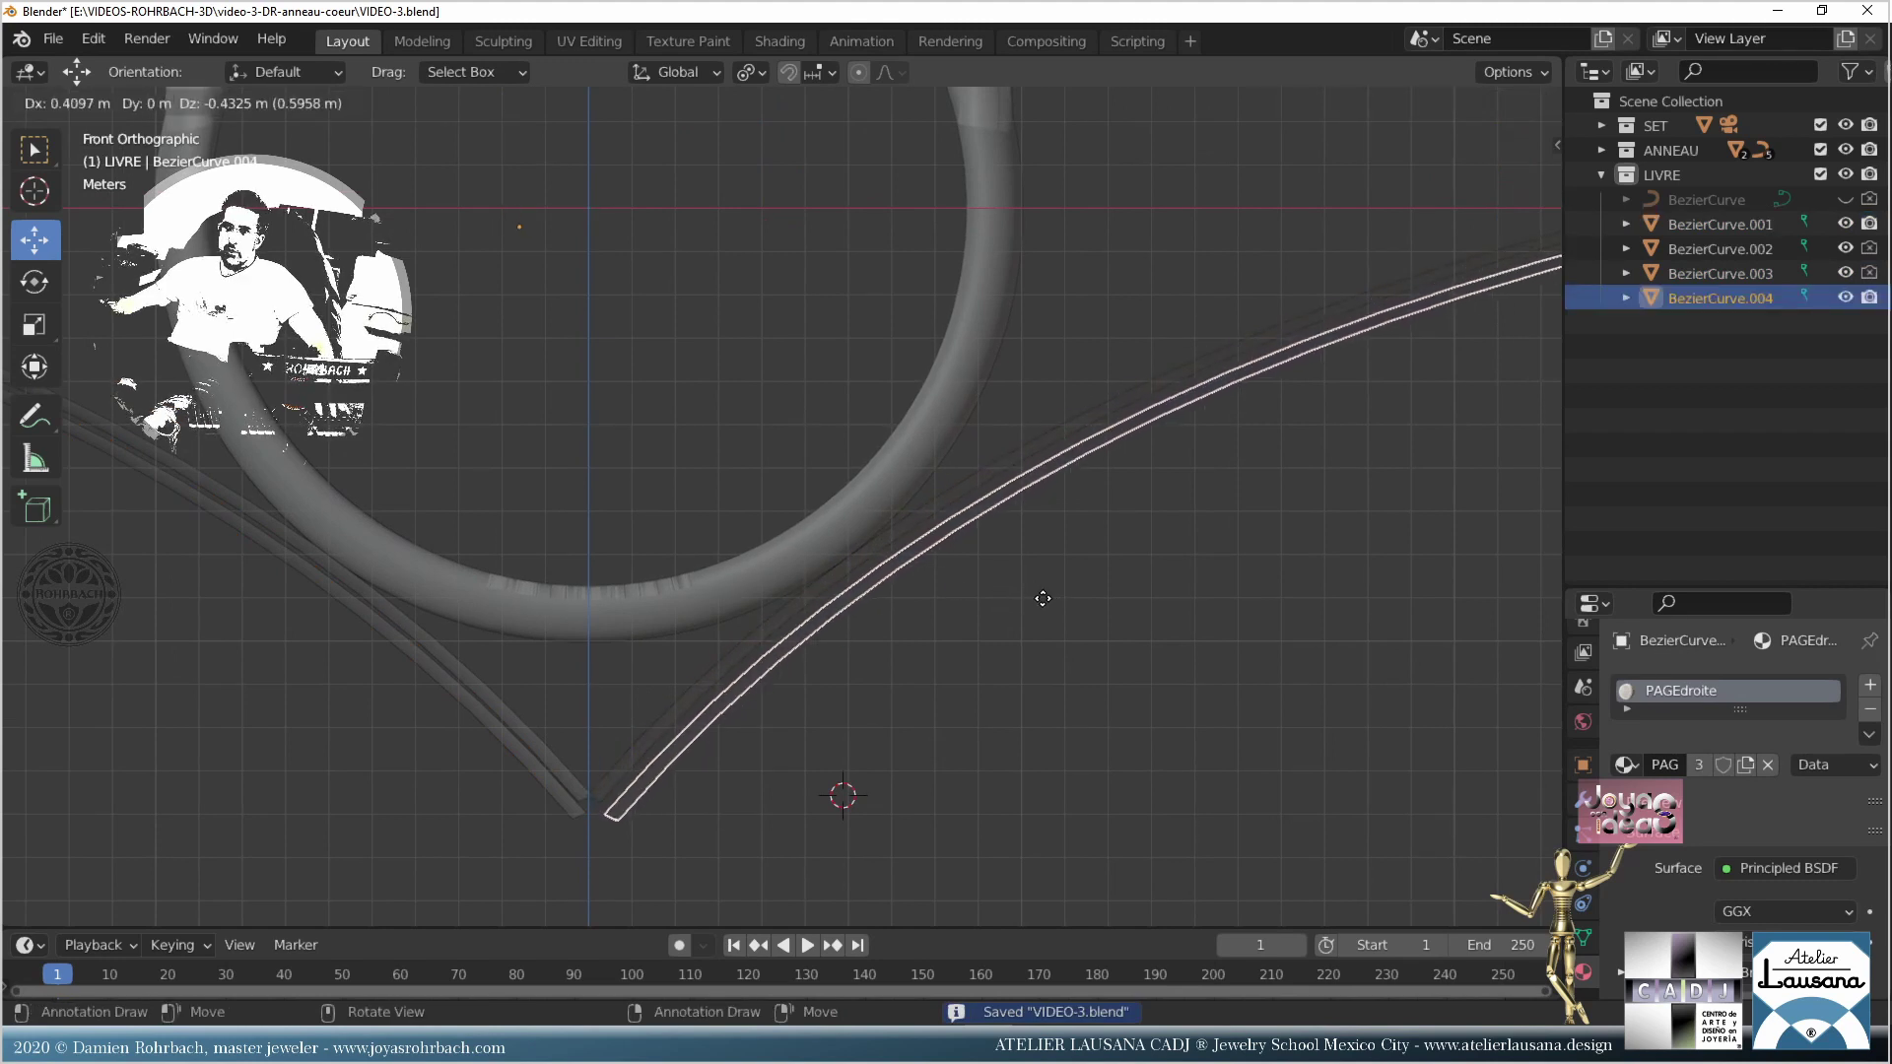
{"action": "left_click", "coordinate": [1031, 598]}
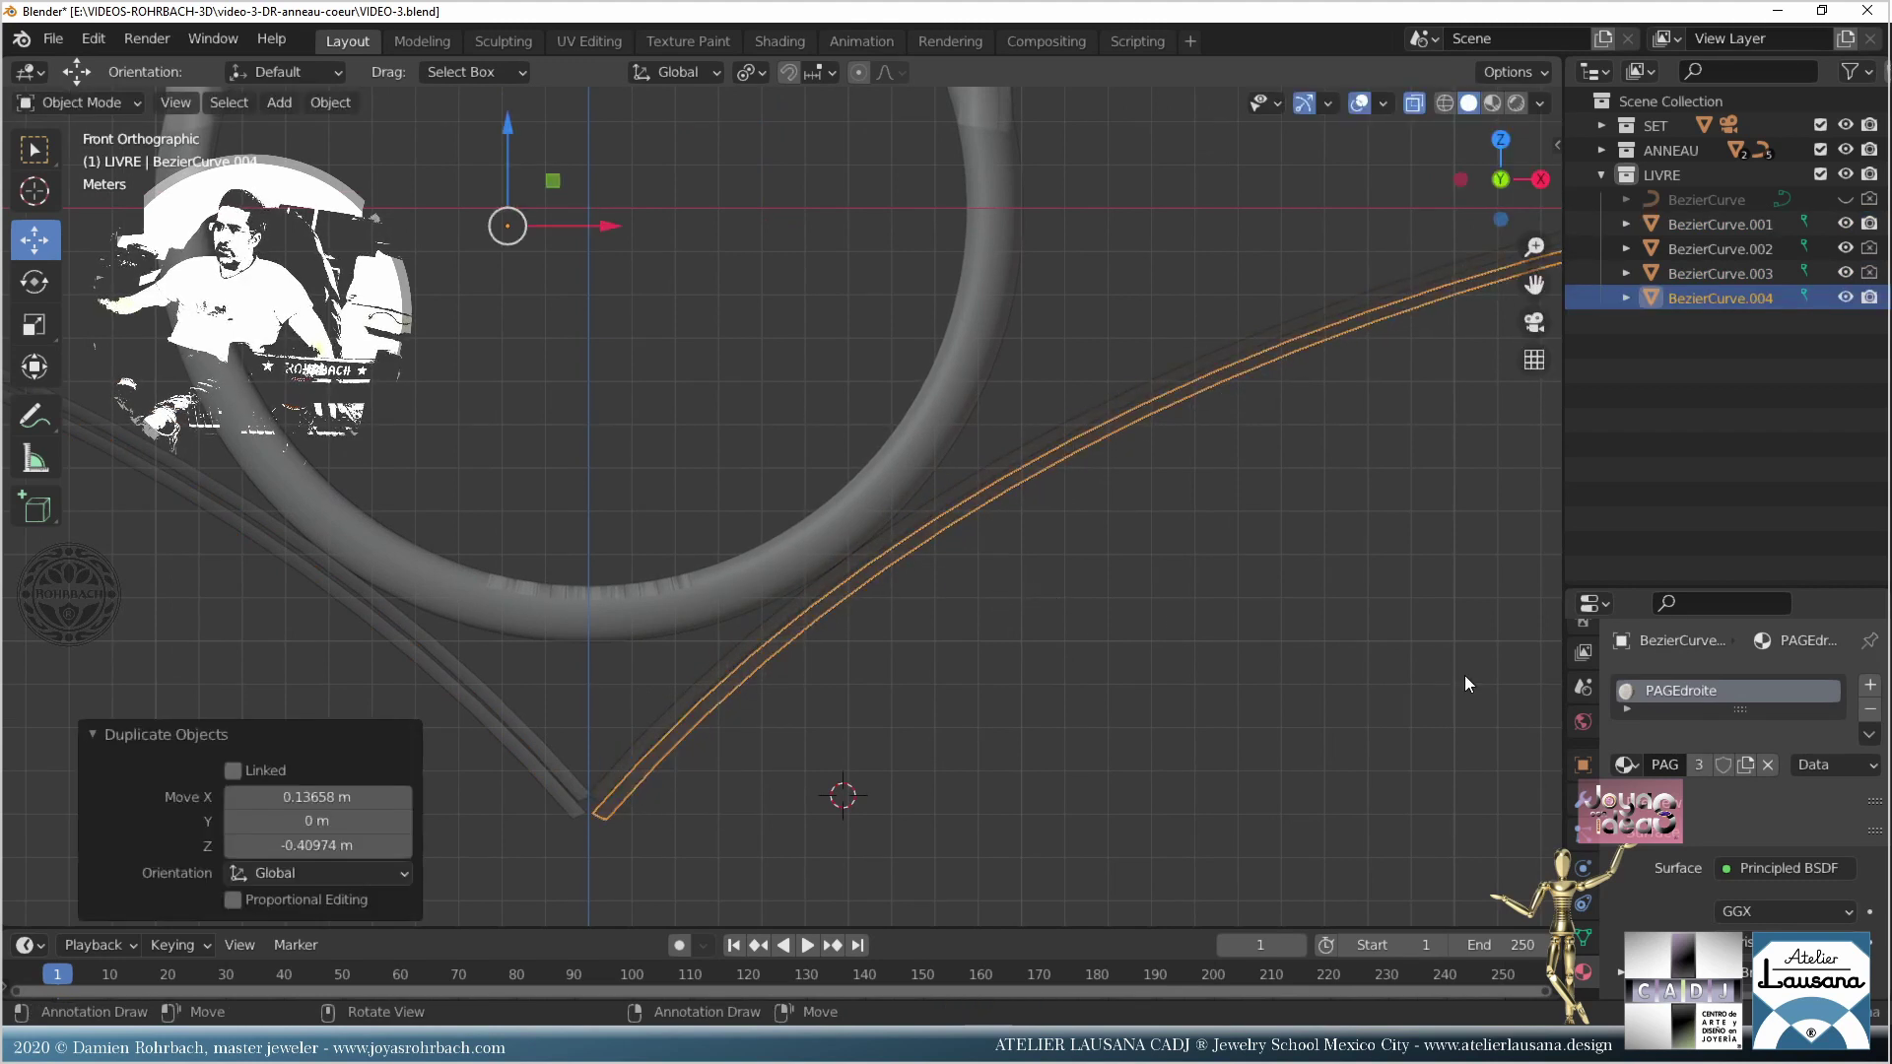
Step: Assign the PAGEgauche material to the duplicated right page and save the file
{"action": "left_click", "coordinate": [1626, 765]}
{"action": "left_click", "coordinate": [1439, 562]}
{"action": "key", "text": "ctrl+s"}
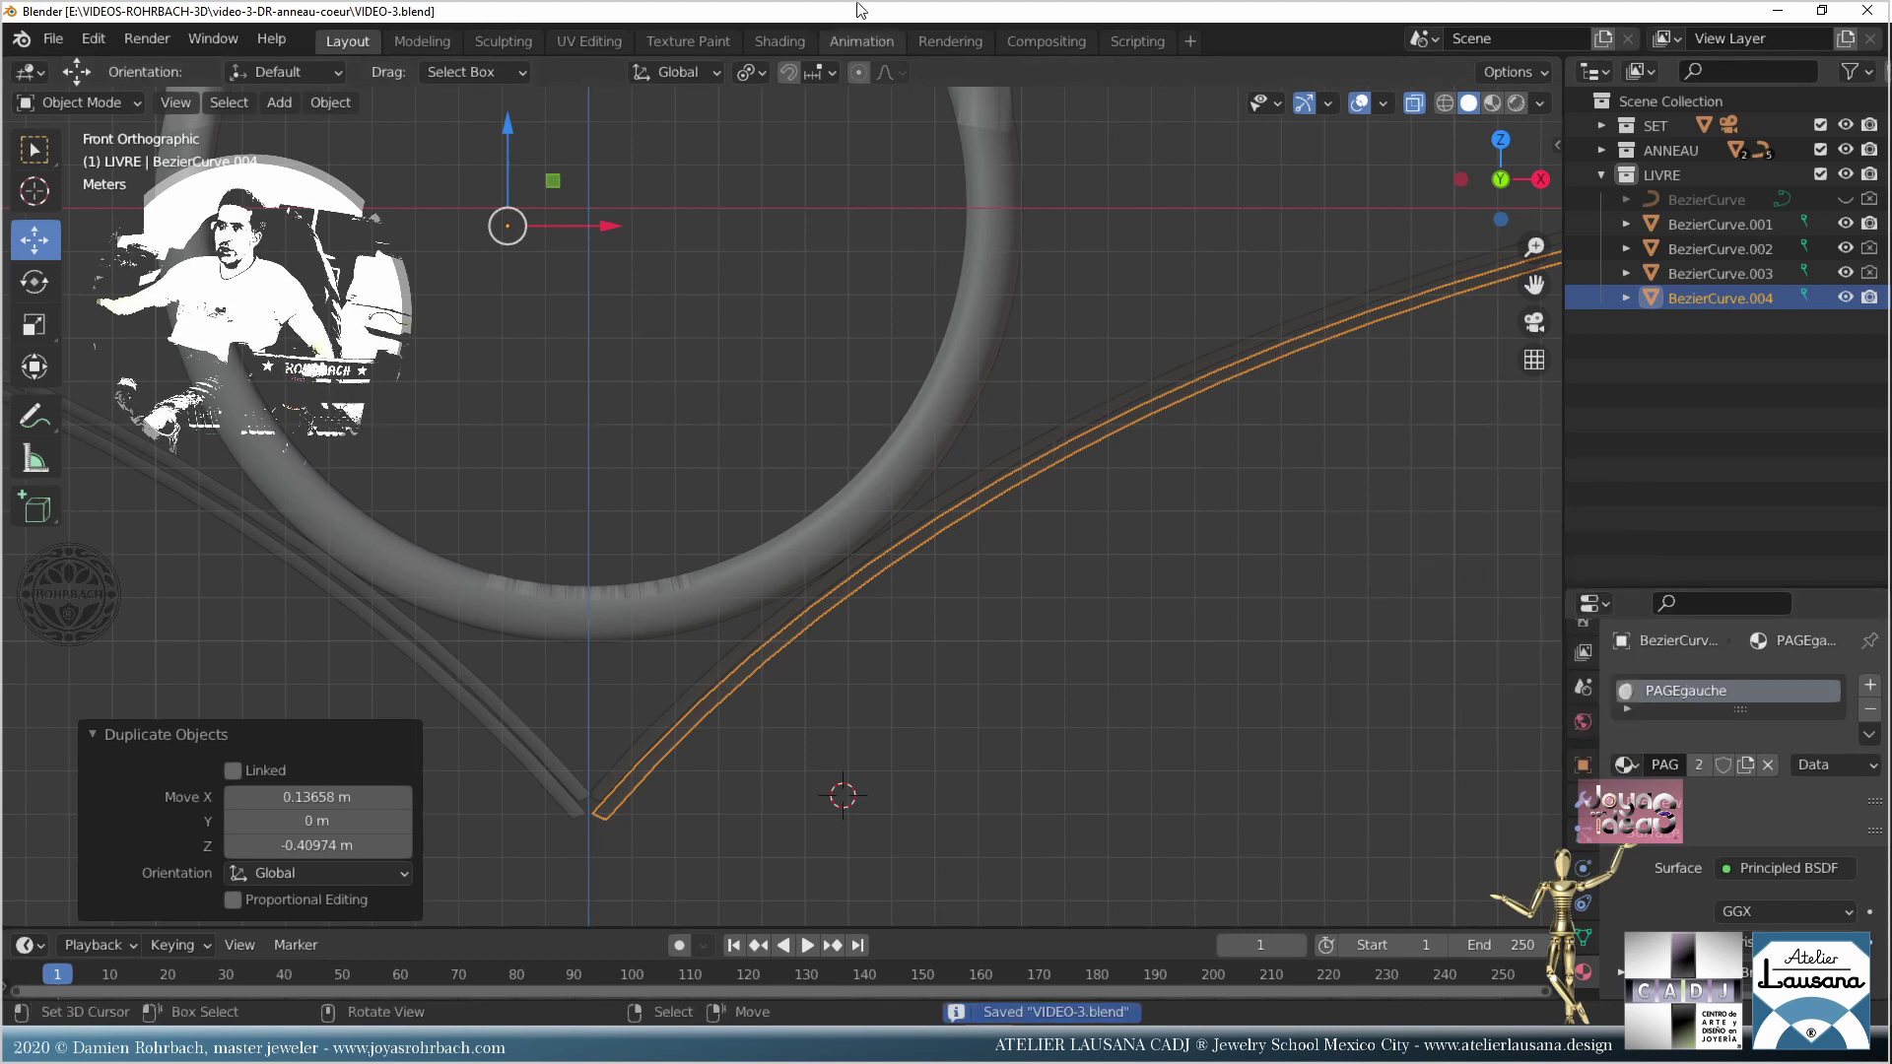
Step: Return to the Shading workspace and examine the layered pages around the ring up close, along with the PAGEgauche nodes
{"action": "left_click", "coordinate": [773, 42]}
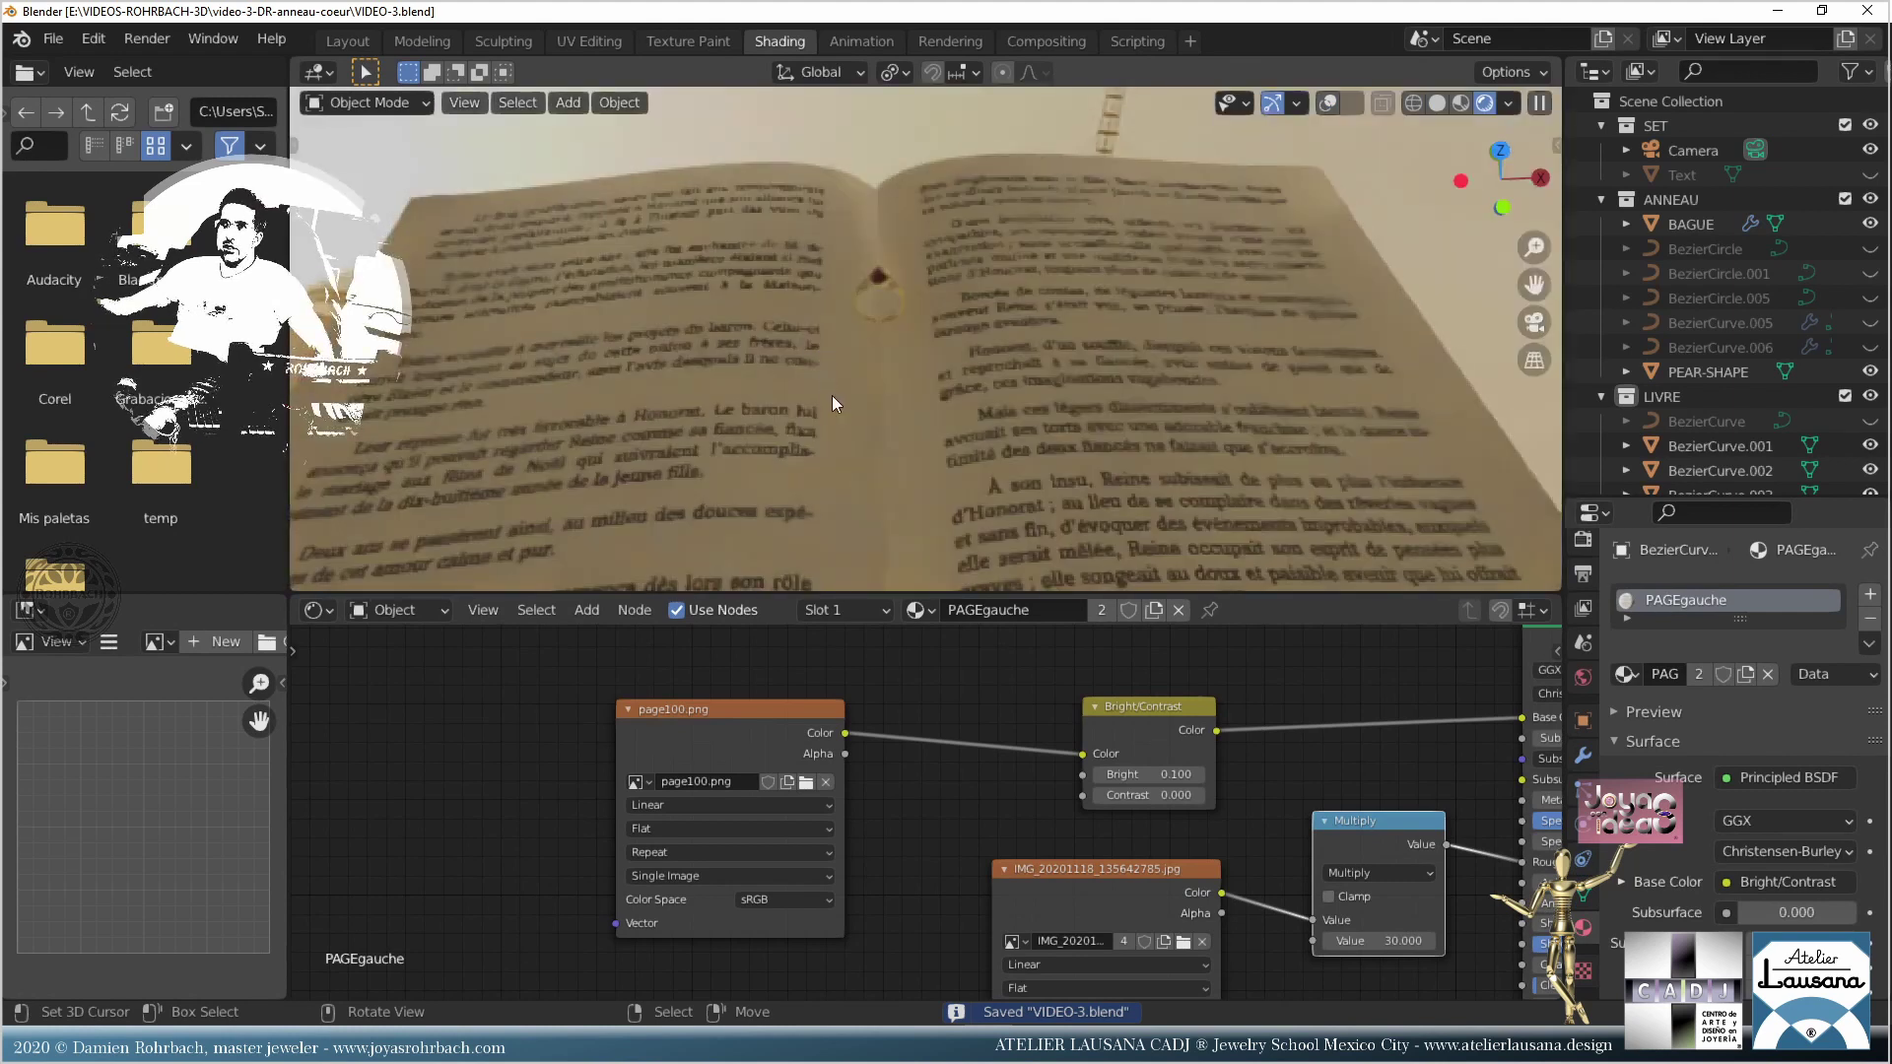
{"action": "scroll", "coordinate": [889, 400], "scroll_direction": "up", "scroll_amount": 8}
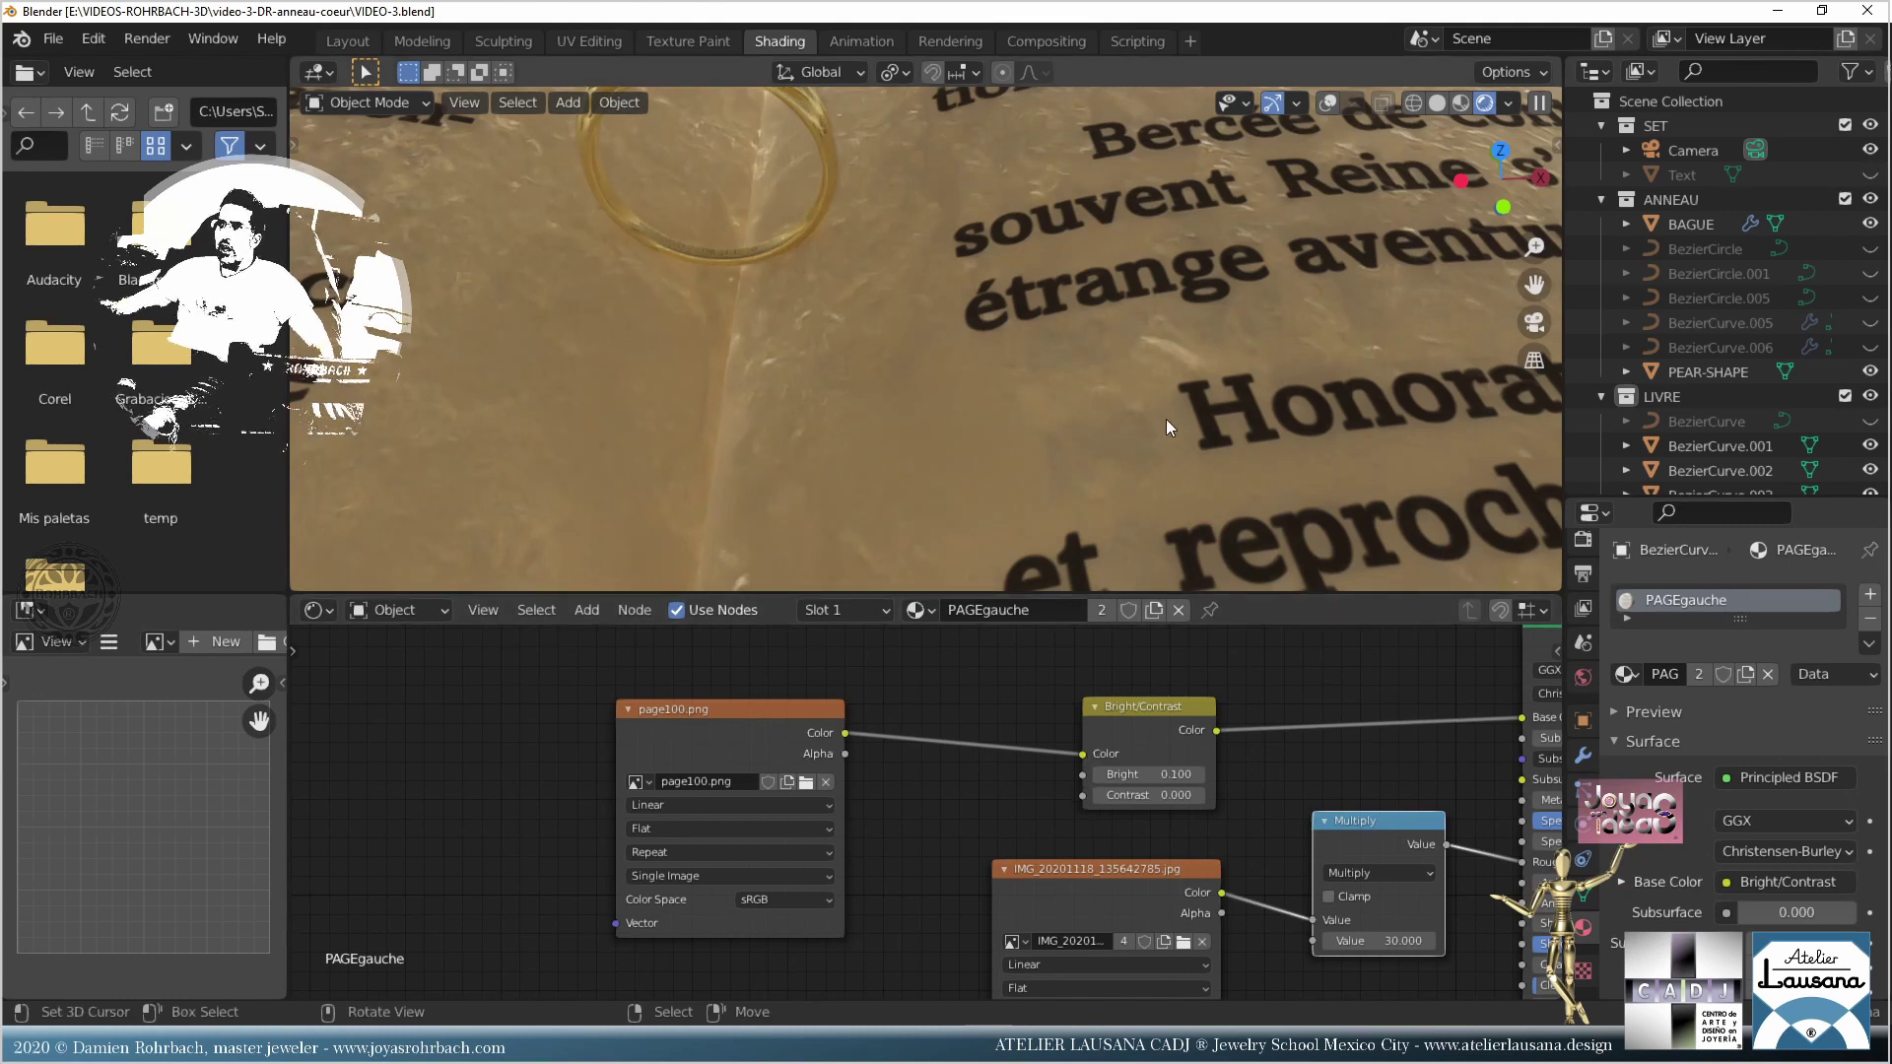
{"action": "scroll", "coordinate": [1166, 418], "scroll_direction": "up", "scroll_amount": 3}
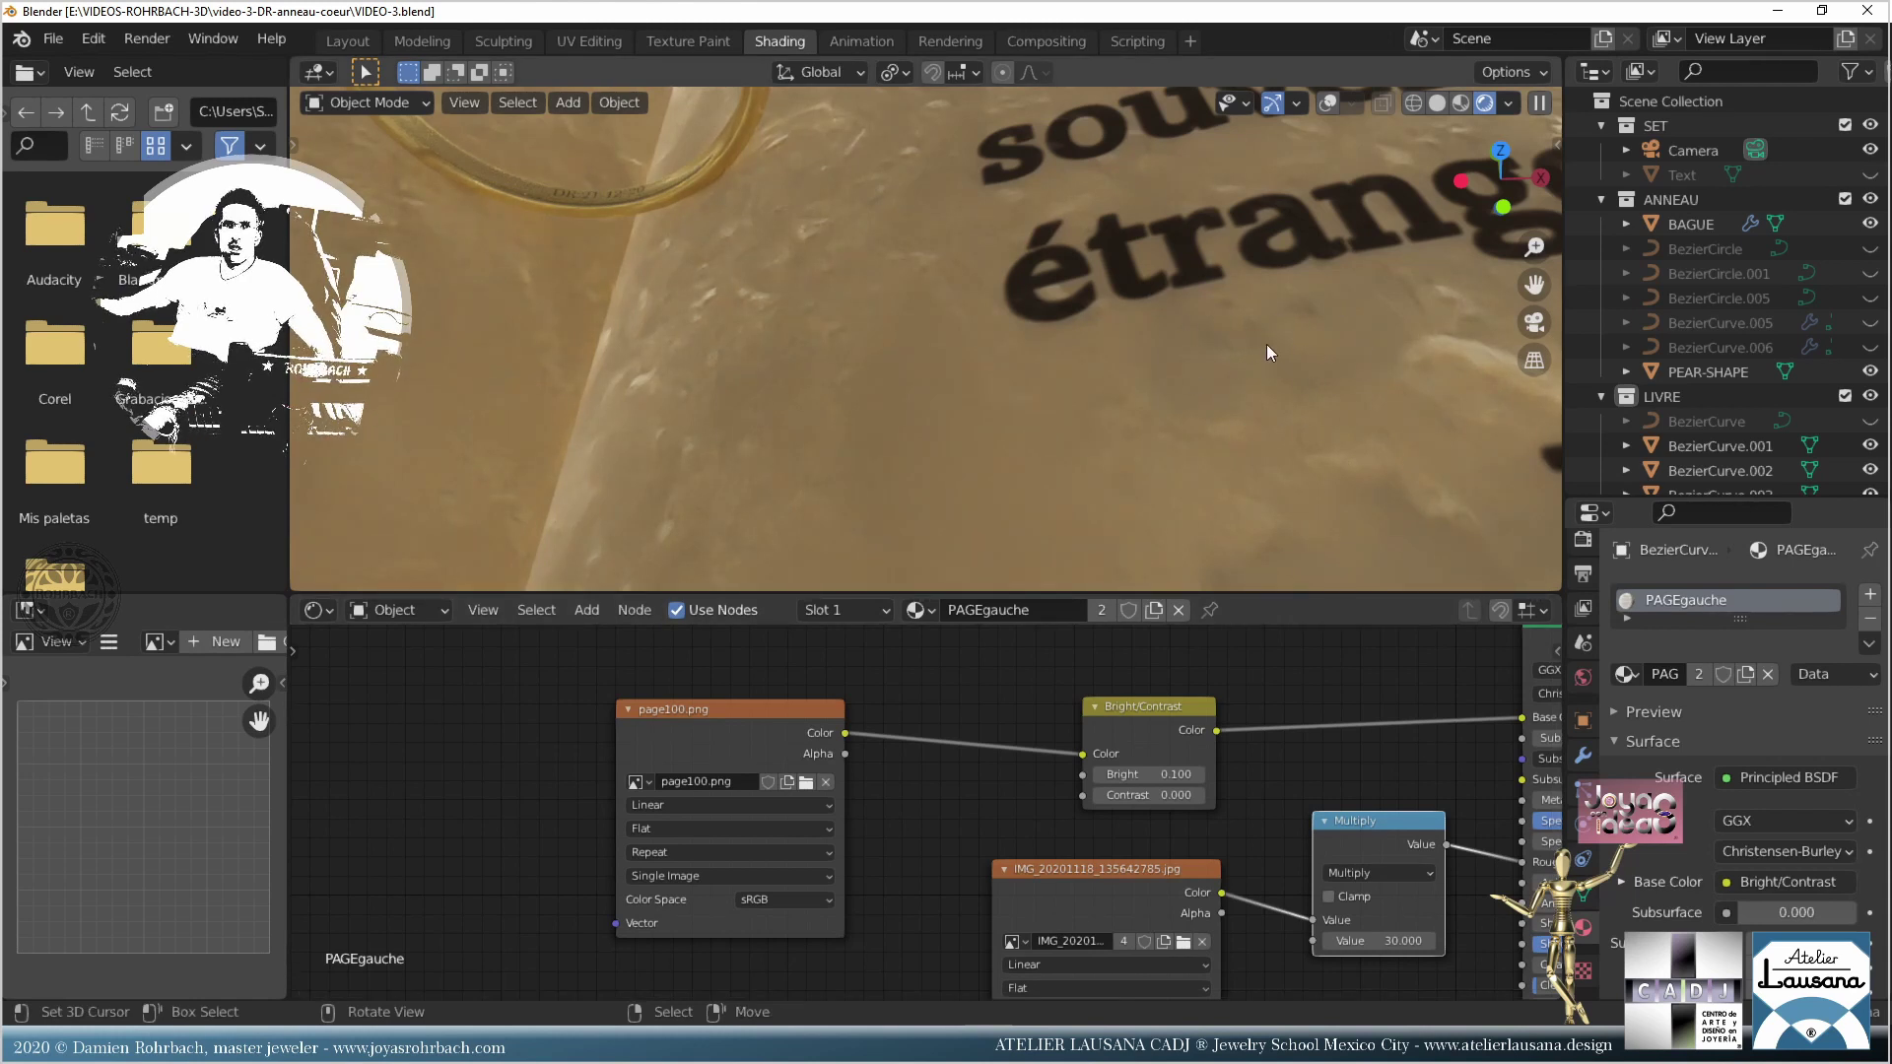
{"action": "middle_click_drag", "start_coordinate": [1340, 897], "coordinate": [987, 868]}
{"action": "scroll", "coordinate": [1099, 358], "scroll_direction": "down", "scroll_amount": 5}
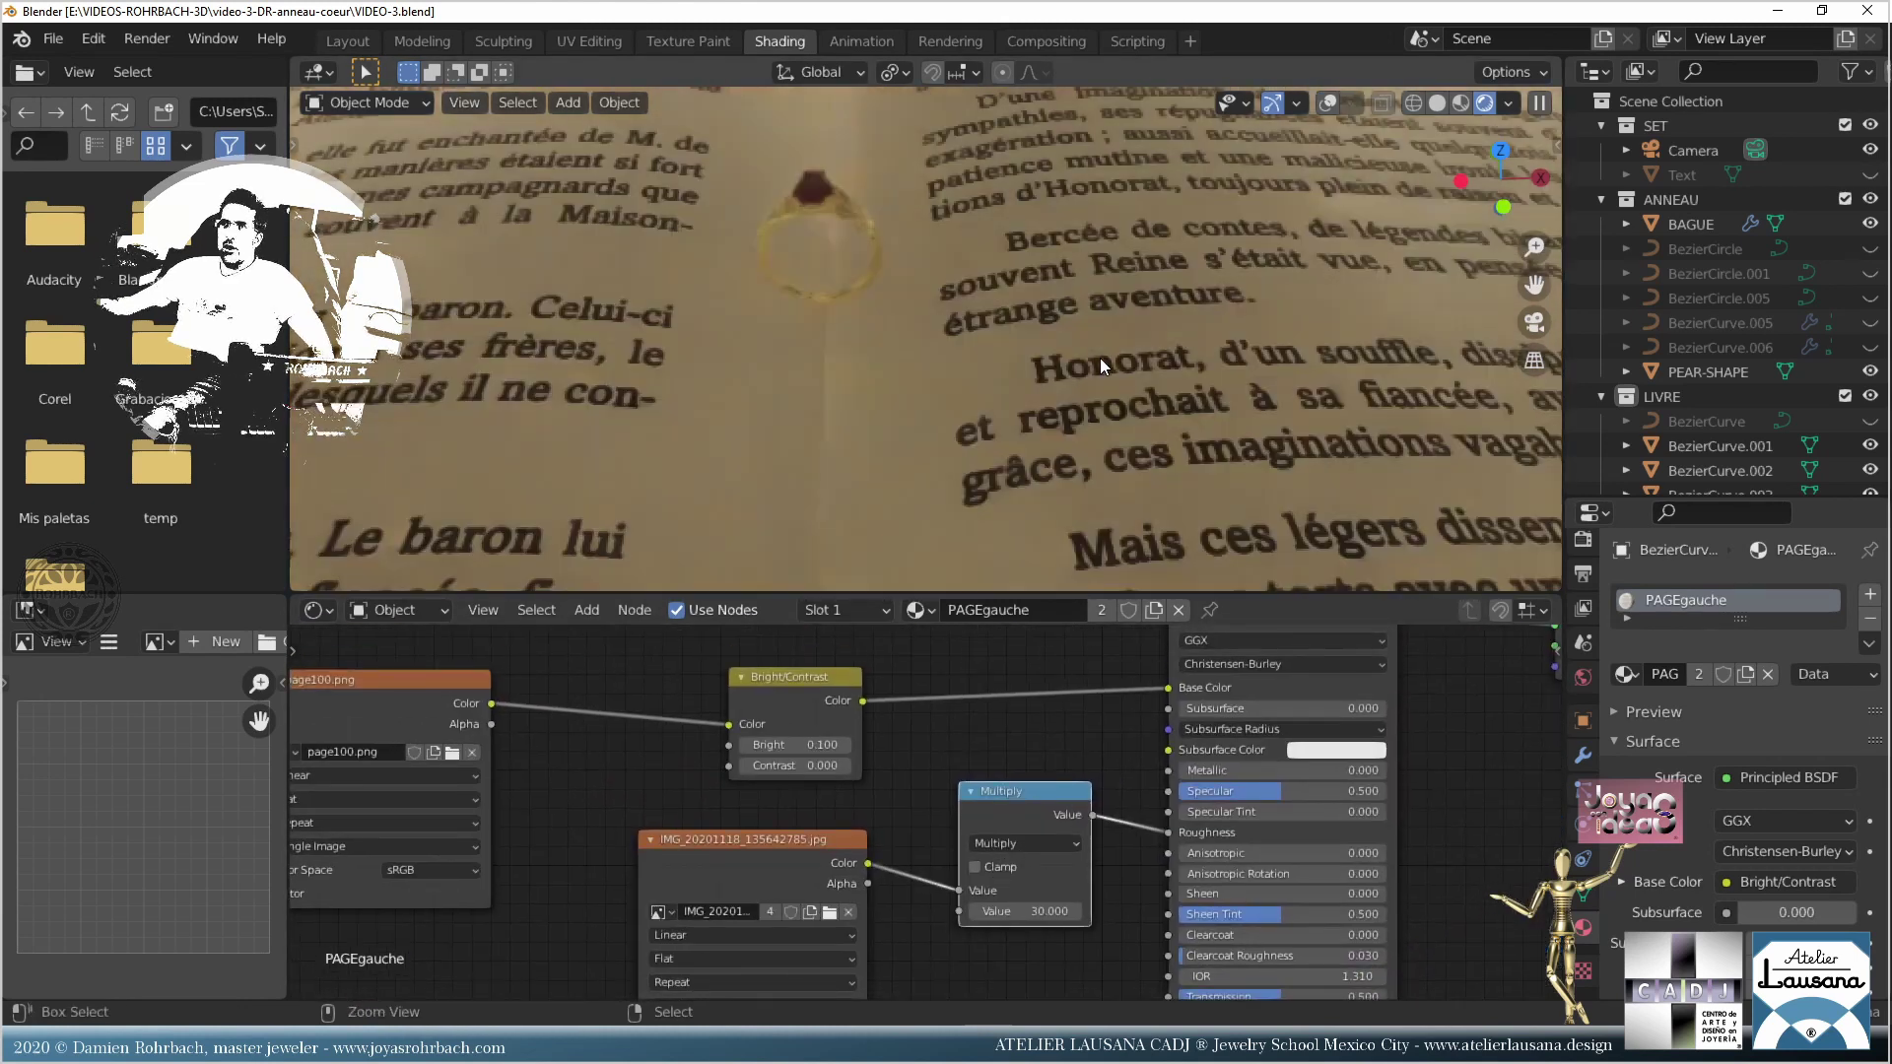
Step: Save the file and, in the Layout workspace, align the SET collection's Camera to the current view of the ring and book
{"action": "key", "text": "ctrl+s"}
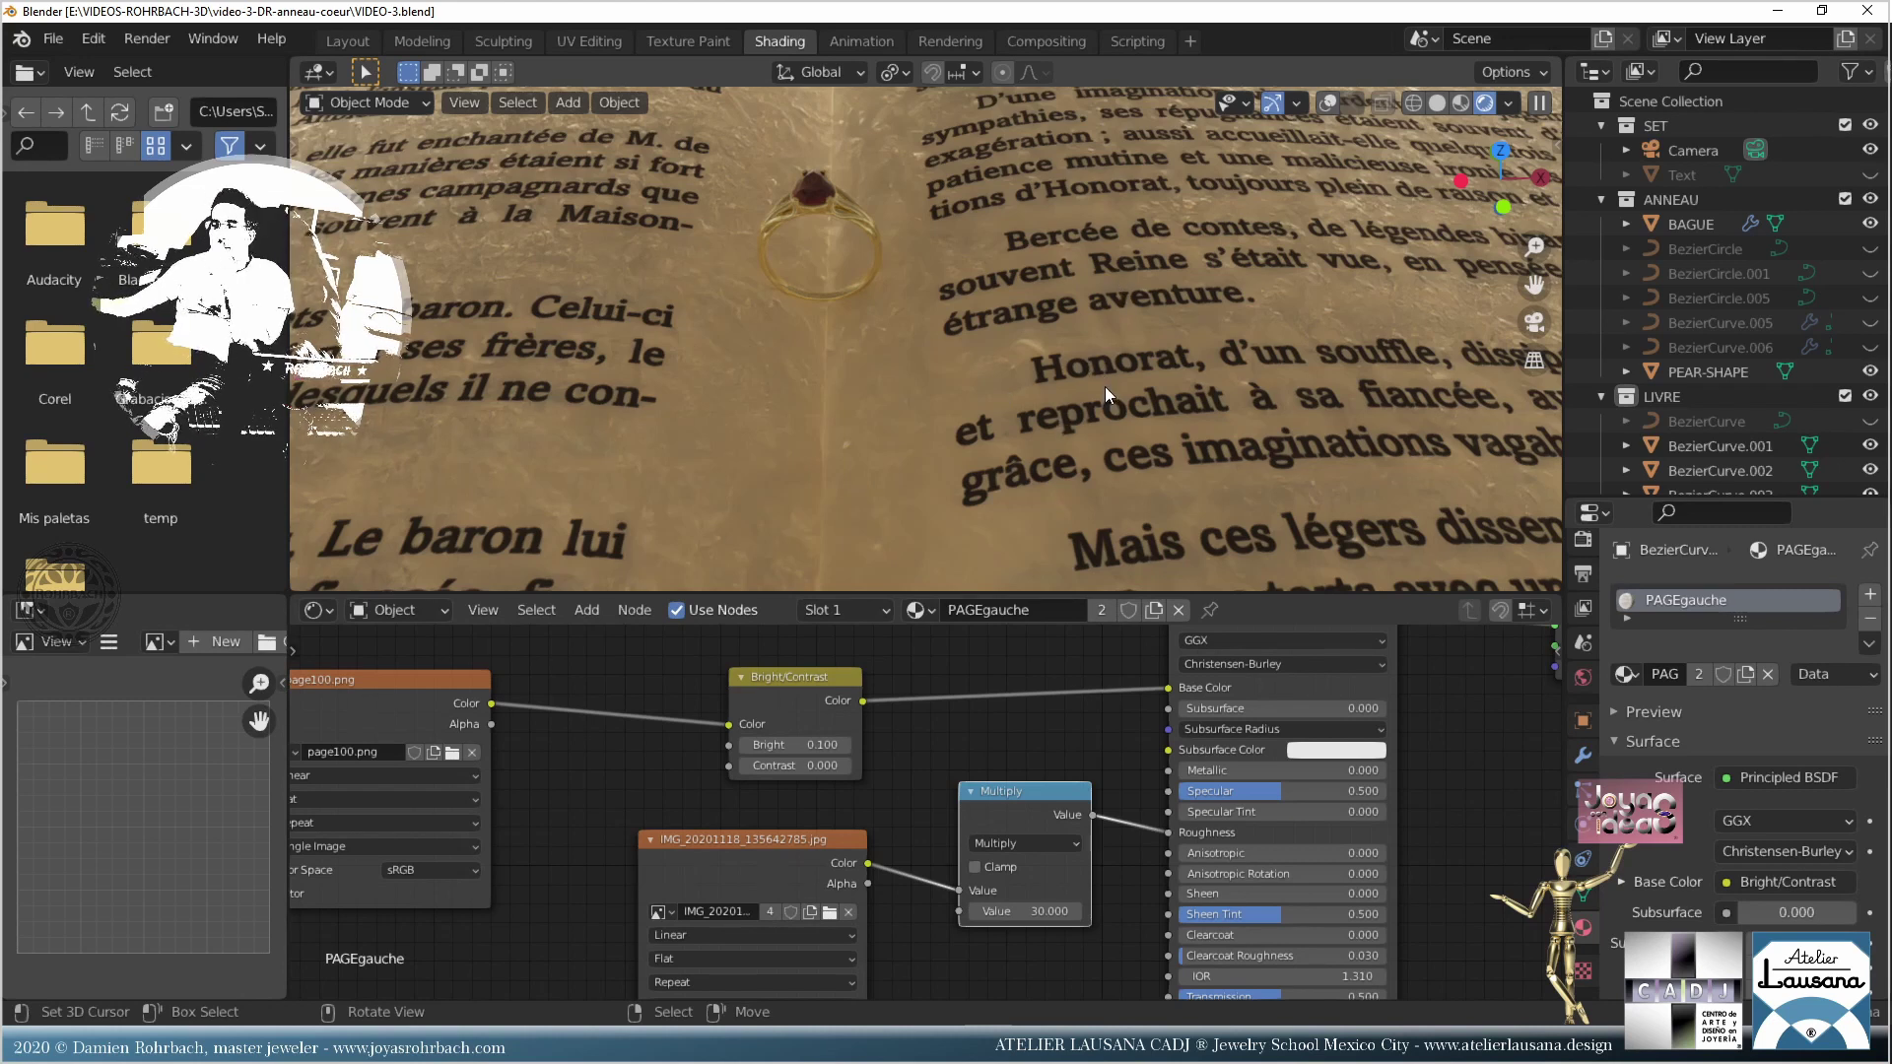
{"action": "left_click", "coordinate": [343, 44]}
{"action": "middle_click_drag", "start_coordinate": [856, 549], "coordinate": [932, 482]}
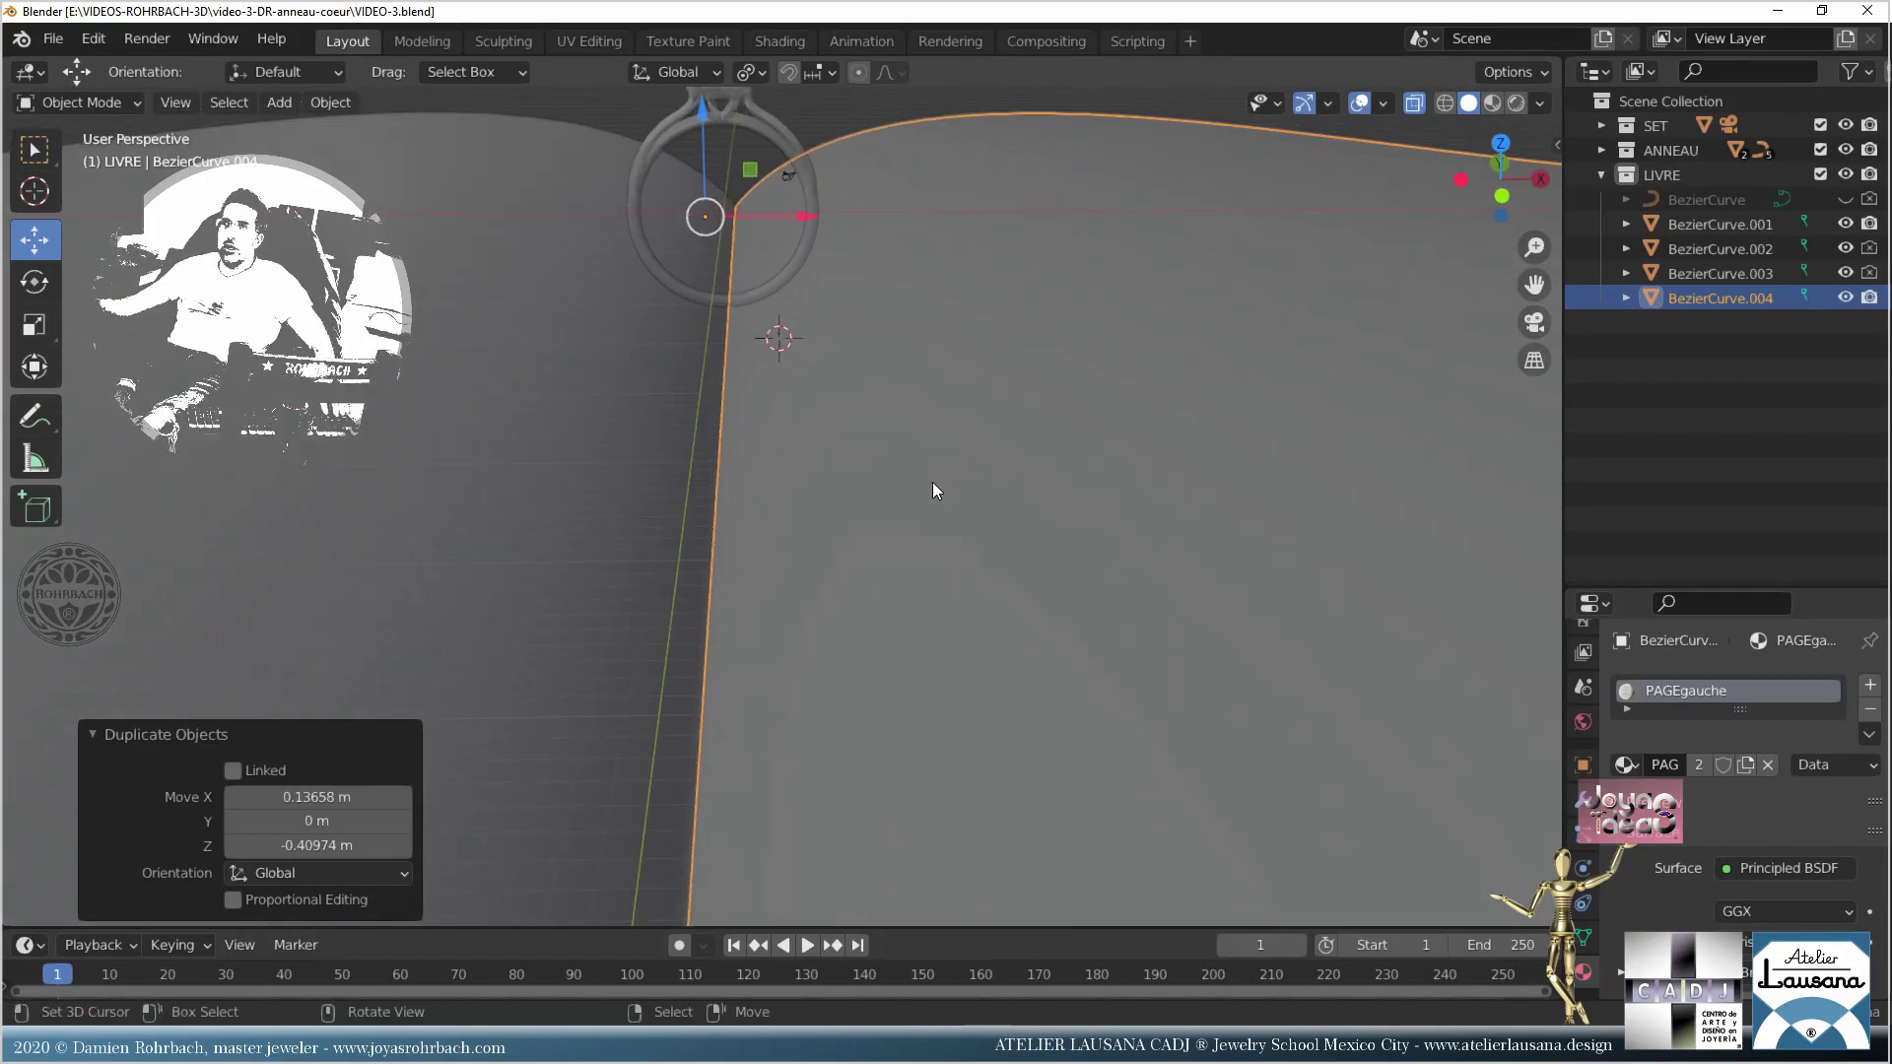
{"action": "left_click", "coordinate": [1600, 126]}
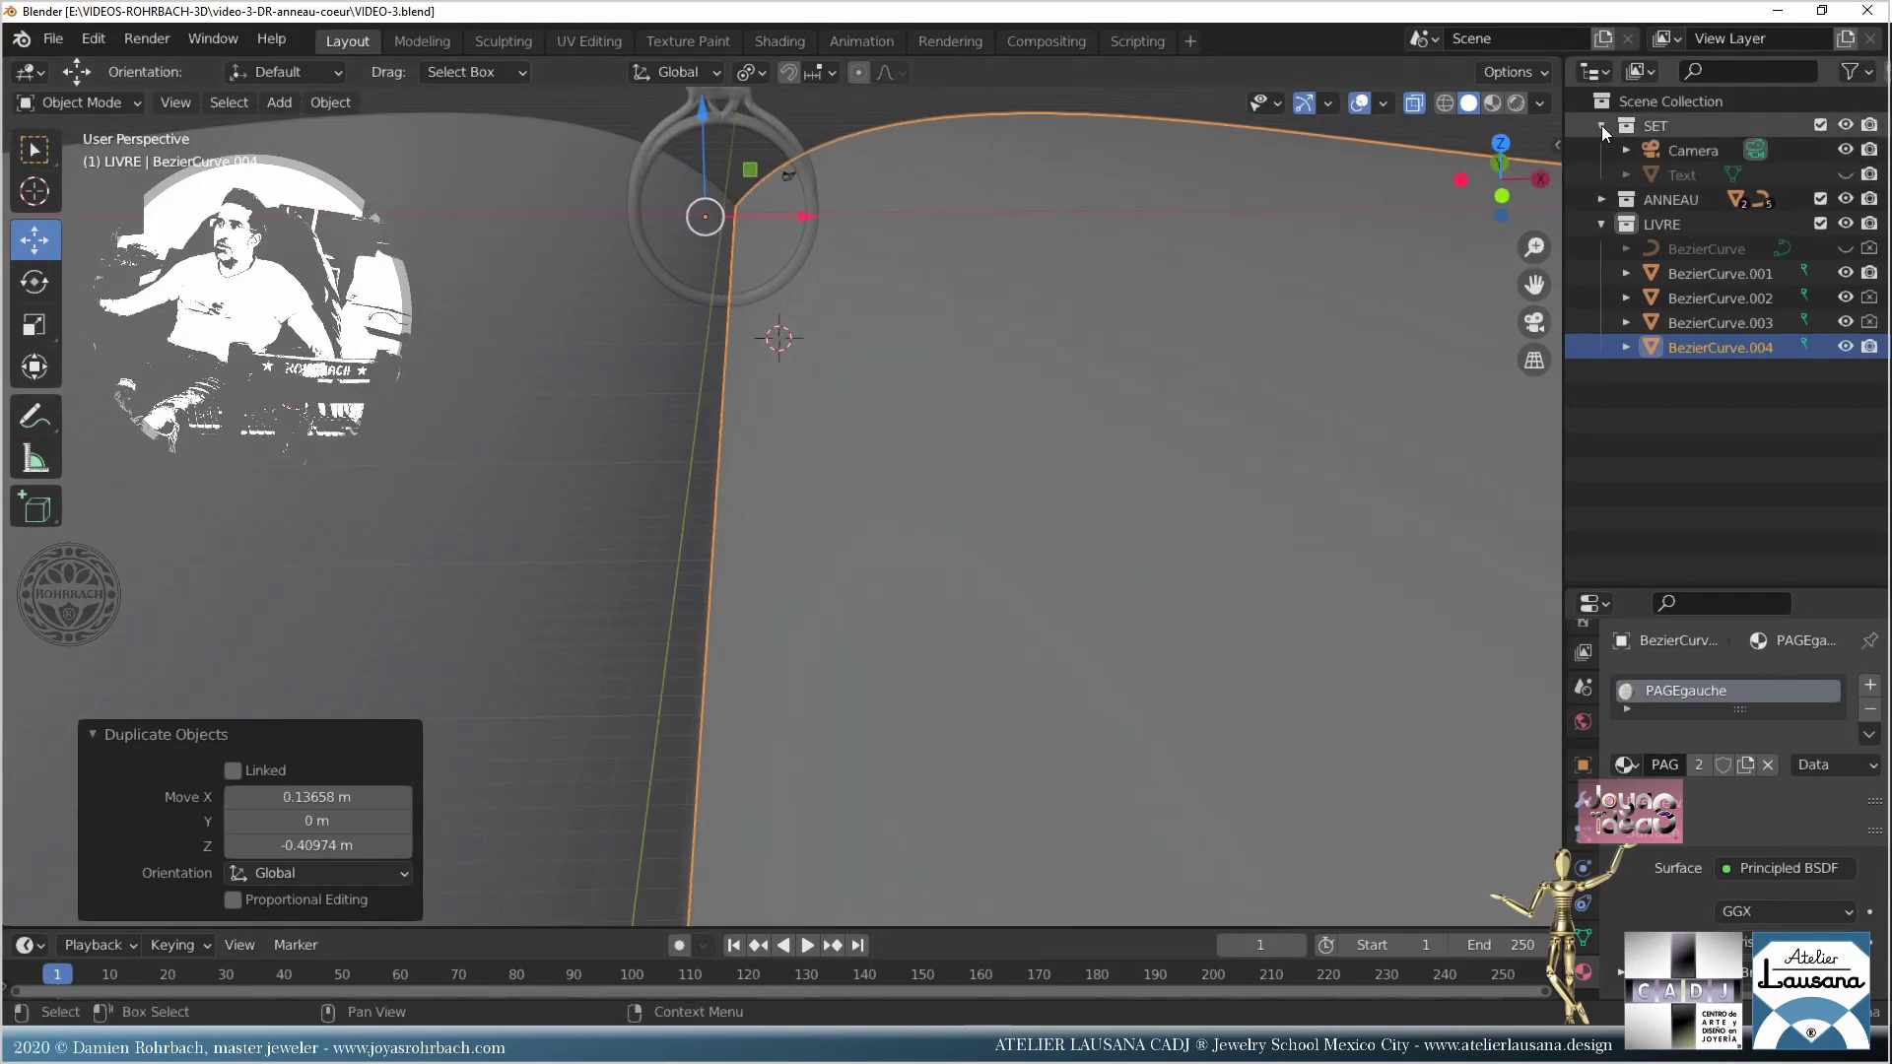
{"action": "left_click", "coordinate": [1657, 148]}
{"action": "middle_click_drag", "start_coordinate": [908, 406], "coordinate": [572, 434]}
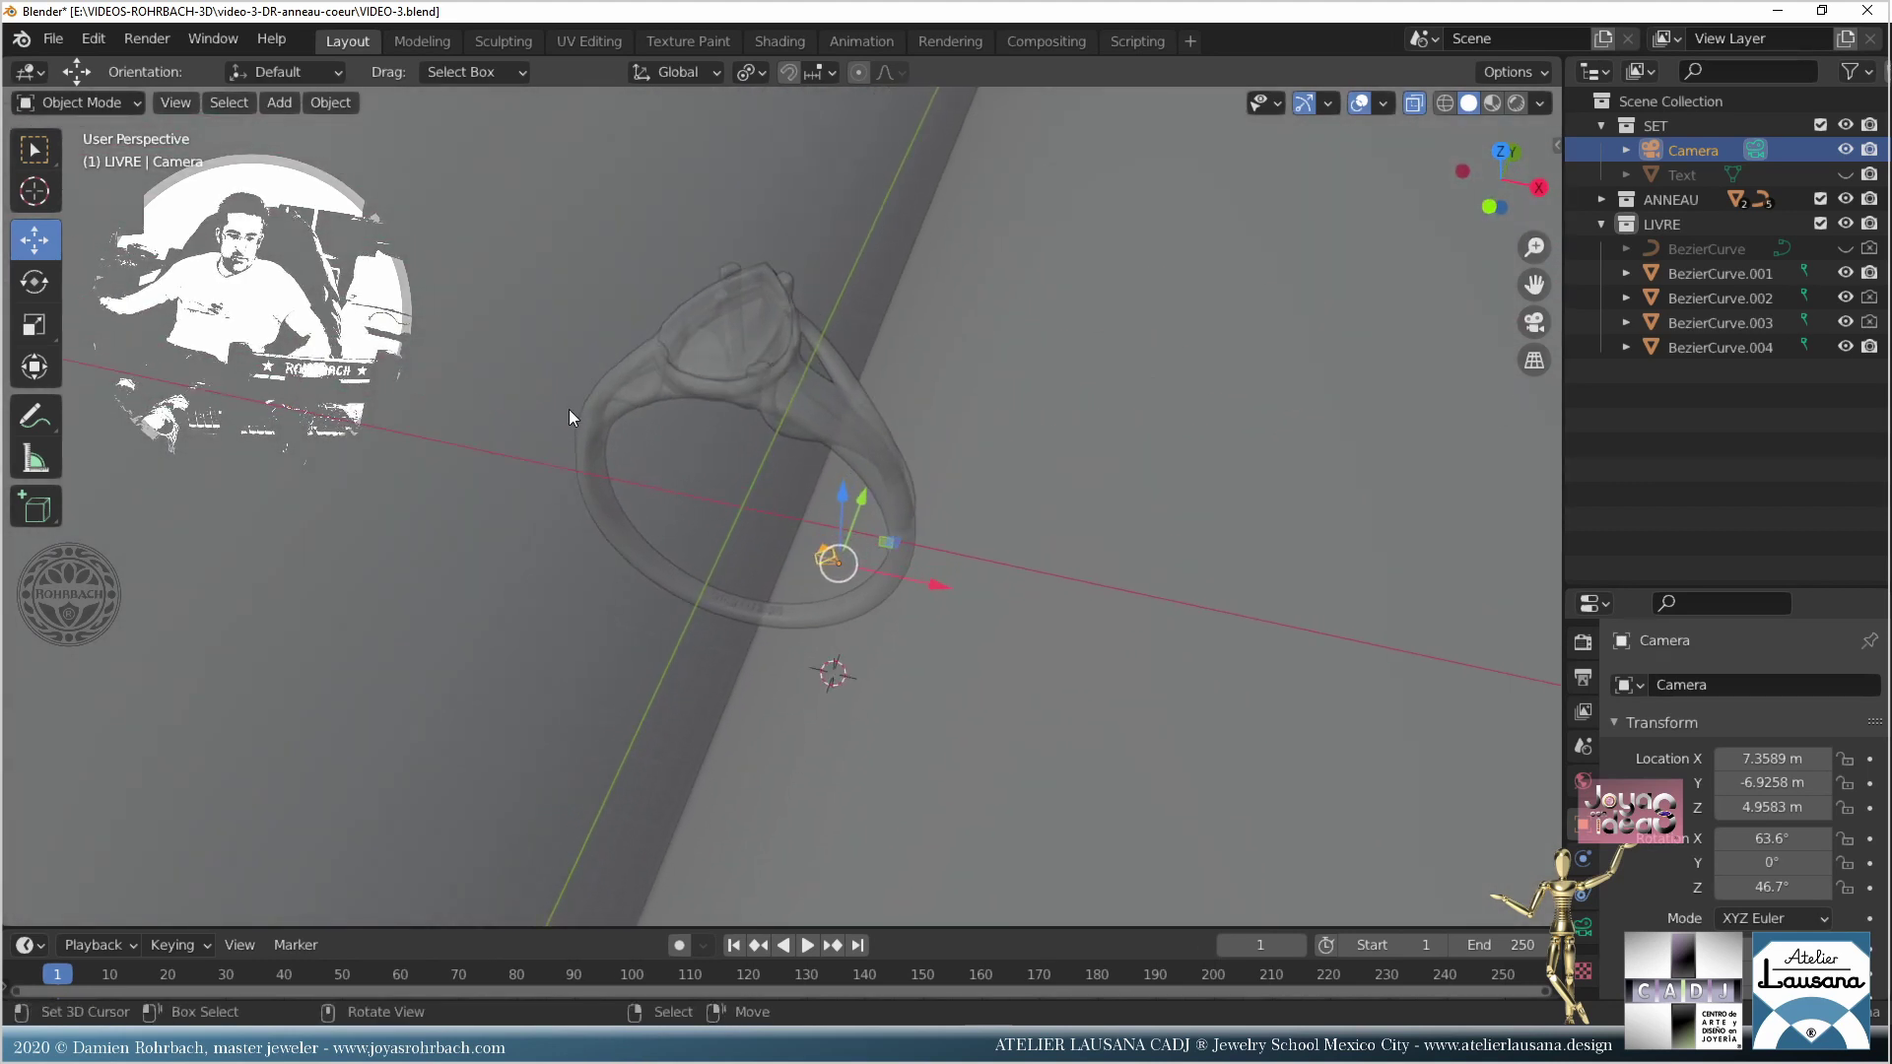
{"action": "key", "text": "KP_0"}
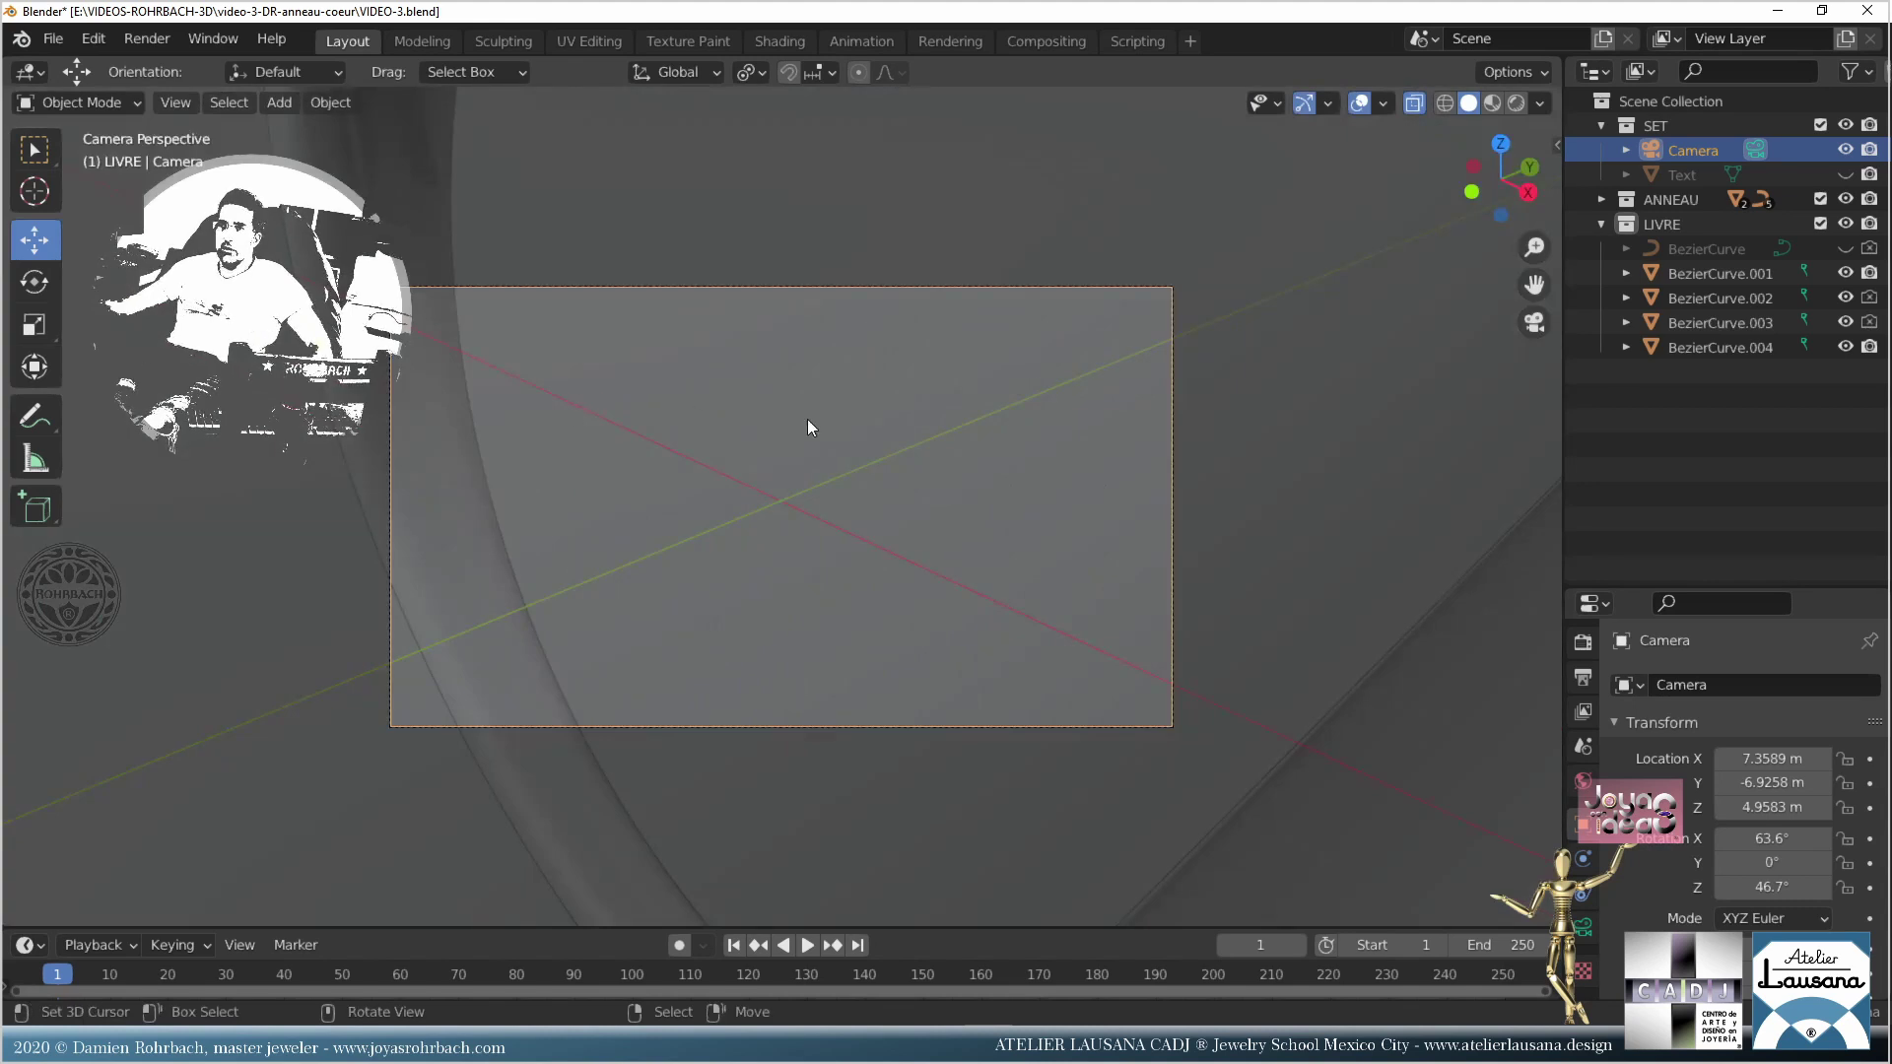
{"action": "key", "text": "KP_0"}
{"action": "scroll", "coordinate": [827, 358], "scroll_direction": "down", "scroll_amount": 2}
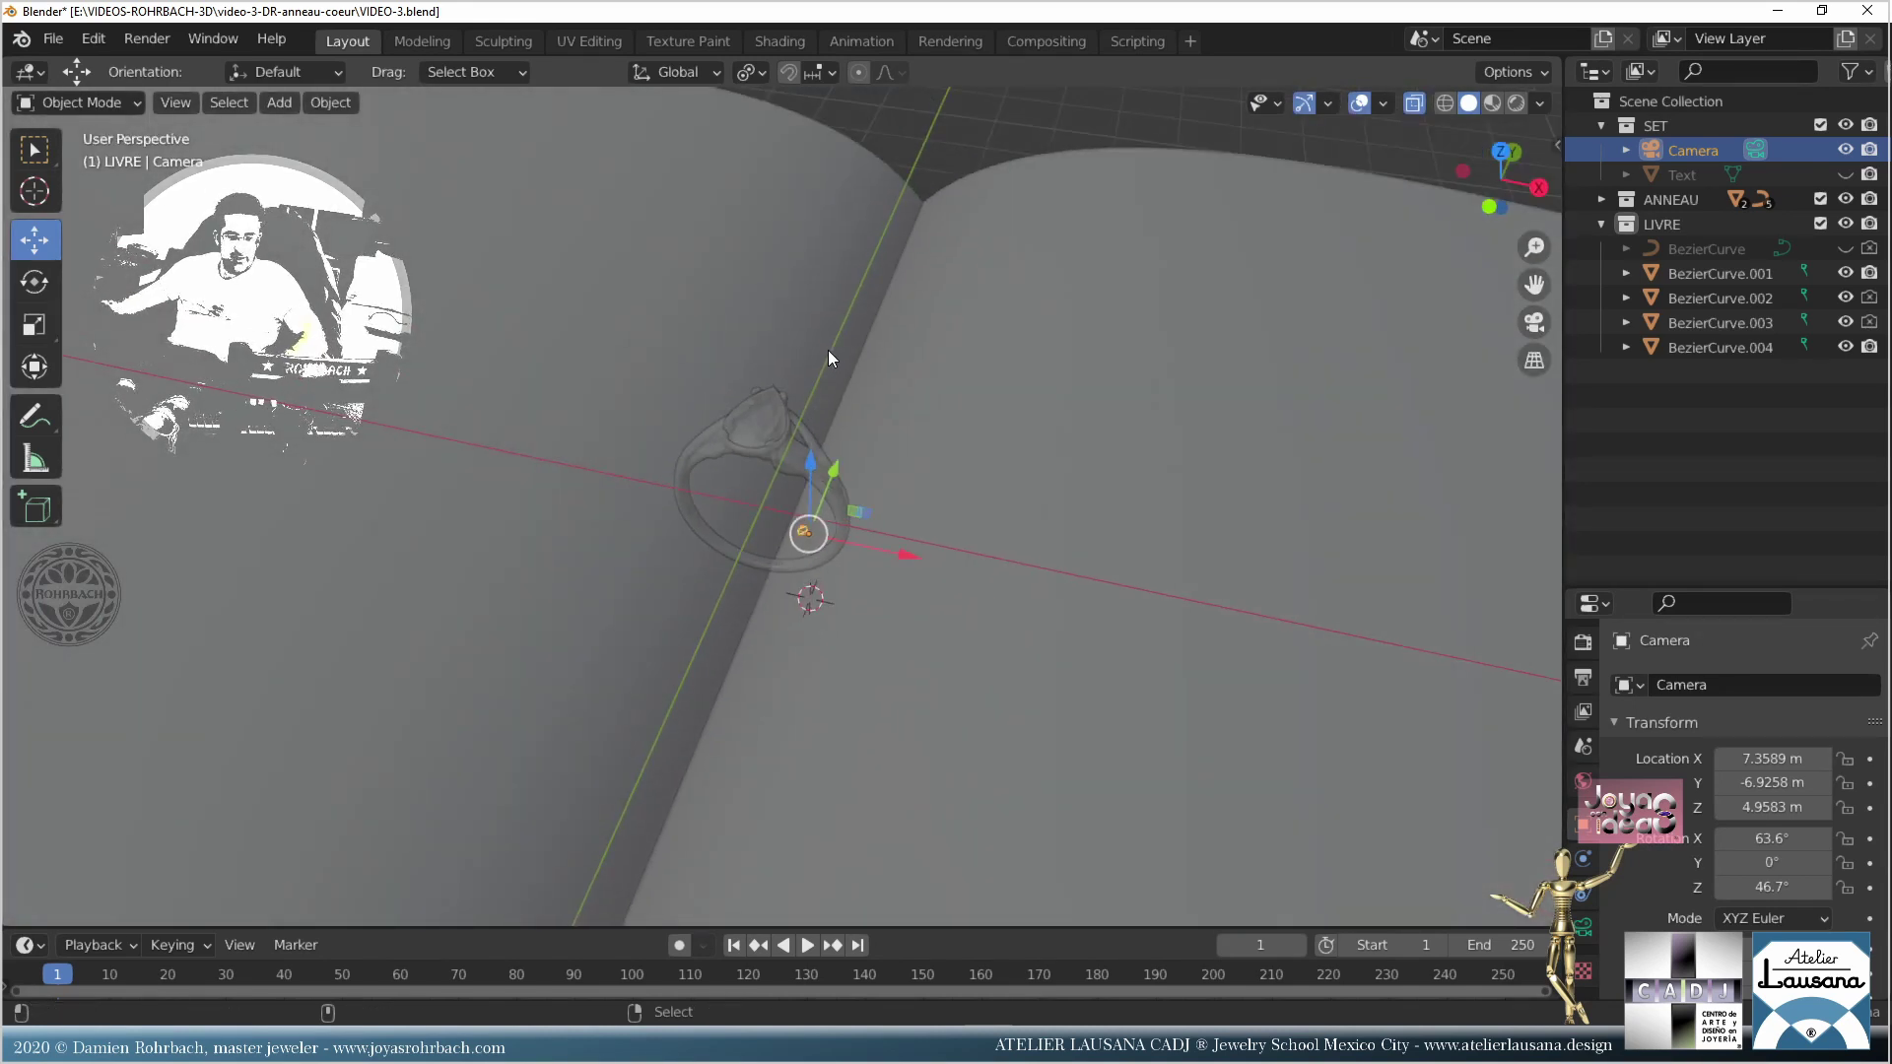
{"action": "key", "text": "ctrl+alt+KP_0"}
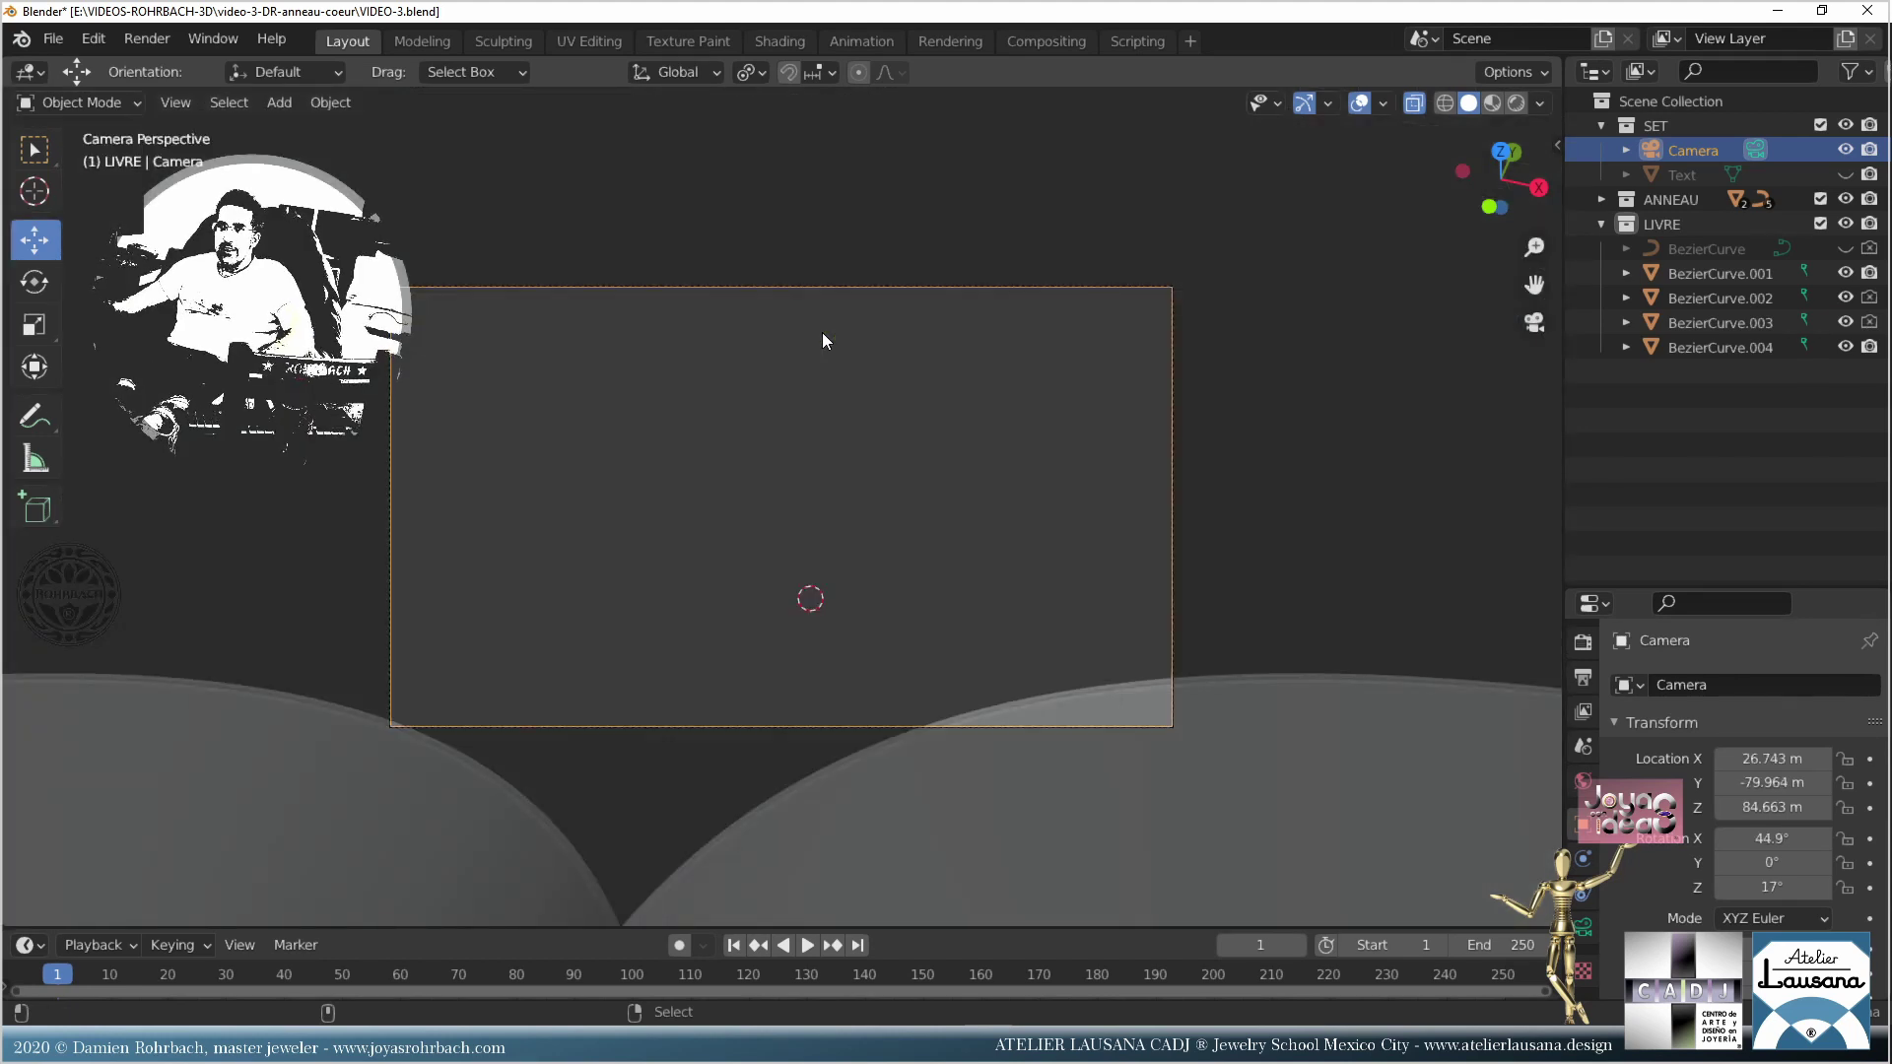
Step: Align the camera to the adjusted view of the book and set its clip end to 8888 m
{"action": "scroll", "coordinate": [823, 340], "scroll_direction": "down", "scroll_amount": 4}
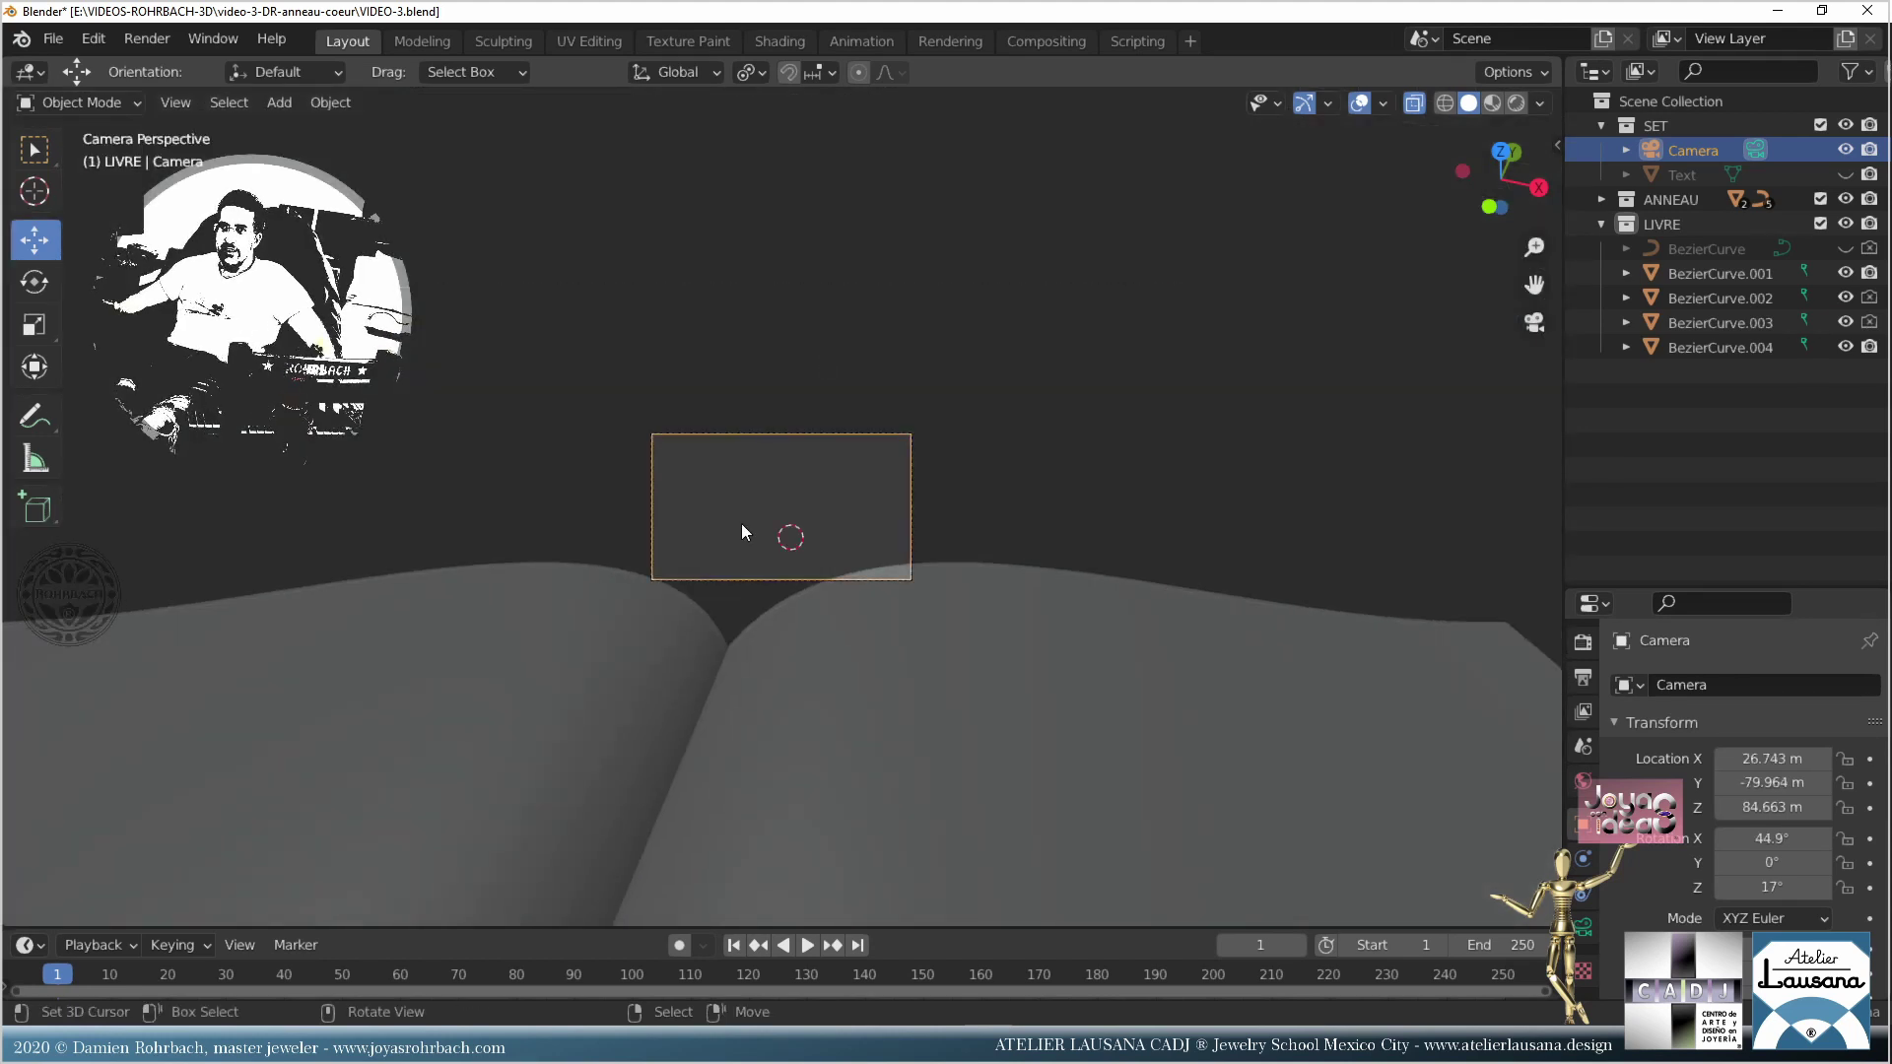
{"action": "key", "text": "KP_0"}
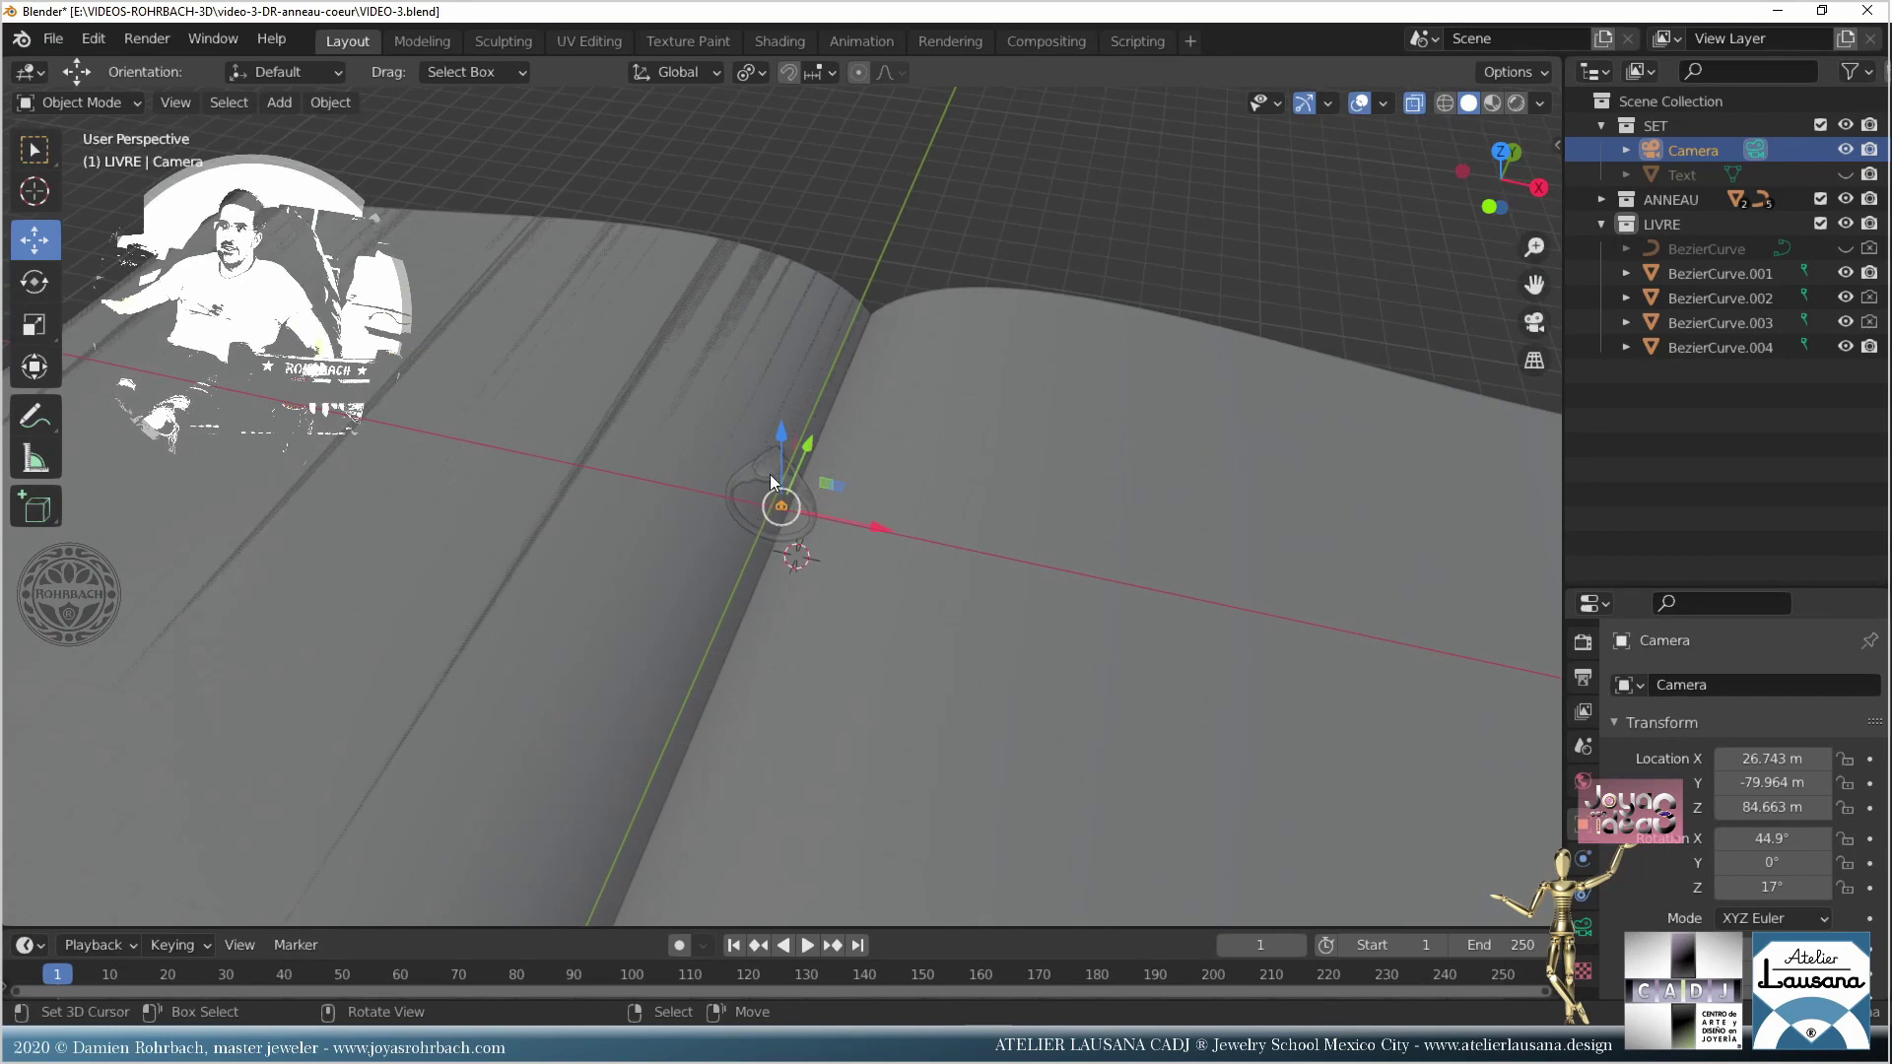
{"action": "scroll", "coordinate": [773, 483], "scroll_direction": "up", "scroll_amount": 2}
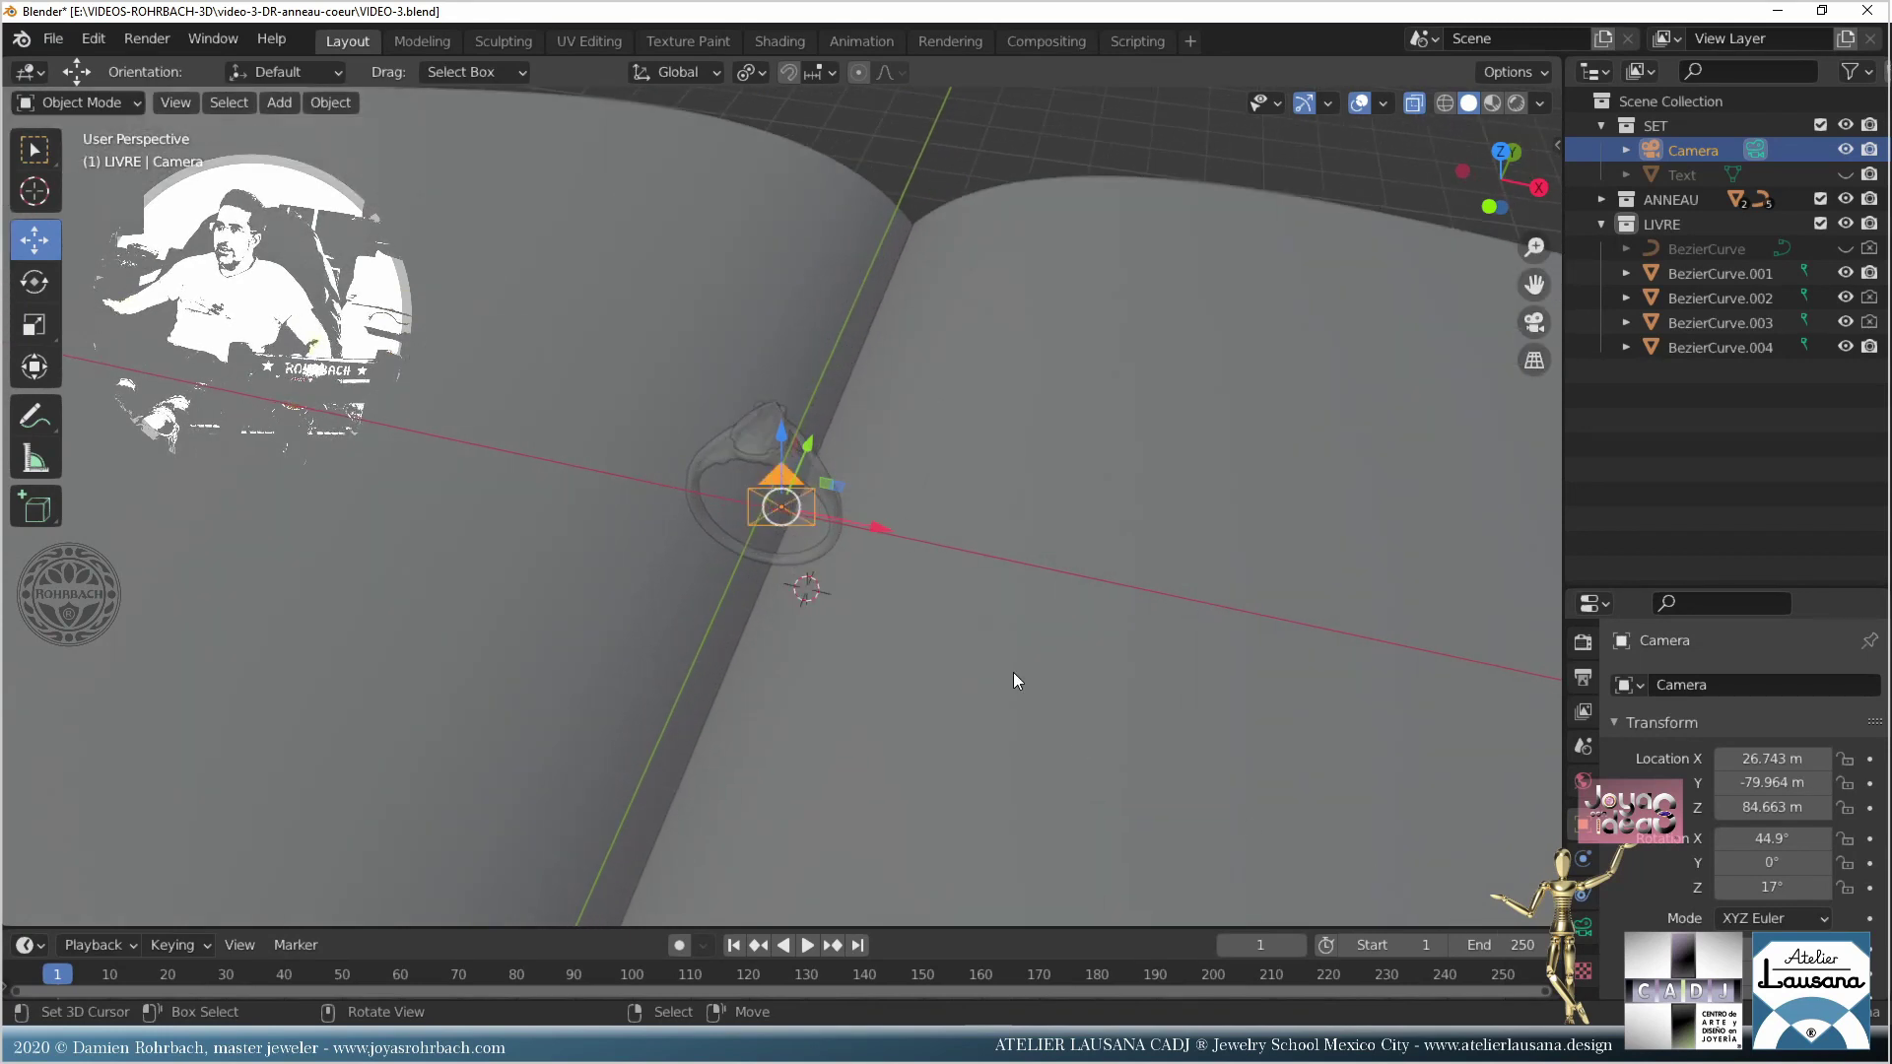
{"action": "scroll", "coordinate": [1011, 680], "scroll_direction": "up", "scroll_amount": 2}
{"action": "key", "text": "ctrl+alt+KP_0"}
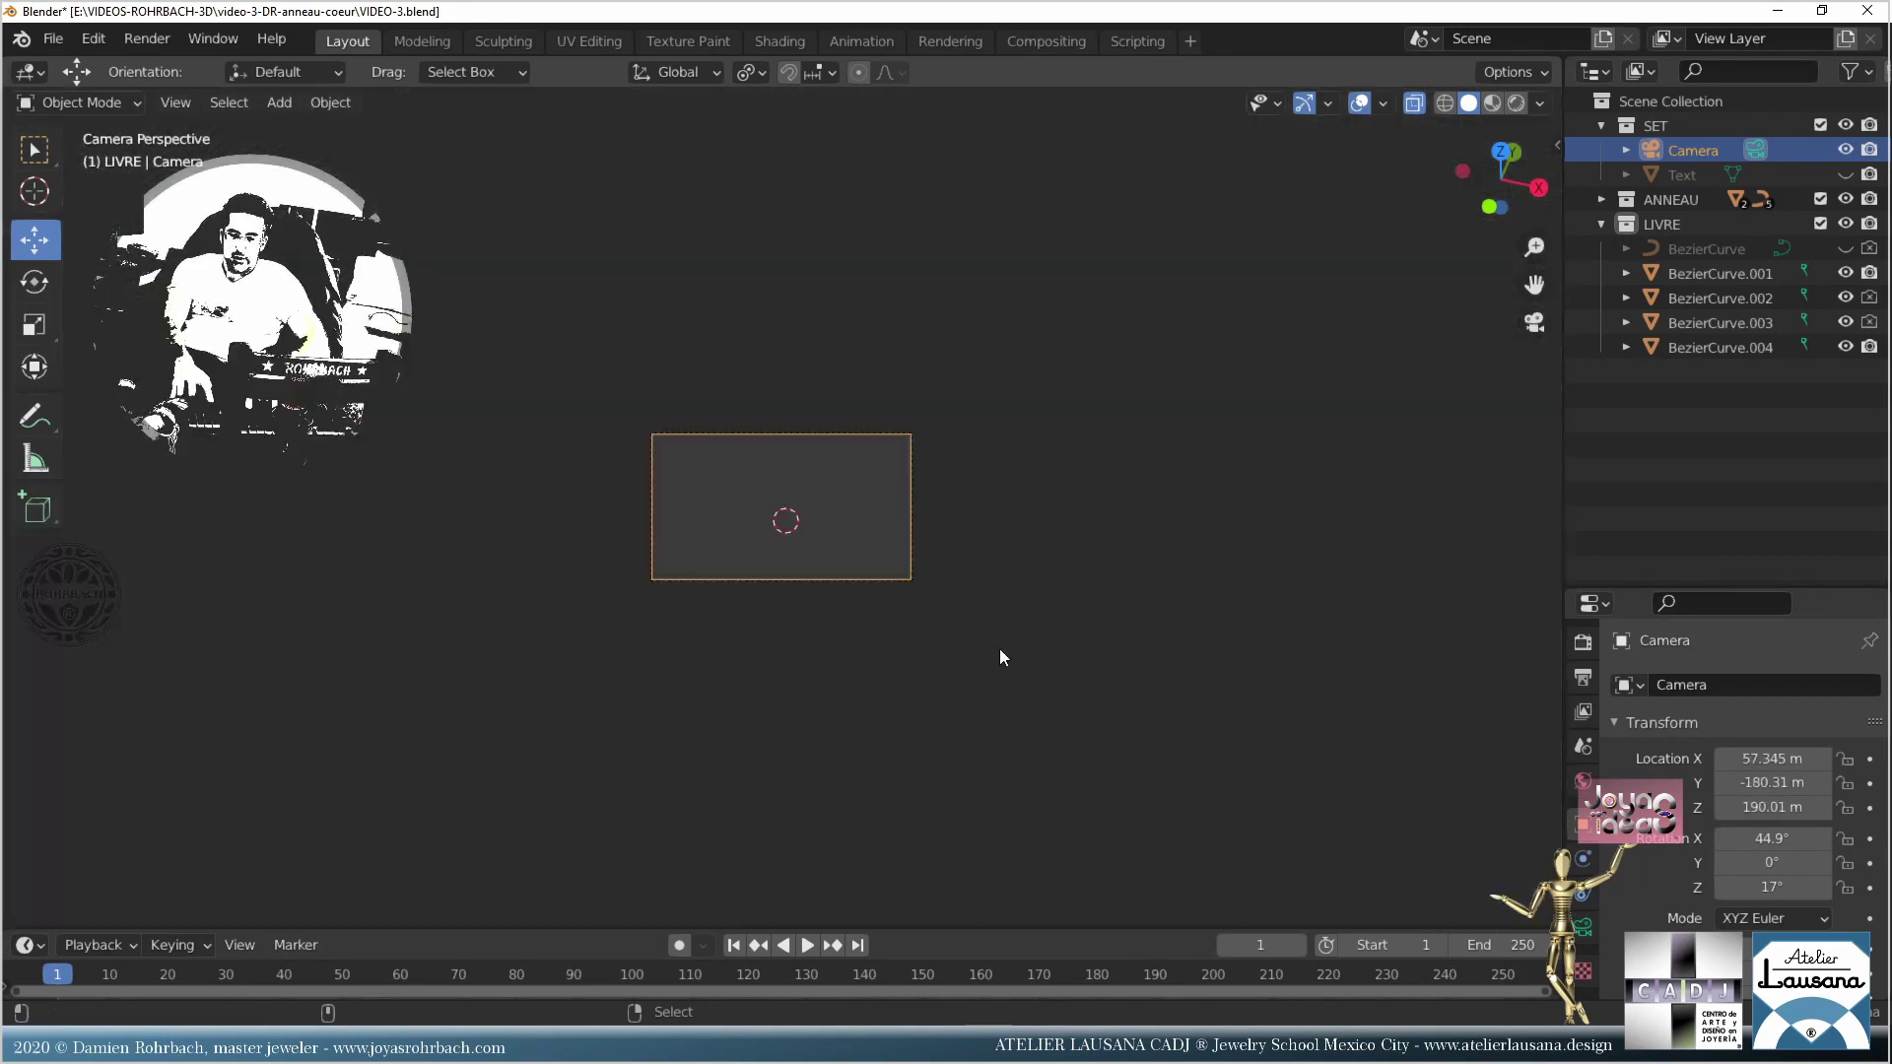
{"action": "left_click", "coordinate": [1583, 924]}
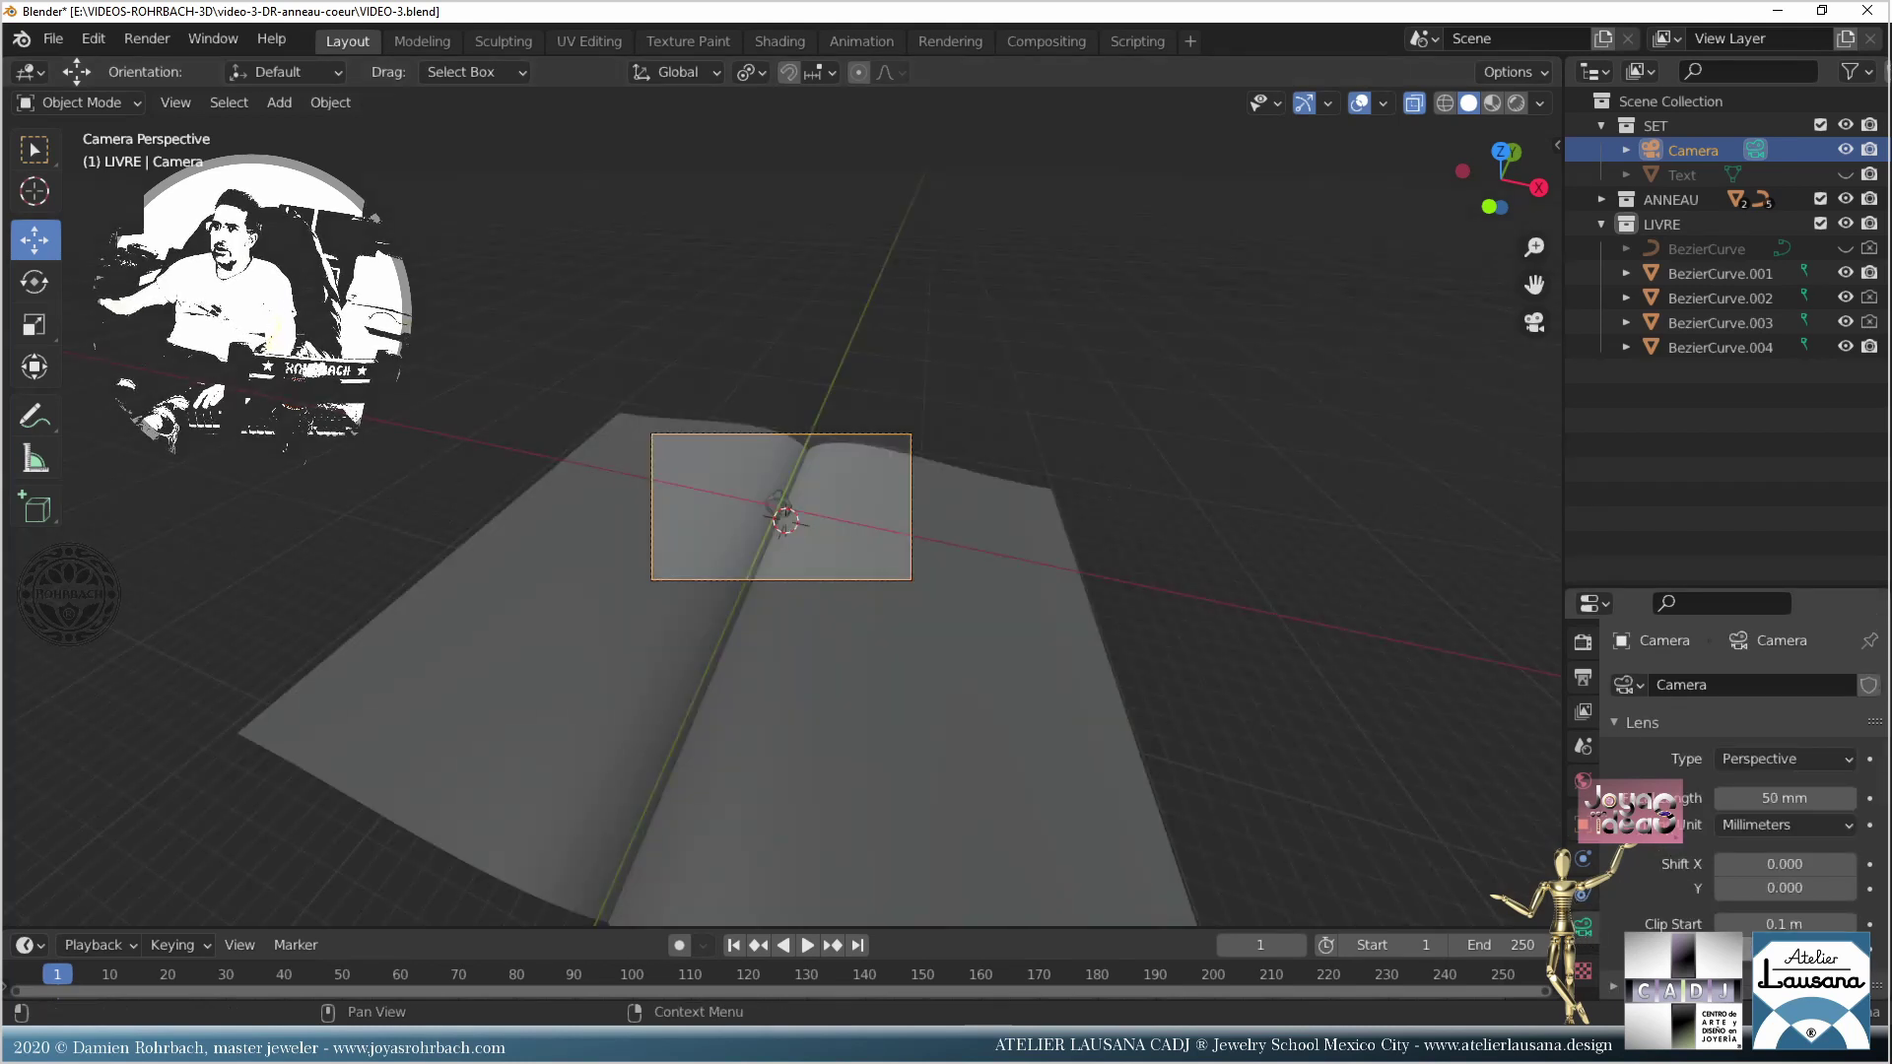
Step: Reframe the camera more tightly around the ring by matching it to a closer view, and save the file
{"action": "scroll", "coordinate": [889, 575], "scroll_direction": "up", "scroll_amount": 6}
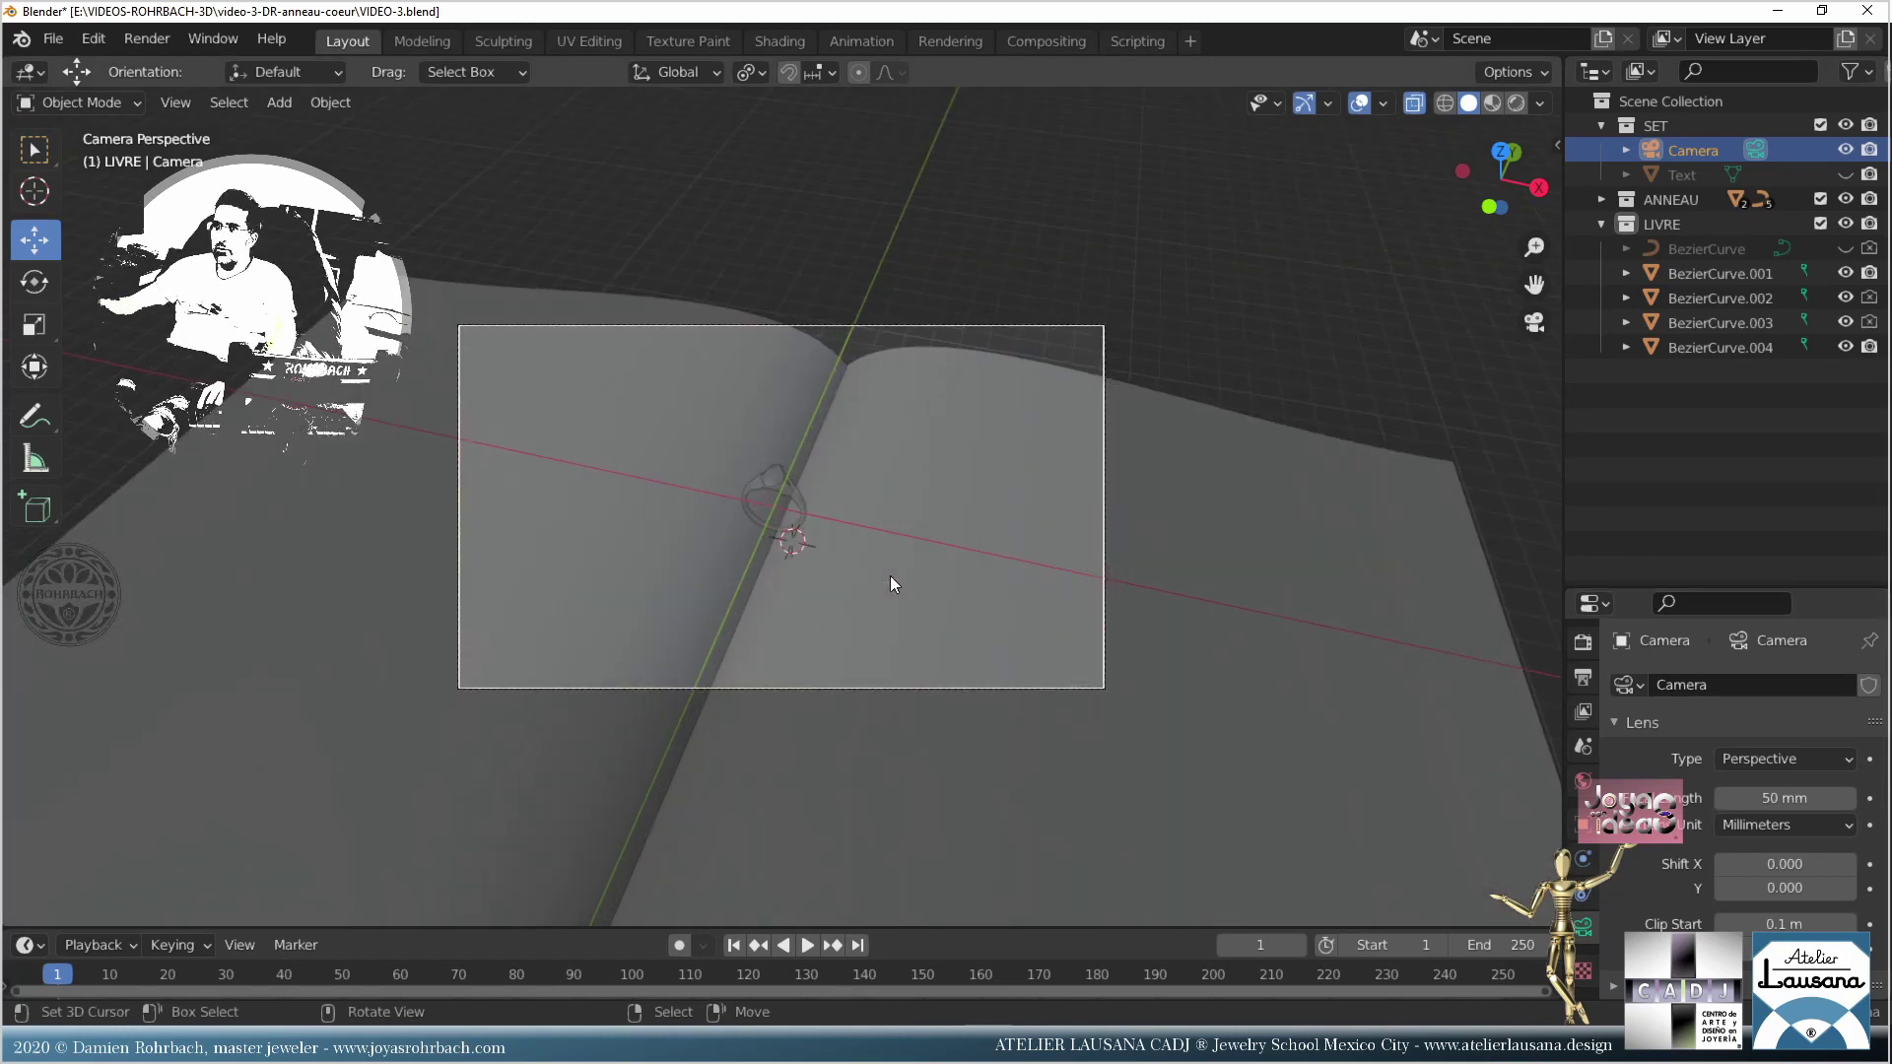
{"action": "scroll", "coordinate": [890, 575], "scroll_direction": "up", "scroll_amount": 2}
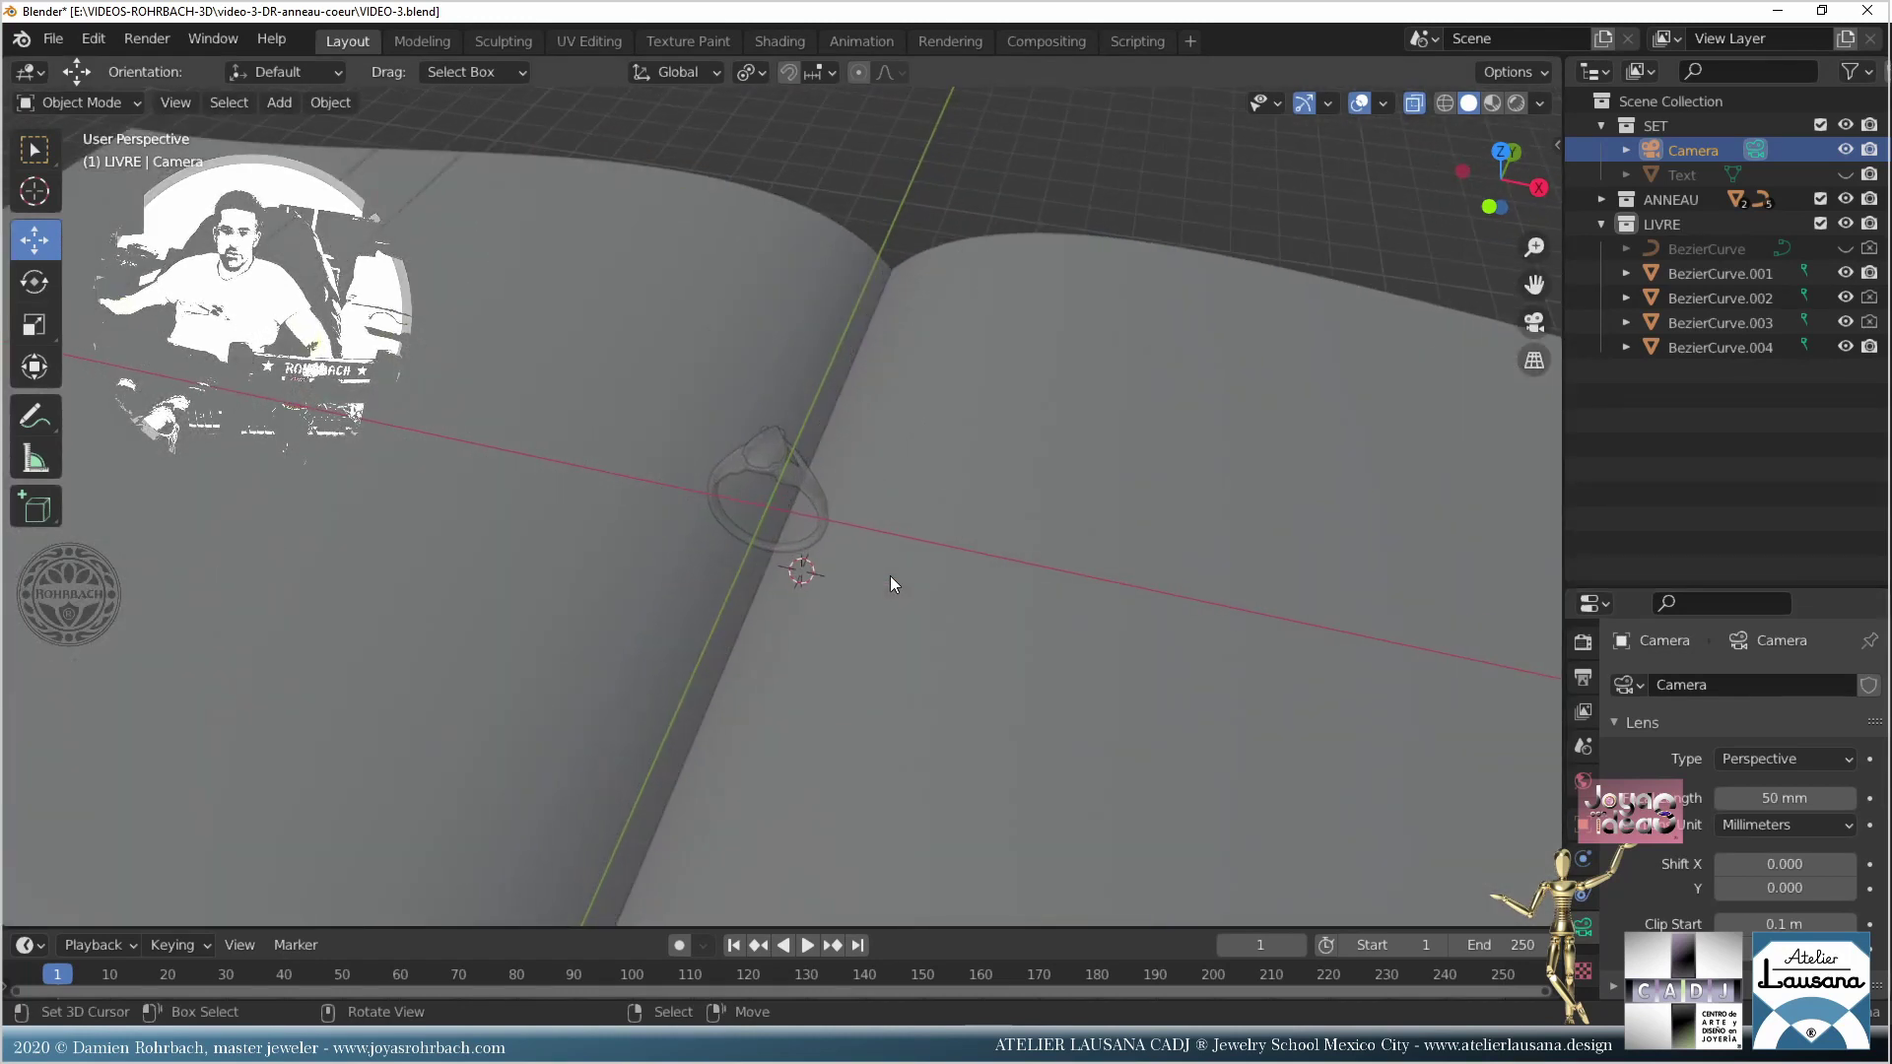
{"action": "key", "text": "KP_0"}
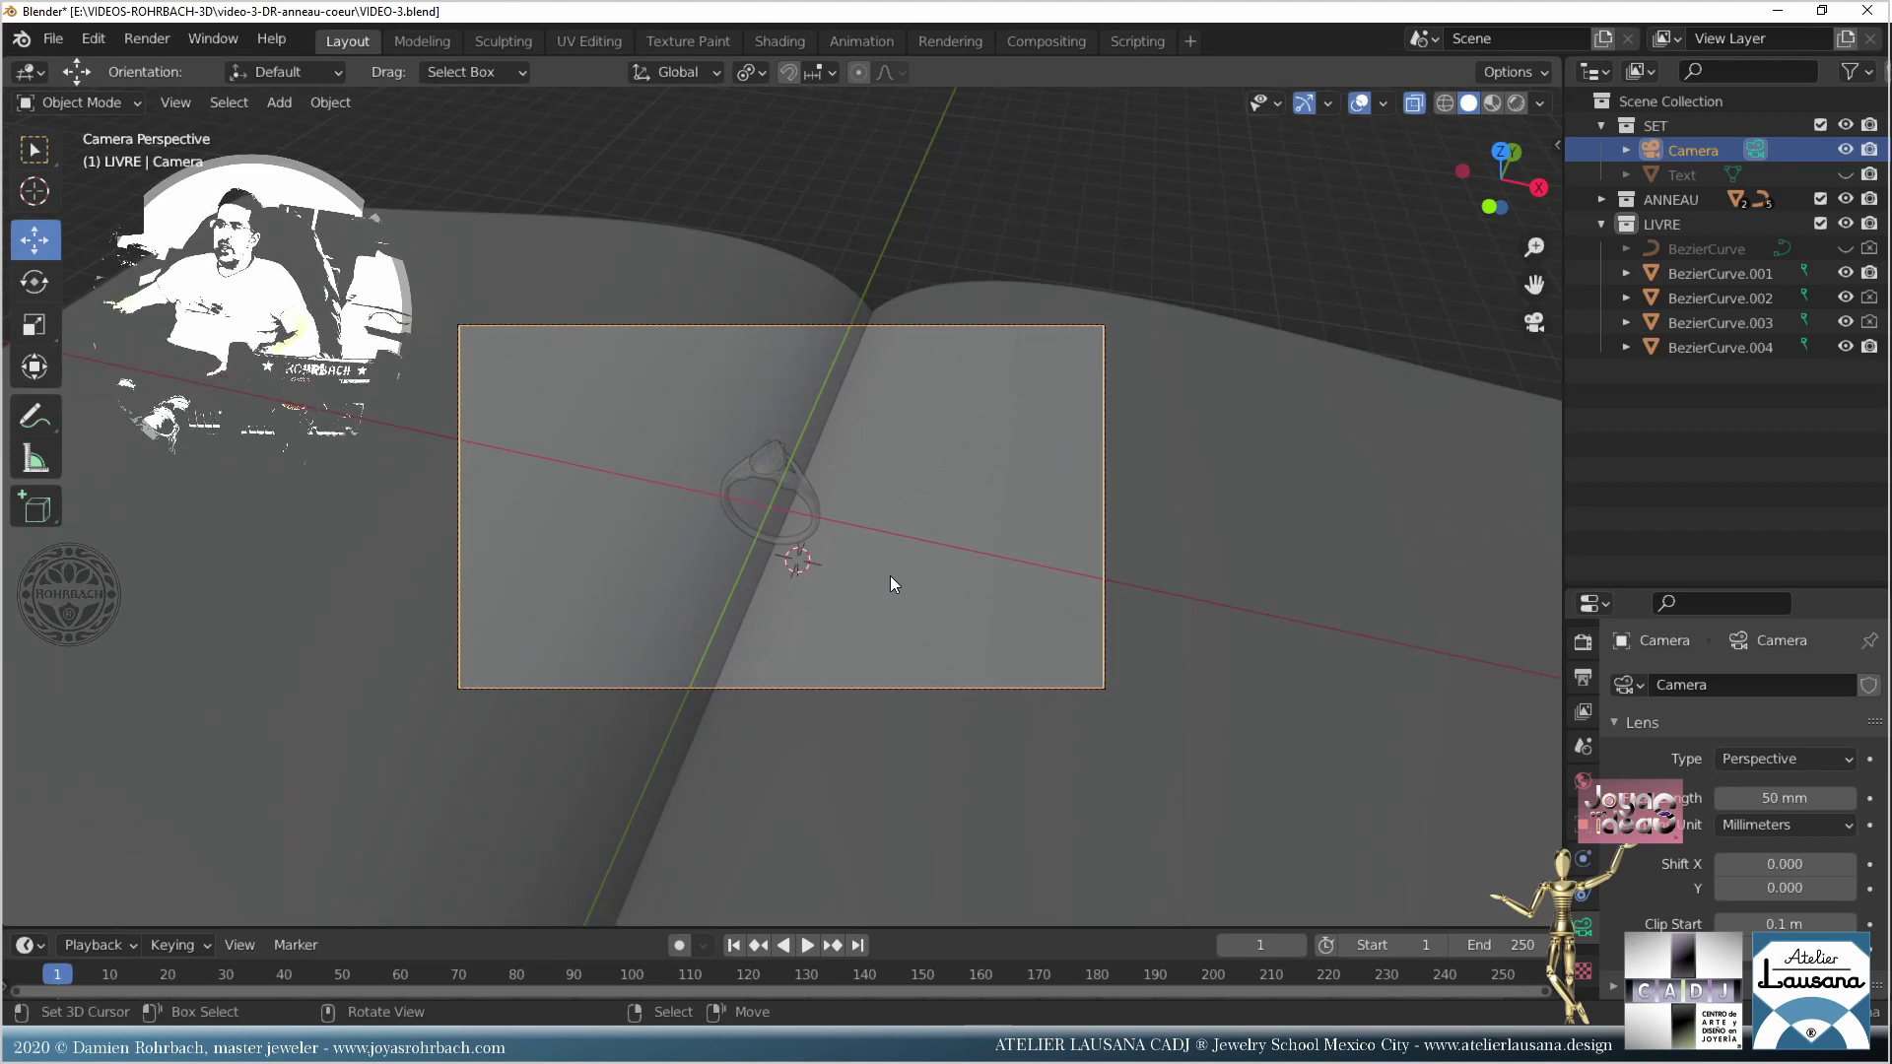
{"action": "key", "text": "KP_0"}
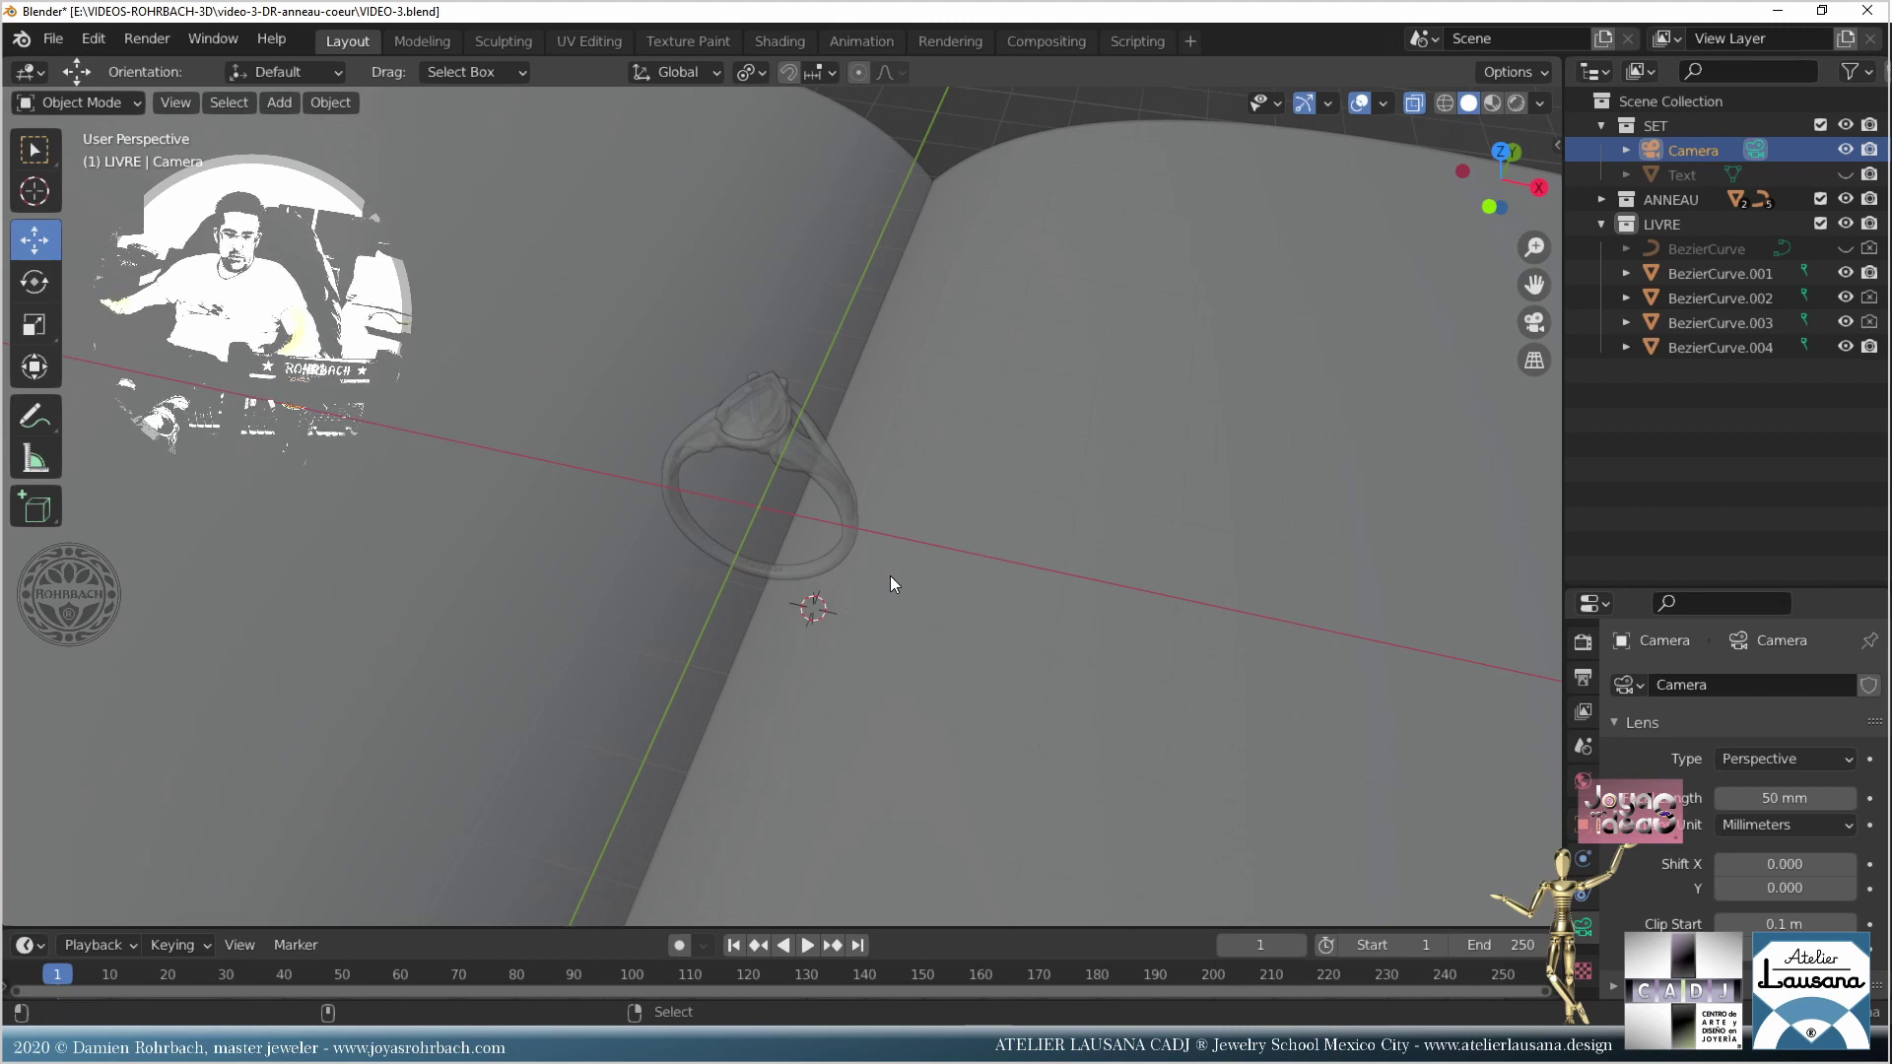
{"action": "key", "text": "KP_0"}
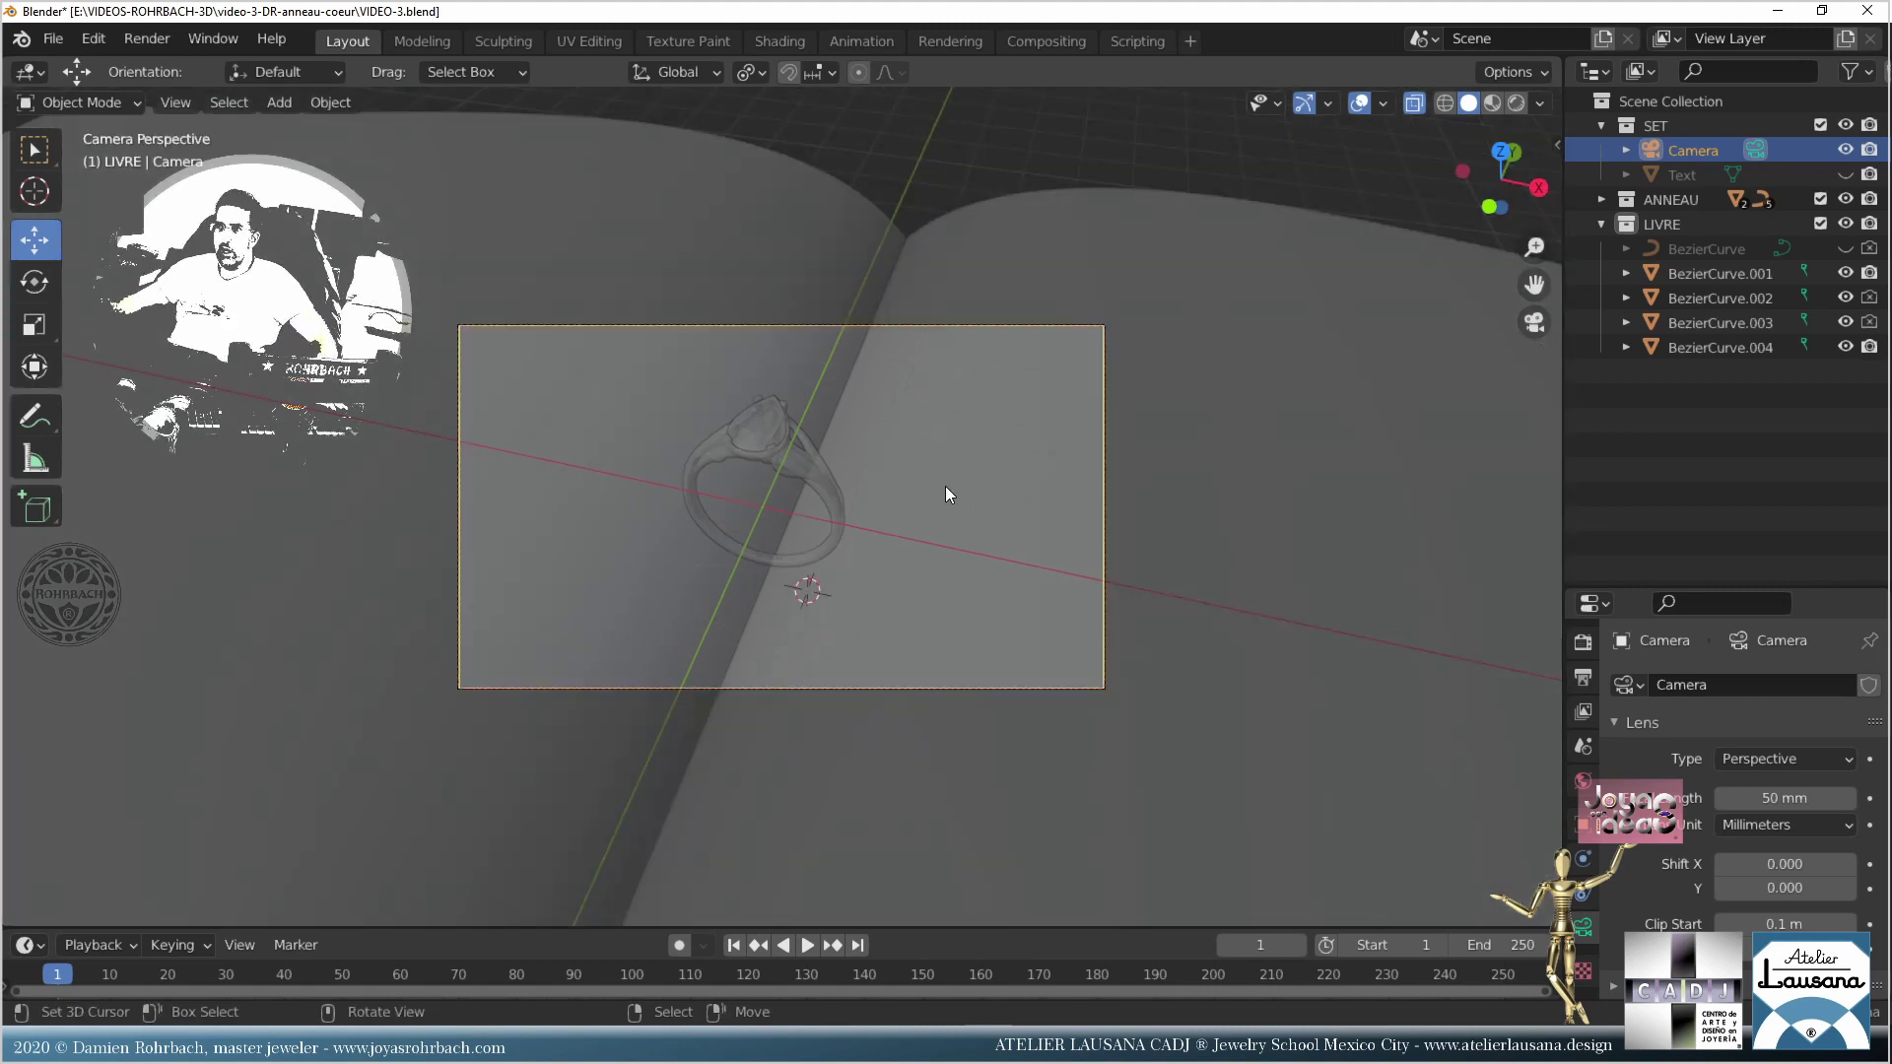
{"action": "key", "text": "ctrl+s"}
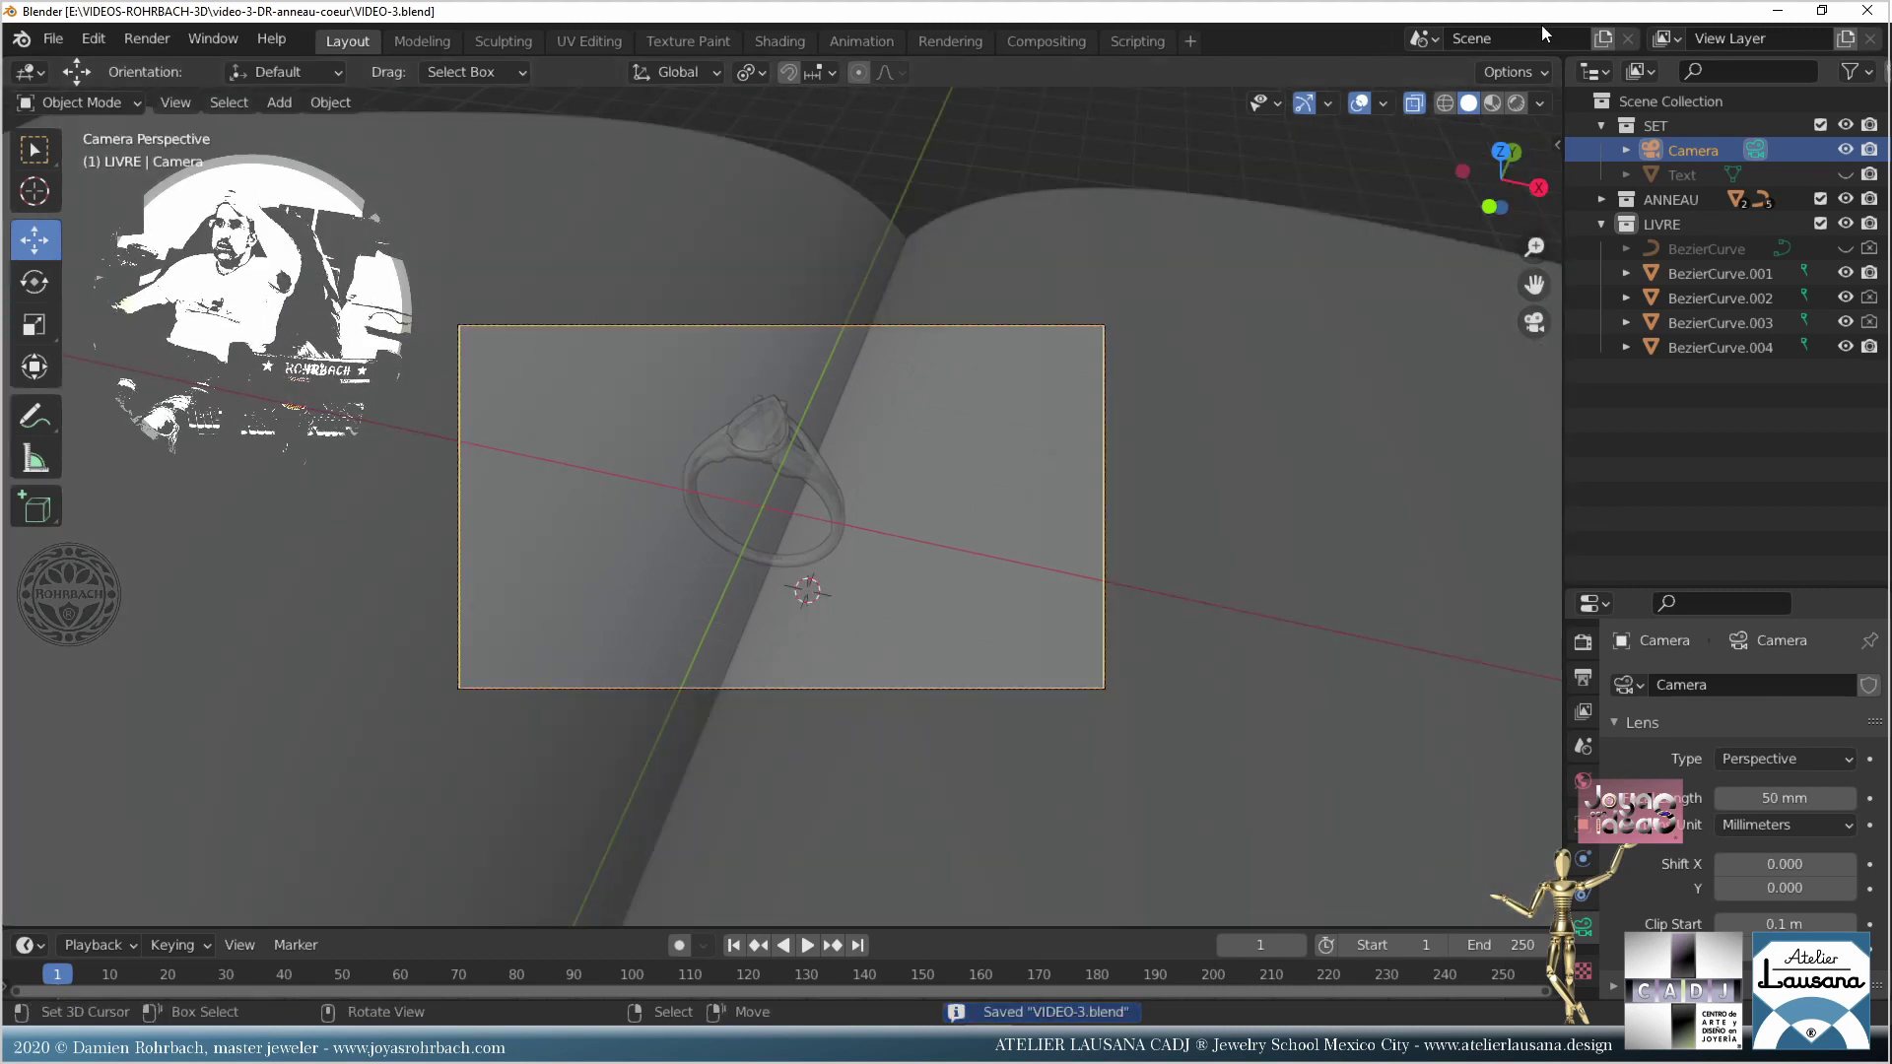
Step: Show the camera view of the ring in rendered shading and hide the viewport overlays
{"action": "left_click", "coordinate": [1517, 104]}
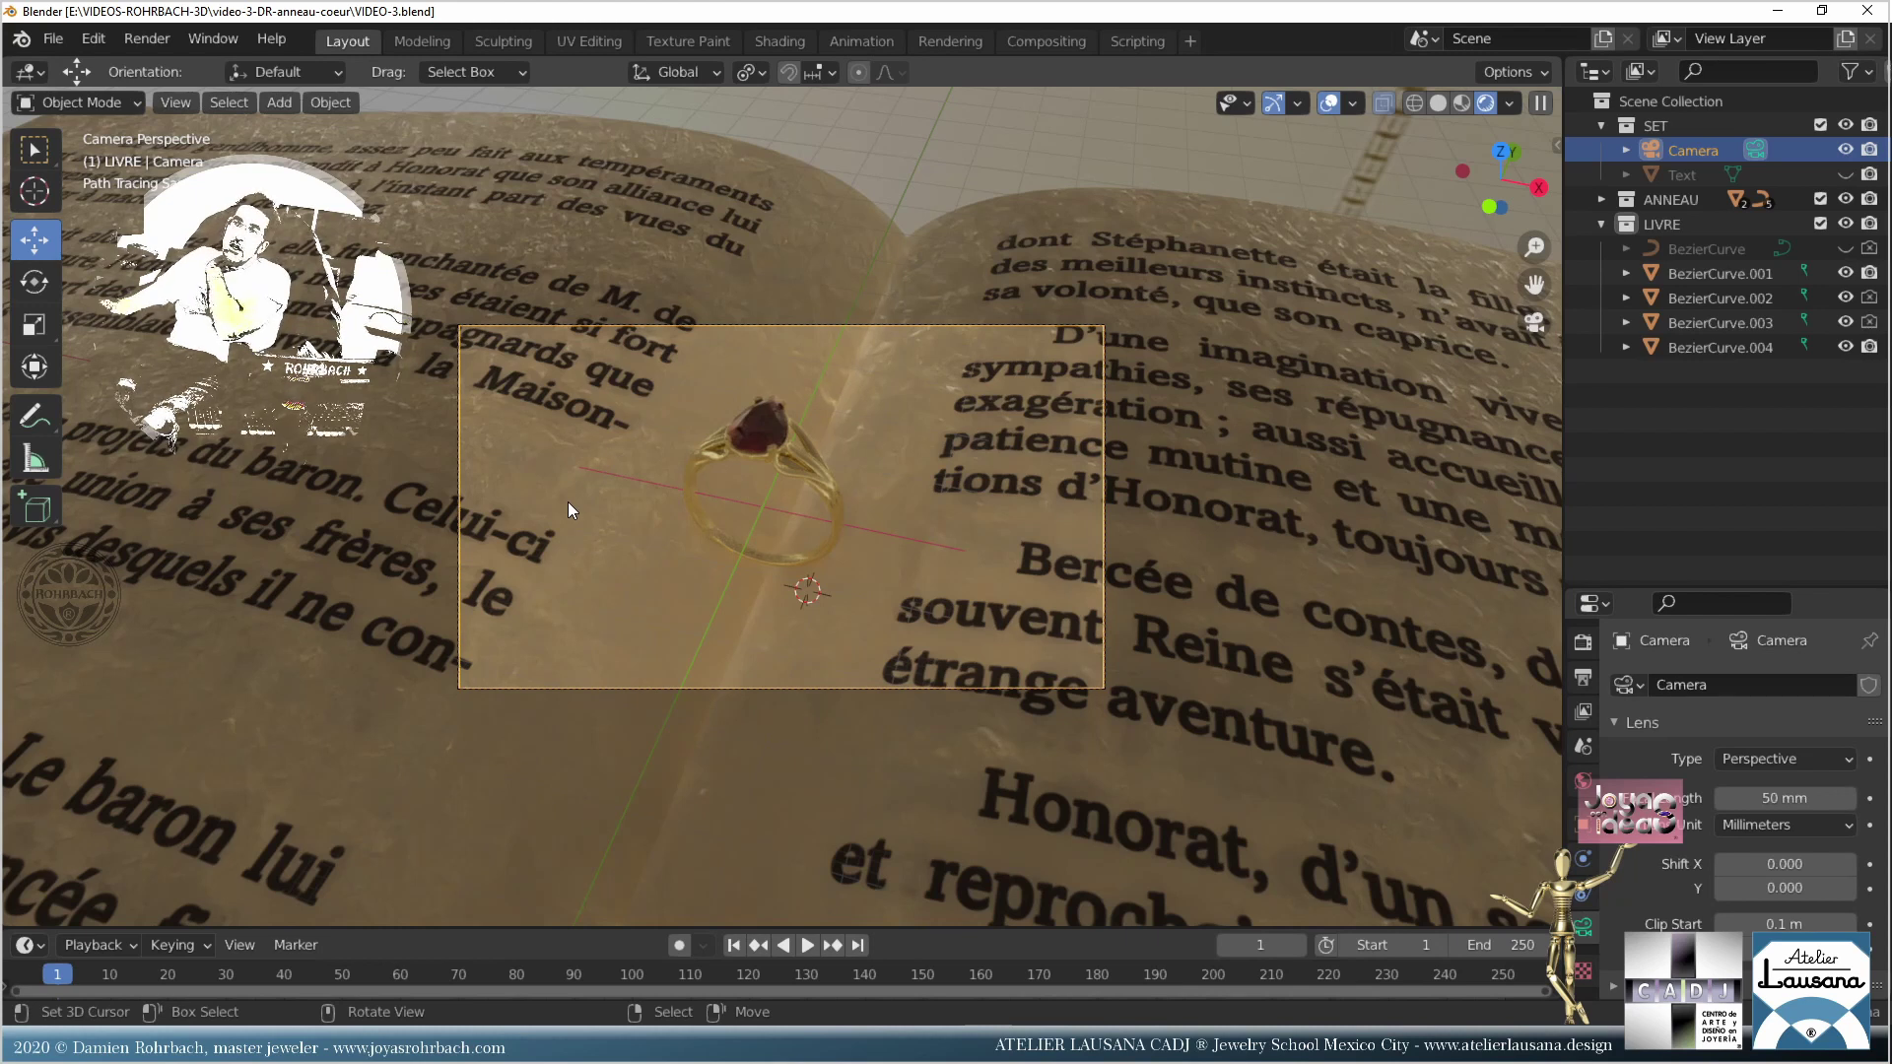
{"action": "scroll", "coordinate": [1239, 548], "scroll_direction": "up", "scroll_amount": 3}
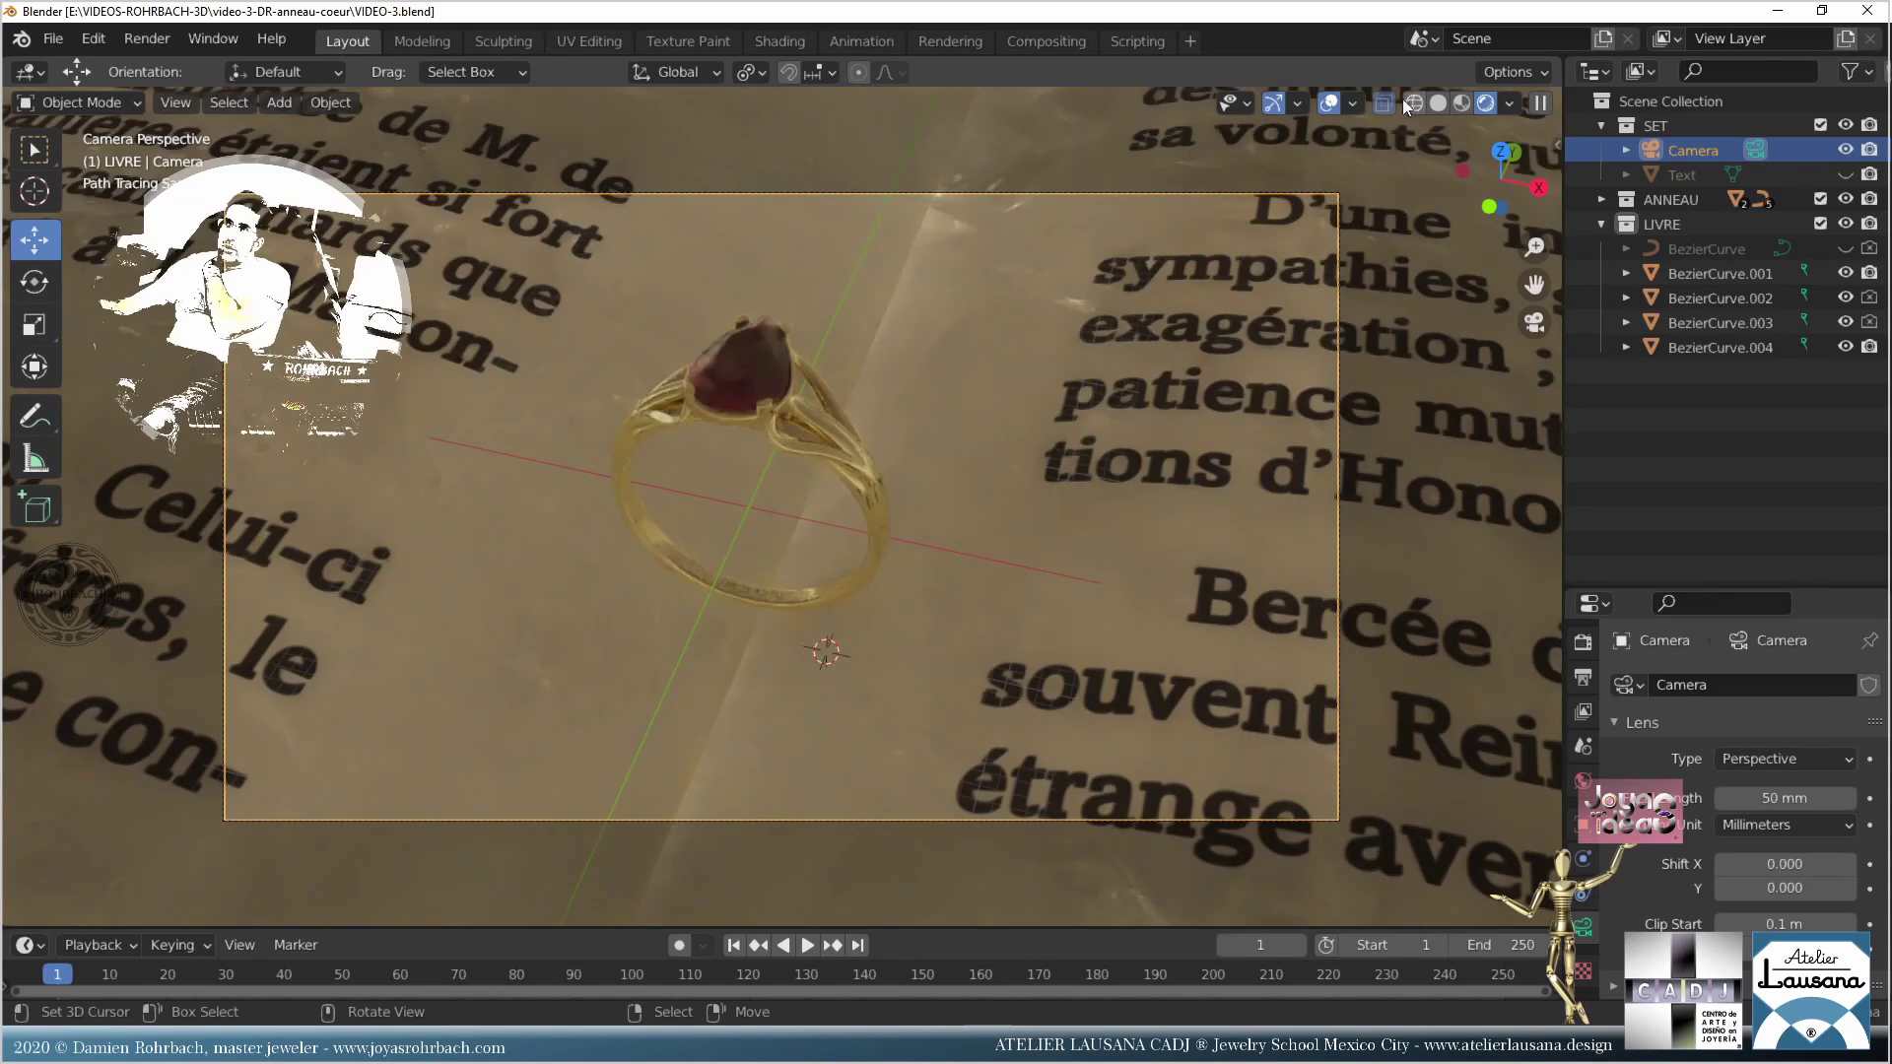
{"action": "left_click", "coordinate": [1328, 102]}
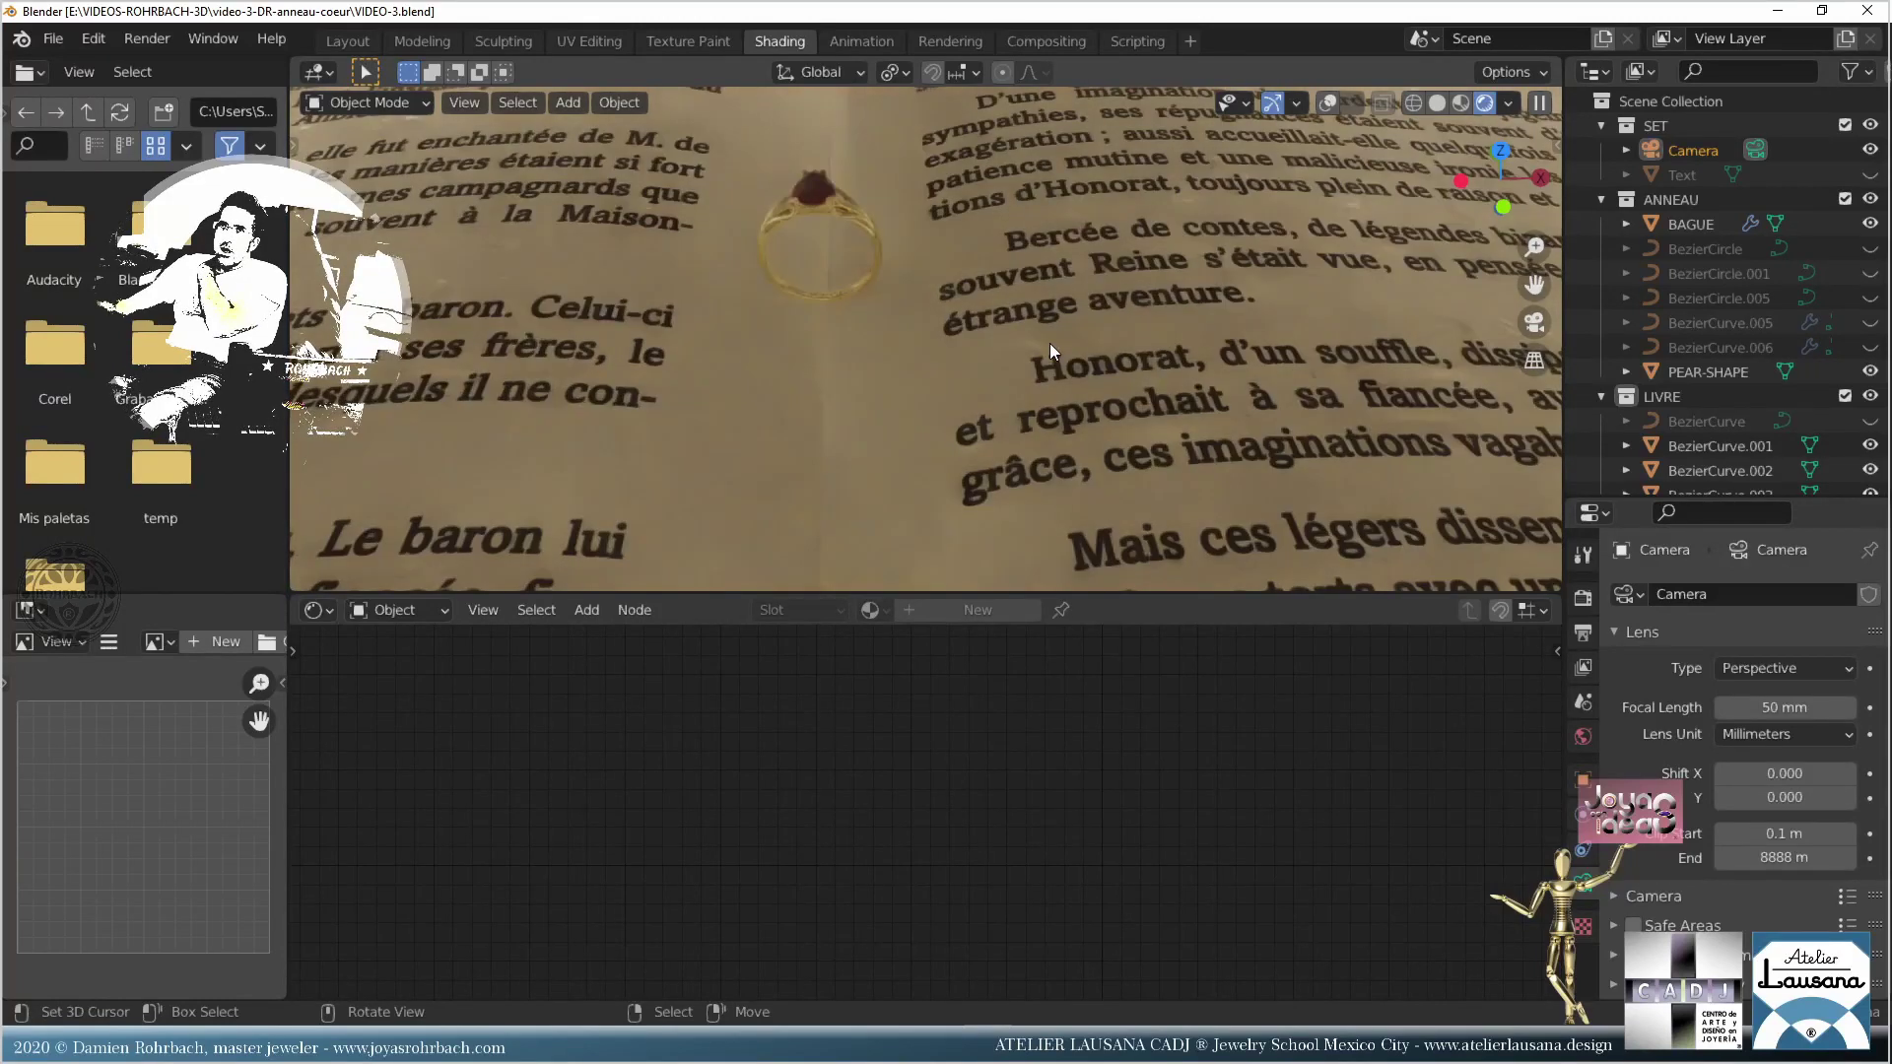
Step: Select the right page in the Shading workspace and space out the two IMG_20201118_135642785.jpg texture nodes of PAGEdroite
{"action": "left_click", "coordinate": [1049, 343]}
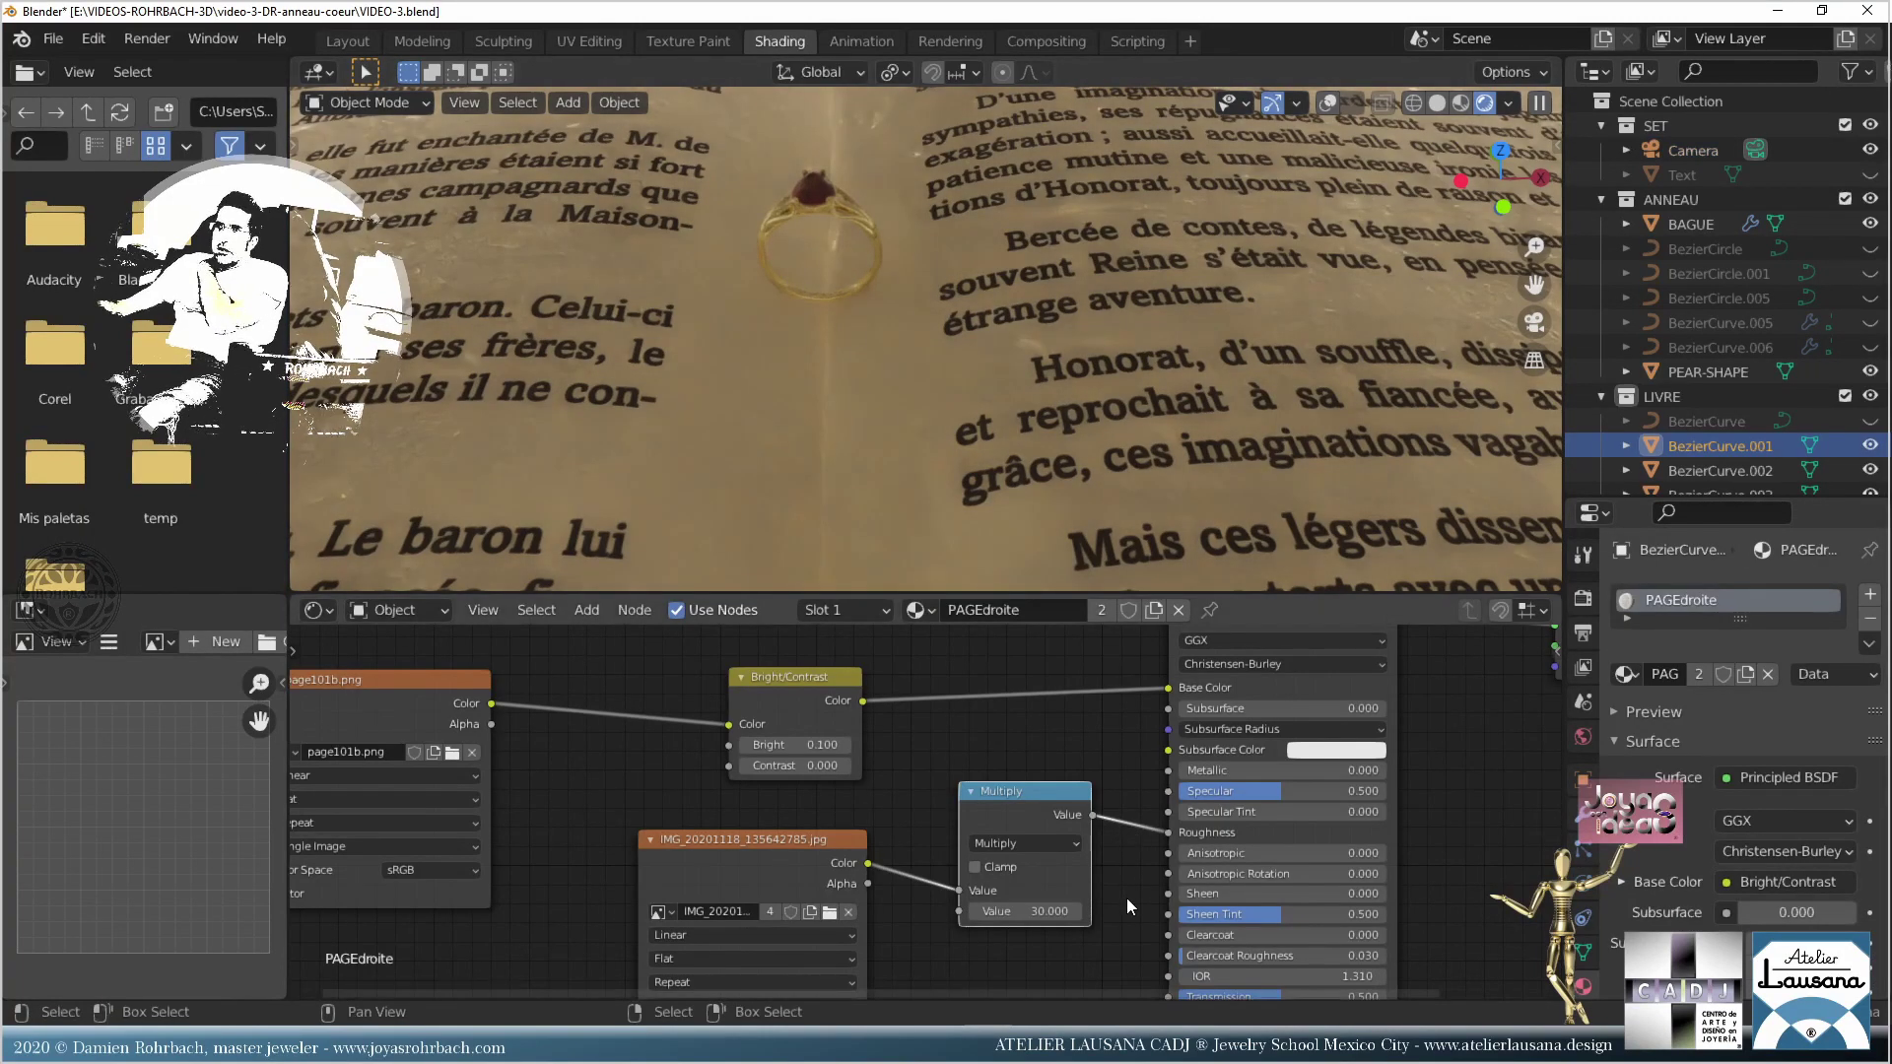
{"action": "scroll", "coordinate": [914, 883], "scroll_direction": "down", "scroll_amount": 3}
{"action": "middle_click_drag", "start_coordinate": [914, 882], "coordinate": [914, 784]}
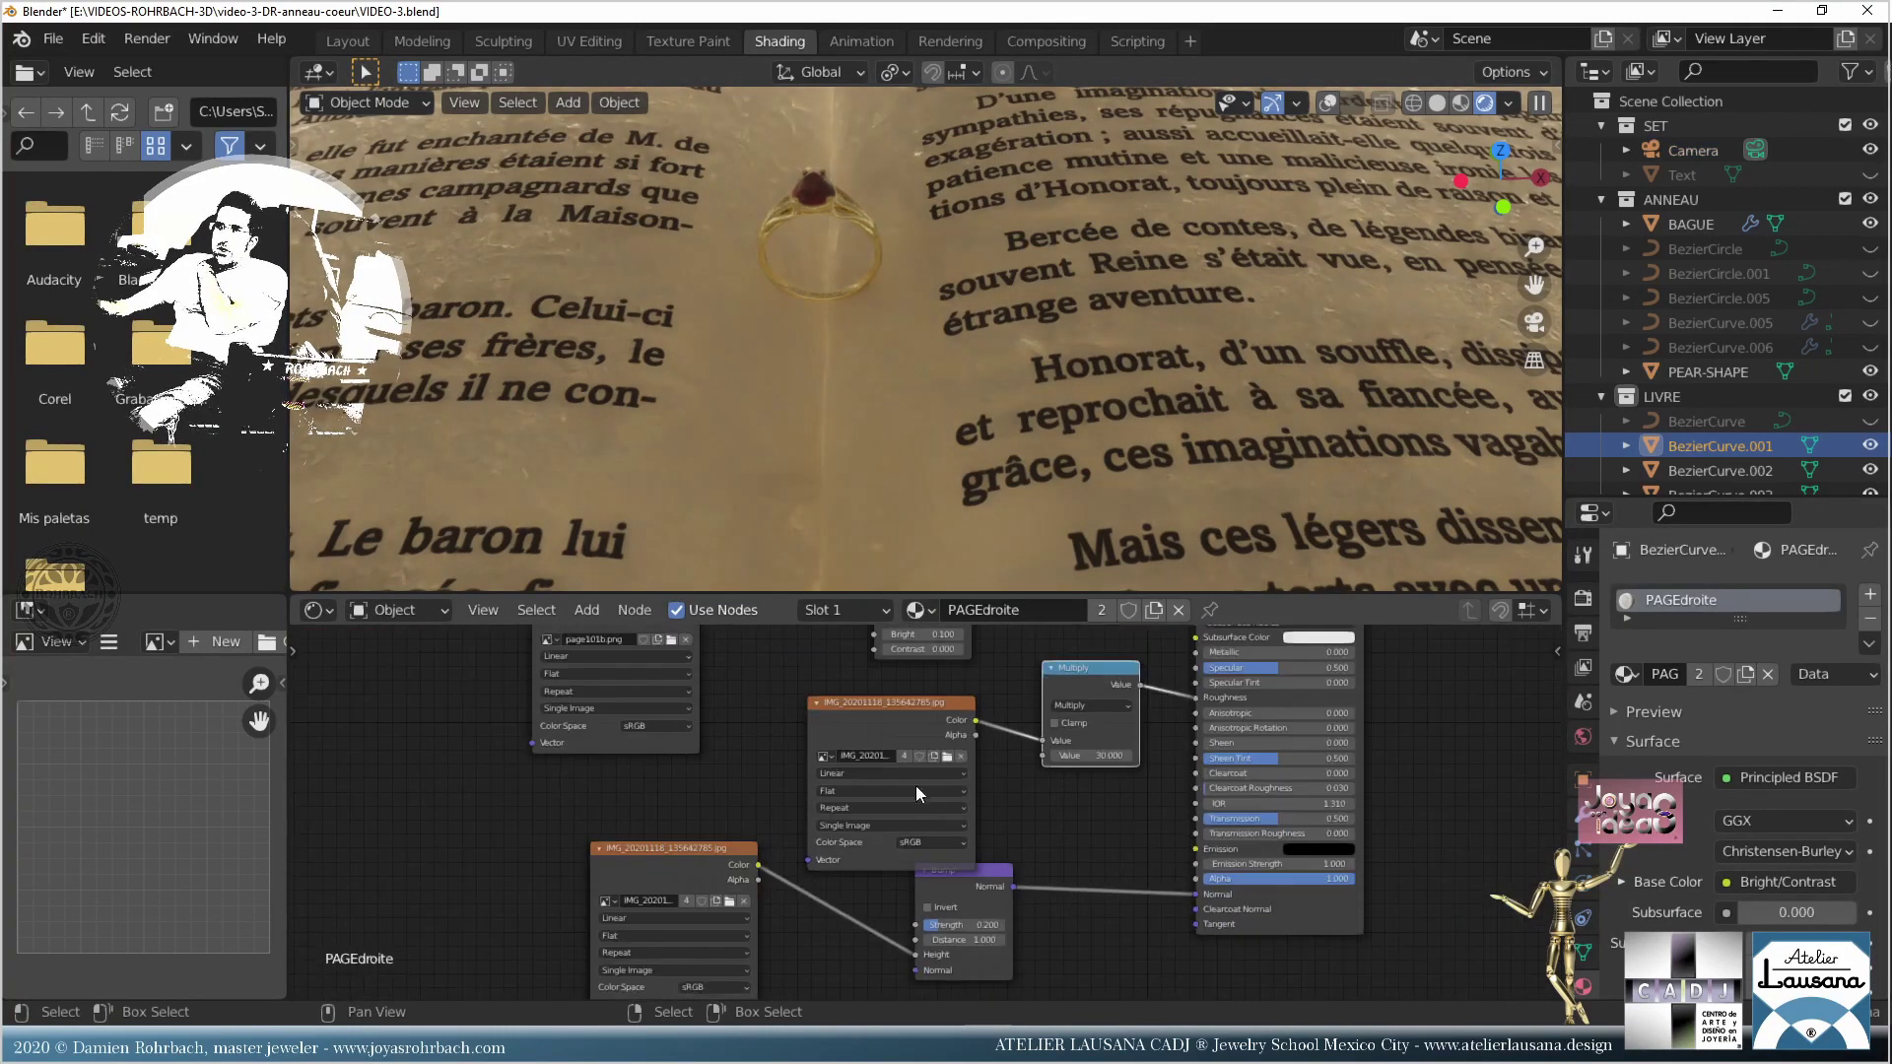
{"action": "left_click_drag", "start_coordinate": [660, 849], "coordinate": [457, 914]}
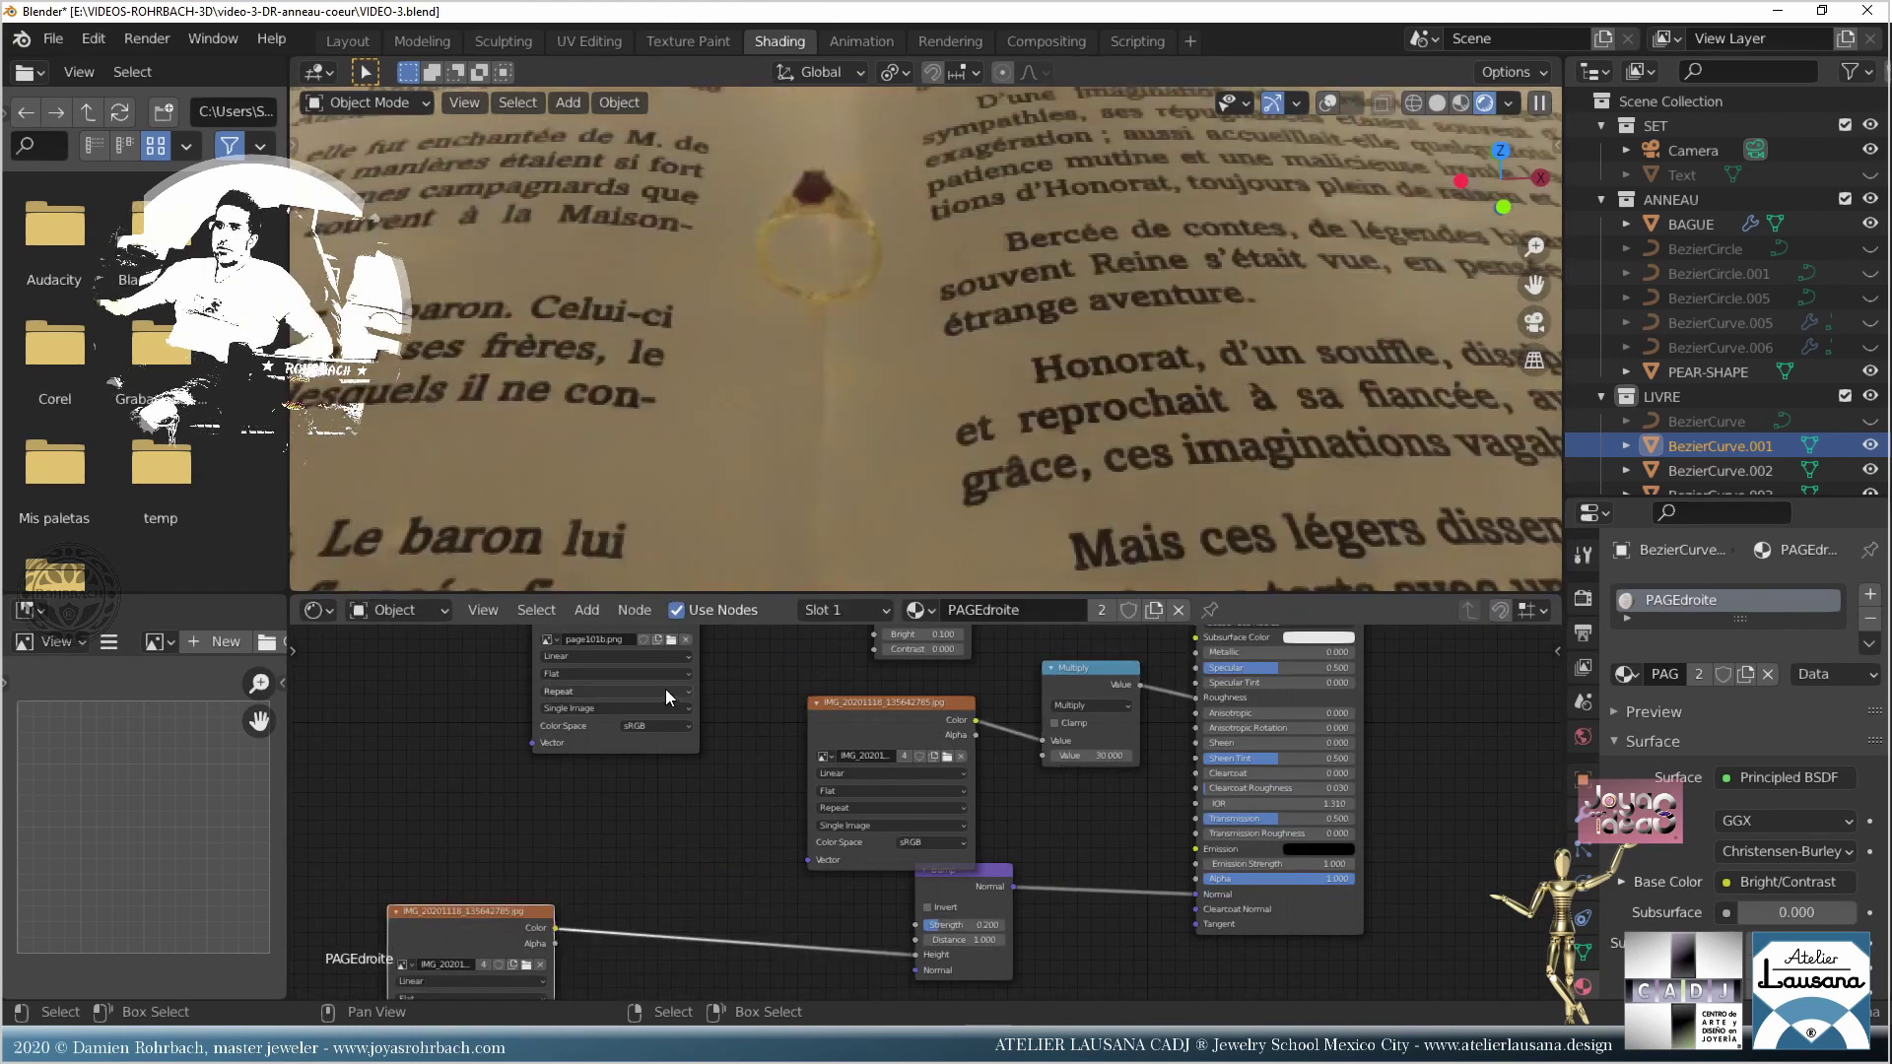
{"action": "middle_click_drag", "start_coordinate": [665, 689], "coordinate": [602, 751]}
{"action": "left_click_drag", "start_coordinate": [800, 789], "coordinate": [719, 781]}
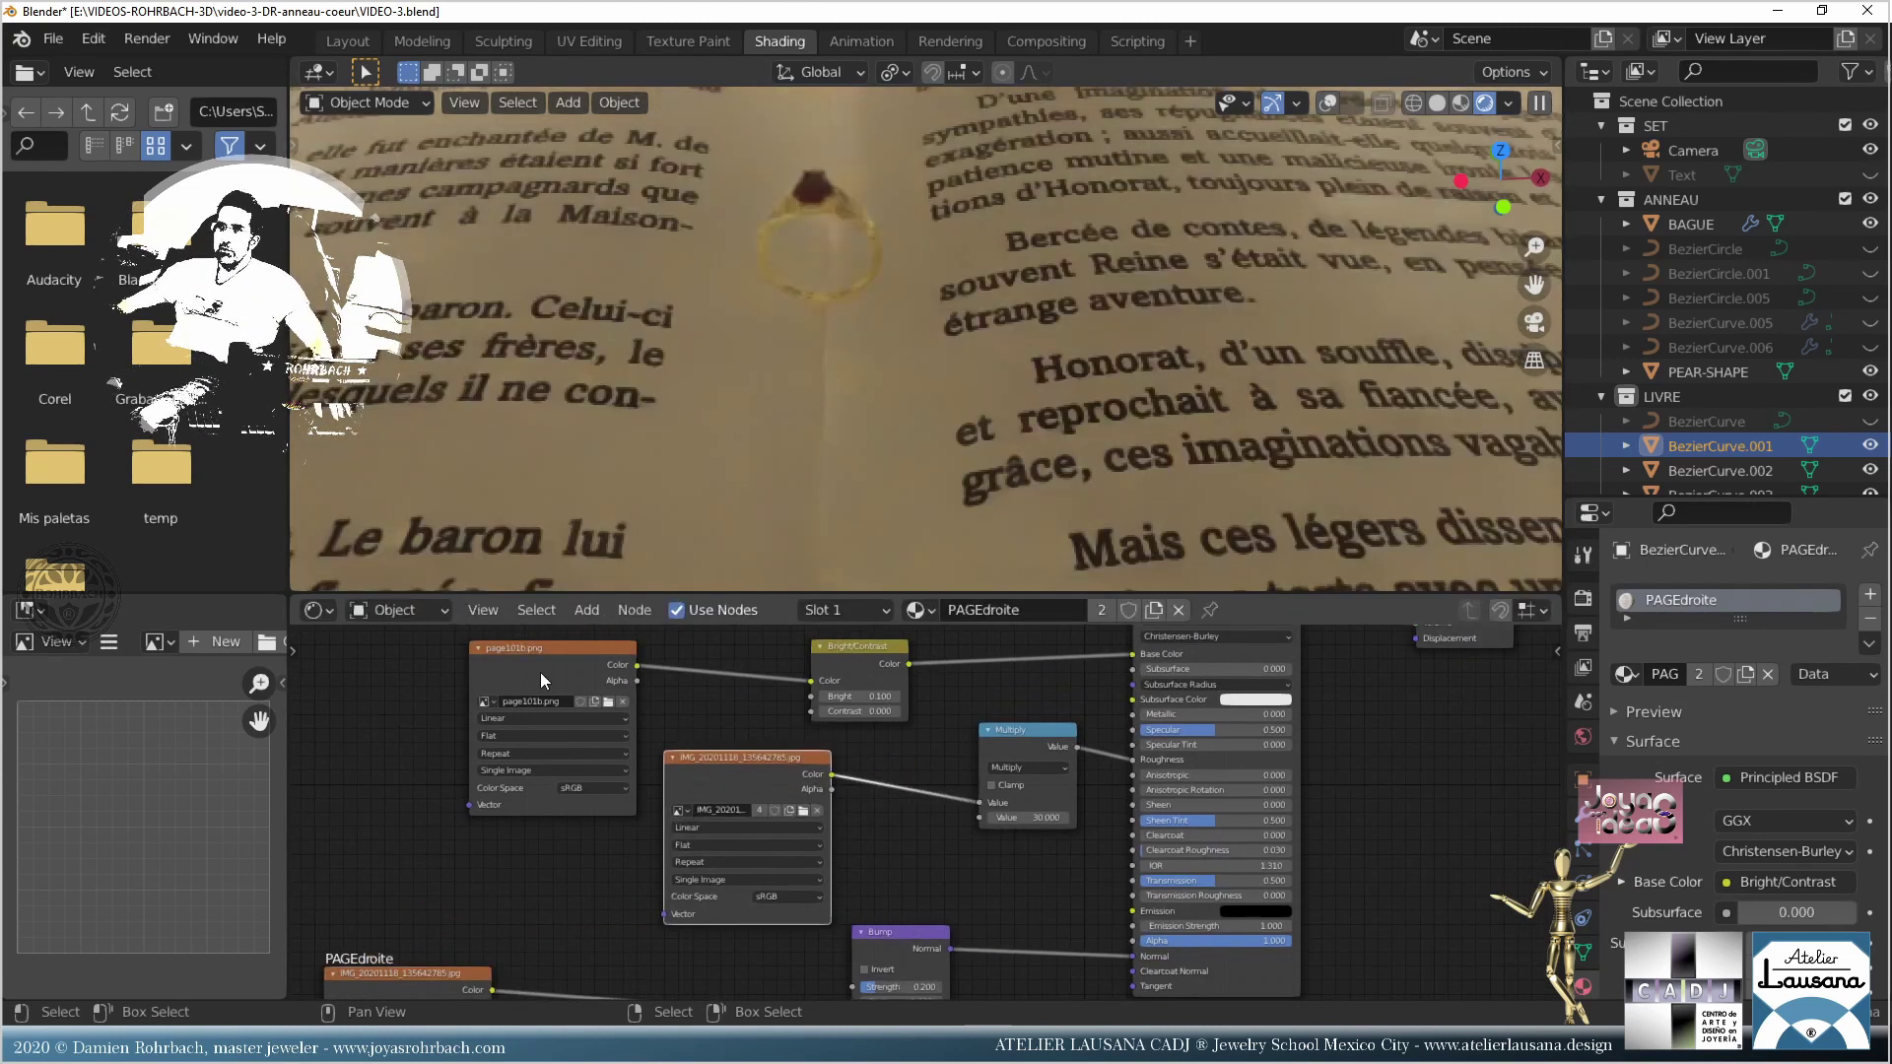
{"action": "left_click_drag", "start_coordinate": [500, 669], "coordinate": [505, 670]}
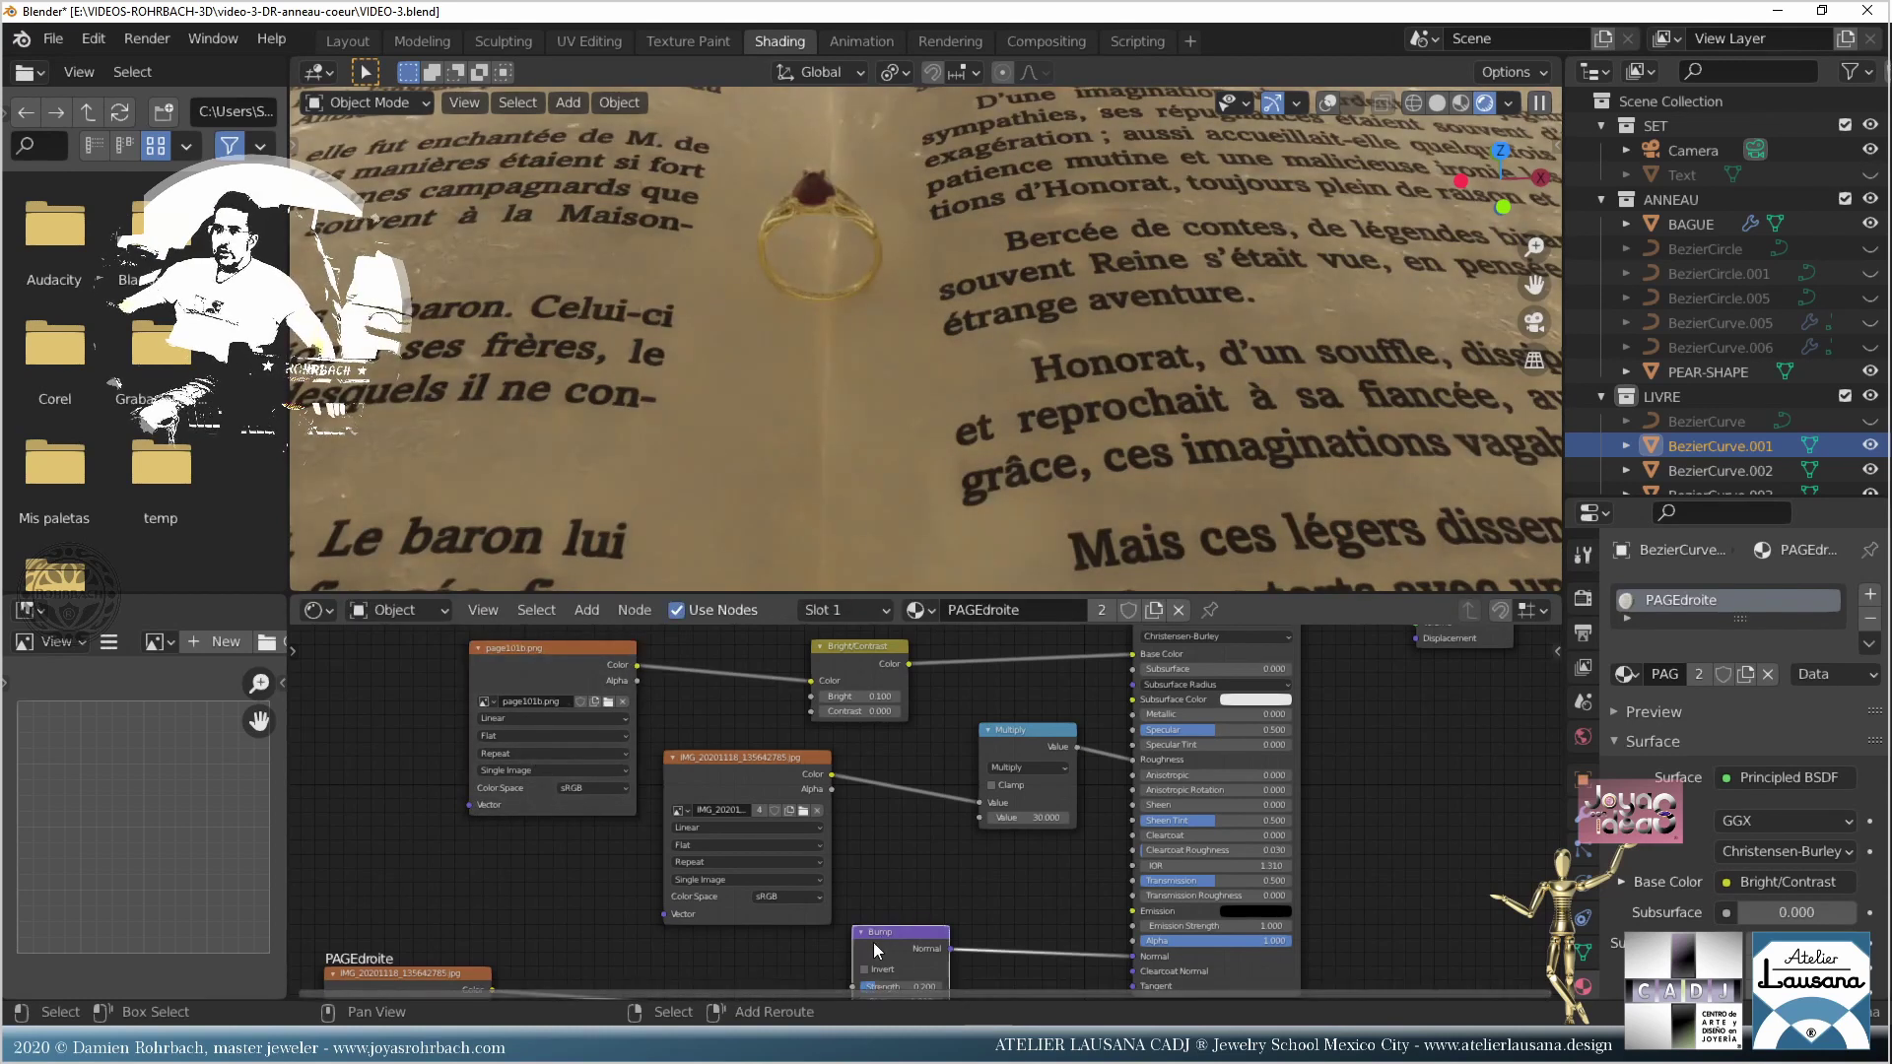
Step: Insert a duplicate Bump node between the existing Bump and the Principled BSDF, feeding its Height from the page101b.png color
{"action": "key", "text": "shift+d"}
{"action": "left_click", "coordinate": [1007, 914]}
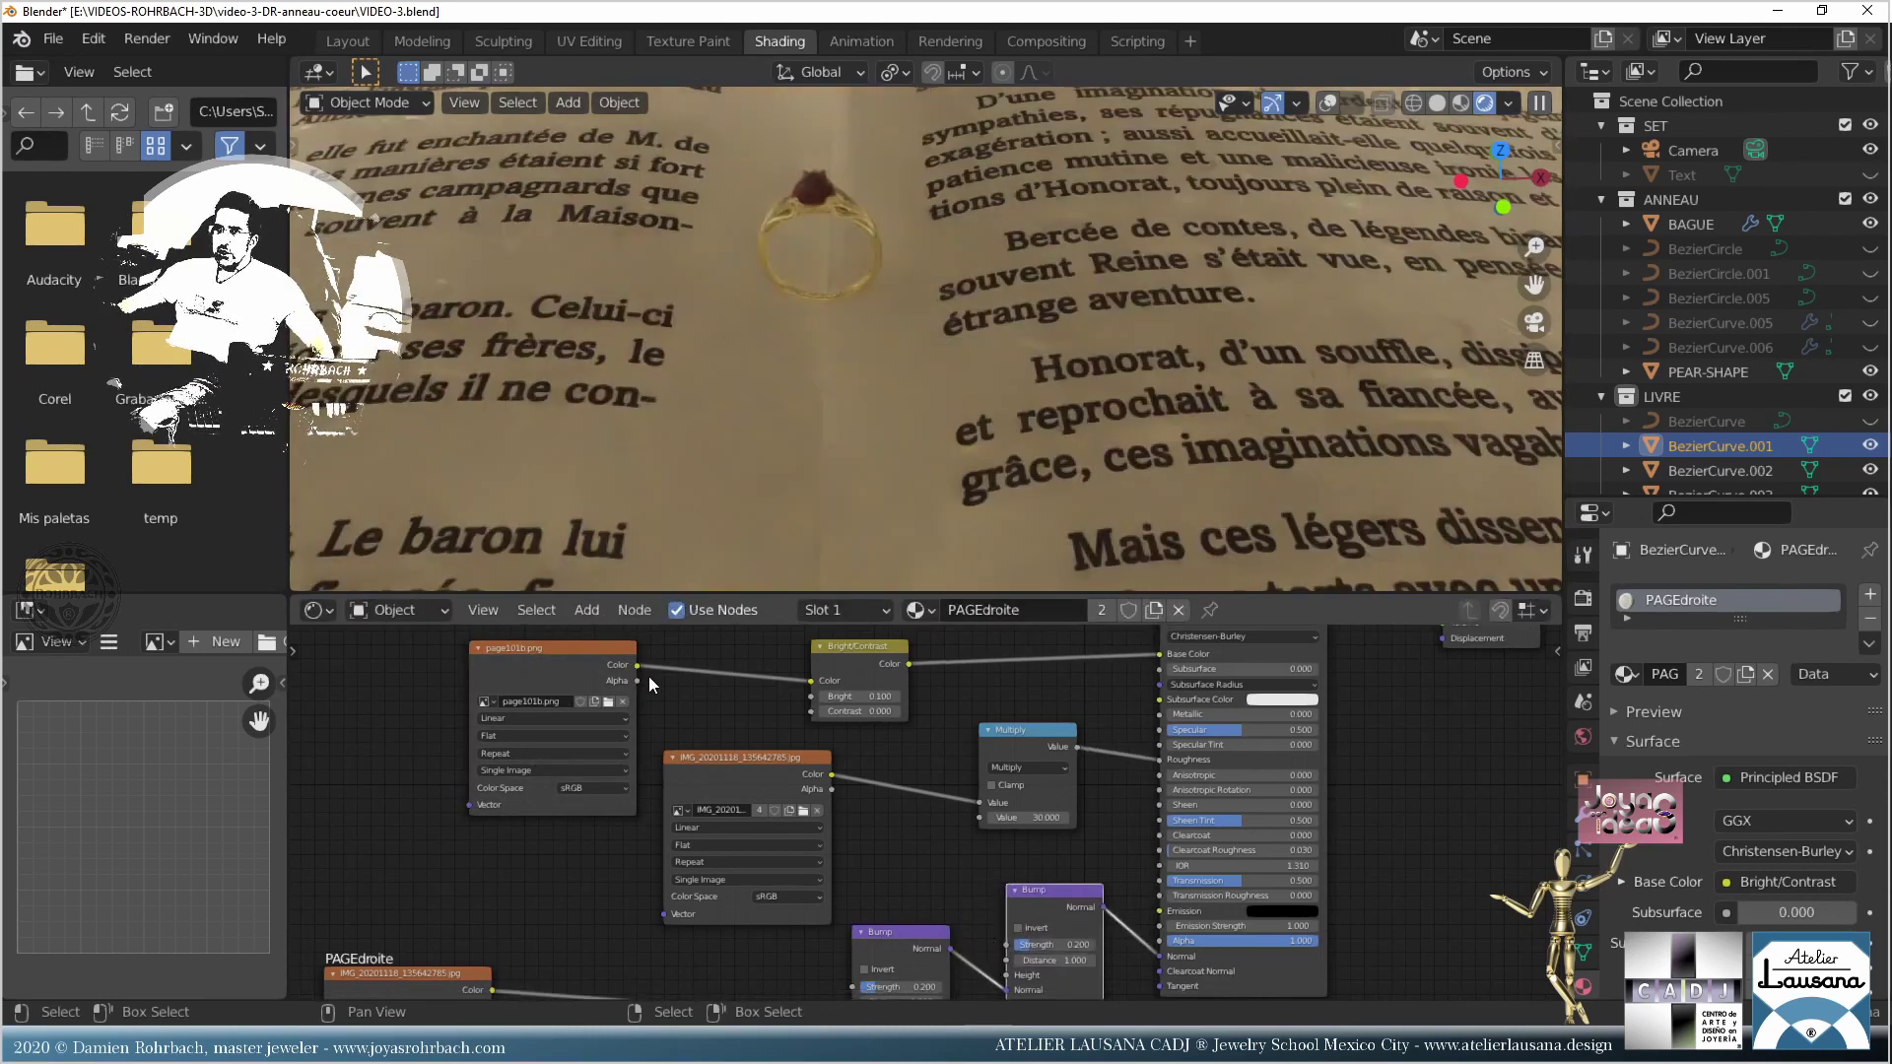
{"action": "left_click_drag", "start_coordinate": [636, 666], "coordinate": [1006, 974]}
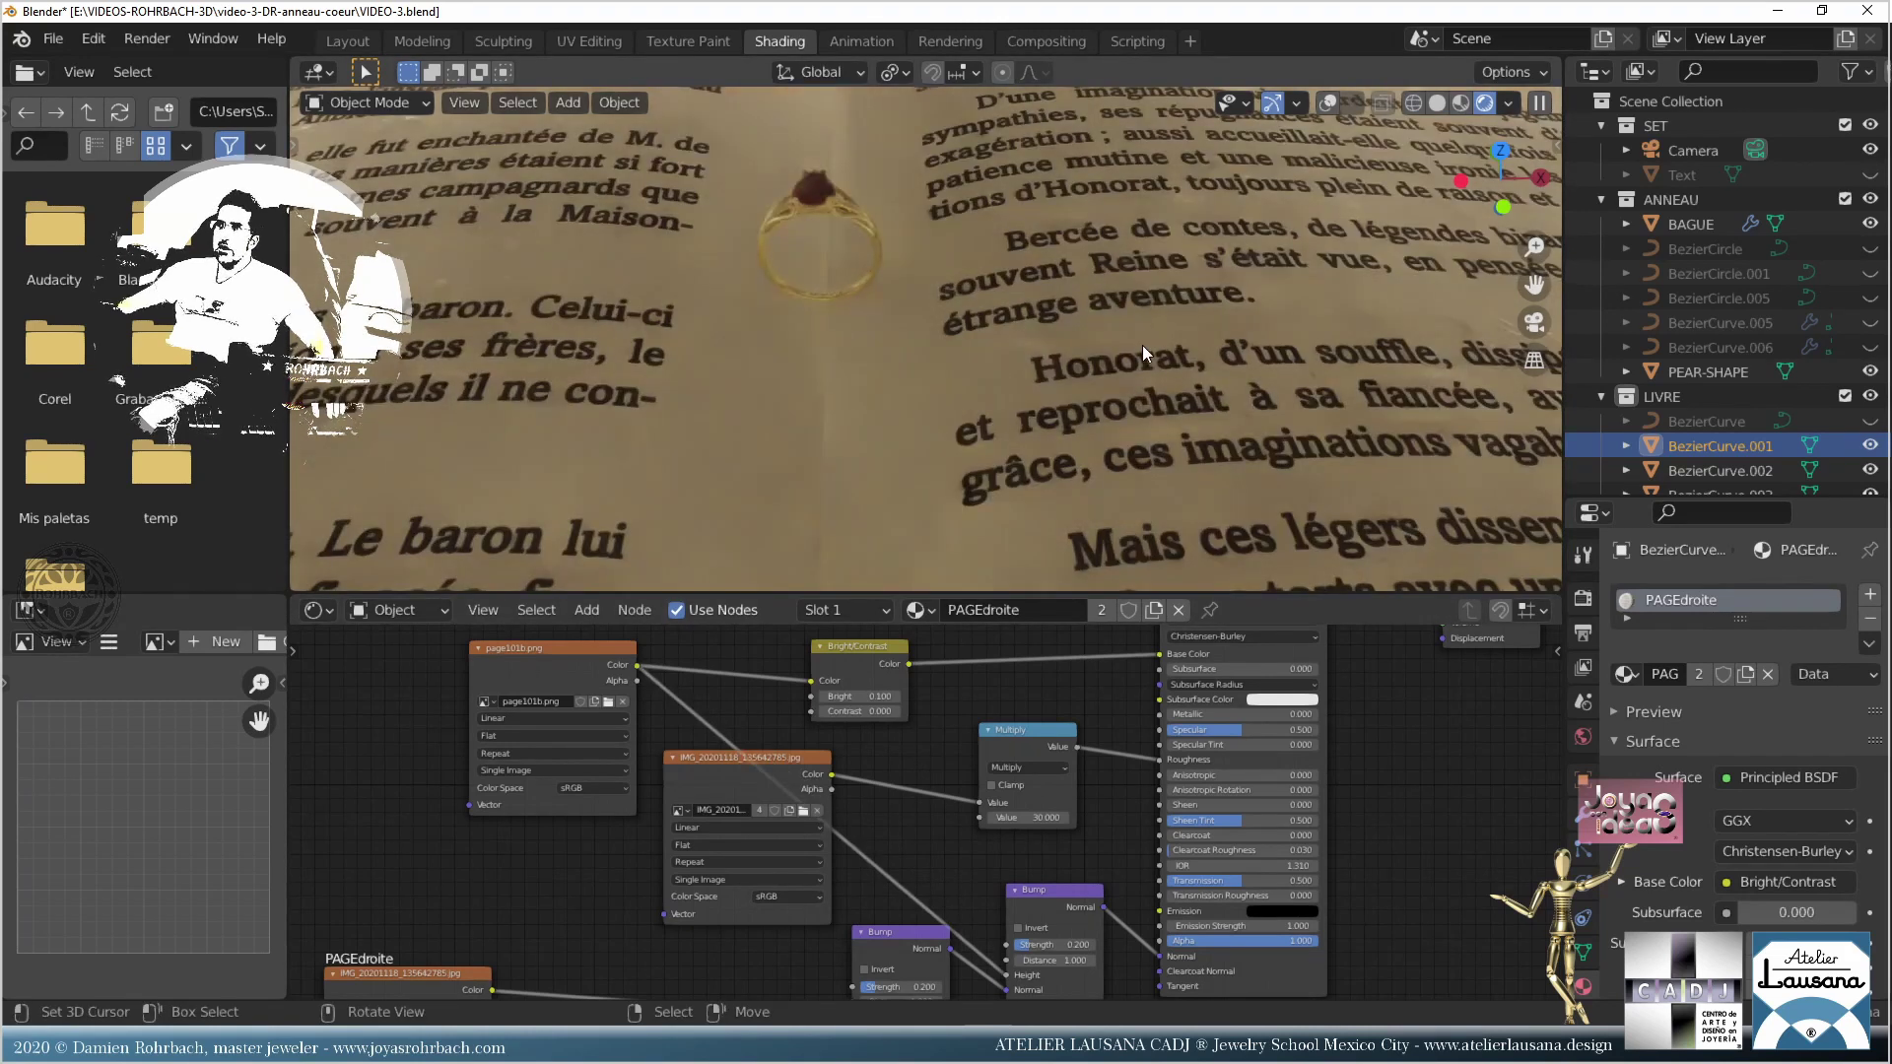
Step: Set the Distance of the Bump node driven by page101b.png to -1, checking the printed letters up close
{"action": "scroll", "coordinate": [1142, 345], "scroll_direction": "up", "scroll_amount": 5}
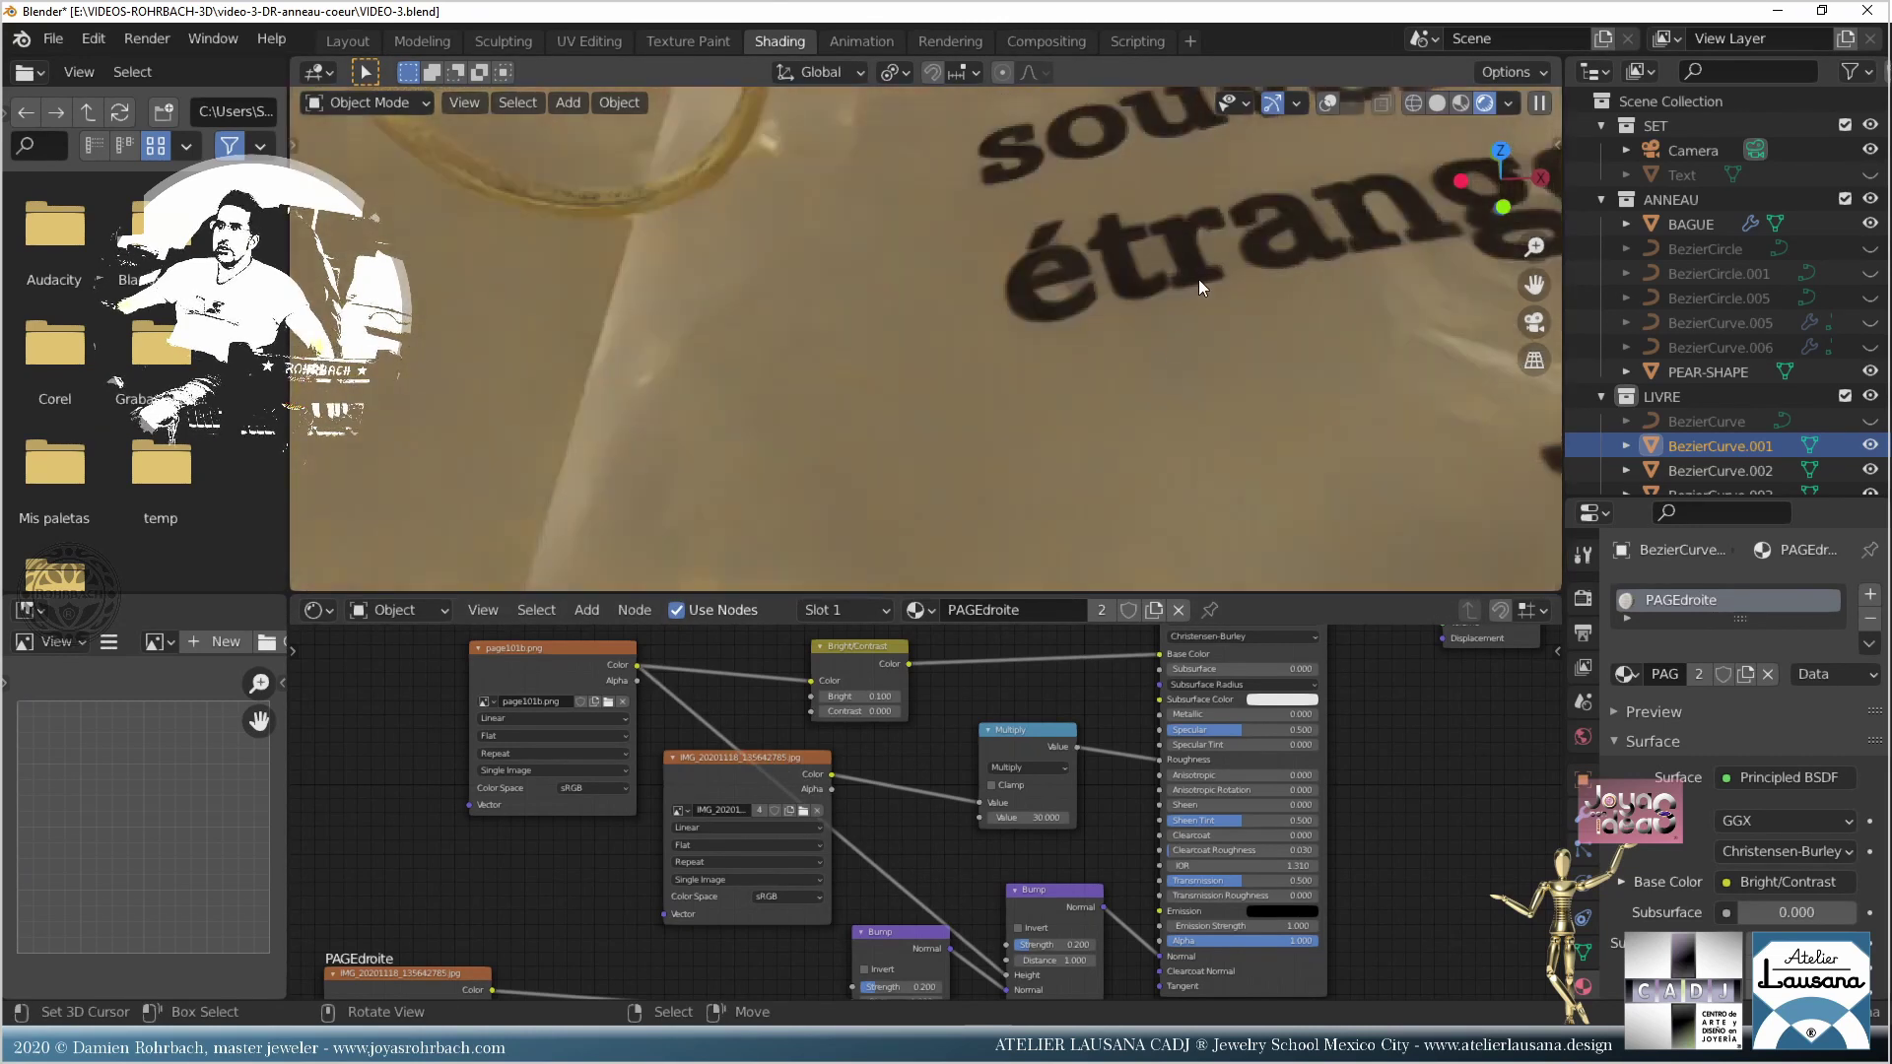
{"action": "middle_click_drag", "start_coordinate": [1014, 388], "coordinate": [972, 448]}
{"action": "scroll", "coordinate": [979, 441], "scroll_direction": "up", "scroll_amount": 5}
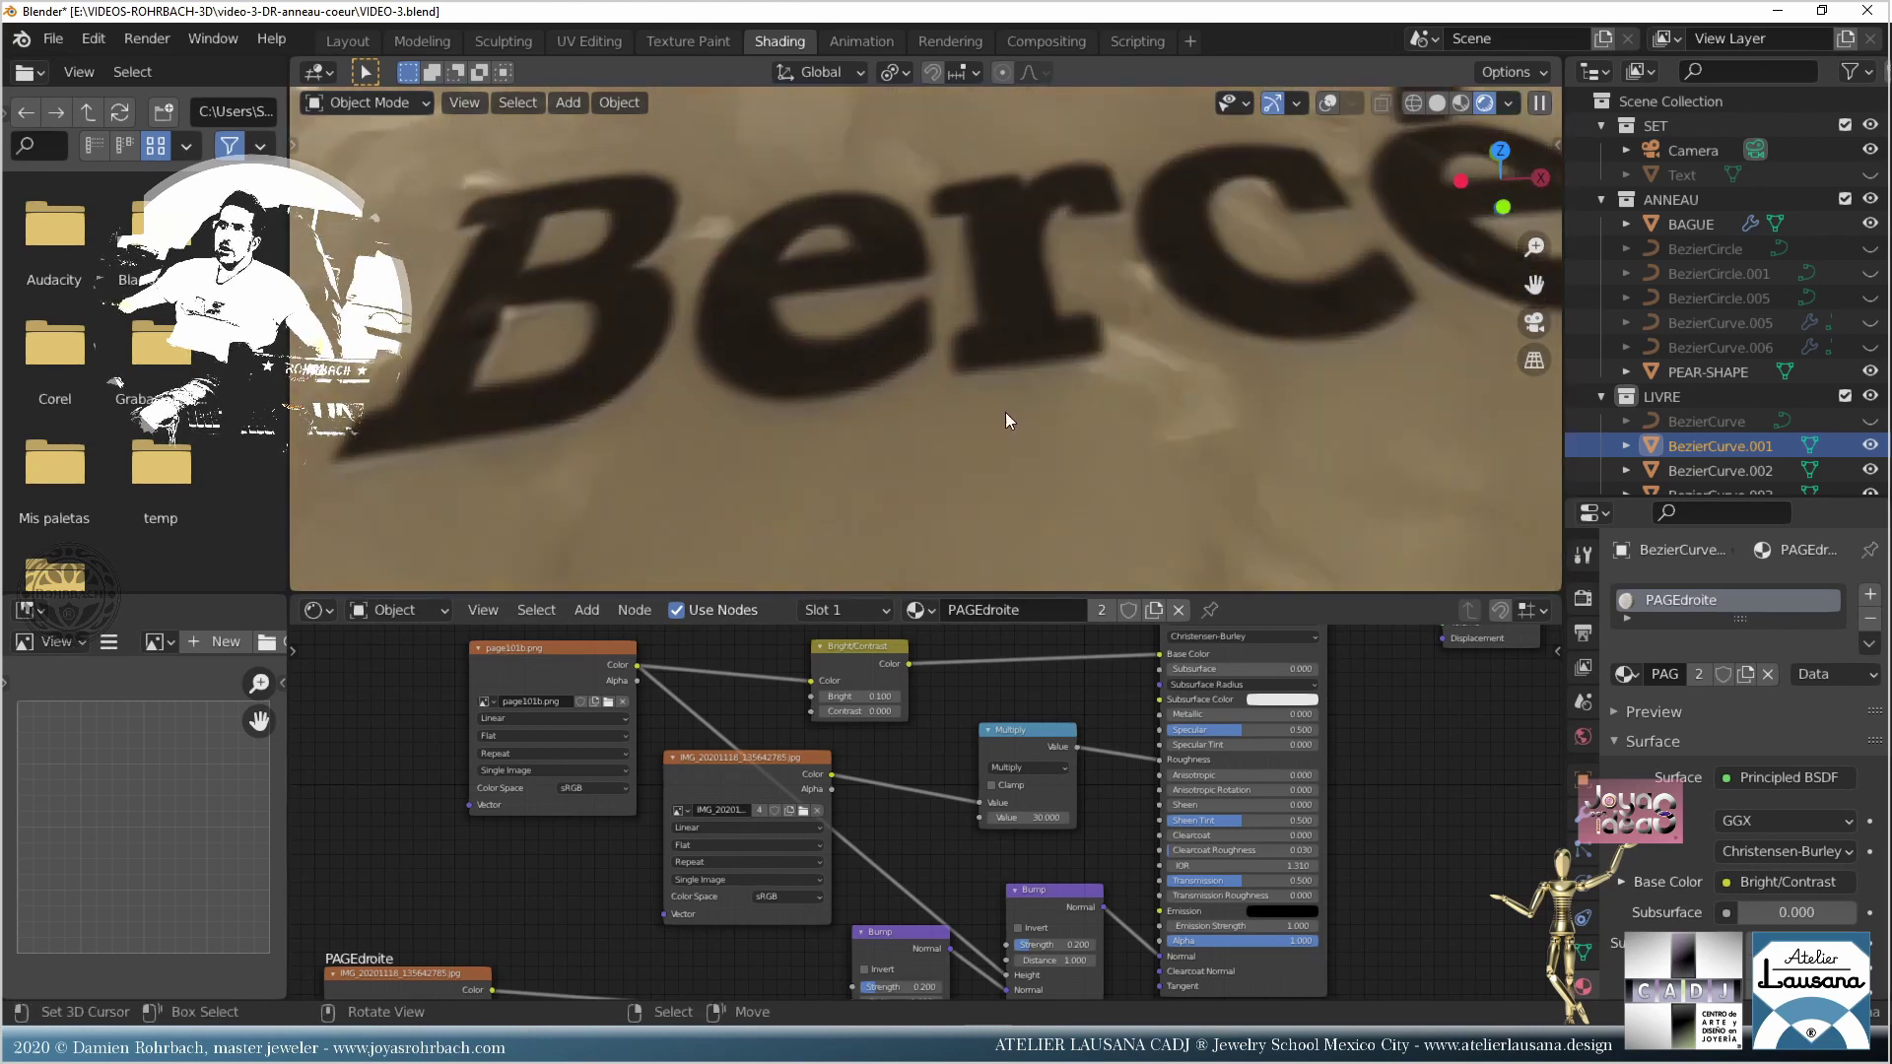
{"action": "scroll", "coordinate": [1097, 931], "scroll_direction": "up", "scroll_amount": 4}
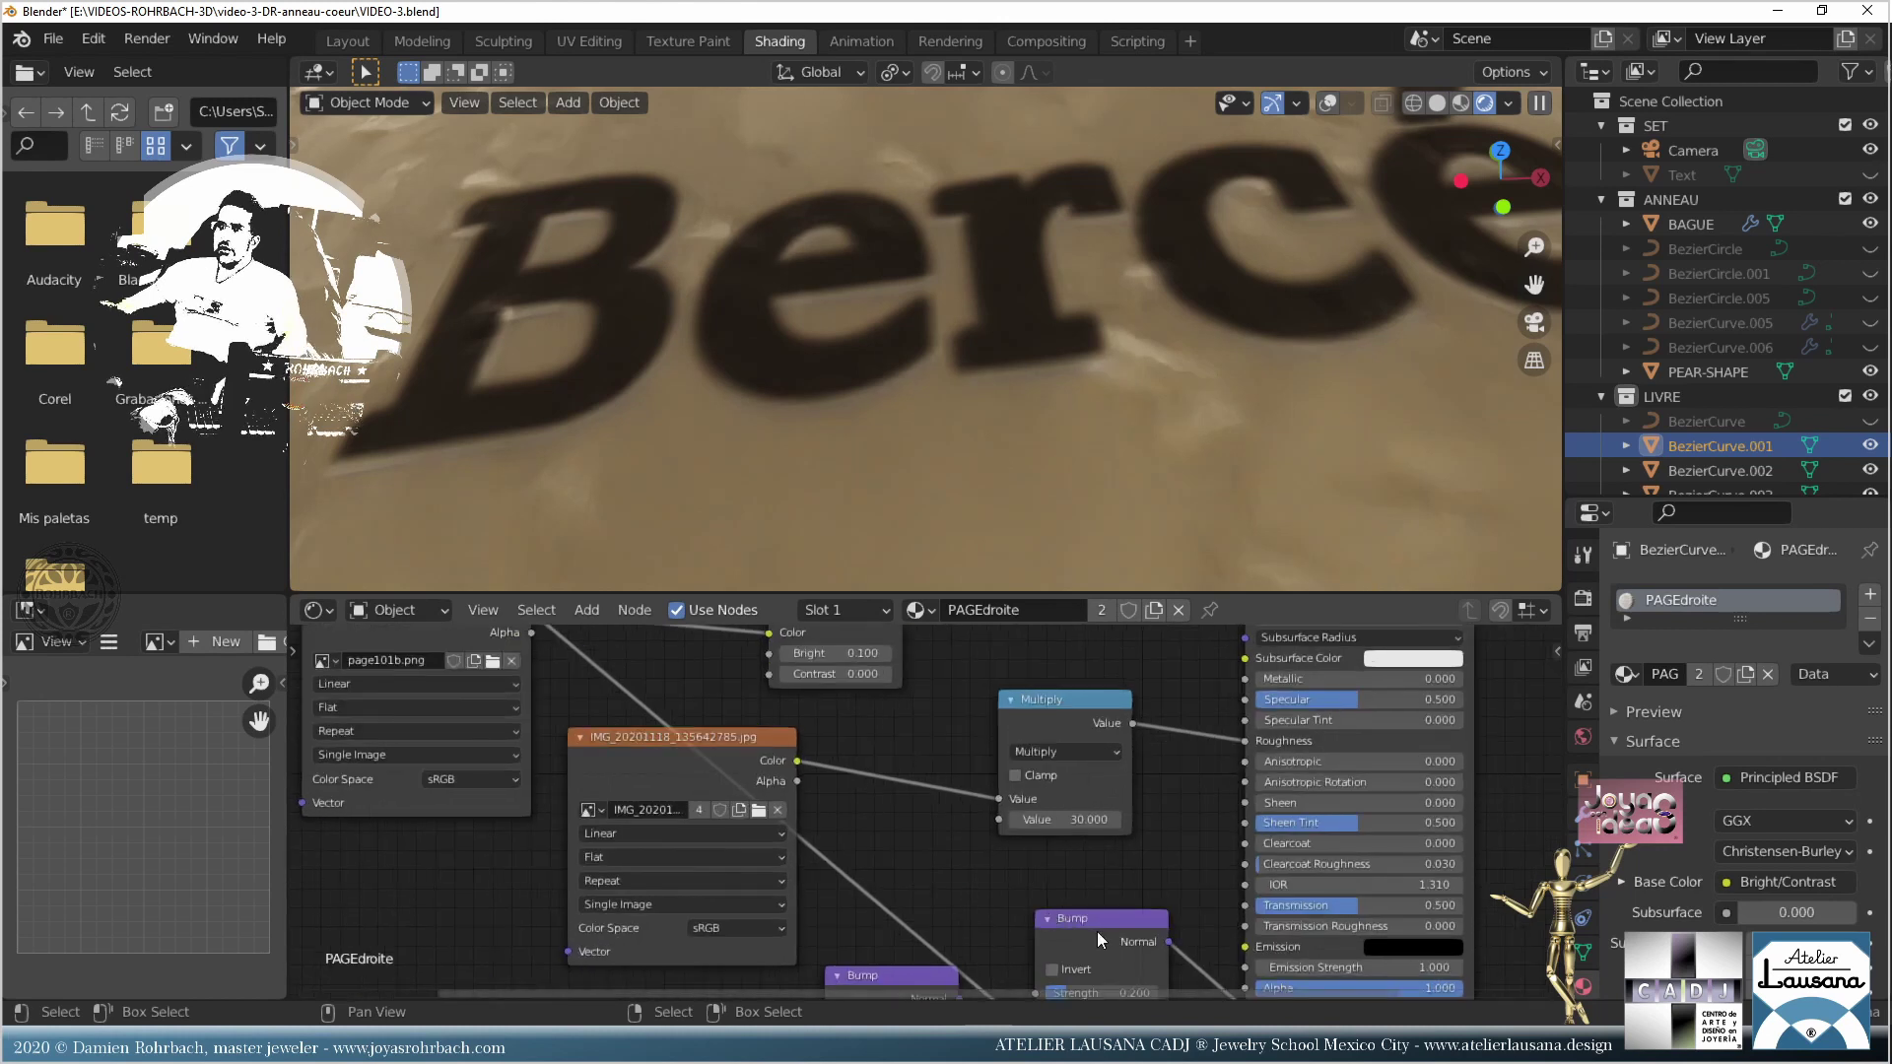
{"action": "middle_click_drag", "start_coordinate": [1097, 931], "coordinate": [868, 680]}
{"action": "scroll", "coordinate": [871, 700], "scroll_direction": "up", "scroll_amount": 1}
{"action": "double_click", "coordinate": [879, 786]}
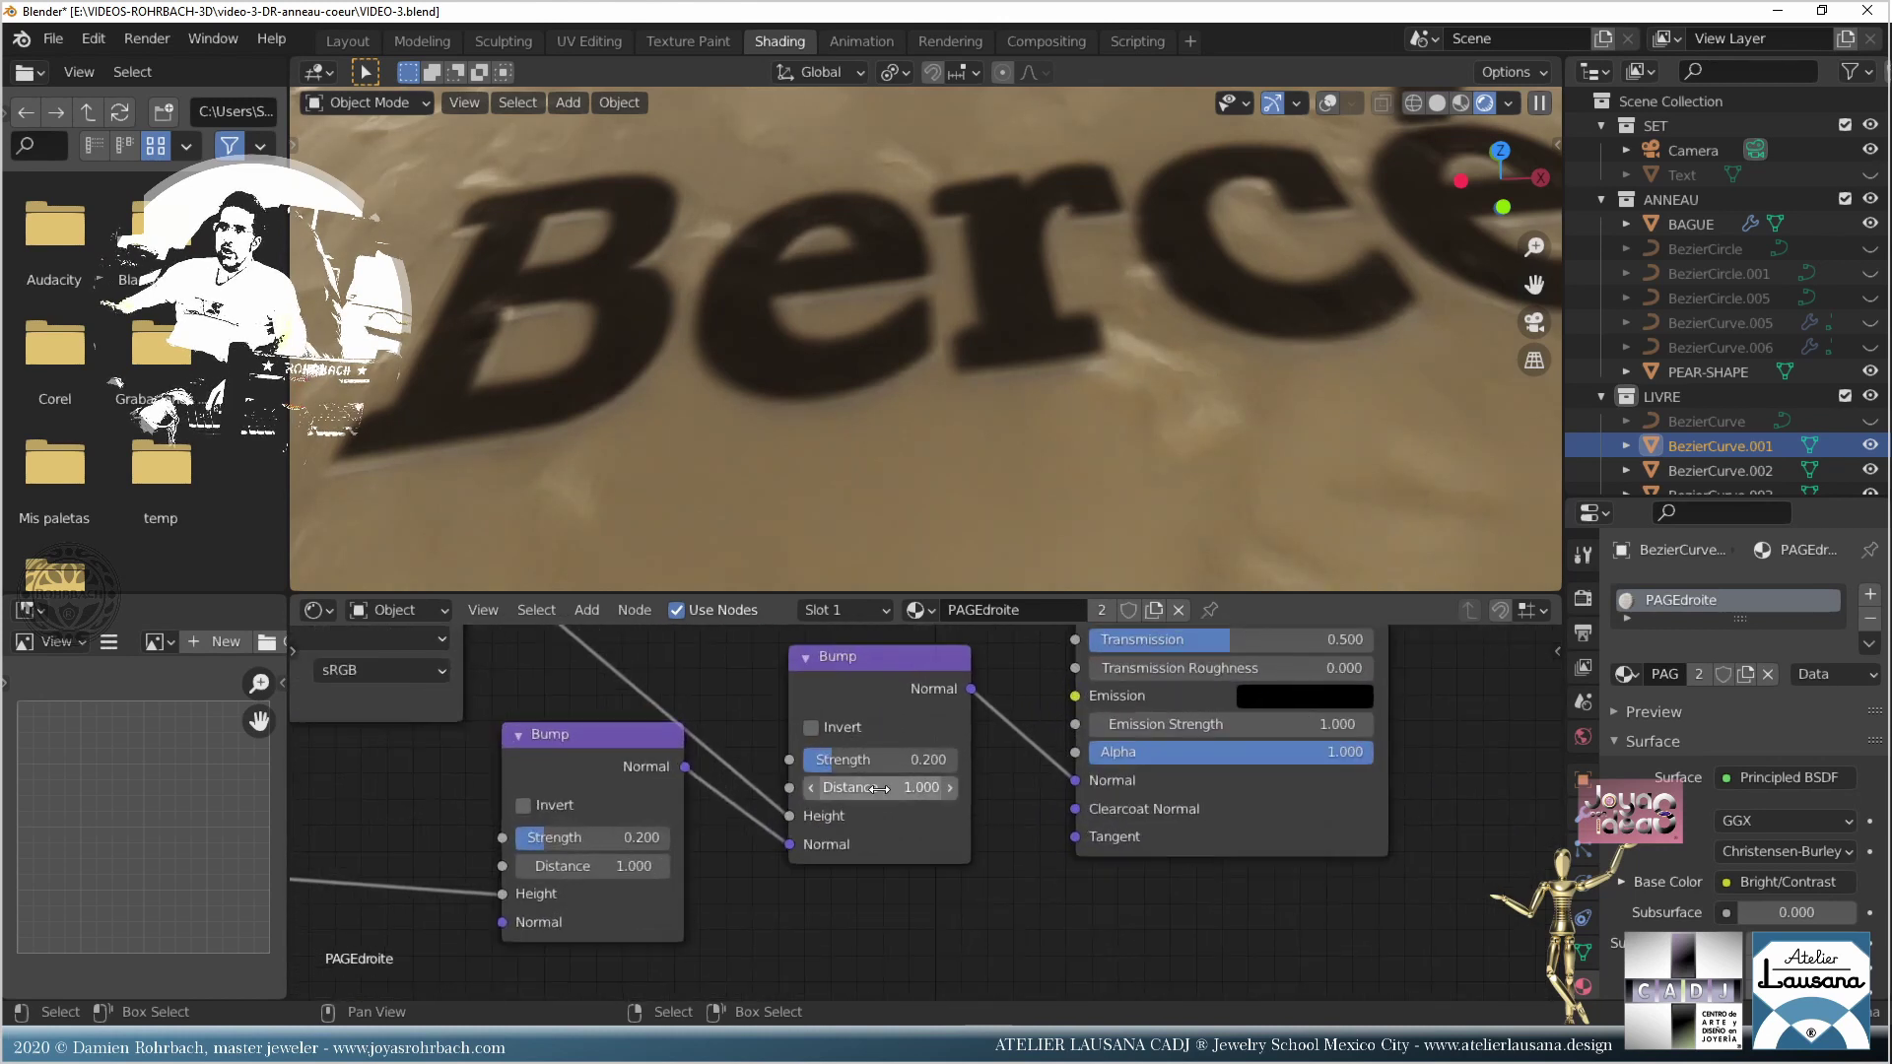
{"action": "key", "text": "BackSpace"}
{"action": "type", "text": "-1"}
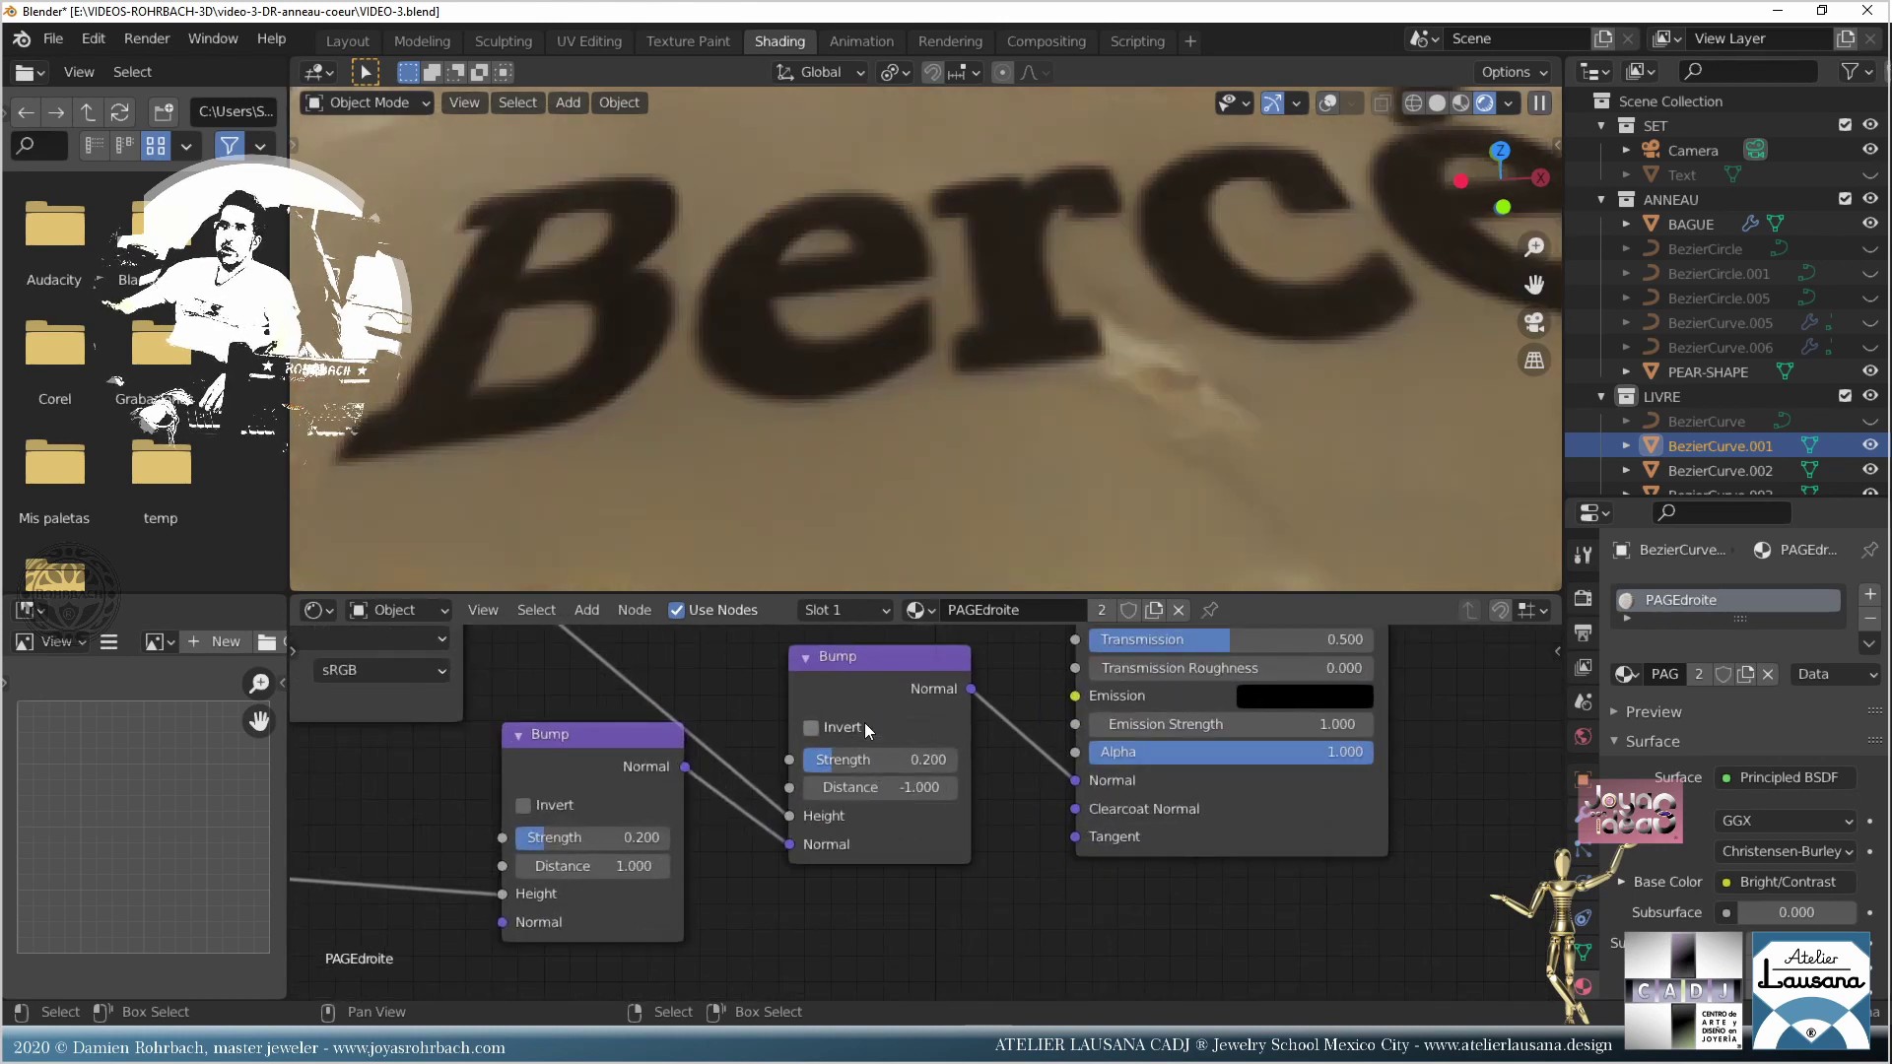
{"action": "key", "text": "Return"}
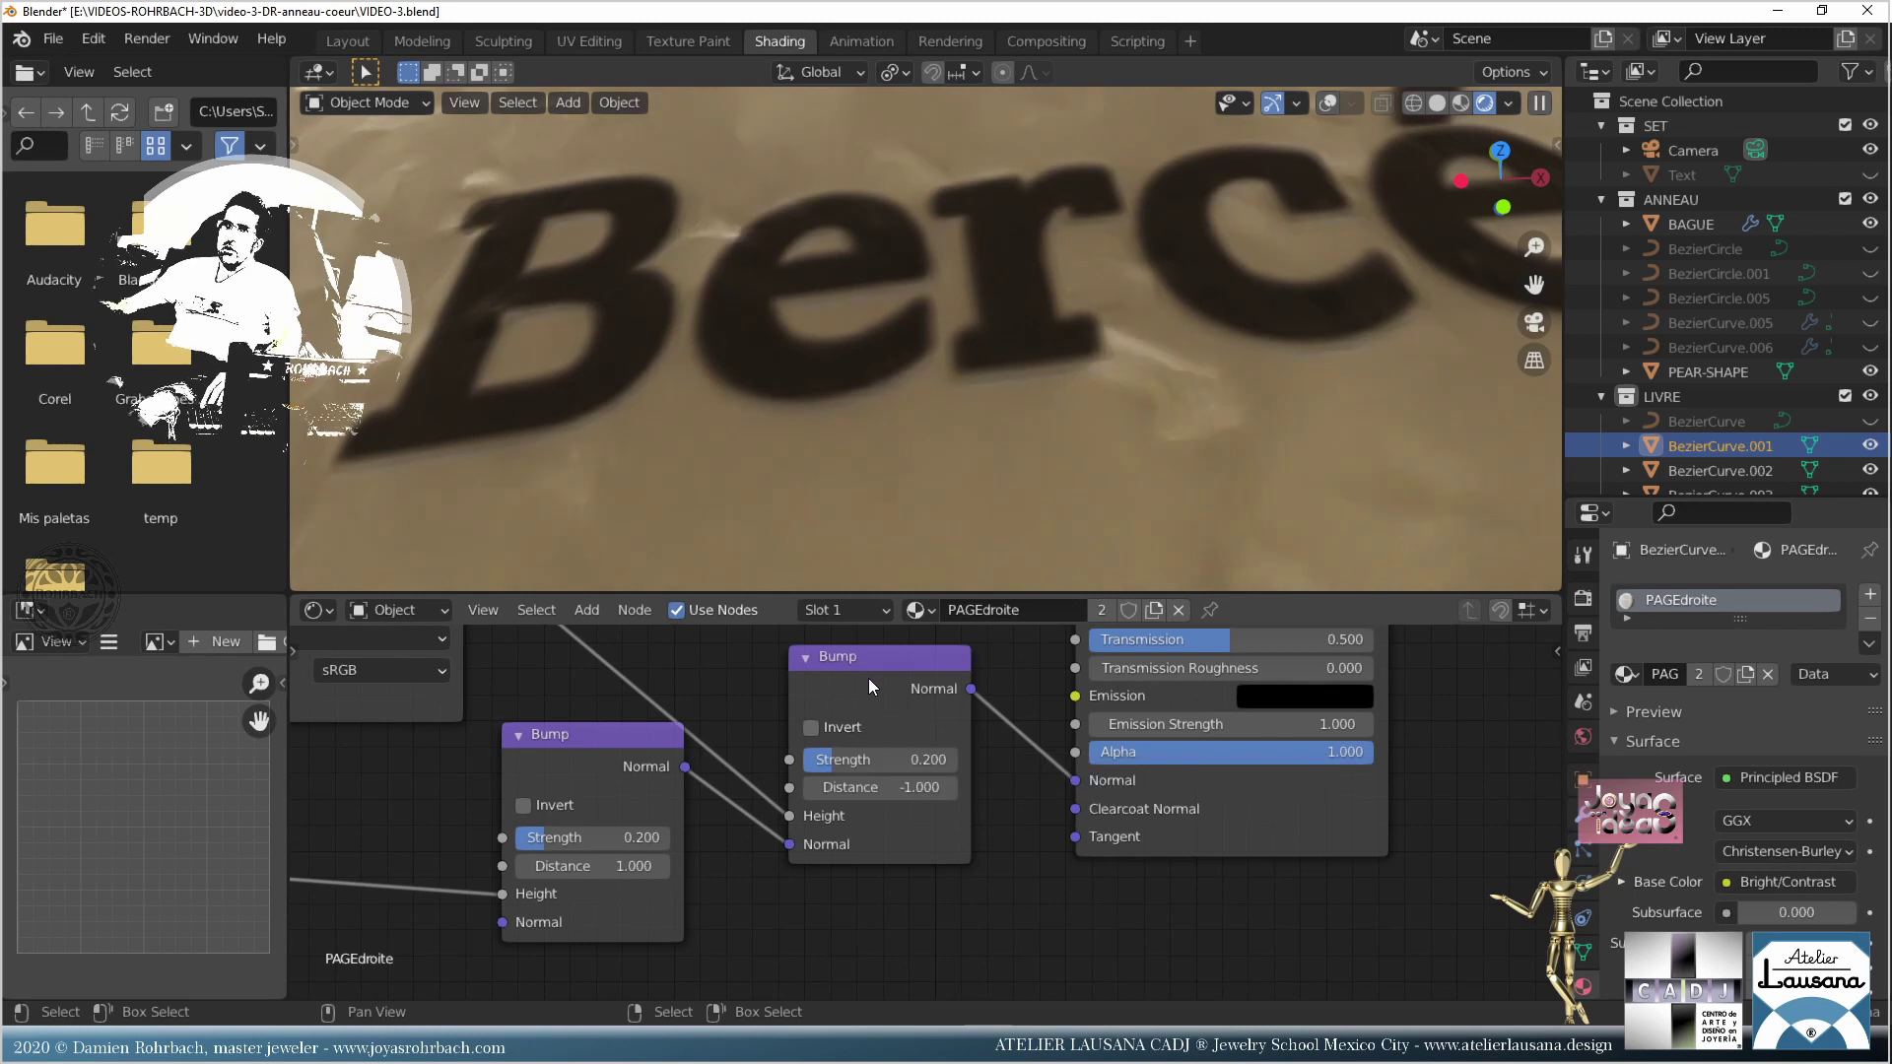
Step: Add a Mapping node, connect its Vector output to the IMG_20201118_135642785.jpg texture driving the Bump with Distance 1, and save the file
{"action": "middle_click_drag", "start_coordinate": [778, 896], "coordinate": [1360, 768]}
{"action": "scroll", "coordinate": [811, 801], "scroll_direction": "down", "scroll_amount": 2}
{"action": "middle_click_drag", "start_coordinate": [718, 857], "coordinate": [998, 853]}
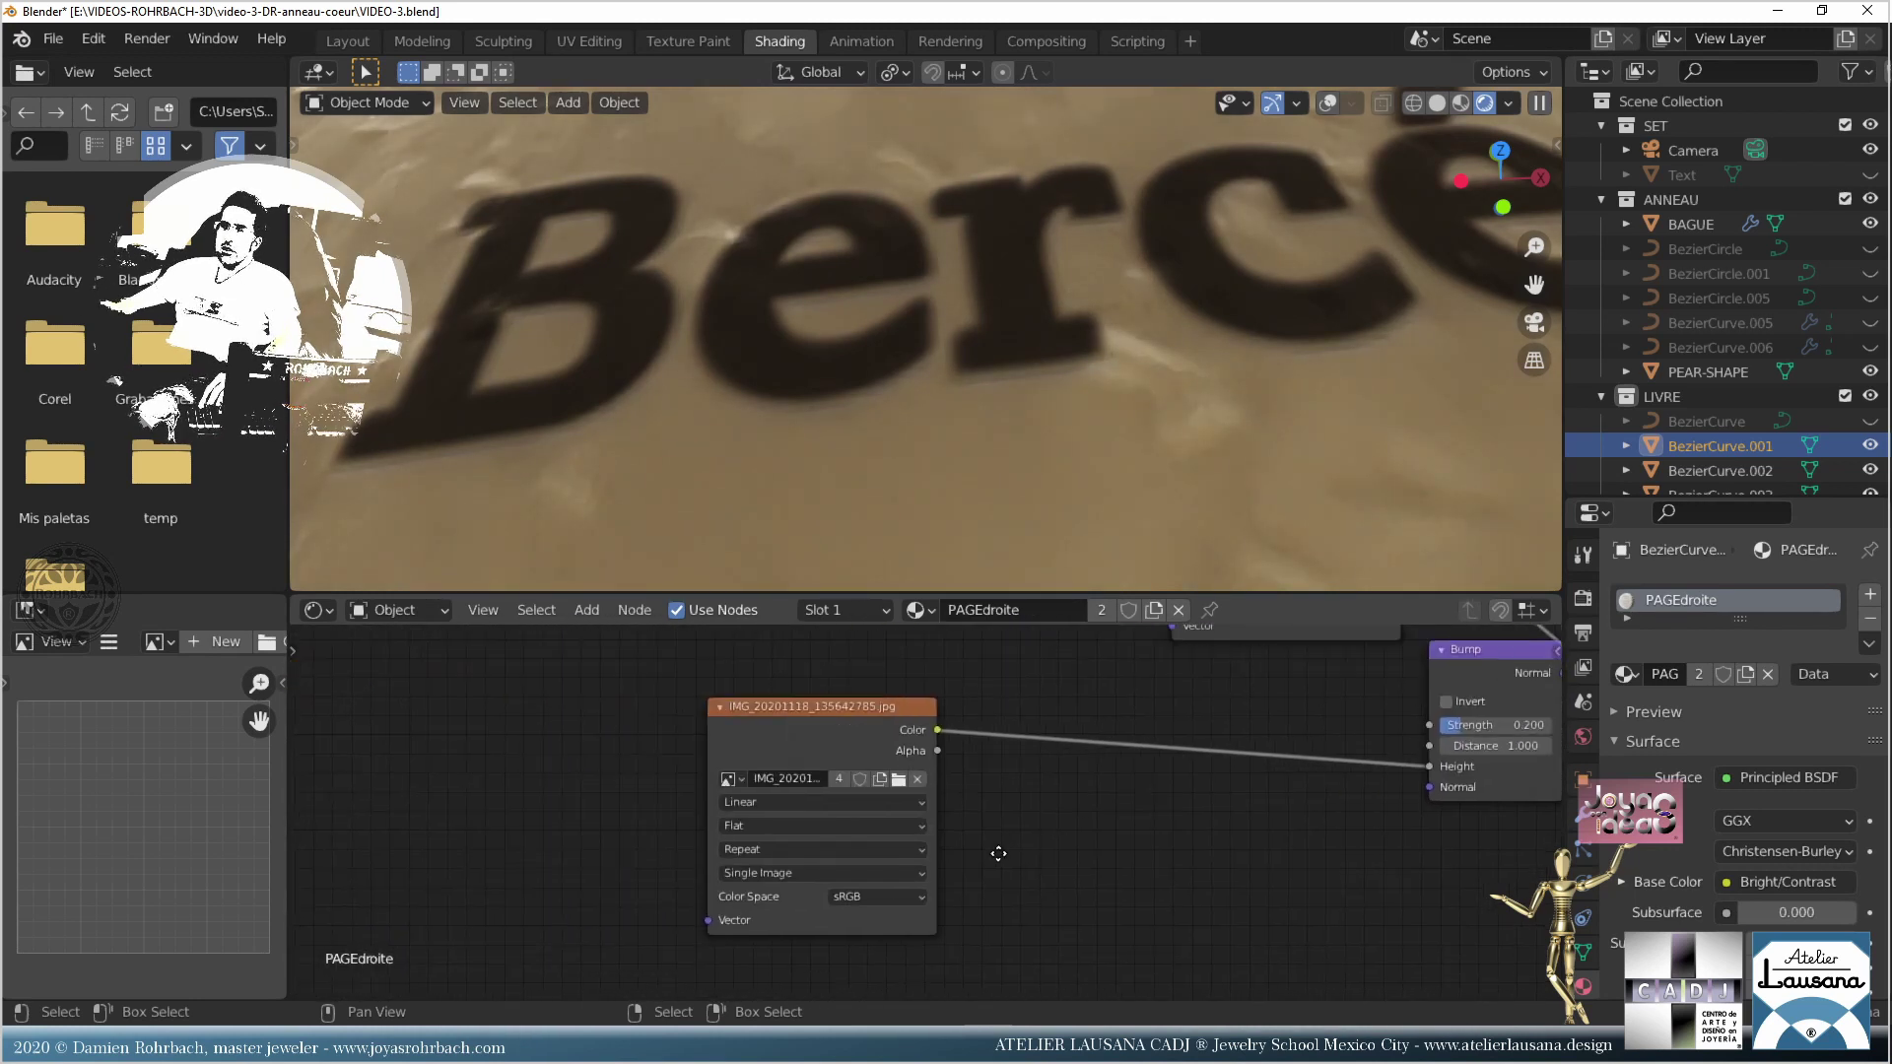
{"action": "left_click", "coordinate": [586, 609]}
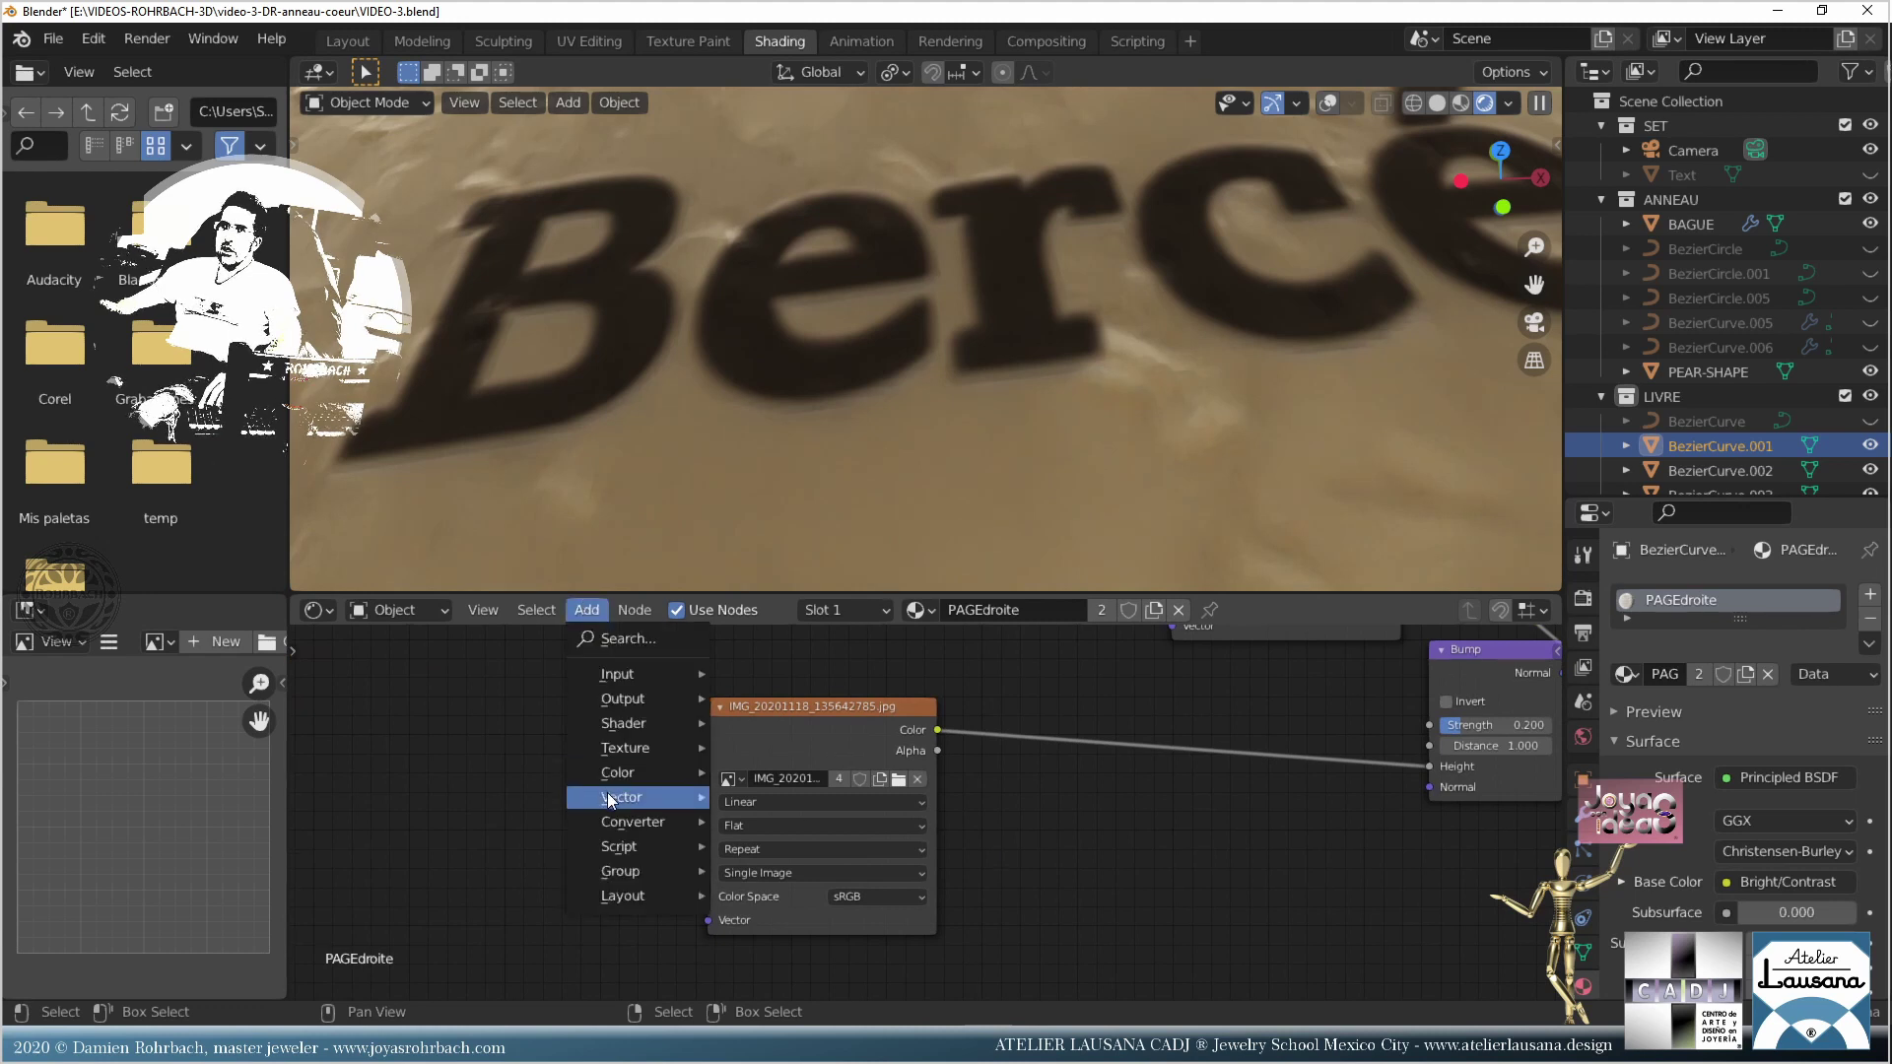
{"action": "mouse_move", "coordinate": [631, 796]}
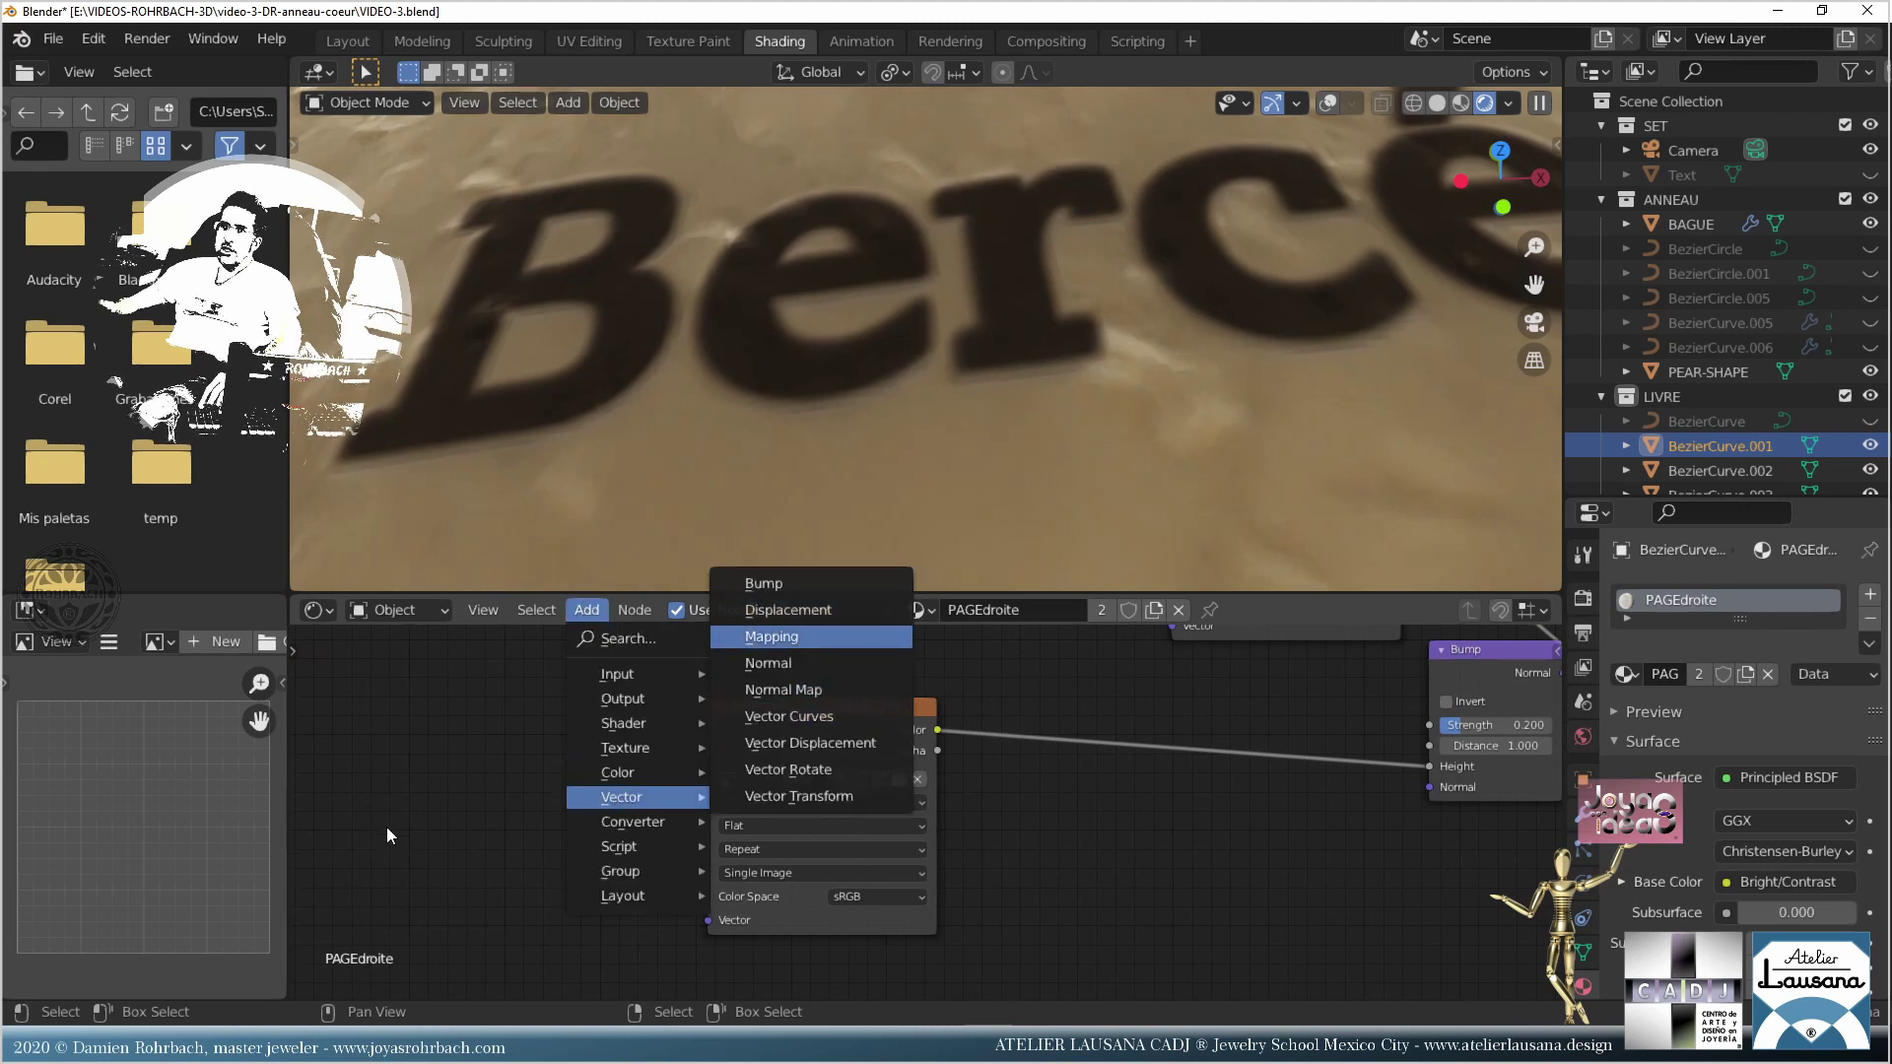
{"action": "left_click", "coordinate": [771, 637]}
{"action": "left_click", "coordinate": [493, 817]}
{"action": "left_click_drag", "start_coordinate": [577, 815], "coordinate": [706, 929]}
{"action": "left_click_drag", "start_coordinate": [578, 814], "coordinate": [710, 924]}
{"action": "key", "text": "ctrl+s"}
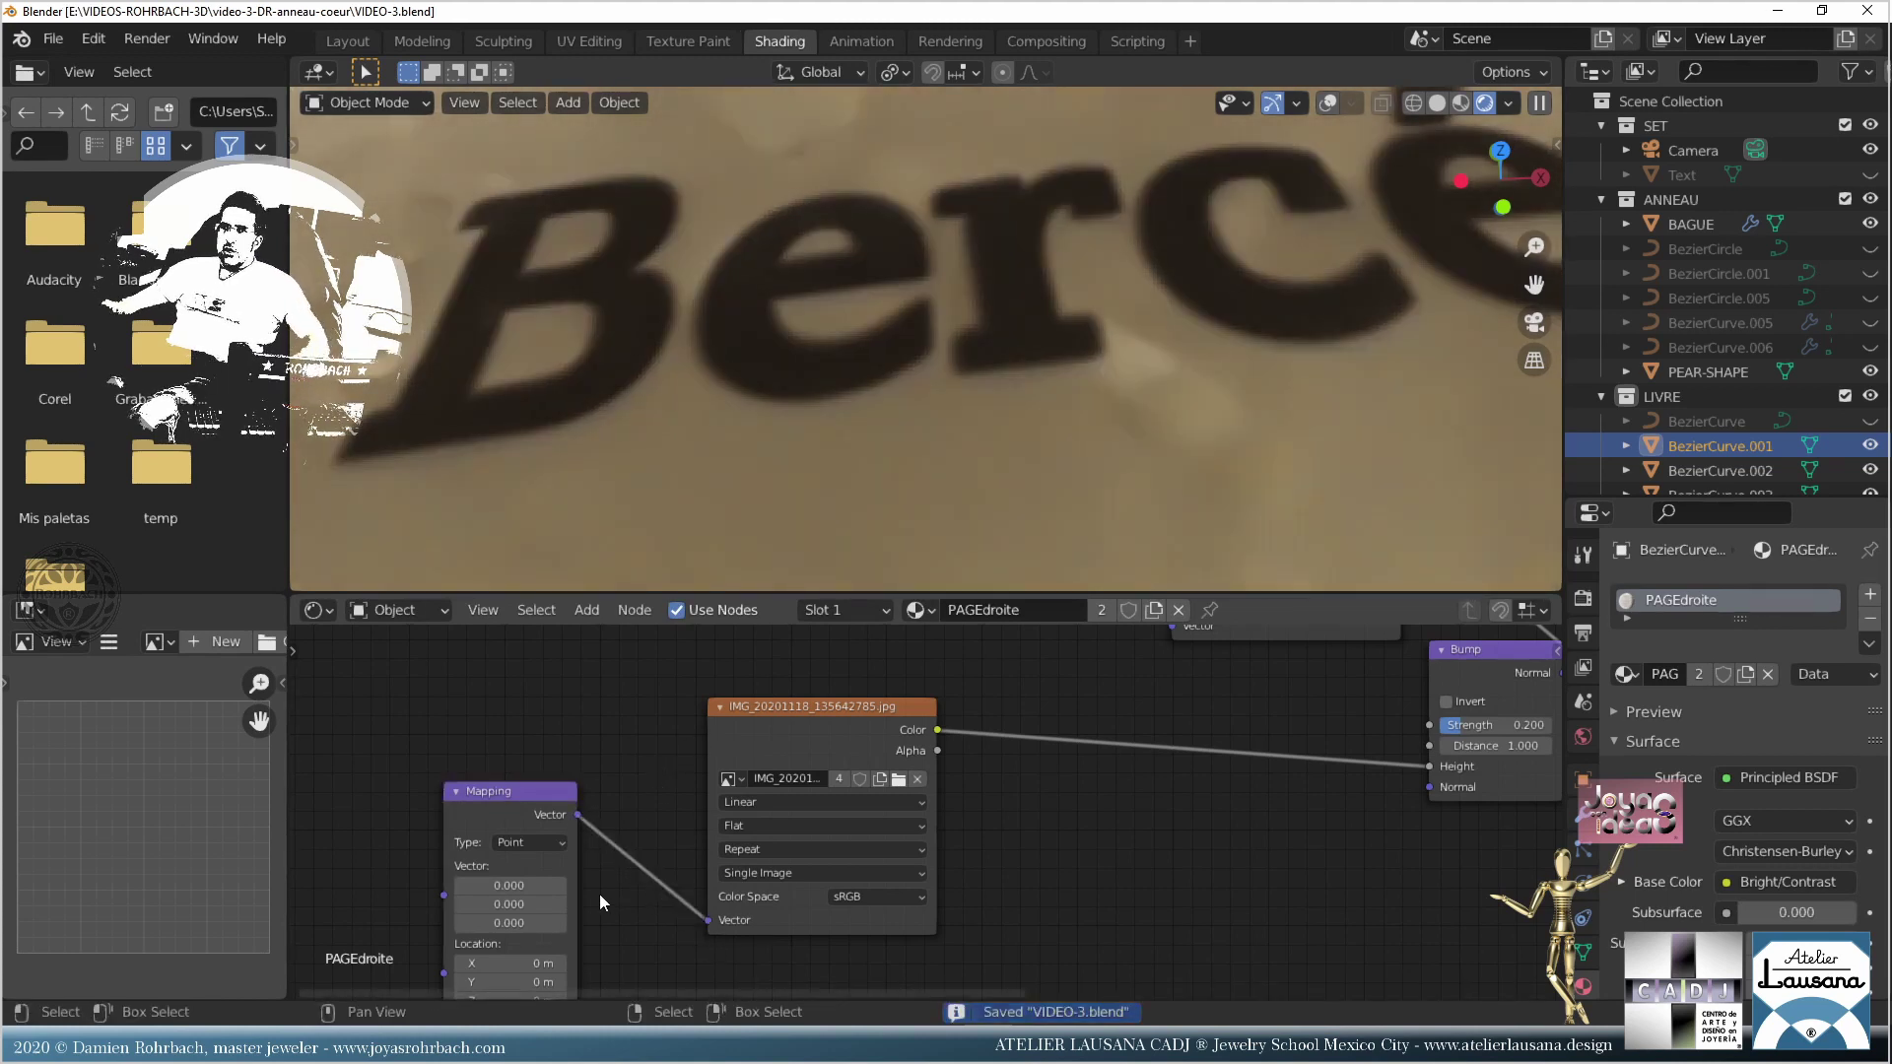
Step: Set the Mapping node's Scale to 0.5 on X, Y and Z
{"action": "middle_click_drag", "start_coordinate": [558, 955], "coordinate": [729, 755]}
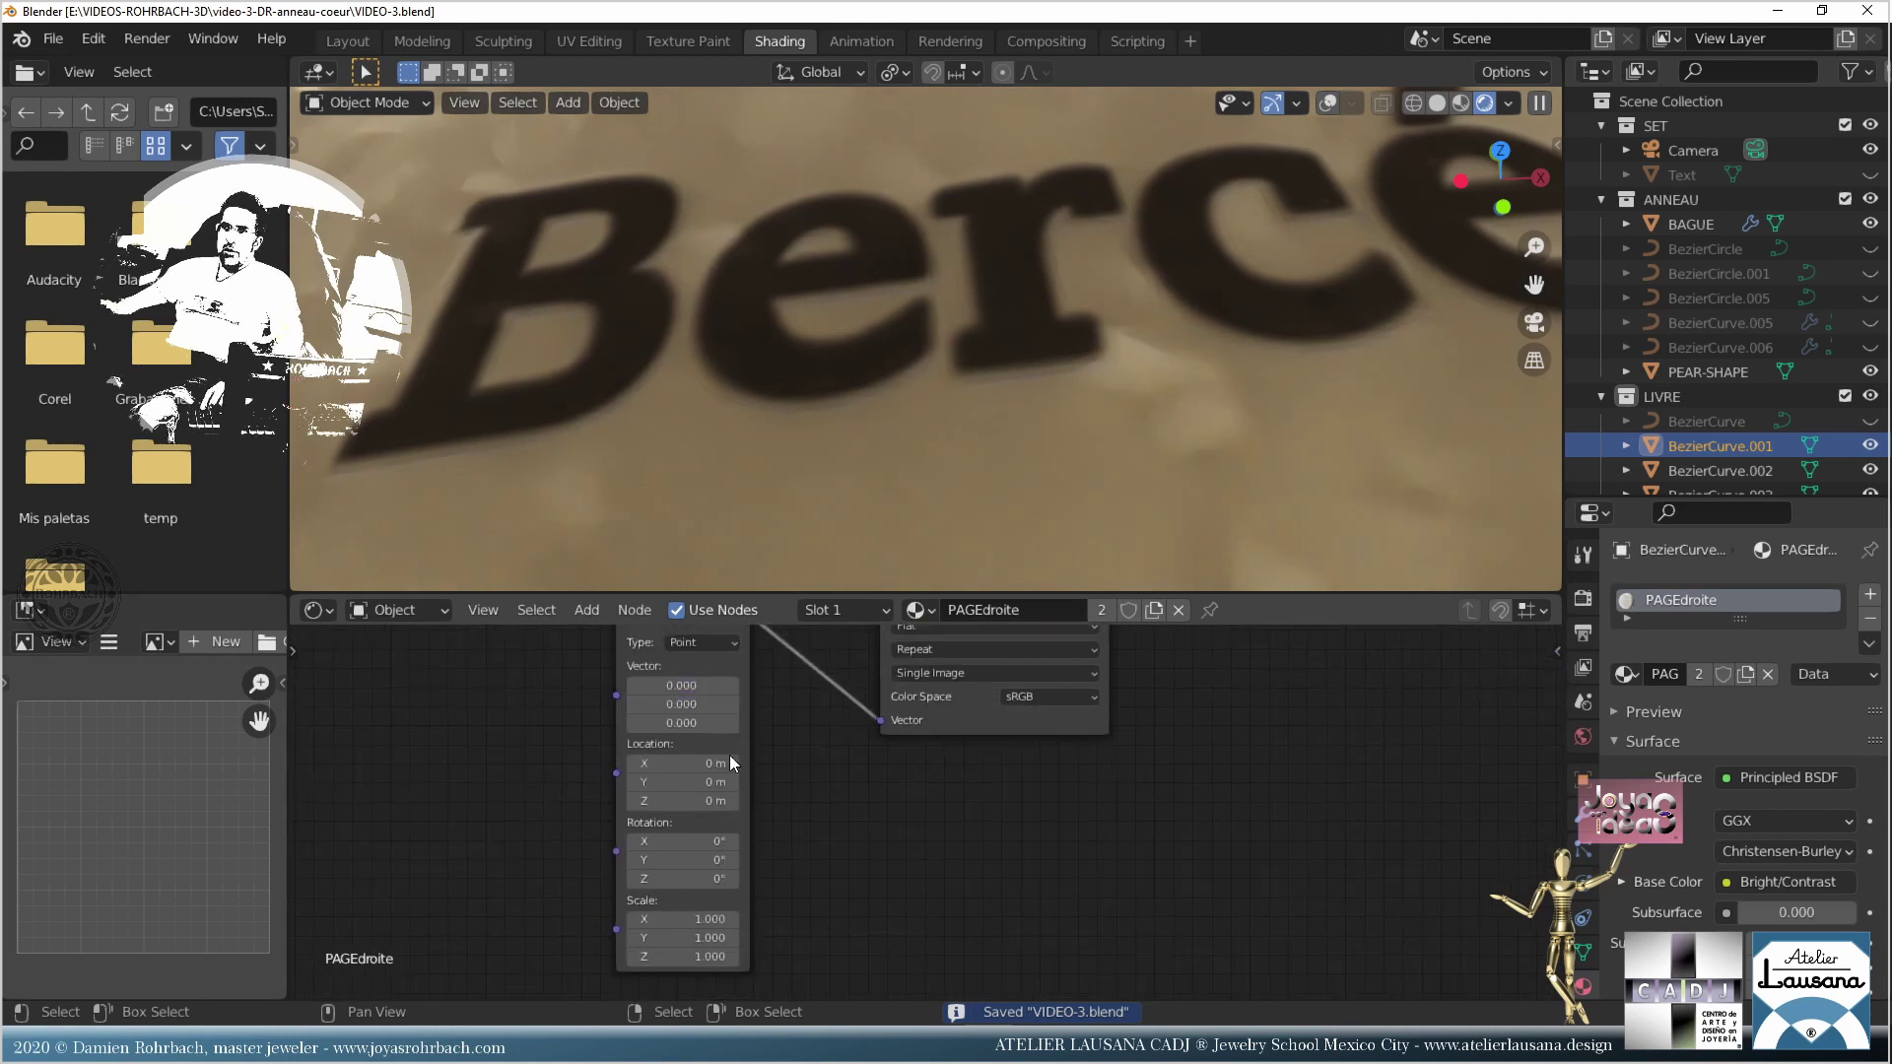
{"action": "left_click", "coordinate": [686, 921]}
{"action": "type", "text": "3"}
{"action": "left_click", "coordinate": [689, 936]}
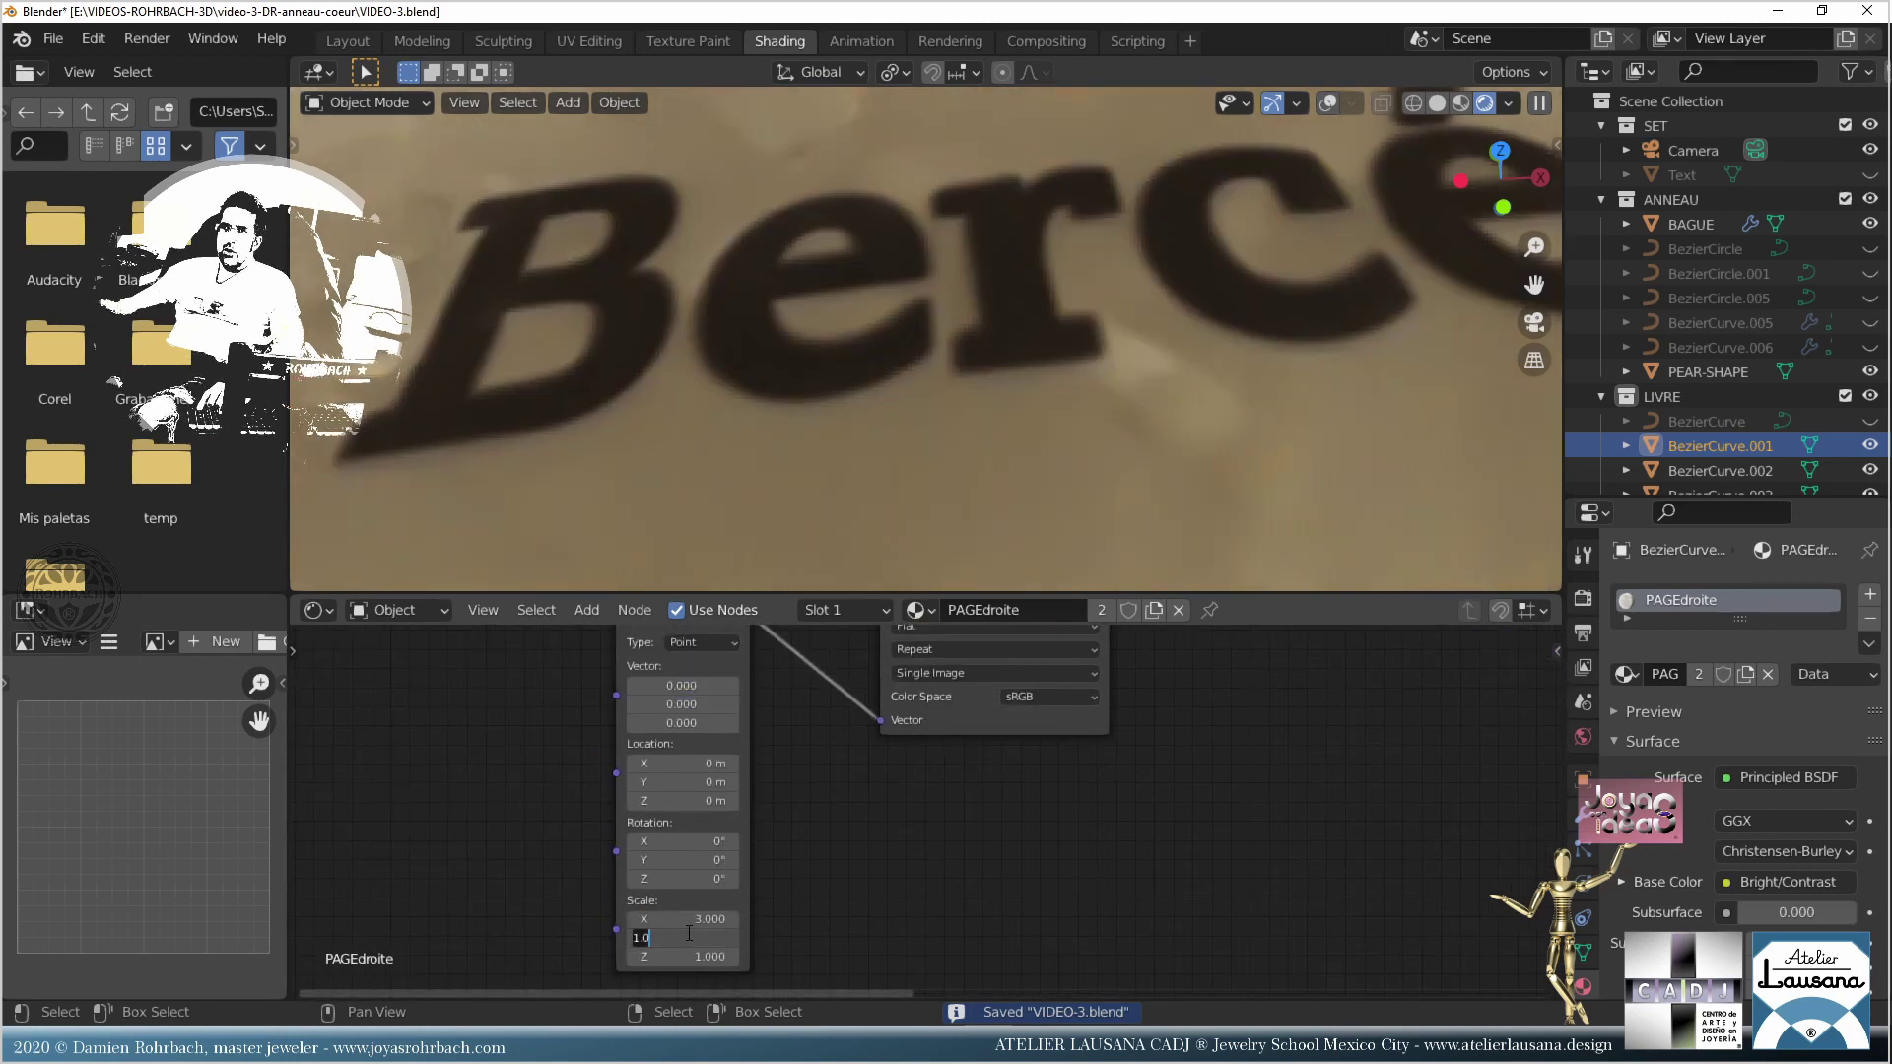
{"action": "type", "text": "0.5"}
{"action": "left_click", "coordinate": [676, 920]}
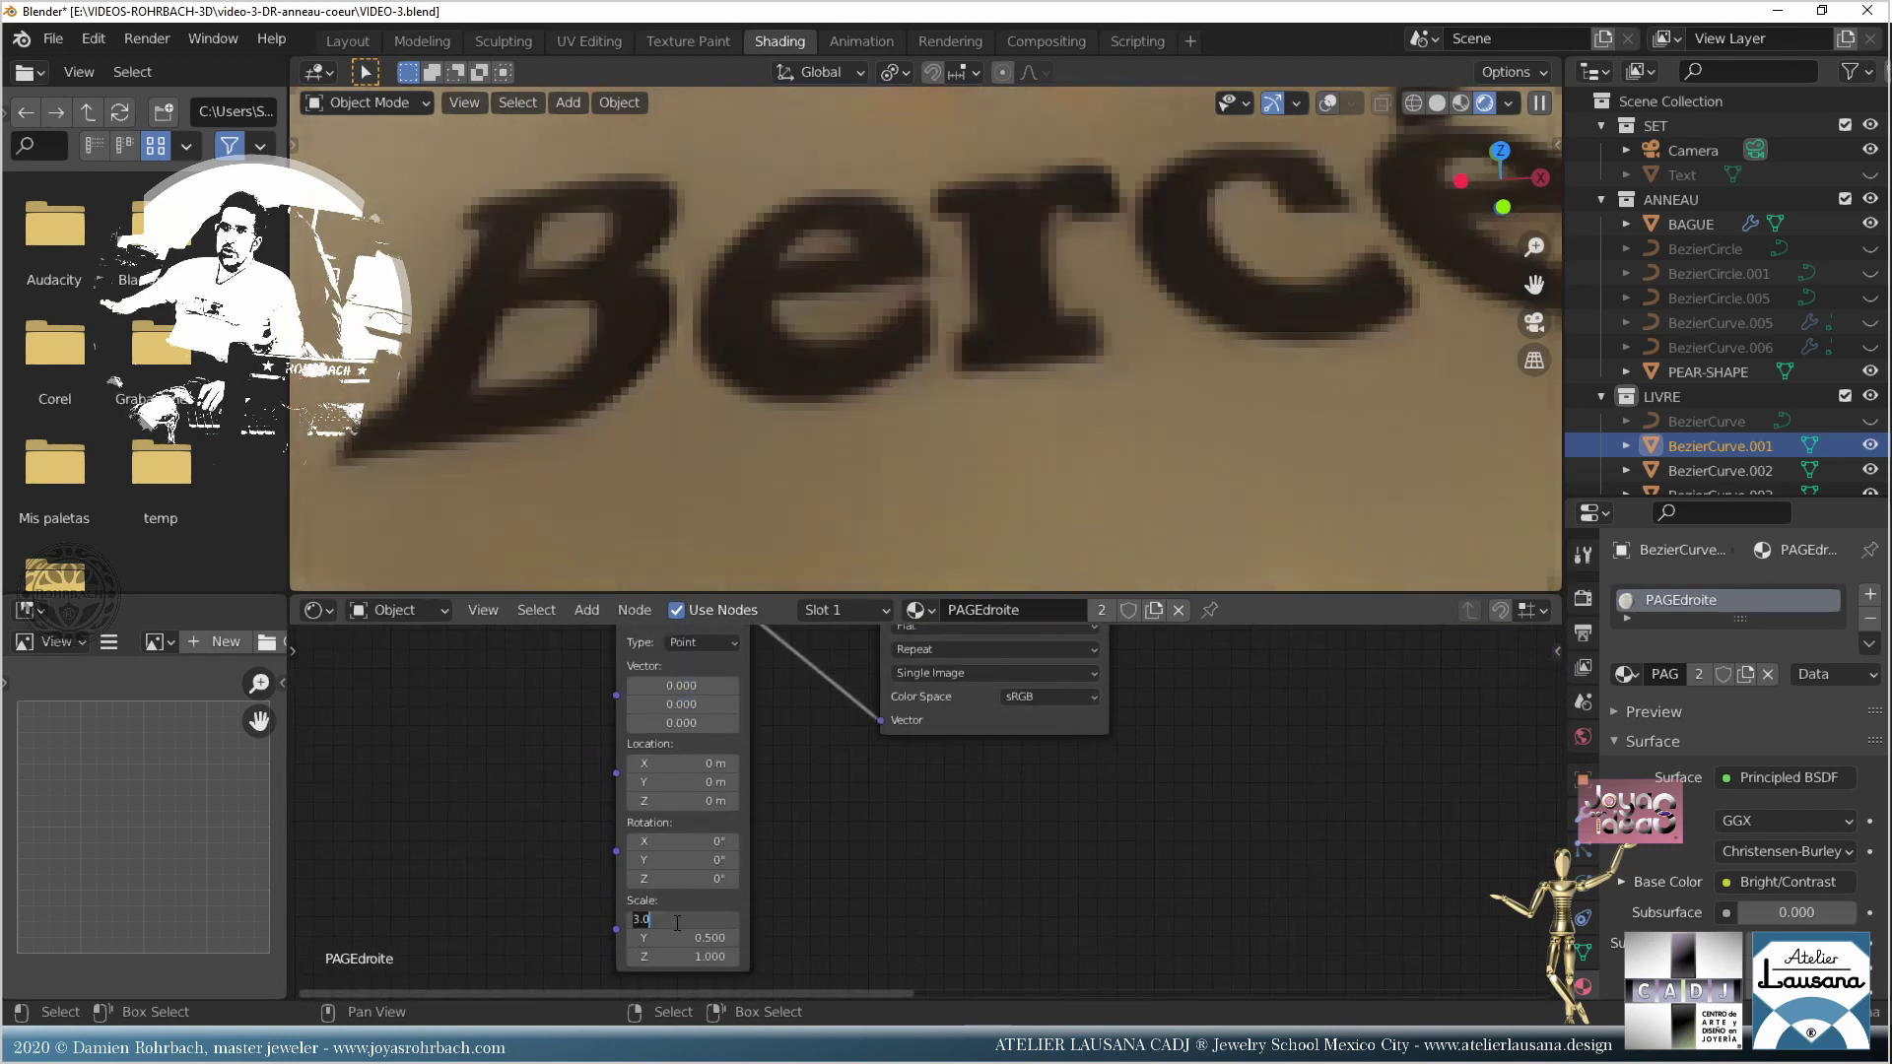
{"action": "type", "text": "0.5"}
{"action": "left_click", "coordinate": [680, 954]}
{"action": "type", "text": "0.5"}
{"action": "key", "text": "Return"}
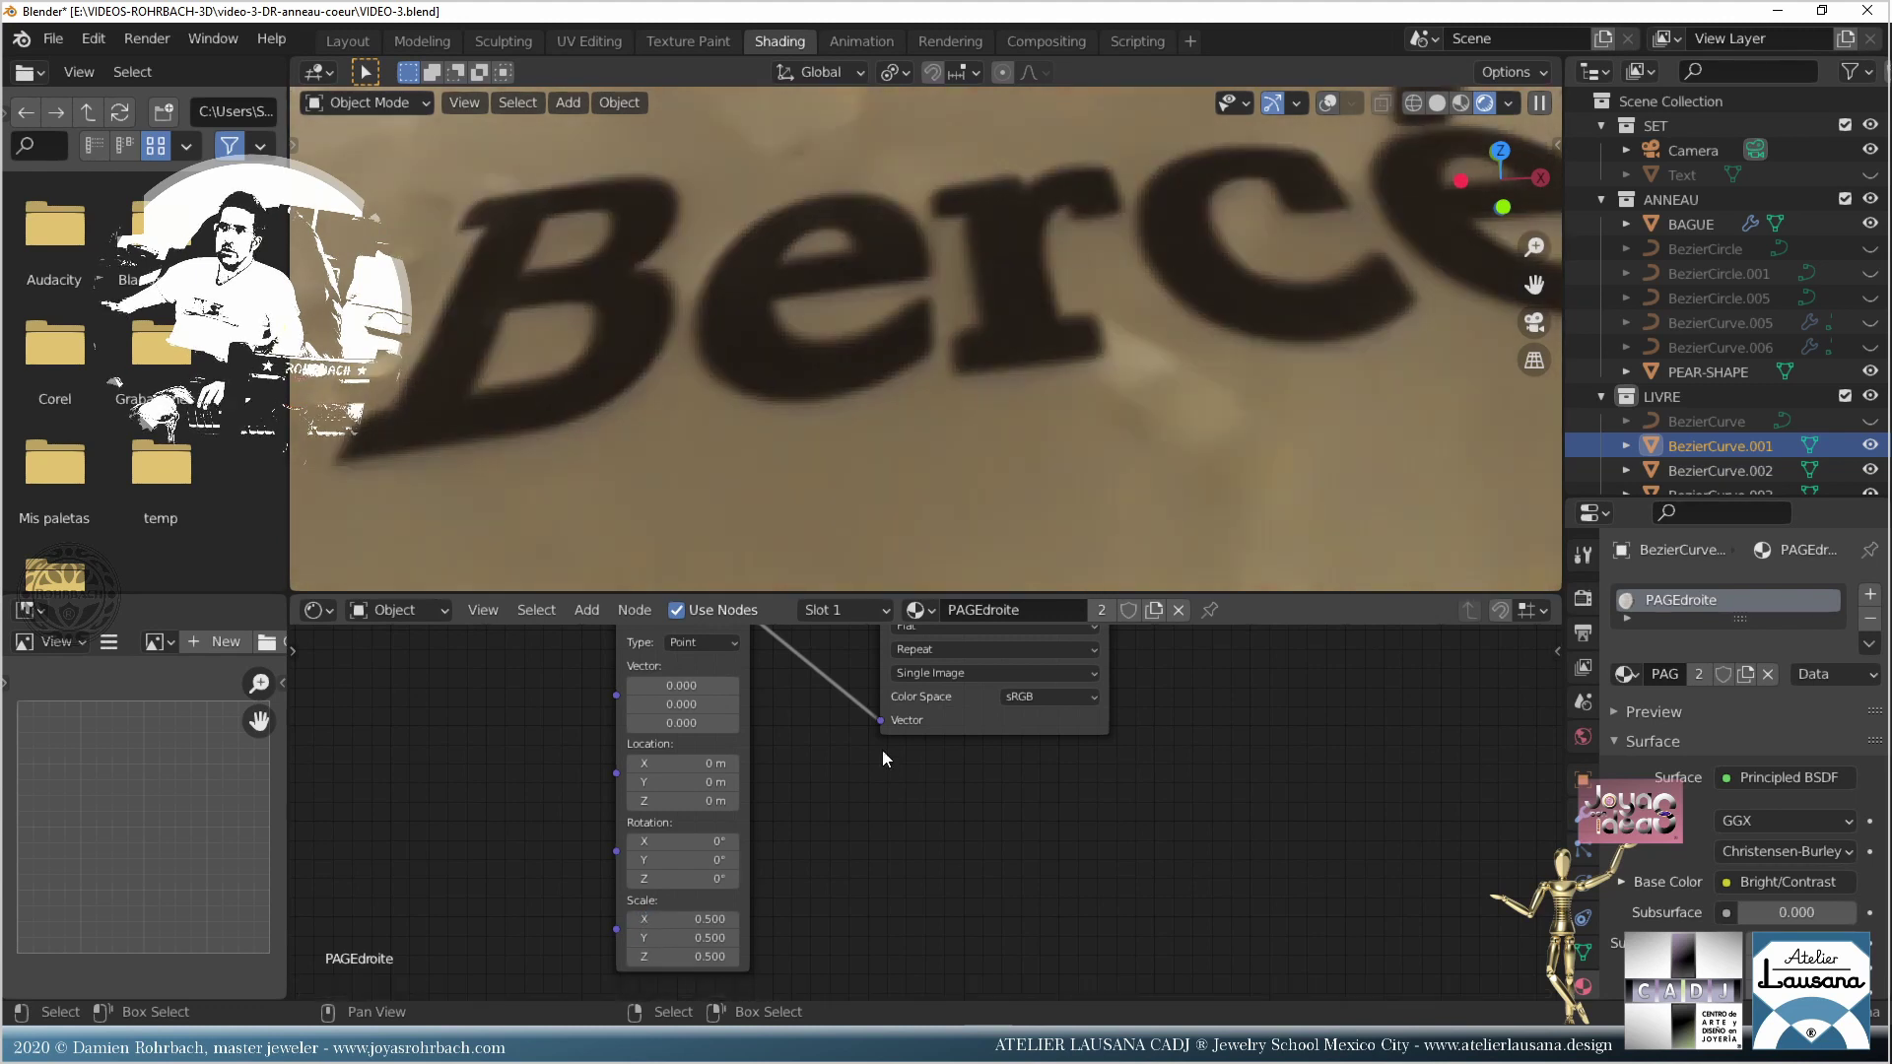
Step: Set the Mapping node's Scale to 3 on all three axes, checking the page relief from farther out
{"action": "scroll", "coordinate": [1033, 352], "scroll_direction": "down", "scroll_amount": 6}
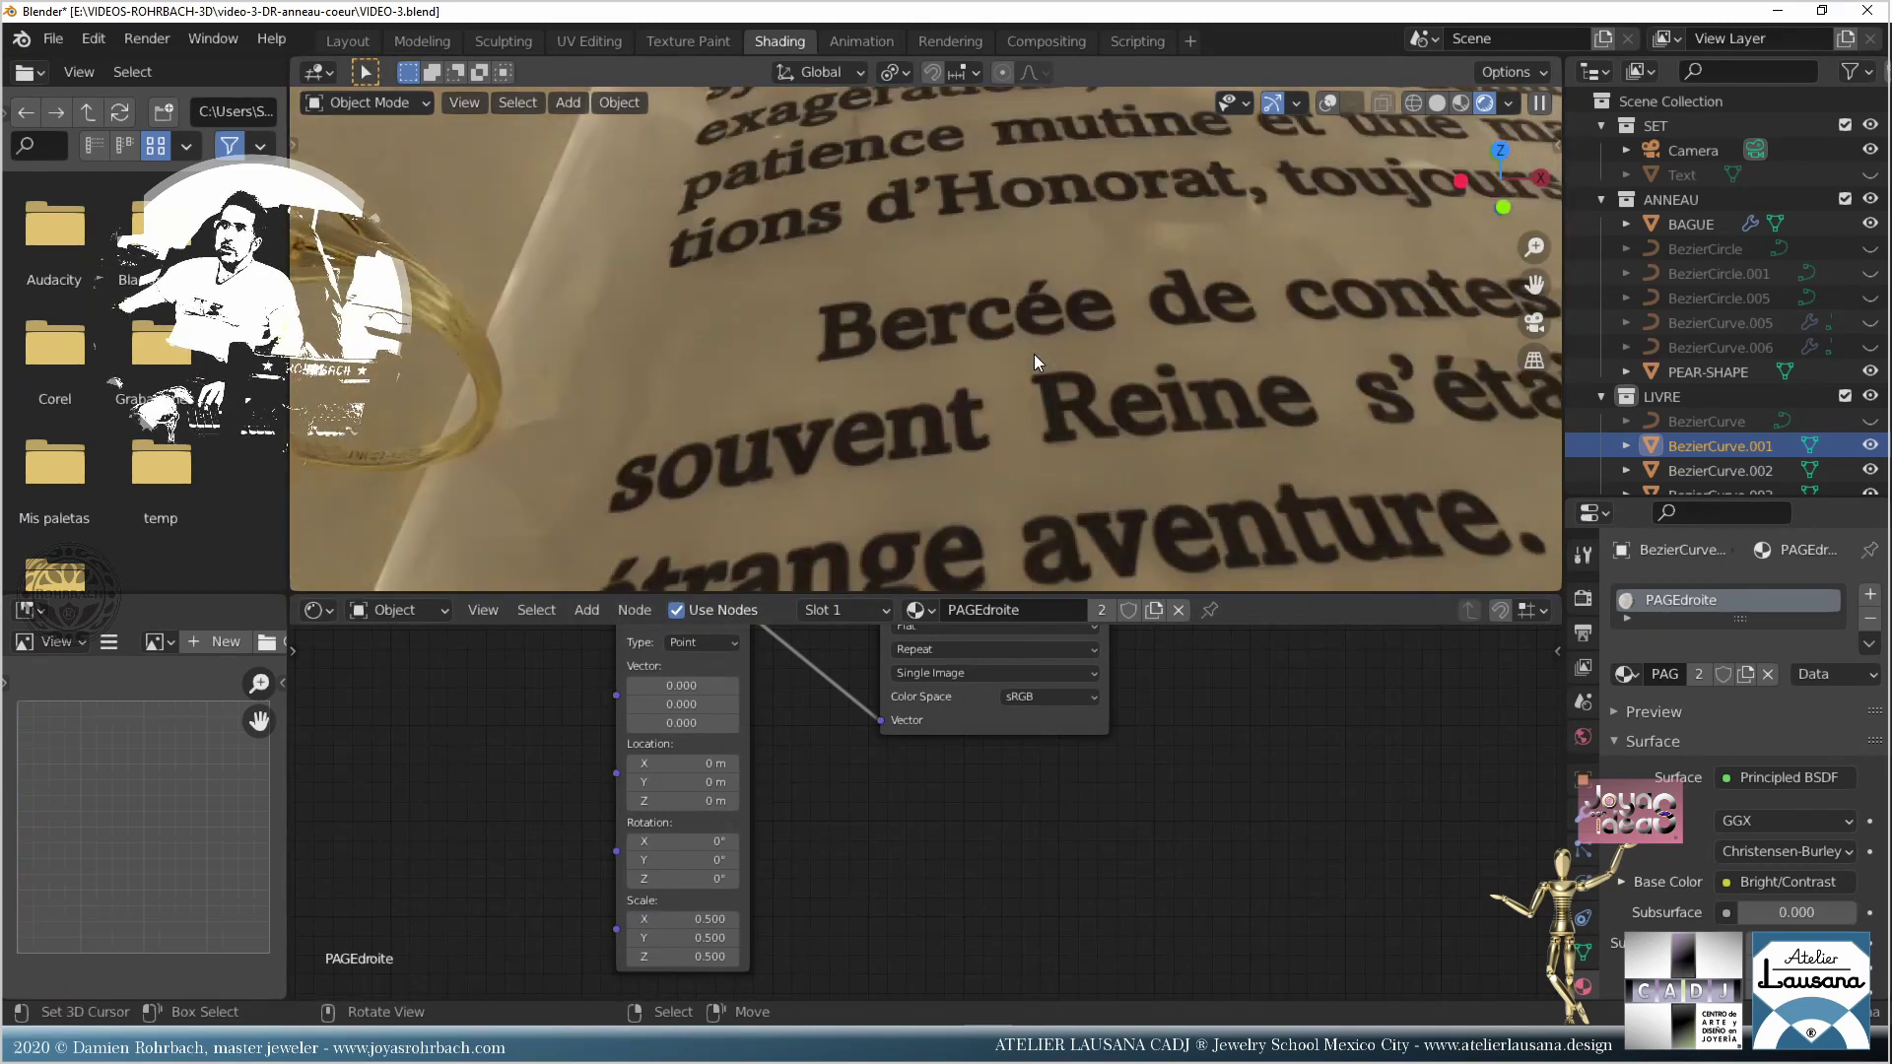
{"action": "left_click", "coordinate": [679, 918]}
{"action": "type", "text": "3"}
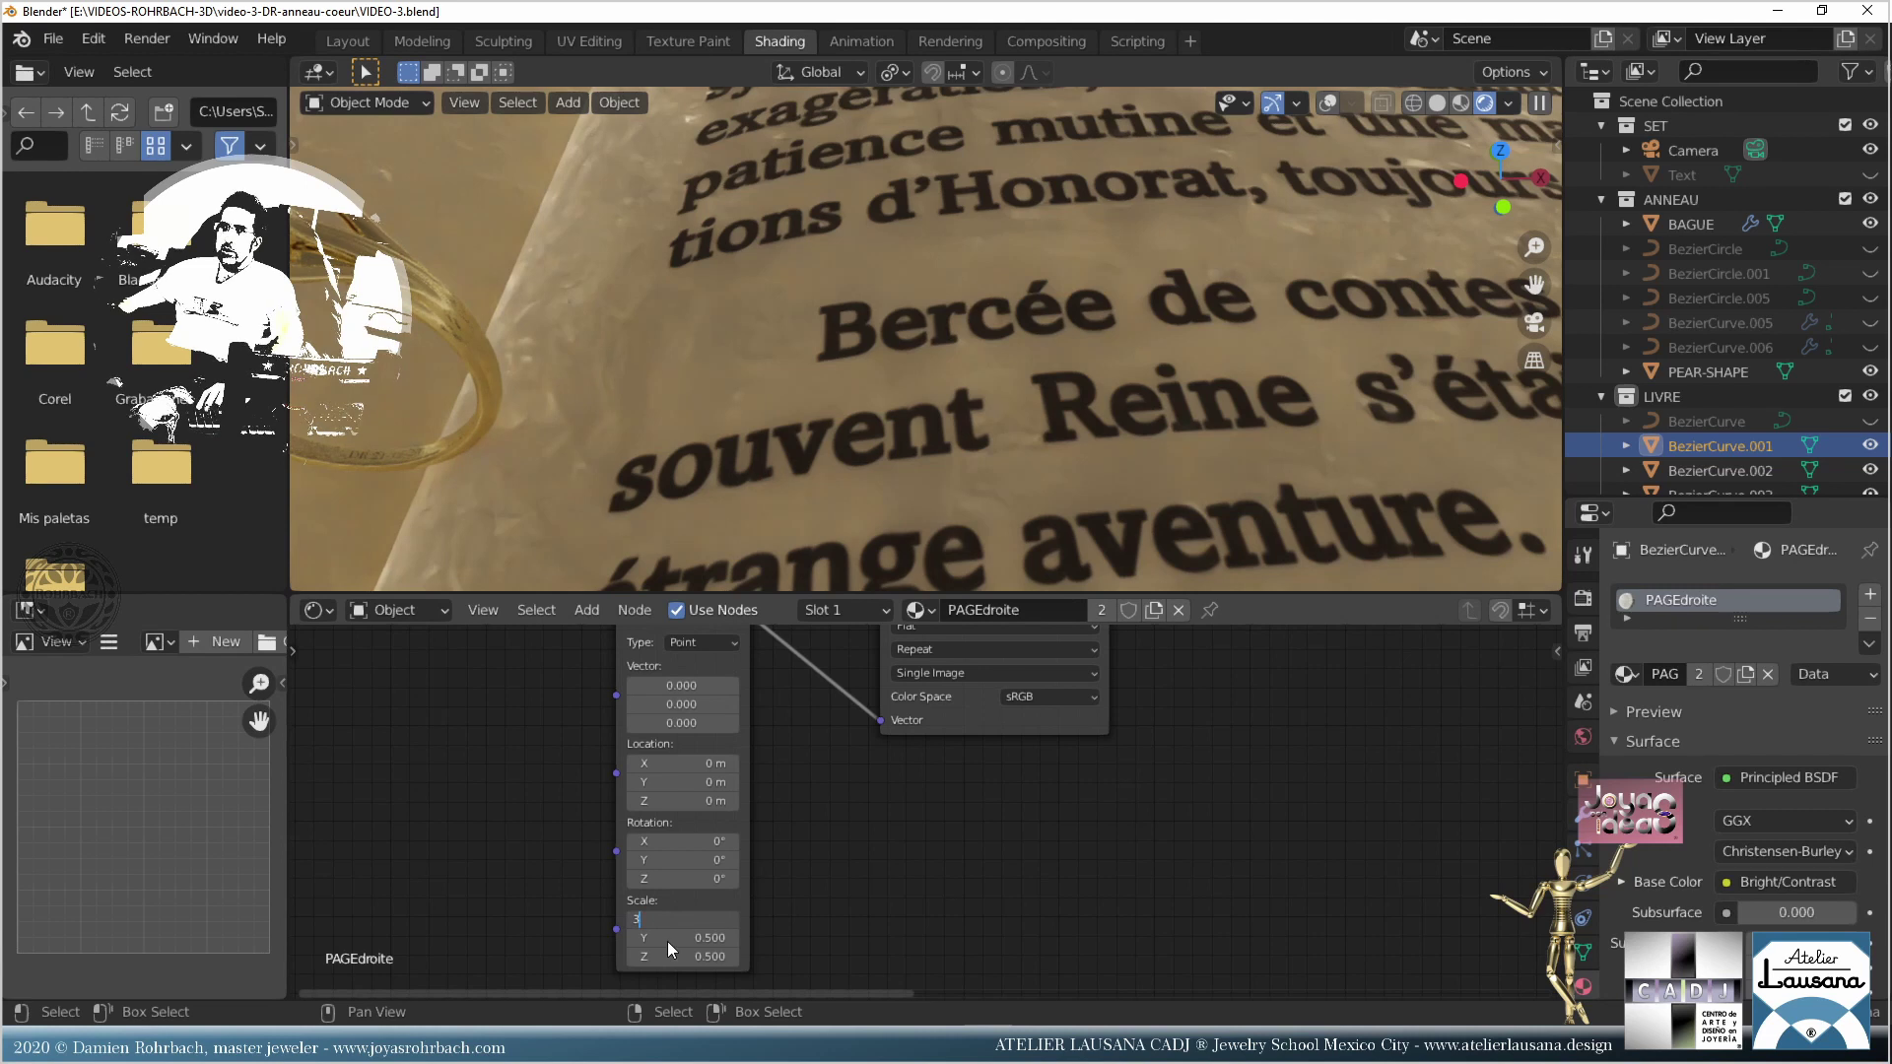
{"action": "left_click", "coordinate": [666, 942]}
{"action": "type", "text": "3"}
{"action": "left_click", "coordinate": [672, 958]}
{"action": "type", "text": "3"}
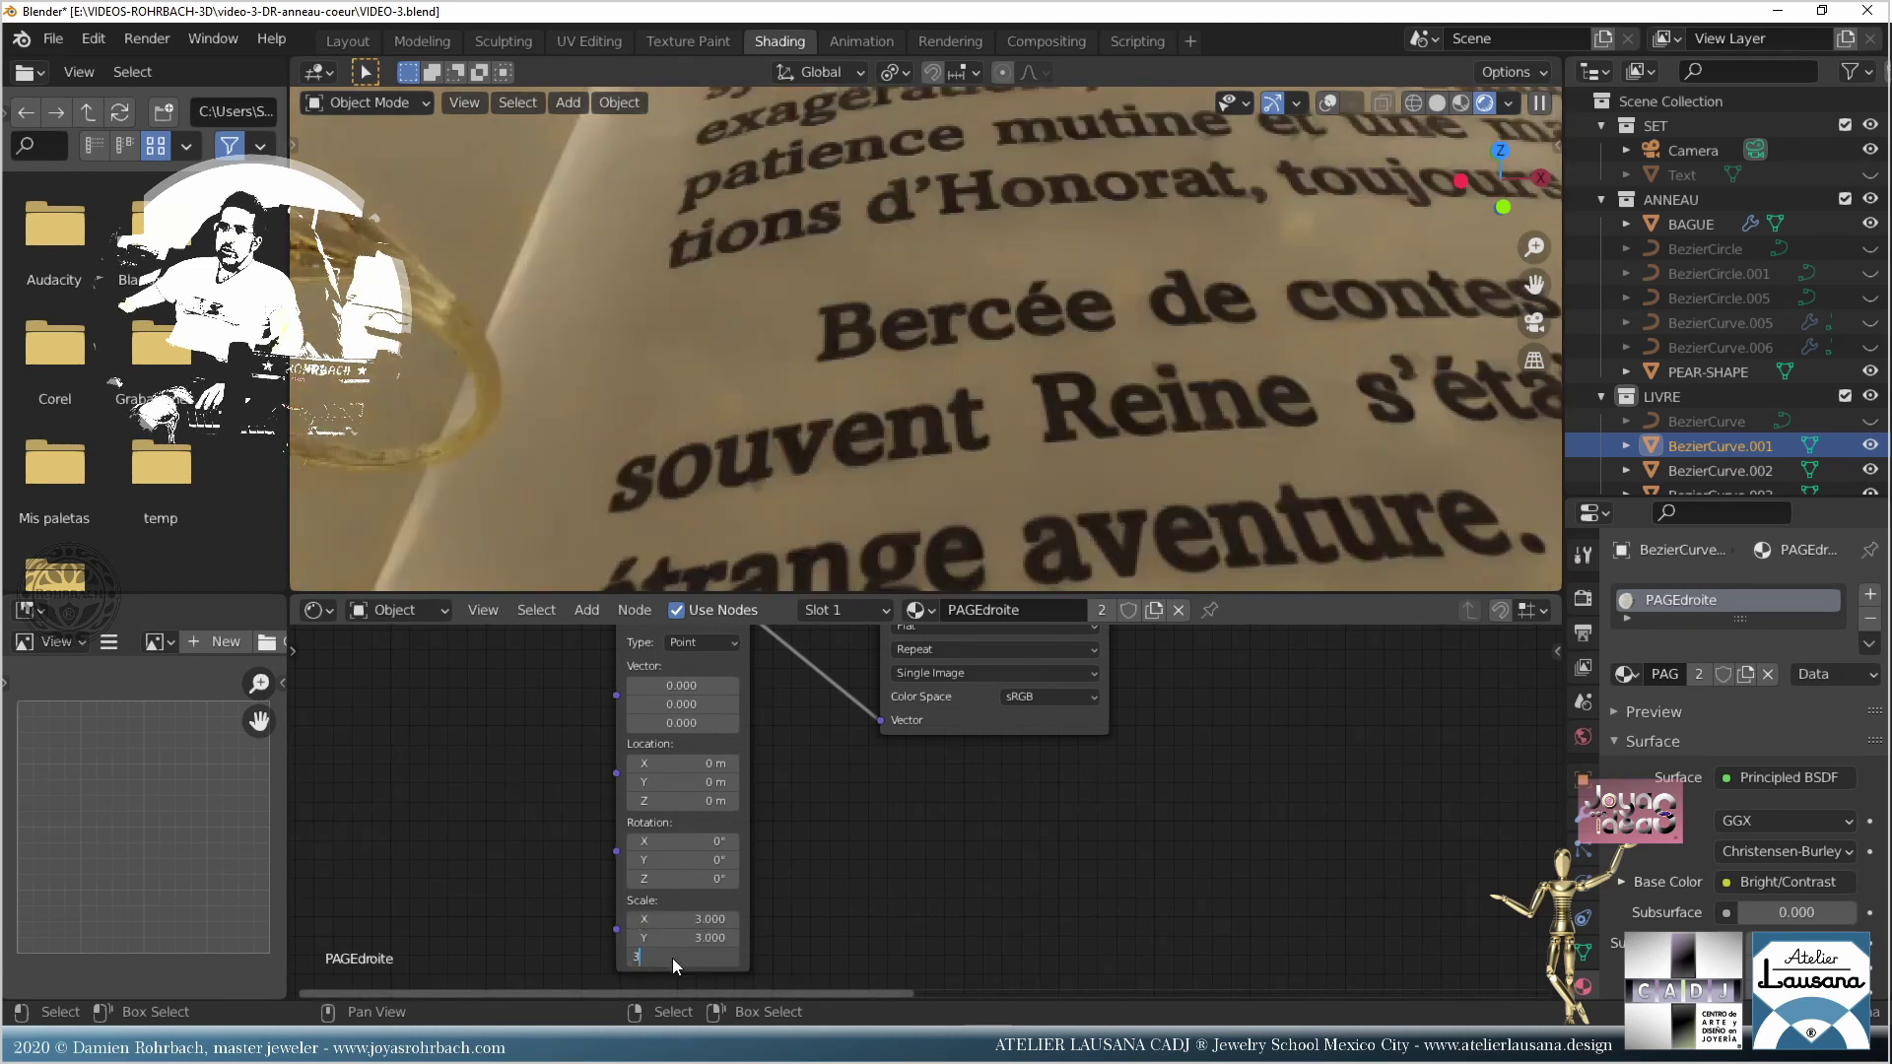
{"action": "key", "text": "Return"}
Step: Change the Mapping type to Texture with a Scale of 0.3 on X, Y and Z, and inspect the printed letters up close
{"action": "left_click", "coordinate": [692, 643]}
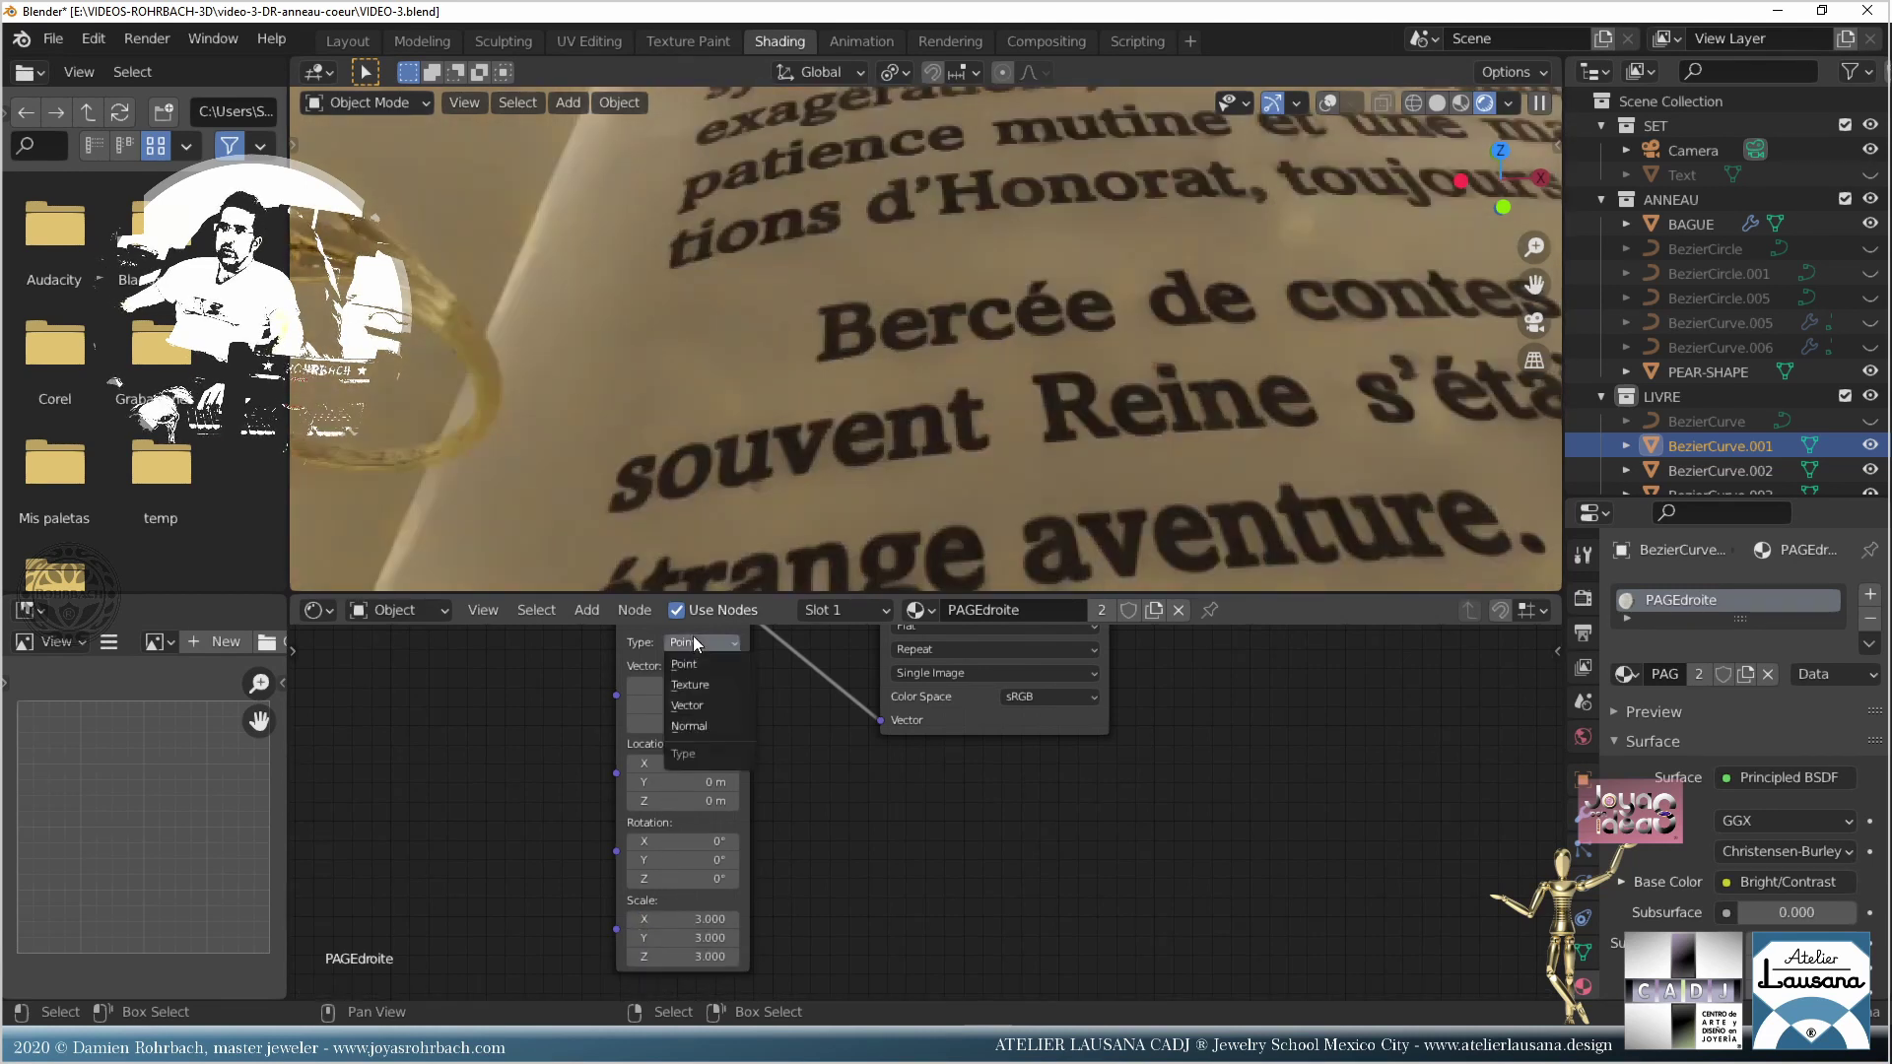
{"action": "left_click", "coordinate": [685, 687]}
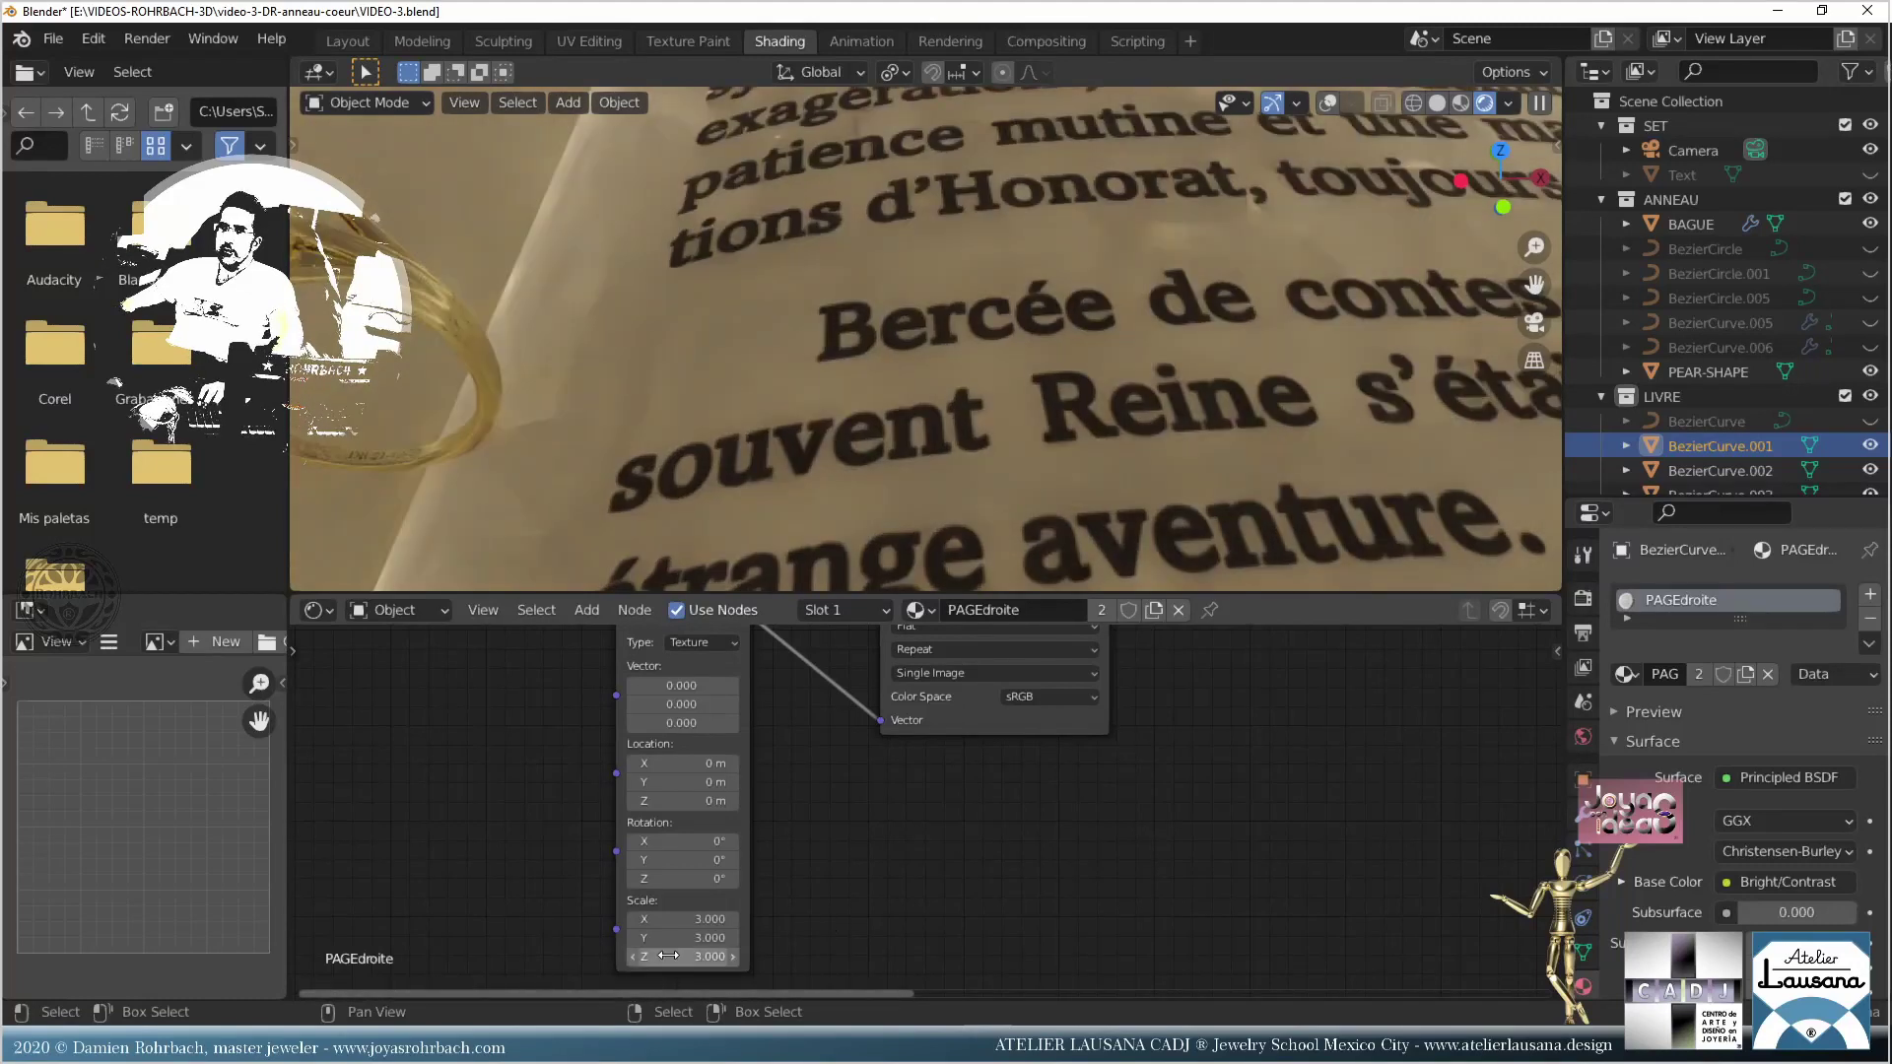
{"action": "left_click_drag", "start_coordinate": [668, 956], "coordinate": [678, 918]}
{"action": "type", "text": ".3"}
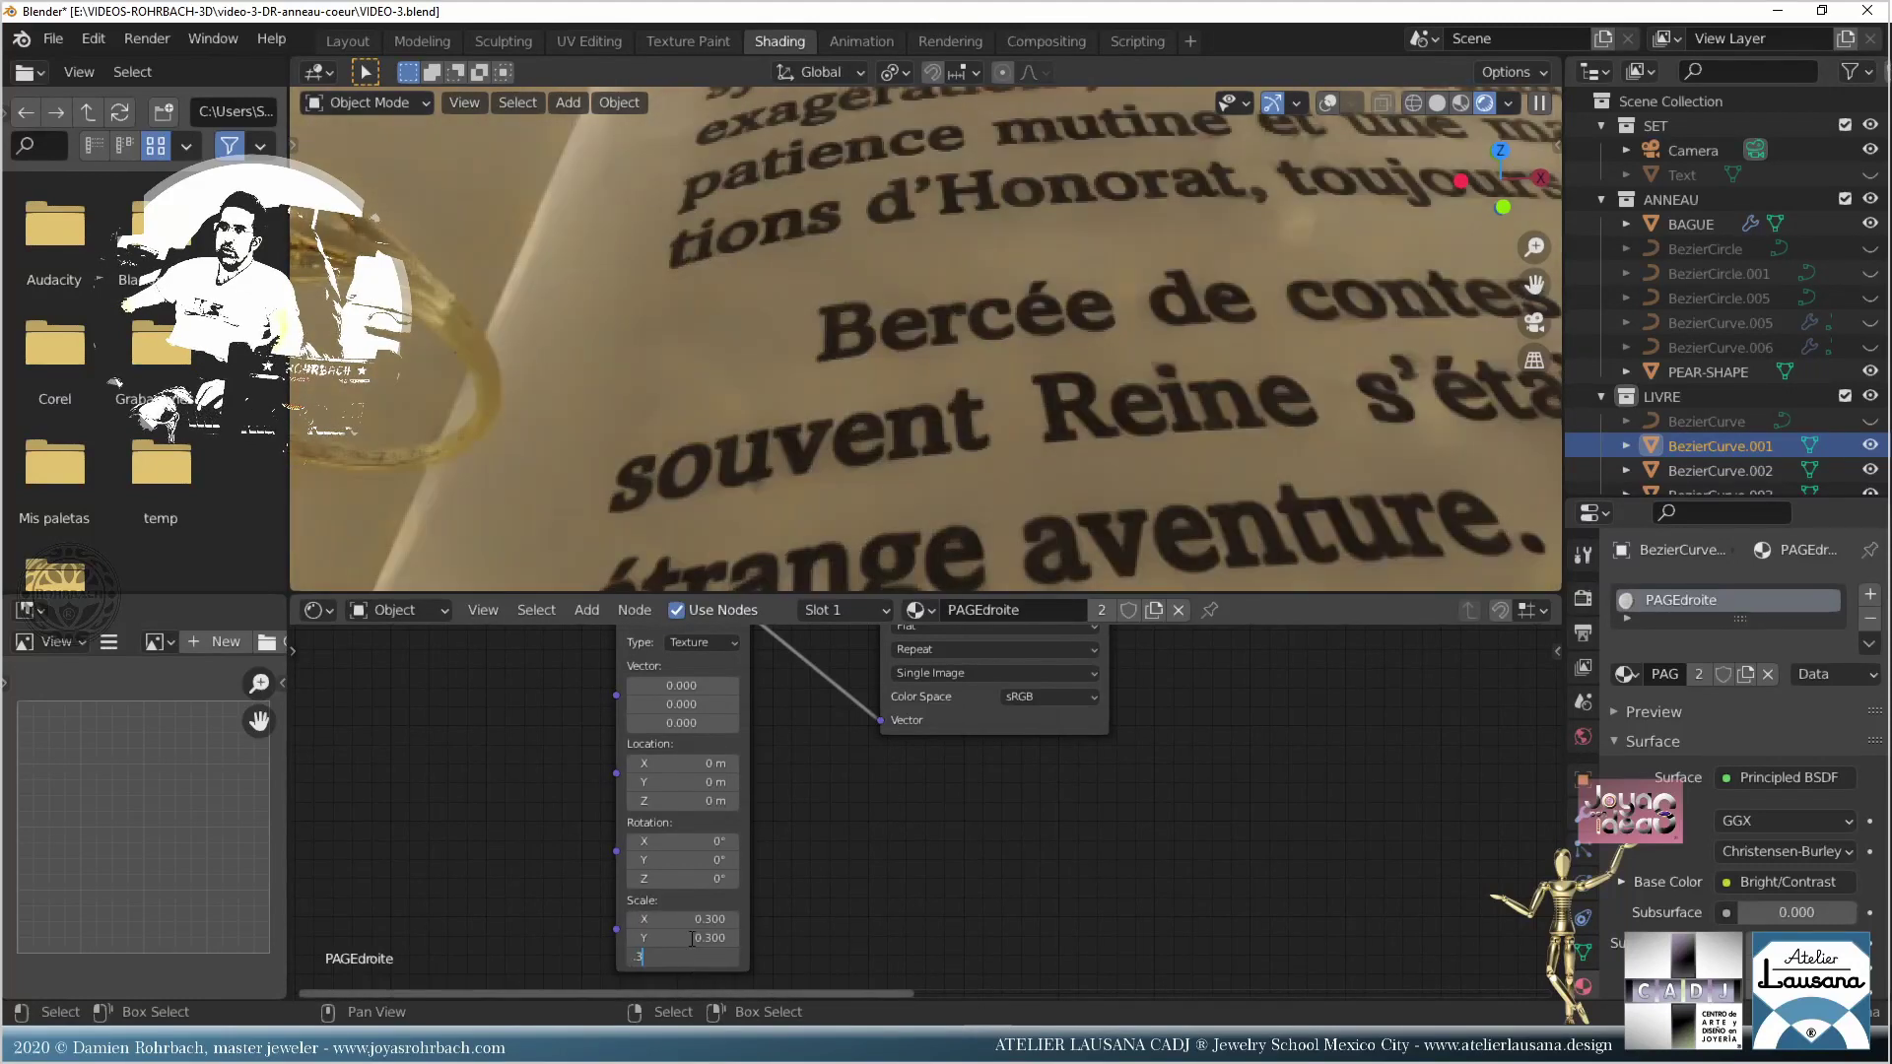
{"action": "key", "text": "Return"}
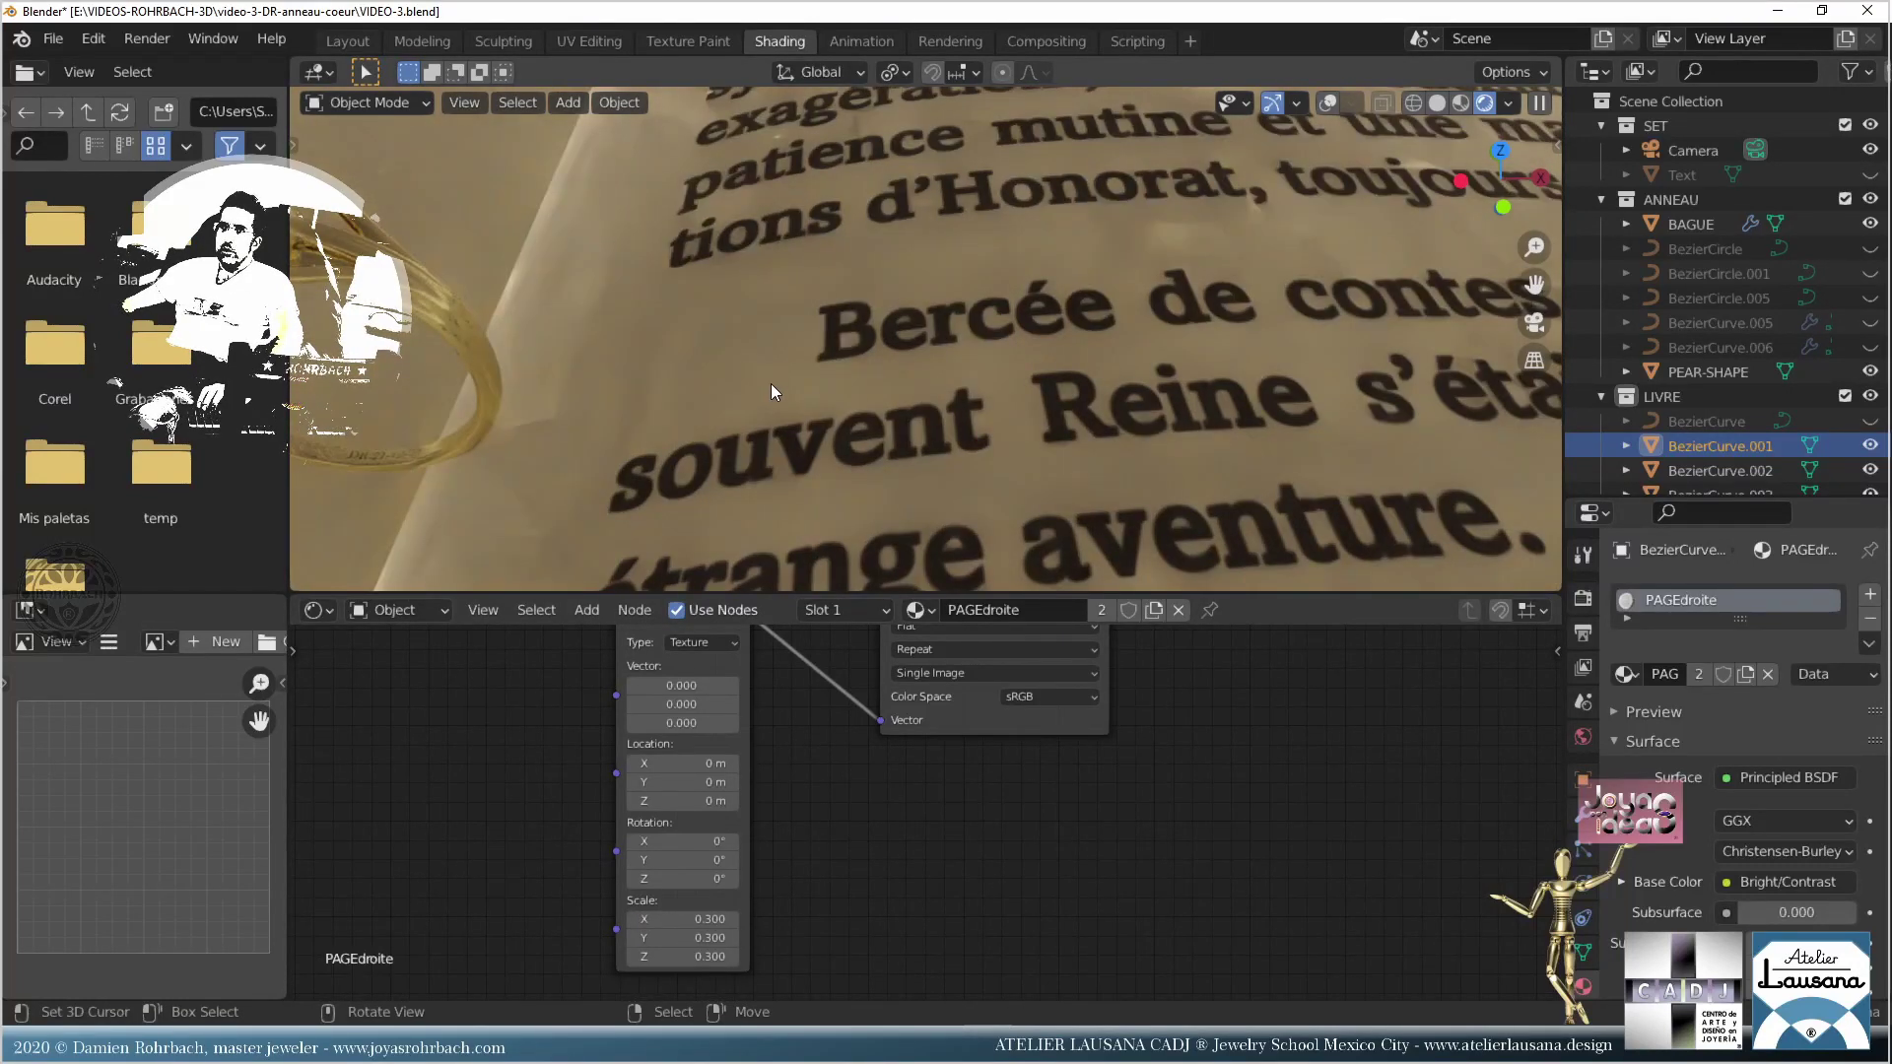
{"action": "middle_click_drag", "start_coordinate": [820, 755], "coordinate": [865, 853]}
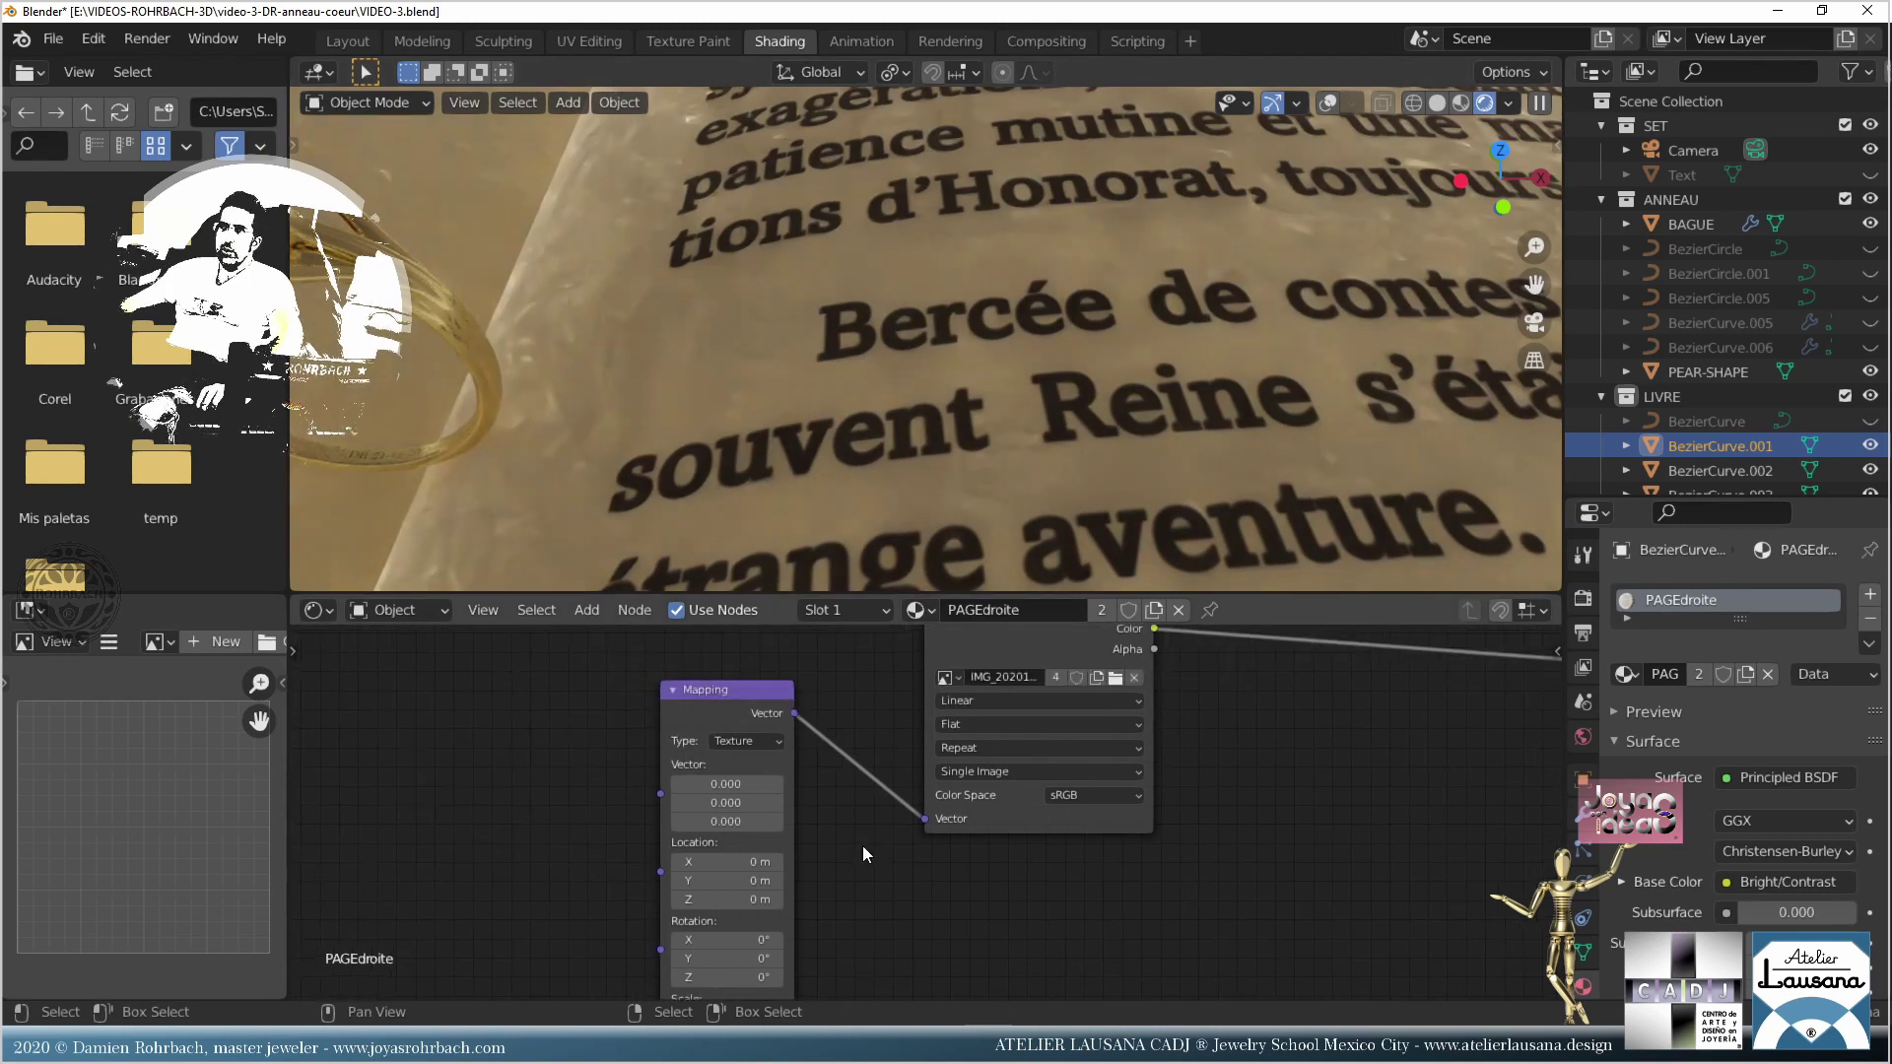
{"action": "scroll", "coordinate": [1013, 347], "scroll_direction": "up", "scroll_amount": 5}
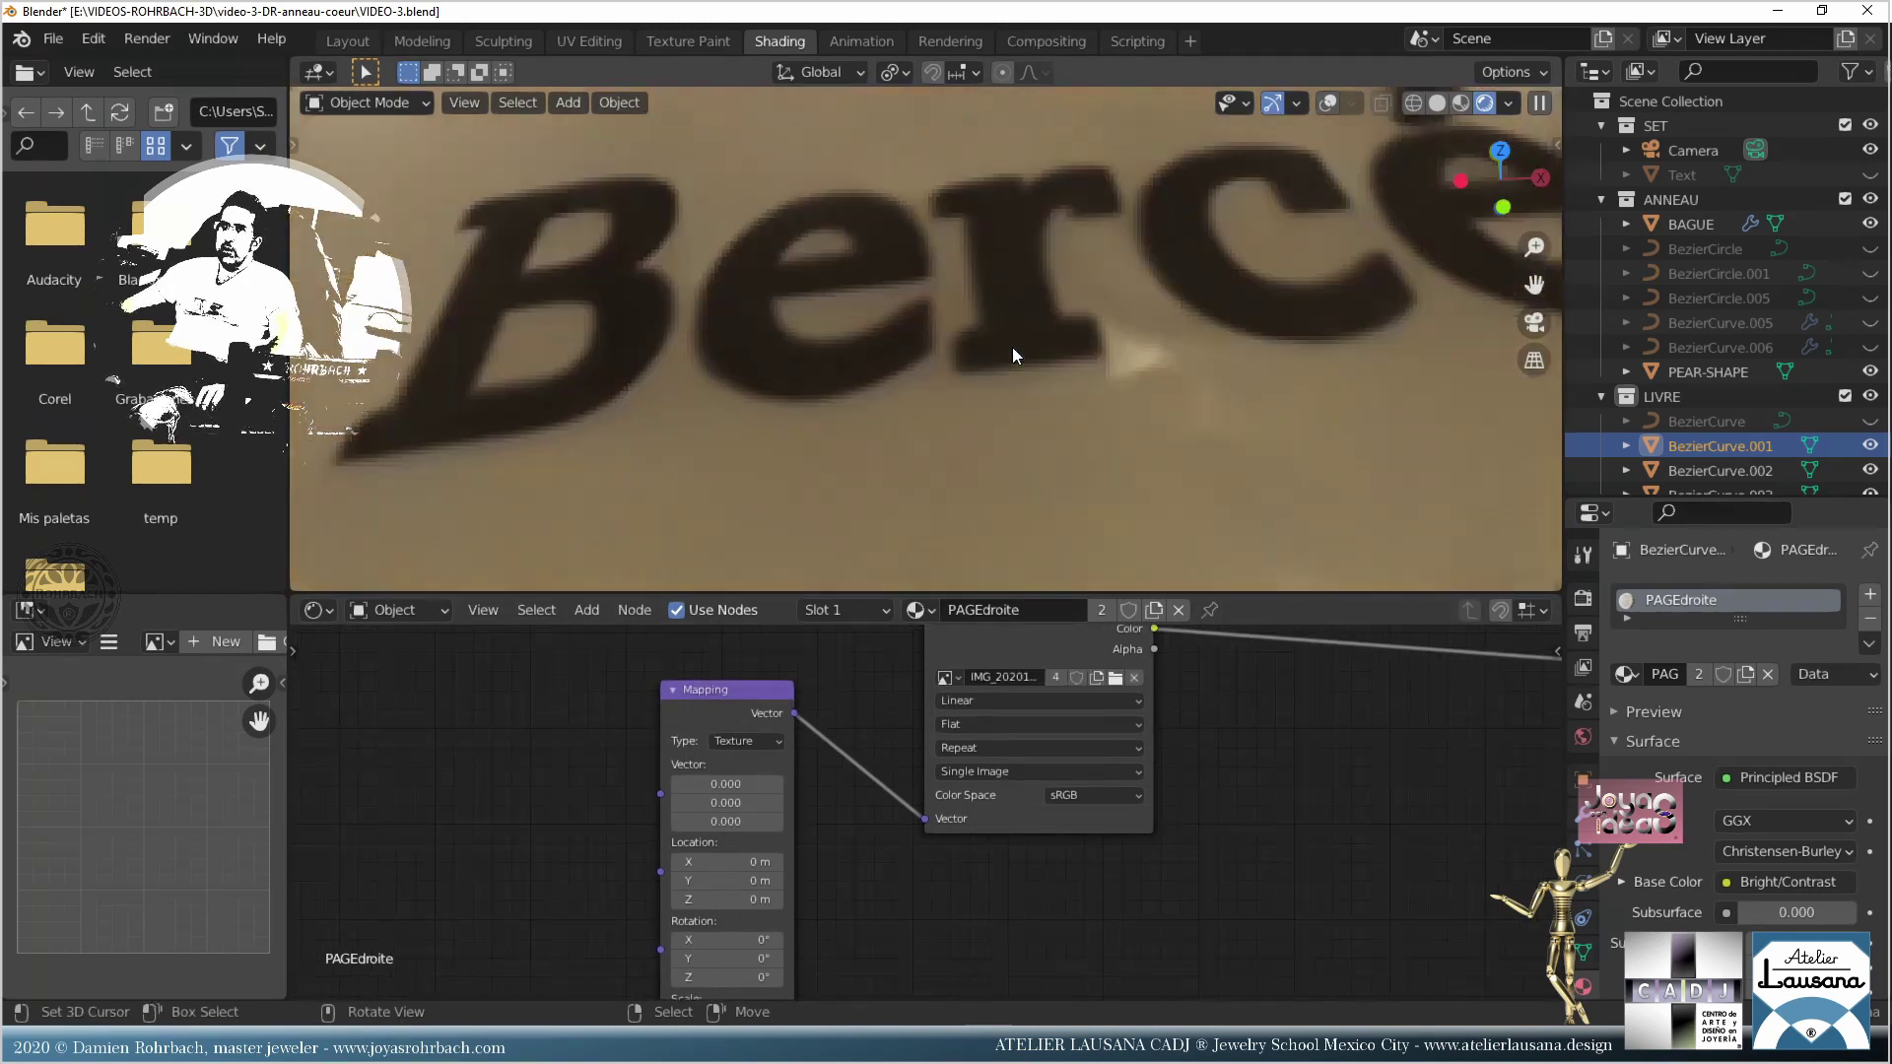
{"action": "scroll", "coordinate": [1013, 347], "scroll_direction": "down", "scroll_amount": 3}
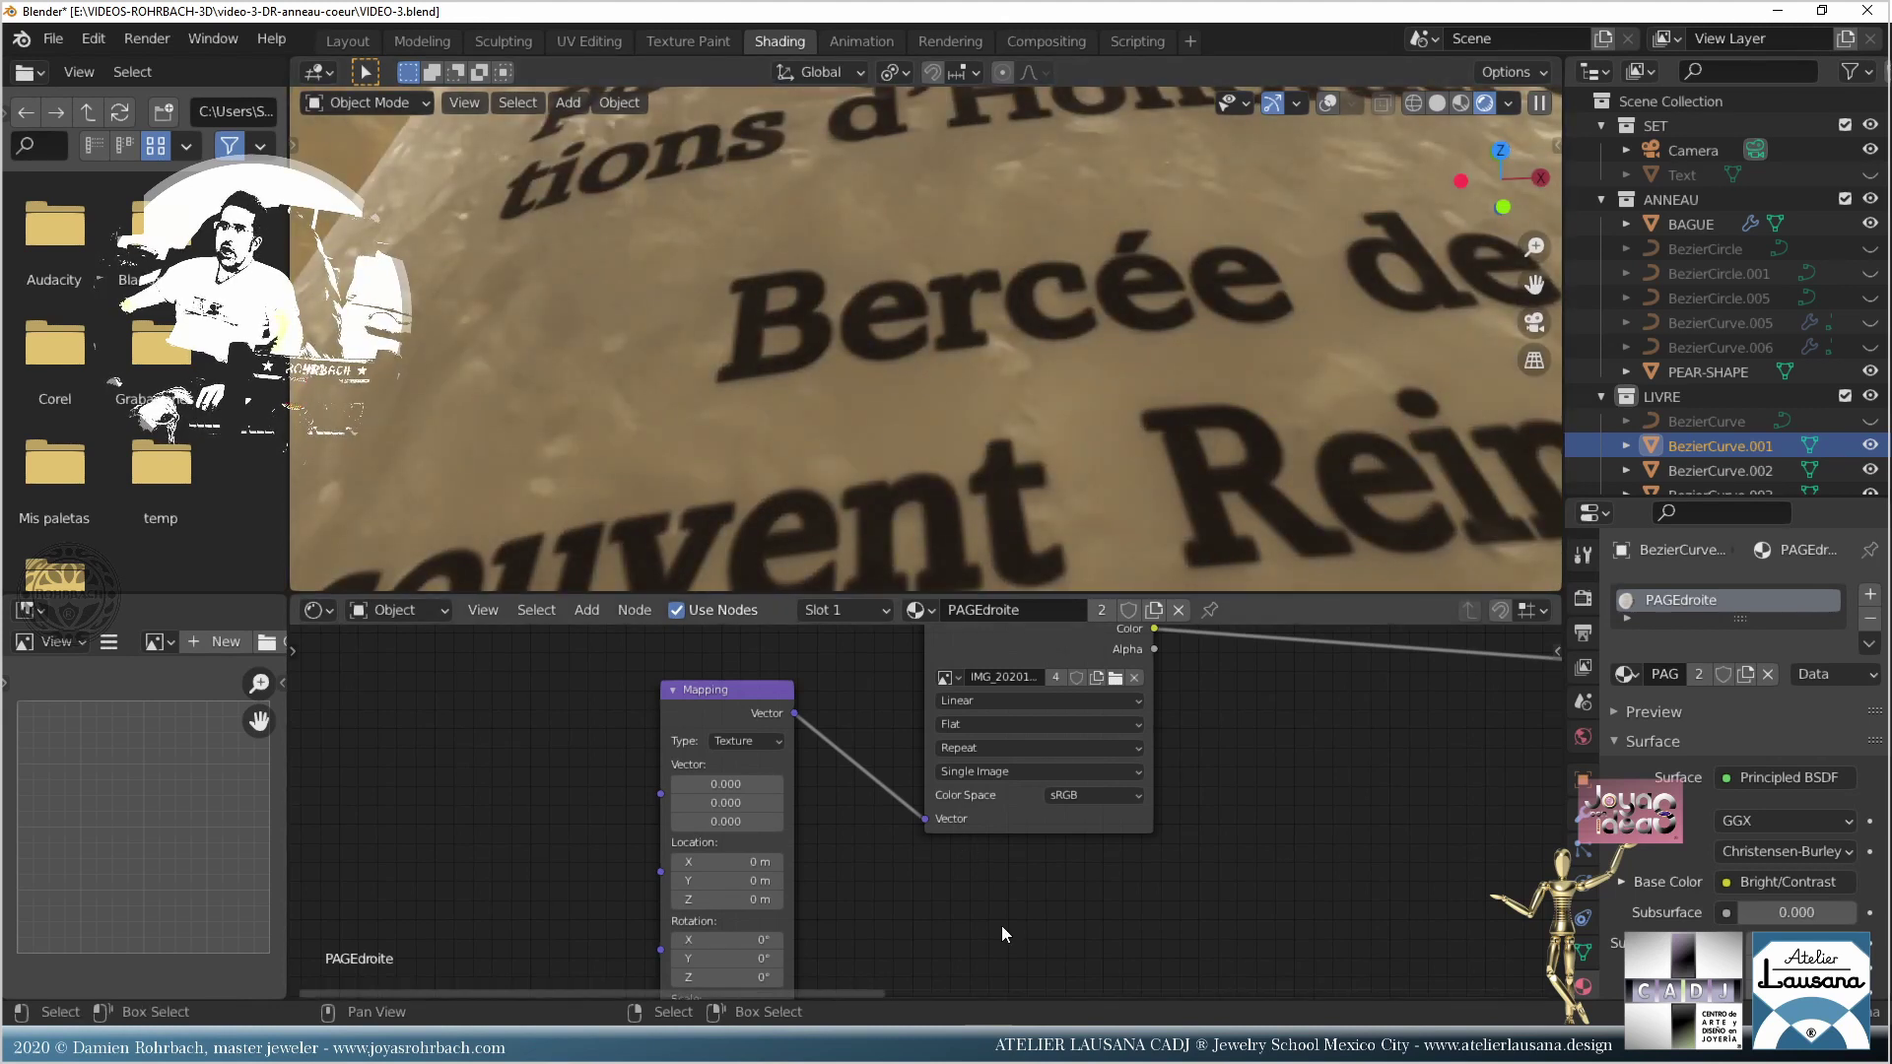
Step: Reorder the Bump nodes so the page101b.png one feeds the Normal of the photo-driven one, which connects to the Principled BSDF's Normal
{"action": "middle_click_drag", "start_coordinate": [1285, 875], "coordinate": [707, 667]}
{"action": "left_click_drag", "start_coordinate": [1084, 734], "coordinate": [1455, 773]}
{"action": "left_click_drag", "start_coordinate": [1269, 832], "coordinate": [1216, 817]}
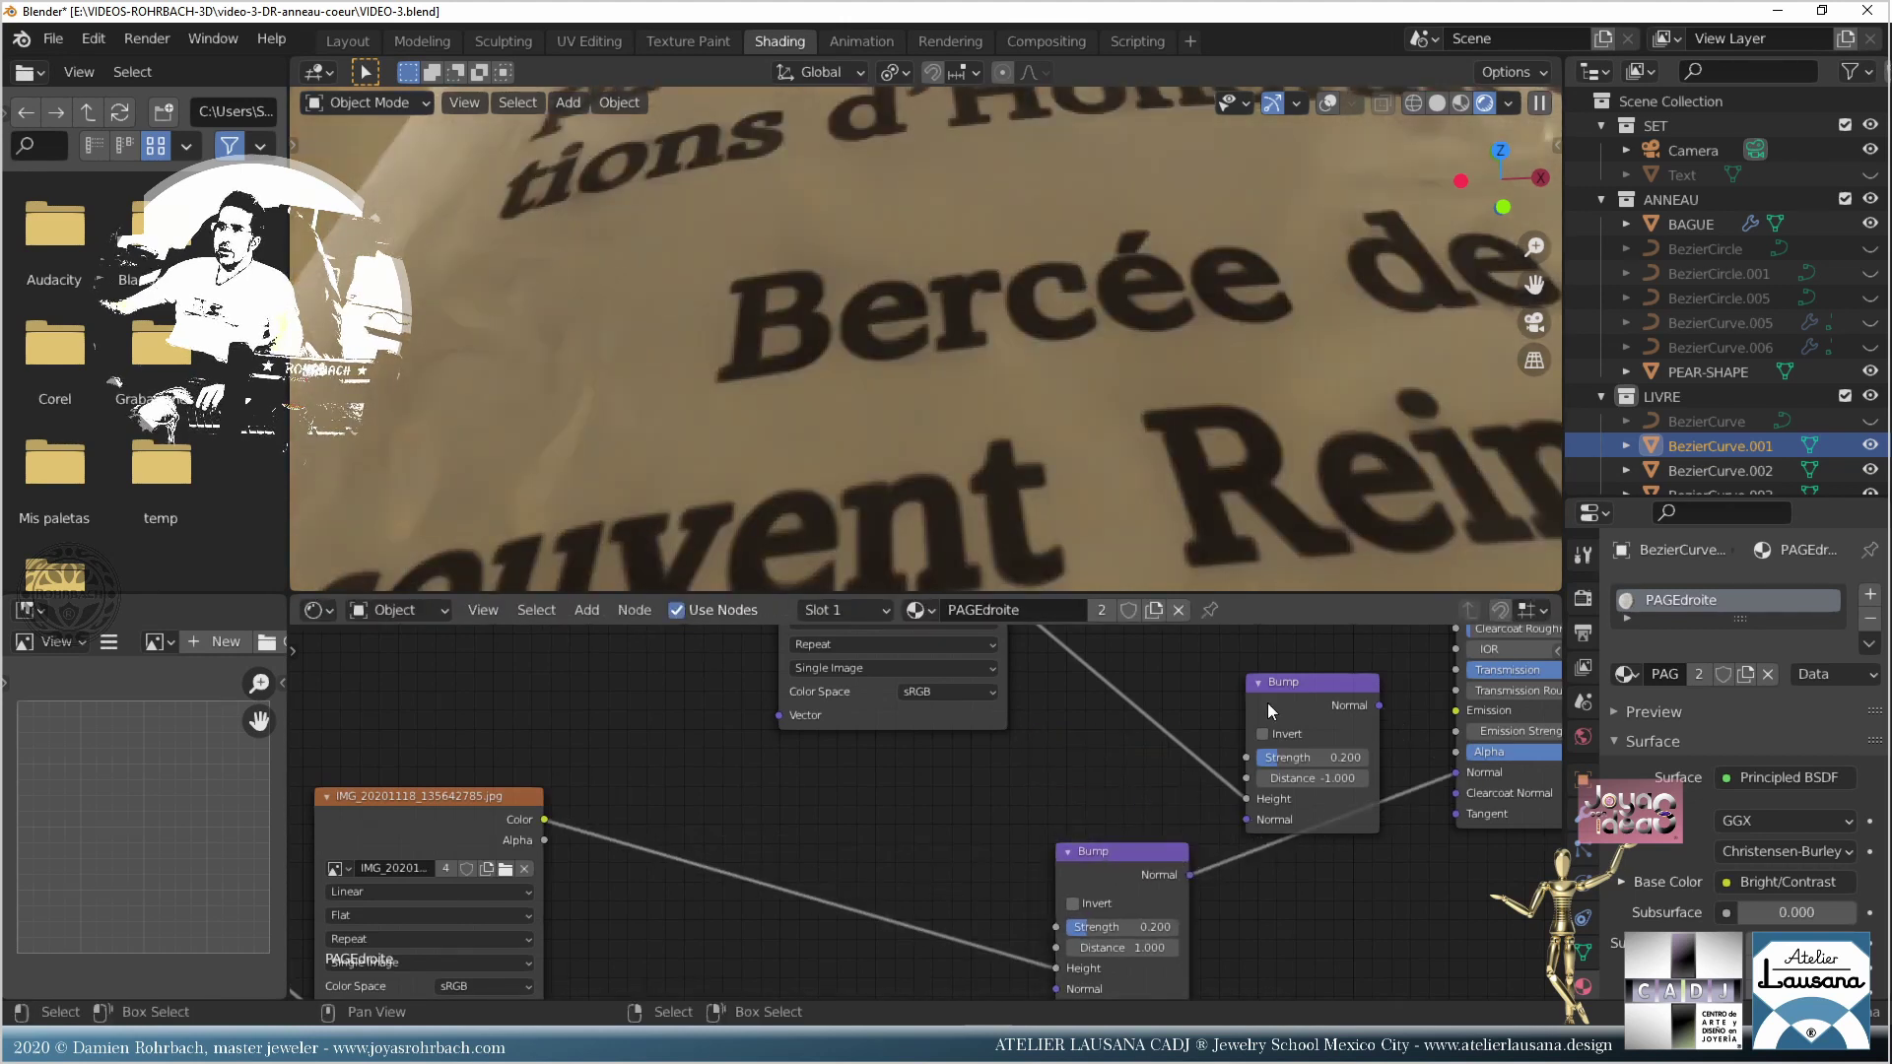
{"action": "left_click_drag", "start_coordinate": [1269, 694], "coordinate": [1060, 987]}
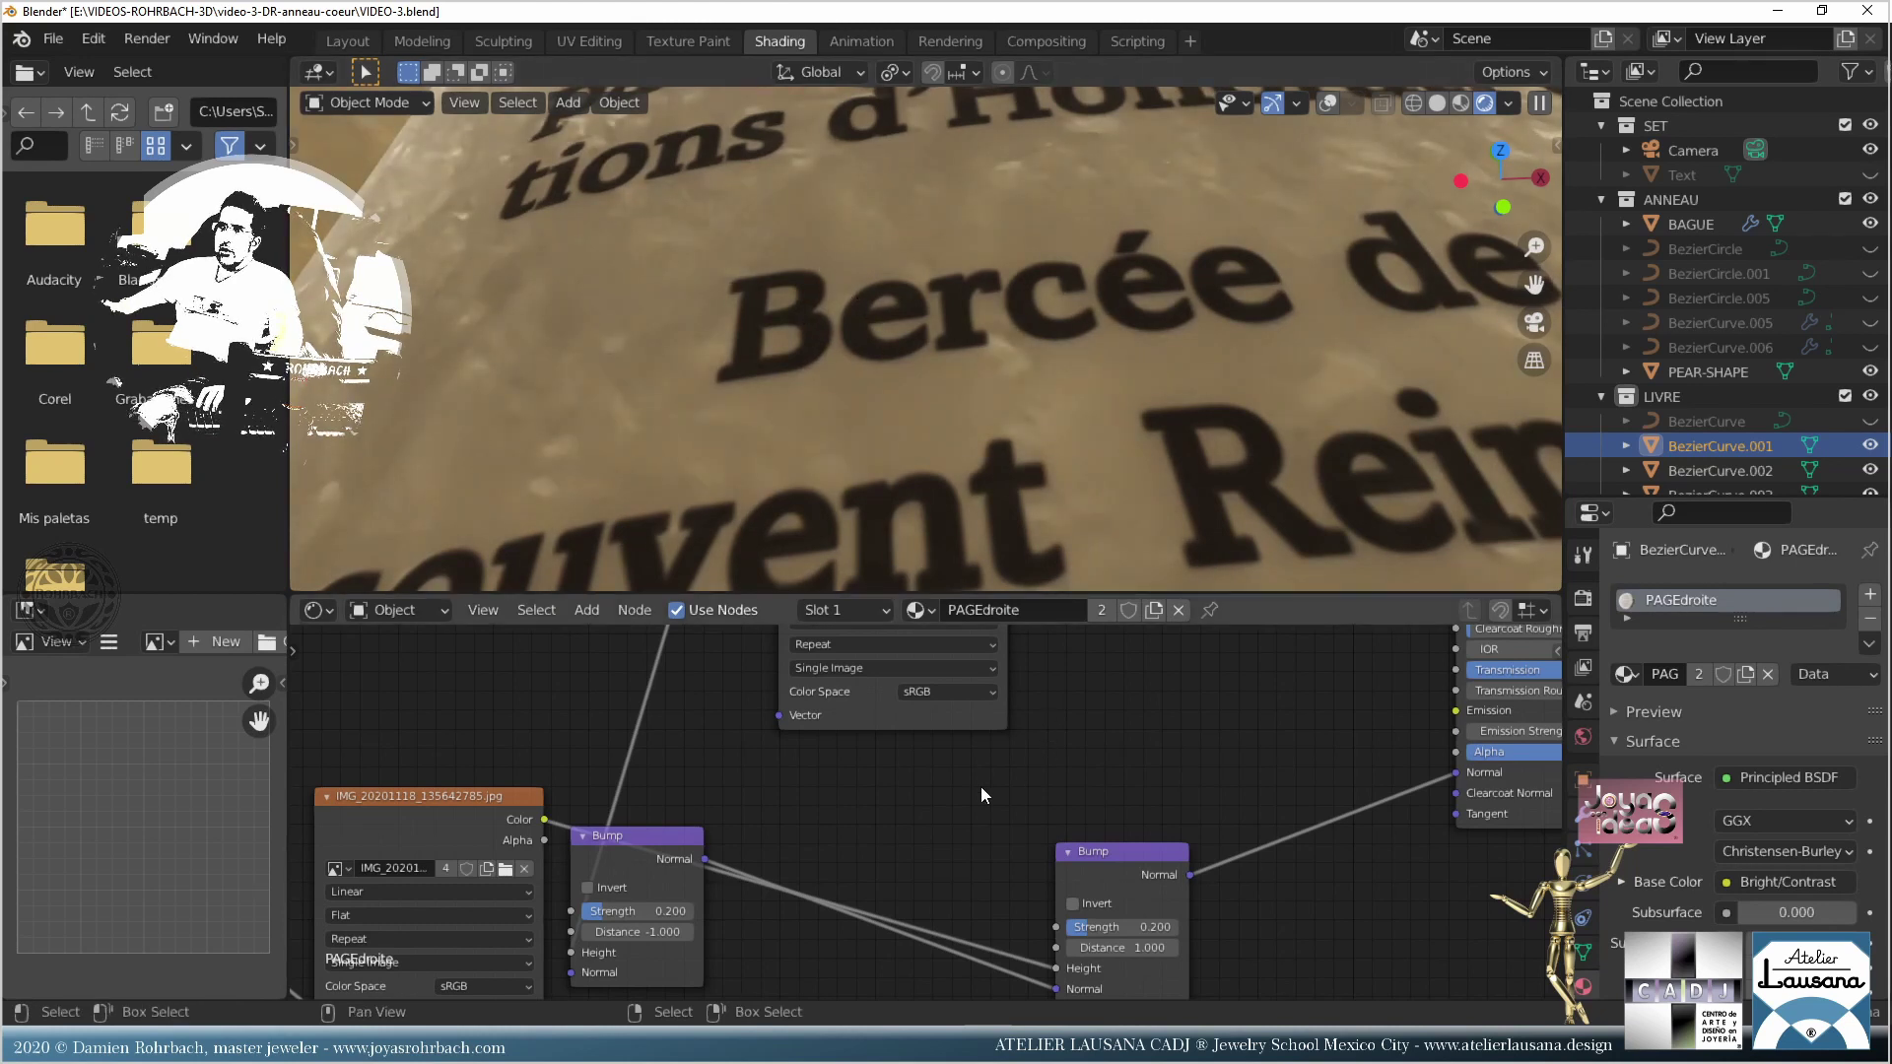
Step: Set the Mapping node's Scale to 0.1 on X, Y and Z
{"action": "scroll", "coordinate": [752, 783], "scroll_direction": "up", "scroll_amount": 5}
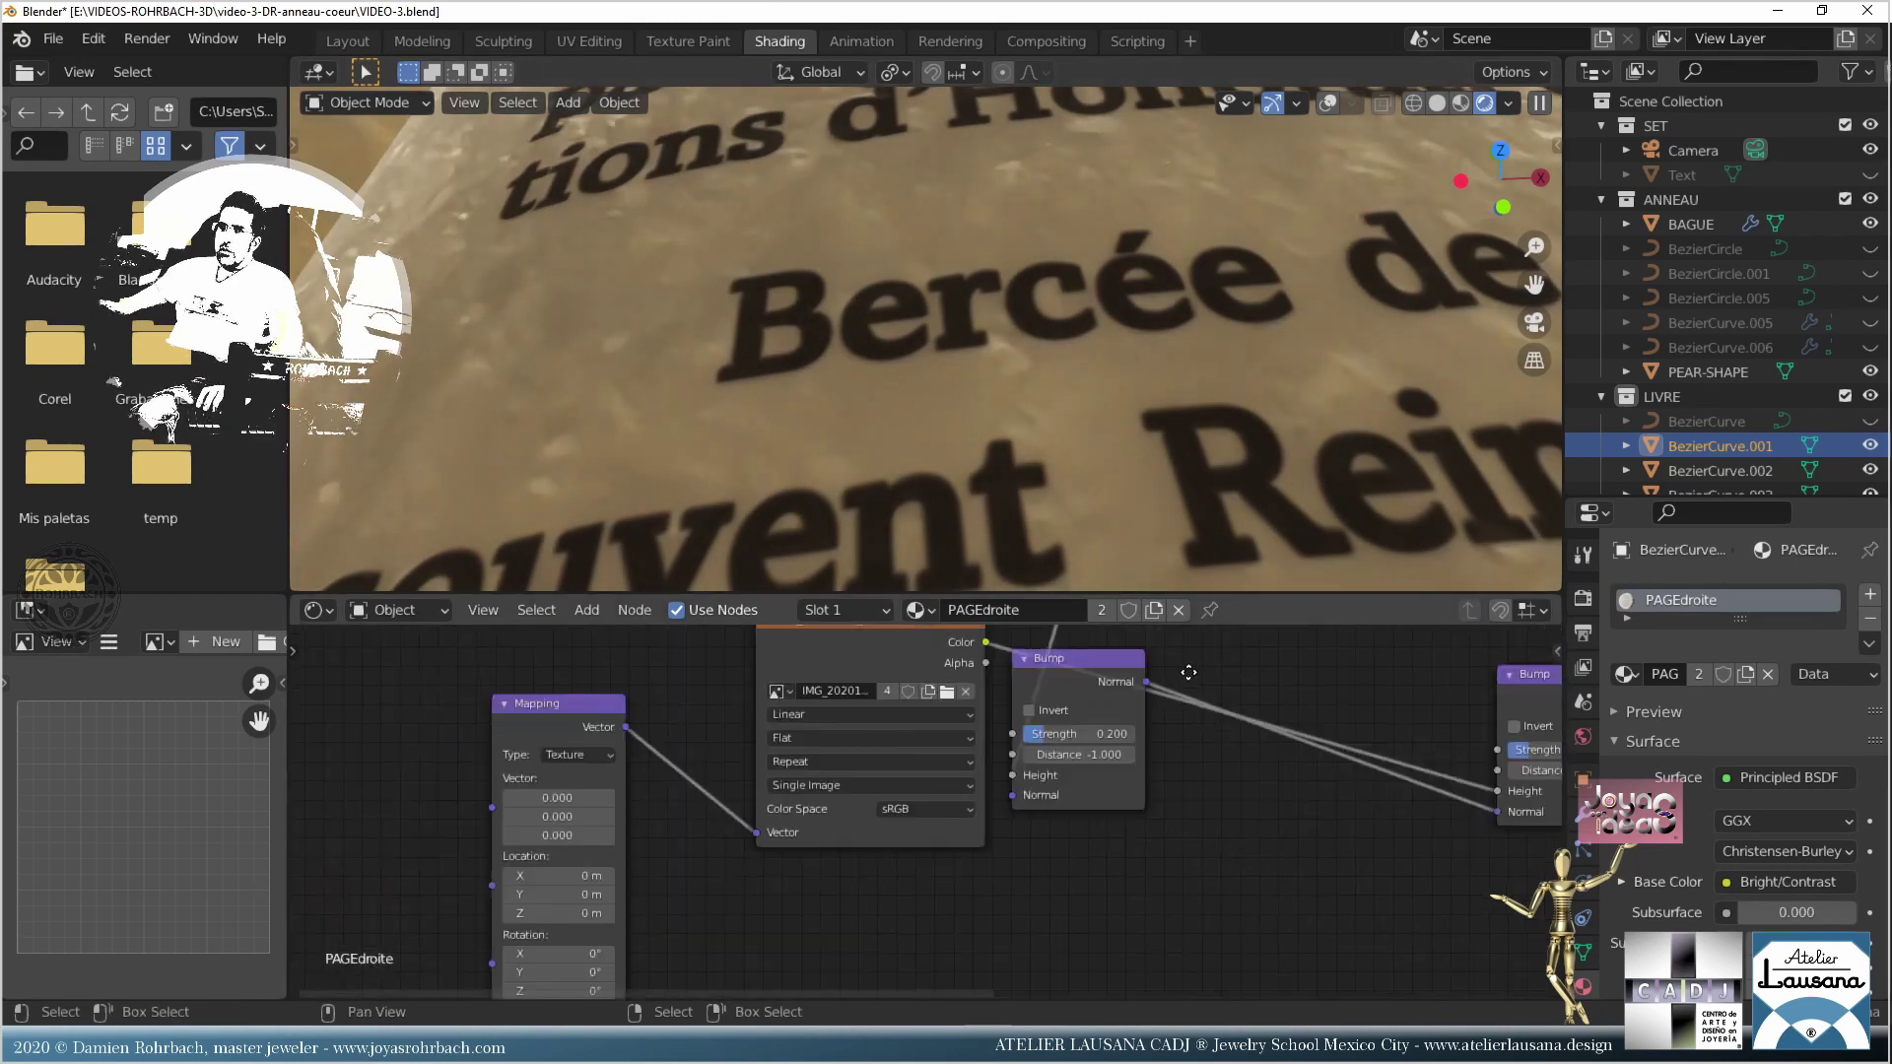
{"action": "left_click", "coordinate": [660, 787]}
{"action": "type", "text": ".1"}
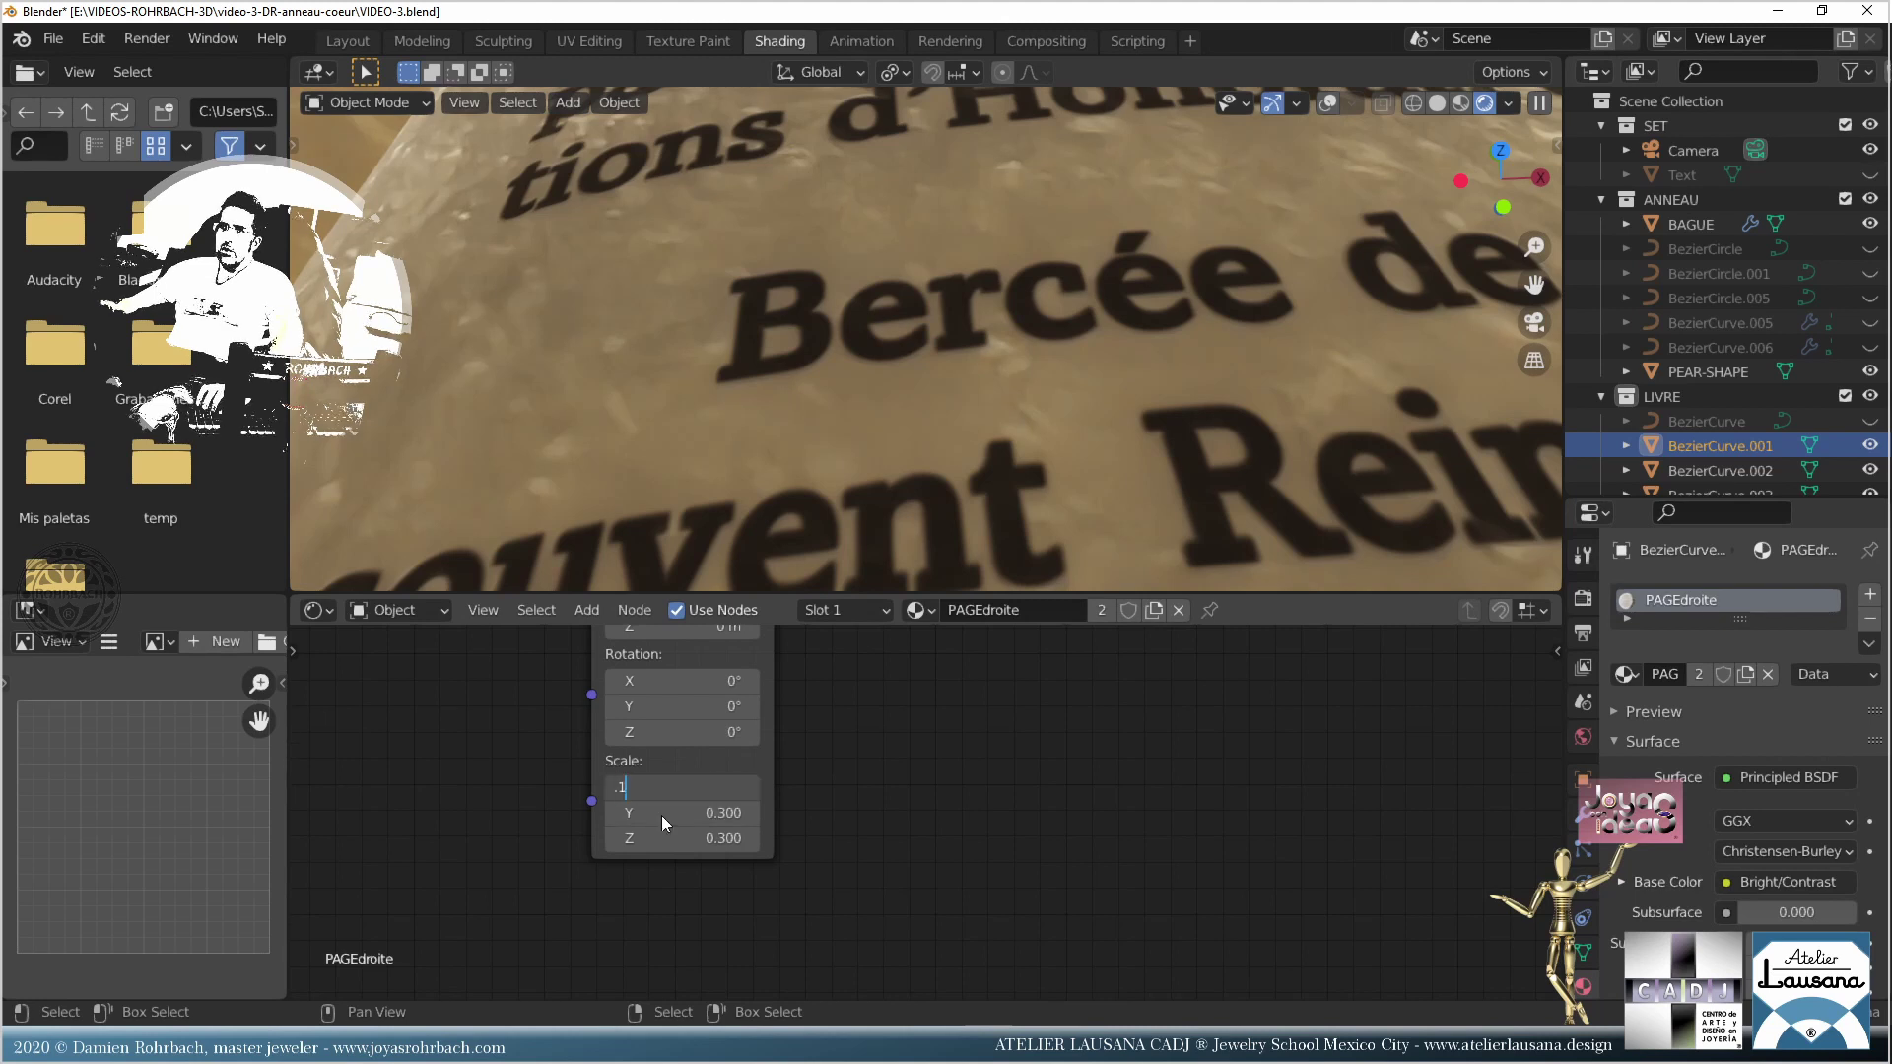
{"action": "left_click", "coordinate": [660, 814]}
{"action": "type", "text": ".1"}
{"action": "left_click", "coordinate": [659, 839]}
{"action": "type", "text": ".1"}
{"action": "key", "text": "Return"}
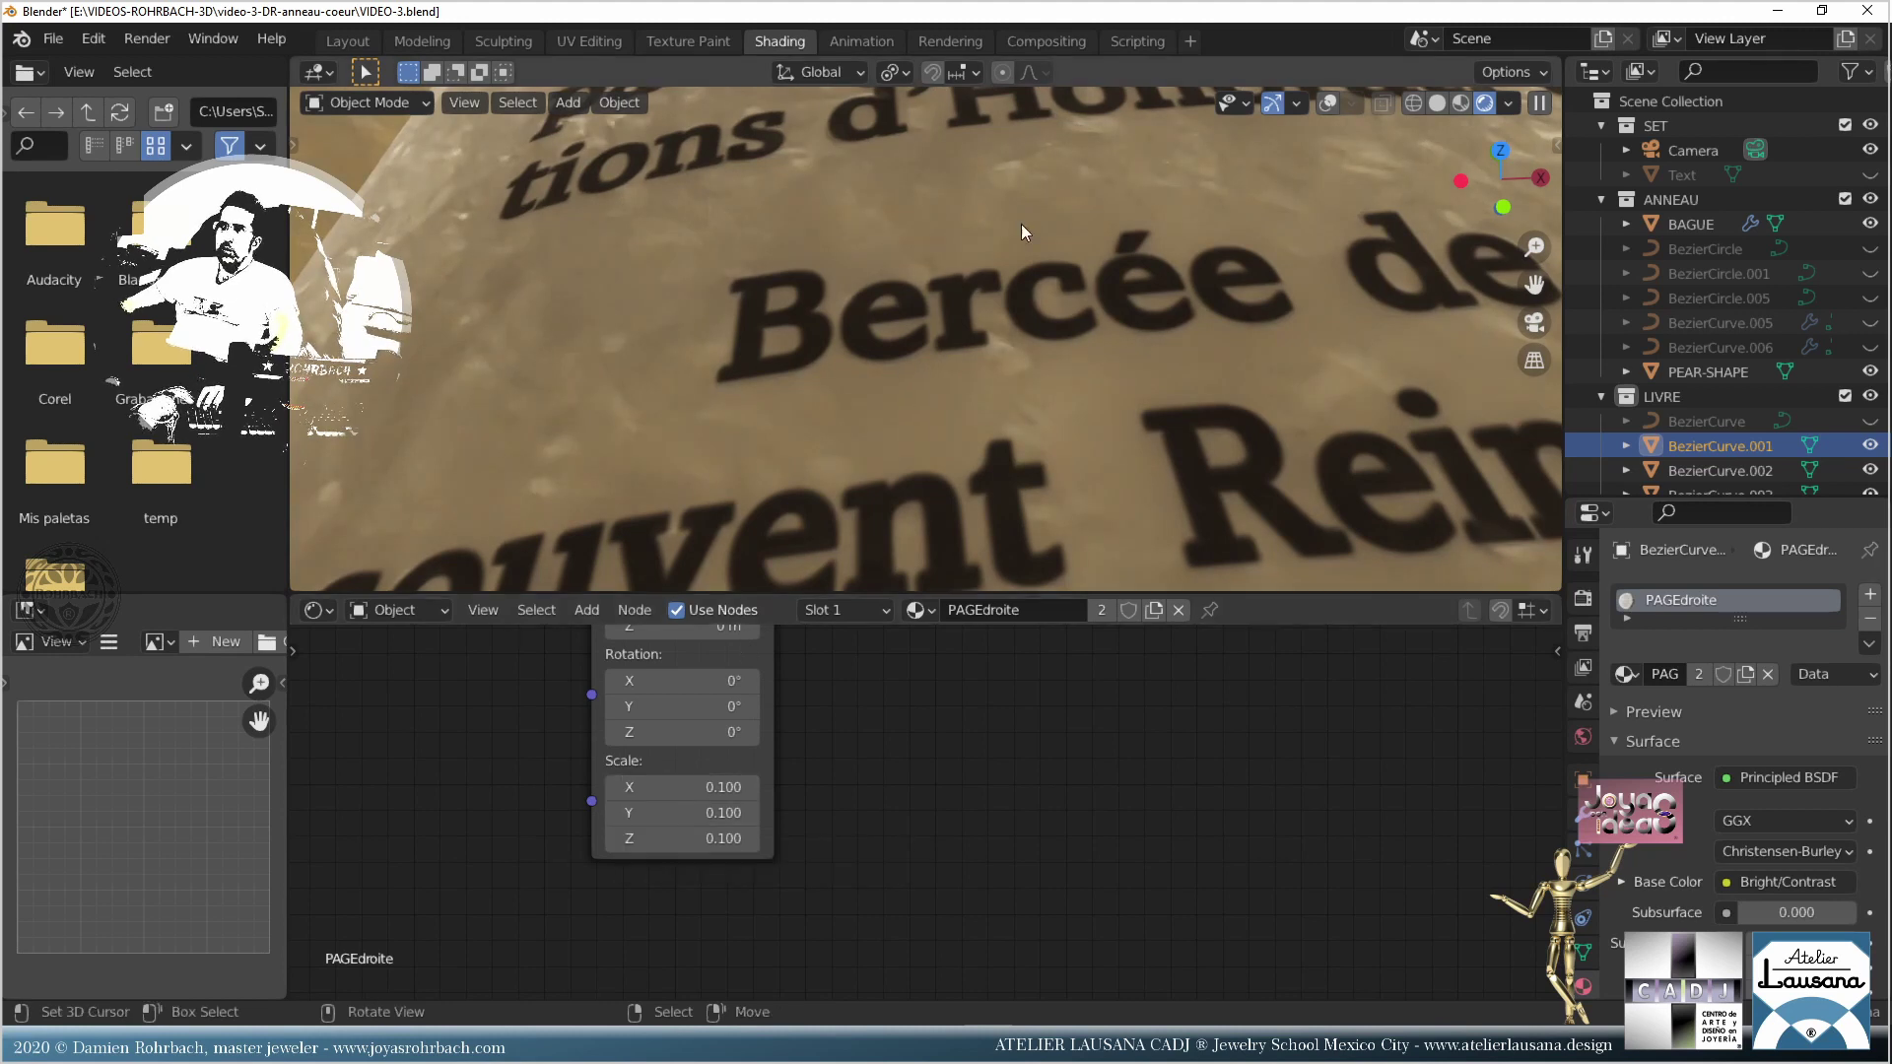
Step: Check the page relief from above and through the camera close to the ring, and save the file
{"action": "scroll", "coordinate": [1017, 345], "scroll_direction": "down", "scroll_amount": 3}
{"action": "middle_click_drag", "start_coordinate": [985, 406], "coordinate": [1110, 436]}
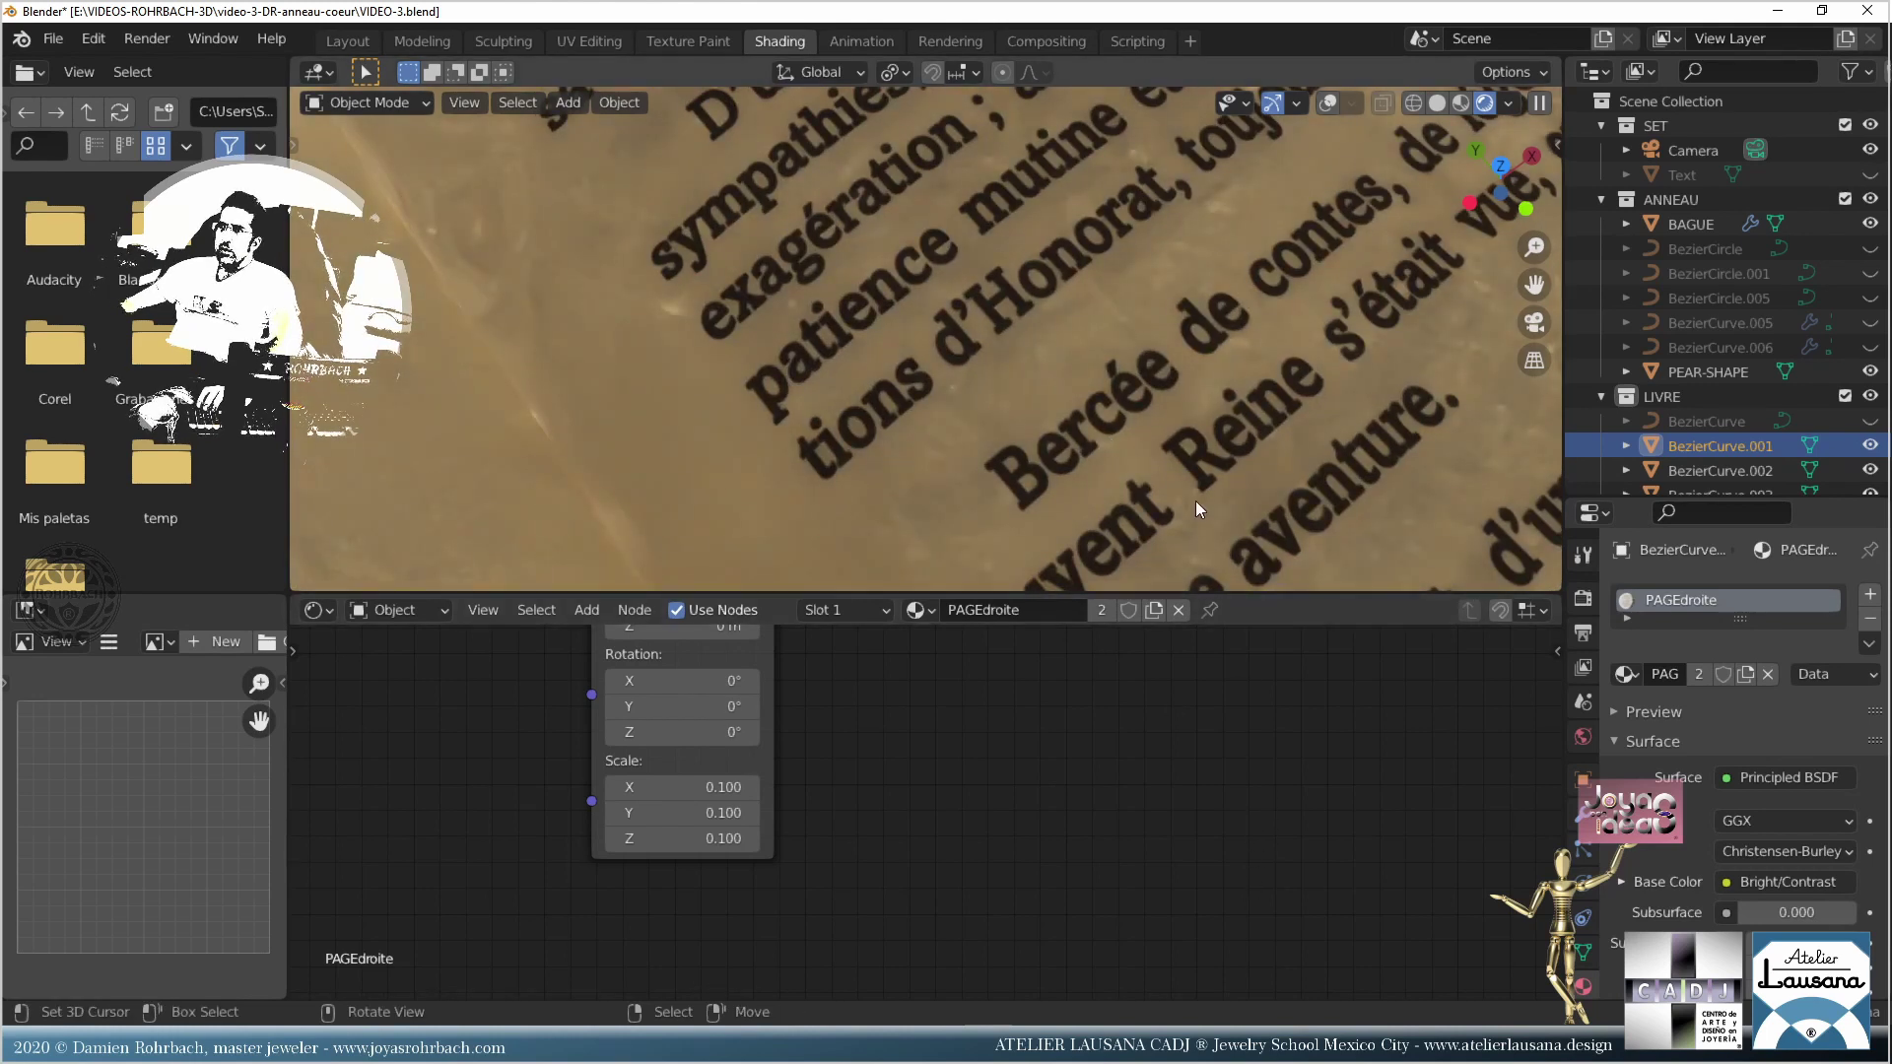
{"action": "scroll", "coordinate": [1196, 500], "scroll_direction": "down", "scroll_amount": 5}
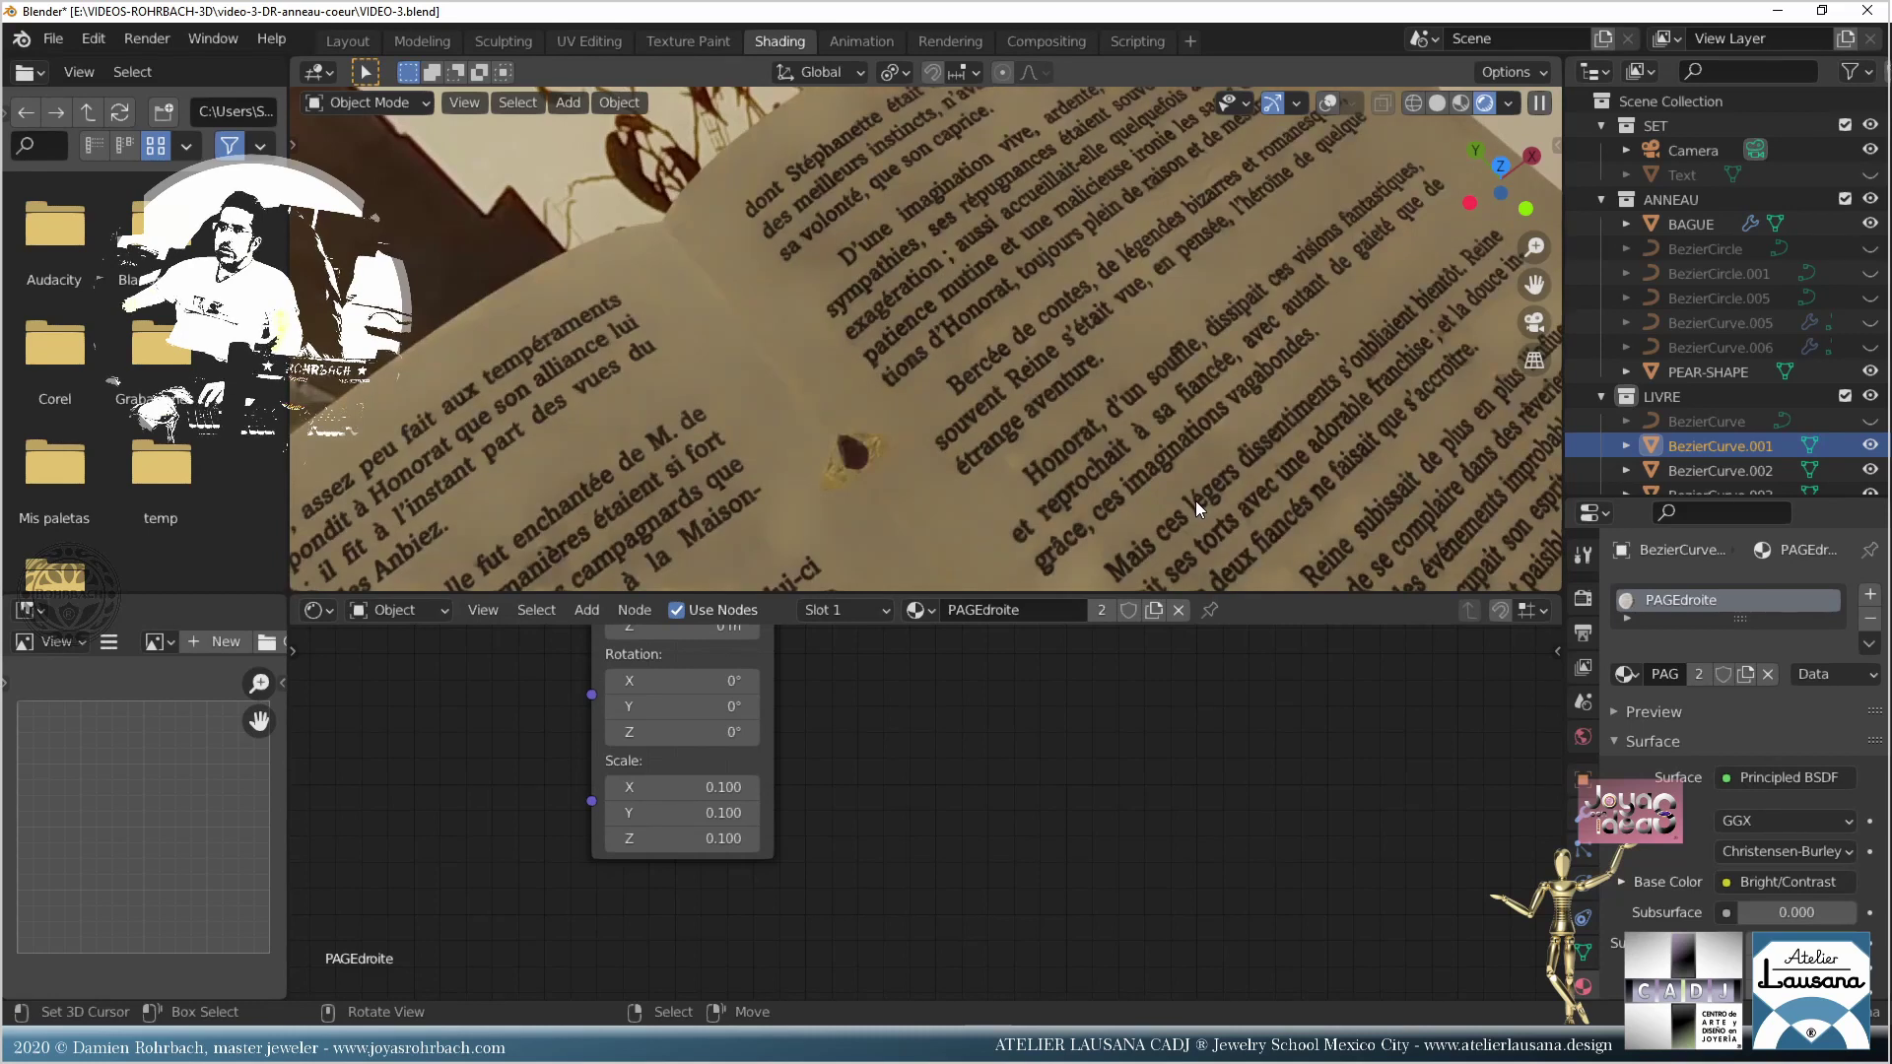
{"action": "key", "text": "KP_0"}
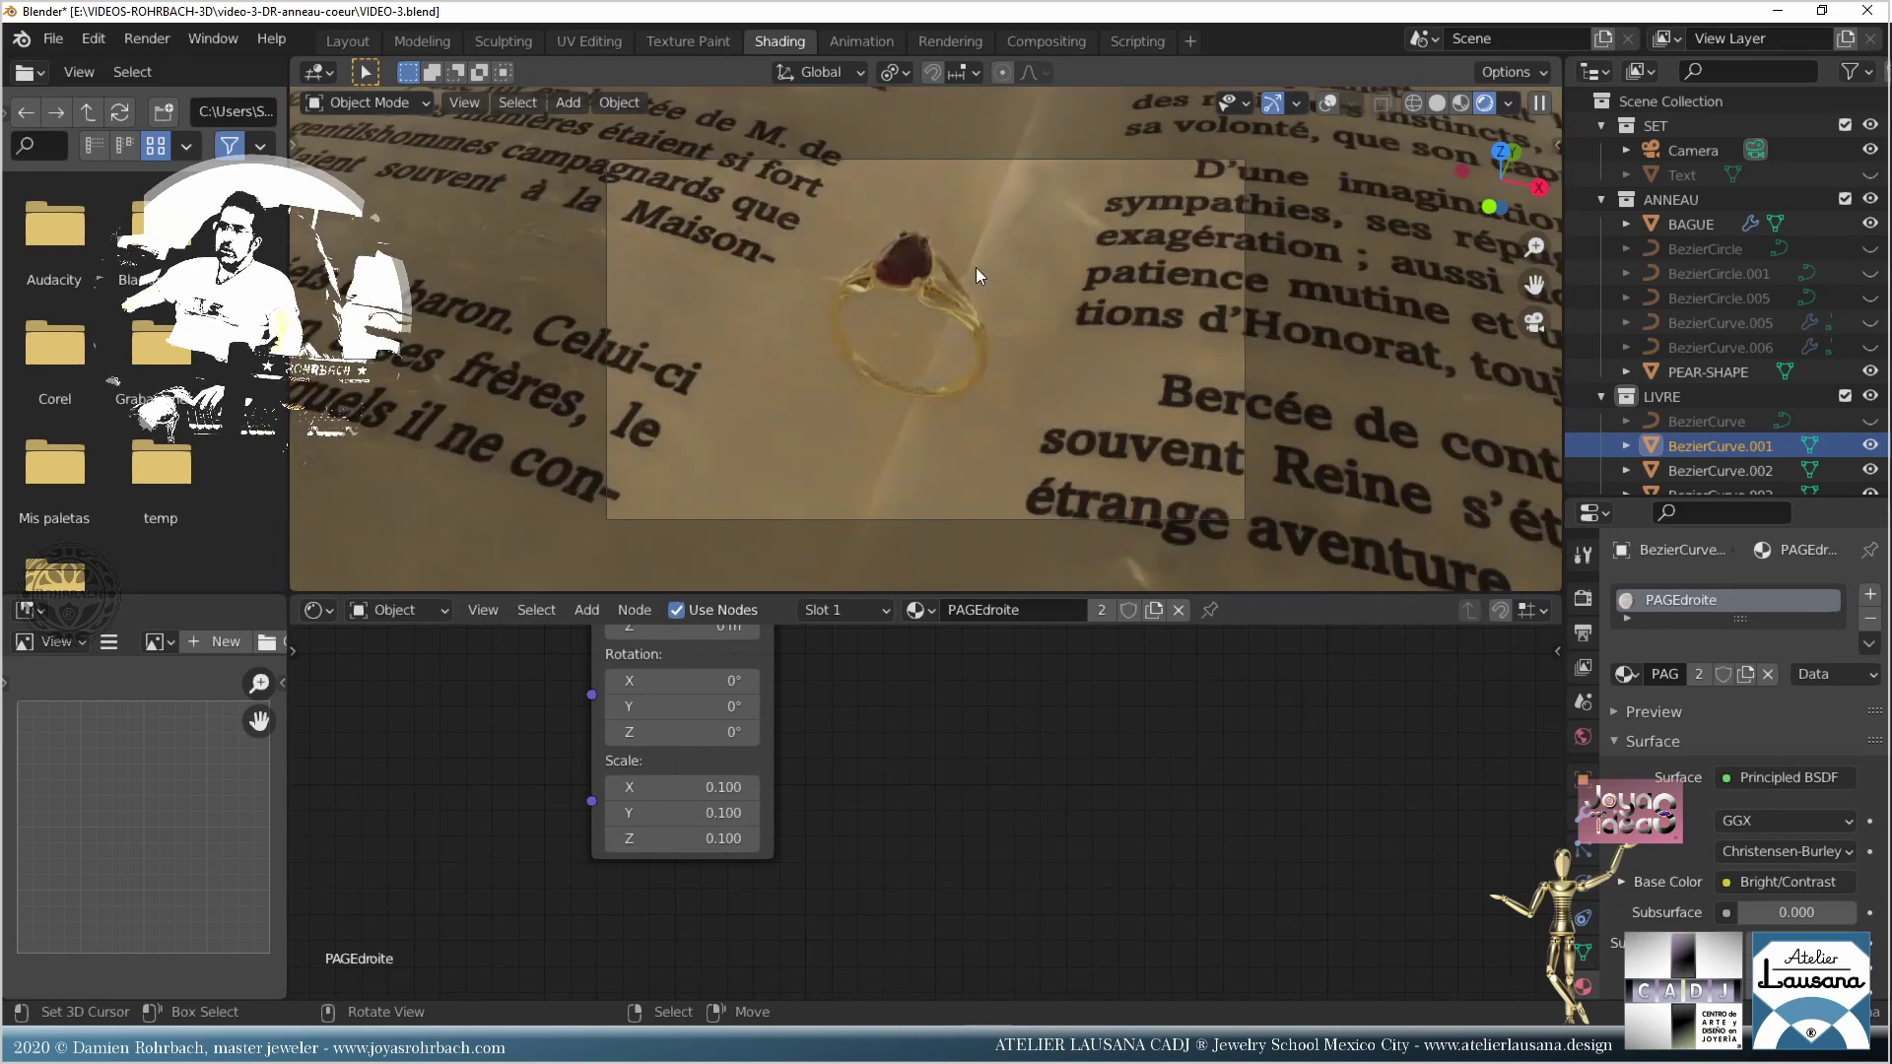
{"action": "scroll", "coordinate": [976, 268], "scroll_direction": "up", "scroll_amount": 5}
{"action": "scroll", "coordinate": [975, 268], "scroll_direction": "up", "scroll_amount": 3}
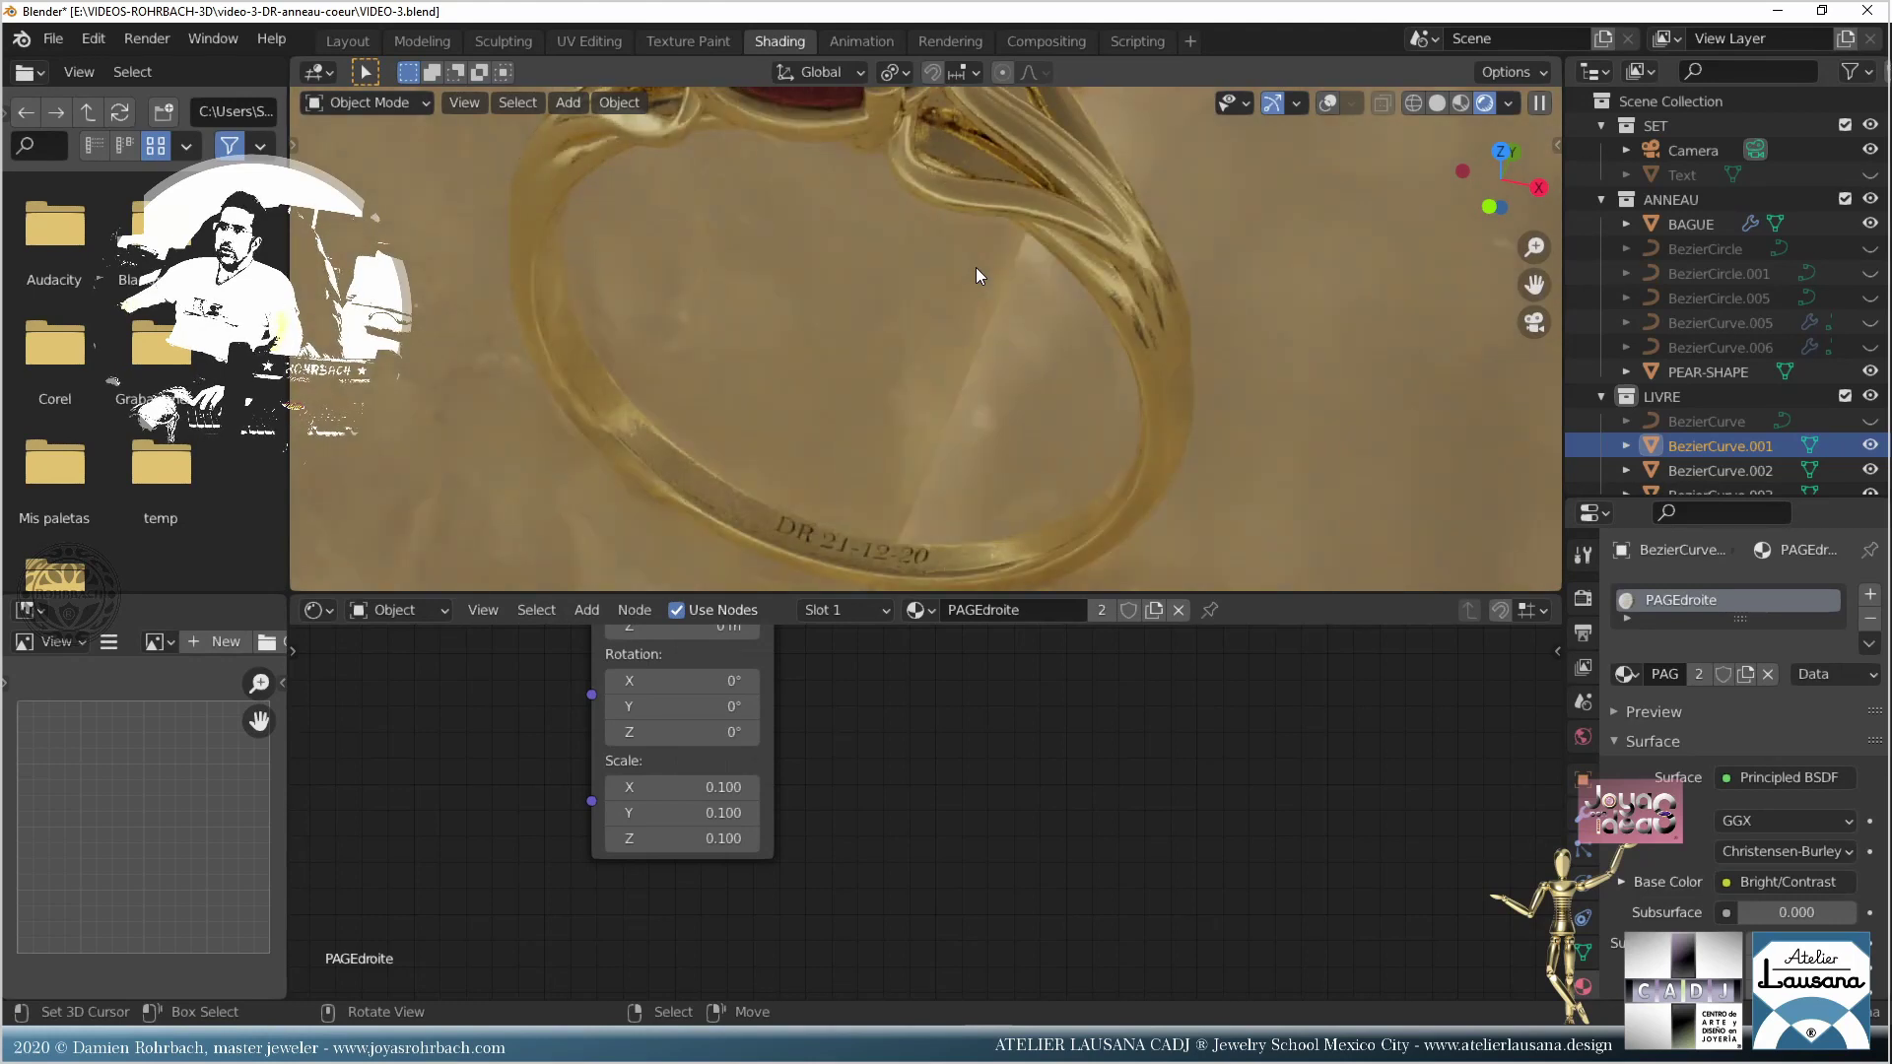
{"action": "key", "text": "ctrl+s"}
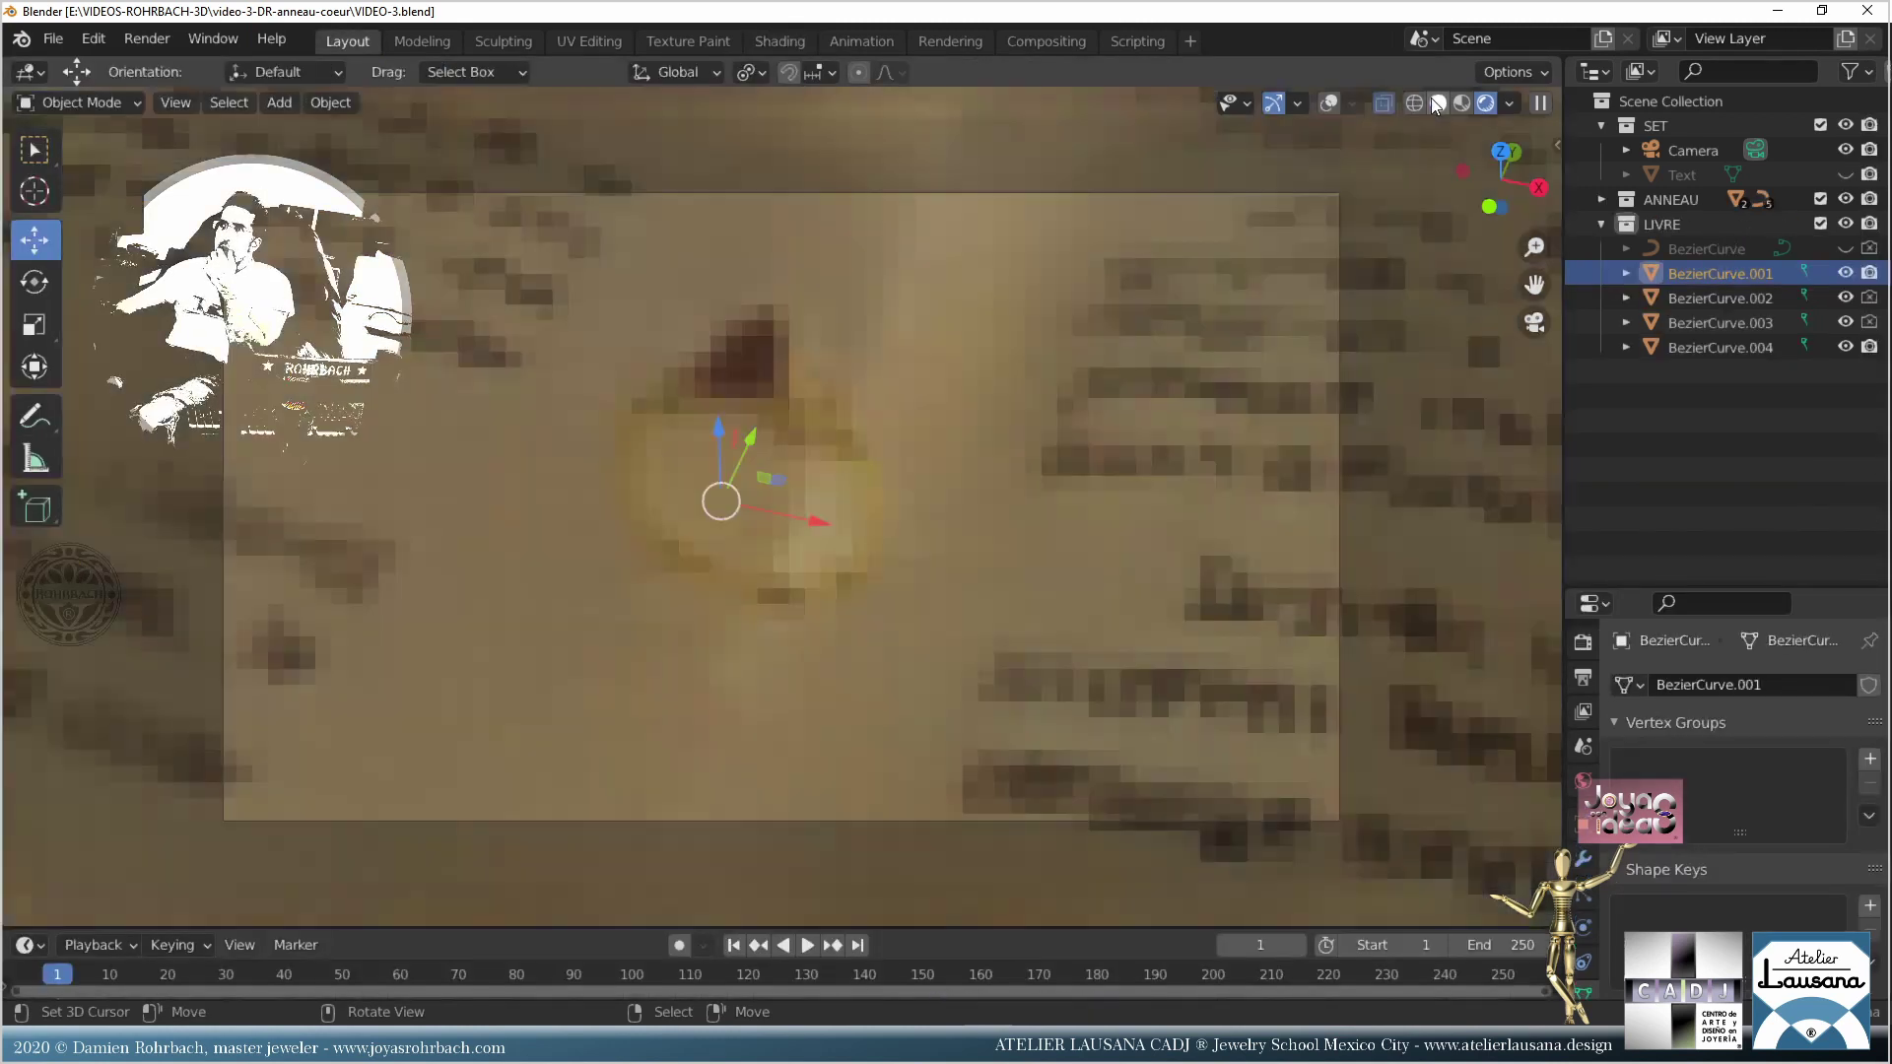
Step: Show the Layout workspace's camera view in solid shading with X-ray off, and save the file
{"action": "left_click", "coordinate": [1438, 102]}
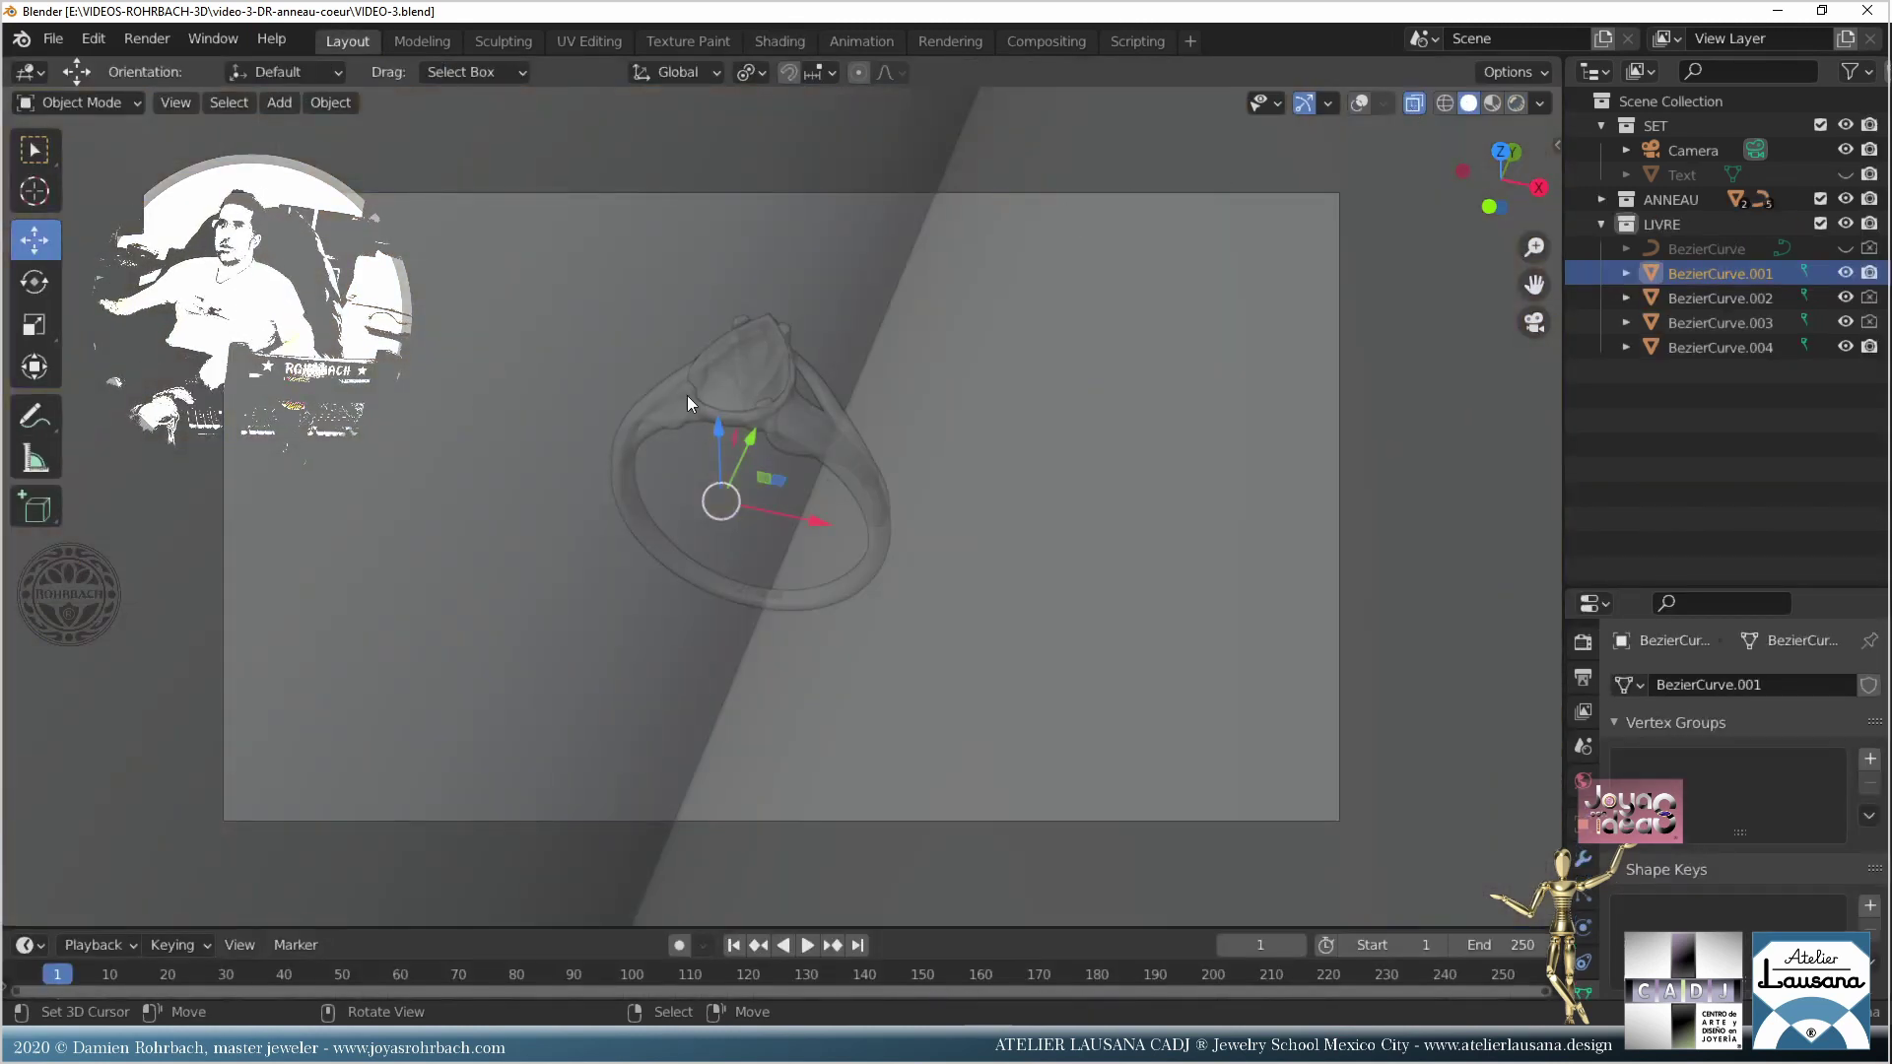
{"action": "key", "text": "alt+z"}
{"action": "scroll", "coordinate": [883, 394], "scroll_direction": "down", "scroll_amount": 5}
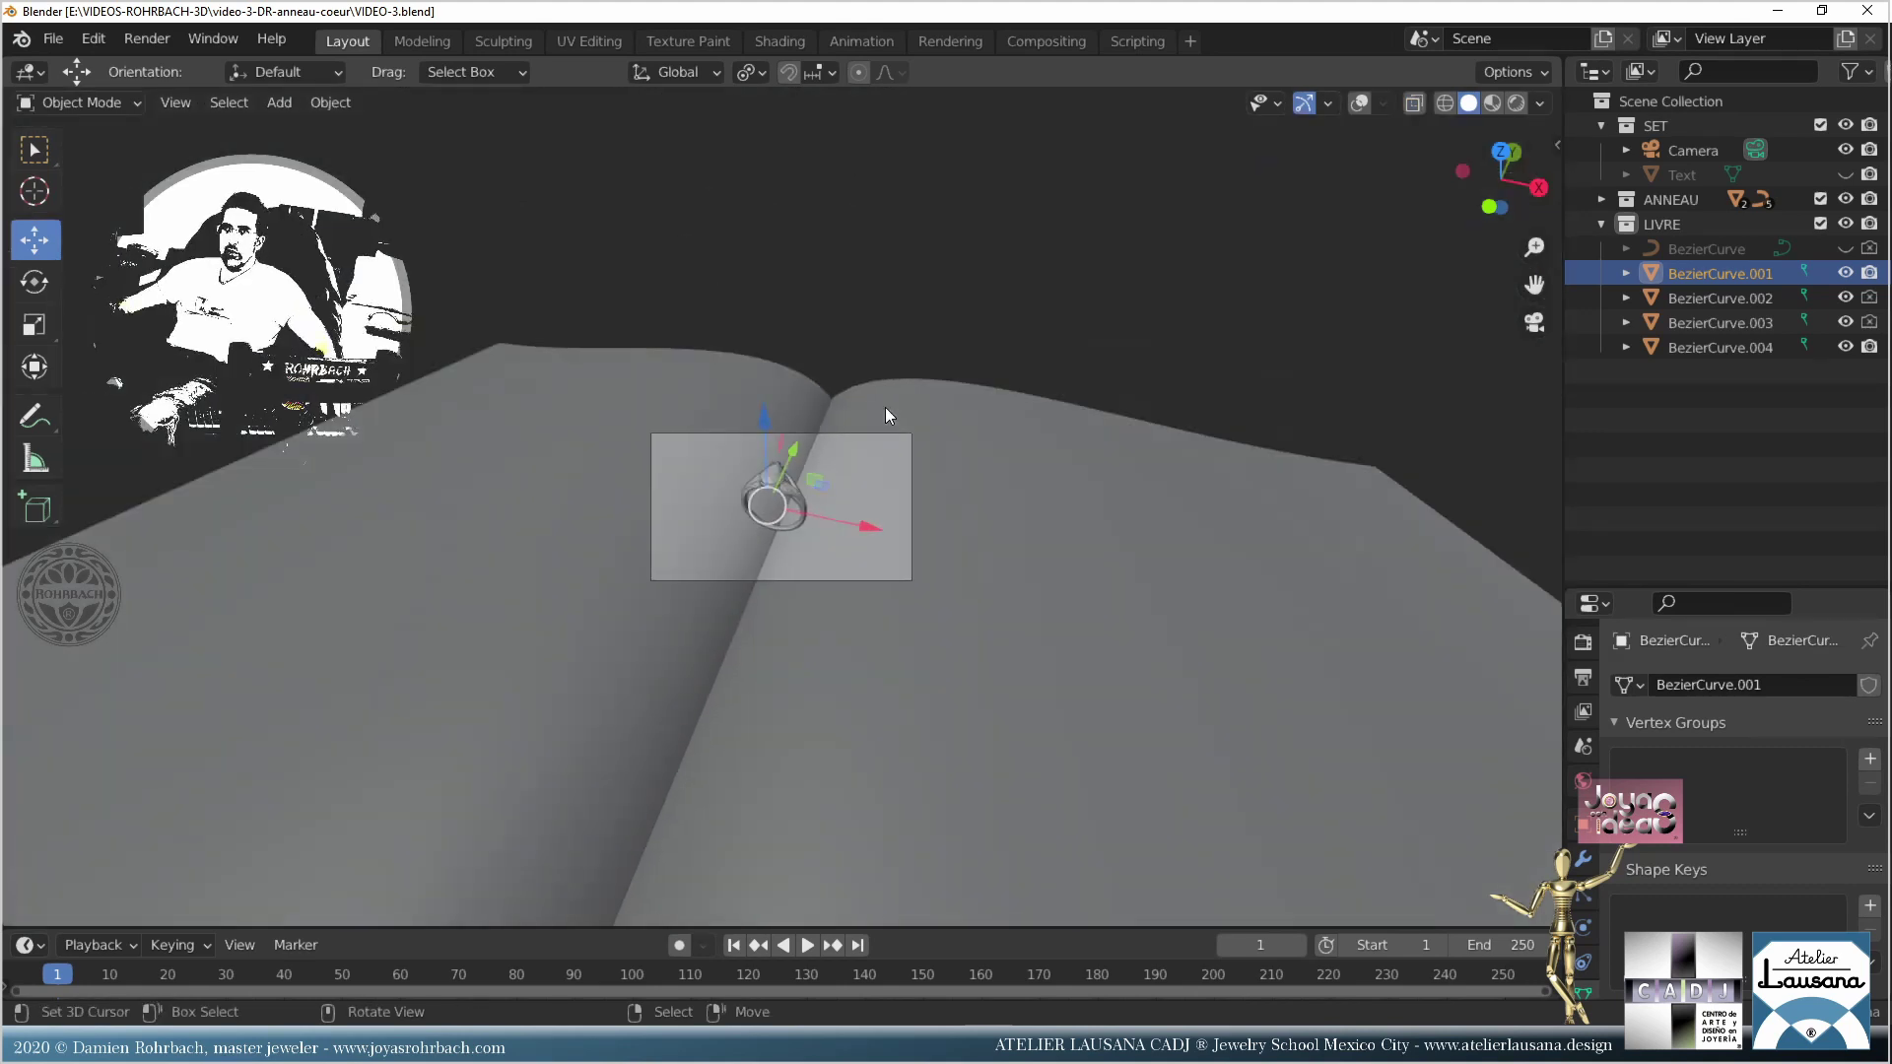
{"action": "key", "text": "ctrl+s"}
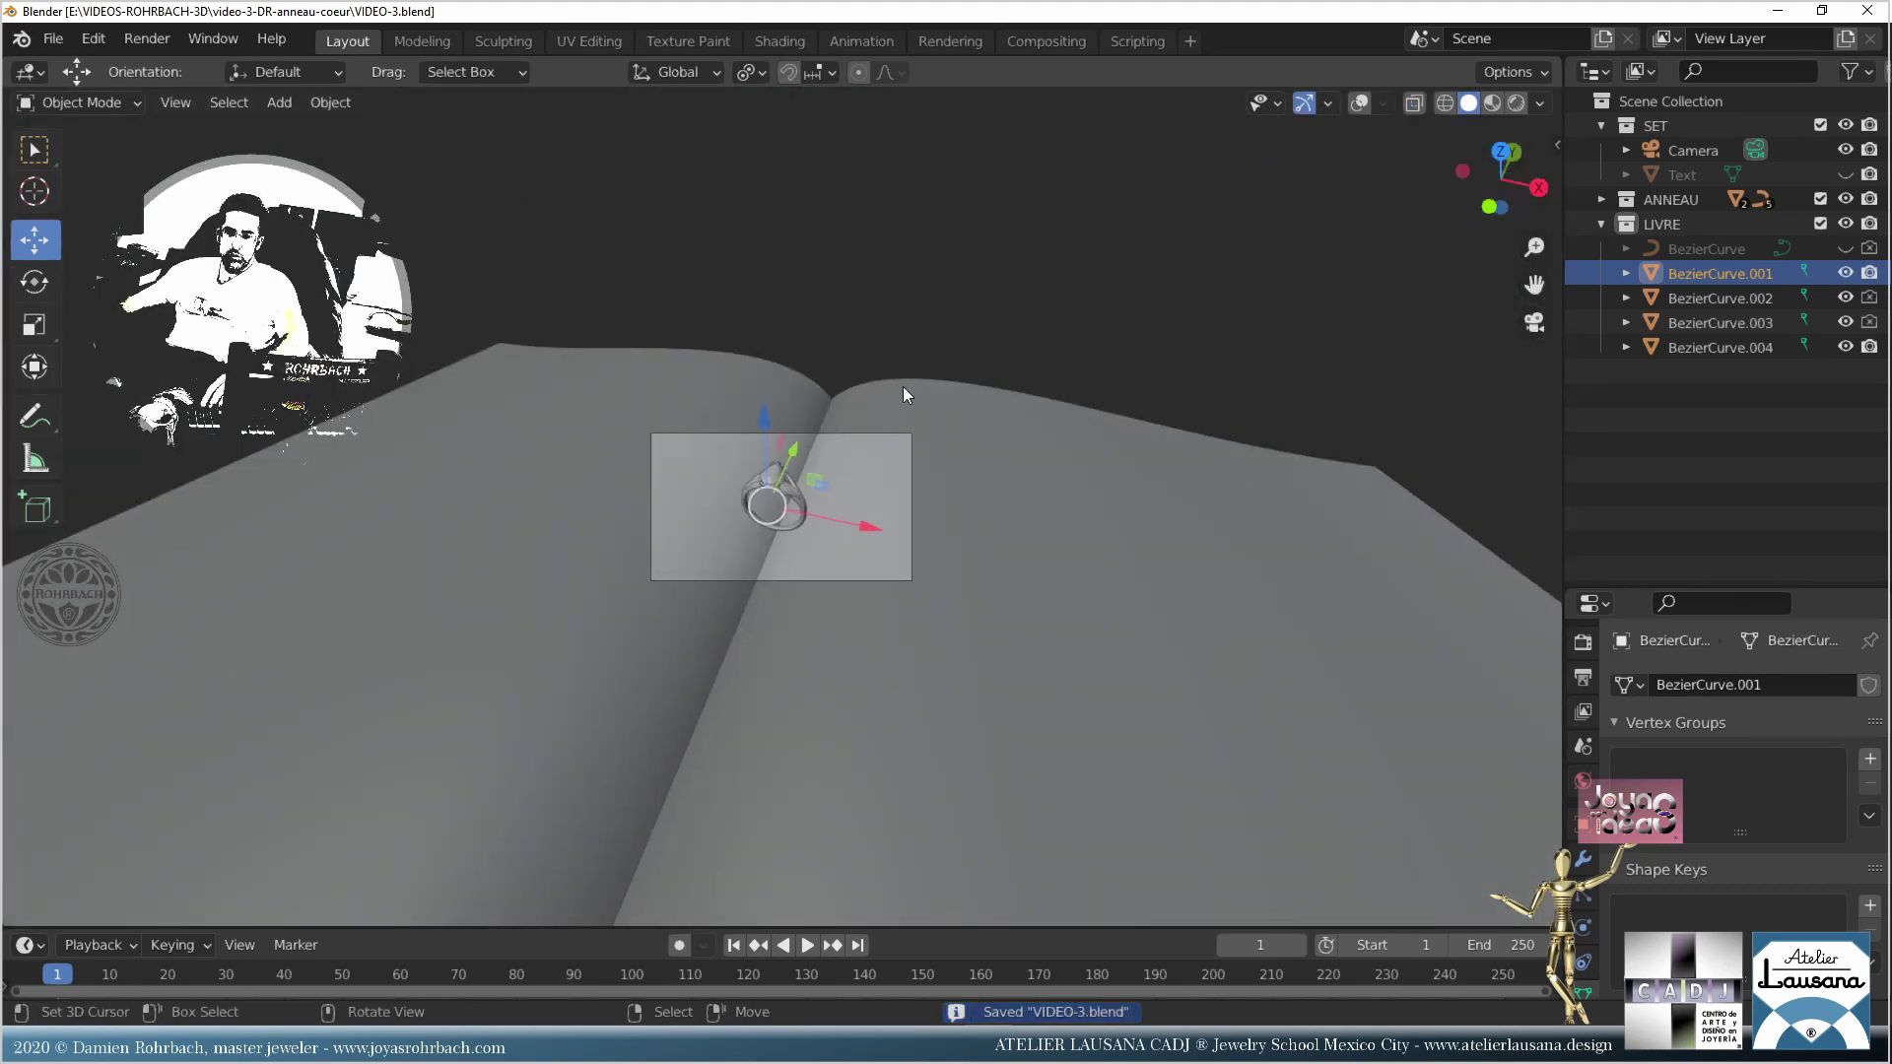
Step: Turn on the viewport overlays, place the 3D cursor above and beyond the book's far end in the side view, and add a point light there
{"action": "key", "text": "KP_3"}
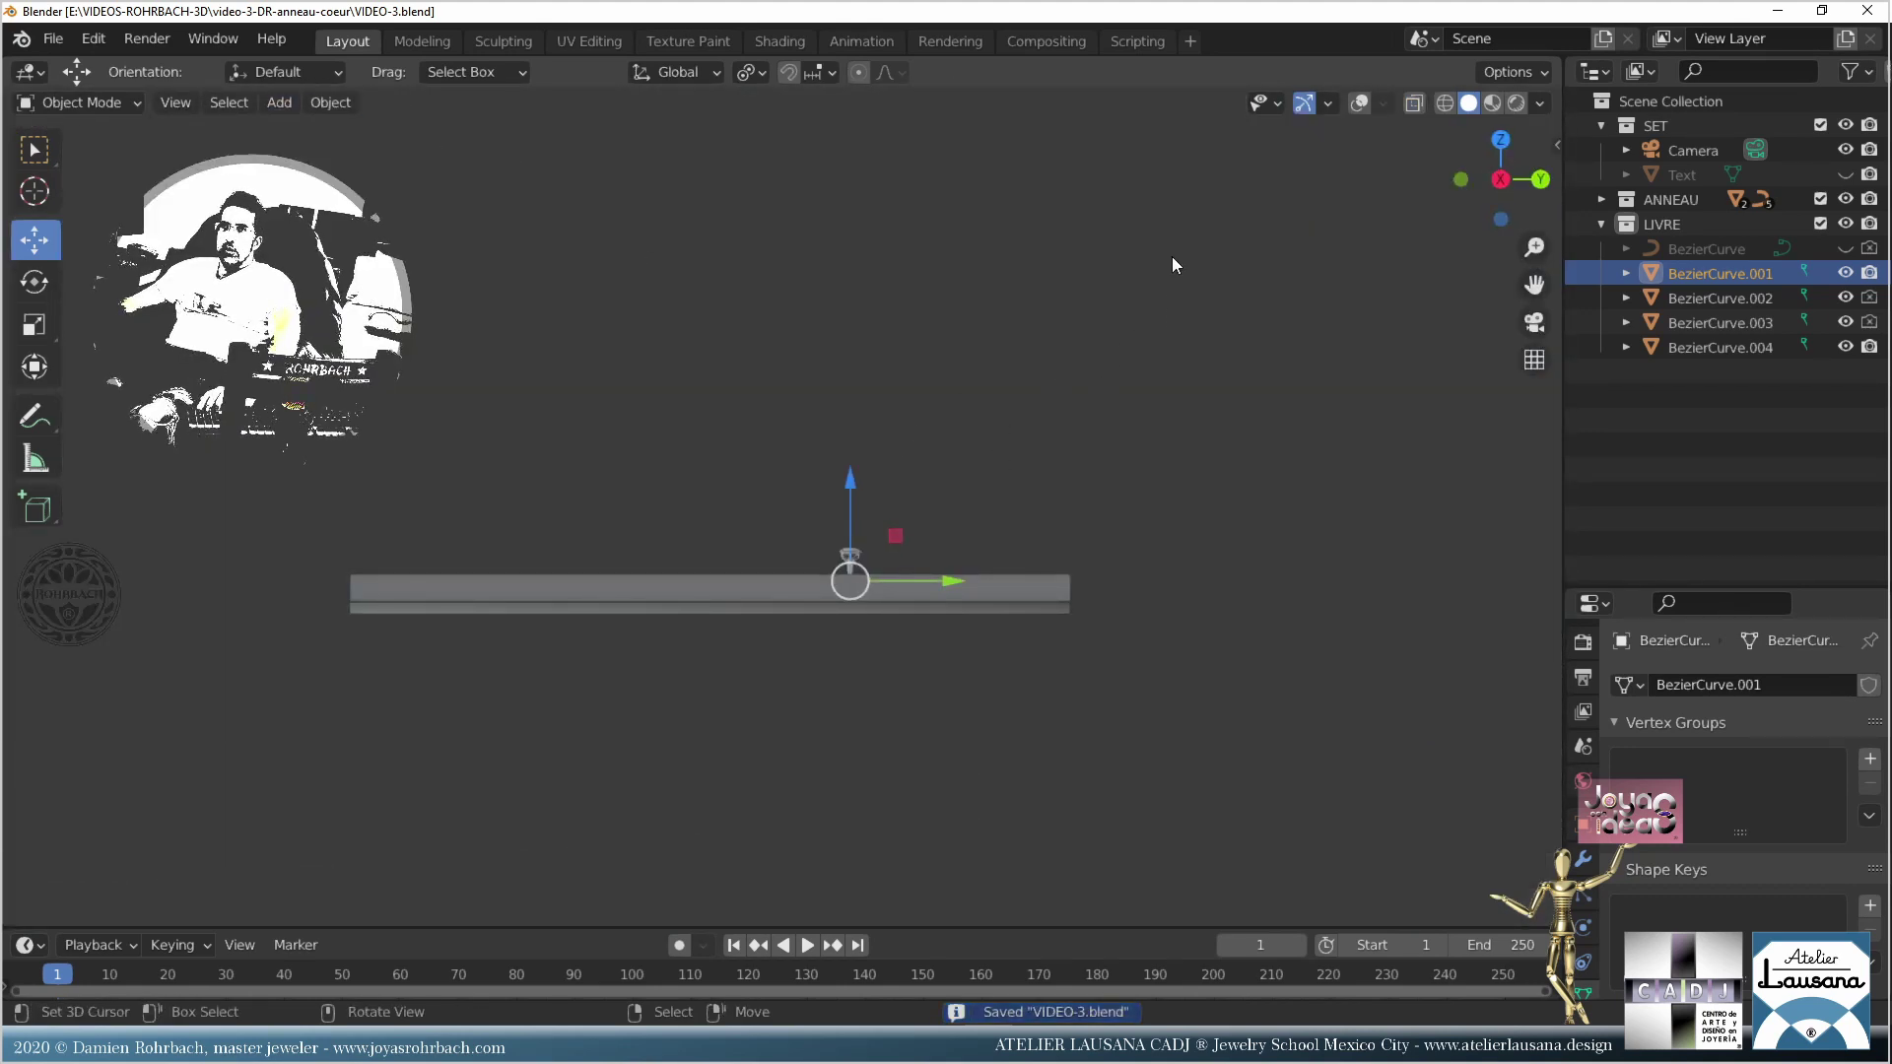
{"action": "left_click", "coordinate": [1360, 102]}
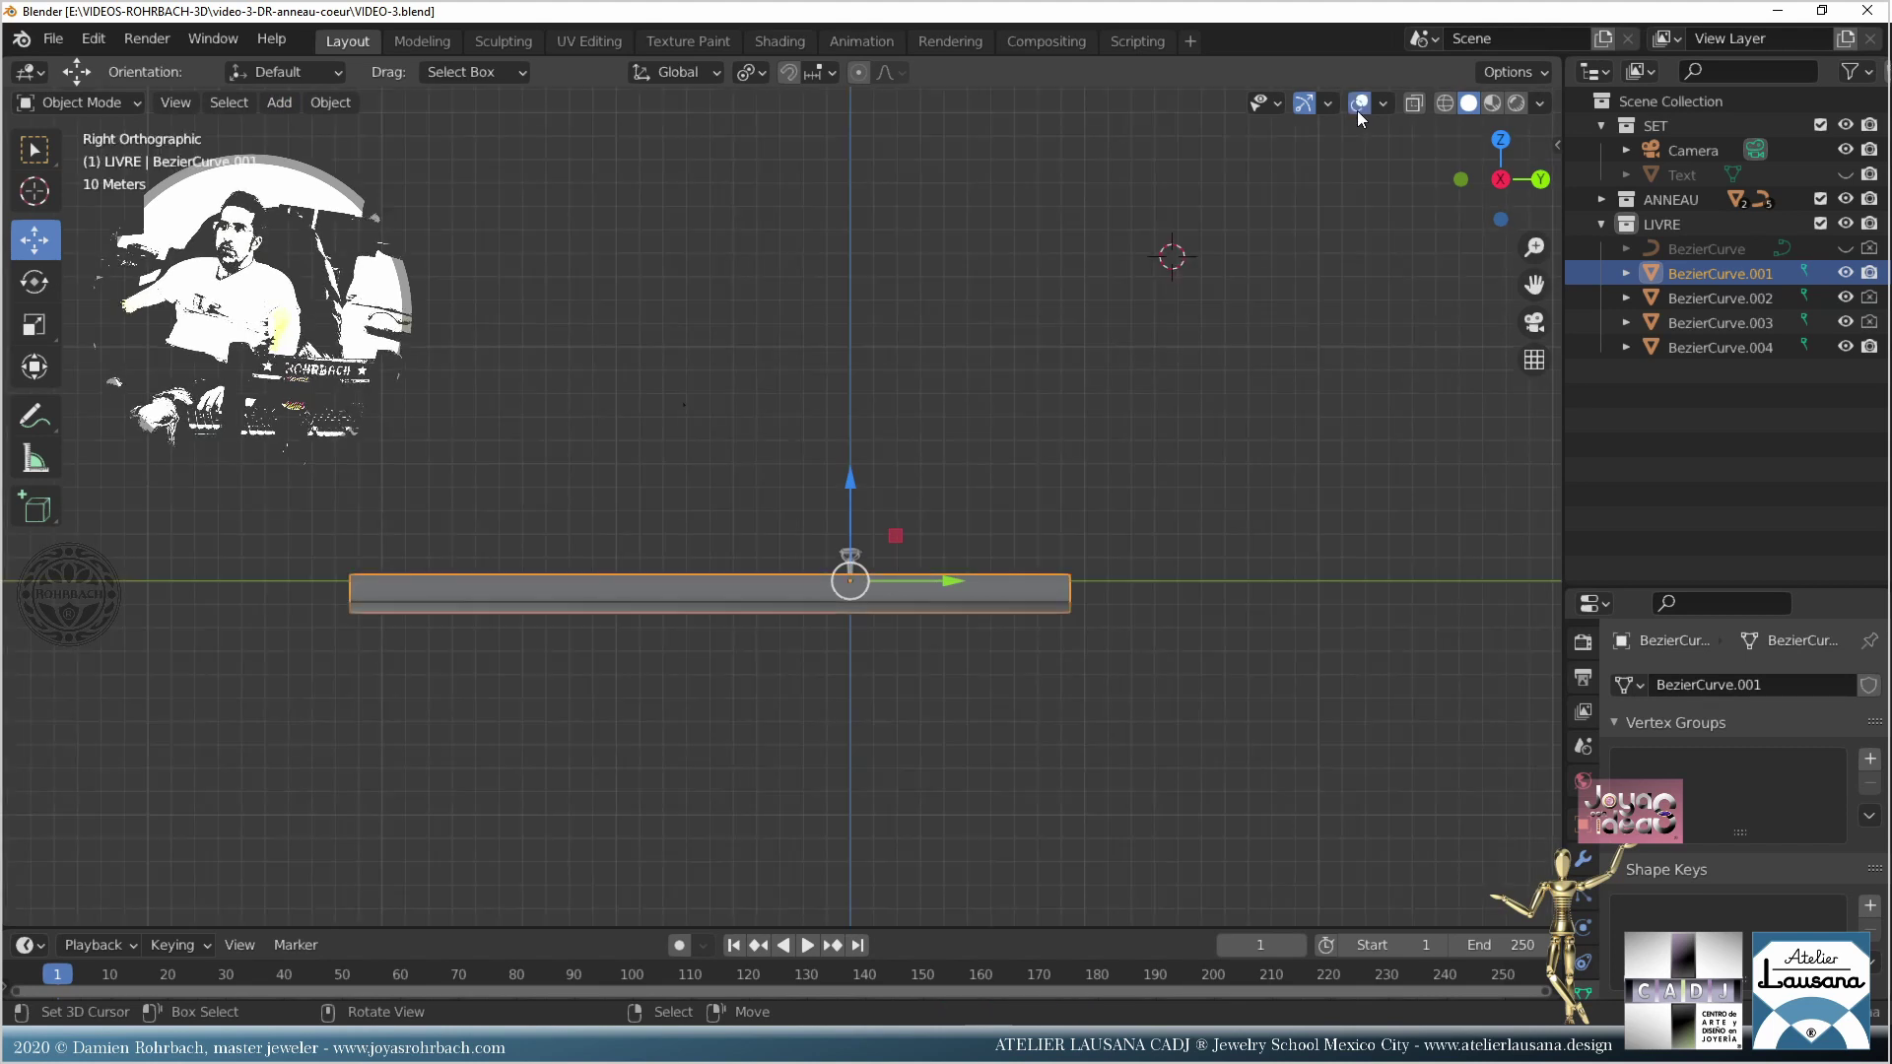
{"action": "left_click", "coordinate": [1371, 317]}
{"action": "left_click", "coordinate": [279, 105]}
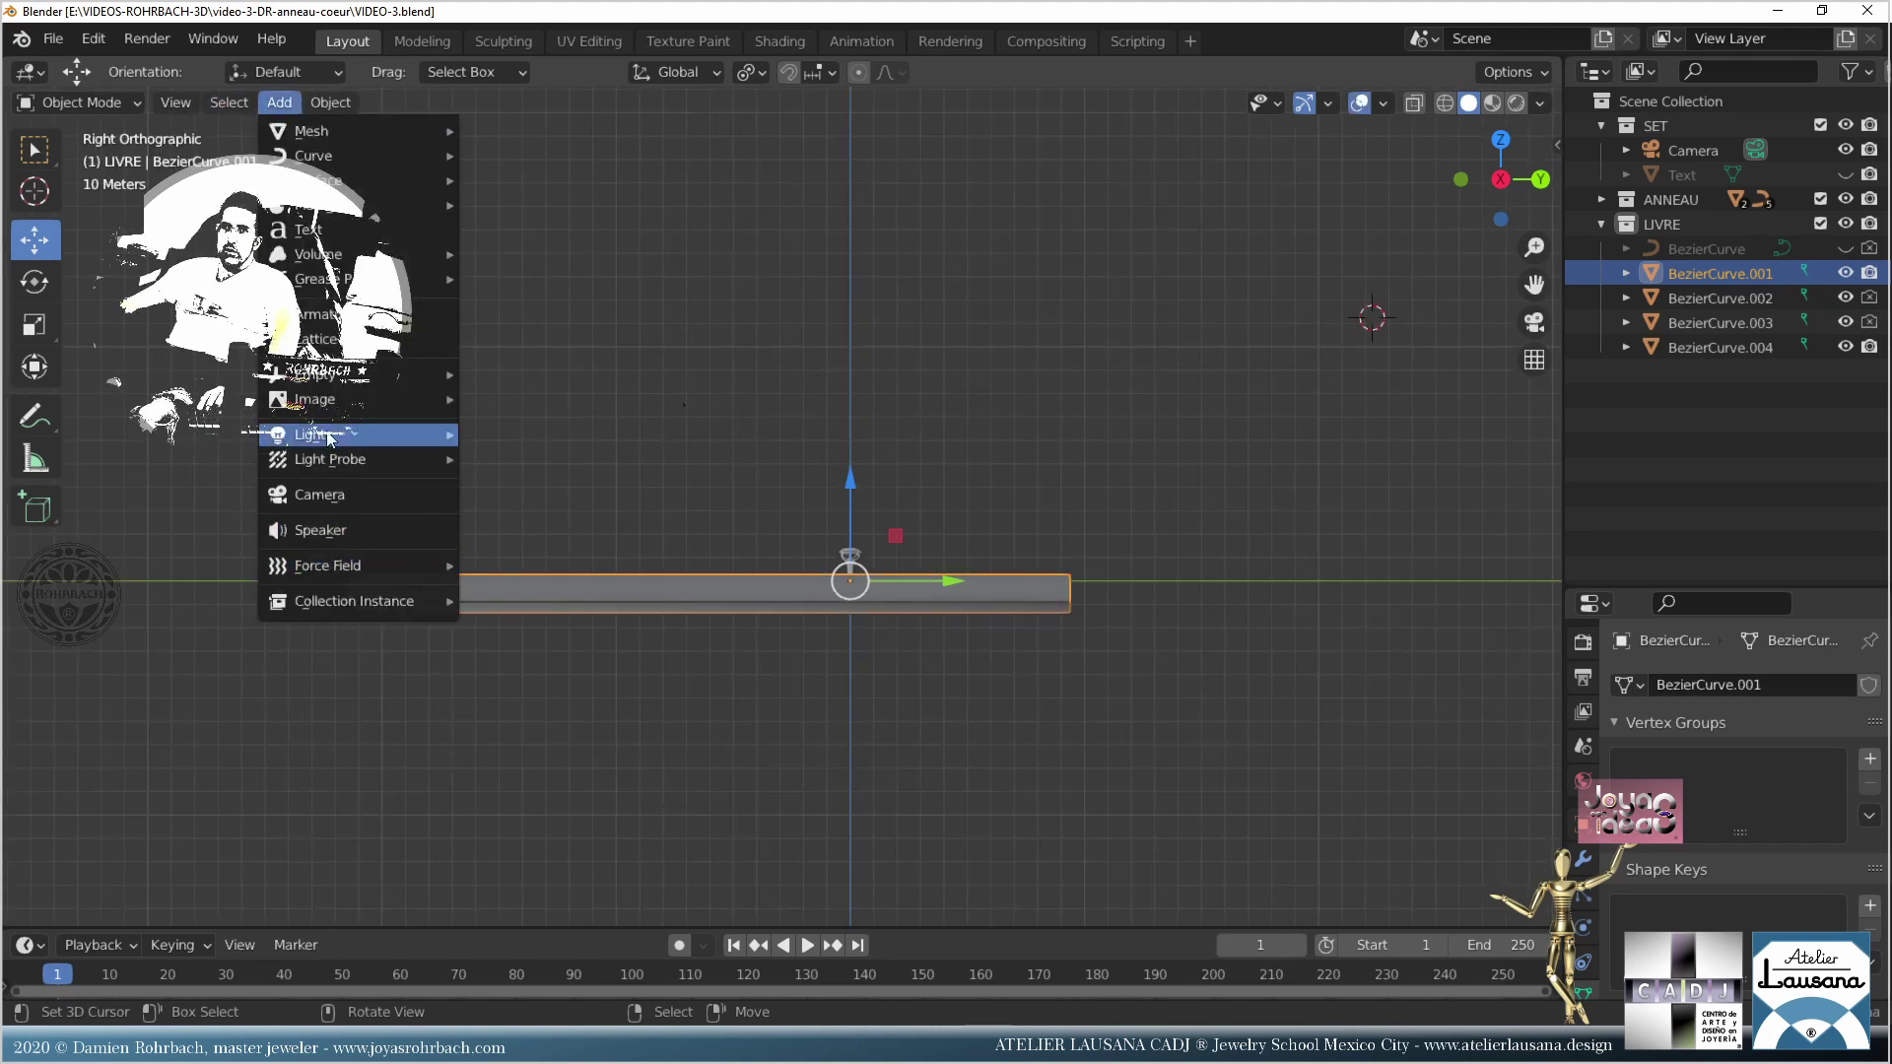
{"action": "mouse_move", "coordinate": [320, 433]}
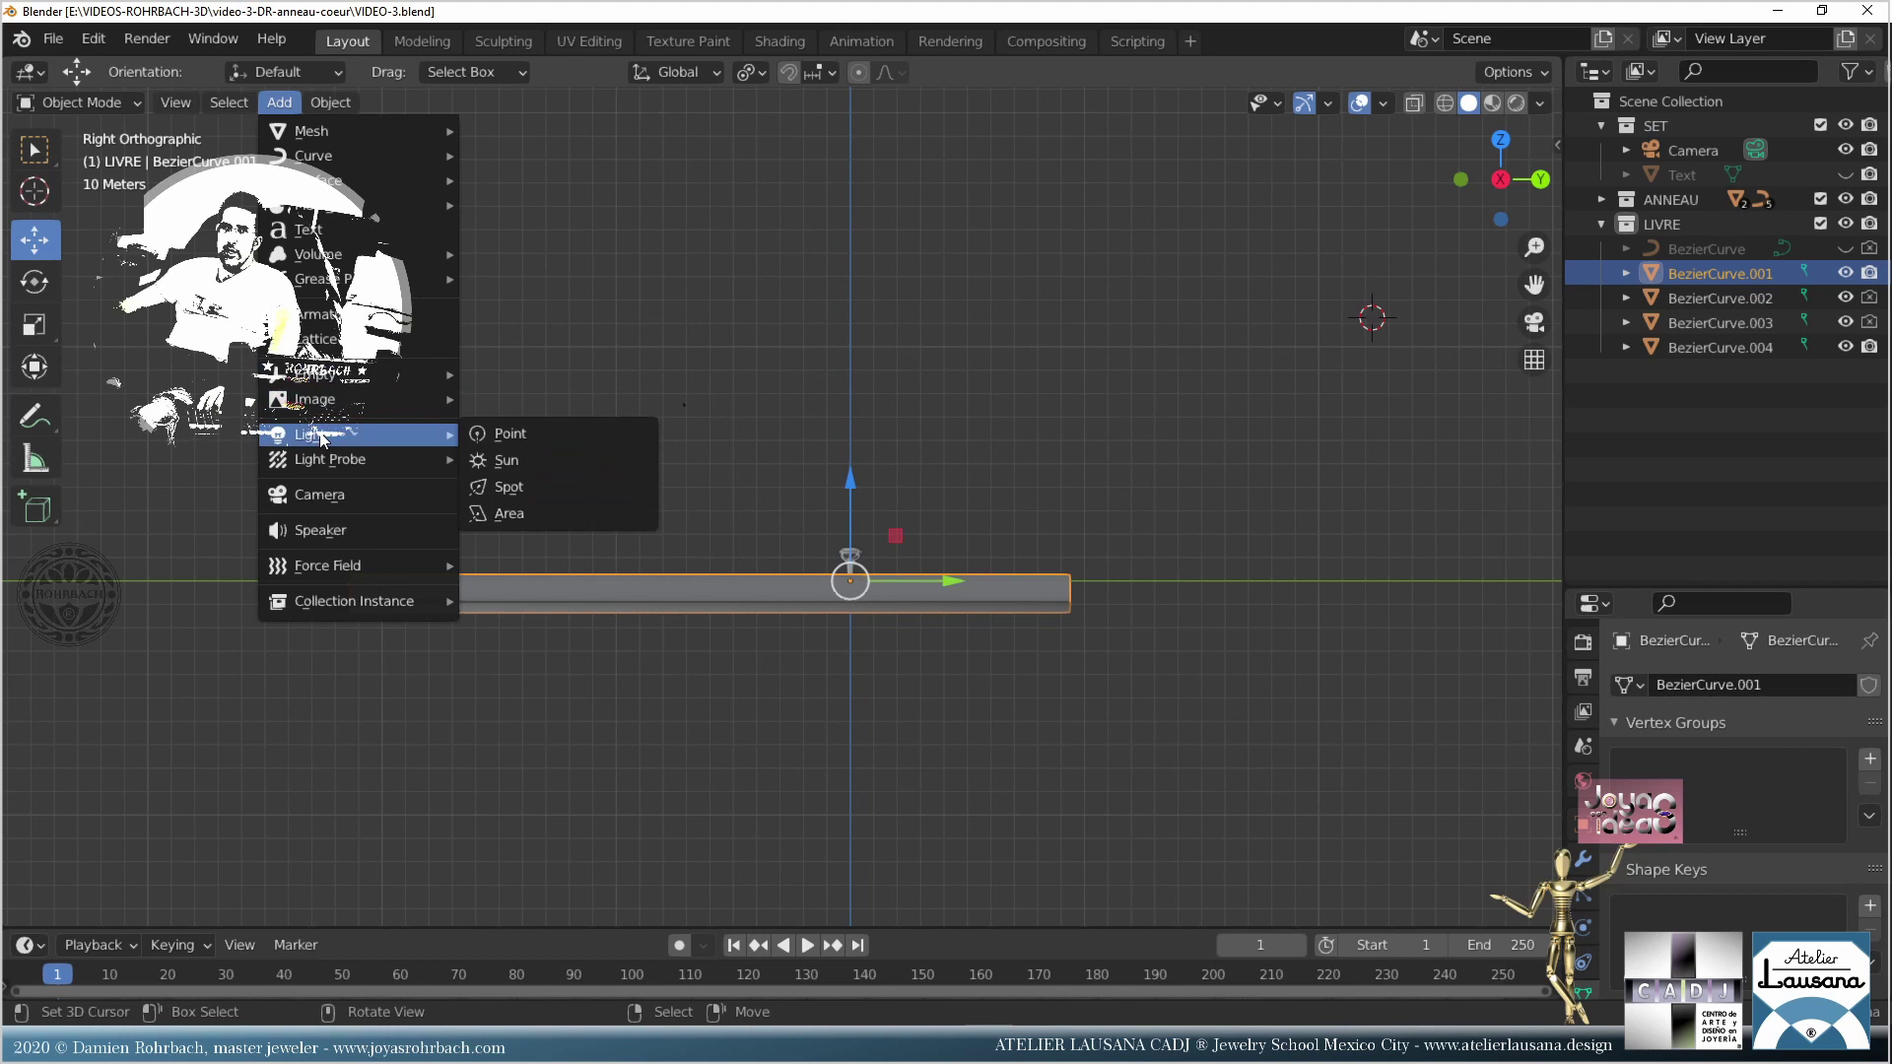
{"action": "left_click", "coordinate": [569, 426]}
Step: Move the point light about -145.62 m in Y and -27.36 m in Z, closer to the ring, and save the file
{"action": "key", "text": "g"}
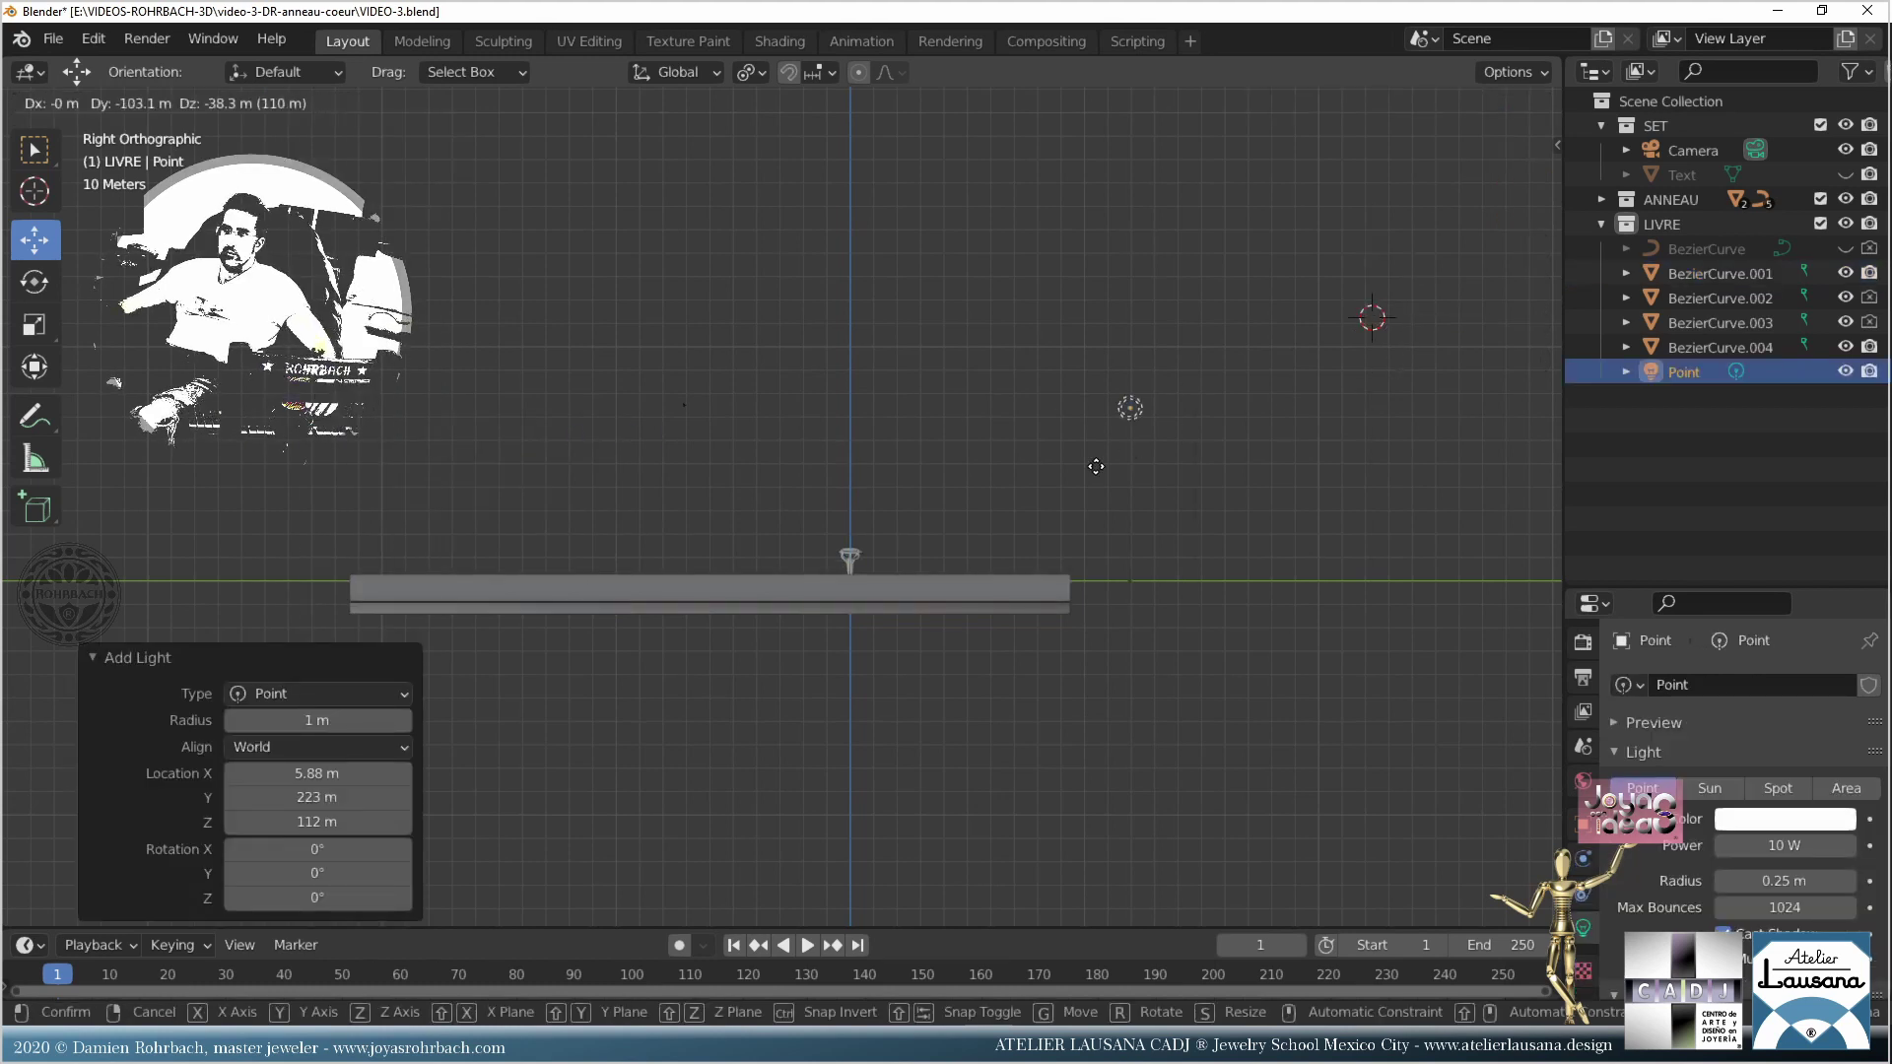
{"action": "left_click", "coordinate": [1035, 419]}
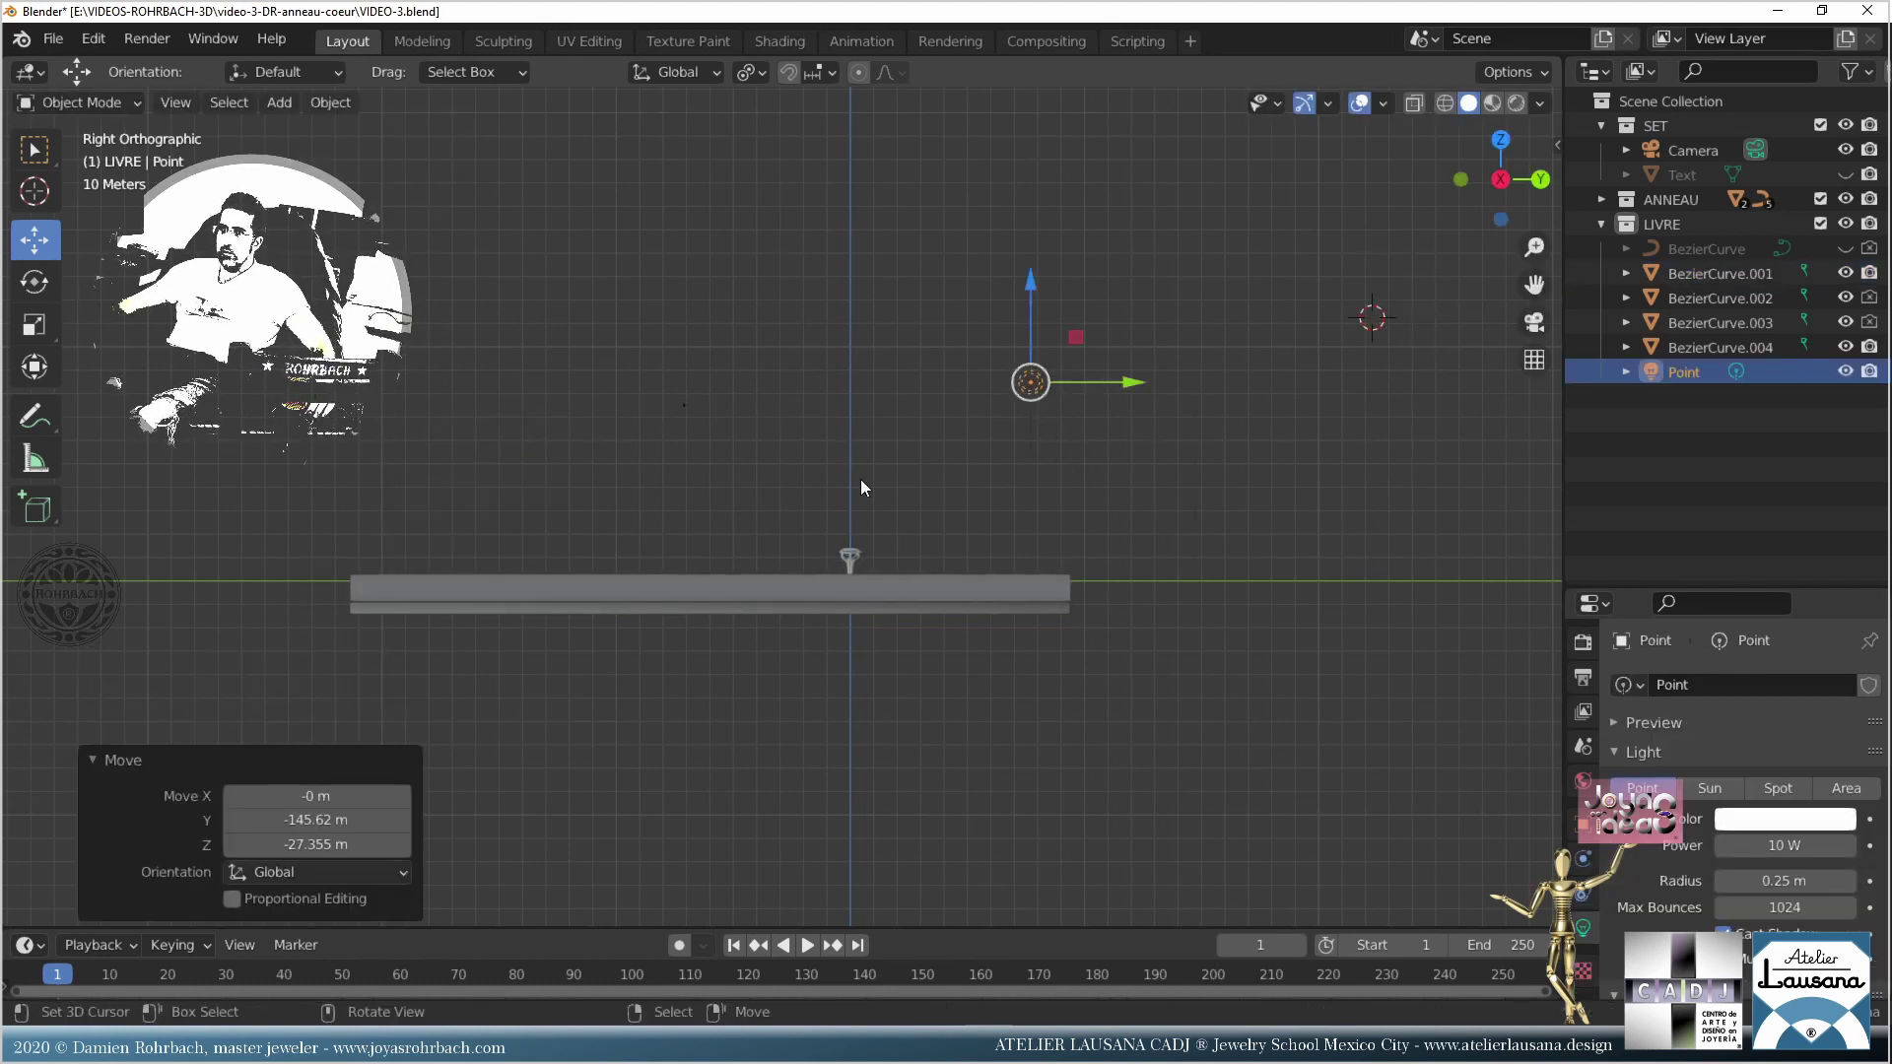
{"action": "middle_click_drag", "start_coordinate": [860, 479], "coordinate": [613, 560]}
{"action": "key", "text": "ctrl+s"}
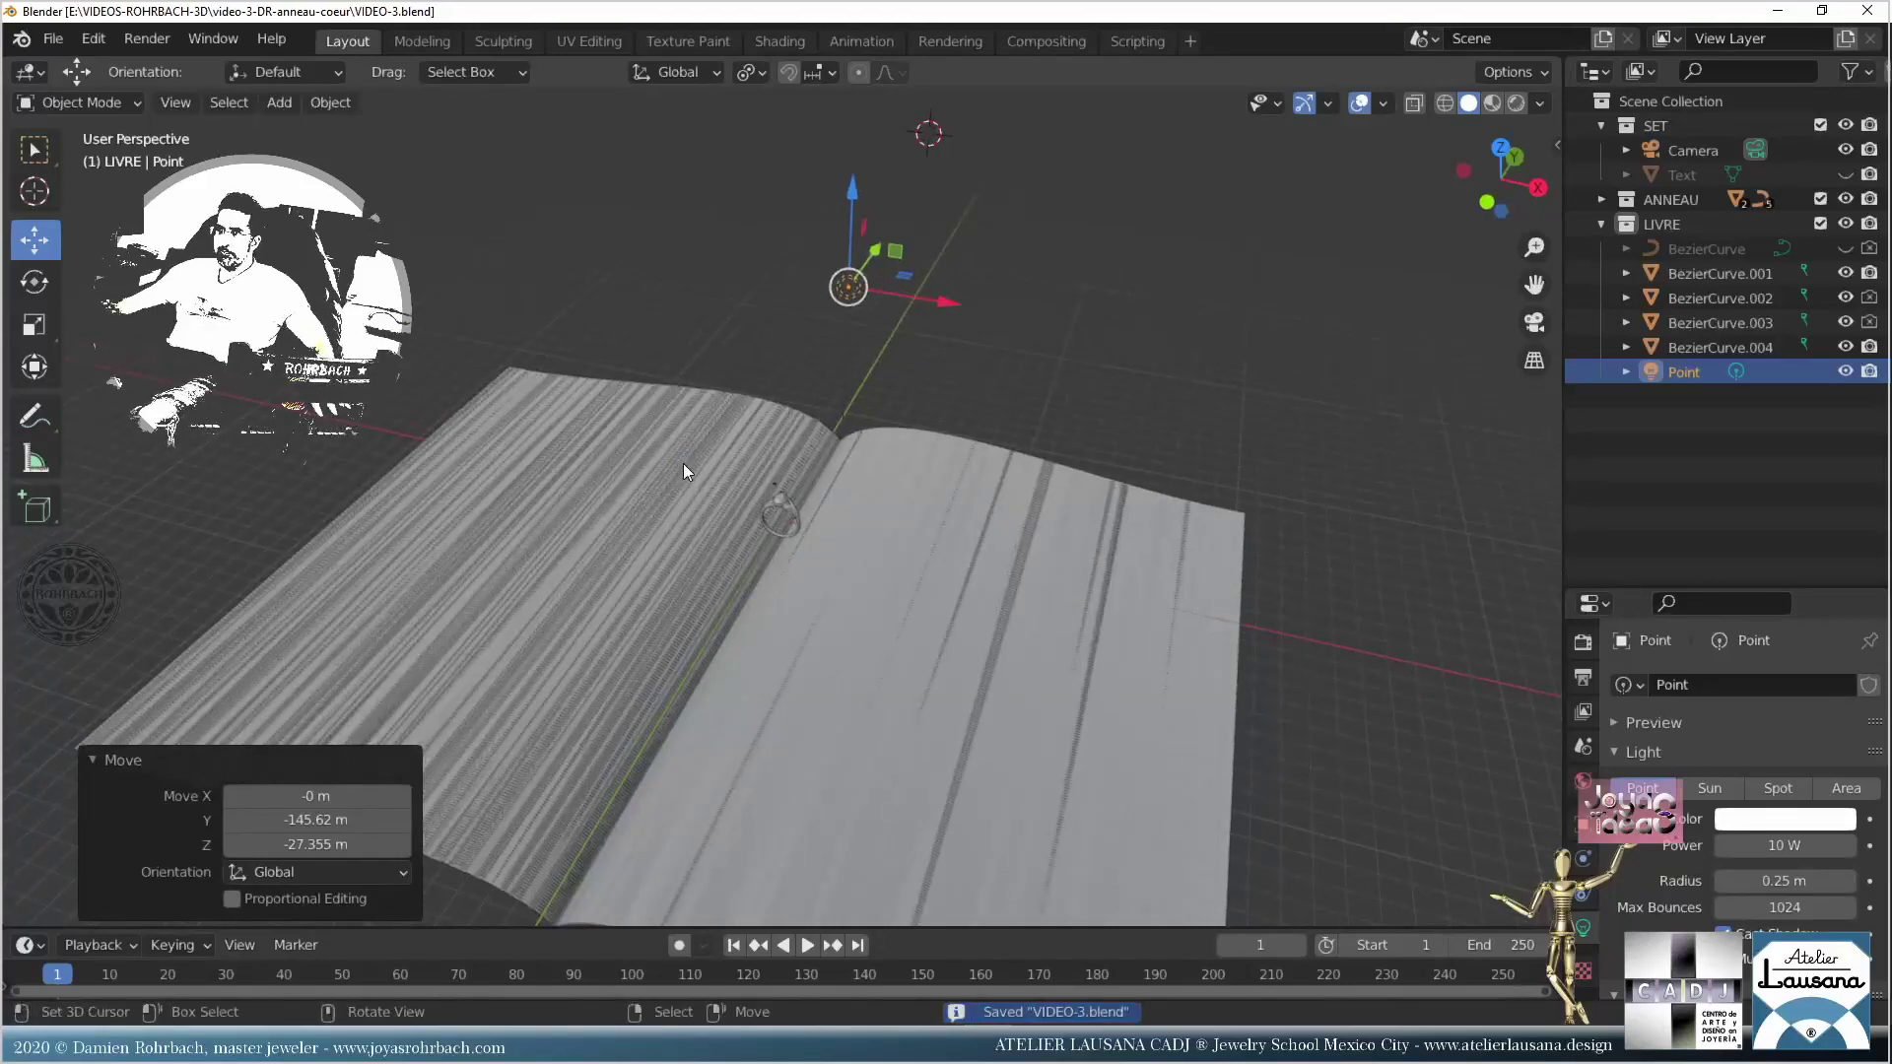
Step: Set the point light's power to 32000 W
{"action": "scroll", "coordinate": [1734, 877], "scroll_direction": "down", "scroll_amount": 3}
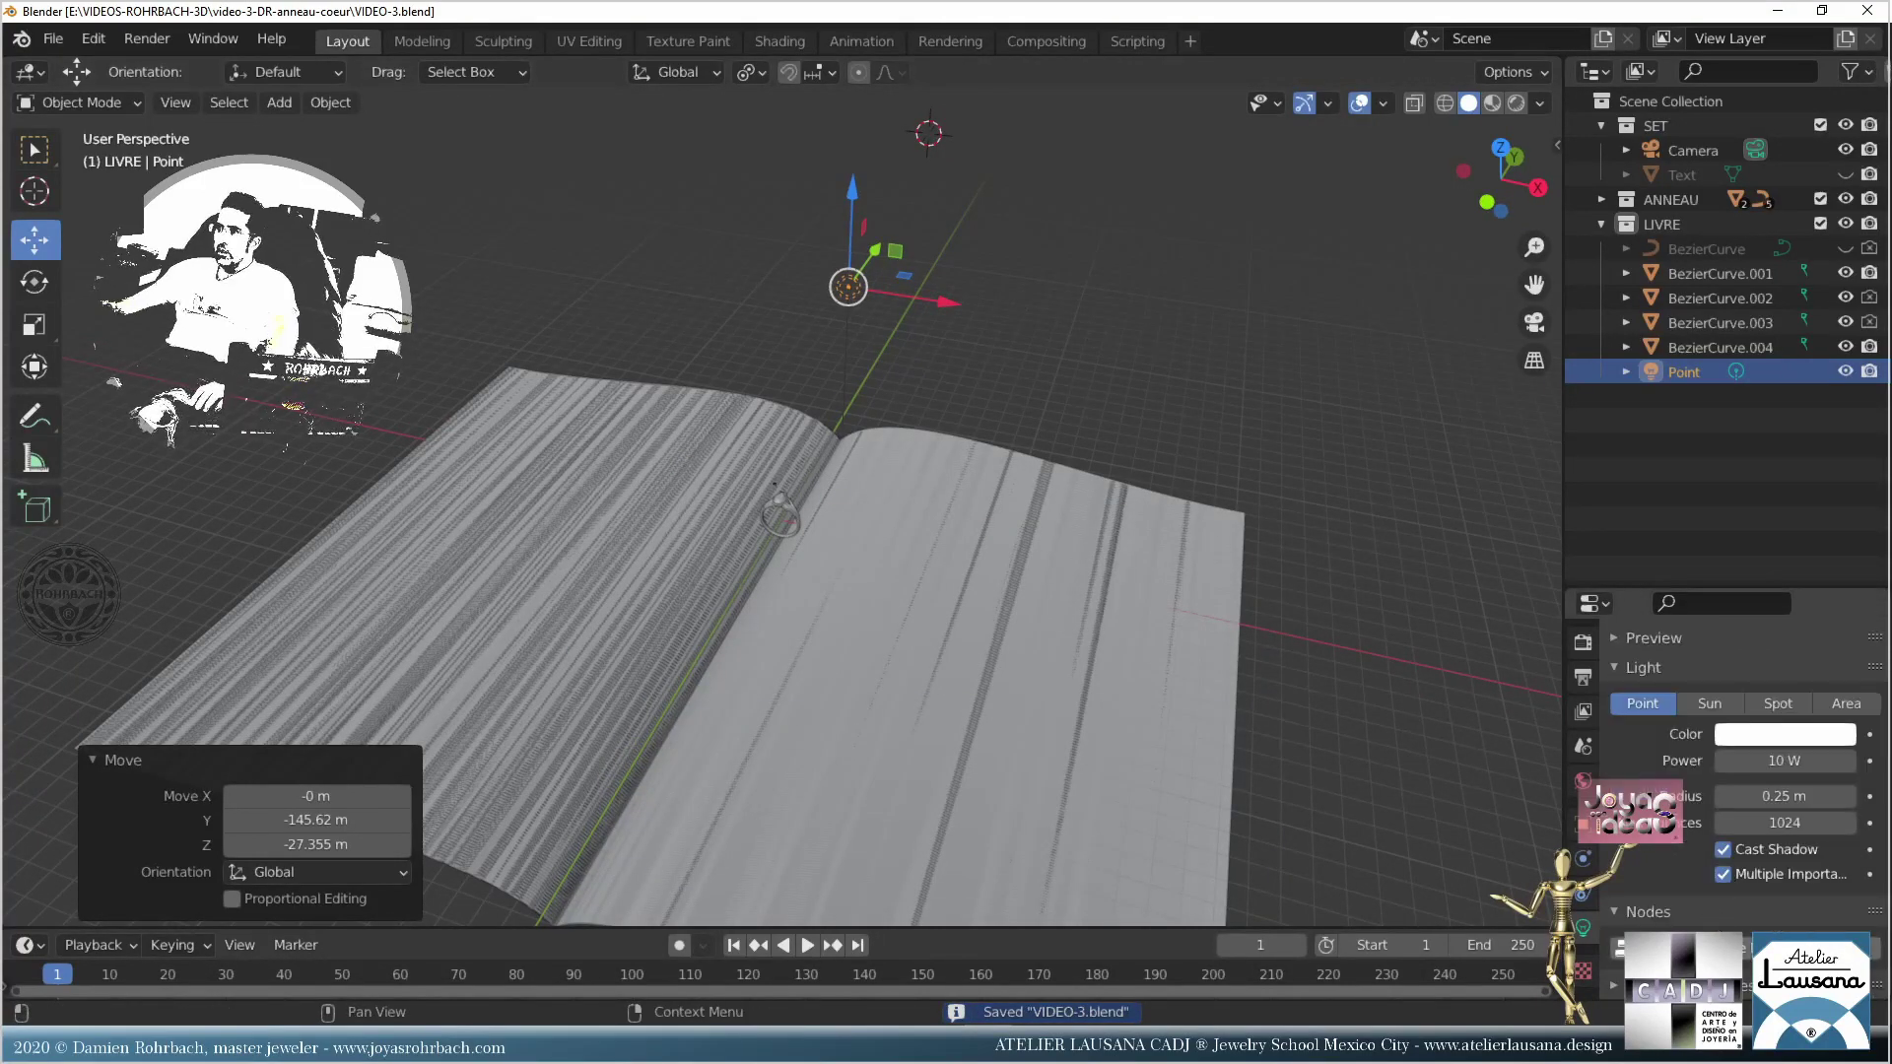
{"action": "left_click", "coordinate": [1791, 762]}
{"action": "type", "text": "32"}
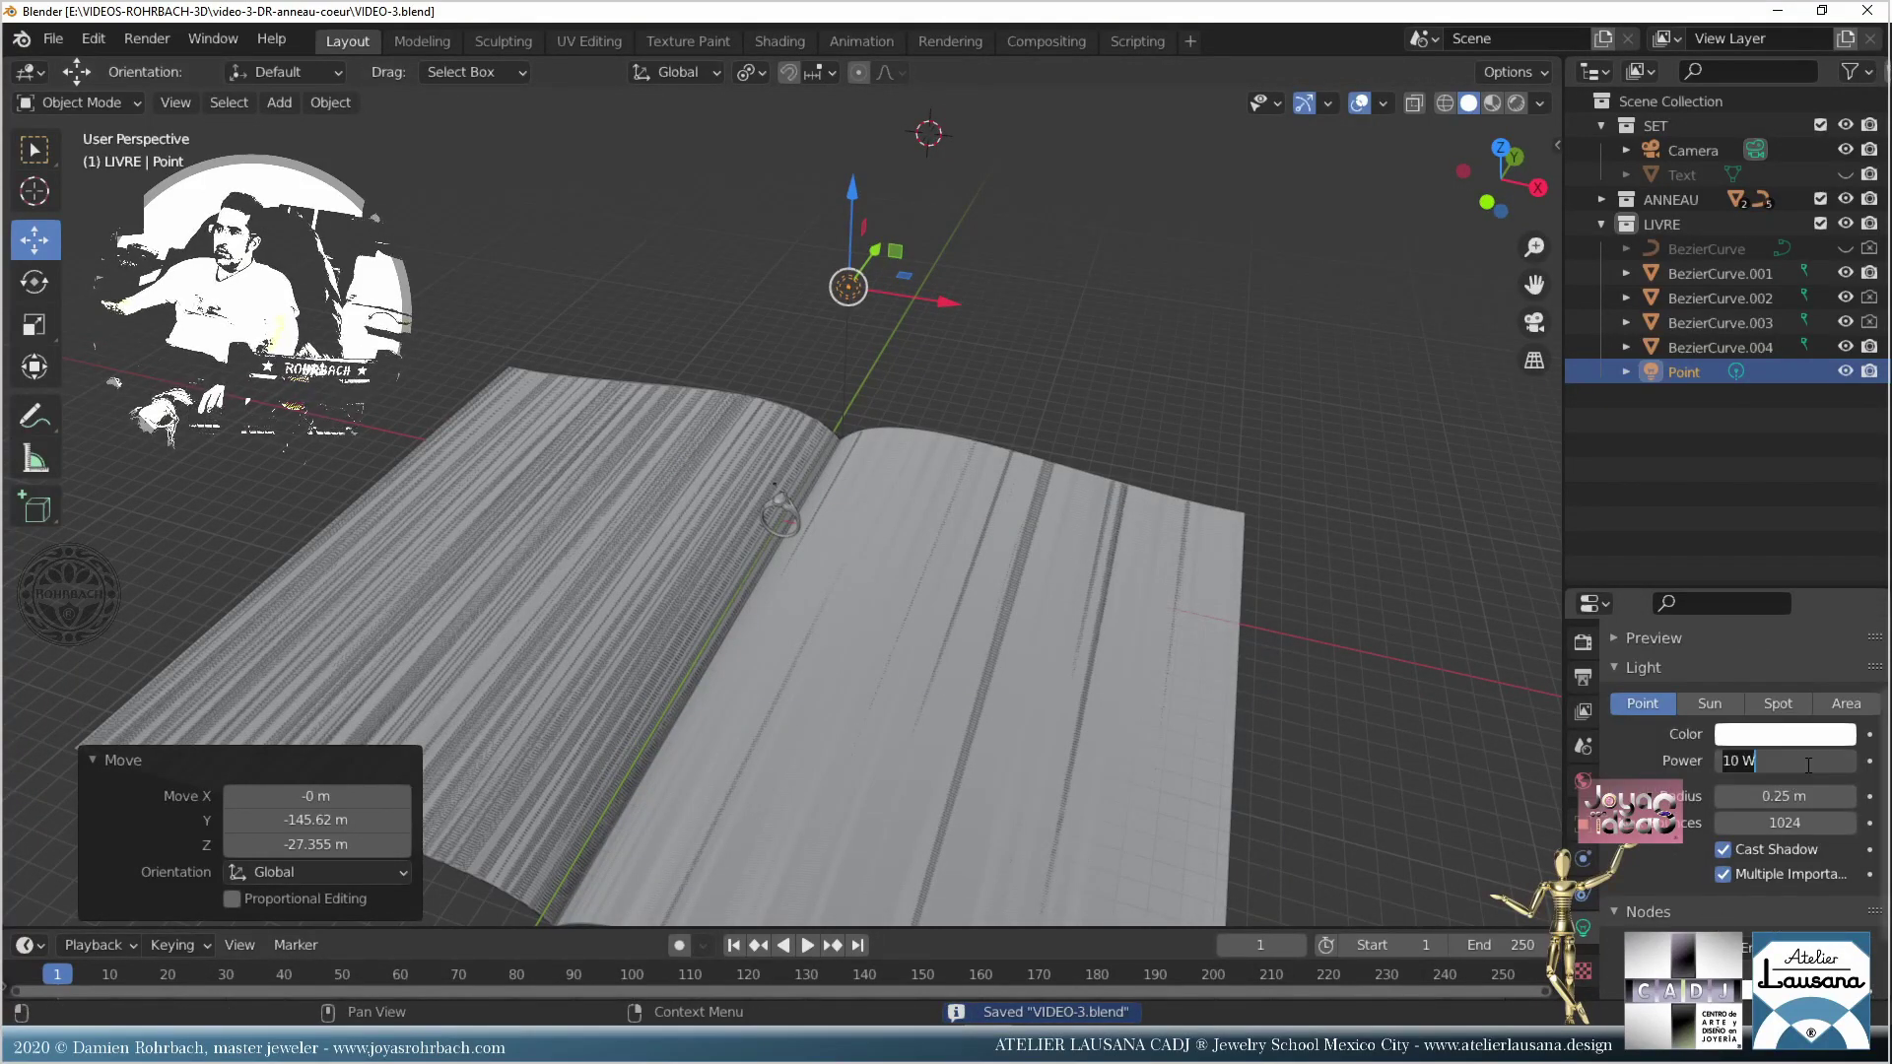
{"action": "type", "text": "000"}
{"action": "key", "text": "Return"}
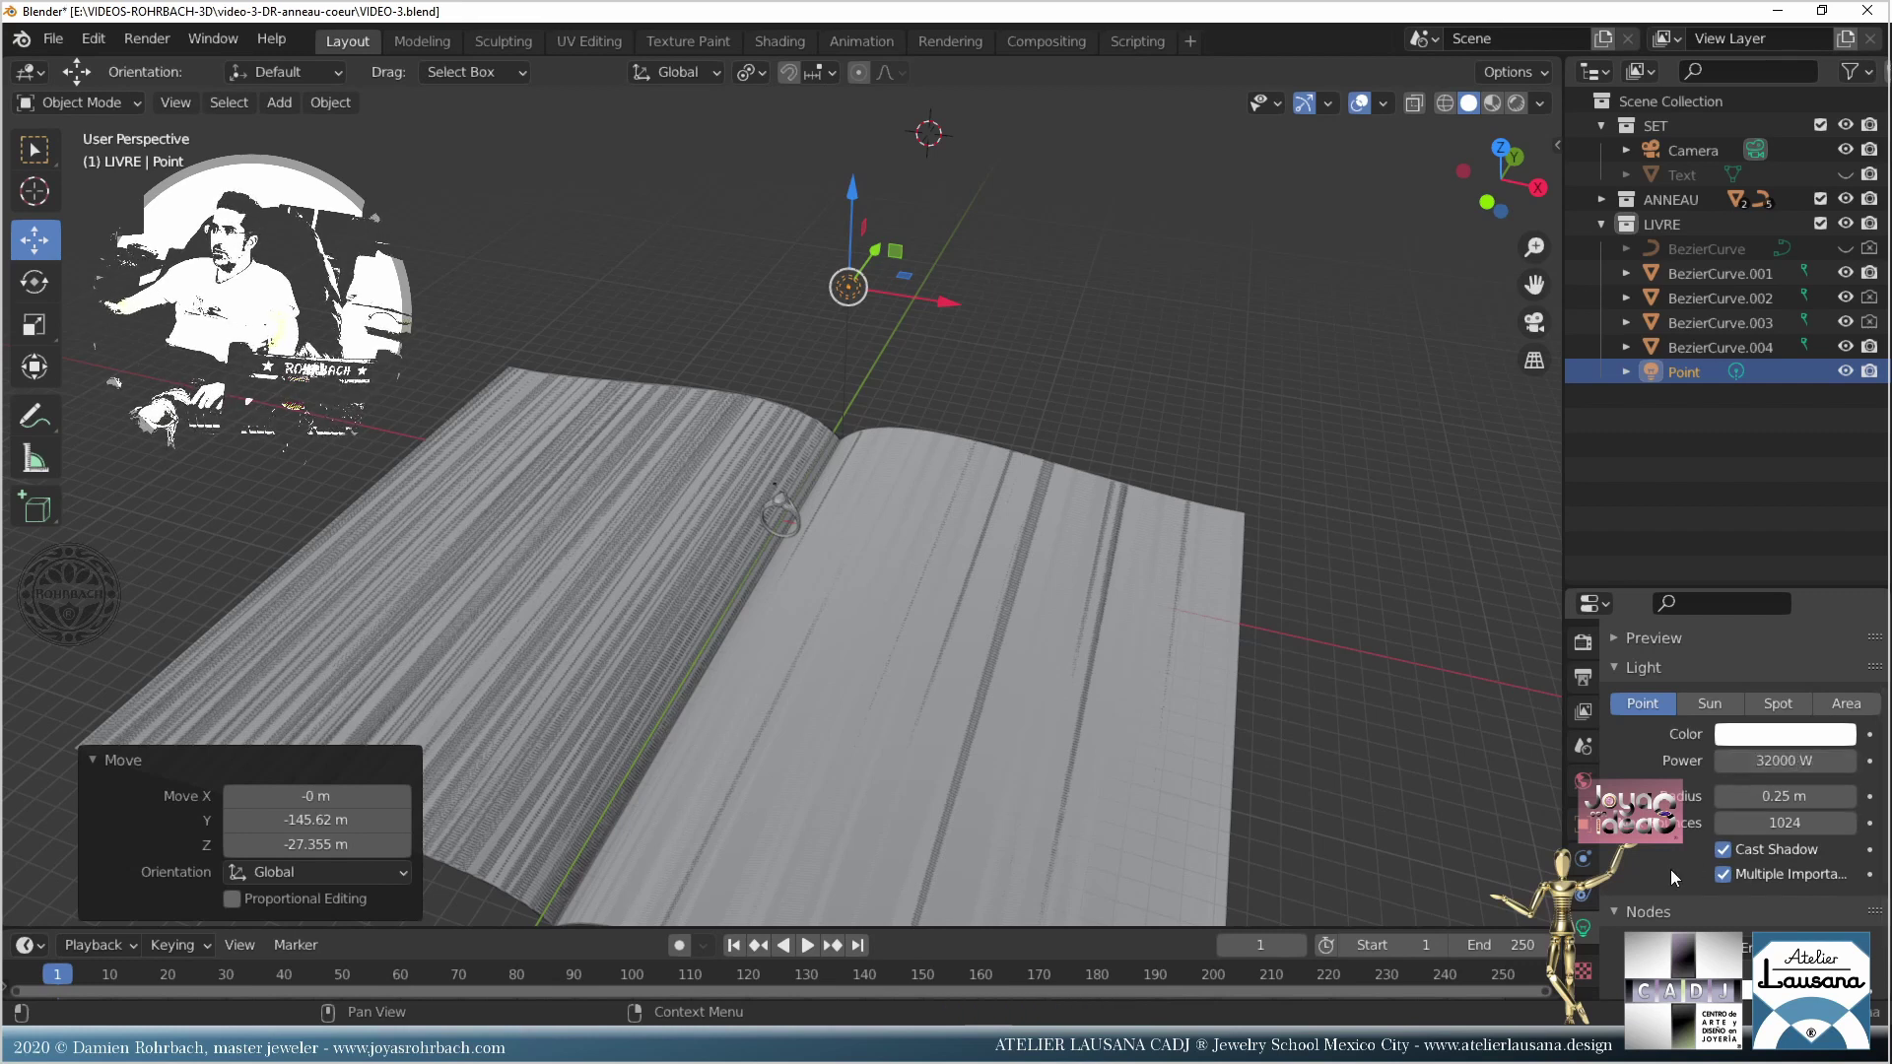
Step: Check the lit ring close up in the rendered camera view with overlays hidden, and save the file
{"action": "scroll", "coordinate": [1670, 869], "scroll_direction": "down", "scroll_amount": 3}
{"action": "key", "text": "KP_0"}
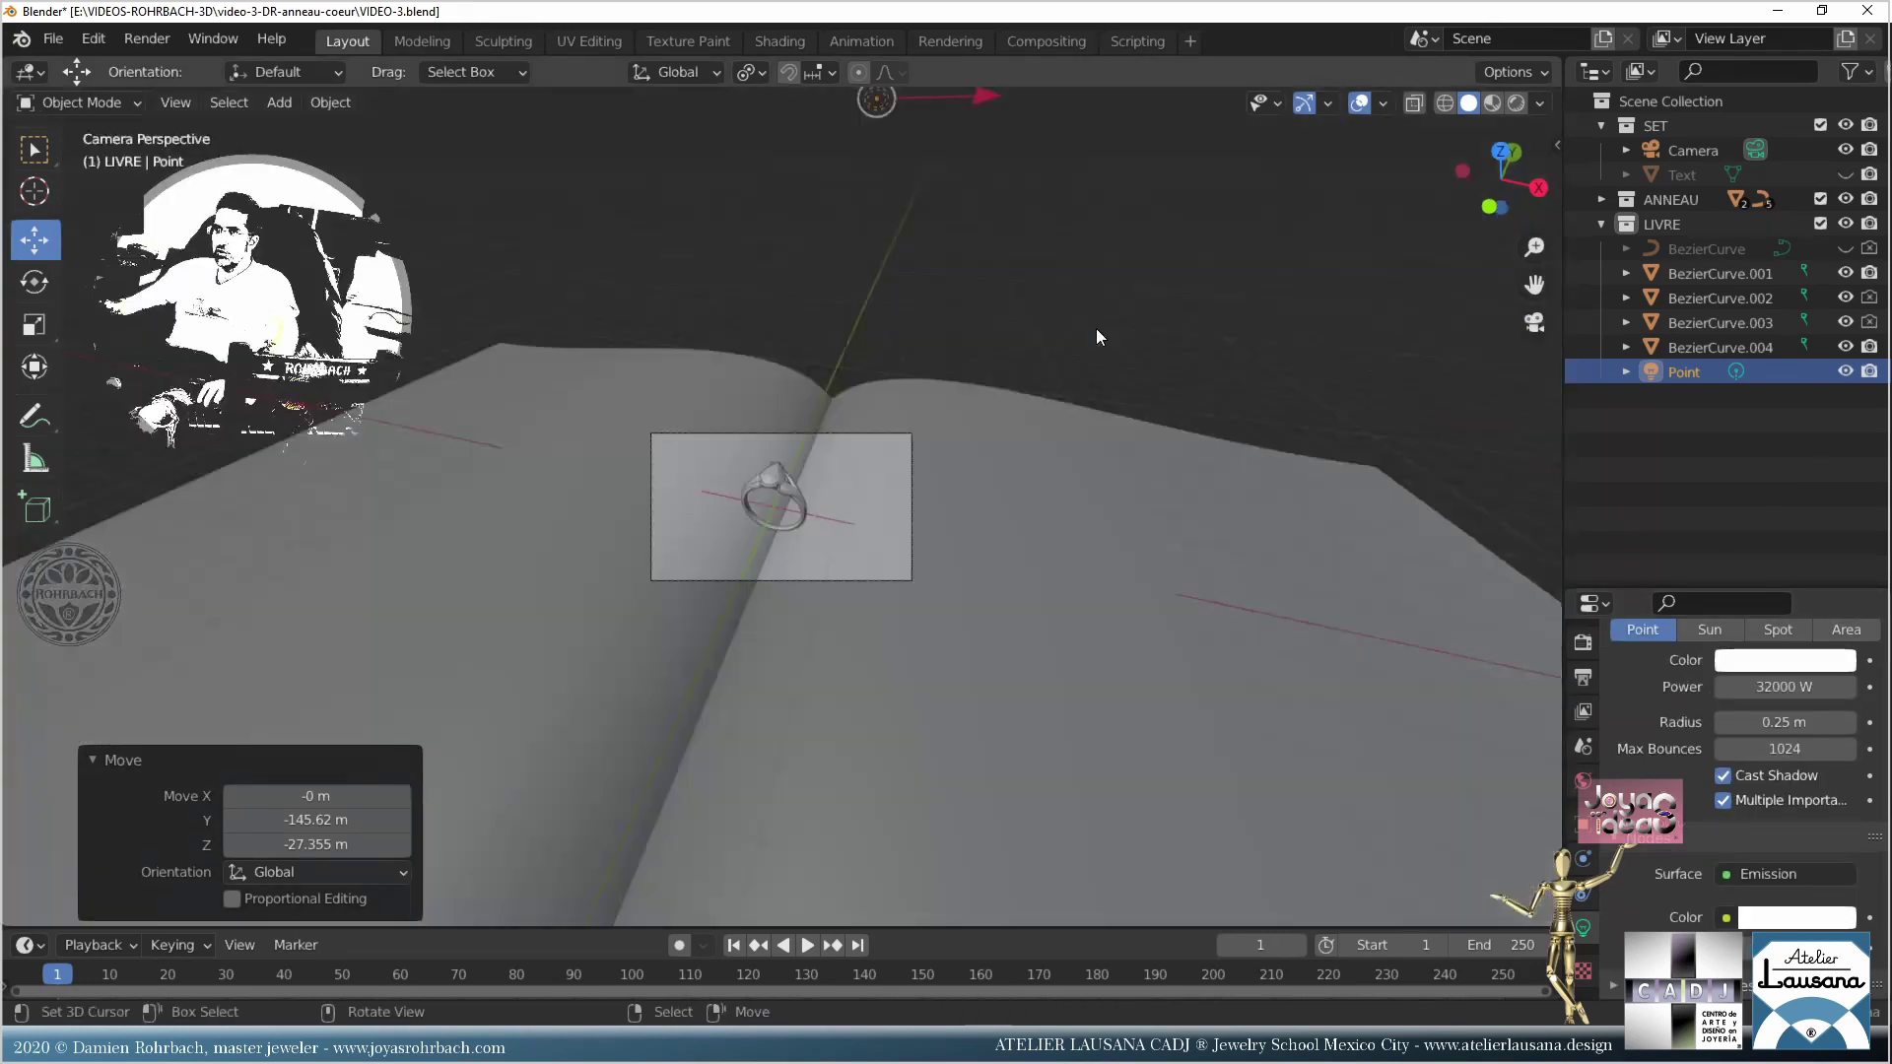
{"action": "left_click", "coordinate": [1514, 106]}
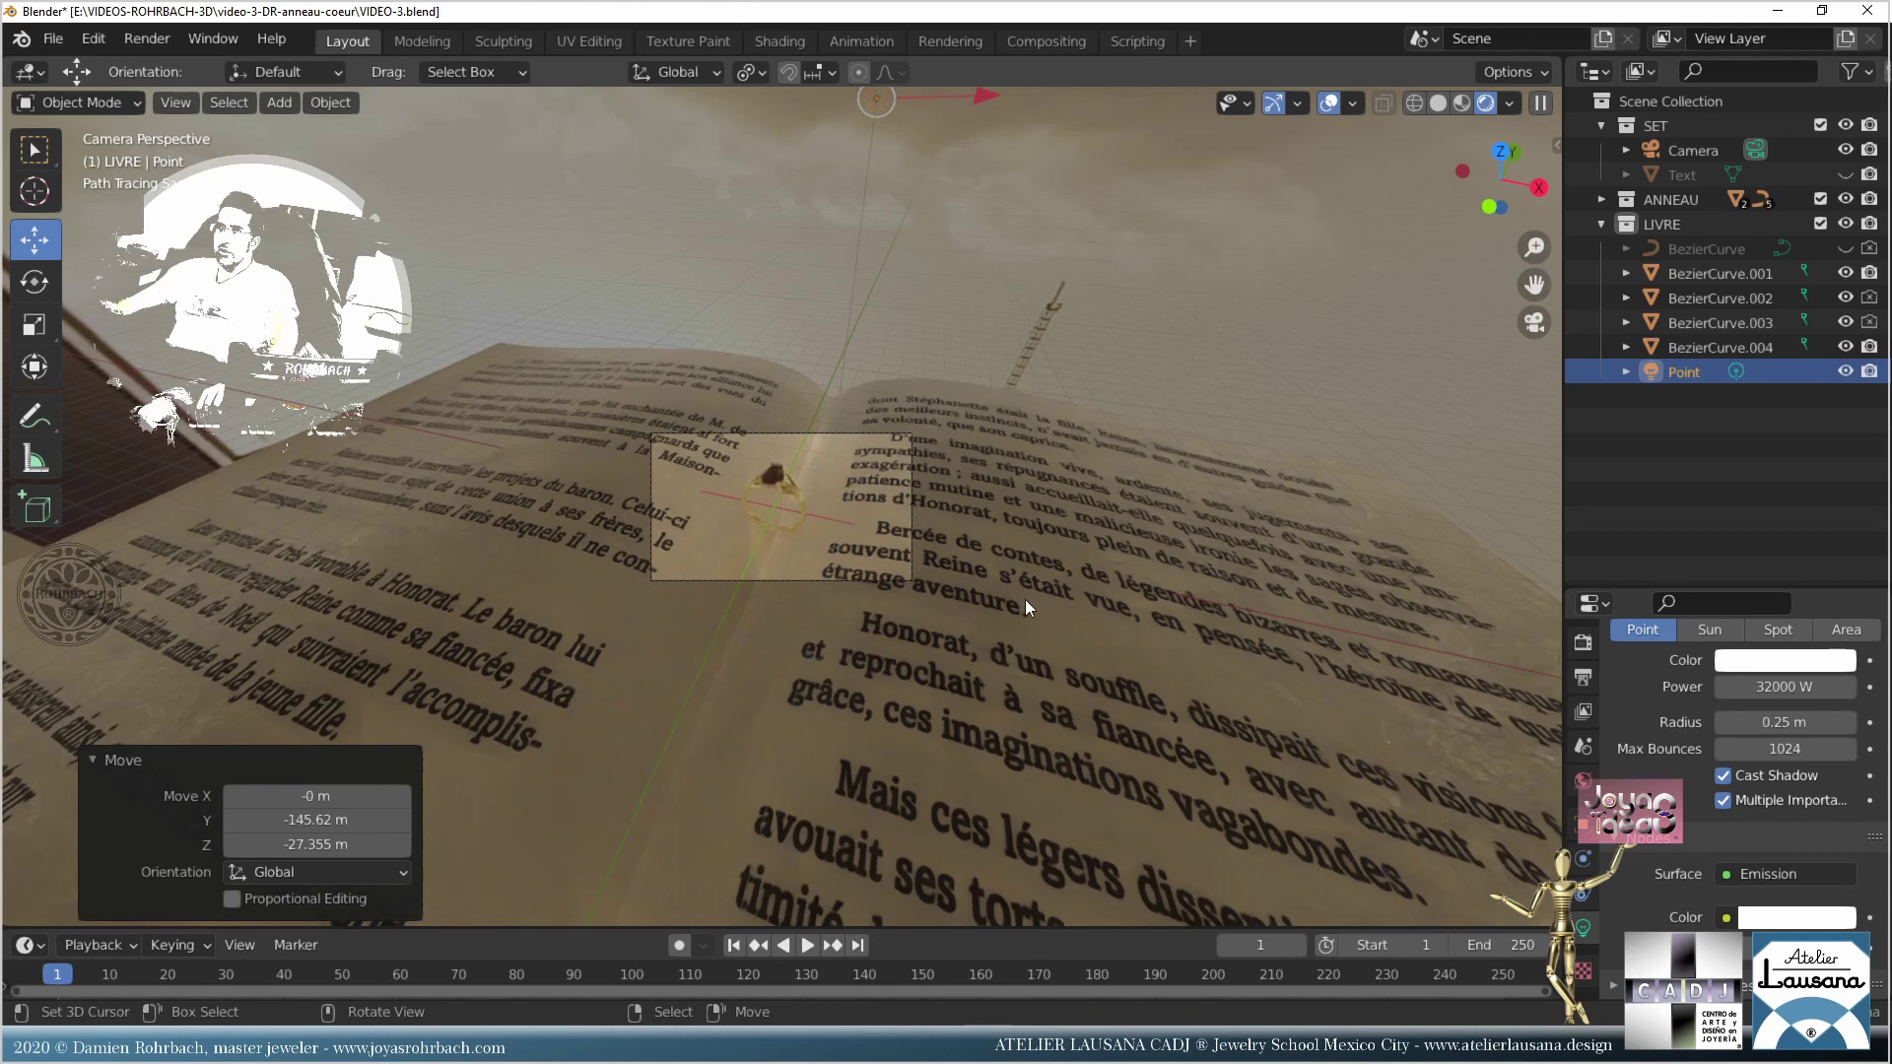
{"action": "scroll", "coordinate": [858, 591], "scroll_direction": "up", "scroll_amount": 6}
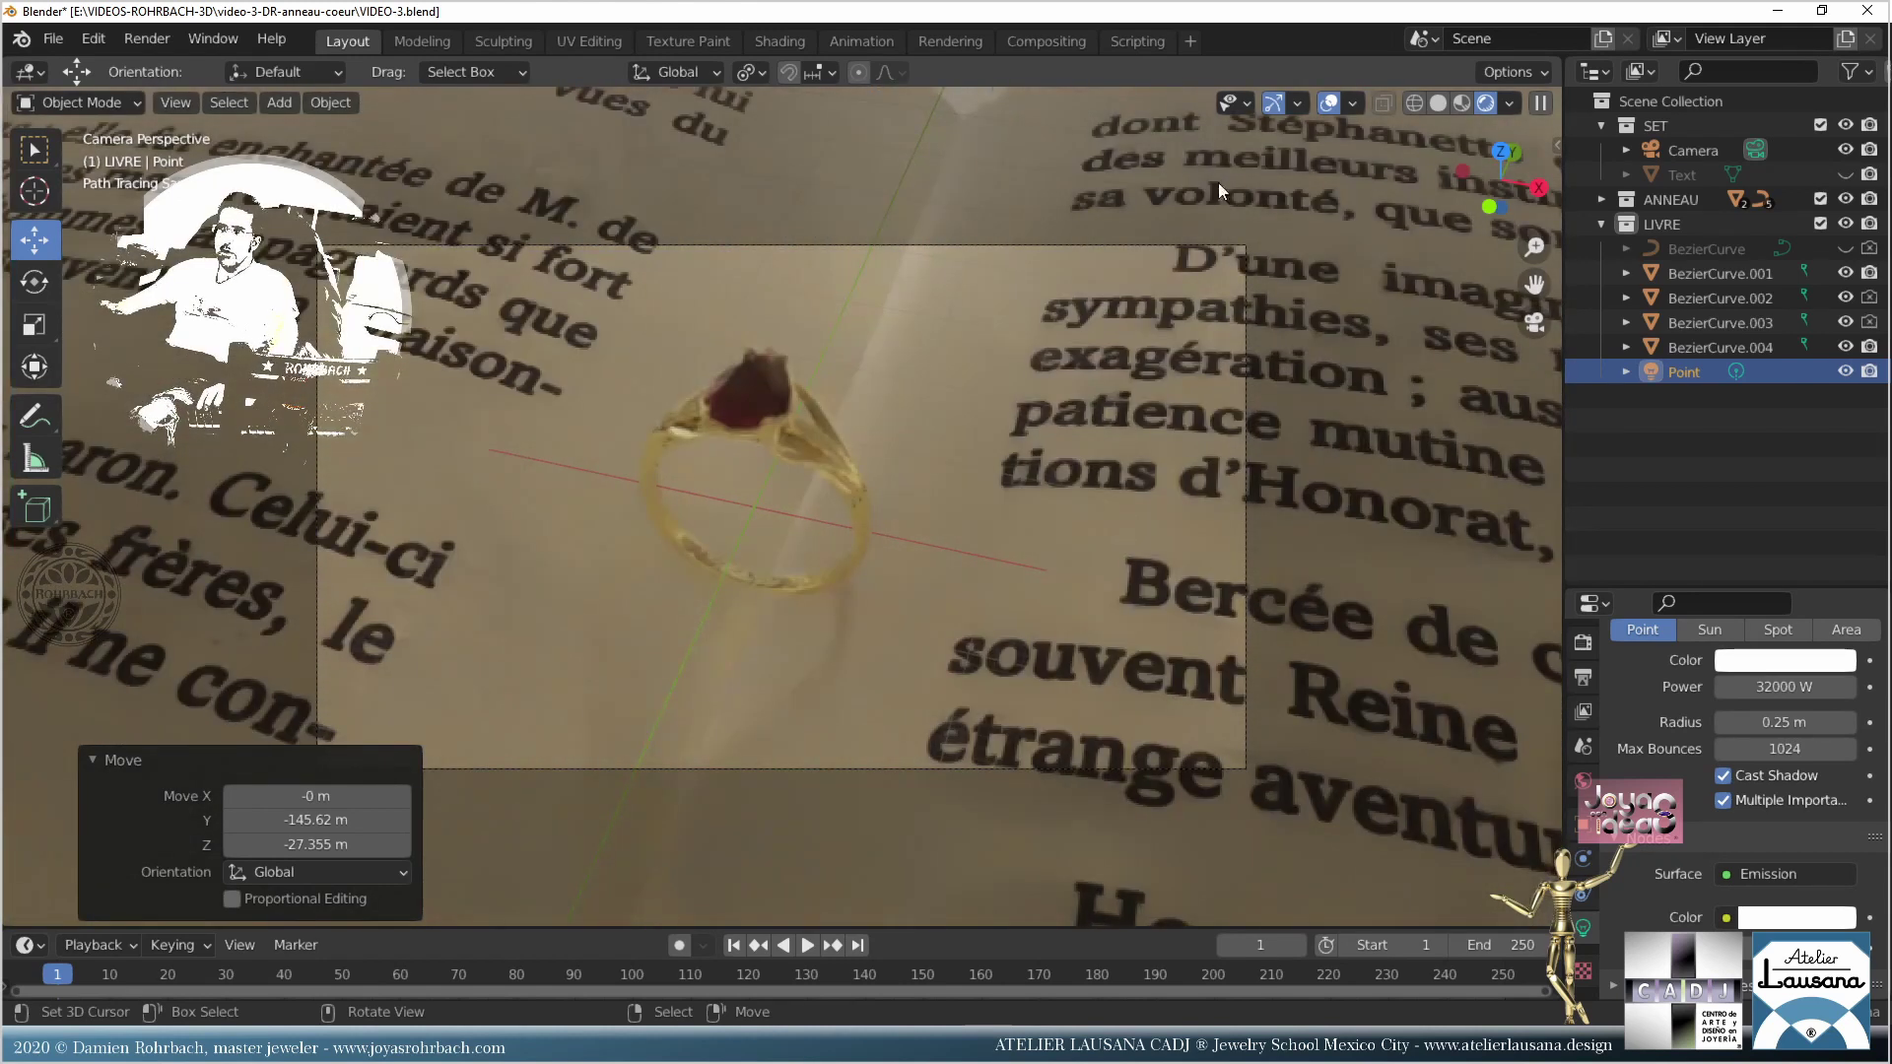
{"action": "left_click", "coordinate": [1325, 108]}
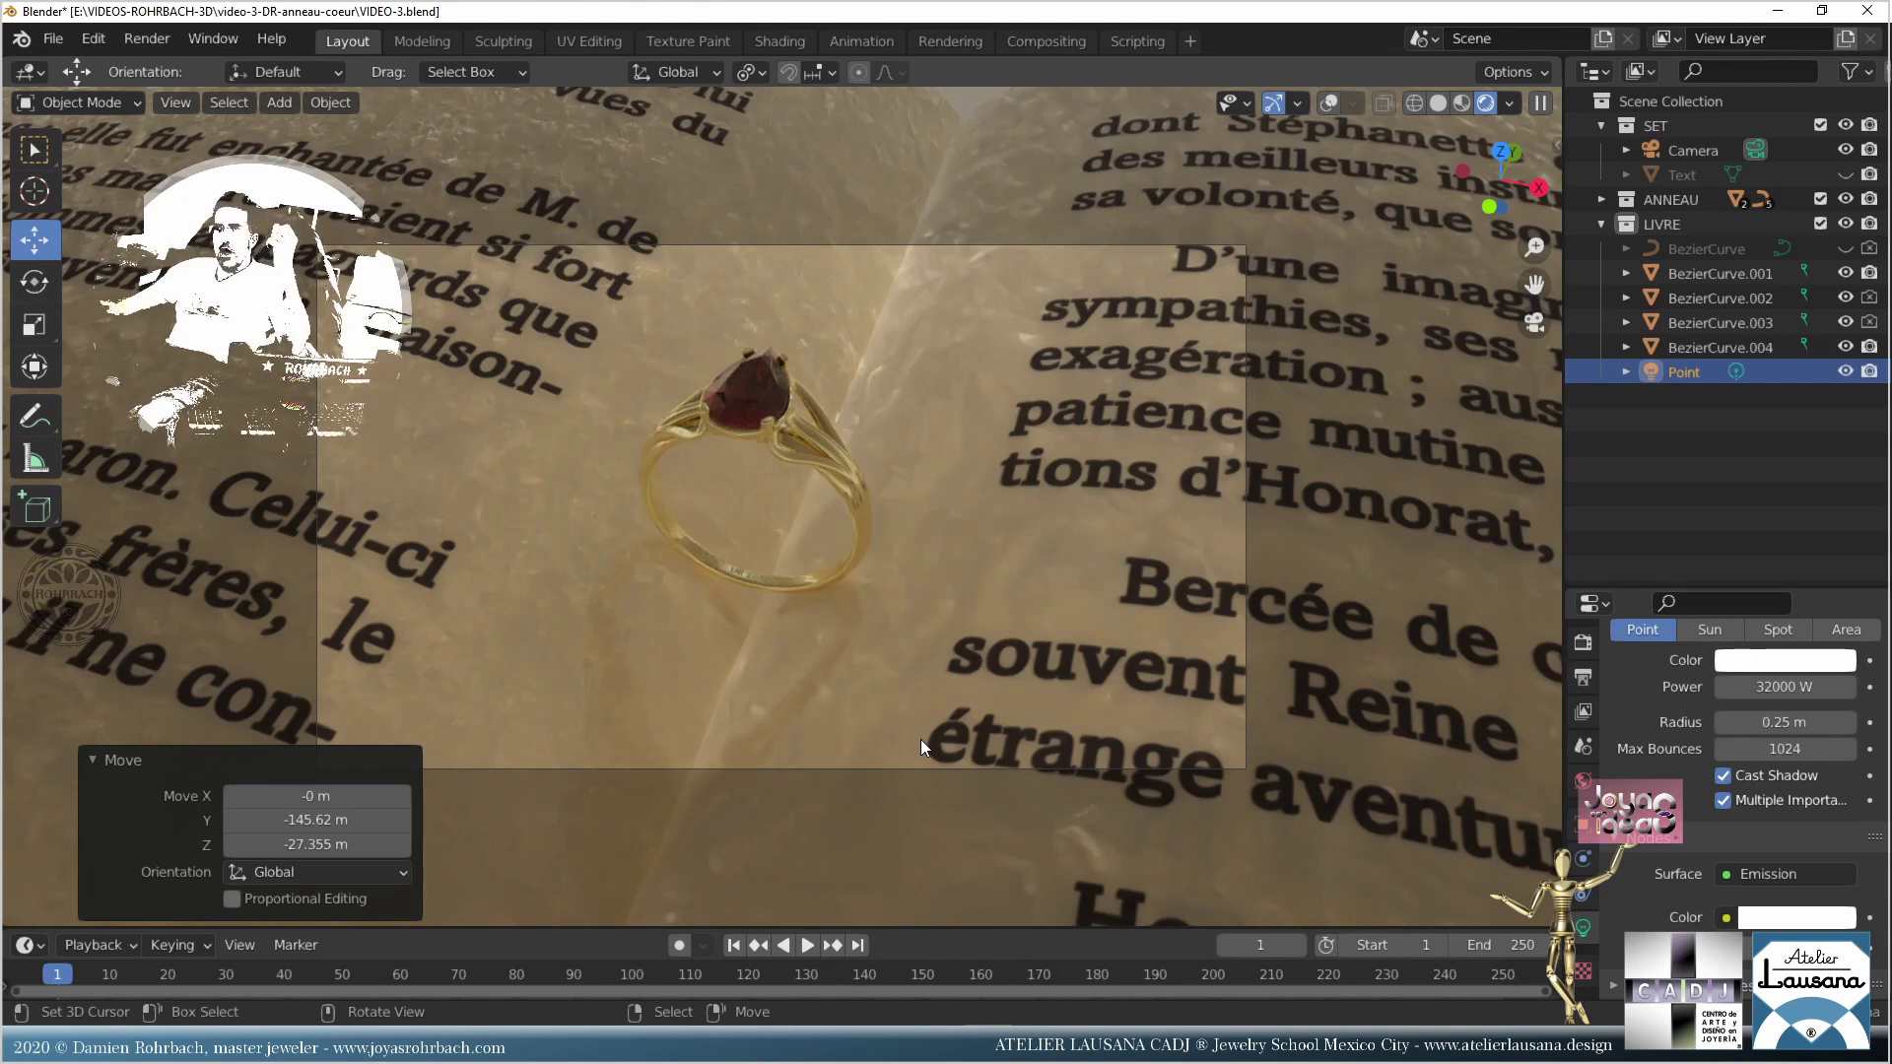
{"action": "key", "text": "ctrl+s"}
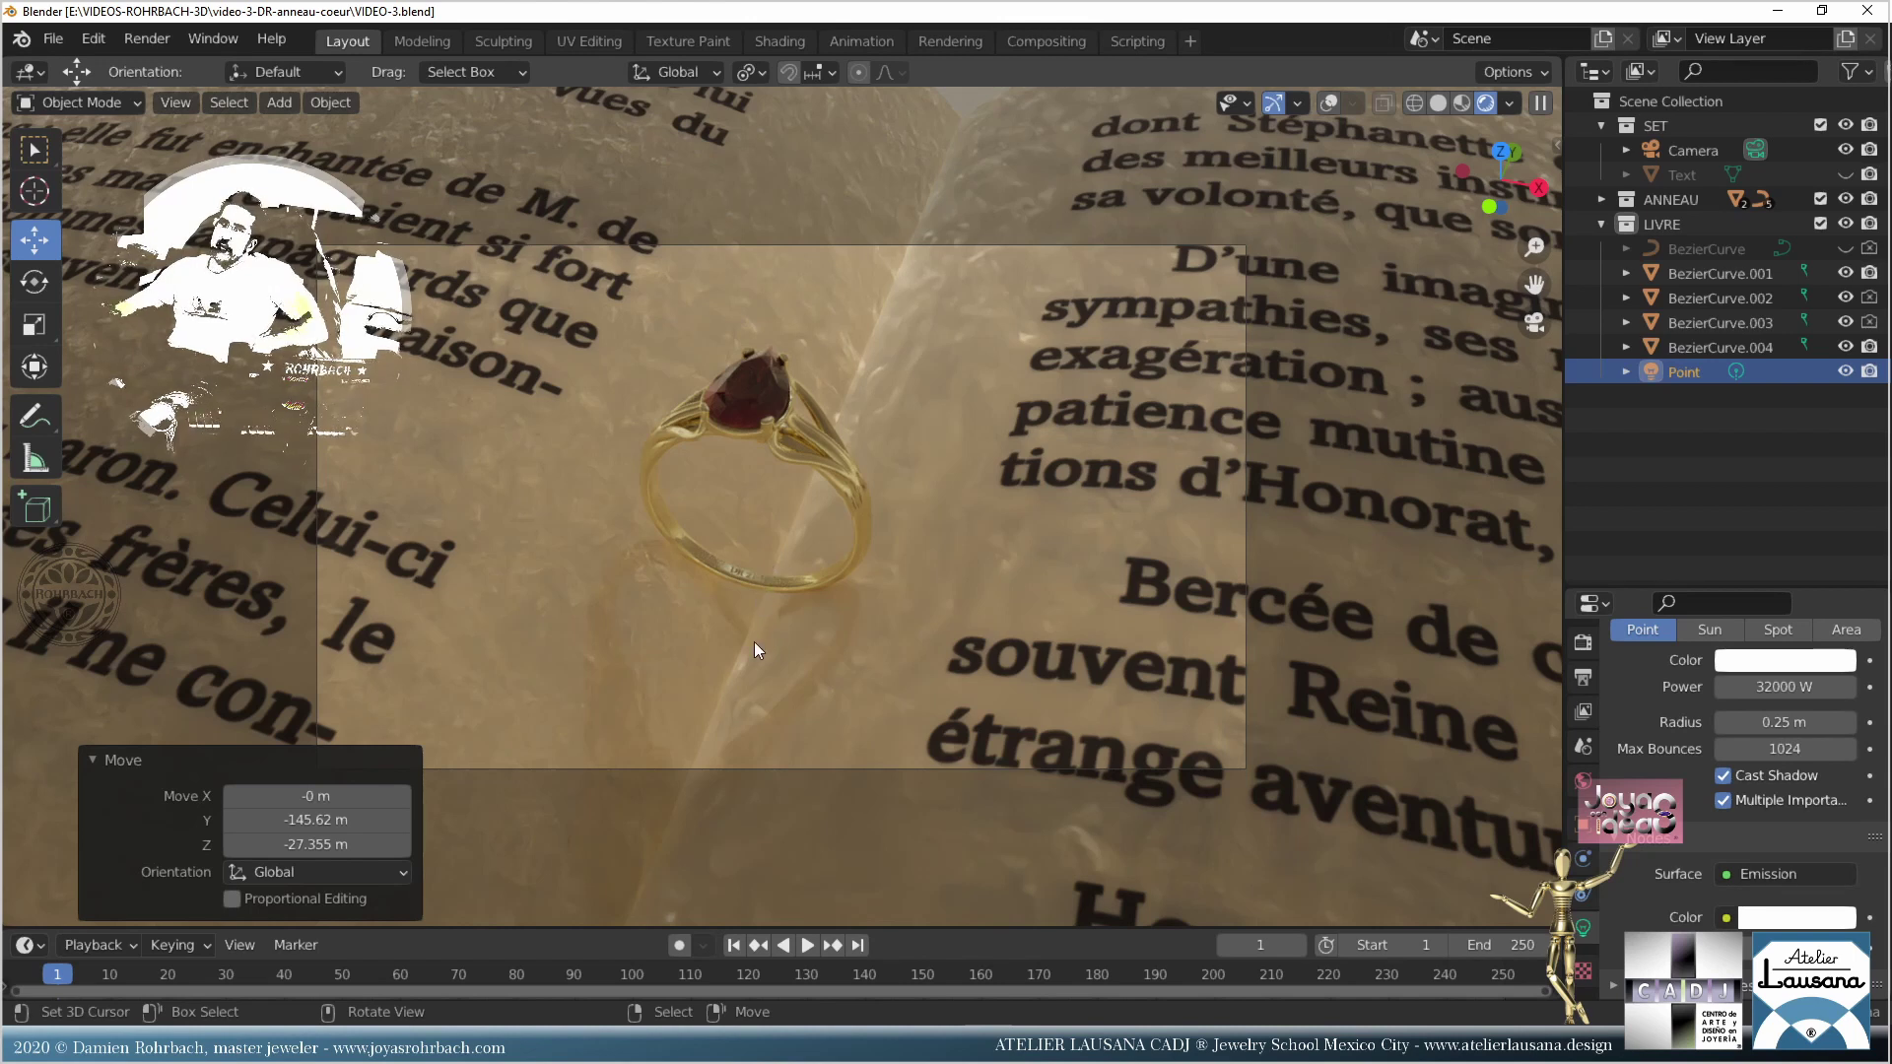
Step: Return the viewport to solid shading and show the scene from the front
{"action": "left_click", "coordinate": [1436, 103]}
{"action": "scroll", "coordinate": [778, 537], "scroll_direction": "down", "scroll_amount": 5}
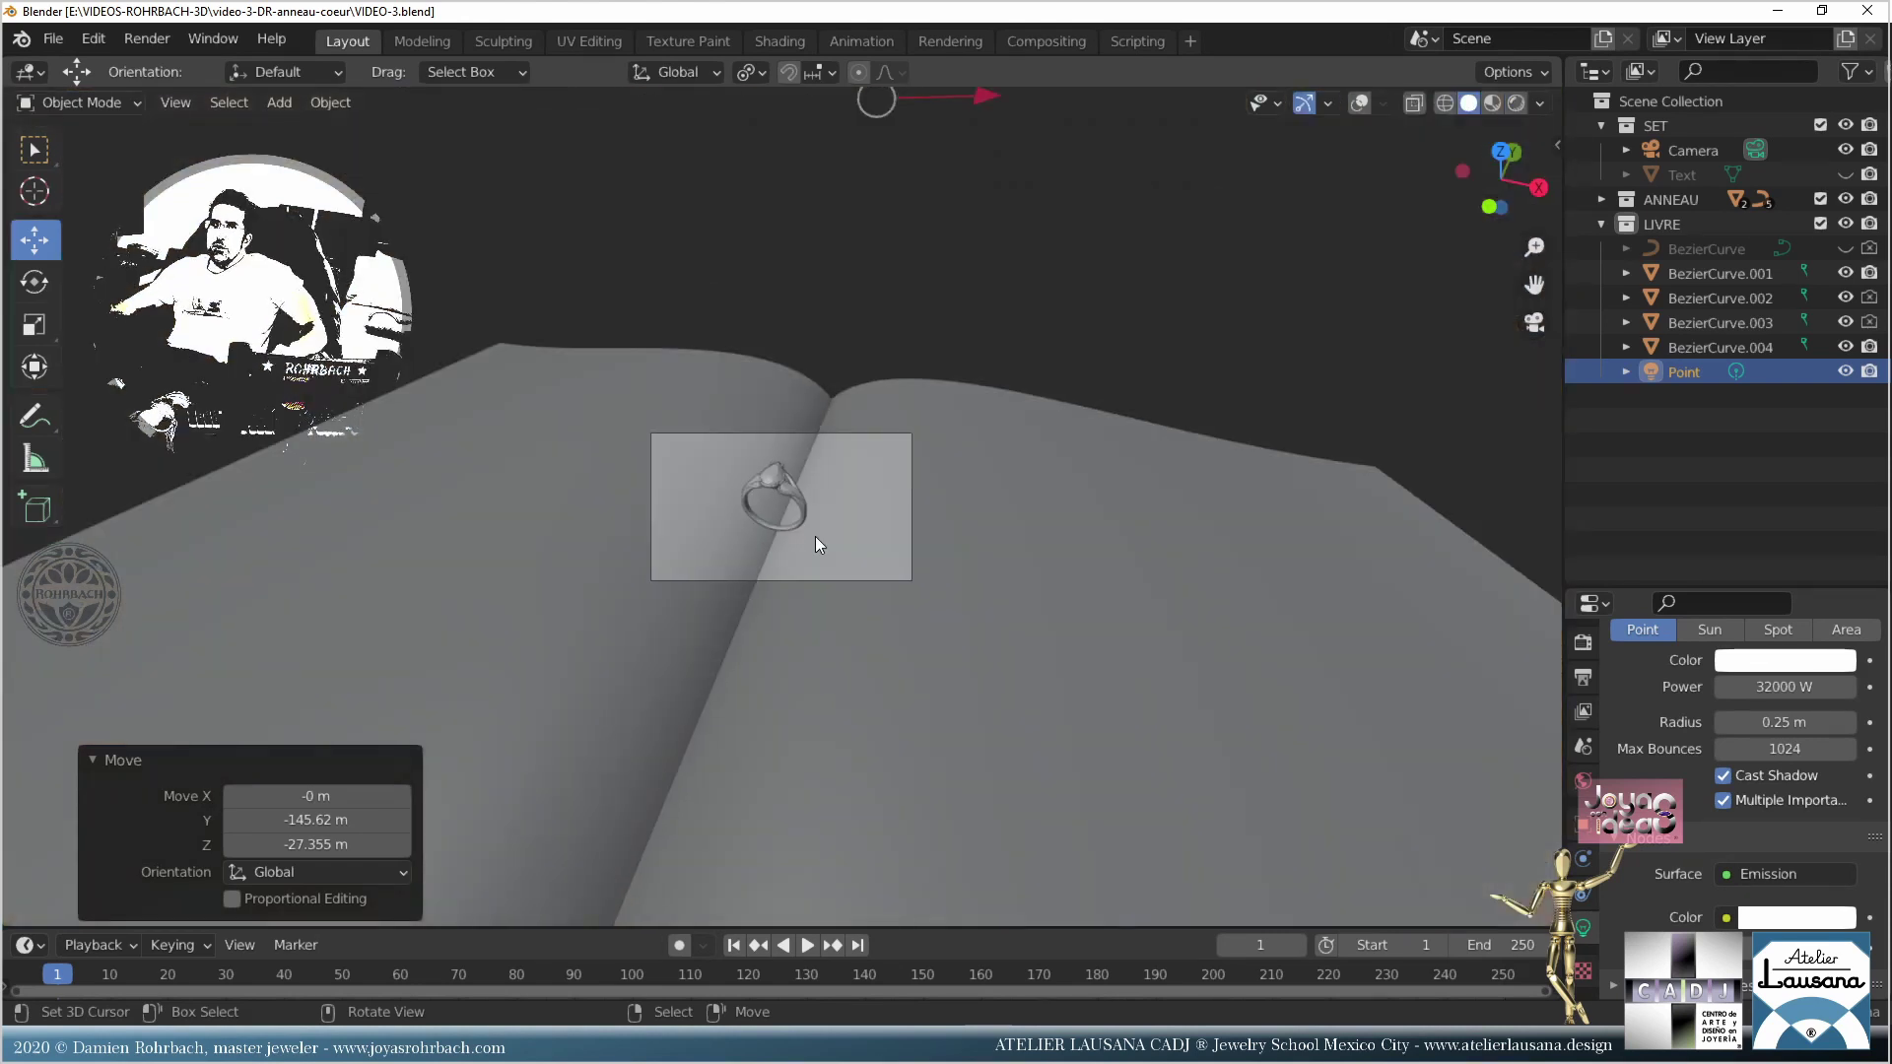
{"action": "key", "text": "KP_1"}
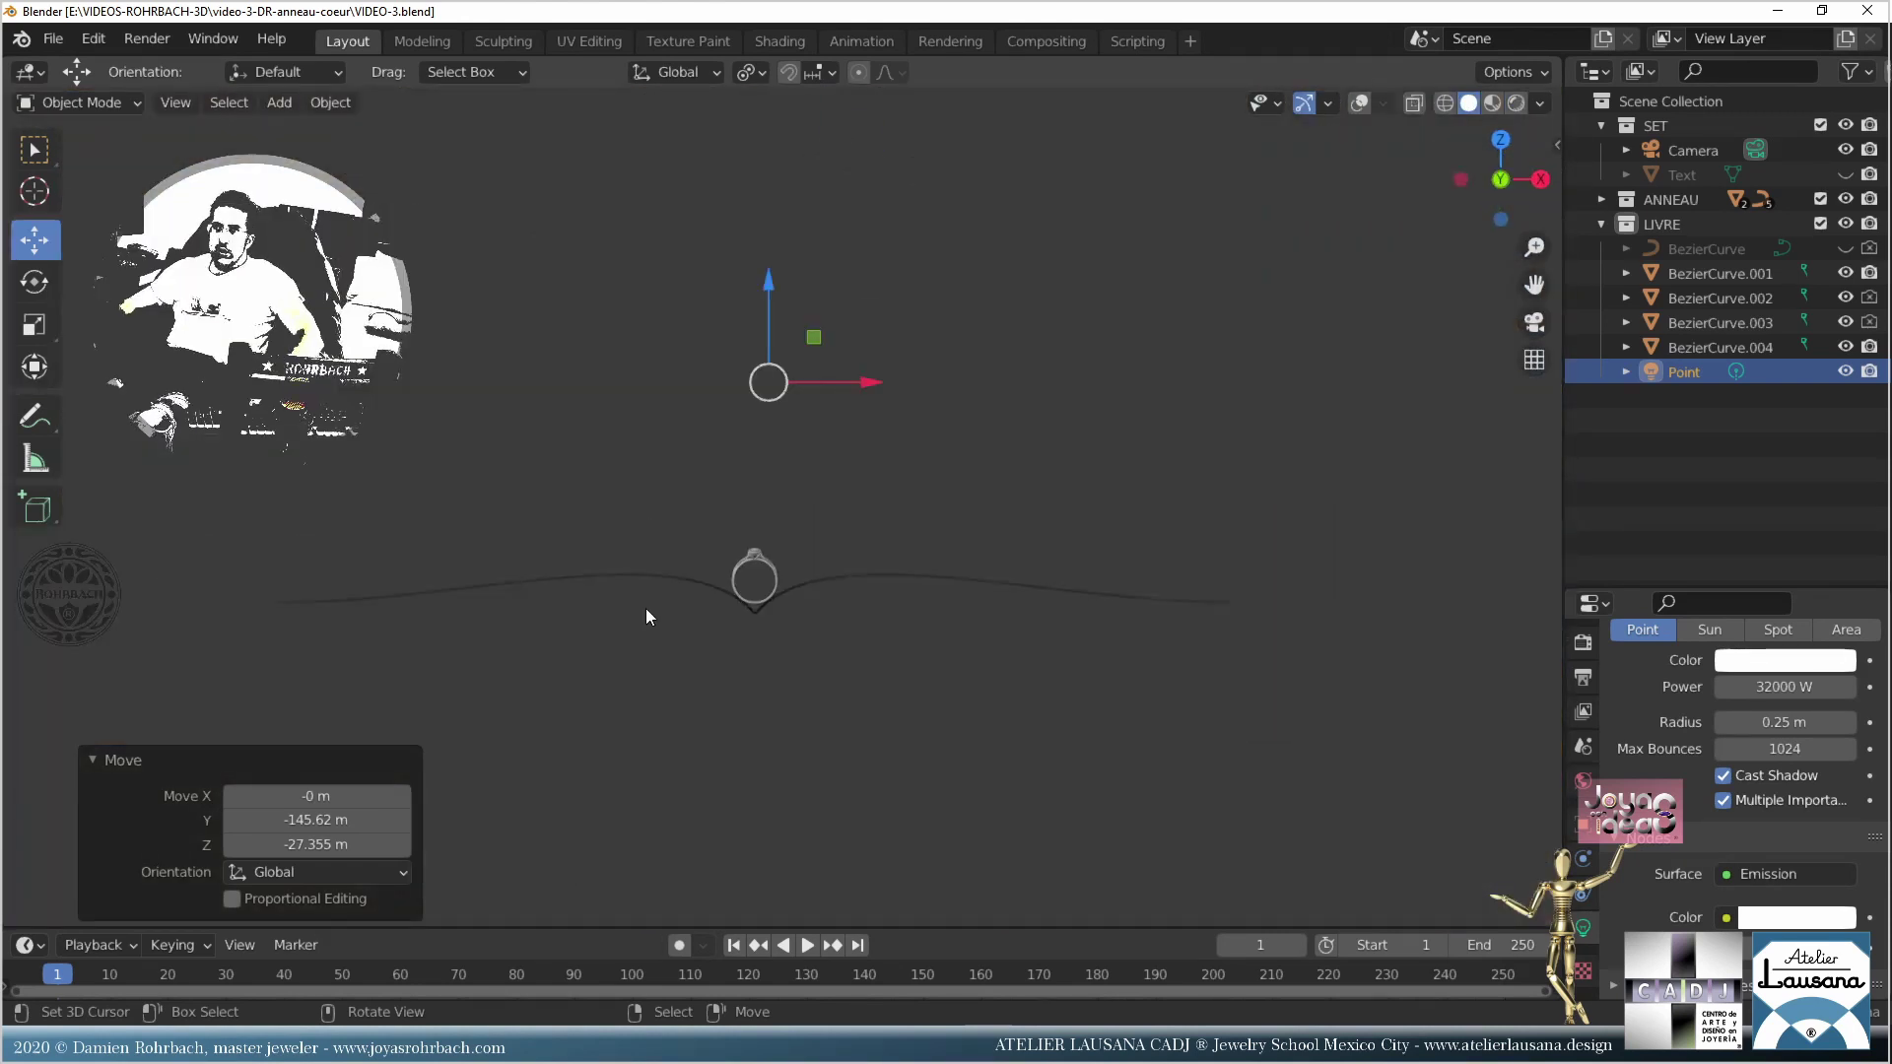
Step: Try to scale up the four BezierCurve book pages together by about 1.727
{"action": "left_click", "coordinate": [818, 697]}
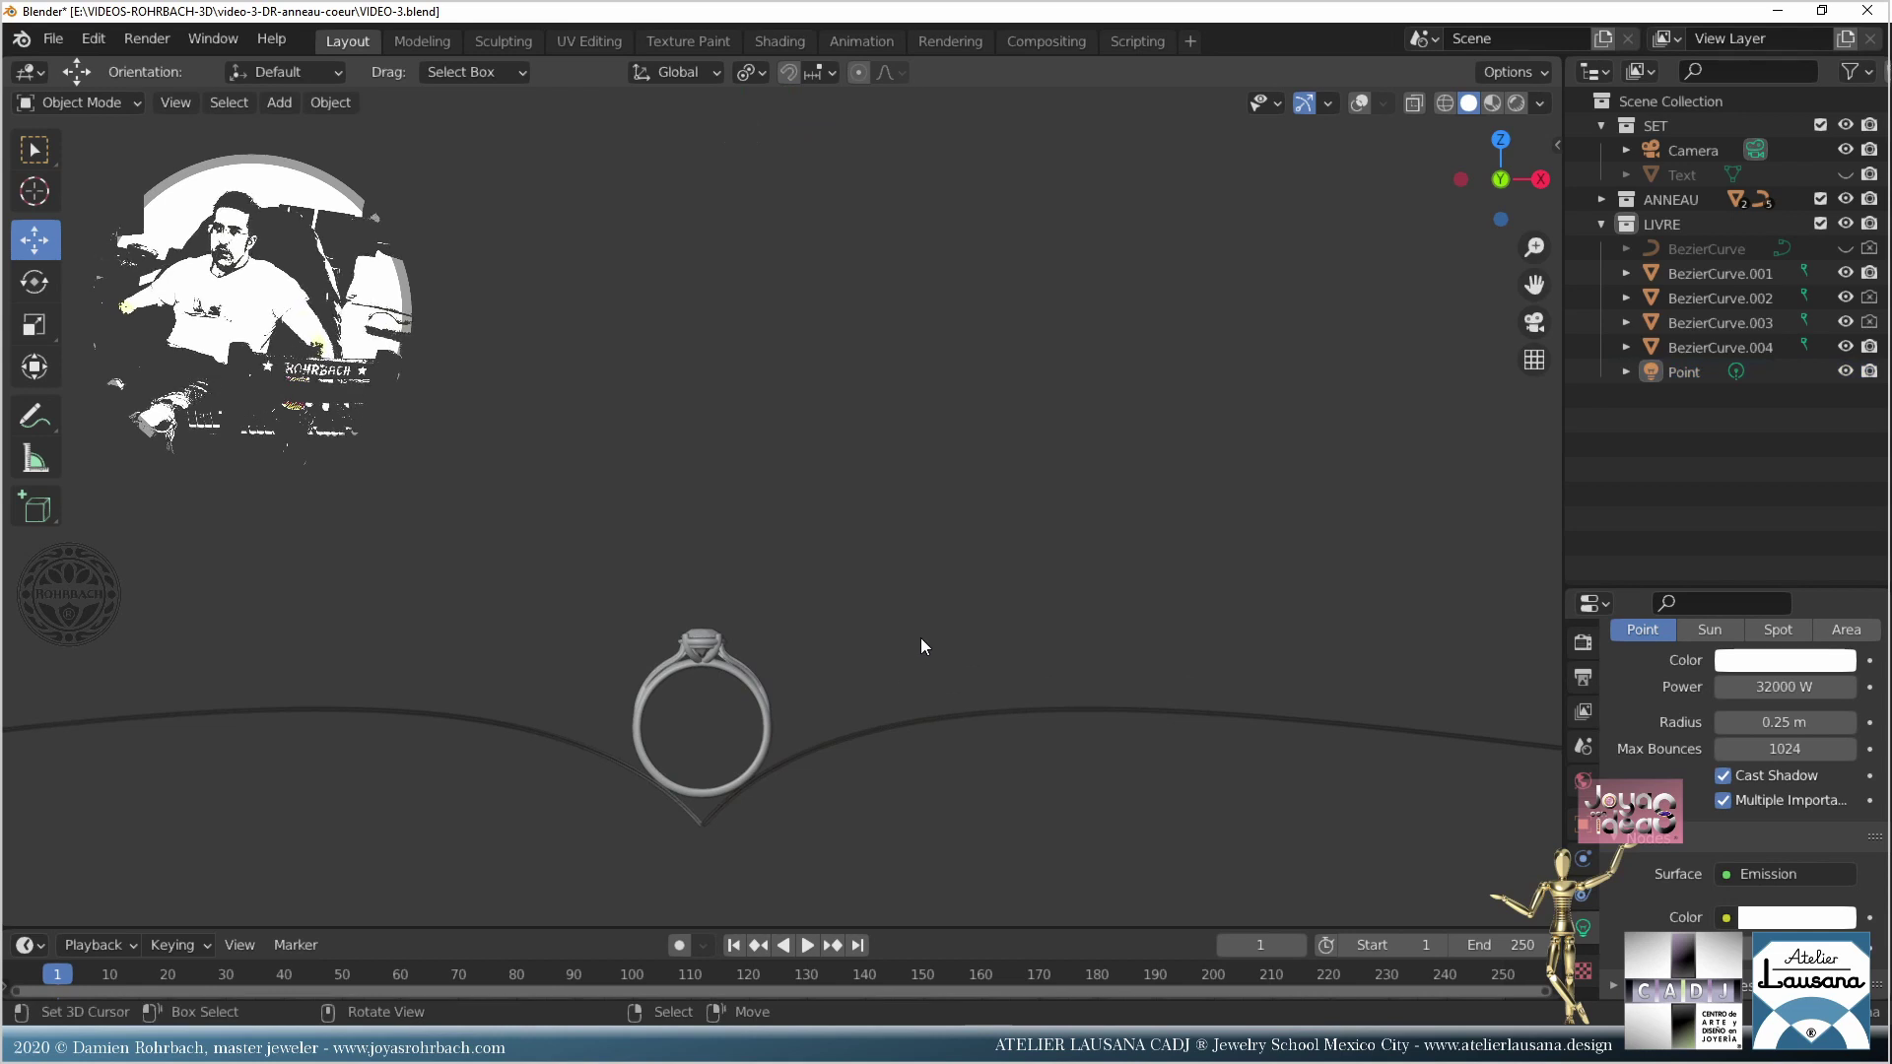
{"action": "left_click_drag", "start_coordinate": [971, 684], "coordinate": [333, 765]}
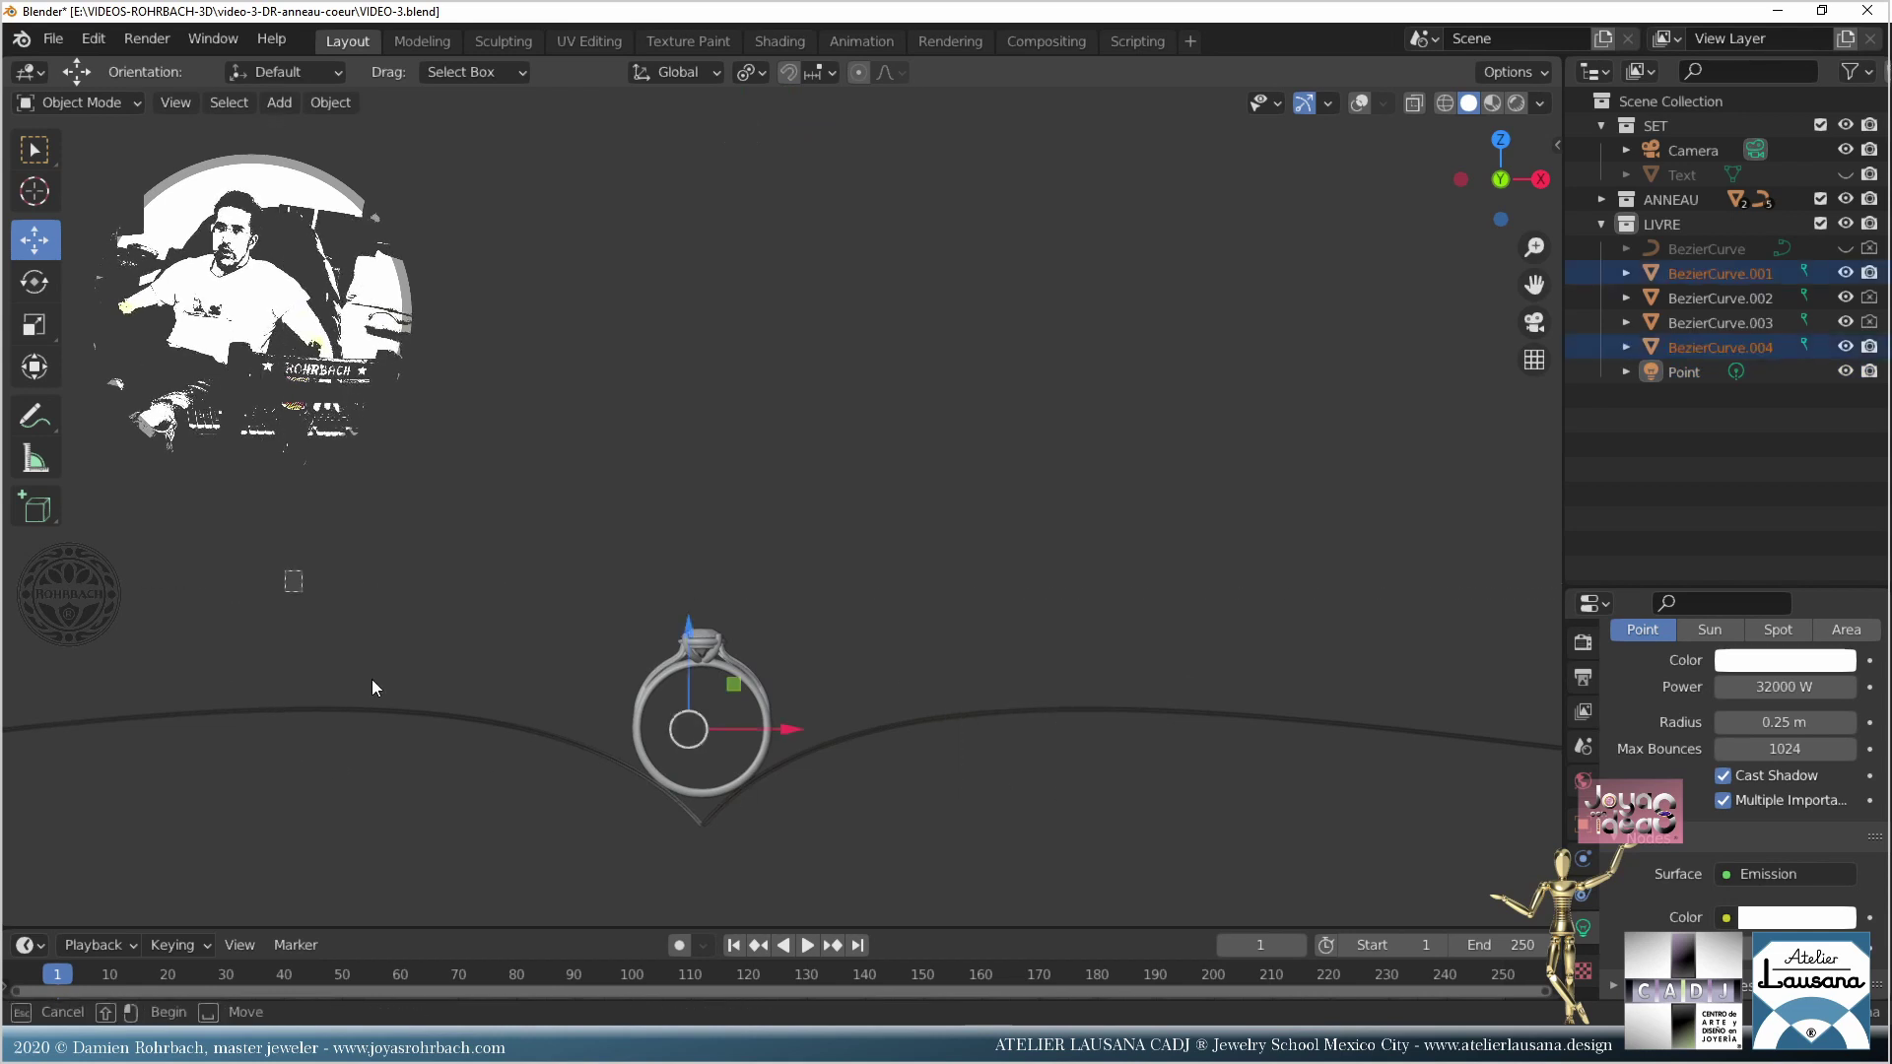
{"action": "middle_click_drag", "start_coordinate": [751, 507], "coordinate": [627, 591]}
{"action": "key", "text": "s"}
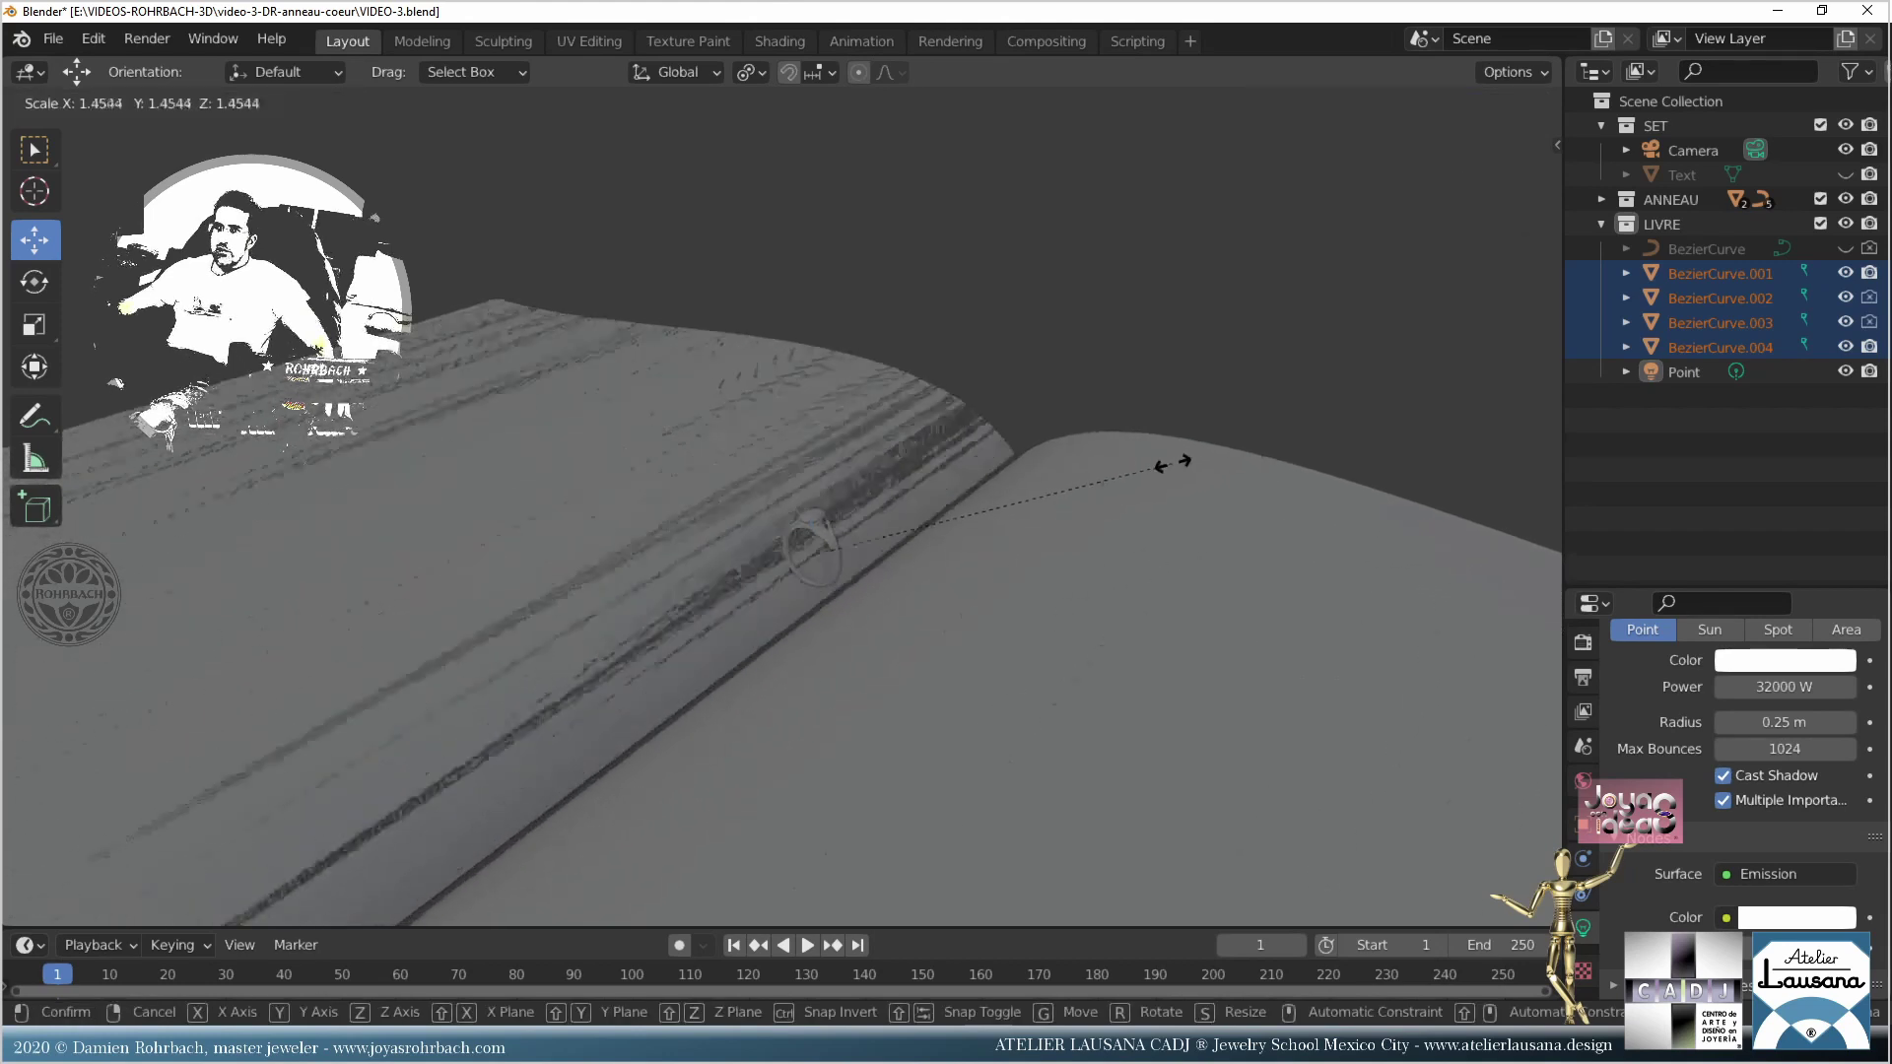
{"action": "left_click", "coordinate": [1242, 459]}
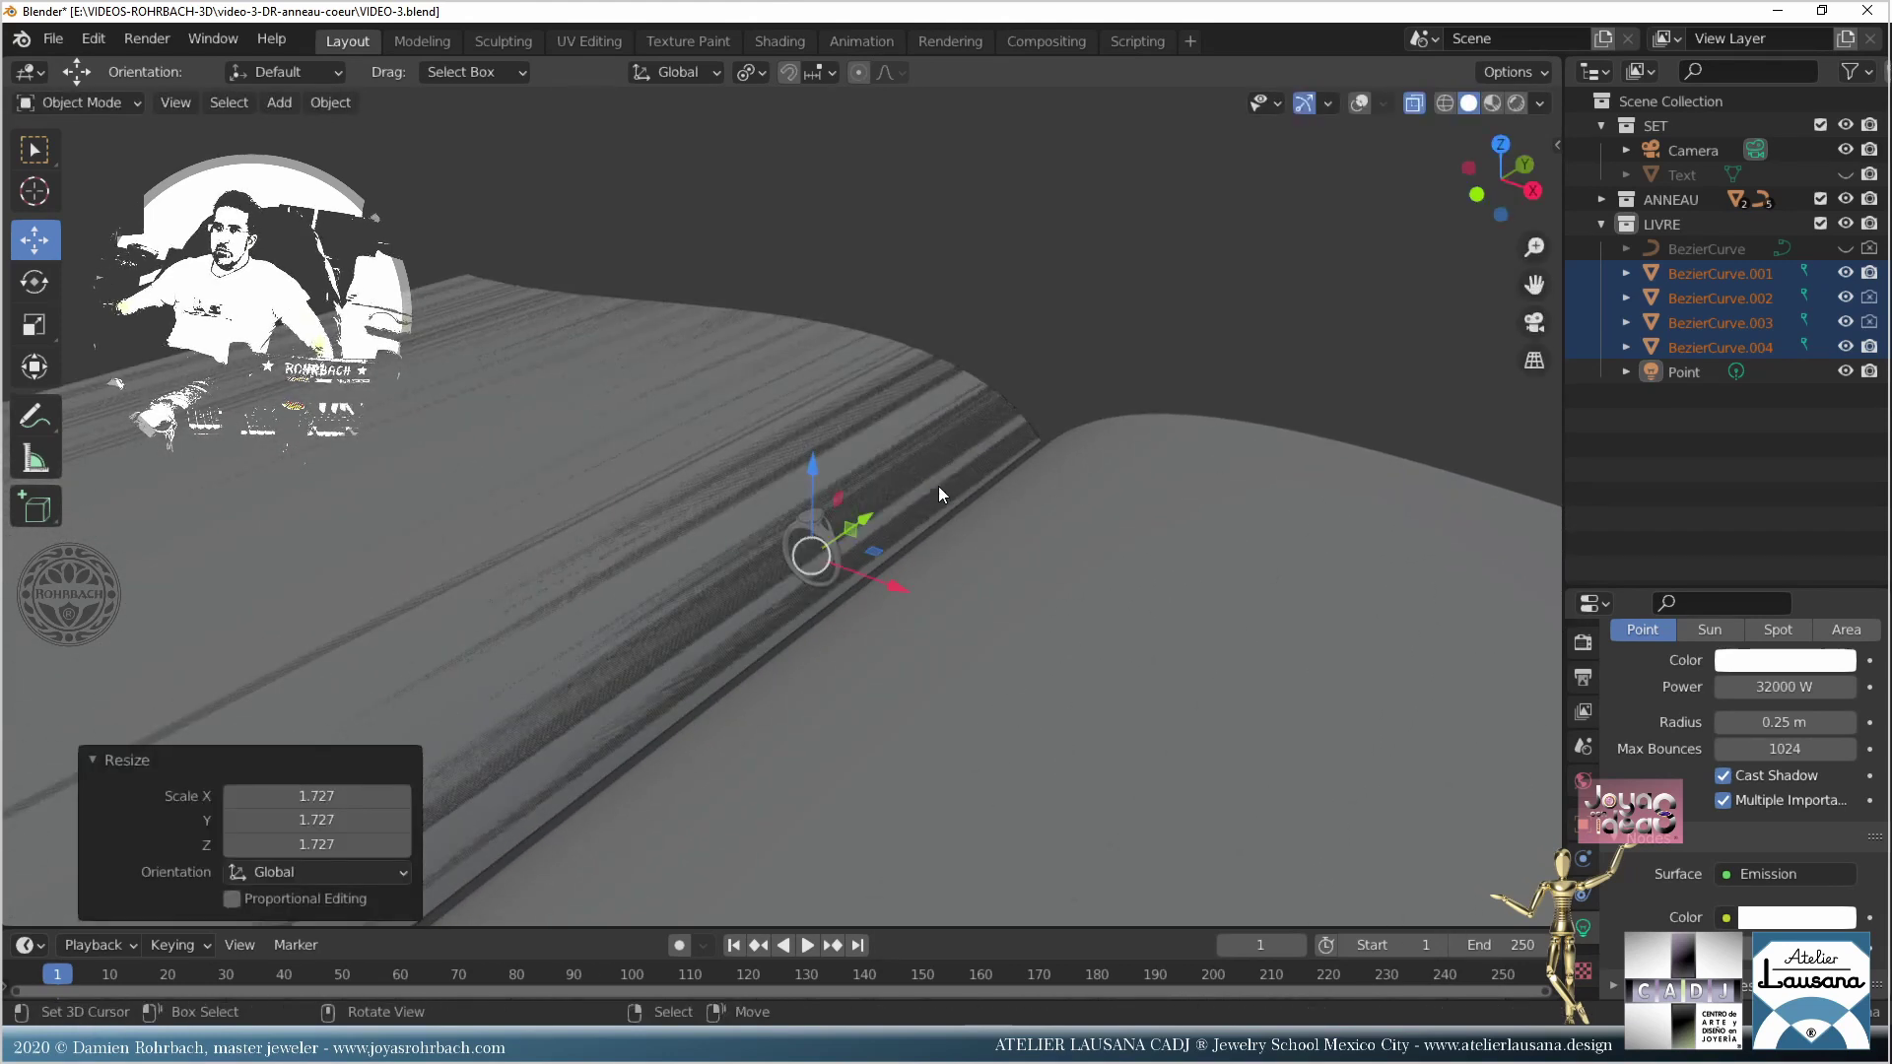
Step: Try moving the enlarged book pages upward relative to the ring, and undo both the move and the resize
{"action": "key", "text": "KP_1"}
{"action": "scroll", "coordinate": [719, 648], "scroll_direction": "up", "scroll_amount": 4}
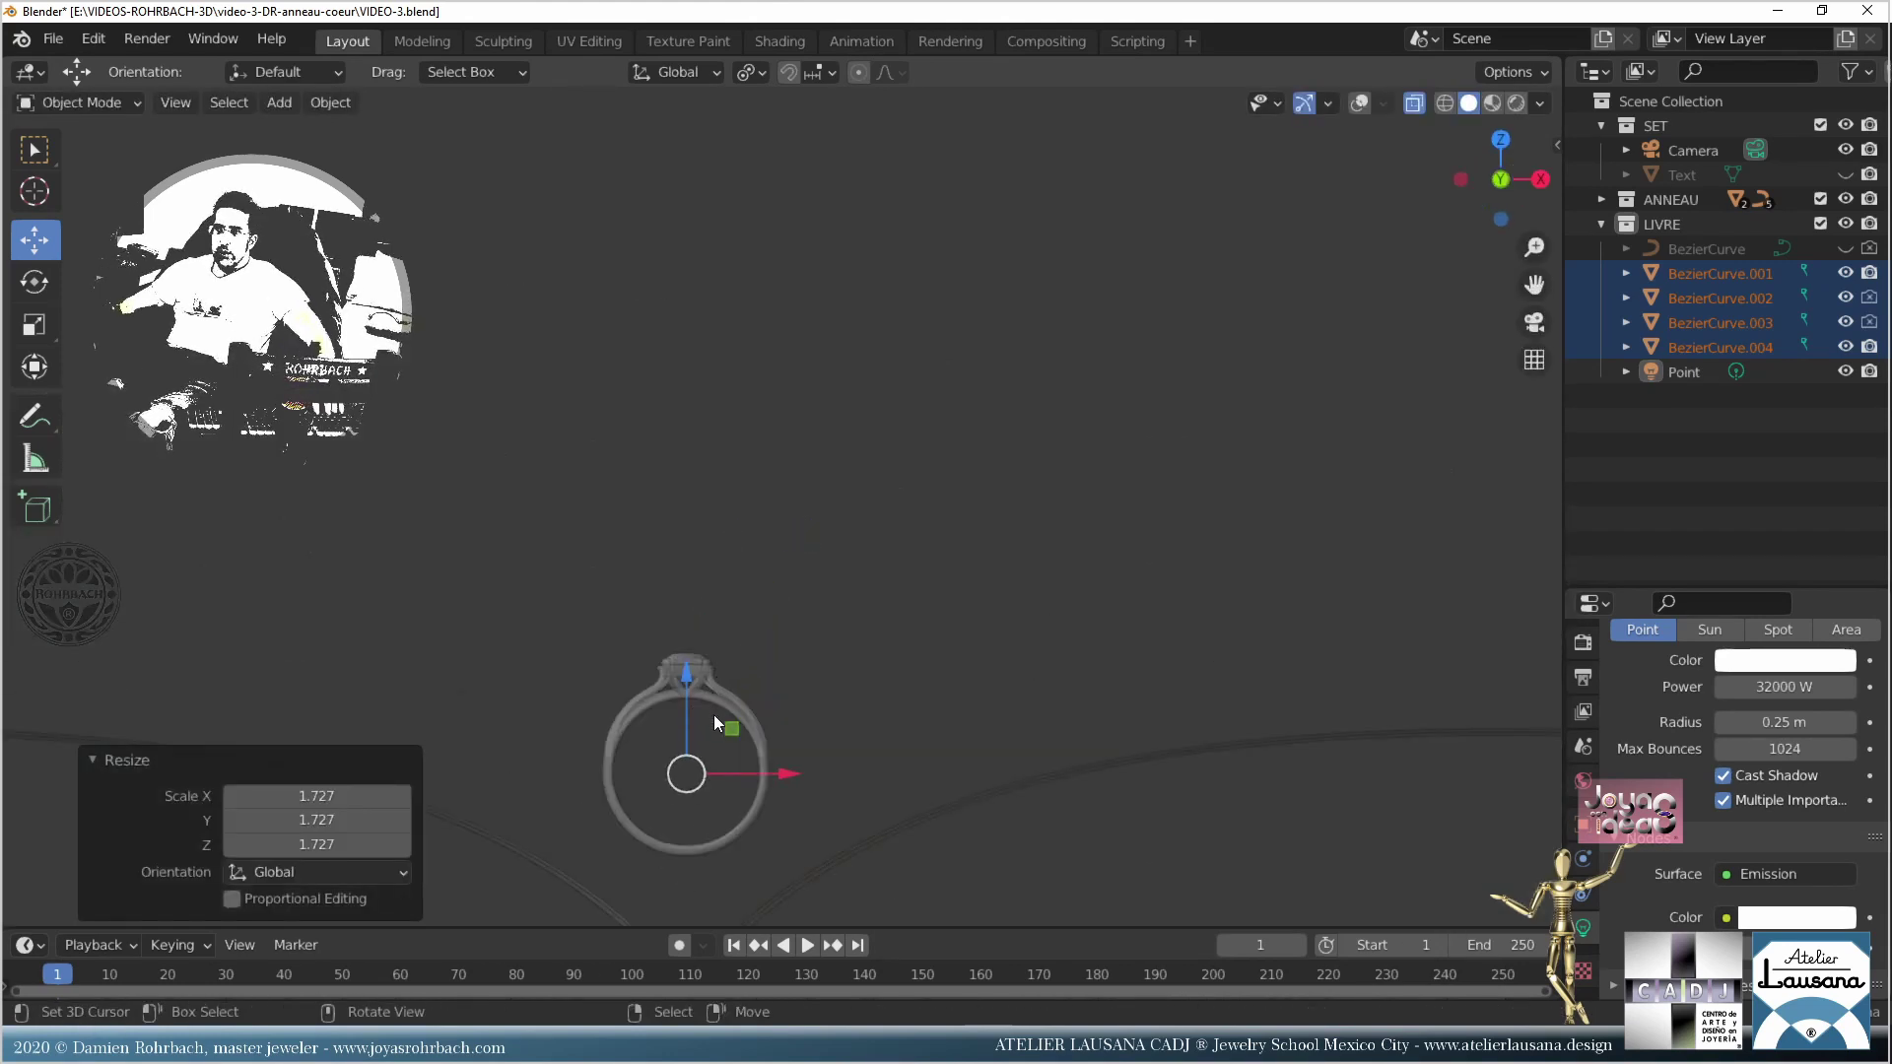
{"action": "middle_click_drag", "start_coordinate": [713, 714], "coordinate": [883, 394], "text": "shift"}
{"action": "scroll", "coordinate": [882, 394], "scroll_direction": "up", "scroll_amount": 4}
{"action": "left_click_drag", "start_coordinate": [930, 372], "coordinate": [940, 186]}
{"action": "key", "text": "ctrl+z"}
{"action": "key", "text": "ctrl+z"}
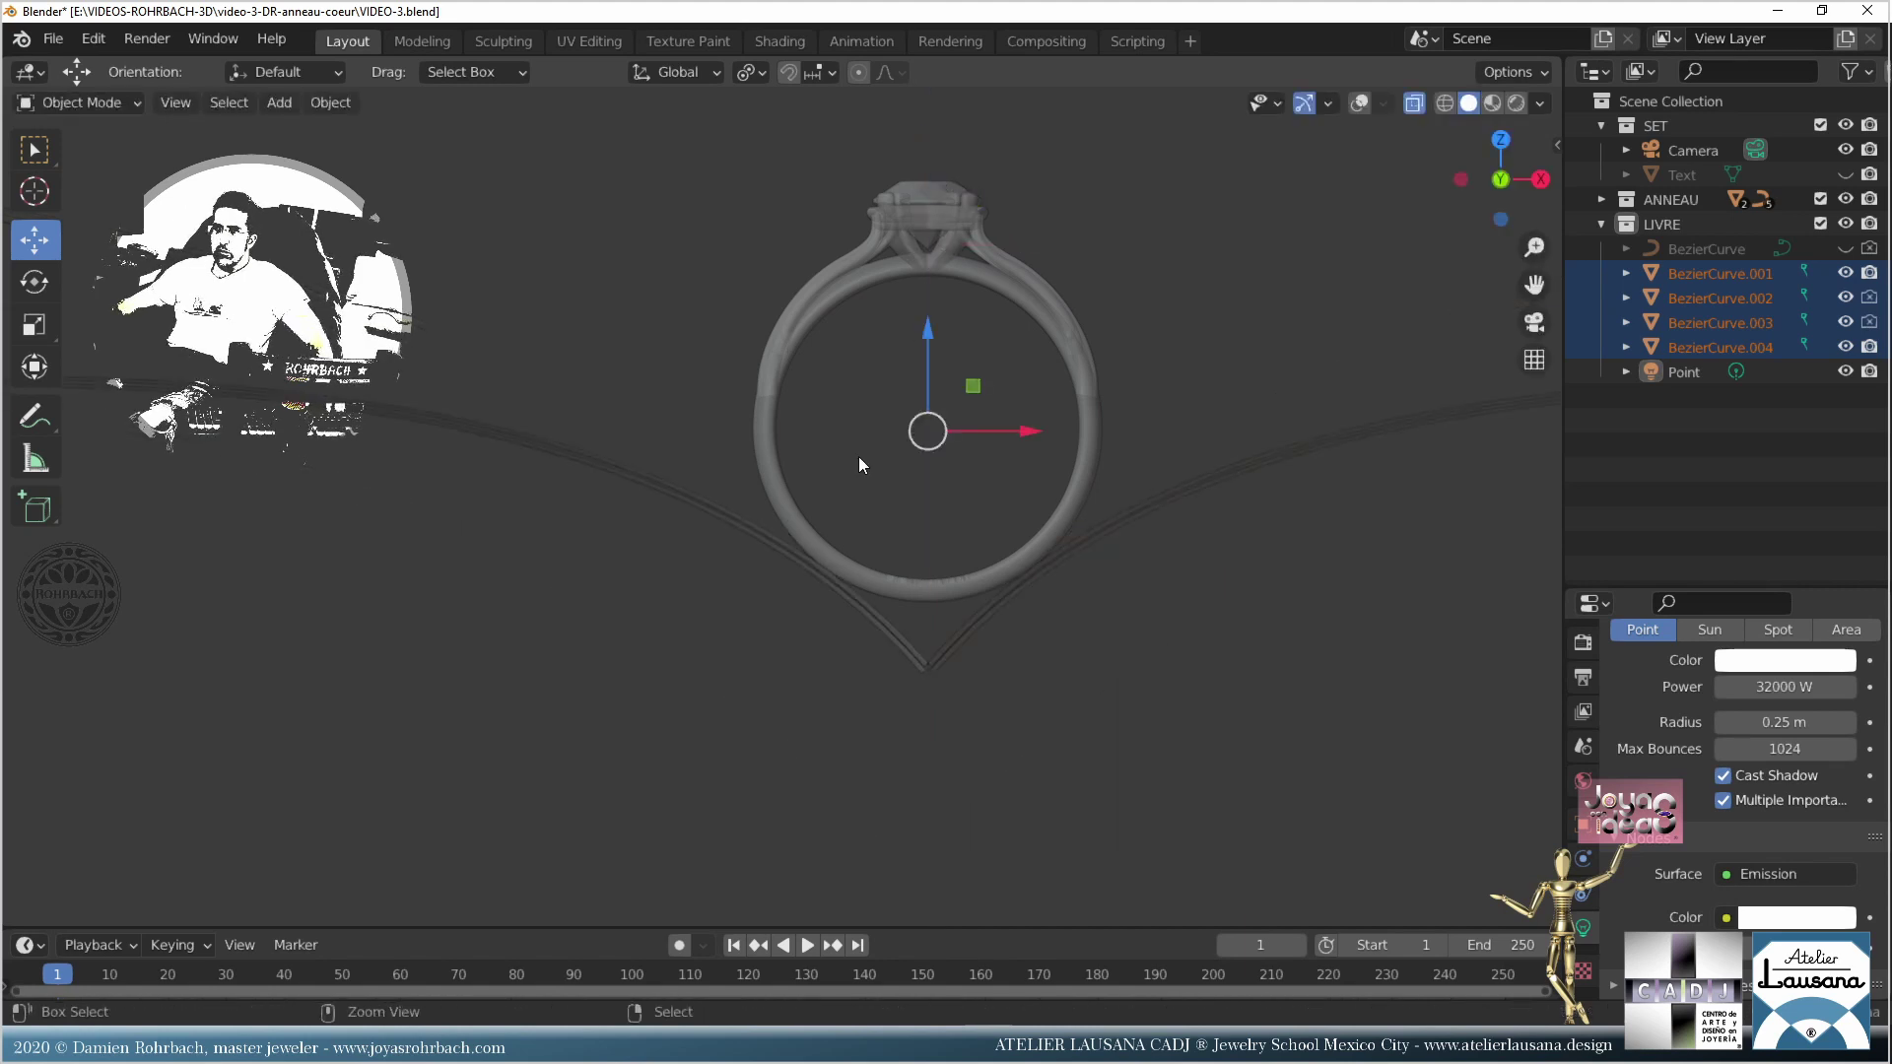
{"action": "key", "text": "alt+a"}
{"action": "key", "text": "b"}
{"action": "left_click_drag", "start_coordinate": [830, 148], "coordinate": [1090, 321]}
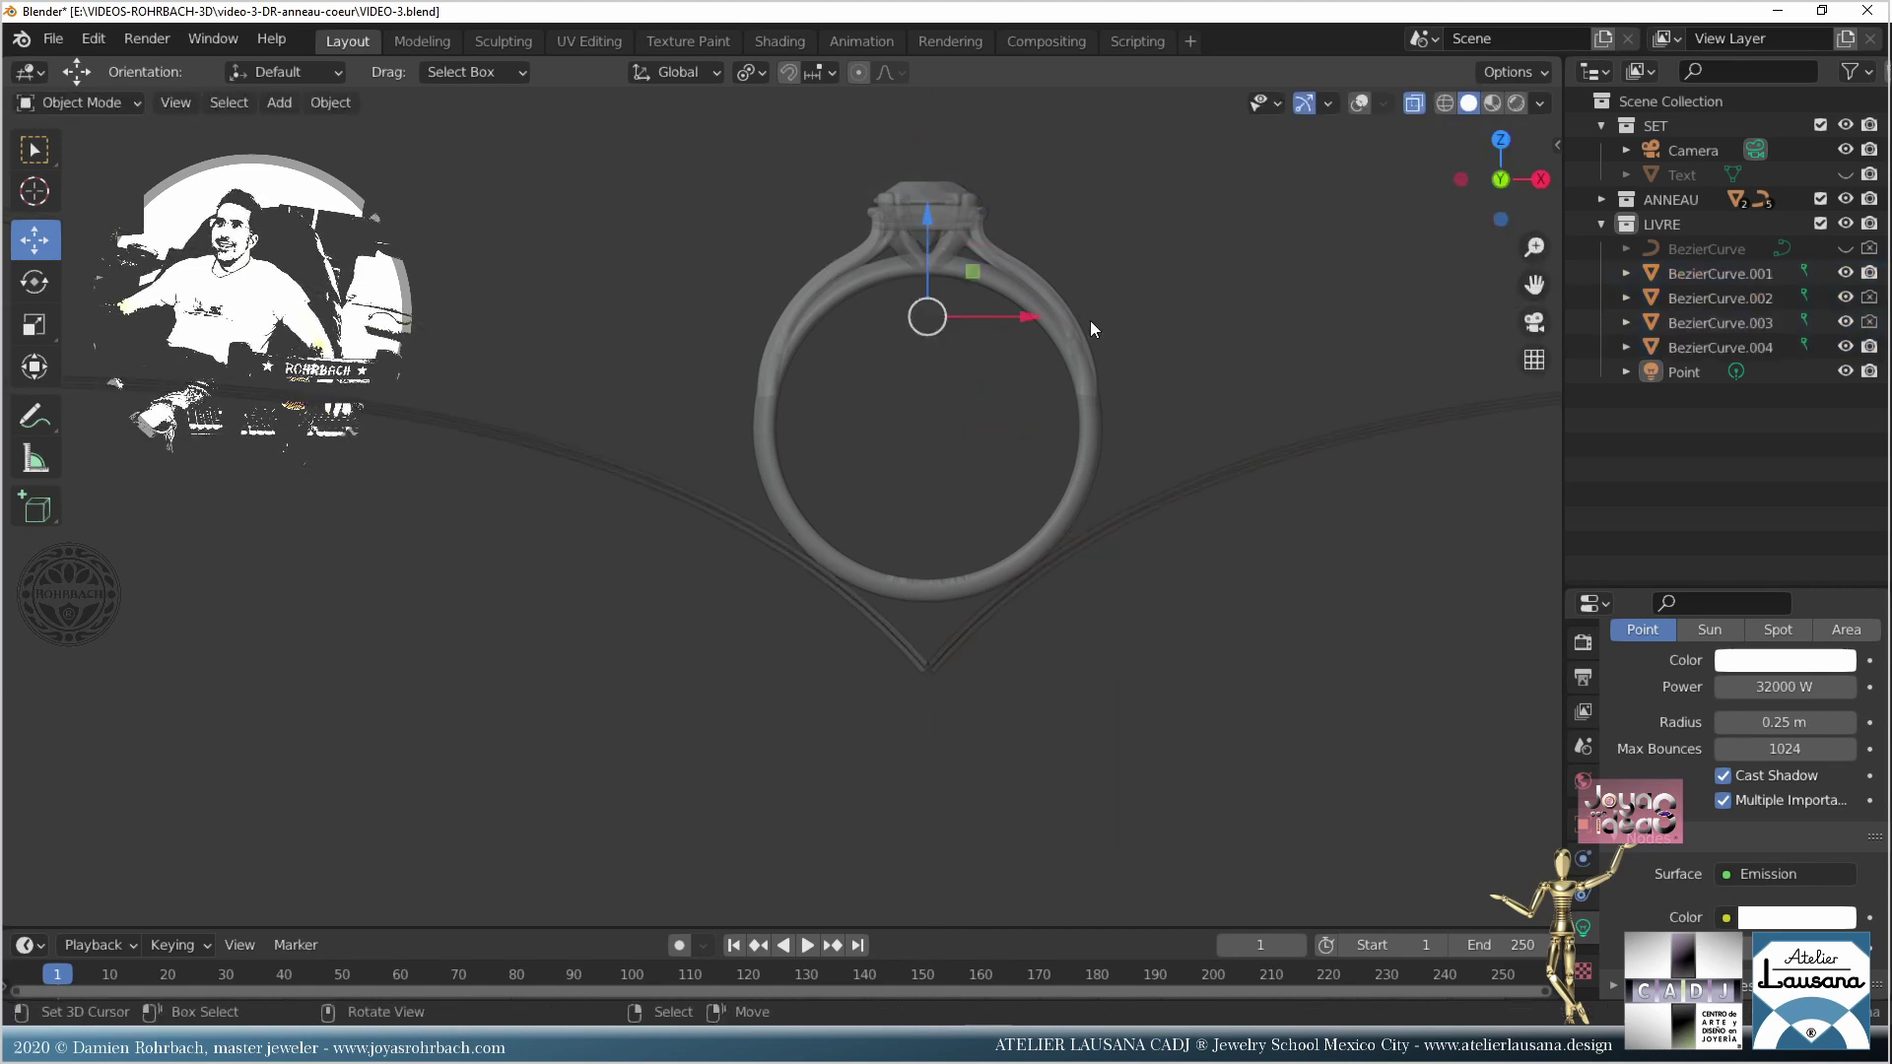
{"action": "middle_click_drag", "start_coordinate": [1090, 322], "coordinate": [1028, 505], "text": "shift"}
{"action": "key", "text": "s"}
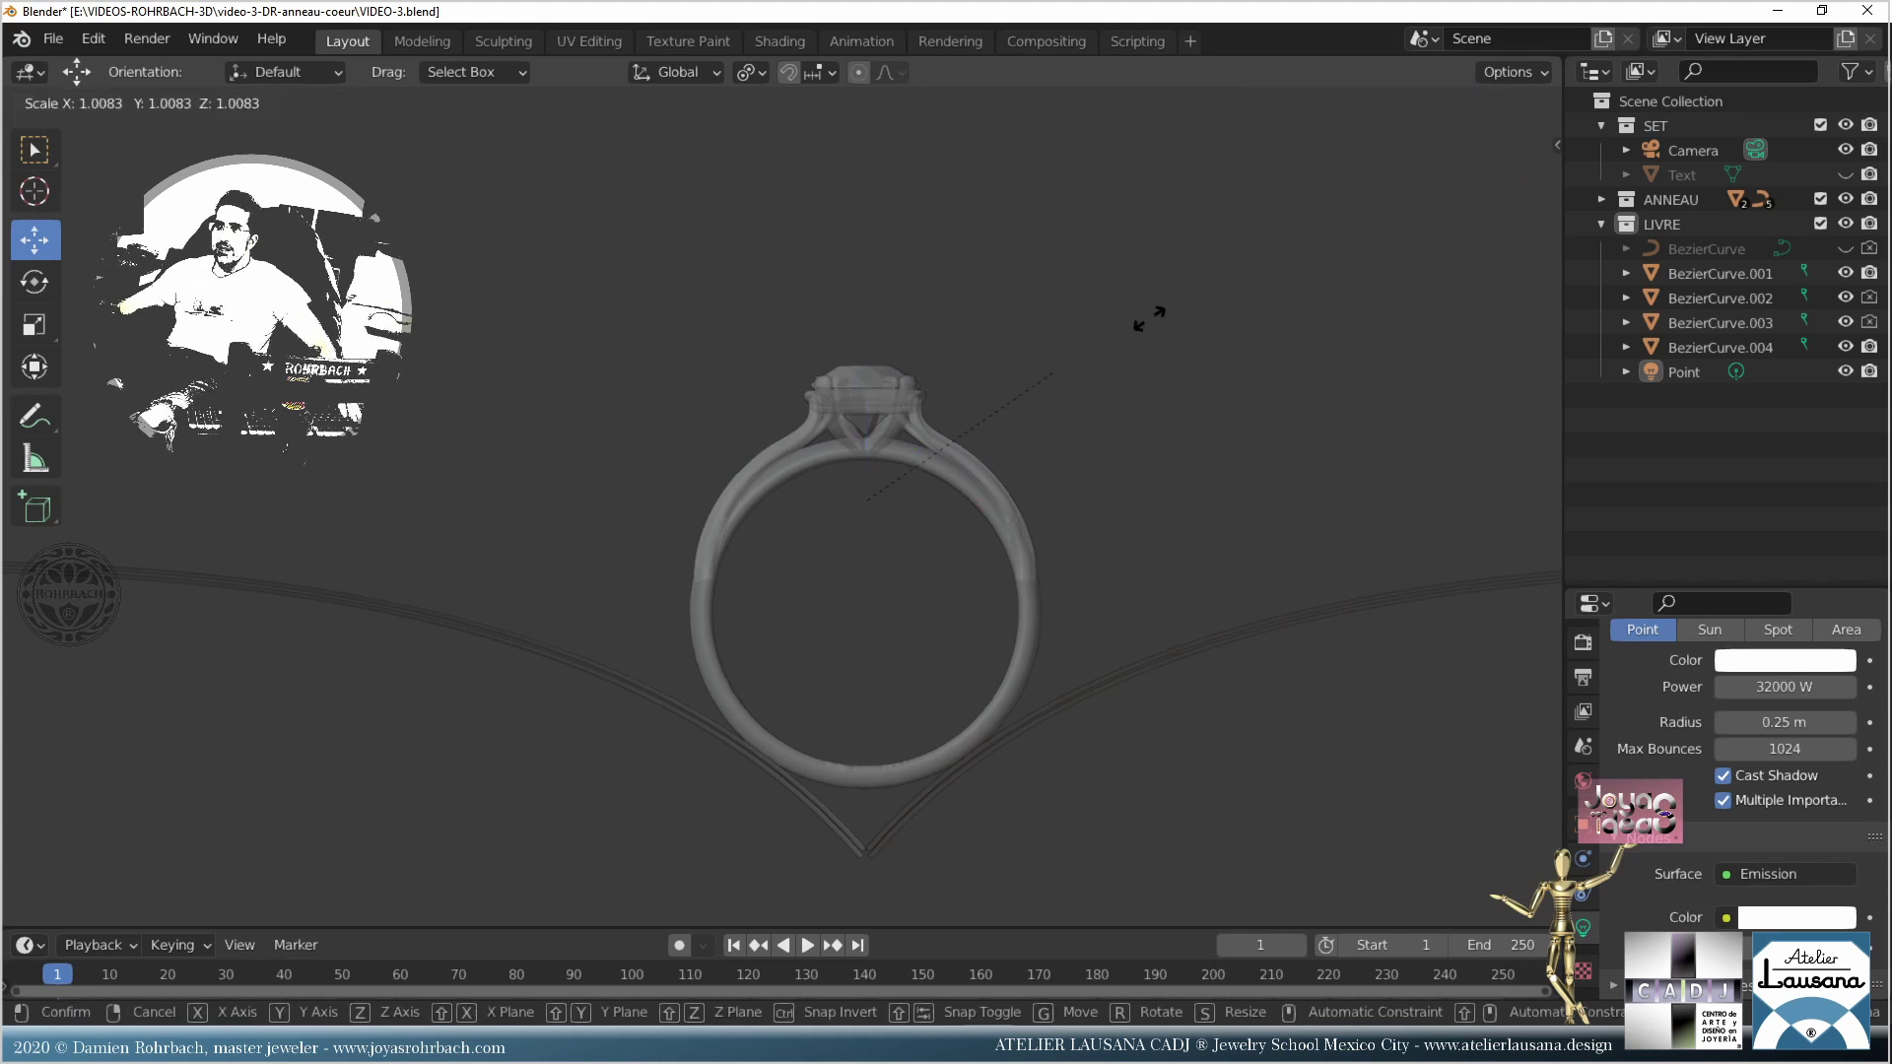
{"action": "key", "text": "Escape"}
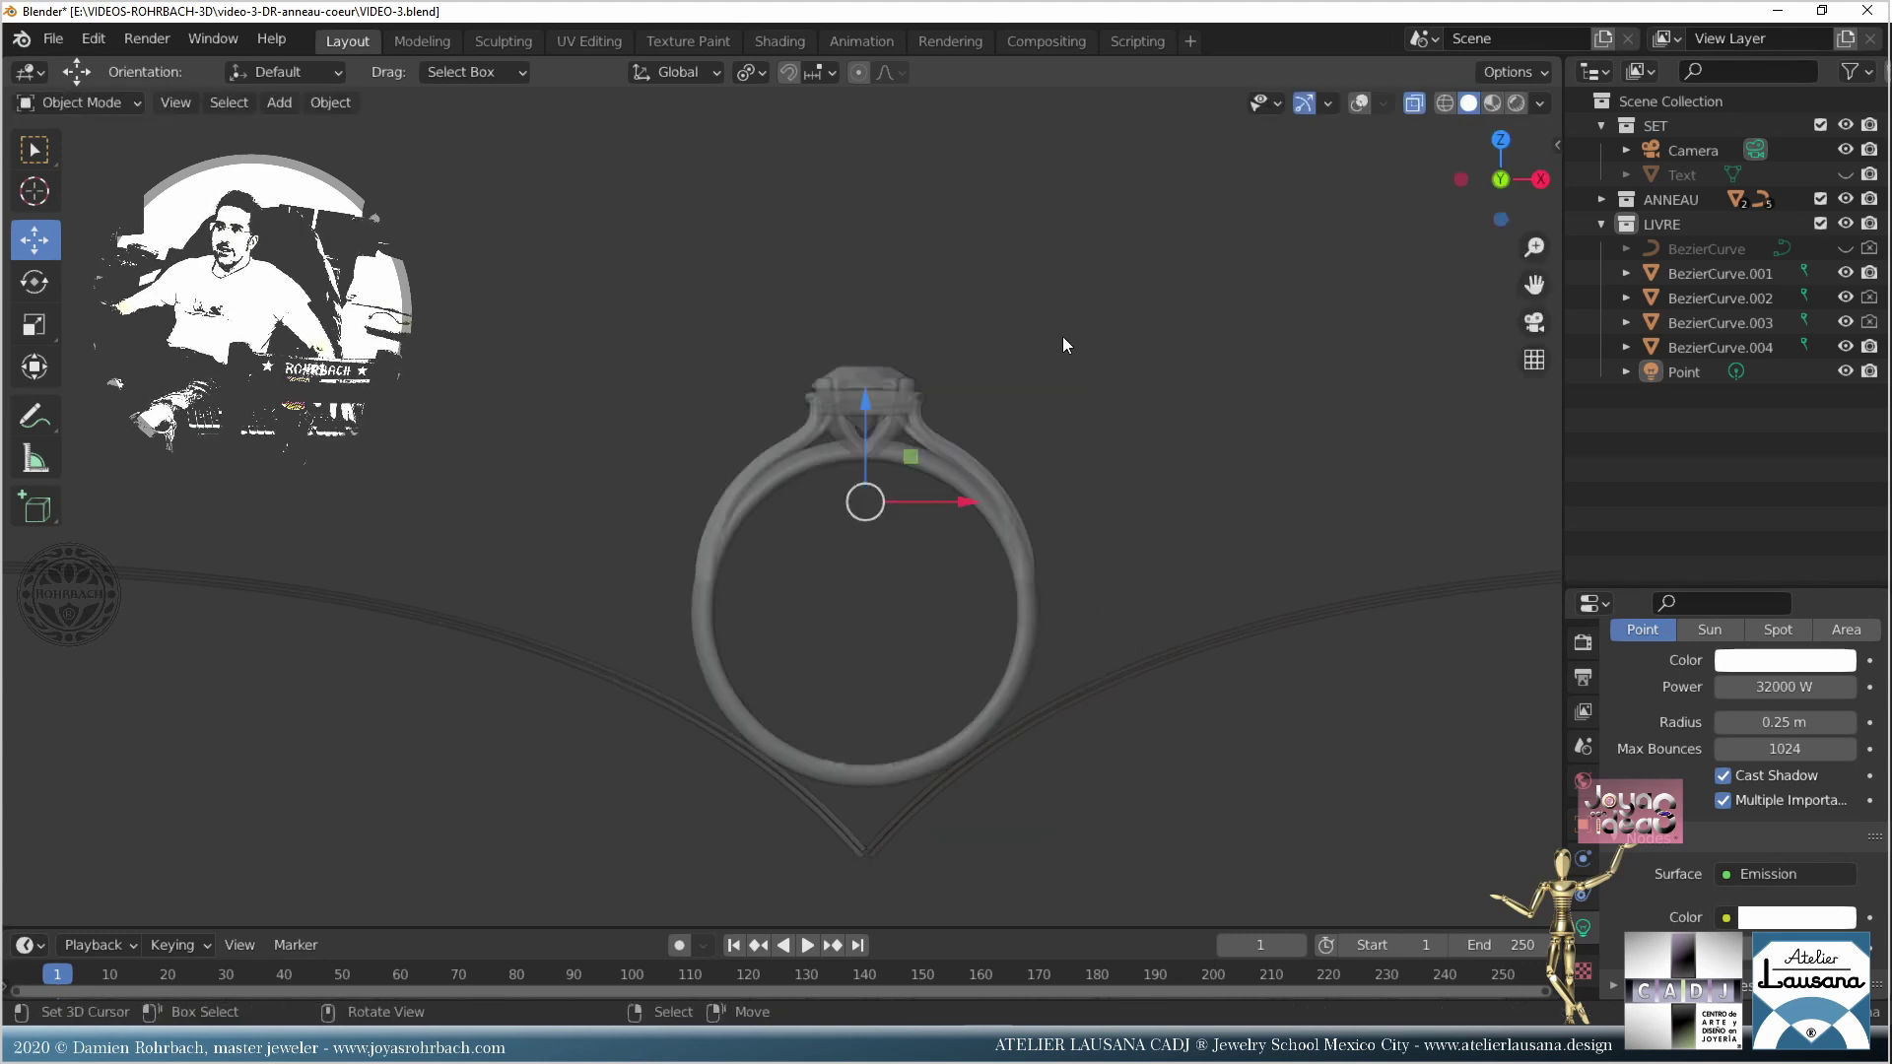
Step: Turn the viewport overlays back on and select the BAGUE ring body
{"action": "left_click", "coordinate": [1355, 104]}
{"action": "middle_click_drag", "start_coordinate": [1024, 325], "coordinate": [978, 356]}
{"action": "scroll", "coordinate": [979, 356], "scroll_direction": "up", "scroll_amount": 3}
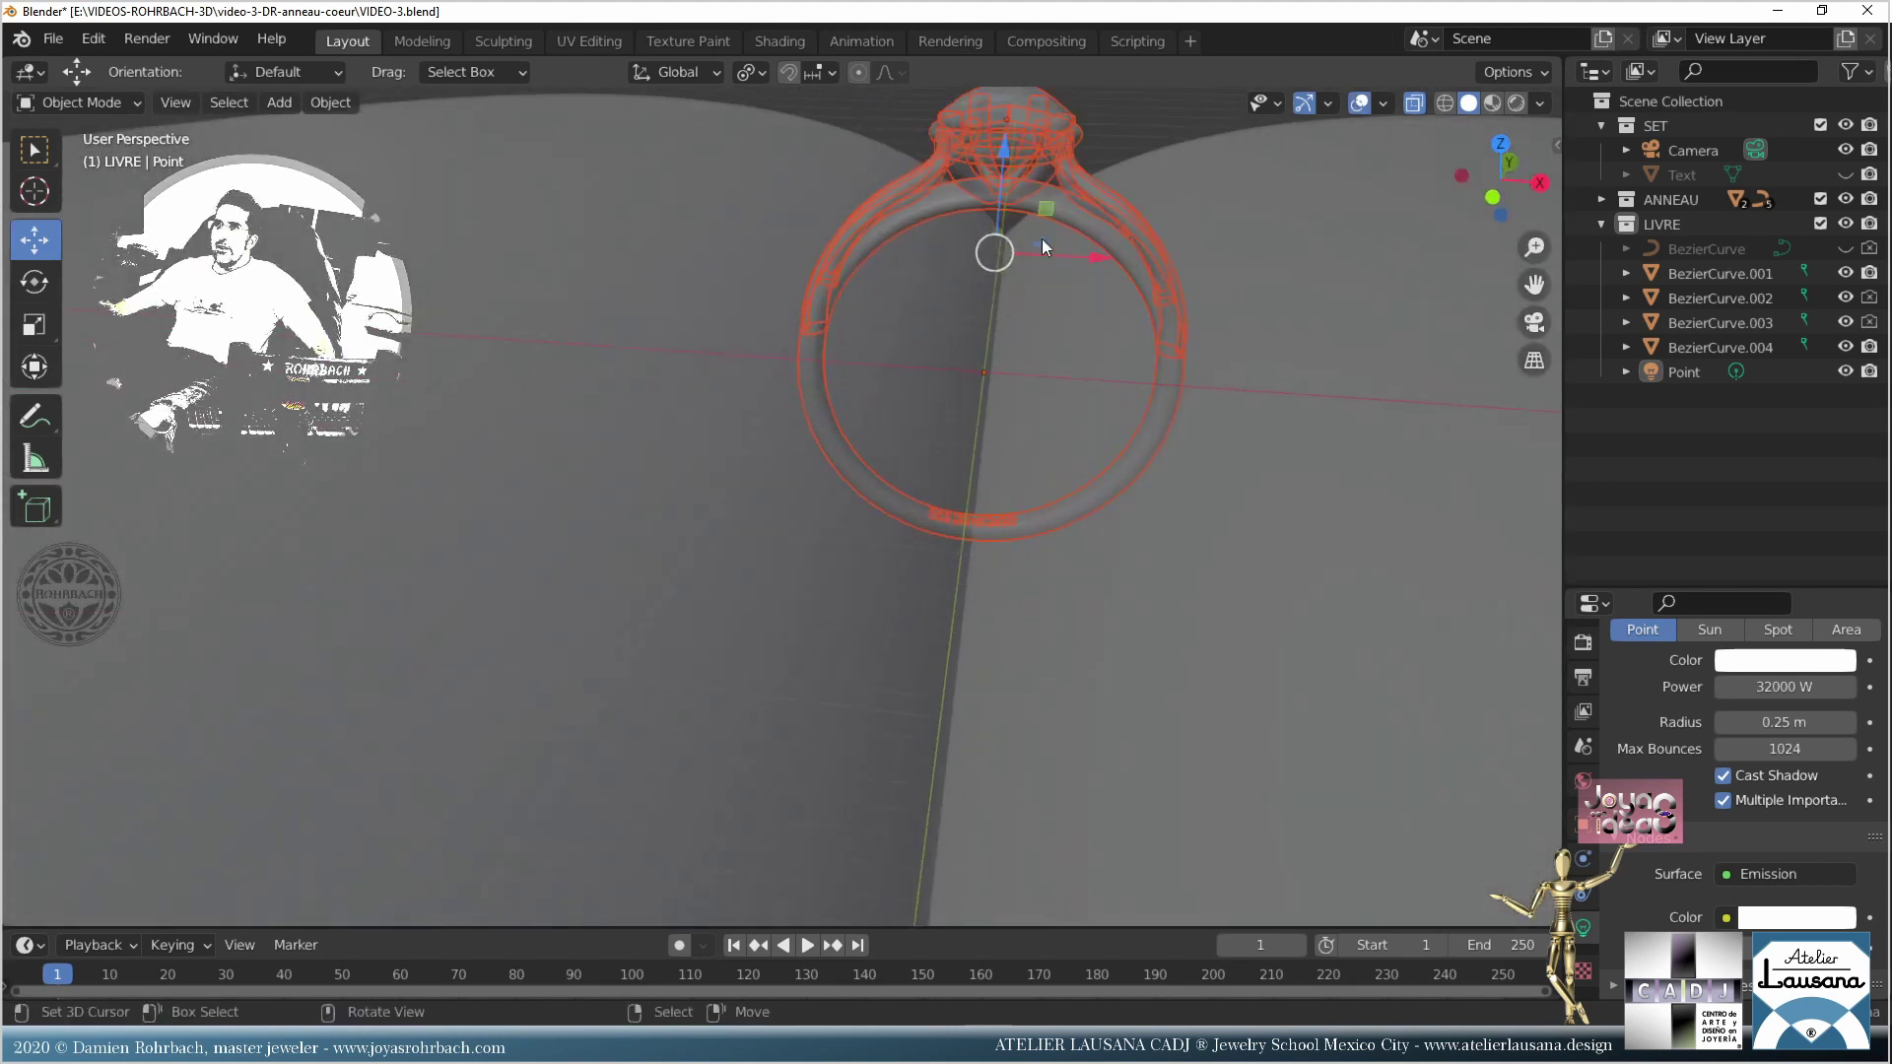
{"action": "left_click", "coordinate": [1062, 211]}
{"action": "middle_click_drag", "start_coordinate": [1062, 211], "coordinate": [853, 767]}
{"action": "scroll", "coordinate": [853, 766], "scroll_direction": "up", "scroll_amount": 1}
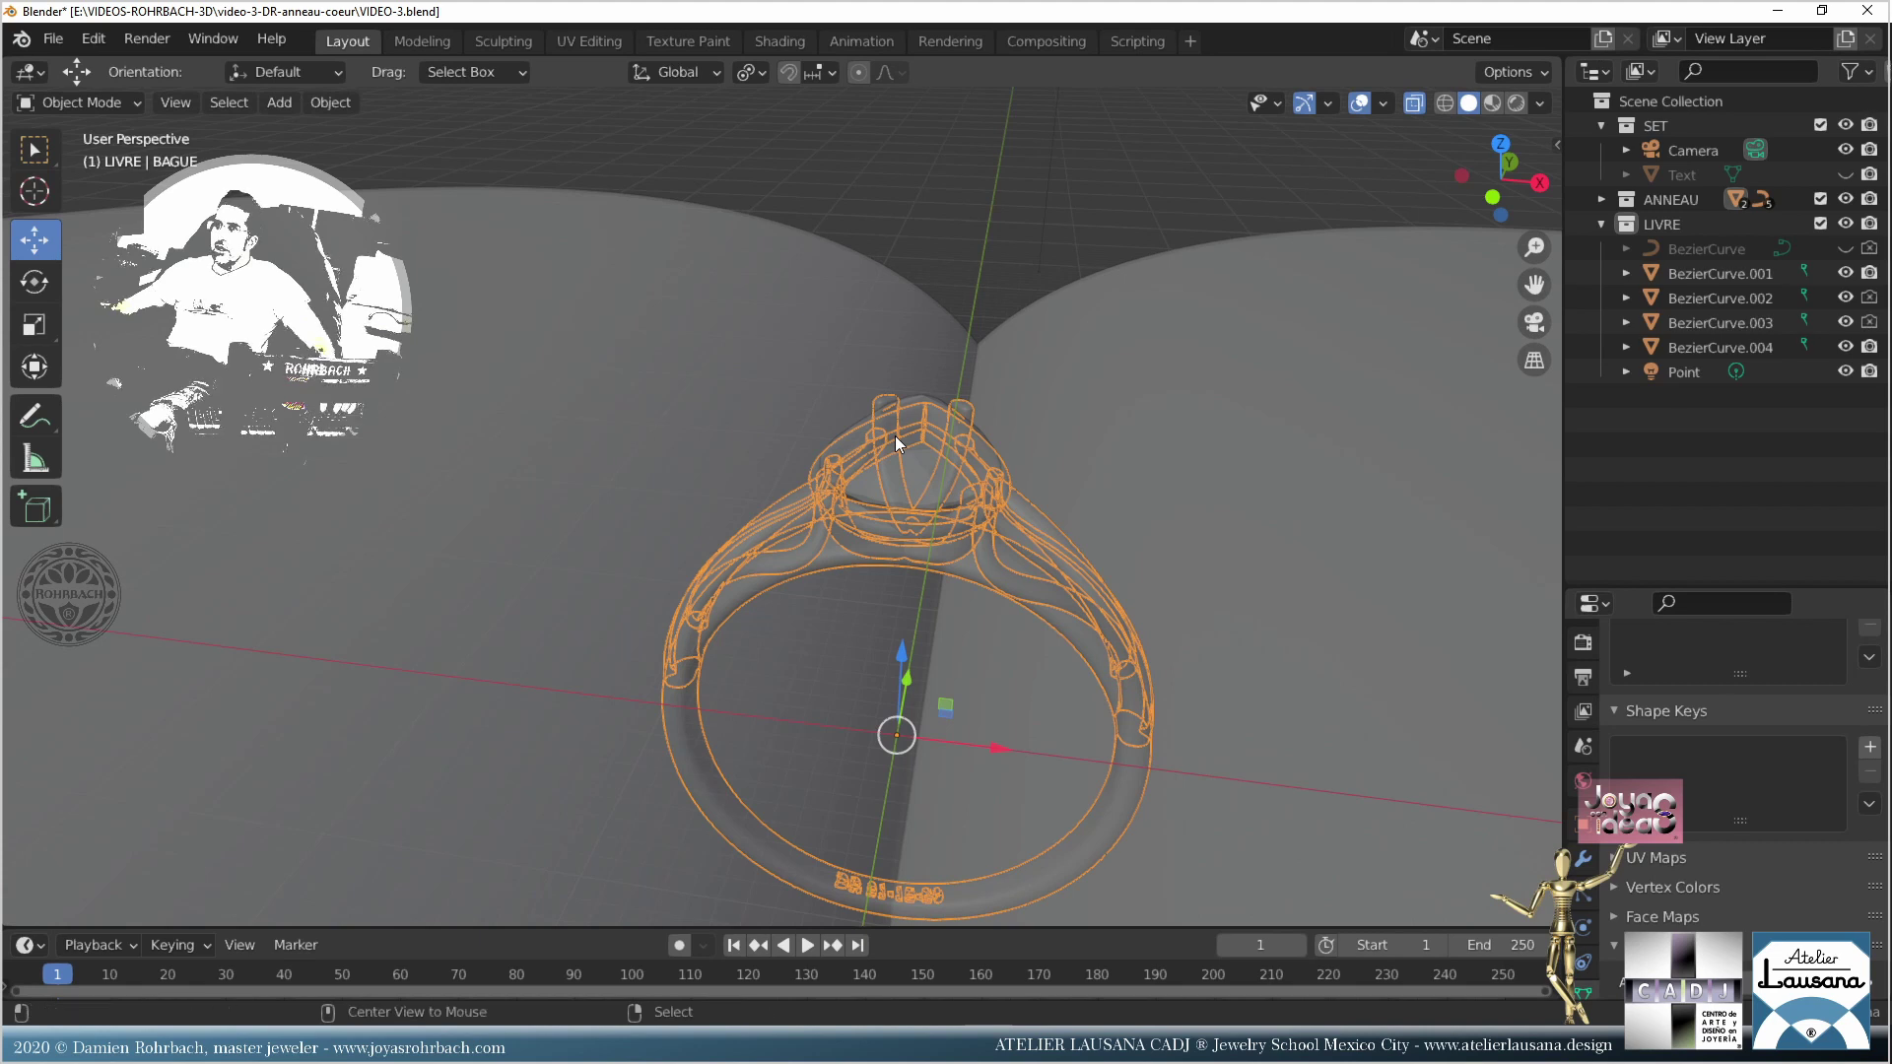
Step: Select the ring body together with its PEAR-SHAPE stone and join them into one object
{"action": "left_click", "coordinate": [925, 459]}
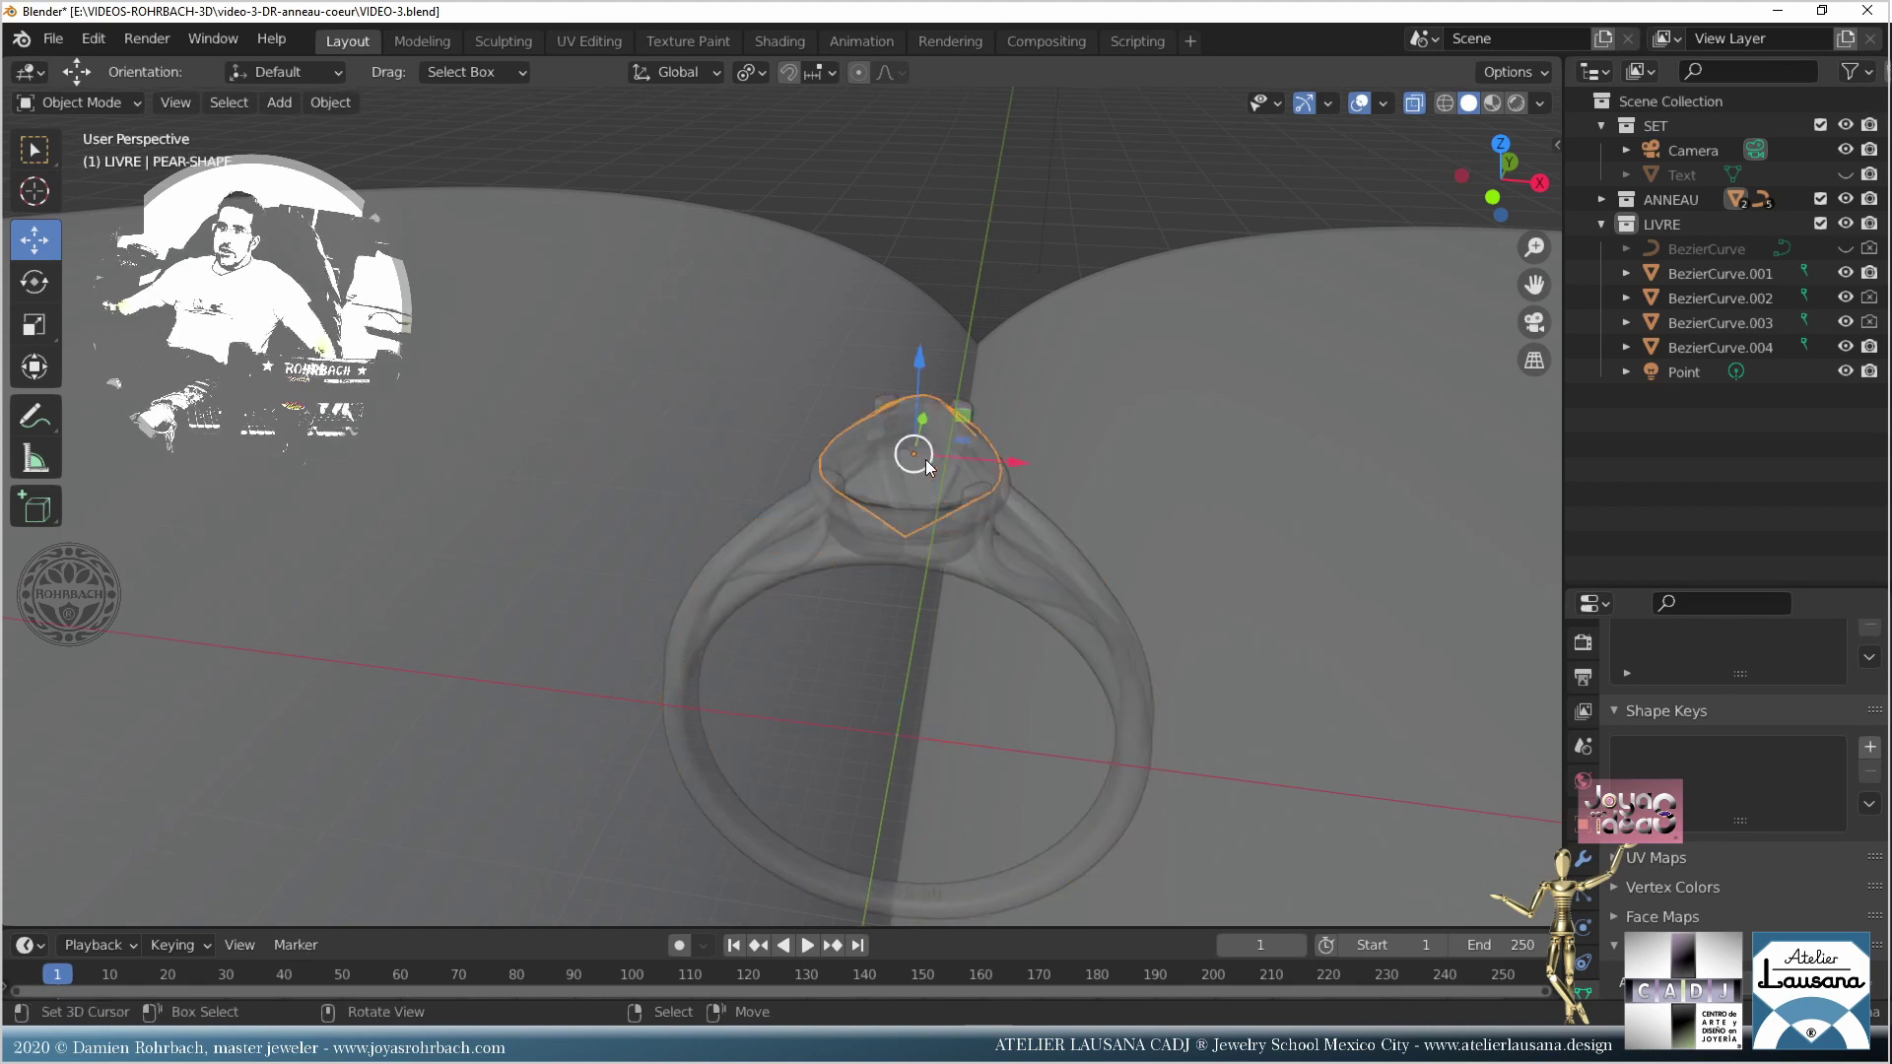
{"action": "left_click", "coordinate": [962, 558]}
{"action": "left_click", "coordinate": [937, 464]}
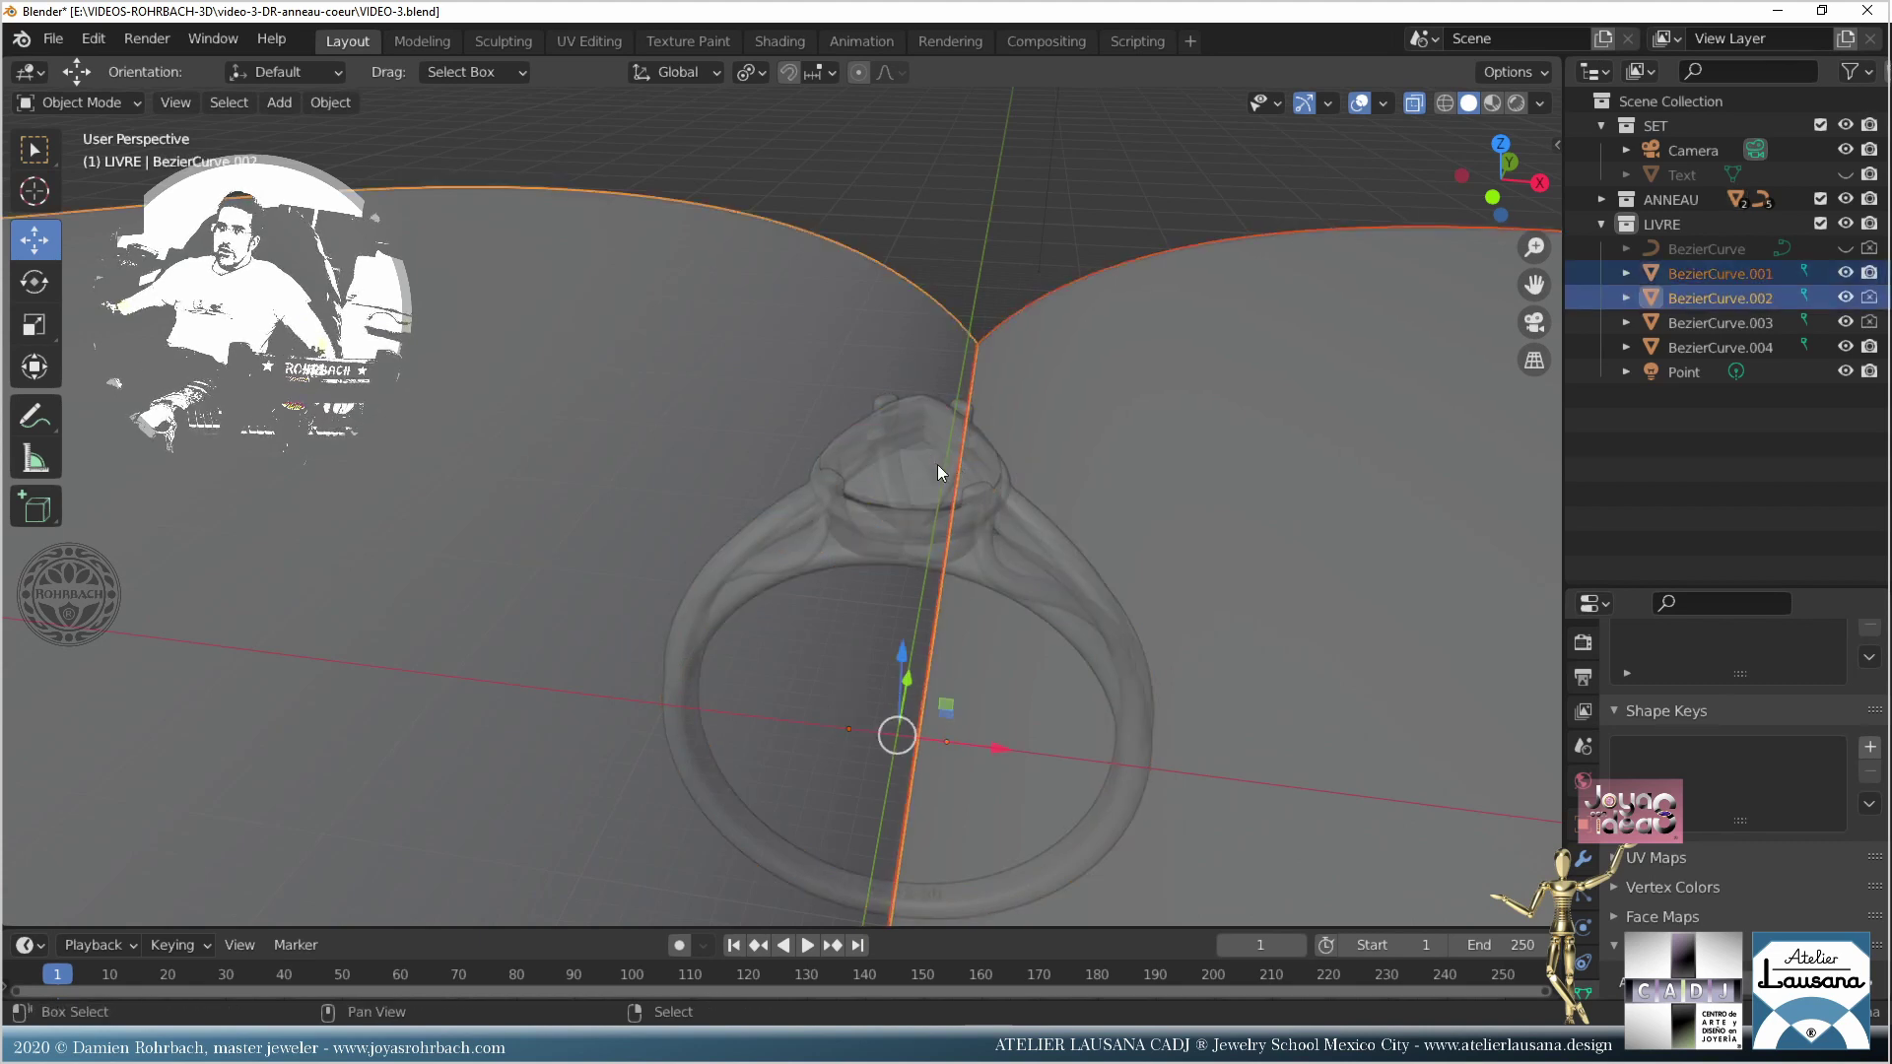
{"action": "left_click", "coordinate": [827, 553]}
{"action": "left_click", "coordinate": [790, 561]}
{"action": "left_click", "coordinate": [900, 436], "text": "shift"}
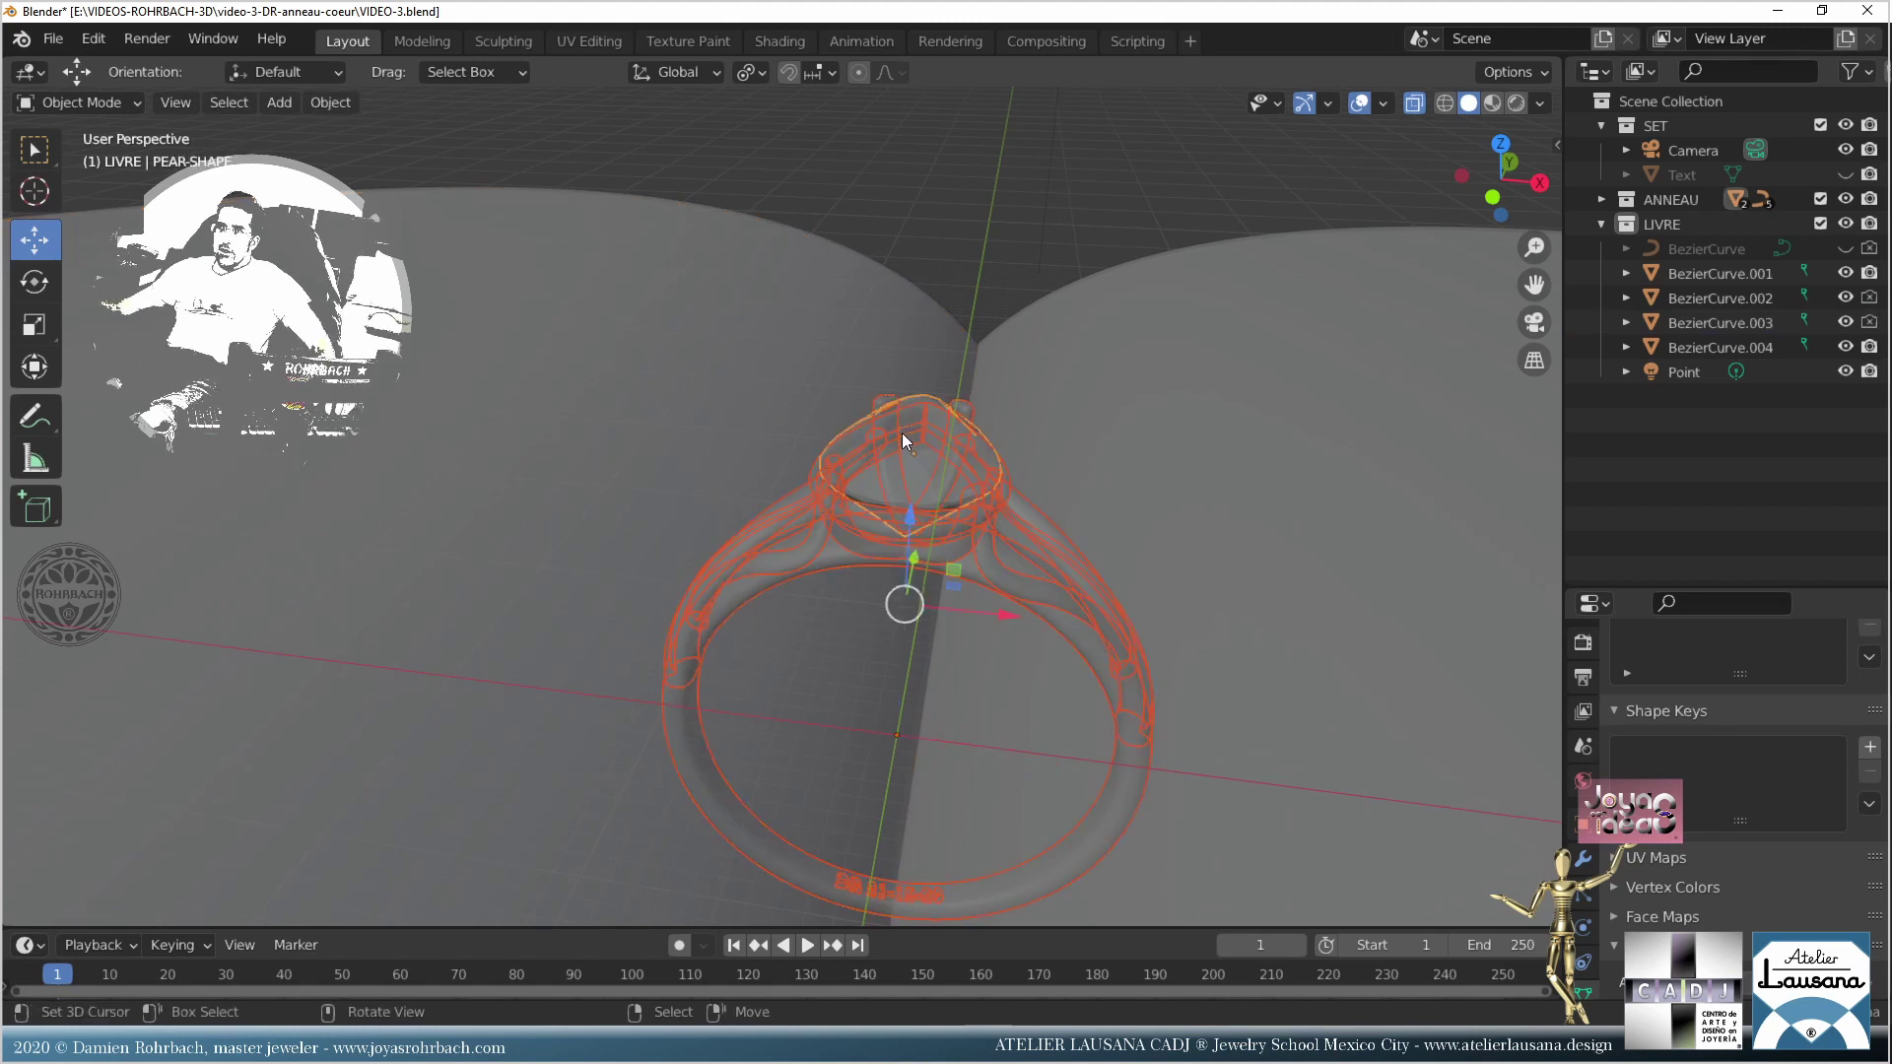
{"action": "key", "text": "ctrl+j"}
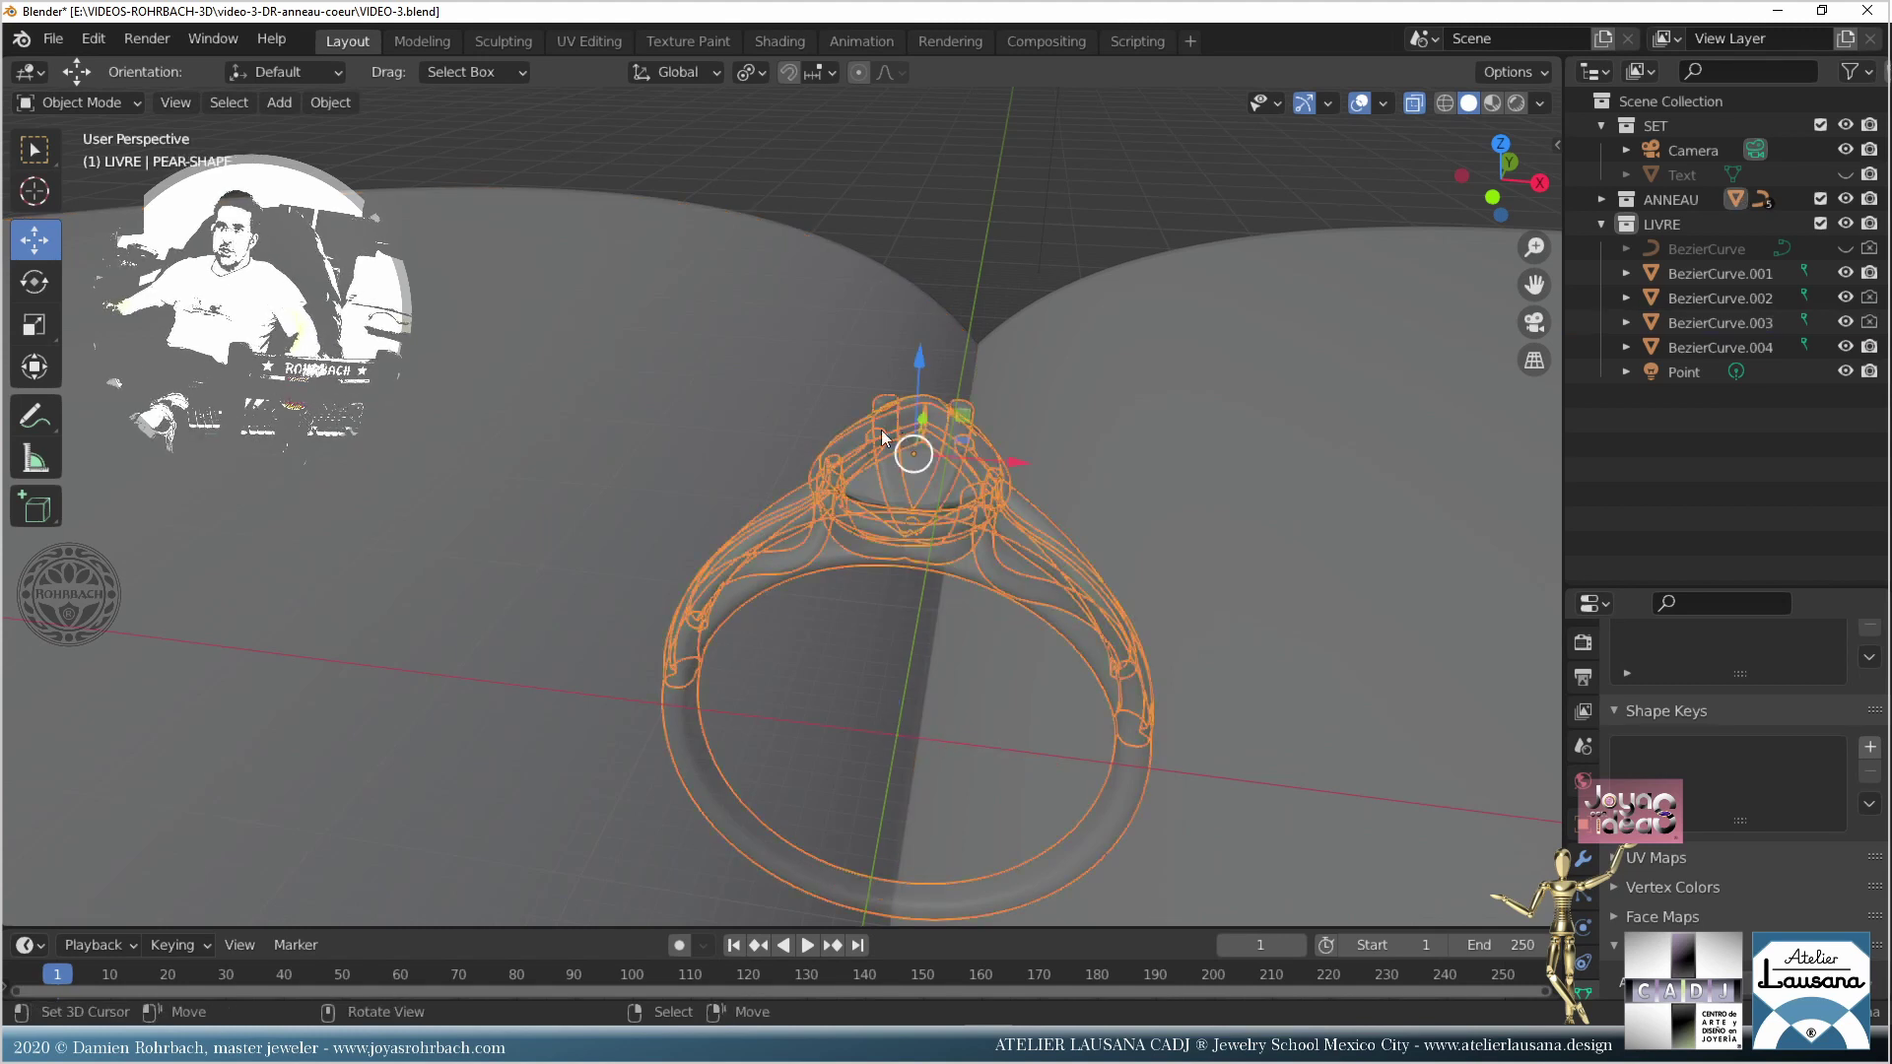
Step: Set the joined ring's origin to its geometry
{"action": "left_click", "coordinate": [330, 102]}
{"action": "mouse_move", "coordinate": [394, 158]}
{"action": "left_click", "coordinate": [698, 183]}
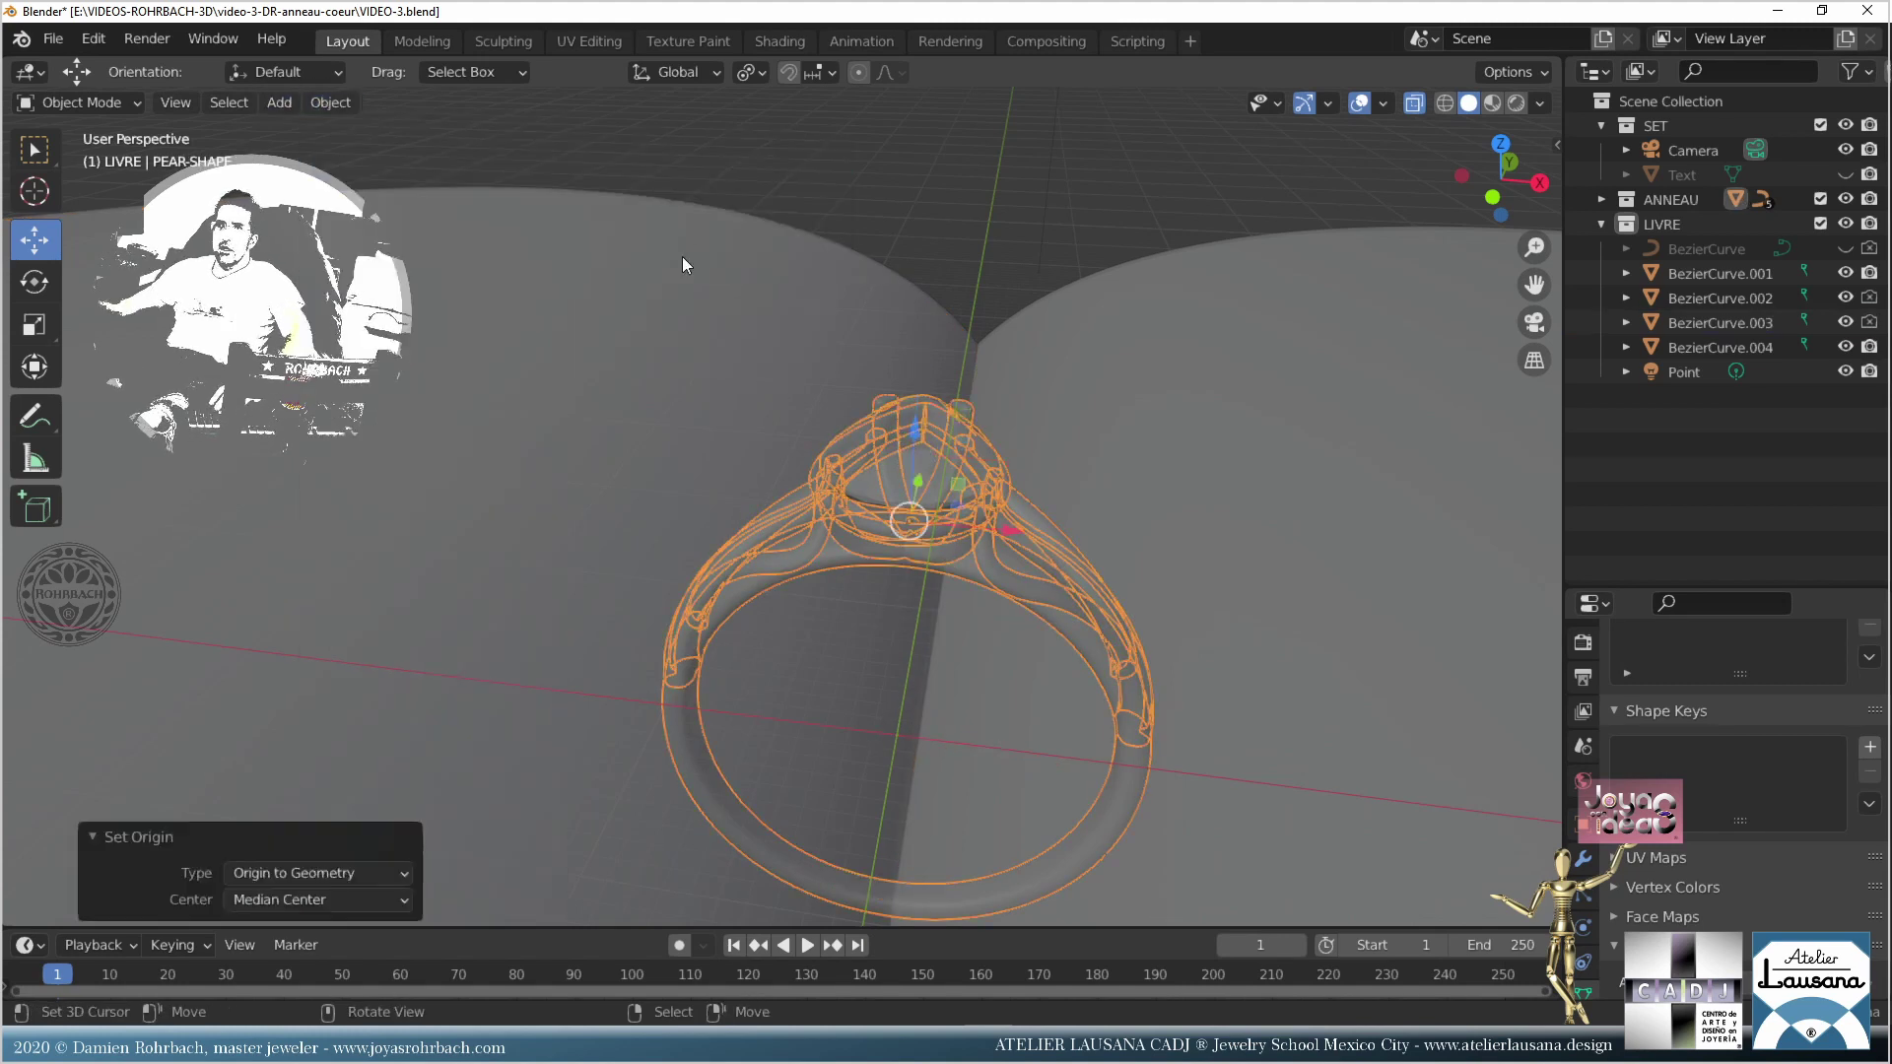
Step: Scale the joined ring up by a factor of 1.778 and raise it 17.167 m along Z
{"action": "key", "text": "KP_1"}
{"action": "key", "text": "KP_Decimal"}
{"action": "key", "text": "KP_1"}
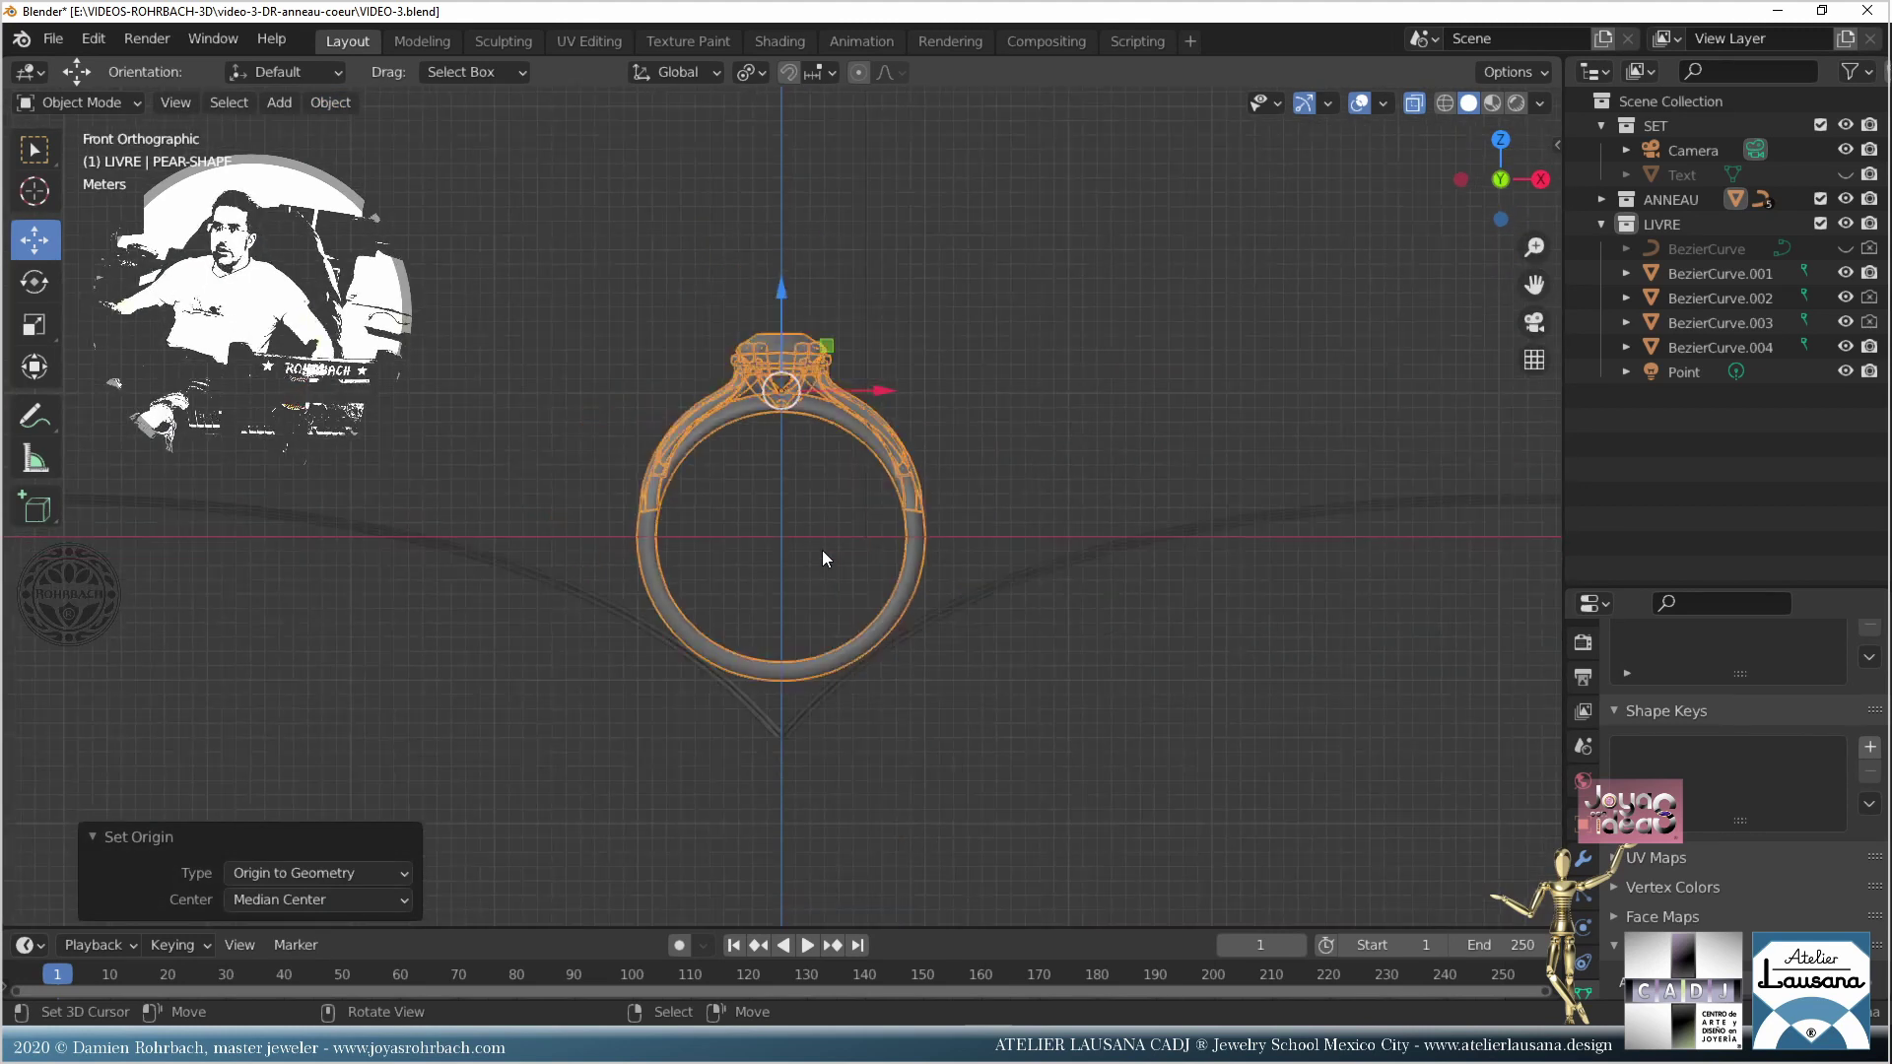
{"action": "key", "text": "s"}
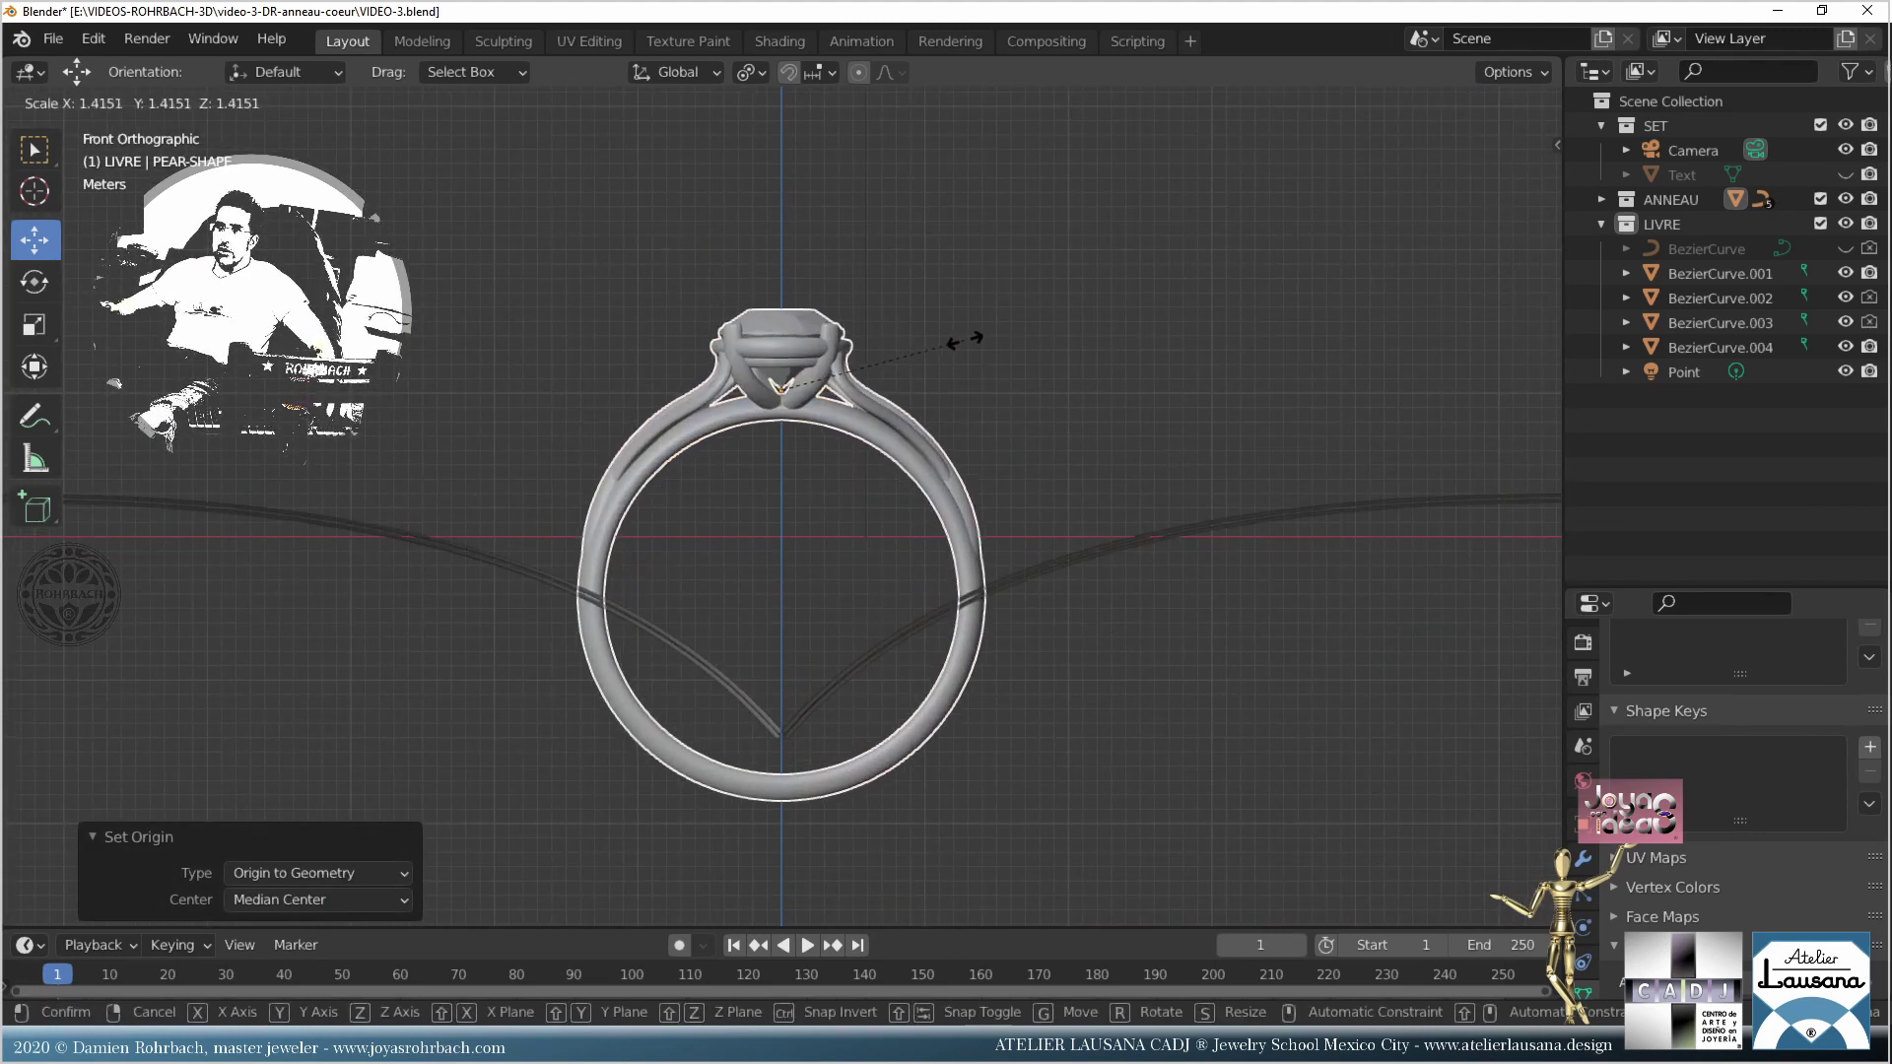
{"action": "left_click", "coordinate": [1017, 342]}
{"action": "key", "text": "g"}
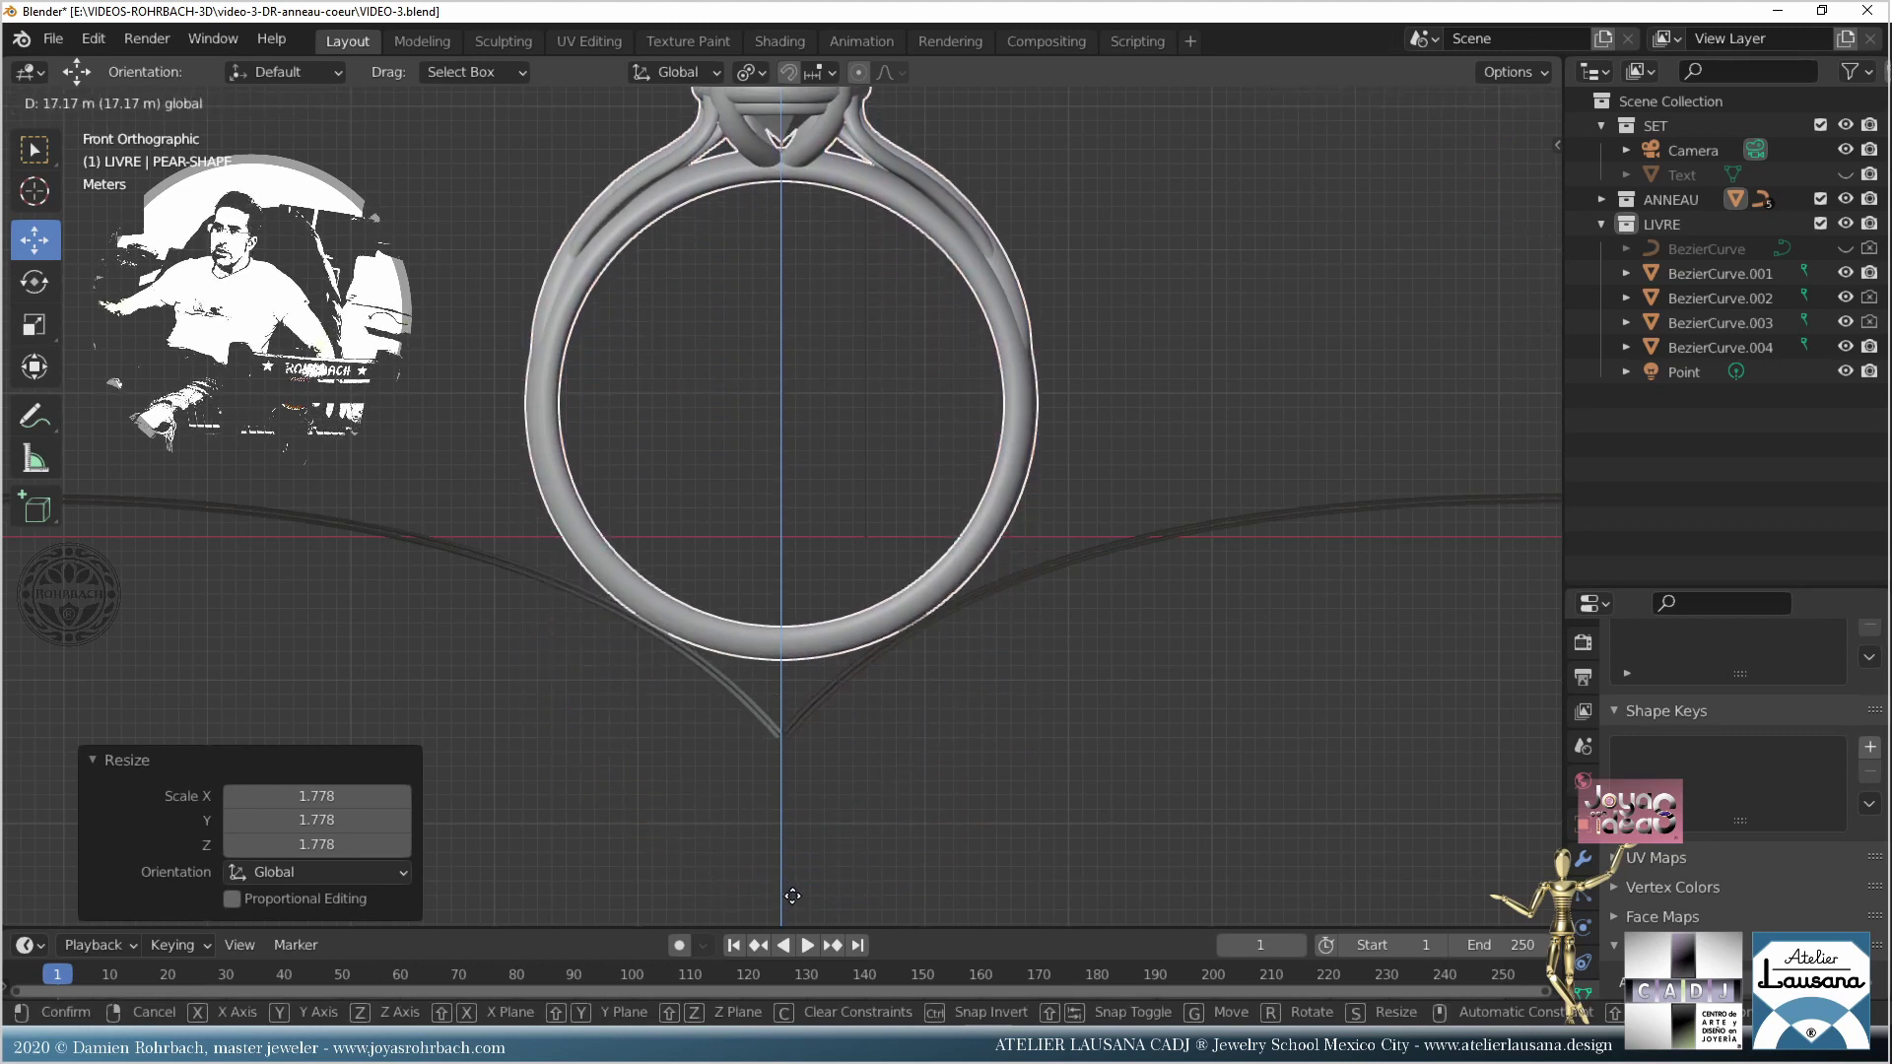
{"action": "left_click", "coordinate": [797, 895]}
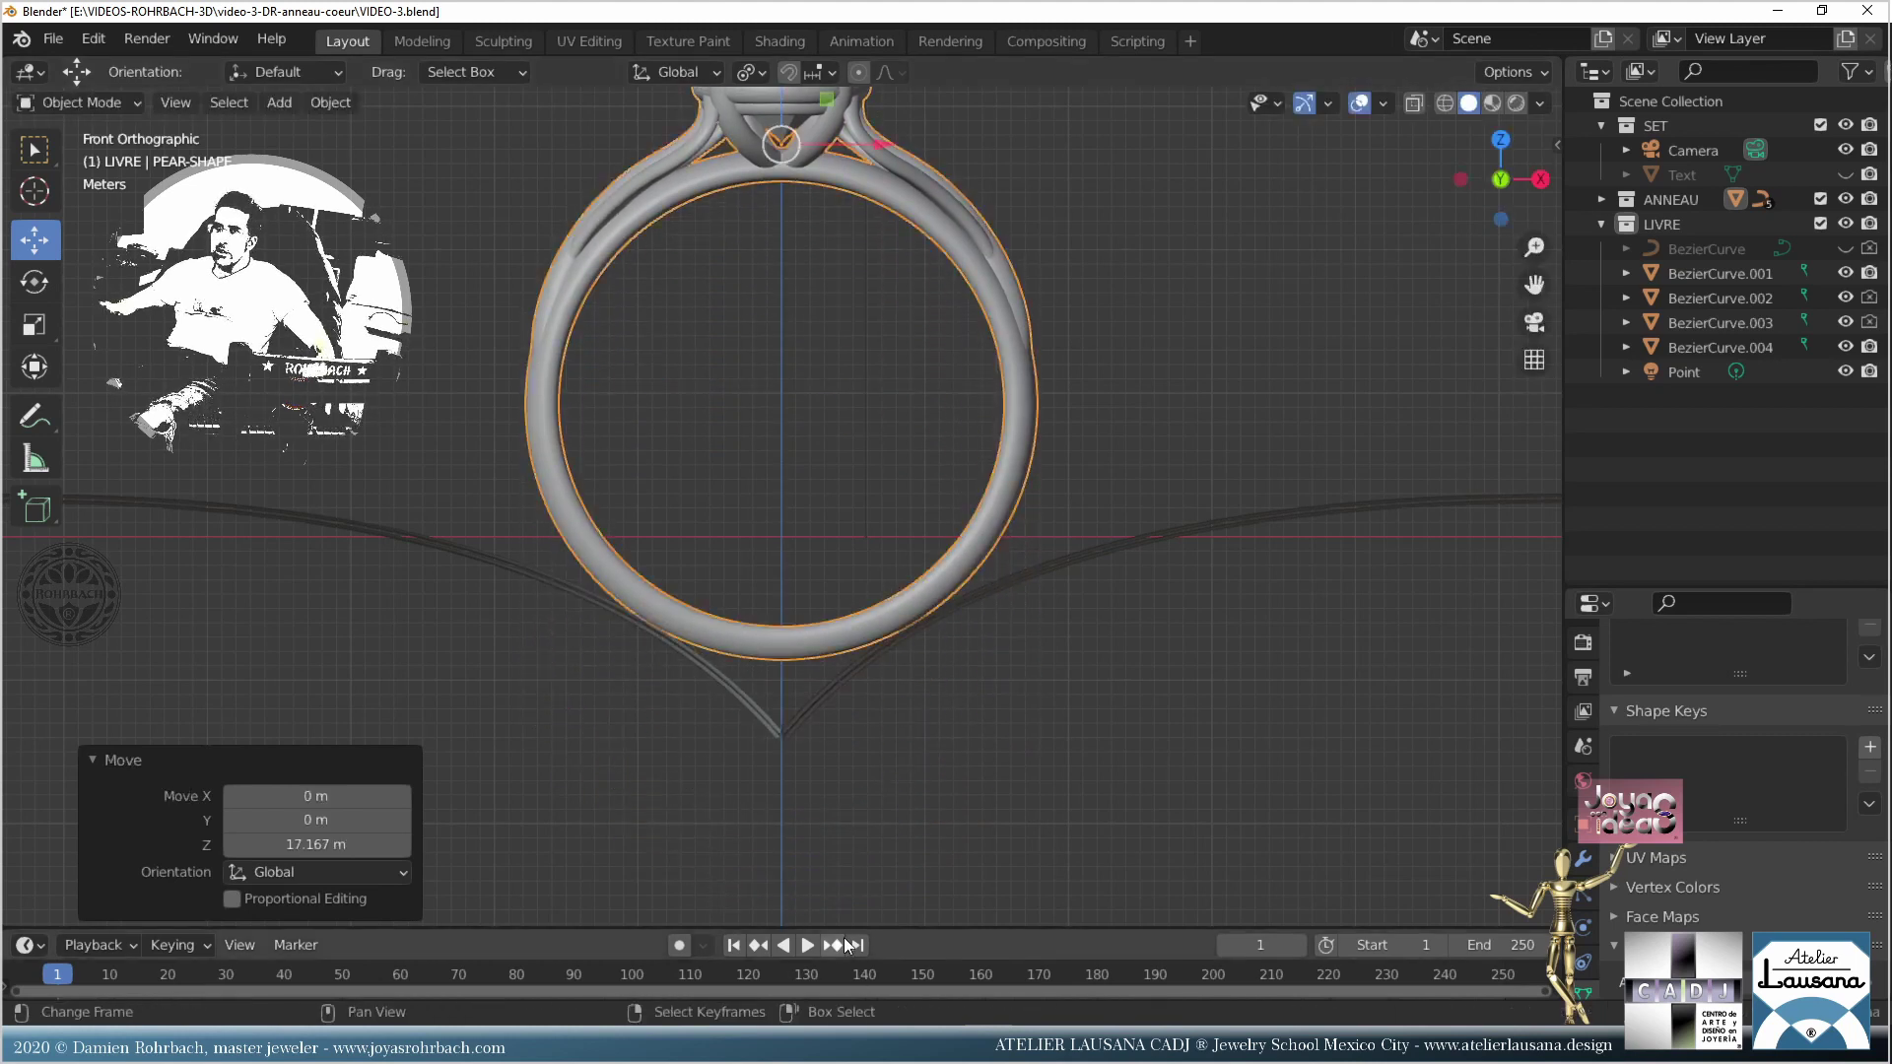
Step: In the camera view, select the four book meshes BezierCurve.001 to BezierCurve.004 and move them farther back along Y
{"action": "key", "text": "KP_0"}
{"action": "scroll", "coordinate": [789, 379], "scroll_direction": "up", "scroll_amount": 2}
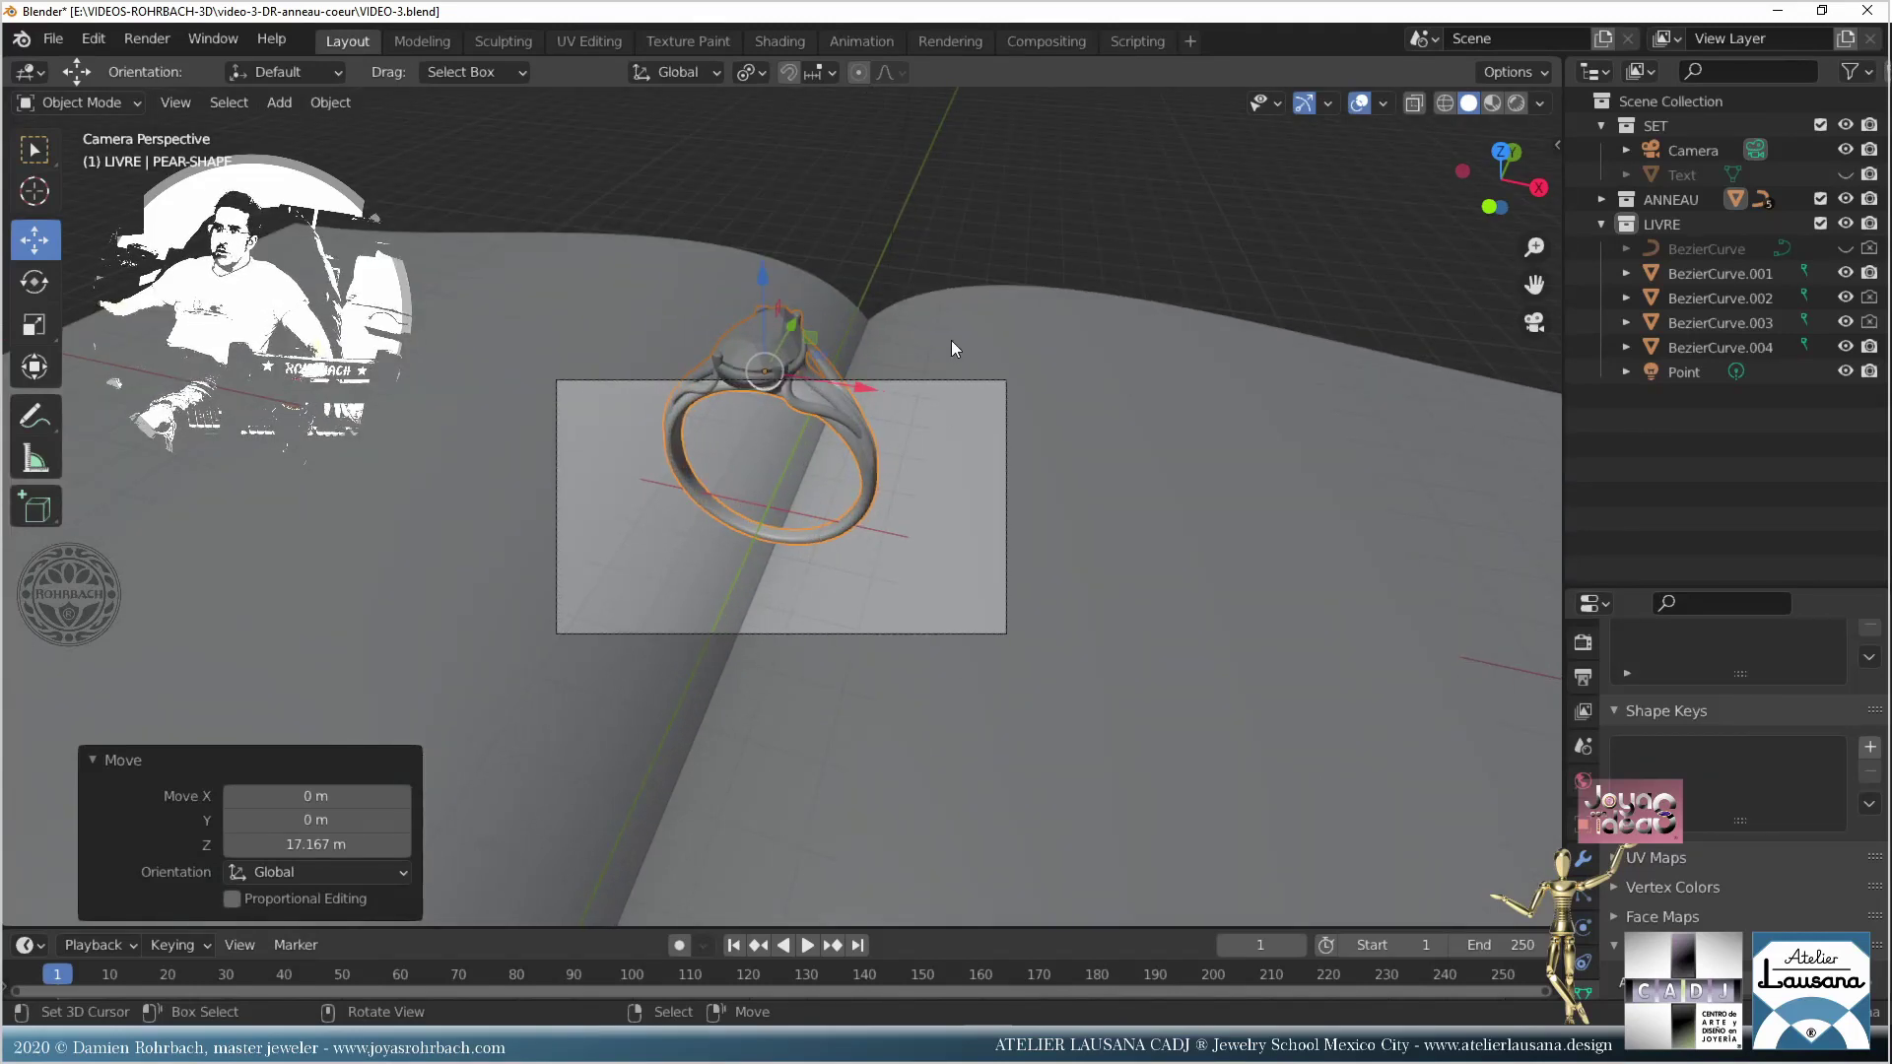
{"action": "left_click", "coordinate": [690, 293]}
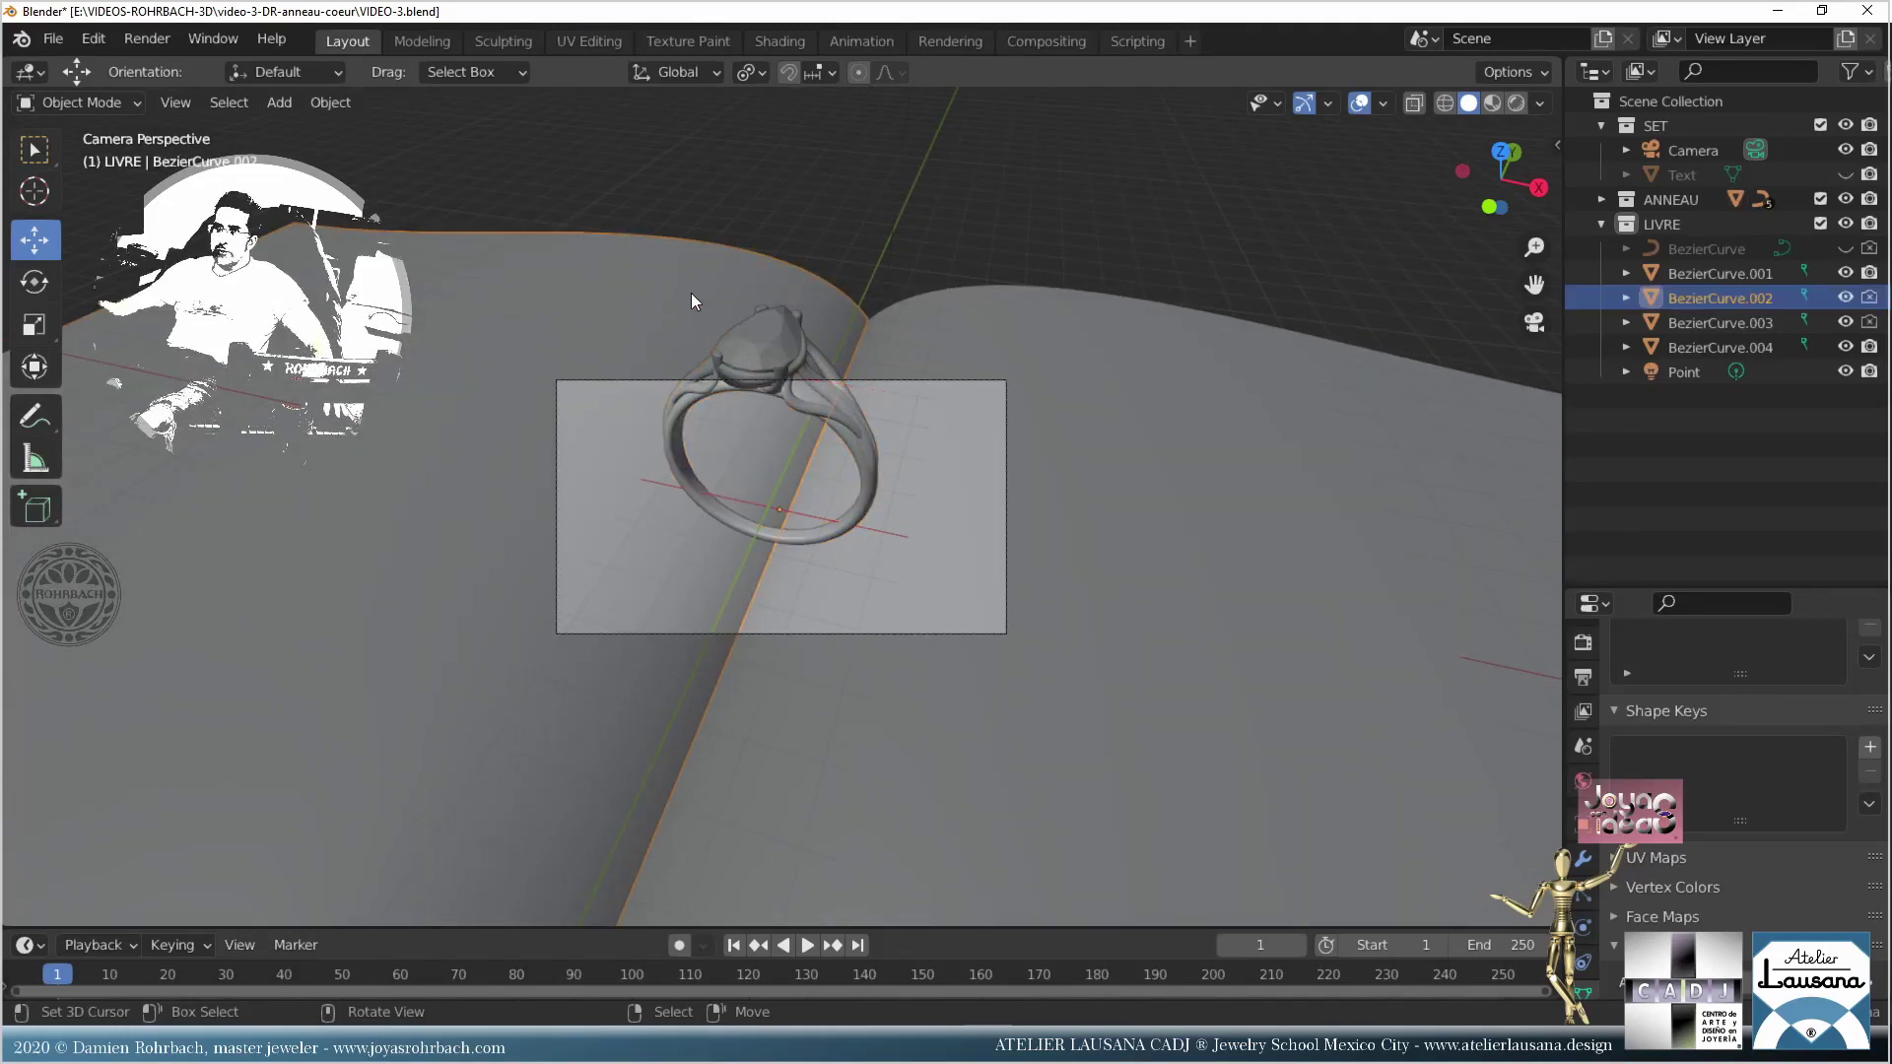
{"action": "left_click", "coordinate": [1772, 278]}
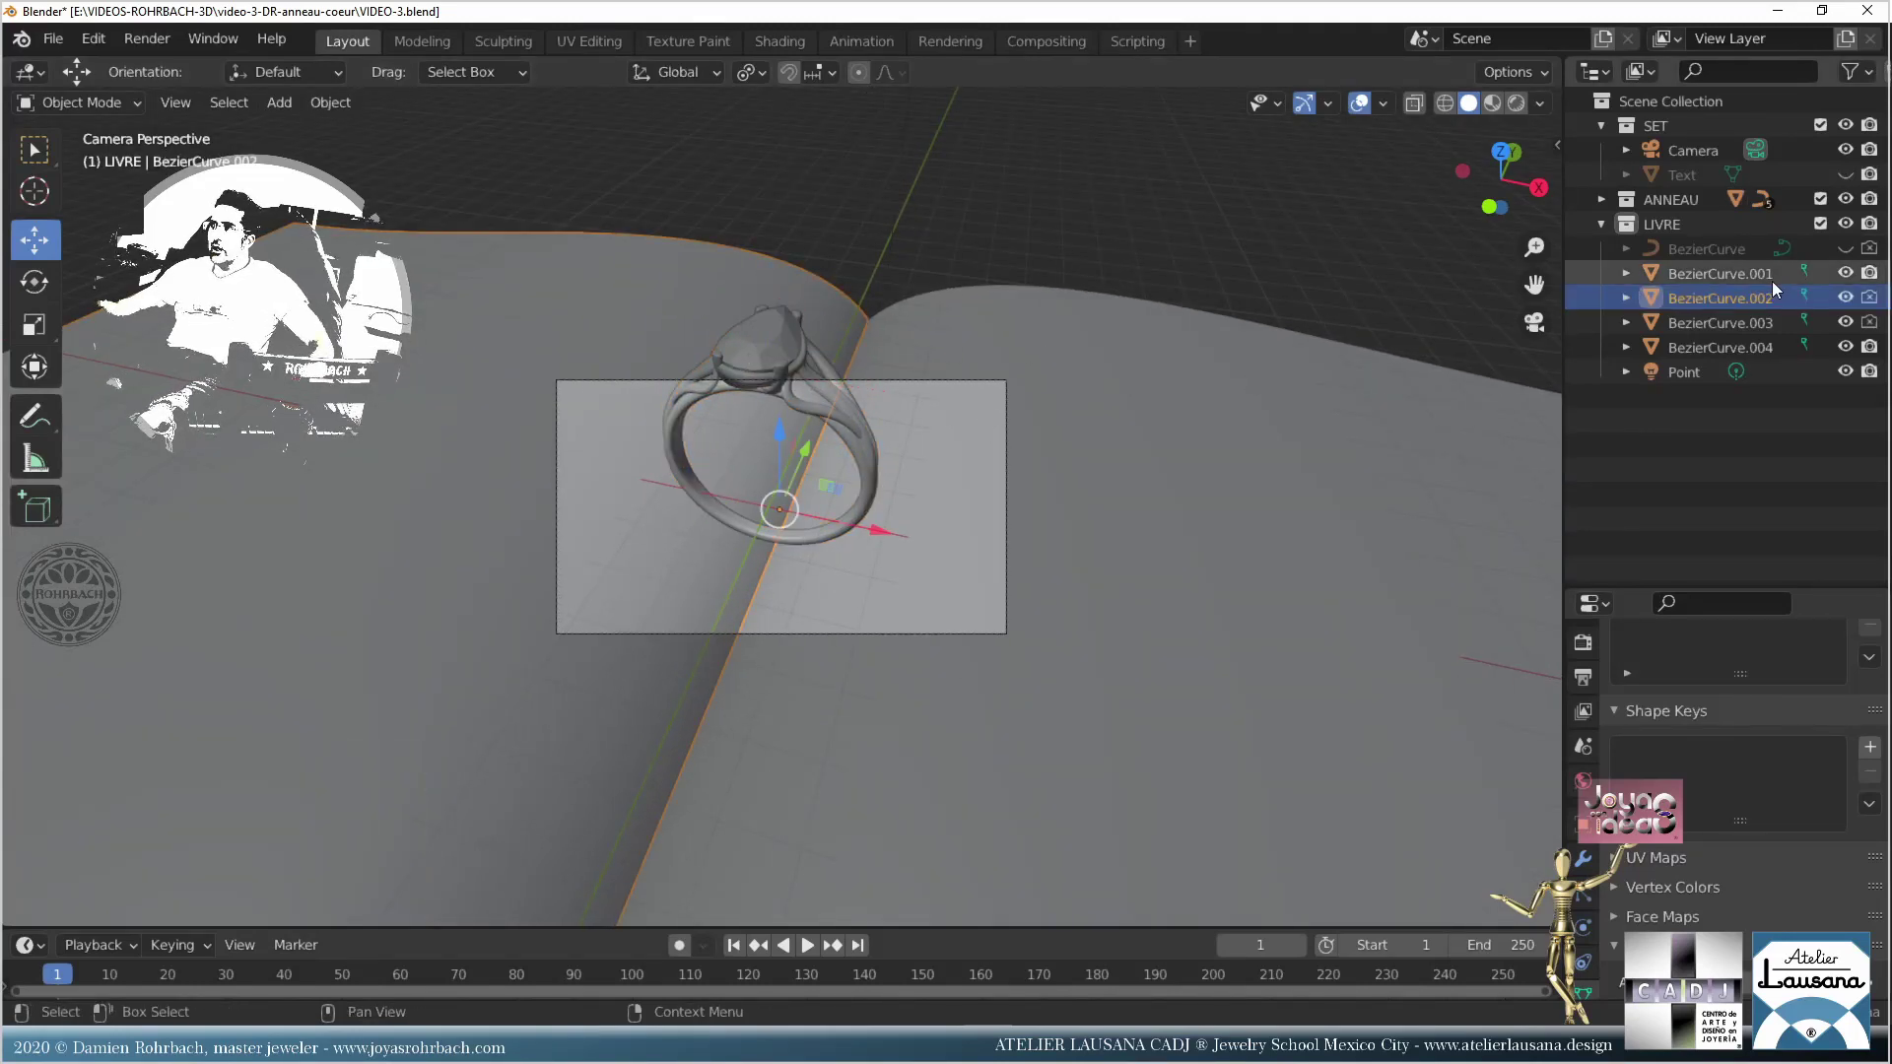
{"action": "left_click", "coordinate": [1746, 339], "text": "shift"}
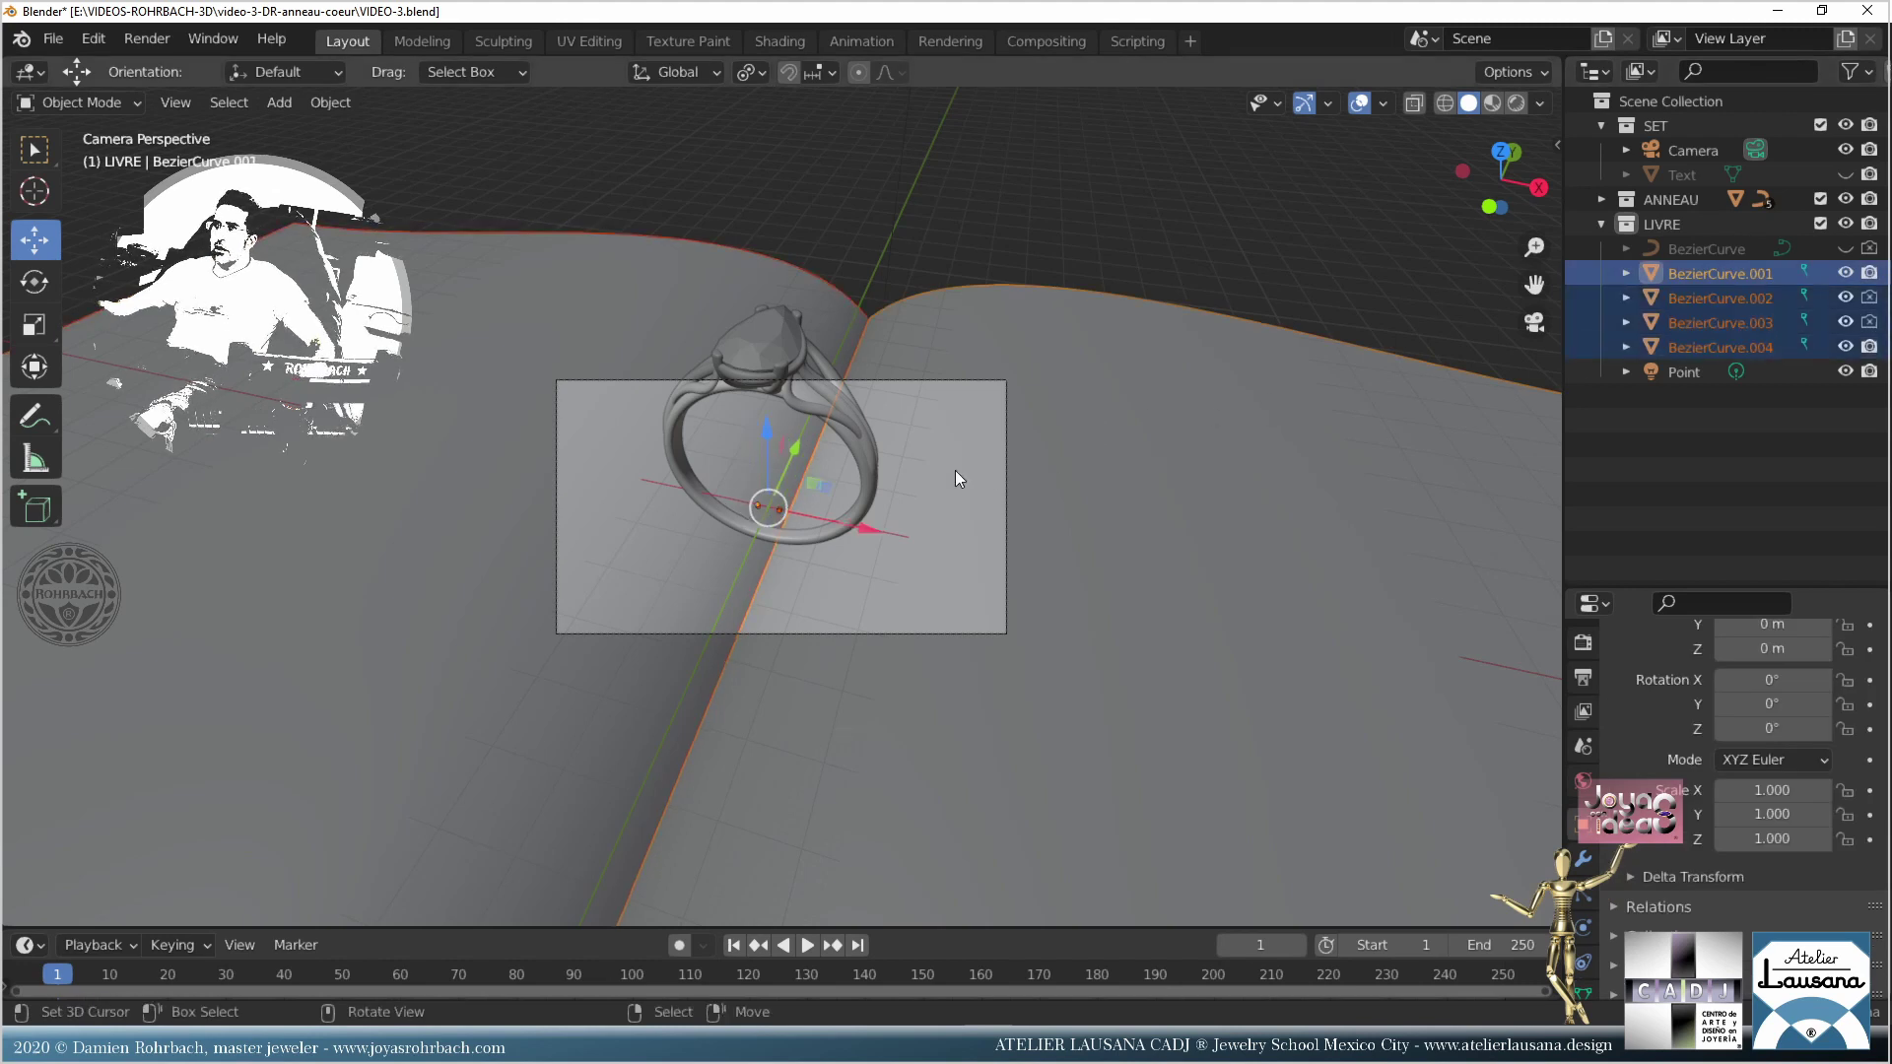
{"action": "left_click_drag", "start_coordinate": [786, 447], "coordinate": [917, 372]}
Step: Select the camera and move it 15.998 m along Y so the ring sits inside the frame
{"action": "left_click", "coordinate": [1693, 158]}
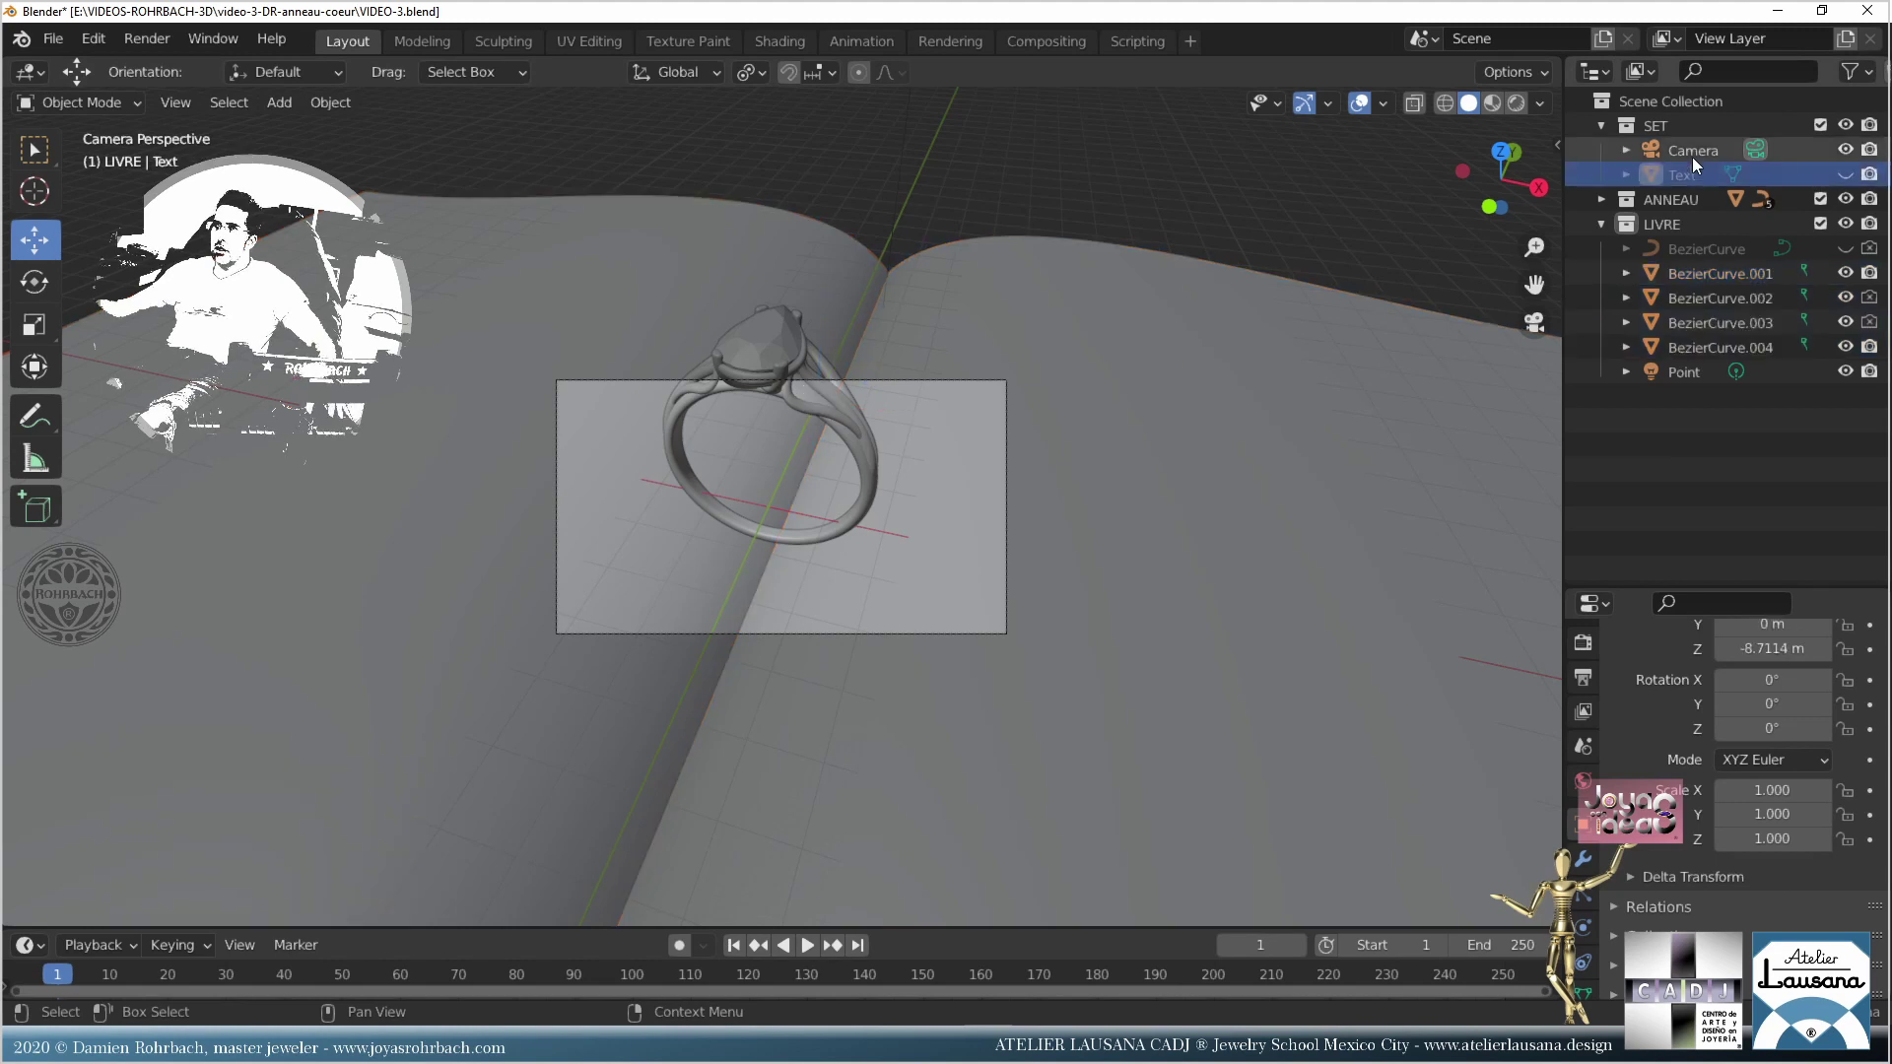
{"action": "key", "text": "g"}
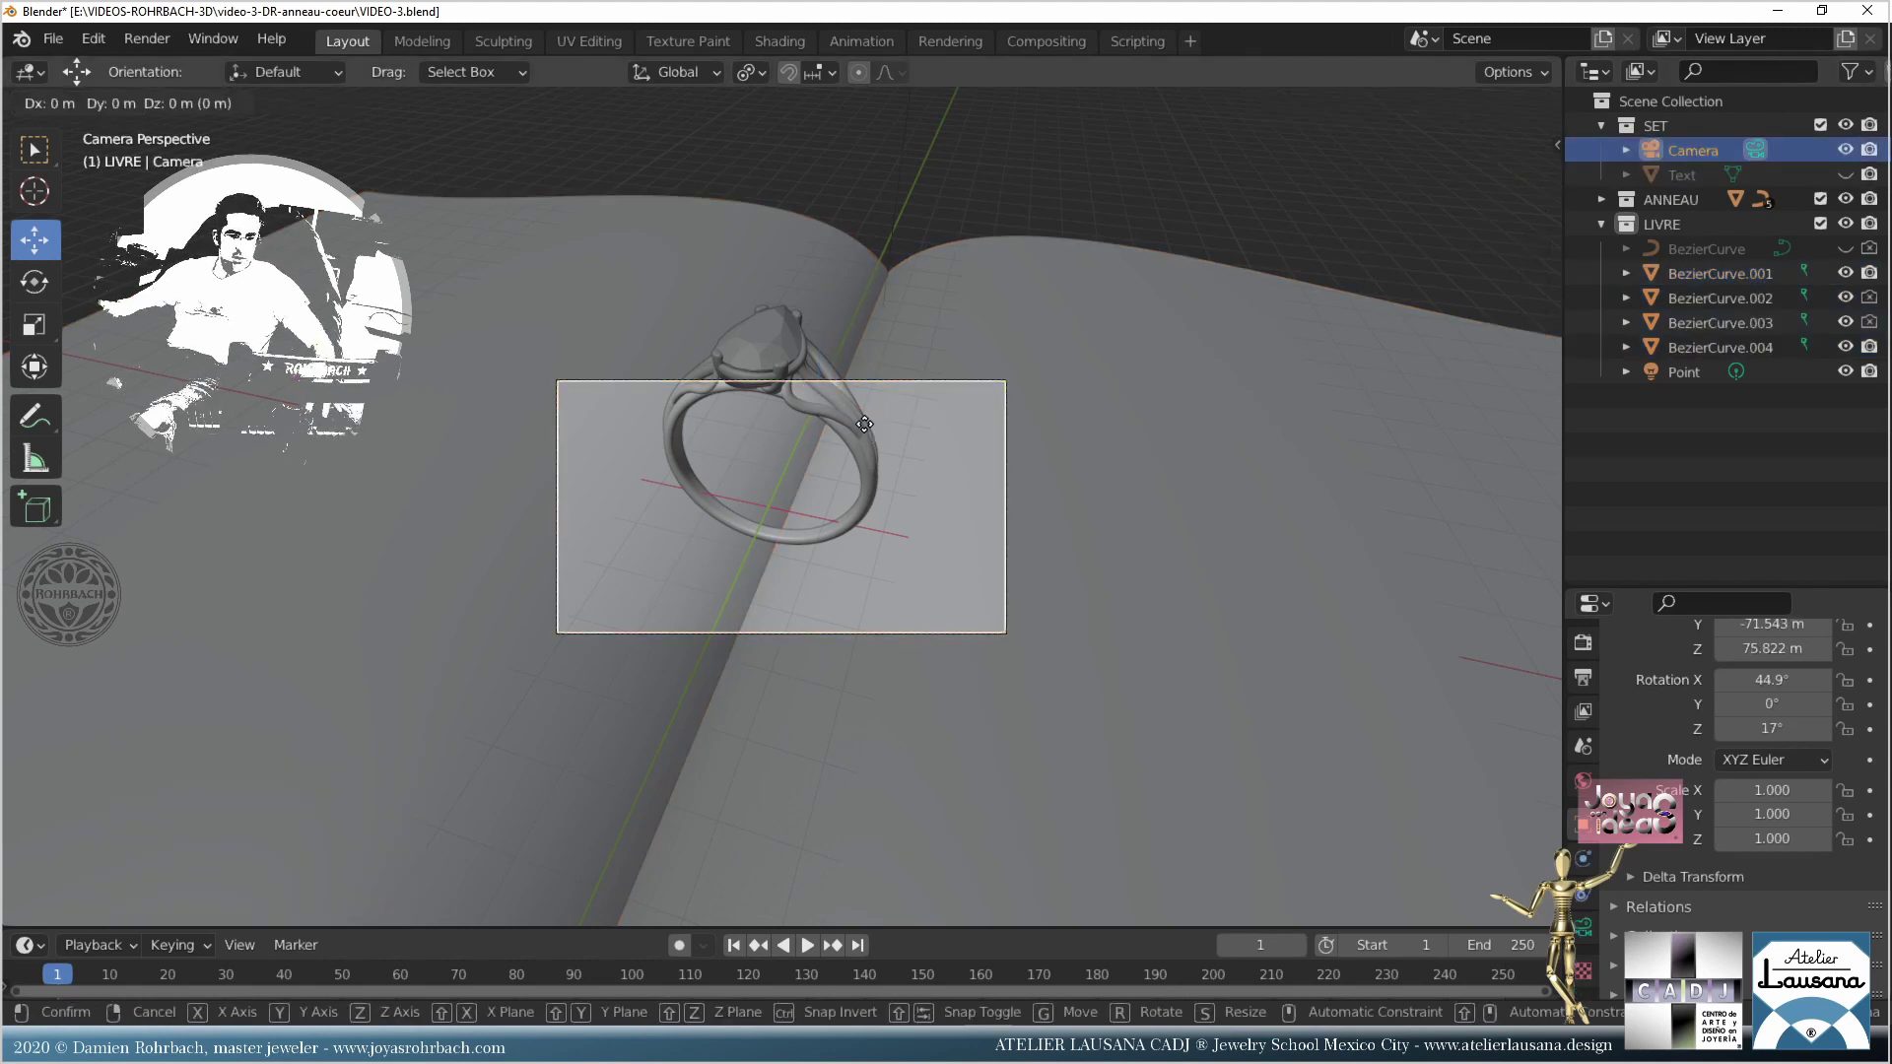
{"action": "key", "text": "y"}
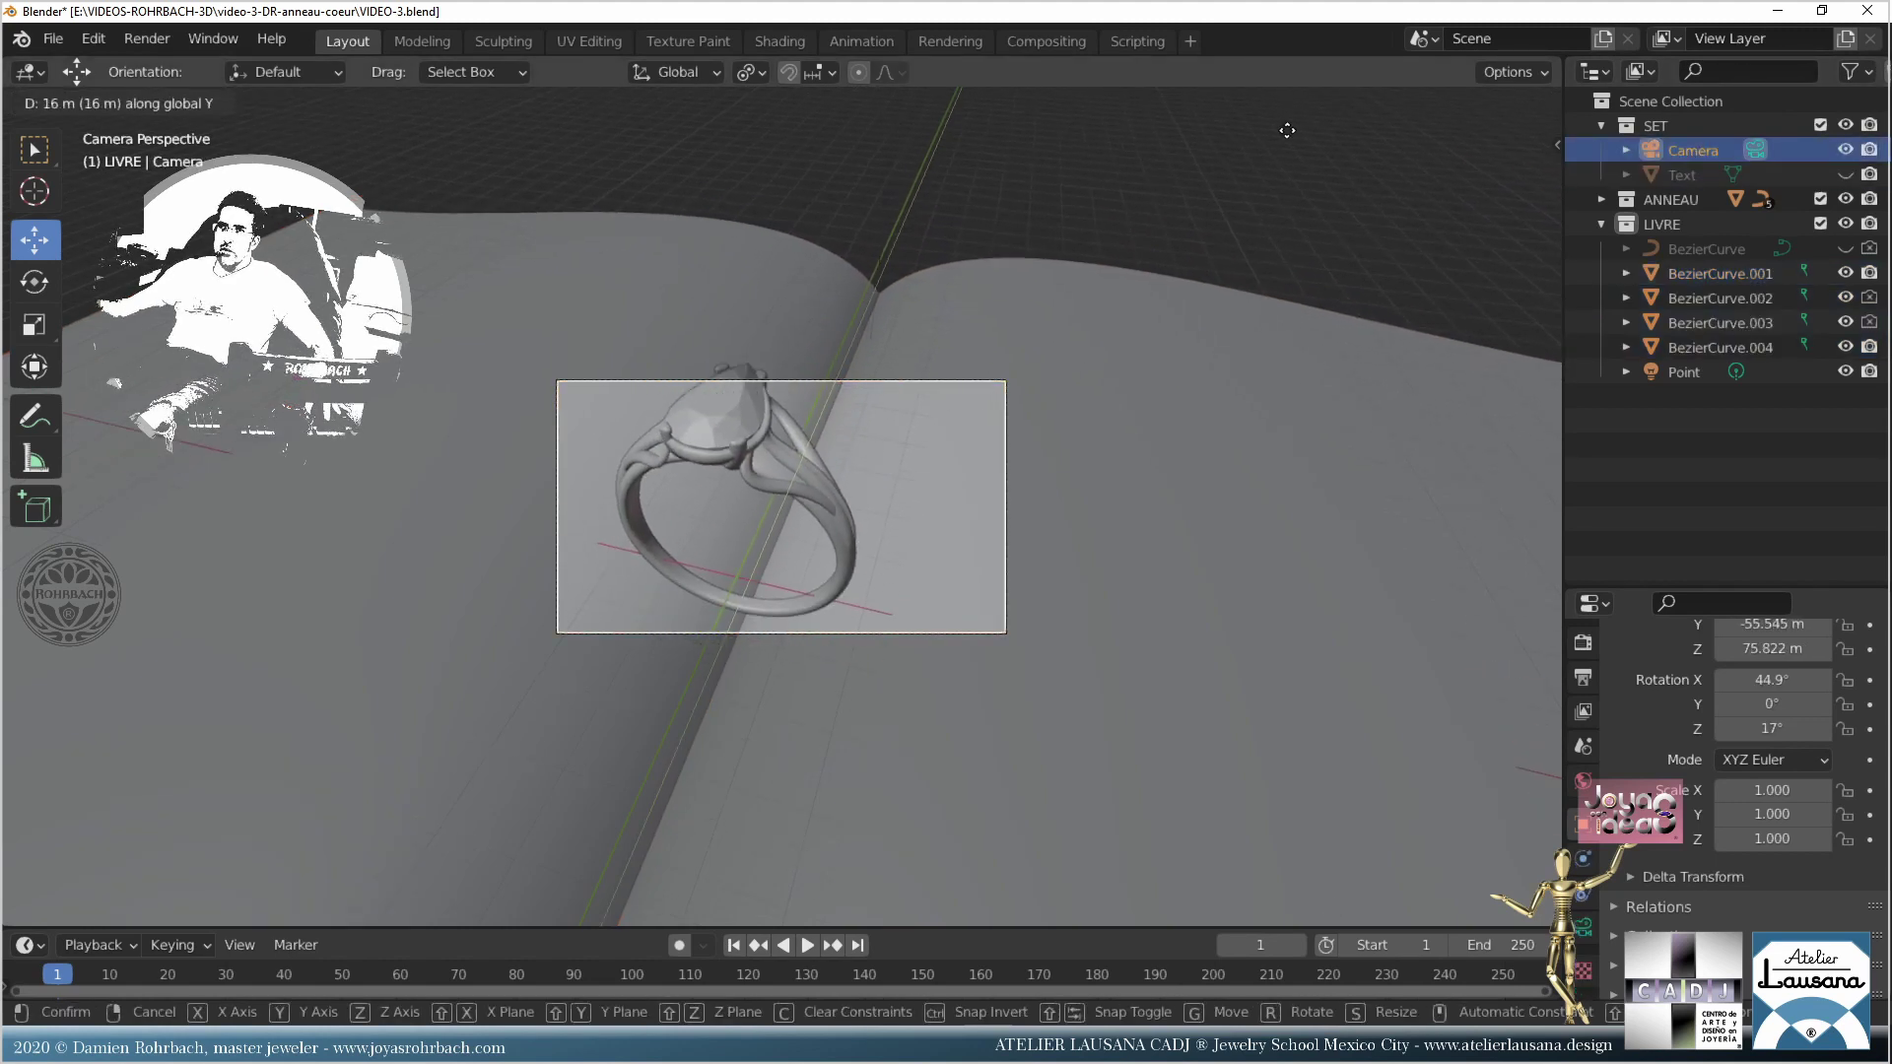
{"action": "left_click", "coordinate": [1322, 99]}
Step: Set the camera's focal length to 32 mm
{"action": "left_click", "coordinate": [1582, 926]}
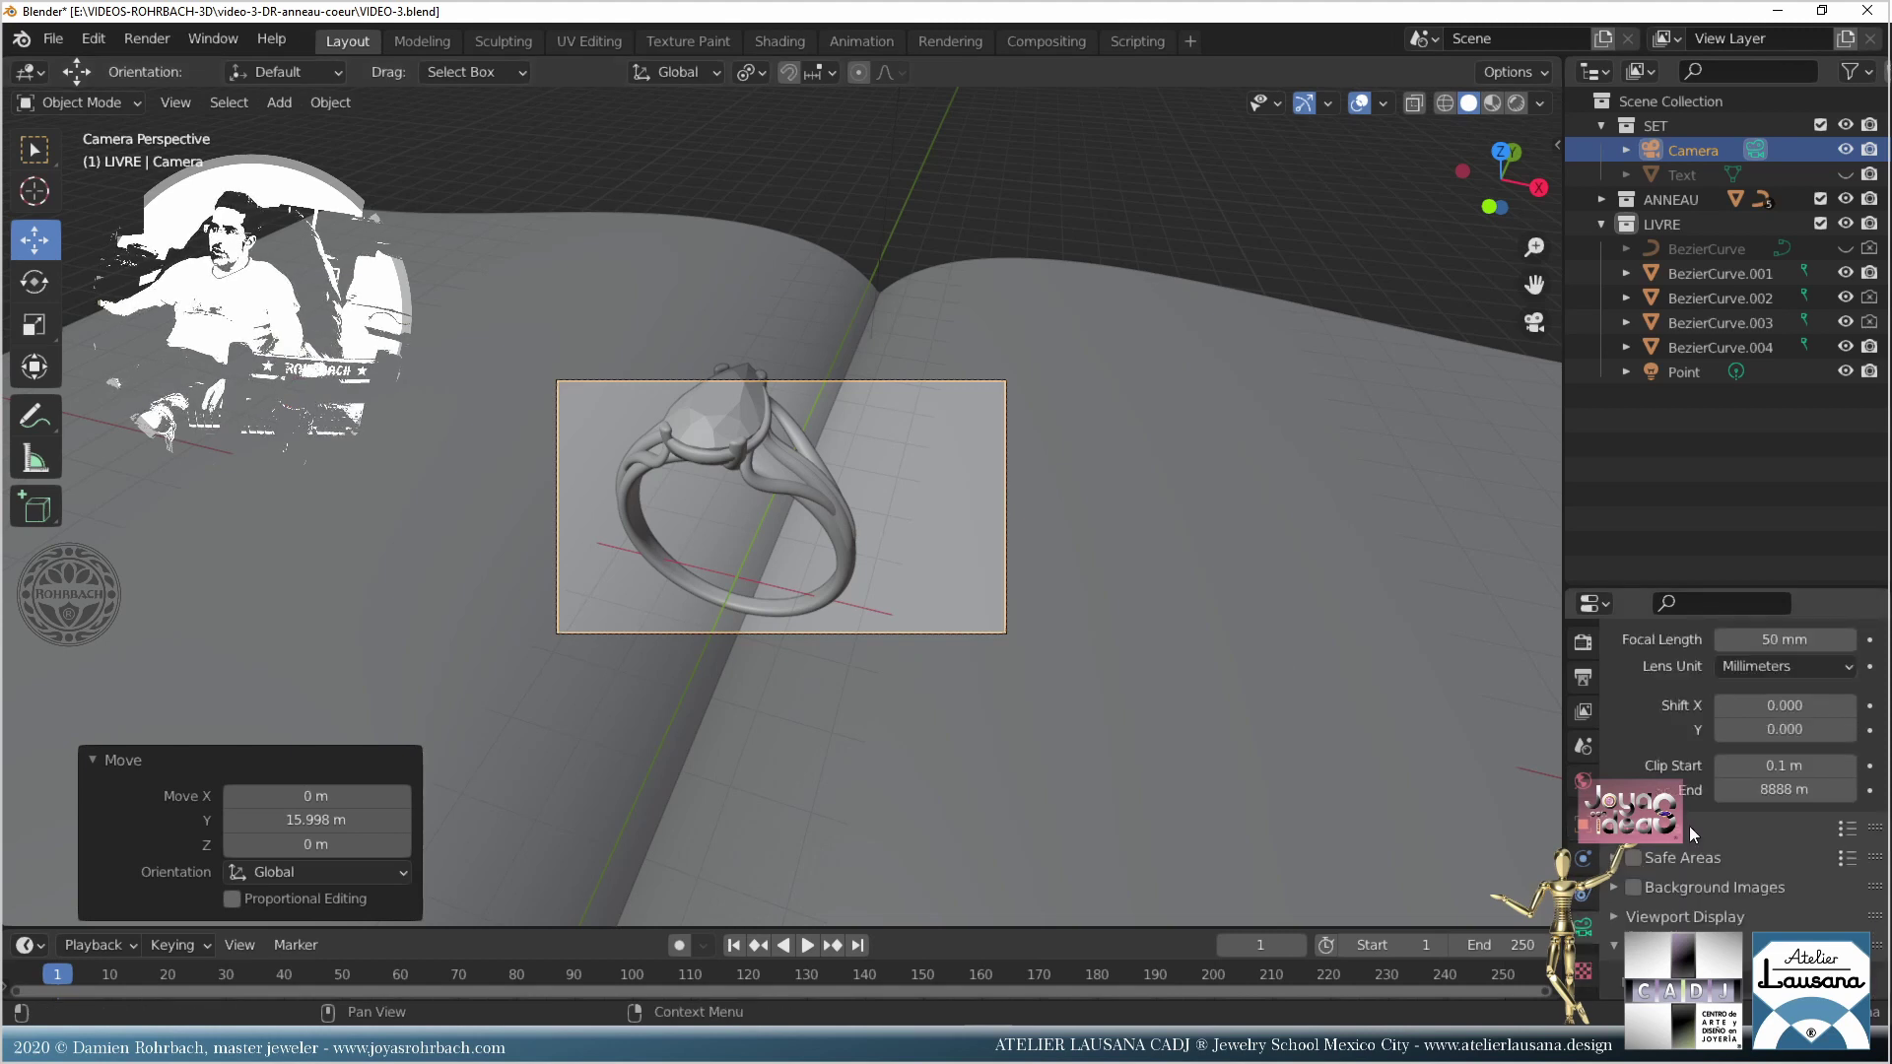
{"action": "scroll", "coordinate": [1769, 748], "scroll_direction": "up", "scroll_amount": 4}
{"action": "left_click_drag", "start_coordinate": [1785, 796], "coordinate": [1739, 789]}
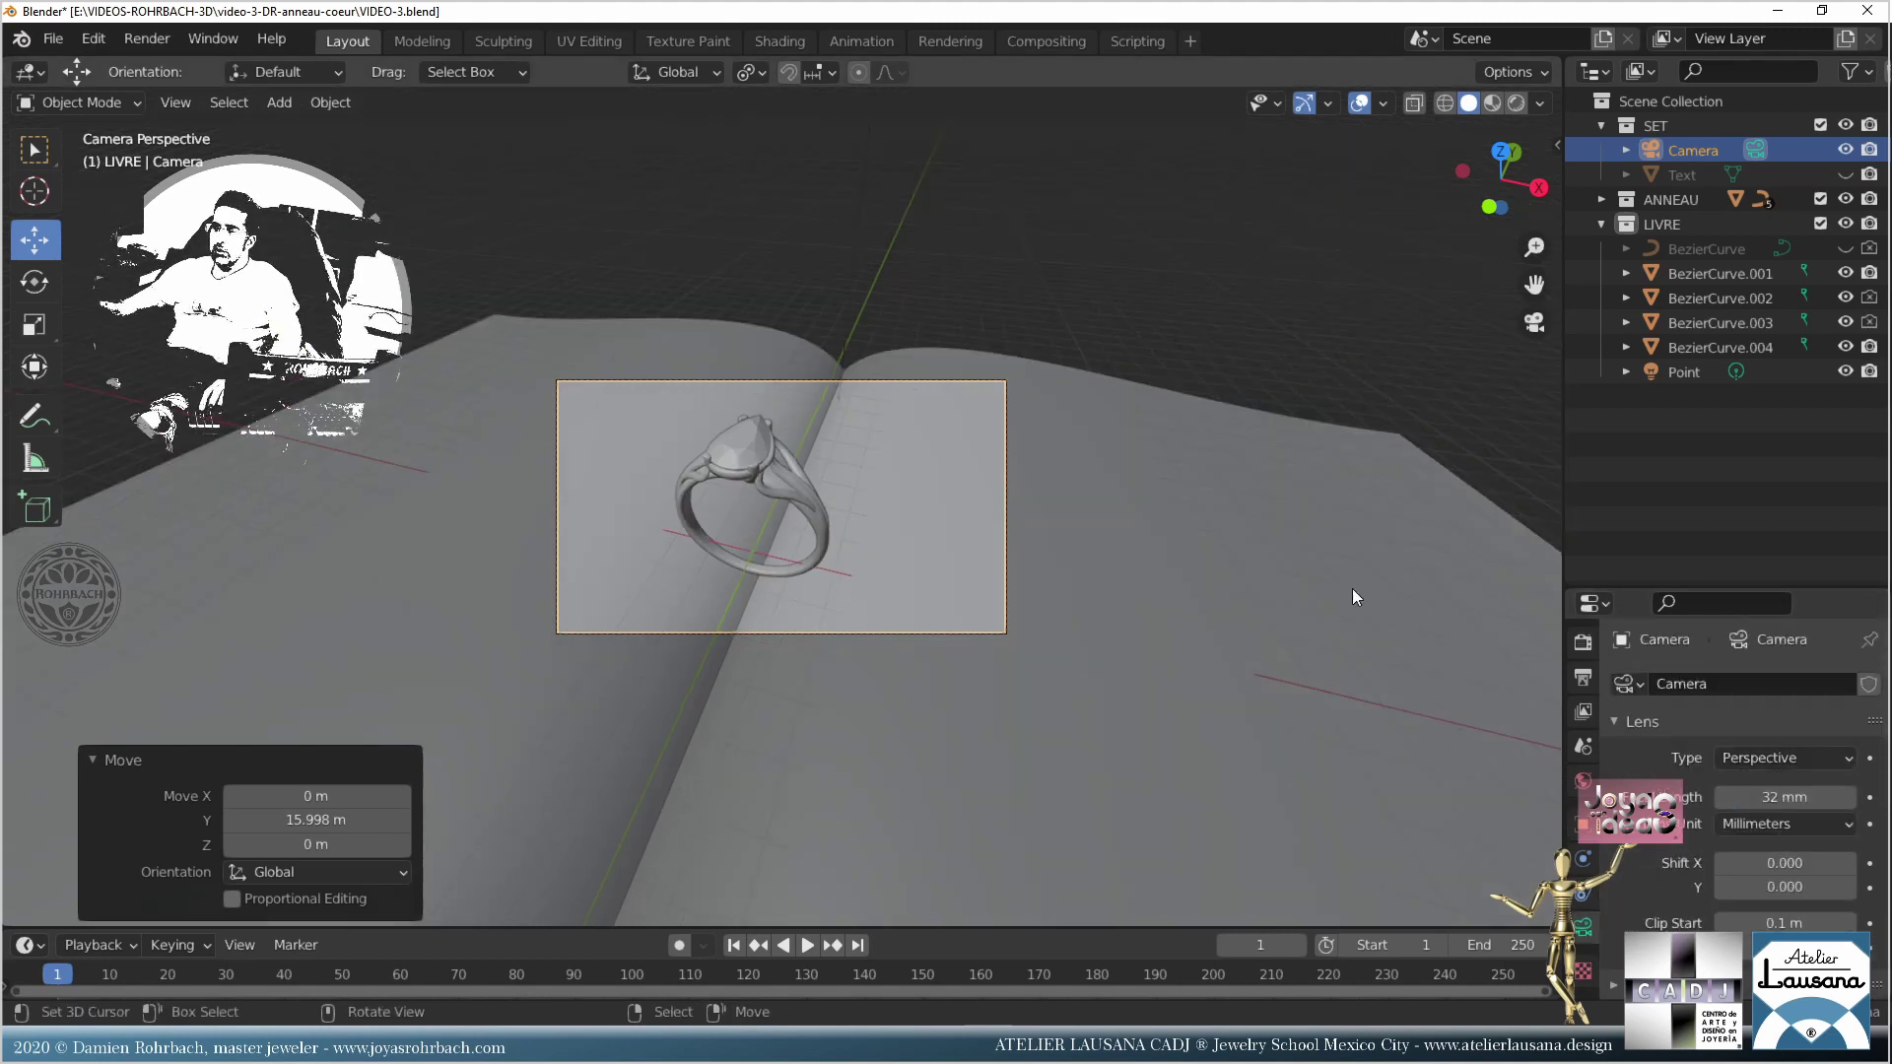
Step: Move the camera -4.0767 m along Y, save, and shift it again by about -3.91 m in X and -1.03 m in Y
{"action": "key", "text": "g"}
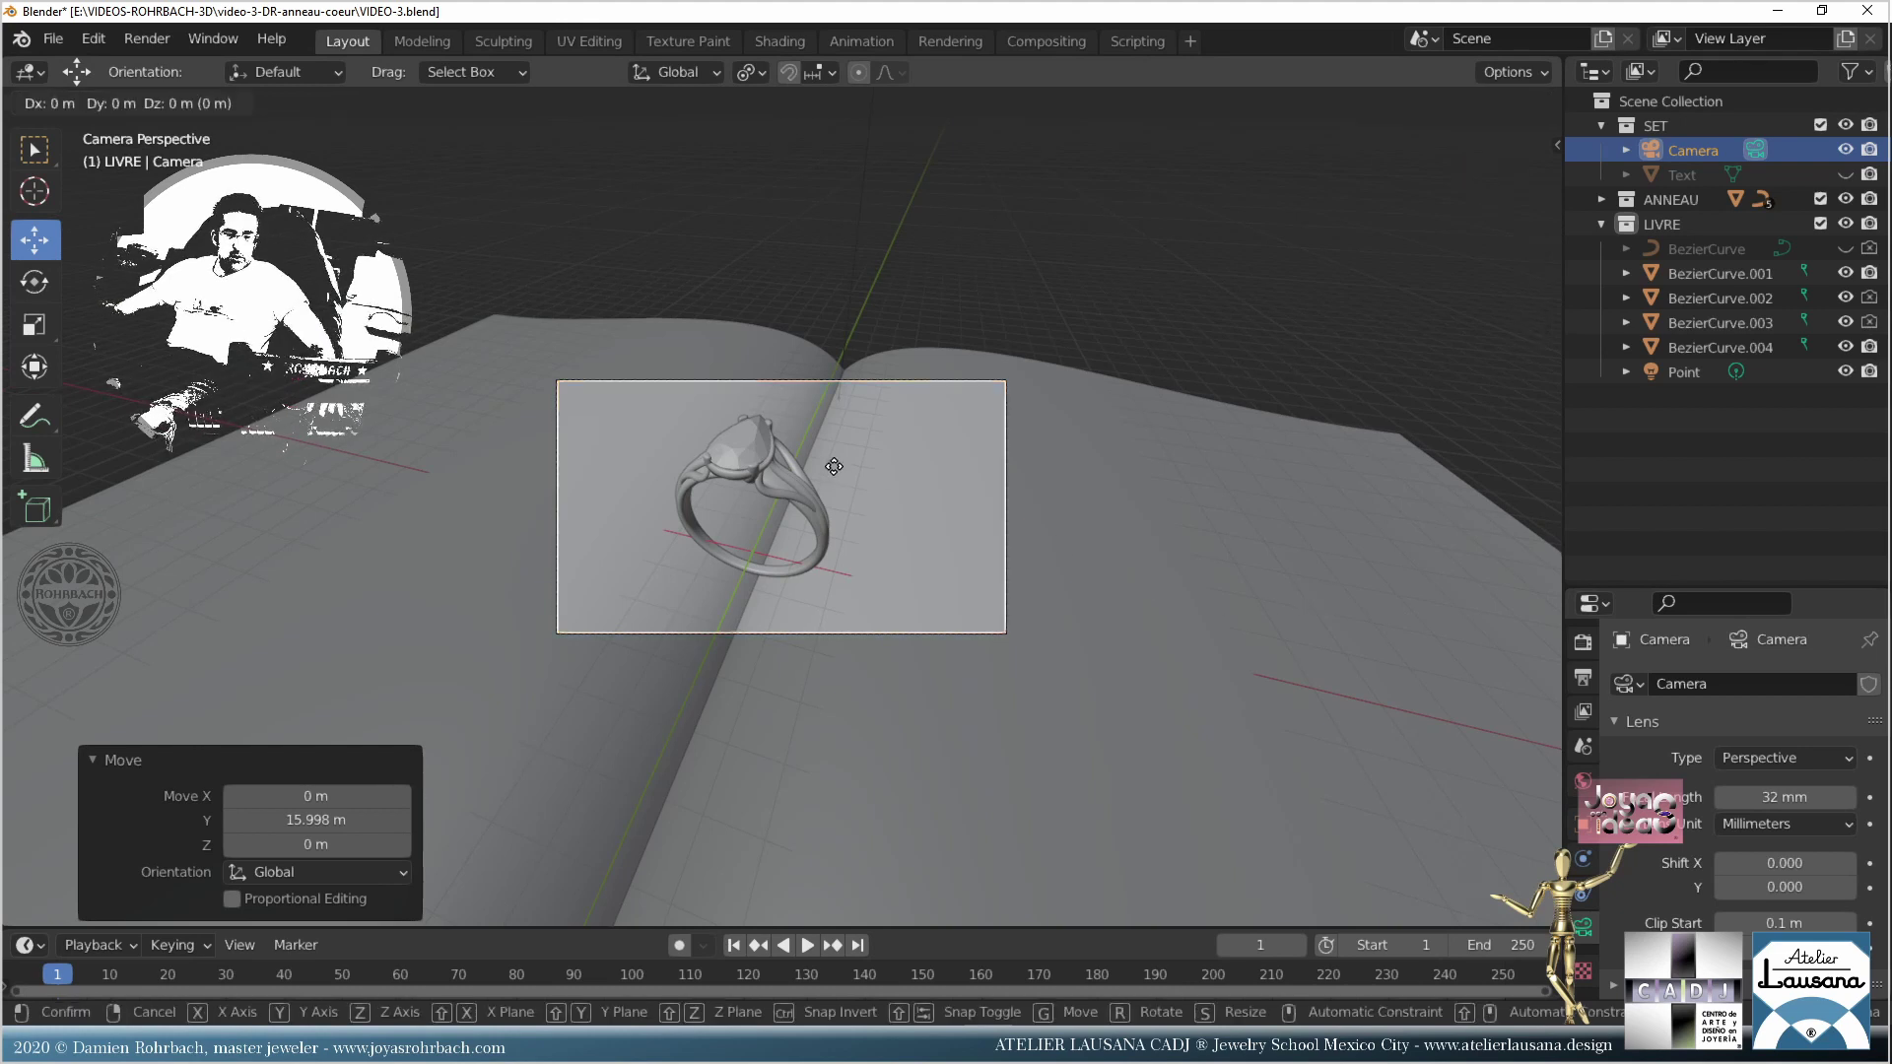
{"action": "key", "text": "y"}
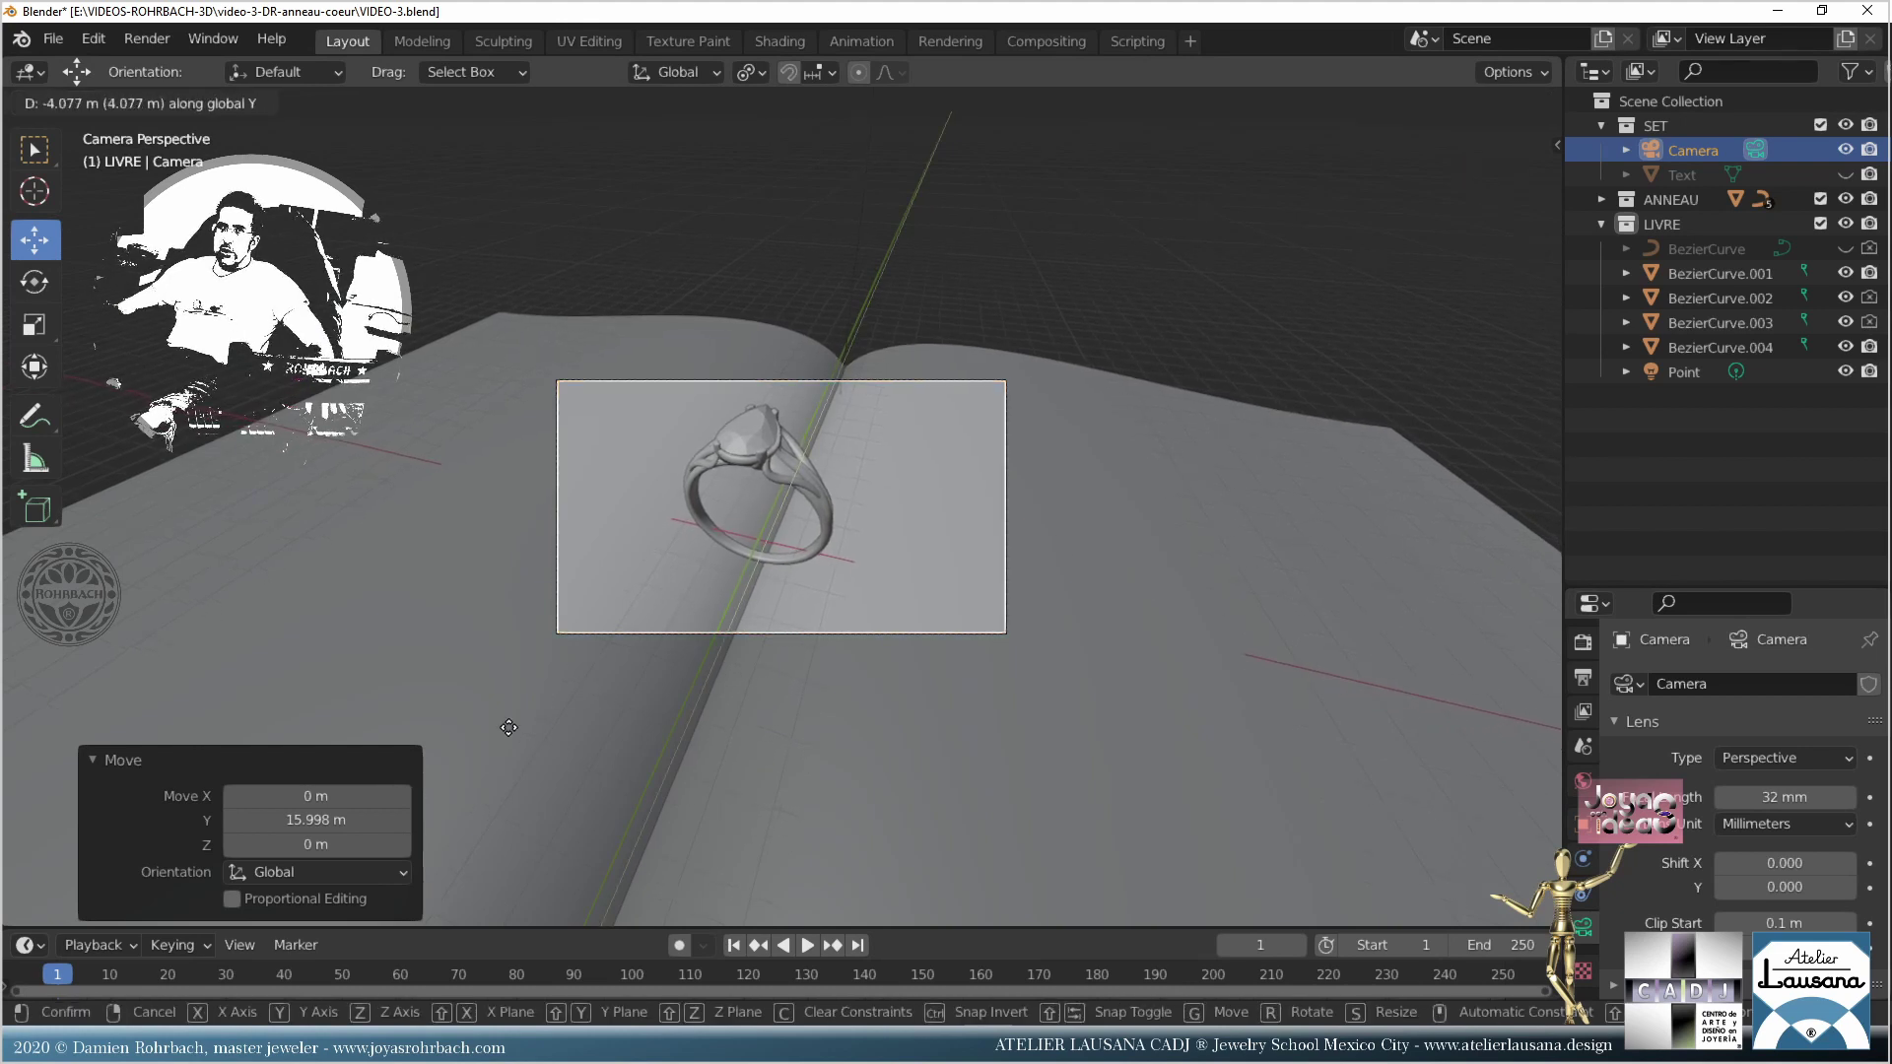
{"action": "left_click", "coordinate": [863, 698]}
{"action": "key", "text": "ctrl+s"}
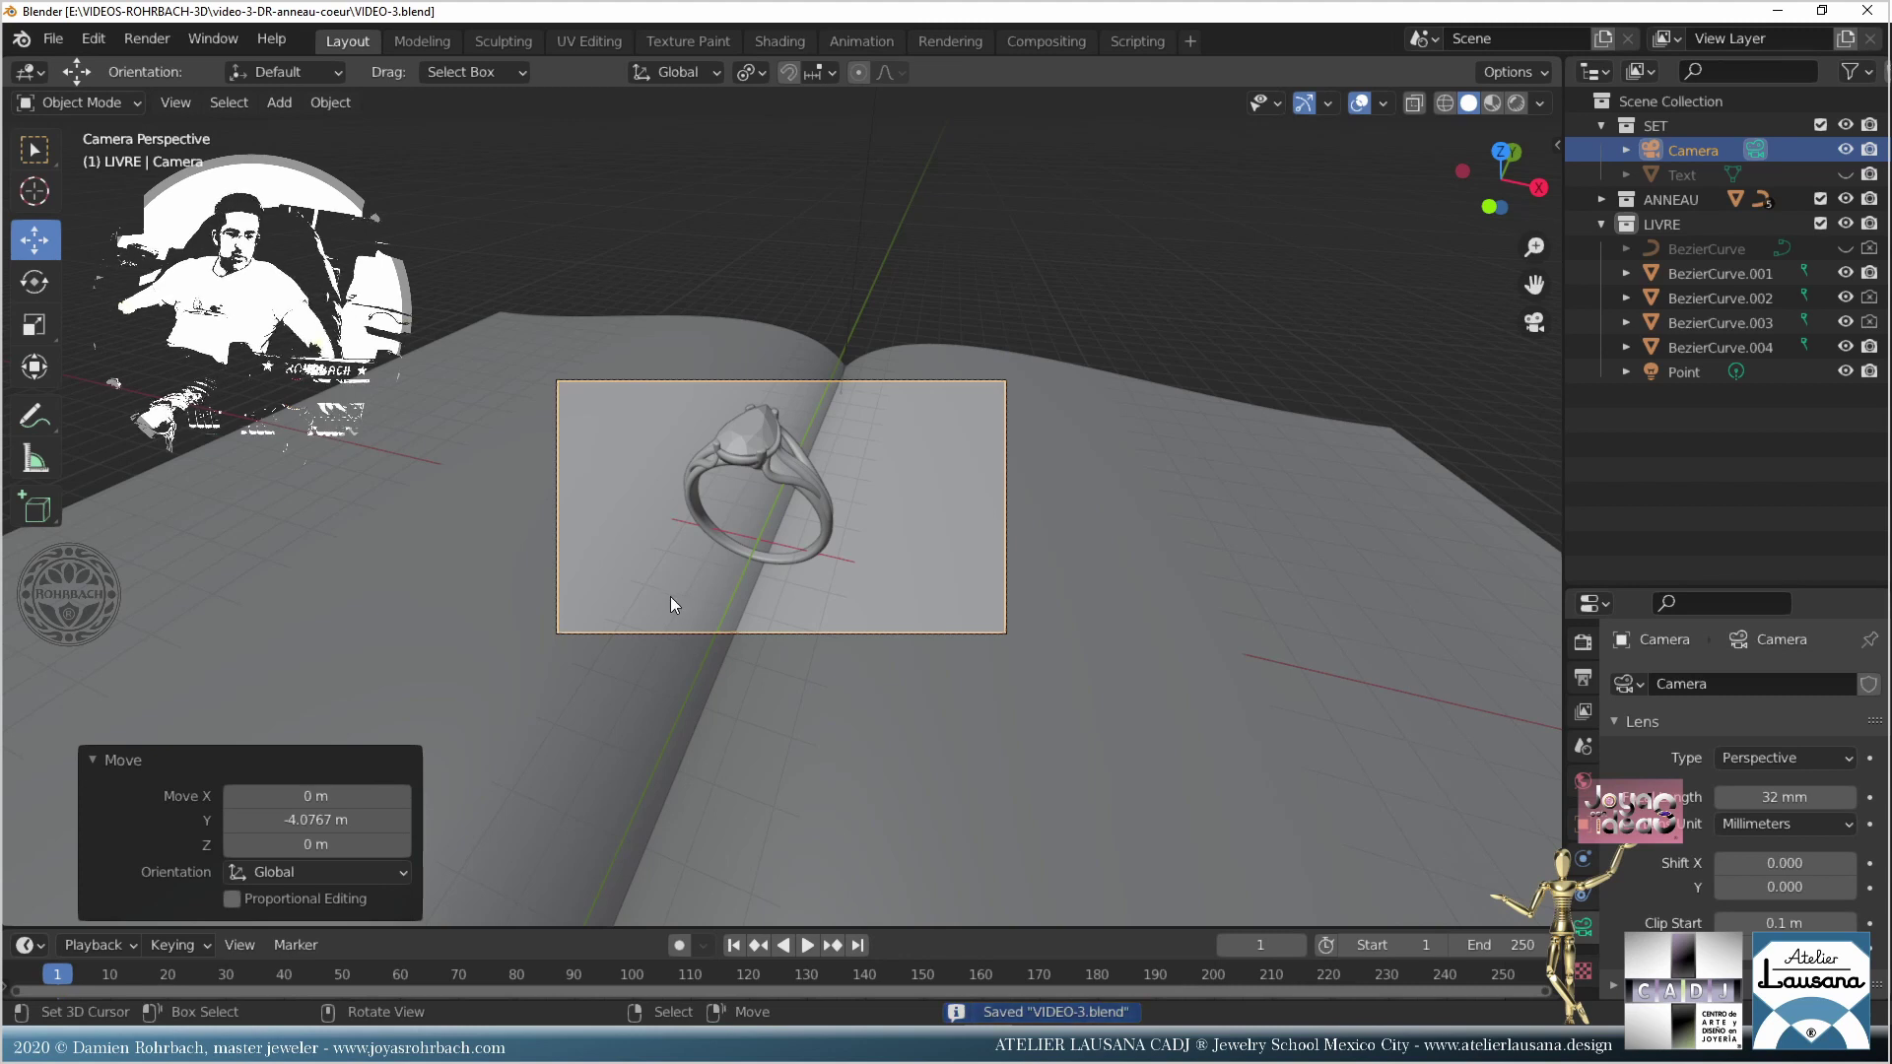
{"action": "key", "text": "g"}
{"action": "left_click", "coordinate": [341, 565]}
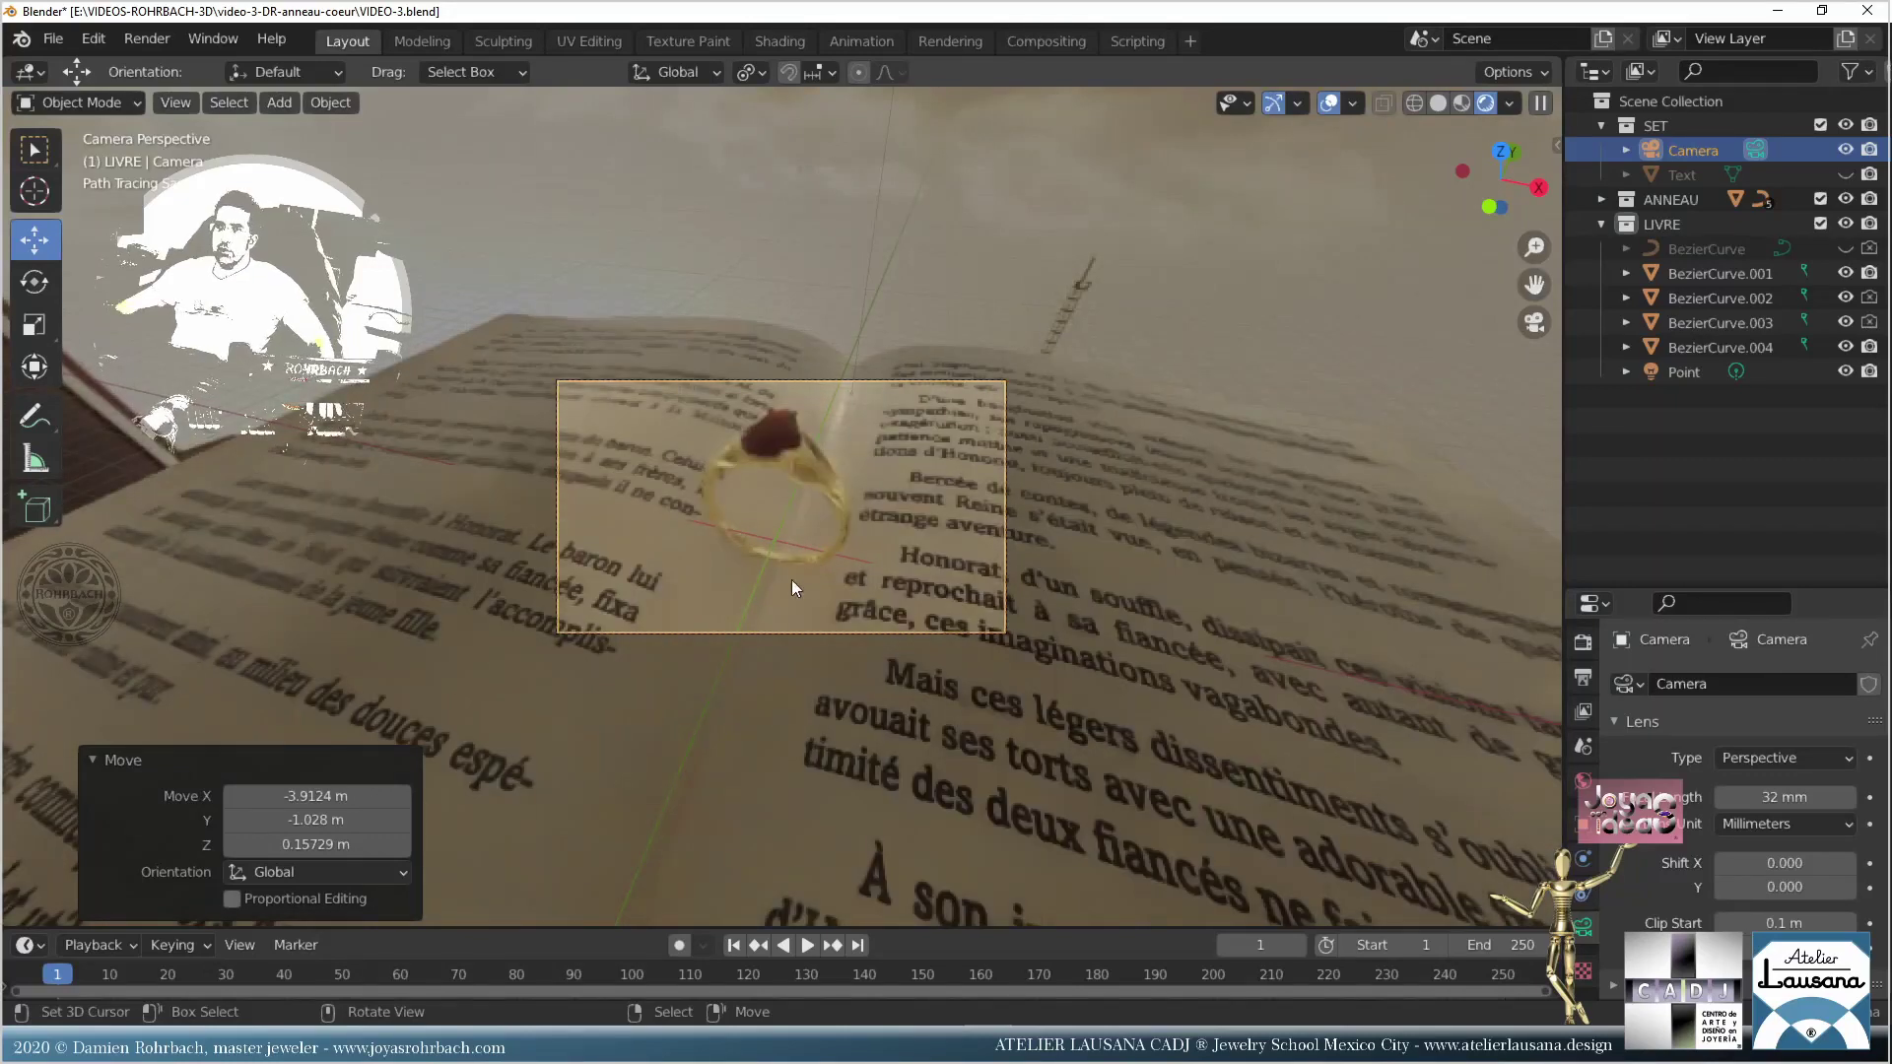
Step: Hide the viewport overlays in the rendered camera view and save the file
{"action": "left_click", "coordinate": [1330, 104]}
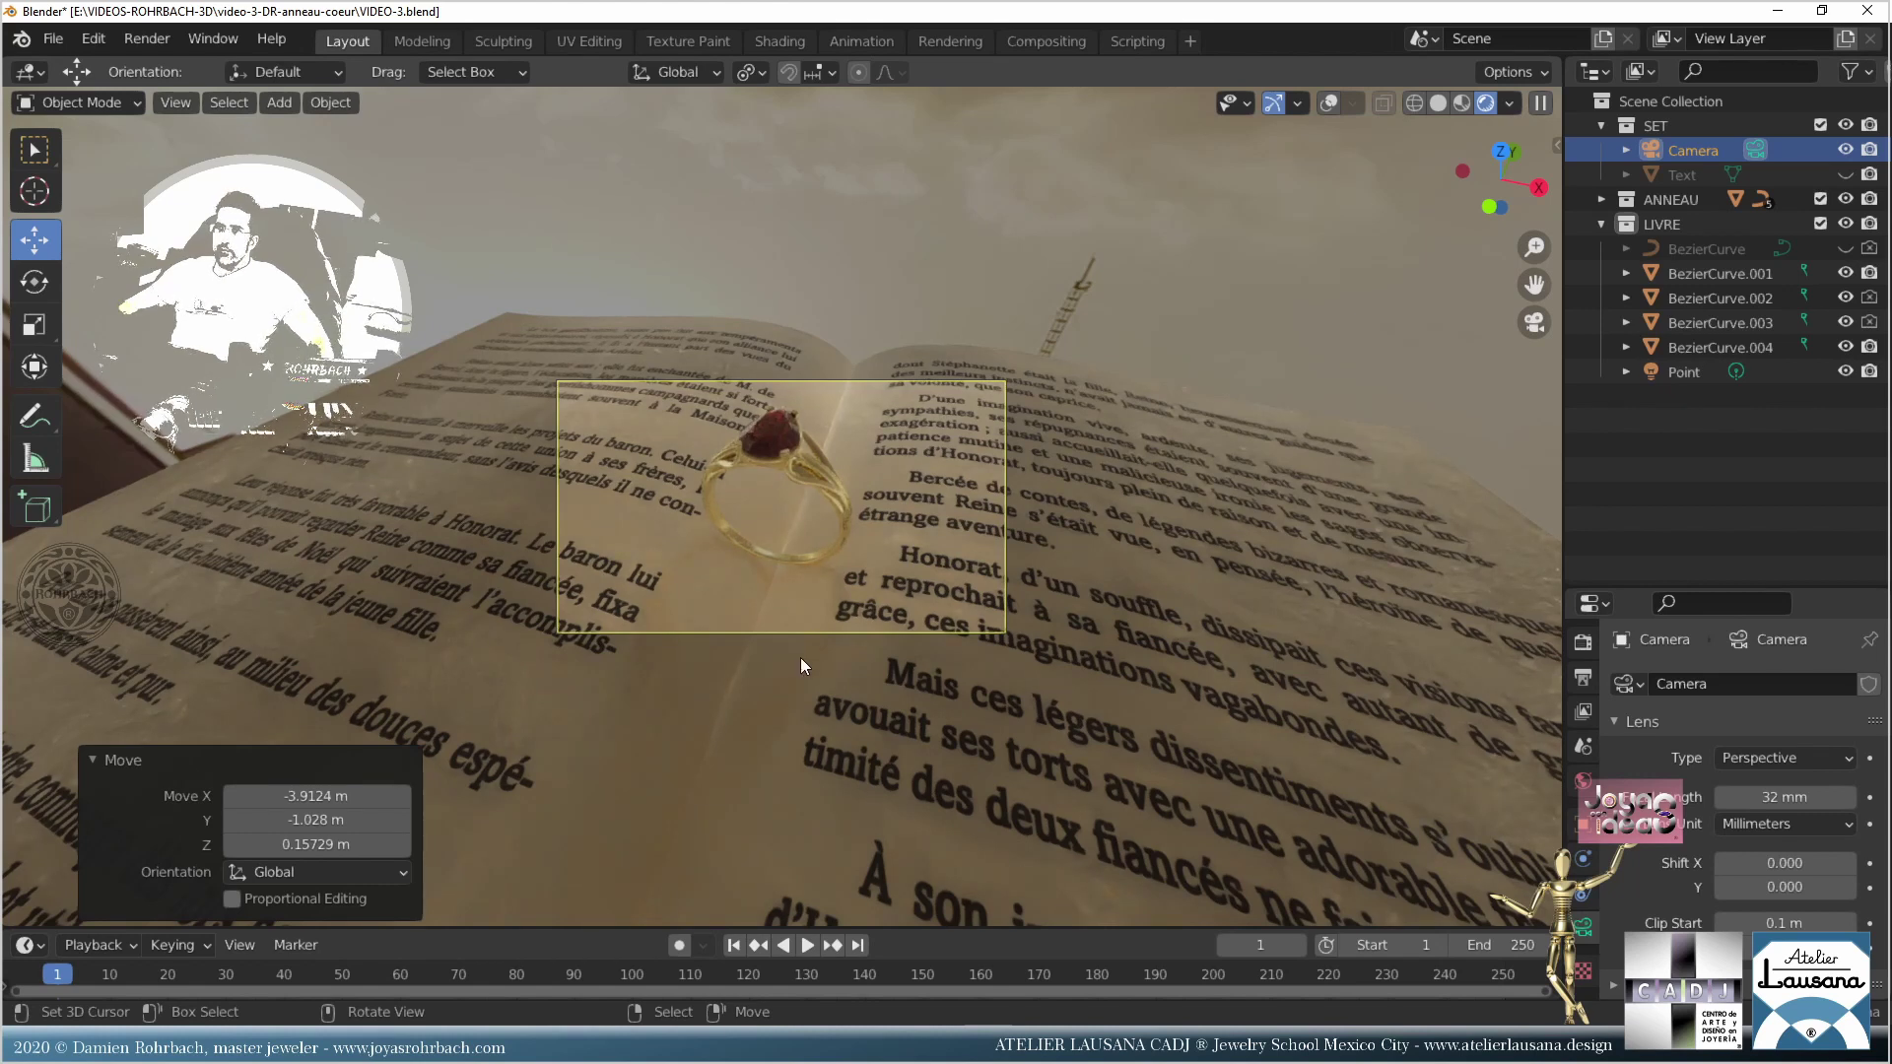
{"action": "scroll", "coordinate": [800, 658], "scroll_direction": "up", "scroll_amount": 4}
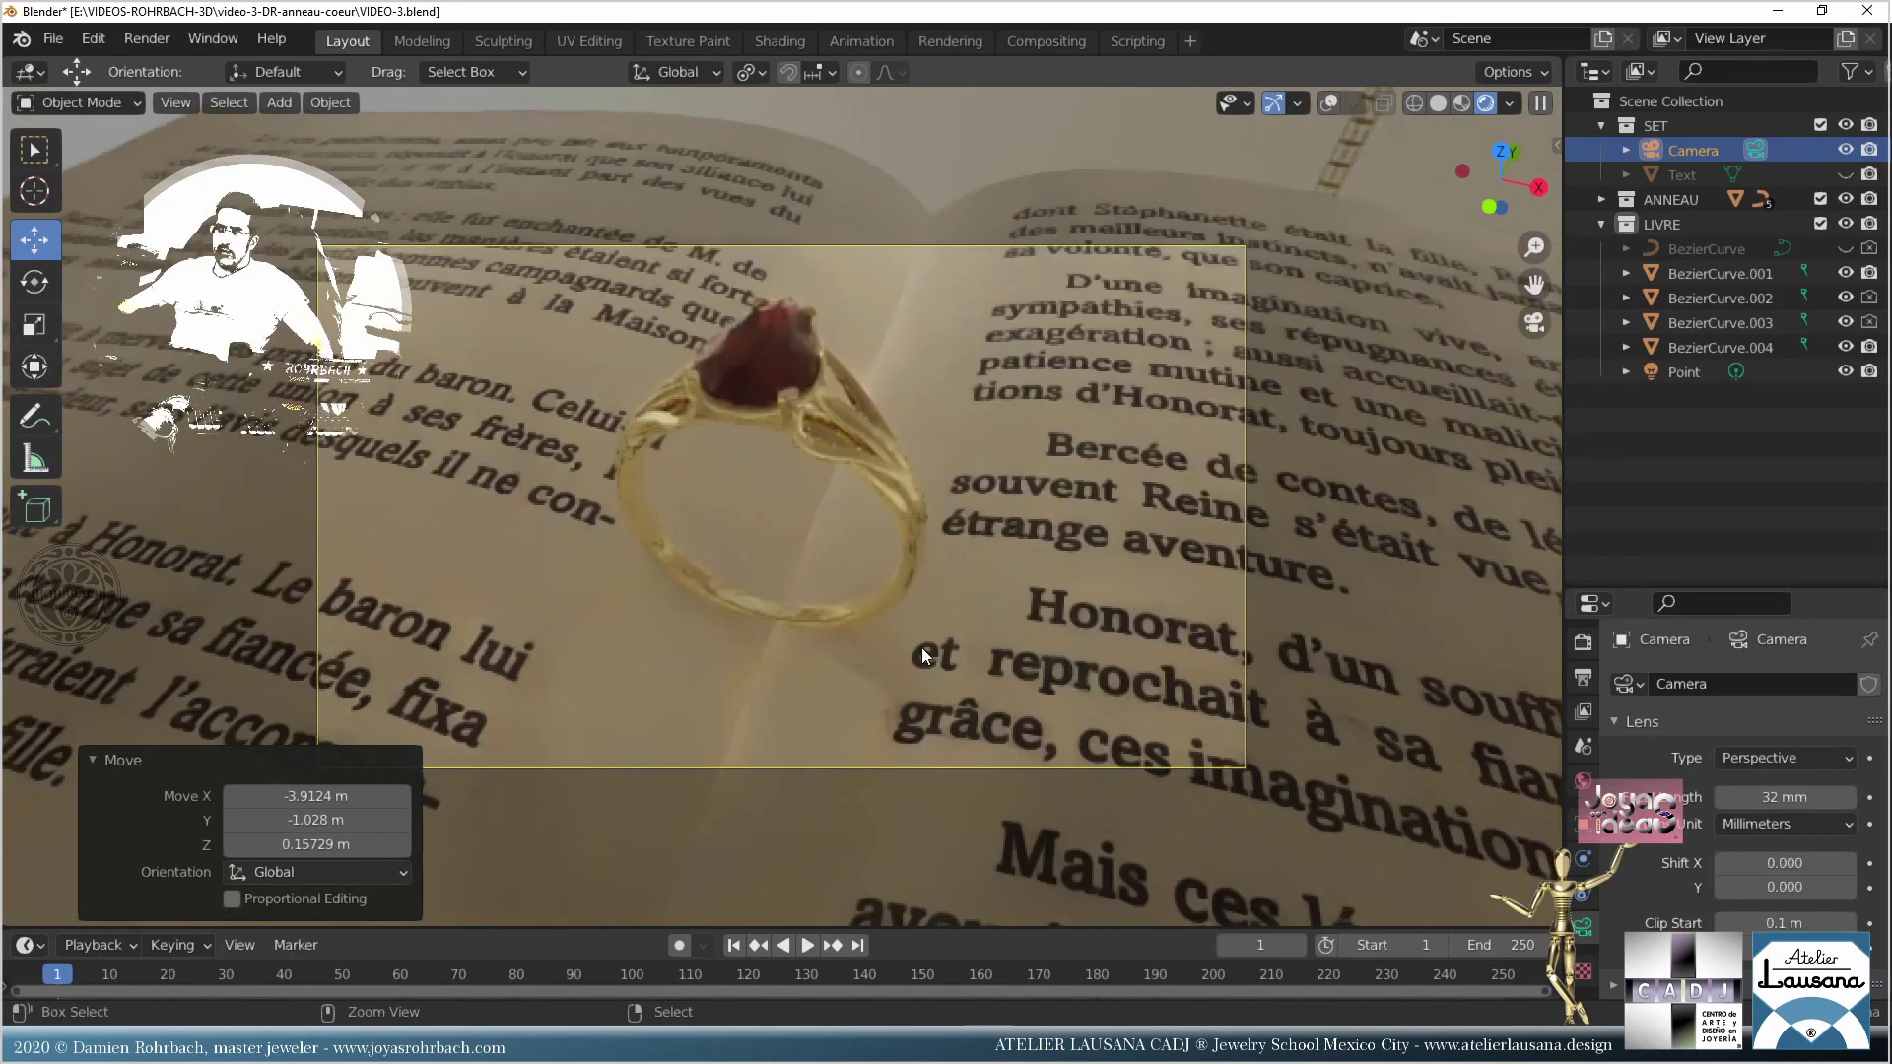
{"action": "key", "text": "ctrl+s"}
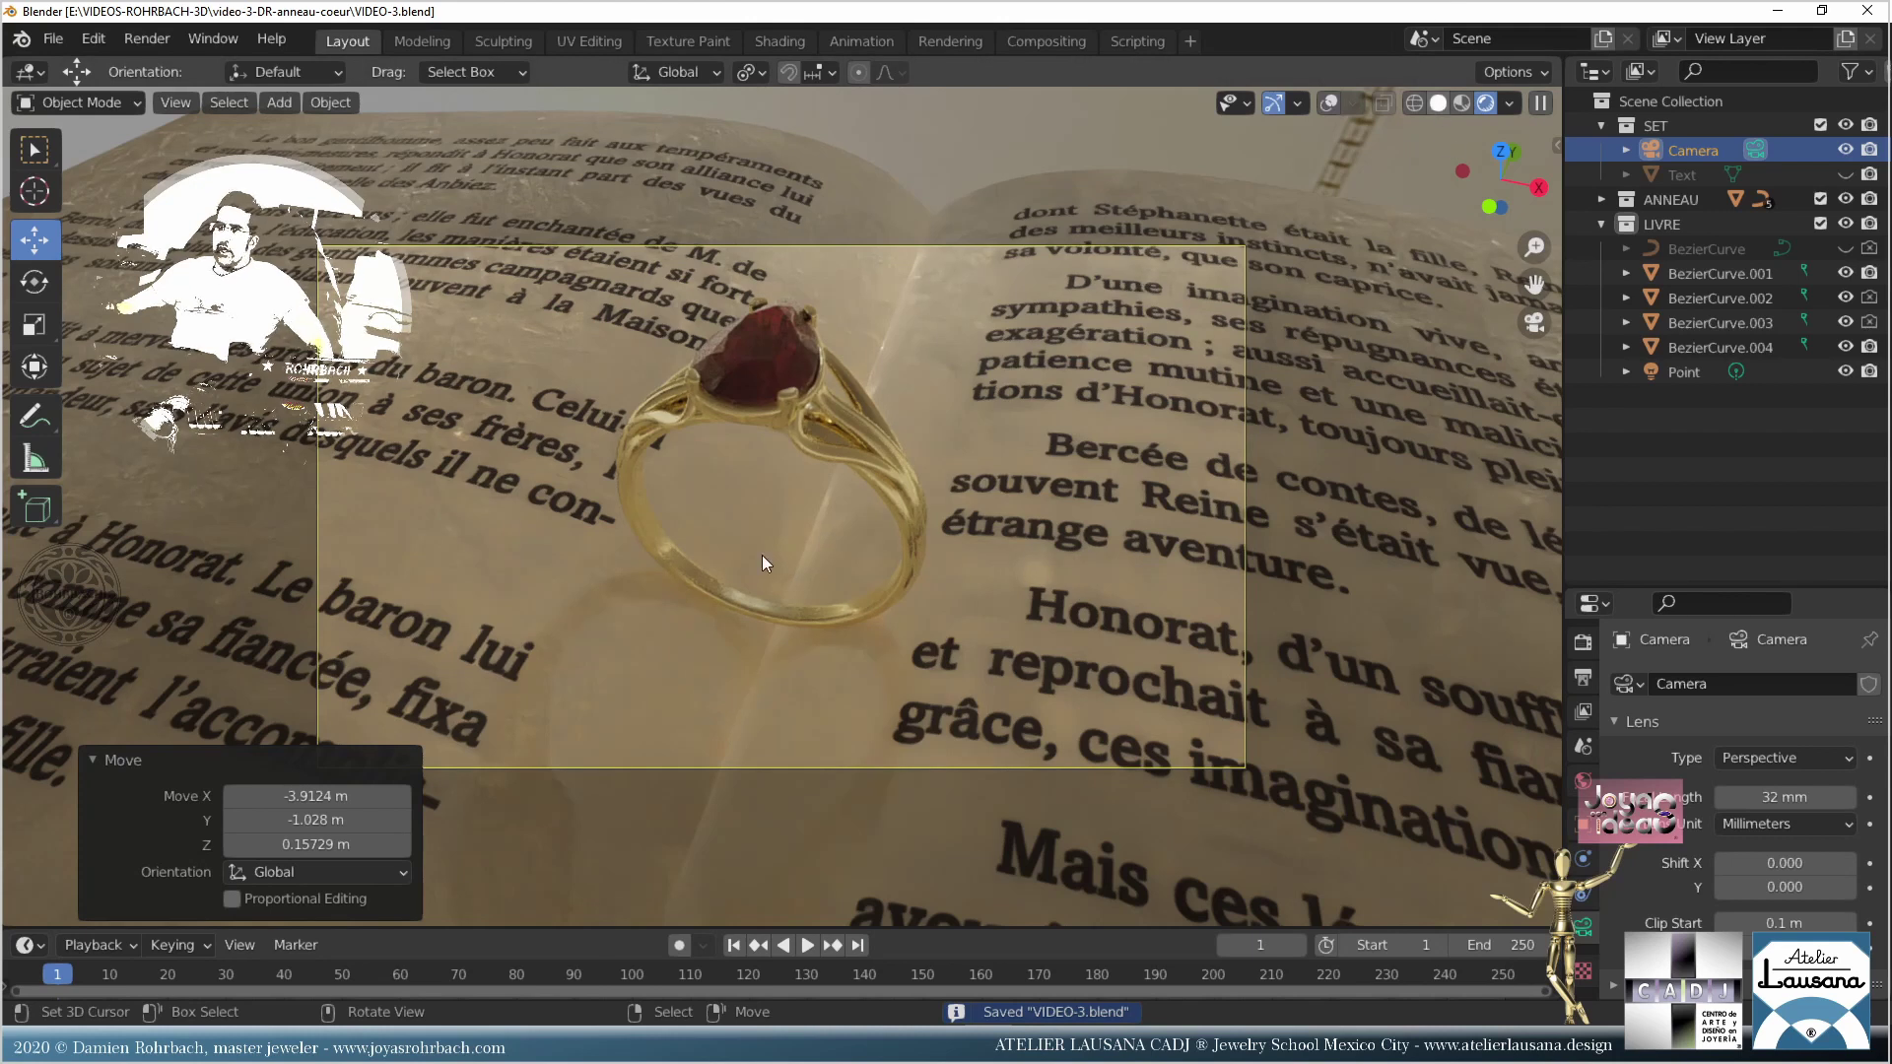
Step: Return to solid shading and move the Point light from the LIVRE collection into the SET collection
{"action": "key", "text": "z"}
{"action": "scroll", "coordinate": [761, 553], "scroll_direction": "down", "scroll_amount": 3}
{"action": "middle_click_drag", "start_coordinate": [824, 507], "coordinate": [715, 499]}
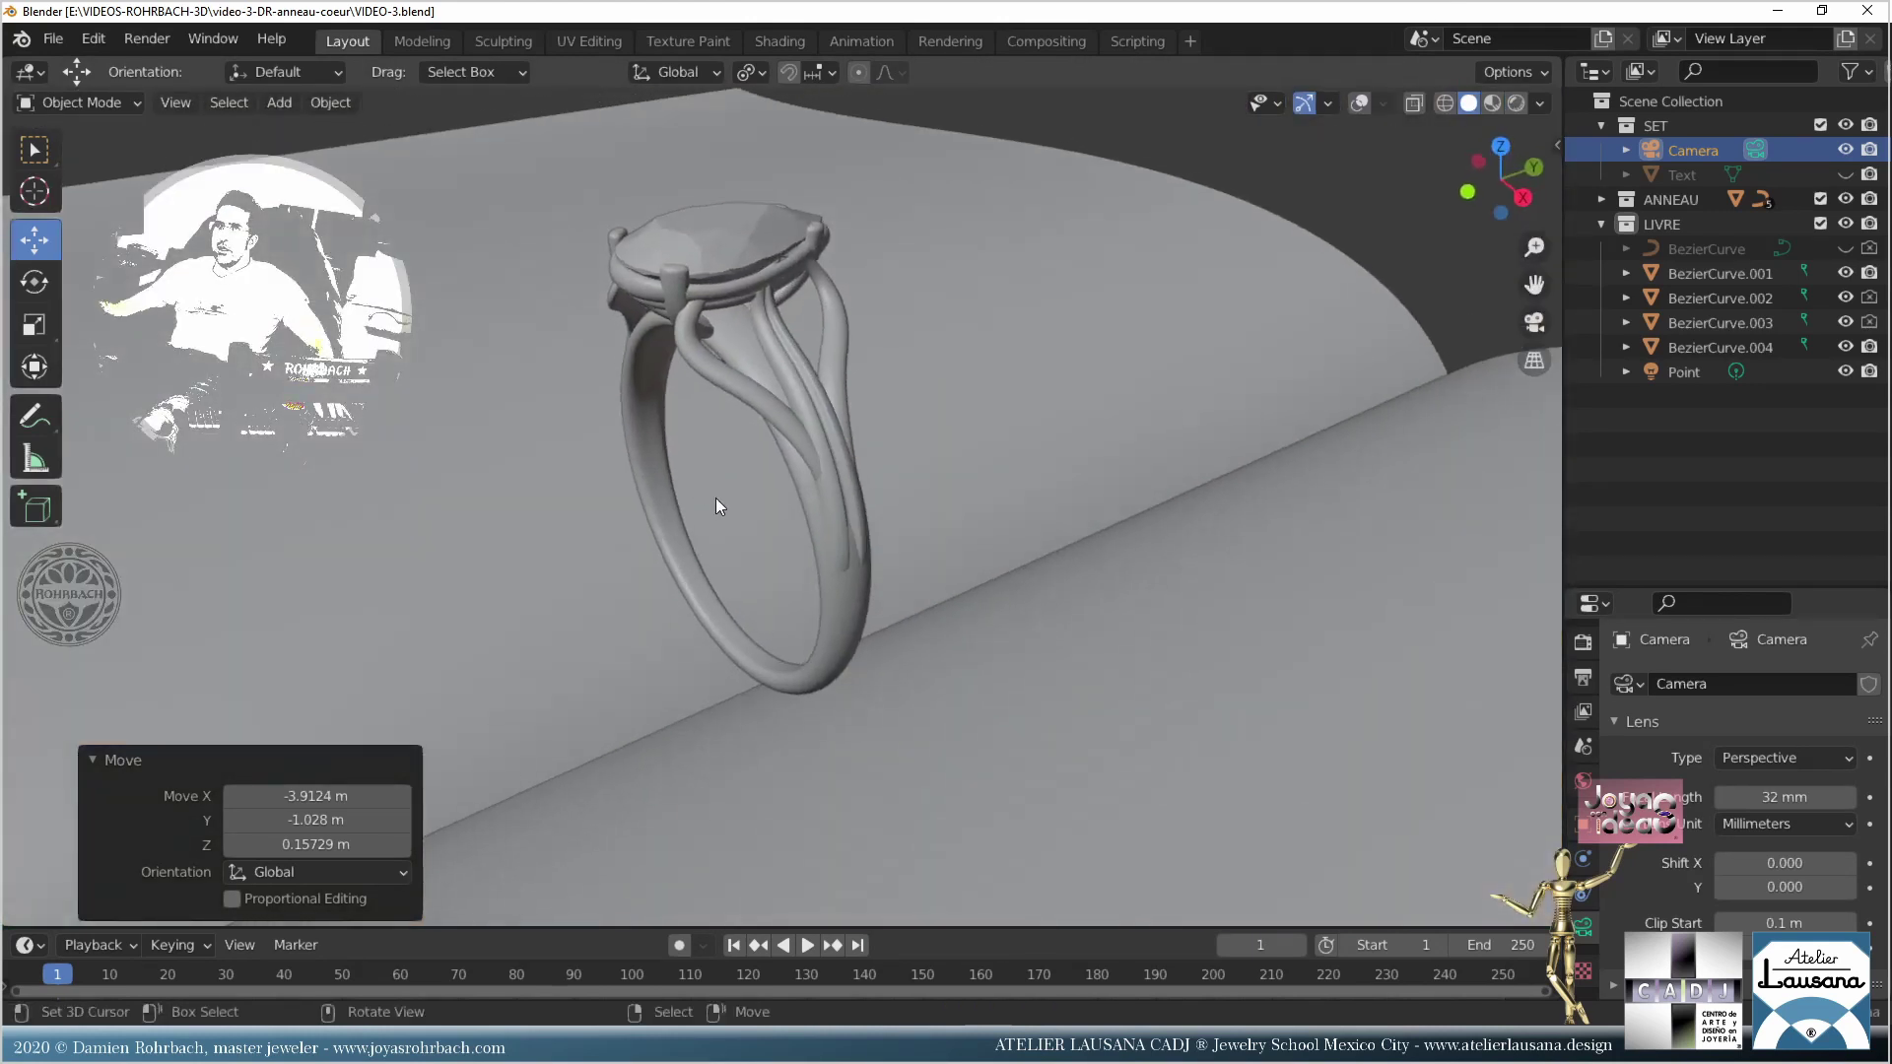
{"action": "scroll", "coordinate": [715, 499], "scroll_direction": "down", "scroll_amount": 8}
{"action": "middle_click_drag", "start_coordinate": [871, 560], "coordinate": [777, 449]}
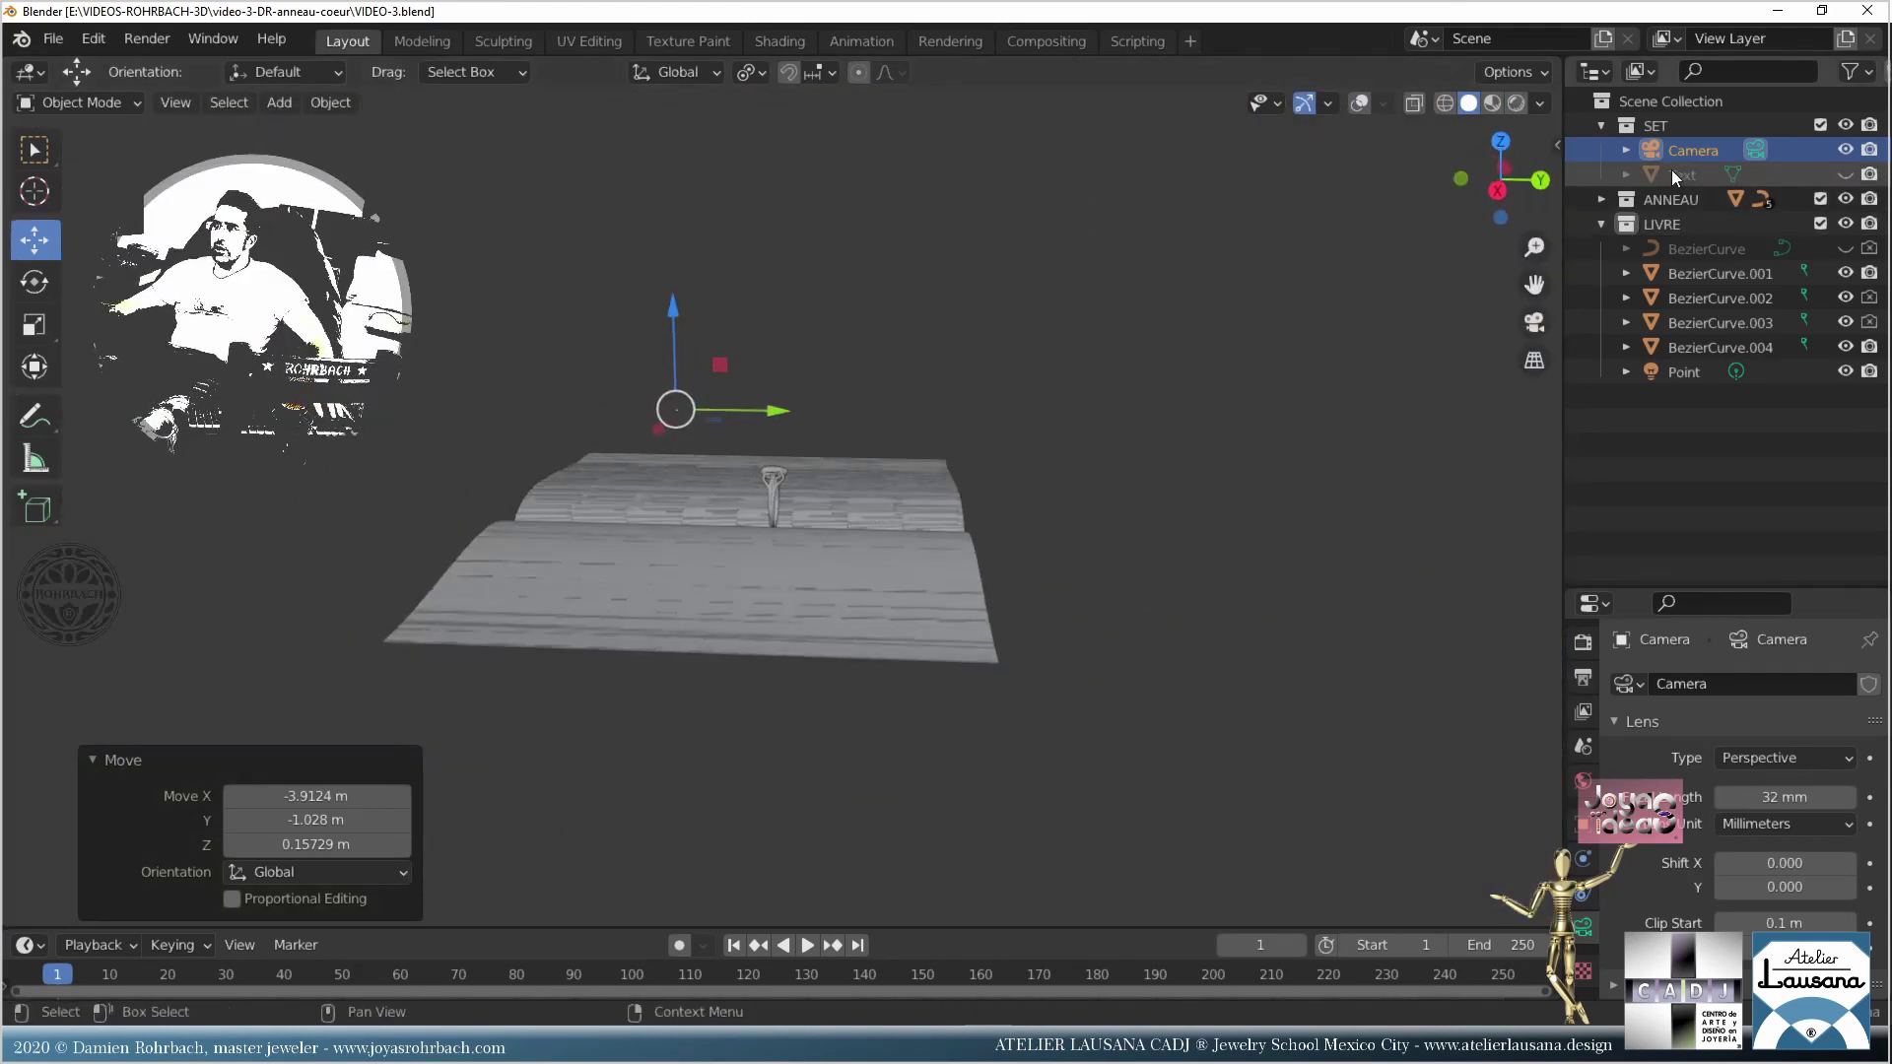
{"action": "left_click", "coordinate": [1685, 373]}
{"action": "left_click_drag", "start_coordinate": [1705, 380], "coordinate": [1717, 153]}
Step: Delete the hidden Text object from the SET collection
{"action": "left_click", "coordinate": [1682, 199]}
{"action": "key", "text": "Delete"}
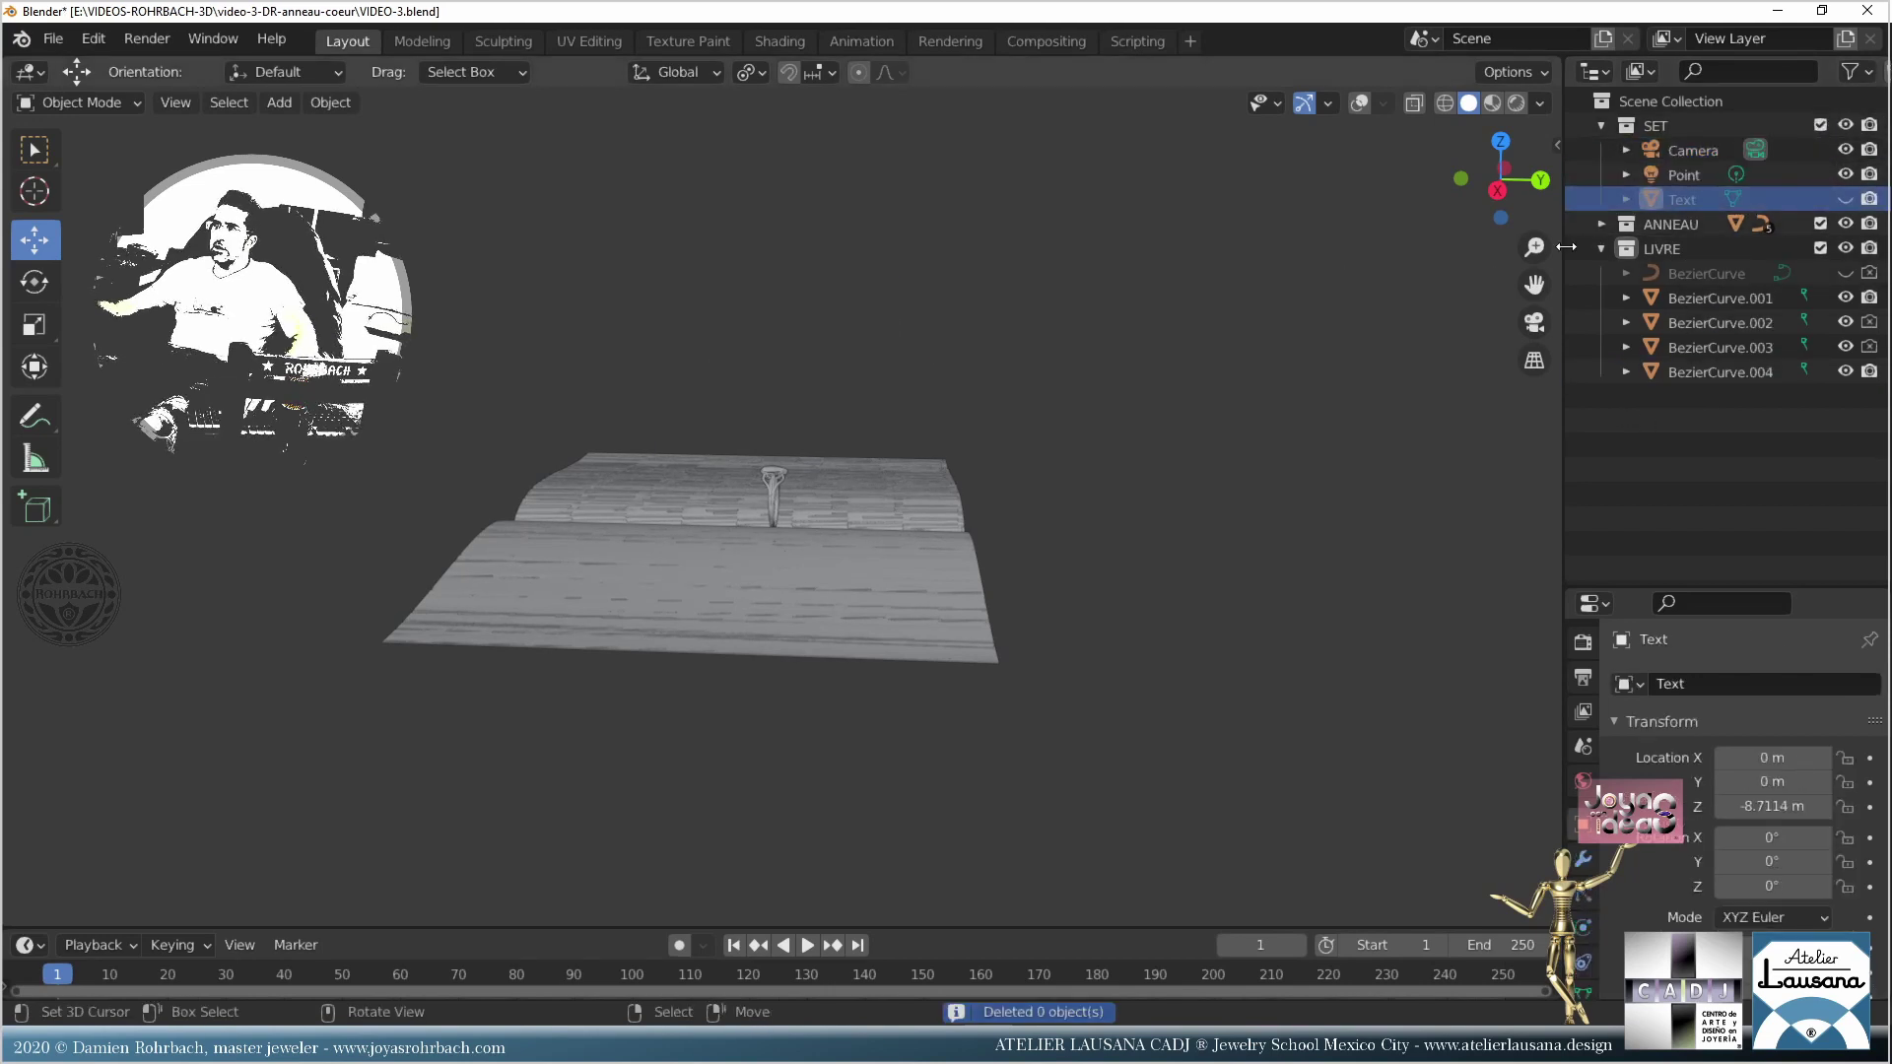
{"action": "key", "text": "Delete"}
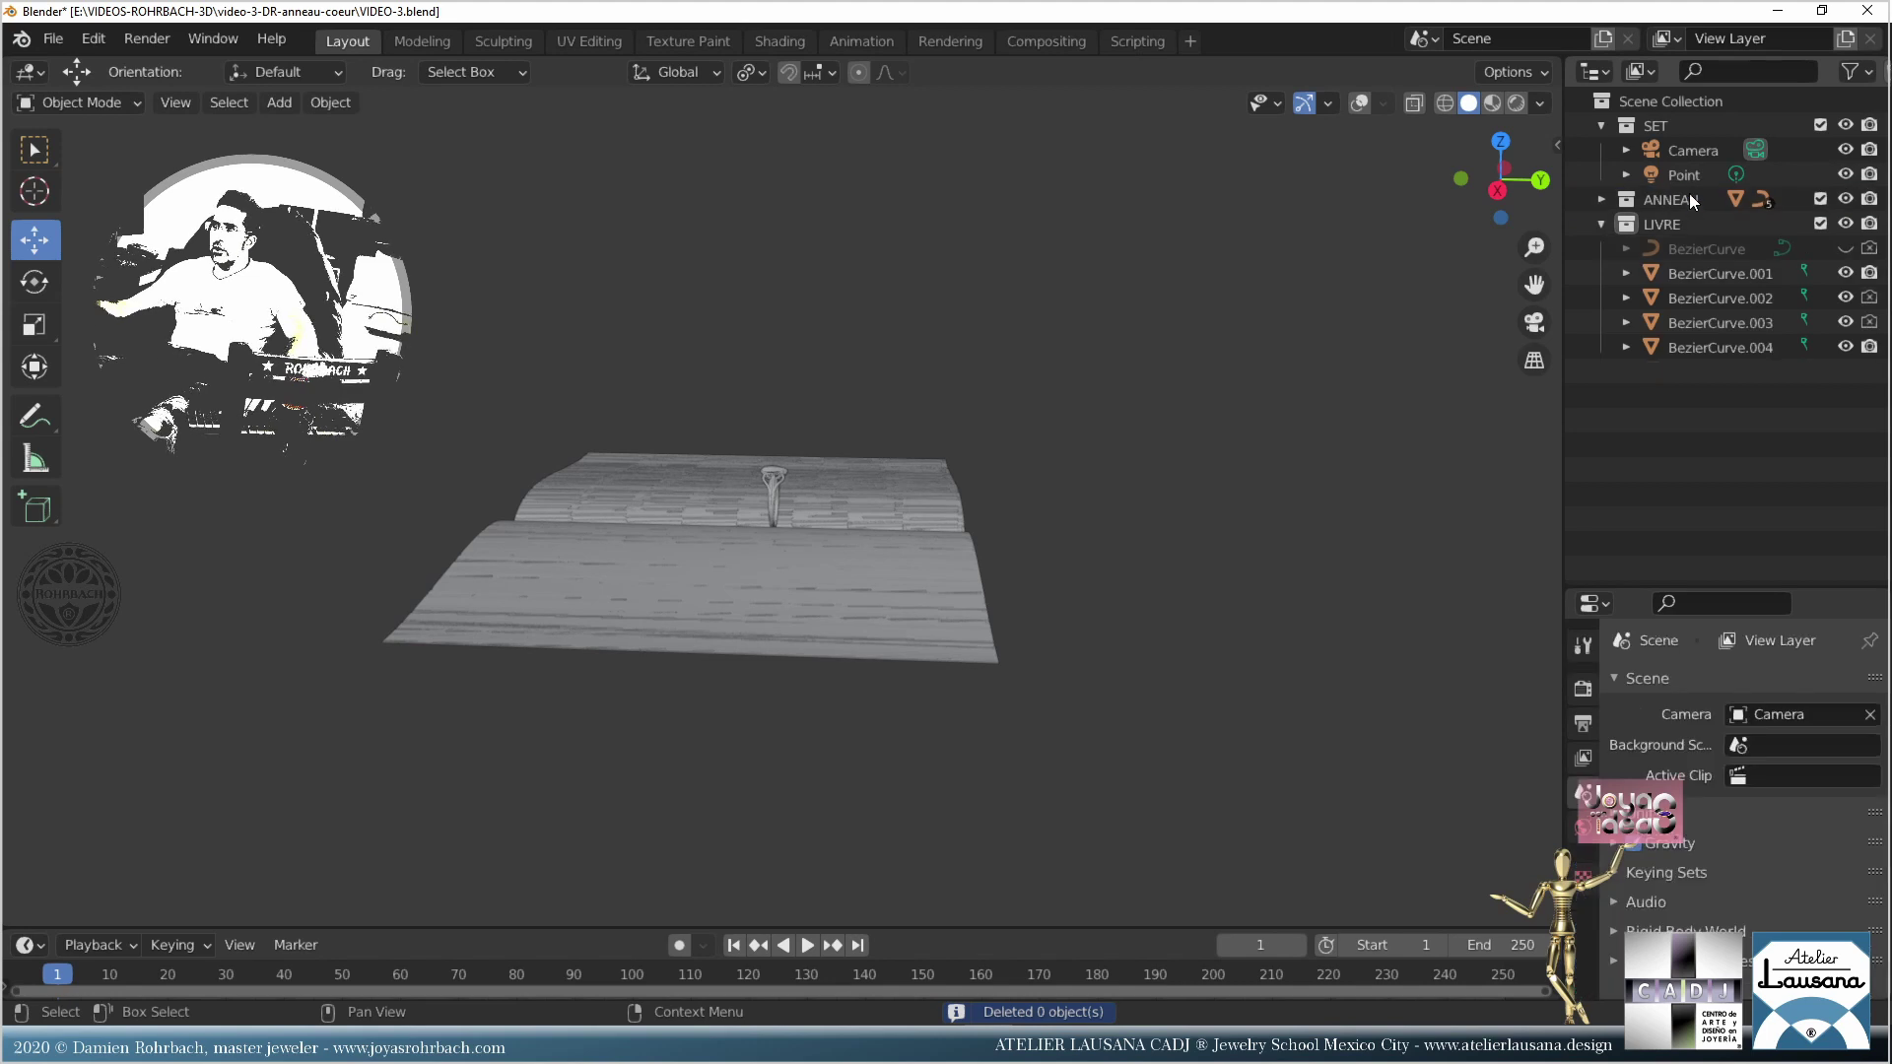
Step: Select the Point light, show it from the right side, and turn the viewport overlays back on
{"action": "left_click", "coordinate": [1686, 177]}
{"action": "key", "text": "KP_1"}
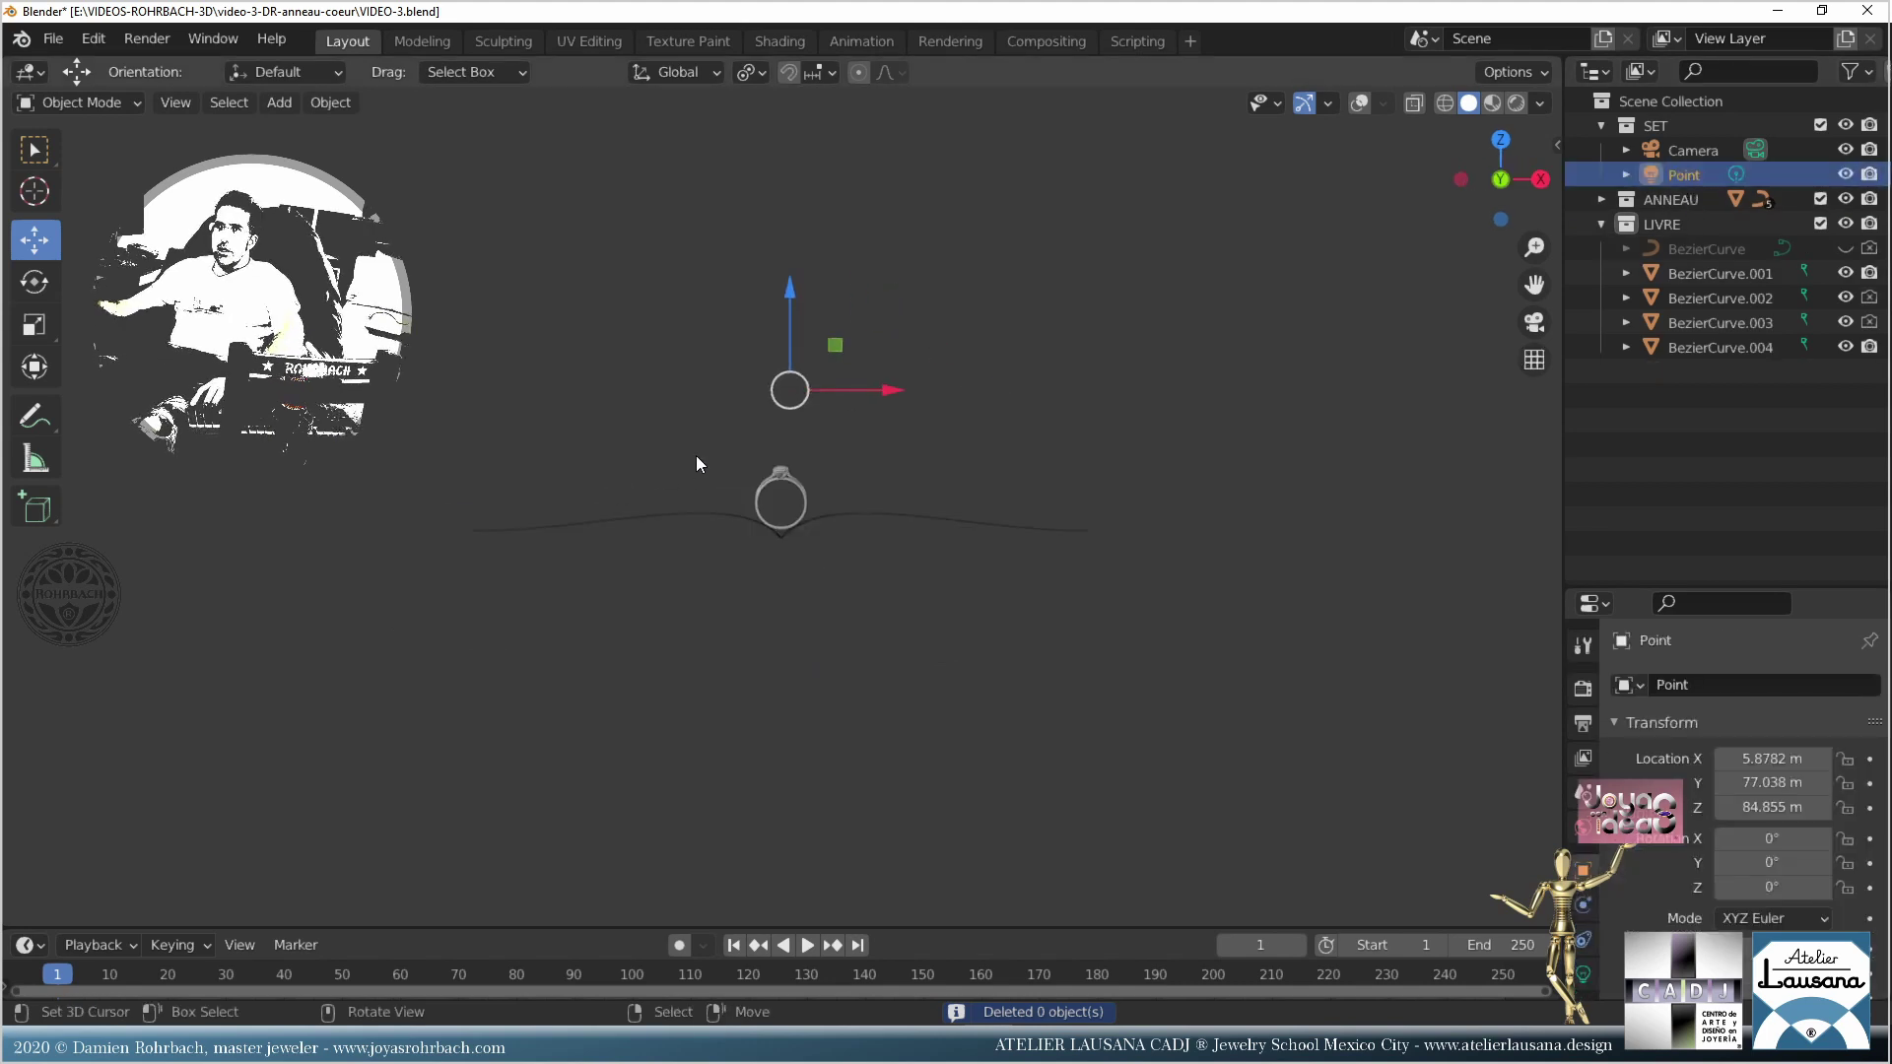
{"action": "key", "text": "KP_Divide"}
{"action": "key", "text": "KP_3"}
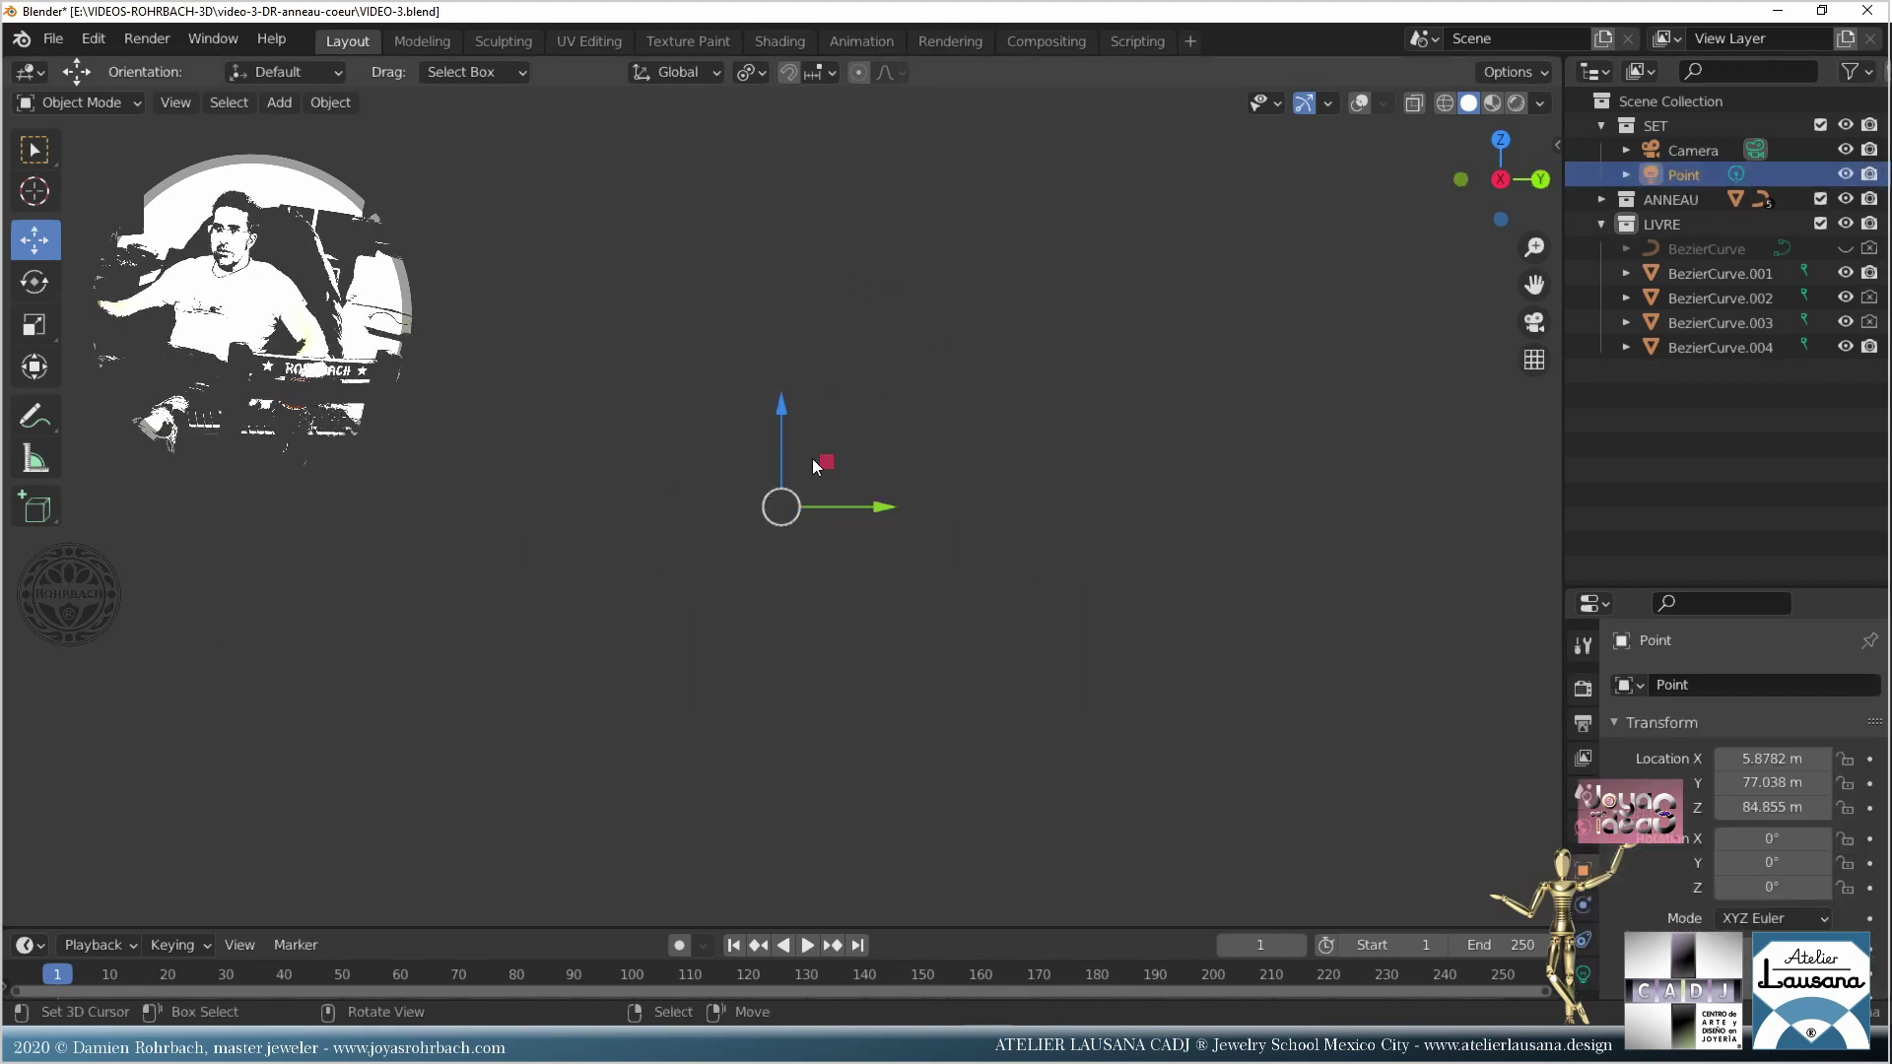
{"action": "left_click", "coordinate": [1357, 105]}
{"action": "key", "text": "KP_Divide"}
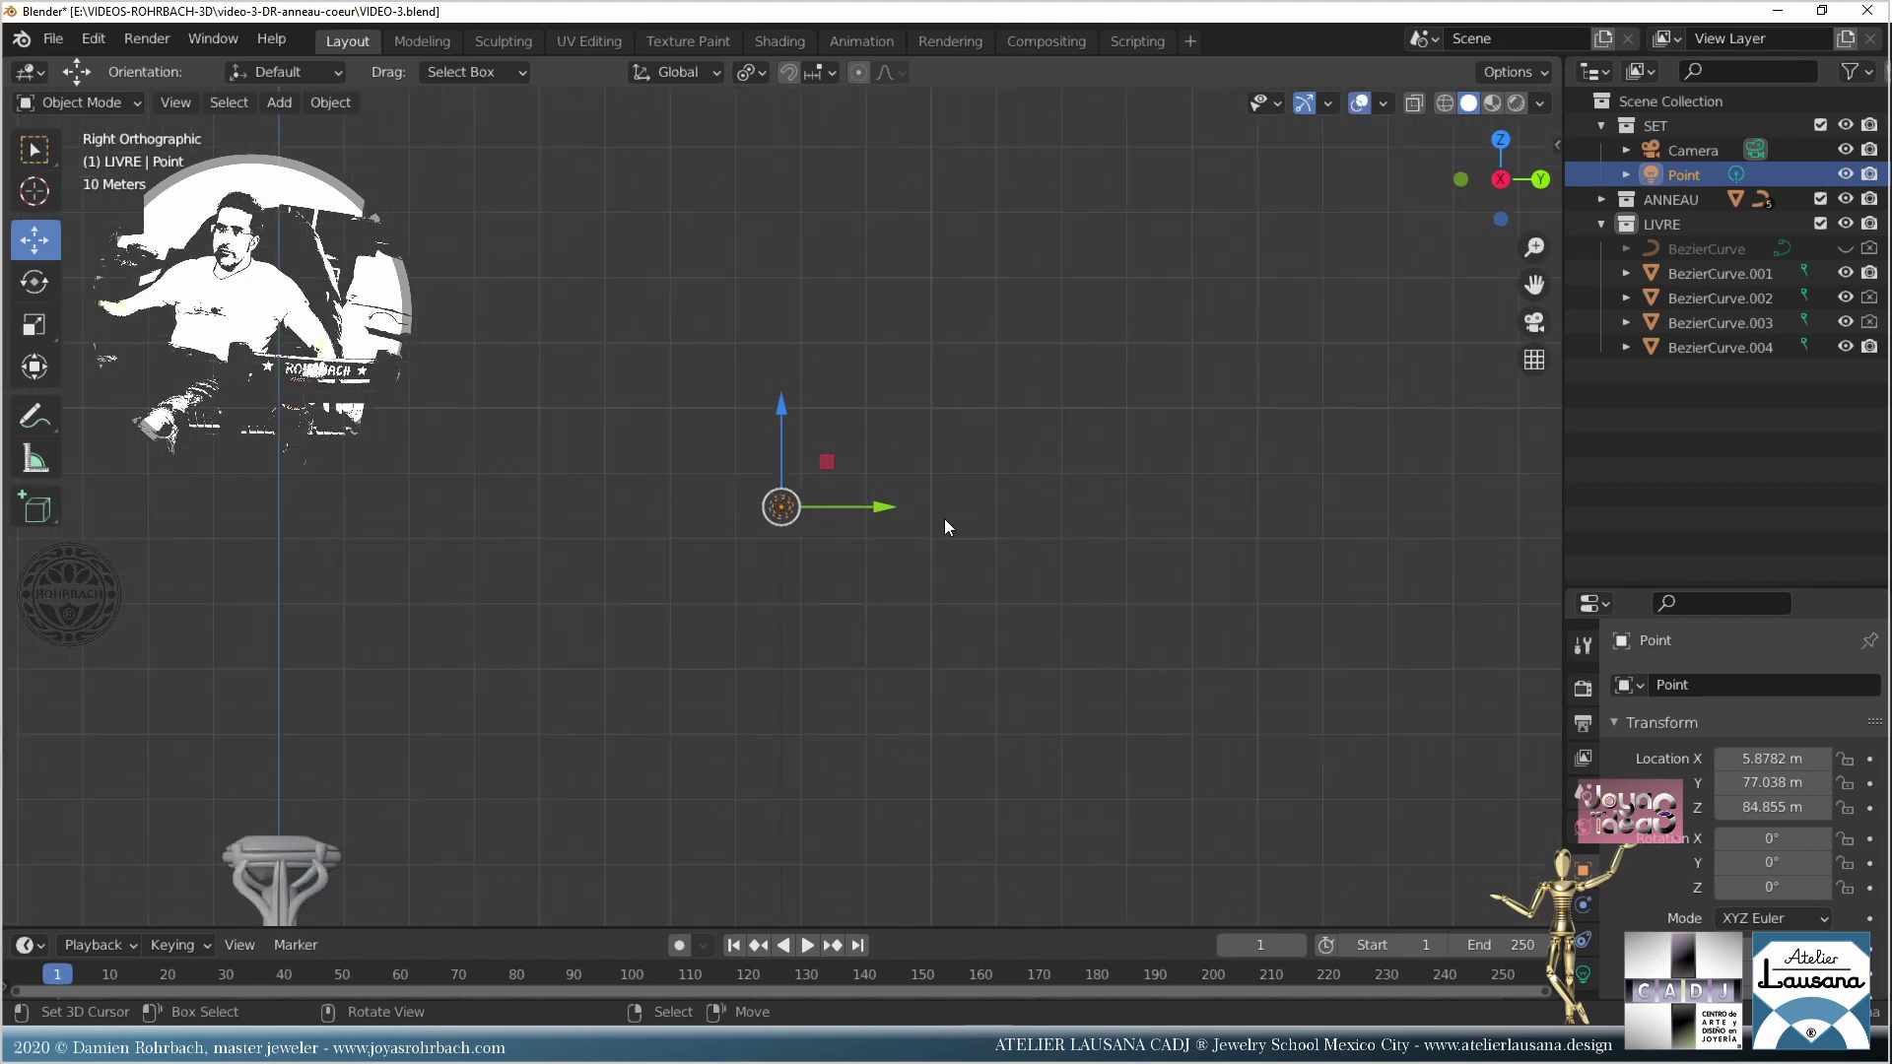
Step: Move the Point light -17.971 m in Y and 4.6814 m in Z, and save the file
{"action": "key", "text": "g"}
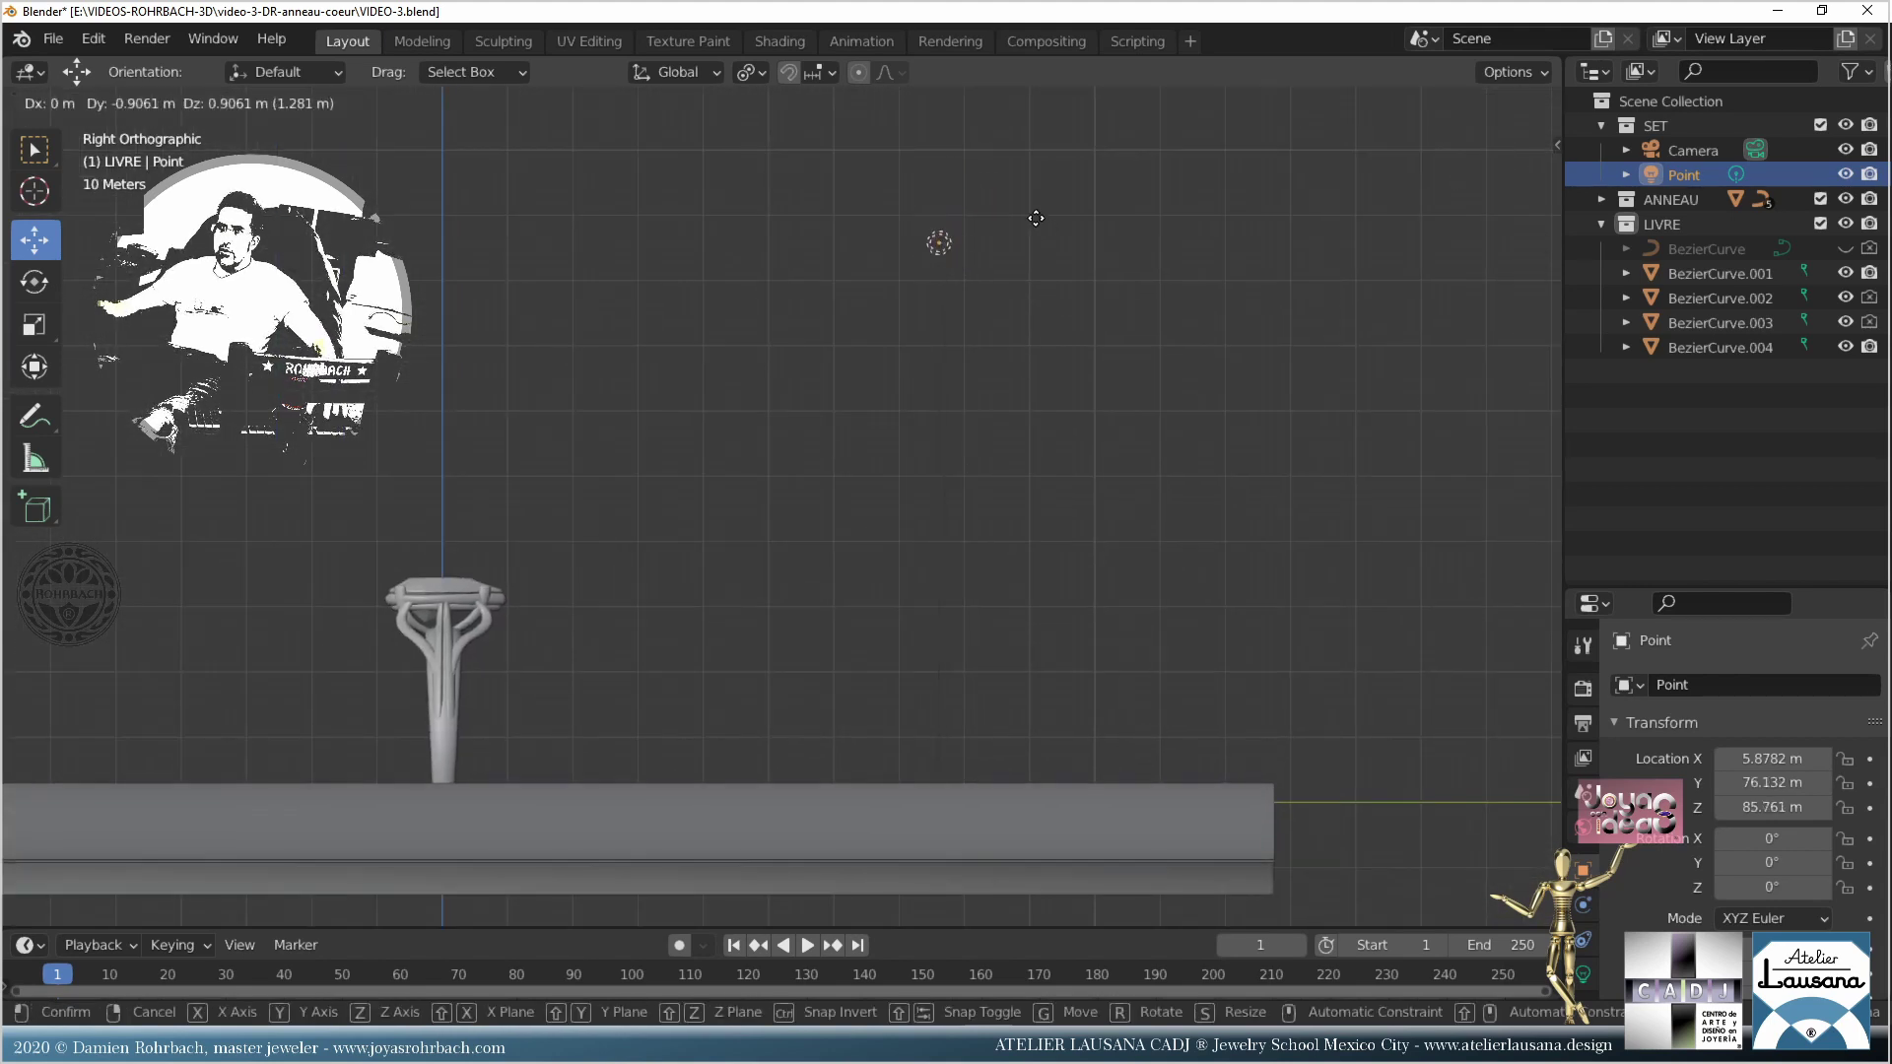
{"action": "left_click", "coordinate": [927, 195]}
{"action": "key", "text": "ctrl+s"}
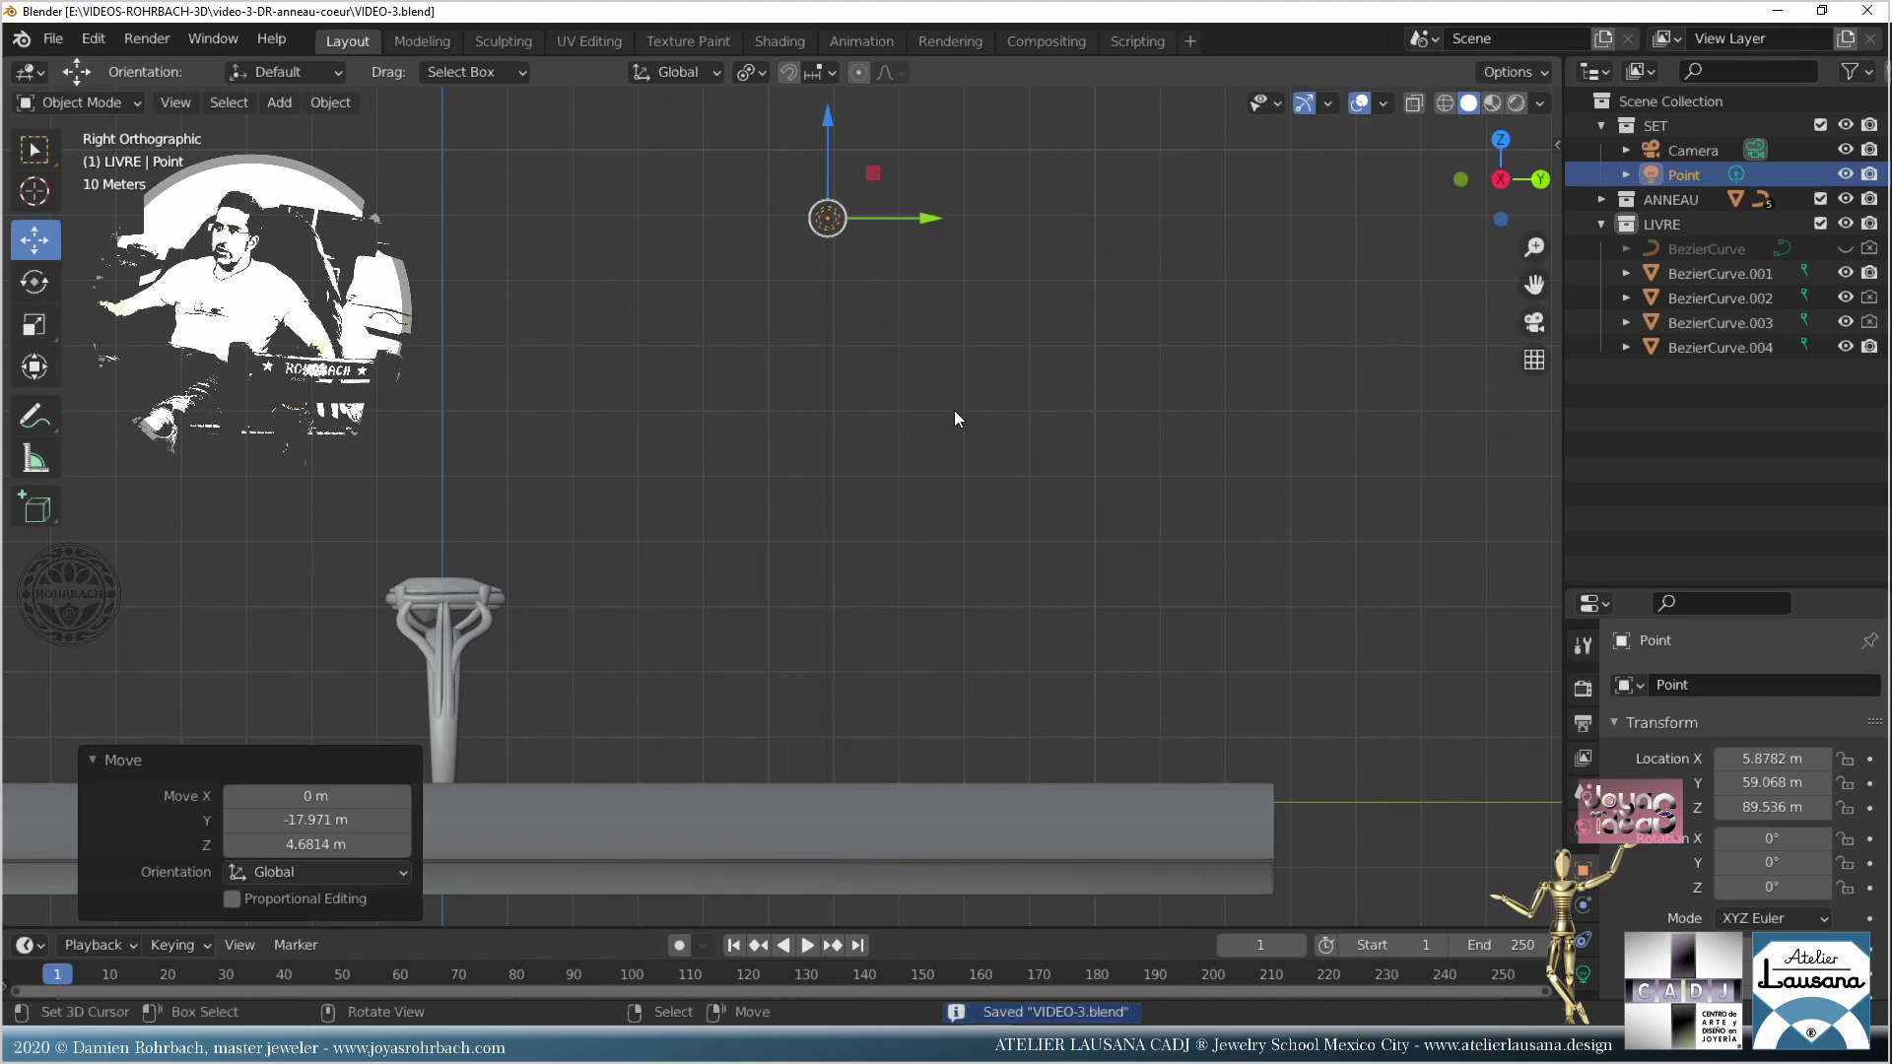
Step: Switch to the Shading workspace and disable viewport denoising in the render sampling settings
{"action": "left_click", "coordinate": [779, 40]}
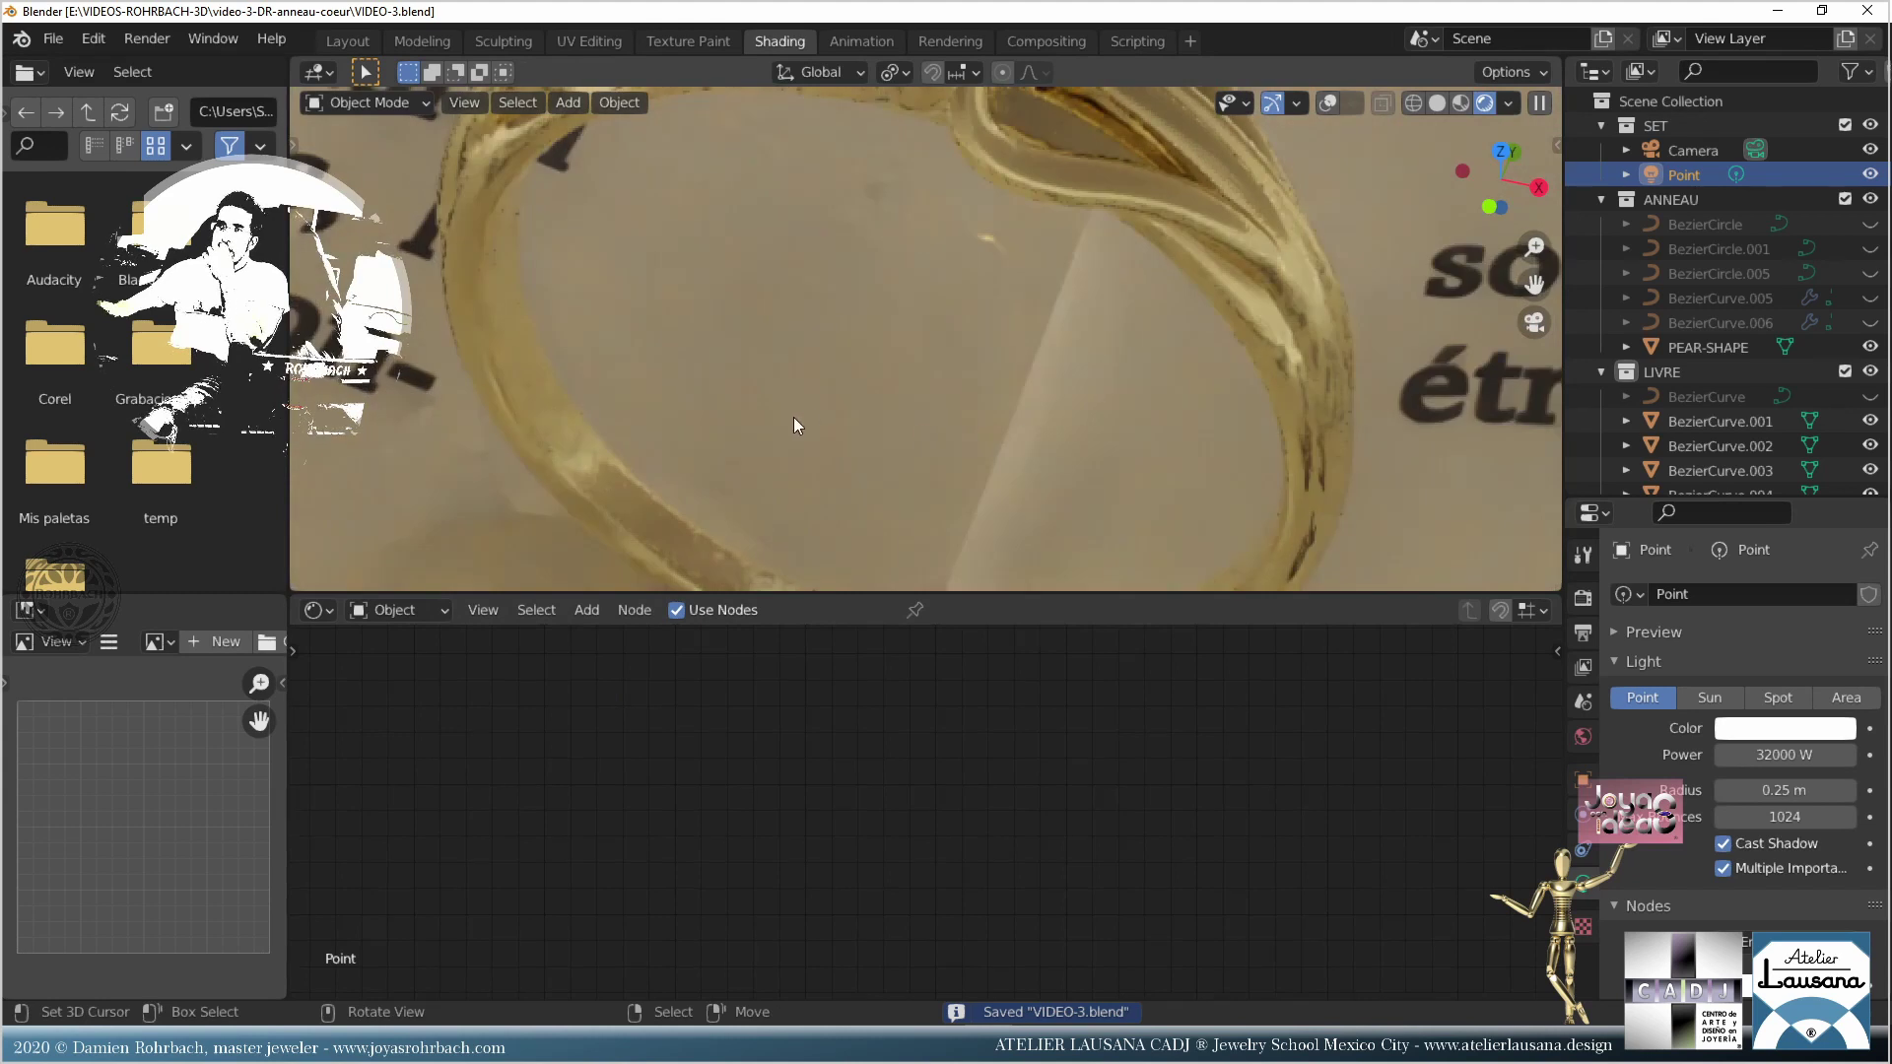
{"action": "left_click", "coordinate": [1584, 599]}
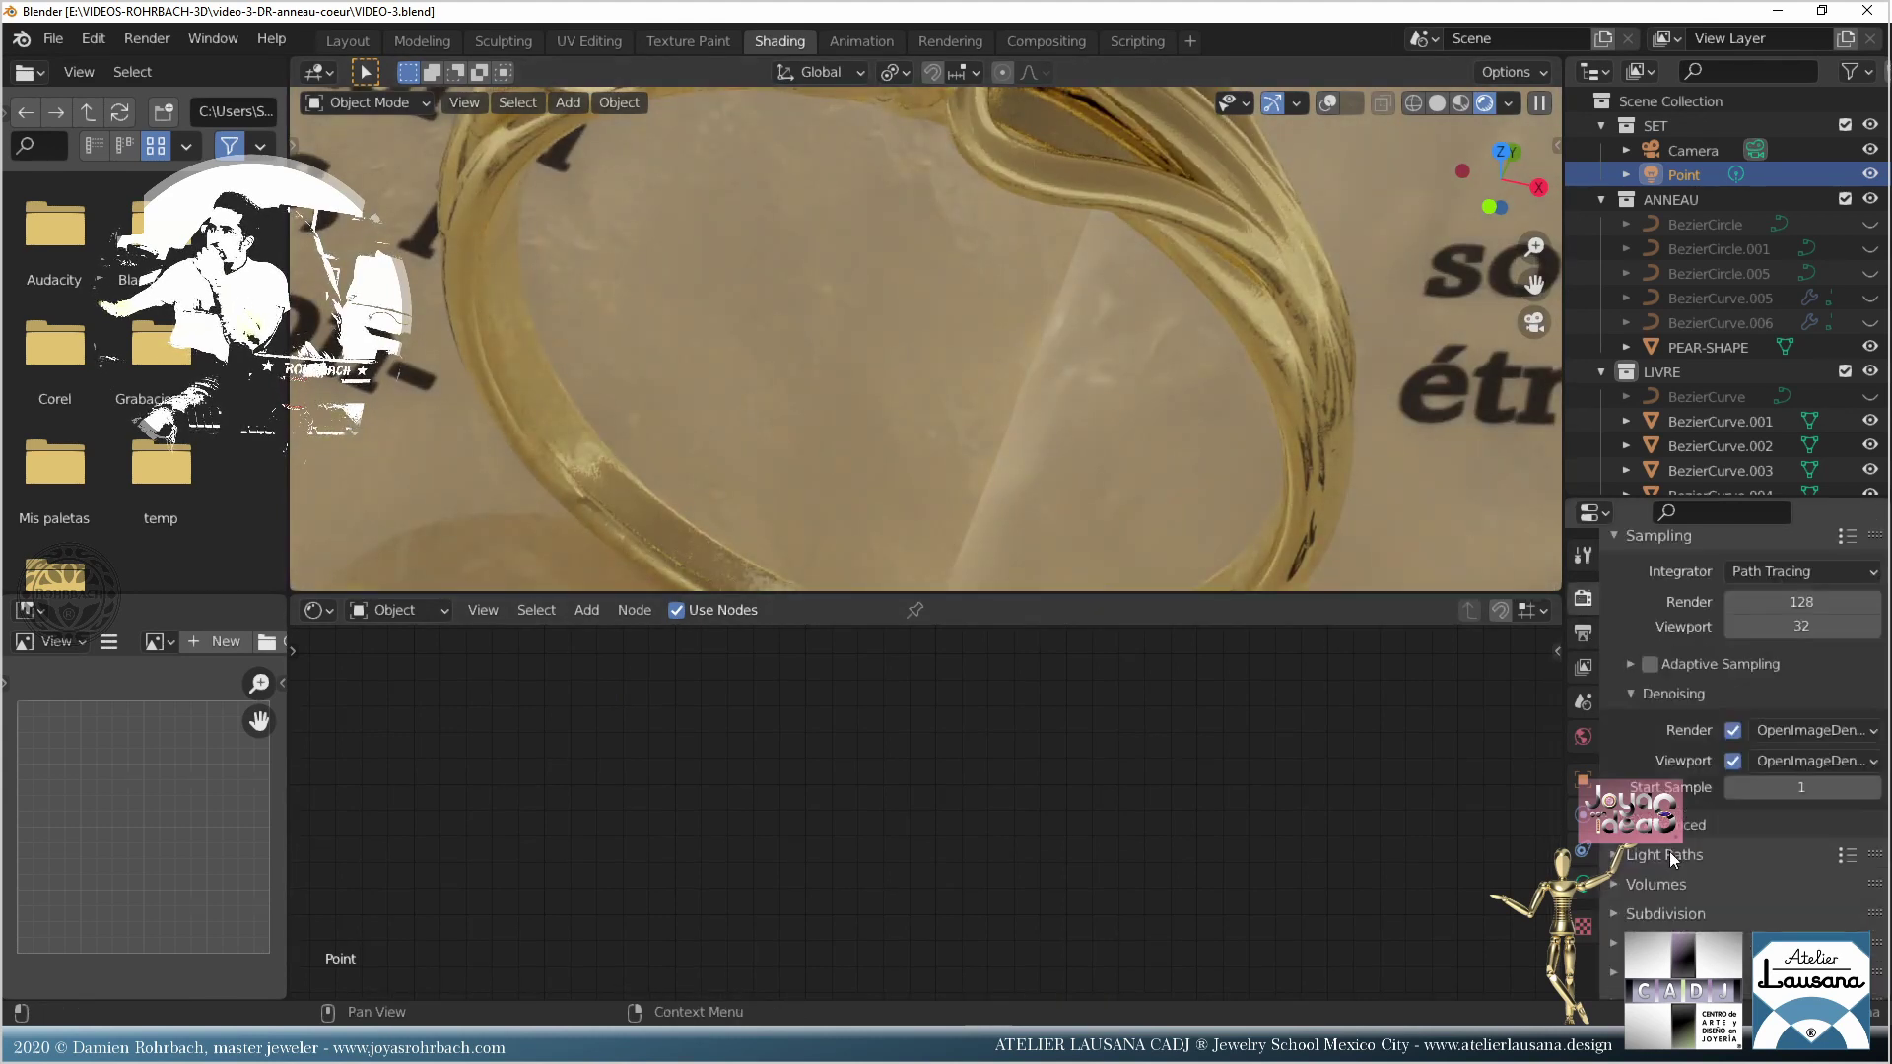
{"action": "scroll", "coordinate": [1694, 818], "scroll_direction": "up", "scroll_amount": 1}
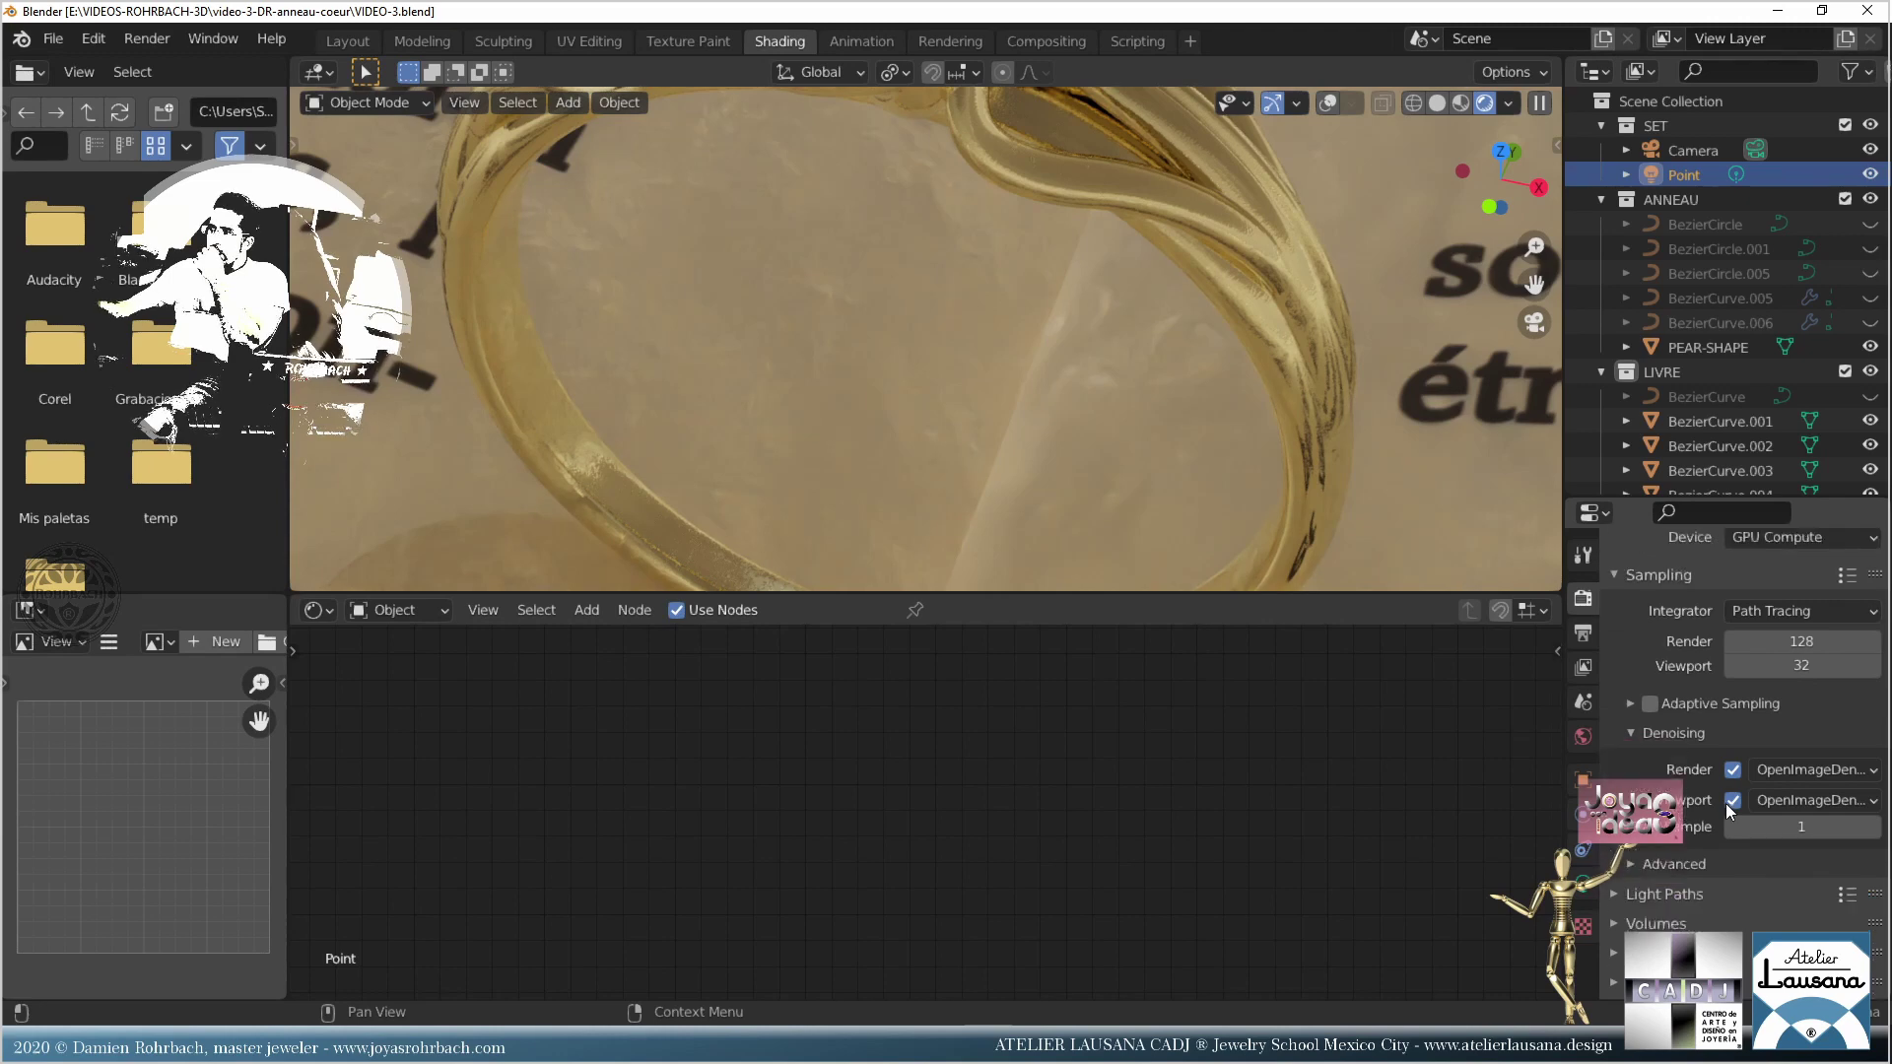
{"action": "left_click", "coordinate": [1726, 802]}
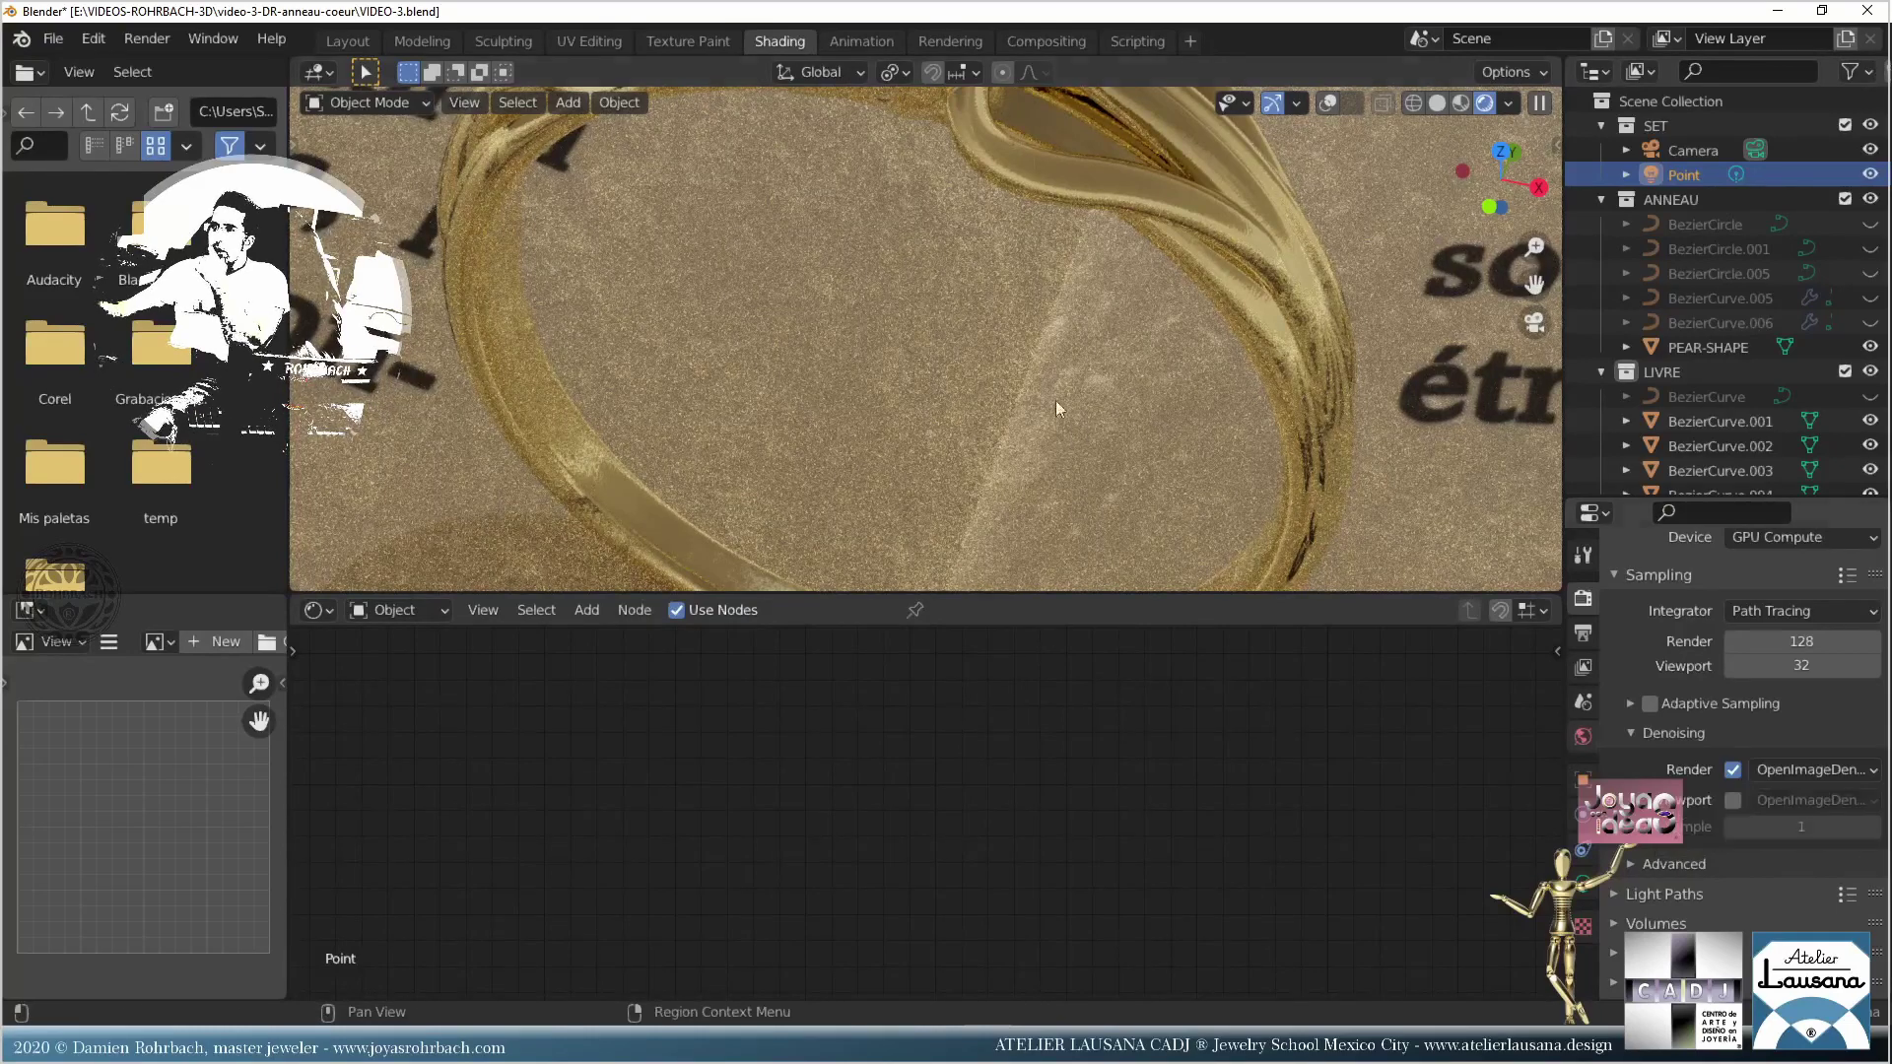
Step: Select the right page of the book, which uses the PAGEdroite material, and save the file
{"action": "scroll", "coordinate": [1029, 315], "scroll_direction": "down", "scroll_amount": 4}
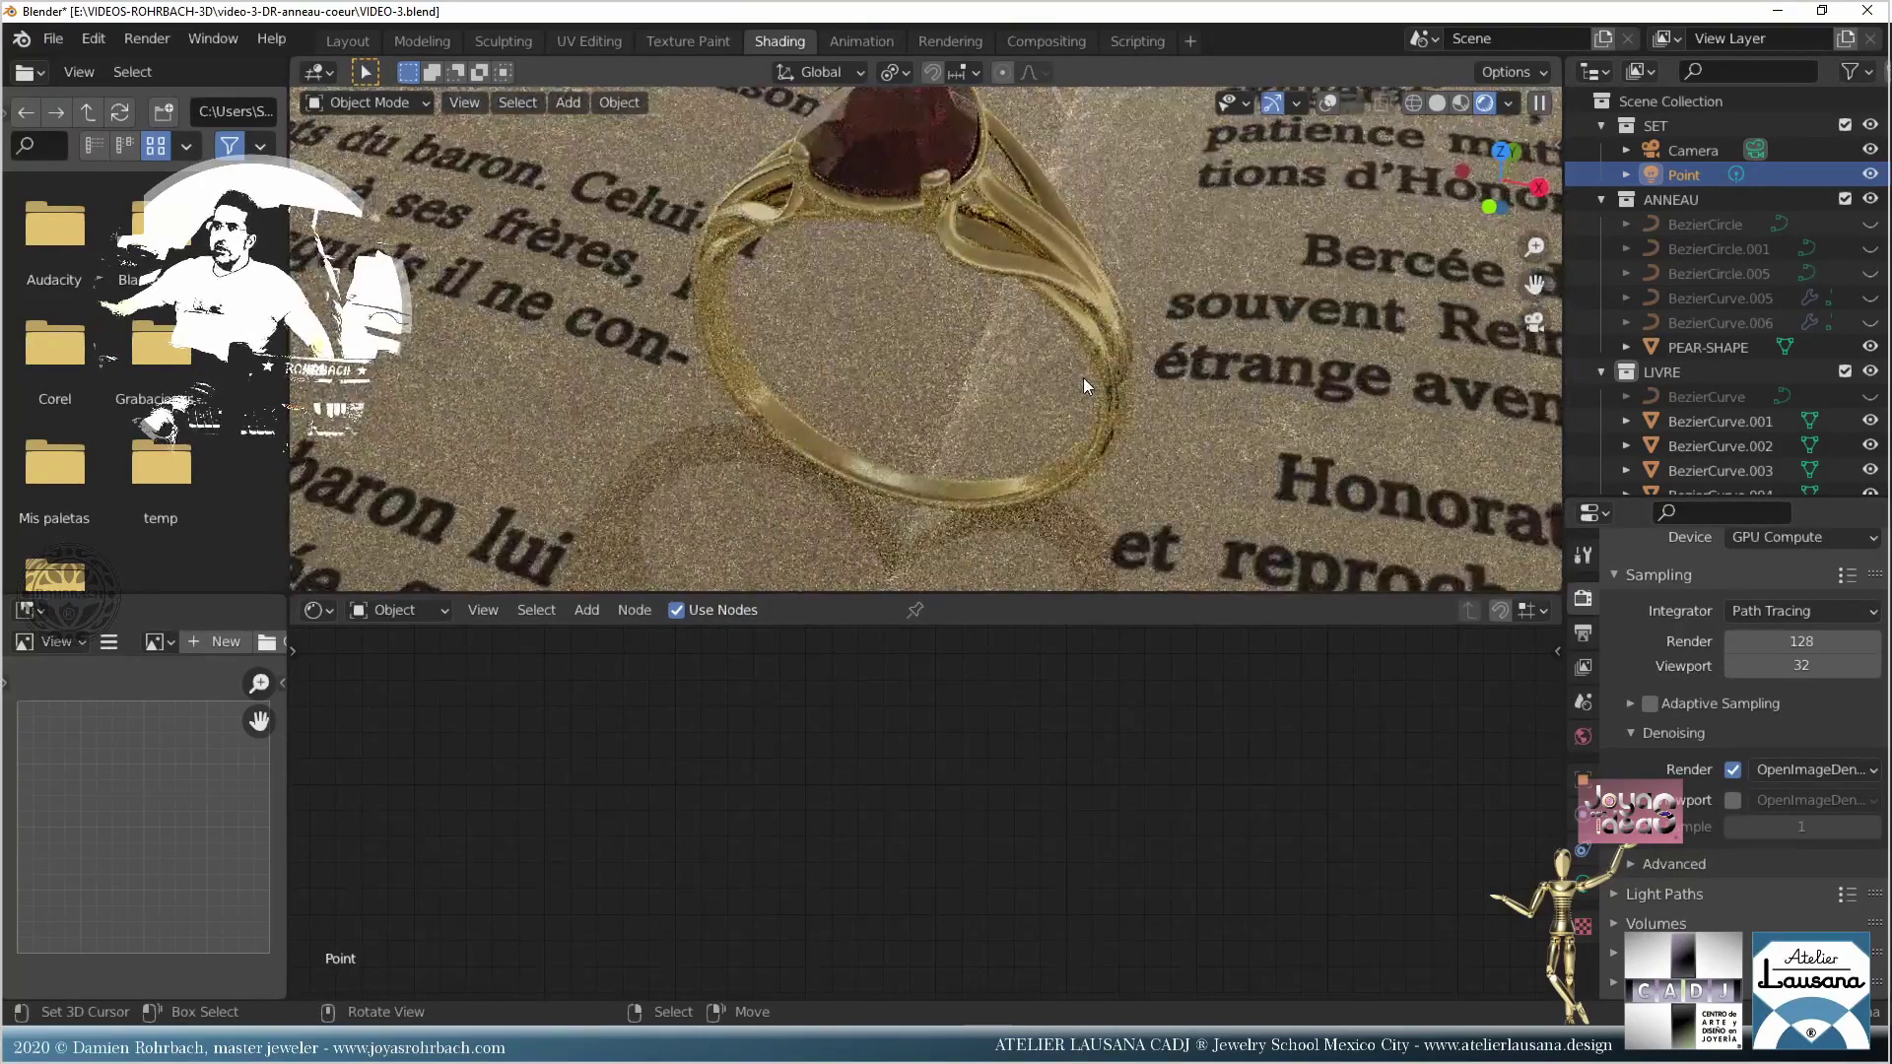
{"action": "left_click", "coordinate": [1309, 380]}
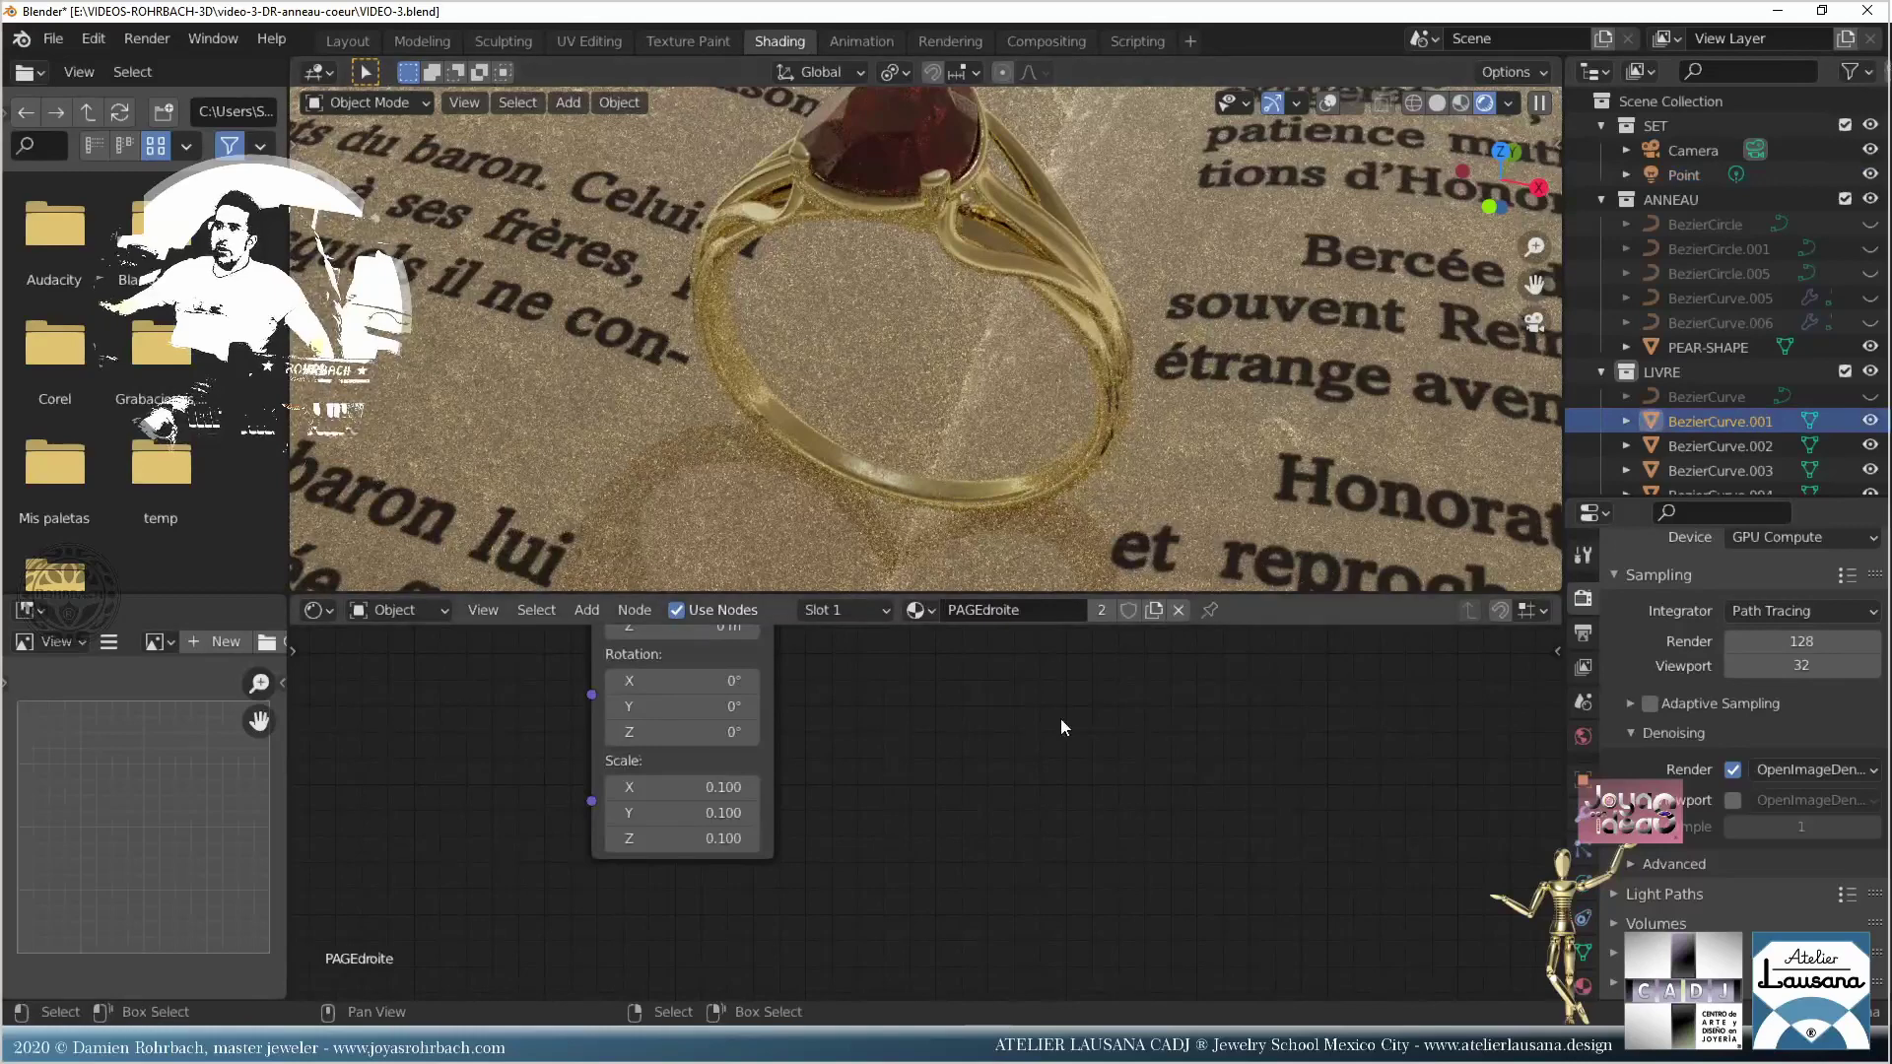
{"action": "scroll", "coordinate": [1045, 388], "scroll_direction": "down", "scroll_amount": 4}
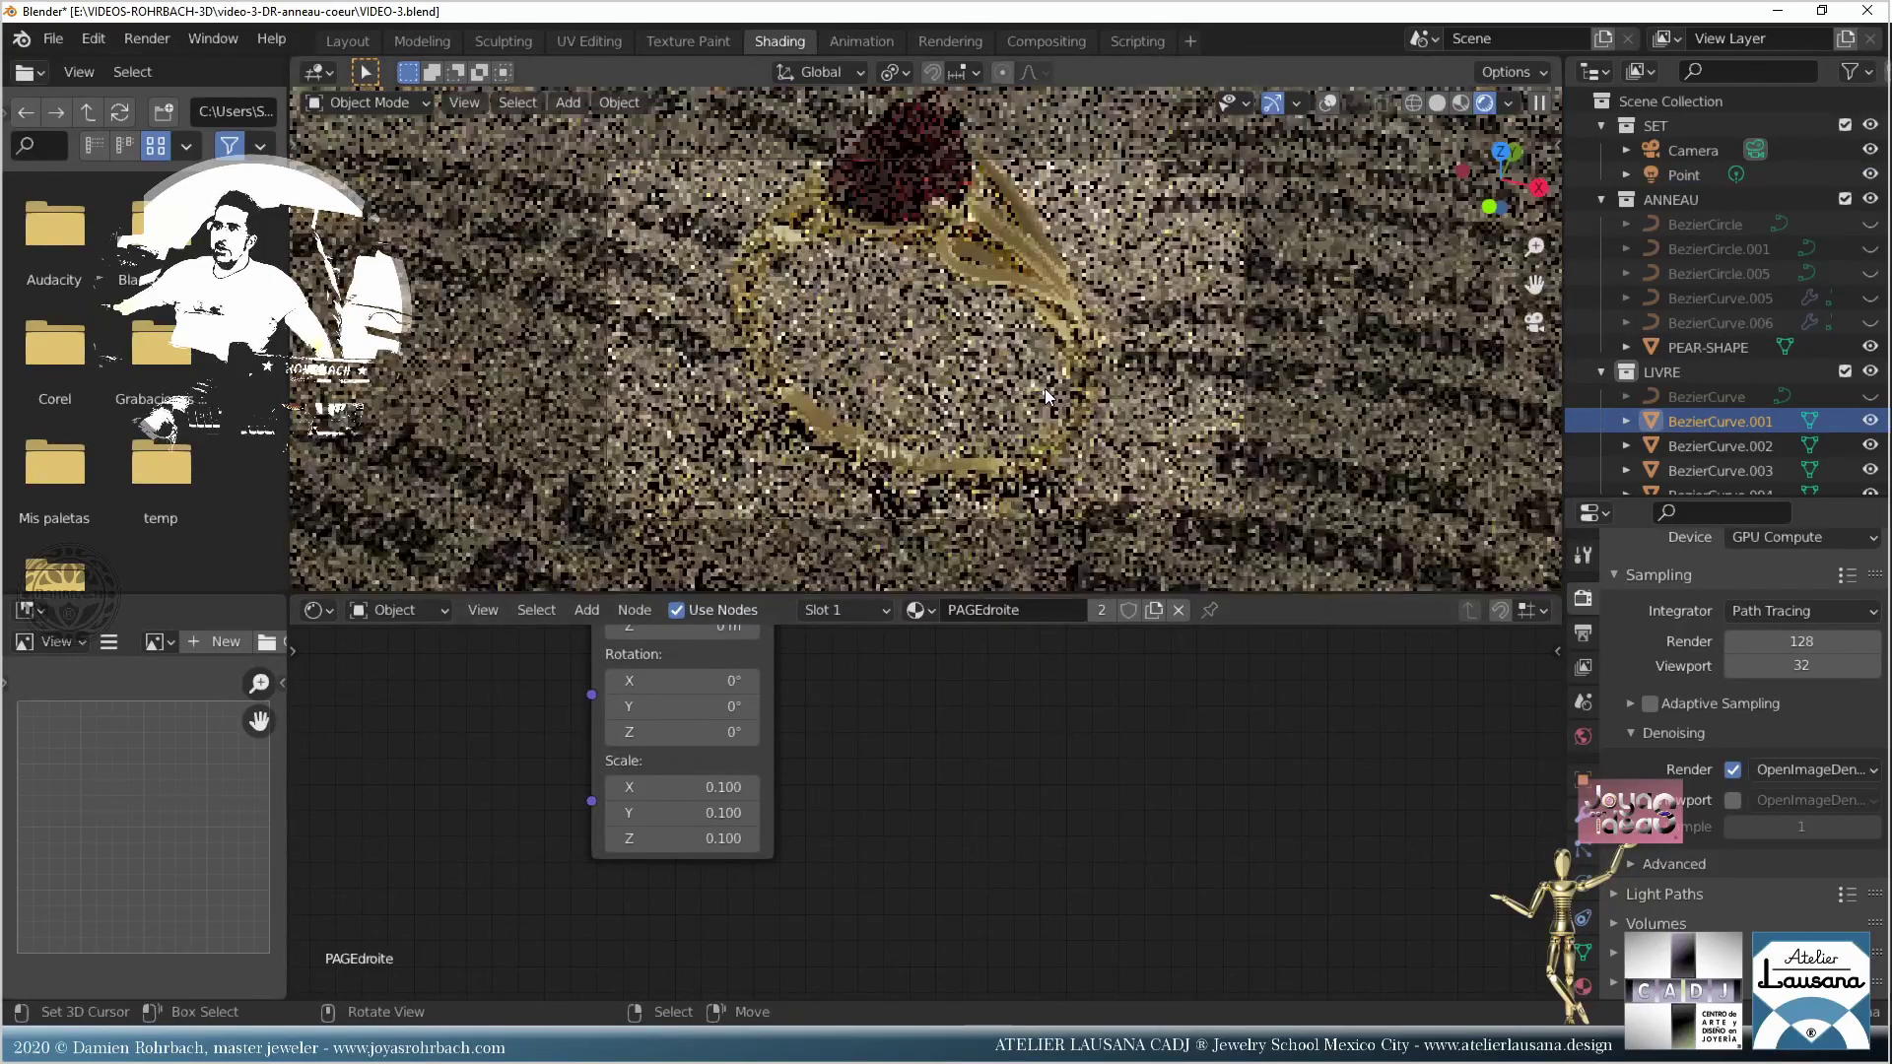
{"action": "key", "text": "ctrl+s"}
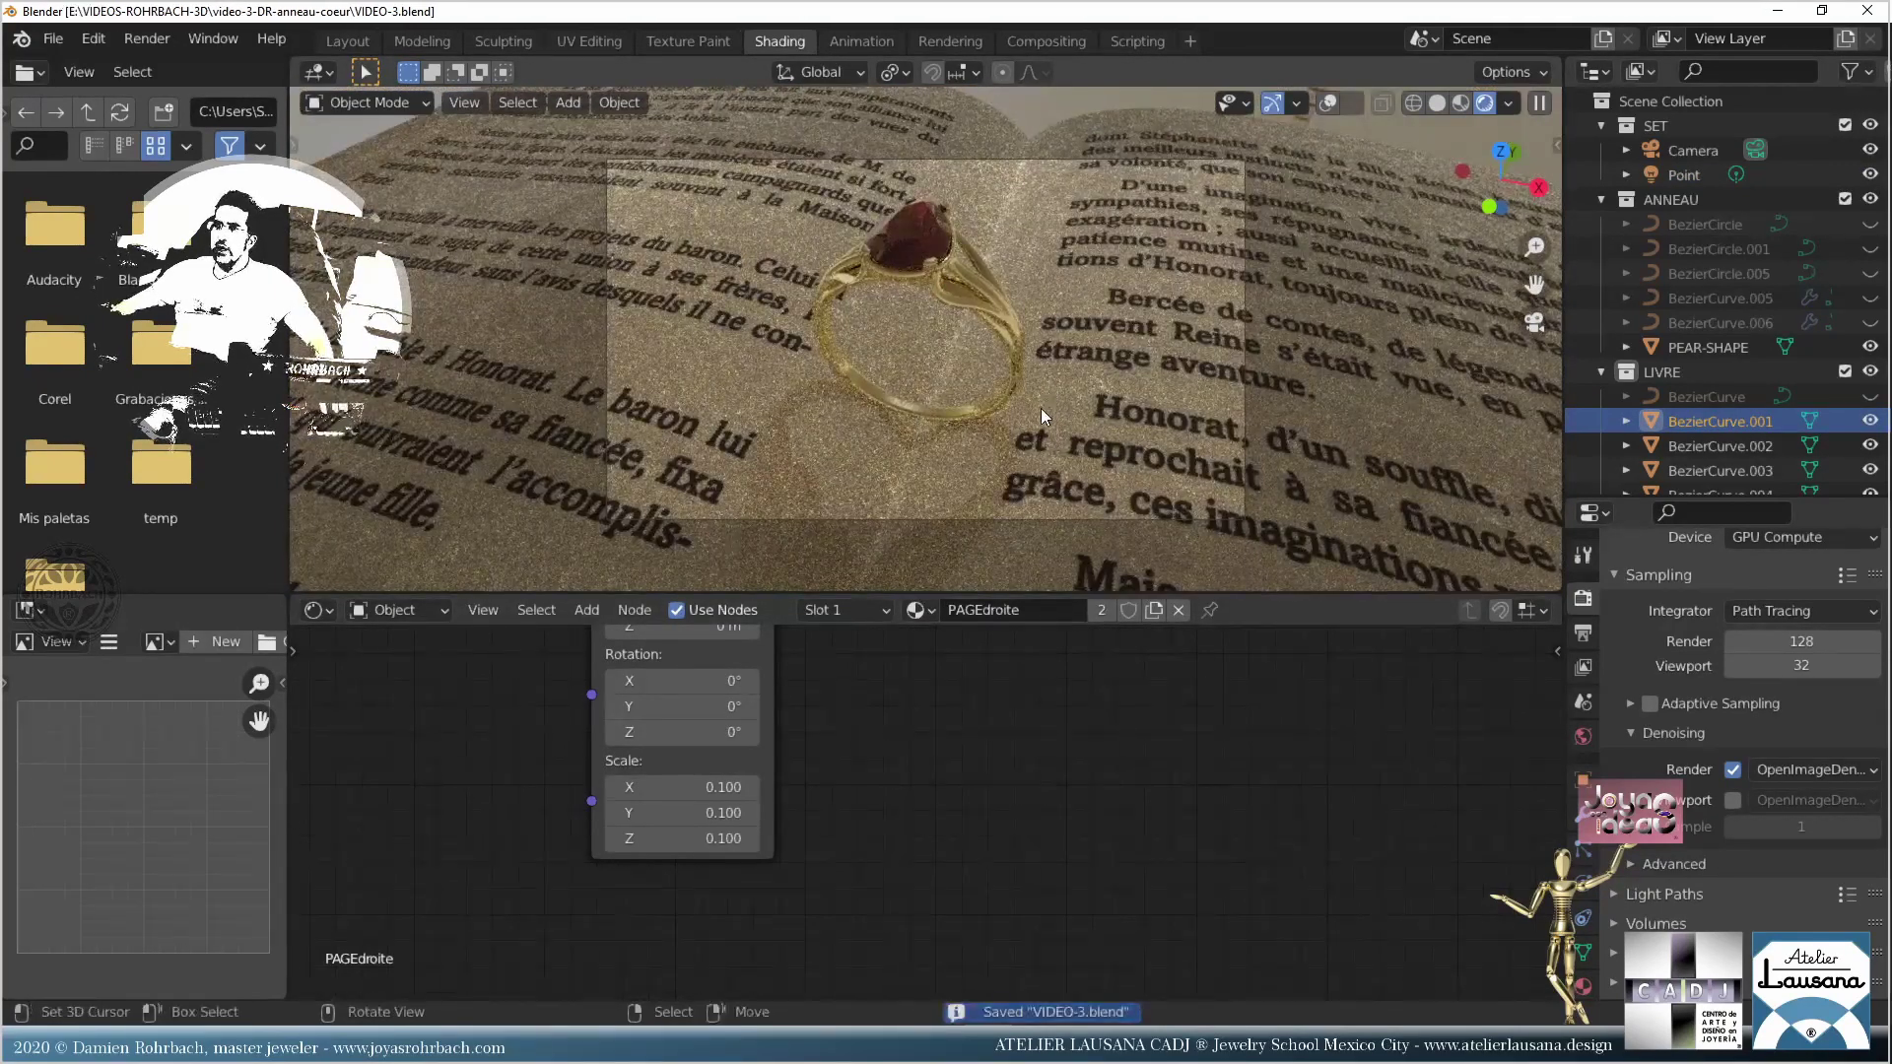
Step: Select the Point light, show its transform values, and try Y locations of 30 m and 50 m
{"action": "scroll", "coordinate": [1047, 386], "scroll_direction": "down", "scroll_amount": 3, "text": "shift"}
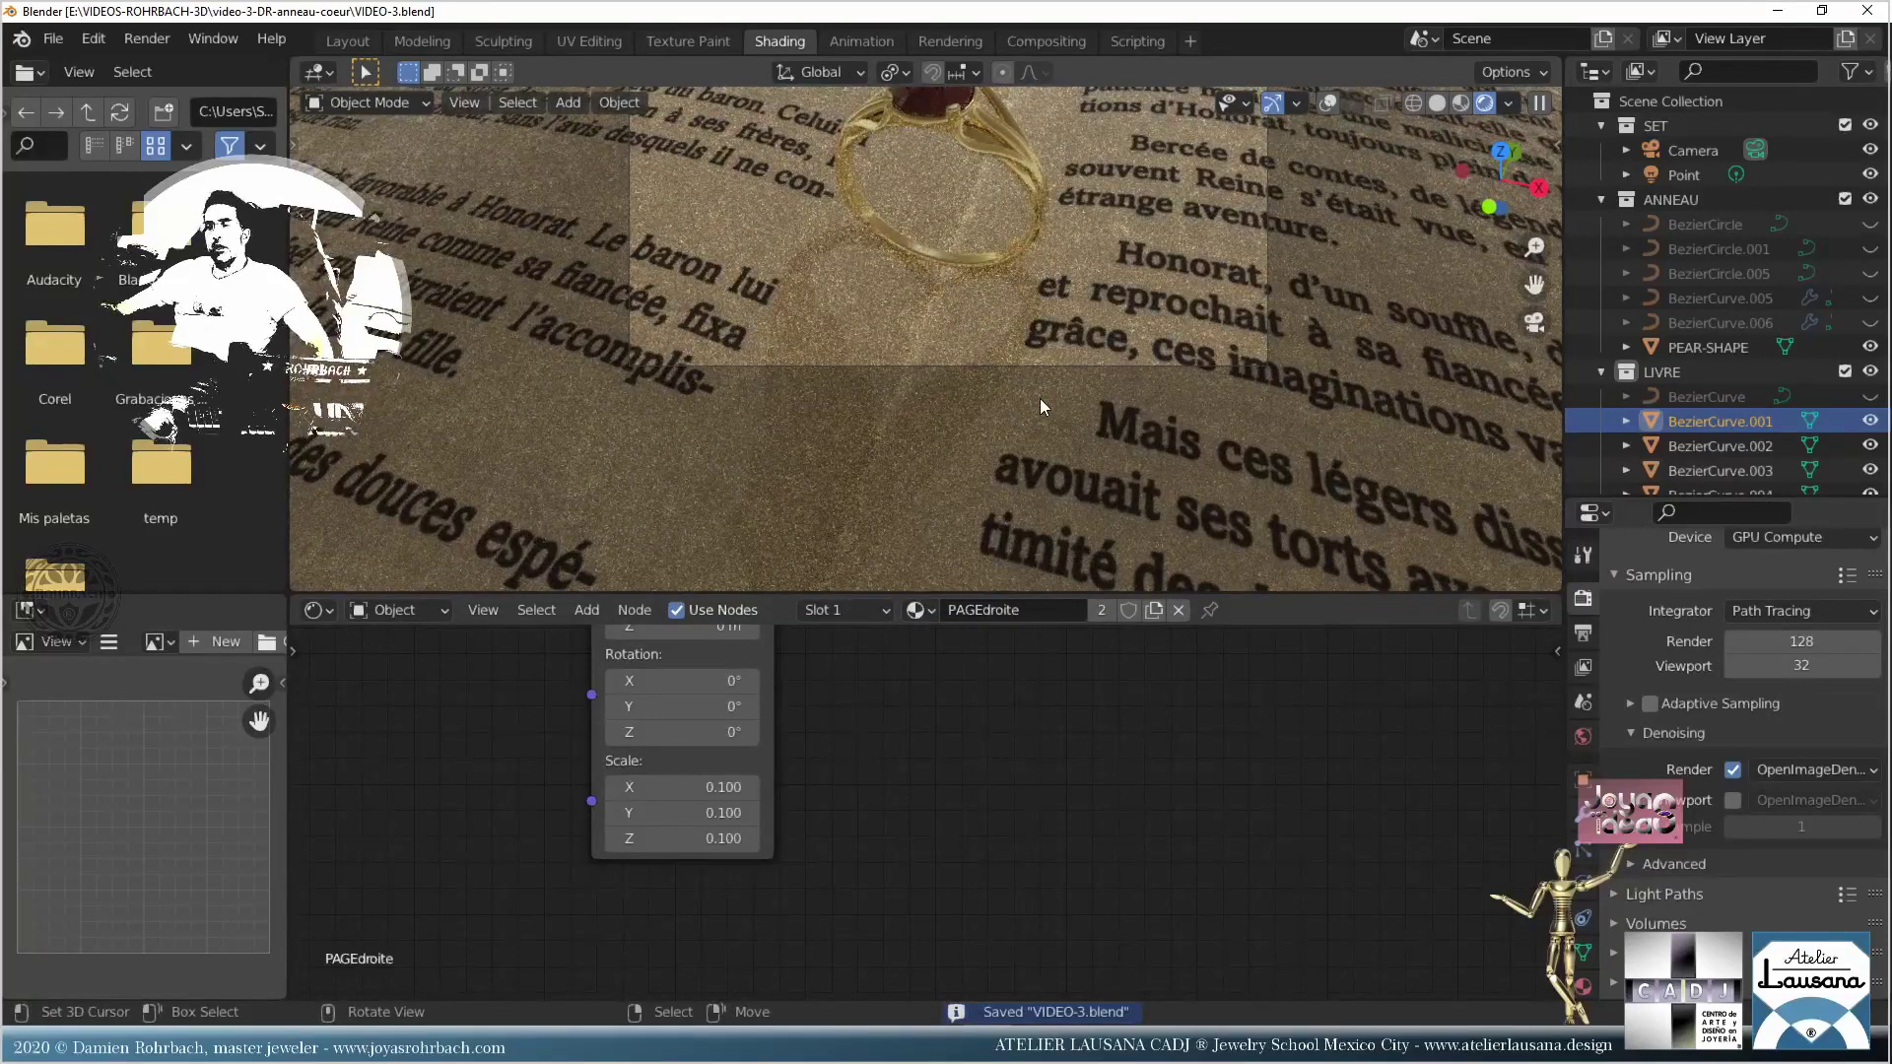
{"action": "scroll", "coordinate": [1025, 404], "scroll_direction": "down", "scroll_amount": 2}
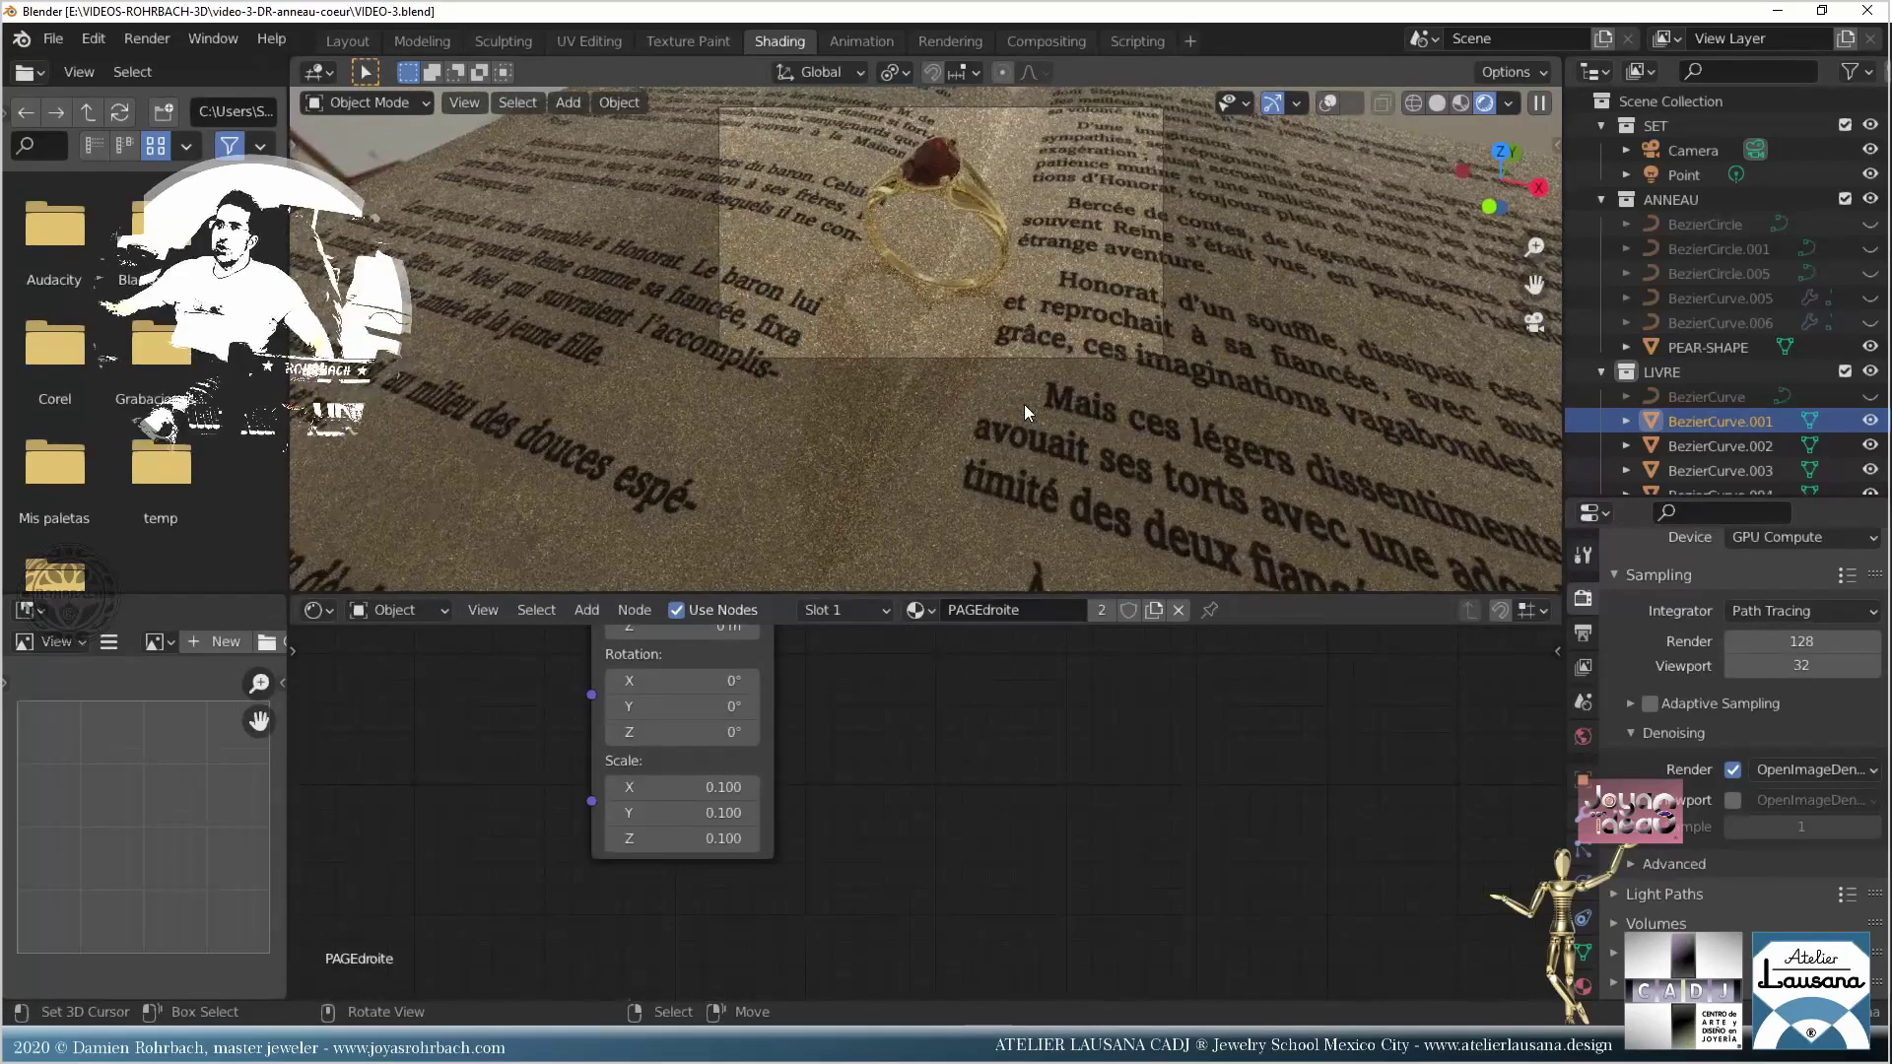
{"action": "scroll", "coordinate": [1025, 404], "scroll_direction": "up", "scroll_amount": 1}
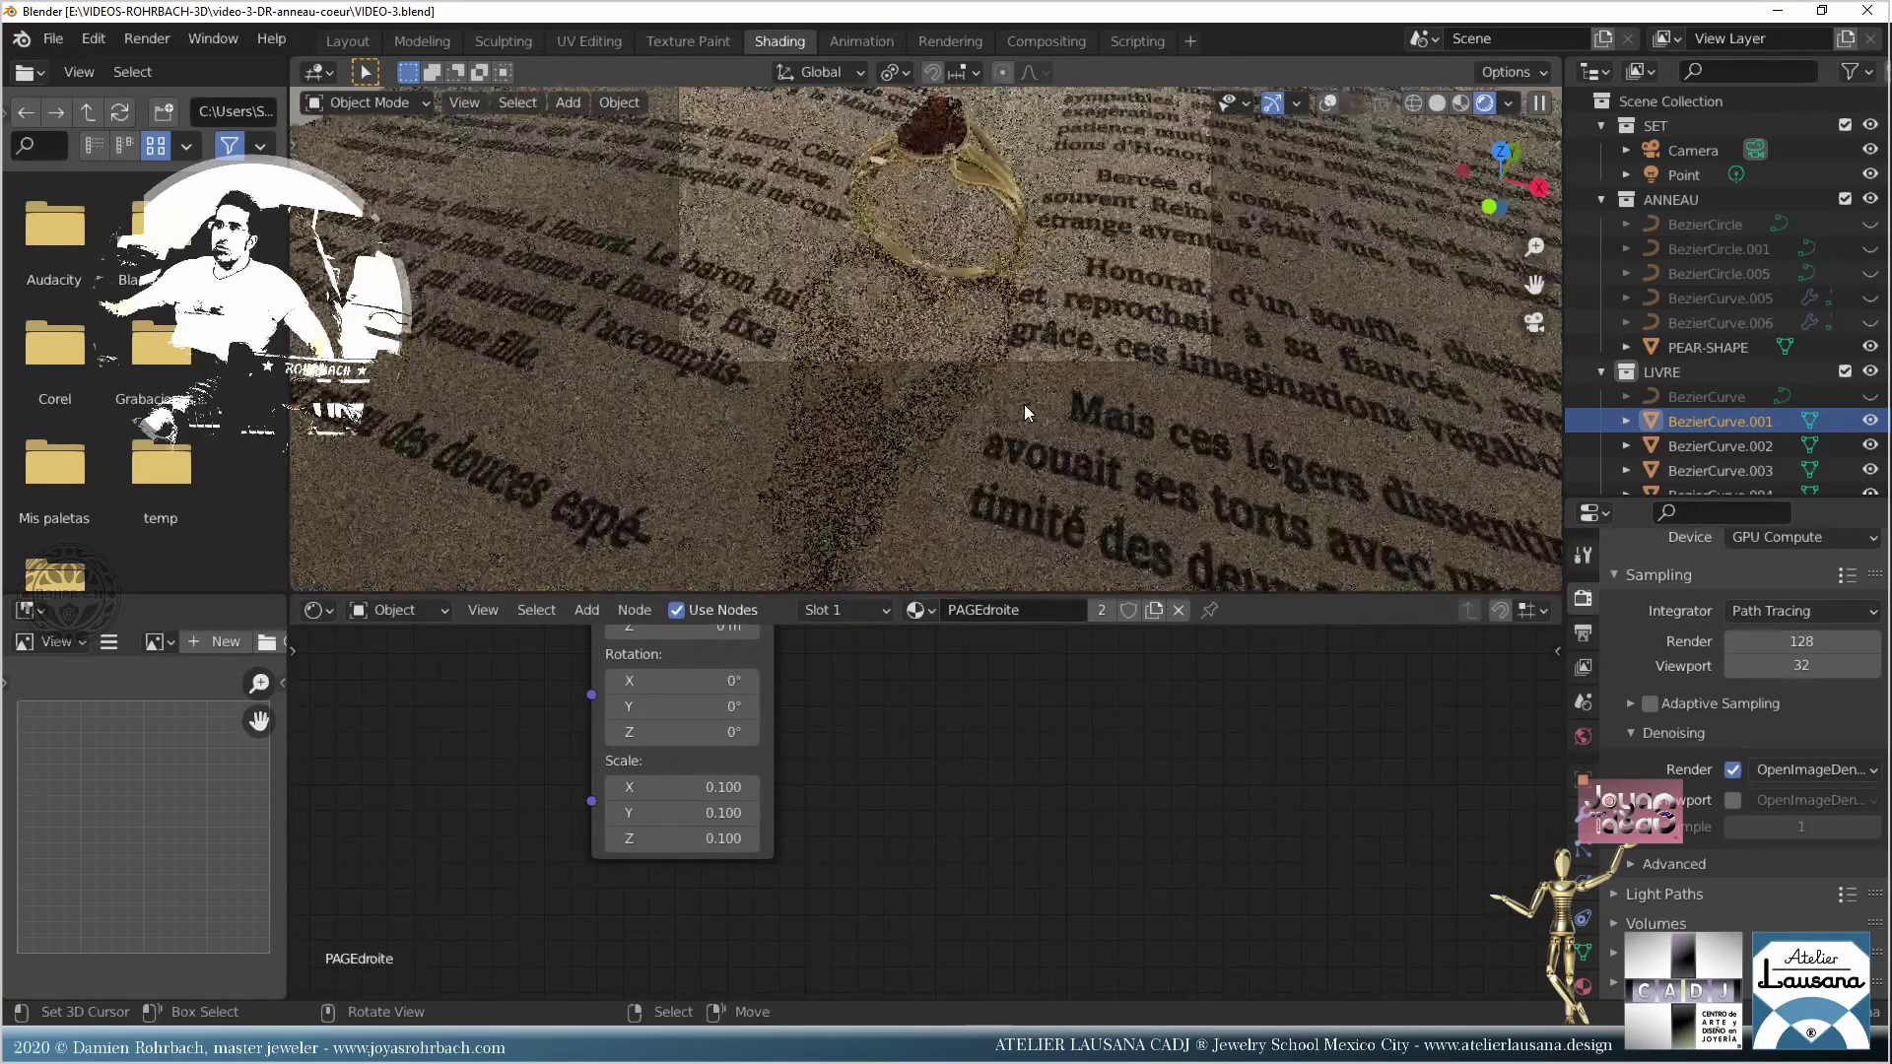
{"action": "left_click", "coordinate": [1026, 457]}
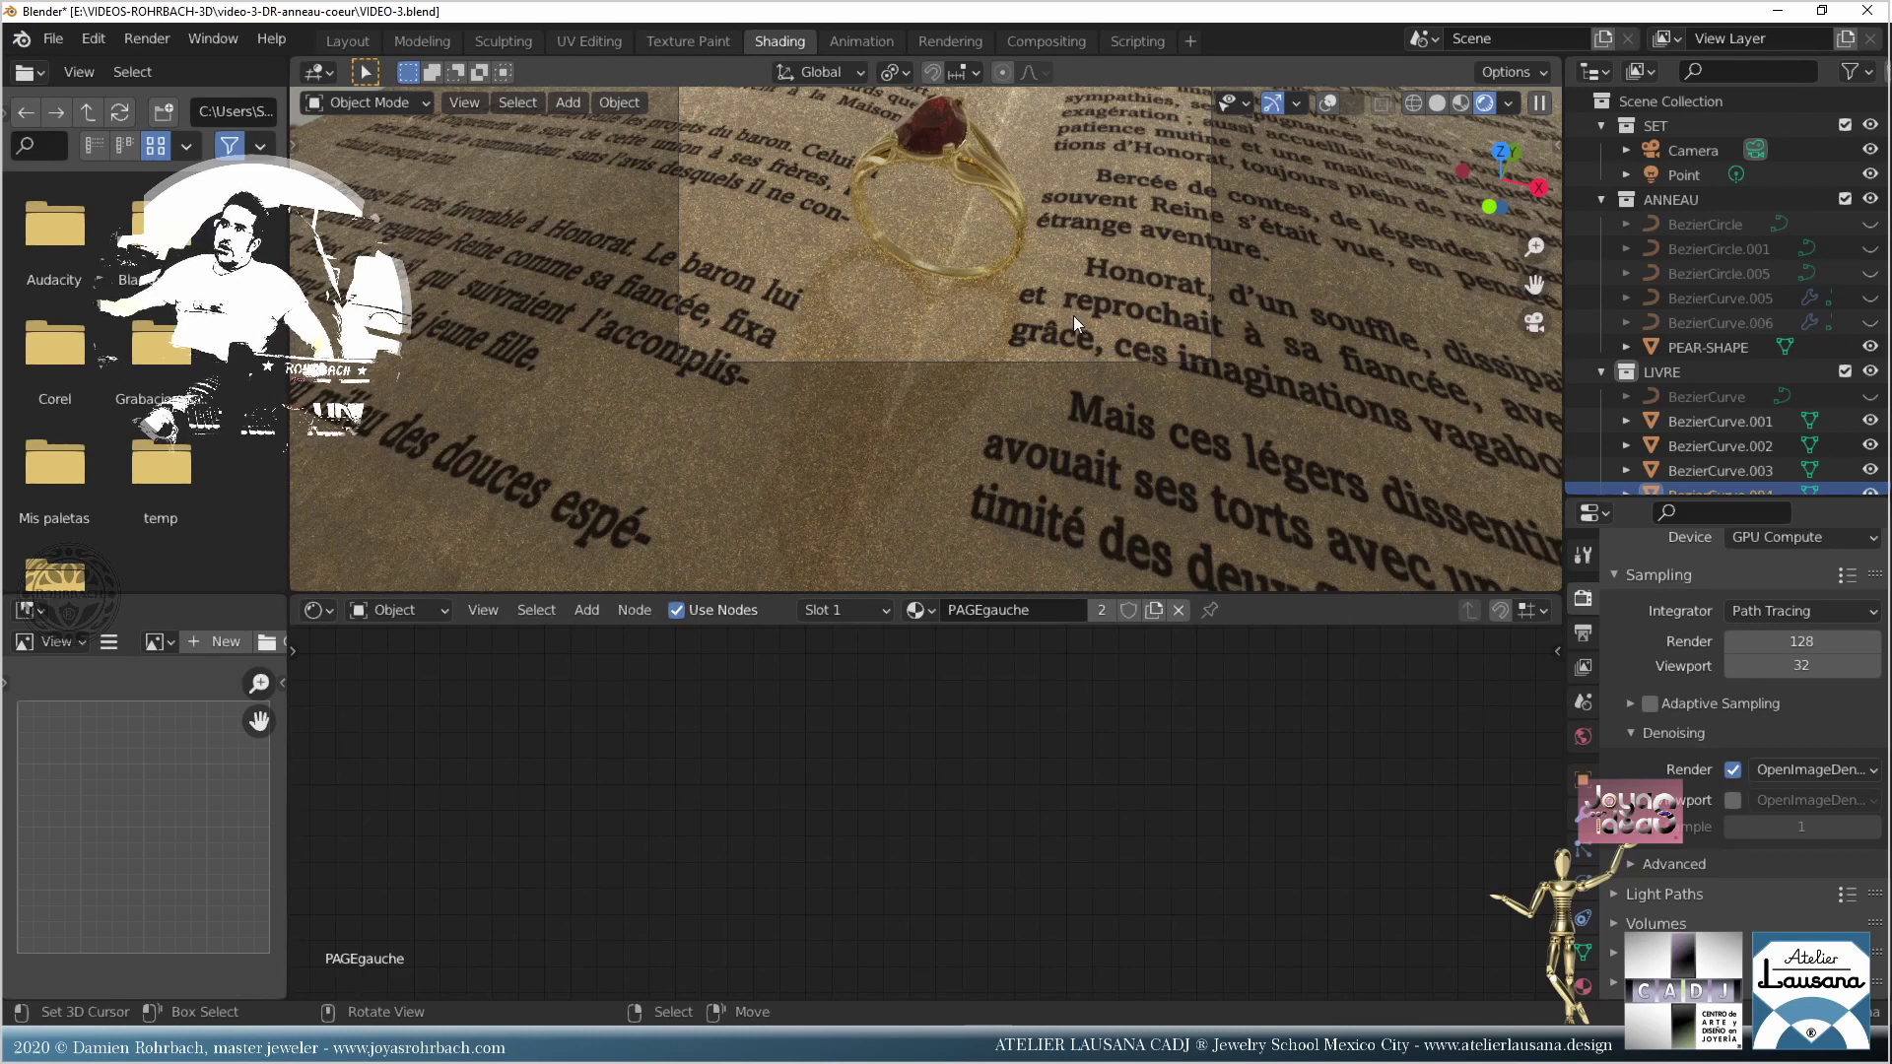
{"action": "left_click", "coordinate": [1678, 177]}
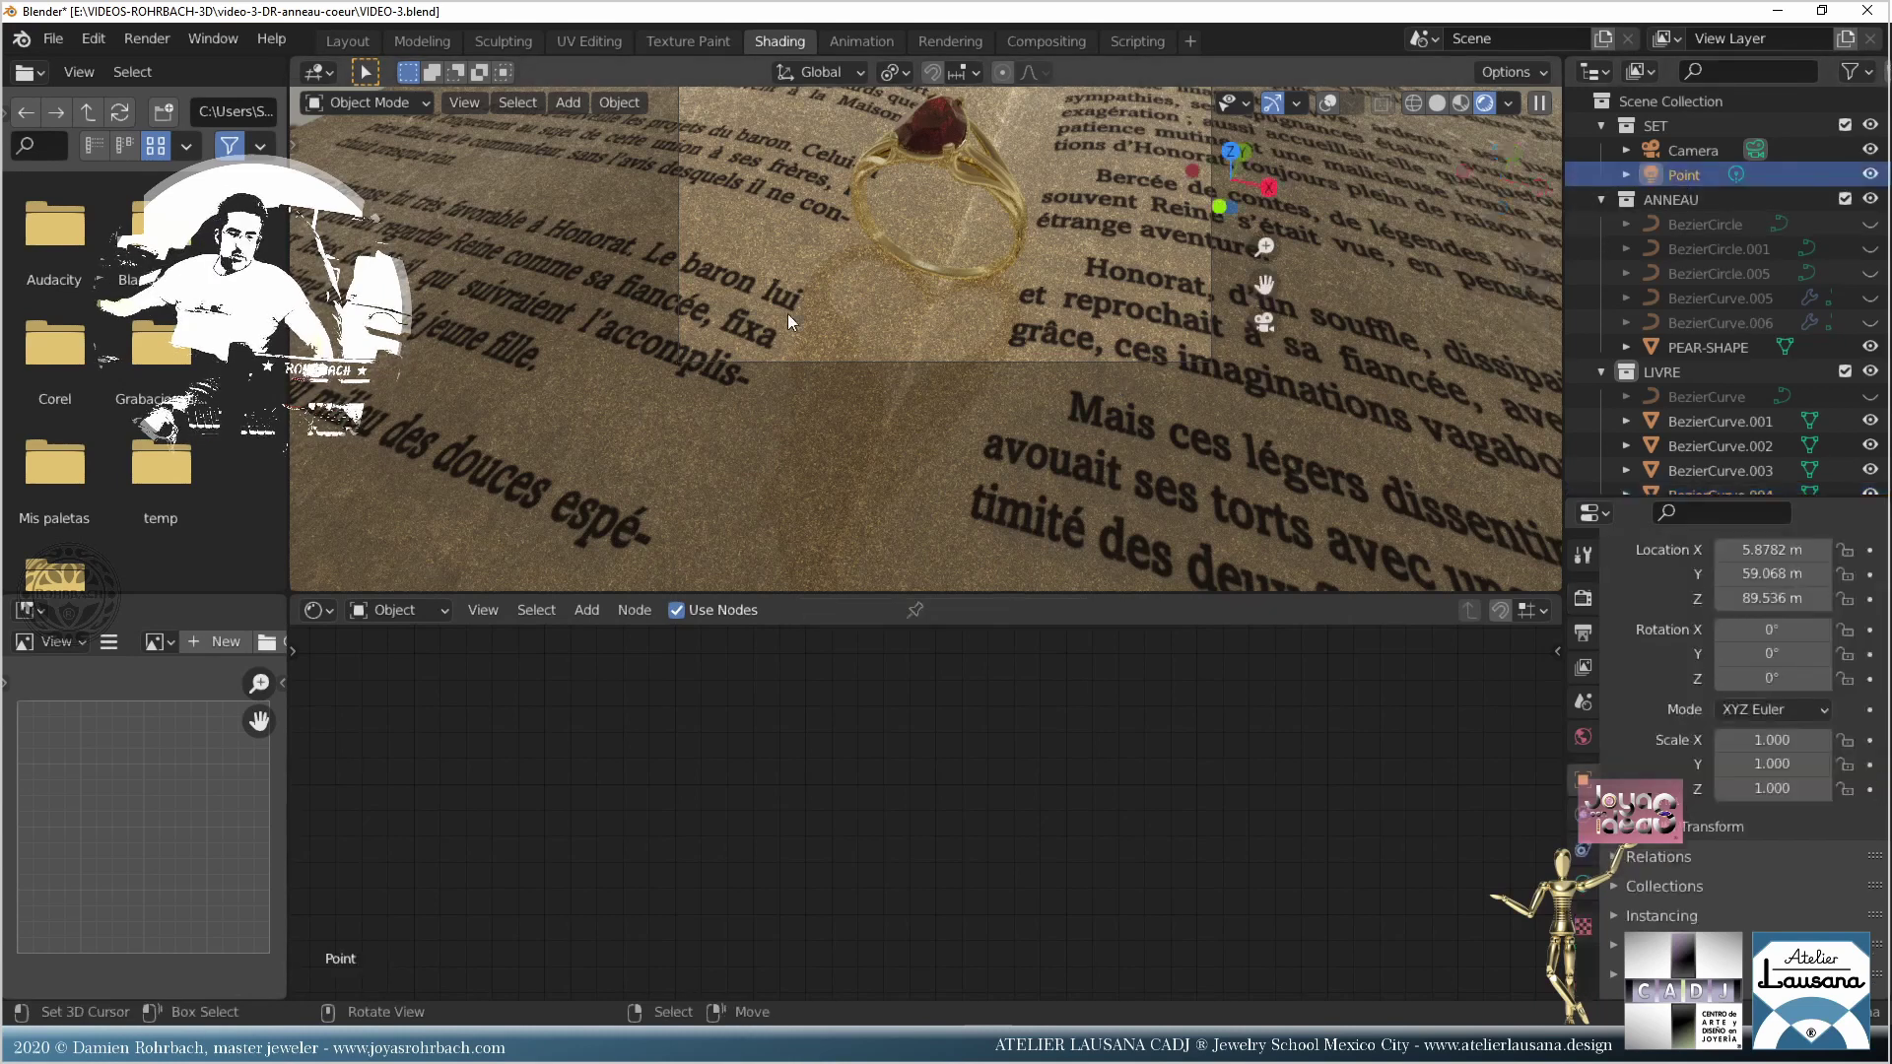
{"action": "key", "text": "n"}
{"action": "left_click", "coordinate": [1385, 218]}
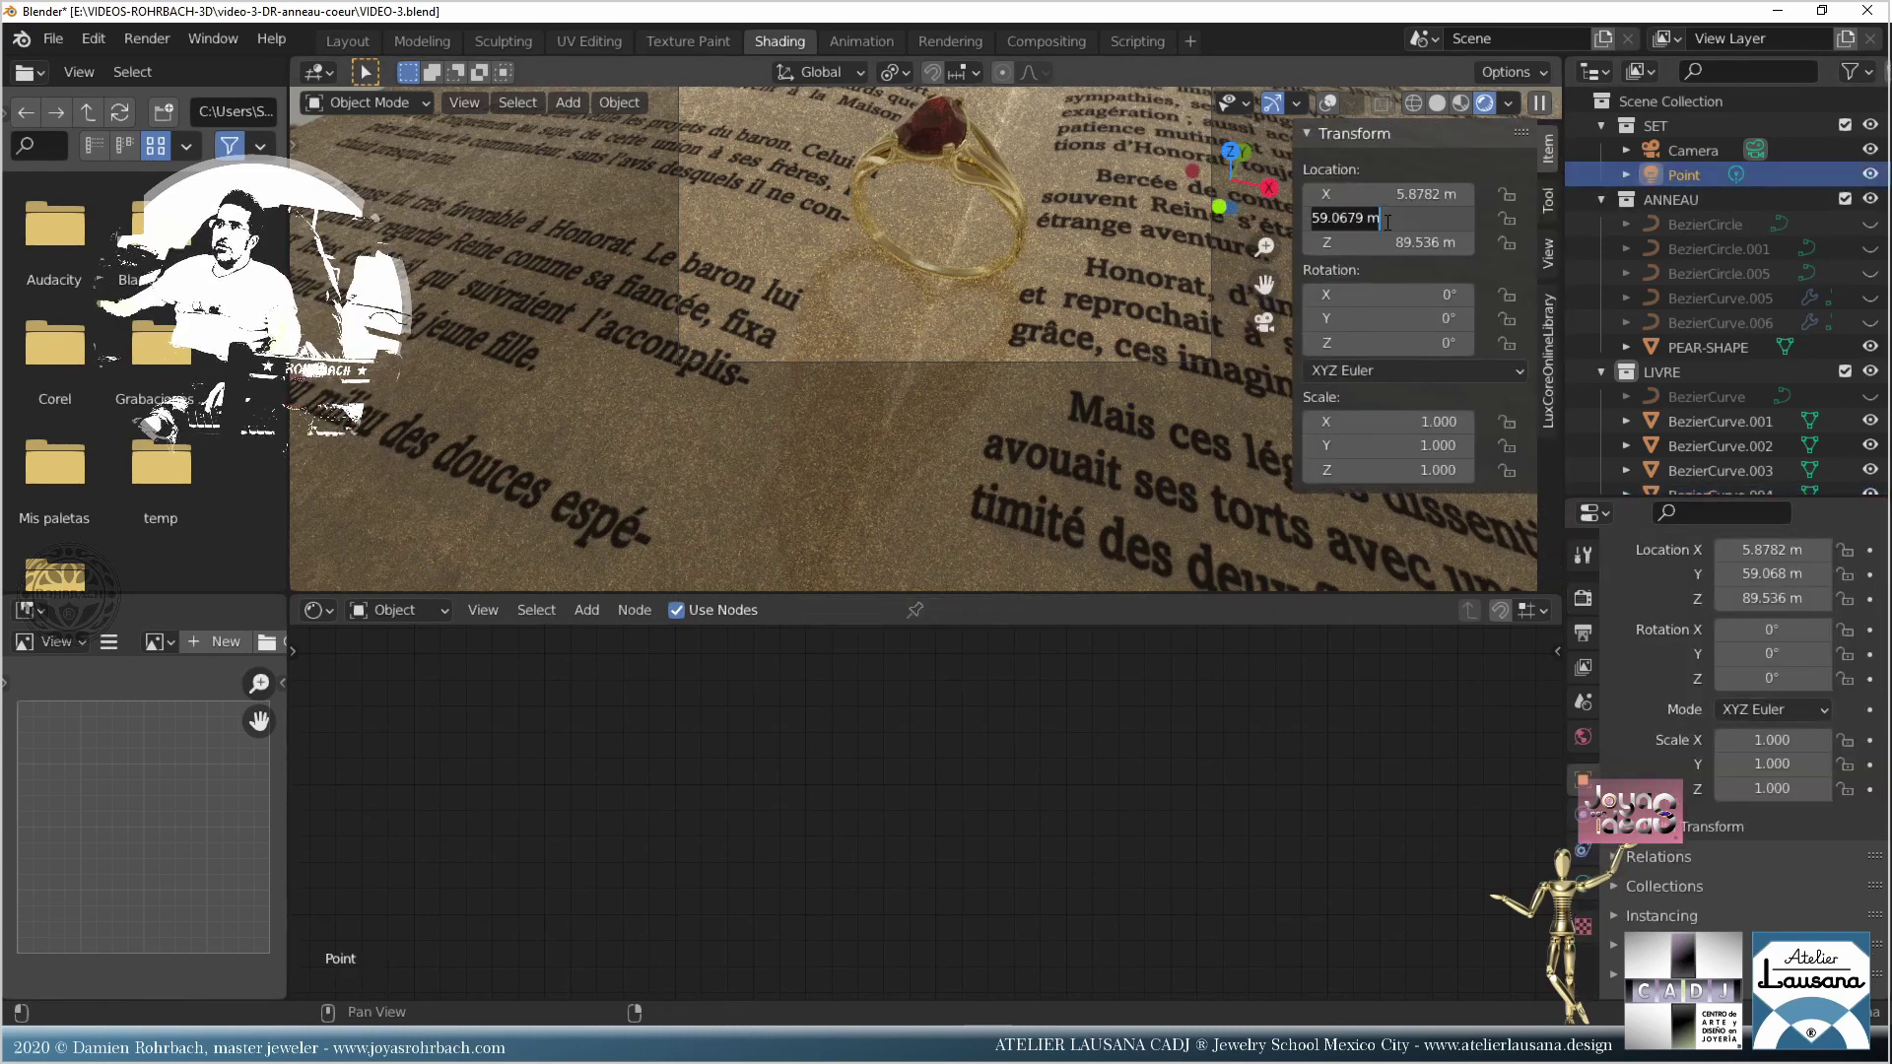
{"action": "type", "text": "30"}
{"action": "key", "text": "Return"}
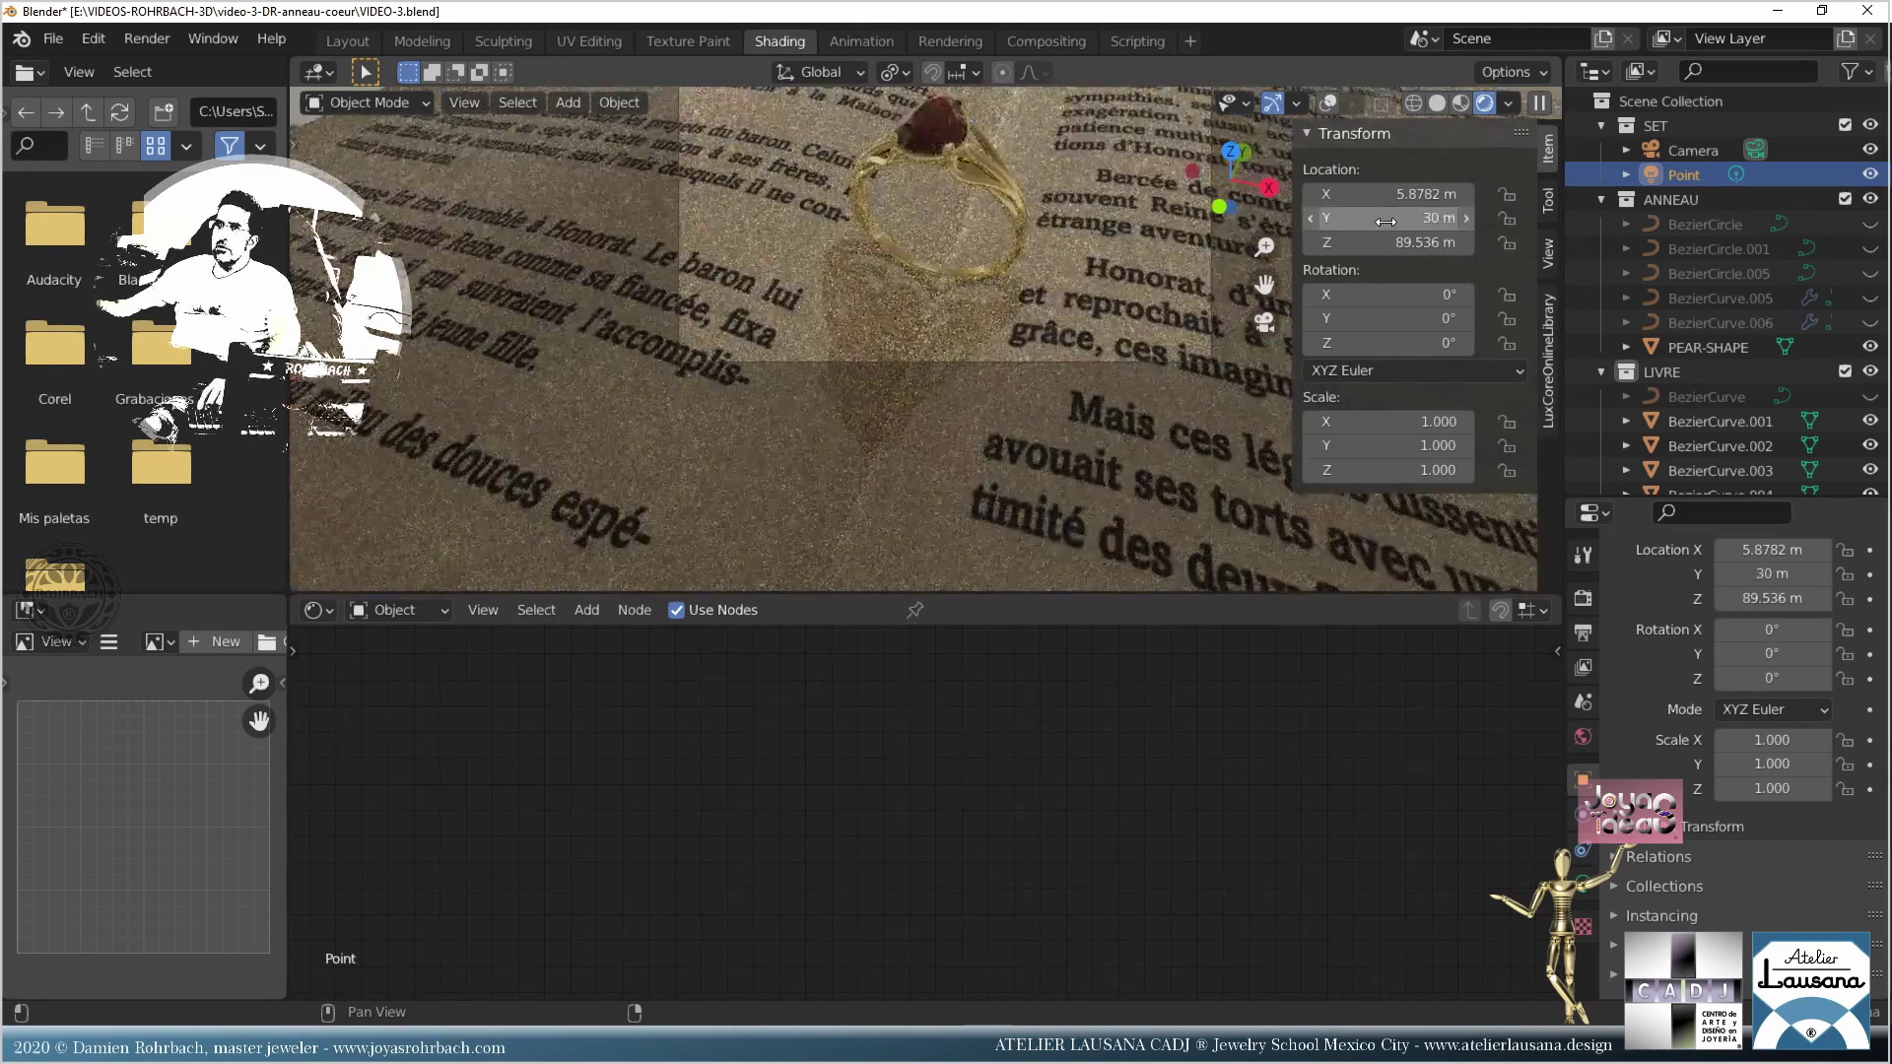
{"action": "left_click", "coordinate": [1385, 219]}
{"action": "type", "text": "50"}
{"action": "key", "text": "Return"}
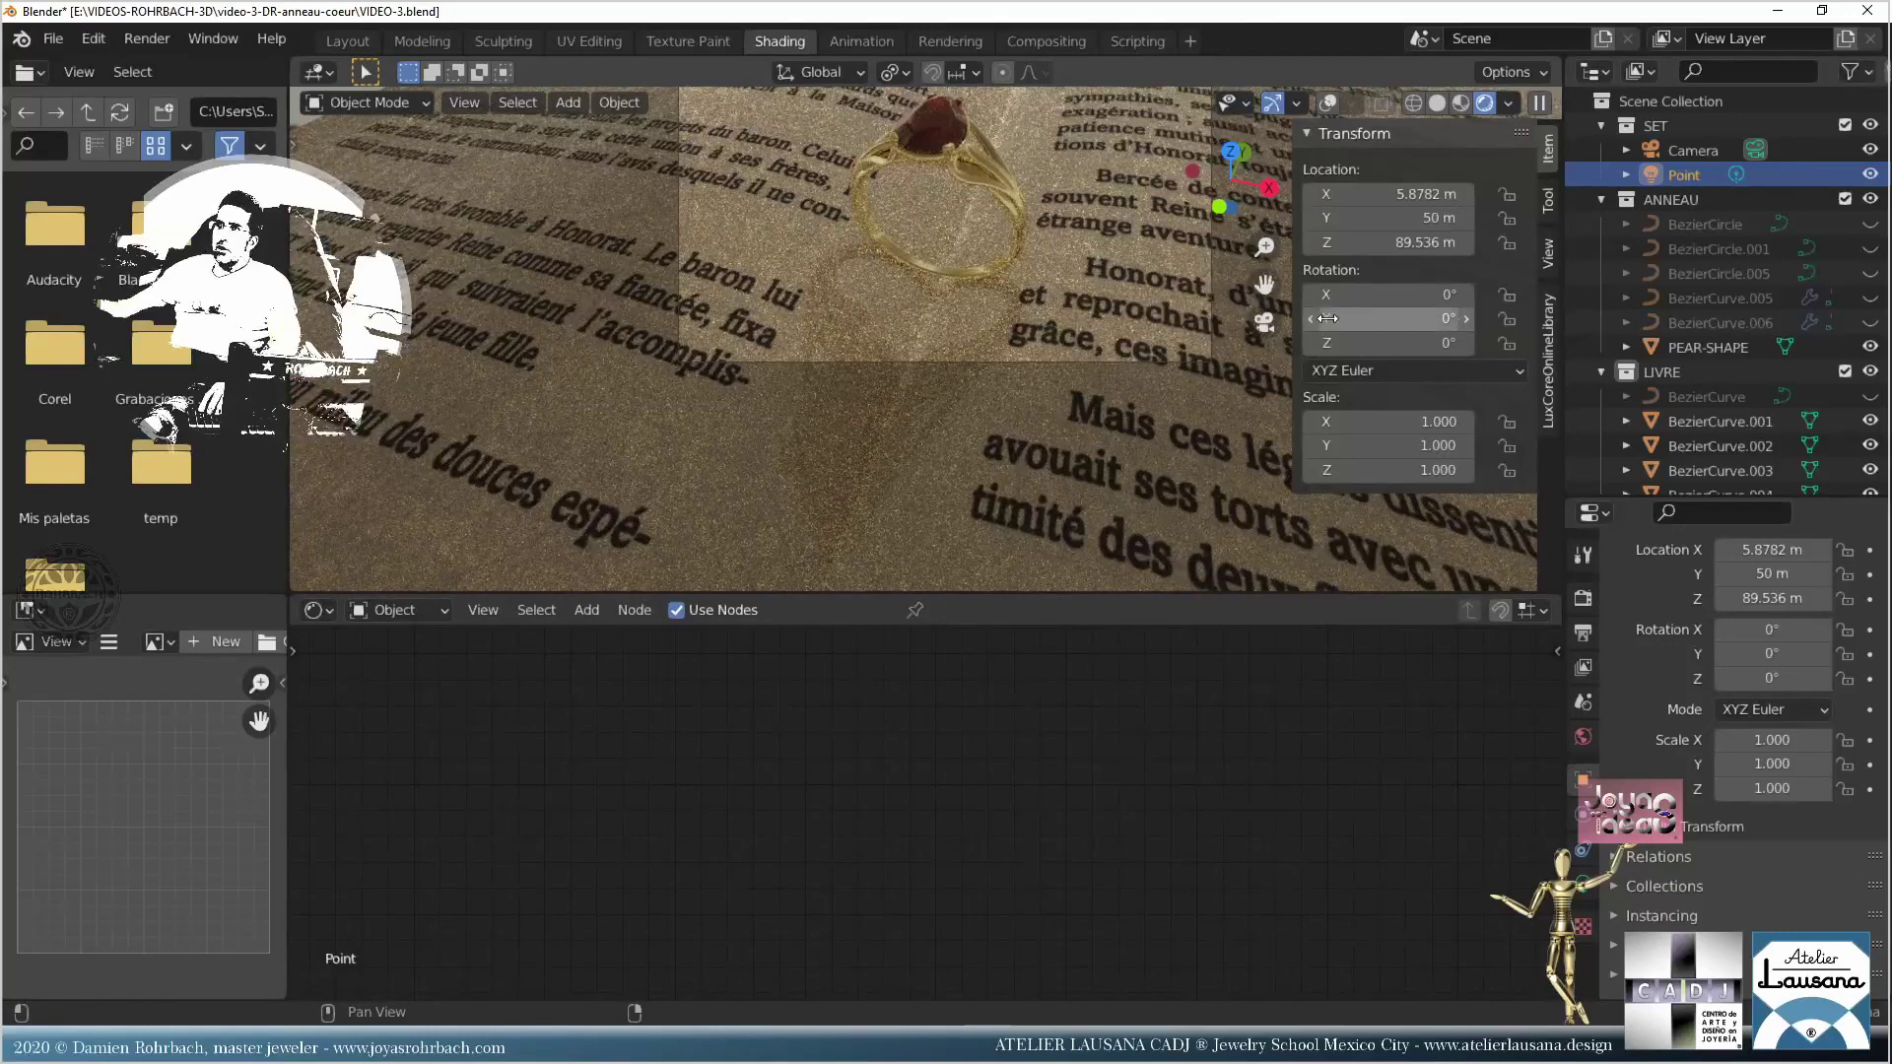
Step: Reset the Point light's X location to 0 m, set its Y location to 55 m, and save the file
{"action": "key", "text": "BackSpace"}
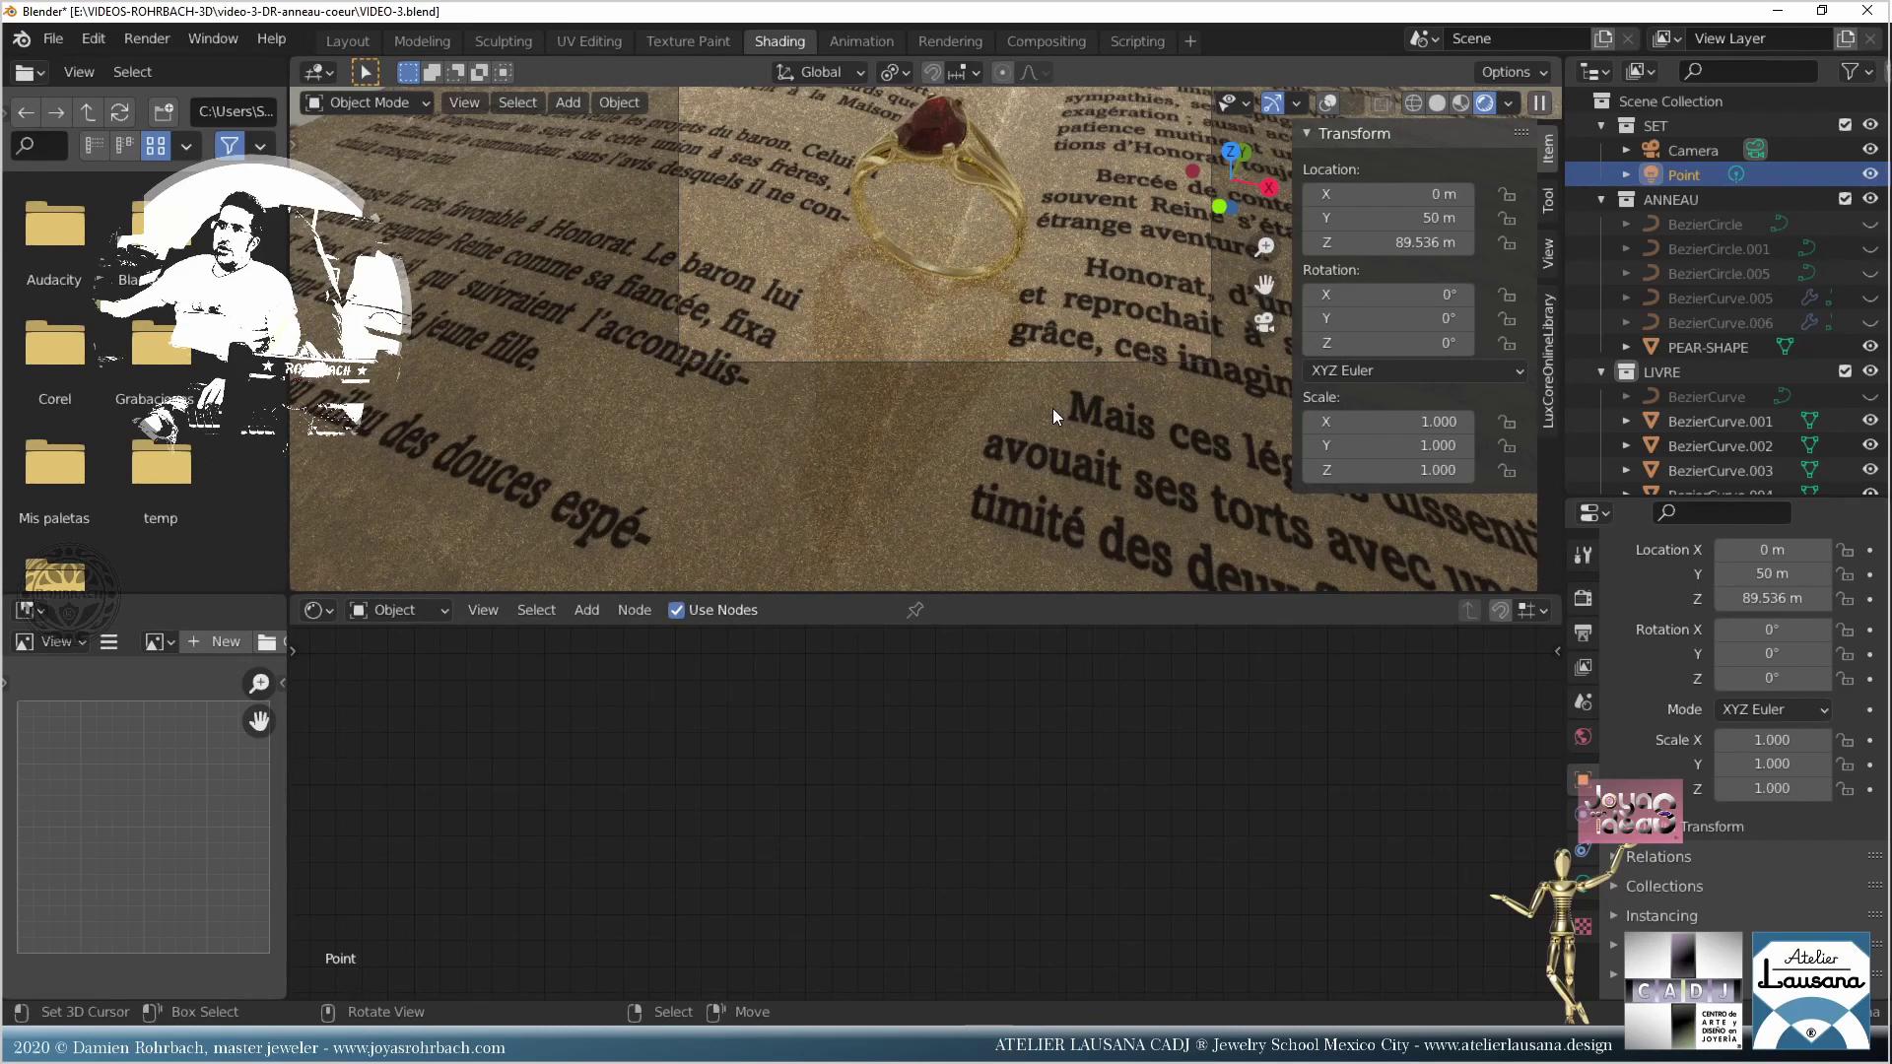
{"action": "left_click", "coordinate": [1399, 218]}
{"action": "type", "text": "55"}
{"action": "key", "text": "Return"}
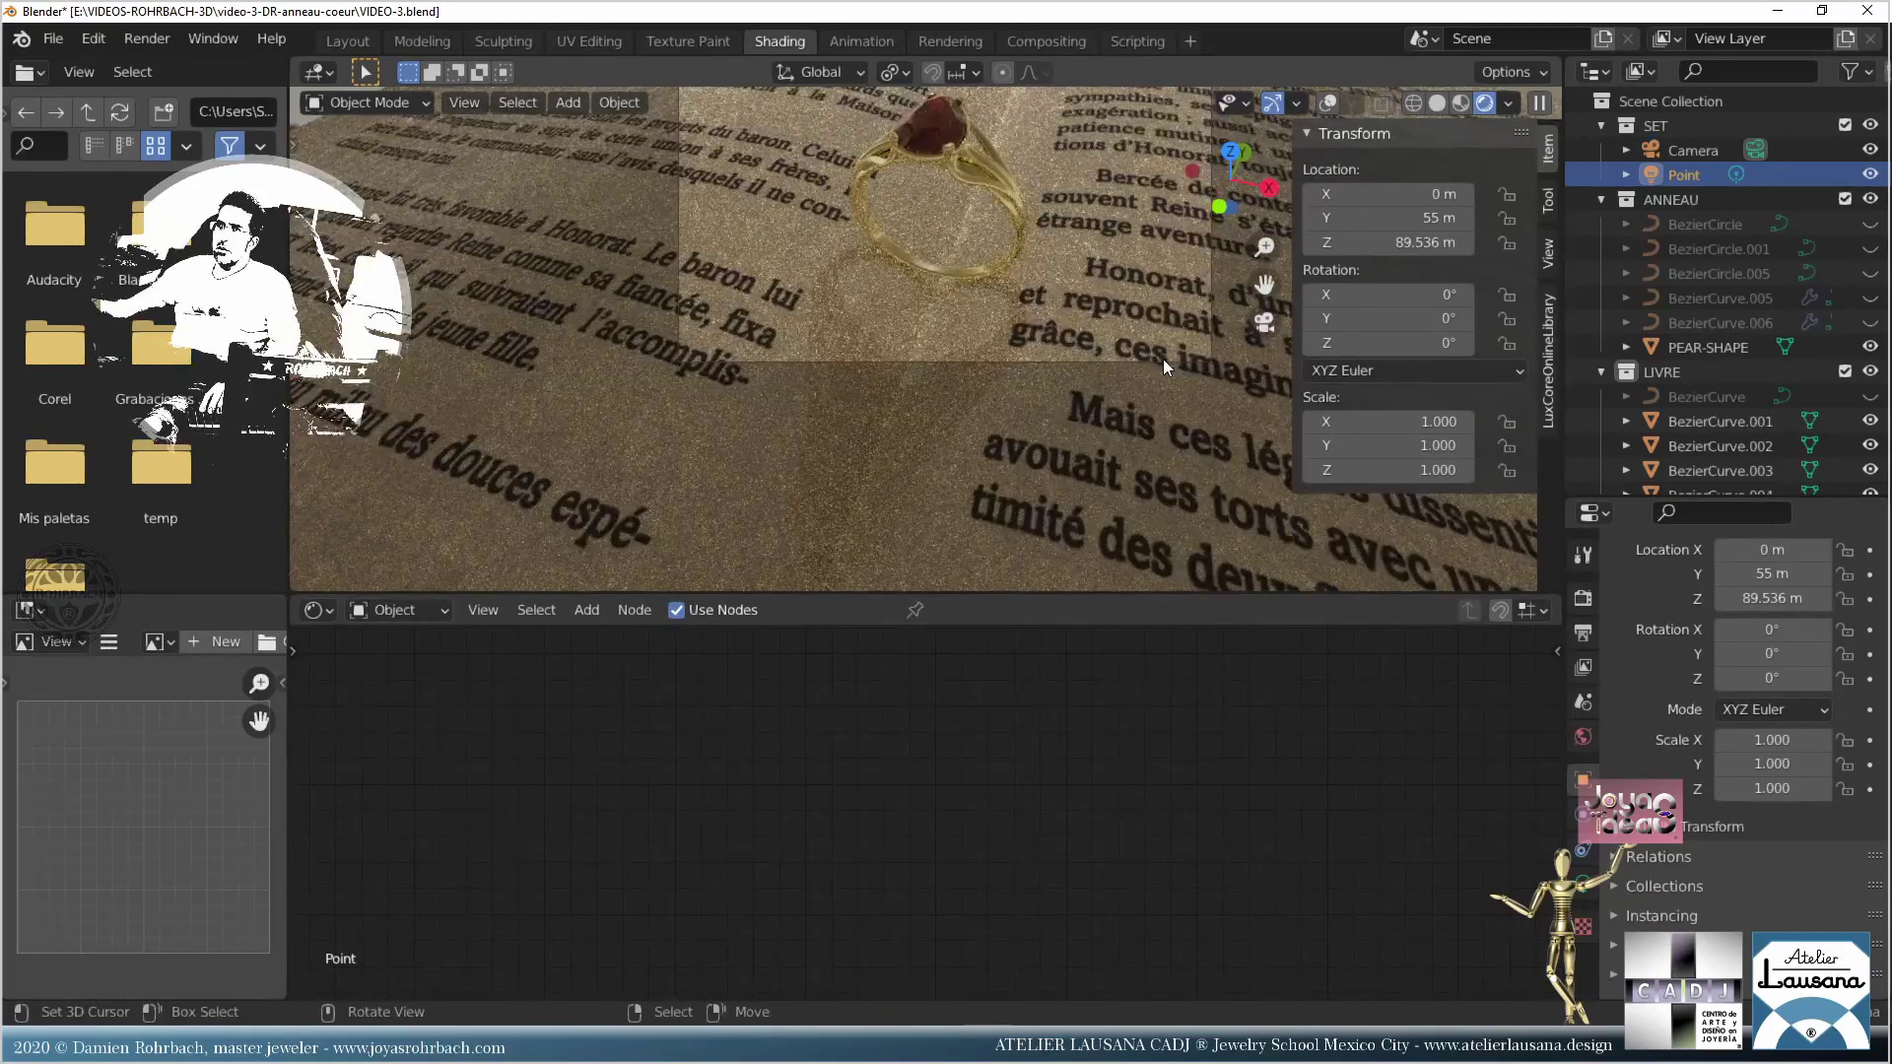
{"action": "middle_click_drag", "start_coordinate": [1092, 238], "coordinate": [1002, 354], "text": "shift"}
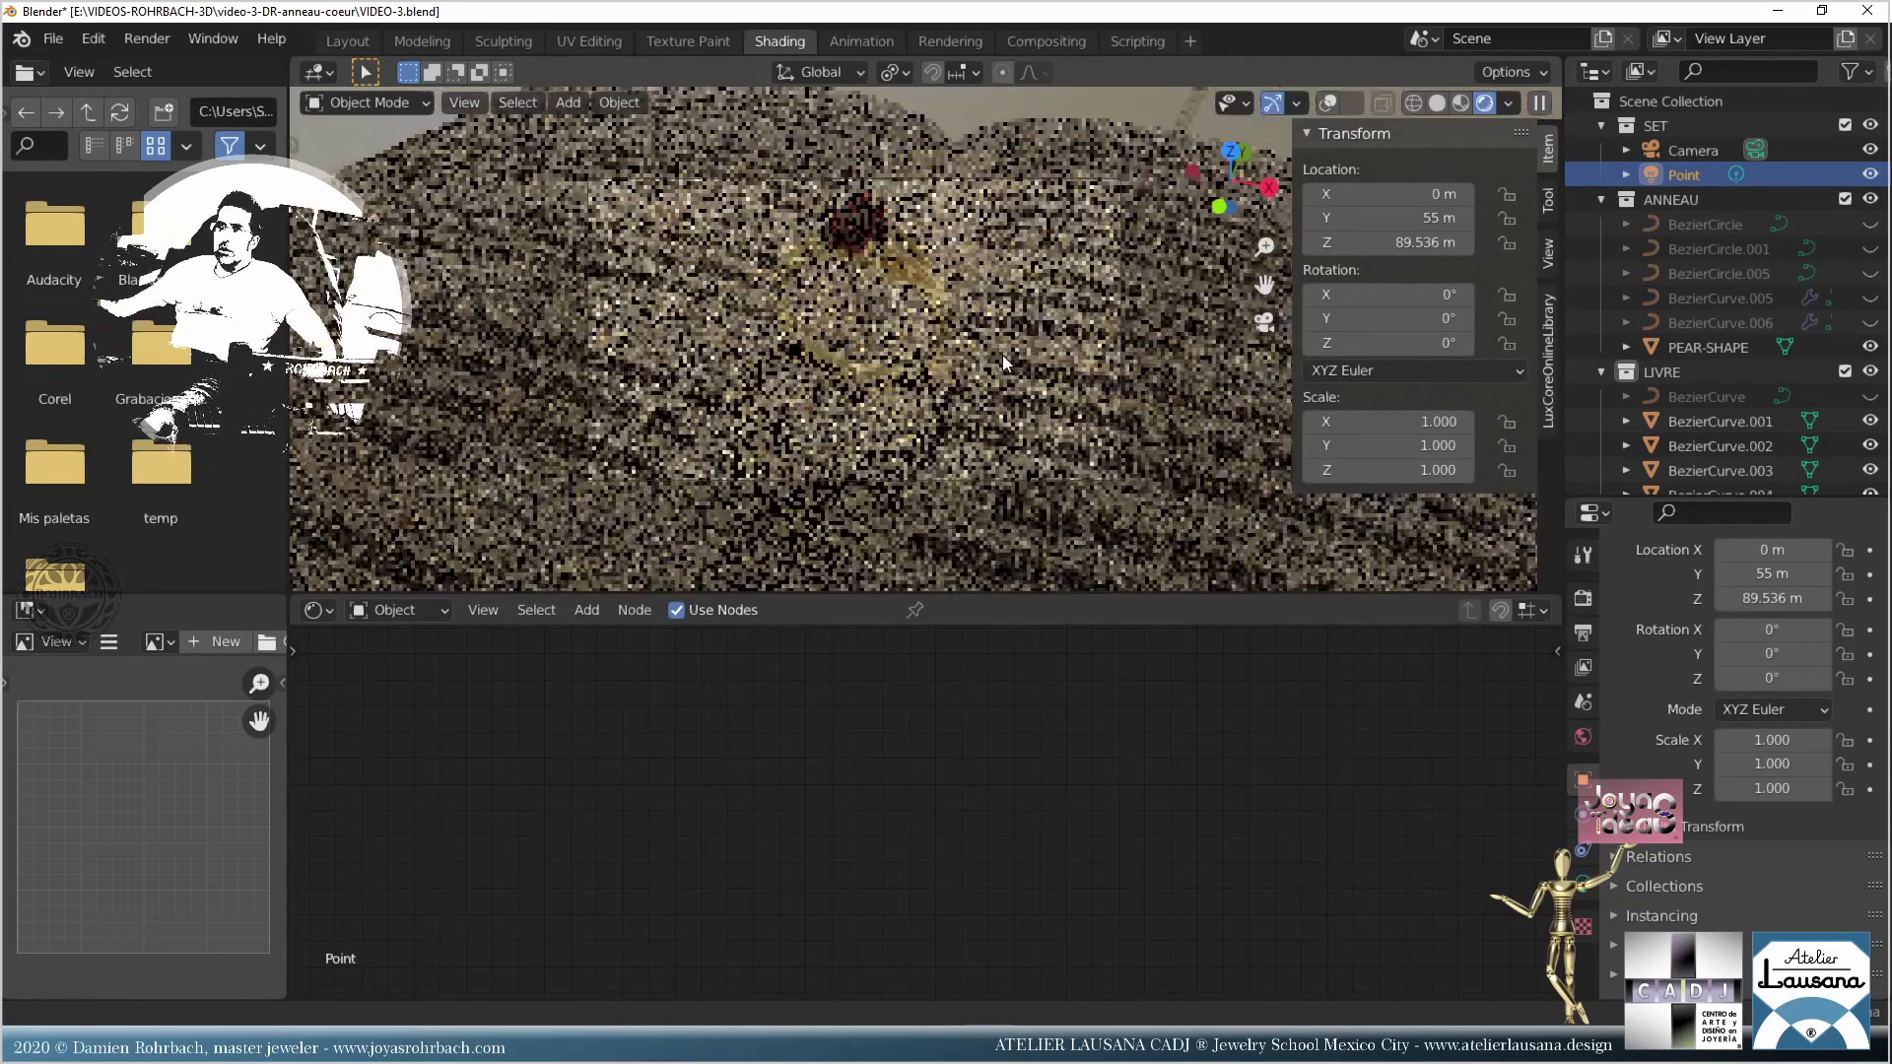
{"action": "key", "text": "ctrl+s"}
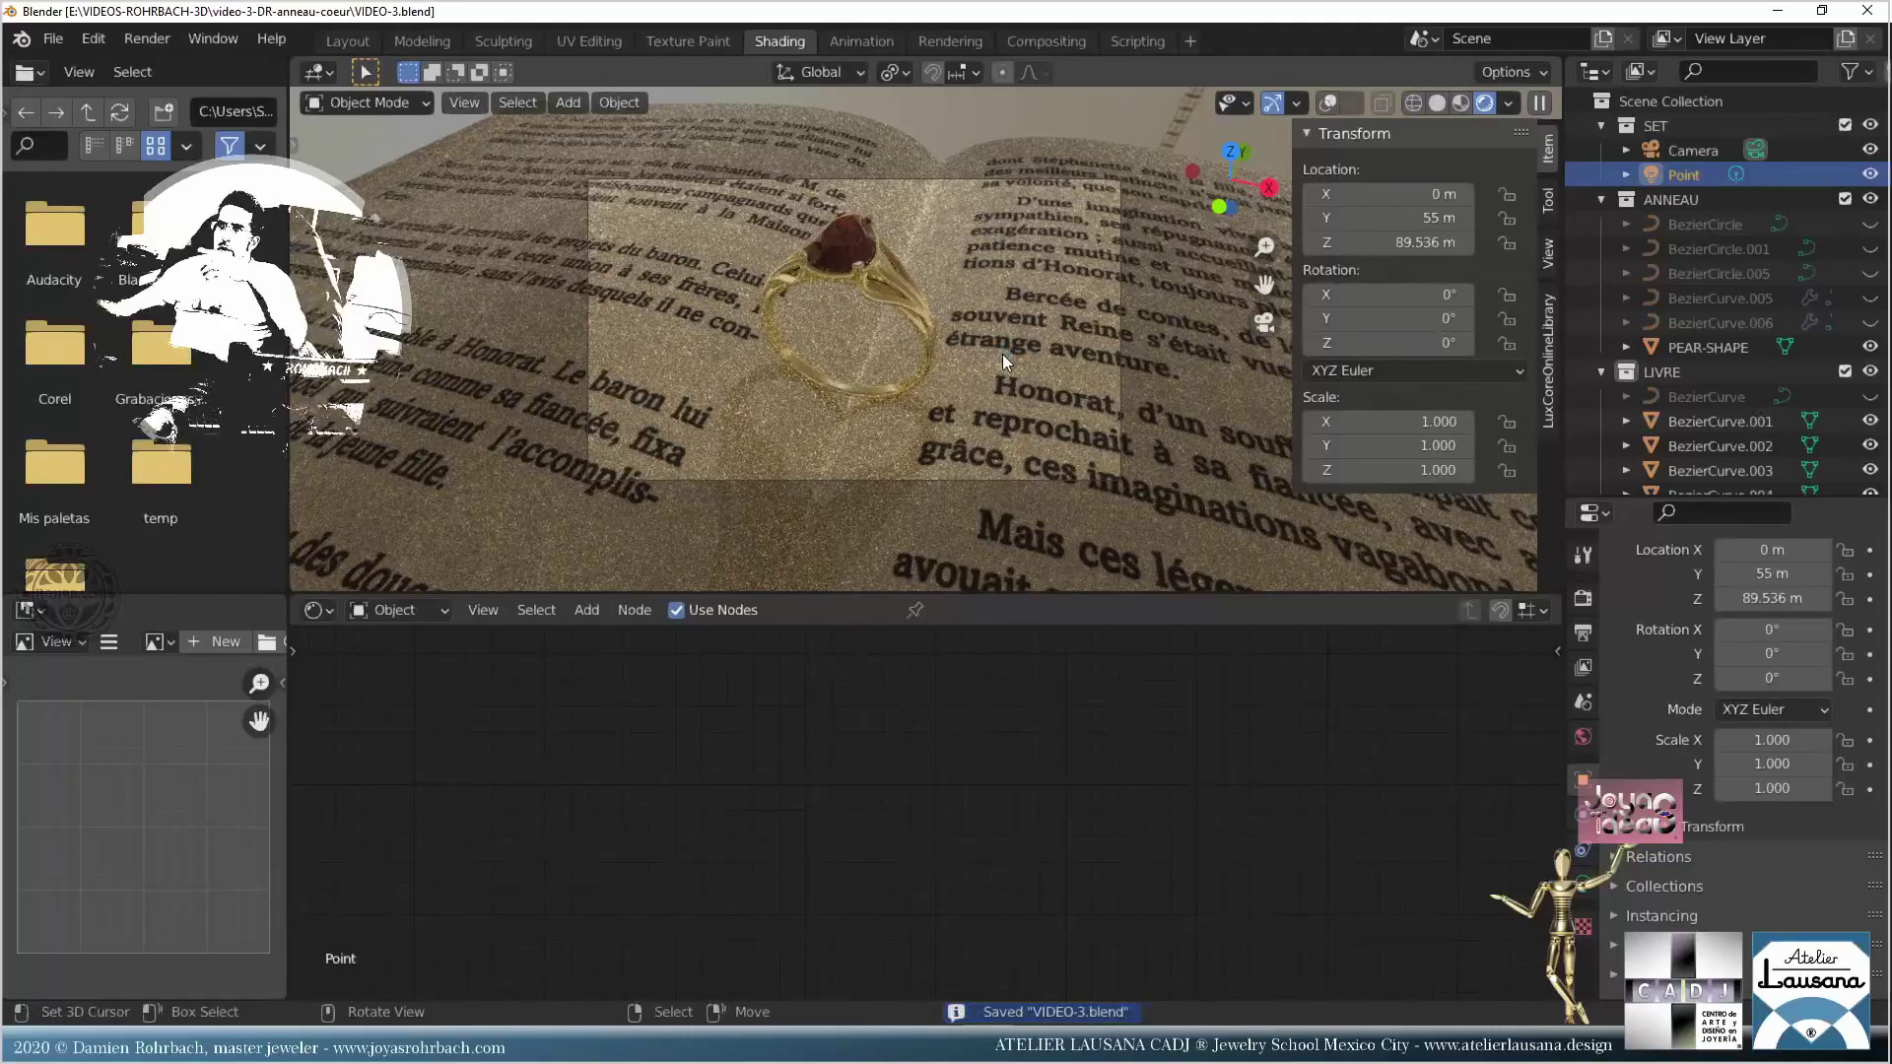
Step: Select the Camera and reduce its focal length to 26 mm
{"action": "left_click", "coordinate": [1692, 149]}
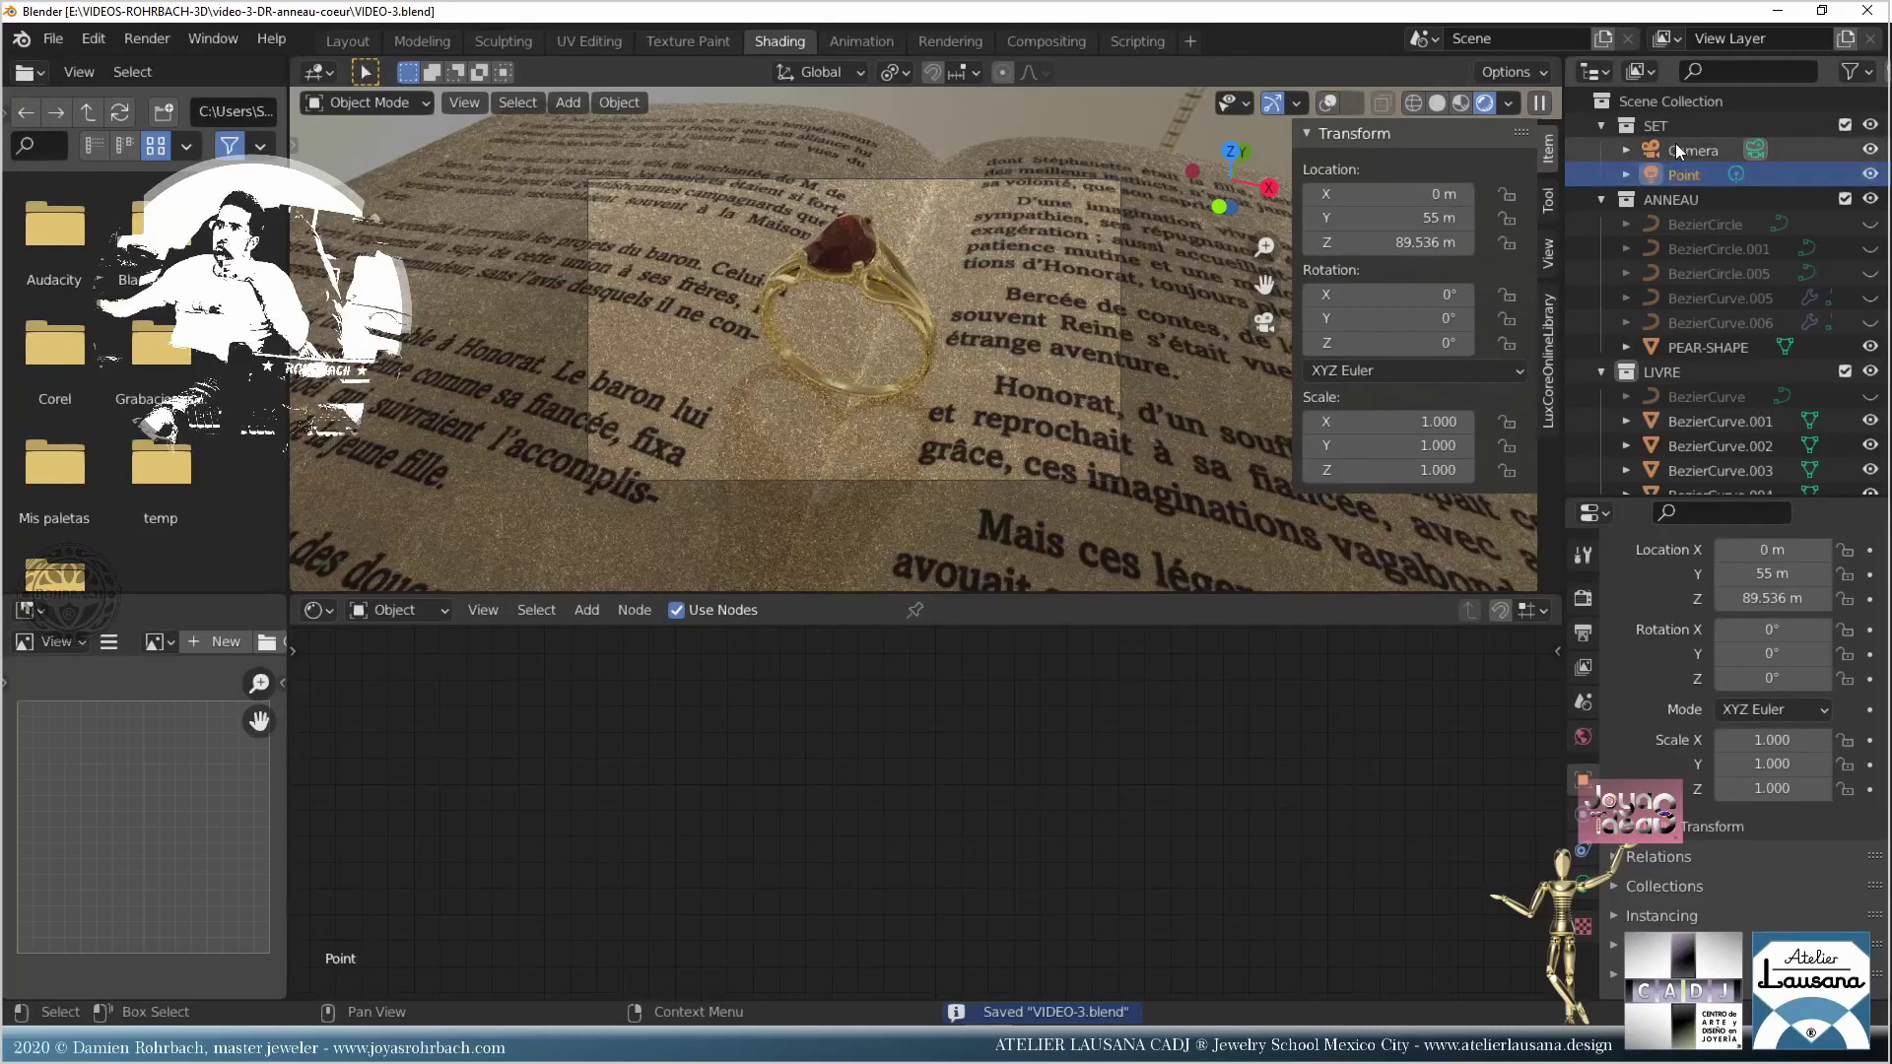
{"action": "left_click", "coordinate": [1580, 884]}
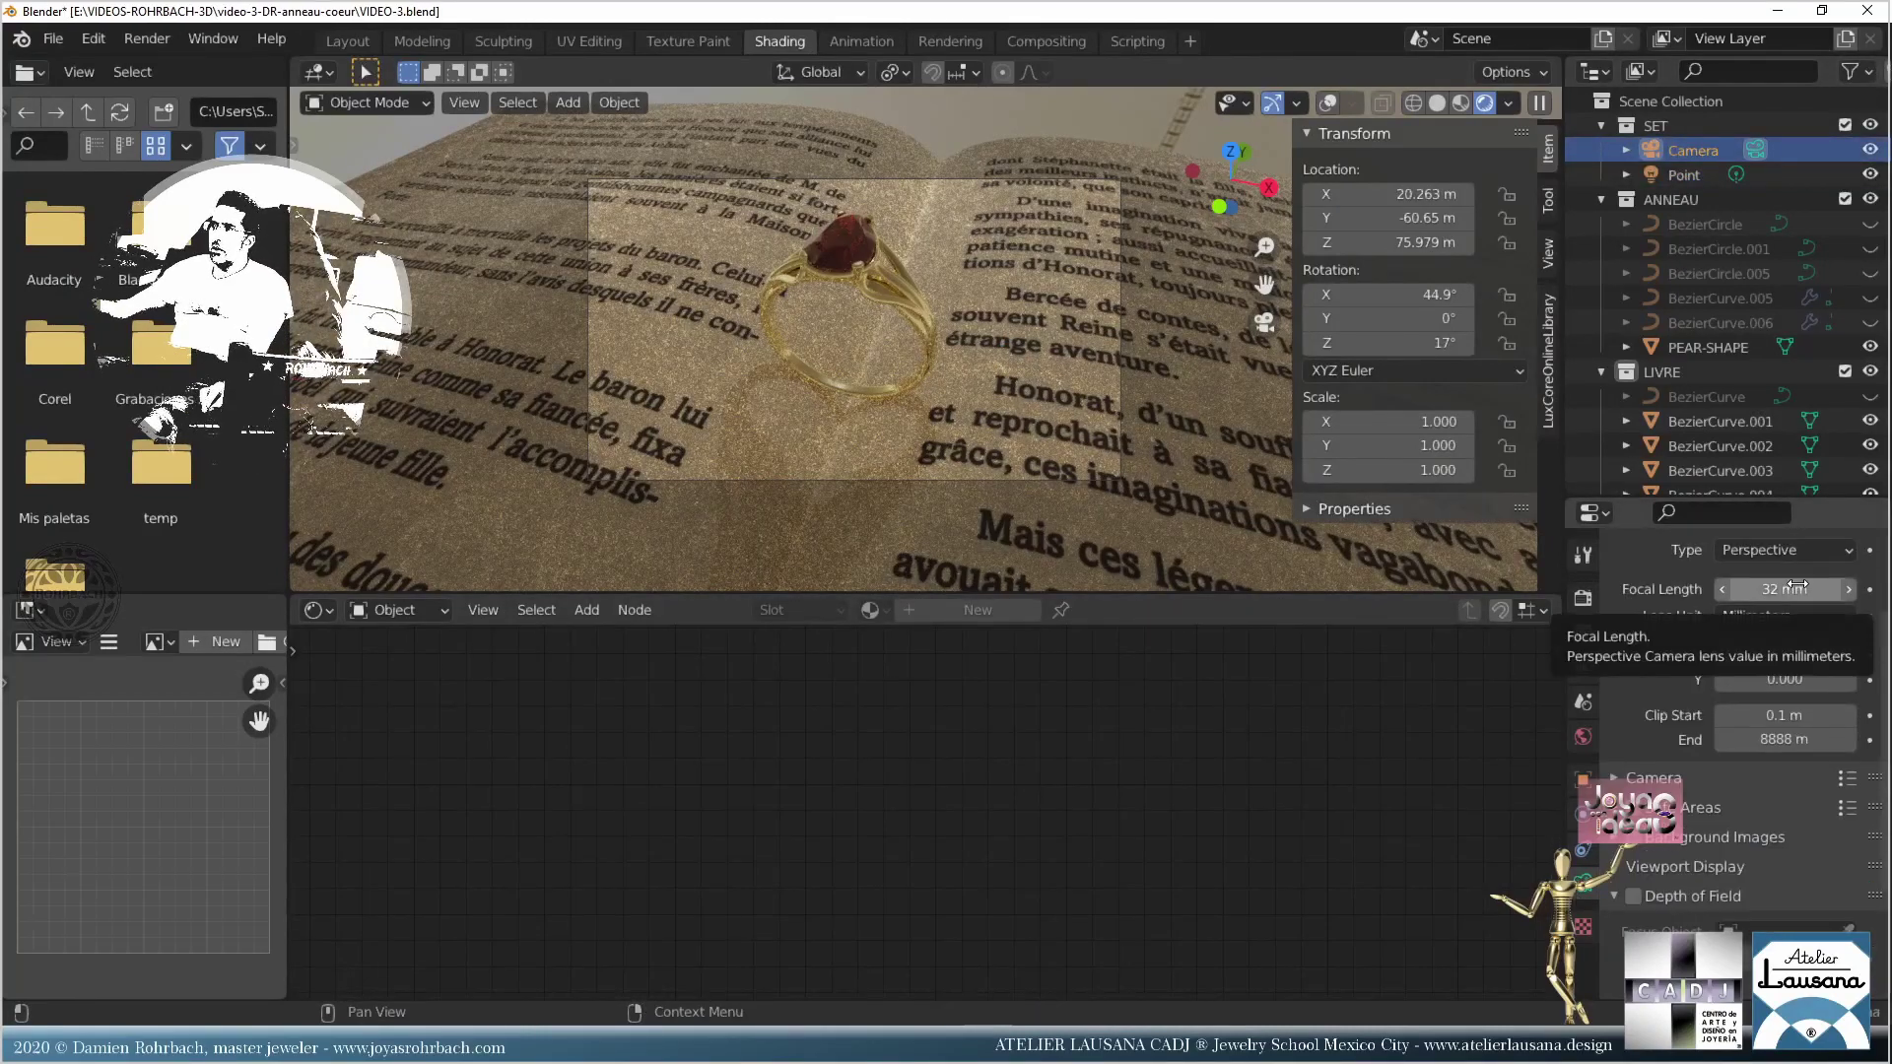
{"action": "mouse_move", "coordinate": [1797, 587]}
{"action": "left_mouse_down"}
{"action": "mouse_move", "coordinate": [1766, 587]}
{"action": "mouse_move", "coordinate": [1797, 588]}
{"action": "left_mouse_up"}
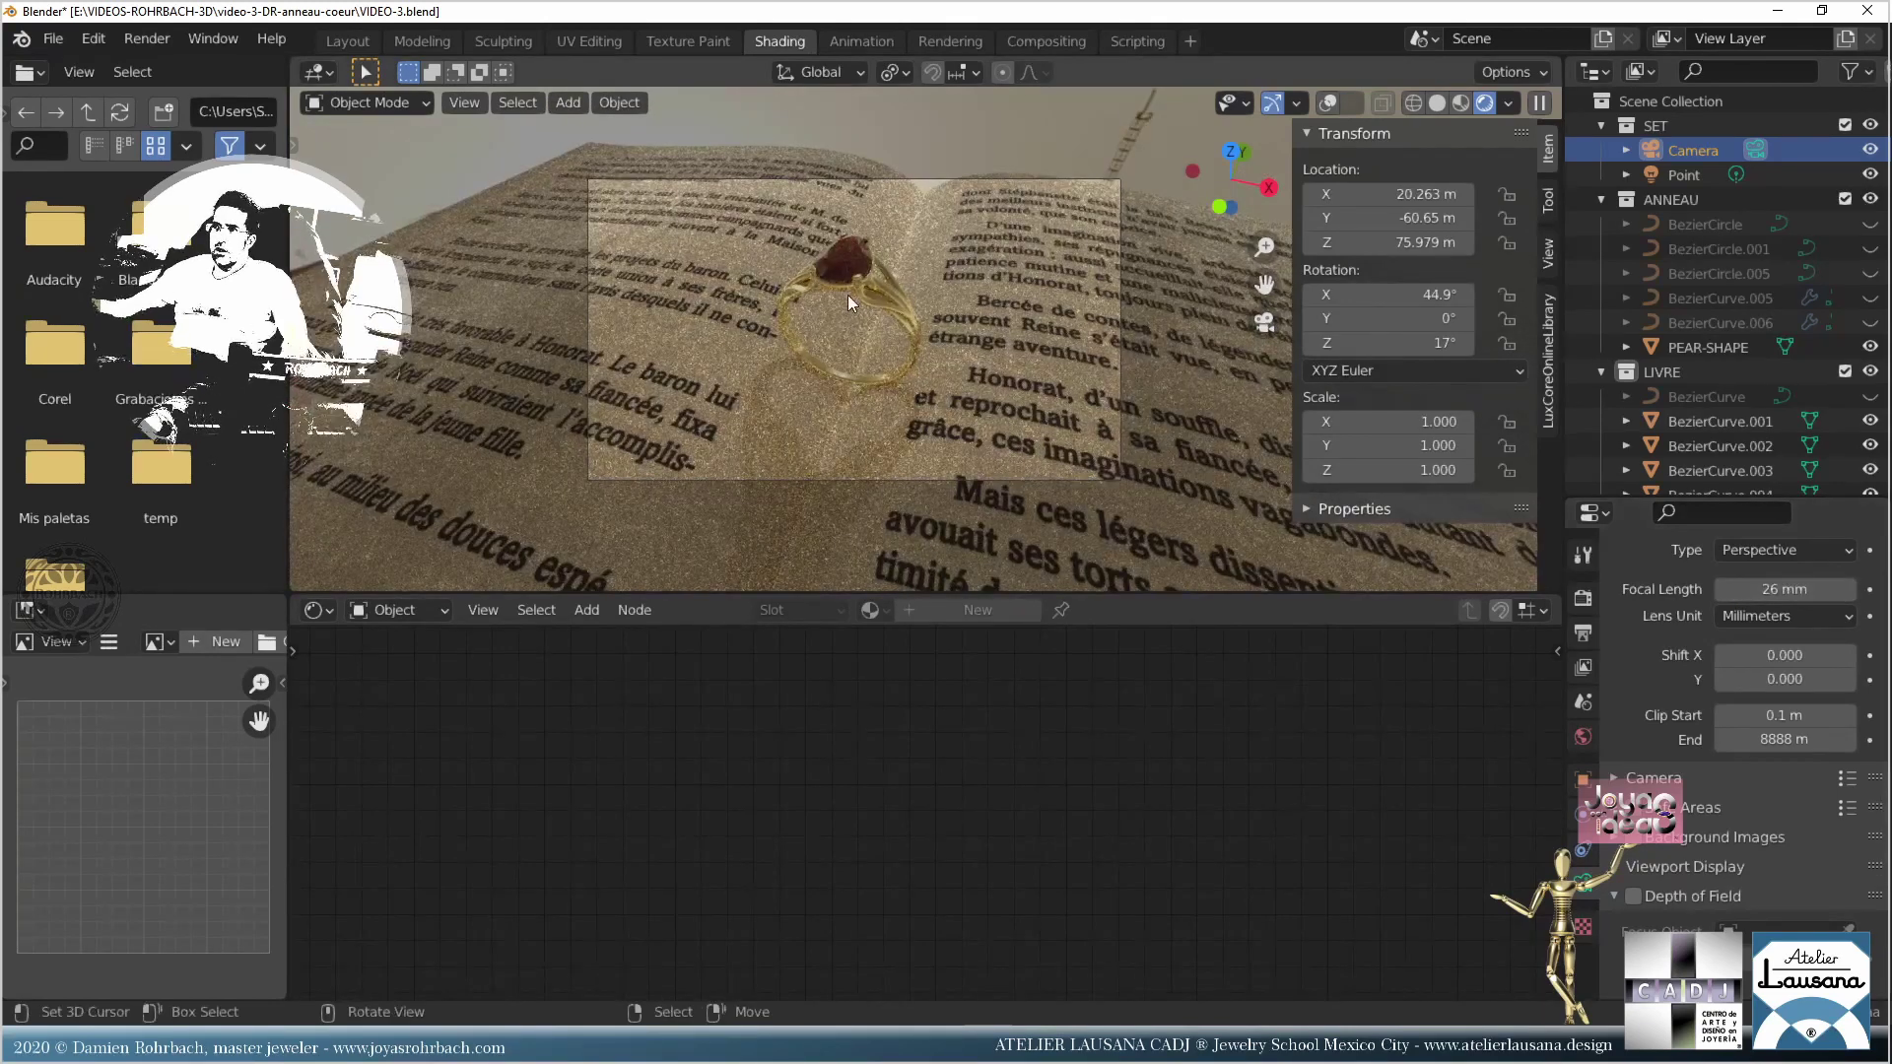
Step: Move the Camera to about X 20.7 m, Y -66.2 m, Z 70.6 m to reframe the ring, and save the file
{"action": "key", "text": "g"}
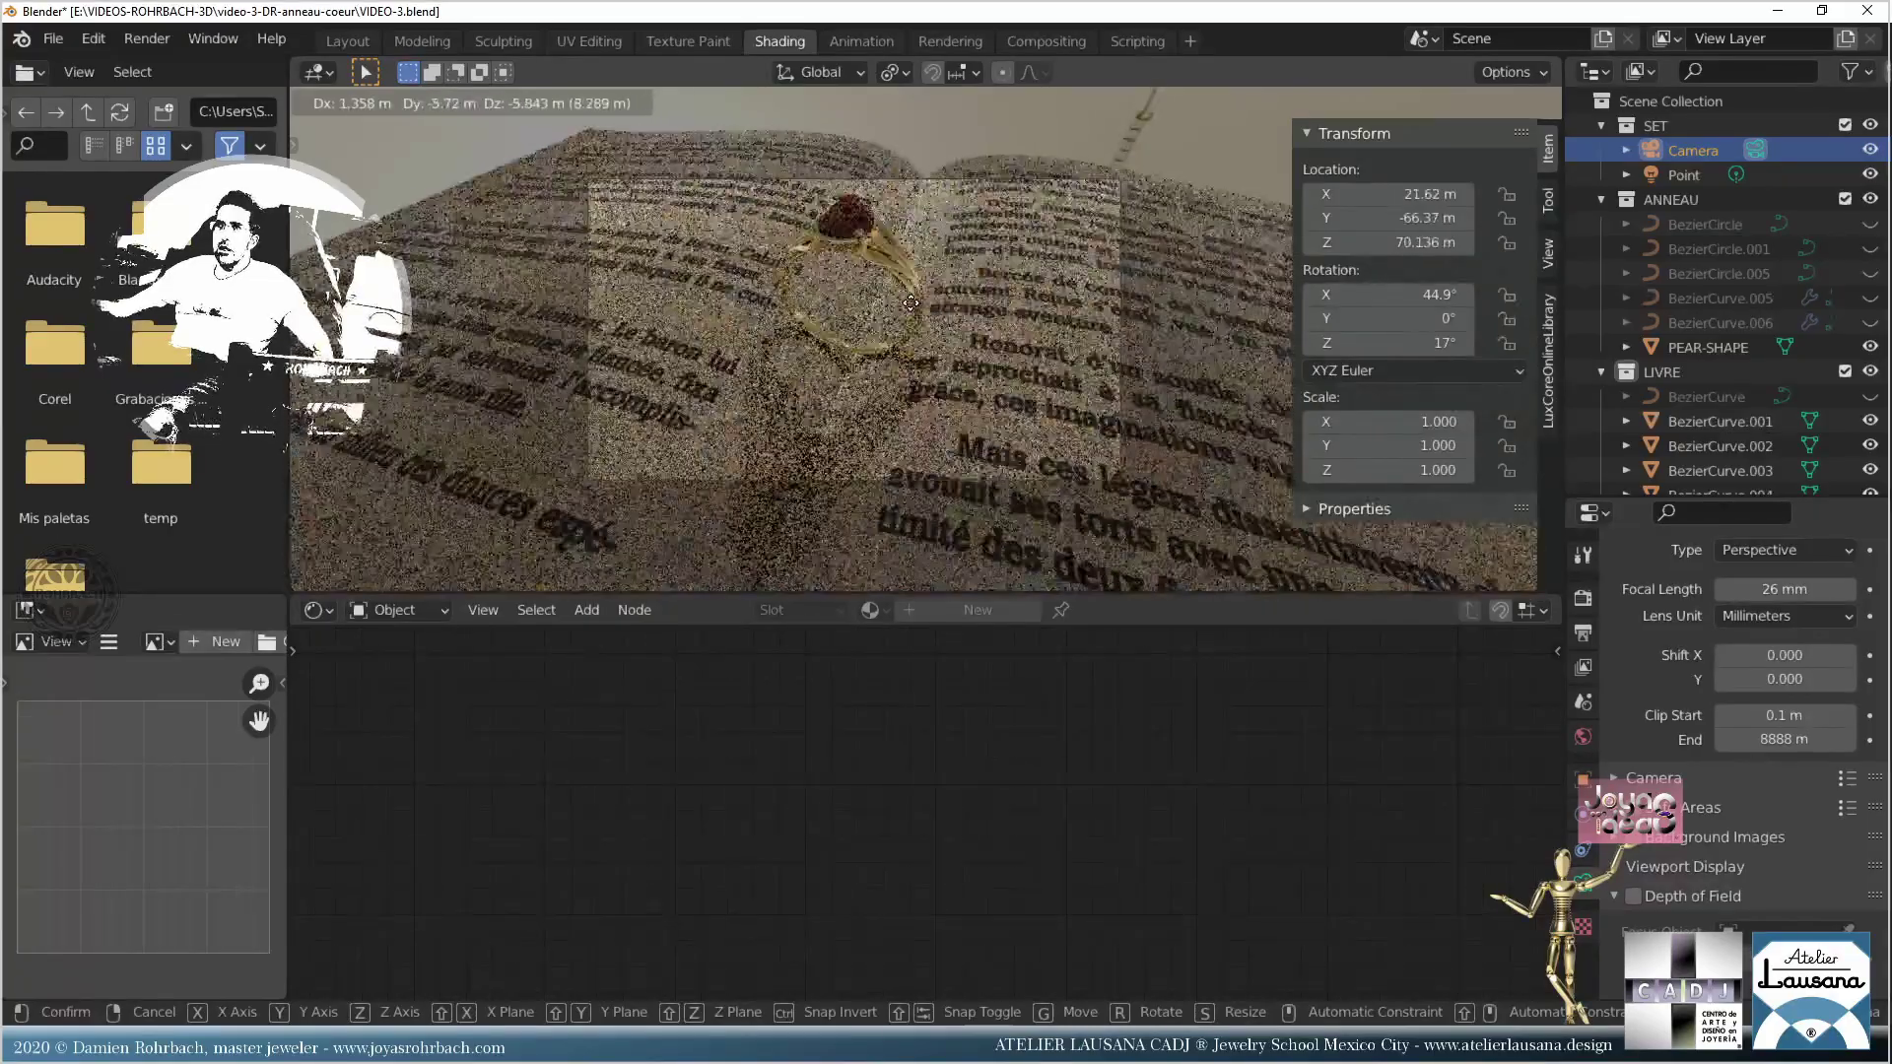
{"action": "left_click", "coordinate": [867, 274]}
{"action": "scroll", "coordinate": [1038, 303], "scroll_direction": "up", "scroll_amount": 4}
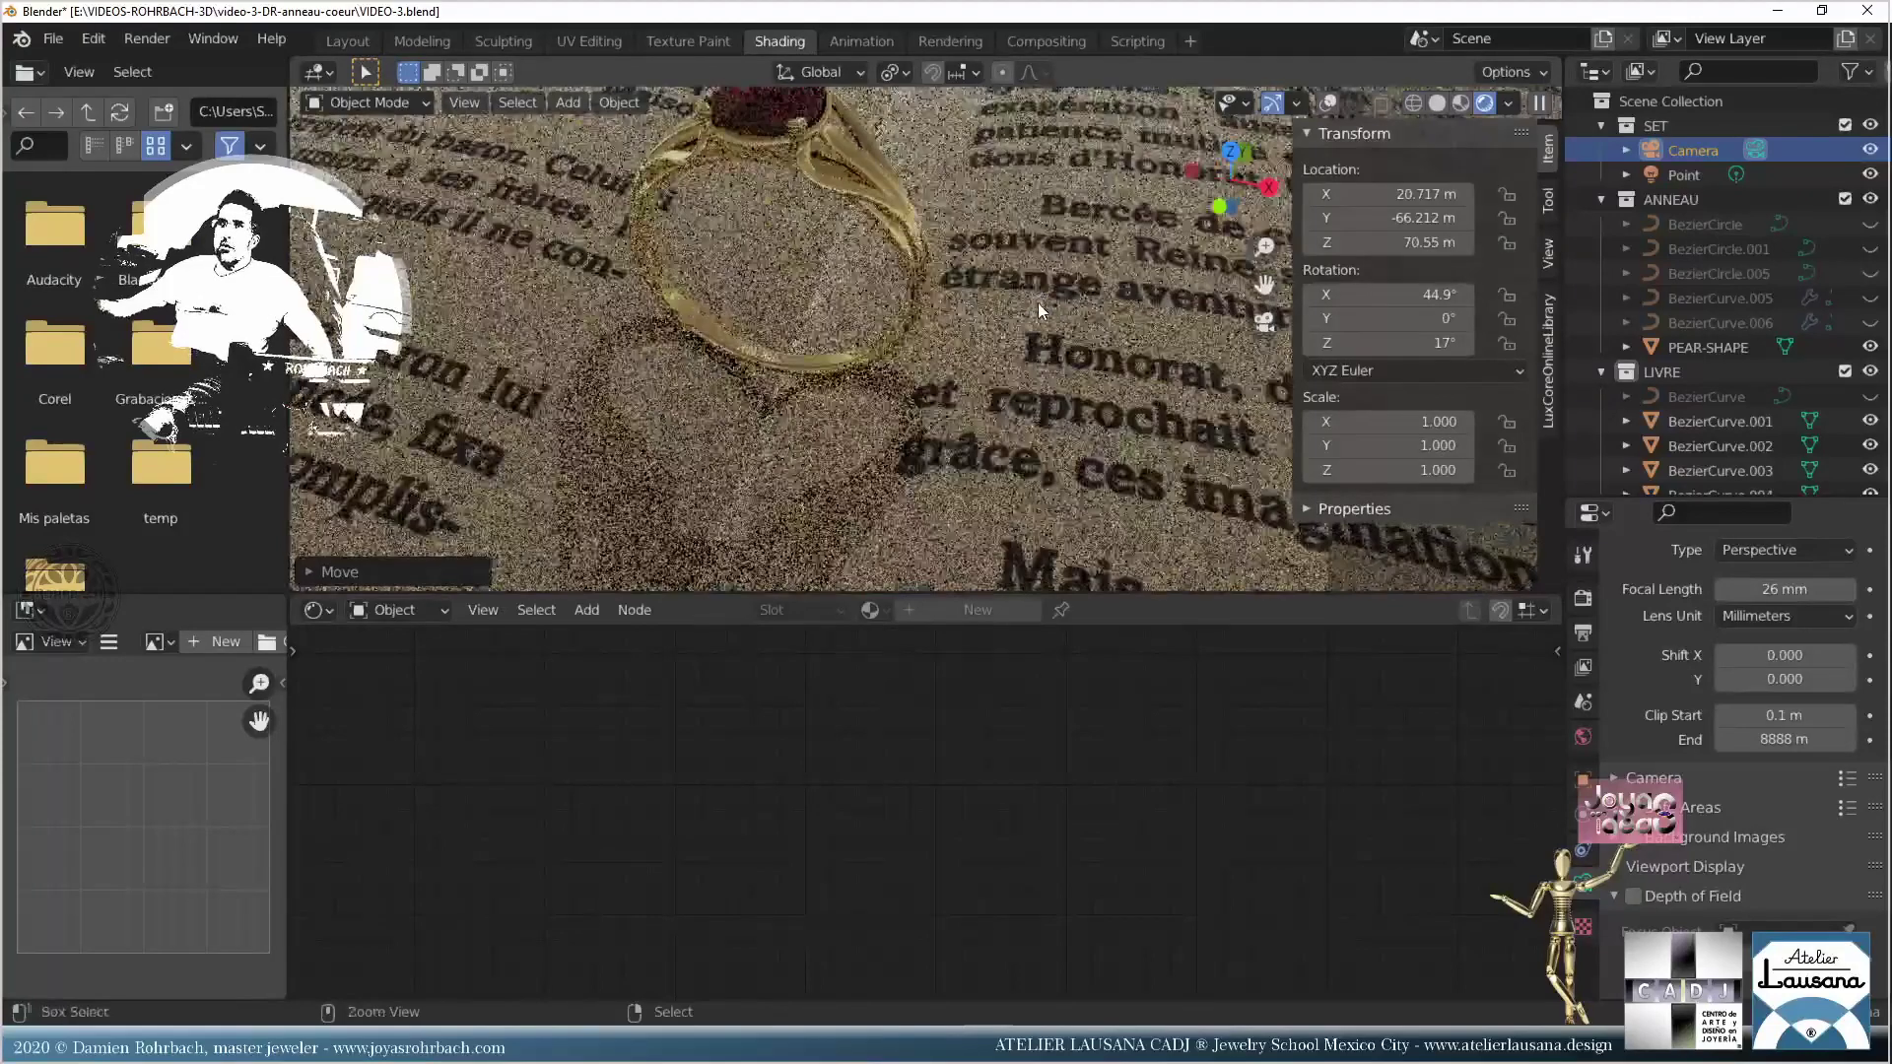
{"action": "key", "text": "ctrl+s"}
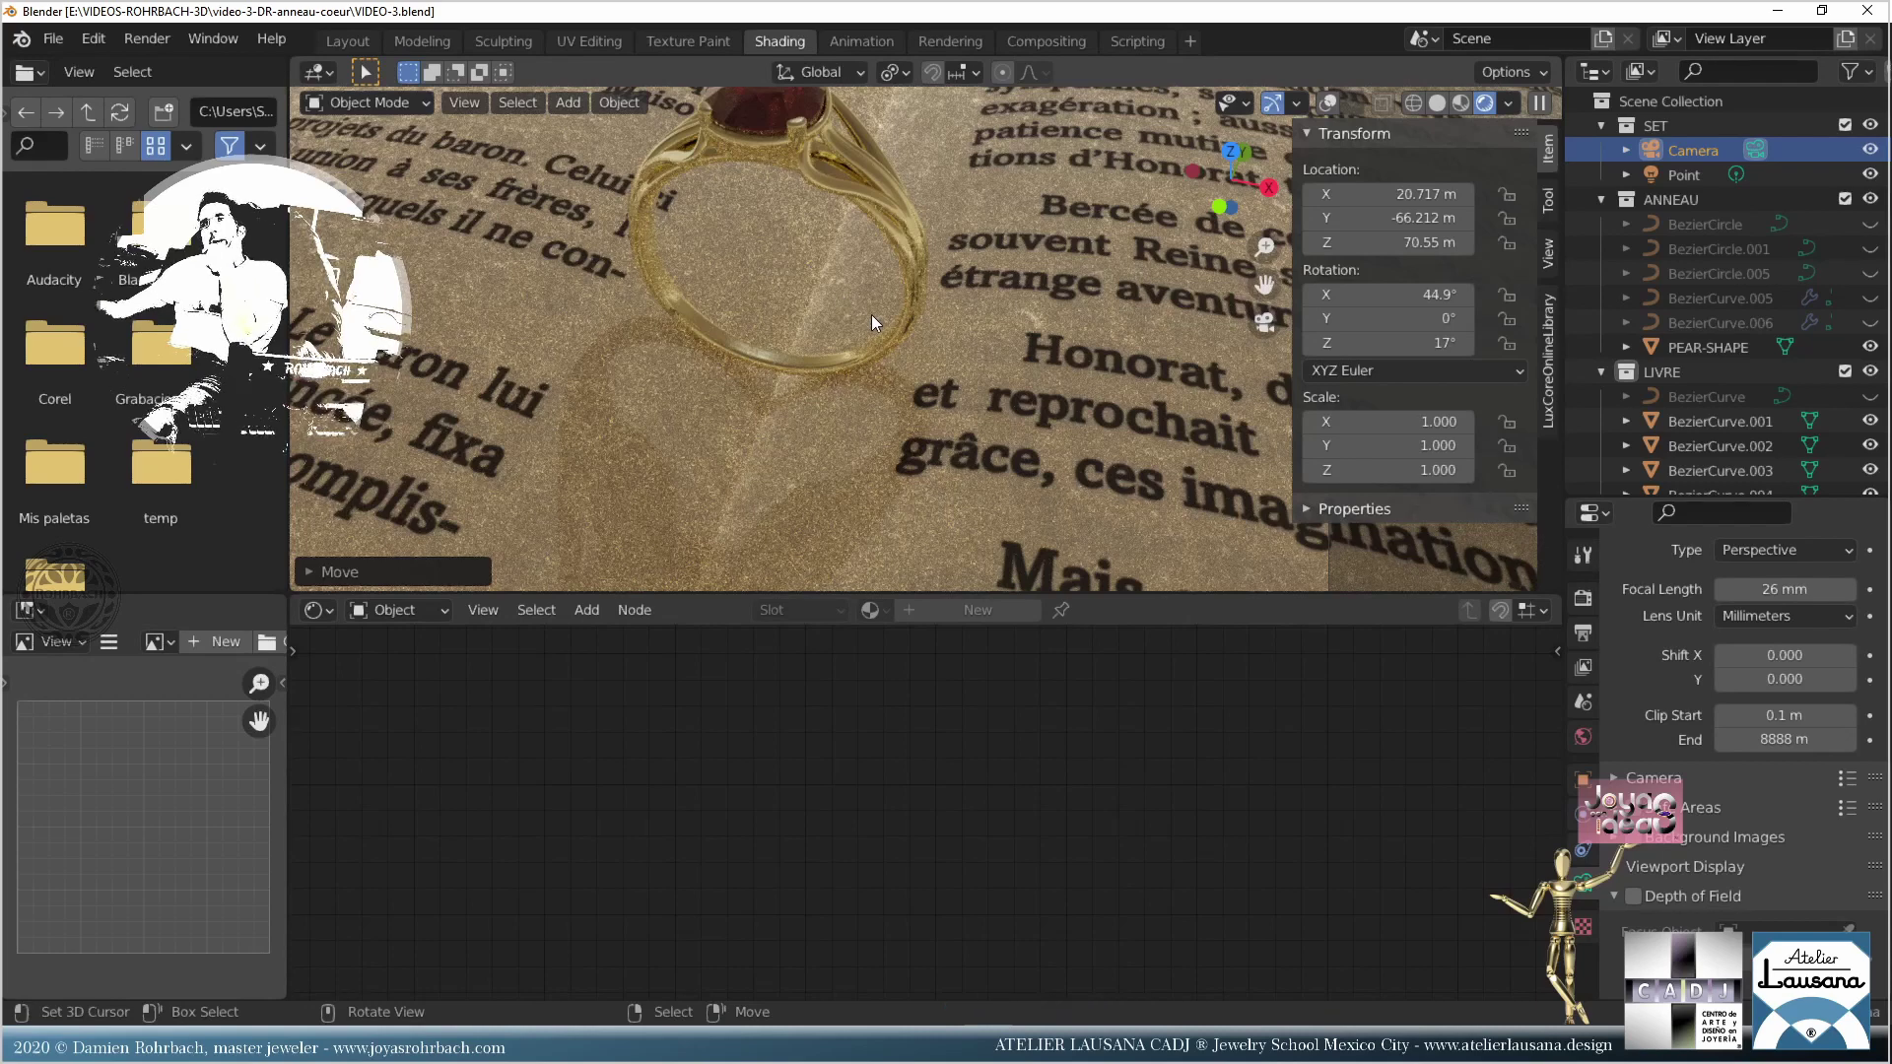
Step: Examine the ring's stone setting up close from the front in the rendered view
{"action": "scroll", "coordinate": [871, 315], "scroll_direction": "down", "scroll_amount": 3}
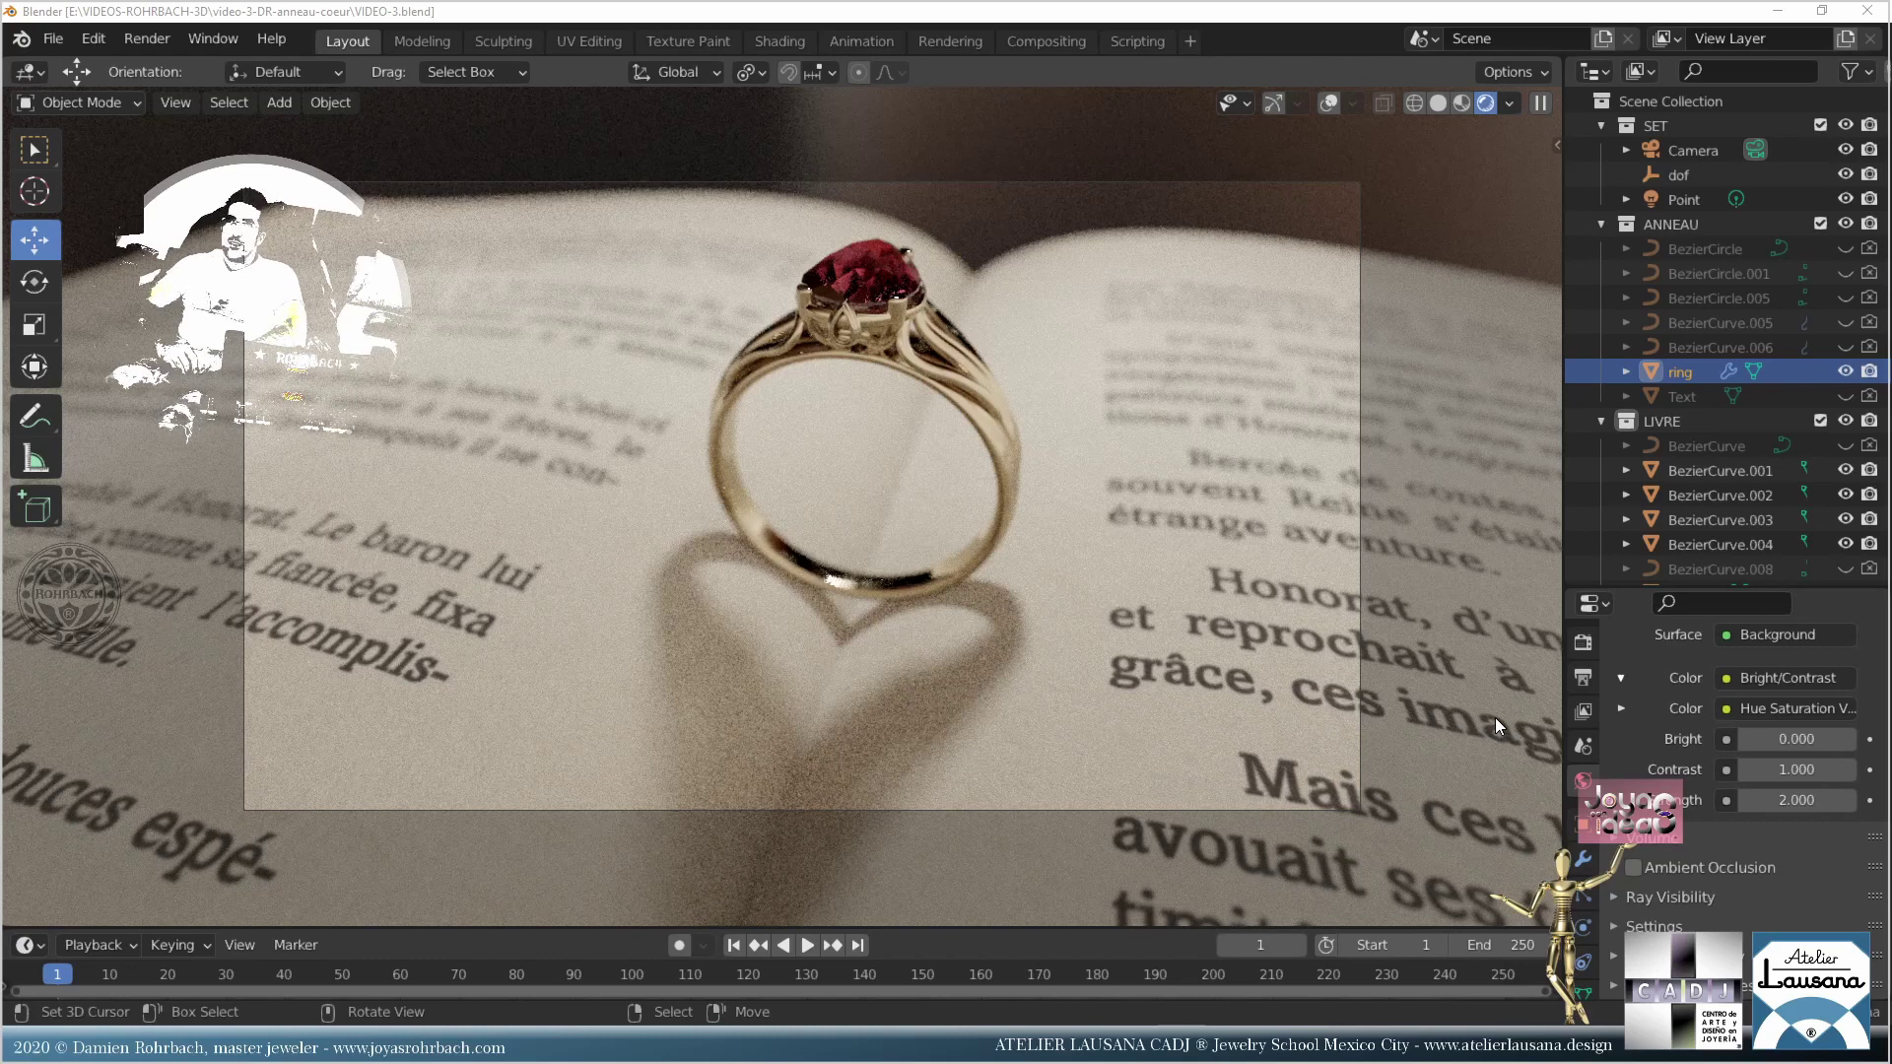
{"action": "scroll", "coordinate": [845, 297], "scroll_direction": "up", "scroll_amount": 3}
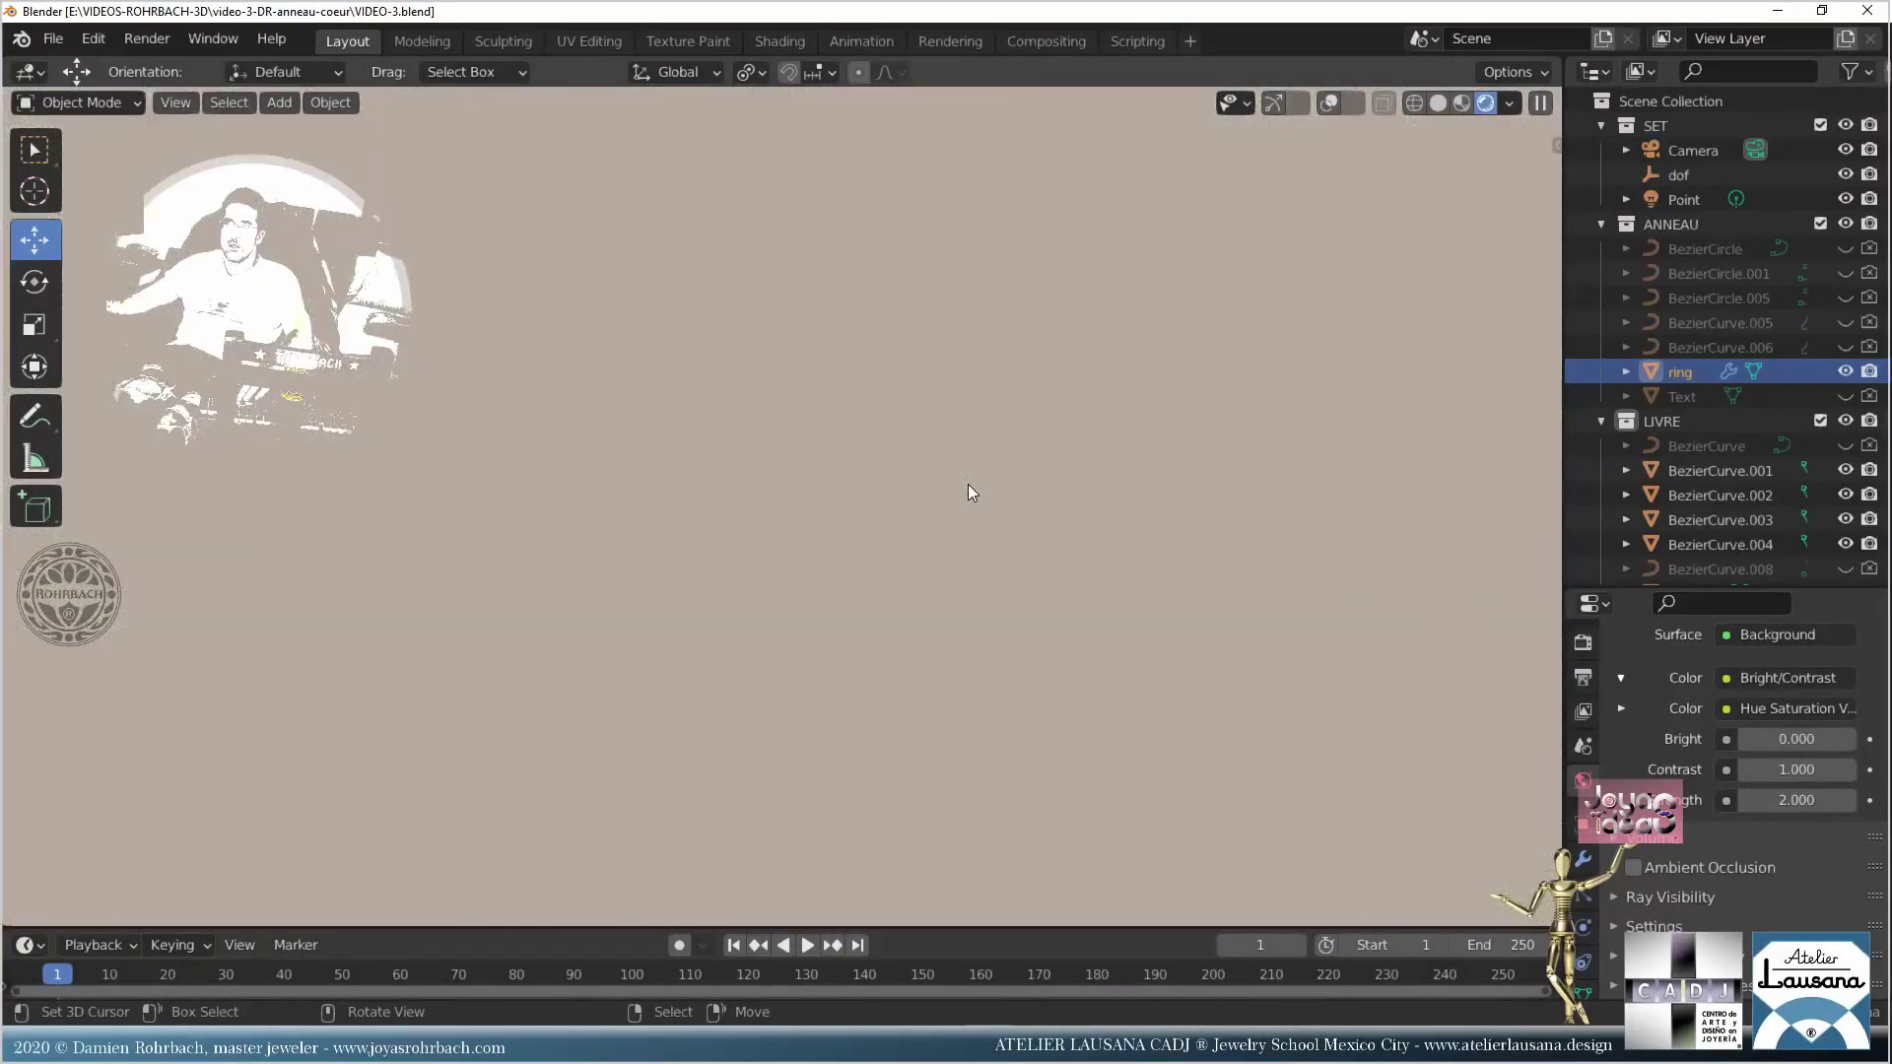
{"action": "scroll", "coordinate": [967, 483], "scroll_direction": "down", "scroll_amount": 8}
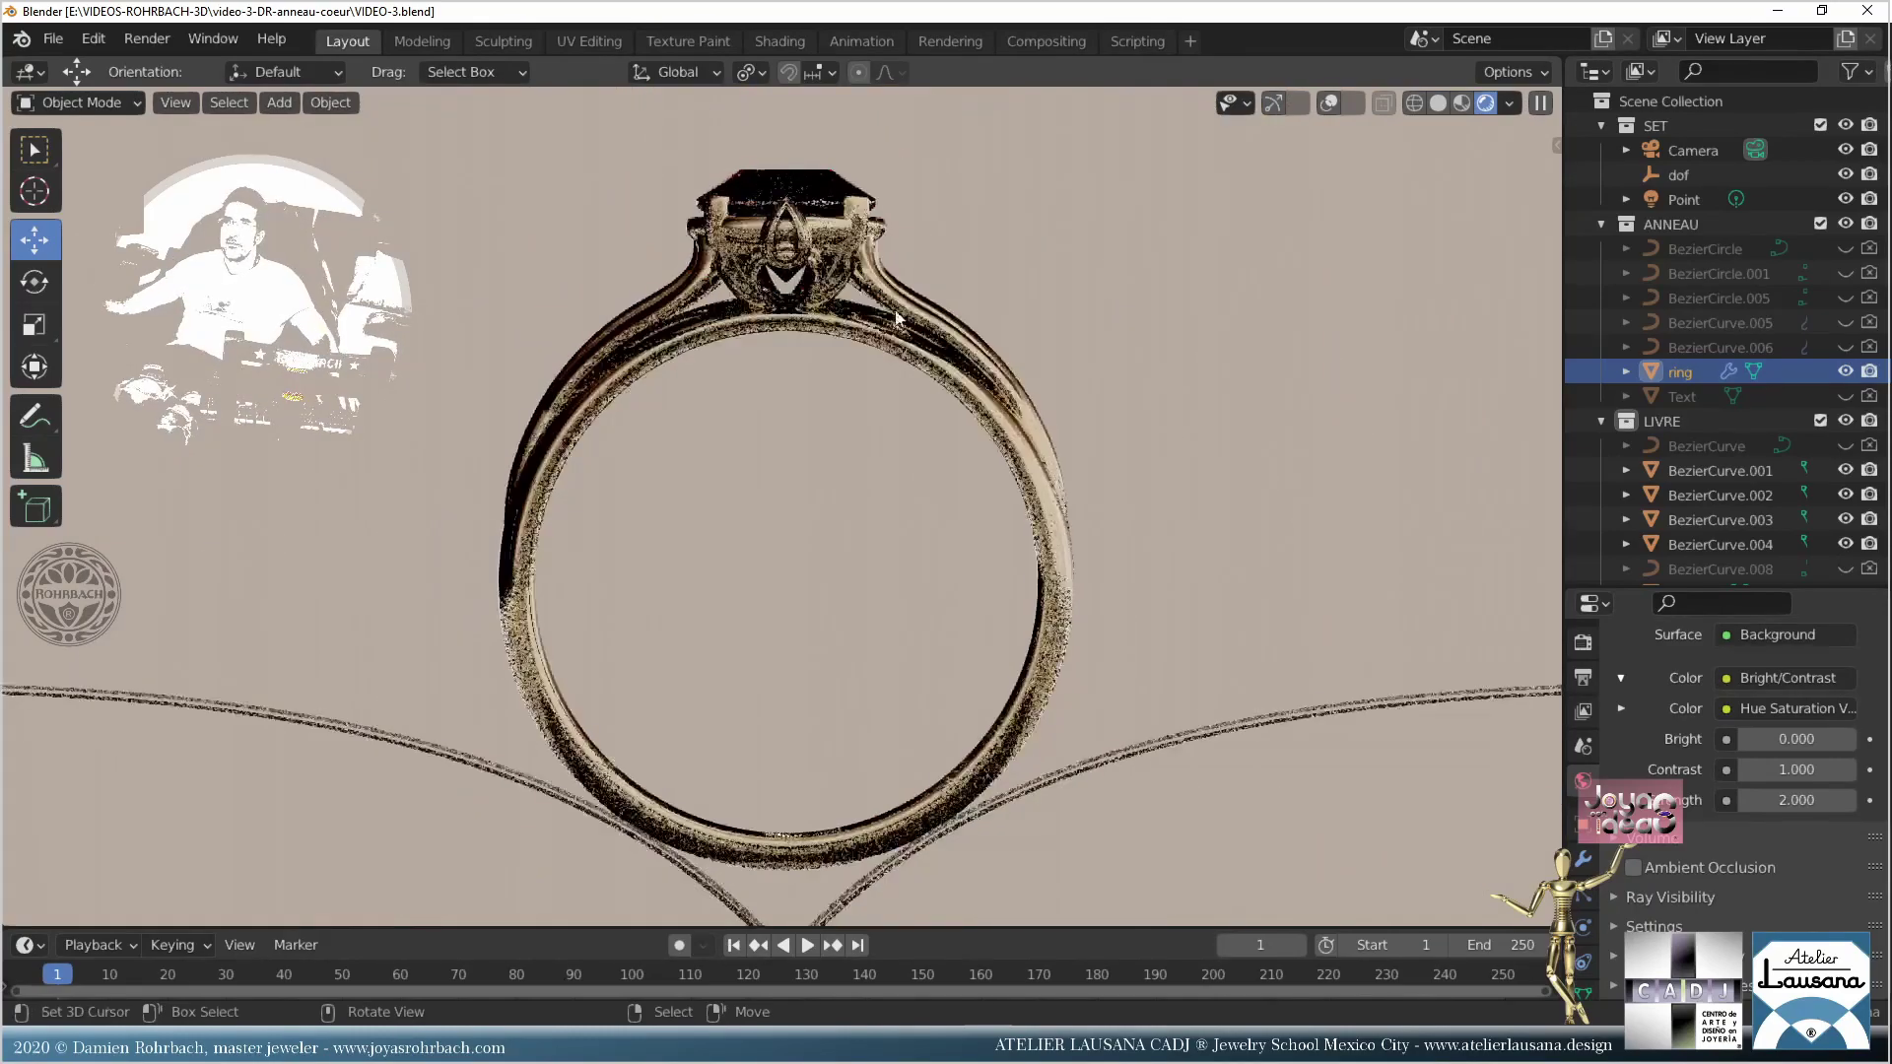
{"action": "scroll", "coordinate": [895, 317], "scroll_direction": "up", "scroll_amount": 10}
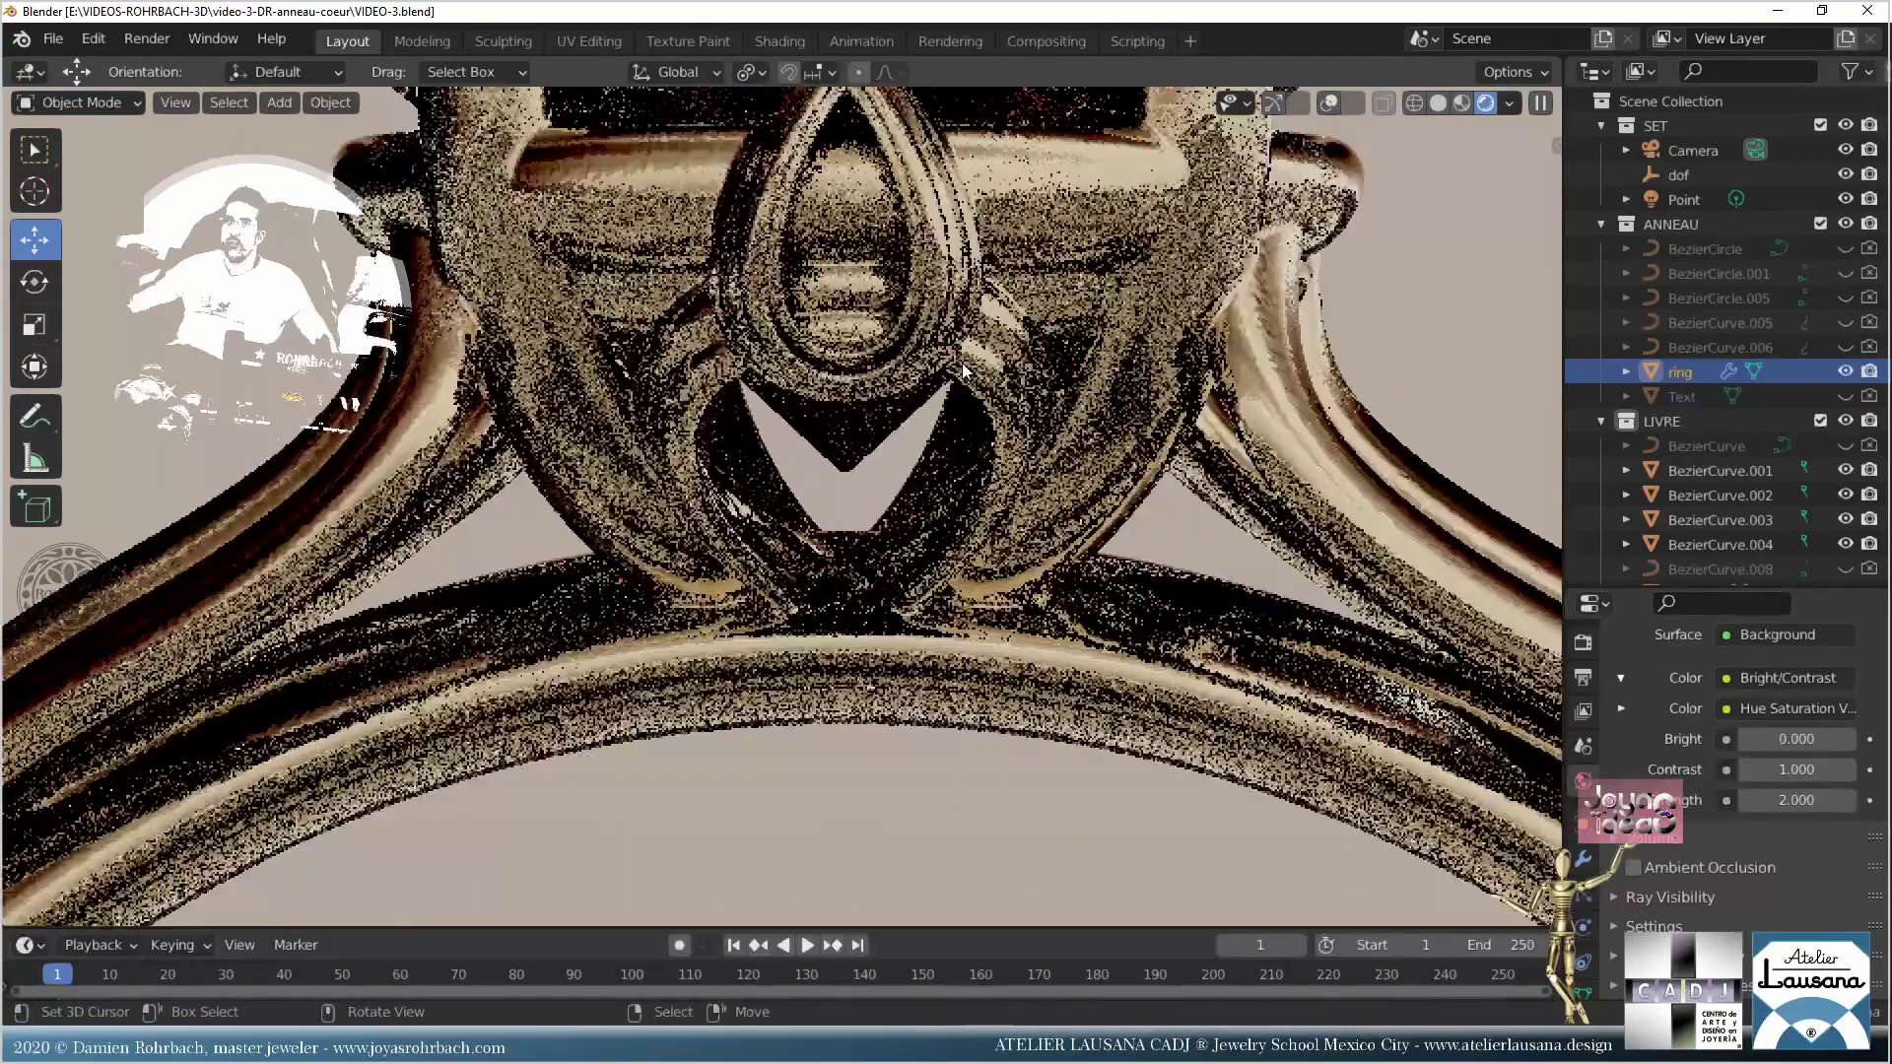
{"action": "middle_click_drag", "start_coordinate": [963, 369], "coordinate": [680, 319]}
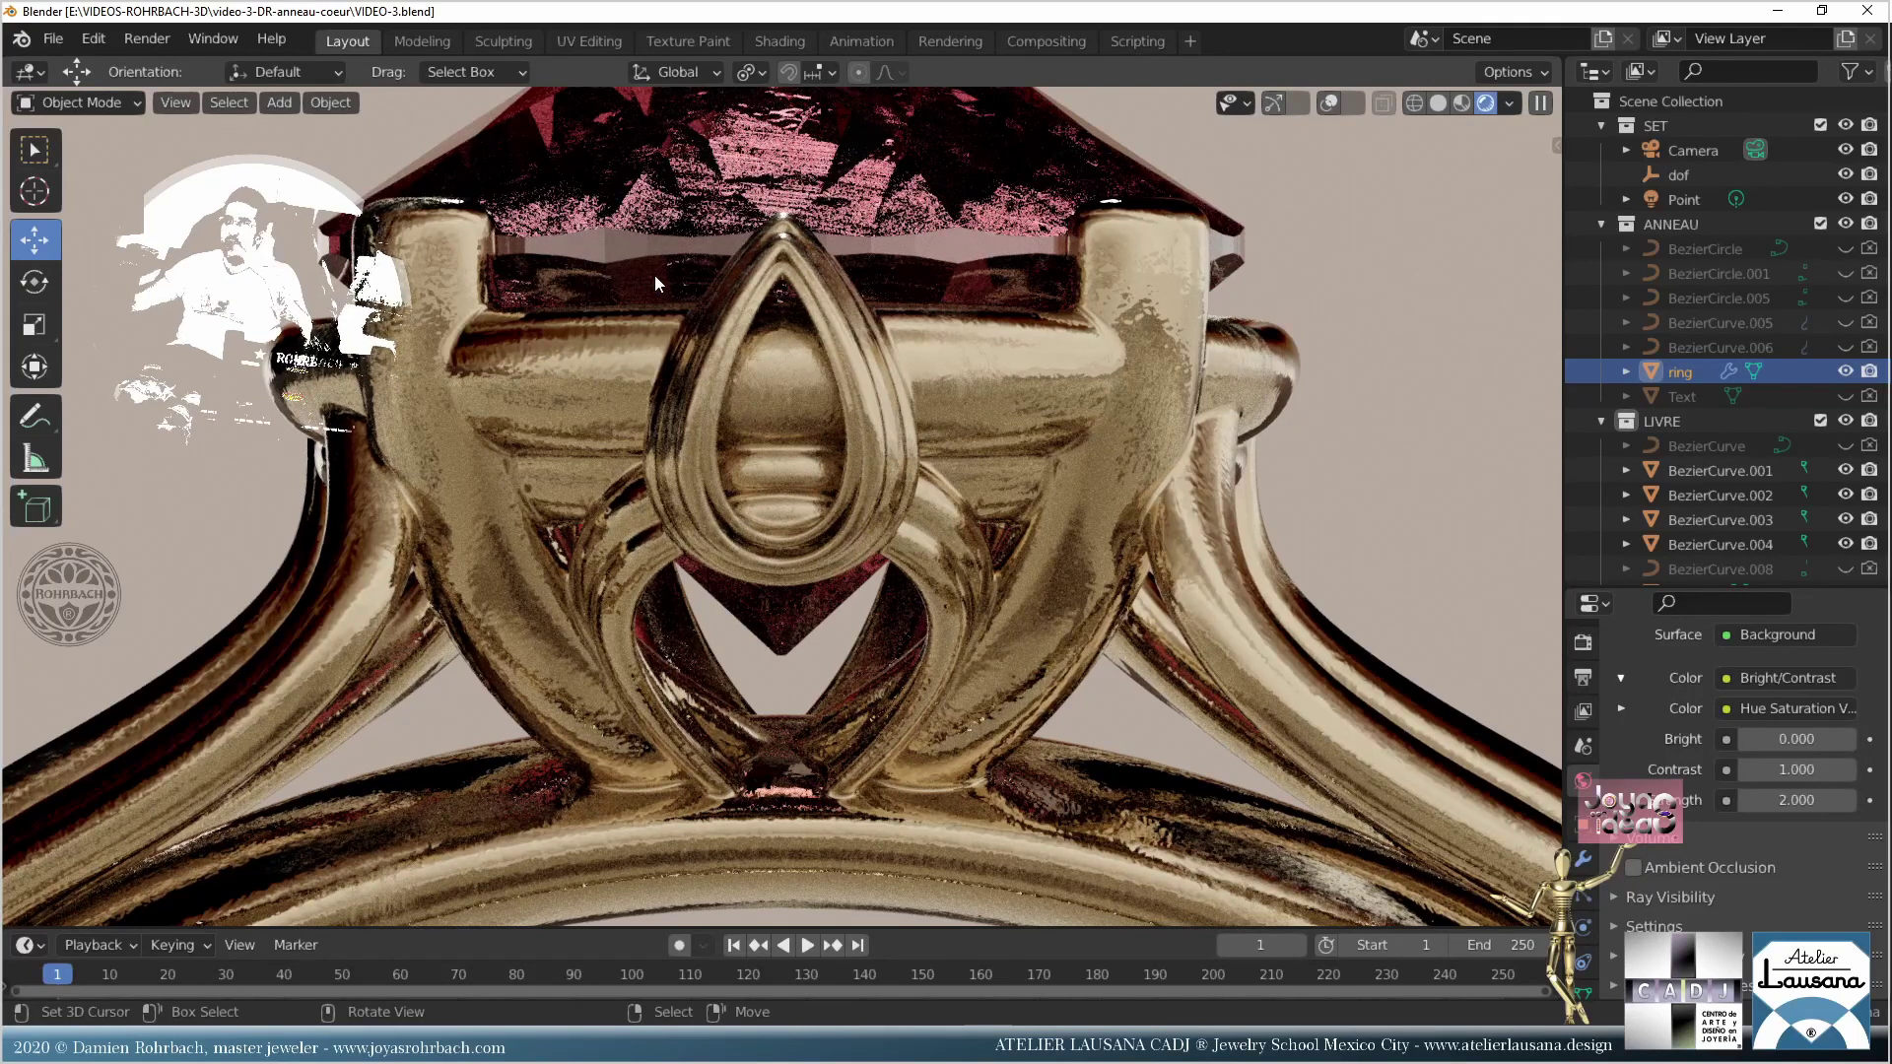
{"action": "scroll", "coordinate": [749, 406], "scroll_direction": "down", "scroll_amount": 3}
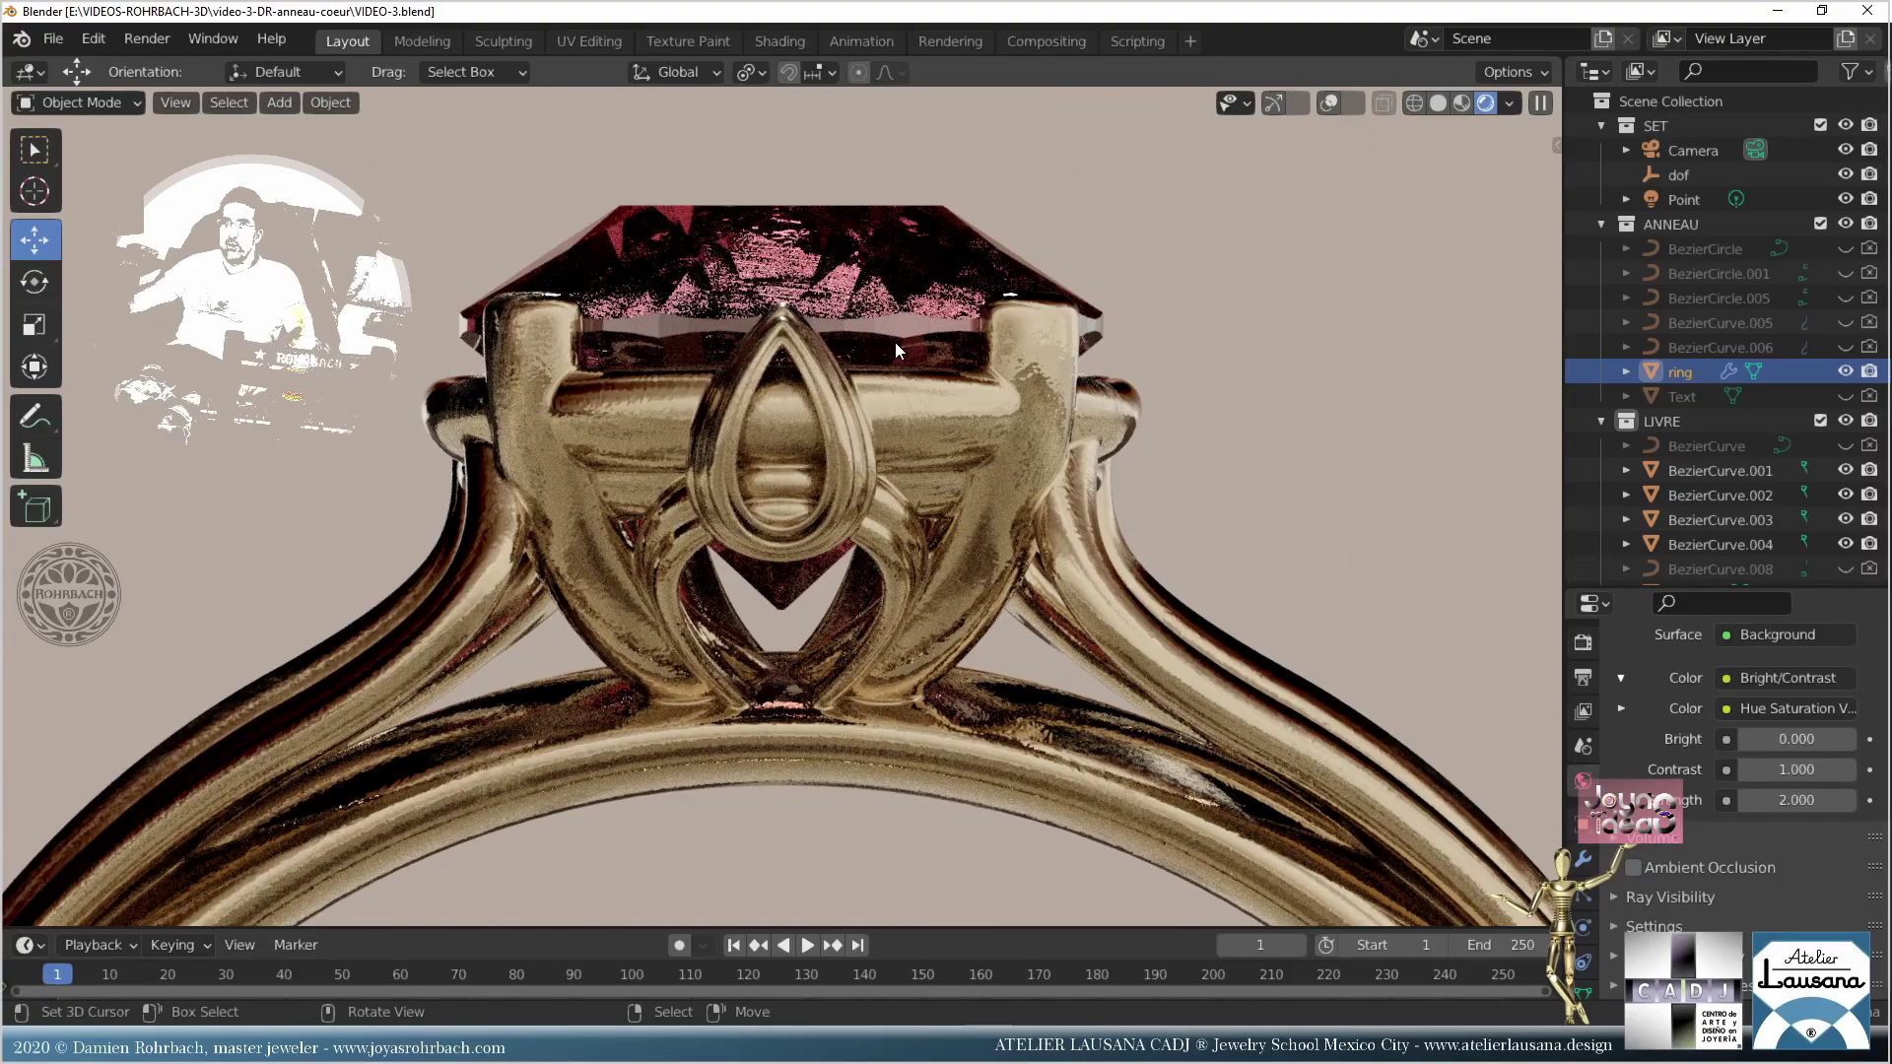
Step: Return to the camera view with the whole frame in sight and save the file
{"action": "key", "text": "KP_0"}
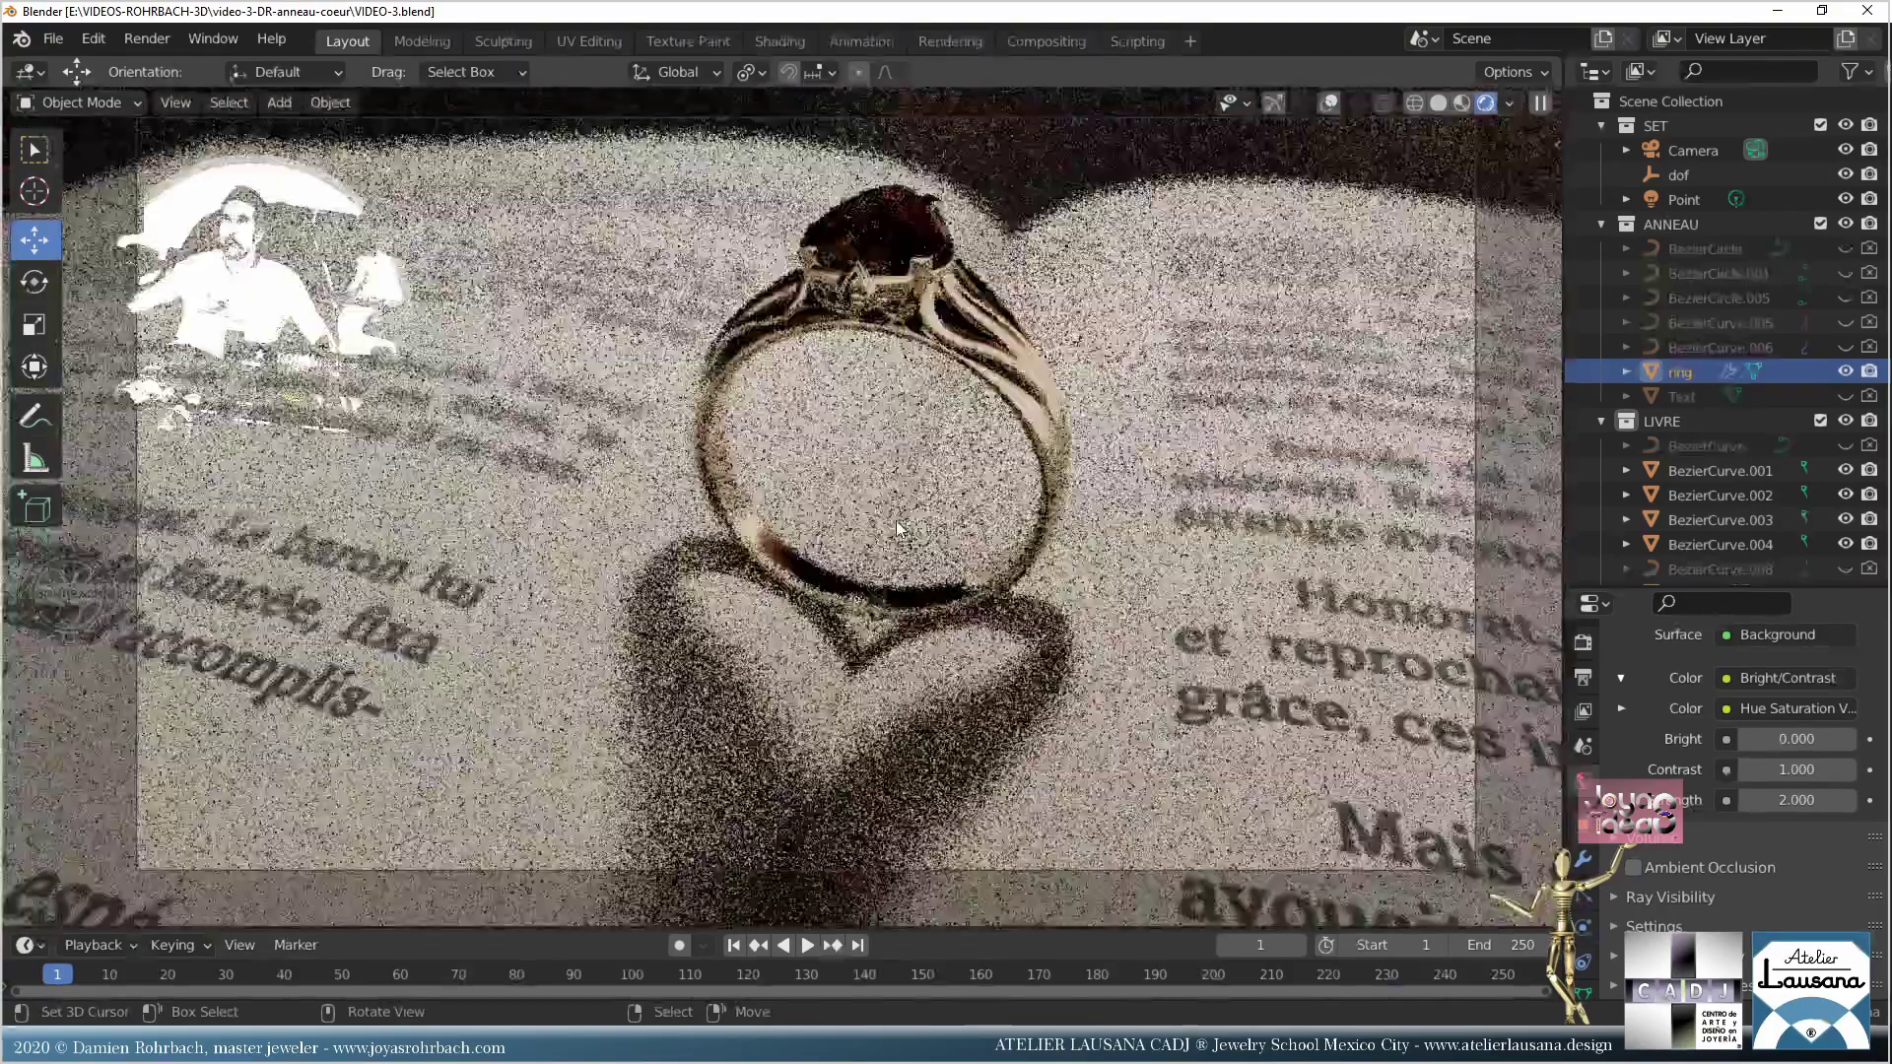
{"action": "scroll", "coordinate": [896, 520], "scroll_direction": "down", "scroll_amount": 2}
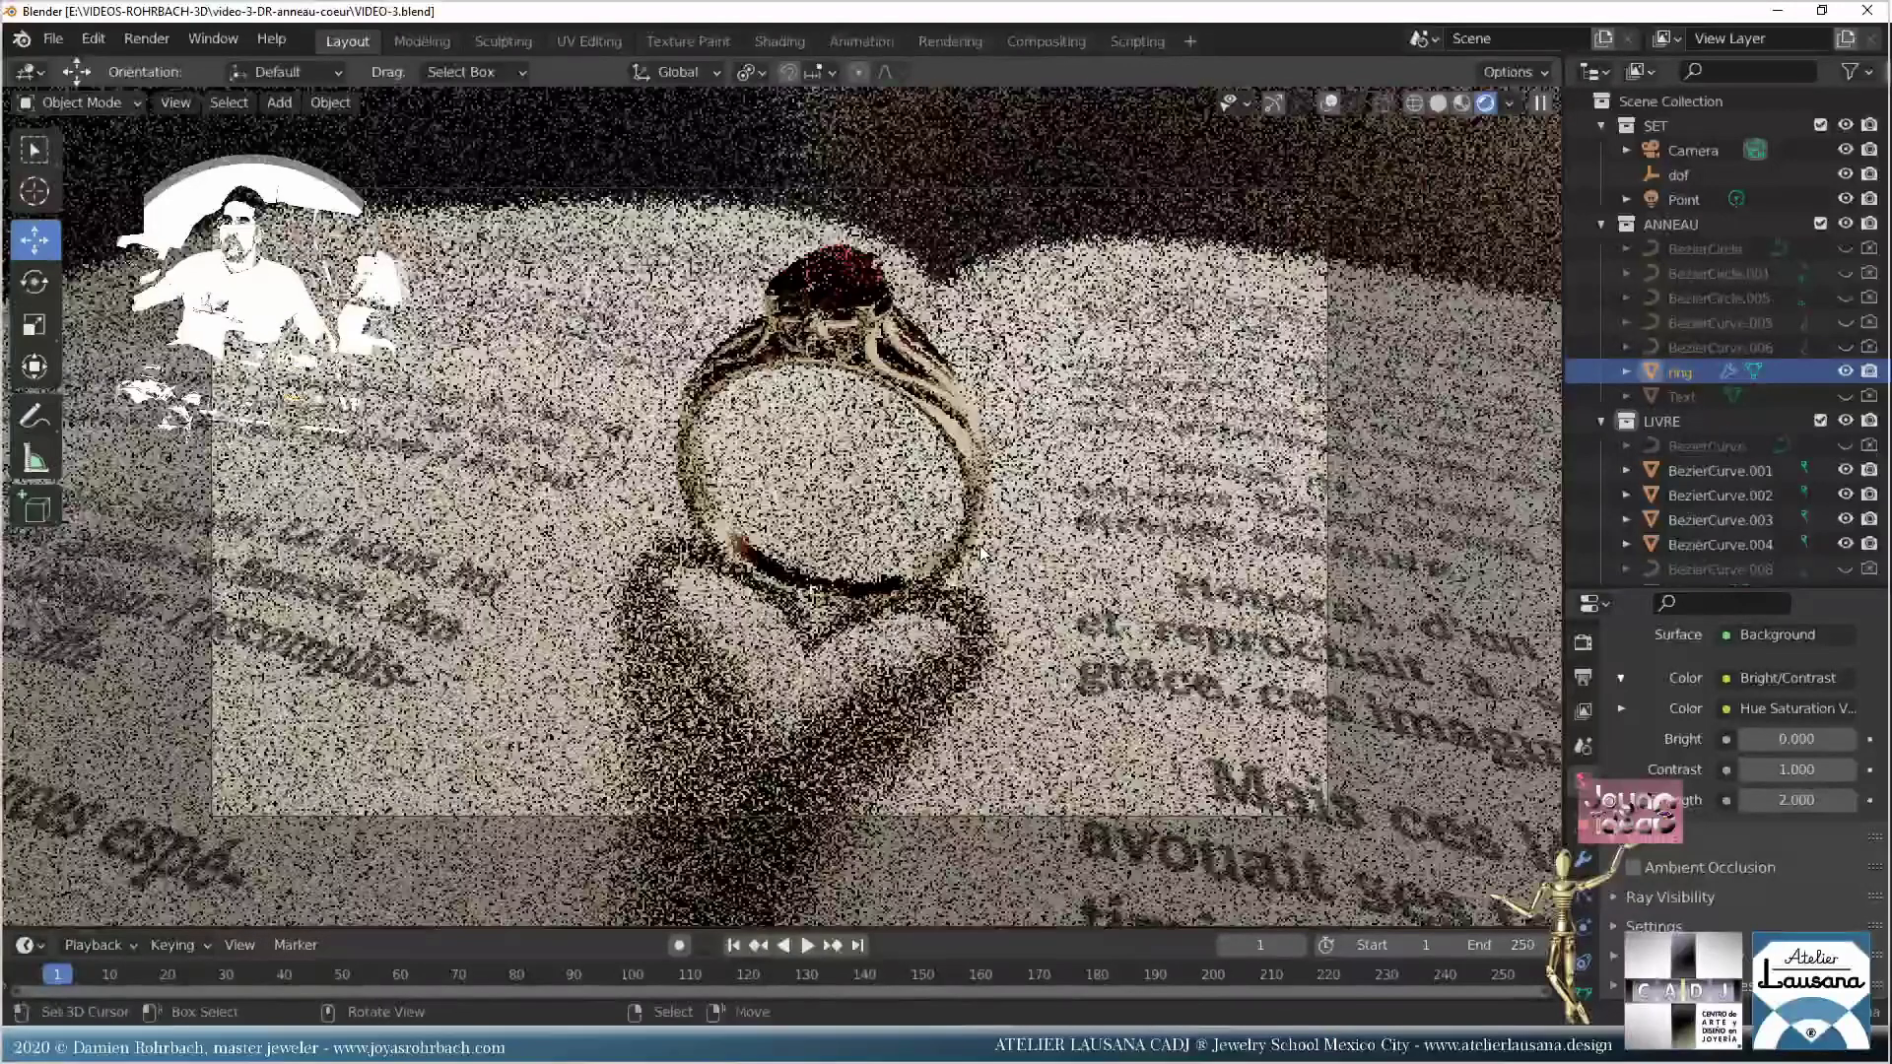
{"action": "key", "text": "ctrl+s"}
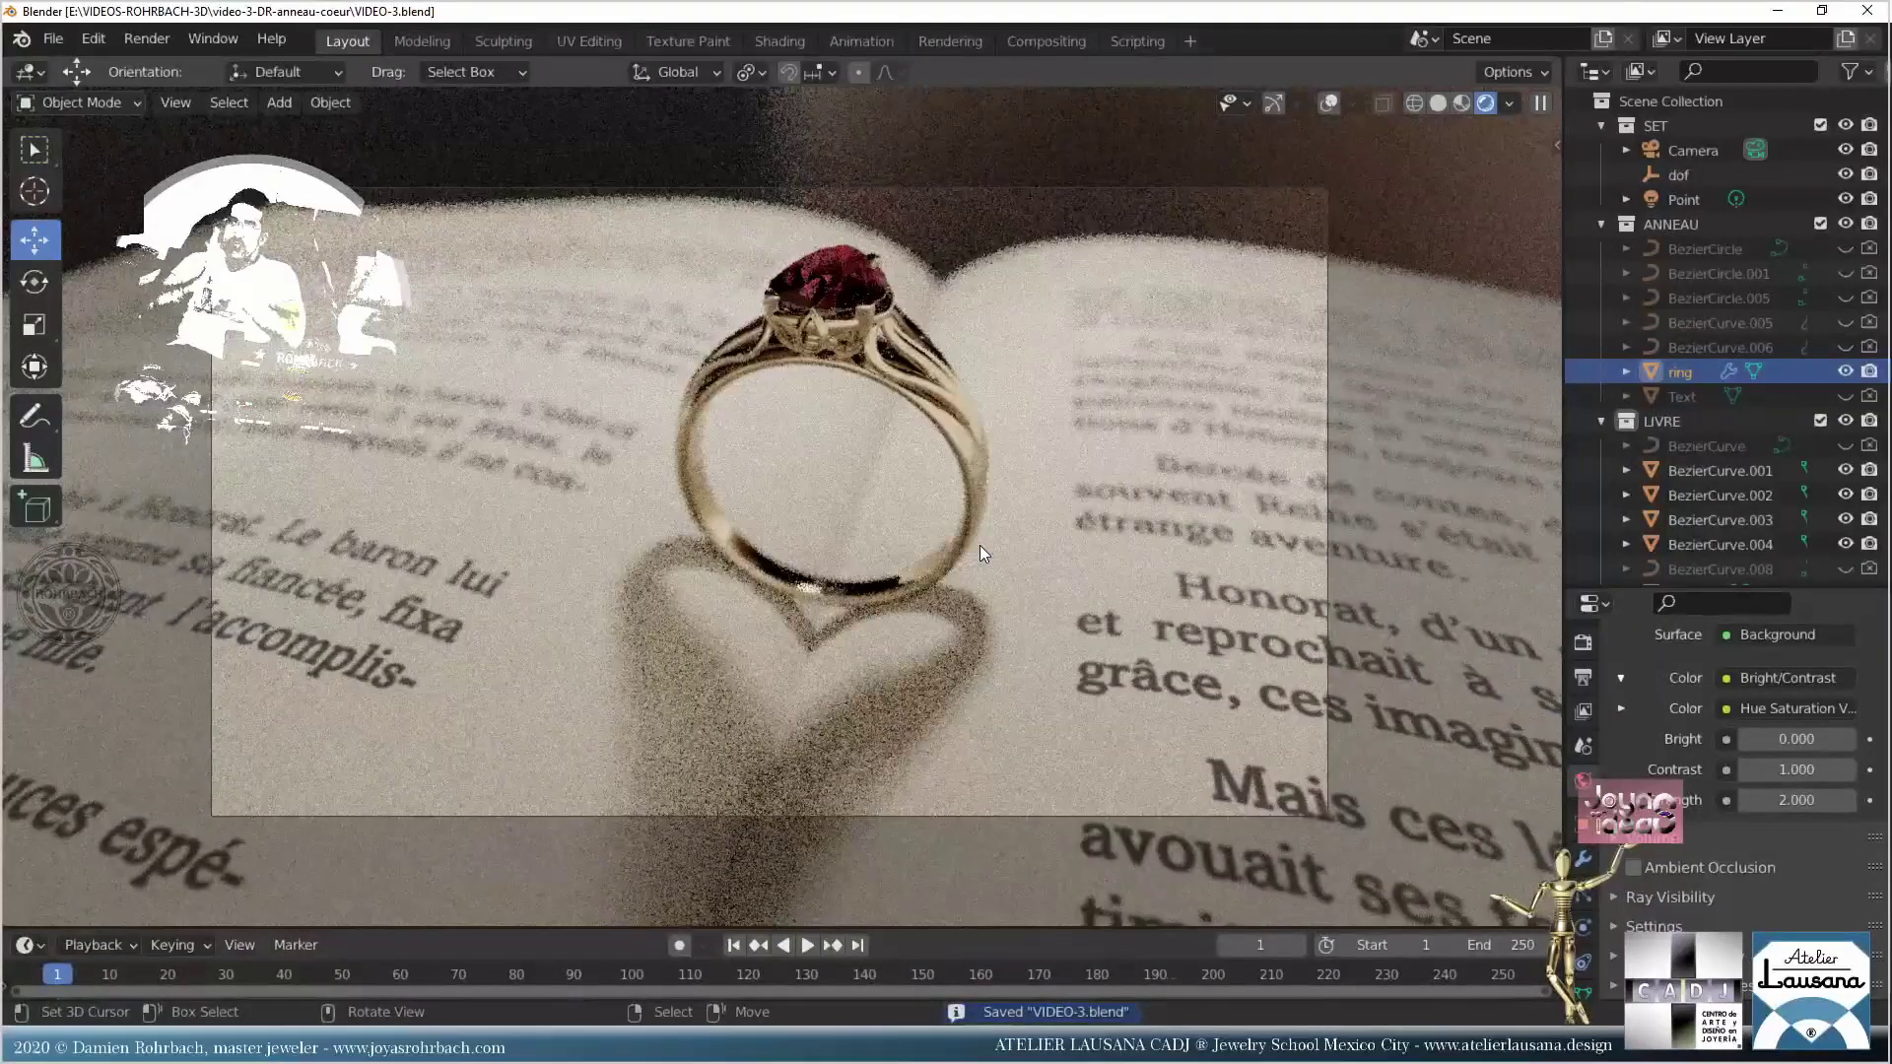